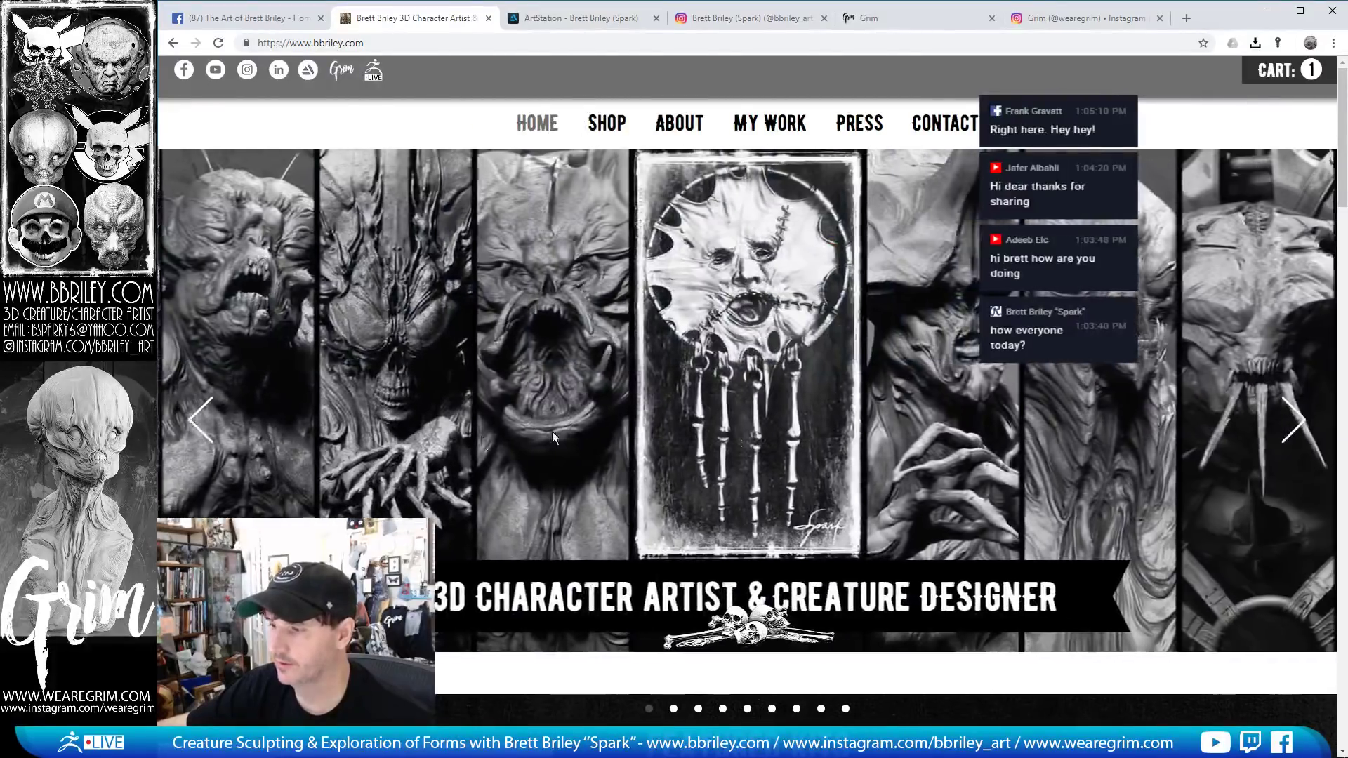
# - Open the artist site's Shop page and look through the busts, T-shirts and stickers on offer
pyautogui.click(598, 123)
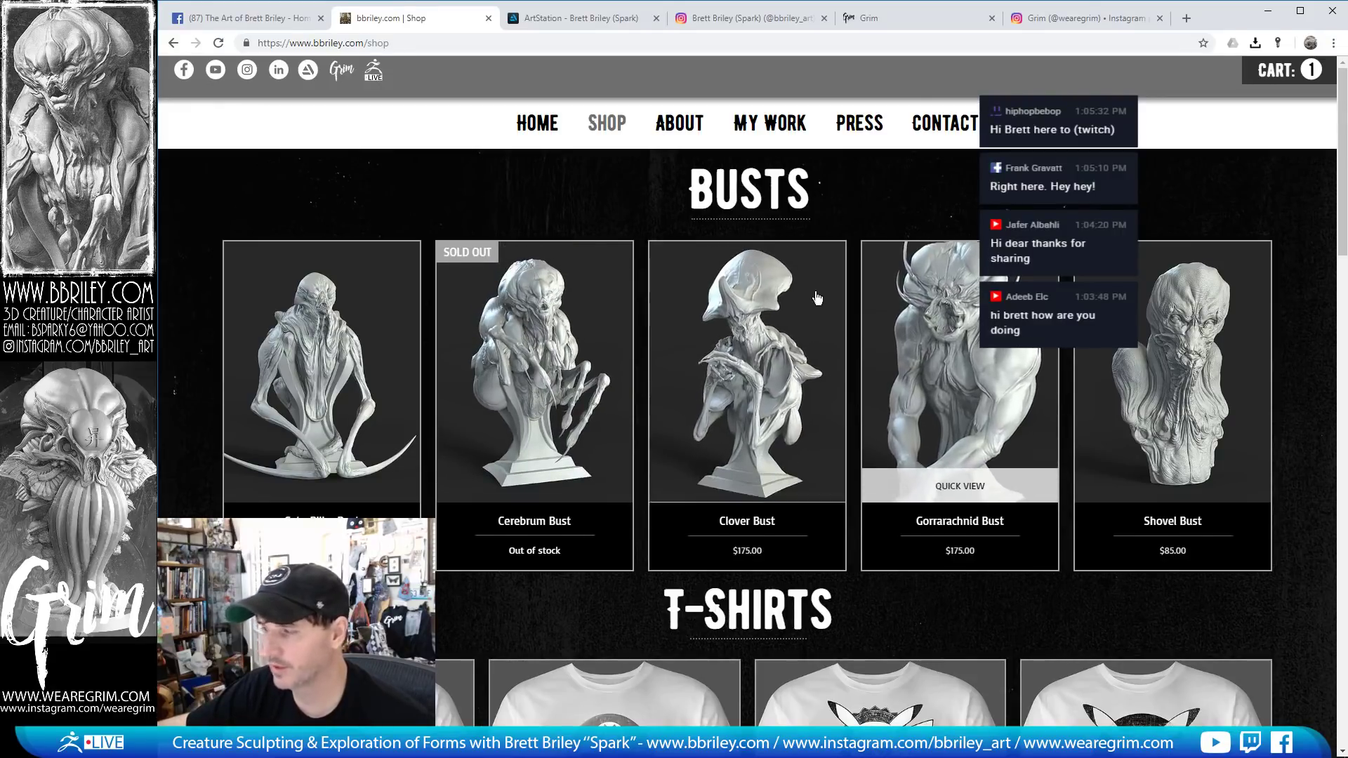
pyautogui.scroll(-2, 639, 369)
pyautogui.scroll(-3, 637, 362)
pyautogui.scroll(-3, 688, 491)
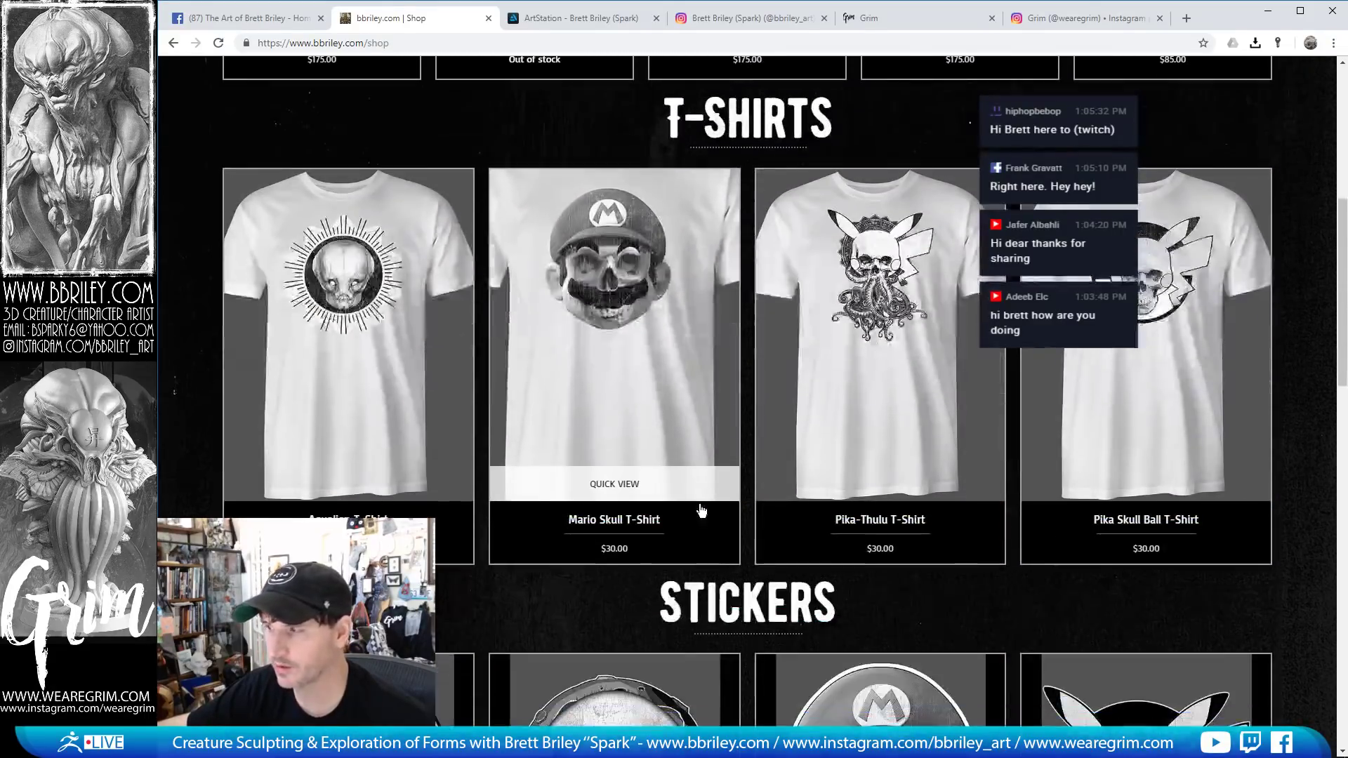
pyautogui.scroll(-5, 793, 313)
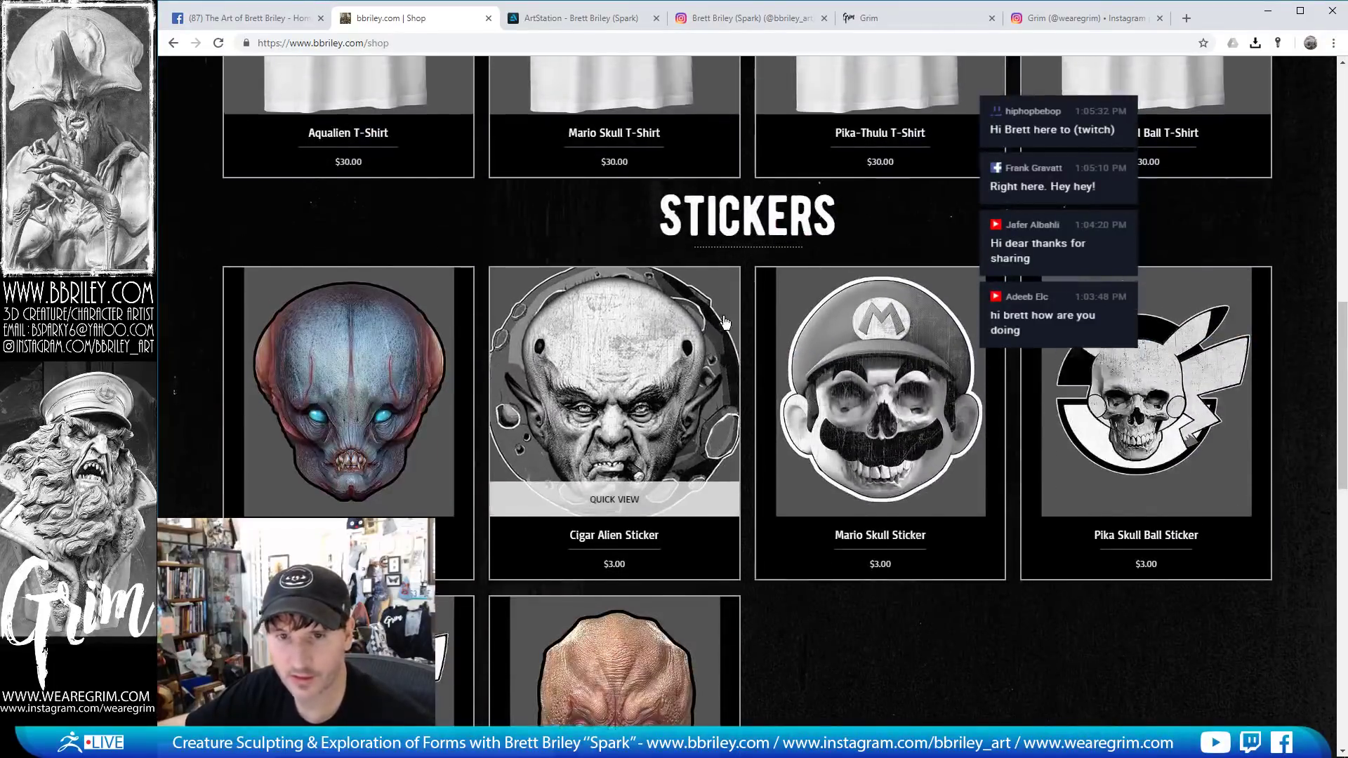
pyautogui.scroll(8, 725, 322)
pyautogui.scroll(4, 725, 322)
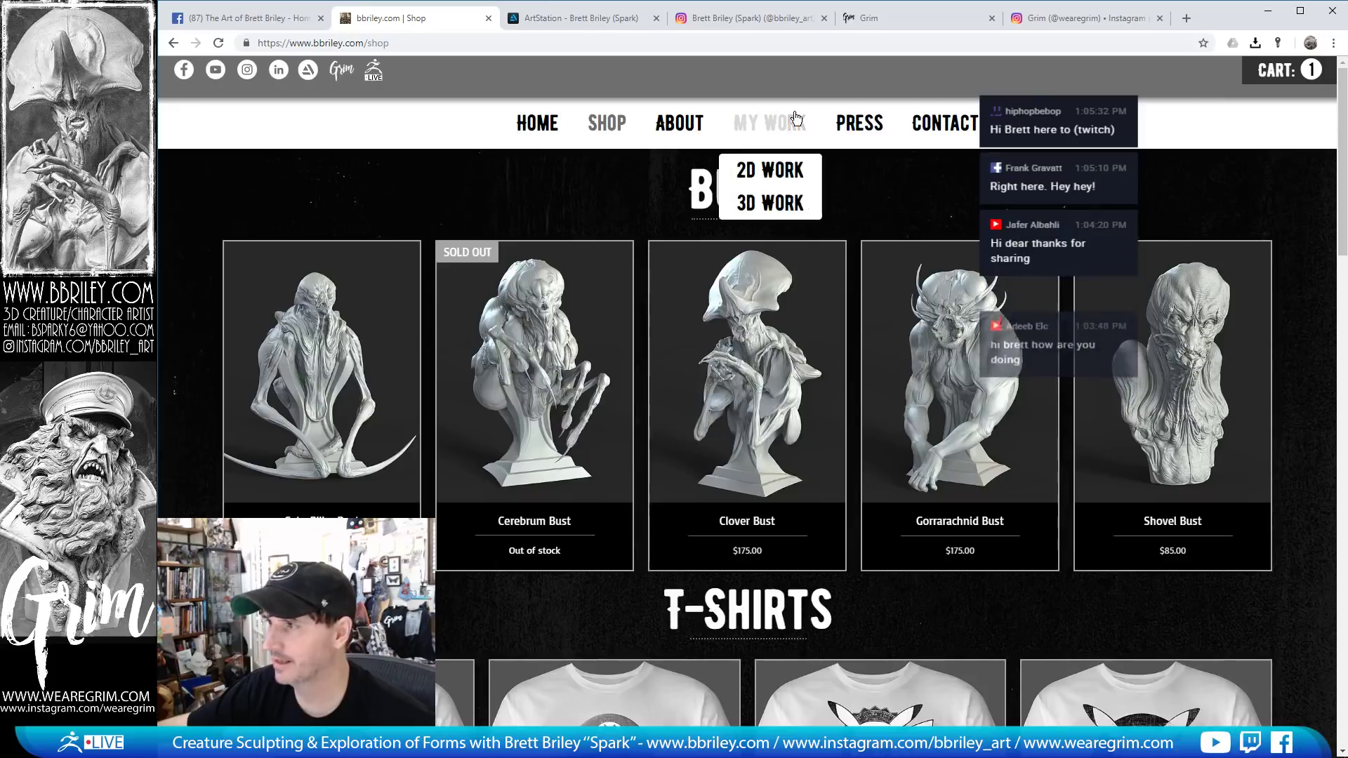
# - Open the My Work page and look over the mixed gallery of paintings, portraits and sculptures
pyautogui.click(769, 123)
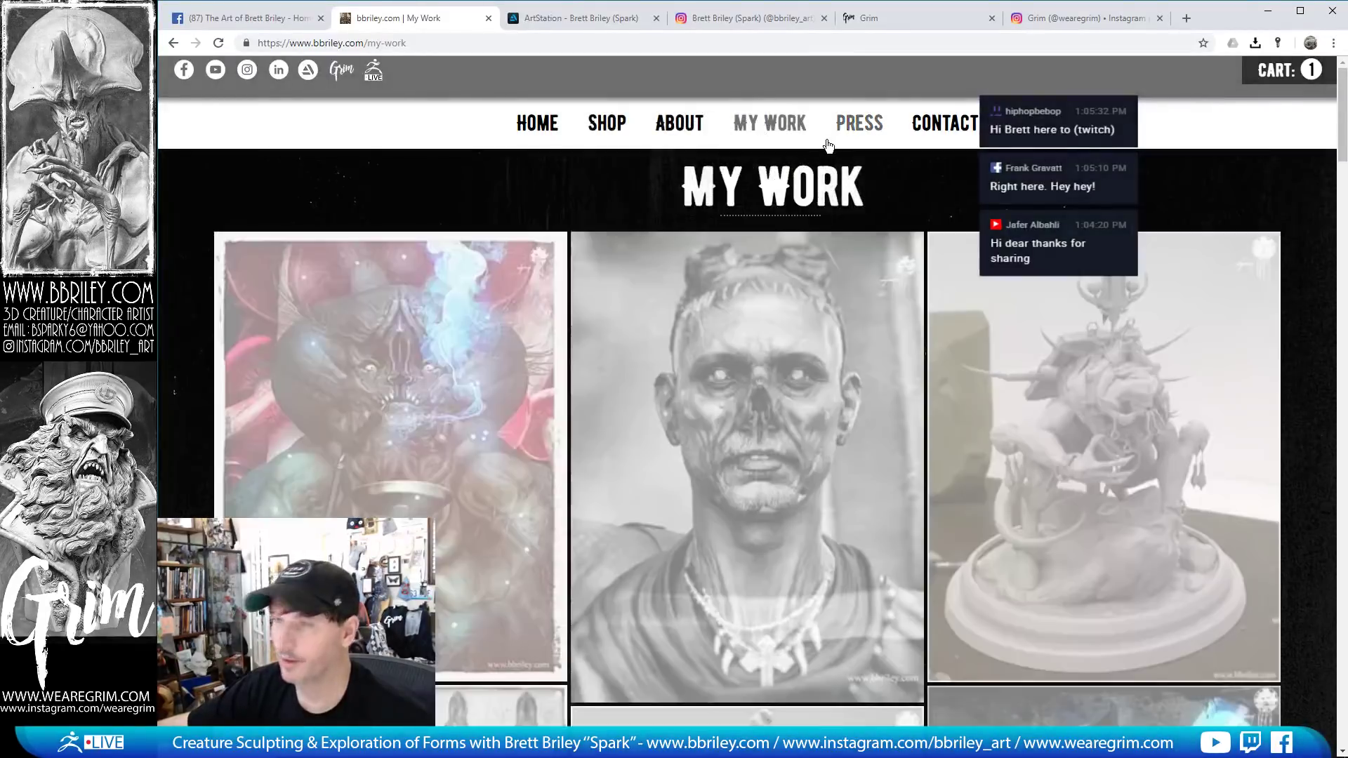
pyautogui.scroll(-1, 590, 398)
pyautogui.scroll(-4, 590, 399)
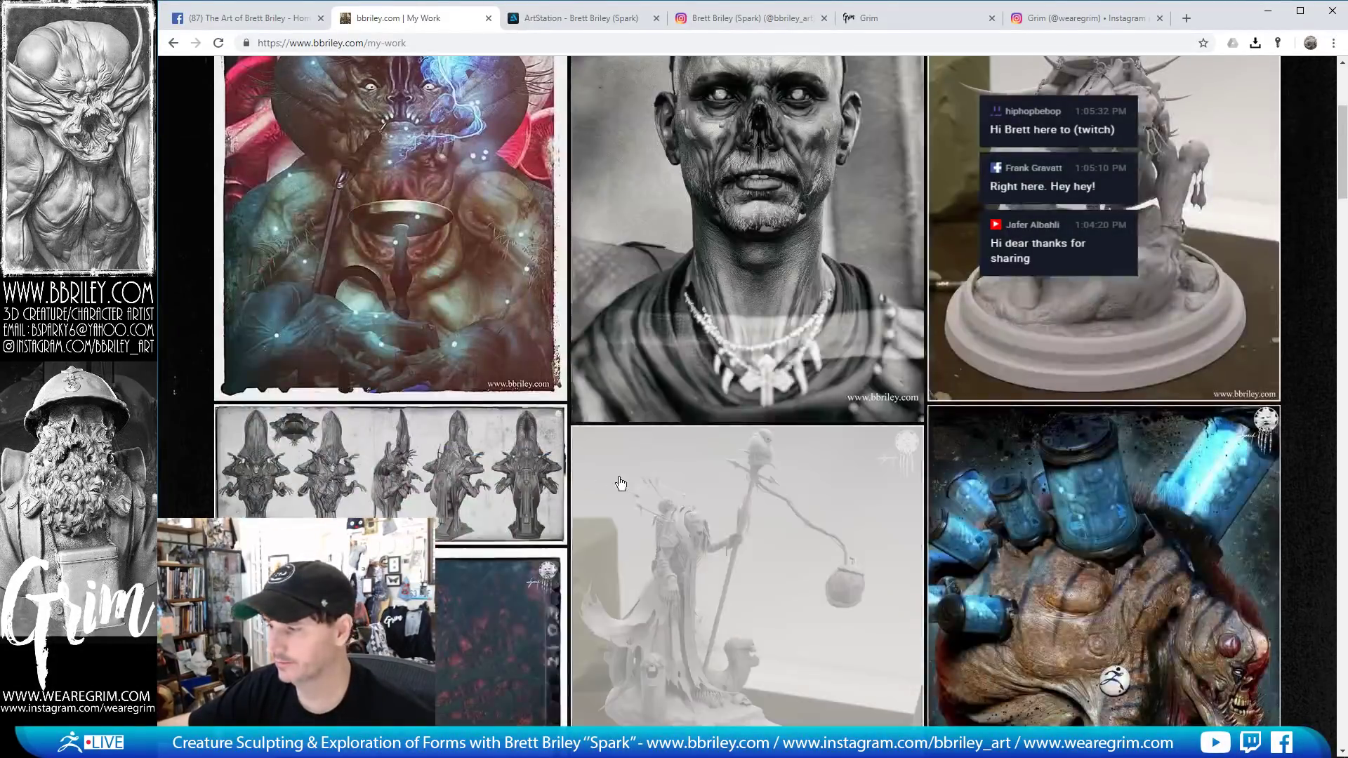
pyautogui.scroll(-4, 737, 466)
pyautogui.scroll(9, 737, 467)
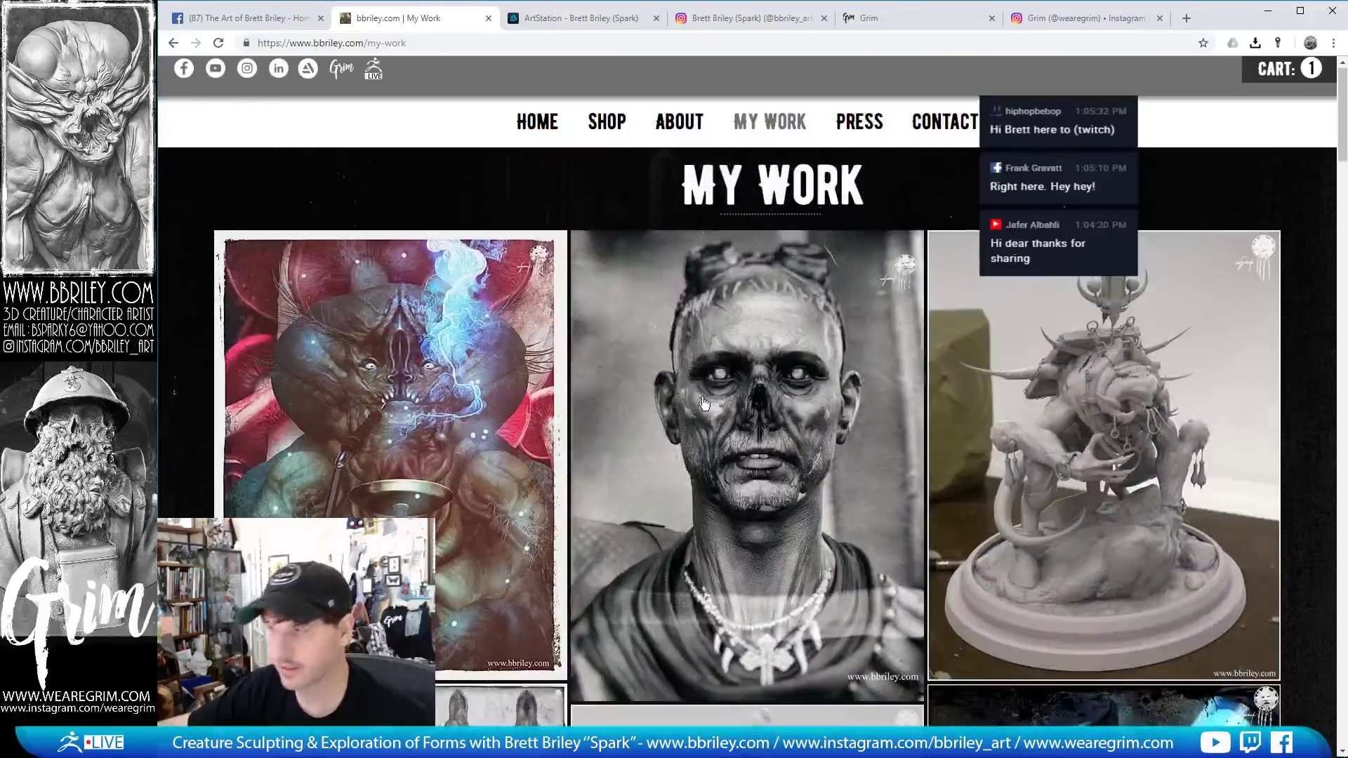
# - Open the 2D Work gallery and look through its drawings and illustrations
pyautogui.moveTo(771, 137)
pyautogui.click(771, 168)
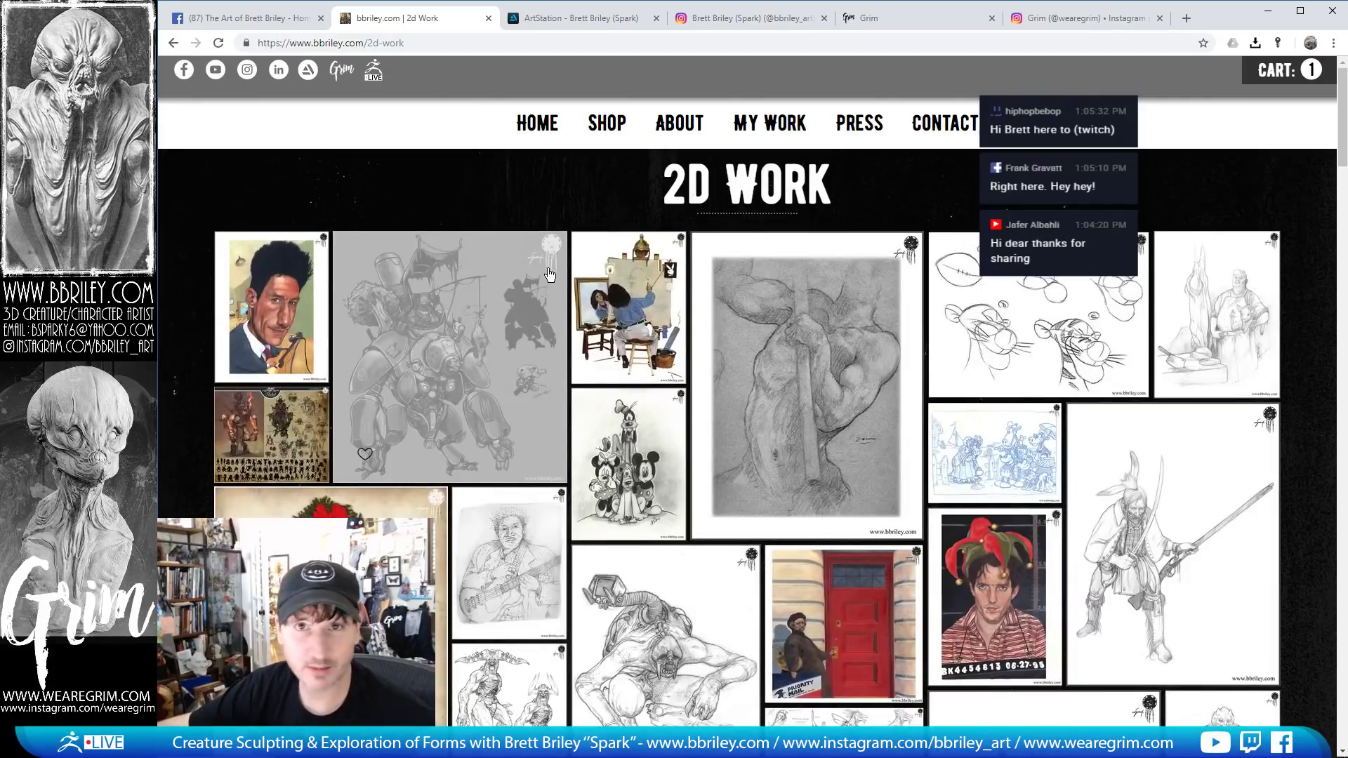
pyautogui.scroll(-8, 749, 337)
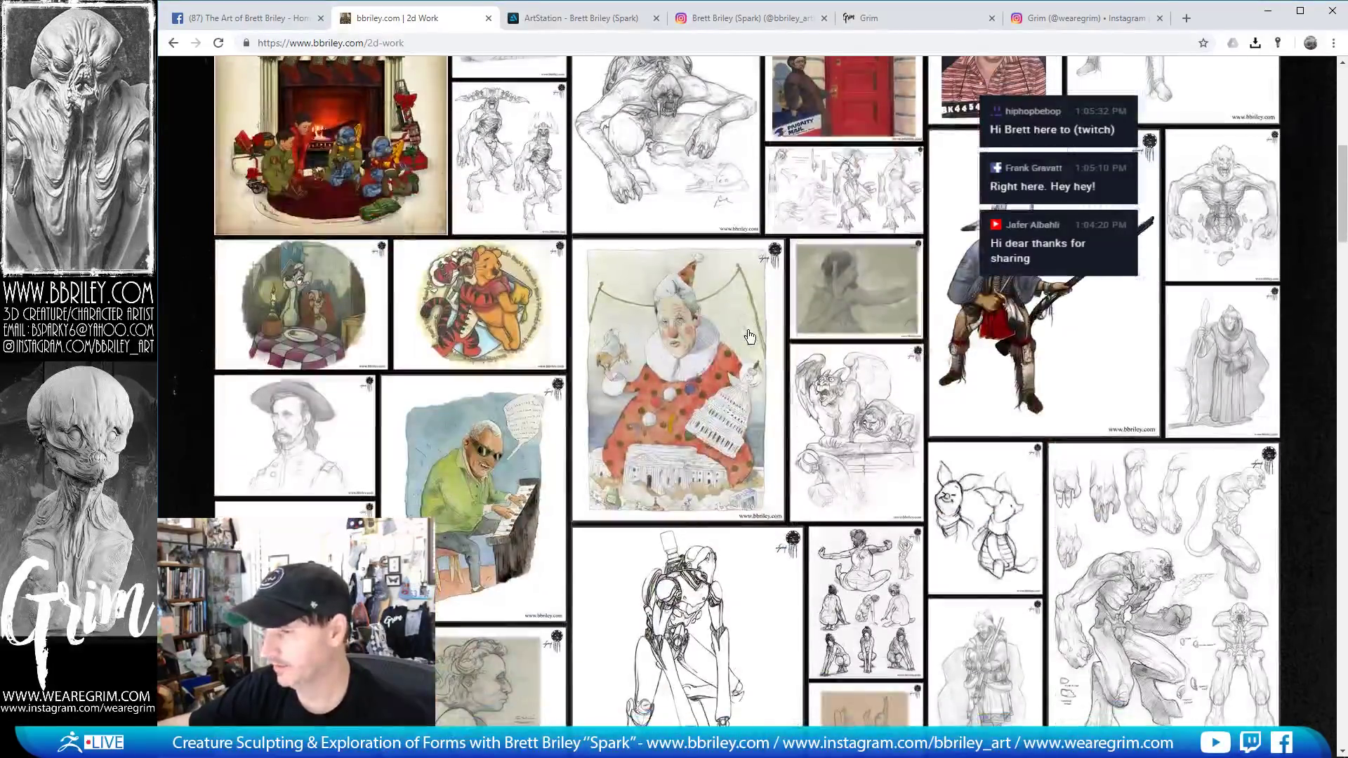
pyautogui.scroll(8, 750, 337)
# - Open the 3D Work gallery and look through its sculptures and character models
pyautogui.moveTo(770, 125)
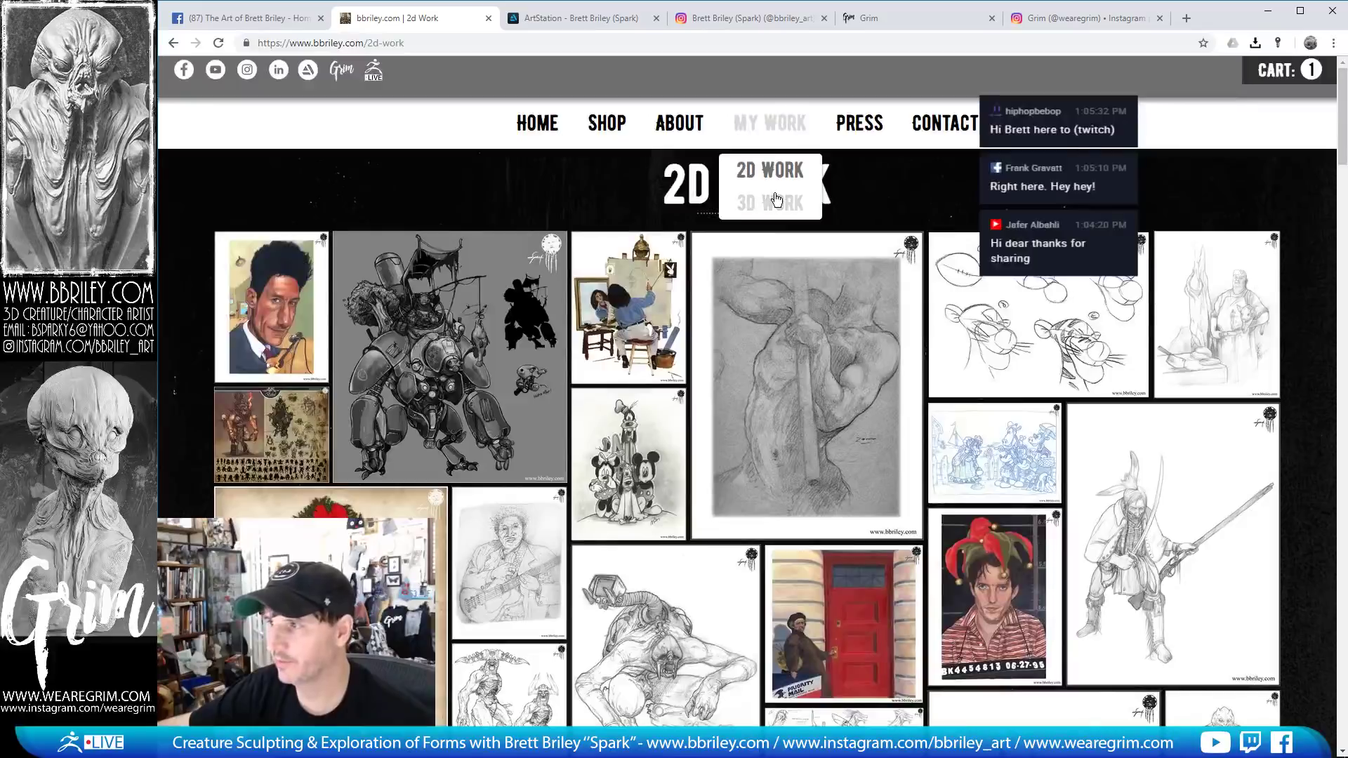
pyautogui.click(776, 200)
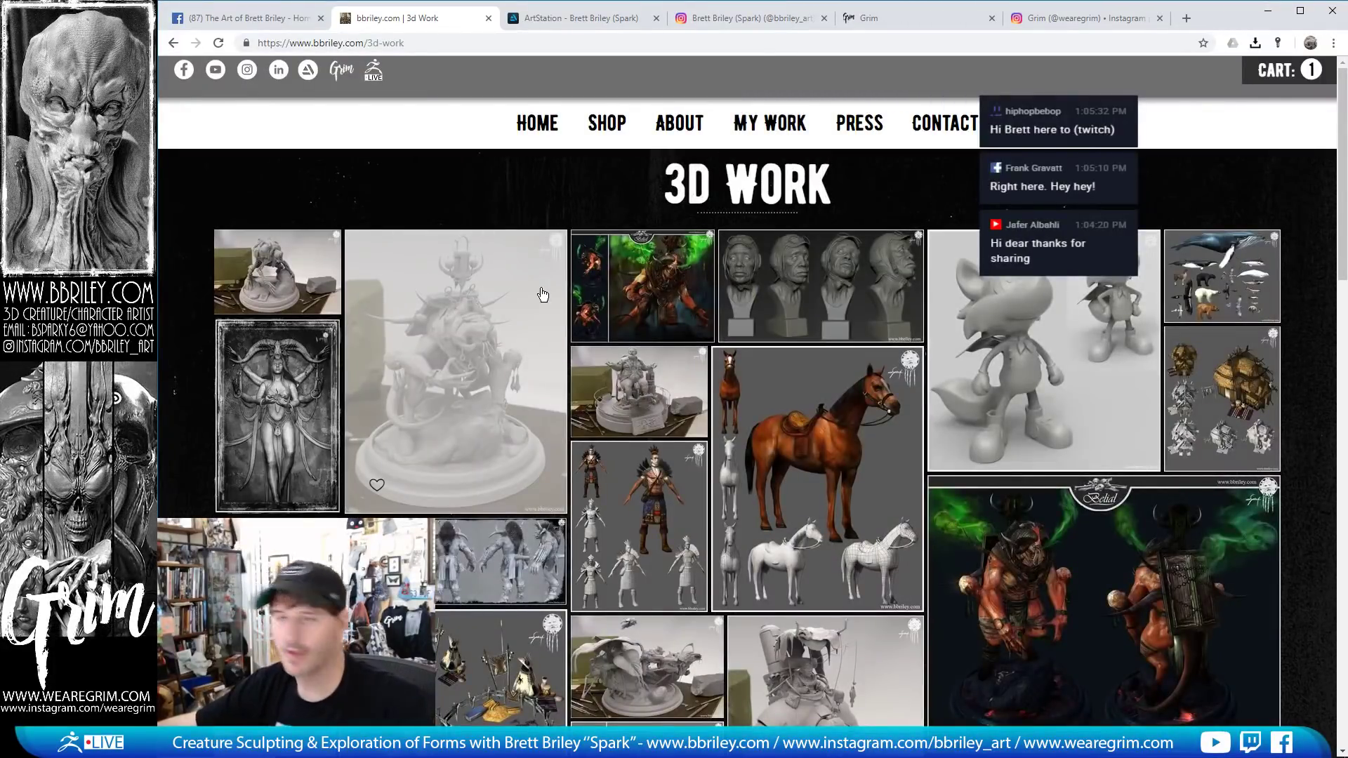
pyautogui.scroll(-3, 542, 294)
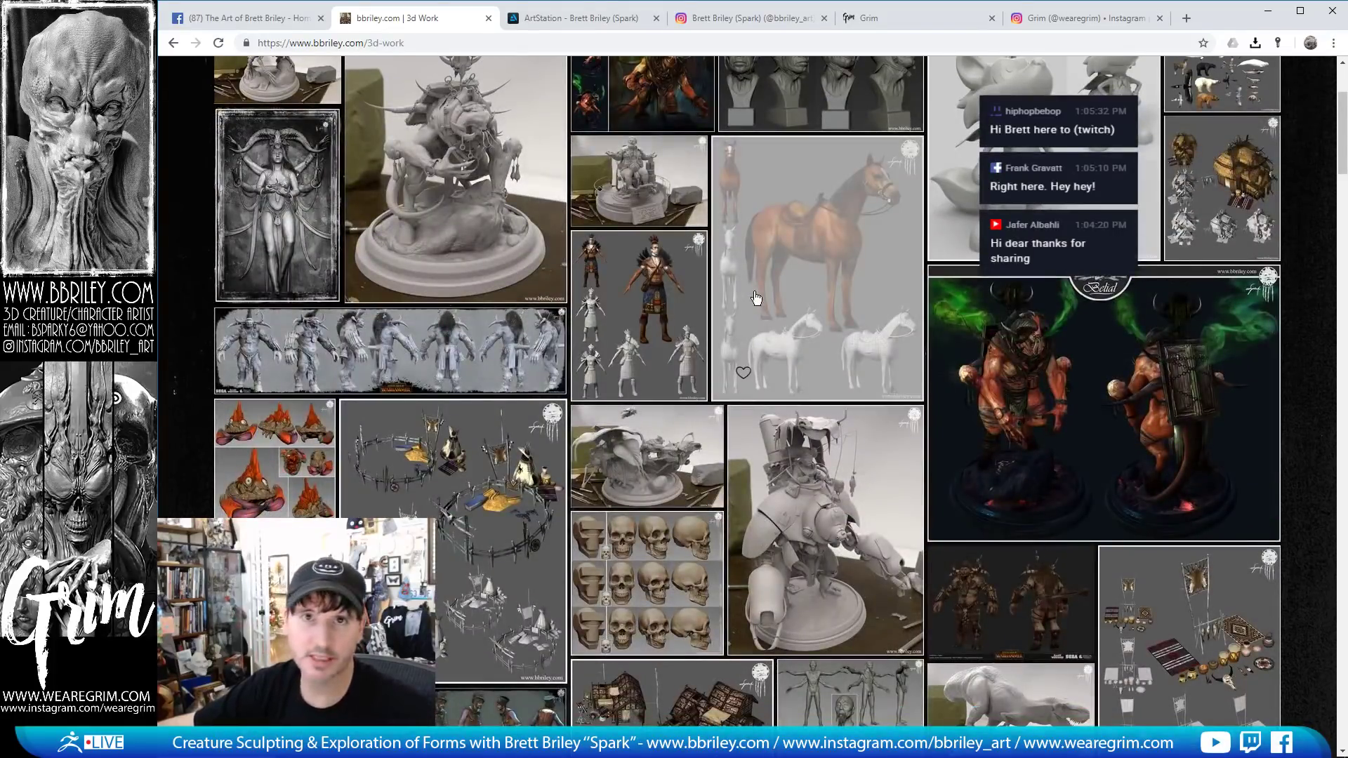
pyautogui.scroll(2, 709, 290)
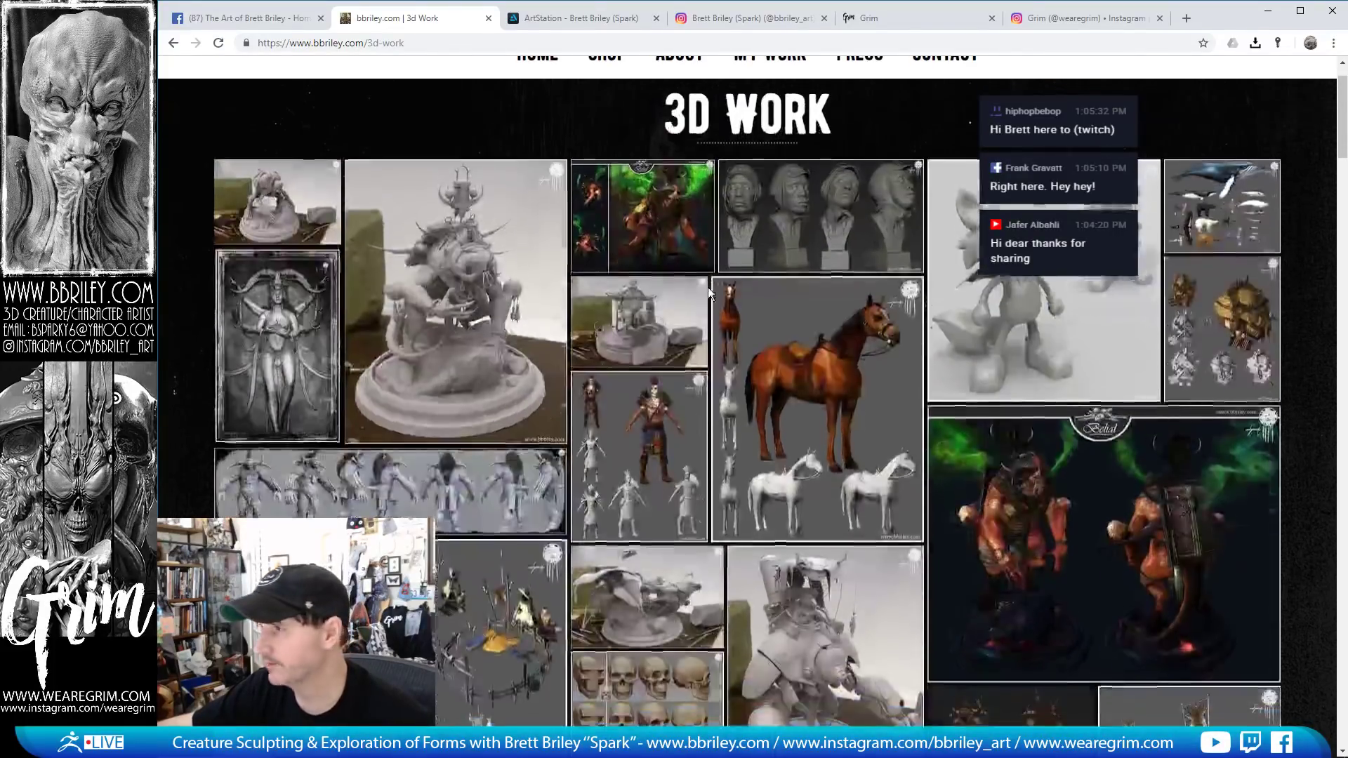
pyautogui.scroll(1, 725, 290)
# - Look through the ZBrush Live videos on the Press page and open the Contact page with its message form
pyautogui.click(848, 123)
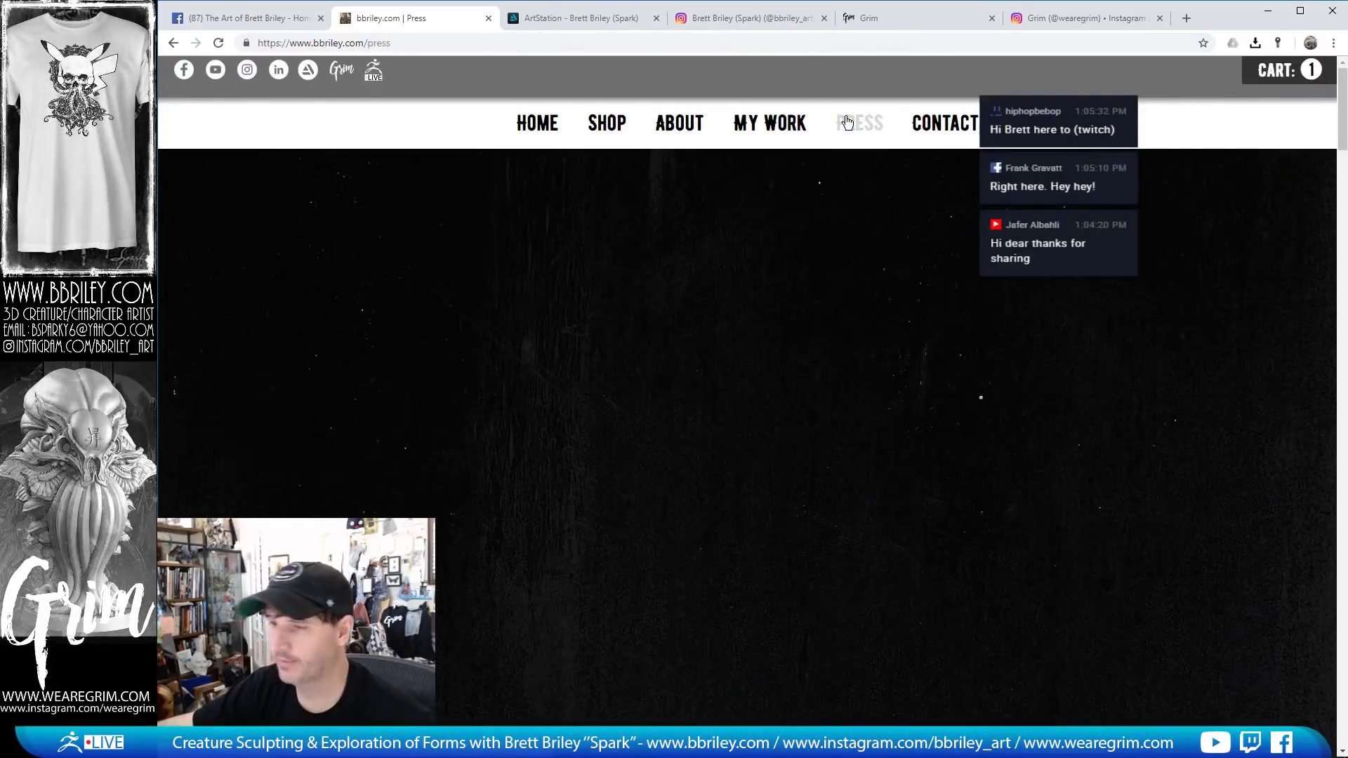
pyautogui.moveTo(466, 310)
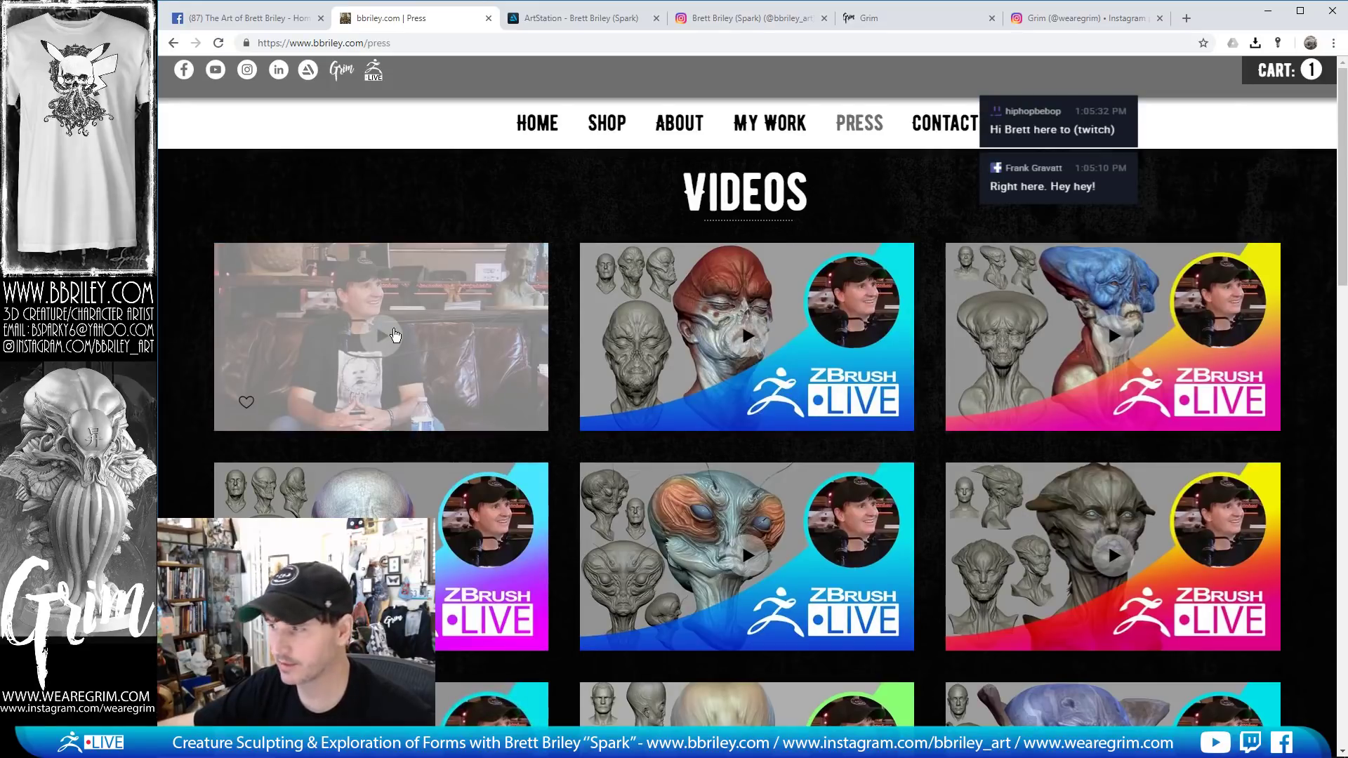
pyautogui.scroll(-8, 395, 335)
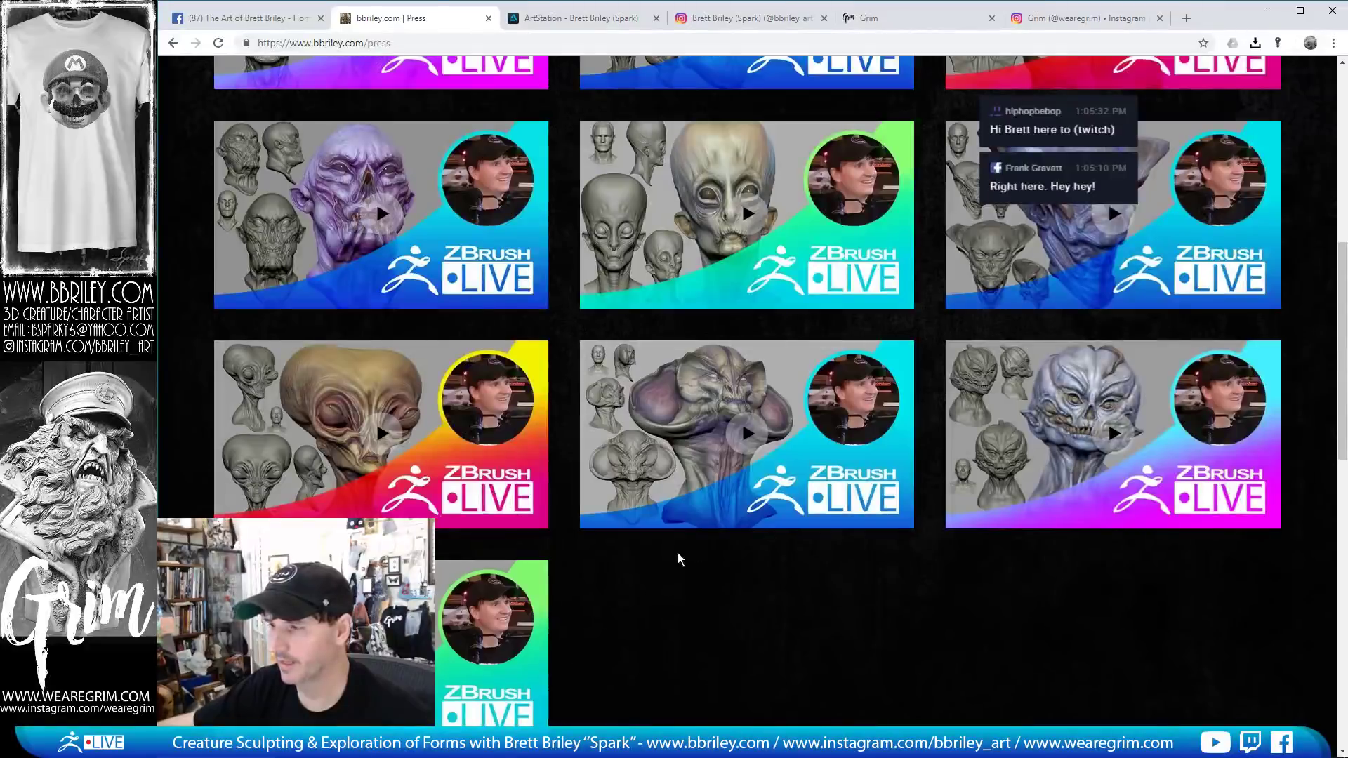
pyautogui.scroll(10, 620, 528)
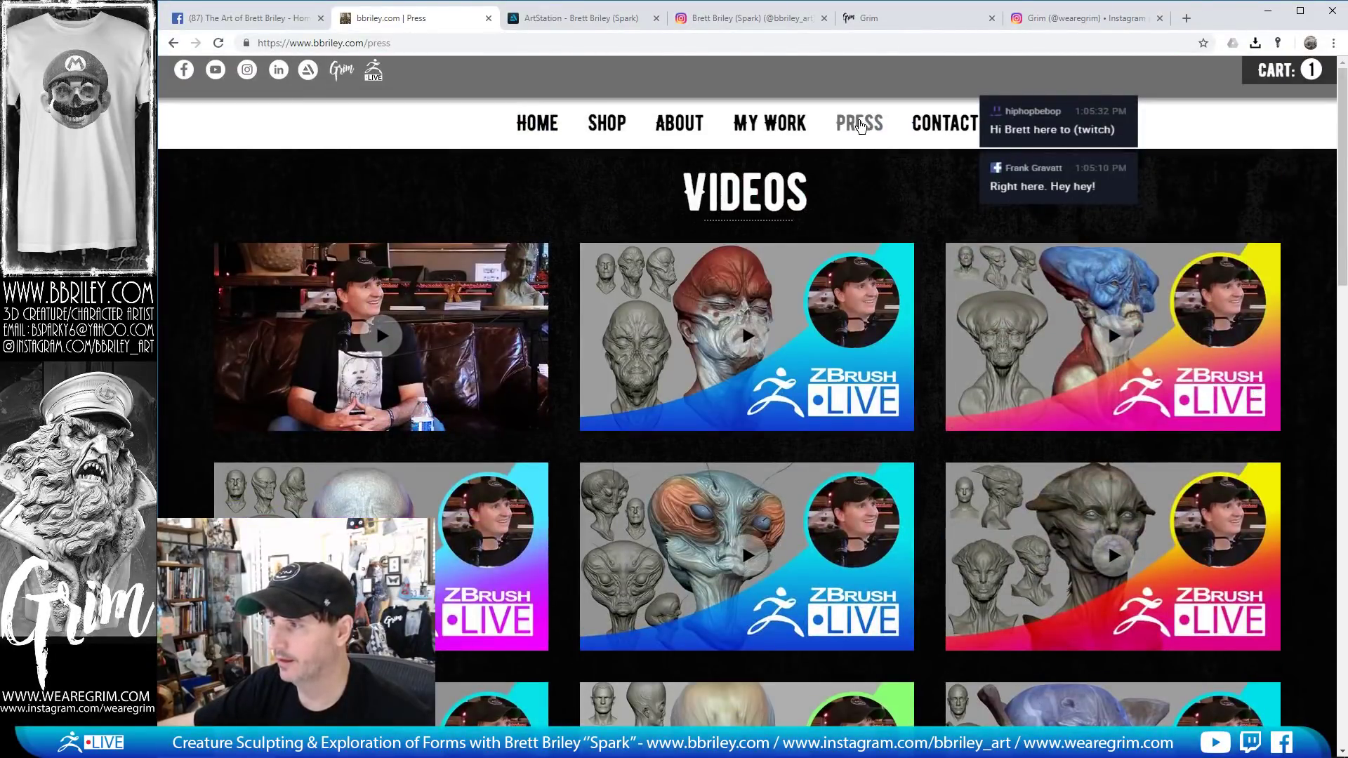
pyautogui.click(944, 123)
pyautogui.moveTo(770, 127)
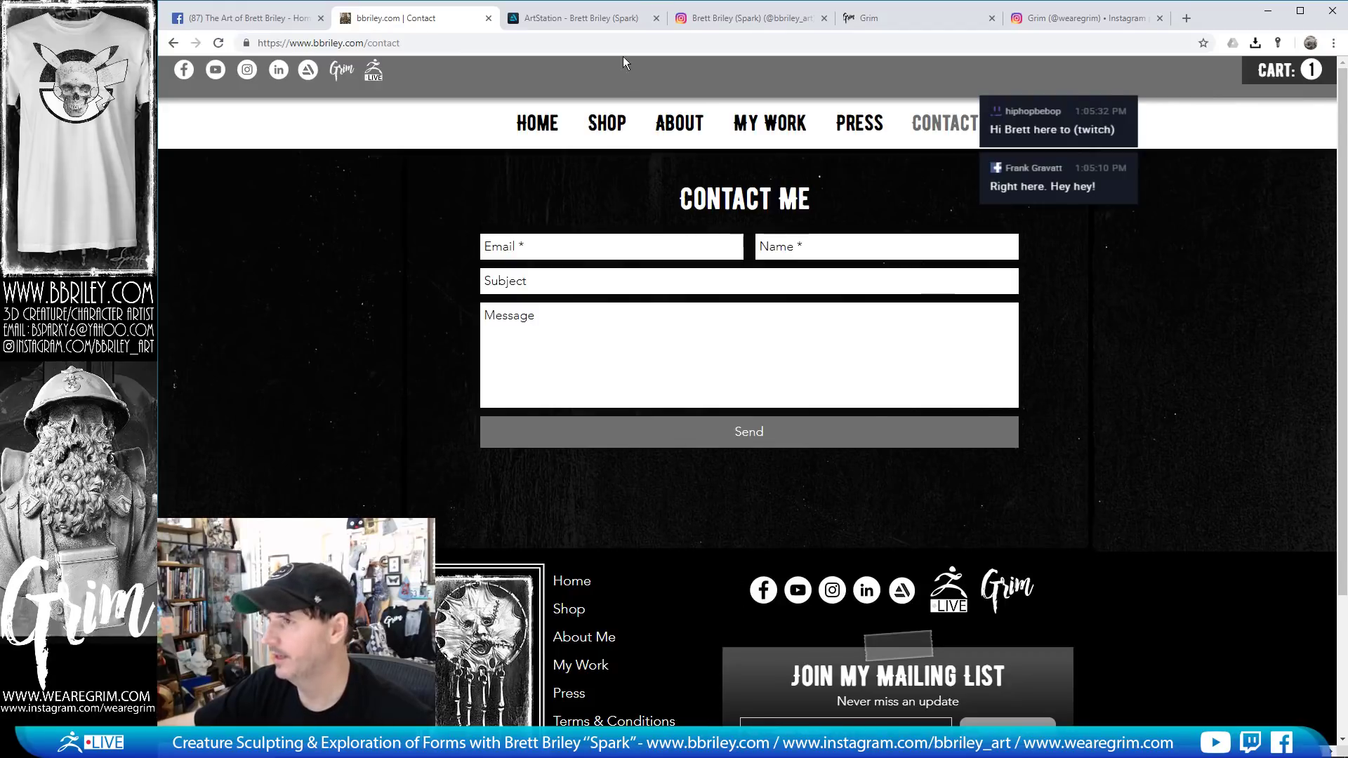
# - Switch to ArtStation to look over the artist's portfolio thumbnails, and bring up the artist's own Instagram profile
pyautogui.click(581, 18)
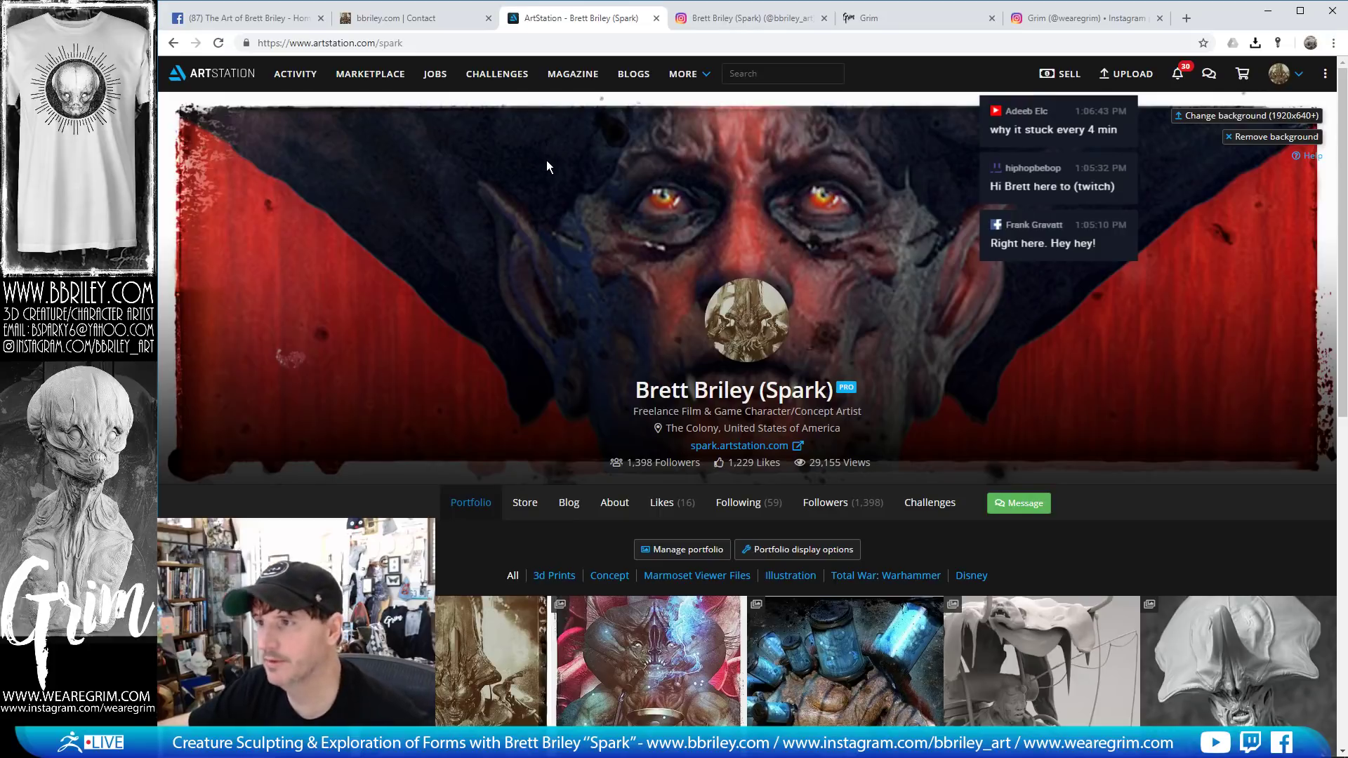
pyautogui.scroll(-5, 555, 160)
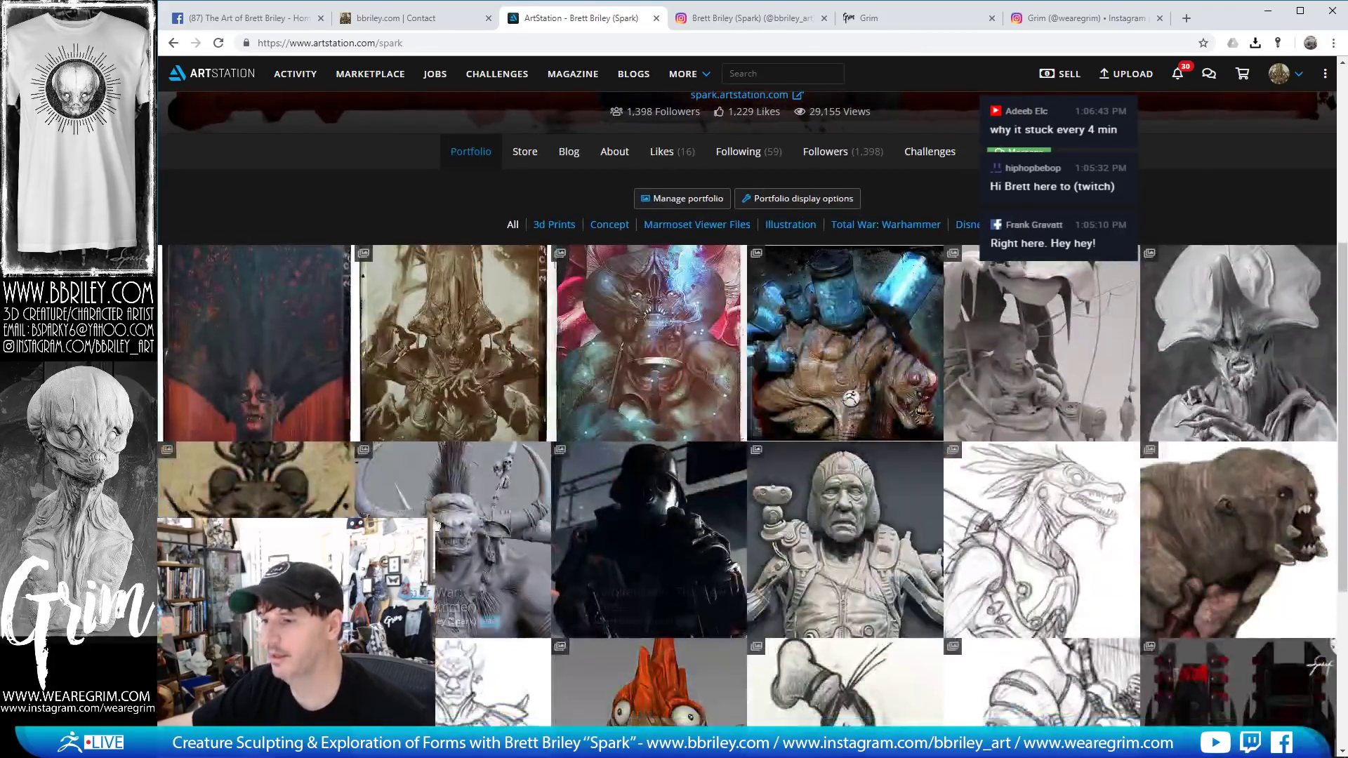
pyautogui.scroll(-1, 611, 499)
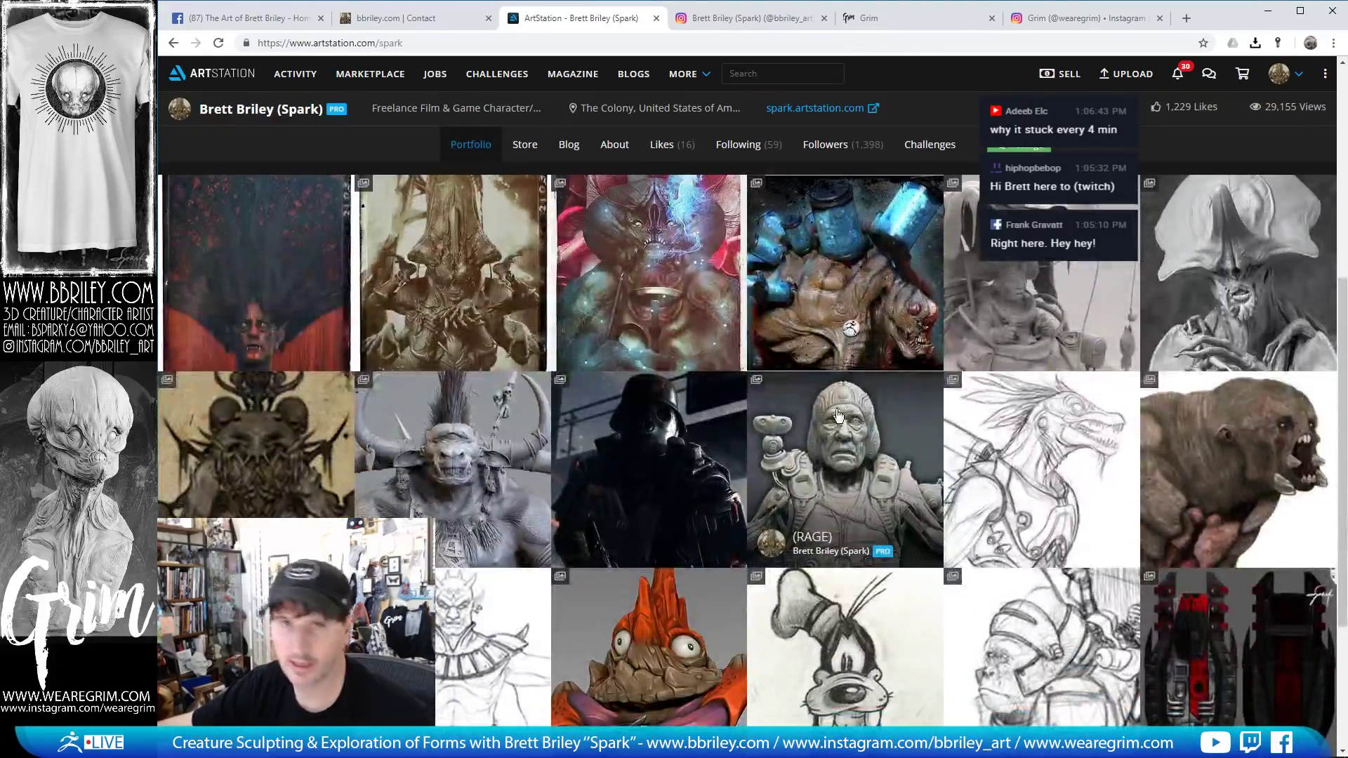
pyautogui.scroll(6, 806, 234)
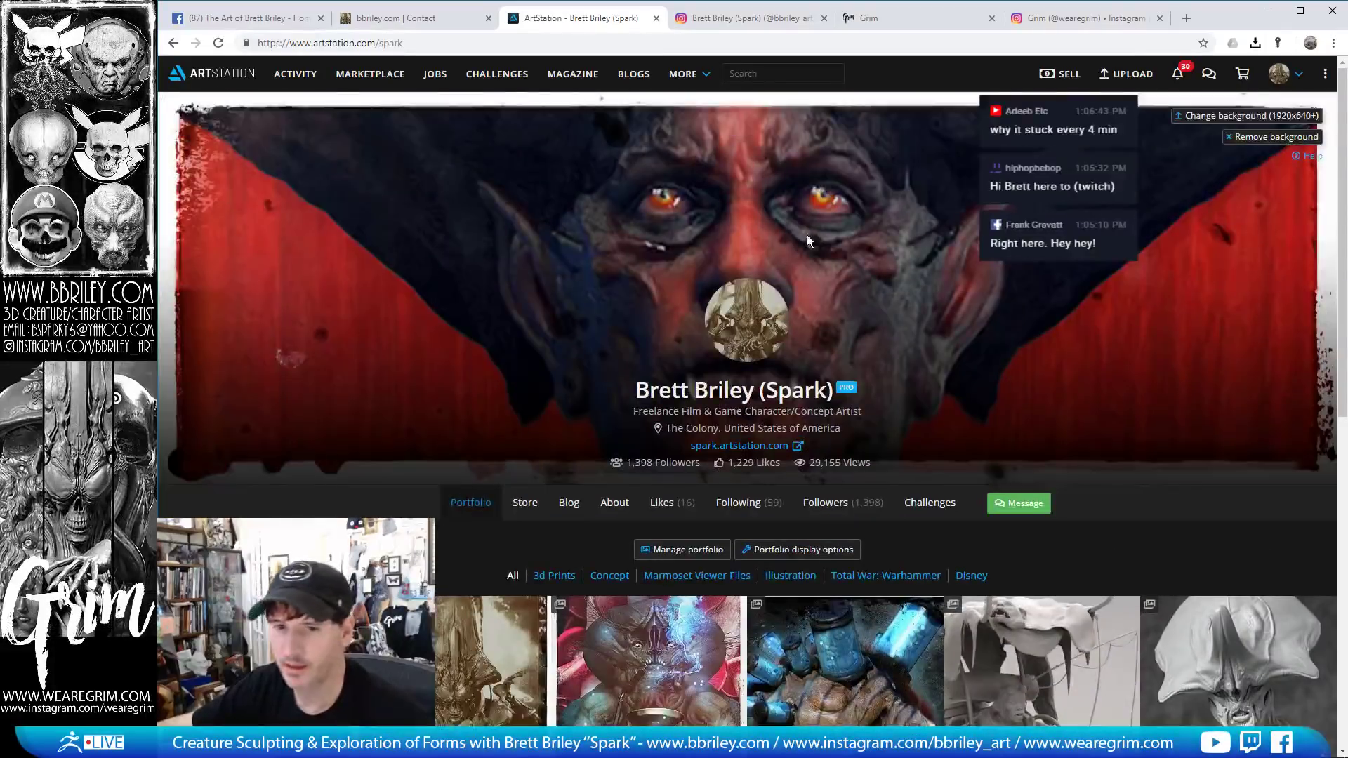
pyautogui.click(703, 23)
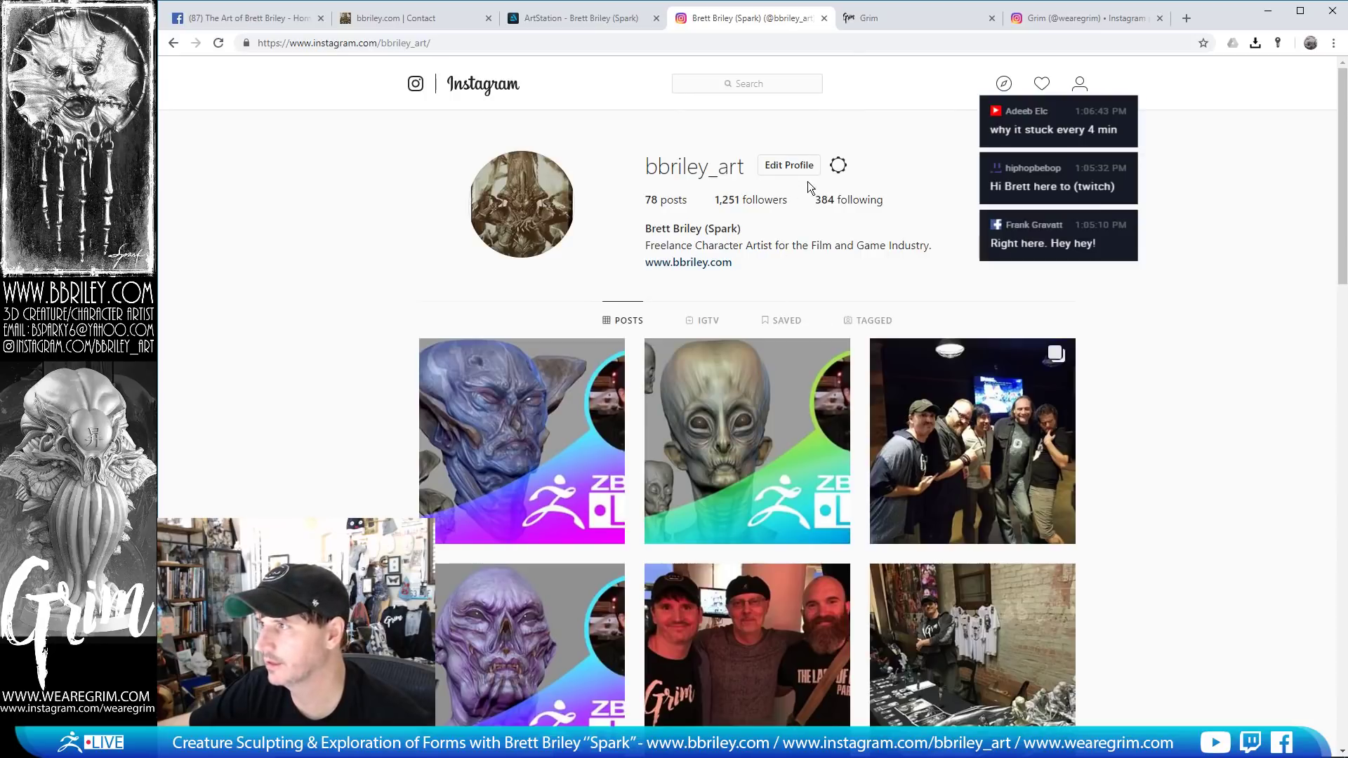
# - Switch to the Grim website and look through its home page, including the new releases and the team section
pyautogui.click(891, 16)
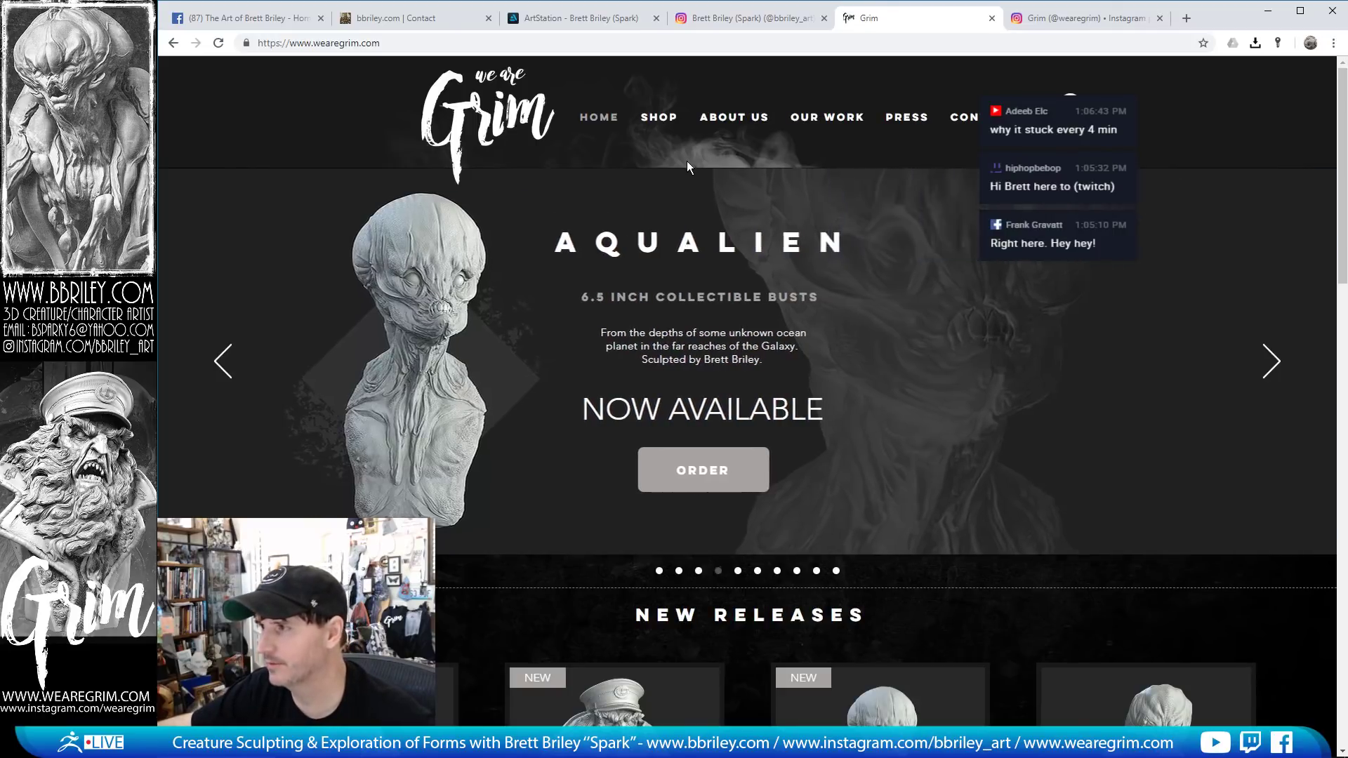
pyautogui.scroll(-5, 688, 182)
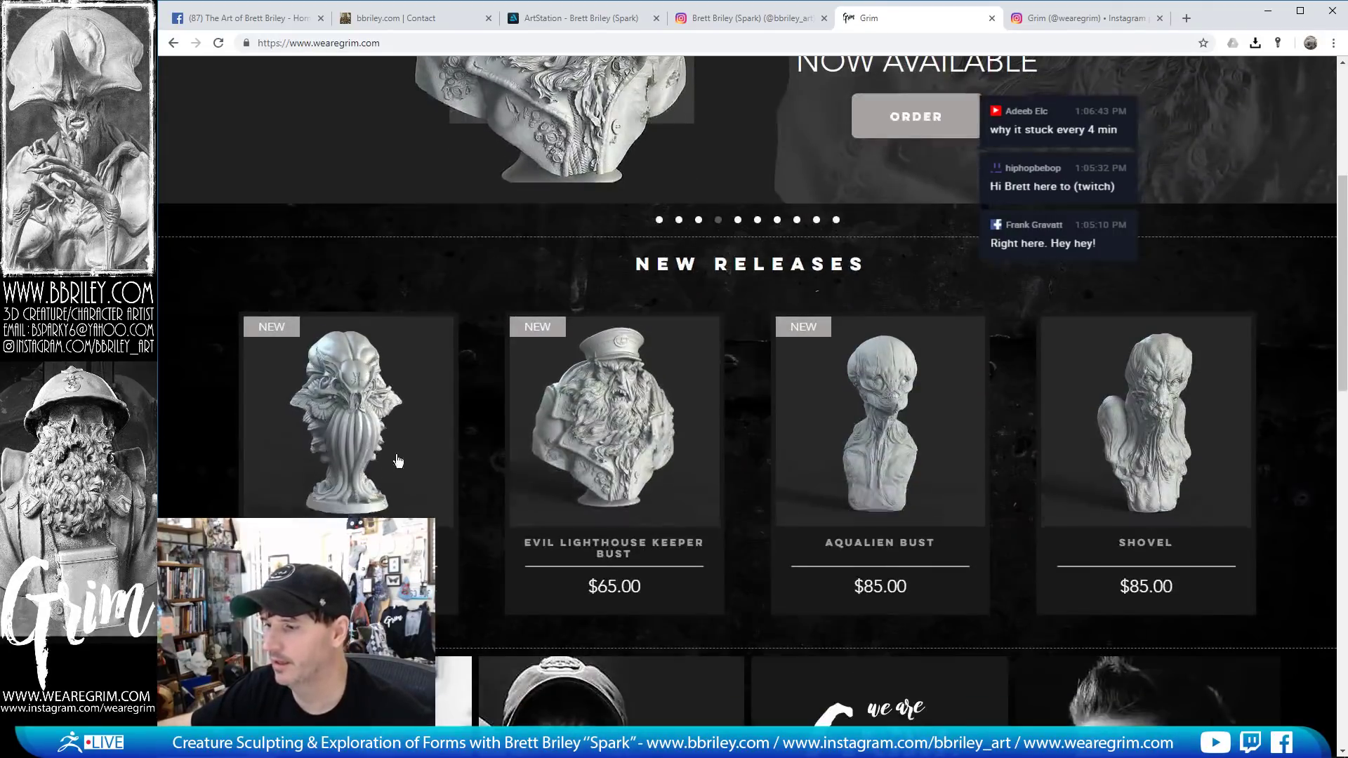
pyautogui.scroll(-5, 812, 381)
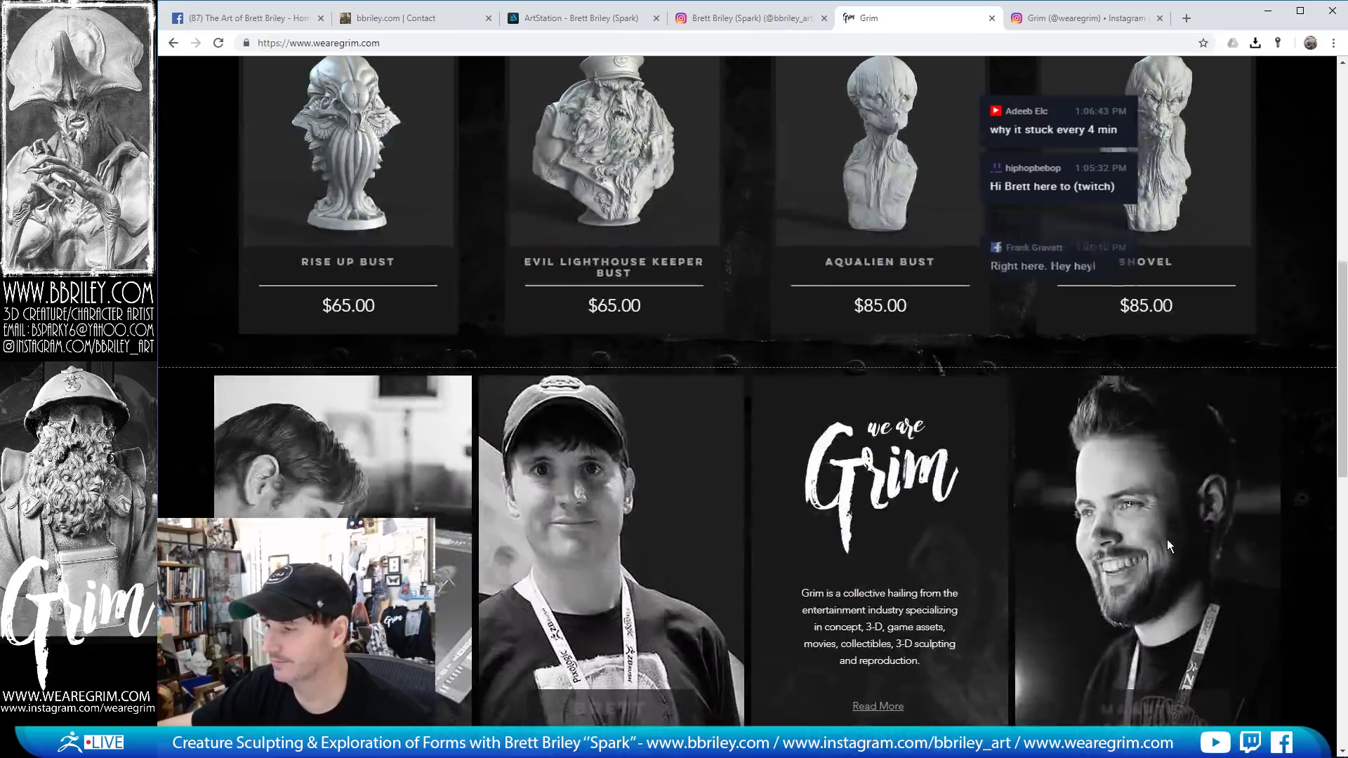
pyautogui.scroll(-1, 991, 300)
pyautogui.scroll(12, 991, 299)
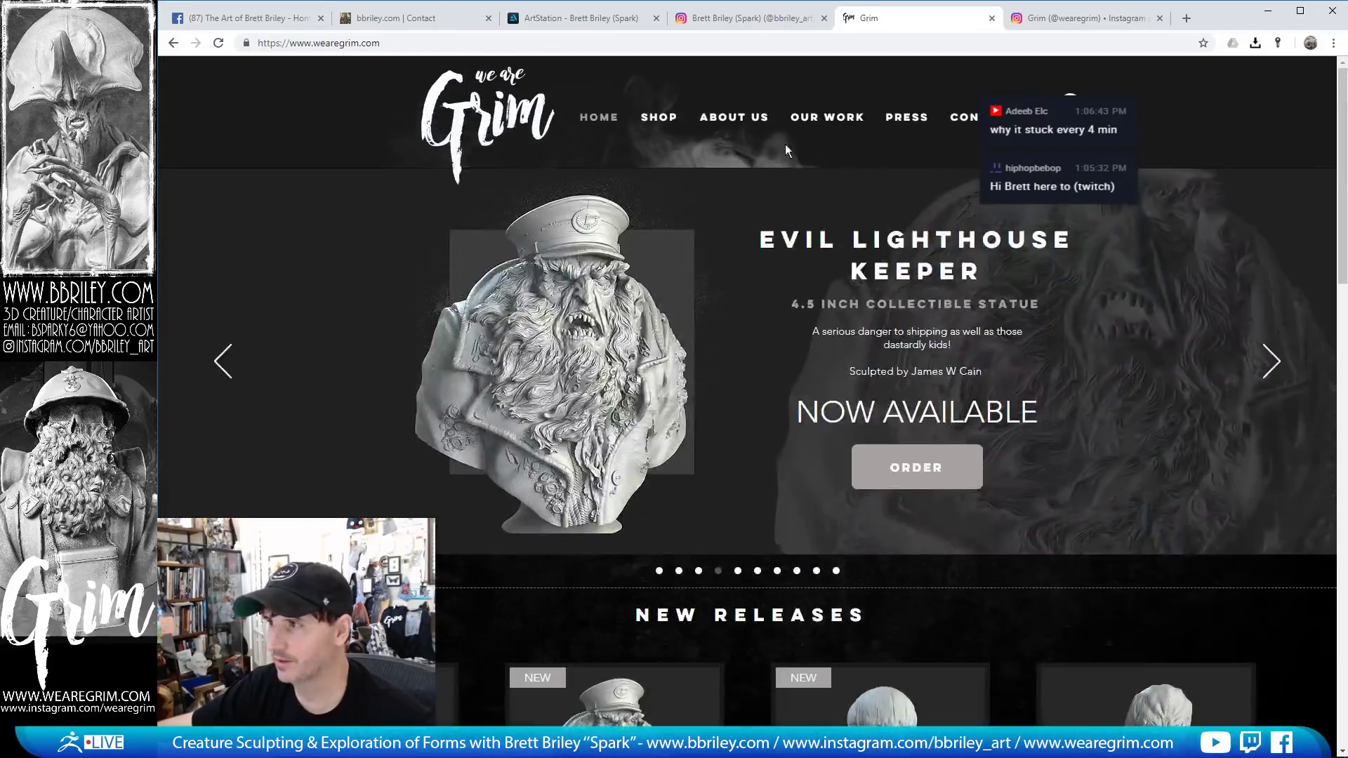
# - Open the Grim site's Shop page and look through the busts and T-shirts for sale
pyautogui.click(660, 118)
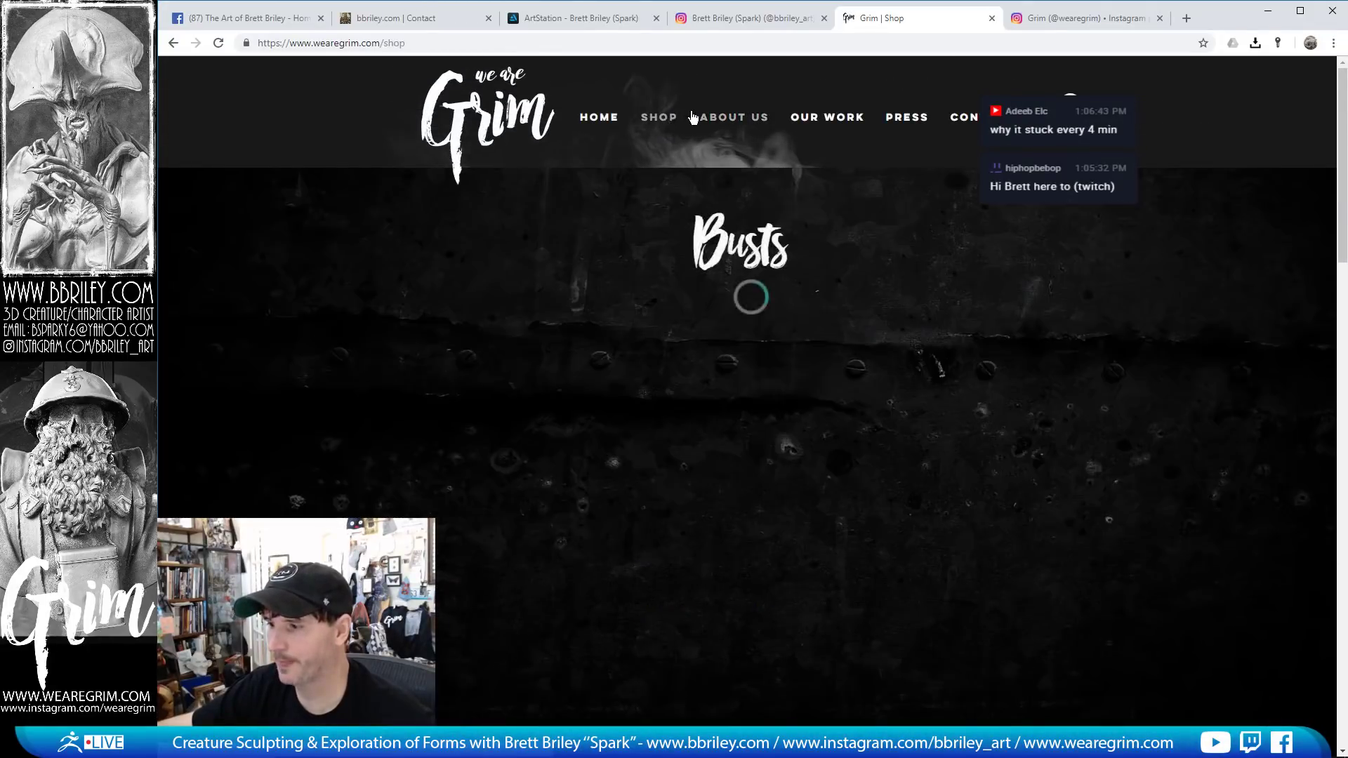
pyautogui.scroll(-3, 731, 450)
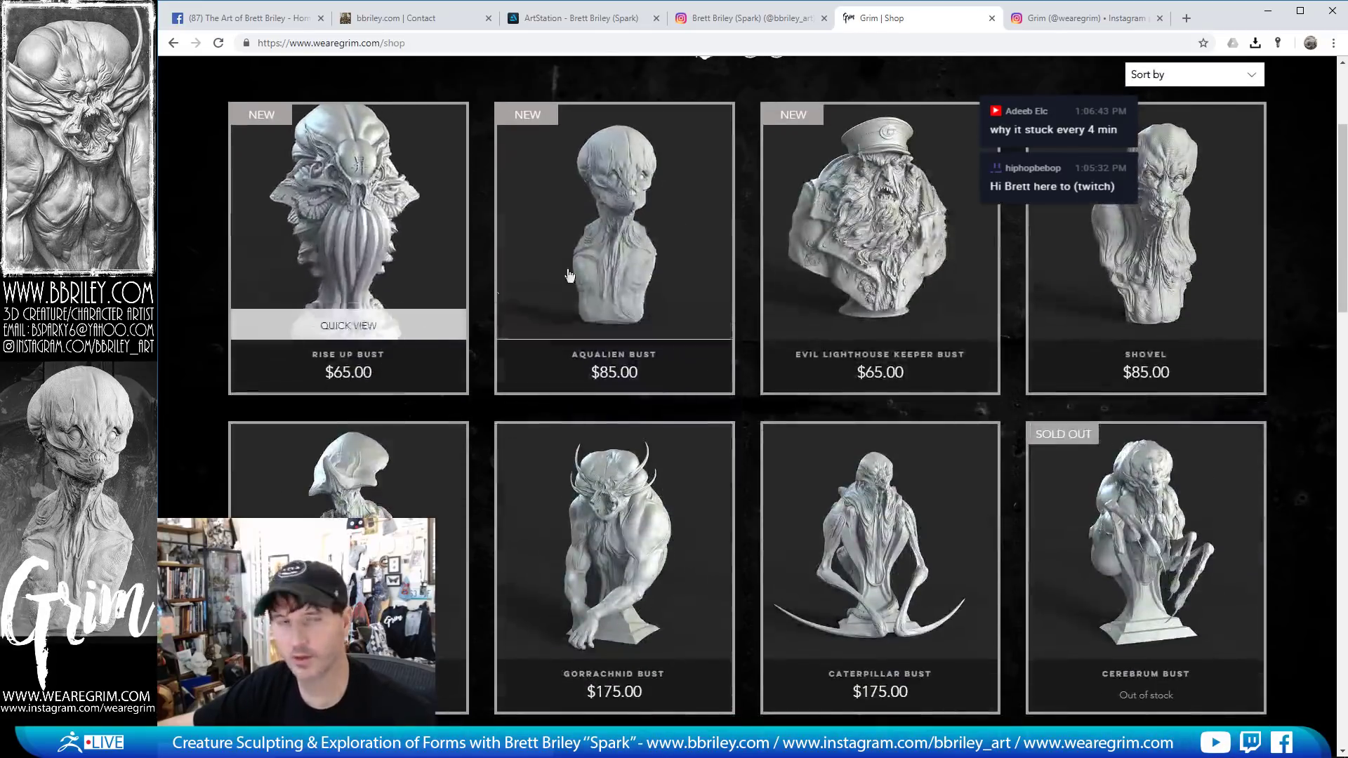
pyautogui.scroll(-5, 938, 427)
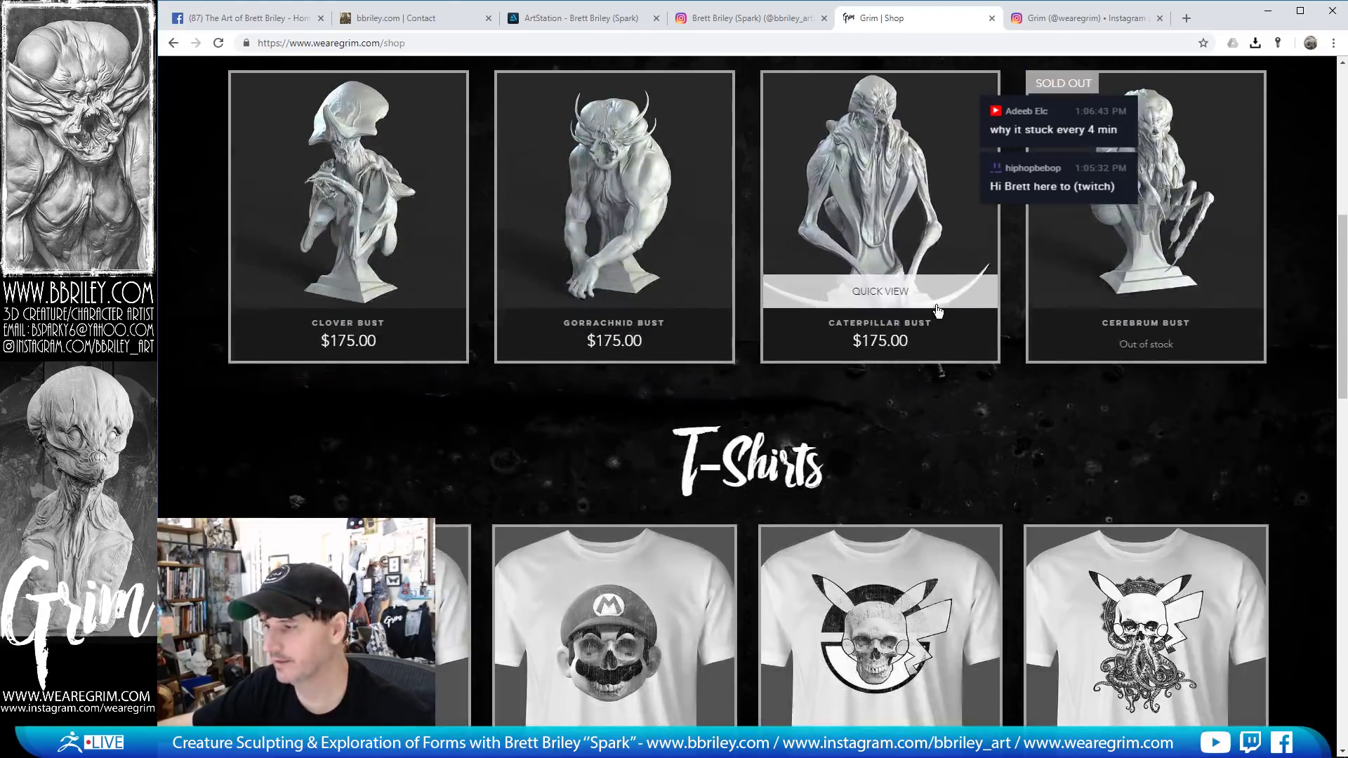
pyautogui.scroll(8, 868, 288)
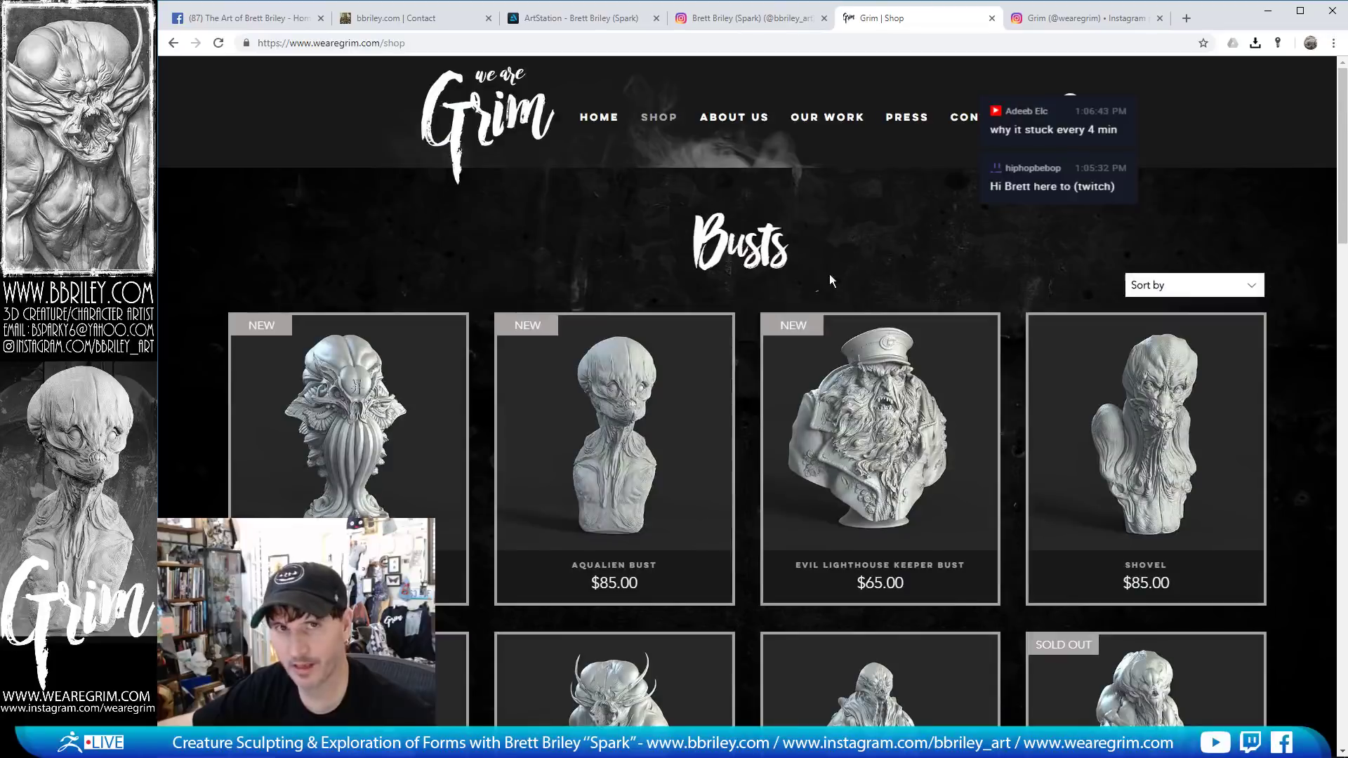
# - Look over the Grim site's Our Work gallery and bring up the wearegrim Instagram profile
pyautogui.click(828, 117)
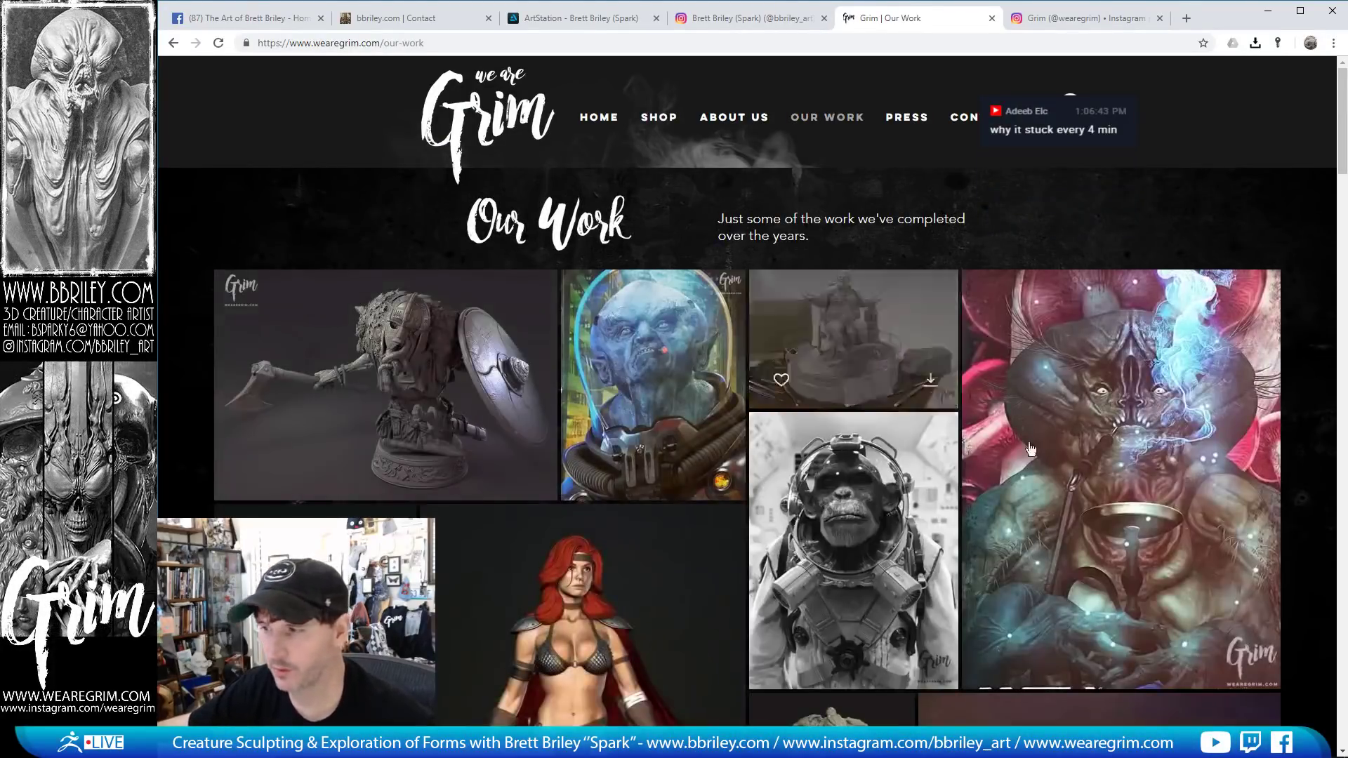
pyautogui.scroll(-3, 585, 406)
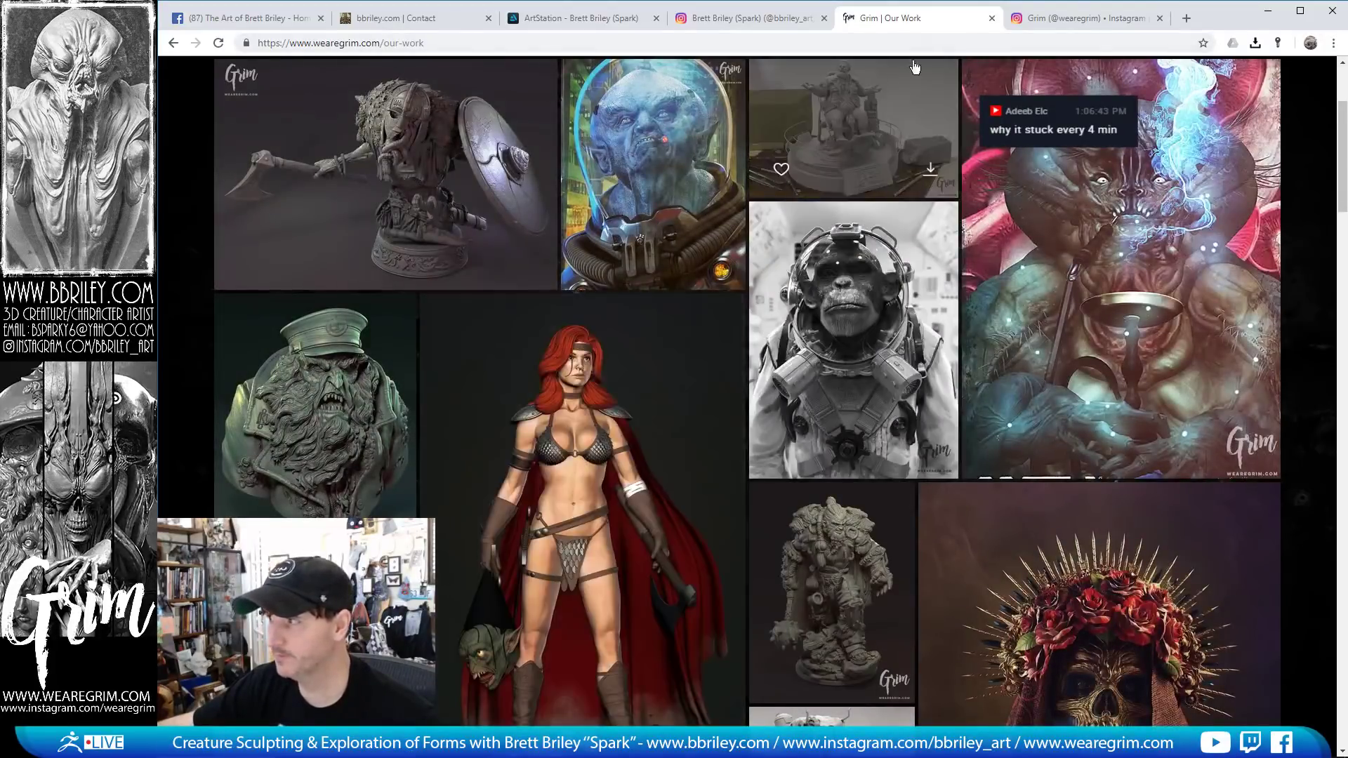
pyautogui.scroll(3, 572, 344)
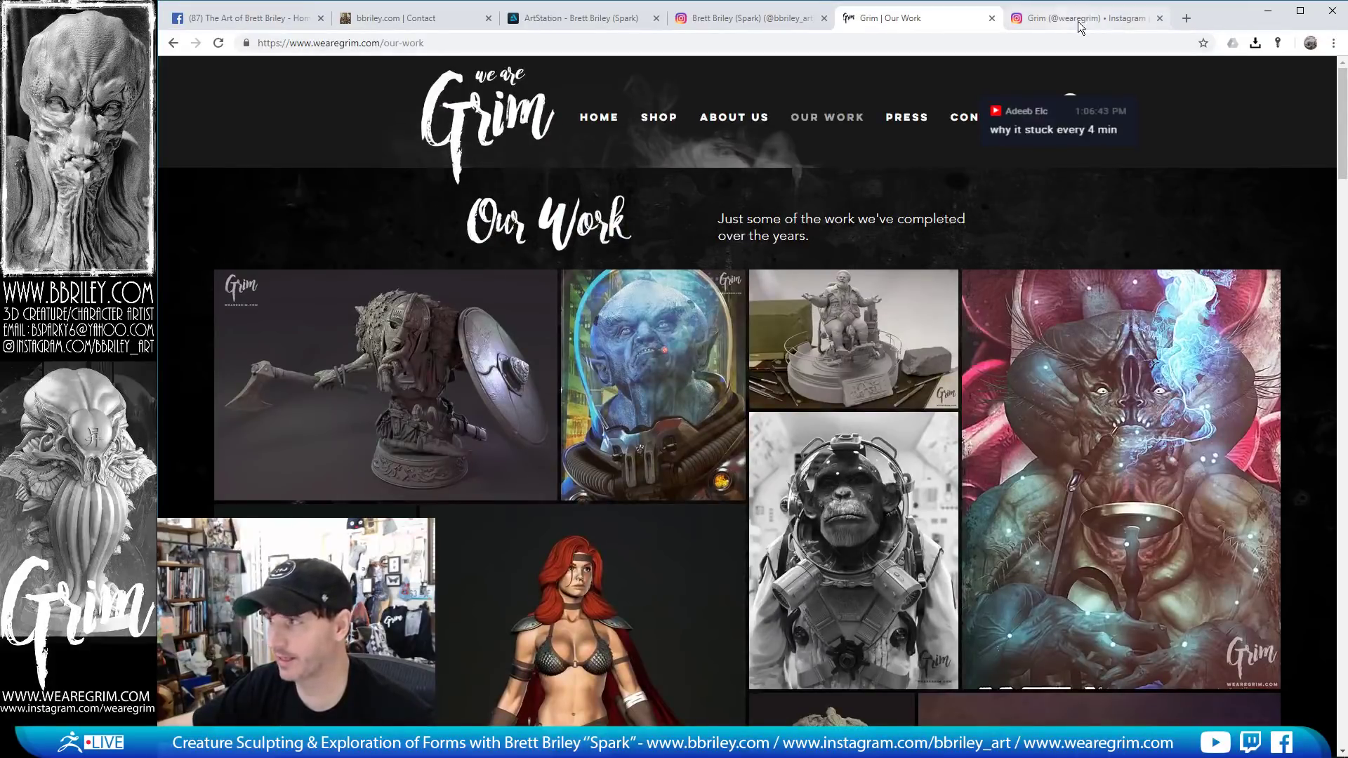
pyautogui.click(1074, 15)
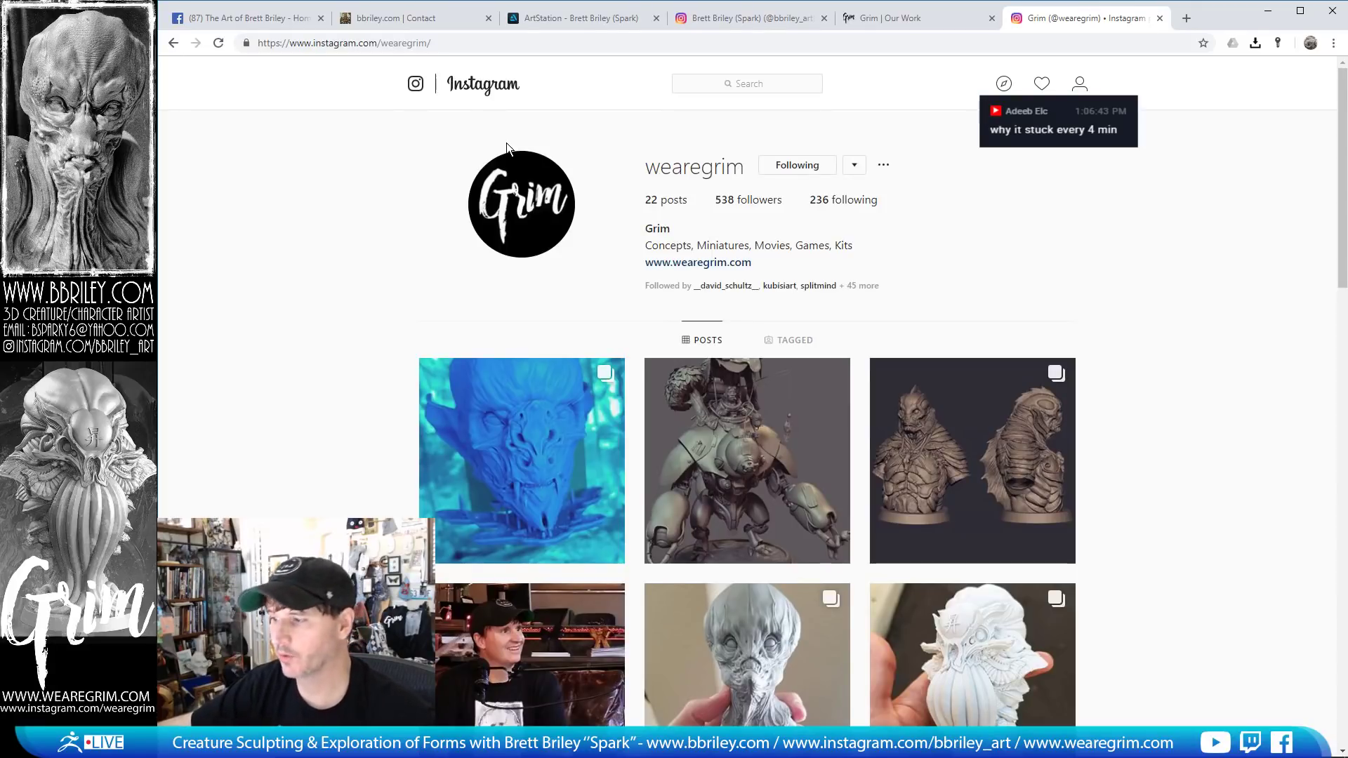
# - Look through the wearegrim Instagram posts, including the post showing the Grim casts at the ZBrush summit
pyautogui.scroll(-2, 449, 183)
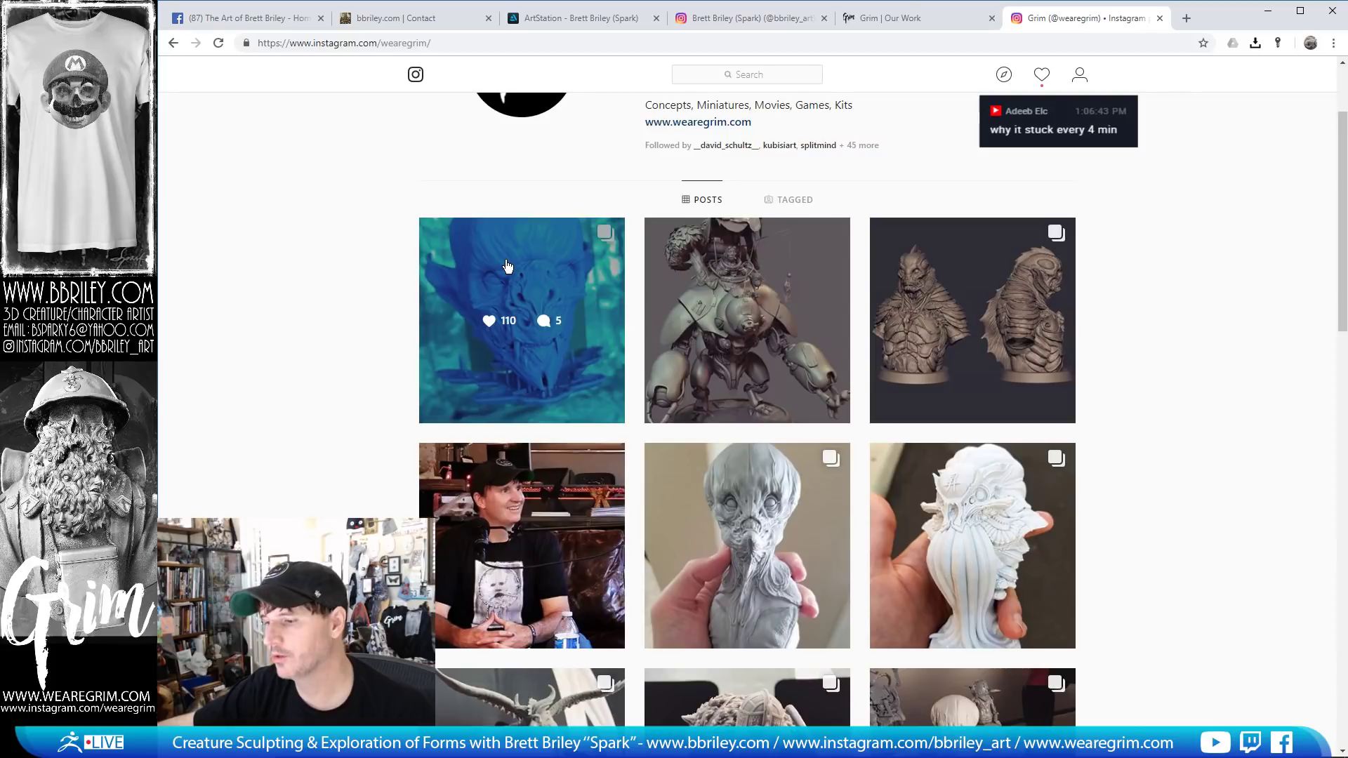
pyautogui.scroll(-2, 507, 266)
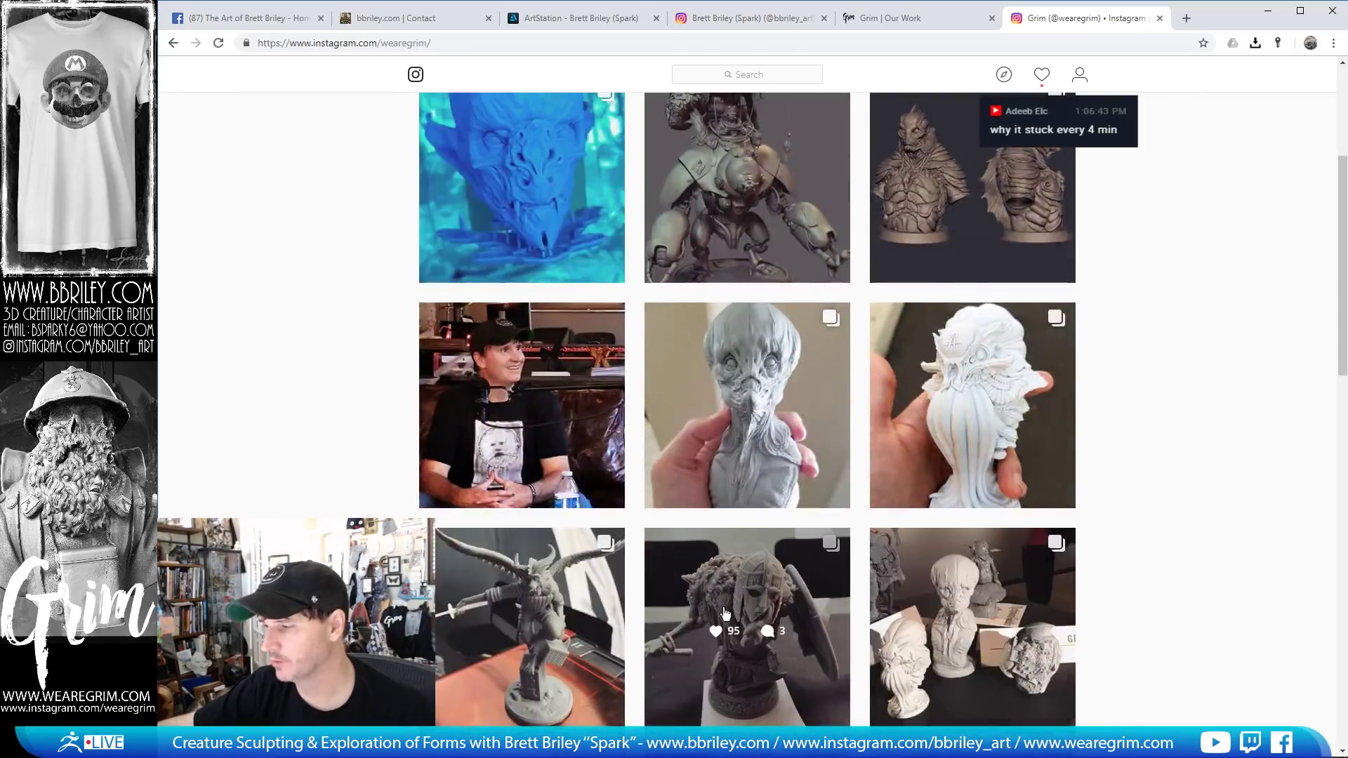
pyautogui.click(958, 586)
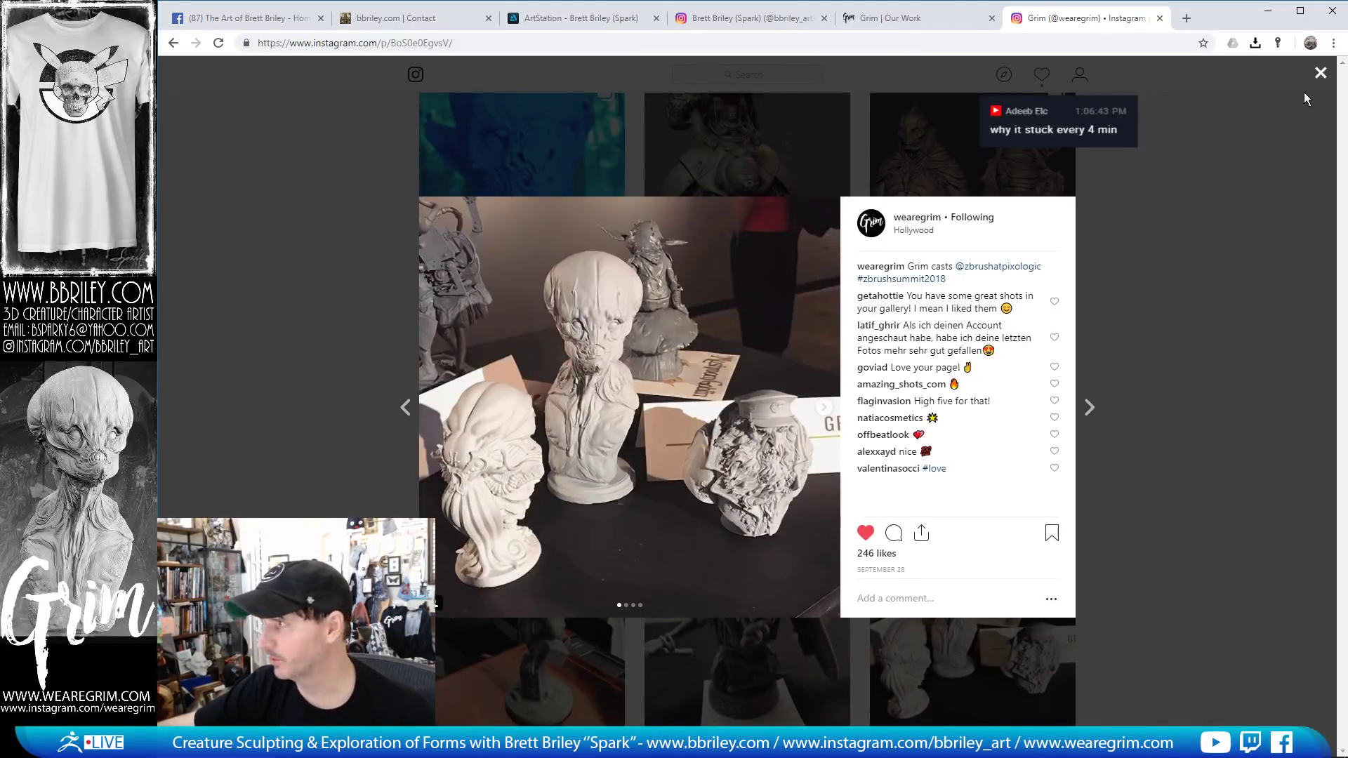
pyautogui.click(1320, 73)
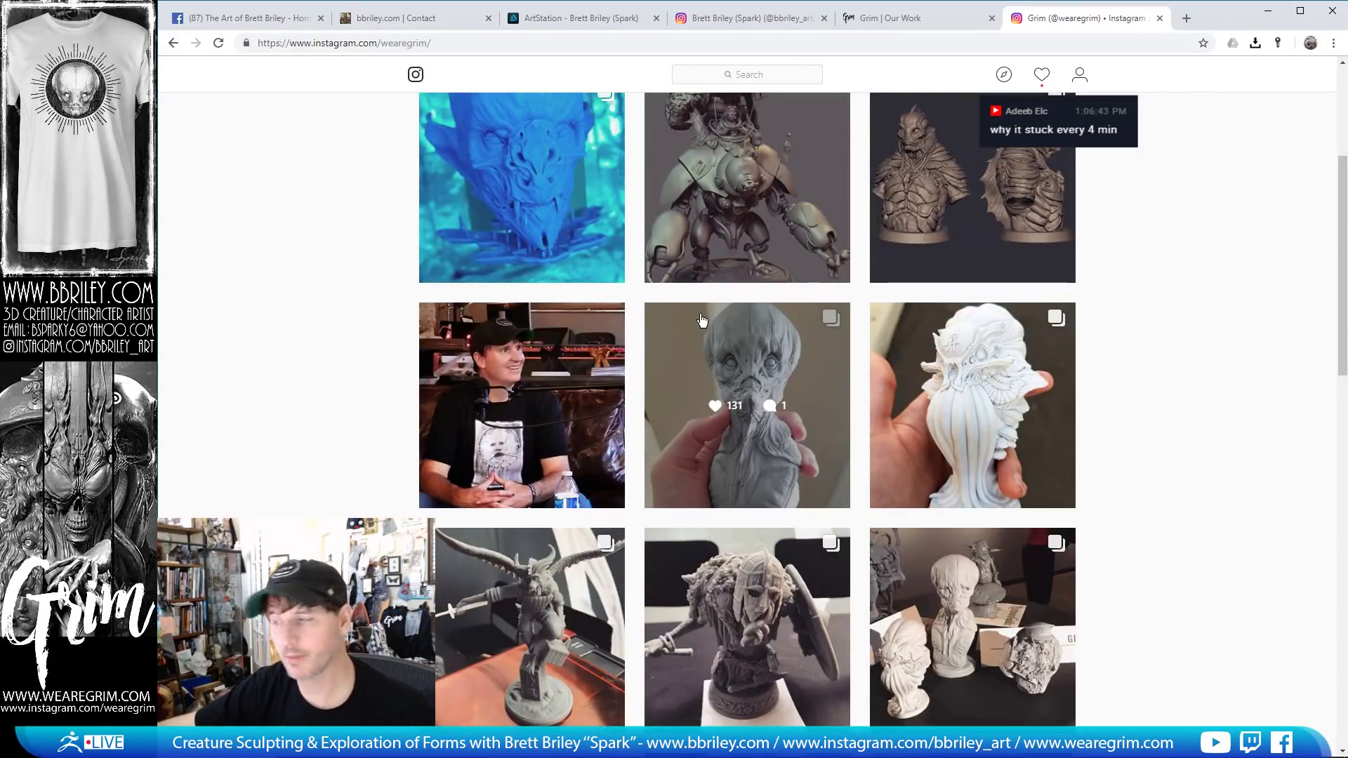
pyautogui.scroll(4, 701, 320)
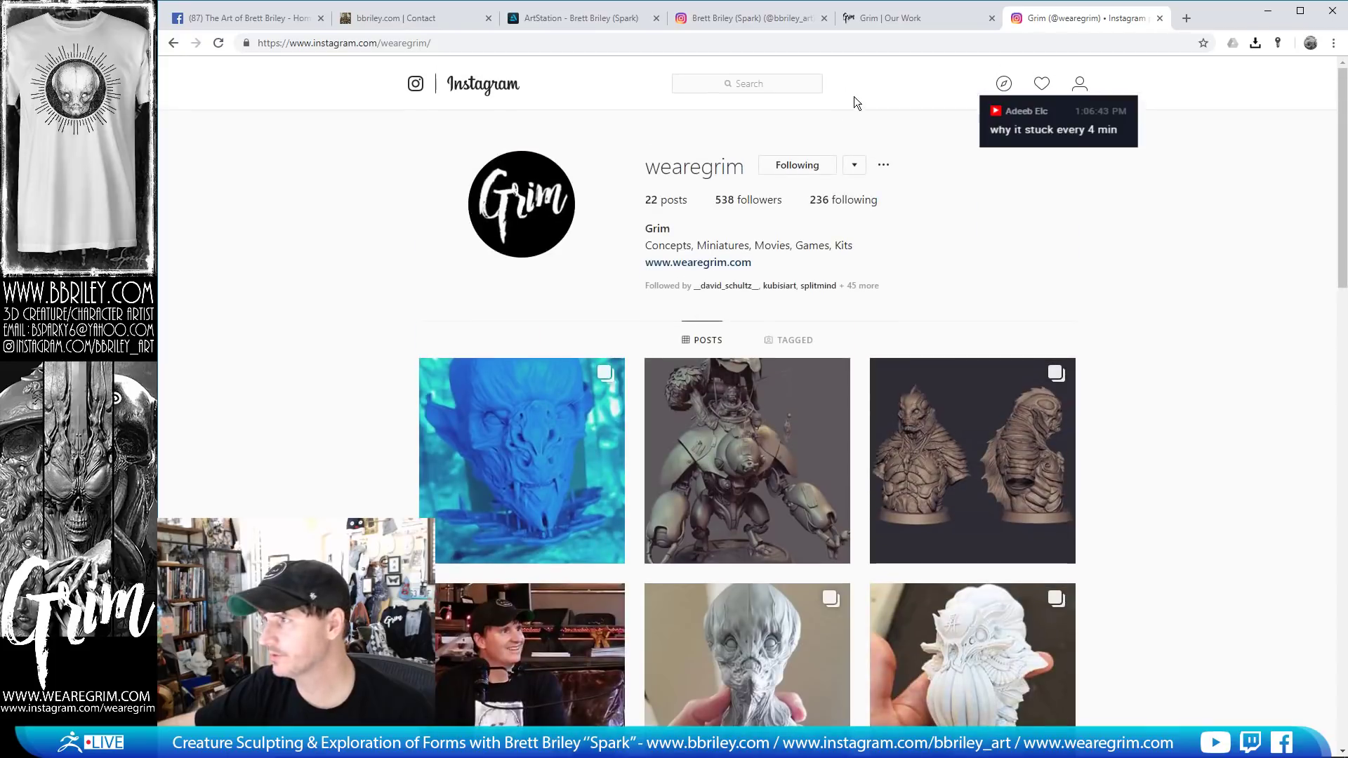
# - Switch to the artist's Facebook page, dismiss its error dialog, and close the browser after showing the page
pyautogui.click(280, 21)
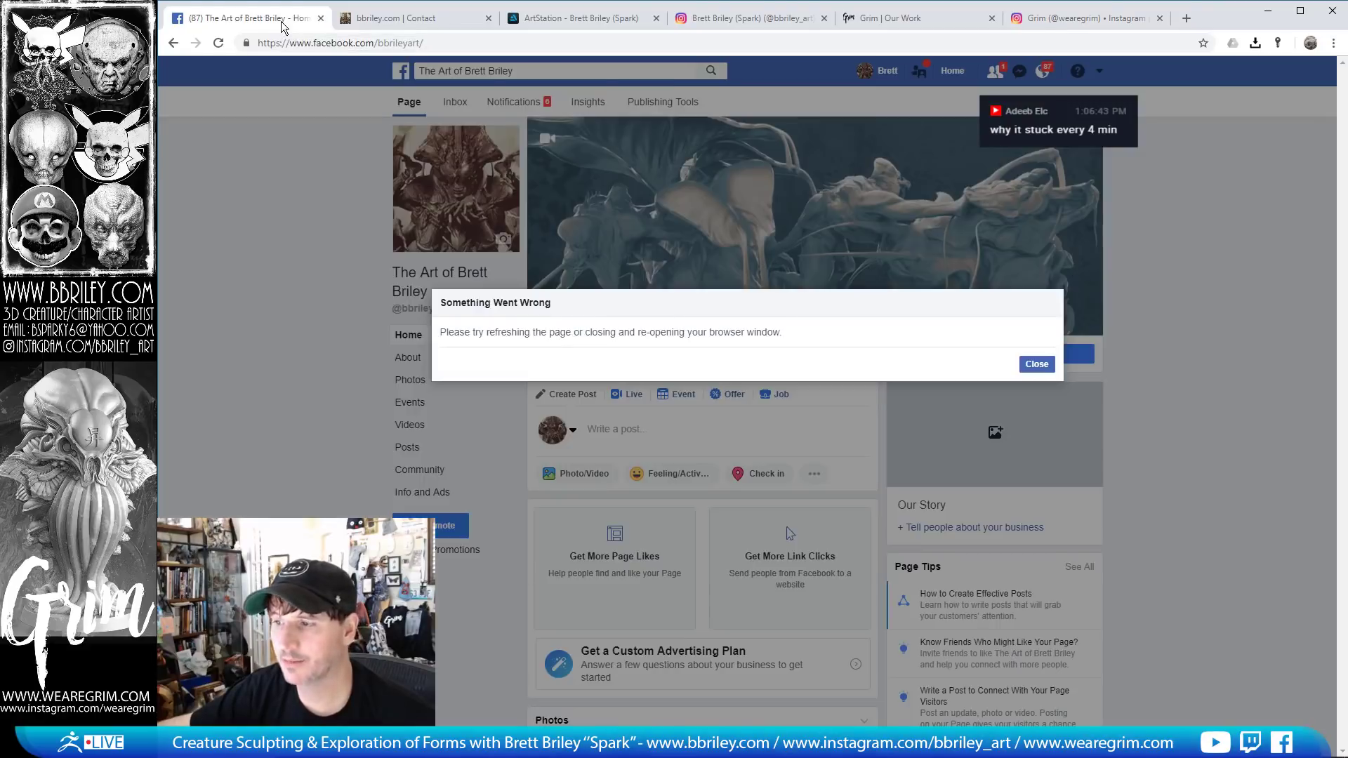
pyautogui.click(1037, 364)
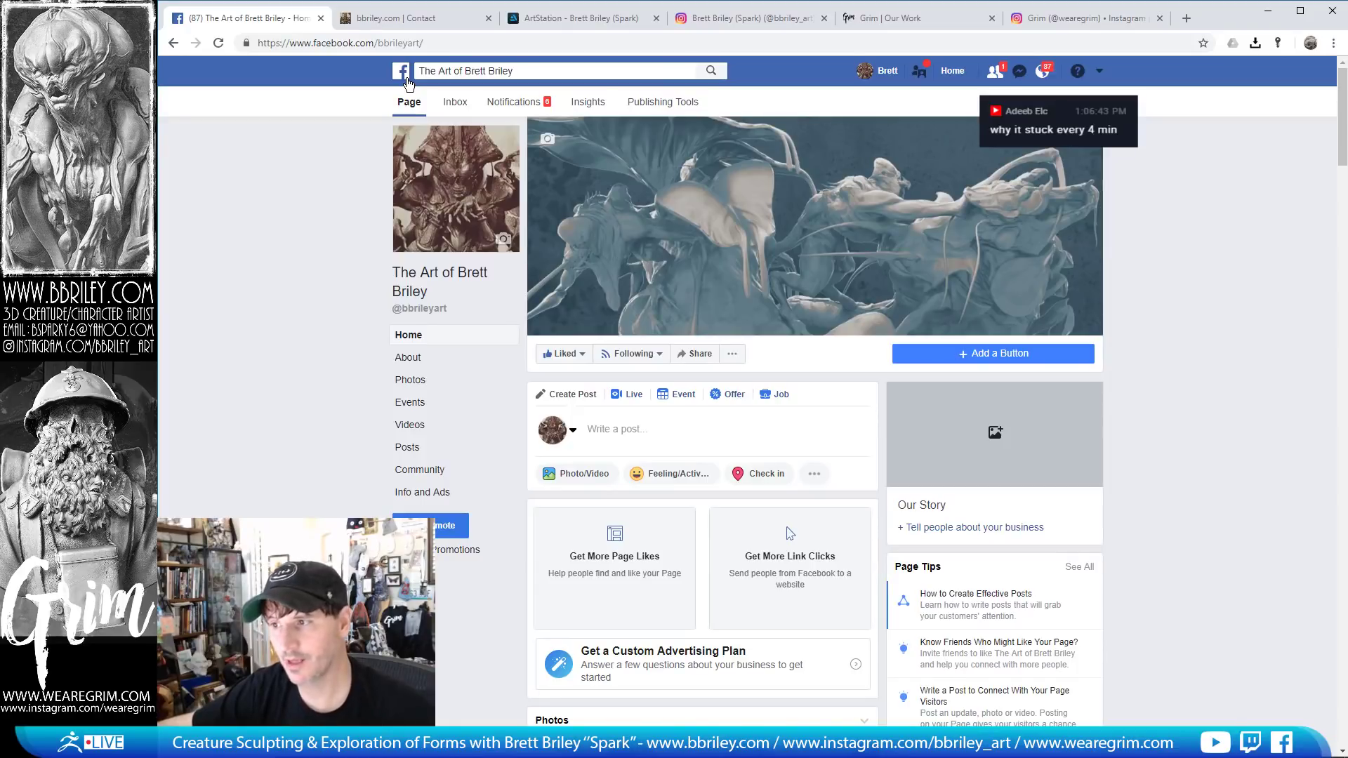
pyautogui.click(1326, 17)
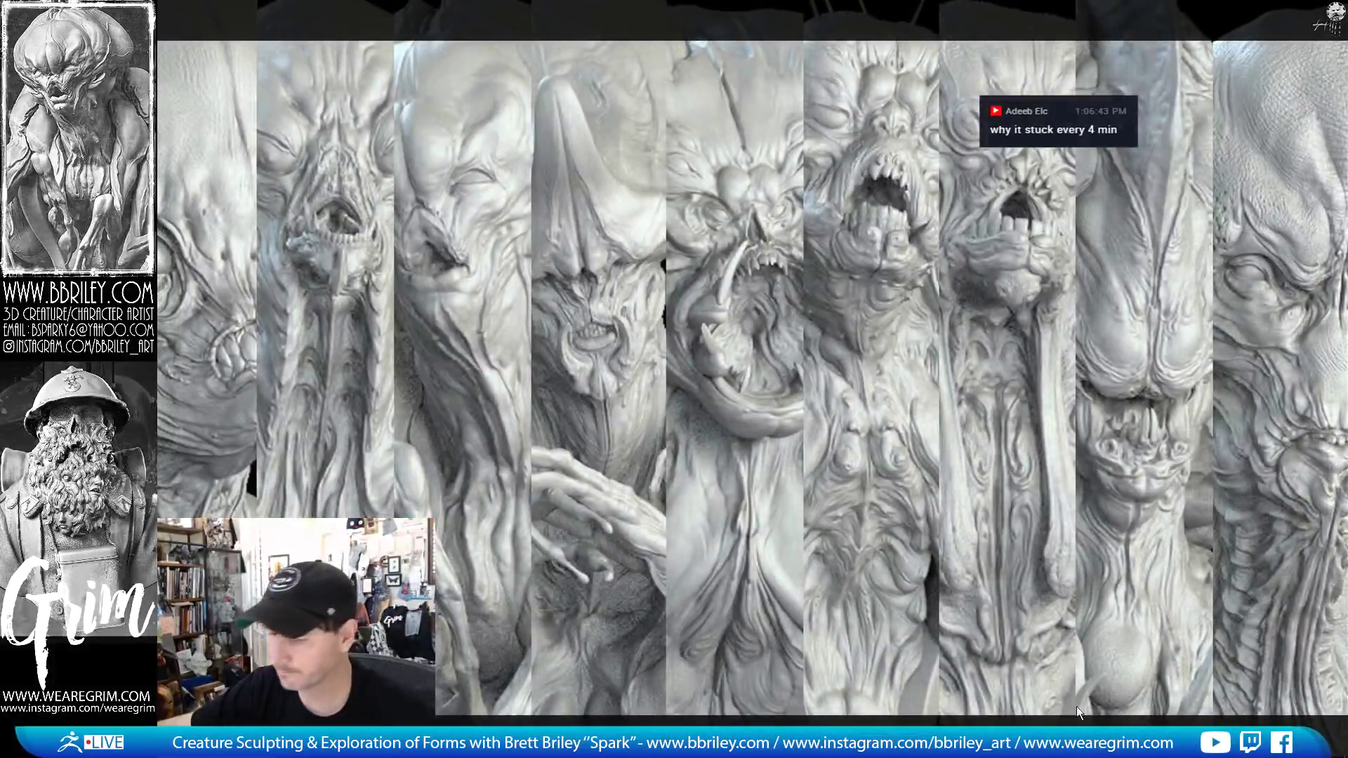
# - Switch to ZBrush, bring up the hornet reference board to examine the insect photos, and move the board out of the way
pyautogui.click(702, 744)
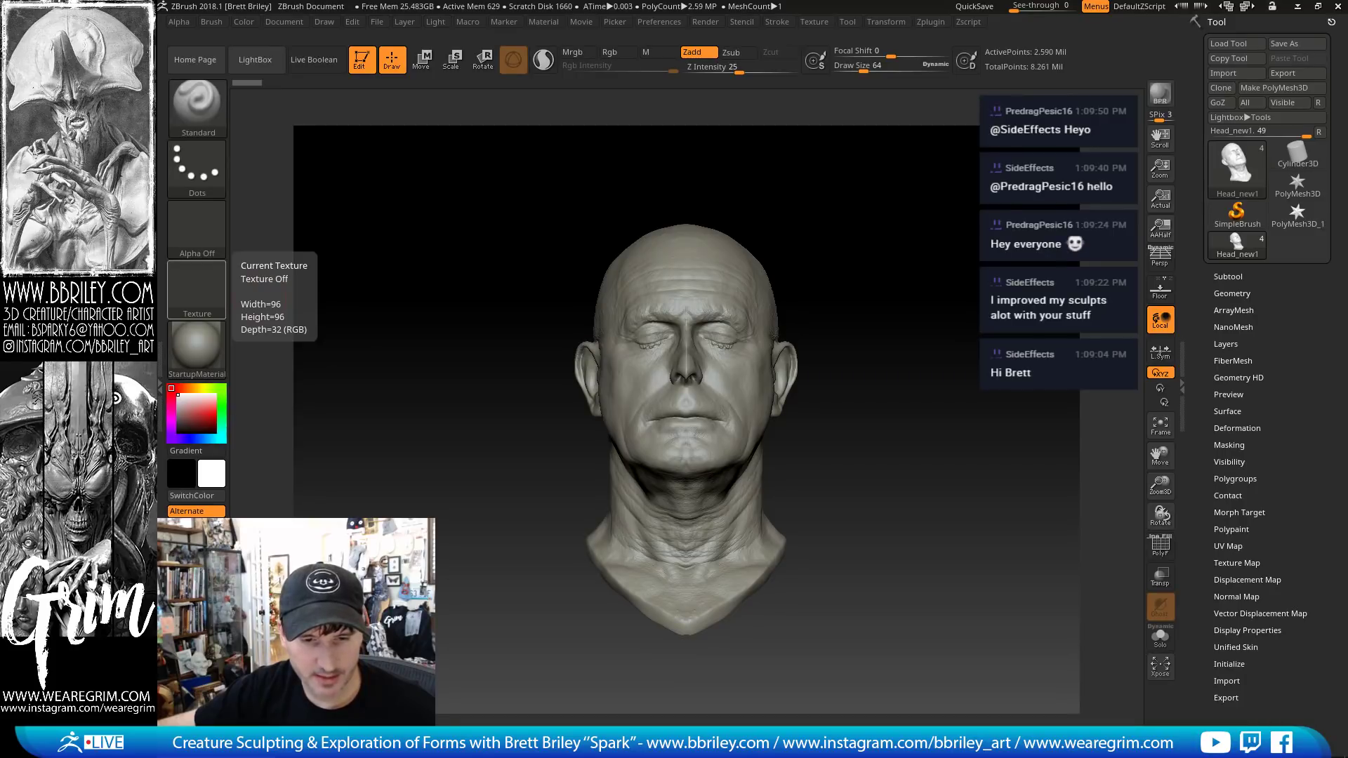
pyautogui.hotkey('alt', 'Tab')
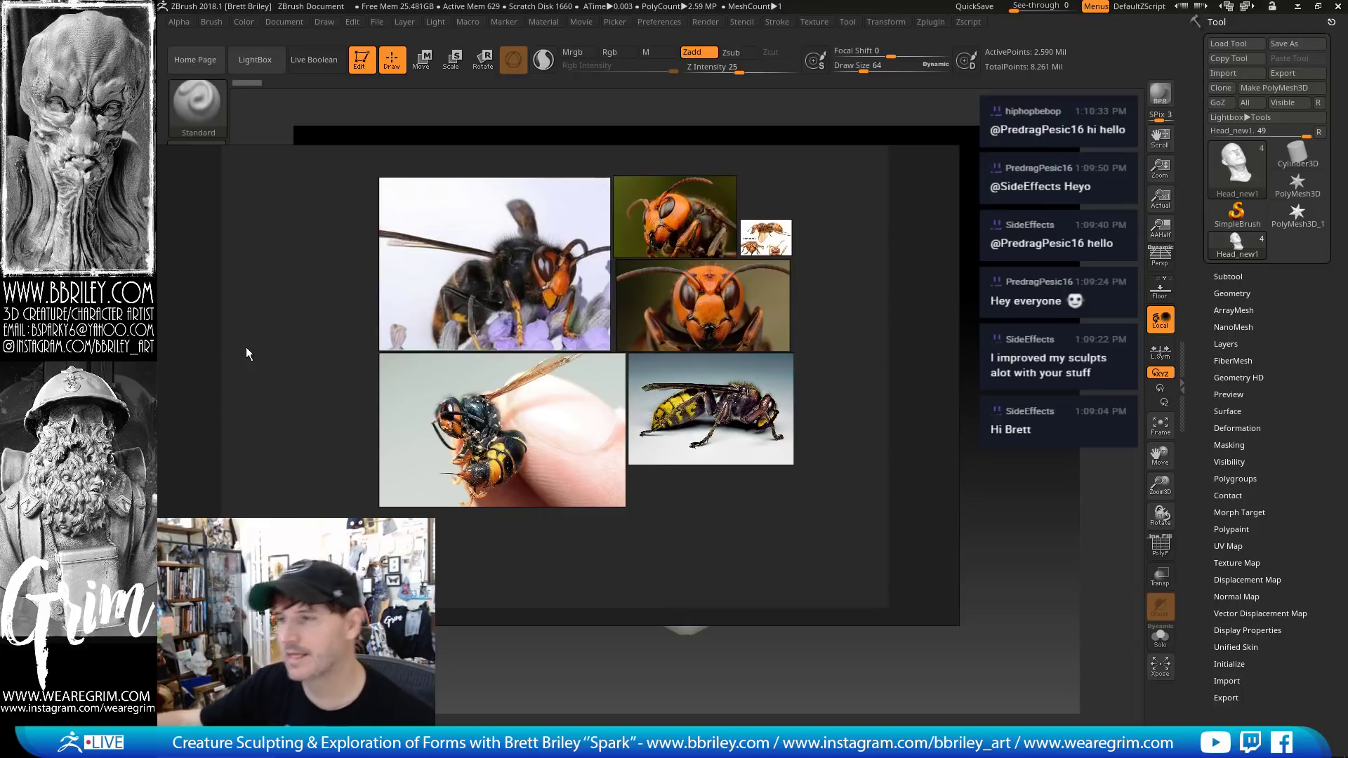
pyautogui.scroll(4, 449, 289)
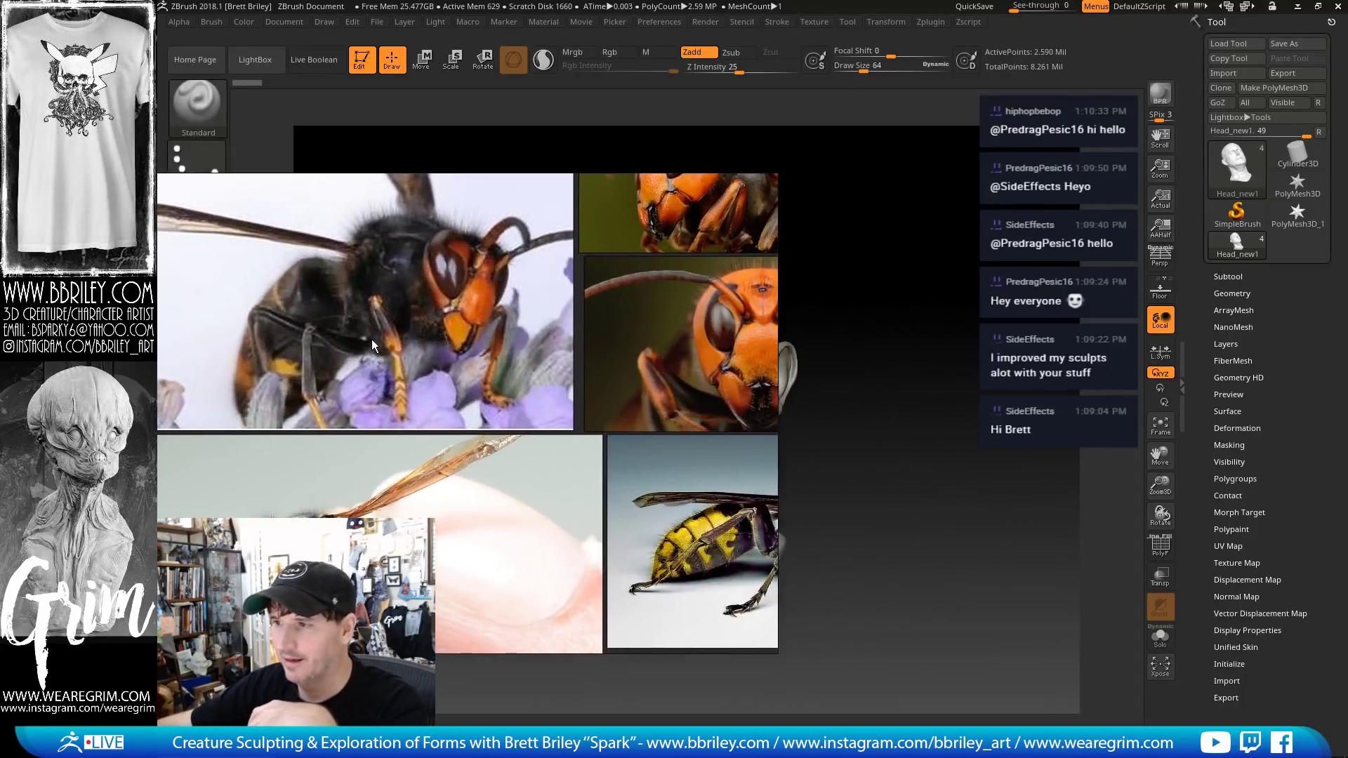
pyautogui.scroll(-5, 419, 369)
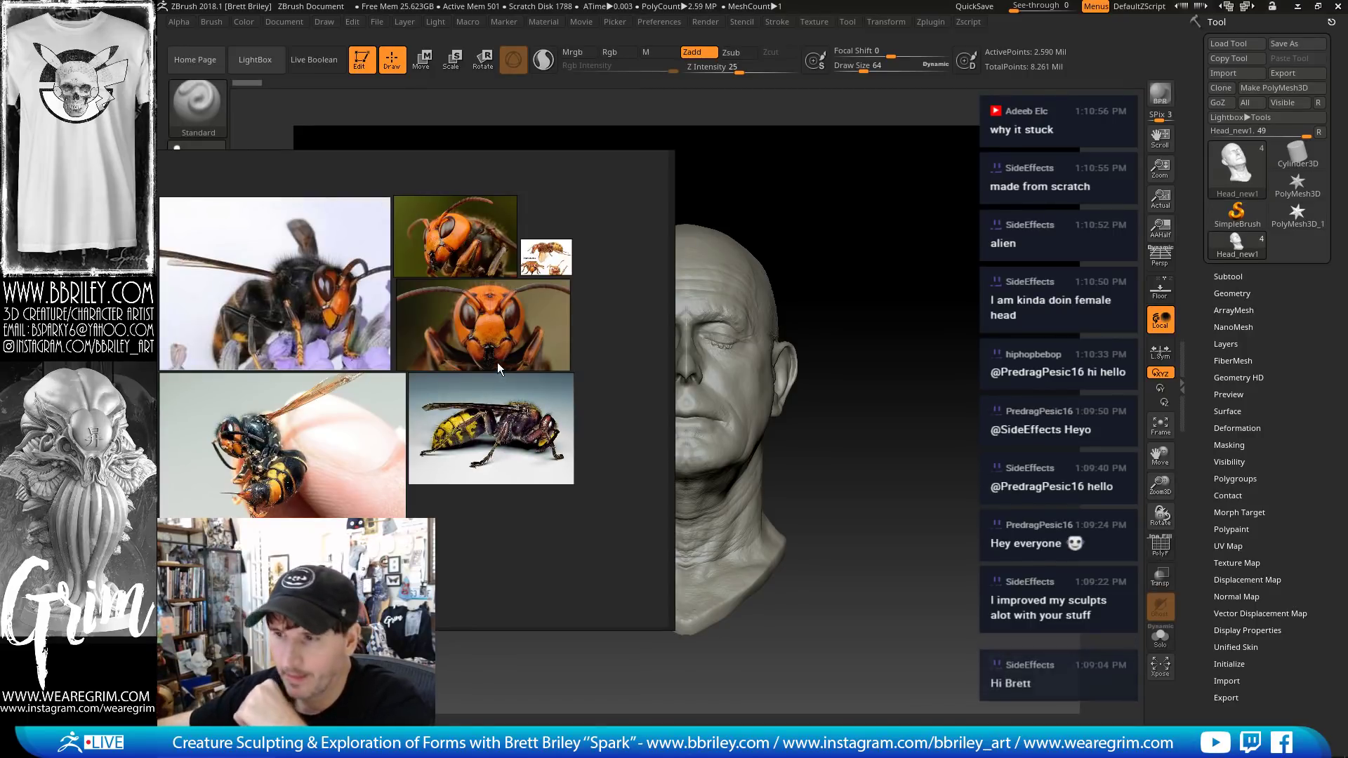
pyautogui.moveTo(450, 348); pyautogui.dragTo(463, 363)
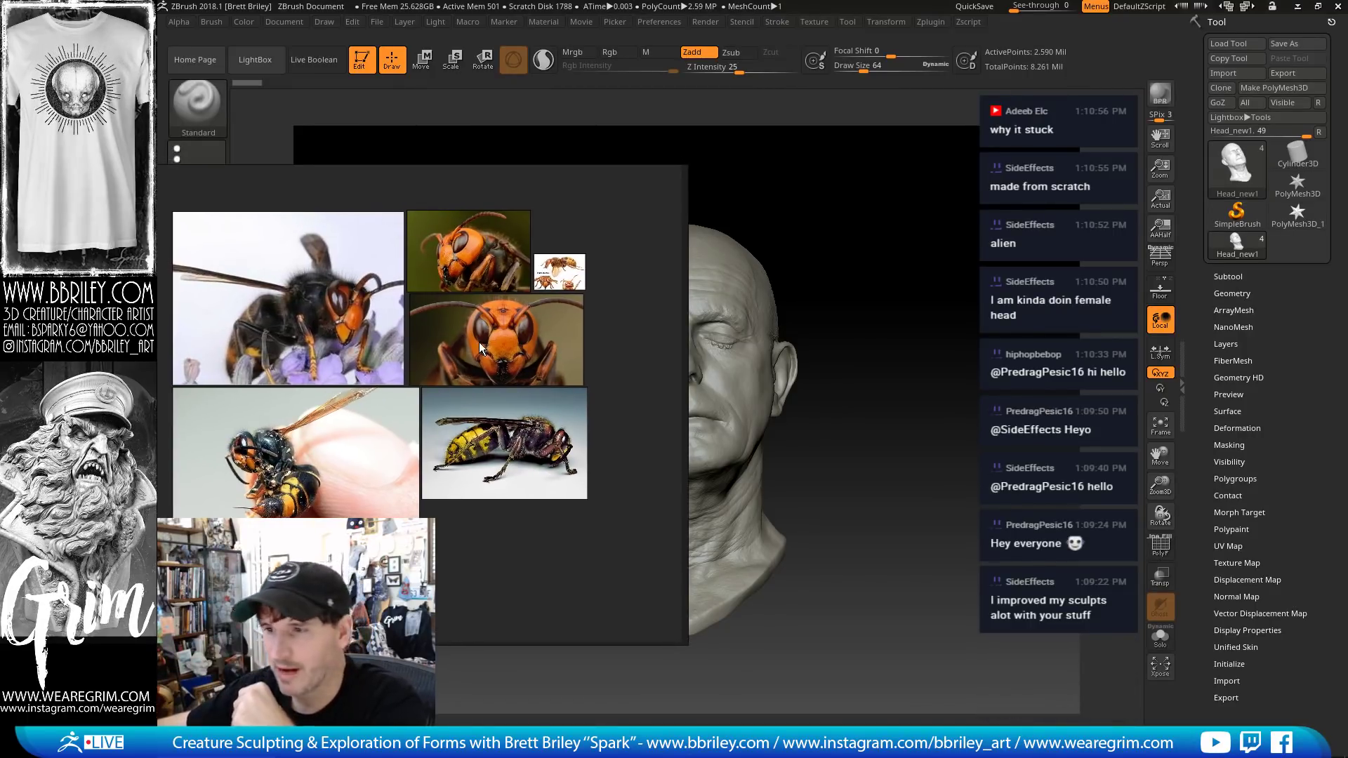
pyautogui.moveTo(479, 342); pyautogui.dragTo(160, 291, button='right')
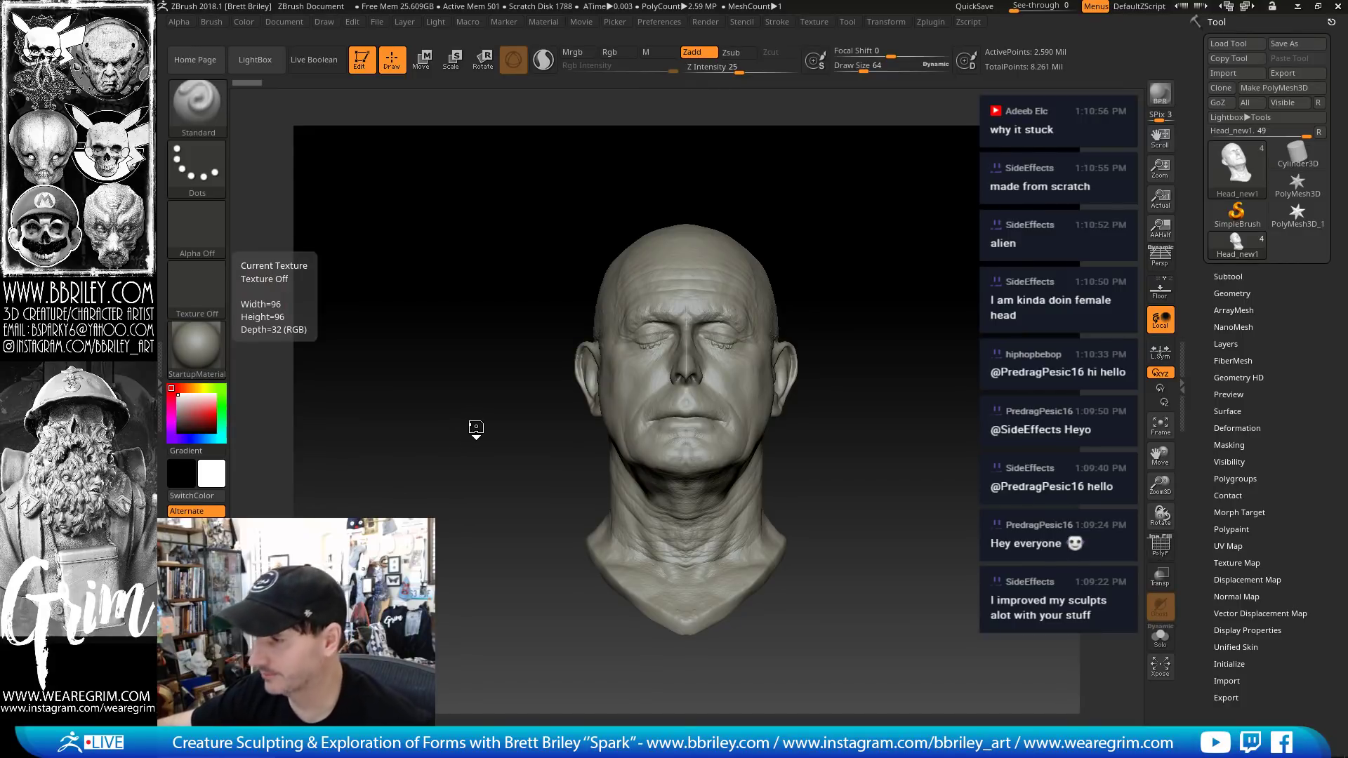
# - Turn on local symmetry and perspective for the head, and set the camera's angle of view to 35
pyautogui.moveTo(473, 427); pyautogui.dragTo(470, 415)
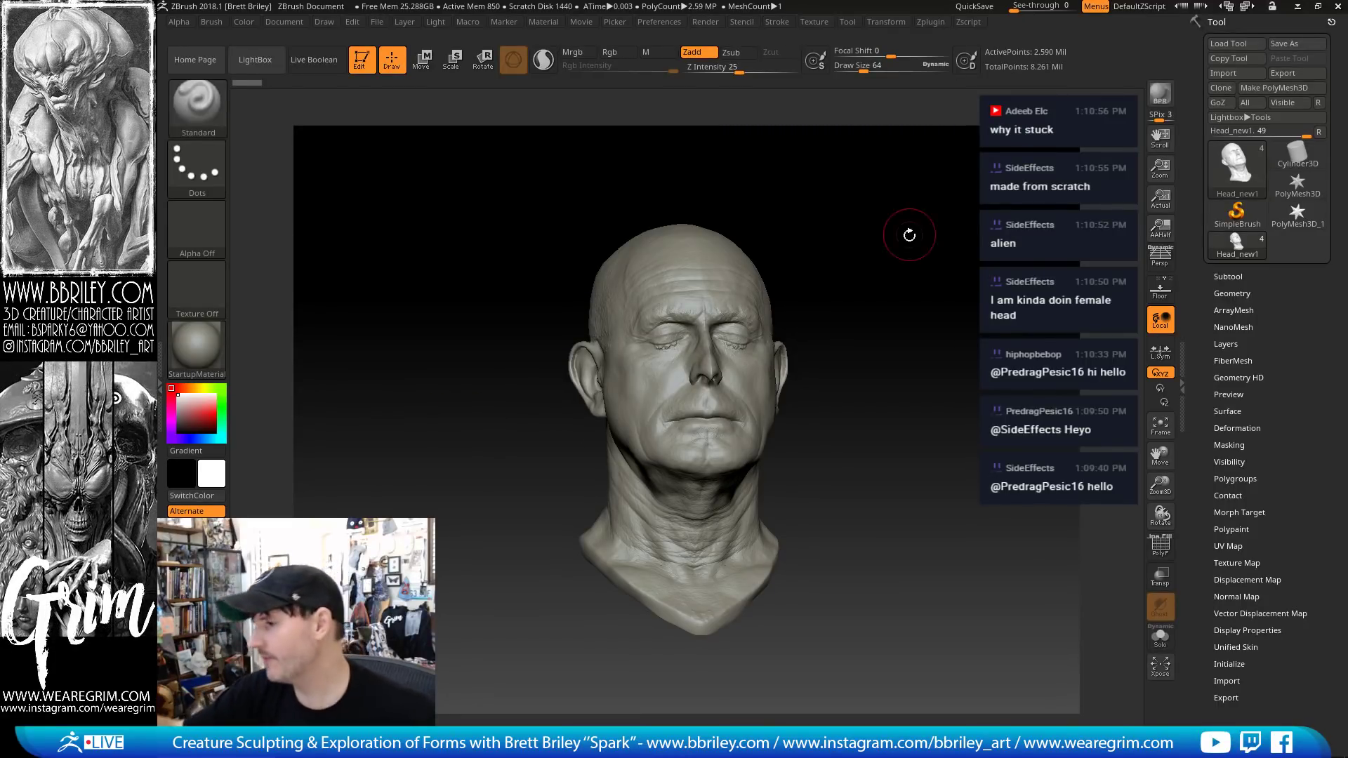
pyautogui.moveTo(933, 316)
pyautogui.mouseDown()
pyautogui.moveTo(938, 340)
pyautogui.moveTo(893, 327)
pyautogui.mouseUp()
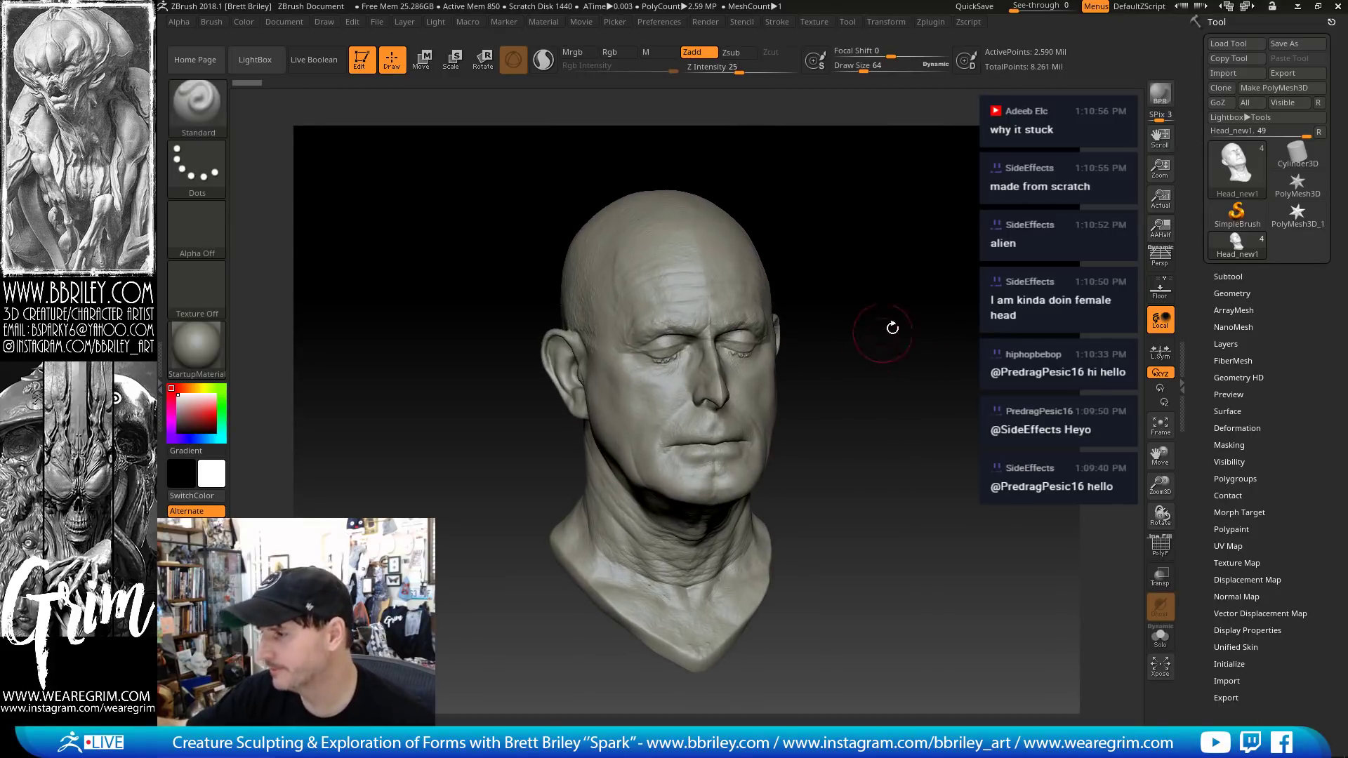
pyautogui.click(1158, 354)
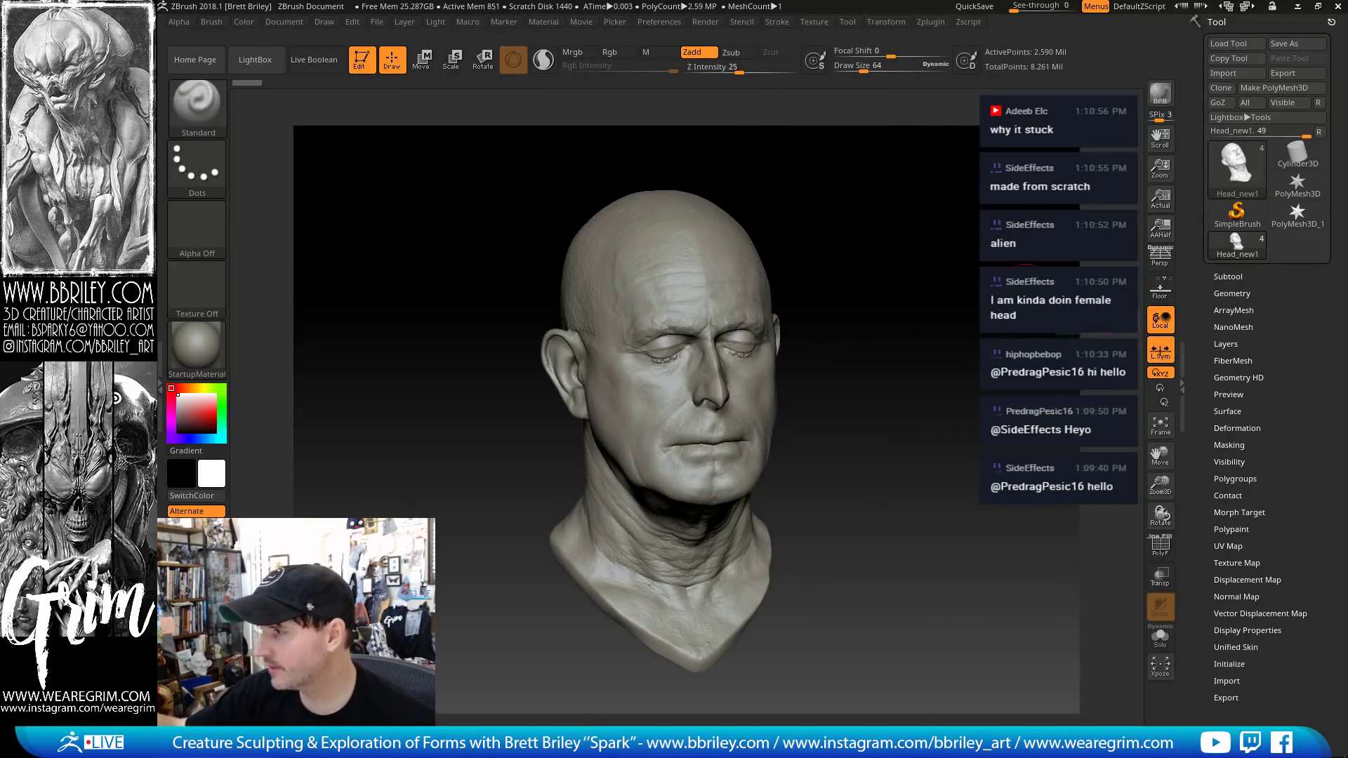
pyautogui.click(1158, 261)
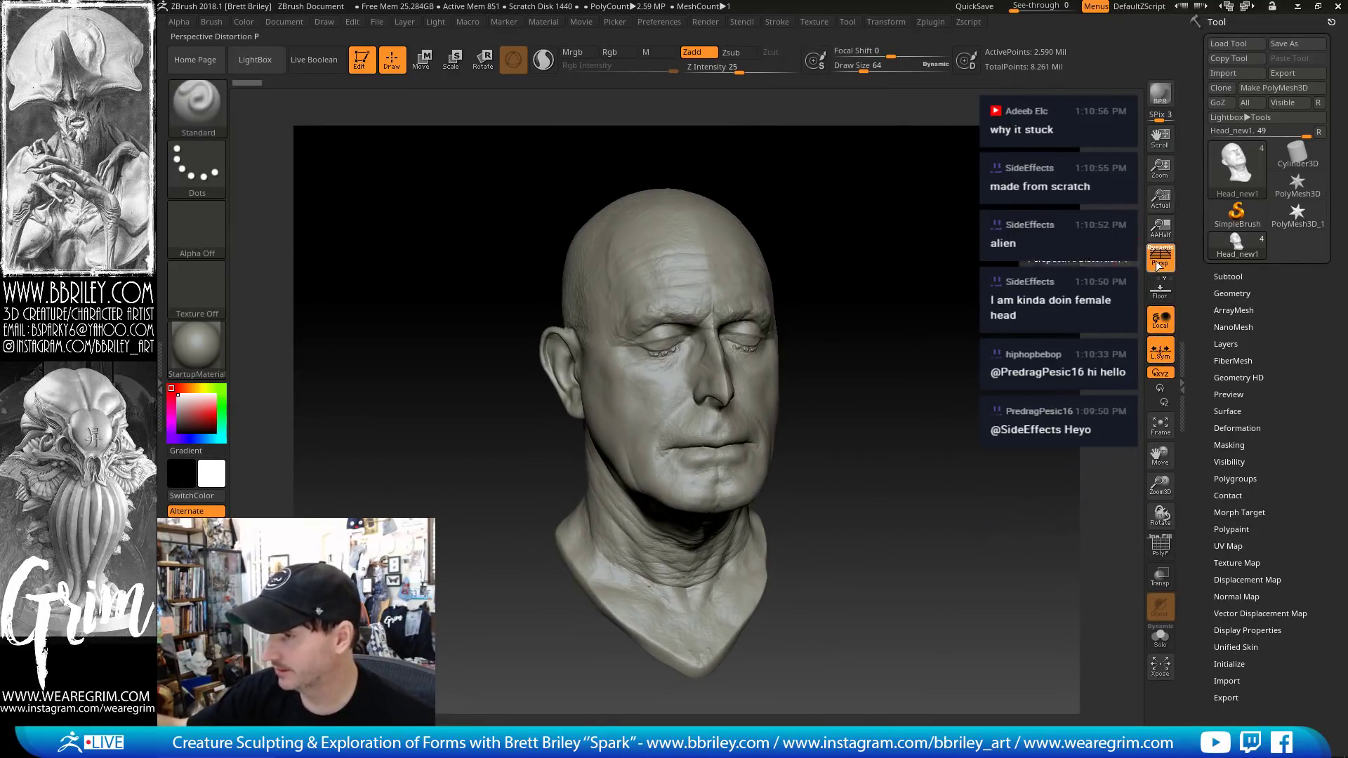
pyautogui.click(325, 21)
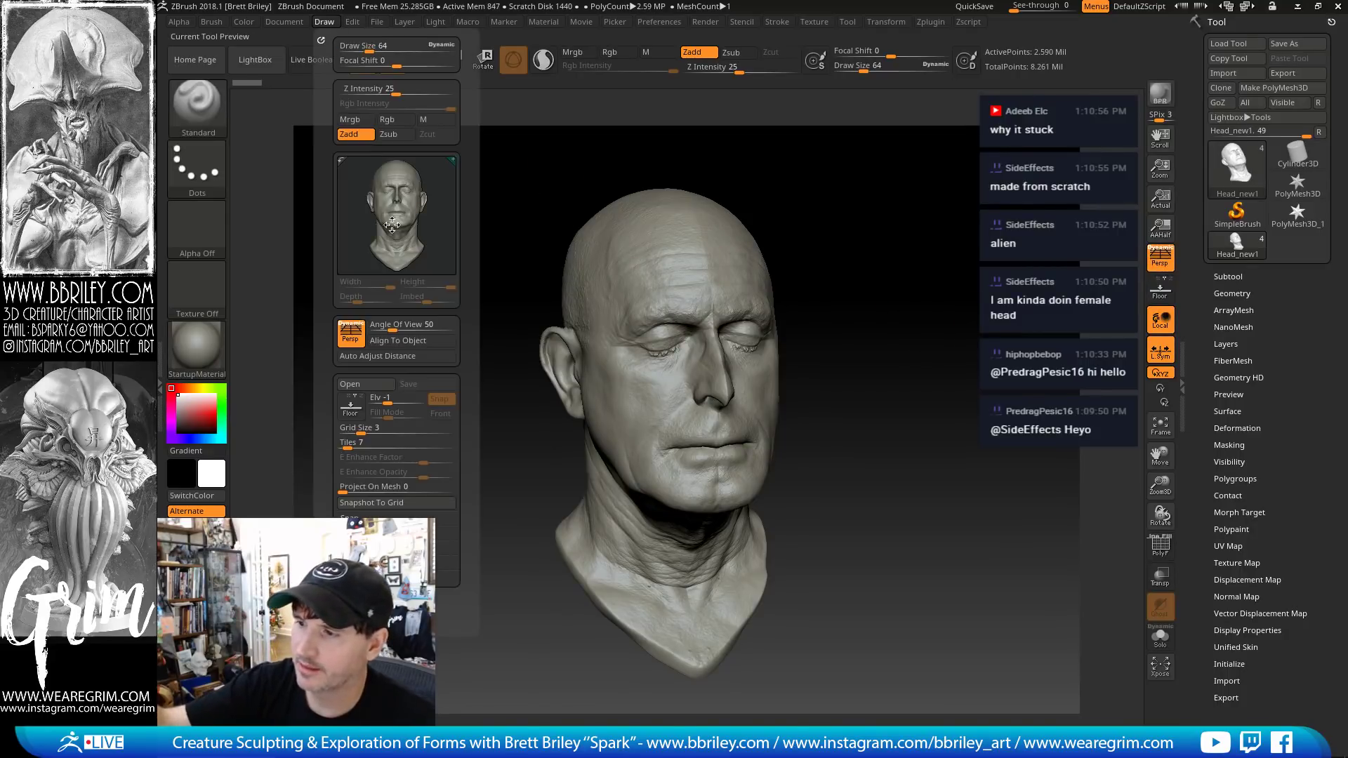
pyautogui.click(411, 327)
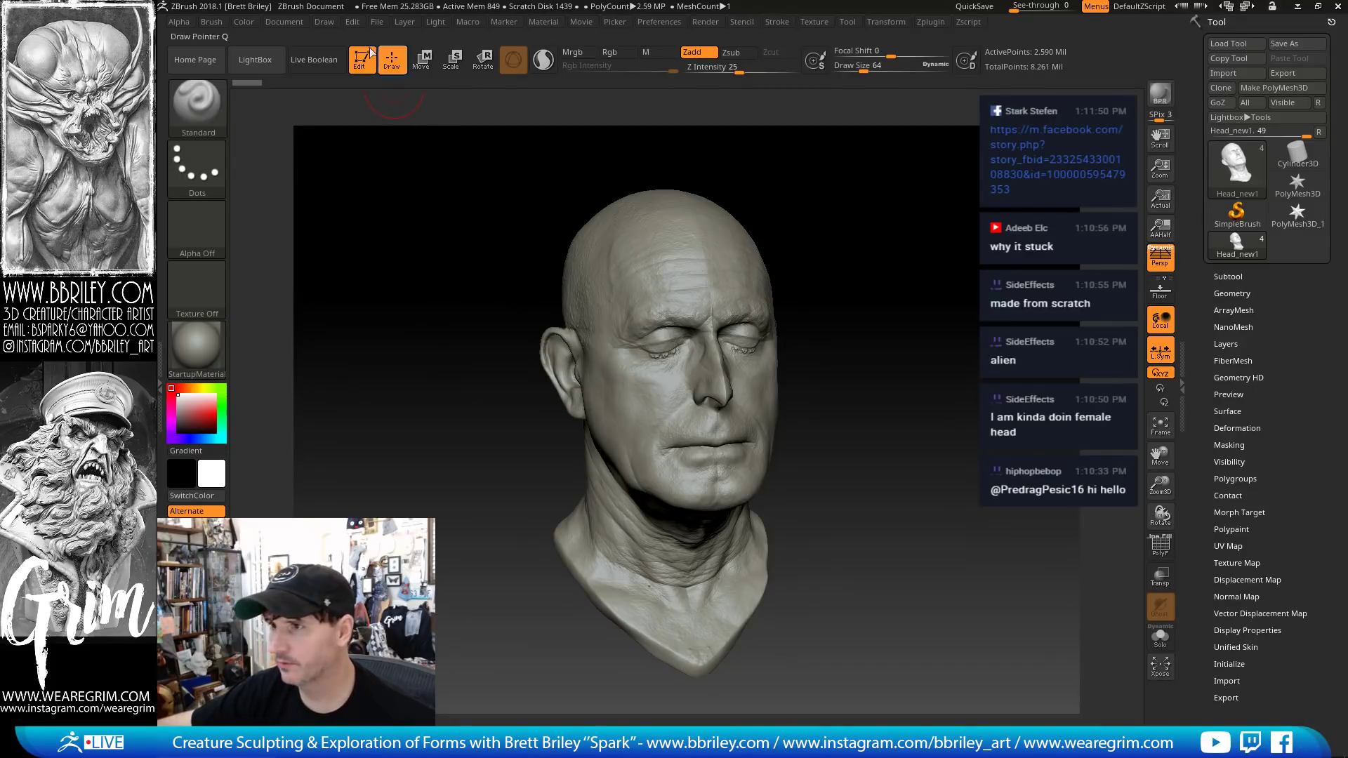
# - Toggle the camera's Align To Object option on and off to compare its effect on the head
pyautogui.click(324, 21)
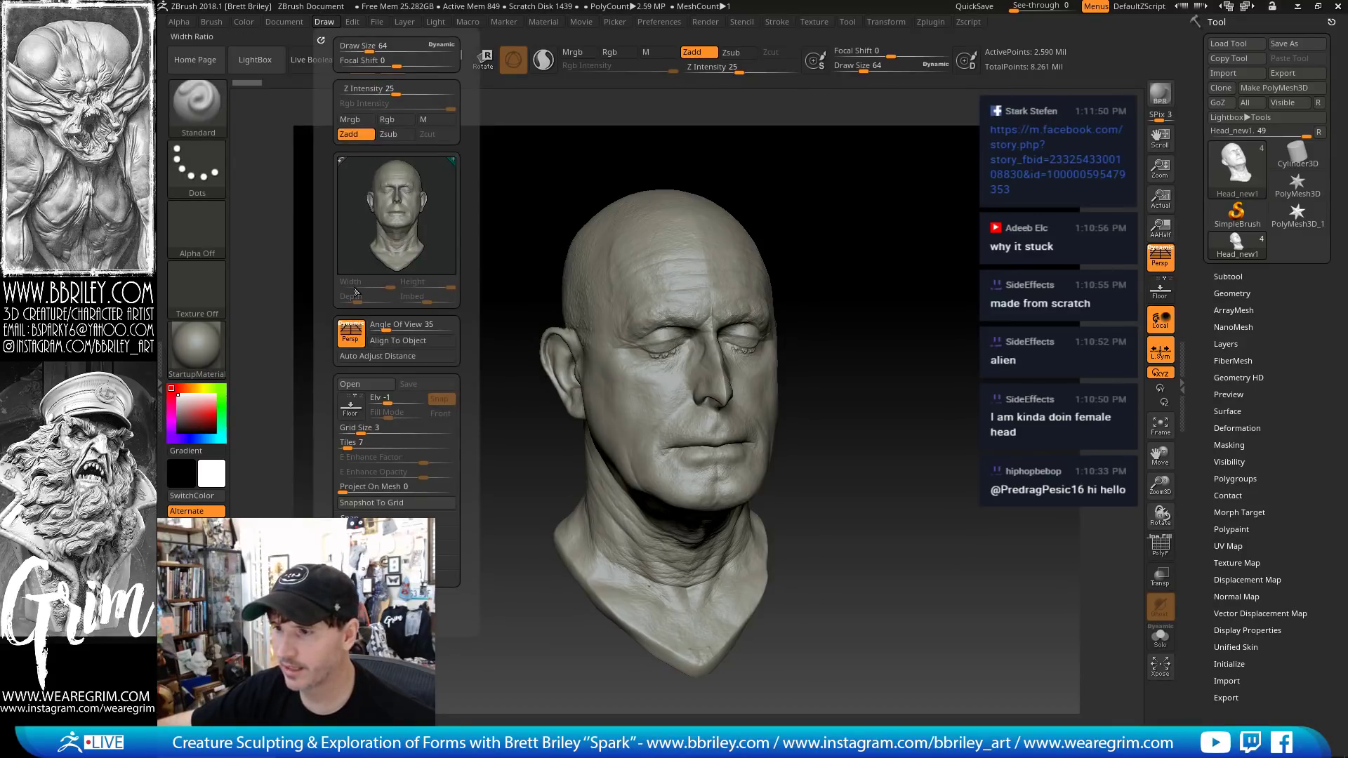
pyautogui.click(390, 341)
pyautogui.click(389, 340)
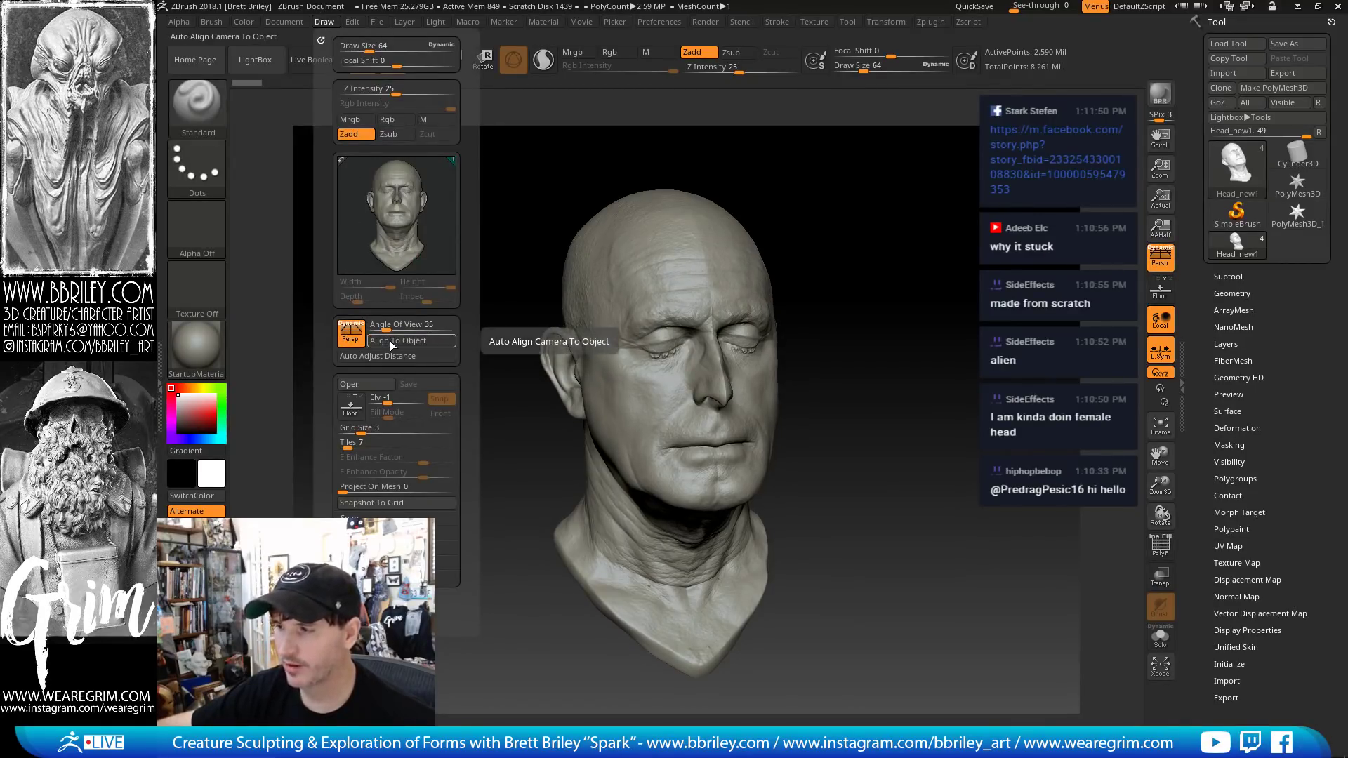
pyautogui.click(390, 339)
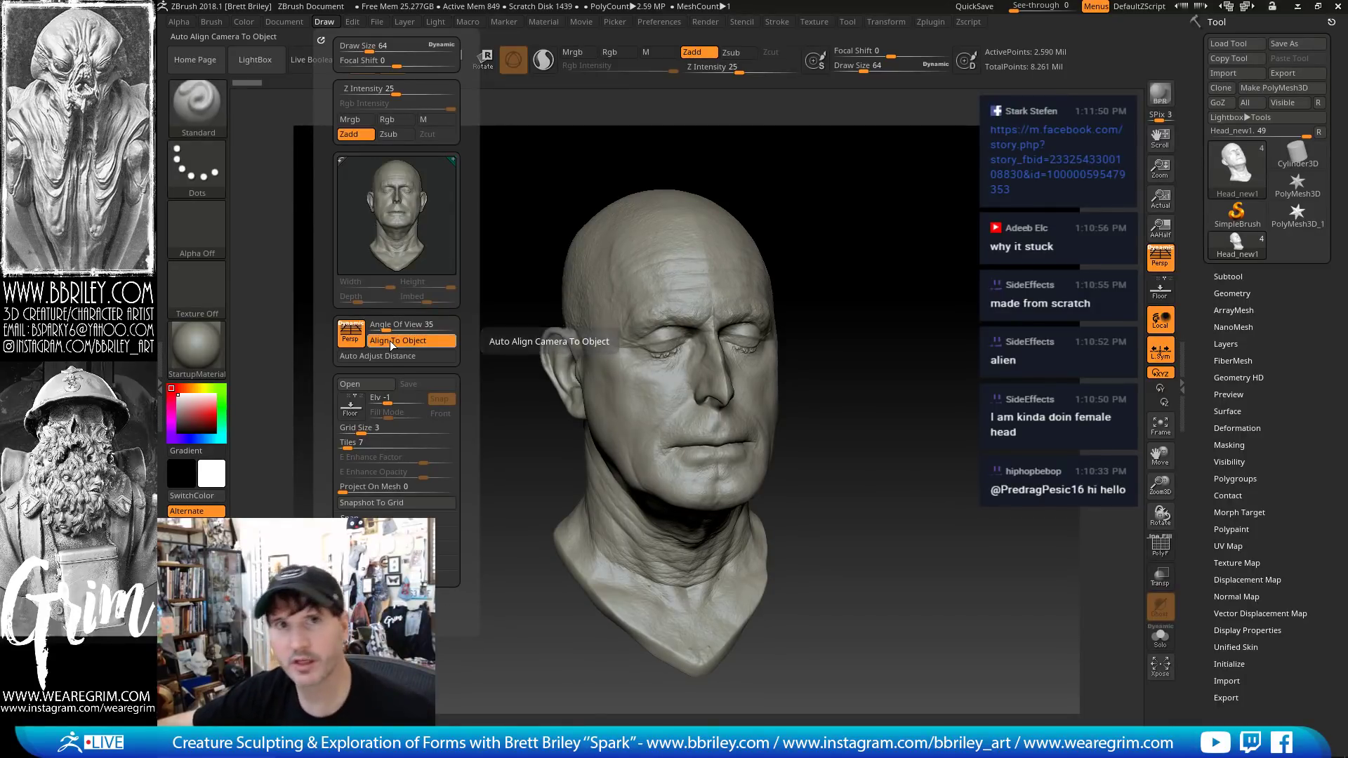
pyautogui.click(390, 340)
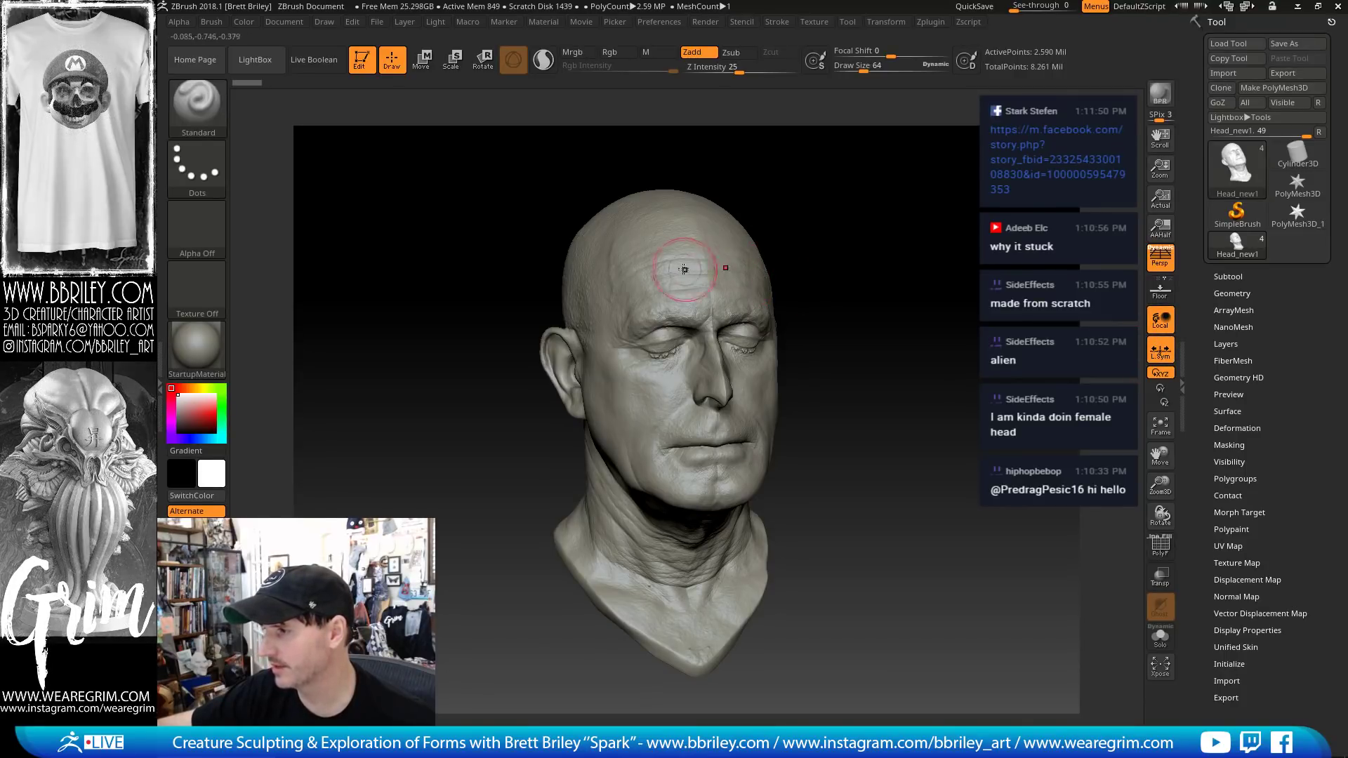
# - Expand the subtool list and make Head_new1 the active subtool
pyautogui.moveTo(655, 280); pyautogui.dragTo(633, 302, button='right')
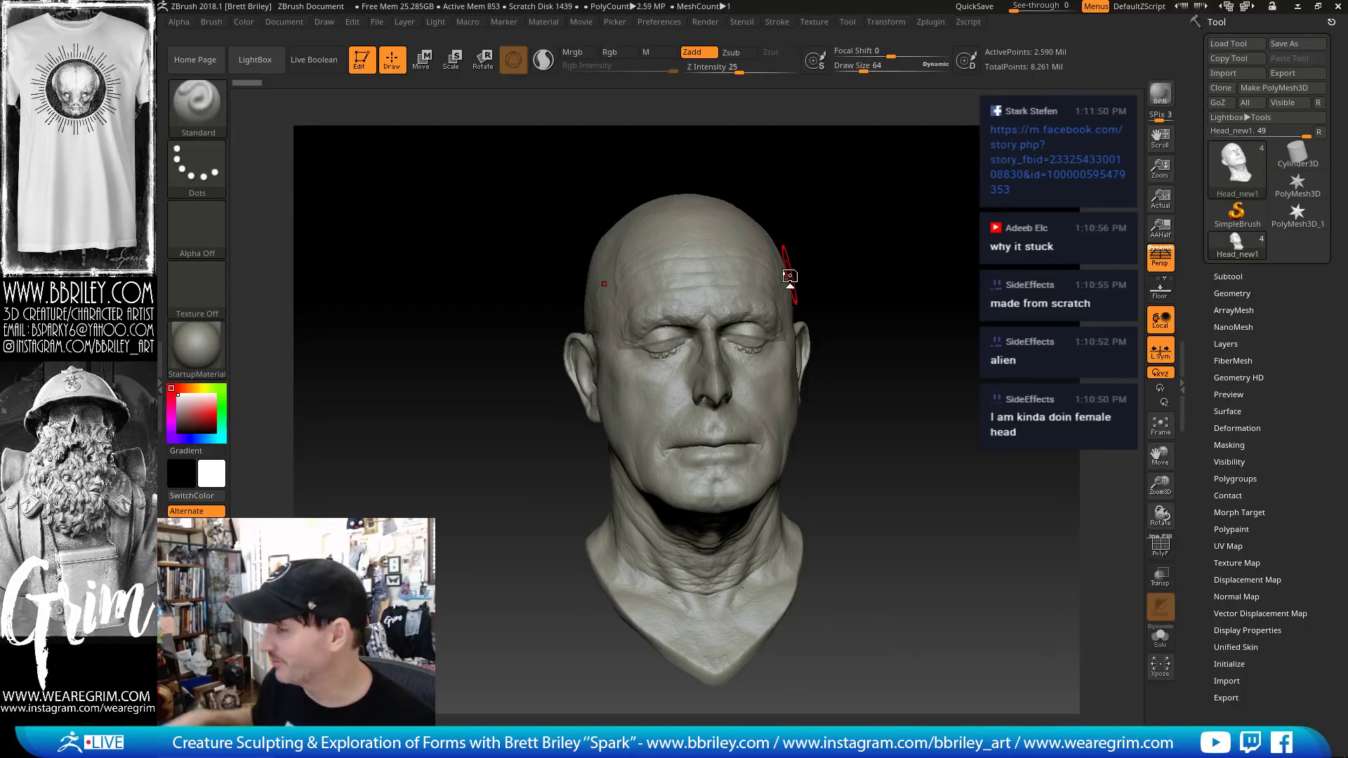
pyautogui.click(1227, 277)
pyautogui.click(1236, 331)
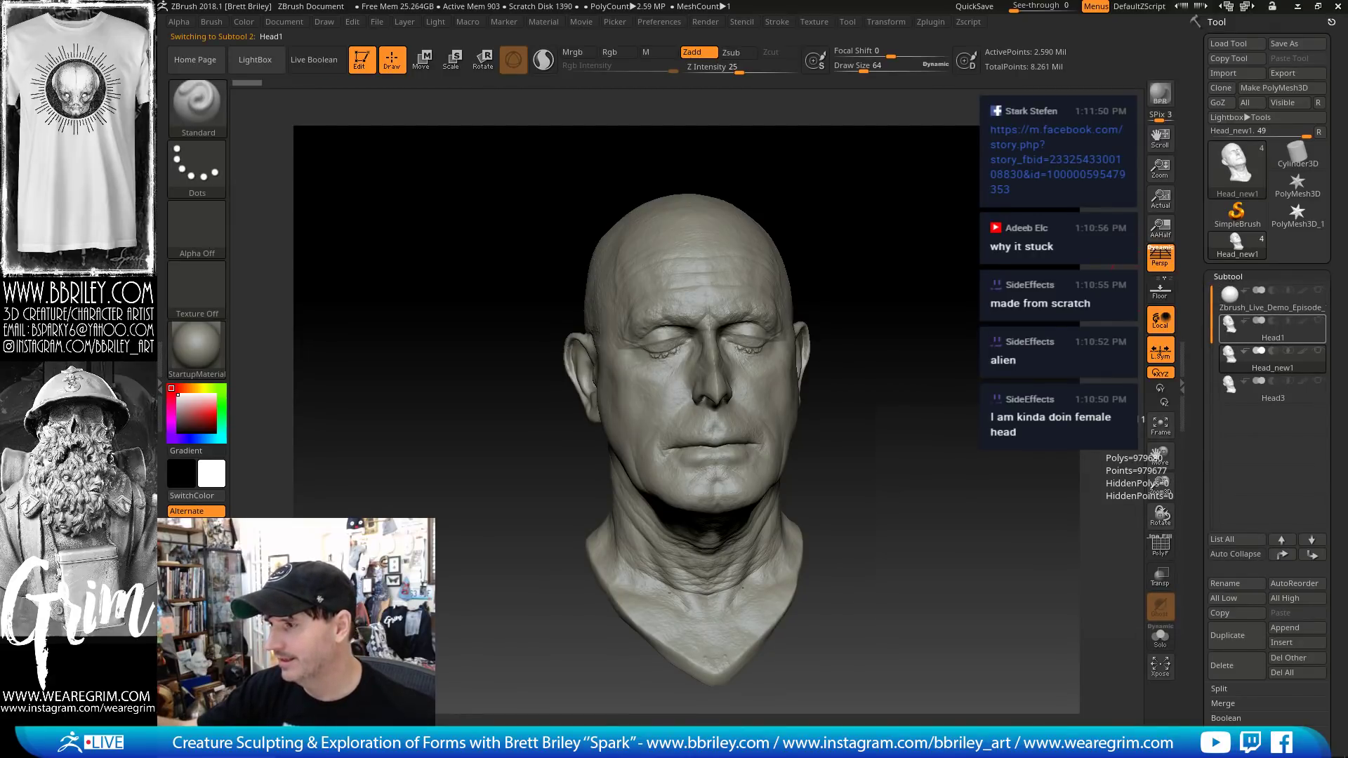
pyautogui.click(1241, 368)
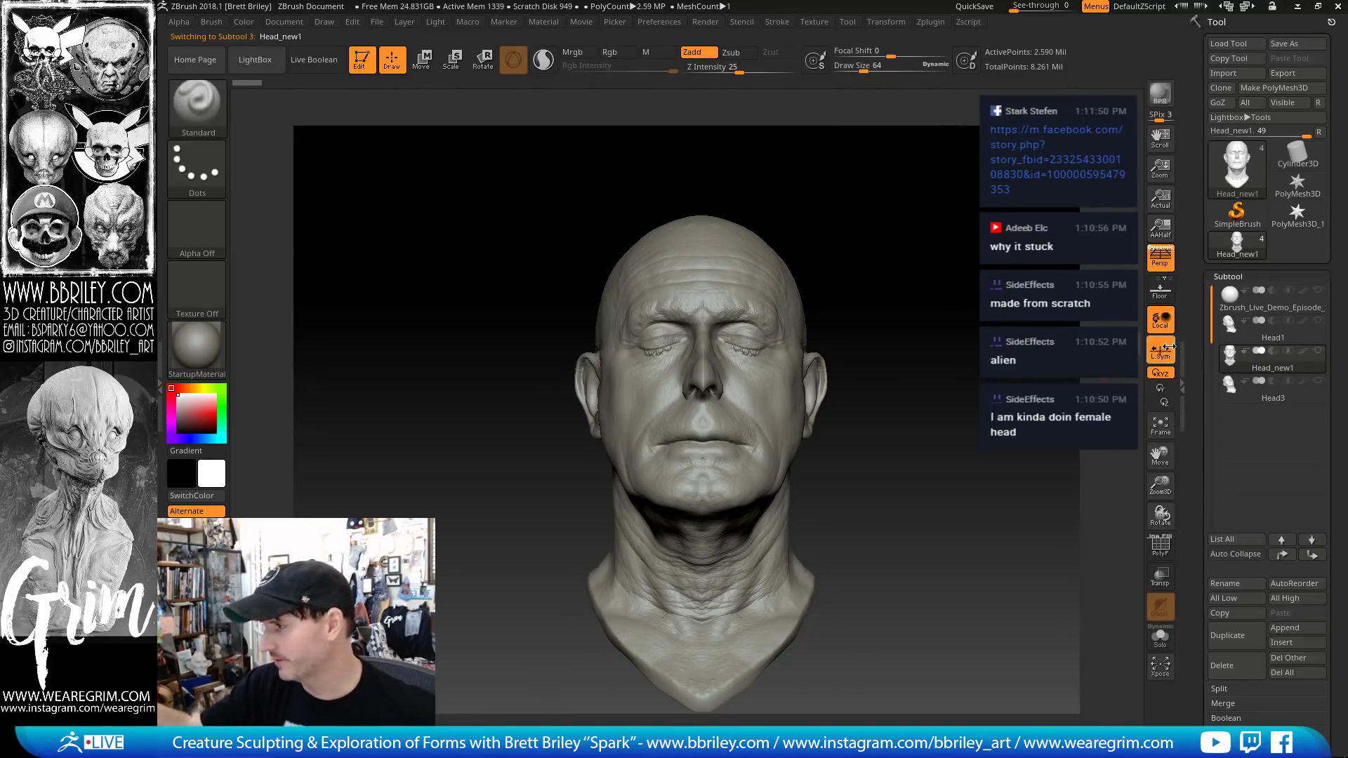
# - Display the head's polyframe to examine its topology, and hide it again
pyautogui.moveTo(965, 464)
pyautogui.mouseDown()
pyautogui.moveTo(937, 459)
pyautogui.moveTo(957, 508)
pyautogui.mouseUp()
pyautogui.click(1160, 547)
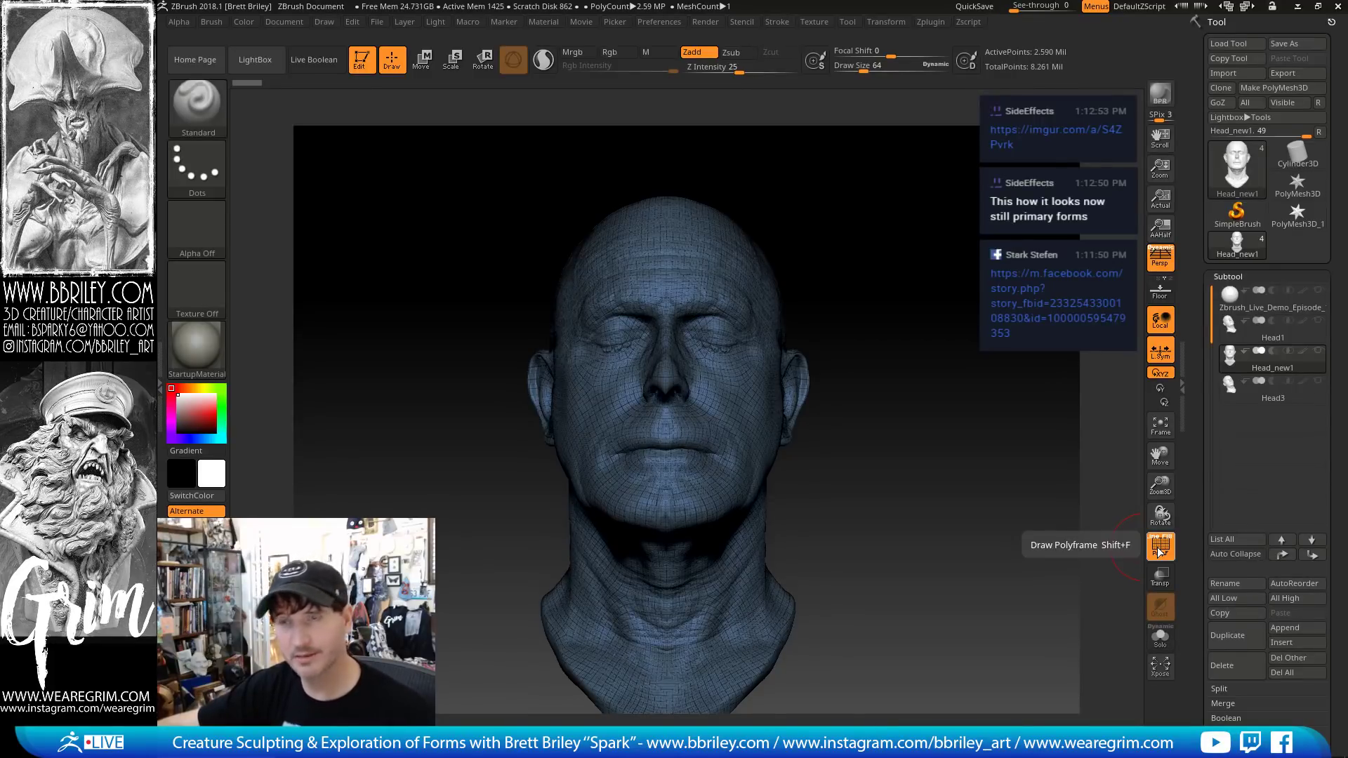
pyautogui.click(1159, 551)
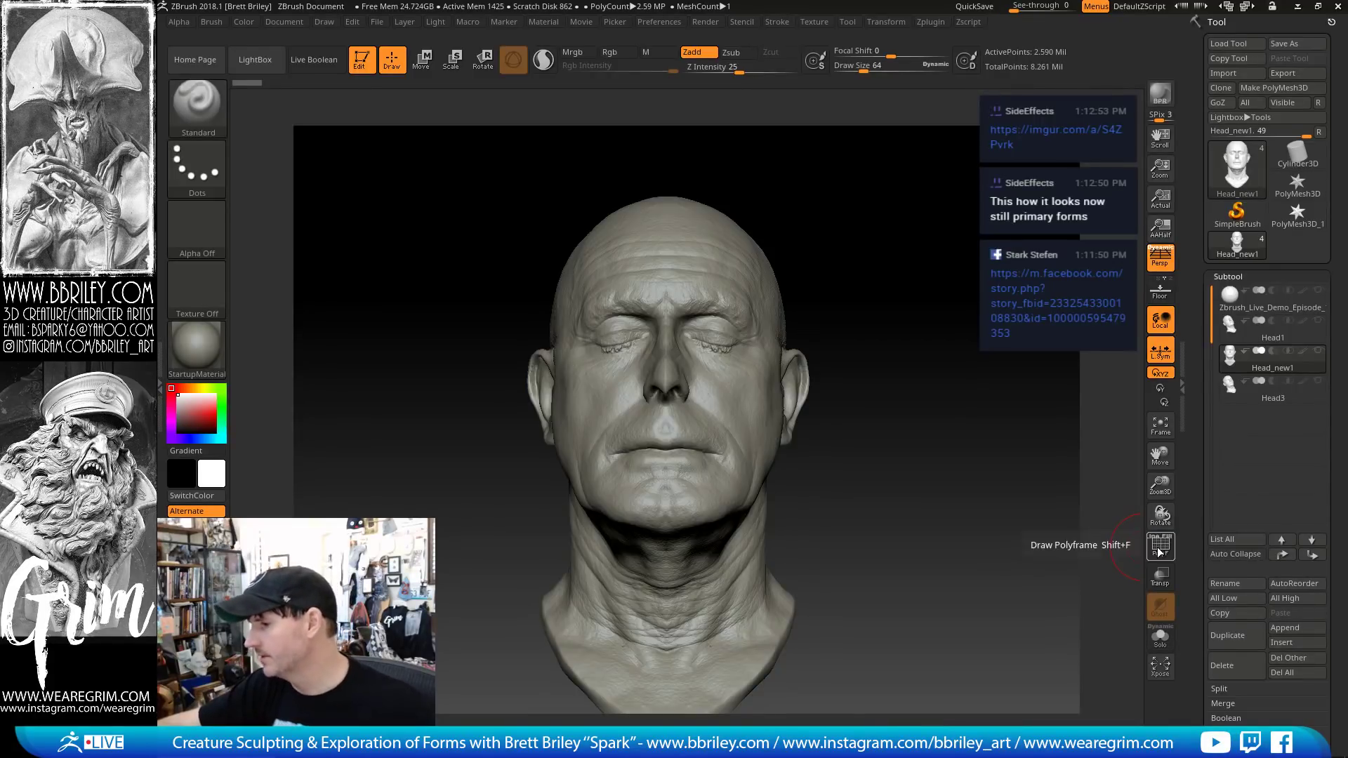
# - Lower the Head_new1 subtool by four subdivision levels
pyautogui.hotkey('shift', 'd')
pyautogui.hotkey('shift', 'd')
pyautogui.hotkey('shift', 'd')
pyautogui.hotkey('shift', 'd')
pyautogui.moveTo(924, 431)
pyautogui.mouseDown()
pyautogui.moveTo(940, 449)
pyautogui.moveTo(948, 423)
pyautogui.mouseUp()
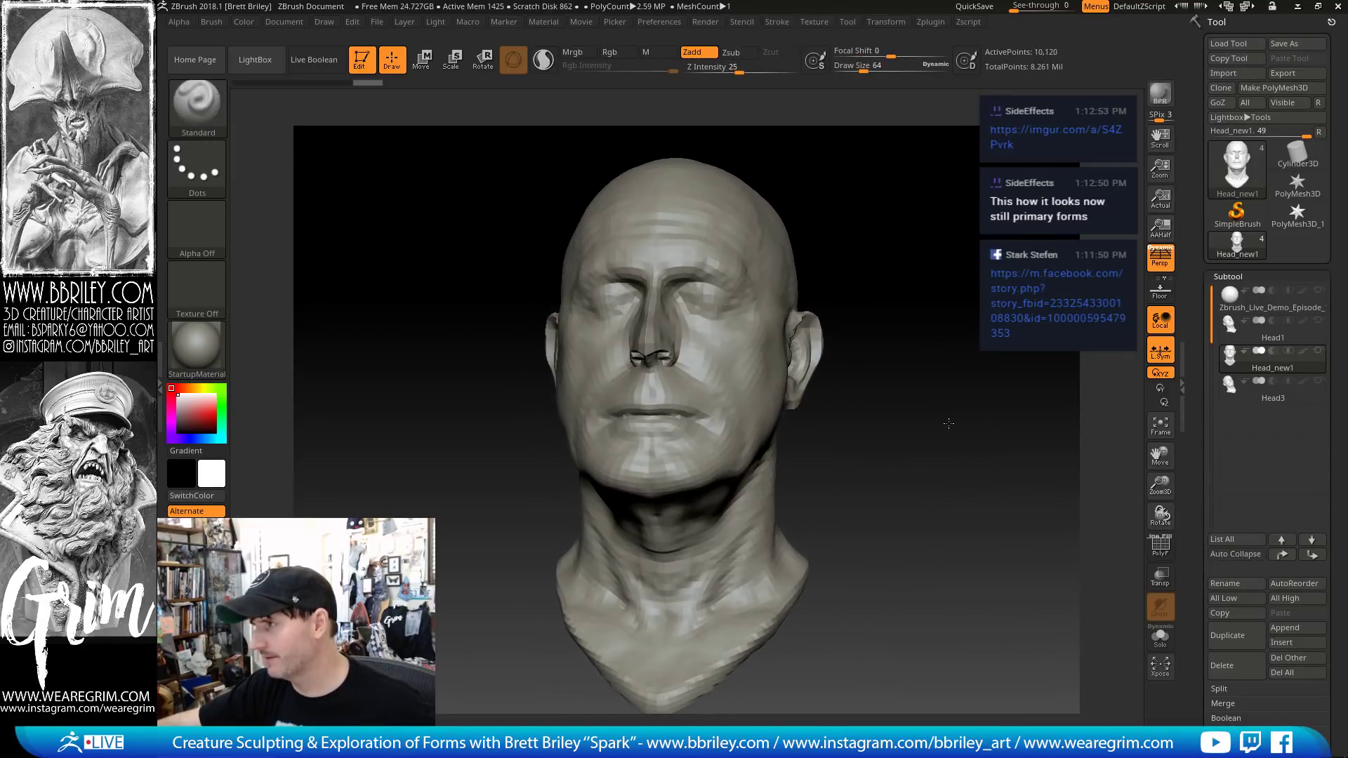
# - Duplicate the low-resolution Head_new1 subtool and rename the copy as Beehead
pyautogui.click(1237, 636)
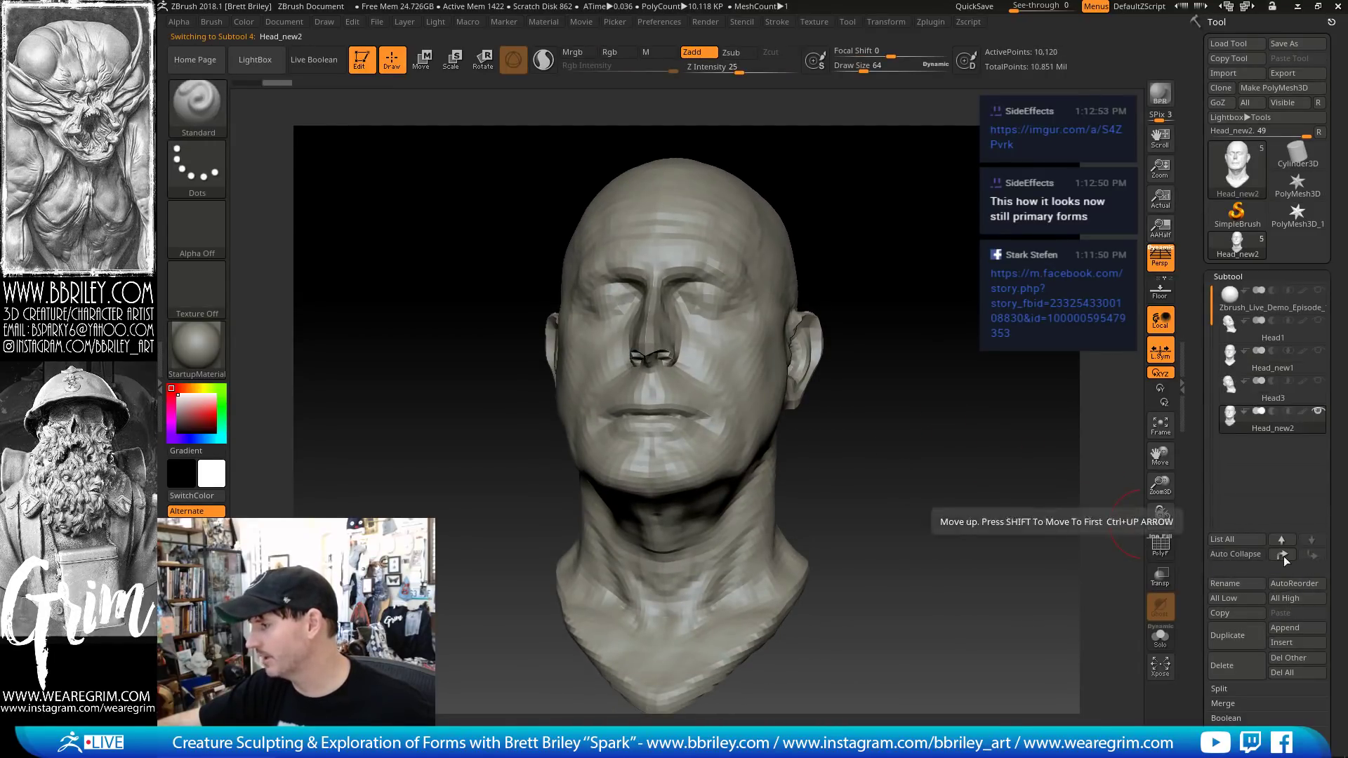
pyautogui.moveTo(1123, 537)
pyautogui.mouseDown()
pyautogui.moveTo(1095, 535)
pyautogui.moveTo(1117, 535)
pyautogui.mouseUp()
pyautogui.click(1232, 586)
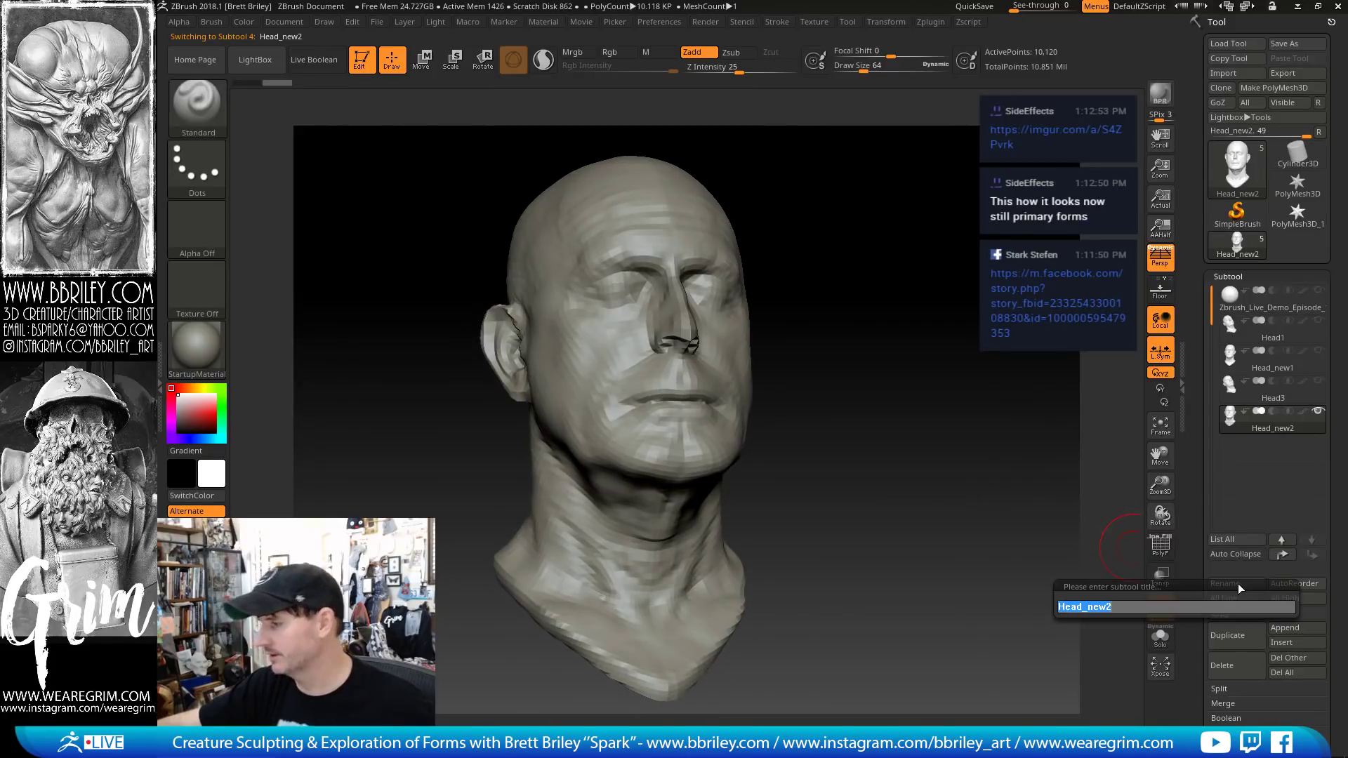
pyautogui.write('Beehead')
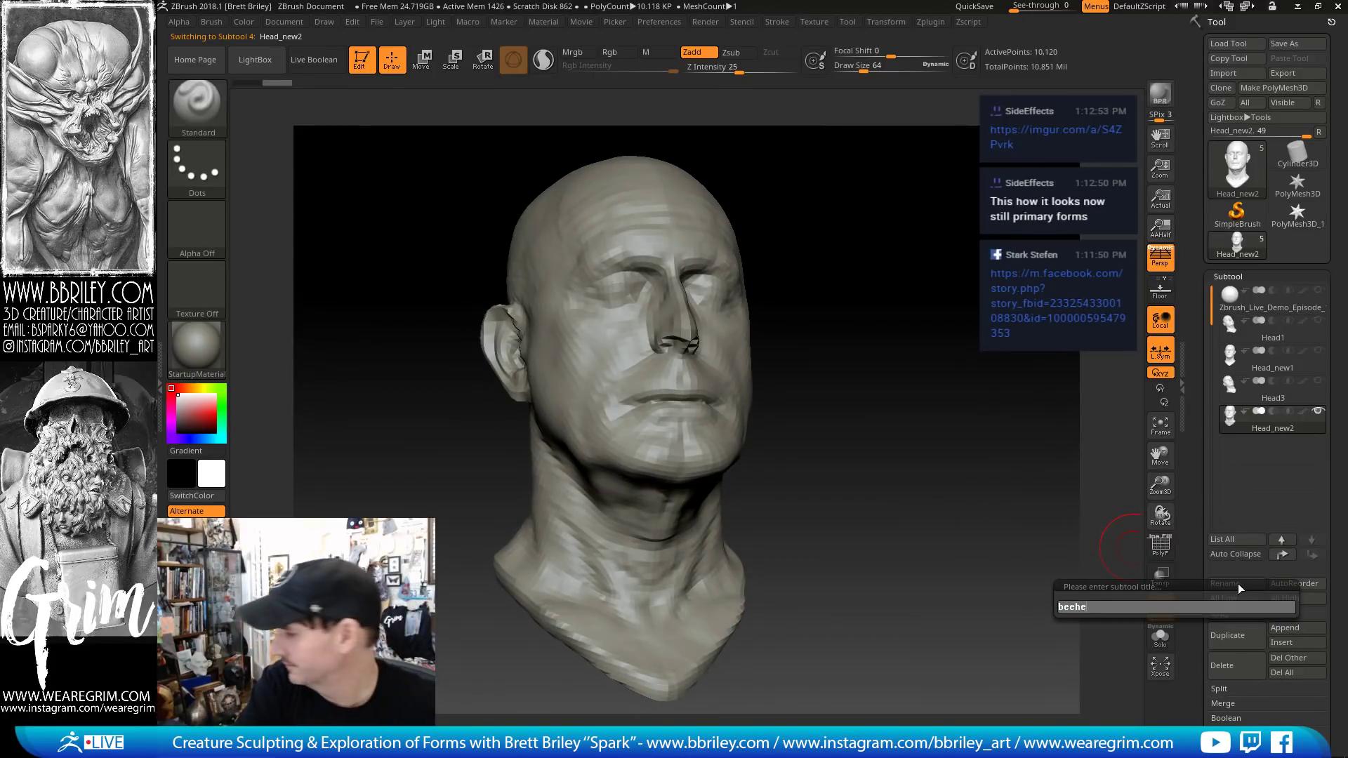
pyautogui.press('Return')
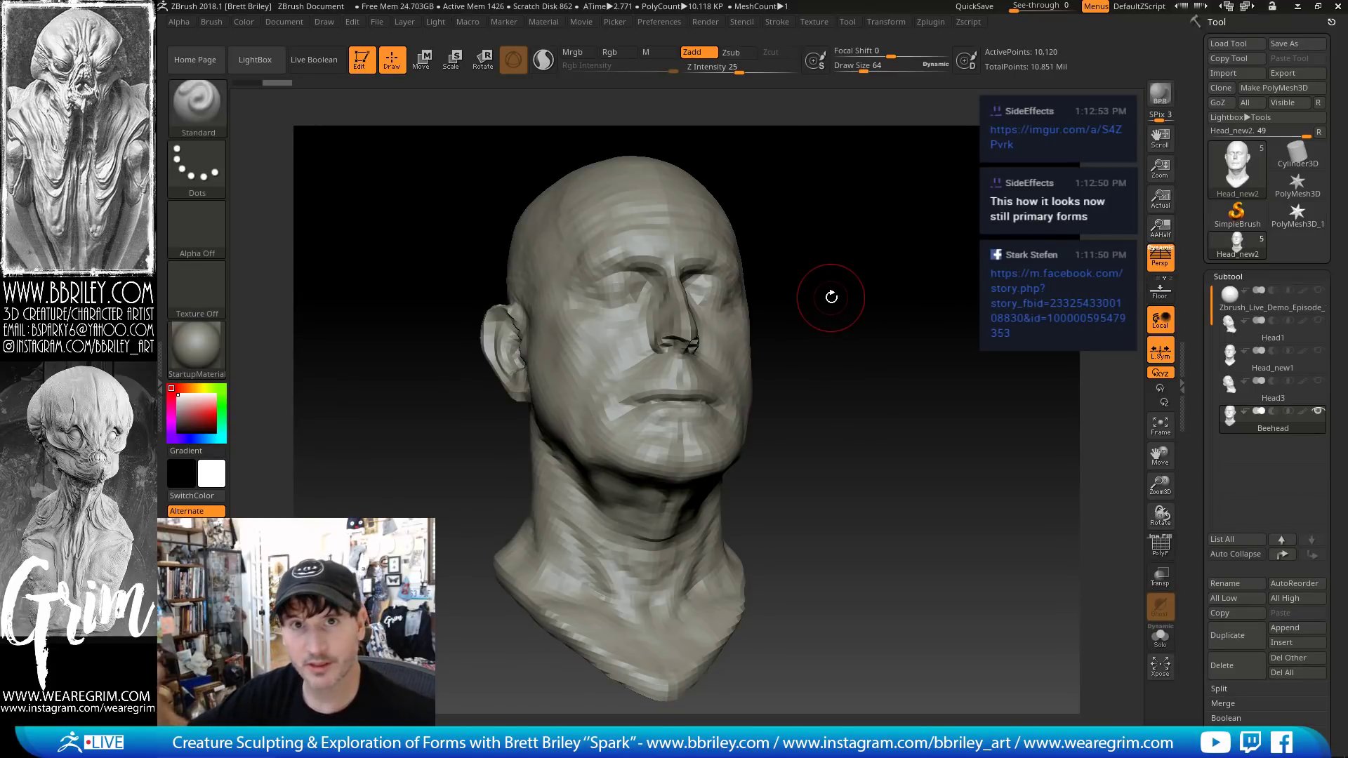
# - Select the Move brush for the Beehead subtool and set its draw size to 94
pyautogui.moveTo(891, 310)
pyautogui.mouseDown()
pyautogui.moveTo(948, 349)
pyautogui.moveTo(929, 379)
pyautogui.moveTo(884, 298)
pyautogui.moveTo(909, 303)
pyautogui.mouseUp()
pyautogui.press('b')
pyautogui.press('m')
pyautogui.press('v')
pyautogui.press('s')
pyautogui.moveTo(650, 361); pyautogui.dragTo(656, 362)
pyautogui.moveTo(662, 365); pyautogui.dragTo(652, 365)
pyautogui.keyDown('alt'); pyautogui.moveTo(755, 334); pyautogui.dragTo(779, 359); pyautogui.keyUp('alt')
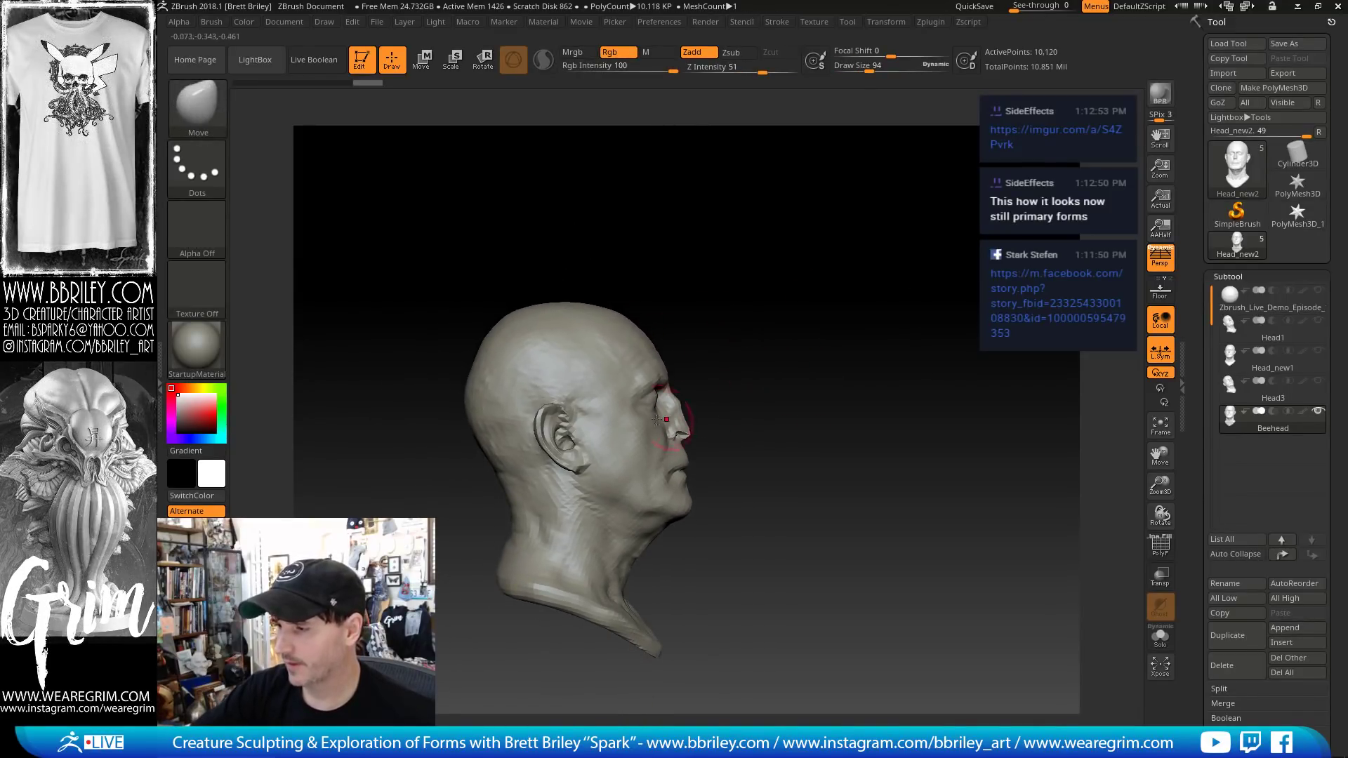
# - Pull the back of the Beehead skull outward with the Move brush at draw size 431
pyautogui.moveTo(597, 400)
pyautogui.mouseDown()
pyautogui.moveTo(611, 401)
pyautogui.moveTo(576, 369)
pyautogui.moveTo(477, 370)
pyautogui.mouseUp()
pyautogui.press('s')
pyautogui.moveTo(640, 268); pyautogui.dragTo(654, 267)
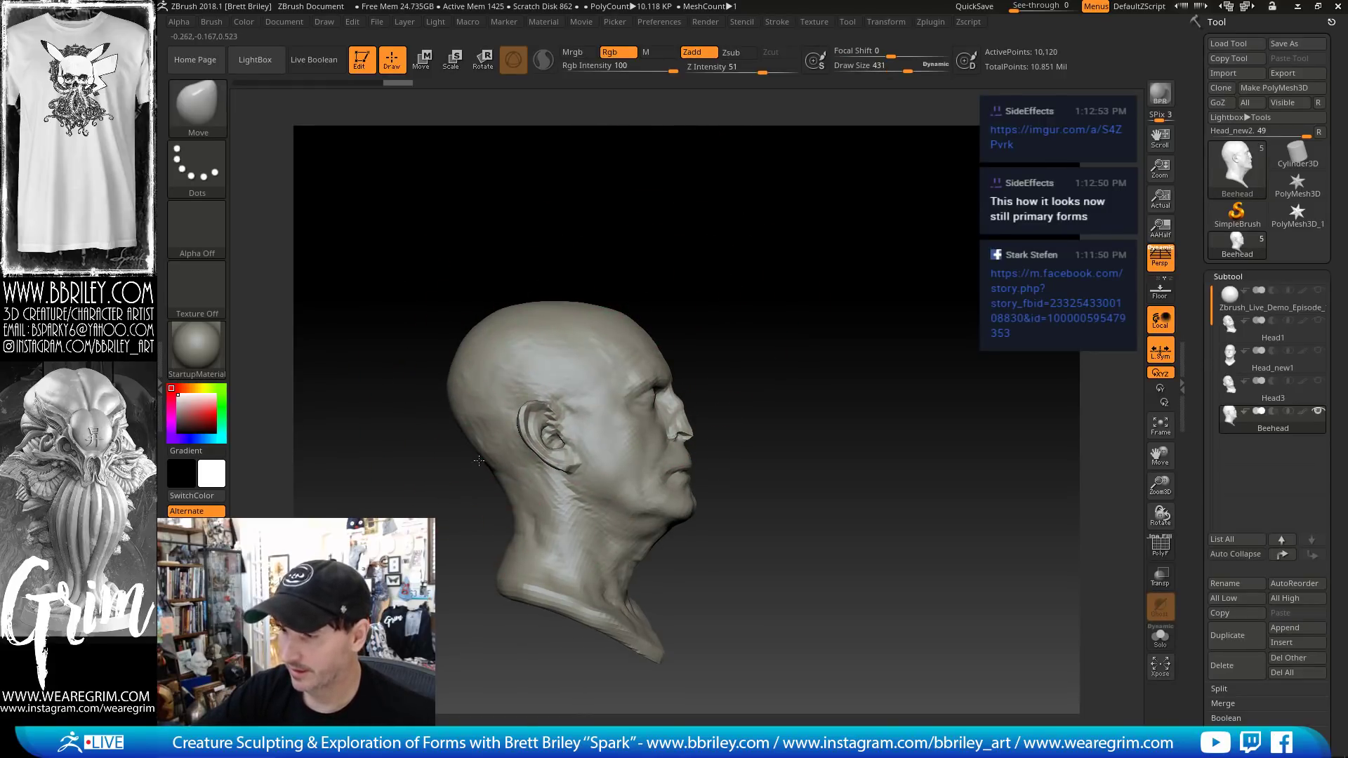
# - Set the Move brush draw size to 350 and pull the base of the neck downward to lengthen the bust
pyautogui.moveTo(791, 355)
pyautogui.mouseDown()
pyautogui.moveTo(782, 415)
pyautogui.moveTo(584, 484)
pyautogui.moveTo(601, 455)
pyautogui.moveTo(600, 485)
pyautogui.mouseUp()
pyautogui.press('s')
pyautogui.moveTo(600, 487)
pyautogui.mouseDown()
pyautogui.moveTo(586, 520)
pyautogui.moveTo(618, 524)
pyautogui.moveTo(611, 506)
pyautogui.mouseUp()
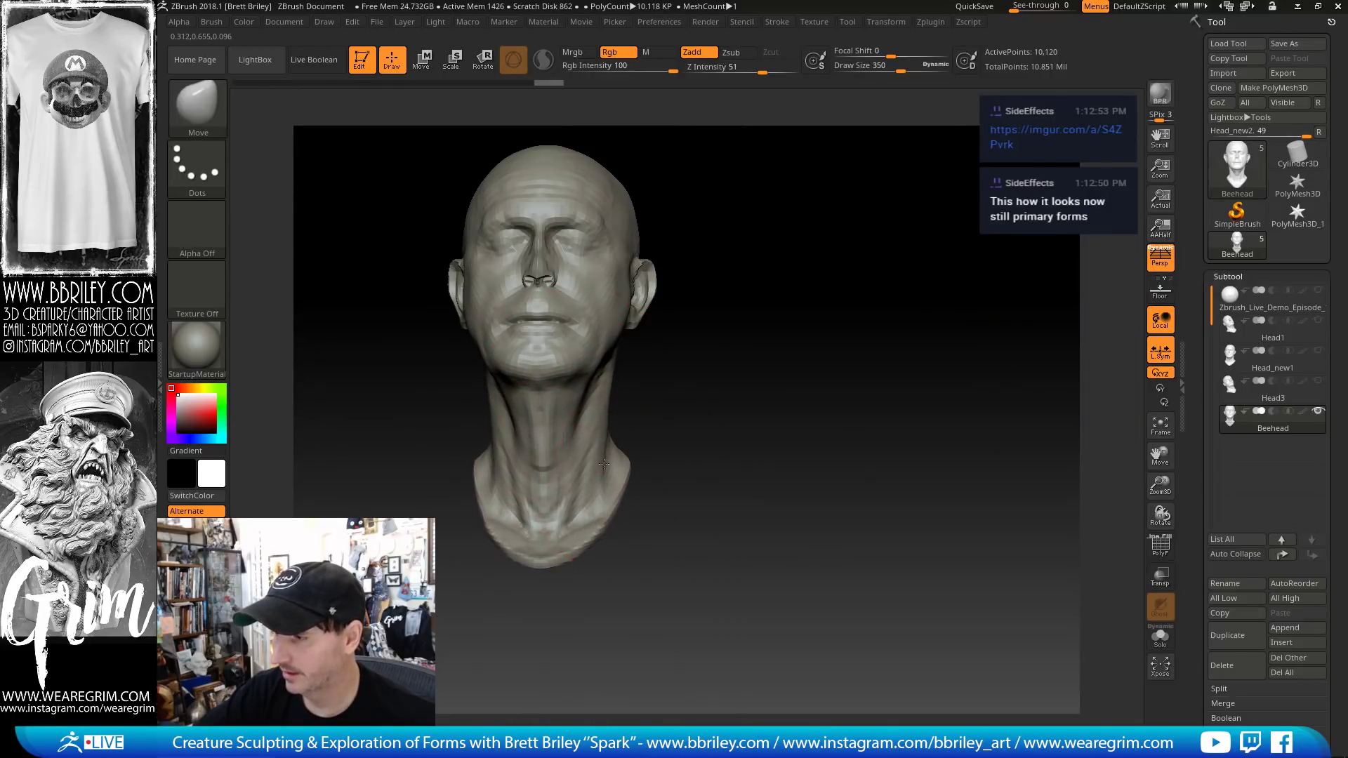
pyautogui.moveTo(582, 556); pyautogui.dragTo(584, 585)
pyautogui.moveTo(758, 495); pyautogui.dragTo(728, 507)
pyautogui.keyDown('alt'); pyautogui.moveTo(728, 507); pyautogui.dragTo(727, 412); pyautogui.keyUp('alt')
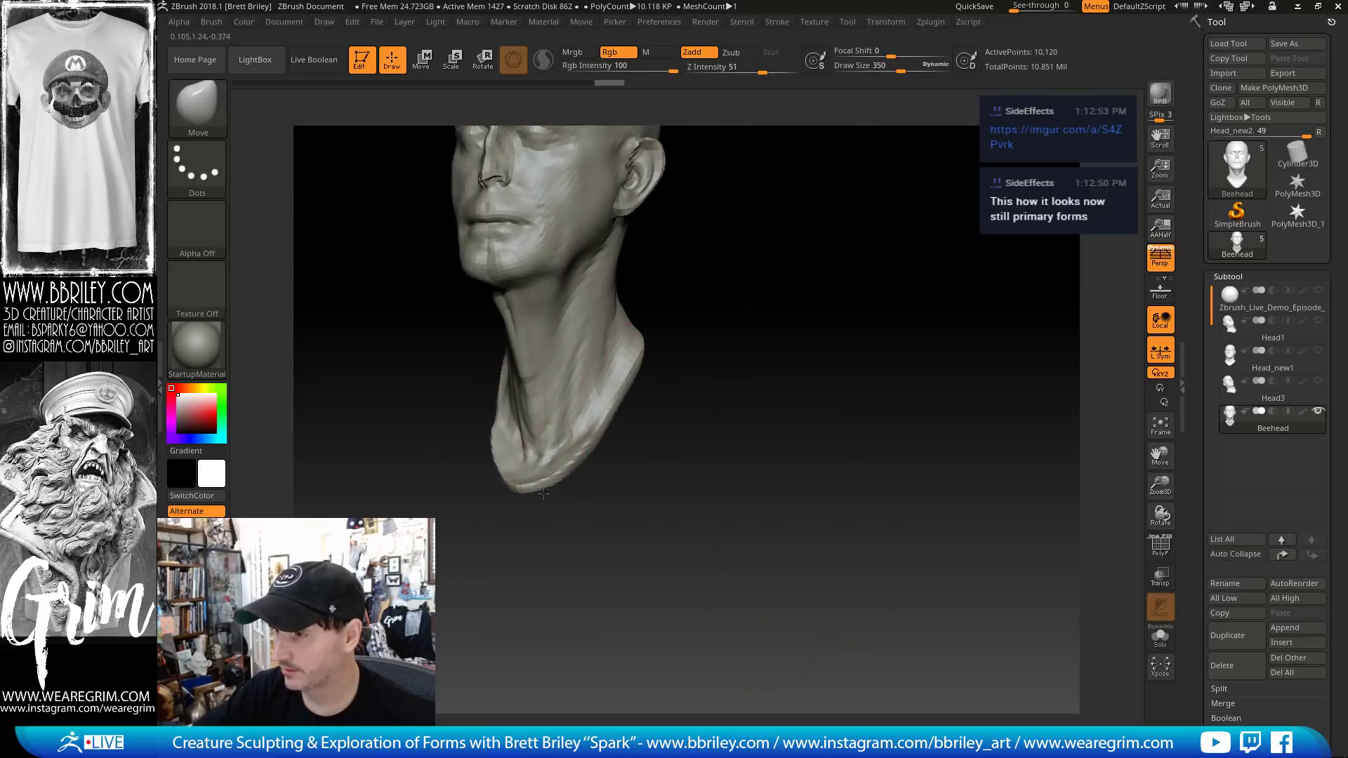
pyautogui.moveTo(554, 491); pyautogui.dragTo(558, 532)
pyautogui.moveTo(660, 523); pyautogui.dragTo(564, 472)
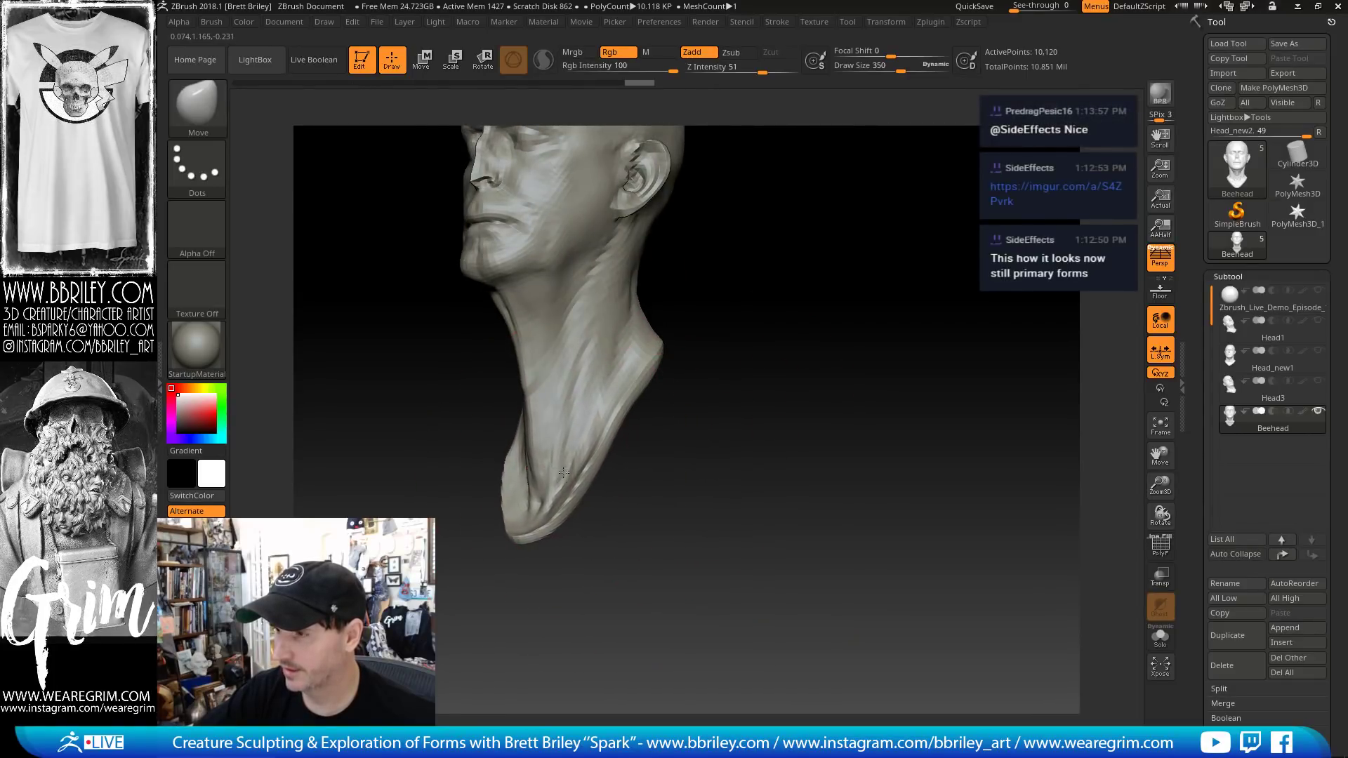
# - Reshape the sides of the elongated neck and its shoulder edge with the Move brush, reducing the draw size to 298
pyautogui.moveTo(638, 398); pyautogui.dragTo(629, 388)
pyautogui.moveTo(741, 317); pyautogui.dragTo(631, 353)
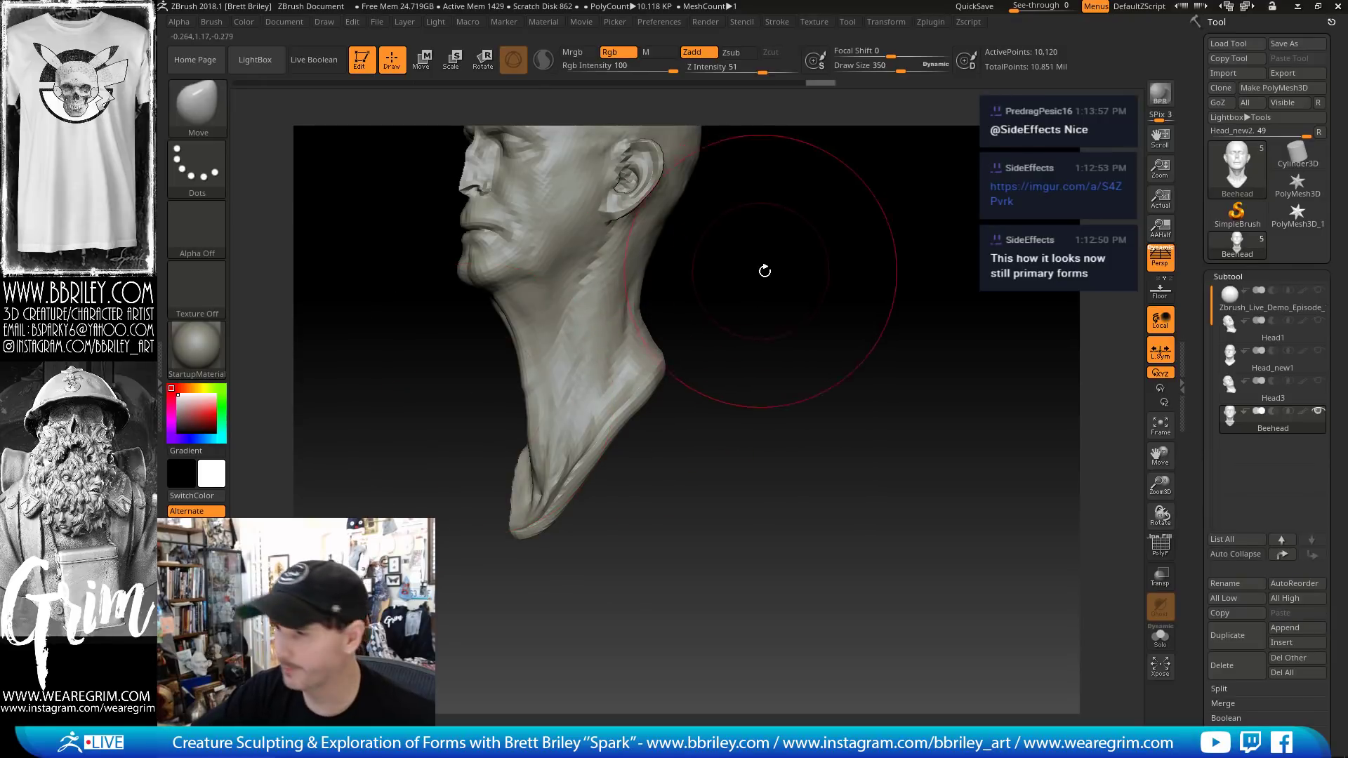
pyautogui.moveTo(761, 271)
pyautogui.mouseDown()
pyautogui.moveTo(684, 330)
pyautogui.moveTo(695, 304)
pyautogui.moveTo(749, 301)
pyautogui.moveTo(773, 360)
pyautogui.mouseUp()
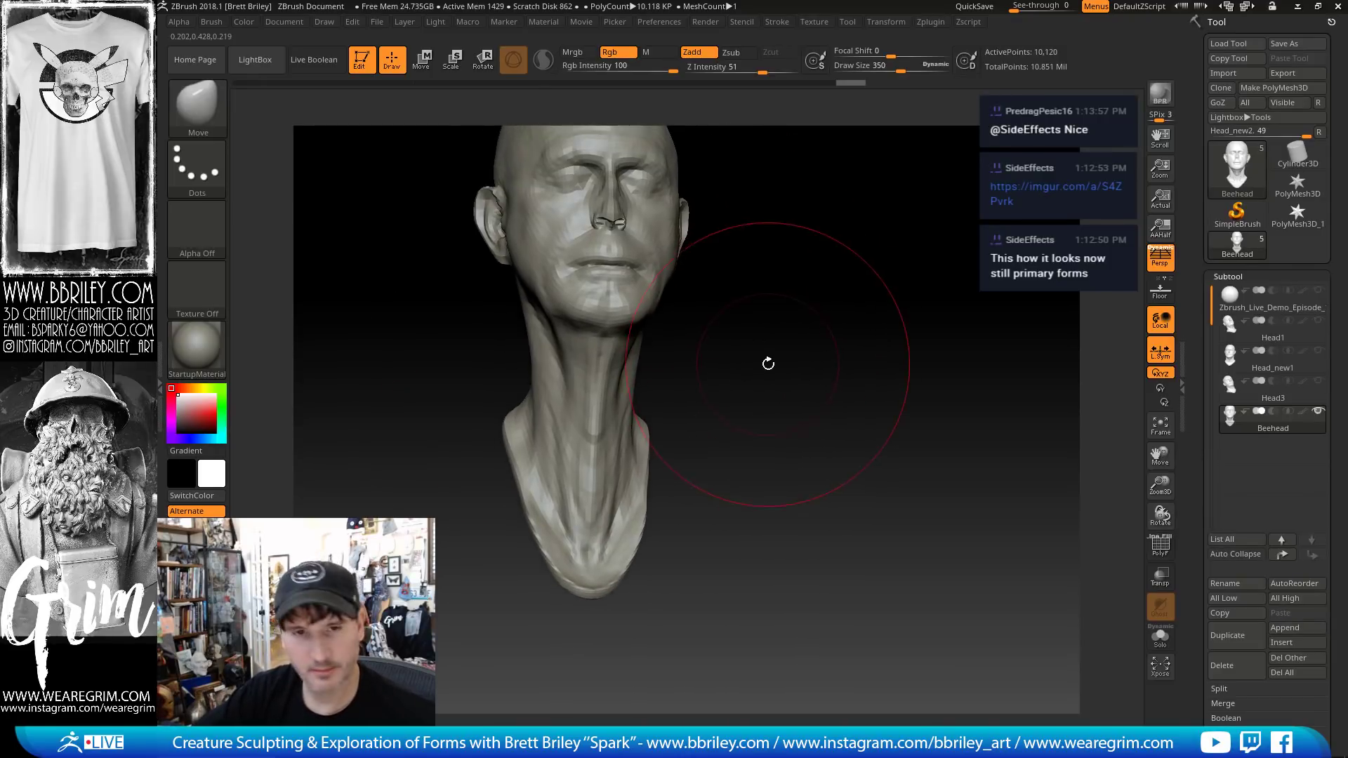
pyautogui.moveTo(624, 385); pyautogui.dragTo(686, 367)
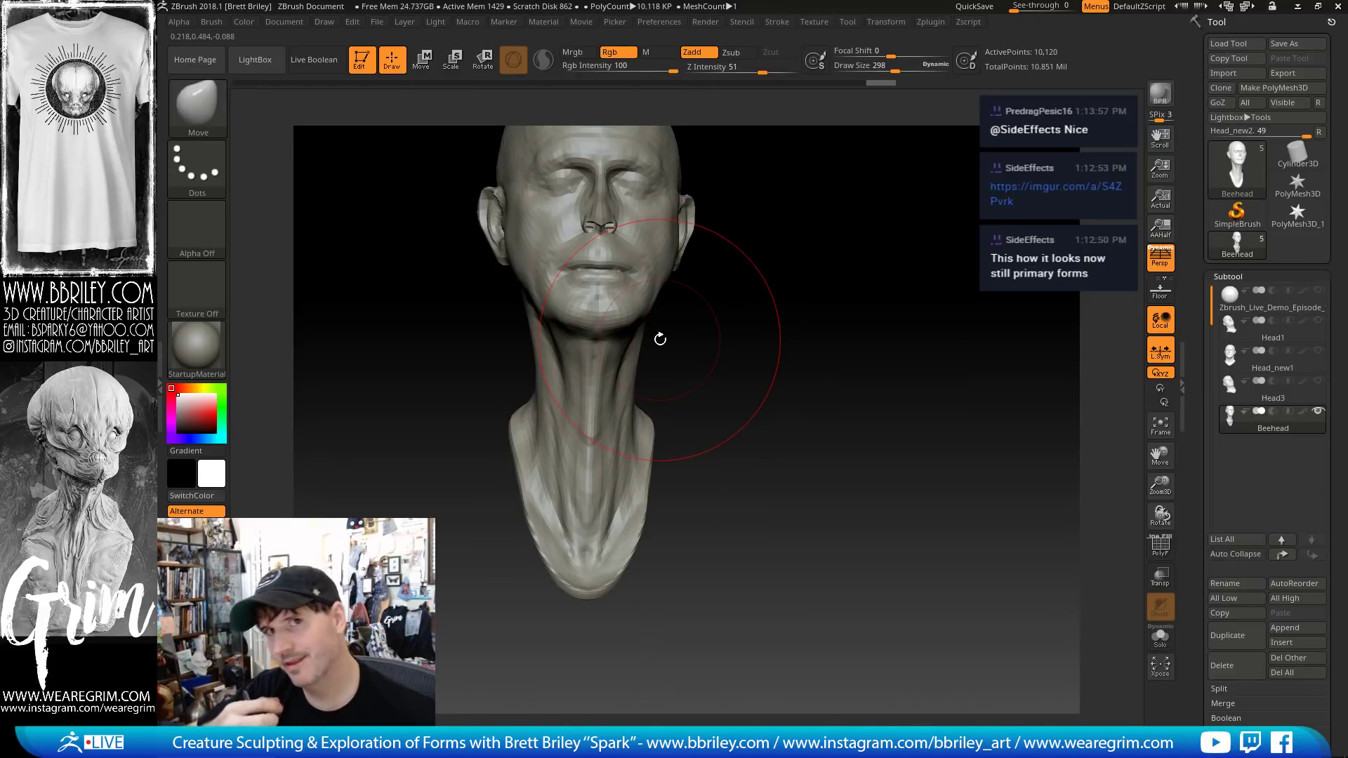
pyautogui.moveTo(660, 339)
pyautogui.mouseDown()
pyautogui.moveTo(692, 365)
pyautogui.moveTo(661, 391)
pyautogui.moveTo(719, 391)
pyautogui.moveTo(638, 380)
pyautogui.moveTo(649, 383)
pyautogui.mouseUp()
pyautogui.moveTo(746, 286)
pyautogui.keyDown('alt'); pyautogui.mouseDown()
pyautogui.moveTo(797, 367)
pyautogui.moveTo(752, 426)
pyautogui.moveTo(612, 444)
pyautogui.mouseUp(); pyautogui.keyUp('alt')
# - Nudge the area in front of the ear toward the face with the Move brush at draw size 133
pyautogui.press('s')
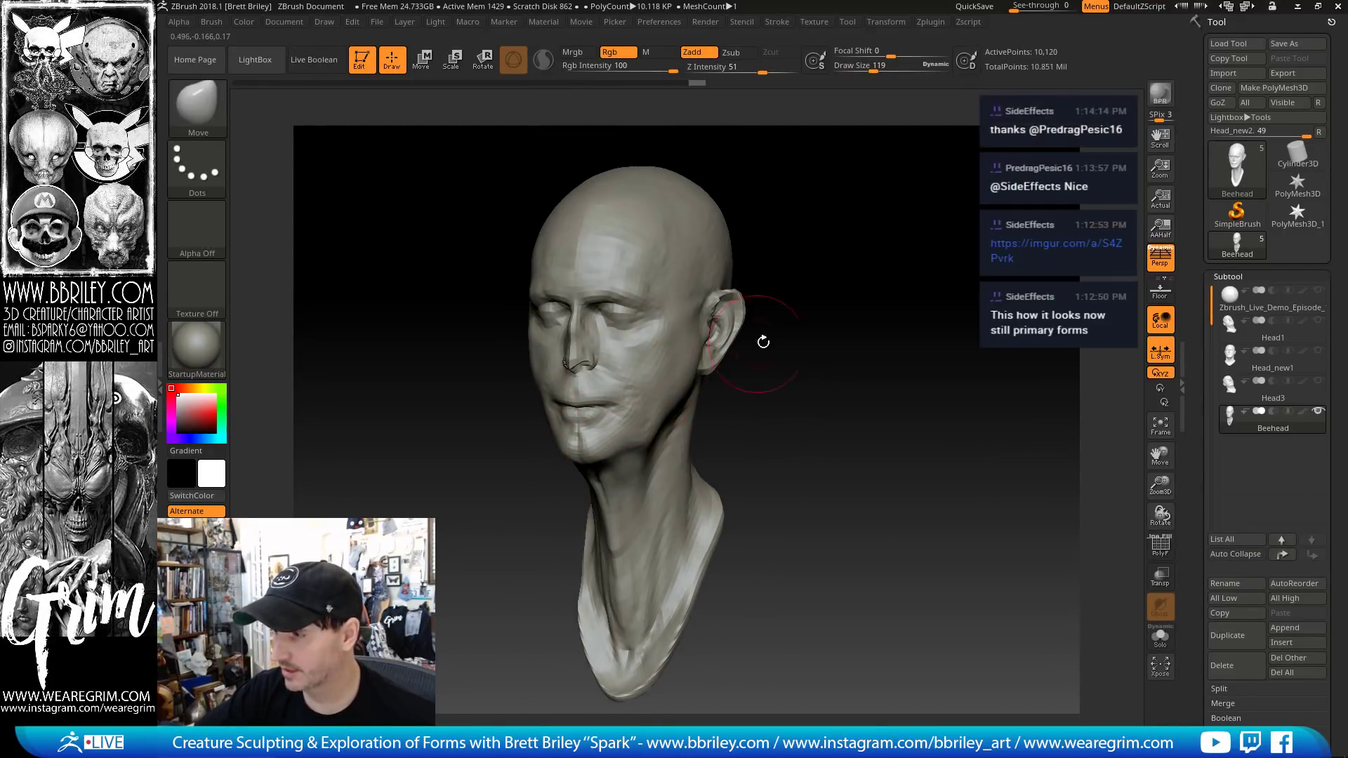
pyautogui.moveTo(848, 340)
pyautogui.mouseDown()
pyautogui.moveTo(884, 234)
pyautogui.moveTo(832, 293)
pyautogui.moveTo(831, 271)
pyautogui.mouseUp()
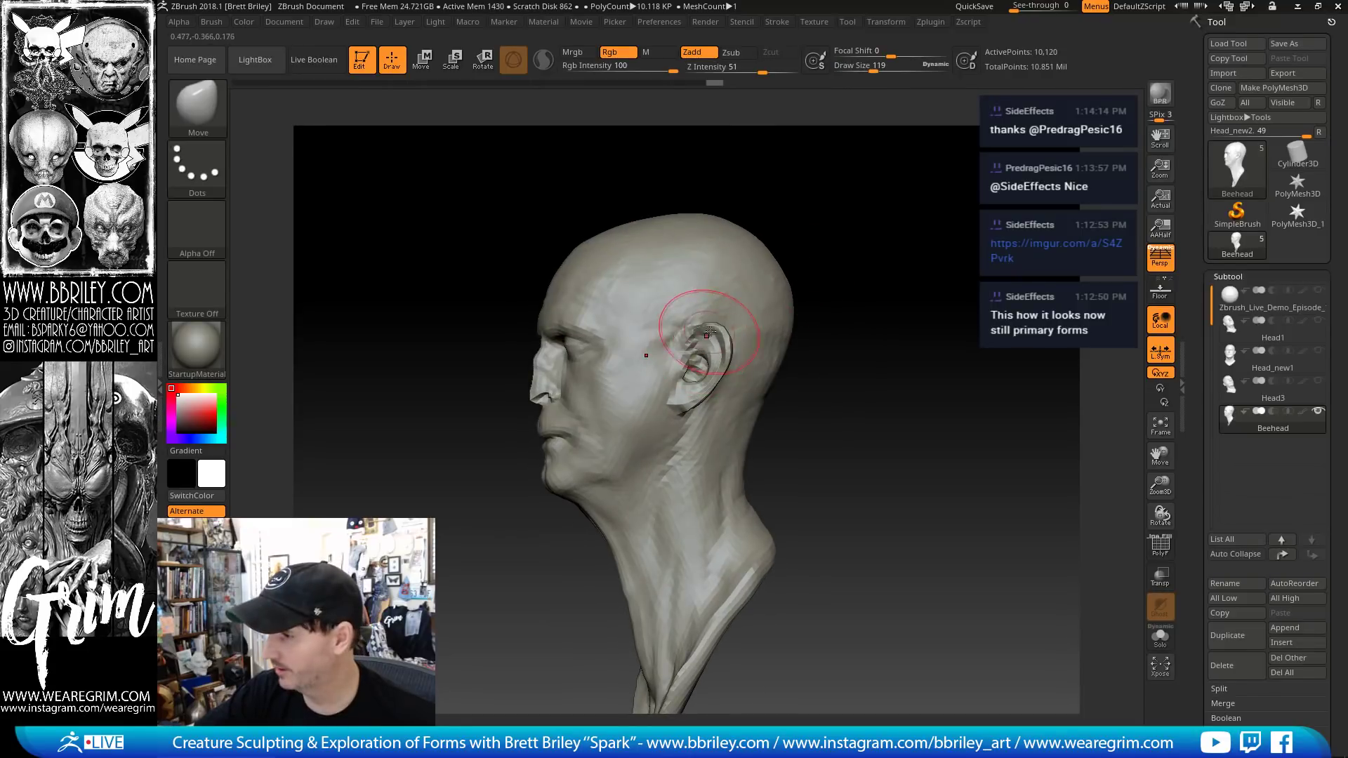
pyautogui.press('[')
pyautogui.moveTo(690, 340); pyautogui.dragTo(679, 341)
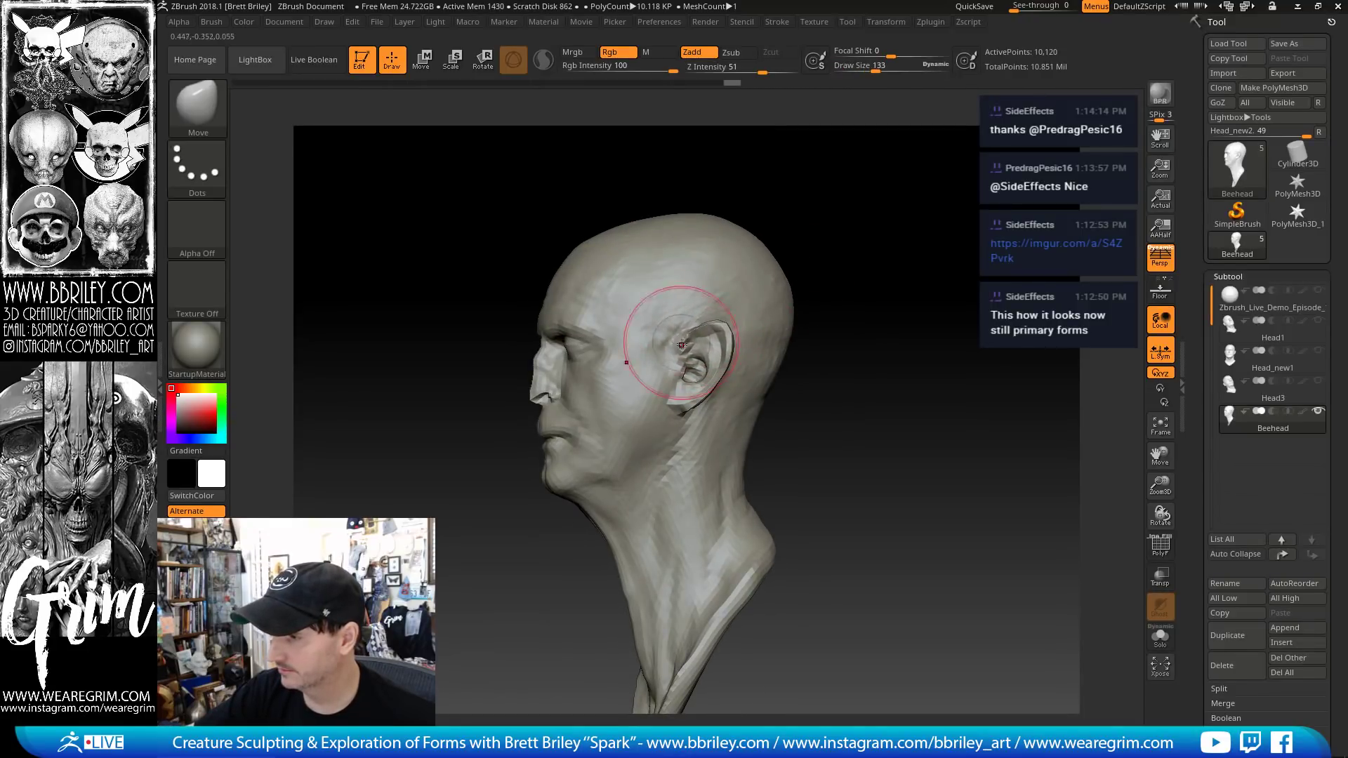
# - Reshape the brow and outer eye area with the Move brush
pyautogui.moveTo(794, 196); pyautogui.dragTo(823, 203)
pyautogui.moveTo(602, 327); pyautogui.dragTo(583, 316)
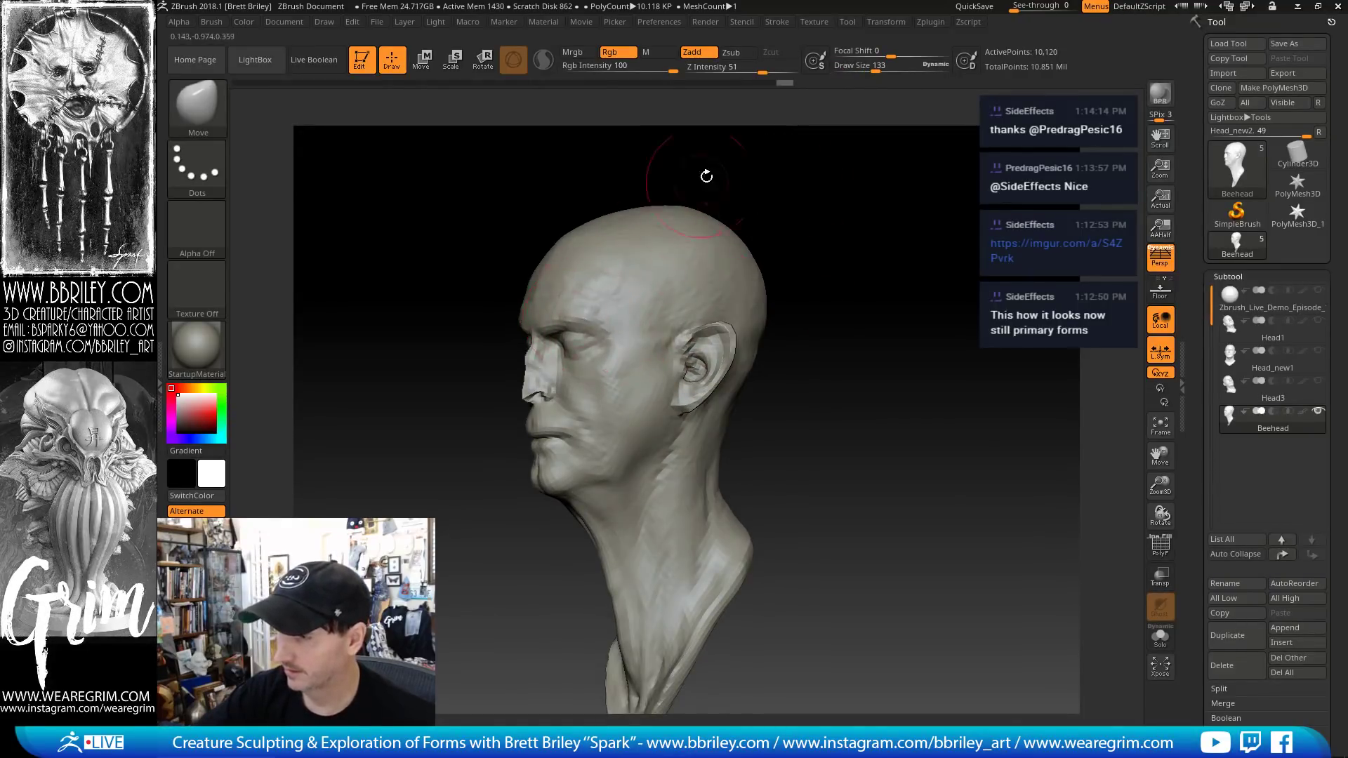
pyautogui.moveTo(706, 176); pyautogui.dragTo(734, 184)
pyautogui.moveTo(582, 314); pyautogui.dragTo(587, 289)
pyautogui.moveTo(777, 197); pyautogui.dragTo(870, 197)
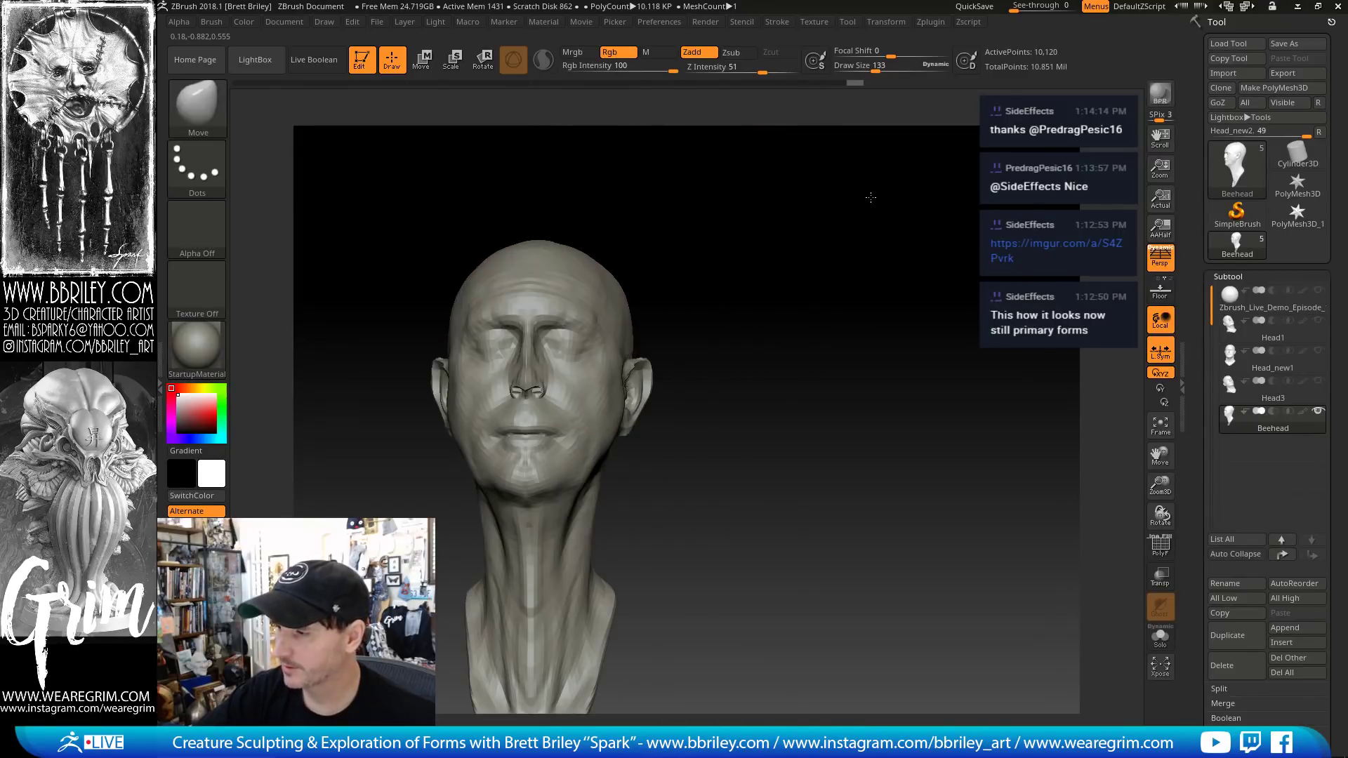
# - Reduce the Move brush draw size to 106 and push the sides of the cheeks and jaw inward
pyautogui.moveTo(728, 289); pyautogui.dragTo(713, 351)
pyautogui.press('[')
pyautogui.moveTo(618, 416)
pyautogui.mouseDown()
pyautogui.moveTo(601, 421)
pyautogui.moveTo(610, 413)
pyautogui.mouseUp()
pyautogui.moveTo(717, 248); pyautogui.dragTo(761, 250)
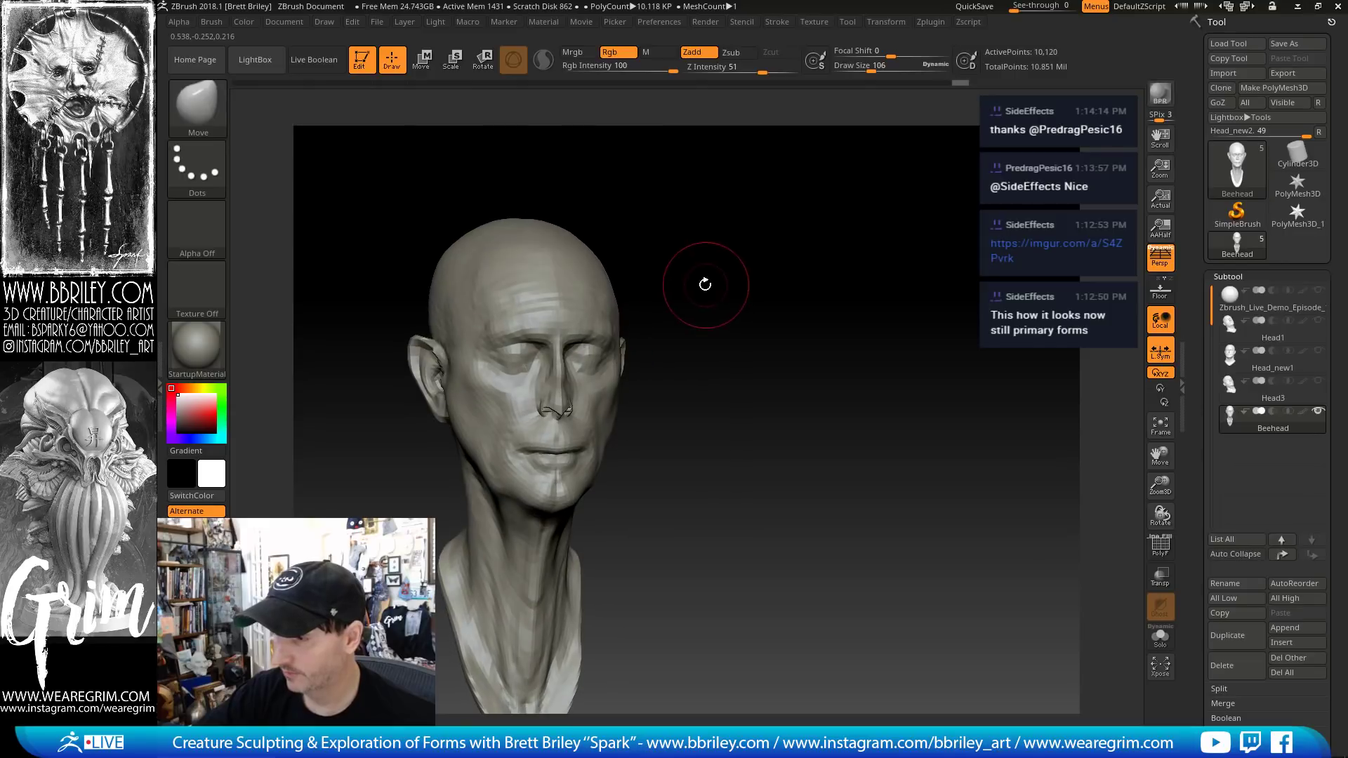
pyautogui.moveTo(688, 336); pyautogui.dragTo(664, 351)
# - Refine the nose and mouth profile with the Move brush, varying the draw size between 62 and 102
pyautogui.press('[')
pyautogui.press('[')
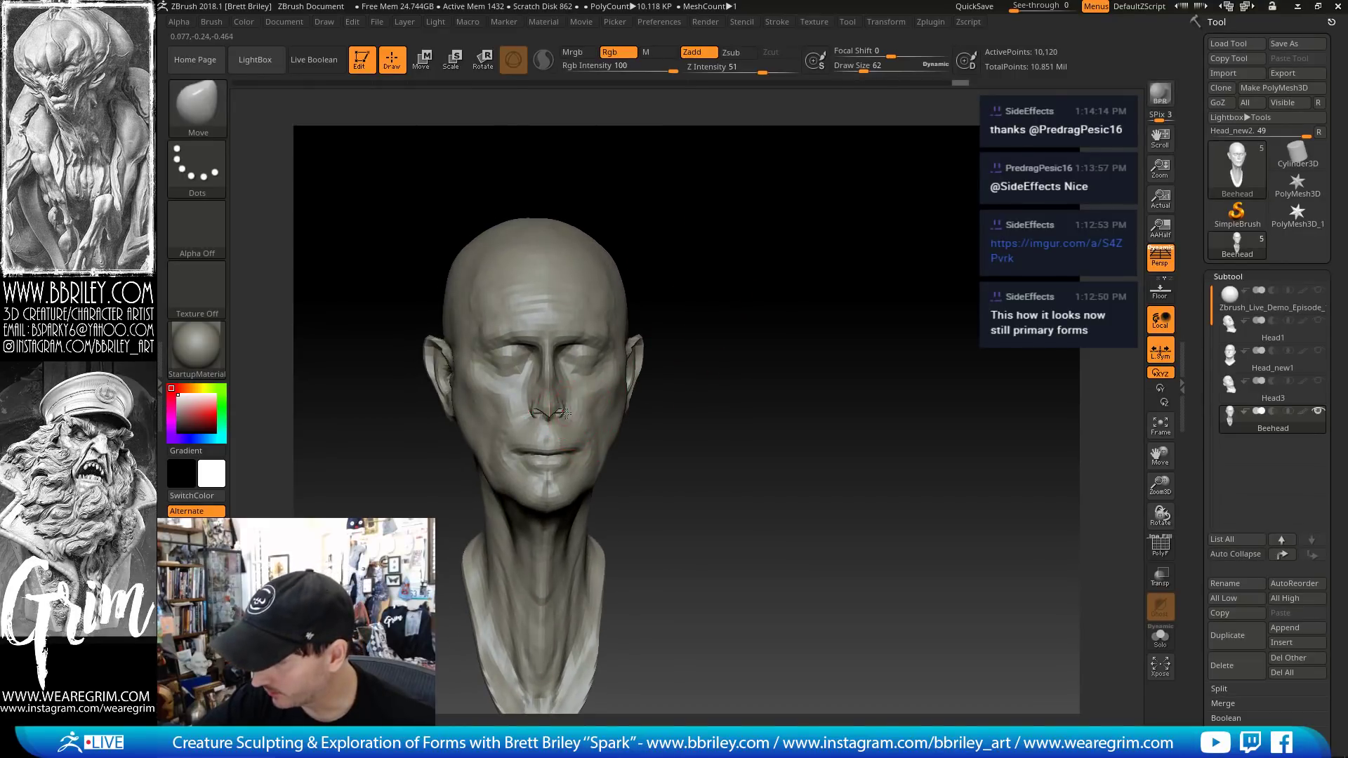
pyautogui.moveTo(772, 263); pyautogui.dragTo(691, 259)
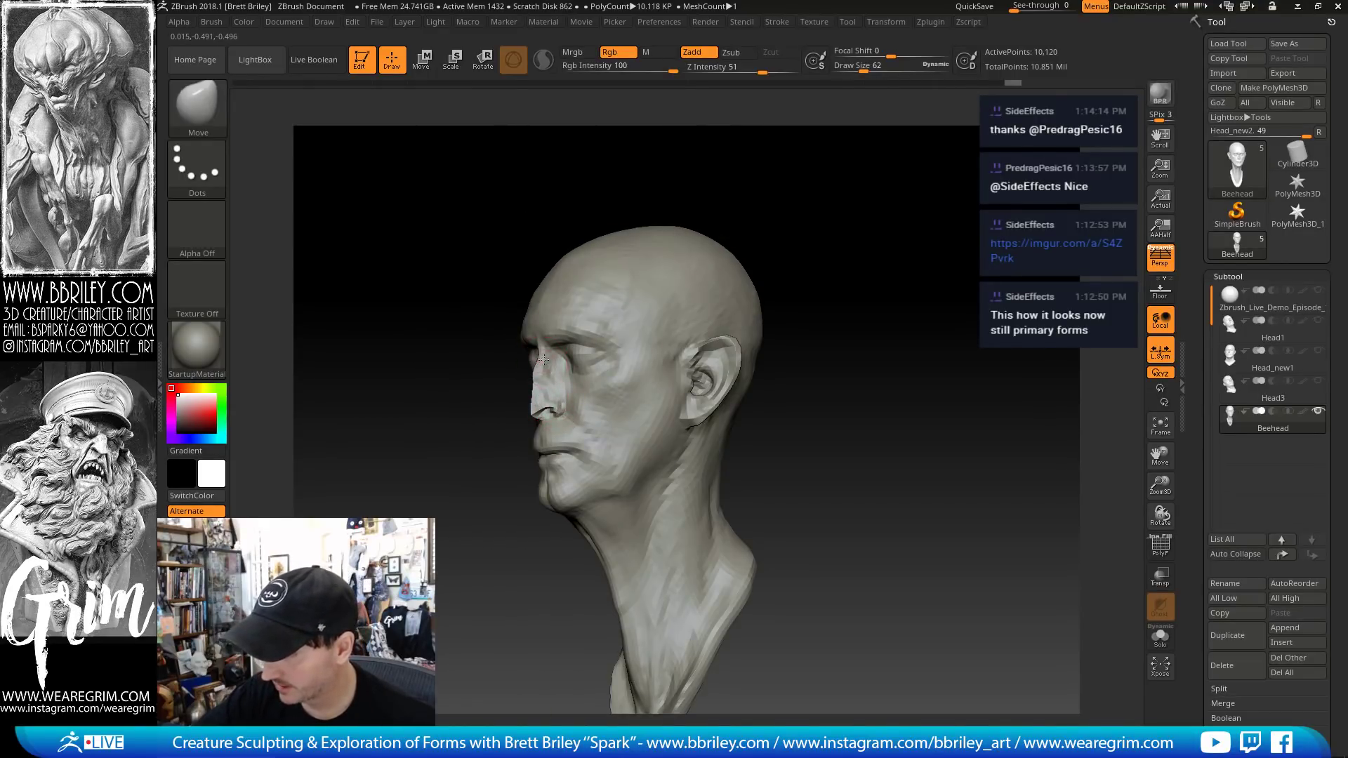
pyautogui.moveTo(547, 211); pyautogui.dragTo(571, 231)
pyautogui.press(']')
pyautogui.press(']')
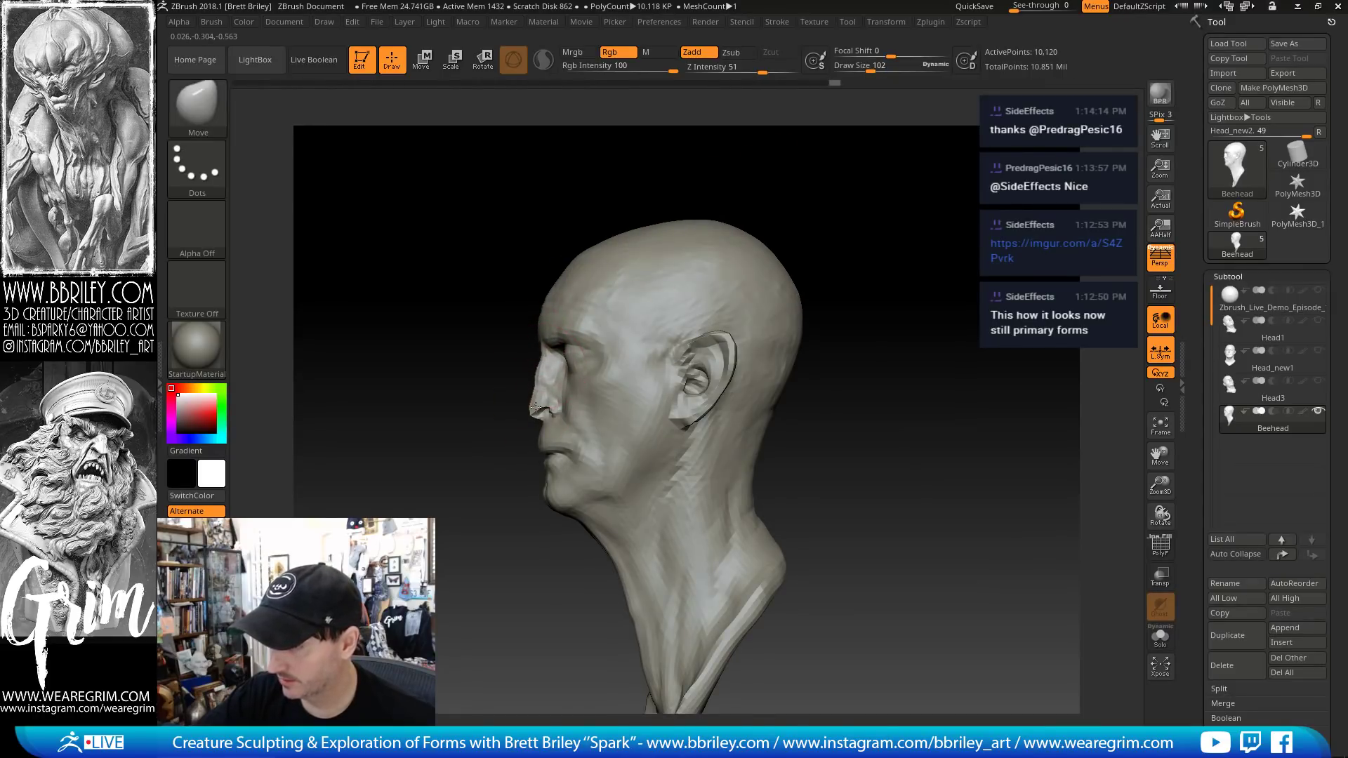
pyautogui.press('[')
pyautogui.press('[')
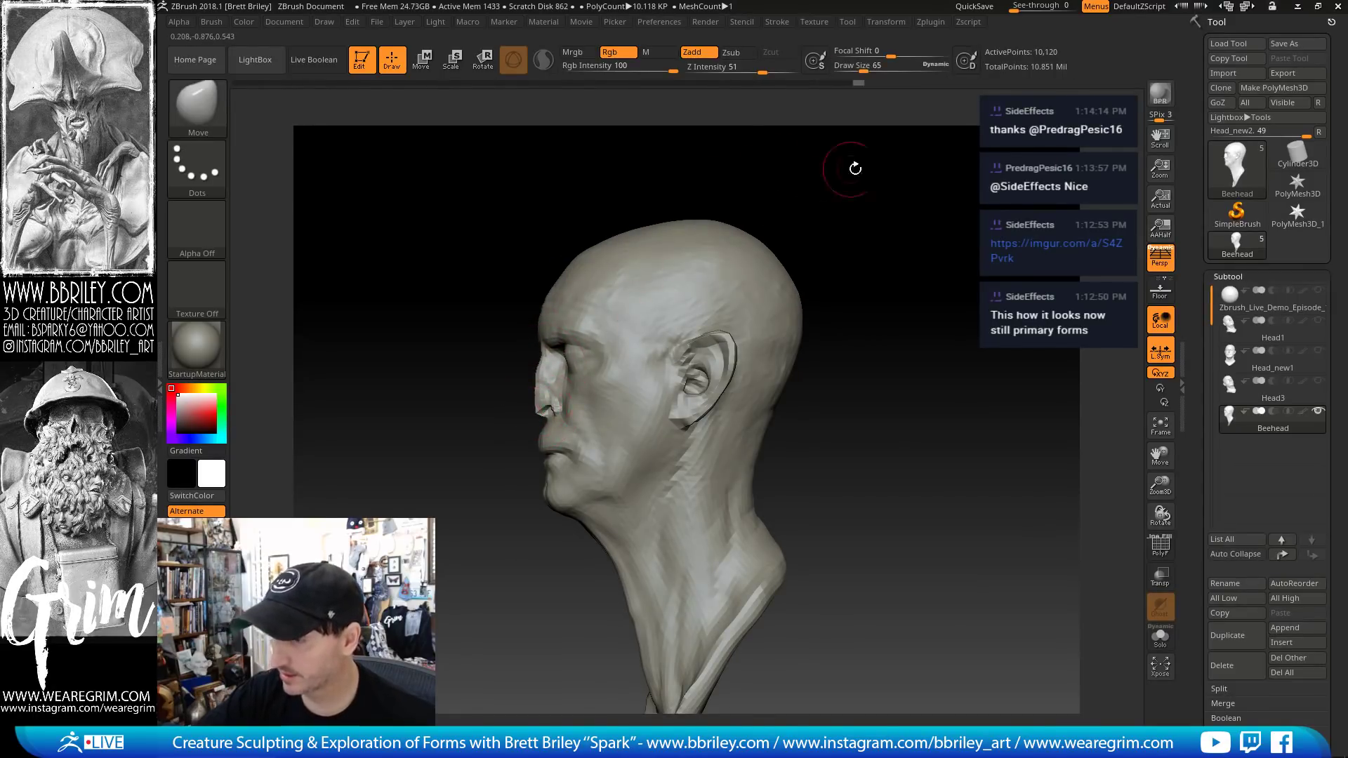
pyautogui.moveTo(854, 169)
pyautogui.mouseDown()
pyautogui.moveTo(873, 235)
pyautogui.moveTo(857, 196)
pyautogui.mouseUp()
# - Carve hollows into the cheeks with the DamStandard and Standard brushes at draw size 50
pyautogui.press('b')
pyautogui.press('d')
pyautogui.press('s')
pyautogui.moveTo(773, 280)
pyautogui.mouseDown()
pyautogui.moveTo(800, 289)
pyautogui.moveTo(792, 303)
pyautogui.mouseUp()
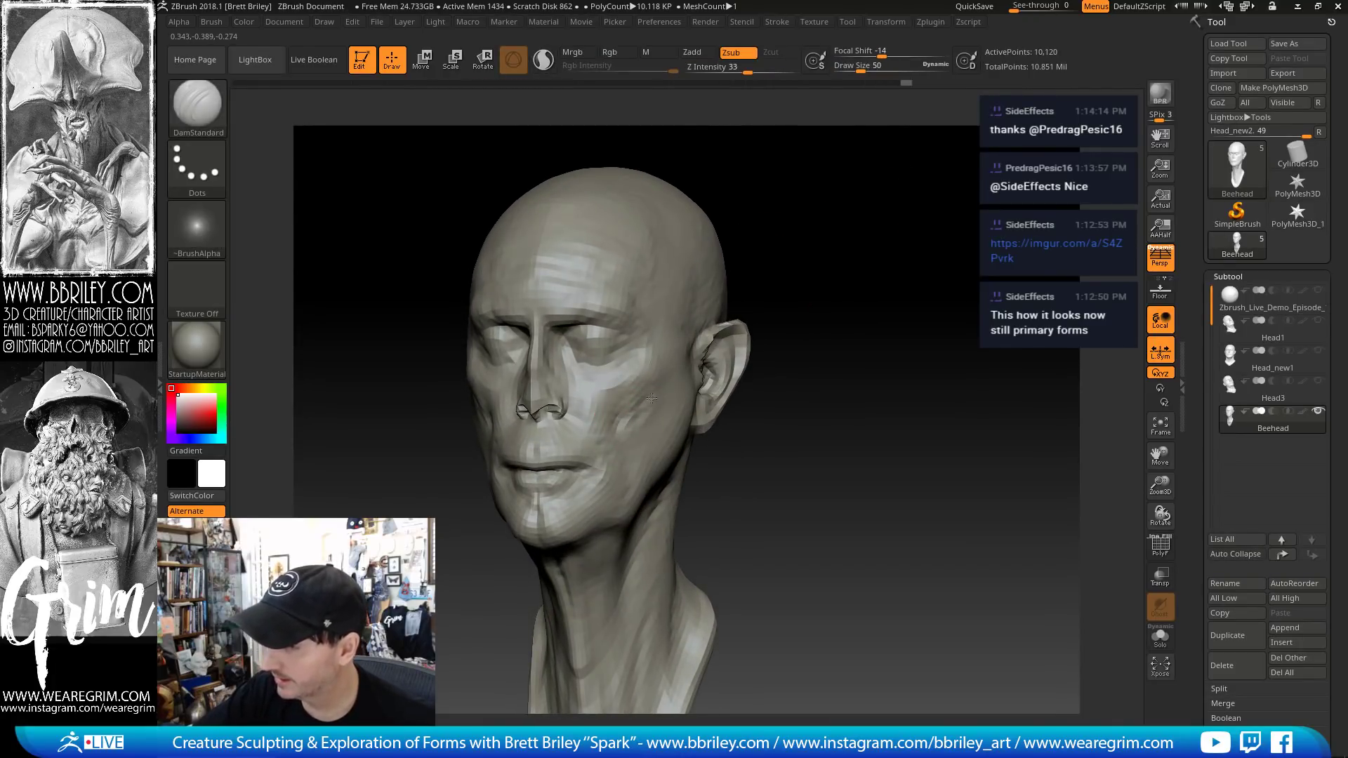
pyautogui.press('b')
pyautogui.press('s')
pyautogui.press('t')
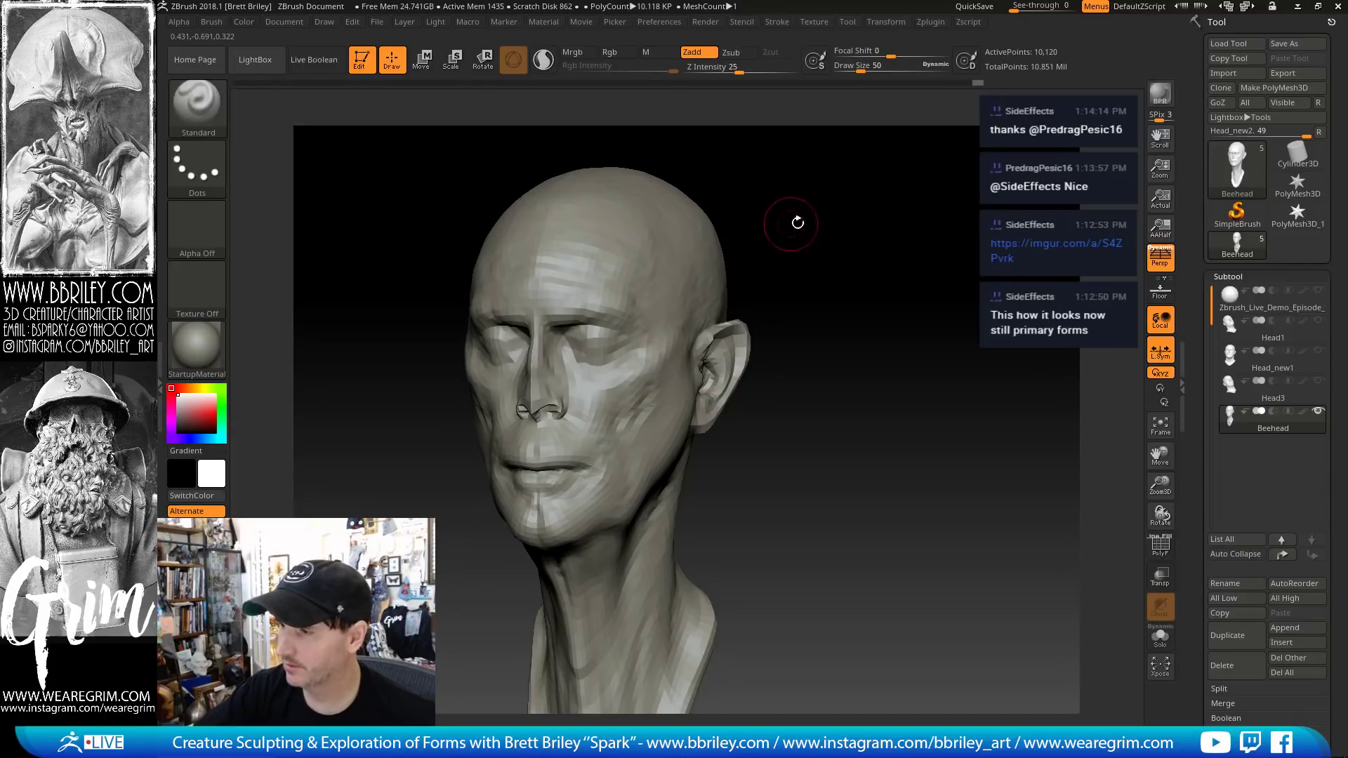
pyautogui.moveTo(845, 220)
pyautogui.mouseDown()
pyautogui.moveTo(845, 199)
pyautogui.moveTo(765, 200)
pyautogui.mouseUp()
# - Switch back to the Move brush and push out the back of the cranium at draw size 373
pyautogui.press('b')
pyautogui.press('m')
pyautogui.press('v')
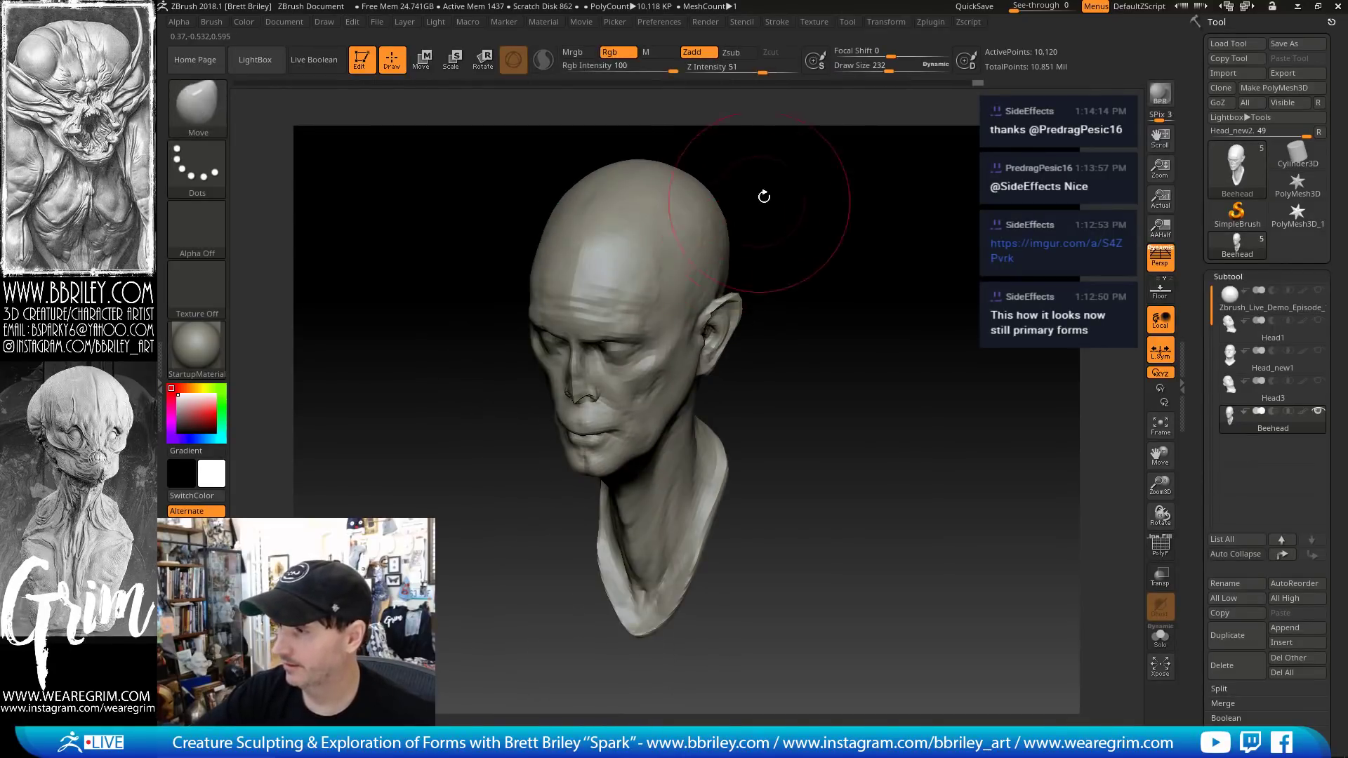
pyautogui.press('s')
pyautogui.moveTo(692, 337)
pyautogui.mouseDown()
pyautogui.moveTo(744, 350)
pyautogui.moveTo(705, 379)
pyautogui.mouseUp()
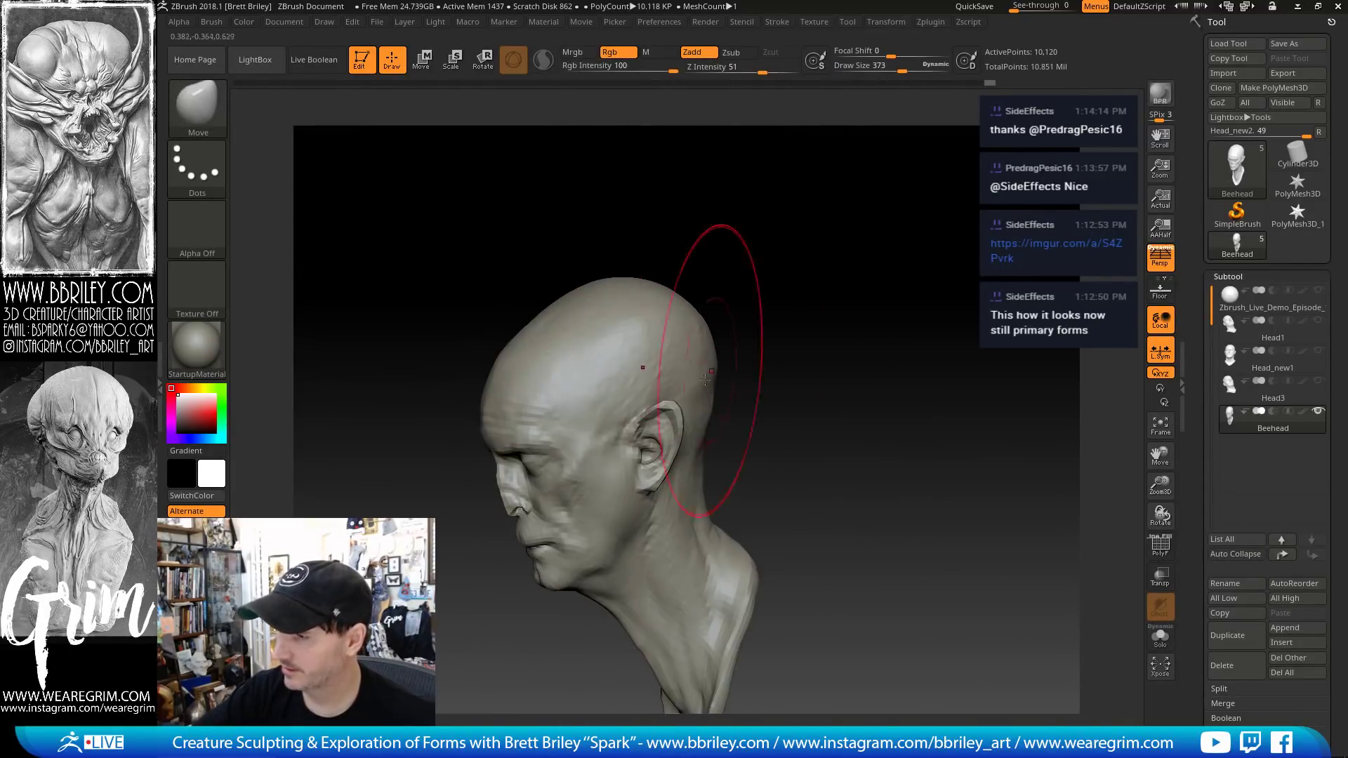
pyautogui.press('s')
pyautogui.moveTo(664, 420); pyautogui.dragTo(669, 447)
# - Pull the top, sides and back of the cranium out into a large bulging skull with draw sizes from 196 to 305
pyautogui.moveTo(743, 294); pyautogui.dragTo(755, 333)
pyautogui.press('s')
pyautogui.moveTo(676, 316); pyautogui.dragTo(672, 316)
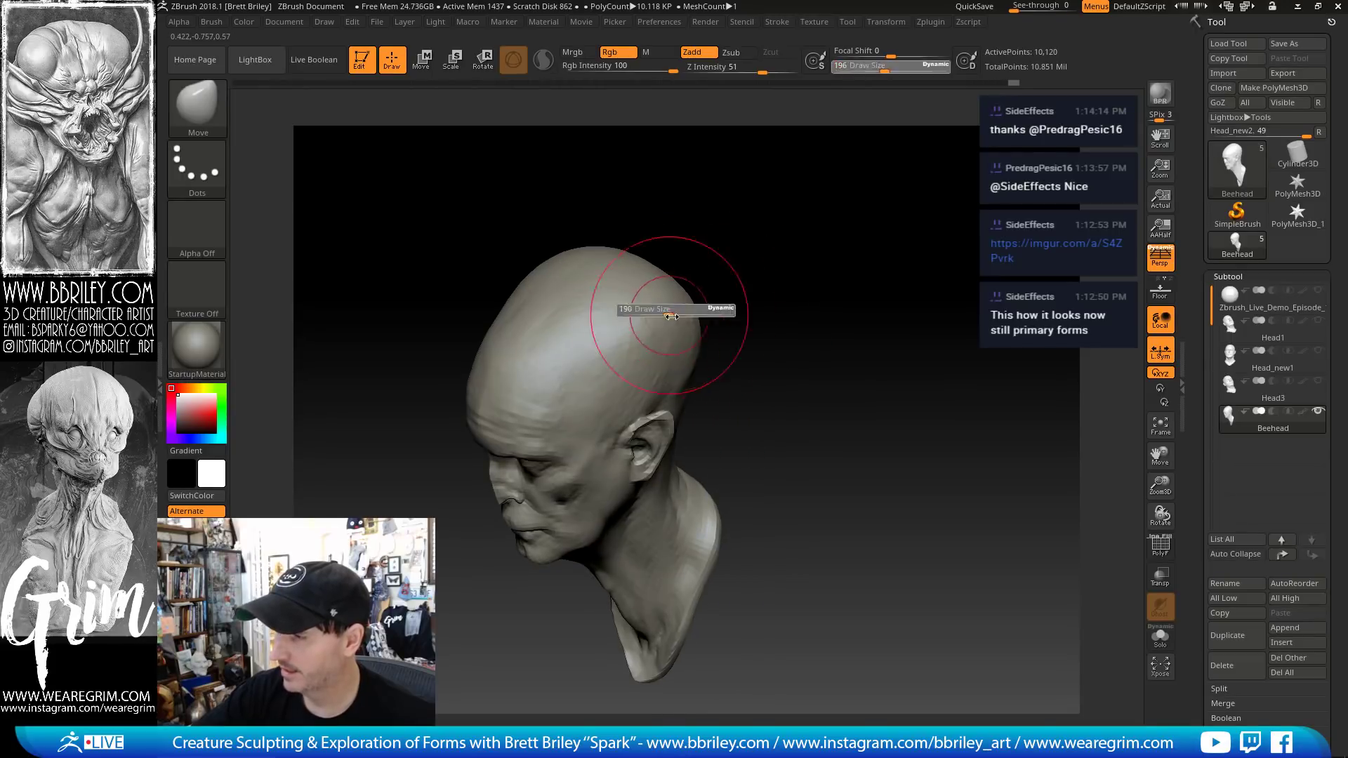
pyautogui.moveTo(722, 256); pyautogui.dragTo(716, 245)
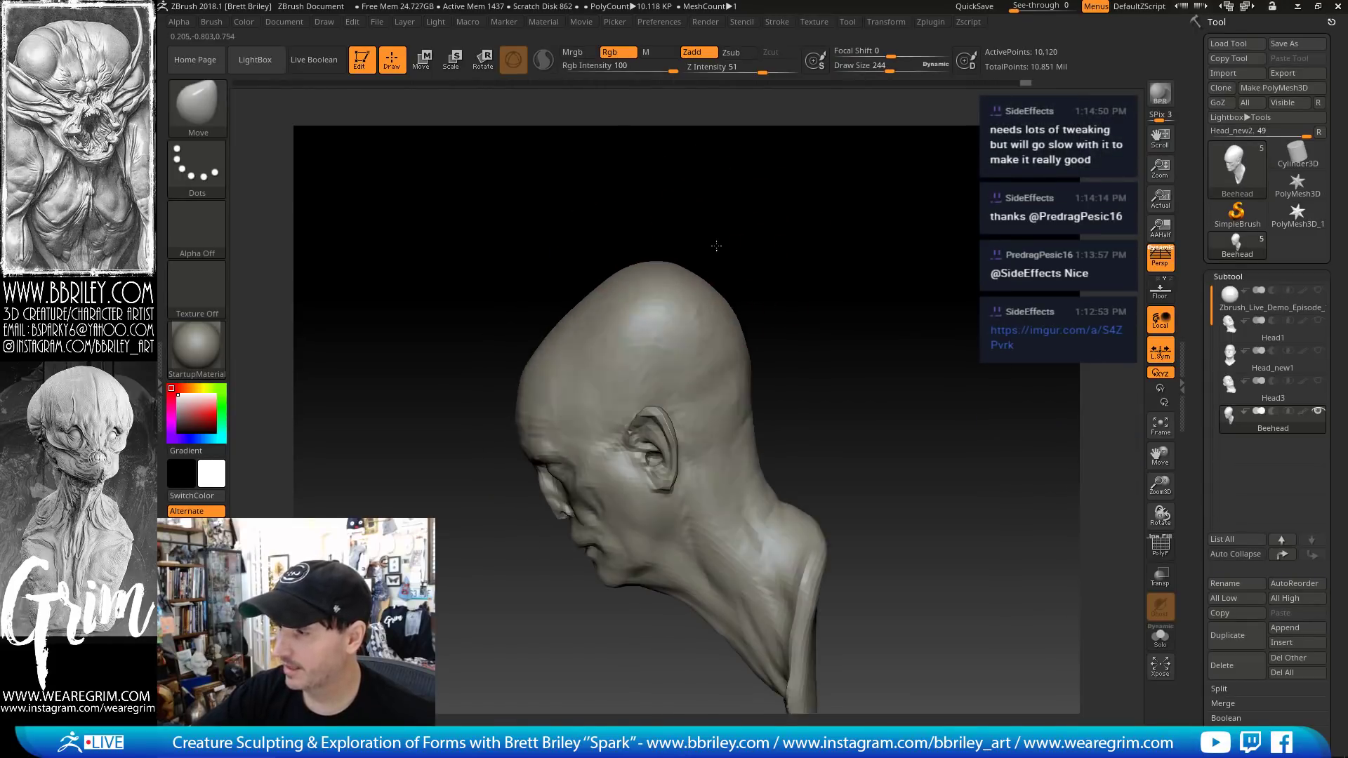
pyautogui.moveTo(534, 267); pyautogui.dragTo(788, 287)
pyautogui.moveTo(912, 298)
pyautogui.mouseDown()
pyautogui.moveTo(856, 309)
pyautogui.moveTo(851, 325)
pyautogui.mouseUp()
pyautogui.moveTo(886, 267); pyautogui.dragTo(997, 225)
pyautogui.moveTo(914, 304)
pyautogui.mouseDown()
pyautogui.moveTo(961, 246)
pyautogui.moveTo(864, 242)
pyautogui.mouseUp()
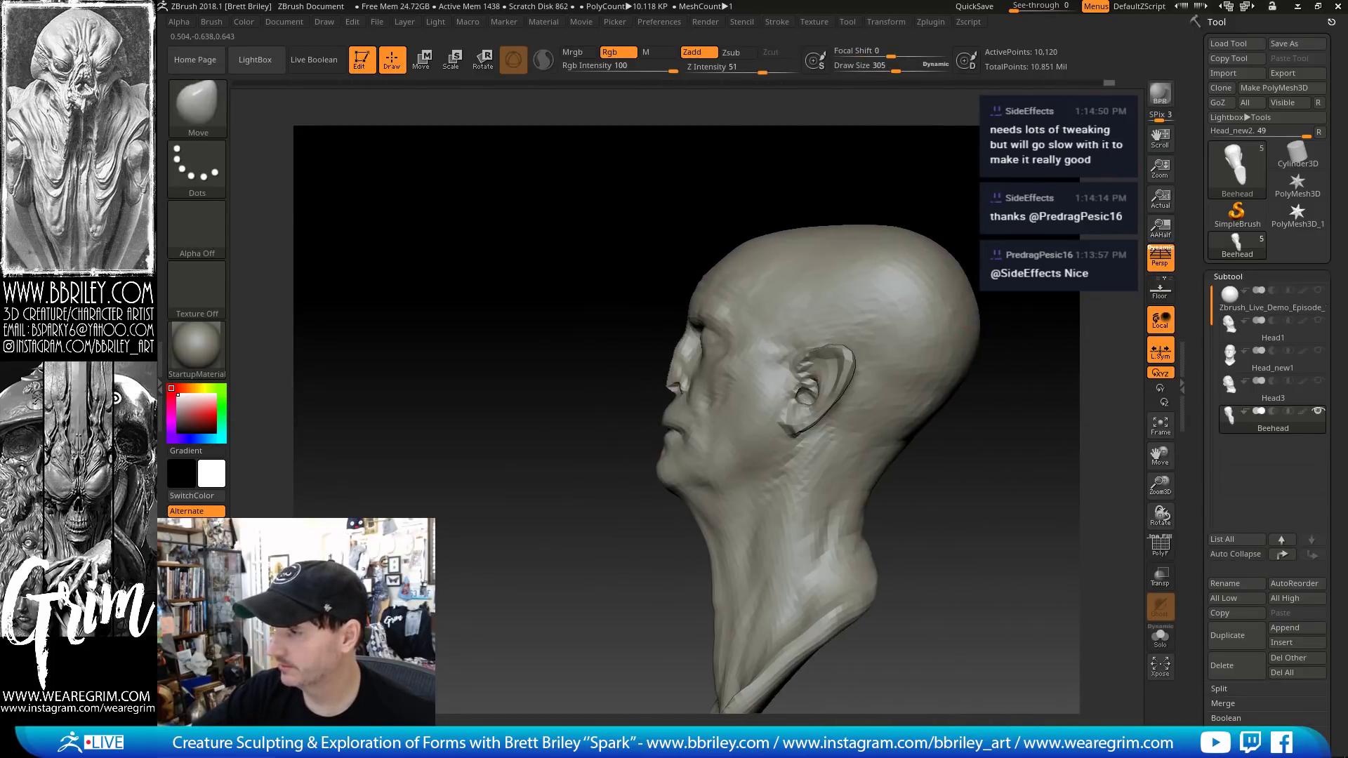
# - Append a sphere as a new subtool, make it active and scale it down inside the head
pyautogui.moveTo(692, 218)
pyautogui.mouseDown()
pyautogui.moveTo(911, 234)
pyautogui.moveTo(945, 282)
pyautogui.moveTo(890, 334)
pyautogui.mouseUp()
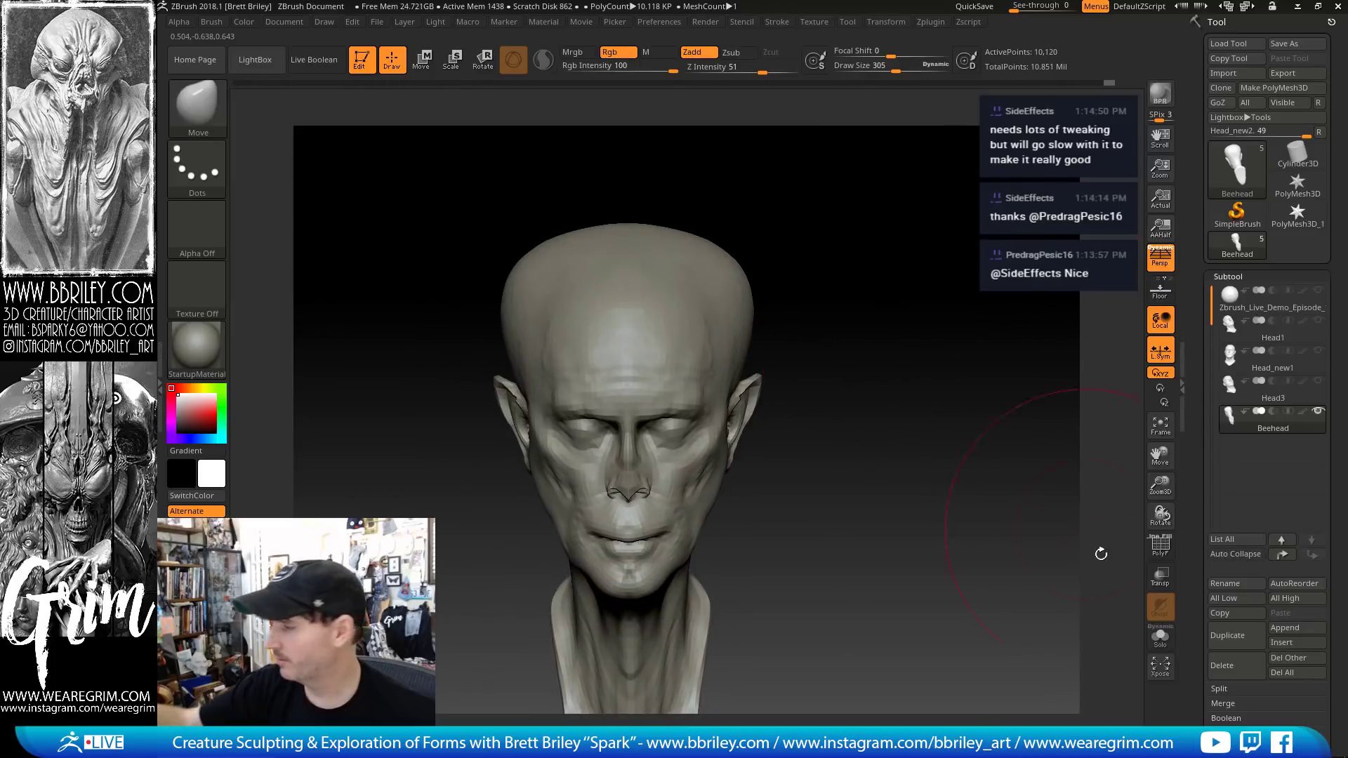
pyautogui.click(1286, 629)
pyautogui.click(740, 546)
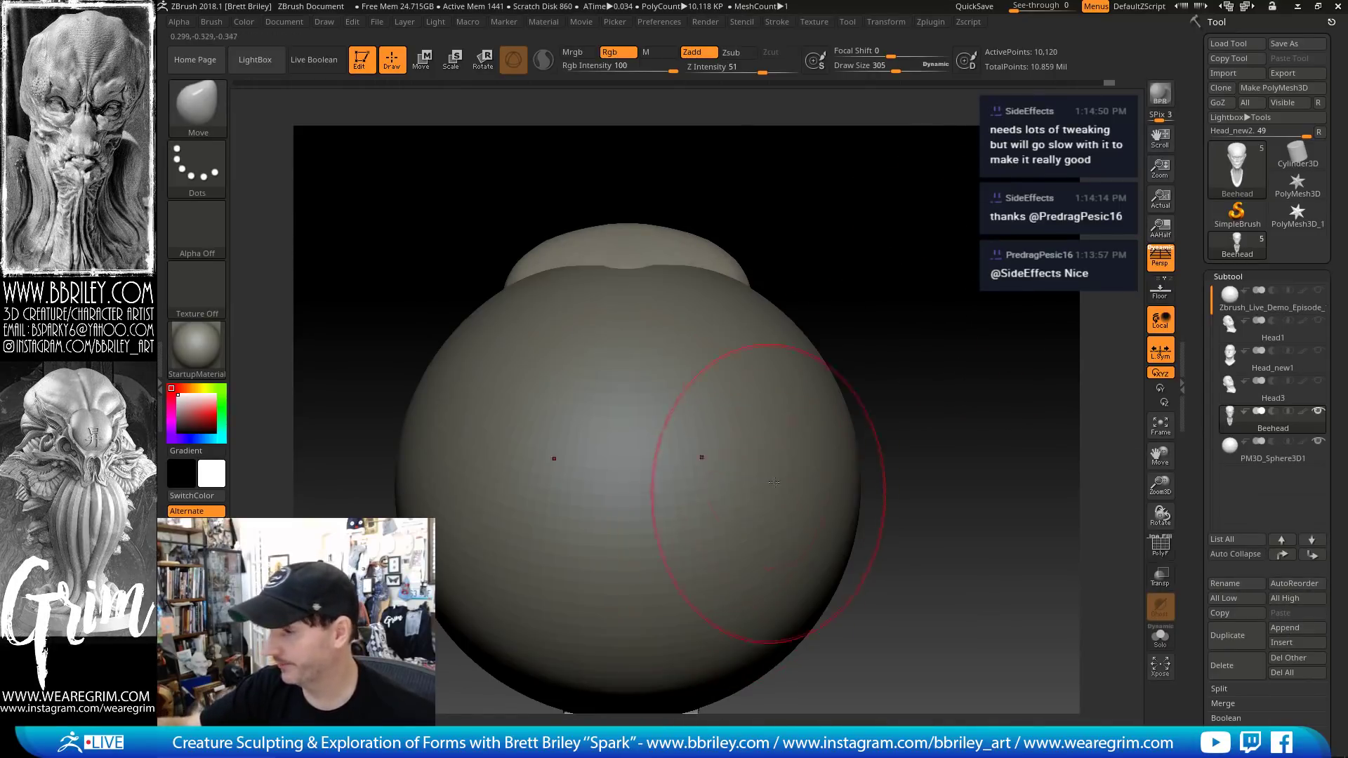
pyautogui.press('w')
pyautogui.moveTo(628, 484); pyautogui.dragTo(623, 675)
# - Move the sphere up and forward onto the top of the forehead and shrink it further
pyautogui.moveTo(786, 393); pyautogui.dragTo(857, 378)
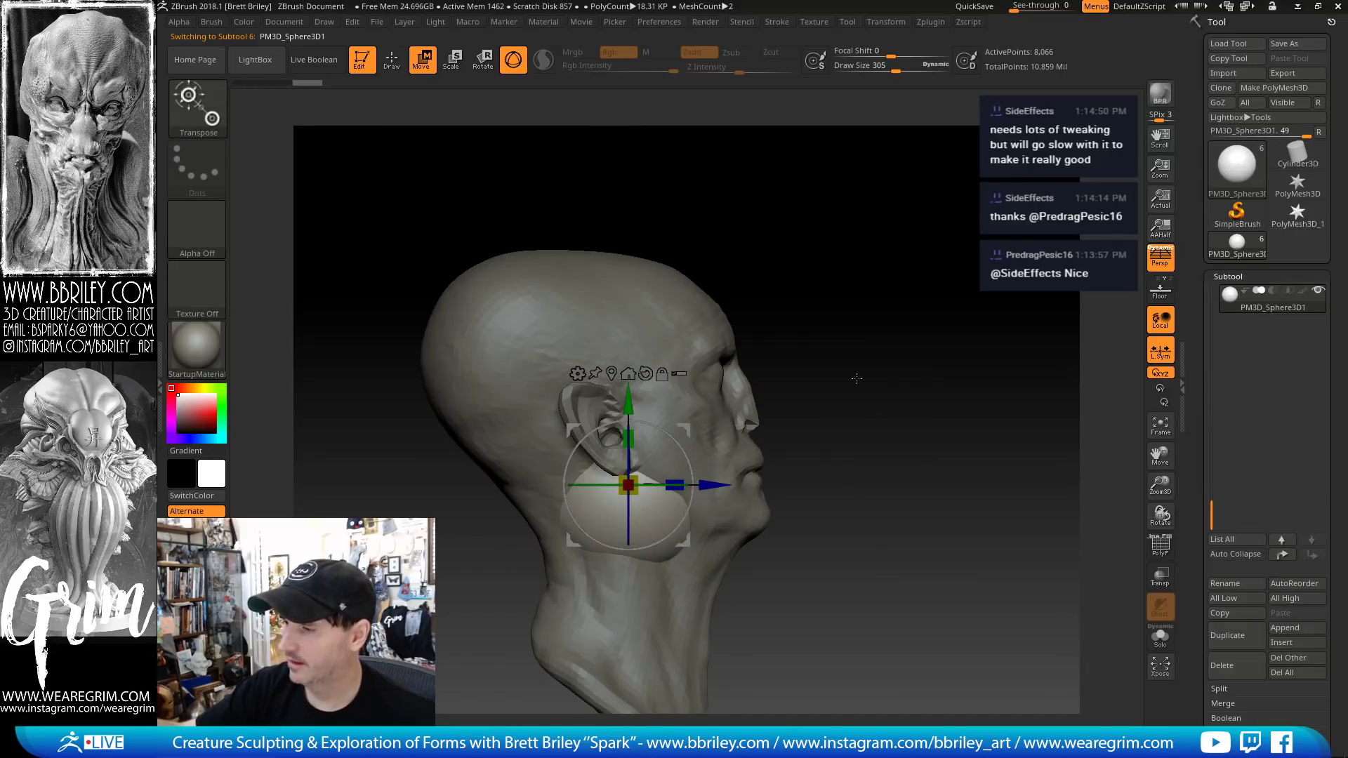
pyautogui.moveTo(629, 402); pyautogui.dragTo(627, 188)
pyautogui.moveTo(807, 316); pyautogui.dragTo(737, 316)
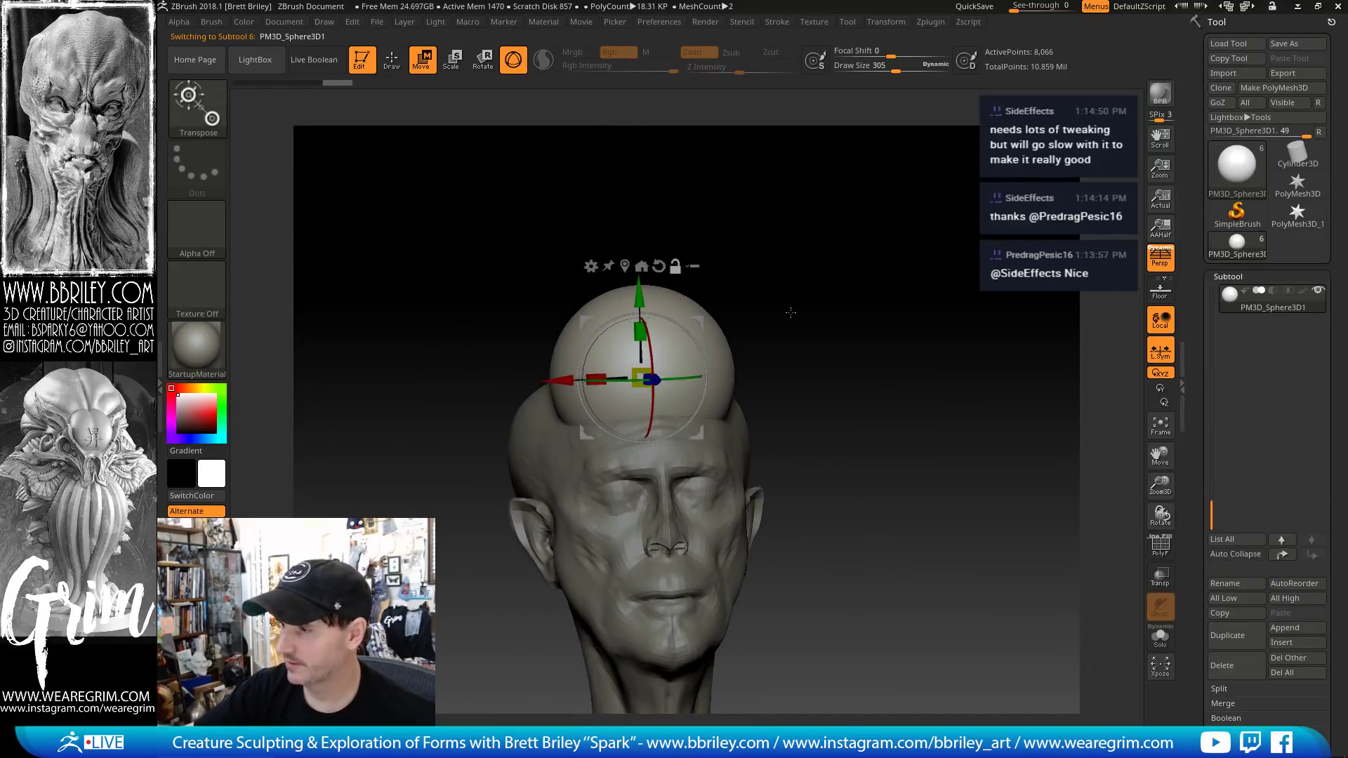
pyautogui.moveTo(634, 372); pyautogui.dragTo(636, 479)
pyautogui.moveTo(770, 319)
pyautogui.keyDown('shift'); pyautogui.mouseDown()
pyautogui.moveTo(788, 385)
pyautogui.moveTo(815, 367)
pyautogui.moveTo(812, 397)
pyautogui.mouseUp(); pyautogui.keyUp('shift')
# - Shape the sphere into a teardrop with the Move brush at draw size 174, extending its lower end and widening its upper sides
pyautogui.press('q')
pyautogui.press('s')
pyautogui.moveTo(684, 349); pyautogui.dragTo(666, 348)
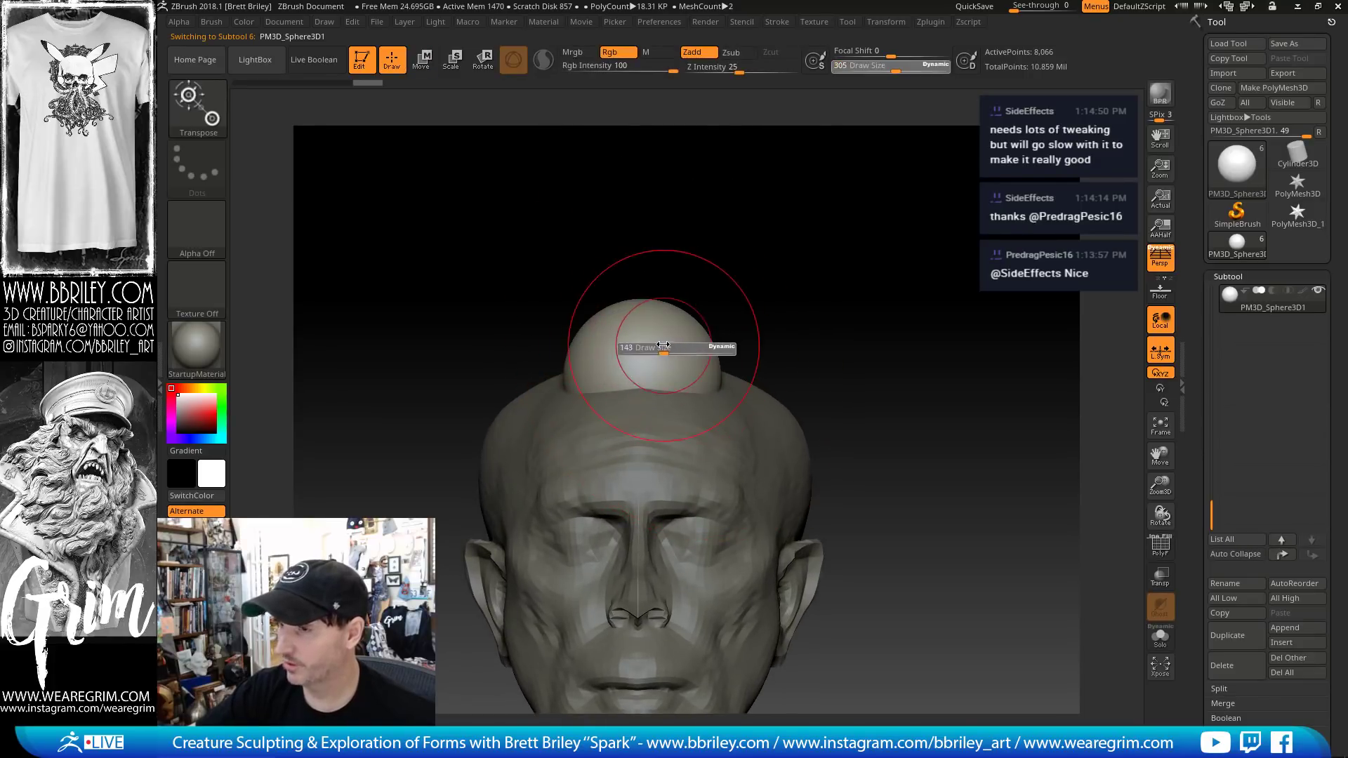
pyautogui.moveTo(781, 244); pyautogui.dragTo(787, 292)
pyautogui.press('b')
pyautogui.press('m')
pyautogui.press('v')
pyautogui.press('s')
pyautogui.moveTo(650, 420); pyautogui.dragTo(667, 486)
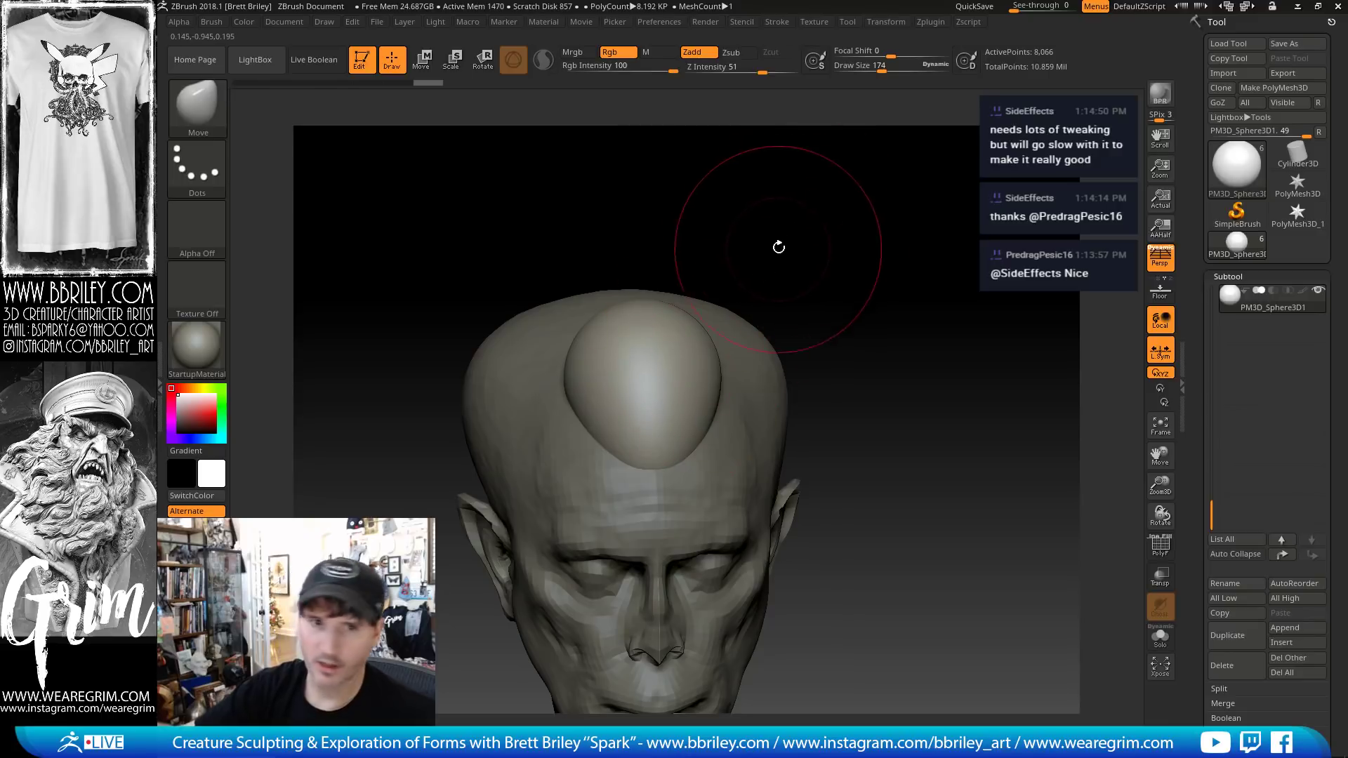
pyautogui.moveTo(775, 241); pyautogui.dragTo(802, 276)
pyautogui.moveTo(705, 361); pyautogui.dragTo(729, 358)
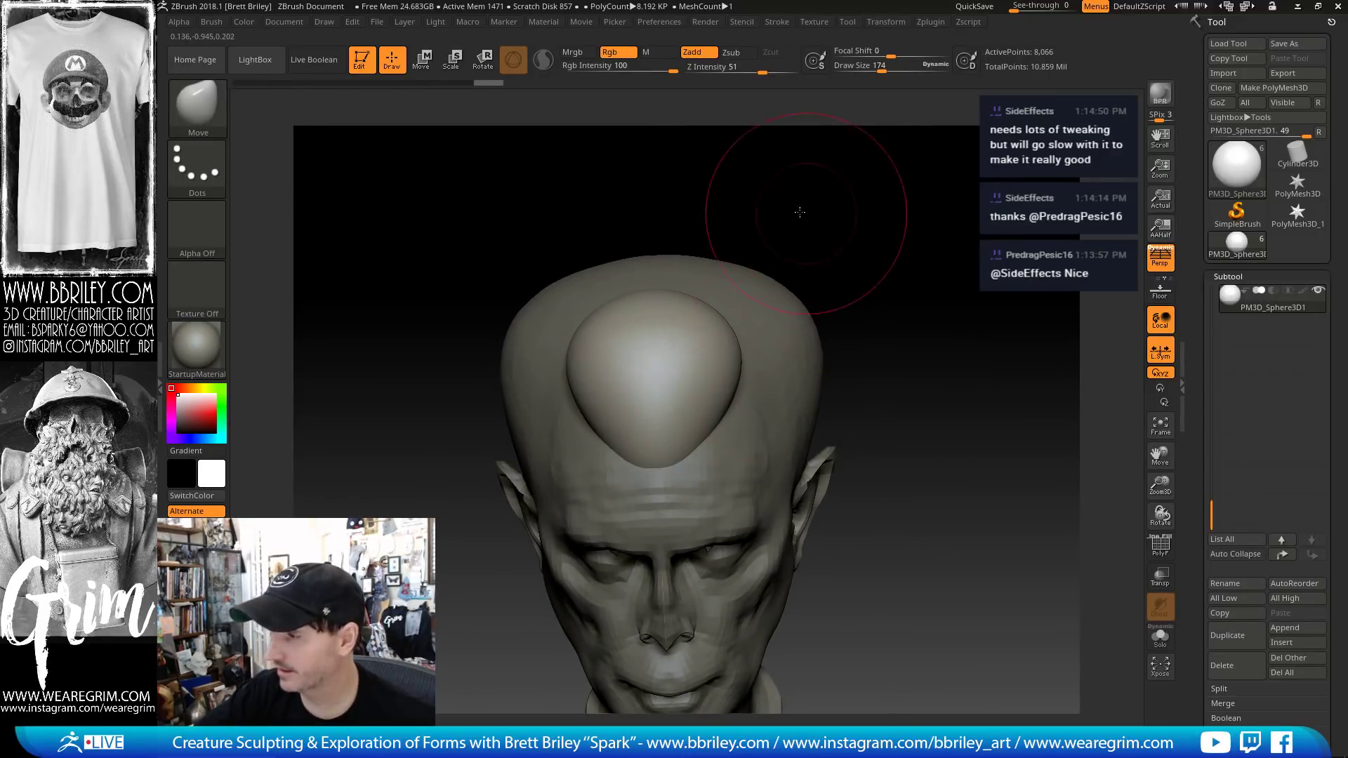
# - Build up rounded bumps on both upper sides of the teardrop form with the Clay brush at draw size 53, and subdivide it once
pyautogui.moveTo(801, 212); pyautogui.dragTo(709, 219)
pyautogui.press('b')
pyautogui.press('c')
pyautogui.press('l')
pyautogui.press('s')
pyautogui.moveTo(736, 366); pyautogui.dragTo(724, 365)
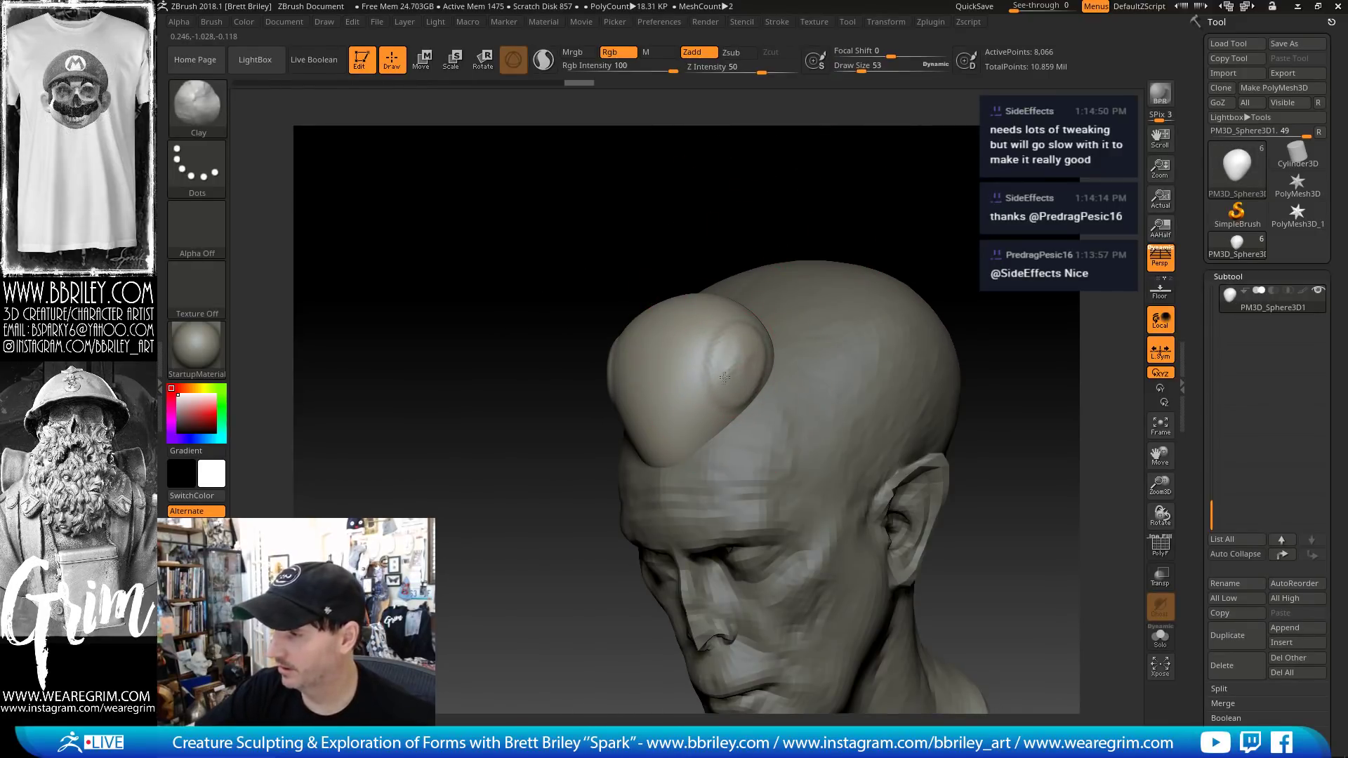
pyautogui.hotkey('ctrl', 'd')
pyautogui.moveTo(783, 217); pyautogui.dragTo(723, 342)
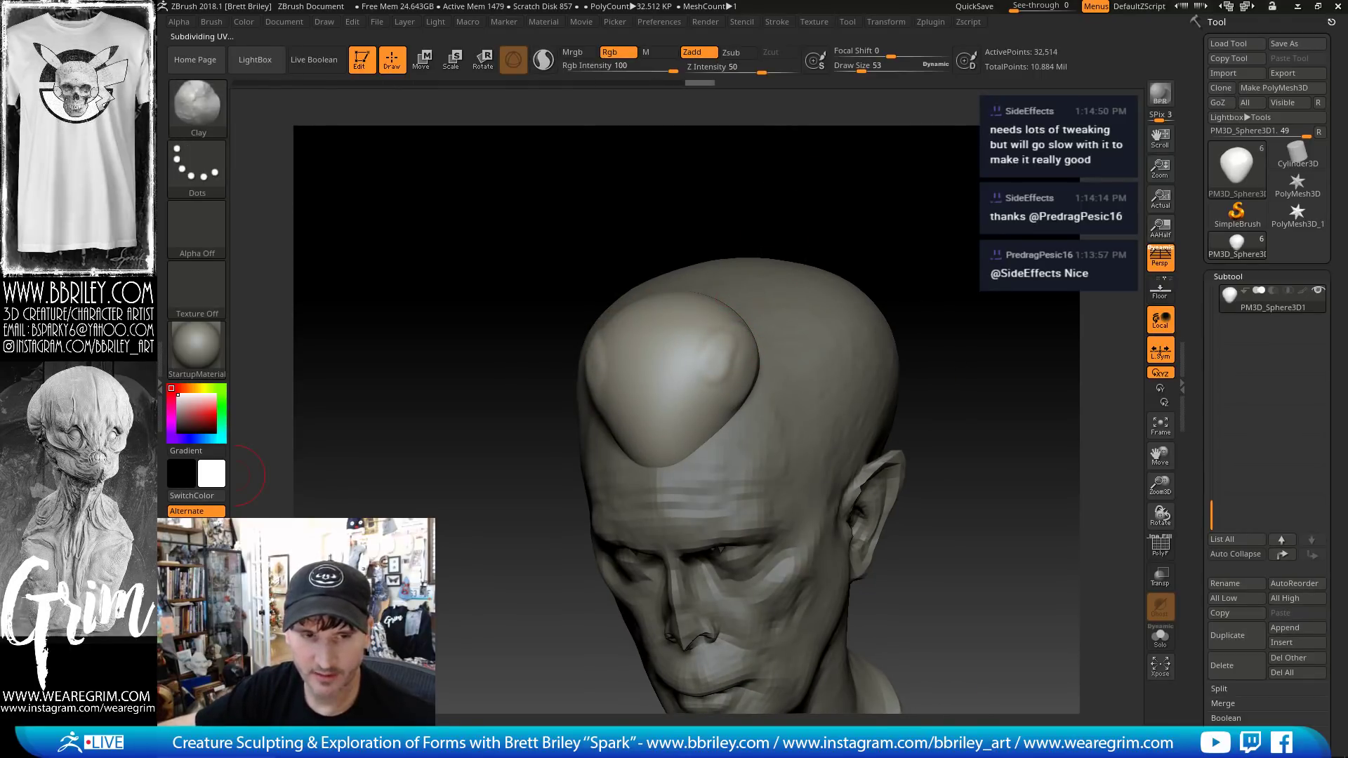
# - Examine the hornet reference images and compare them with the form on the forehead
pyautogui.moveTo(159, 277); pyautogui.dragTo(201, 266, button='right')
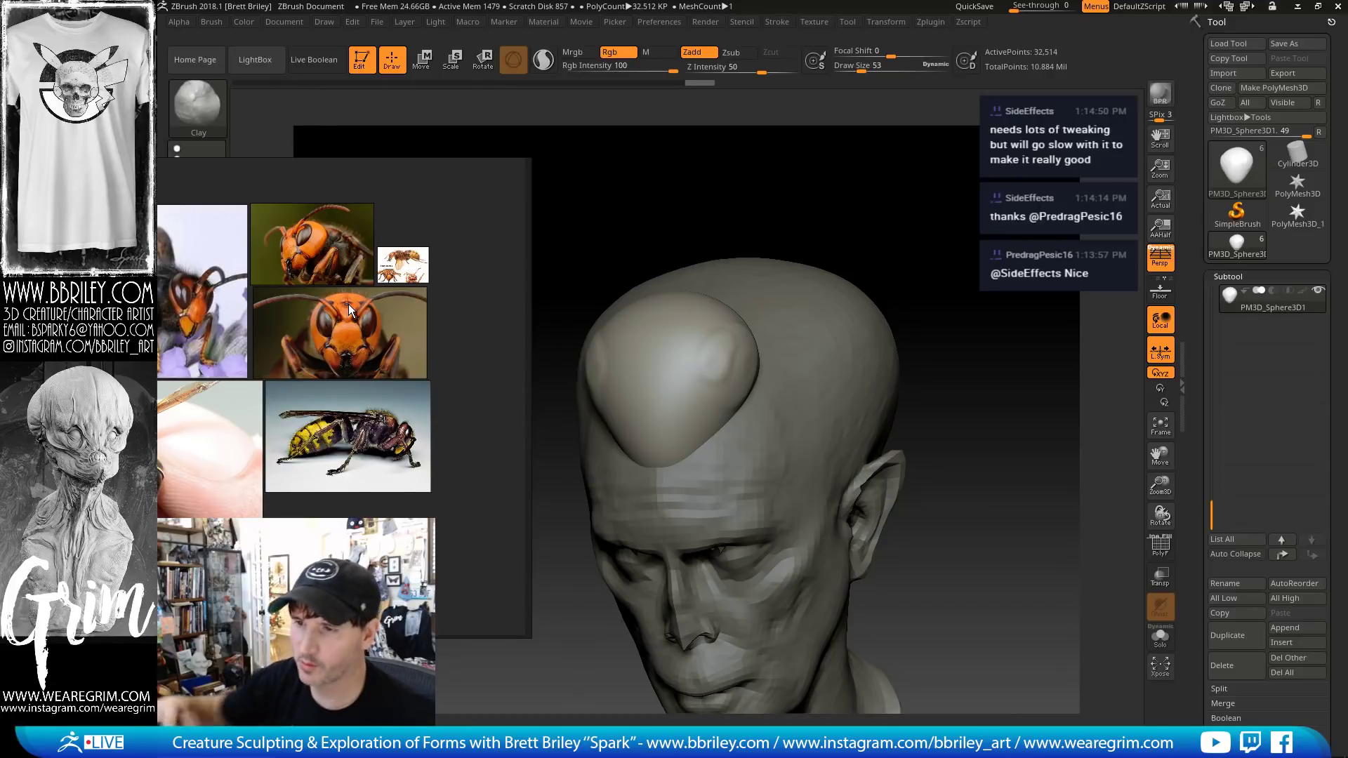
pyautogui.moveTo(830, 220); pyautogui.dragTo(861, 146)
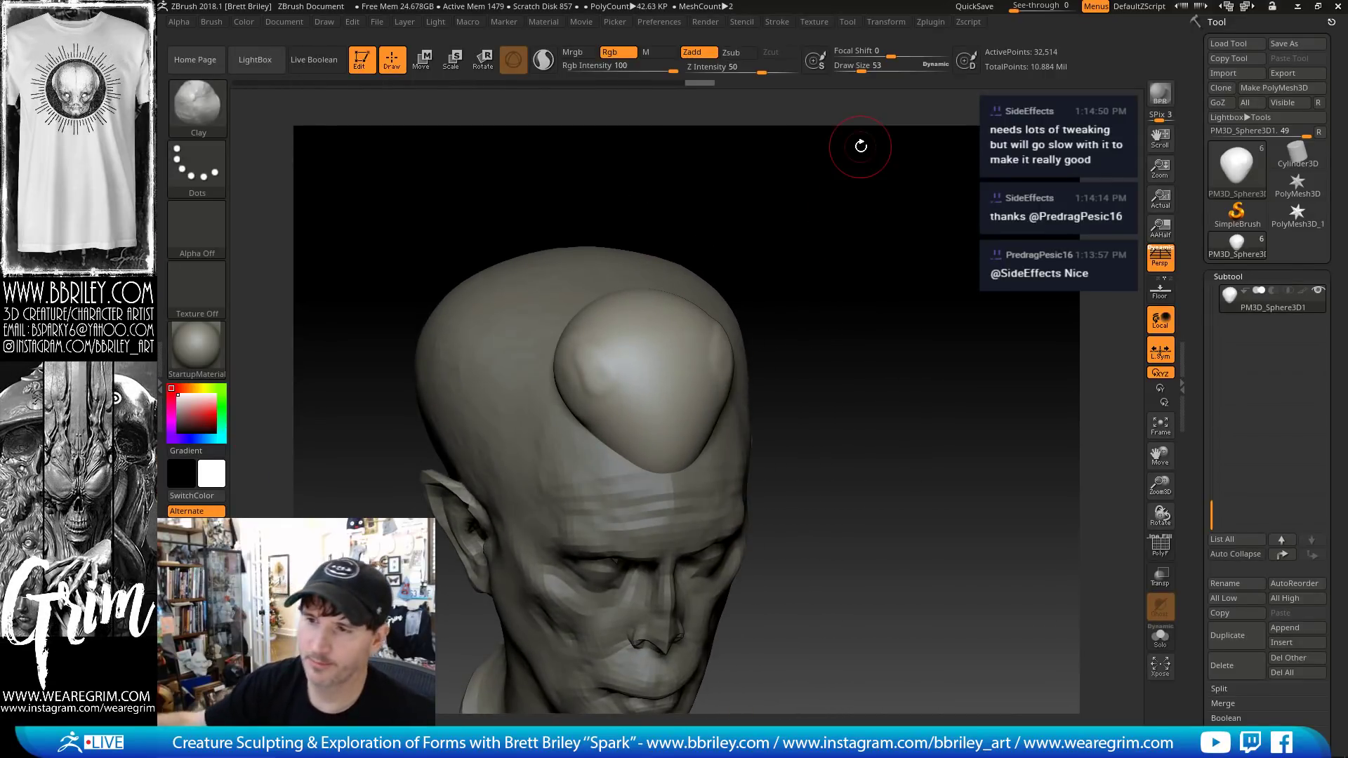
# - Carve creases around the eye bumps on both sides of the forehead form with the DamStandard brush at draw size 53
pyautogui.hotkey('alt', 'Tab')
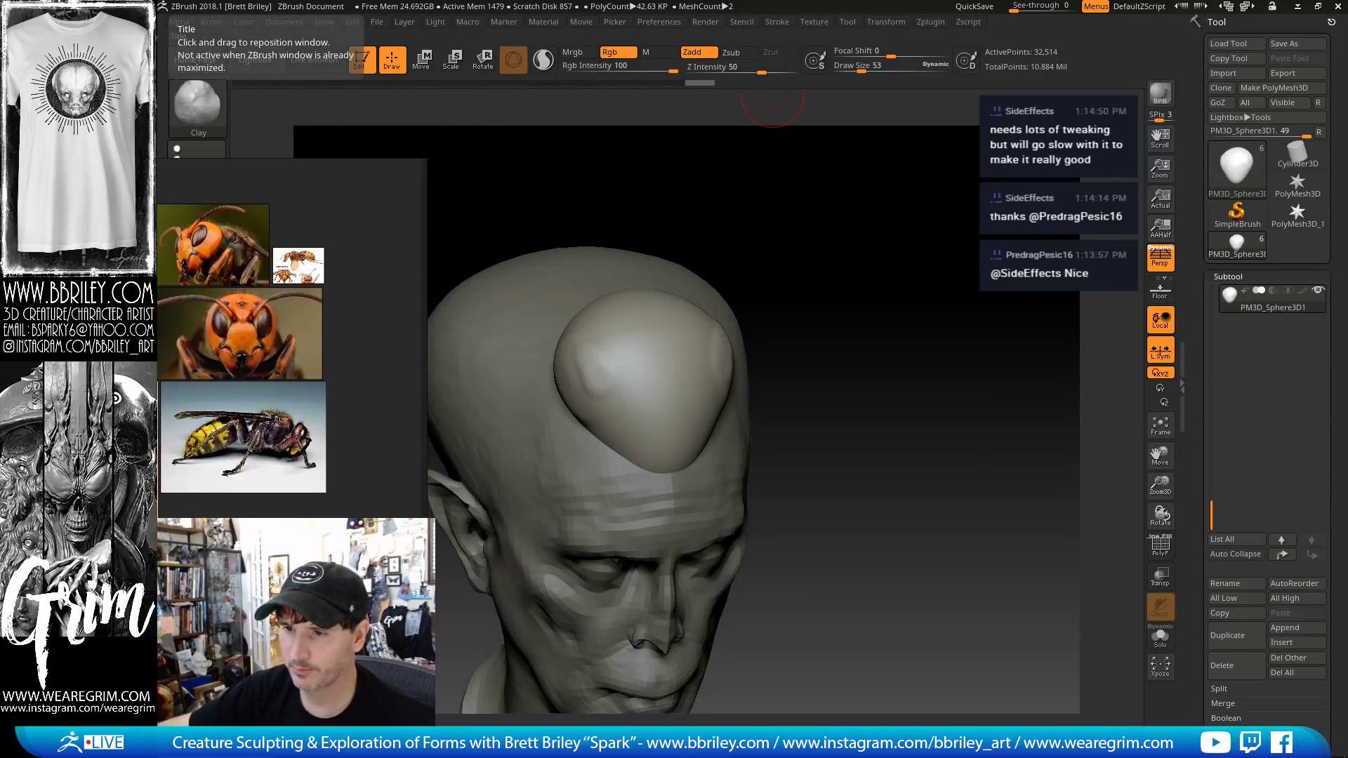
pyautogui.moveTo(772, 101); pyautogui.dragTo(744, 298)
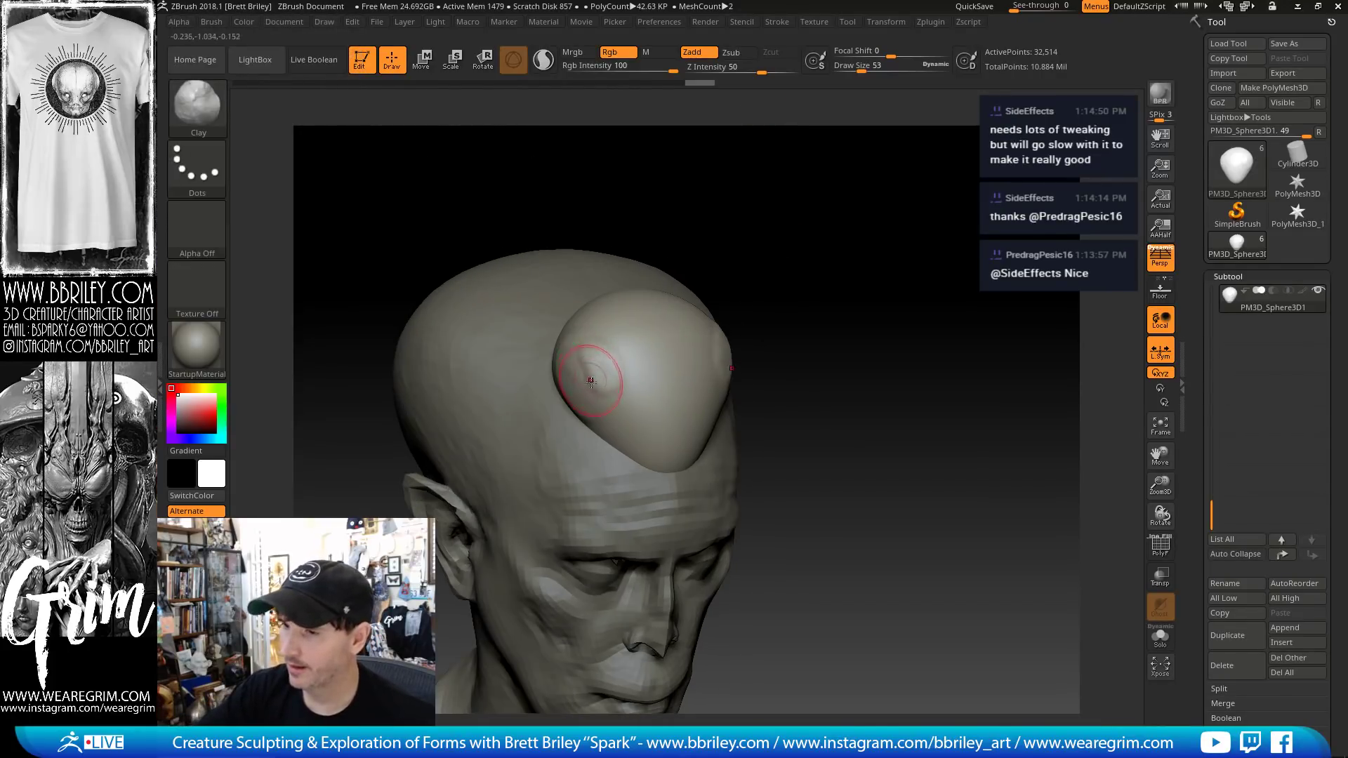
pyautogui.moveTo(591, 381); pyautogui.dragTo(595, 371)
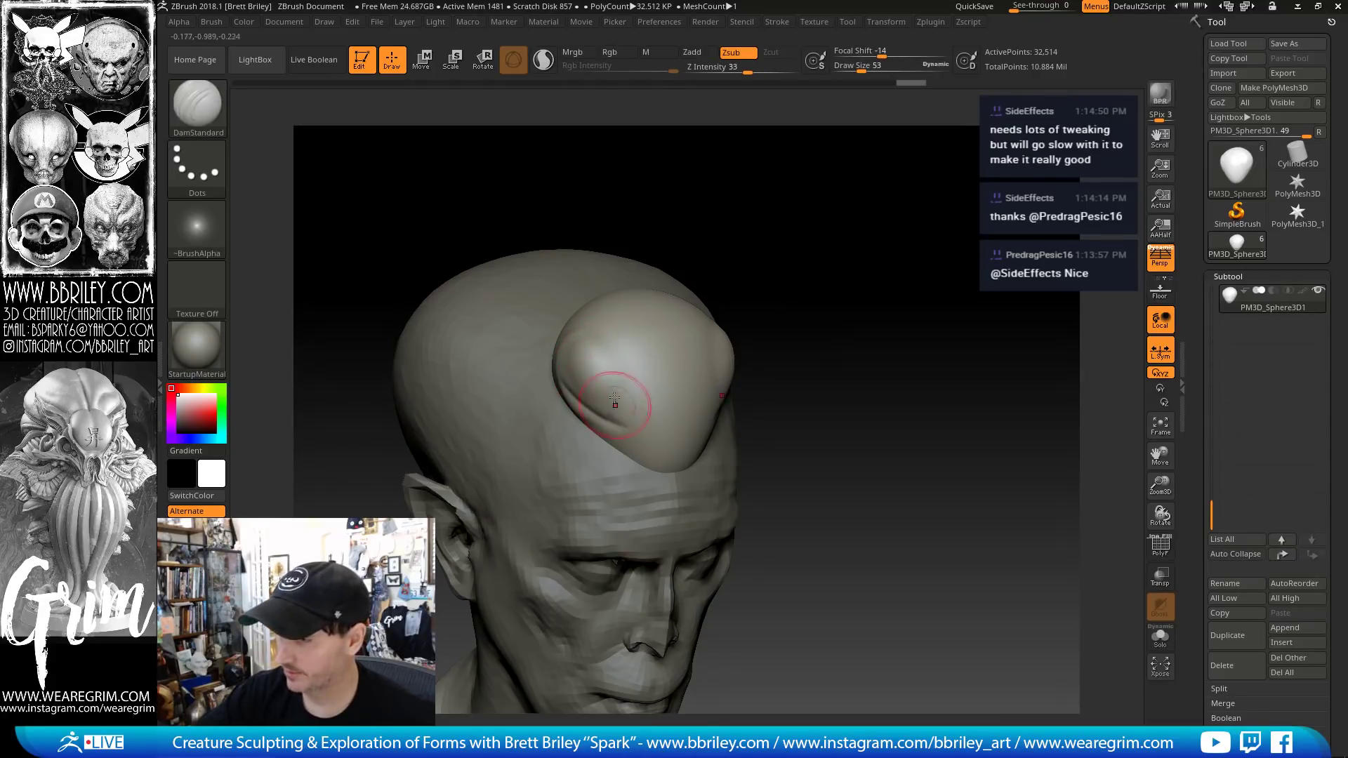
pyautogui.keyDown('shift'); pyautogui.moveTo(792, 292); pyautogui.dragTo(647, 294); pyautogui.keyUp('shift')
# - Adjust the form's lower tip with the Move brush at draw size 86 and carve a central notch with DamStandard at draw size 47
pyautogui.press('b')
pyautogui.press('m')
pyautogui.press('v')
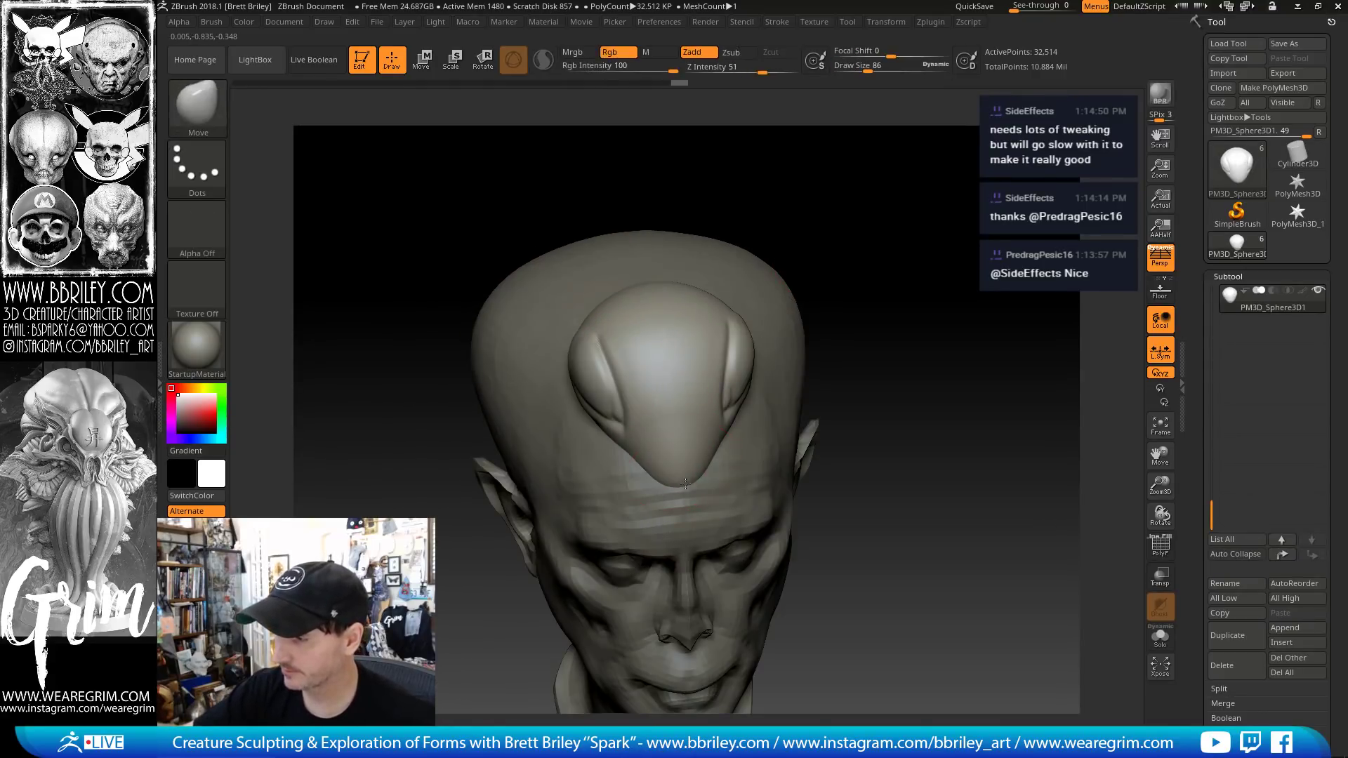
pyautogui.press('b')
pyautogui.press('d')
pyautogui.press('s')
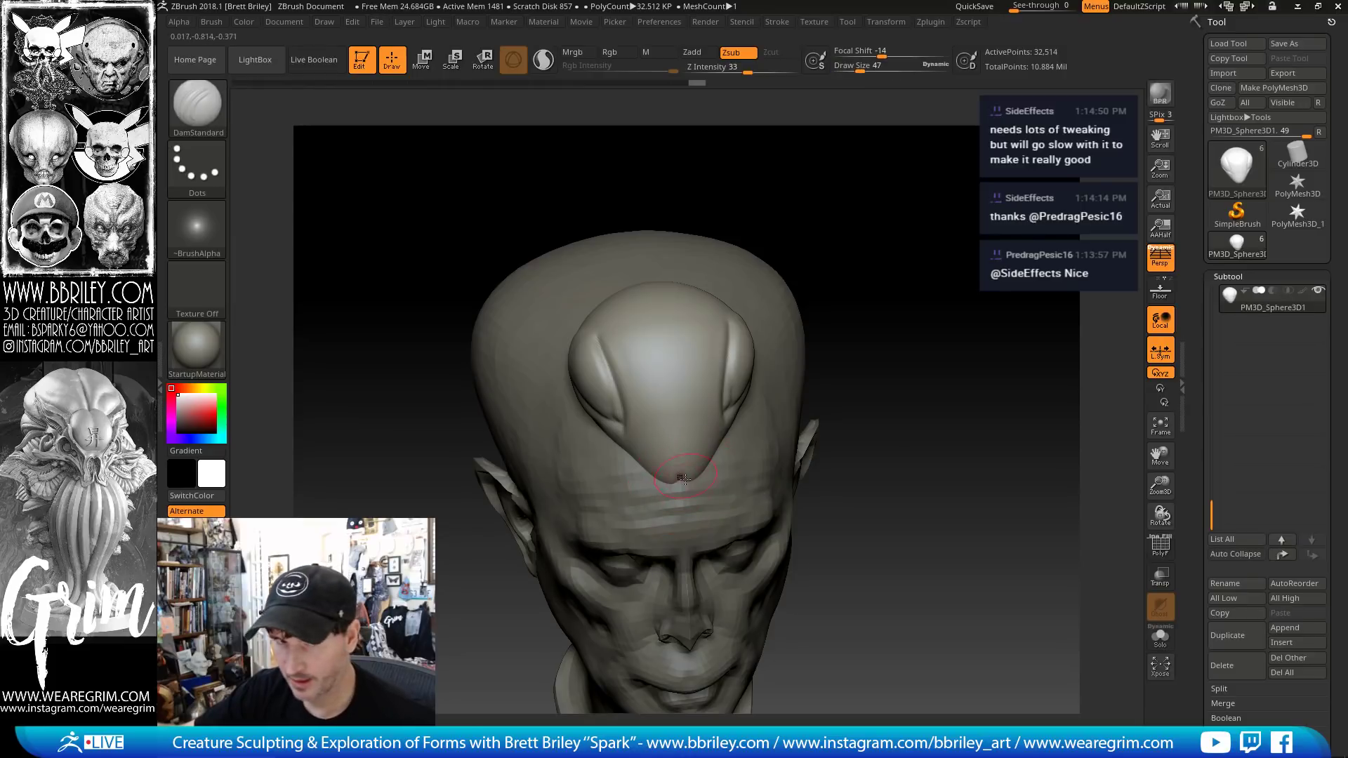
# - Build up small lobes on both sides of the notch with the Clay brush at draw size 47 and adjust them with Move
pyautogui.press('b')
pyautogui.press('c')
pyautogui.press('l')
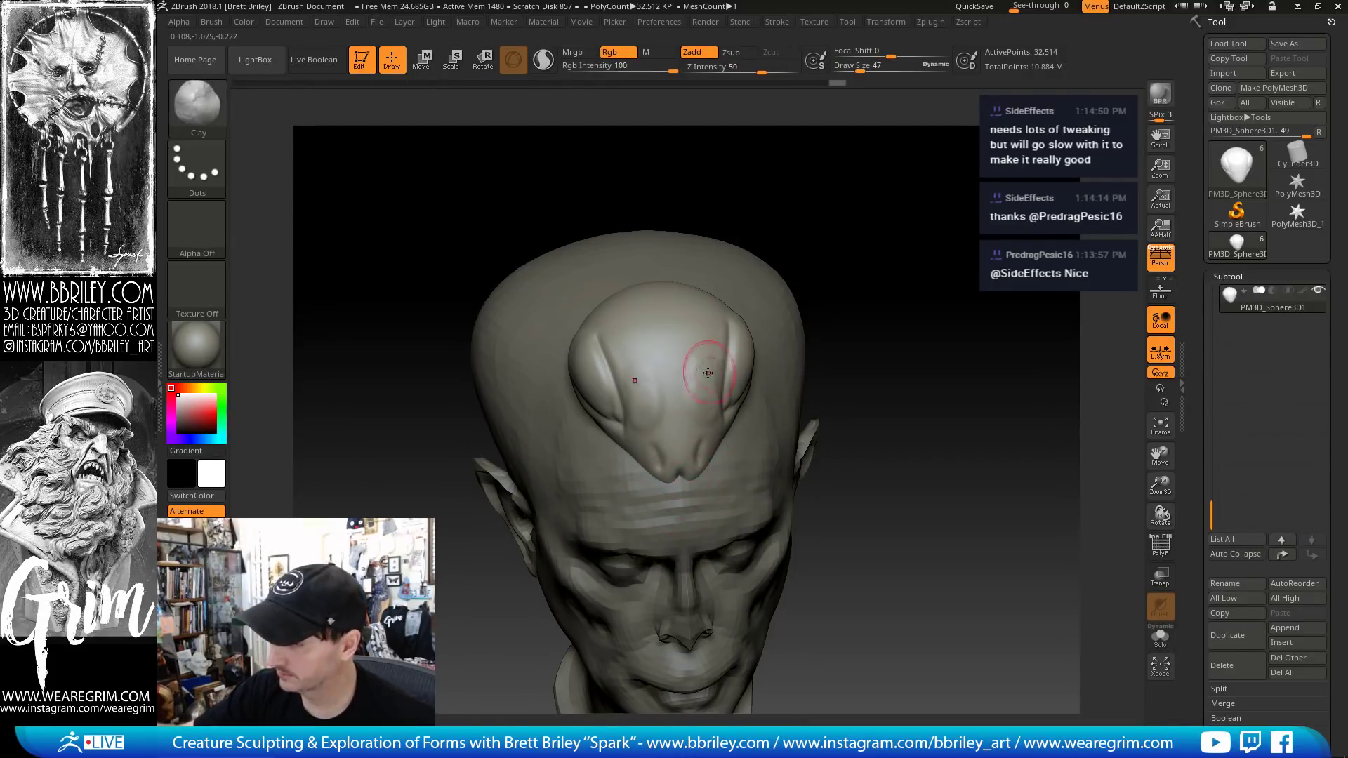
pyautogui.press('b')
pyautogui.press('m')
pyautogui.press('v')
# - Isolate the forehead form, then build up and smooth its mandible lobes and front surface with the Clay brush at draw size 27
pyautogui.moveTo(906, 184)
pyautogui.mouseDown()
pyautogui.moveTo(859, 166)
pyautogui.moveTo(722, 290)
pyautogui.mouseUp()
pyautogui.moveTo(936, 175); pyautogui.dragTo(1053, 491)
pyautogui.click(1159, 635)
pyautogui.moveTo(1131, 635)
pyautogui.mouseDown()
pyautogui.moveTo(842, 477)
pyautogui.moveTo(722, 393)
pyautogui.moveTo(684, 421)
pyautogui.moveTo(710, 407)
pyautogui.moveTo(709, 435)
pyautogui.mouseUp()
pyautogui.press('b')
pyautogui.press('c')
pyautogui.press('l')
pyautogui.press('s')
pyautogui.moveTo(839, 264); pyautogui.dragTo(786, 295)
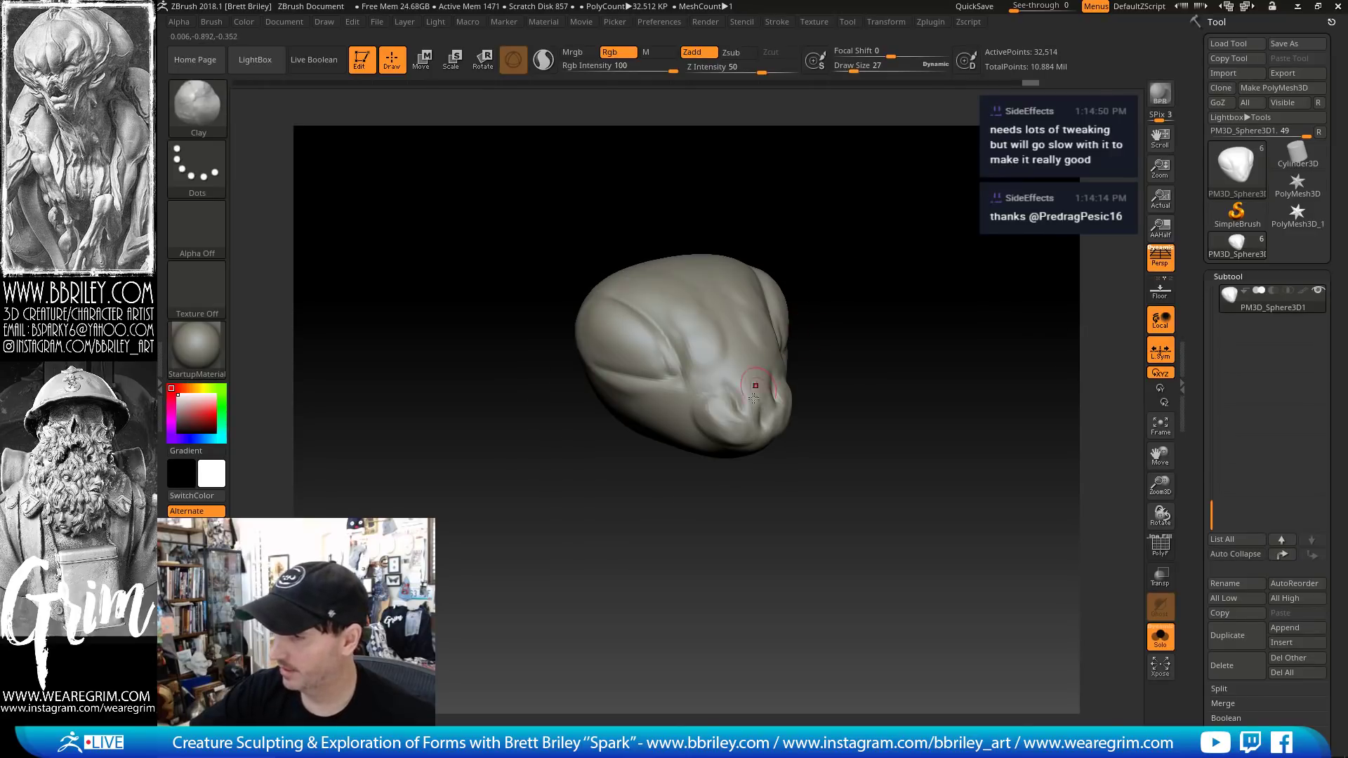
pyautogui.moveTo(716, 416)
pyautogui.keyDown('shift'); pyautogui.mouseDown()
pyautogui.moveTo(731, 440)
pyautogui.moveTo(763, 380)
pyautogui.mouseUp(); pyautogui.keyUp('shift')
pyautogui.moveTo(860, 270); pyautogui.dragTo(839, 348)
# - Refine the mandible lobes with the Standard brush at draw size 27 and pull their lower ends into points with the Move brush
pyautogui.press('b')
pyautogui.press('s')
pyautogui.press('t')
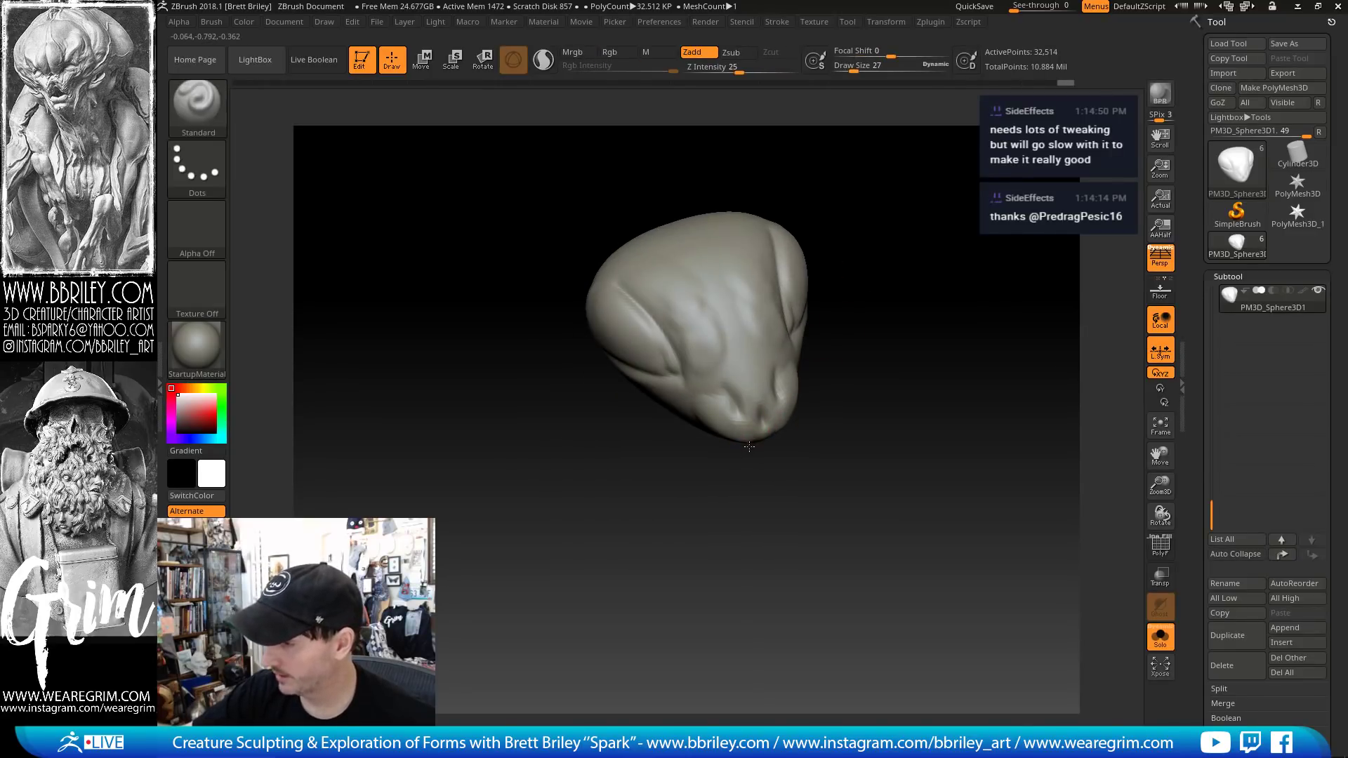
pyautogui.press('b')
pyautogui.press('m')
pyautogui.press('v')
# - Deepen the creases around the eyes and mandibles with the DamStandard brush and smooth the surface between them
pyautogui.press('b')
pyautogui.press('d')
pyautogui.press('s')
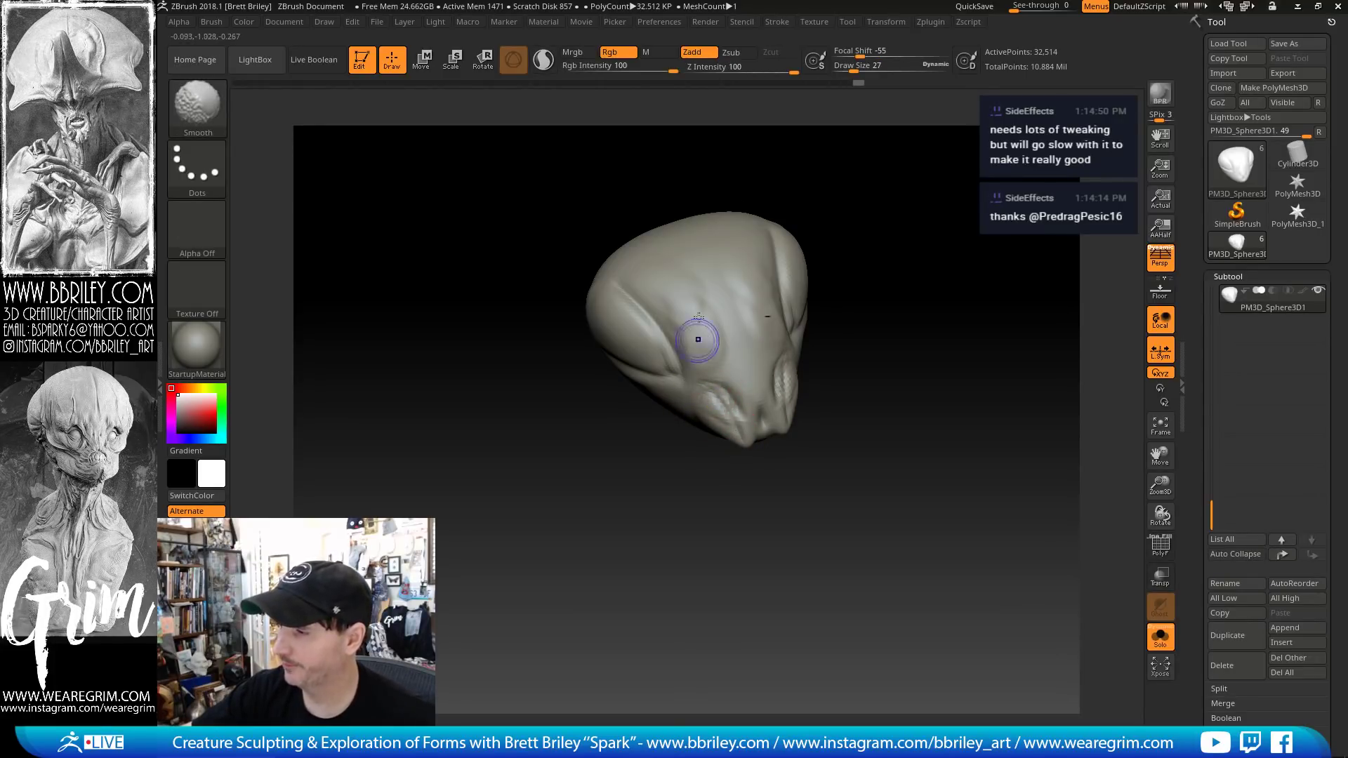
pyautogui.moveTo(611, 337); pyautogui.dragTo(678, 355, button='right')
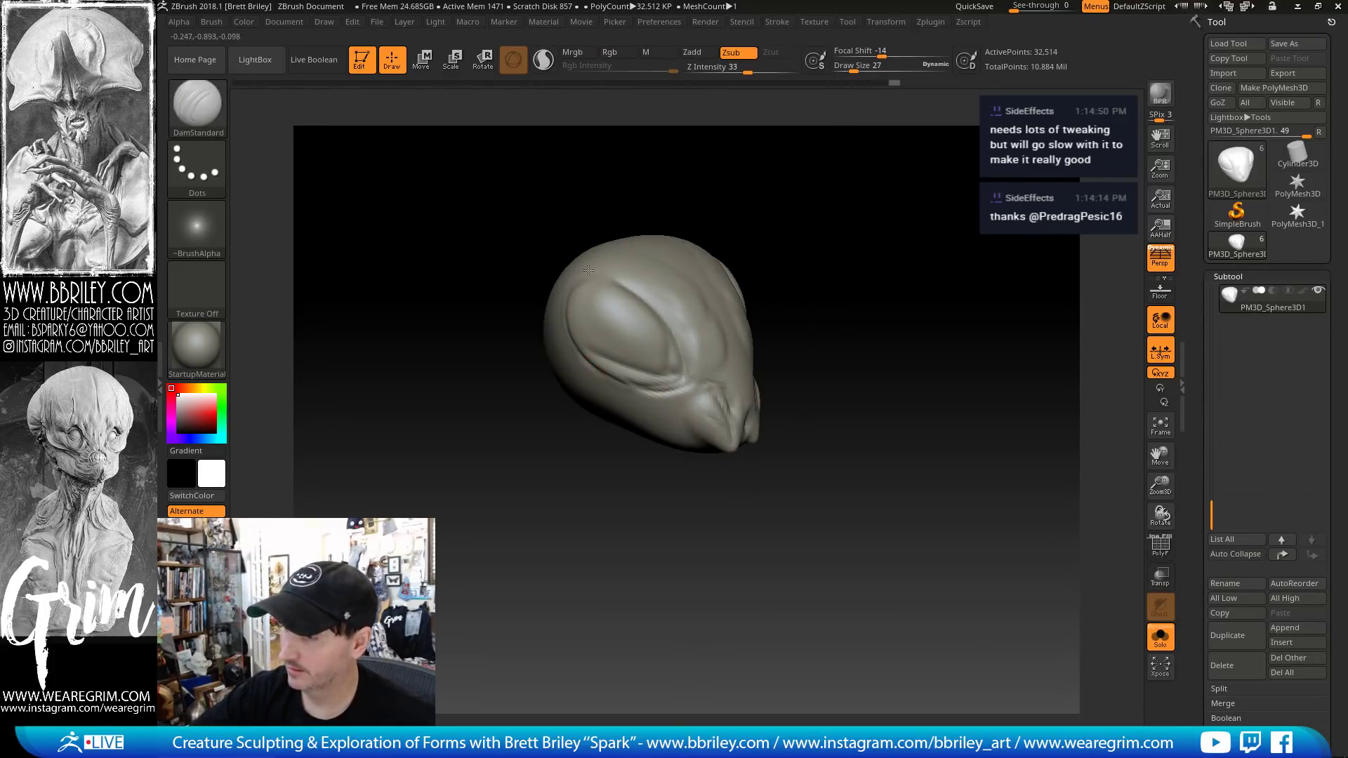
# - Pull the eye bulges outward on both sides with the Move brush at draw size 128
pyautogui.press('b')
pyautogui.press('m')
pyautogui.press('v')
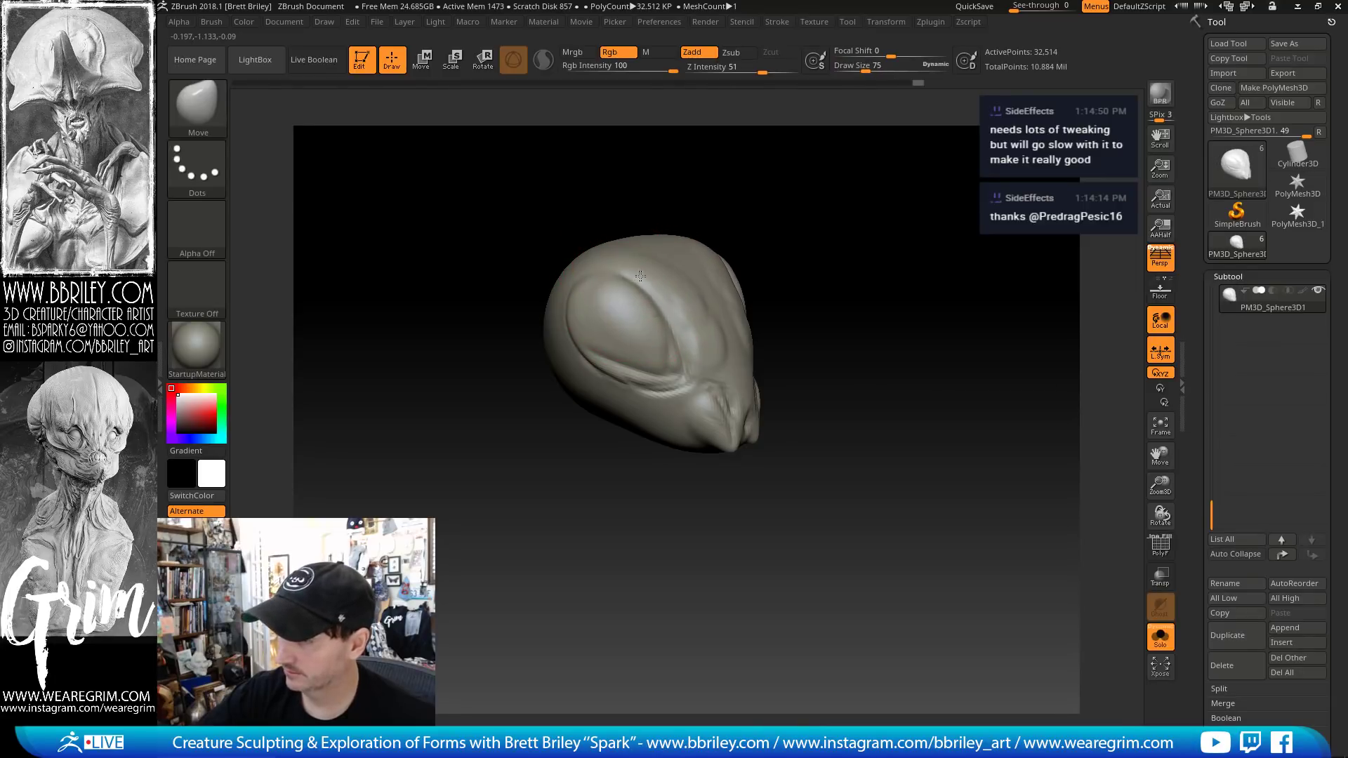
pyautogui.moveTo(655, 272); pyautogui.dragTo(806, 260, button='right')
pyautogui.press(']')
pyautogui.press(']')
pyautogui.press(']')
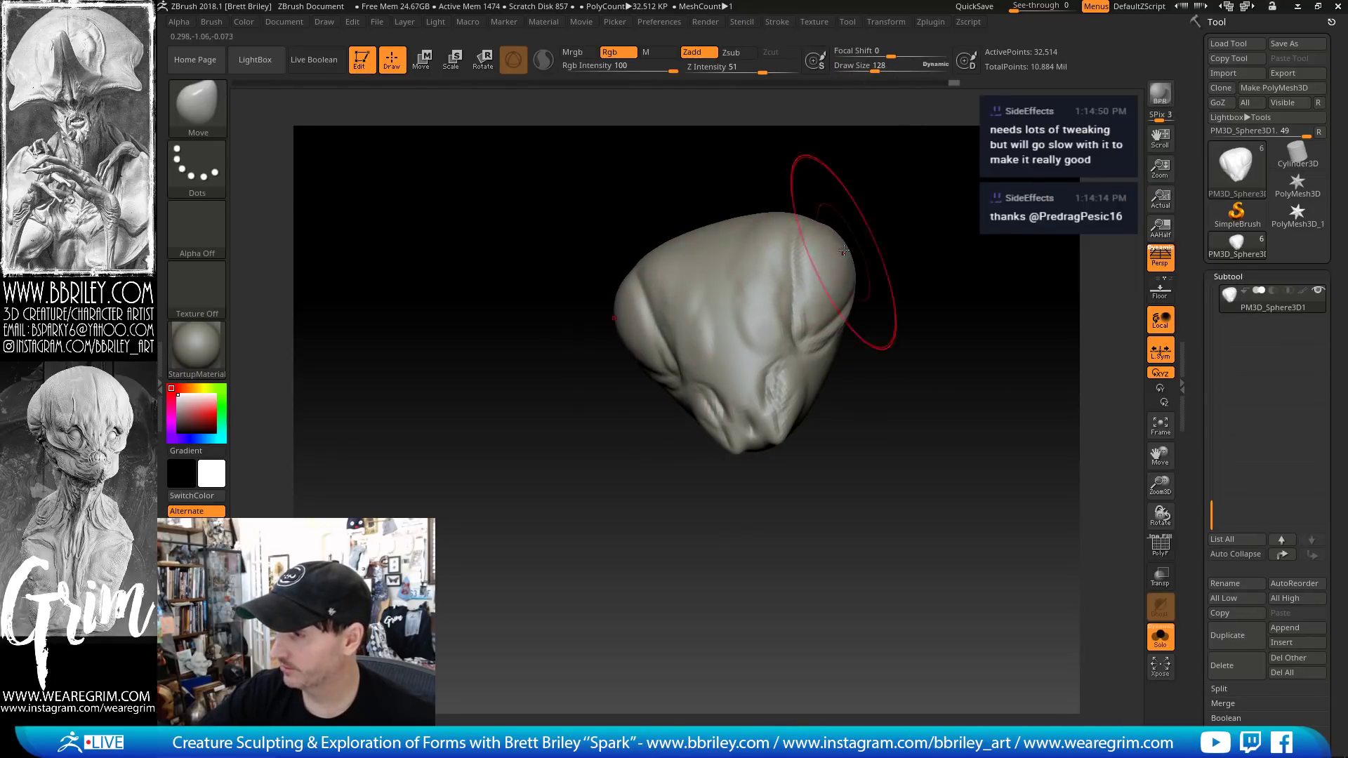
pyautogui.moveTo(840, 257); pyautogui.dragTo(857, 261)
pyautogui.moveTo(827, 259); pyautogui.dragTo(761, 270)
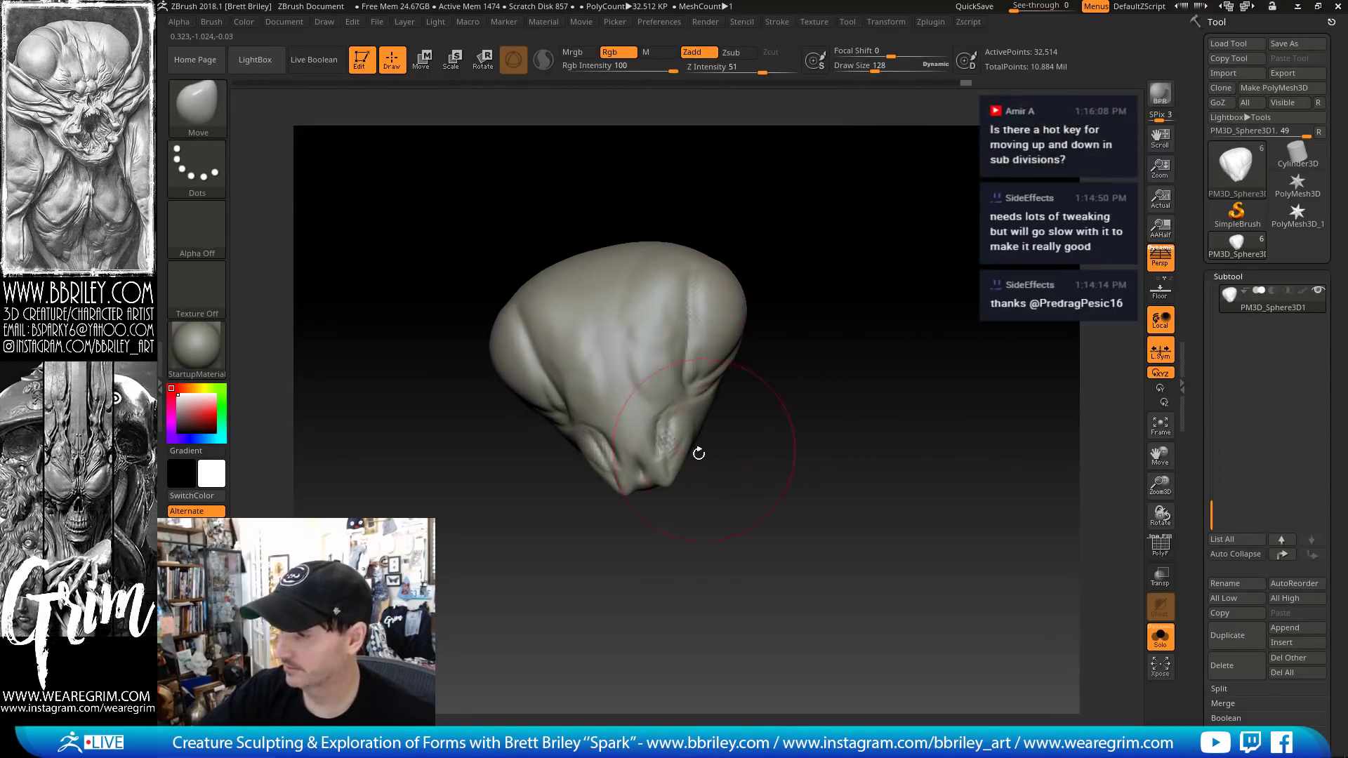
# - Adjust the shape of the mandibles with the Move brush at draw size 79
pyautogui.press('s')
pyautogui.moveTo(698, 454); pyautogui.dragTo(672, 456)
pyautogui.moveTo(843, 395)
pyautogui.mouseDown()
pyautogui.moveTo(822, 397)
pyautogui.moveTo(864, 358)
pyautogui.mouseUp()
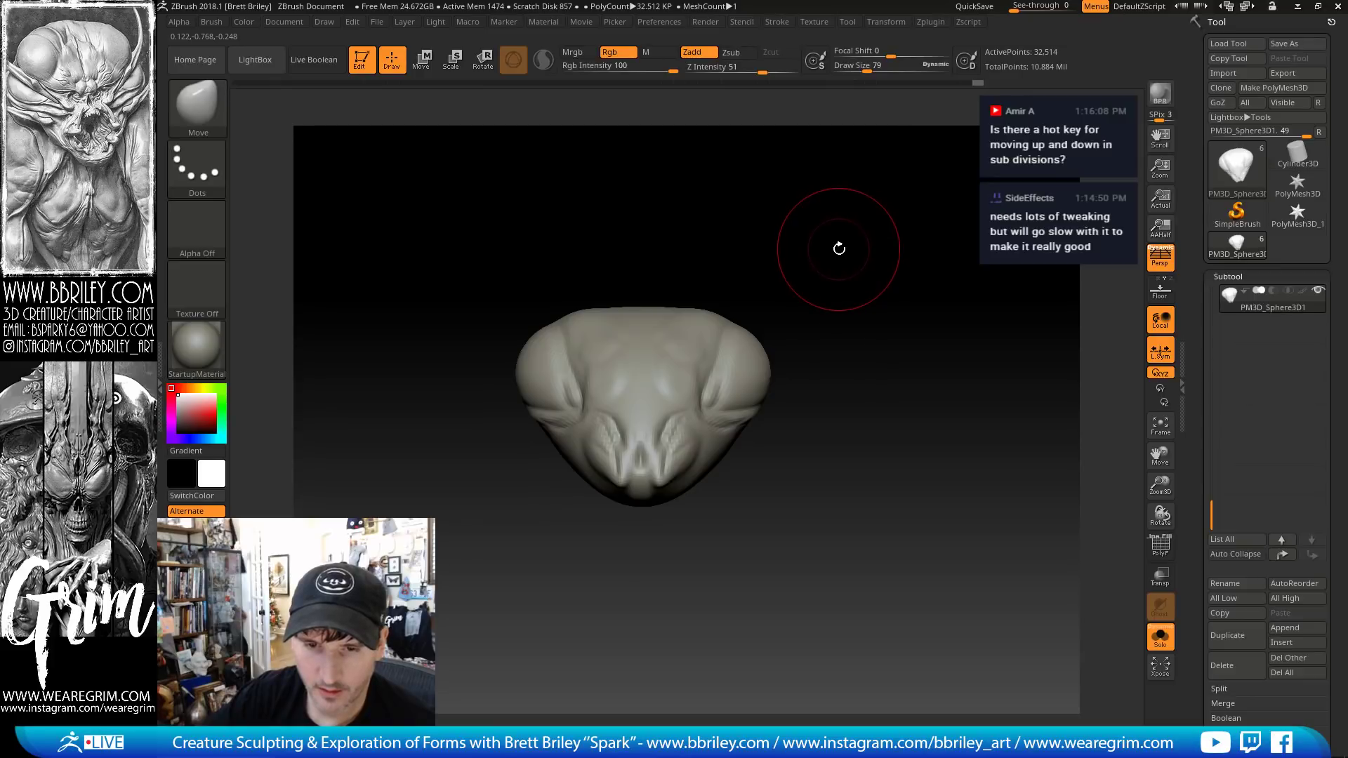
pyautogui.moveTo(851, 234); pyautogui.dragTo(846, 264)
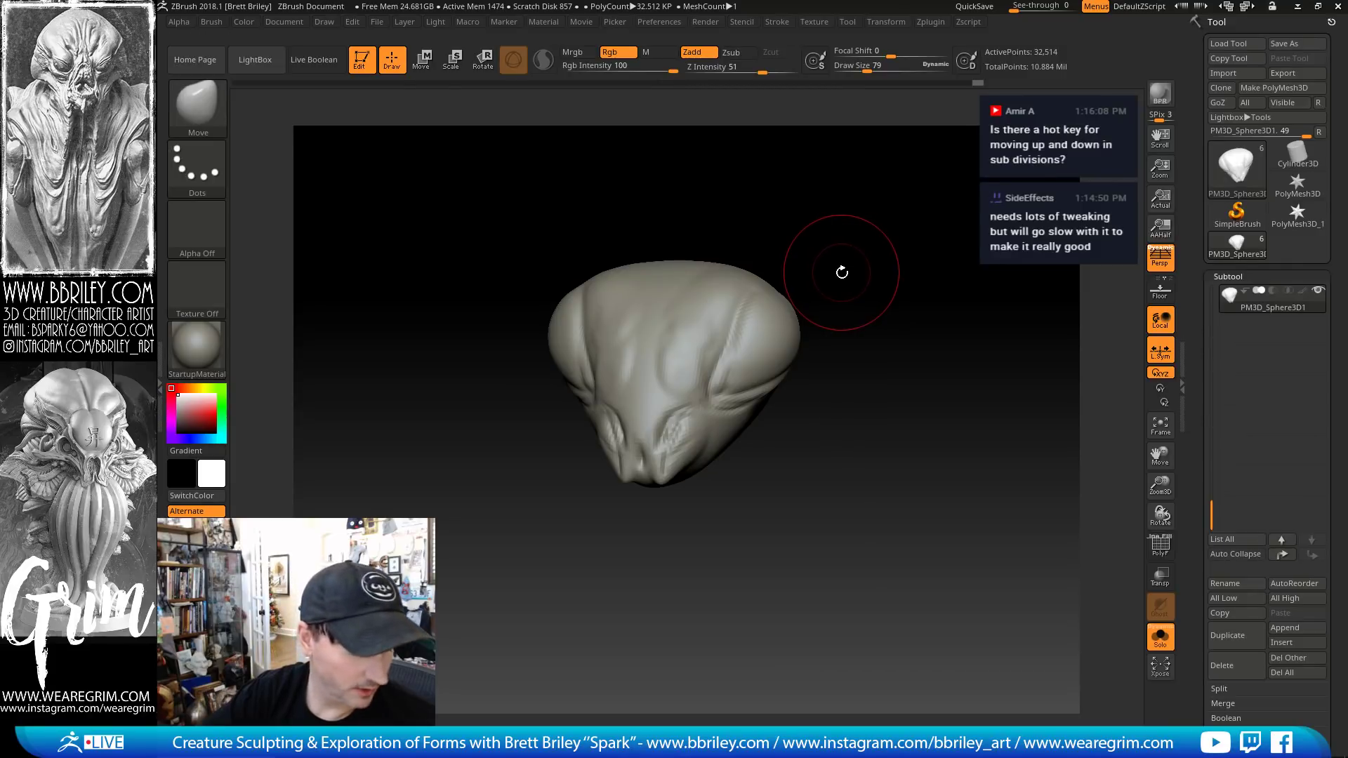
# - Step the isolated form down one subdivision level and return it to the higher level
pyautogui.hotkey('shift', 'd')
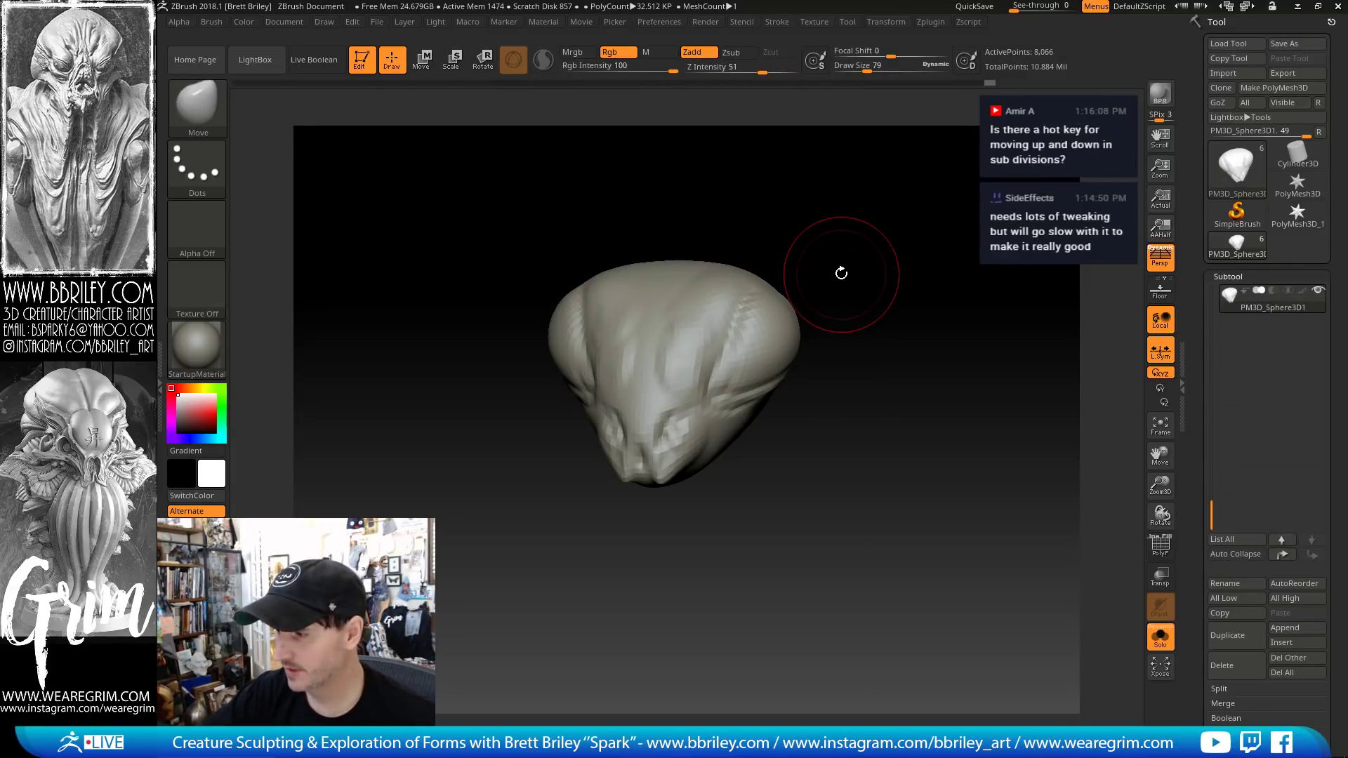
pyautogui.press('d')
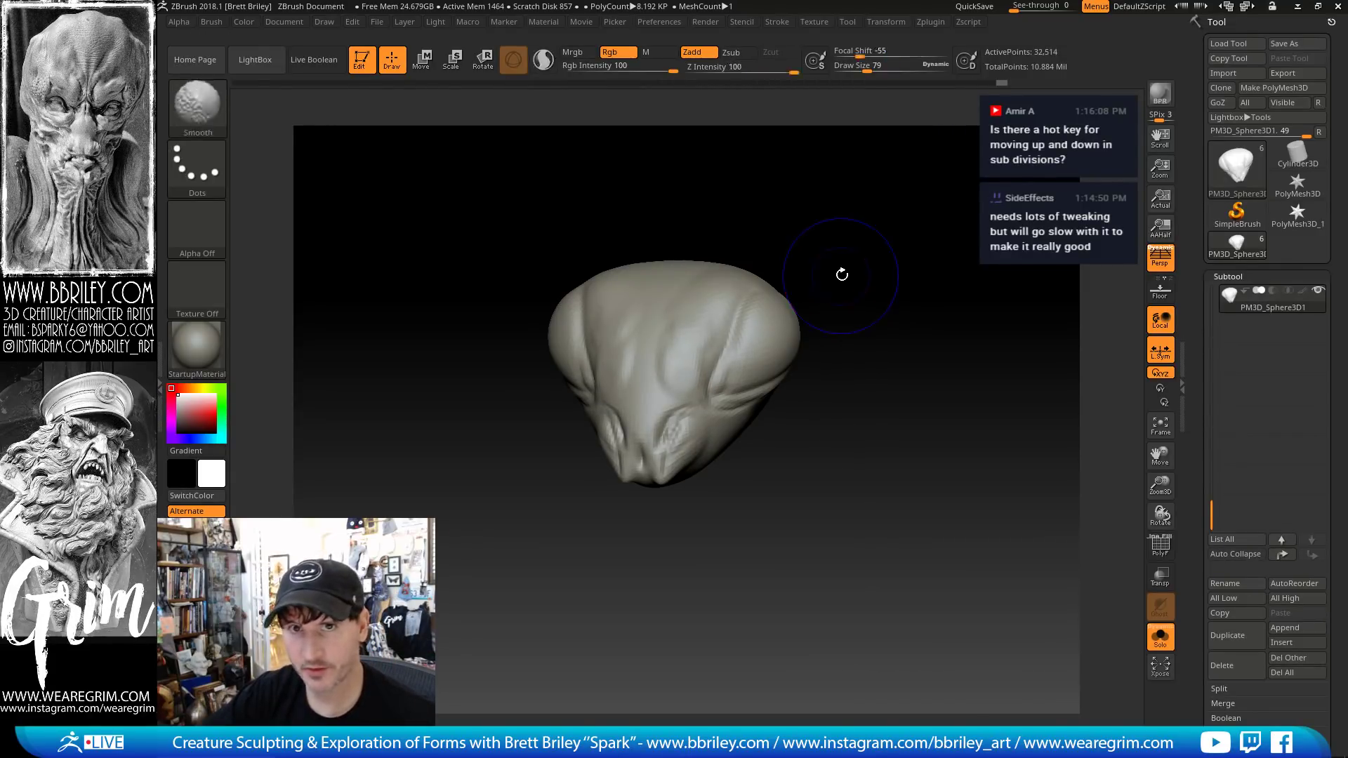
pyautogui.moveTo(842, 270); pyautogui.dragTo(787, 284)
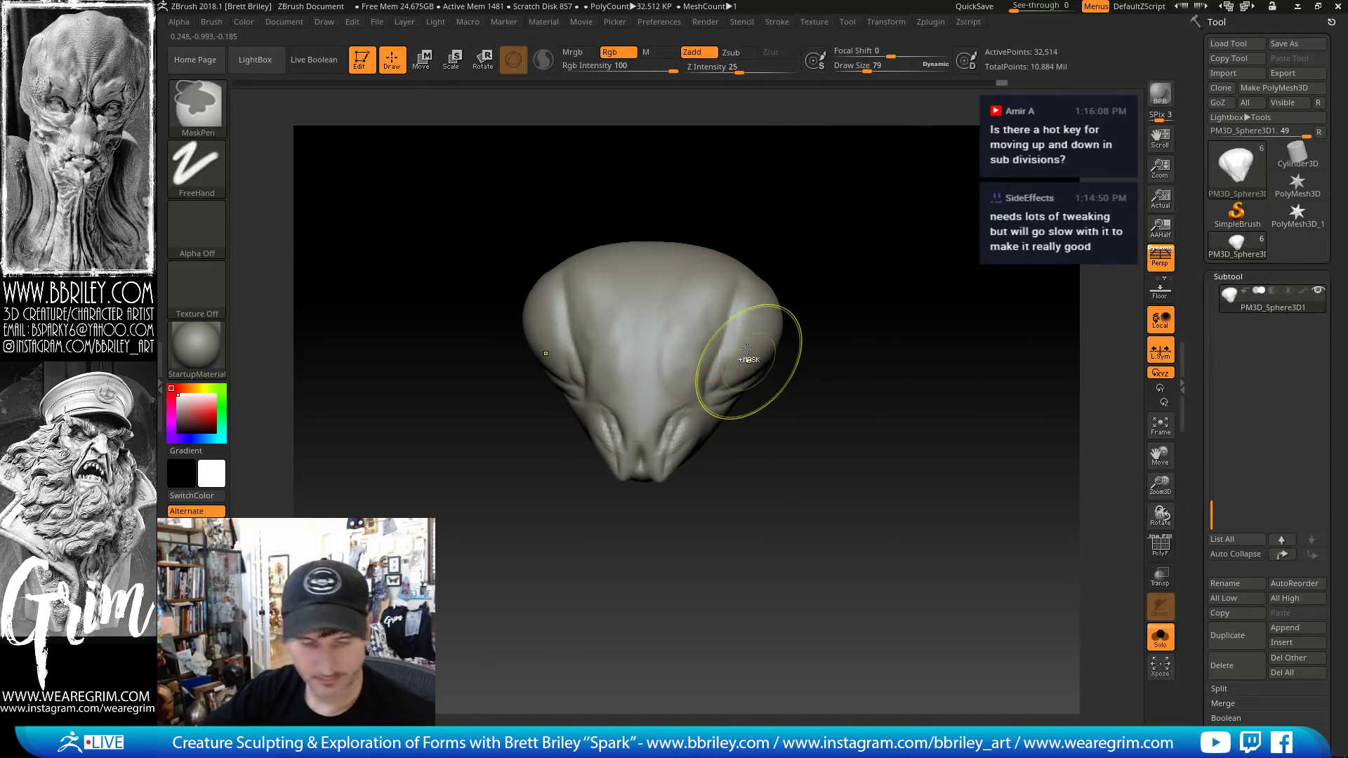
# - Subdivide the form once and round out the eye bulges with the Move brush at draw size 111
pyautogui.hotkey('ctrl', 'd')
pyautogui.press('[')
pyautogui.press('[')
pyautogui.press(']')
pyautogui.press(']')
pyautogui.press(']')
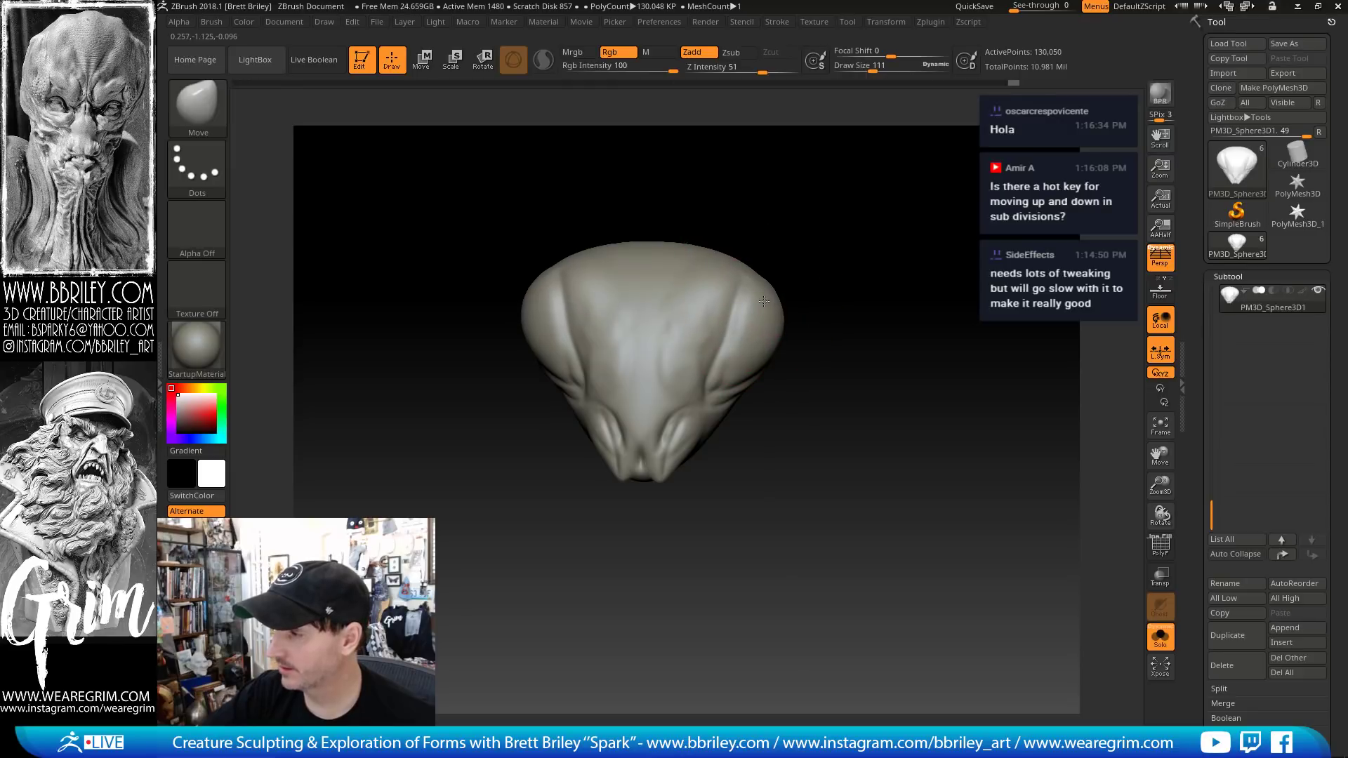
pyautogui.moveTo(777, 262)
pyautogui.mouseDown()
pyautogui.moveTo(861, 217)
pyautogui.moveTo(822, 261)
pyautogui.moveTo(836, 292)
pyautogui.moveTo(1062, 473)
pyautogui.mouseUp()
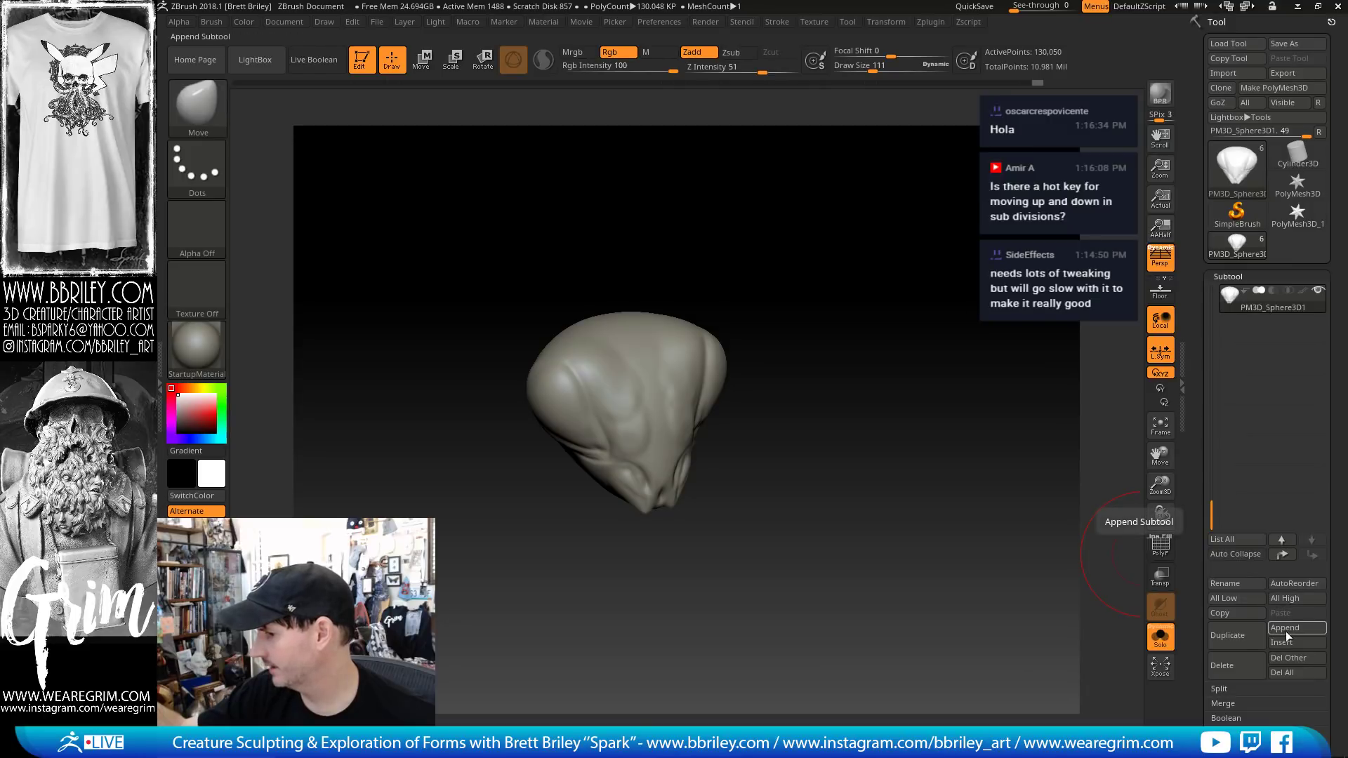
# - Show the full head again, duplicate the PM3D_Sphere3D1 subtool, and move the copy up and back onto the crown
pyautogui.press('shift')
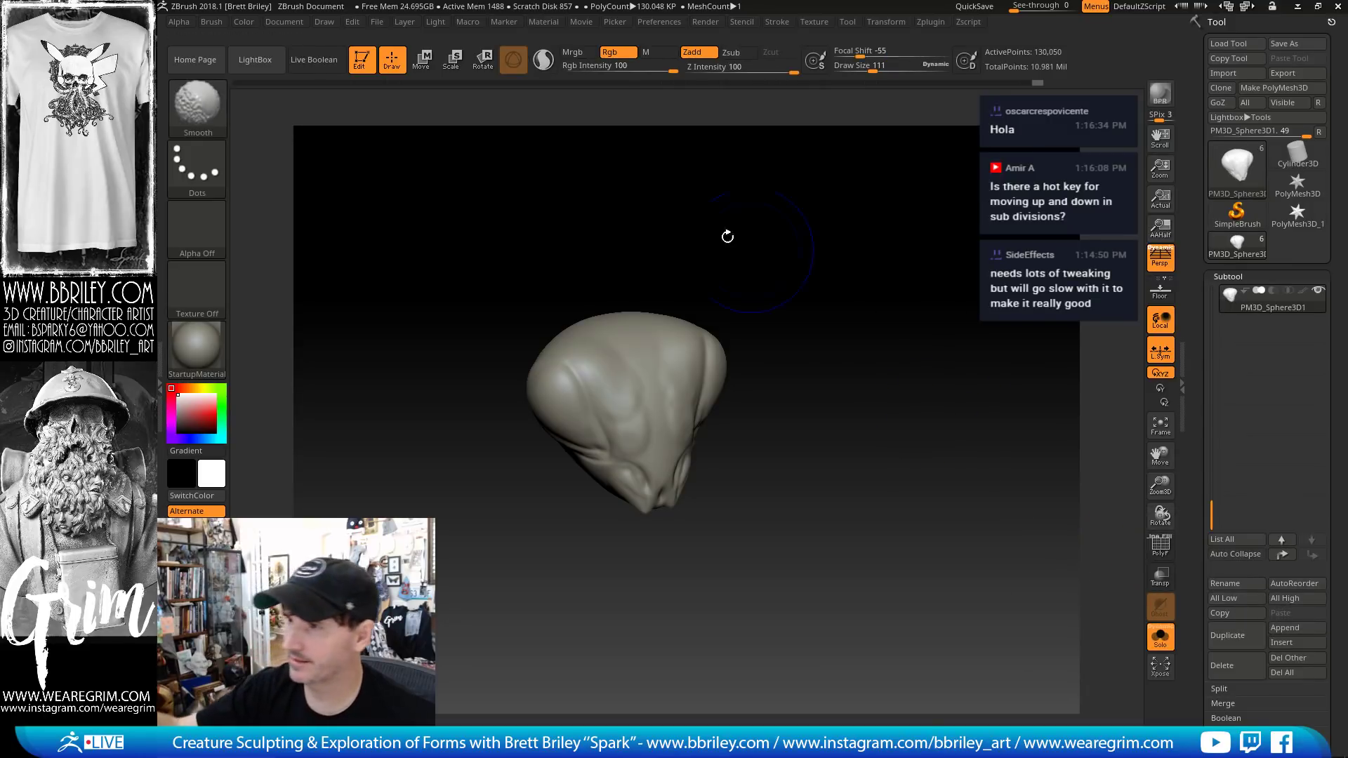
pyautogui.click(423, 60)
pyautogui.moveTo(758, 189); pyautogui.dragTo(881, 210)
pyautogui.moveTo(663, 325)
pyautogui.mouseDown()
pyautogui.moveTo(532, 281)
pyautogui.moveTo(663, 326)
pyautogui.mouseUp()
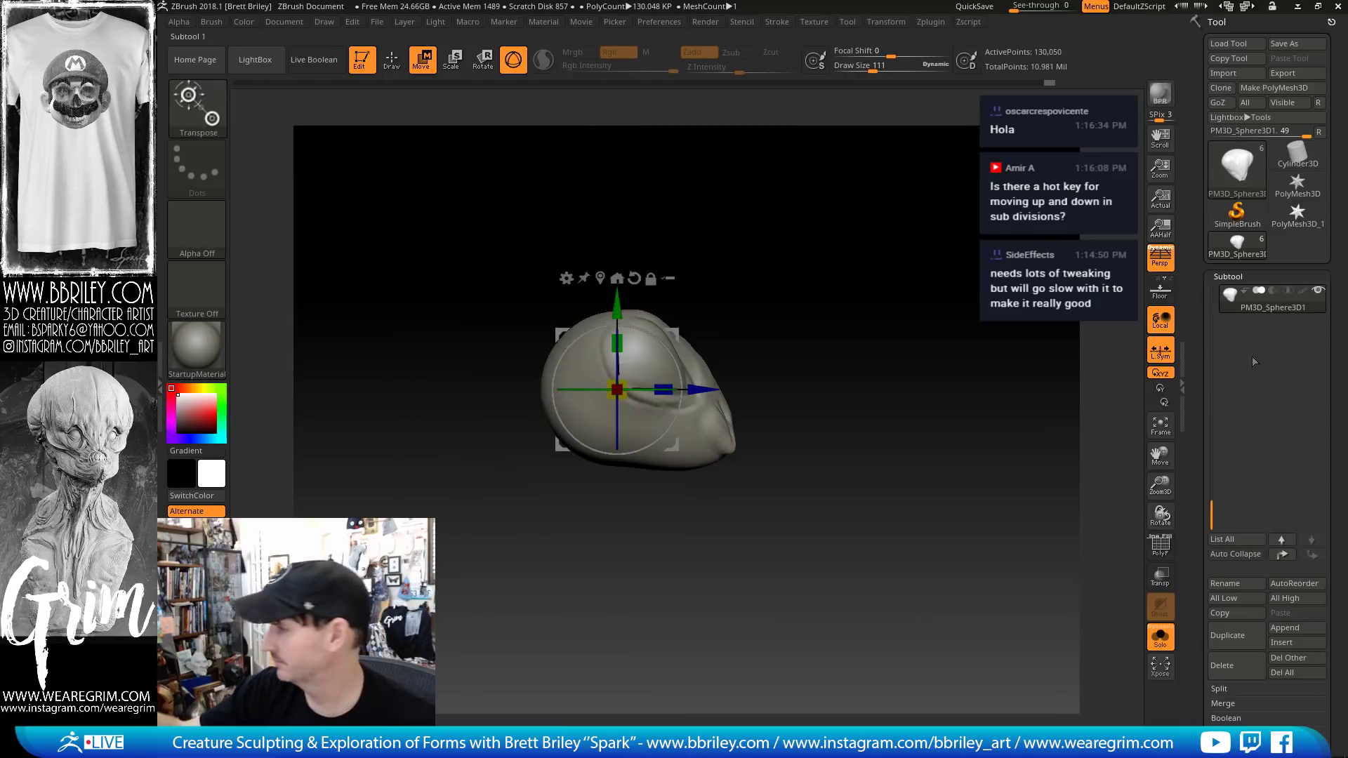
pyautogui.click(1160, 638)
pyautogui.moveTo(1209, 504); pyautogui.dragTo(1210, 442)
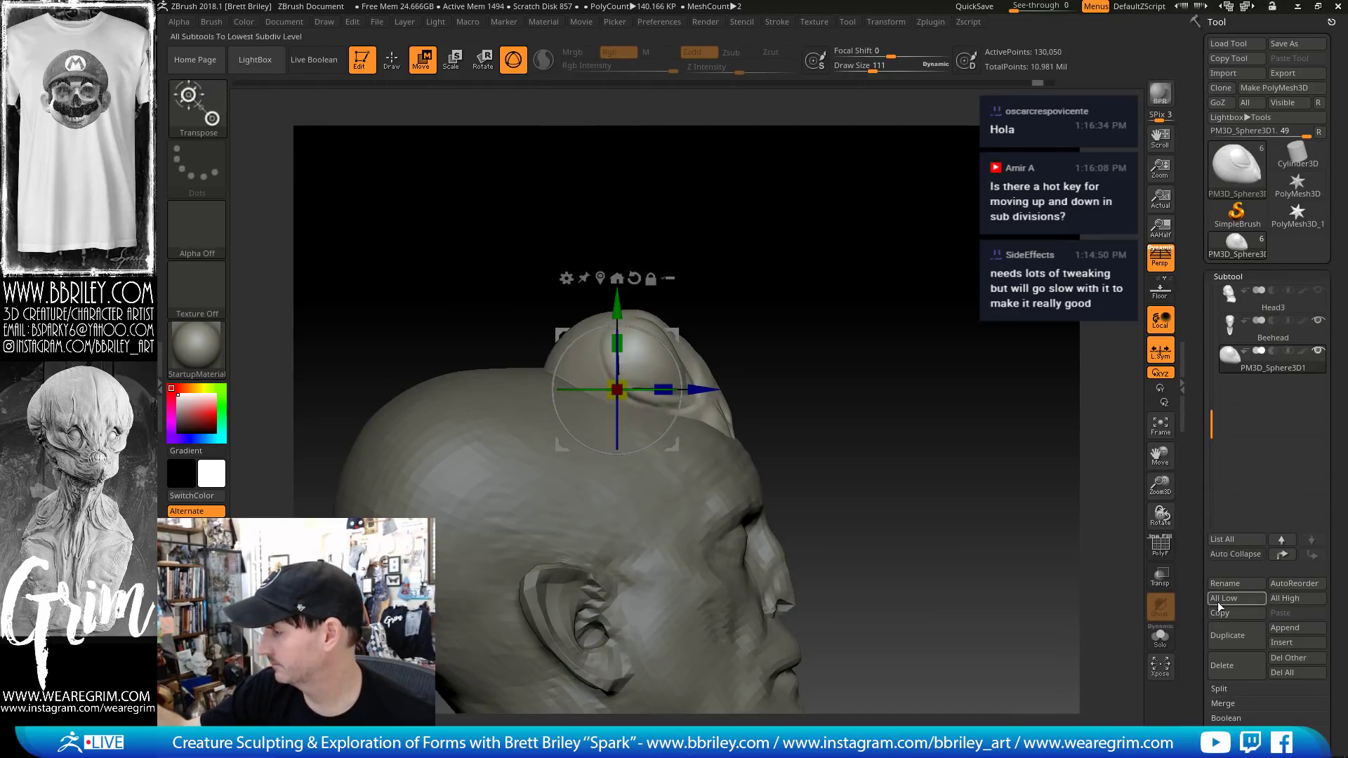
pyautogui.click(1227, 635)
pyautogui.moveTo(672, 334); pyautogui.dragTo(530, 298)
pyautogui.moveTo(786, 243)
pyautogui.mouseDown()
pyautogui.moveTo(777, 301)
pyautogui.moveTo(807, 302)
pyautogui.moveTo(641, 309)
pyautogui.mouseUp()
# - Lower the copy by one subdivision level and reshape its rounded bulges with the Move brush at draw size 119
pyautogui.press('q')
pyautogui.moveTo(593, 245); pyautogui.dragTo(541, 286)
pyautogui.hotkey('shift', 'd')
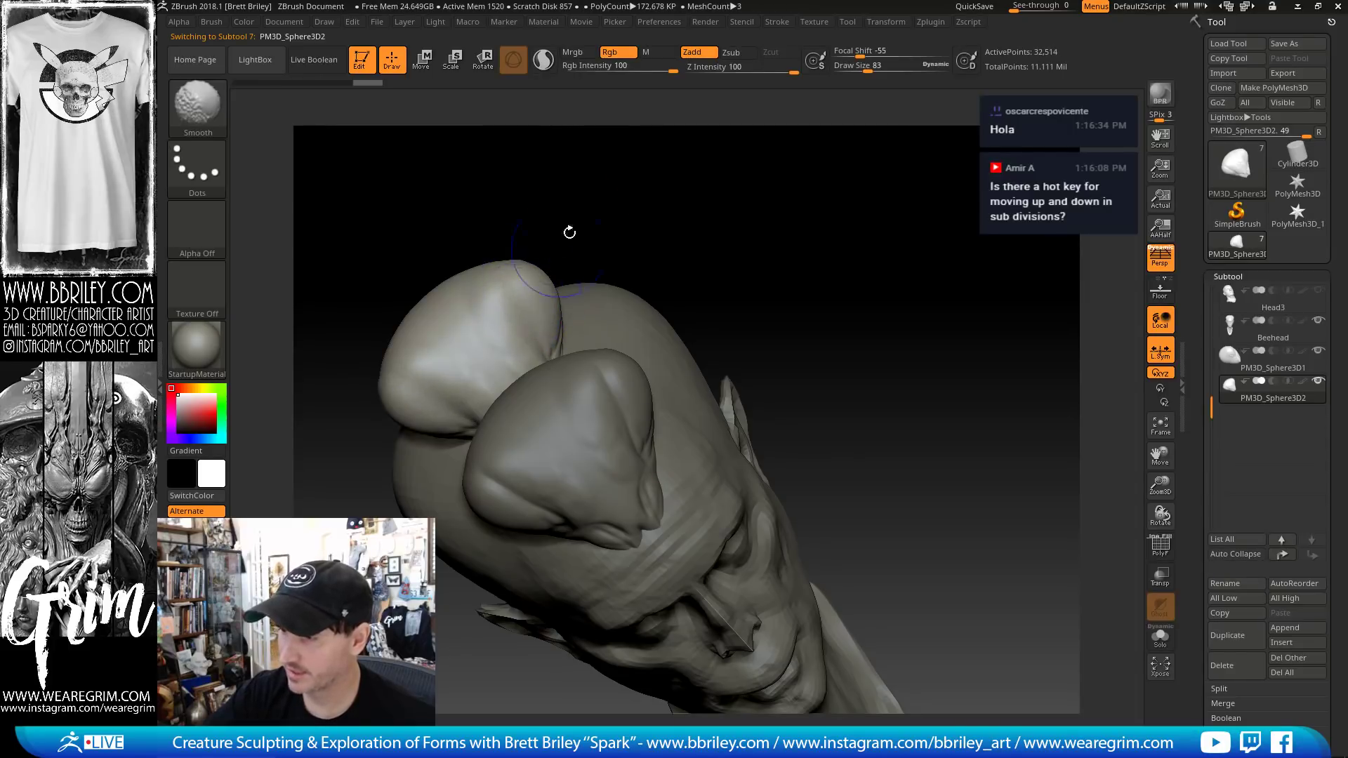
pyautogui.moveTo(569, 231); pyautogui.dragTo(554, 322)
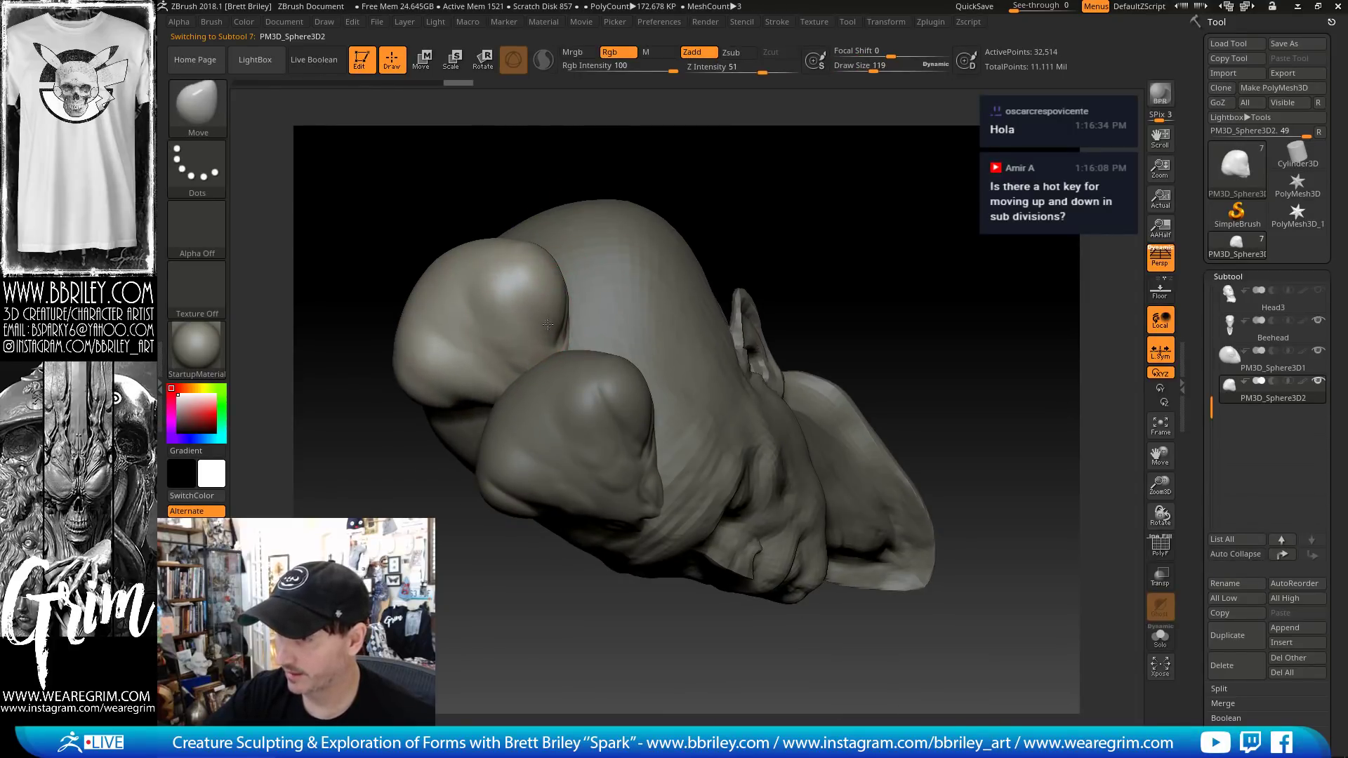
pyautogui.moveTo(842, 266)
pyautogui.mouseDown()
pyautogui.moveTo(825, 187)
pyautogui.moveTo(854, 179)
pyautogui.mouseUp()
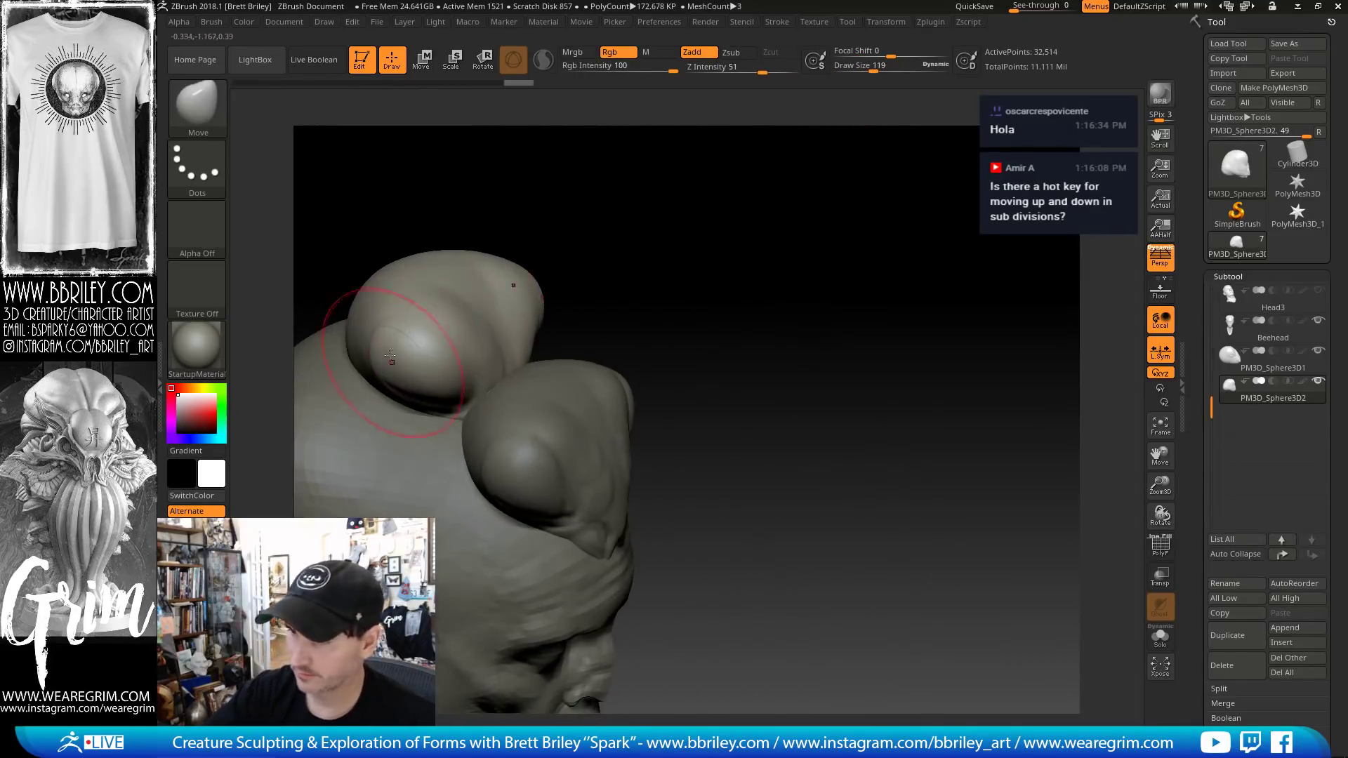
# - Carve ring-shaped grooves into the copy's side bumps with the DamStandard brush at draw size 18
pyautogui.press('[')
pyautogui.press('[')
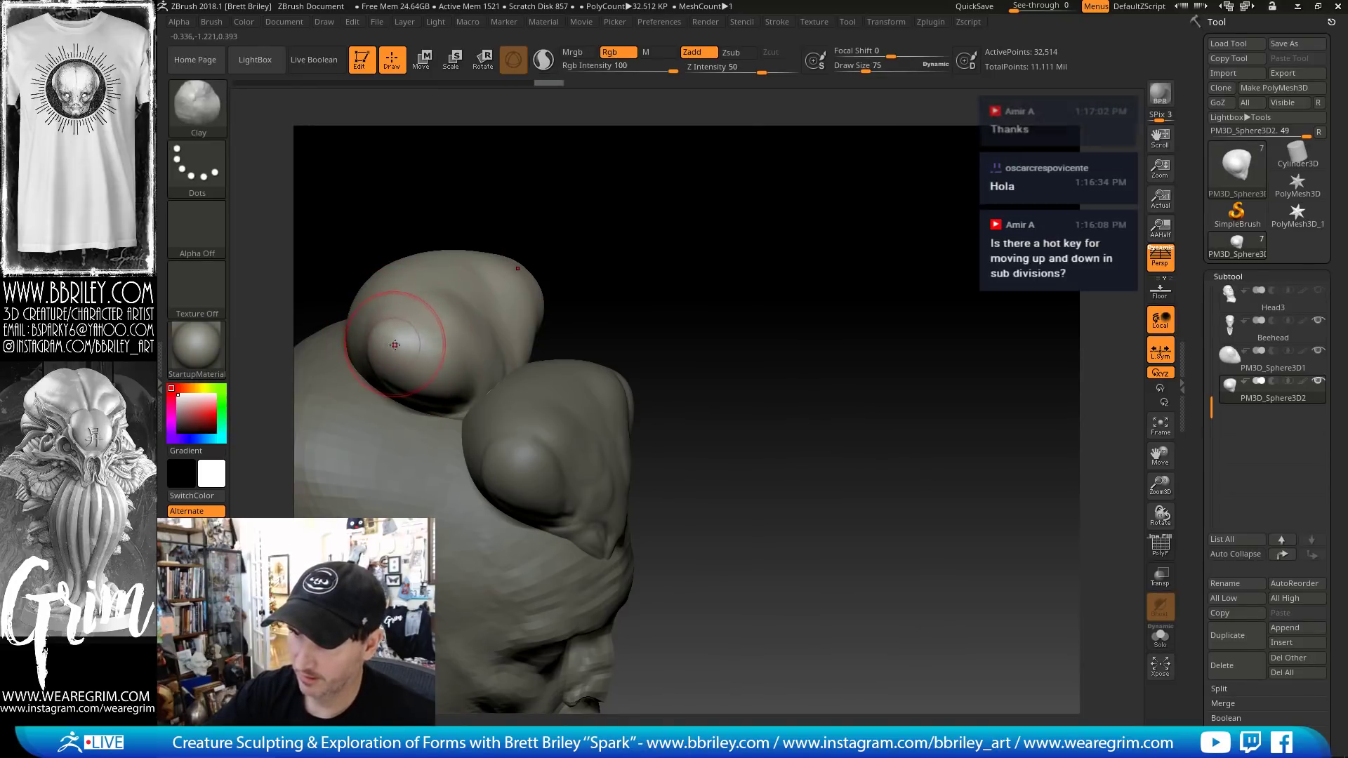
pyautogui.press('b')
pyautogui.press('d')
pyautogui.press('s')
pyautogui.moveTo(401, 346); pyautogui.dragTo(380, 337)
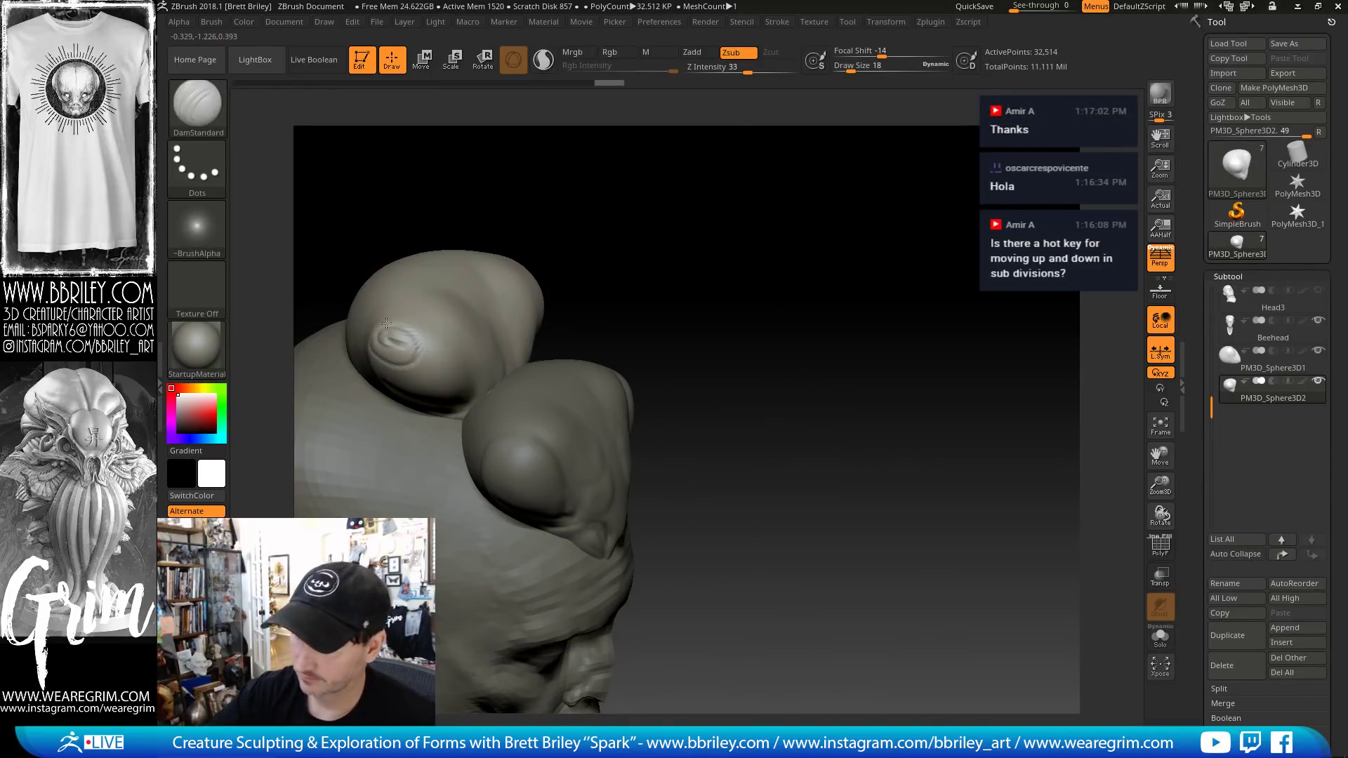
pyautogui.moveTo(609, 180); pyautogui.dragTo(584, 189)
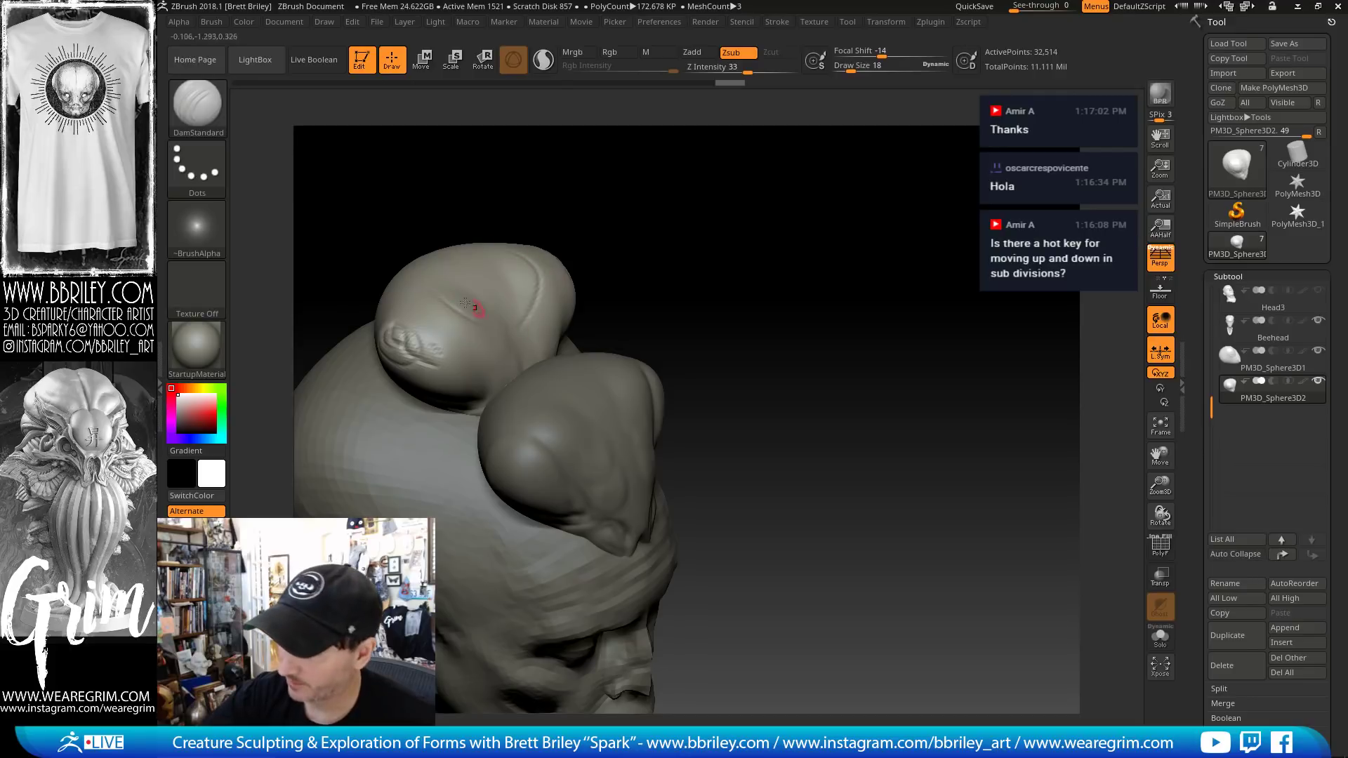
# - Build up the copy's upper surface between the grooves with the Clay brush at draw size 65 and refine it with Standard
pyautogui.press('b')
pyautogui.press('c')
pyautogui.press('l')
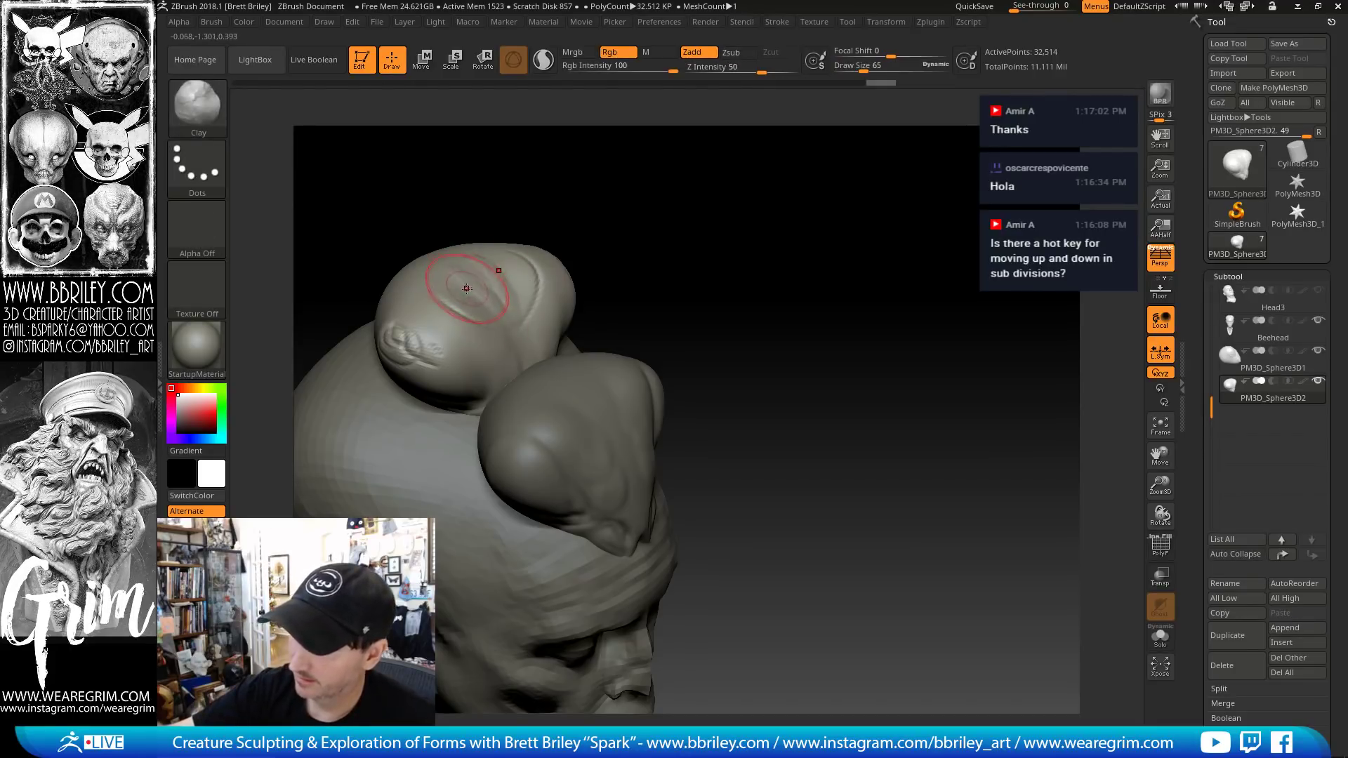
pyautogui.moveTo(467, 288)
pyautogui.mouseDown()
pyautogui.moveTo(484, 289)
pyautogui.moveTo(466, 265)
pyautogui.moveTo(458, 281)
pyautogui.moveTo(508, 323)
pyautogui.moveTo(641, 244)
pyautogui.moveTo(611, 281)
pyautogui.moveTo(519, 281)
pyautogui.moveTo(595, 279)
pyautogui.mouseUp()
pyautogui.press('b')
pyautogui.press('s')
pyautogui.press('t')
# - Pull the copy's back edge outward into a taller dome with the Move brush at draw size 196
pyautogui.press('b')
pyautogui.press('m')
pyautogui.press('v')
pyautogui.moveTo(940, 211)
pyautogui.mouseDown()
pyautogui.moveTo(815, 183)
pyautogui.moveTo(807, 344)
pyautogui.mouseUp()
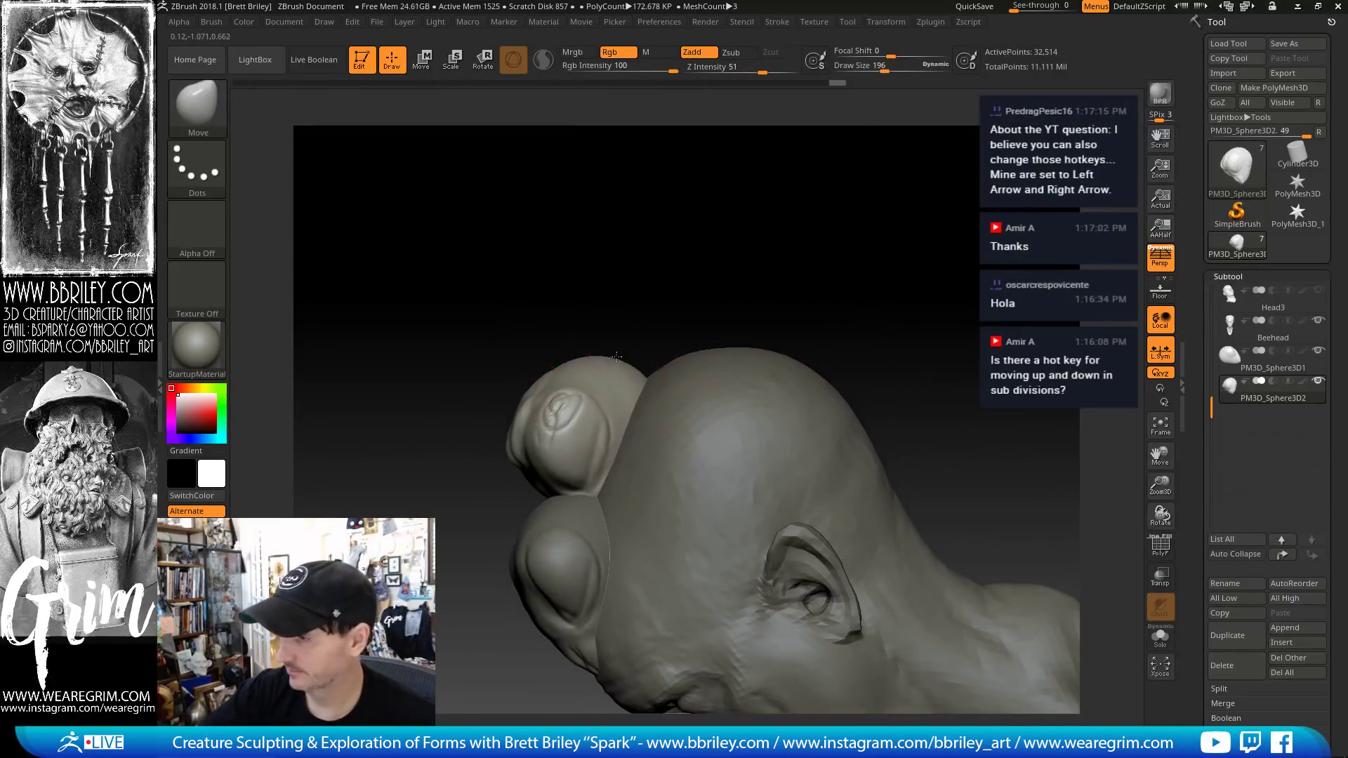
pyautogui.moveTo(623, 367); pyautogui.dragTo(638, 330)
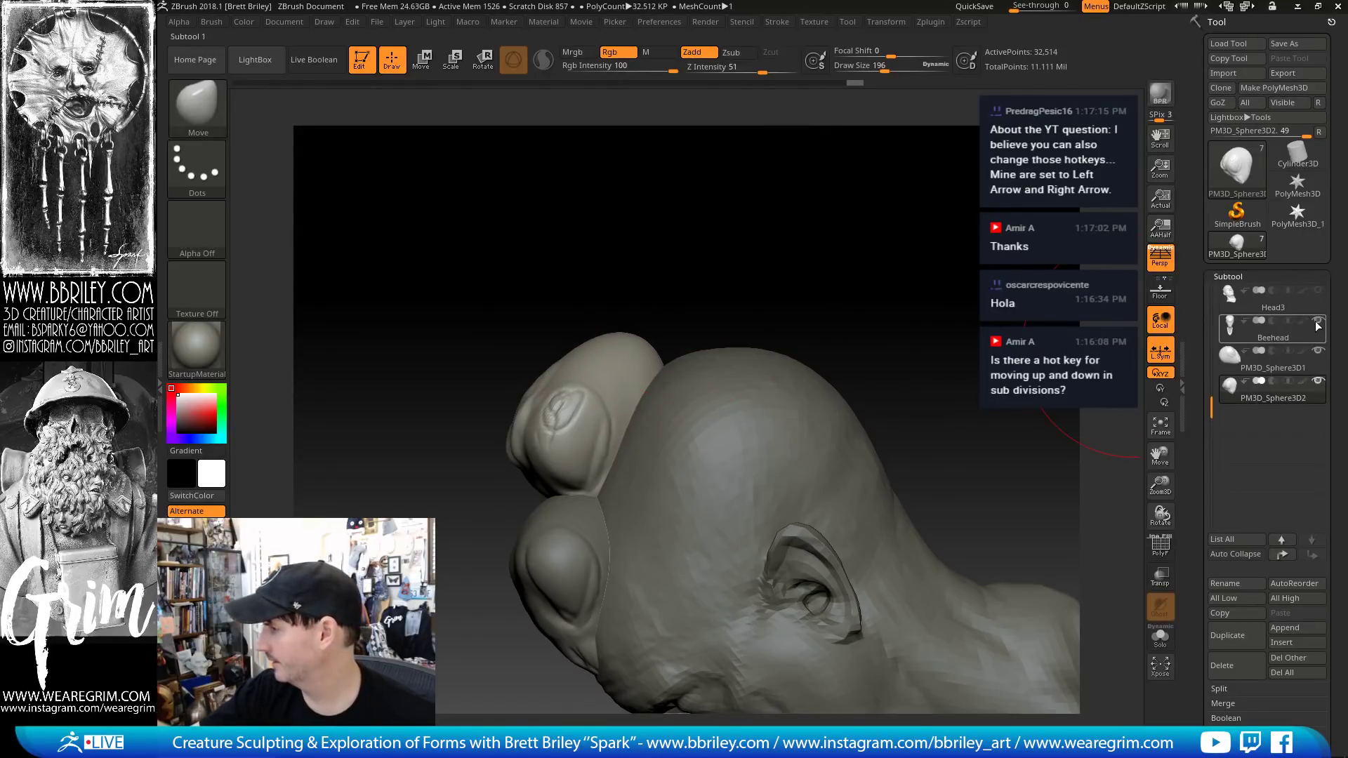
# - Hide the Beehead subtool and adjust the copy's shape where it faces the forehead form with the Move brush at draw size 106
pyautogui.click(1318, 321)
pyautogui.moveTo(929, 322); pyautogui.dragTo(867, 326)
pyautogui.press('s')
pyautogui.moveTo(642, 404); pyautogui.dragTo(623, 419)
pyautogui.moveTo(467, 177); pyautogui.dragTo(517, 175)
# - Select the forehead form PM3D_Sphere3D1 and reposition it against the copy with the move gizmo
pyautogui.press('w')
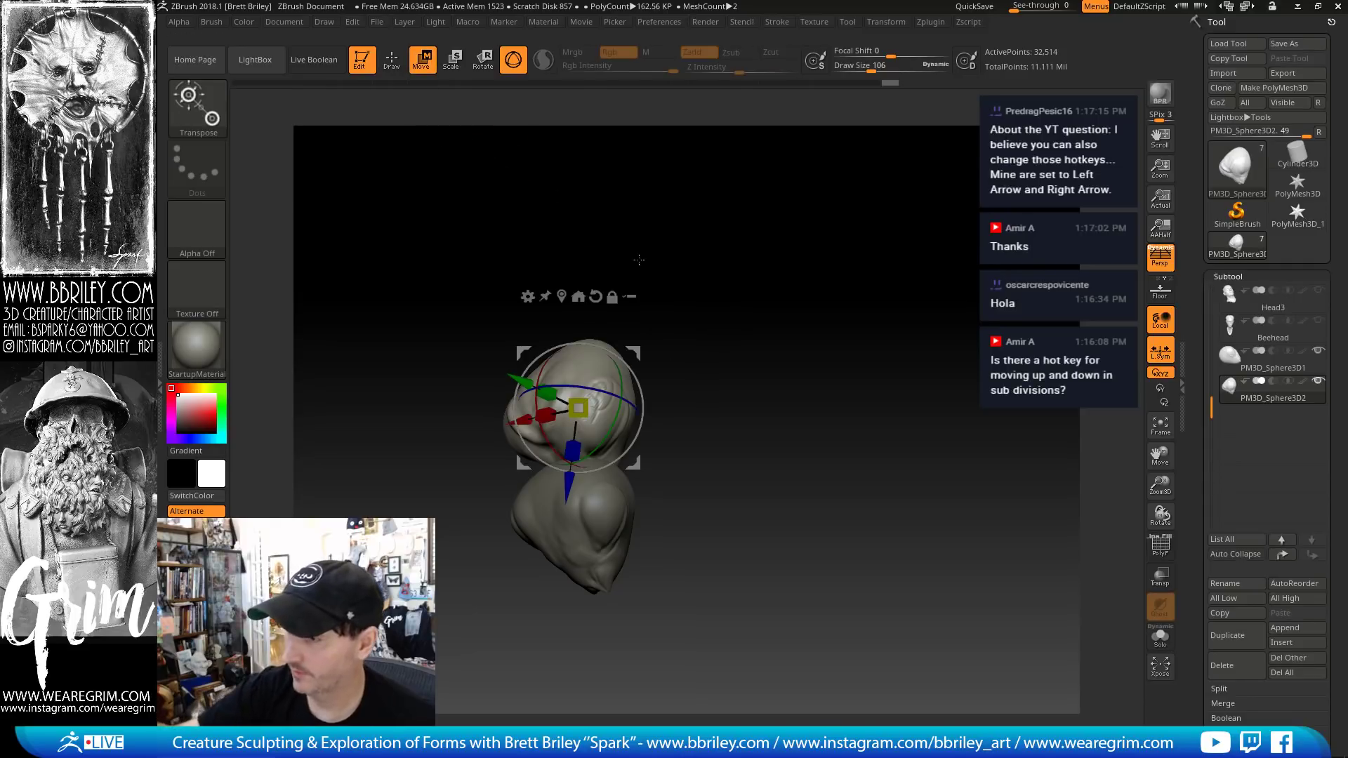
pyautogui.moveTo(639, 259); pyautogui.dragTo(684, 263)
pyautogui.keyDown('alt'); pyautogui.click(594, 512); pyautogui.keyUp('alt')
pyautogui.moveTo(671, 421); pyautogui.dragTo(685, 422)
pyautogui.moveTo(590, 504)
pyautogui.mouseDown()
pyautogui.moveTo(590, 515)
pyautogui.moveTo(639, 461)
pyautogui.mouseUp()
# - Reshape the forehead form below the copy with the Move brush at draw size 111
pyautogui.press('q')
pyautogui.moveTo(758, 366); pyautogui.dragTo(798, 352)
pyautogui.press('s')
pyautogui.moveTo(586, 481); pyautogui.dragTo(545, 510)
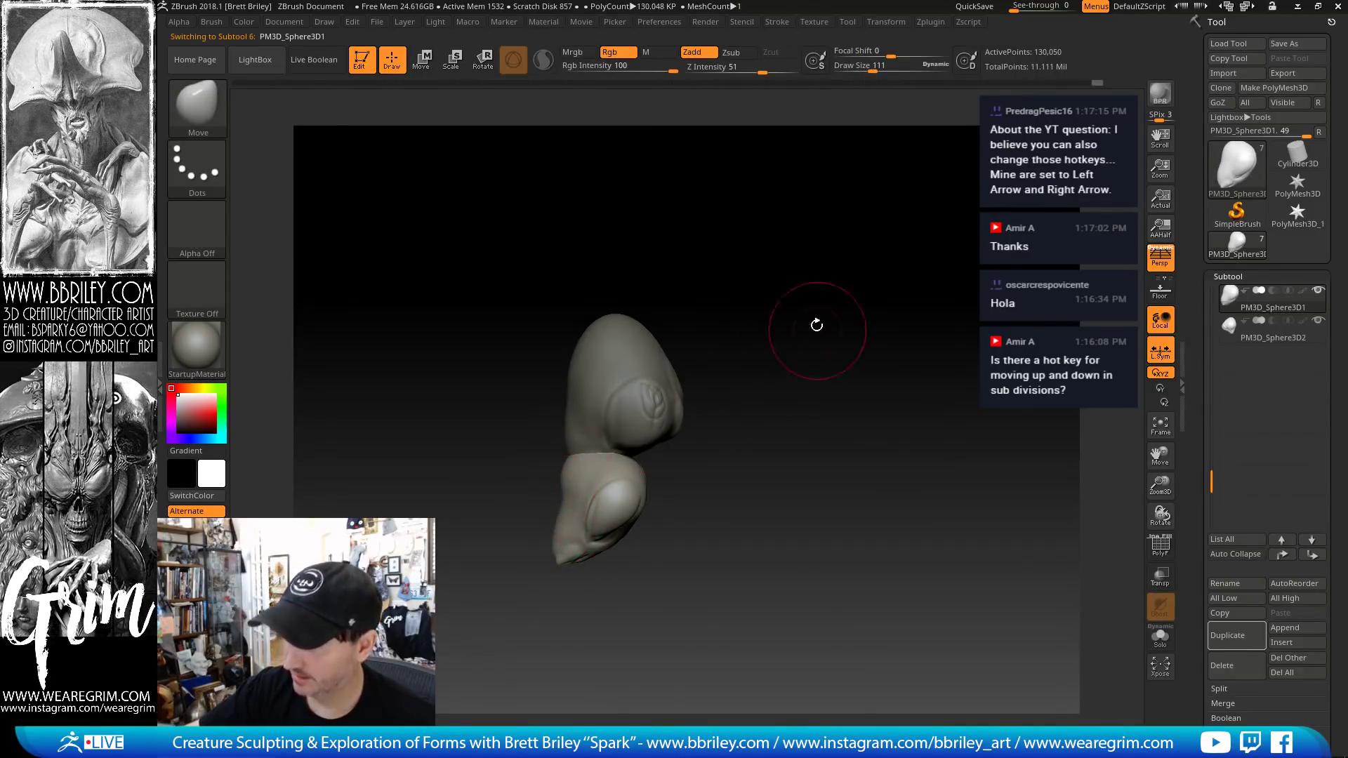
pyautogui.moveTo(817, 325)
pyautogui.mouseDown()
pyautogui.moveTo(752, 280)
pyautogui.moveTo(809, 337)
pyautogui.moveTo(791, 325)
pyautogui.moveTo(792, 299)
pyautogui.moveTo(795, 333)
pyautogui.mouseUp()
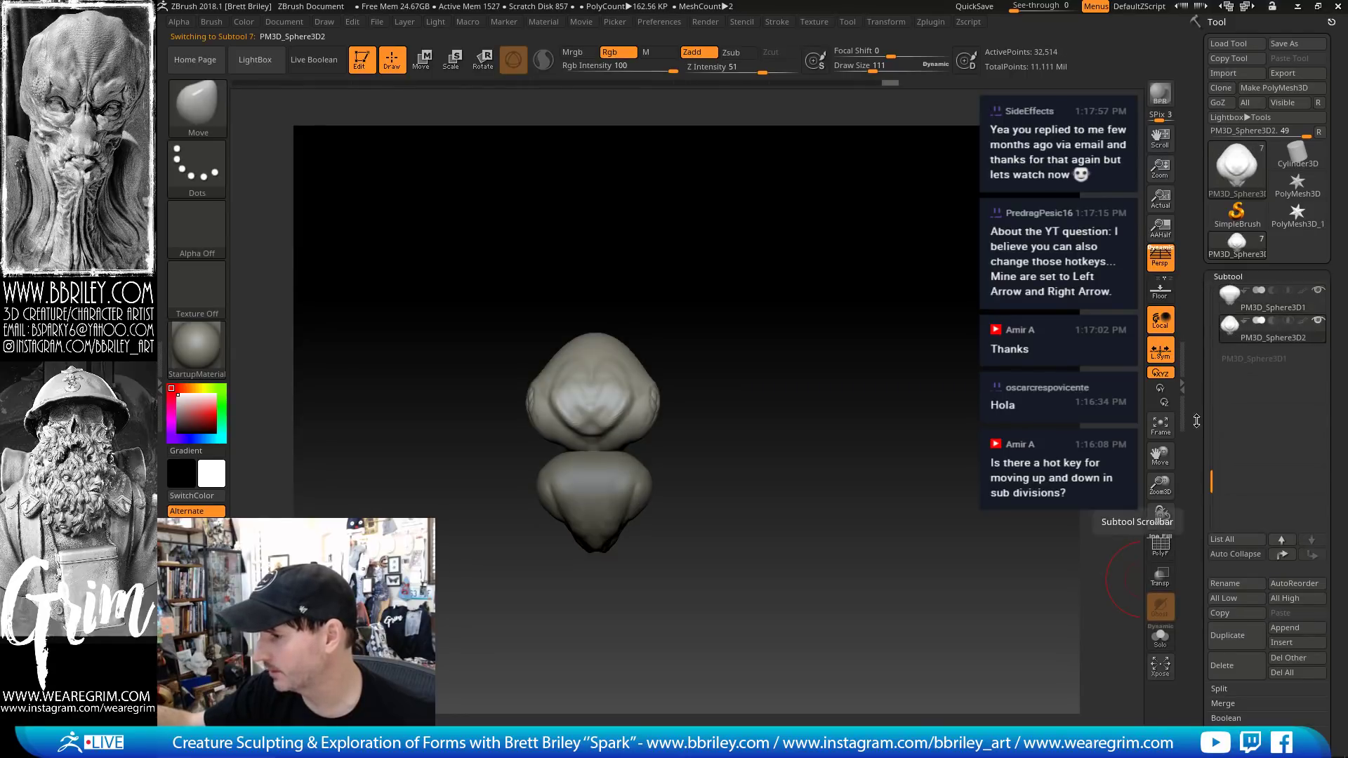
# - Duplicate the middle segment PM3D_Sphere3D2 and stretch, tilt and move the copy up and back with the gizmo as a third body segment
pyautogui.click(1226, 638)
pyautogui.moveTo(795, 376); pyautogui.dragTo(626, 189)
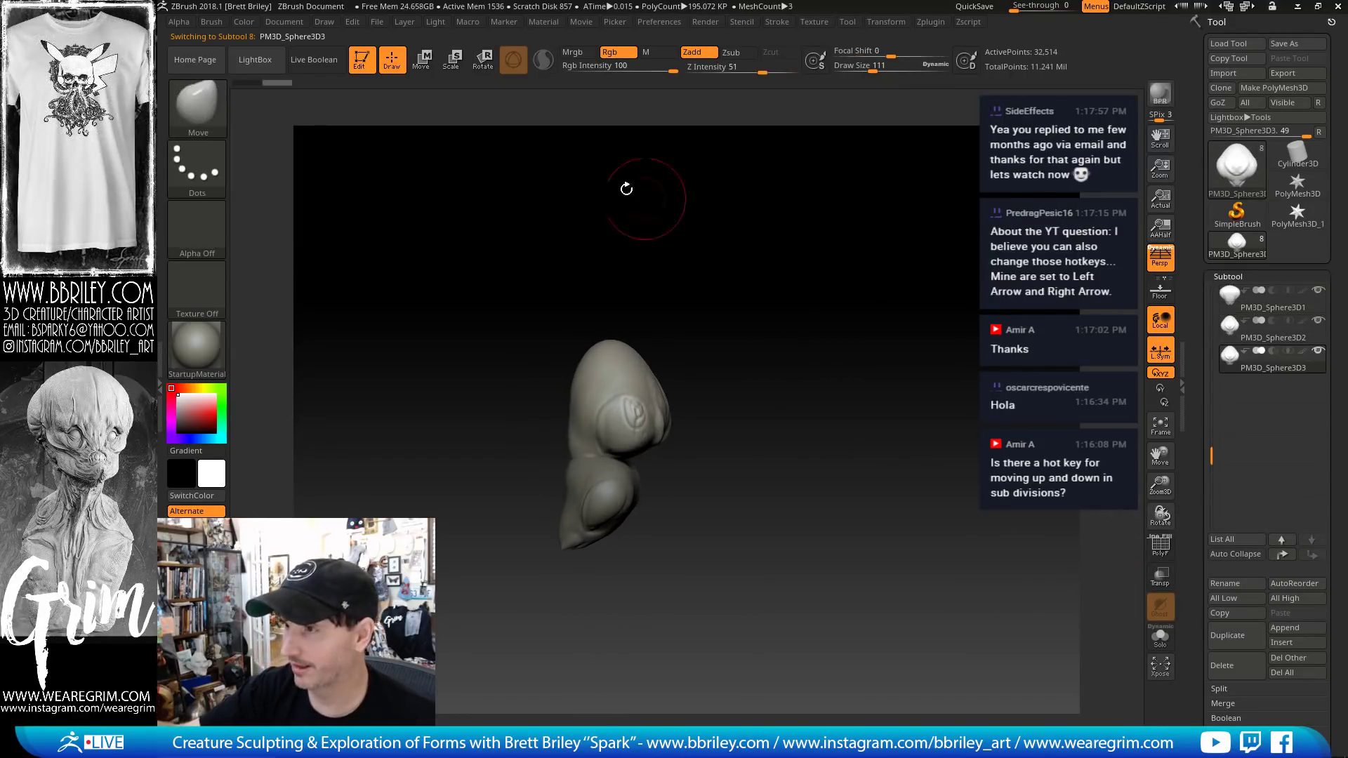
pyautogui.press('w')
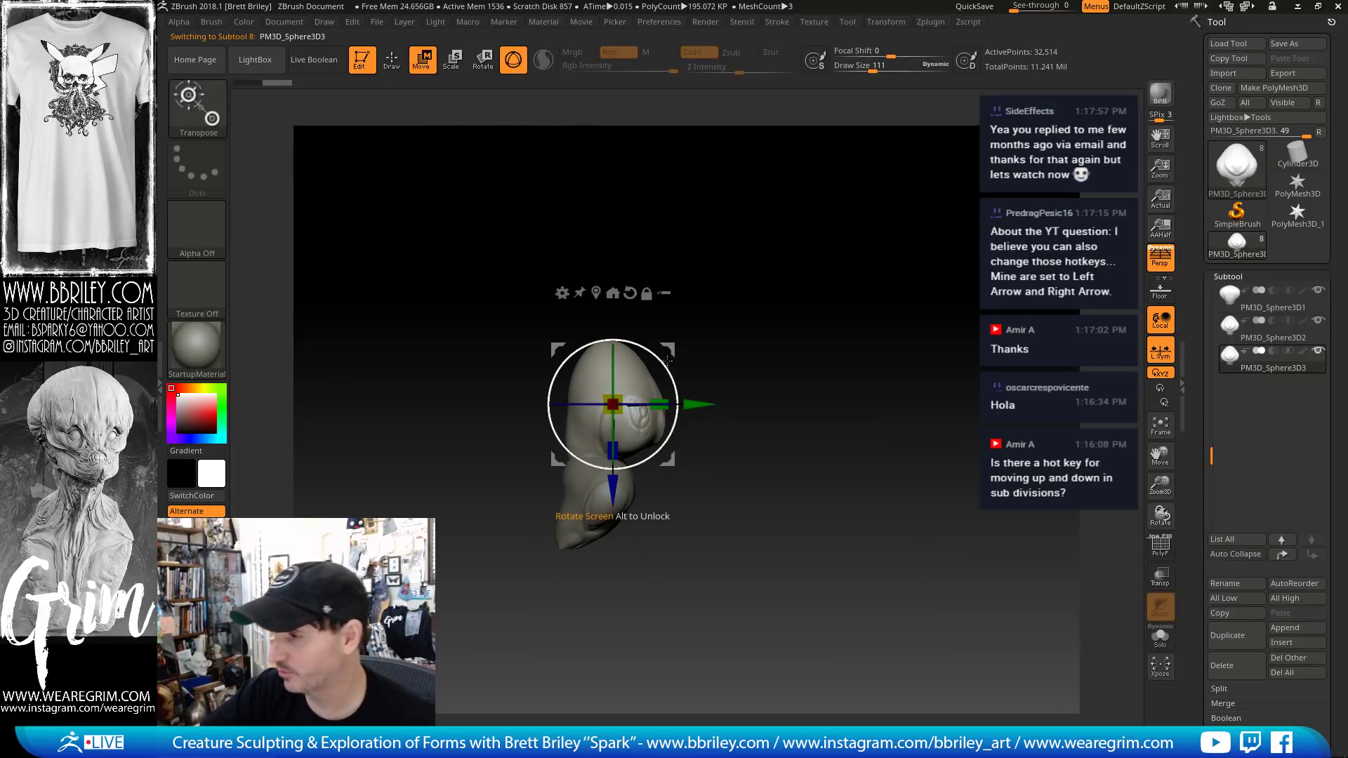
pyautogui.moveTo(644, 293); pyautogui.dragTo(641, 391)
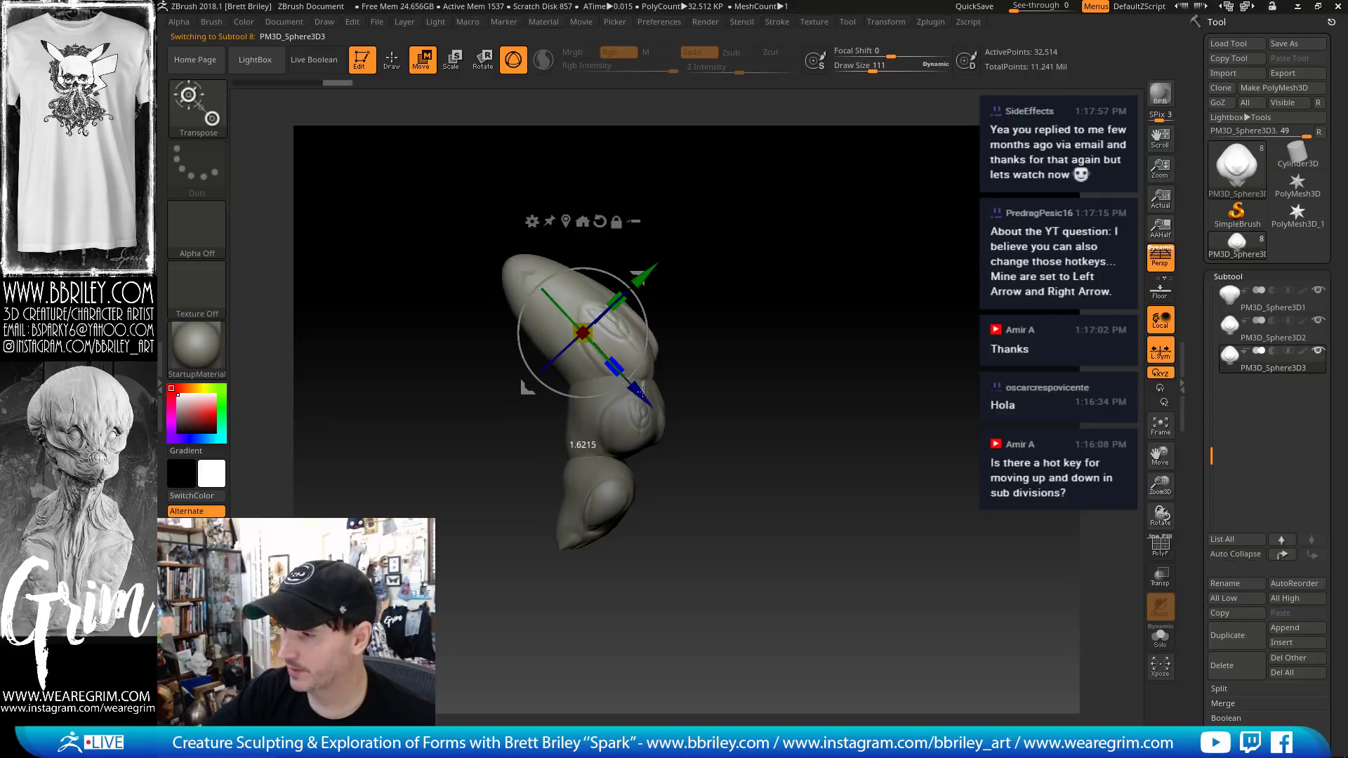
pyautogui.moveTo(635, 272); pyautogui.dragTo(600, 242)
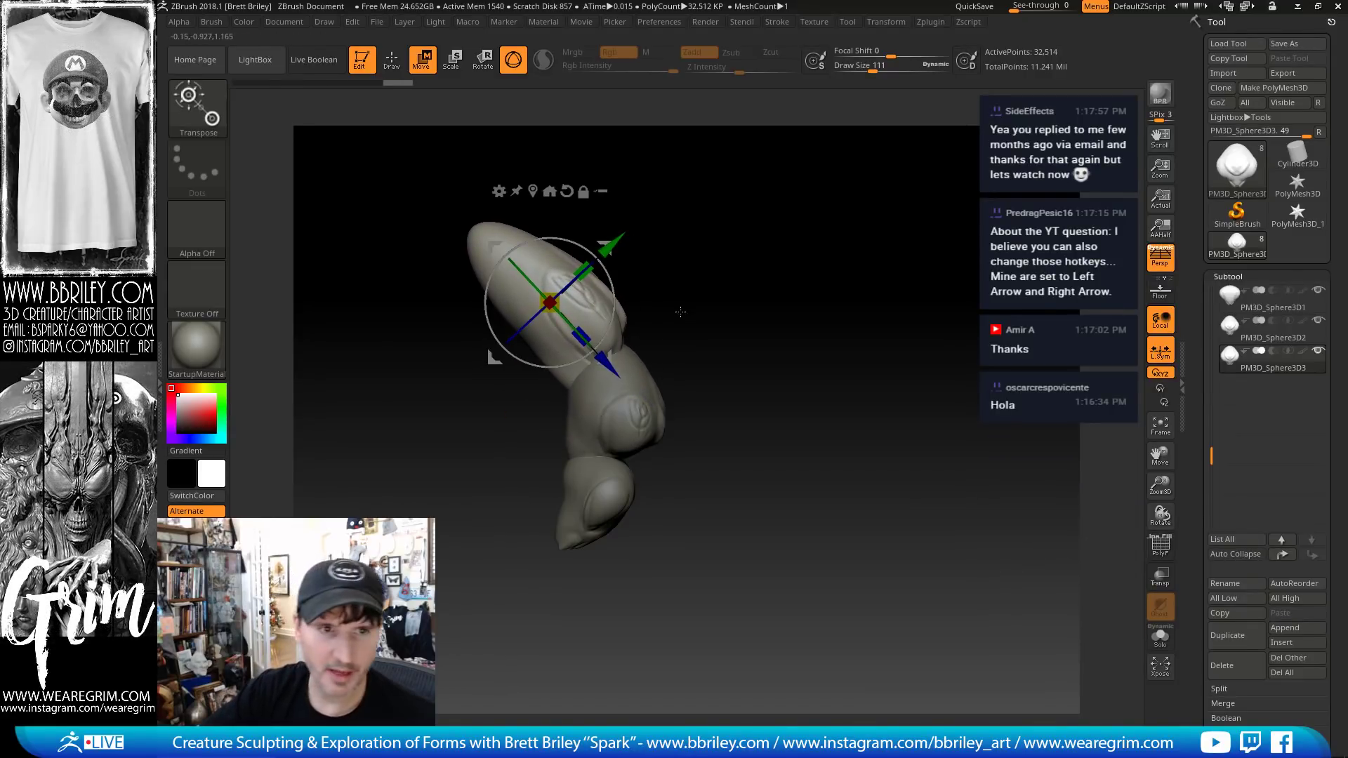
# - Pull the new segment's end out into a curved tip and bulge its underside with the Move brush at draw sizes 119 and 219
pyautogui.press('q')
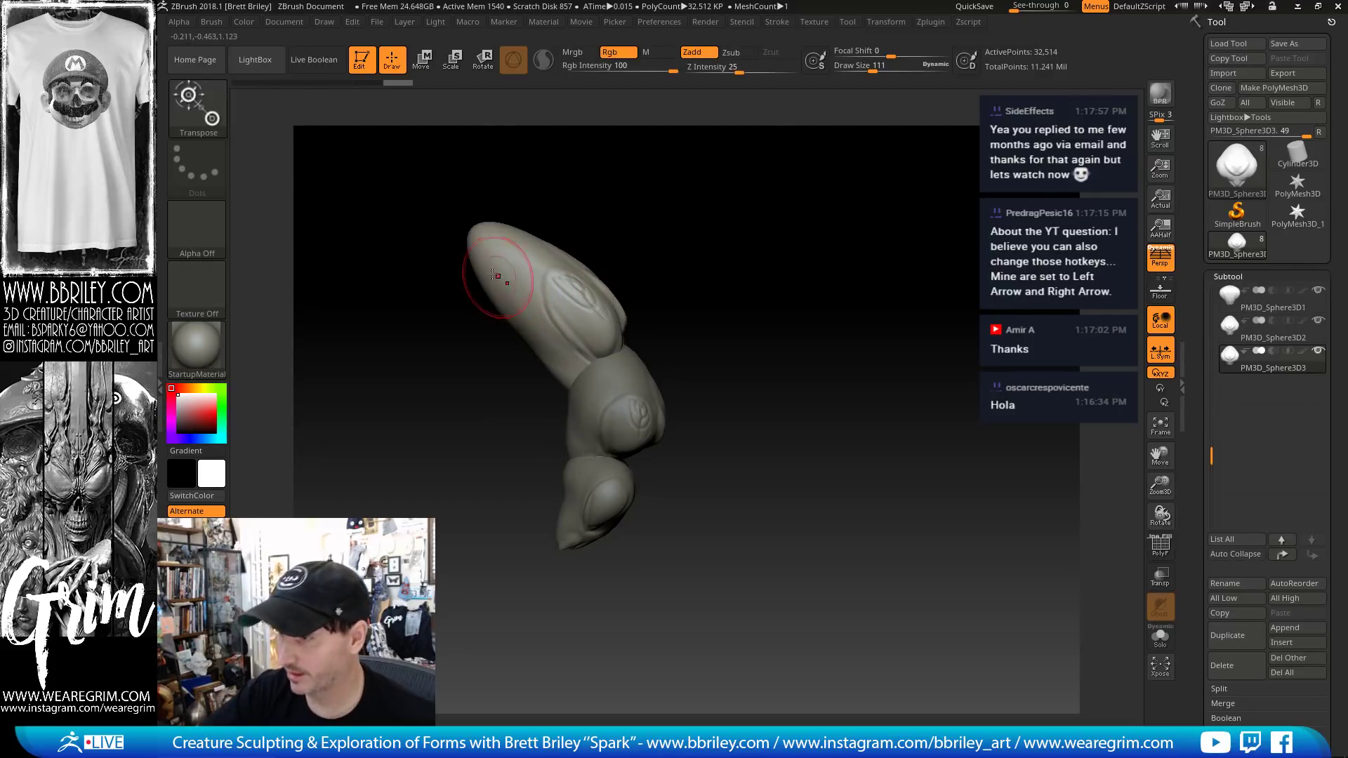
pyautogui.press('b')
pyautogui.press('m')
pyautogui.press('v')
pyautogui.moveTo(488, 242); pyautogui.dragTo(444, 243)
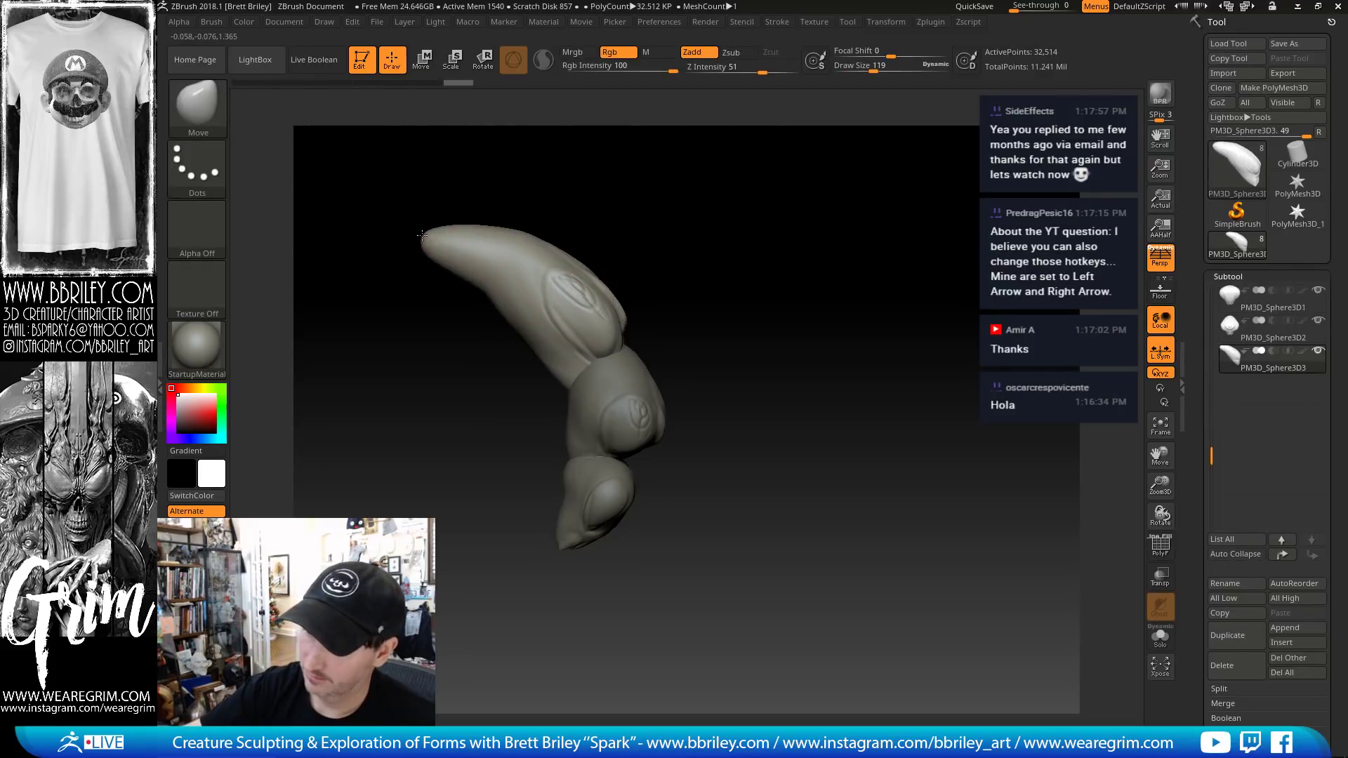
pyautogui.press('[')
pyautogui.press(']')
pyautogui.press(']')
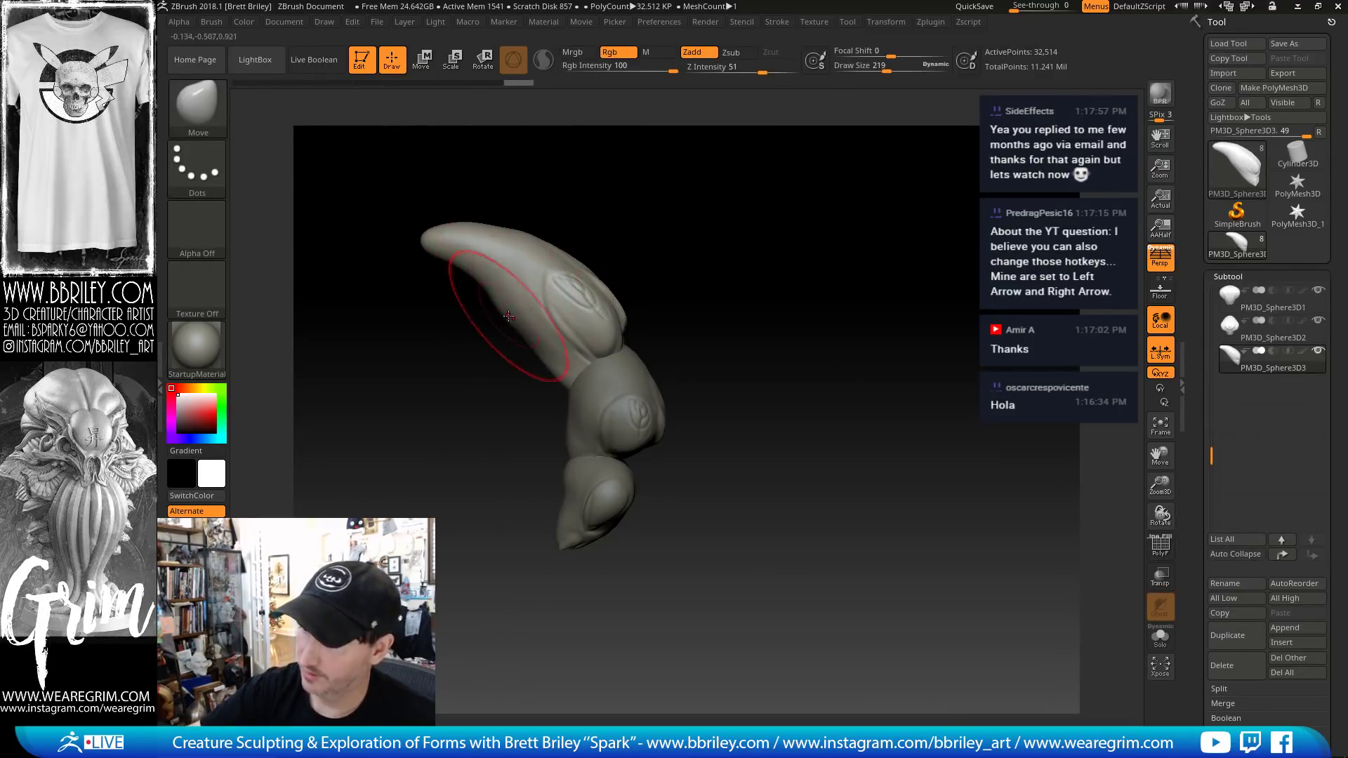
pyautogui.moveTo(508, 306)
pyautogui.mouseDown()
pyautogui.moveTo(490, 320)
pyautogui.moveTo(523, 331)
pyautogui.mouseUp()
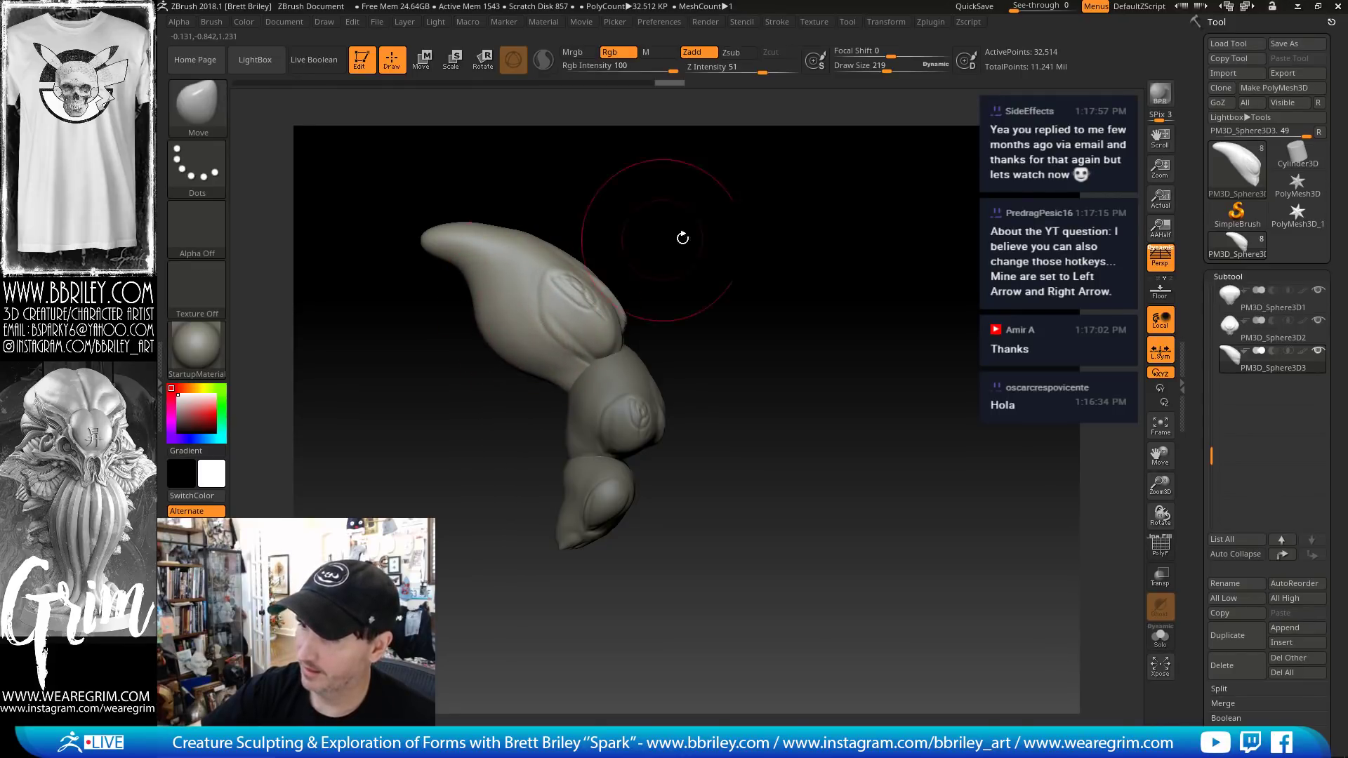
# - Adjust the raised form on the side of the third segment with the Move brush
pyautogui.moveTo(686, 234)
pyautogui.mouseDown()
pyautogui.moveTo(667, 262)
pyautogui.moveTo(742, 288)
pyautogui.moveTo(721, 289)
pyautogui.moveTo(712, 309)
pyautogui.mouseUp()
pyautogui.press('s')
pyautogui.click(594, 307)
pyautogui.moveTo(598, 302); pyautogui.dragTo(604, 296)
pyautogui.moveTo(695, 275); pyautogui.dragTo(671, 228)
# - Build up the side of the third segment with the Clay brush at draw size 90 and smooth the added volume
pyautogui.press('s')
pyautogui.click(586, 385)
pyautogui.press('b')
pyautogui.press('c')
pyautogui.press('l')
pyautogui.moveTo(584, 386)
pyautogui.mouseDown()
pyautogui.moveTo(566, 368)
pyautogui.moveTo(602, 342)
pyautogui.moveTo(622, 291)
pyautogui.moveTo(632, 317)
pyautogui.mouseUp()
pyautogui.moveTo(631, 318); pyautogui.dragTo(645, 316, button='right')
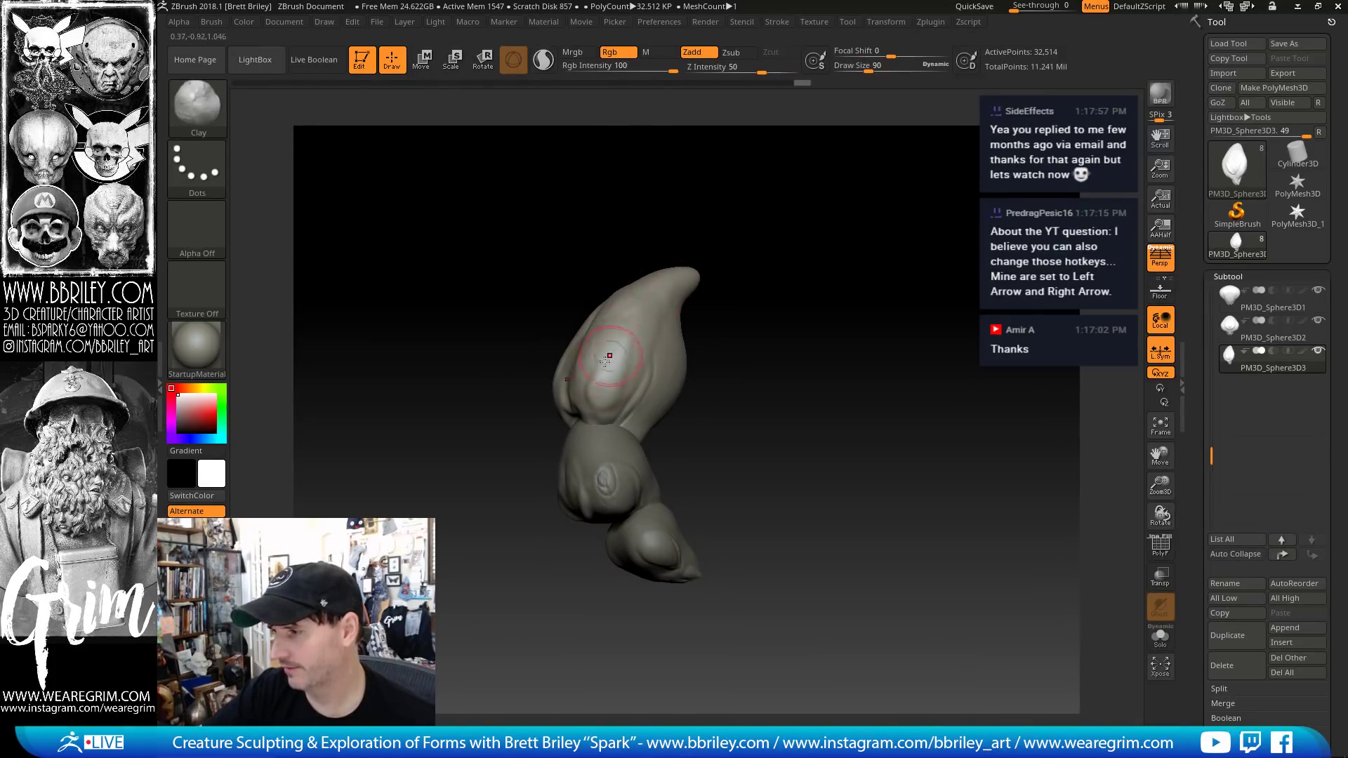
pyautogui.moveTo(605, 359)
pyautogui.keyDown('shift'); pyautogui.mouseDown()
pyautogui.moveTo(620, 310)
pyautogui.moveTo(663, 303)
pyautogui.mouseUp(); pyautogui.keyUp('shift')
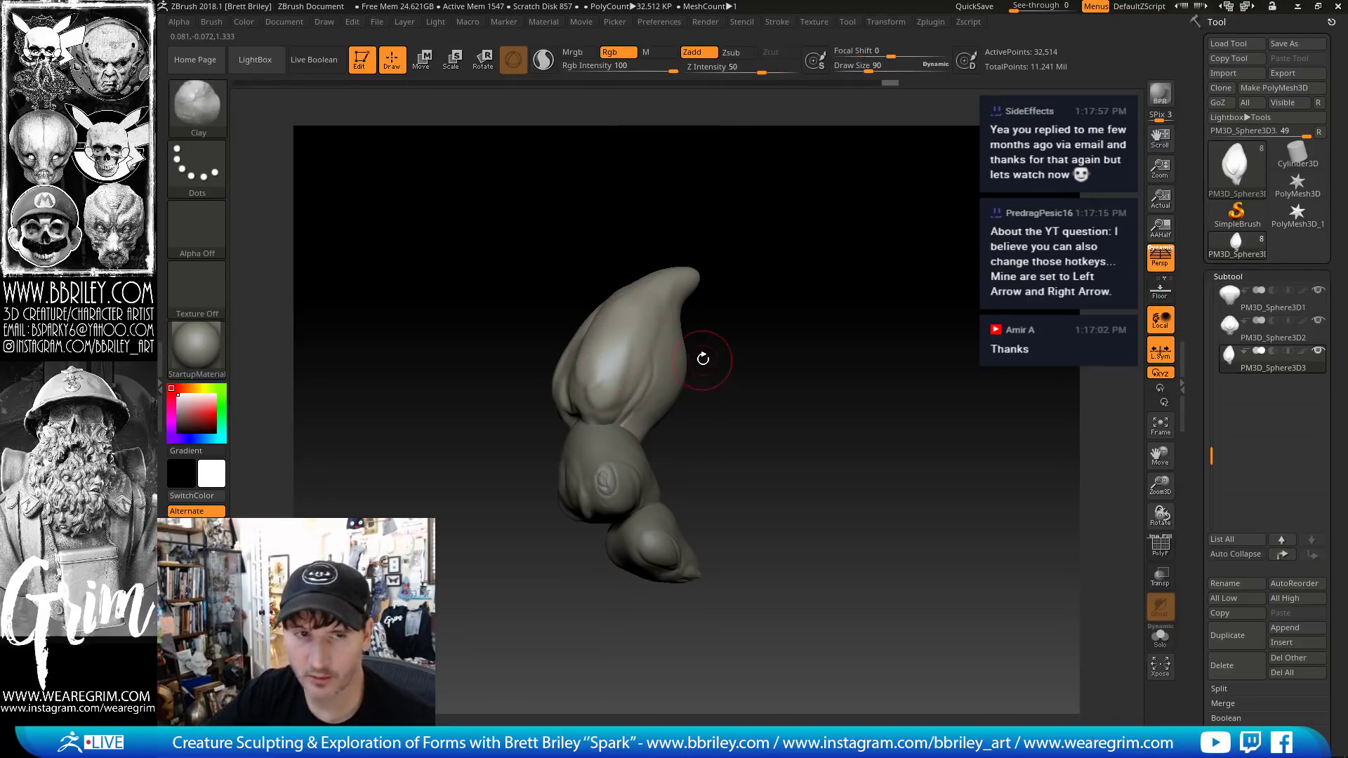
pyautogui.moveTo(683, 336); pyautogui.dragTo(671, 280, button='right')
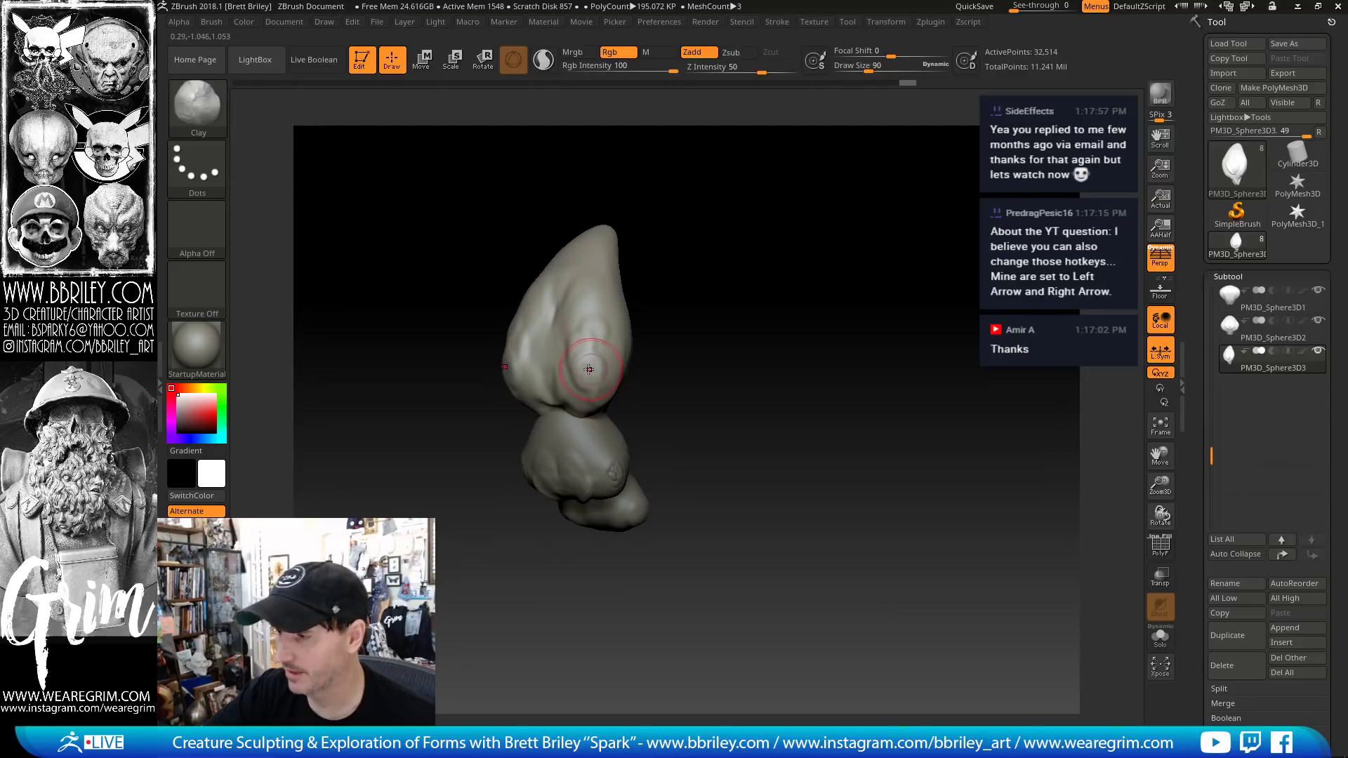
# - Carve creases into the raised relief at the front of the third segment with the DamStandard brush
pyautogui.press('b')
pyautogui.press('d')
pyautogui.press('s')
pyautogui.moveTo(577, 349)
pyautogui.mouseDown()
pyautogui.moveTo(599, 386)
pyautogui.moveTo(588, 378)
pyautogui.mouseUp()
pyautogui.press('s')
pyautogui.moveTo(586, 372)
pyautogui.mouseDown()
pyautogui.moveTo(596, 381)
pyautogui.moveTo(571, 329)
pyautogui.mouseUp()
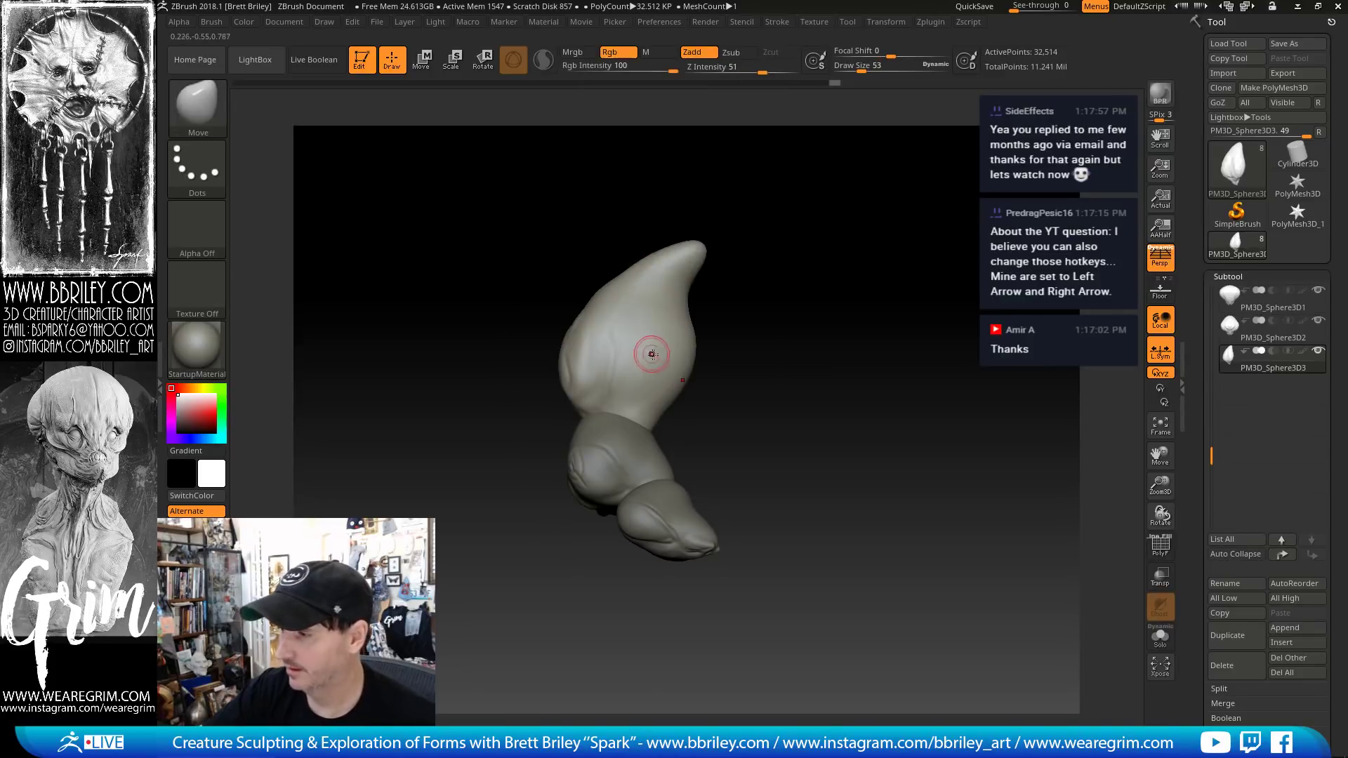
# - Reshape the third segment's tip and flank with the Move brush at draw sizes 244 and 202
pyautogui.moveTo(701, 261); pyautogui.dragTo(696, 264)
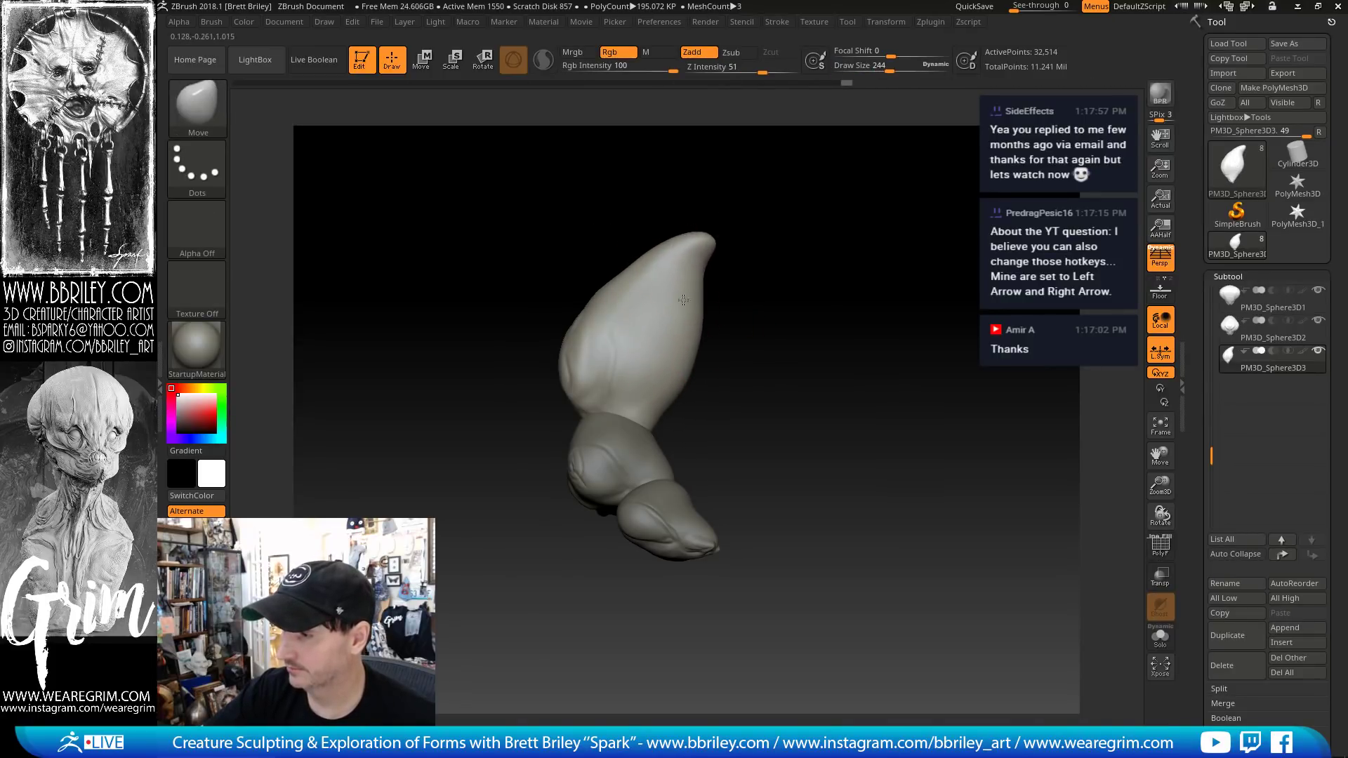
pyautogui.press('s')
pyautogui.moveTo(656, 327); pyautogui.dragTo(651, 327)
pyautogui.moveTo(749, 325)
pyautogui.mouseDown()
pyautogui.moveTo(720, 381)
pyautogui.moveTo(941, 394)
pyautogui.moveTo(821, 372)
pyautogui.moveTo(827, 354)
pyautogui.moveTo(815, 355)
pyautogui.mouseUp()
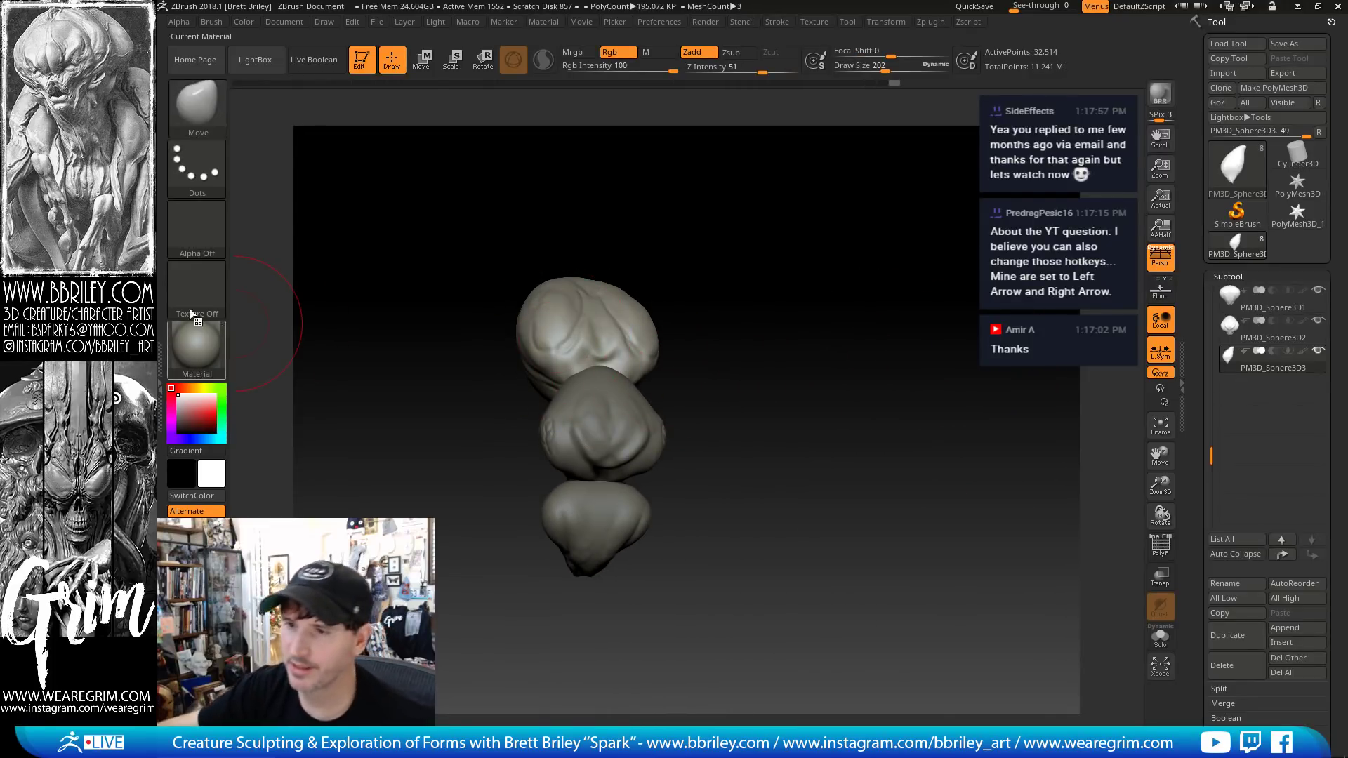
# - Check the hornet reference images and carve creases into the middle segment PM3D_Sphere3D2 with the DamStandard brush at draw size 59
pyautogui.hotkey('alt', 'Tab')
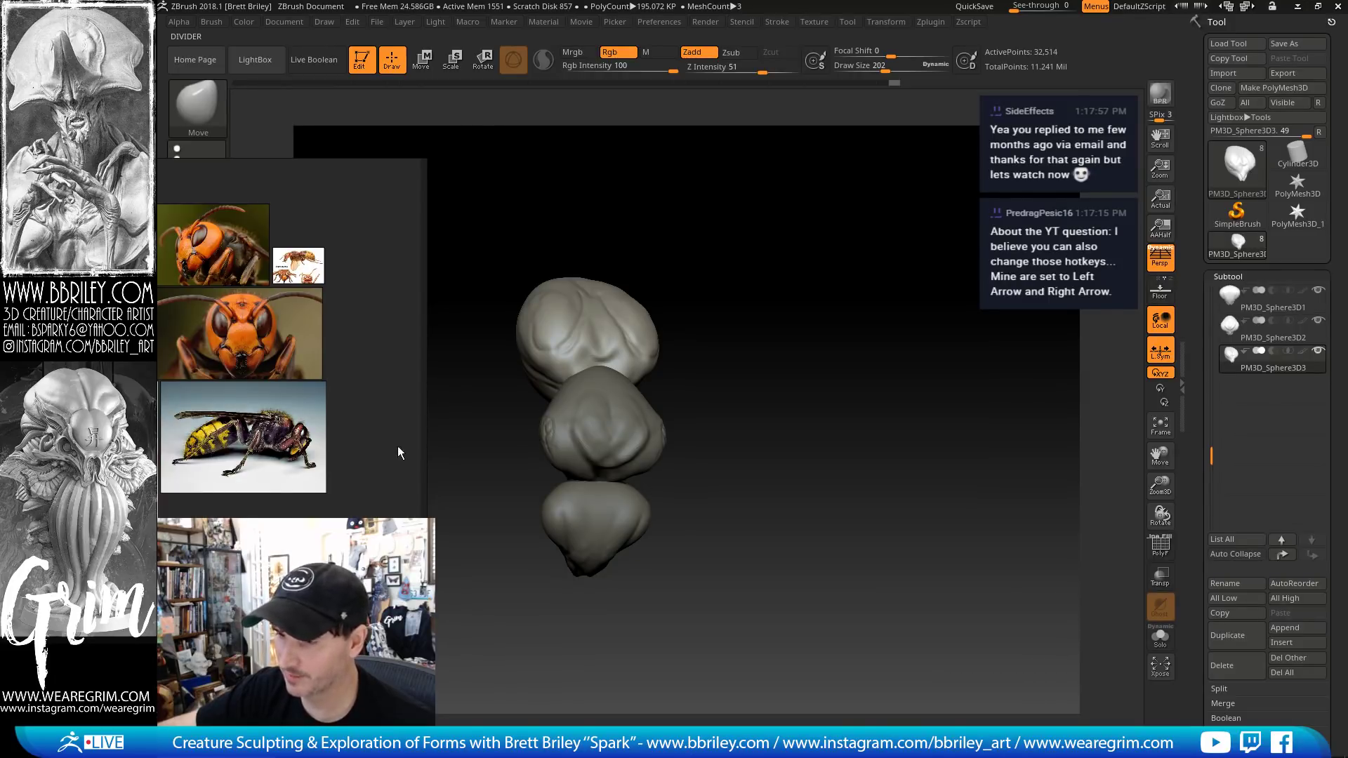
pyautogui.click(494, 437)
pyautogui.moveTo(789, 300); pyautogui.dragTo(719, 346)
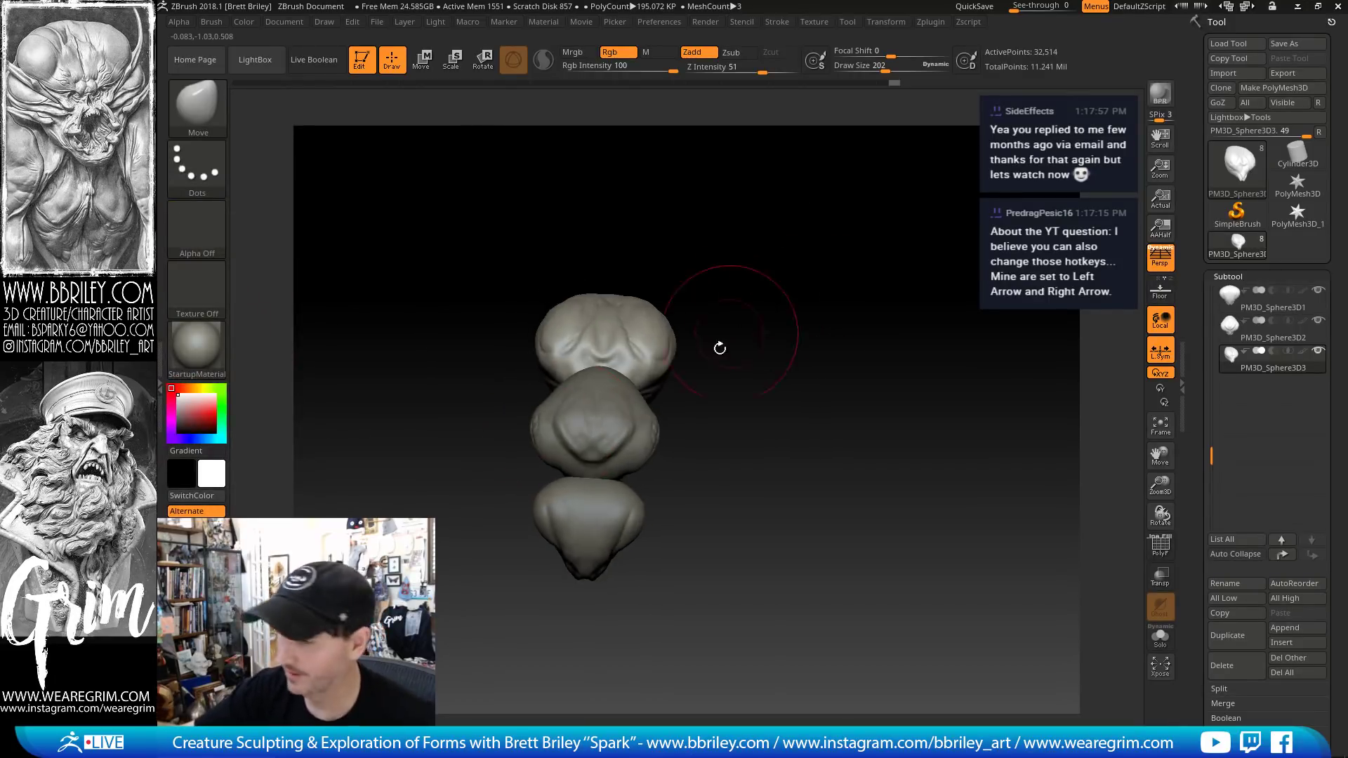
pyautogui.keyDown('alt'); pyautogui.click(630, 433); pyautogui.keyUp('alt')
pyautogui.press('s')
pyautogui.moveTo(691, 430); pyautogui.dragTo(622, 419)
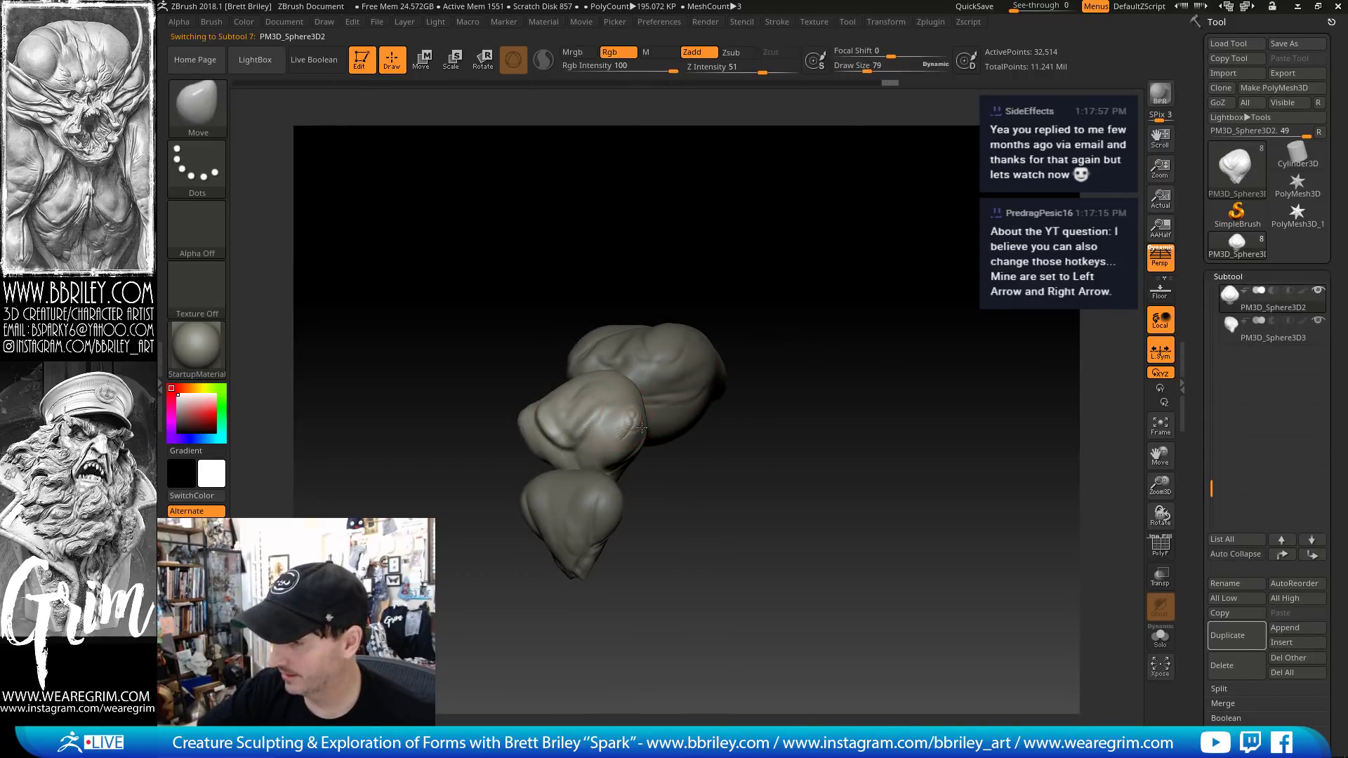
pyautogui.press('b')
pyautogui.press('d')
pyautogui.press('s')
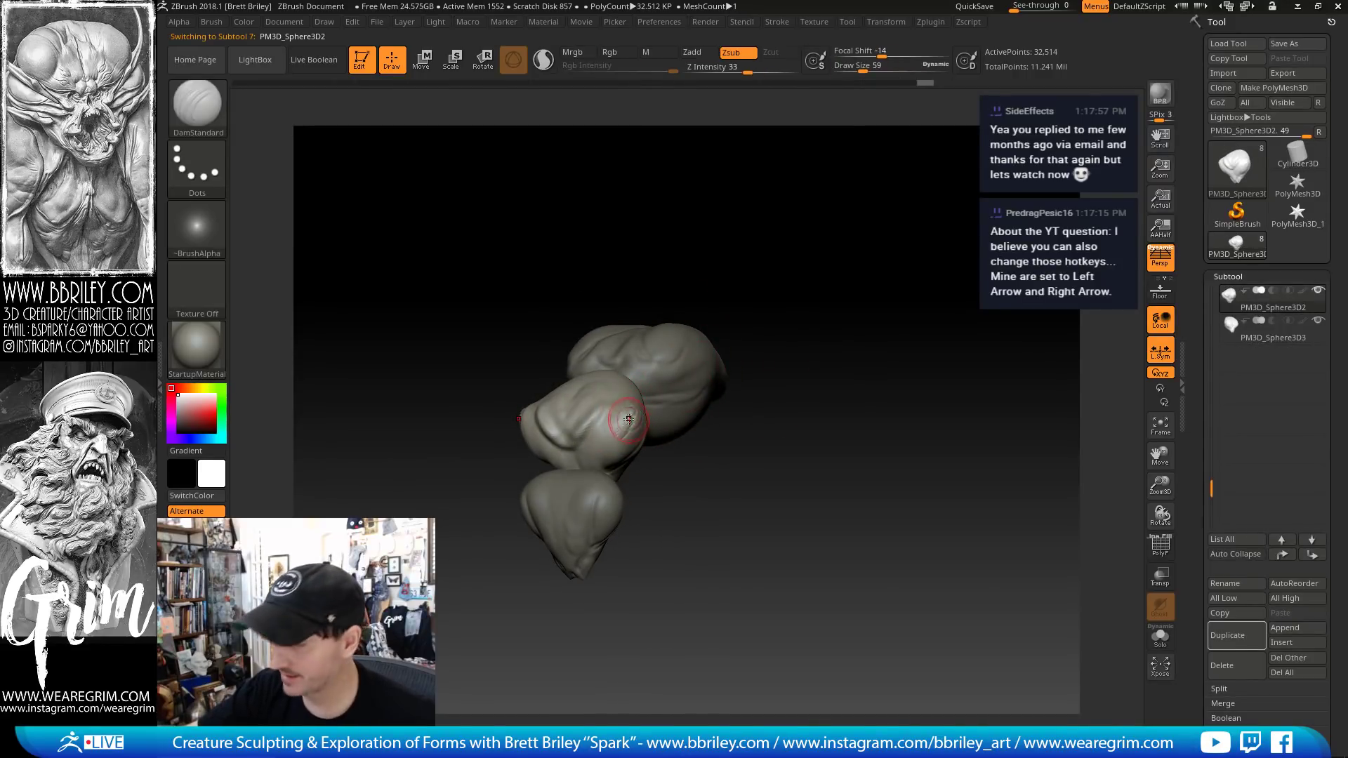
pyautogui.moveTo(633, 421); pyautogui.dragTo(587, 454)
pyautogui.moveTo(765, 476); pyautogui.dragTo(806, 439)
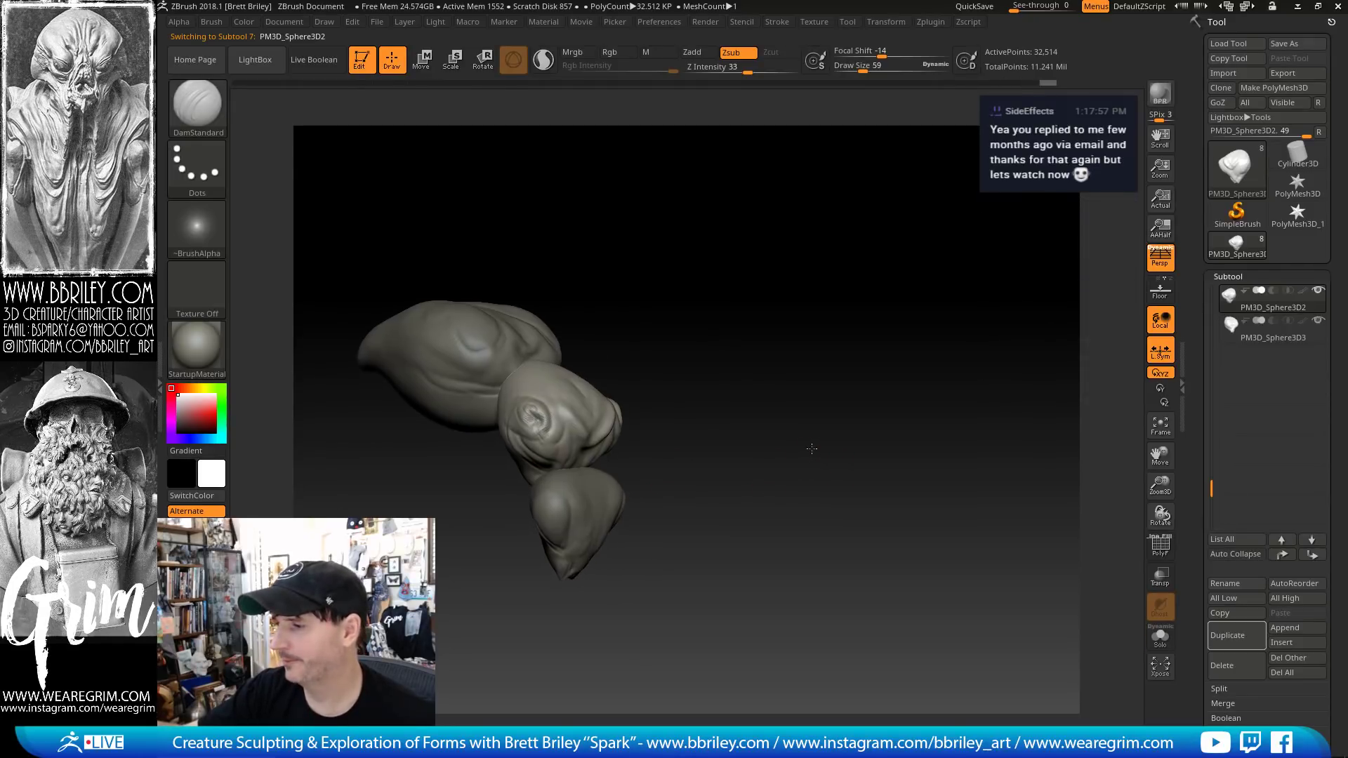
pyautogui.moveTo(587, 331)
pyautogui.mouseDown()
pyautogui.moveTo(666, 339)
pyautogui.moveTo(629, 333)
pyautogui.mouseUp()
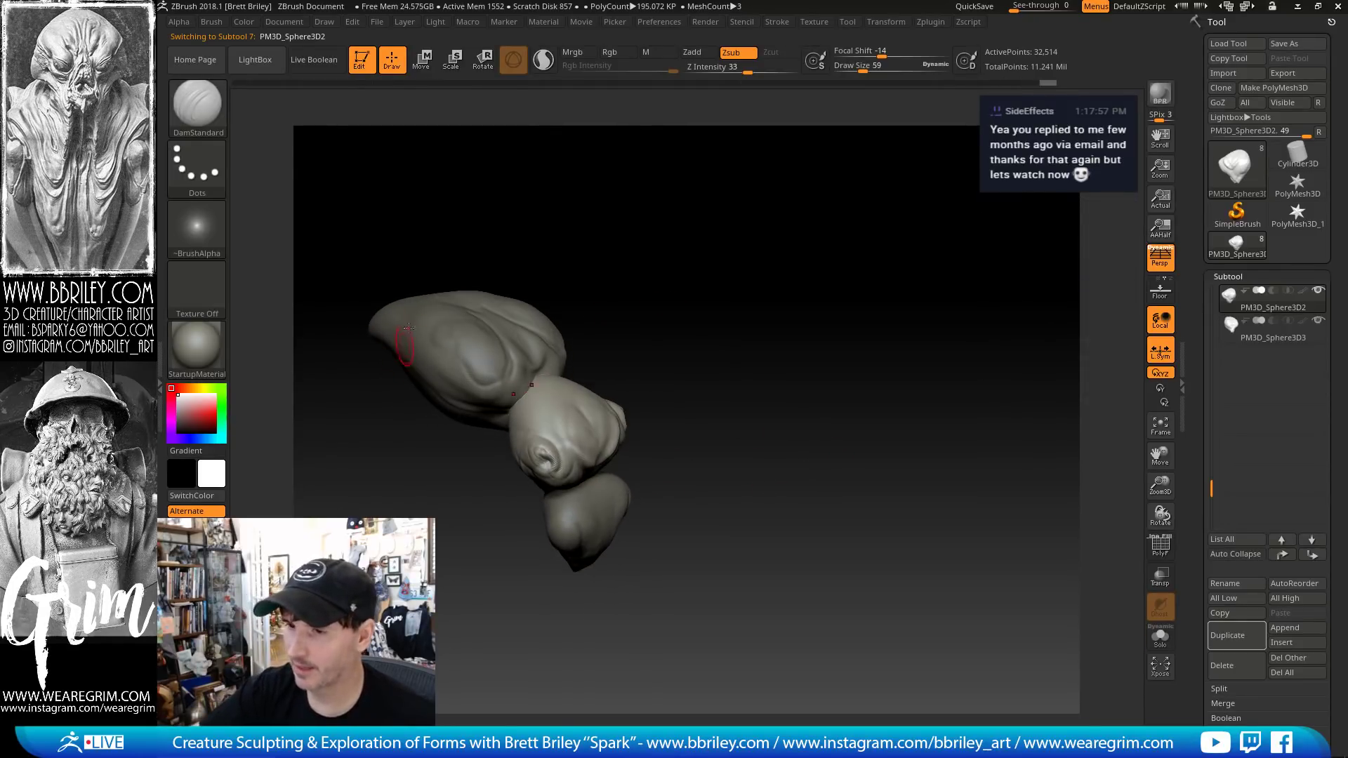
pyautogui.moveTo(198, 229)
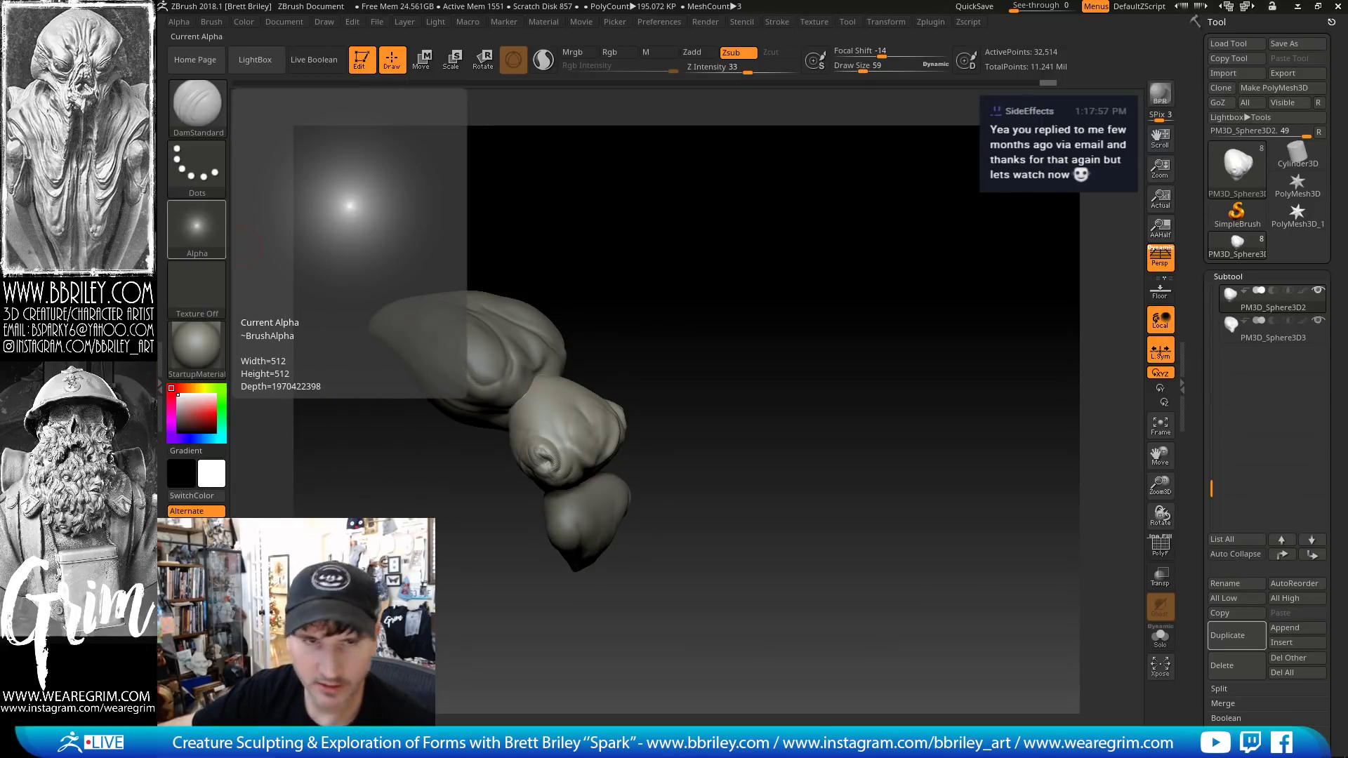
pyautogui.moveTo(814, 365); pyautogui.dragTo(737, 362)
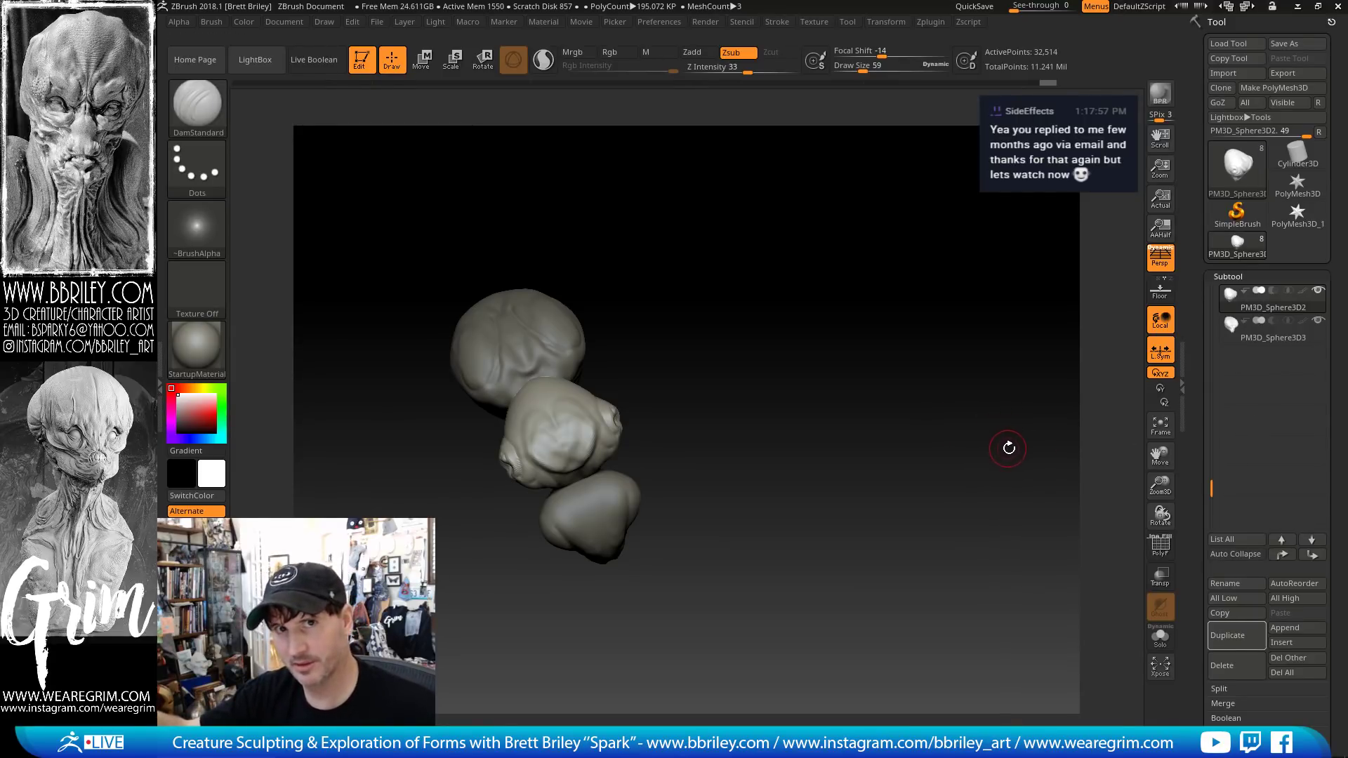
# - Show and select the Beehead subtool to examine how the three stacked segments sit on the head
pyautogui.moveTo(1213, 480); pyautogui.dragTo(1213, 400)
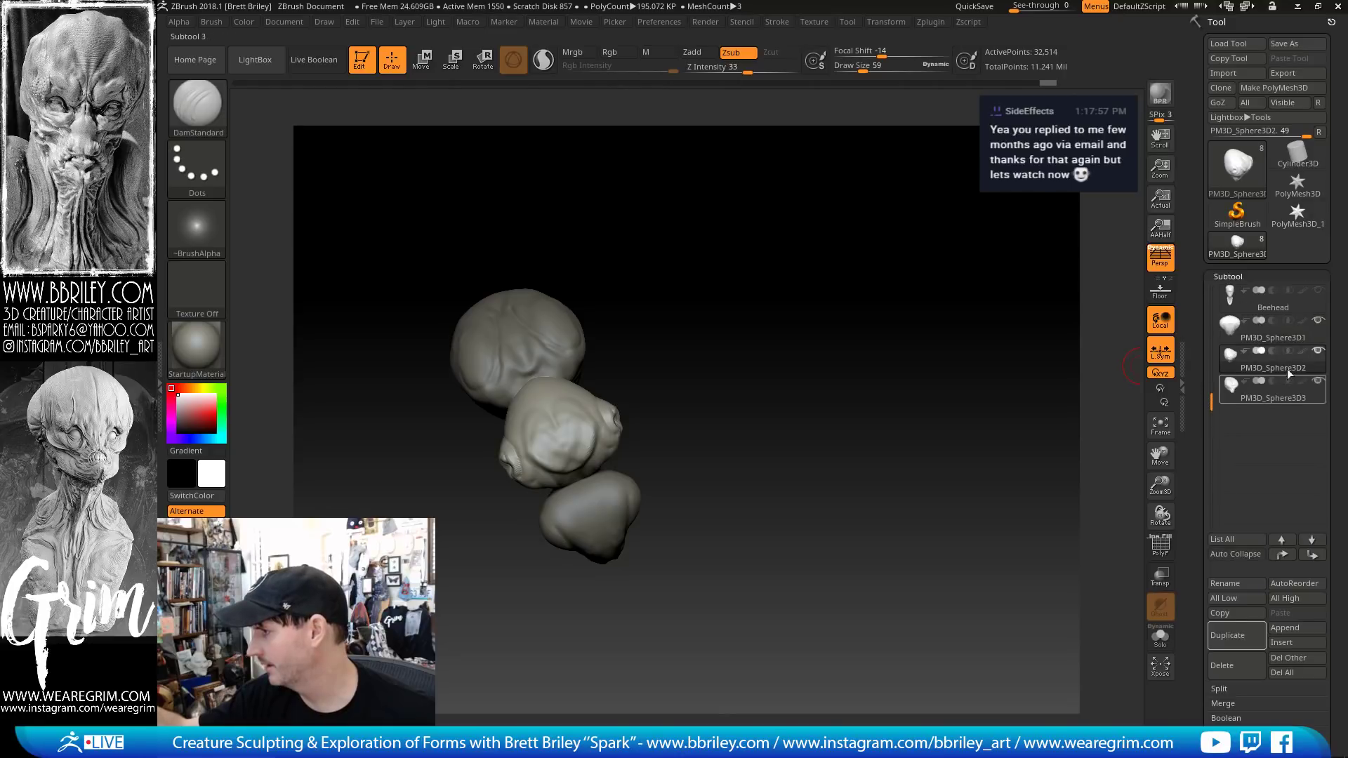
pyautogui.moveTo(999, 327)
pyautogui.mouseDown()
pyautogui.moveTo(831, 316)
pyautogui.moveTo(781, 283)
pyautogui.mouseUp()
pyautogui.keyDown('alt'); pyautogui.click(625, 401); pyautogui.keyUp('alt')
pyautogui.moveTo(811, 327); pyautogui.dragTo(779, 301)
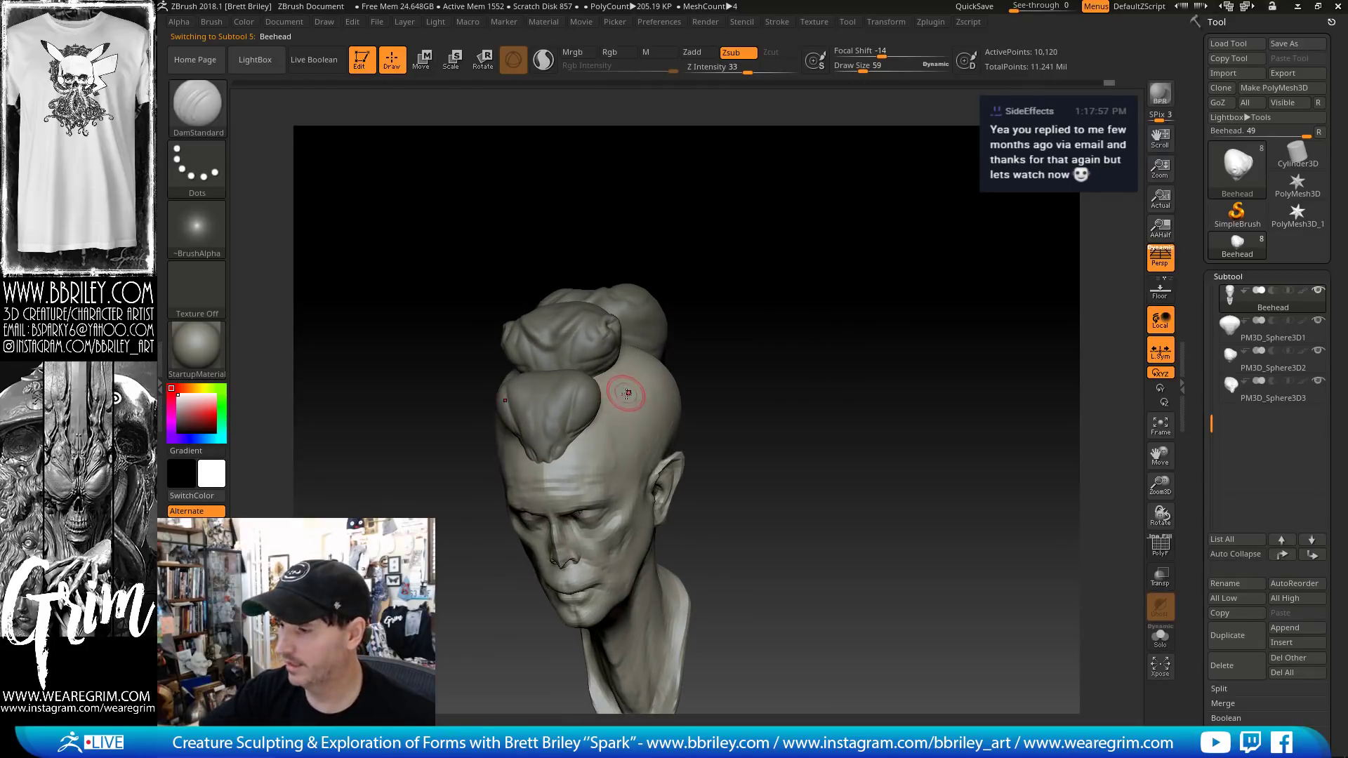
pyautogui.moveTo(653, 238)
pyautogui.mouseDown()
pyautogui.moveTo(695, 249)
pyautogui.moveTo(737, 304)
pyautogui.mouseUp()
# - Select the forehead form PM3D_Sphere3D1 and hide the Beehead subtool
pyautogui.click(1270, 330)
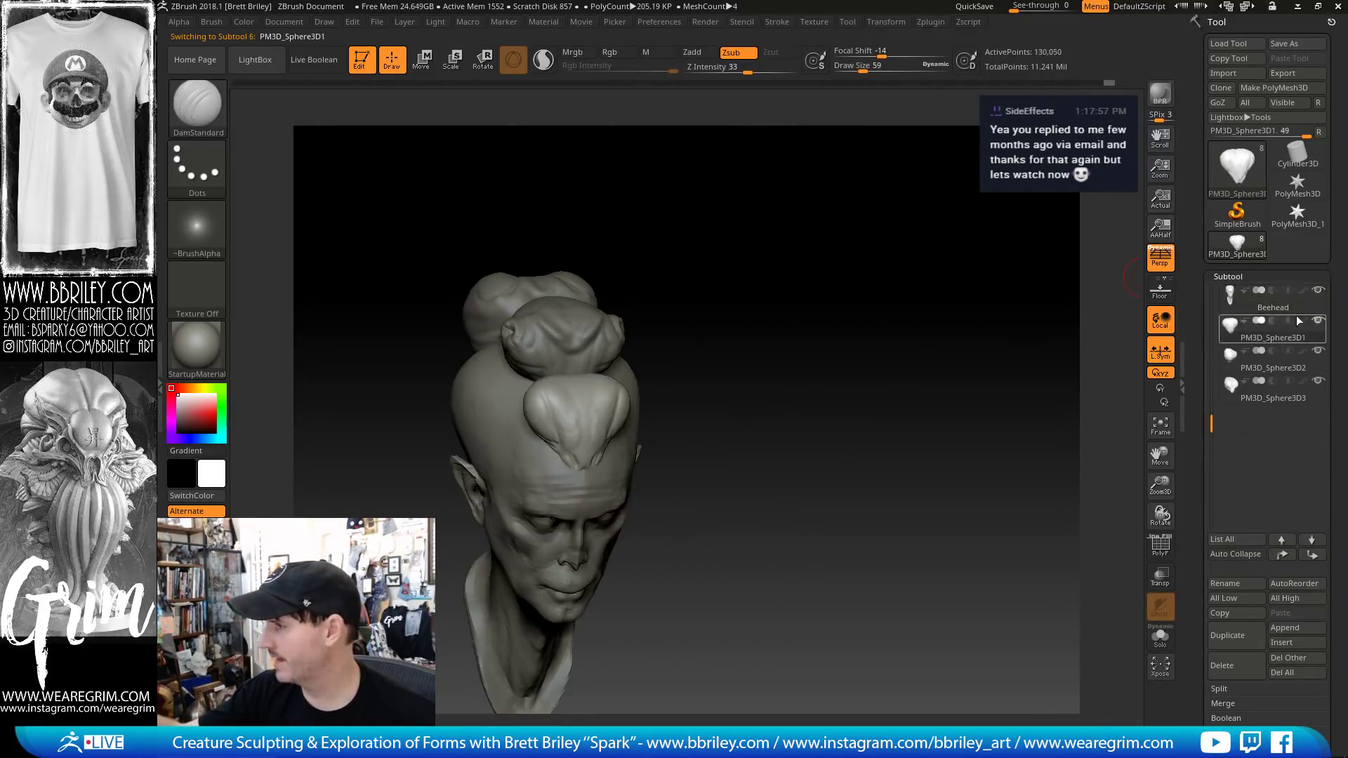
pyautogui.click(1318, 290)
pyautogui.moveTo(561, 225)
pyautogui.mouseDown()
pyautogui.moveTo(746, 253)
pyautogui.moveTo(629, 246)
pyautogui.mouseUp()
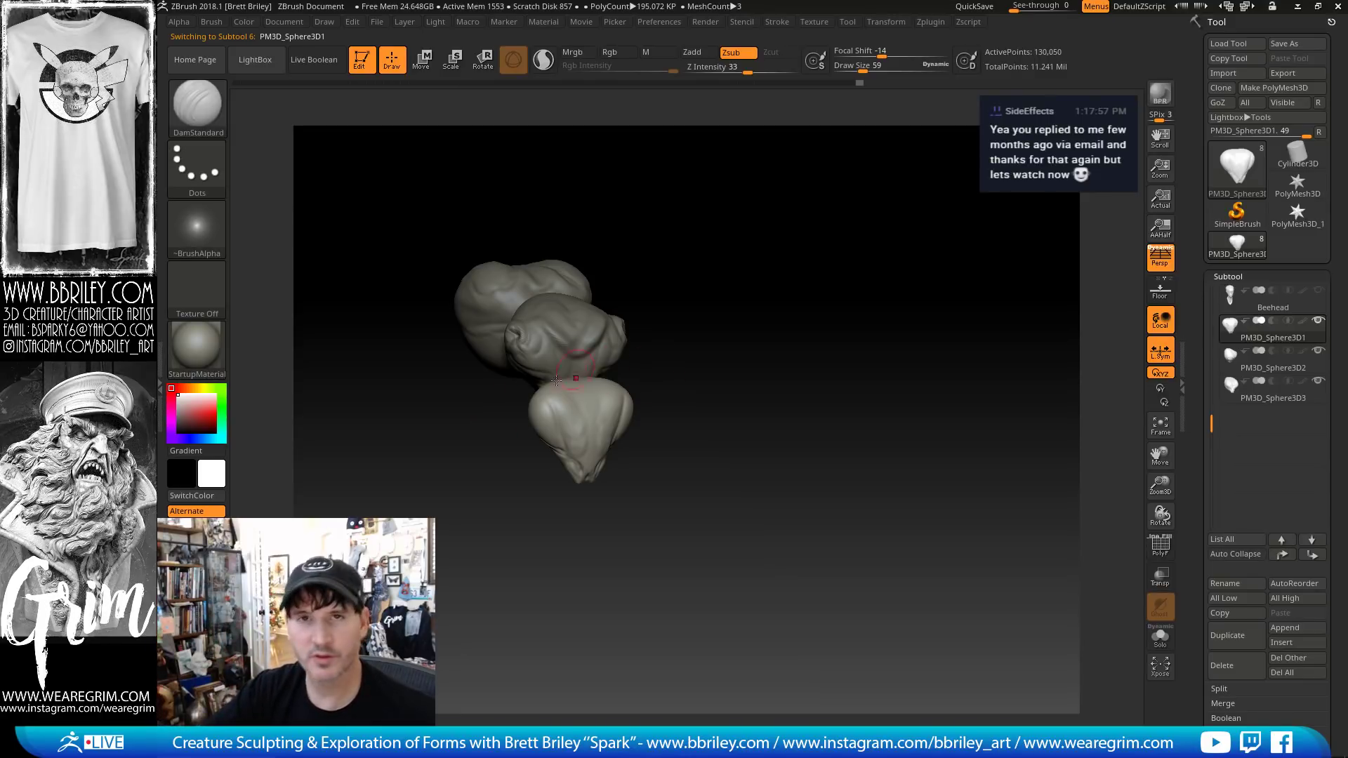
pyautogui.moveTo(719, 277); pyautogui.dragTo(721, 279)
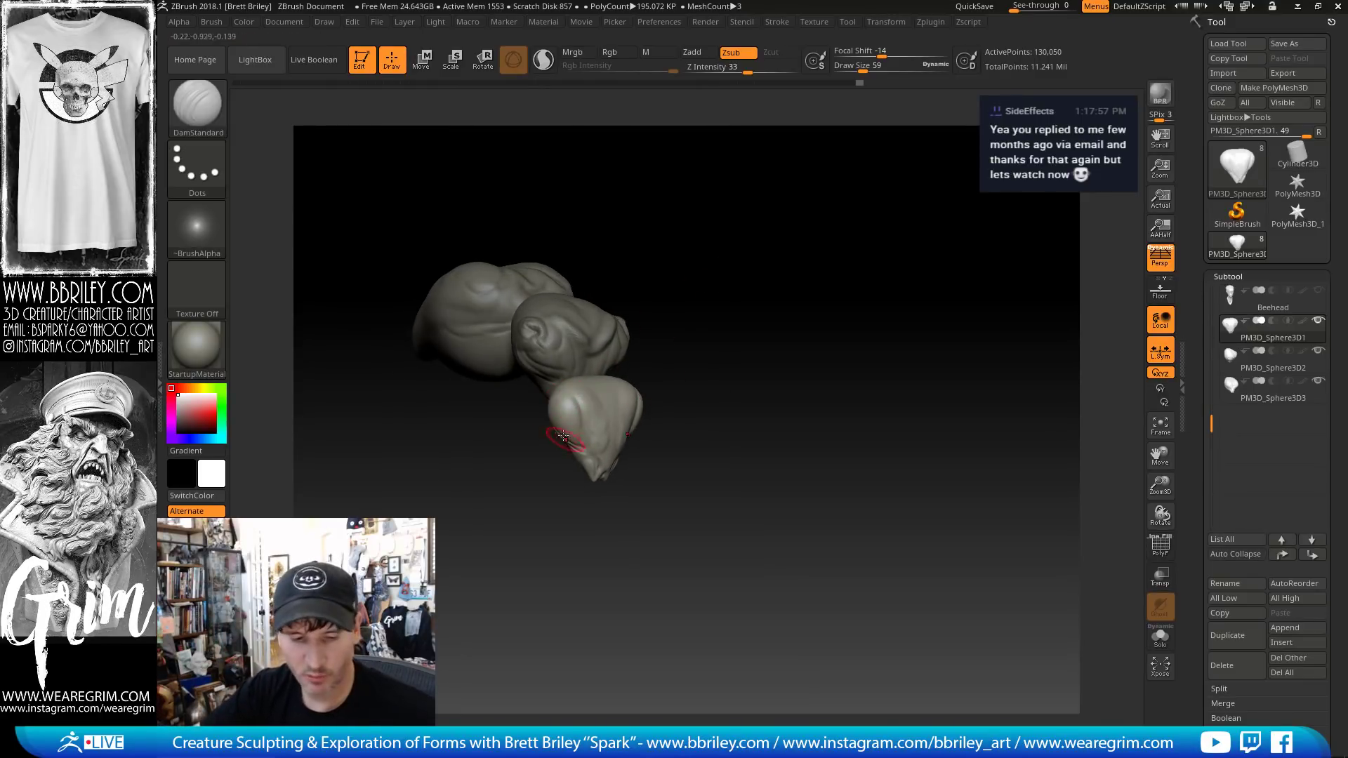
# - Show the Beehead subtool again and reshape its cranium beneath the segments with the Move brush at draw size 342
pyautogui.click(1317, 290)
pyautogui.moveTo(957, 310); pyautogui.dragTo(732, 281)
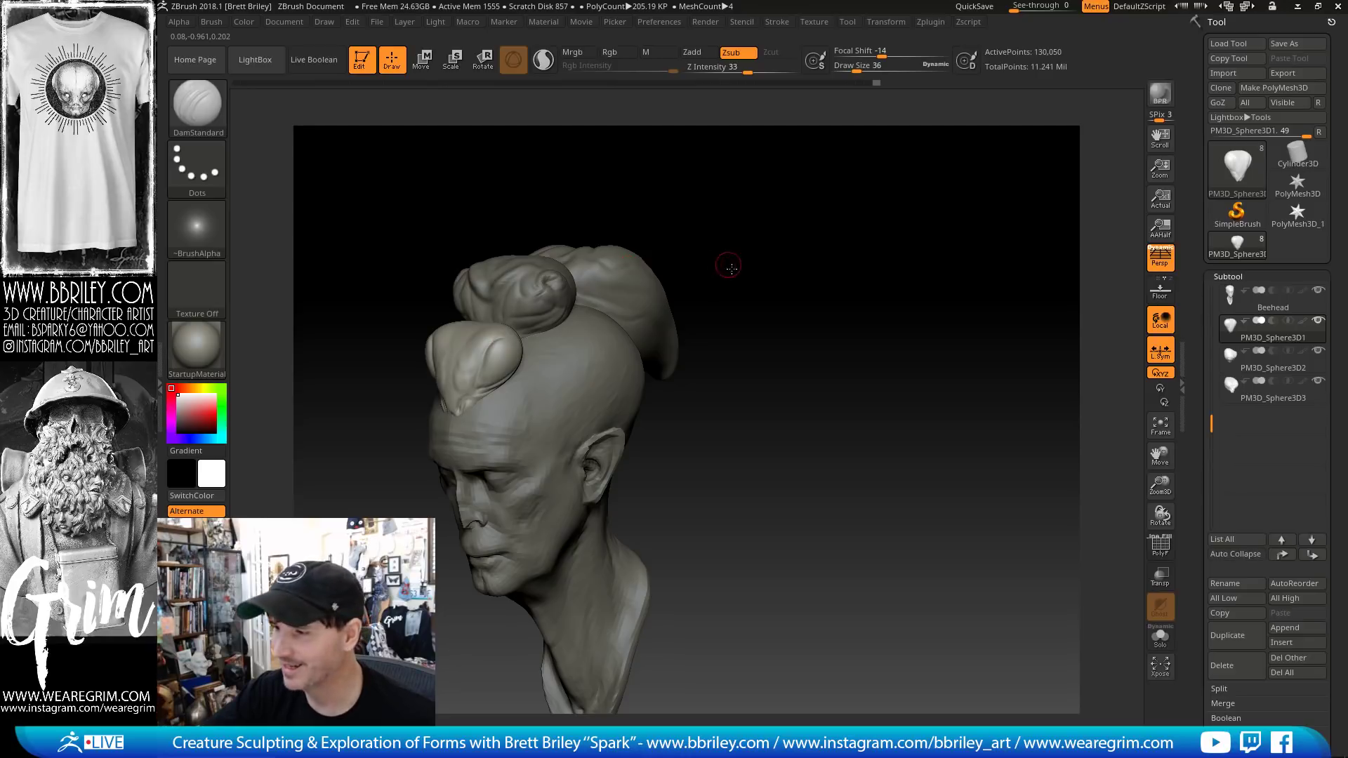
pyautogui.moveTo(730, 267)
pyautogui.mouseDown()
pyautogui.moveTo(592, 358)
pyautogui.moveTo(710, 235)
pyautogui.moveTo(559, 337)
pyautogui.mouseUp()
pyautogui.press('b')
pyautogui.press('m')
pyautogui.press('v')
pyautogui.keyDown('alt'); pyautogui.click(586, 345); pyautogui.keyUp('alt')
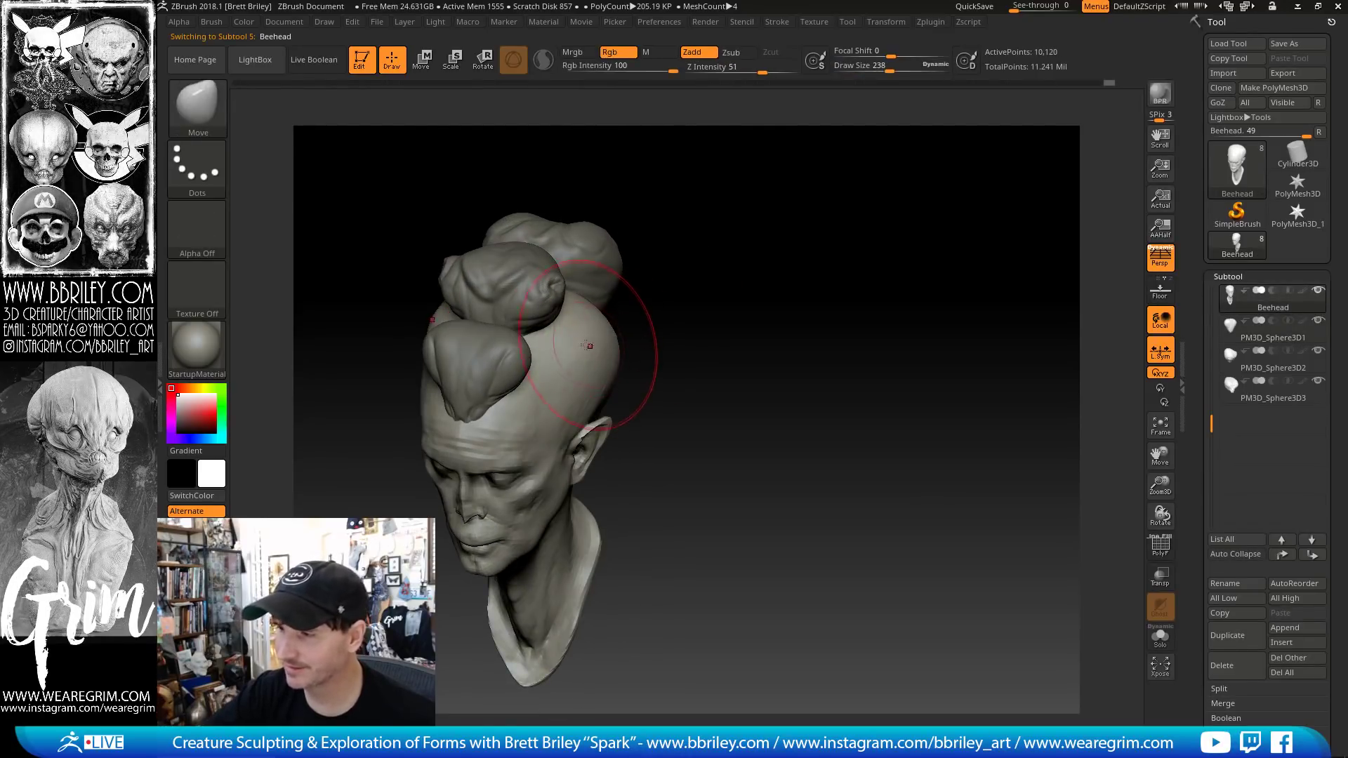
pyautogui.press(']')
pyautogui.press(']')
pyautogui.moveTo(638, 291)
pyautogui.mouseDown()
pyautogui.moveTo(581, 306)
pyautogui.moveTo(586, 274)
pyautogui.mouseUp()
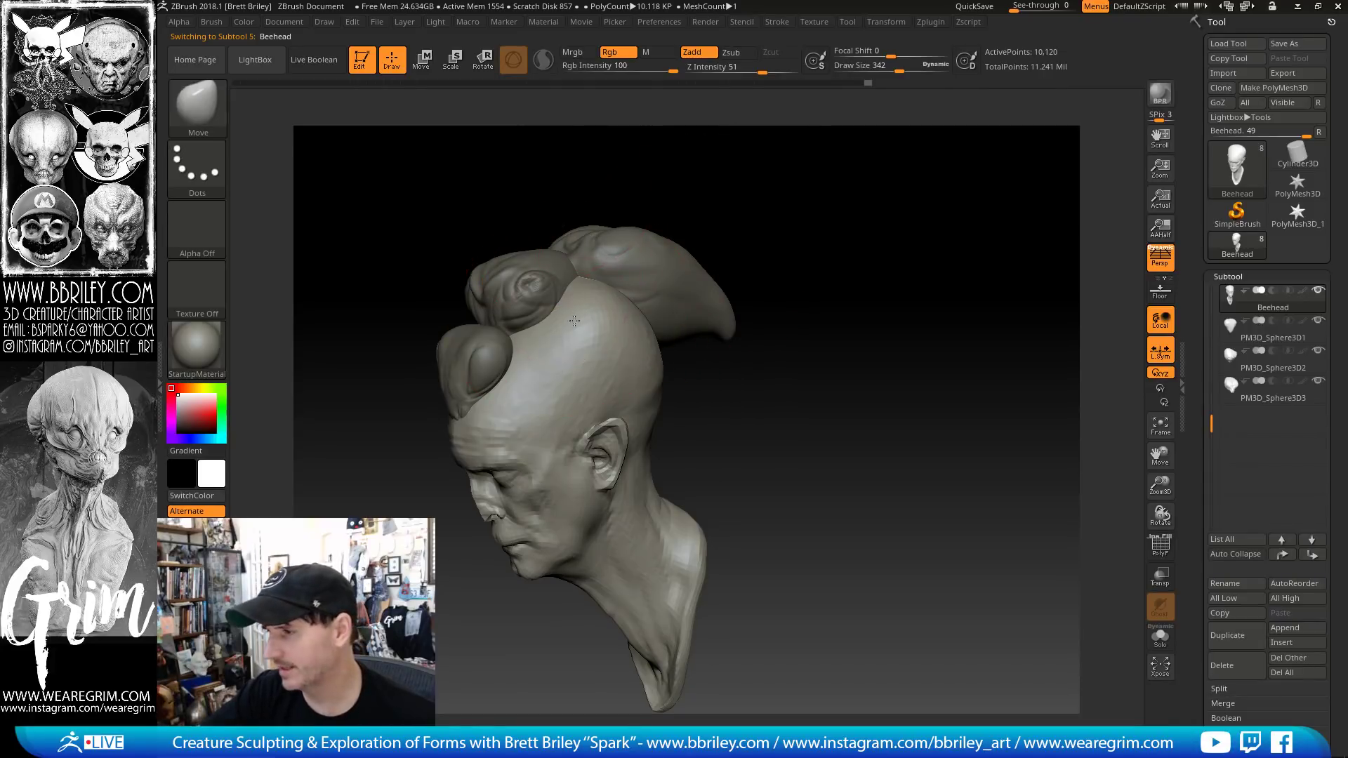
pyautogui.moveTo(574, 320); pyautogui.dragTo(551, 323)
pyautogui.moveTo(709, 191)
pyautogui.mouseDown()
pyautogui.moveTo(783, 162)
pyautogui.moveTo(835, 168)
pyautogui.mouseUp()
pyautogui.press('[')
pyautogui.press('[')
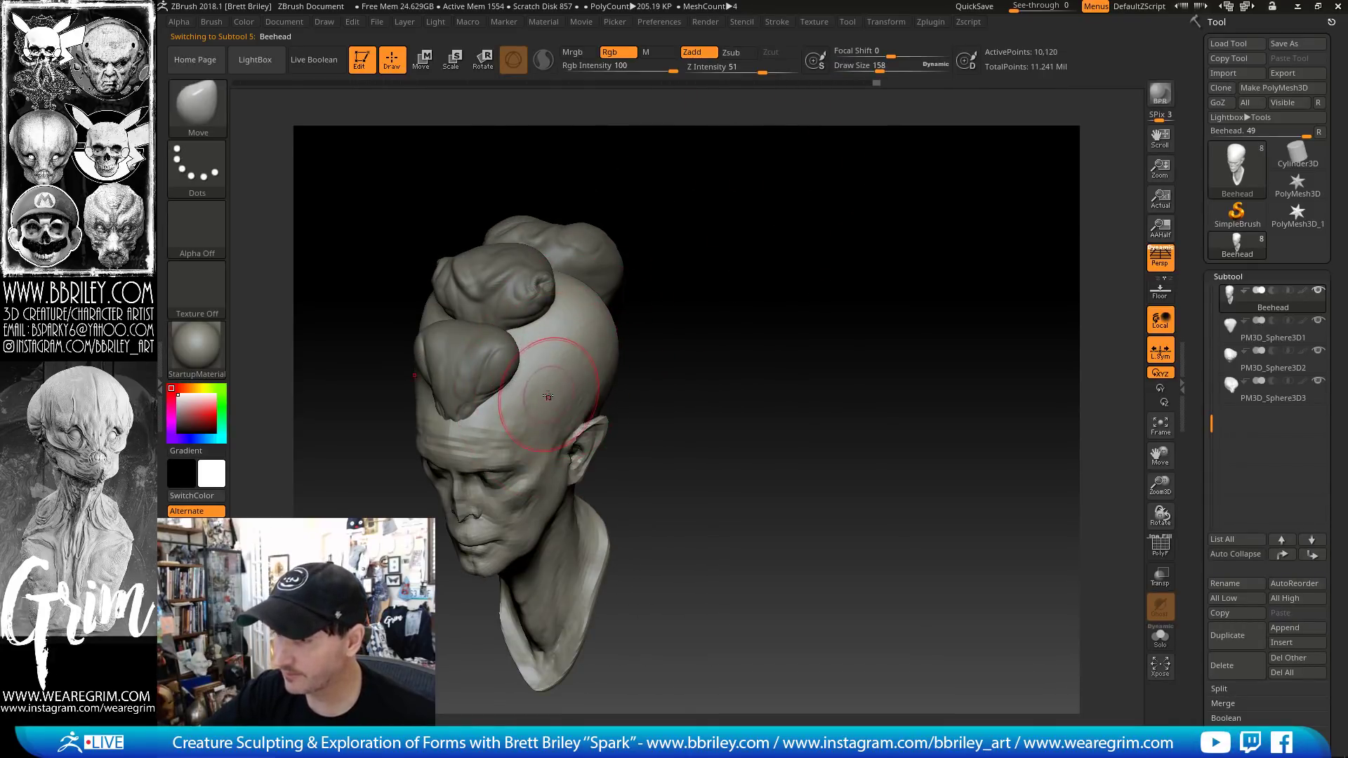
pyautogui.press('b')
pyautogui.press('c')
pyautogui.press('l')
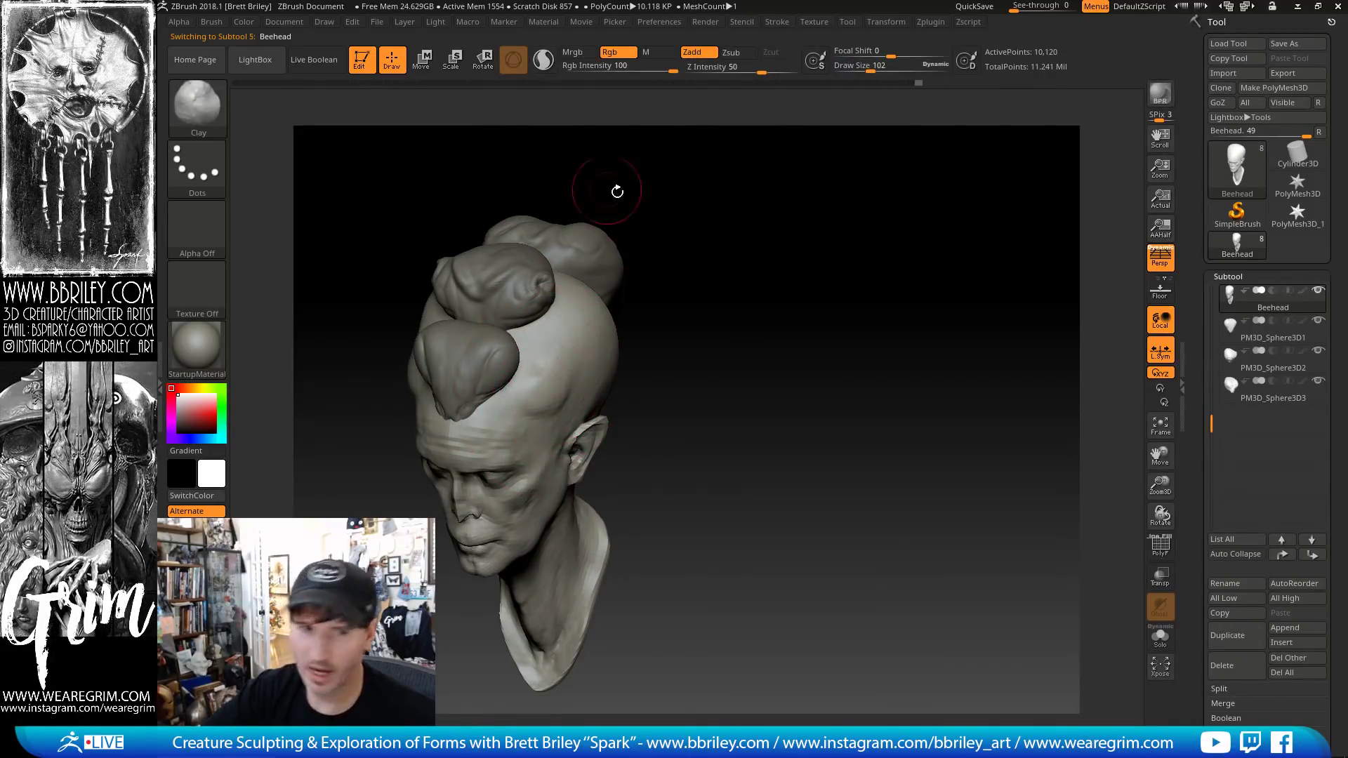
pyautogui.moveTo(670, 271)
pyautogui.mouseDown()
pyautogui.moveTo(713, 215)
pyautogui.moveTo(695, 219)
pyautogui.mouseUp()
# - Reshape the Beehead's temple and the area around the ear with the Move brush at draw sizes 358 and 244
pyautogui.press('b')
pyautogui.press('m')
pyautogui.press('v')
pyautogui.press(']')
pyautogui.press(']')
pyautogui.moveTo(544, 430); pyautogui.dragTo(532, 421)
pyautogui.moveTo(622, 313)
pyautogui.mouseDown()
pyautogui.moveTo(650, 341)
pyautogui.moveTo(627, 375)
pyautogui.mouseUp()
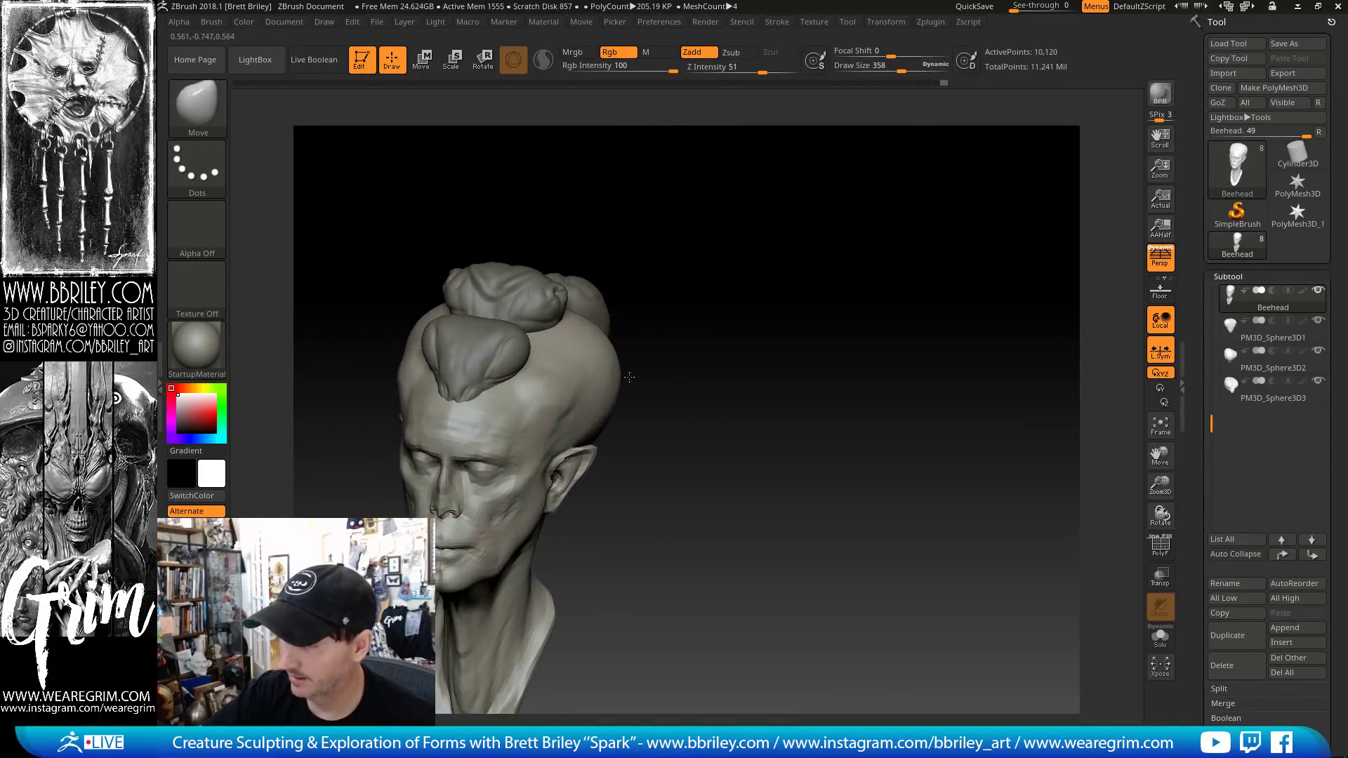
pyautogui.moveTo(695, 337); pyautogui.dragTo(598, 309)
pyautogui.moveTo(713, 250); pyautogui.dragTo(653, 270)
pyautogui.press('[')
pyautogui.moveTo(567, 441); pyautogui.dragTo(558, 432)
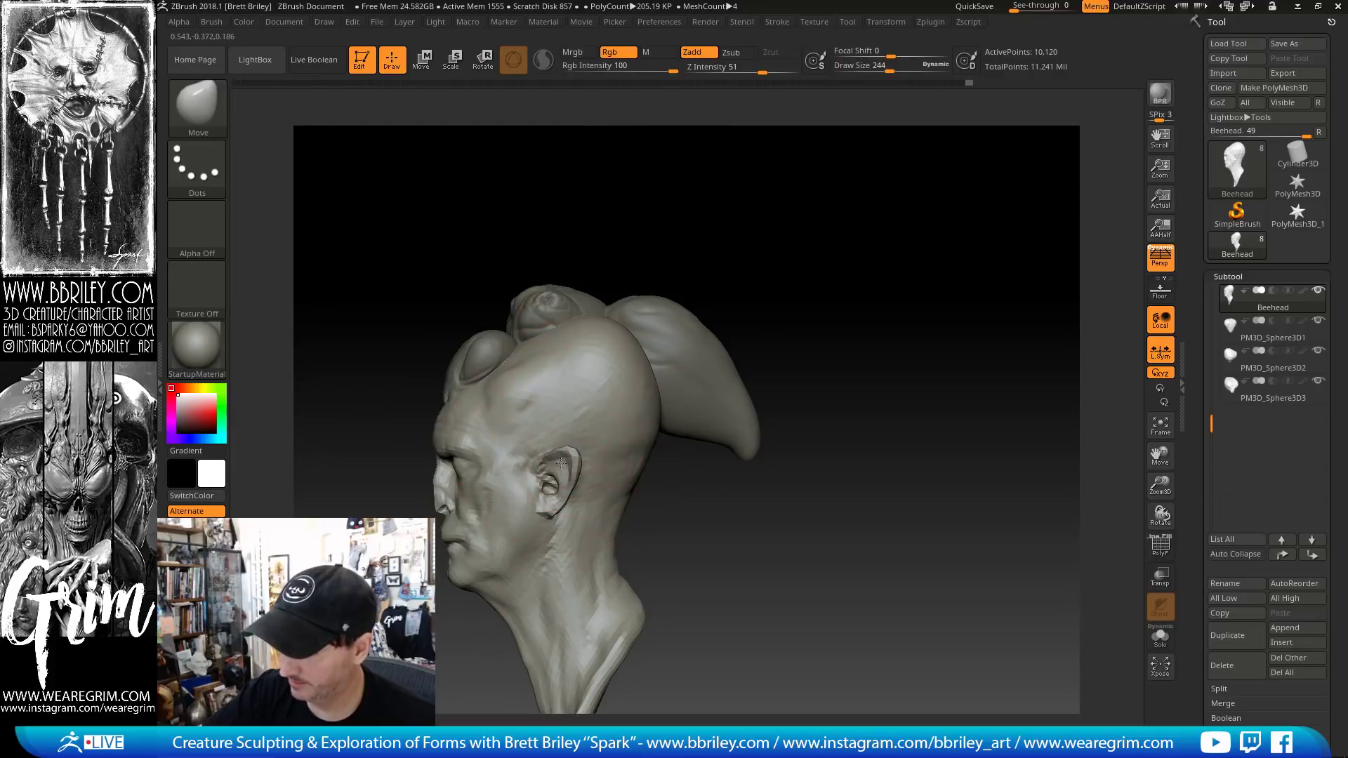
pyautogui.moveTo(676, 225)
pyautogui.mouseDown()
pyautogui.moveTo(737, 199)
pyautogui.moveTo(709, 210)
pyautogui.mouseUp()
# - Work the Beehead's forehead beside the insect head with the Clay brush at draw size 62
pyautogui.press('b')
pyautogui.press('c')
pyautogui.press('l')
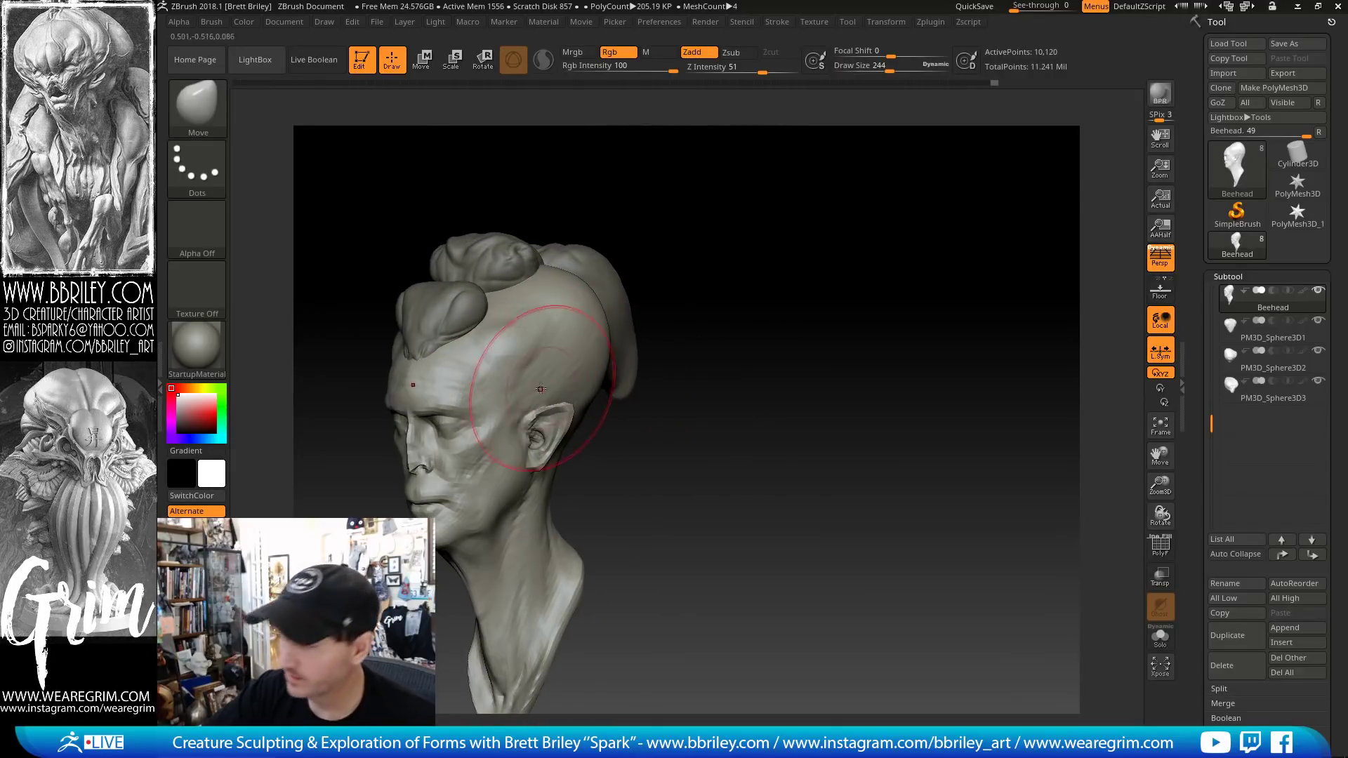
pyautogui.press('[')
pyautogui.press('[')
pyautogui.press('[')
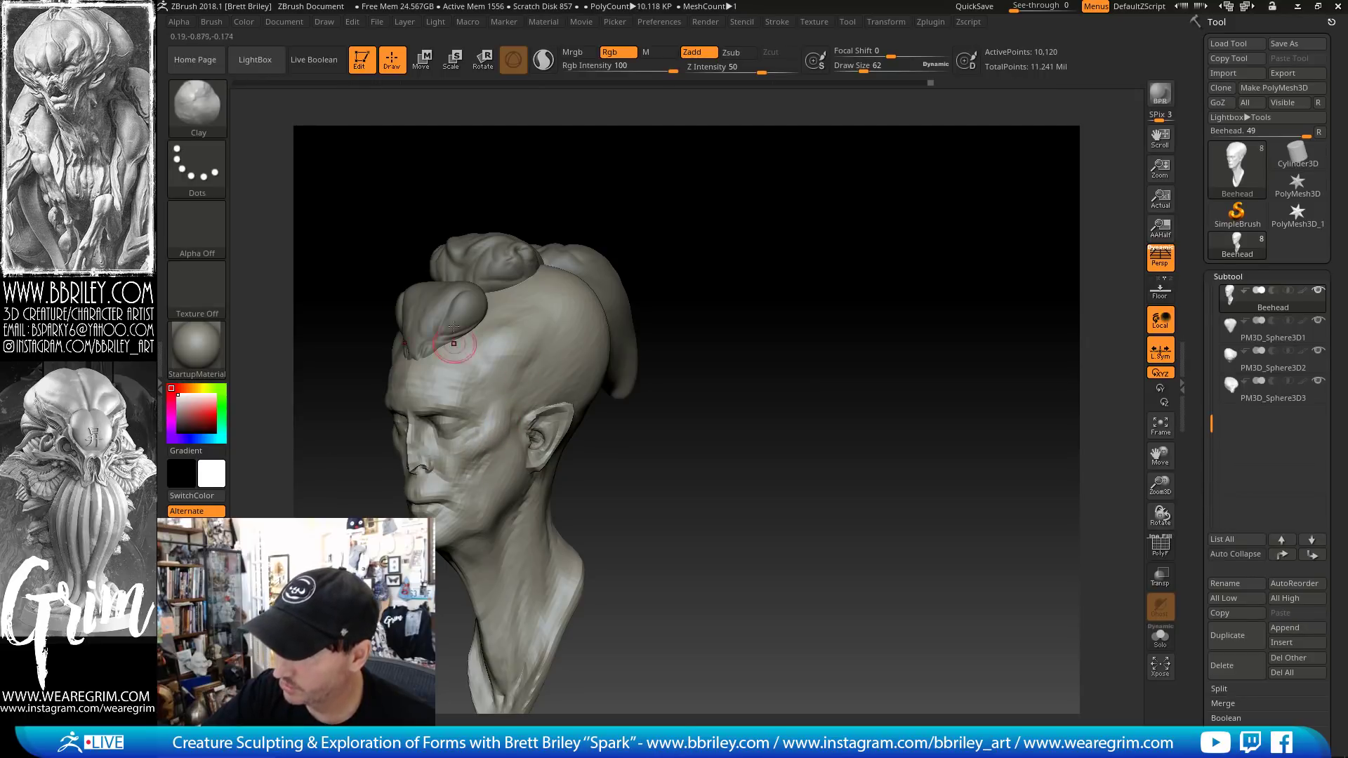
pyautogui.moveTo(666, 235); pyautogui.dragTo(699, 302)
# - Reshape the top and back of the Beehead's cranium under the abdomen segment with the Move brush at draw sizes 257 and 335
pyautogui.press('b')
pyautogui.press('m')
pyautogui.press('v')
pyautogui.press('s')
pyautogui.click(587, 341)
pyautogui.moveTo(712, 169); pyautogui.dragTo(649, 186)
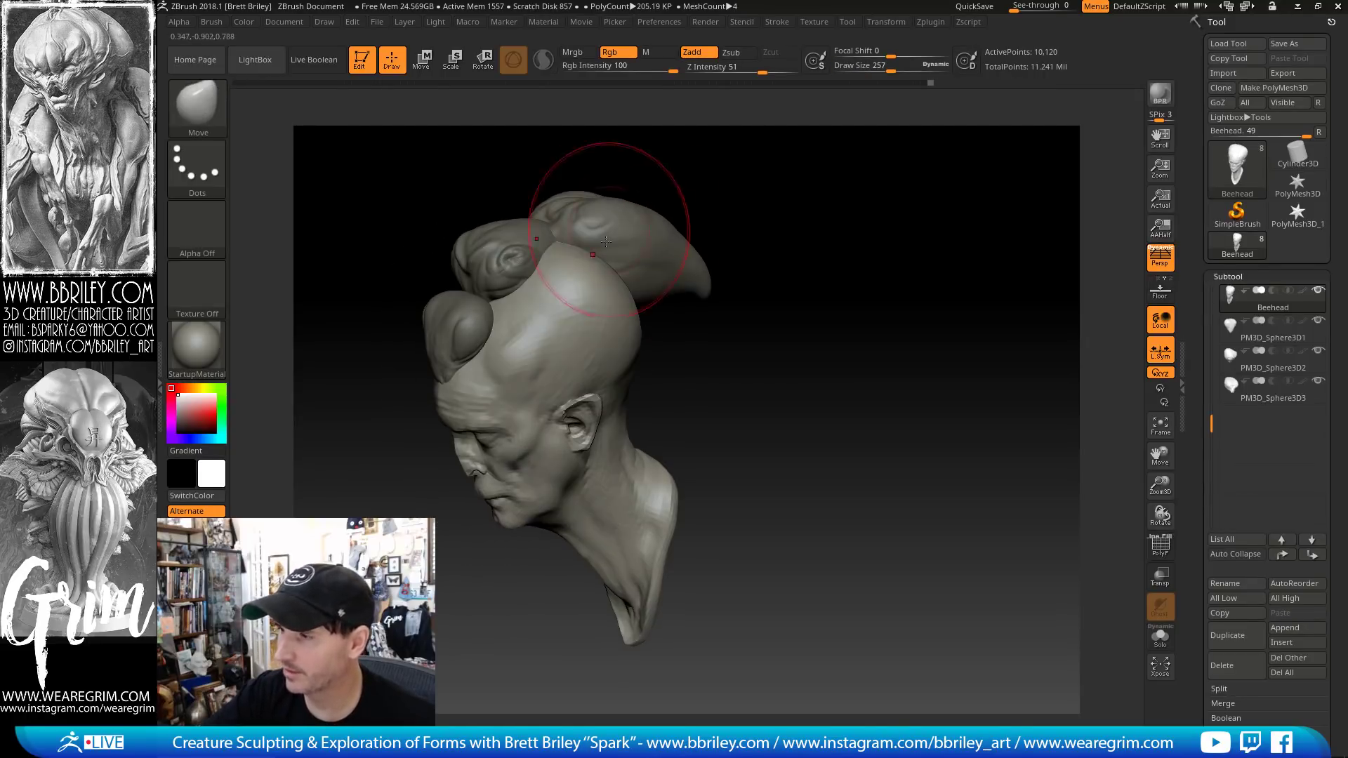
pyautogui.moveTo(612, 261); pyautogui.dragTo(607, 253)
pyautogui.moveTo(752, 211); pyautogui.dragTo(664, 301)
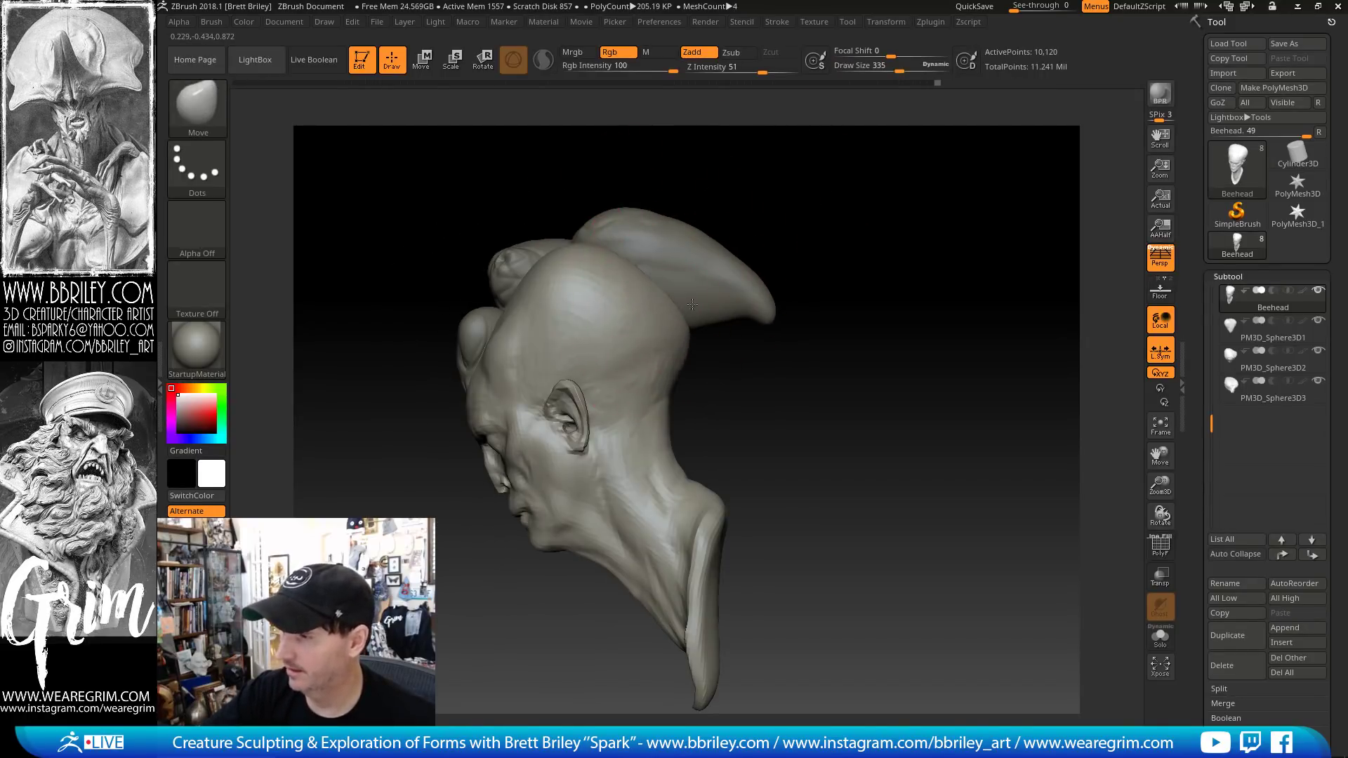
pyautogui.moveTo(723, 211); pyautogui.dragTo(586, 241)
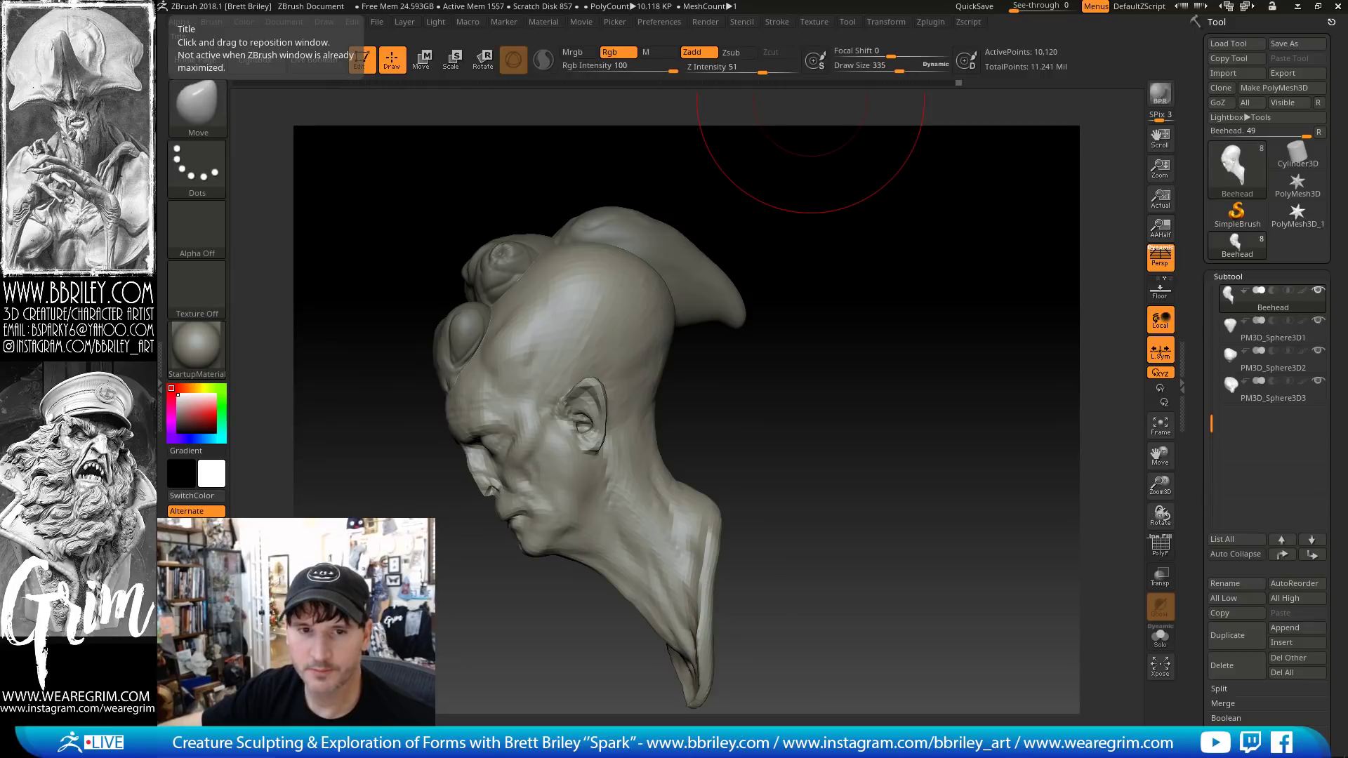
# - Refine the back of the skull and the nape of the neck with the Move brush at draw sizes 335 and 238
pyautogui.moveTo(737, 325); pyautogui.dragTo(753, 326)
pyautogui.press('s')
pyautogui.moveTo(626, 379); pyautogui.dragTo(662, 382)
pyautogui.press('s')
pyautogui.press('s')
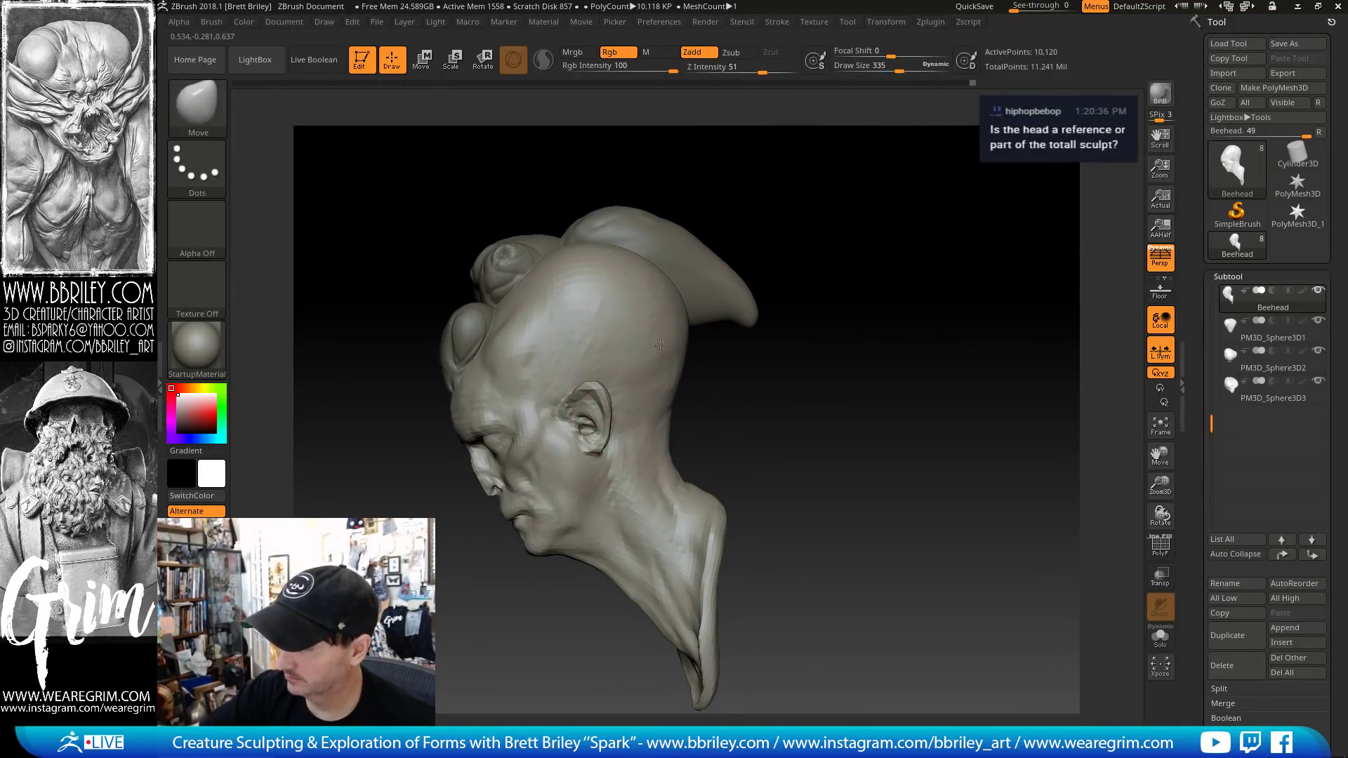
pyautogui.press('s')
pyautogui.moveTo(672, 450); pyautogui.dragTo(663, 449)
pyautogui.moveTo(674, 496); pyautogui.dragTo(668, 421)
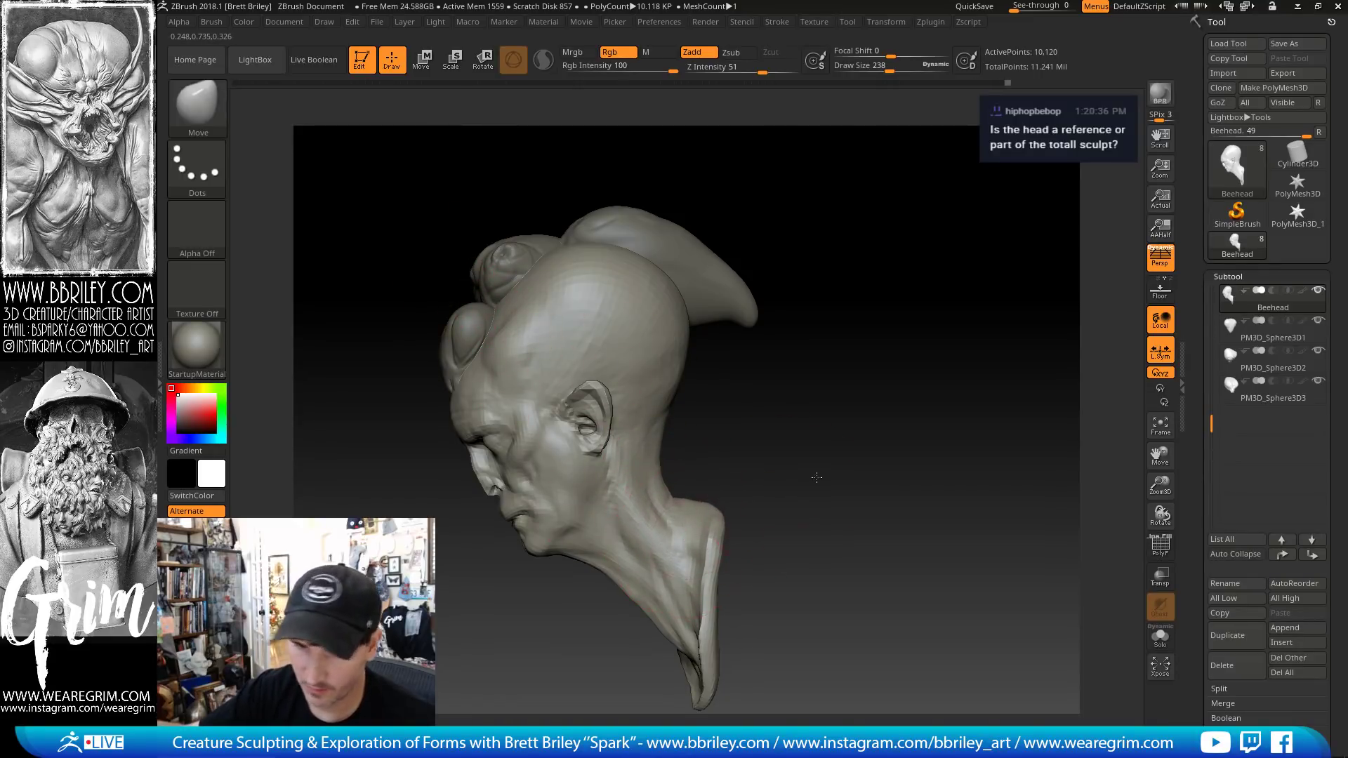
# - Examine the head from the front and check the camera's angle of view setting
pyautogui.moveTo(816, 478); pyautogui.dragTo(911, 428)
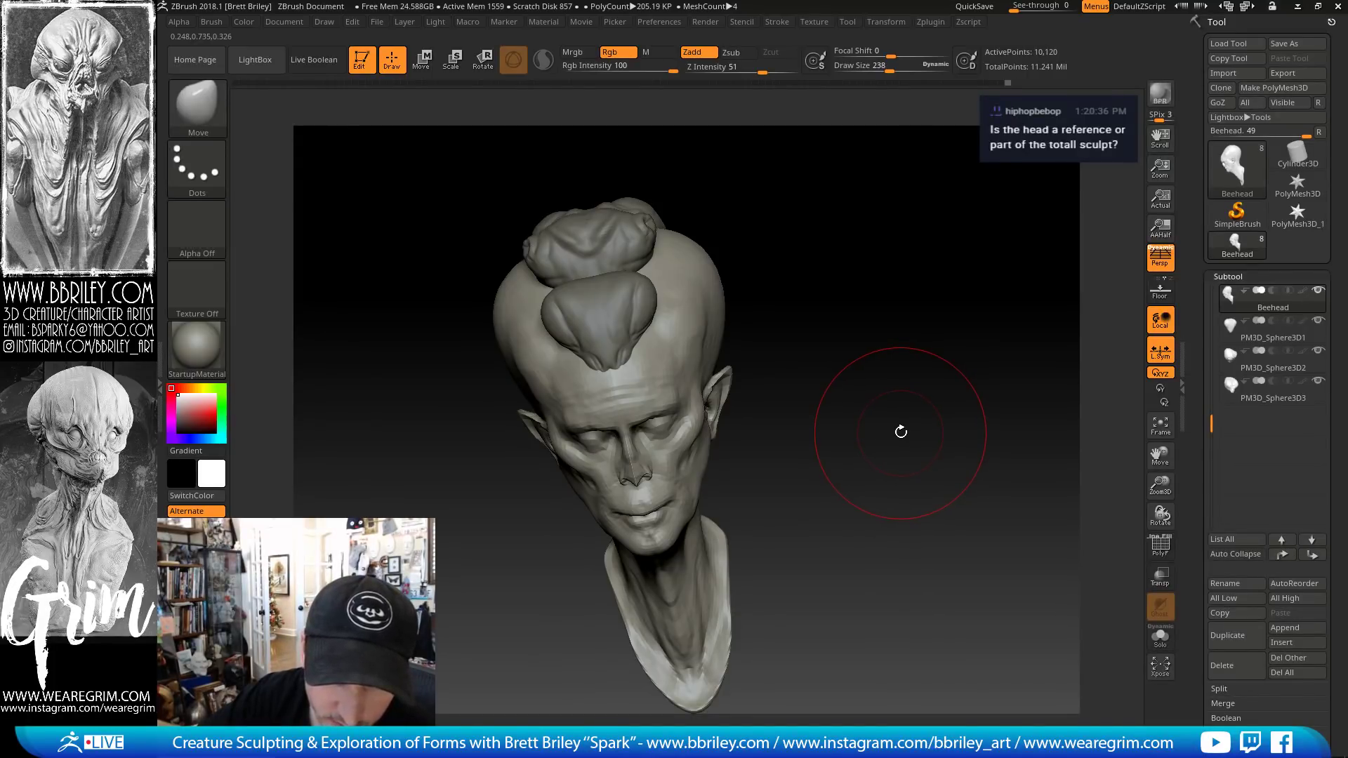
pyautogui.moveTo(870, 337); pyautogui.dragTo(786, 309)
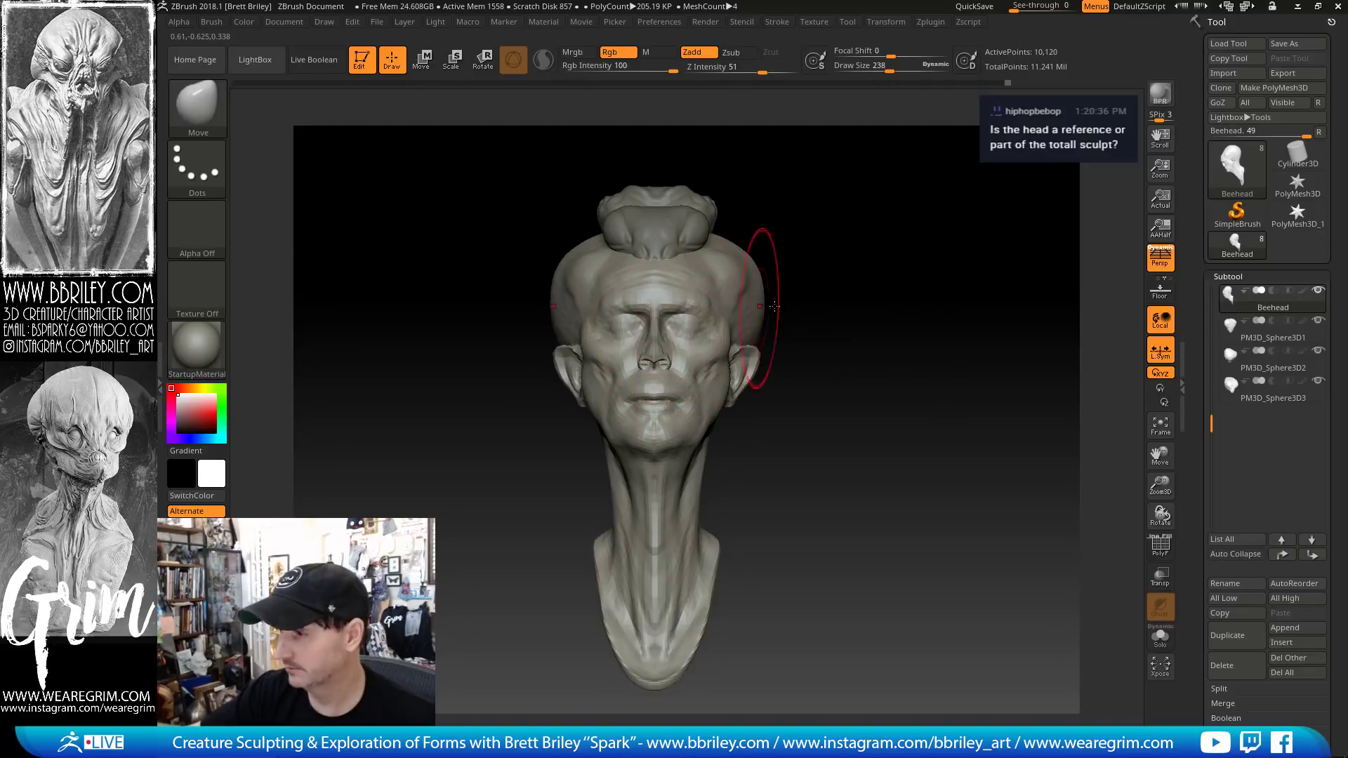
pyautogui.moveTo(873, 291); pyautogui.dragTo(886, 333)
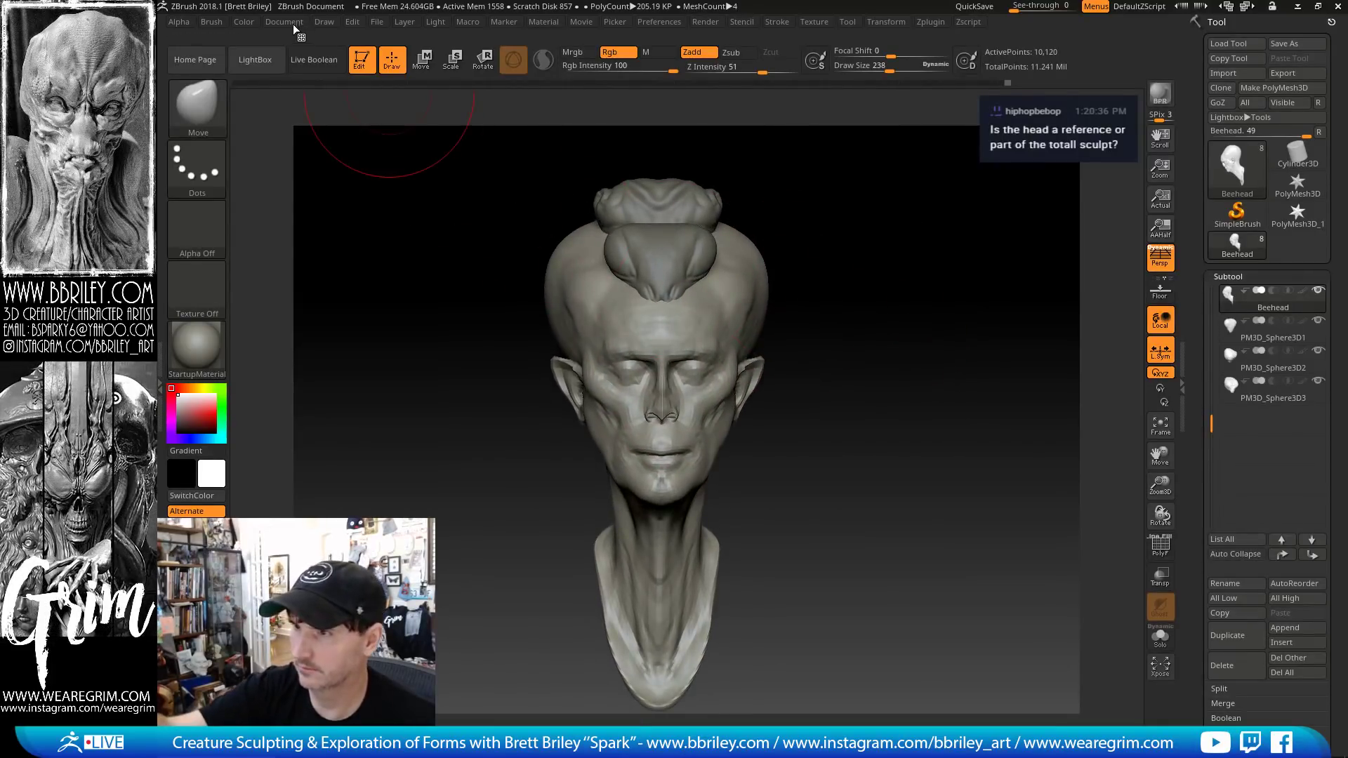
pyautogui.click(322, 25)
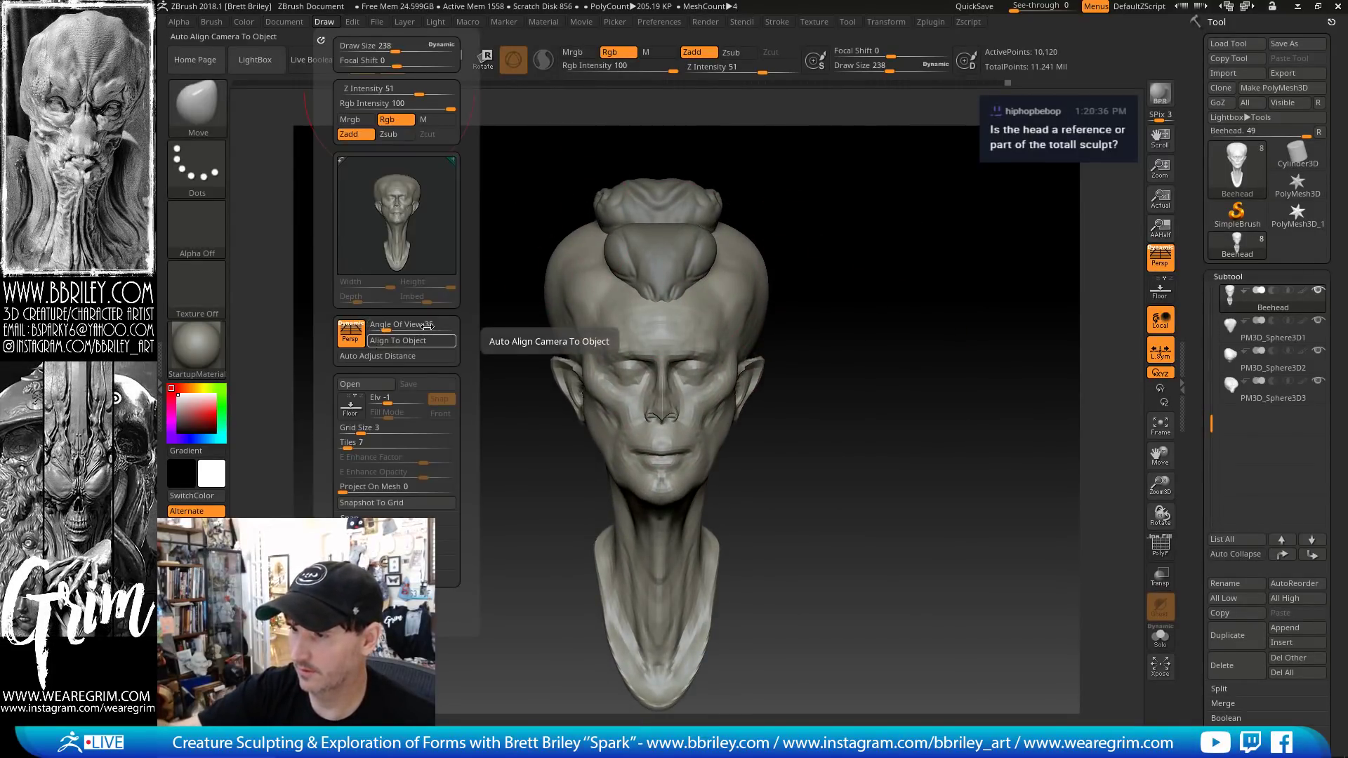
pyautogui.moveTo(853, 304)
pyautogui.keyDown('alt'); pyautogui.mouseDown()
pyautogui.moveTo(813, 305)
pyautogui.moveTo(835, 324)
pyautogui.mouseUp(); pyautogui.keyUp('alt')
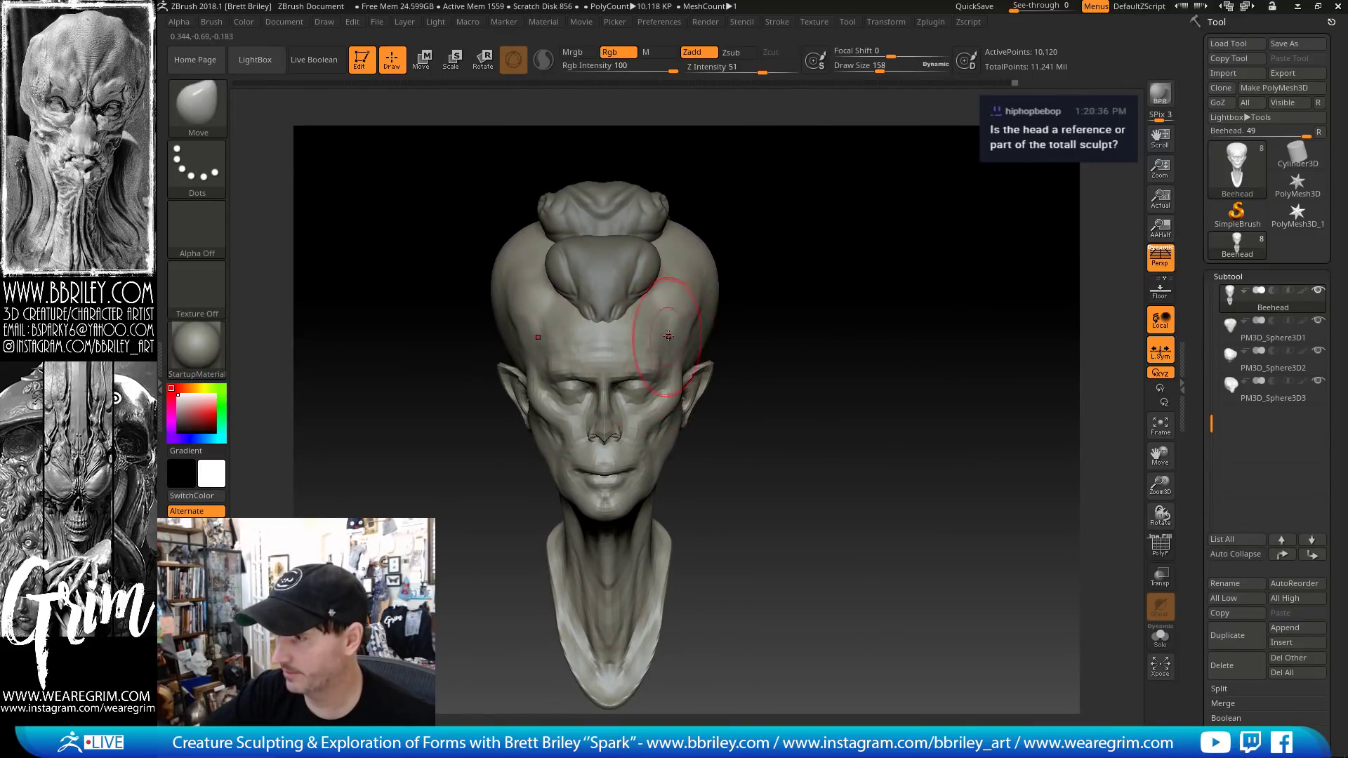
# - Adjust the temples and eye area with the Move brush at draw sizes 158, 94 and 53
pyautogui.moveTo(737, 224); pyautogui.dragTo(637, 177)
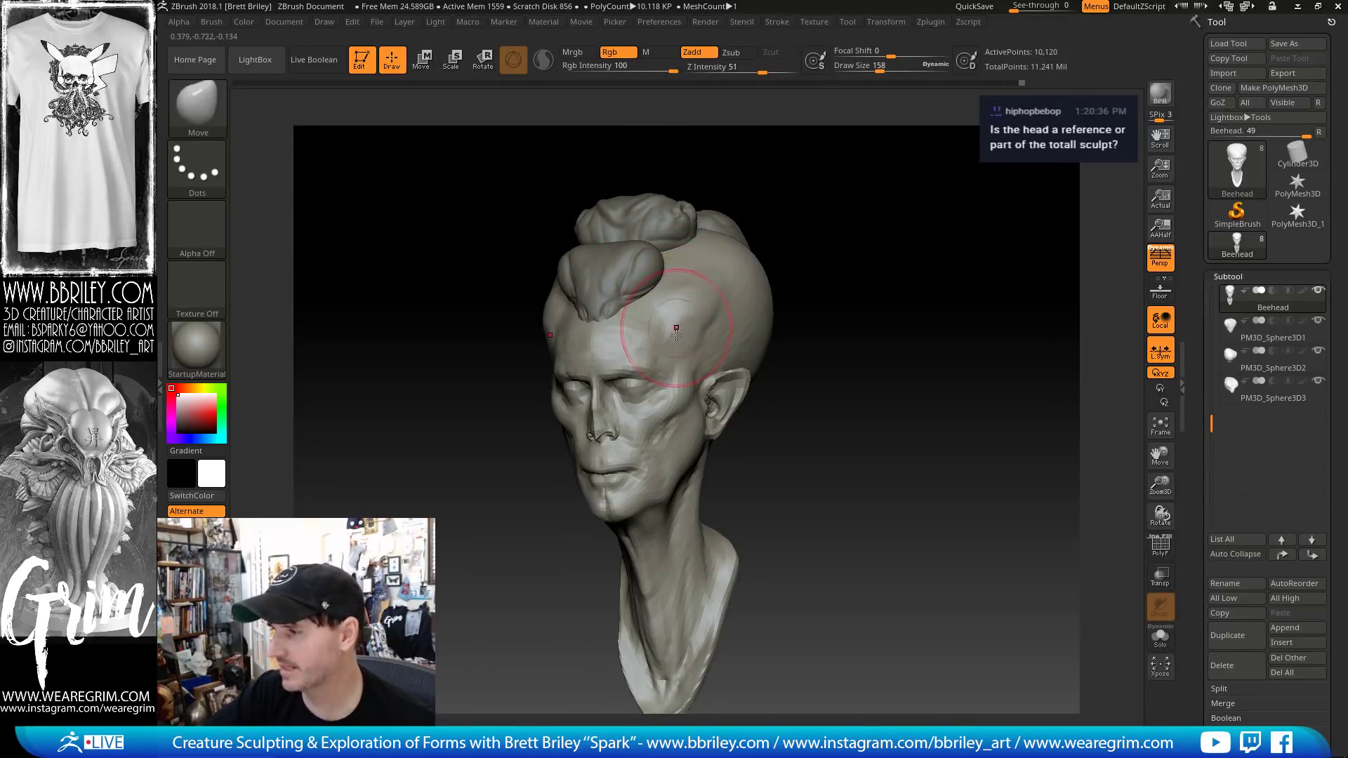
pyautogui.press('[')
pyautogui.moveTo(709, 179); pyautogui.dragTo(814, 174)
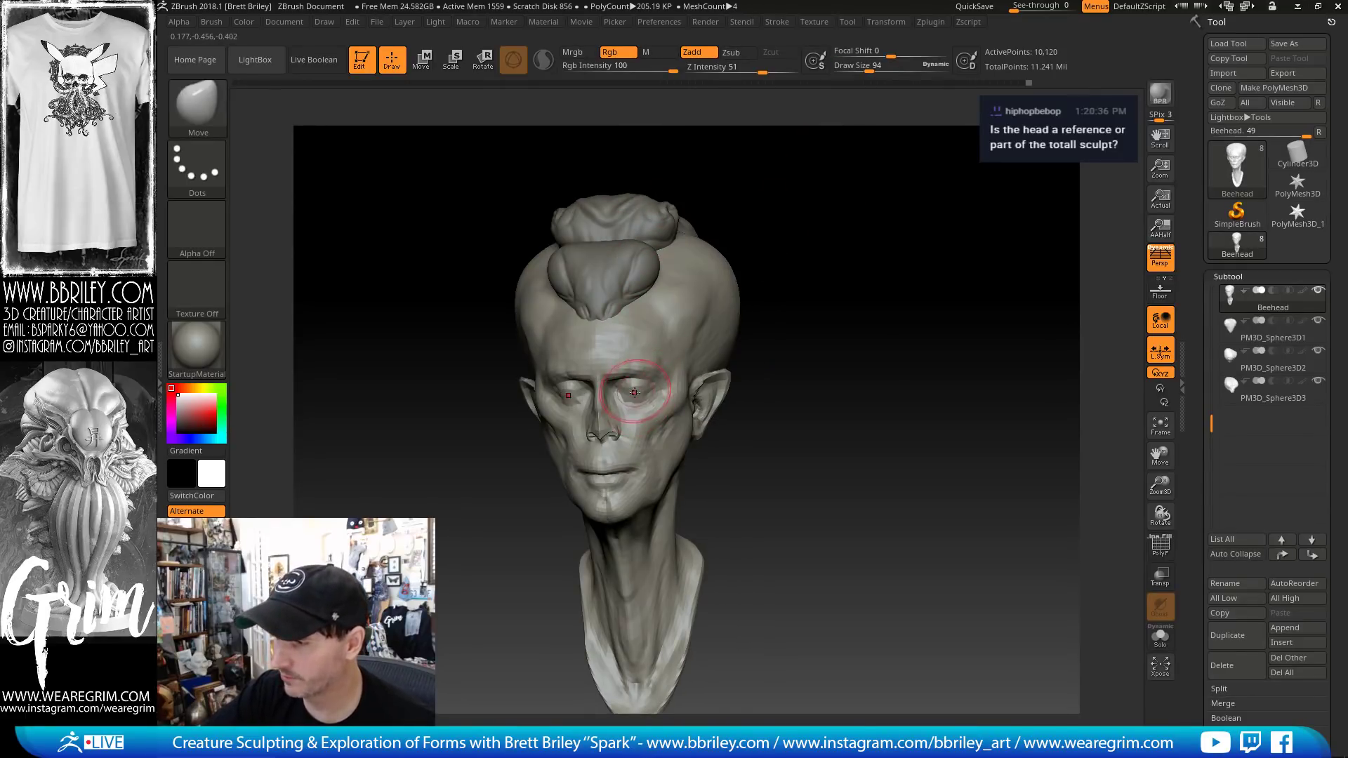
pyautogui.press('[')
pyautogui.press('[')
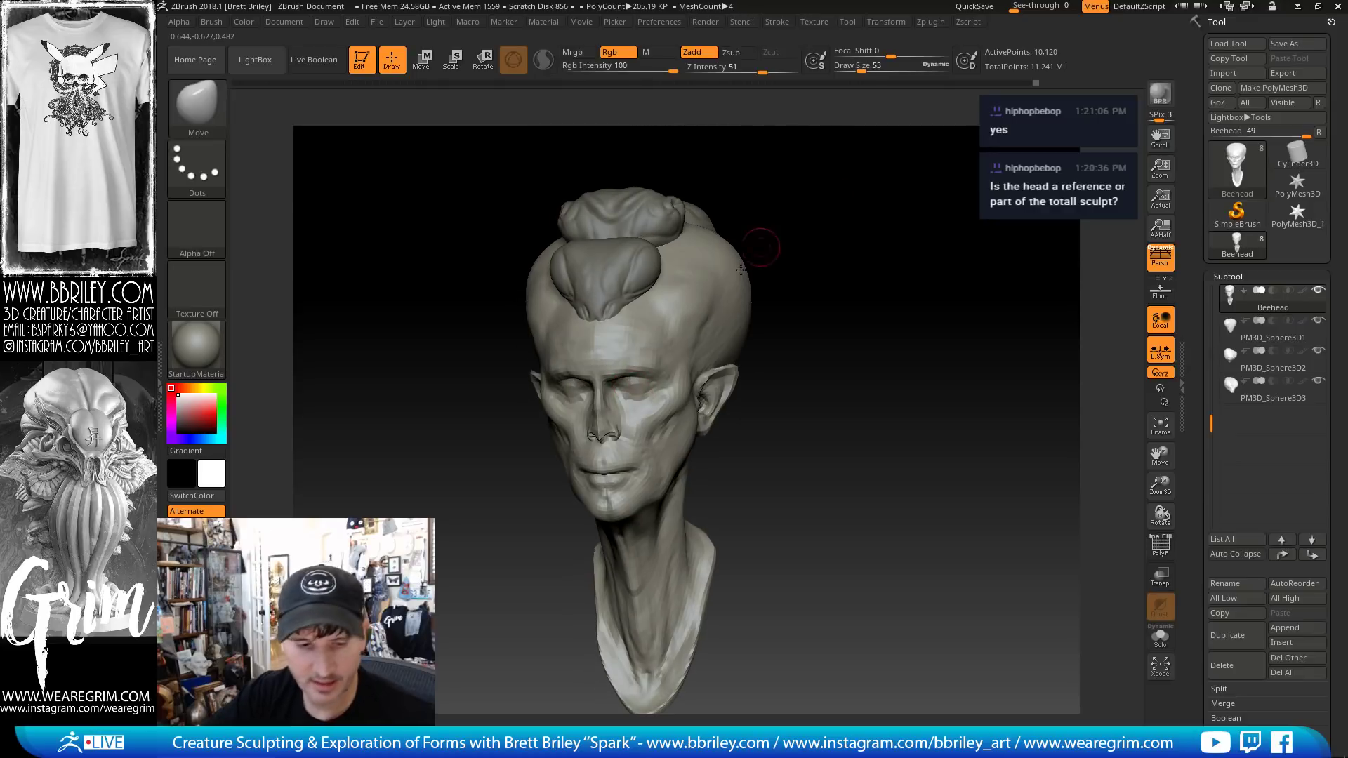
# - Carve creases around the outer eye and temple with the DamStandard brush at draw size 53
pyautogui.press('b')
pyautogui.press('d')
pyautogui.press('s')
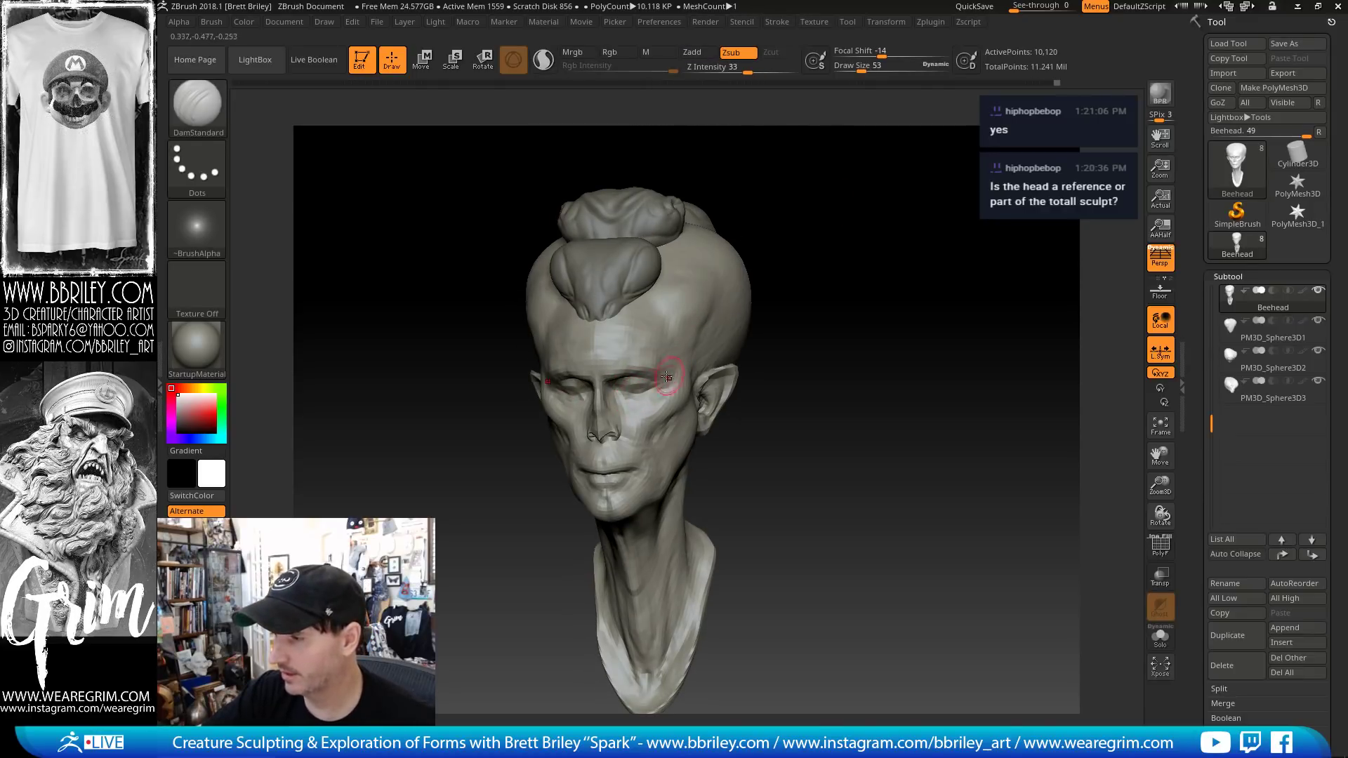
pyautogui.moveTo(780, 276); pyautogui.dragTo(824, 163)
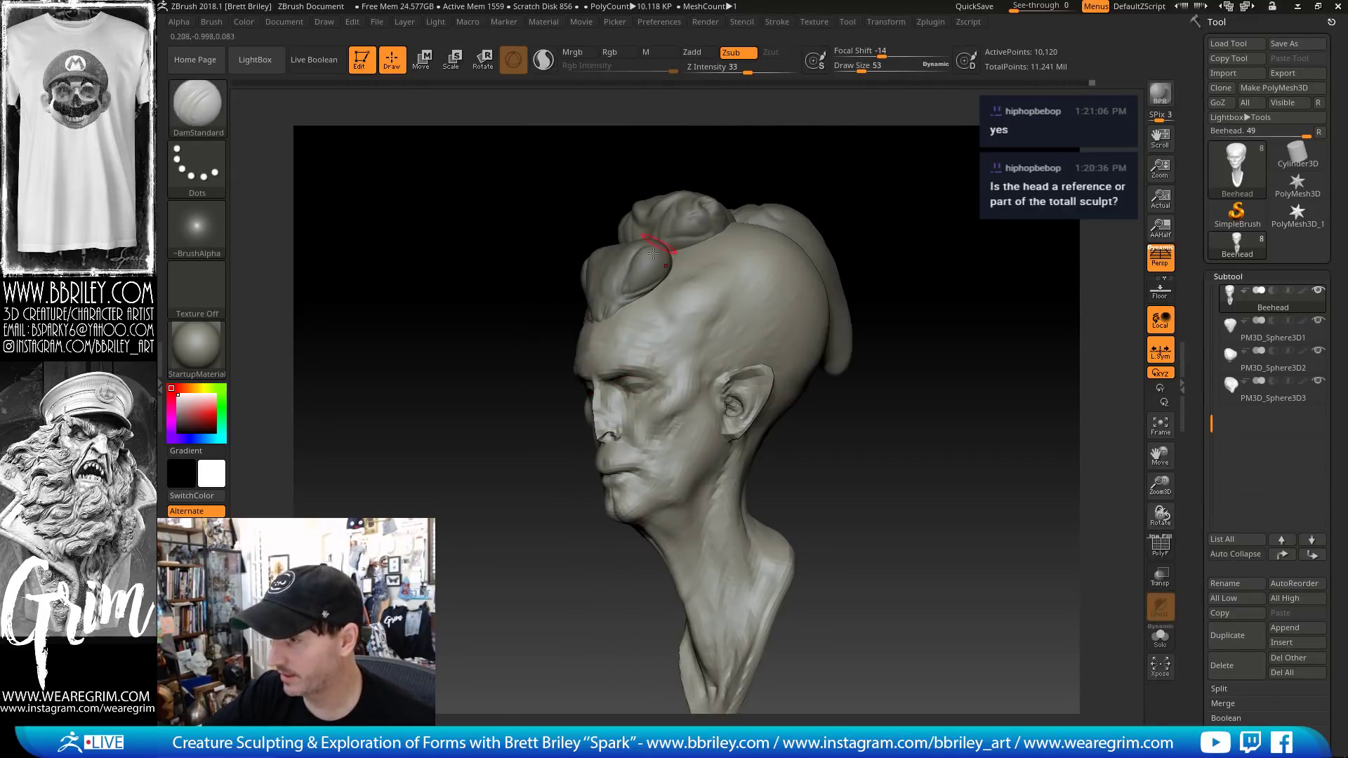
# - Reshape the forehead and brow beneath the insect head with the Move brush at draw sizes 83 and 115
pyautogui.press('b')
pyautogui.press('m')
pyautogui.press('v')
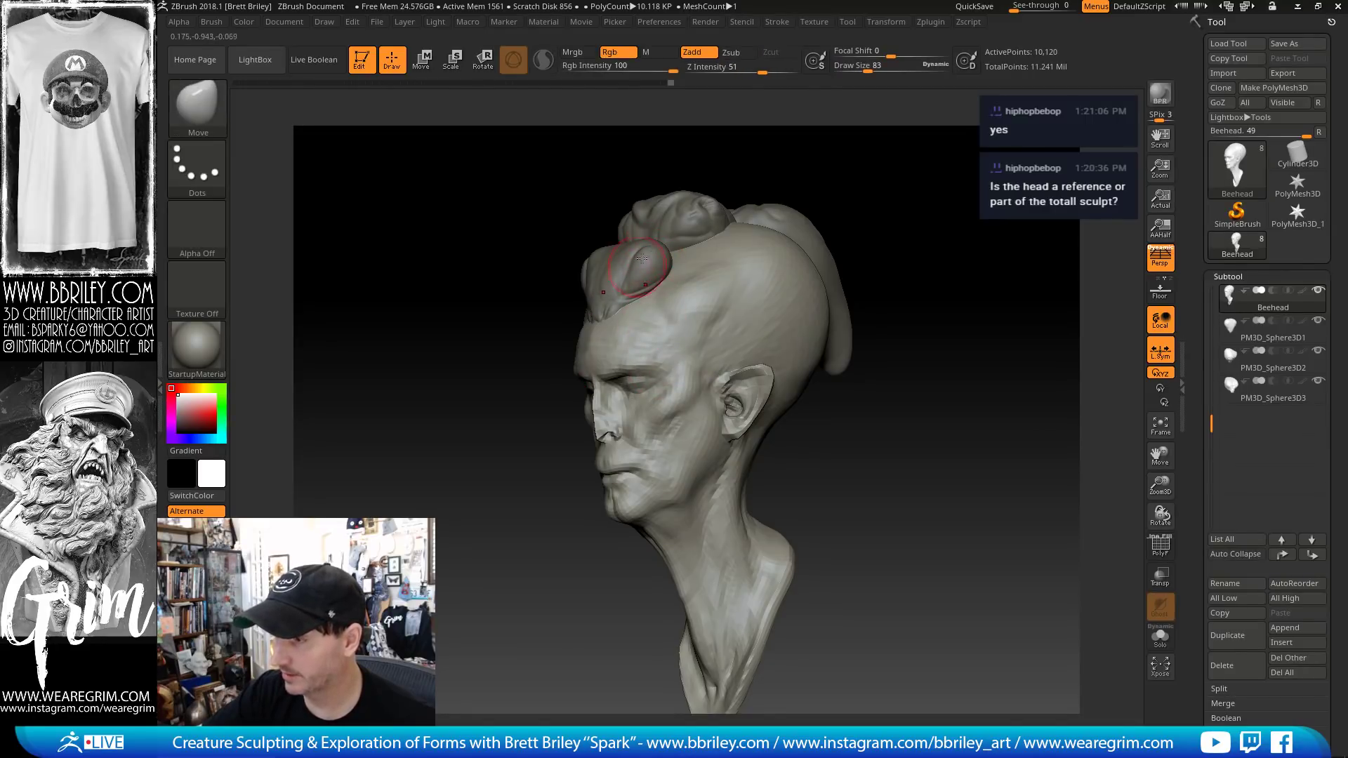
pyautogui.moveTo(885, 189); pyautogui.dragTo(675, 330)
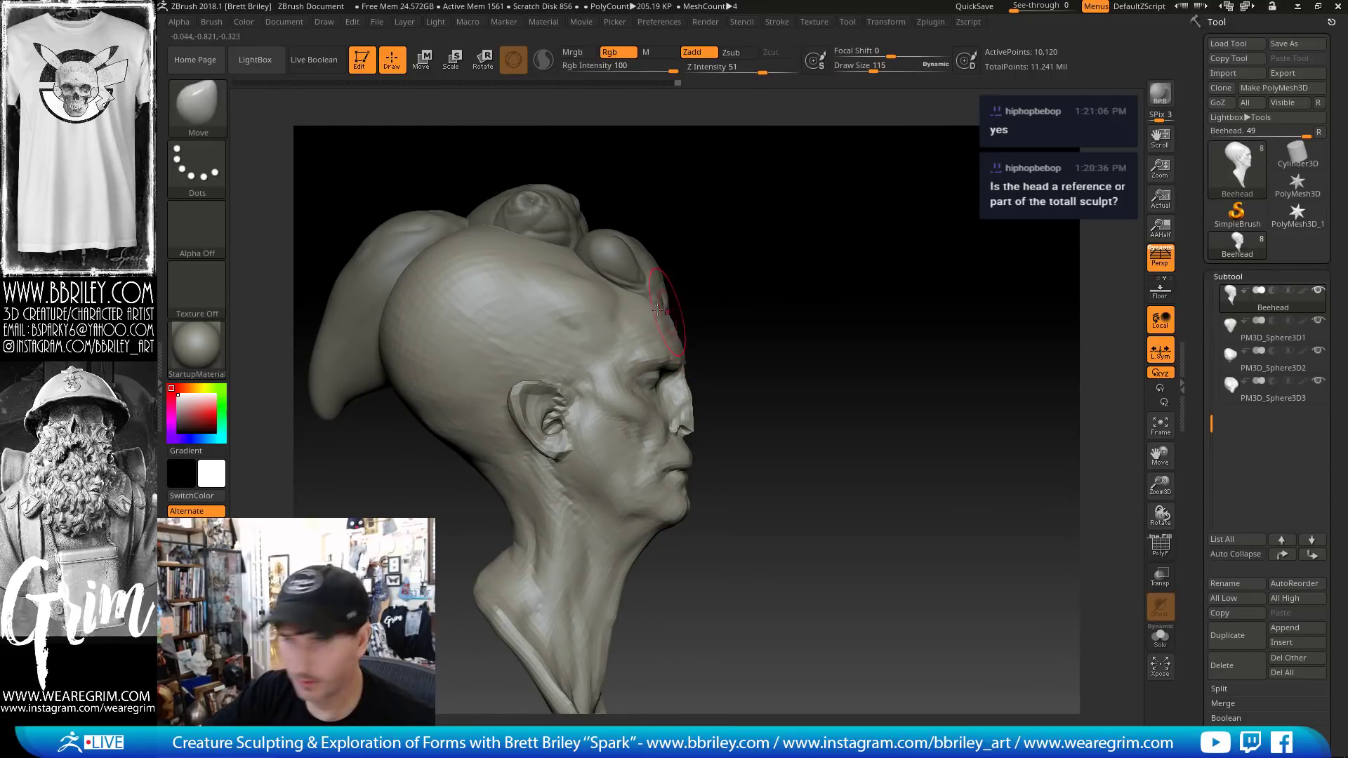
pyautogui.moveTo(751, 307); pyautogui.dragTo(671, 325)
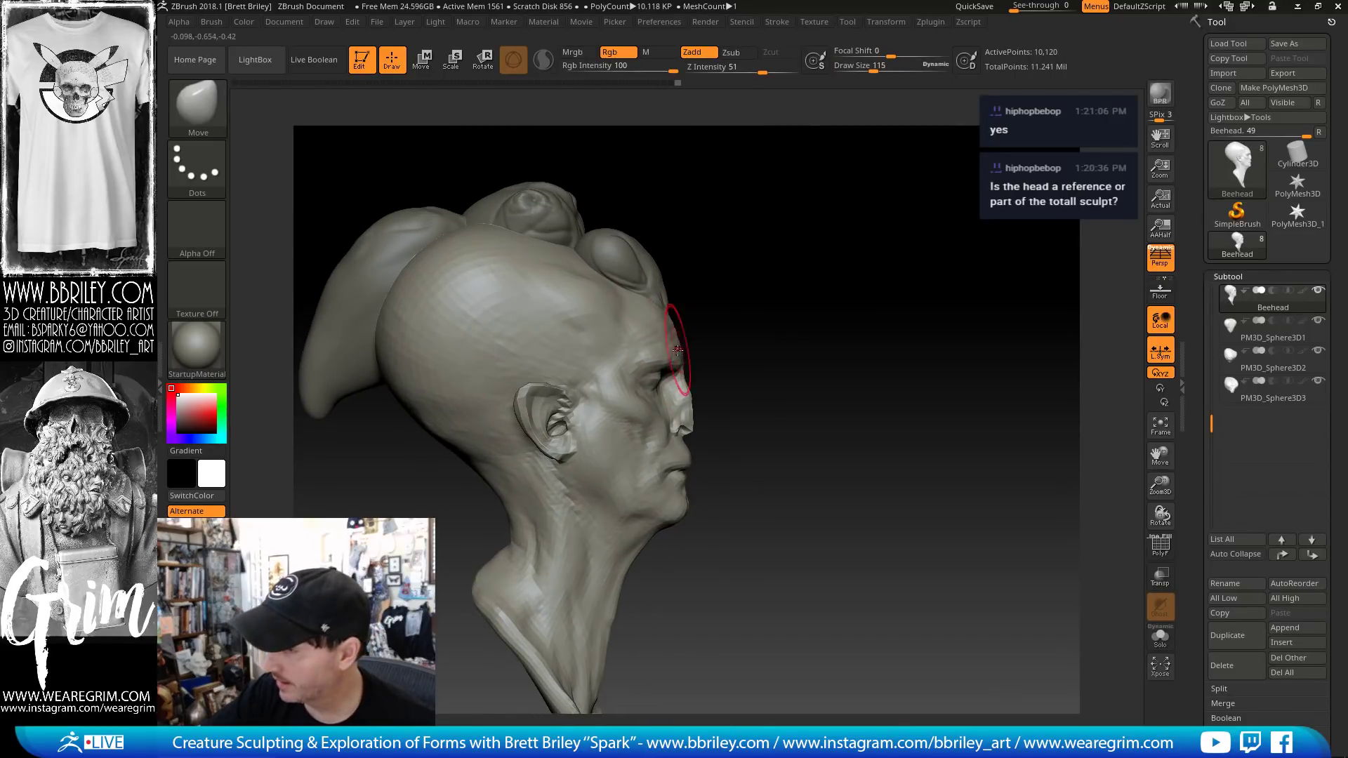
pyautogui.moveTo(719, 251)
pyautogui.mouseDown()
pyautogui.moveTo(713, 232)
pyautogui.moveTo(775, 266)
pyautogui.moveTo(771, 312)
pyautogui.moveTo(691, 318)
pyautogui.mouseUp()
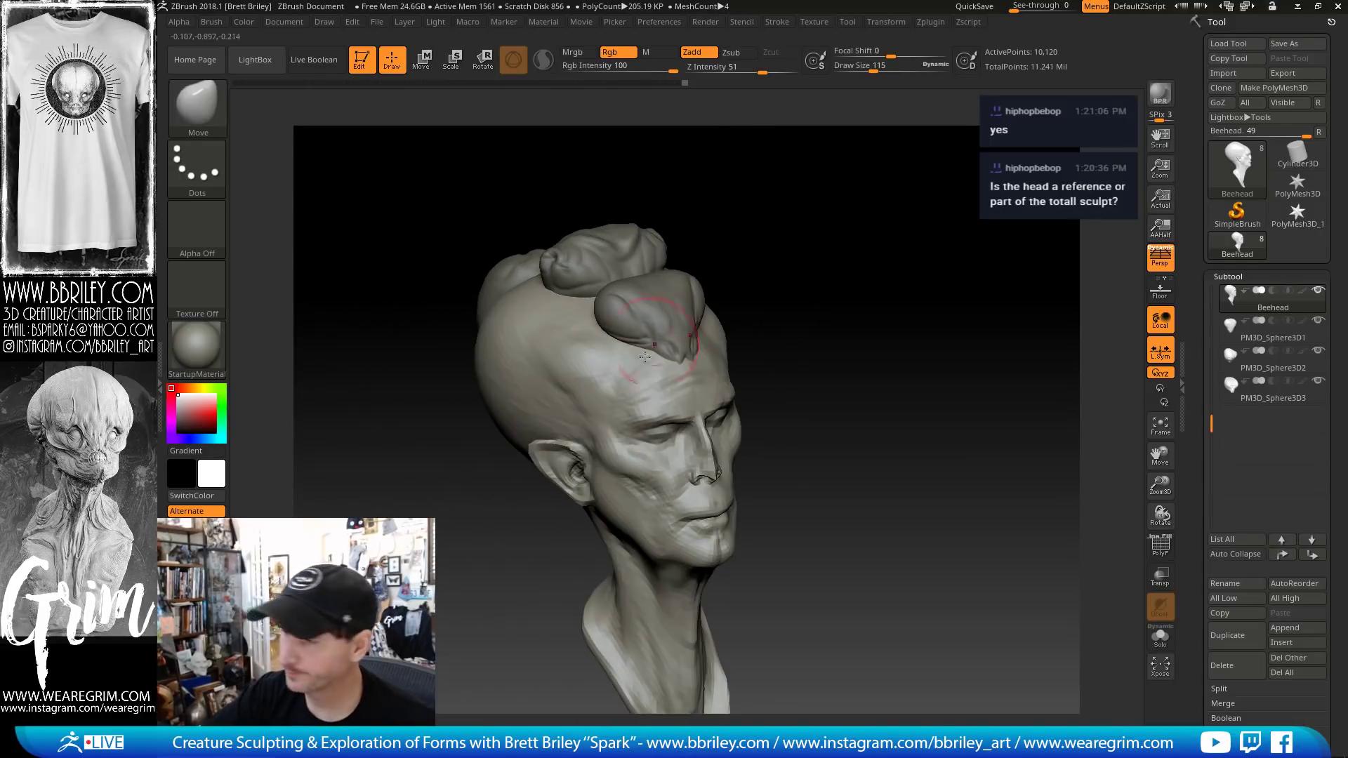
pyautogui.press('s')
pyautogui.moveTo(664, 393); pyautogui.dragTo(655, 393)
# - Subdivide the Beehead and build up small symmetrical bumps on the forehead below the insect head with the Standard brush at draw size 44
pyautogui.press('b')
pyautogui.press('d')
pyautogui.press('s')
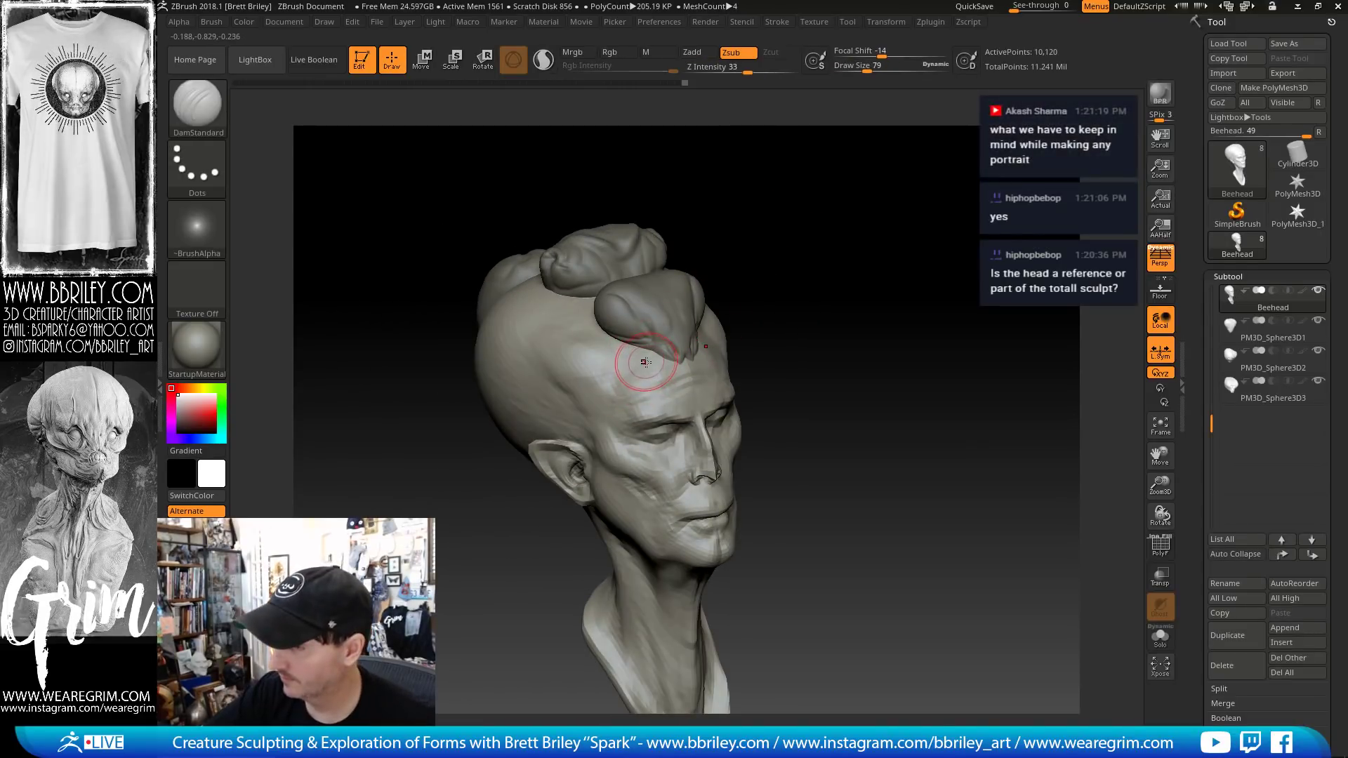
pyautogui.press('b')
pyautogui.press('s')
pyautogui.press('t')
pyautogui.hotkey('ctrl', 'd')
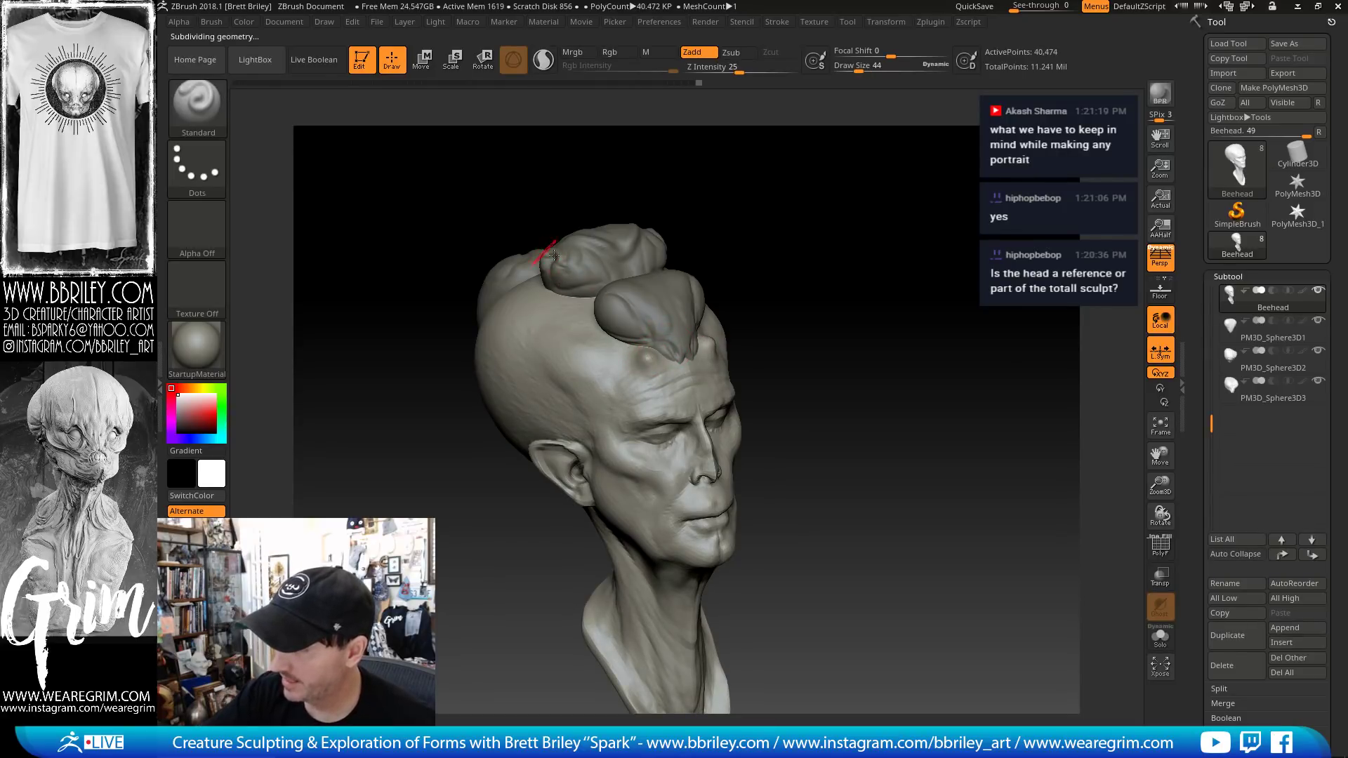
pyautogui.moveTo(647, 358); pyautogui.dragTo(651, 356)
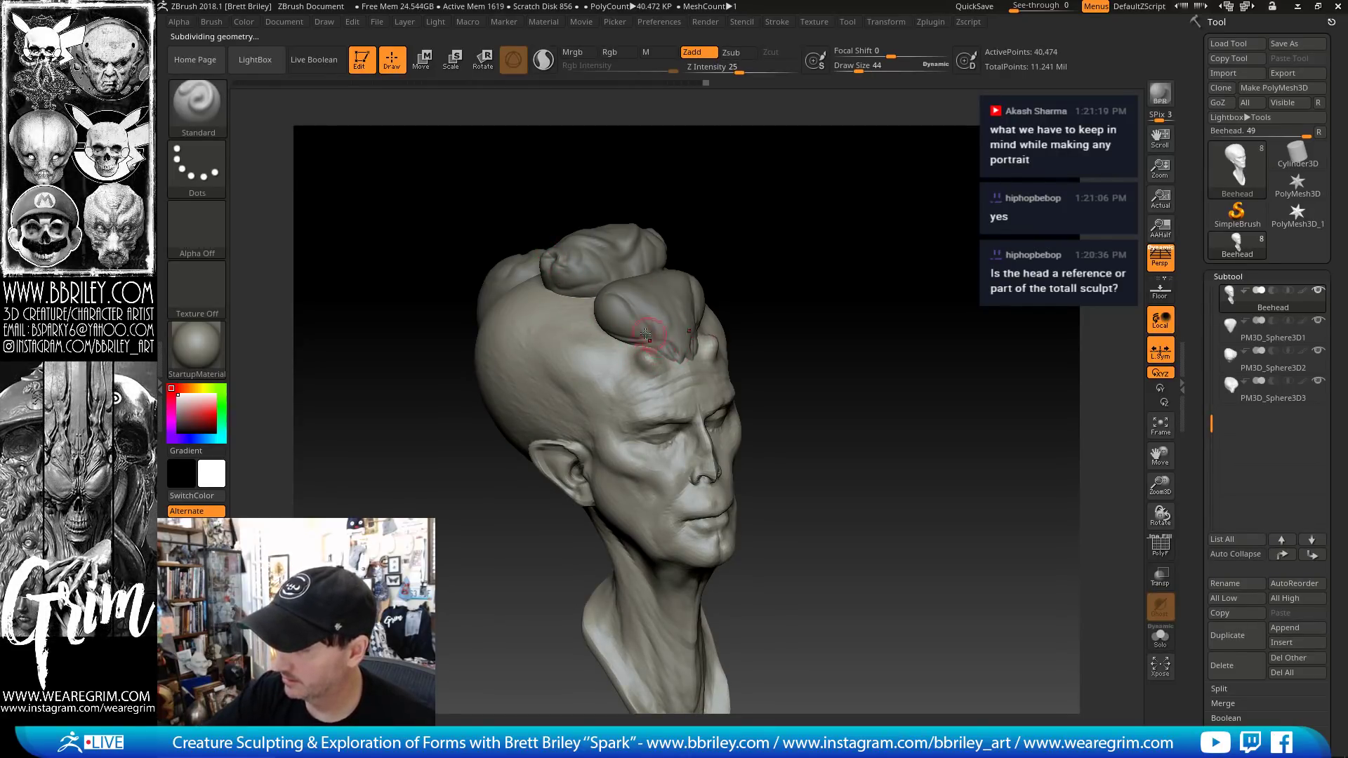
# - Carve hollows into the forehead bumps with the DamStandard brush at draw size 44
pyautogui.press('b')
pyautogui.press('d')
pyautogui.press('s')
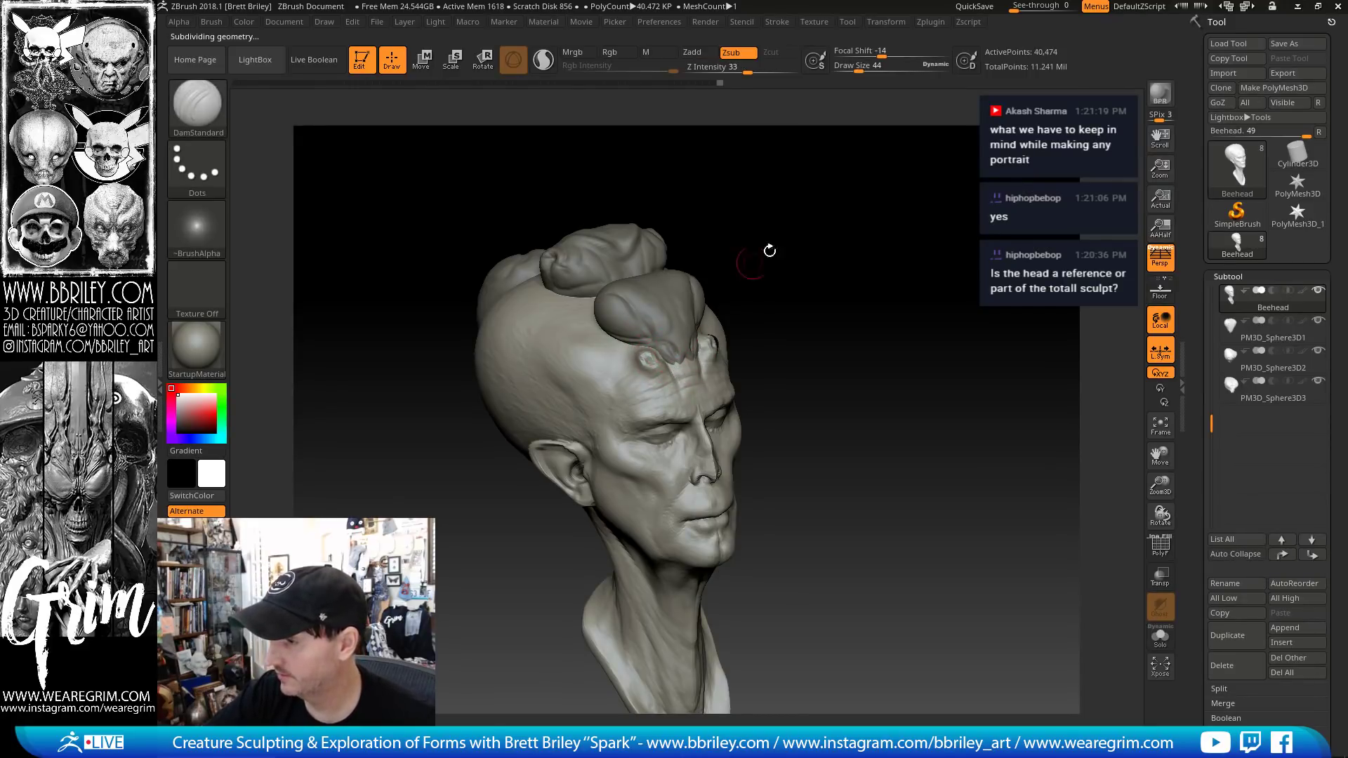
pyautogui.moveTo(769, 250); pyautogui.dragTo(686, 377)
pyautogui.moveTo(759, 247)
pyautogui.mouseDown()
pyautogui.moveTo(803, 225)
pyautogui.moveTo(764, 307)
pyautogui.mouseUp()
# - Adjust the face and the sides of the head from the front with the Move brush at draw sizes 111 and 168
pyautogui.press('b')
pyautogui.press('m')
pyautogui.press('v')
pyautogui.press('s')
pyautogui.moveTo(679, 424); pyautogui.dragTo(683, 450)
pyautogui.press('s')
pyautogui.moveTo(927, 245)
pyautogui.mouseDown()
pyautogui.moveTo(815, 246)
pyautogui.moveTo(783, 277)
pyautogui.moveTo(806, 295)
pyautogui.moveTo(801, 310)
pyautogui.moveTo(731, 370)
pyautogui.mouseUp()
pyautogui.press(']')
pyautogui.press(']')
pyautogui.press(']')
pyautogui.press(']')
pyautogui.press(']')
pyautogui.press(']')
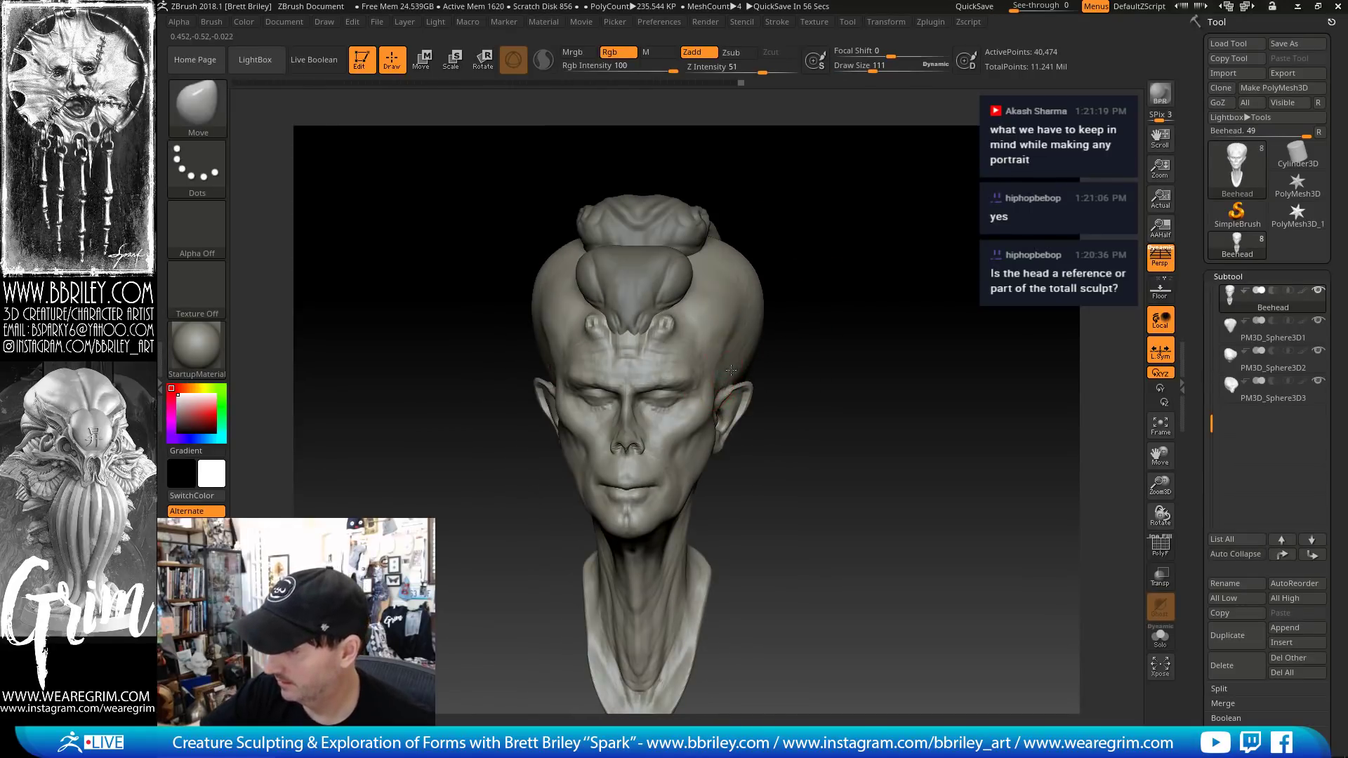
pyautogui.press(']')
pyautogui.press(']')
pyautogui.press(']')
pyautogui.press(']')
pyautogui.press(']')
pyautogui.press(']')
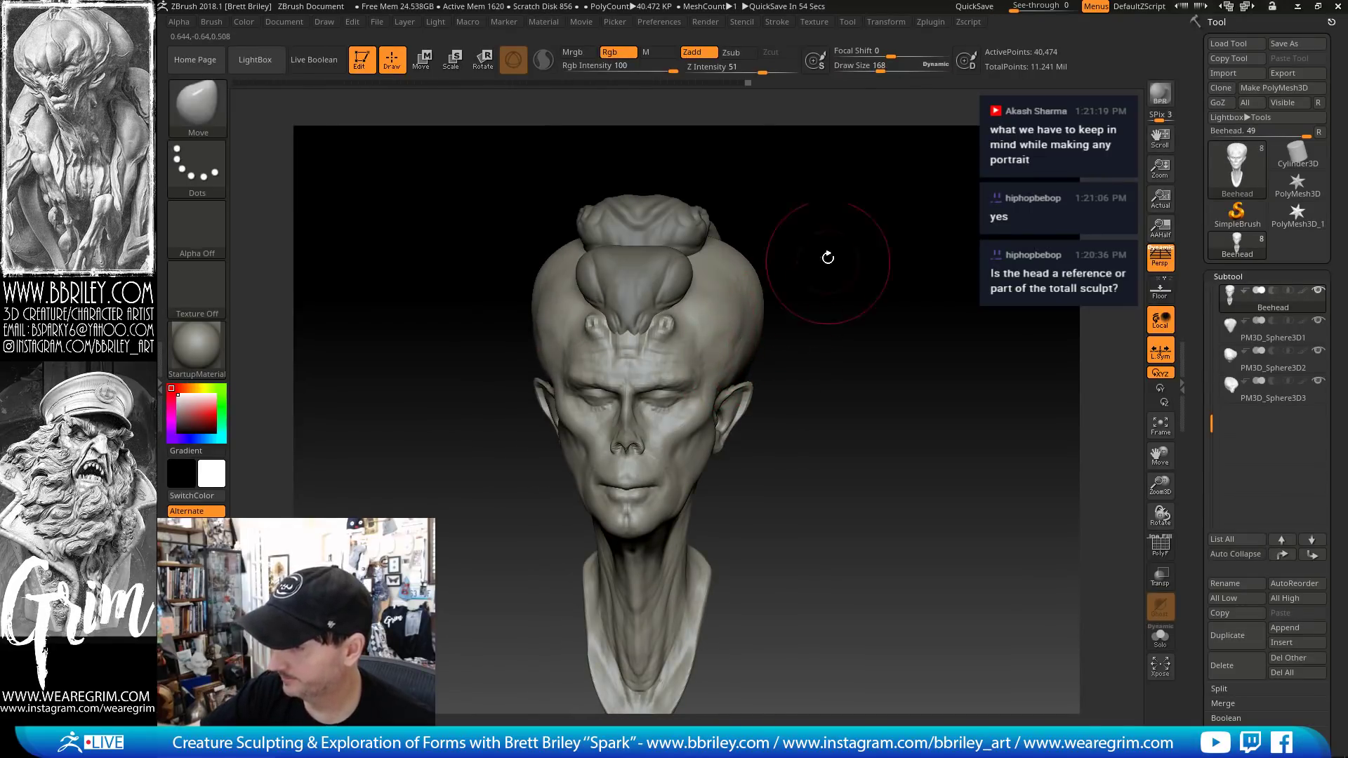
# - Refine the brow and outer eye area in three-quarter view with the Move brush at draw size 75
pyautogui.moveTo(827, 257); pyautogui.dragTo(709, 281)
pyautogui.press('[')
pyautogui.press('[')
pyautogui.press('[')
pyautogui.press('[')
pyautogui.press('[')
pyautogui.press('[')
pyautogui.press('[')
pyautogui.press('[')
pyautogui.press('[')
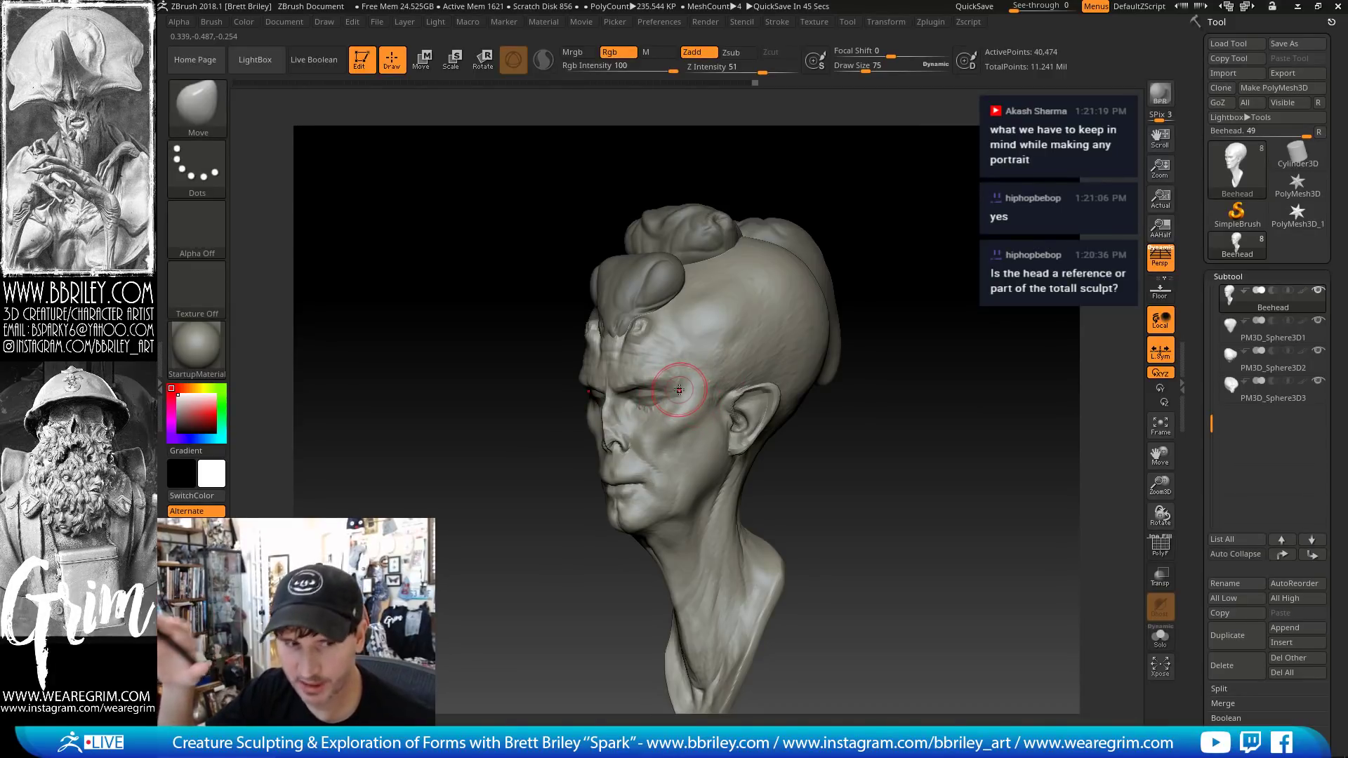
# - Carve the line and corners of the mouth with the DamStandard brush at draw size 39
pyautogui.moveTo(907, 154); pyautogui.dragTo(884, 210)
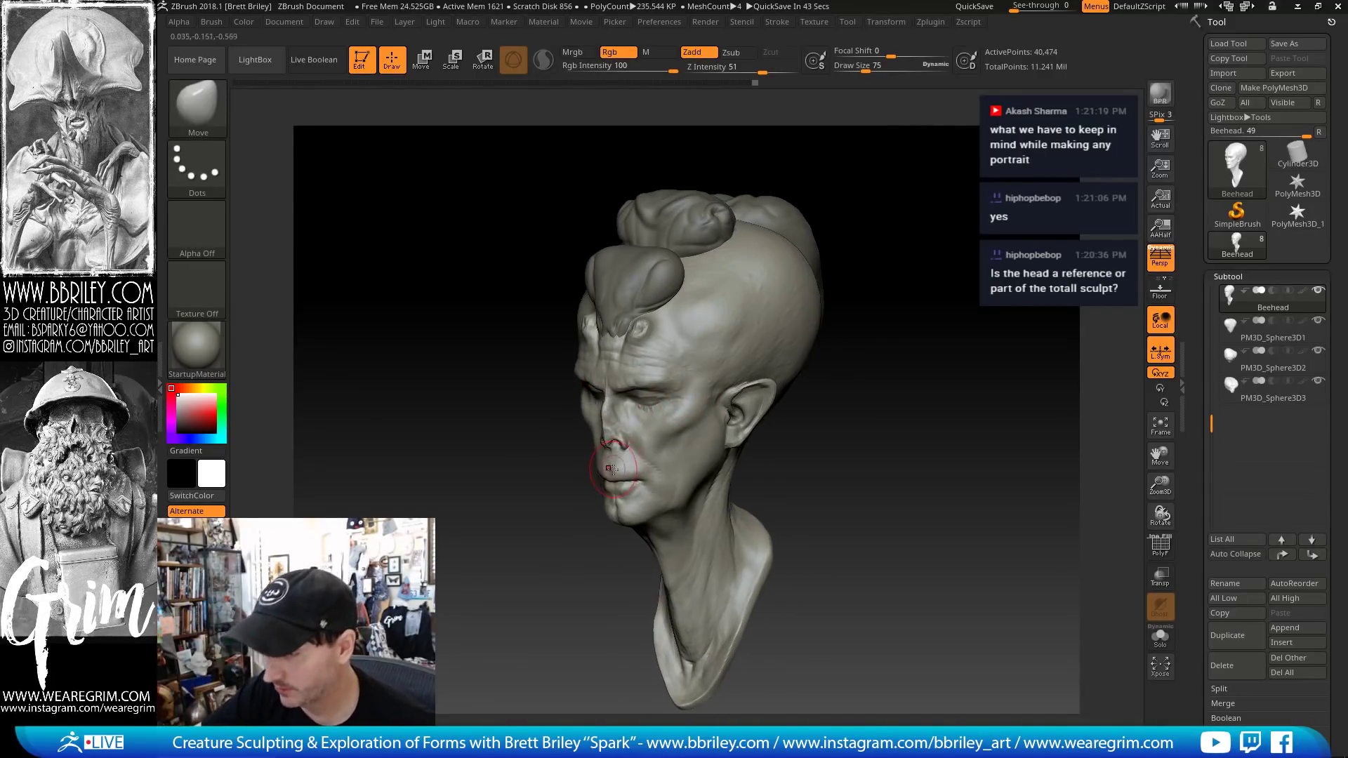
pyautogui.moveTo(897, 341)
pyautogui.mouseDown()
pyautogui.moveTo(878, 180)
pyautogui.moveTo(884, 208)
pyautogui.mouseUp()
pyautogui.press('b')
pyautogui.press('d')
pyautogui.press('s')
pyautogui.press('s')
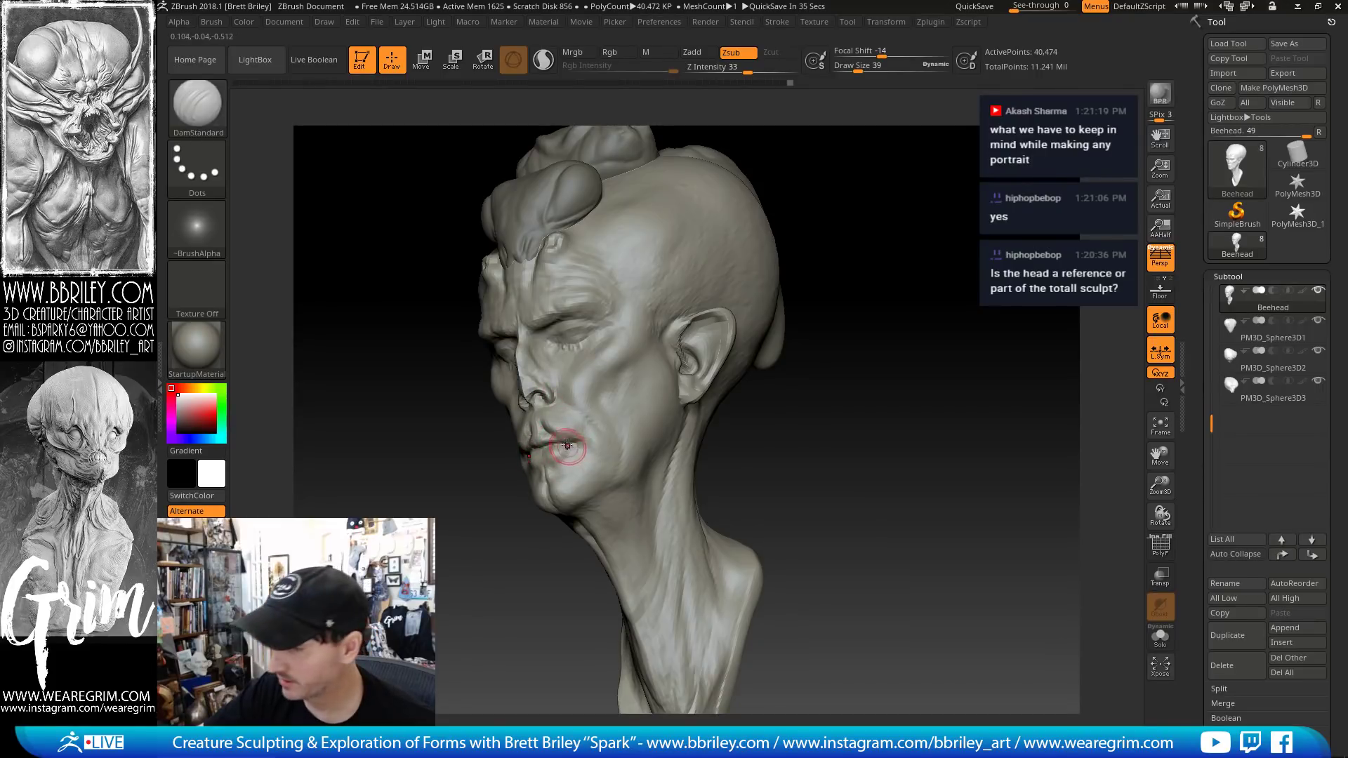
# - Reshape the chin and jaw with the Move brush at draw sizes 62 and 111
pyautogui.press('b')
pyautogui.press('m')
pyautogui.press('v')
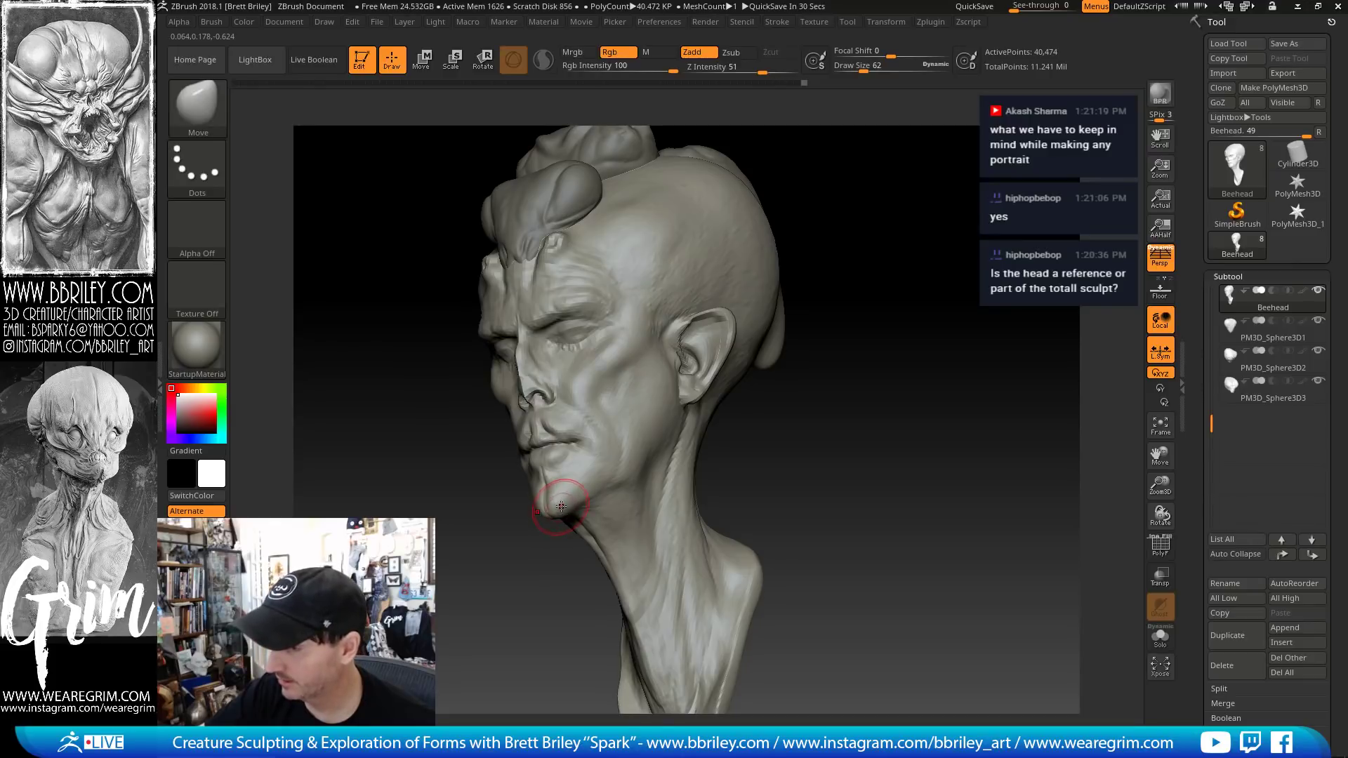
pyautogui.moveTo(560, 506); pyautogui.dragTo(564, 499)
pyautogui.press('s')
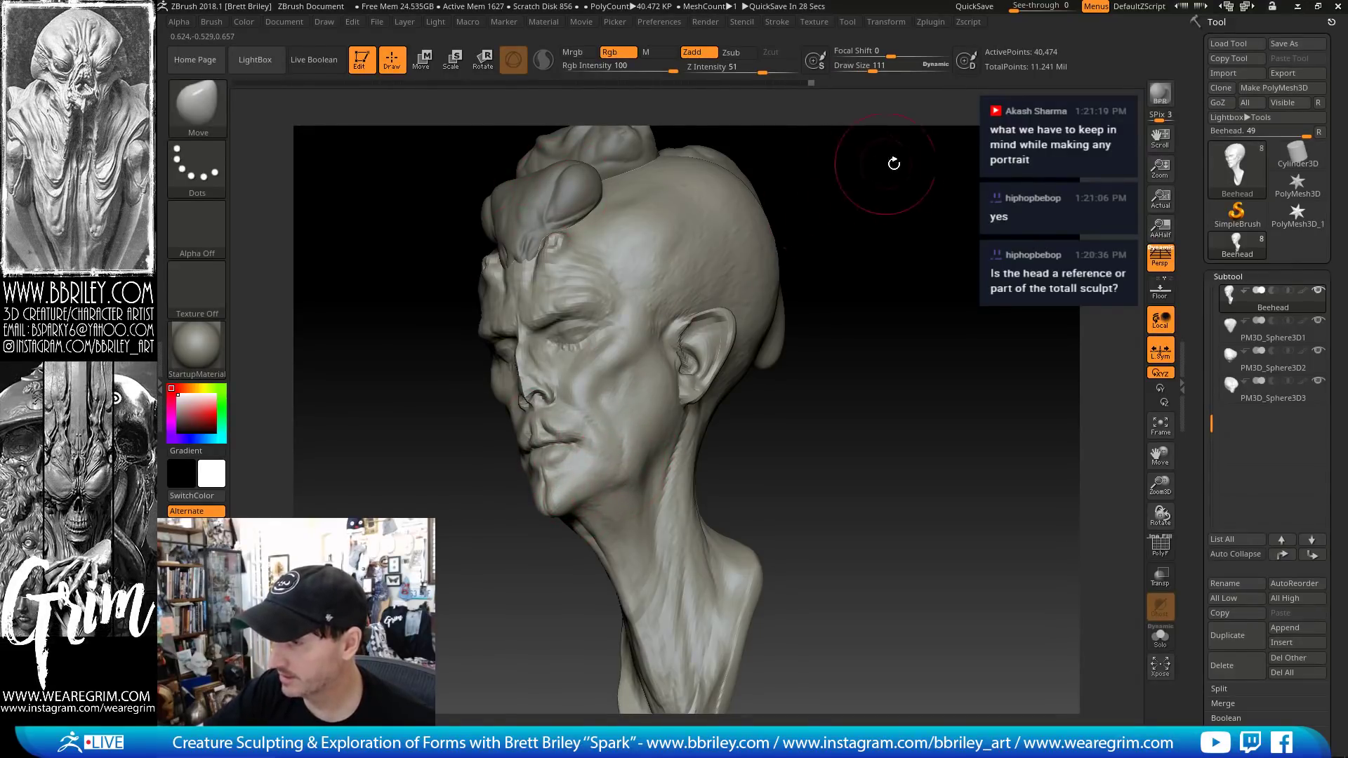
# - Reshape the bridge of the nose in profile with the Move brush at draw size 75
pyautogui.moveTo(893, 164); pyautogui.dragTo(729, 296)
pyautogui.press('s')
pyautogui.moveTo(648, 356); pyautogui.dragTo(645, 353)
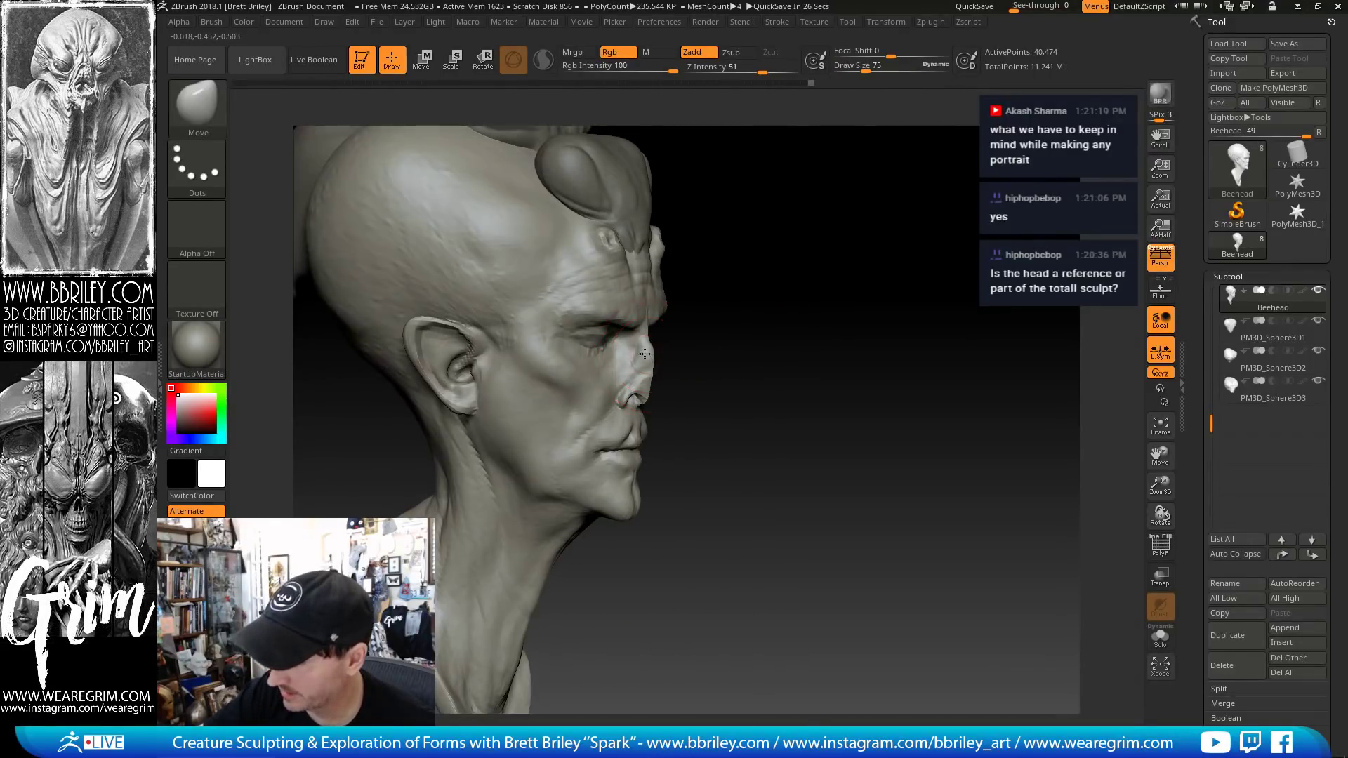
pyautogui.moveTo(641, 353); pyautogui.dragTo(653, 350, button='right')
pyautogui.moveTo(644, 358); pyautogui.dragTo(648, 357)
# - Append a sphere as a new subtool and make it the active subtool
pyautogui.moveTo(734, 283)
pyautogui.mouseDown()
pyautogui.moveTo(788, 274)
pyautogui.moveTo(854, 292)
pyautogui.moveTo(890, 265)
pyautogui.mouseUp()
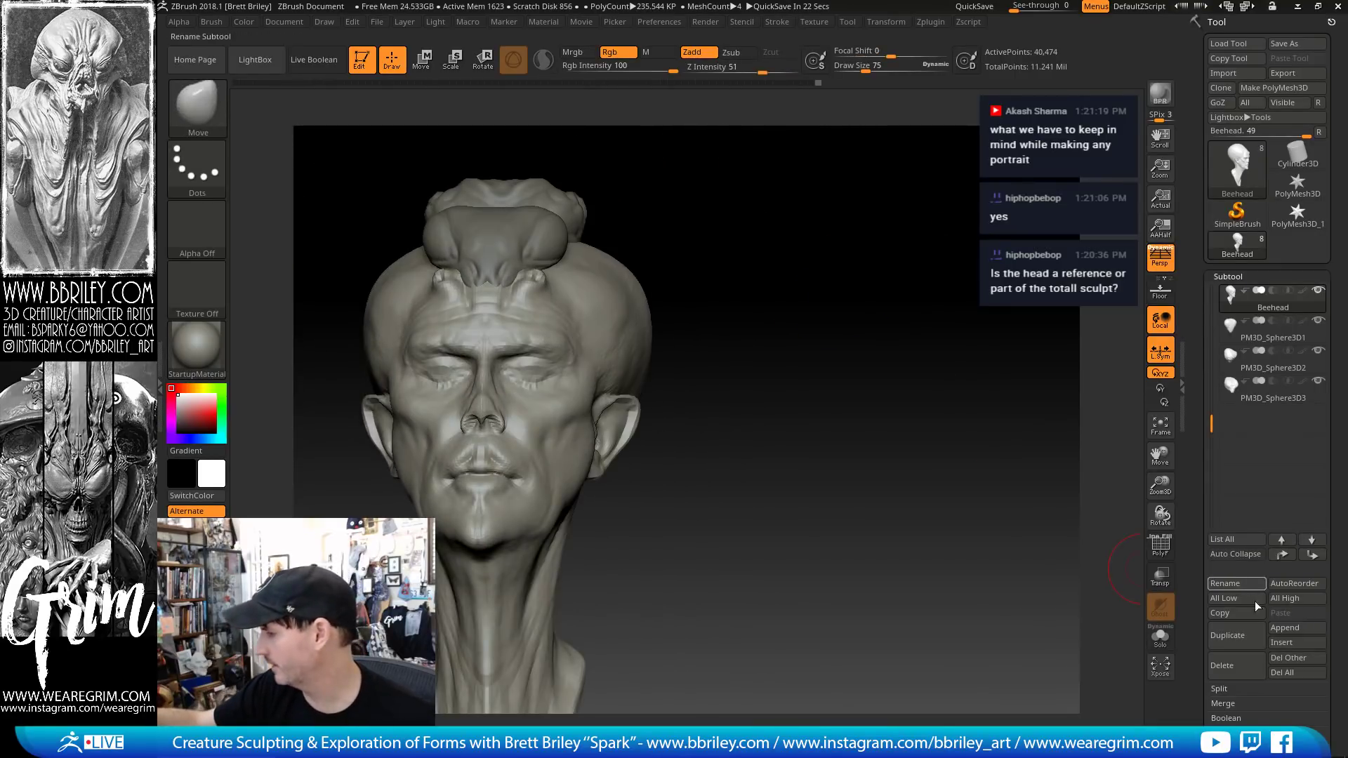
pyautogui.click(1297, 628)
pyautogui.click(740, 547)
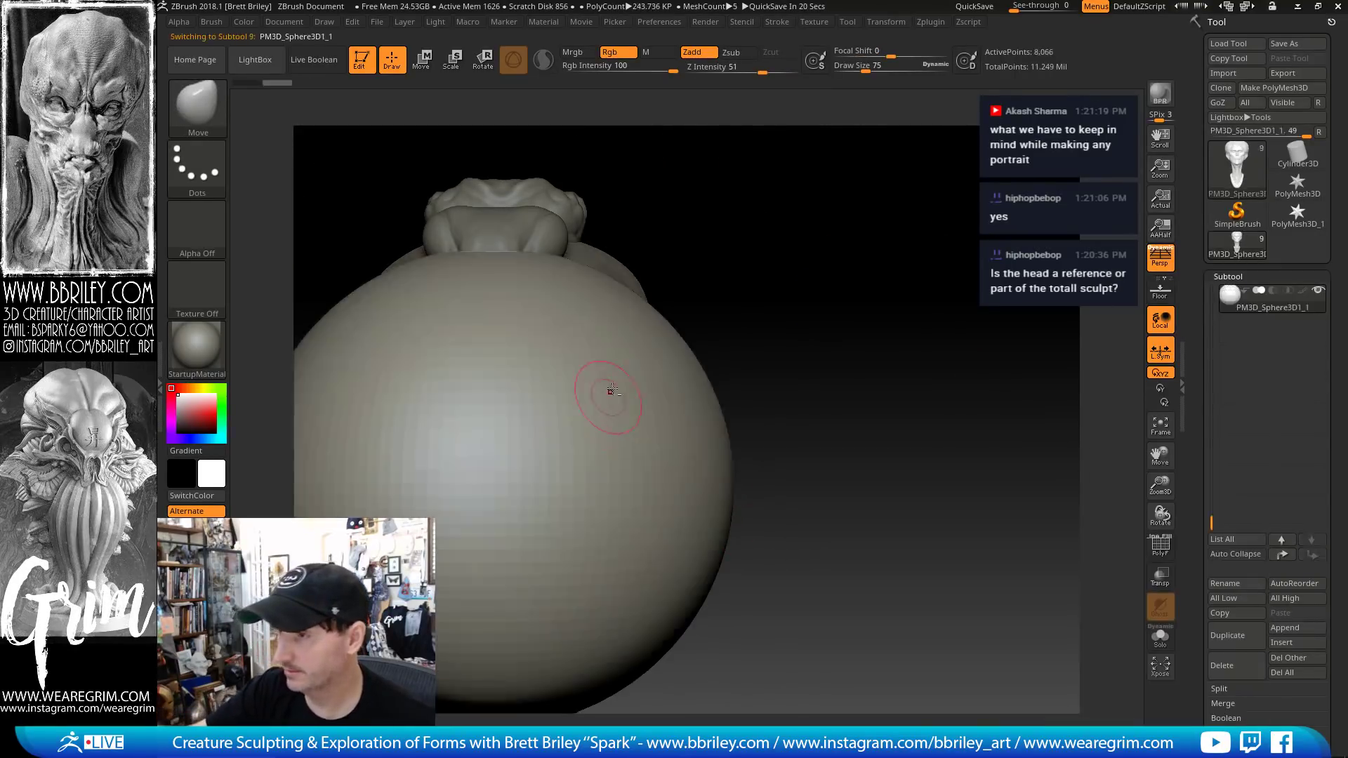
# - Scale down the appended sphere and position it over the eye area at the side of the face
pyautogui.click(427, 66)
pyautogui.moveTo(495, 484)
pyautogui.mouseDown()
pyautogui.moveTo(521, 390)
pyautogui.moveTo(549, 460)
pyautogui.moveTo(657, 377)
pyautogui.moveTo(527, 372)
pyautogui.mouseUp()
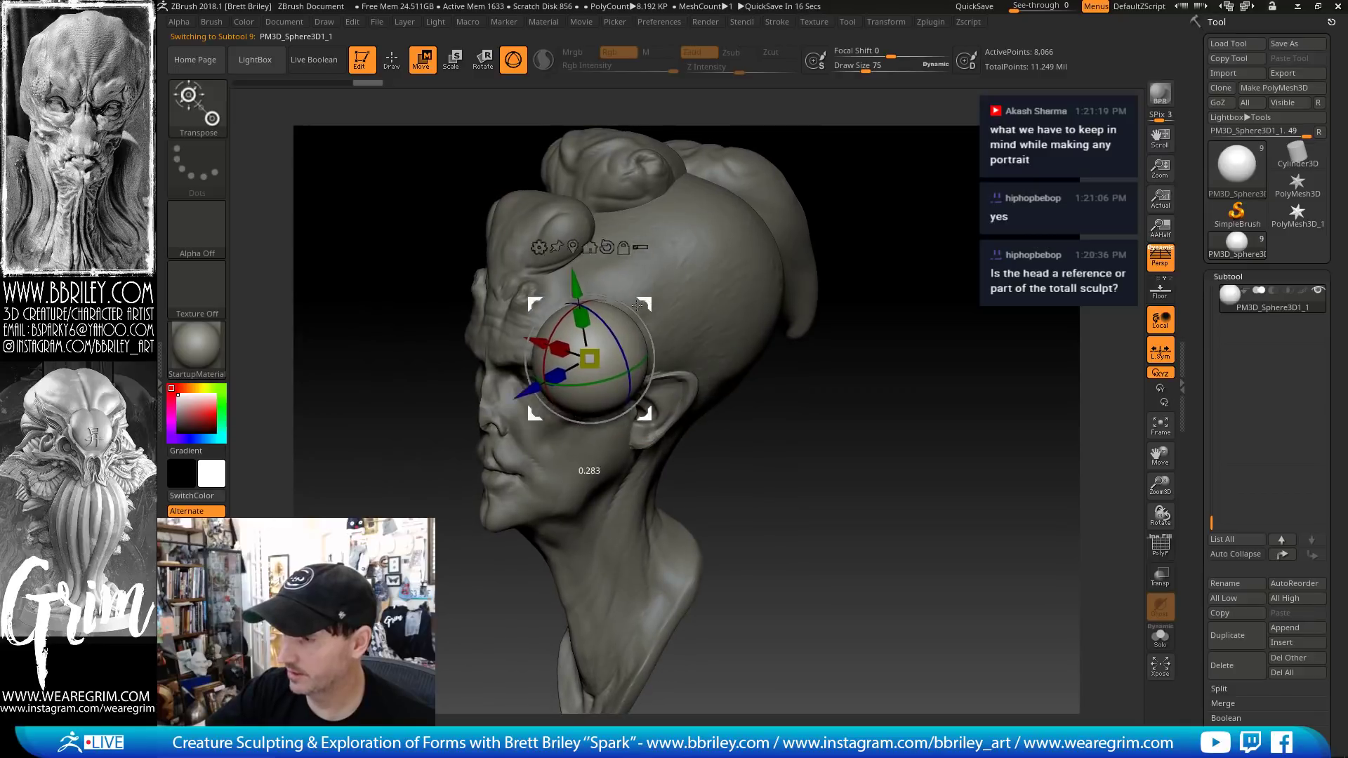
pyautogui.moveTo(535, 323)
pyautogui.mouseDown()
pyautogui.moveTo(539, 337)
pyautogui.moveTo(597, 335)
pyautogui.moveTo(544, 361)
pyautogui.mouseUp()
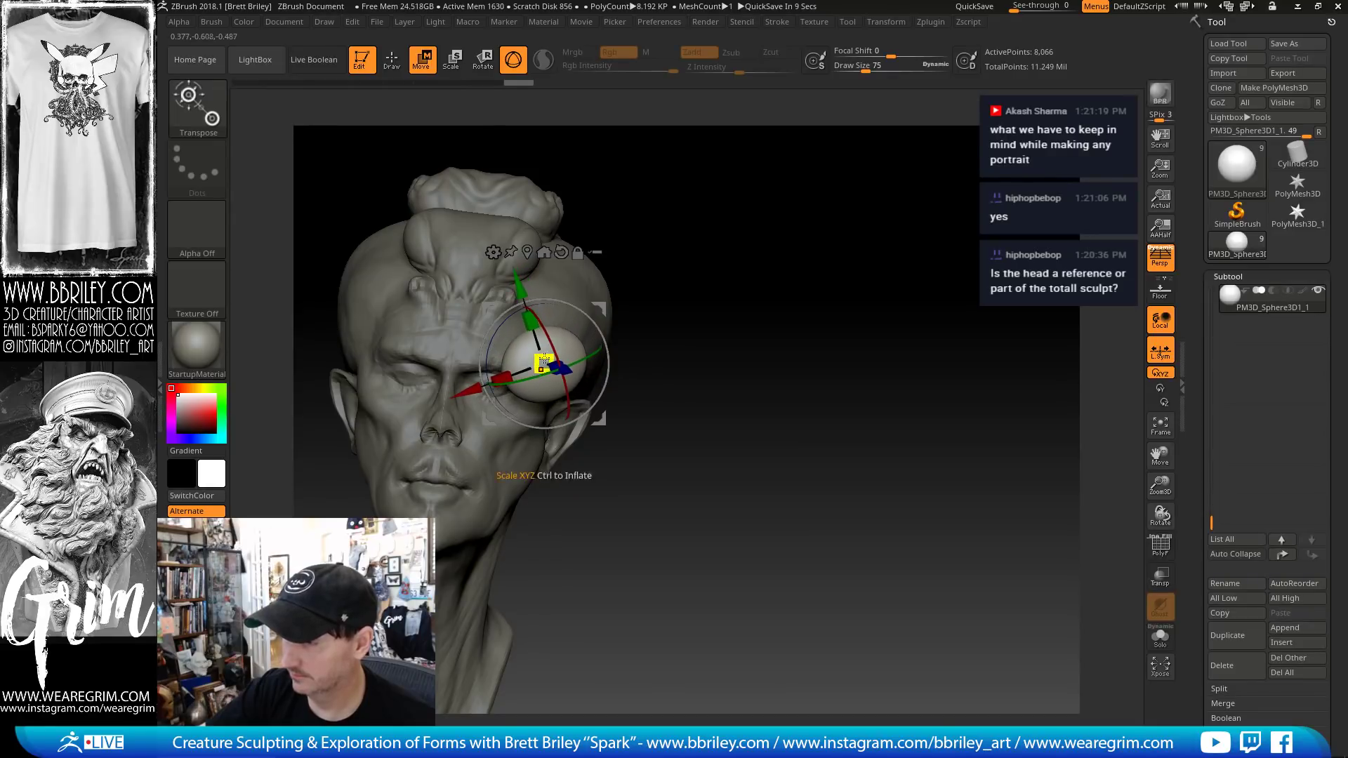
pyautogui.moveTo(746, 244); pyautogui.dragTo(737, 256)
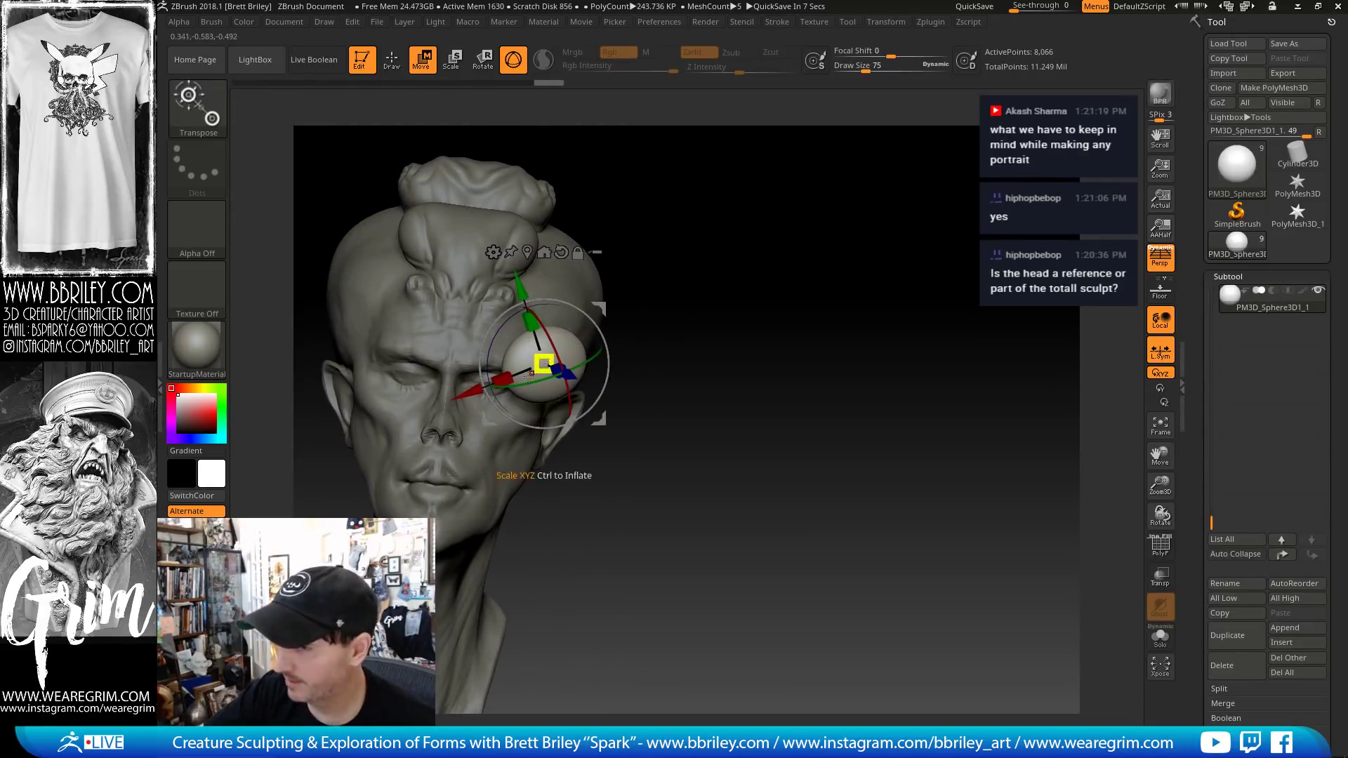
# - Pull the sphere into a teardrop reaching toward the bridge of the nose with the Move brush at draw size 86
pyautogui.press('q')
pyautogui.moveTo(506, 380); pyautogui.dragTo(478, 391)
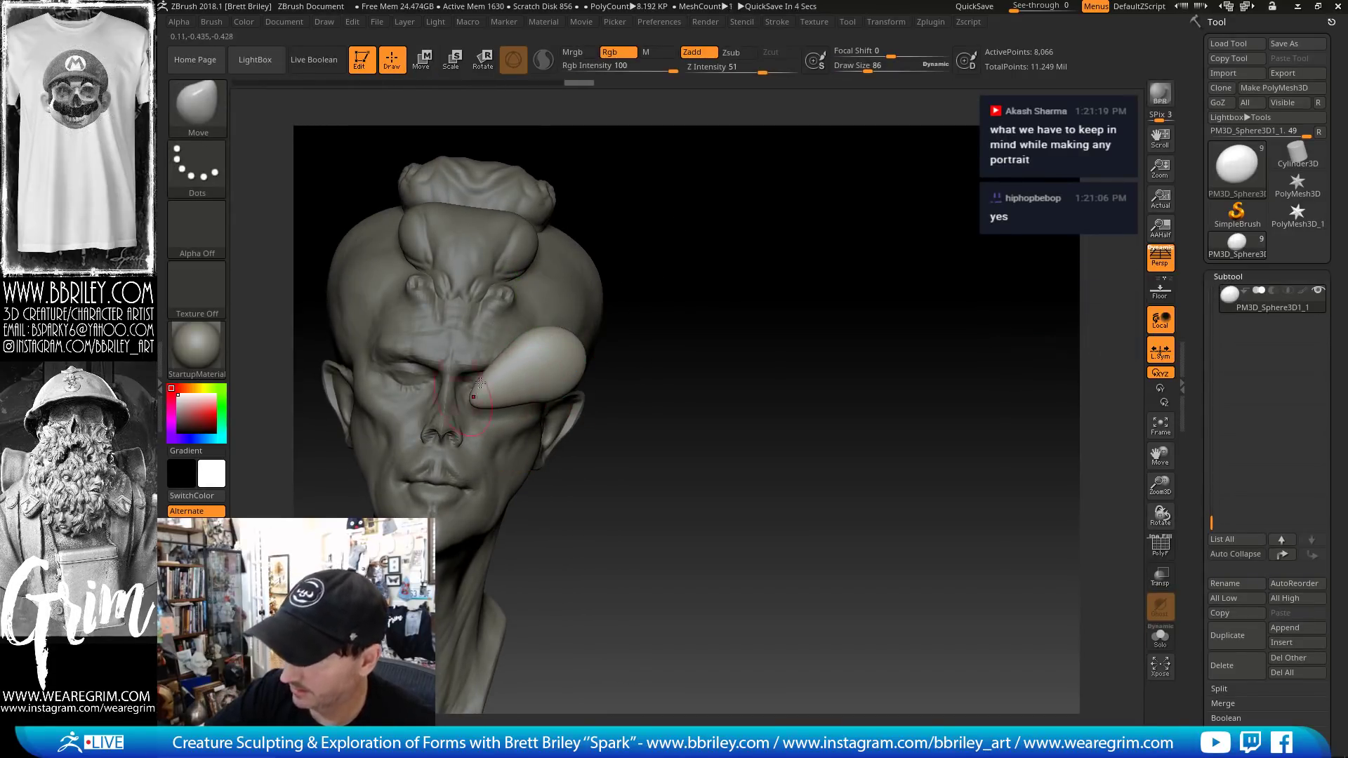
pyautogui.moveTo(695, 256); pyautogui.dragTo(723, 261)
pyautogui.press(']')
pyautogui.press(']')
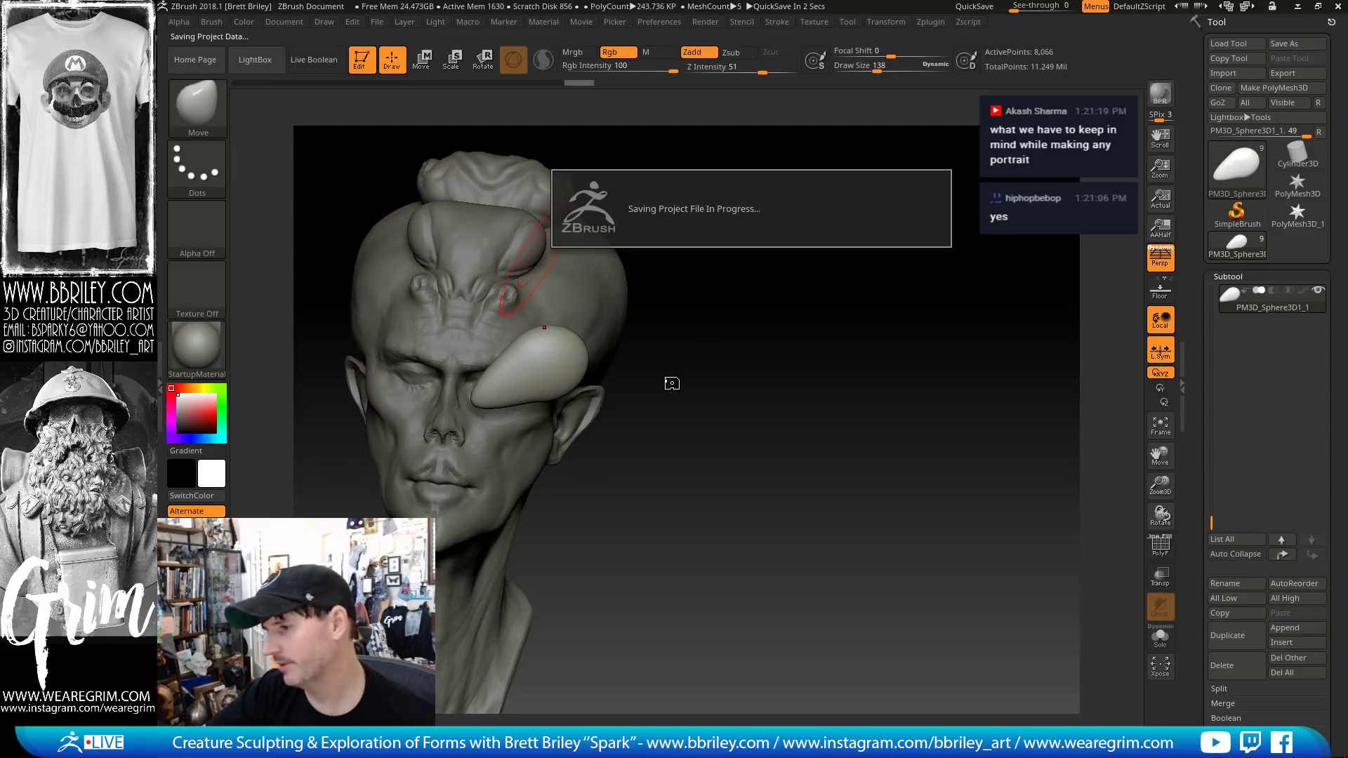
# - Stretch and flatten the teardrop eye along the temple from several angles with the Move brush at draw sizes 153 to 213
pyautogui.moveTo(671, 383); pyautogui.dragTo(495, 373)
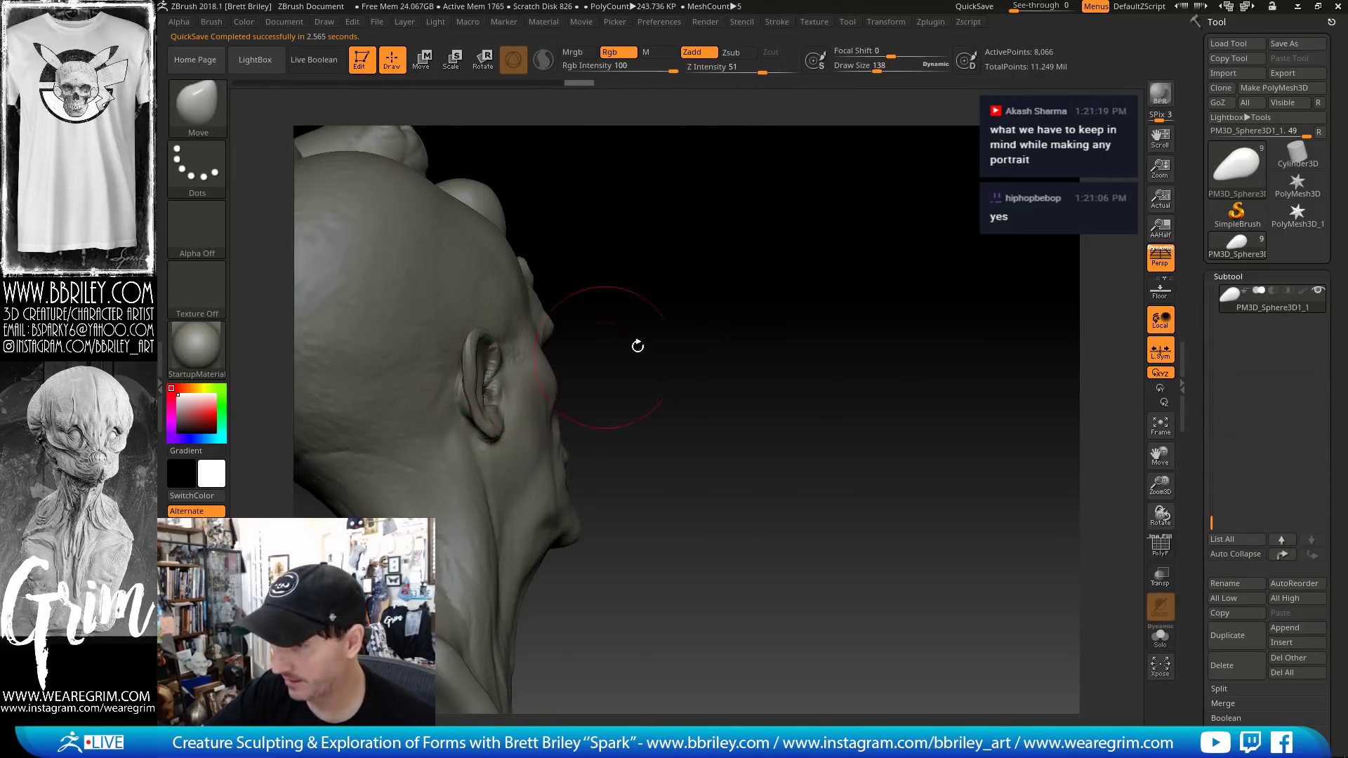
pyautogui.moveTo(637, 346); pyautogui.dragTo(590, 326)
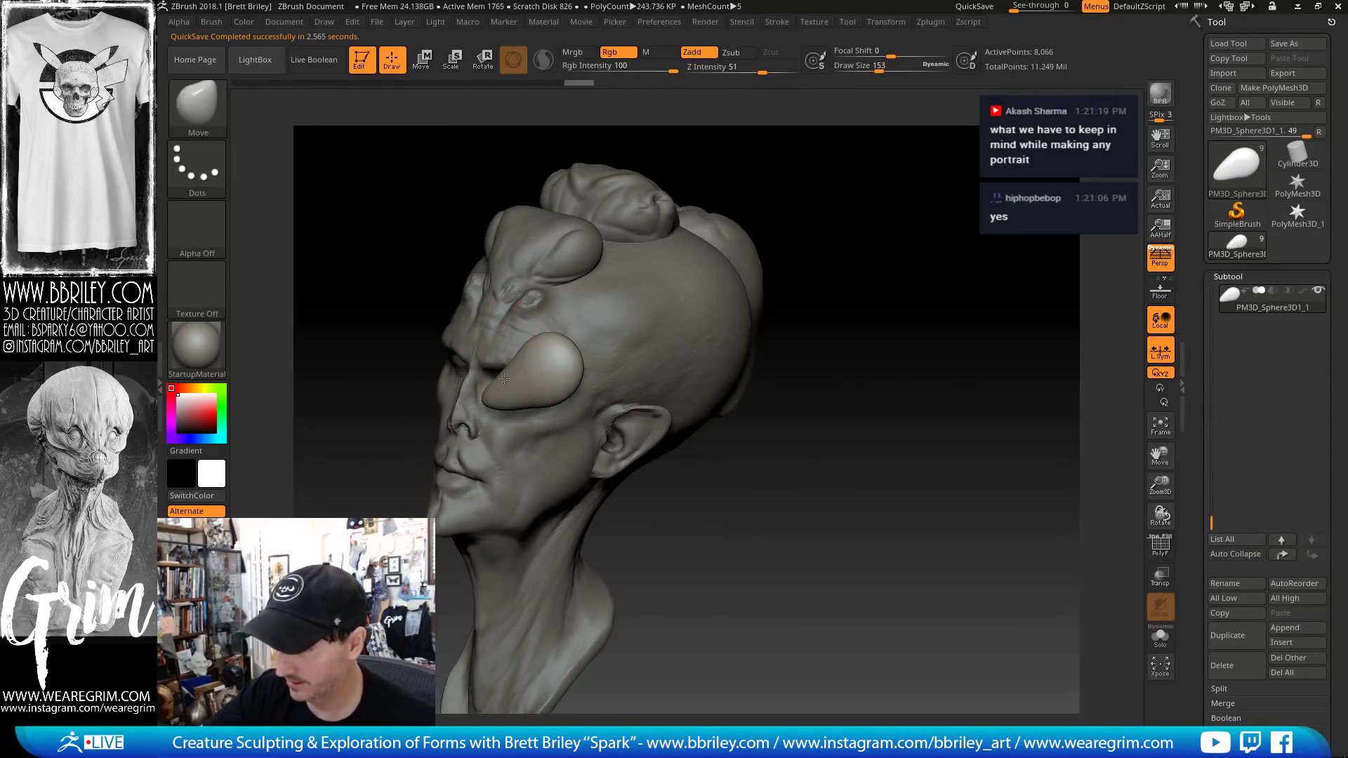
pyautogui.moveTo(851, 282); pyautogui.dragTo(635, 310)
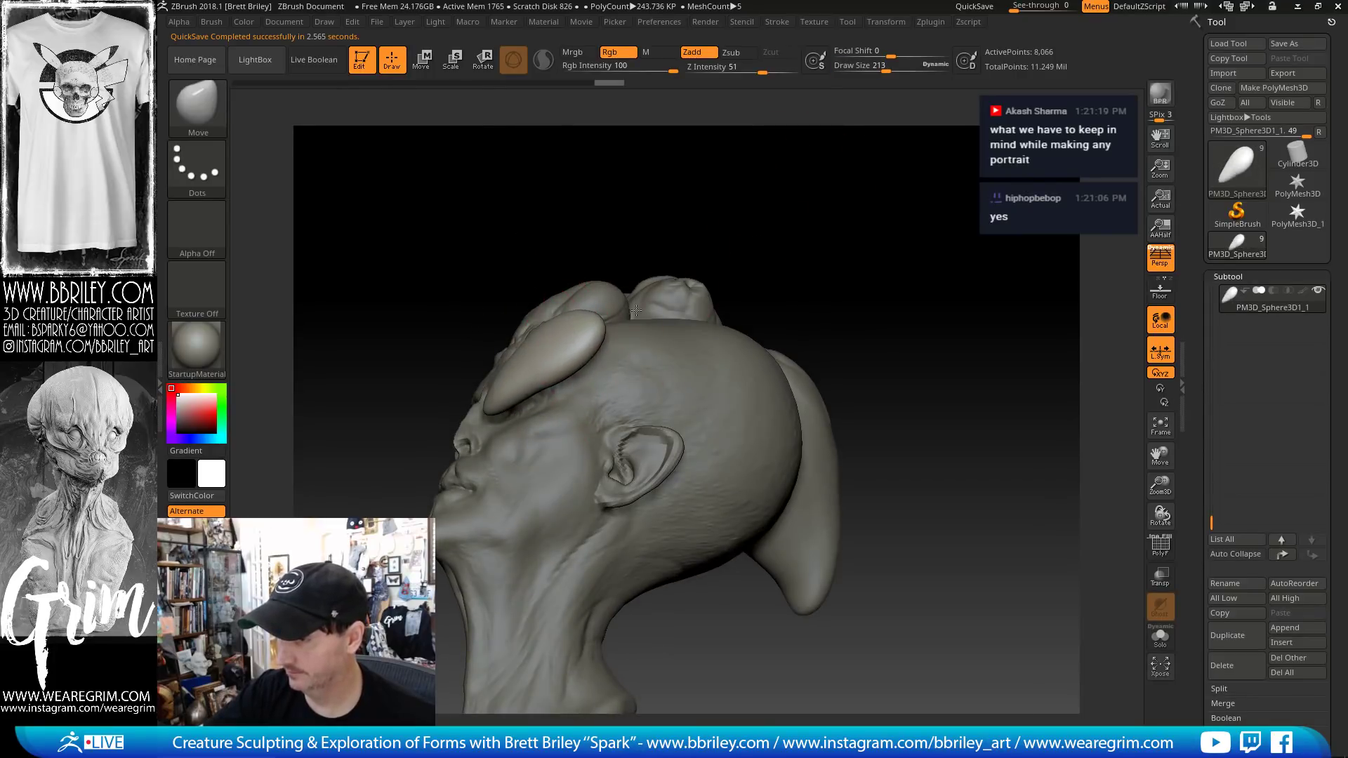
pyautogui.moveTo(719, 179); pyautogui.dragTo(609, 361)
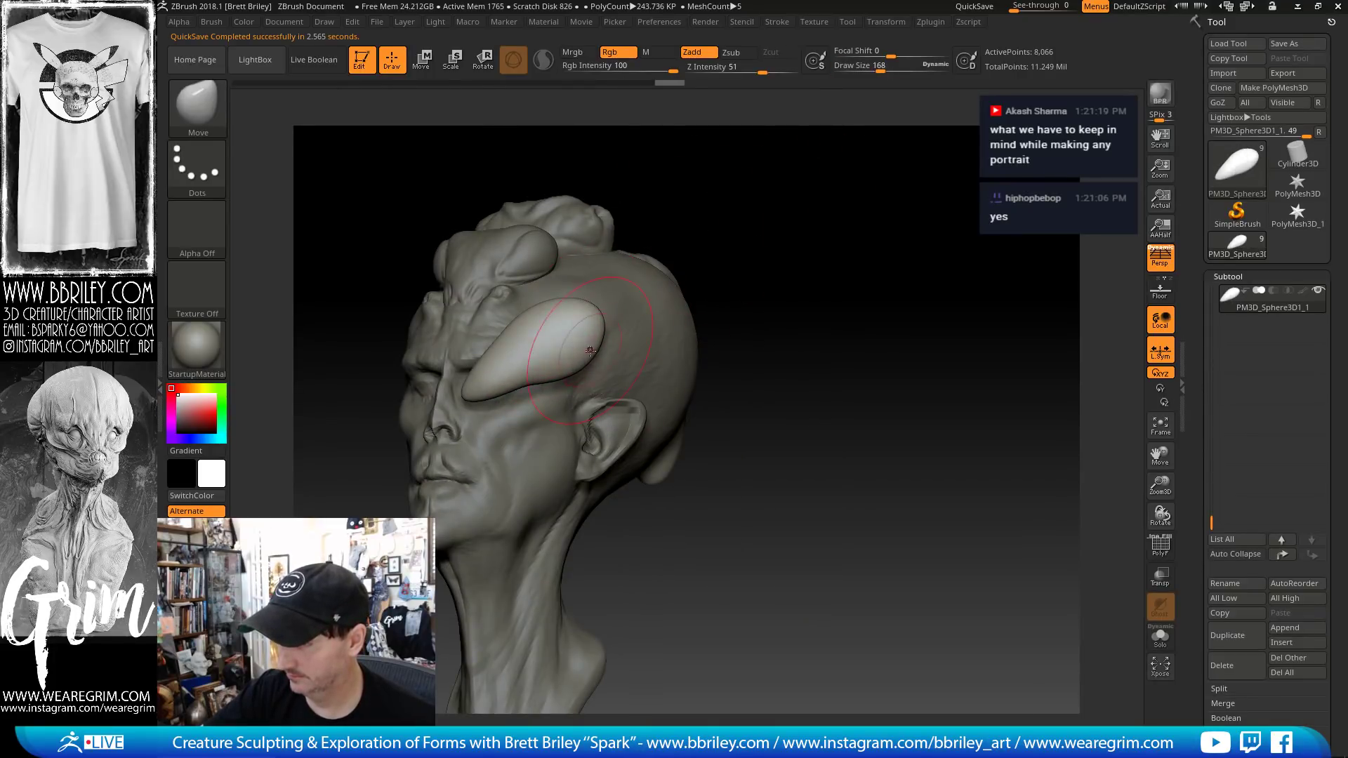
pyautogui.moveTo(650, 219); pyautogui.dragTo(554, 304)
pyautogui.moveTo(765, 309); pyautogui.dragTo(594, 312)
# - Bend the eye form in side view with the Move brush to follow the curve of the head
pyautogui.press('s')
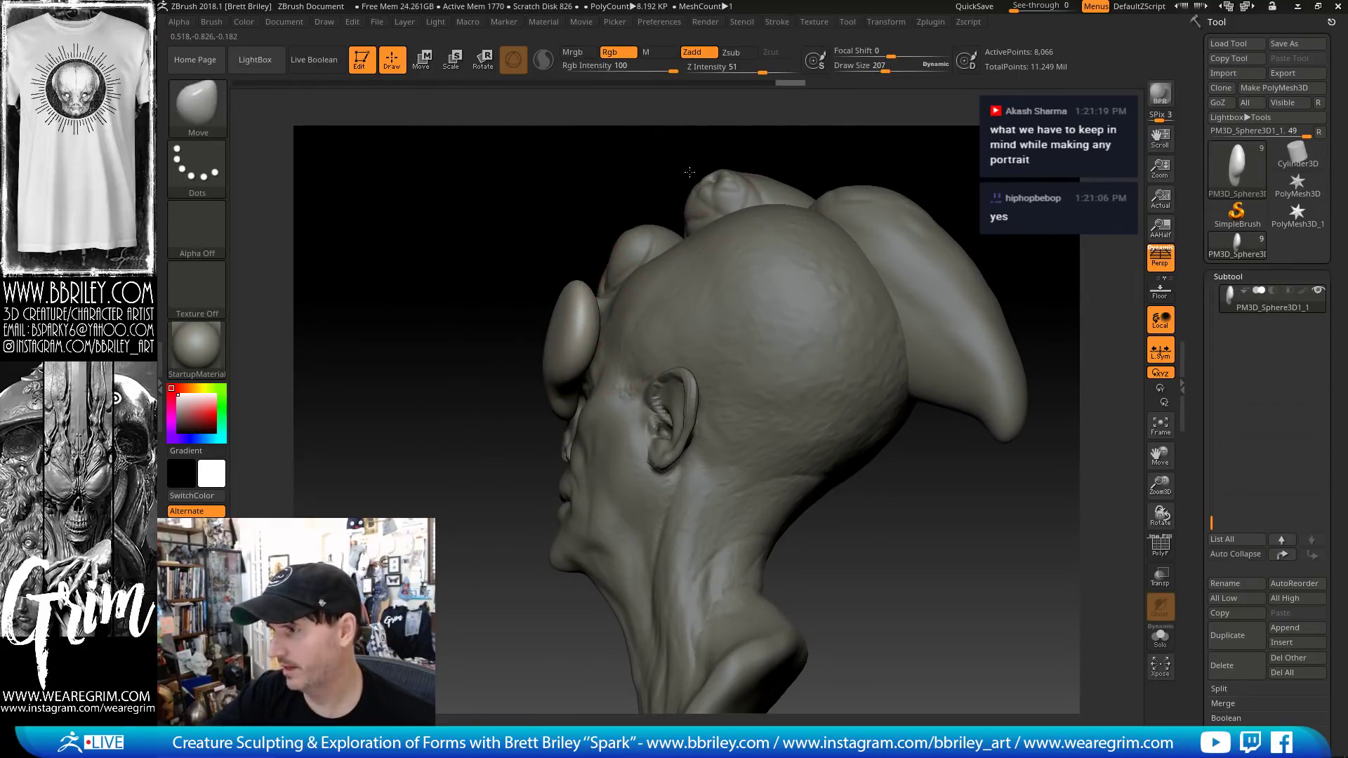
pyautogui.moveTo(632, 204); pyautogui.dragTo(585, 214)
pyautogui.press('s')
pyautogui.moveTo(594, 329)
pyautogui.mouseDown()
pyautogui.moveTo(584, 308)
pyautogui.moveTo(570, 330)
pyautogui.moveTo(584, 367)
pyautogui.mouseUp()
# - Sculpt the inner side of the eye form with the Clay brush at draw size 75
pyautogui.press('b')
pyautogui.press('c')
pyautogui.press('l')
pyautogui.press('s')
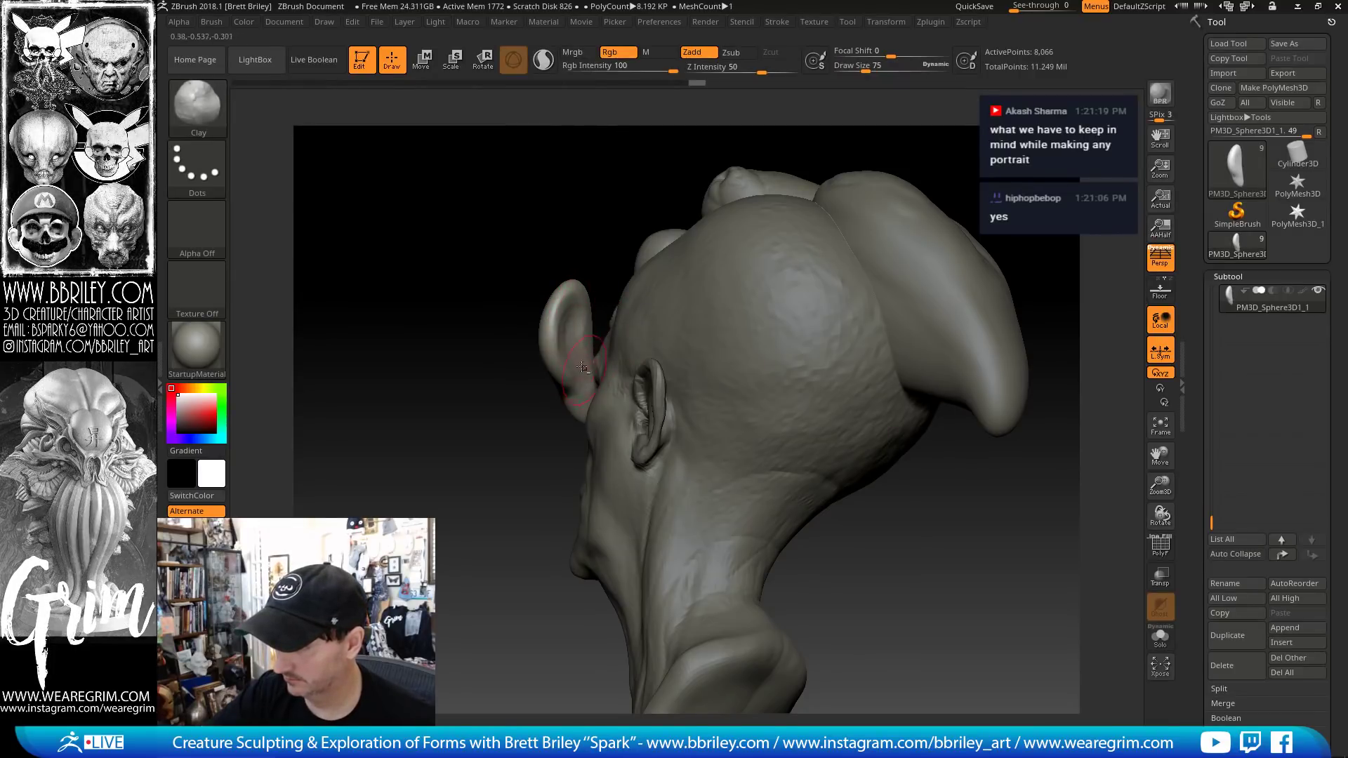
pyautogui.moveTo(590, 208)
pyautogui.mouseDown()
pyautogui.moveTo(582, 374)
pyautogui.moveTo(580, 349)
pyautogui.mouseUp()
pyautogui.moveTo(484, 253)
pyautogui.mouseDown()
pyautogui.moveTo(735, 183)
pyautogui.moveTo(751, 207)
pyautogui.mouseUp()
# - Reshape the lower tip of the eye beside the nose with the Move brush at draw size 62
pyautogui.press('b')
pyautogui.press('m')
pyautogui.press('v')
pyautogui.moveTo(521, 412); pyautogui.dragTo(507, 412)
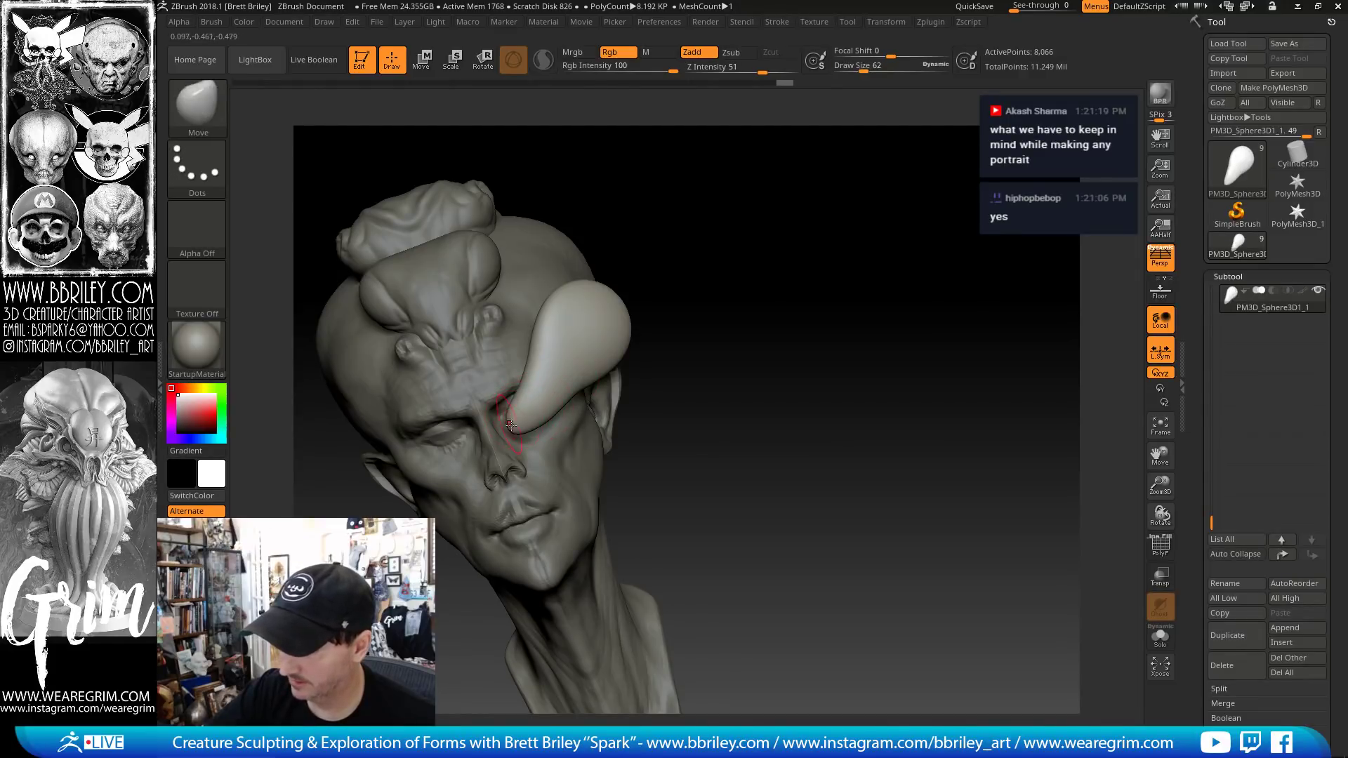
pyautogui.moveTo(667, 393)
pyautogui.mouseDown()
pyautogui.moveTo(581, 397)
pyautogui.moveTo(611, 400)
pyautogui.moveTo(598, 361)
pyautogui.mouseUp()
# - Move, scale and rotate the eye form with the gizmo to fit it against the side of the head
pyautogui.press('w')
pyautogui.moveTo(744, 292); pyautogui.dragTo(738, 239)
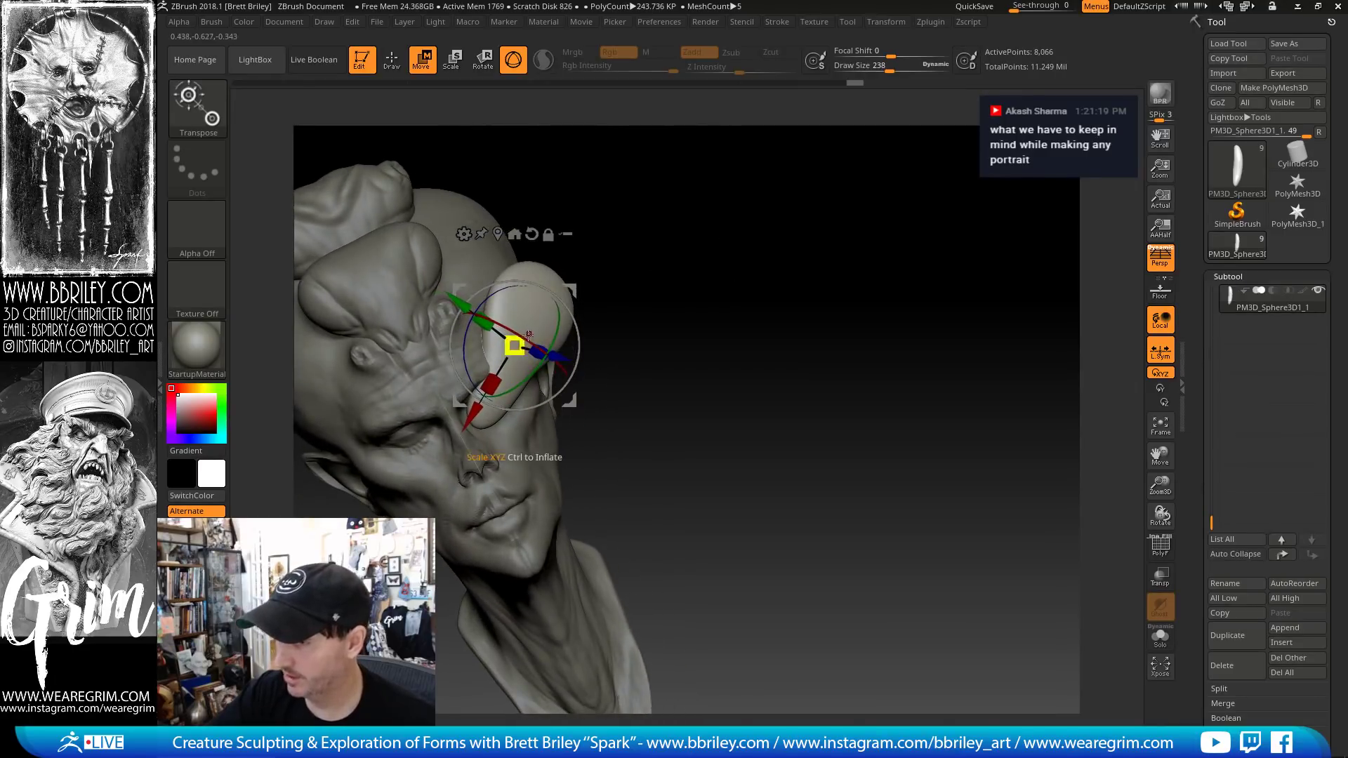
pyautogui.moveTo(516, 335); pyautogui.dragTo(544, 321)
pyautogui.moveTo(494, 385); pyautogui.dragTo(490, 392)
pyautogui.moveTo(593, 330)
pyautogui.mouseDown()
pyautogui.moveTo(621, 309)
pyautogui.moveTo(573, 330)
pyautogui.moveTo(576, 343)
pyautogui.mouseUp()
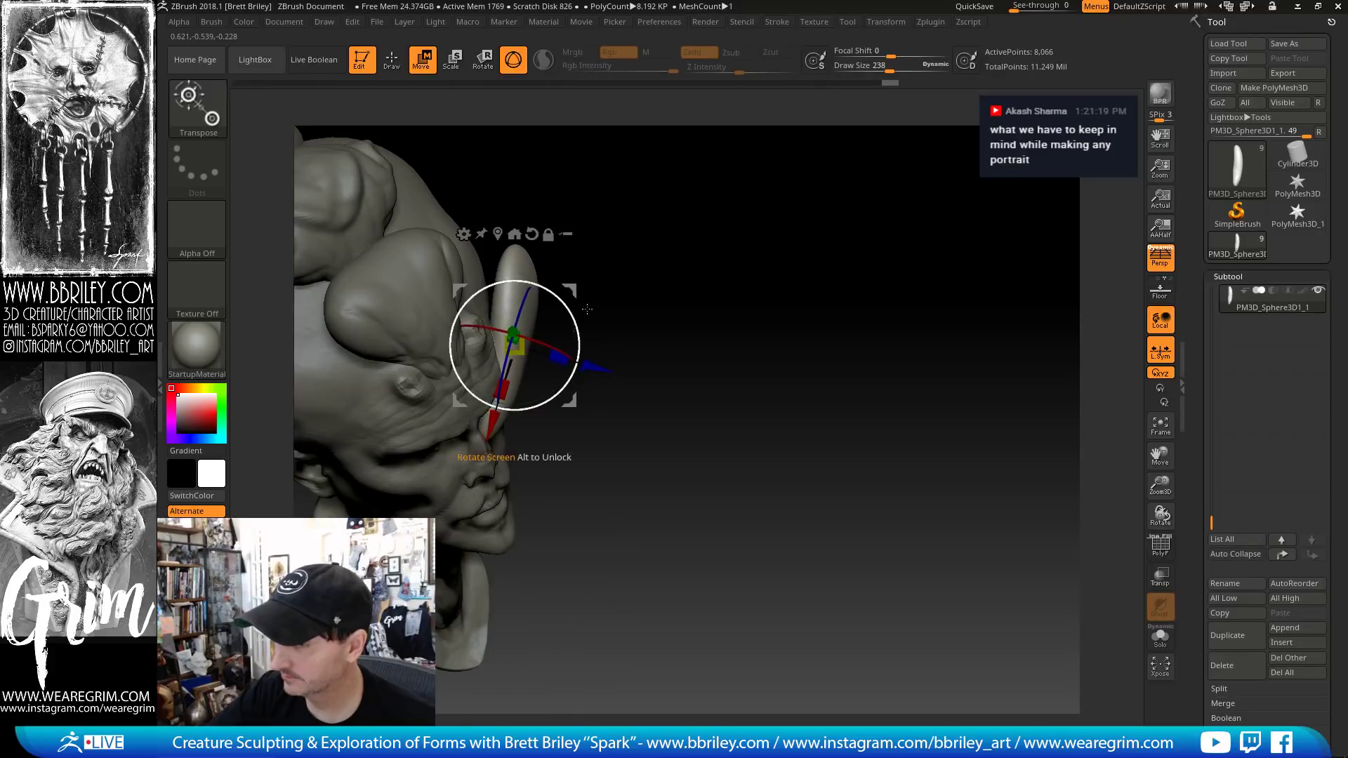
pyautogui.moveTo(723, 270)
pyautogui.mouseDown()
pyautogui.moveTo(662, 192)
pyautogui.moveTo(642, 203)
pyautogui.mouseUp()
# - Round out the inner tip of the eye beside the nose with the Move brush at draw size 72
pyautogui.press('q')
pyautogui.press('s')
pyautogui.moveTo(464, 400); pyautogui.dragTo(467, 401)
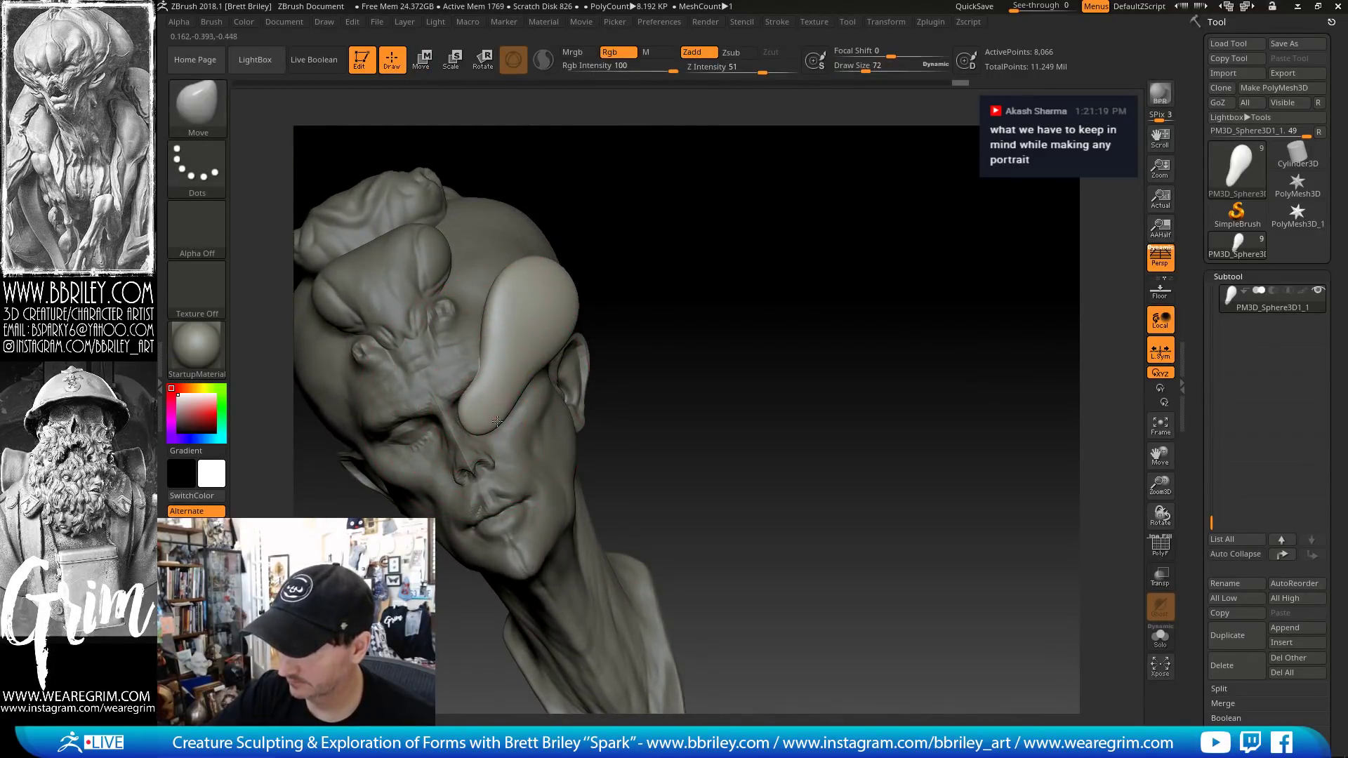
pyautogui.keyDown('shift'); pyautogui.moveTo(603, 321); pyautogui.dragTo(642, 306); pyautogui.keyUp('shift')
pyautogui.moveTo(794, 247); pyautogui.dragTo(780, 275)
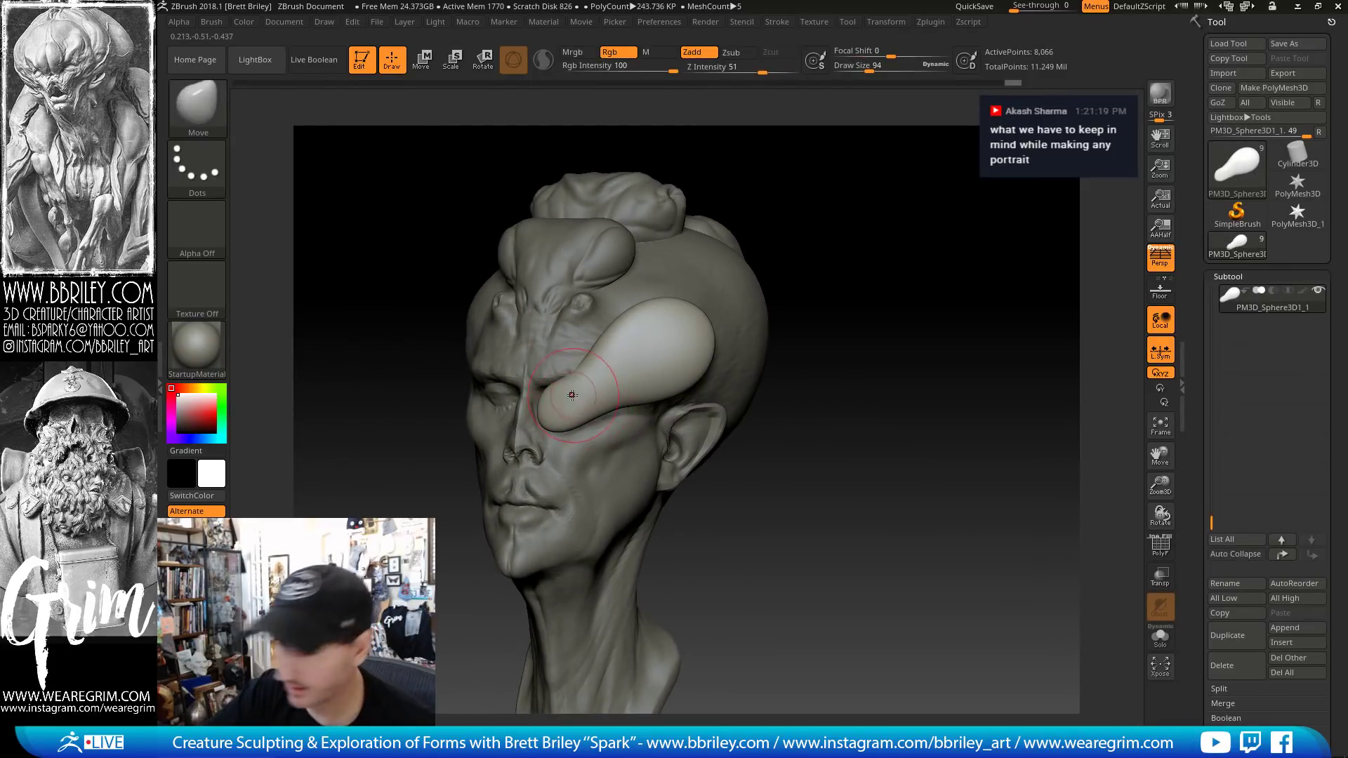
# - Refine the eye's narrow neck and broad outer lobe with the Move brush at draw sizes 68 and 196
pyautogui.press('s')
pyautogui.moveTo(583, 409); pyautogui.dragTo(587, 414)
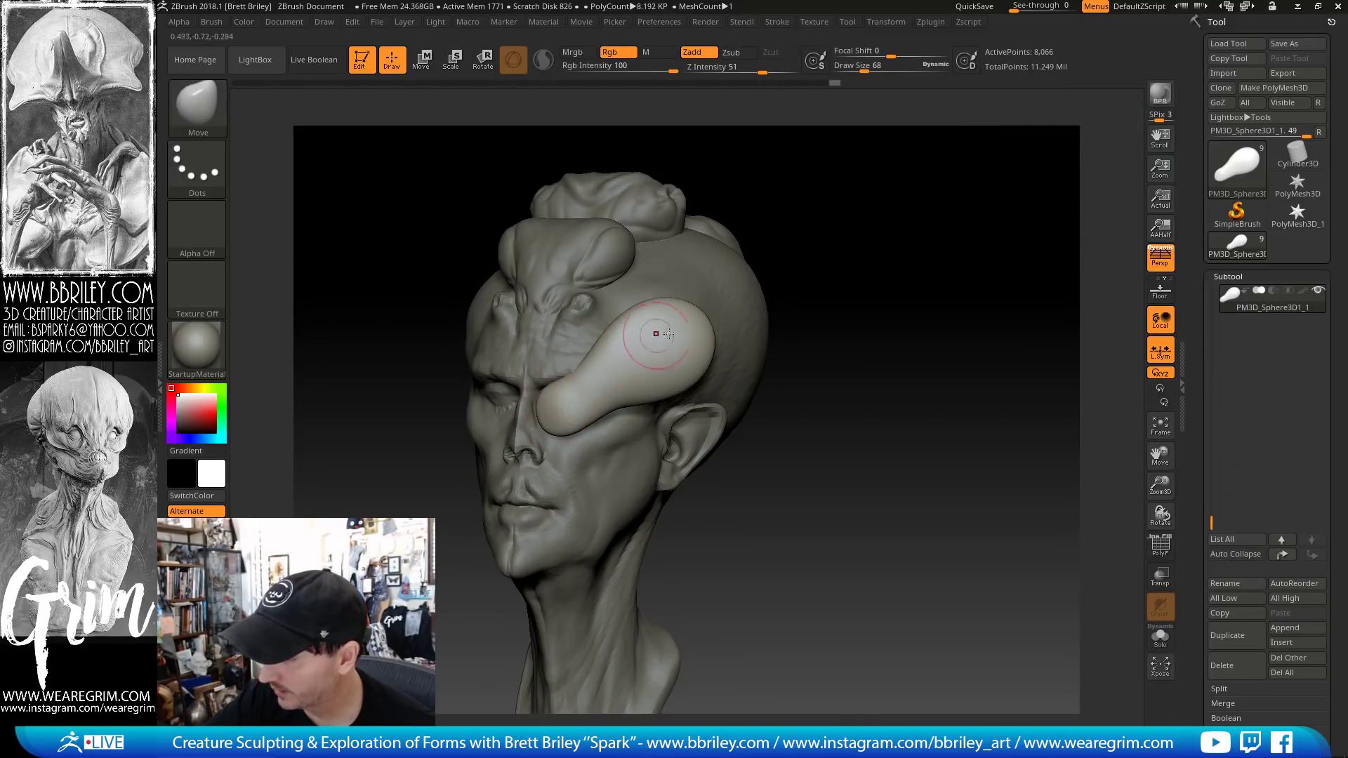
pyautogui.moveTo(909, 214)
pyautogui.mouseDown()
pyautogui.moveTo(886, 158)
pyautogui.moveTo(862, 160)
pyautogui.mouseUp()
pyautogui.press('s')
pyautogui.moveTo(597, 365)
pyautogui.mouseDown()
pyautogui.moveTo(681, 356)
pyautogui.moveTo(708, 378)
pyautogui.mouseUp()
pyautogui.press('s')
pyautogui.moveTo(886, 197); pyautogui.dragTo(846, 203)
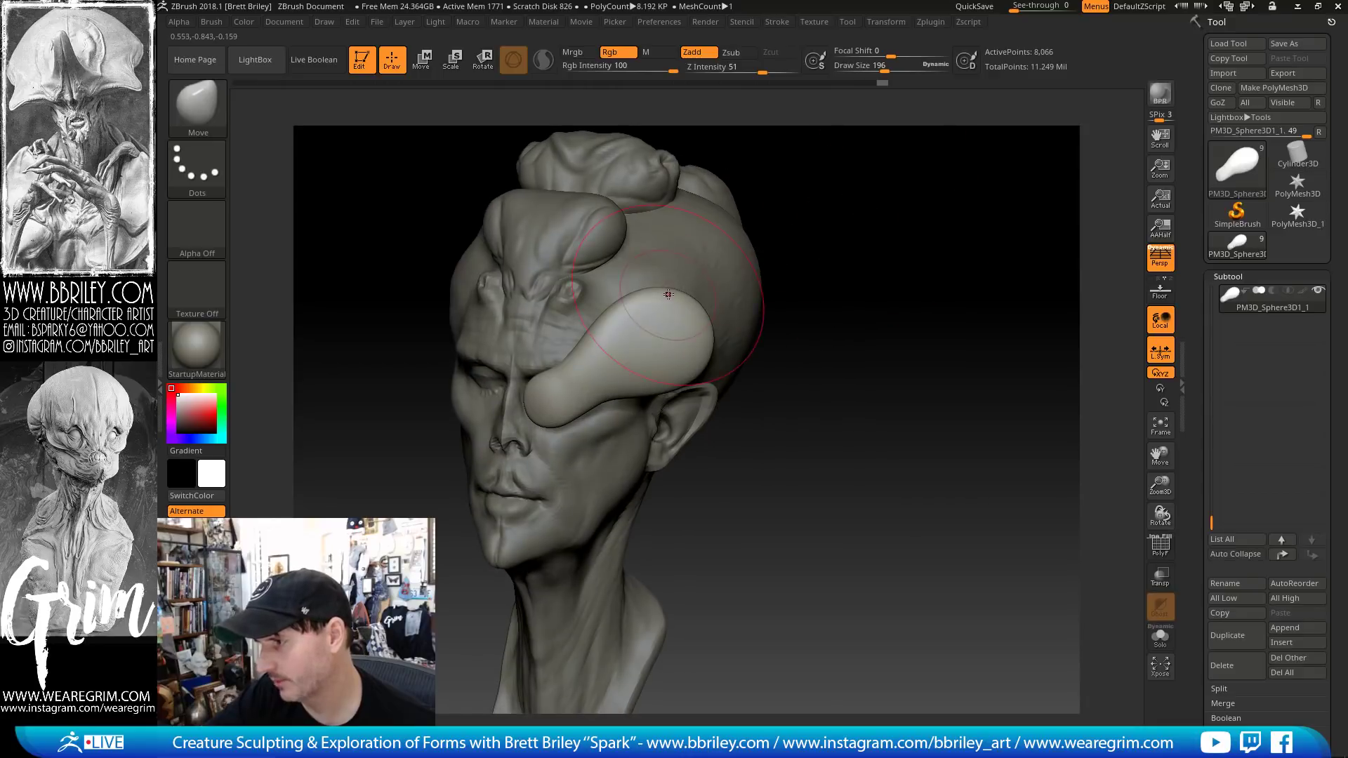
pyautogui.moveTo(807, 256); pyautogui.dragTo(890, 115)
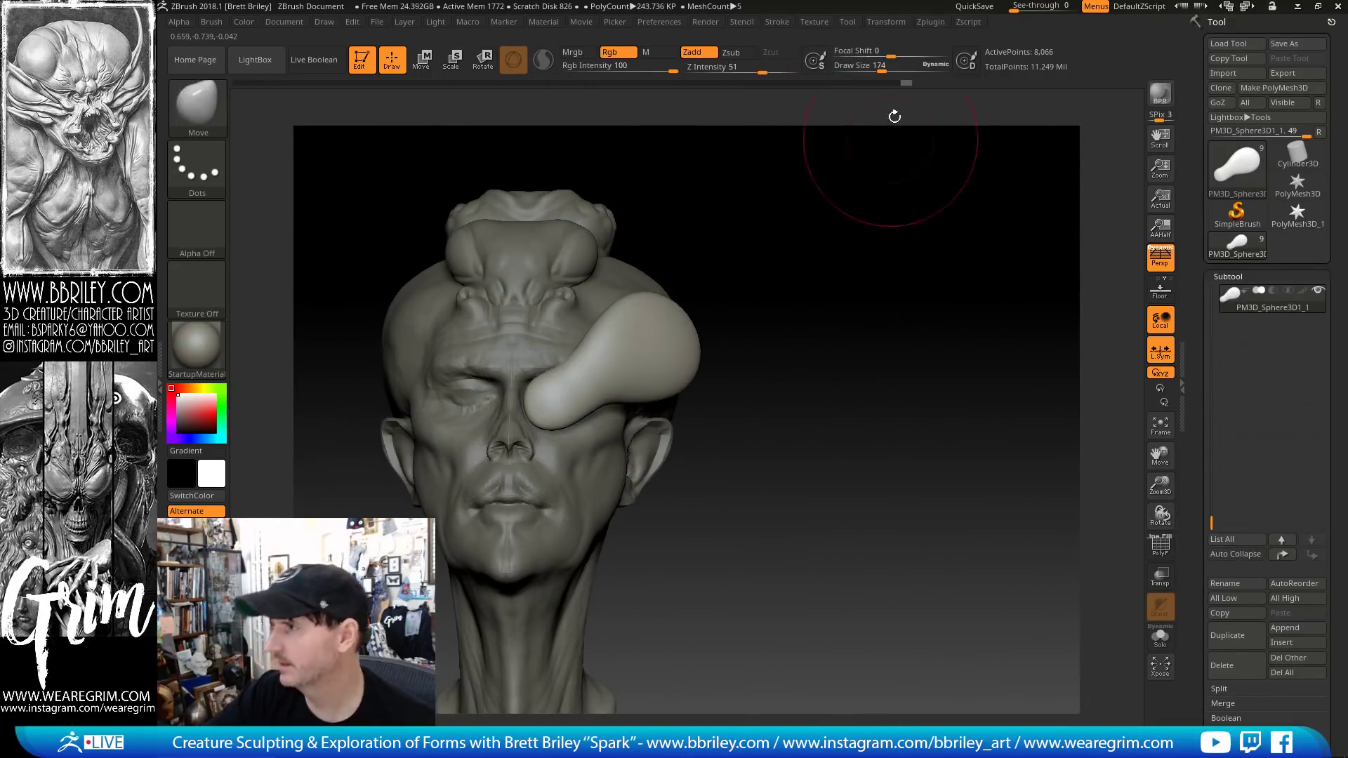
# - Mirror the eye to the other side of the head with SubTool Master, merged into one subtool
pyautogui.click(930, 21)
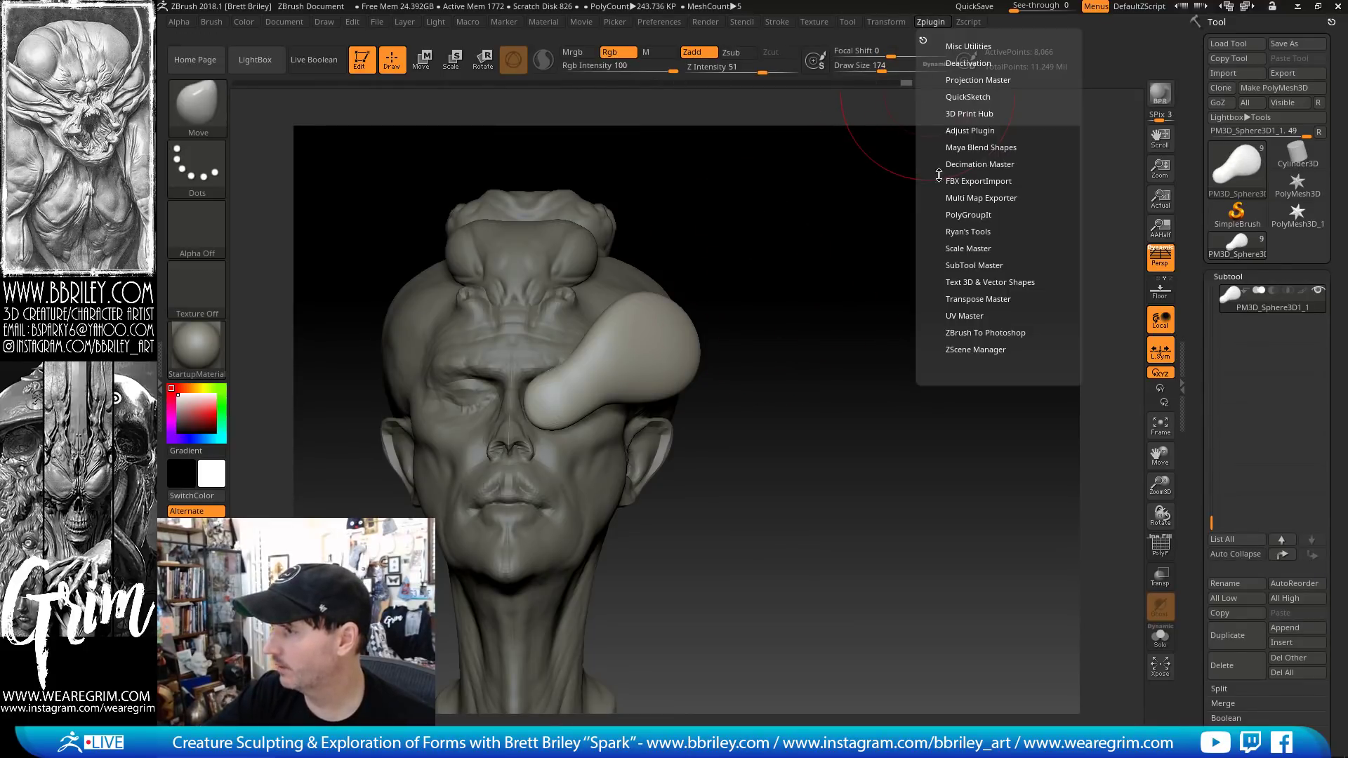
pyautogui.click(967, 271)
pyautogui.click(968, 279)
pyautogui.click(284, 218)
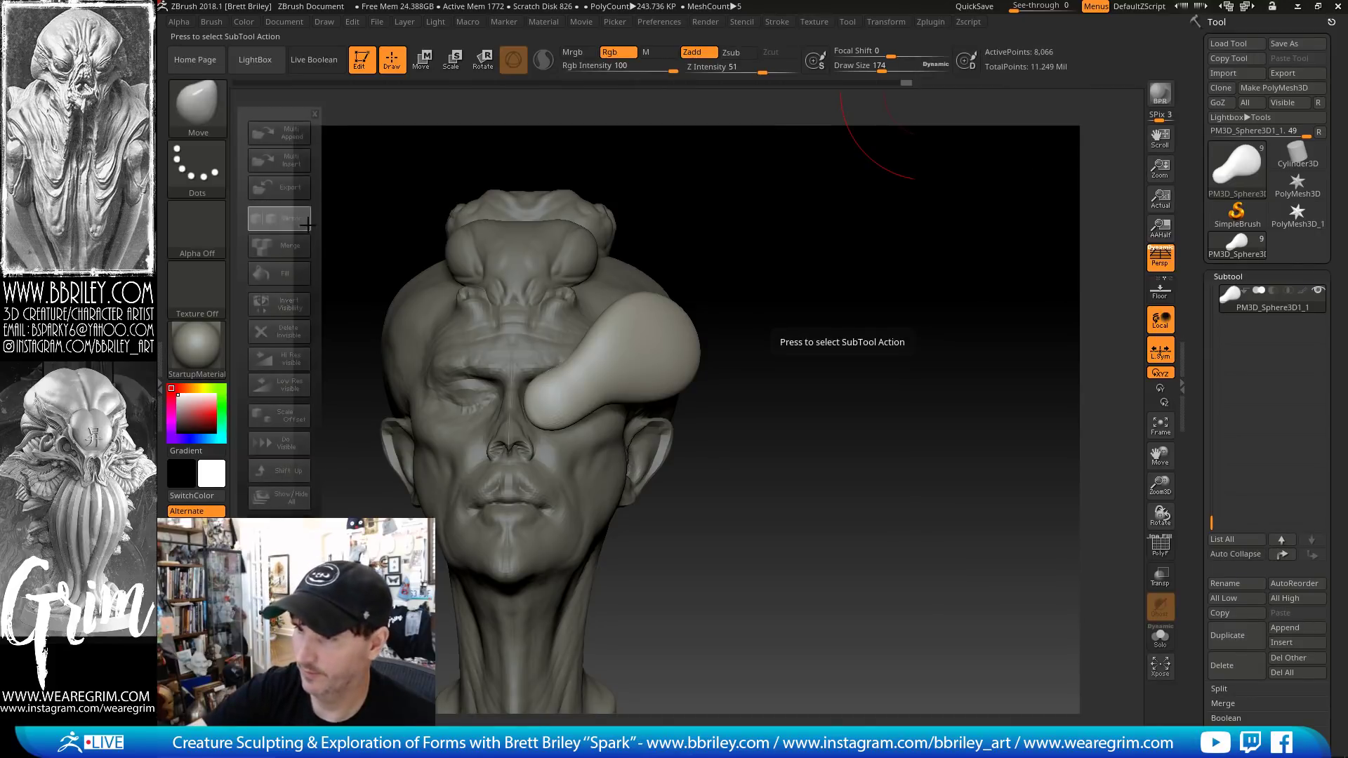
pyautogui.click(669, 353)
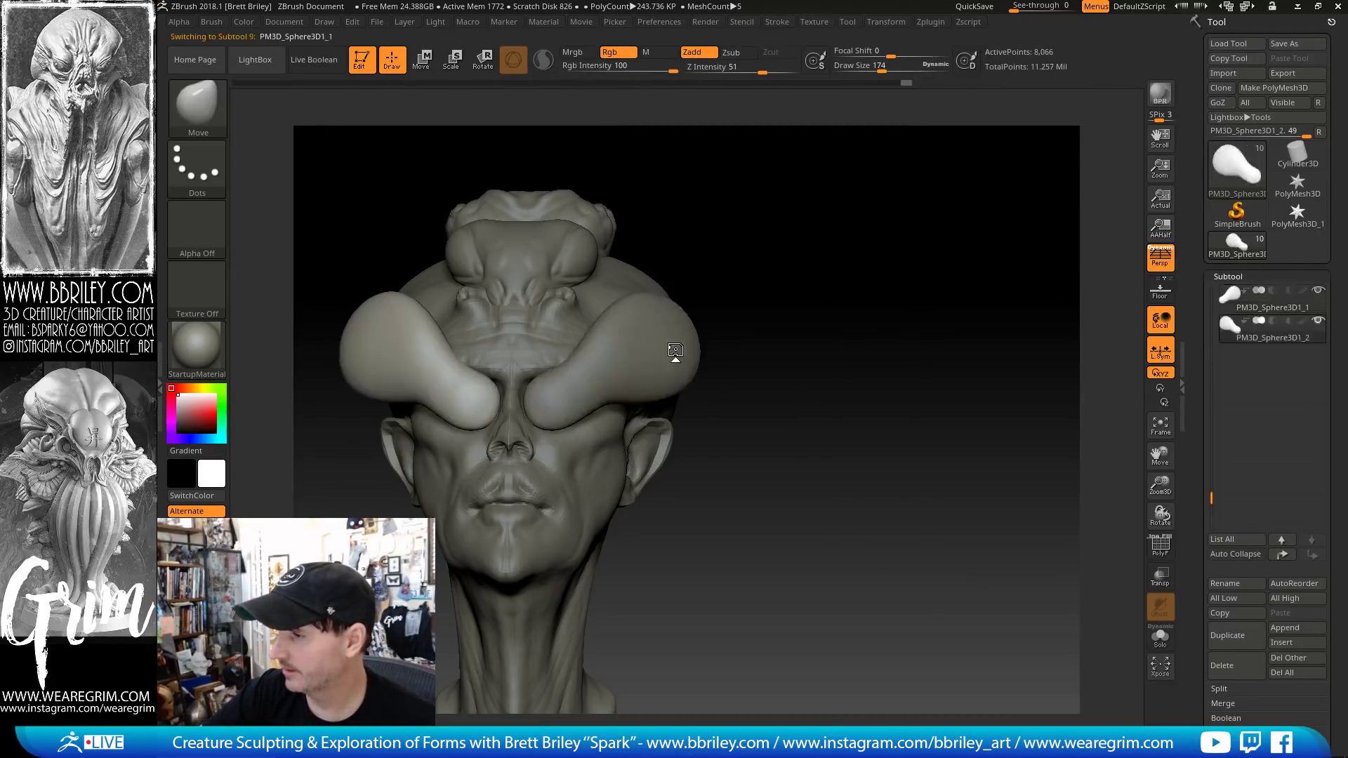
pyautogui.moveTo(814, 268); pyautogui.dragTo(777, 293)
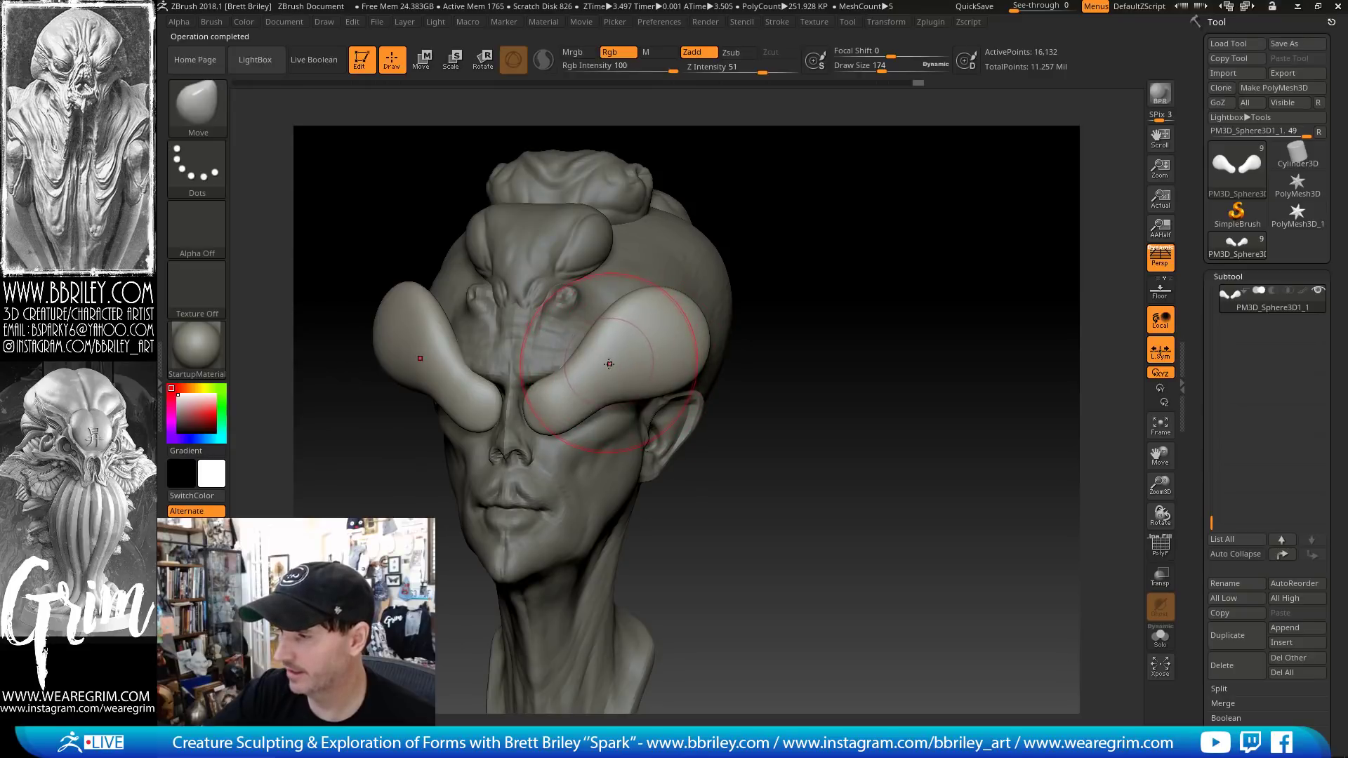
# - Subdivide the paired eyes and reshape their outer lobes symmetrically with the Move brush at large draw sizes up to 264
pyautogui.moveTo(853, 214)
pyautogui.mouseDown()
pyautogui.moveTo(851, 195)
pyautogui.moveTo(801, 200)
pyautogui.mouseUp()
pyautogui.press('s')
pyautogui.moveTo(673, 332)
pyautogui.mouseDown()
pyautogui.moveTo(690, 333)
pyautogui.moveTo(700, 357)
pyautogui.mouseUp()
pyautogui.press('s')
pyautogui.moveTo(699, 358); pyautogui.dragTo(691, 358)
pyautogui.moveTo(954, 187); pyautogui.dragTo(878, 203)
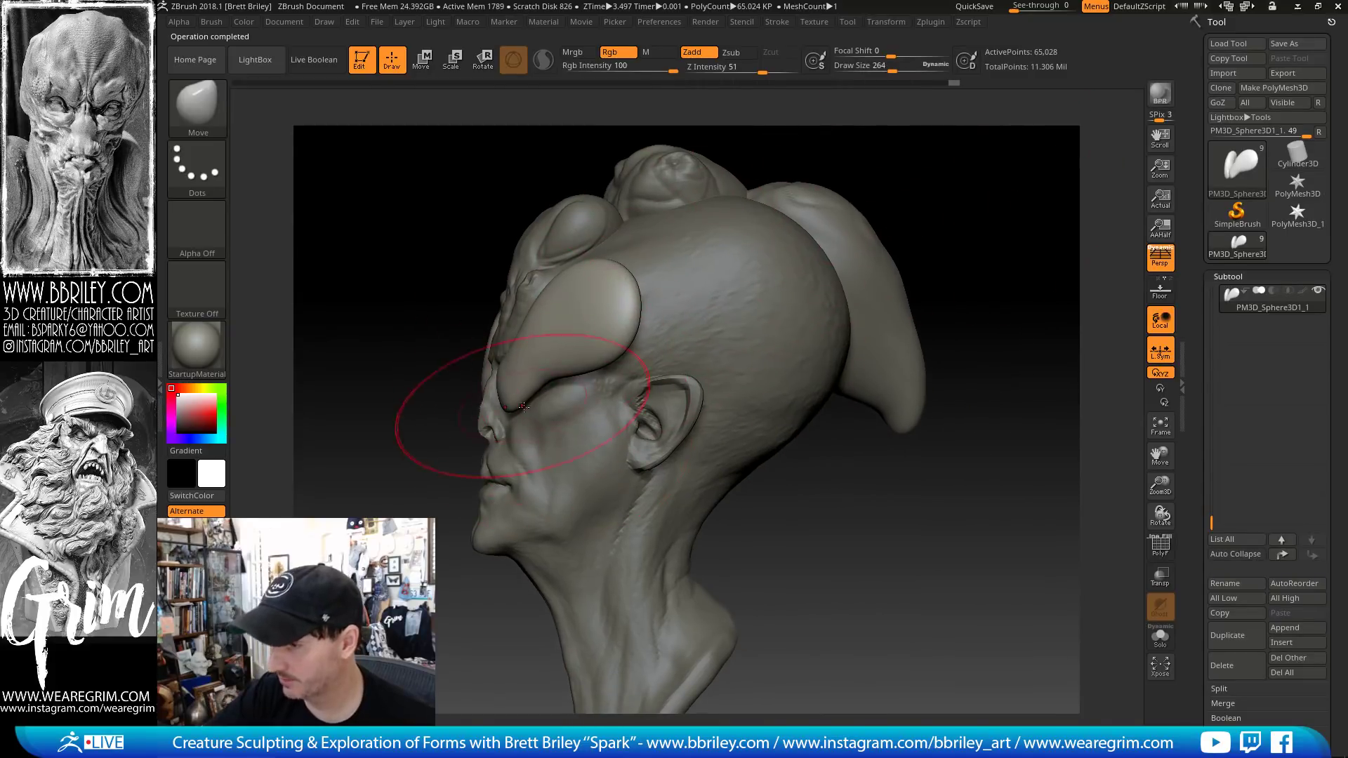
# - Adjust the lower edge and upper rear contour of the eyes with the Move brush at draw sizes 124 and 207
pyautogui.press('s')
pyautogui.moveTo(525, 413)
pyautogui.mouseDown()
pyautogui.moveTo(516, 401)
pyautogui.moveTo(528, 408)
pyautogui.mouseUp()
pyautogui.press('s')
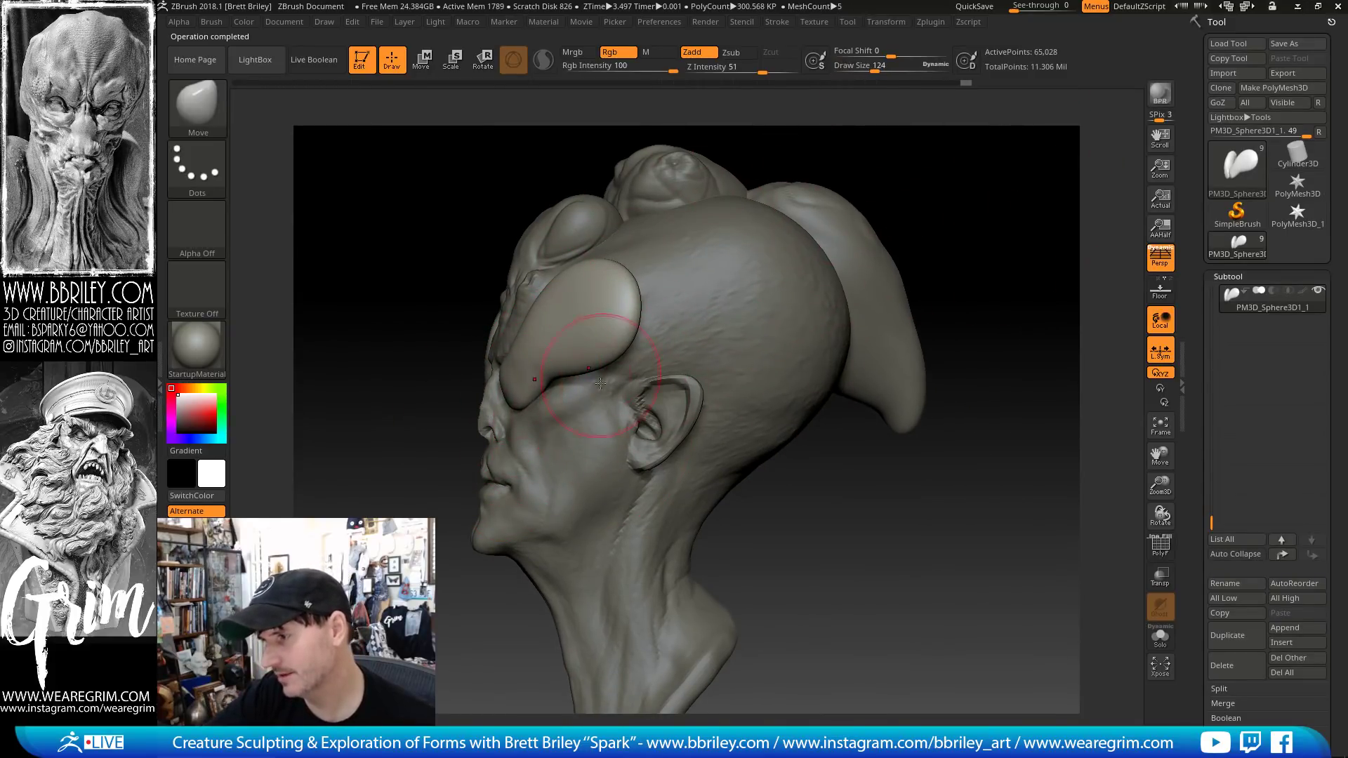
pyautogui.moveTo(924, 157); pyautogui.dragTo(870, 211)
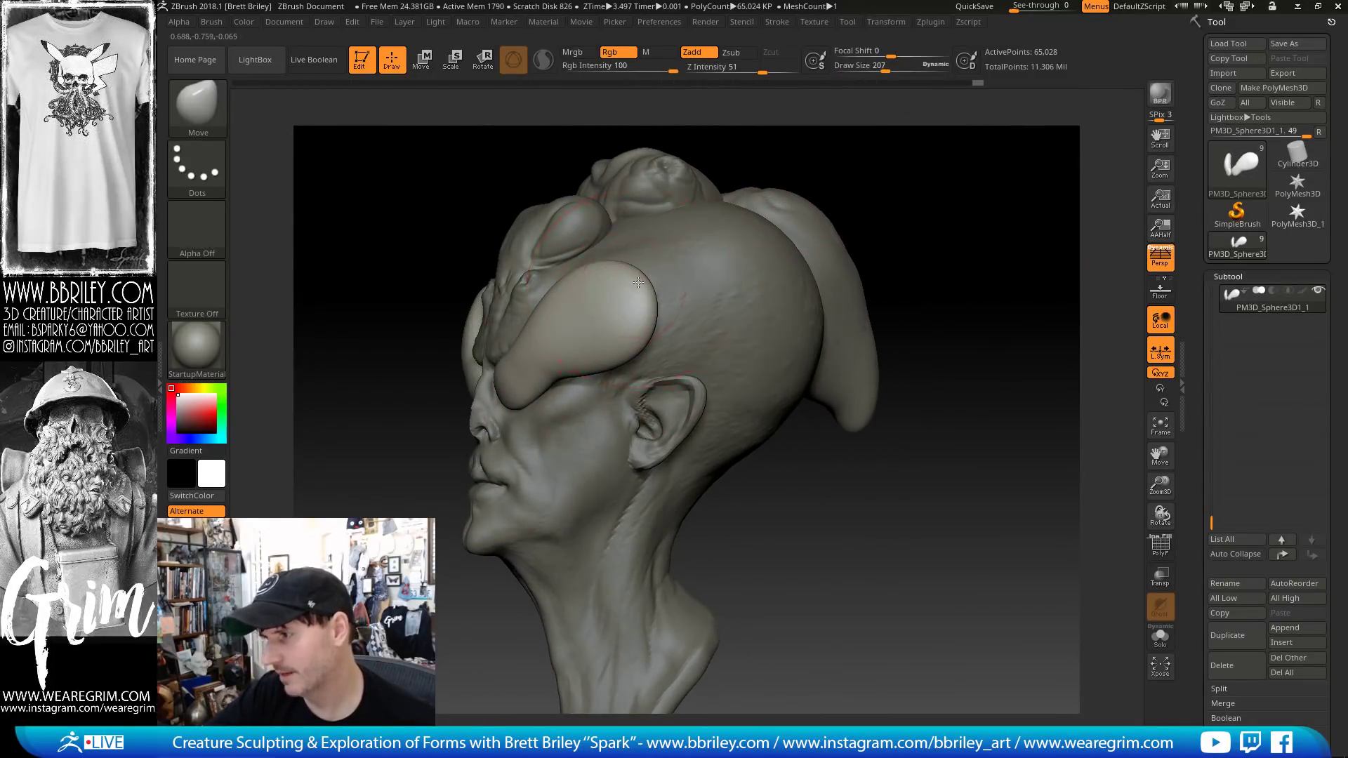
pyautogui.moveTo(638, 282); pyautogui.dragTo(642, 279)
pyautogui.moveTo(883, 262); pyautogui.dragTo(810, 171)
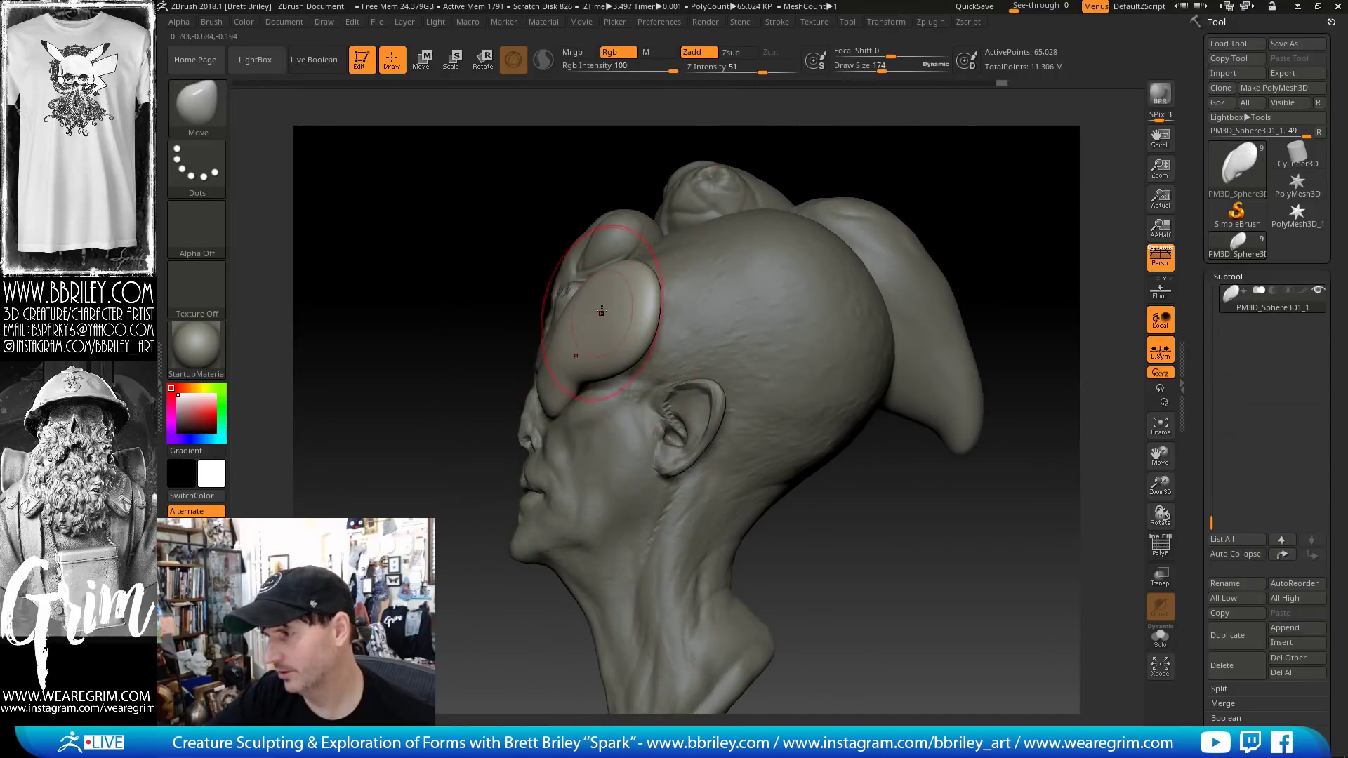
# - Tuck the eyes closer to the forehead and nose bridge with the Move brush at draw sizes 163 and 119
pyautogui.press(']')
pyautogui.moveTo(928, 204)
pyautogui.mouseDown()
pyautogui.moveTo(1017, 196)
pyautogui.moveTo(915, 241)
pyautogui.moveTo(925, 281)
pyautogui.mouseUp()
pyautogui.press('[')
pyautogui.press('[')
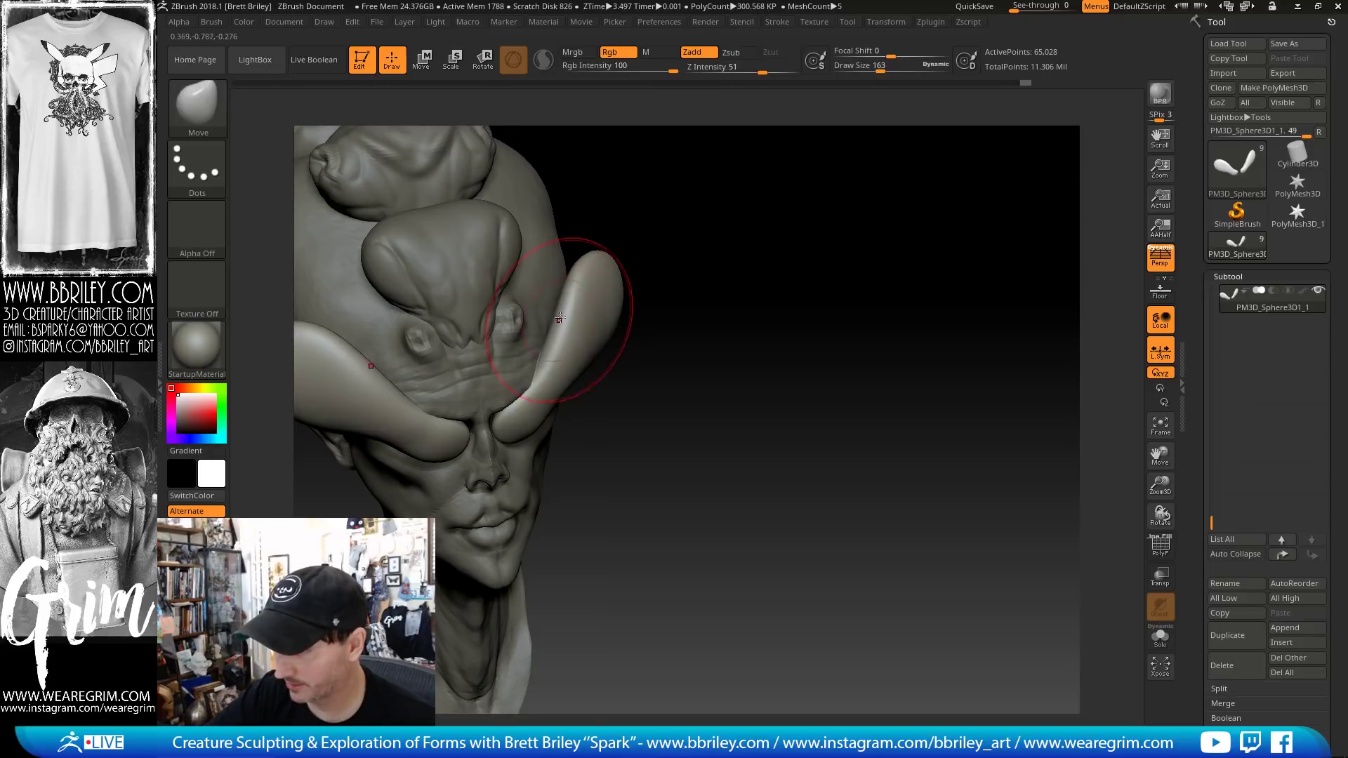
pyautogui.moveTo(738, 208); pyautogui.dragTo(692, 133)
pyautogui.press('[')
pyautogui.press('[')
pyautogui.press('[')
pyautogui.press('[')
pyautogui.moveTo(500, 426); pyautogui.dragTo(485, 425)
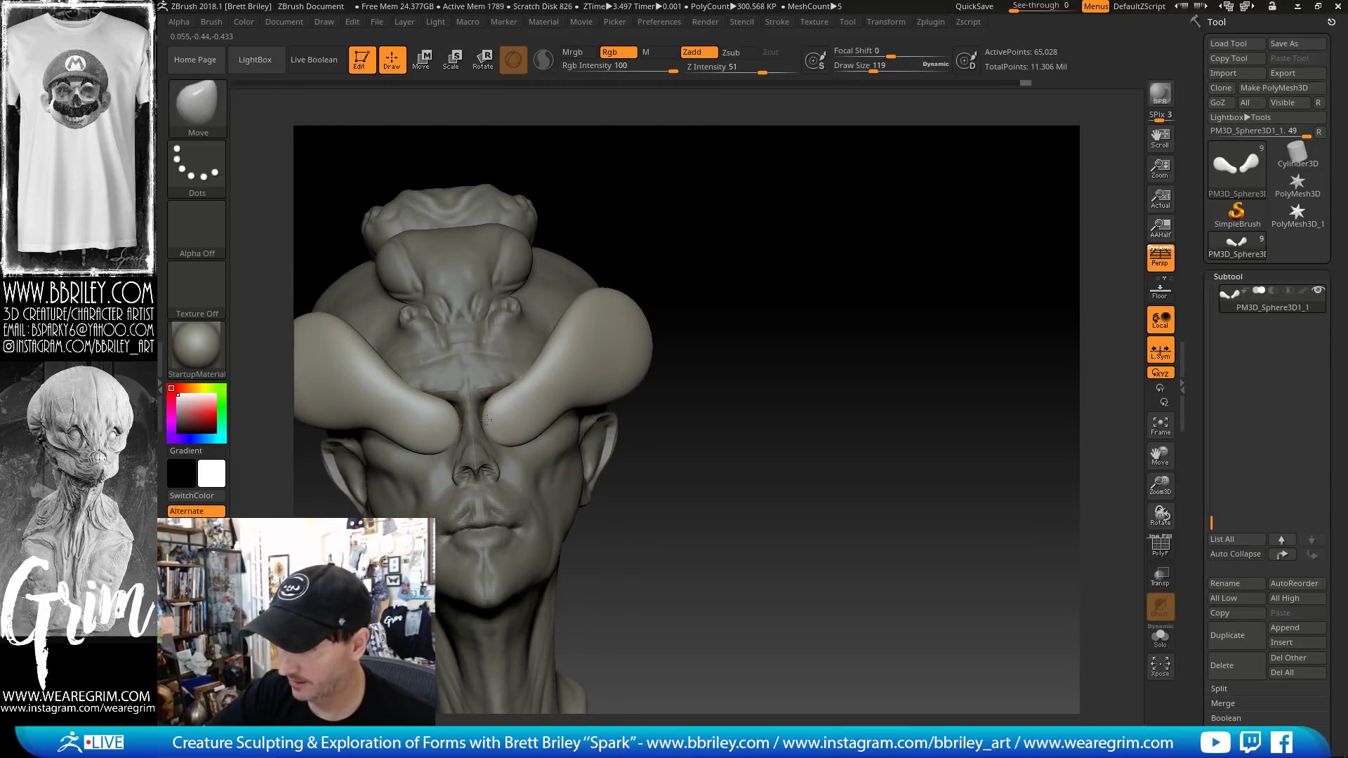
# - Carve a small mark in the inner tips of the eyes with the DamStandard brush at draw size 36
pyautogui.moveTo(632, 267); pyautogui.dragTo(646, 196)
pyautogui.press('b')
pyautogui.press('d')
pyautogui.press('s')
pyautogui.press('s')
pyautogui.press('s')
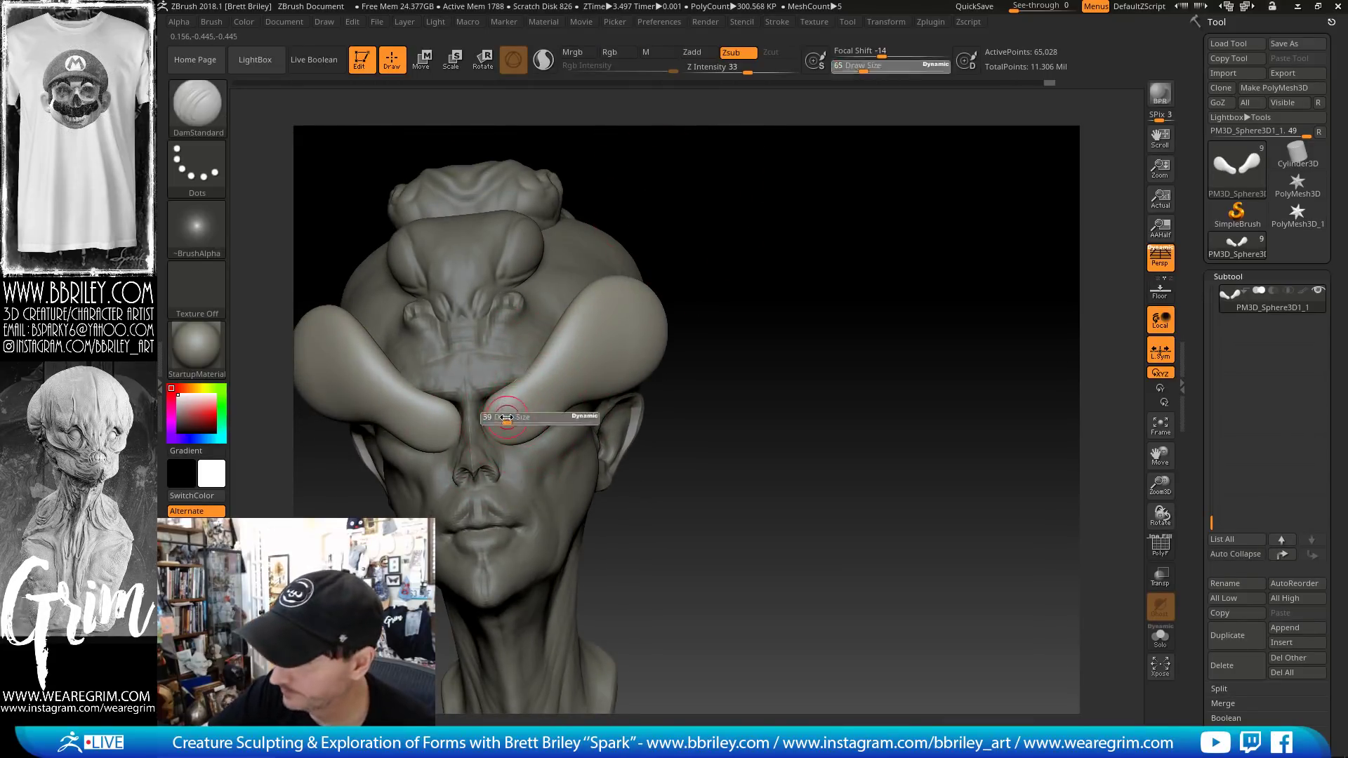
pyautogui.moveTo(506, 417); pyautogui.dragTo(503, 418)
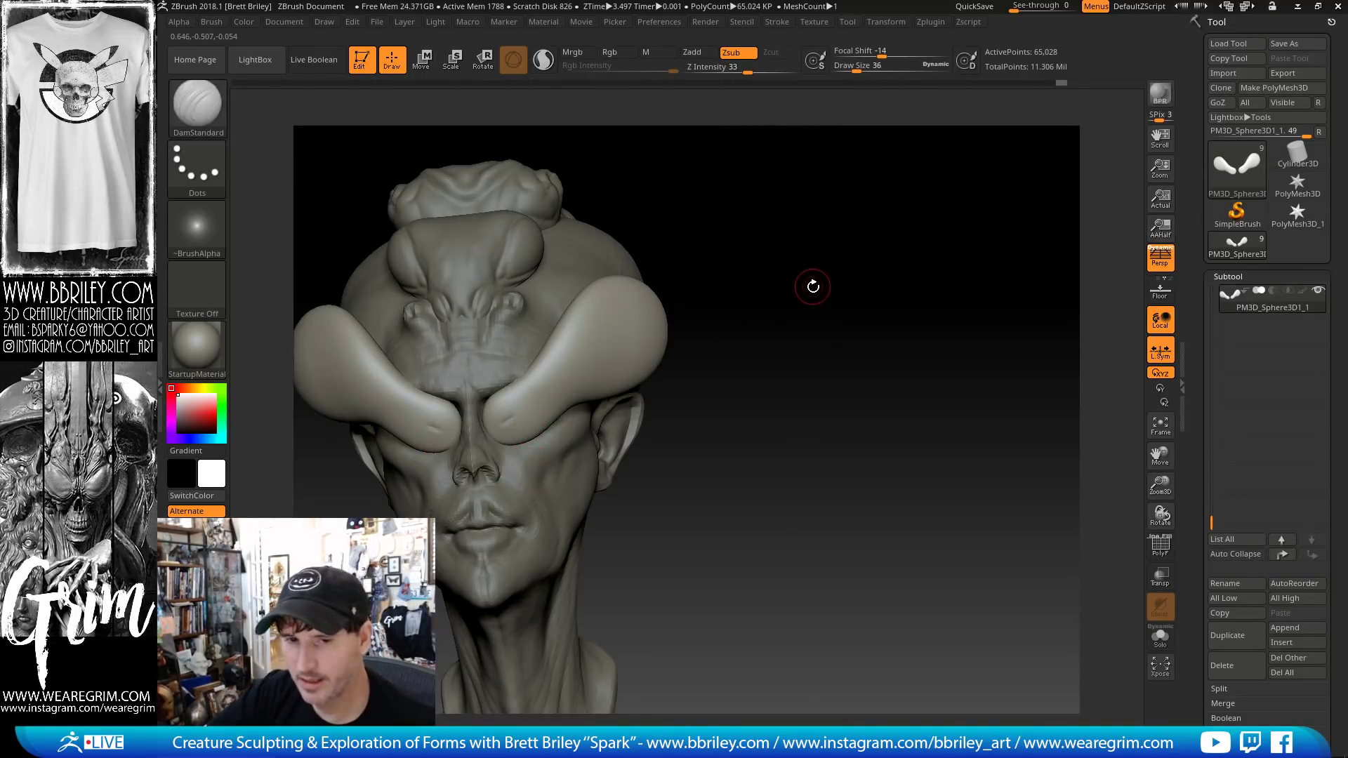
# - Raise a thin ridge along the outer rear rim of the eyes with the Standard brush at draw size 16
pyautogui.moveTo(813, 286)
pyautogui.mouseDown()
pyautogui.moveTo(832, 232)
pyautogui.moveTo(944, 279)
pyautogui.mouseUp()
pyautogui.moveTo(839, 220); pyautogui.dragTo(902, 228)
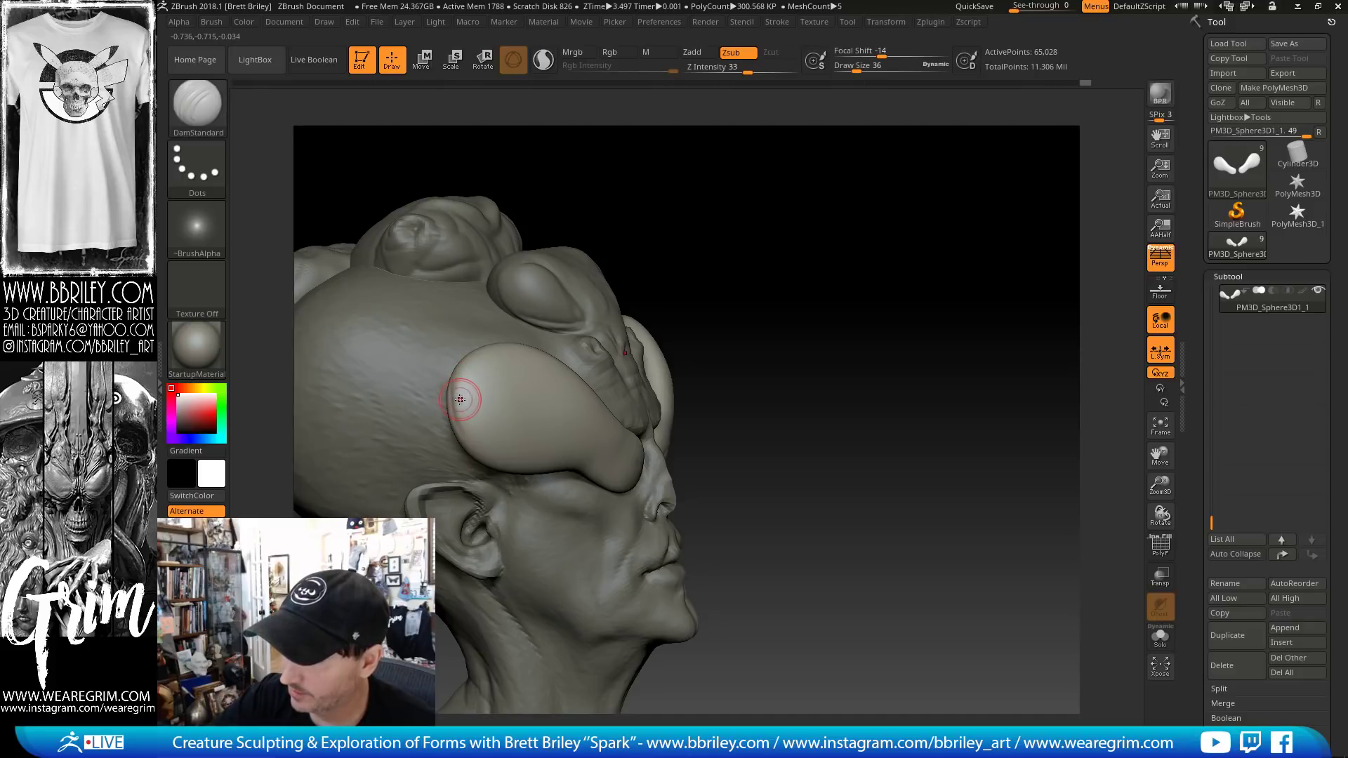
pyautogui.press('b')
pyautogui.press('s')
pyautogui.press('t')
pyautogui.press('s')
pyautogui.moveTo(459, 400); pyautogui.dragTo(449, 400)
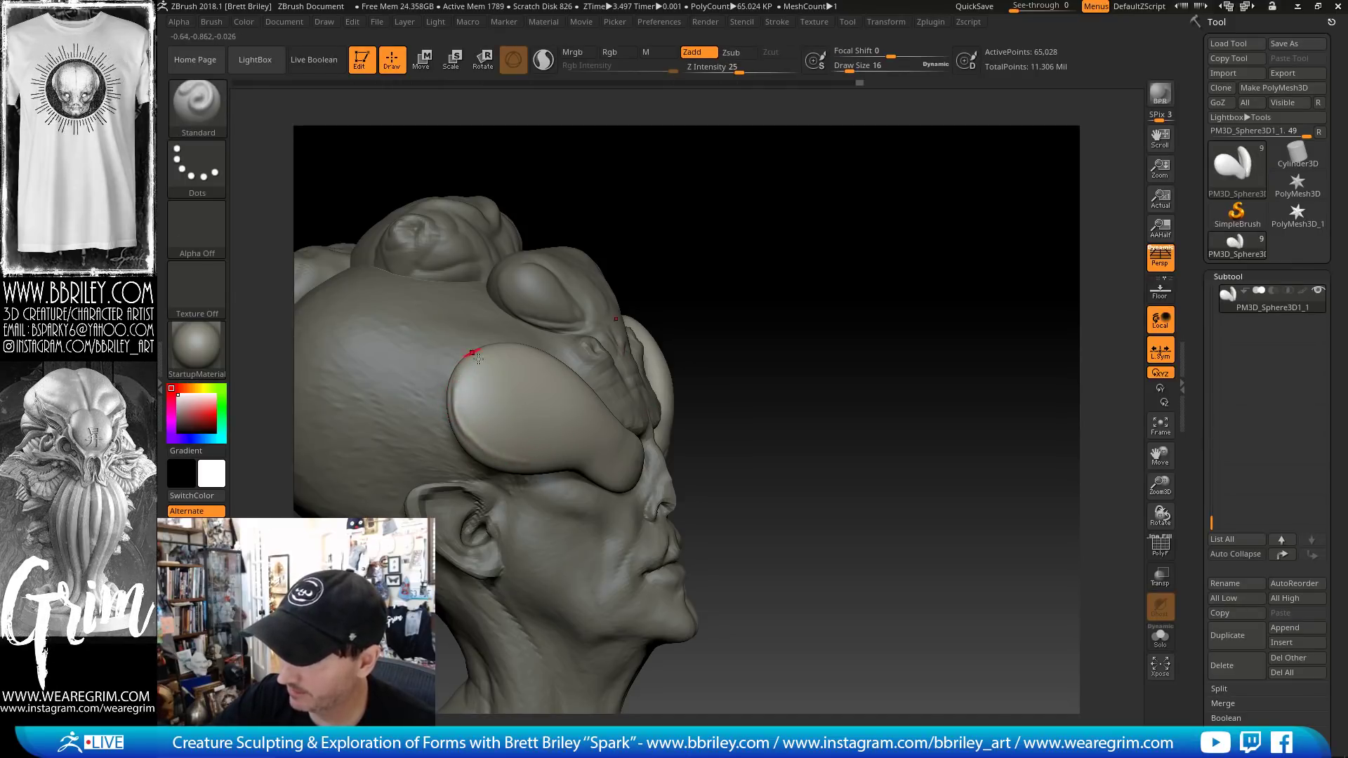
# - Examine the eyes and the overall head silhouette from the side, front and three-quarter views
pyautogui.moveTo(497, 331); pyautogui.dragTo(504, 361, button='right')
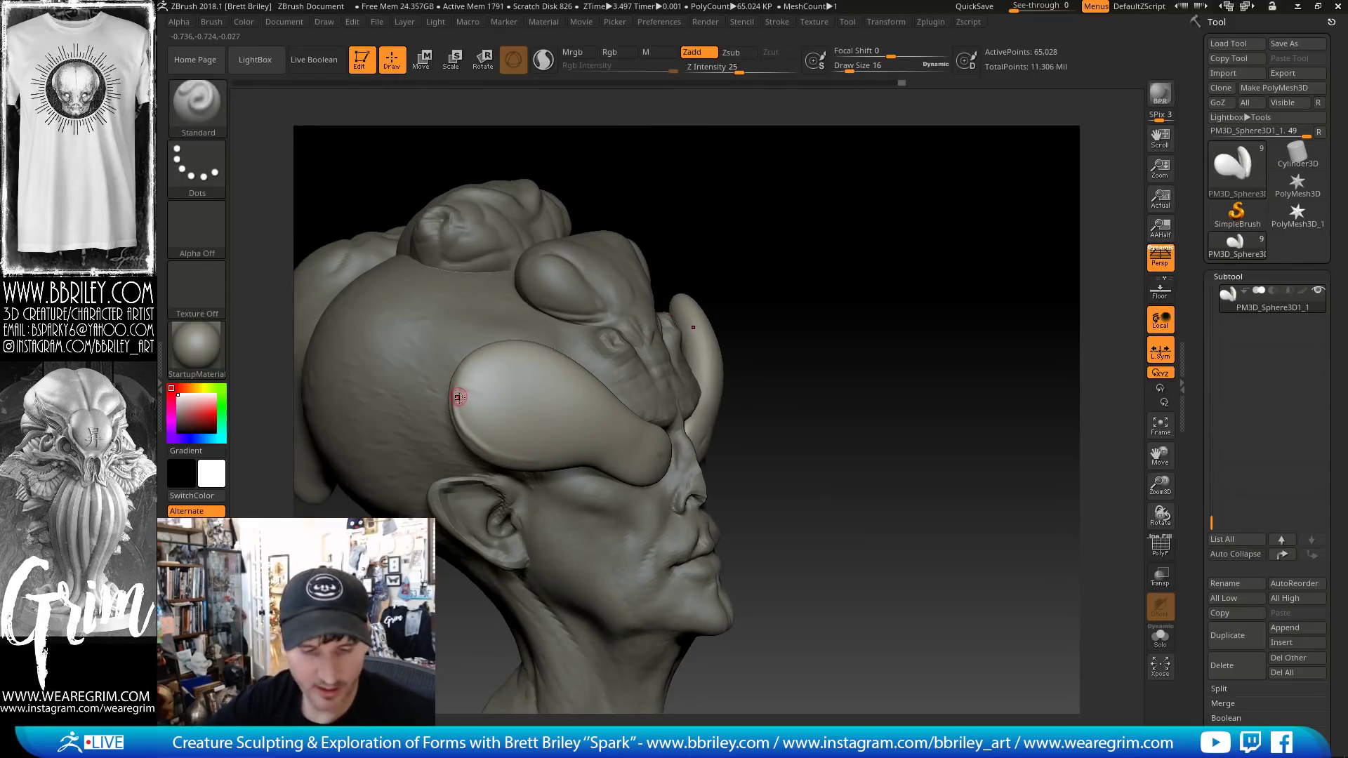
pyautogui.press('b')
pyautogui.press('d')
pyautogui.press('s')
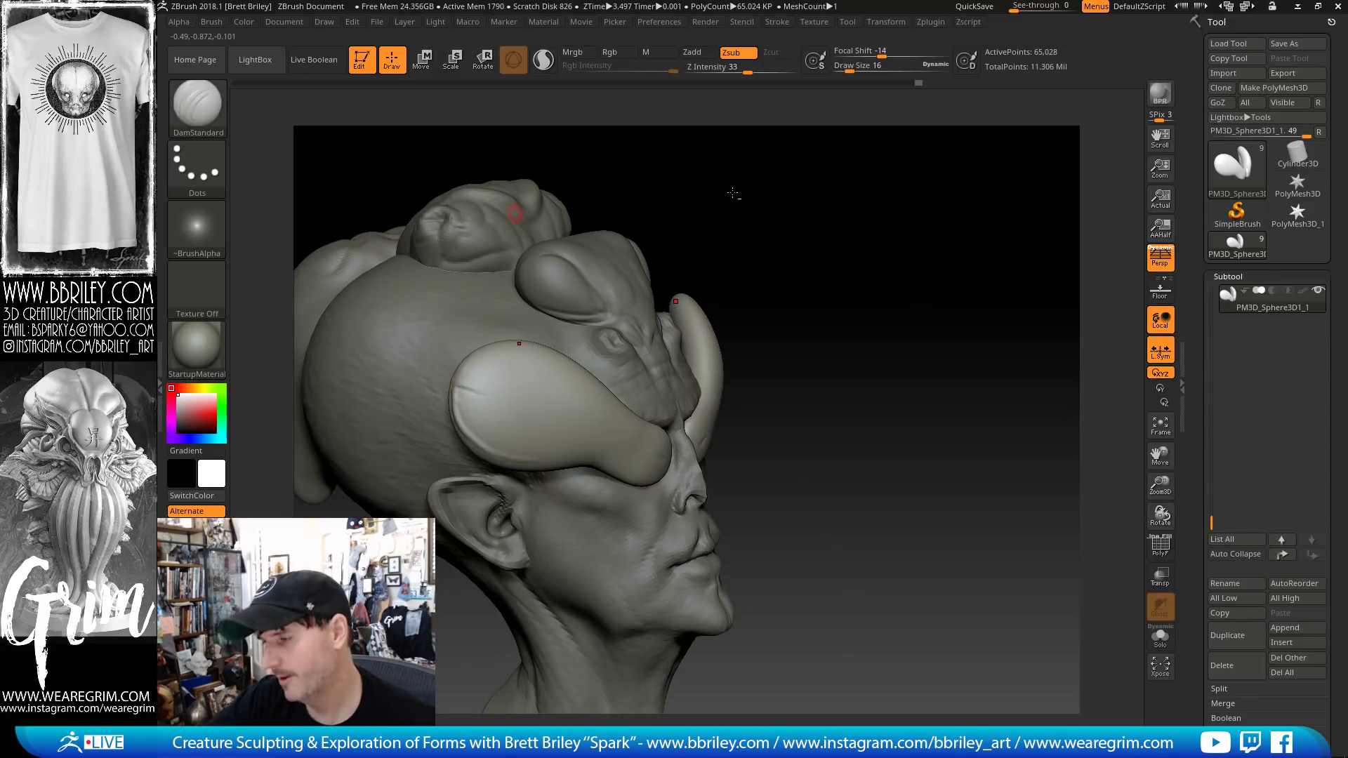
pyautogui.moveTo(733, 193)
pyautogui.mouseDown()
pyautogui.moveTo(787, 239)
pyautogui.moveTo(751, 213)
pyautogui.mouseUp()
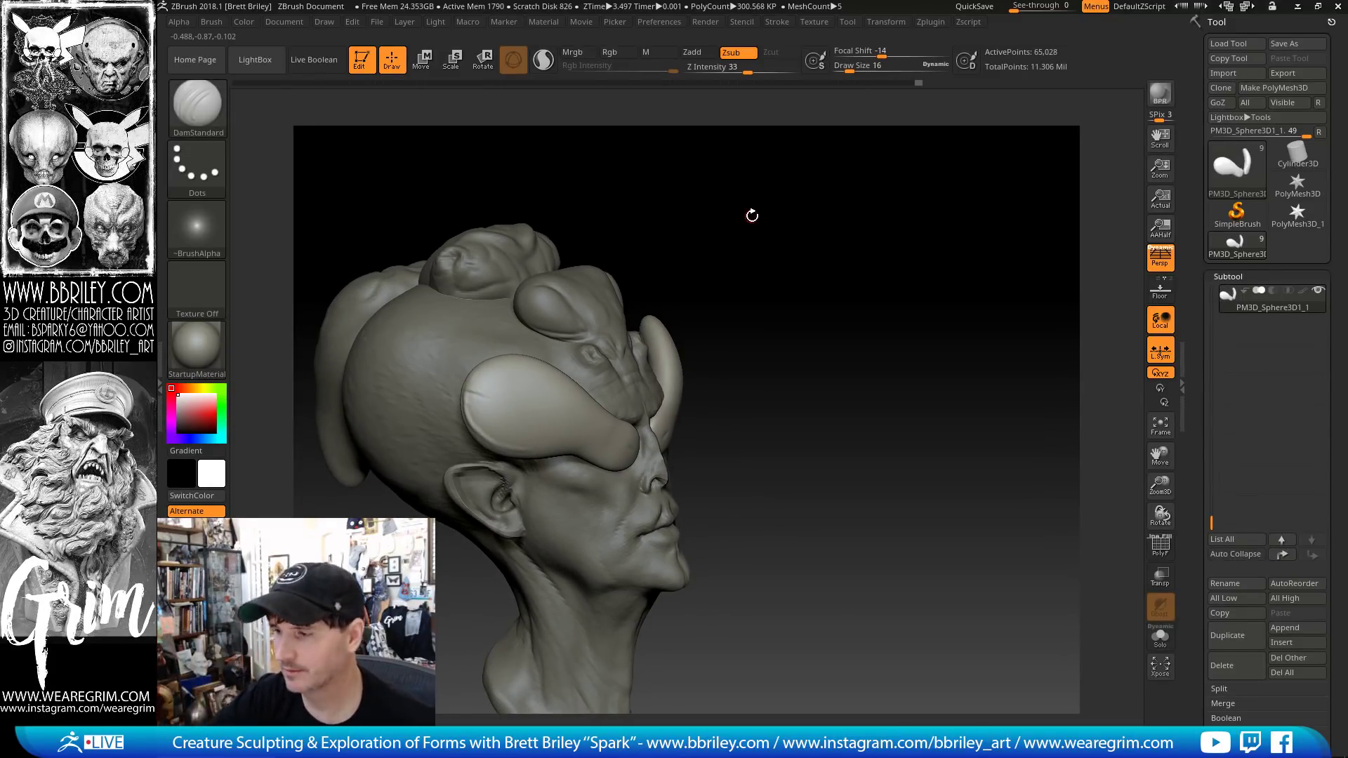
pyautogui.moveTo(752, 215)
pyautogui.mouseDown()
pyautogui.moveTo(707, 254)
pyautogui.moveTo(662, 238)
pyautogui.moveTo(705, 218)
pyautogui.moveTo(718, 238)
pyautogui.moveTo(694, 236)
pyautogui.mouseUp()
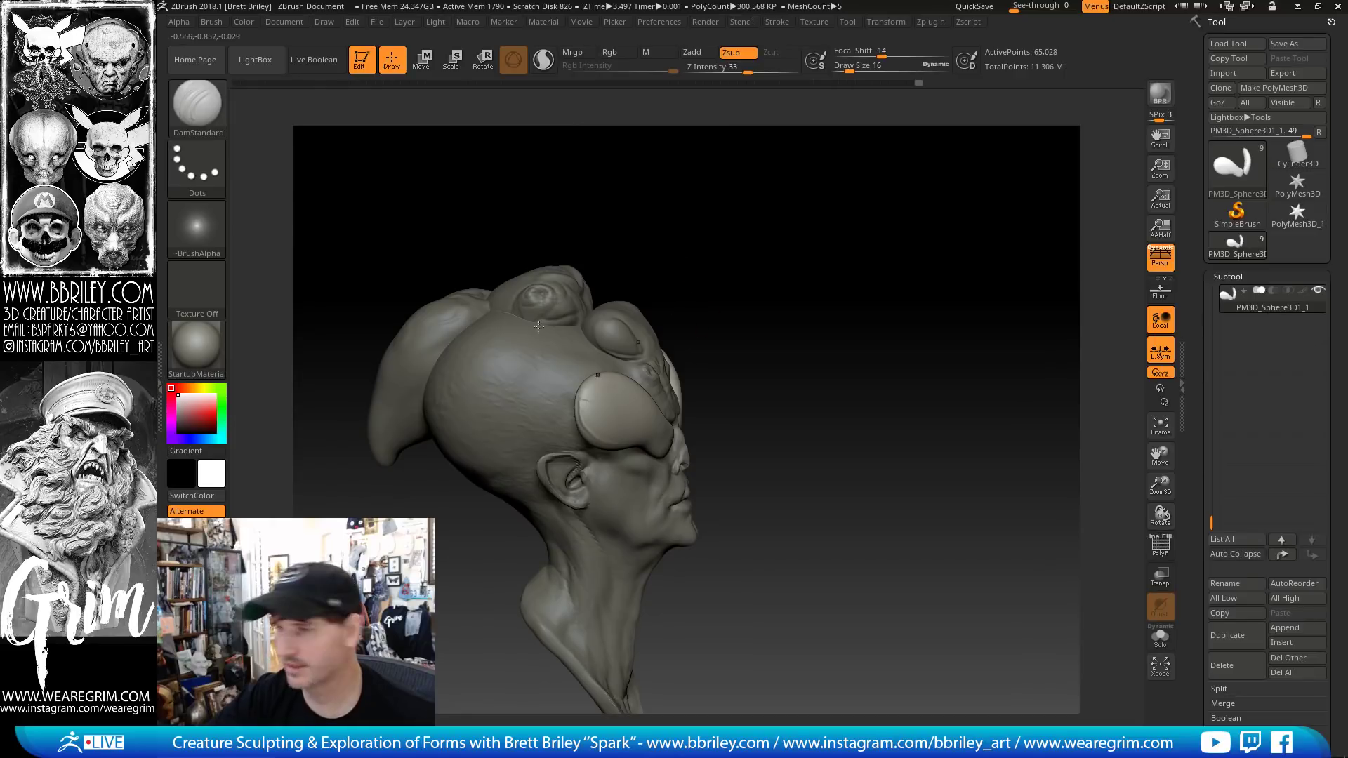
pyautogui.moveTo(624, 300)
pyautogui.mouseDown()
pyautogui.moveTo(656, 241)
pyautogui.moveTo(777, 257)
pyautogui.moveTo(674, 278)
pyautogui.mouseUp()
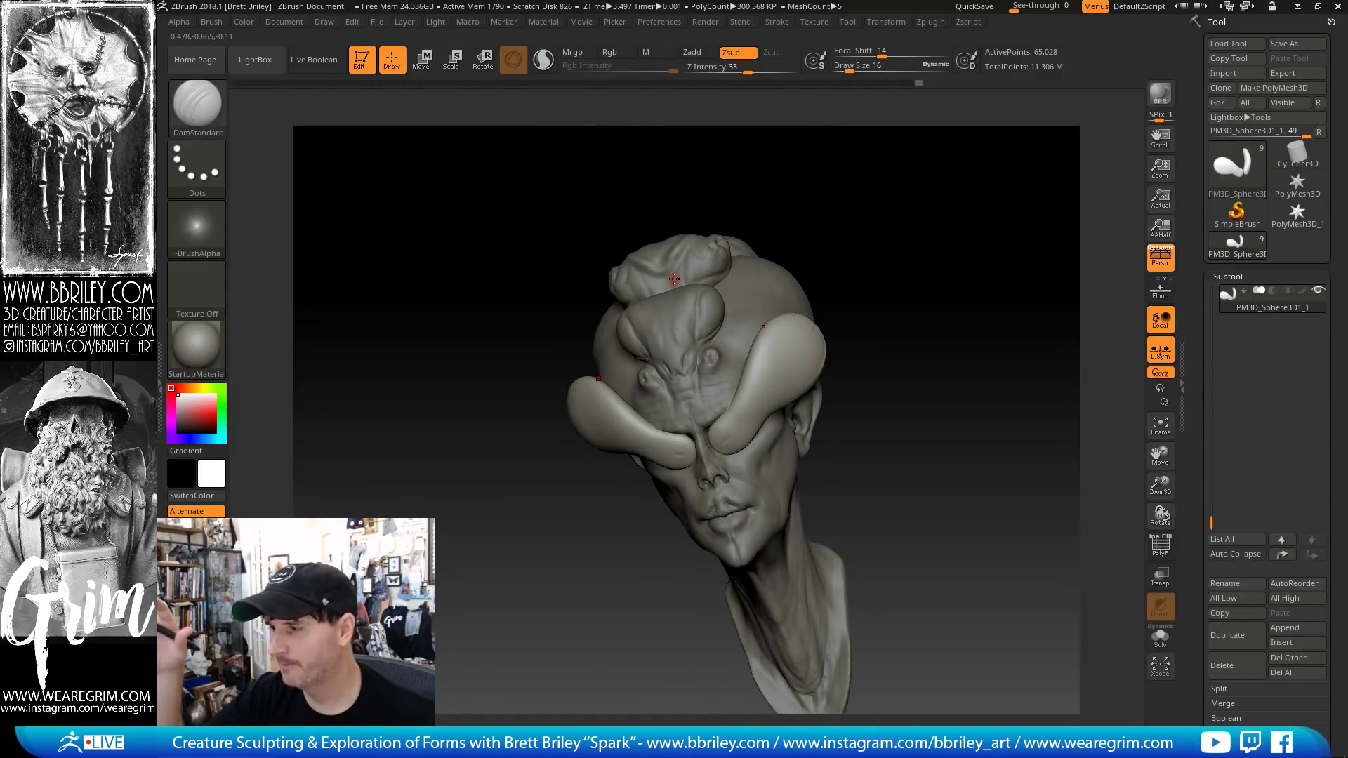
pyautogui.moveTo(673, 279); pyautogui.dragTo(713, 348)
pyautogui.moveTo(762, 251); pyautogui.dragTo(737, 236)
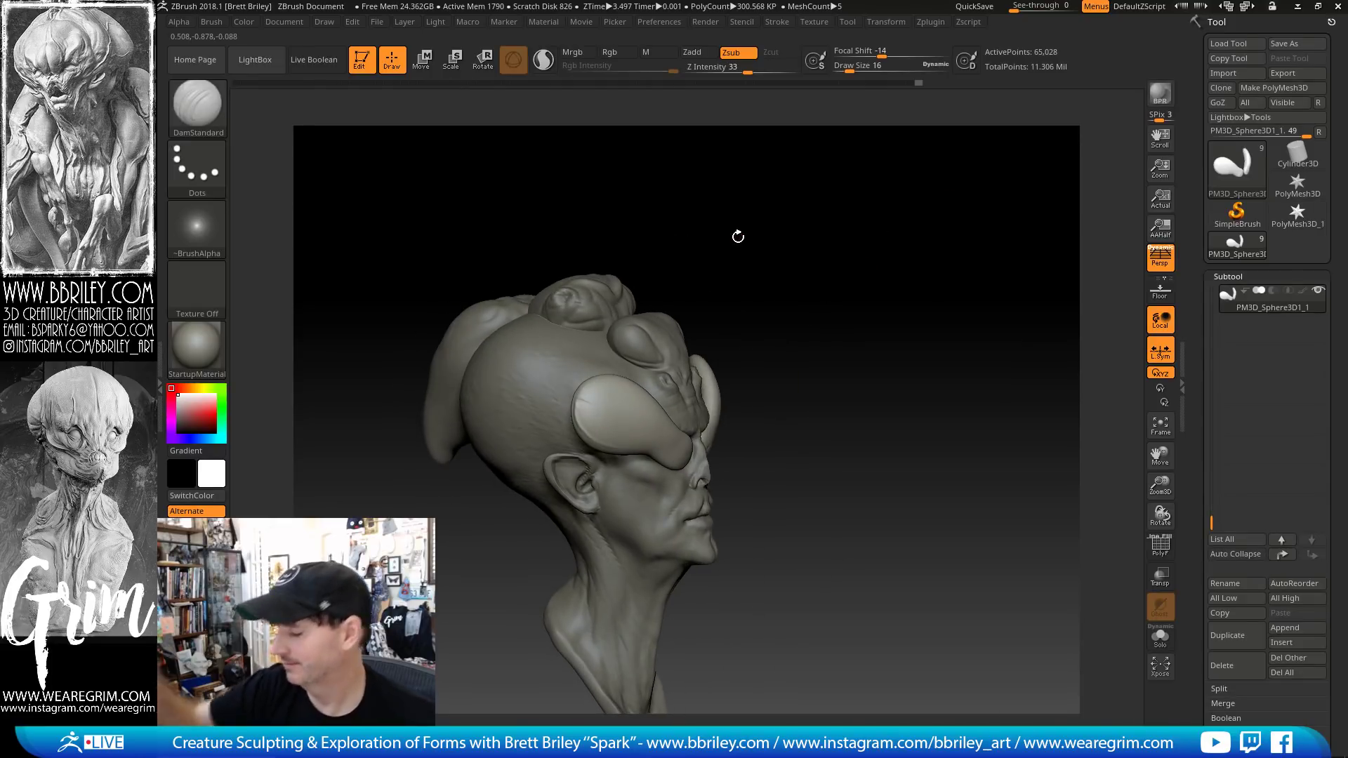
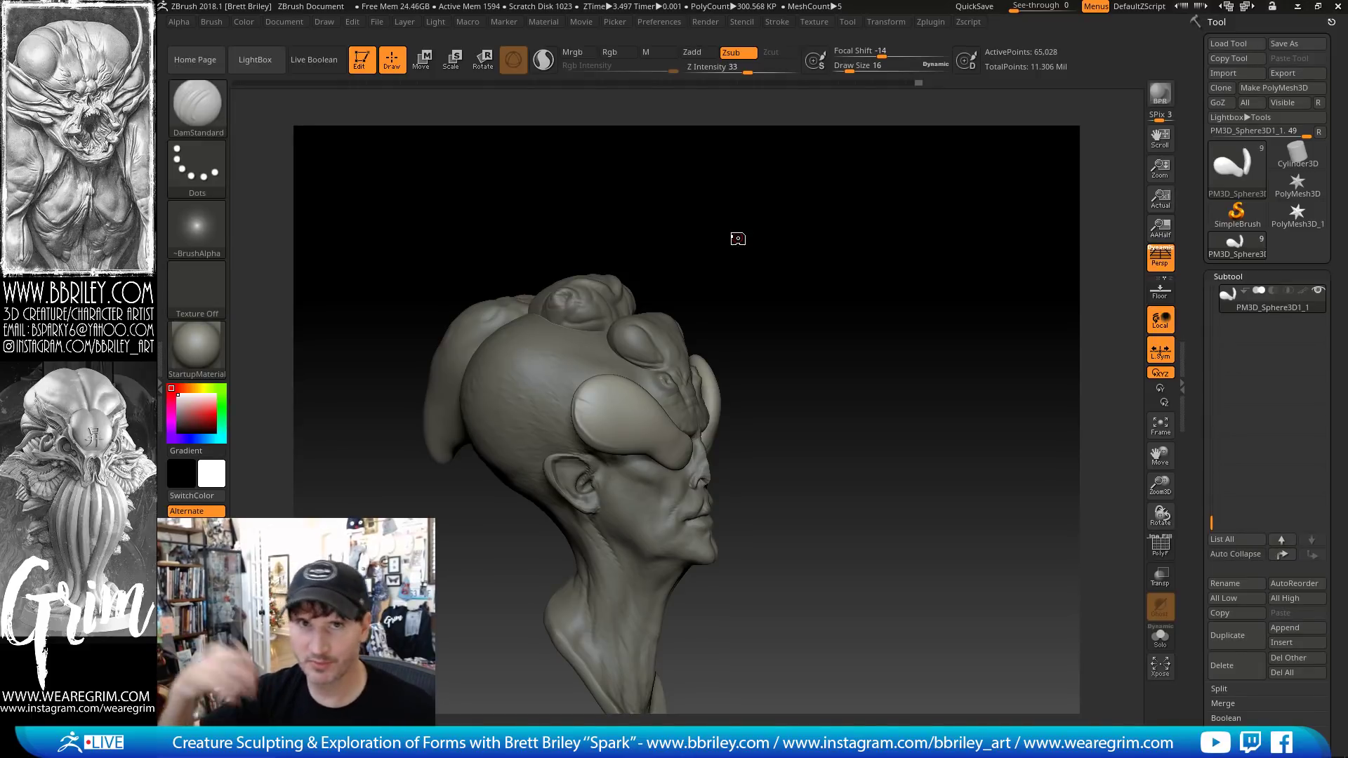
pyautogui.moveTo(780, 278)
pyautogui.mouseDown()
pyautogui.moveTo(786, 292)
pyautogui.moveTo(818, 271)
pyautogui.moveTo(659, 414)
pyautogui.mouseUp()
pyautogui.moveTo(668, 307); pyautogui.dragTo(674, 313)
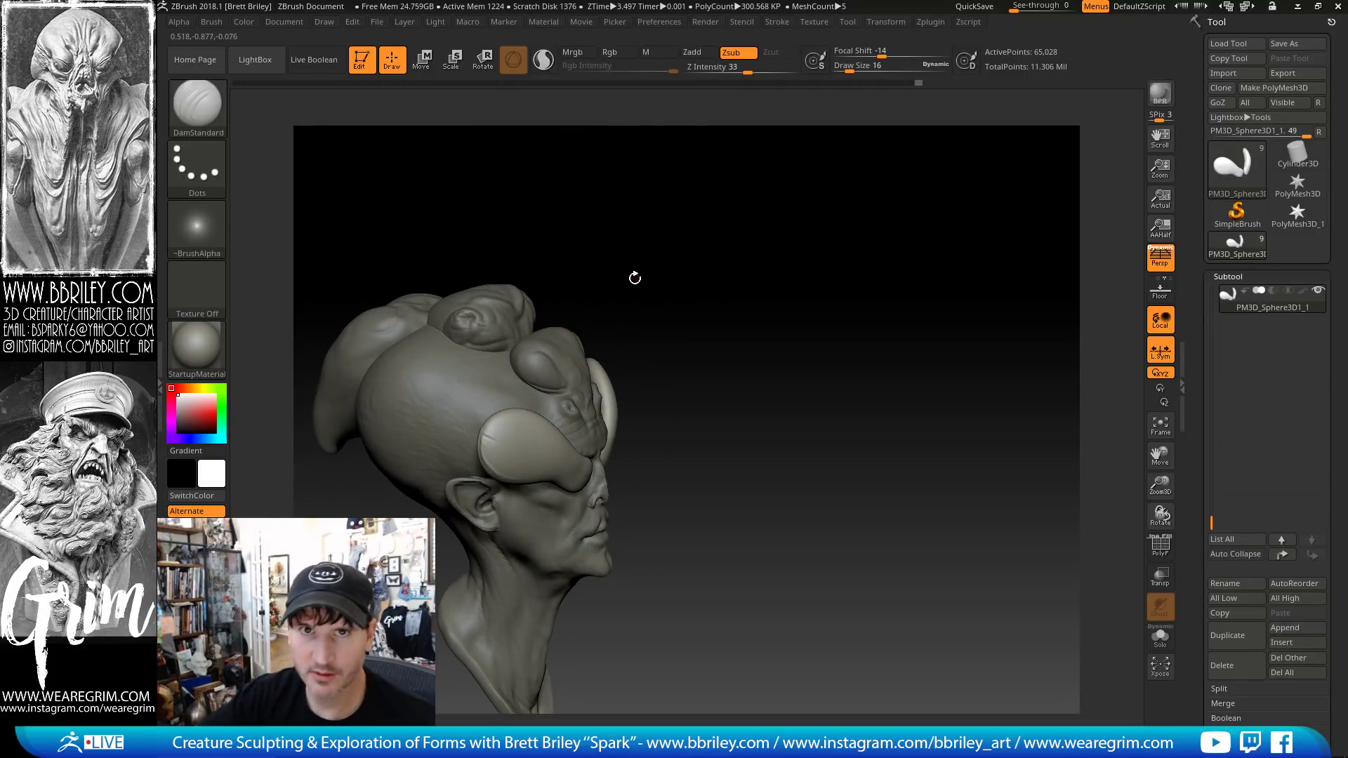
pyautogui.moveTo(654, 210)
pyautogui.mouseDown()
pyautogui.moveTo(674, 259)
pyautogui.moveTo(481, 428)
pyautogui.mouseUp()
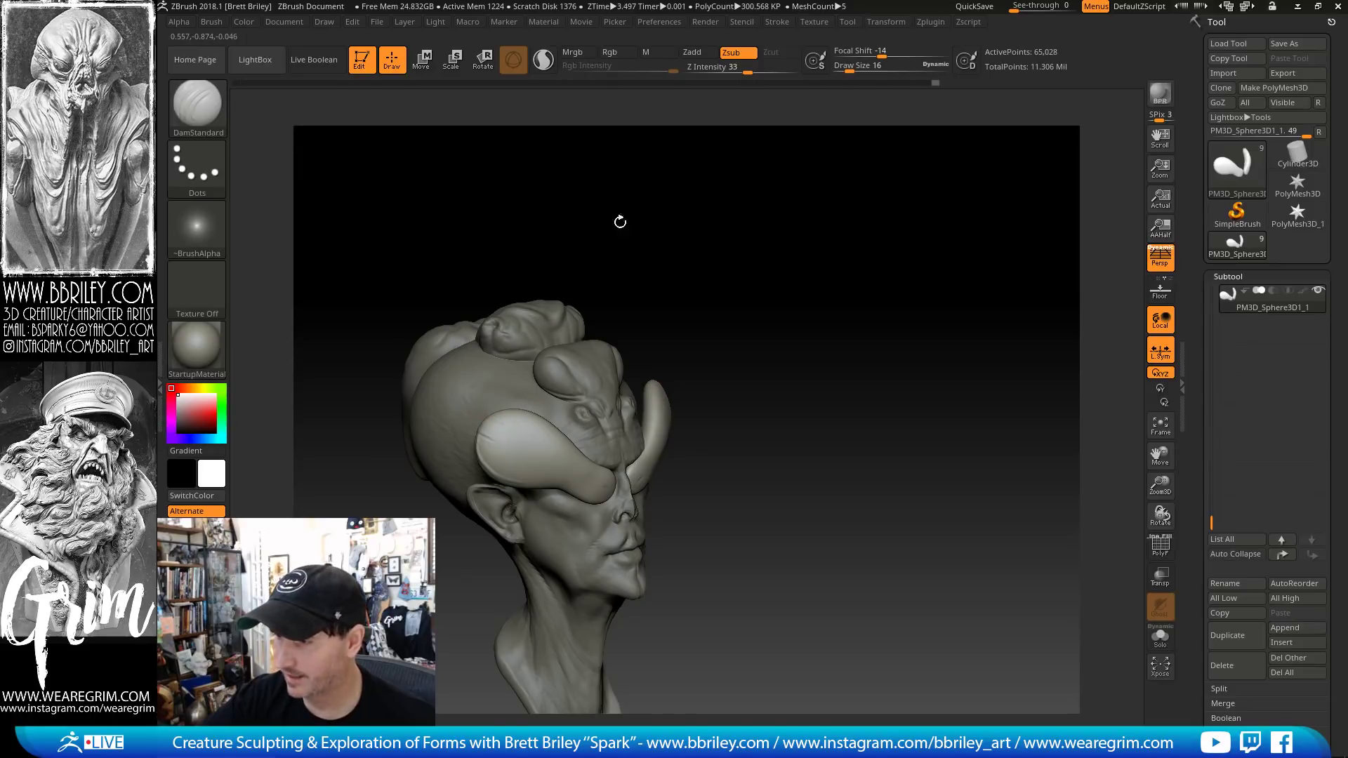
pyautogui.moveTo(620, 222); pyautogui.dragTo(489, 334)
# - Smooth the upper inner edge of the eyes beside the brow with the Smooth brush at draw size 16
pyautogui.press('b')
pyautogui.press('s')
pyautogui.press('t')
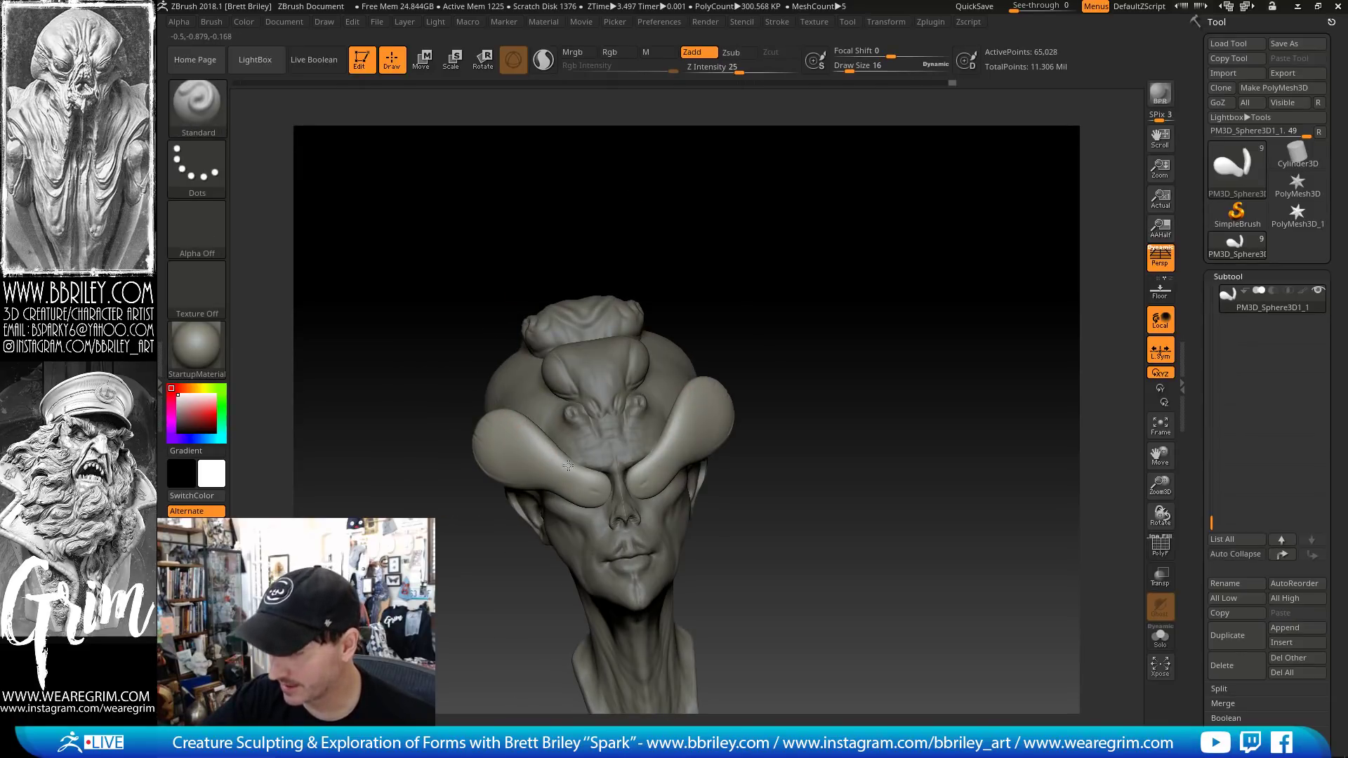
pyautogui.moveTo(657, 330); pyautogui.dragTo(649, 382)
pyautogui.keyDown('shift'); pyautogui.moveTo(564, 450); pyautogui.dragTo(560, 455); pyautogui.keyUp('shift')
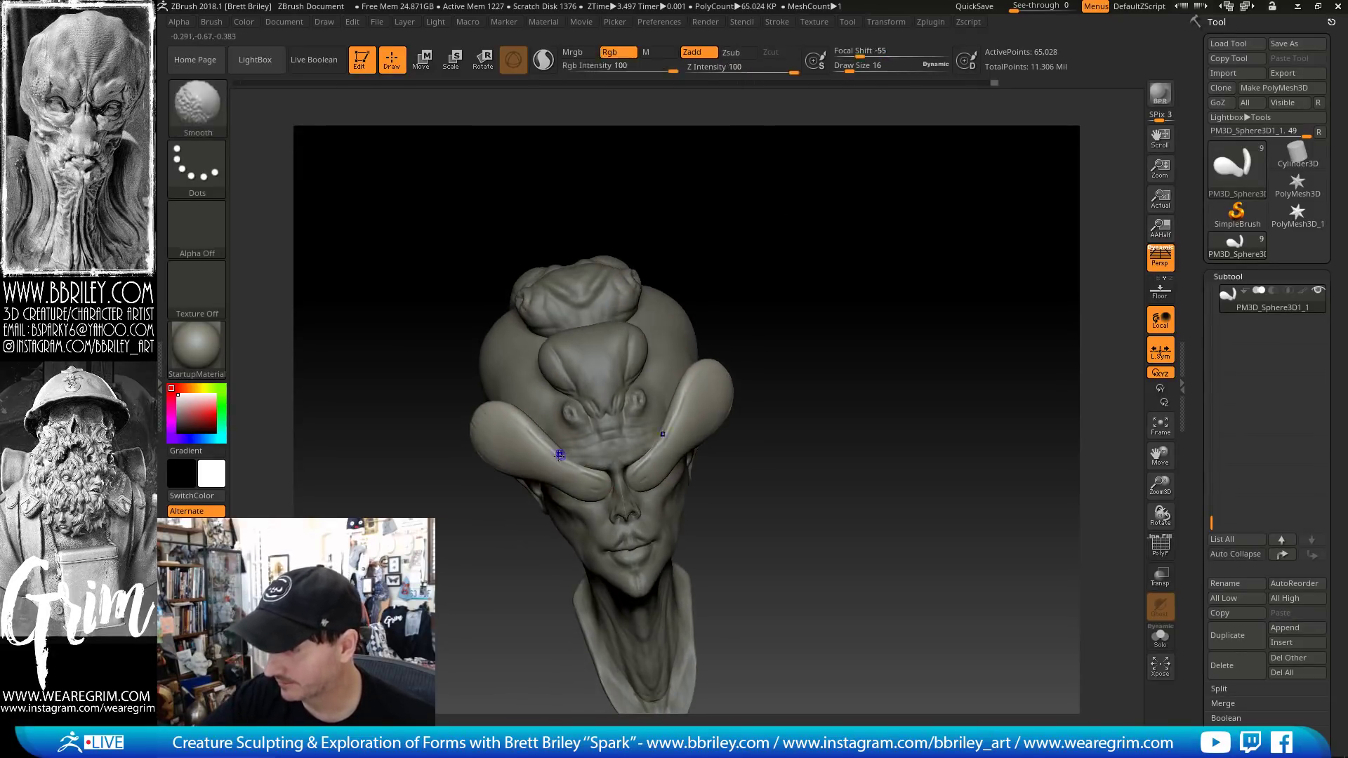
# - Reshape the outer lobes and upper front edge of the eyes with the Move brush at draw sizes 124 and 133
pyautogui.moveTo(629, 315); pyautogui.dragTo(521, 421, button='right')
pyautogui.press('b')
pyautogui.press('m')
pyautogui.press('v')
pyautogui.press('s')
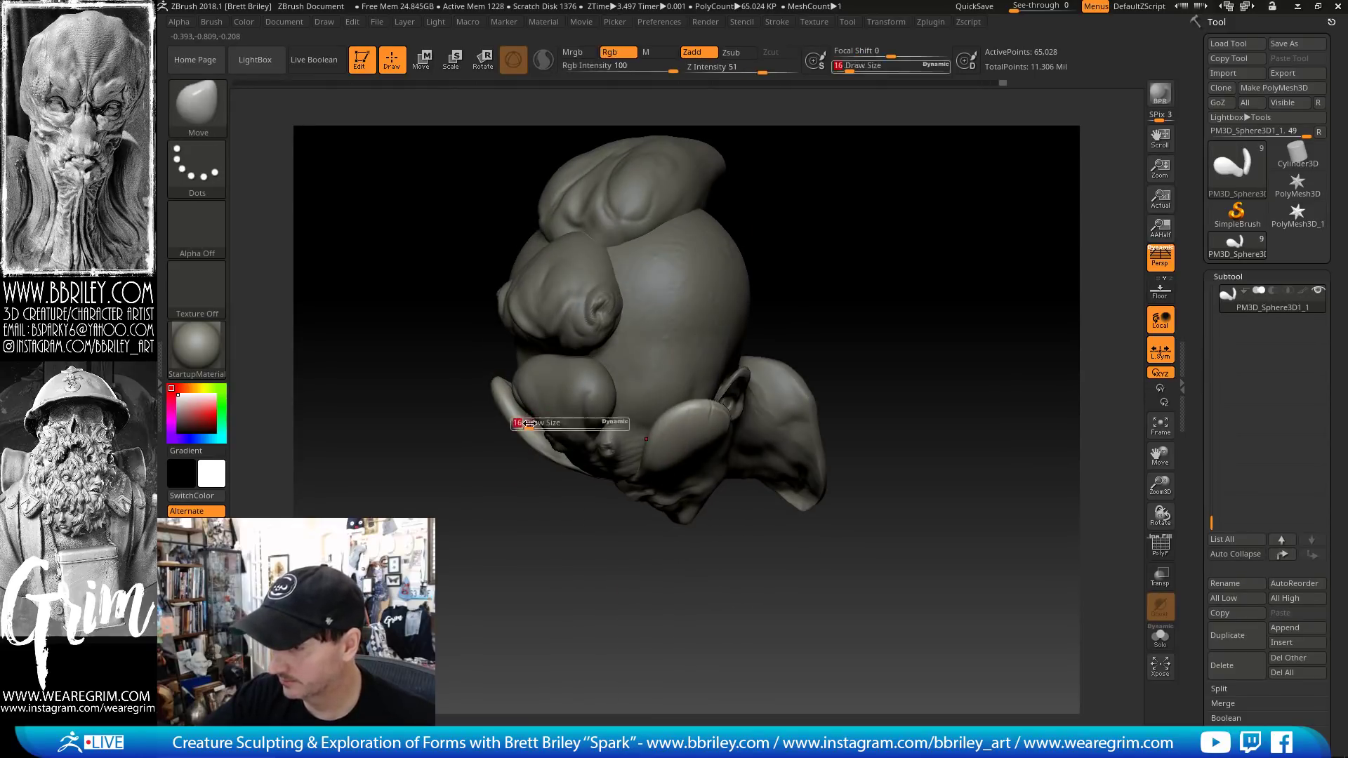
pyautogui.moveTo(518, 422); pyautogui.dragTo(542, 422)
pyautogui.press('s')
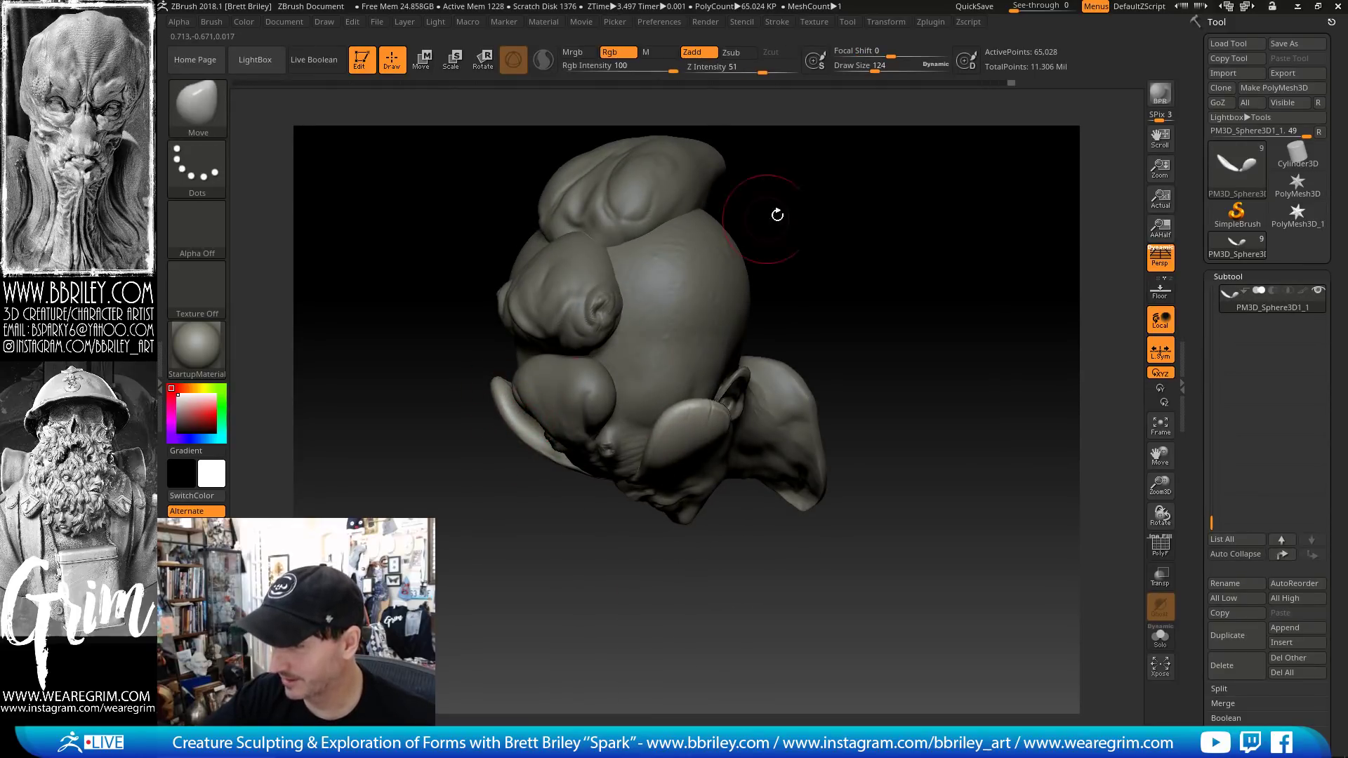
pyautogui.moveTo(777, 215)
pyautogui.mouseDown()
pyautogui.moveTo(692, 460)
pyautogui.moveTo(700, 445)
pyautogui.mouseUp()
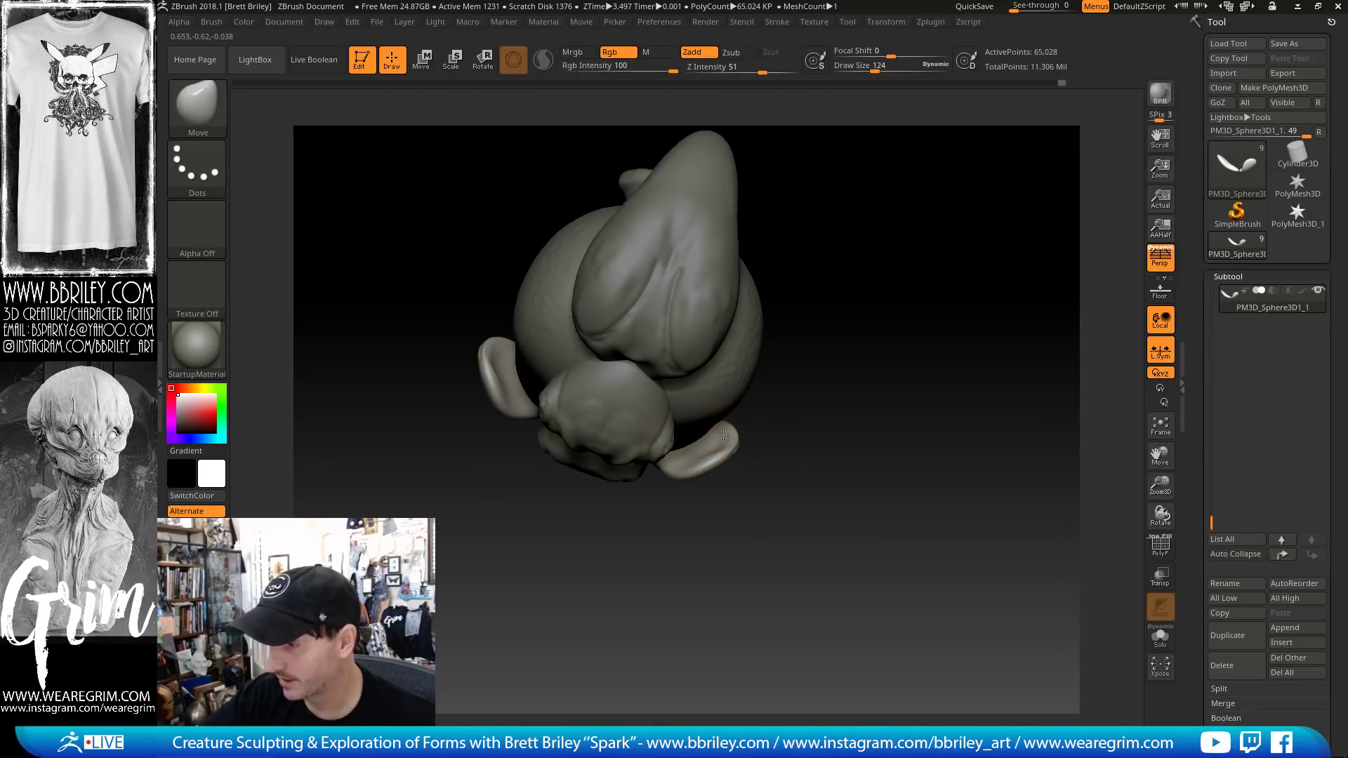
pyautogui.moveTo(799, 428)
pyautogui.mouseDown()
pyautogui.moveTo(656, 196)
pyautogui.moveTo(857, 241)
pyautogui.moveTo(839, 192)
pyautogui.moveTo(786, 218)
pyautogui.moveTo(723, 218)
pyautogui.mouseUp()
pyautogui.moveTo(598, 334); pyautogui.dragTo(596, 329)
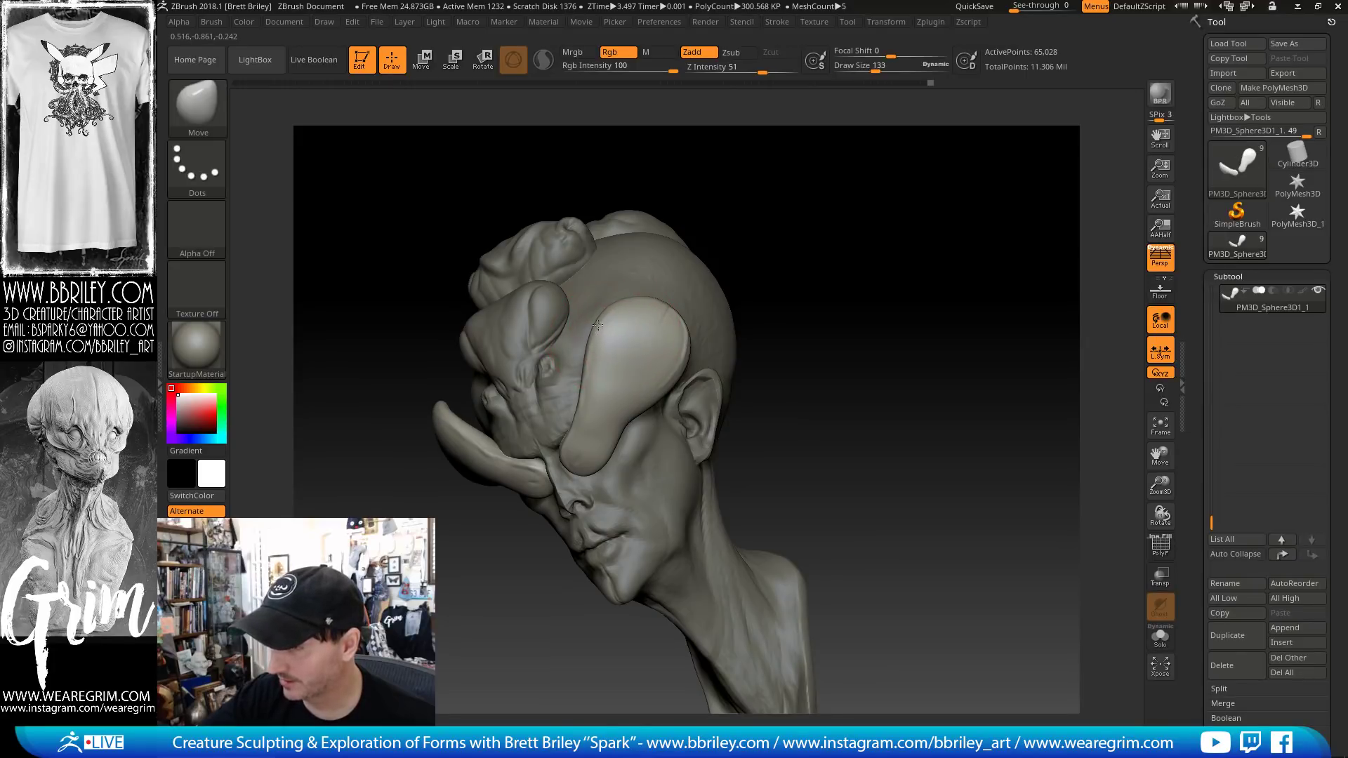
# - Adjust the rear edge and side profile of the eyes against the head with the Move brush at draw size 153
pyautogui.moveTo(815, 166); pyautogui.dragTo(736, 153)
pyautogui.moveTo(674, 351); pyautogui.dragTo(662, 353)
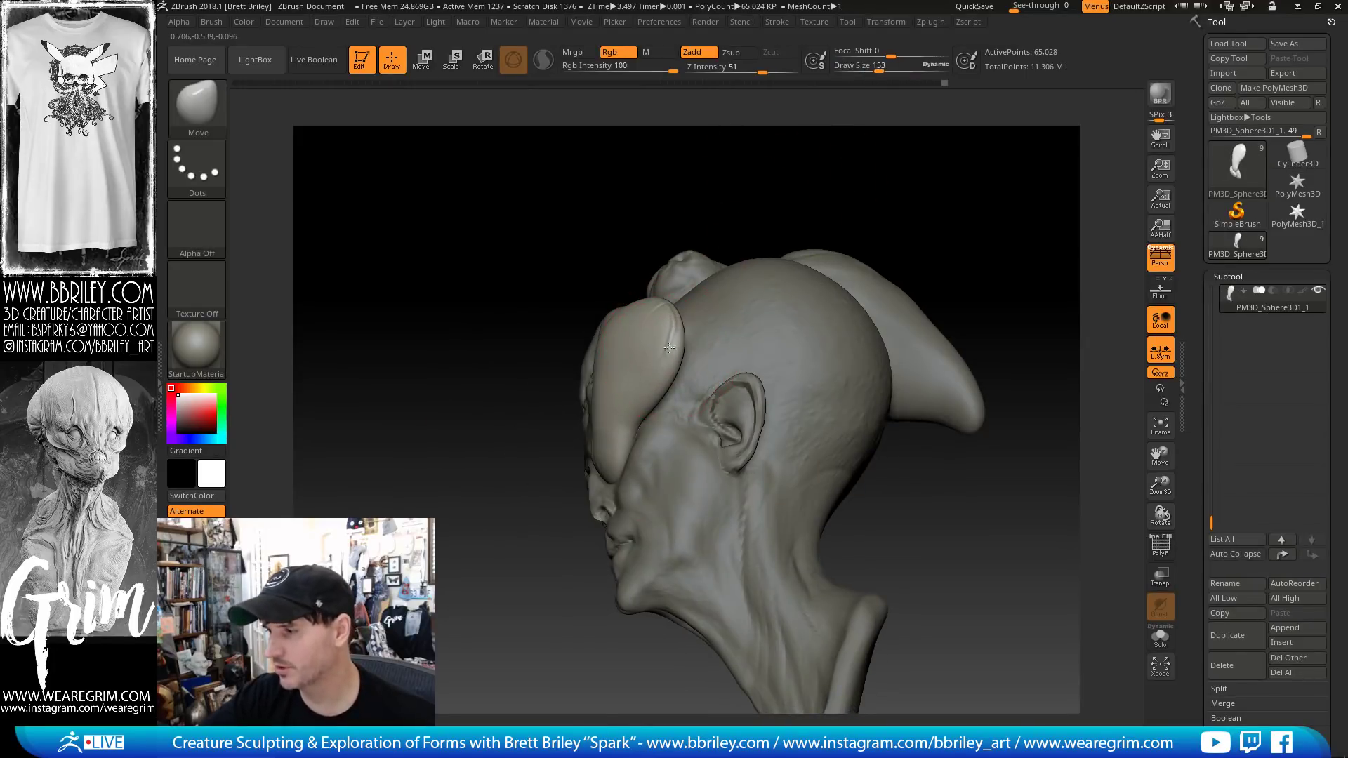
pyautogui.moveTo(892, 188); pyautogui.dragTo(841, 145)
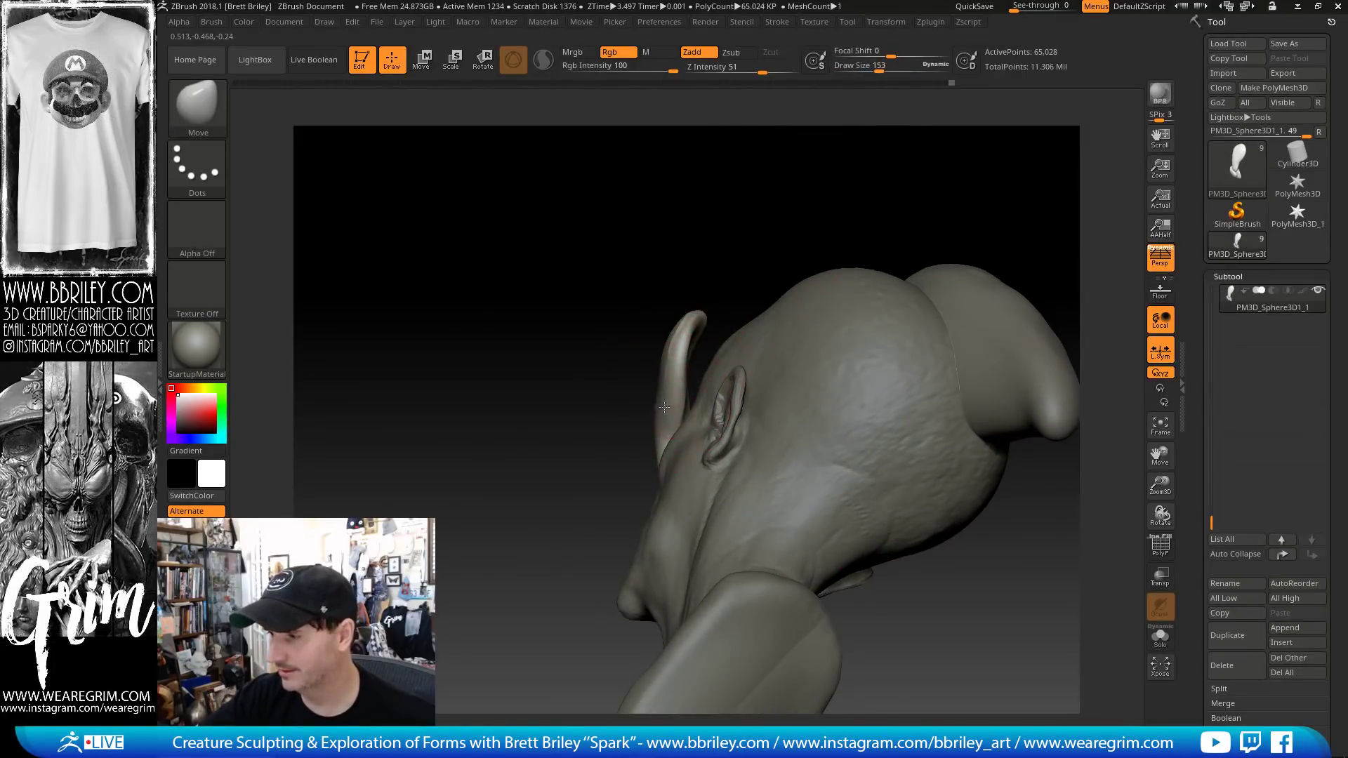
pyautogui.moveTo(664, 407); pyautogui.dragTo(675, 399)
pyautogui.moveTo(754, 209); pyautogui.dragTo(864, 278)
# - Nudge the jawline of the Beehead subtool with the Move brush at draw size 190
pyautogui.keyDown('alt'); pyautogui.click(654, 444); pyautogui.keyUp('alt')
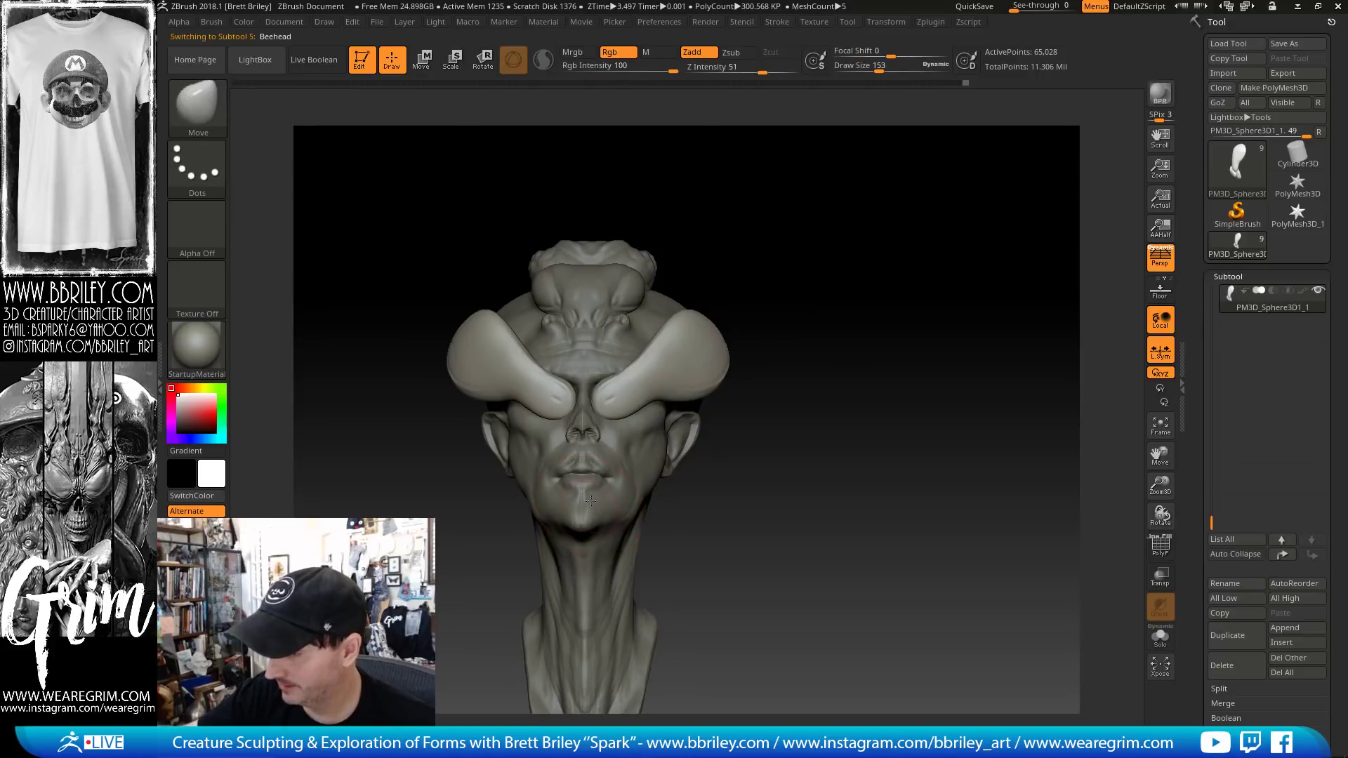
pyautogui.moveTo(758, 450); pyautogui.dragTo(874, 460)
pyautogui.press('s')
pyautogui.moveTo(629, 507); pyautogui.dragTo(627, 500)
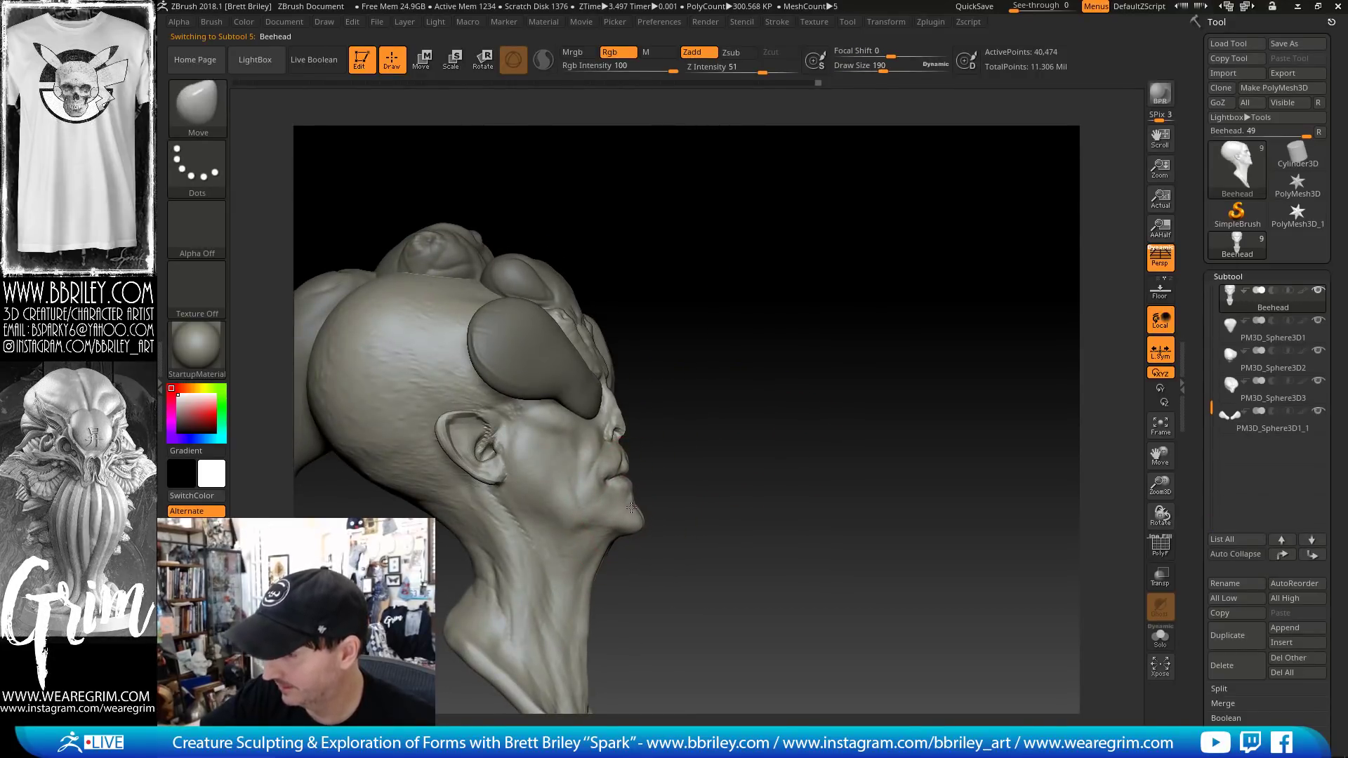
pyautogui.moveTo(701, 447); pyautogui.dragTo(716, 427)
# - Activate the transform gizmo on the Beehead subtool and center it on the mesh's symmetry axis
pyautogui.press('w')
pyautogui.moveTo(689, 310)
pyautogui.mouseDown()
pyautogui.moveTo(671, 253)
pyautogui.moveTo(727, 284)
pyautogui.mouseUp()
pyautogui.click(512, 466)
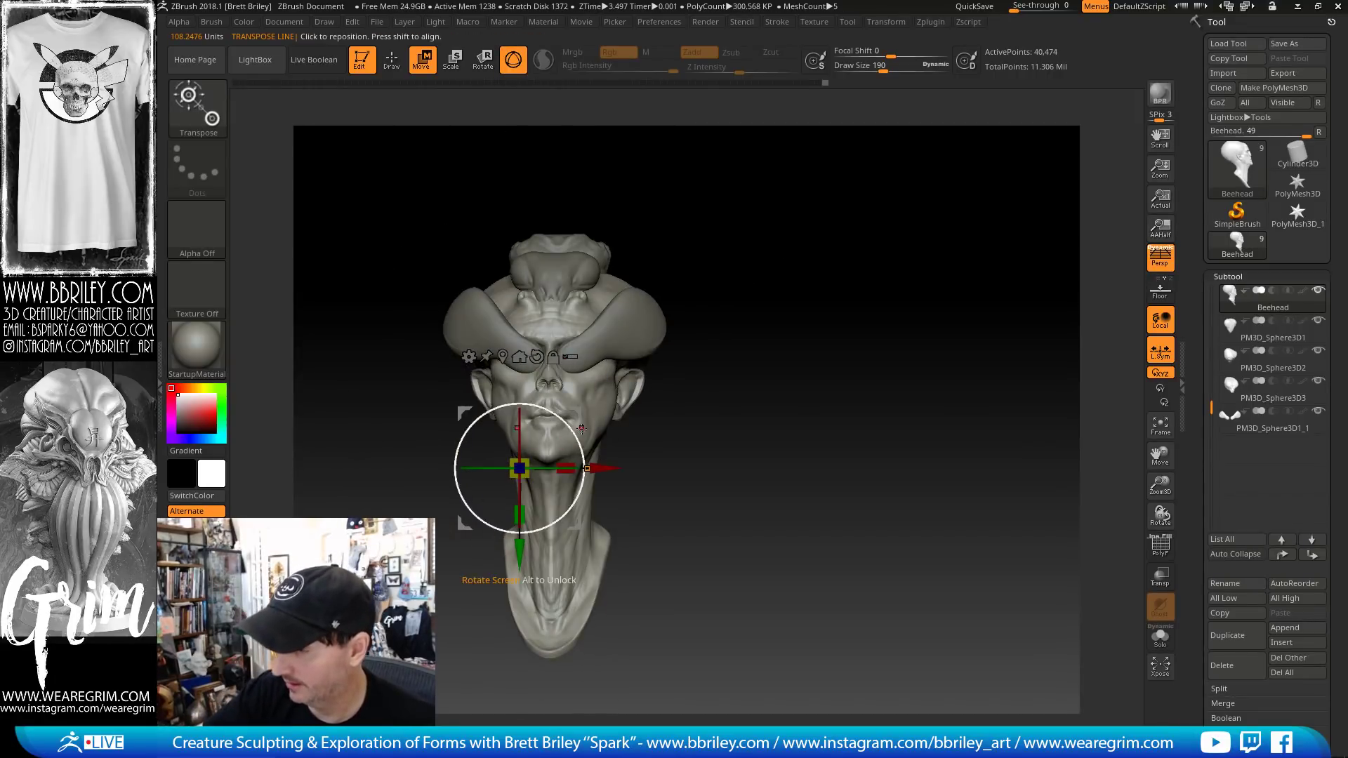
pyautogui.click(502, 356)
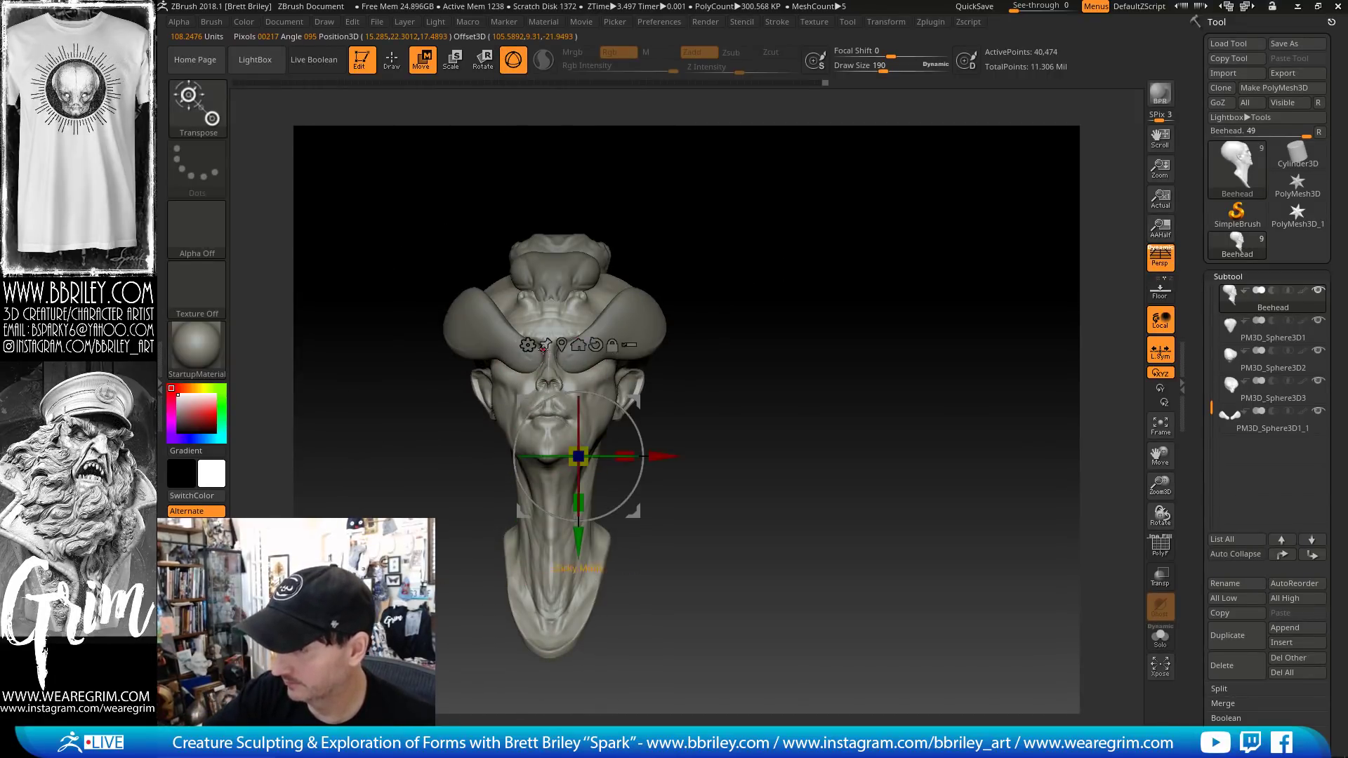
pyautogui.click(574, 344)
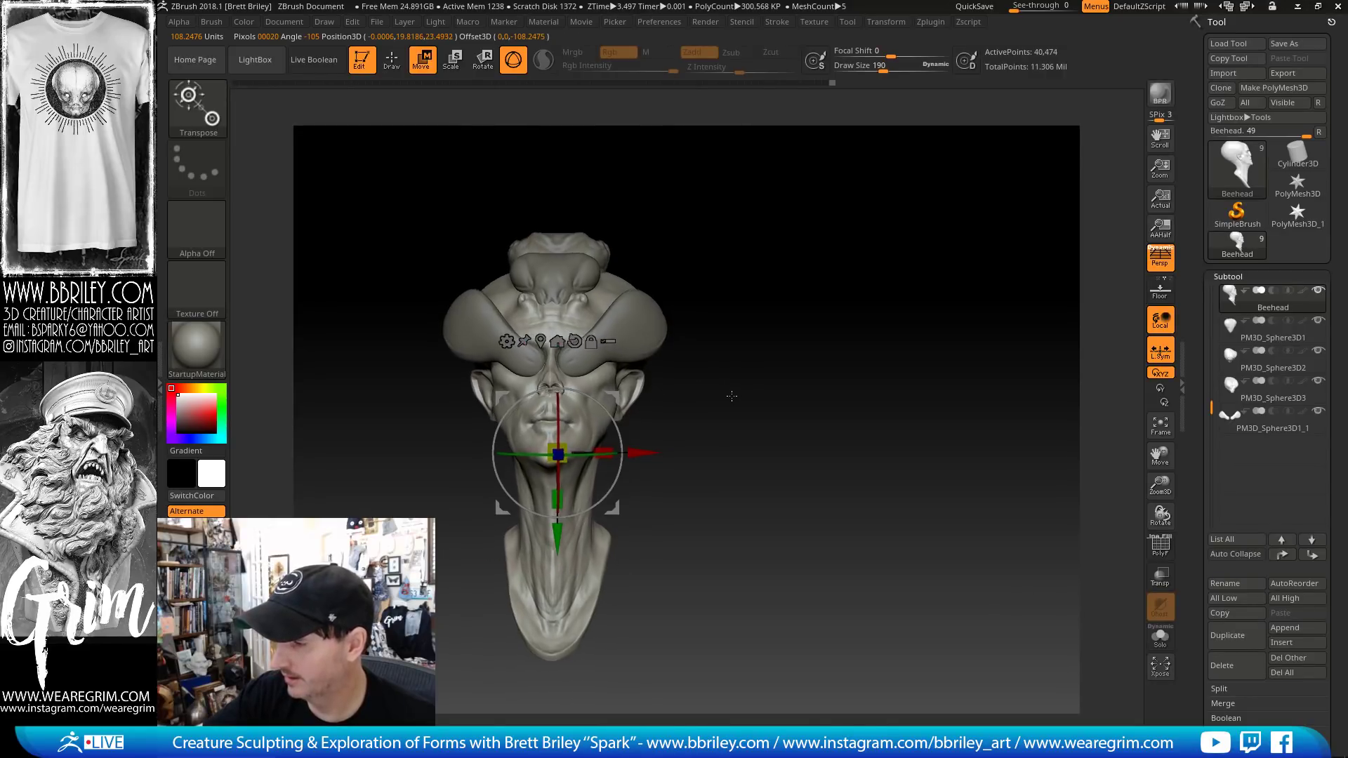
# - Toggle the Align To Object perspective option and switch perspective distortion off
pyautogui.click(1159, 258)
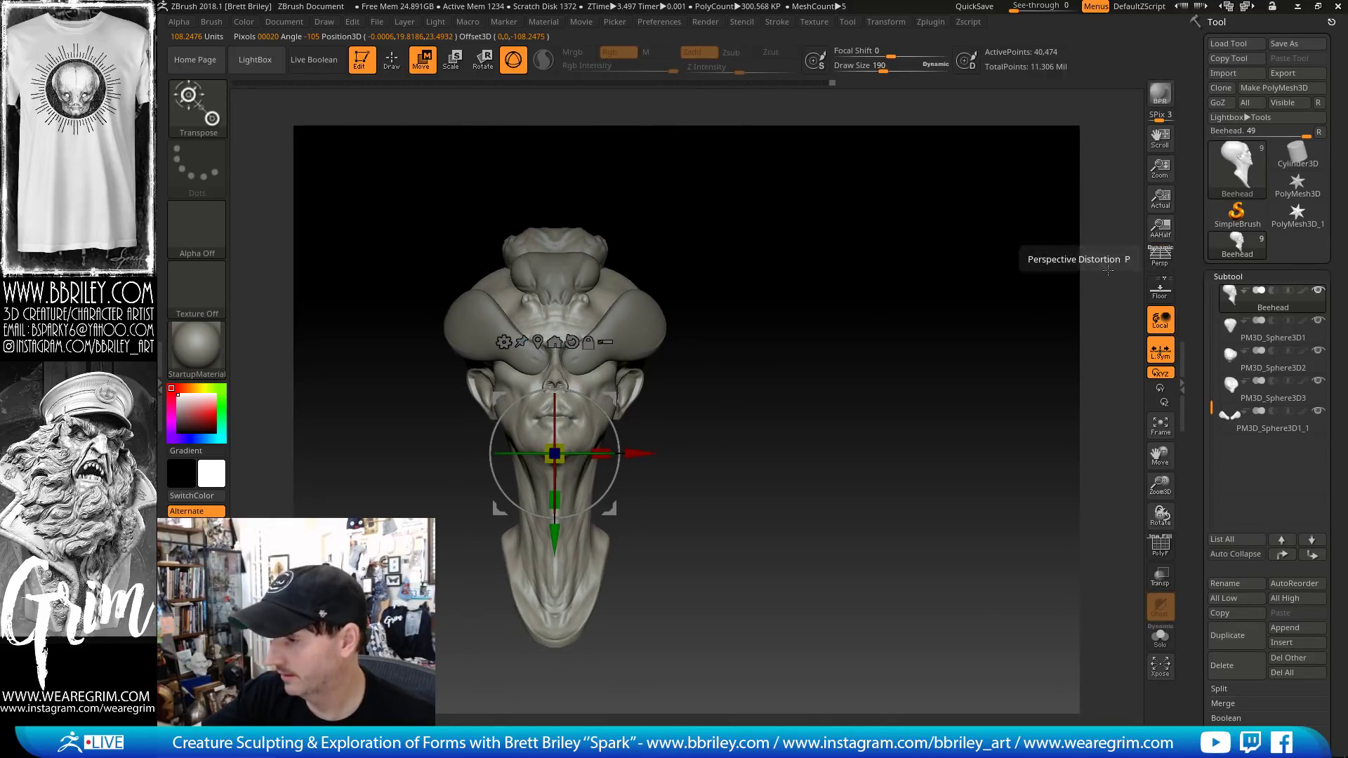
pyautogui.click(1159, 258)
pyautogui.click(323, 23)
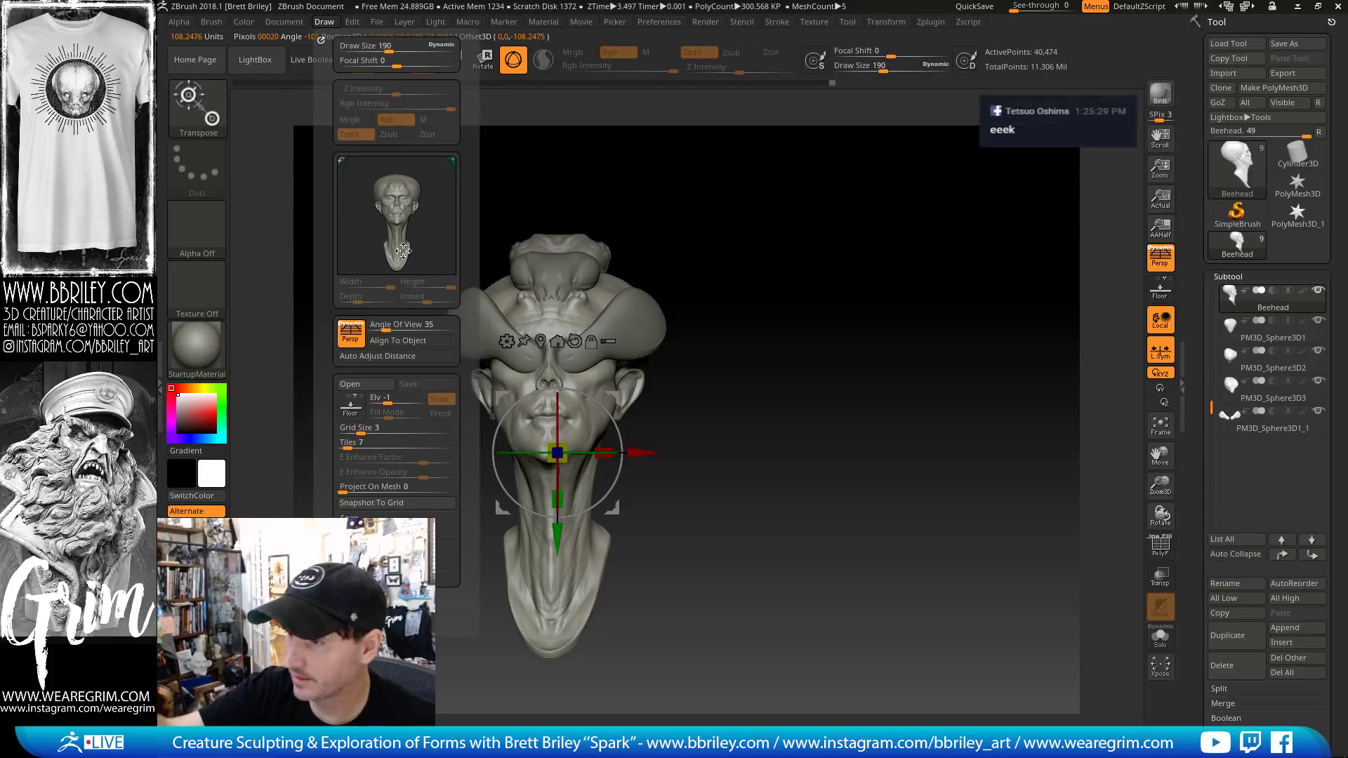
pyautogui.click(395, 341)
pyautogui.moveTo(670, 269); pyautogui.dragTo(730, 284)
pyautogui.click(1154, 261)
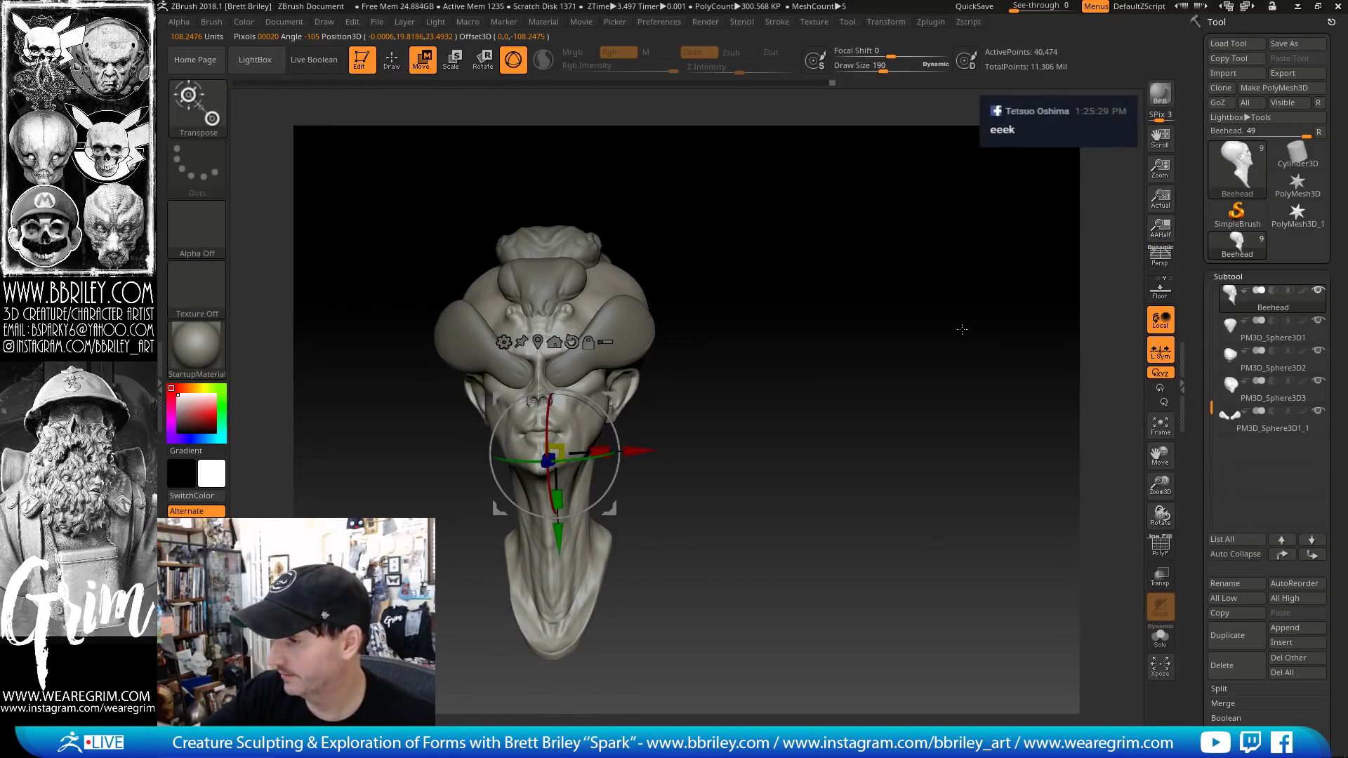
# - Rotate the Beehead subtool about 19.5 degrees in side view so the face tips downward
pyautogui.moveTo(878, 337); pyautogui.dragTo(931, 341)
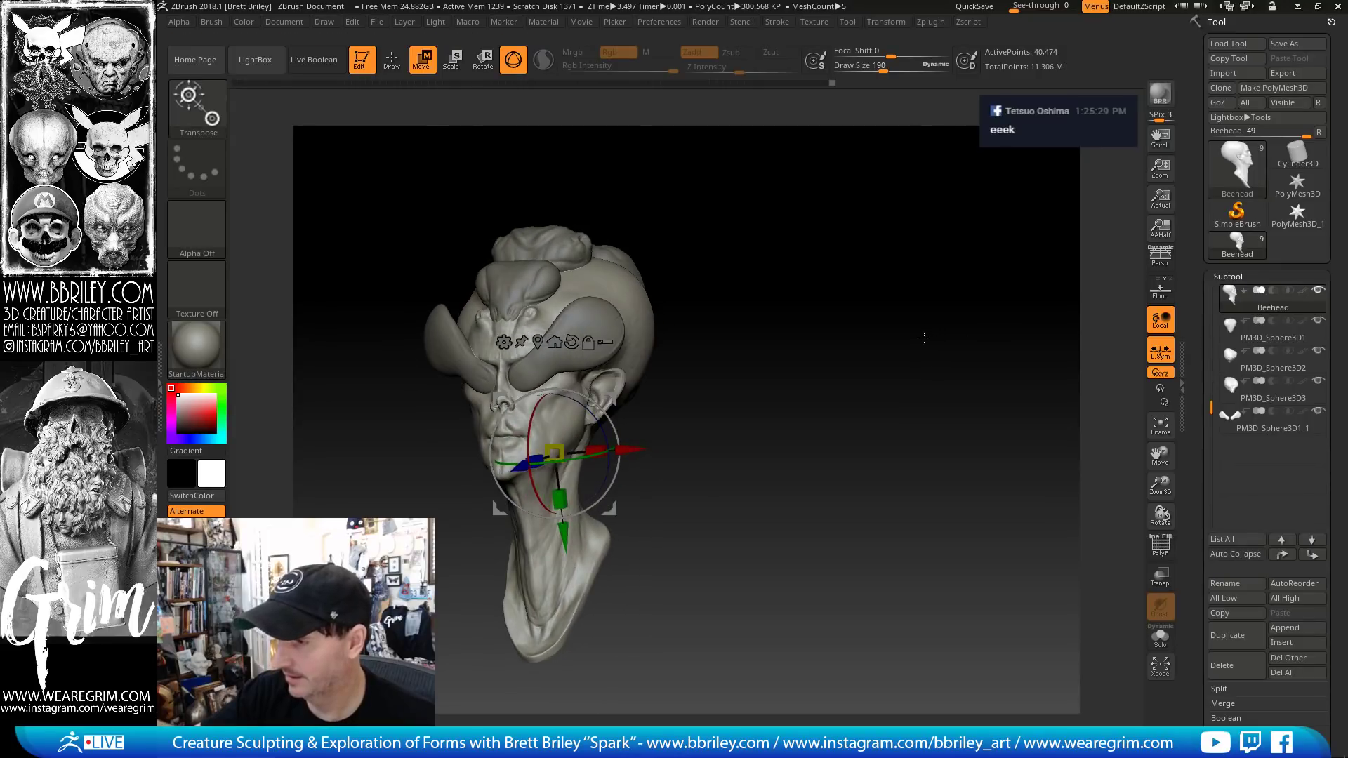
pyautogui.press('q')
pyautogui.moveTo(789, 286)
pyautogui.mouseDown()
pyautogui.moveTo(860, 306)
pyautogui.moveTo(800, 309)
pyautogui.mouseUp()
pyautogui.press('w')
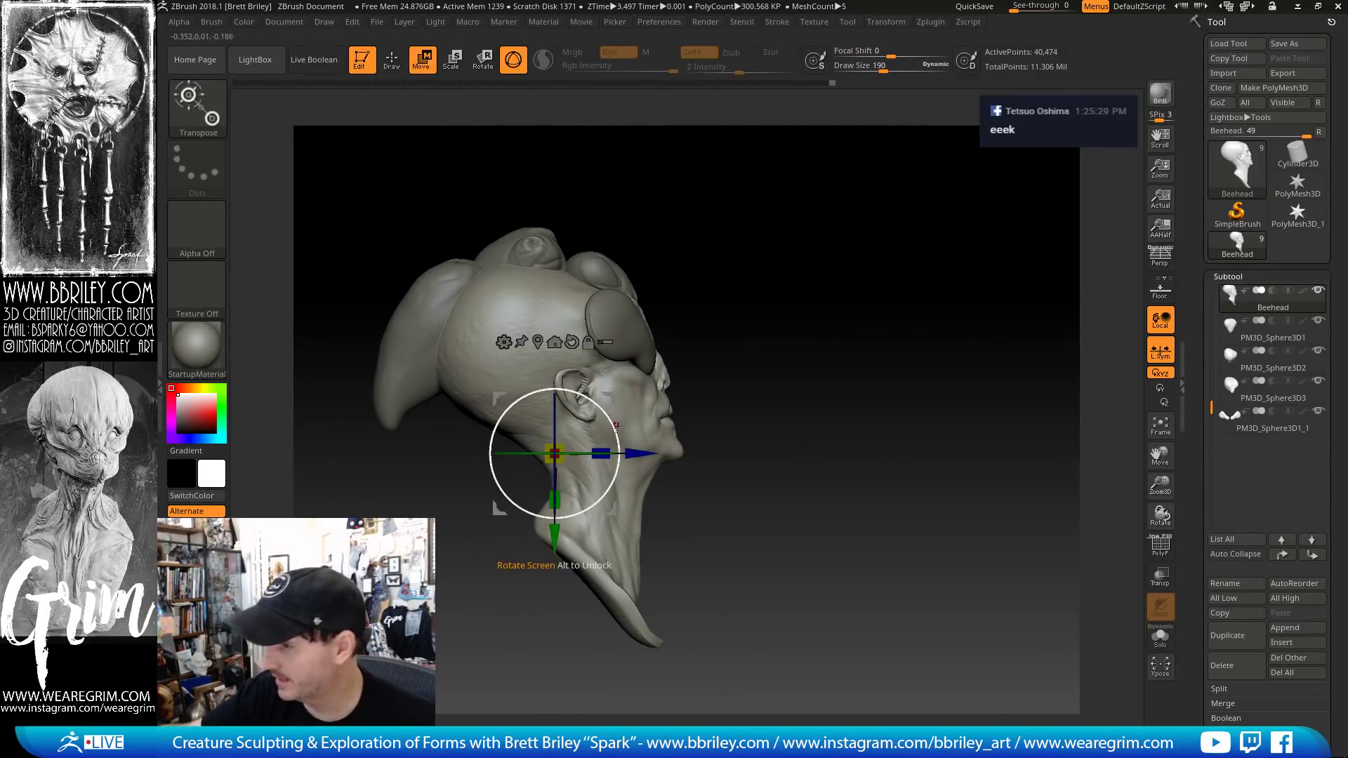
pyautogui.press('r')
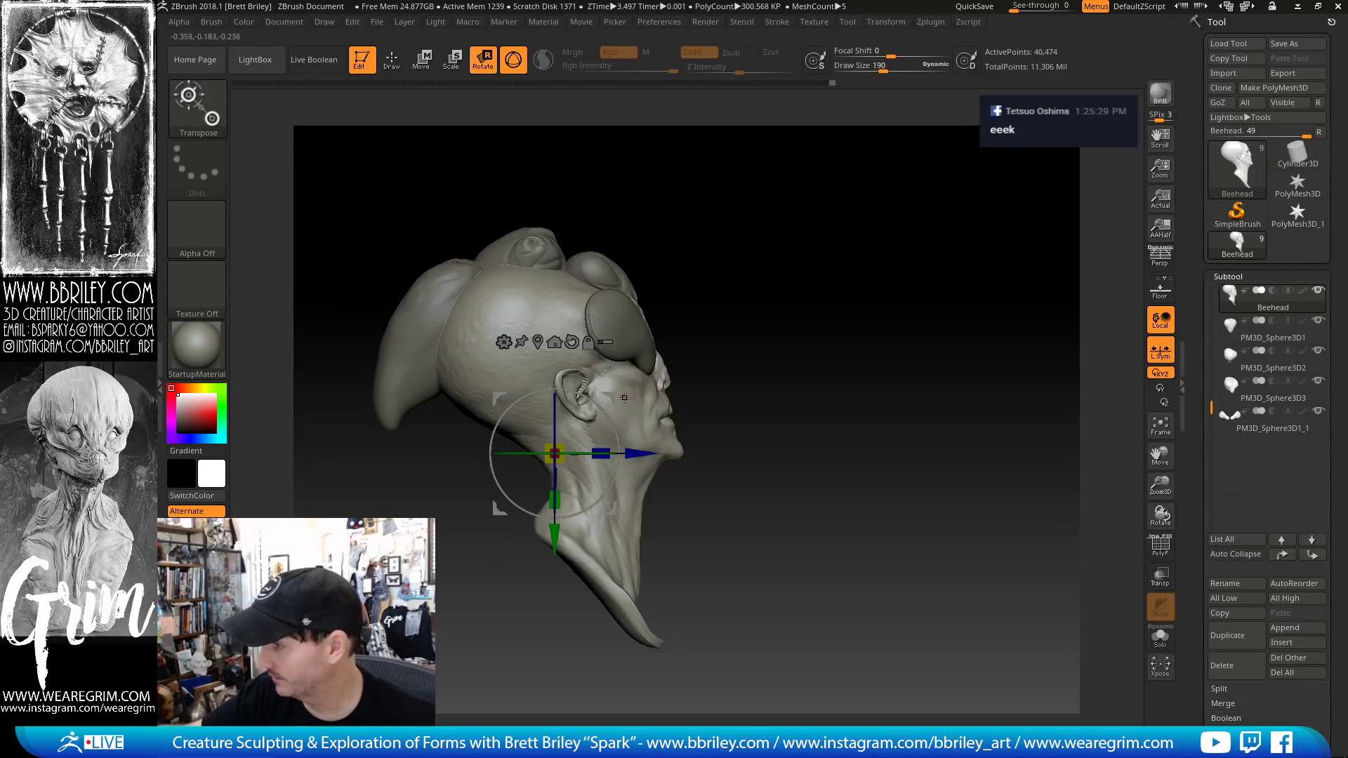
pyautogui.moveTo(632, 428)
pyautogui.mouseDown()
pyautogui.moveTo(613, 455)
pyautogui.moveTo(618, 444)
pyautogui.mouseUp()
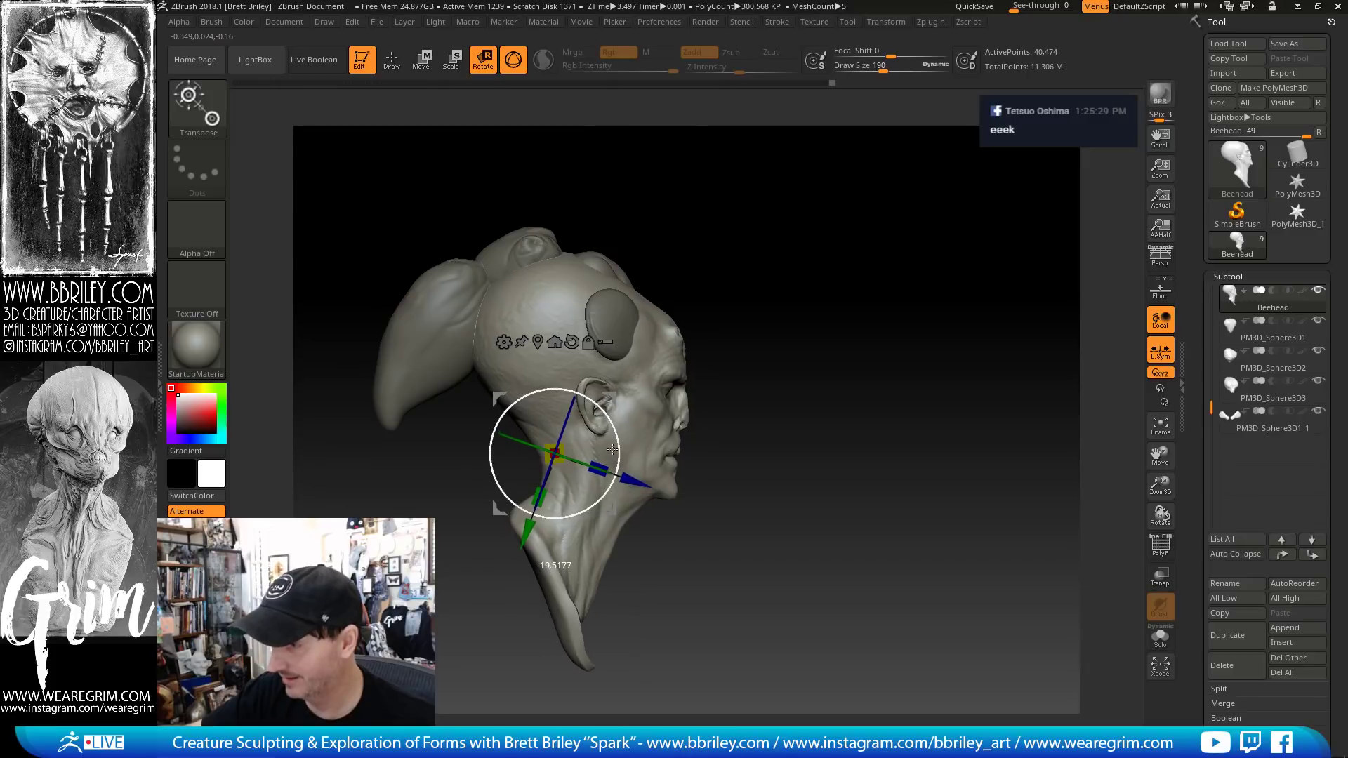
pyautogui.moveTo(811, 342); pyautogui.dragTo(755, 336)
pyautogui.press('q')
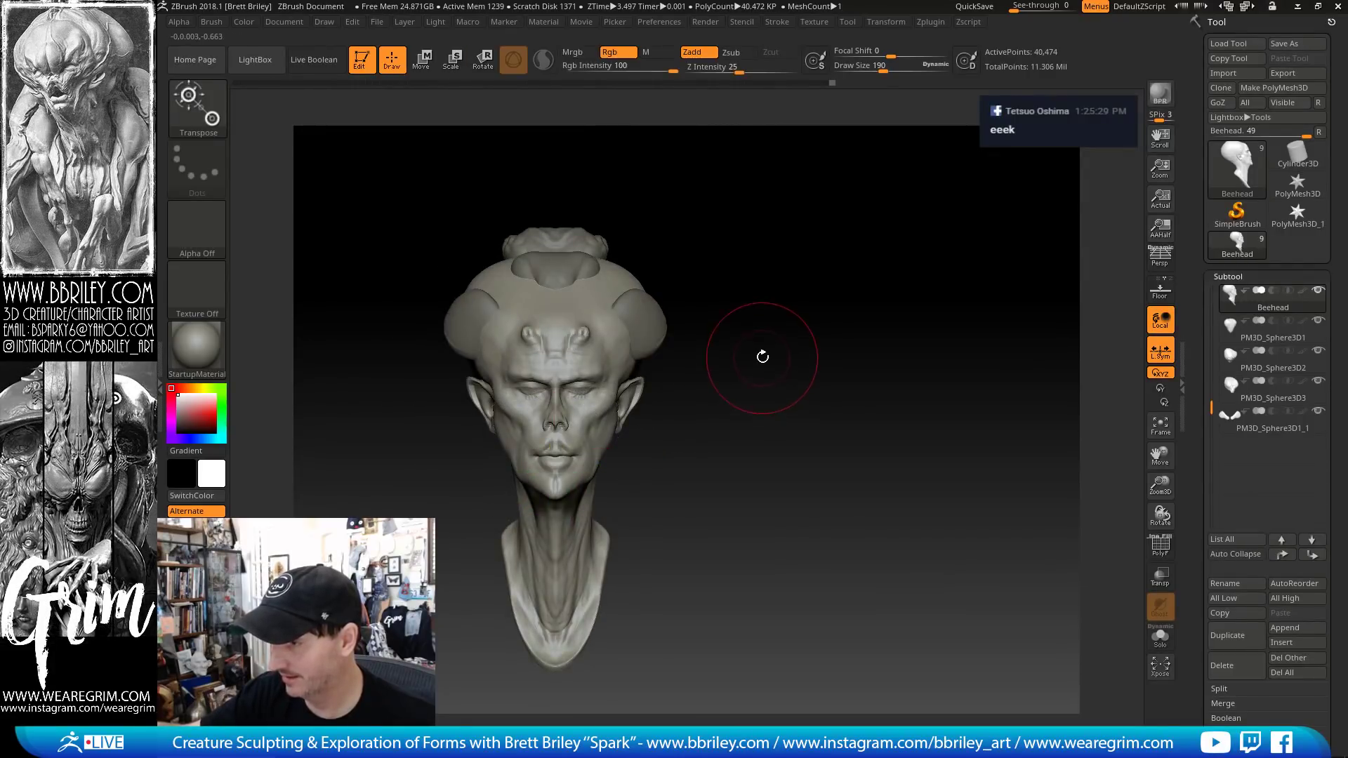
pyautogui.keyDown('shift'); pyautogui.moveTo(777, 340); pyautogui.dragTo(844, 339); pyautogui.keyUp('shift')
# - Move and tilt the front insect segment, PM3D_Sphere3D1, forward to follow the rotated head
pyautogui.press('w')
pyautogui.keyDown('alt'); pyautogui.click(609, 261); pyautogui.keyUp('alt')
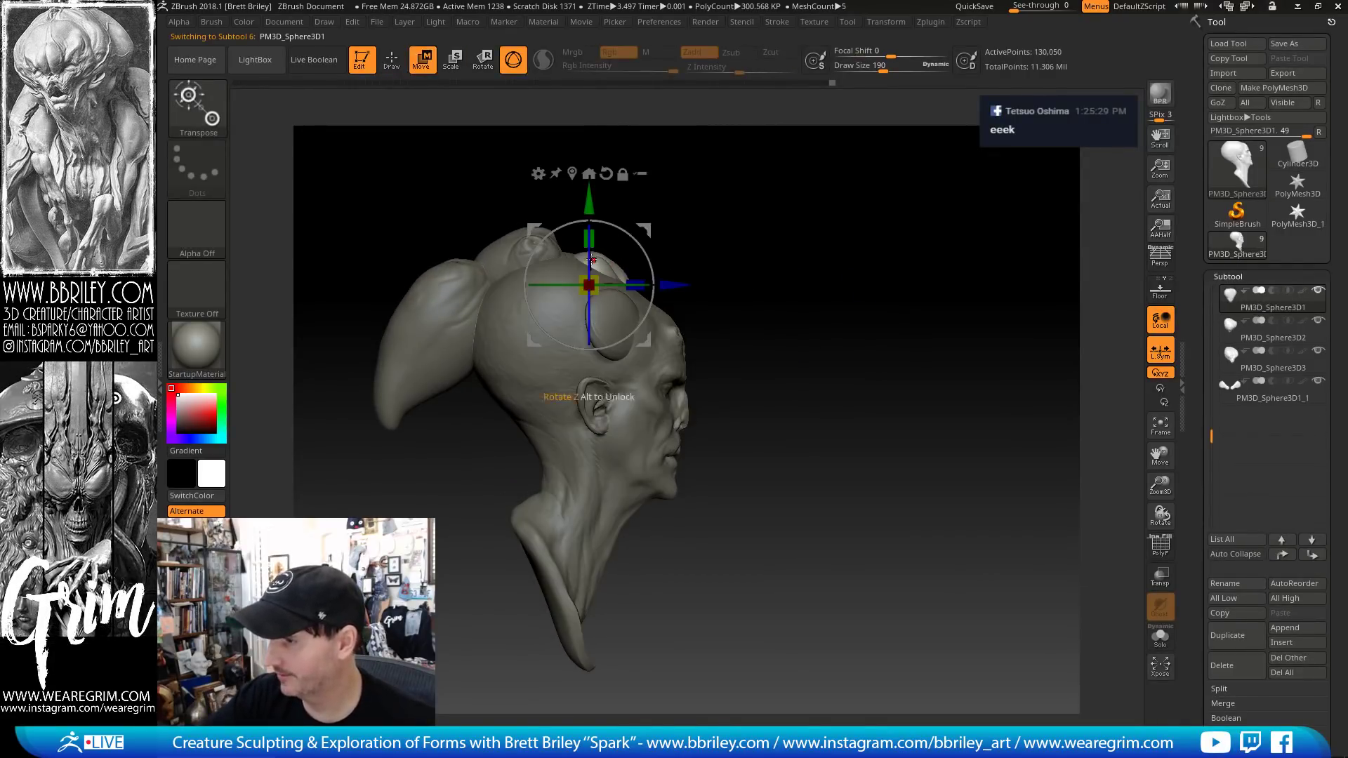
pyautogui.moveTo(672, 285); pyautogui.dragTo(725, 309)
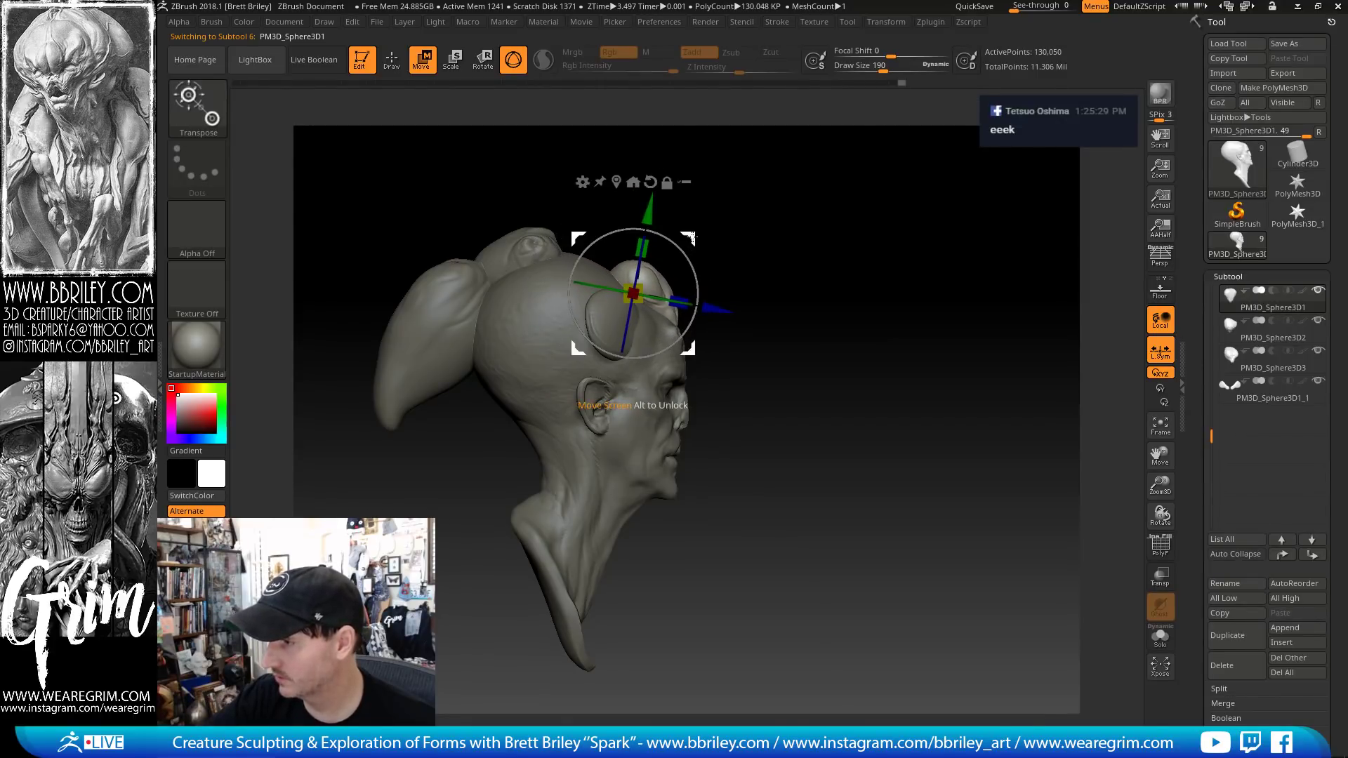
pyautogui.moveTo(701, 248); pyautogui.dragTo(690, 248)
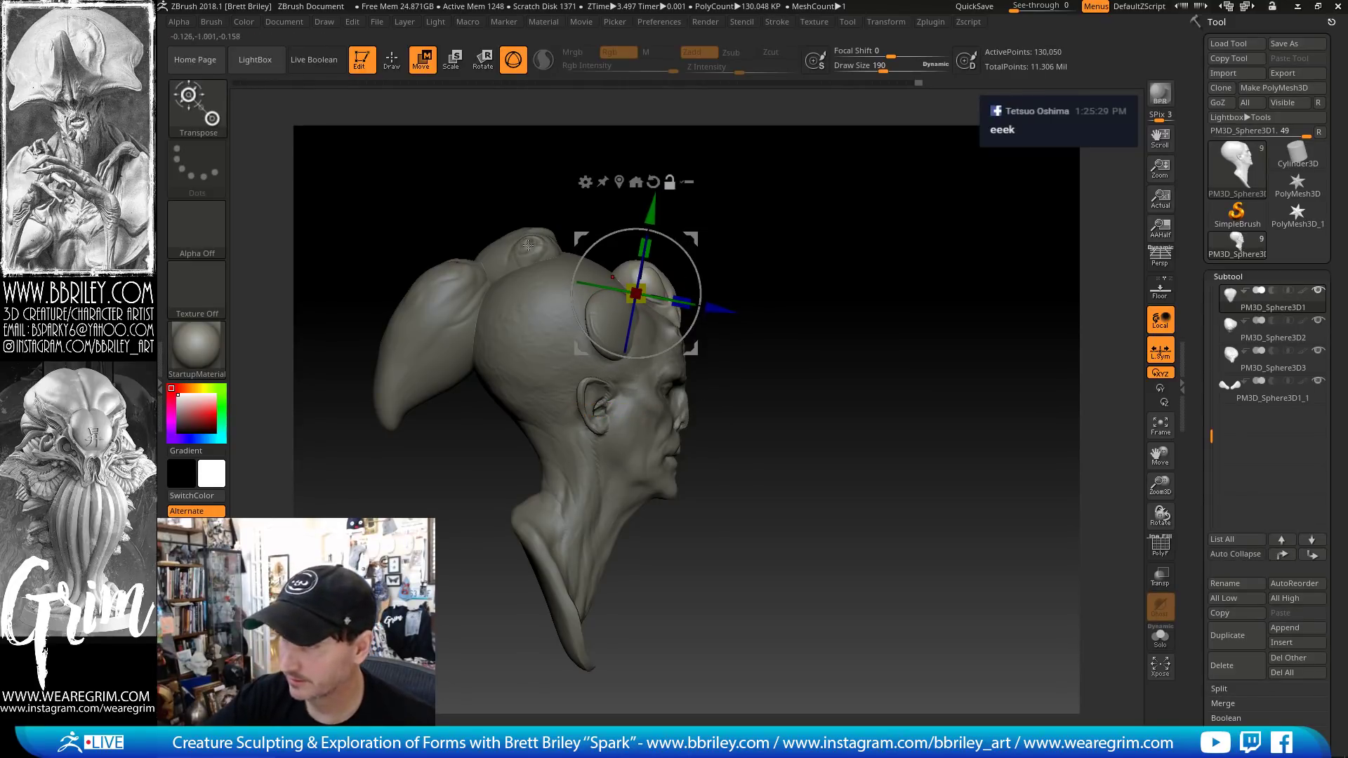
pyautogui.hotkey('ctrl', 'z')
# - Reposition the middle and rear insect segments, PM3D_Sphere3D2 and PM3D_Sphere3D3, to follow the tilted head
pyautogui.moveTo(585, 225); pyautogui.dragTo(624, 213)
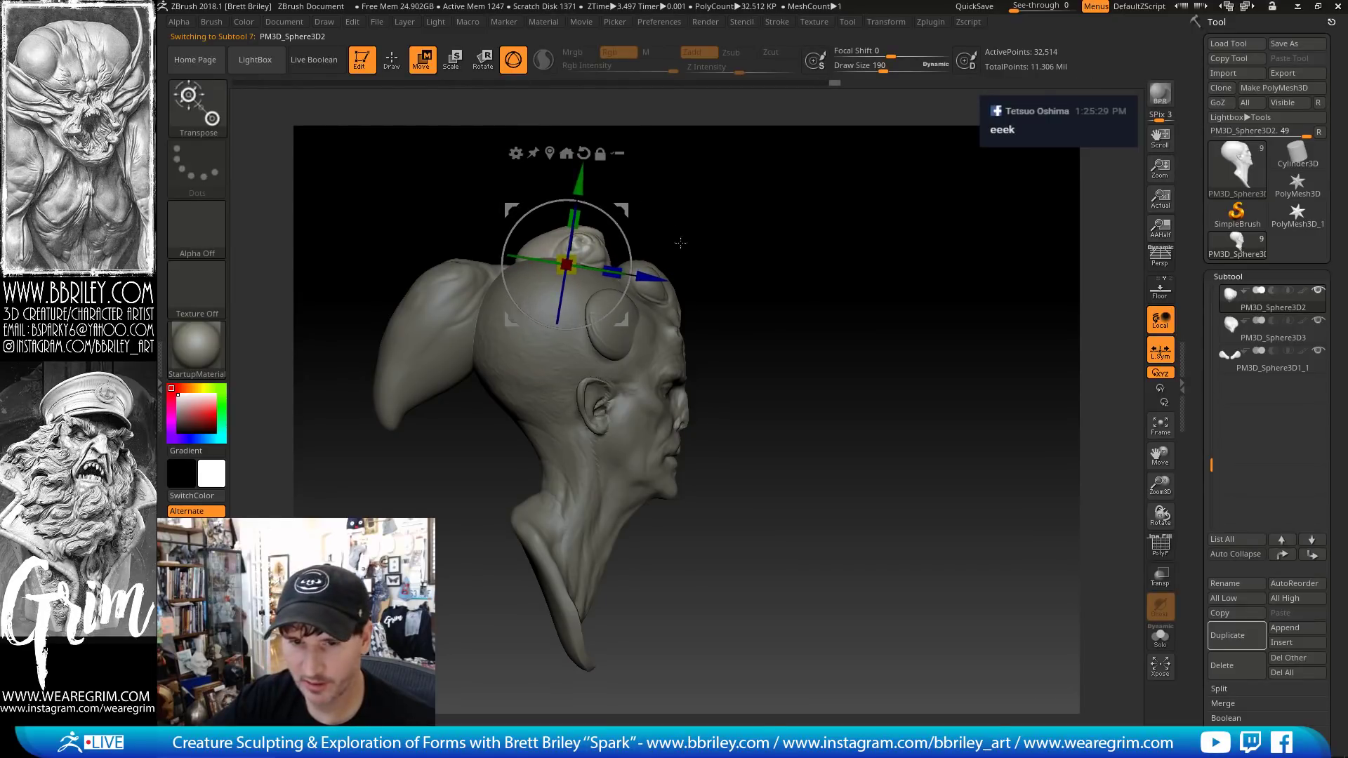
pyautogui.keyDown('alt'); pyautogui.click(463, 293); pyautogui.keyUp('alt')
pyautogui.moveTo(465, 232); pyautogui.dragTo(537, 233)
pyautogui.moveTo(744, 217); pyautogui.dragTo(597, 328)
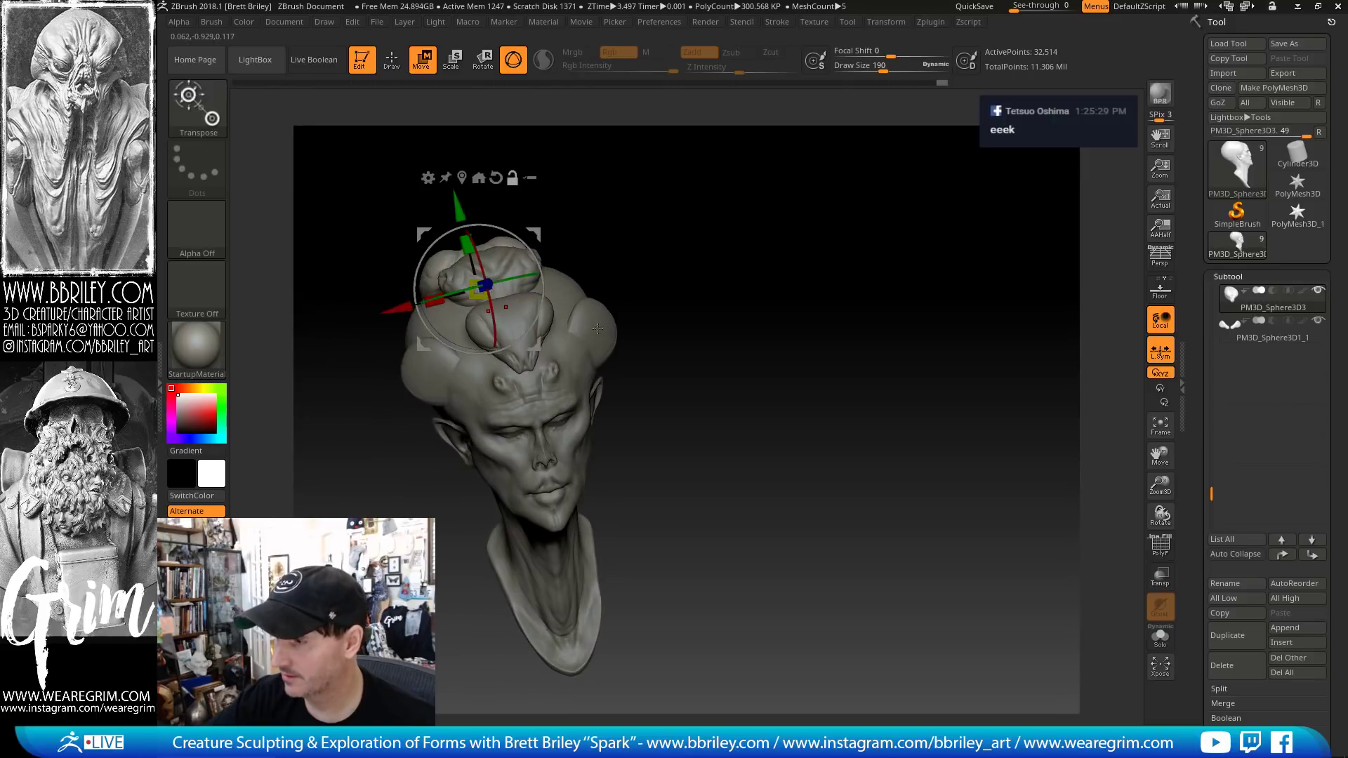
# - Select the insect eyes, PM3D_Sphere3D1_1, and reposition them in side view to match the tilted head
pyautogui.keyDown('alt'); pyautogui.click(597, 327); pyautogui.keyUp('alt')
pyautogui.moveTo(702, 281); pyautogui.dragTo(776, 252)
pyautogui.moveTo(650, 357); pyautogui.dragTo(678, 357)
pyautogui.moveTo(656, 305); pyautogui.dragTo(652, 353)
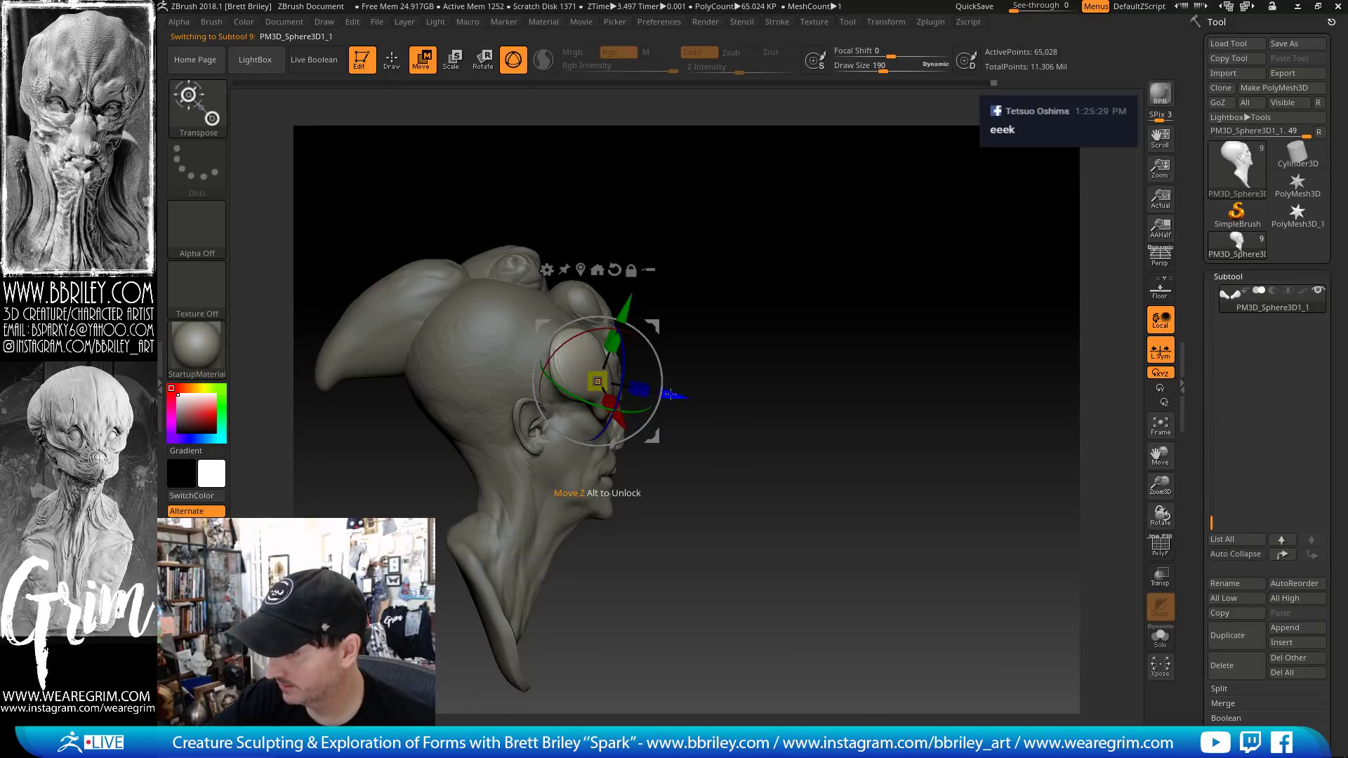
pyautogui.moveTo(761, 272); pyautogui.dragTo(740, 292)
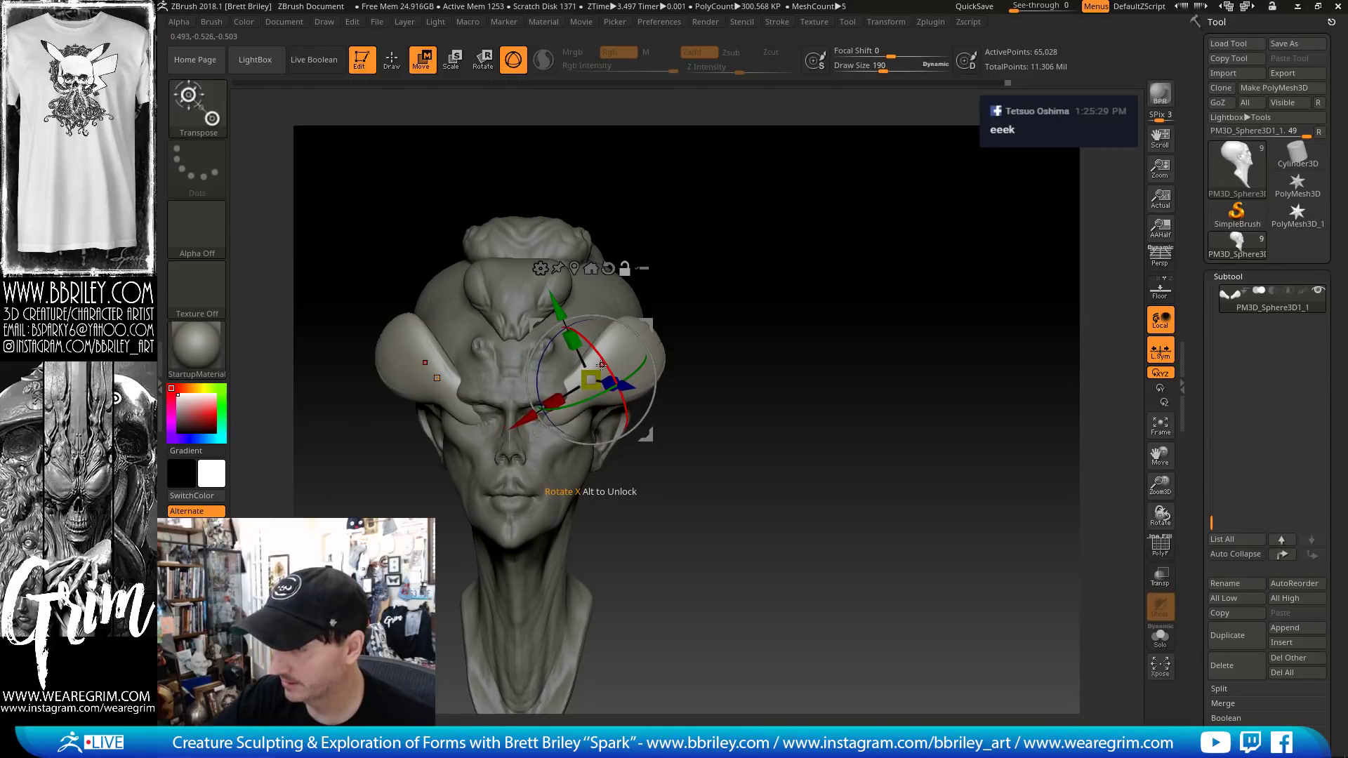
# - Rotate and shift the insect eyes from the front and from above so they seat against the sides of the head
pyautogui.moveTo(611, 405); pyautogui.dragTo(622, 368)
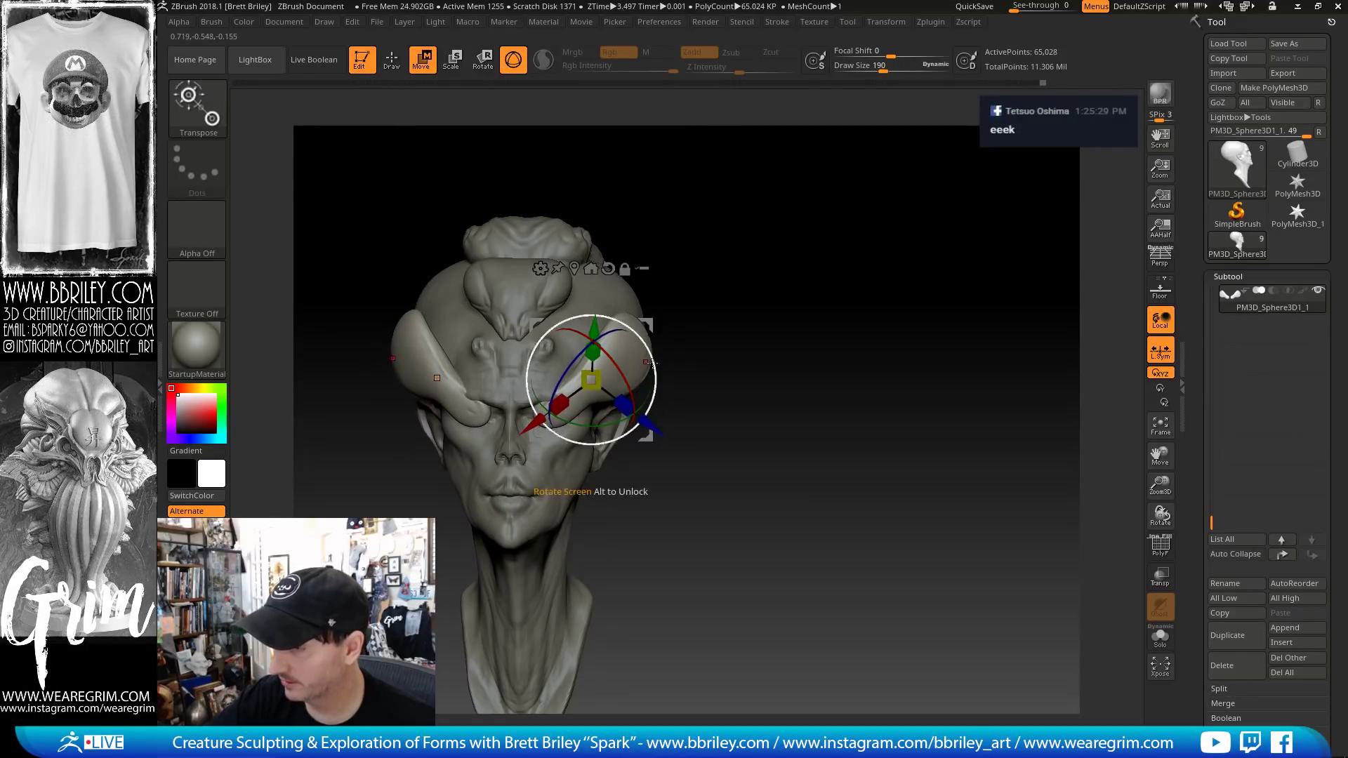
pyautogui.moveTo(731, 337); pyautogui.dragTo(713, 395)
pyautogui.moveTo(621, 430); pyautogui.dragTo(644, 385)
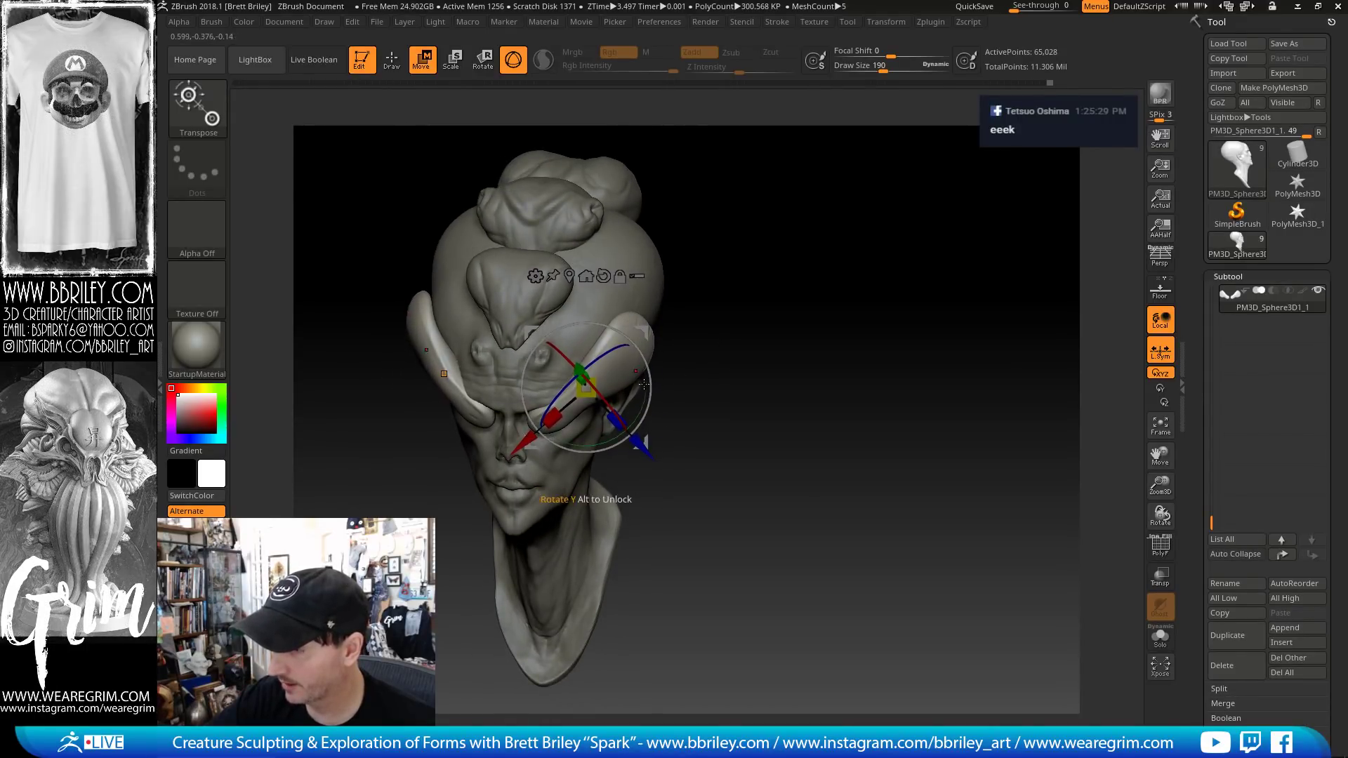
pyautogui.moveTo(737, 306); pyautogui.dragTo(747, 370)
pyautogui.moveTo(649, 380); pyautogui.dragTo(638, 345)
pyautogui.moveTo(719, 302); pyautogui.dragTo(744, 232)
pyautogui.moveTo(633, 341); pyautogui.dragTo(677, 322)
# - Adjust the inner corners of the insect eyes beside the nose with the Move brush at draw size 65
pyautogui.press('q')
pyautogui.press('[')
pyautogui.press('[')
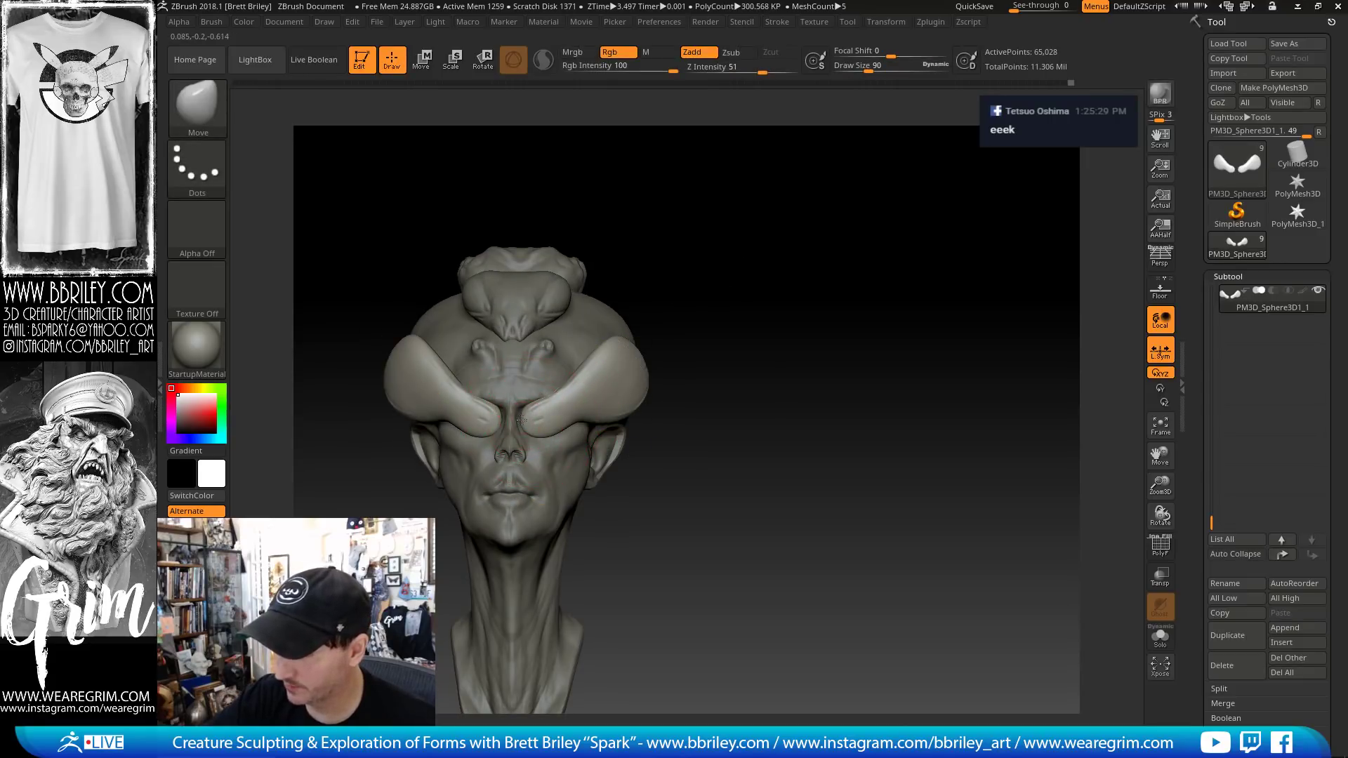
pyautogui.press('[')
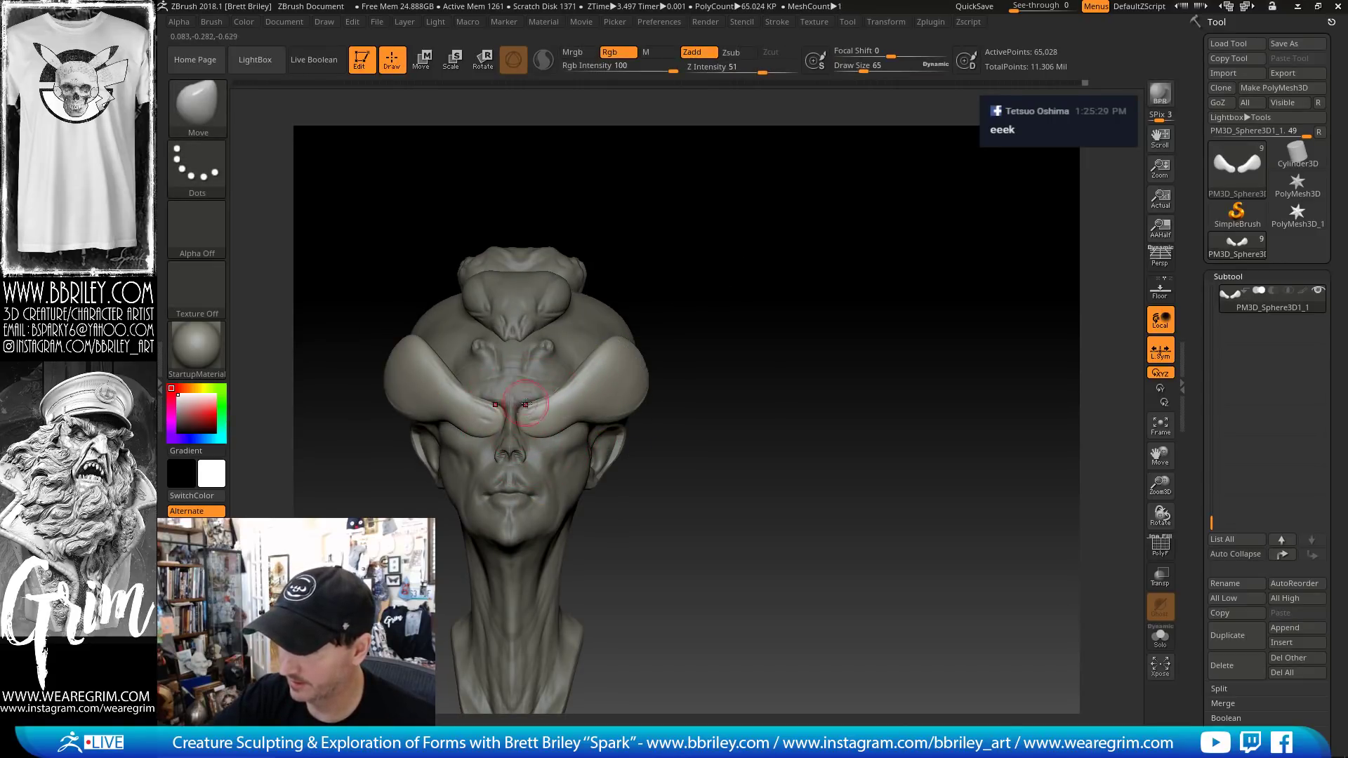
# - Reshape the lower edge and rear lobe of the insect eyes with the Move brush at draw sizes 119 and 196
pyautogui.moveTo(800, 214); pyautogui.dragTo(720, 254)
pyautogui.press(']')
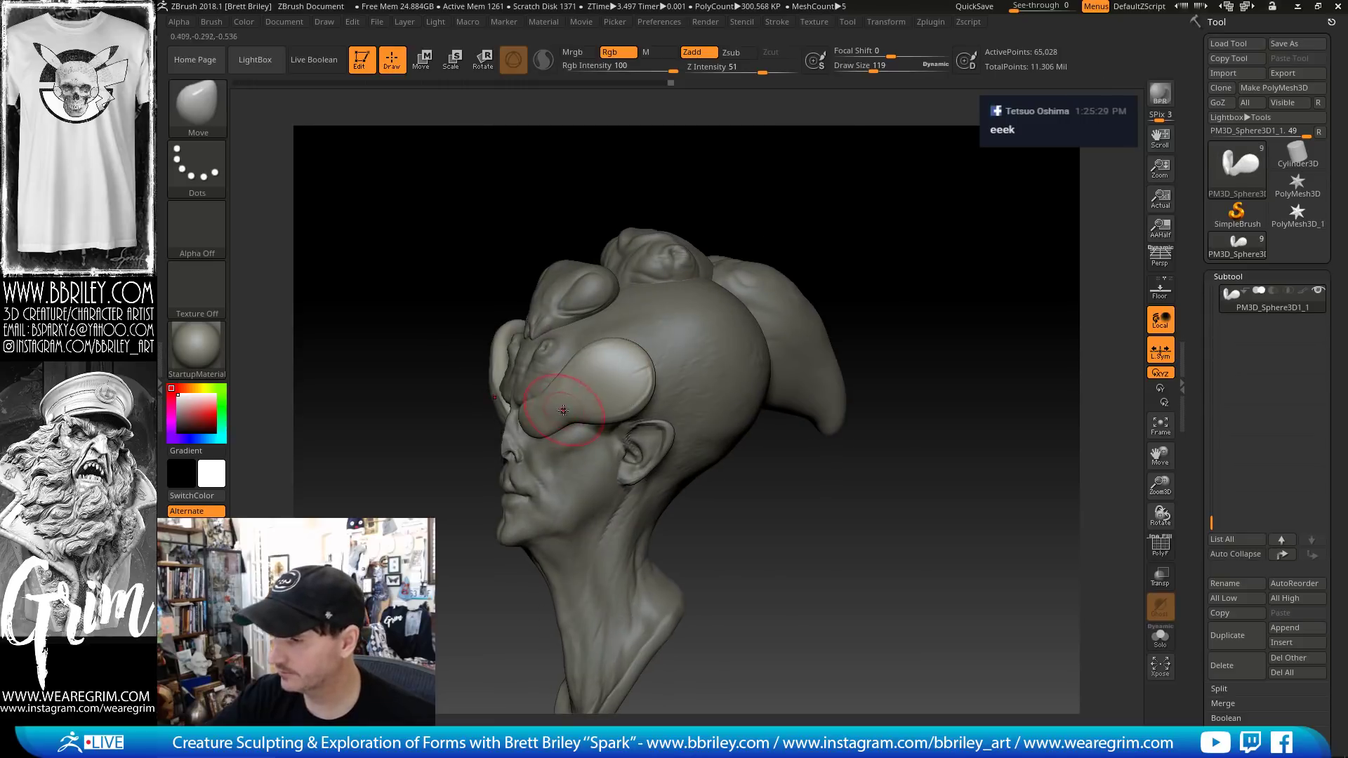
pyautogui.moveTo(858, 137); pyautogui.dragTo(820, 145)
pyautogui.press(']')
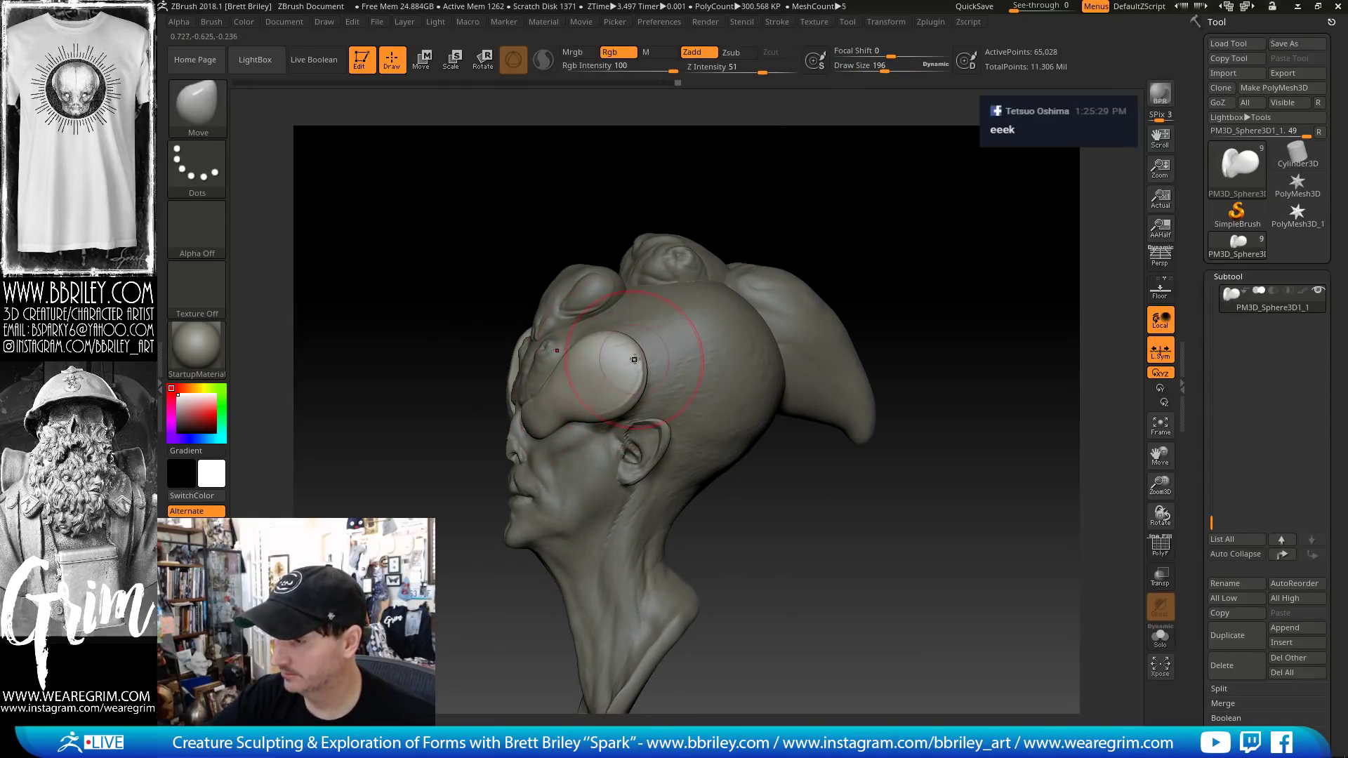
pyautogui.moveTo(918, 202); pyautogui.dragTo(875, 261)
# - Select the Beehead subtool and pull the back of the skull outward with the Move brush at draw size 313
pyautogui.keyDown('alt'); pyautogui.click(668, 345); pyautogui.keyUp('alt')
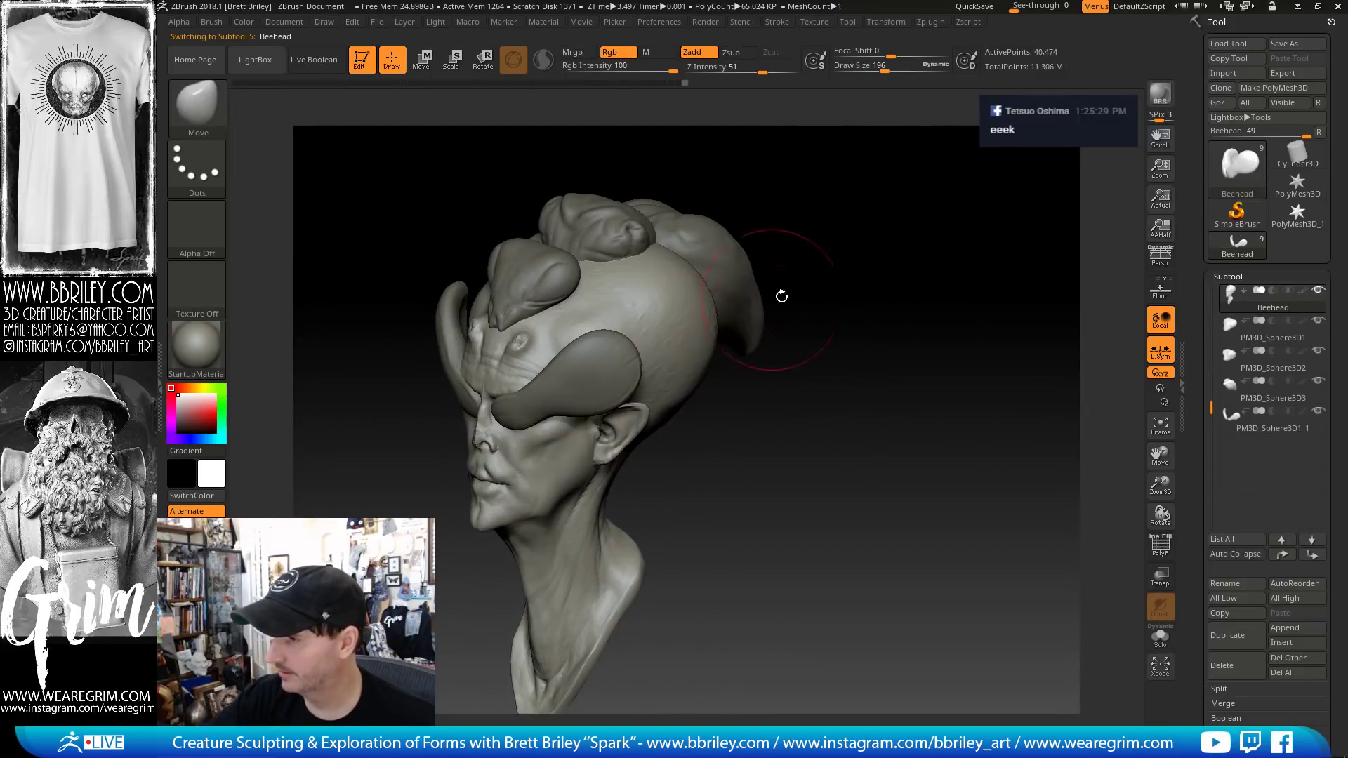
pyautogui.moveTo(972, 197); pyautogui.dragTo(772, 260)
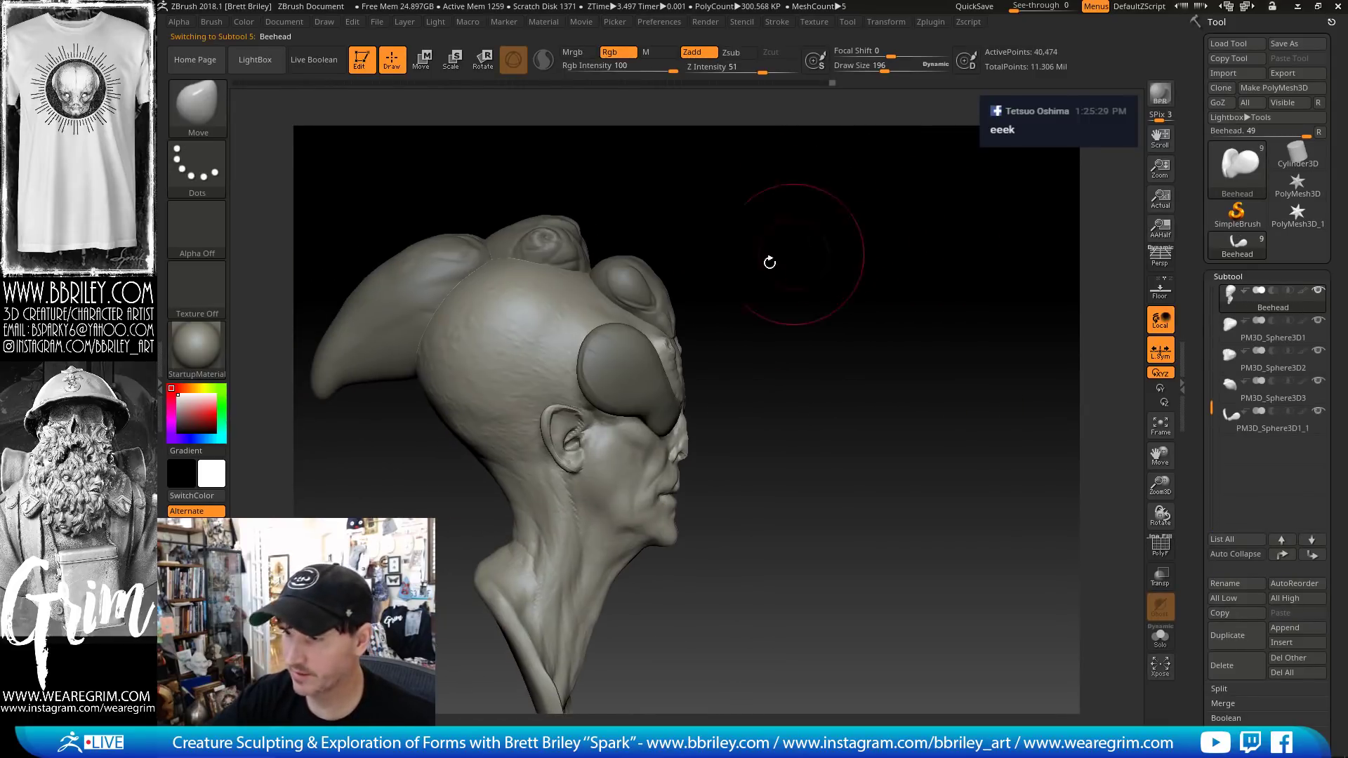
pyautogui.moveTo(491, 403); pyautogui.dragTo(491, 403)
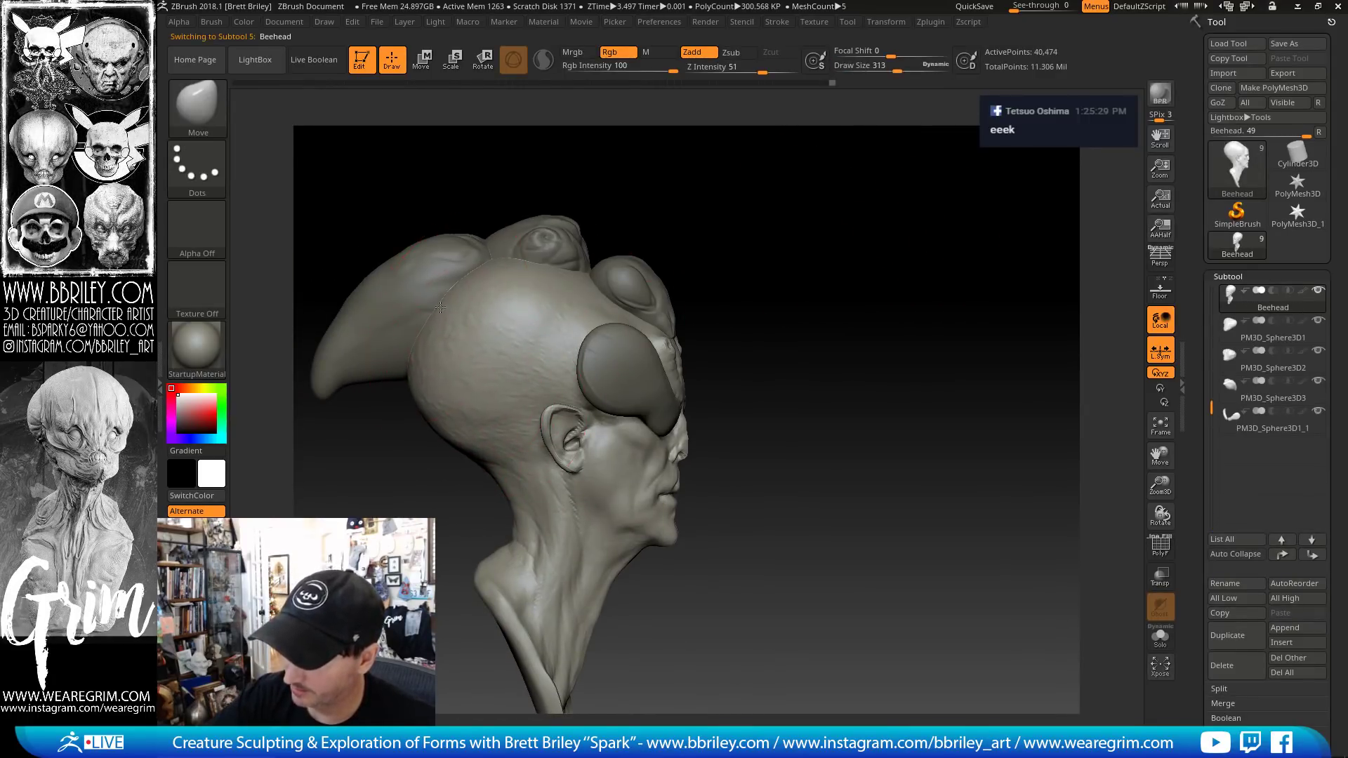
# - Try to reshape the back of the neck base with the Move brush at draw size 277, and undo the strokes
pyautogui.keyDown('alt'); pyautogui.moveTo(810, 415); pyautogui.dragTo(796, 268); pyautogui.keyUp('alt')
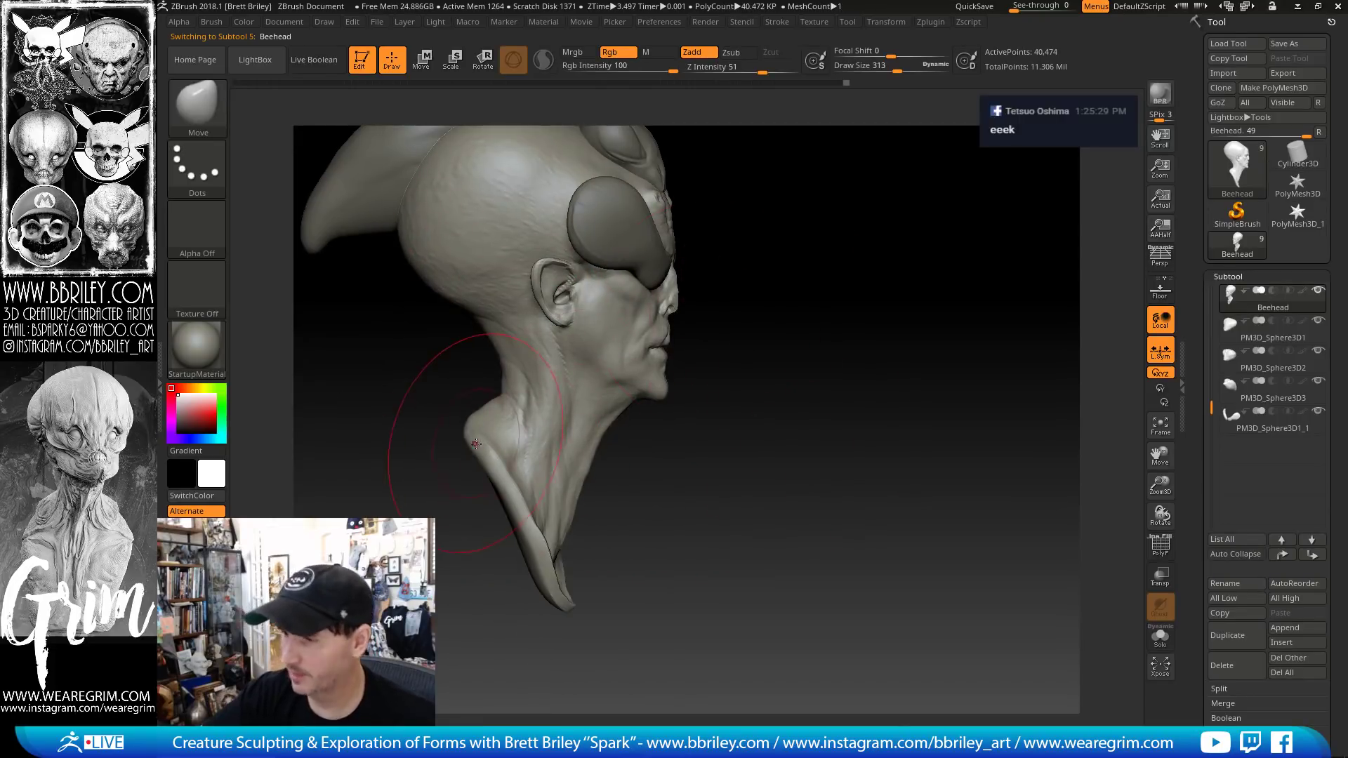
pyautogui.press('[')
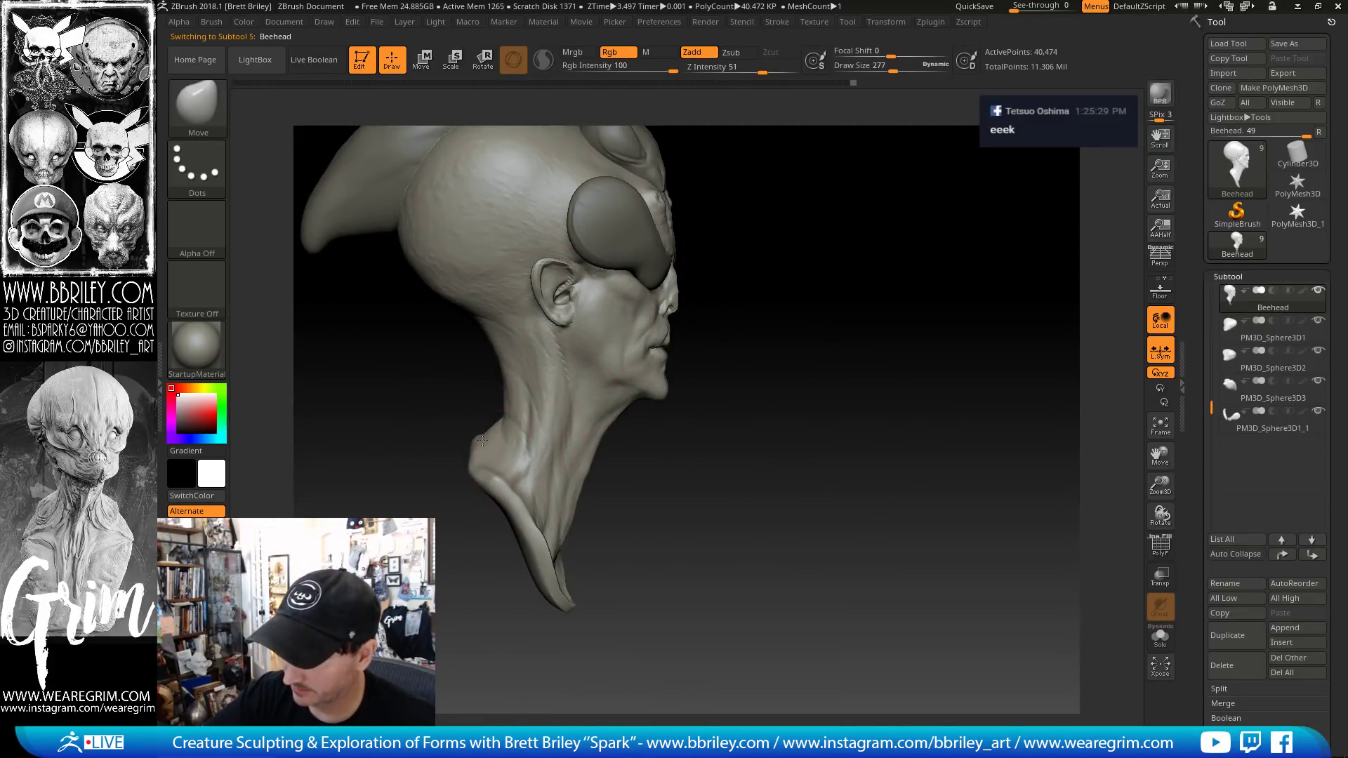
pyautogui.moveTo(482, 441); pyautogui.dragTo(489, 443)
pyautogui.moveTo(643, 450); pyautogui.dragTo(730, 490)
pyautogui.moveTo(475, 448); pyautogui.dragTo(472, 462)
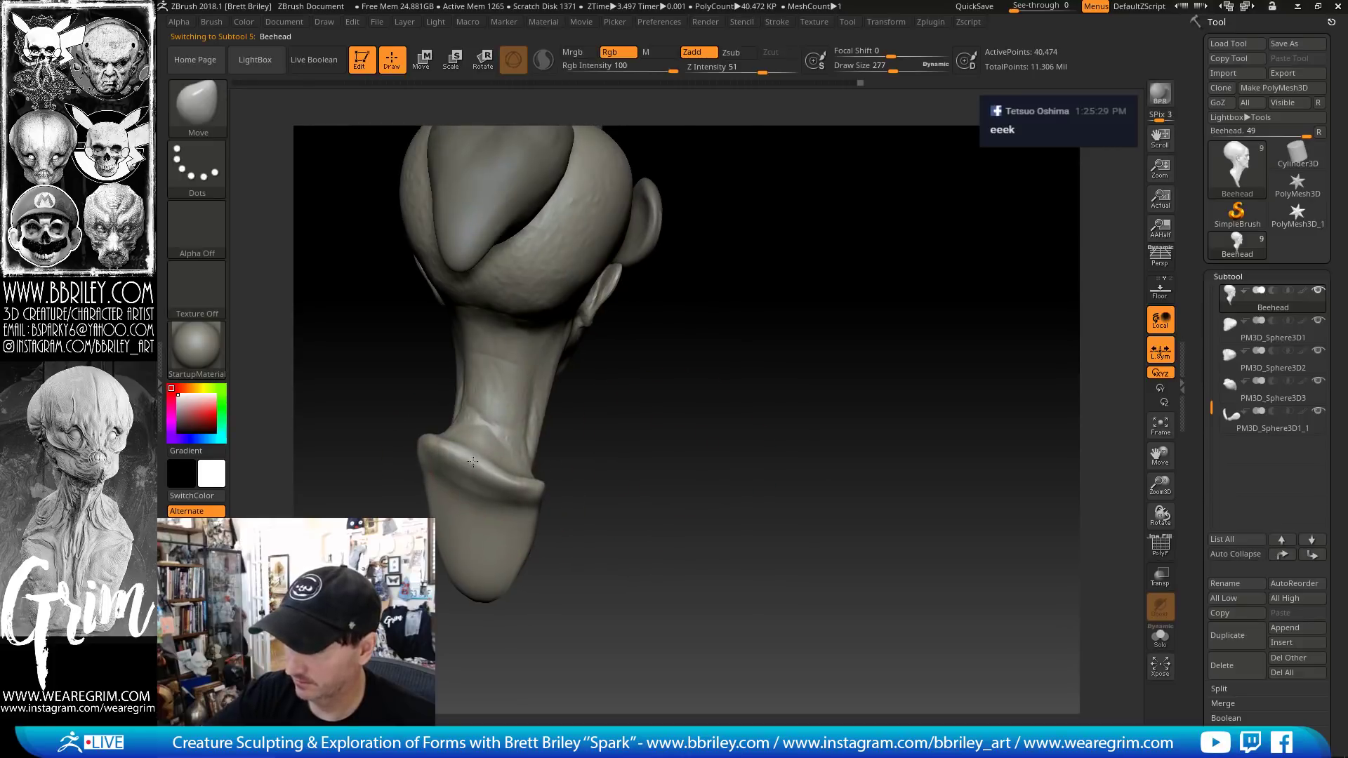
pyautogui.moveTo(554, 449); pyautogui.dragTo(618, 351)
pyautogui.press('ctrl')
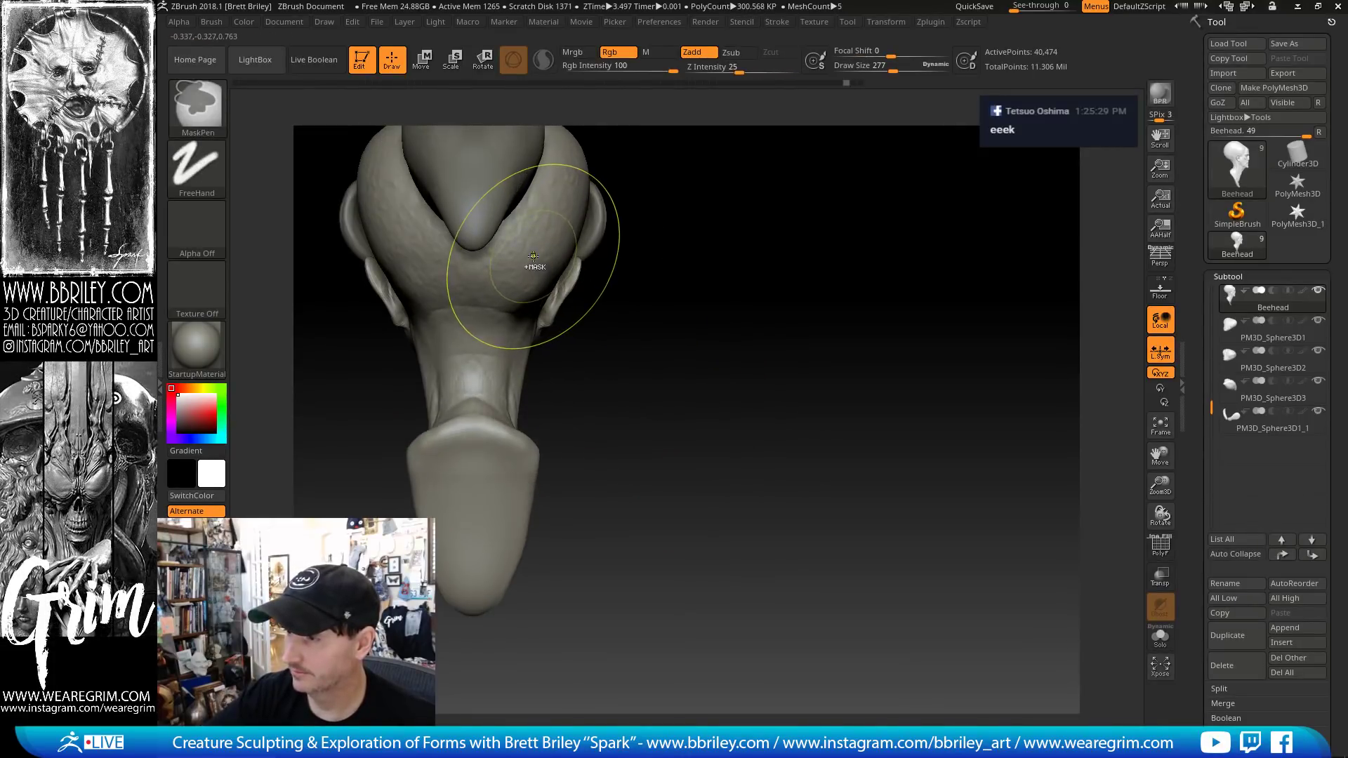
pyautogui.hotkey('ctrl', 'z')
pyautogui.hotkey('ctrl', 'z')
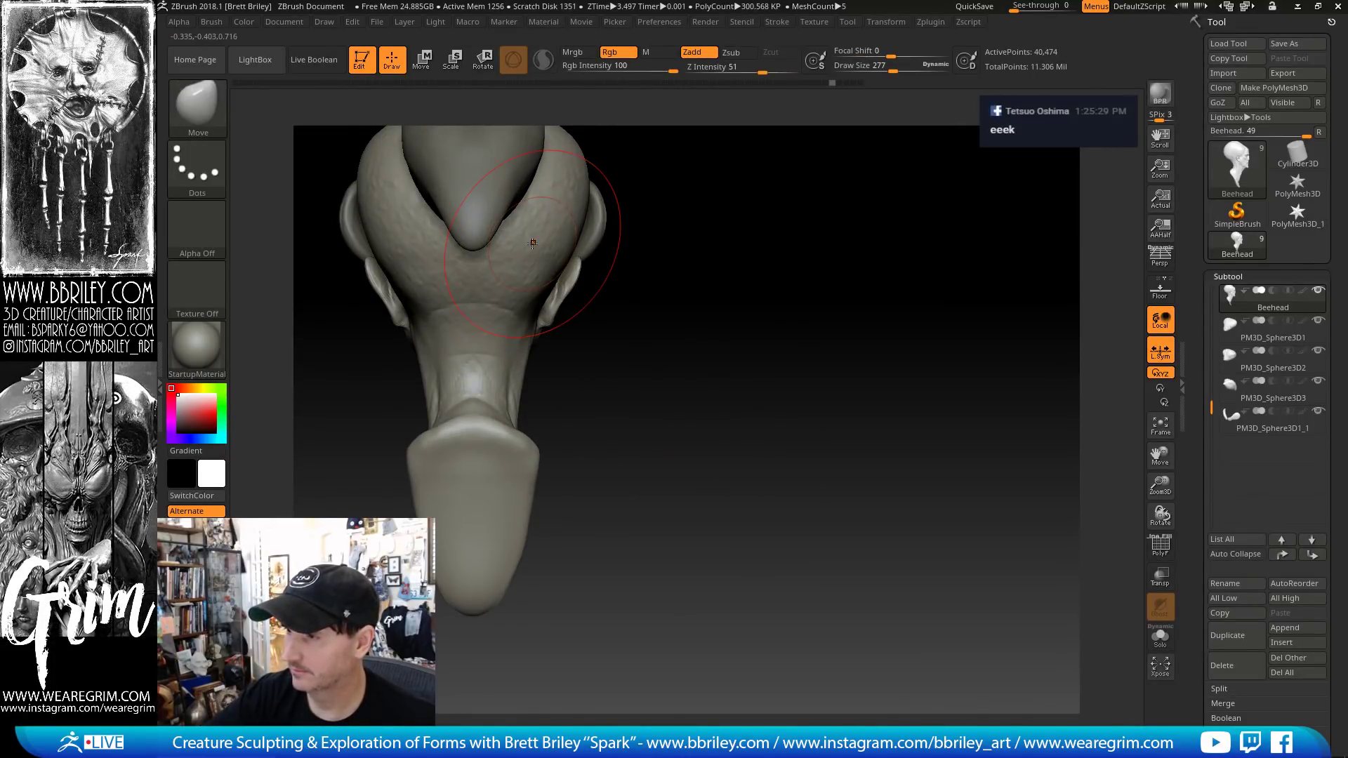
# - Reshape the back of the neck and the rim of its base with the Move brush
pyautogui.moveTo(635, 295); pyautogui.dragTo(666, 316)
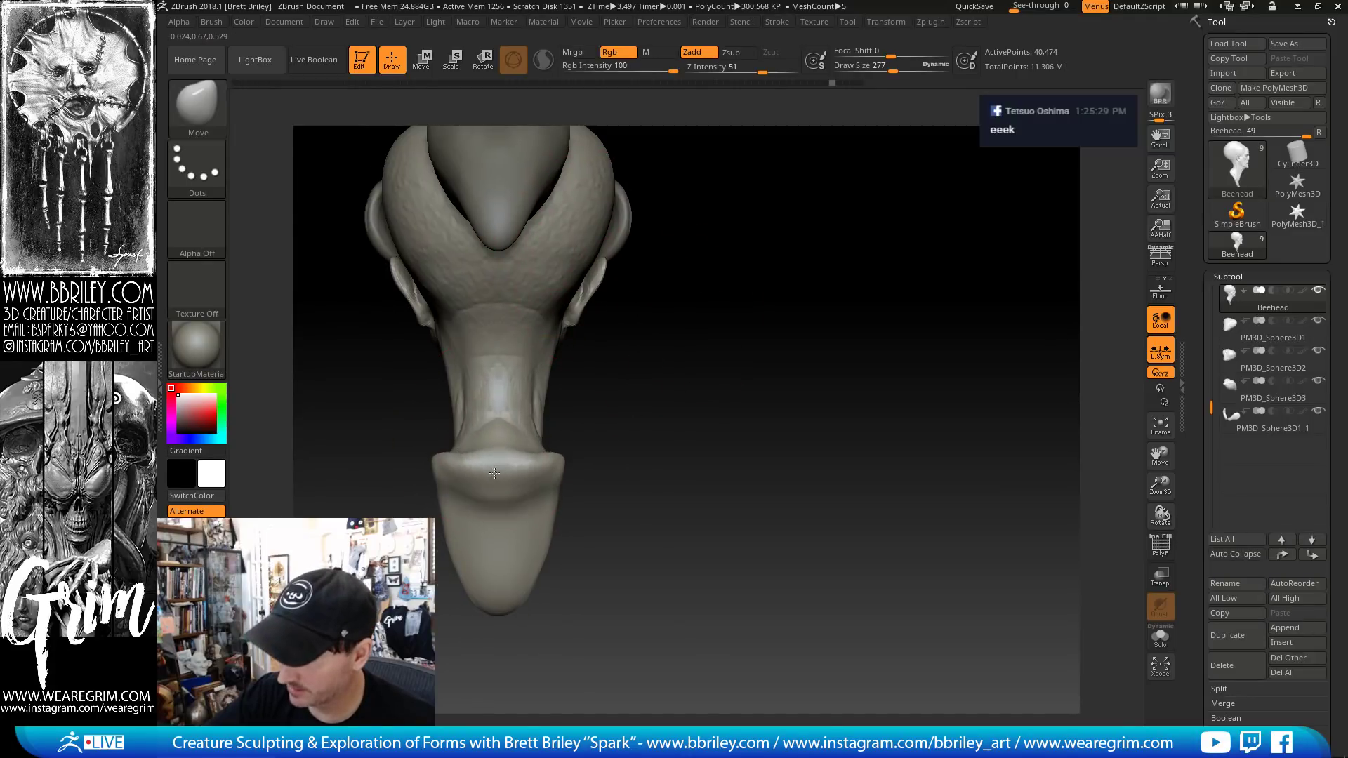
pyautogui.moveTo(526, 421)
pyautogui.mouseDown(button='right')
pyautogui.moveTo(630, 430)
pyautogui.moveTo(619, 434)
pyautogui.mouseUp(button='right')
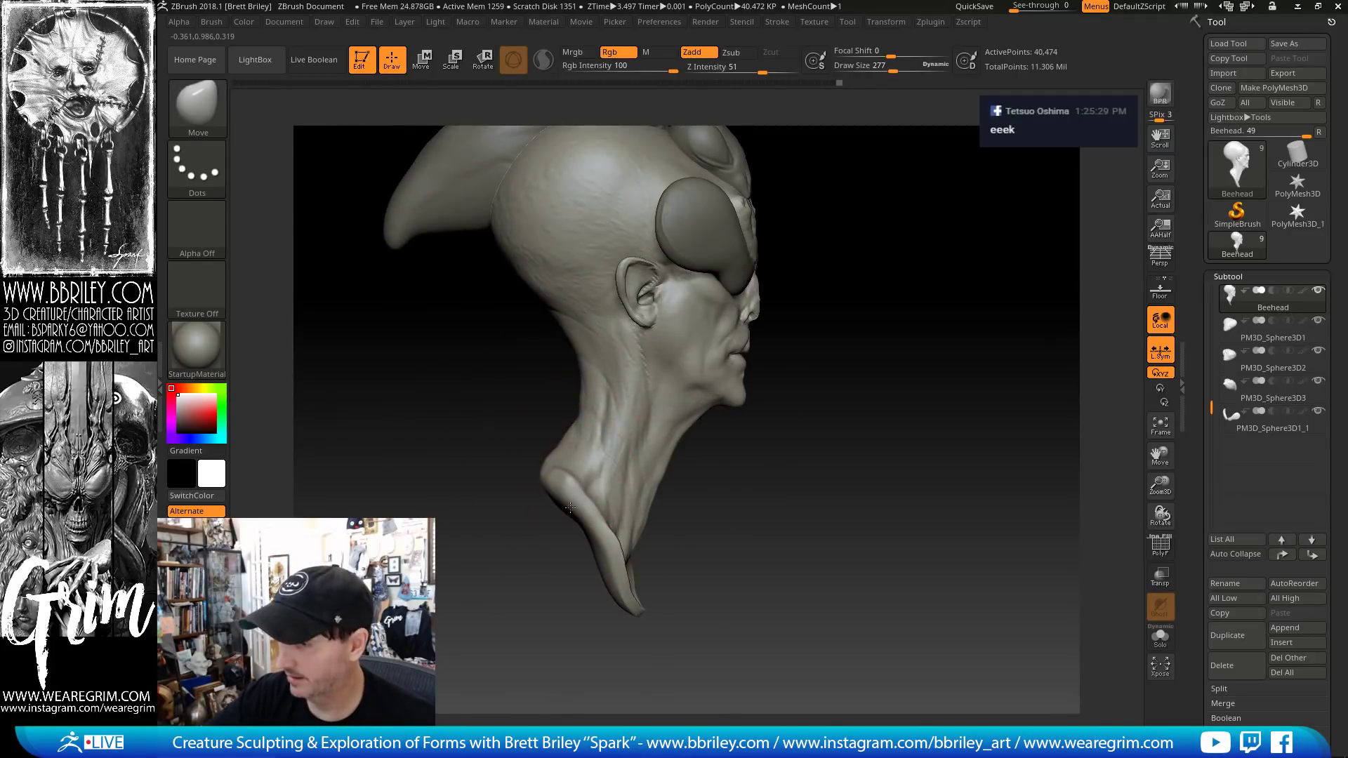
pyautogui.moveTo(592, 454)
pyautogui.mouseDown()
pyautogui.moveTo(567, 458)
pyautogui.moveTo(588, 451)
pyautogui.mouseUp()
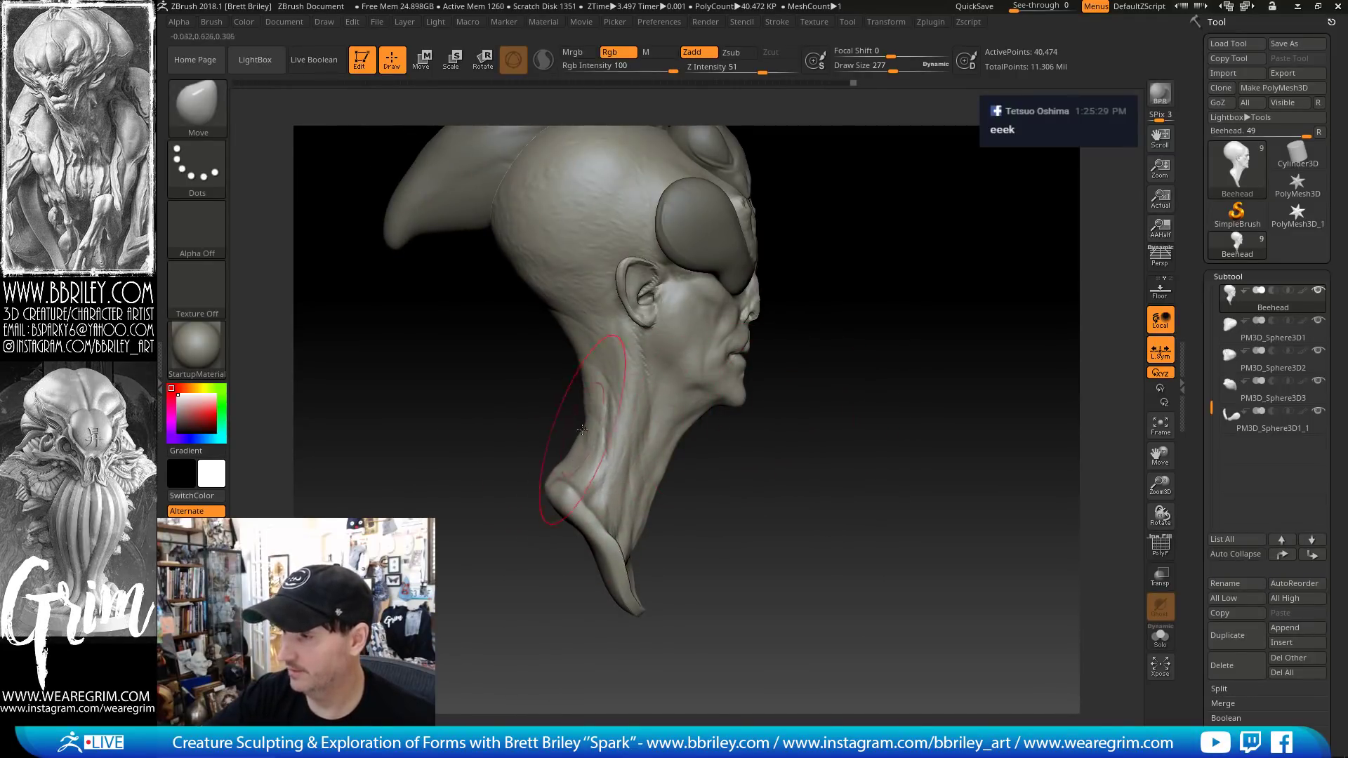
pyautogui.press('[')
pyautogui.moveTo(583, 382); pyautogui.dragTo(595, 370)
# - Refine the rear contour where the skull meets the neck with the Move brush at draw size 291
pyautogui.moveTo(911, 268); pyautogui.dragTo(755, 304)
pyautogui.press(']')
pyautogui.moveTo(748, 176); pyautogui.dragTo(511, 391)
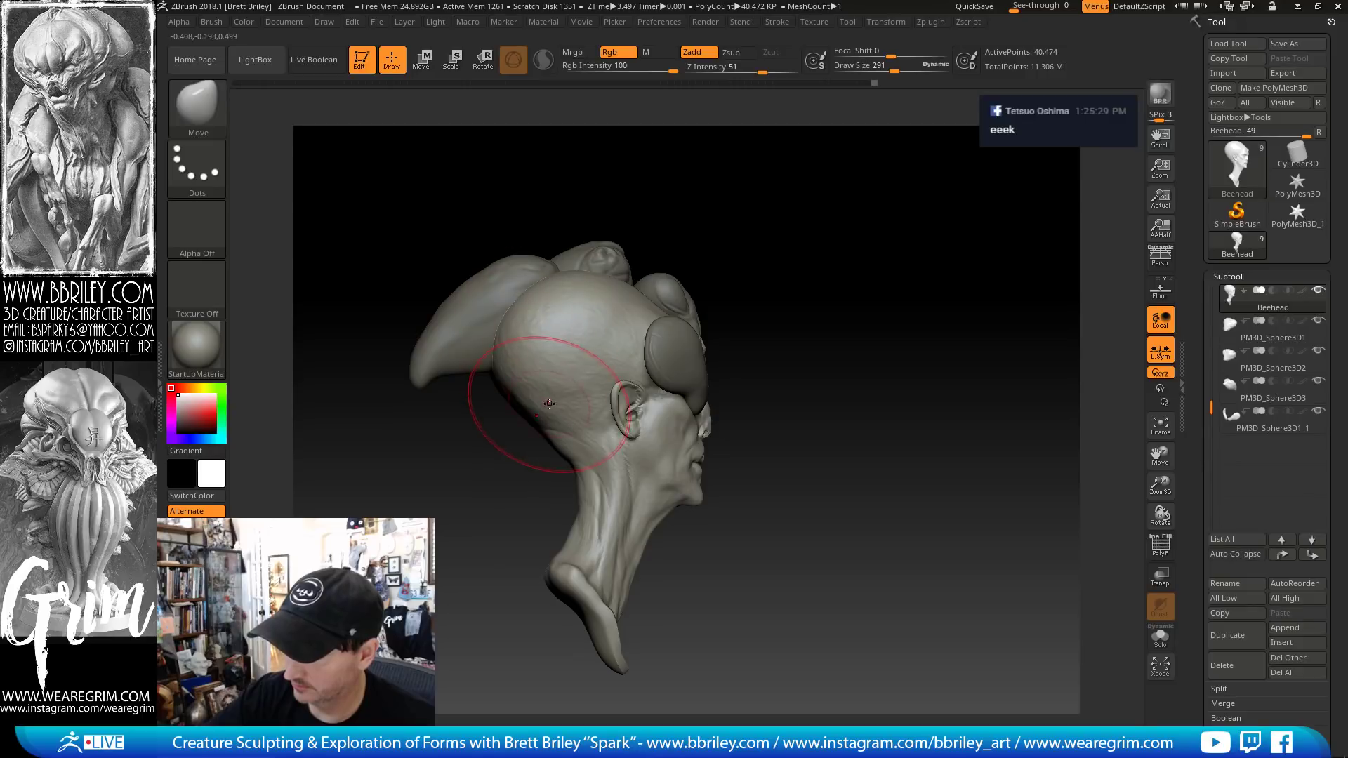
pyautogui.moveTo(867, 317); pyautogui.dragTo(793, 309)
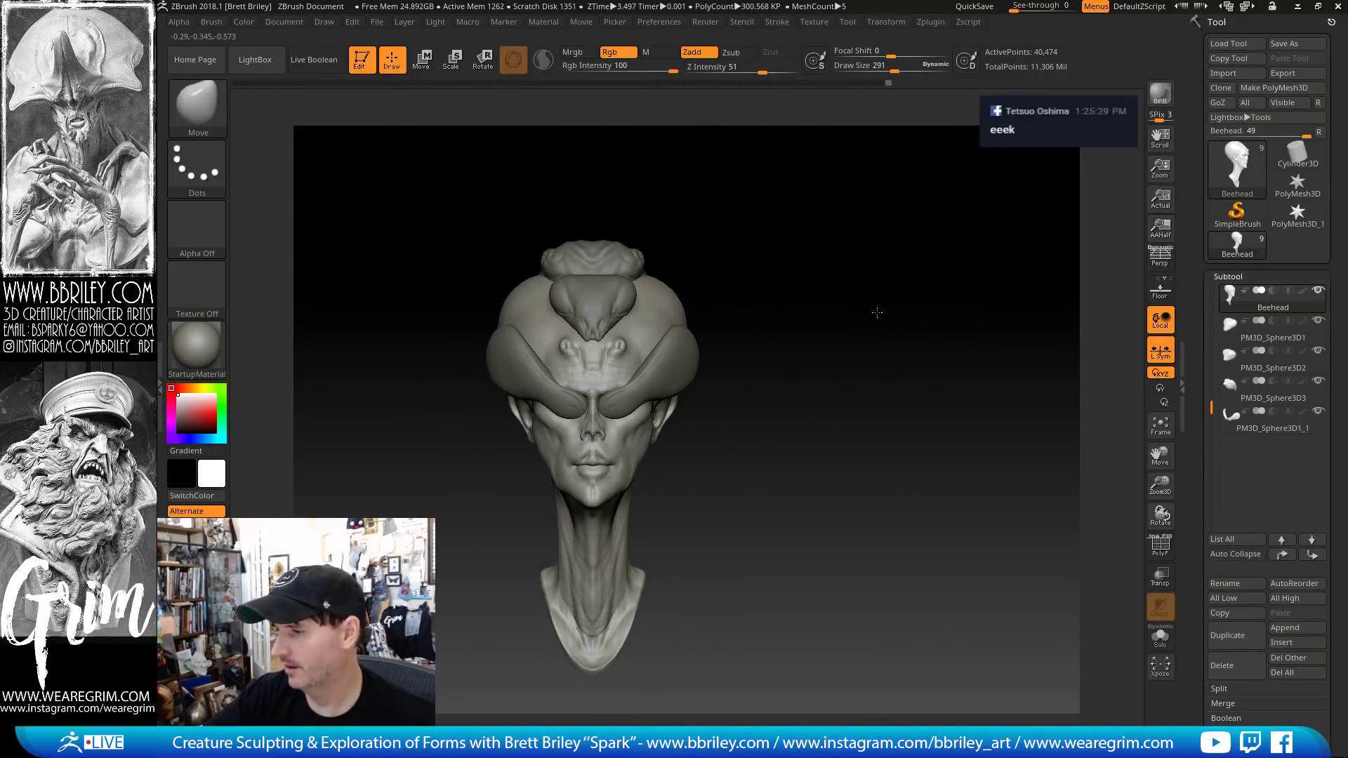
# - Reselect the Beehead subtool and adjust the mouth's profile with the Move brush at draw size 34
pyautogui.keyDown('alt'); pyautogui.click(655, 388); pyautogui.keyUp('alt')
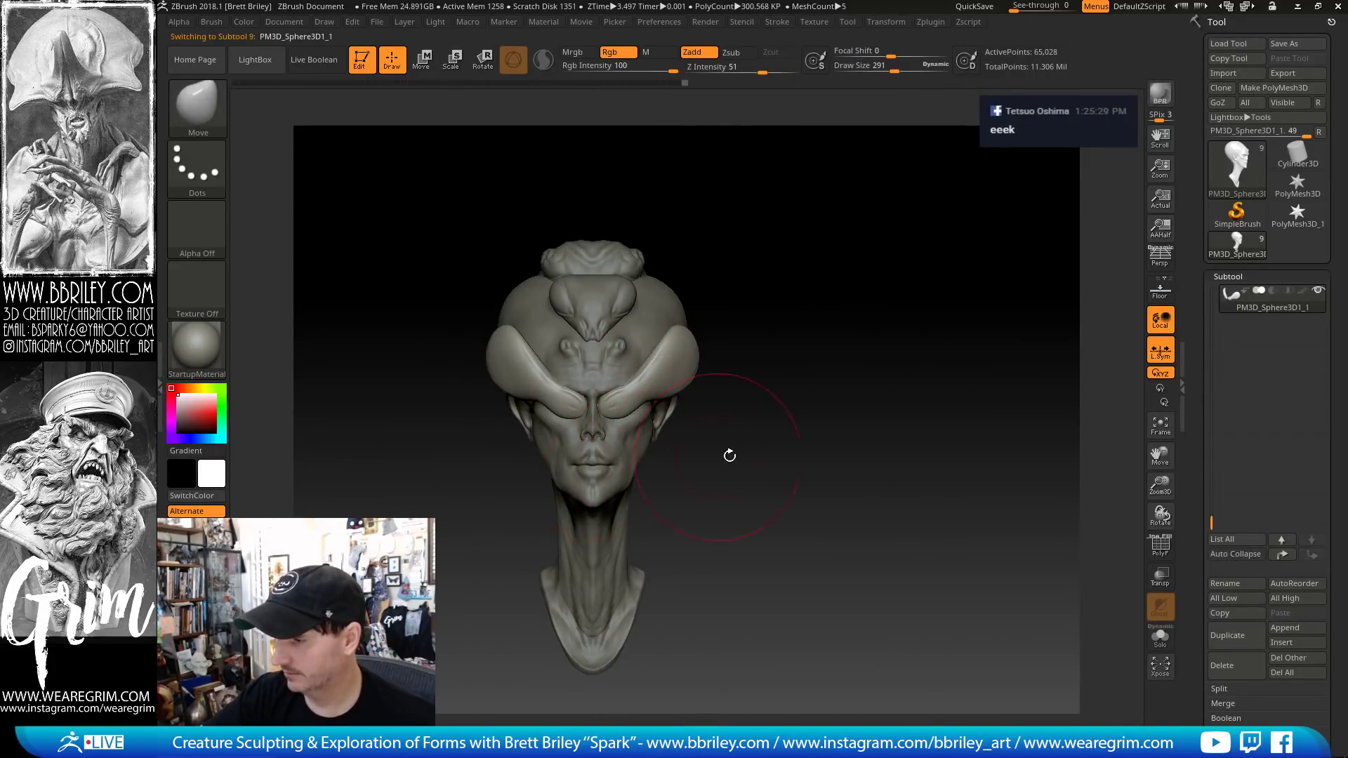
pyautogui.keyDown('alt'); pyautogui.moveTo(729, 455); pyautogui.dragTo(726, 417); pyautogui.keyUp('alt')
pyautogui.keyDown('alt'); pyautogui.click(701, 372); pyautogui.keyUp('alt')
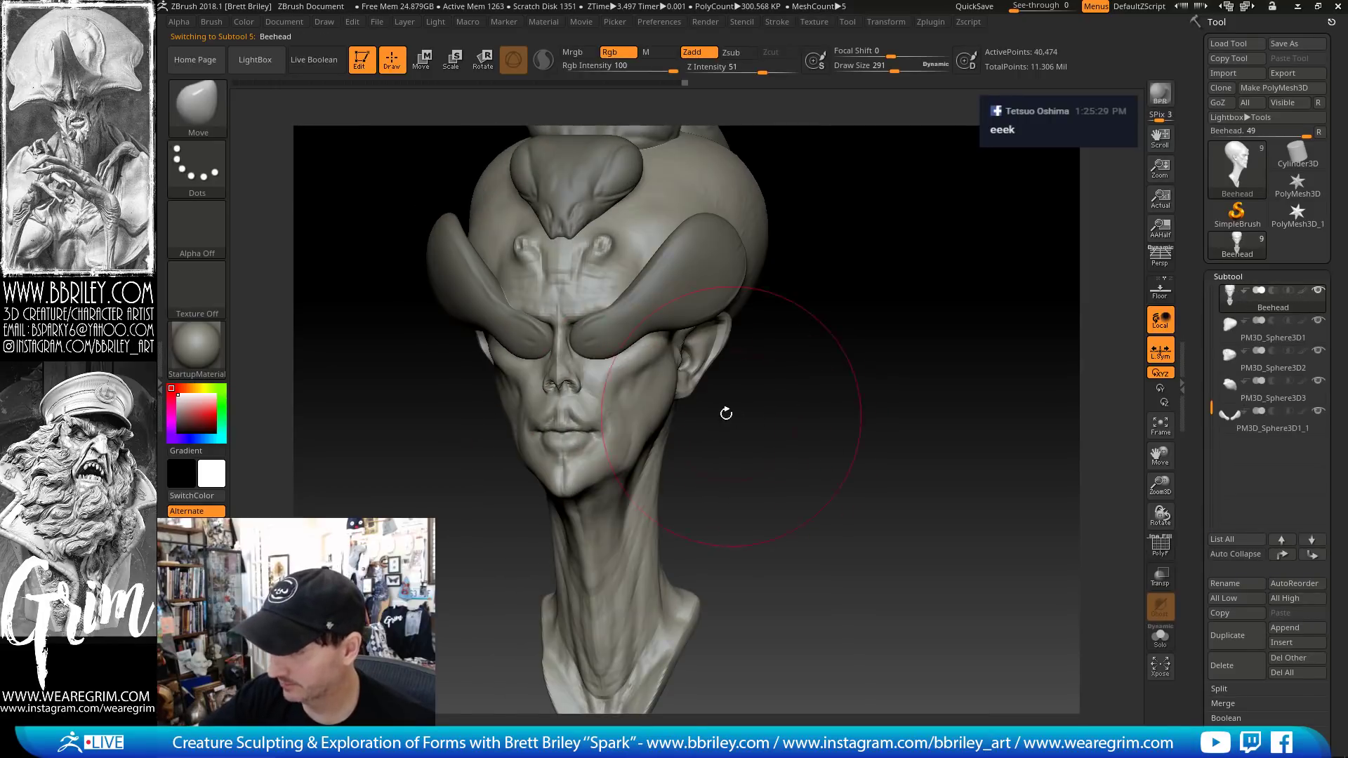
pyautogui.press('[')
pyautogui.moveTo(773, 430)
pyautogui.mouseDown()
pyautogui.moveTo(783, 423)
pyautogui.moveTo(594, 439)
pyautogui.moveTo(632, 440)
pyautogui.moveTo(624, 454)
pyautogui.mouseUp()
pyautogui.press('[')
pyautogui.press('[')
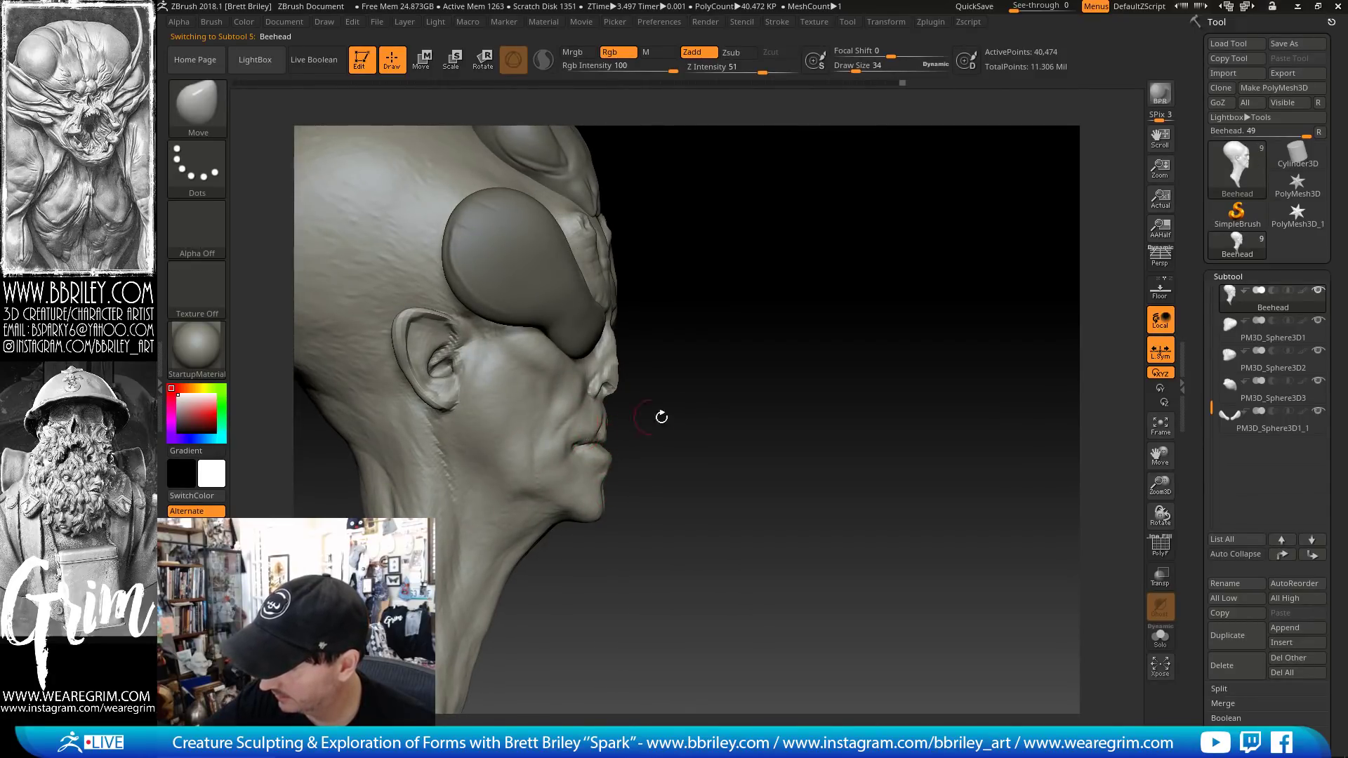
pyautogui.moveTo(662, 416); pyautogui.dragTo(523, 421)
# - Build up the forms around the lips and mouth corners with the Clay brush at draw size 23
pyautogui.press('b')
pyautogui.press('c')
pyautogui.press('l')
pyautogui.press('[')
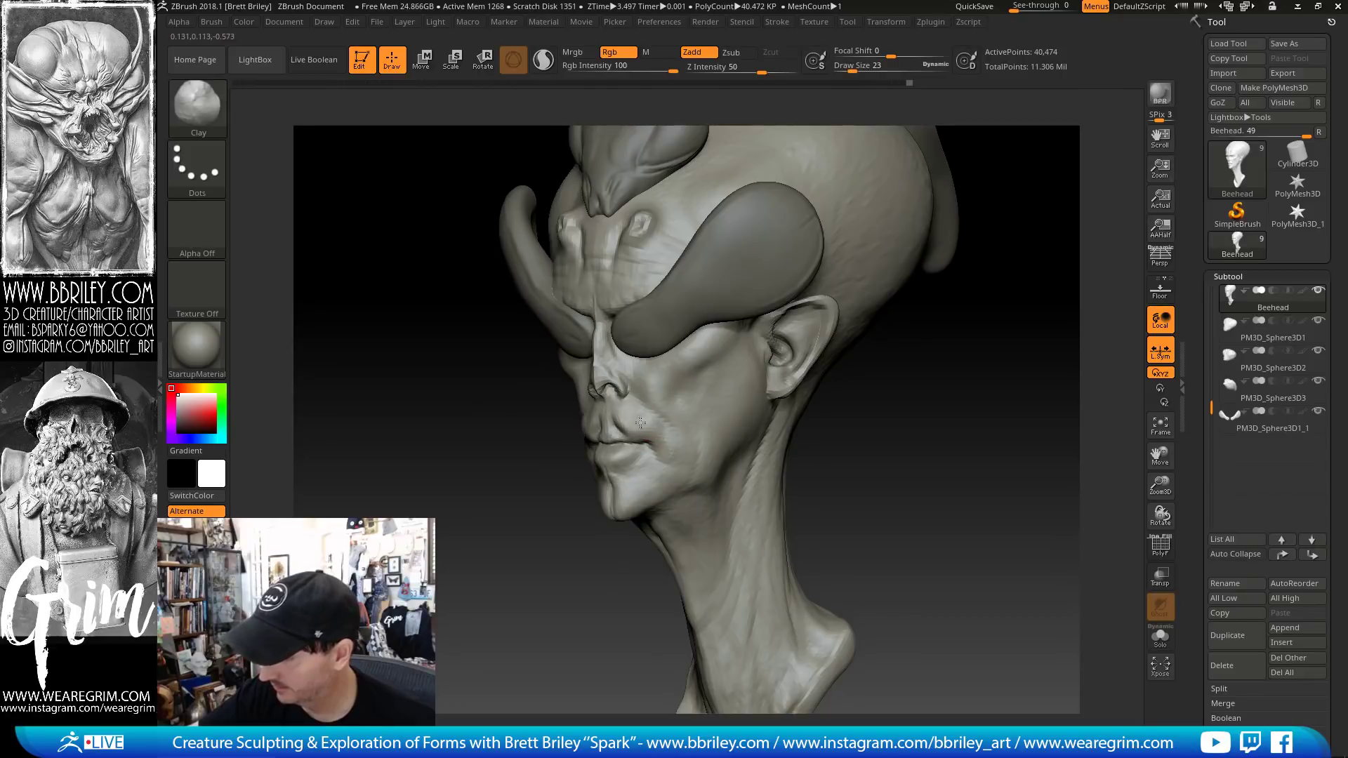
# - Carve creases around the mouth corners and chin with the DamStandard brush at draw size 23
pyautogui.press('b')
pyautogui.press('d')
pyautogui.press('s')
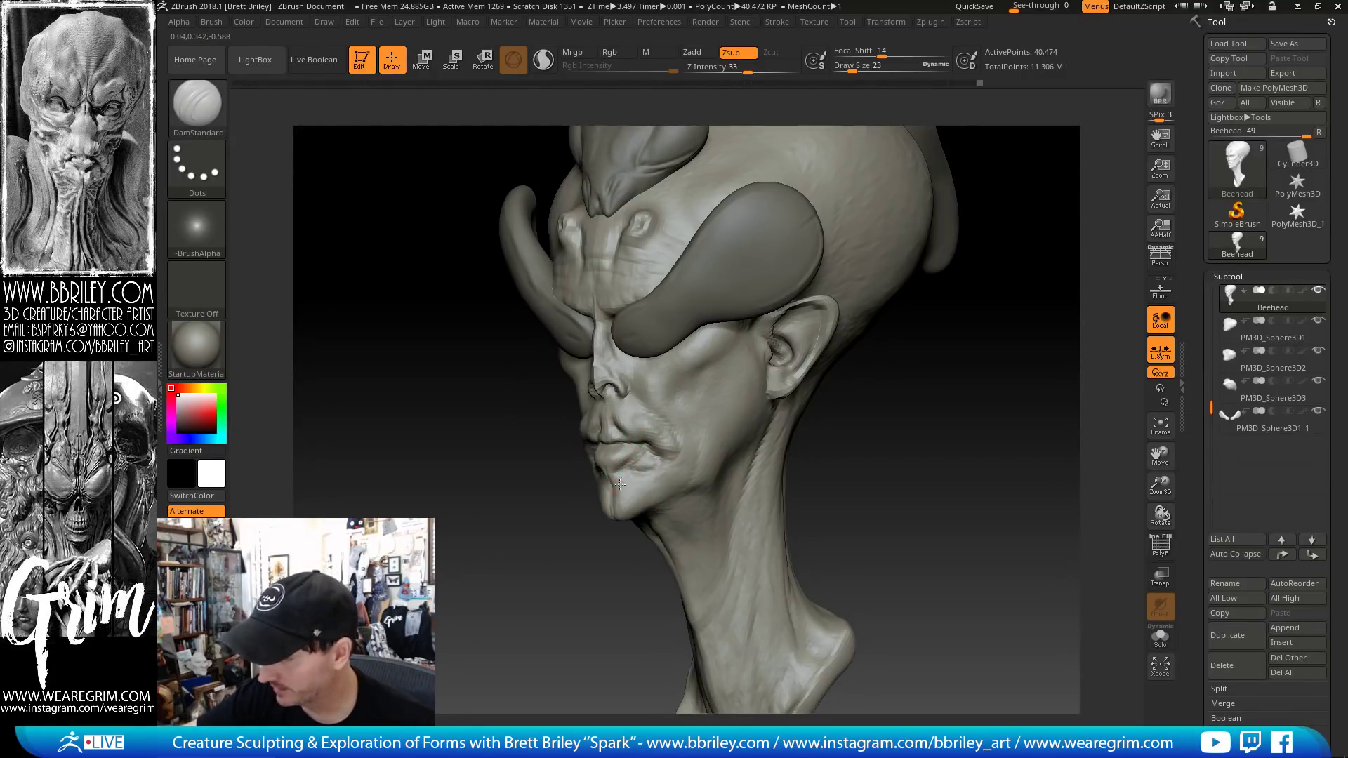
pyautogui.moveTo(796, 504); pyautogui.dragTo(836, 445)
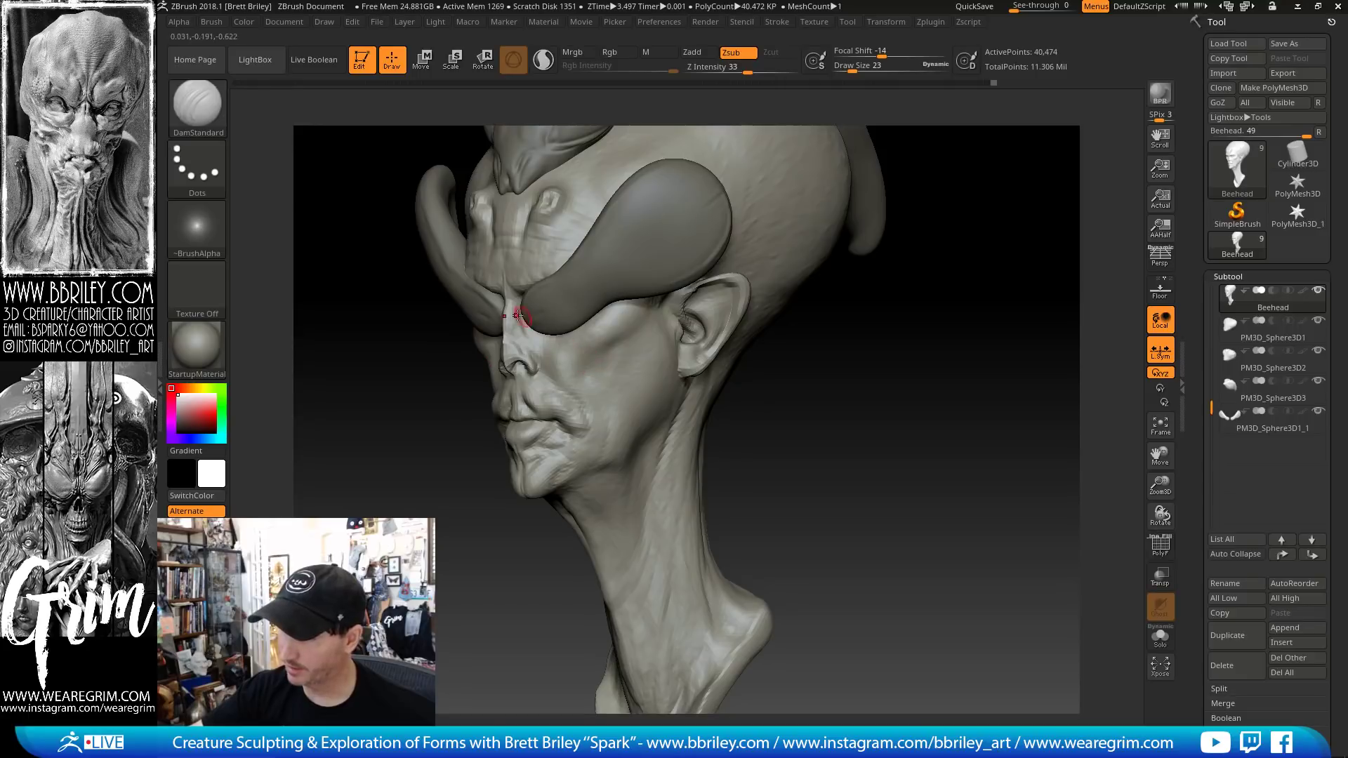
# - Build up the nose bridge between the insect eyes with an enlarged Clay brush
pyautogui.moveTo(832, 338); pyautogui.dragTo(821, 310)
pyautogui.press('b')
pyautogui.press('c')
pyautogui.press('l')
pyautogui.press('s')
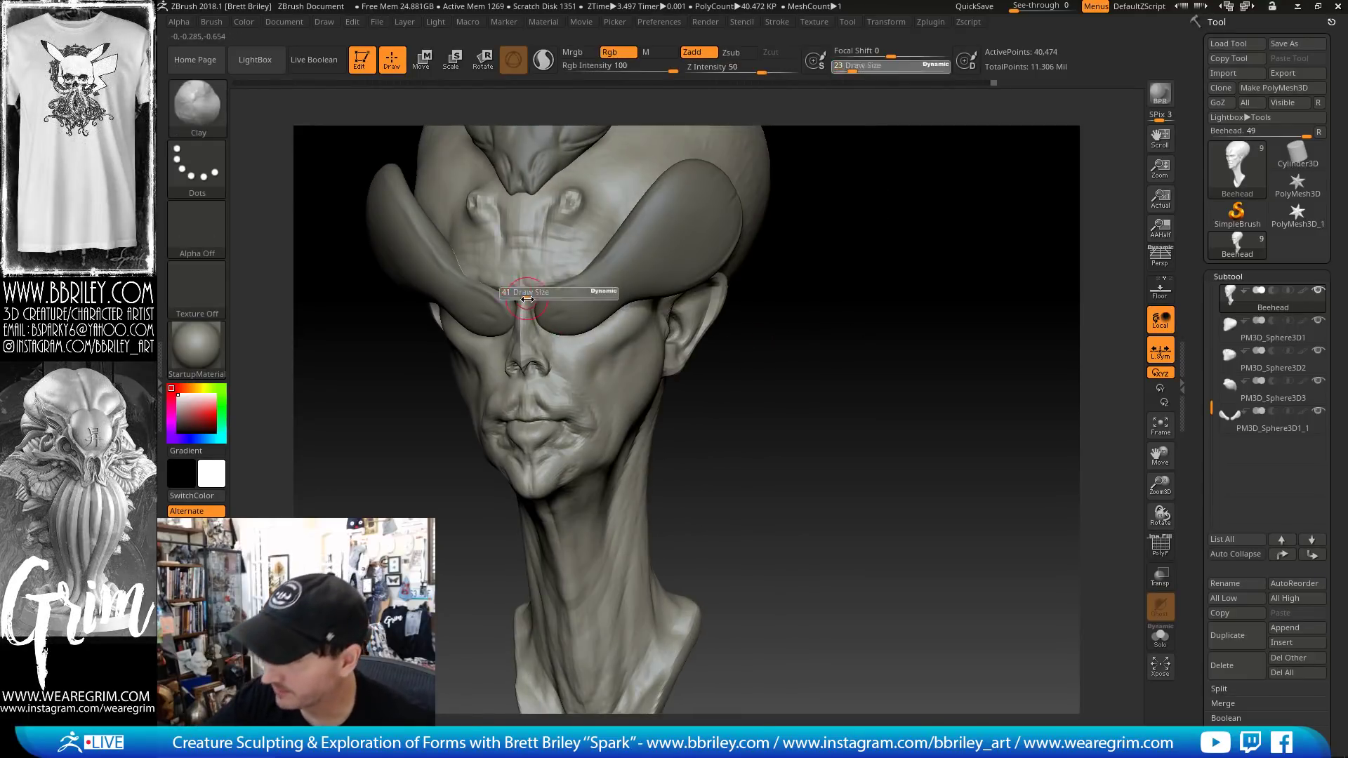
pyautogui.moveTo(528, 299); pyautogui.dragTo(531, 299)
# - Refine the nose bridge with the Move and Clay brushes at draw size 53
pyautogui.press('b')
pyautogui.press('m')
pyautogui.press('v')
pyautogui.press('b')
pyautogui.press('c')
pyautogui.press('l')
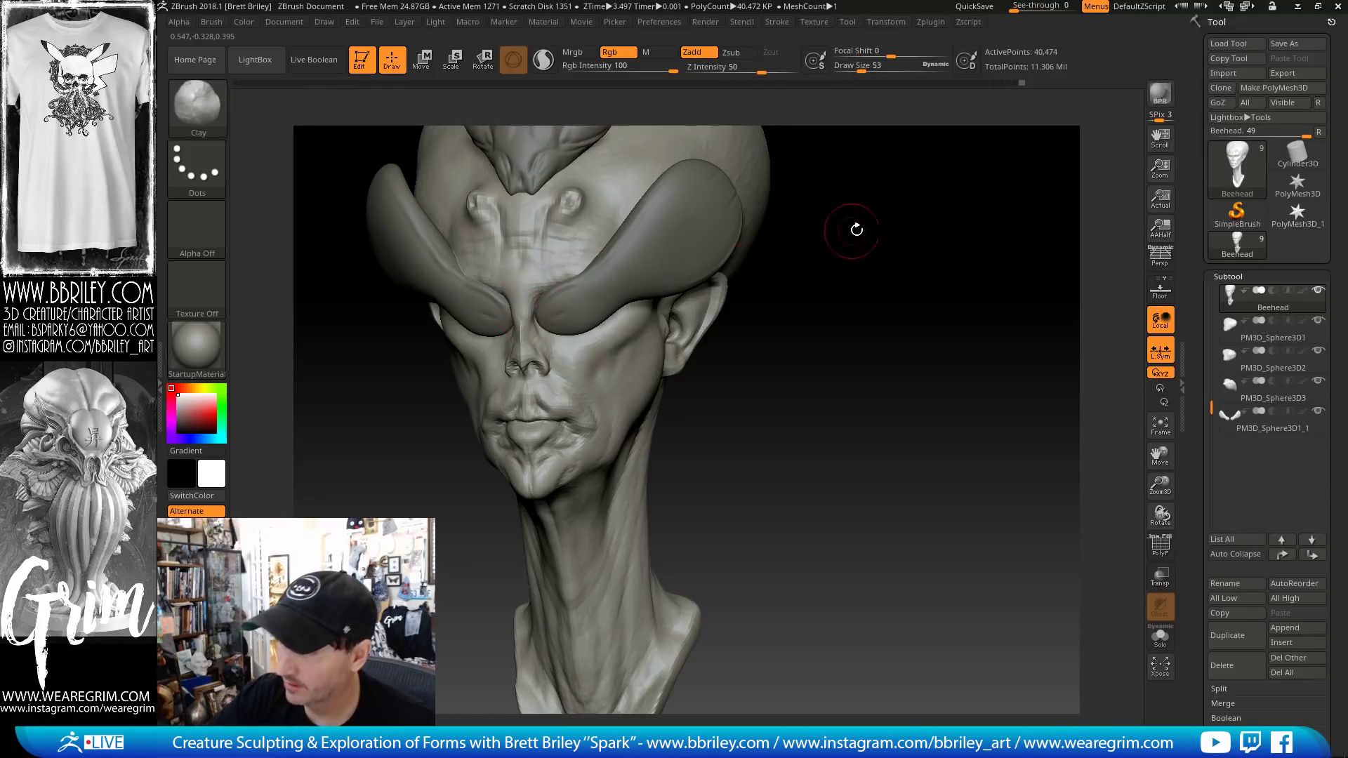
pyautogui.moveTo(858, 226)
pyautogui.mouseDown()
pyautogui.moveTo(862, 262)
pyautogui.moveTo(685, 322)
pyautogui.mouseUp()
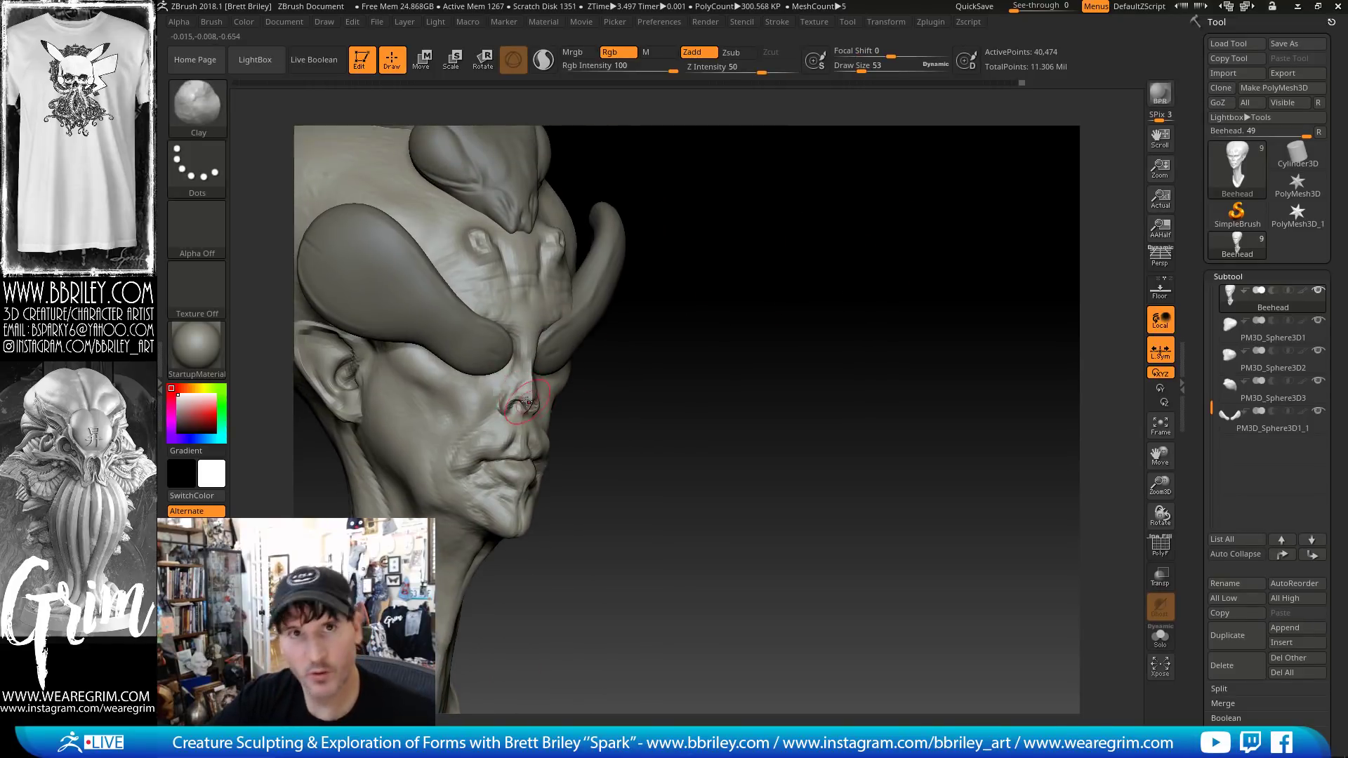
pyautogui.moveTo(626, 394); pyautogui.dragTo(638, 382)
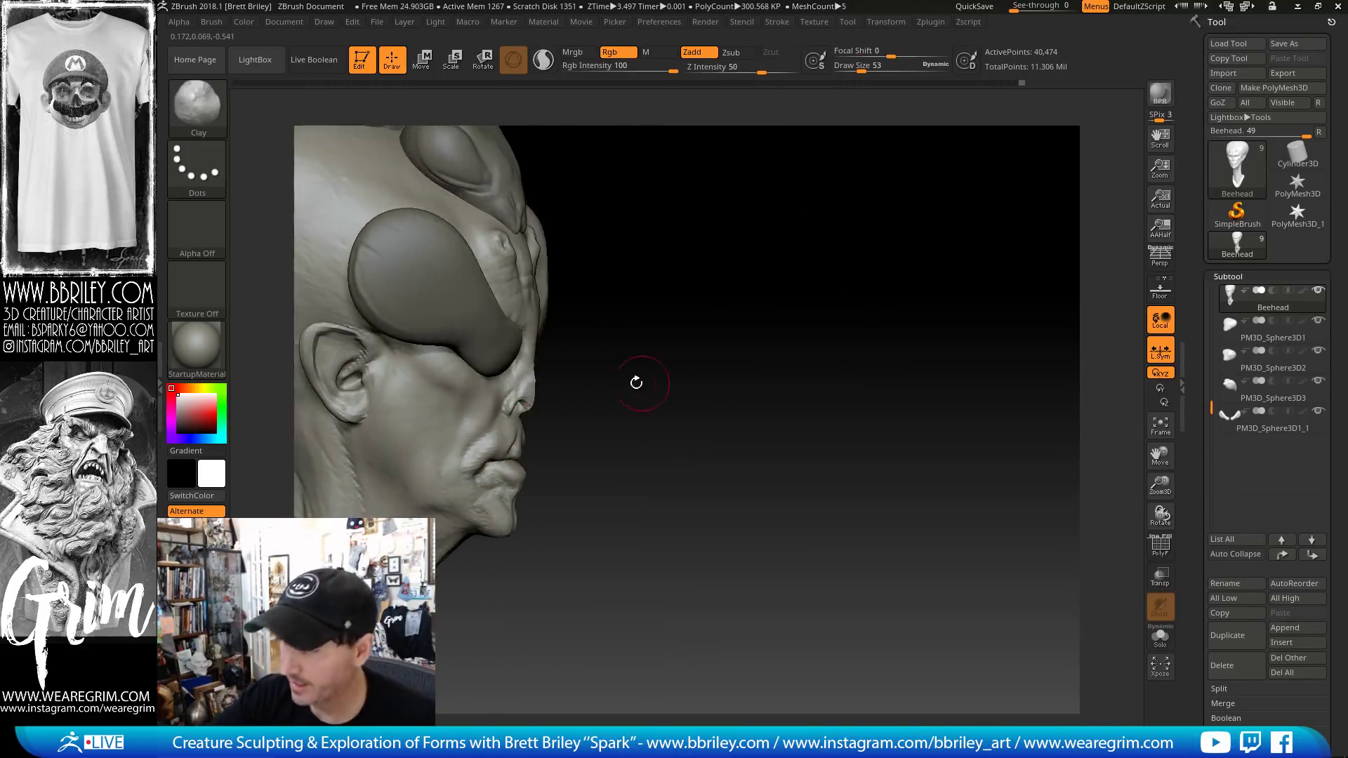
# - Adjust the nose profile and nostril area with the Move brush at draw sizes 47 and 36
pyautogui.press('b')
pyautogui.press('m')
pyautogui.press('v')
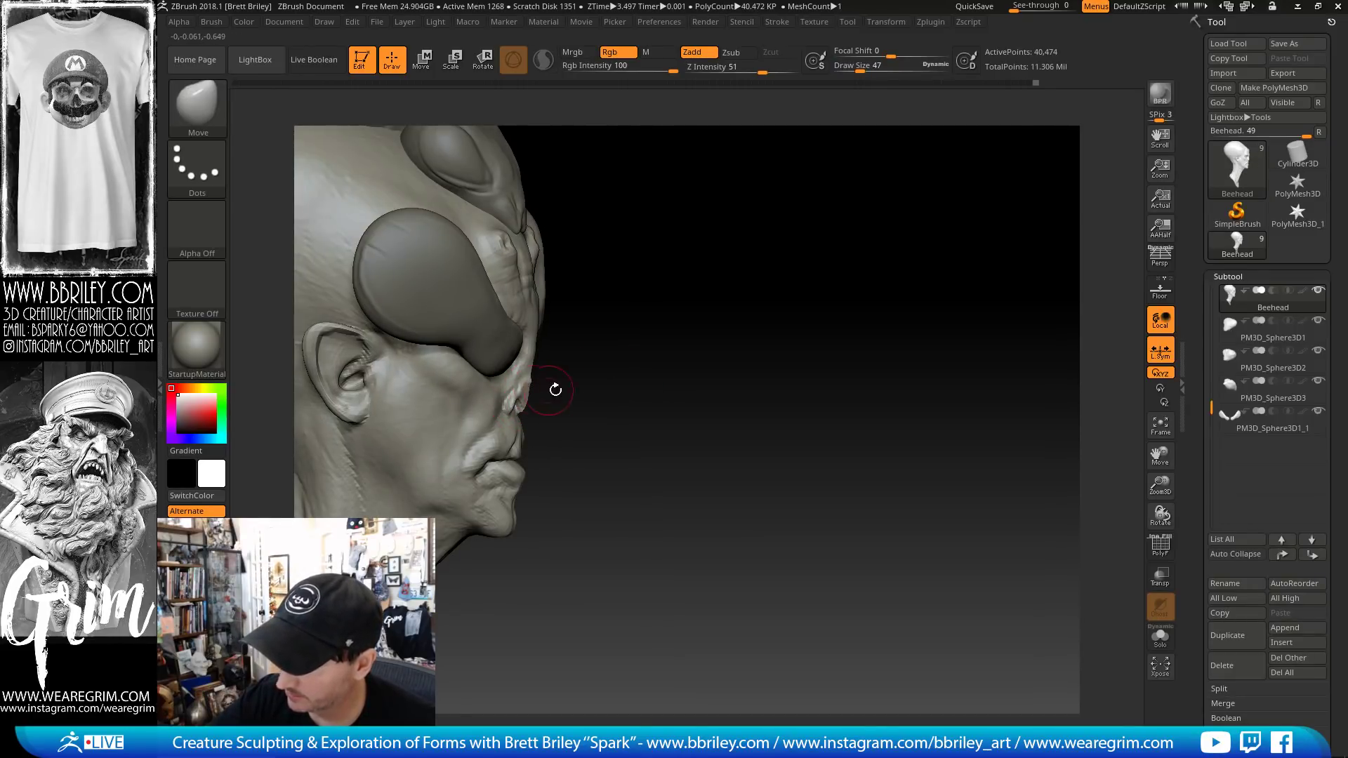
pyautogui.moveTo(556, 390); pyautogui.dragTo(583, 400)
pyautogui.press('[')
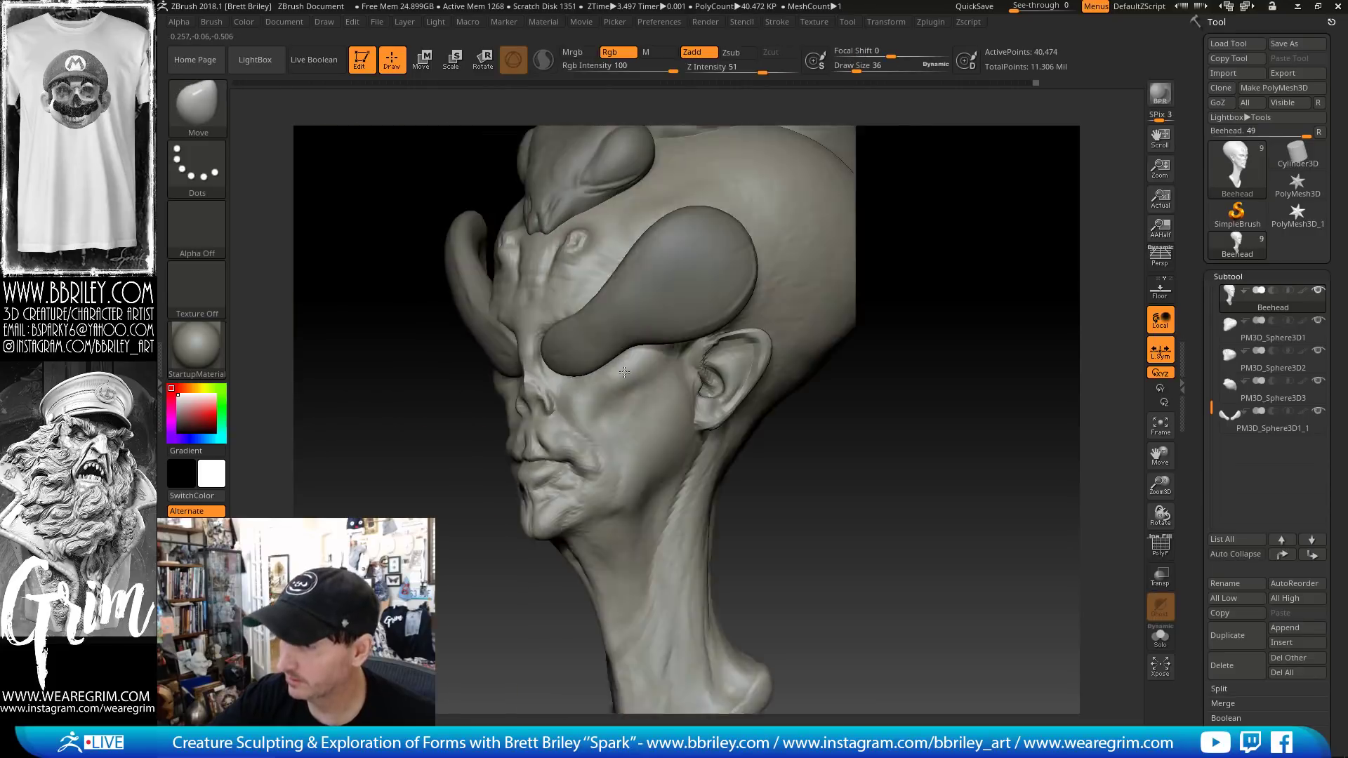
pyautogui.moveTo(624, 372); pyautogui.dragTo(609, 371, button='right')
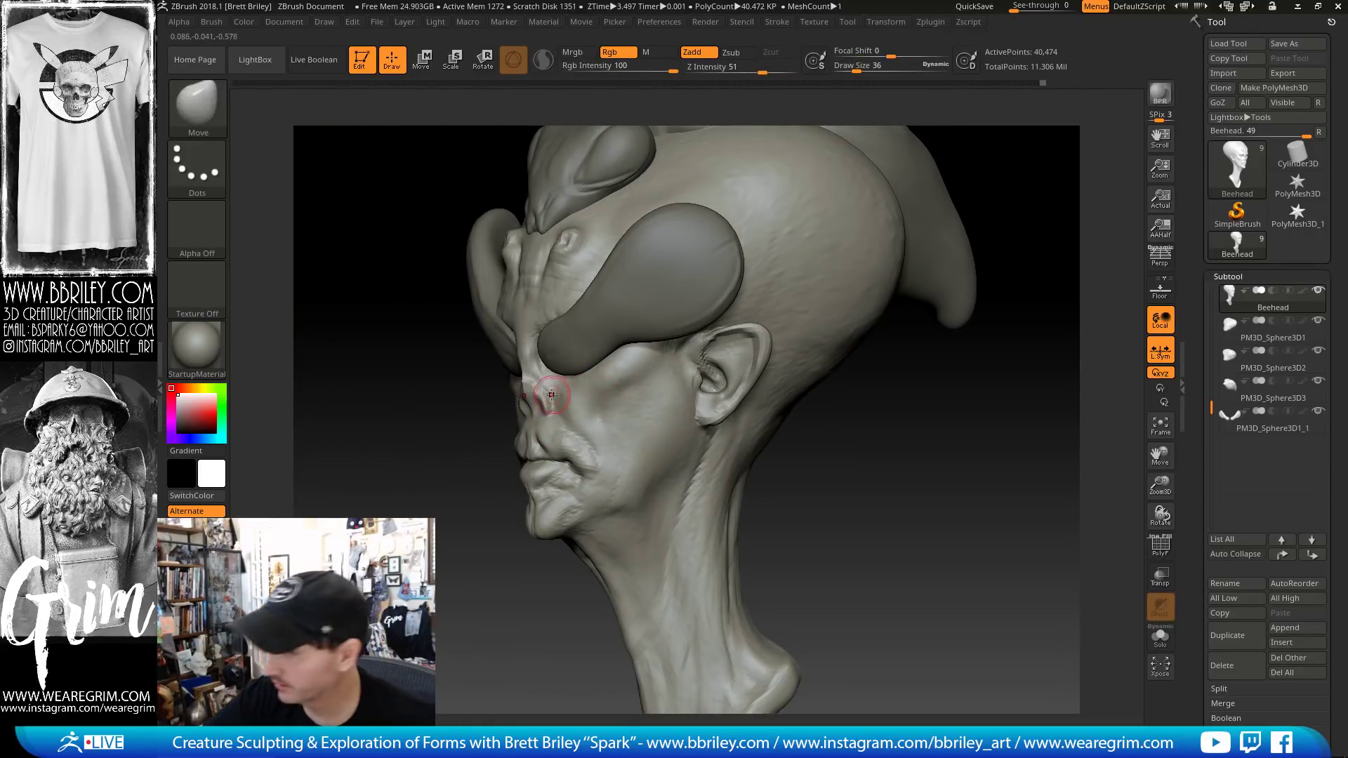
# - Define the nostrils and side of the nose with the Clay, Standard and DamStandard brushes at draw size 23
pyautogui.press('b')
pyautogui.press('c')
pyautogui.press('l')
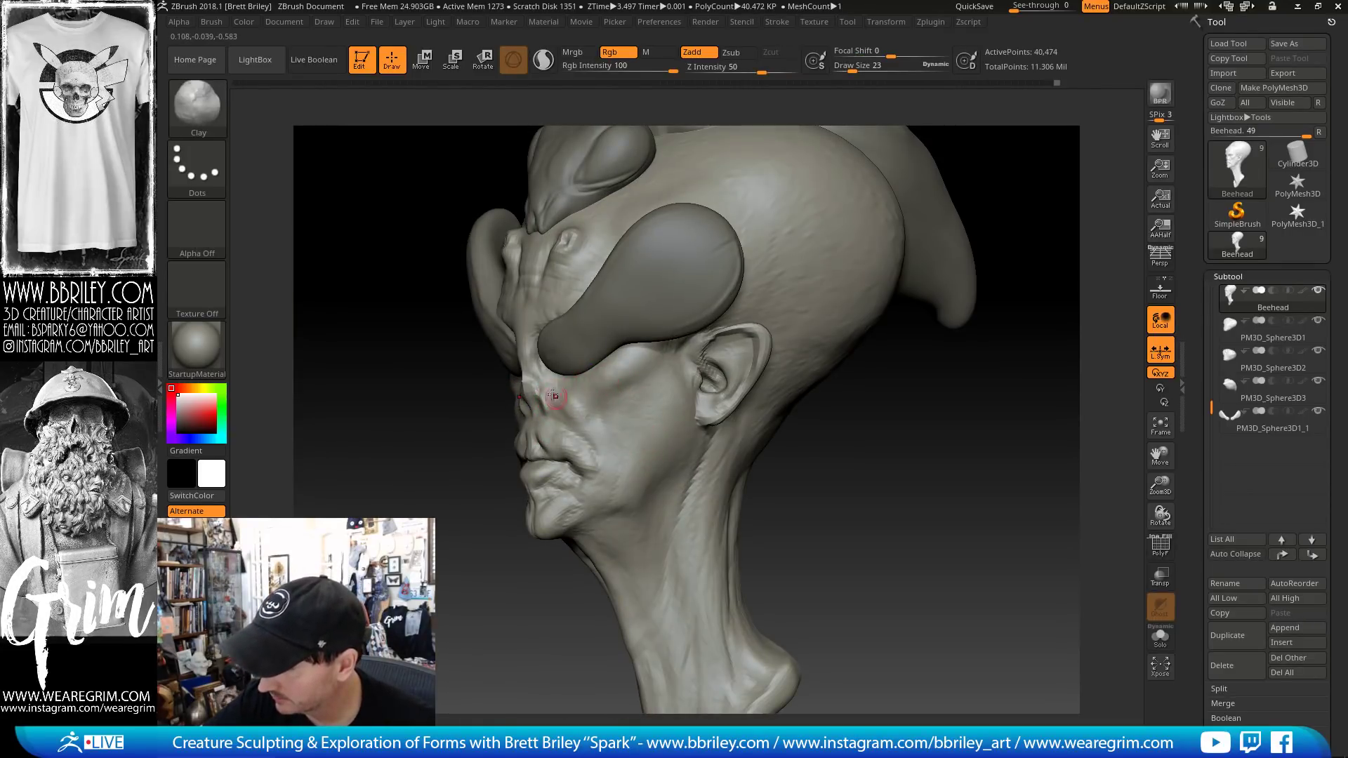
pyautogui.press('b')
pyautogui.press('s')
pyautogui.press('t')
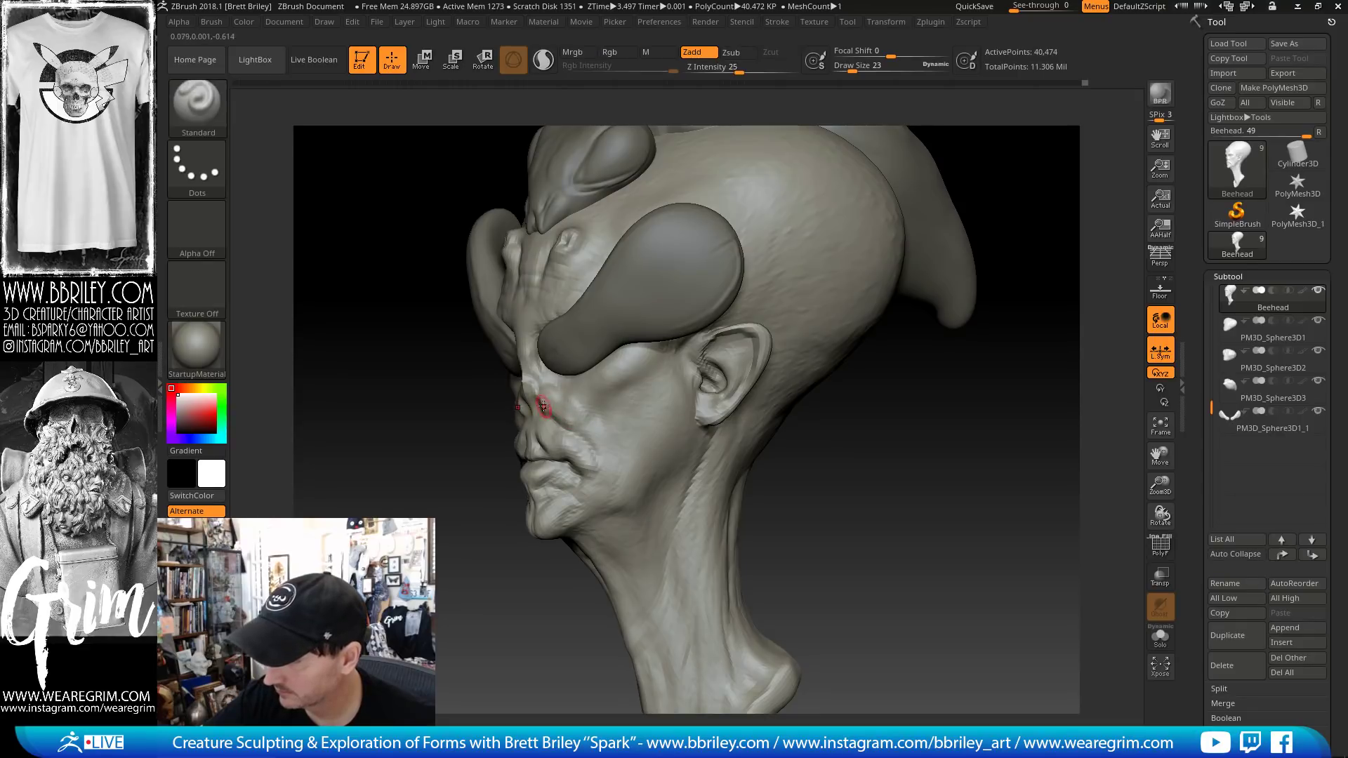
pyautogui.press('b')
pyautogui.press('d')
pyautogui.press('s')
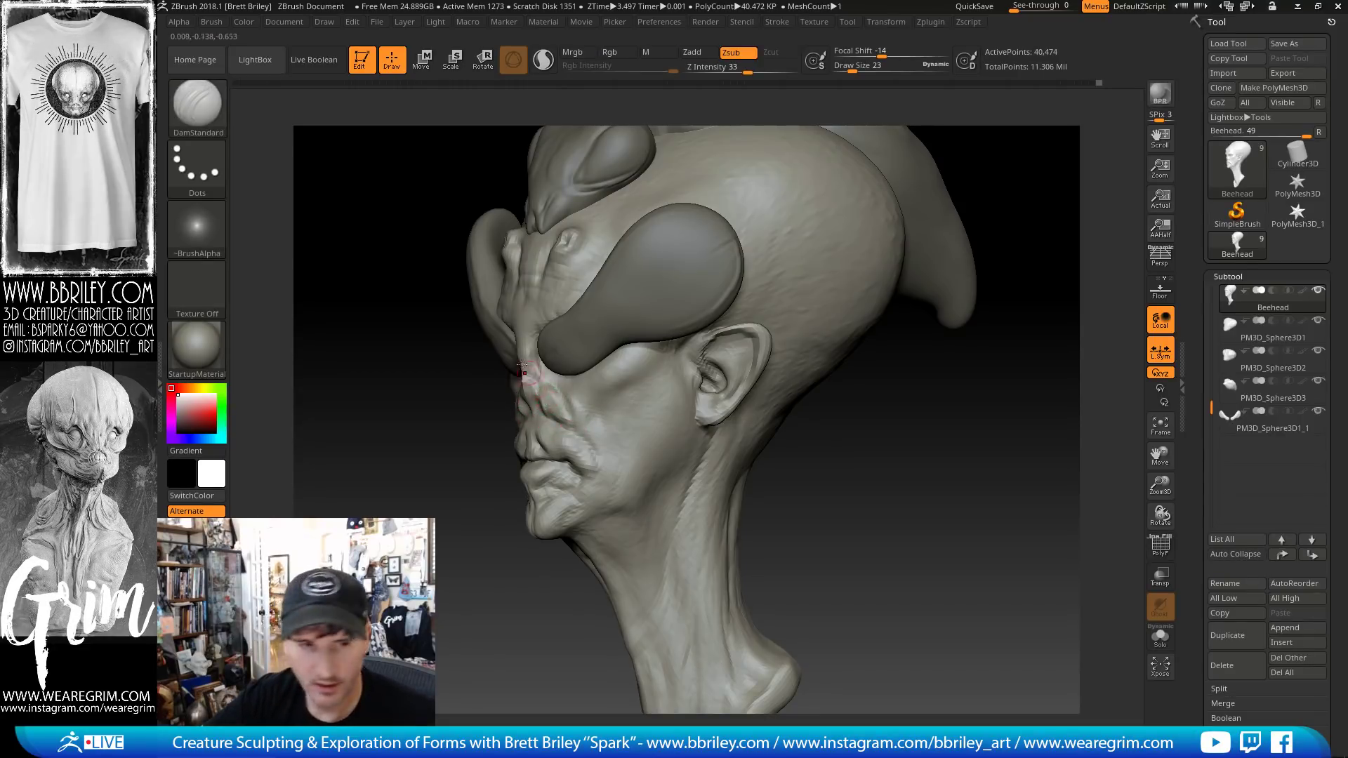
pyautogui.moveTo(862, 424)
pyautogui.mouseDown()
pyautogui.moveTo(890, 406)
pyautogui.moveTo(836, 413)
pyautogui.mouseUp()
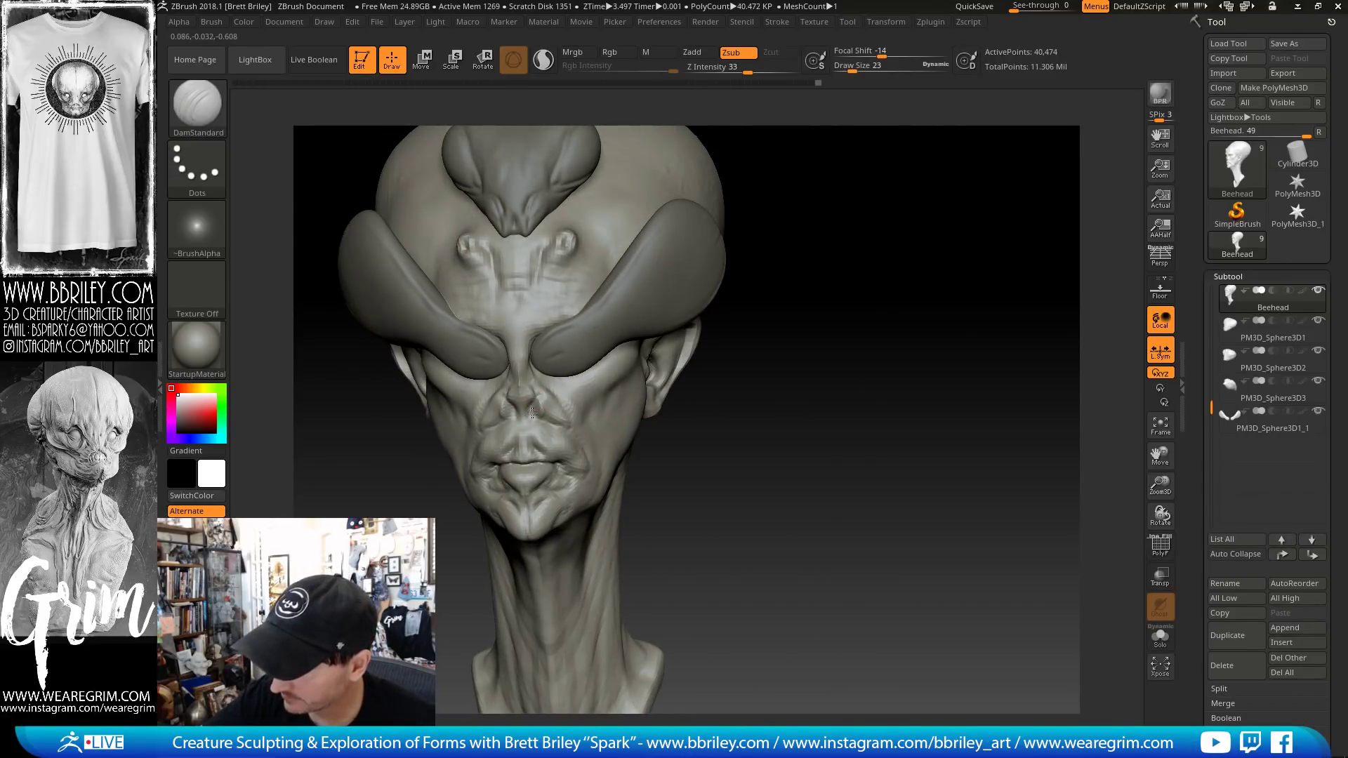
# - Build up the fleshy folds on both sides of the nose with the Standard brush at draw size 23
pyautogui.press('b')
pyautogui.press('p')
pyautogui.press('i')
pyautogui.press('b')
pyautogui.press('s')
pyautogui.press('t')
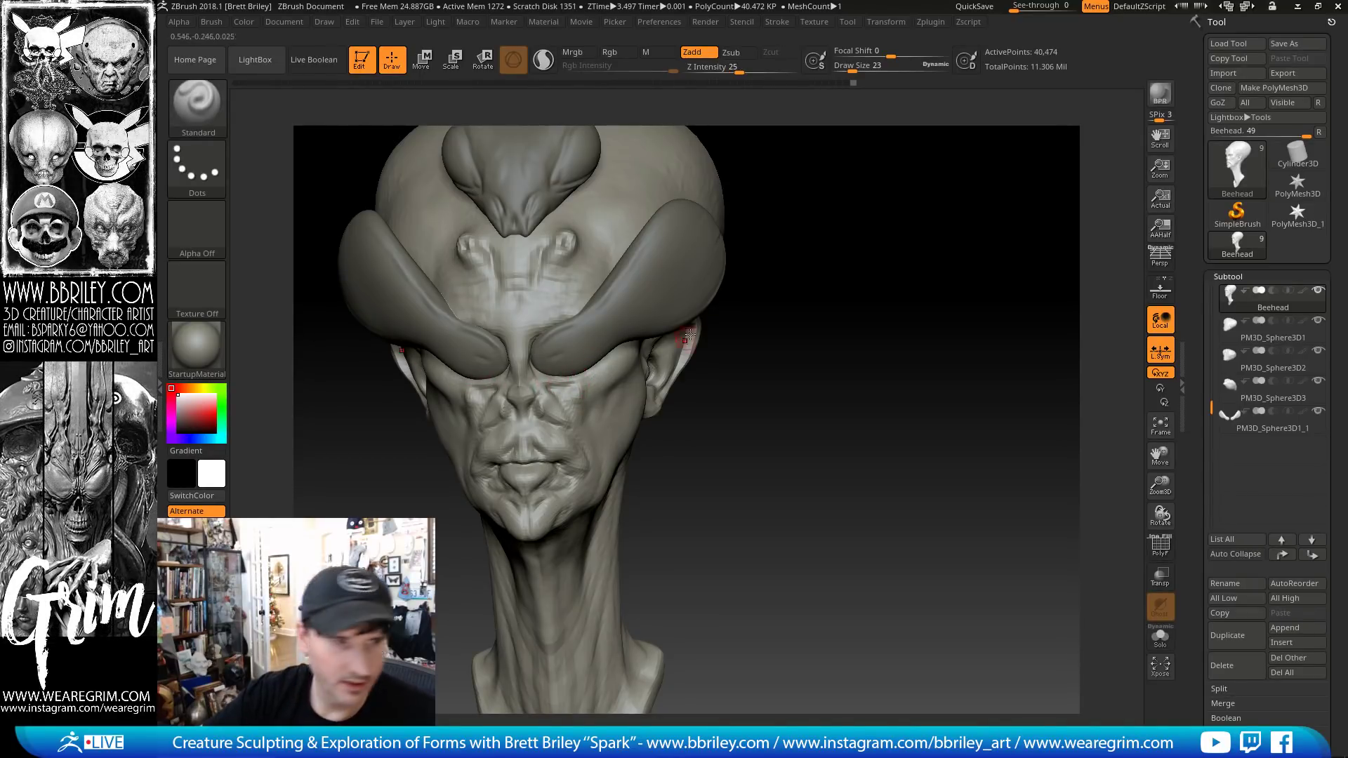
pyautogui.moveTo(742, 330); pyautogui.dragTo(689, 349)
# - Adjust the cheeks below the insect eyes with the Move brush at draw sizes 50 and 72 and the Clay brush at 34
pyautogui.press('b')
pyautogui.press('m')
pyautogui.press('v')
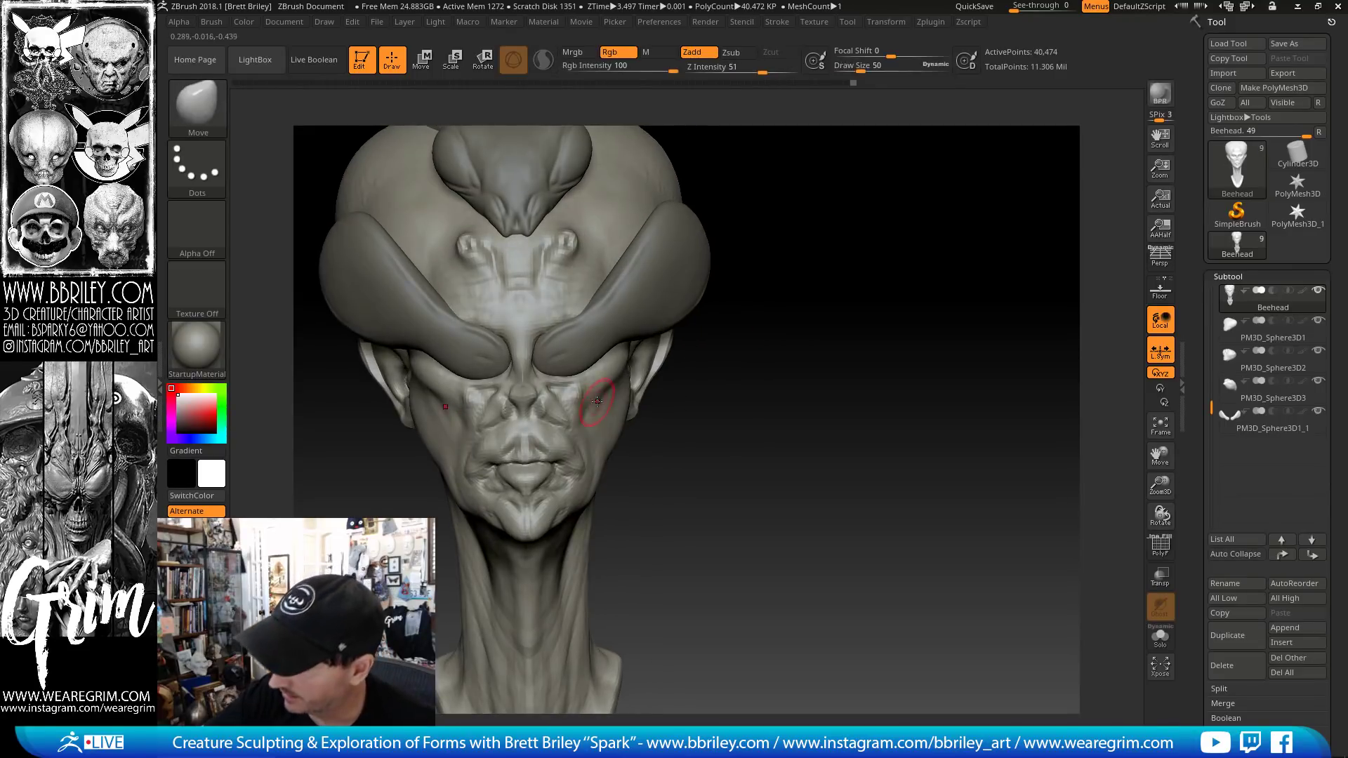
pyautogui.press(']')
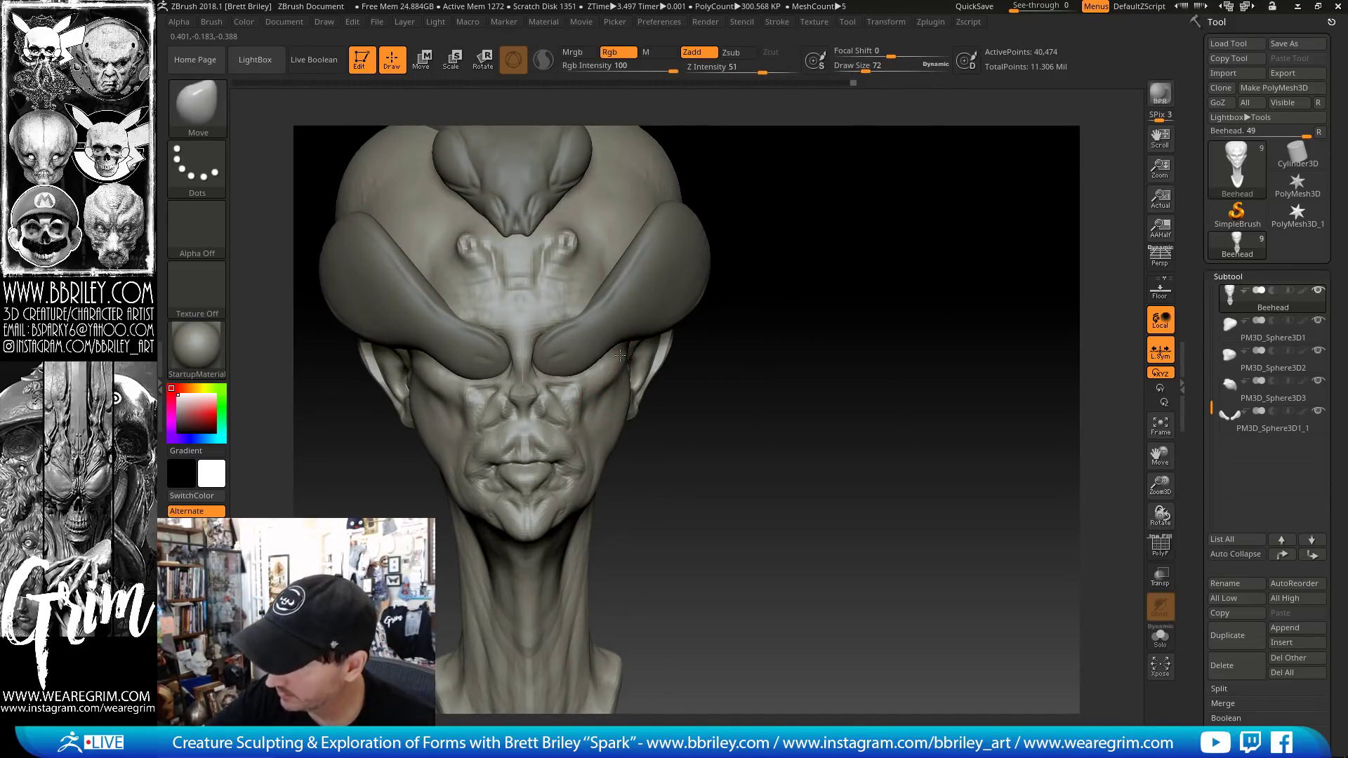
pyautogui.press('b')
pyautogui.press('c')
pyautogui.press('l')
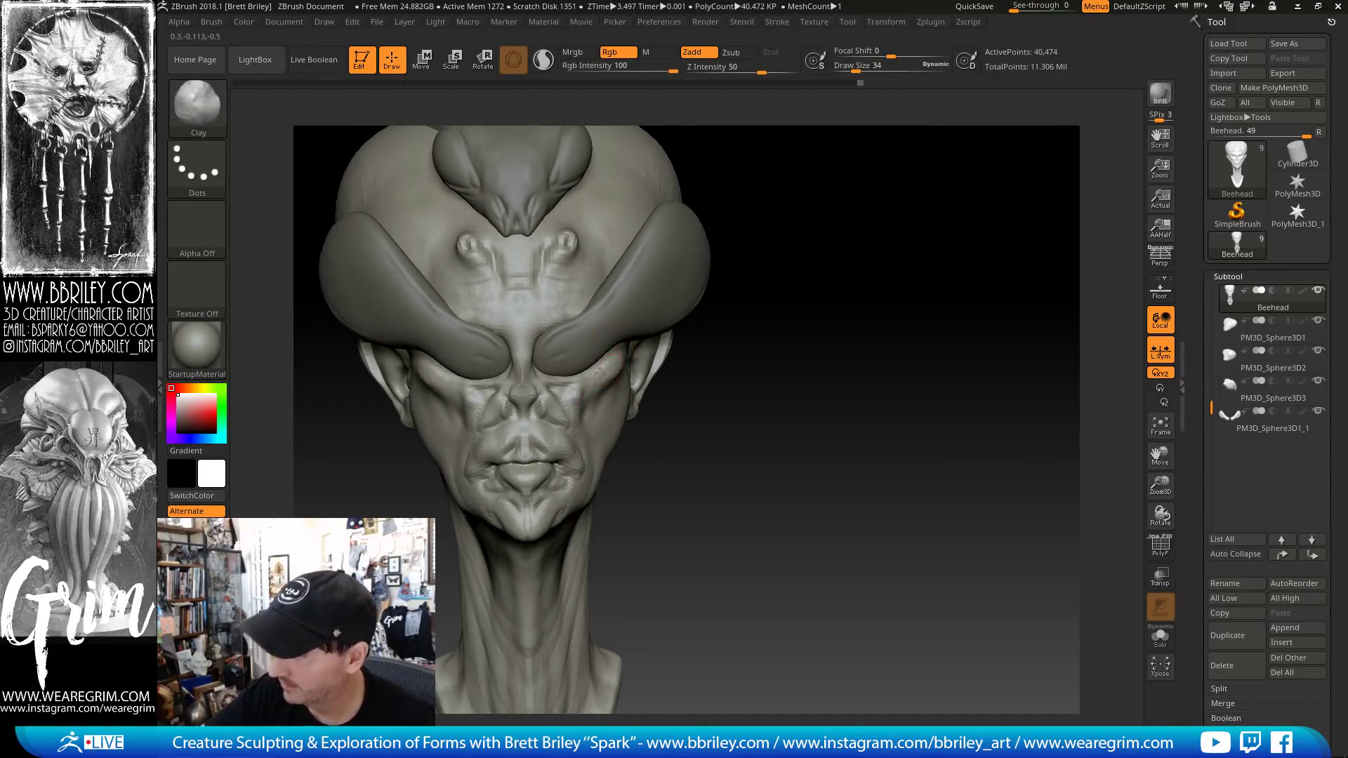
pyautogui.moveTo(599, 373); pyautogui.dragTo(742, 295)
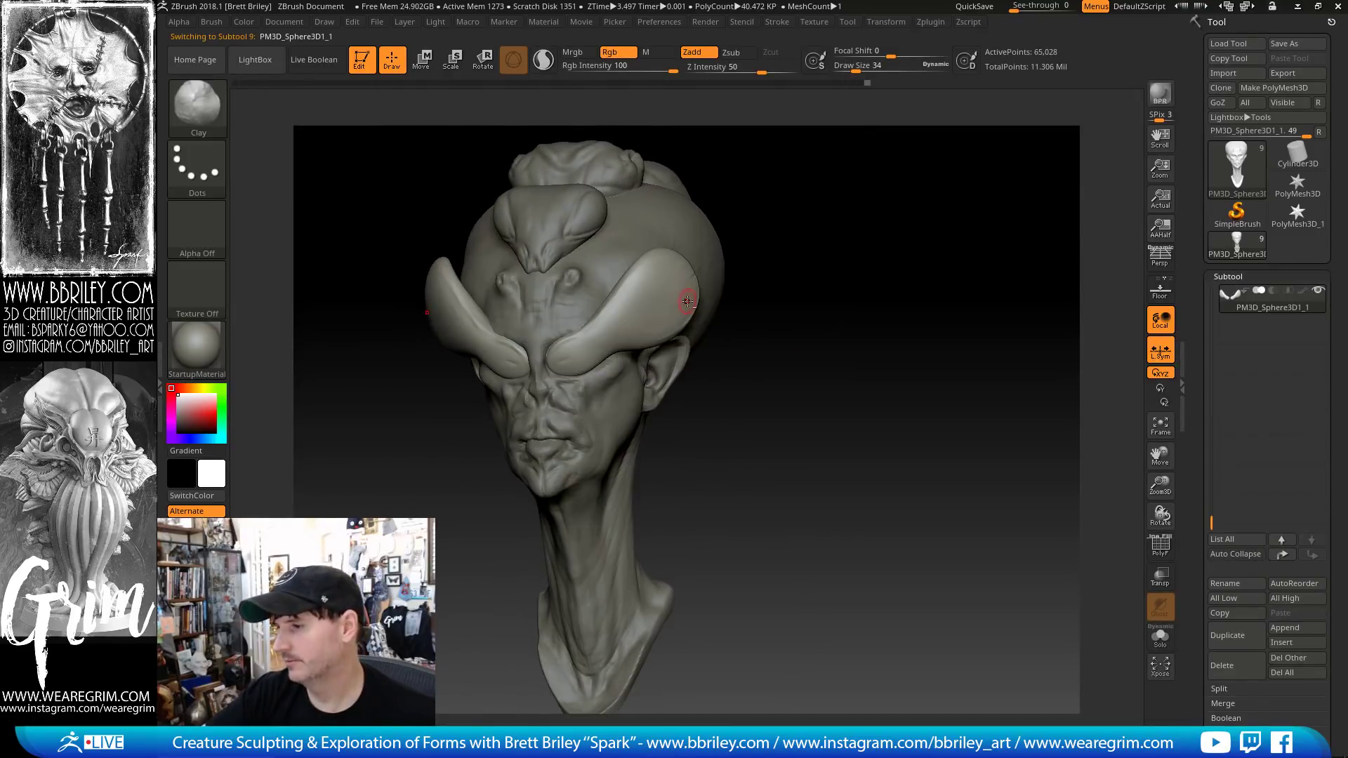
# - Duplicate the insect-eye subtool, then shrink the copy and position it in front of the original eyes
pyautogui.click(1233, 640)
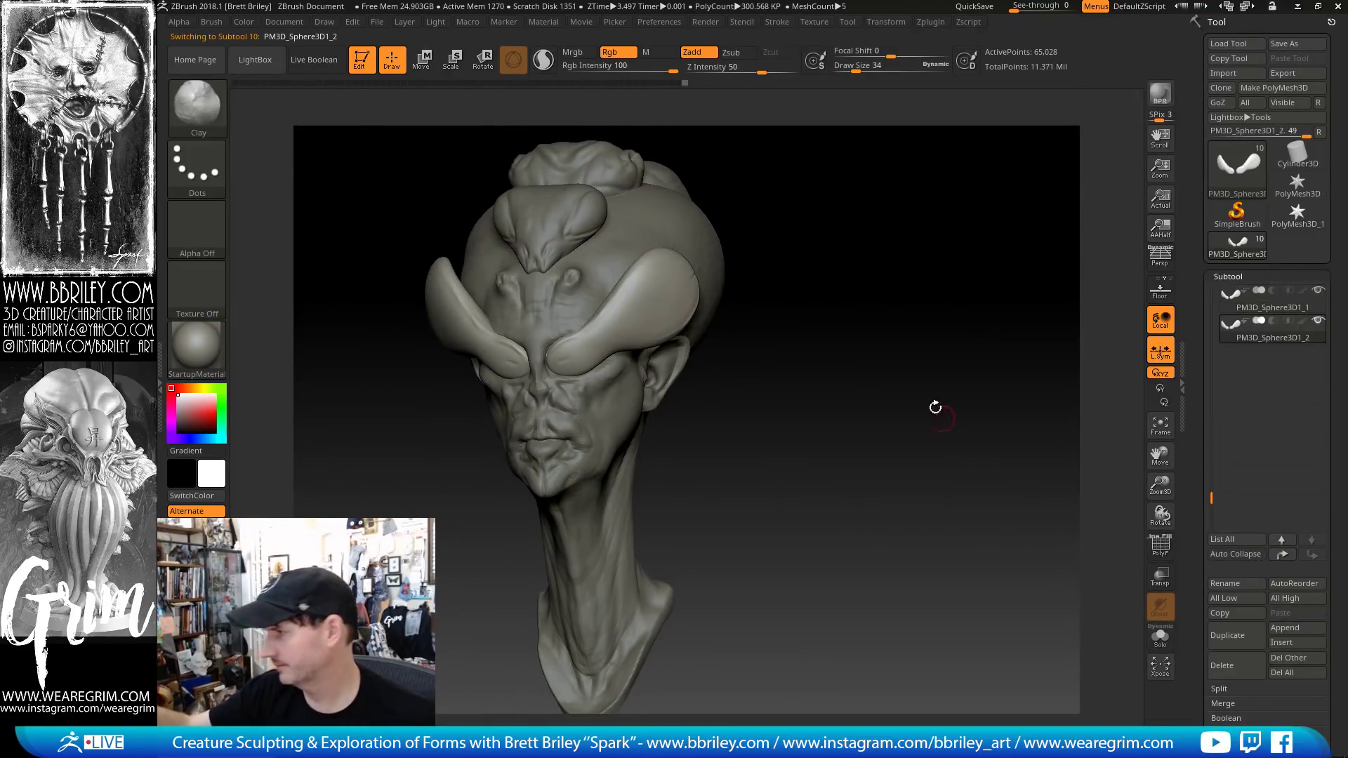
pyautogui.moveTo(1020, 406); pyautogui.dragTo(528, 135)
pyautogui.press('w')
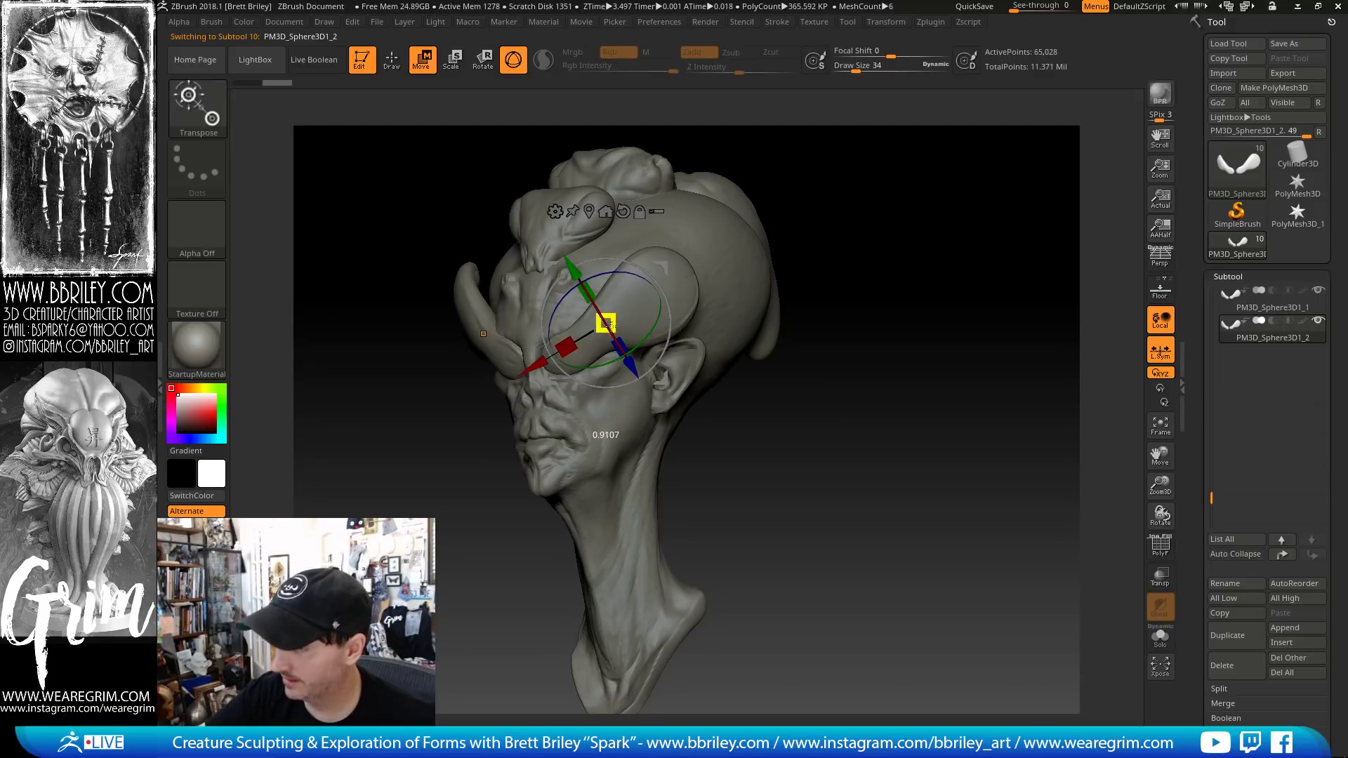
pyautogui.moveTo(863, 302); pyautogui.dragTo(751, 281)
pyautogui.moveTo(659, 265); pyautogui.dragTo(638, 277)
pyautogui.moveTo(958, 183); pyautogui.dragTo(1074, 176)
pyautogui.moveTo(590, 332); pyautogui.dragTo(551, 363)
pyautogui.moveTo(842, 235); pyautogui.dragTo(730, 242)
pyautogui.moveTo(643, 274); pyautogui.dragTo(636, 285)
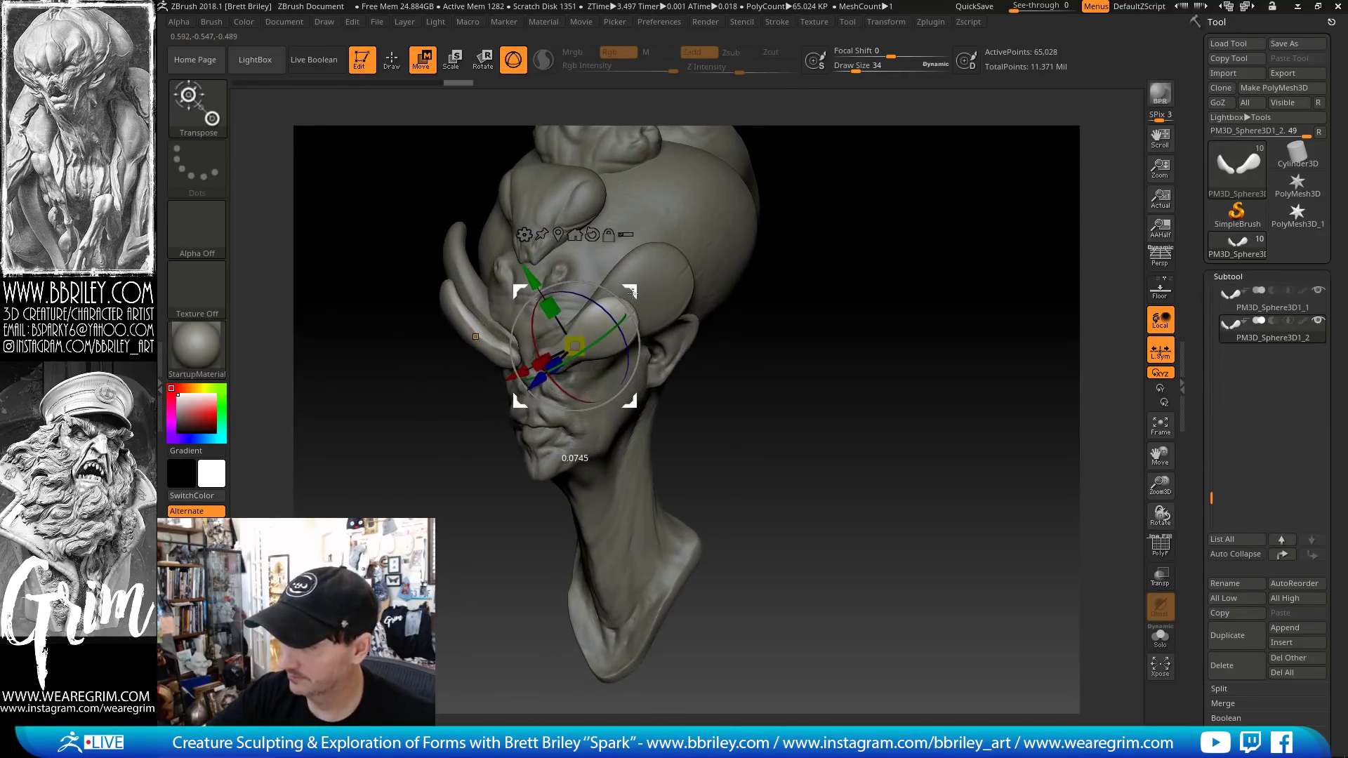
# - Rotate the duplicated eyes from a side view to angle them against the face
pyautogui.moveTo(751, 228)
pyautogui.keyDown('shift'); pyautogui.mouseDown()
pyautogui.moveTo(839, 217)
pyautogui.moveTo(838, 254)
pyautogui.moveTo(855, 262)
pyautogui.moveTo(731, 216)
pyautogui.moveTo(505, 194)
pyautogui.moveTo(690, 301)
pyautogui.mouseUp(); pyautogui.keyUp('shift')
pyautogui.press('q')
pyautogui.press('w')
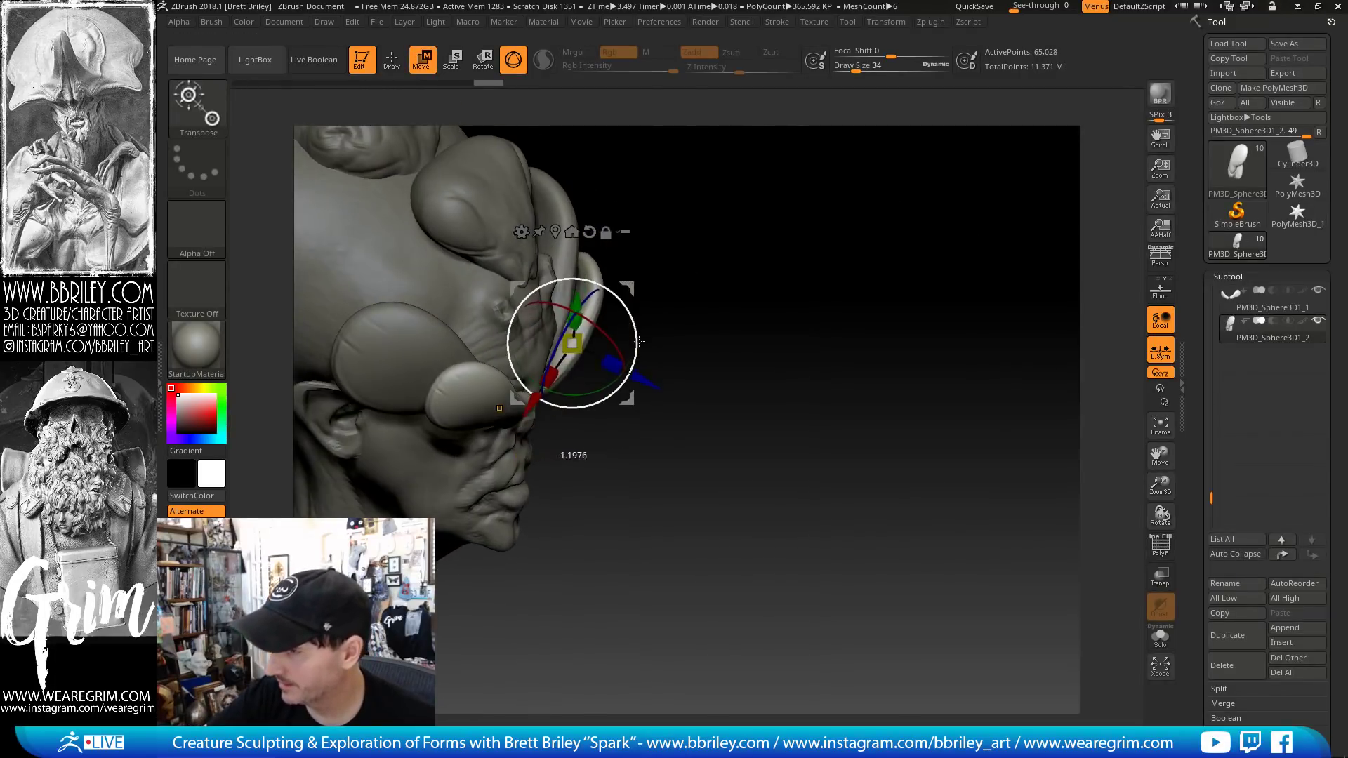
pyautogui.moveTo(639, 341); pyautogui.dragTo(636, 359)
# - Bend the duplicated eyes along the original eye shapes with the Move brush at draw size 119
pyautogui.press('q')
pyautogui.press('s')
pyautogui.moveTo(584, 265)
pyautogui.mouseDown()
pyautogui.moveTo(611, 252)
pyautogui.moveTo(625, 268)
pyautogui.moveTo(614, 279)
pyautogui.mouseUp()
pyautogui.press('s')
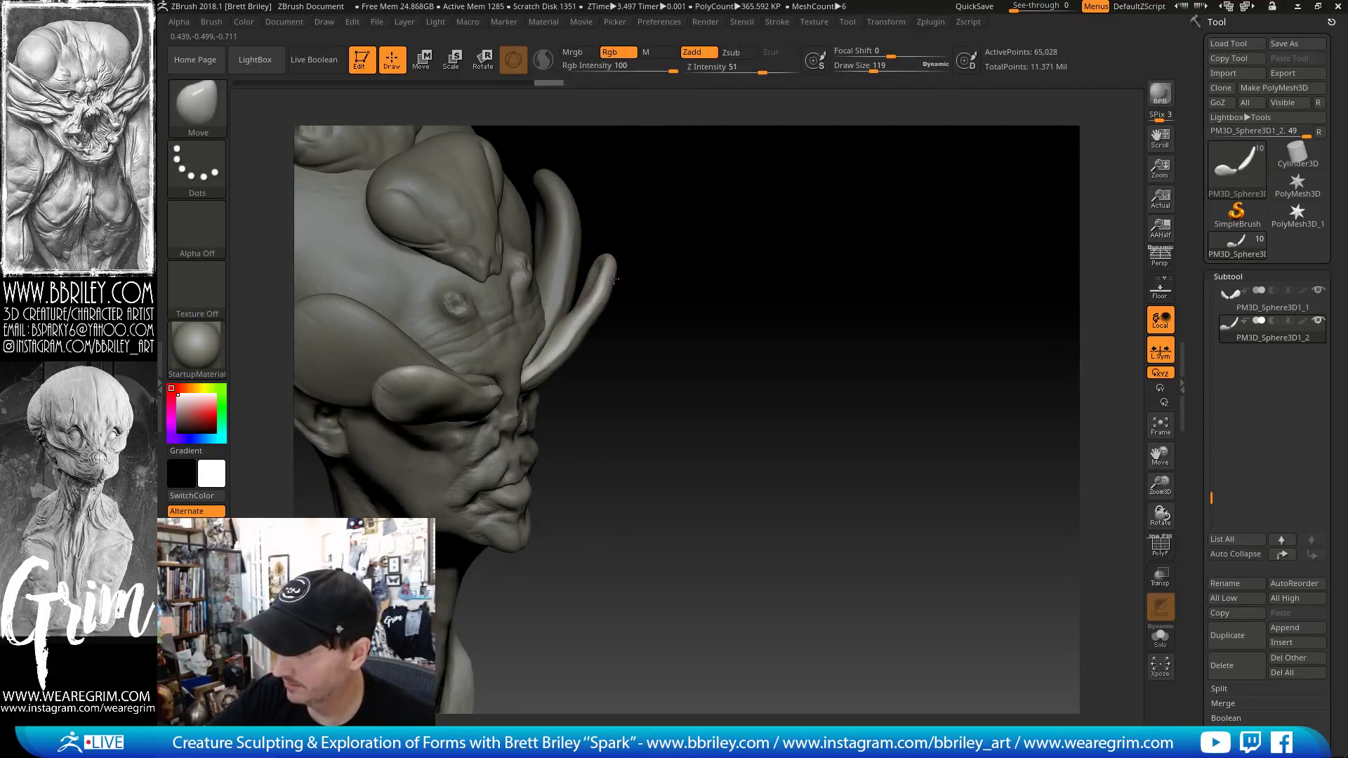
pyautogui.moveTo(560, 332)
pyautogui.mouseDown()
pyautogui.moveTo(701, 280)
pyautogui.moveTo(791, 208)
pyautogui.moveTo(709, 241)
pyautogui.moveTo(788, 204)
pyautogui.moveTo(670, 320)
pyautogui.mouseUp()
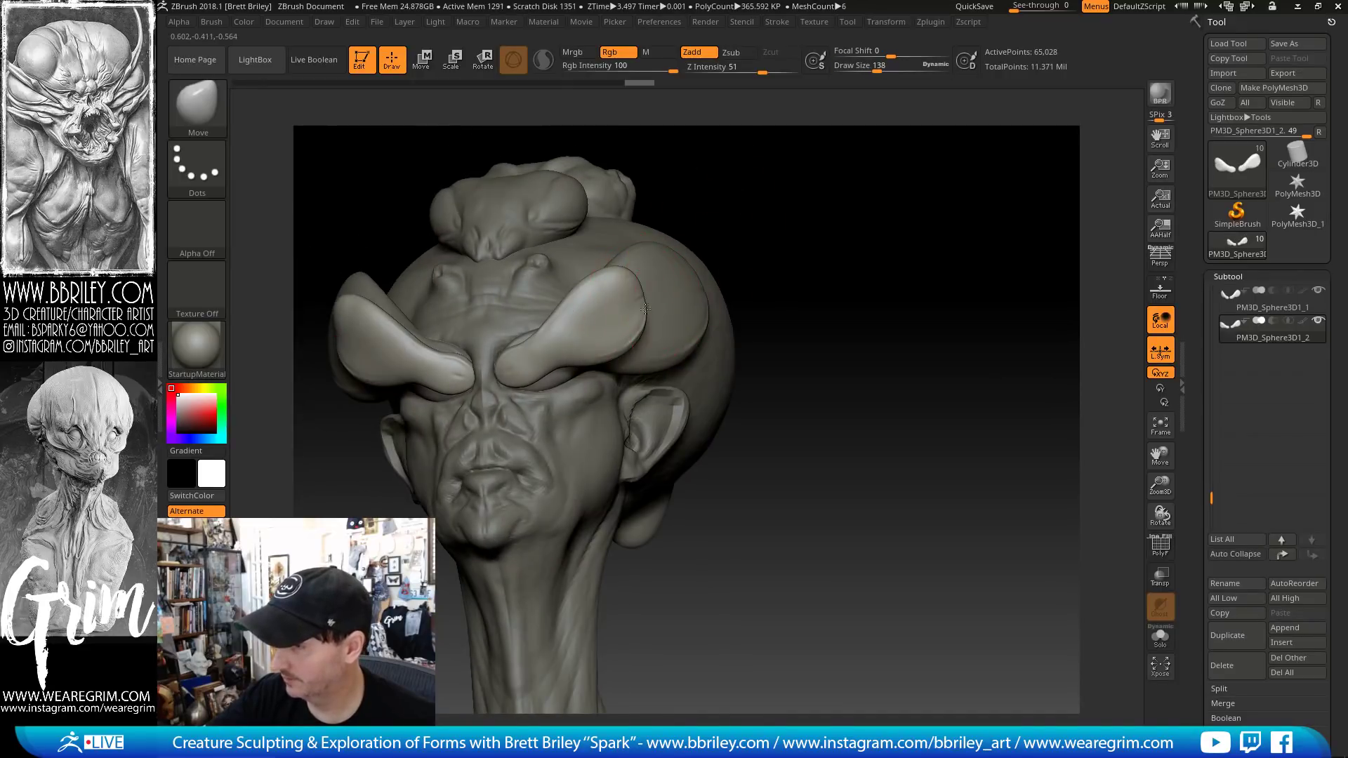
# - Lower the duplicated eyes' subdivision level, then smooth and reshape their outer lobes with the Move brush at draw size 102
pyautogui.keyDown('alt'); pyautogui.click(615, 273); pyautogui.keyUp('alt')
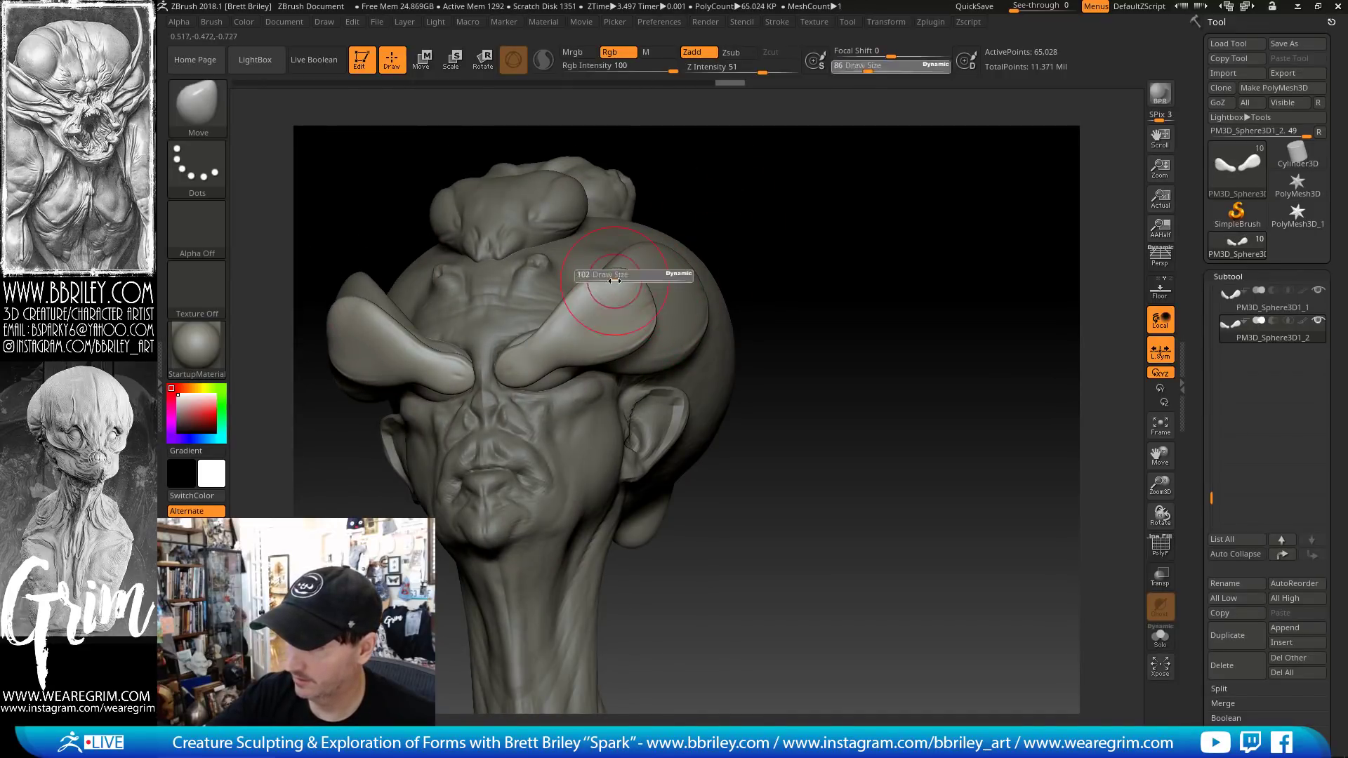
pyautogui.press('shift')
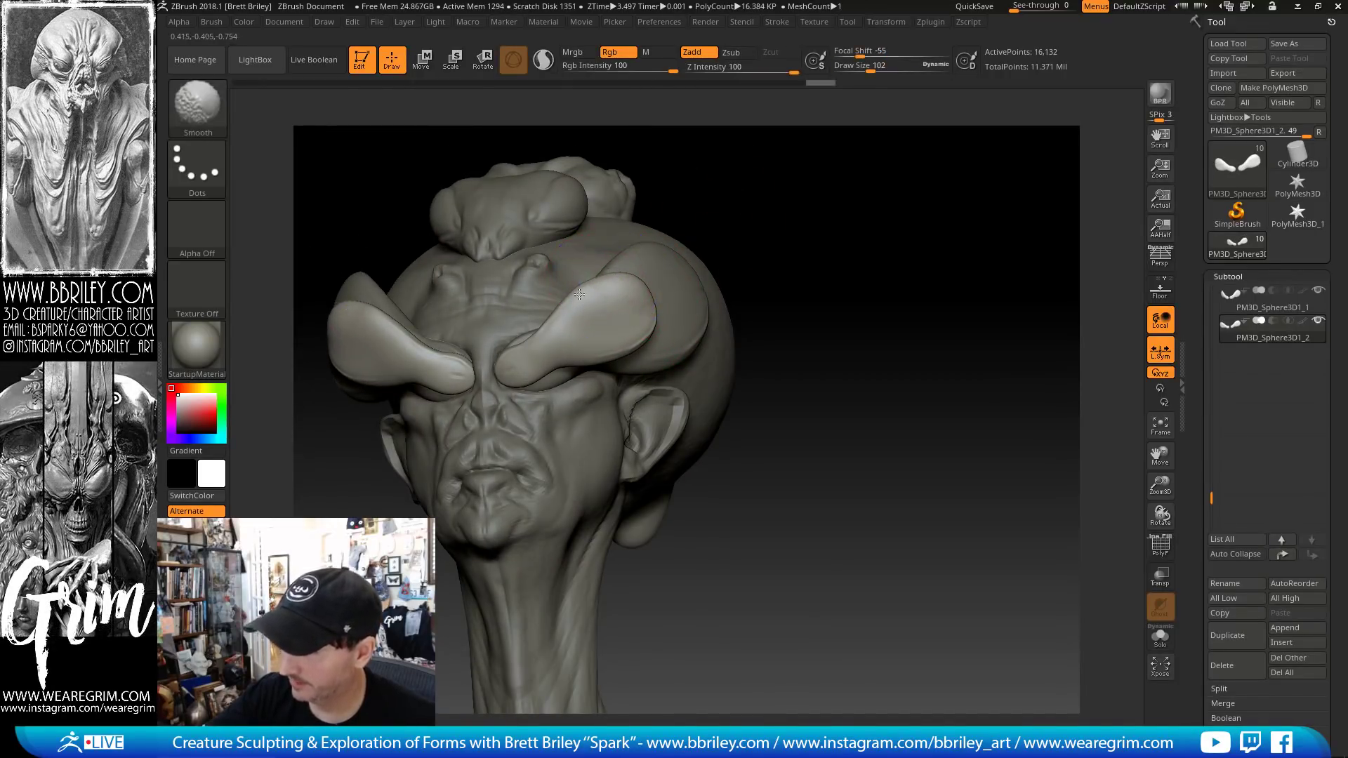
pyautogui.moveTo(791, 246); pyautogui.dragTo(627, 292)
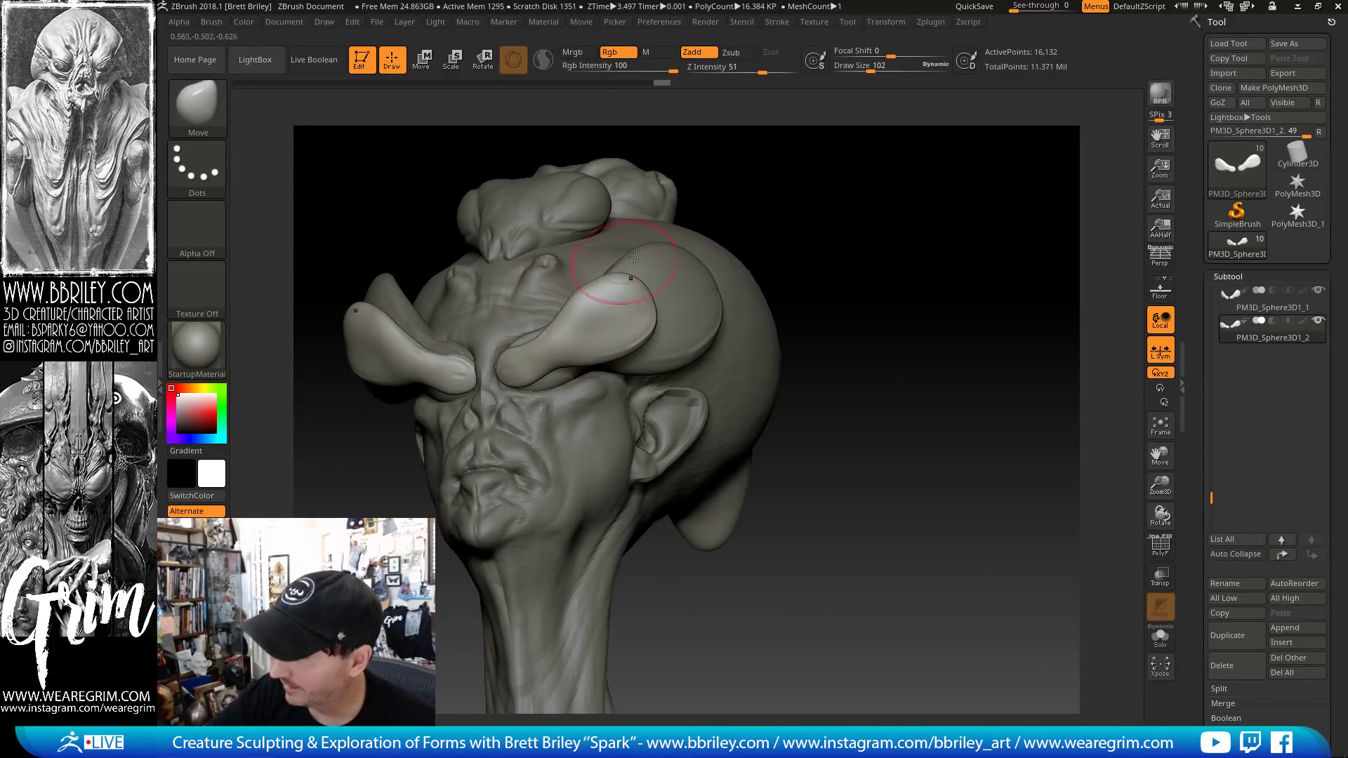
pyautogui.press('shift')
pyautogui.moveTo(811, 188)
pyautogui.mouseDown()
pyautogui.moveTo(592, 299)
pyautogui.moveTo(560, 341)
pyautogui.mouseUp()
# - Fit the duplicated eyes inside the outline of the larger eyes from the front with the transform gizmo
pyautogui.press('w')
pyautogui.moveTo(930, 157); pyautogui.dragTo(618, 309)
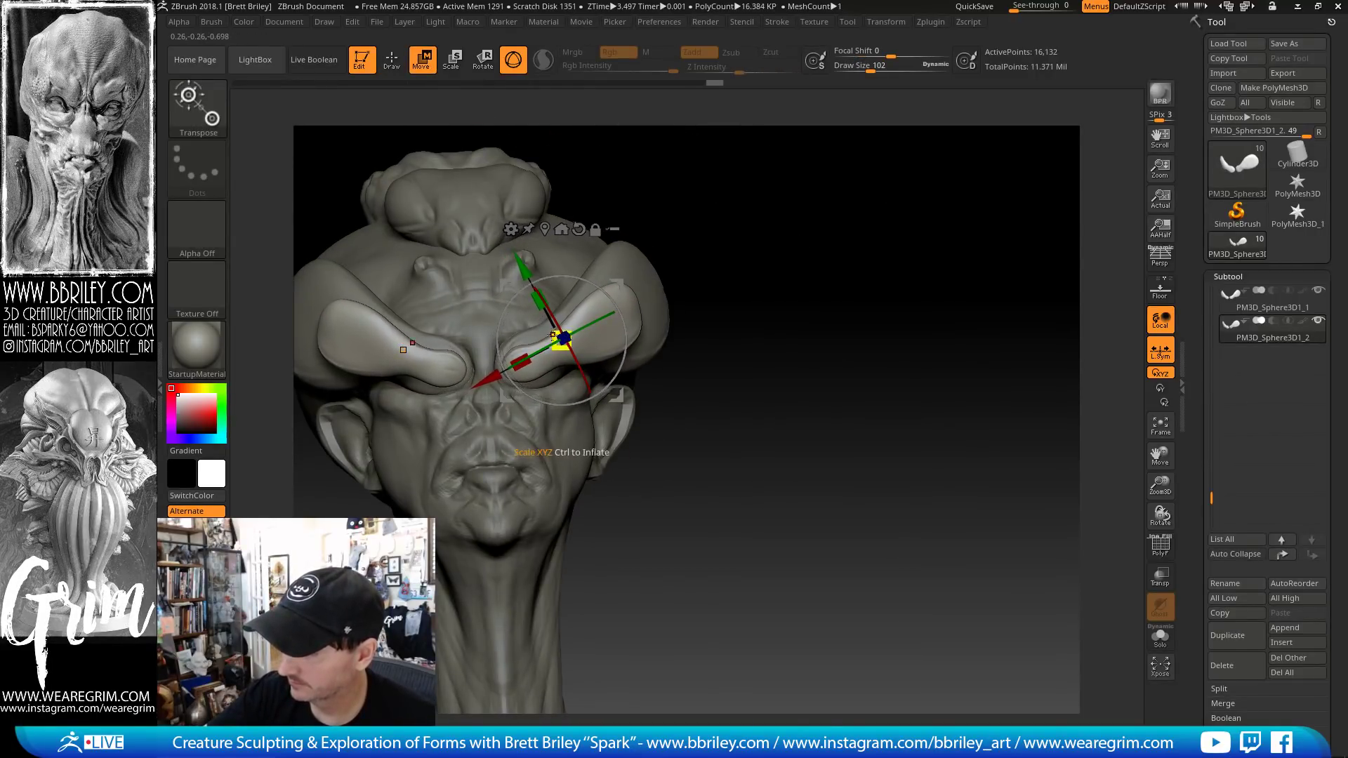
pyautogui.moveTo(564, 308); pyautogui.dragTo(567, 295)
pyautogui.press('q')
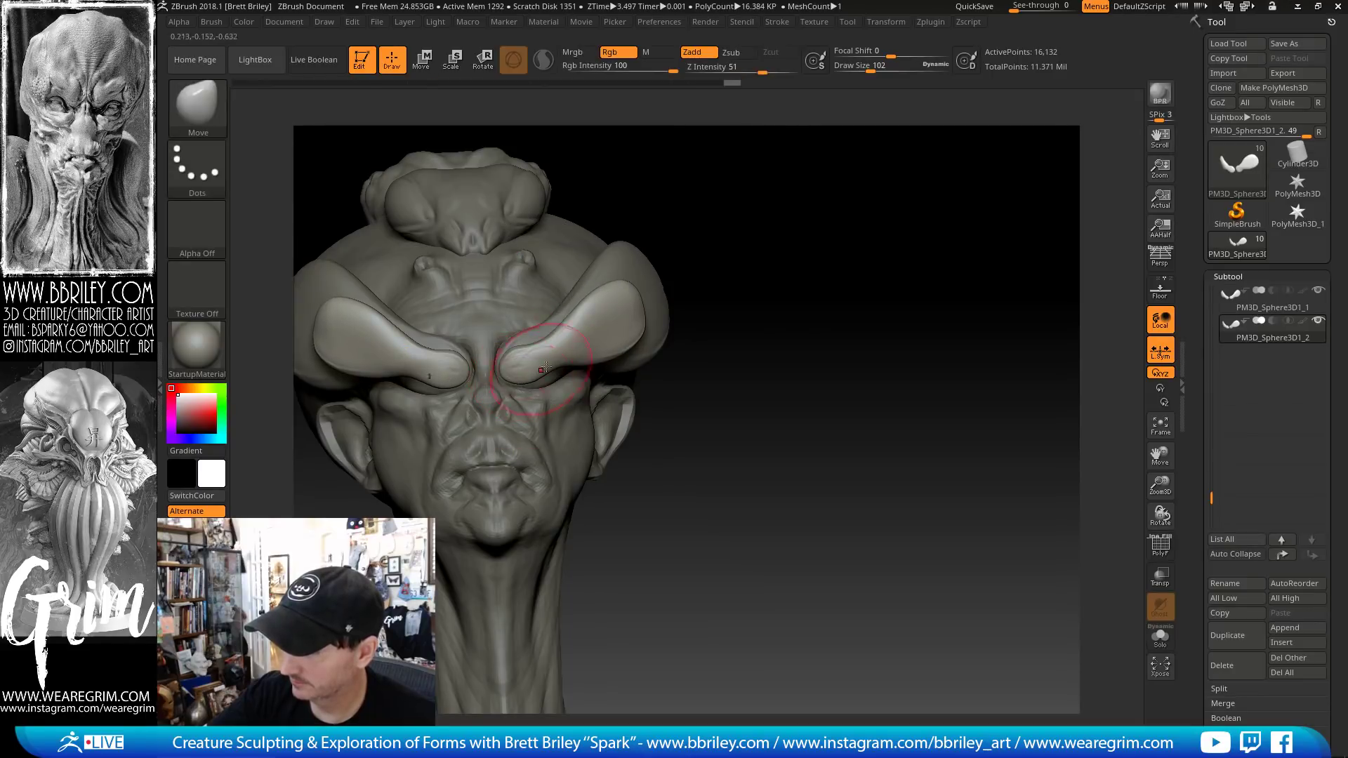
# - Set the duplicated eyes closer to the larger eyes with the Move brush at draw size 202 and the transform gizmo
pyautogui.moveTo(777, 176); pyautogui.dragTo(586, 253)
pyautogui.press('s')
pyautogui.moveTo(554, 368); pyautogui.dragTo(571, 371)
pyautogui.press('w')
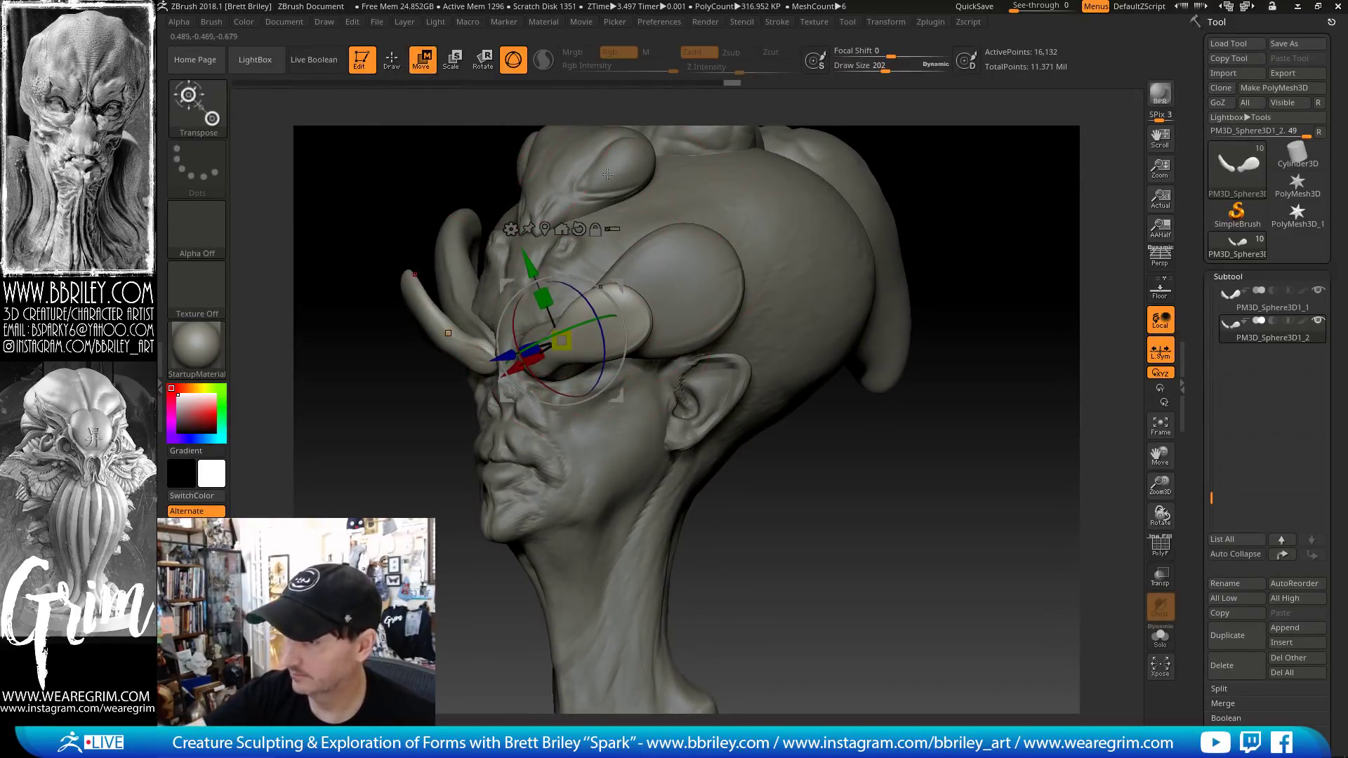
pyautogui.moveTo(443, 168); pyautogui.dragTo(344, 183)
pyautogui.moveTo(617, 282); pyautogui.dragTo(634, 295)
pyautogui.moveTo(1022, 157); pyautogui.dragTo(1046, 169)
pyautogui.press('q')
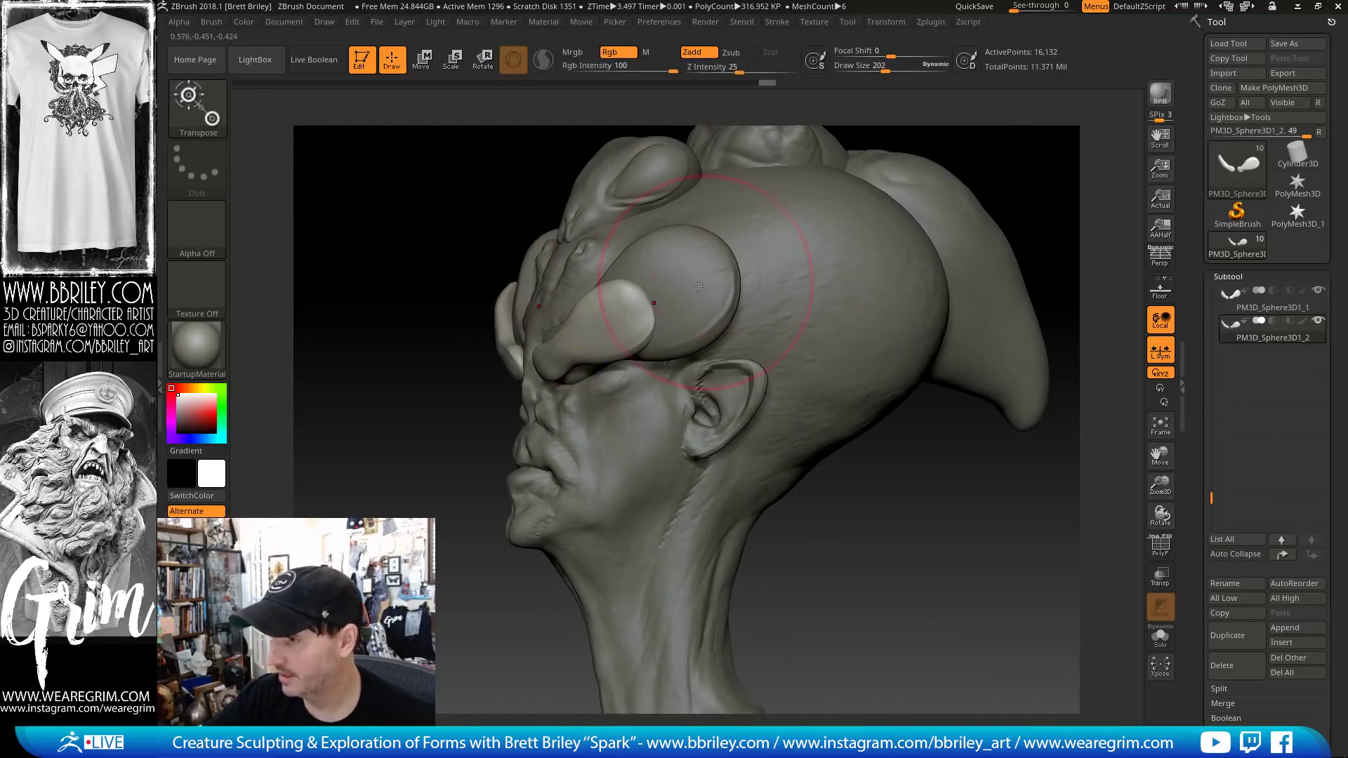
# - Shape the outer lobes and inner ends of the smaller eyes with the Move brush at draw sizes 138 and 83
pyautogui.press('s')
pyautogui.moveTo(649, 303); pyautogui.dragTo(640, 302)
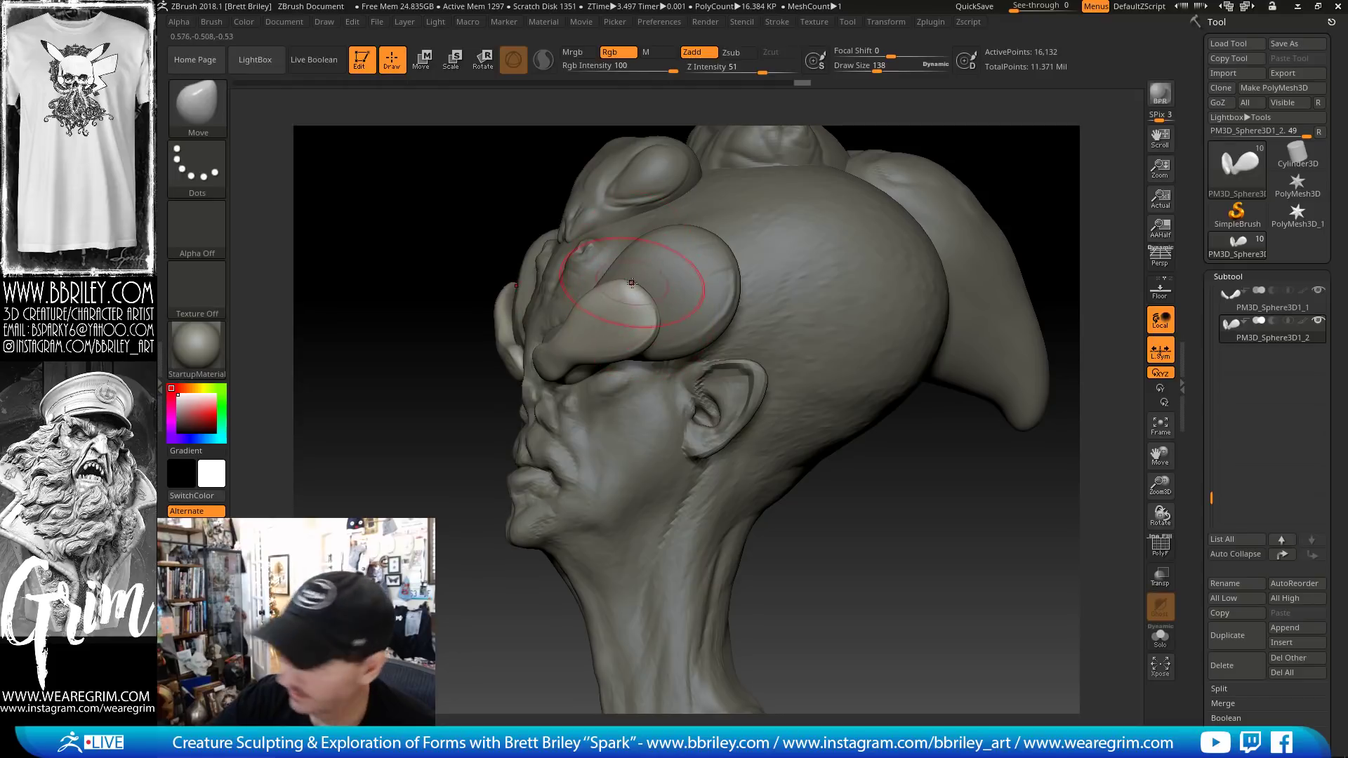
pyautogui.moveTo(1011, 155); pyautogui.dragTo(1047, 145)
pyautogui.press('s')
pyautogui.moveTo(524, 385); pyautogui.dragTo(507, 386)
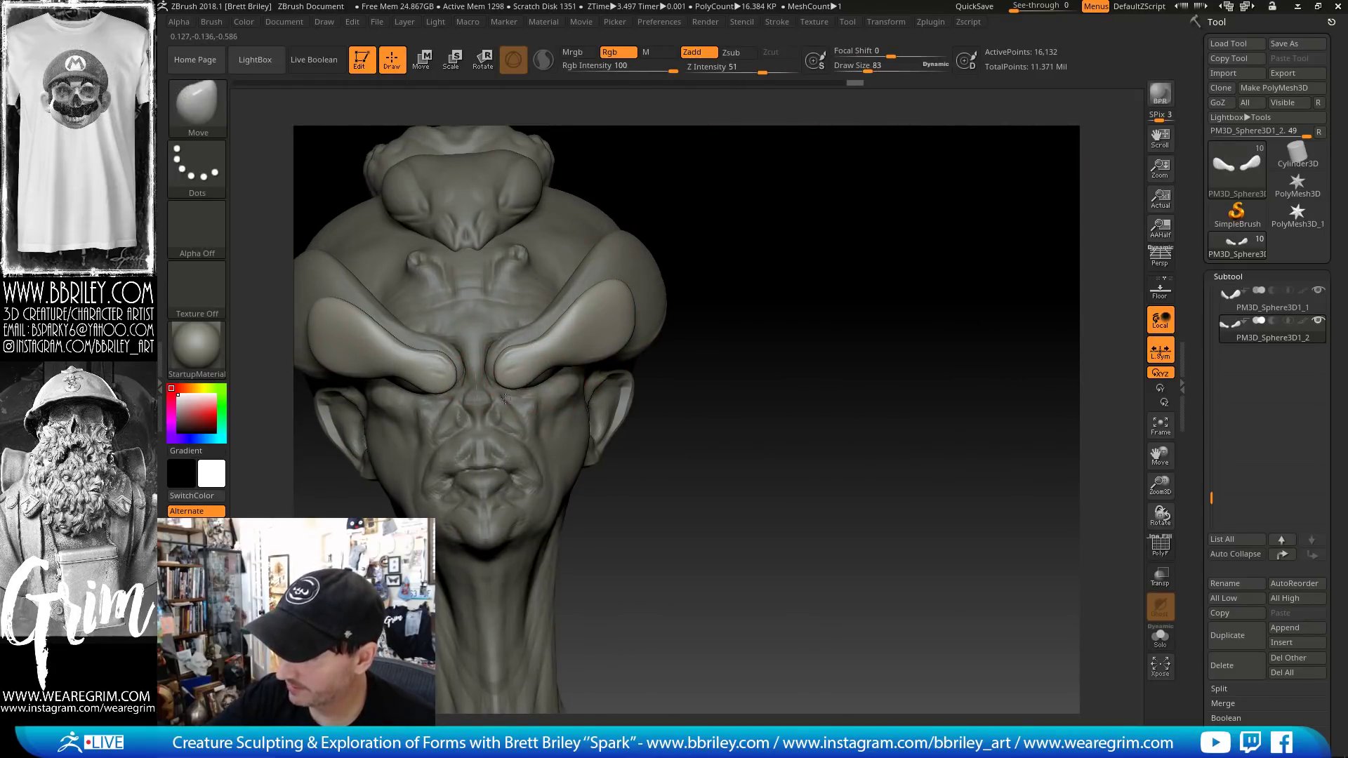
# - Build up the narrow inner ends of the smaller eyes with the Clay brush at draw size 62
pyautogui.moveTo(758, 163)
pyautogui.mouseDown()
pyautogui.moveTo(785, 144)
pyautogui.moveTo(840, 199)
pyautogui.moveTo(873, 130)
pyautogui.mouseUp()
pyautogui.press('b')
pyautogui.press('c')
pyautogui.press('l')
pyautogui.press('s')
pyautogui.moveTo(503, 380); pyautogui.dragTo(491, 380)
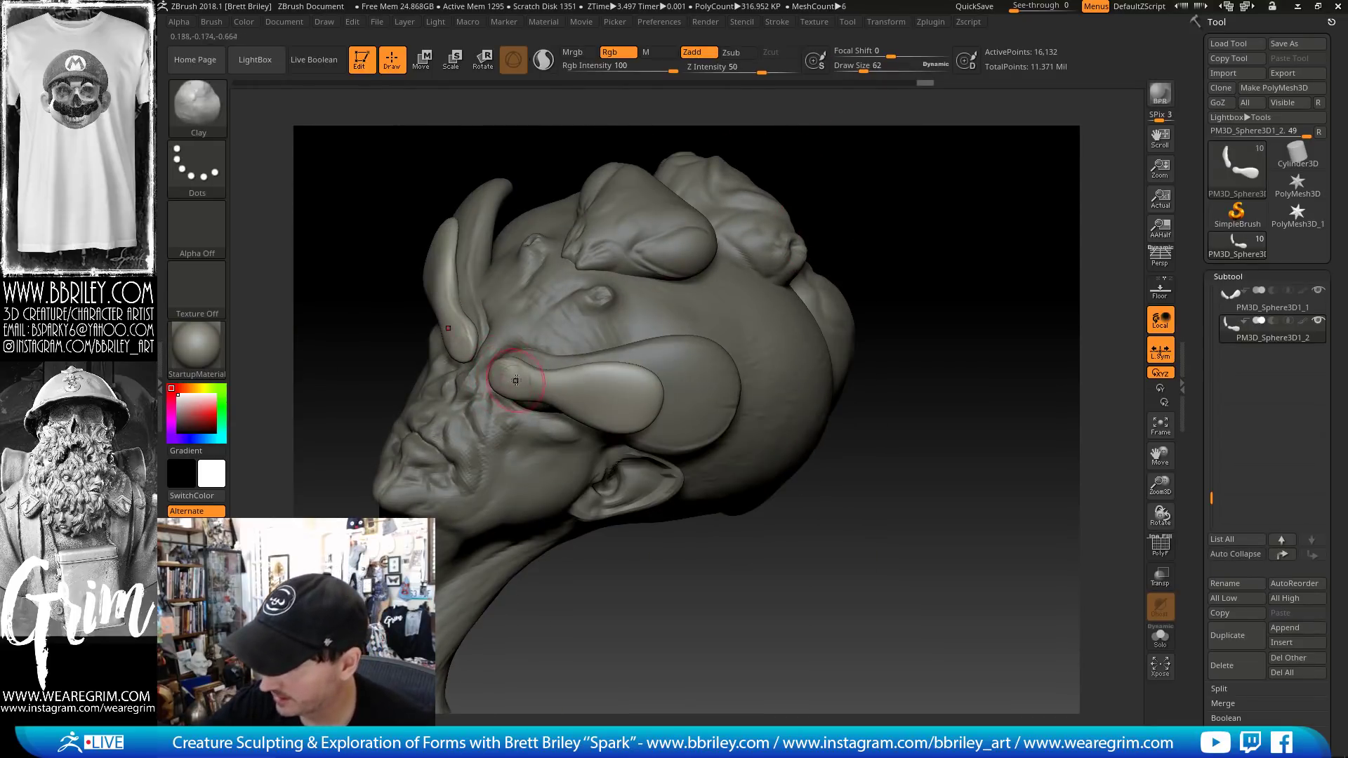
pyautogui.moveTo(850, 136); pyautogui.dragTo(551, 292)
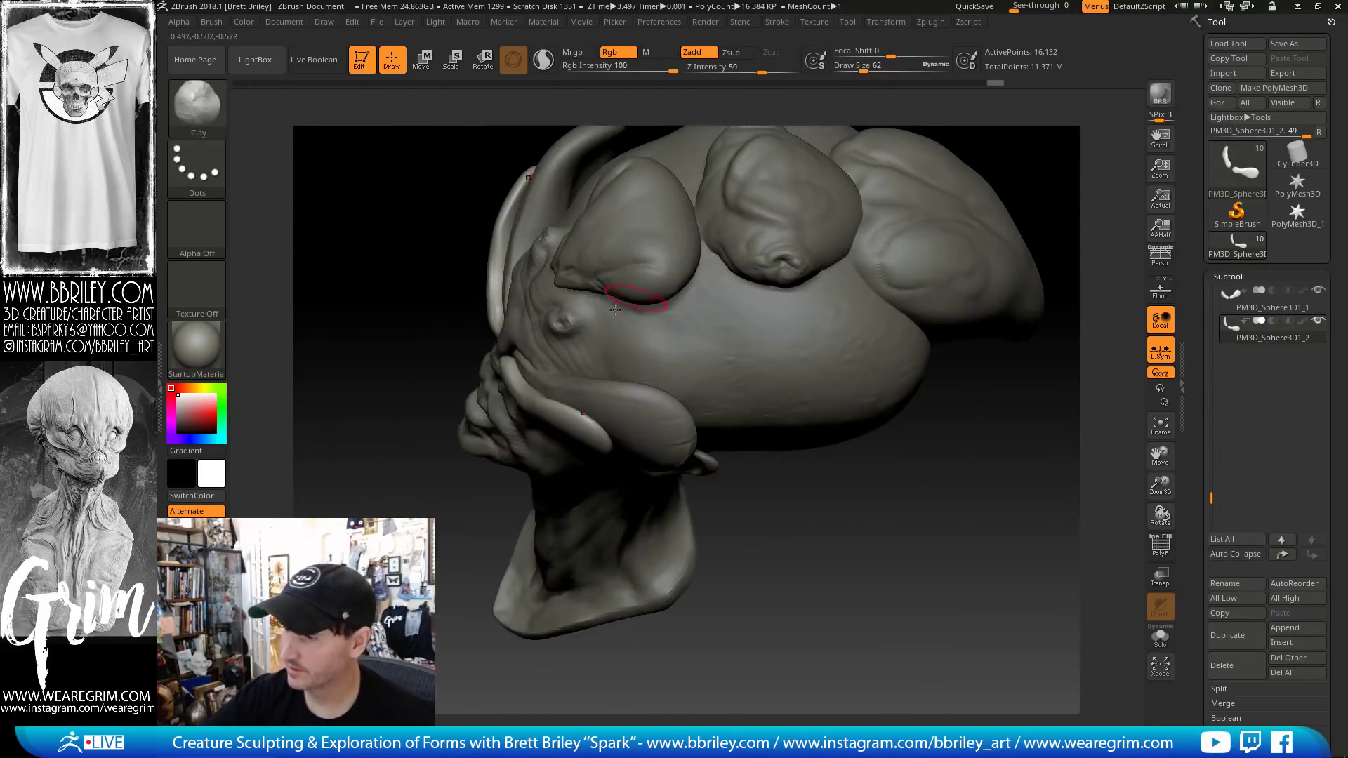
# - Curve the smaller eyes to follow the larger ones from above with the Move brush, enlarged to draw size 320
pyautogui.press('b')
pyautogui.press('m')
pyautogui.press('v')
pyautogui.press('s')
pyautogui.moveTo(544, 391); pyautogui.dragTo(598, 419)
pyautogui.moveTo(620, 403); pyautogui.dragTo(638, 410)
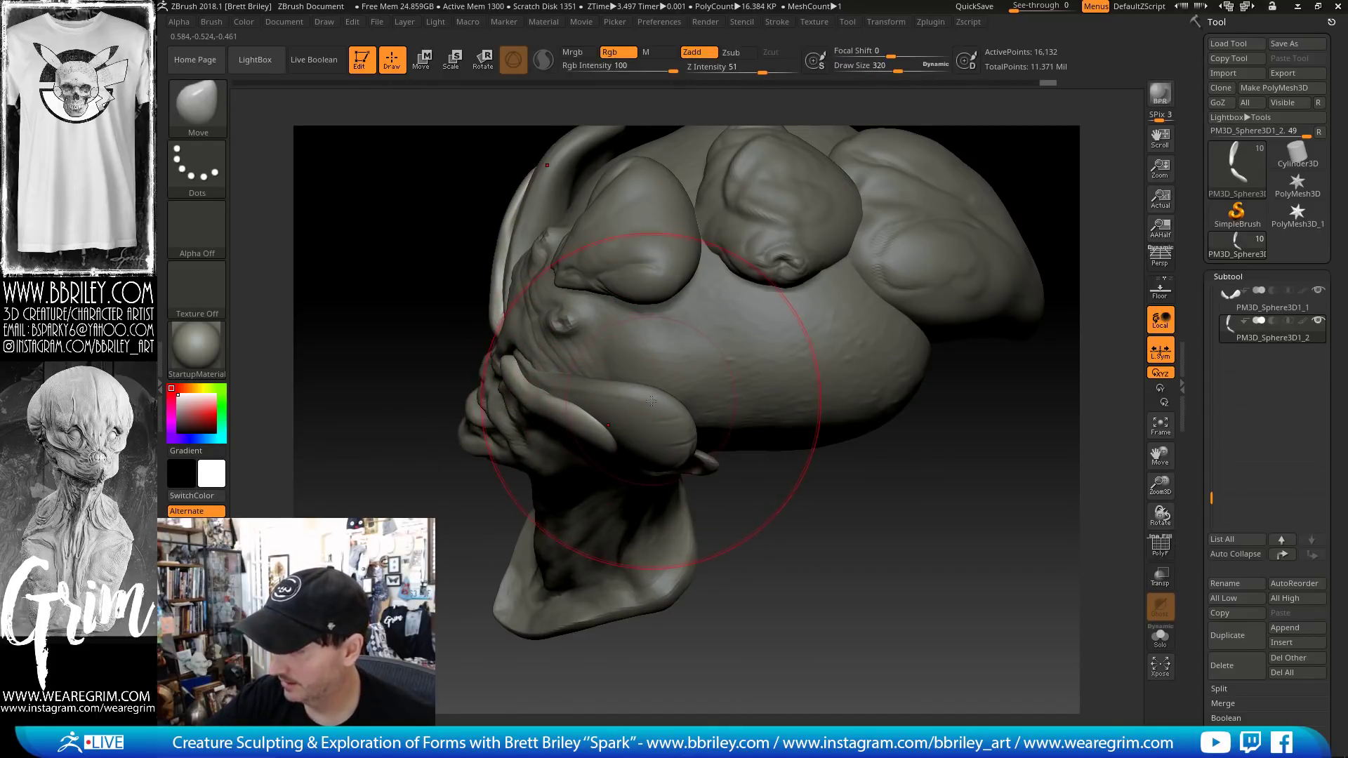
# - Select the larger eyes, adjust their form with the Move brush, and smooth their surface at draw size 202
pyautogui.keyDown('alt'); pyautogui.click(650, 403); pyautogui.keyUp('alt')
pyautogui.press('s')
pyautogui.moveTo(560, 393); pyautogui.dragTo(565, 392)
pyautogui.moveTo(565, 391); pyautogui.dragTo(567, 382)
pyautogui.press('s')
pyautogui.moveTo(547, 367)
pyautogui.mouseDown()
pyautogui.moveTo(532, 358)
pyautogui.moveTo(575, 374)
pyautogui.mouseUp()
pyautogui.press('s')
pyautogui.press('s')
pyautogui.keyDown('shift'); pyautogui.moveTo(640, 404); pyautogui.dragTo(653, 411); pyautogui.keyUp('shift')
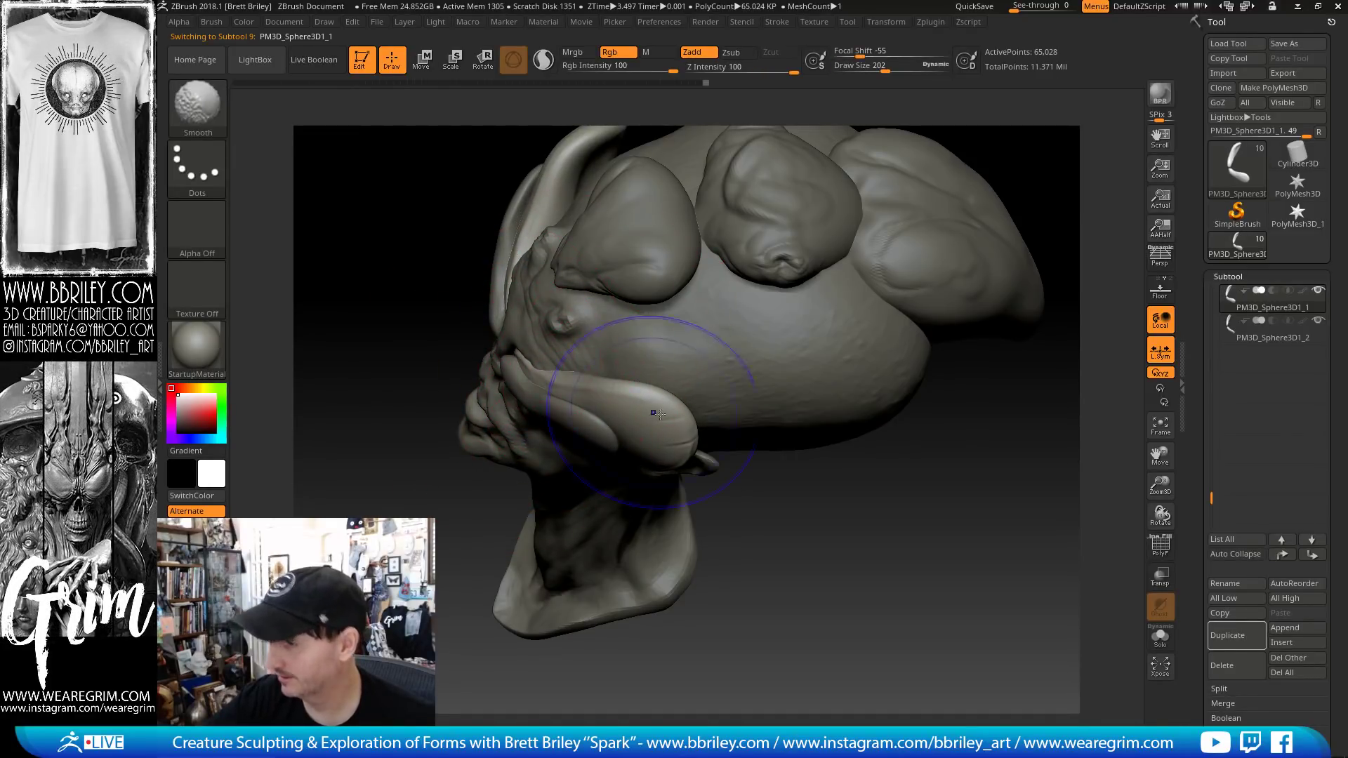
# - Reshape the outer lobes of the larger eyes with the Move brush at draw size 244
pyautogui.moveTo(794, 484); pyautogui.dragTo(803, 541)
pyautogui.moveTo(603, 394)
pyautogui.mouseDown()
pyautogui.moveTo(689, 444)
pyautogui.moveTo(898, 352)
pyautogui.moveTo(788, 346)
pyautogui.mouseUp()
pyautogui.press('s')
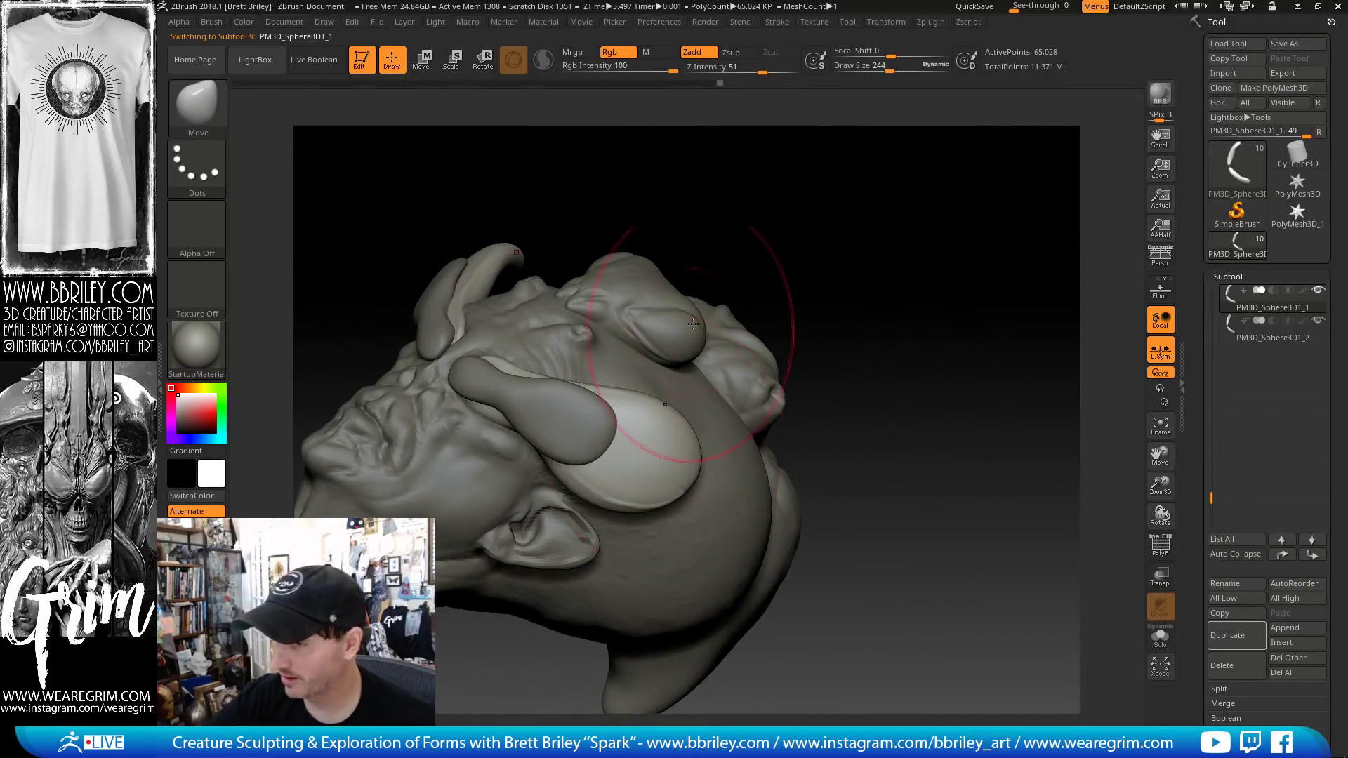
pyautogui.moveTo(688, 353); pyautogui.dragTo(631, 401)
# - Select the smaller eyes and refine their outer lobes with the Move brush at draw size 98
pyautogui.keyDown('alt'); pyautogui.click(582, 405); pyautogui.keyUp('alt')
pyautogui.press('s')
pyautogui.moveTo(583, 438); pyautogui.dragTo(565, 439)
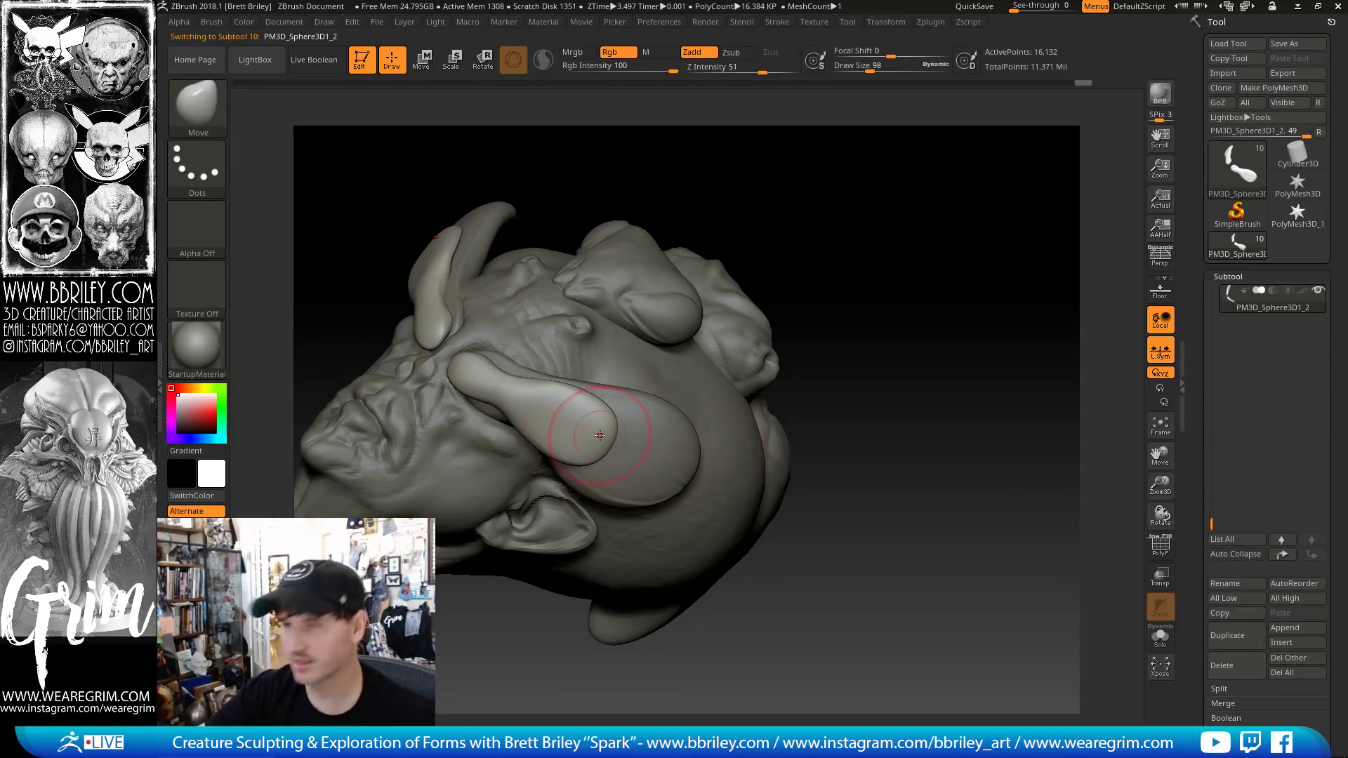
pyautogui.moveTo(597, 425); pyautogui.dragTo(615, 330, button='right')
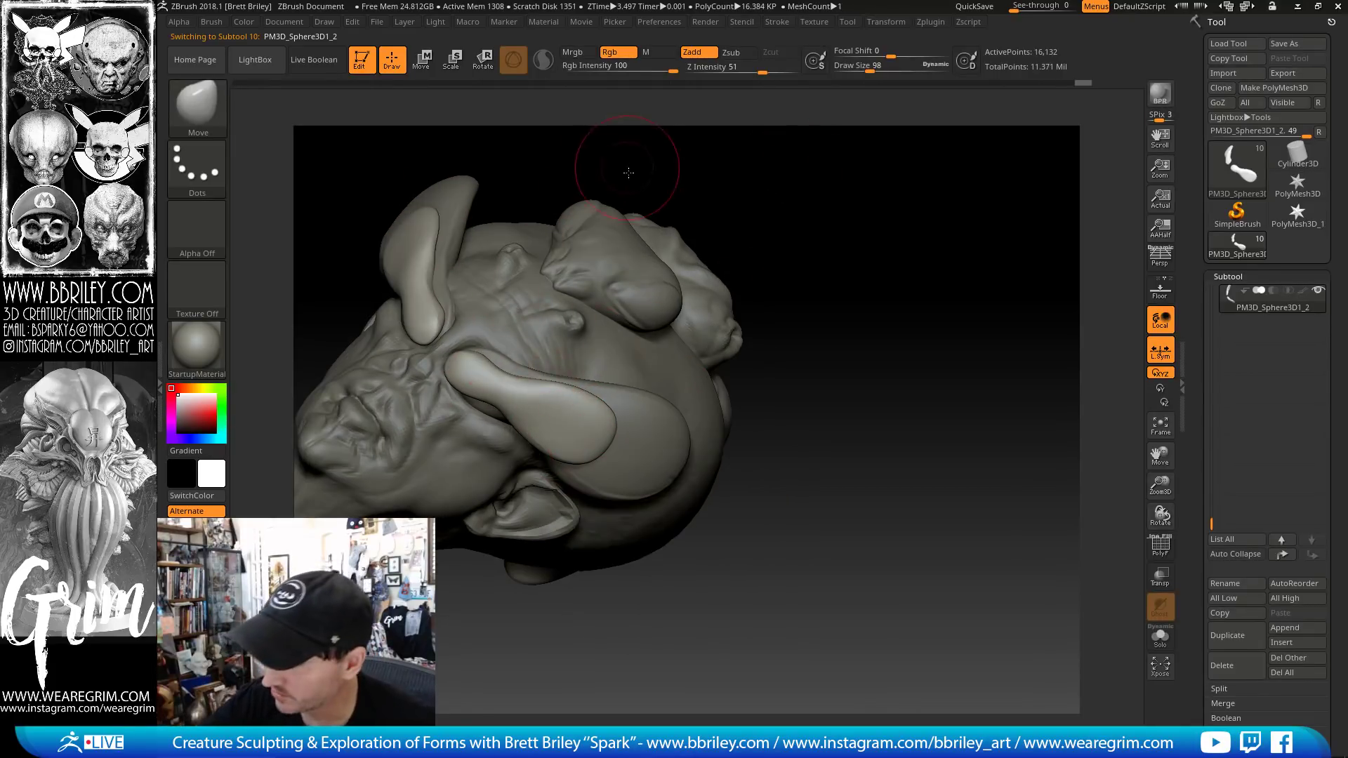
pyautogui.moveTo(629, 172); pyautogui.dragTo(627, 144, button='right')
# - Subdivide the smaller eyes once and build up their inner ends with the Clay brush at draw size 34
pyautogui.press('d')
pyautogui.hotkey('ctrl', 'd')
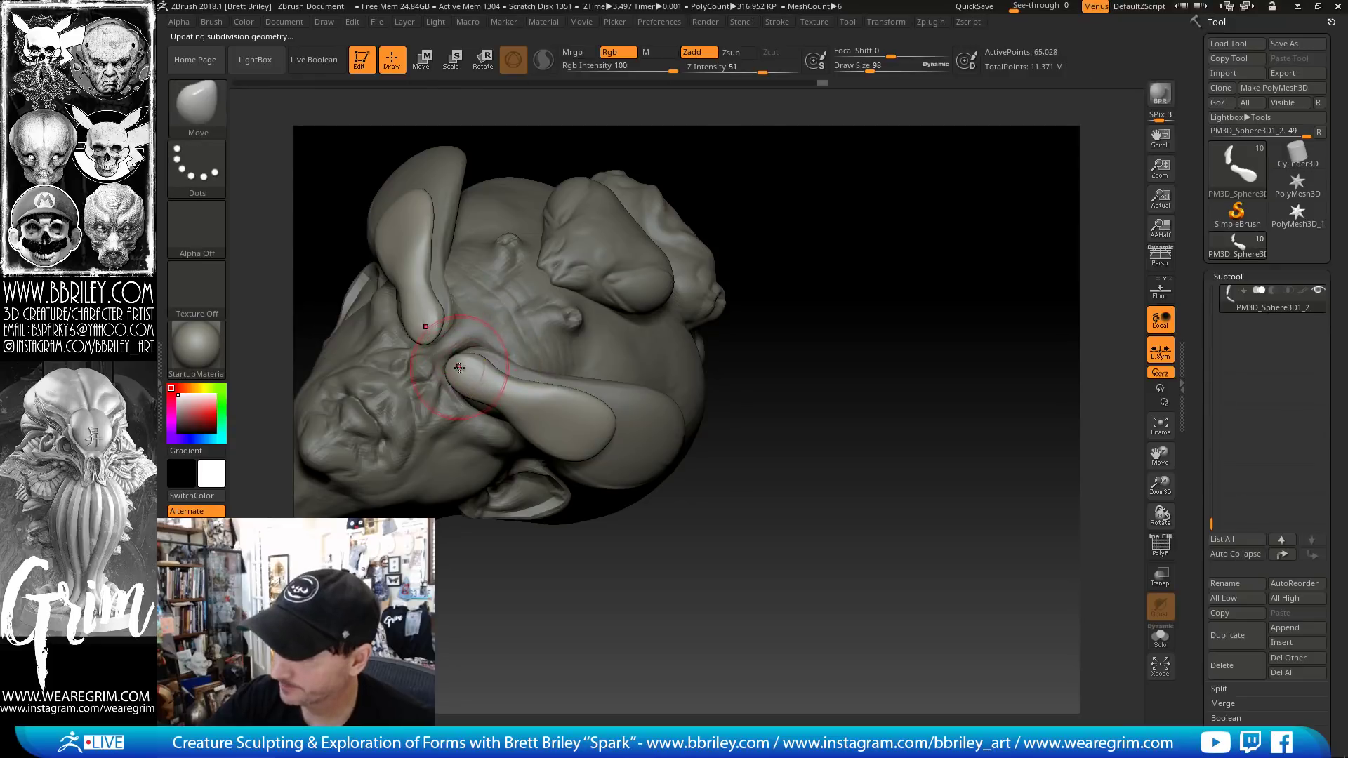
pyautogui.press('b')
pyautogui.press('d')
pyautogui.press('s')
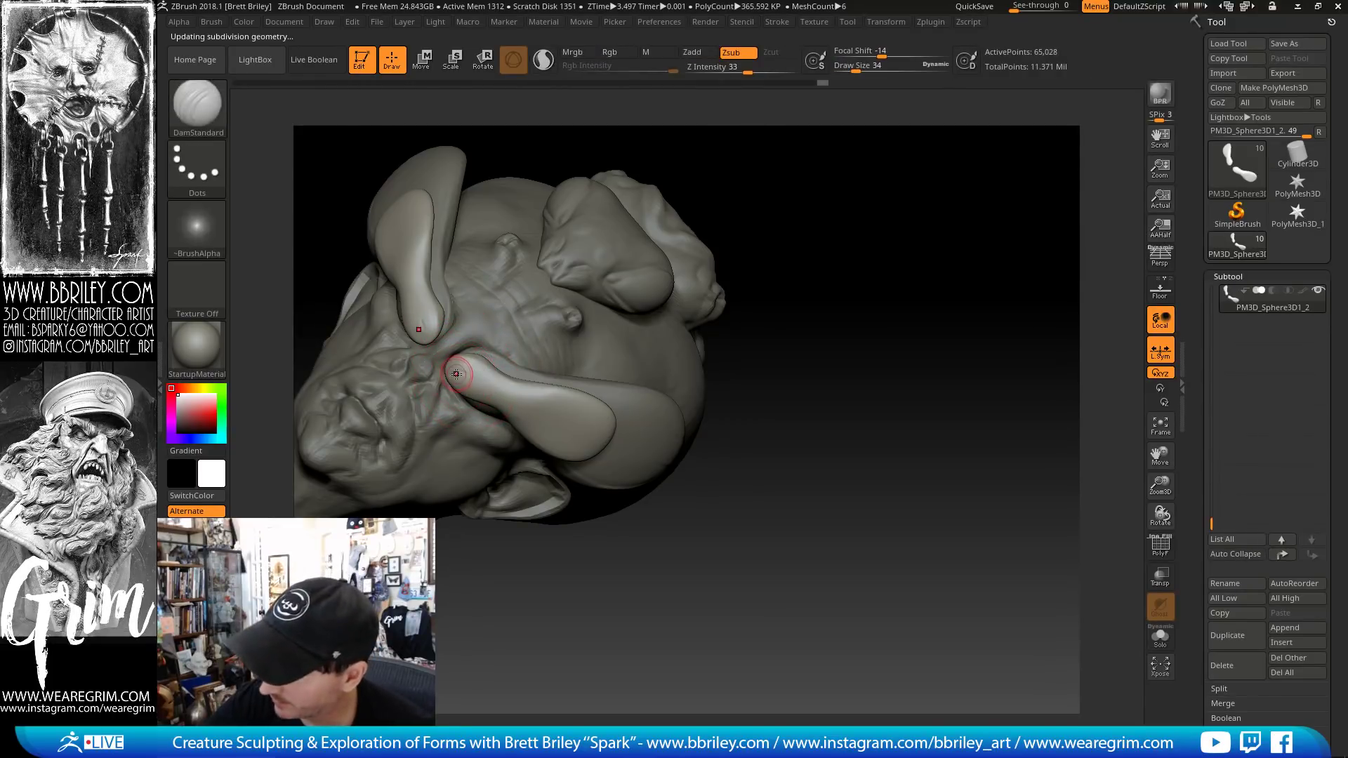
pyautogui.press('b')
pyautogui.press('c')
pyautogui.press('l')
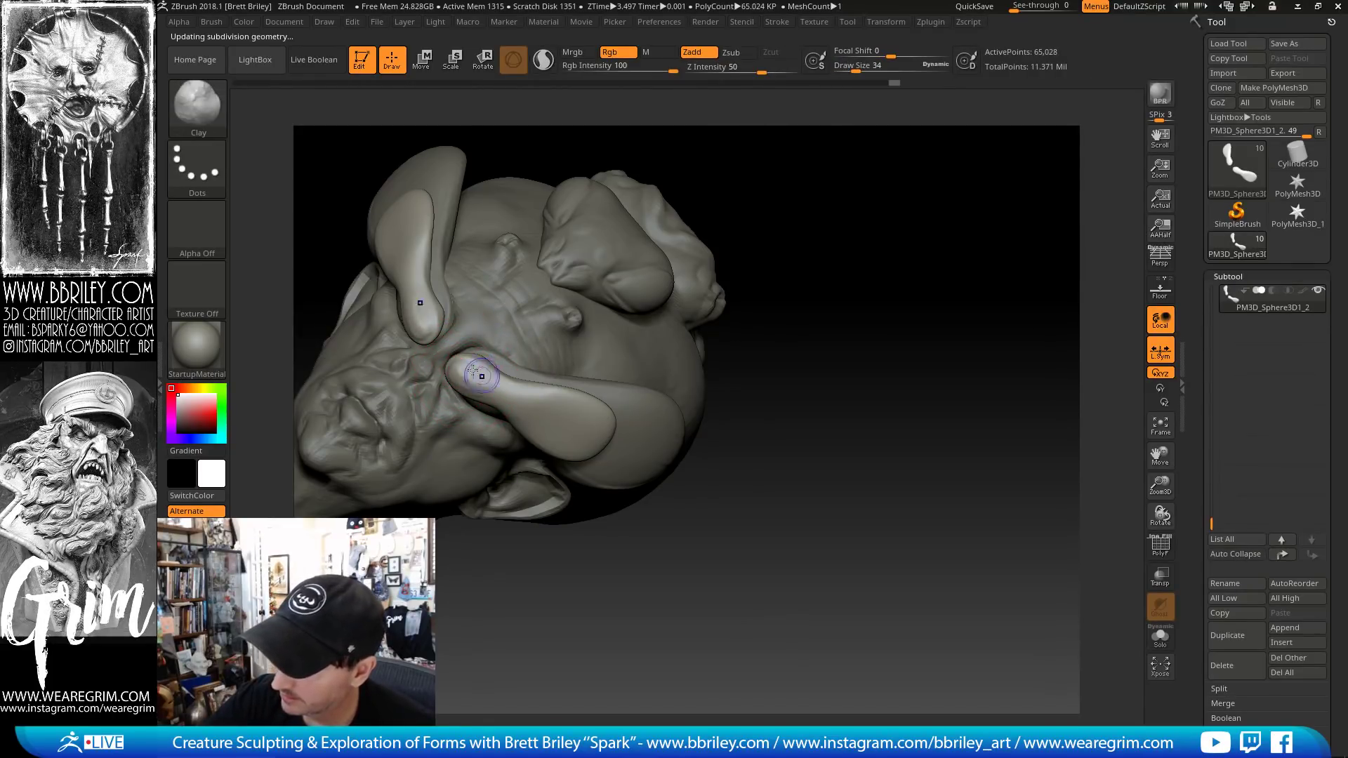
# - Carve a crease along the inner ends of the smaller eyes with the DamStandard brush at draw size 18
pyautogui.press('b')
pyautogui.press('d')
pyautogui.press('s')
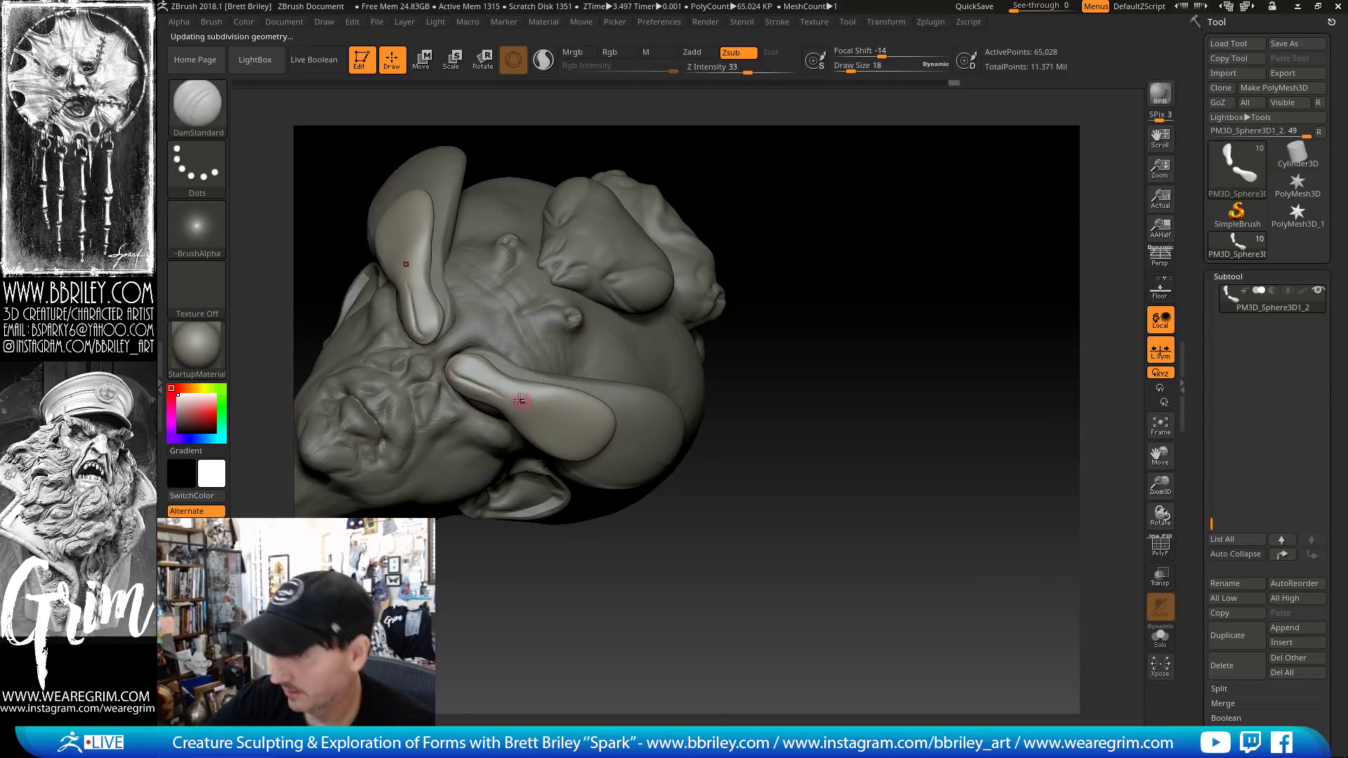
pyautogui.moveTo(807, 156); pyautogui.dragTo(744, 133)
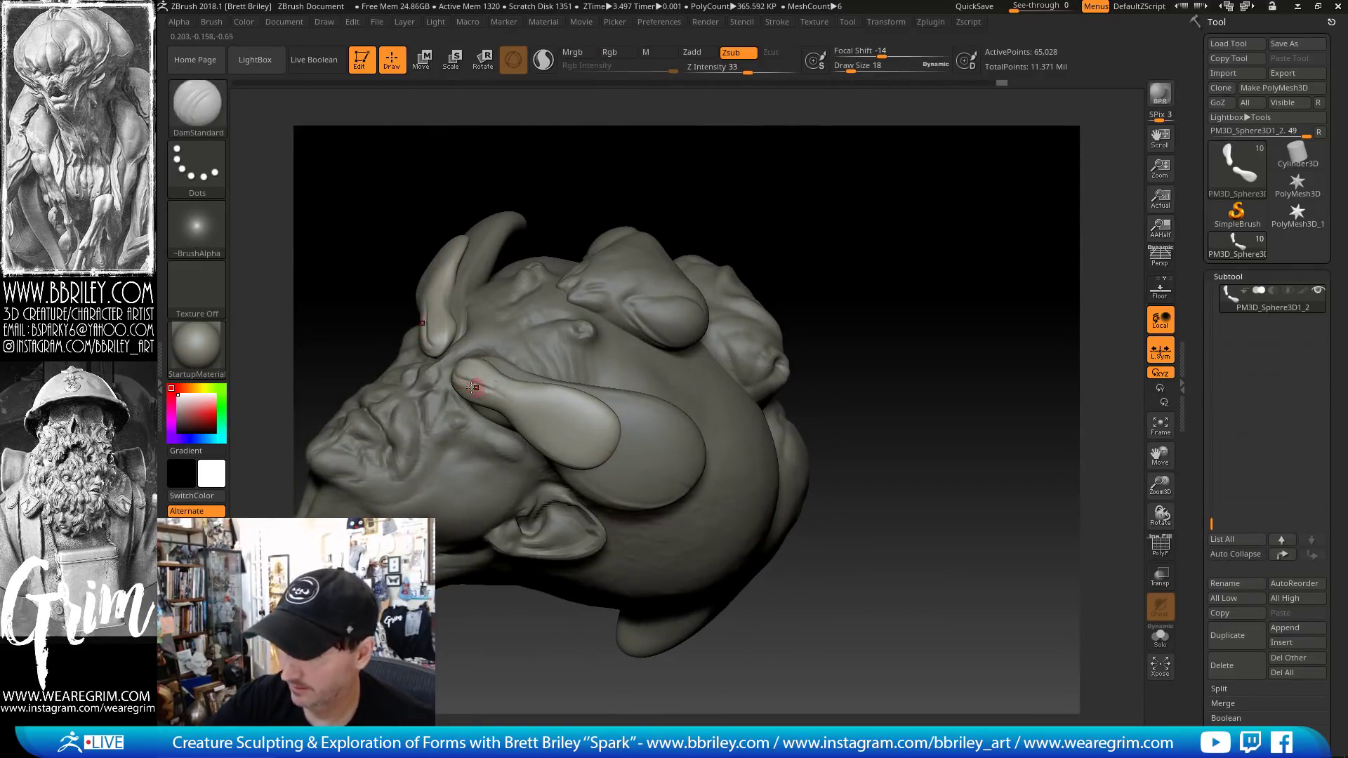
pyautogui.moveTo(665, 153); pyautogui.dragTo(599, 198)
# - Reshape the narrow inner ends of the smaller eyes from the side with the Move brush at draw sizes 53 and 75
pyautogui.press('b')
pyautogui.press('m')
pyautogui.press('v')
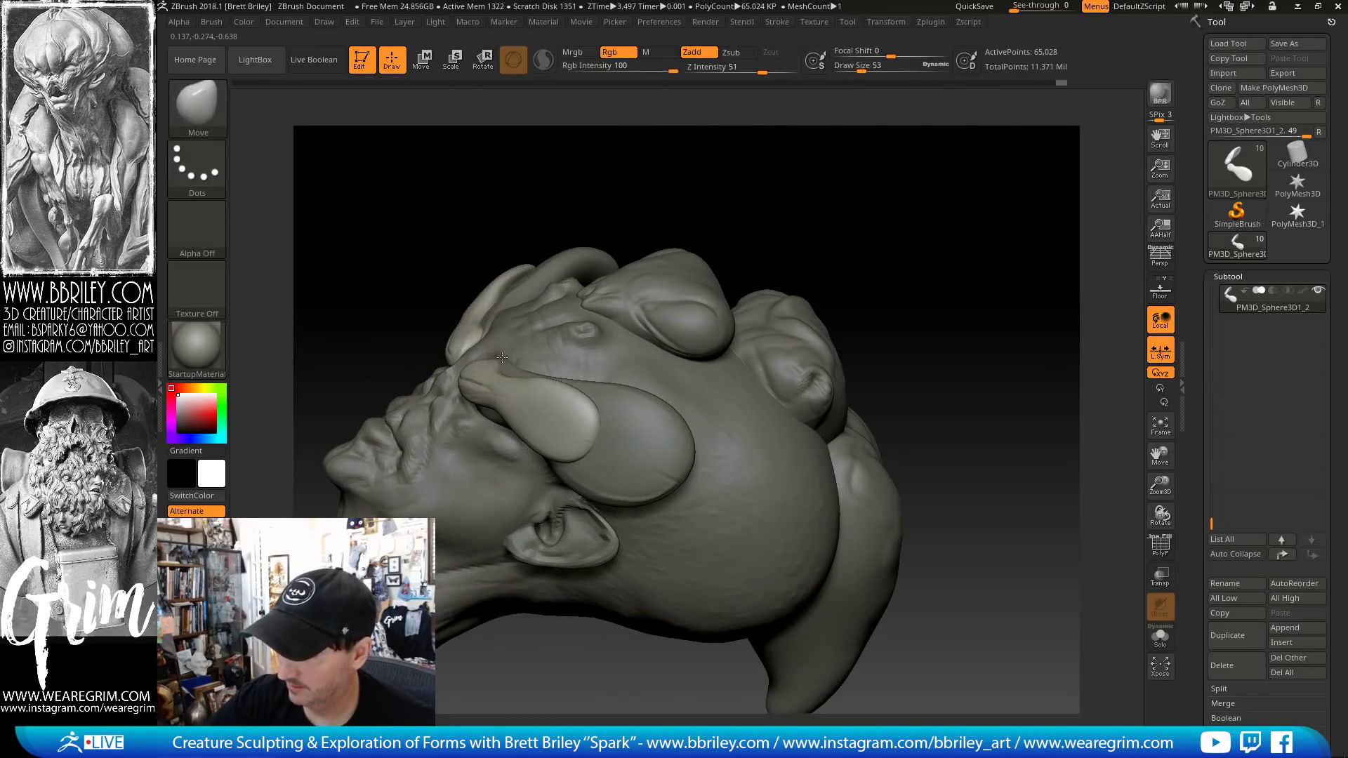
pyautogui.moveTo(538, 182); pyautogui.dragTo(560, 163)
pyautogui.press('s')
pyautogui.moveTo(474, 406); pyautogui.dragTo(478, 406)
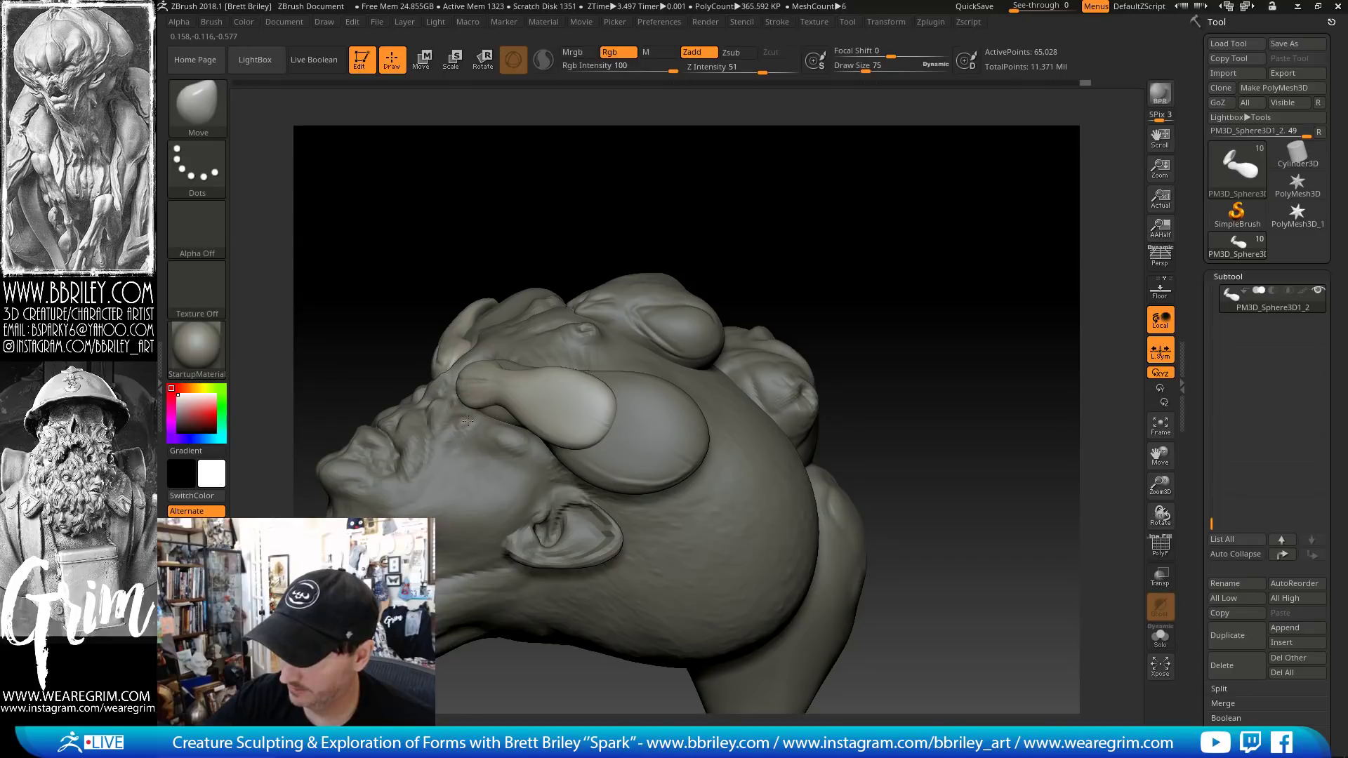
# - Reposition the smaller eyes over the larger ones from the front with the Move gizmo
pyautogui.moveTo(603, 211)
pyautogui.mouseDown()
pyautogui.moveTo(759, 198)
pyautogui.moveTo(746, 226)
pyautogui.moveTo(821, 175)
pyautogui.moveTo(819, 193)
pyautogui.moveTo(551, 358)
pyautogui.mouseUp()
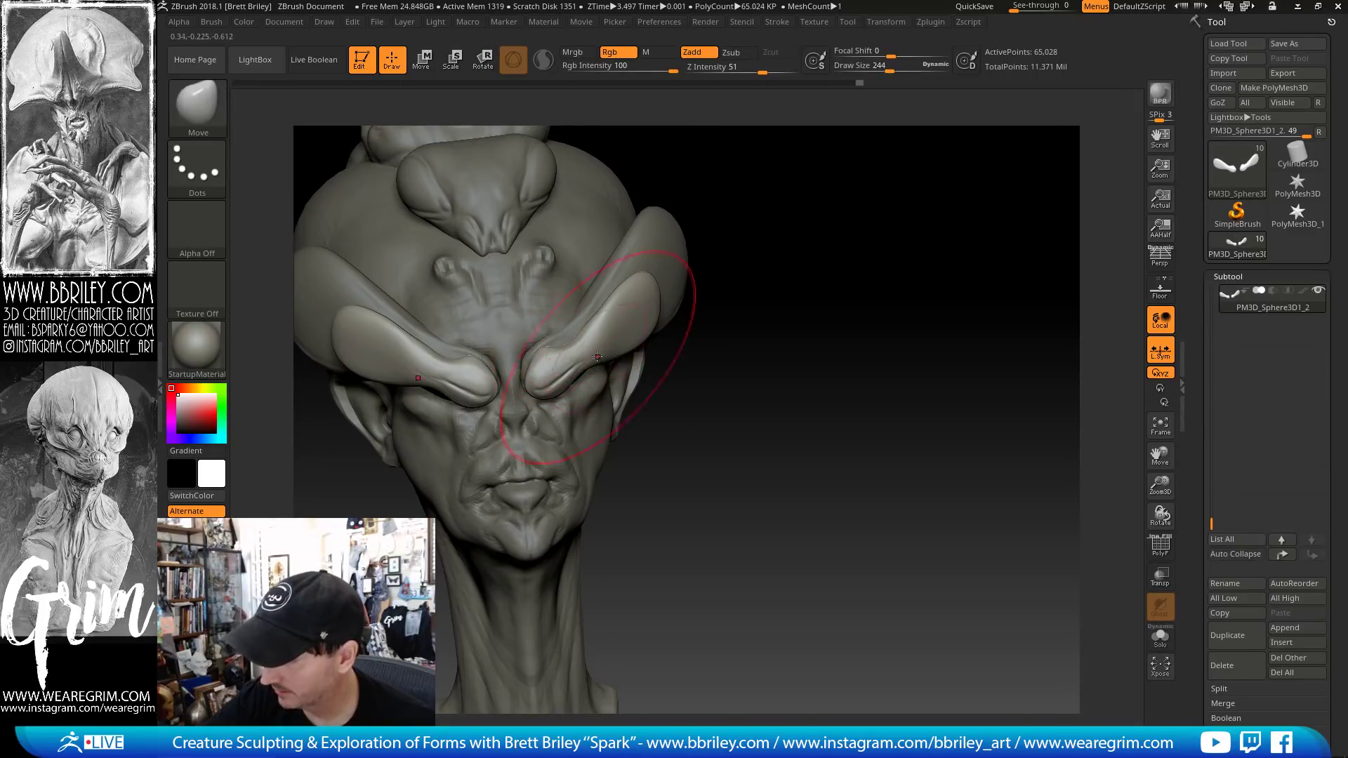
pyautogui.press('w')
pyautogui.moveTo(618, 284); pyautogui.dragTo(644, 304)
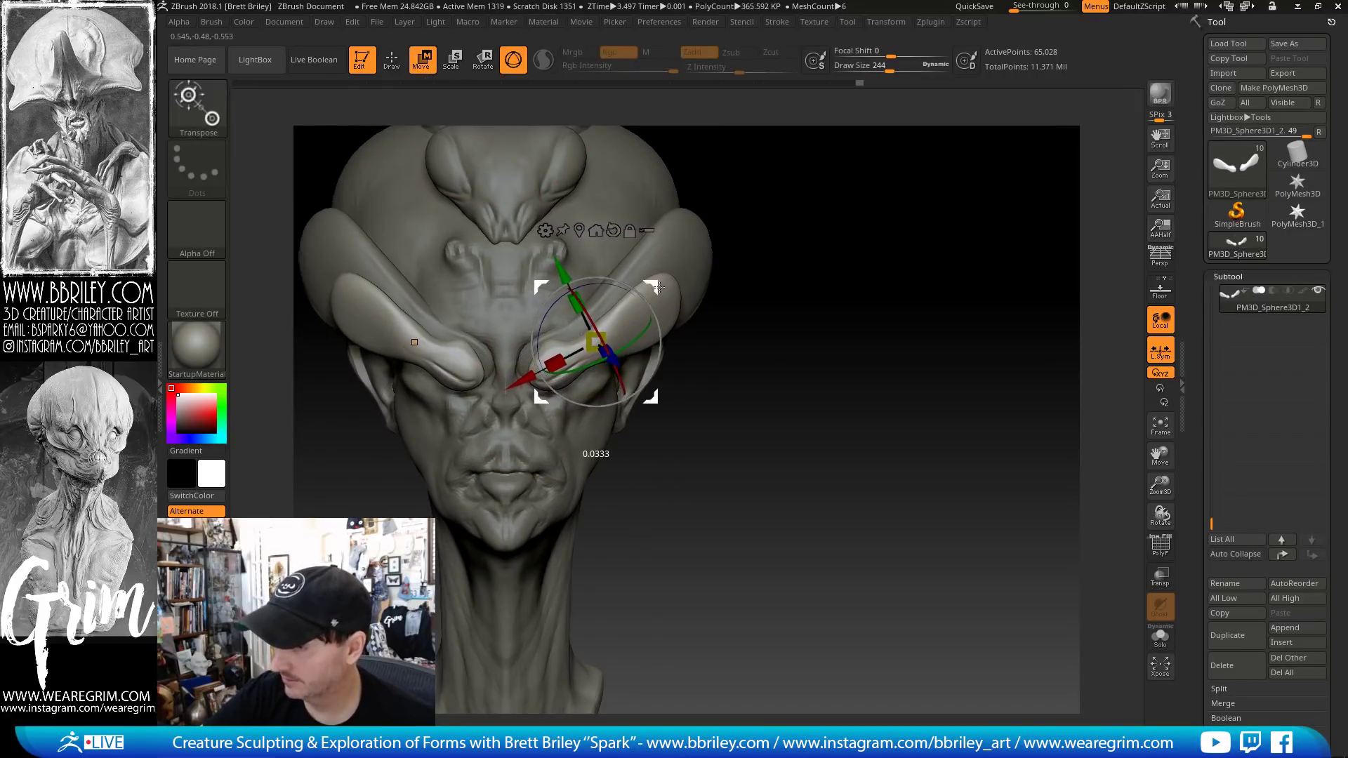
# - Select the head and adjust the brow between the eyes with the Move brush at draw size 94
pyautogui.keyDown('alt'); pyautogui.click(518, 342); pyautogui.keyUp('alt')
pyautogui.press('q')
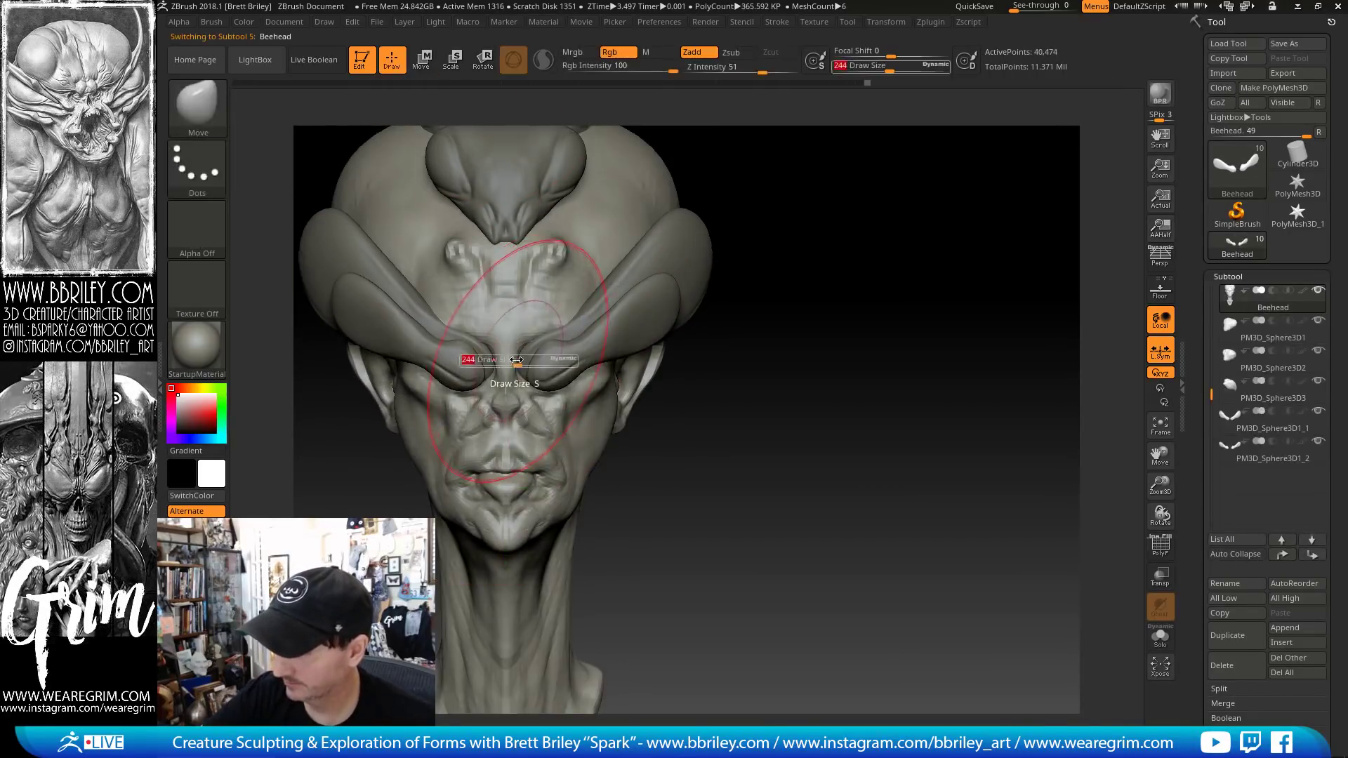
pyautogui.press('[')
pyautogui.moveTo(522, 351)
pyautogui.mouseDown()
pyautogui.moveTo(546, 358)
pyautogui.moveTo(542, 332)
pyautogui.mouseUp()
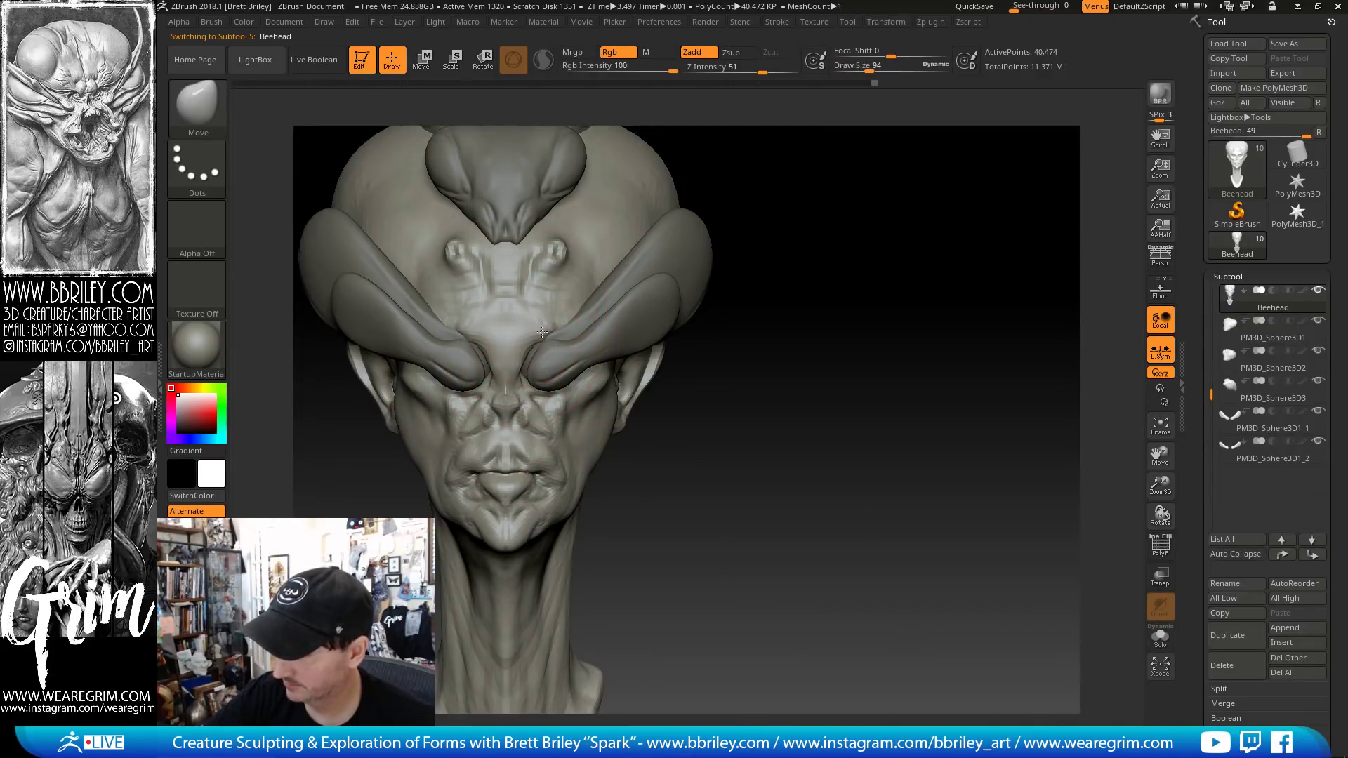
# - Build up the forehead around the bumps and above the larger eyes with the Clay brush at draw sizes 47 and 39
pyautogui.press('b')
pyautogui.press('c')
pyautogui.press('l')
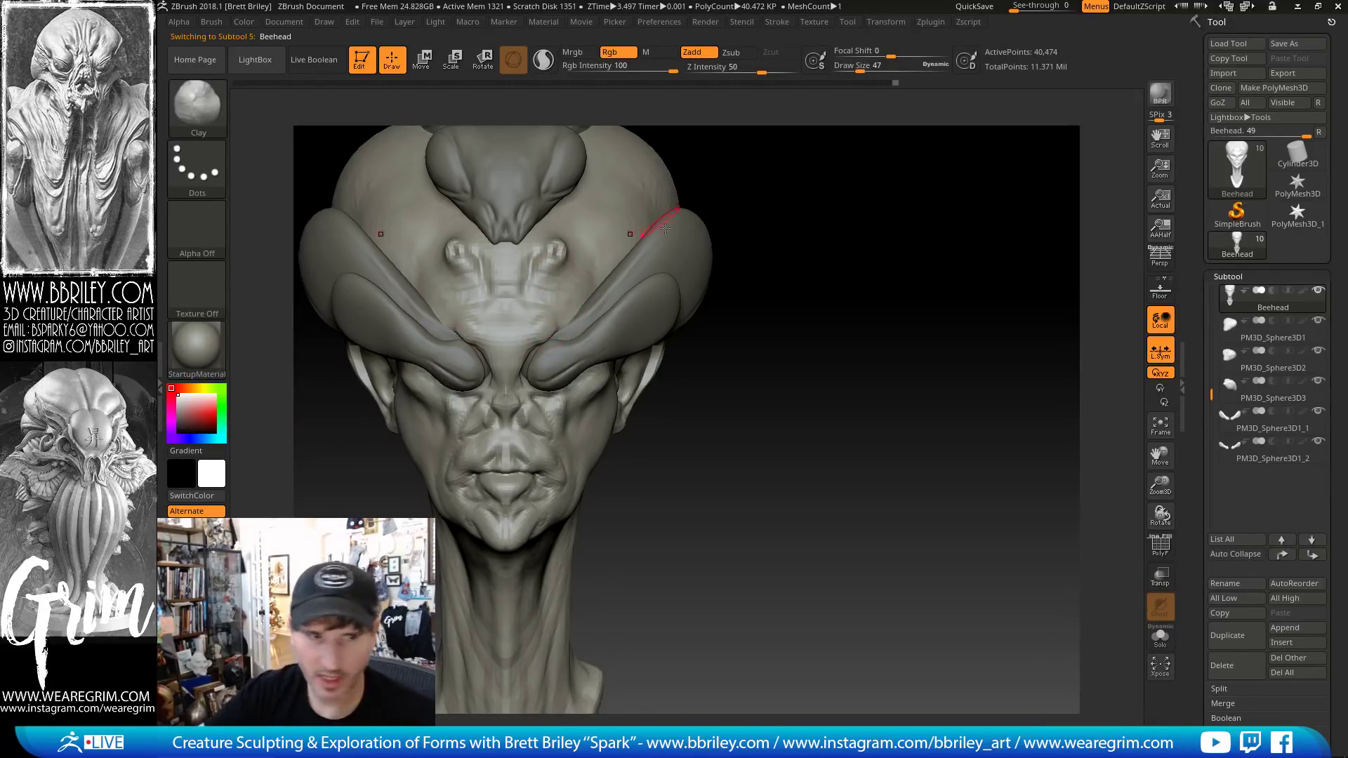
pyautogui.moveTo(768, 210)
pyautogui.mouseDown()
pyautogui.moveTo(773, 141)
pyautogui.moveTo(772, 220)
pyautogui.mouseUp()
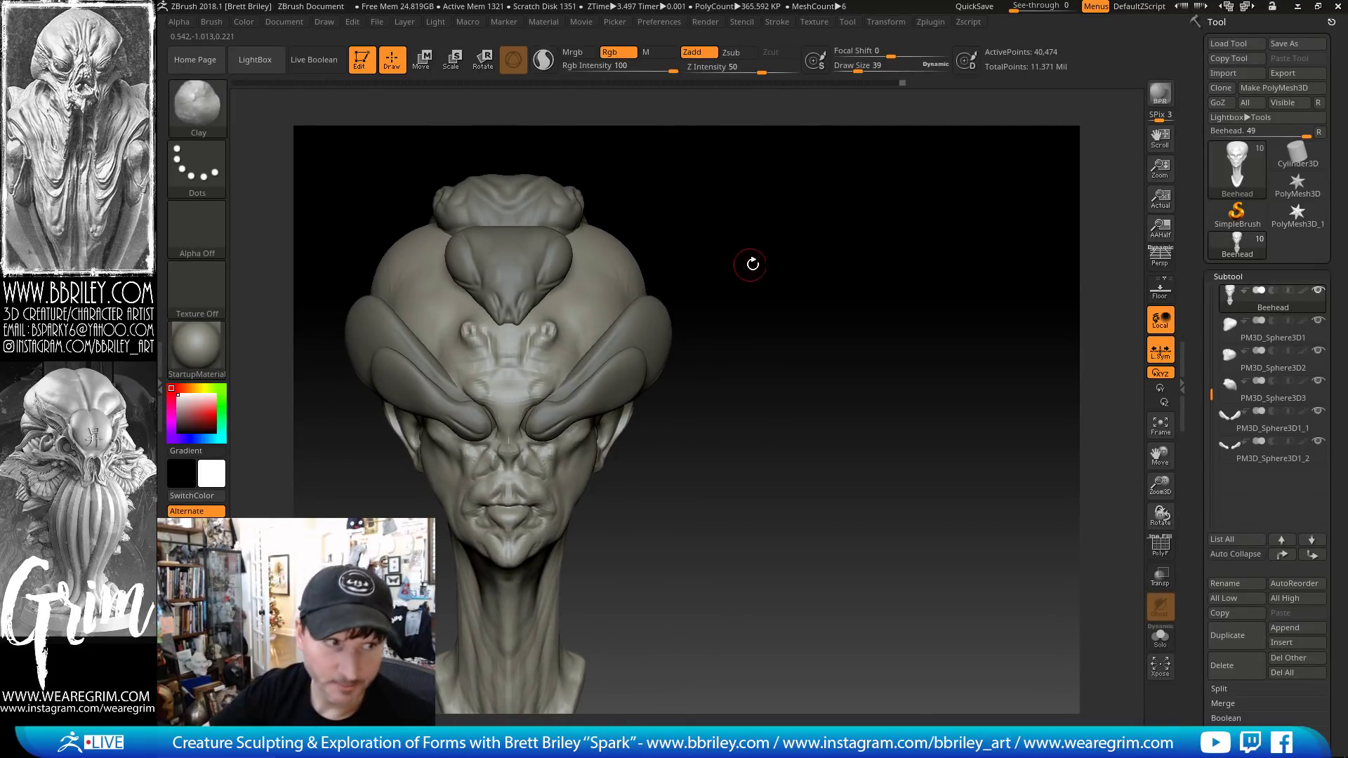
pyautogui.moveTo(752, 264); pyautogui.dragTo(766, 235)
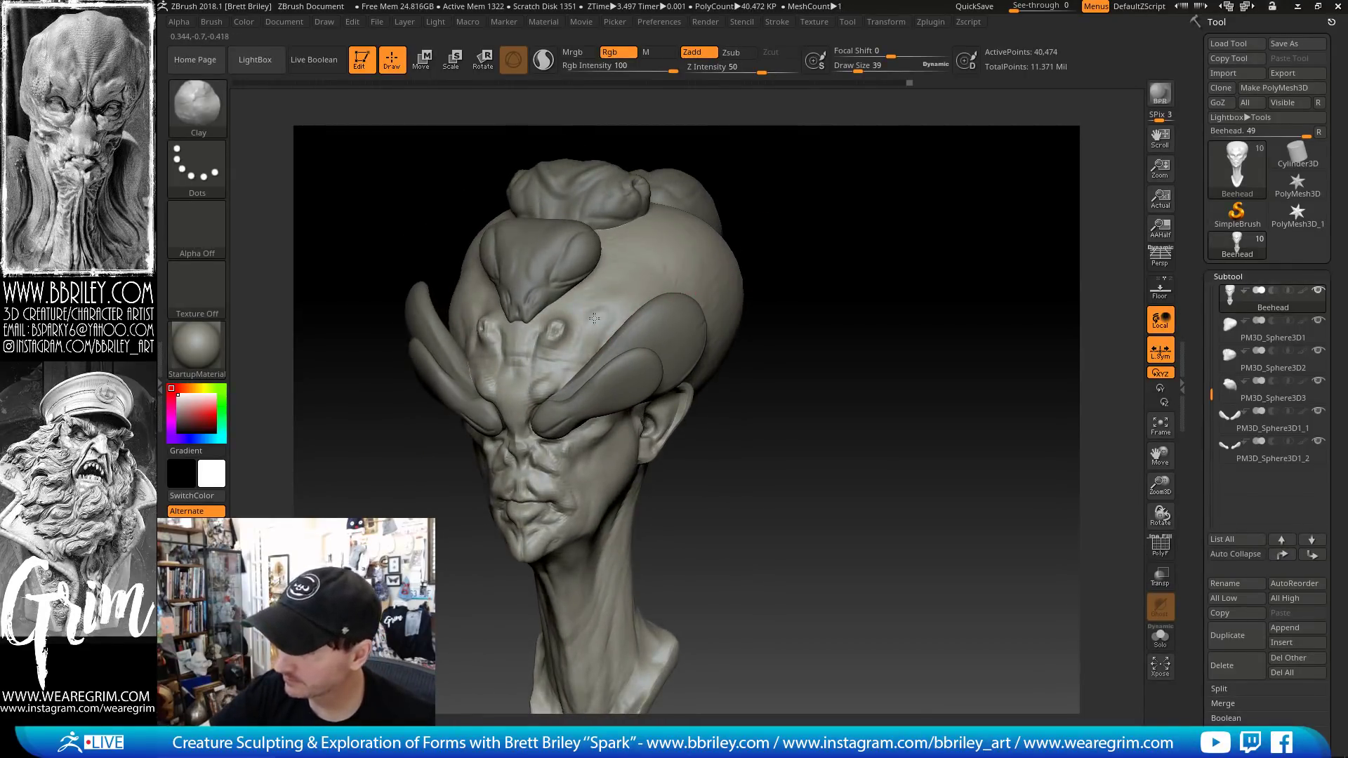
pyautogui.moveTo(600, 319); pyautogui.dragTo(605, 337)
# - Raise soft folds on the forehead beside the bumps with the Standard brush at draw size 39
pyautogui.press('b')
pyautogui.press('s')
pyautogui.press('t')
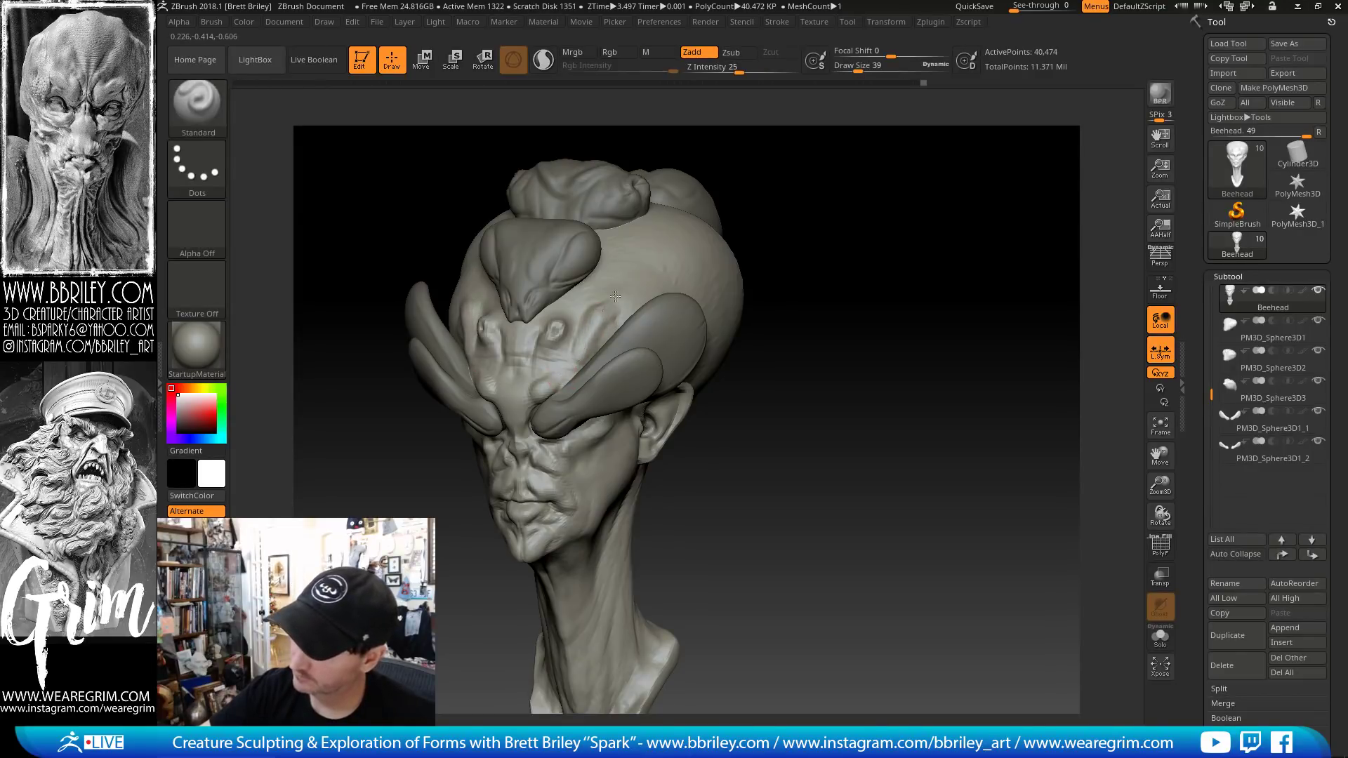
pyautogui.moveTo(746, 221); pyautogui.dragTo(615, 322)
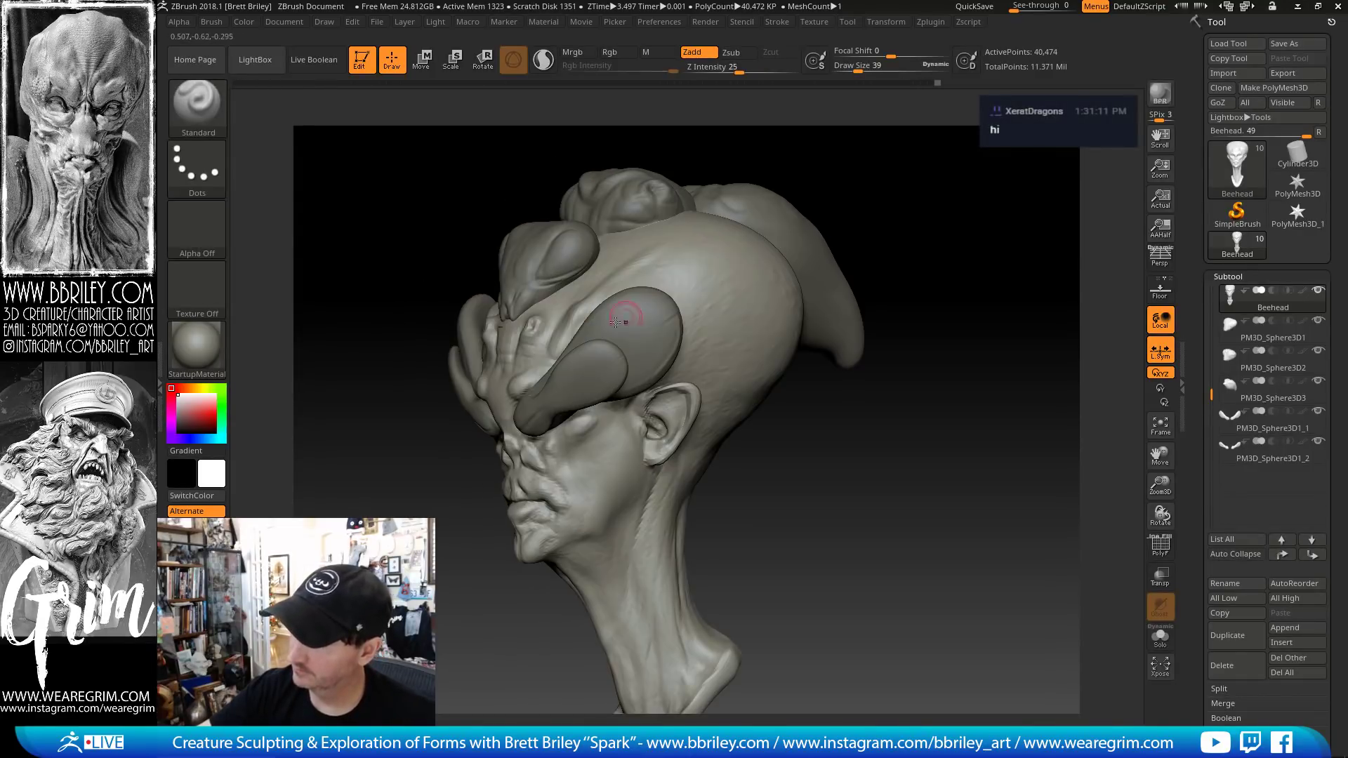
pyautogui.moveTo(899, 211)
pyautogui.mouseDown()
pyautogui.moveTo(896, 232)
pyautogui.moveTo(897, 211)
pyautogui.mouseUp()
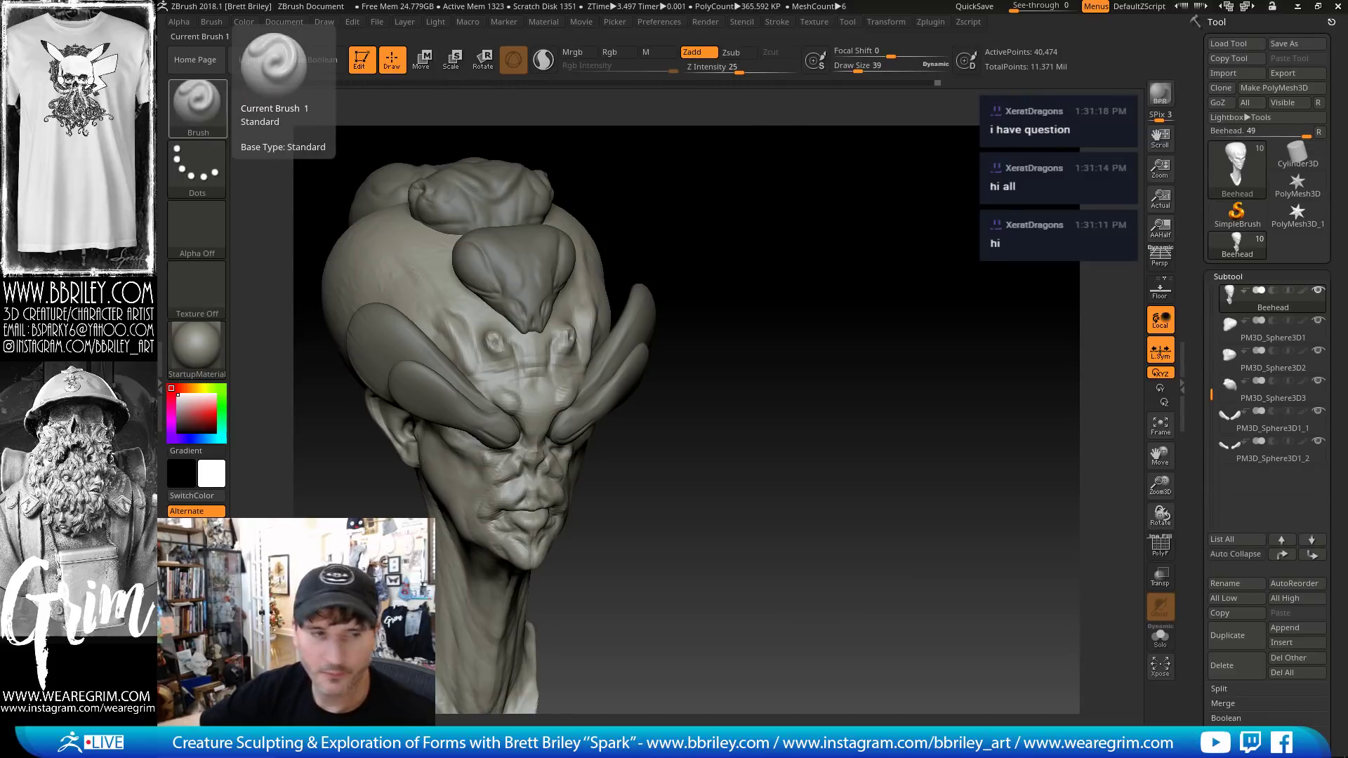
# - Select the smaller eyes, scale them down to about 0.93, and shift them slightly towards the nose with the gizmo
pyautogui.moveTo(743, 207)
pyautogui.mouseDown()
pyautogui.moveTo(773, 223)
pyautogui.moveTo(764, 246)
pyautogui.mouseUp()
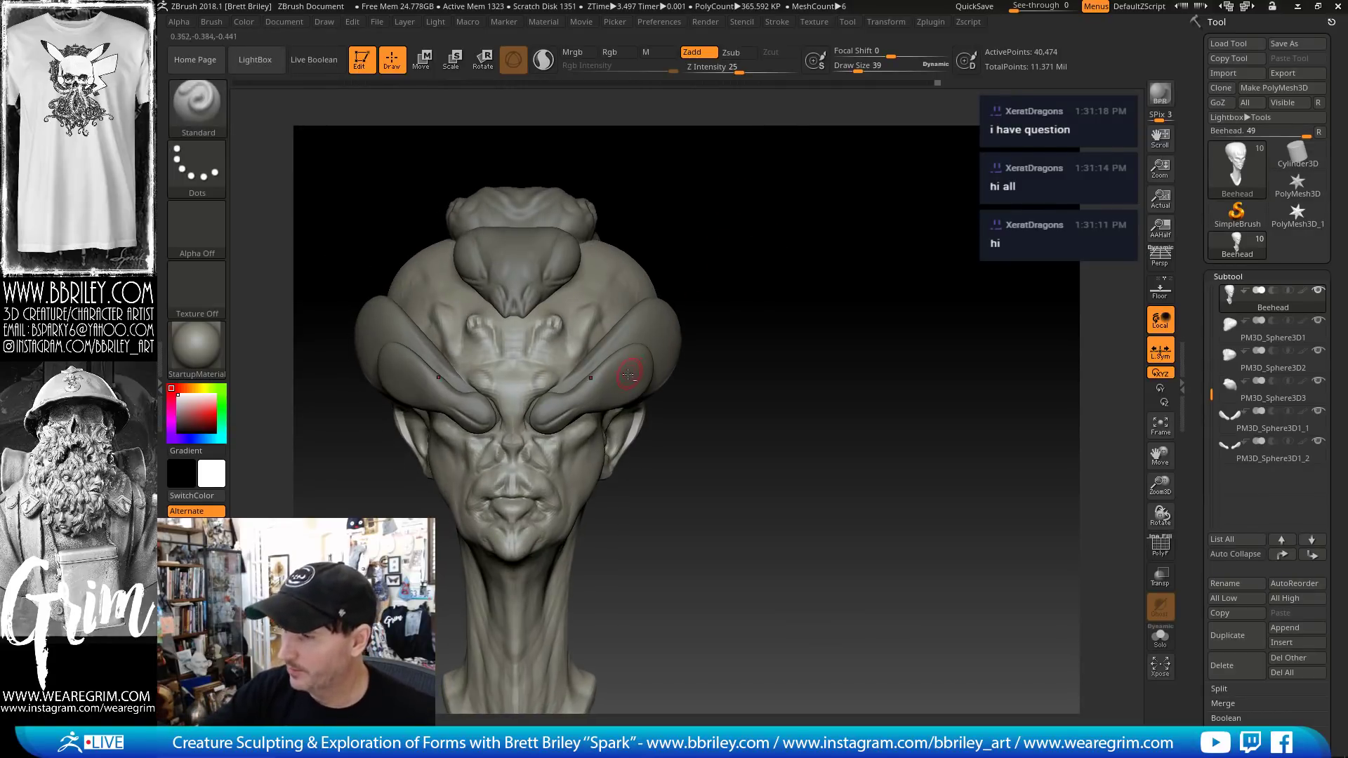
pyautogui.keyDown('alt'); pyautogui.click(634, 367); pyautogui.keyUp('alt')
pyautogui.press('w')
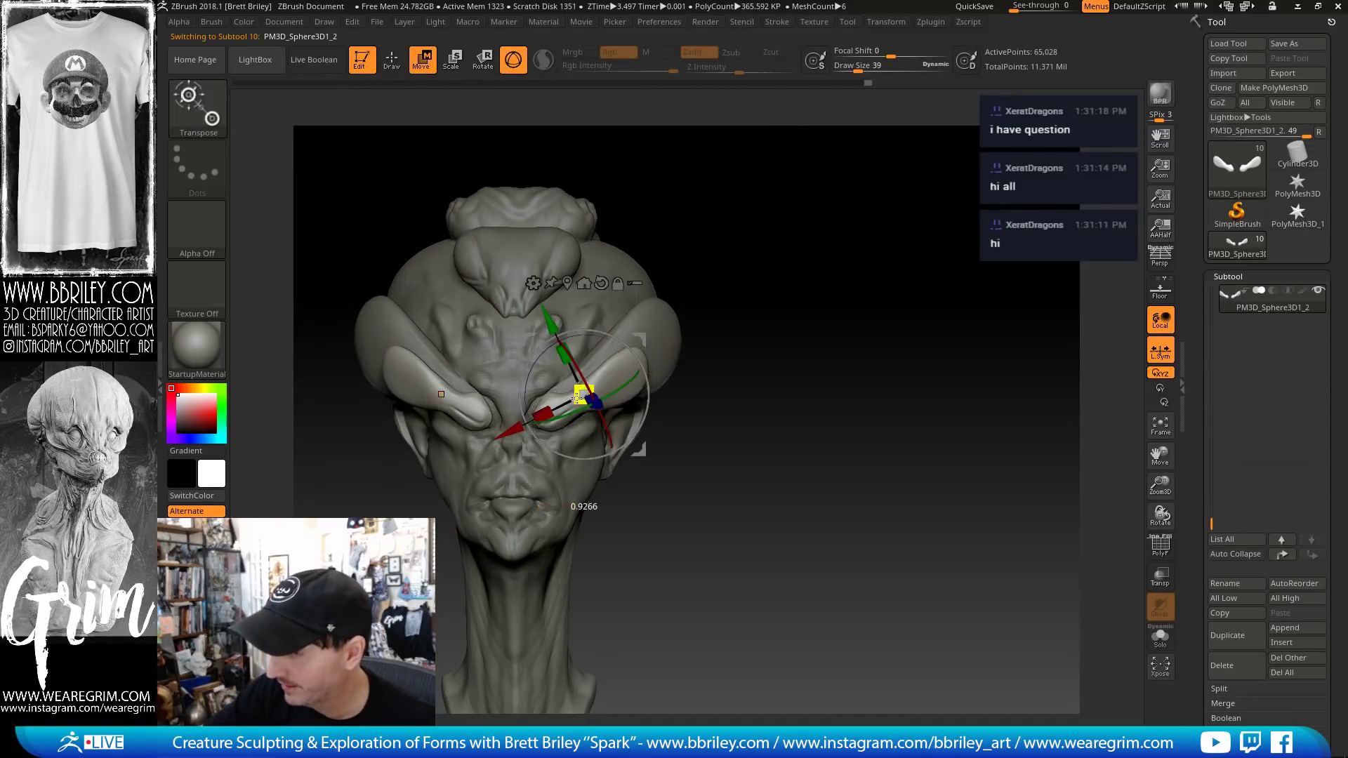
pyautogui.moveTo(635, 337); pyautogui.dragTo(626, 340)
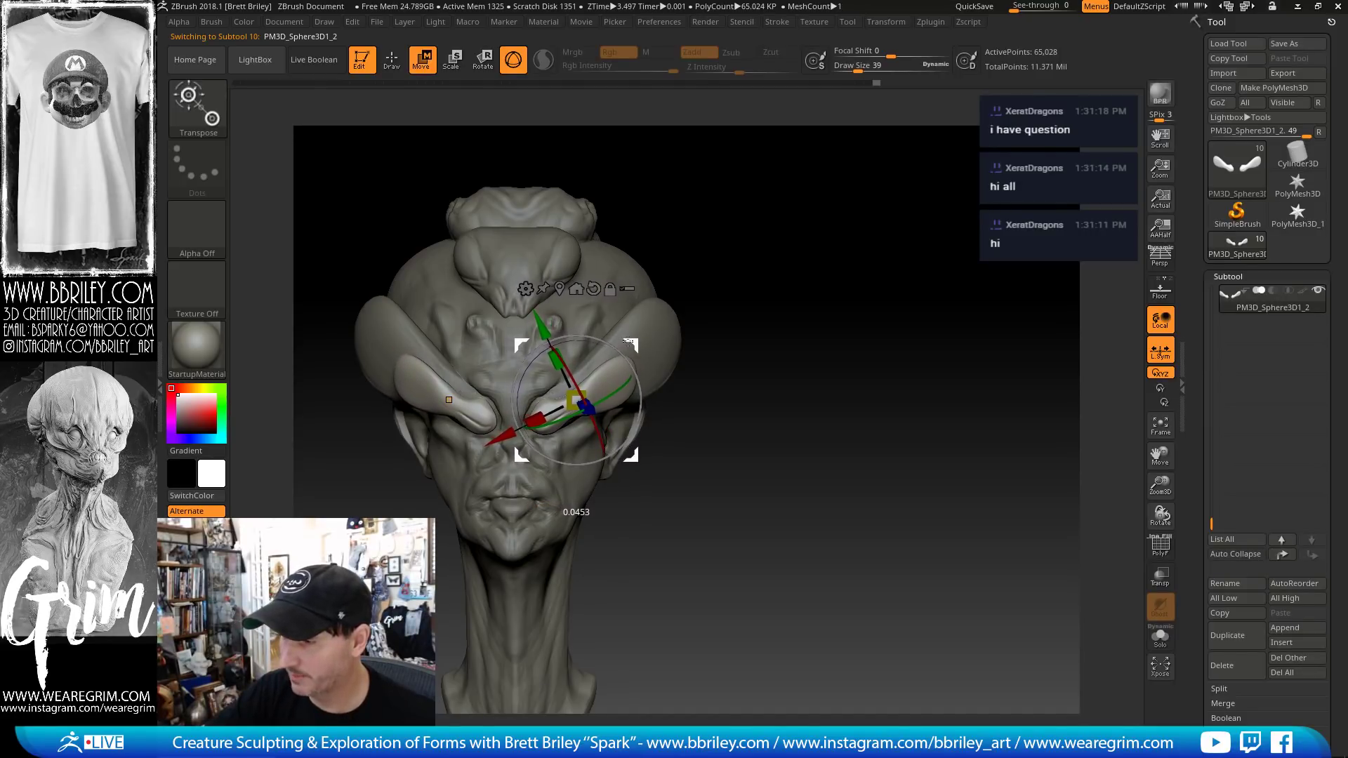
pyautogui.press('q')
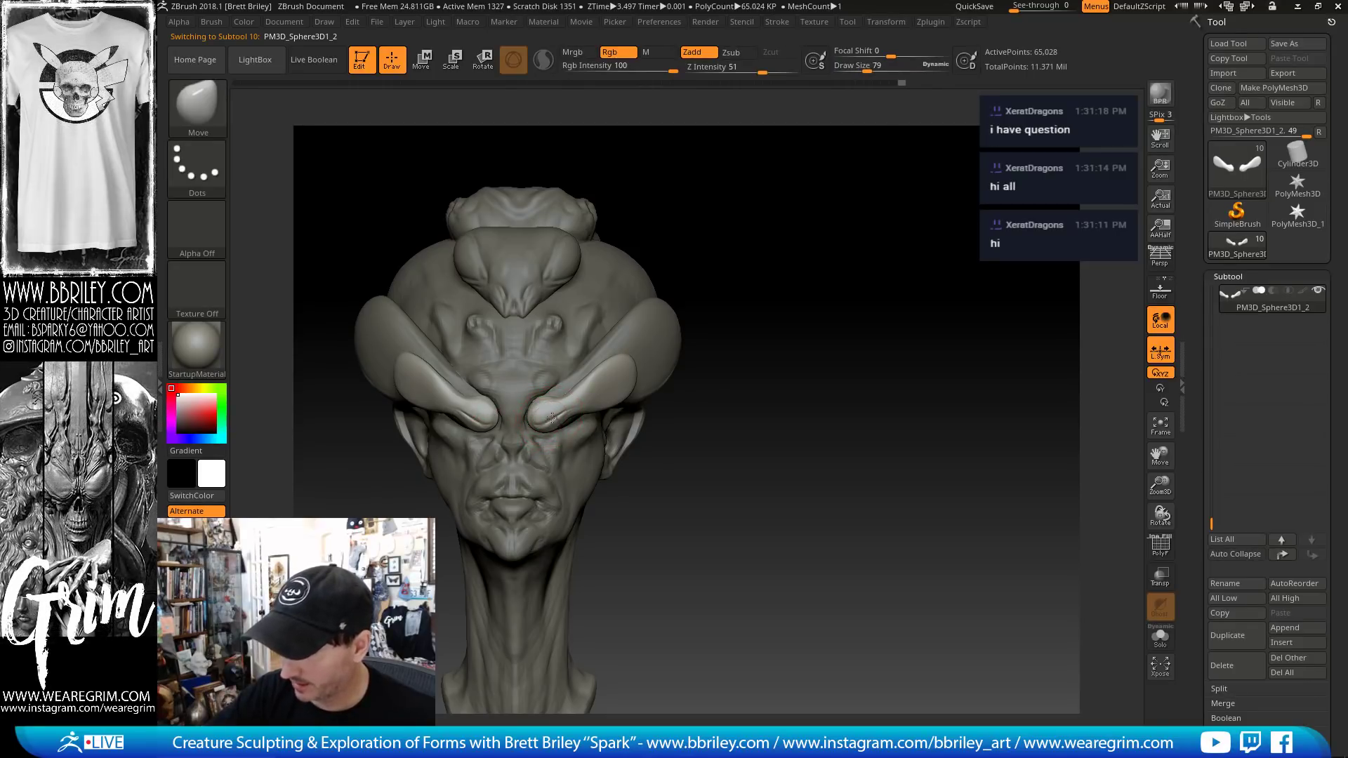
# - Refine the smaller eyes' outline with the Move brush at draw size 79 and swell their outer lobes with the Inflat brush at 128
pyautogui.moveTo(588, 377); pyautogui.dragTo(593, 380)
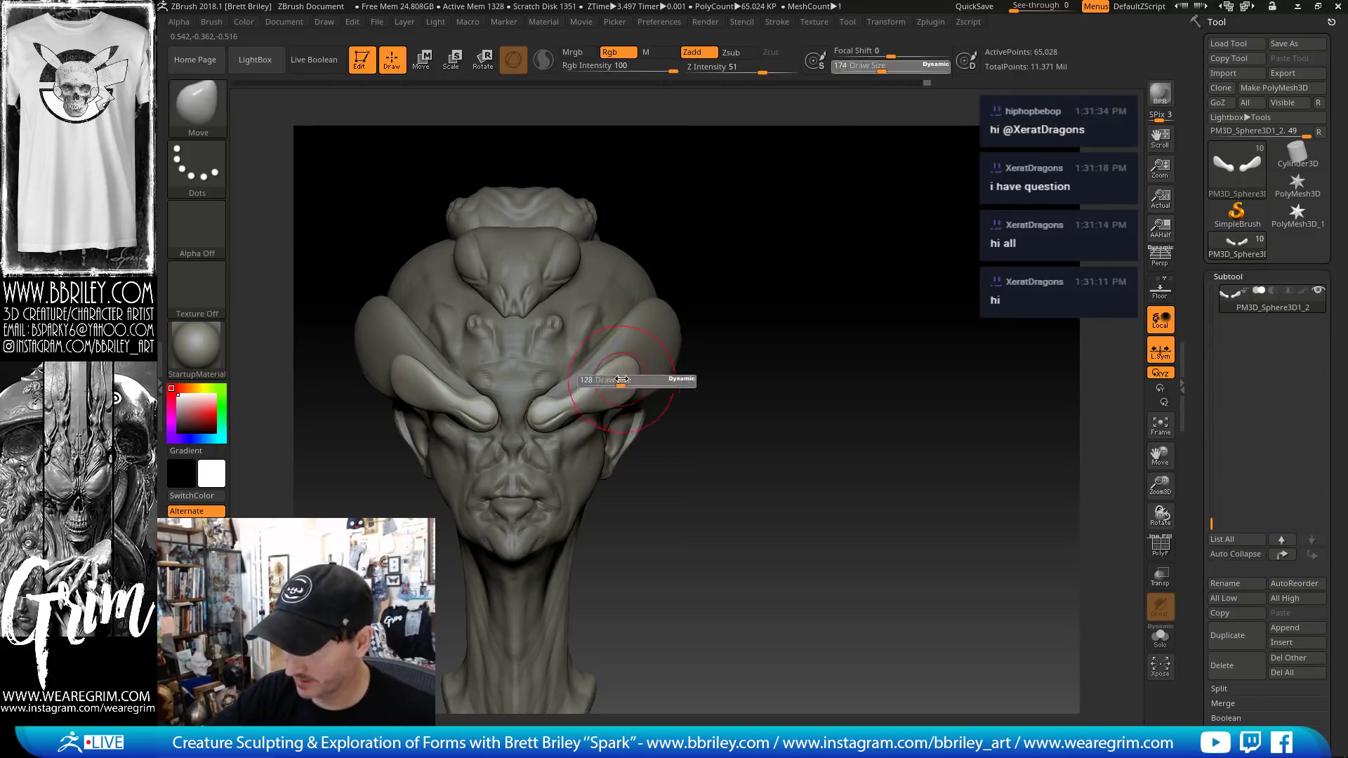
pyautogui.press('b')
pyautogui.press('c')
pyautogui.press('l')
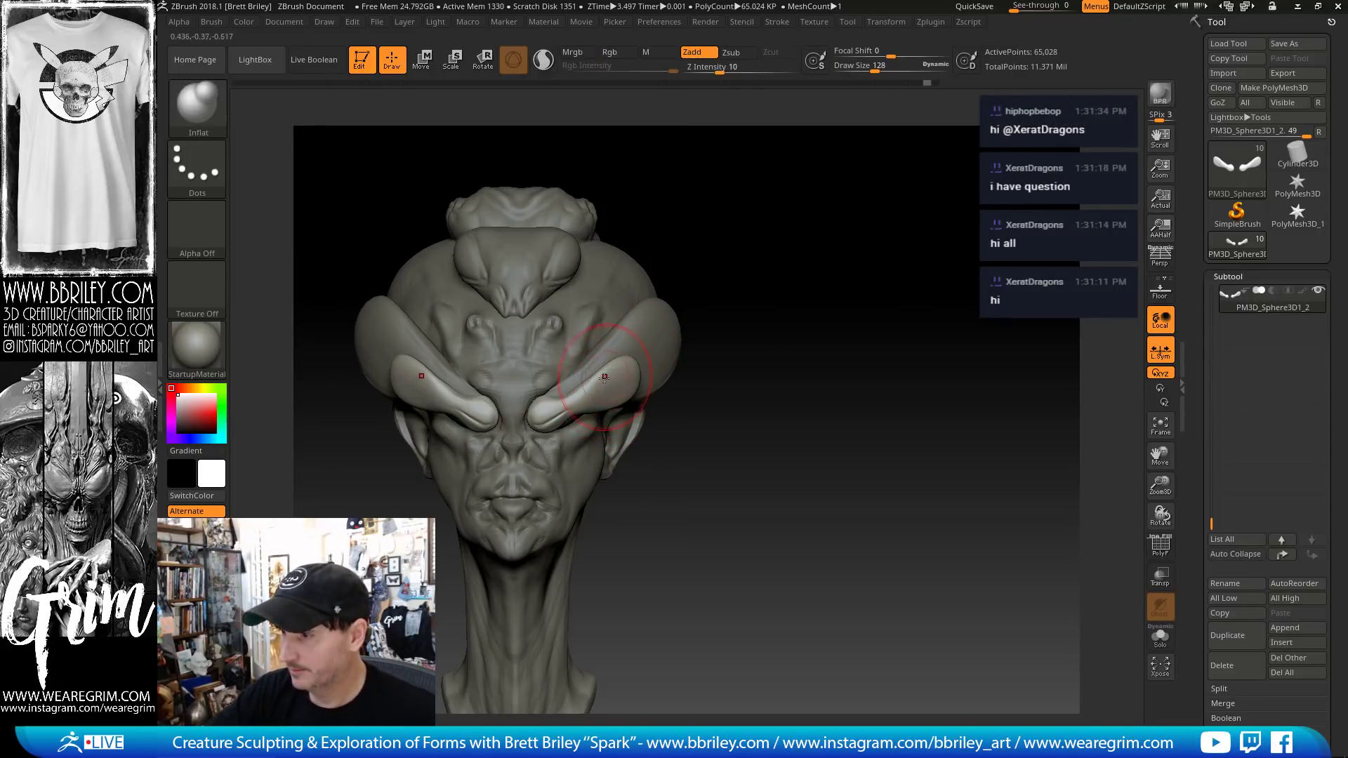
pyautogui.press('shift')
pyautogui.press('b')
pyautogui.press('i')
pyautogui.press('n')
pyautogui.moveTo(807, 224)
pyautogui.mouseDown()
pyautogui.moveTo(731, 204)
pyautogui.moveTo(653, 211)
pyautogui.mouseUp()
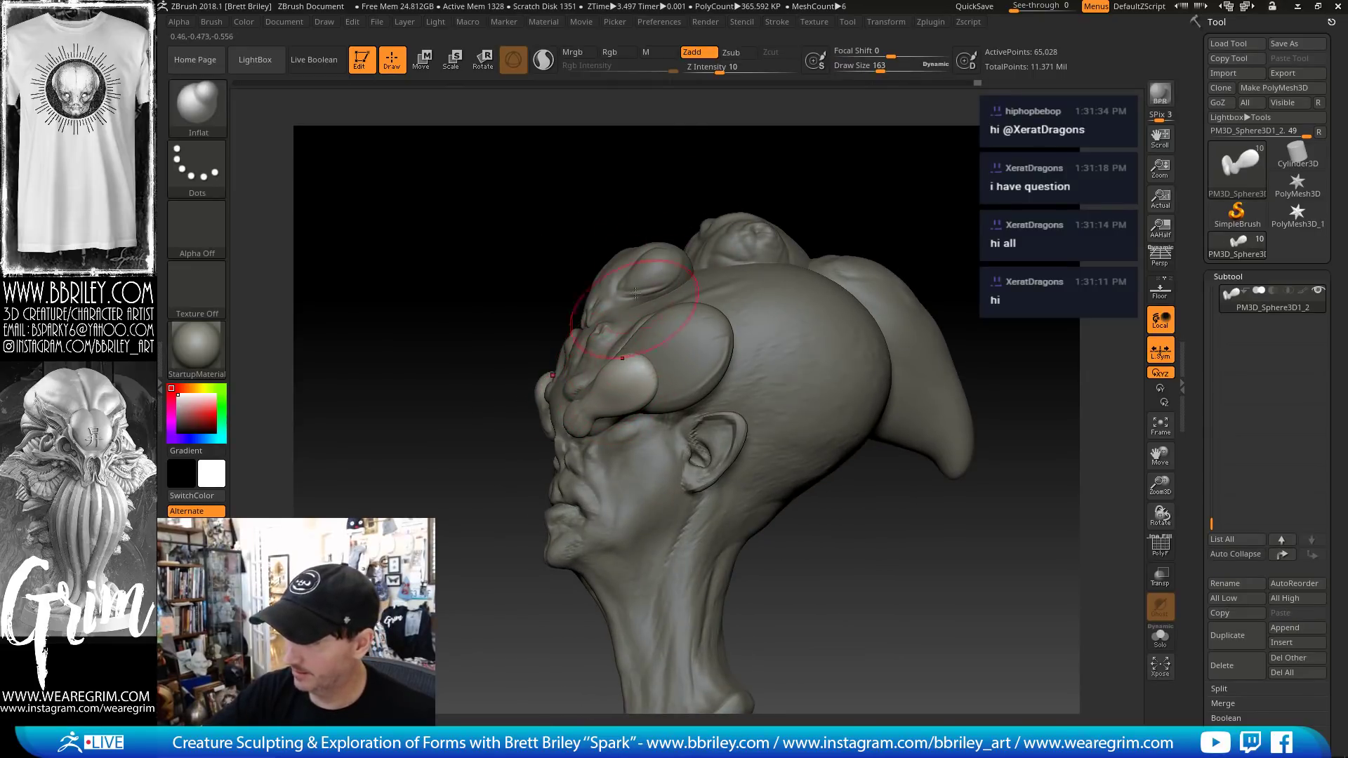
pyautogui.keyDown('shift'); pyautogui.moveTo(636, 293); pyautogui.dragTo(647, 299); pyautogui.keyUp('shift')
# - Adjust the inner ends of the smaller eyes from the front with the Move brush, reducing the draw size to 72
pyautogui.moveTo(779, 236); pyautogui.dragTo(749, 201)
pyautogui.press('b')
pyautogui.press('m')
pyautogui.press('v')
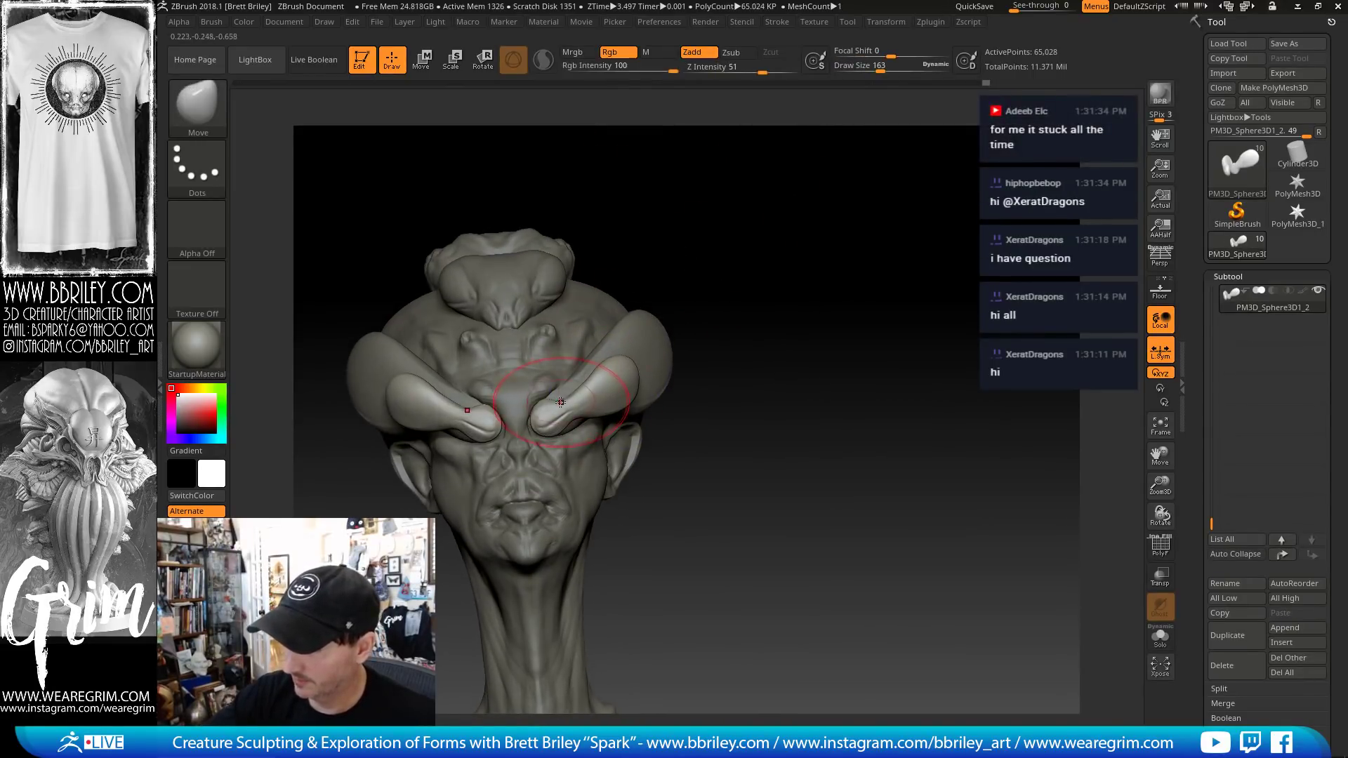
pyautogui.press('s')
pyautogui.moveTo(560, 402); pyautogui.dragTo(574, 423)
pyautogui.press('s')
pyautogui.press('[')
pyautogui.press('[')
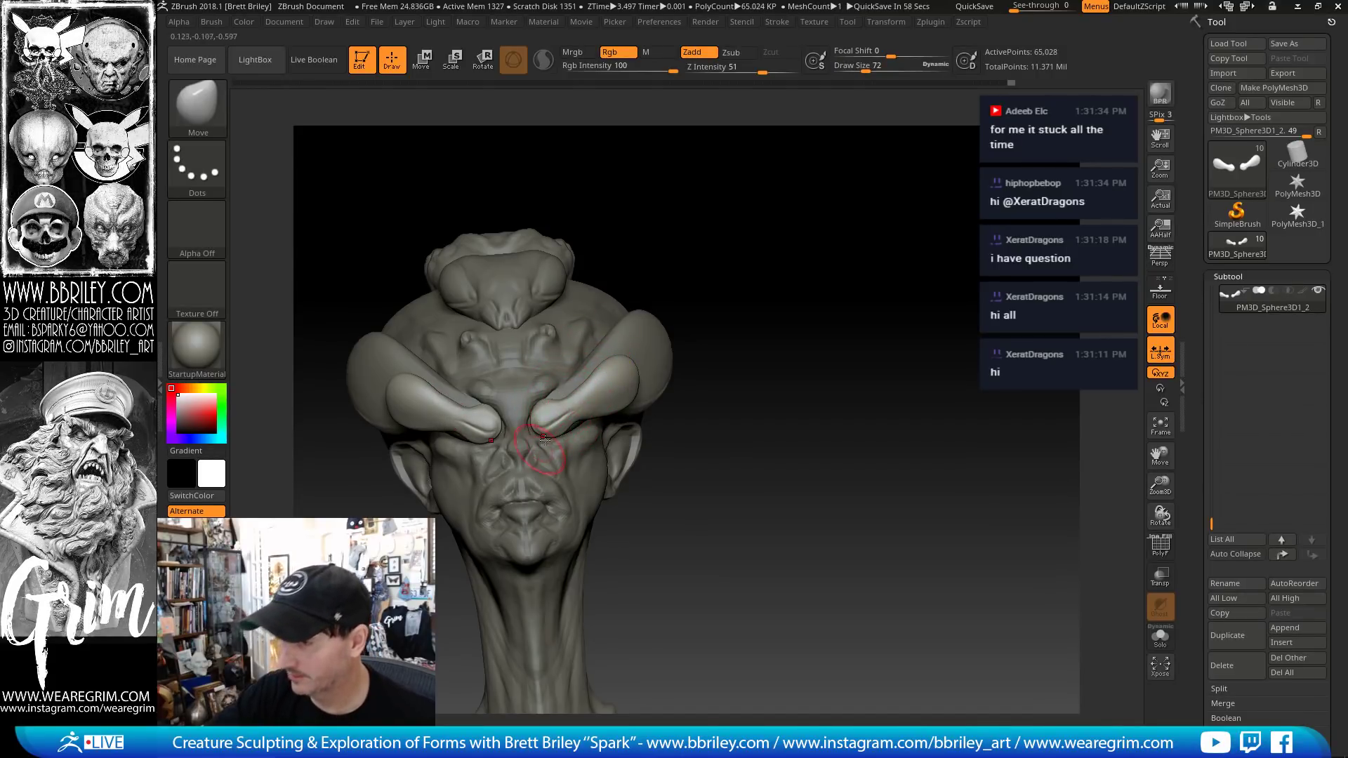
# - Select the Beehead subtool and reshape the cheekbone below the side horn with the Move brush at draw size 94
pyautogui.moveTo(818, 242)
pyautogui.mouseDown()
pyautogui.moveTo(800, 299)
pyautogui.moveTo(794, 272)
pyautogui.moveTo(851, 172)
pyautogui.mouseUp()
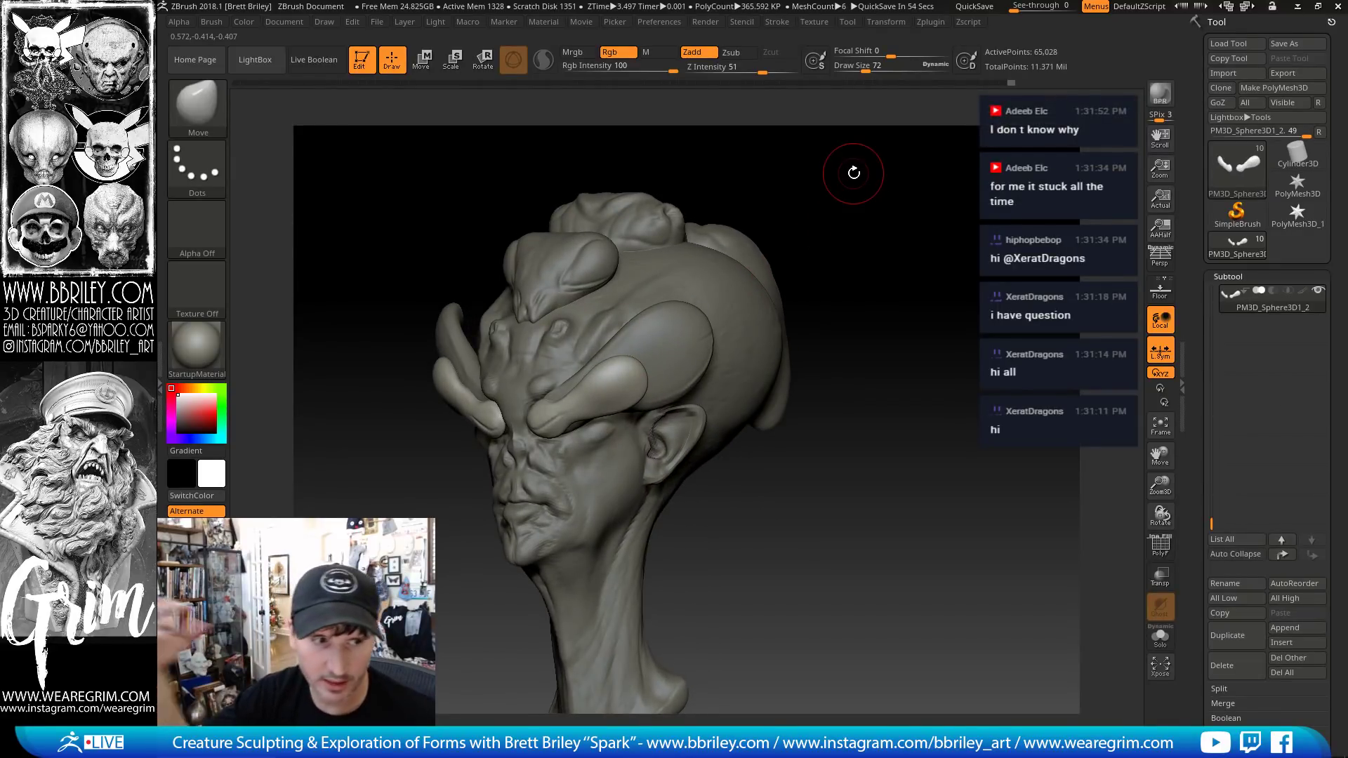
pyautogui.keyDown('shift'); pyautogui.moveTo(857, 175); pyautogui.dragTo(760, 321); pyautogui.keyUp('shift')
pyautogui.keyDown('alt'); pyautogui.click(636, 434); pyautogui.keyUp('alt')
pyautogui.moveTo(814, 235); pyautogui.dragTo(790, 184)
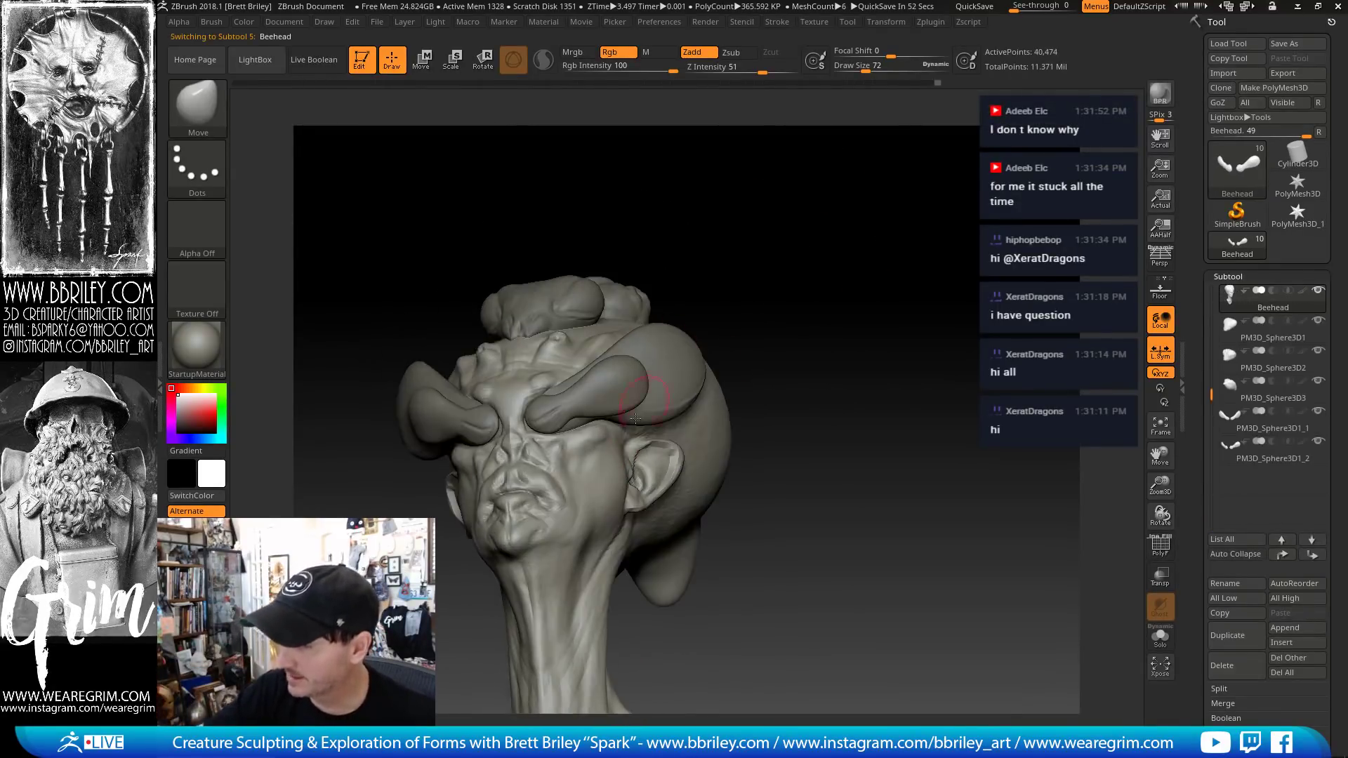
pyautogui.press('s')
pyautogui.moveTo(613, 442); pyautogui.dragTo(620, 438)
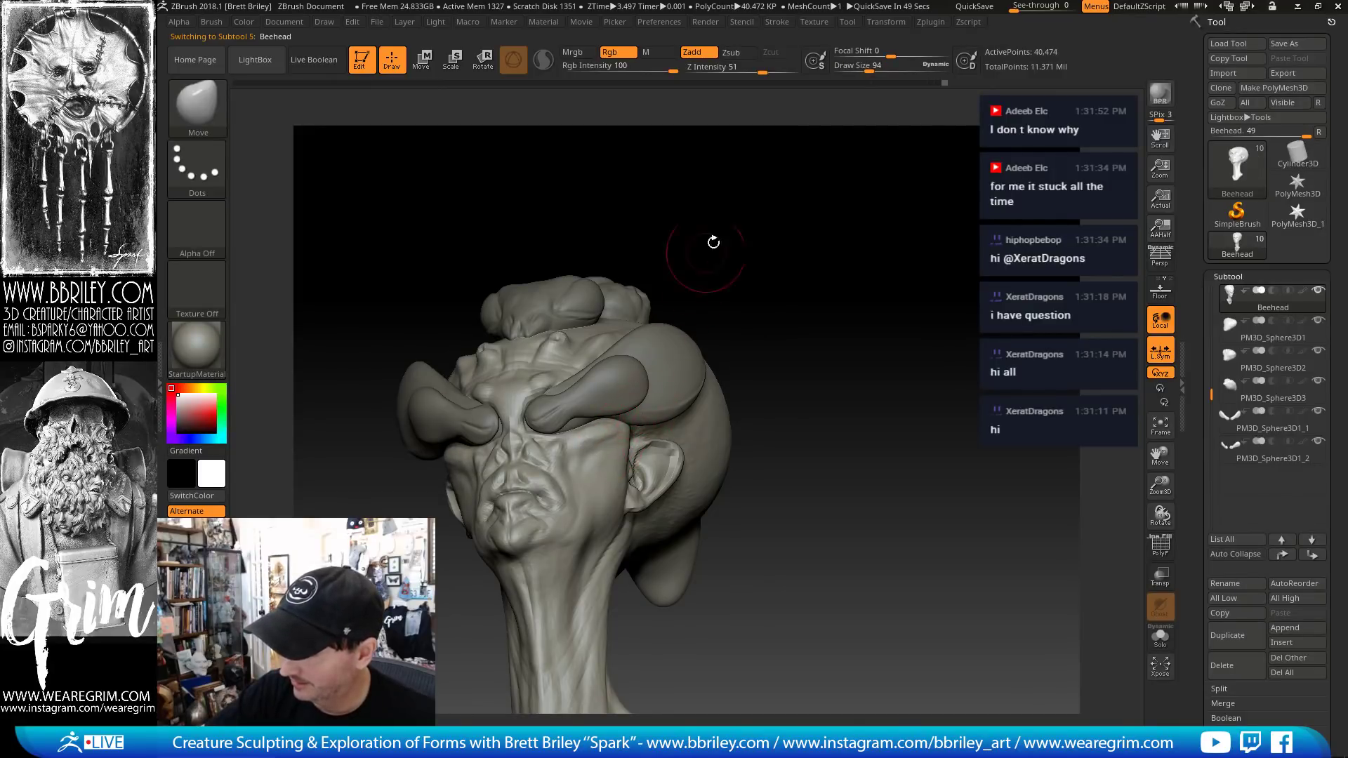
# - Refine the side of the face between the horn and the ear with the Move brush at draw size 65
pyautogui.moveTo(713, 241); pyautogui.dragTo(743, 263)
pyautogui.press('s')
pyautogui.moveTo(623, 466); pyautogui.dragTo(611, 468)
pyautogui.moveTo(708, 315); pyautogui.dragTo(626, 435)
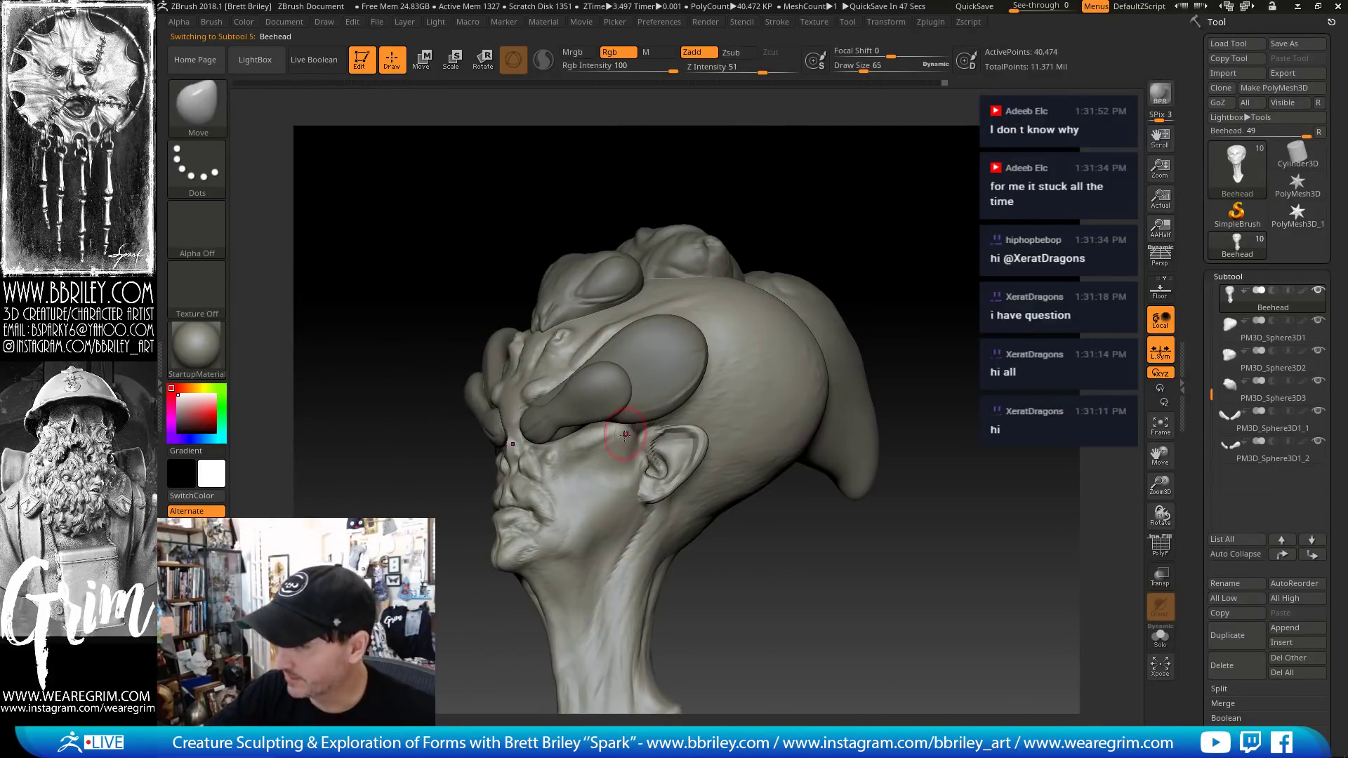
# - Build up the cheekbone under the horn with the Clay brush and define its edges with the DamStandard brush
pyautogui.press('b')
pyautogui.press('c')
pyautogui.press('l')
pyautogui.moveTo(767, 194)
pyautogui.mouseDown()
pyautogui.moveTo(817, 202)
pyautogui.moveTo(789, 234)
pyautogui.mouseUp()
pyautogui.press('b')
pyautogui.press('d')
pyautogui.press('s')
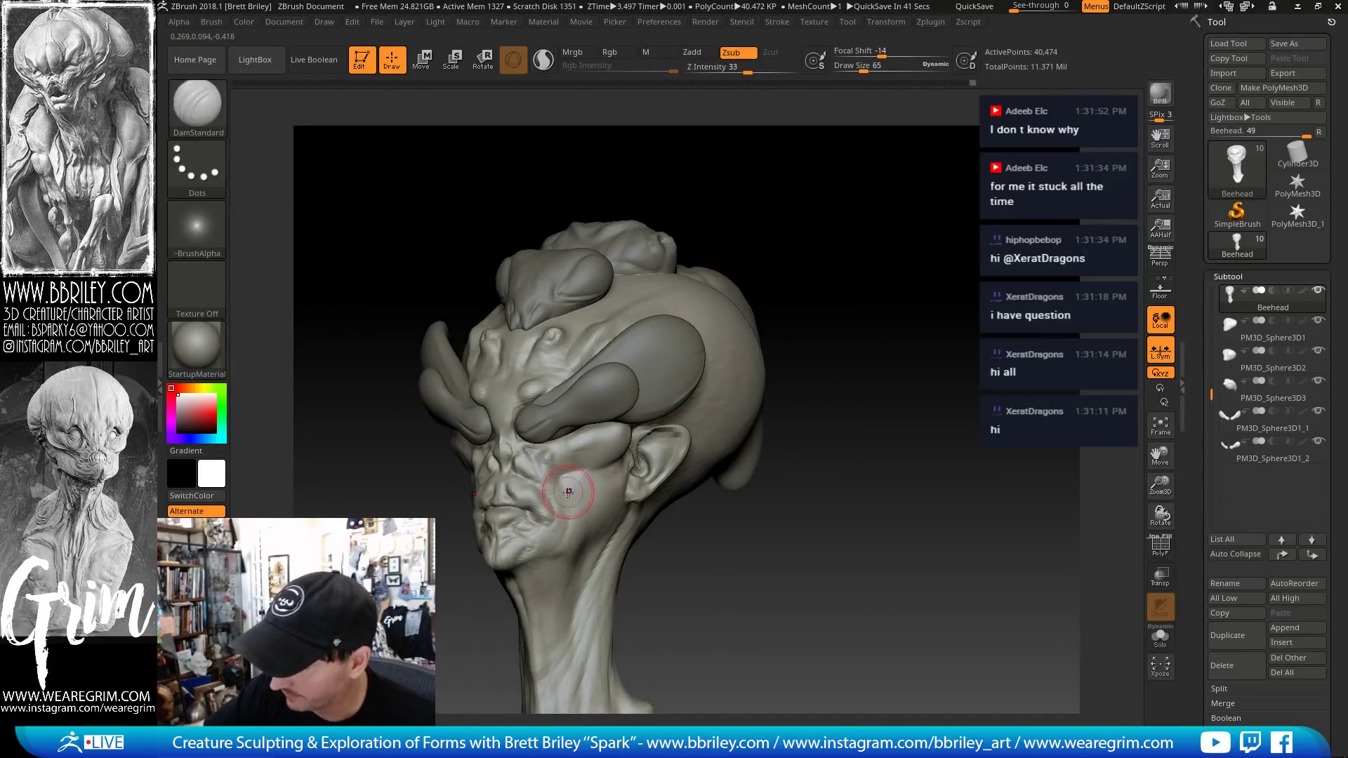
# - Add volume to the face's cheek with the Clay brush and the Standard brush at draw size 36
pyautogui.press('b')
pyautogui.press('c')
pyautogui.press('l')
pyautogui.press('b')
pyautogui.press('s')
pyautogui.press('t')
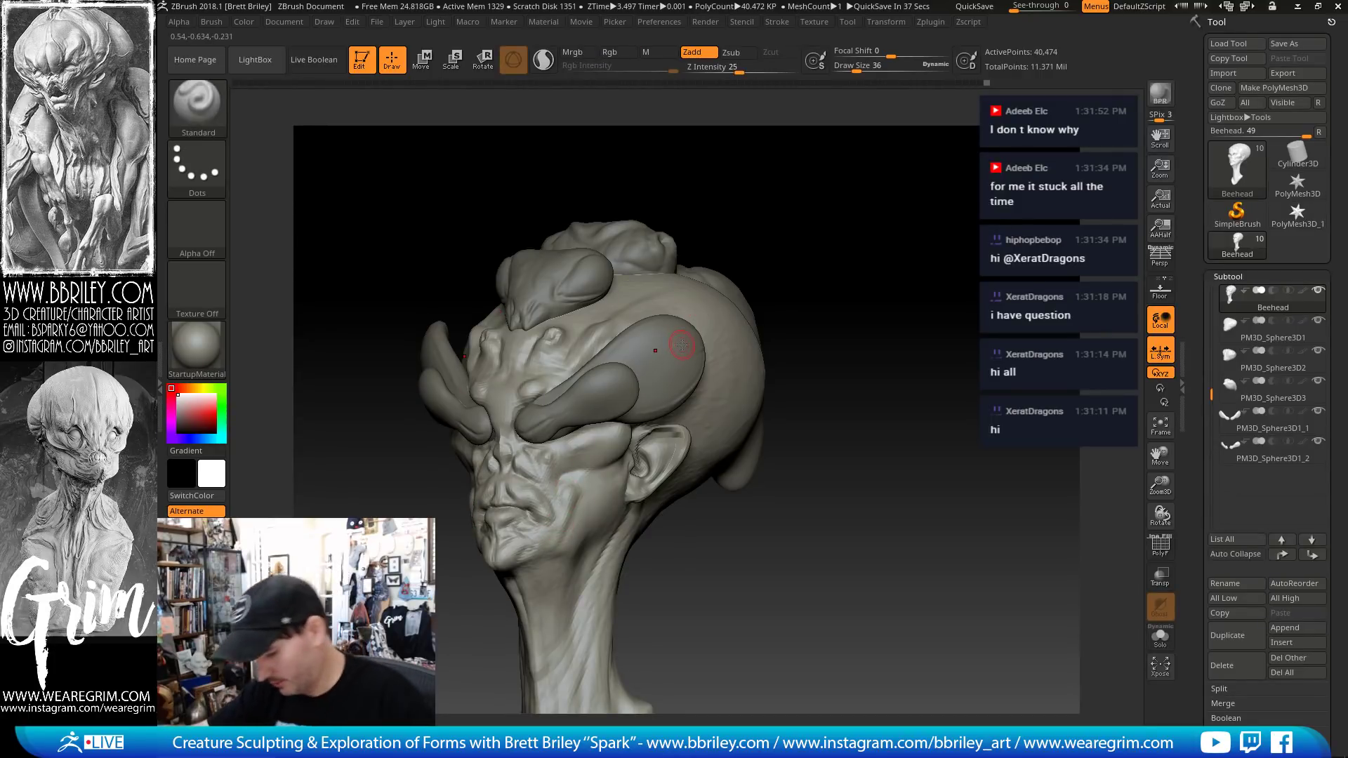
pyautogui.moveTo(821, 250); pyautogui.dragTo(812, 286)
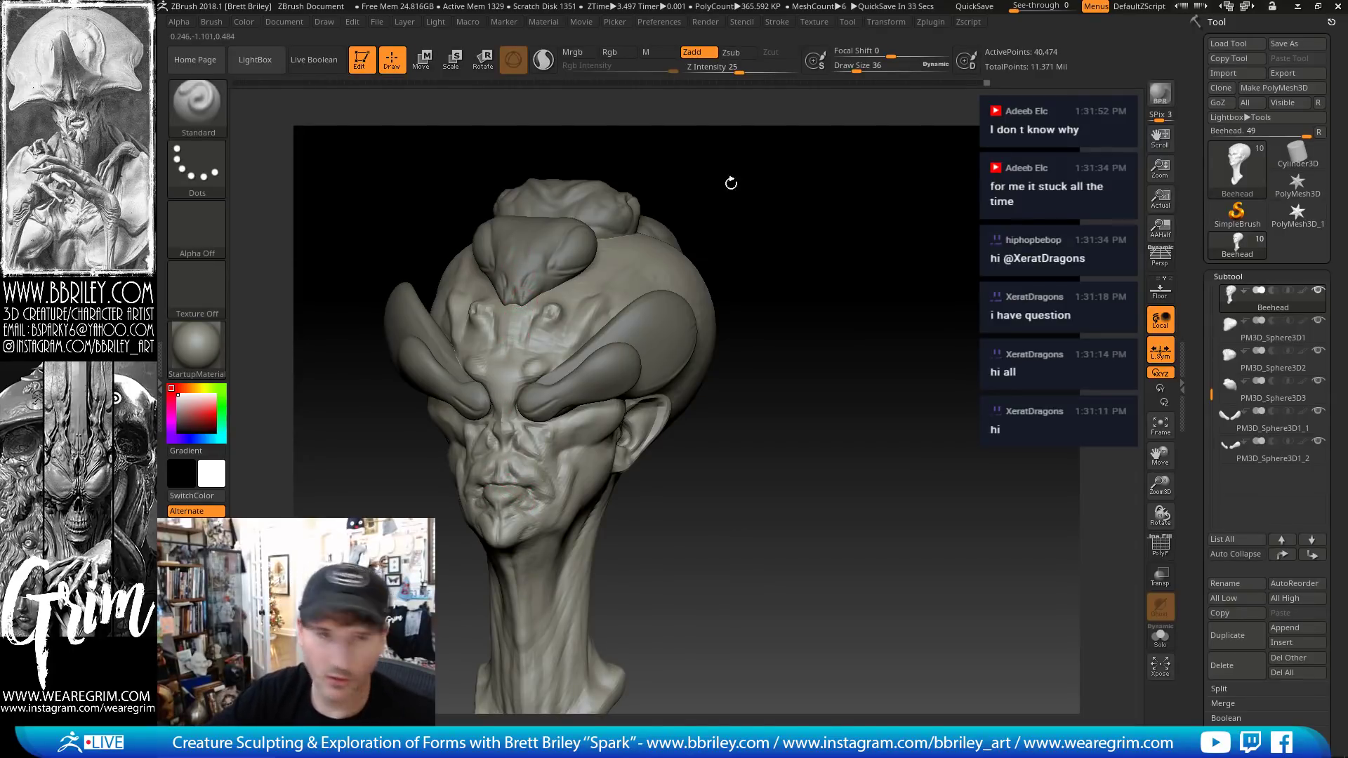
# - Select the PM3D_Sphere3D1 subtool and pull the forehead insect's snout downward with the Move brush at draw size 79
pyautogui.moveTo(806, 157); pyautogui.dragTo(809, 191)
pyautogui.keyDown('alt'); pyautogui.click(593, 281); pyautogui.keyUp('alt')
pyautogui.press('b')
pyautogui.press('m')
pyautogui.press('v')
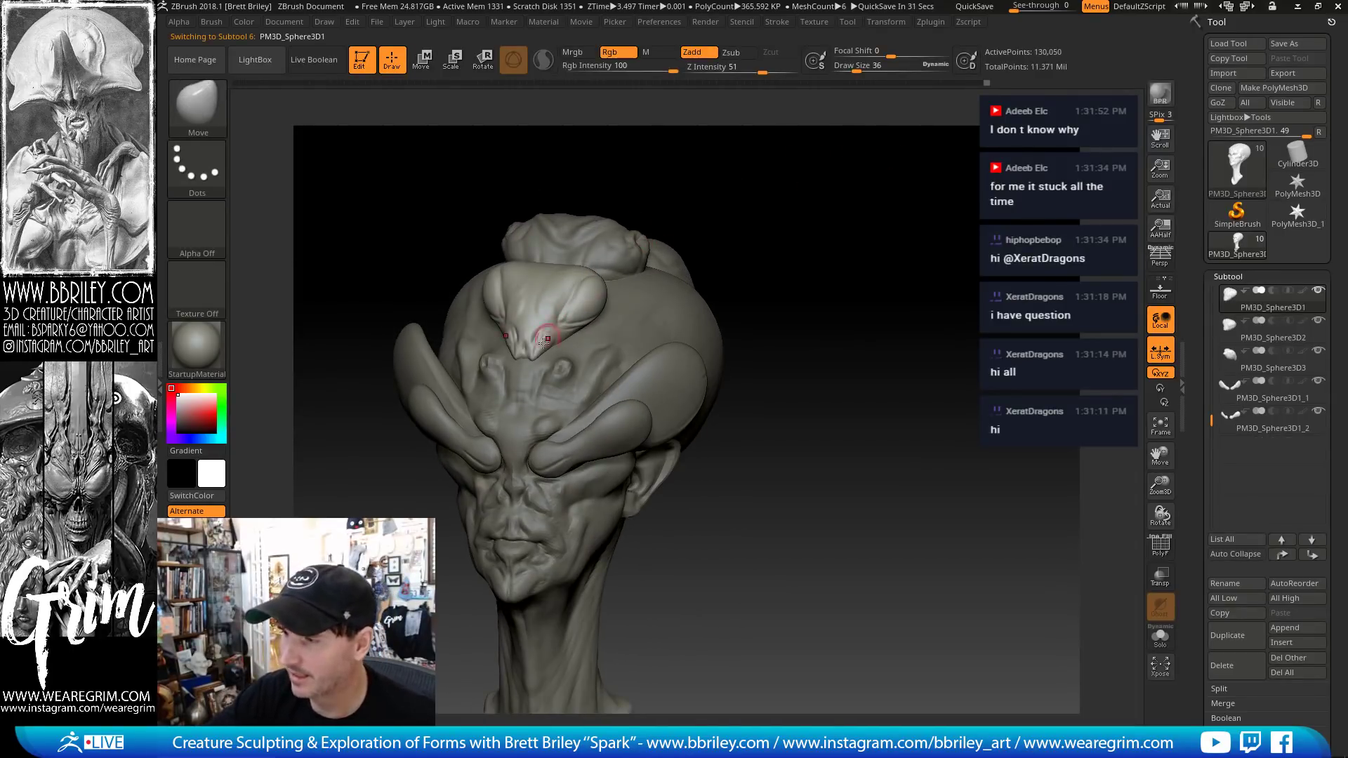
pyautogui.press('s')
pyautogui.click(549, 355)
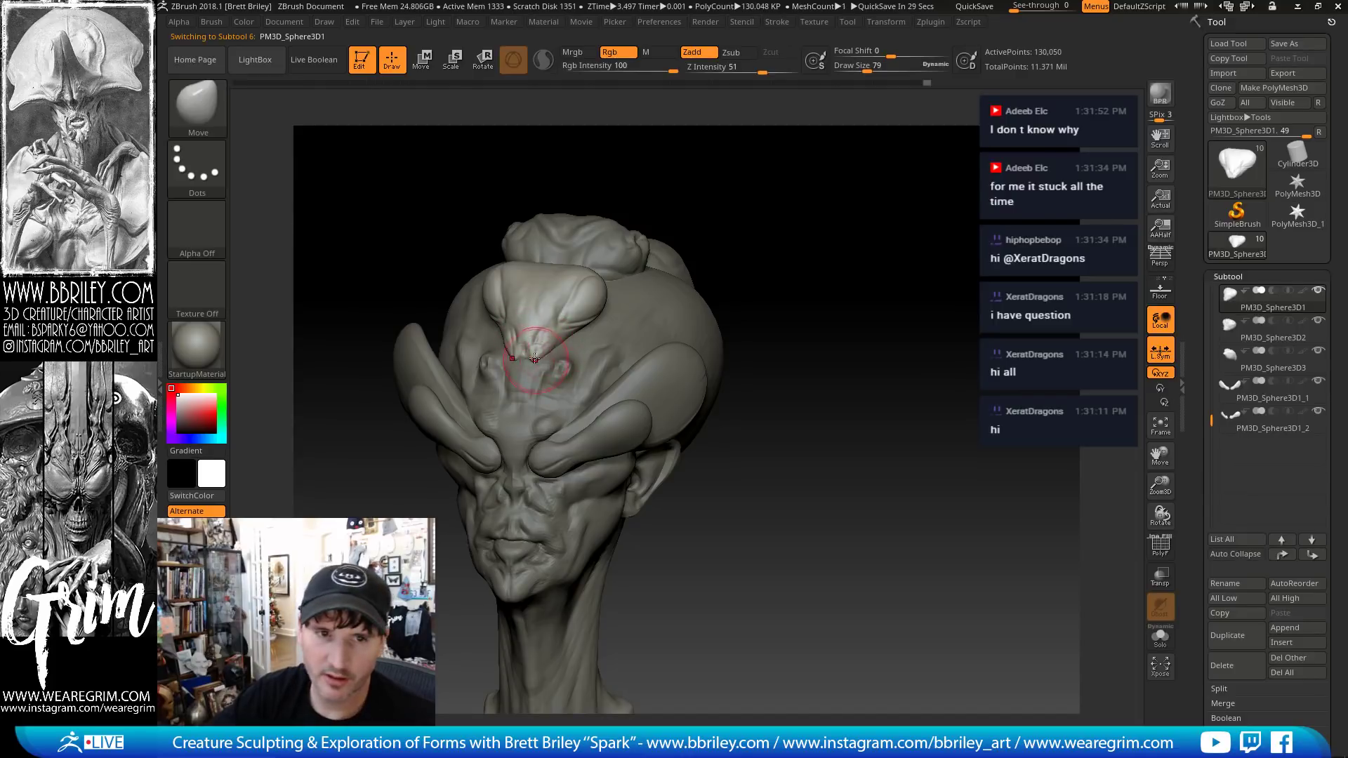
# - Build up the insect's snout with the Clay and Standard brushes and flatten its planes with TrimDynamic at draw size 41
pyautogui.press('b')
pyautogui.press('c')
pyautogui.press('l')
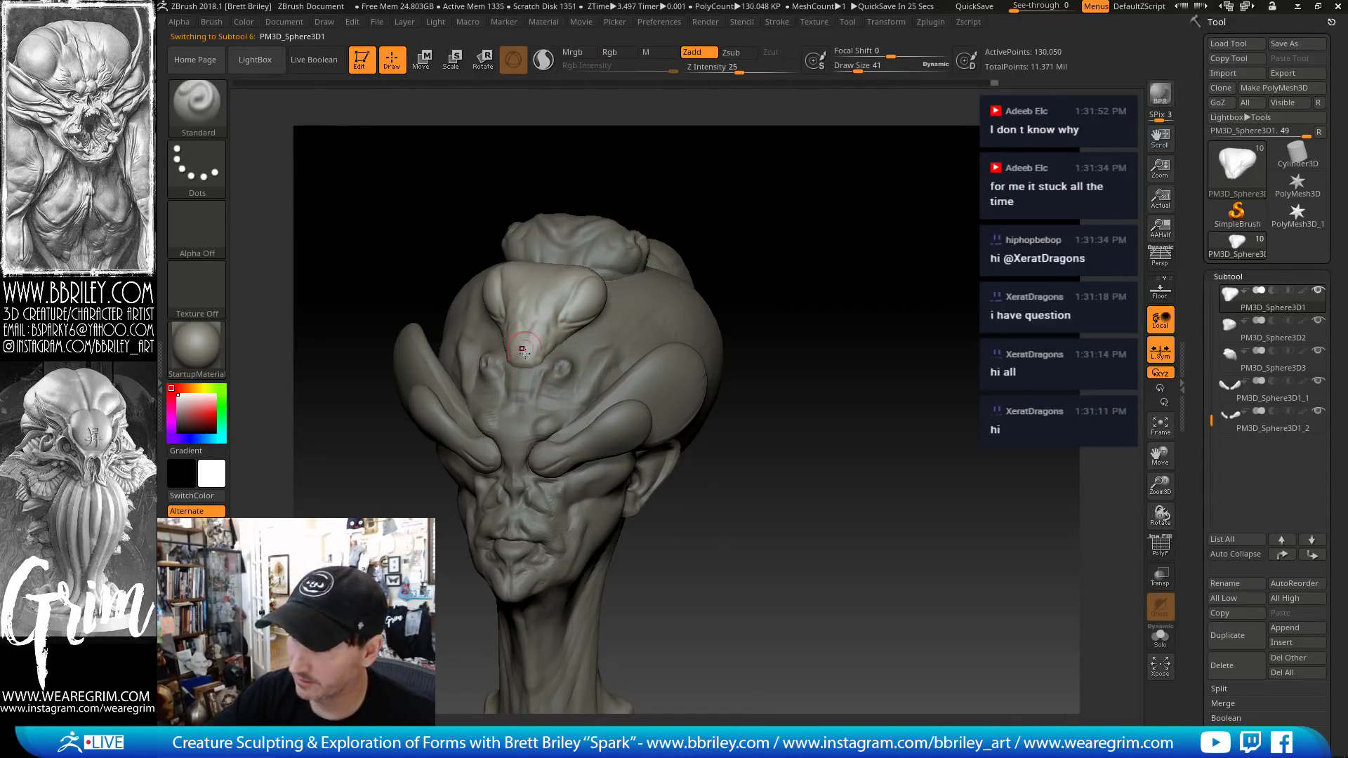
pyautogui.press('b')
pyautogui.press('t')
pyautogui.press('d')
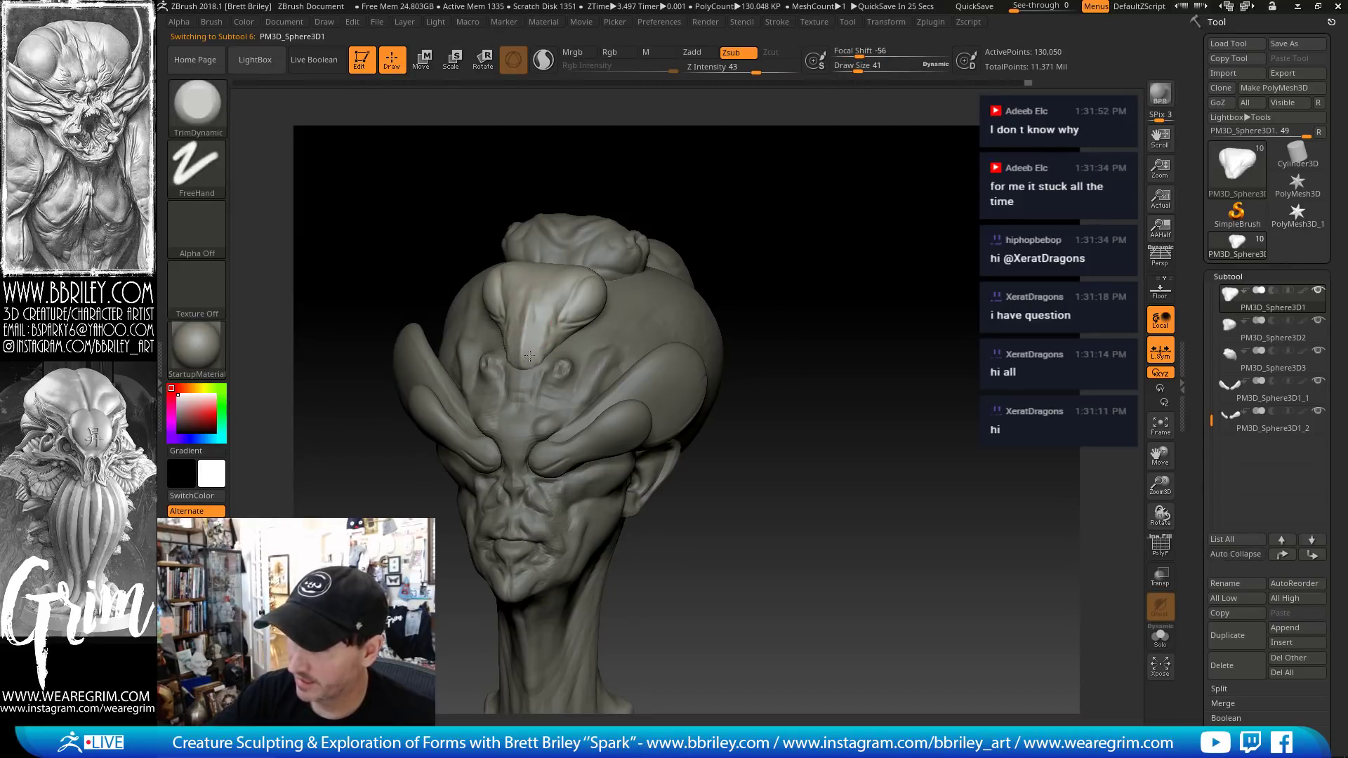
pyautogui.moveTo(668, 164); pyautogui.dragTo(561, 254)
# - Sculpt raised ridges along the front of the insect's snout with the Standard brush, reducing the draw size to 32
pyautogui.press('b')
pyautogui.press('s')
pyautogui.press('t')
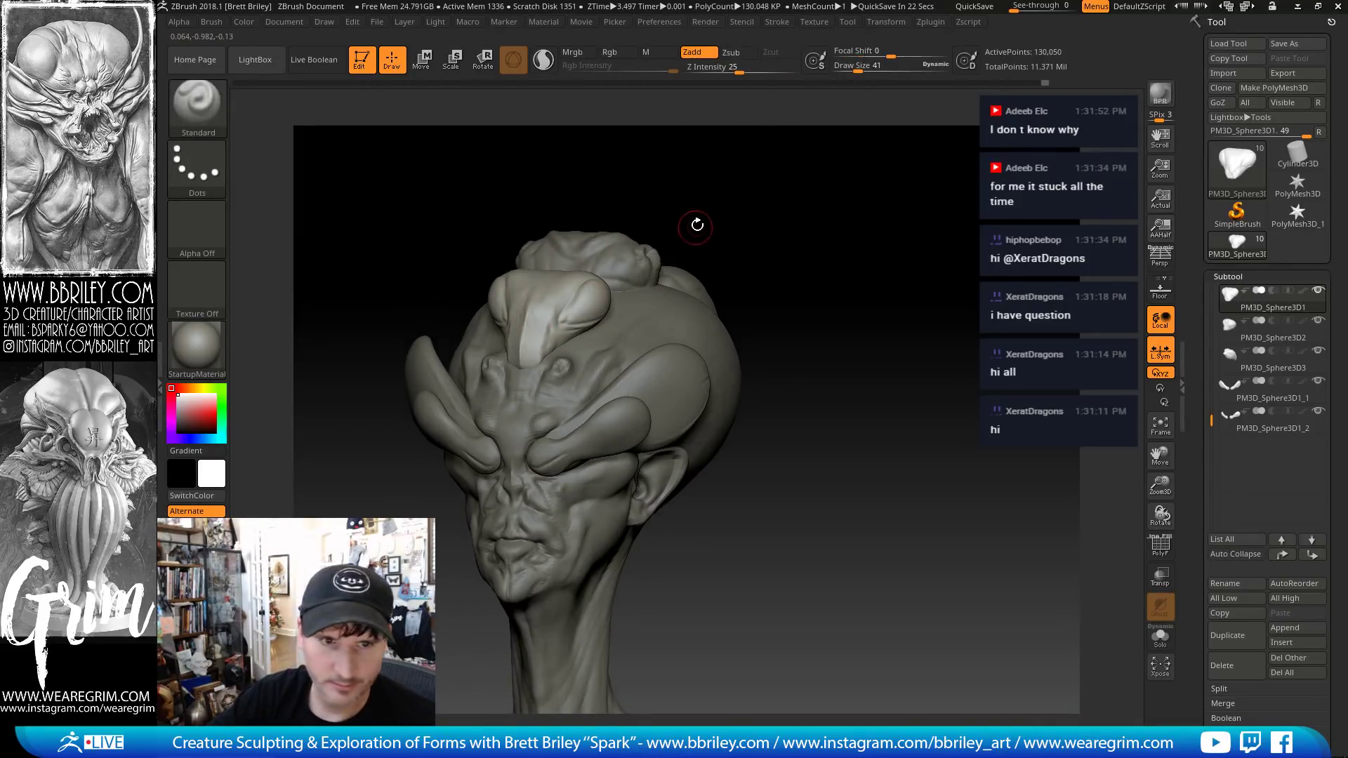
pyautogui.moveTo(696, 225); pyautogui.dragTo(641, 292)
pyautogui.press('[')
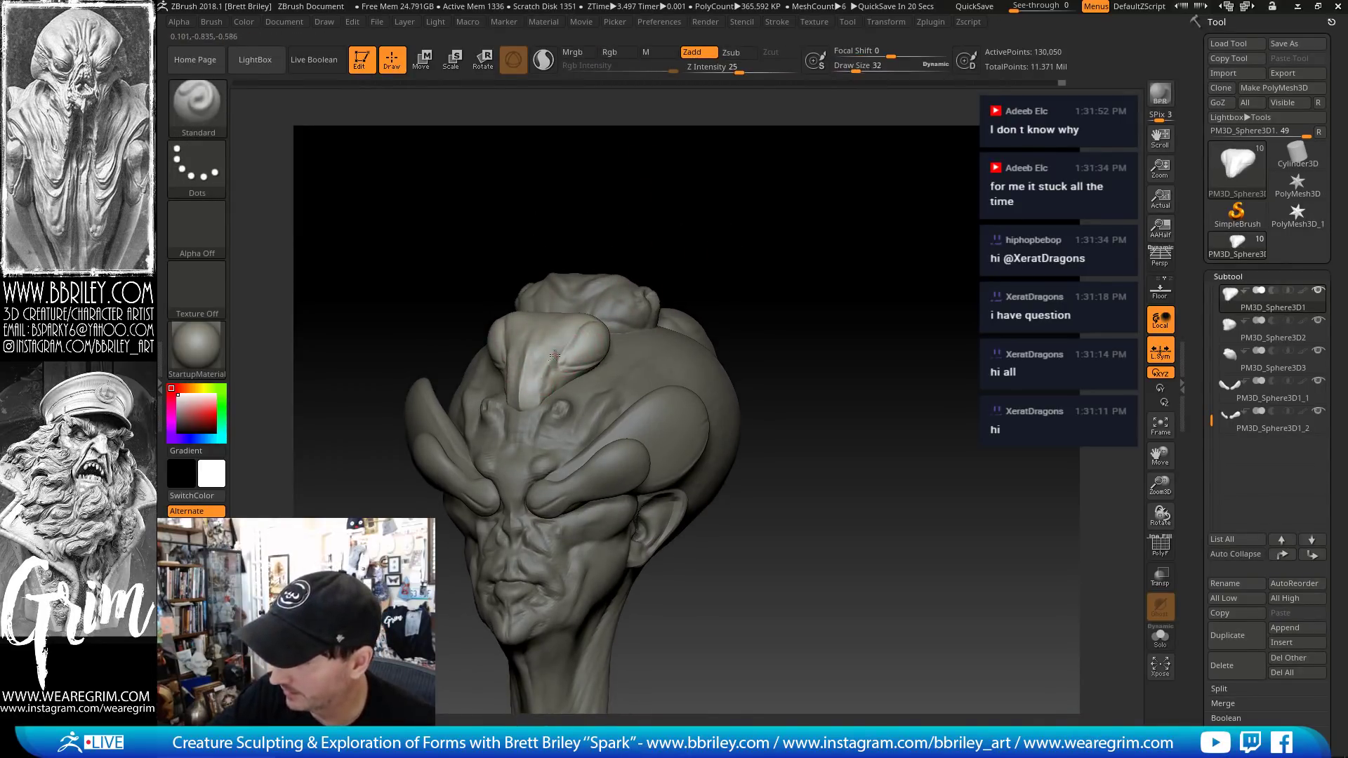
# - Reshape the top of the insect's head with the Move brush at draw size 32 and accent its ridges with the Standard brush
pyautogui.press('b')
pyautogui.press('m')
pyautogui.press('v')
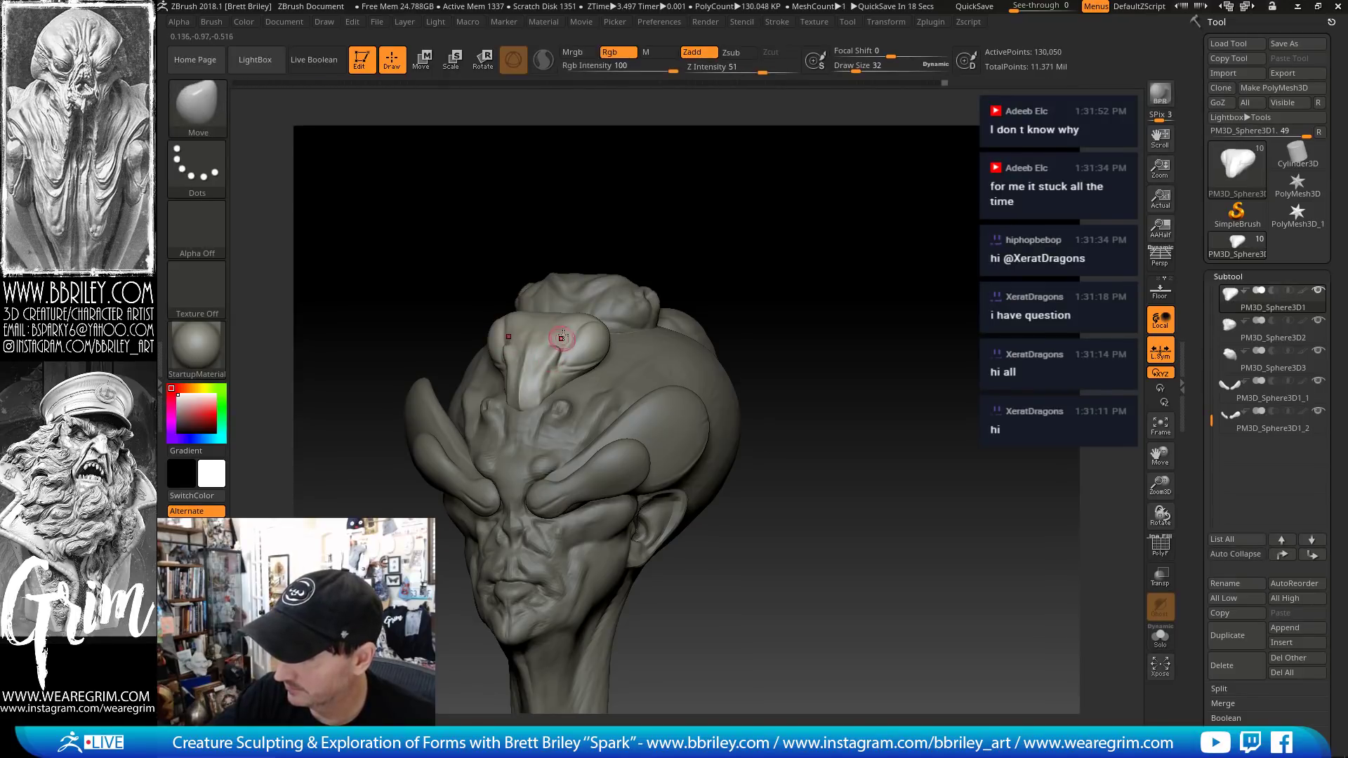
pyautogui.moveTo(561, 338); pyautogui.dragTo(579, 312)
pyautogui.press('b')
pyautogui.press('s')
pyautogui.press('t')
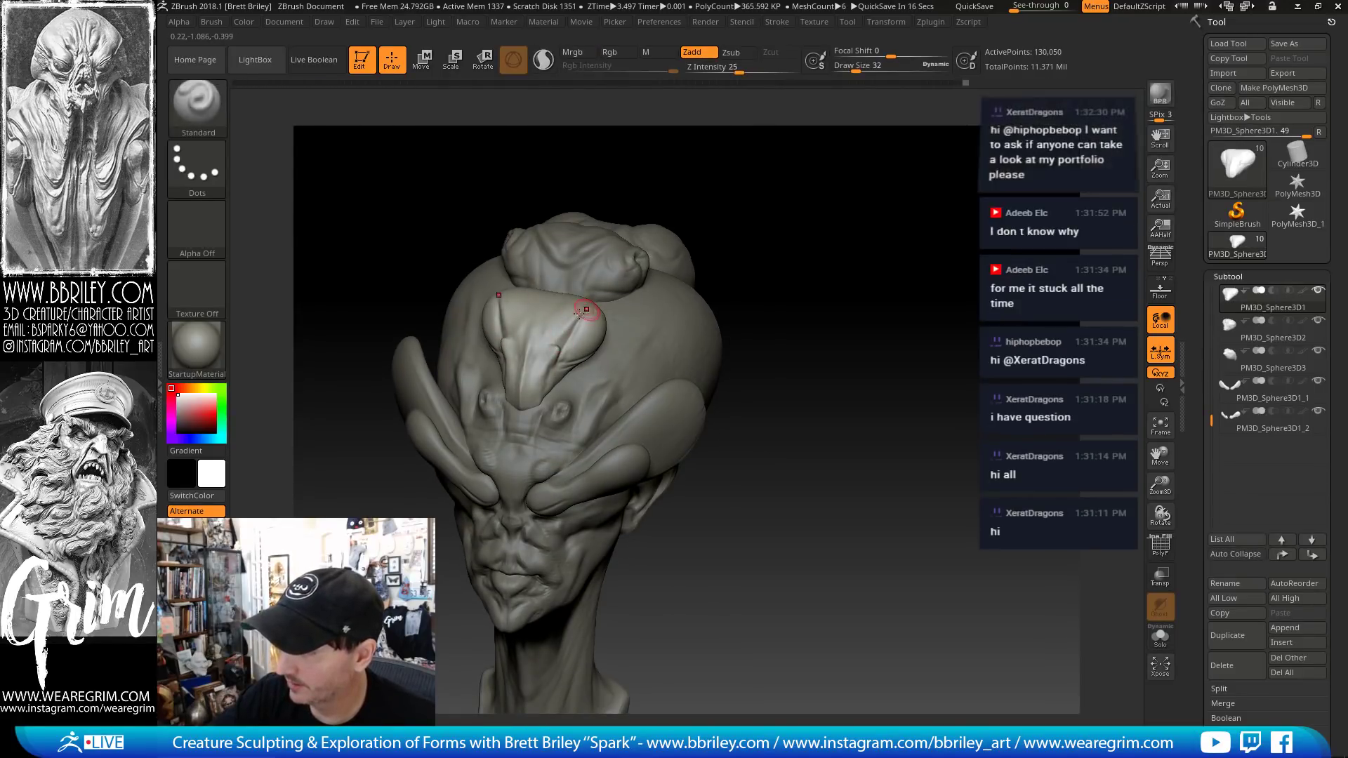
# - Smooth the insect's face, sharpen its upper corners and lengthen the snout to a point with the Move brush at draw size 65
pyautogui.press('b')
pyautogui.press('m')
pyautogui.press('v')
pyautogui.press('shift')
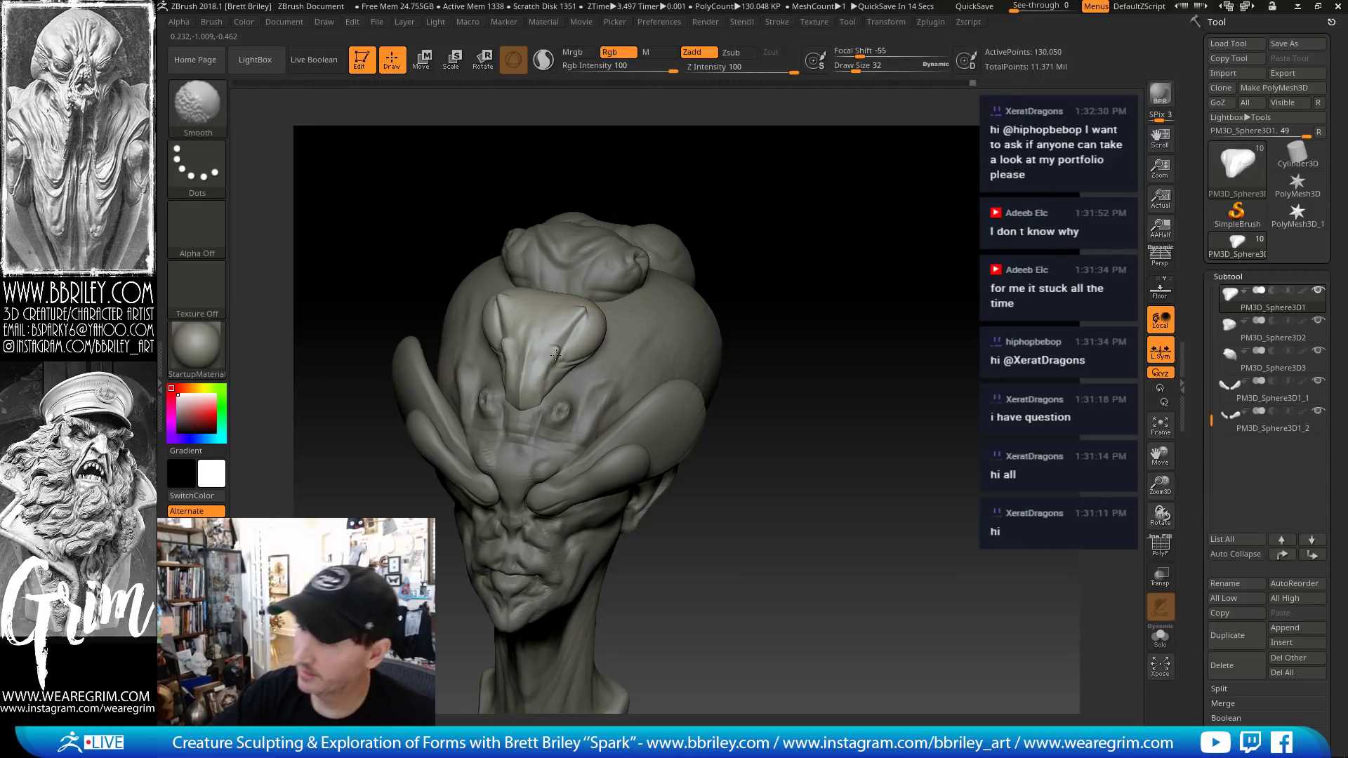
pyautogui.moveTo(647, 262); pyautogui.dragTo(617, 487)
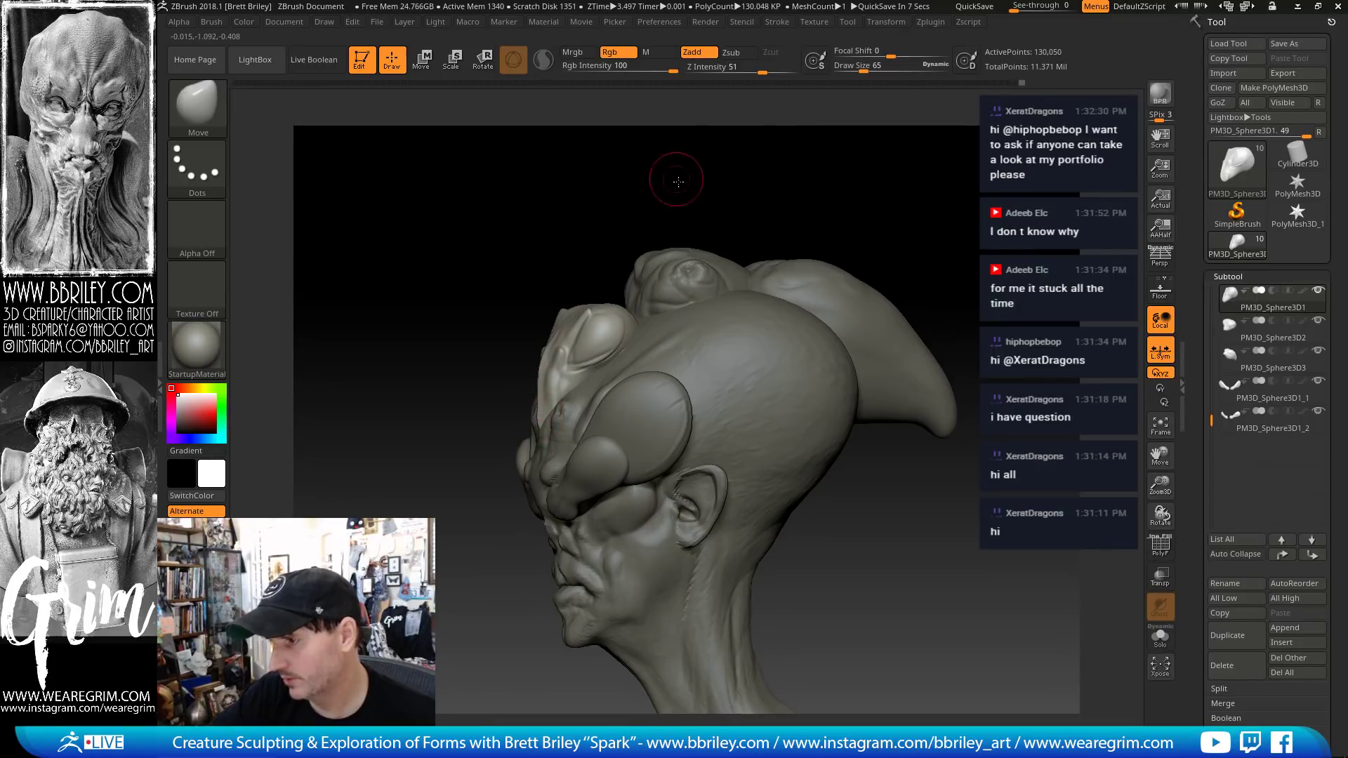
pyautogui.moveTo(678, 181); pyautogui.dragTo(745, 228)
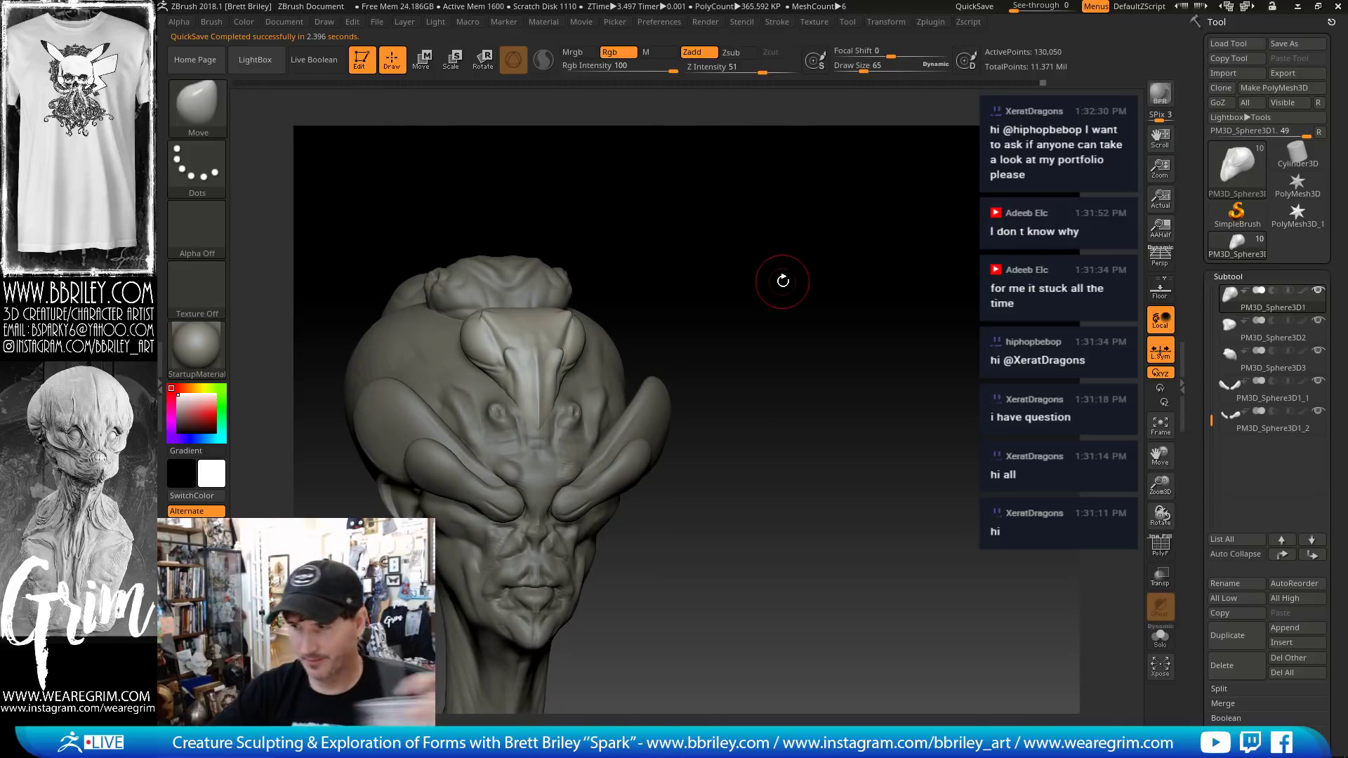
pyautogui.moveTo(774, 301)
pyautogui.mouseDown()
pyautogui.moveTo(785, 256)
pyautogui.moveTo(807, 251)
pyautogui.mouseUp()
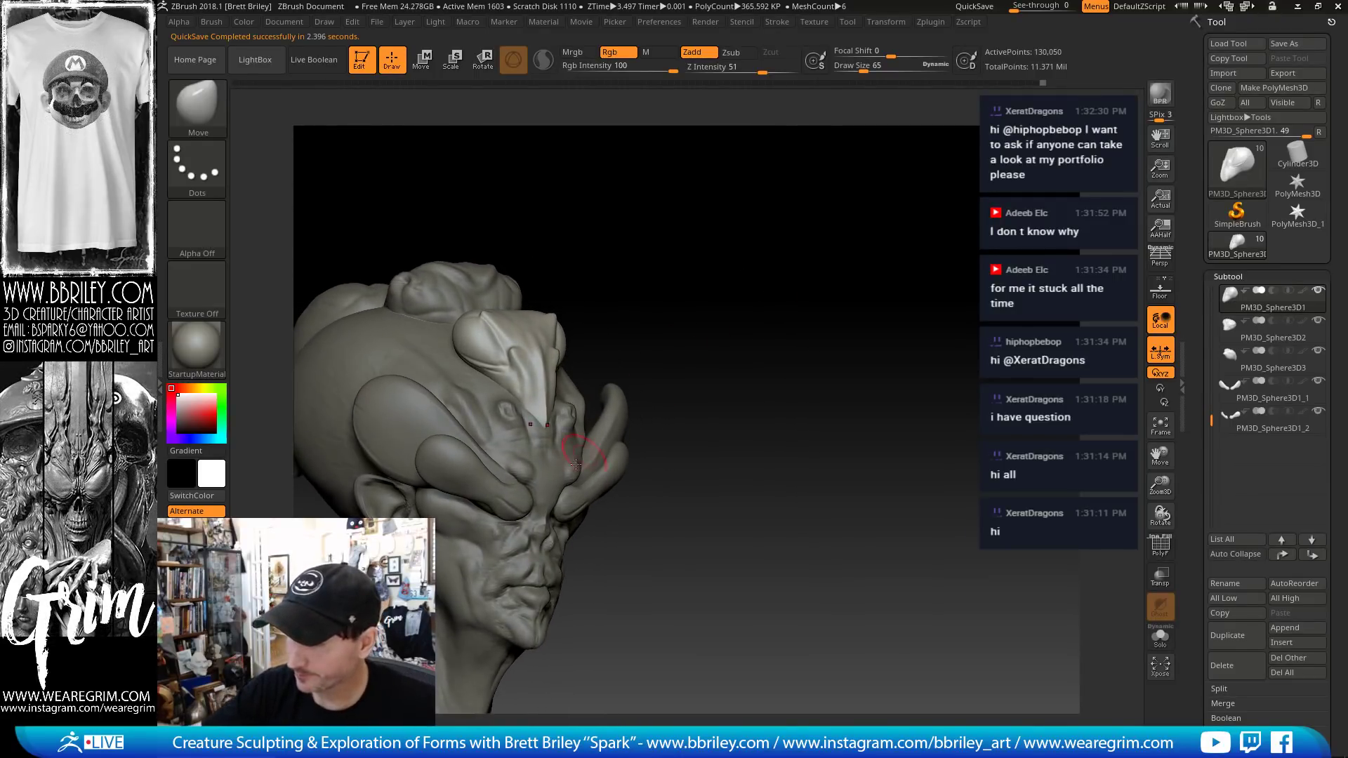
# - Select the Beehead subtool, build up the inner brow with the Clay brush at draw size 18, and raise the subdivision level
pyautogui.keyDown('alt'); pyautogui.click(571, 449); pyautogui.keyUp('alt')
pyautogui.moveTo(730, 282)
pyautogui.mouseDown()
pyautogui.moveTo(710, 286)
pyautogui.moveTo(707, 309)
pyautogui.mouseUp()
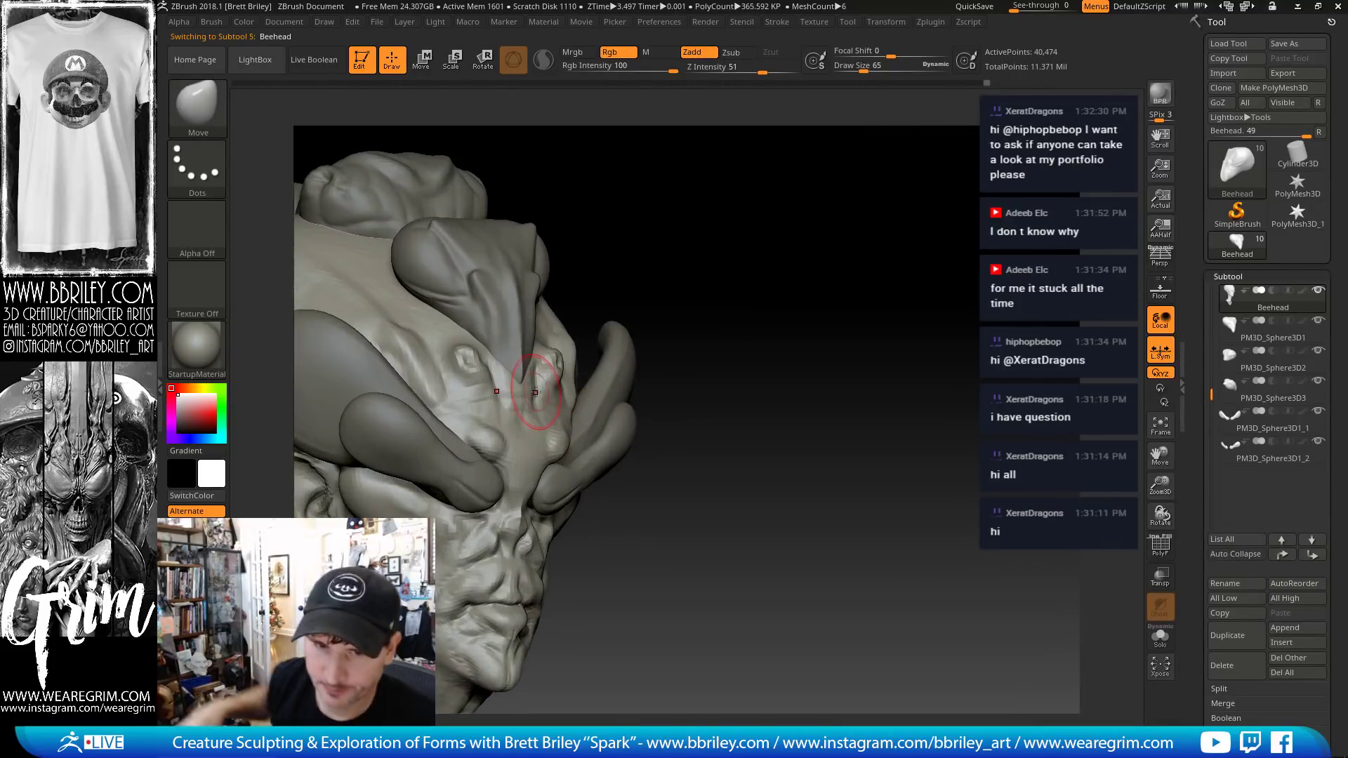
pyautogui.press('b')
pyautogui.press('c')
pyautogui.press('l')
pyautogui.press('s')
pyautogui.moveTo(495, 465); pyautogui.dragTo(503, 451)
pyautogui.press('d')
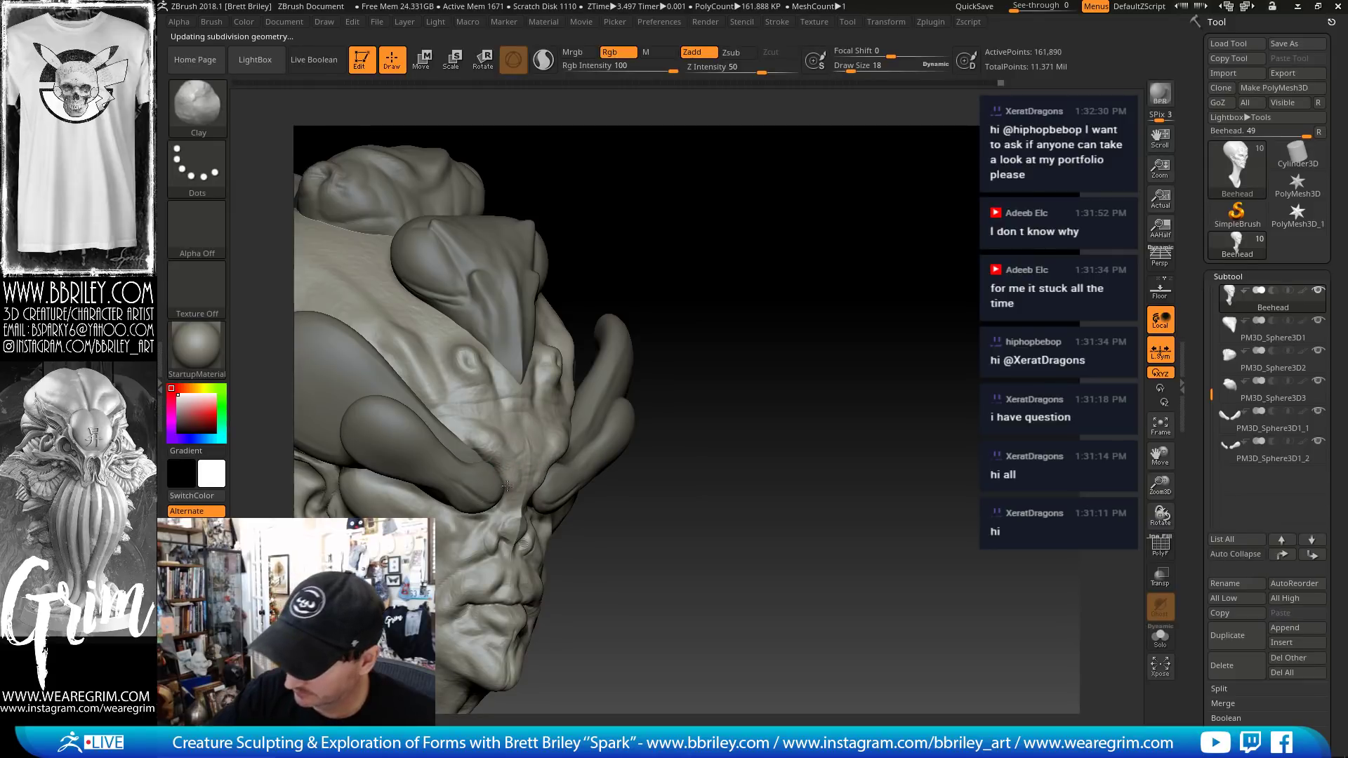
# - Carve fine wrinkles into the forehead and between the brows with the DamStandard brush at draw size 18
pyautogui.press('b')
pyautogui.press('d')
pyautogui.press('s')
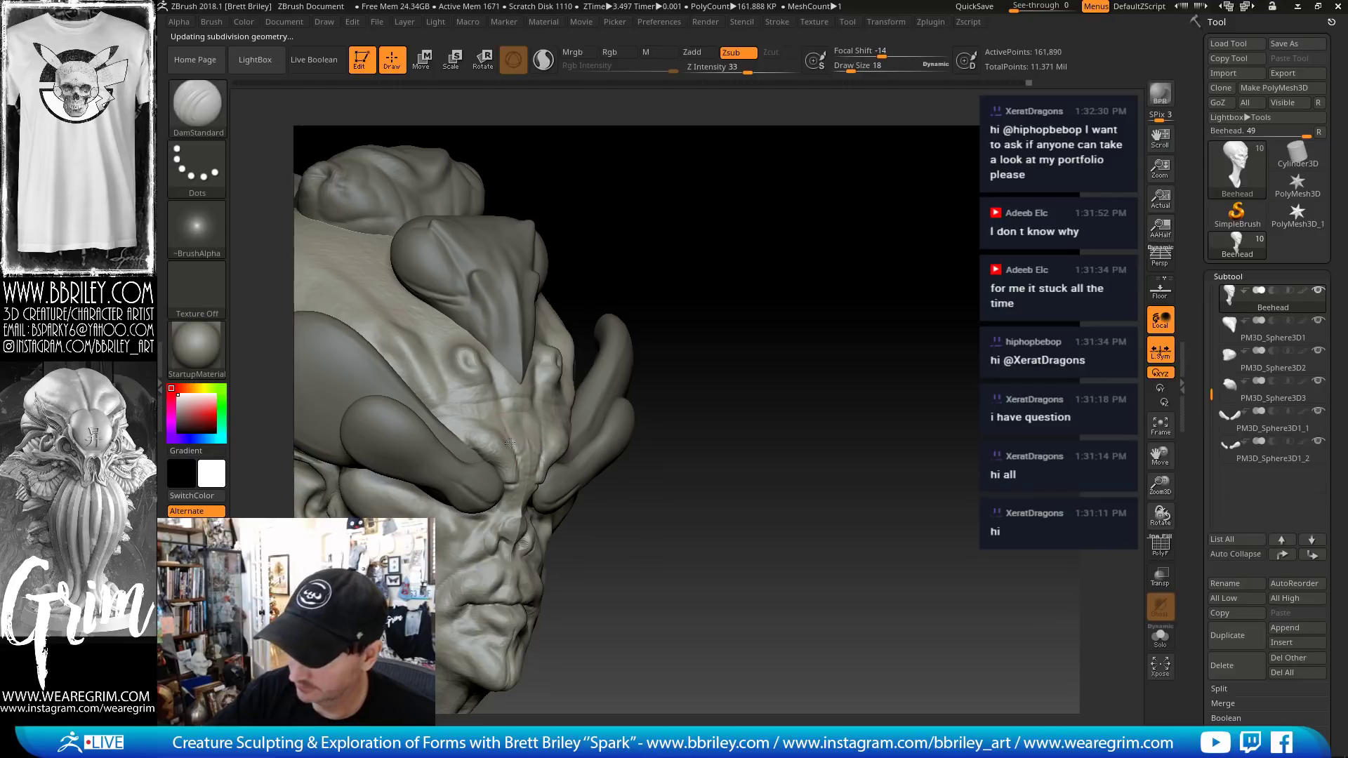
pyautogui.moveTo(683, 286); pyautogui.dragTo(666, 222)
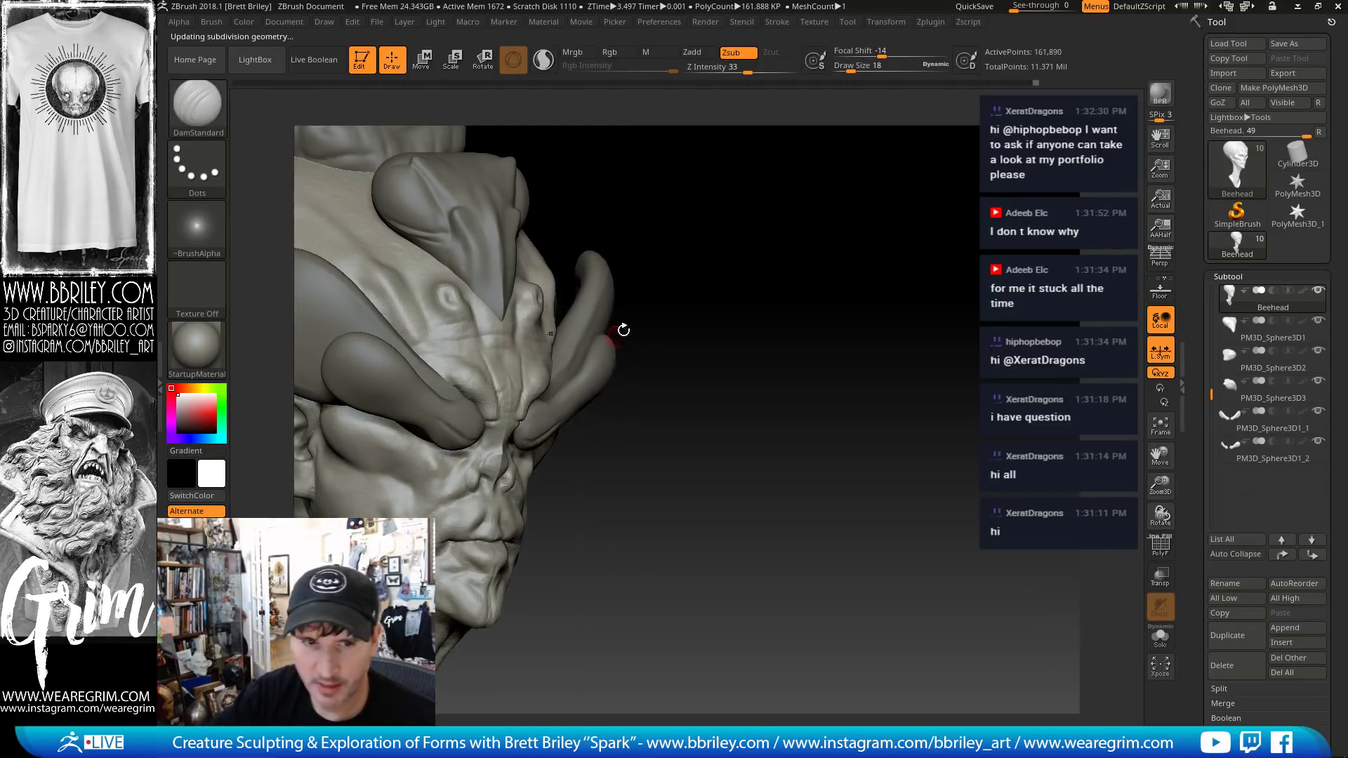
pyautogui.moveTo(624, 330)
pyautogui.mouseDown()
pyautogui.moveTo(505, 431)
pyautogui.moveTo(494, 423)
pyautogui.mouseUp()
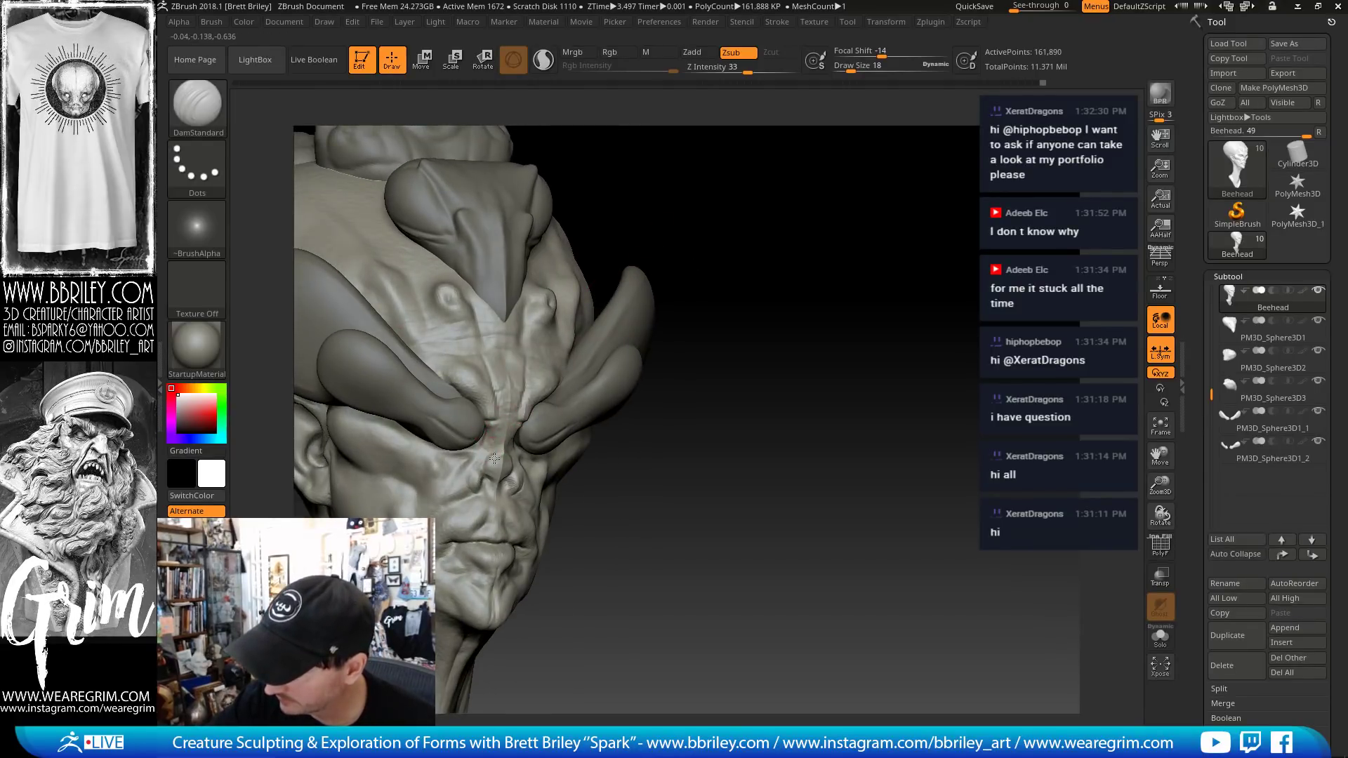
# - Adjust the nose bridge and inner brow forms with the Move brush at draw size 41
pyautogui.press('b')
pyautogui.press('m')
pyautogui.press('v')
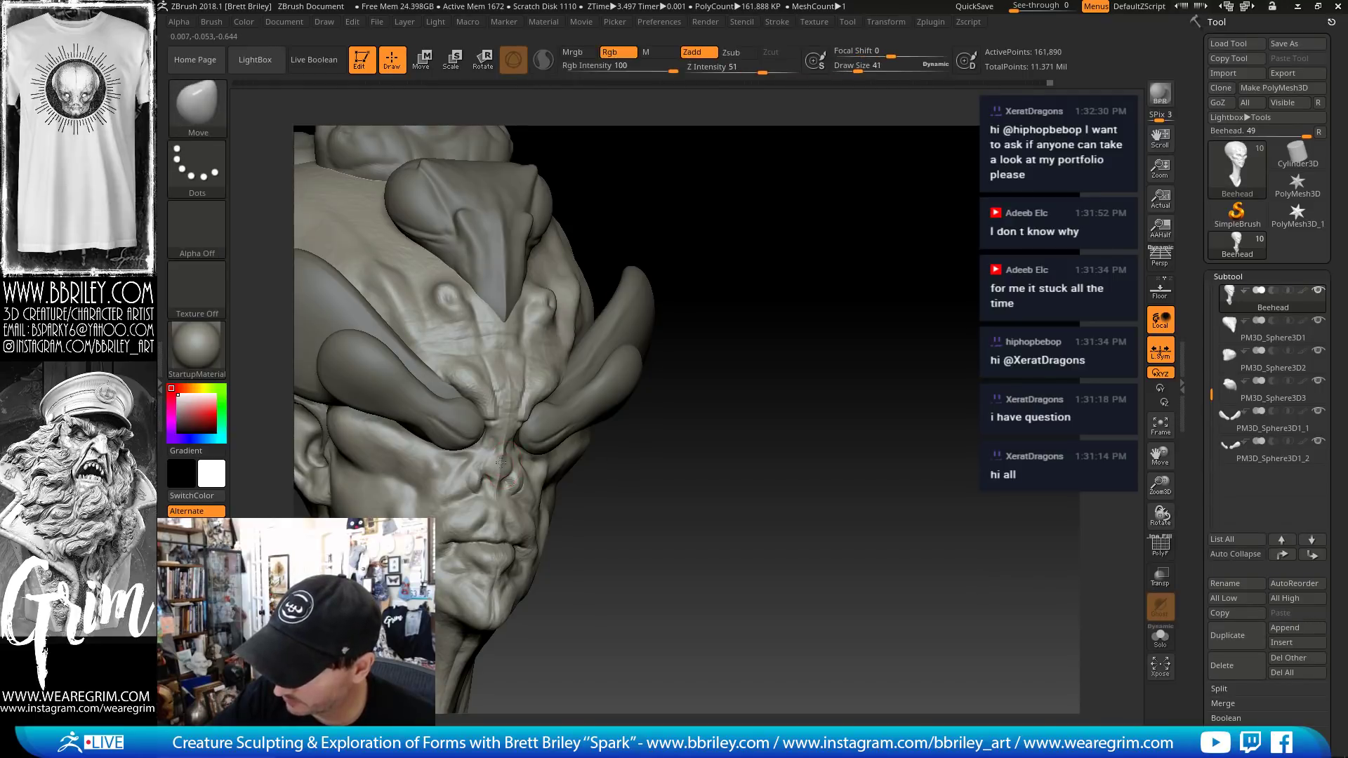
pyautogui.moveTo(719, 346); pyautogui.dragTo(628, 421)
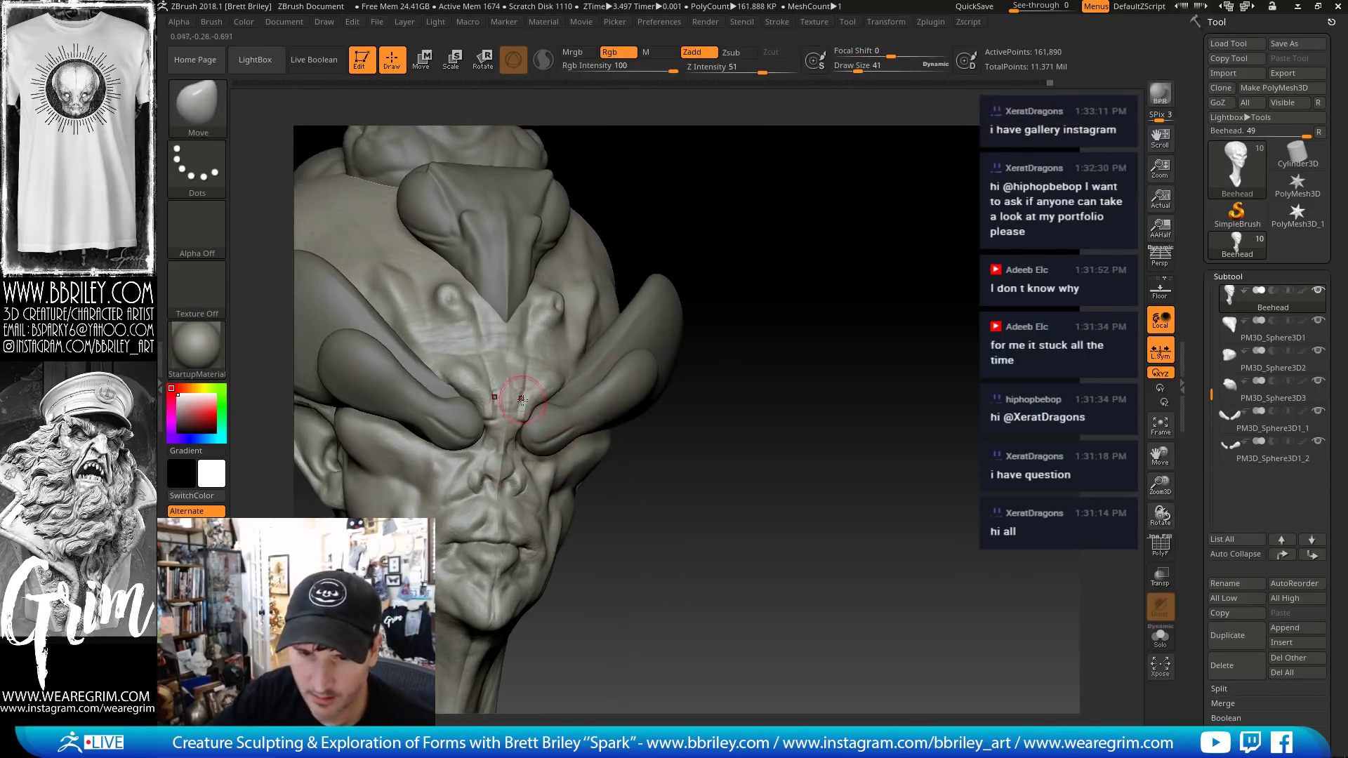
# - Fine-tune the inner brows, nose and upper cheeks with the Move brush at draw sizes 21 and 27
pyautogui.press('[')
pyautogui.press('[')
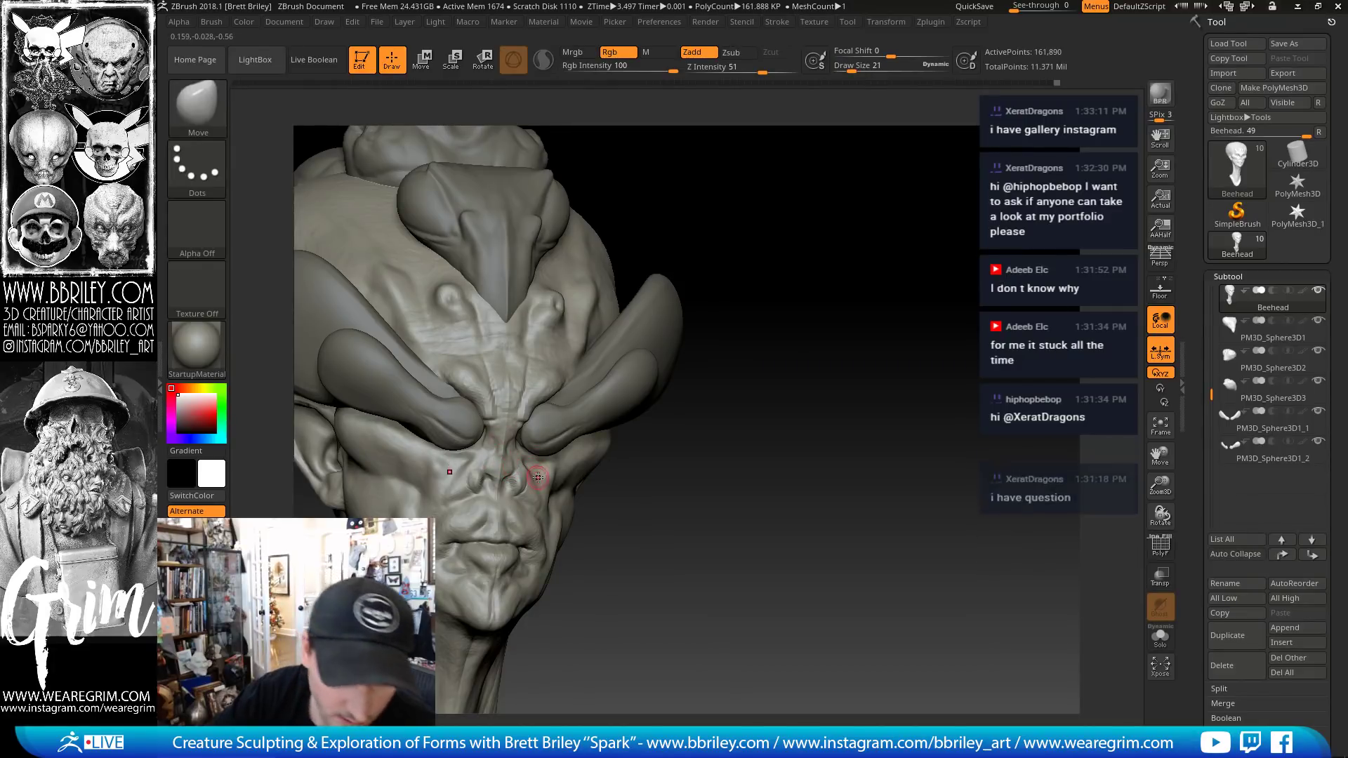
pyautogui.moveTo(716, 445); pyautogui.dragTo(566, 470)
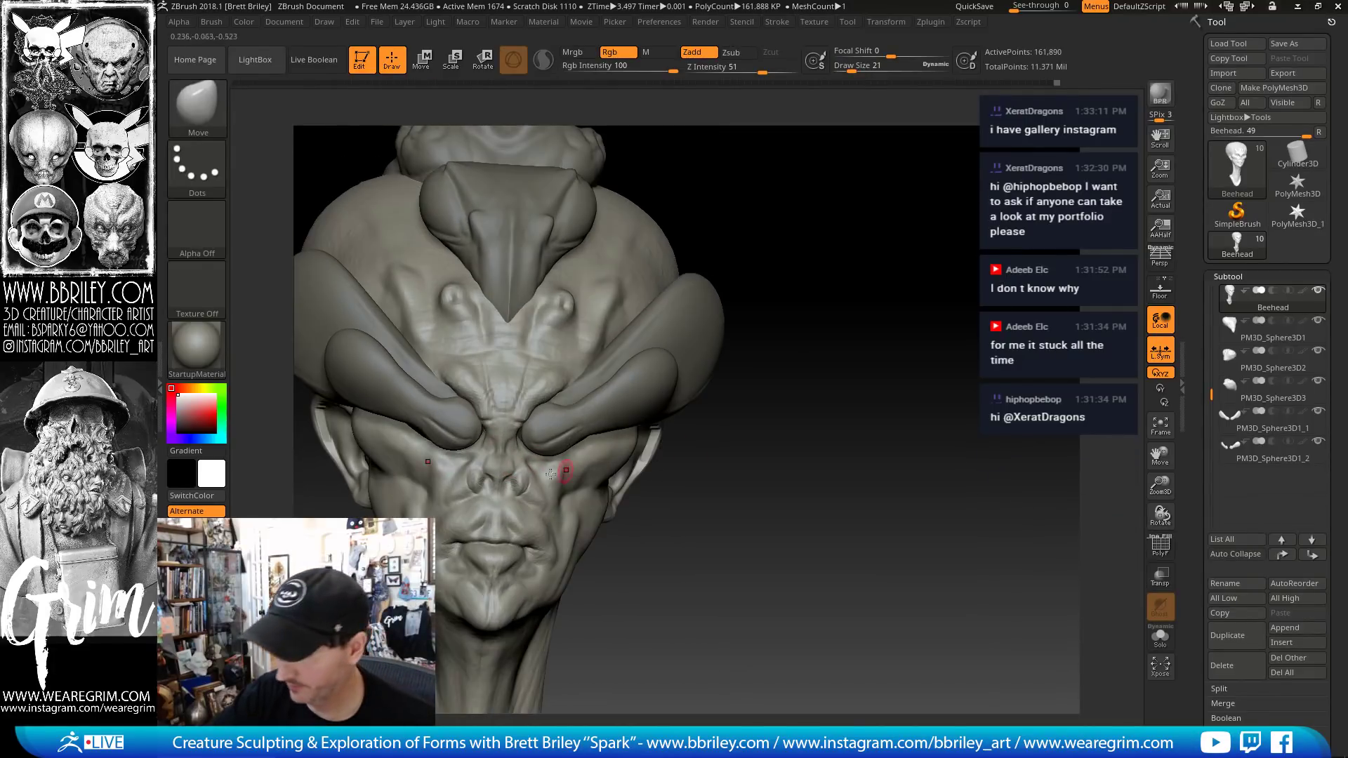
pyautogui.press(']')
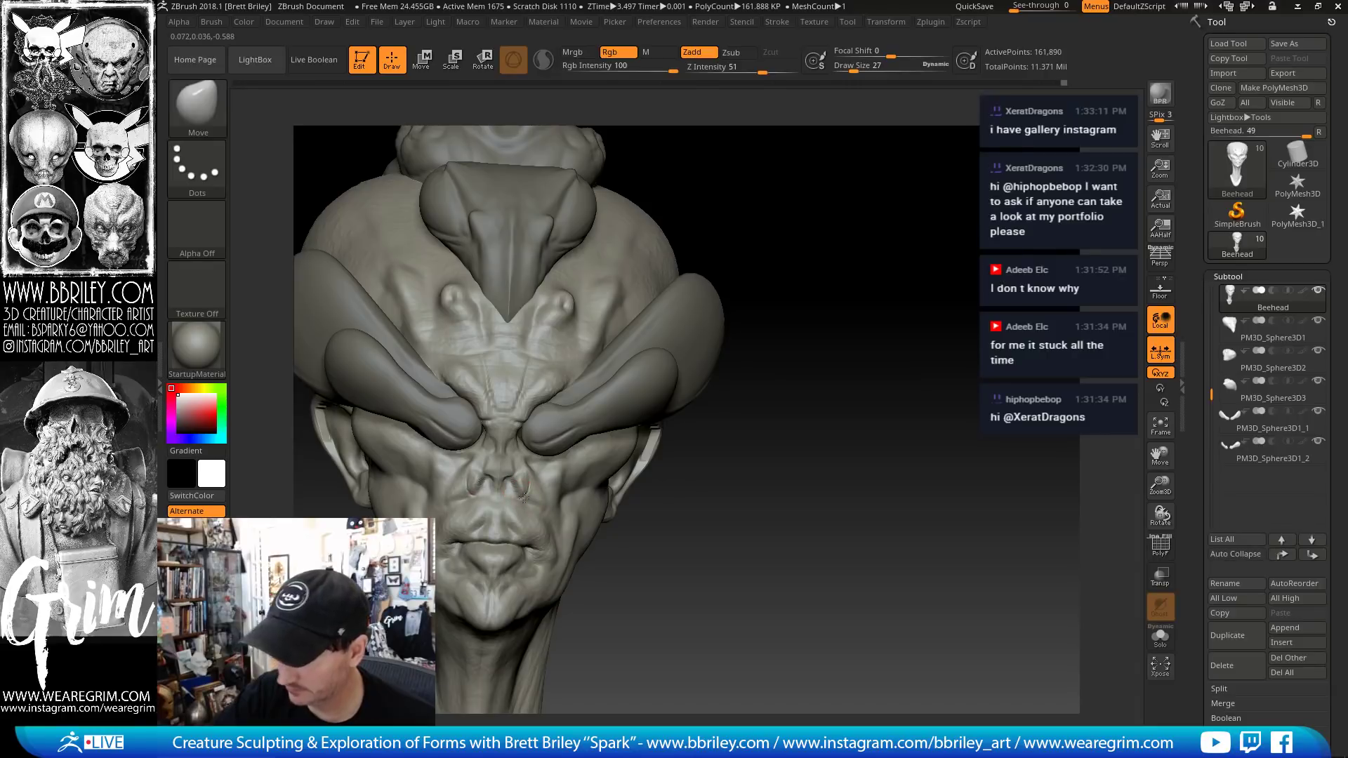
# - Carve creases around the nostrils and beside the nose with the DamStandard brush at draw size 20
pyautogui.press('b')
pyautogui.press('d')
pyautogui.press('s')
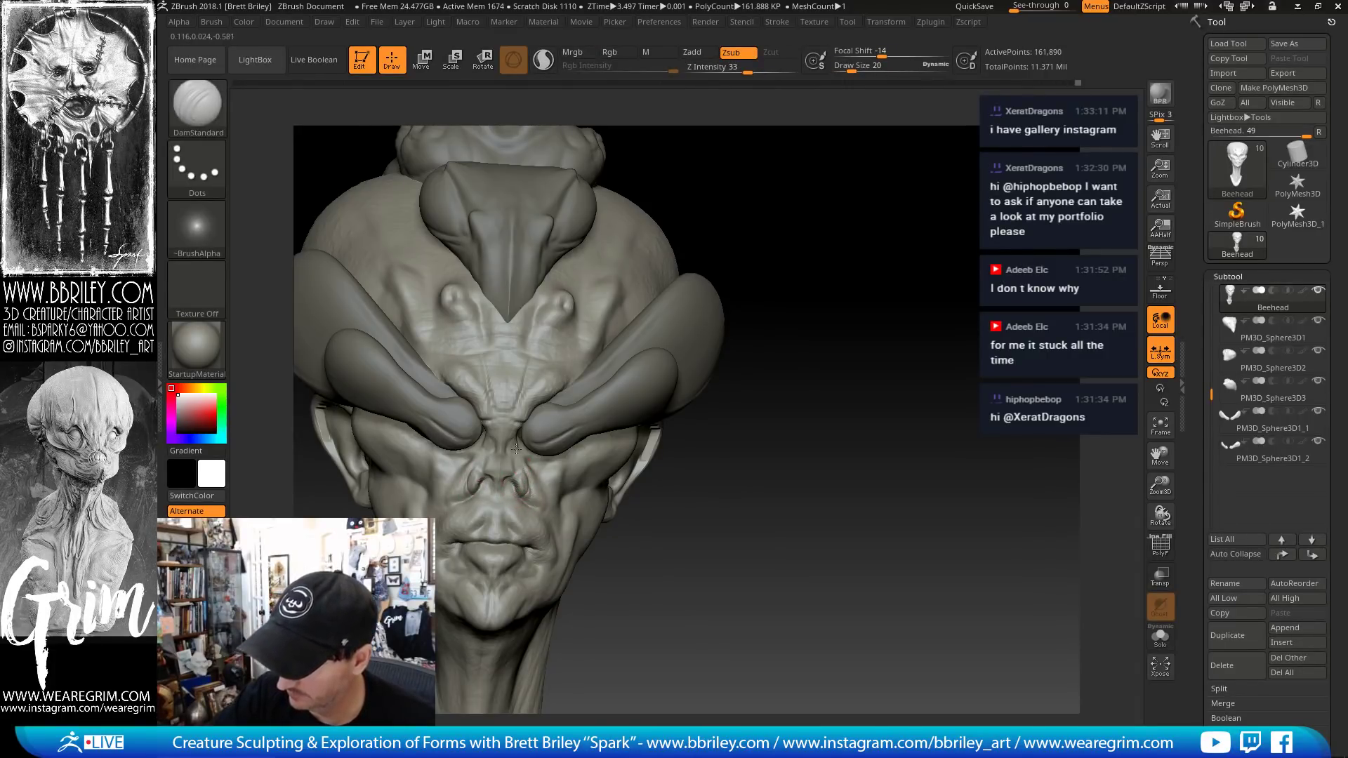
pyautogui.moveTo(853, 212); pyautogui.dragTo(691, 232)
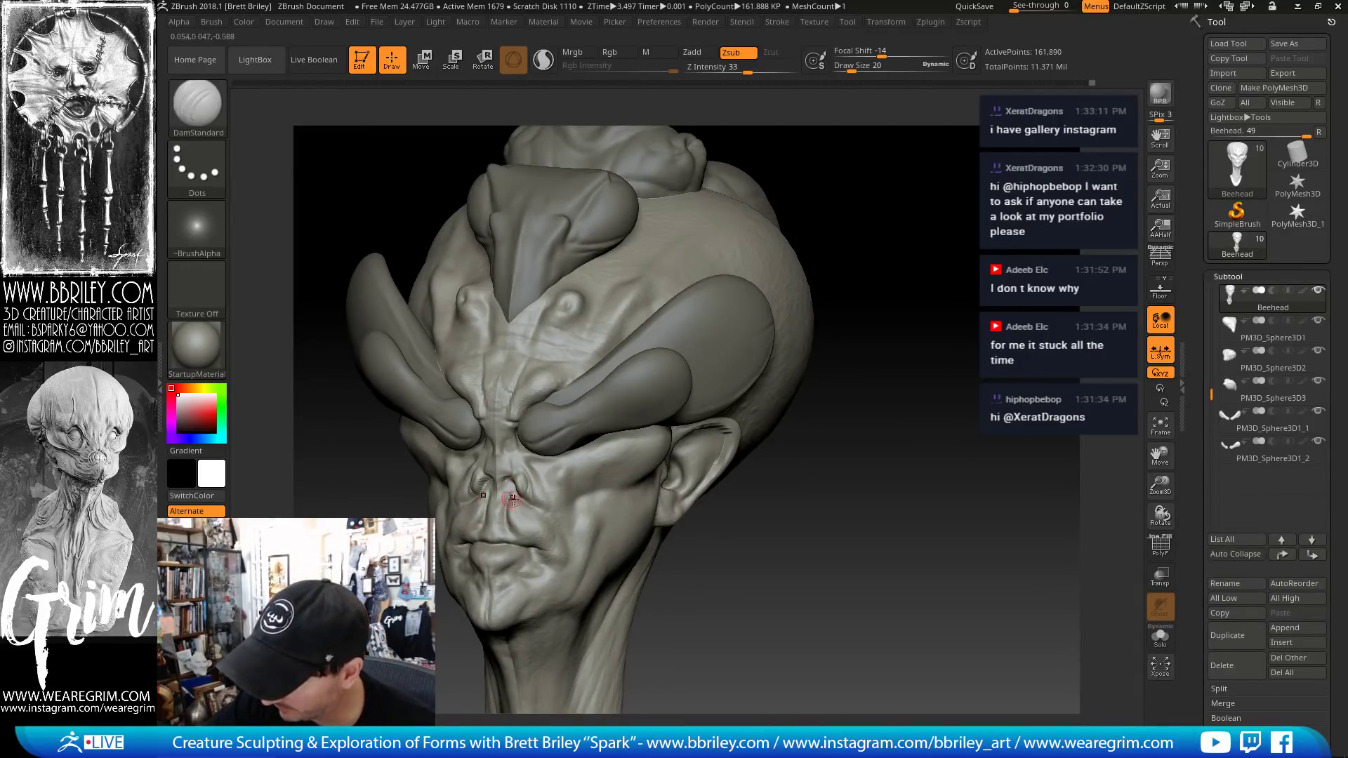
# - Raise small ridges between the nose and the upper lip with the Standard brush at draw size 15
pyautogui.press('b')
pyautogui.press('s')
pyautogui.press('t')
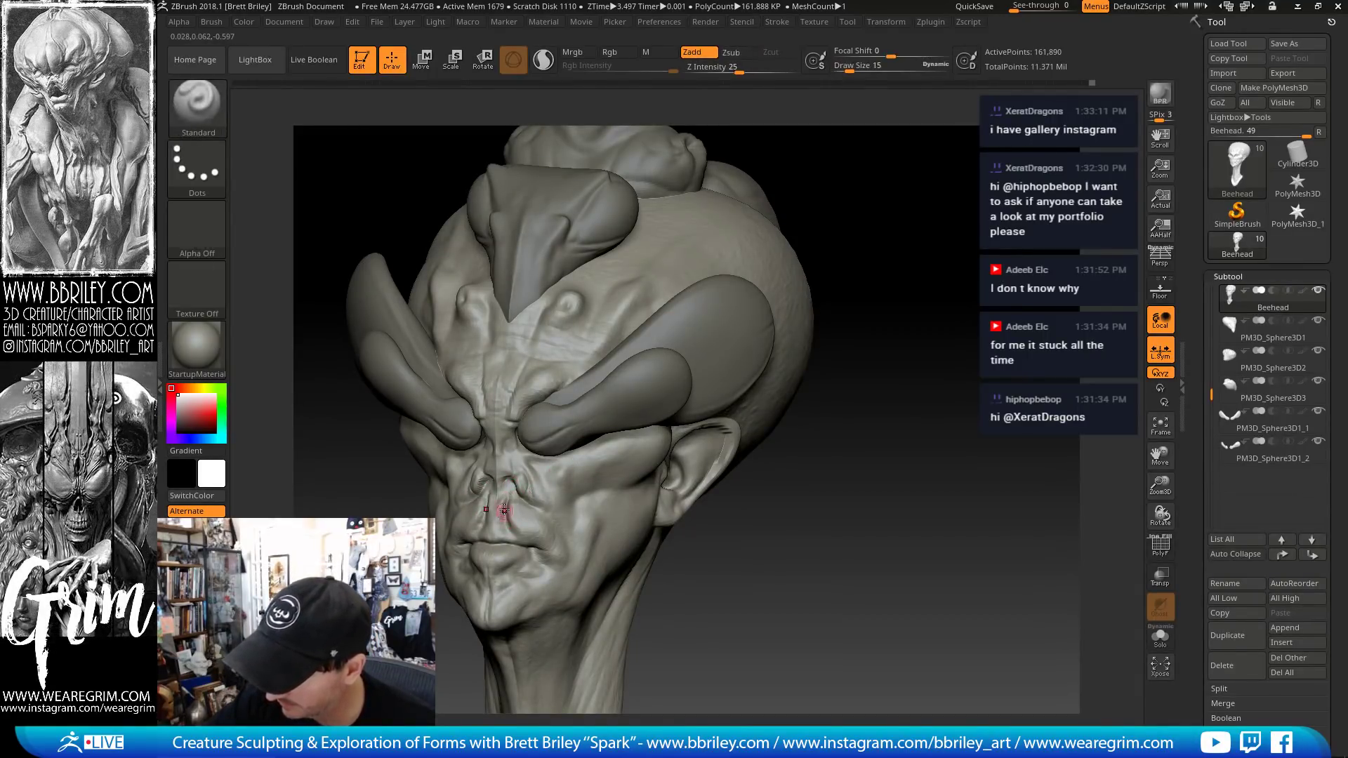
pyautogui.moveTo(820, 338); pyautogui.dragTo(830, 336)
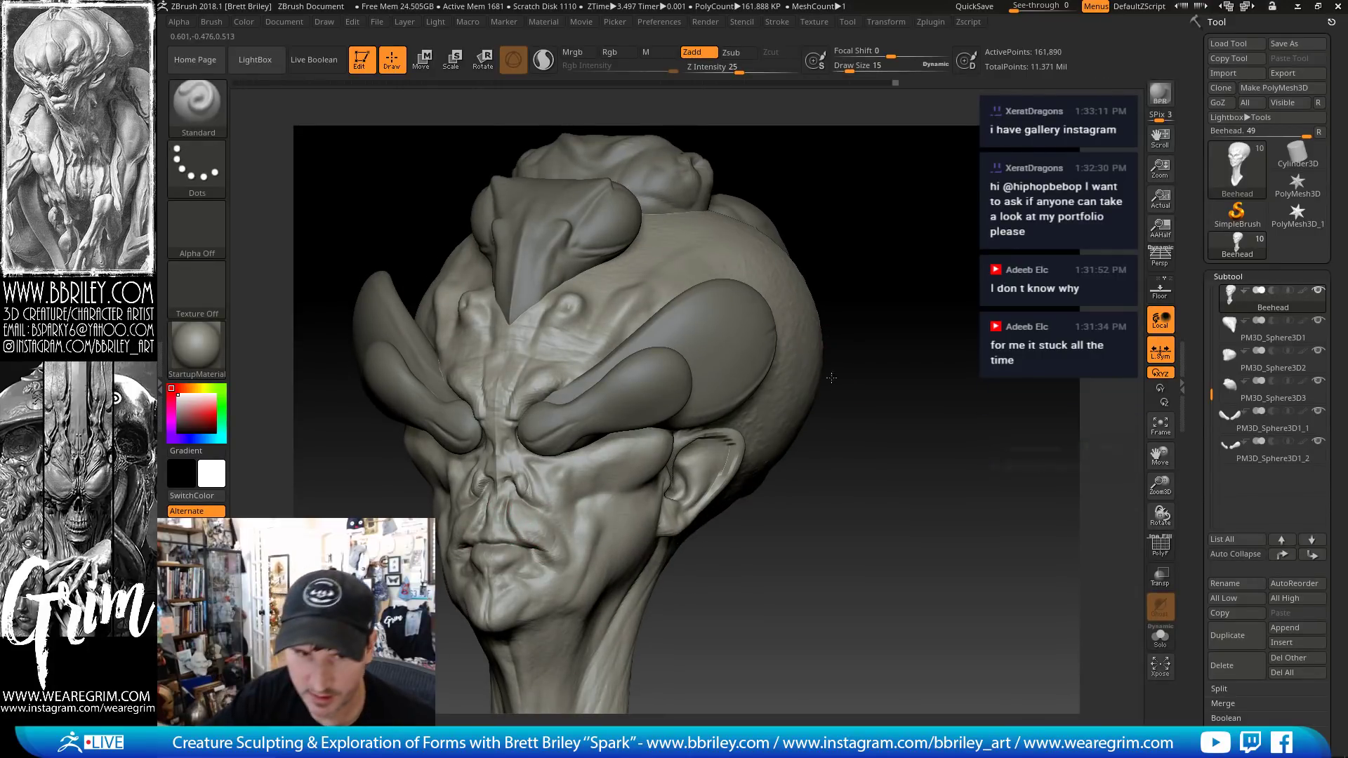
pyautogui.moveTo(877, 351); pyautogui.dragTo(913, 348)
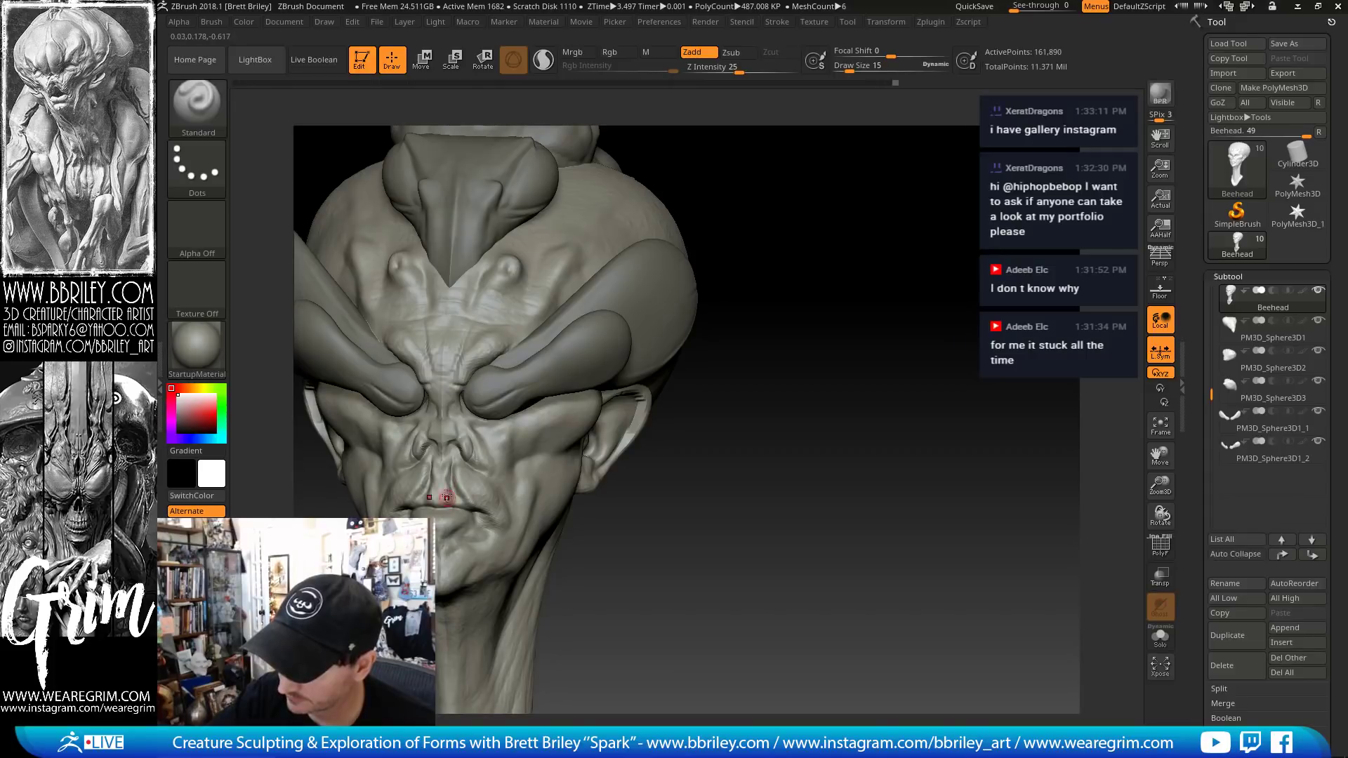
# - Carve creases around the upper lip and mouth corner with the DamStandard brush at draw size 15
pyautogui.press('b')
pyautogui.press('d')
pyautogui.press('s')
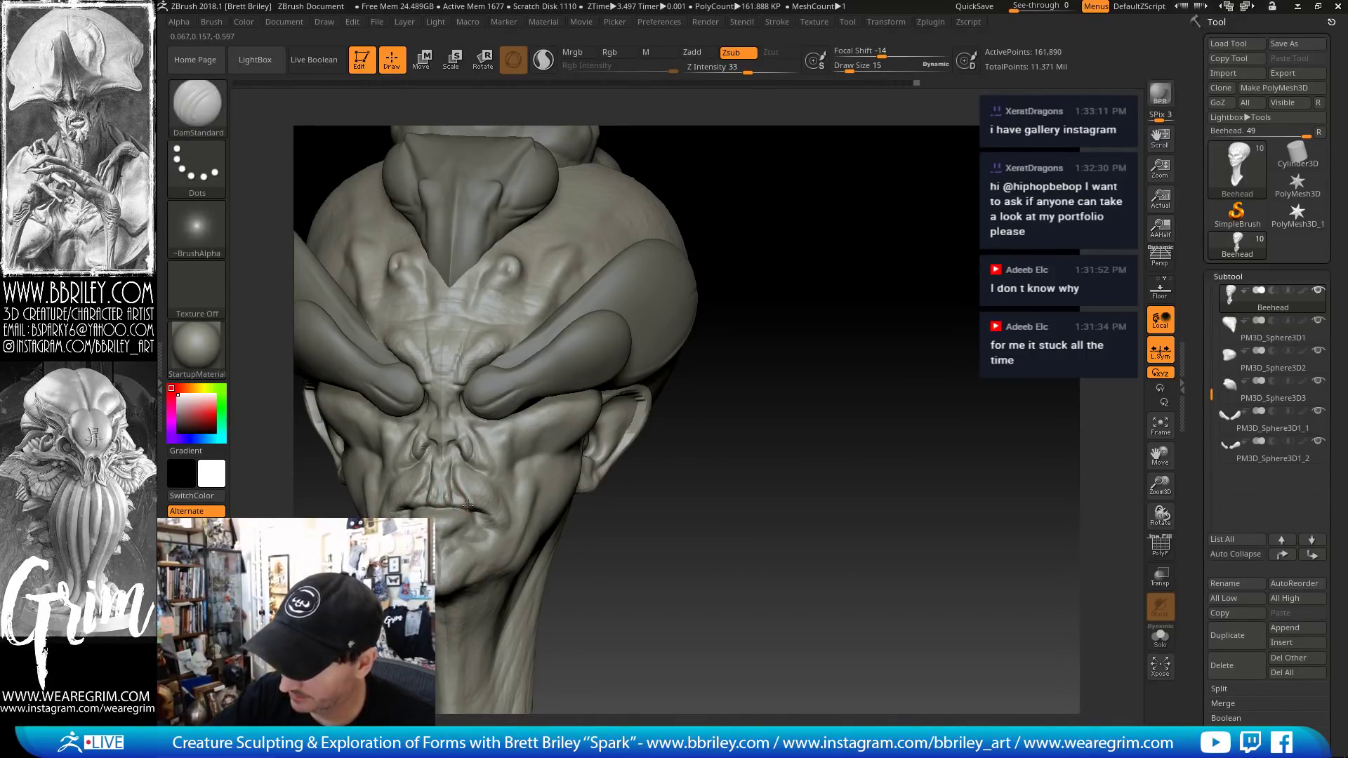
pyautogui.moveTo(648, 543)
pyautogui.mouseDown()
pyautogui.moveTo(799, 507)
pyautogui.moveTo(770, 481)
pyautogui.mouseUp()
# - Build up the small forms around the nose and upper lip with the Clay and Standard brushes at draw size 15
pyautogui.press('b')
pyautogui.press('c')
pyautogui.press('l')
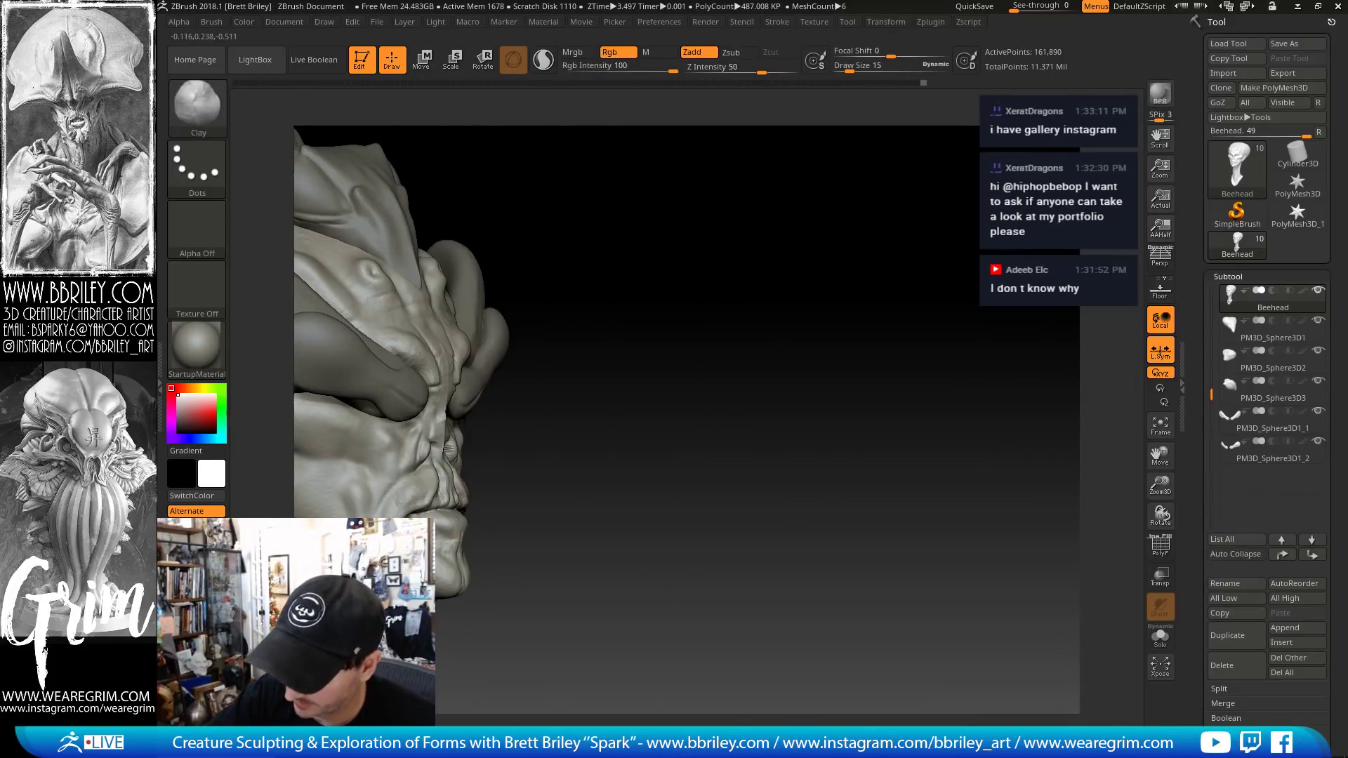
pyautogui.press('b')
pyautogui.press('s')
pyautogui.press('t')
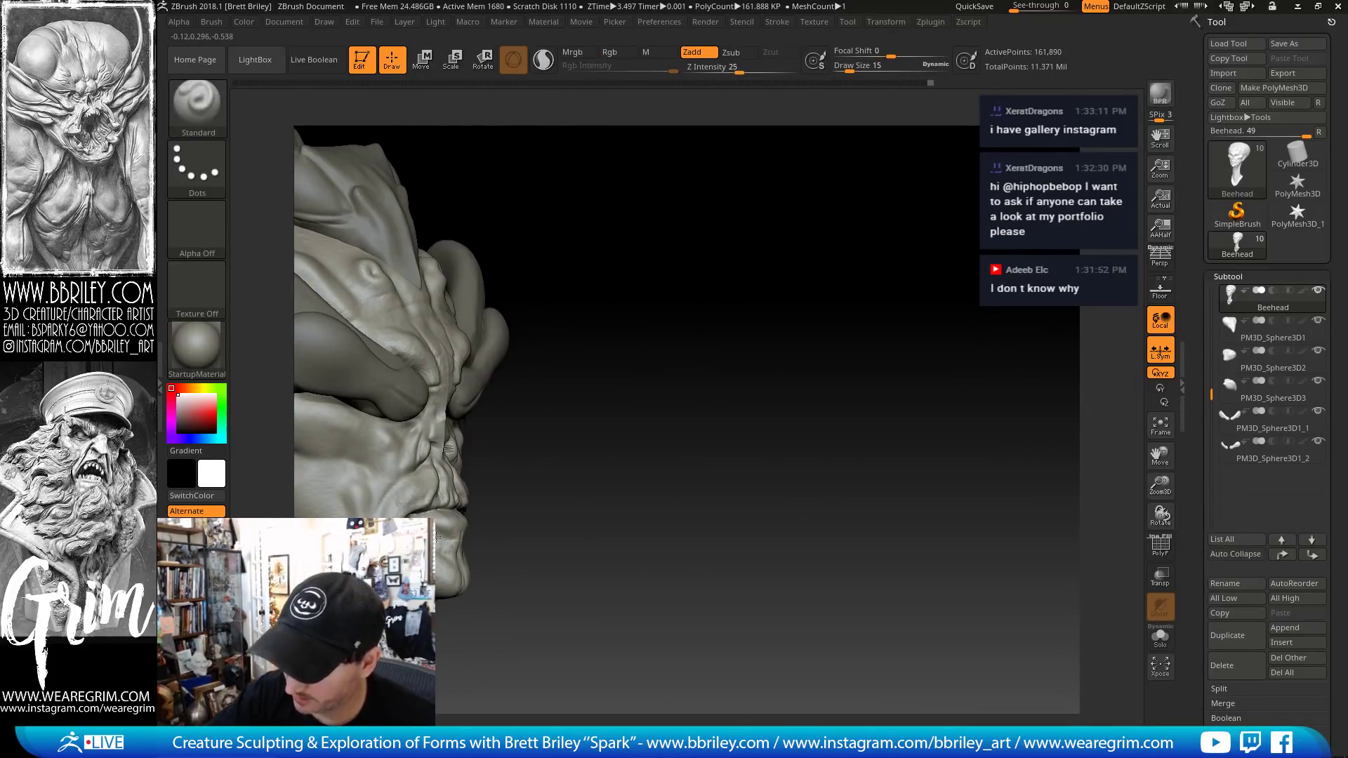
pyautogui.moveTo(599, 465); pyautogui.dragTo(592, 450)
# - Sharpen the creases between the nose and the cheek with the DamStandard brush at draw size 15
pyautogui.press('b')
pyautogui.press('d')
pyautogui.press('s')
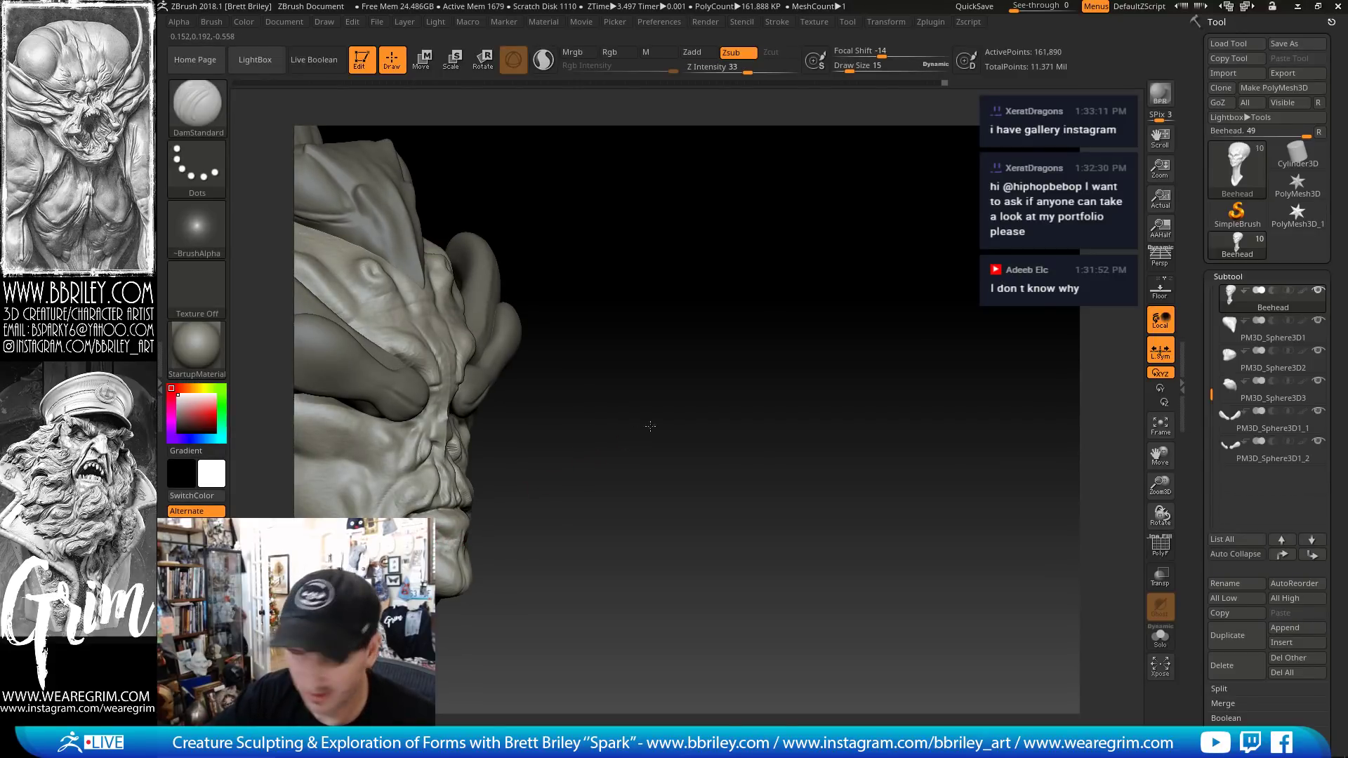
pyautogui.moveTo(650, 426); pyautogui.dragTo(723, 401)
# - Adjust the upper cheeks below the eye forms with the Move brush at draw size 44
pyautogui.press('b')
pyautogui.press('m')
pyautogui.press('v')
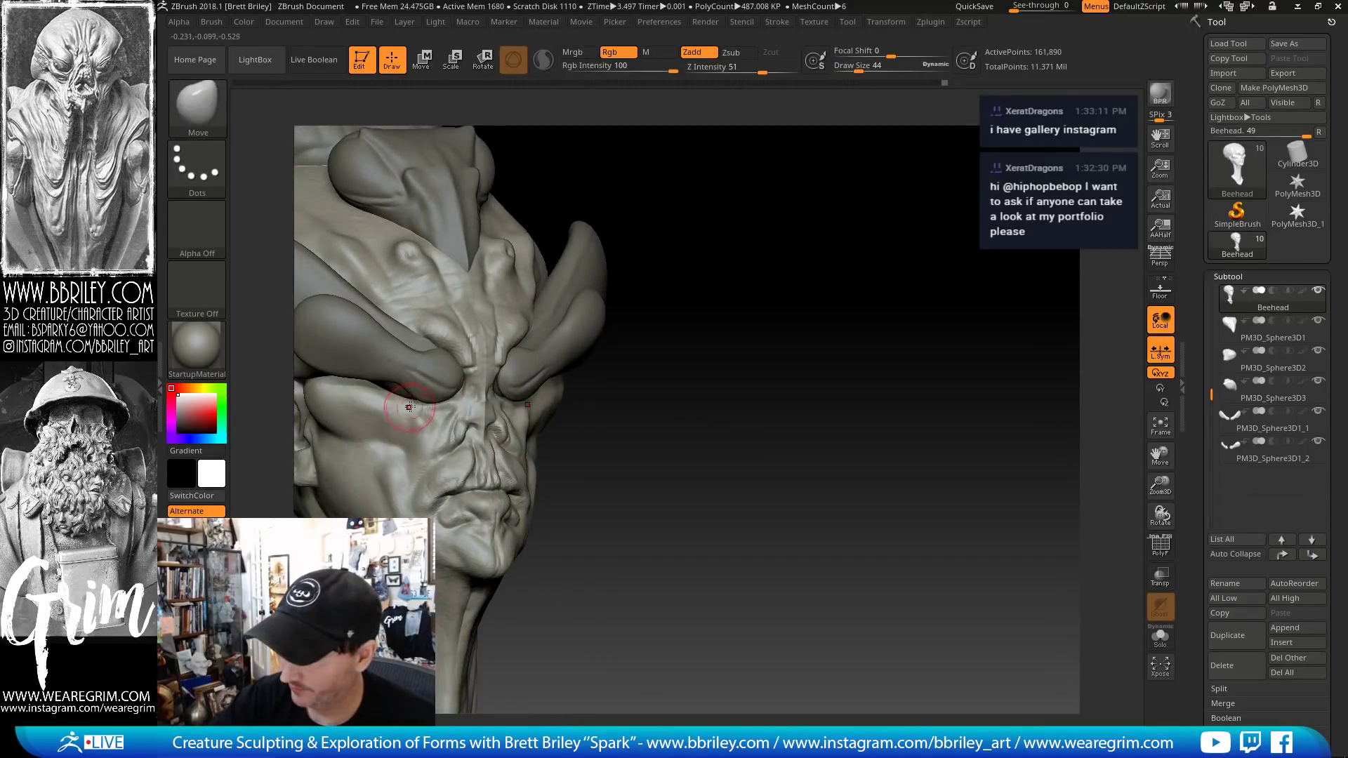
pyautogui.moveTo(723, 235); pyautogui.dragTo(744, 238)
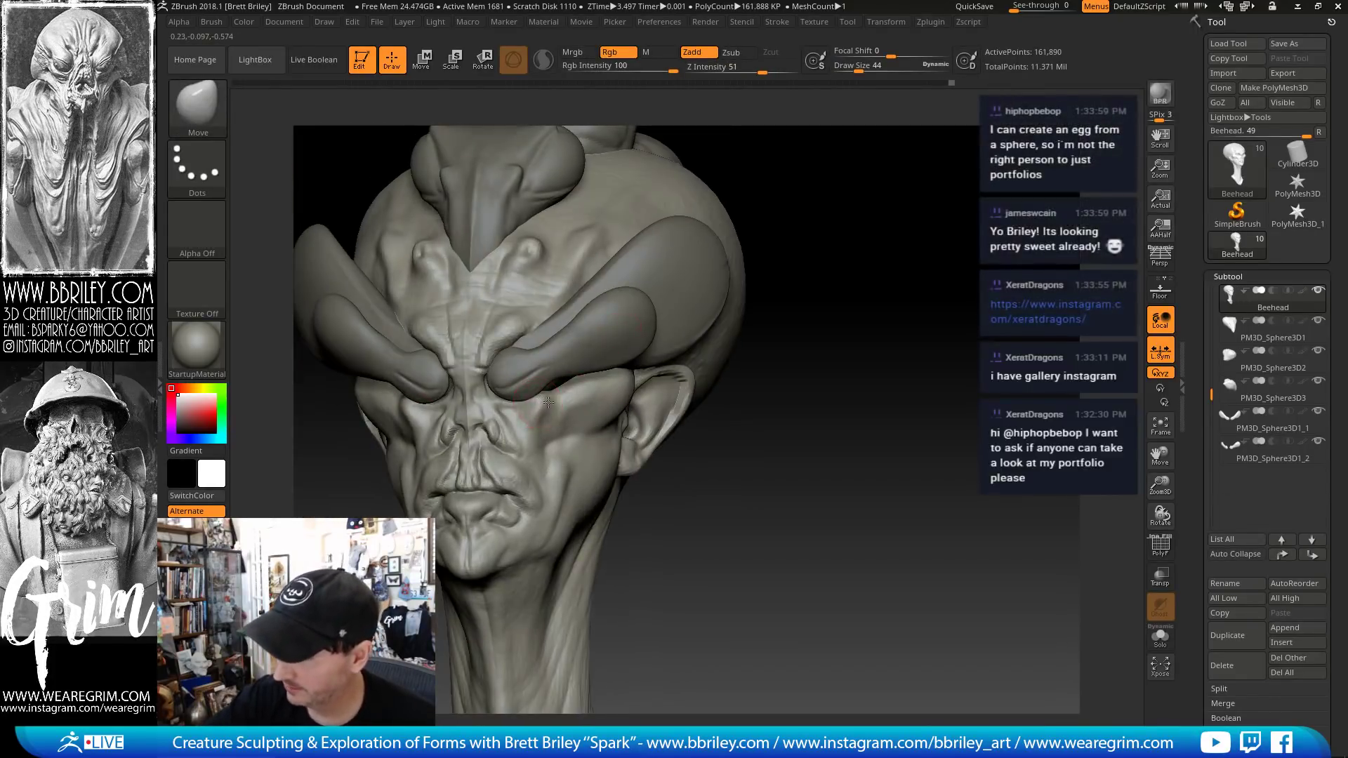
pyautogui.moveTo(843, 188); pyautogui.dragTo(902, 188)
# - Build up the upper cheeks beside the nose with the Clay brush at draw size 18
pyautogui.press('b')
pyautogui.press('c')
pyautogui.press('l')
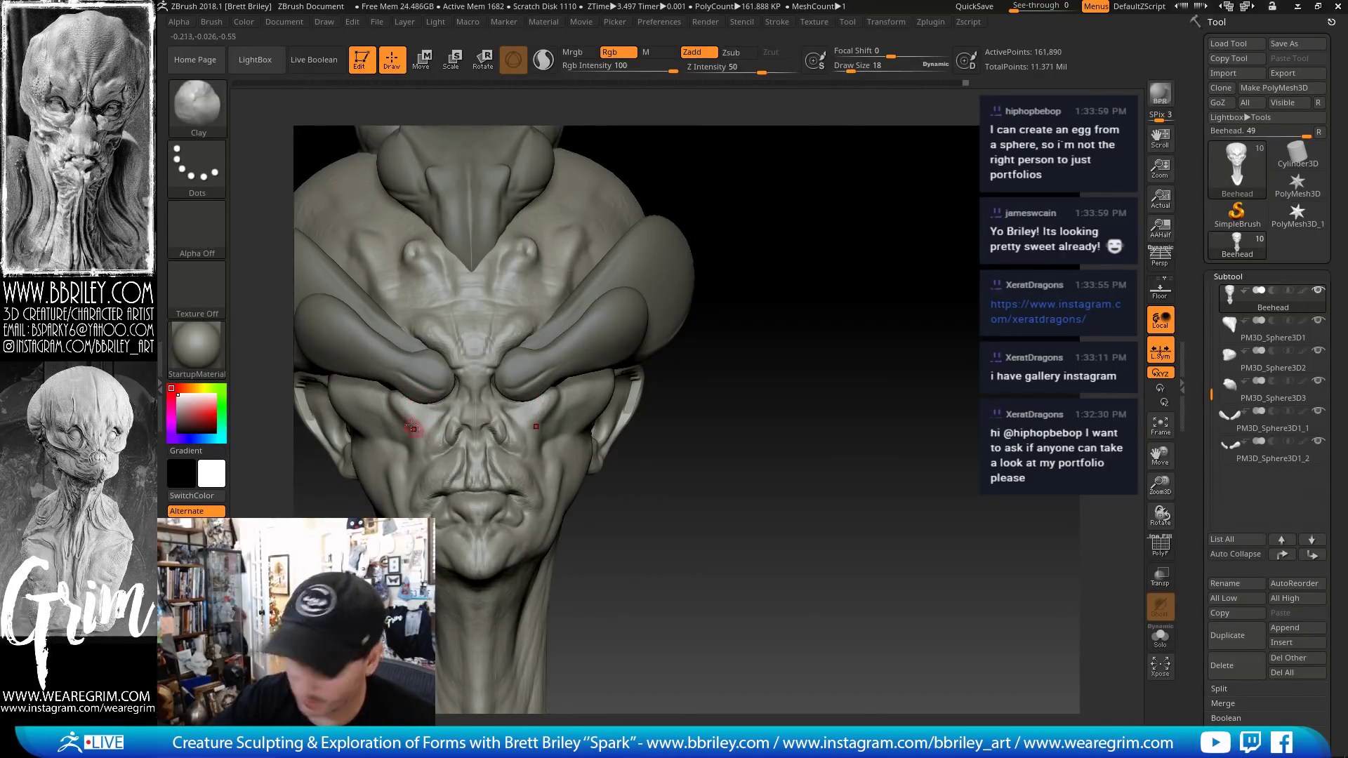
# - Carve creases along the sides of the nose with the DamStandard brush at draw size 18
pyautogui.press('b')
pyautogui.press('d')
pyautogui.press('s')
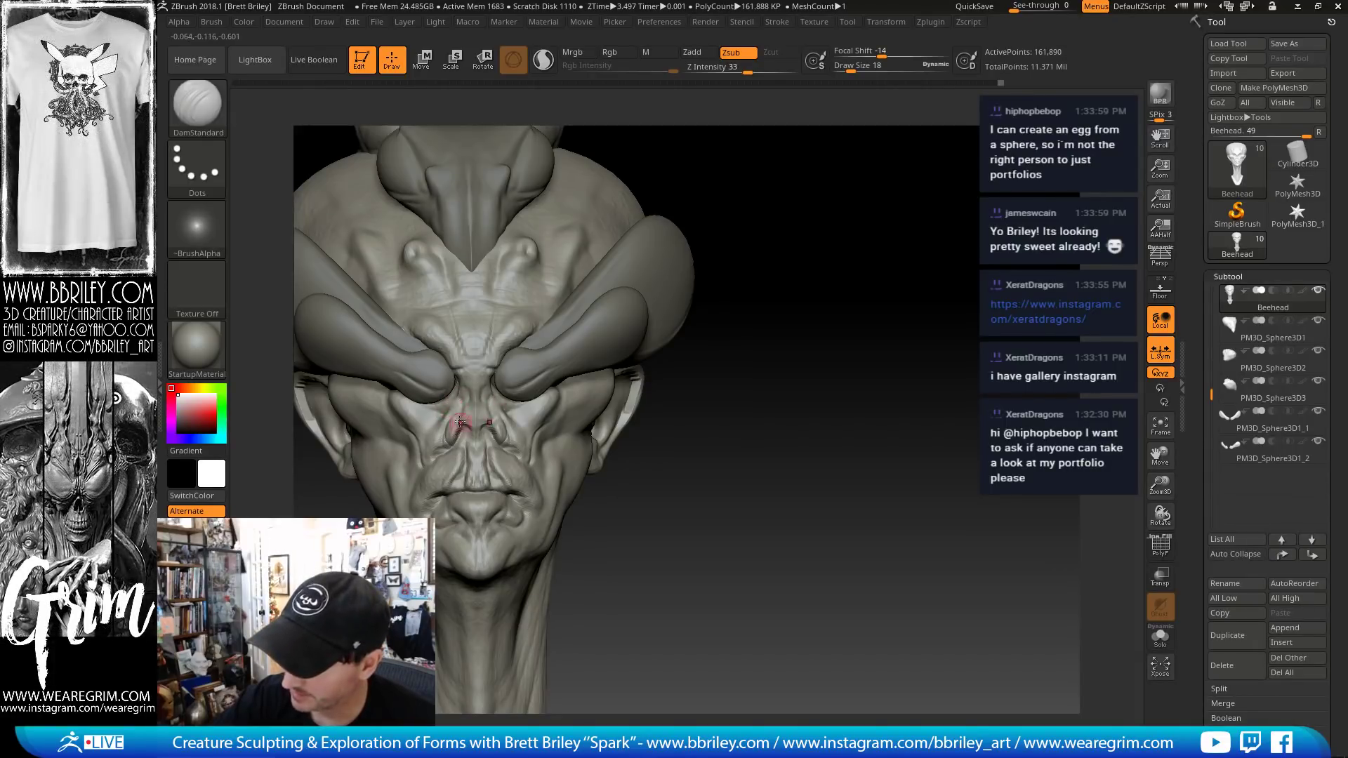
pyautogui.moveTo(739, 179)
pyautogui.mouseDown()
pyautogui.moveTo(728, 162)
pyautogui.moveTo(802, 128)
pyautogui.mouseUp()
# - Smooth the nose bridge and adjust the nose shape with the Move brush at draw size 32
pyautogui.press('b')
pyautogui.press('m')
pyautogui.press('v')
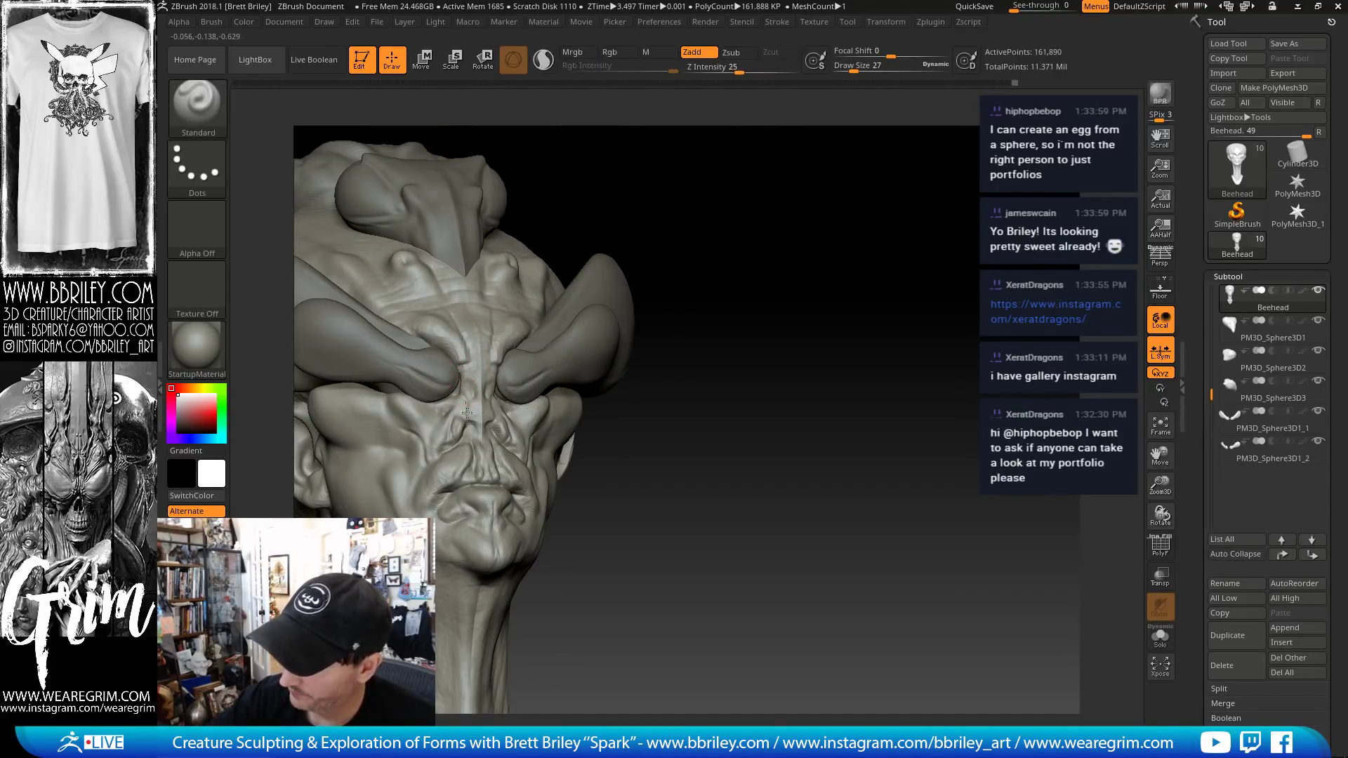
pyautogui.keyDown('shift'); pyautogui.moveTo(464, 396); pyautogui.dragTo(460, 385); pyautogui.keyUp('shift')
pyautogui.keyDown('shift'); pyautogui.moveTo(676, 220); pyautogui.dragTo(656, 226); pyautogui.keyUp('shift')
pyautogui.press(']')
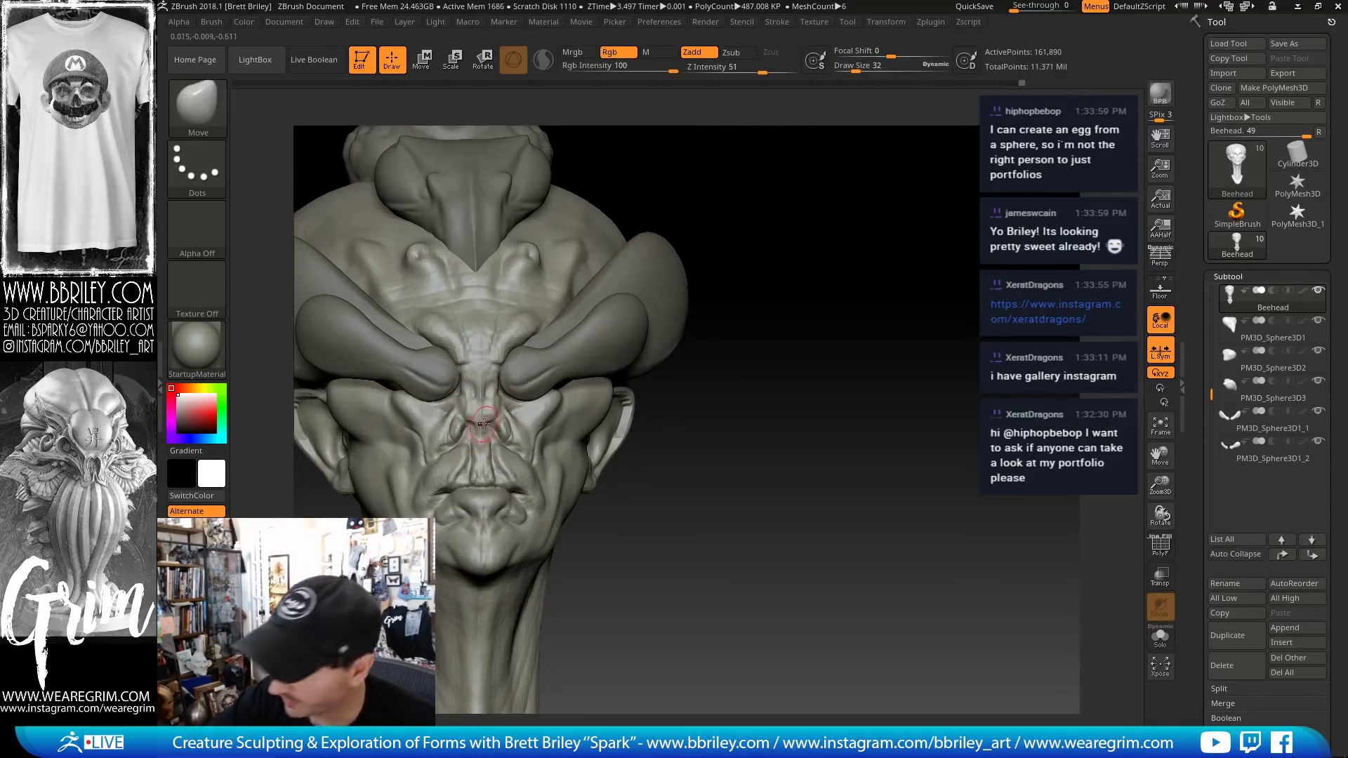
# - Try to carve a crease down the side of the nose bridge with the DamStandard brush at draw size 32
pyautogui.press('b')
pyautogui.press('d')
pyautogui.press('s')
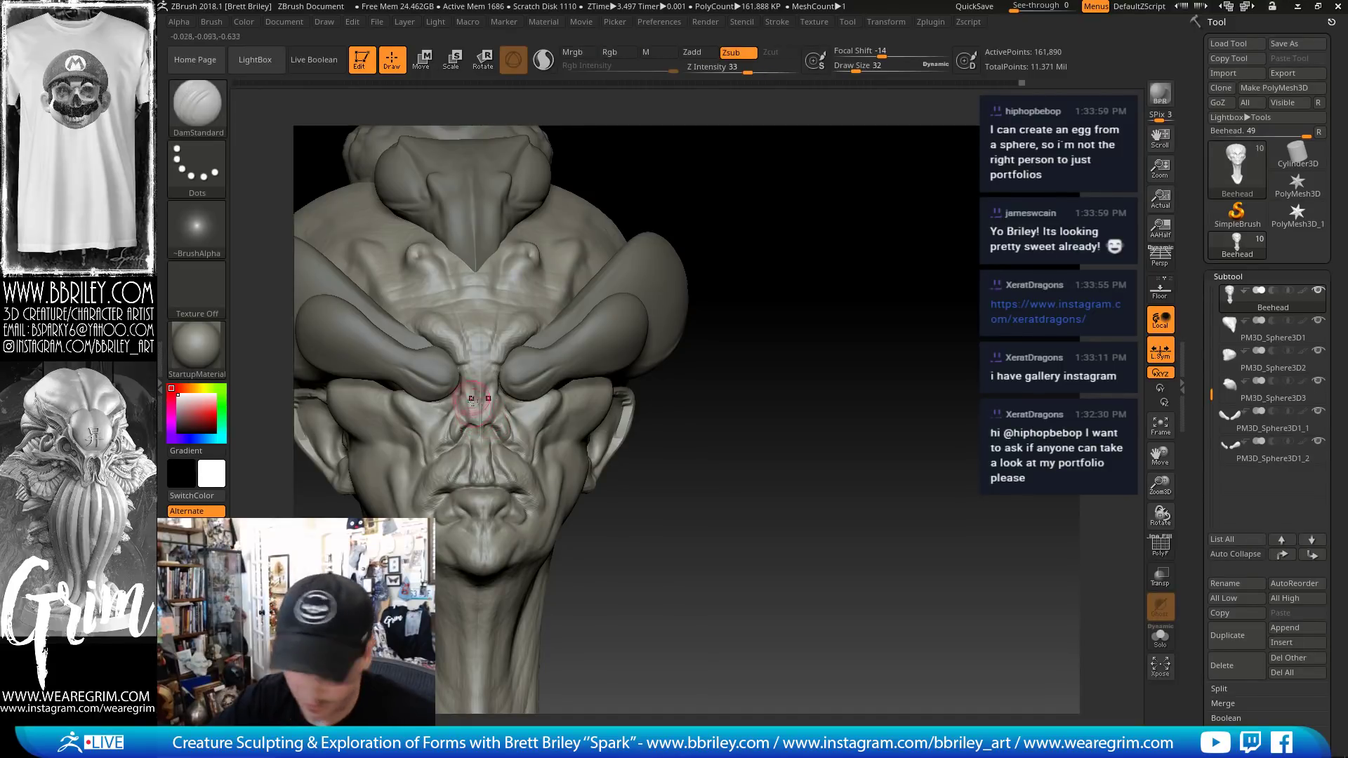
pyautogui.moveTo(468, 395); pyautogui.dragTo(477, 420)
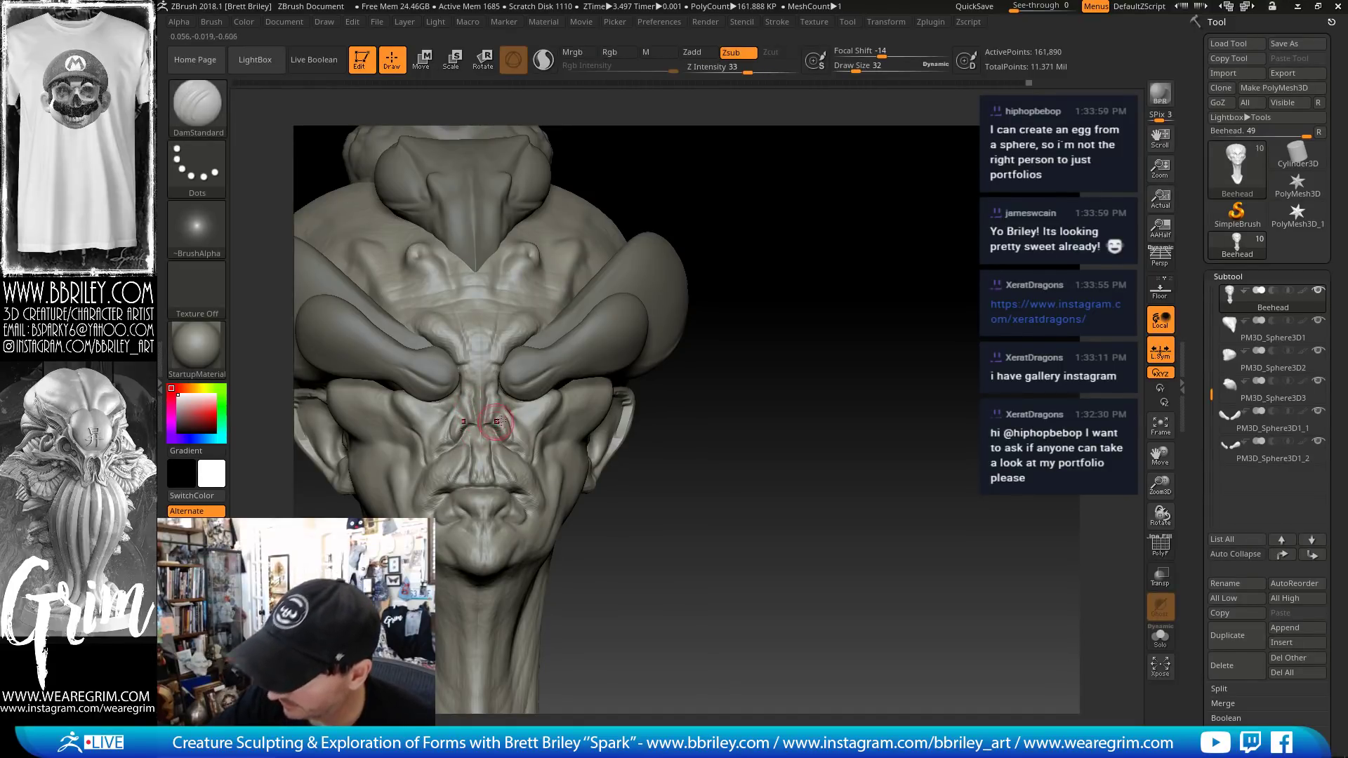
pyautogui.moveTo(714, 186); pyautogui.dragTo(677, 188)
pyautogui.hotkey('ctrl', 'z')
pyautogui.moveTo(889, 141); pyautogui.dragTo(835, 146)
# - Adjust the forehead shape between the small bumps and the brow with the Move brush at draw size 75
pyautogui.press('b')
pyautogui.press('m')
pyautogui.press('v')
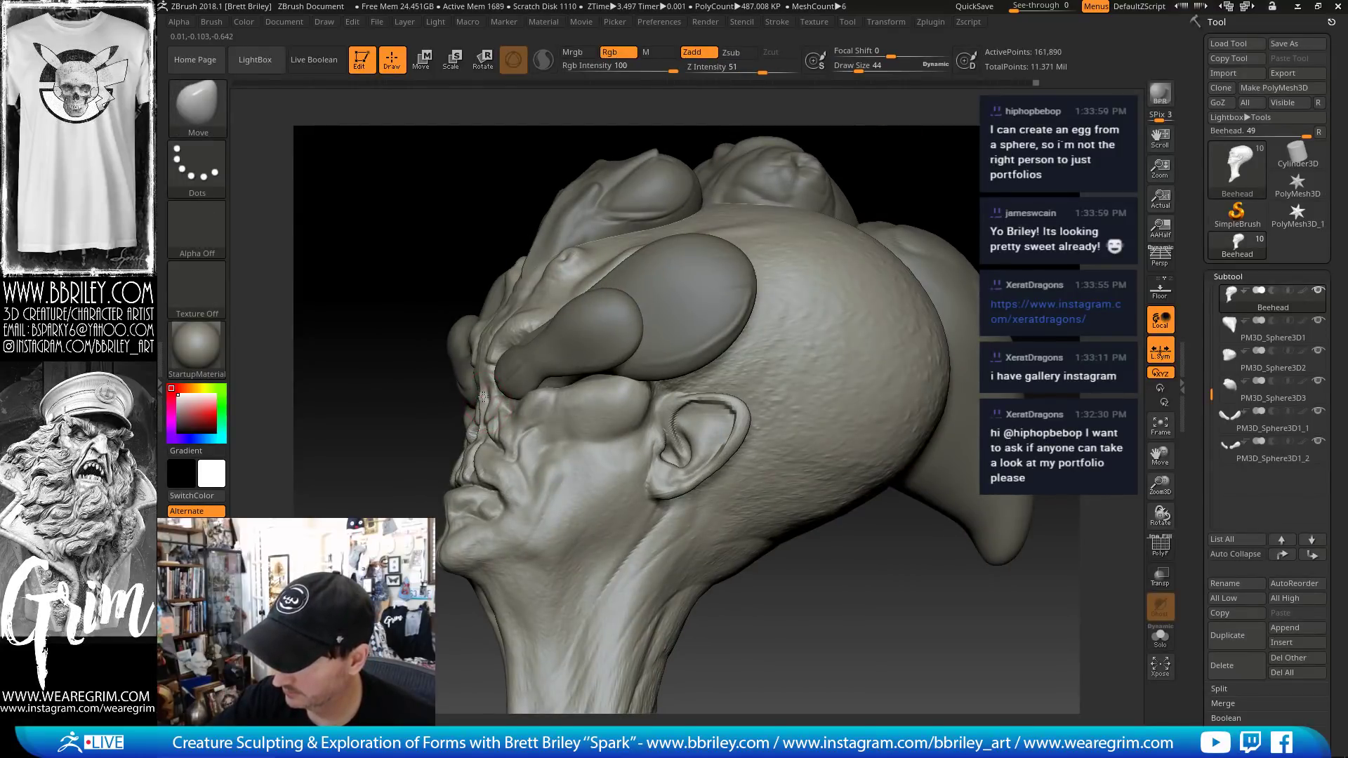
pyautogui.moveTo(952, 137)
pyautogui.mouseDown()
pyautogui.moveTo(952, 176)
pyautogui.moveTo(803, 205)
pyautogui.mouseUp()
pyautogui.press('s')
pyautogui.moveTo(480, 351); pyautogui.dragTo(491, 352)
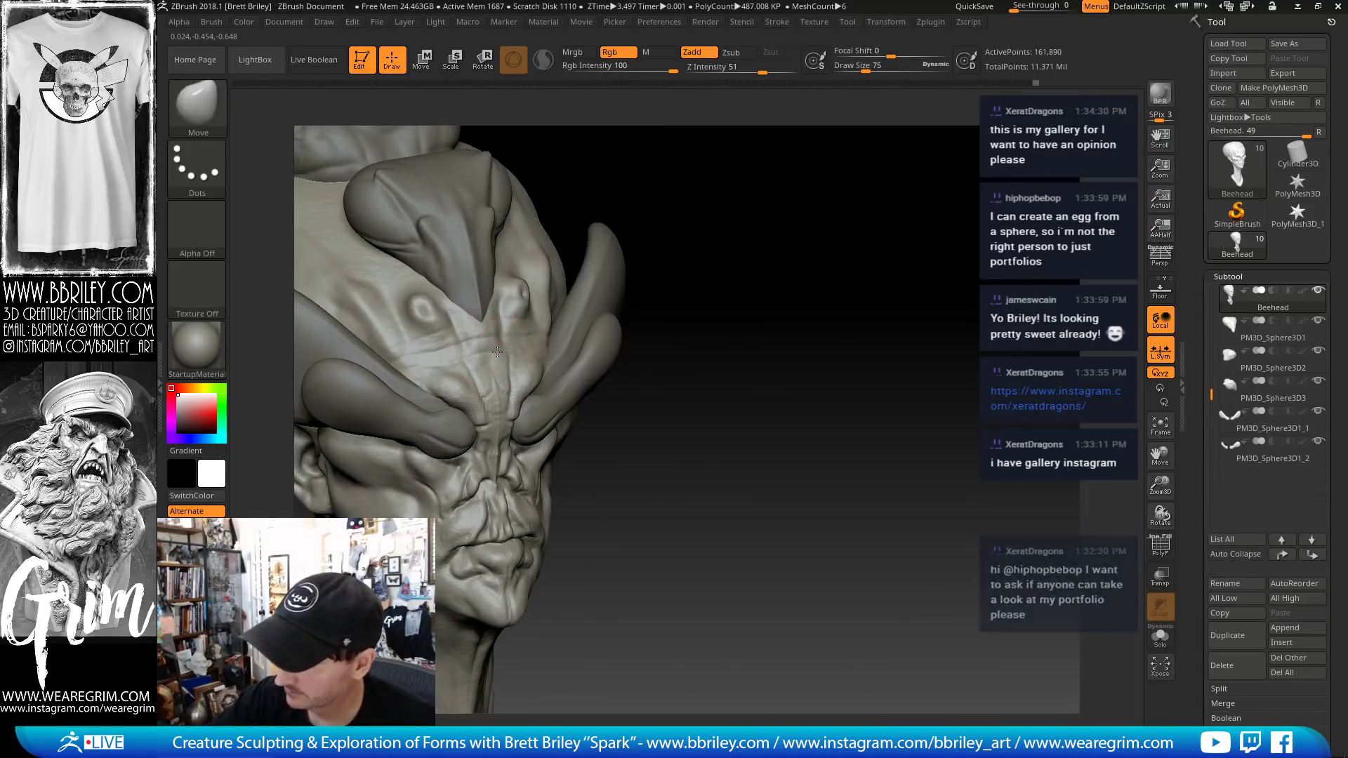
pyautogui.moveTo(608, 224)
pyautogui.mouseDown()
pyautogui.moveTo(696, 290)
pyautogui.moveTo(571, 337)
pyautogui.moveTo(571, 310)
pyautogui.moveTo(659, 273)
pyautogui.moveTo(658, 258)
pyautogui.mouseUp()
# - Build up the forehead around the small bumps with the Standard brush at draw size 36
pyautogui.press('b')
pyautogui.press('s')
pyautogui.press('t')
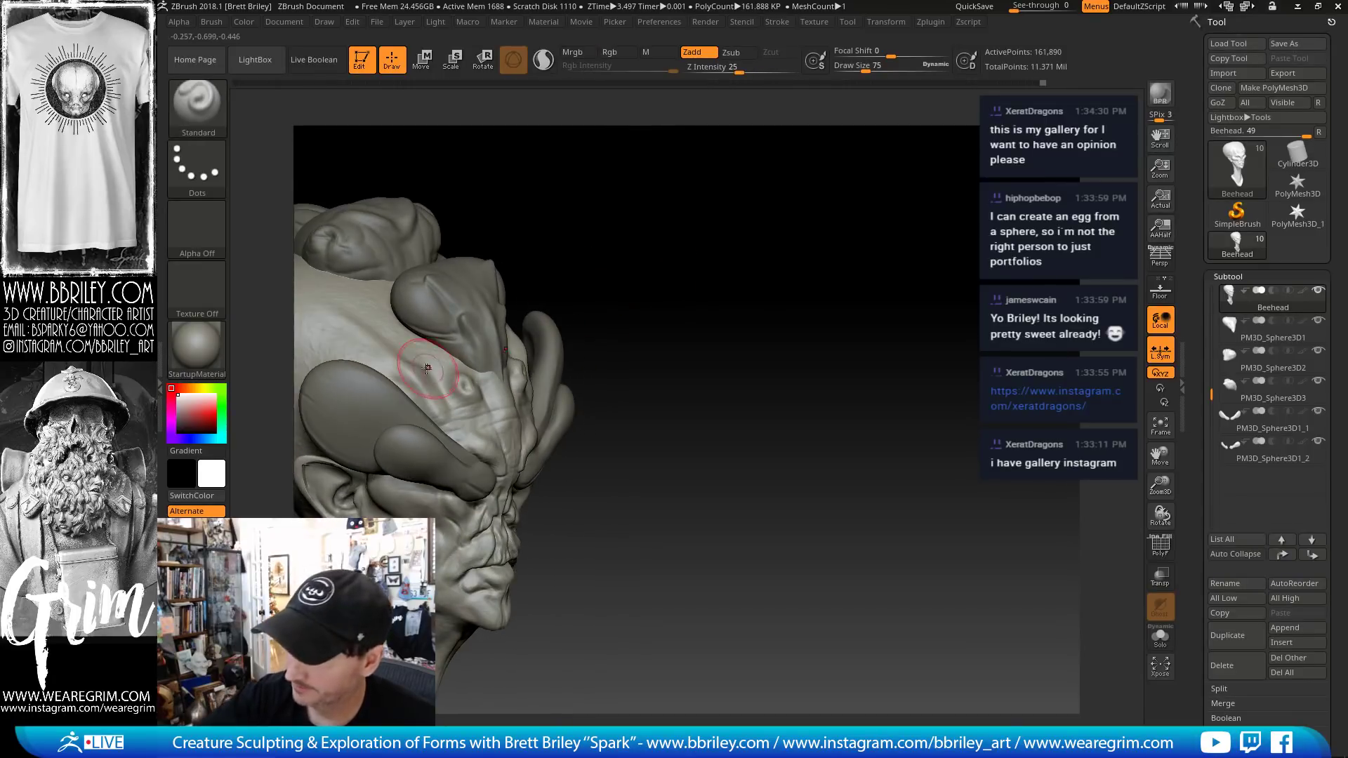
pyautogui.press('s')
pyautogui.moveTo(426, 369); pyautogui.dragTo(417, 370)
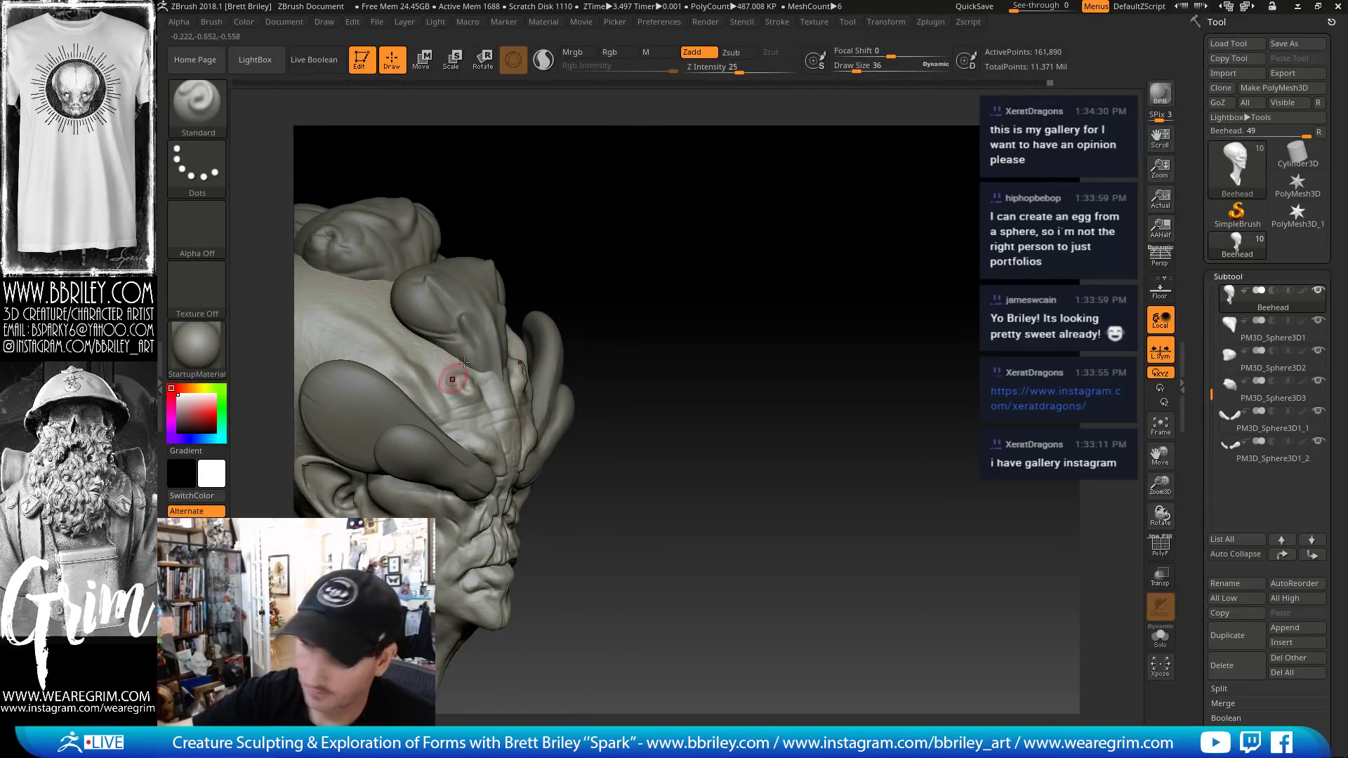
pyautogui.moveTo(589, 336); pyautogui.dragTo(732, 256)
# - Select the large upper horn subtool PM3D_Sphere3D1_1 and shift it slightly with the transform gizmo
pyautogui.keyDown('alt'); pyautogui.click(454, 414); pyautogui.keyUp('alt')
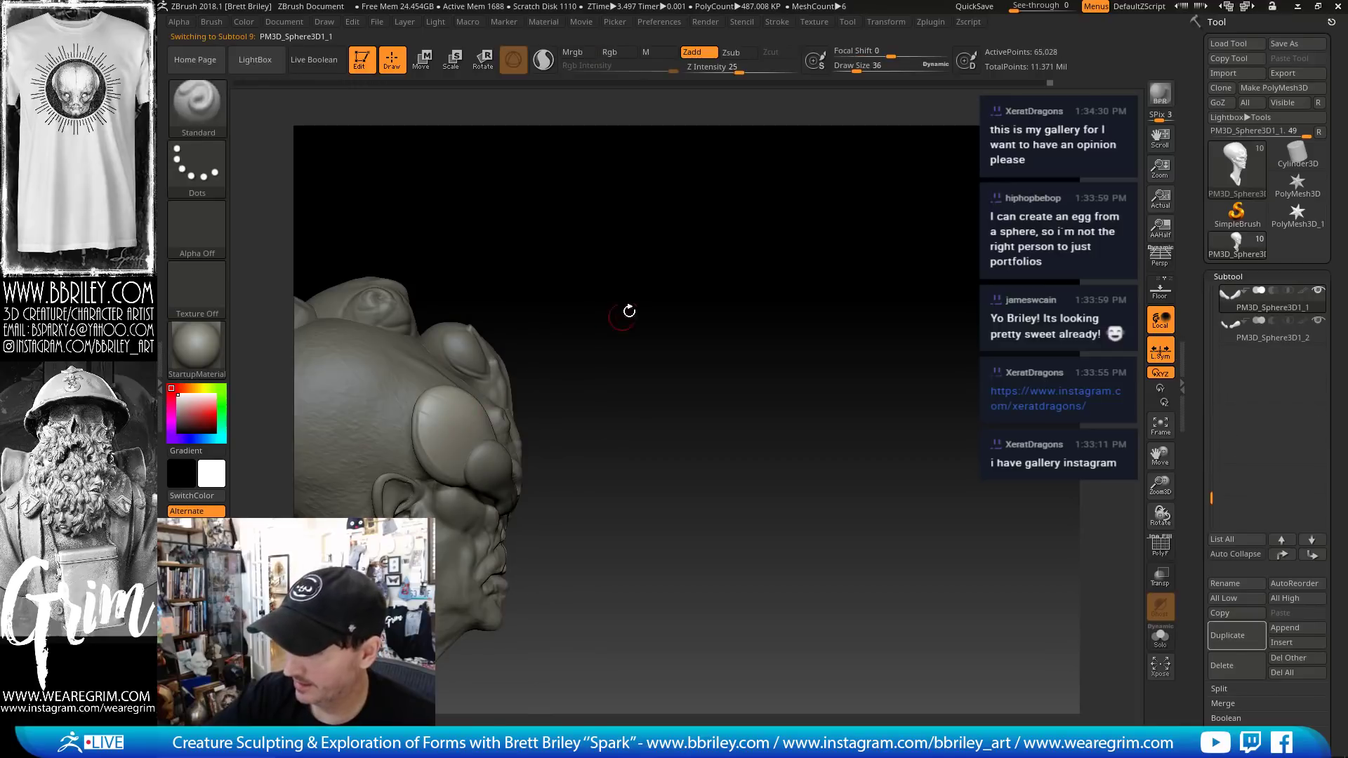
pyautogui.moveTo(628, 310); pyautogui.dragTo(624, 264)
pyautogui.click(423, 60)
pyautogui.moveTo(613, 323); pyautogui.dragTo(587, 272)
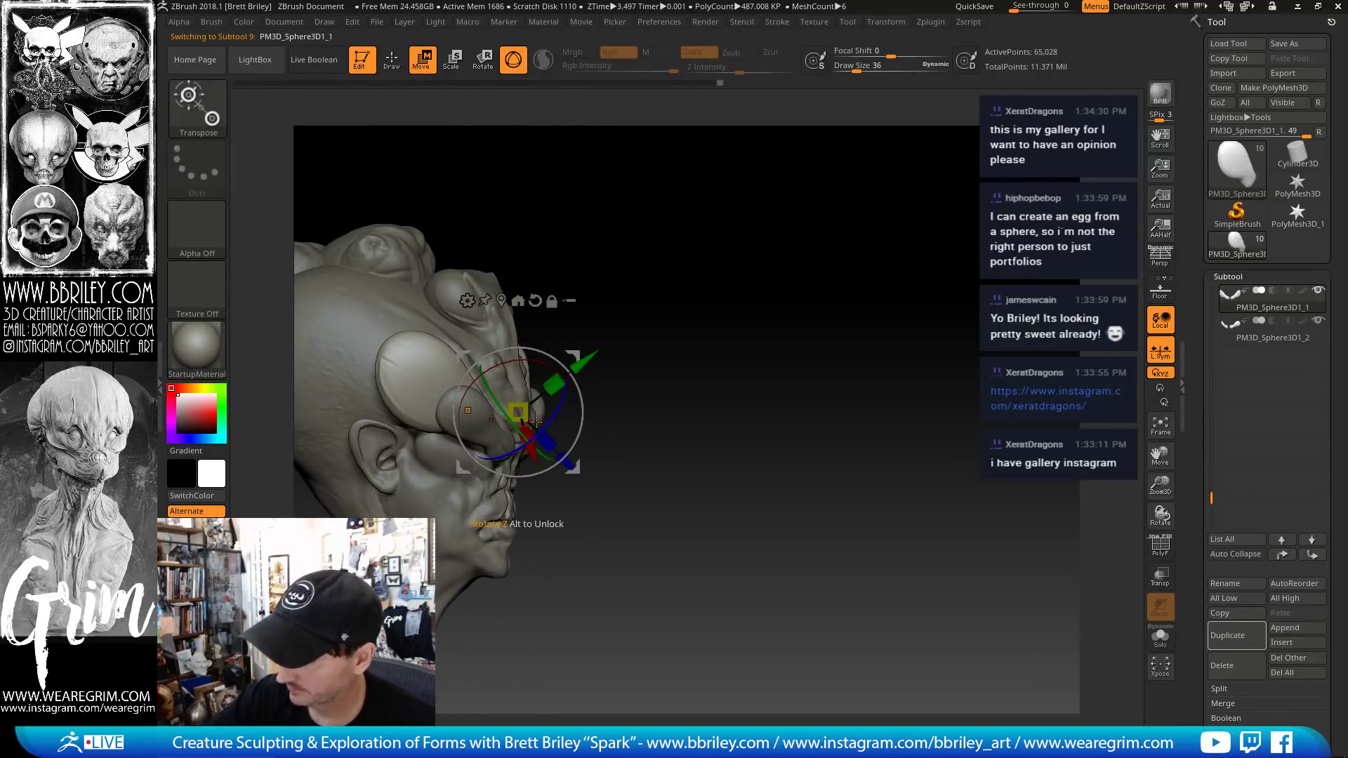
pyautogui.moveTo(518, 412); pyautogui.dragTo(518, 397)
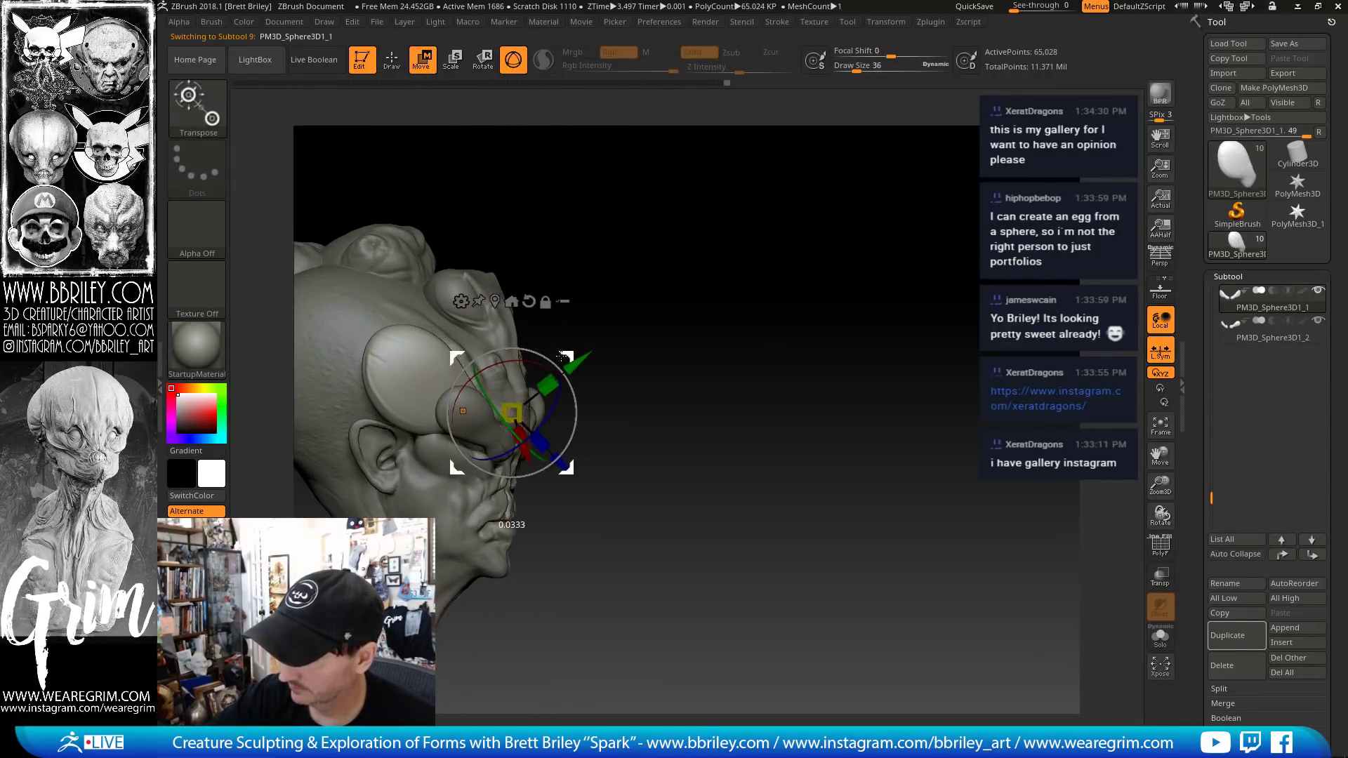
# - Rotate the large upper horns and refine their placement against the skull with the transform gizmo
pyautogui.moveTo(603, 309); pyautogui.dragTo(559, 399)
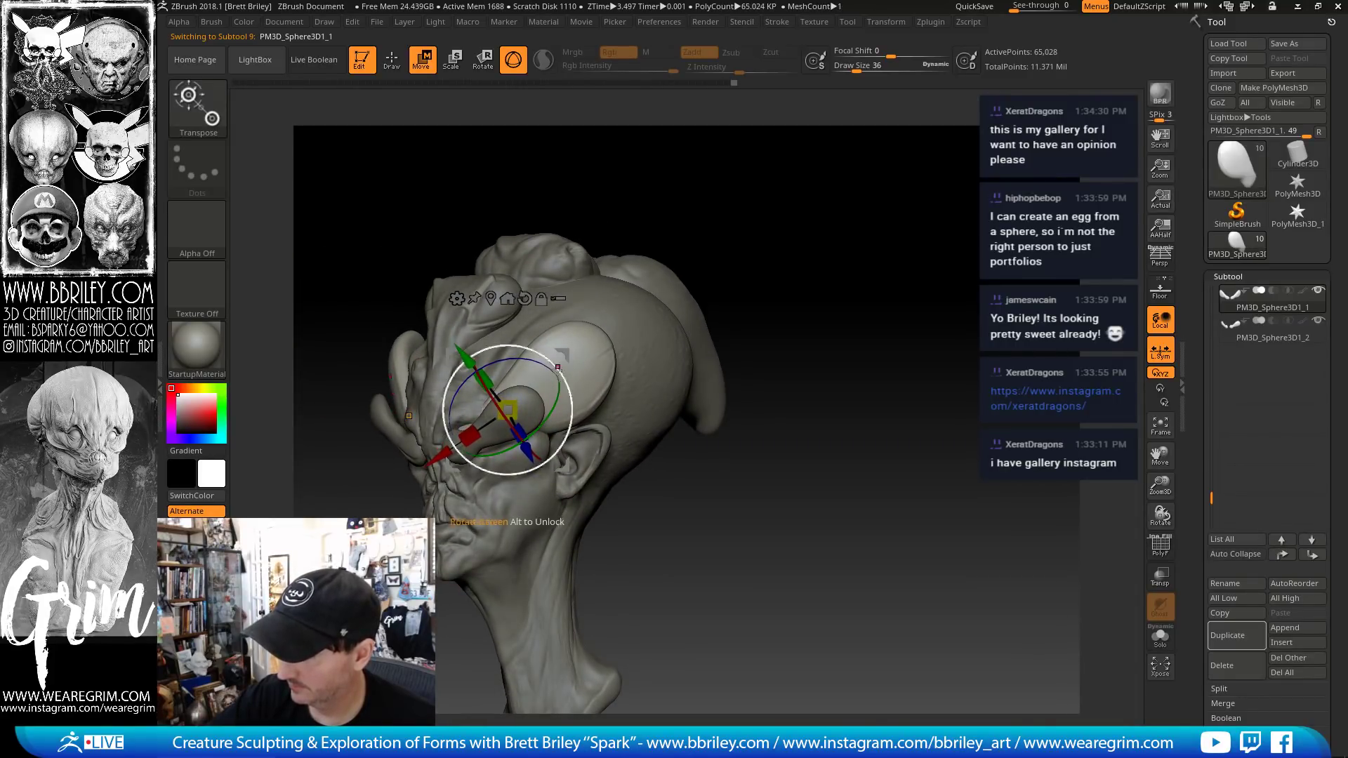
pyautogui.moveTo(494, 371); pyautogui.dragTo(500, 386)
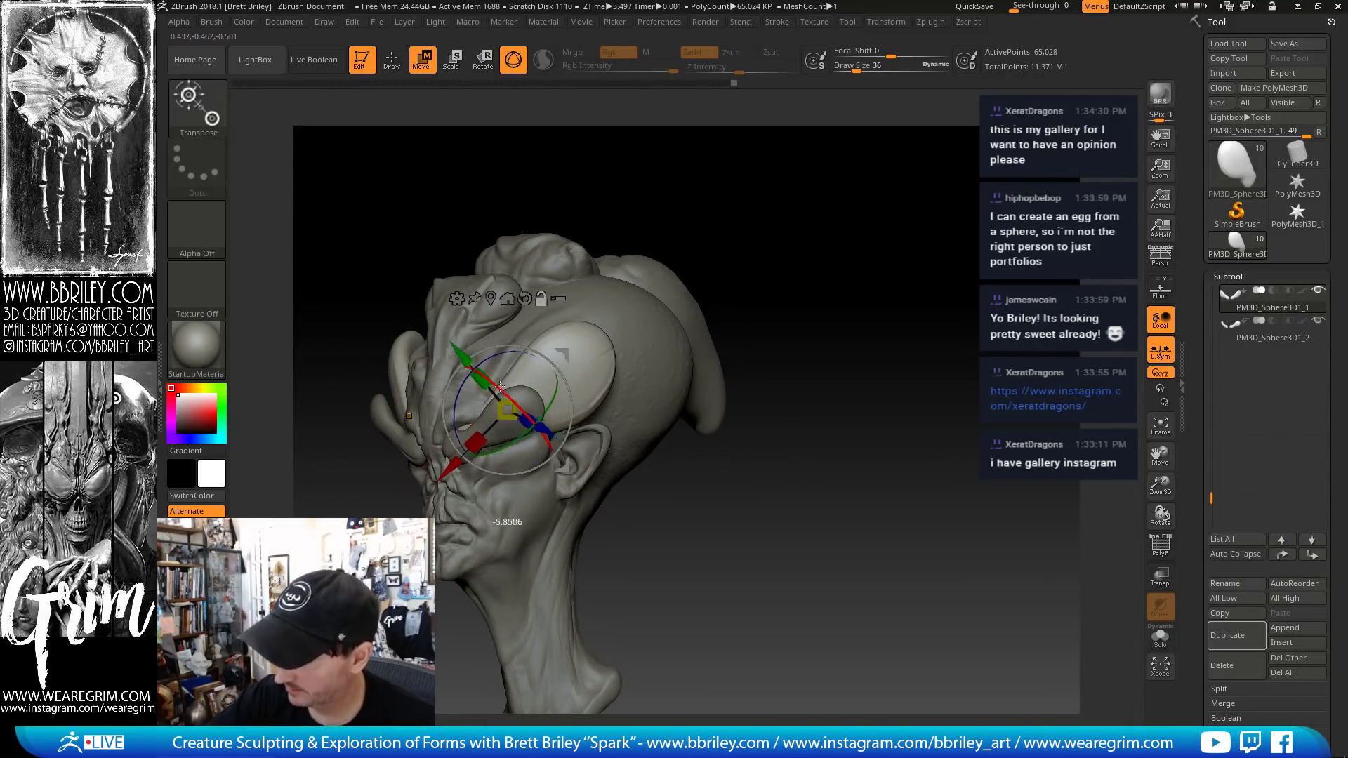
pyautogui.moveTo(476, 441); pyautogui.dragTo(464, 443)
pyautogui.moveTo(751, 214); pyautogui.dragTo(828, 316)
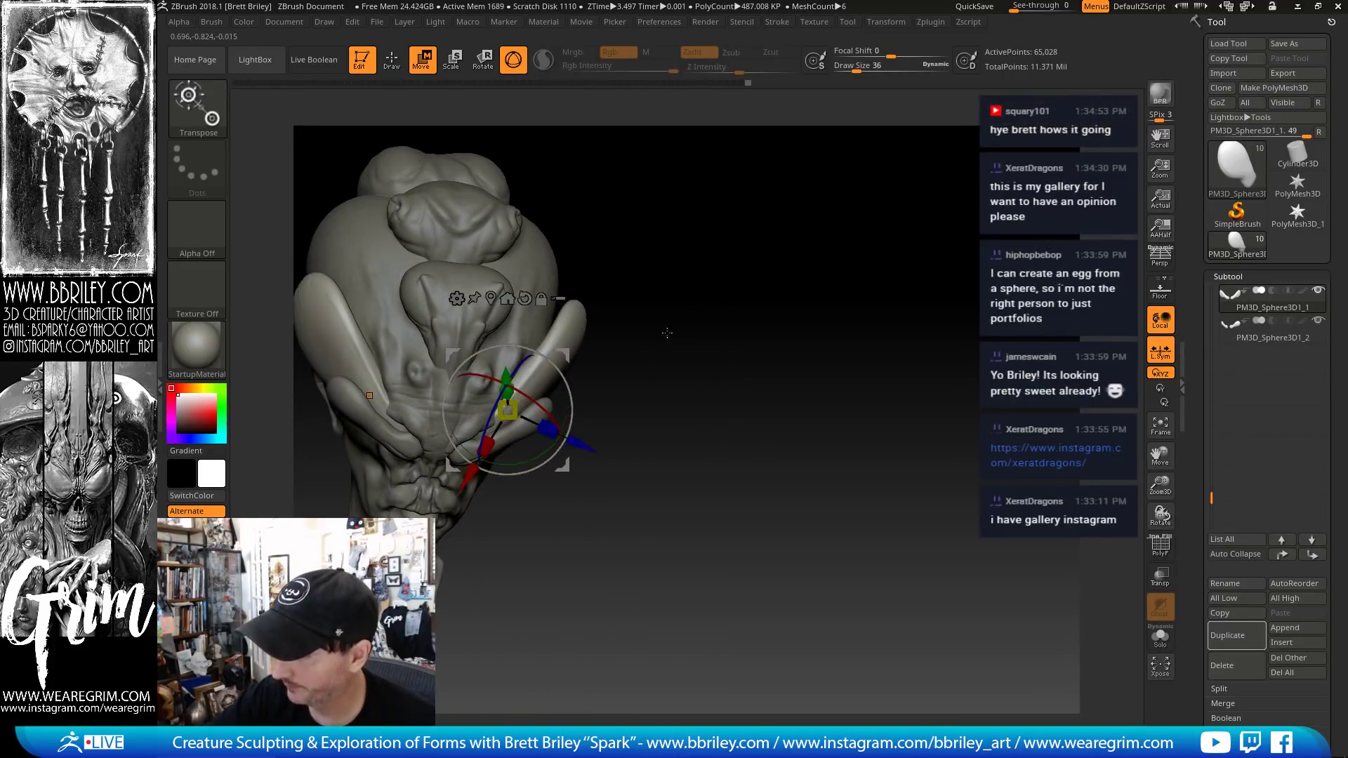
pyautogui.moveTo(573, 442); pyautogui.dragTo(580, 445)
pyautogui.moveTo(682, 324); pyautogui.dragTo(605, 242)
# - Reshape the inner part of the large upper horns with the Move brush at draw size 102
pyautogui.press('q')
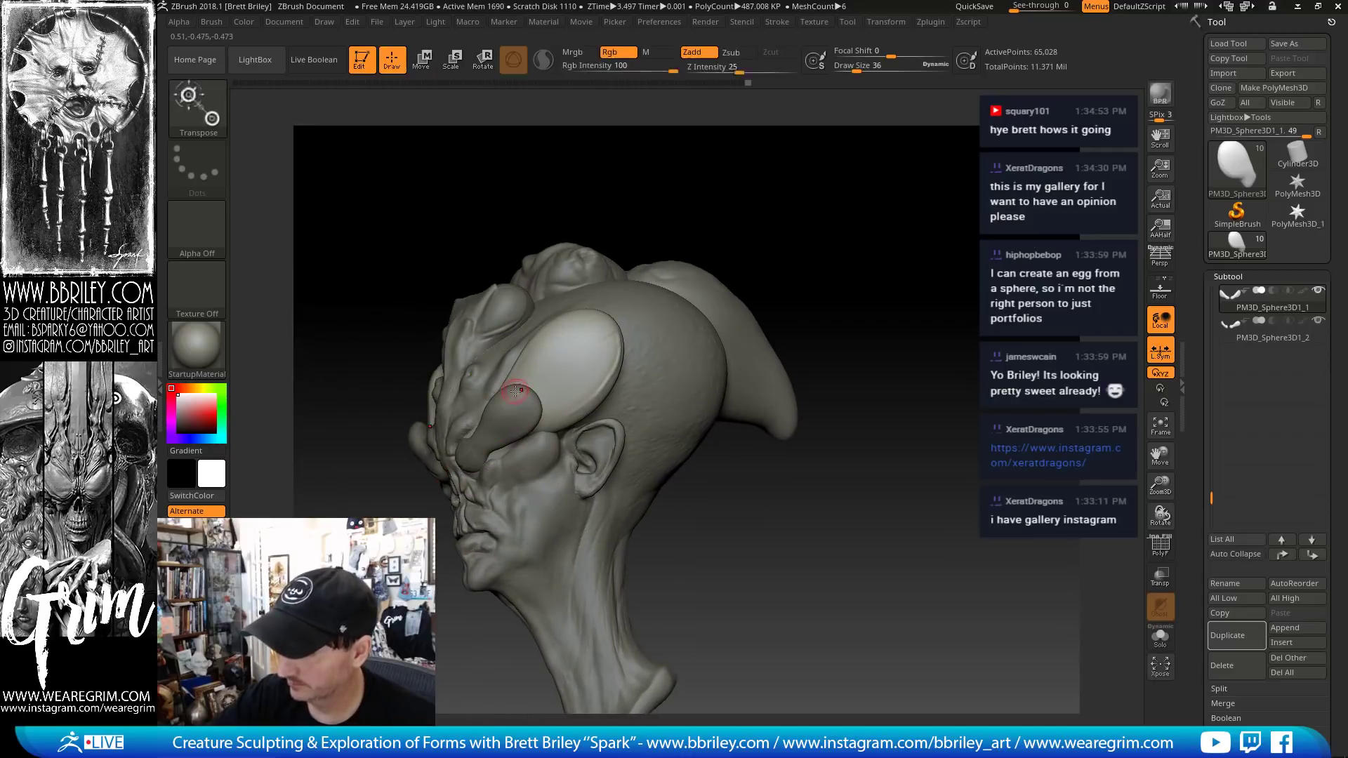
pyautogui.moveTo(698, 190); pyautogui.dragTo(751, 209)
pyautogui.press(']')
pyautogui.press(']')
pyautogui.press(']')
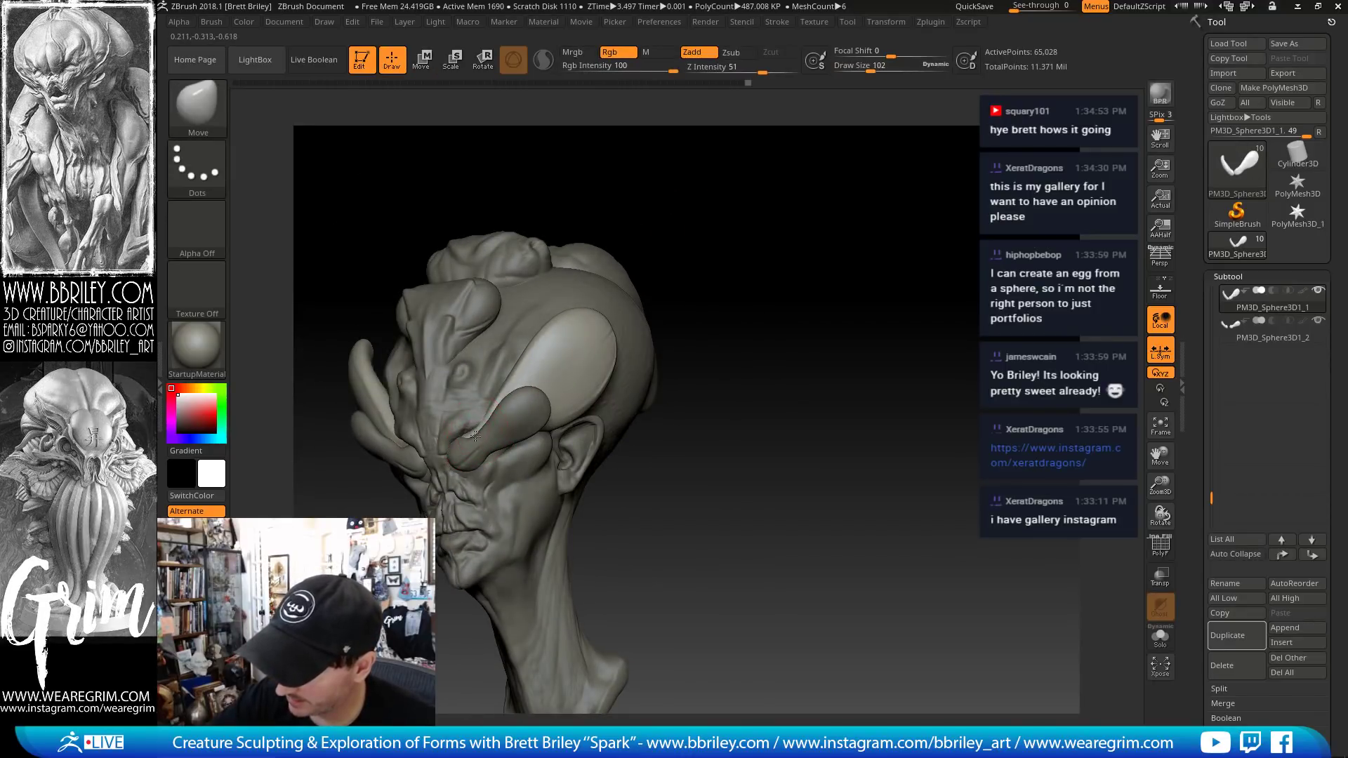
pyautogui.moveTo(489, 408); pyautogui.dragTo(518, 378)
pyautogui.moveTo(781, 200); pyautogui.dragTo(730, 189)
# - Lower the large upper horns by one subdivision level and broaden their shape with the Move brush at draw sizes 143 and 168
pyautogui.hotkey('shift', 'd')
pyautogui.press('s')
pyautogui.moveTo(552, 426); pyautogui.dragTo(560, 425)
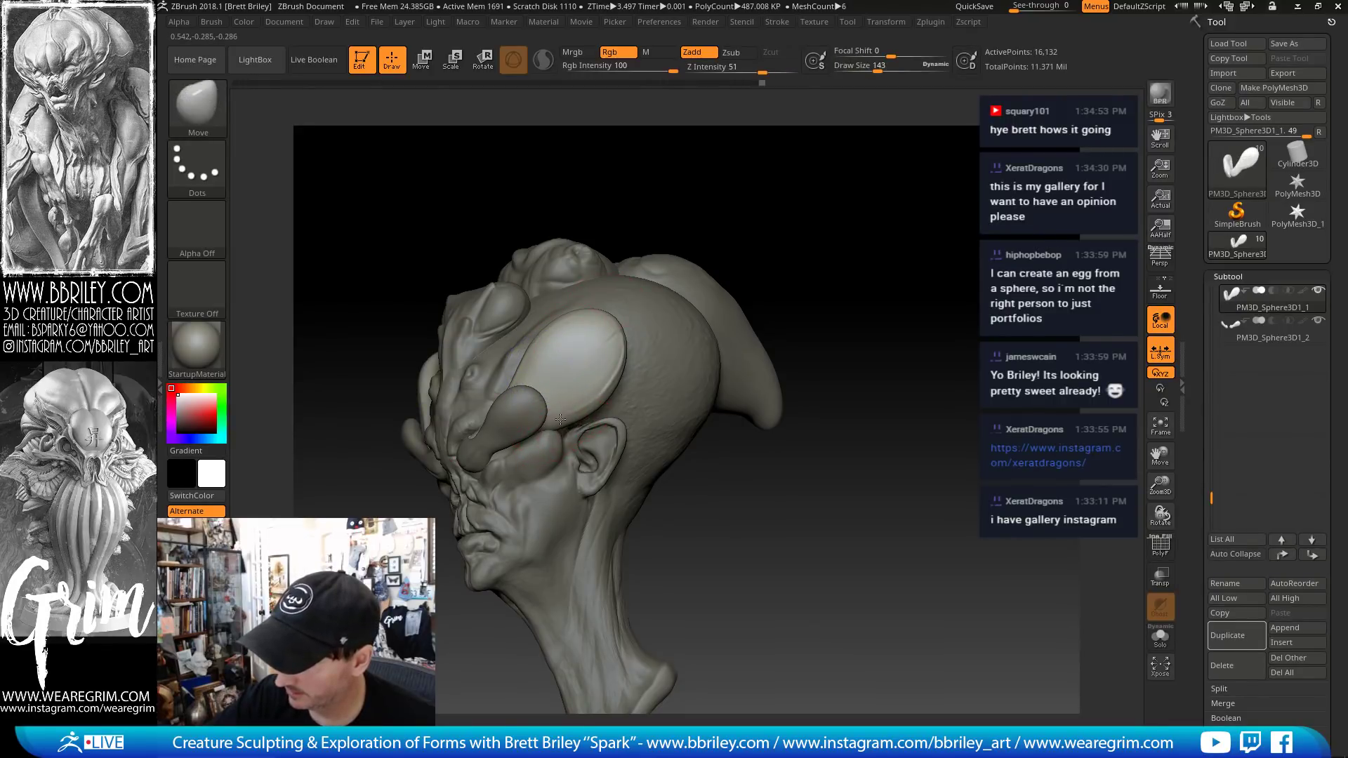
pyautogui.moveTo(827, 241); pyautogui.dragTo(616, 431)
pyautogui.press('s')
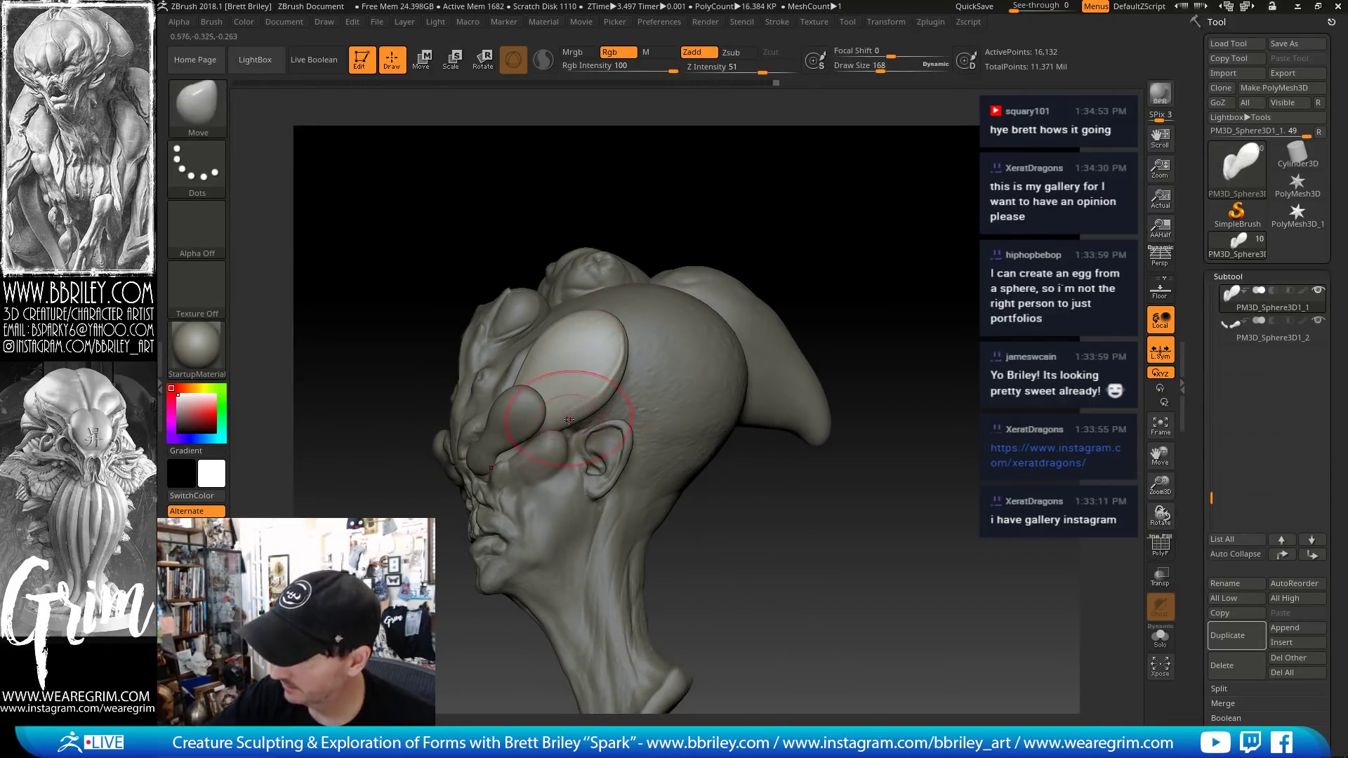
pyautogui.moveTo(778, 173); pyautogui.dragTo(741, 179)
pyautogui.press('s')
pyautogui.moveTo(518, 417); pyautogui.dragTo(520, 418)
pyautogui.moveTo(523, 416); pyautogui.dragTo(532, 406)
pyautogui.moveTo(734, 179); pyautogui.dragTo(807, 197)
# - Refine the lower edge and surface of the large upper horns with the Standard brush at draw sizes 56 and 29
pyautogui.press('b')
pyautogui.press('s')
pyautogui.press('t')
pyautogui.press('s')
pyautogui.moveTo(527, 464); pyautogui.dragTo(512, 462)
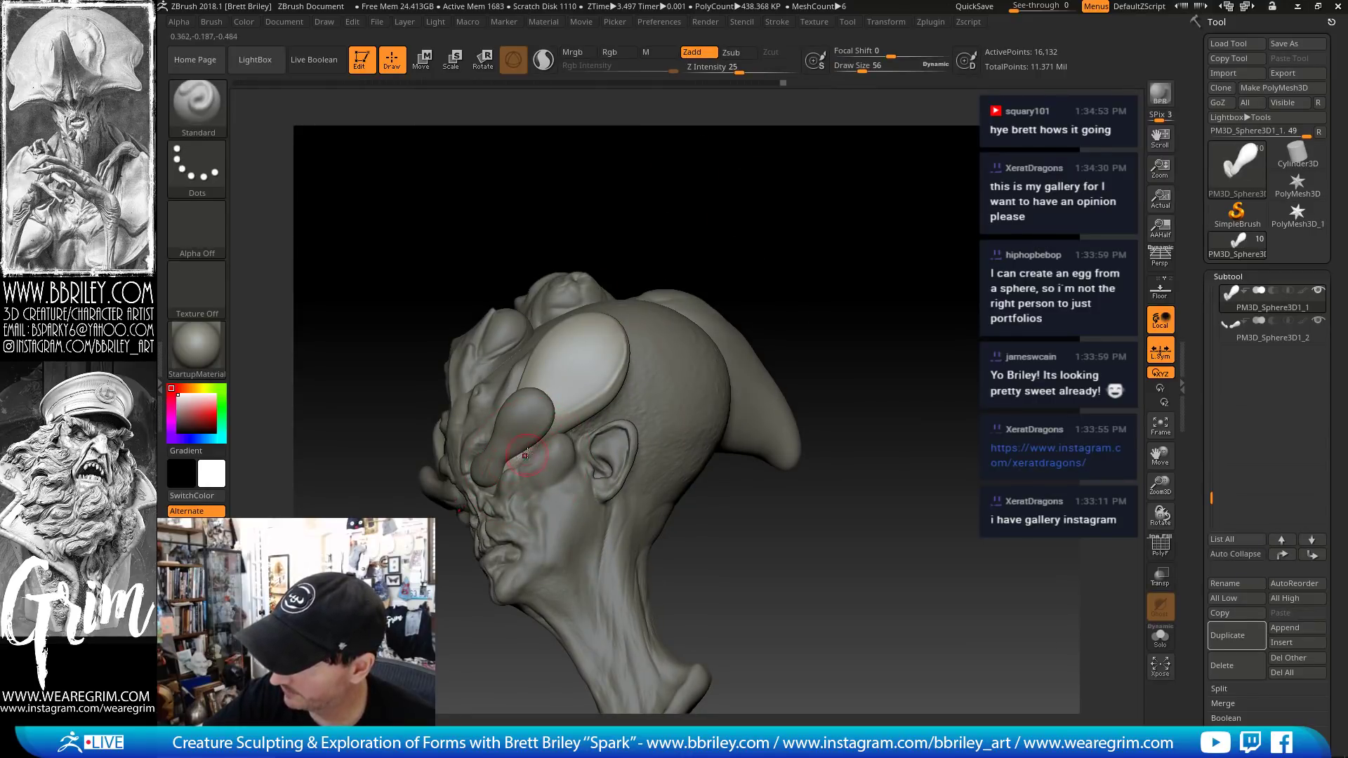
pyautogui.moveTo(561, 422); pyautogui.dragTo(602, 389)
pyautogui.press('s')
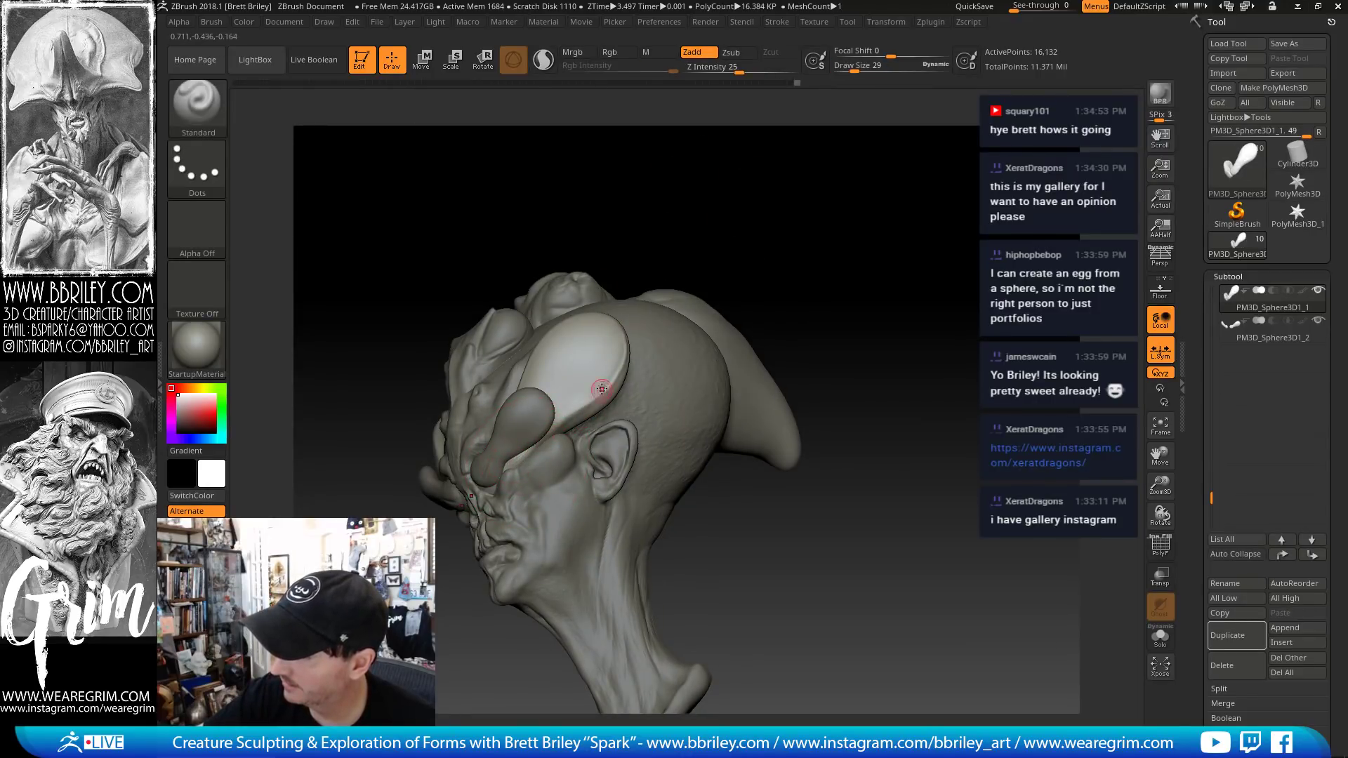
pyautogui.moveTo(786, 204); pyautogui.dragTo(796, 175)
# - Select the smaller lower horn subtool PM3D_Sphere3D1_2 and reshape it with the Move brush at draw size 50
pyautogui.keyDown('alt'); pyautogui.click(513, 427); pyautogui.keyUp('alt')
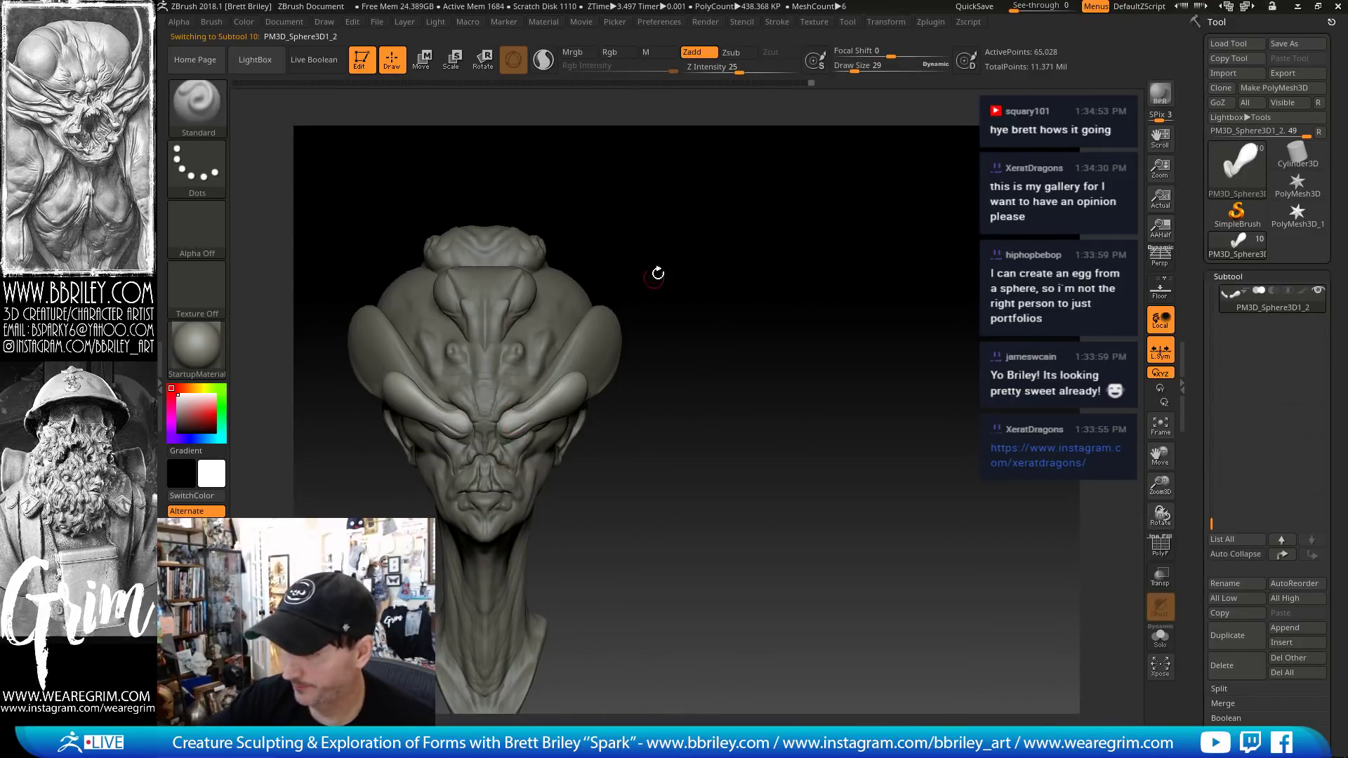
pyautogui.moveTo(657, 273)
pyautogui.mouseDown()
pyautogui.moveTo(709, 198)
pyautogui.moveTo(689, 208)
pyautogui.mouseUp()
pyautogui.write('bmv')
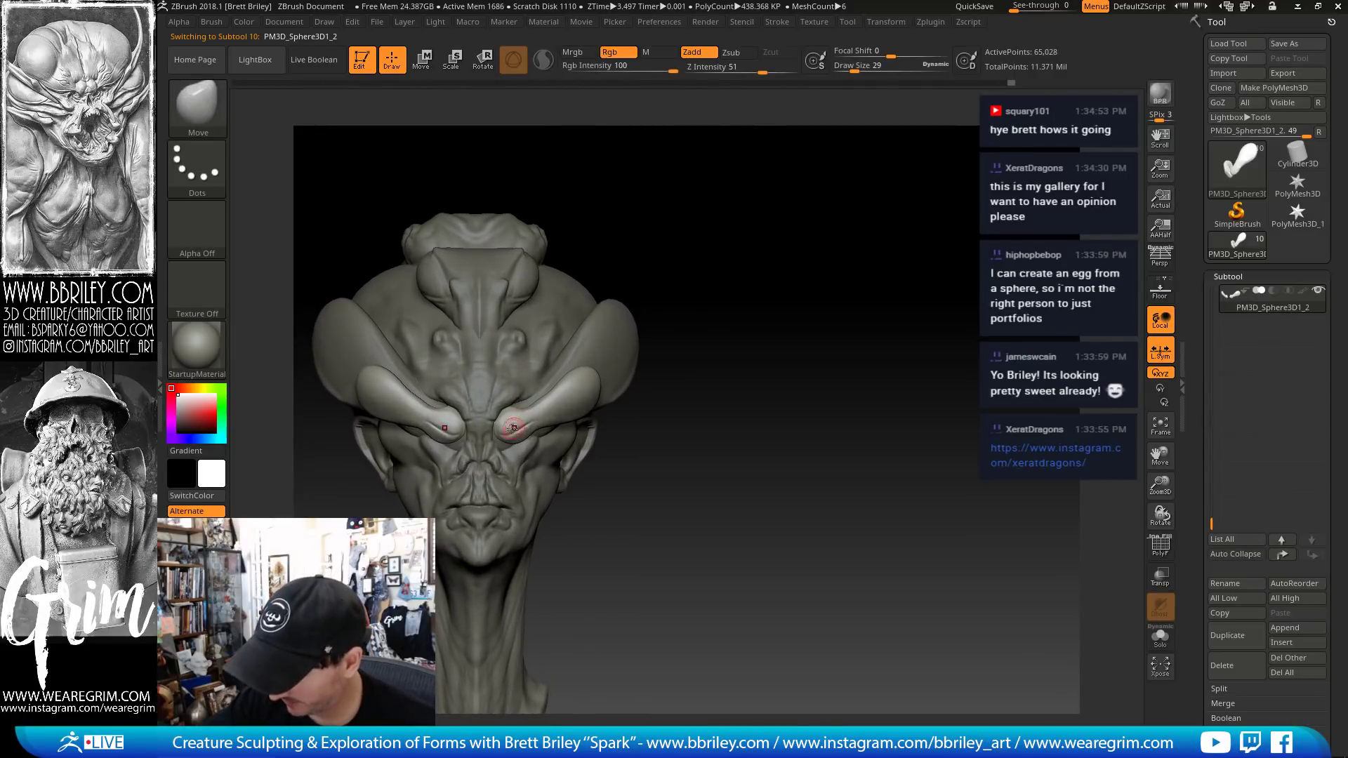
pyautogui.write('s50')
pyautogui.press('Return')
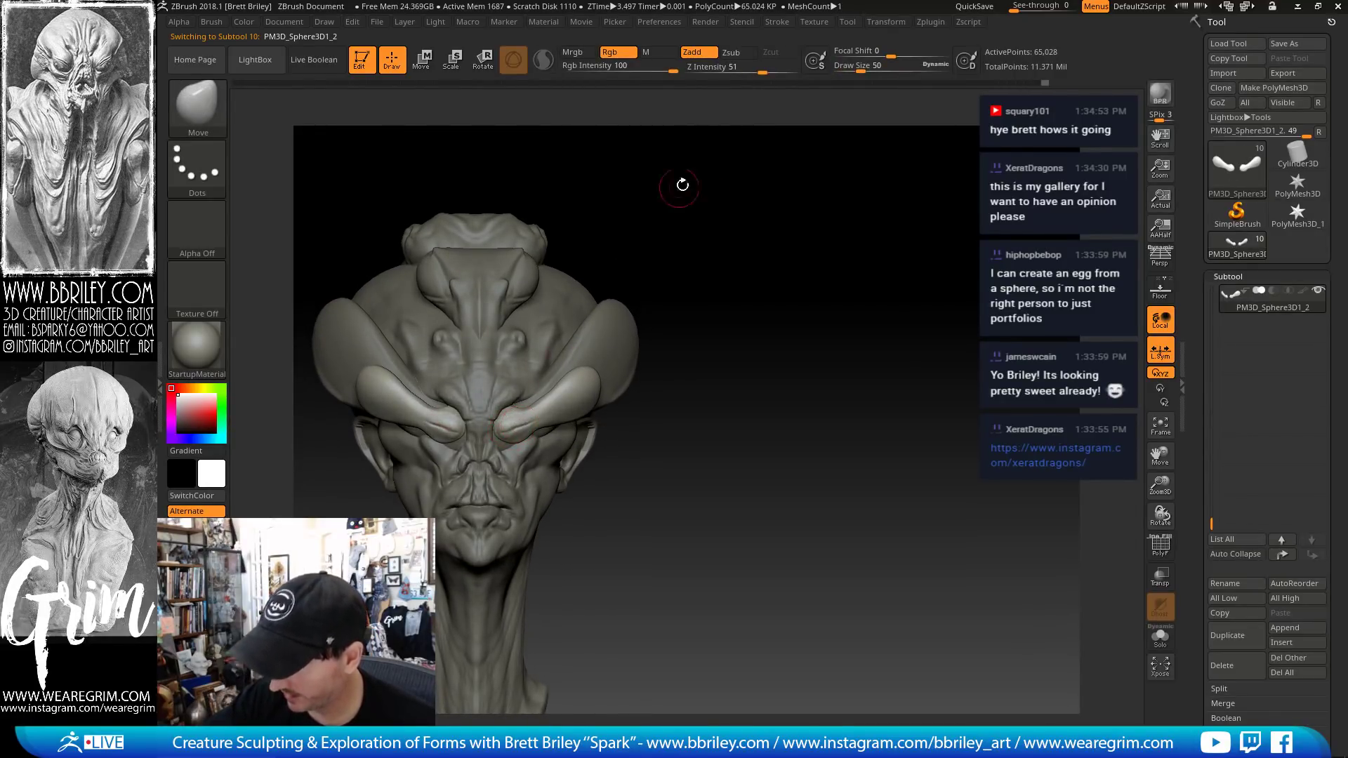
pyautogui.moveTo(683, 185); pyautogui.dragTo(524, 423)
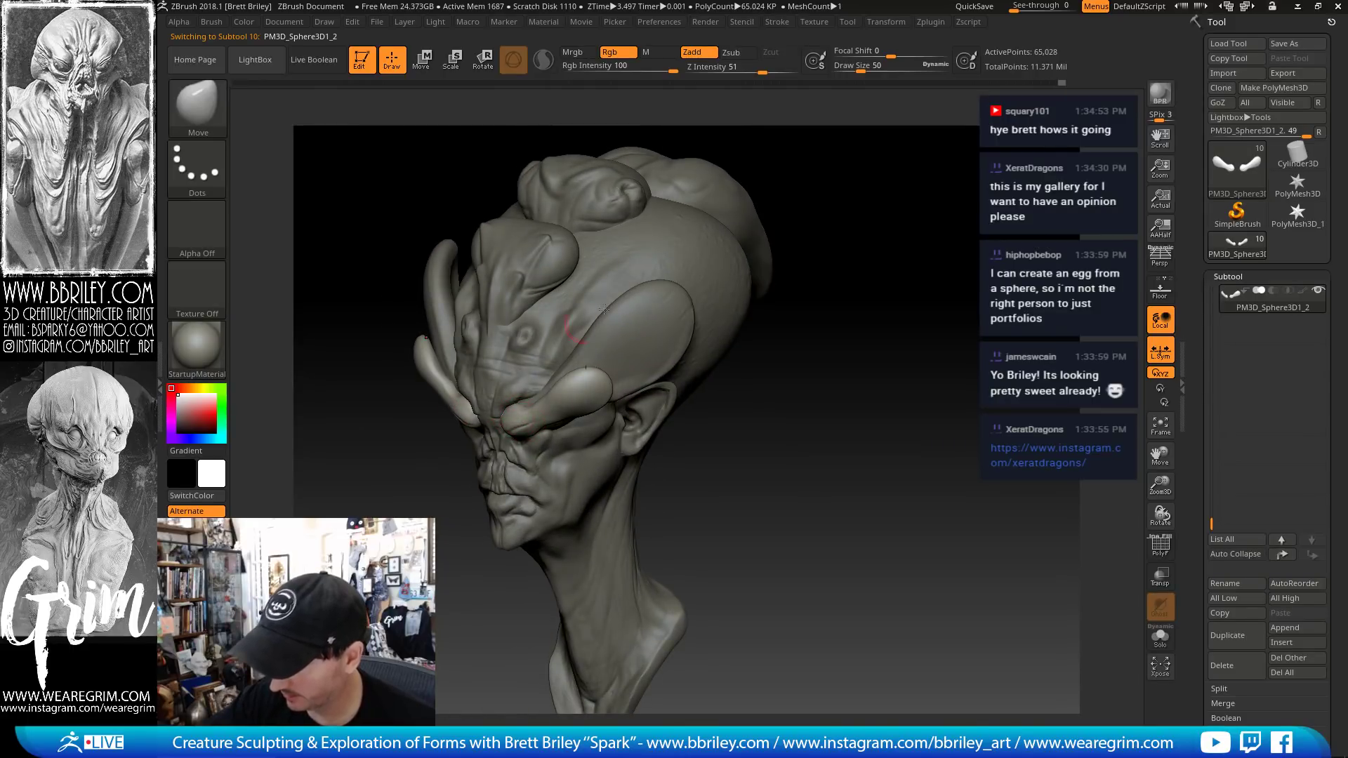
pyautogui.moveTo(842, 140); pyautogui.dragTo(807, 204)
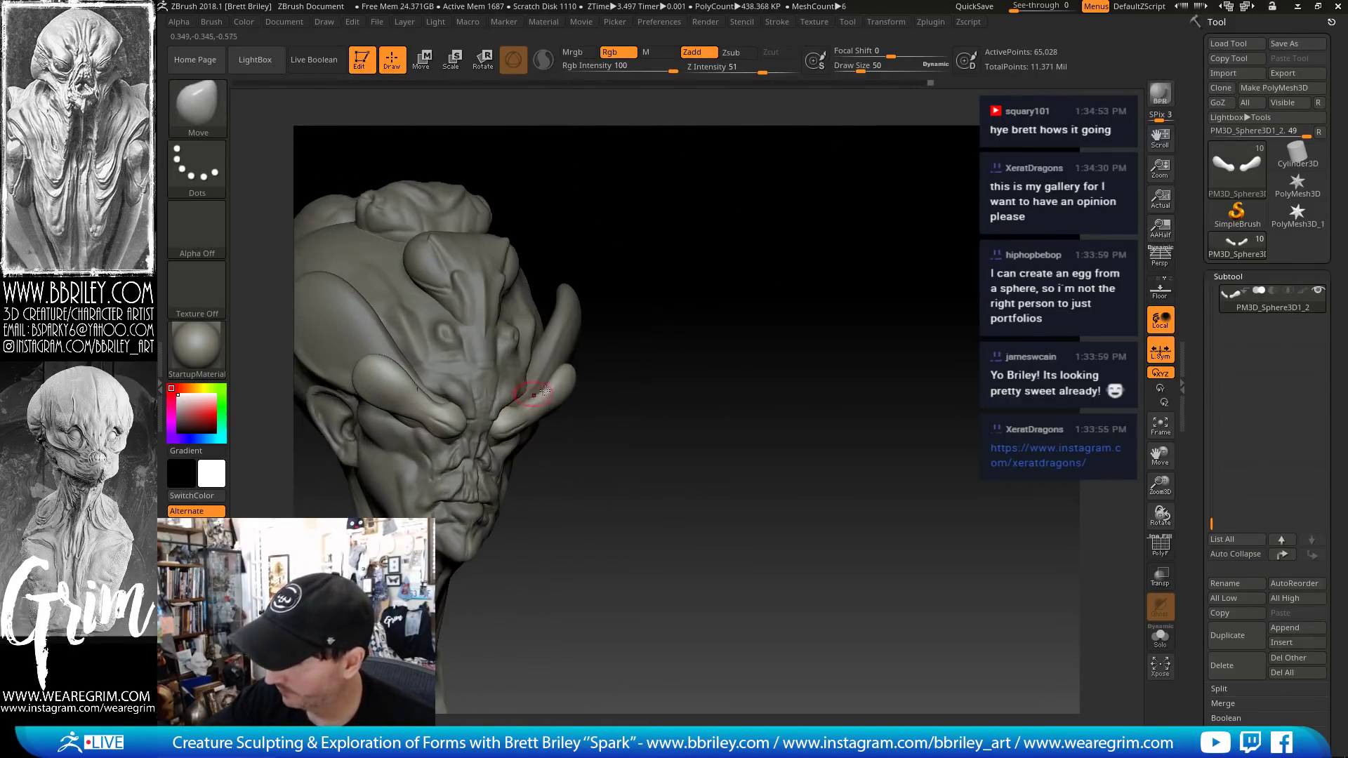
pyautogui.moveTo(632, 365)
pyautogui.mouseDown()
pyautogui.moveTo(529, 384)
pyautogui.moveTo(527, 408)
pyautogui.mouseUp()
# - Adjust the small lower horns with the Move brush at draw sizes 65 and 83, and smooth them one subdivision level lower
pyautogui.press('s')
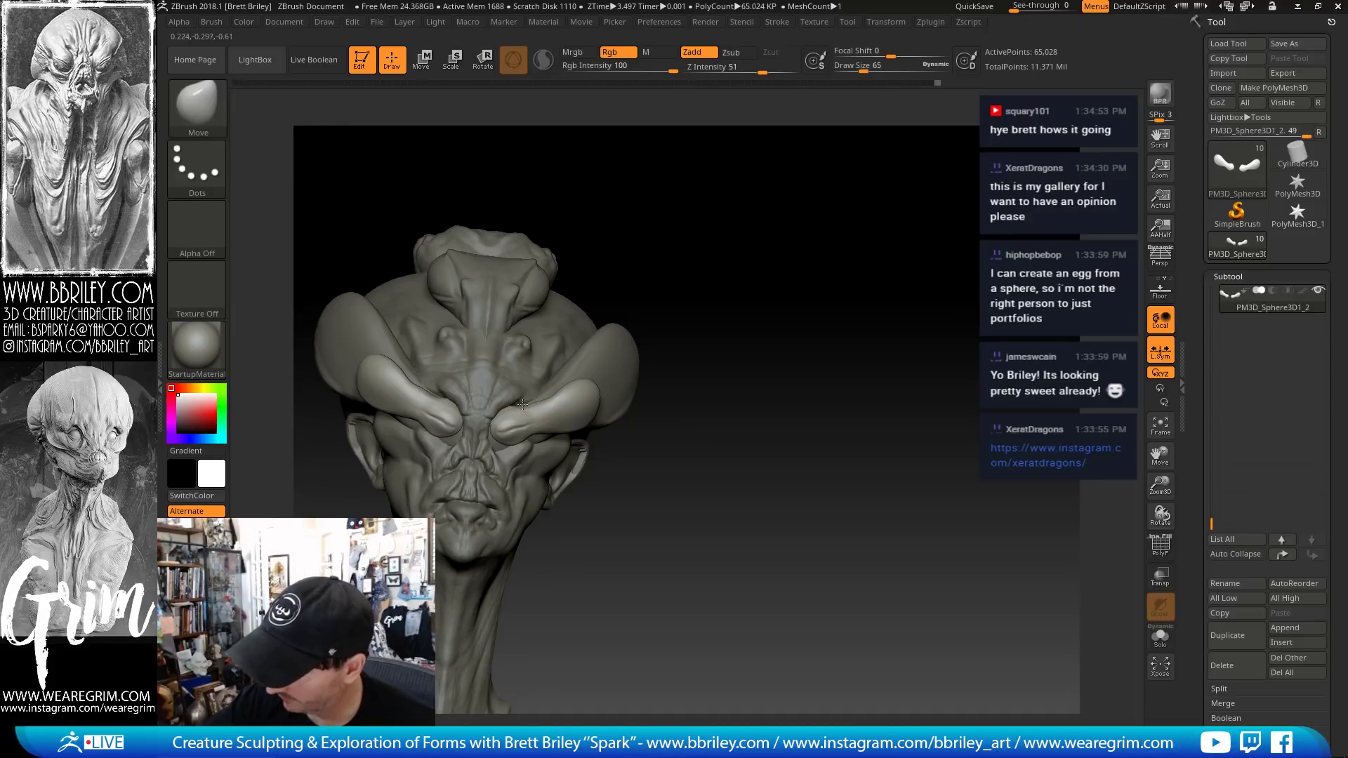
pyautogui.press('shift')
pyautogui.press('s')
pyautogui.keyDown('shift'); pyautogui.moveTo(553, 385); pyautogui.dragTo(550, 398); pyautogui.keyUp('shift')
pyautogui.press('shift')
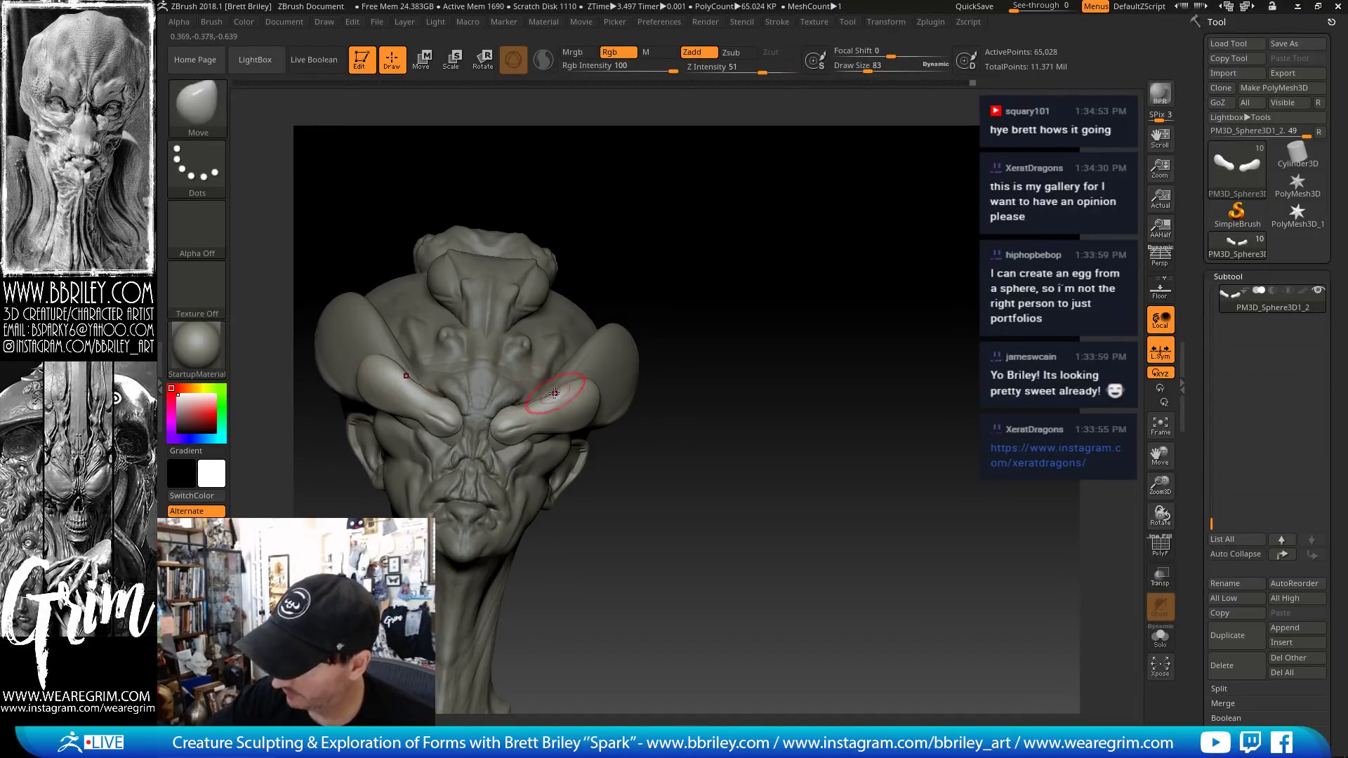
pyautogui.press('shift')
pyautogui.keyDown('shift'); pyautogui.moveTo(547, 391); pyautogui.dragTo(537, 400); pyautogui.keyUp('shift')
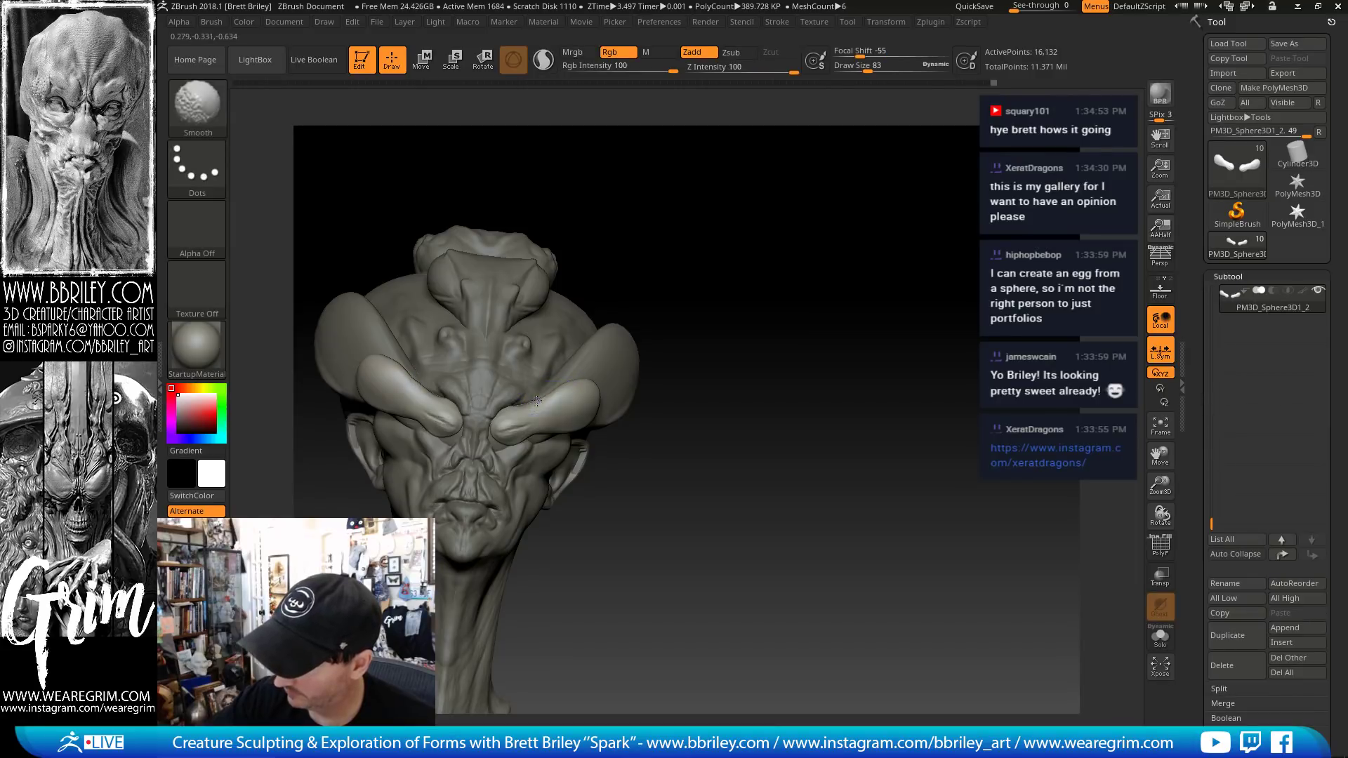
pyautogui.moveTo(695, 198); pyautogui.dragTo(662, 214)
# - Reshape the length and outer ends of the small lower horns with the Move brush at draw sizes 128 and 94
pyautogui.press('s')
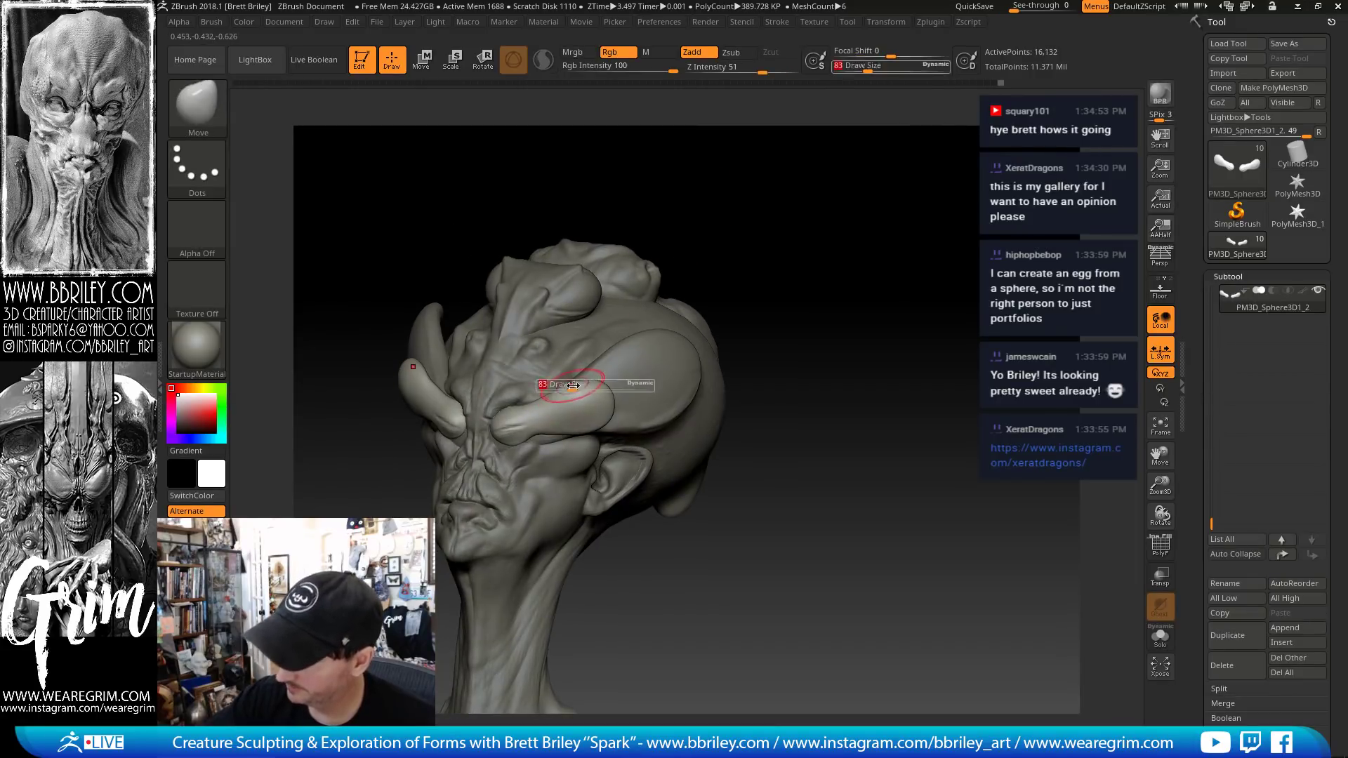
pyautogui.moveTo(573, 387); pyautogui.dragTo(599, 405)
pyautogui.press('s')
pyautogui.moveTo(744, 207)
pyautogui.mouseDown()
pyautogui.moveTo(695, 239)
pyautogui.moveTo(782, 216)
pyautogui.mouseUp()
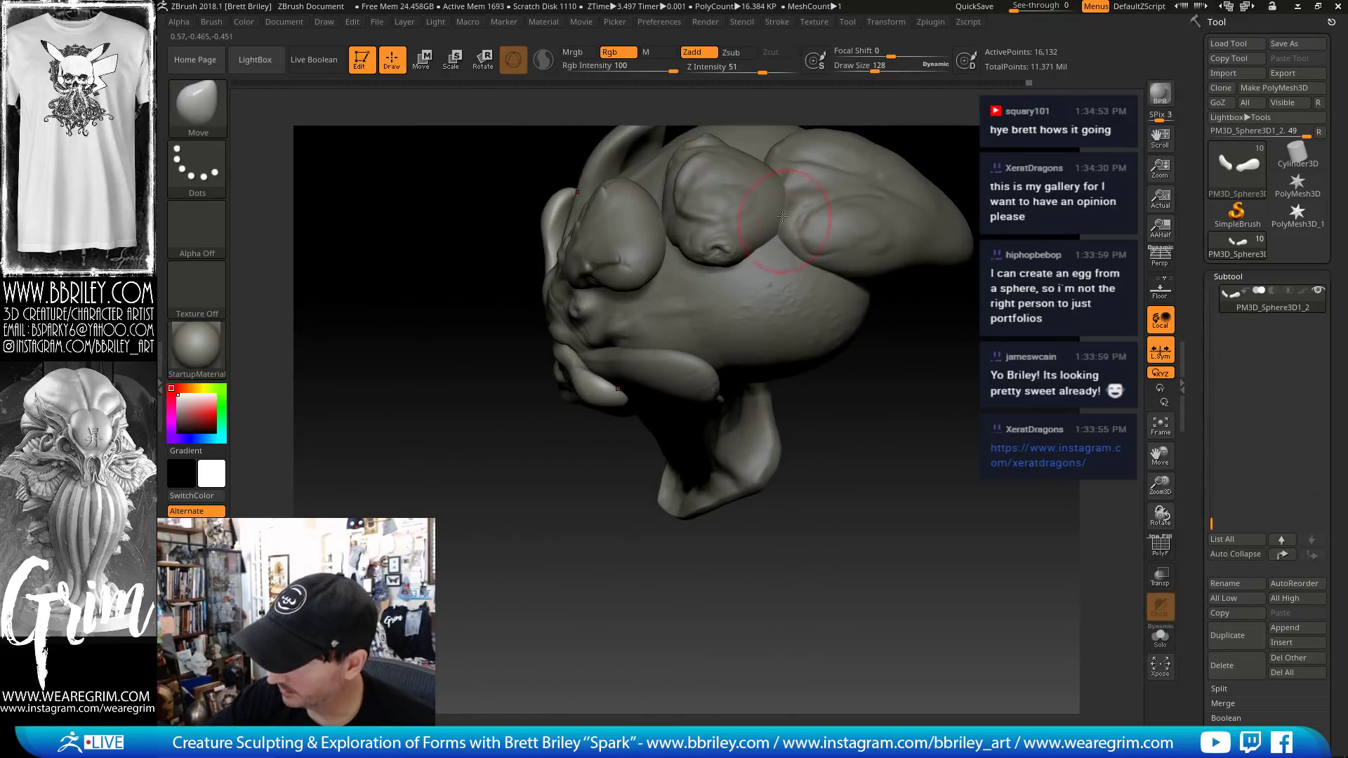
pyautogui.moveTo(858, 431); pyautogui.dragTo(772, 394)
pyautogui.press('s')
pyautogui.moveTo(505, 229); pyautogui.dragTo(484, 229)
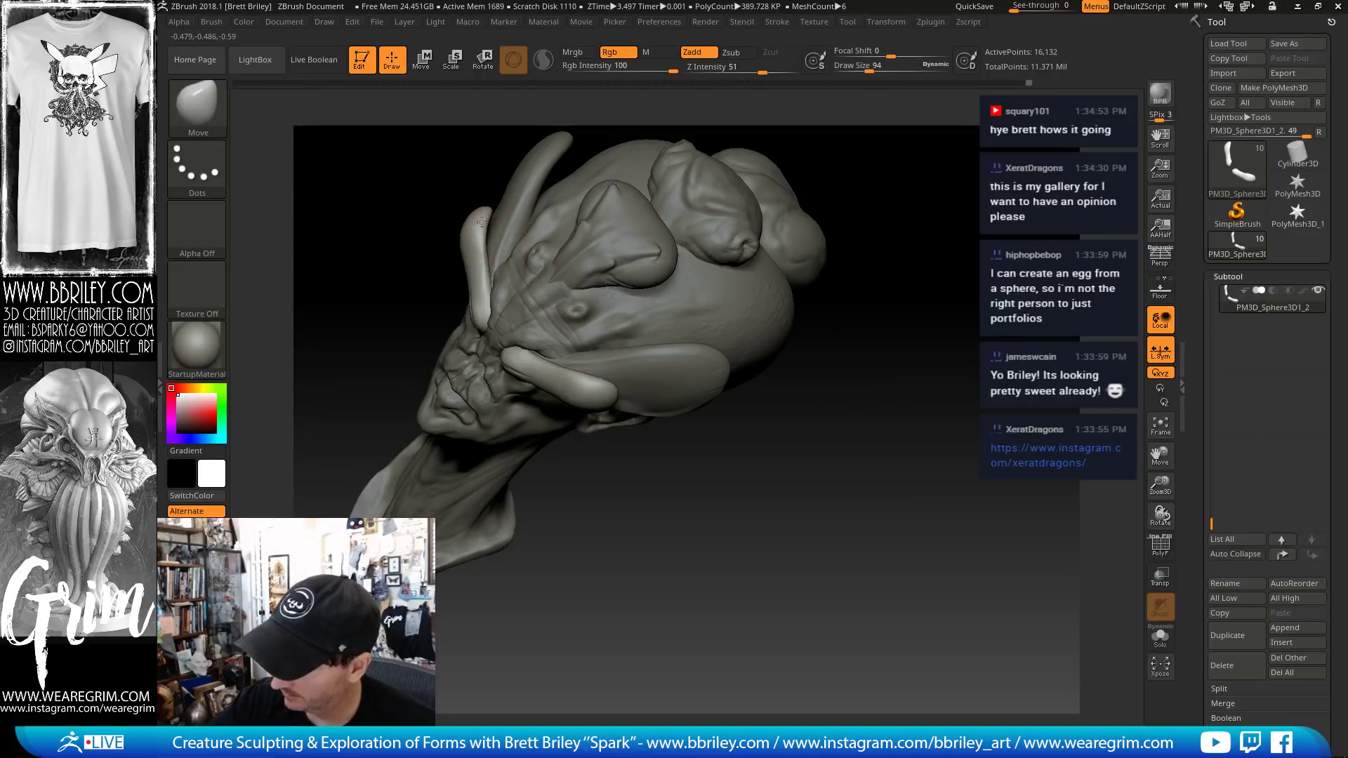
# - Define the surface of the small lower horns with the DamStandard brush at draw size 32
pyautogui.moveTo(887, 271)
pyautogui.mouseDown()
pyautogui.moveTo(852, 170)
pyautogui.moveTo(868, 158)
pyautogui.mouseUp()
pyautogui.press('b')
pyautogui.press('d')
pyautogui.press('s')
pyautogui.press('s')
pyautogui.moveTo(496, 343); pyautogui.dragTo(482, 343)
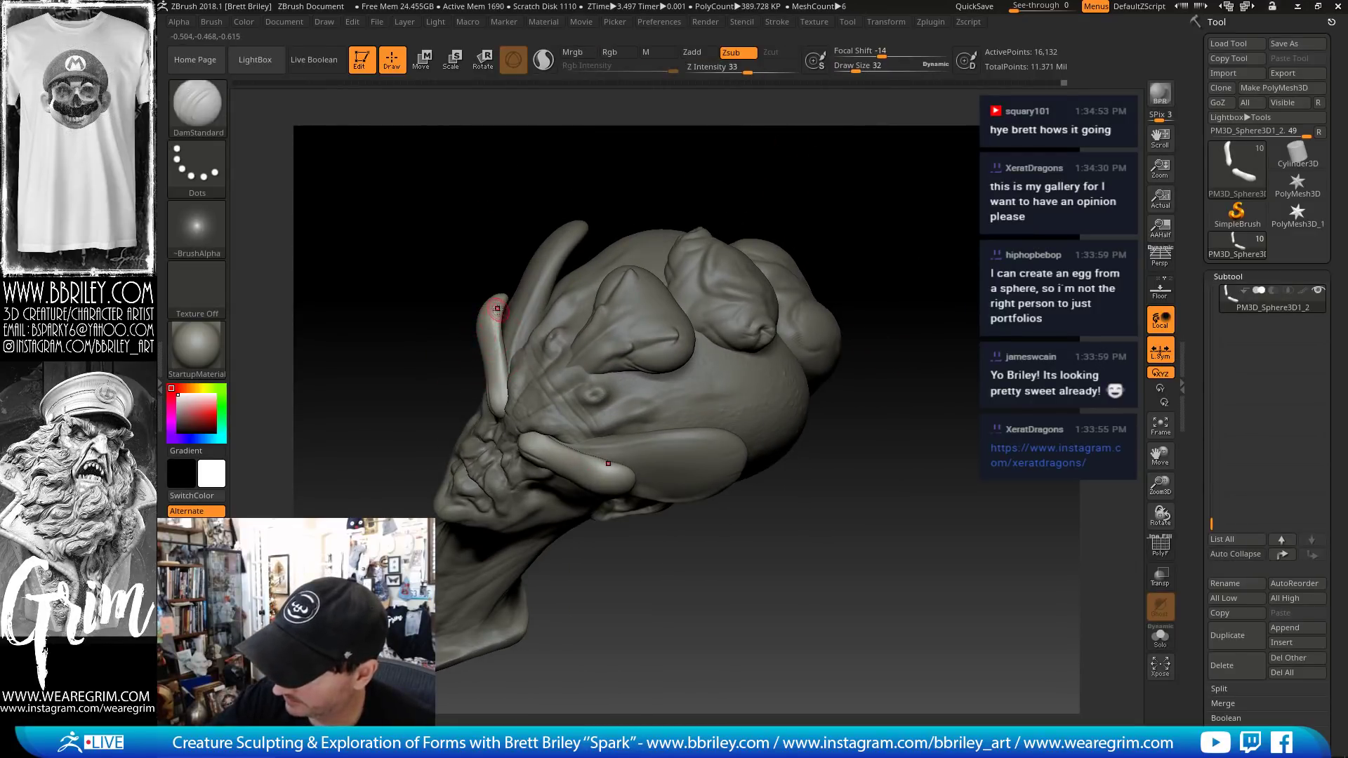
pyautogui.moveTo(512, 198); pyautogui.dragTo(507, 314)
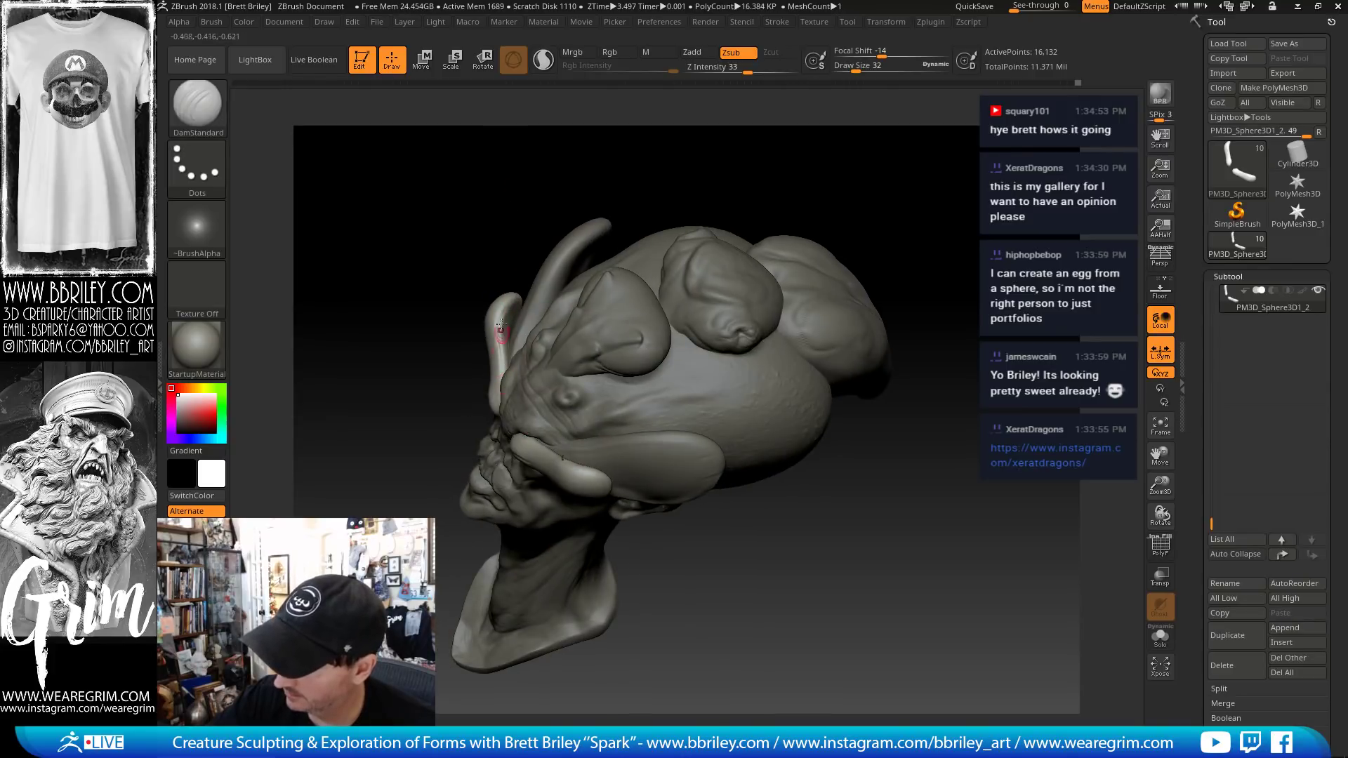
pyautogui.moveTo(498, 368); pyautogui.dragTo(542, 212)
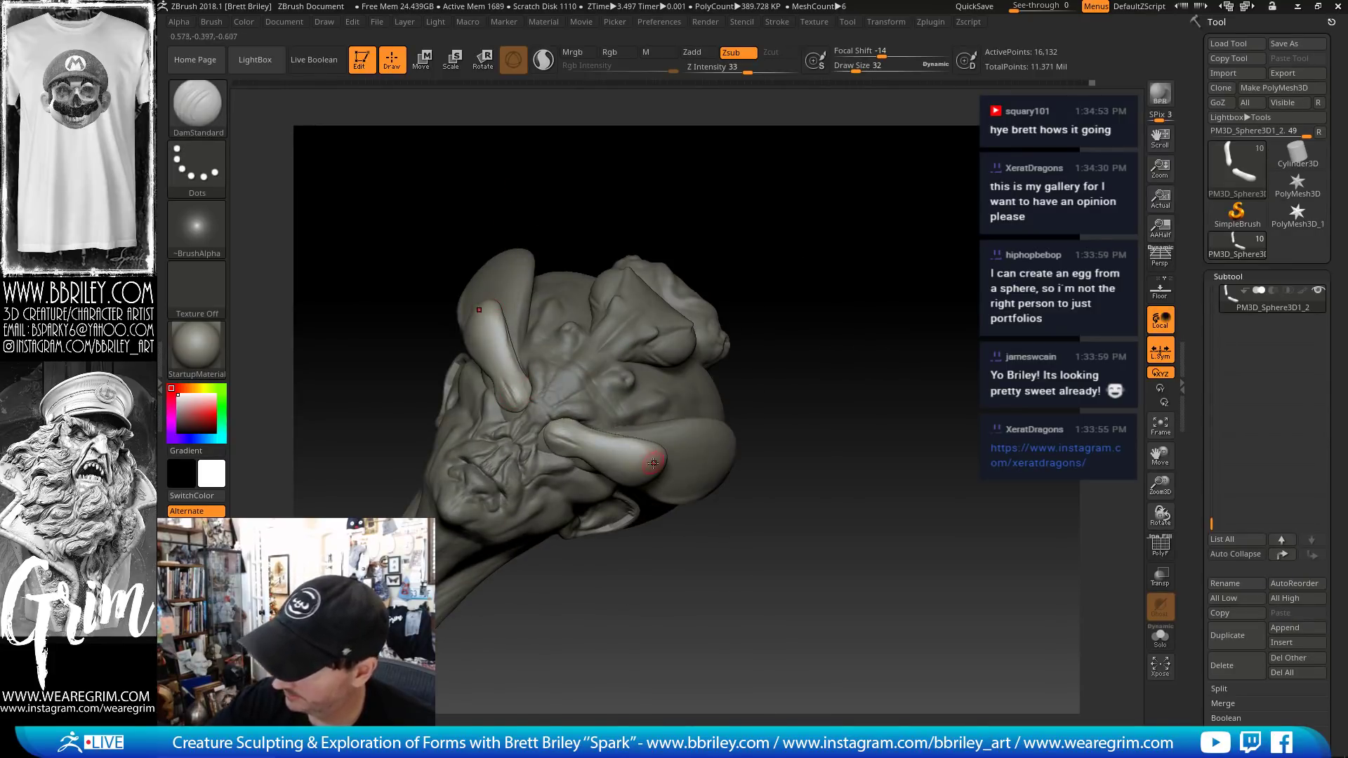
# - Select the Beehead subtool and adjust the jaw and lower face with the Move brush at draw size 207
pyautogui.moveTo(788, 295)
pyautogui.mouseDown()
pyautogui.moveTo(866, 246)
pyautogui.moveTo(828, 249)
pyautogui.moveTo(823, 223)
pyautogui.moveTo(674, 365)
pyautogui.mouseUp()
pyautogui.keyDown('alt'); pyautogui.click(559, 478); pyautogui.keyUp('alt')
pyautogui.press('b')
pyautogui.press('m')
pyautogui.press('v')
pyautogui.press('s')
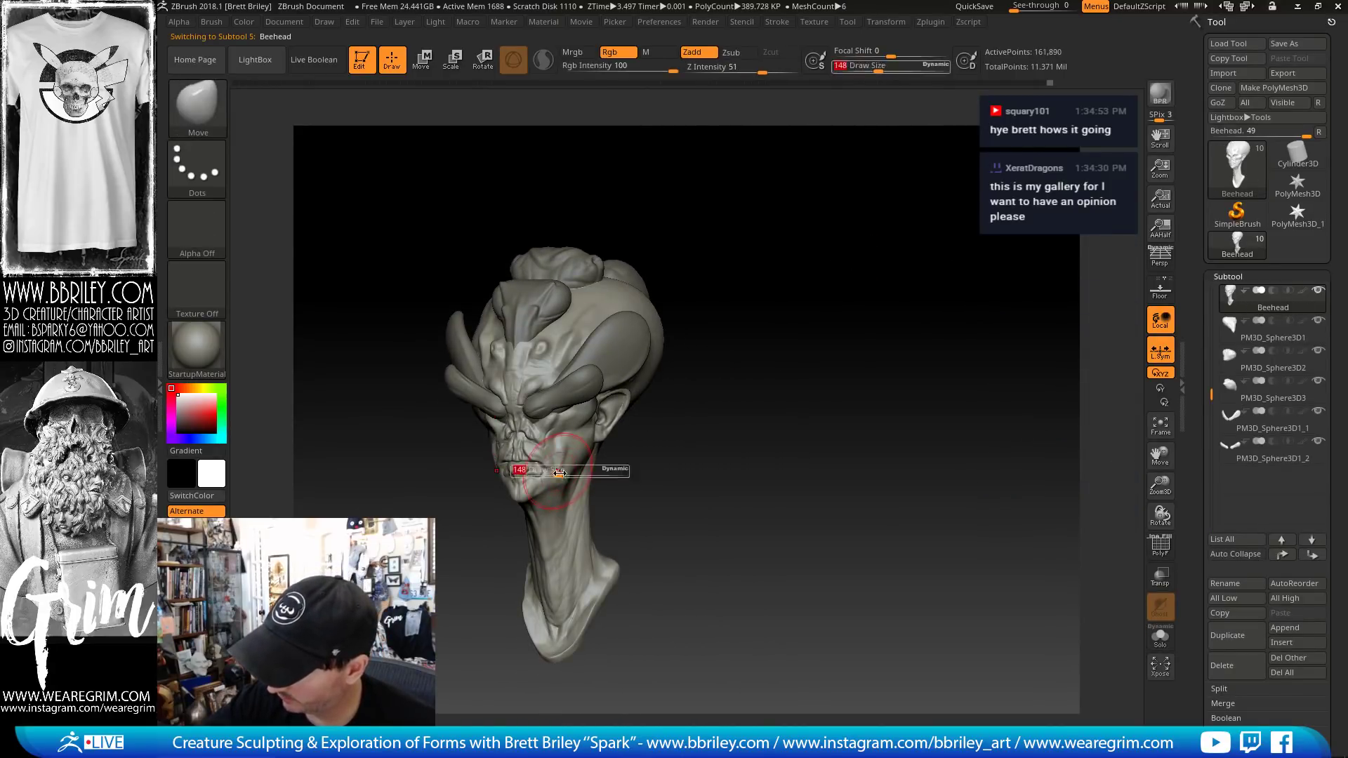
pyautogui.moveTo(559, 473); pyautogui.dragTo(568, 473)
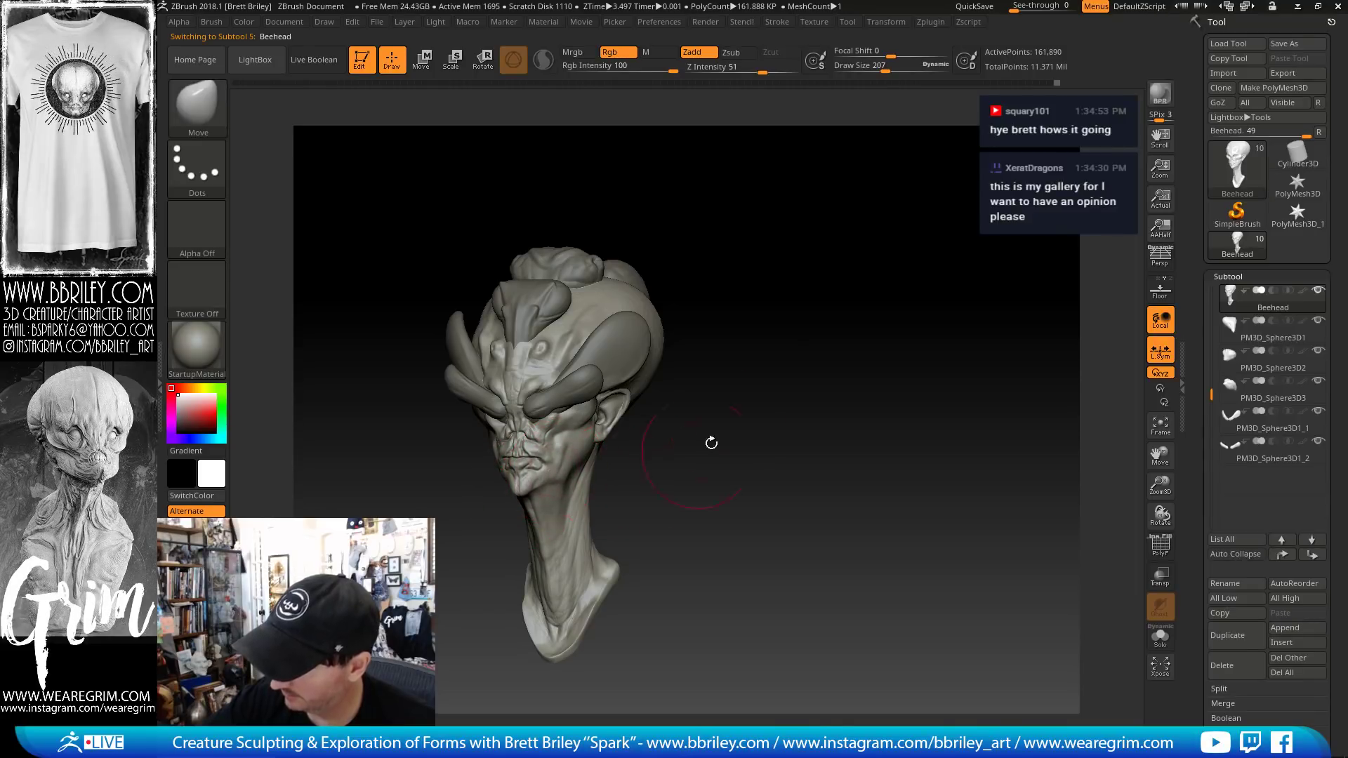
pyautogui.moveTo(711, 443); pyautogui.dragTo(572, 450)
# - Refine the profile of the skull and face with the Move brush at draw sizes 138, 86 and 153
pyautogui.press('[')
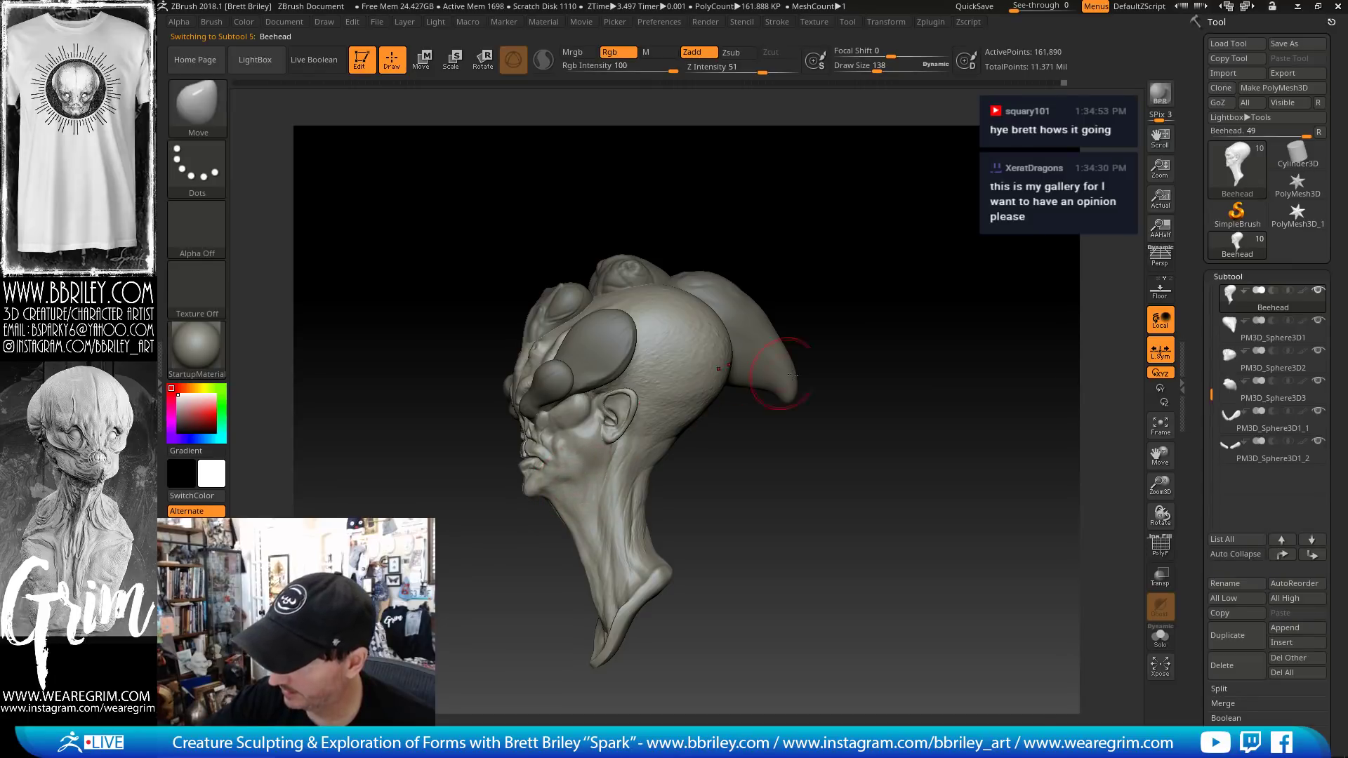
pyautogui.moveTo(827, 343)
pyautogui.mouseDown()
pyautogui.moveTo(803, 307)
pyautogui.moveTo(849, 307)
pyautogui.mouseUp()
pyautogui.press('[')
pyautogui.press('[')
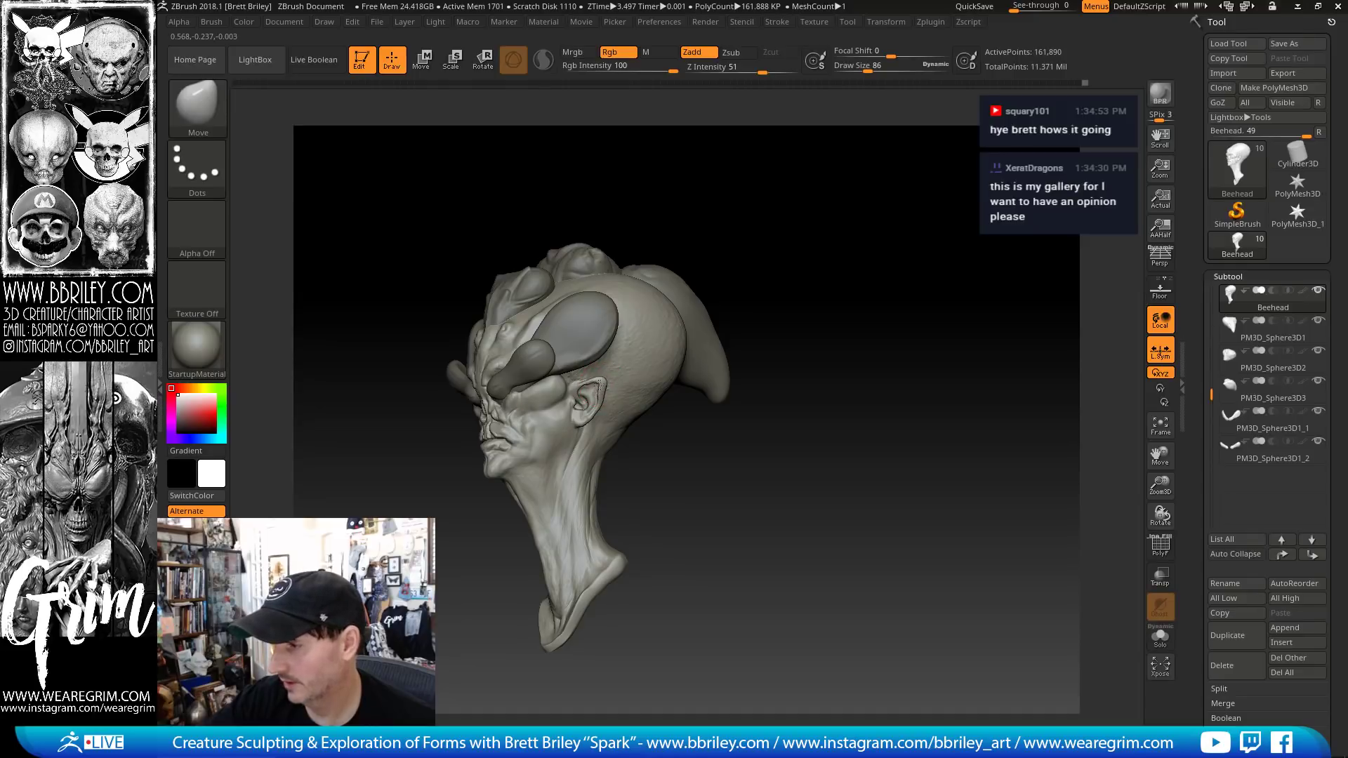
pyautogui.press('[')
pyautogui.moveTo(765, 225)
pyautogui.mouseDown()
pyautogui.moveTo(824, 221)
pyautogui.moveTo(779, 219)
pyautogui.mouseUp()
pyautogui.press(']')
pyautogui.press(']')
pyautogui.press(']')
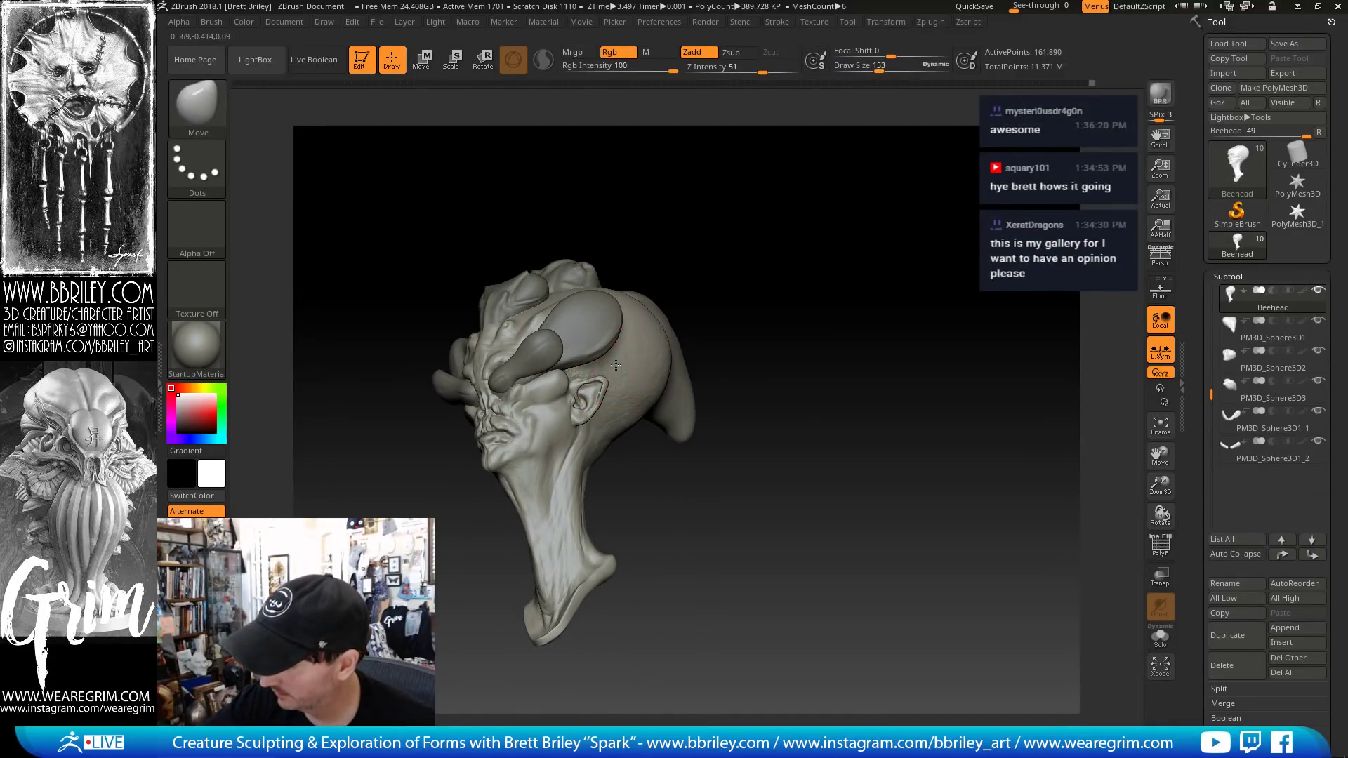
# - Build up the forms behind the ear and along the upper neck with the Standard brush at draw size 47
pyautogui.press('b')
pyautogui.press('d')
pyautogui.press('s')
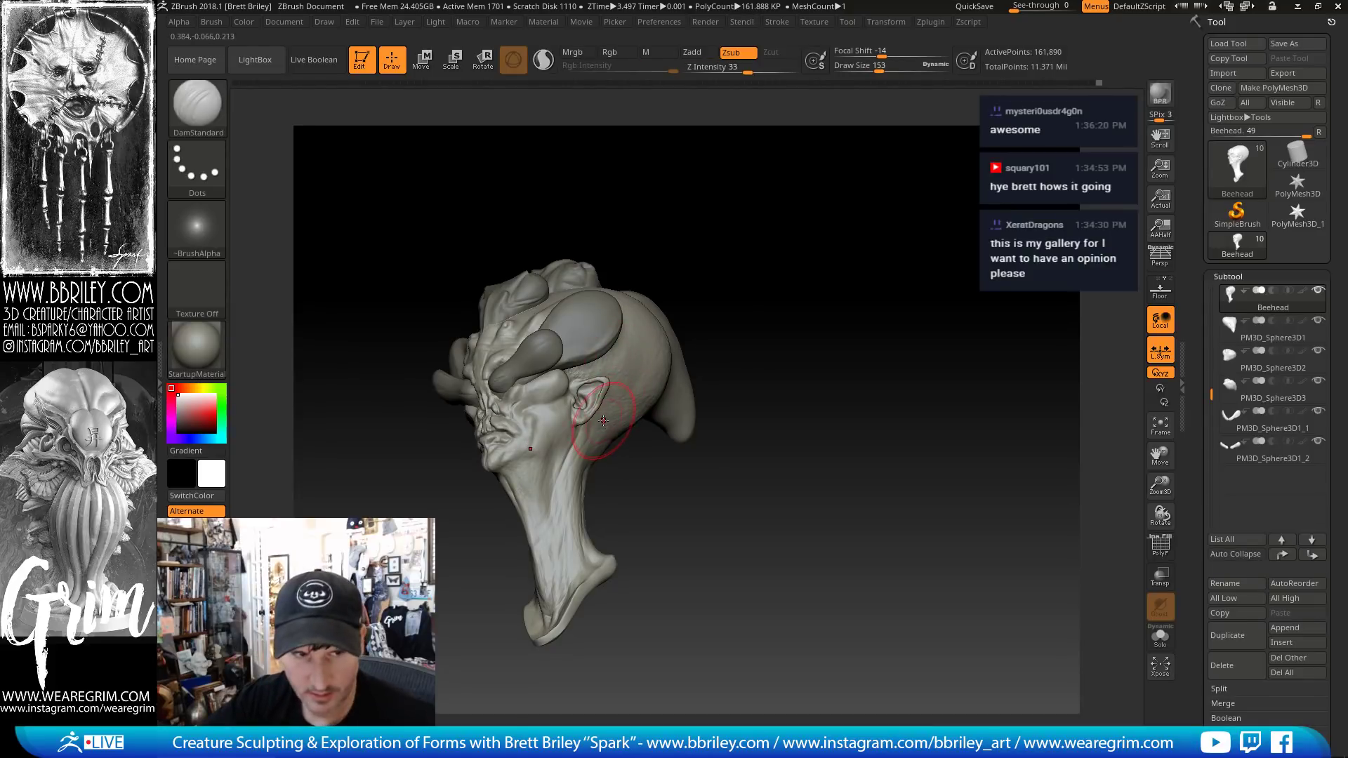
pyautogui.moveTo(743, 301)
pyautogui.mouseDown()
pyautogui.moveTo(791, 292)
pyautogui.moveTo(672, 347)
pyautogui.mouseUp()
pyautogui.press('b')
pyautogui.press('s')
pyautogui.press('t')
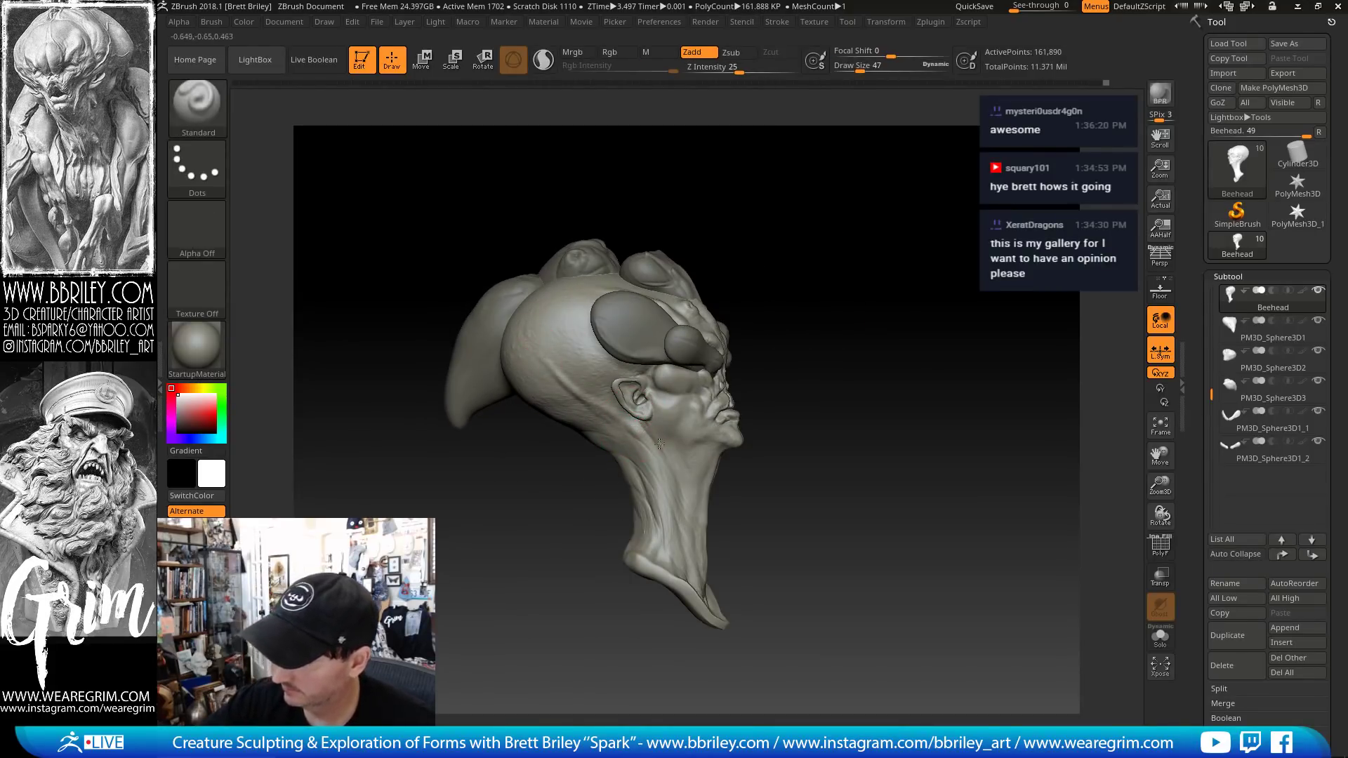
# - Carve creases below the ear into the upper neck with the DamStandard brush at draw size 47
pyautogui.press('b')
pyautogui.press('d')
pyautogui.press('s')
pyautogui.moveTo(620, 425); pyautogui.dragTo(642, 443)
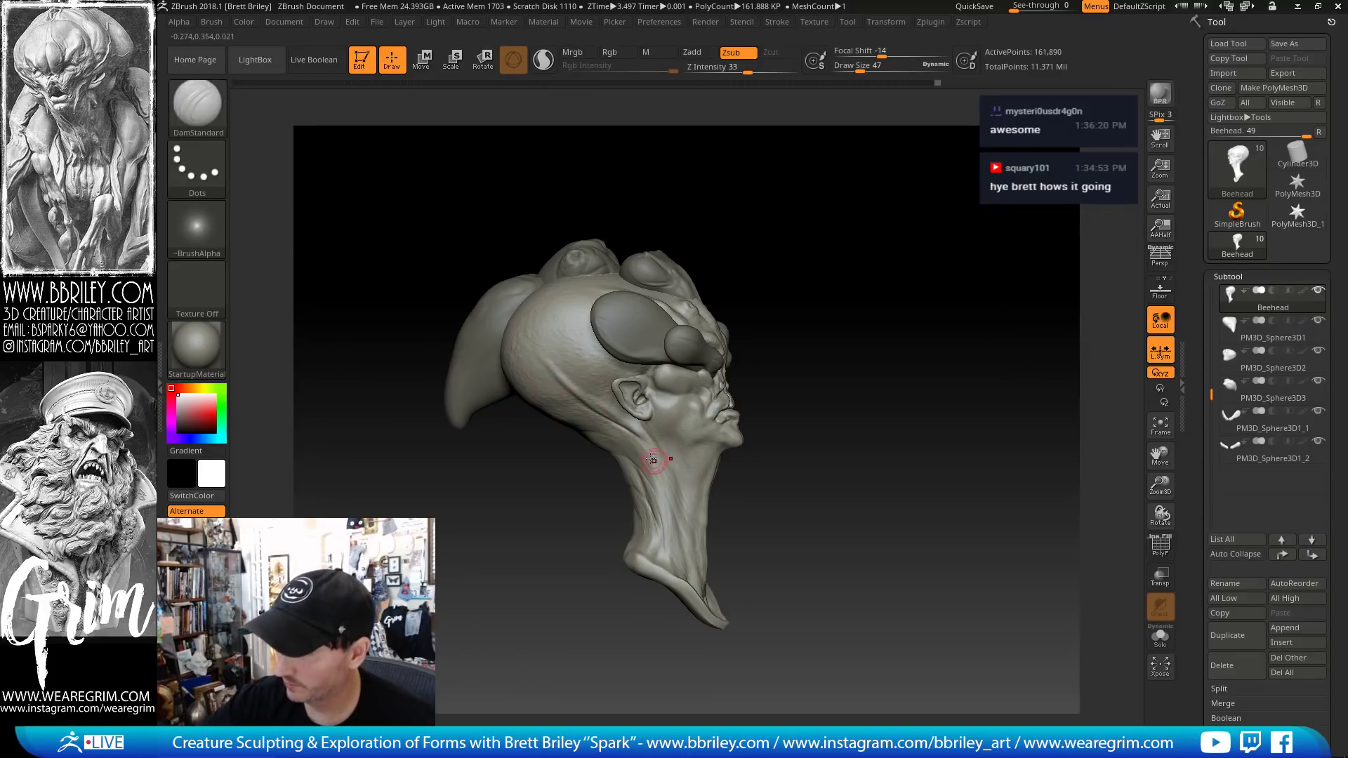
pyautogui.moveTo(733, 214); pyautogui.dragTo(755, 211)
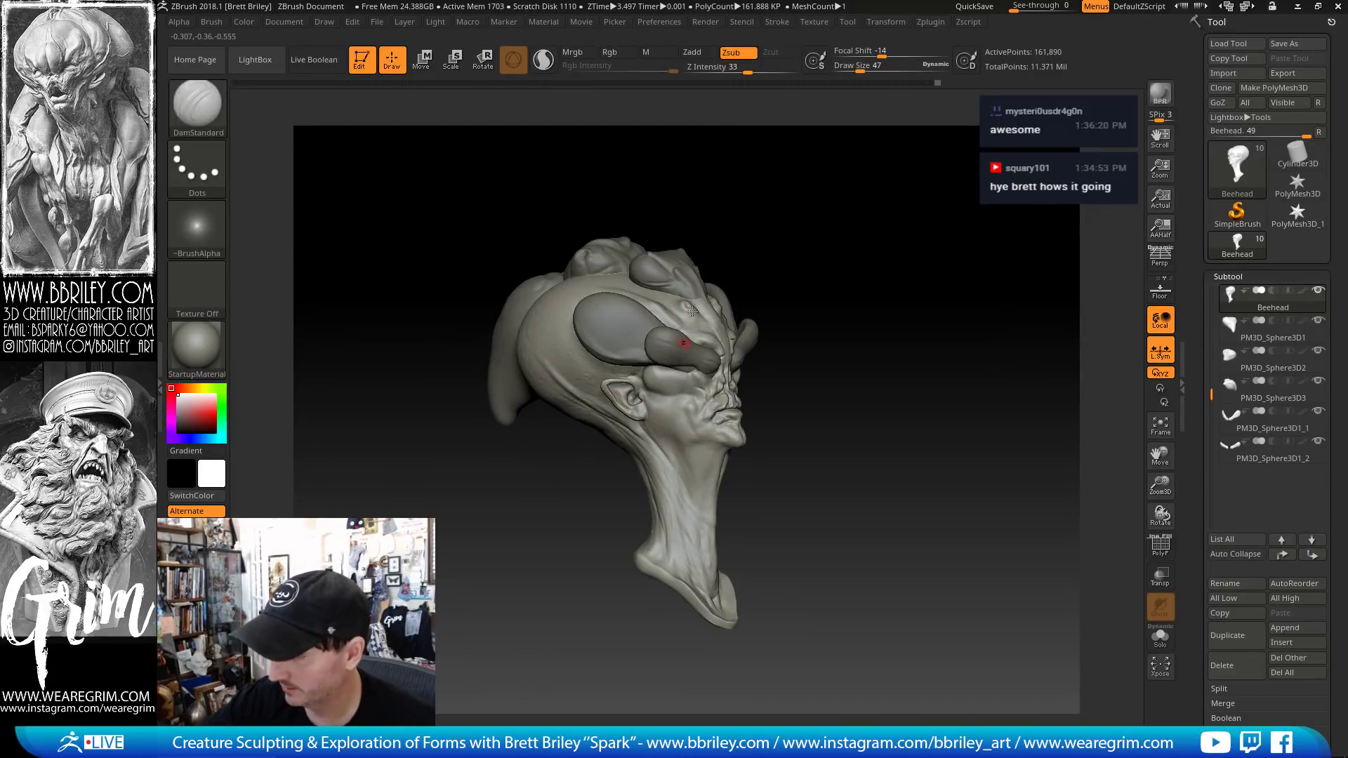
# - Build up the cheekbone in front of the ear with the Clay brush at draw sizes 47 and 53
pyautogui.moveTo(692, 311); pyautogui.dragTo(688, 307)
pyautogui.moveTo(803, 248)
pyautogui.keyDown('alt'); pyautogui.mouseDown()
pyautogui.moveTo(746, 246)
pyautogui.moveTo(761, 238)
pyautogui.mouseUp(); pyautogui.keyUp('alt')
pyautogui.press('b')
pyautogui.press('c')
pyautogui.press('l')
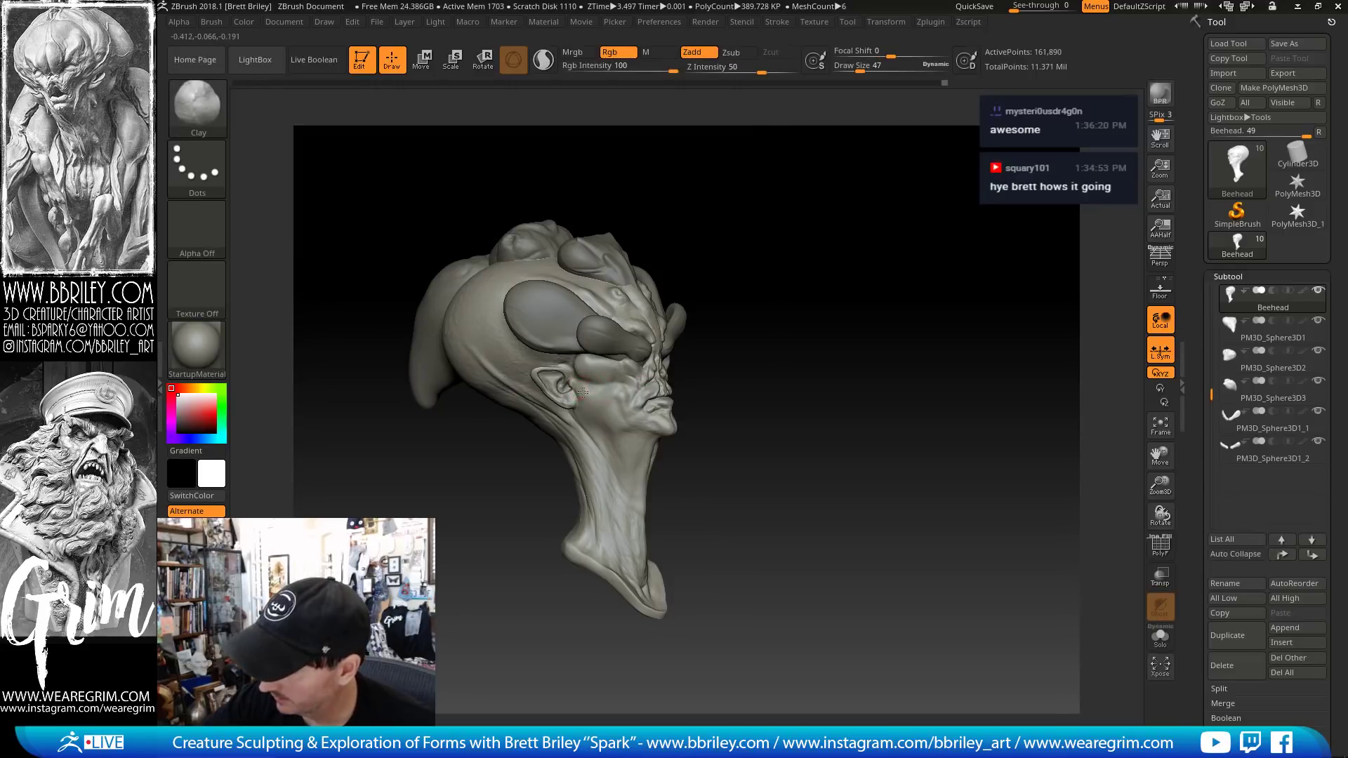
pyautogui.moveTo(583, 393); pyautogui.dragTo(601, 393)
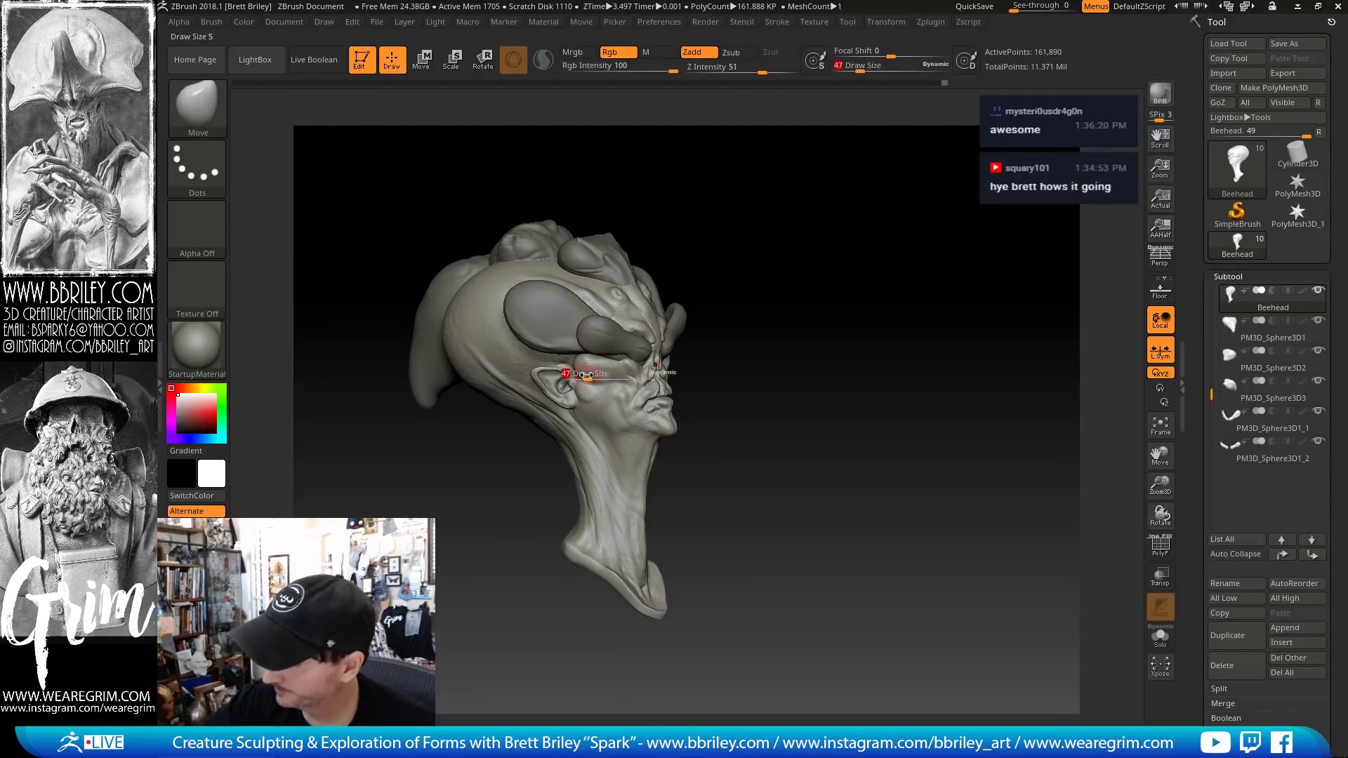
pyautogui.press(']')
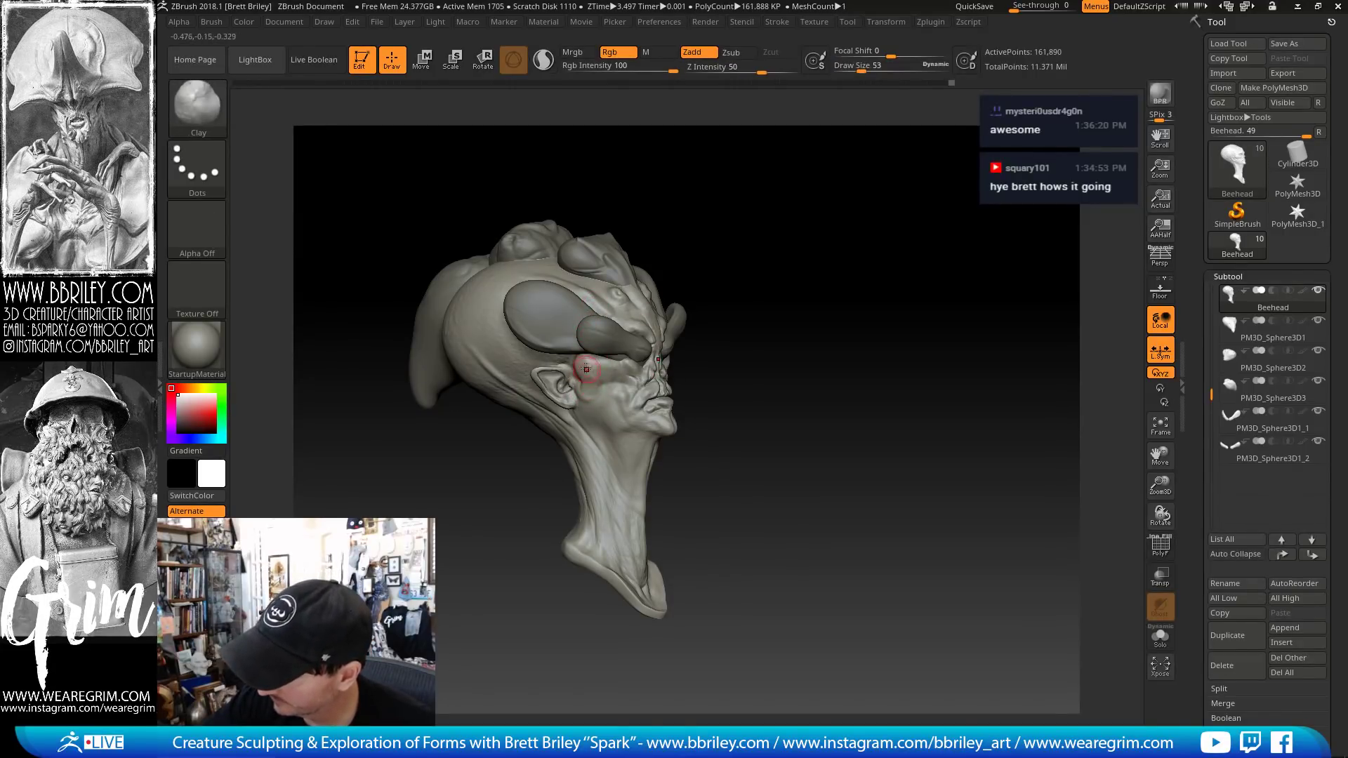
# - Define the cheekbone edge with the Standard brush at draw size 41 and the DamStandard brush at draw sizes 41 and 27
pyautogui.press('b')
pyautogui.press('s')
pyautogui.press('t')
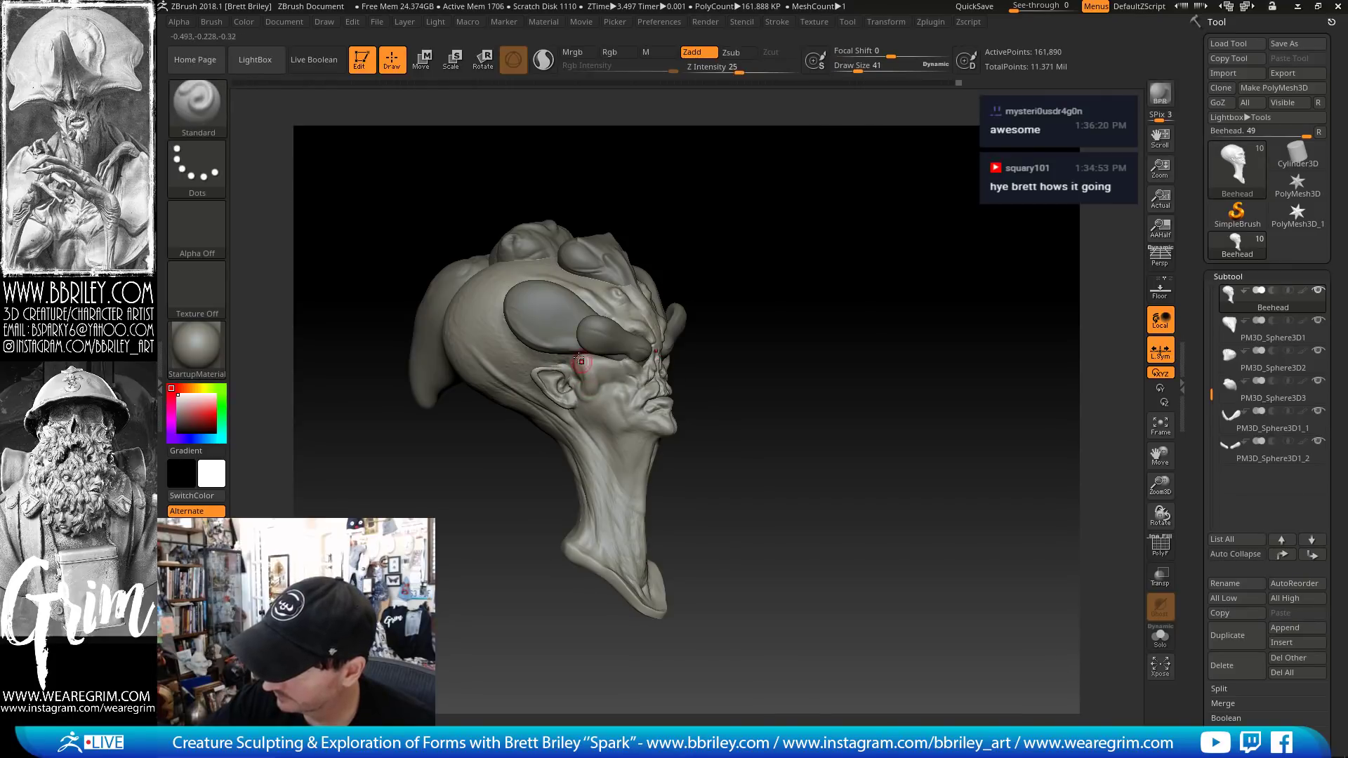
pyautogui.press('b')
pyautogui.press('d')
pyautogui.press('s')
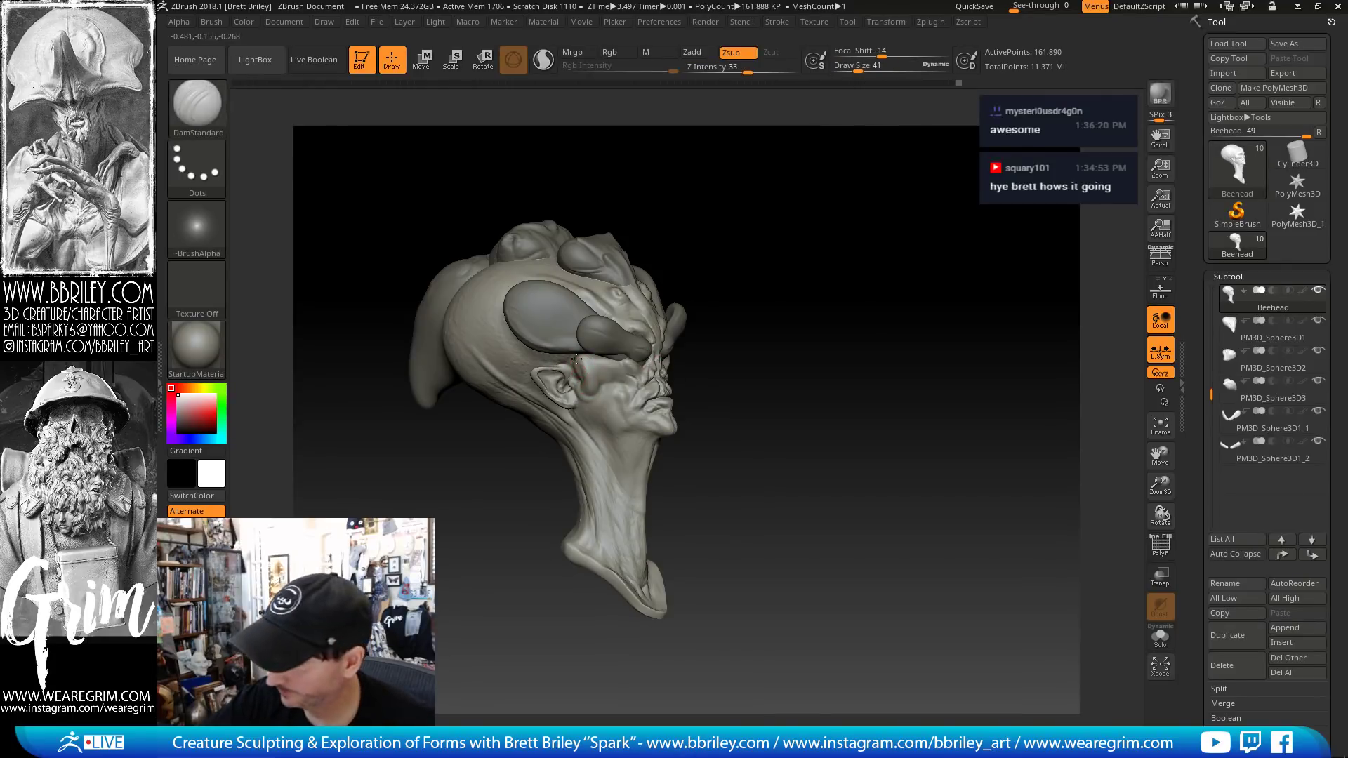
pyautogui.moveTo(708, 251); pyautogui.dragTo(698, 261)
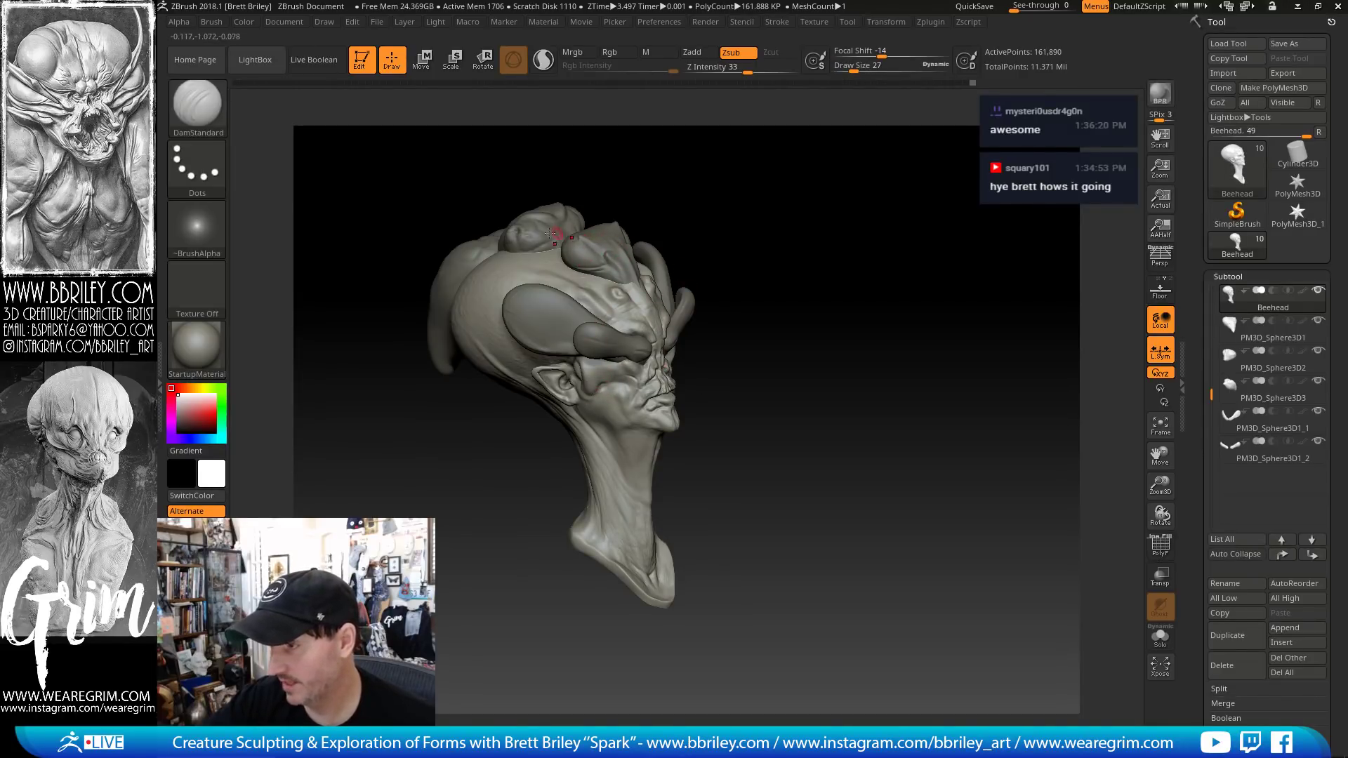
pyautogui.moveTo(694, 231); pyautogui.dragTo(733, 188)
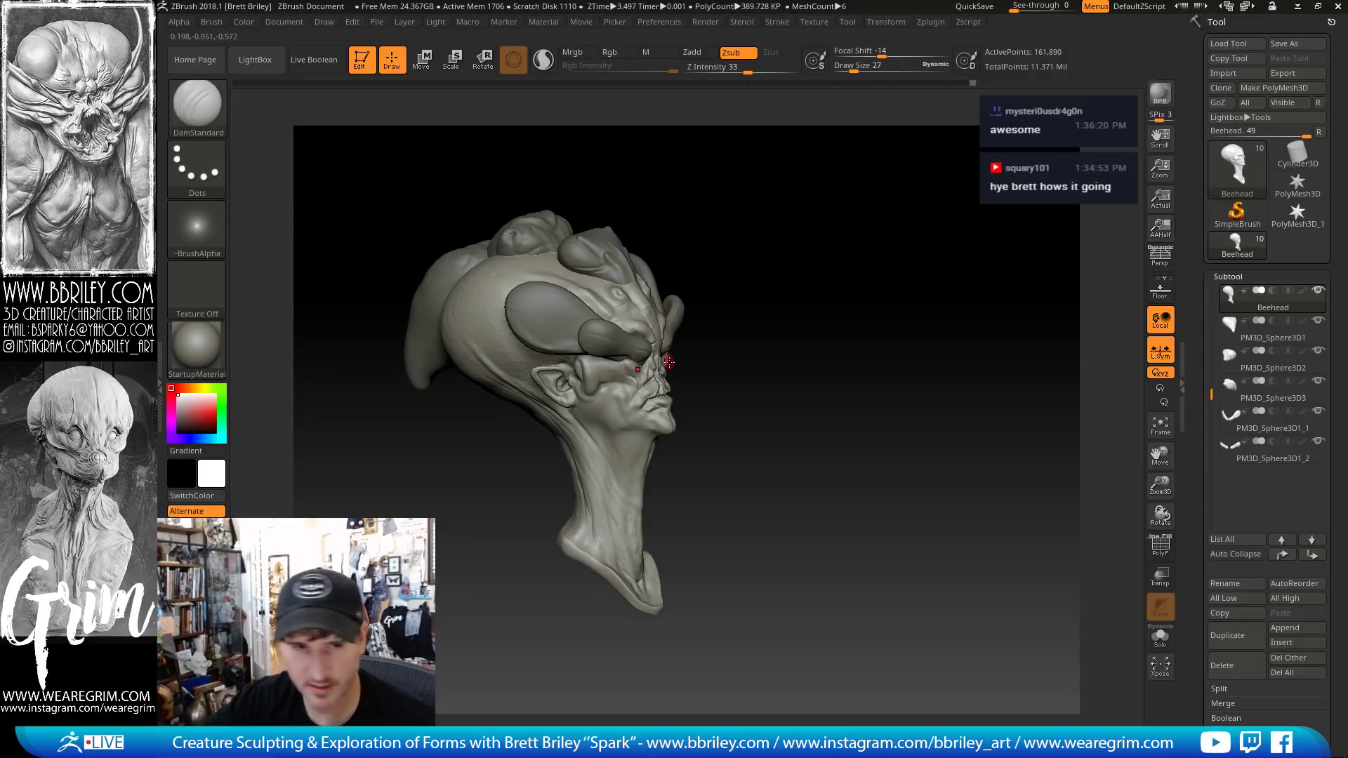
pyautogui.moveTo(708, 342); pyautogui.dragTo(686, 340)
# - Sculpt folds across the cheek with the Clay and Pinch brushes at draw size 32
pyautogui.press('b')
pyautogui.press('c')
pyautogui.press('l')
pyautogui.press(']')
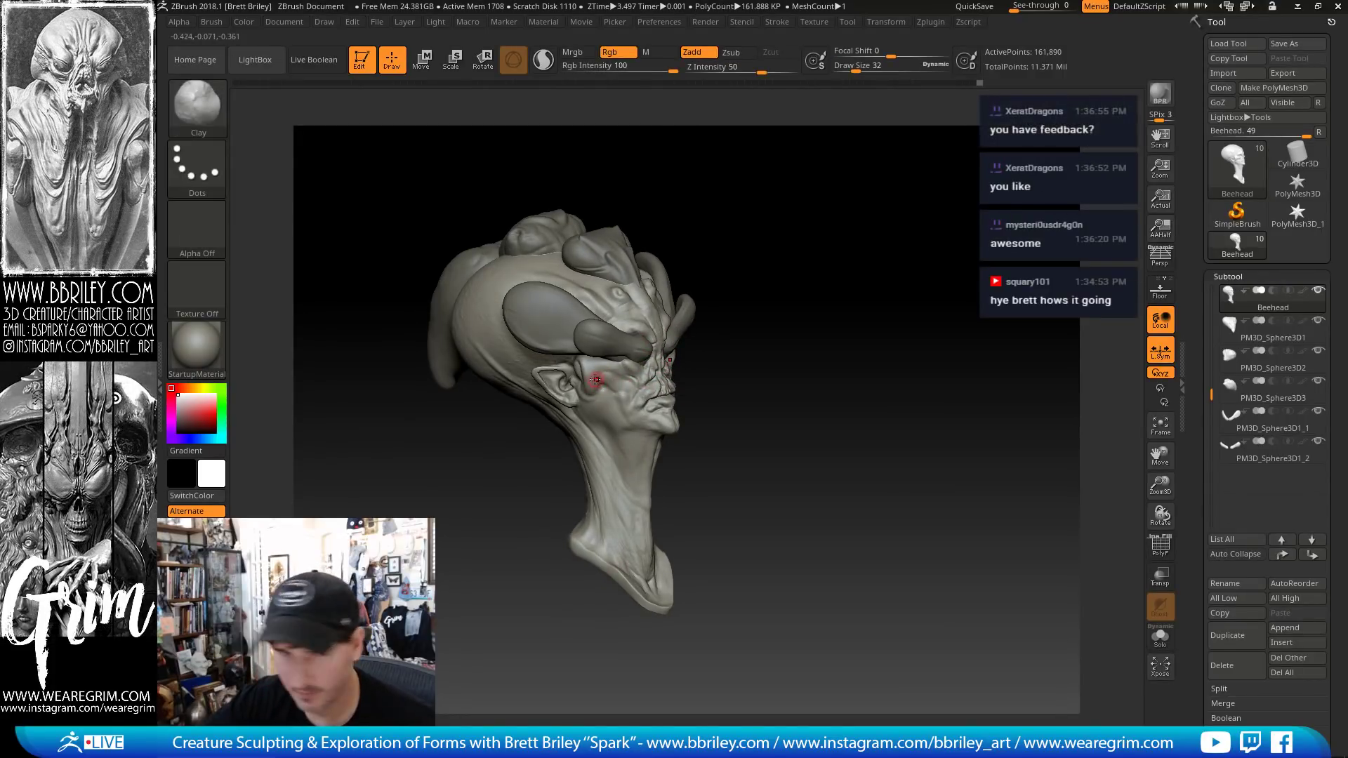
pyautogui.press('b')
pyautogui.press('p')
pyautogui.press('i')
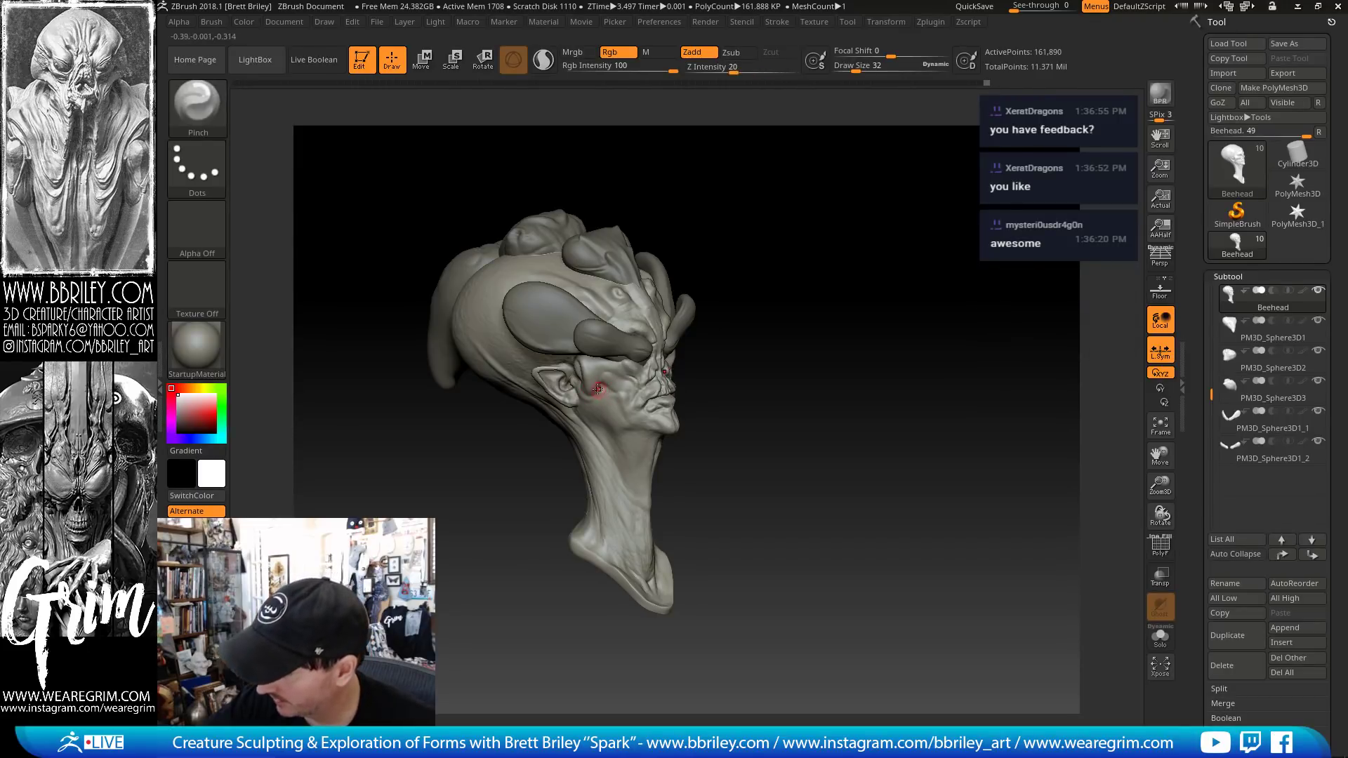
pyautogui.press('b')
pyautogui.press('c')
pyautogui.press('l')
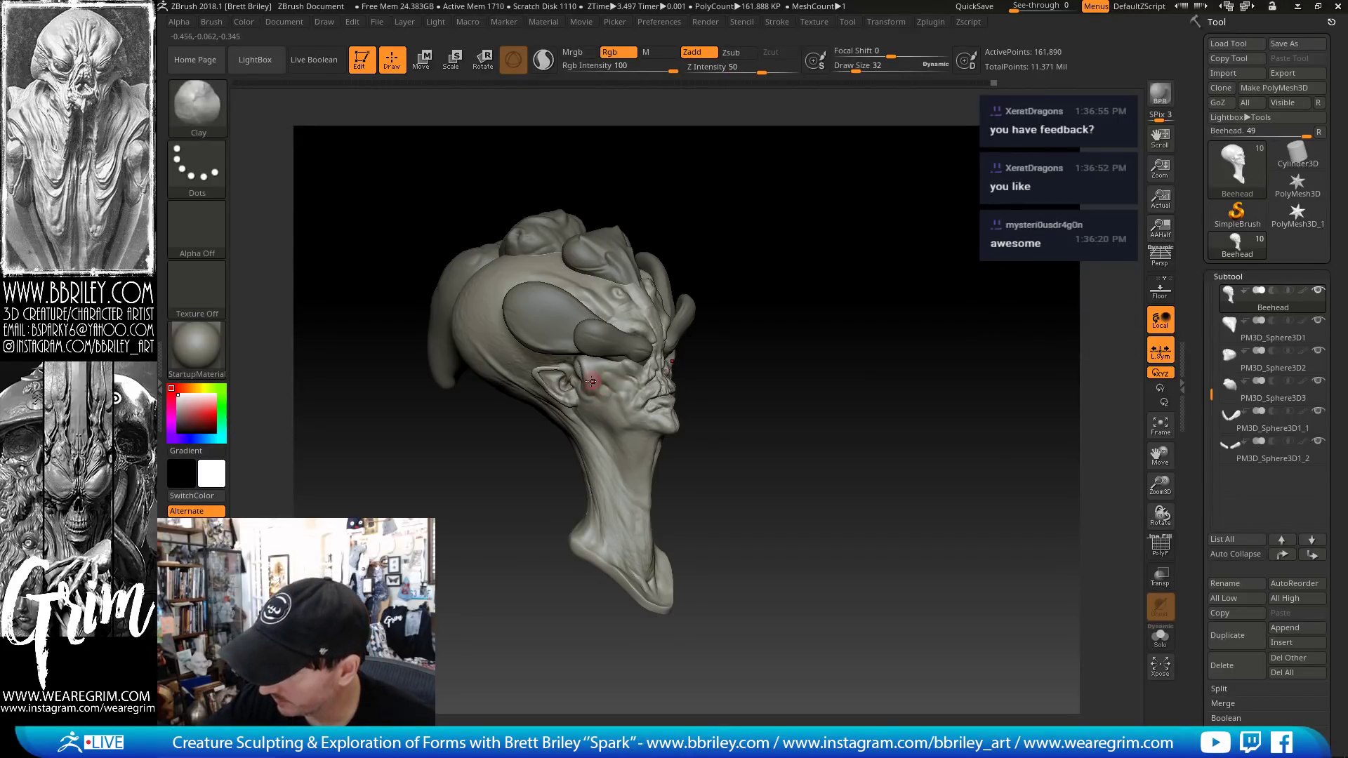
# - Carve creases into the cheek with DamStandard at draw size 23 and fill the rear jaw with Clay at draw size 34
pyautogui.press('b')
pyautogui.press('d')
pyautogui.press('s')
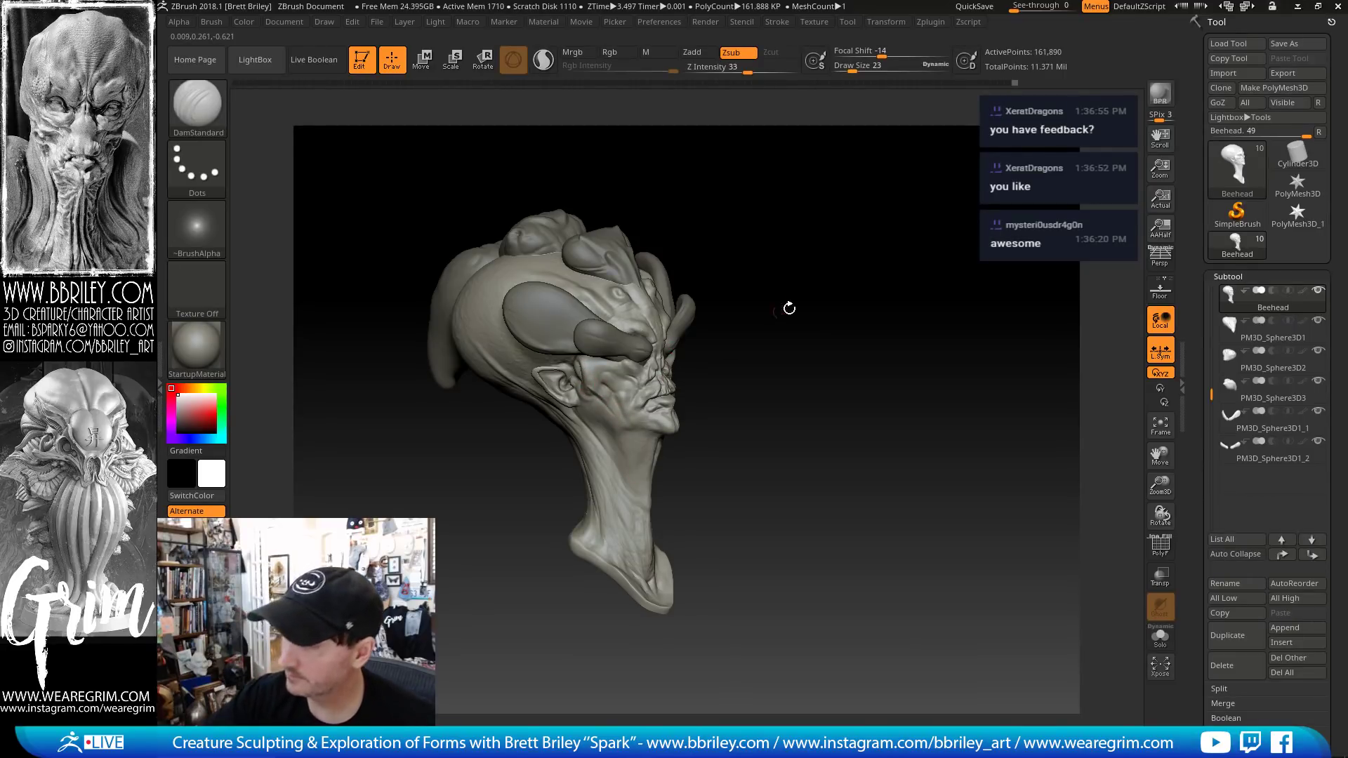
pyautogui.moveTo(789, 308); pyautogui.dragTo(784, 274)
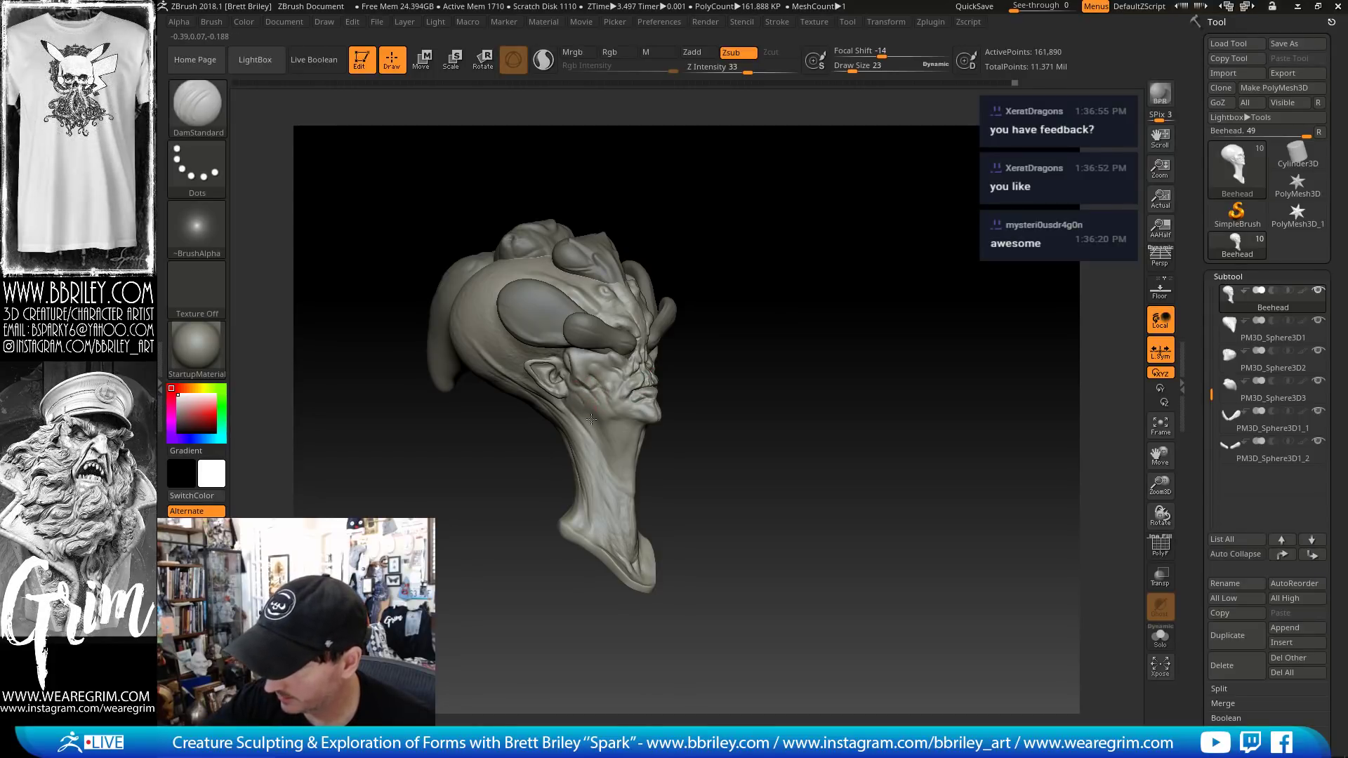
pyautogui.press('b')
pyautogui.press('c')
pyautogui.press('l')
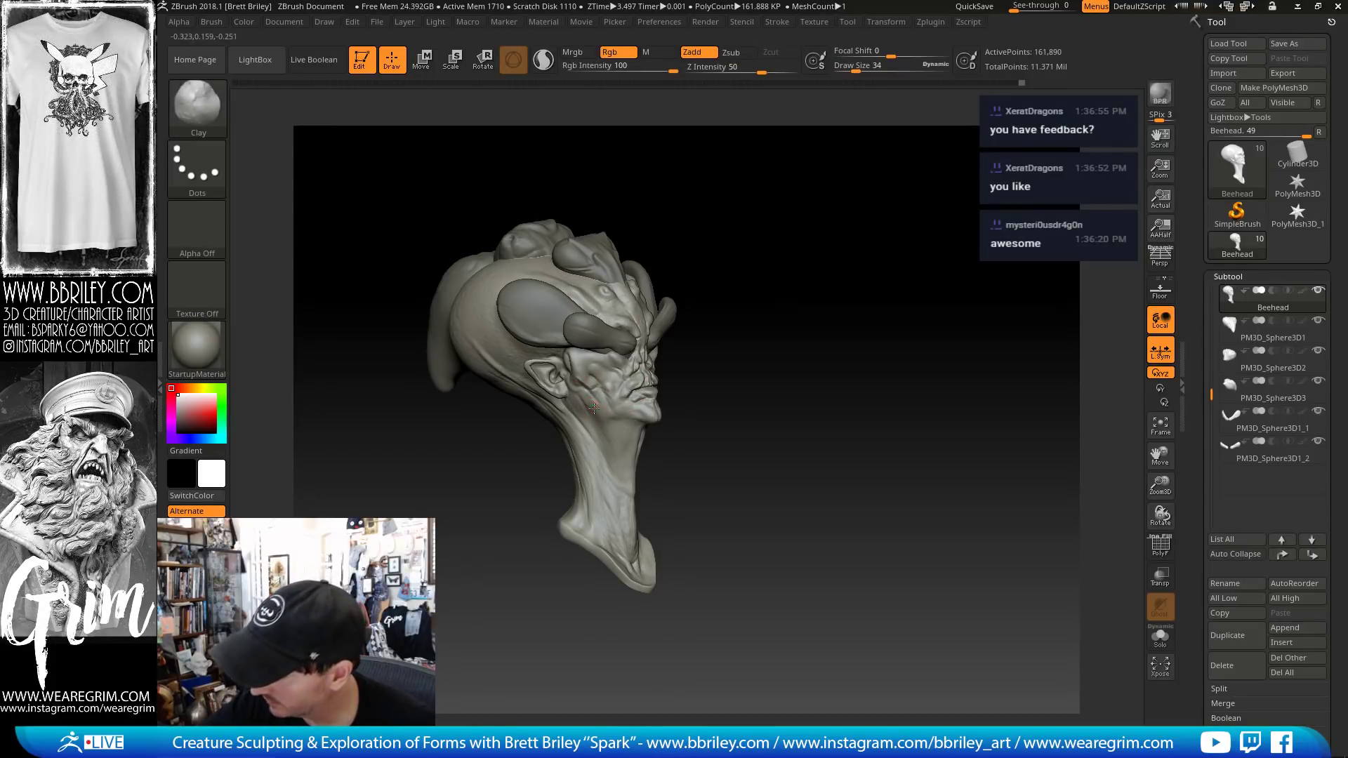
# - Reshape the cheeks and the area beside the ears with the Move brush at draw sizes 62 and 68
pyautogui.keyDown('shift'); pyautogui.moveTo(741, 258); pyautogui.dragTo(751, 241); pyautogui.keyUp('shift')
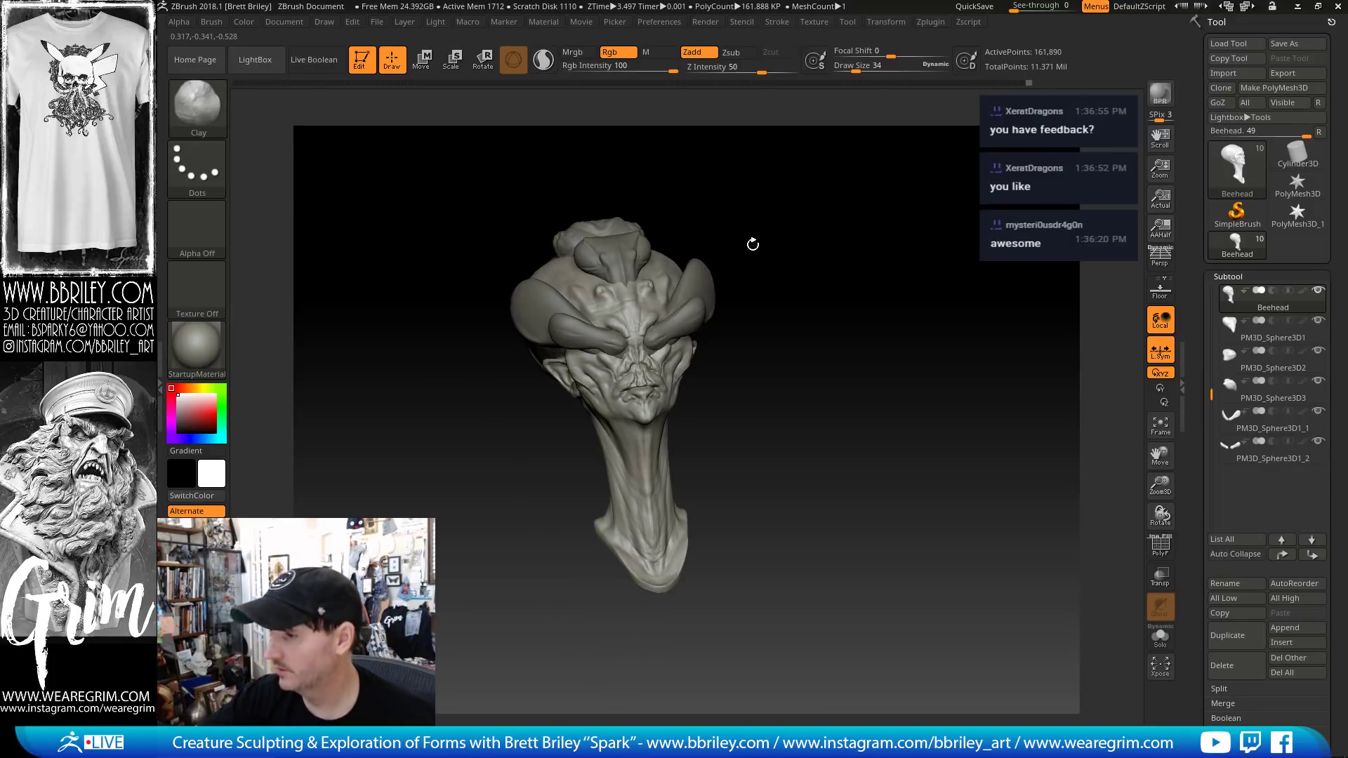
pyautogui.press('b')
pyautogui.press('m')
pyautogui.press('v')
pyautogui.moveTo(779, 294); pyautogui.dragTo(765, 302)
pyautogui.press(']')
pyautogui.press(']')
pyautogui.press(']')
pyautogui.press(']')
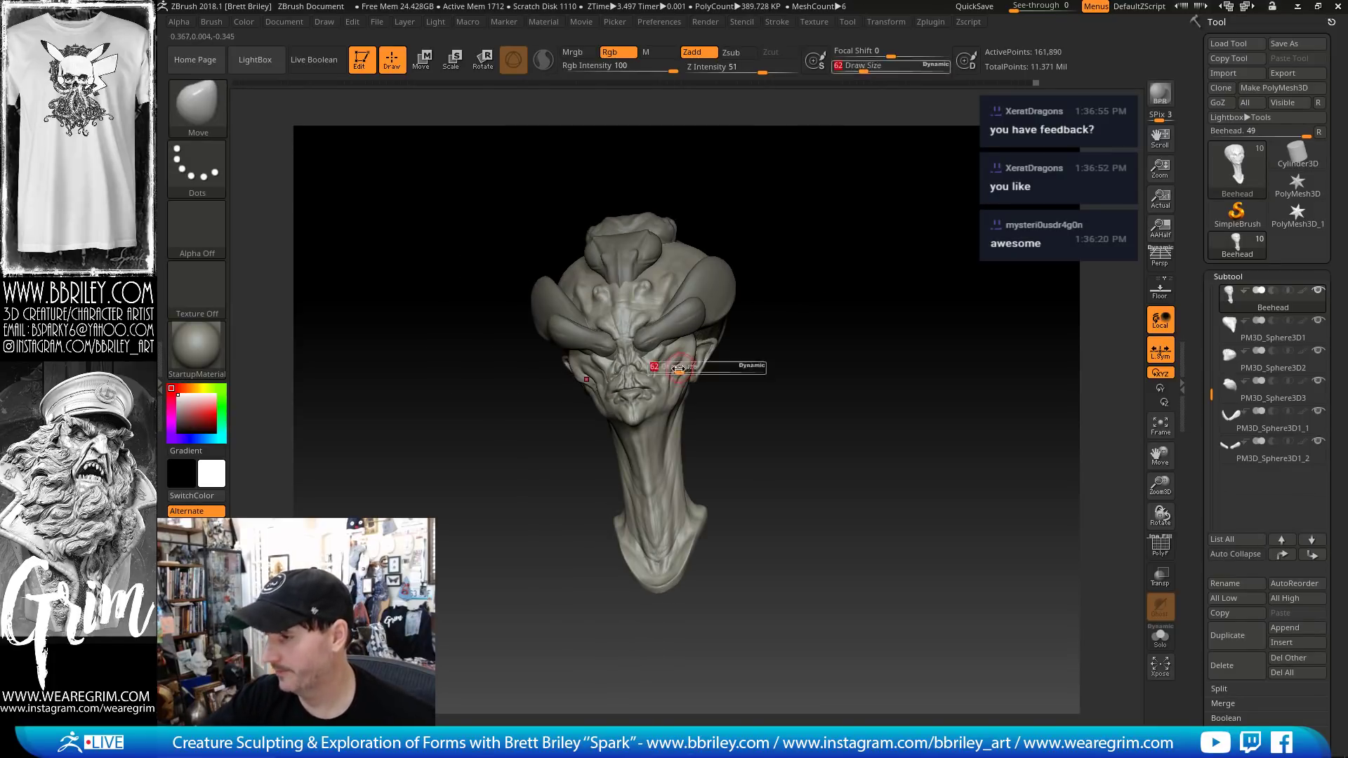
pyautogui.press('s')
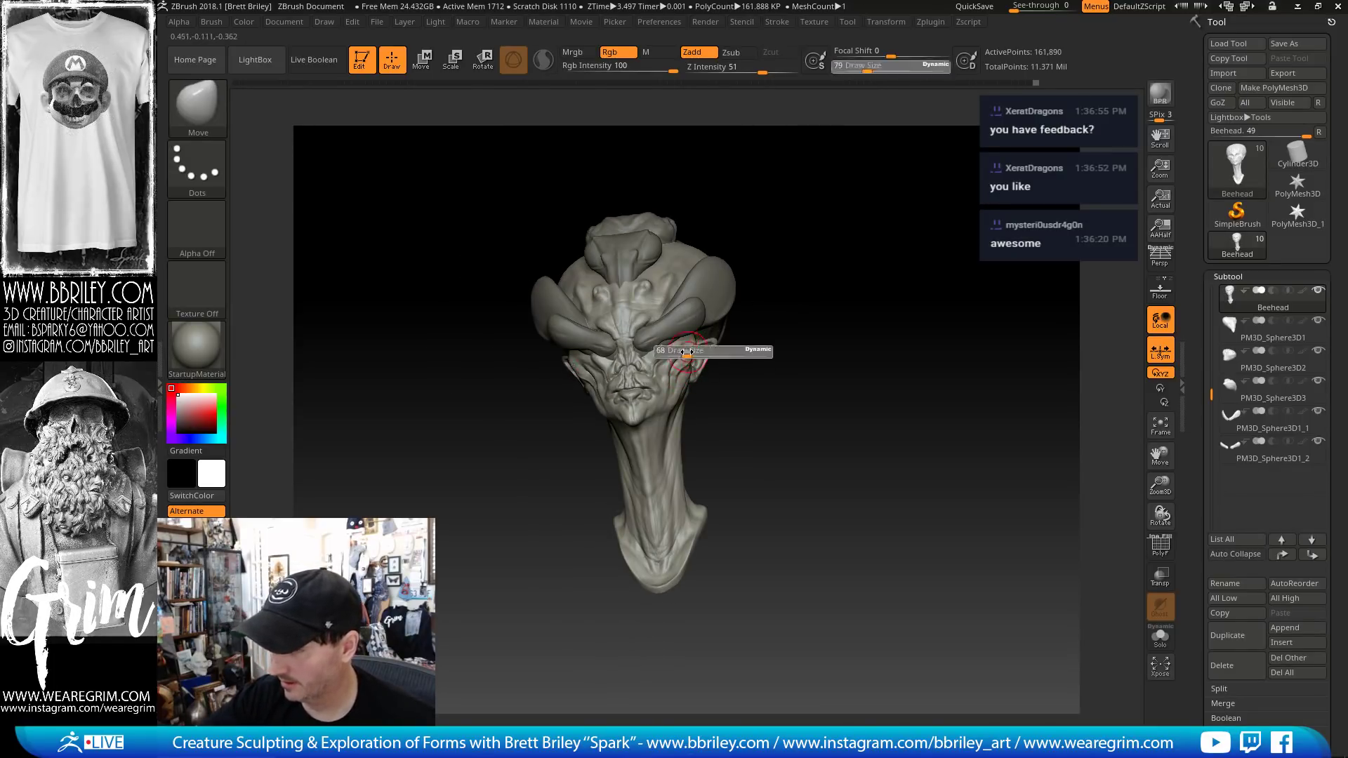
pyautogui.moveTo(688, 355); pyautogui.dragTo(685, 355)
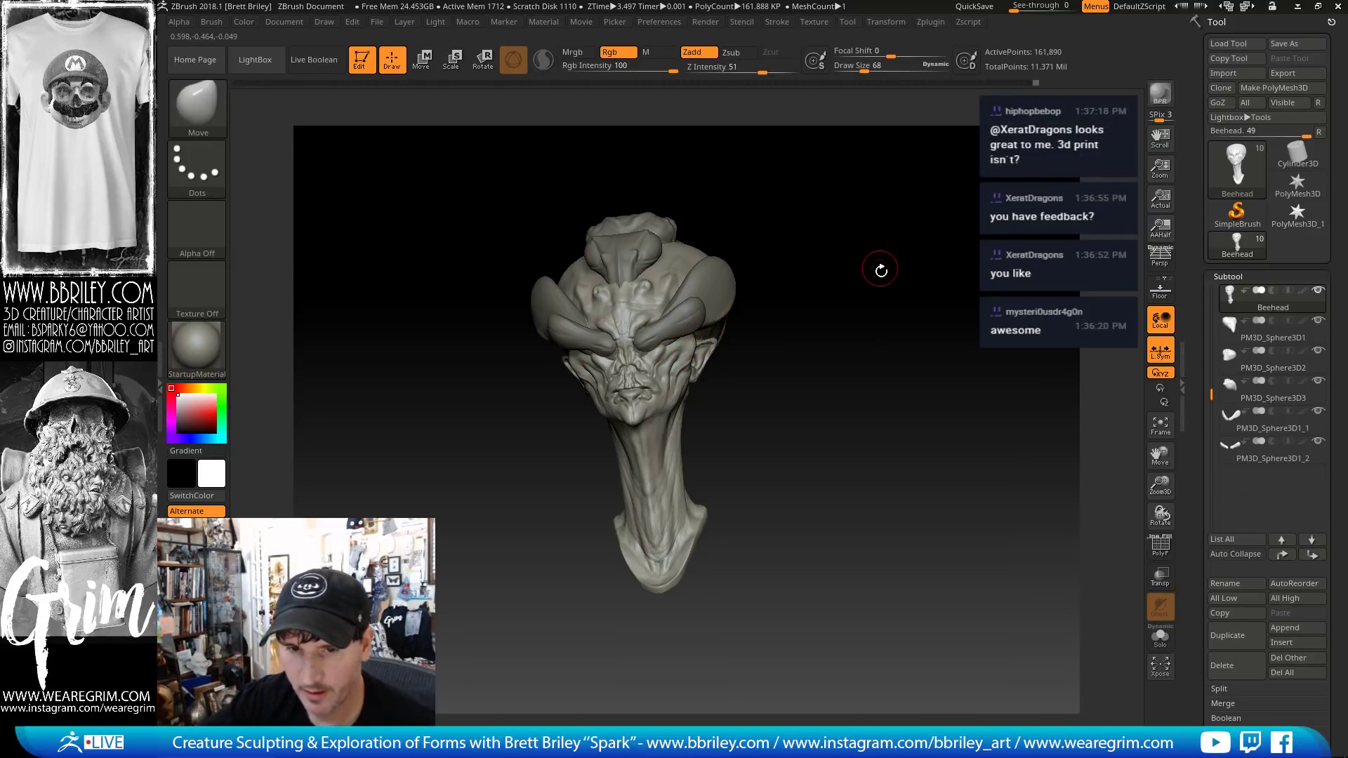
# - Build up the cheek and the corner of the mouth with the Clay brush at draw size 29
pyautogui.moveTo(882, 255)
pyautogui.mouseDown()
pyautogui.moveTo(894, 261)
pyautogui.moveTo(846, 273)
pyautogui.moveTo(860, 271)
pyautogui.moveTo(853, 257)
pyautogui.mouseUp()
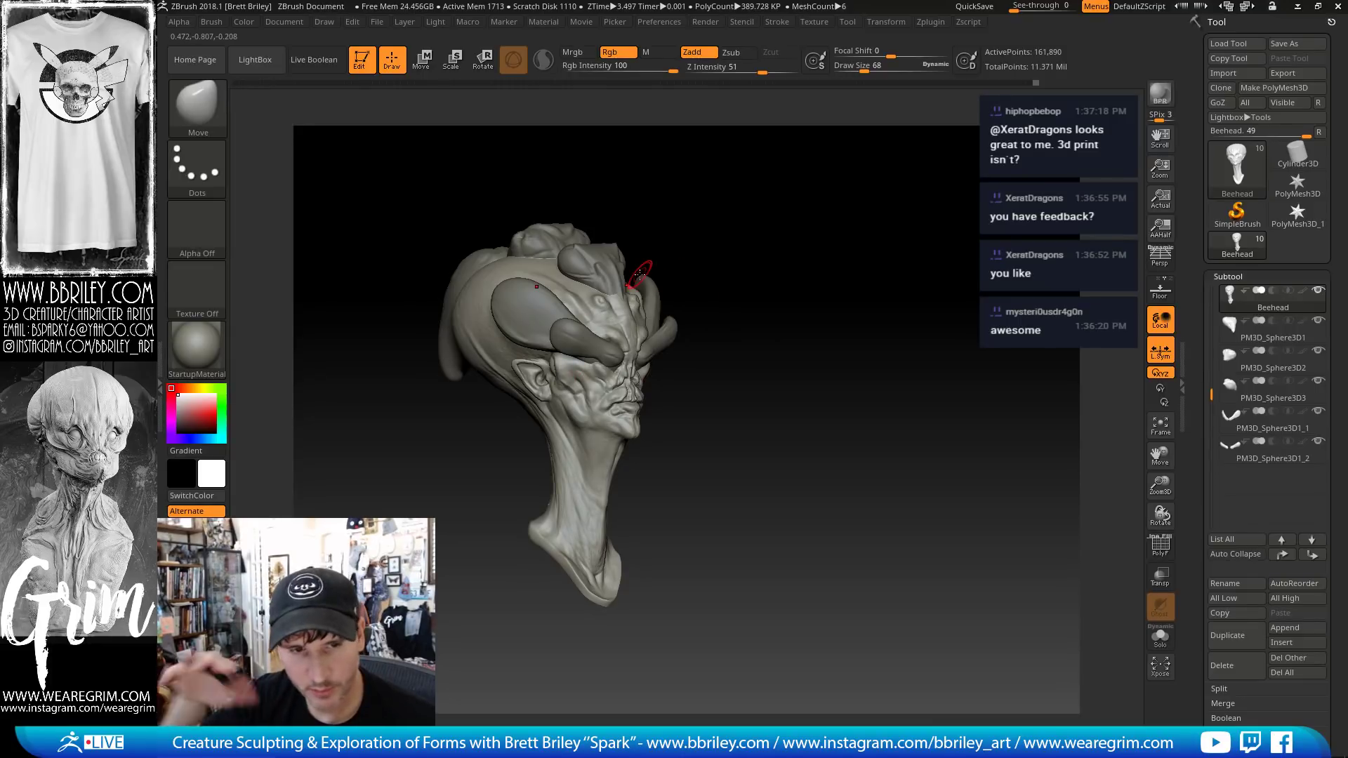
pyautogui.keyDown('alt'); pyautogui.moveTo(776, 277); pyautogui.dragTo(803, 342); pyautogui.keyUp('alt')
pyautogui.press('b')
pyautogui.press('c')
pyautogui.press('l')
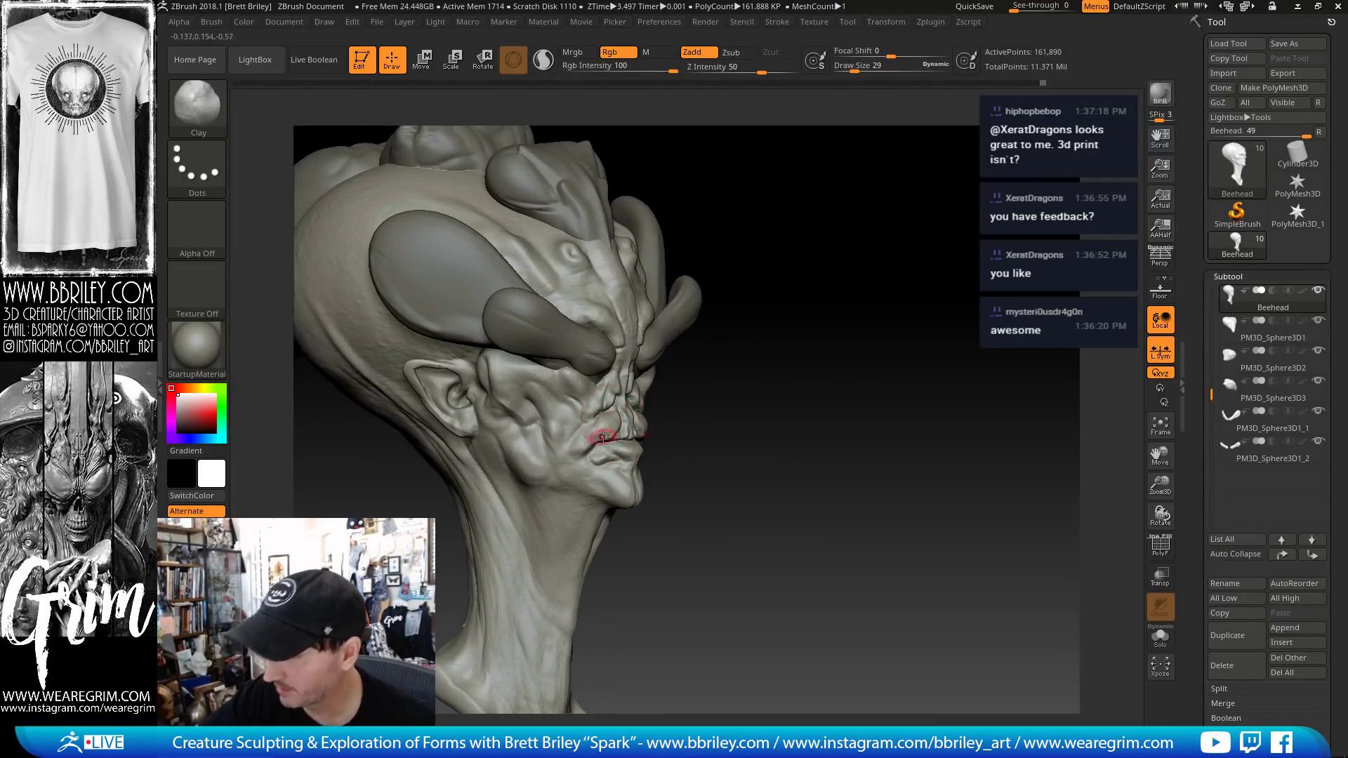
pyautogui.moveTo(814, 276); pyautogui.dragTo(780, 261)
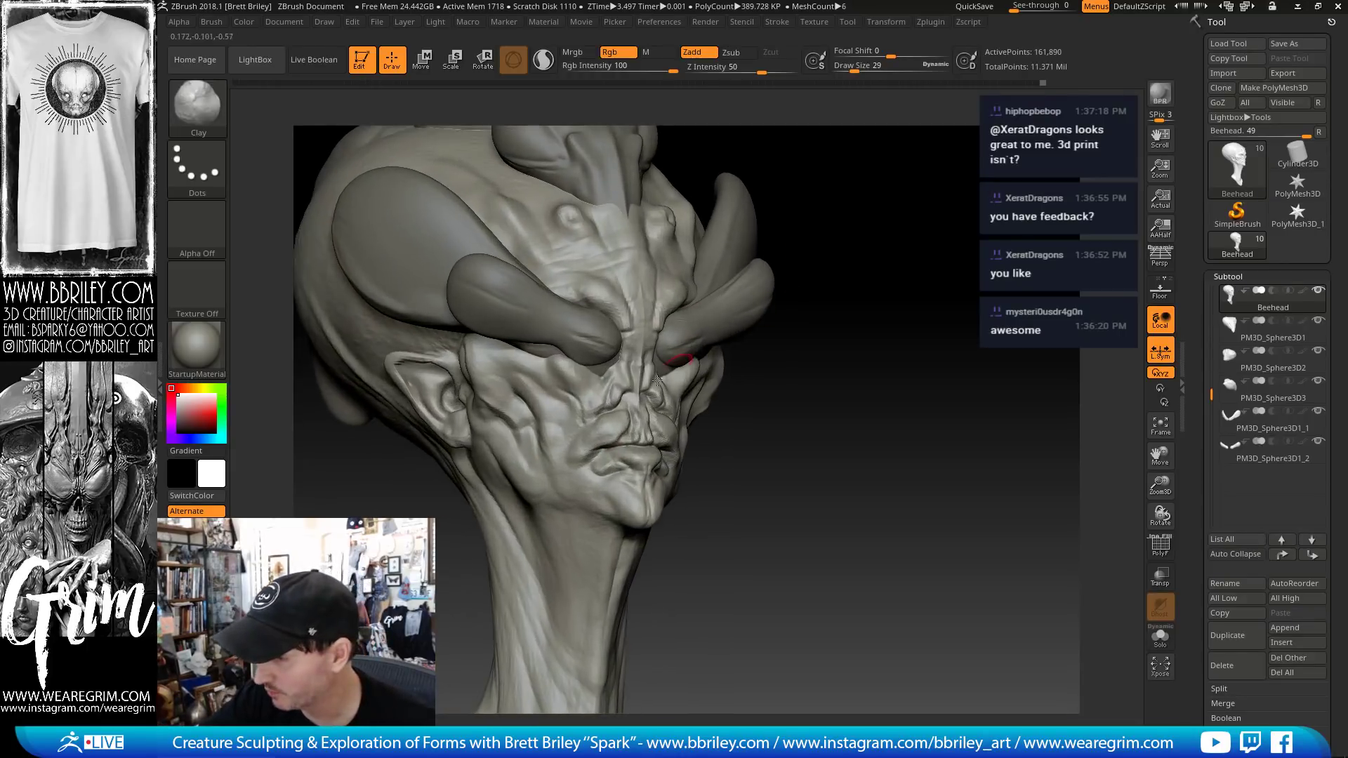
# - Carve fine creases into the face around the cheek and mouth with the DamStandard brush at draw size 16
pyautogui.press('b')
pyautogui.press('m')
pyautogui.press('v')
pyautogui.press('b')
pyautogui.press('d')
pyautogui.press('s')
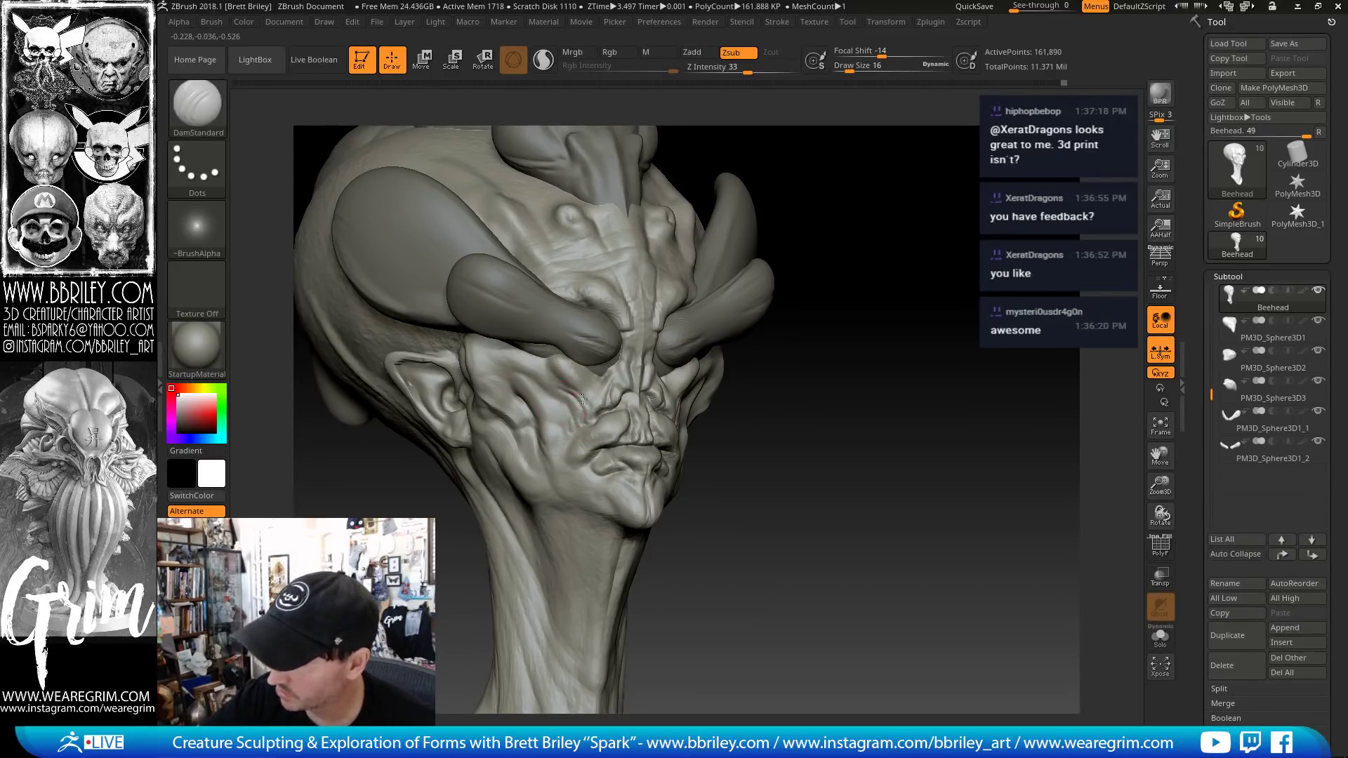
# - Adjust the folds under the eyes from the front with the Move brush at draw size 25
pyautogui.keyDown('shift'); pyautogui.moveTo(845, 164); pyautogui.dragTo(807, 168); pyautogui.keyUp('shift')
pyautogui.press('b')
pyautogui.press('m')
pyautogui.press('v')
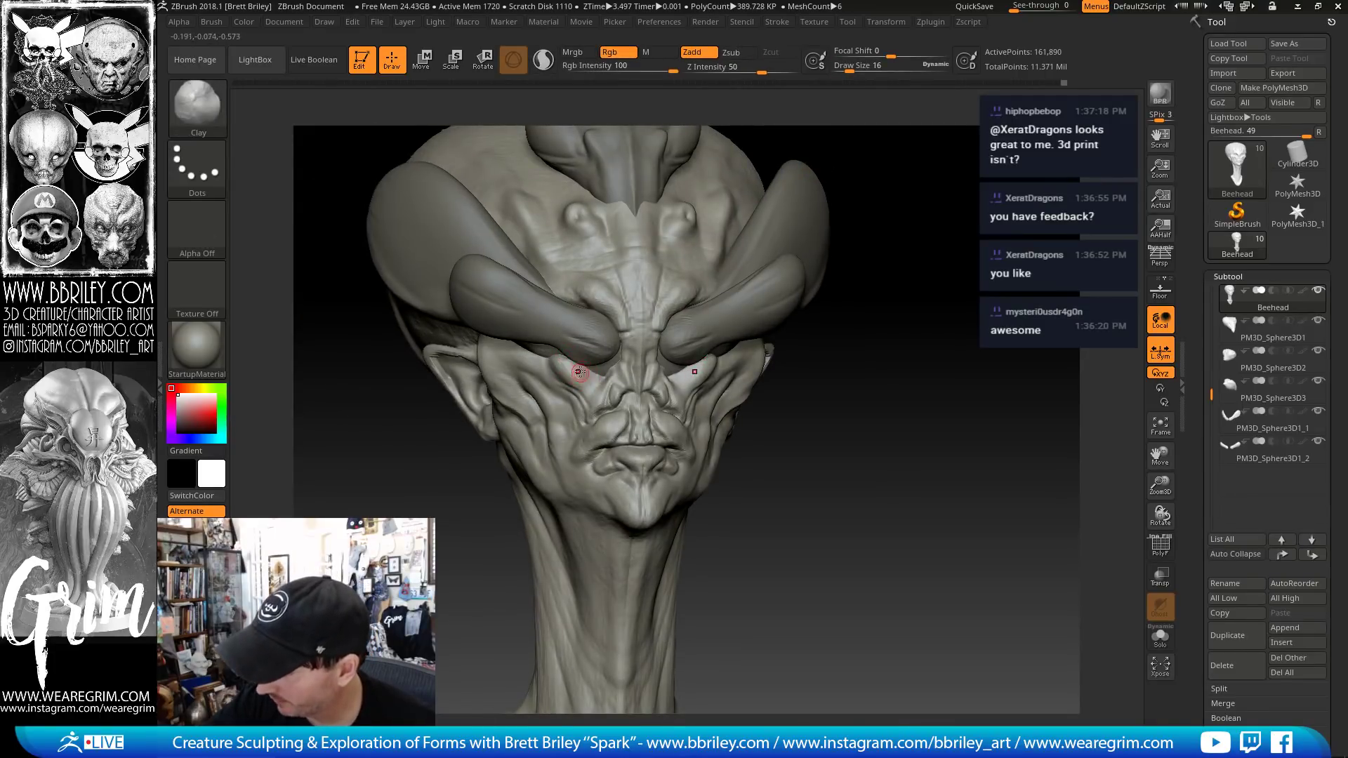
pyautogui.press('s')
pyautogui.click(586, 390)
pyautogui.moveTo(591, 388); pyautogui.dragTo(589, 394)
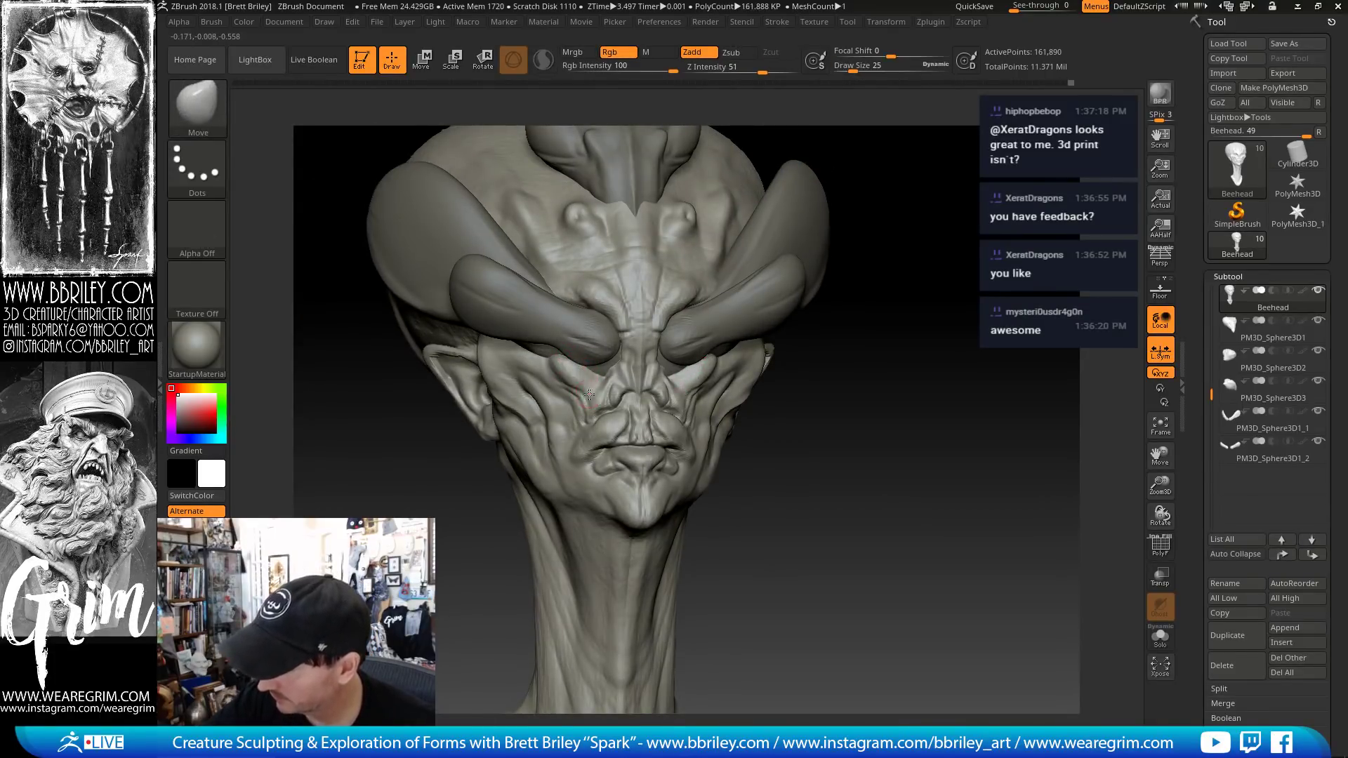
# - Make the lower horn pair the active subtool and reposition its inner ends with the Move brush at draw size 102
pyautogui.moveTo(902, 289); pyautogui.dragTo(908, 275)
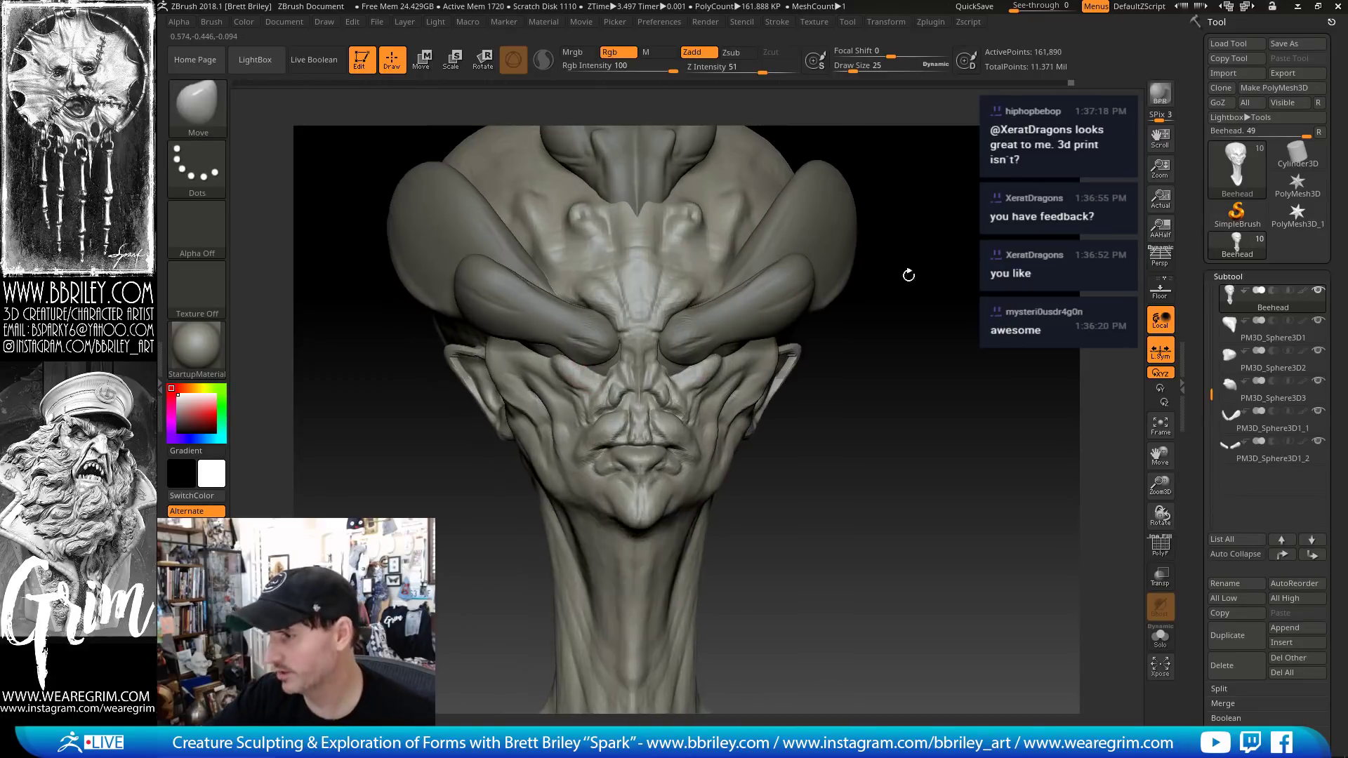
pyautogui.keyDown('alt'); pyautogui.click(670, 363); pyautogui.keyUp('alt')
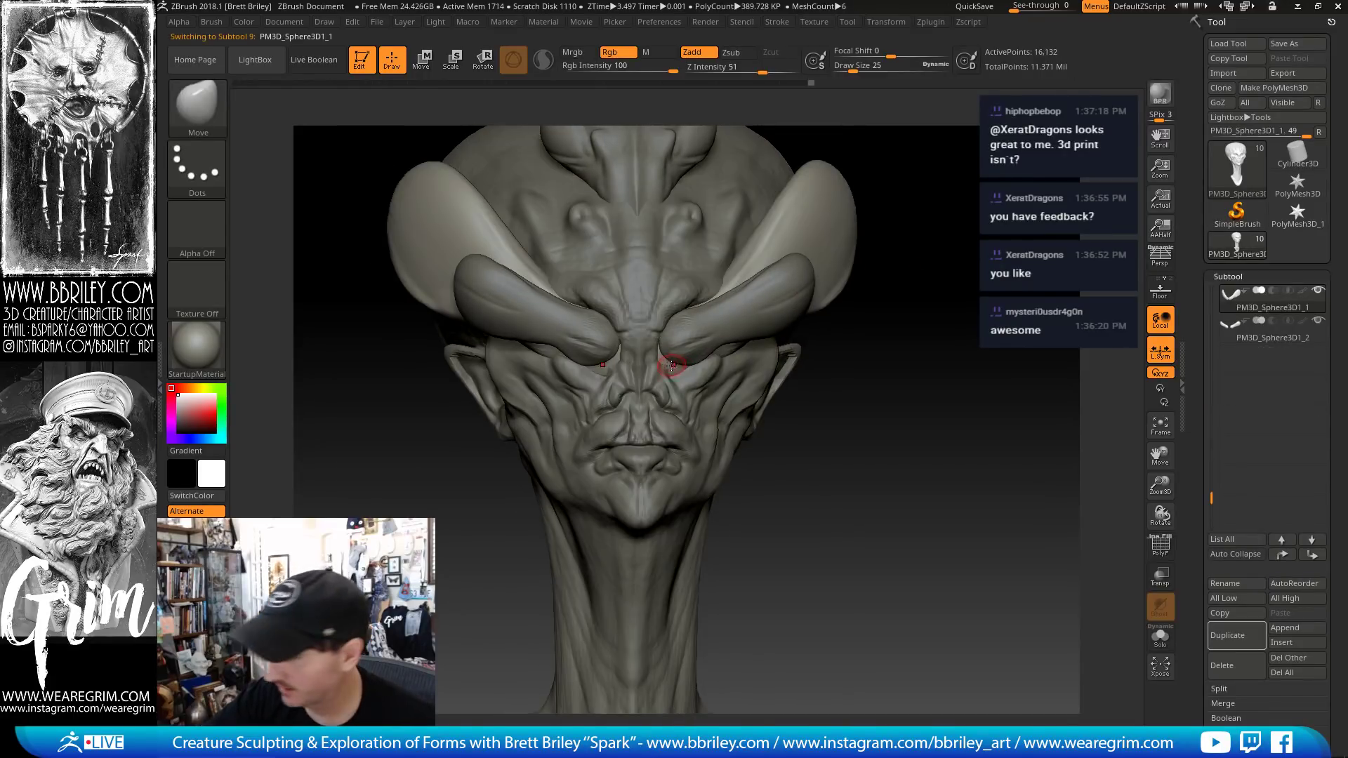
pyautogui.press(']')
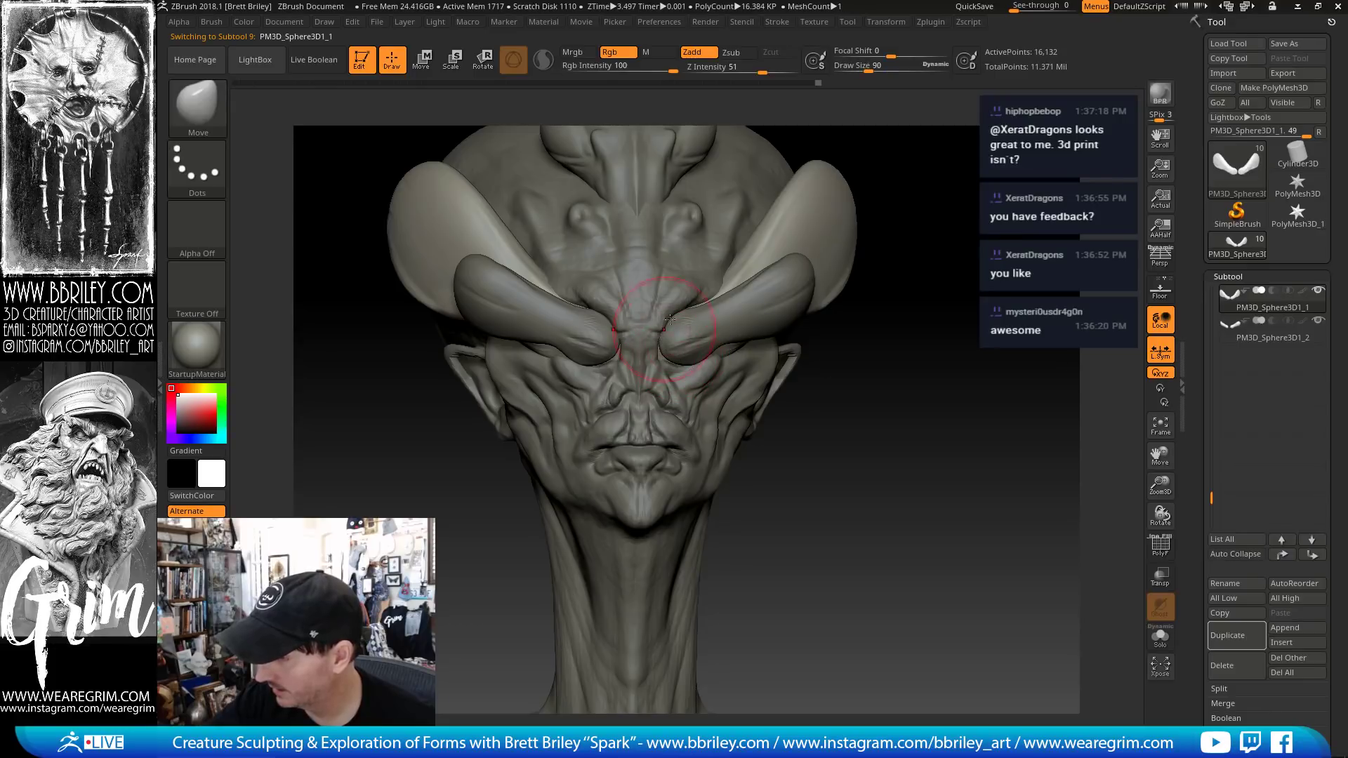
pyautogui.moveTo(670, 320); pyautogui.dragTo(705, 328, button='right')
pyautogui.moveTo(918, 242); pyautogui.dragTo(683, 355, button='right')
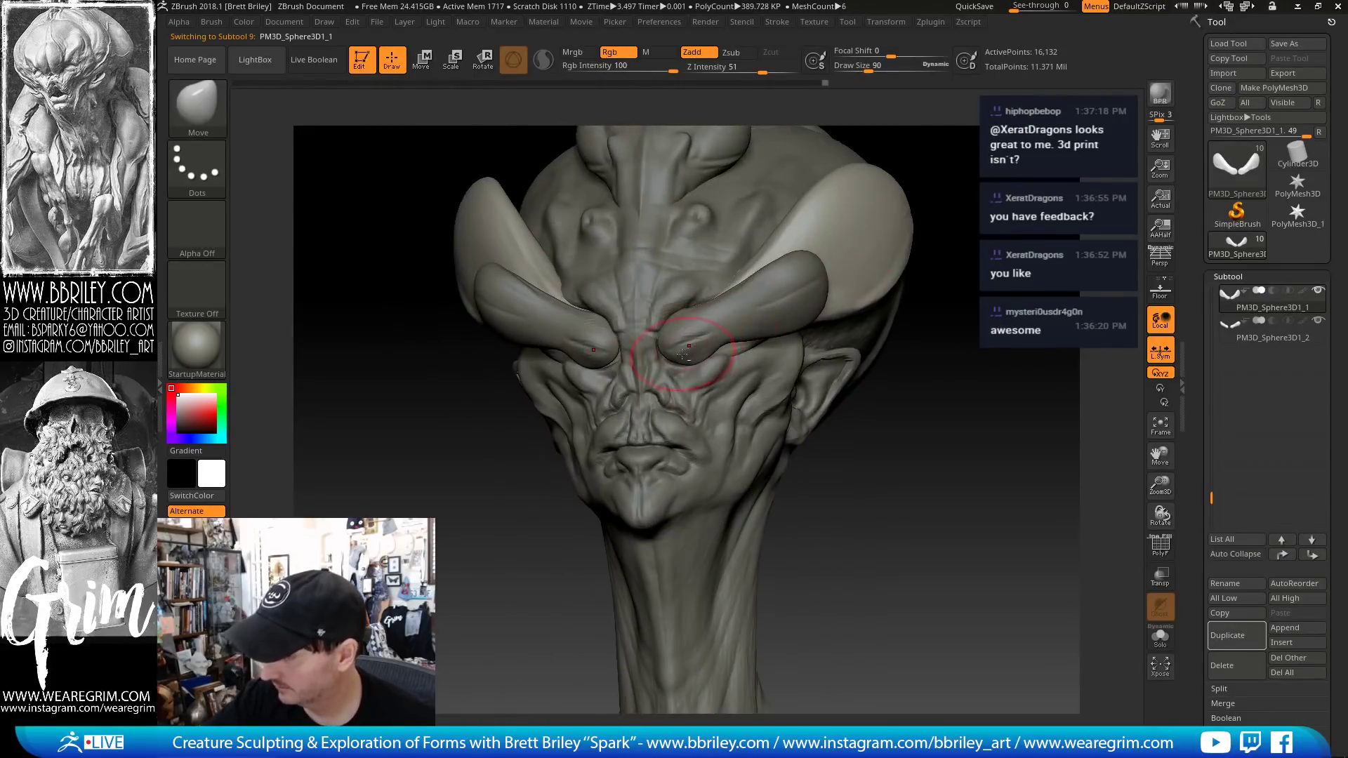
pyautogui.keyDown('alt'); pyautogui.click(672, 347); pyautogui.keyUp('alt')
pyautogui.press(']')
pyautogui.press(']')
pyautogui.moveTo(682, 351); pyautogui.dragTo(671, 357)
pyautogui.moveTo(908, 412)
pyautogui.mouseDown()
pyautogui.moveTo(765, 362)
pyautogui.moveTo(673, 368)
pyautogui.mouseUp()
pyautogui.press('[')
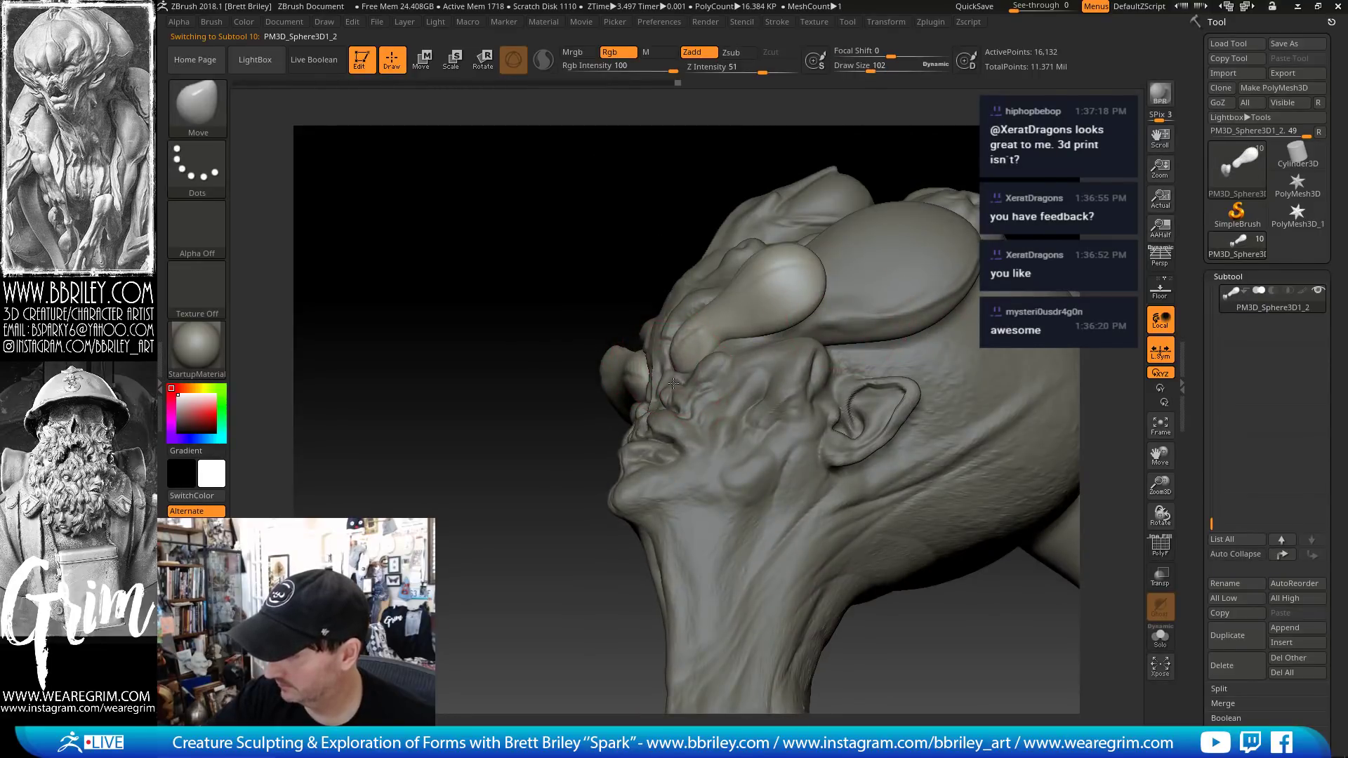
# - Refine the inner ends of the lower horns against the brow with the Move brush at draw sizes 86, 75 and 44
pyautogui.moveTo(673, 382)
pyautogui.mouseDown(button='right')
pyautogui.moveTo(885, 351)
pyautogui.moveTo(667, 365)
pyautogui.moveTo(706, 370)
pyautogui.mouseUp(button='right')
pyautogui.press('[')
pyautogui.press('[')
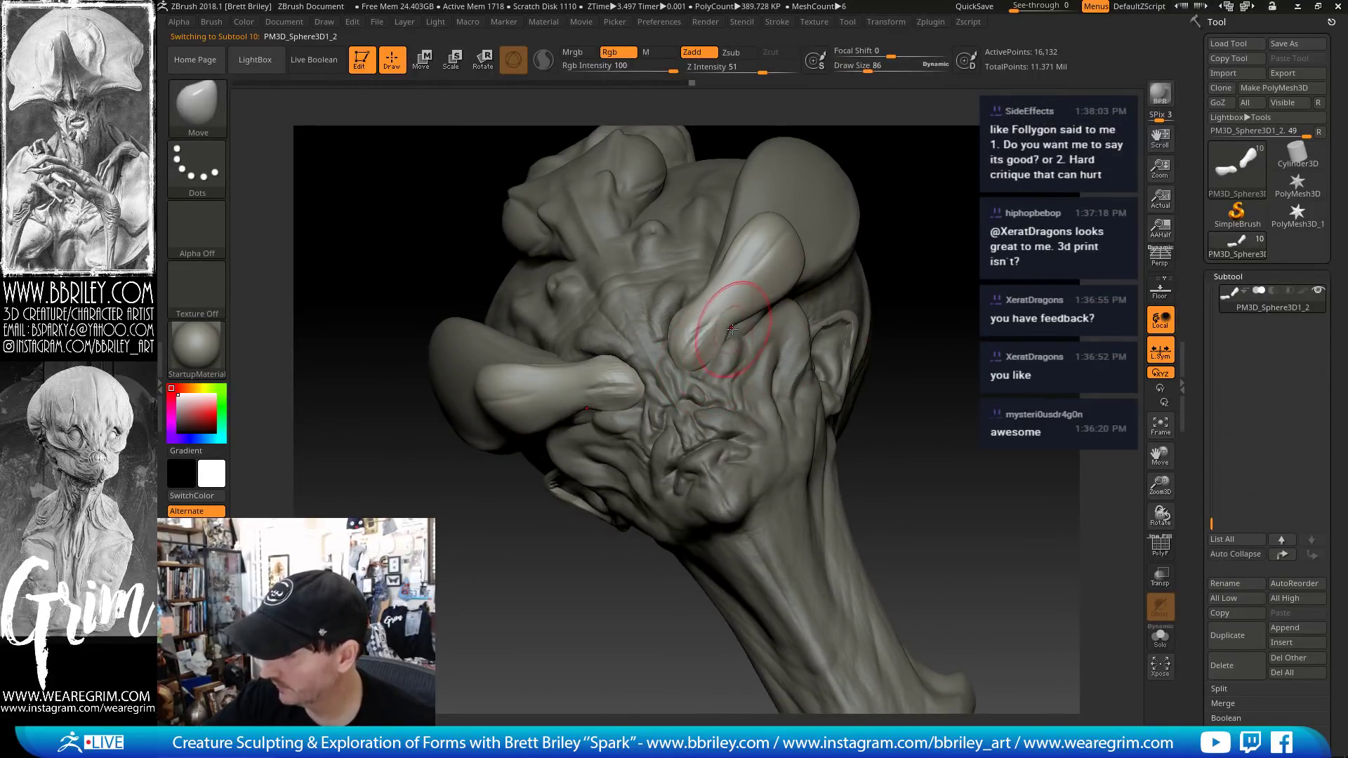
pyautogui.moveTo(737, 295)
pyautogui.mouseDown(button='right')
pyautogui.moveTo(963, 318)
pyautogui.moveTo(674, 330)
pyautogui.mouseUp(button='right')
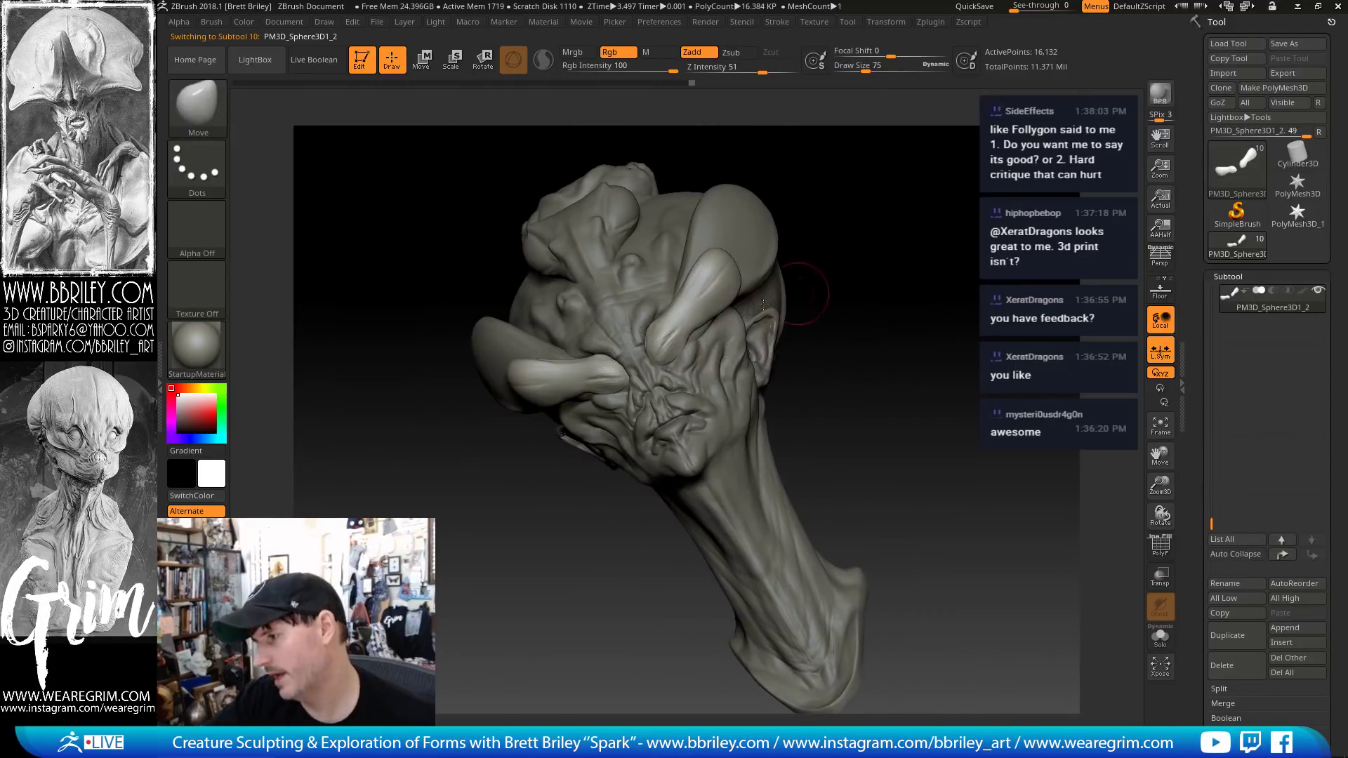
pyautogui.press('[')
pyautogui.press('[')
pyautogui.press('s')
pyautogui.moveTo(684, 323); pyautogui.dragTo(678, 323)
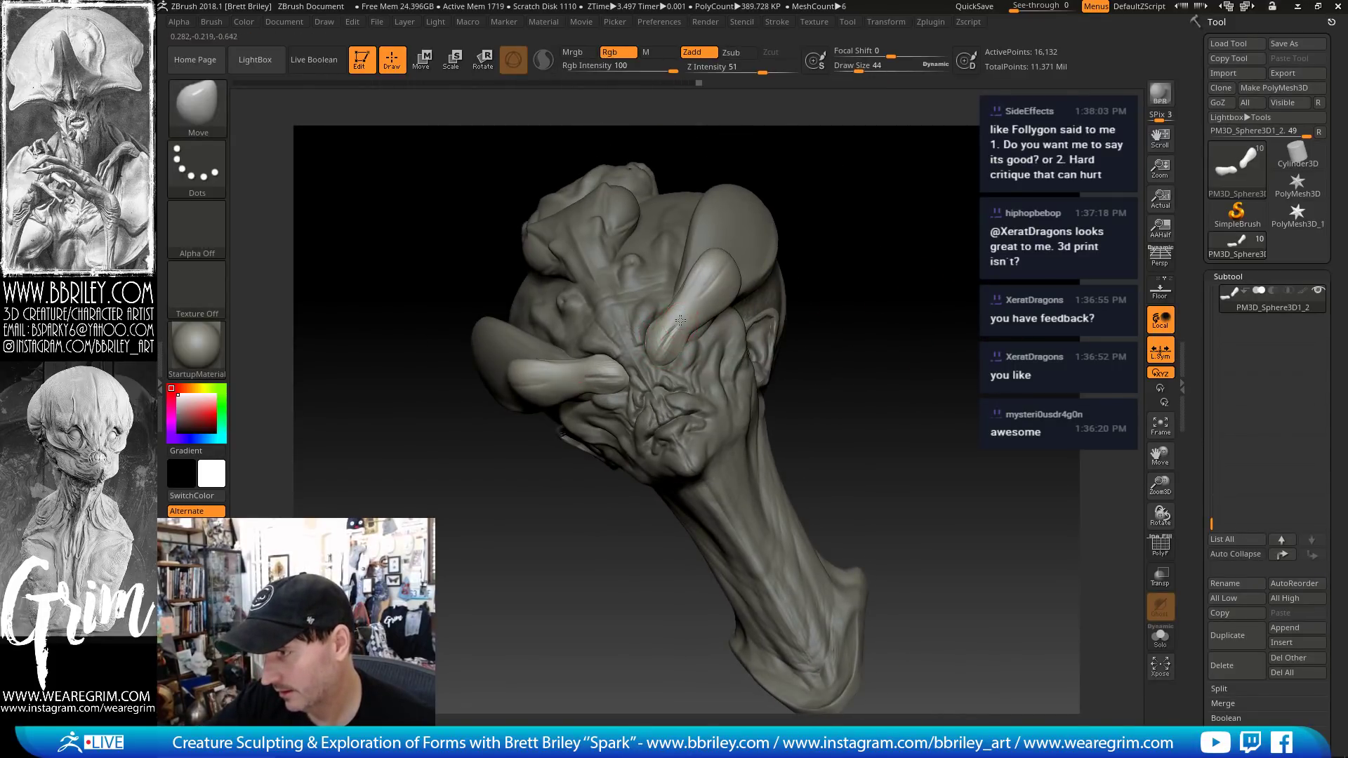
# - Reshape the overall curve of the lower horns with the Move brush at draw sizes 68 and 133
pyautogui.moveTo(917, 252); pyautogui.dragTo(884, 257, button='right')
pyautogui.press('s')
pyautogui.press(']')
pyautogui.press(']')
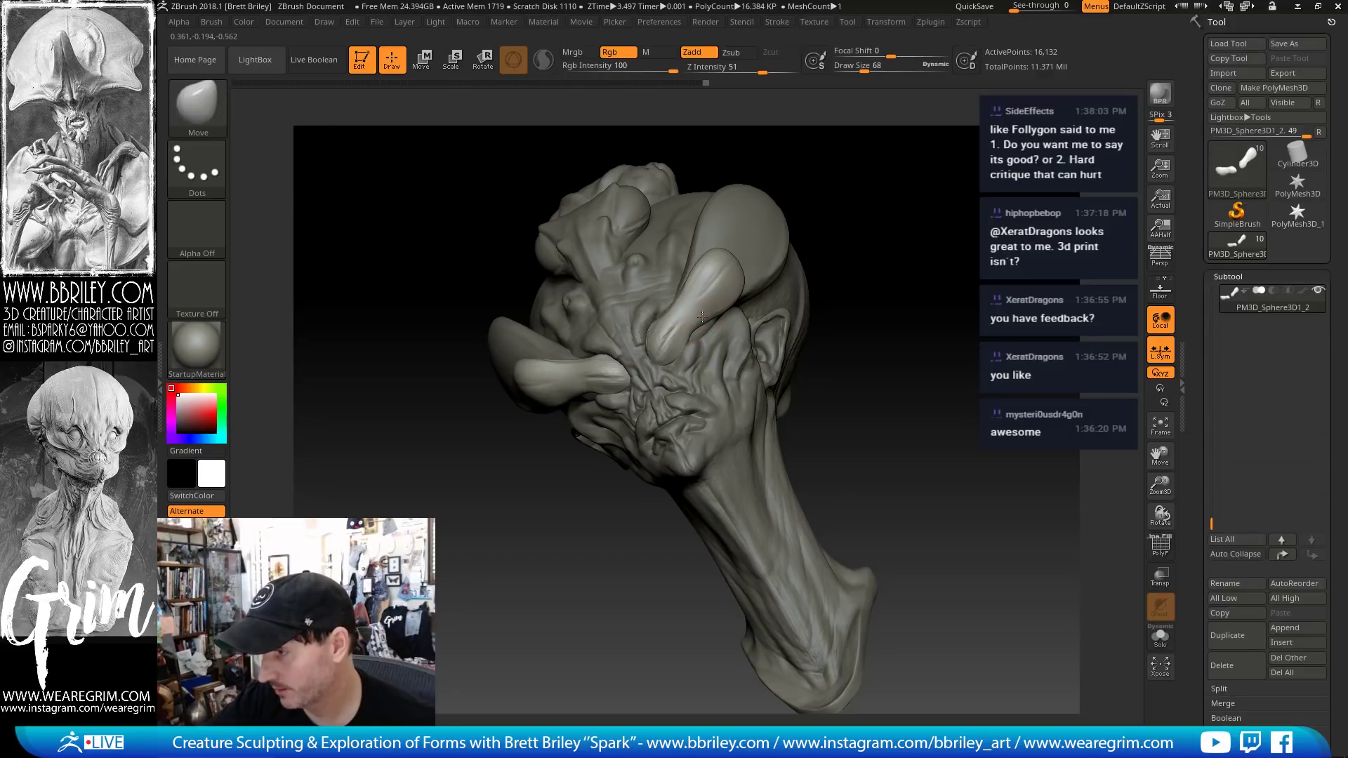
pyautogui.press(']')
pyautogui.press(']')
pyautogui.moveTo(674, 294)
pyautogui.mouseDown(button='right')
pyautogui.moveTo(747, 274)
pyautogui.moveTo(705, 267)
pyautogui.moveTo(863, 307)
pyautogui.moveTo(782, 271)
pyautogui.moveTo(799, 178)
pyautogui.moveTo(878, 245)
pyautogui.moveTo(843, 316)
pyautogui.moveTo(680, 437)
pyautogui.mouseUp(button='right')
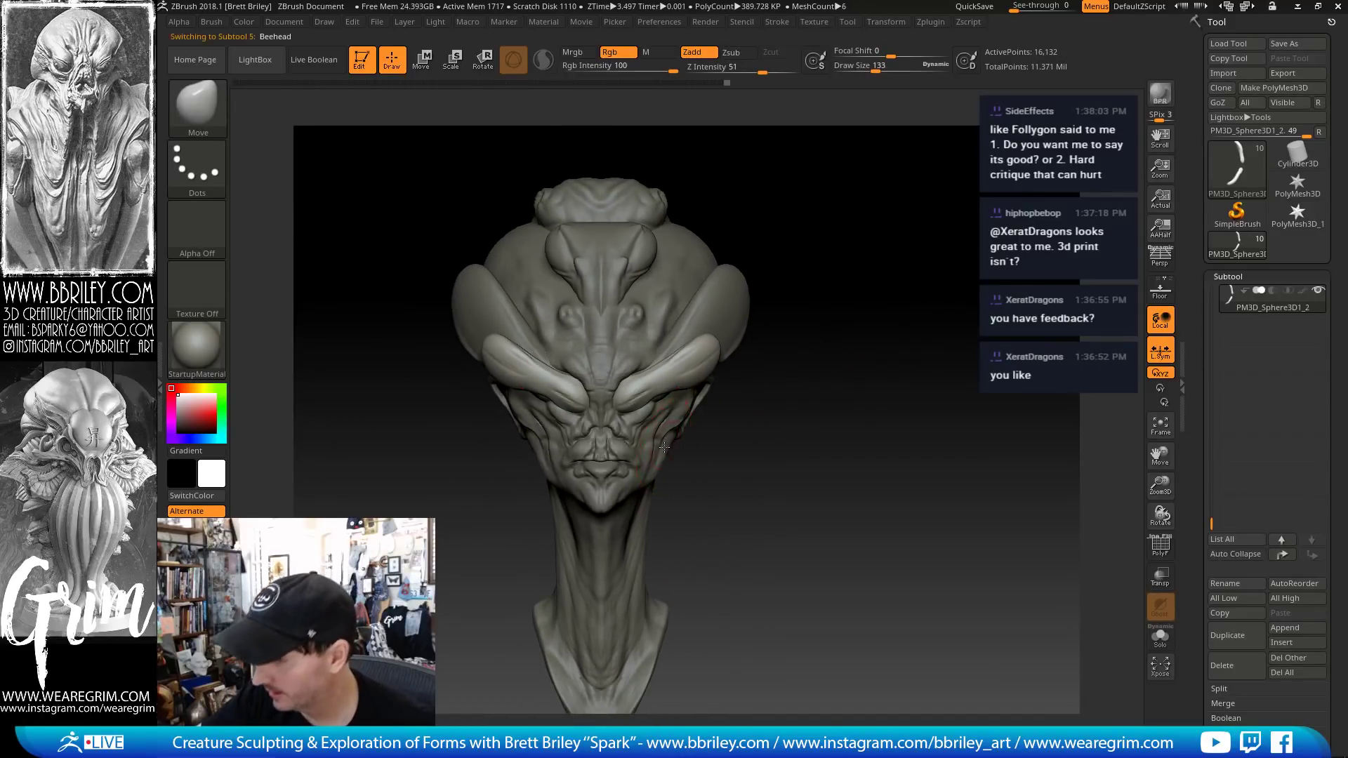
# - Make the Beehead subtool active and pull the sides of the cheeks inward with the Move brush at draw sizes 106 and 128
pyautogui.keyDown('alt'); pyautogui.click(678, 440); pyautogui.keyUp('alt')
pyautogui.press('[')
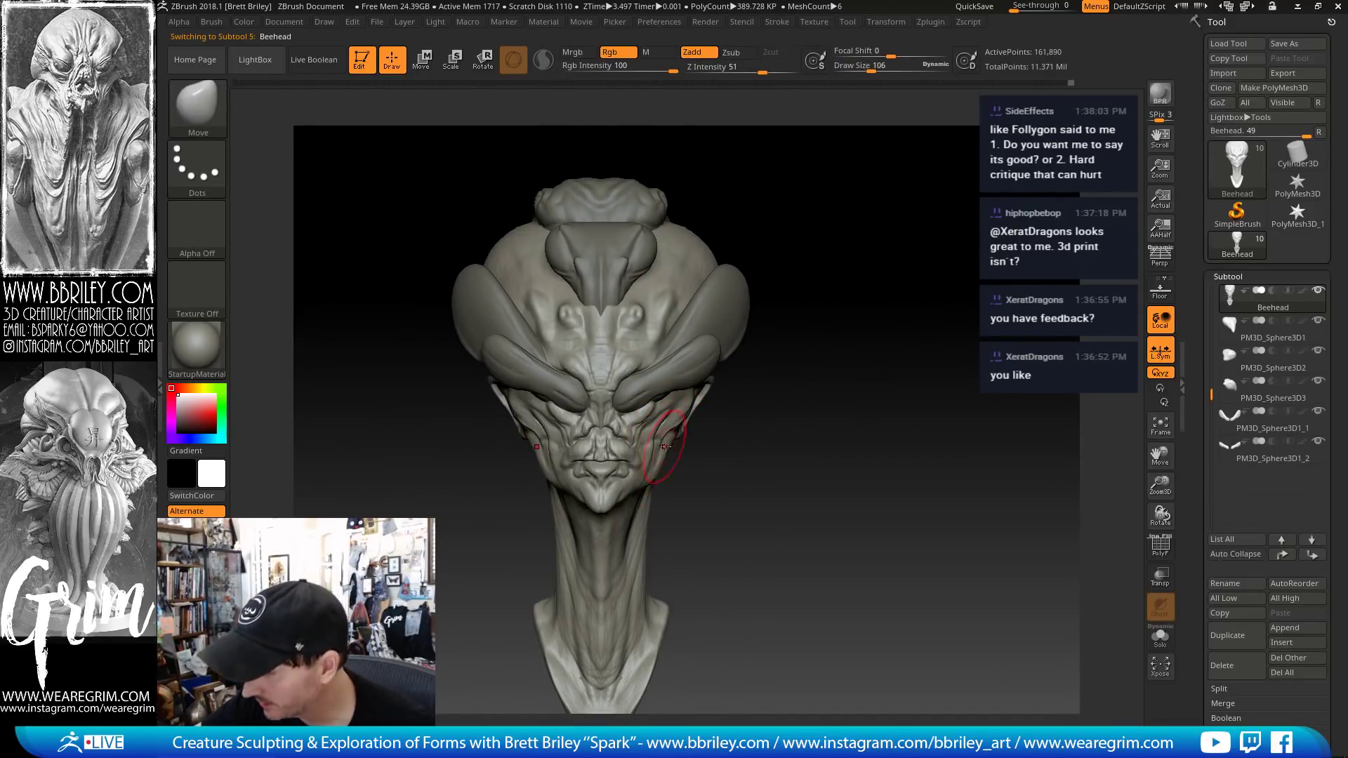
pyautogui.moveTo(667, 445); pyautogui.dragTo(659, 444)
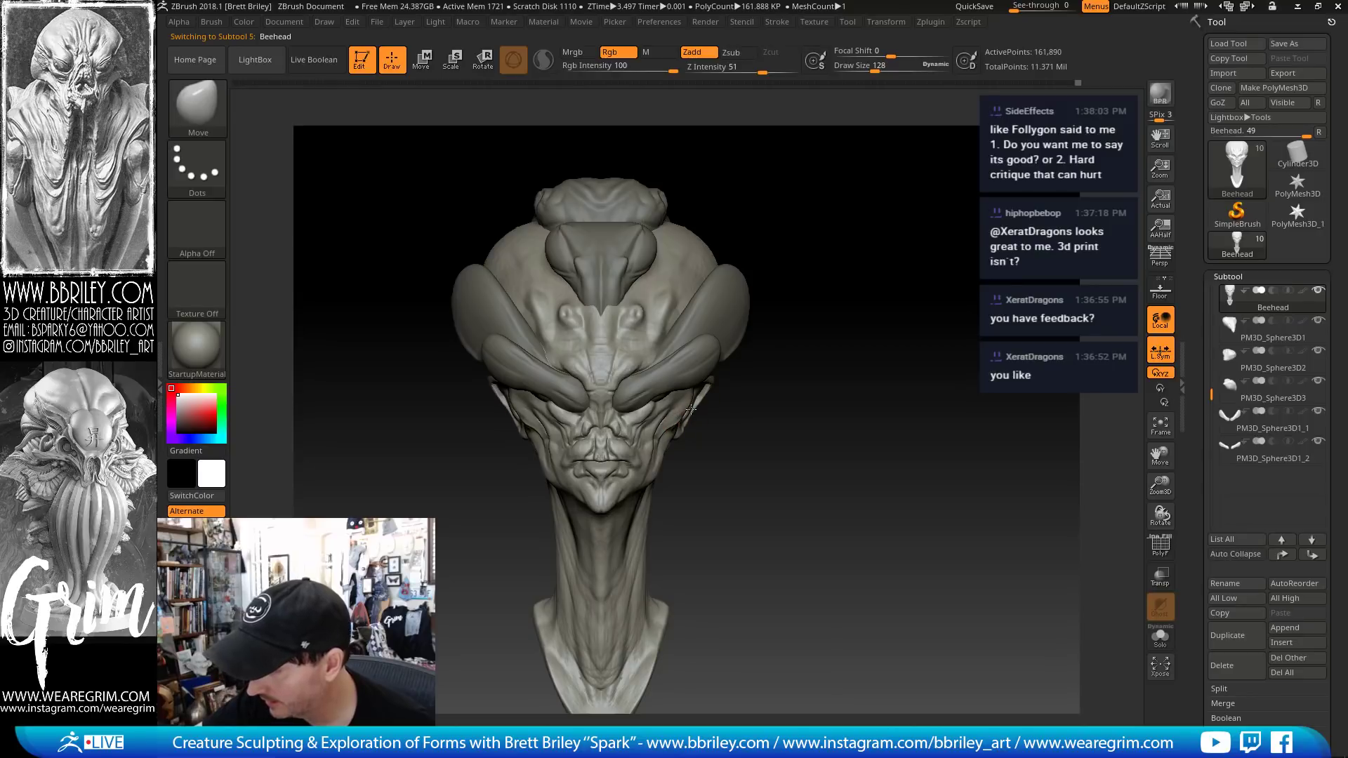
pyautogui.press(']')
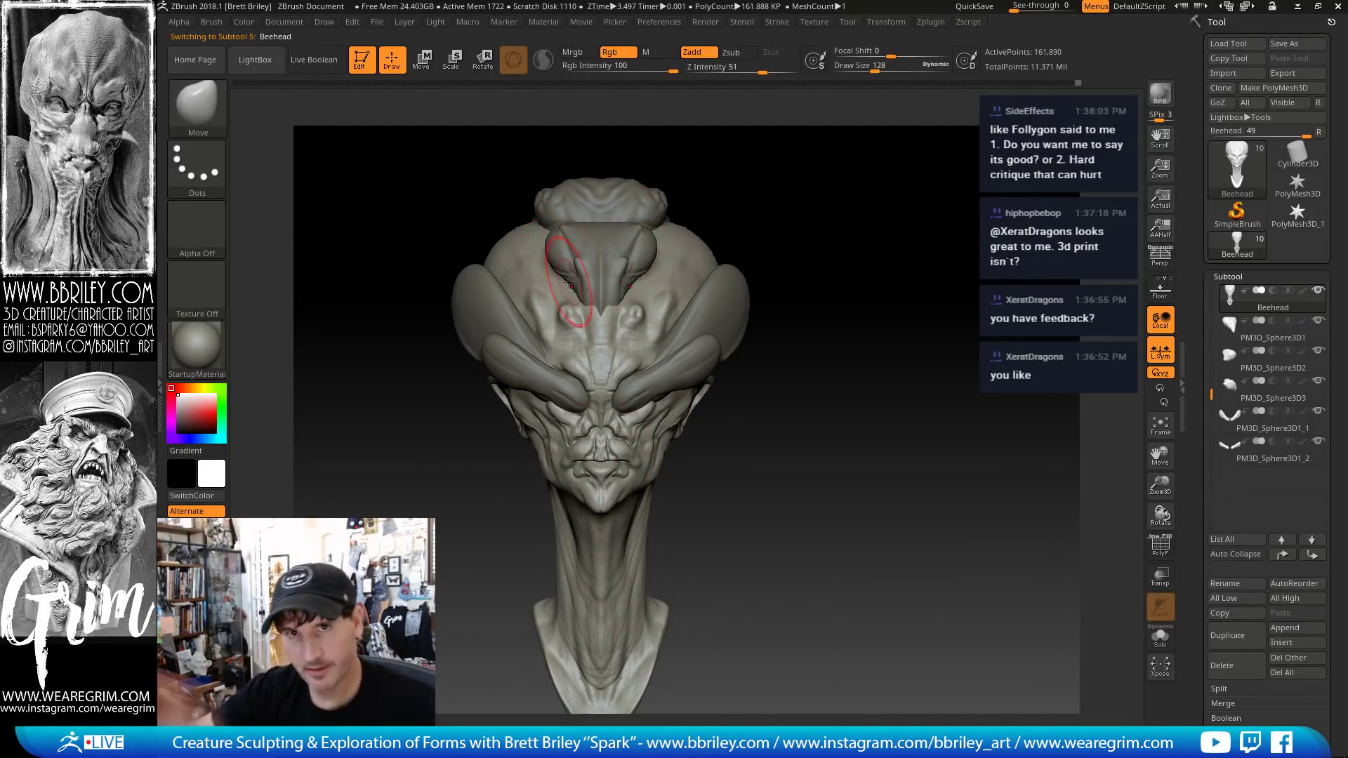
pyautogui.moveTo(824, 214); pyautogui.dragTo(829, 204)
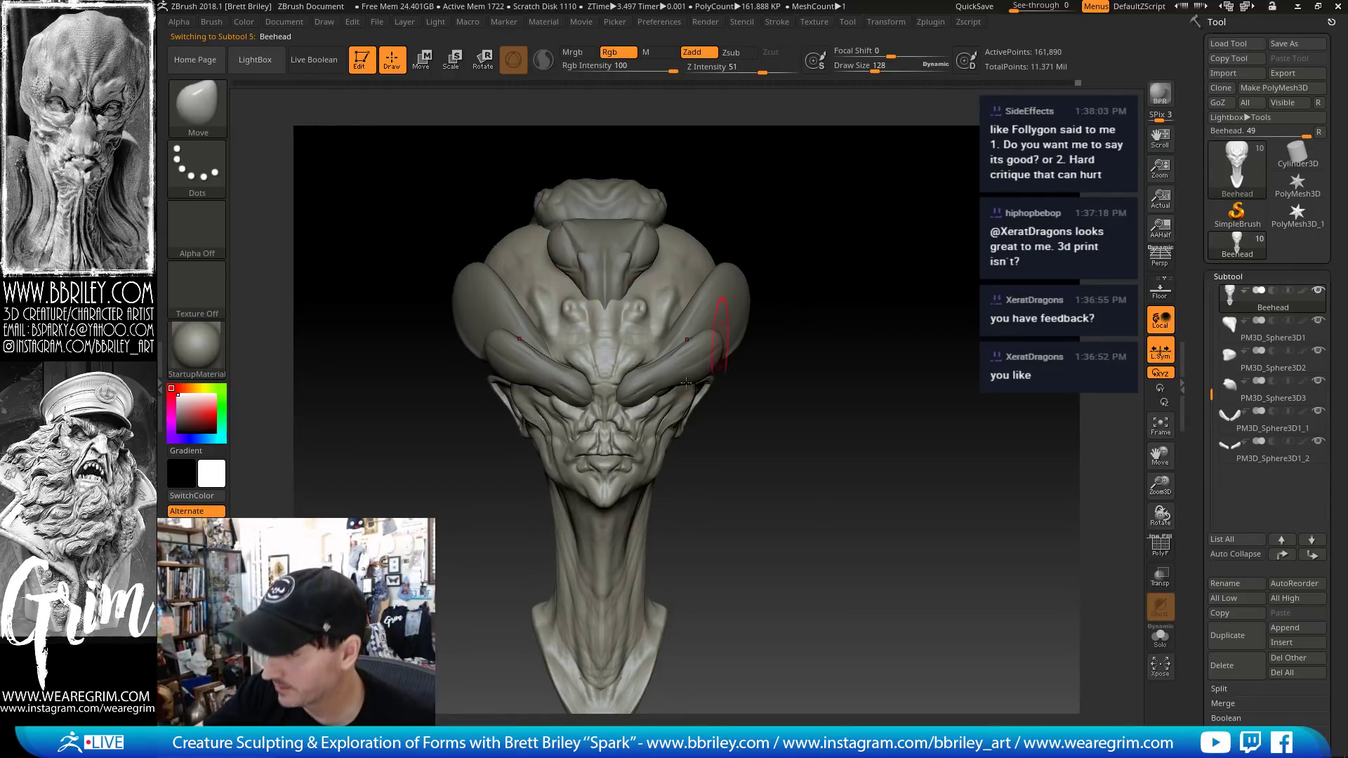
# - Reshape the lower cheeks beside the mouth with the Move brush at draw size 75
pyautogui.press('s')
pyautogui.click(552, 472)
pyautogui.moveTo(547, 473); pyautogui.dragTo(564, 447)
pyautogui.press('s')
pyautogui.click(553, 451)
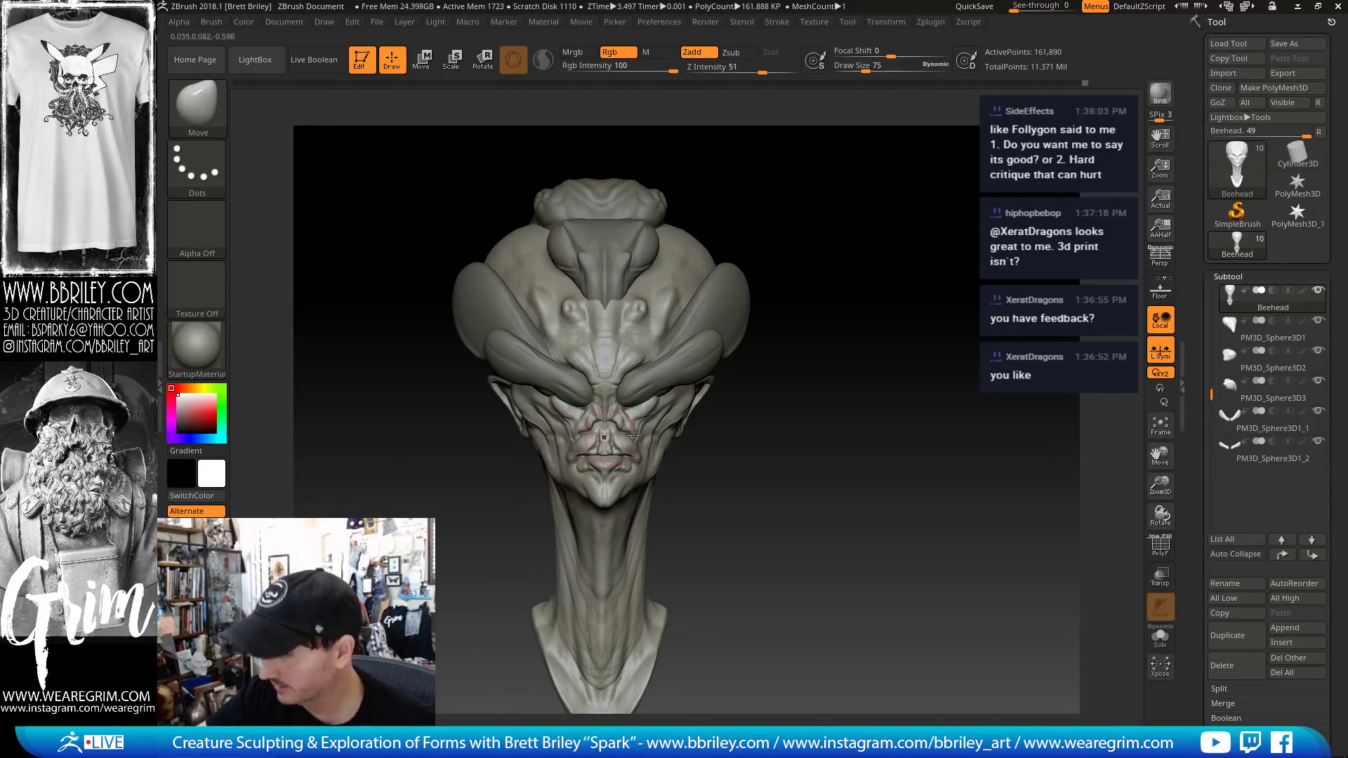
# - Adjust the cheek contour from behind and below the head with the Move brush at draw sizes 106 and 75
pyautogui.press('s')
pyautogui.click(712, 426)
pyautogui.moveTo(668, 437)
pyautogui.mouseDown()
pyautogui.moveTo(702, 379)
pyautogui.moveTo(649, 393)
pyautogui.moveTo(632, 351)
pyautogui.mouseUp()
pyautogui.press('s')
pyautogui.click(712, 401)
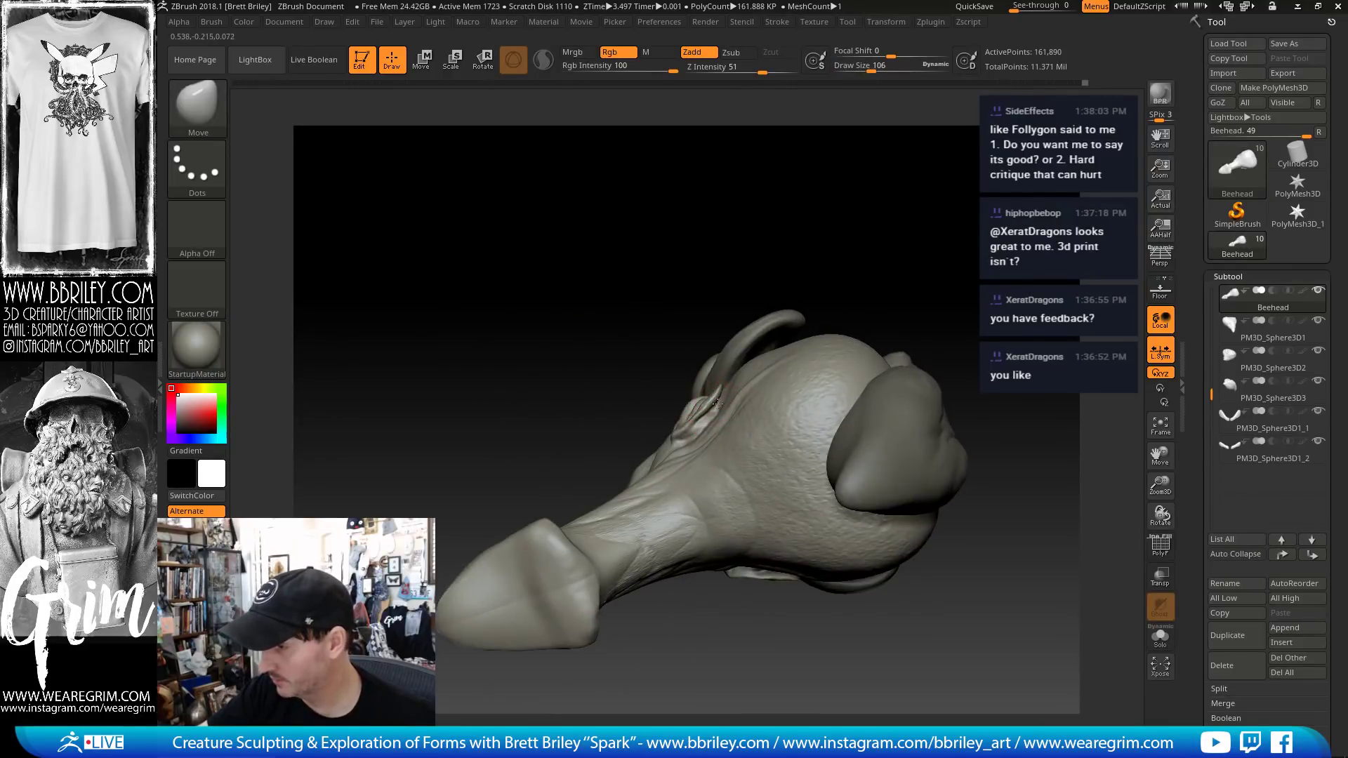
pyautogui.press('s')
pyautogui.click(722, 394)
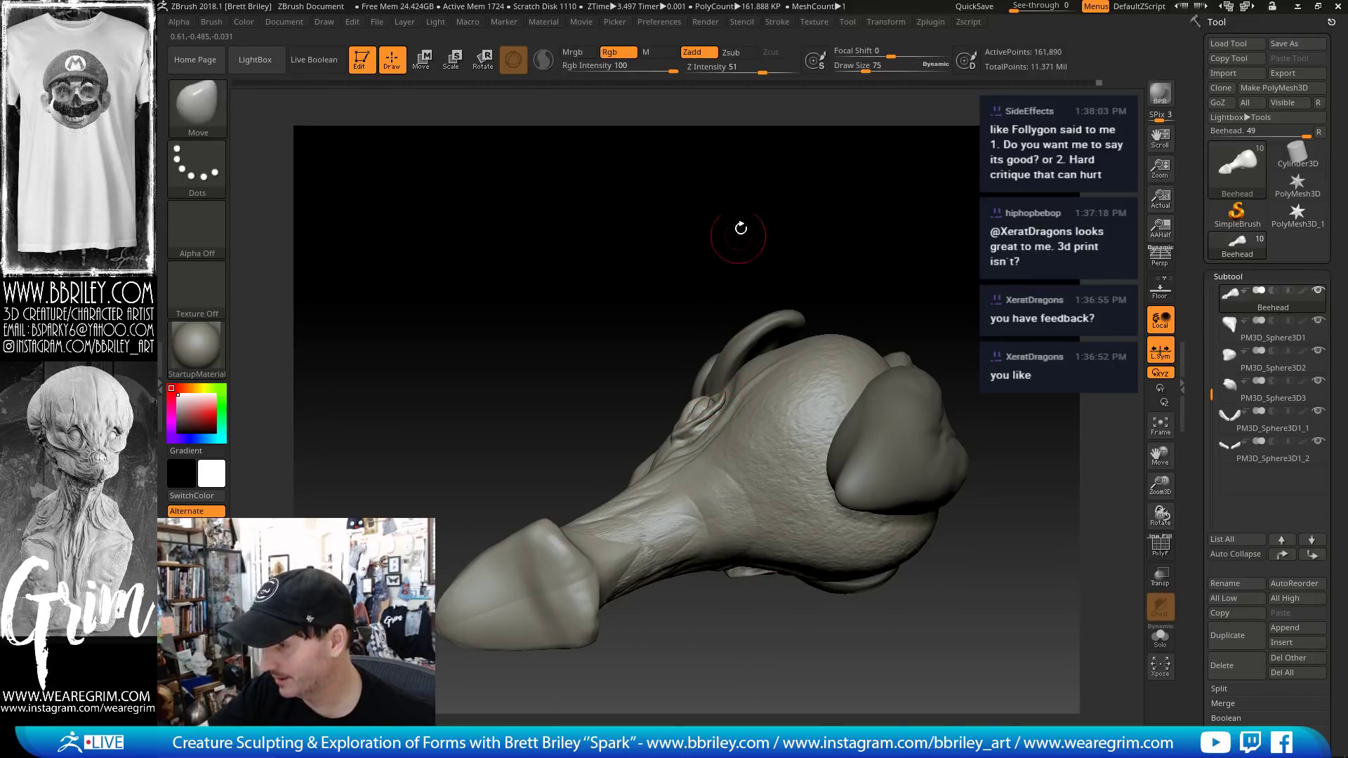
# - Reshape the underside of the jaw and the upper neck with the Move brush from several angles
pyautogui.moveTo(740, 228); pyautogui.dragTo(707, 405)
pyautogui.press('s')
pyautogui.moveTo(851, 180); pyautogui.dragTo(680, 444)
pyautogui.press('s')
pyautogui.moveTo(716, 217)
pyautogui.mouseDown()
pyautogui.moveTo(875, 231)
pyautogui.moveTo(910, 305)
pyautogui.moveTo(875, 235)
pyautogui.moveTo(676, 330)
pyautogui.moveTo(624, 323)
pyautogui.moveTo(782, 301)
pyautogui.moveTo(730, 265)
pyautogui.mouseUp()
pyautogui.press('s')
pyautogui.click(674, 424)
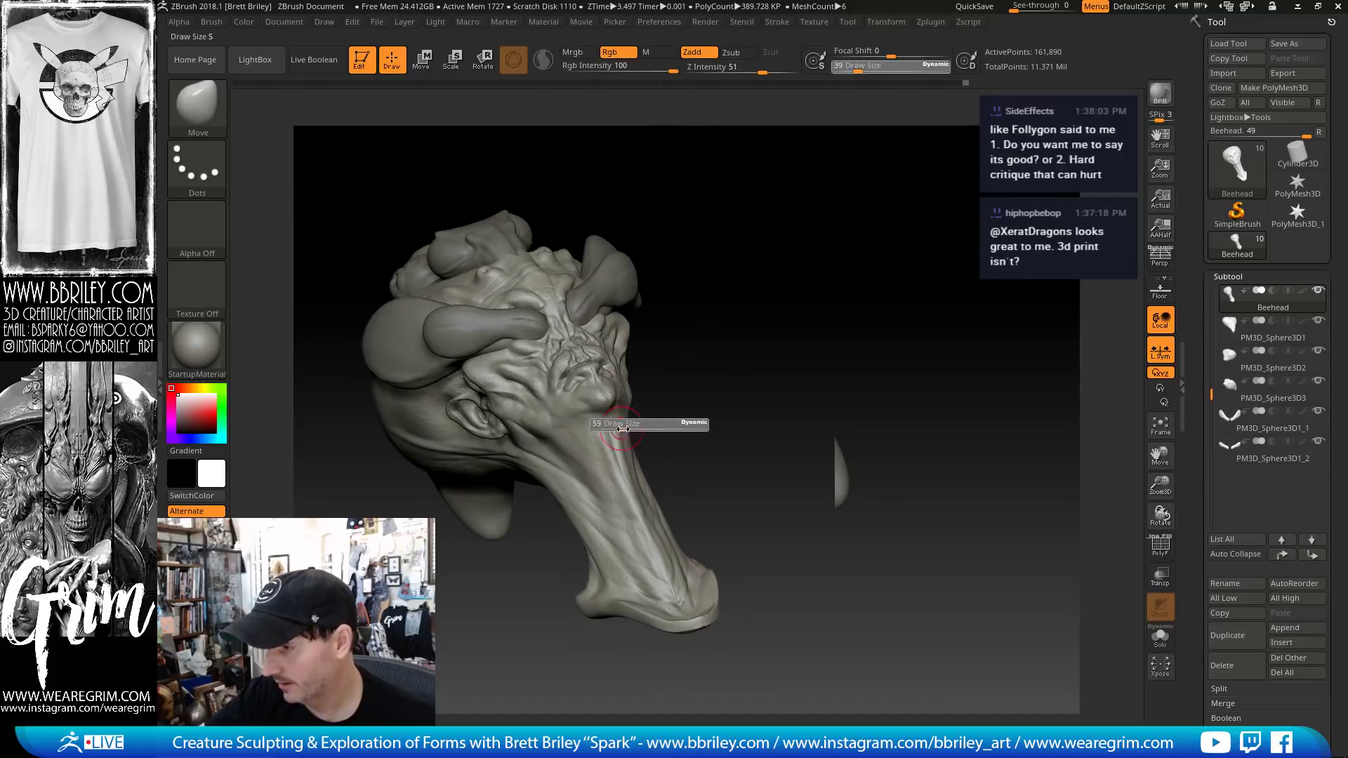
# - Carve grooves into the upper neck below the jaw with the DamStandard brush at draw size 65
pyautogui.moveTo(687, 380)
pyautogui.mouseDown()
pyautogui.moveTo(804, 329)
pyautogui.moveTo(628, 443)
pyautogui.mouseUp()
pyautogui.press('b')
pyautogui.press('d')
pyautogui.press('s')
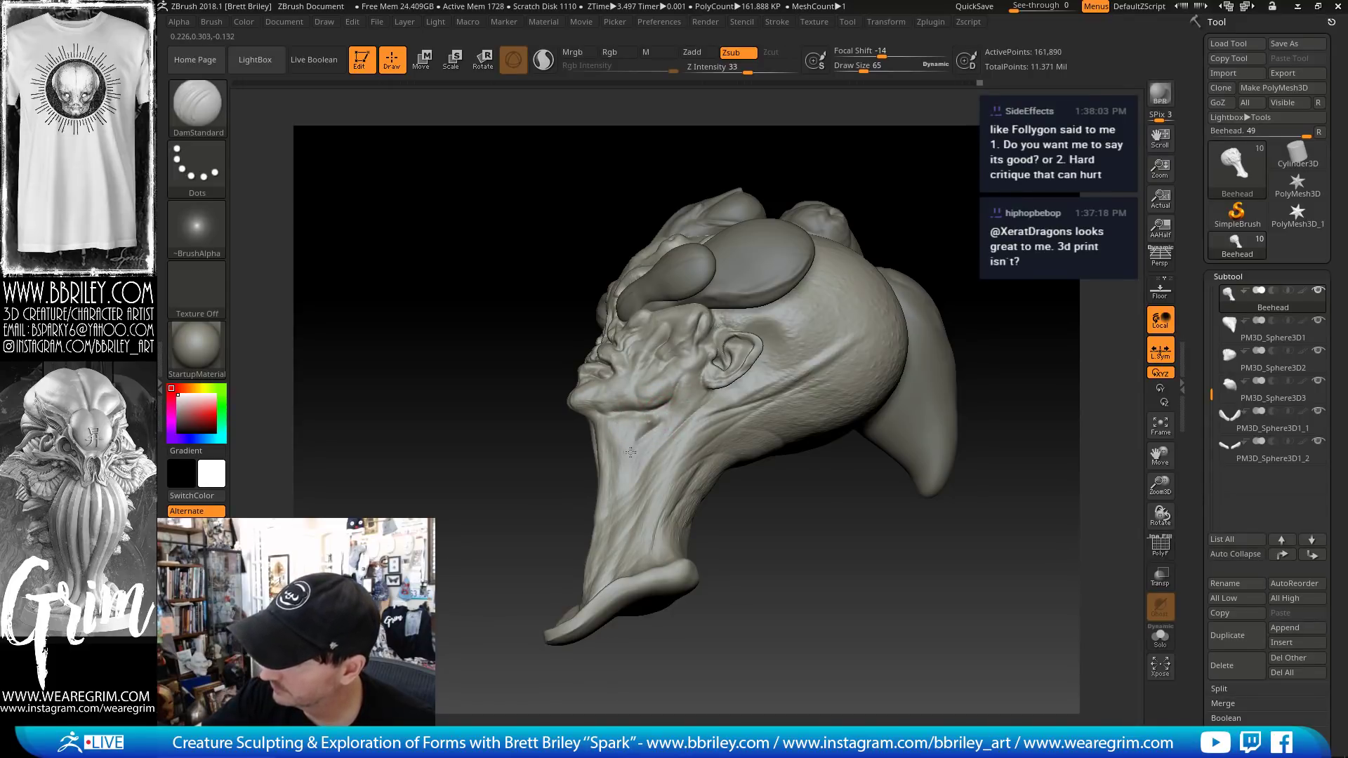
pyautogui.moveTo(730, 533); pyautogui.dragTo(666, 430)
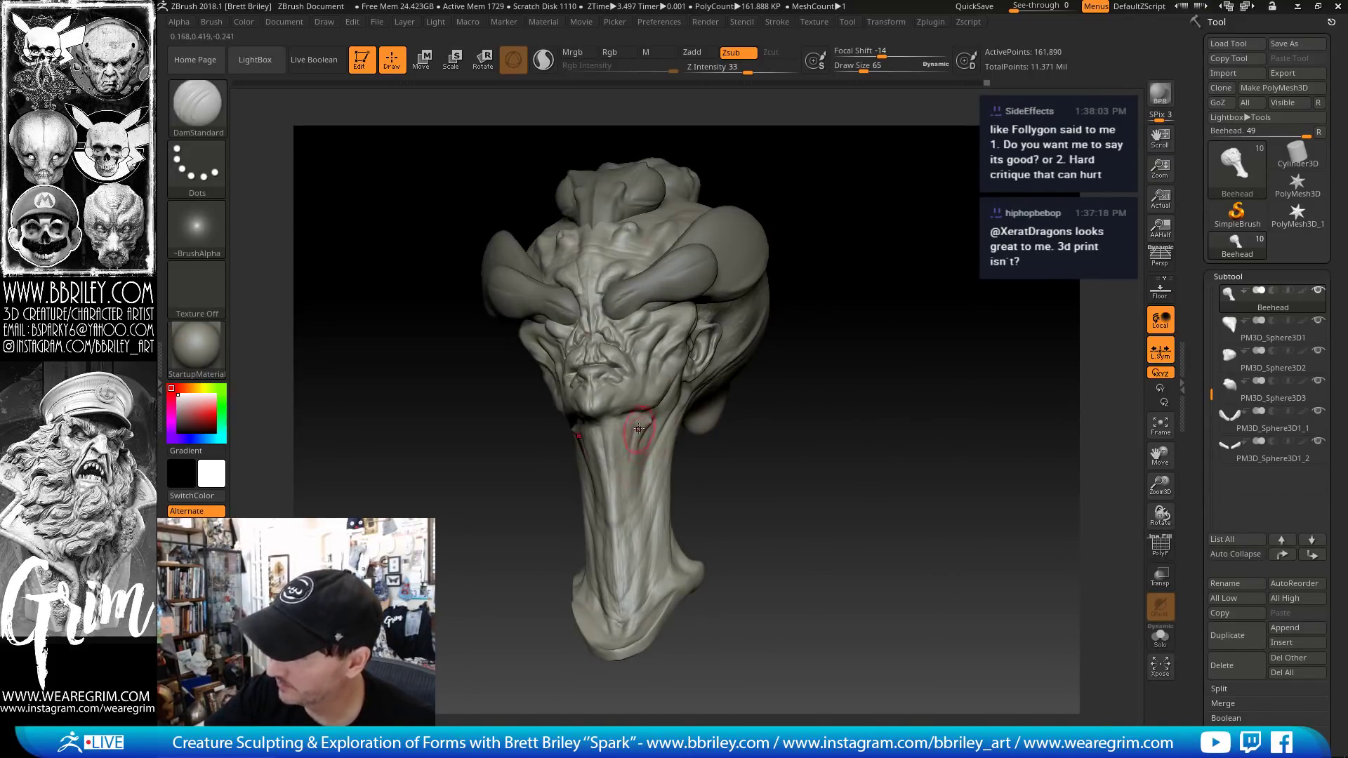
pyautogui.moveTo(768, 472)
pyautogui.mouseDown()
pyautogui.moveTo(773, 445)
pyautogui.moveTo(729, 380)
pyautogui.mouseUp()
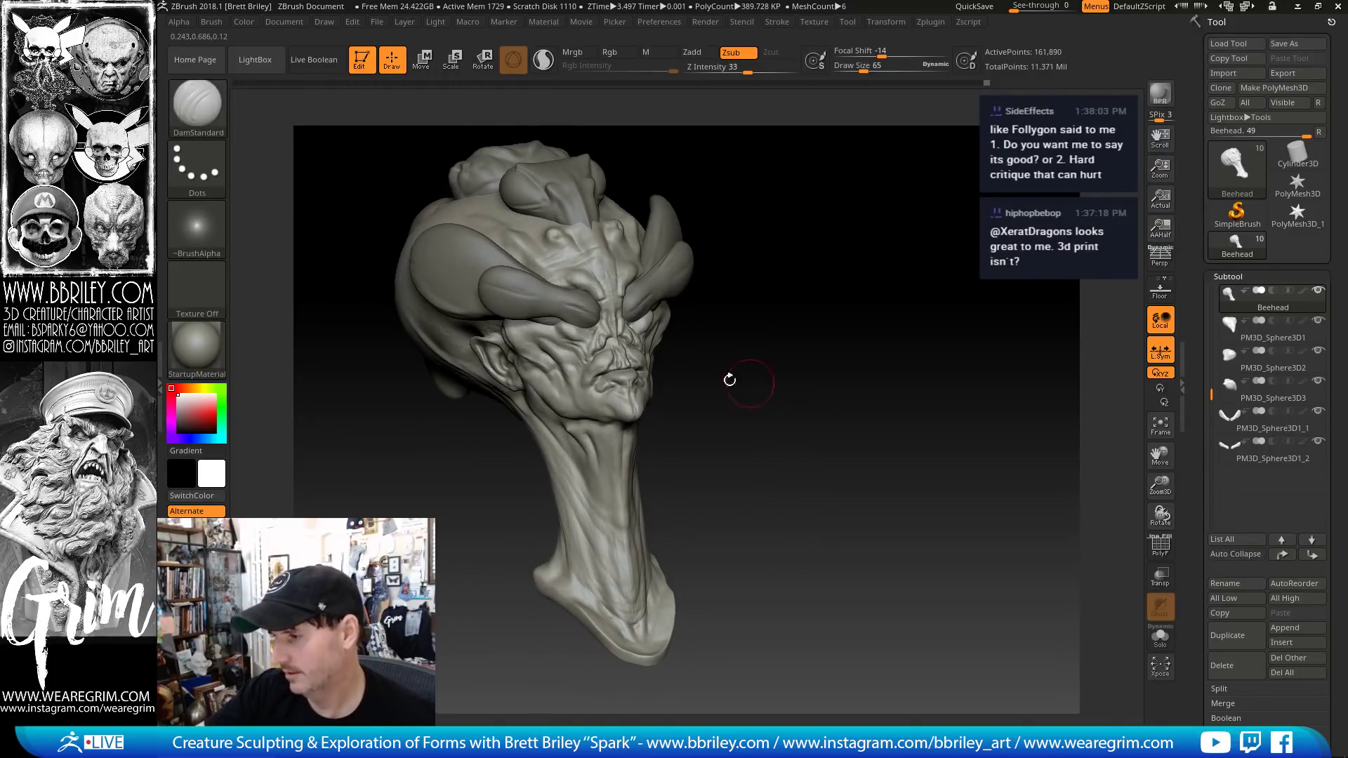
# - Reshape the outer cheeks from the front with the Move brush at draw size 115
pyautogui.press('b')
pyautogui.press('t')
pyautogui.press('d')
pyautogui.moveTo(772, 421)
pyautogui.mouseDown()
pyautogui.moveTo(866, 382)
pyautogui.moveTo(941, 373)
pyautogui.mouseUp()
pyautogui.press('b')
pyautogui.press('m')
pyautogui.press('v')
pyautogui.press(']')
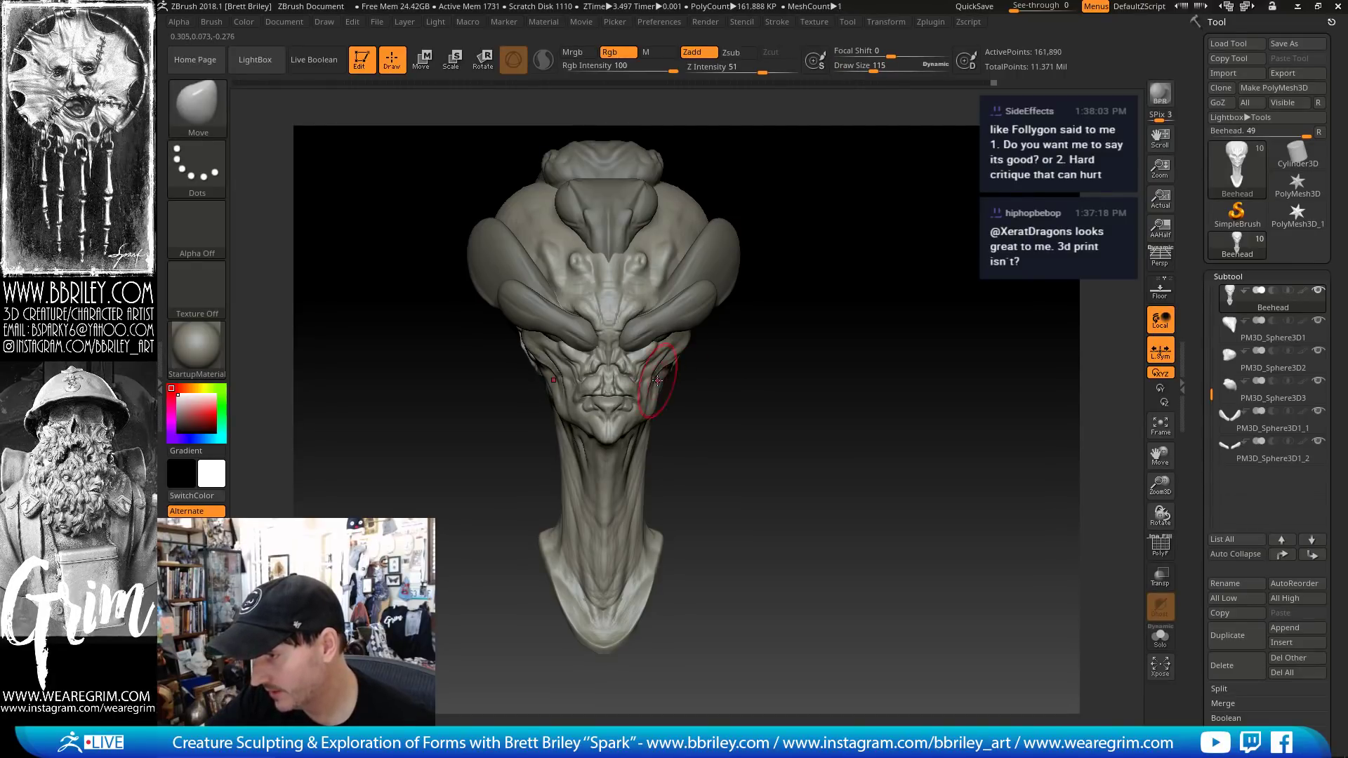
# - Refine the cheek and jaw silhouette in three-quarter views with the Move brush at draw sizes 83 and 62
pyautogui.moveTo(657, 380); pyautogui.dragTo(617, 337, button='right')
pyautogui.press('s')
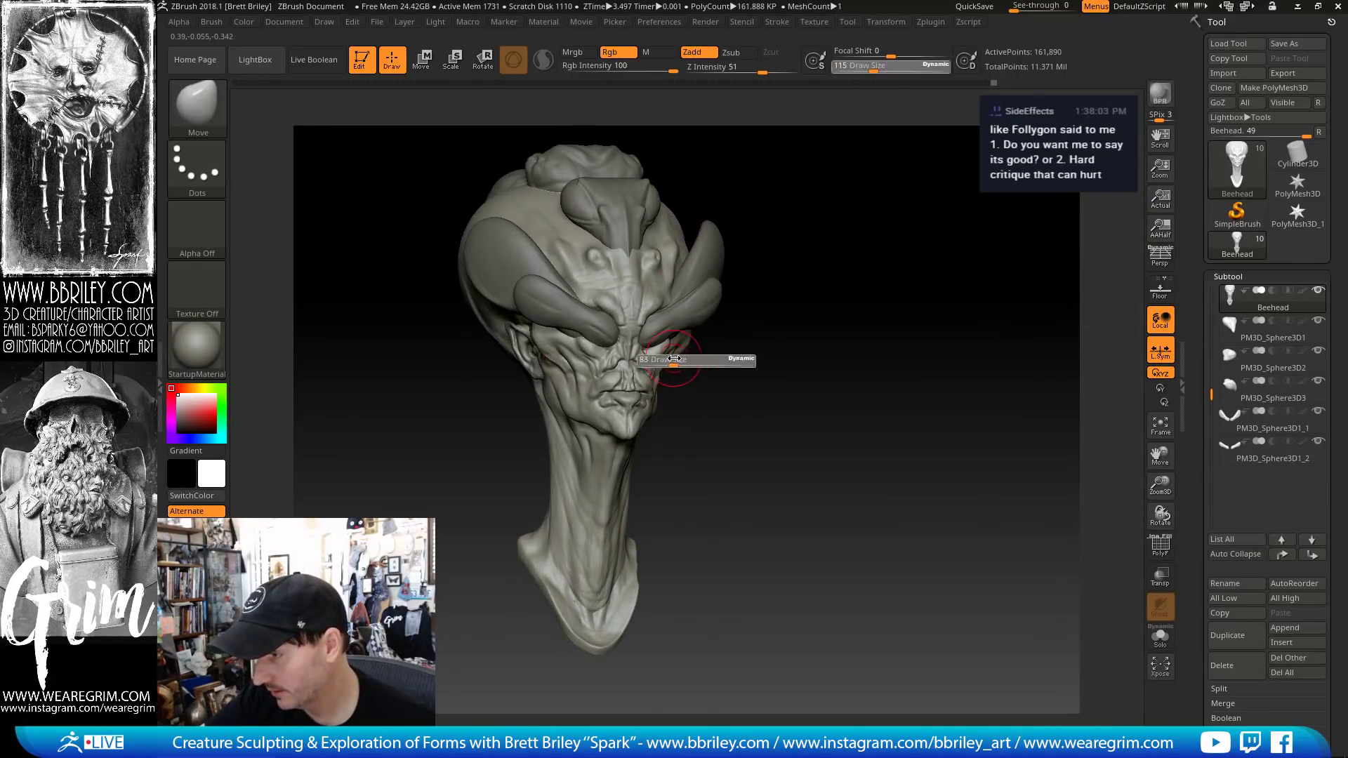
pyautogui.moveTo(673, 359); pyautogui.dragTo(673, 351)
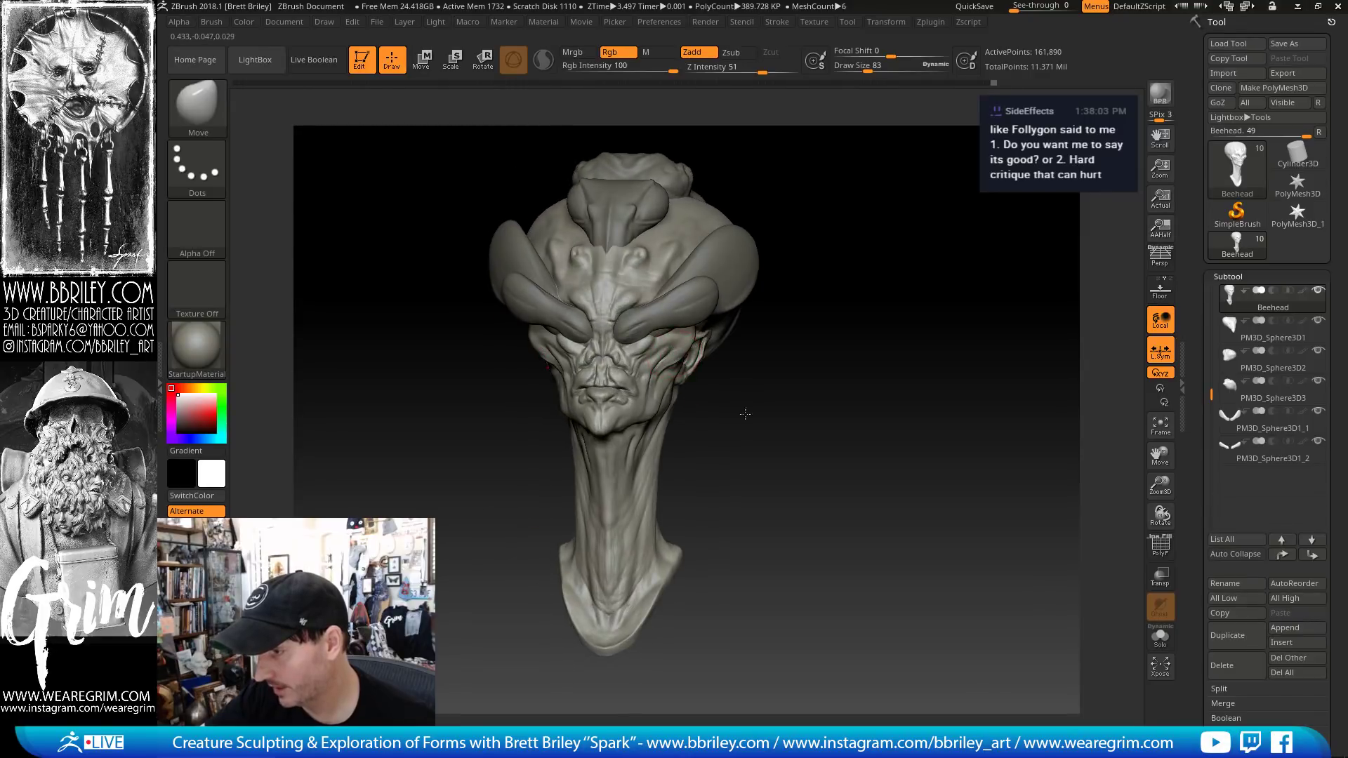
pyautogui.moveTo(745, 414); pyautogui.dragTo(646, 389)
pyautogui.press('s')
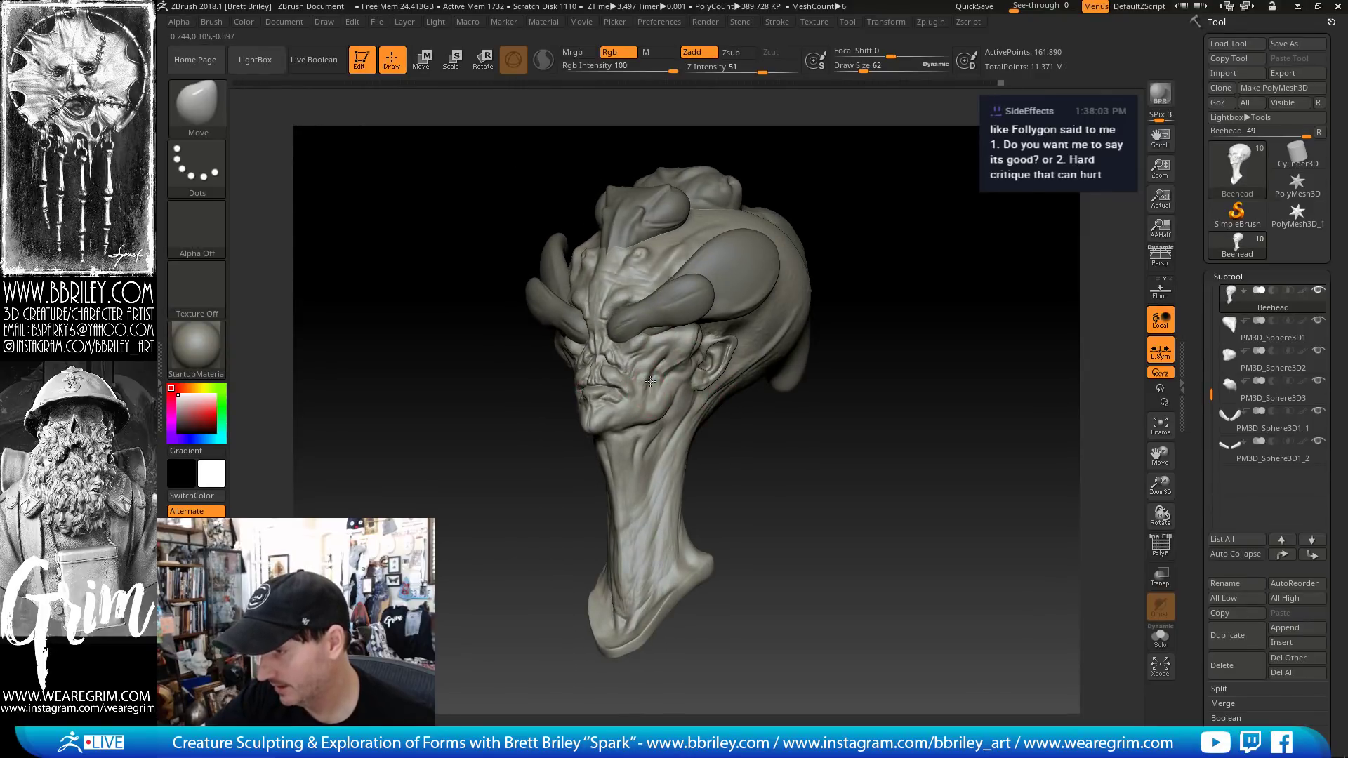
pyautogui.moveTo(758, 432); pyautogui.dragTo(794, 439)
# - Adjust the chin and lower jaw shape with the Move brush at draw size 90
pyautogui.press('s')
pyautogui.moveTo(666, 399); pyautogui.dragTo(636, 416)
pyautogui.press('s')
pyautogui.press('s')
pyautogui.press('s')
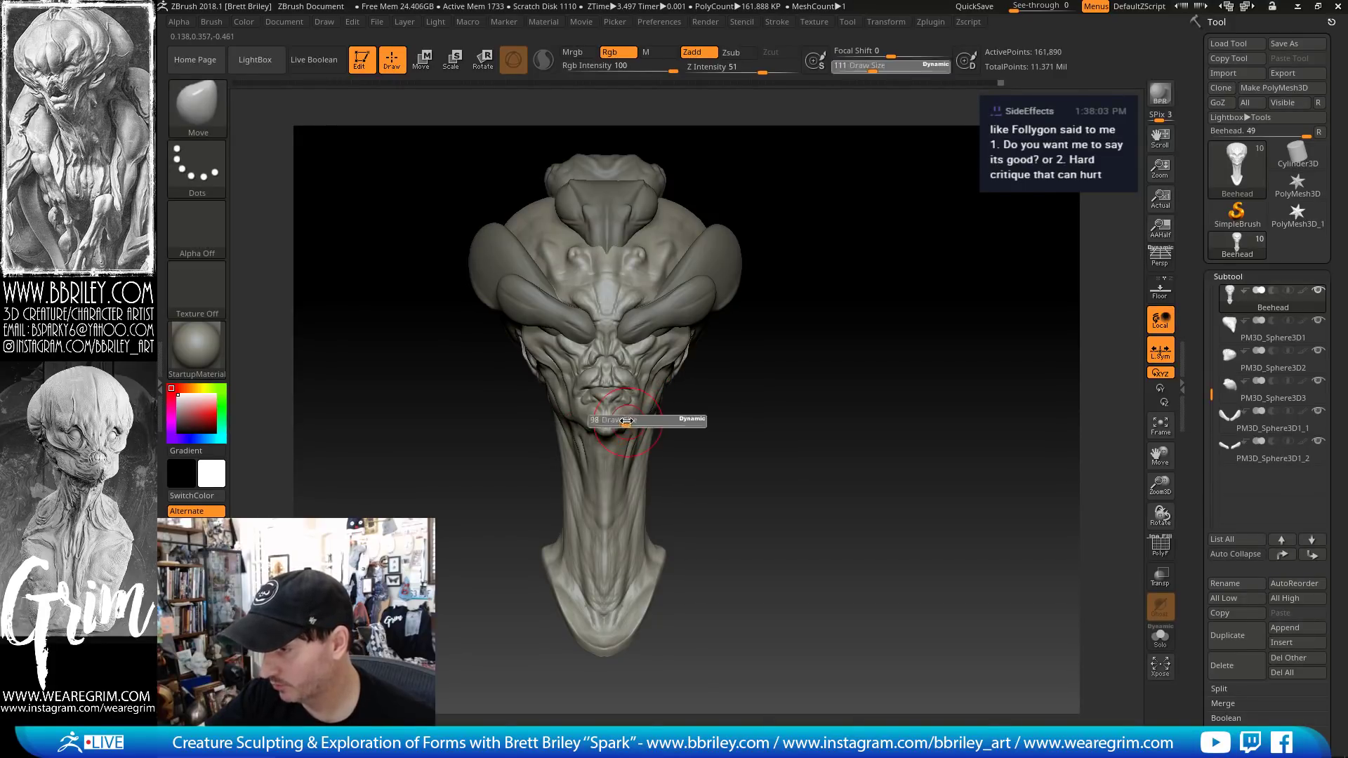
pyautogui.moveTo(793, 406); pyautogui.dragTo(808, 395)
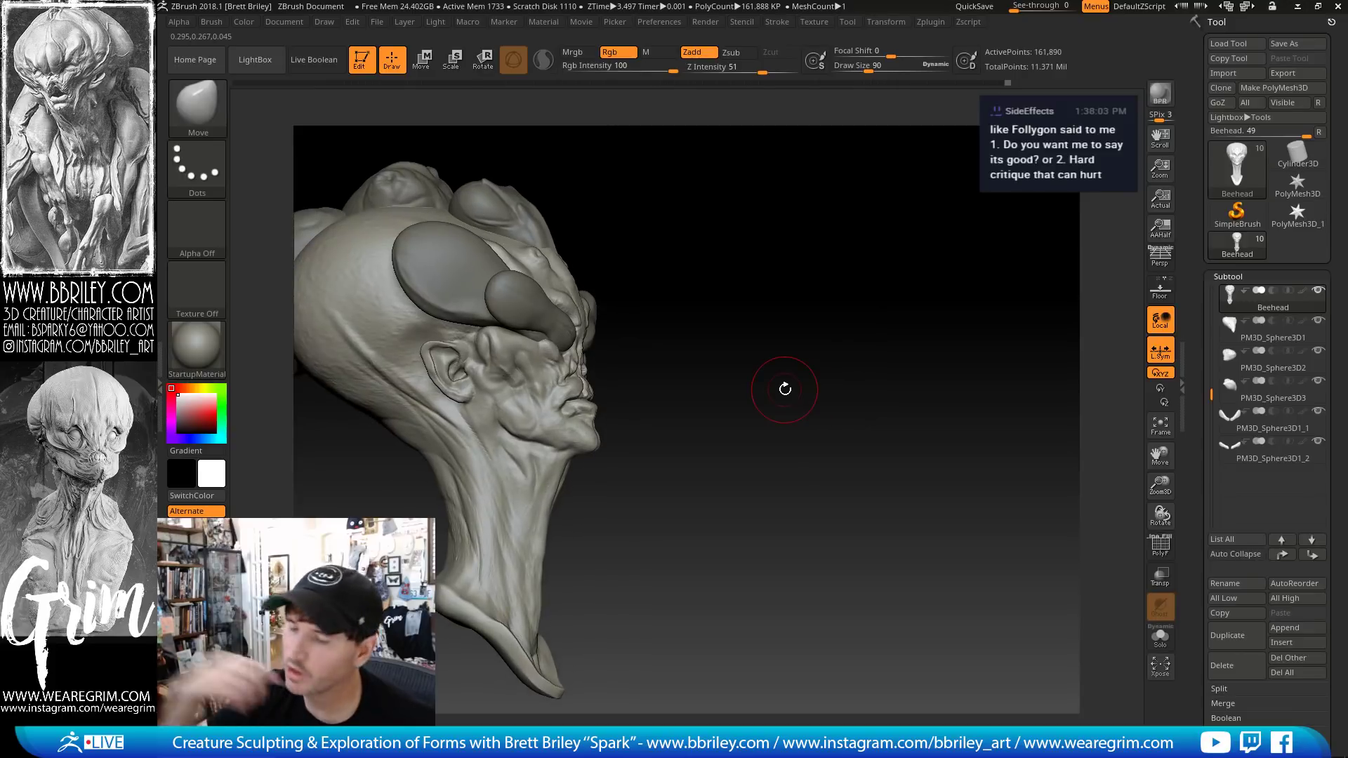
# - Refine the jaw and mouth corner from the side with the DamStandard brush and the Move brush at draw size 41
pyautogui.keyDown('alt'); pyautogui.moveTo(701, 360); pyautogui.dragTo(675, 390); pyautogui.keyUp('alt')
pyautogui.press('s')
pyautogui.click(525, 424)
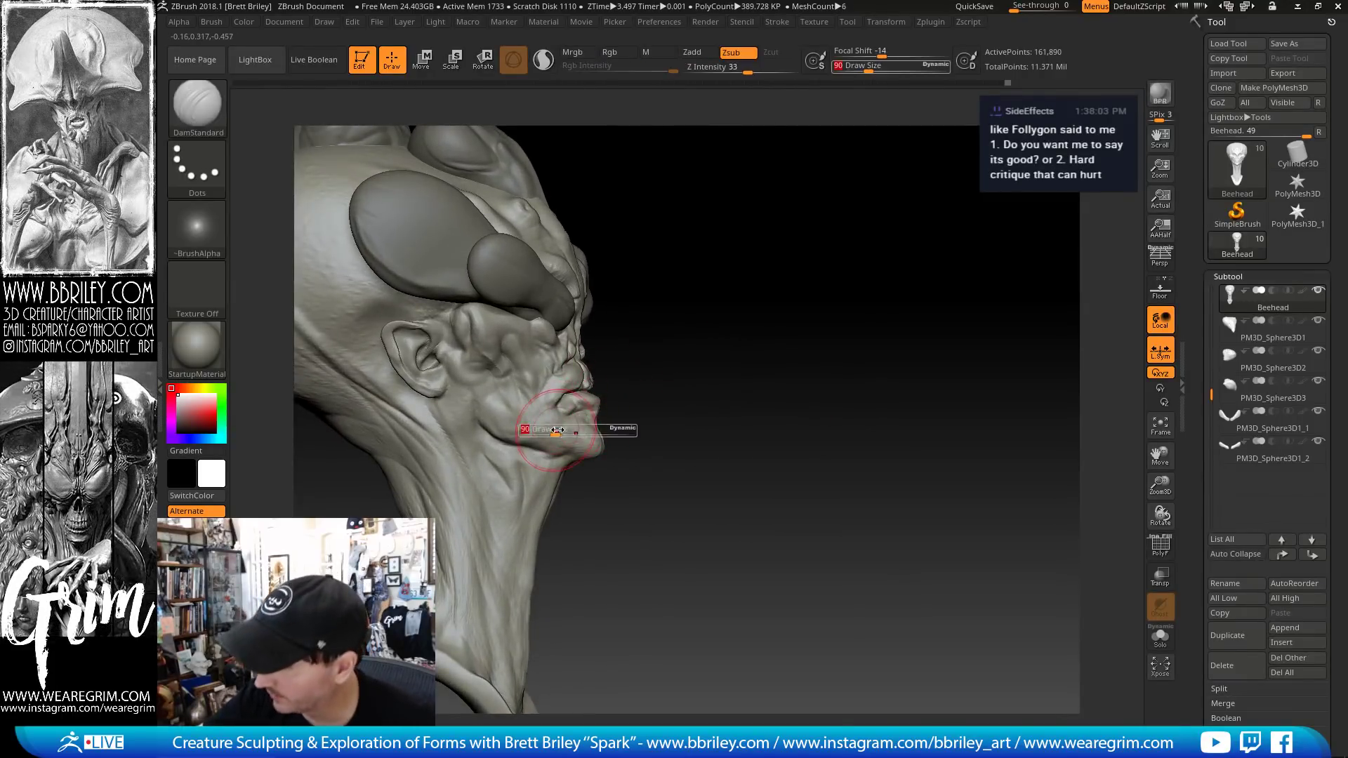
pyautogui.moveTo(685, 372); pyautogui.dragTo(623, 368)
pyautogui.press('s')
pyautogui.click(559, 412)
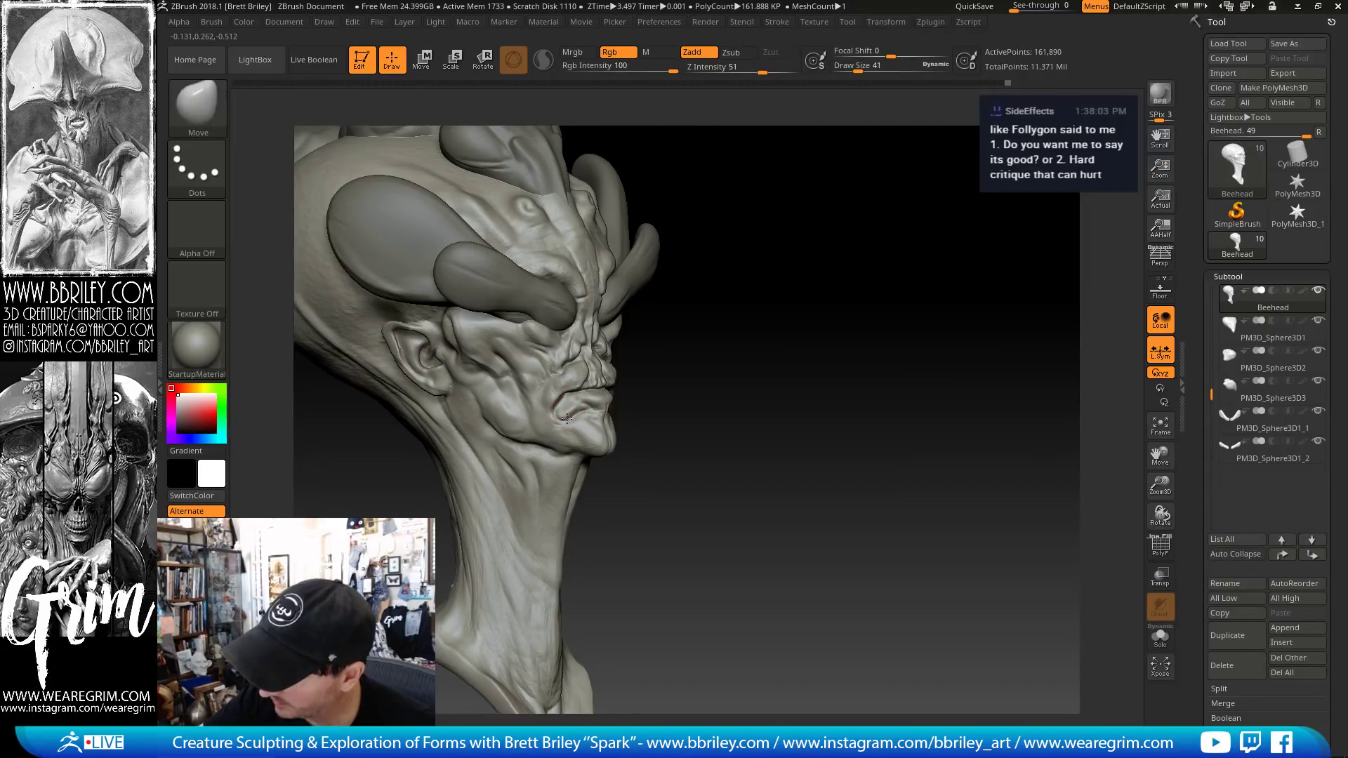
# - Refine the folds around the mouth corner with the Clay and DamStandard brushes at draw size 25
pyautogui.press('b')
pyautogui.press('c')
pyautogui.press('l')
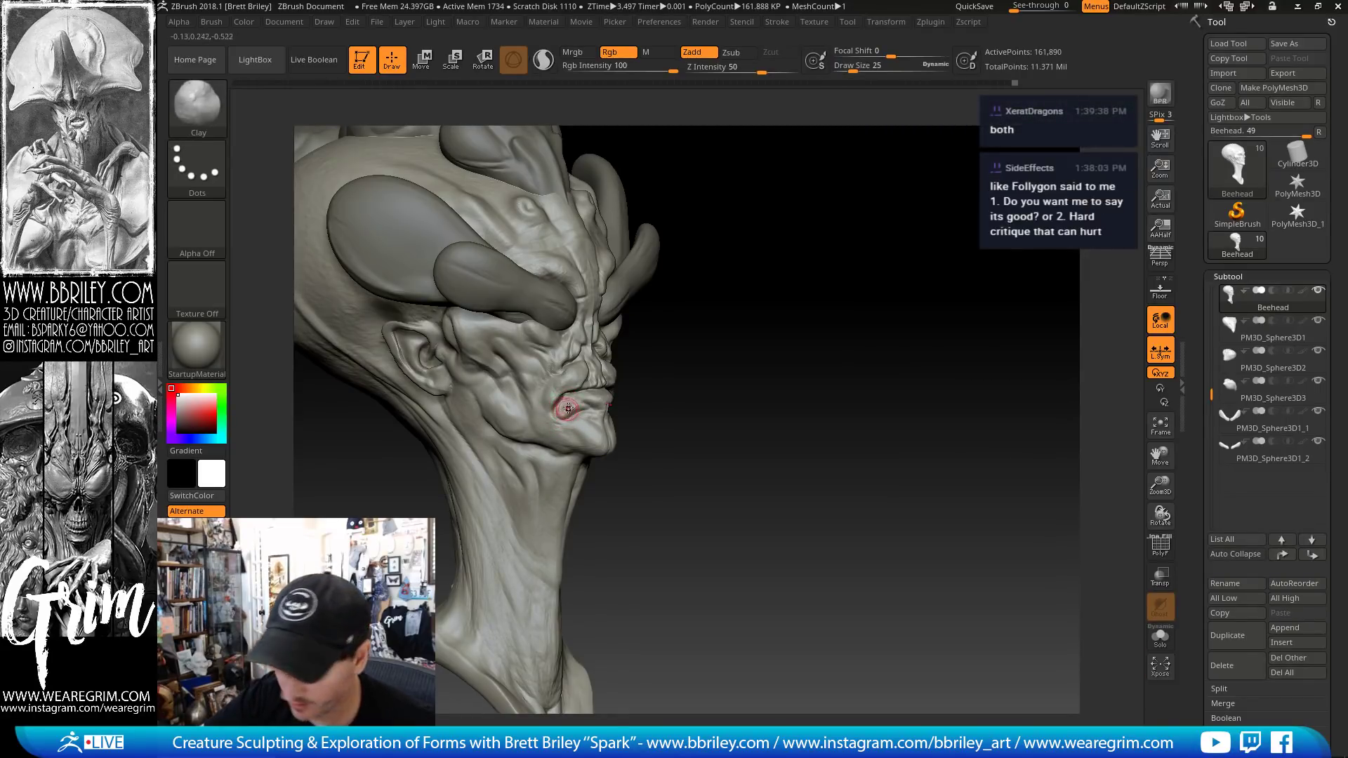
pyautogui.press('b')
pyautogui.press('d')
pyautogui.press('s')
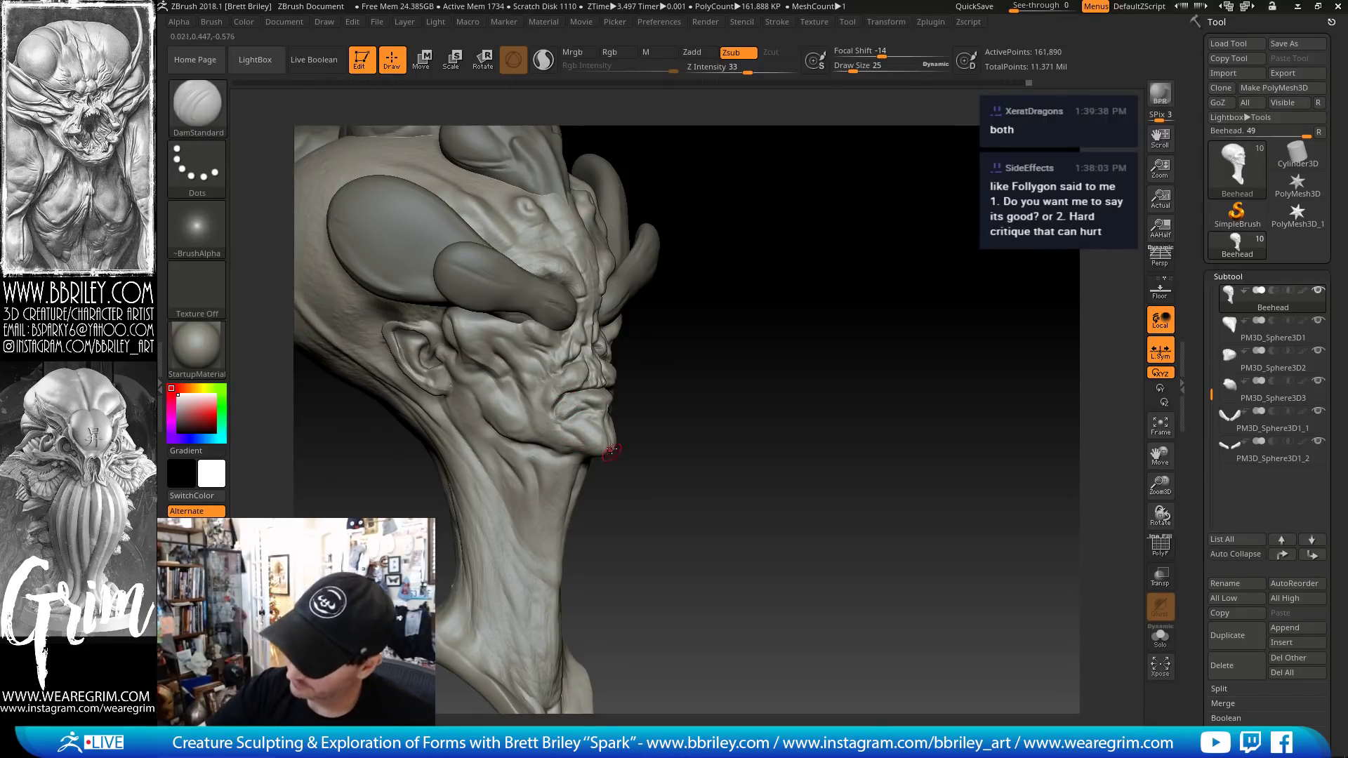
# - Reshape the tip of the chin from the side with the Move brush at draw size 50
pyautogui.moveTo(611, 449); pyautogui.dragTo(619, 445, button='right')
pyautogui.press('b')
pyautogui.press('m')
pyautogui.press('v')
pyautogui.moveTo(613, 451); pyautogui.dragTo(605, 450)
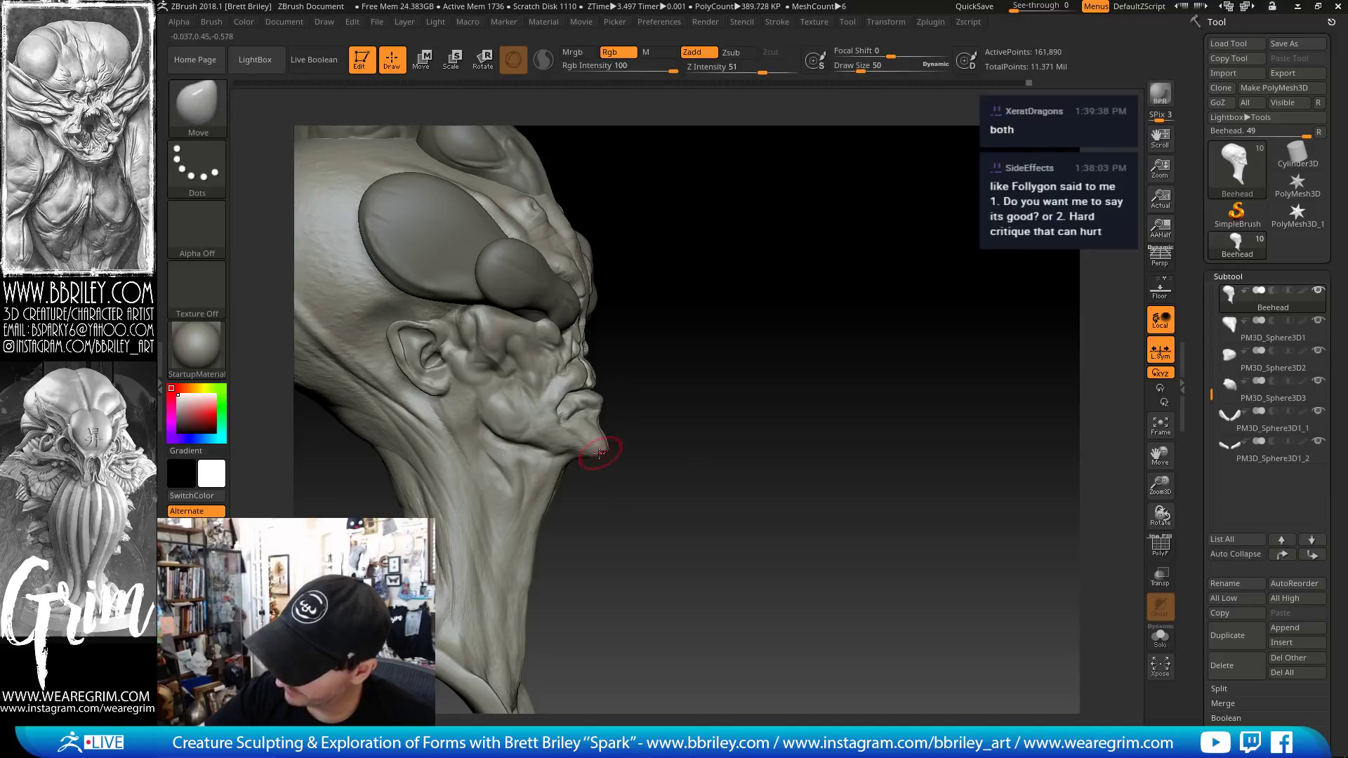
# - Save the creature head sculpt to disk as a tool file
pyautogui.keyDown('ctrl'); pyautogui.moveTo(696, 393); pyautogui.dragTo(737, 370, button='right'); pyautogui.keyUp('ctrl')
pyautogui.moveTo(737, 370); pyautogui.dragTo(741, 374, button='right')
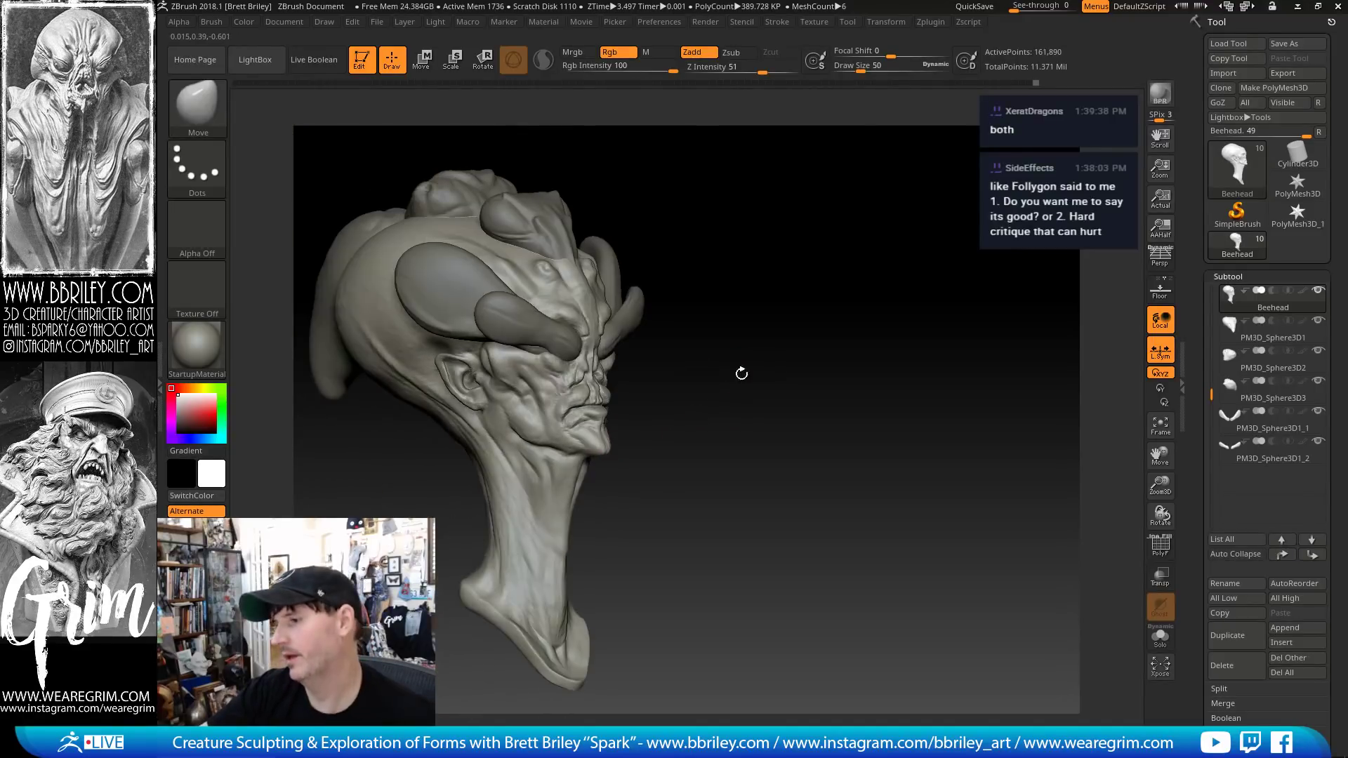
pyautogui.click(845, 21)
pyautogui.click(946, 47)
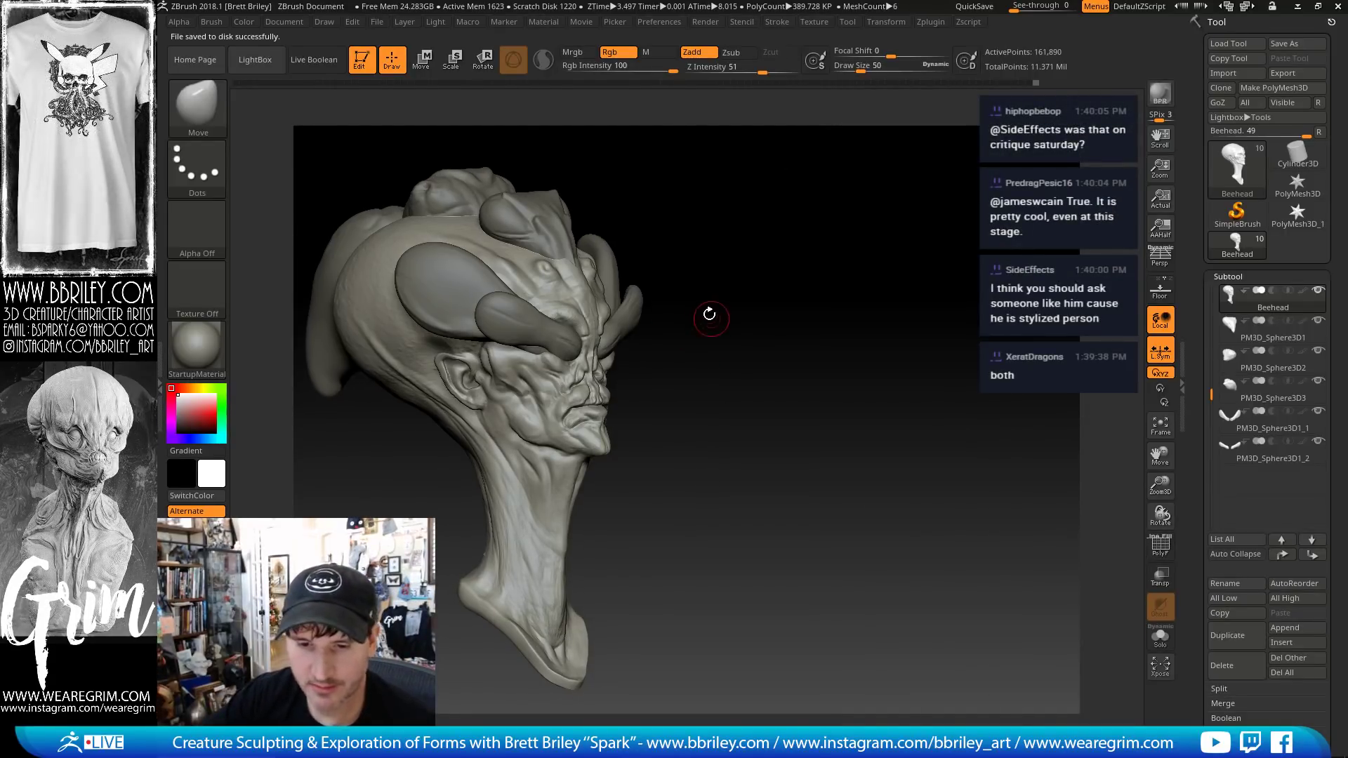
# - Refine the side of the jaw and cheek with the DamStandard brush at draw size 50 and the Move brush at 44
pyautogui.moveTo(728, 367); pyautogui.dragTo(688, 315)
pyautogui.press('b')
pyautogui.press('d')
pyautogui.press('s')
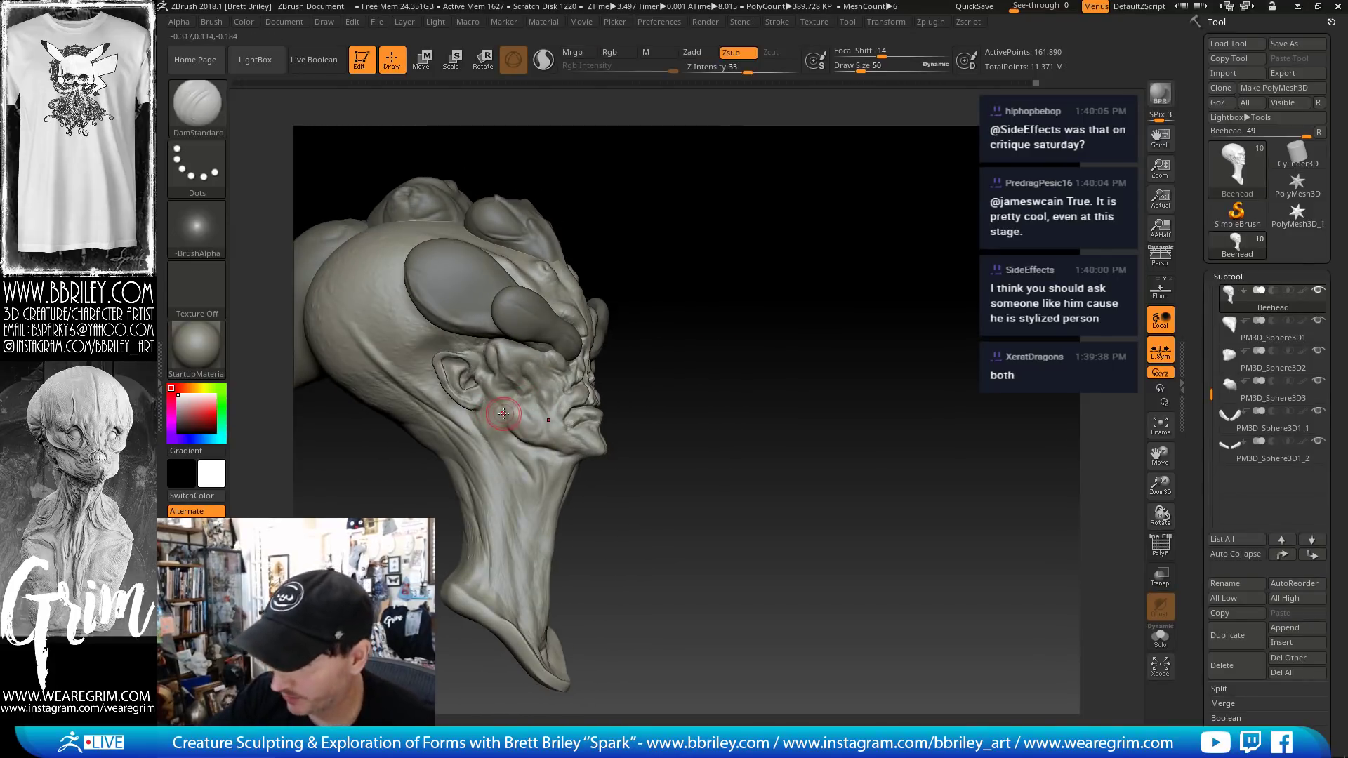
pyautogui.moveTo(660, 236); pyautogui.dragTo(639, 256)
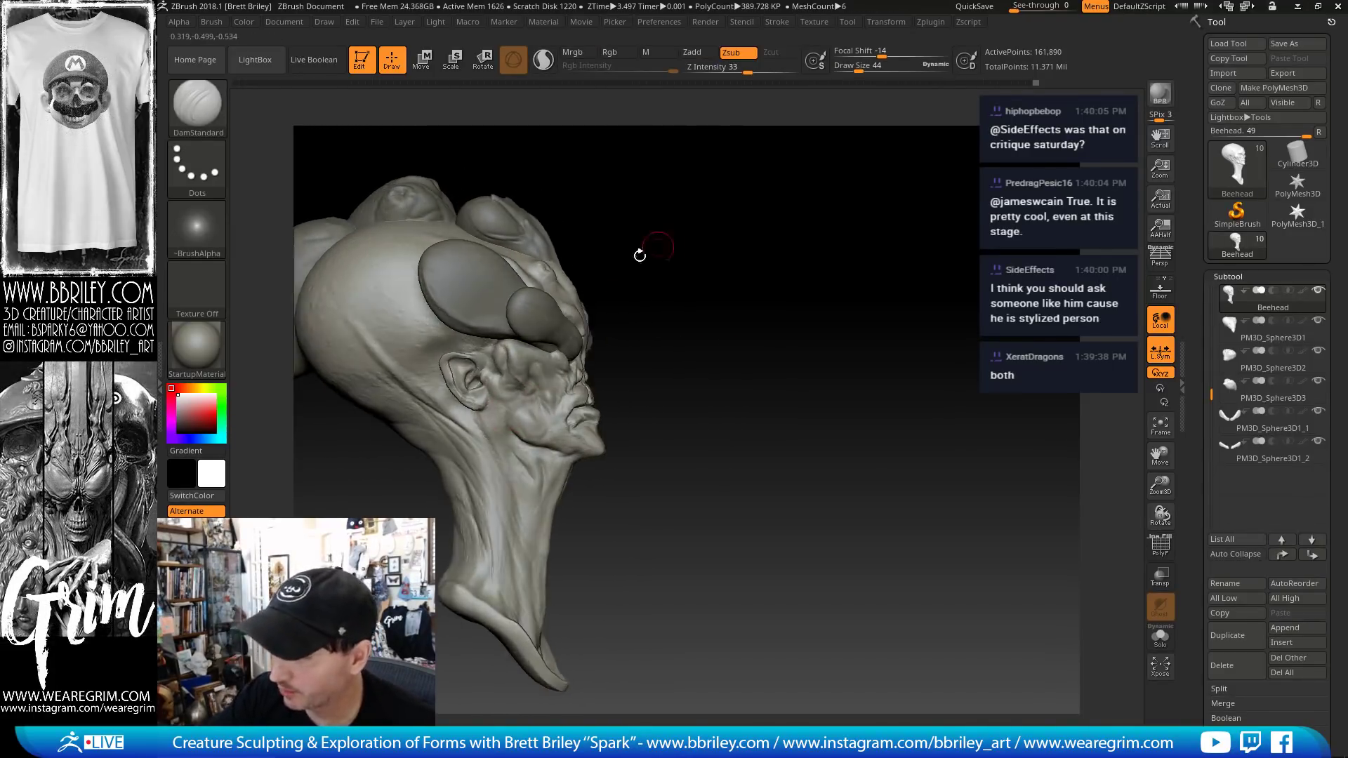
pyautogui.press('b')
pyautogui.press('m')
pyautogui.press('v')
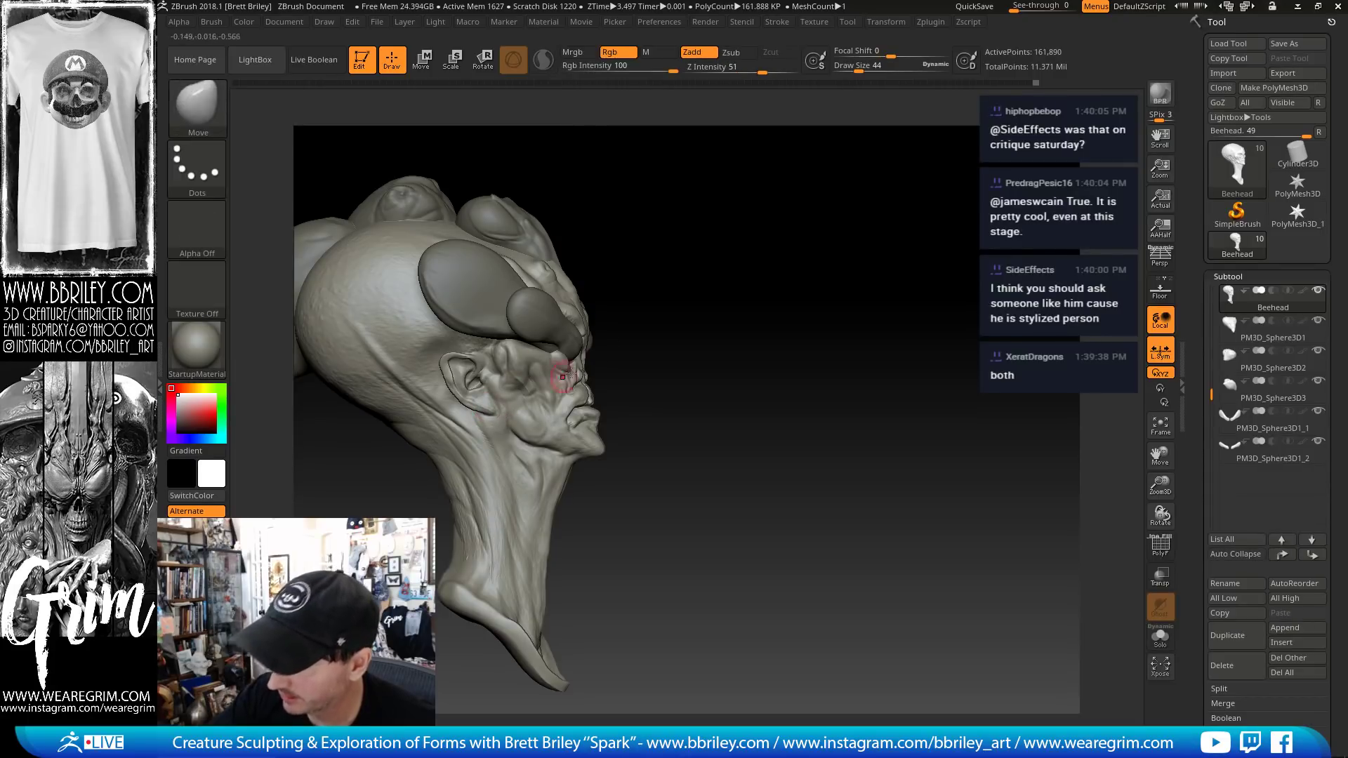
pyautogui.moveTo(632, 365); pyautogui.dragTo(630, 342)
# - Build up the rear jaw below the ear with the Clay brush at draw size 29
pyautogui.press('b')
pyautogui.press('c')
pyautogui.press('l')
pyautogui.press('[')
pyautogui.press('[')
pyautogui.press('[')
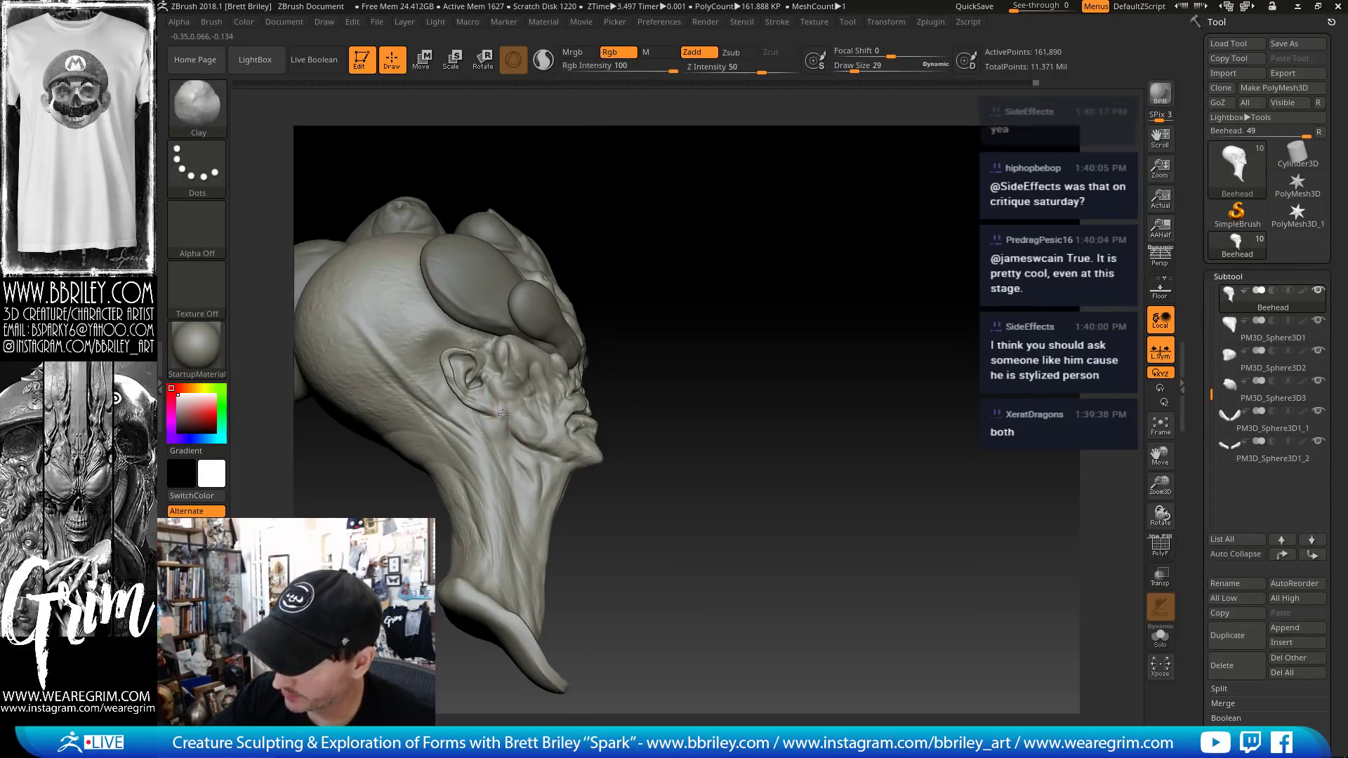
pyautogui.moveTo(671, 255)
pyautogui.mouseDown()
pyautogui.moveTo(632, 299)
pyautogui.moveTo(652, 288)
pyautogui.moveTo(481, 383)
pyautogui.mouseUp()
# - Reshape the ear and earlobe with the Move brush at draw sizes 56 and 72
pyautogui.press('b')
pyautogui.press('m')
pyautogui.press('v')
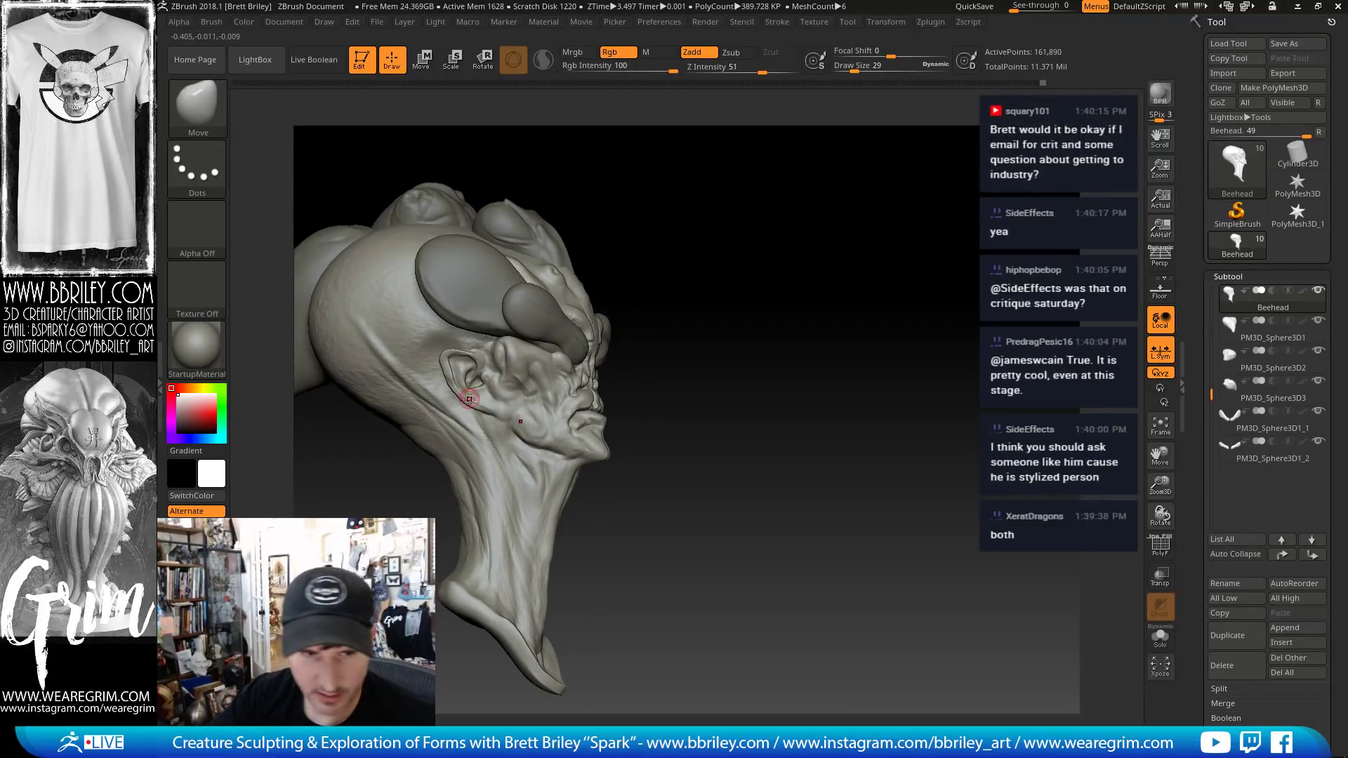
pyautogui.press(']')
pyautogui.press(']')
pyautogui.press(']')
pyautogui.press(']')
pyautogui.press(']')
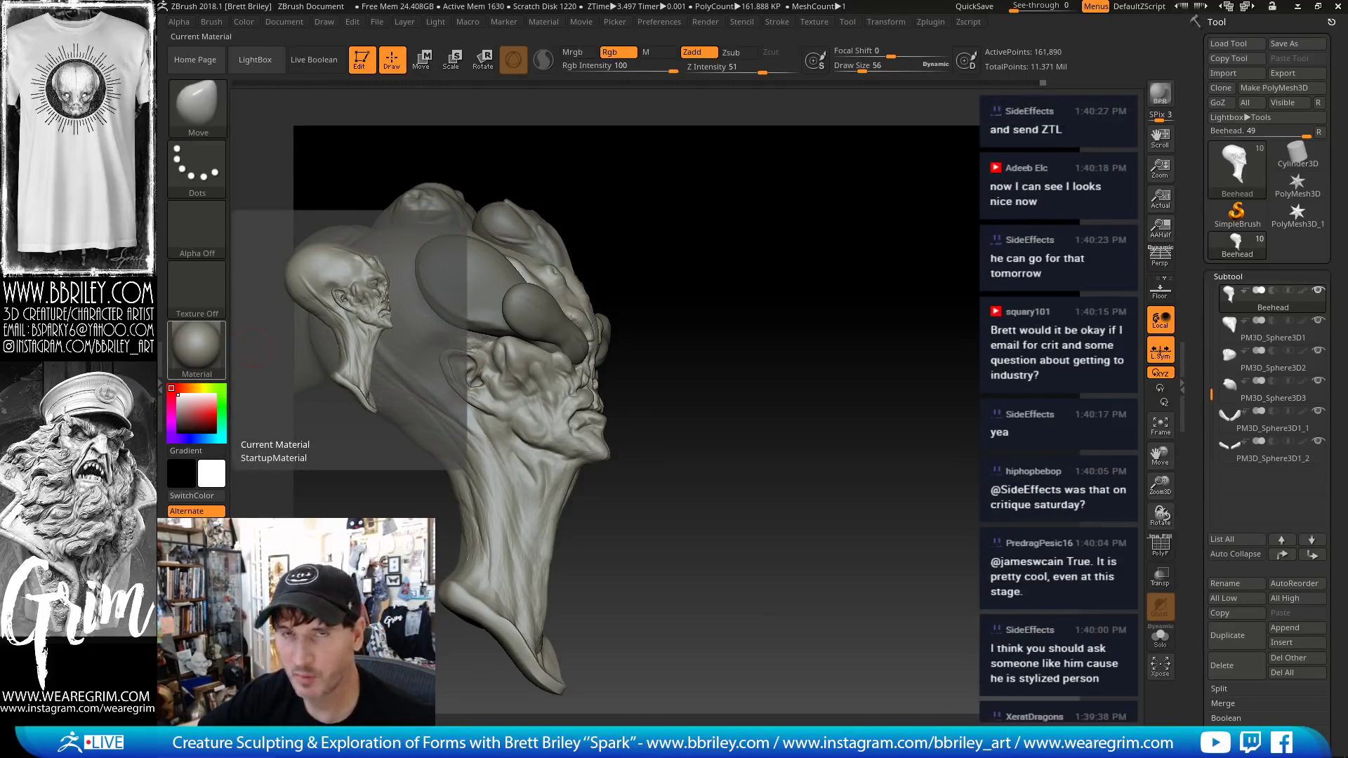
pyautogui.moveTo(671, 208)
pyautogui.mouseDown()
pyautogui.moveTo(701, 211)
pyautogui.moveTo(676, 209)
pyautogui.mouseUp()
pyautogui.press('s')
pyautogui.moveTo(483, 377); pyautogui.dragTo(477, 370)
pyautogui.press('s')
pyautogui.press('s')
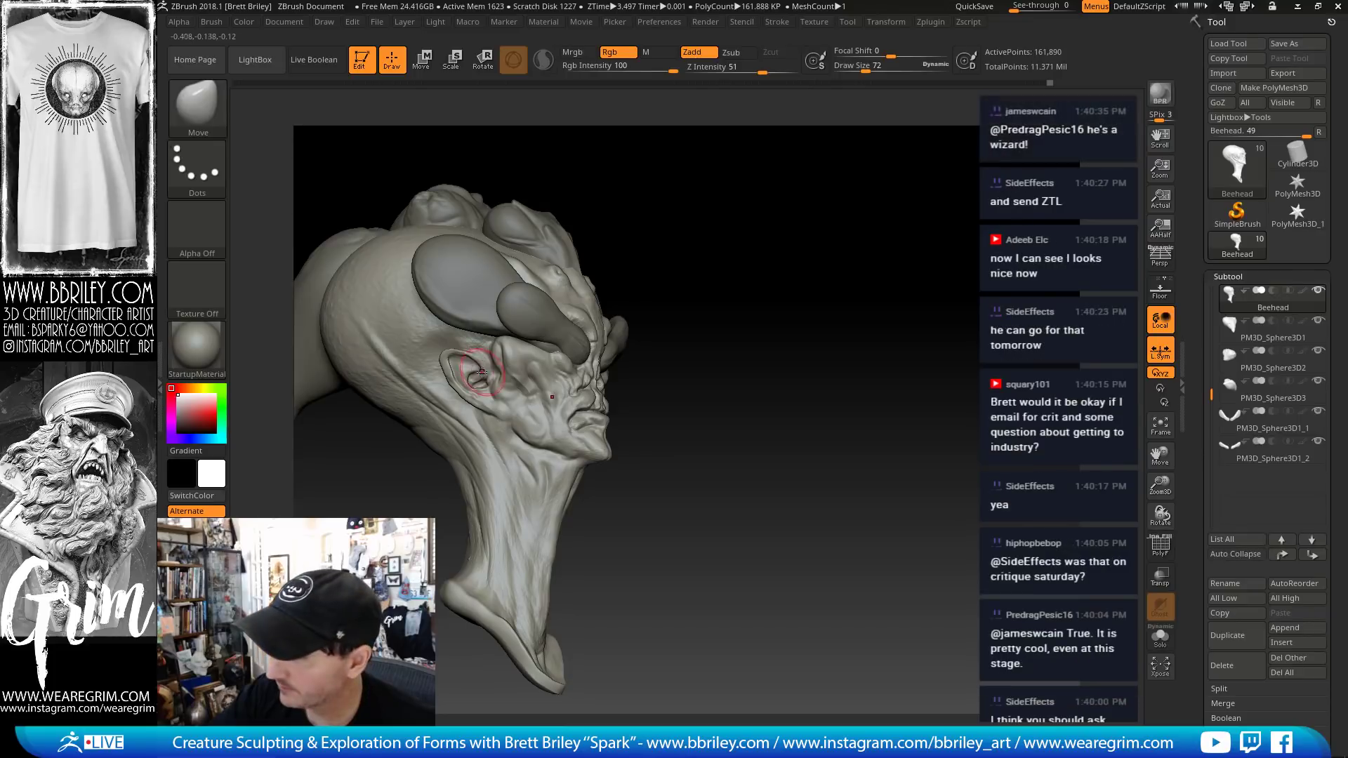
# - Define the ear with the DamStandard brush at draw size 59 and subdivide the head mesh one level
pyautogui.press('b')
pyautogui.press('d')
pyautogui.press('s')
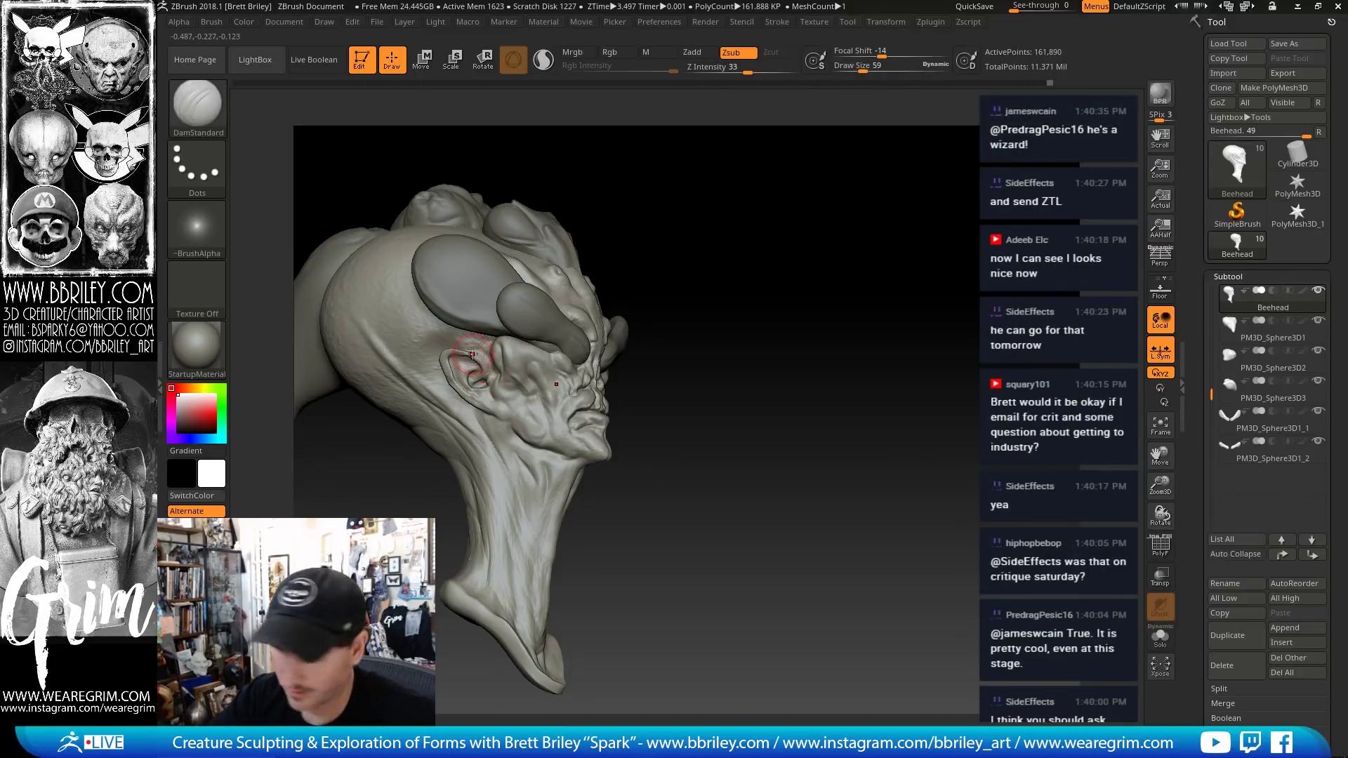
pyautogui.hotkey('ctrl', 'd')
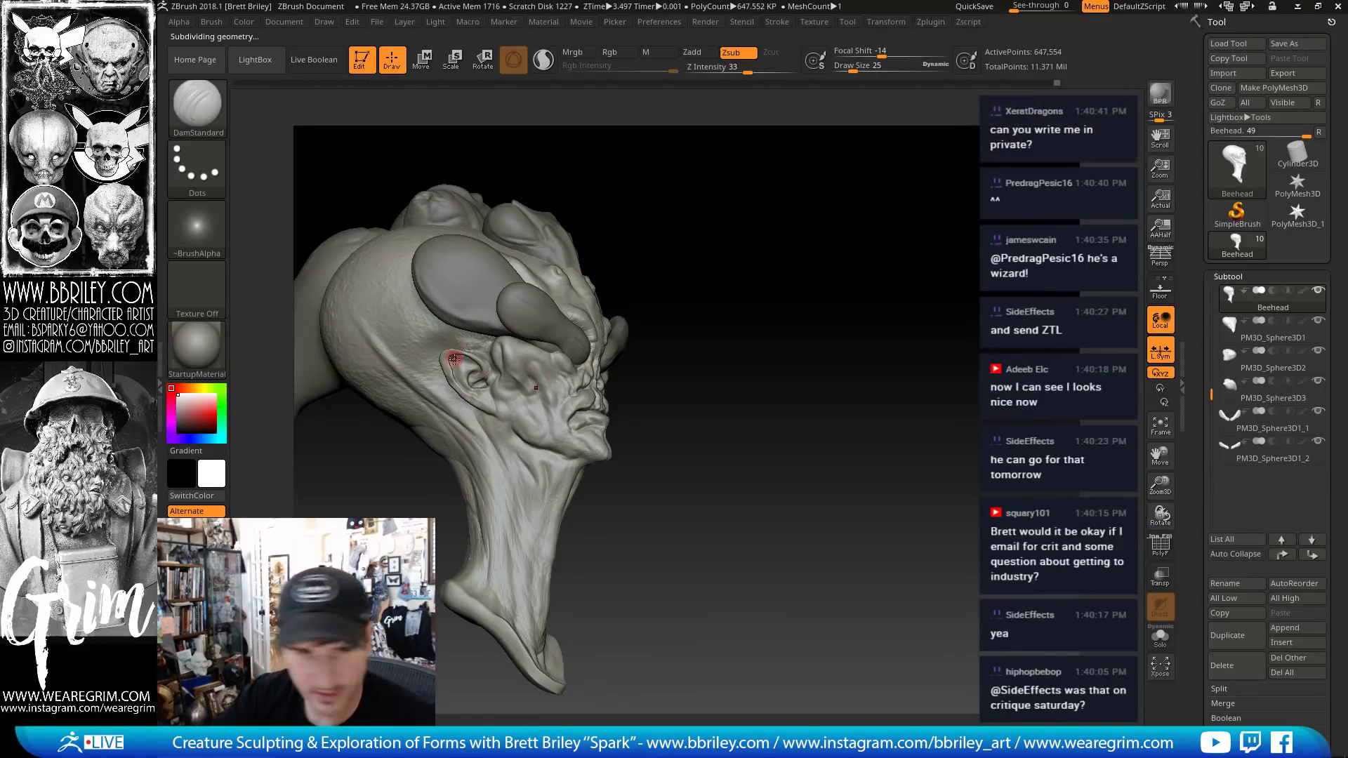
# - Sculpt and smooth the outer rim of the ear with the Standard brush at draw size 21
pyautogui.press('b')
pyautogui.press('s')
pyautogui.press('t')
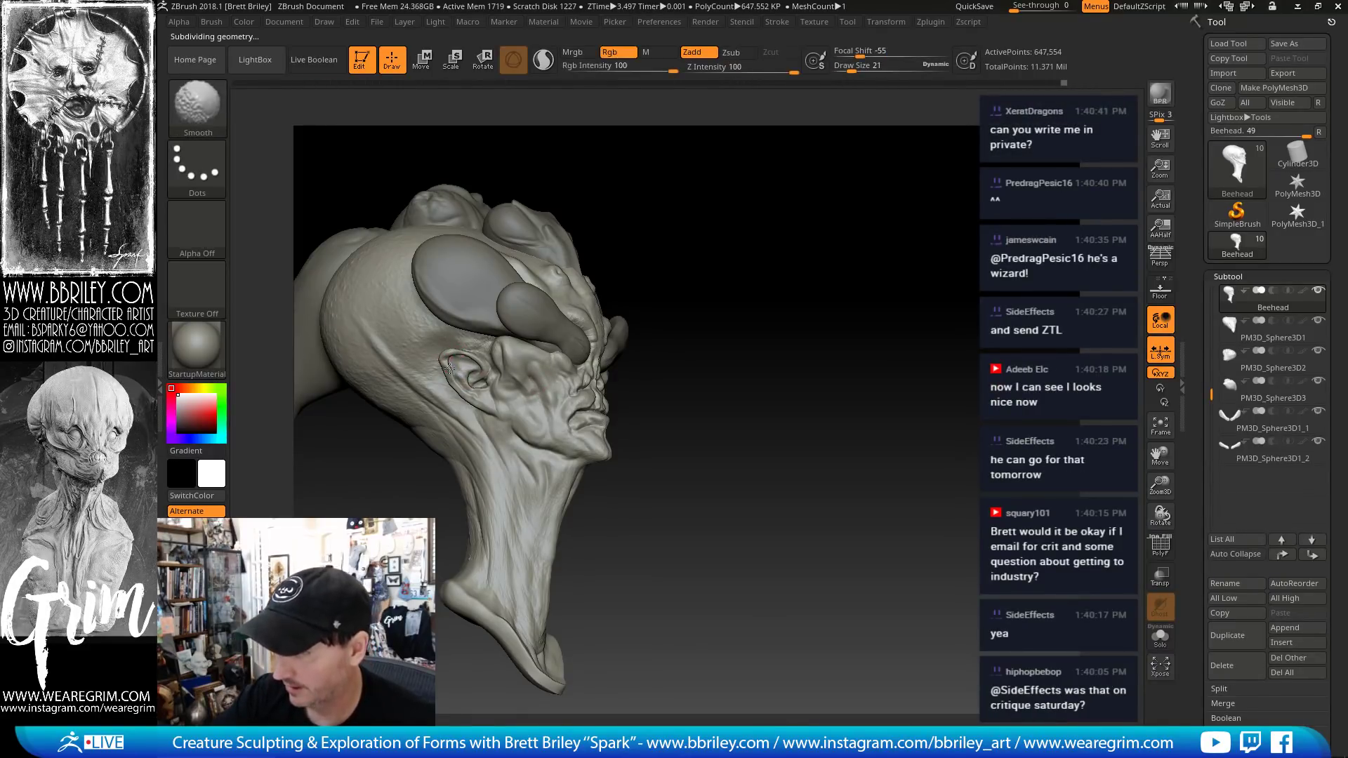
pyautogui.moveTo(695, 250); pyautogui.dragTo(761, 199)
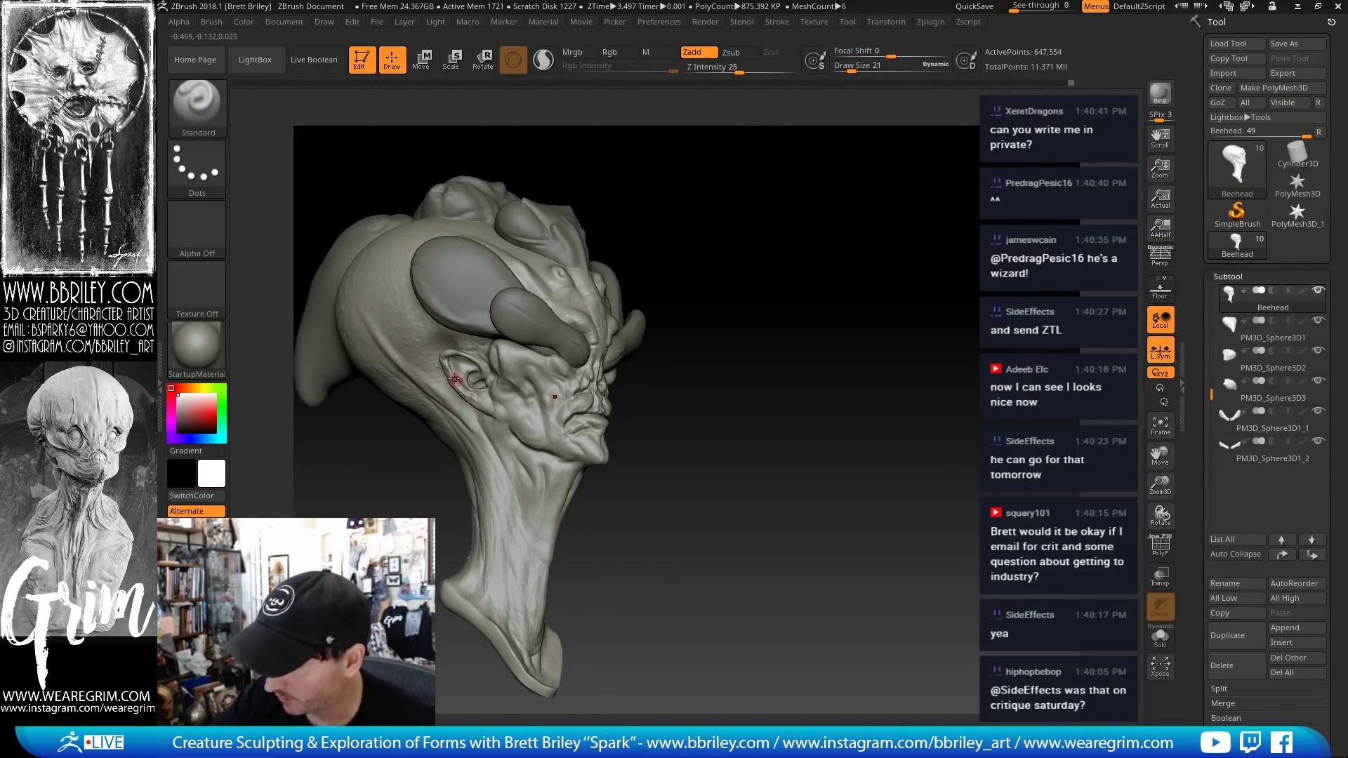
pyautogui.press('shift')
pyautogui.moveTo(692, 239); pyautogui.dragTo(758, 171)
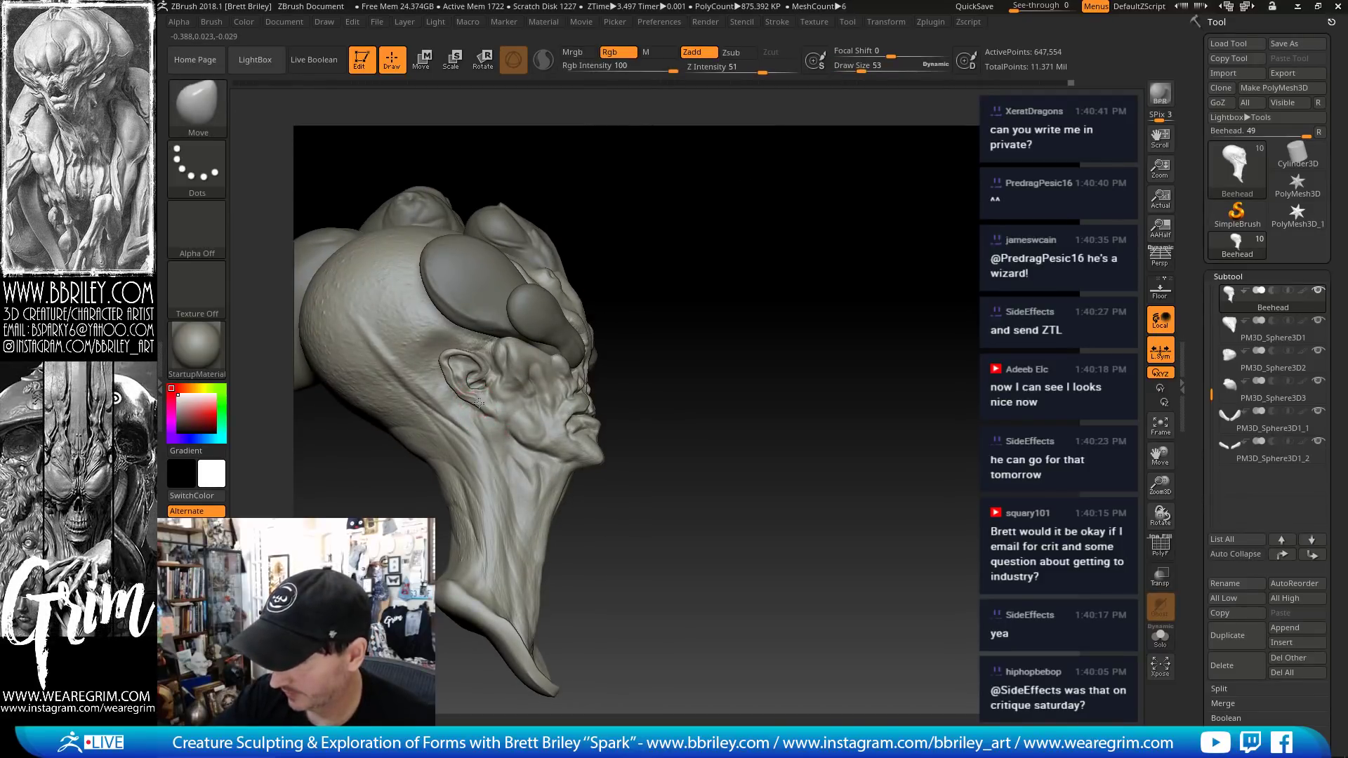
# - Adjust the ear's outline and lobe from the side with the Move brush at draw sizes between 41 and 53
pyautogui.moveTo(491, 411); pyautogui.dragTo(483, 407)
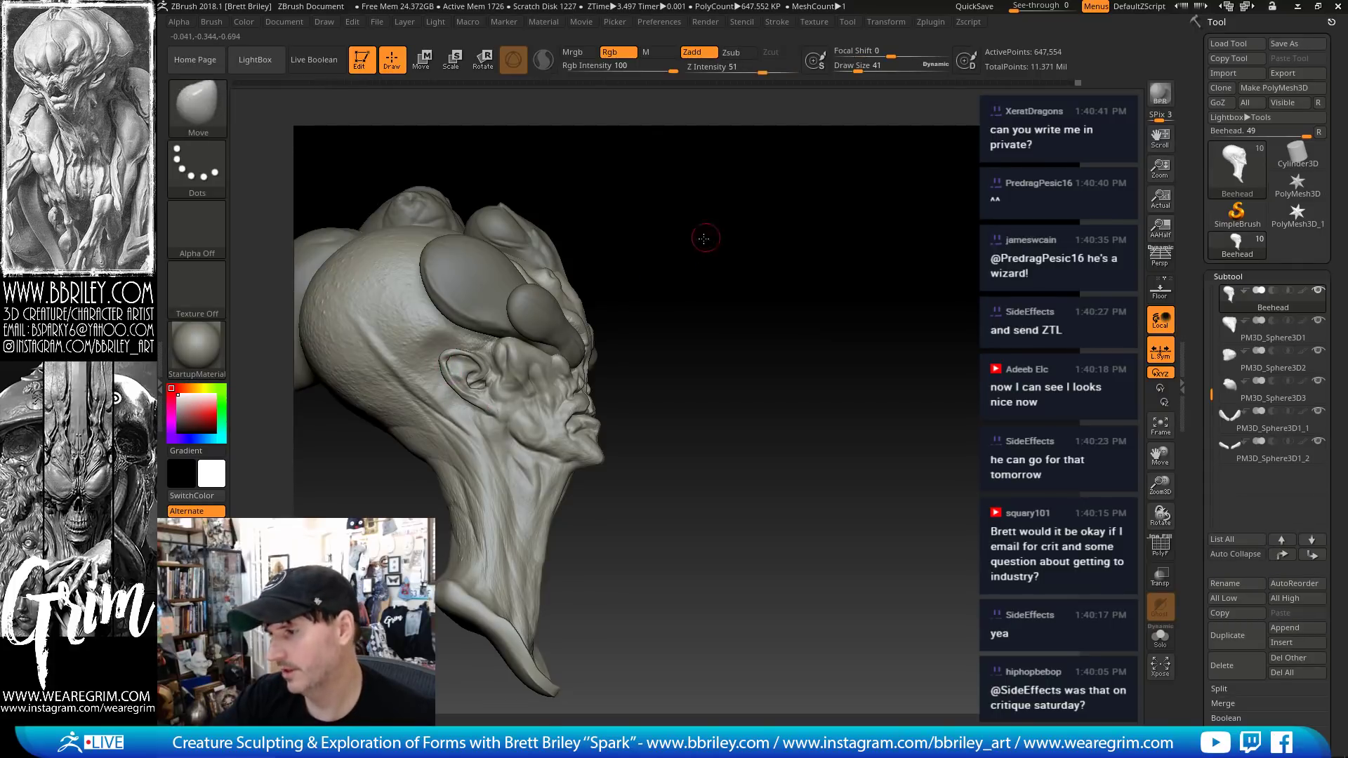
pyautogui.moveTo(701, 235); pyautogui.dragTo(667, 252)
pyautogui.press(']')
pyautogui.press(']')
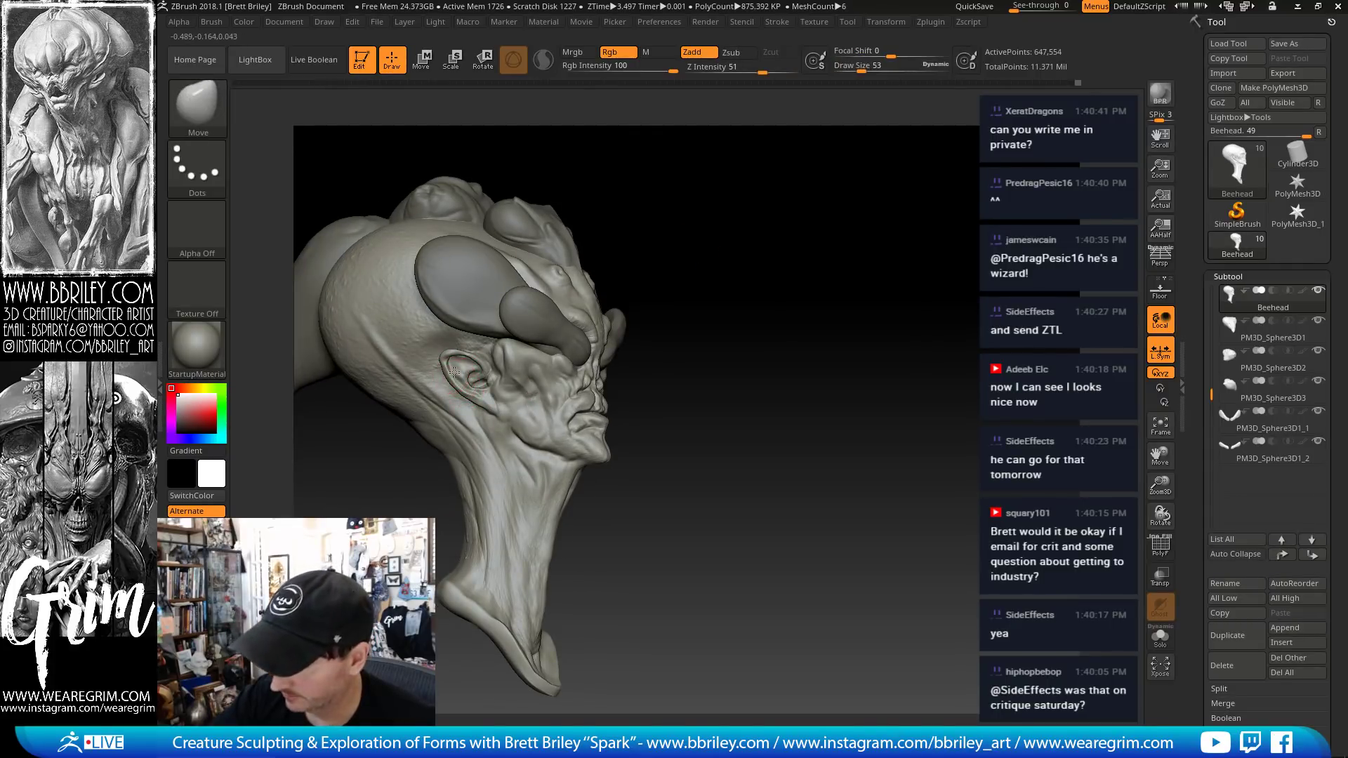
pyautogui.moveTo(454, 372); pyautogui.dragTo(451, 366)
pyautogui.moveTo(661, 140); pyautogui.dragTo(556, 223)
pyautogui.press('[')
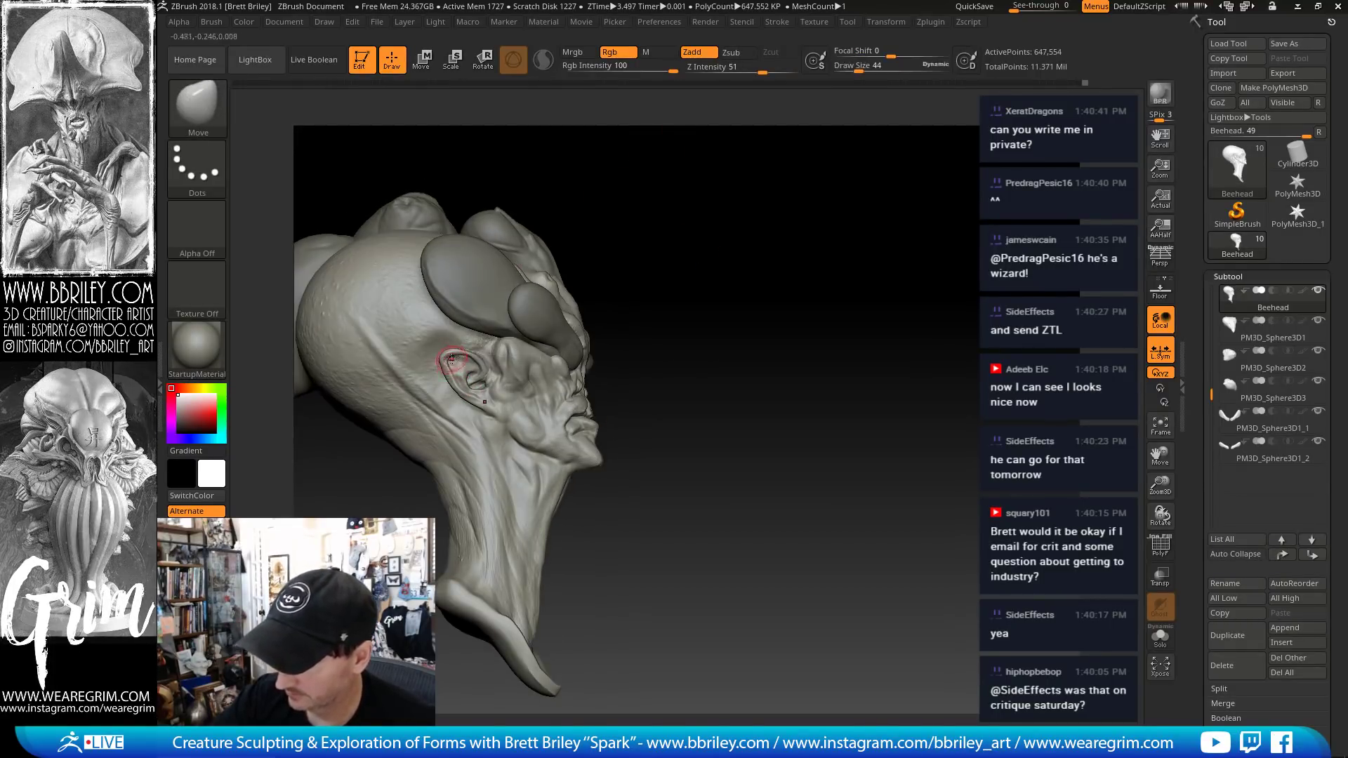
pyautogui.moveTo(607, 266); pyautogui.dragTo(590, 278)
# - Build up the inner ear forms with the Clay and Standard brushes at draw size 27
pyautogui.press('b')
pyautogui.press('c')
pyautogui.press('l')
pyautogui.press('[')
pyautogui.press('[')
pyautogui.press('[')
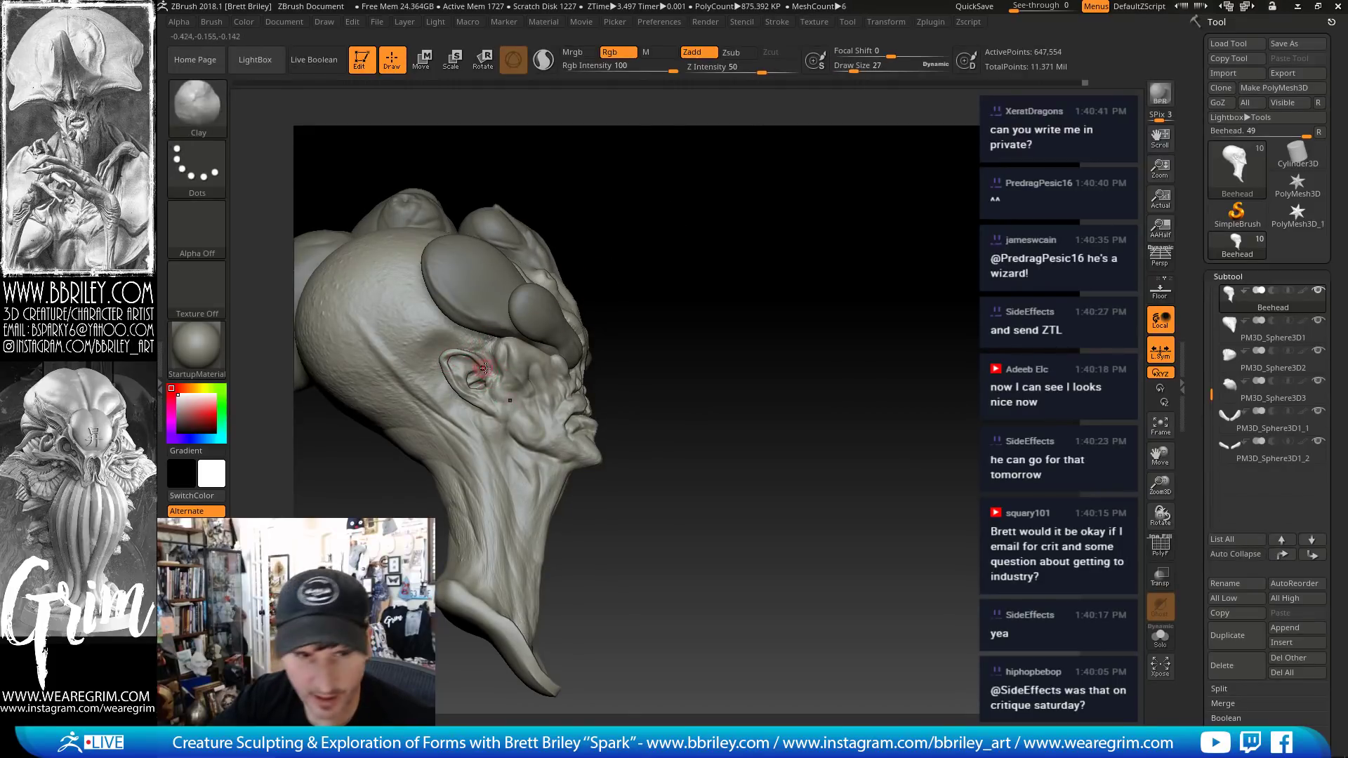
pyautogui.press('b')
pyautogui.press('s')
pyautogui.press('t')
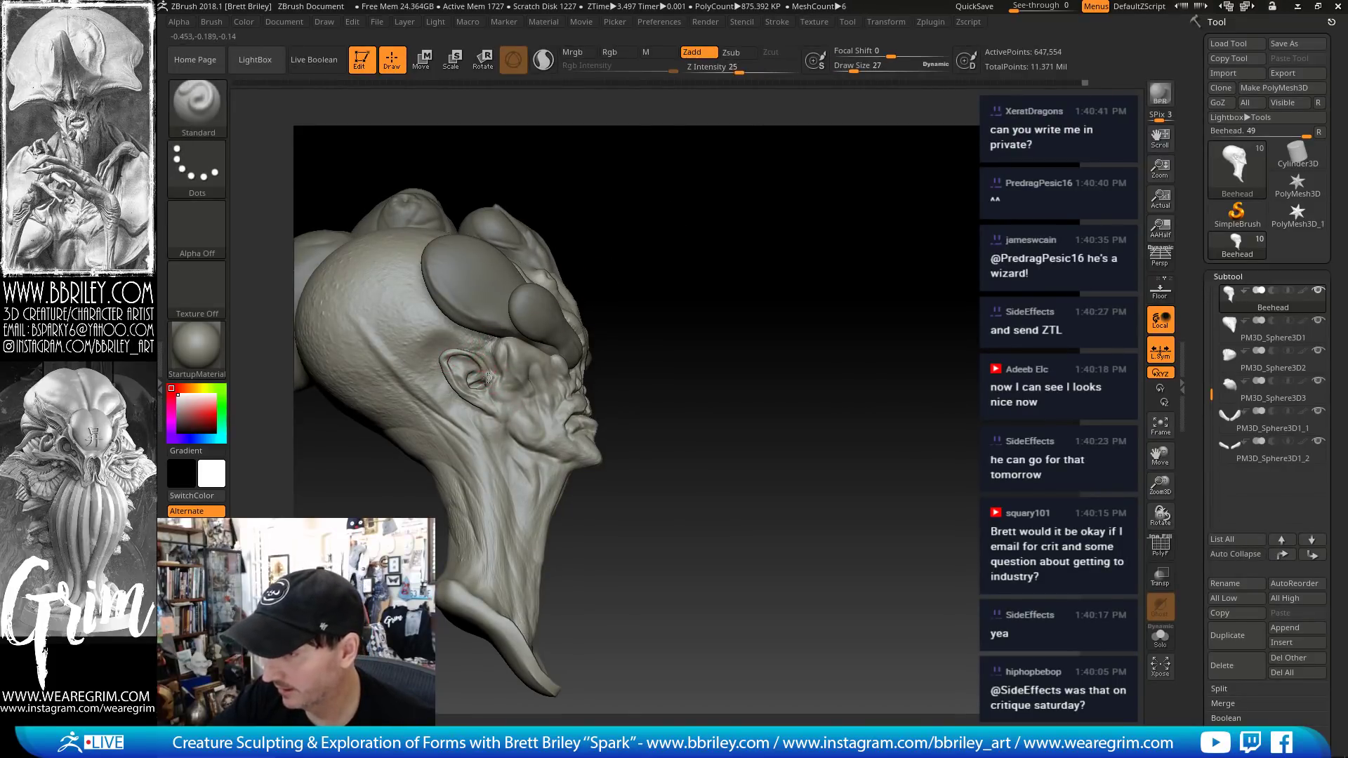
pyautogui.moveTo(653, 270)
pyautogui.mouseDown()
pyautogui.moveTo(824, 223)
pyautogui.moveTo(561, 239)
pyautogui.mouseUp()
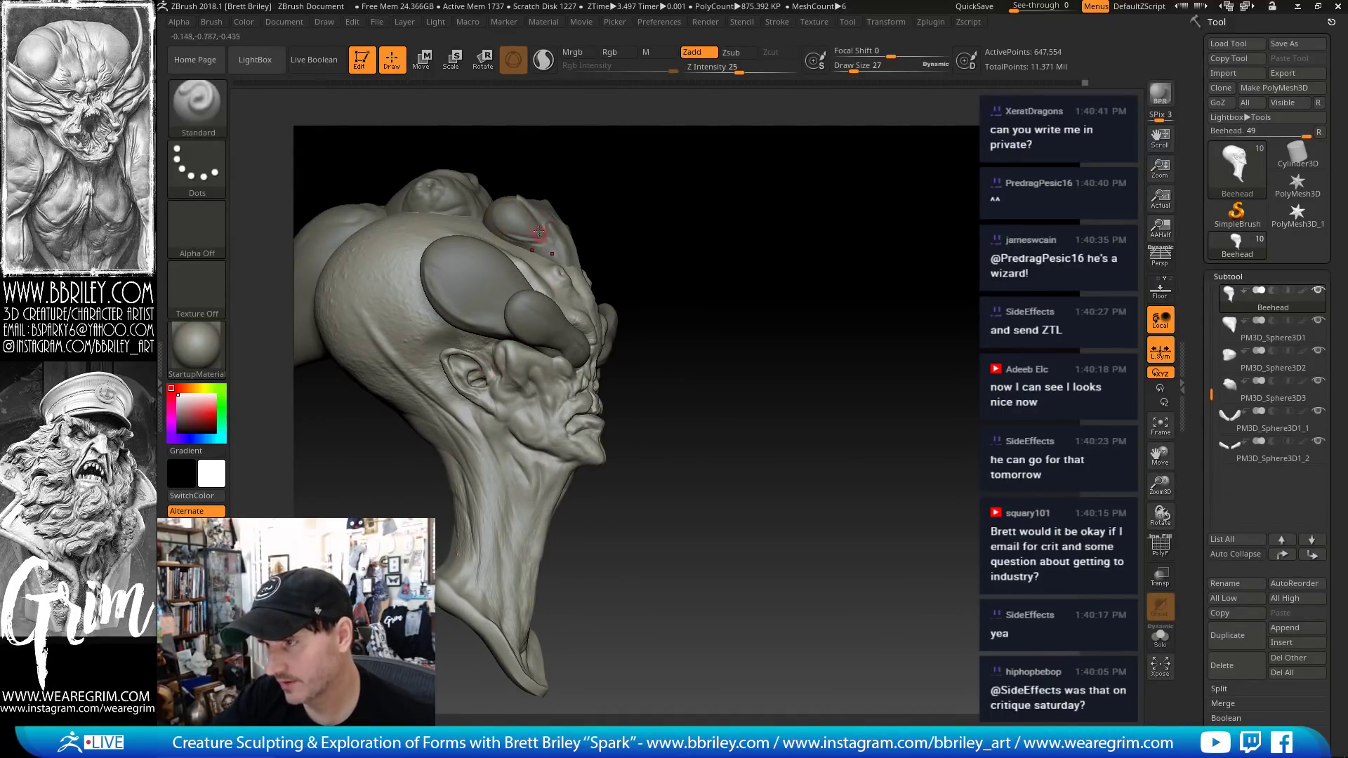
# - Refine the ear with the Move brush at draw size 36 and fill below the lobe with Clay at 27
pyautogui.press('b')
pyautogui.press('m')
pyautogui.press('v')
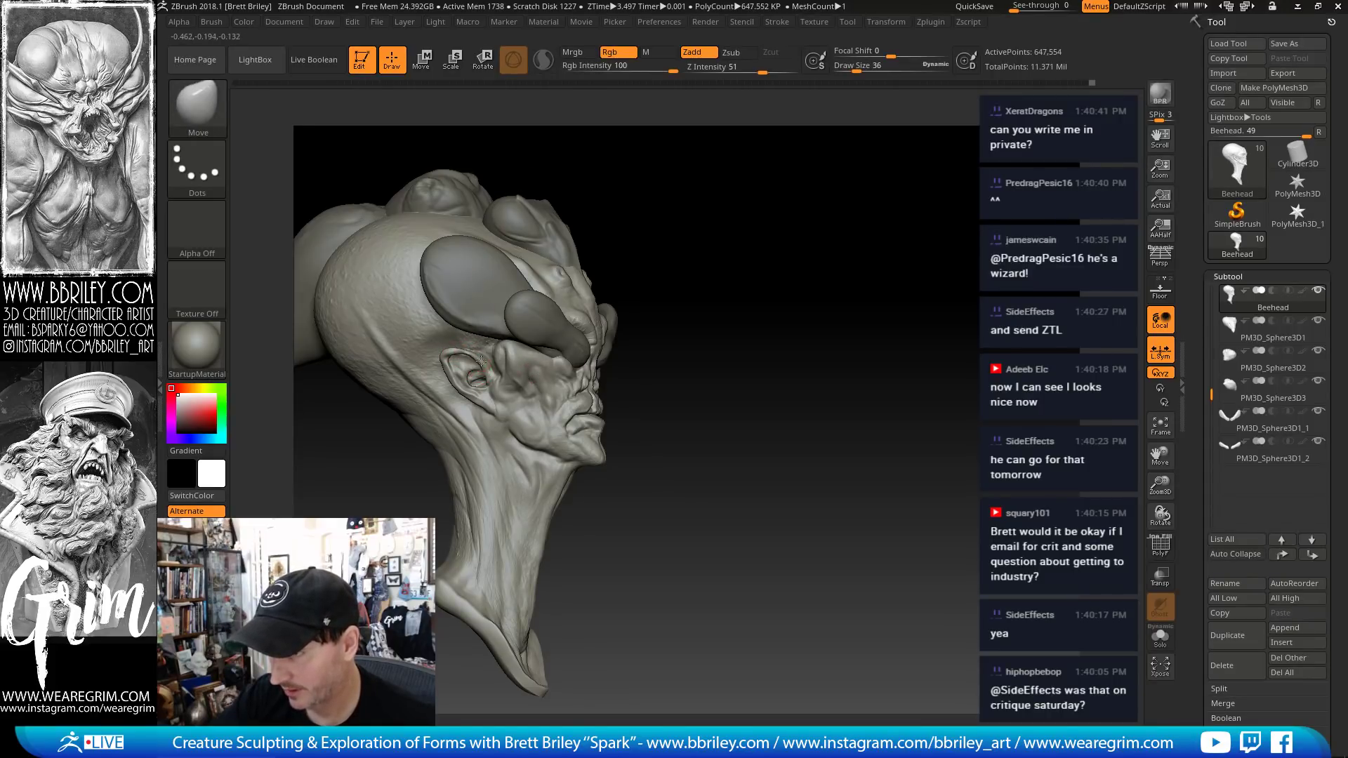
pyautogui.press('b')
pyautogui.press('c')
pyautogui.press('l')
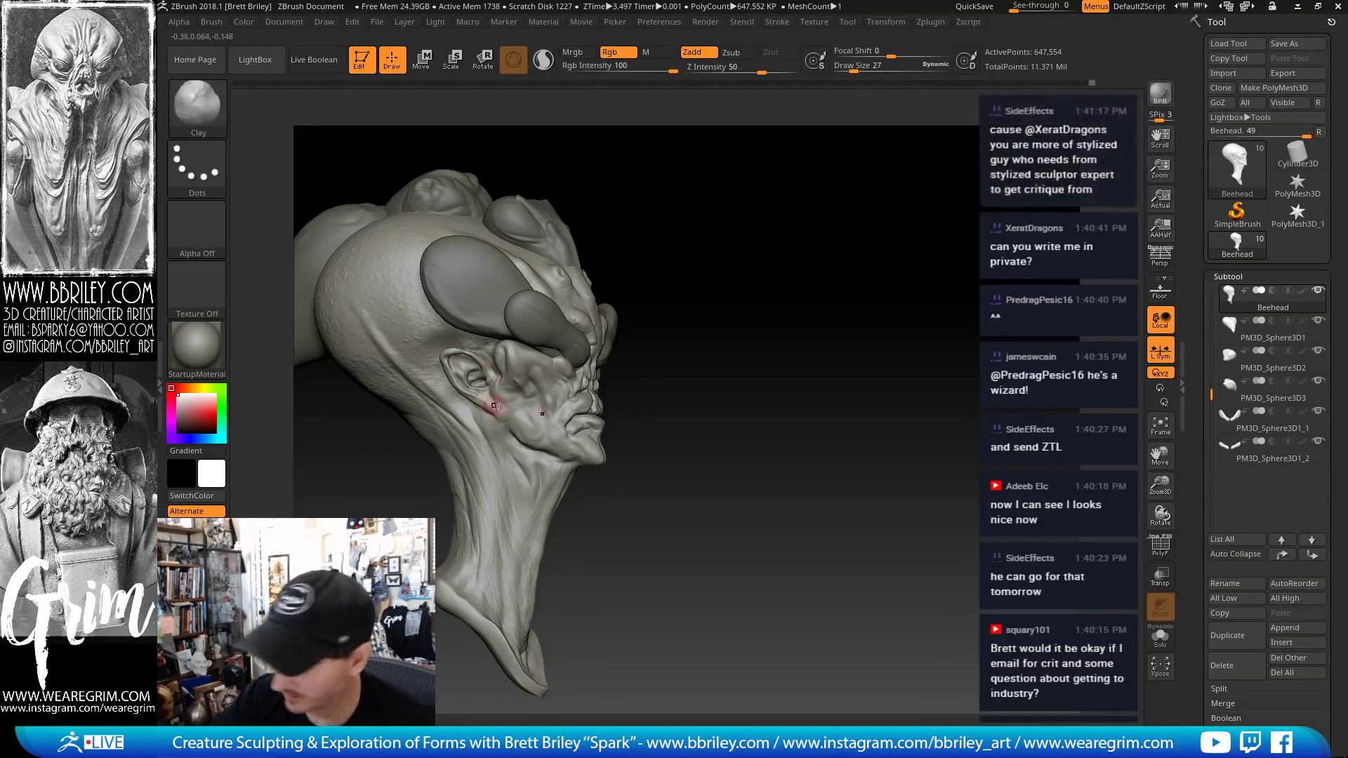
# - Sculpt the transition from the earlobe to the jaw with the Standard and Clay brushes at draw size 27
pyautogui.press('b')
pyautogui.press('s')
pyautogui.press('t')
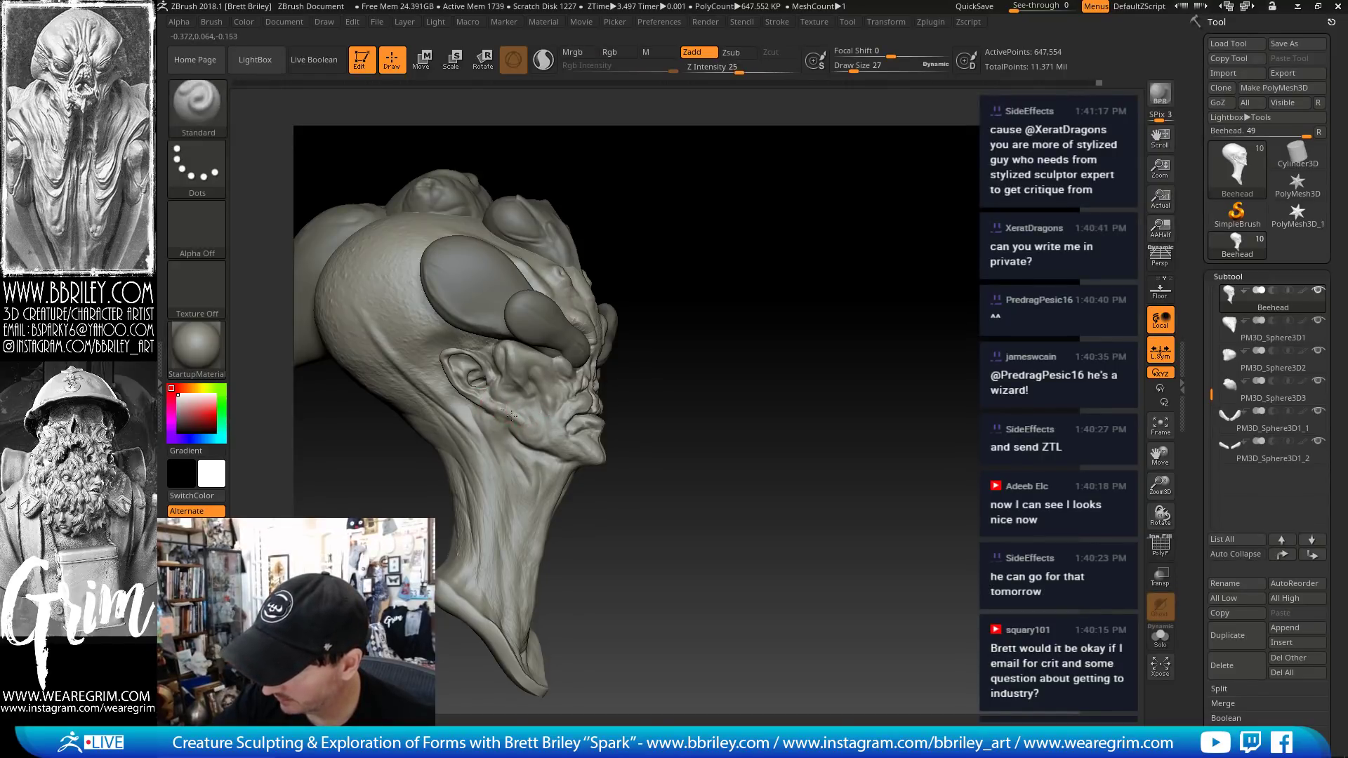
pyautogui.moveTo(710, 241)
pyautogui.mouseDown()
pyautogui.moveTo(723, 214)
pyautogui.moveTo(587, 299)
pyautogui.mouseUp()
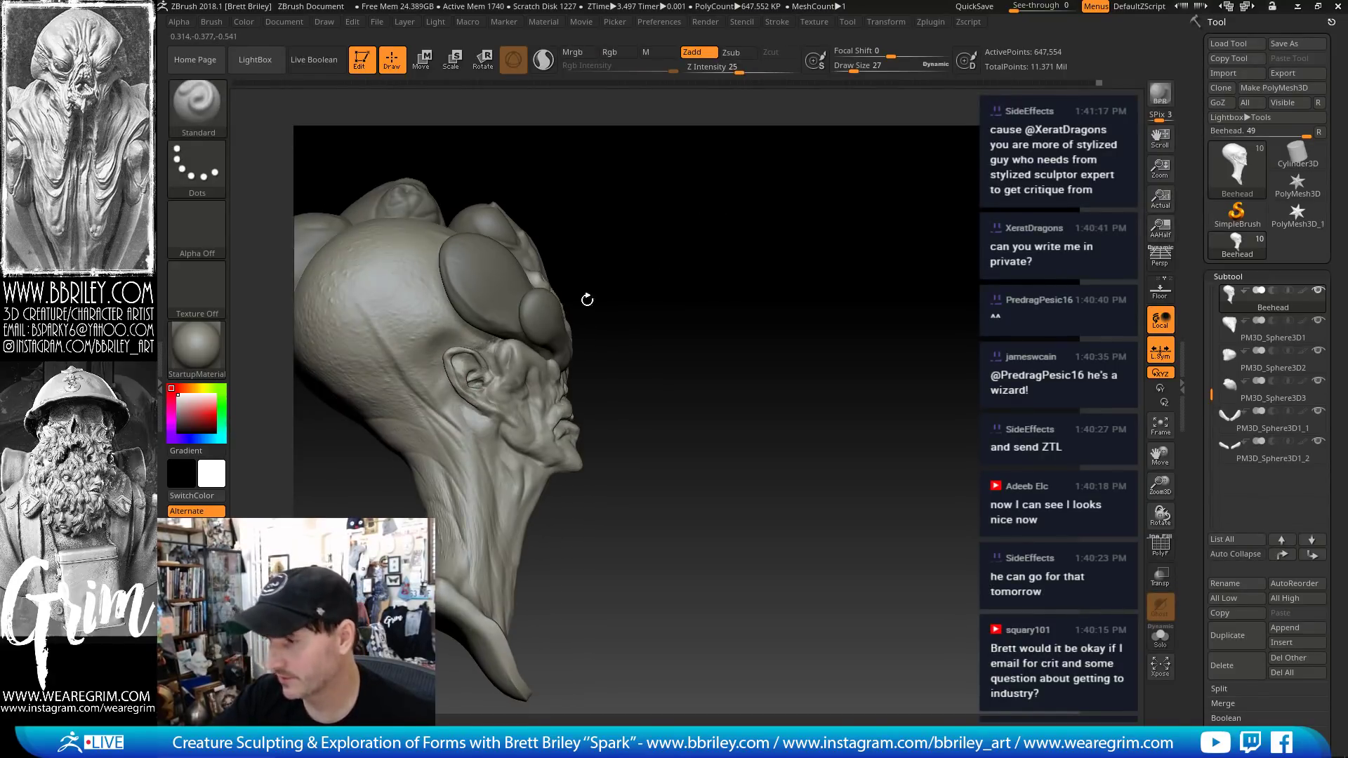
pyautogui.press('b')
pyautogui.press('t')
pyautogui.press('d')
pyautogui.moveTo(503, 411)
pyautogui.keyDown('shift'); pyautogui.mouseDown()
pyautogui.moveTo(483, 401)
pyautogui.moveTo(512, 362)
pyautogui.mouseUp(); pyautogui.keyUp('shift')
pyautogui.moveTo(674, 255); pyautogui.dragTo(646, 268)
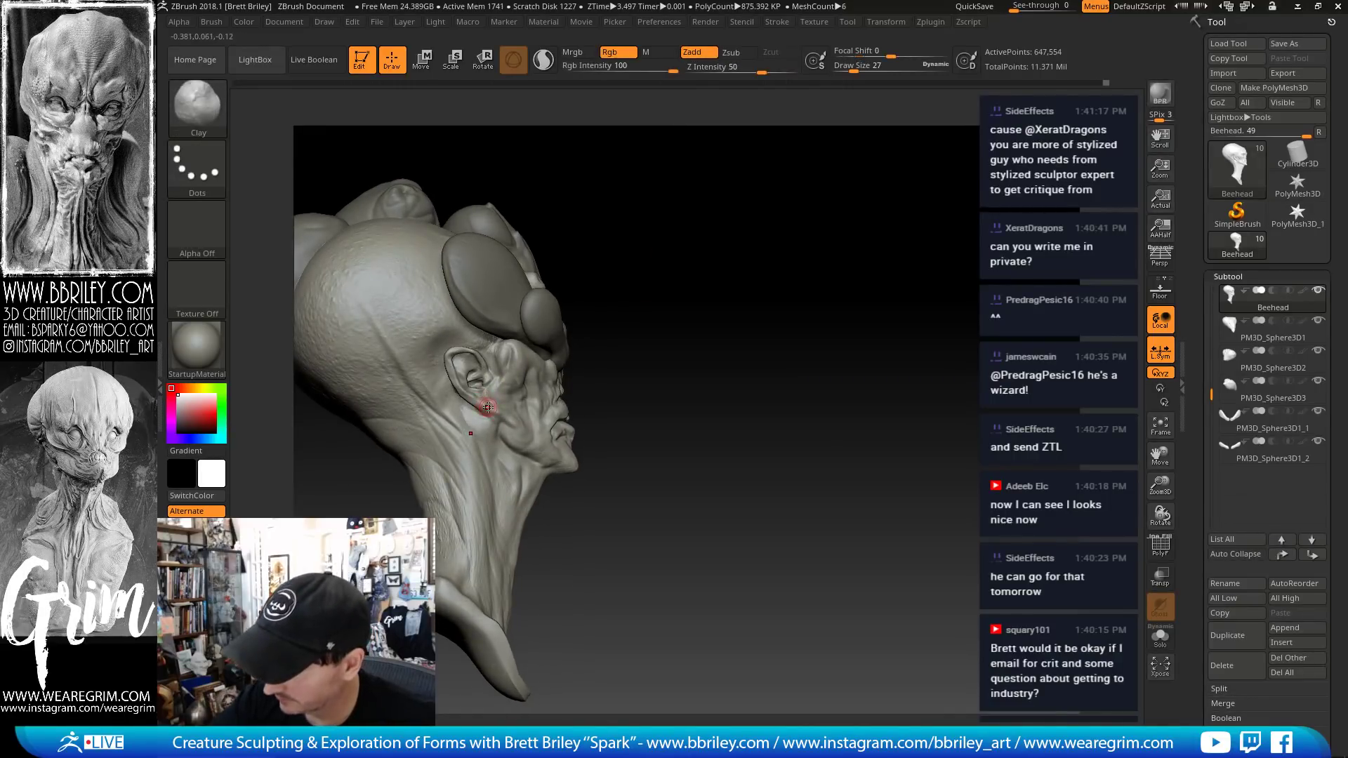
# - Carve and smooth fine creases around the earlobe and rear jaw with the DamStandard brush at draw size 20
pyautogui.press('b')
pyautogui.press('d')
pyautogui.press('s')
pyautogui.moveTo(618, 337); pyautogui.dragTo(465, 416)
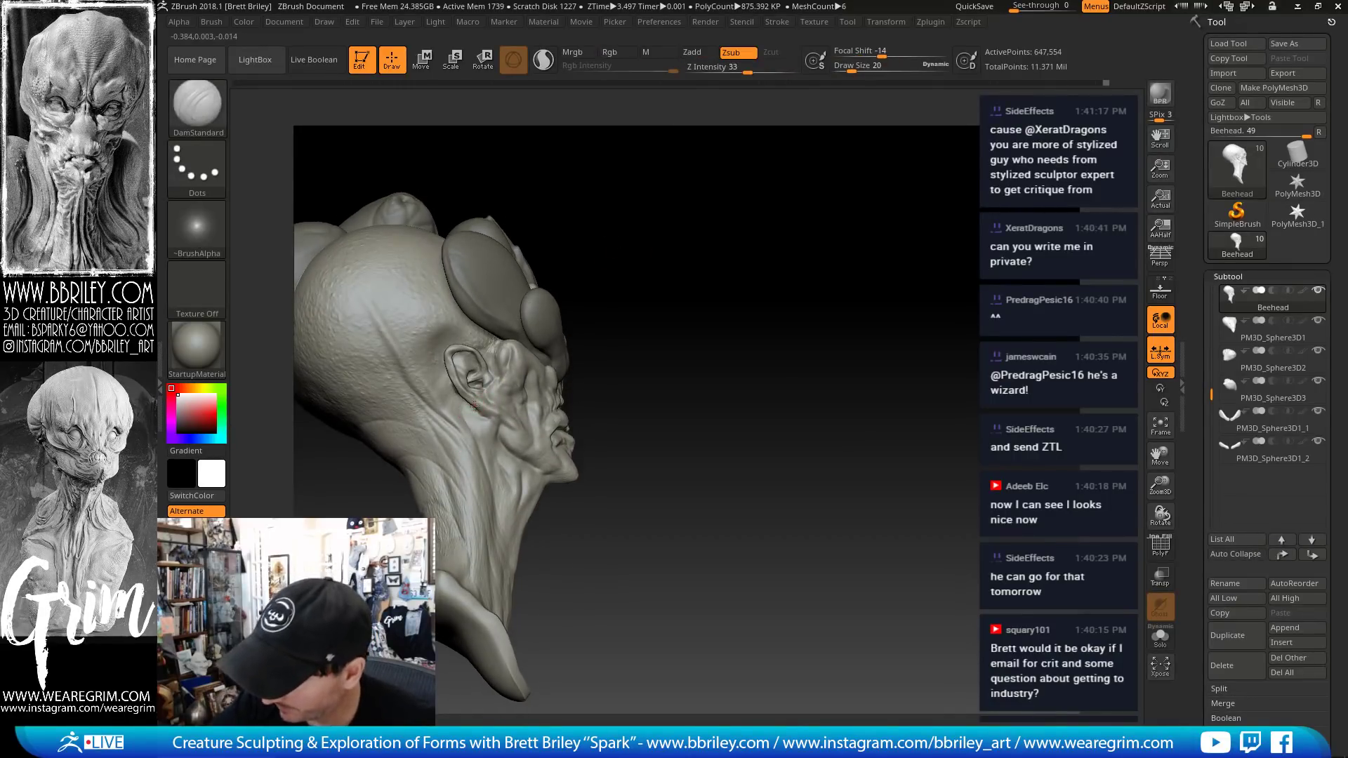
pyautogui.keyDown('shift'); pyautogui.moveTo(497, 358); pyautogui.dragTo(485, 400); pyautogui.keyUp('shift')
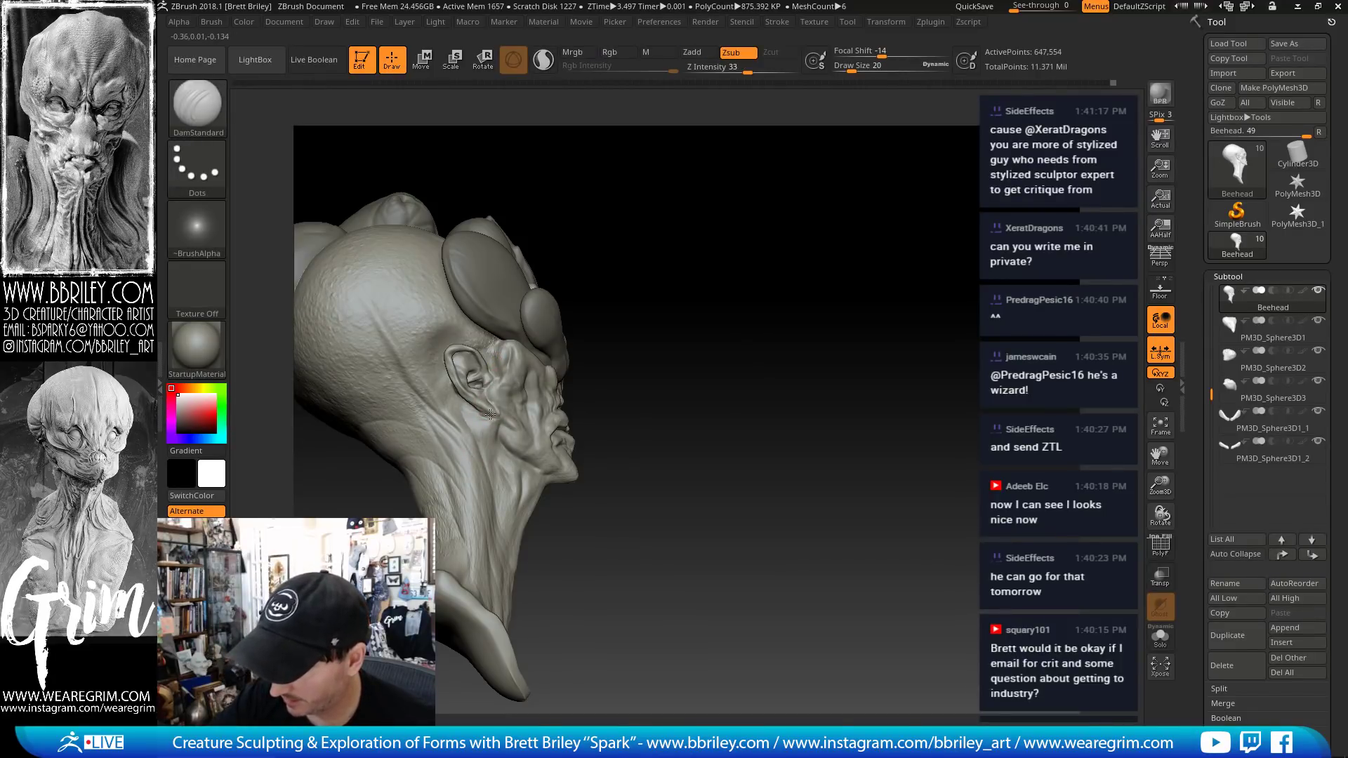
pyautogui.moveTo(635, 204); pyautogui.dragTo(501, 412)
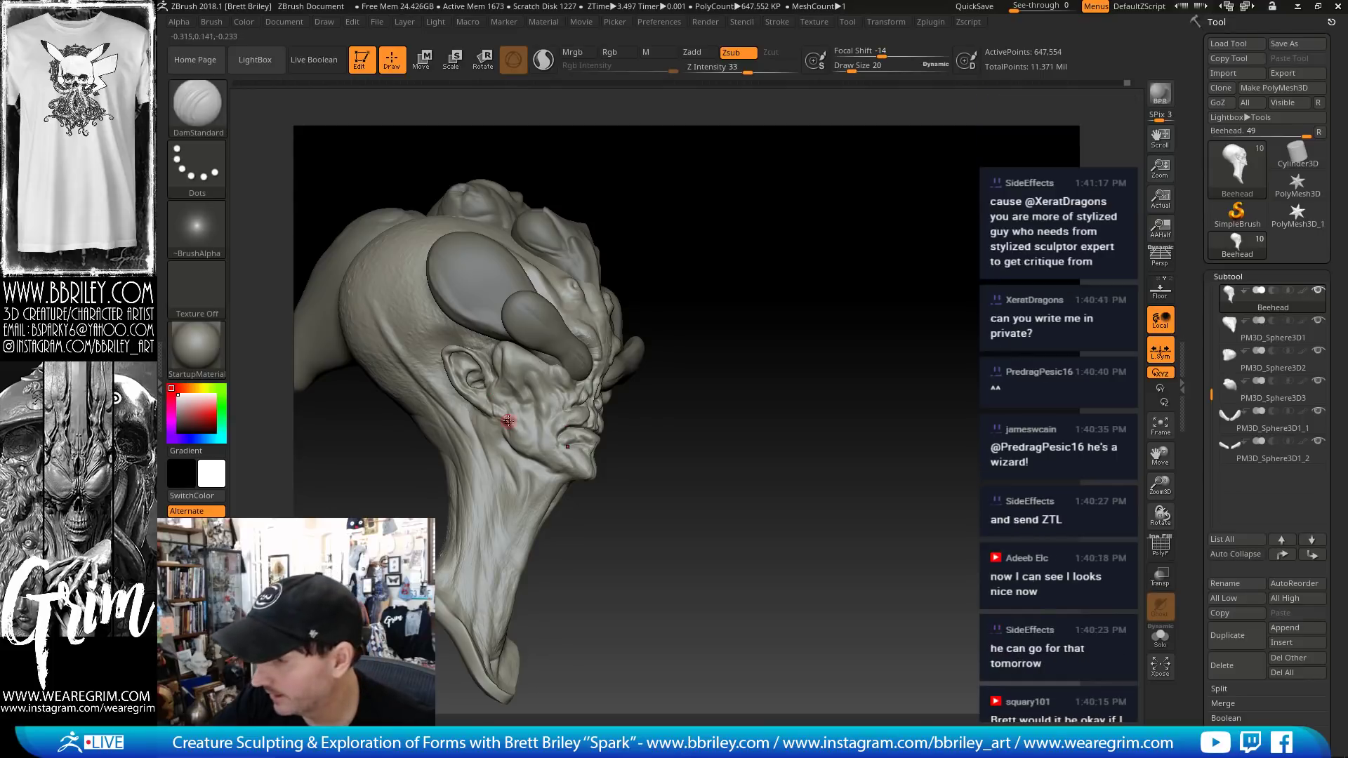
# - Detail the cheek wrinkles in front of the ear with the Standard brush at draw size 10 and DamStandard at 10 and 16
pyautogui.press('b')
pyautogui.press('s')
pyautogui.press('t')
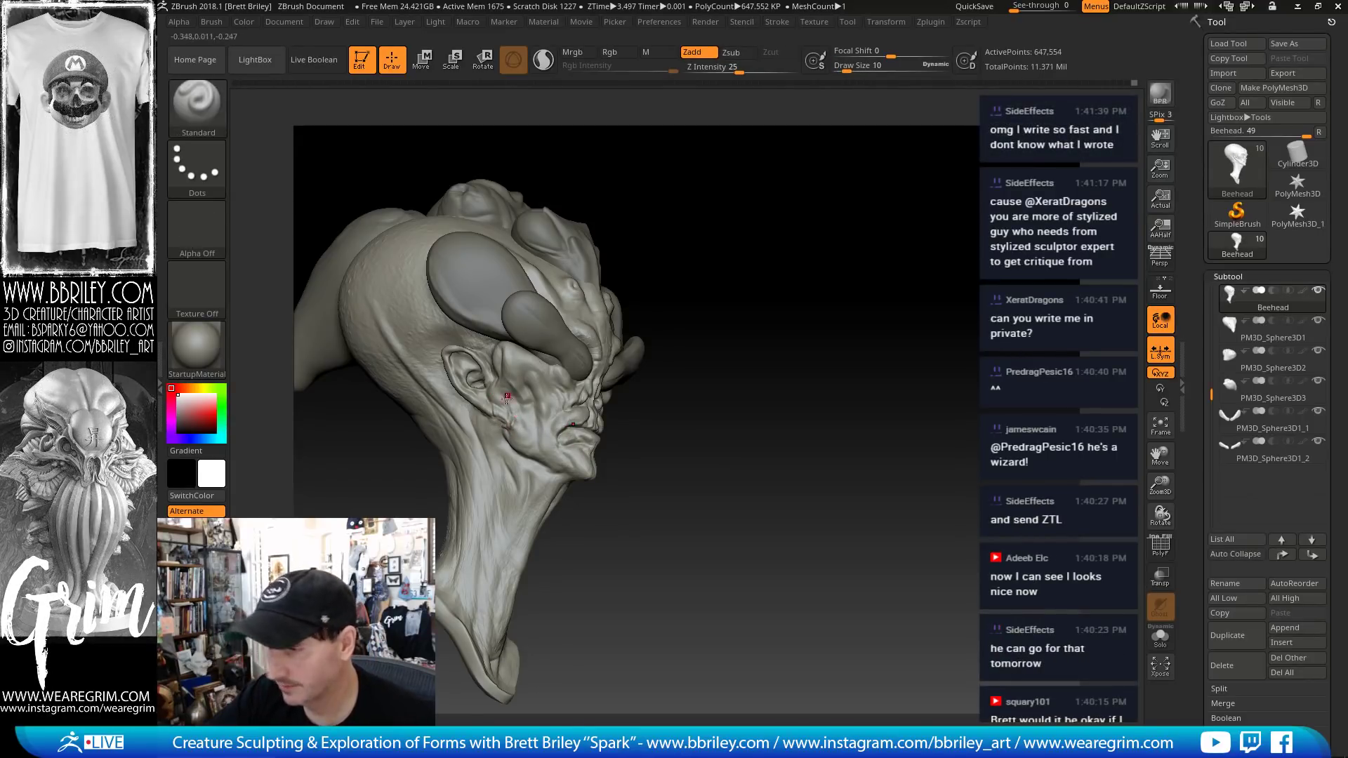
pyautogui.press('b')
pyautogui.press('d')
pyautogui.press('s')
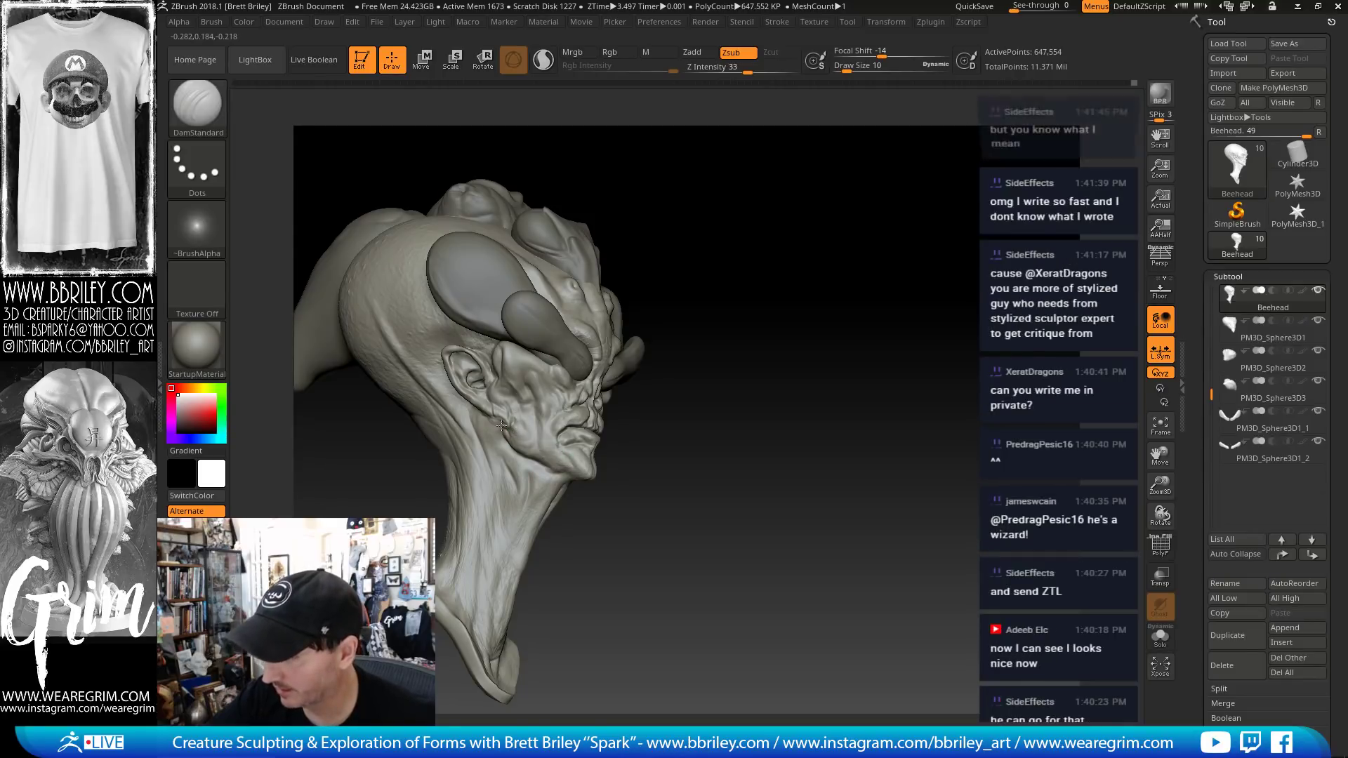
pyautogui.press(']')
pyautogui.press(']')
pyautogui.moveTo(729, 185); pyautogui.dragTo(749, 144)
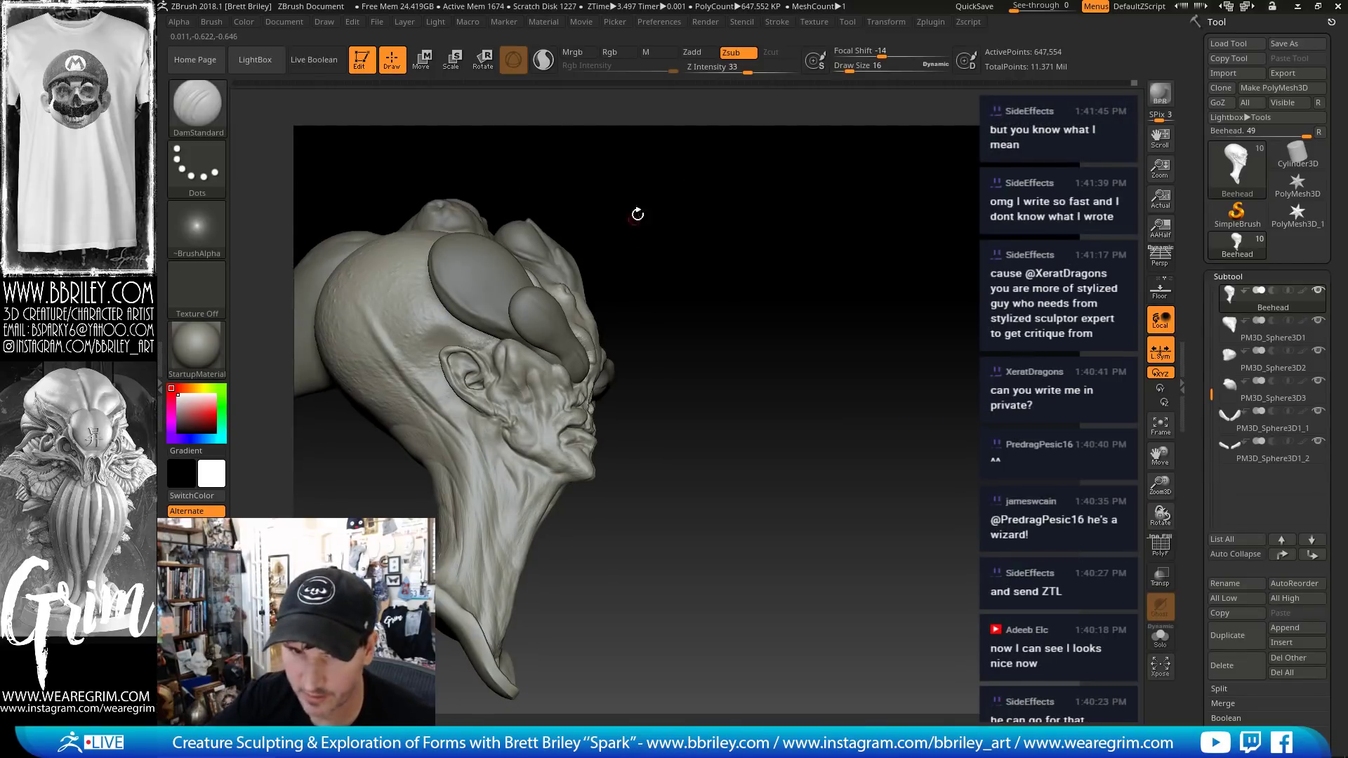
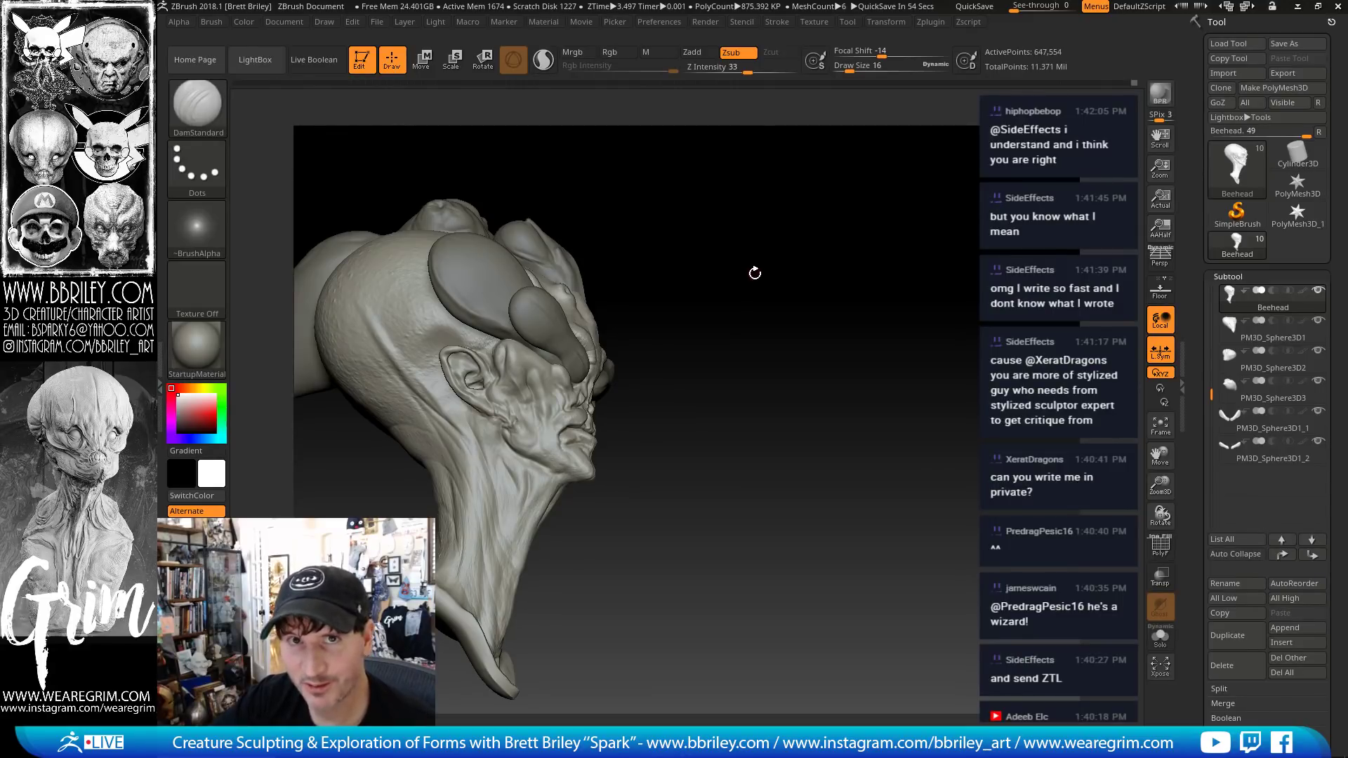
# - Build up the temple above and in front of the ear with Clay at draw size 39 and Standard at 27
pyautogui.moveTo(752, 253)
pyautogui.mouseDown()
pyautogui.moveTo(767, 247)
pyautogui.moveTo(773, 230)
pyautogui.moveTo(759, 238)
pyautogui.moveTo(780, 193)
pyautogui.mouseUp()
pyautogui.press('b')
pyautogui.press('c')
pyautogui.press('l')
pyautogui.press(']')
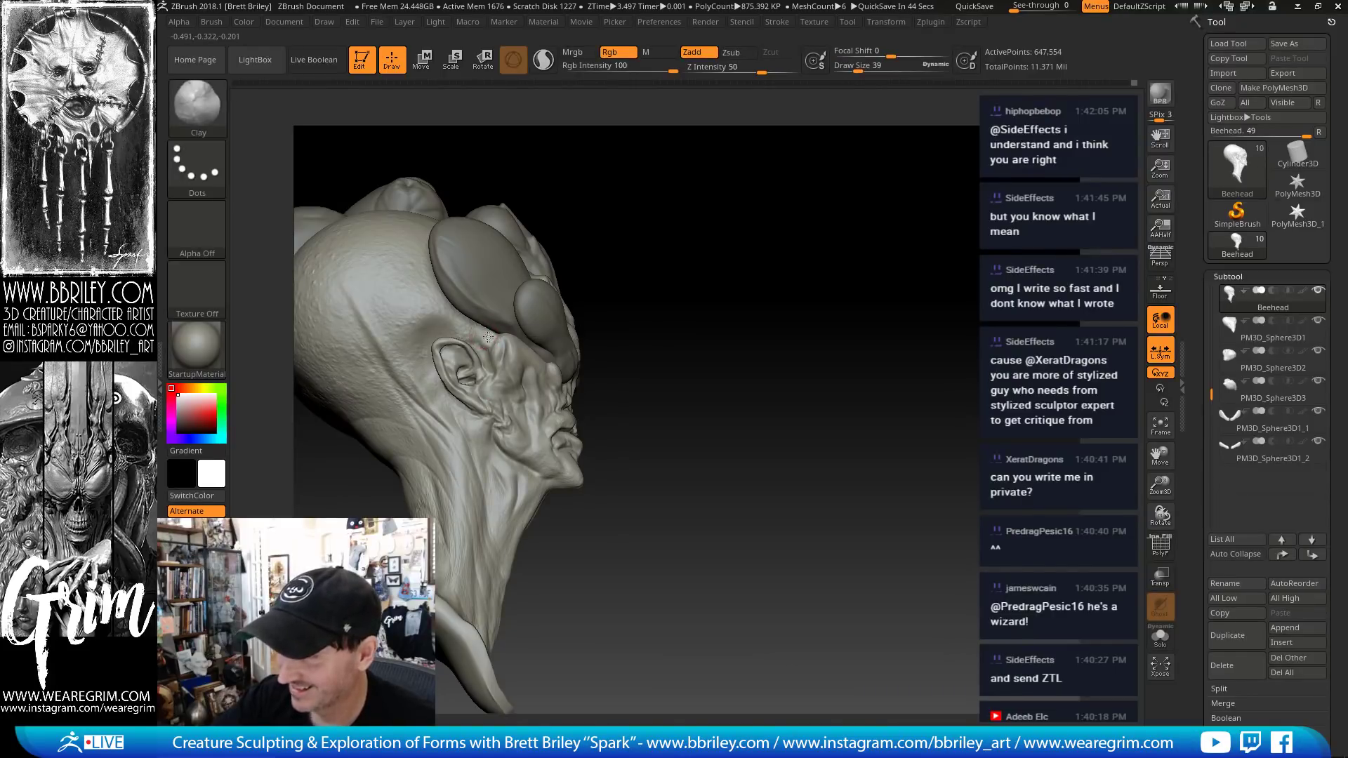
pyautogui.moveTo(628, 165)
pyautogui.mouseDown()
pyautogui.moveTo(604, 160)
pyautogui.moveTo(658, 177)
pyautogui.mouseUp()
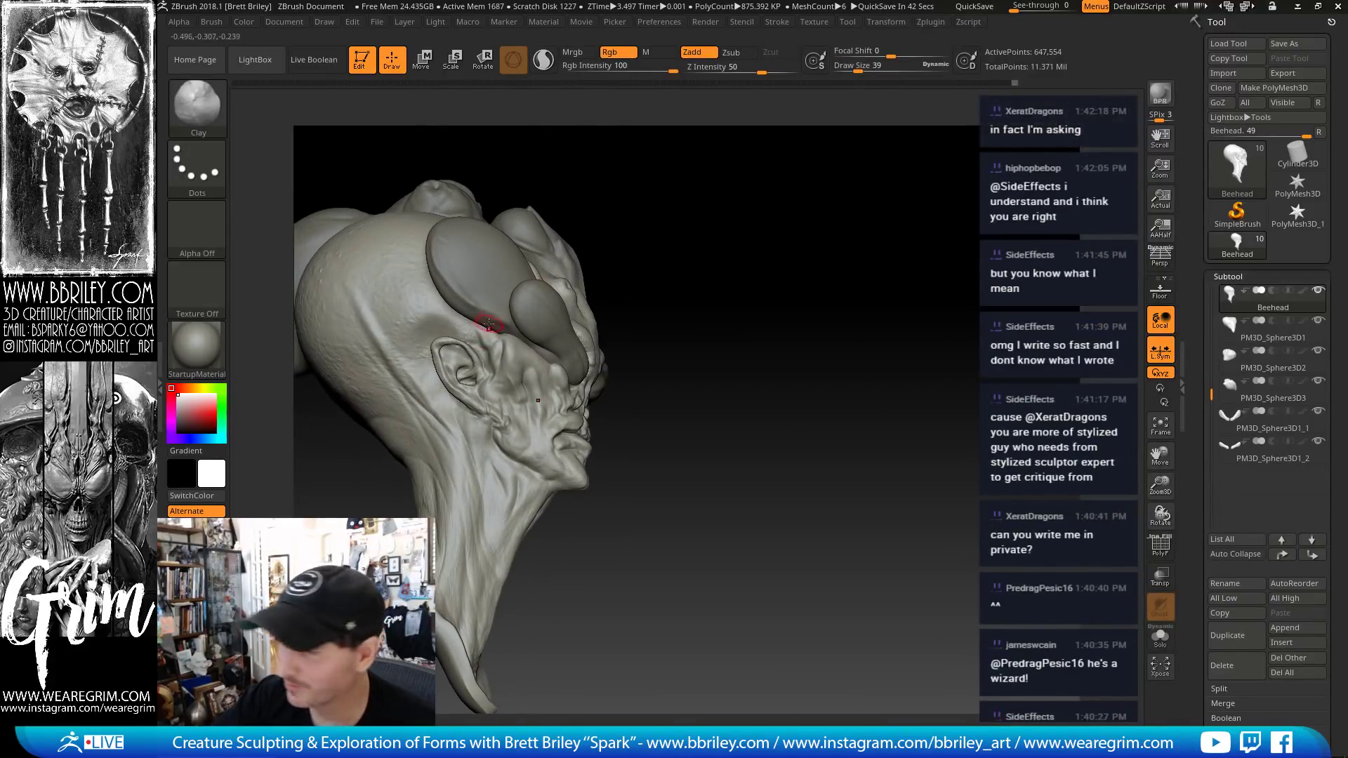
pyautogui.press('b')
pyautogui.press('s')
pyautogui.press('t')
pyautogui.moveTo(613, 139); pyautogui.dragTo(611, 145)
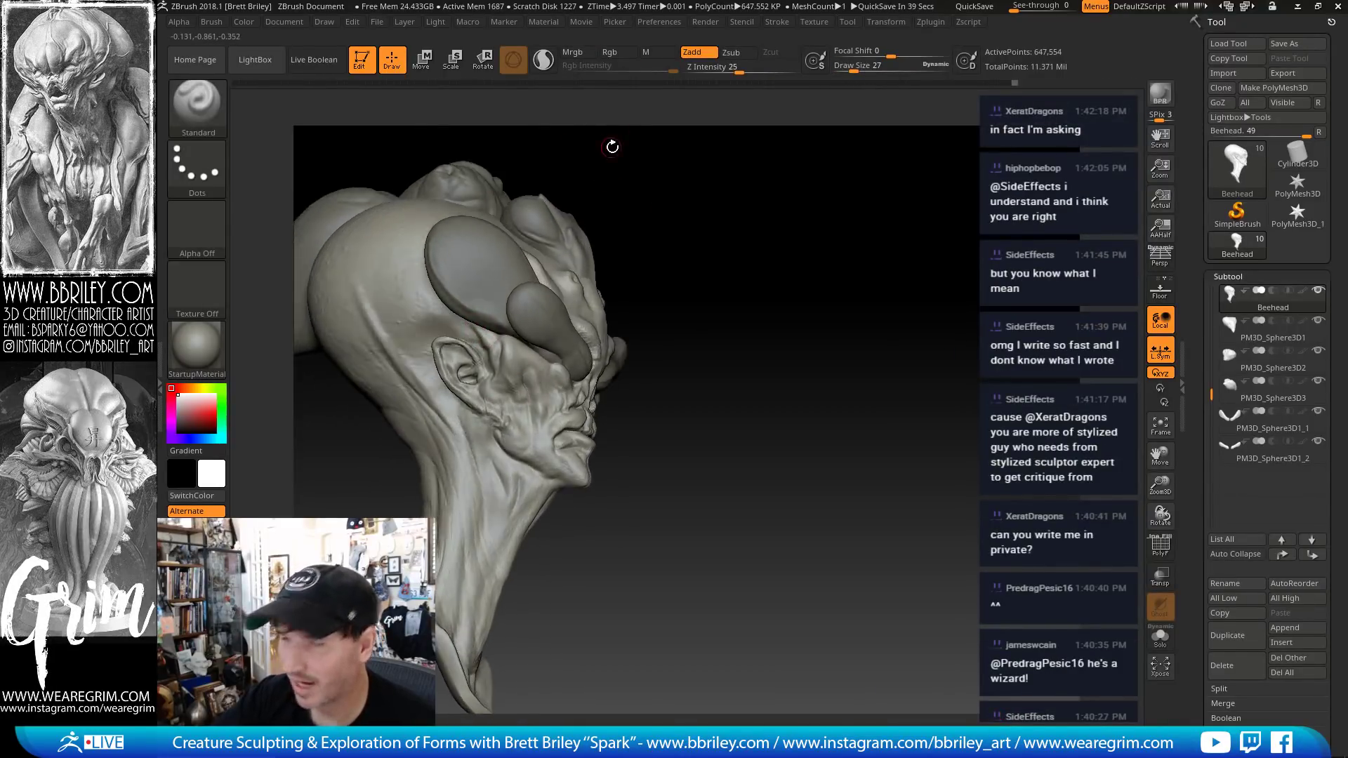
# - Carve creases in front of the upper ear with DamStandard at draw size 32 and fill them out with Clay at 32
pyautogui.moveTo(710, 141); pyautogui.dragTo(705, 149)
pyautogui.press('b')
pyautogui.press('d')
pyautogui.press('s')
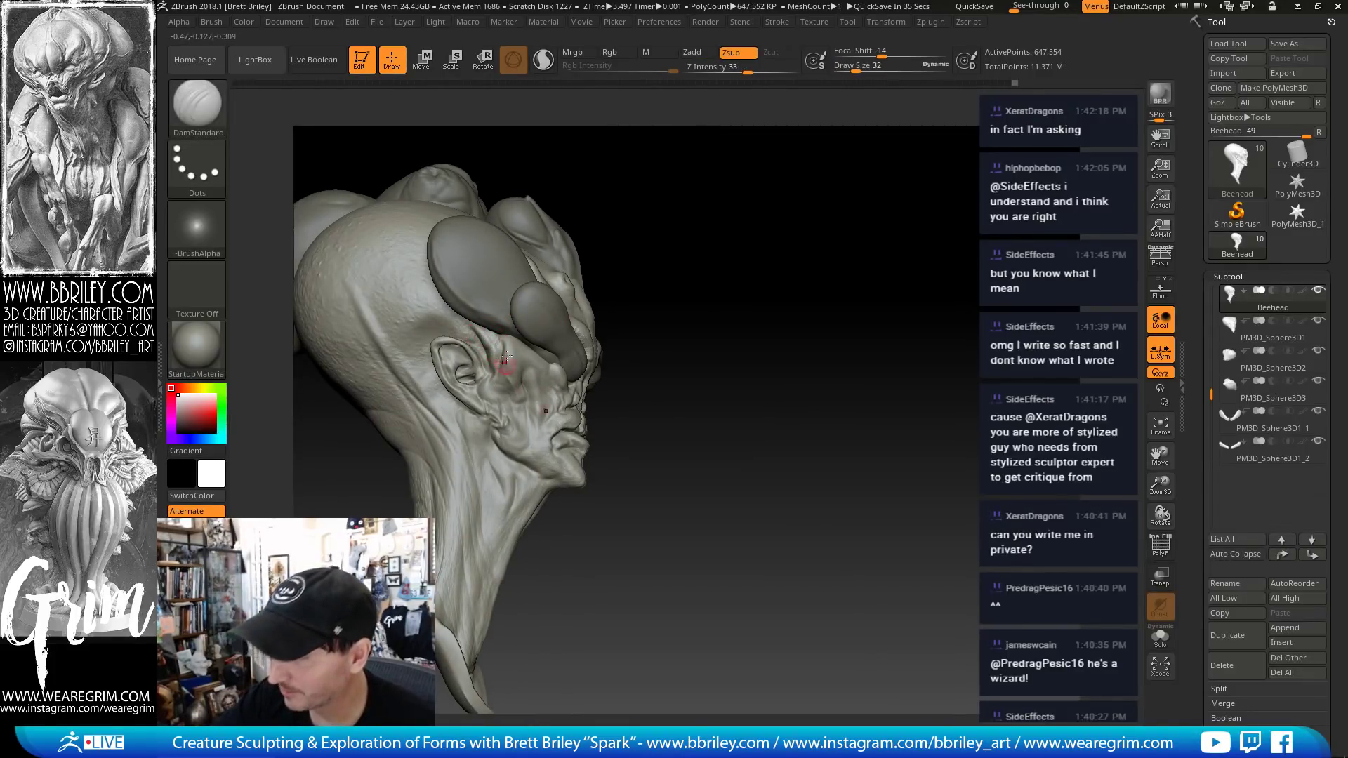
pyautogui.moveTo(700, 170); pyautogui.dragTo(700, 212)
pyautogui.press('b')
pyautogui.press('c')
pyautogui.press('l')
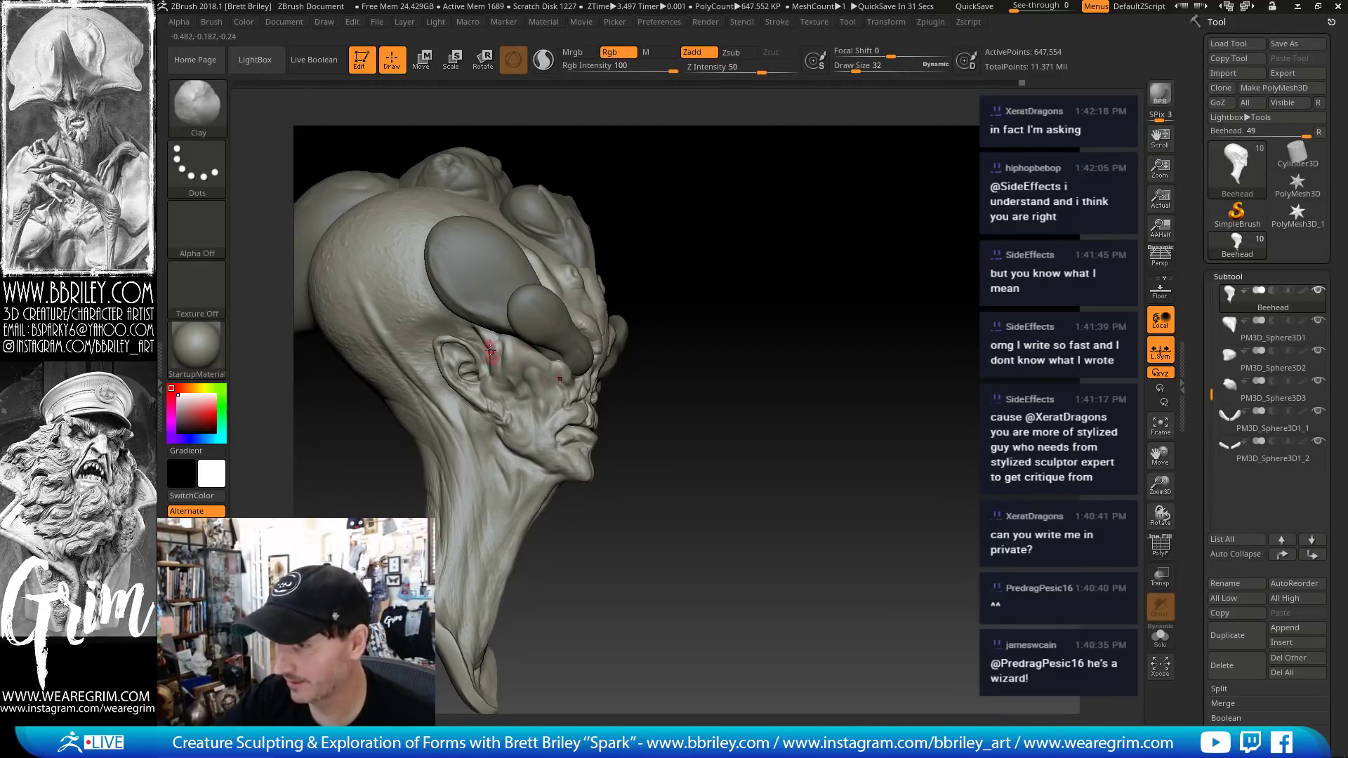
# - Flatten the cheek planes in front of the ear with the TrimDynamic brush at draw size 32
pyautogui.press('b')
pyautogui.press('t')
pyautogui.press('d')
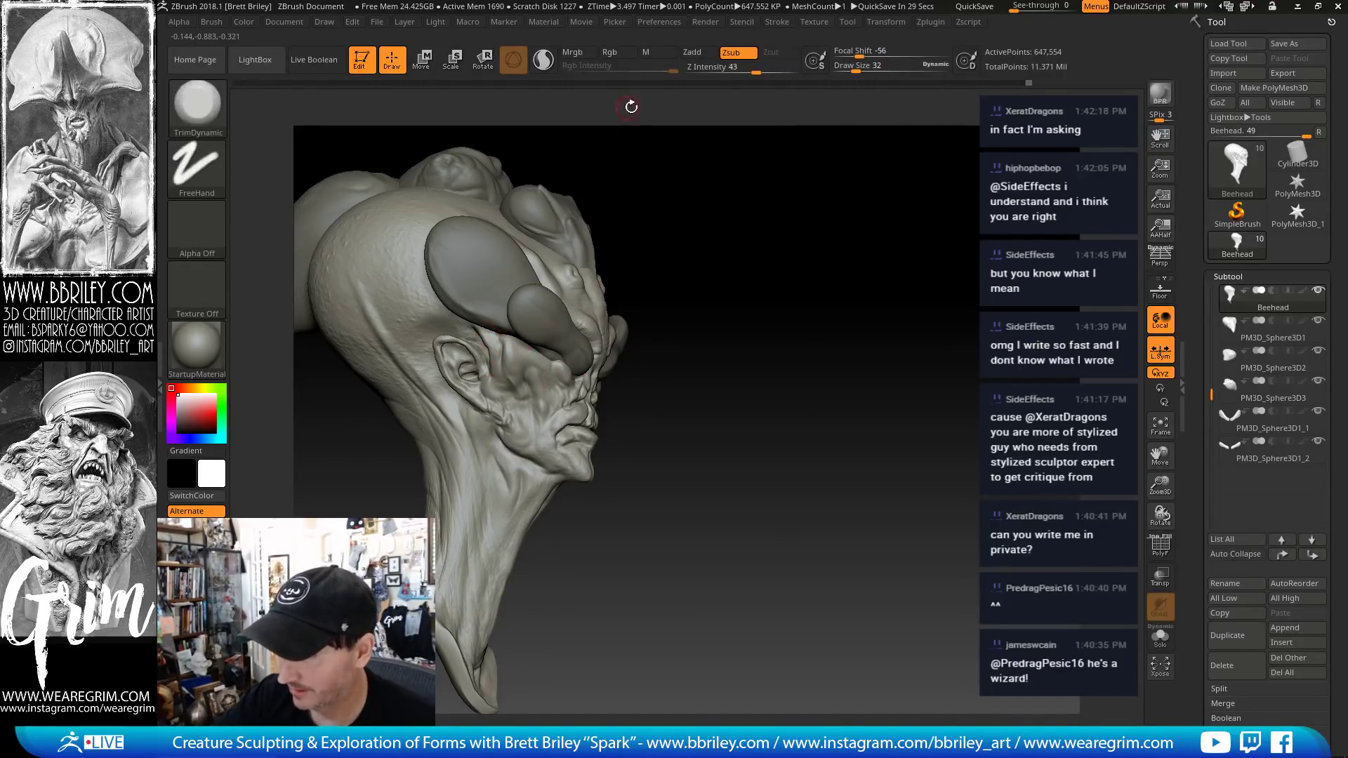
pyautogui.moveTo(632, 111)
pyautogui.mouseDown()
pyautogui.moveTo(596, 112)
pyautogui.moveTo(778, 157)
pyautogui.moveTo(779, 180)
pyautogui.mouseUp()
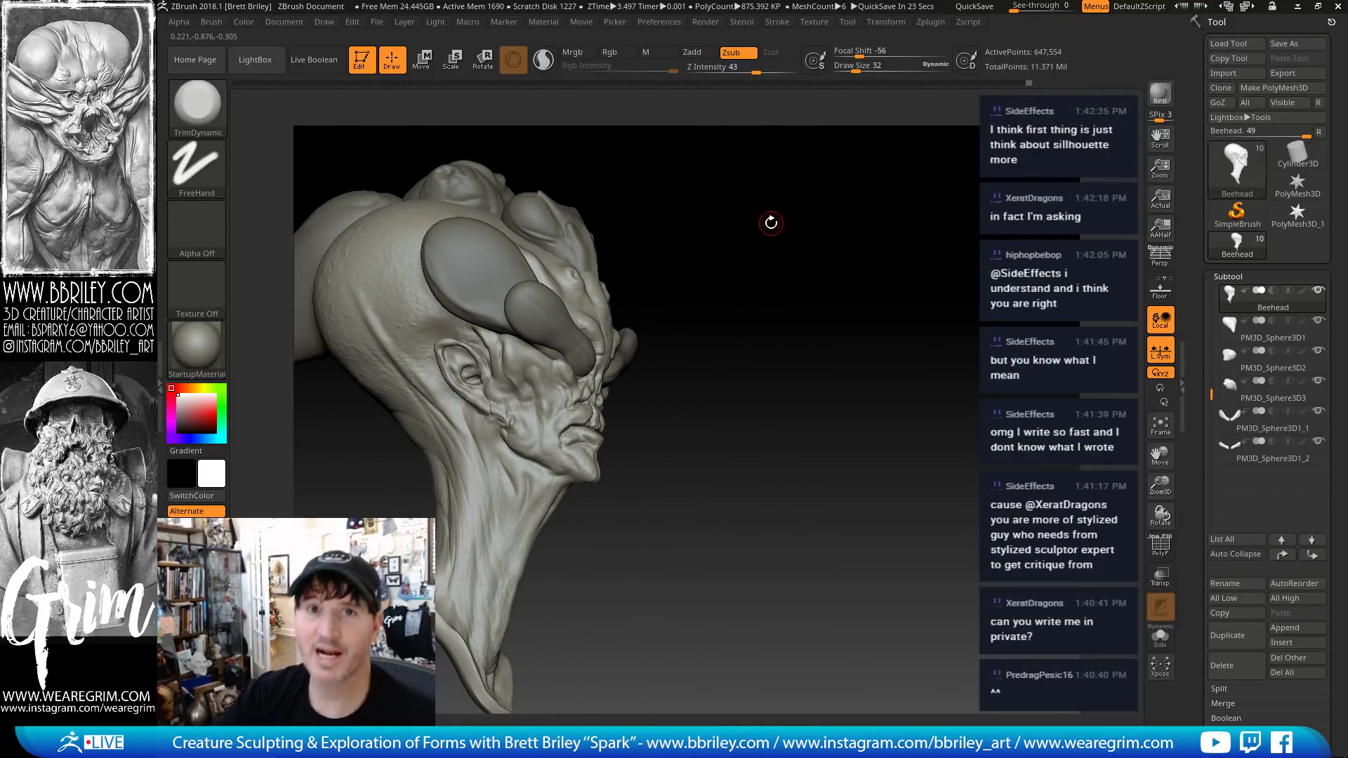
pyautogui.moveTo(770, 219); pyautogui.dragTo(765, 185)
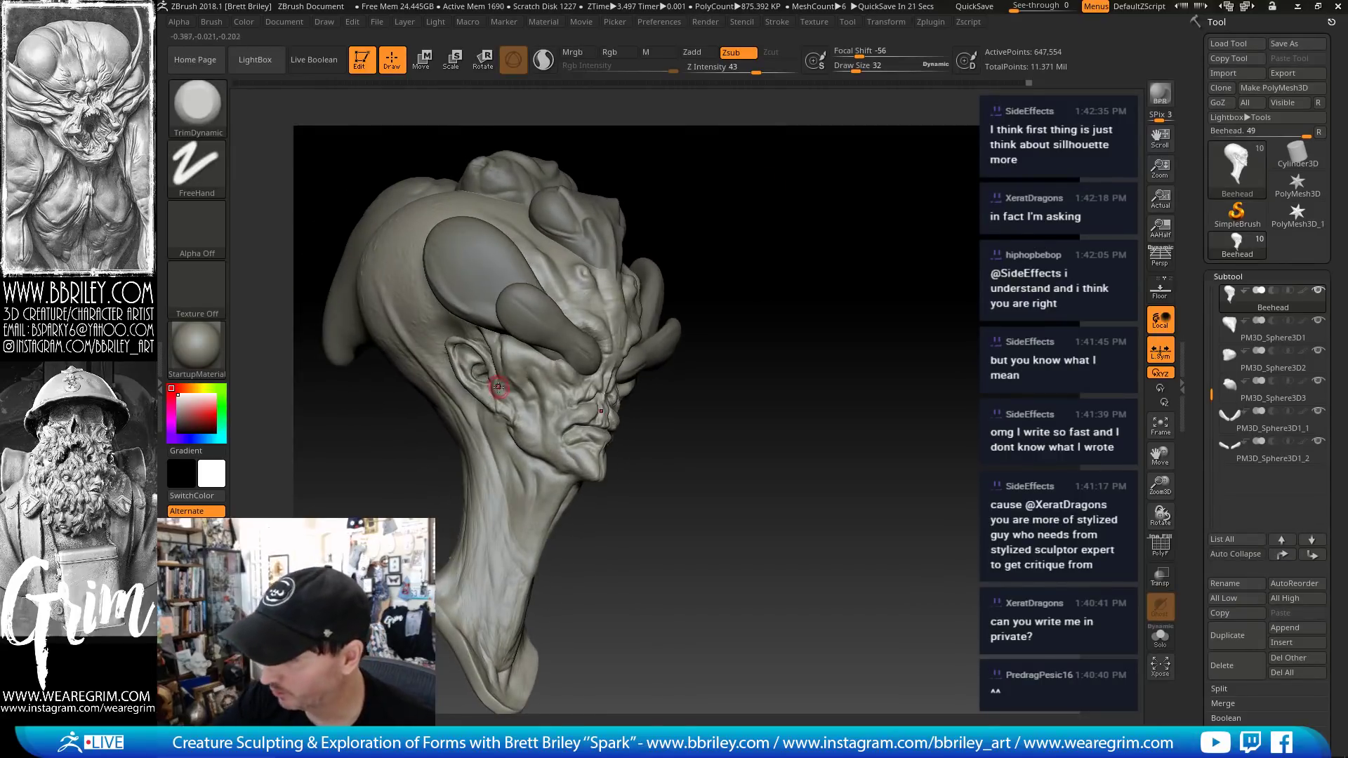
# - Smooth the cheek beside the ear and refine the side of the face with the Standard brush at draw size 23
pyautogui.press('shift')
pyautogui.moveTo(791, 247)
pyautogui.mouseDown()
pyautogui.moveTo(869, 246)
pyautogui.moveTo(861, 239)
pyautogui.mouseUp()
pyautogui.press('b')
pyautogui.press('s')
pyautogui.press('t')
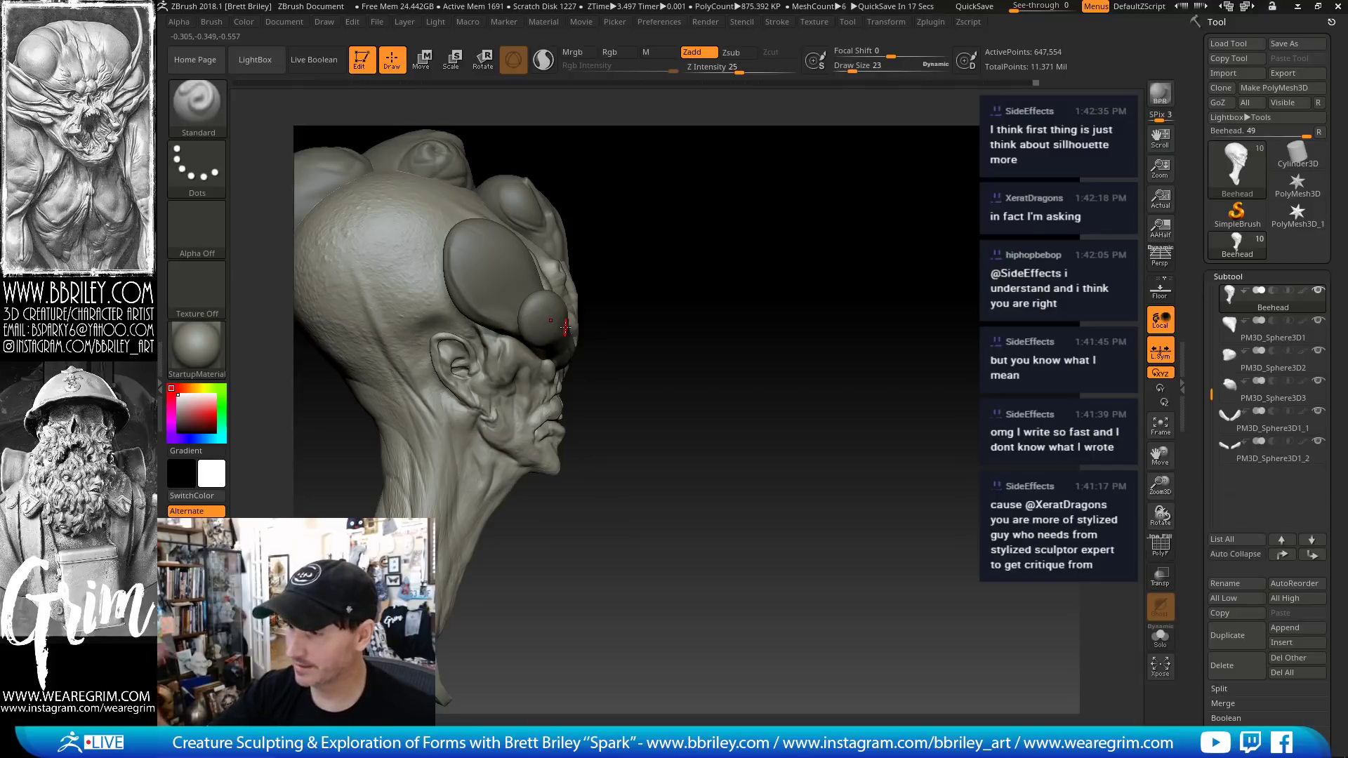
pyautogui.moveTo(700, 259); pyautogui.dragTo(655, 198)
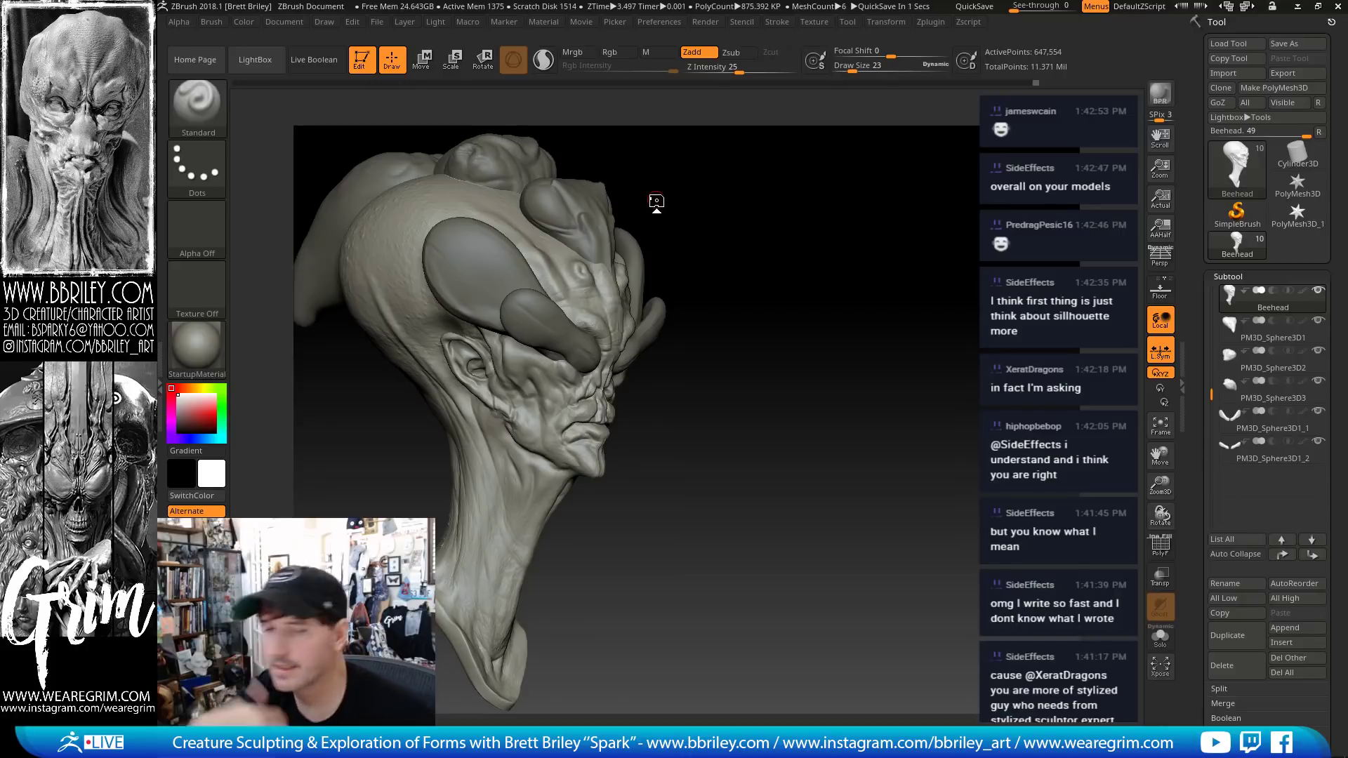
# - Select the smaller lower brow lobes and reshape them with the Move brush at draw sizes 90 and 119
pyautogui.moveTo(835, 252)
pyautogui.mouseDown()
pyautogui.moveTo(827, 260)
pyautogui.moveTo(778, 204)
pyautogui.moveTo(675, 283)
pyautogui.mouseUp()
pyautogui.keyDown('alt'); pyautogui.click(531, 363); pyautogui.keyUp('alt')
pyautogui.moveTo(711, 200); pyautogui.dragTo(734, 159)
pyautogui.press('b')
pyautogui.press('m')
pyautogui.press('v')
pyautogui.press('s')
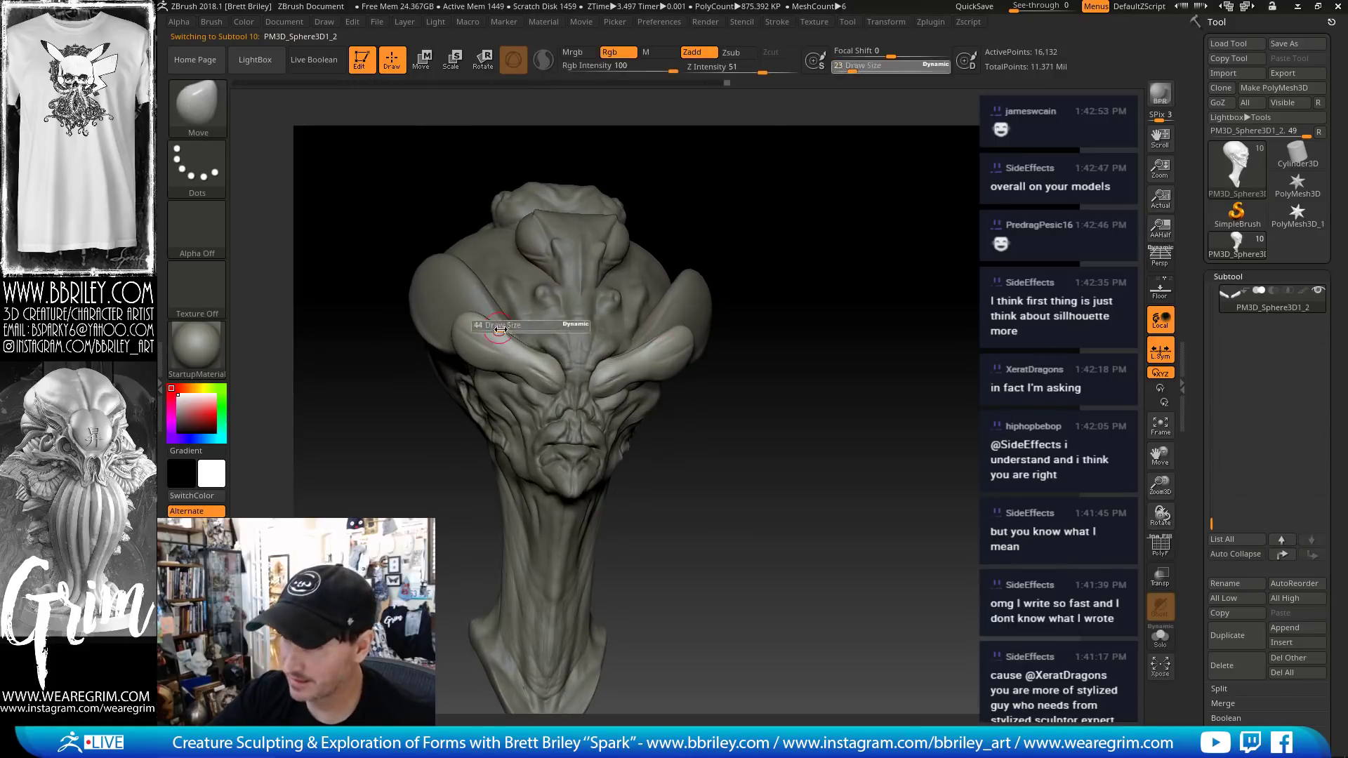
pyautogui.click(513, 335)
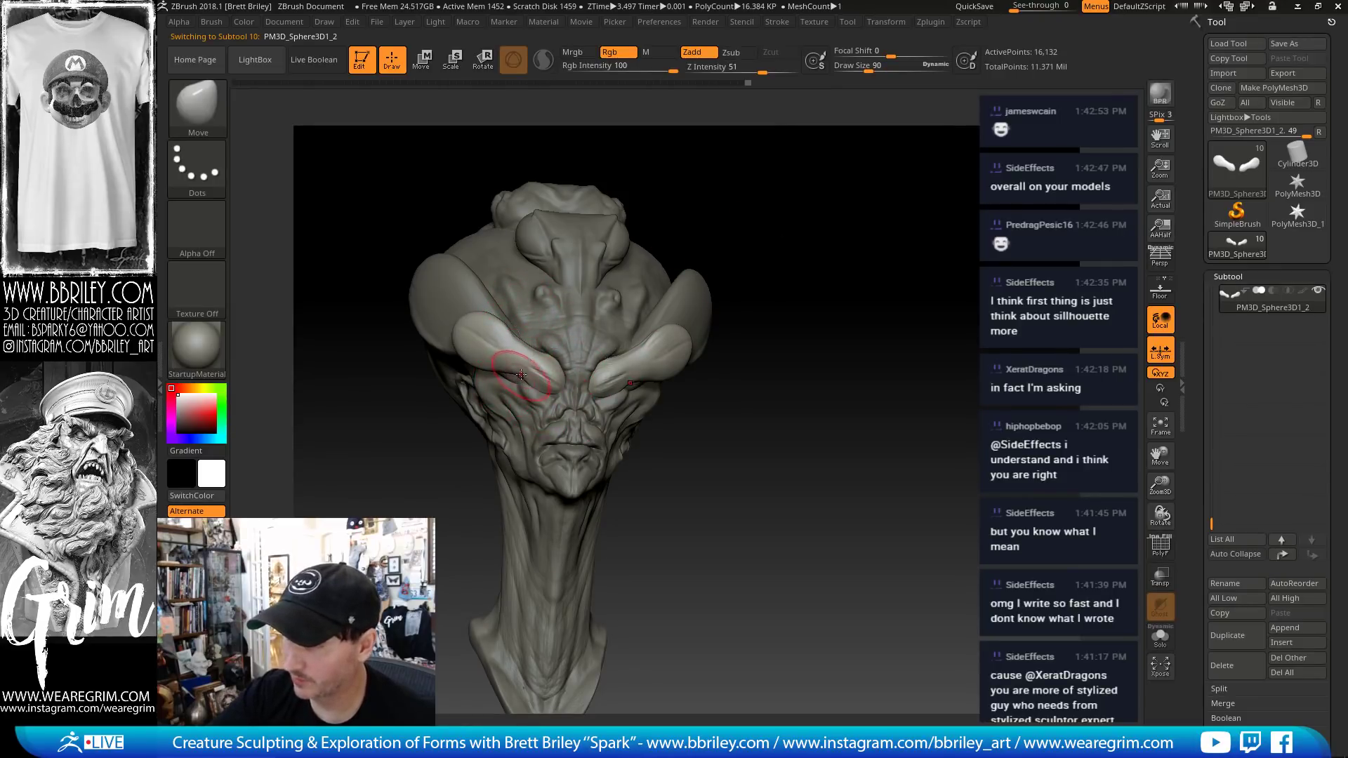
pyautogui.moveTo(714, 329)
pyautogui.mouseDown()
pyautogui.moveTo(607, 308)
pyautogui.moveTo(702, 252)
pyautogui.moveTo(612, 282)
pyautogui.mouseUp()
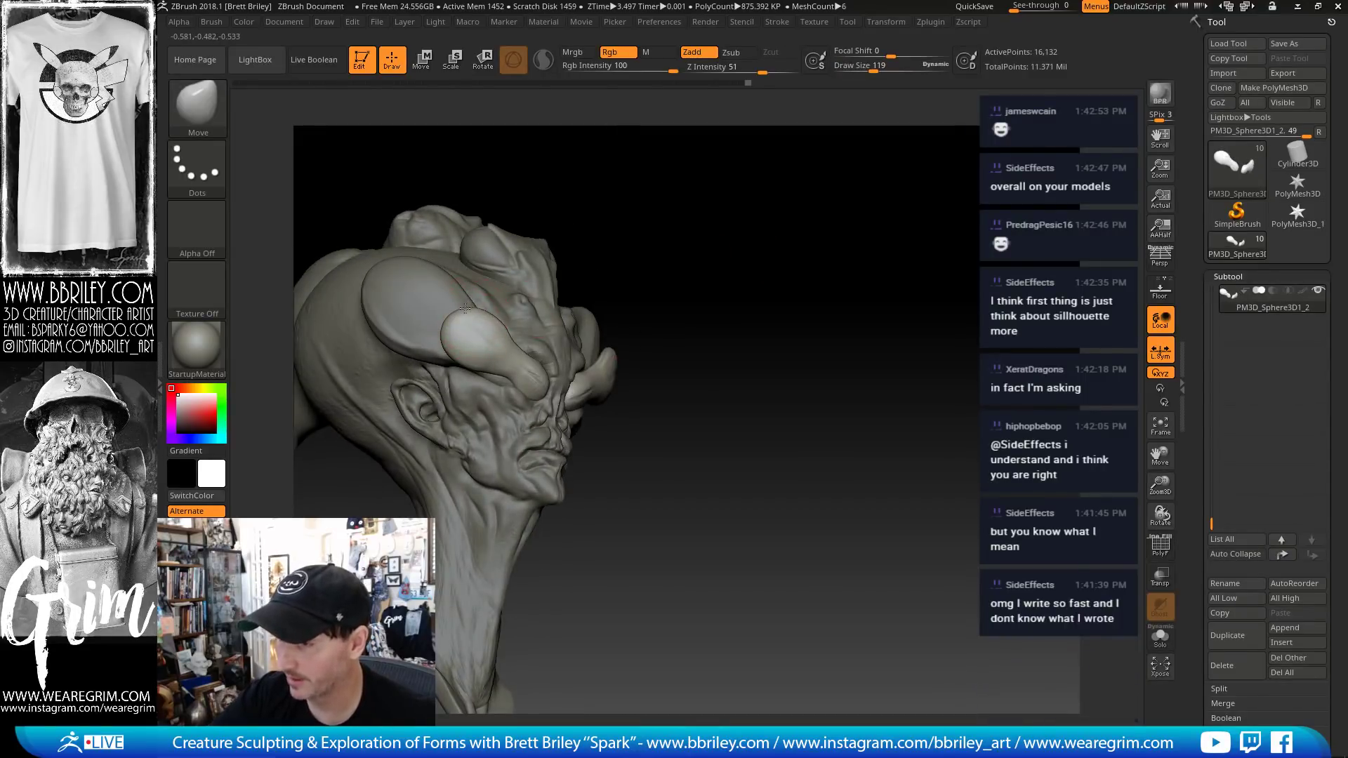
pyautogui.moveTo(723, 236)
pyautogui.mouseDown()
pyautogui.moveTo(714, 256)
pyautogui.moveTo(828, 210)
pyautogui.moveTo(830, 255)
pyautogui.moveTo(796, 281)
pyautogui.mouseUp()
# - Adjust the neck silhouette on the Beehead subtool and reshape the large upper side lobes with the Move brush at draw size 163
pyautogui.keyDown('alt'); pyautogui.click(602, 539); pyautogui.keyUp('alt')
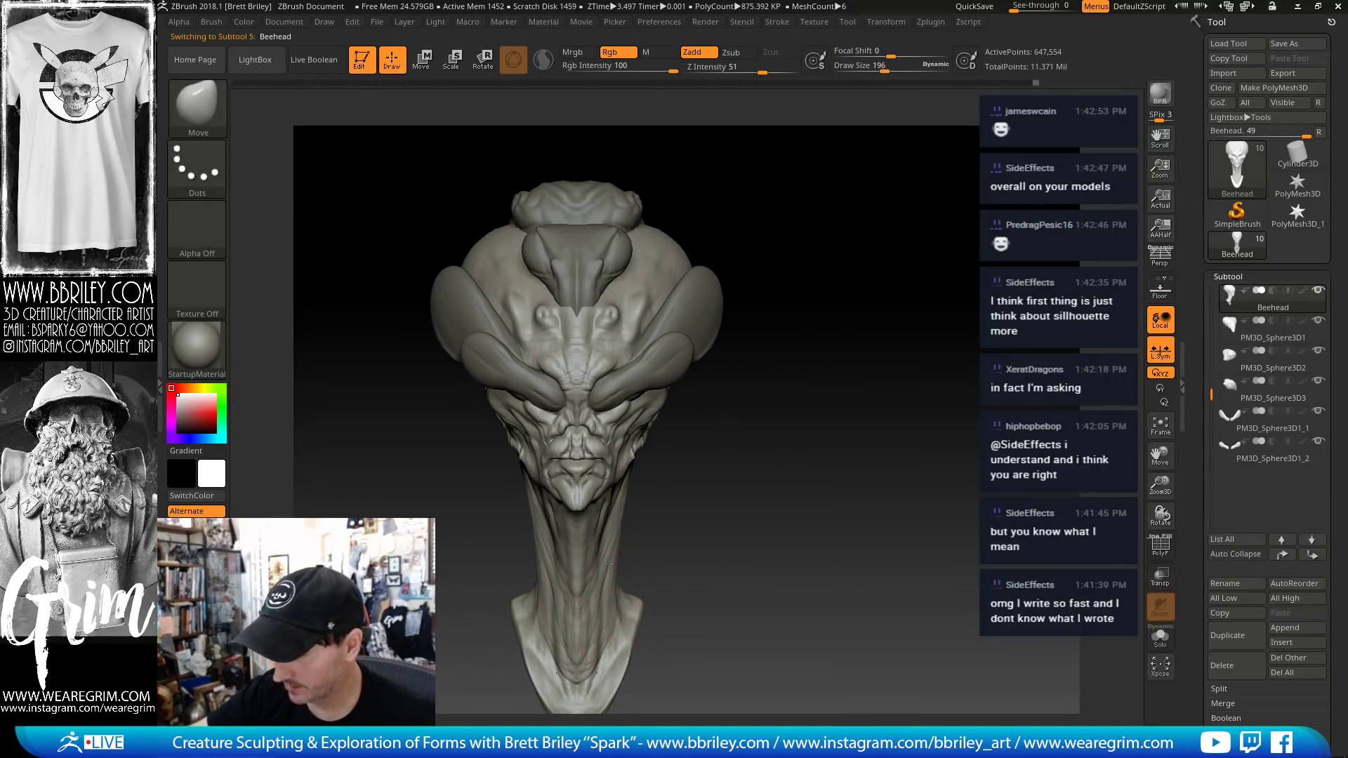
pyautogui.moveTo(625, 571)
pyautogui.mouseDown()
pyautogui.moveTo(699, 496)
pyautogui.moveTo(541, 482)
pyautogui.mouseUp()
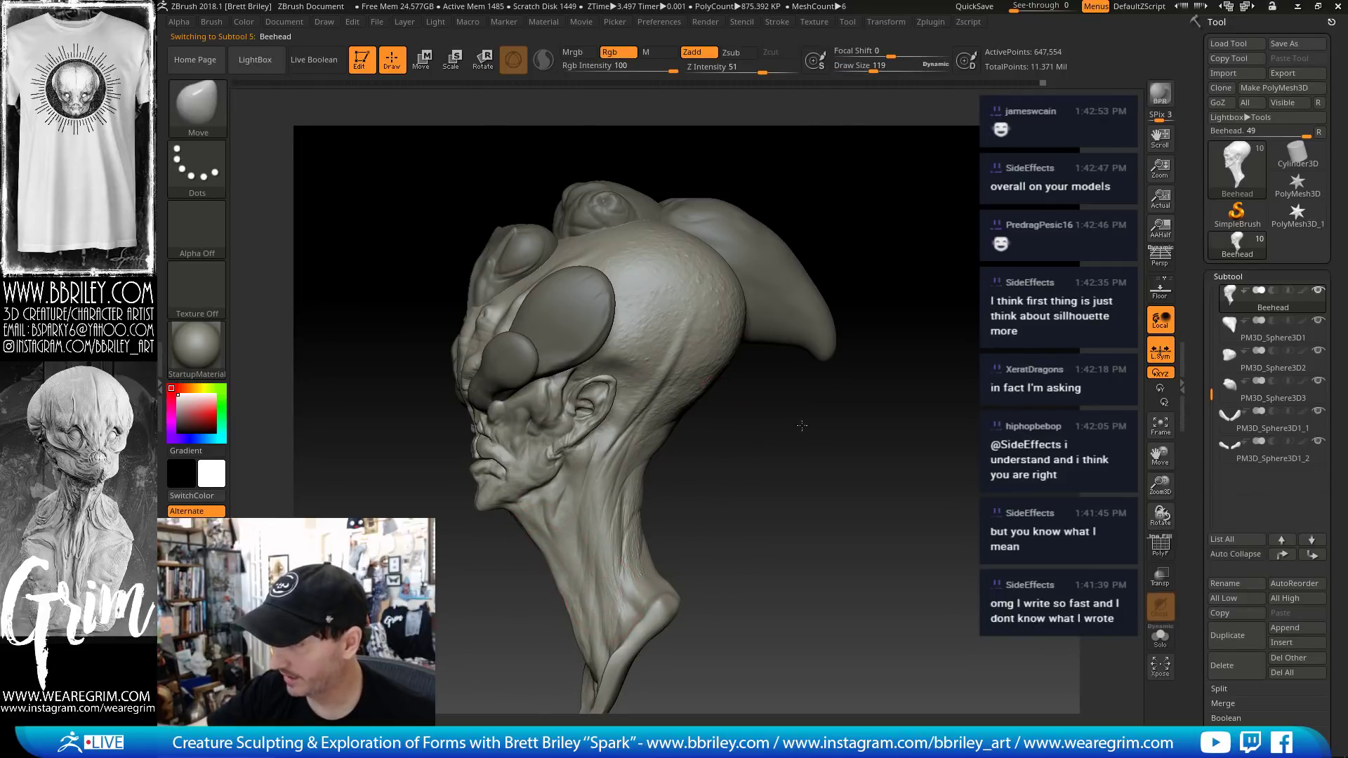
pyautogui.moveTo(802, 426); pyautogui.dragTo(761, 350)
pyautogui.keyDown('alt'); pyautogui.click(738, 363); pyautogui.keyUp('alt')
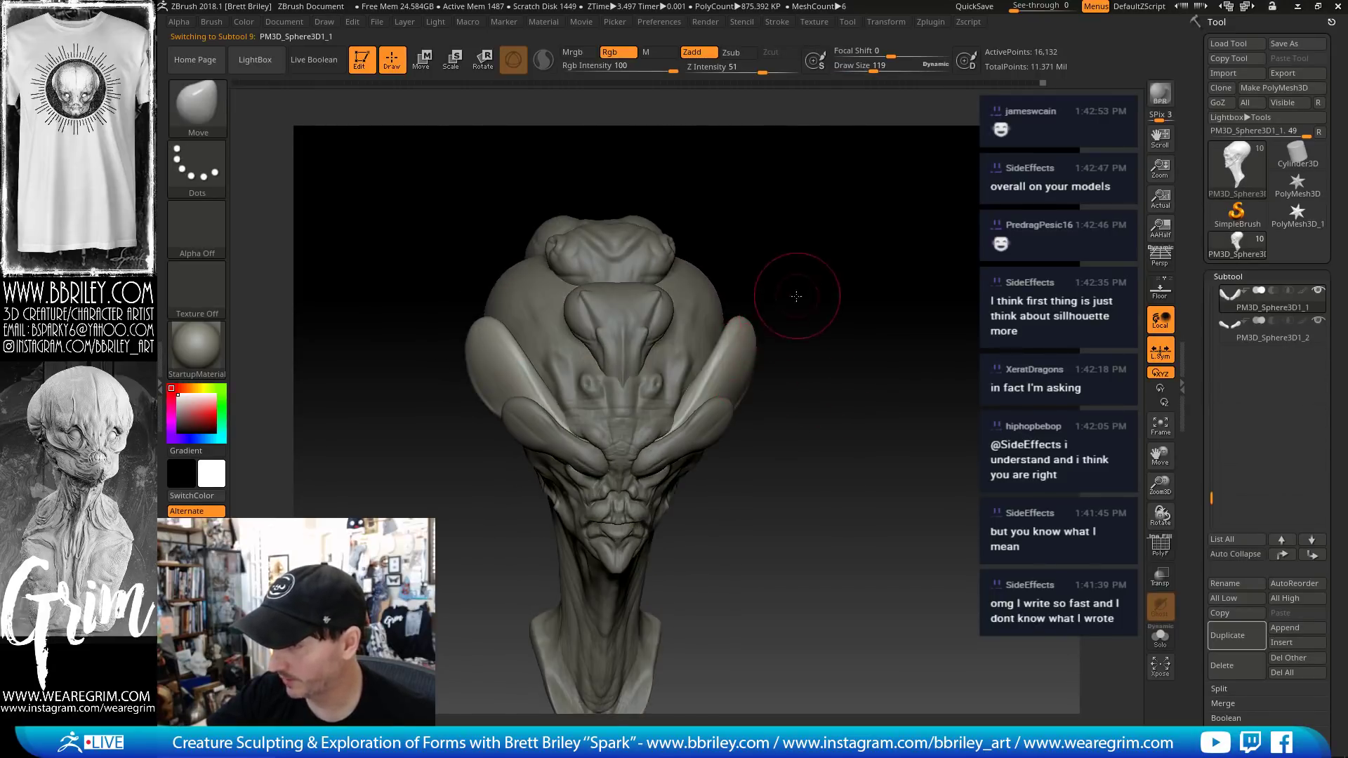
pyautogui.moveTo(796, 295); pyautogui.dragTo(685, 373)
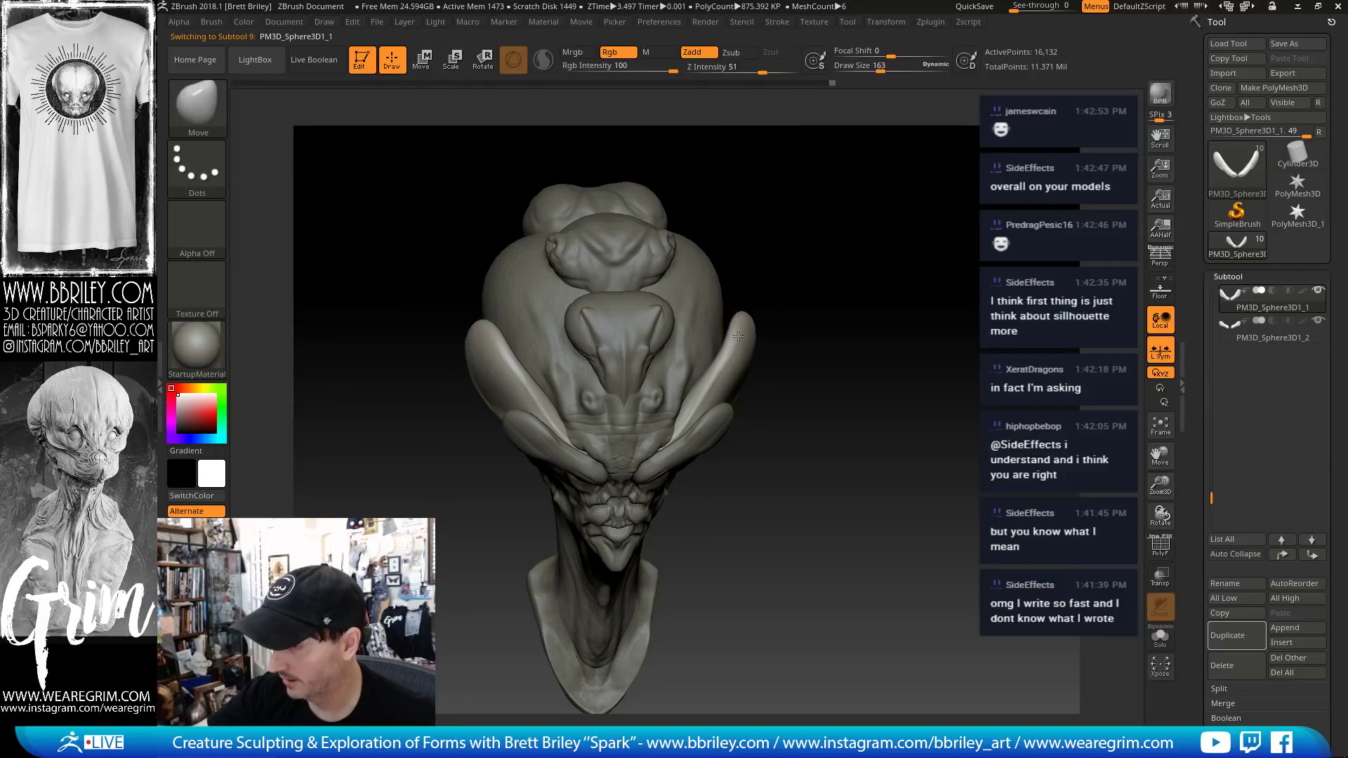
pyautogui.moveTo(686, 301)
pyautogui.mouseDown()
pyautogui.moveTo(878, 262)
pyautogui.moveTo(920, 277)
pyautogui.moveTo(803, 283)
pyautogui.mouseUp()
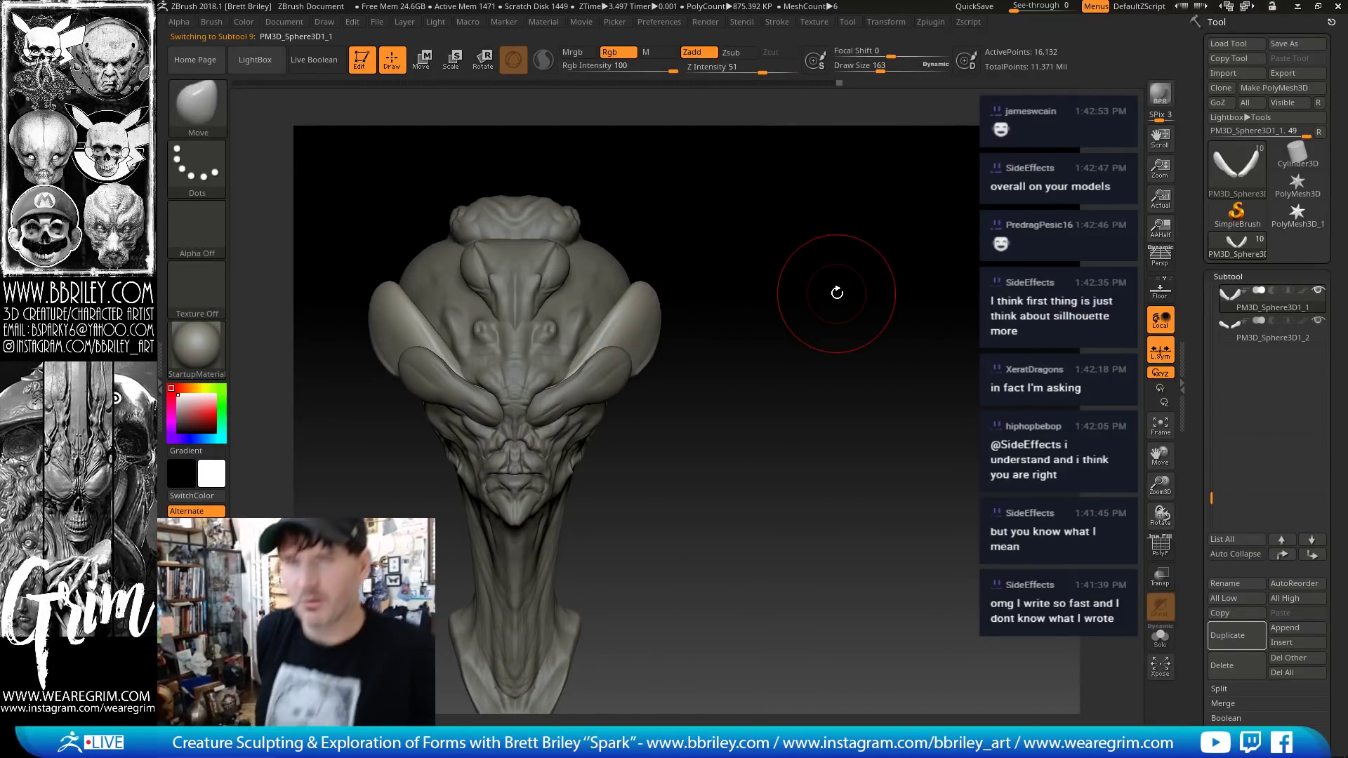
pyautogui.keyDown('alt'); pyautogui.moveTo(816, 309); pyautogui.dragTo(867, 339); pyautogui.keyUp('alt')
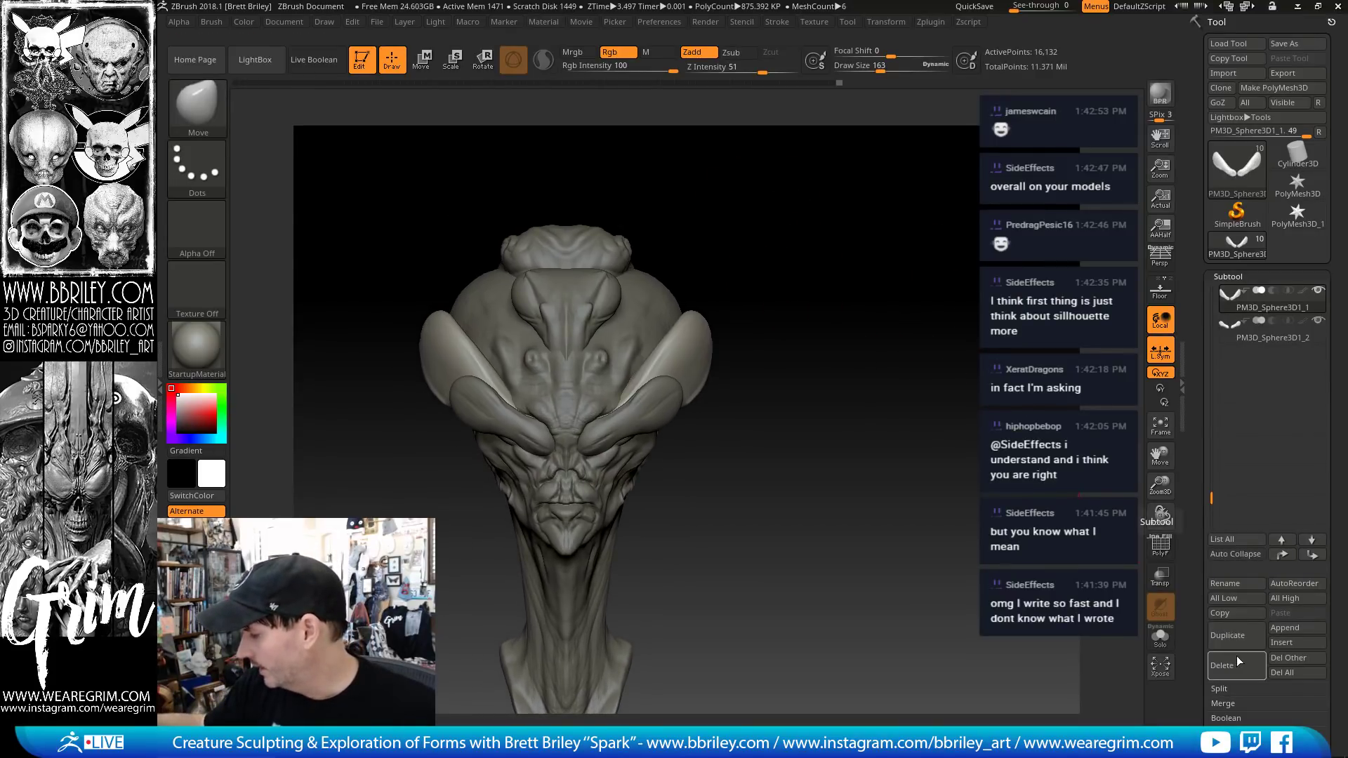
# - Append a Cylinder3D as a new subtool, select it and subdivide it until its surface is smooth
pyautogui.click(1277, 629)
pyautogui.click(917, 497)
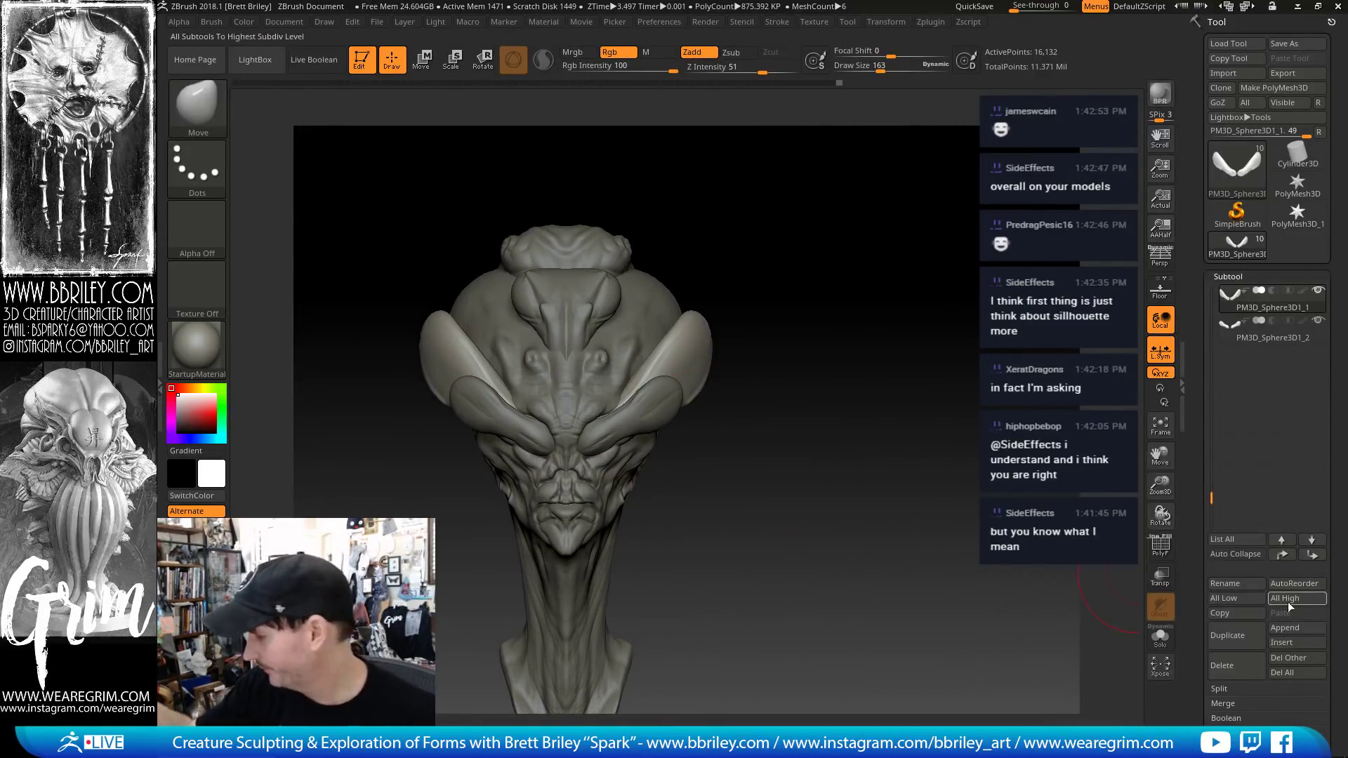
pyautogui.click(1282, 627)
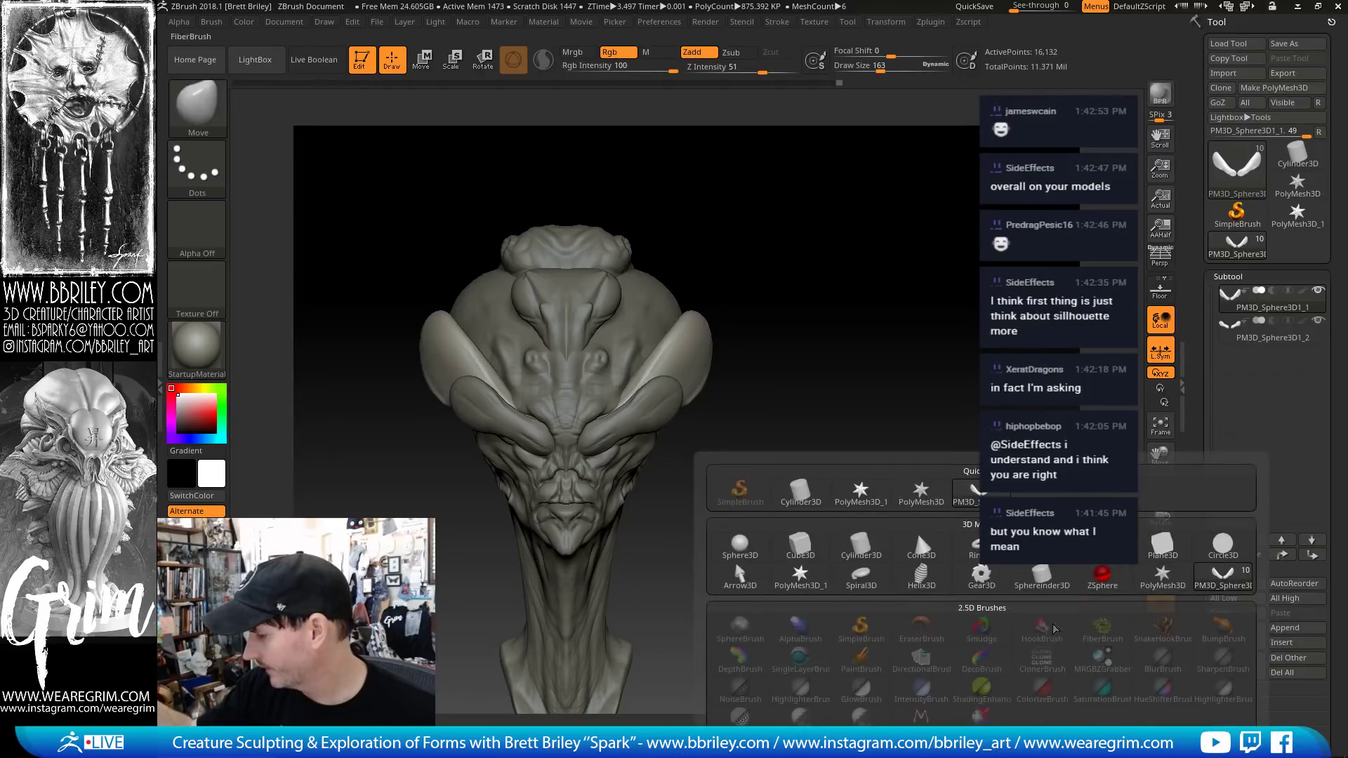
pyautogui.click(874, 560)
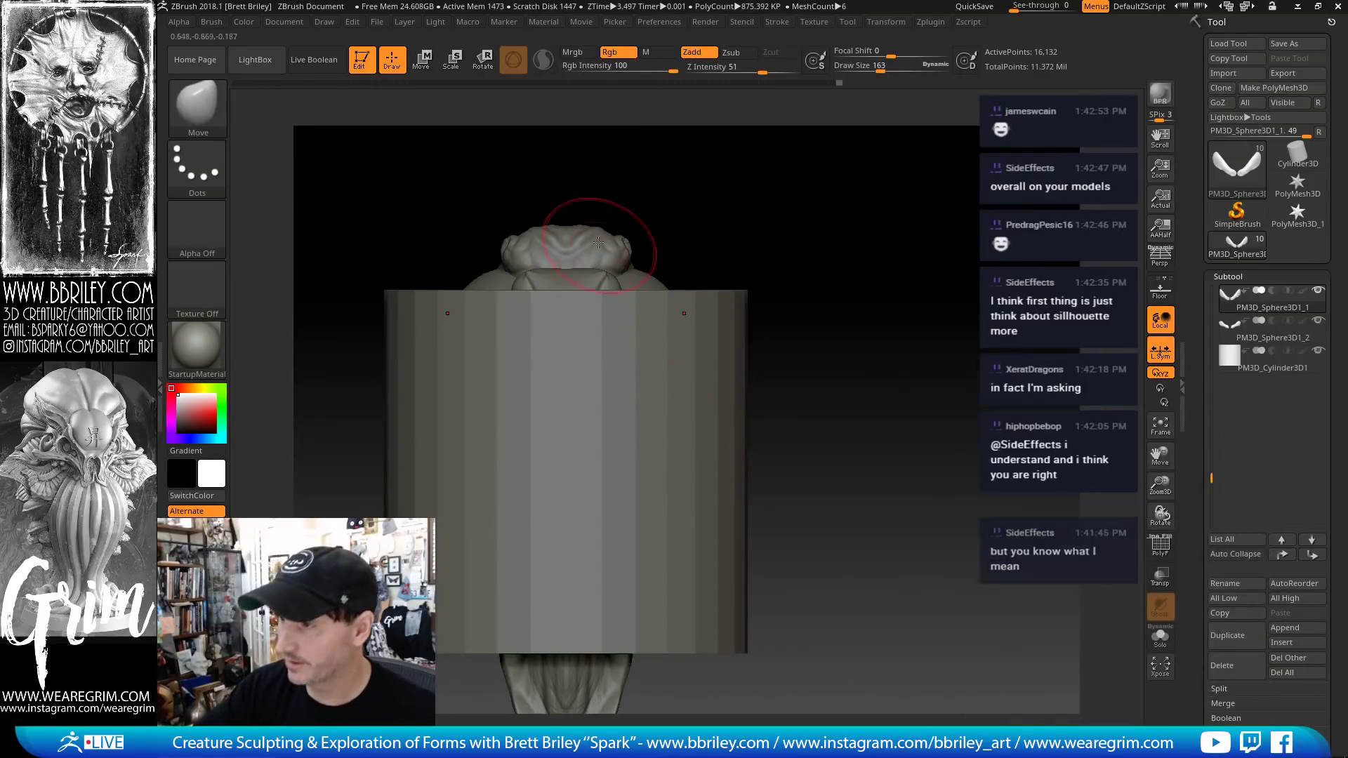
pyautogui.hotkey('ctrl', 'd')
pyautogui.hotkey('ctrl', 'd')
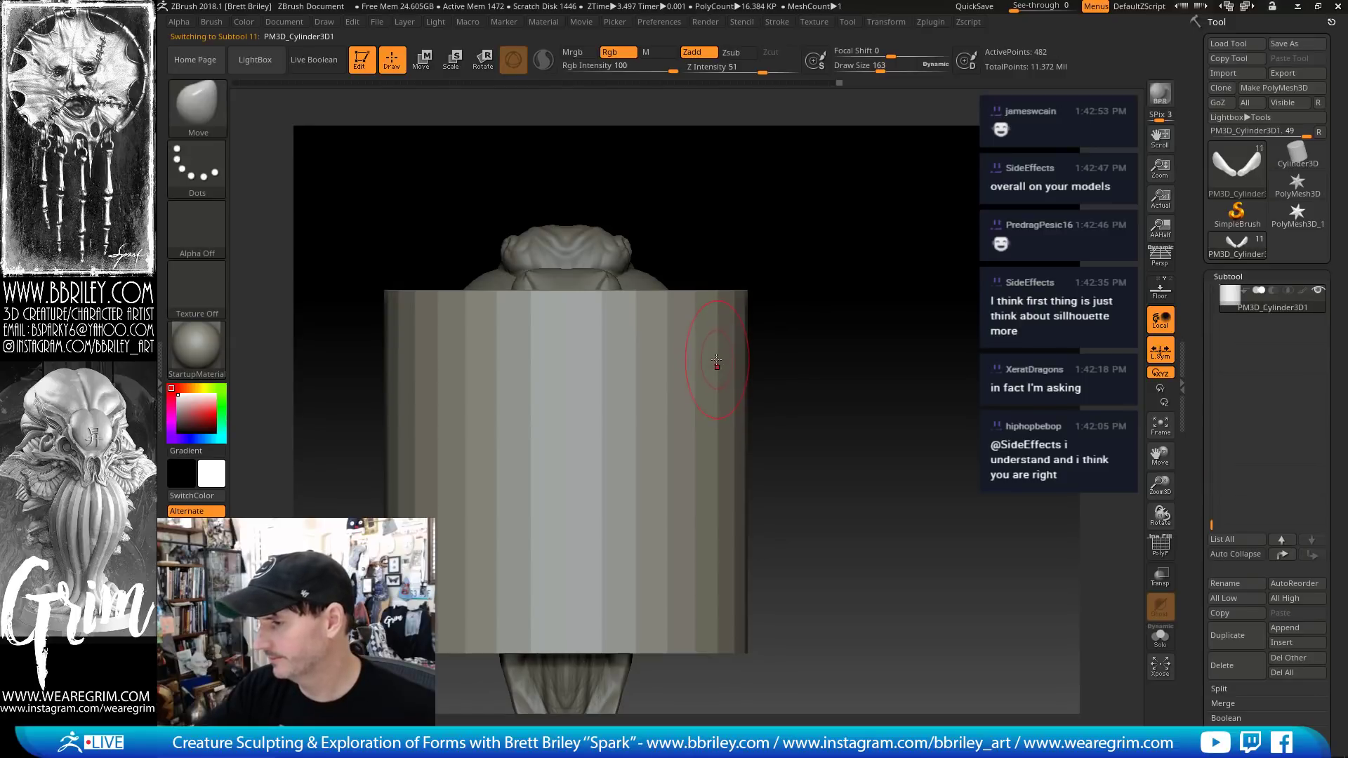
# - Scale the cylinder down to a slim tube and place it just above one side of the head's crown
pyautogui.press('w')
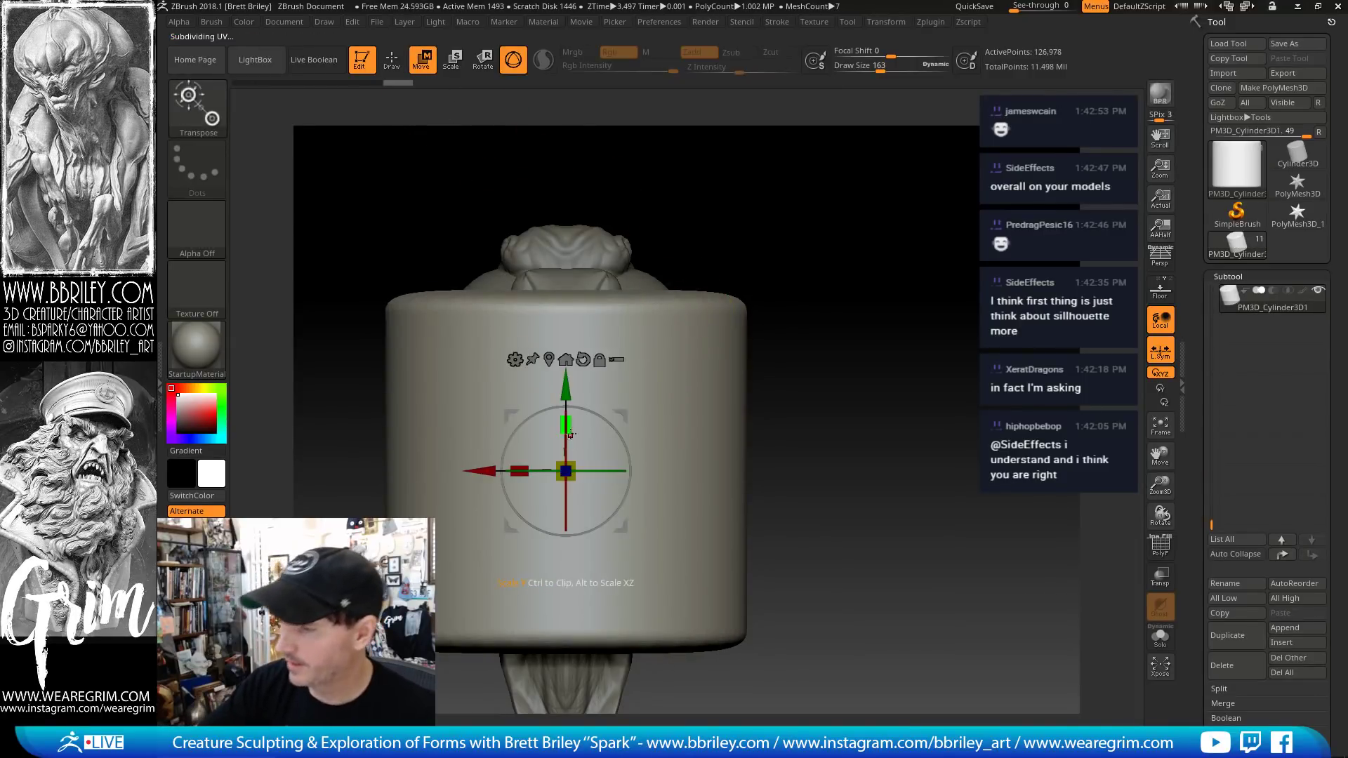
pyautogui.moveTo(572, 464); pyautogui.dragTo(565, 472)
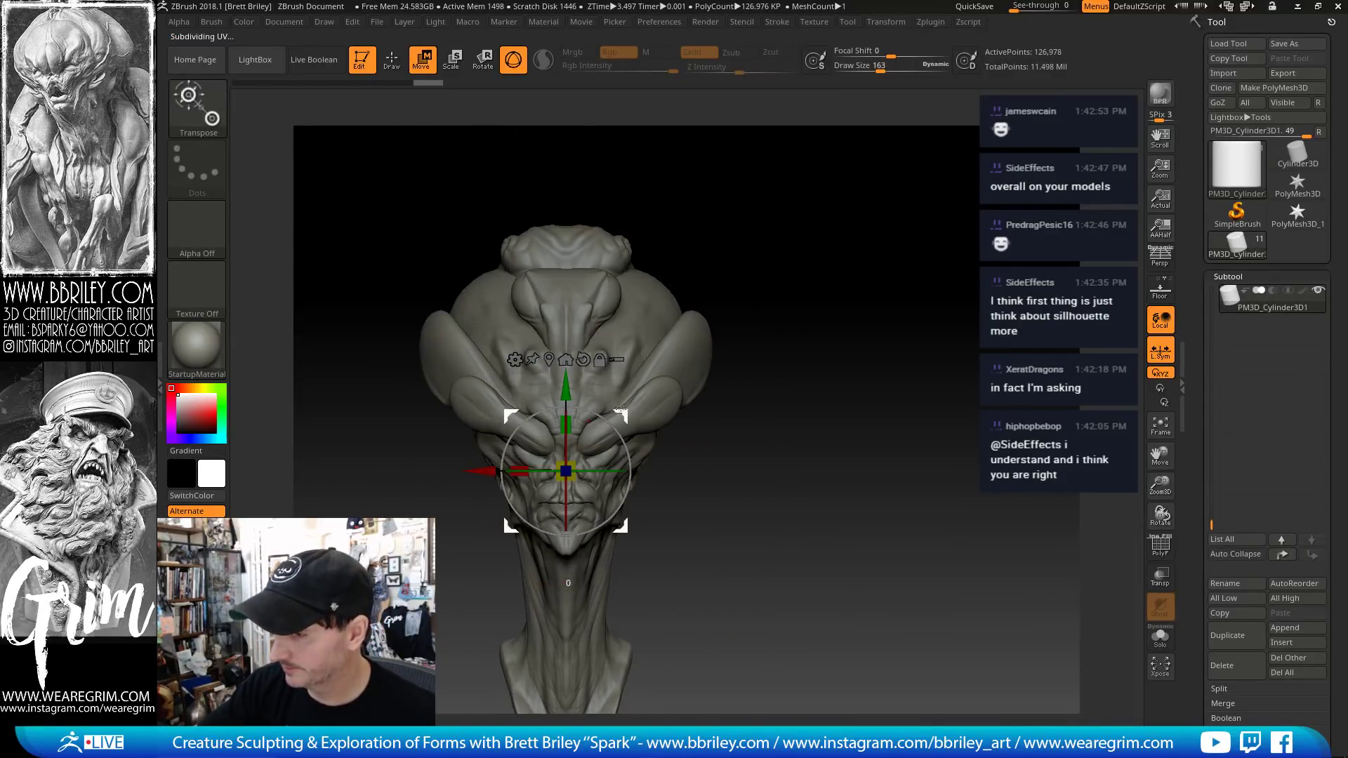
pyautogui.moveTo(621, 530); pyautogui.dragTo(595, 152)
pyautogui.keyDown('alt'); pyautogui.moveTo(715, 193); pyautogui.dragTo(689, 384); pyautogui.keyUp('alt')
pyautogui.moveTo(522, 403); pyautogui.dragTo(525, 446)
pyautogui.moveTo(515, 359); pyautogui.dragTo(515, 257)
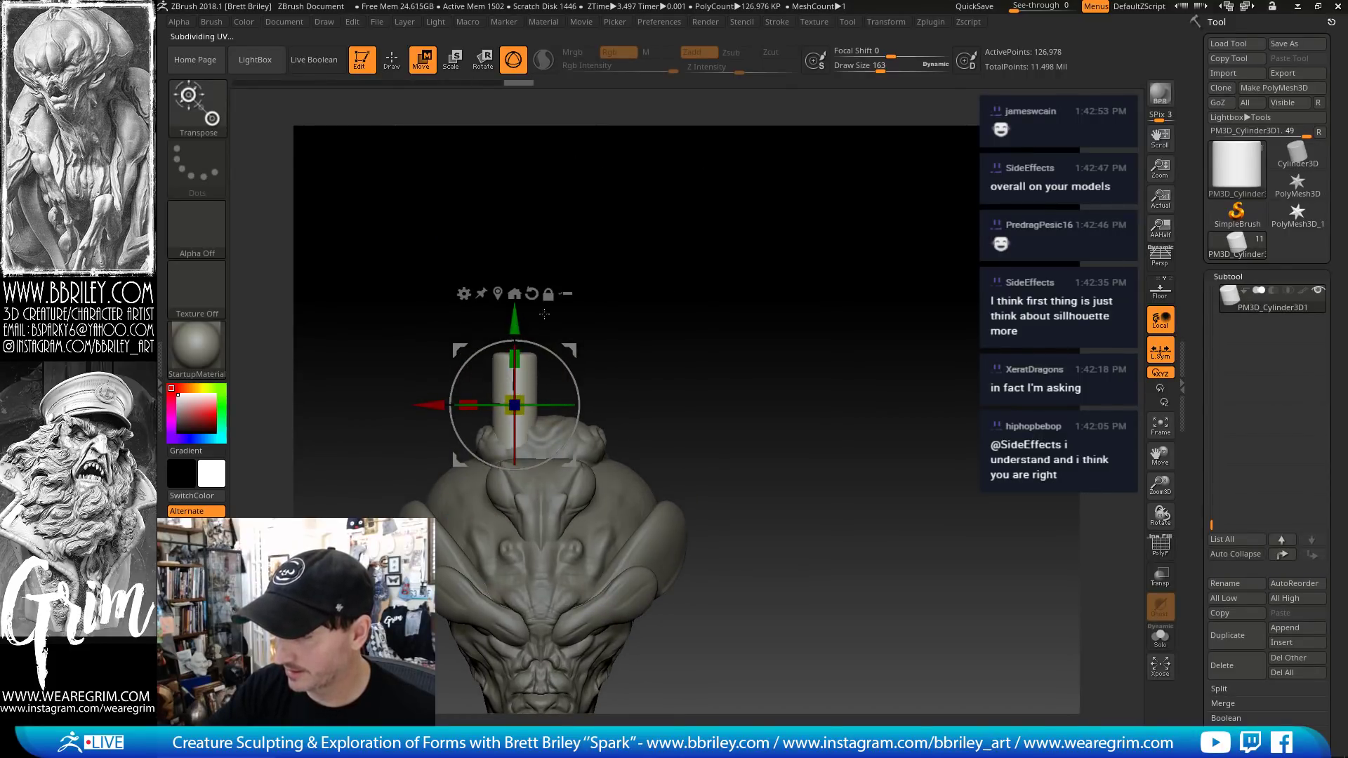
pyautogui.moveTo(663, 281); pyautogui.dragTo(638, 320)
pyautogui.moveTo(570, 350); pyautogui.dragTo(549, 330)
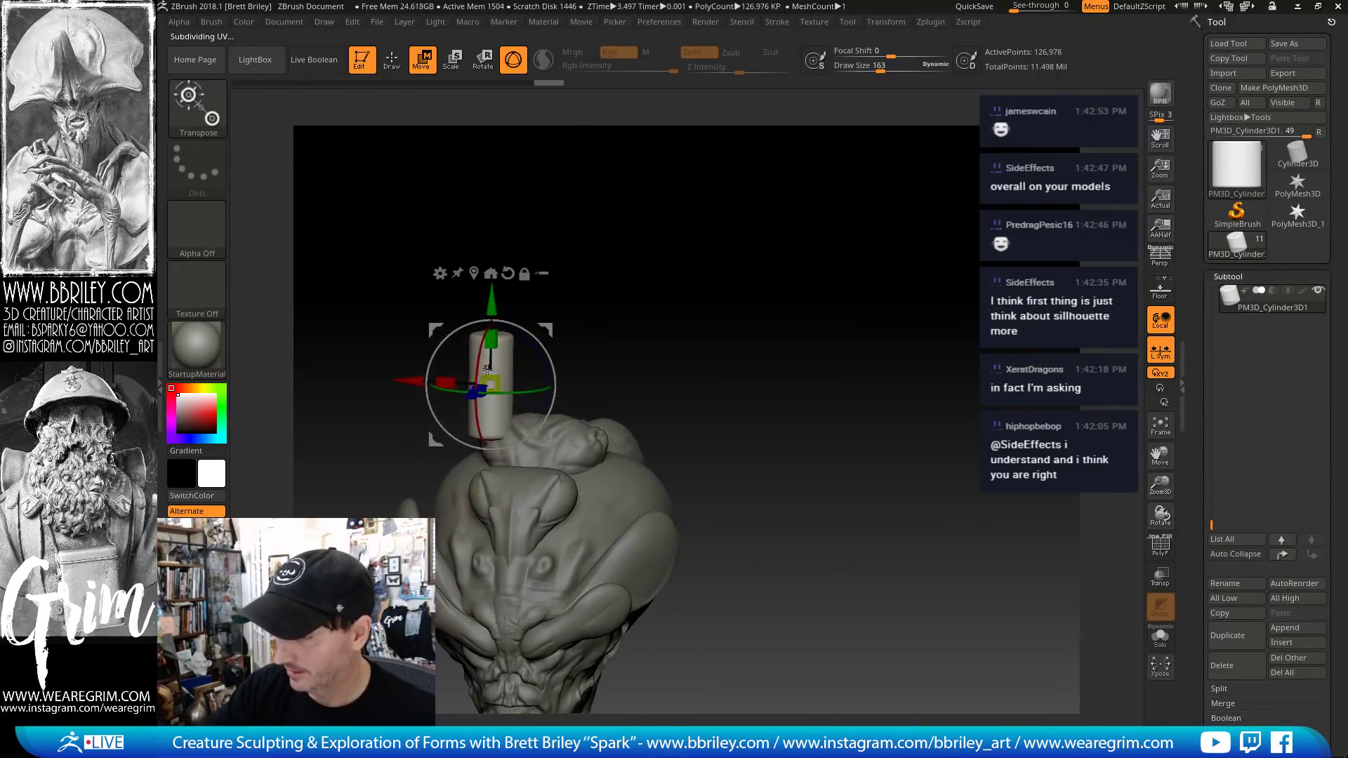
pyautogui.moveTo(493, 384); pyautogui.dragTo(496, 395)
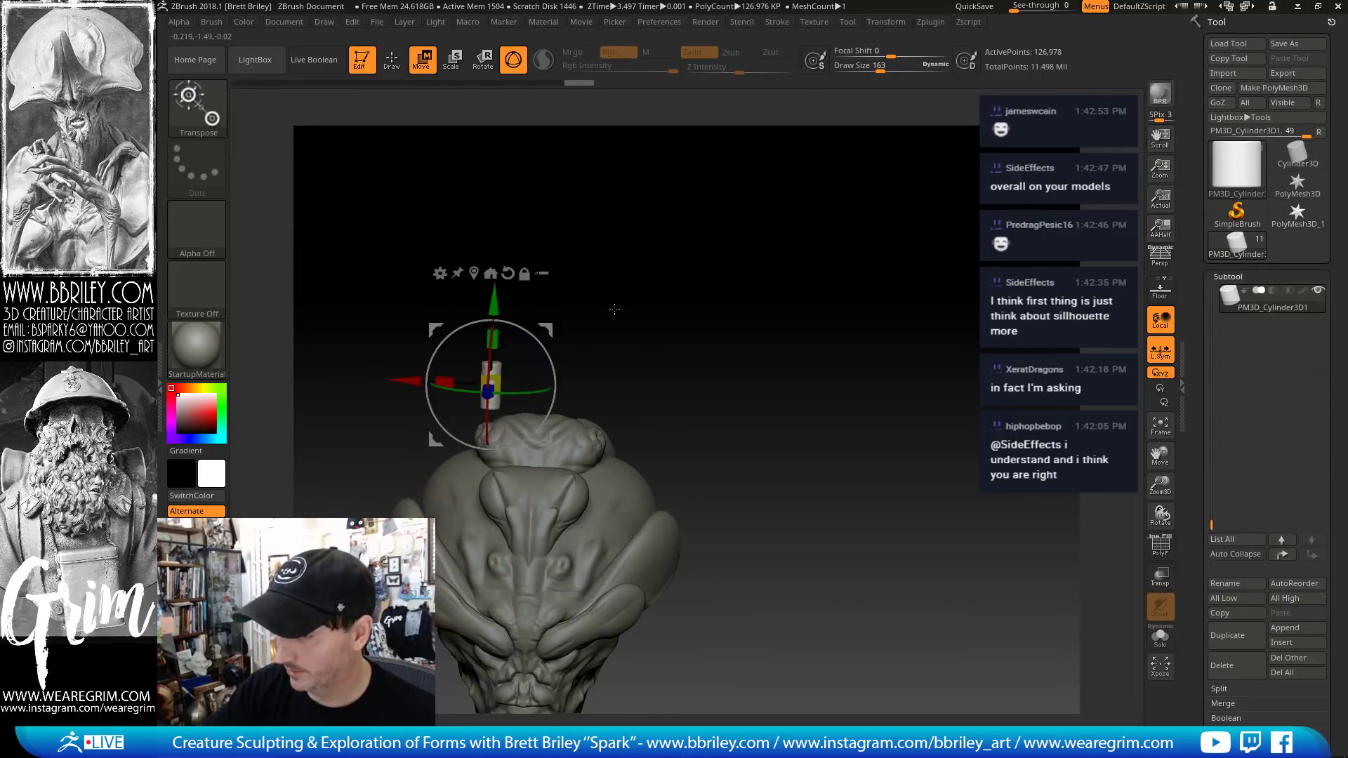
# - Turn on radial symmetry for the cylinder and adjust its radial count
pyautogui.keyDown('shift'); pyautogui.moveTo(562, 330); pyautogui.dragTo(645, 282); pyautogui.keyUp('shift')
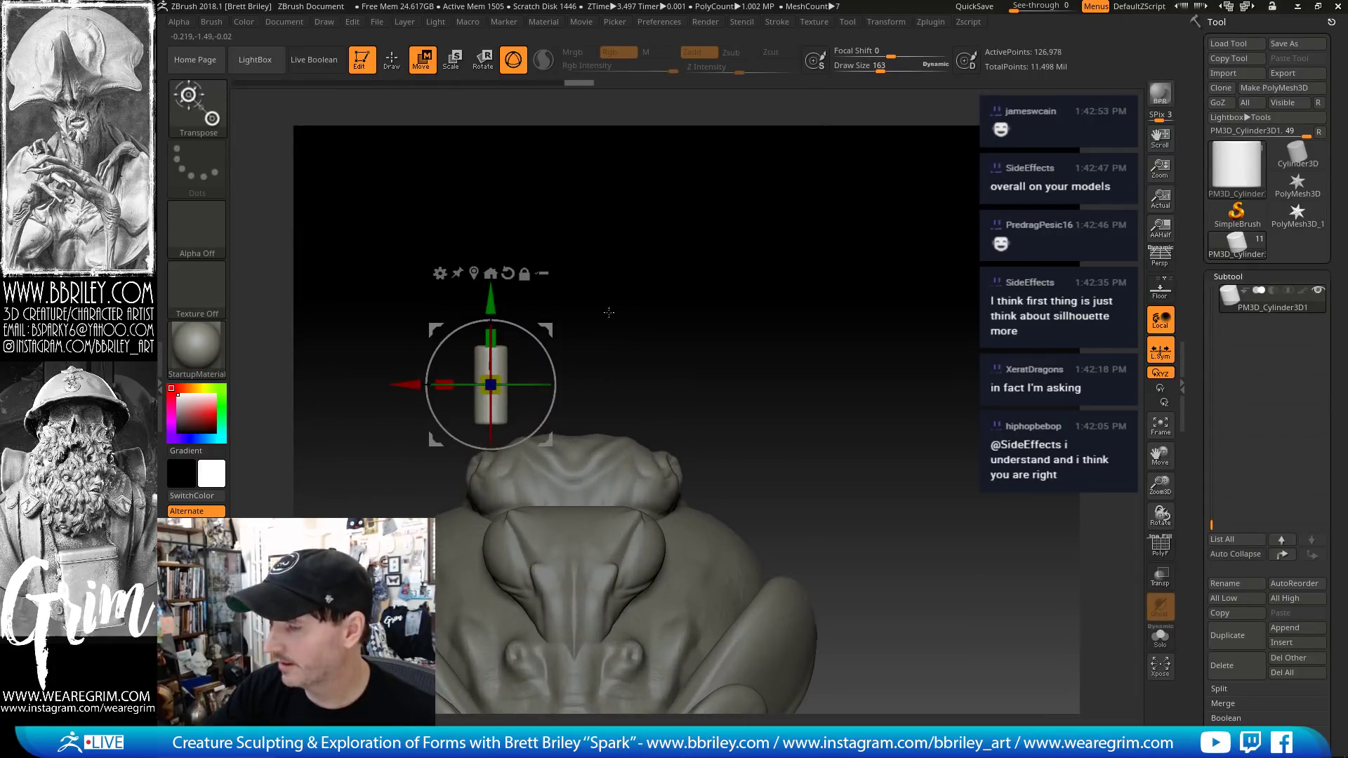
pyautogui.press('q')
pyautogui.click(930, 22)
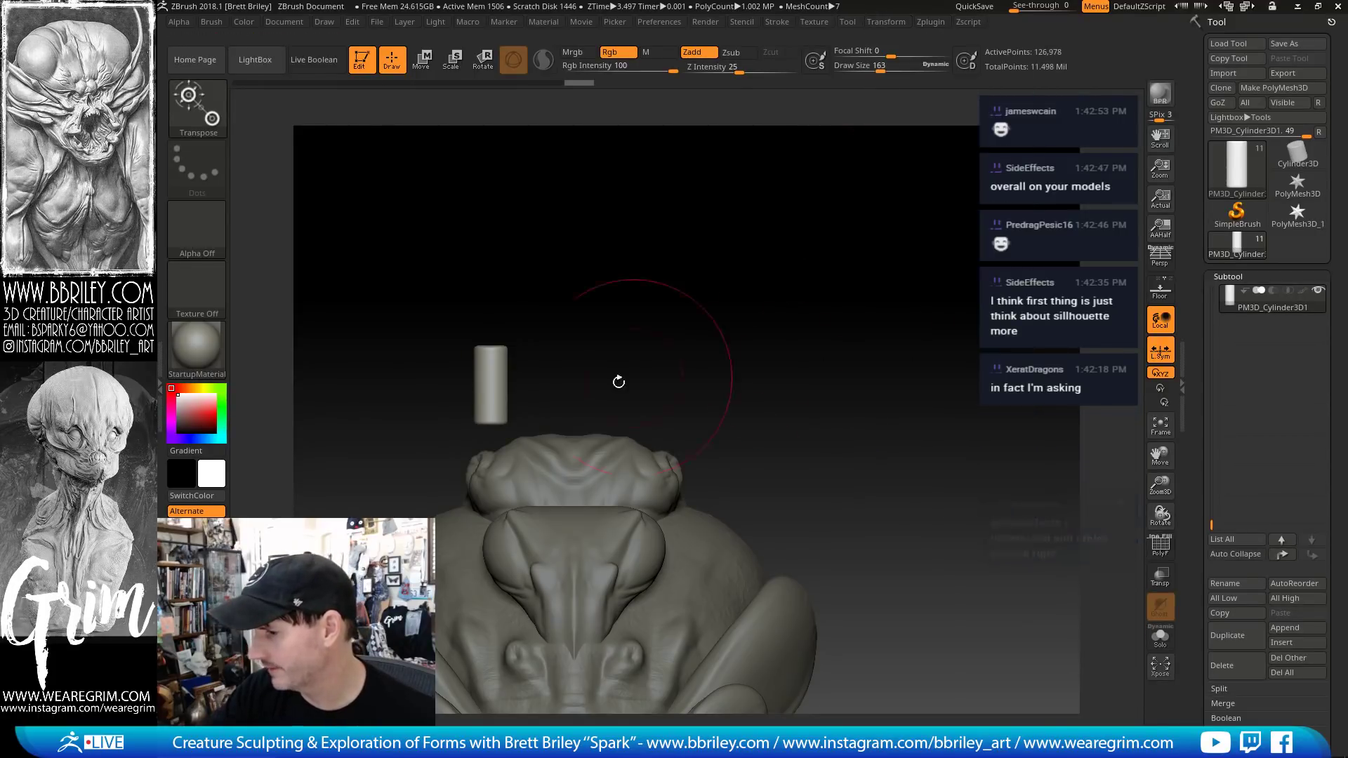
pyautogui.press('w')
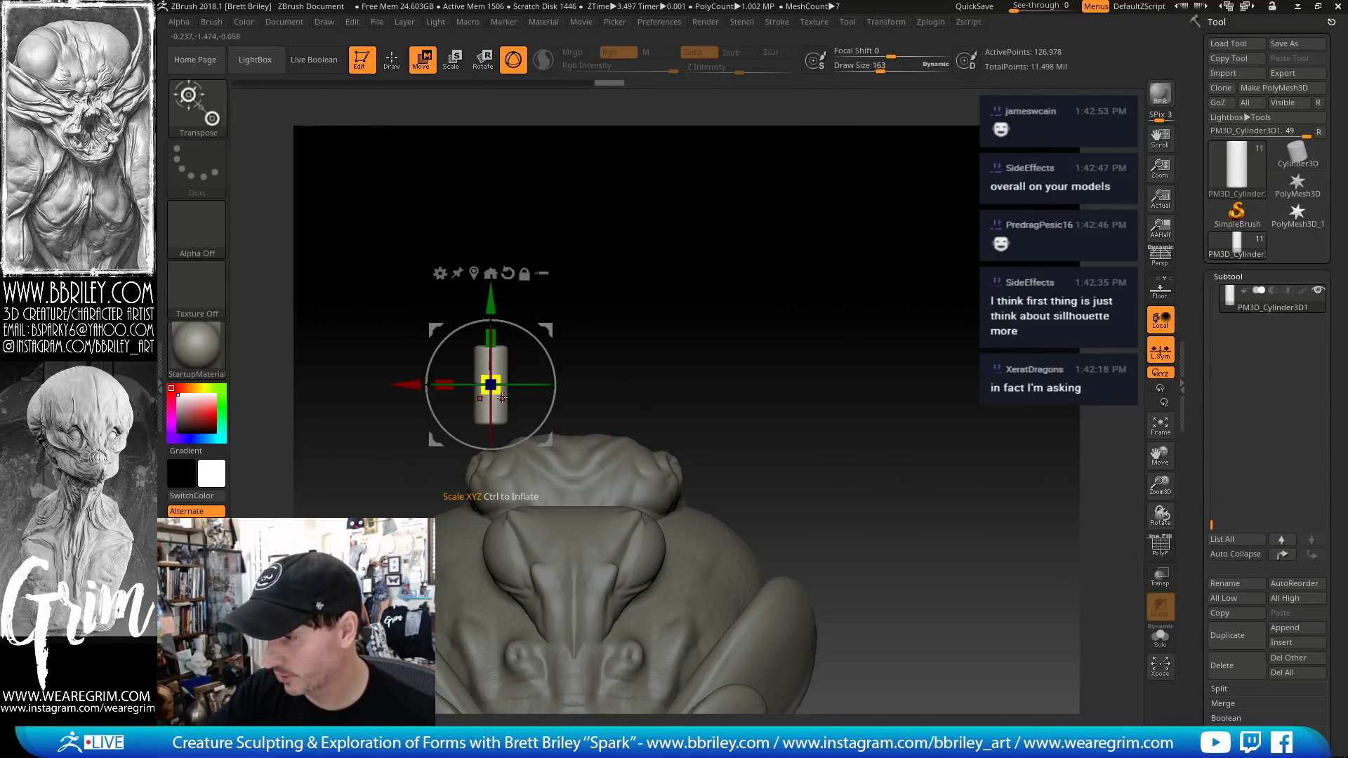
pyautogui.click(902, 22)
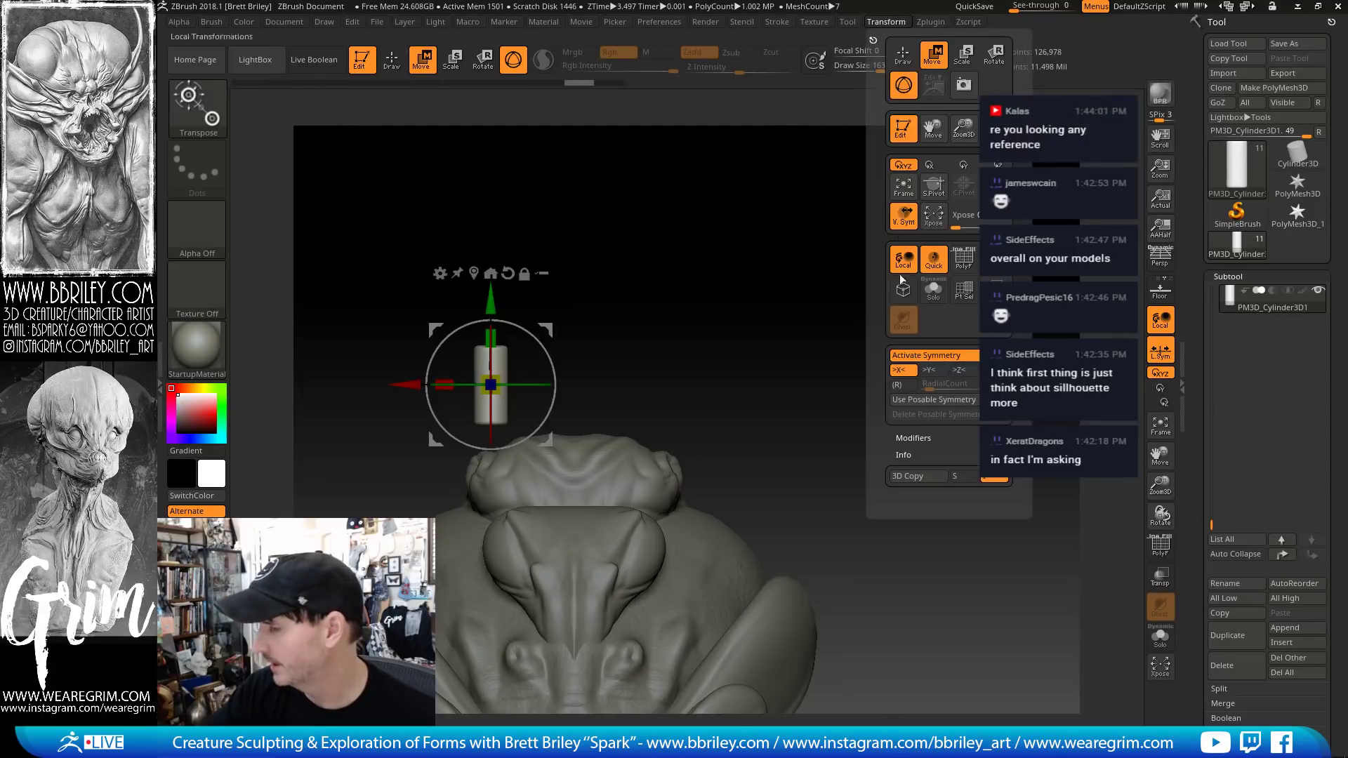
pyautogui.click(903, 386)
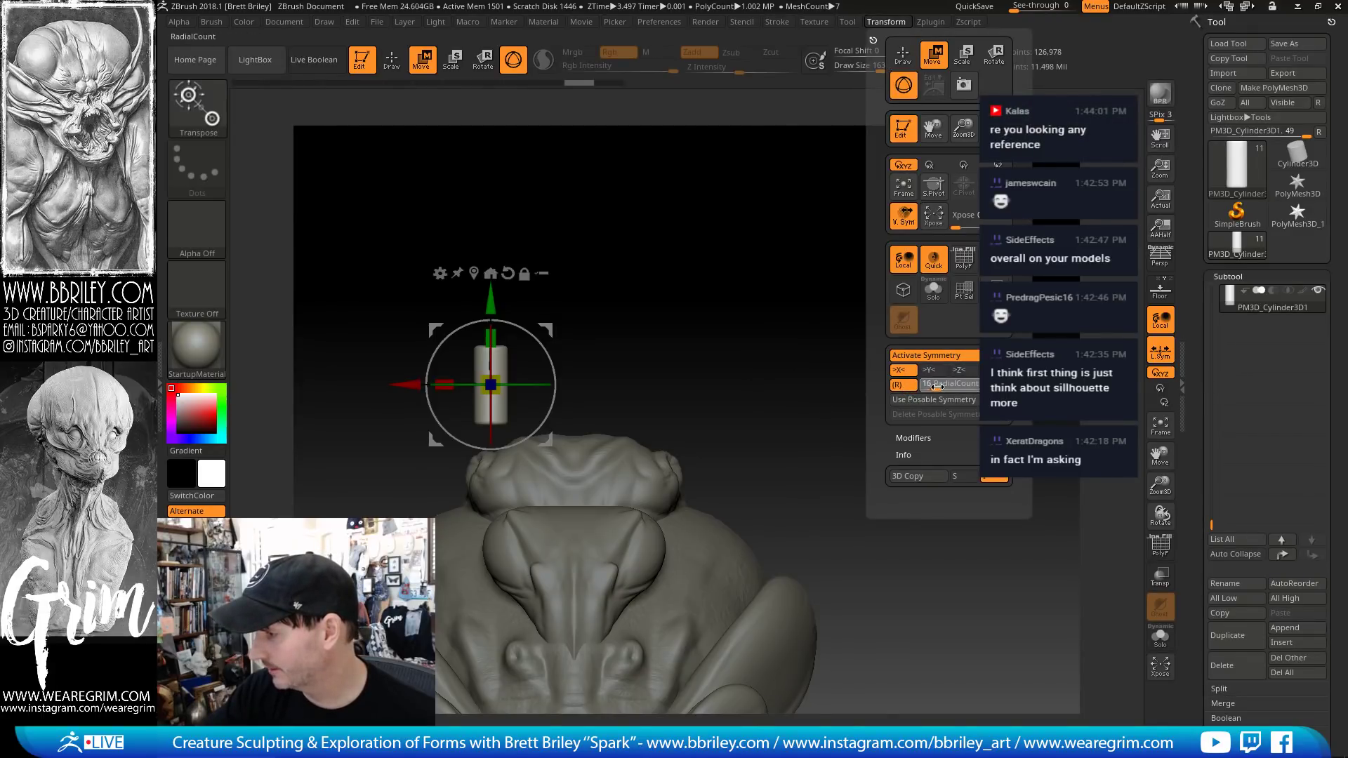
pyautogui.moveTo(937, 386); pyautogui.dragTo(933, 386)
# - Undo the cylinder's last scaling and activate symmetry on the Y axis
pyautogui.hotkey('ctrl', 'z')
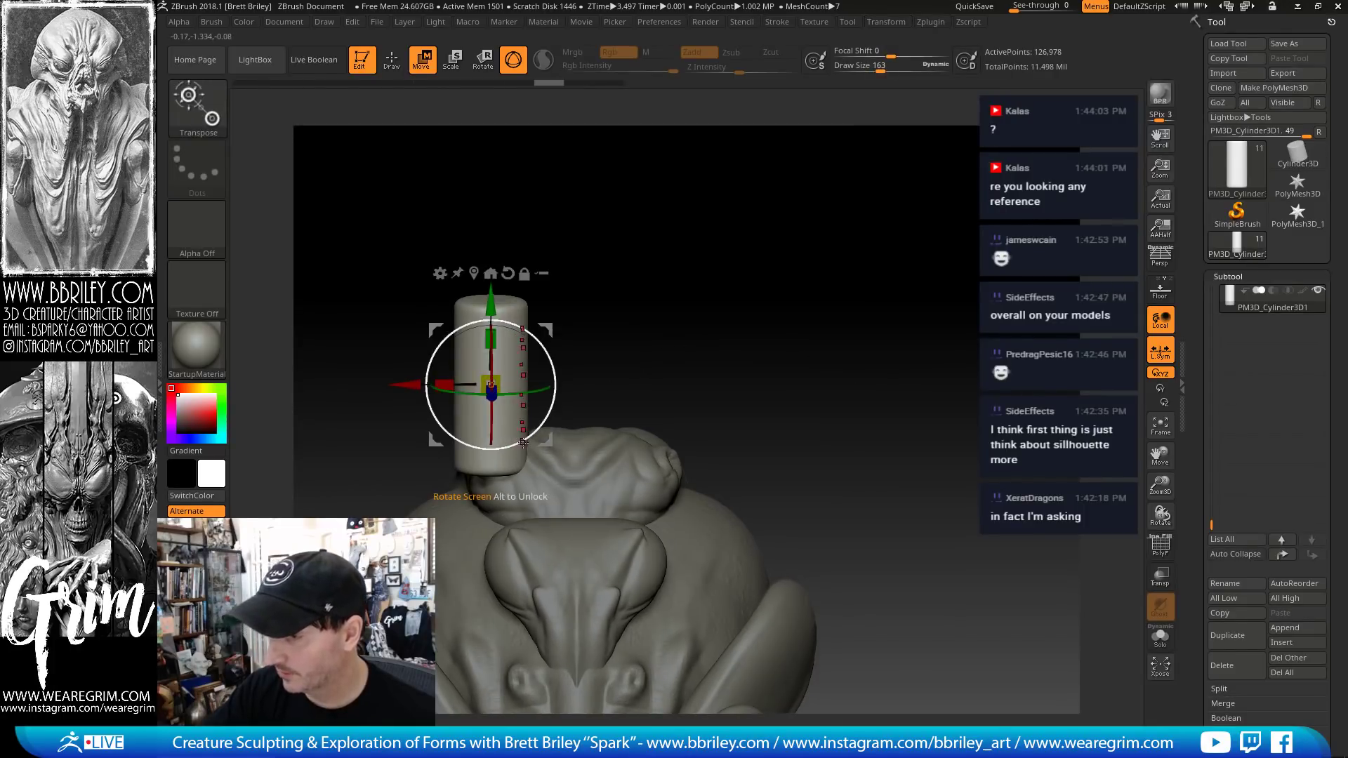
pyautogui.click(885, 22)
pyautogui.click(926, 375)
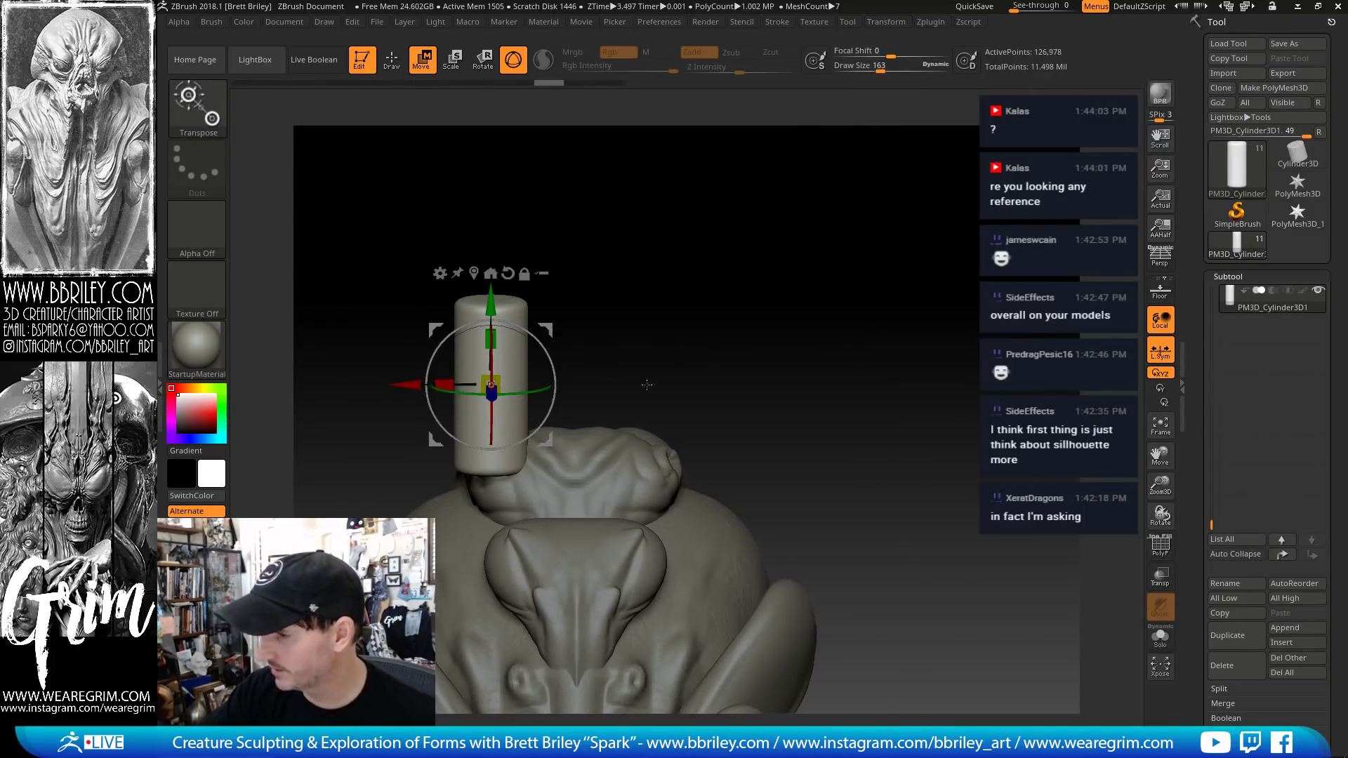
# - Taper the cylinder toward its lower end with the Move brush, leaving a flared top, and smooth the top edge
pyautogui.moveTo(620, 346)
pyautogui.mouseDown()
pyautogui.moveTo(624, 328)
pyautogui.moveTo(578, 297)
pyautogui.moveTo(582, 274)
pyautogui.mouseUp()
pyautogui.press('q')
pyautogui.press('s')
pyautogui.moveTo(521, 380); pyautogui.dragTo(508, 385)
pyautogui.press('s')
pyautogui.press('s')
pyautogui.moveTo(508, 384); pyautogui.dragTo(500, 385)
pyautogui.moveTo(521, 315); pyautogui.dragTo(513, 312)
pyautogui.press('shift')
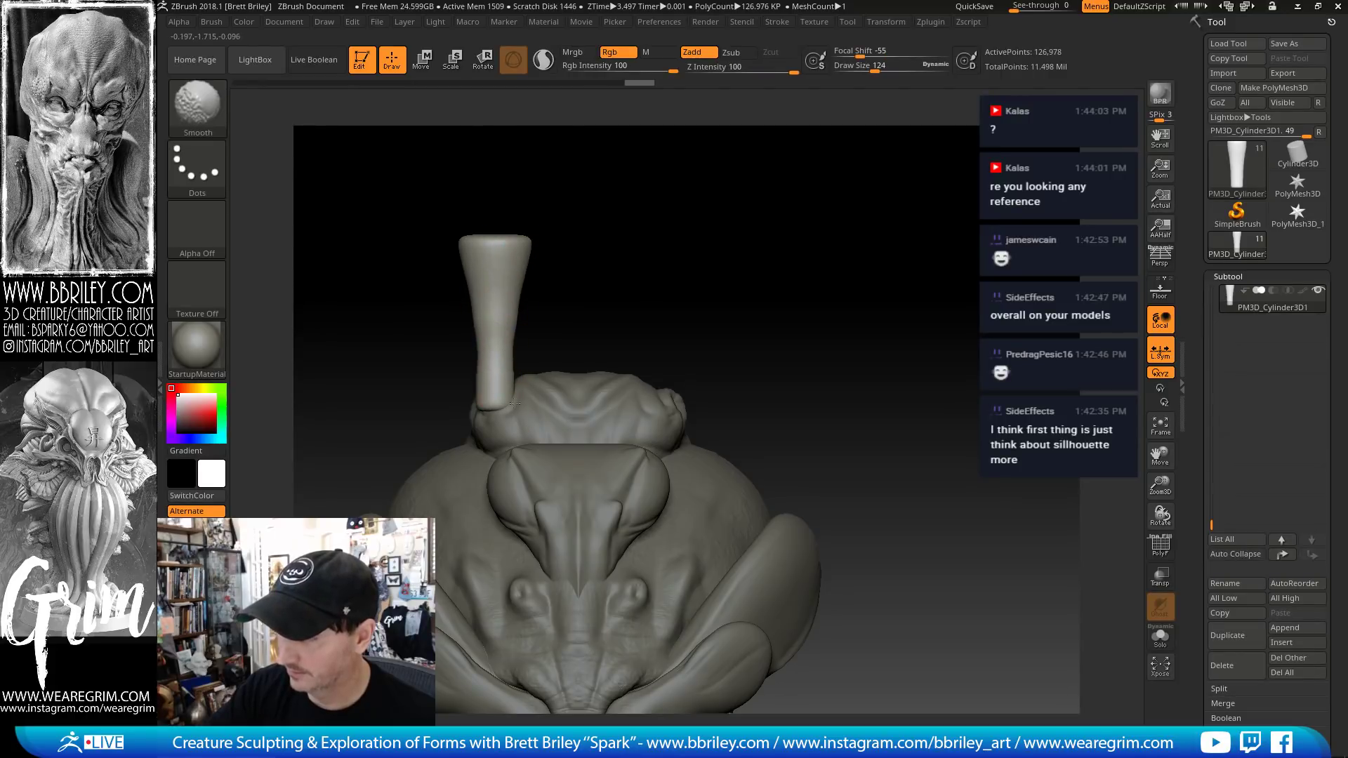
pyautogui.moveTo(521, 265)
pyautogui.keyDown('shift'); pyautogui.mouseDown()
pyautogui.moveTo(494, 288)
pyautogui.moveTo(537, 259)
pyautogui.moveTo(518, 237)
pyautogui.mouseUp(); pyautogui.keyUp('shift')
# - Subdivide the tapered tube once more and choose the Standard brush
pyautogui.press('s')
pyautogui.hotkey('ctrl', 'd')
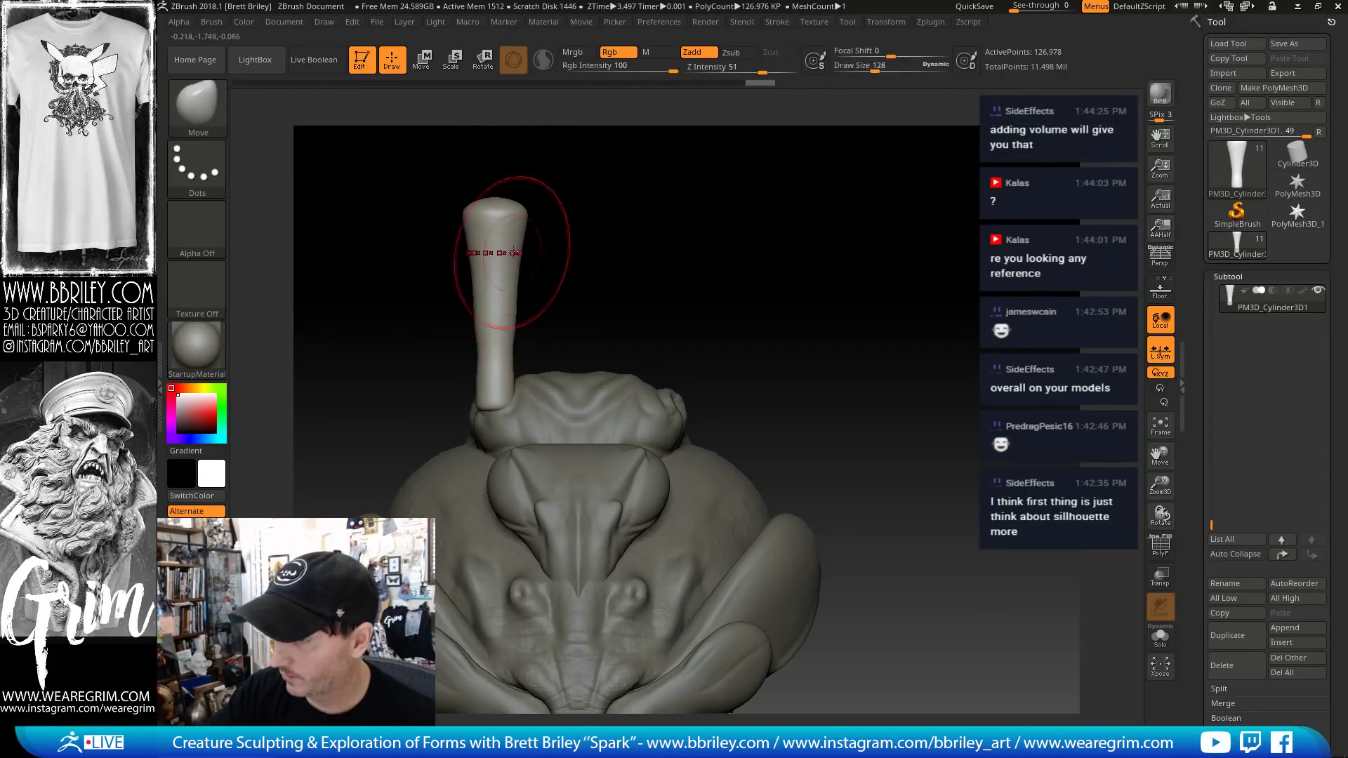
pyautogui.press('b')
pyautogui.press('d')
pyautogui.press('s')
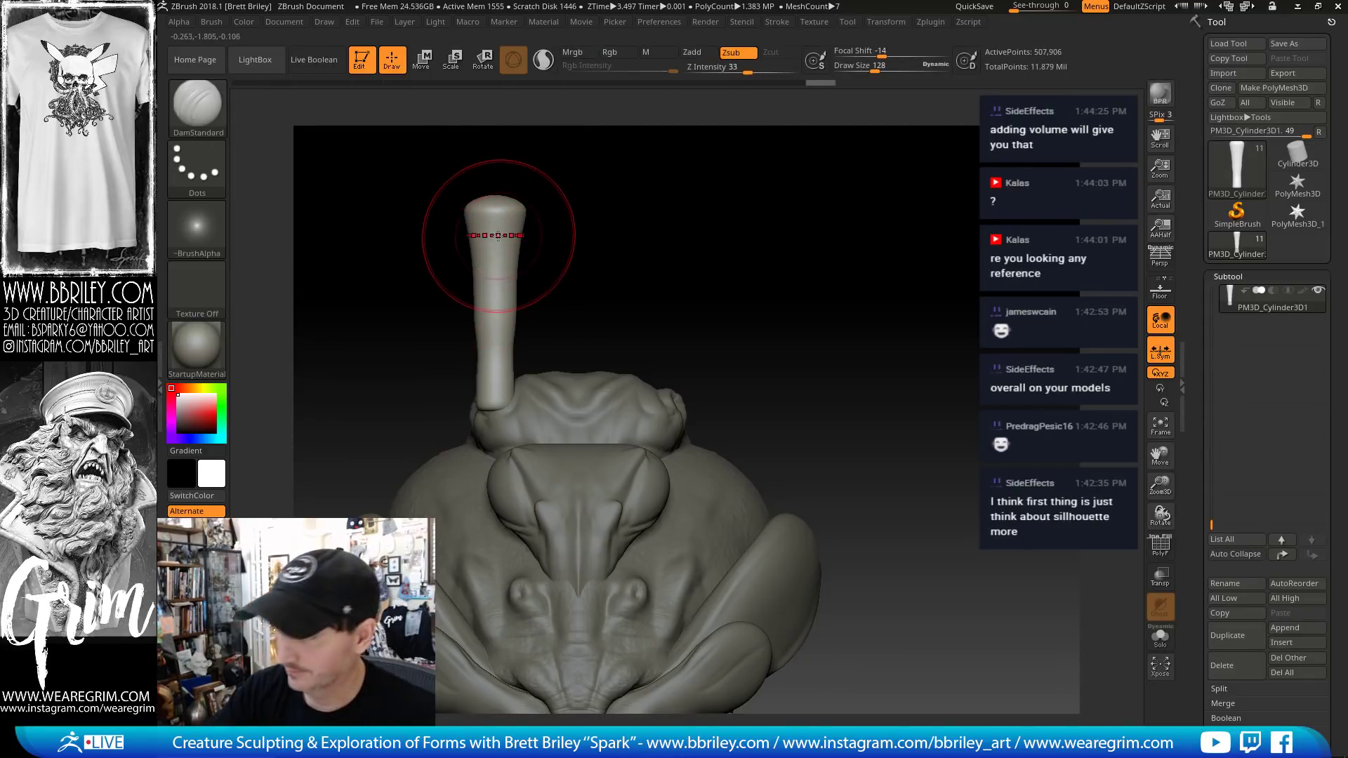
pyautogui.press('b')
pyautogui.press('s')
pyautogui.press('t')
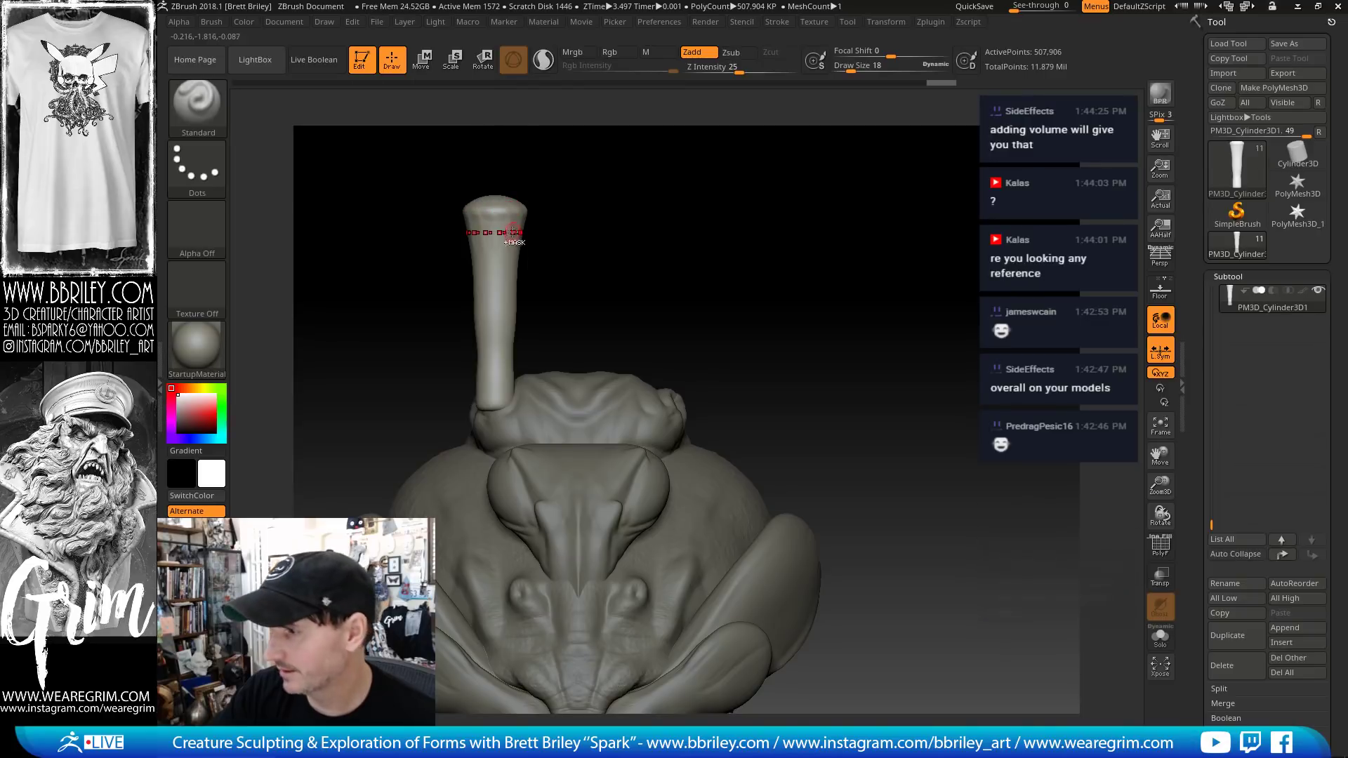
# - Sculpt a cup-like hollow with a raised rim into the tube's top end at draw size 32 and smooth it
pyautogui.press('shift')
pyautogui.moveTo(509, 200); pyautogui.dragTo(596, 193)
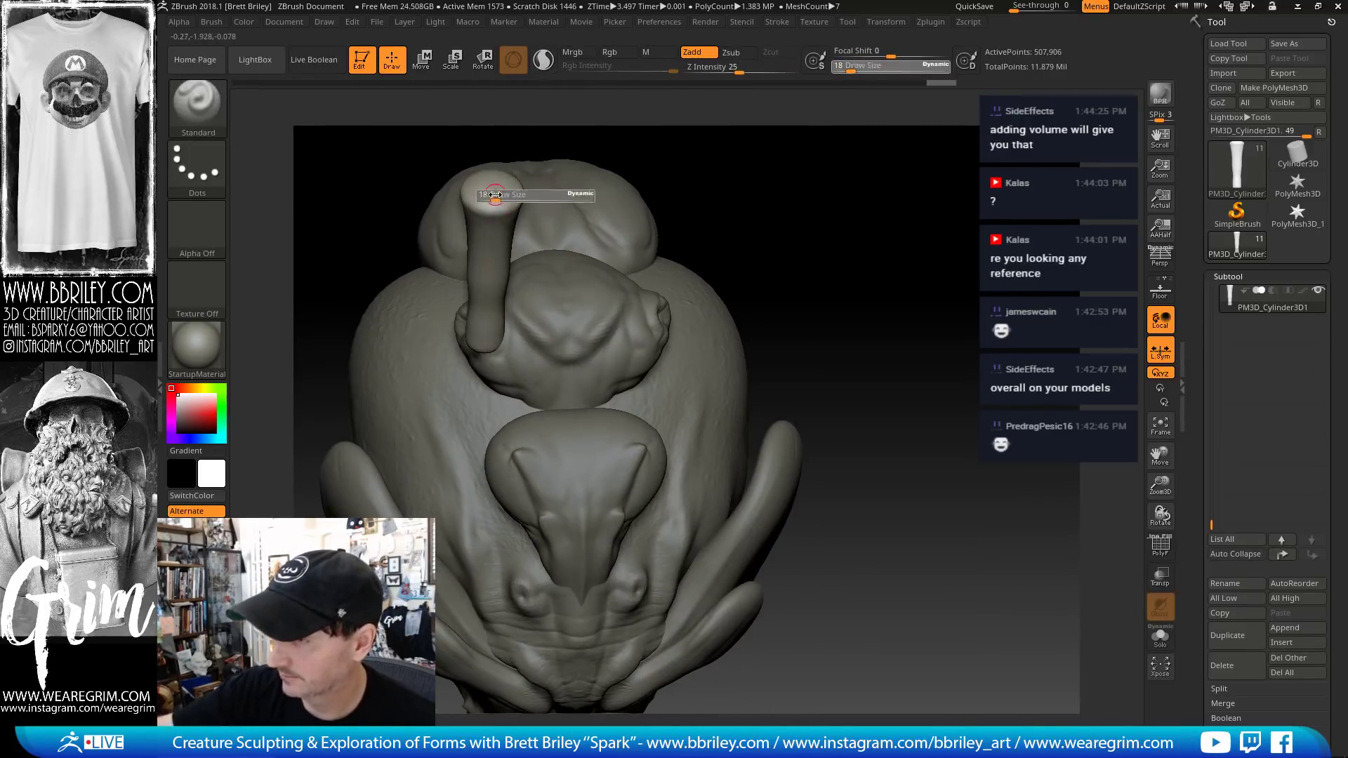
pyautogui.press(']')
pyautogui.press(']')
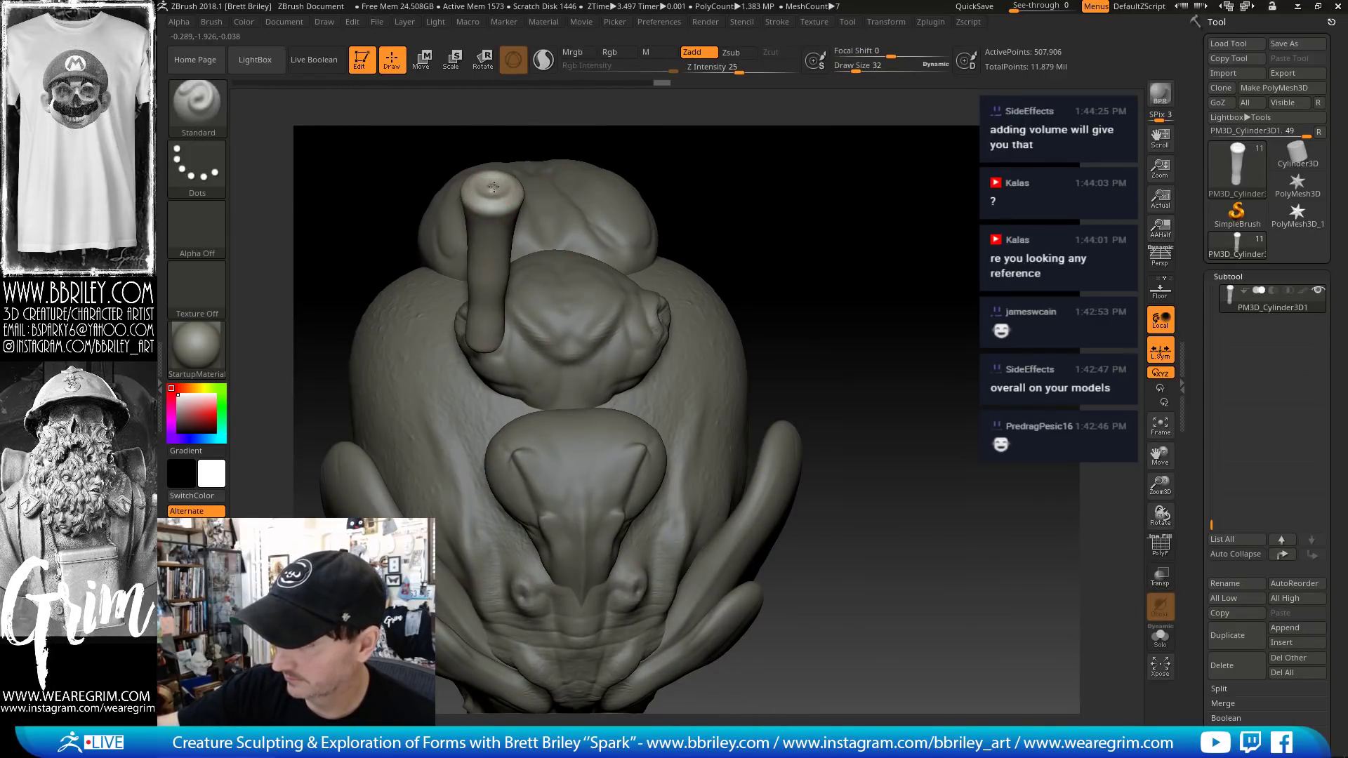
pyautogui.press('shift')
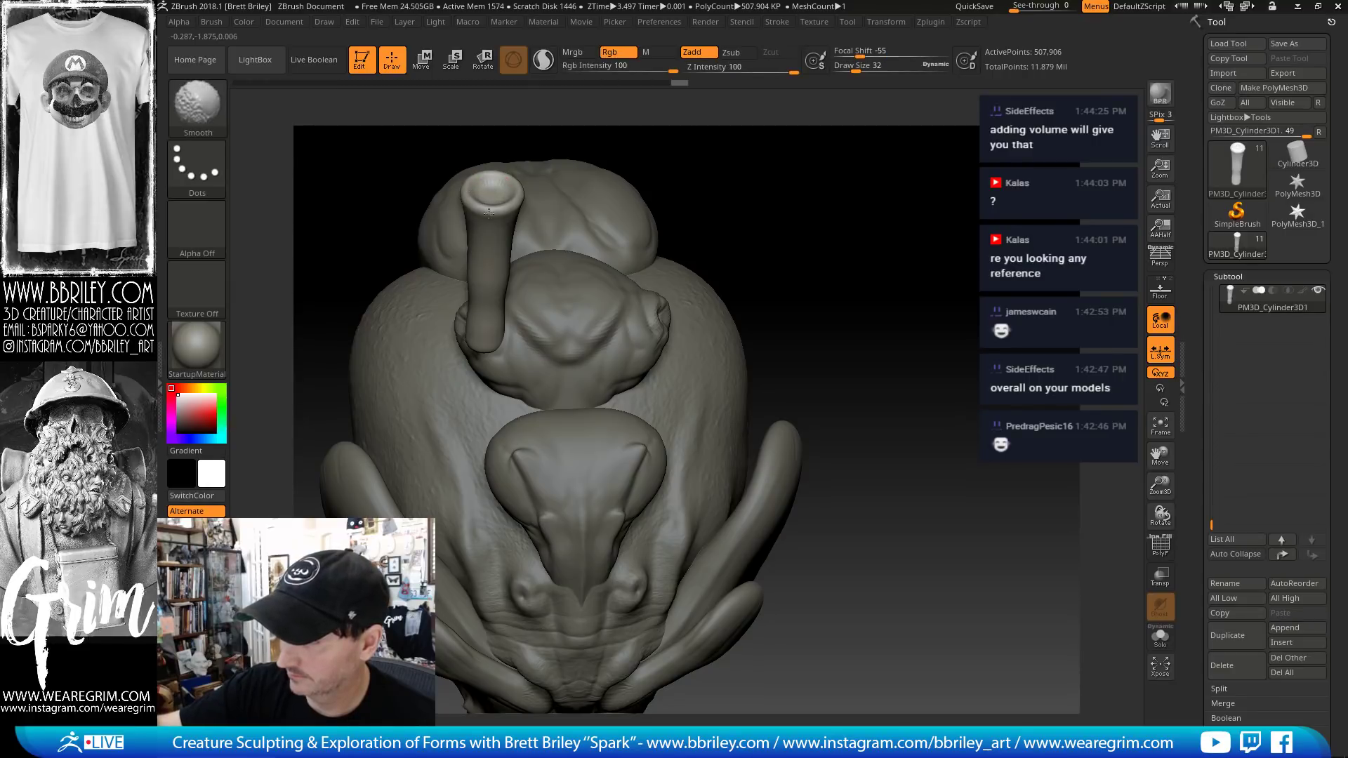
pyautogui.moveTo(564, 237); pyautogui.dragTo(619, 197)
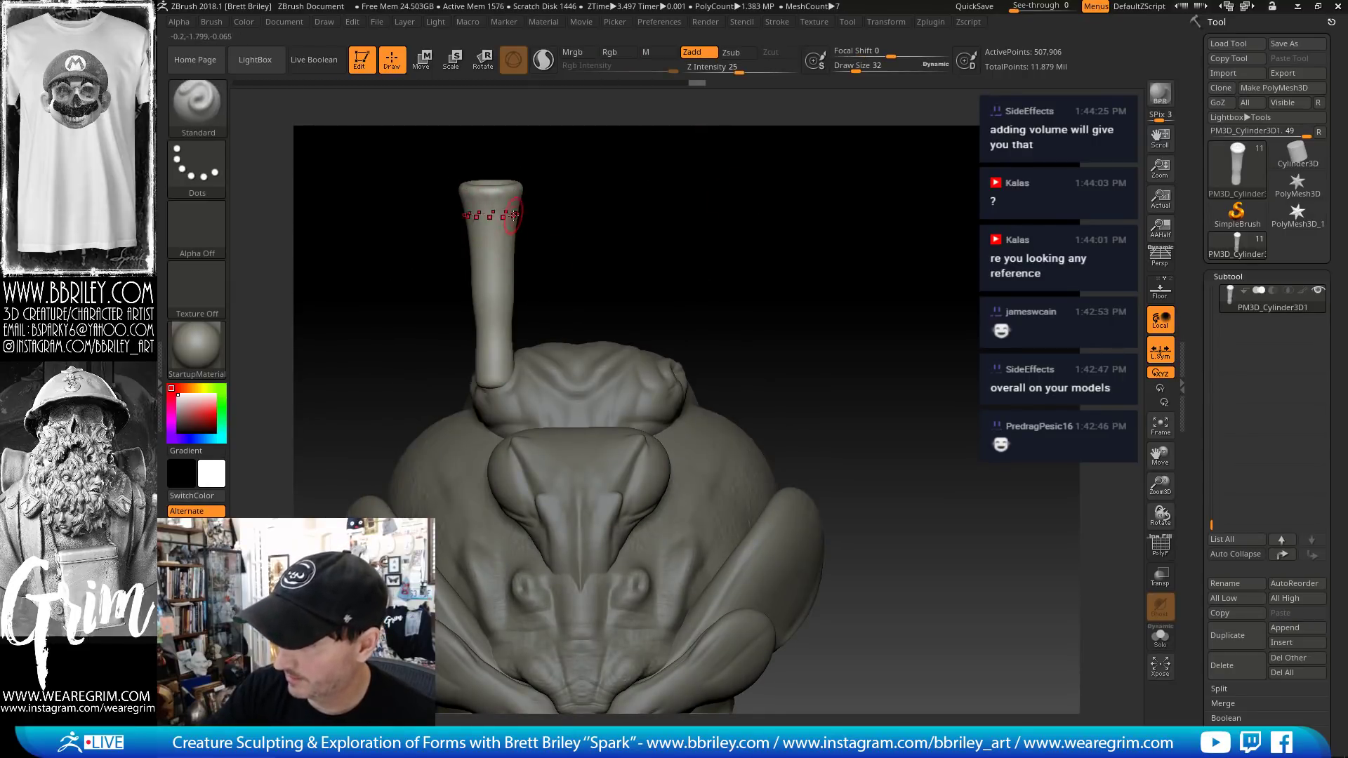
# - Slim the tube's shaft and lower end with the Move brush so it narrows evenly toward the head
pyautogui.press('b')
pyautogui.press('m')
pyautogui.press('v')
pyautogui.press('s')
pyautogui.moveTo(504, 313)
pyautogui.mouseDown()
pyautogui.moveTo(518, 313)
pyautogui.moveTo(507, 291)
pyautogui.mouseUp()
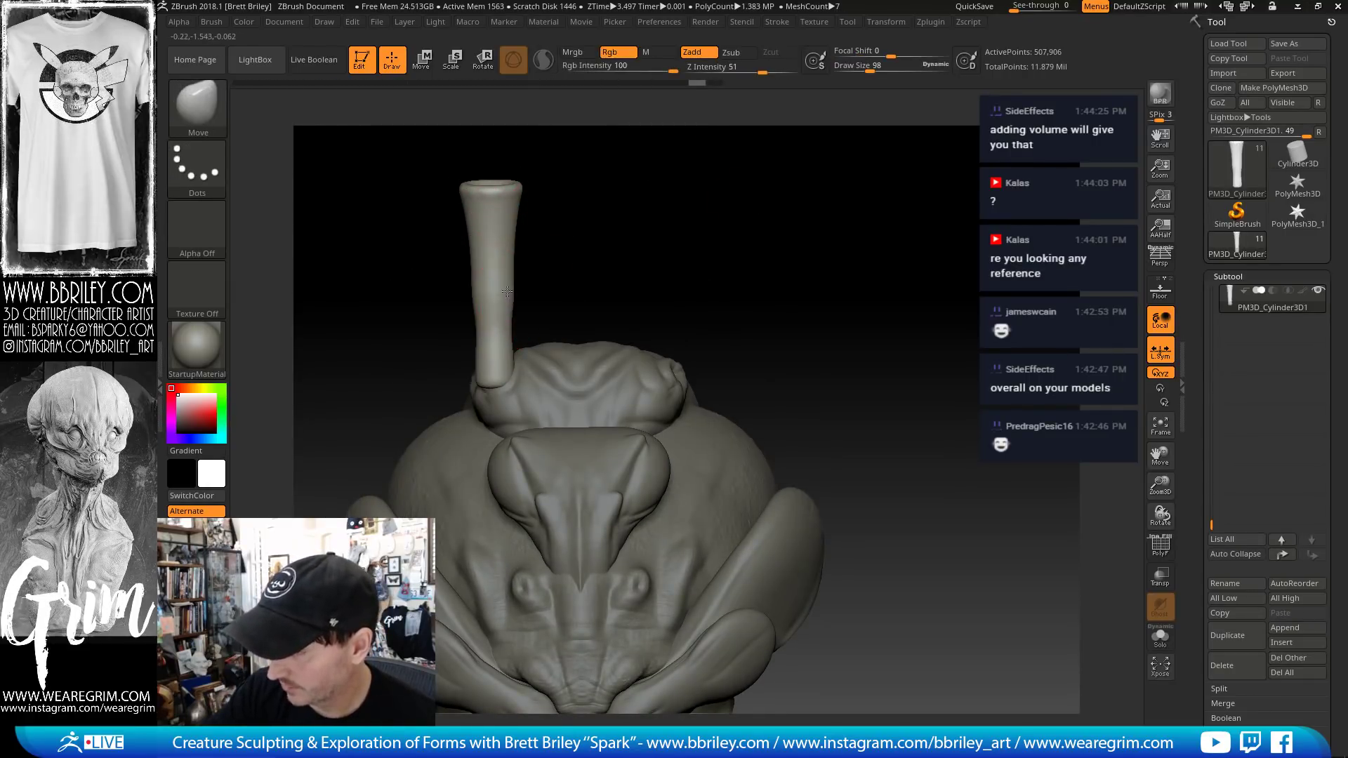
pyautogui.press('s')
pyautogui.moveTo(507, 350); pyautogui.dragTo(503, 351)
pyautogui.moveTo(513, 369); pyautogui.dragTo(503, 377)
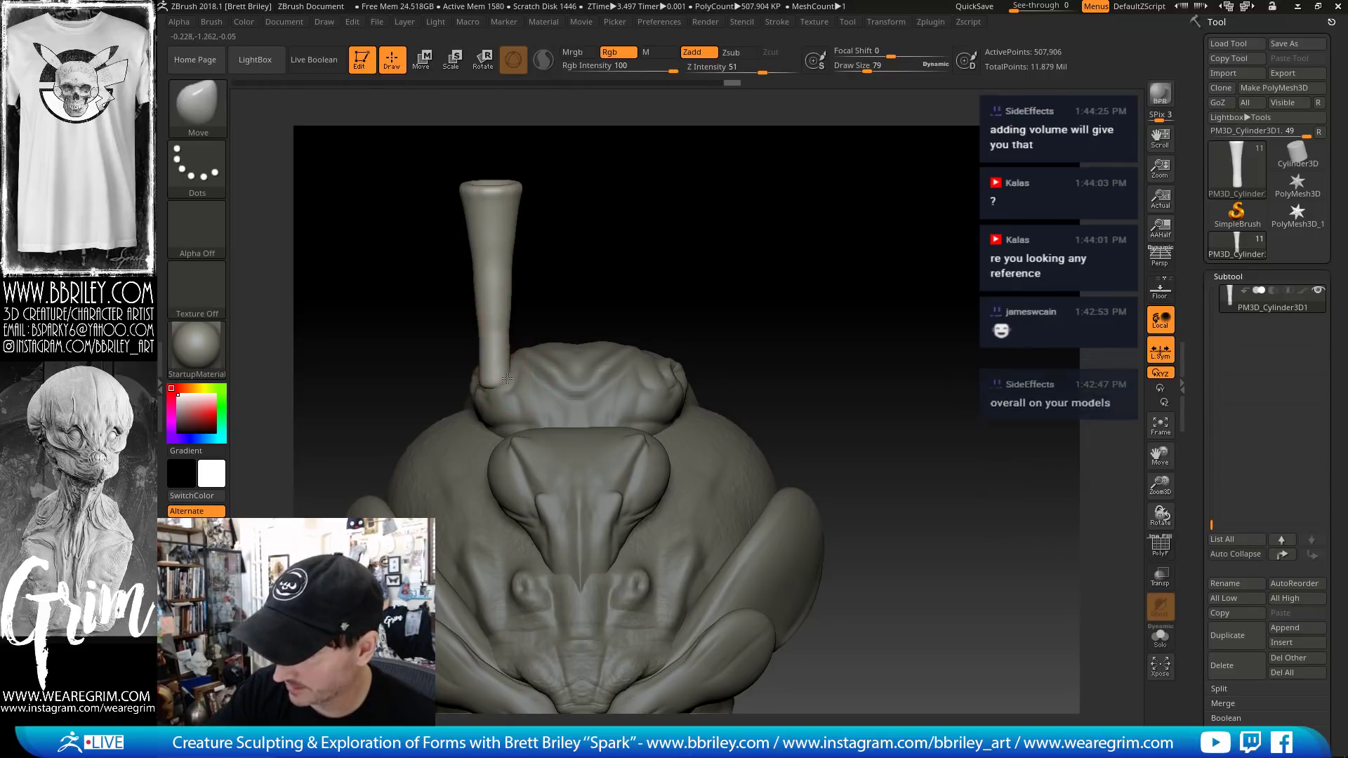
pyautogui.press('shift')
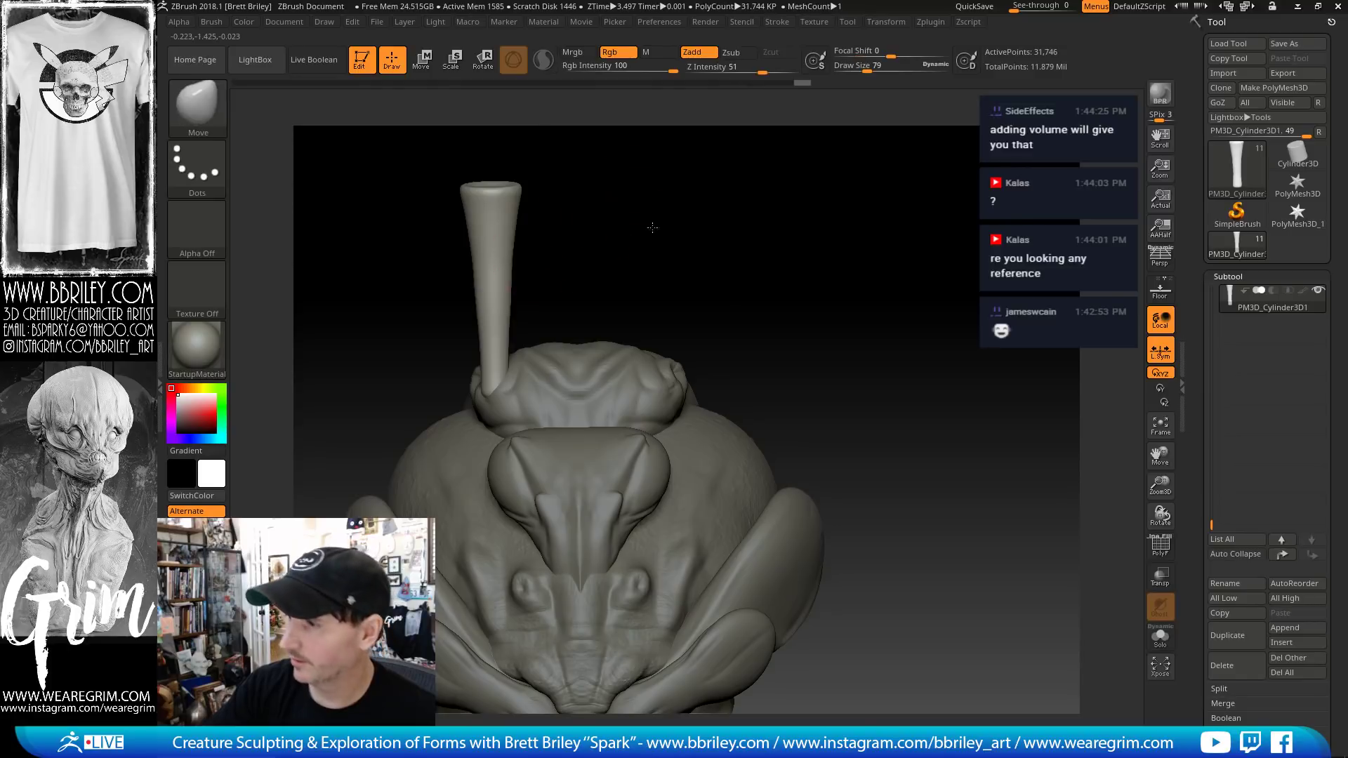
# - Set the radial symmetry count for the tube to 4
pyautogui.keyDown('alt'); pyautogui.moveTo(497, 335); pyautogui.dragTo(509, 413, button='right'); pyautogui.keyUp('alt')
pyautogui.click(885, 22)
pyautogui.moveTo(940, 386); pyautogui.dragTo(941, 385)
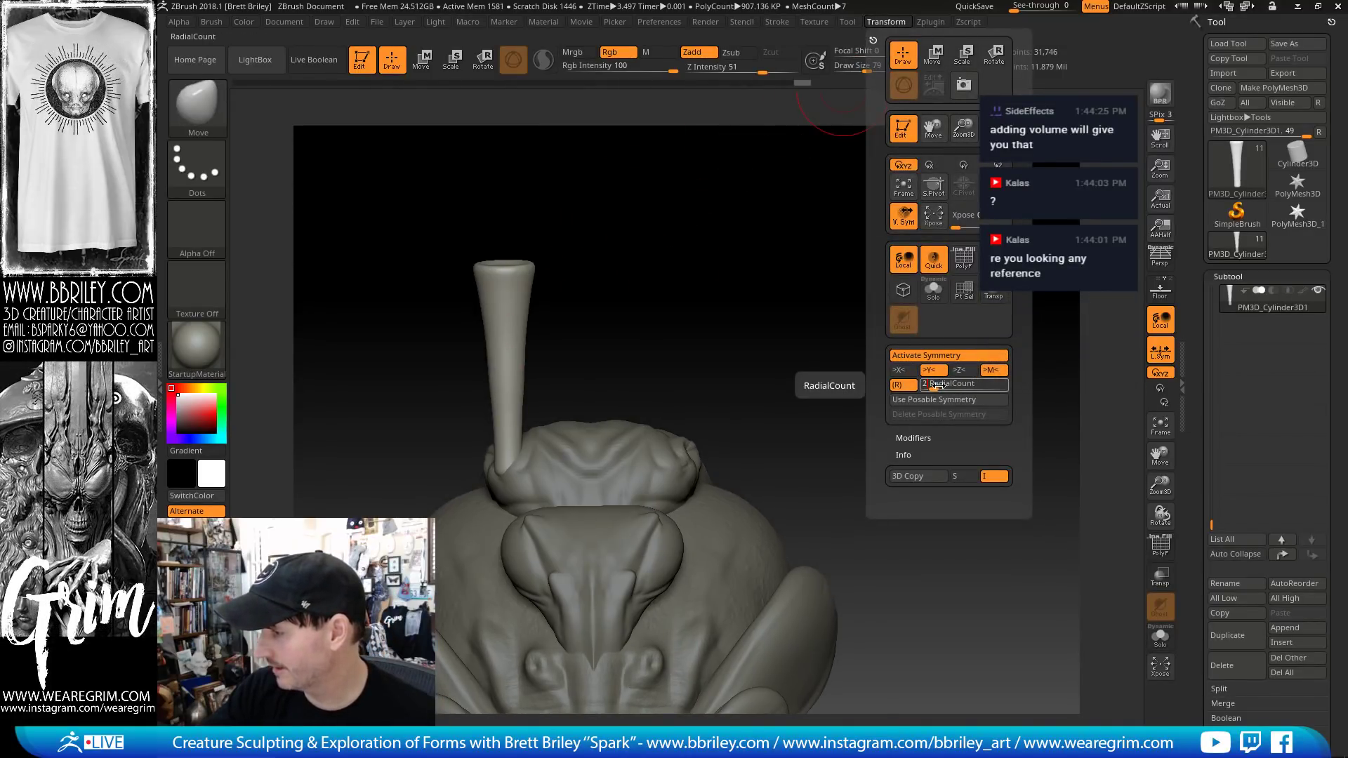
pyautogui.click(940, 385)
pyautogui.write('4')
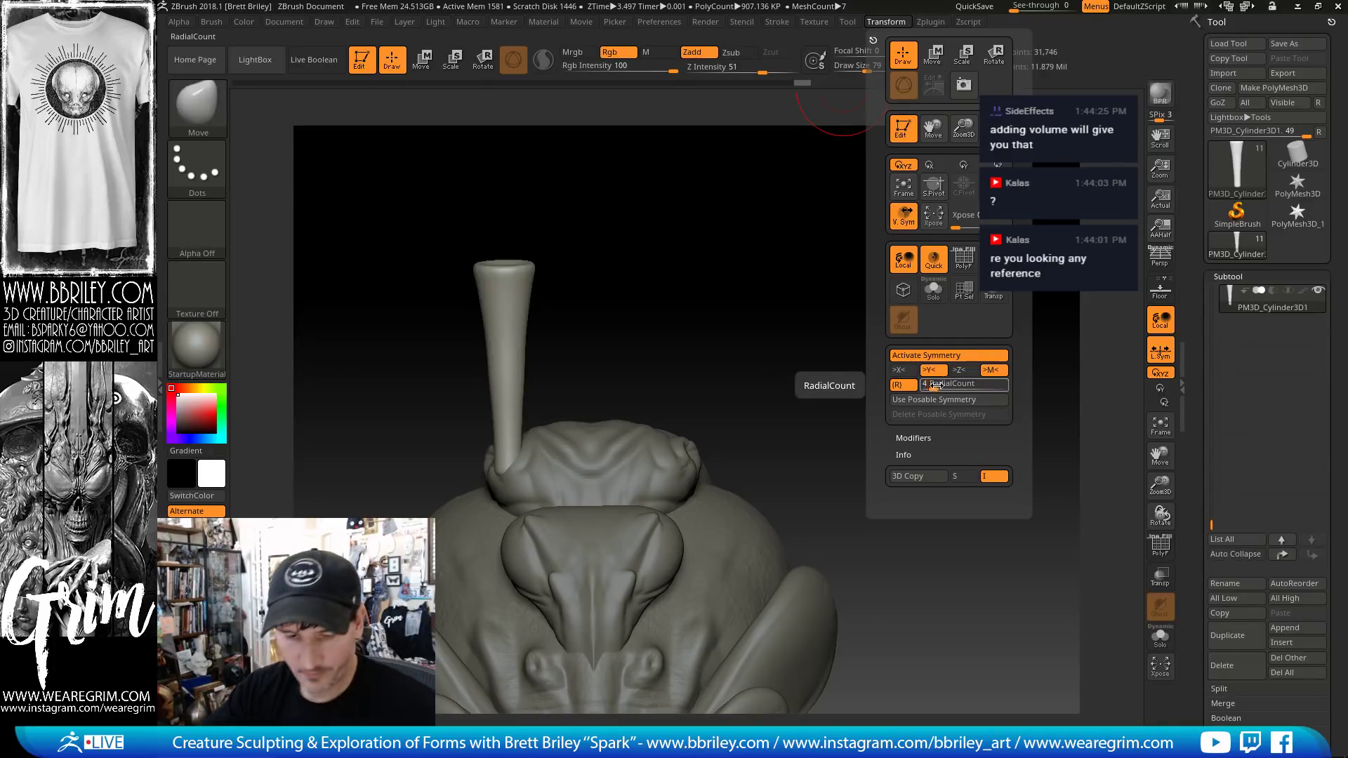
pyautogui.press('Return')
# - Switch to the reference board to examine the wasp photos, and return to ZBrush
pyautogui.moveTo(701, 253); pyautogui.dragTo(718, 229)
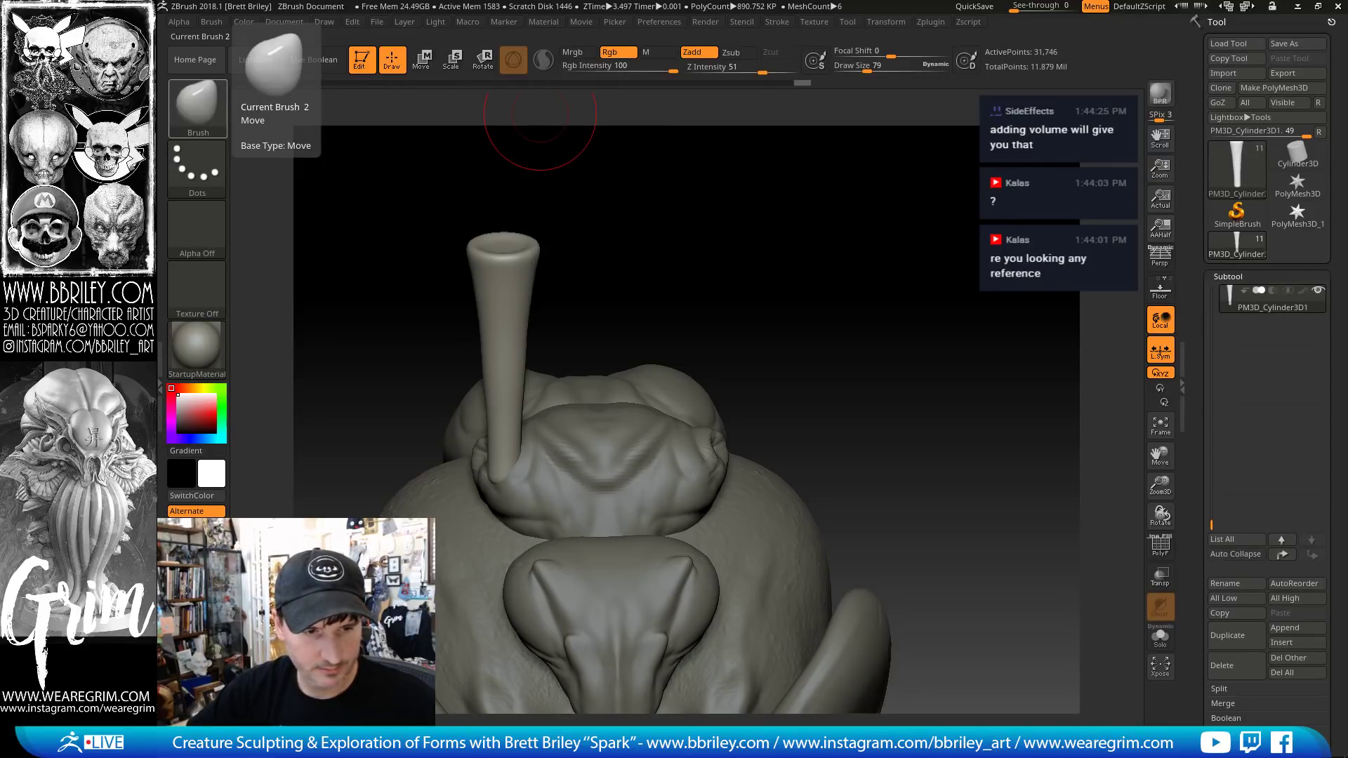
pyautogui.hotkey('alt', 'Tab')
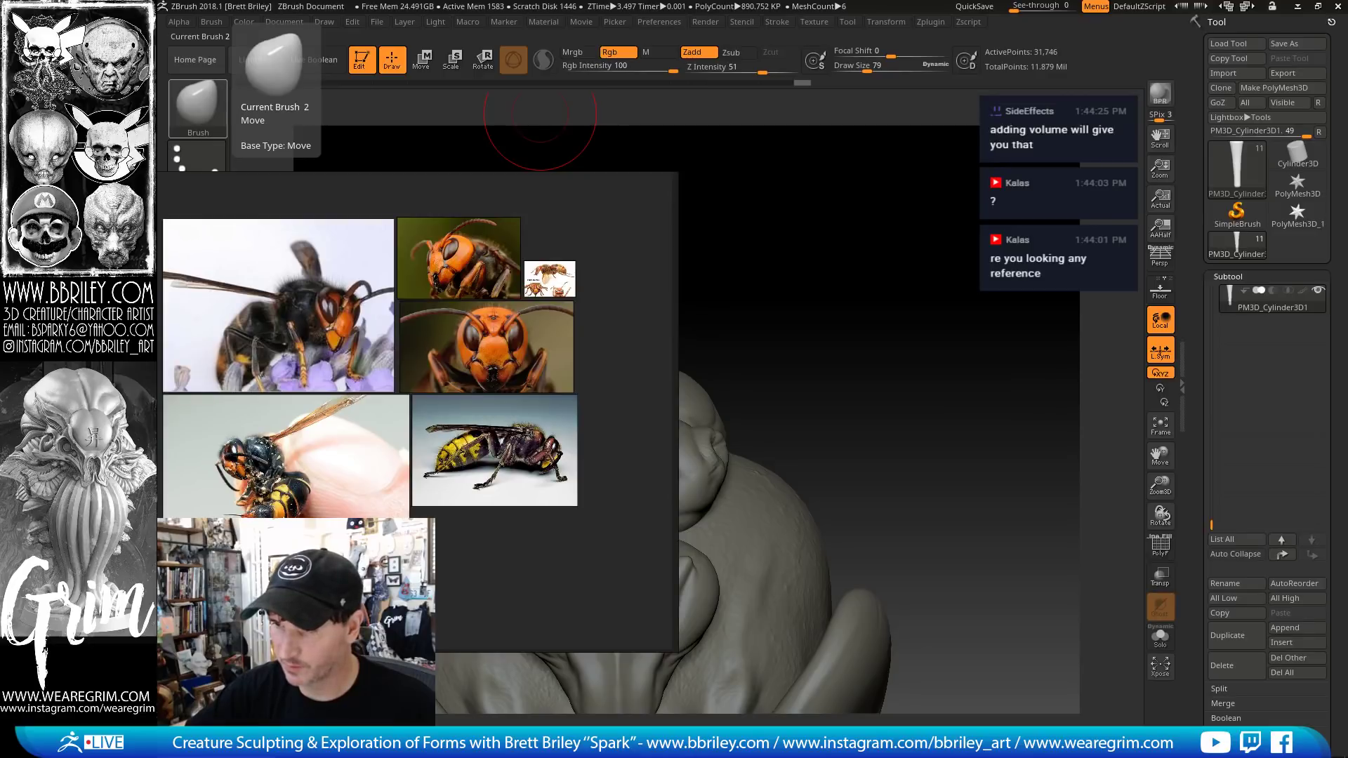
pyautogui.hotkey('alt', 'Tab')
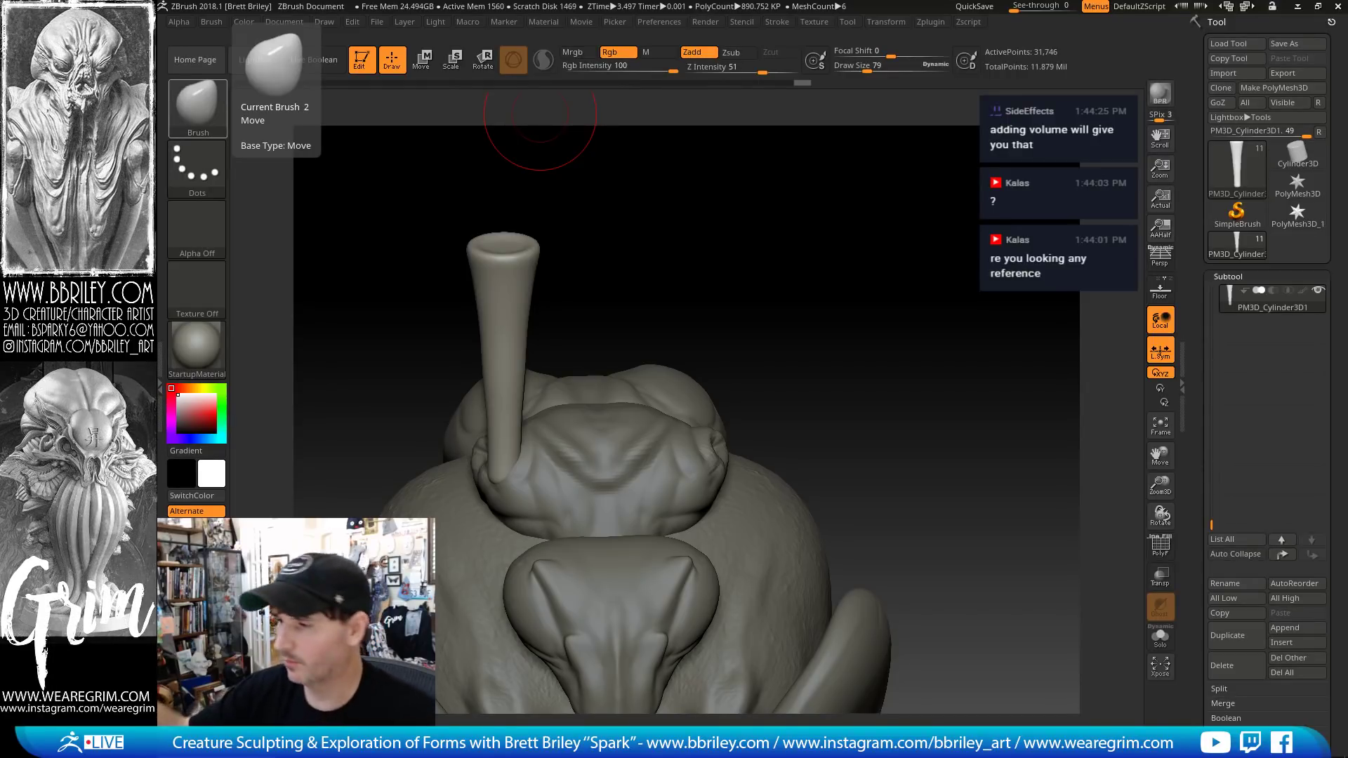
pyautogui.moveTo(761, 230); pyautogui.dragTo(745, 259)
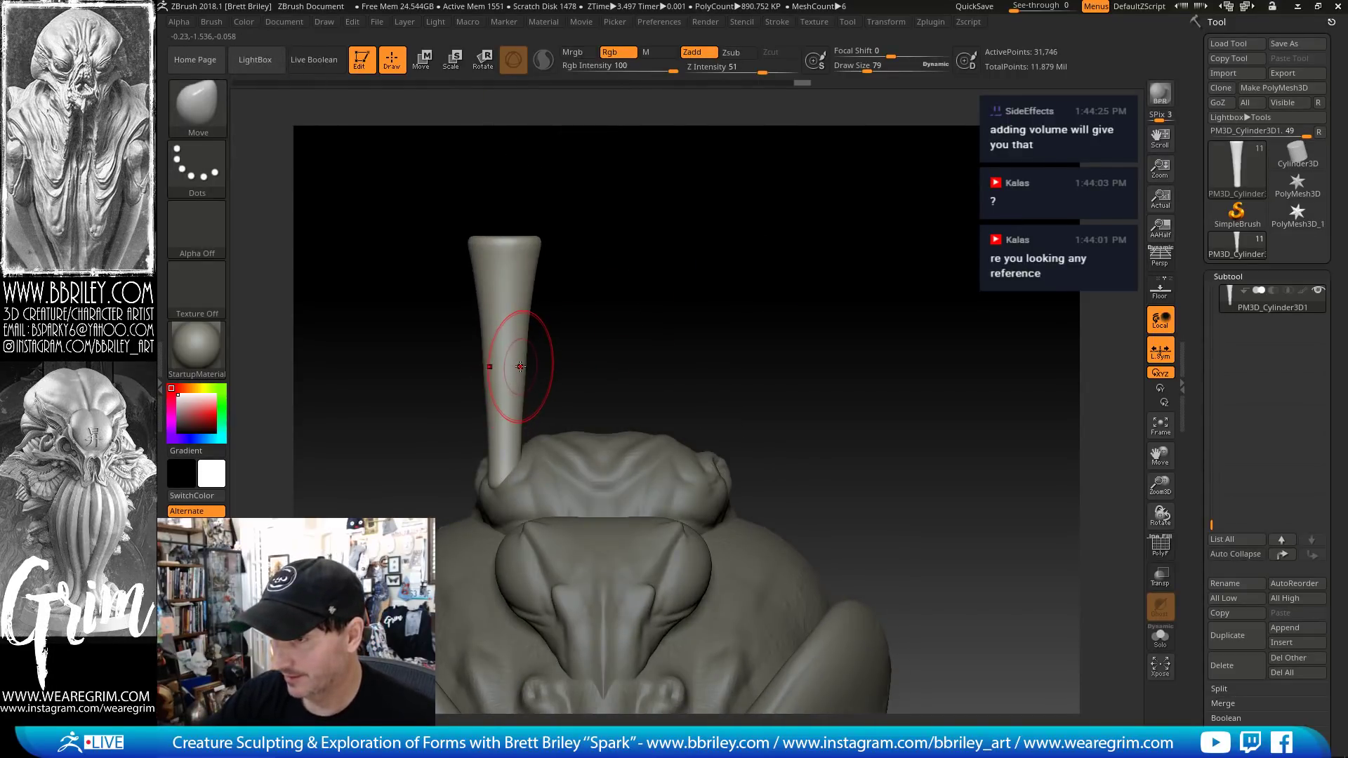
# - Build up a flared, slightly uneven lip around the tube's top with the Standard brush at draw size 18 and smooth it
pyautogui.moveTo(521, 365); pyautogui.dragTo(523, 367)
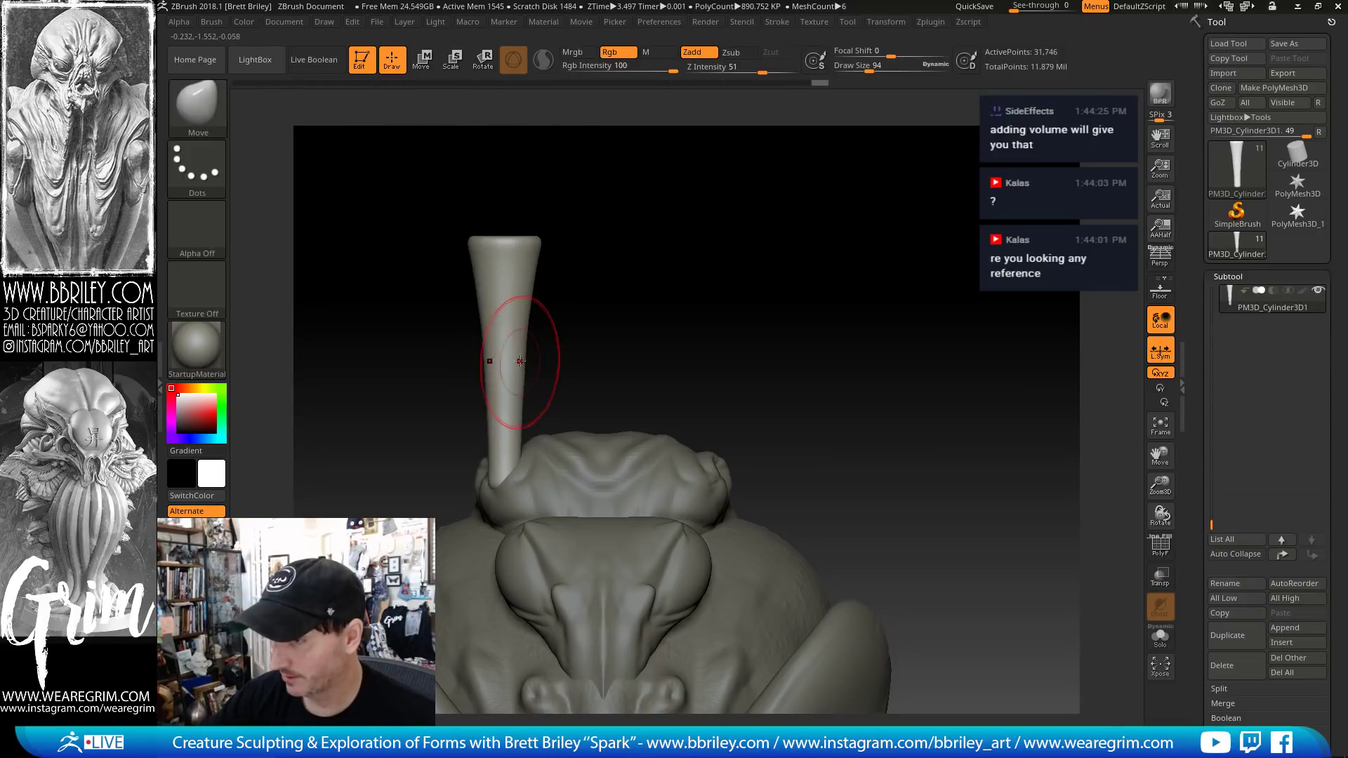
pyautogui.press('b')
pyautogui.press('s')
pyautogui.press('t')
pyautogui.press('s')
pyautogui.moveTo(508, 262)
pyautogui.mouseDown()
pyautogui.moveTo(490, 263)
pyautogui.moveTo(508, 242)
pyautogui.mouseUp()
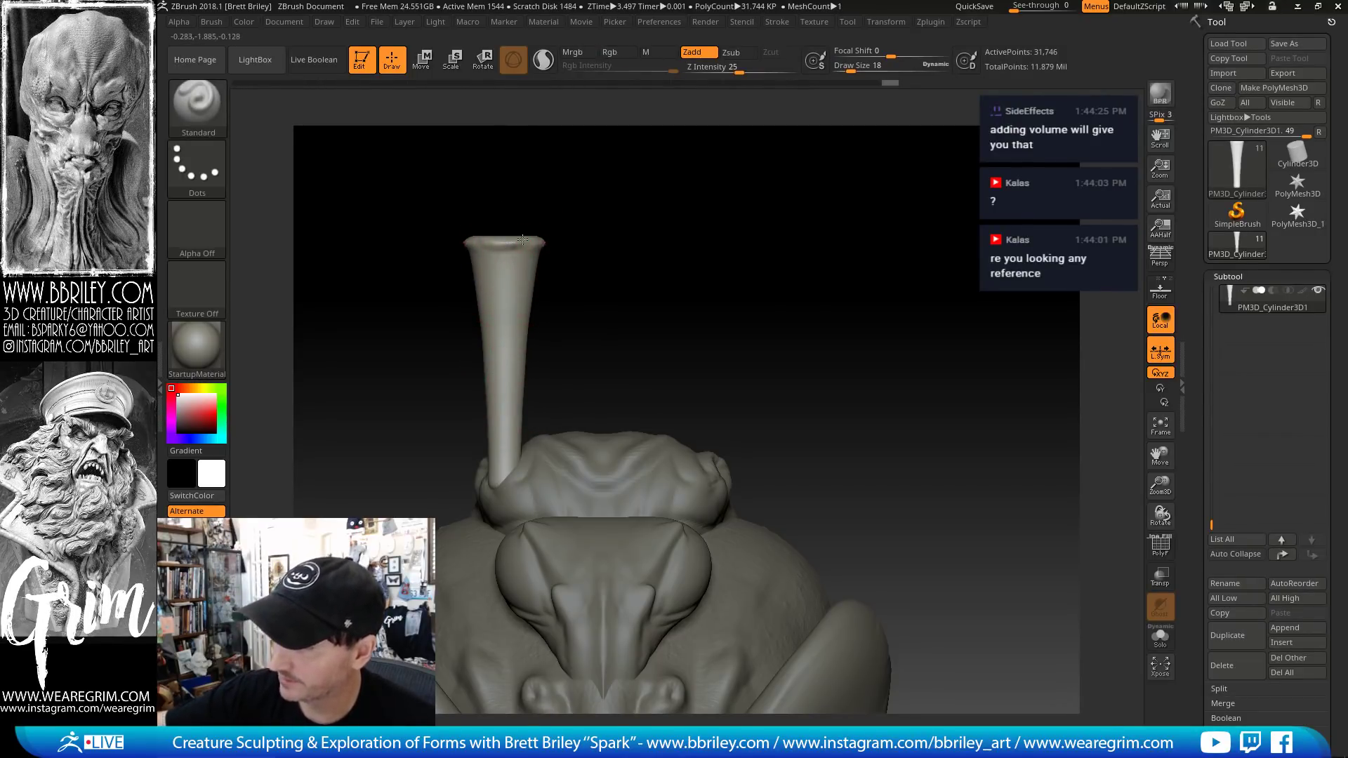
pyautogui.moveTo(523, 240)
pyautogui.mouseDown(button='right')
pyautogui.moveTo(522, 214)
pyautogui.moveTo(475, 212)
pyautogui.mouseUp(button='right')
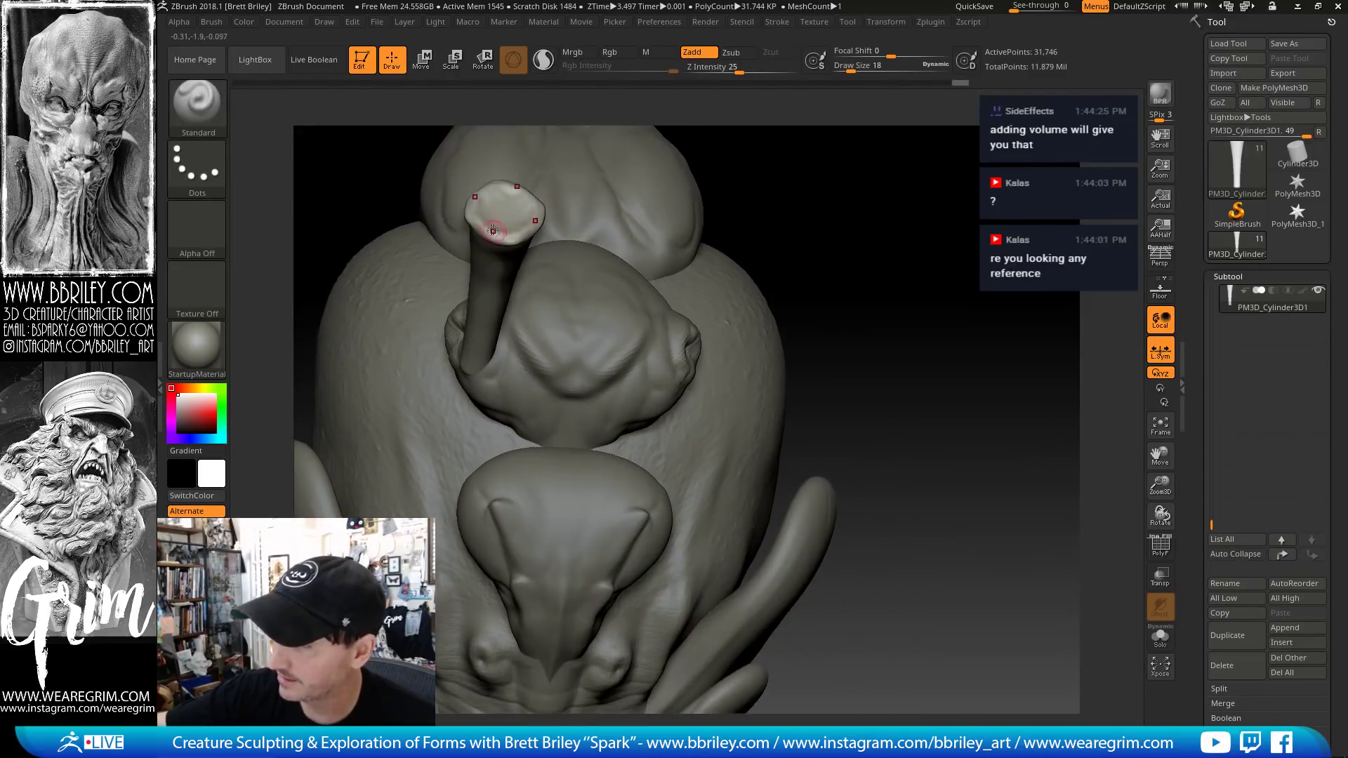
pyautogui.press('shift')
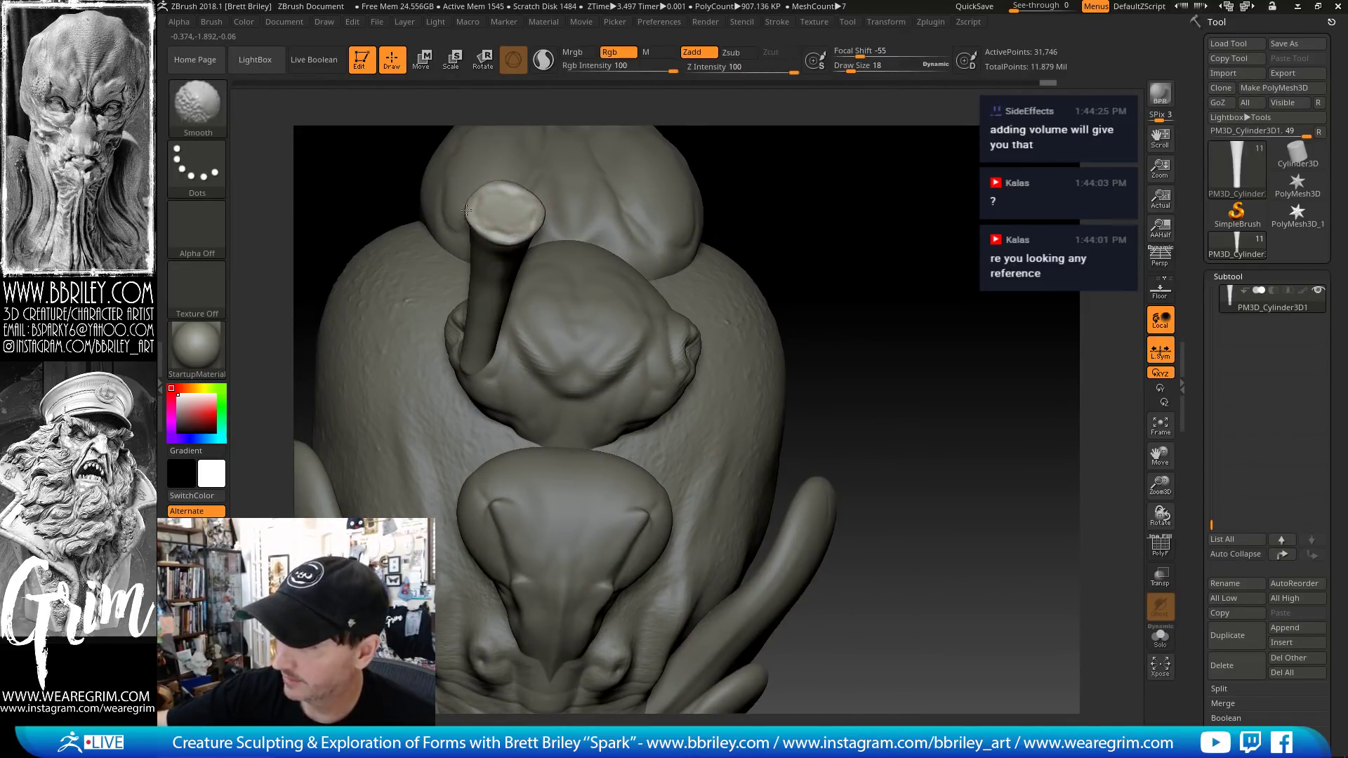
pyautogui.keyDown('shift'); pyautogui.moveTo(616, 220); pyautogui.dragTo(789, 124, button='right'); pyautogui.keyUp('shift')
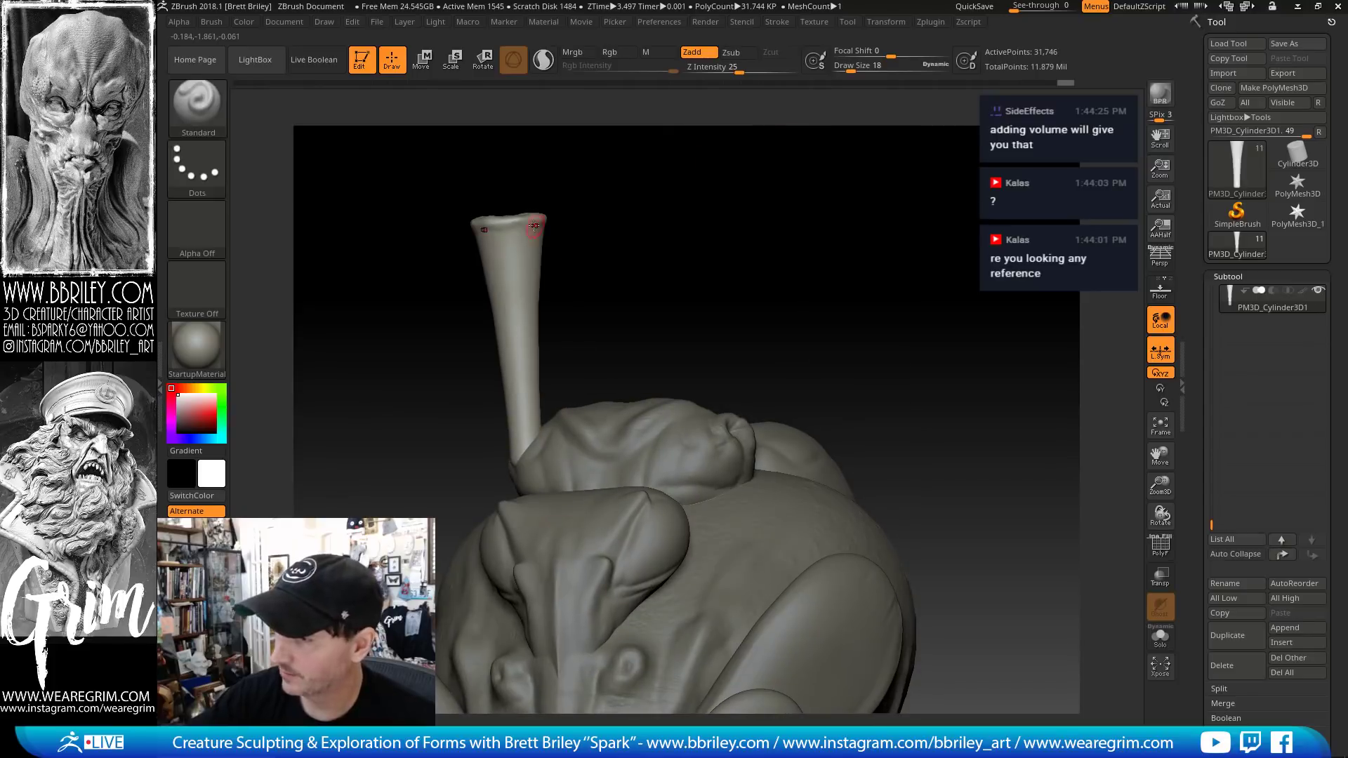
# - Carve short lengthwise grooves below the tube's lip with the DamStandard brush and soften them
pyautogui.hotkey('ctrl', 'z')
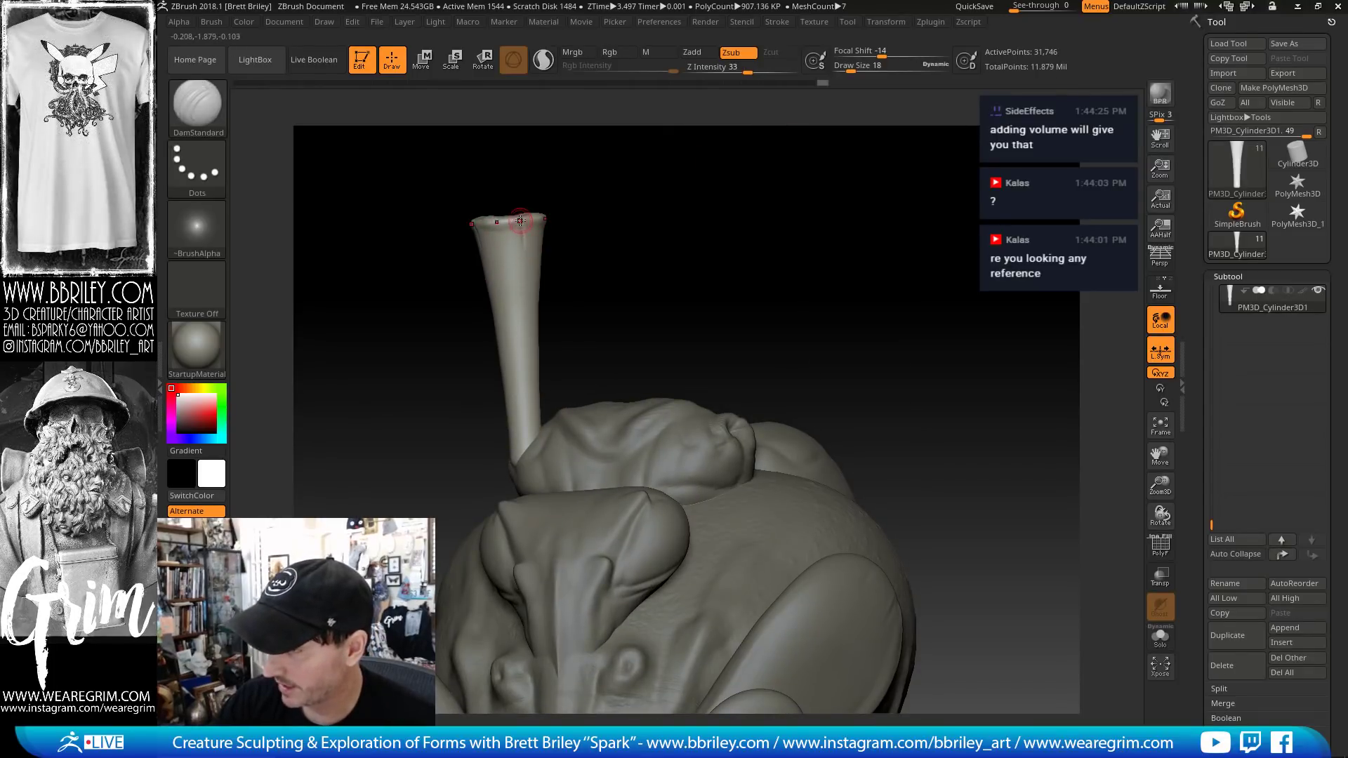
pyautogui.hotkey('ctrl', 'shift', 'z')
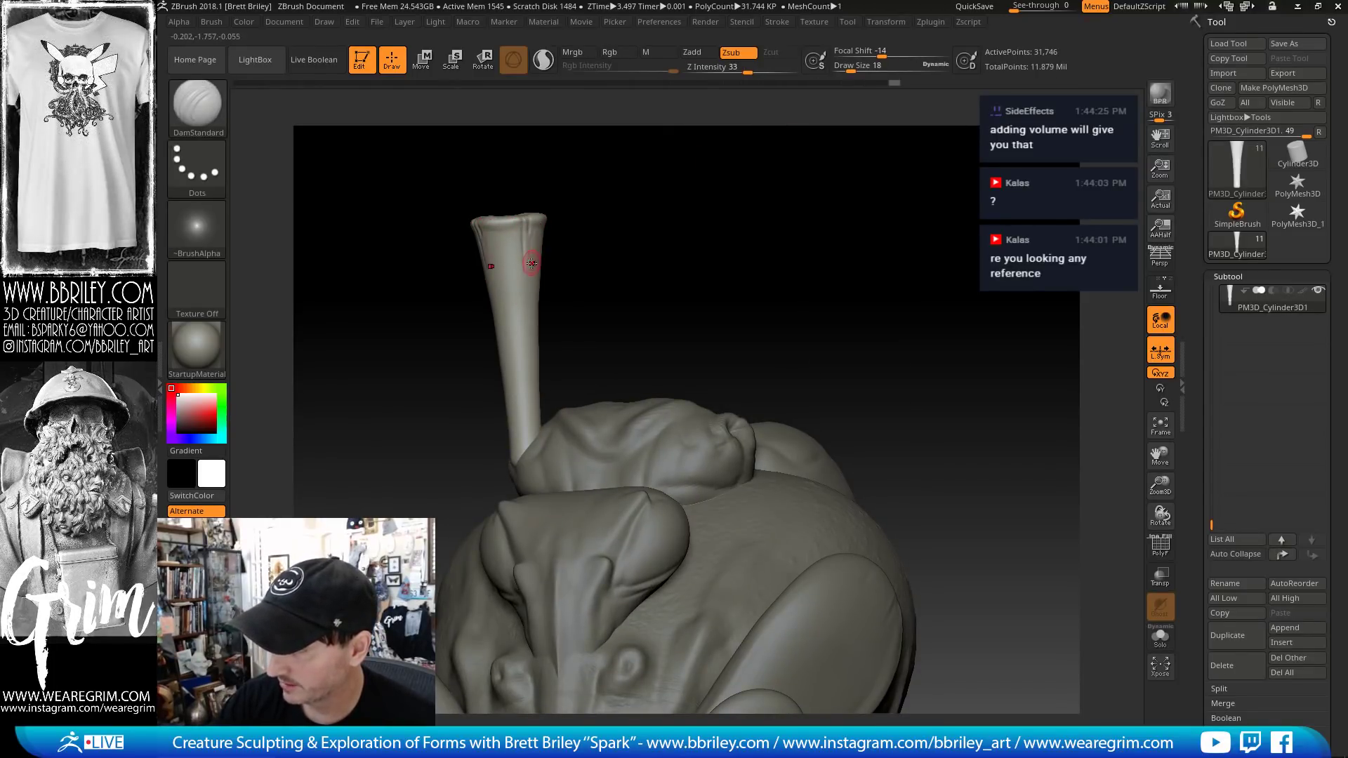
pyautogui.press('shift')
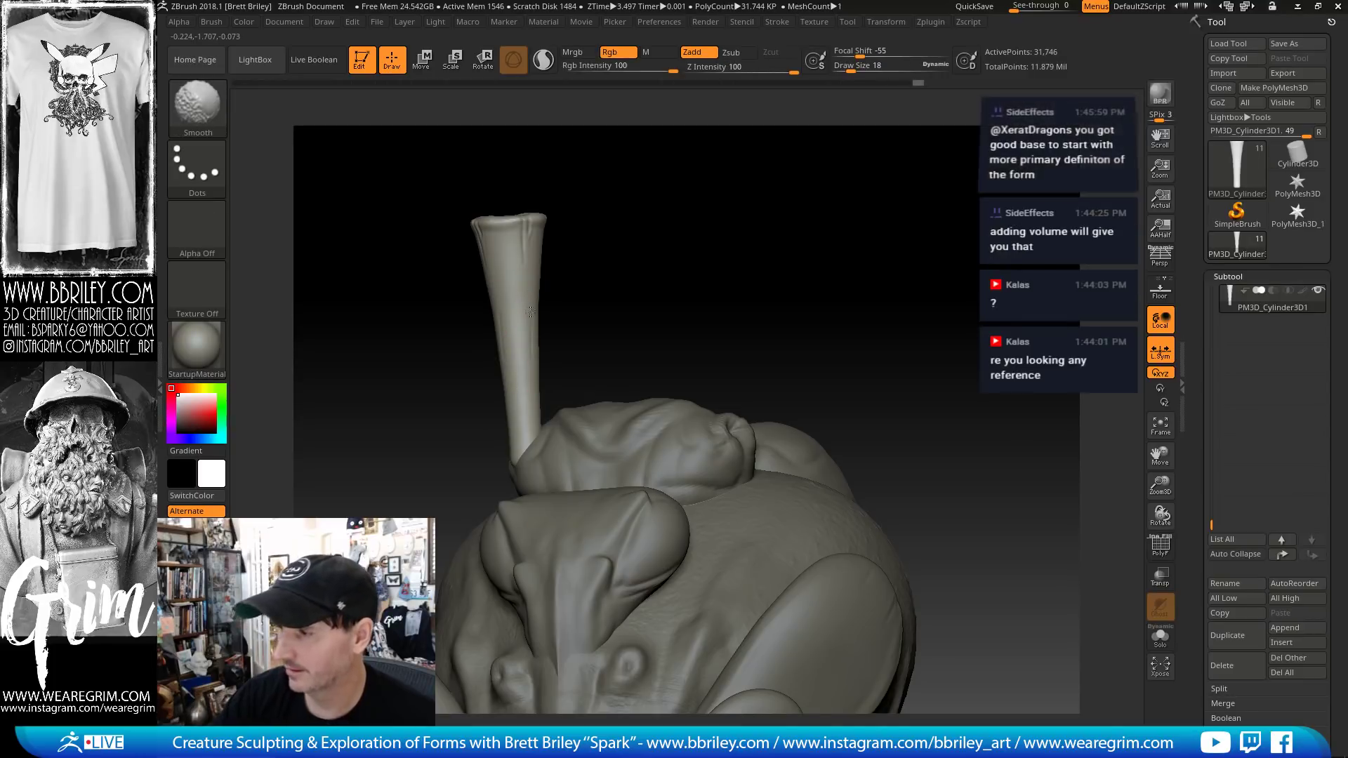
pyautogui.keyDown('shift'); pyautogui.moveTo(671, 234); pyautogui.dragTo(704, 246); pyautogui.keyUp('shift')
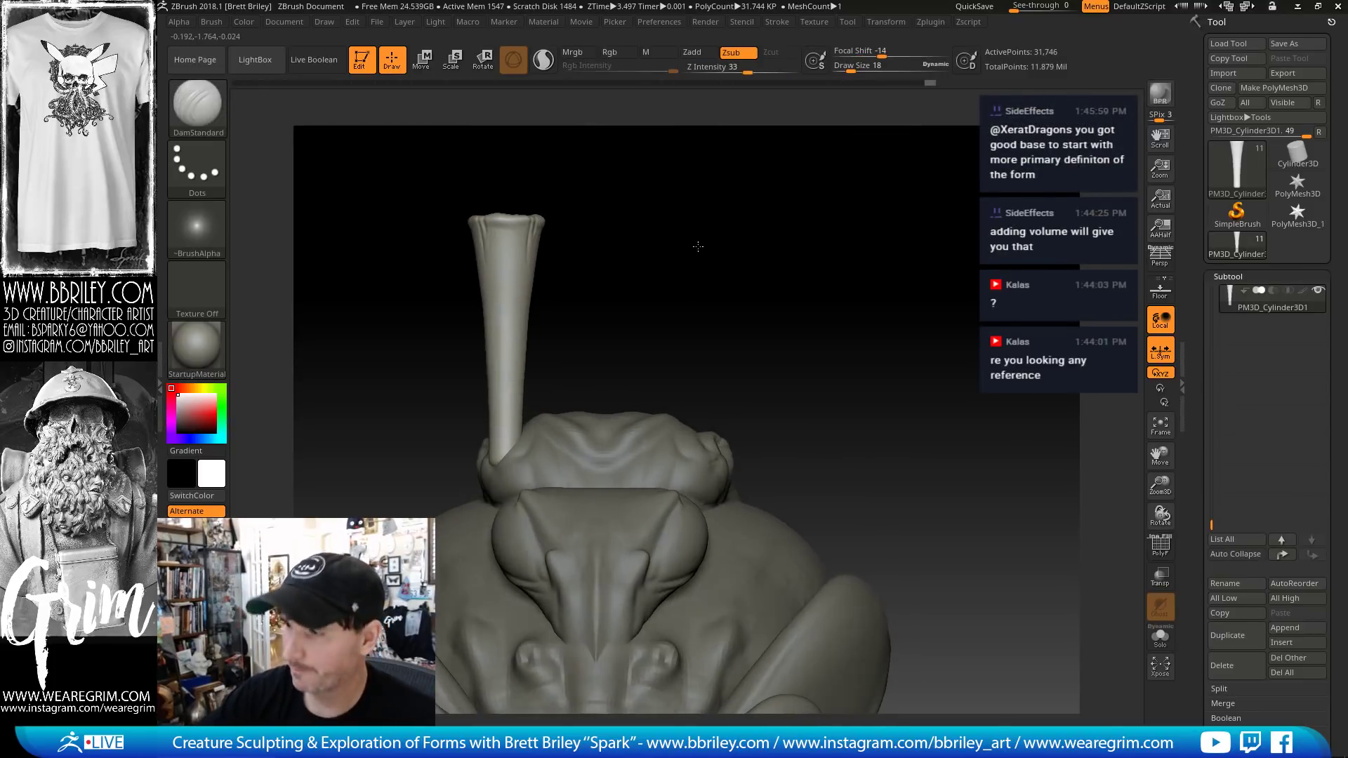
# - Lift the tube slightly out of the crown and reshape its lip and shaft with the Move brush
pyautogui.press('w')
pyautogui.moveTo(510, 298); pyautogui.dragTo(510, 315)
pyautogui.press('q')
pyautogui.press('b')
pyautogui.press('m')
pyautogui.press('v')
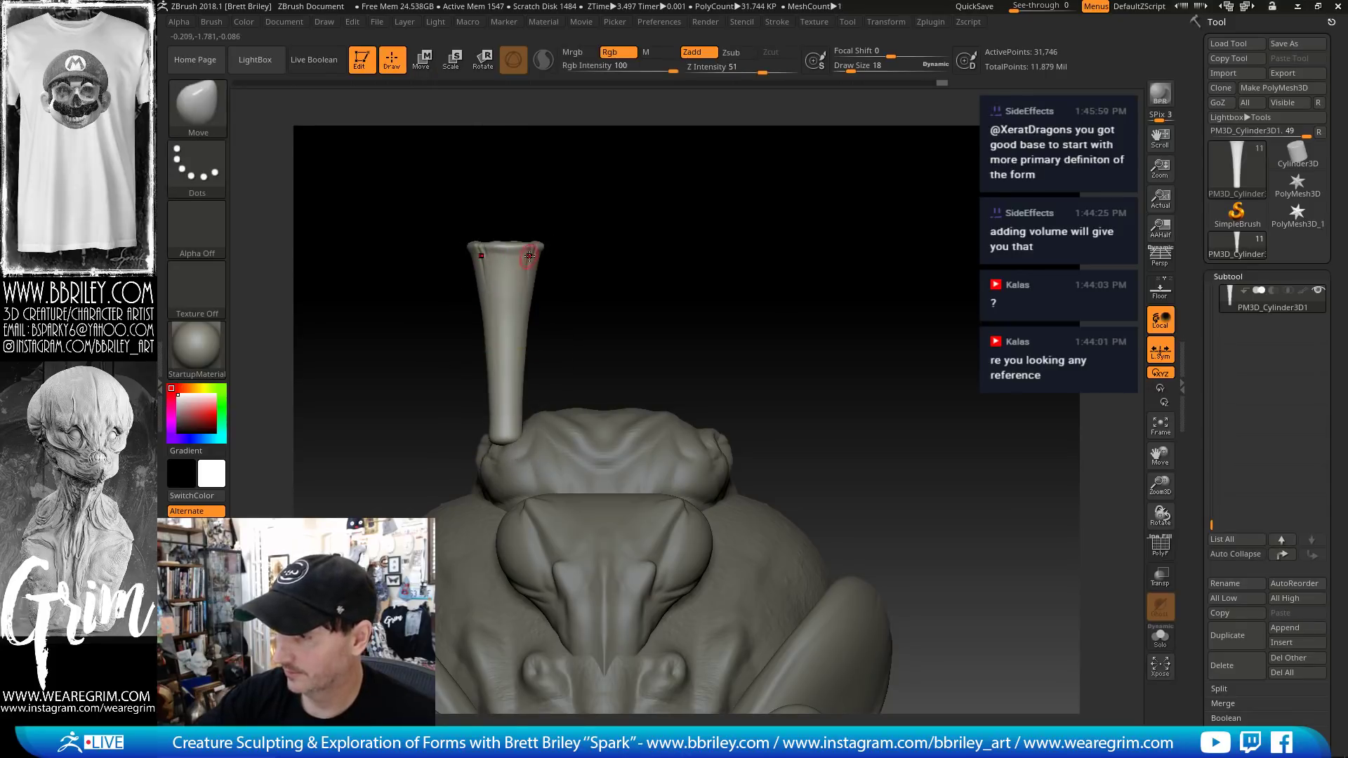
pyautogui.moveTo(533, 249); pyautogui.dragTo(530, 271)
pyautogui.press('[')
pyautogui.press('[')
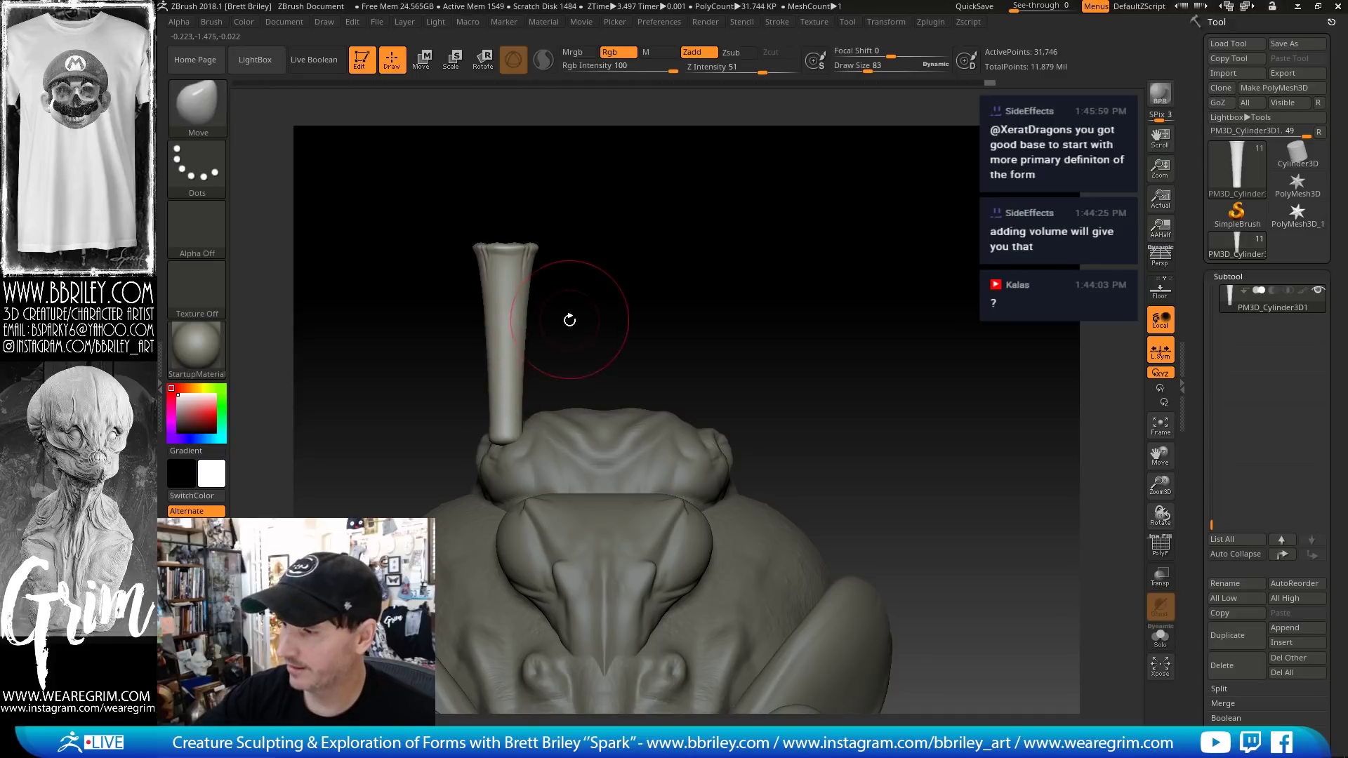
pyautogui.press('s')
pyautogui.moveTo(565, 321); pyautogui.dragTo(546, 424)
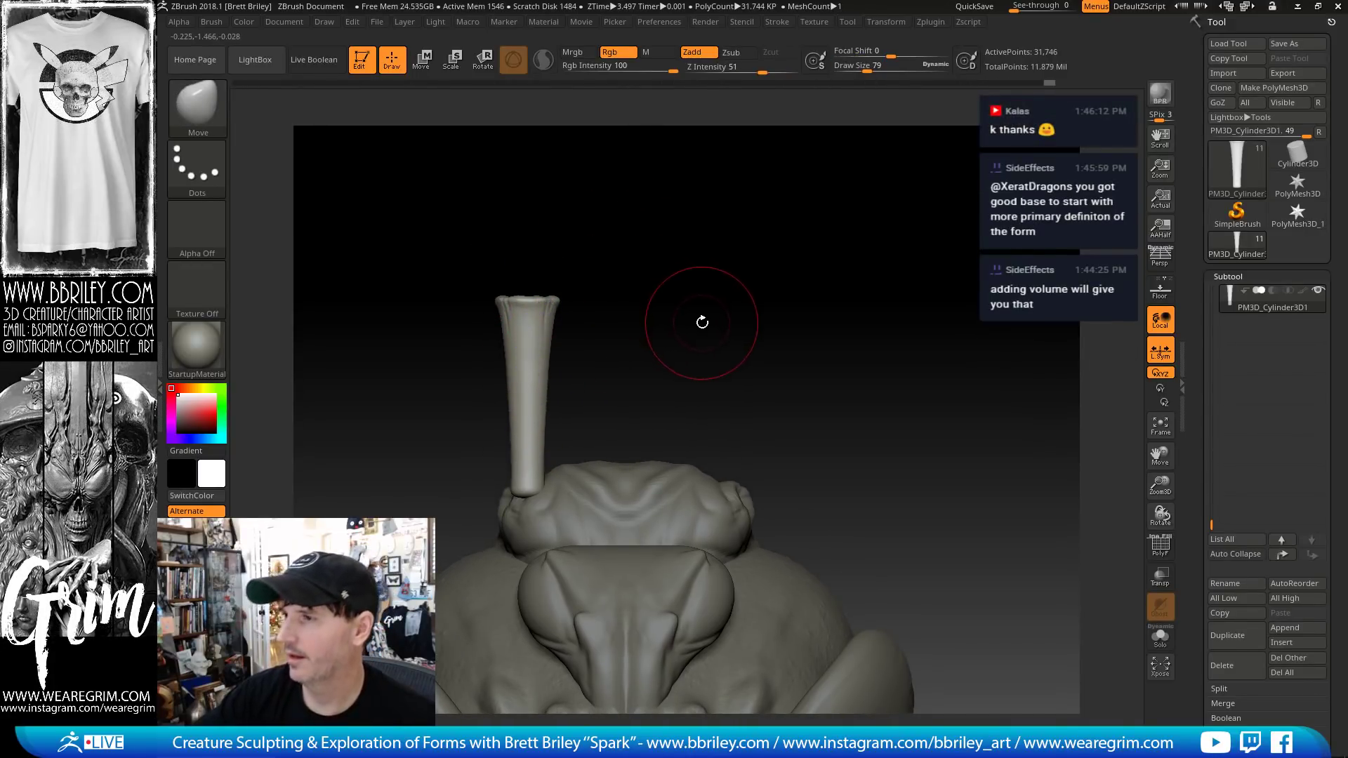
# - Move the tube from the crown down to the middle of the creature's forehead and tilt it
pyautogui.moveTo(700, 315); pyautogui.dragTo(667, 232)
pyautogui.press('w')
pyautogui.moveTo(572, 345); pyautogui.dragTo(761, 520)
pyautogui.moveTo(815, 464); pyautogui.dragTo(807, 284)
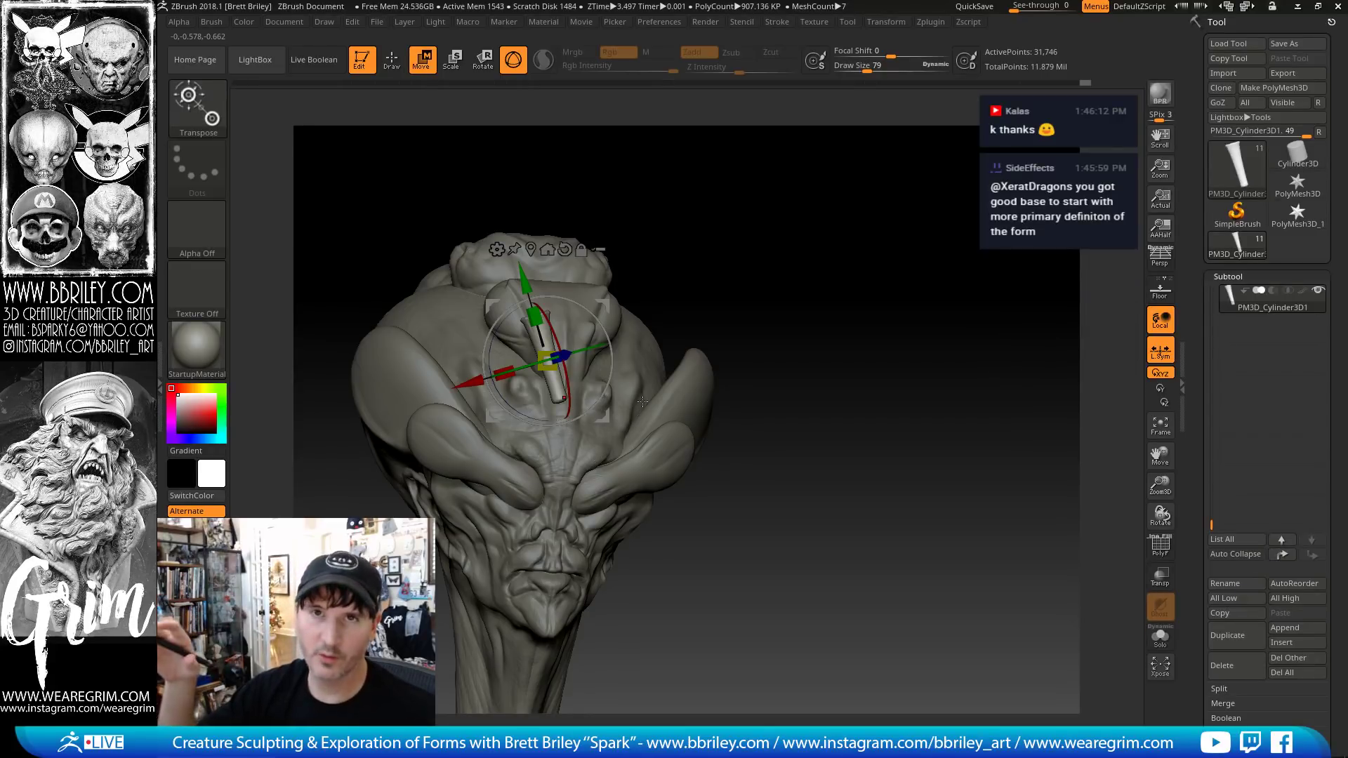
# - Shift the tube to one side of the forehead and angle it outward beside the small bump above the brow
pyautogui.moveTo(643, 401); pyautogui.dragTo(607, 379)
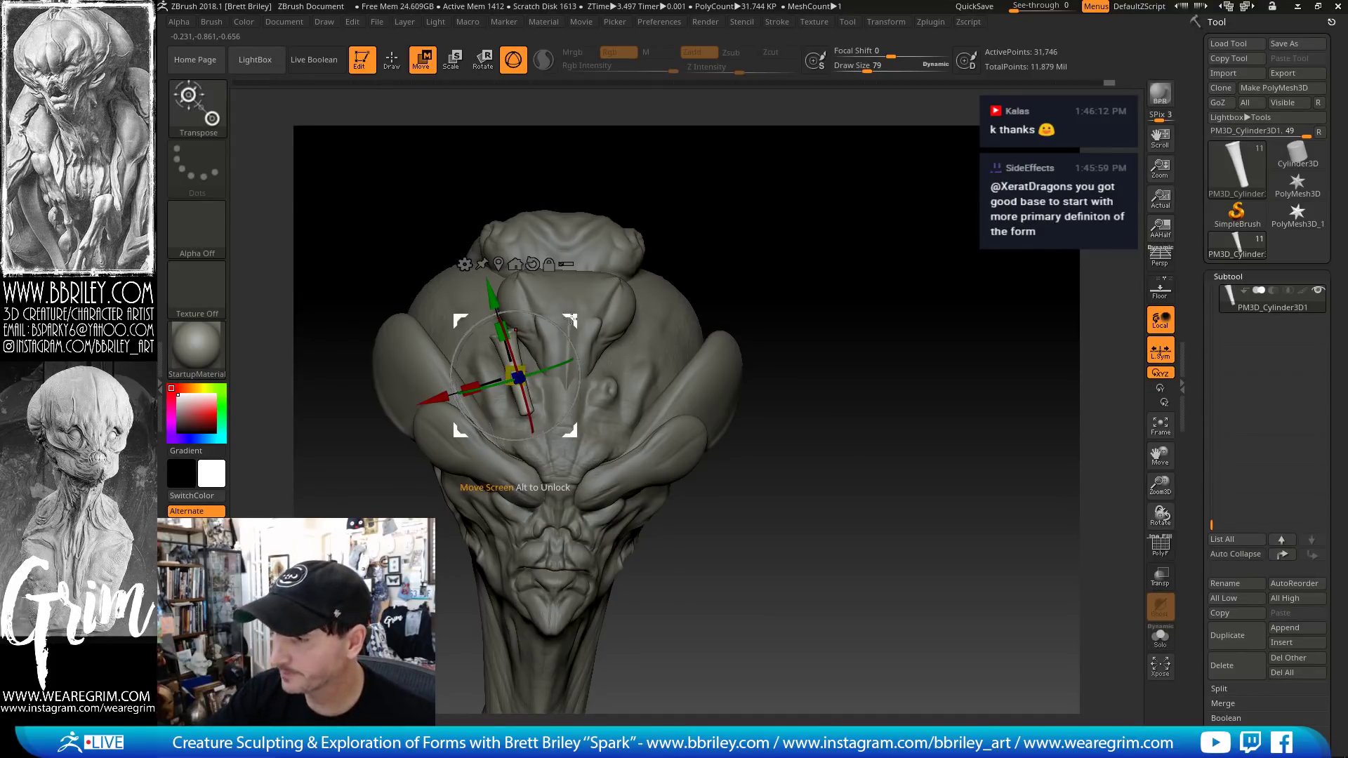
pyautogui.moveTo(571, 321); pyautogui.dragTo(566, 328)
pyautogui.moveTo(674, 165); pyautogui.dragTo(807, 153)
pyautogui.moveTo(567, 356); pyautogui.dragTo(575, 380)
pyautogui.keyDown('alt'); pyautogui.moveTo(597, 315); pyautogui.dragTo(559, 351); pyautogui.keyUp('alt')
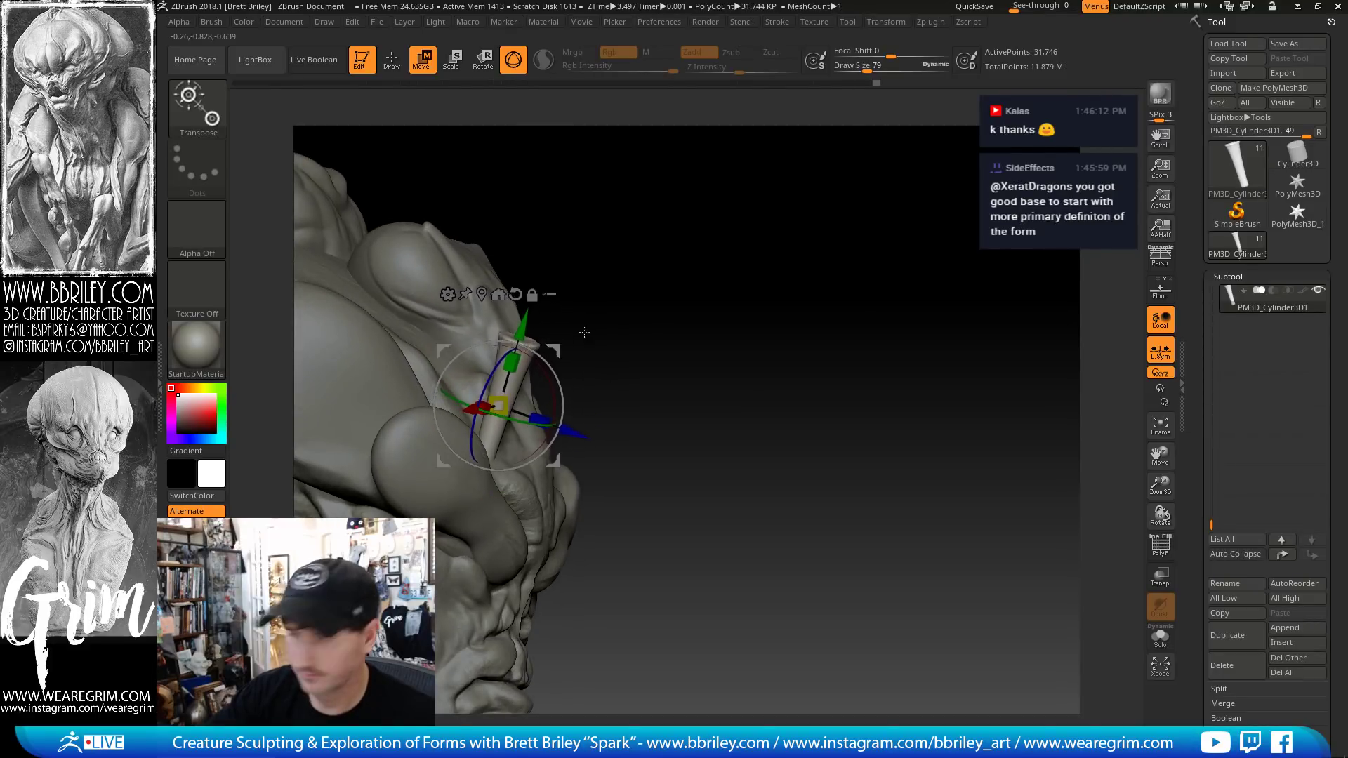
pyautogui.moveTo(690, 286); pyautogui.dragTo(635, 310)
# - Thicken the tube's lower end with the Inflat brush at draw size 65 and smooth it
pyautogui.press('q')
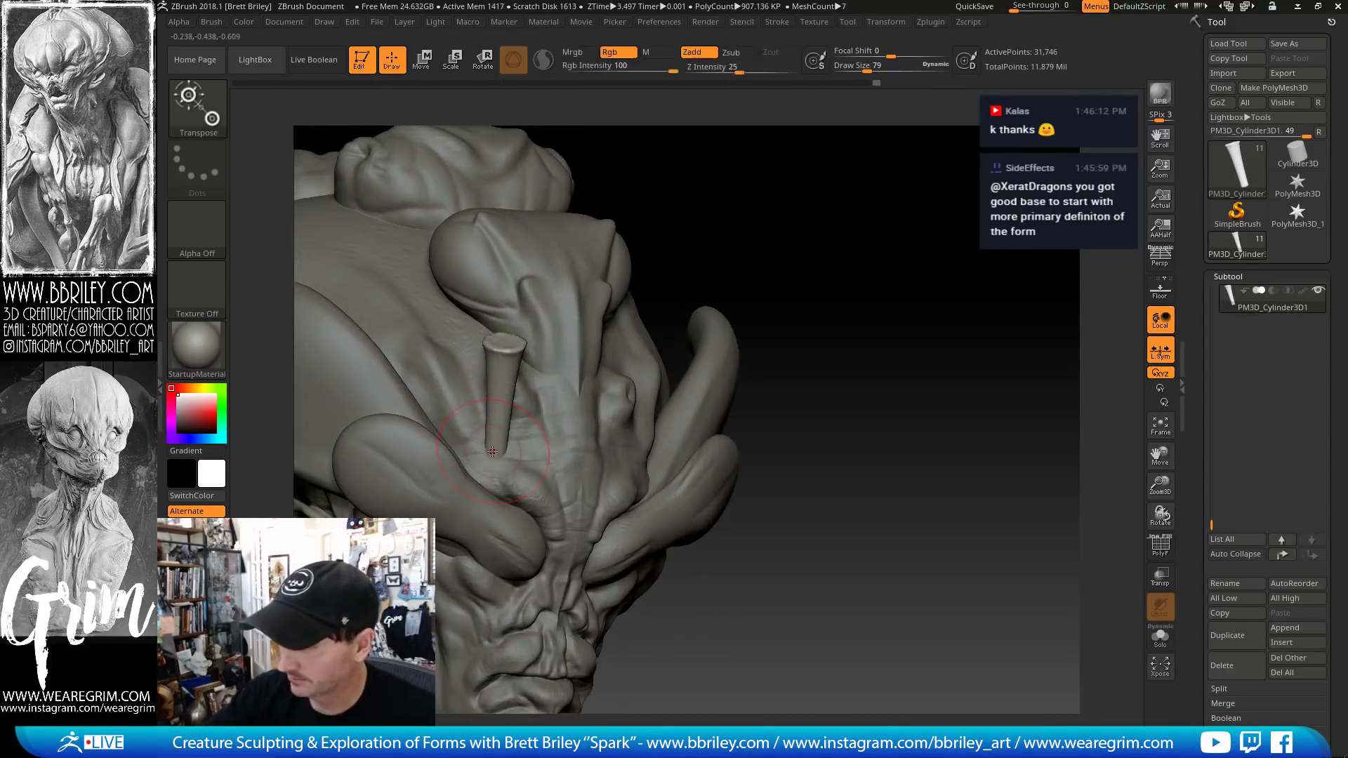
pyautogui.press('b')
pyautogui.press('i')
pyautogui.press('n')
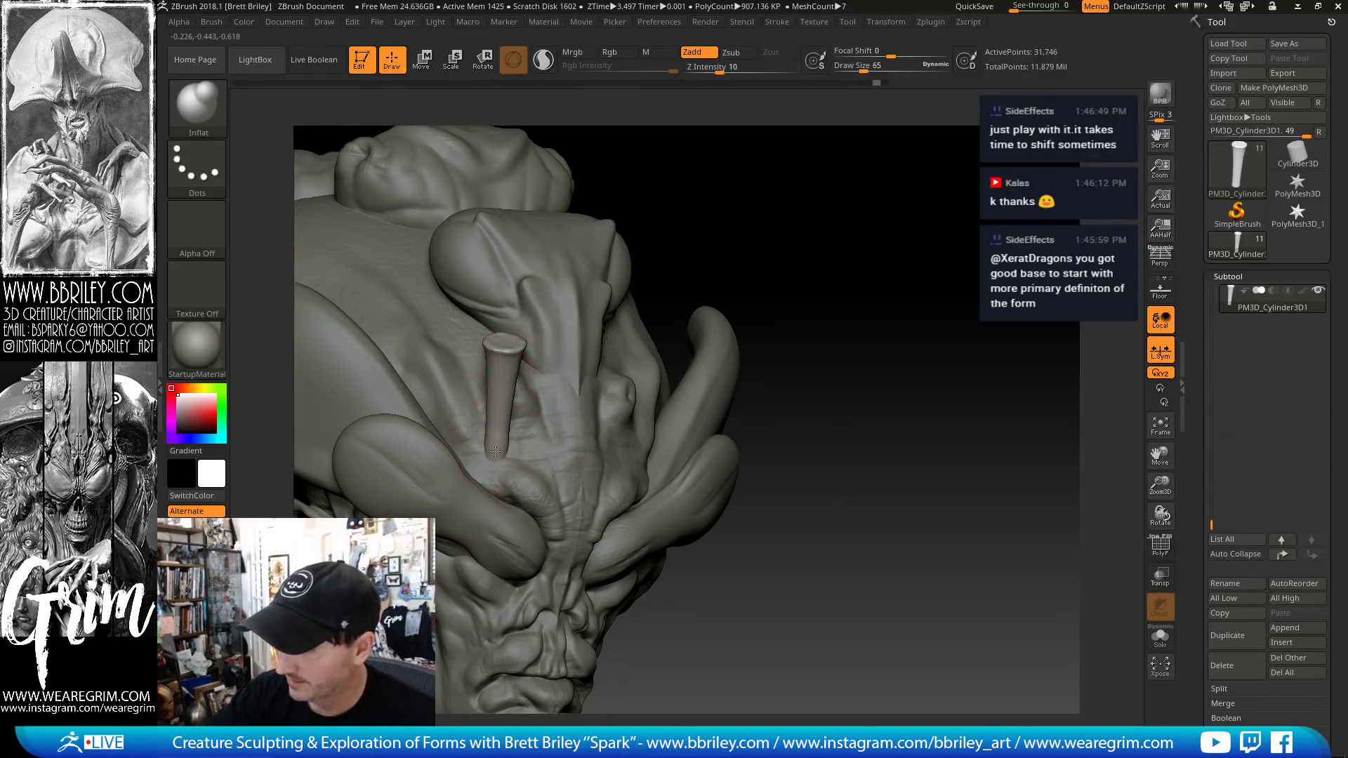
pyautogui.press('shift')
pyautogui.moveTo(809, 143)
pyautogui.mouseDown()
pyautogui.moveTo(486, 435)
pyautogui.moveTo(501, 444)
pyautogui.mouseUp()
pyautogui.moveTo(497, 225); pyautogui.dragTo(588, 226)
pyautogui.press('ctrl')
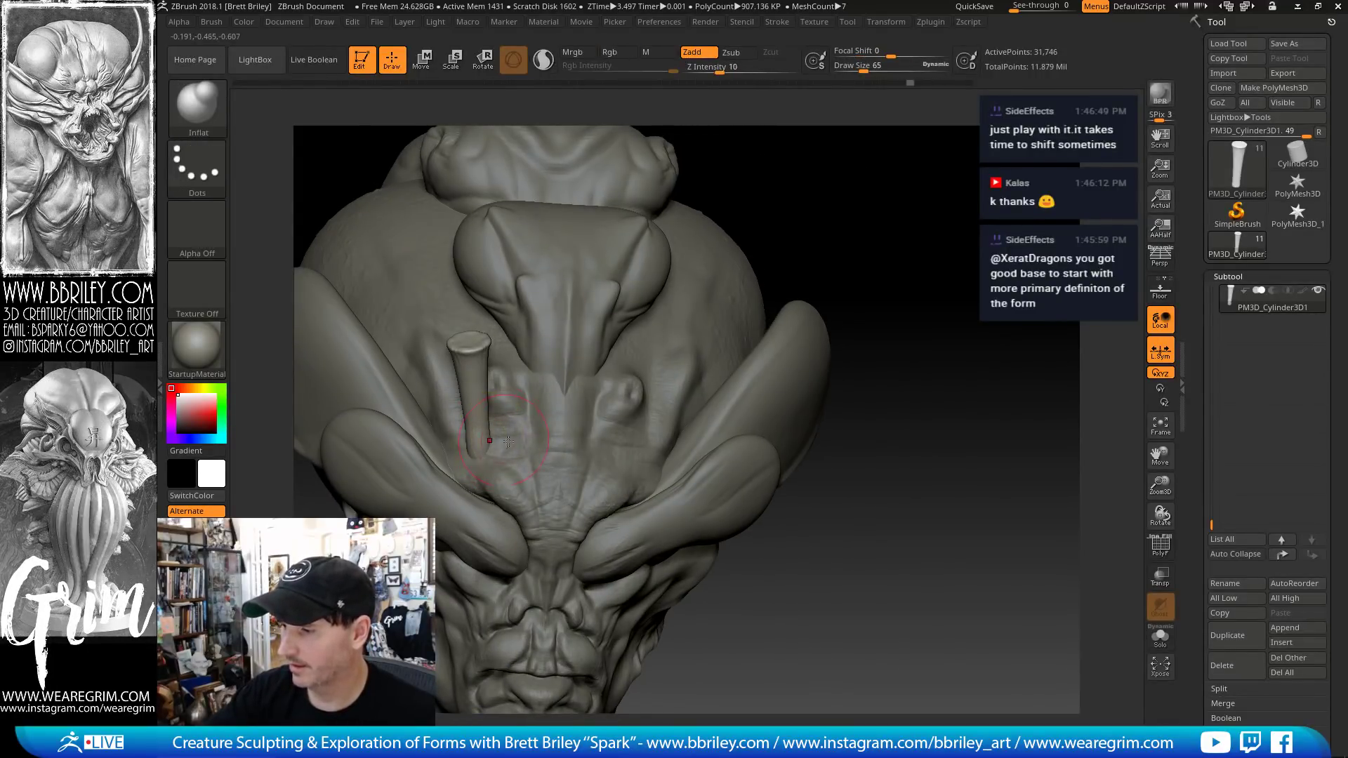
# - Duplicate the antenna tube and move the copy up and outward above the original as a second segment
pyautogui.moveTo(822, 275); pyautogui.dragTo(873, 283)
pyautogui.click(1227, 635)
pyautogui.press('w')
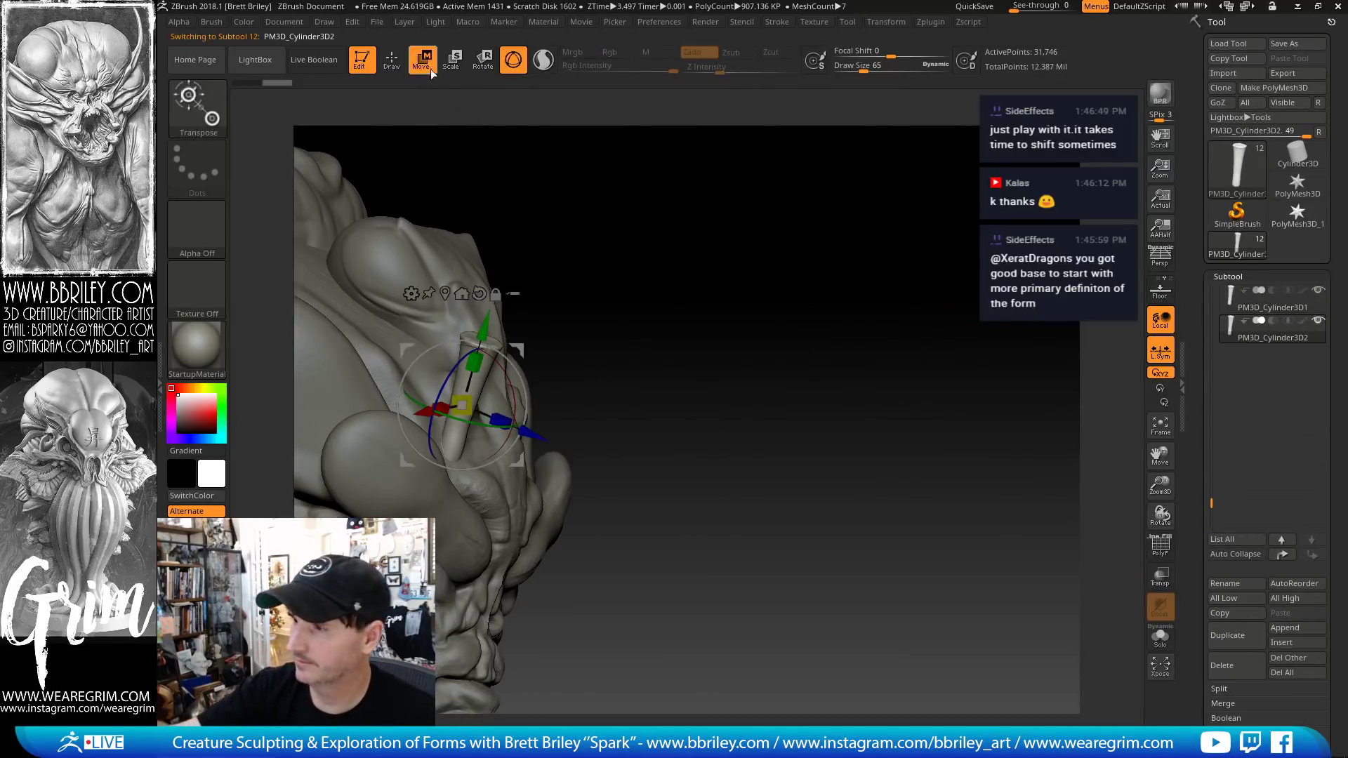
pyautogui.moveTo(563, 286); pyautogui.dragTo(601, 289)
pyautogui.moveTo(518, 347); pyautogui.dragTo(579, 212)
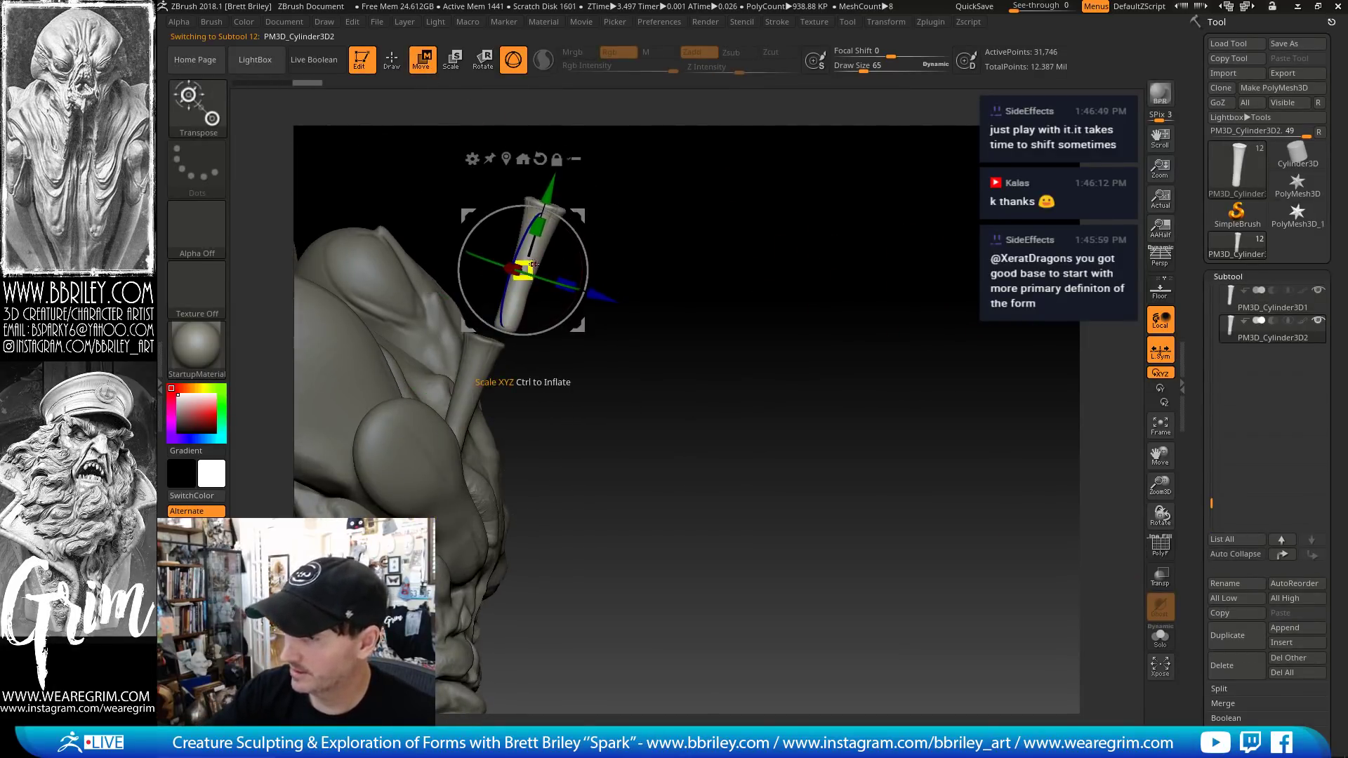
pyautogui.moveTo(534, 264); pyautogui.dragTo(546, 261)
# - Select the original tube, scale it down to about 0.70, and reposition and tilt it on the forehead bump
pyautogui.keyDown('alt'); pyautogui.click(479, 386); pyautogui.keyUp('alt')
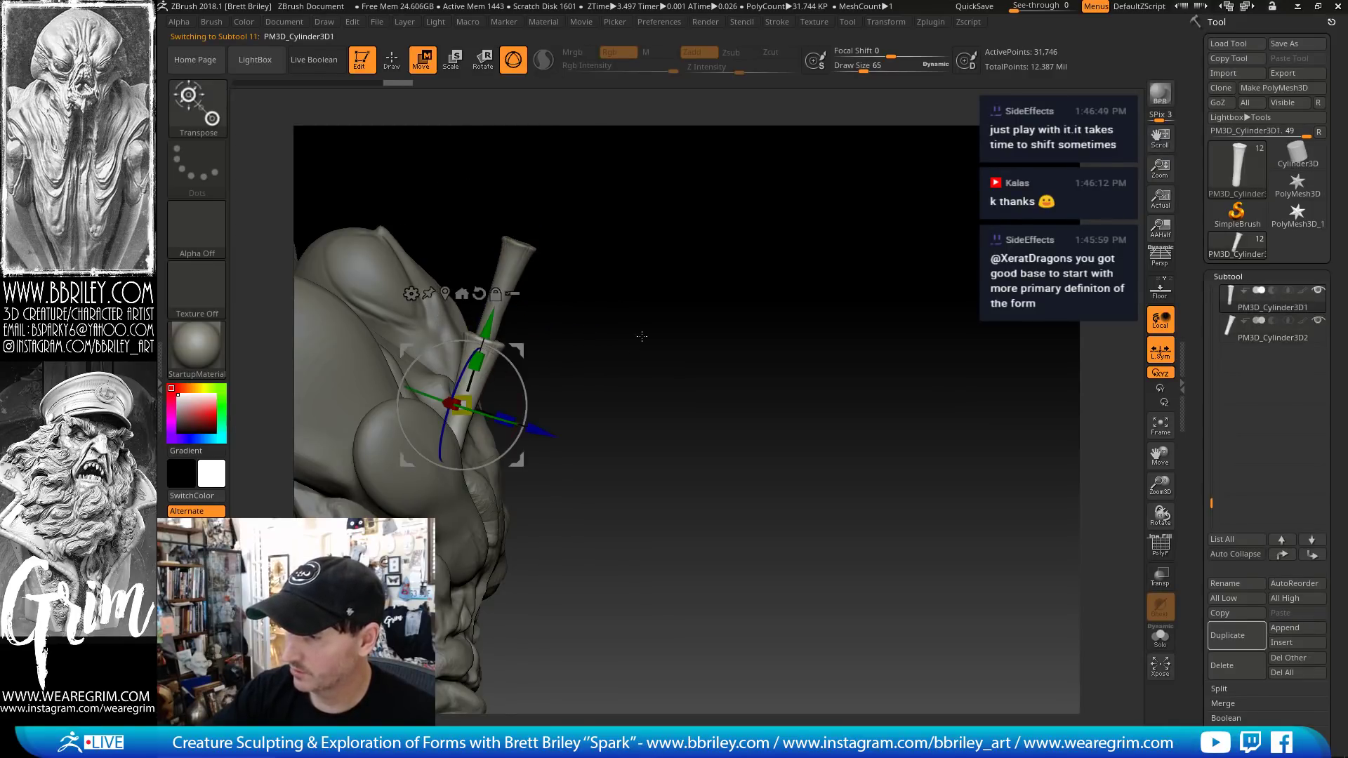
pyautogui.moveTo(640, 337); pyautogui.dragTo(590, 338)
pyautogui.moveTo(464, 401); pyautogui.dragTo(465, 409)
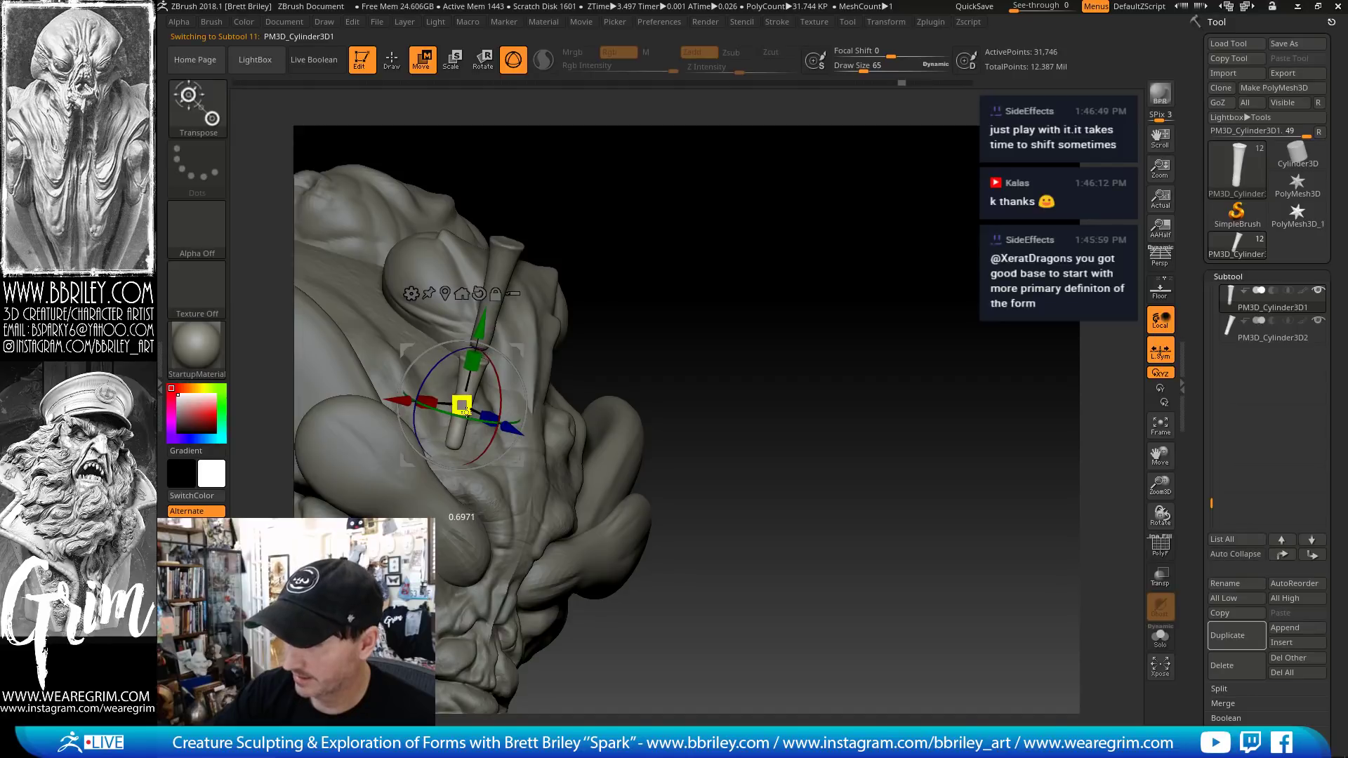
pyautogui.moveTo(611, 211)
pyautogui.mouseDown()
pyautogui.moveTo(665, 238)
pyautogui.moveTo(511, 327)
pyautogui.mouseUp()
pyautogui.moveTo(455, 421); pyautogui.dragTo(477, 405)
pyautogui.moveTo(503, 343); pyautogui.dragTo(492, 347)
# - Mirror the tube across the X axis, merging both sides into one SubTool
pyautogui.press('q')
pyautogui.click(930, 21)
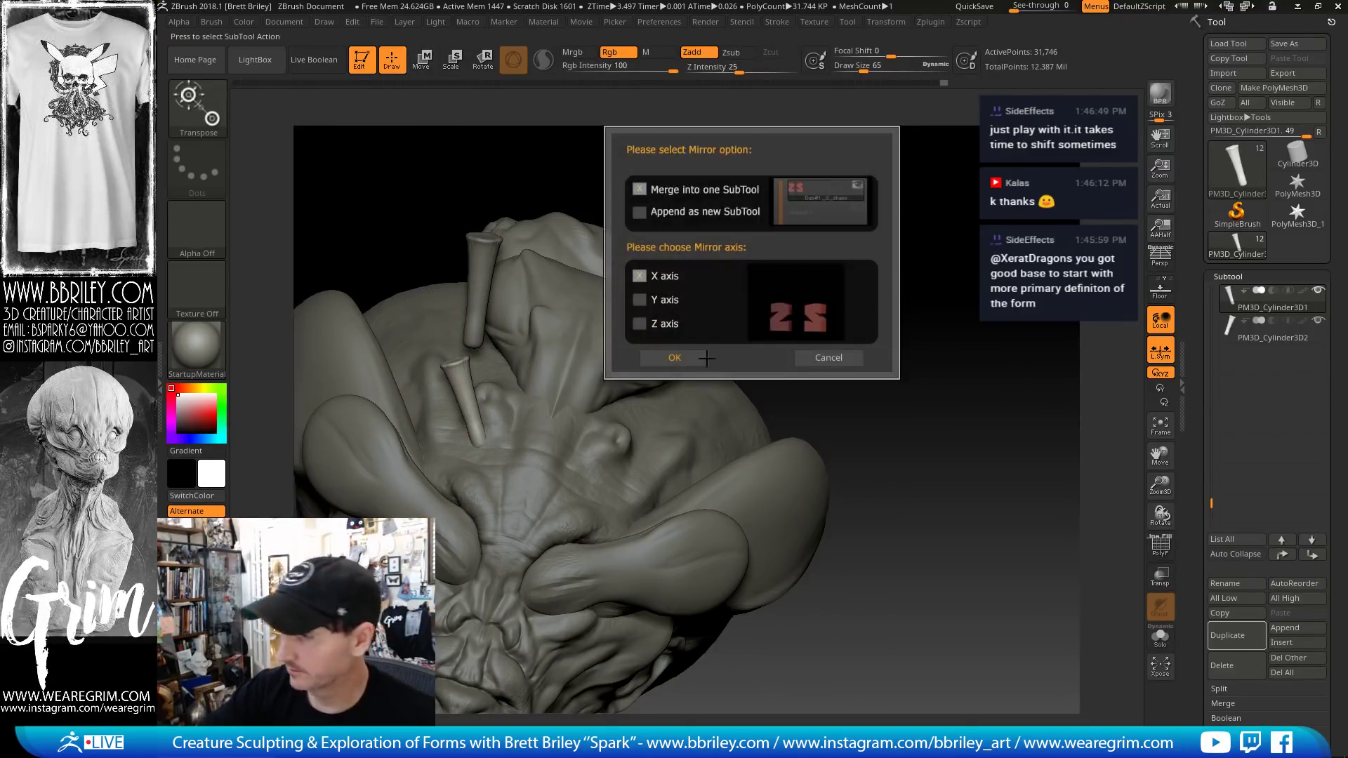
pyautogui.click(699, 356)
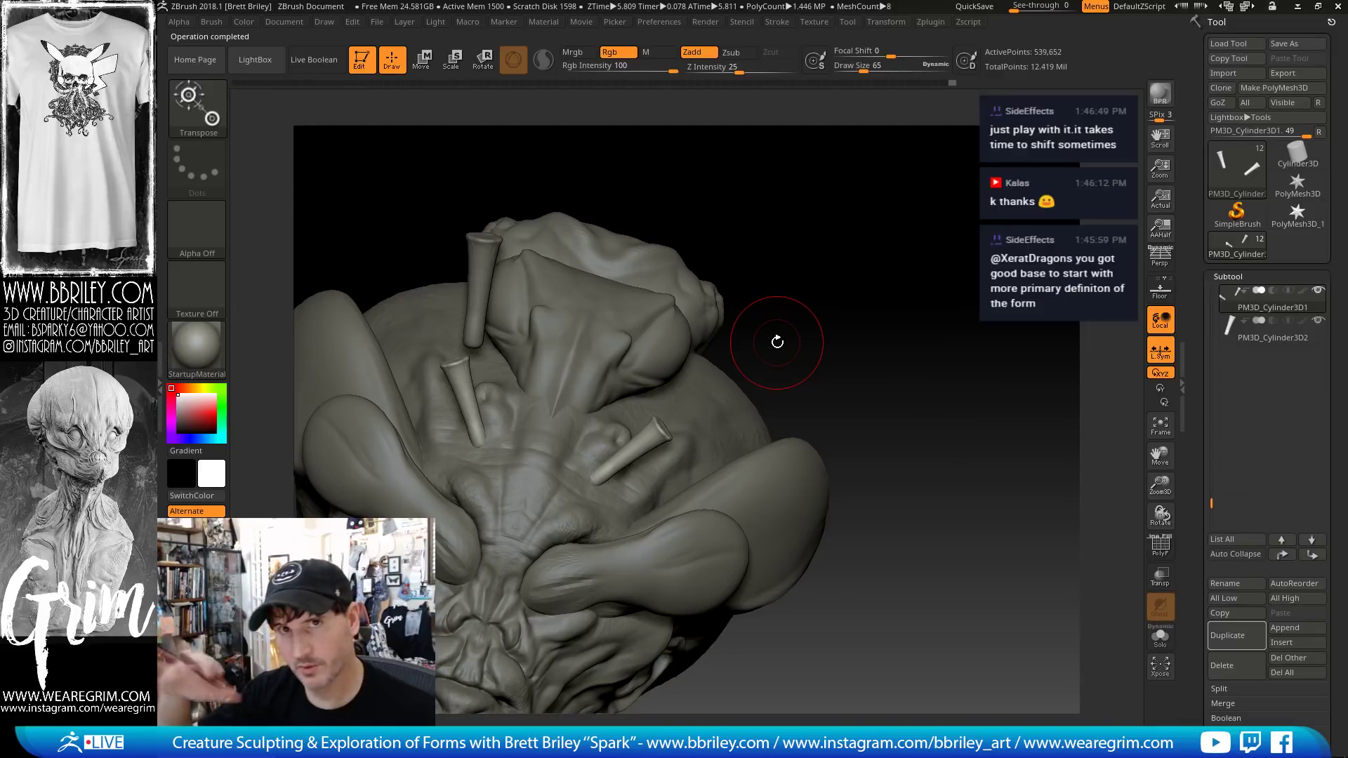
# - Delete the duplicated tube SubTool PM3D_Cylinder3D2
pyautogui.click(1229, 334)
pyautogui.click(1221, 665)
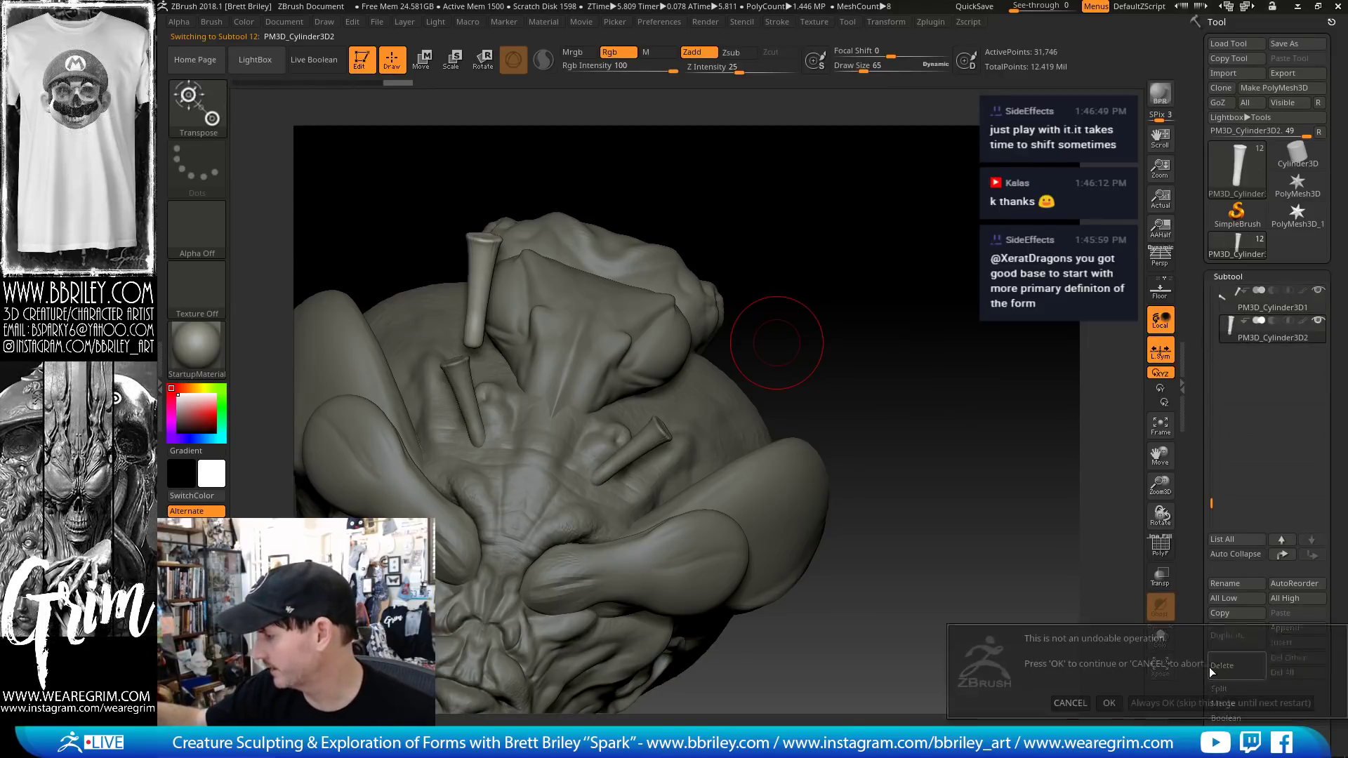
pyautogui.click(1108, 703)
# - Select the Beehead SubTool and pull the forehead skin toward the tube bases with the Move brush at draw size 83
pyautogui.moveTo(905, 310)
pyautogui.mouseDown()
pyautogui.moveTo(701, 234)
pyautogui.moveTo(817, 241)
pyautogui.moveTo(819, 280)
pyautogui.moveTo(709, 302)
pyautogui.mouseUp()
pyautogui.keyDown('alt'); pyautogui.click(589, 377); pyautogui.keyUp('alt')
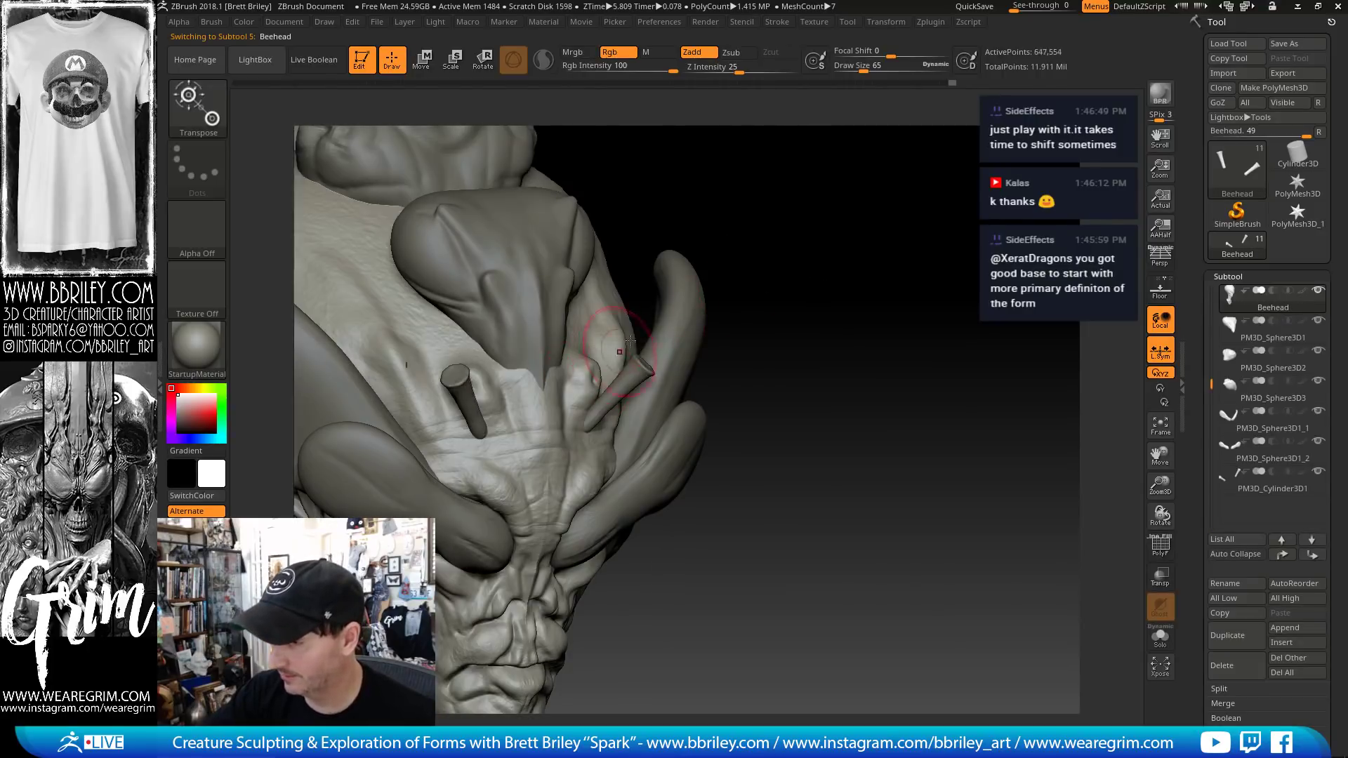
pyautogui.moveTo(807, 365); pyautogui.dragTo(744, 369)
pyautogui.moveTo(600, 370); pyautogui.dragTo(596, 425)
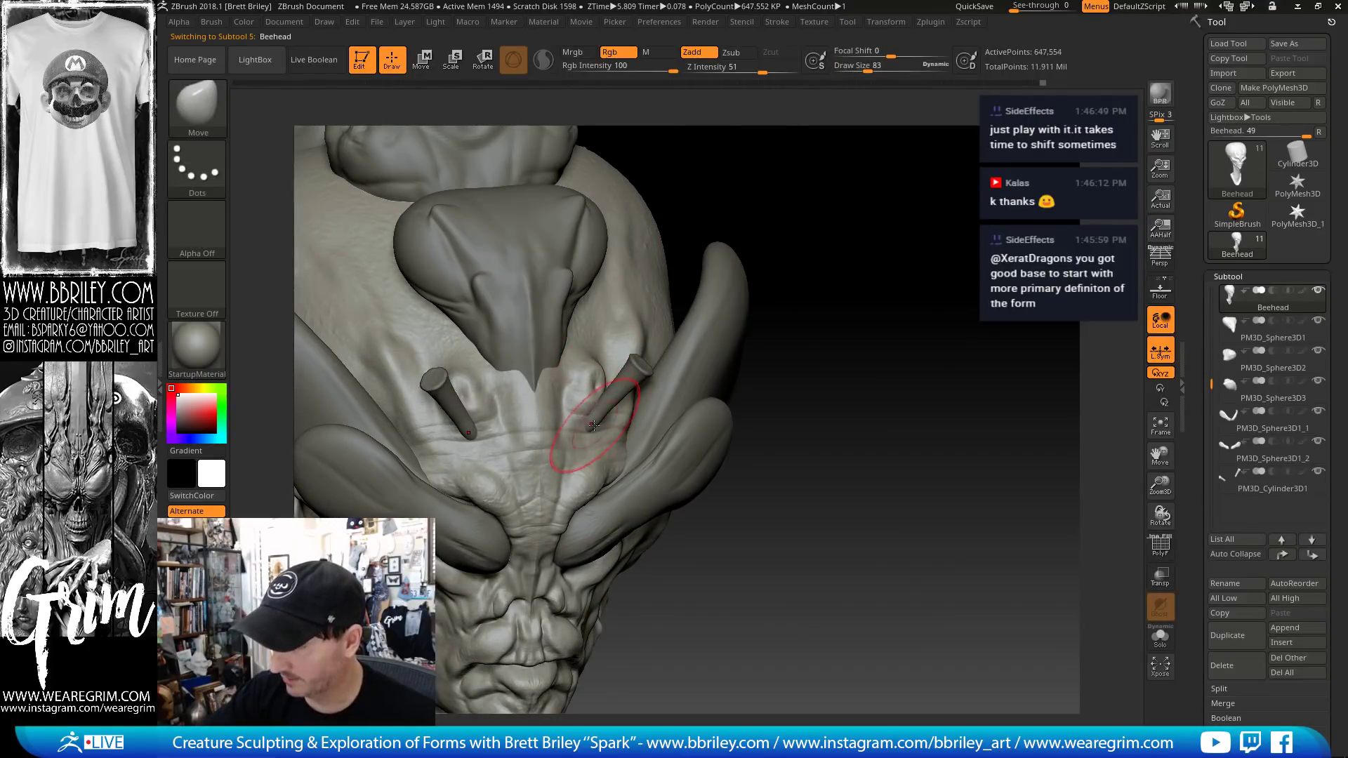
pyautogui.moveTo(772, 279); pyautogui.dragTo(807, 224)
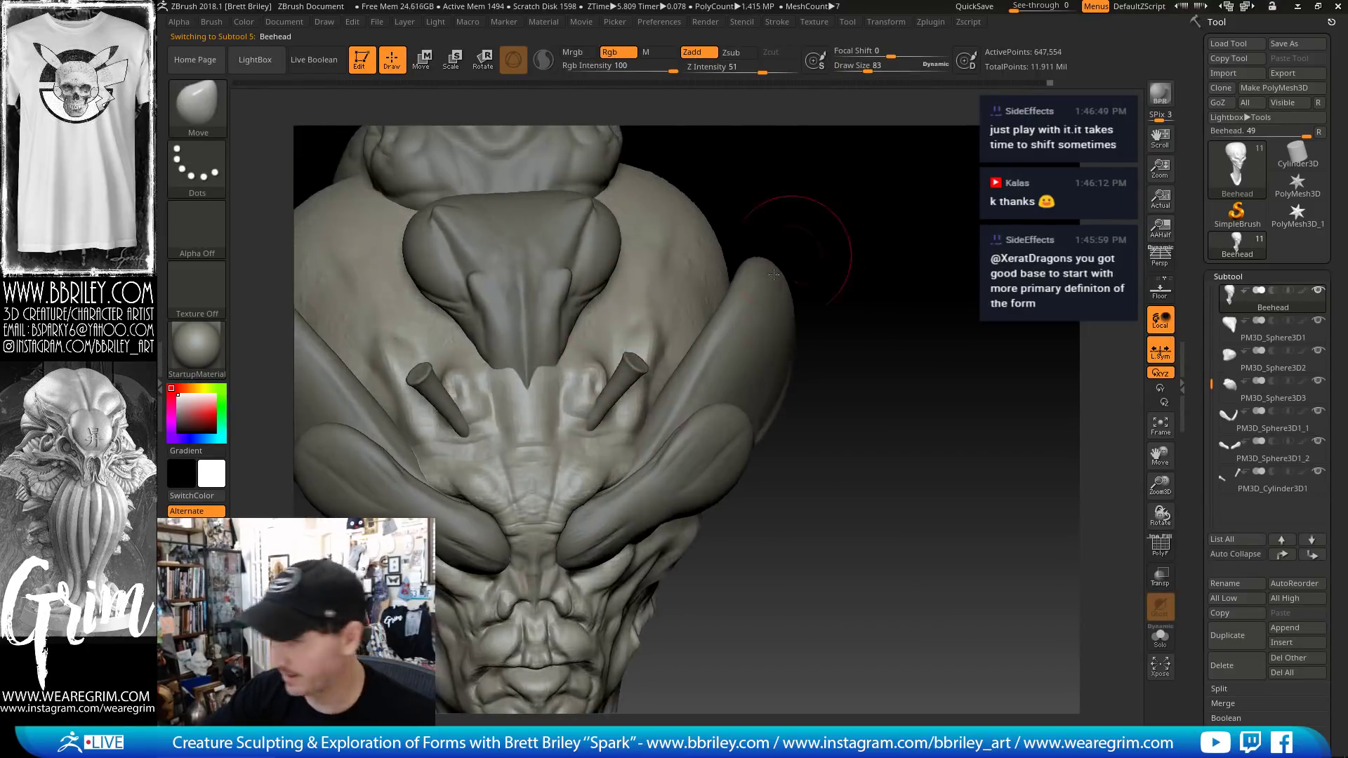
pyautogui.press('s')
pyautogui.moveTo(604, 418)
pyautogui.mouseDown()
pyautogui.moveTo(611, 429)
pyautogui.moveTo(591, 426)
pyautogui.mouseUp()
# - Build up the skin around the tube bases with the Clay brush at draw size 34, one subdivision level lower
pyautogui.press('b')
pyautogui.press('c')
pyautogui.press('l')
pyautogui.press('s')
pyautogui.hotkey('shift', 'd')
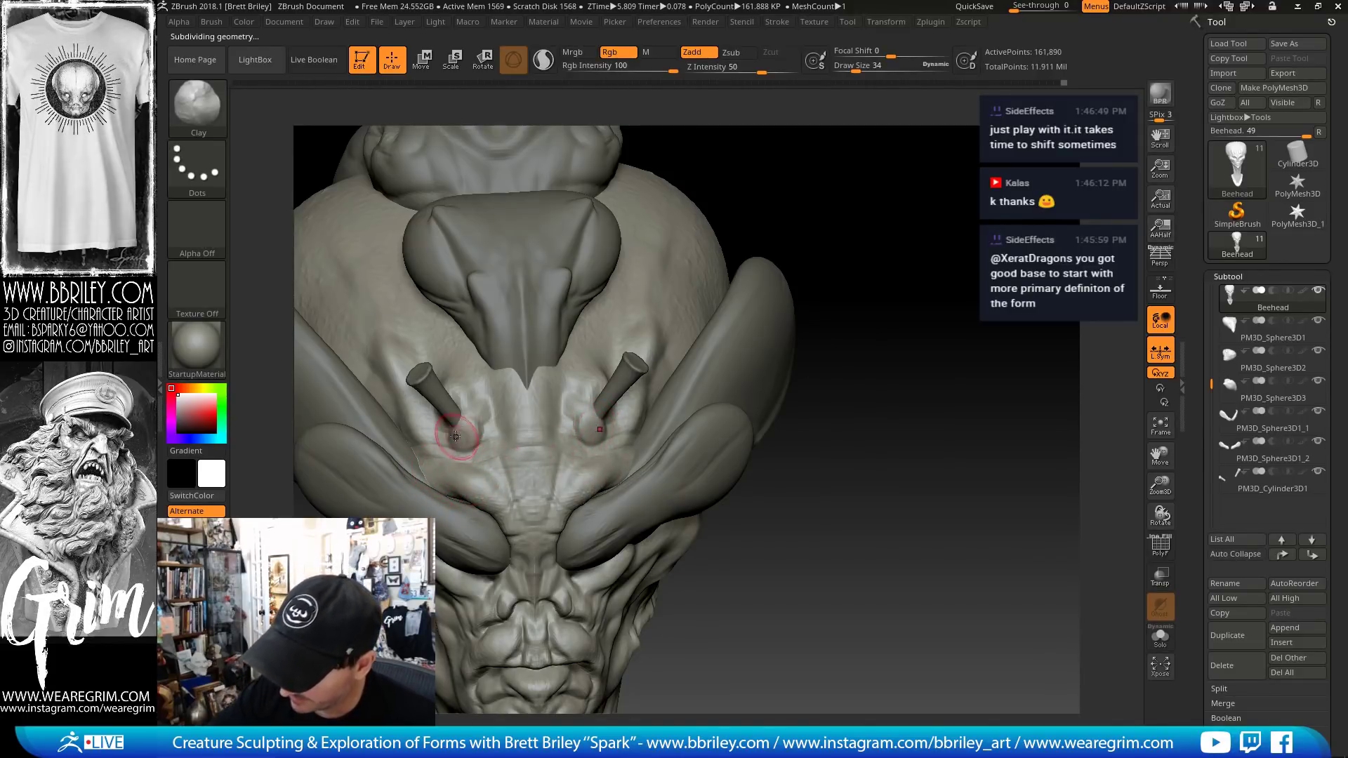
# - Shape the forehead bumps into sockets around the tube bases with the Move brush at draw sizes 53 and 25
pyautogui.press('b')
pyautogui.press('m')
pyautogui.press('v')
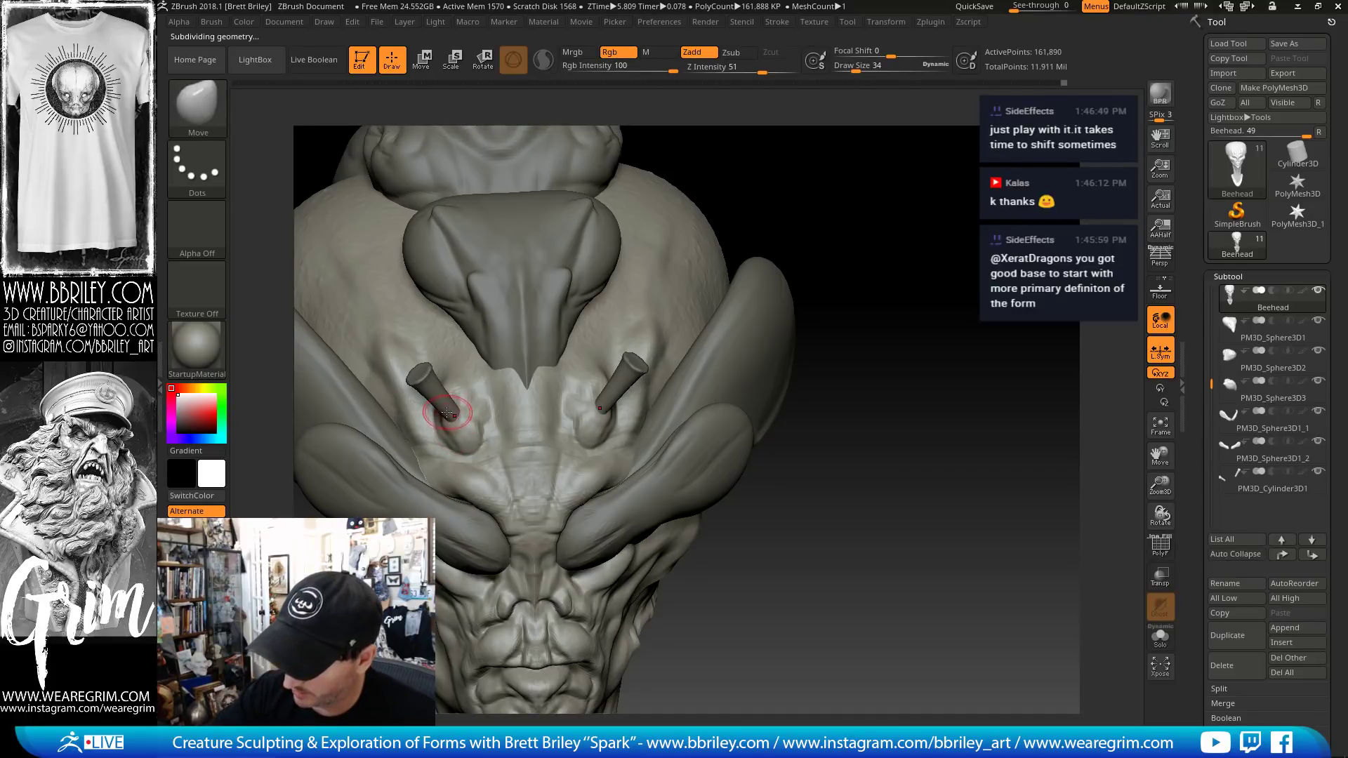
pyautogui.moveTo(463, 425); pyautogui.dragTo(571, 390, button='right')
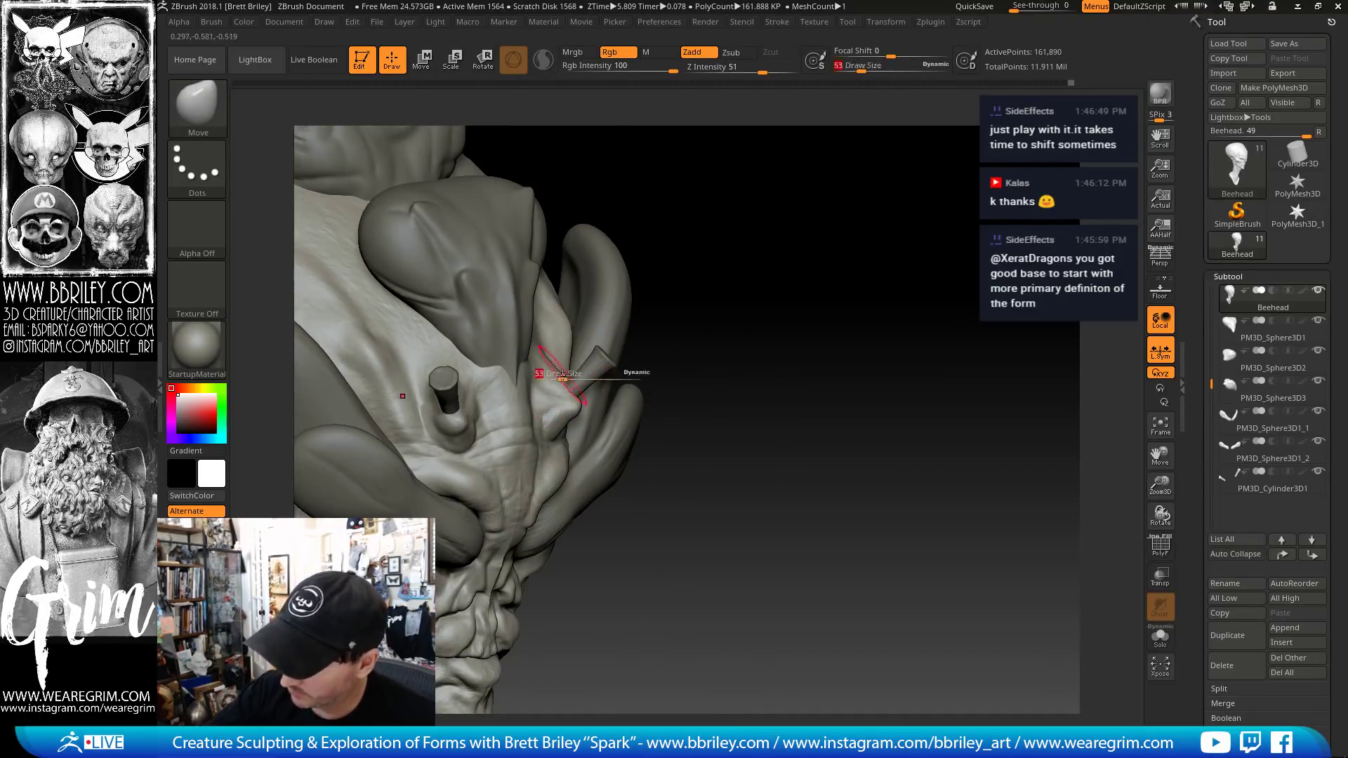
pyautogui.moveTo(646, 325); pyautogui.dragTo(651, 347, button='right')
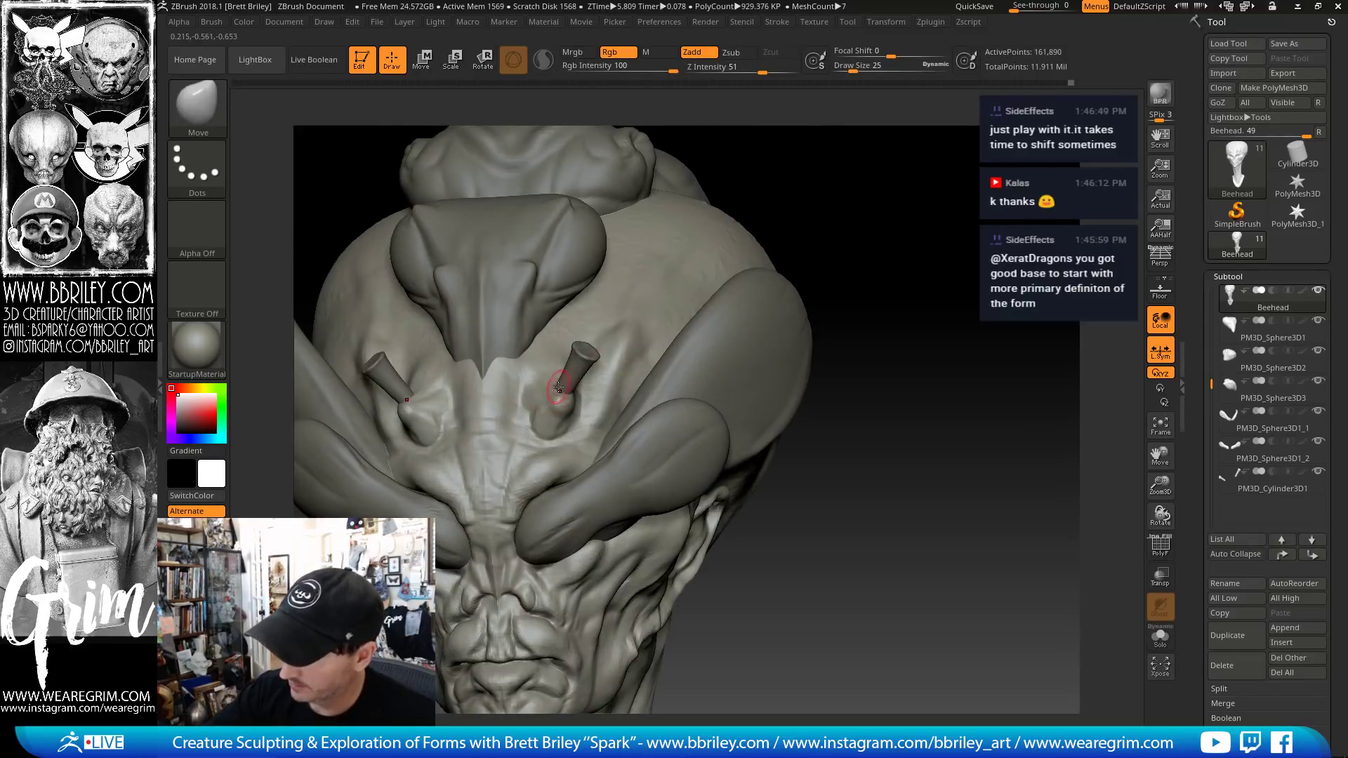
# - Refine the sockets' inner edges with the Standard brush and the Move brush at draw size 25
pyautogui.press('b')
pyautogui.press('s')
pyautogui.press('t')
pyautogui.moveTo(569, 379); pyautogui.dragTo(553, 377, button='right')
pyautogui.press('b')
pyautogui.press('m')
pyautogui.press('v')
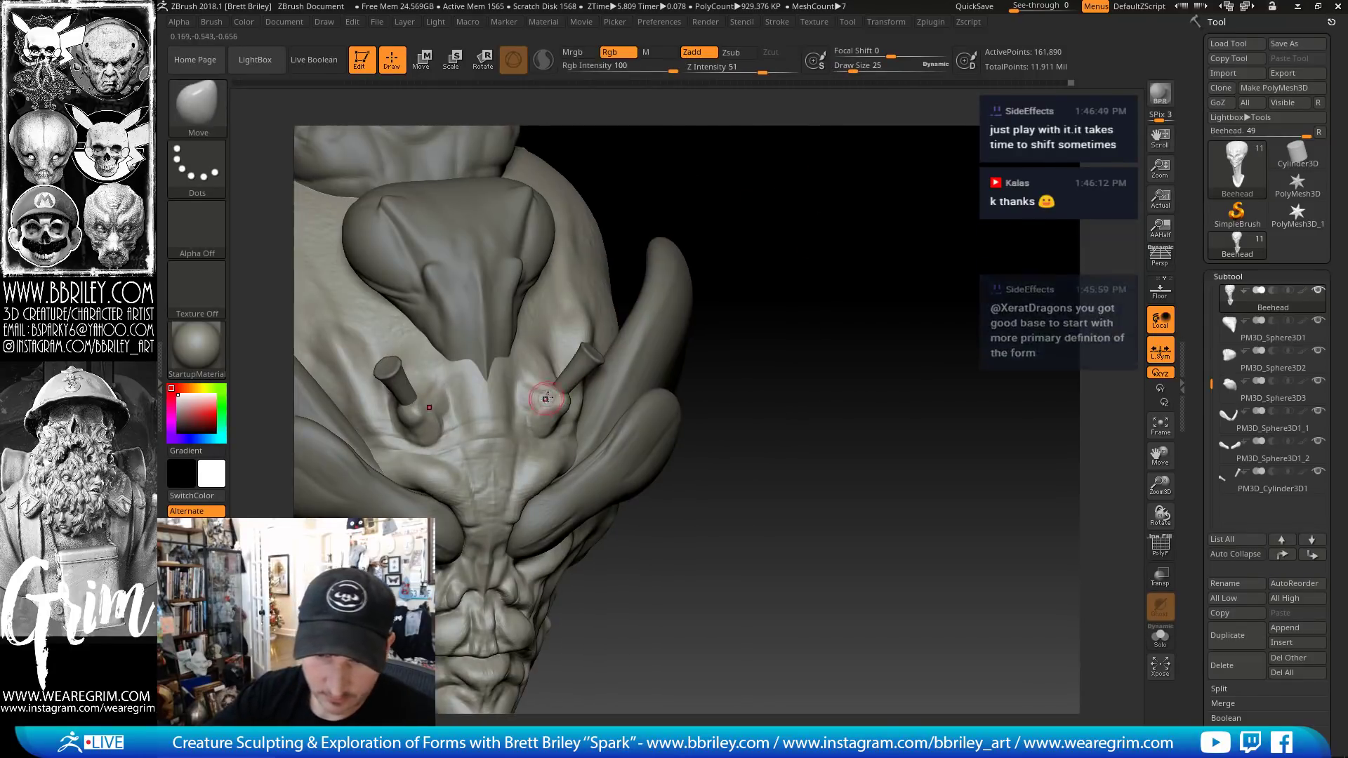
# - Add volume to the sockets with the Standard brush and adjust their profile with the Move brush at draw size 50
pyautogui.moveTo(660, 317)
pyautogui.mouseDown(button='right')
pyautogui.moveTo(563, 396)
pyautogui.moveTo(643, 349)
pyautogui.mouseUp(button='right')
pyautogui.press('b')
pyautogui.press('s')
pyautogui.press('t')
pyautogui.press('b')
pyautogui.press('m')
pyautogui.press('v')
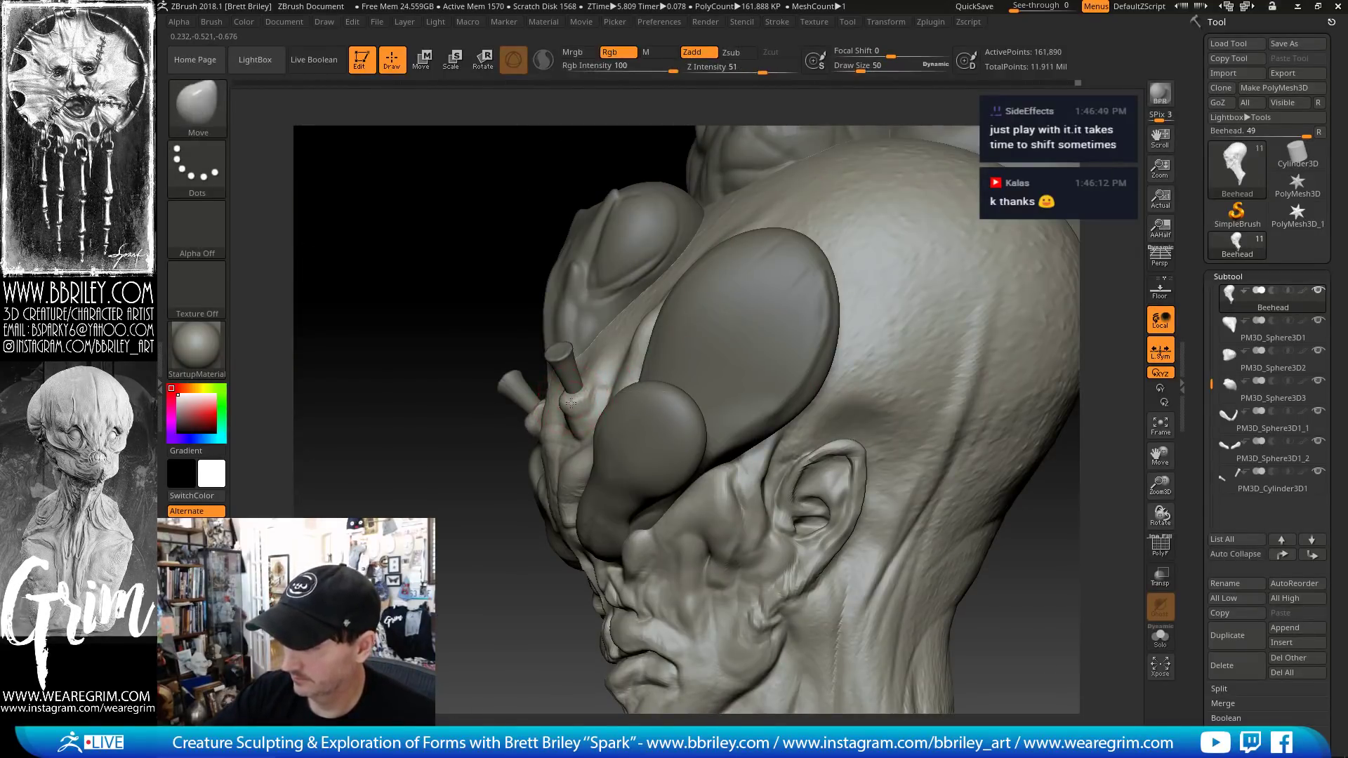
# - Detail the skin around the tube sockets with the Standard brush, reducing the draw size to 27 and finally 9
pyautogui.moveTo(462, 300)
pyautogui.mouseDown(button='right')
pyautogui.moveTo(899, 262)
pyautogui.moveTo(491, 430)
pyautogui.mouseUp(button='right')
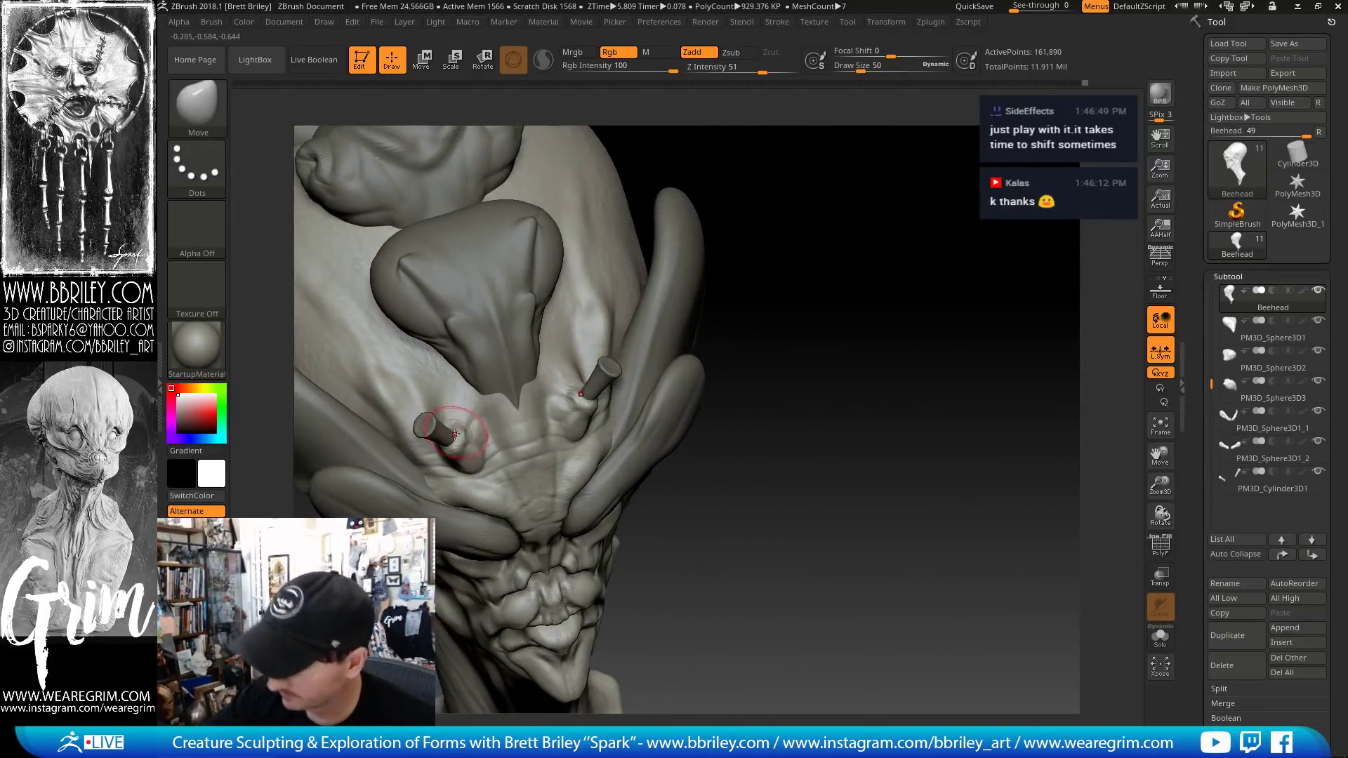
pyautogui.press('b')
pyautogui.press('s')
pyautogui.press('t')
pyautogui.press('[')
pyautogui.press('[')
pyautogui.press('[')
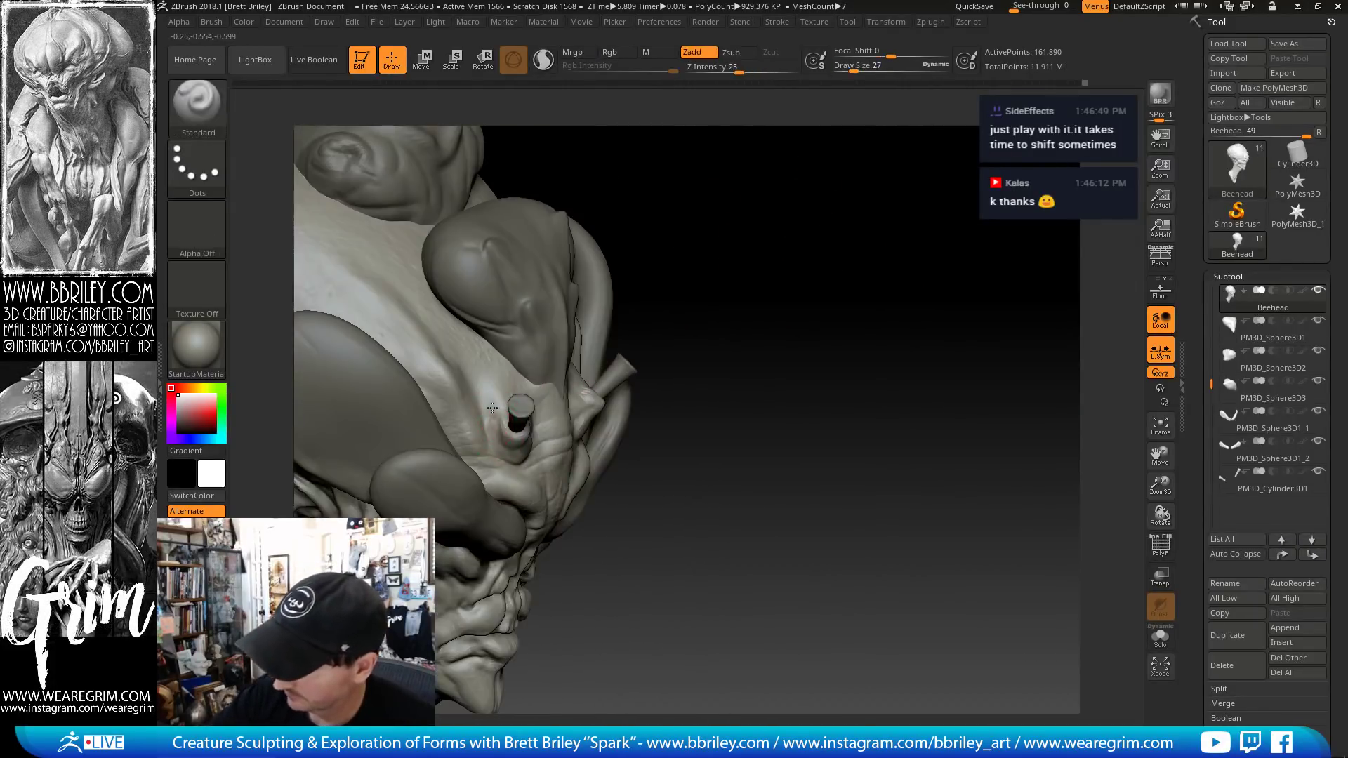
pyautogui.press('[')
pyautogui.press('[')
pyautogui.press('[')
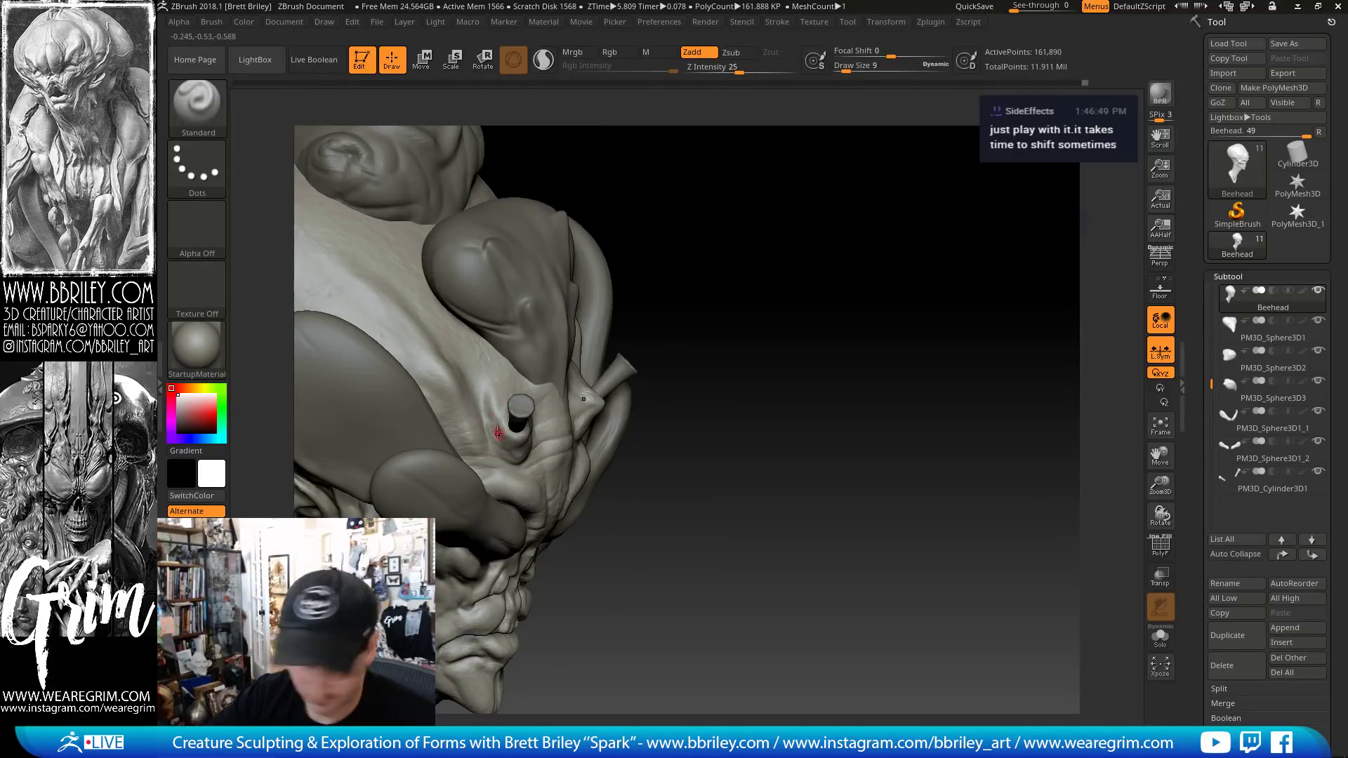
# - Isolate the head and carve folds into the forehead sockets with DamStandard at draw size 20, returning to the higher subdivision level
pyautogui.press('b')
pyautogui.press('d')
pyautogui.press('s')
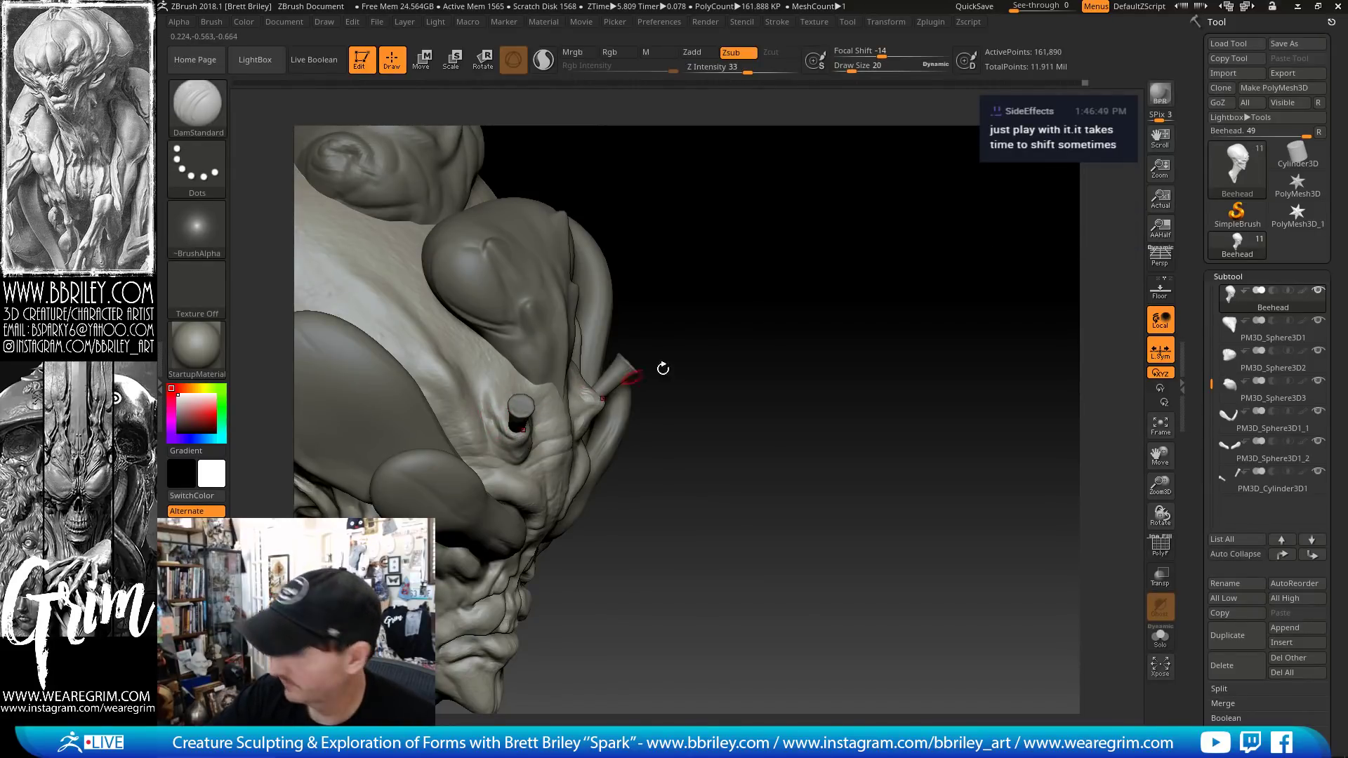
pyautogui.click(1159, 635)
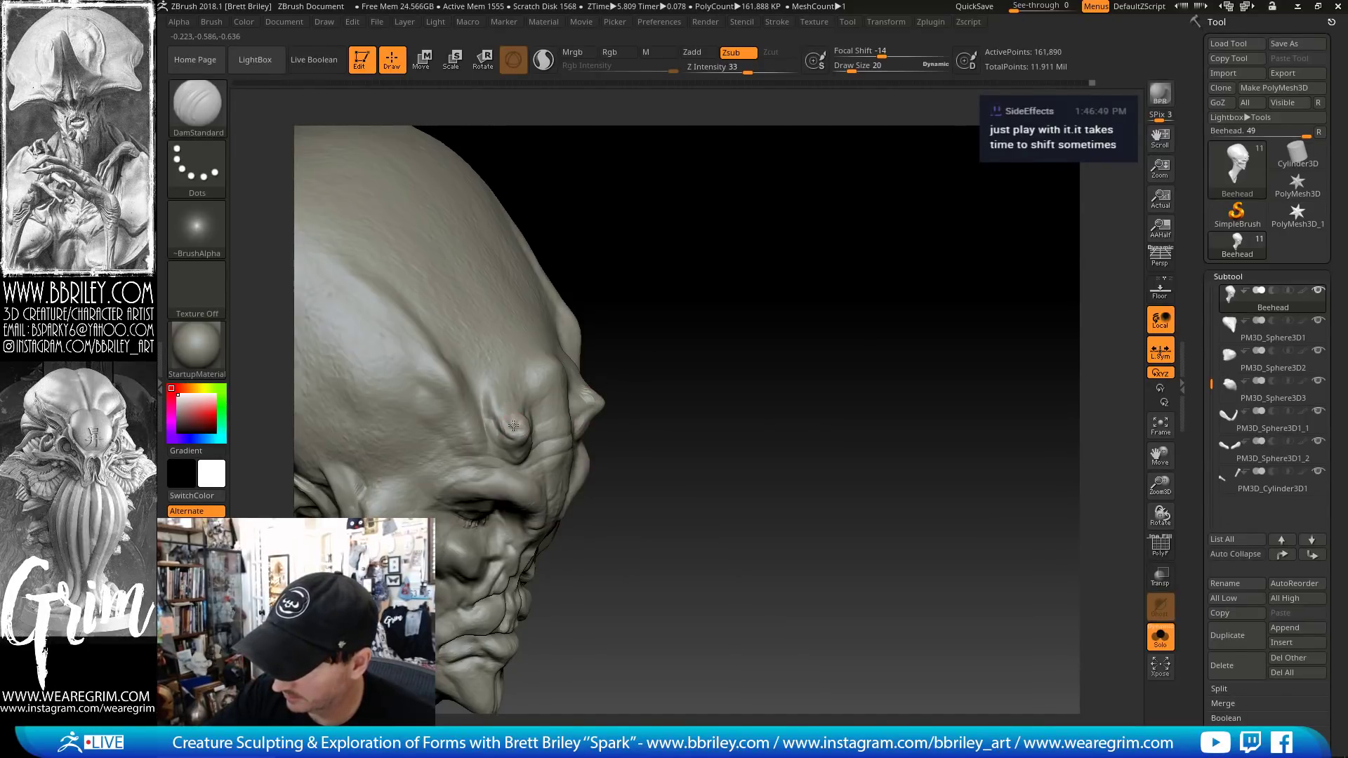
pyautogui.moveTo(509, 417); pyautogui.dragTo(421, 434, button='right')
pyautogui.press('d')
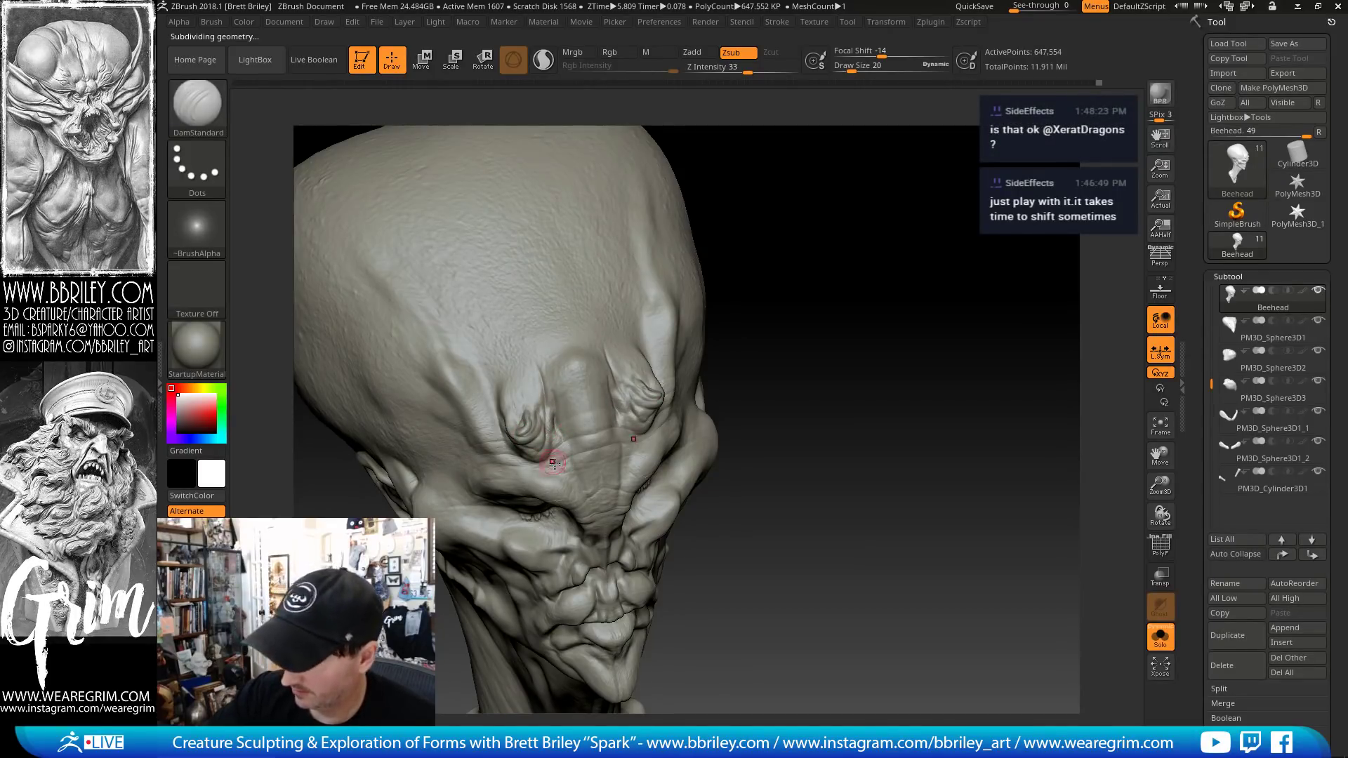
# - Build up the forehead between the sockets and the brow with the Clay brush at draw size 20
pyautogui.press('b')
pyautogui.press('c')
pyautogui.press('l')
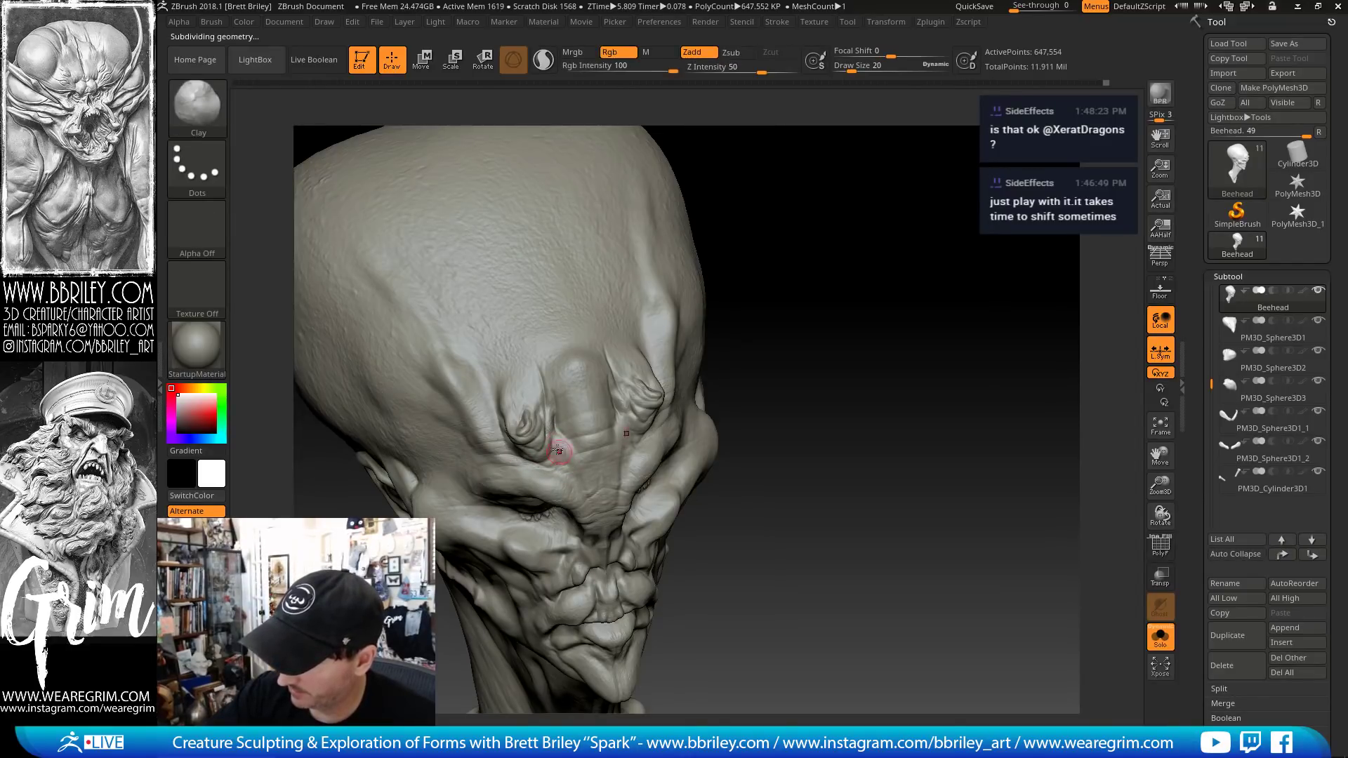
pyautogui.moveTo(715, 295); pyautogui.dragTo(570, 459)
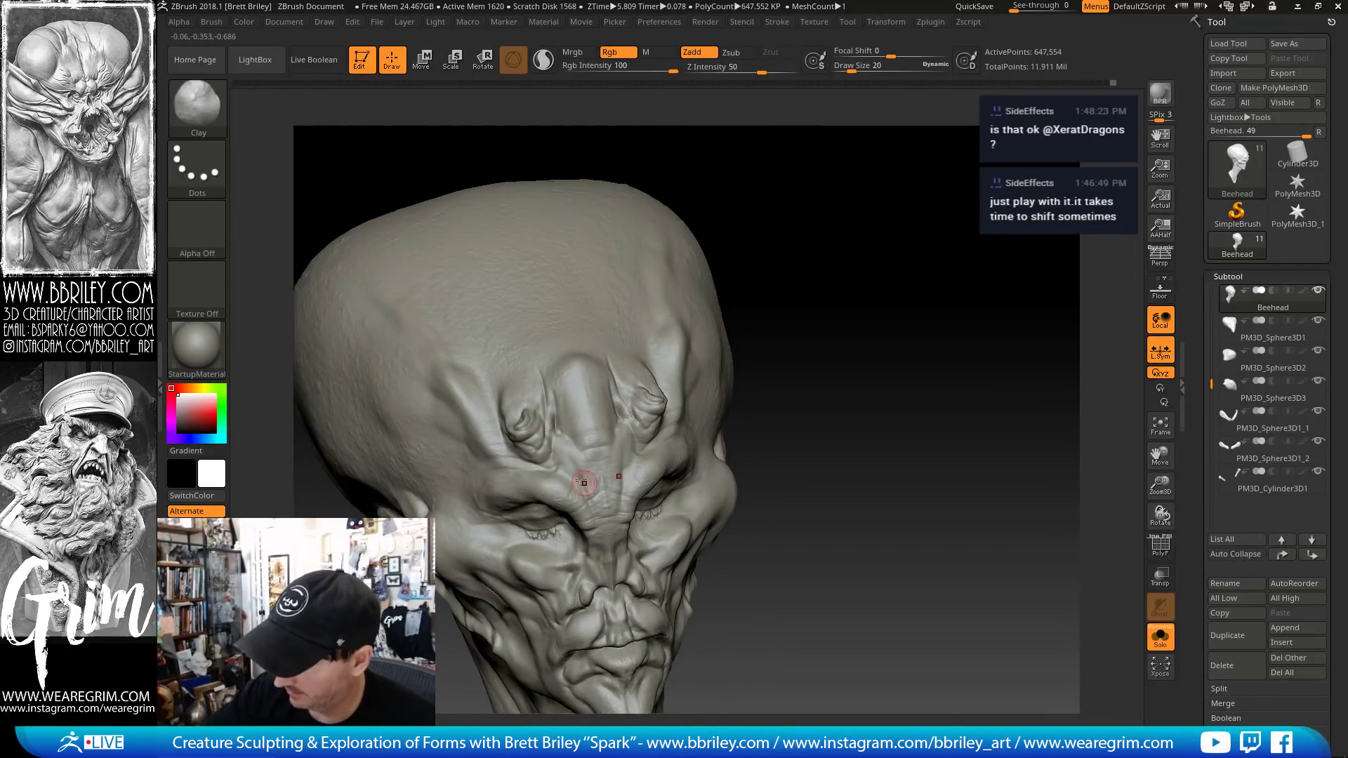
# - Carve wrinkles into the center of the brow with the DamStandard brush at draw size 16
pyautogui.press('b')
pyautogui.press('d')
pyautogui.press('s')
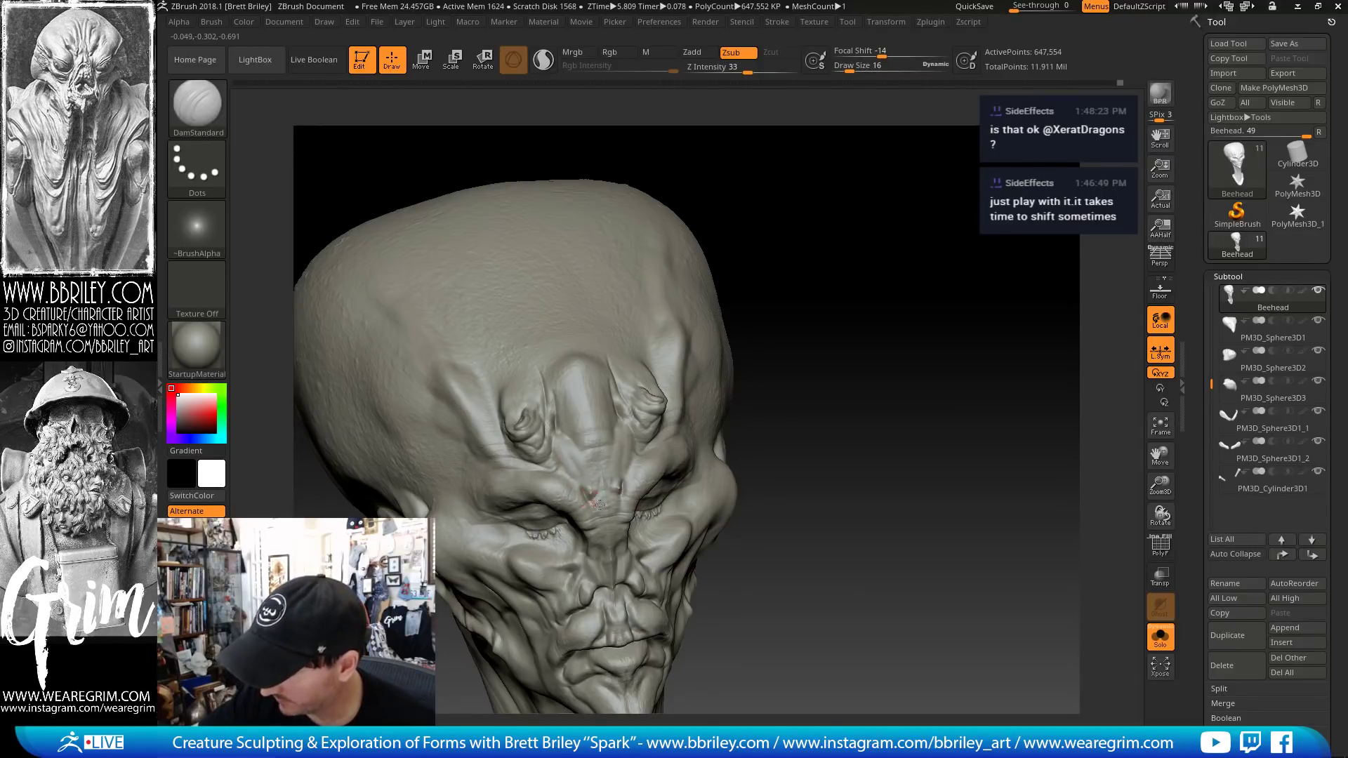
pyautogui.moveTo(838, 345); pyautogui.dragTo(829, 313)
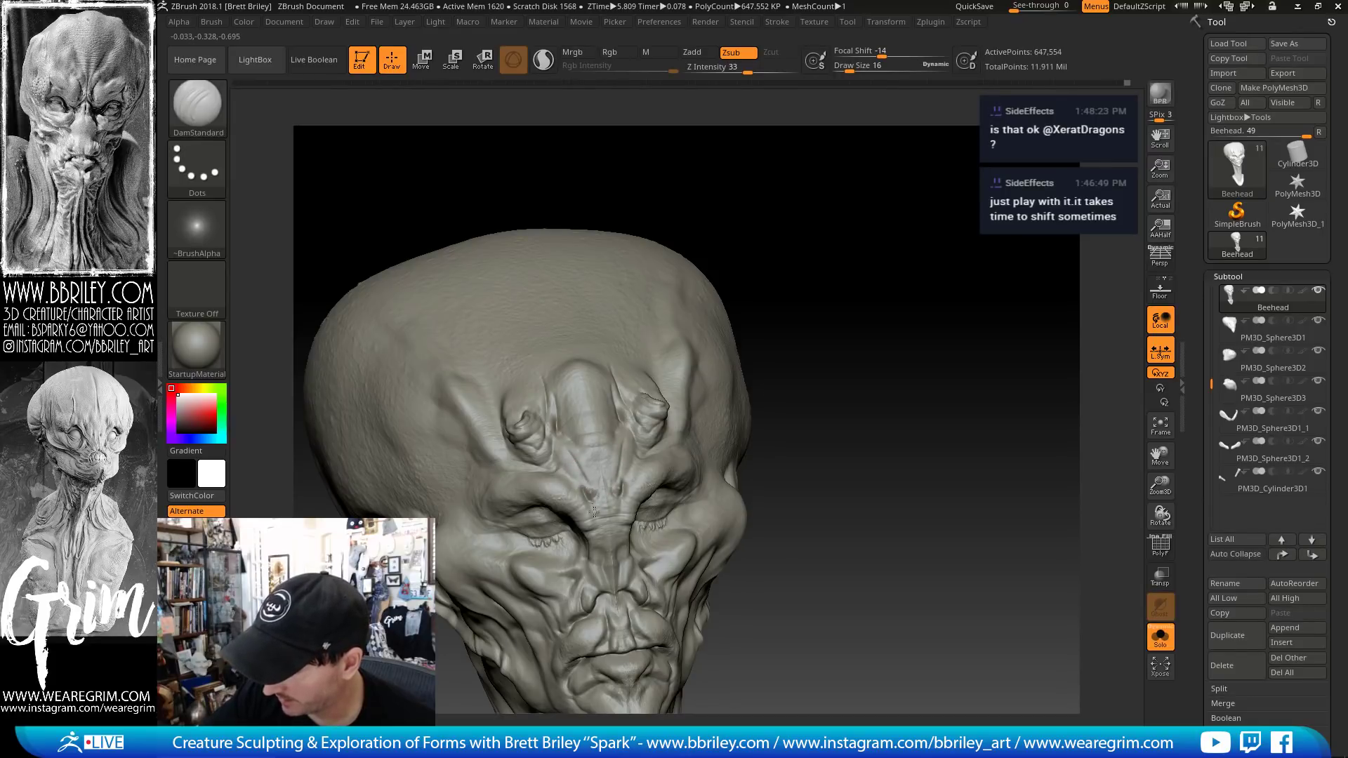
# - Build up the inner brow with the Clay brush at draw size 16 and refine it with Standard at size 10
pyautogui.keyDown('alt'); pyautogui.moveTo(816, 271); pyautogui.dragTo(778, 217); pyautogui.keyUp('alt')
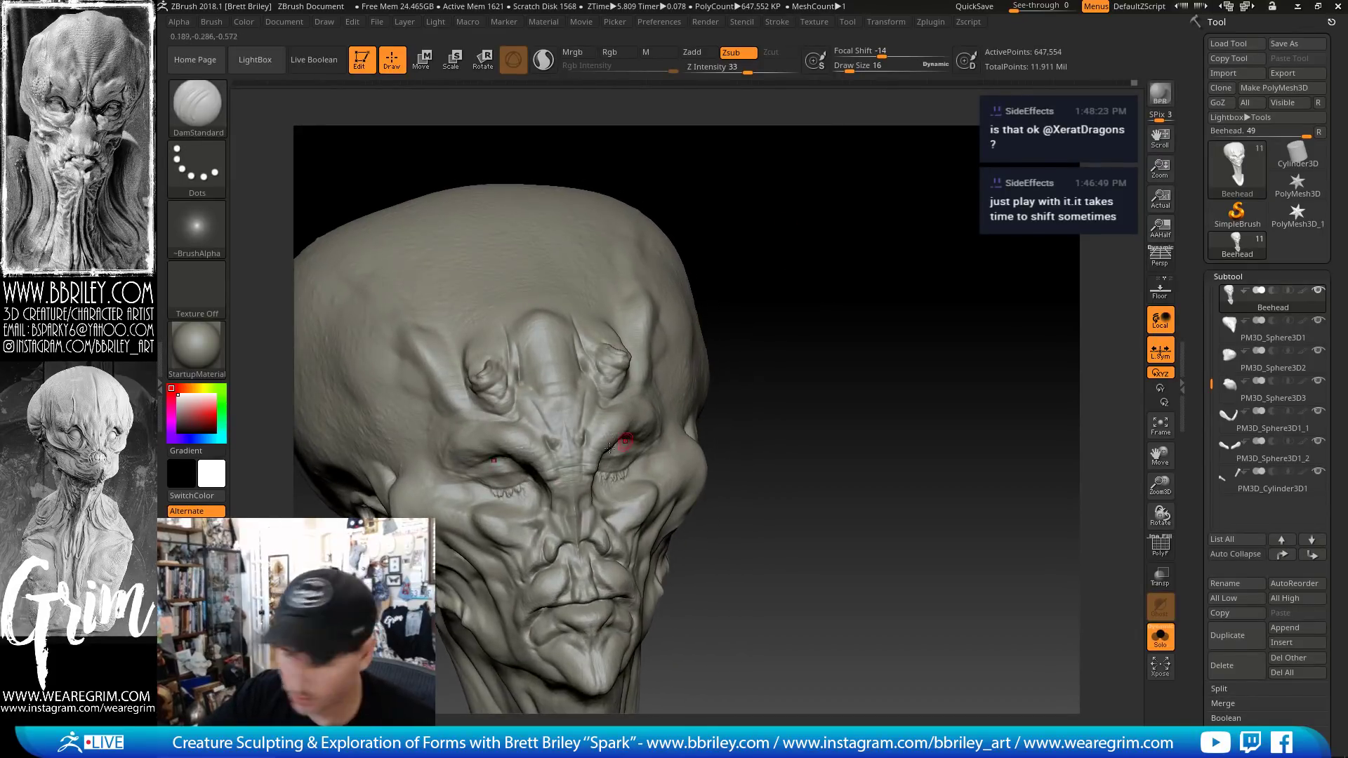
pyautogui.press('b')
pyautogui.press('c')
pyautogui.press('l')
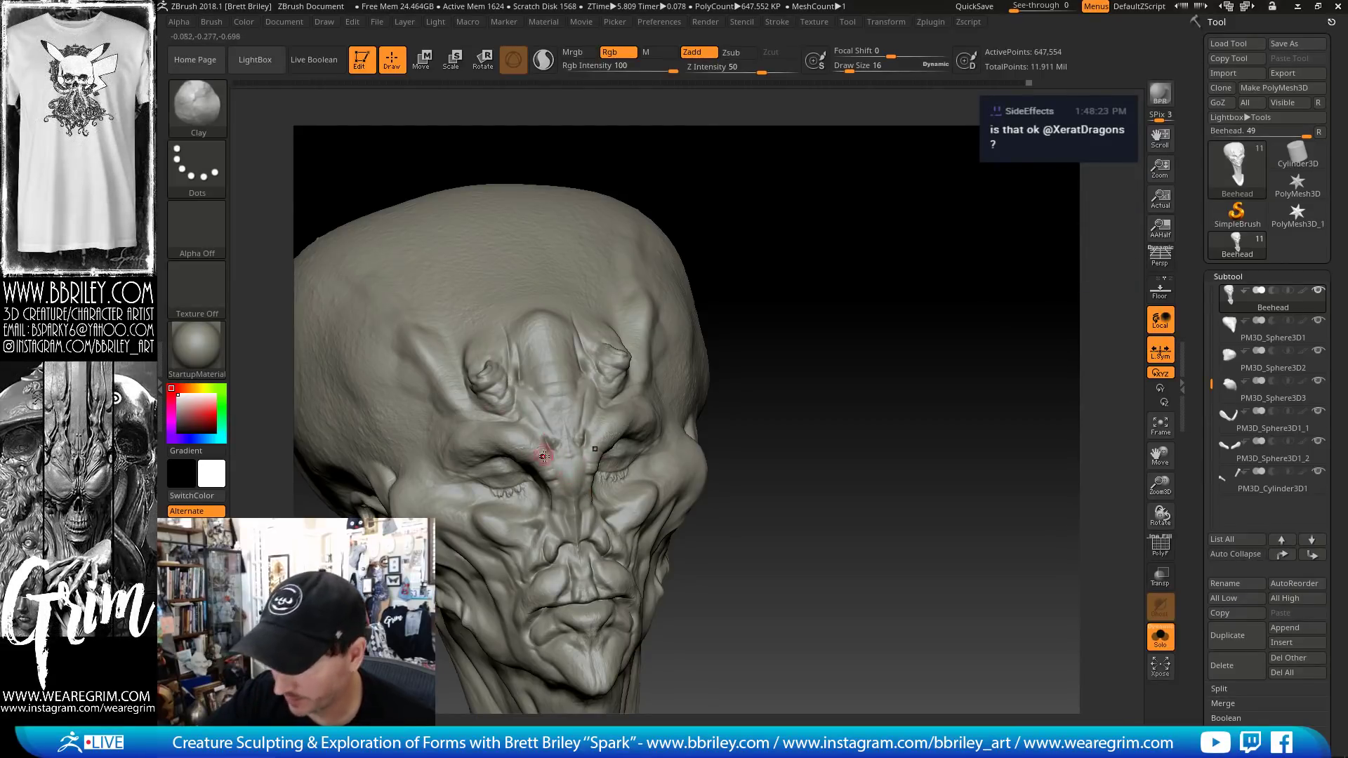
pyautogui.press('b')
pyautogui.press('s')
pyautogui.press('t')
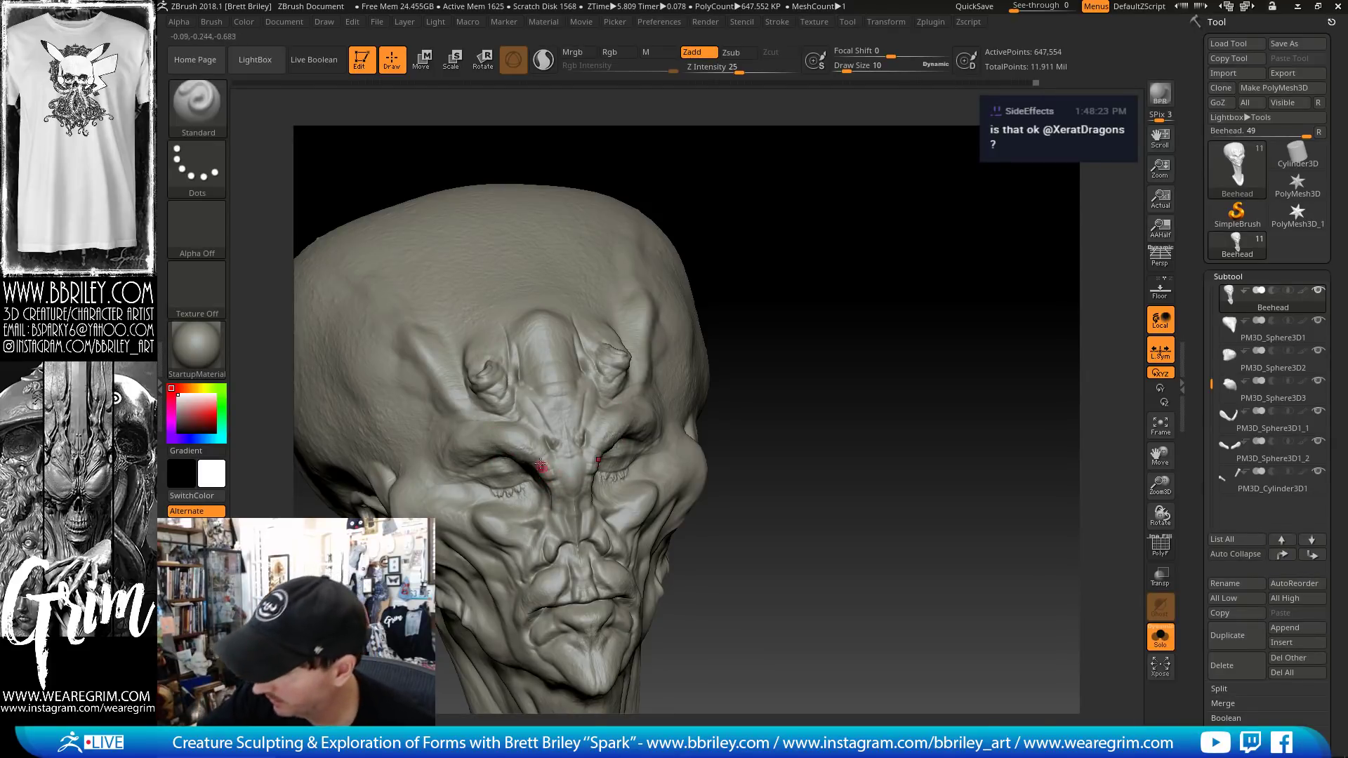
# - Flatten the upper nose bridge with TrimDynamic at draw size 16 and add volume to it with Clay
pyautogui.press('b')
pyautogui.press('t')
pyautogui.press('d')
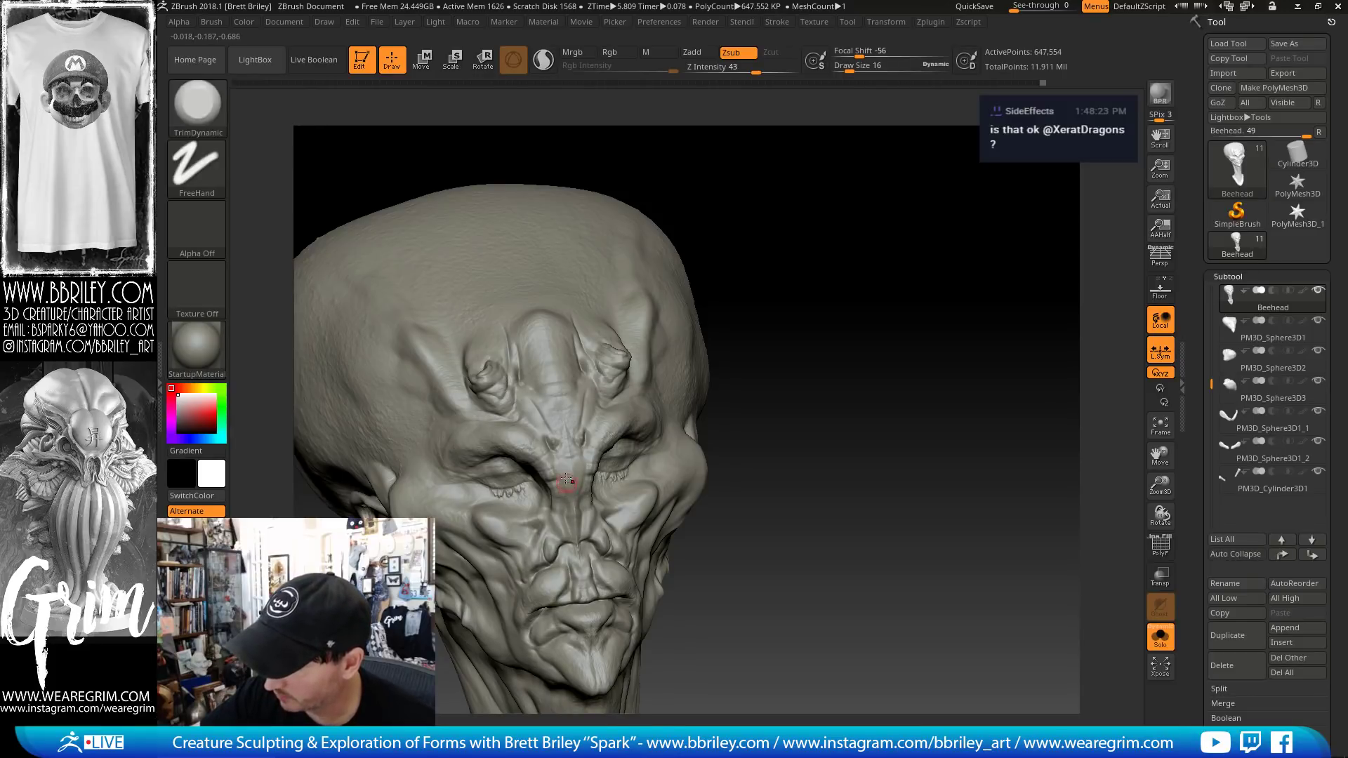
pyautogui.press('b')
pyautogui.press('c')
pyautogui.press('l')
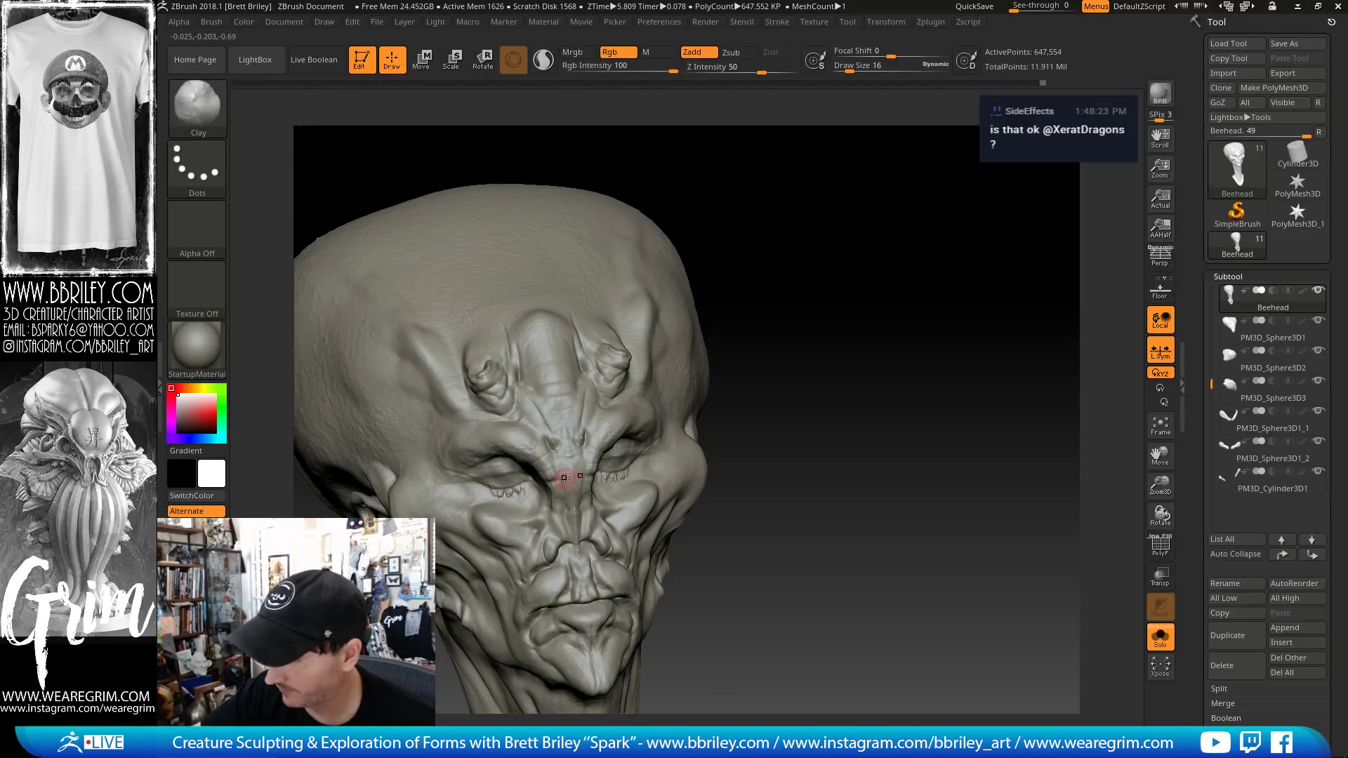
# - Carve creases along the sides of the nose with DamStandard at draw size 12 and raise adjoining folds with Standard
pyautogui.press('b')
pyautogui.press('d')
pyautogui.press('s')
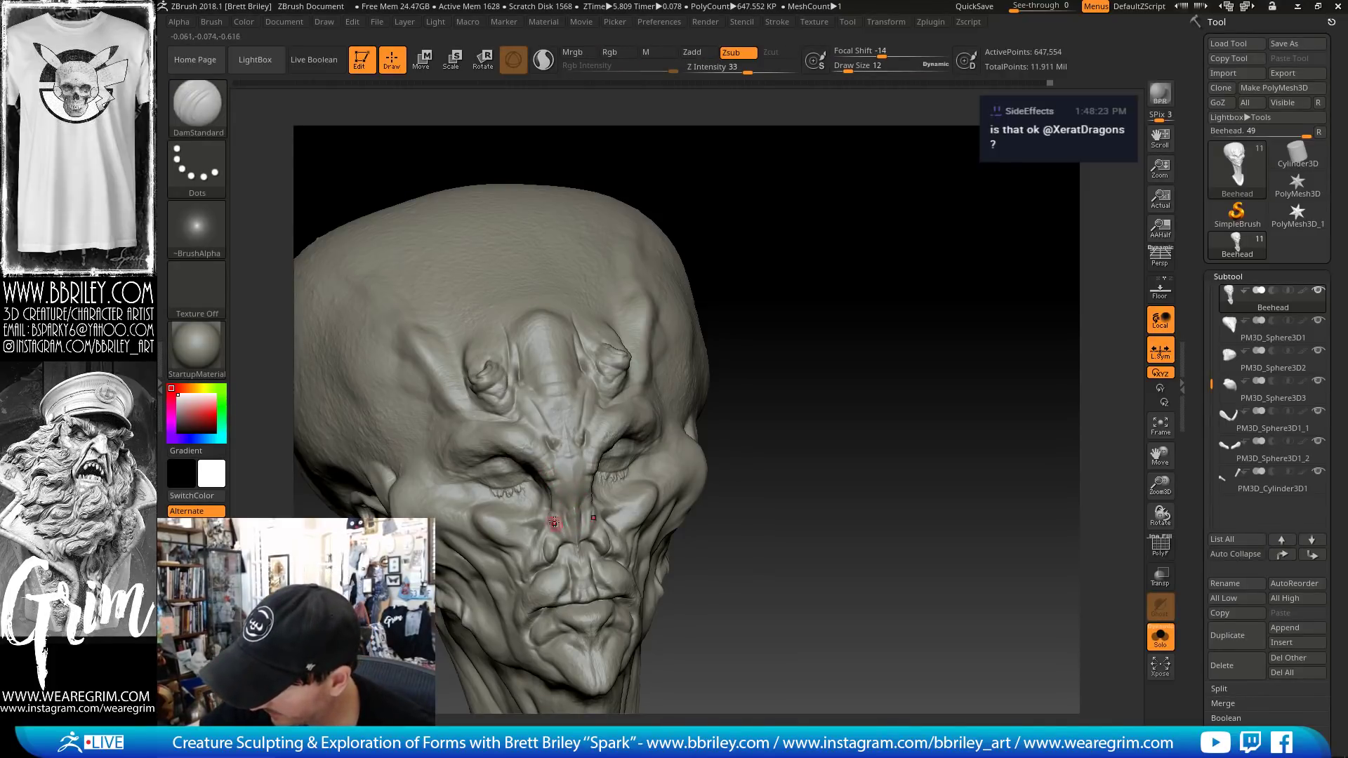
pyautogui.press('b')
pyautogui.press('s')
pyautogui.press('t')
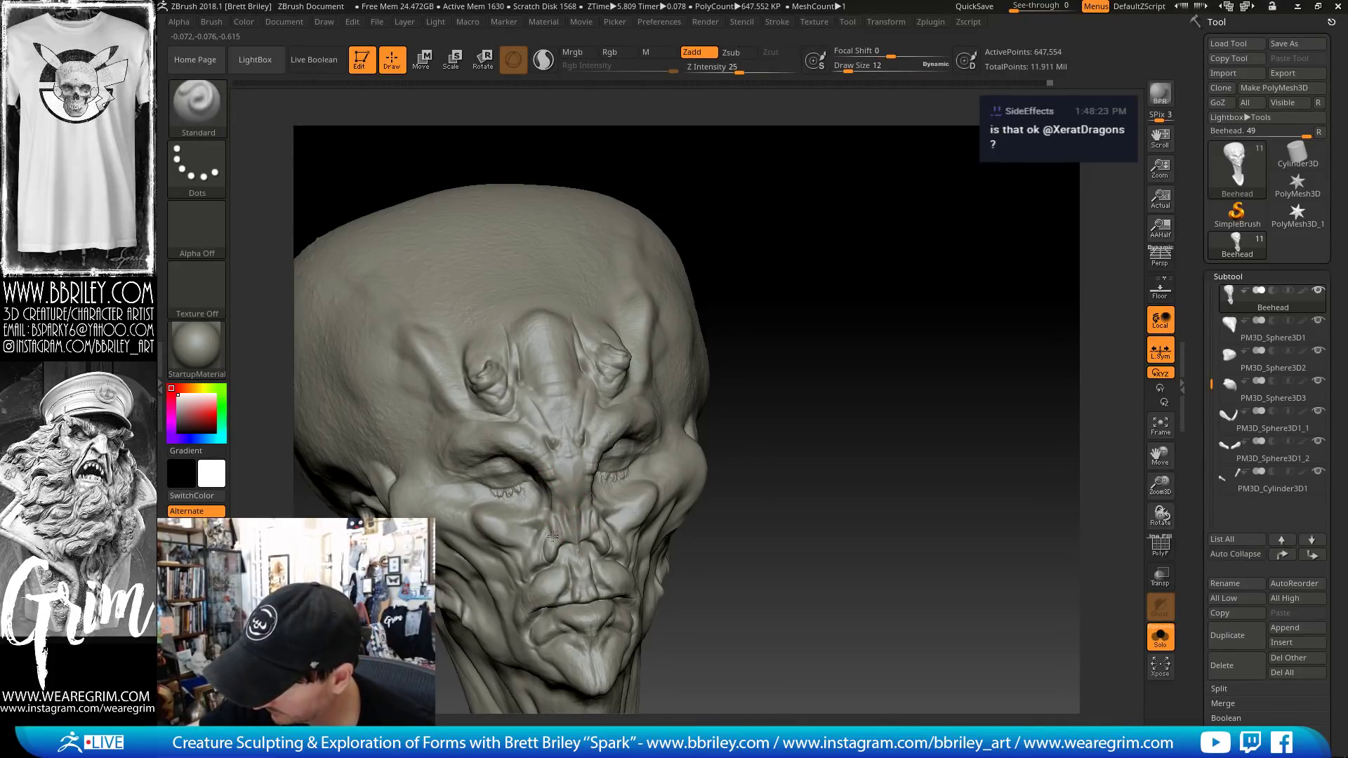
# - Cut fine creases down the lower nose with DamStandard at draw size 12 and smooth them
pyautogui.press('b')
pyautogui.press('d')
pyautogui.press('s')
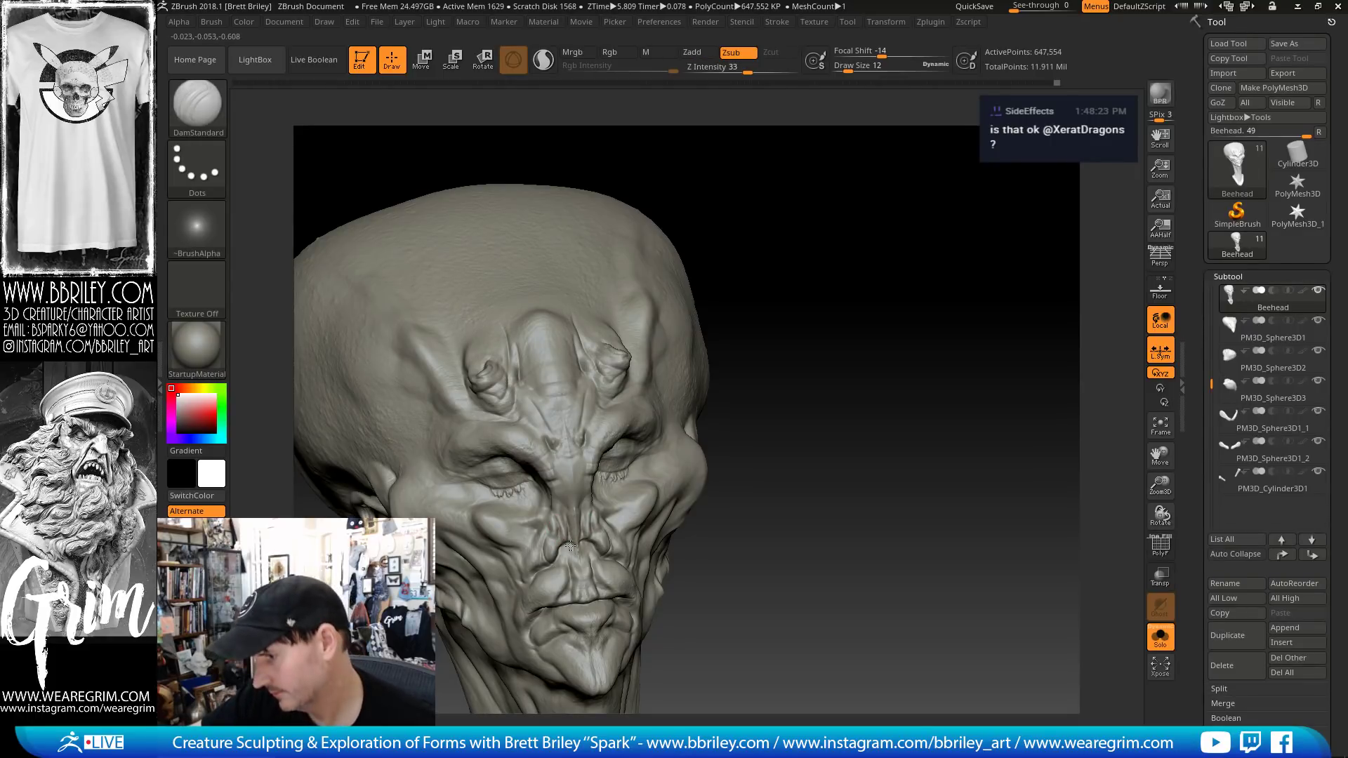
pyautogui.press('shift')
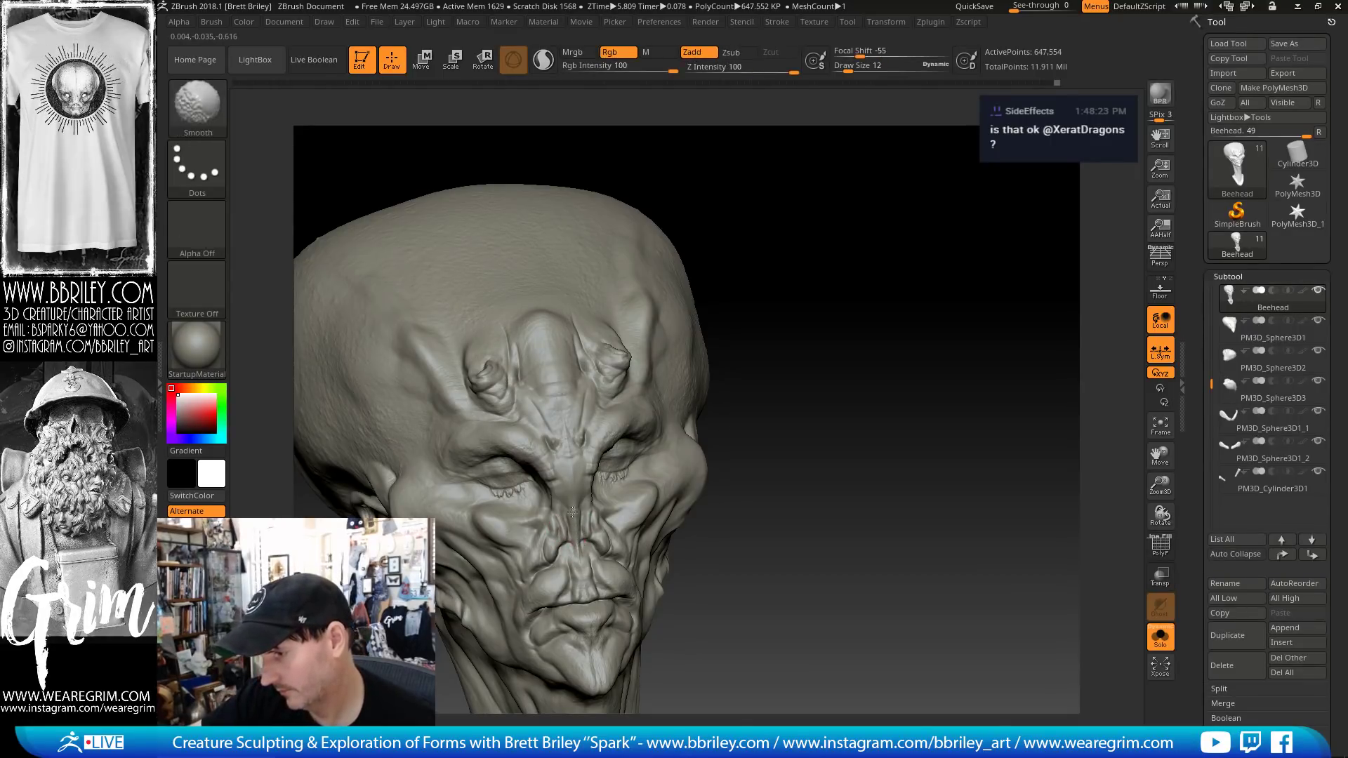
# - Deepen the creases beside the nose bridge with DamStandard and flatten the adjoining forms with TrimDynamic at draw size 18
pyautogui.moveTo(574, 499); pyautogui.dragTo(554, 485, button='right')
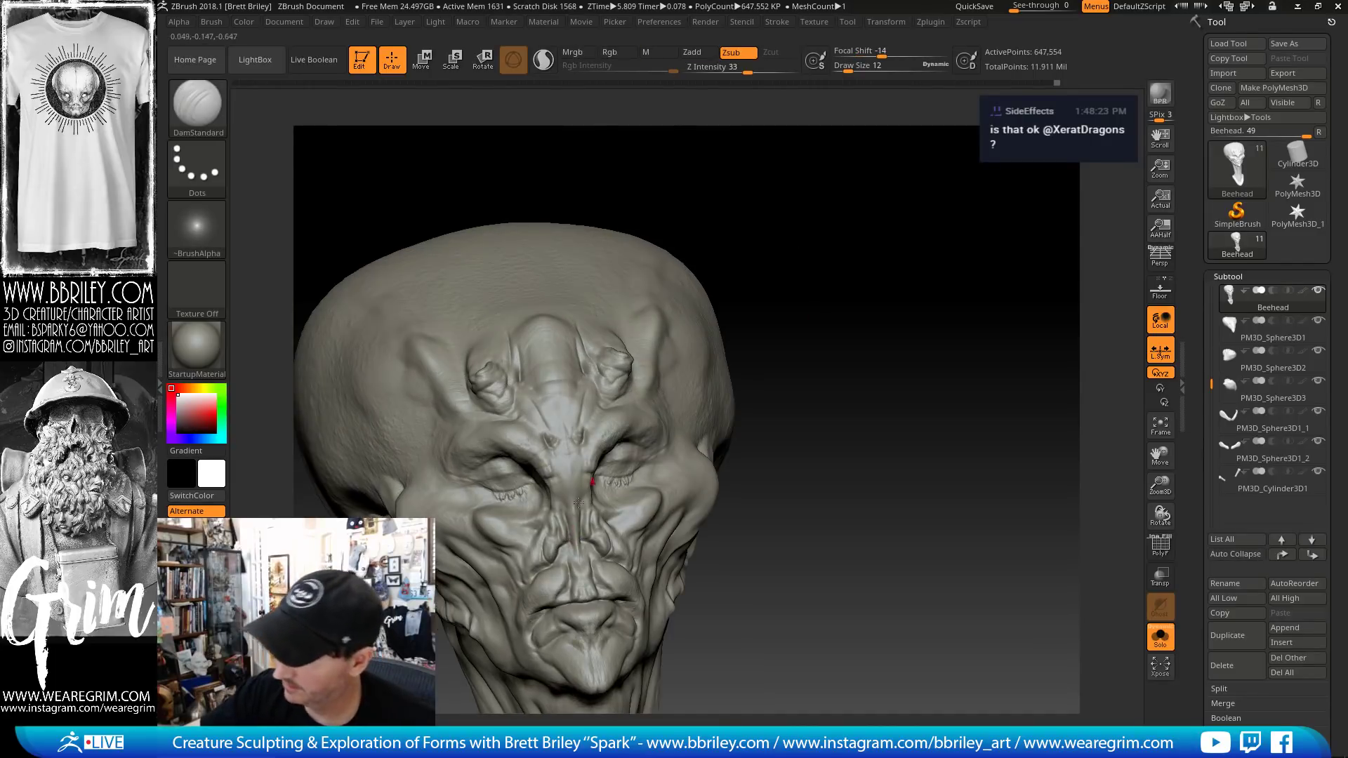
pyautogui.press('s')
pyautogui.moveTo(577, 534); pyautogui.dragTo(581, 534)
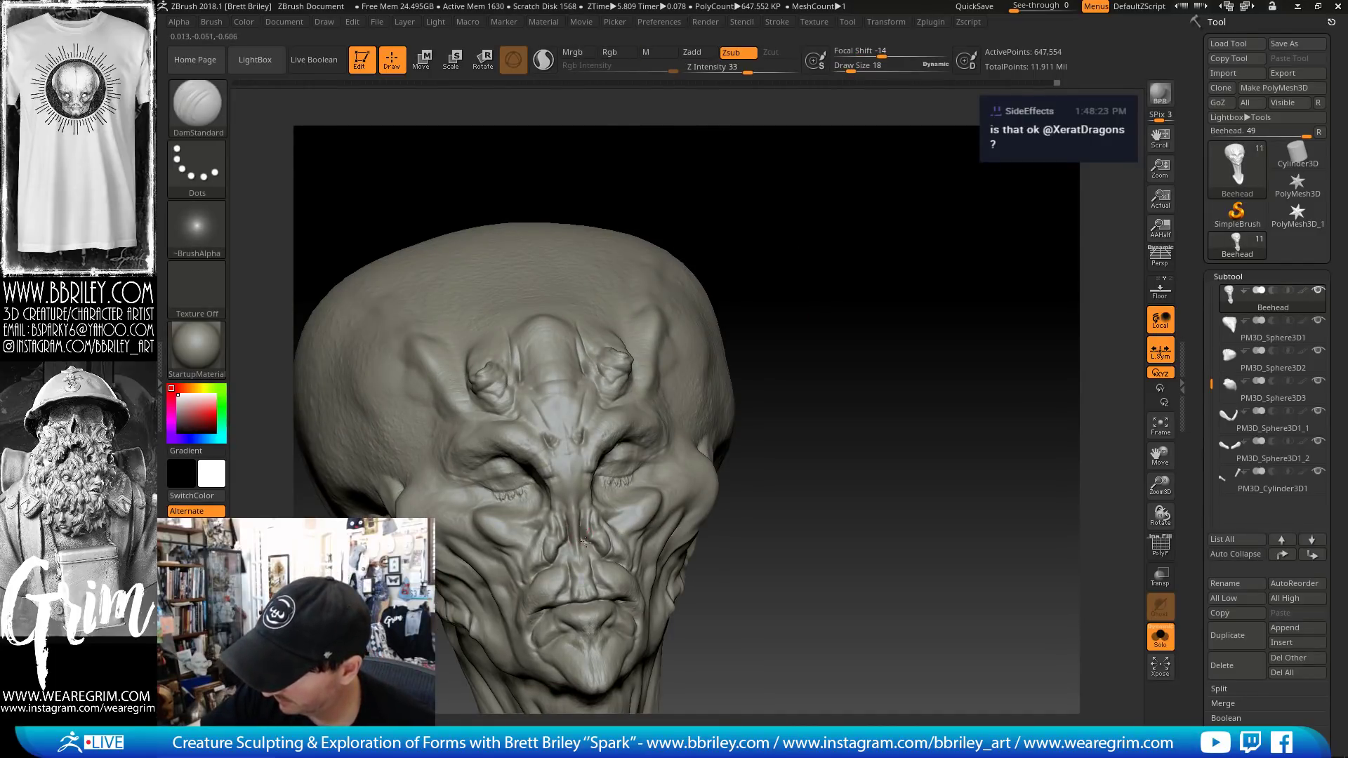
pyautogui.press('b')
pyautogui.press('t')
pyautogui.press('d')
pyautogui.press('f')
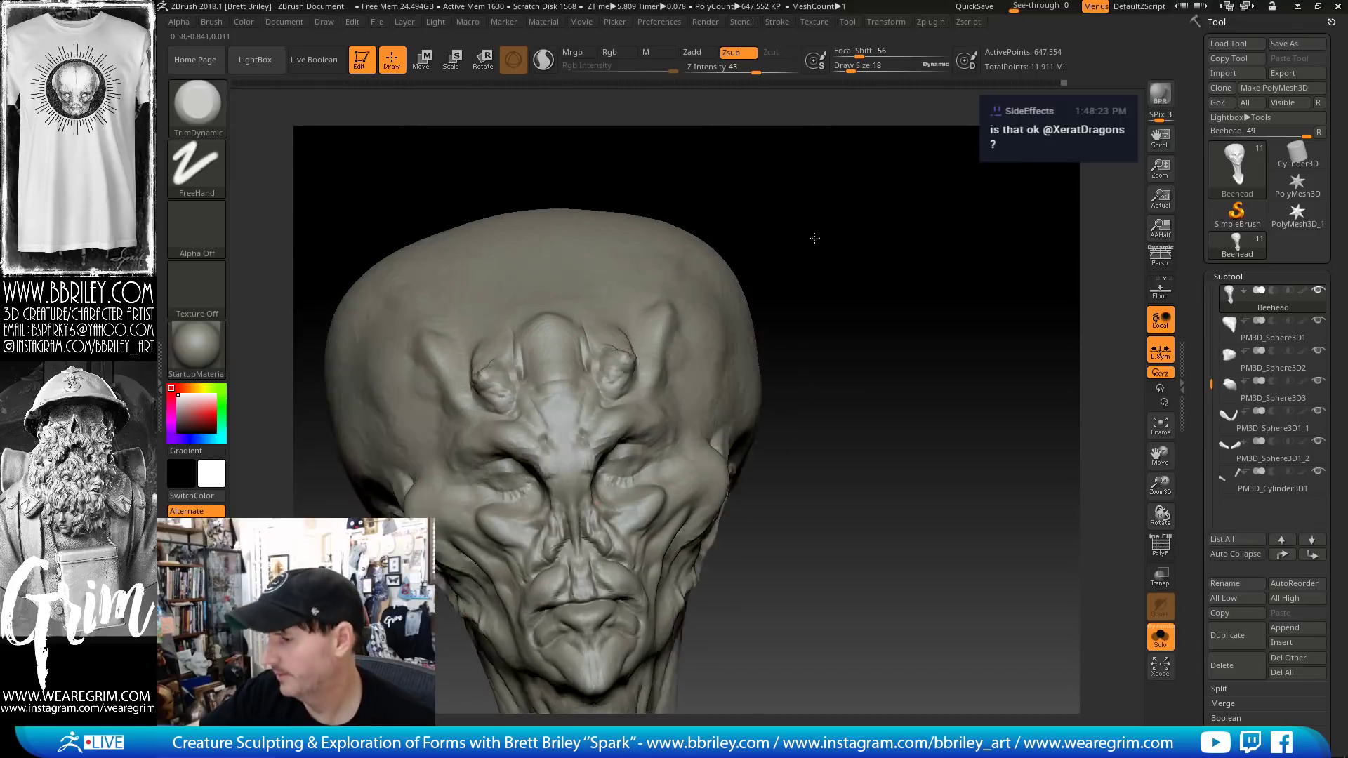
# - Adjust the nose bridge and inner eye corners with the Move brush at draw size 36
pyautogui.press('b')
pyautogui.press('m')
pyautogui.press('v')
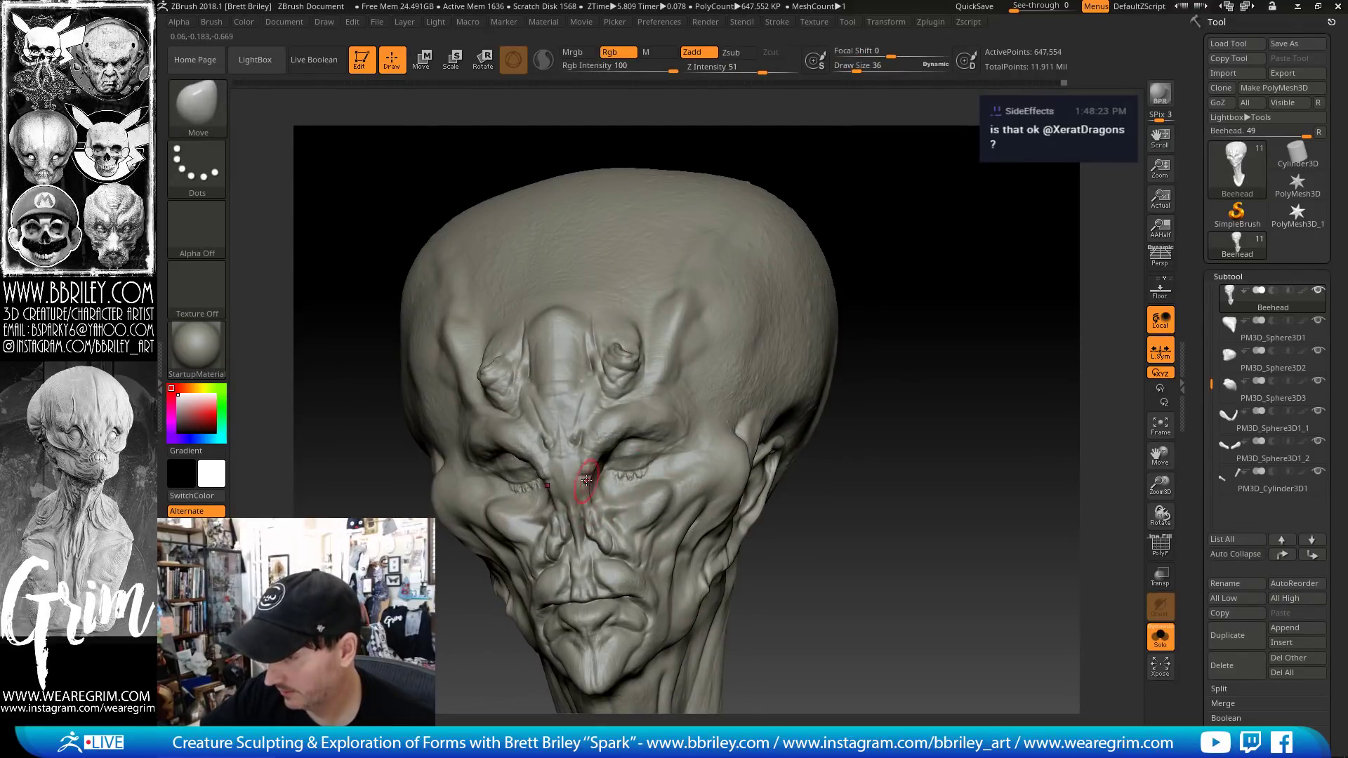
pyautogui.moveTo(702, 327); pyautogui.dragTo(836, 250, button='right')
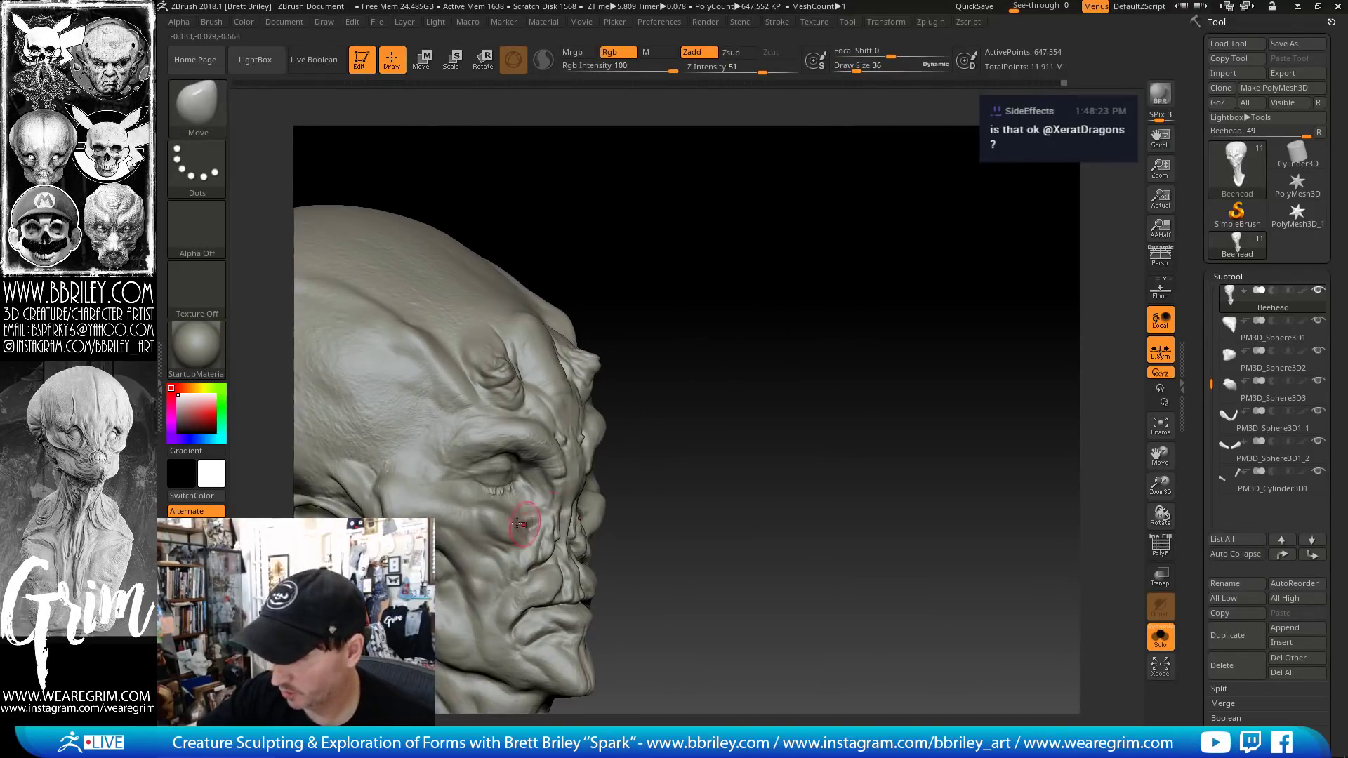
# - Build up the cheek folds below the eyes with Clay and sharpen their creases with DamStandard, both at draw size 13
pyautogui.press('b')
pyautogui.press('c')
pyautogui.press('l')
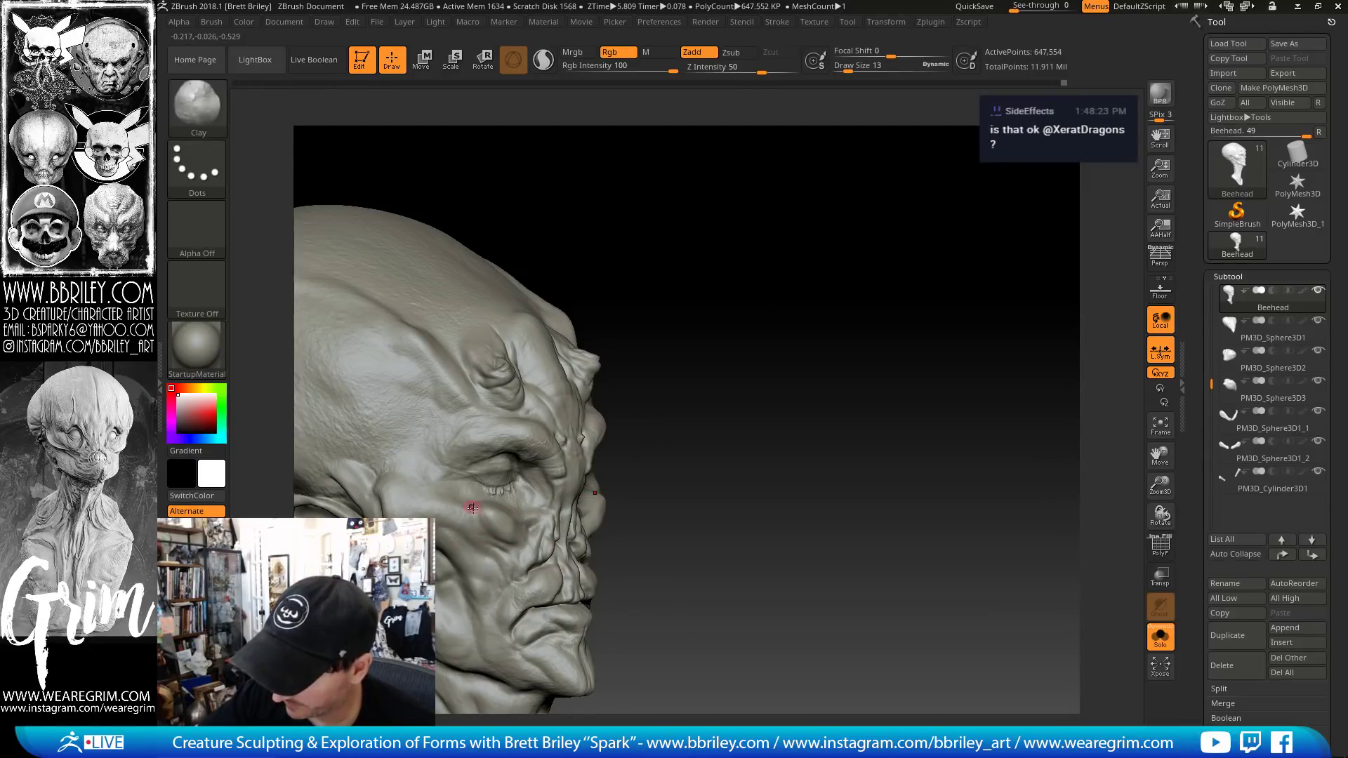
pyautogui.press('b')
pyautogui.press('d')
pyautogui.press('s')
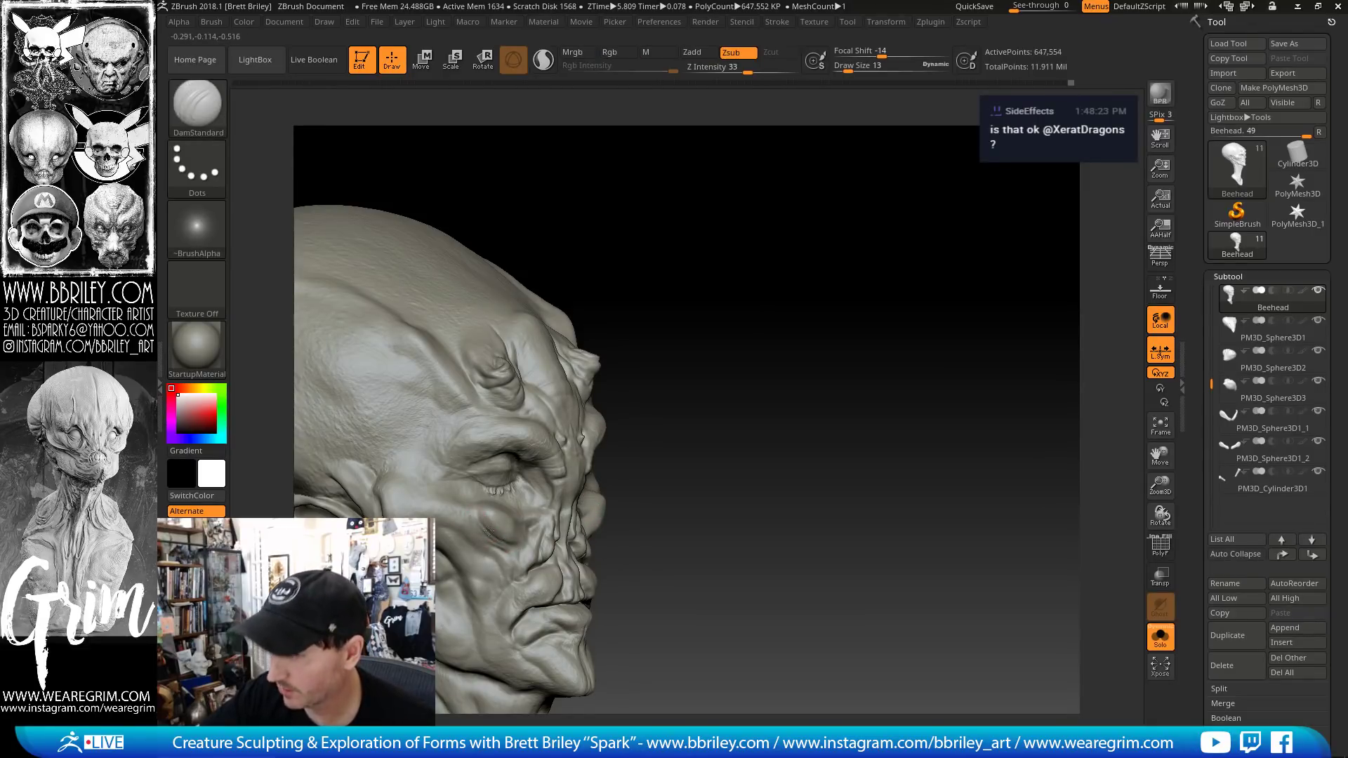
pyautogui.moveTo(655, 383); pyautogui.dragTo(658, 296)
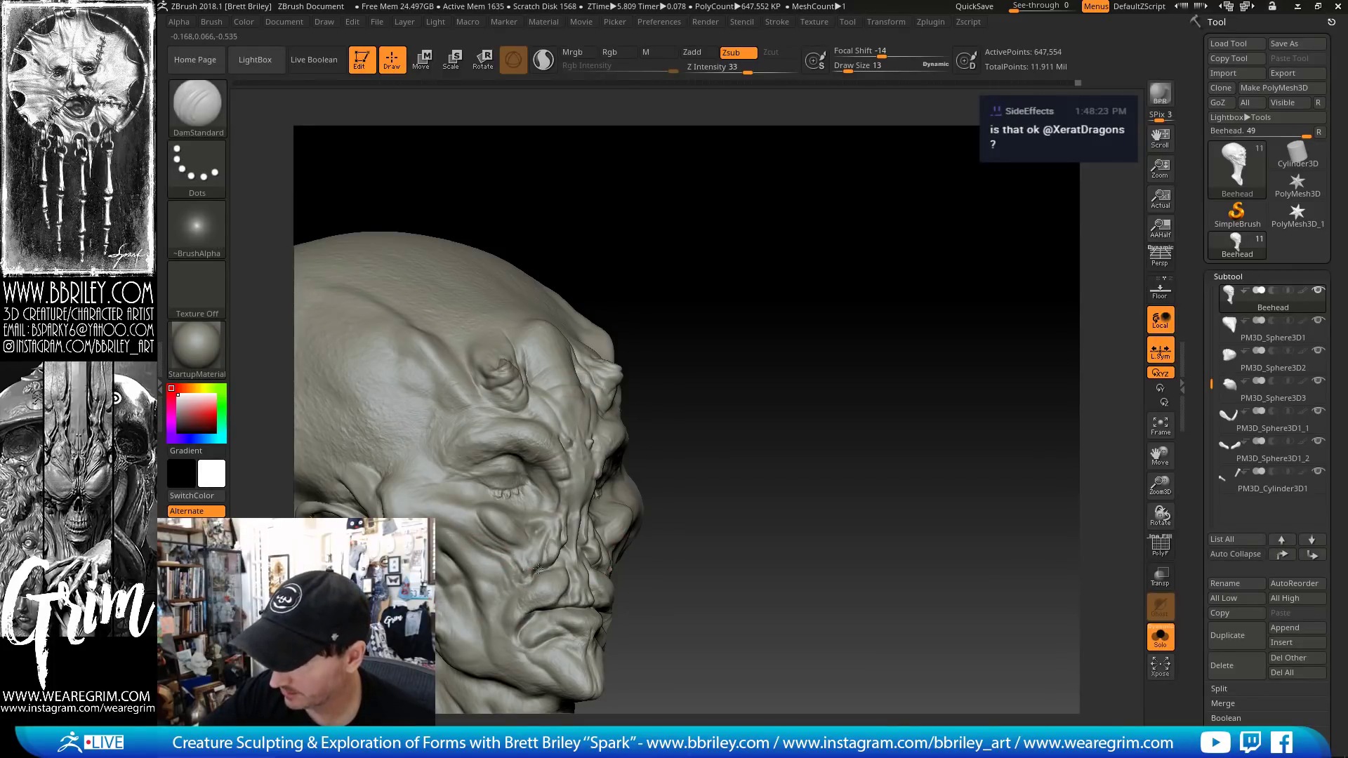
pyautogui.moveTo(726, 423); pyautogui.dragTo(672, 417)
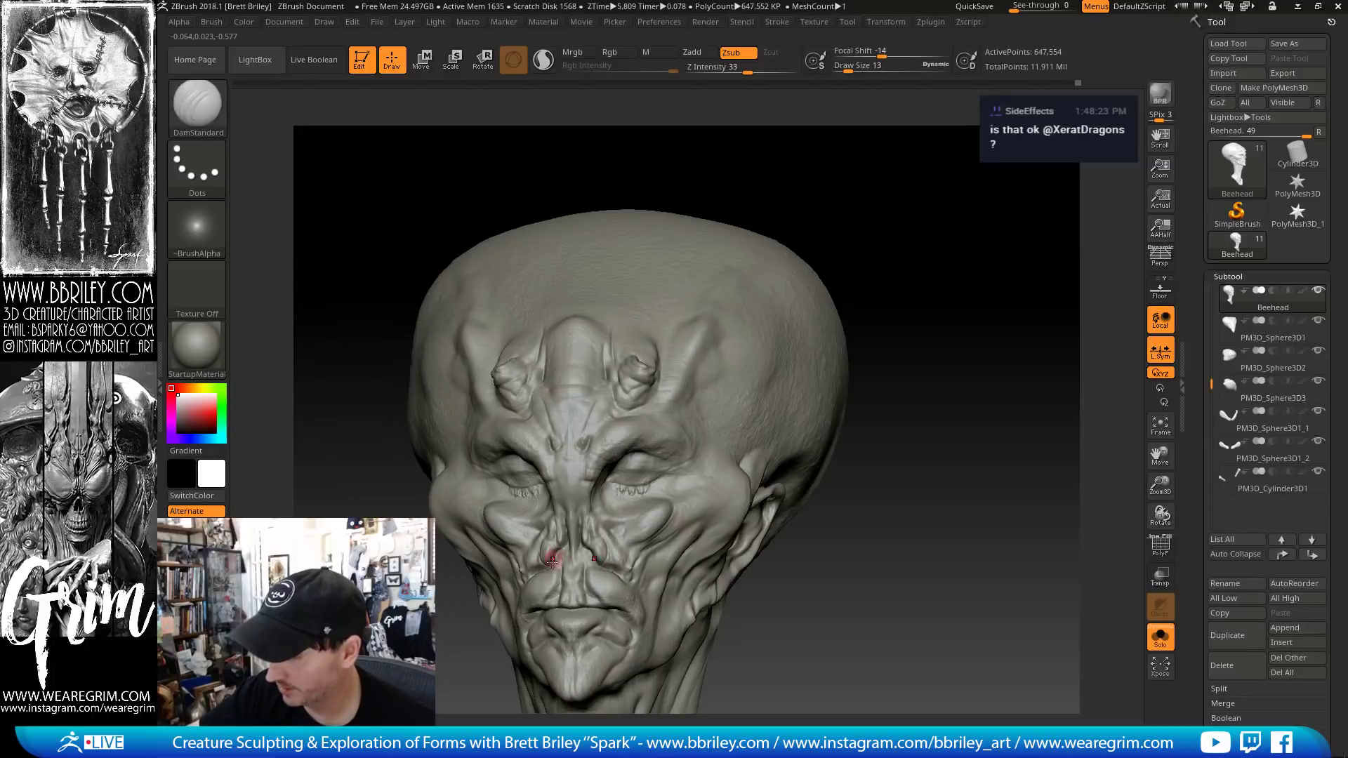
pyautogui.moveTo(654, 349); pyautogui.dragTo(644, 433)
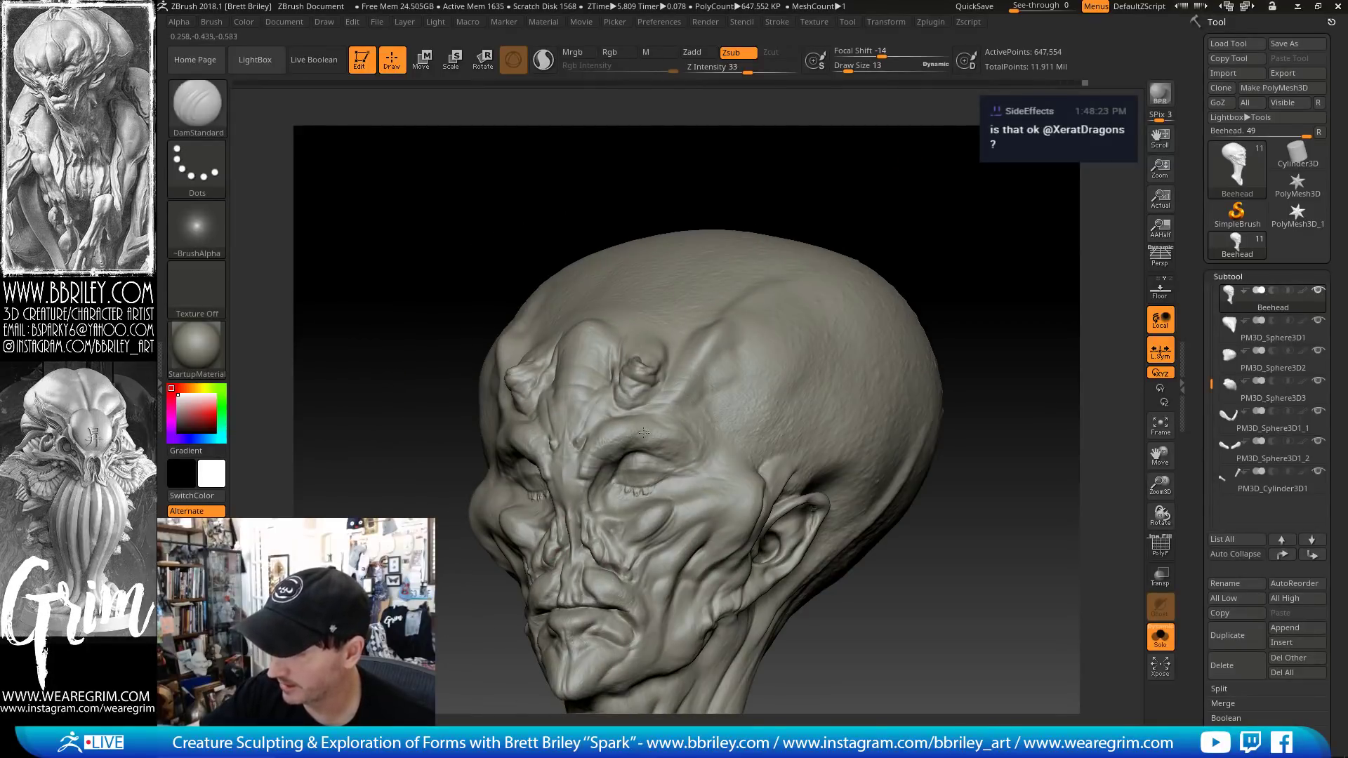
# - Adjust the larger brow and head shapes with the Move brush, using draw sizes of about 56 to 68
pyautogui.press('b')
pyautogui.press('m')
pyautogui.press('v')
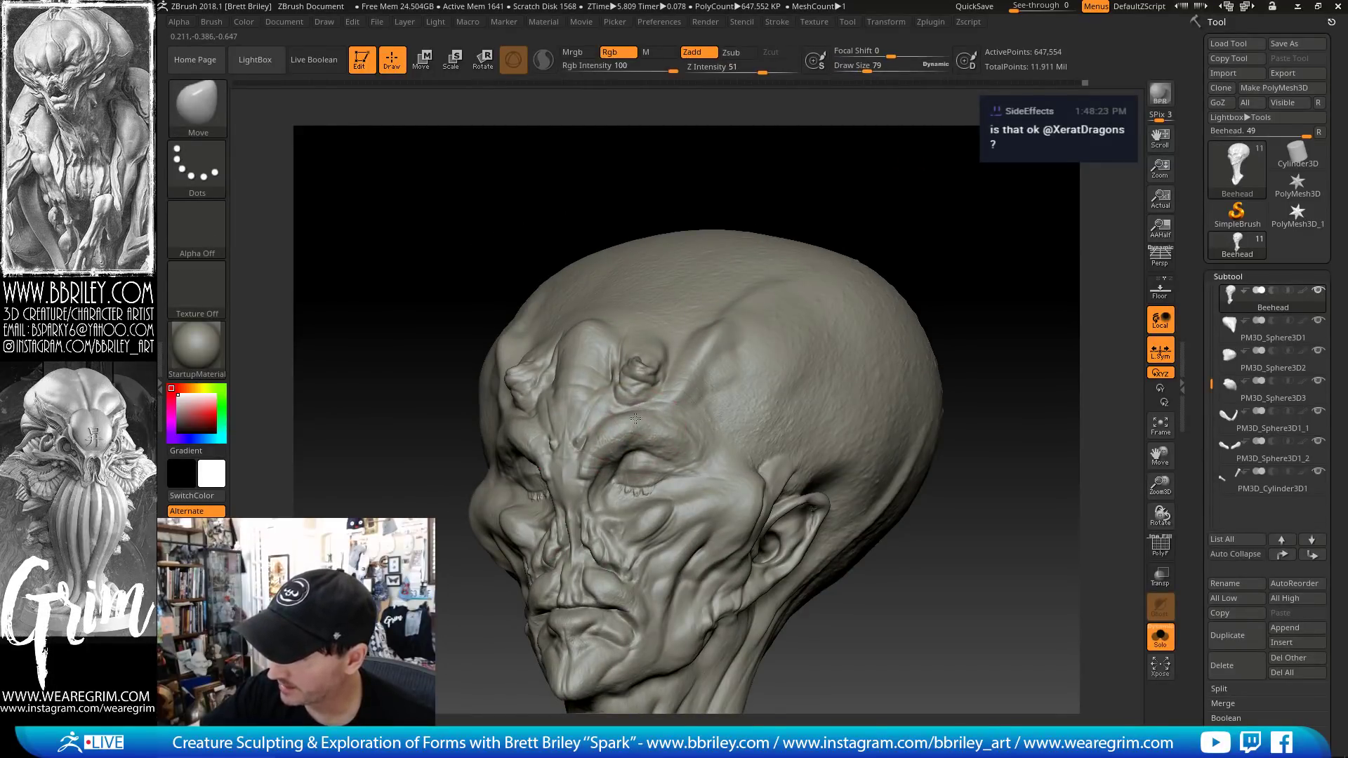
pyautogui.press('[')
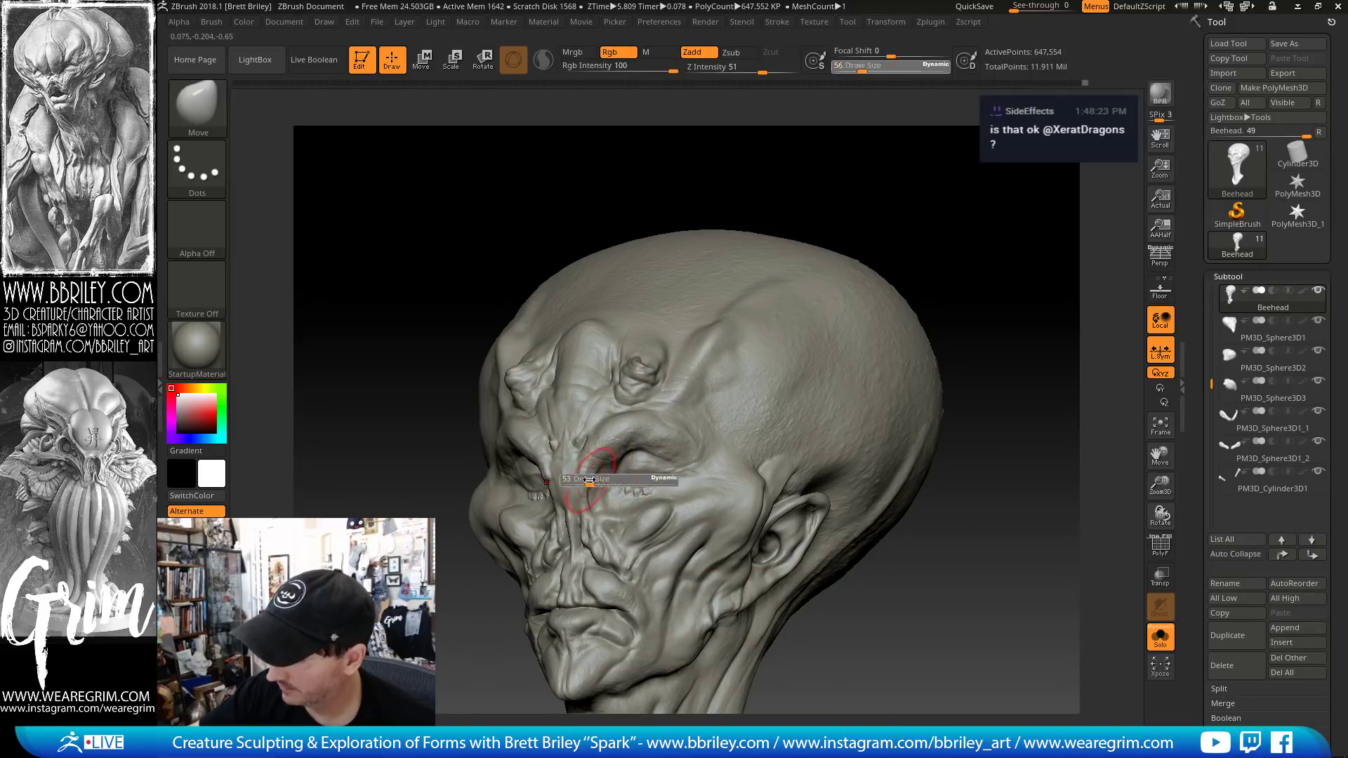
pyautogui.moveTo(900, 180); pyautogui.dragTo(828, 188)
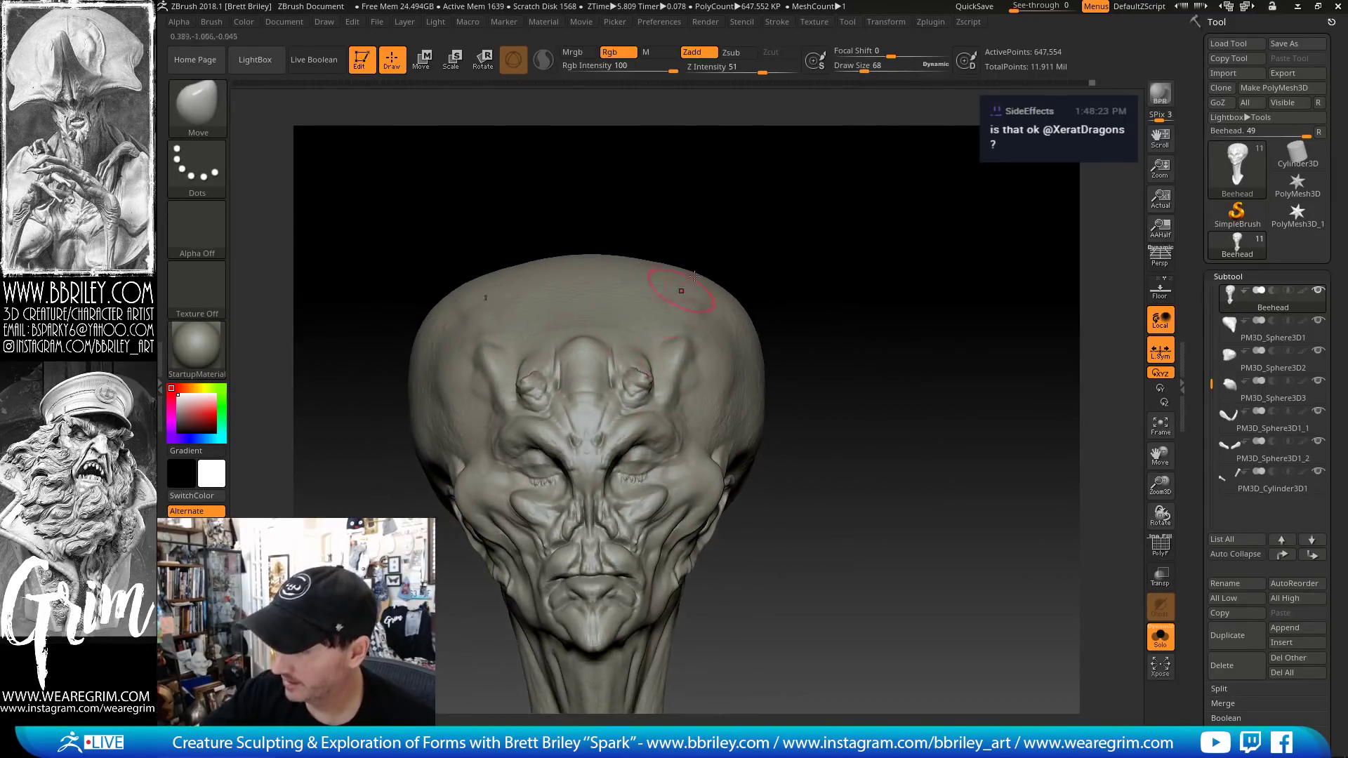
pyautogui.moveTo(694, 276); pyautogui.dragTo(632, 397)
# - Flatten and smooth the forehead around the antenna sockets with TrimDynamic and Smooth at draw size 29, reducing to 16 for finer planes
pyautogui.press('[')
pyautogui.press('[')
pyautogui.press('[')
pyautogui.press('[')
pyautogui.press('b')
pyautogui.press('t')
pyautogui.press('d')
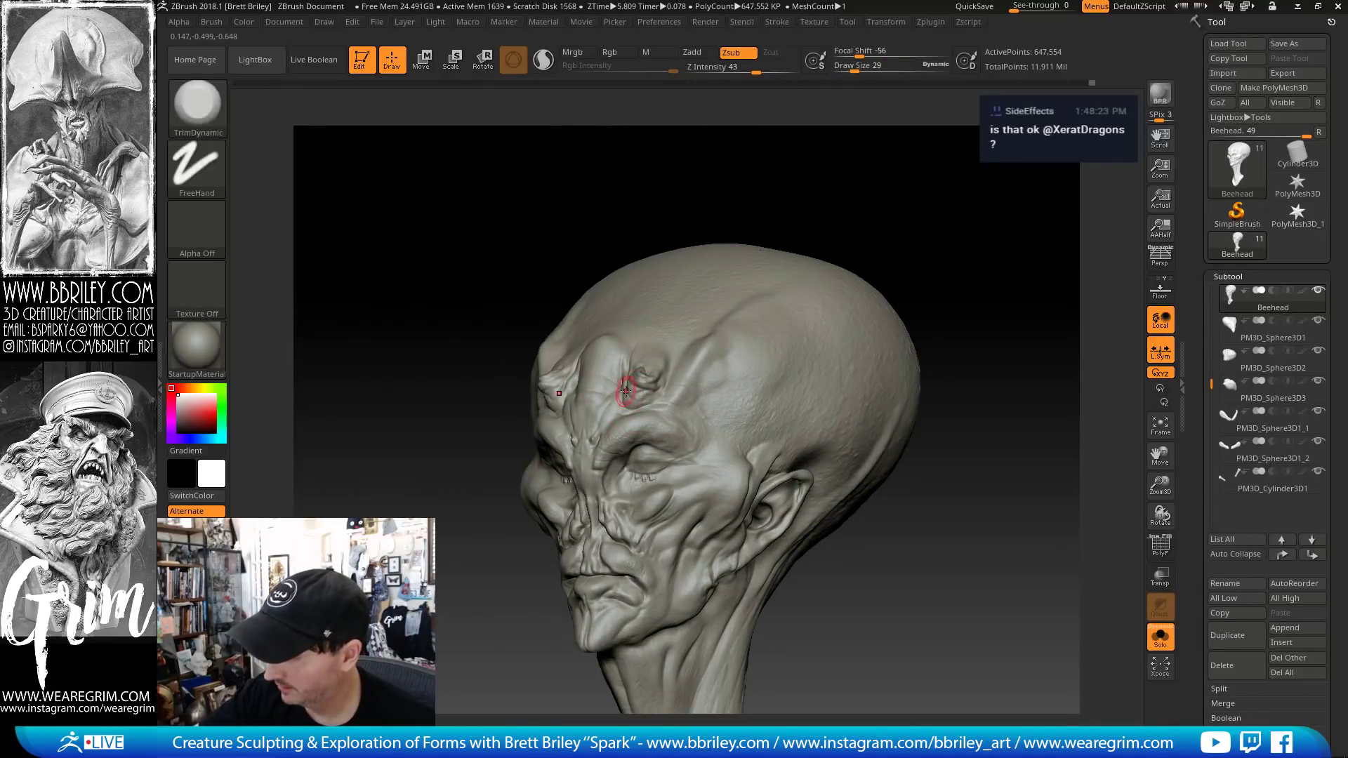
pyautogui.keyDown('shift'); pyautogui.moveTo(627, 394); pyautogui.dragTo(643, 358); pyautogui.keyUp('shift')
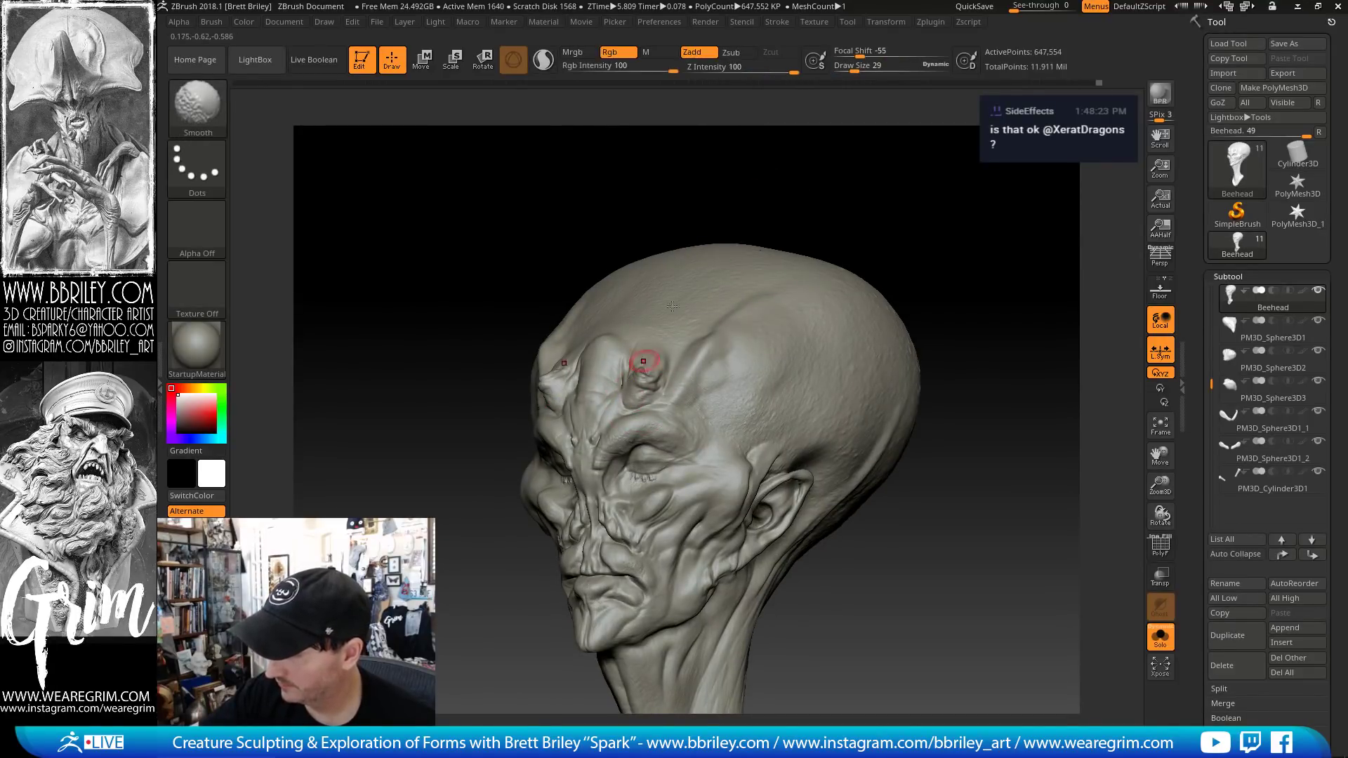
pyautogui.moveTo(644, 358); pyautogui.dragTo(628, 388, button='right')
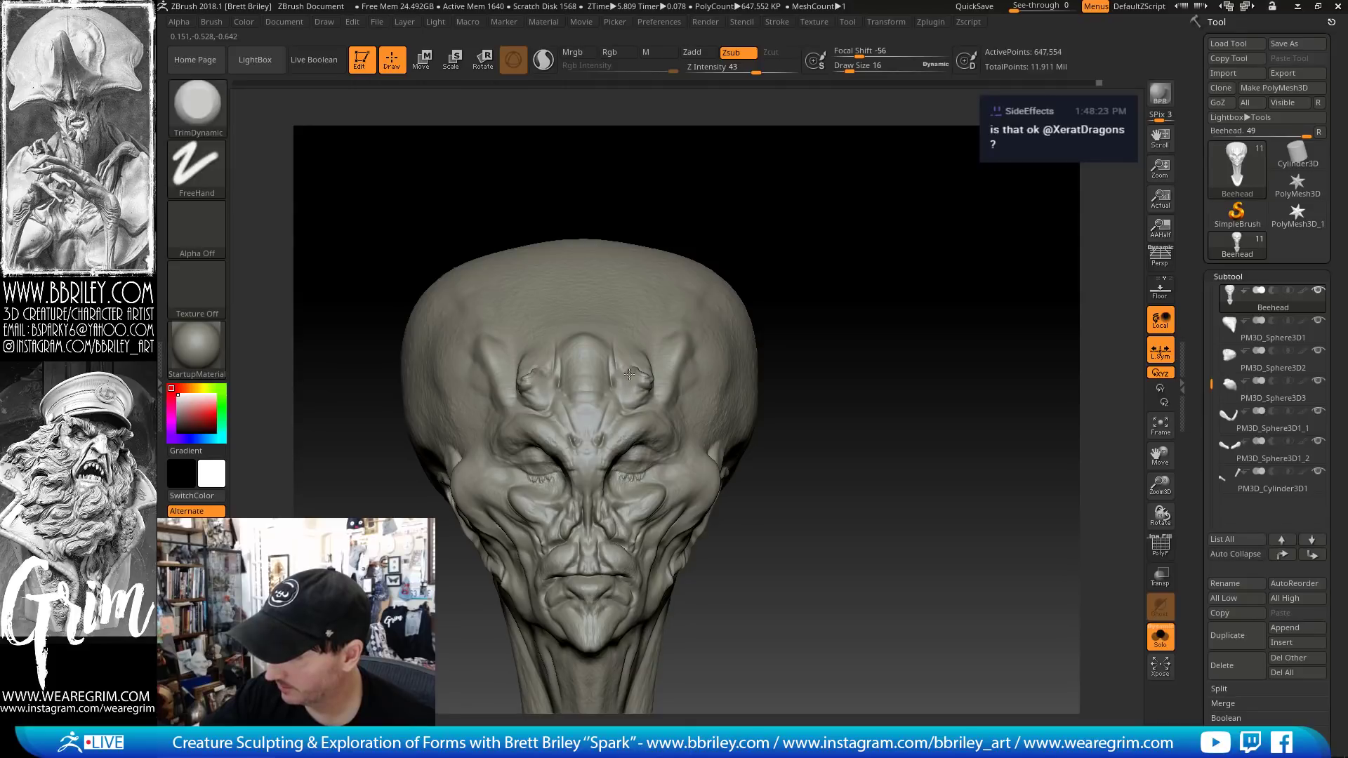
# - Show all subtools again, select the antenna tubes and set symmetry so both tubes are sculpted together
pyautogui.keyDown('alt'); pyautogui.moveTo(796, 190); pyautogui.dragTo(805, 162); pyautogui.keyUp('alt')
pyautogui.click(1159, 637)
pyautogui.moveTo(914, 414); pyautogui.dragTo(865, 327)
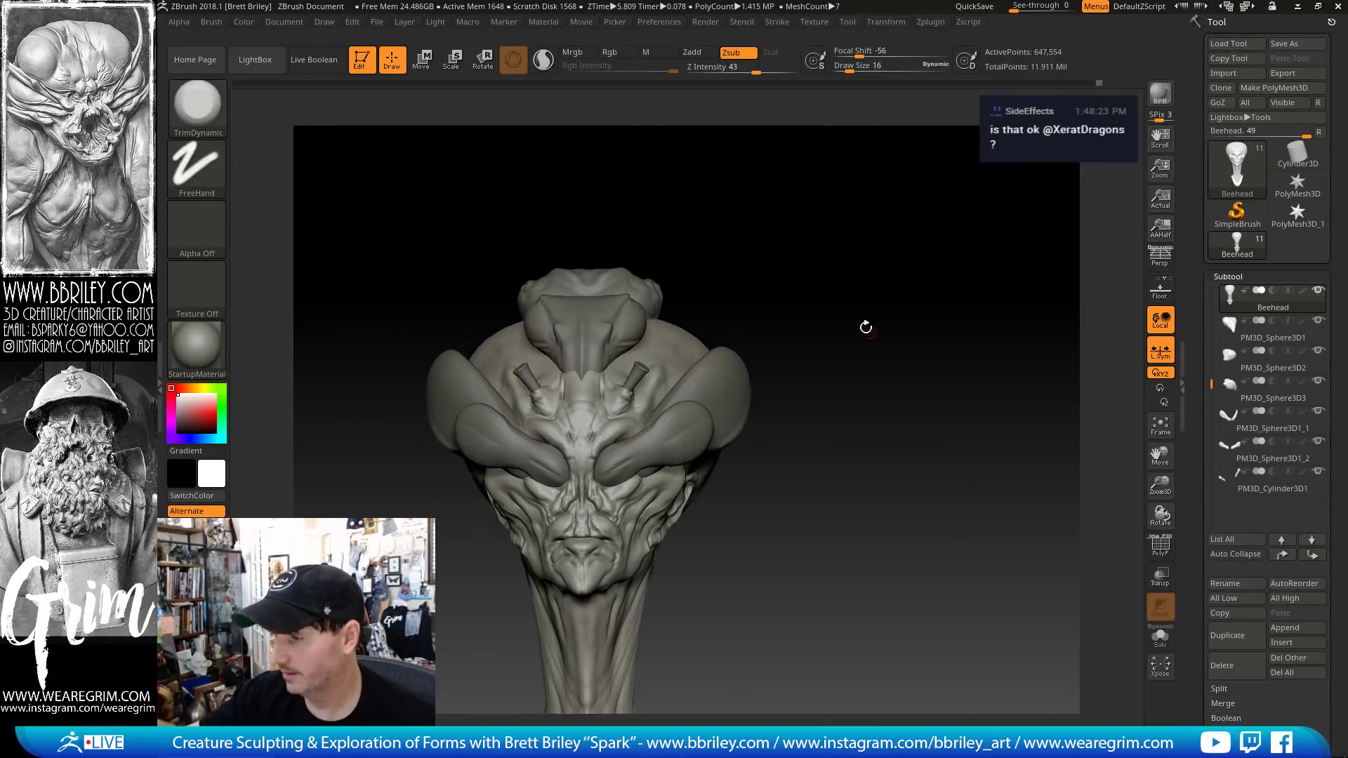
pyautogui.moveTo(772, 393)
pyautogui.mouseDown()
pyautogui.moveTo(534, 356)
pyautogui.moveTo(644, 375)
pyautogui.mouseUp()
pyautogui.keyDown('alt'); pyautogui.click(537, 360); pyautogui.keyUp('alt')
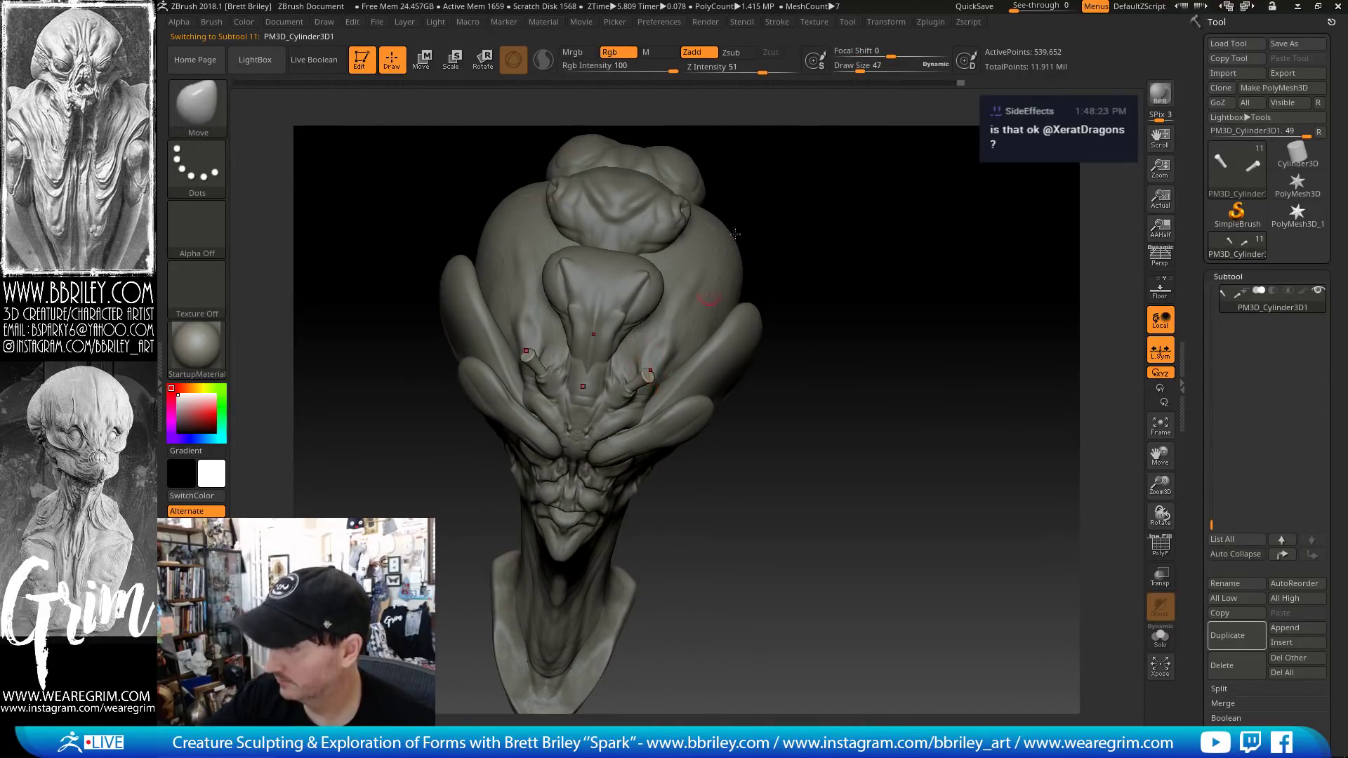
pyautogui.click(883, 22)
pyautogui.click(905, 371)
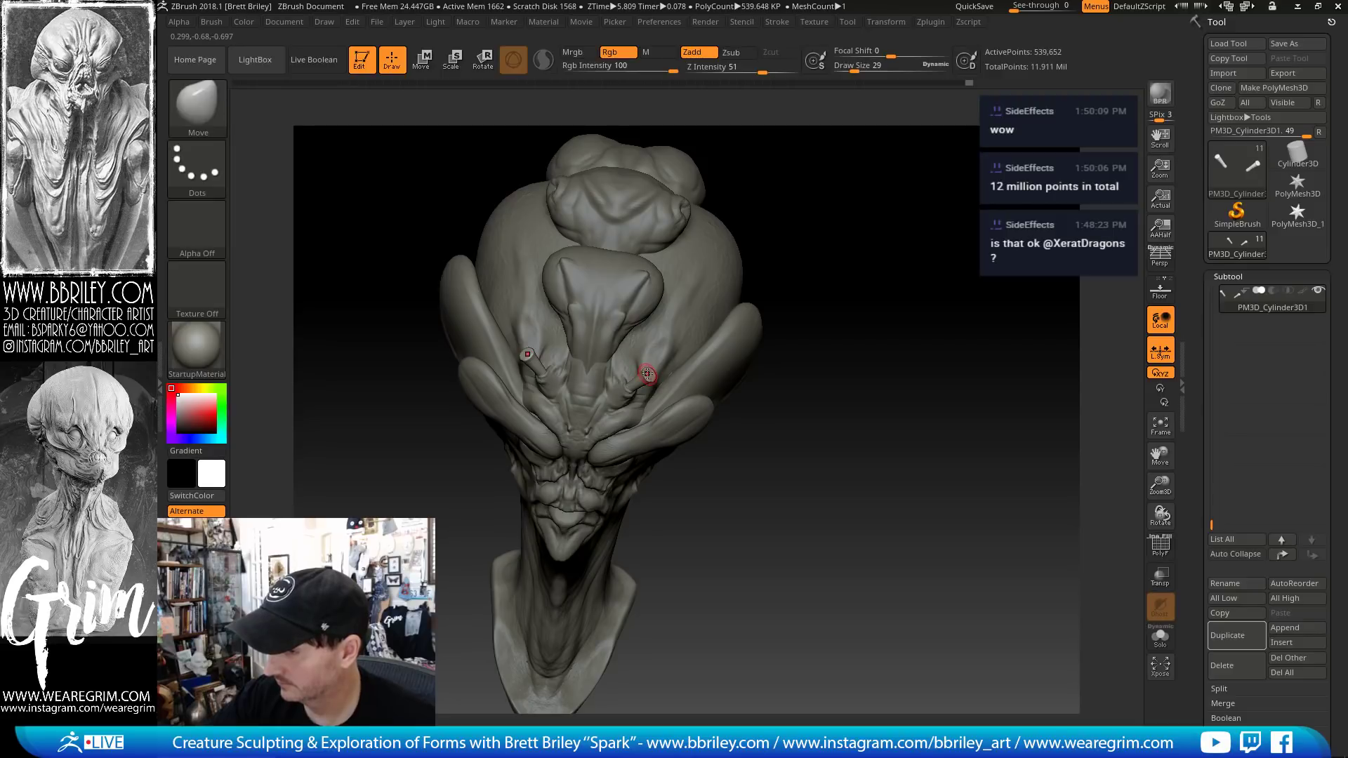
# - Thicken the tips of the antenna tubes with the Inflat brush at draw size 29 and intensity 10, smoothing them as needed
pyautogui.press('b')
pyautogui.press('i')
pyautogui.press('n')
pyautogui.press('shift')
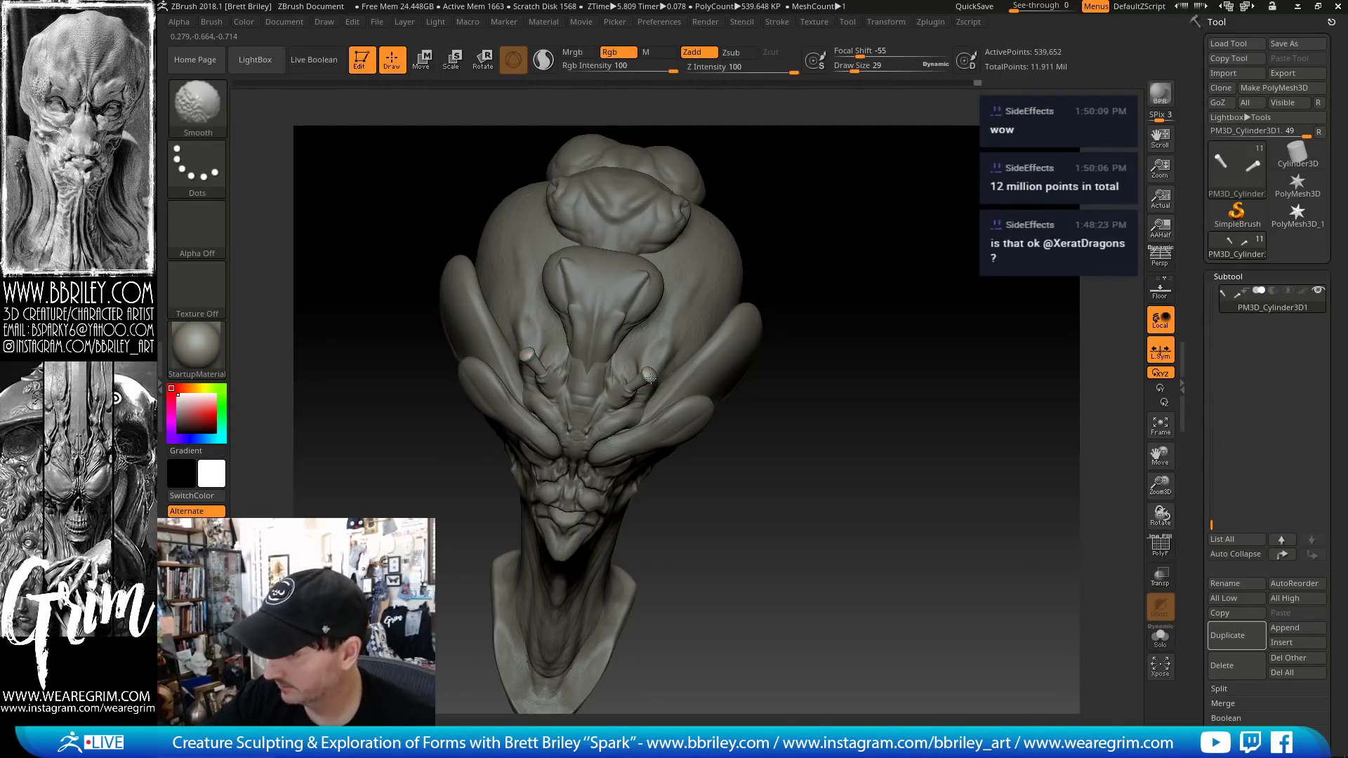
pyautogui.moveTo(773, 351)
pyautogui.mouseDown()
pyautogui.moveTo(875, 322)
pyautogui.moveTo(654, 379)
pyautogui.mouseUp()
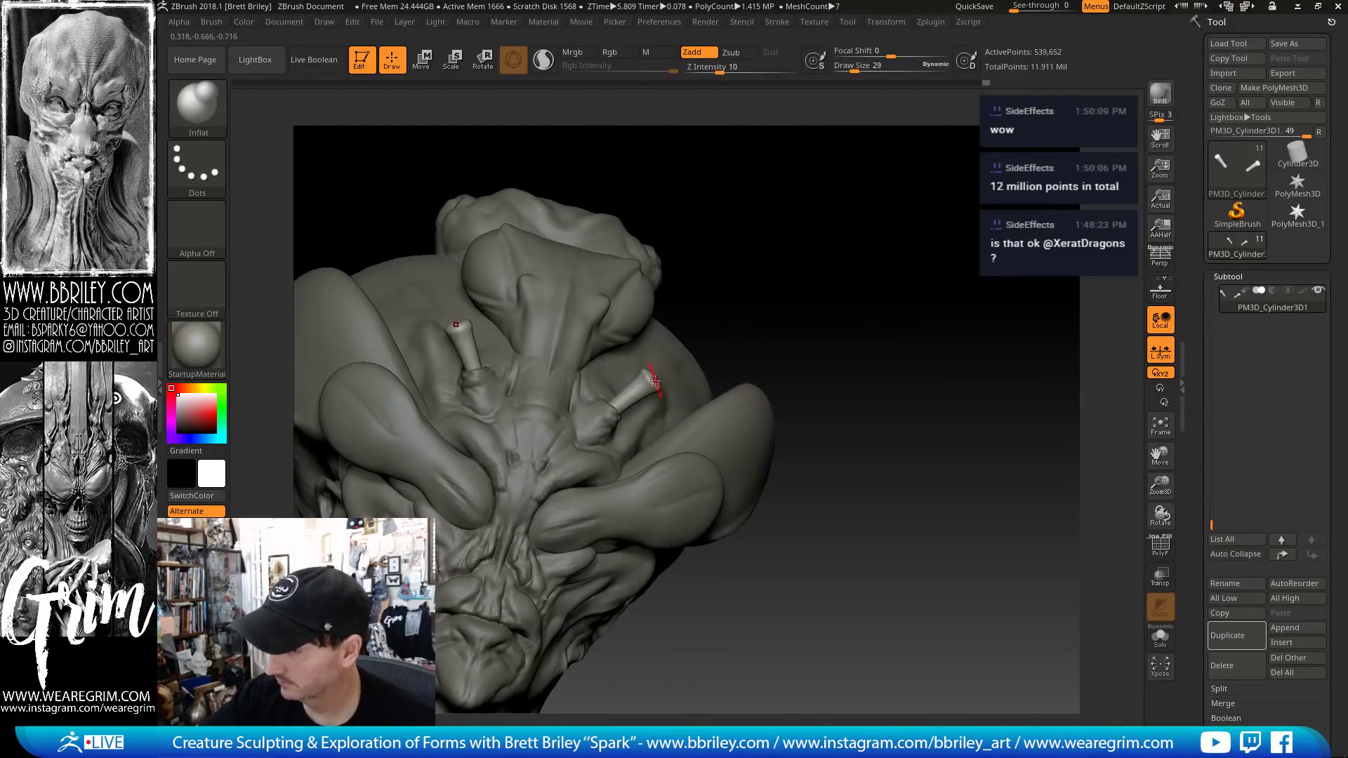
# - Lengthen and reshape the antenna tubes with the Move brush, increasing the draw size from 44 to 143
pyautogui.press('b')
pyautogui.press('m')
pyautogui.press('v')
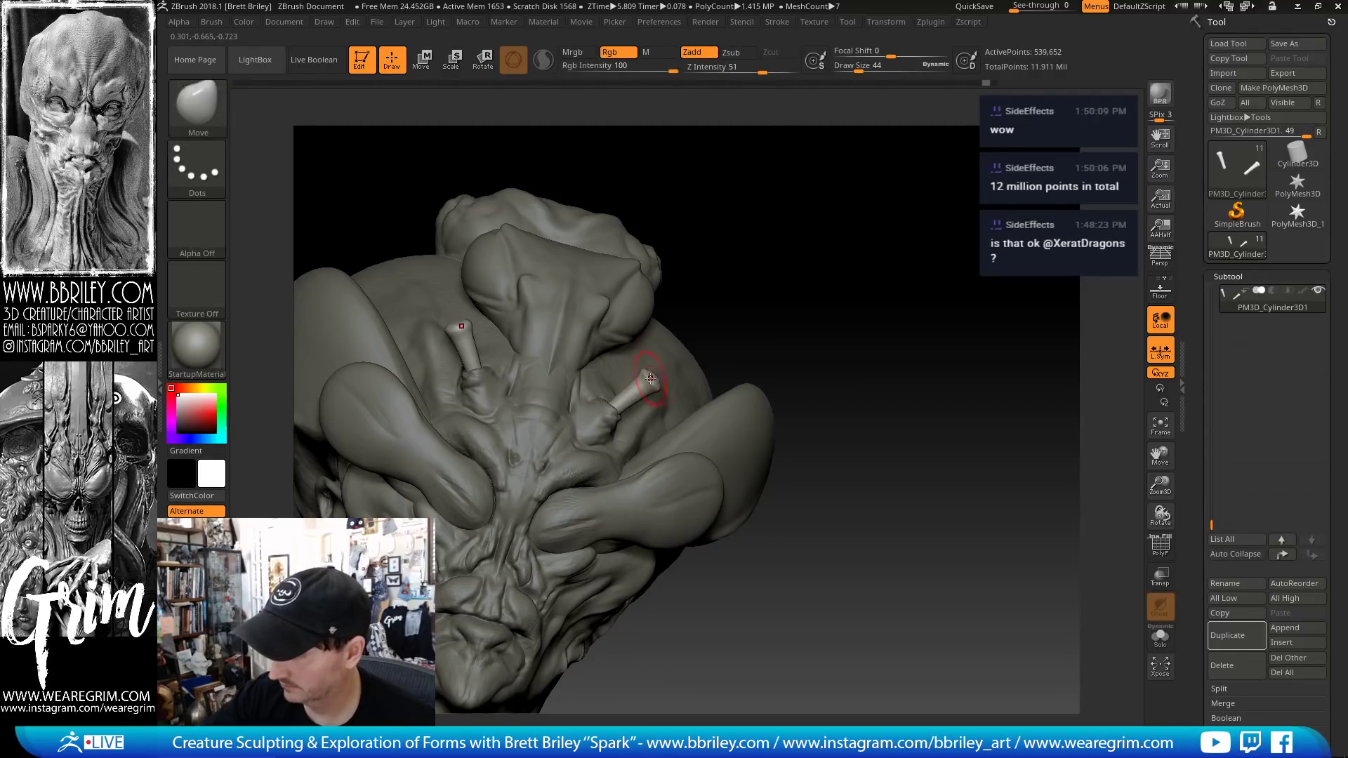
pyautogui.moveTo(908, 234)
pyautogui.mouseDown()
pyautogui.moveTo(936, 225)
pyautogui.moveTo(914, 205)
pyautogui.mouseUp()
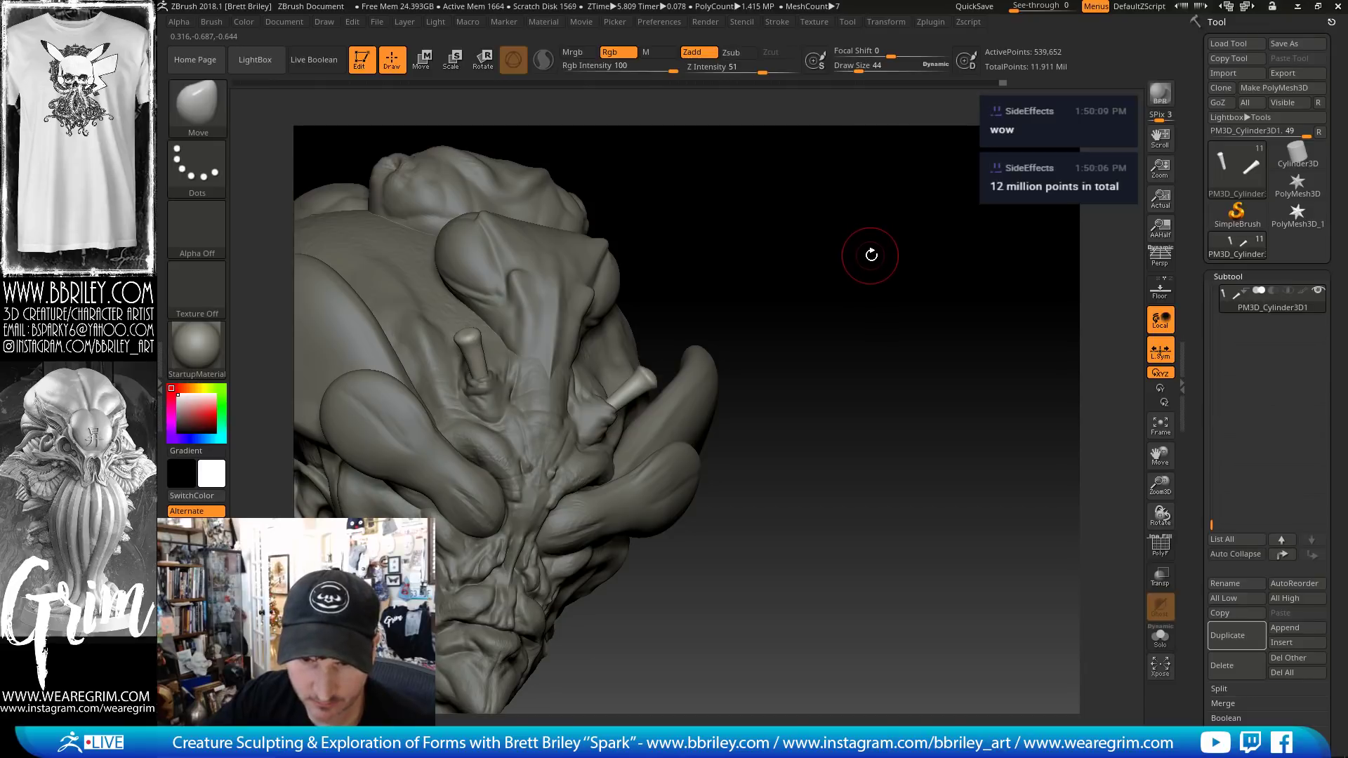
pyautogui.moveTo(872, 255)
pyautogui.mouseDown()
pyautogui.moveTo(899, 241)
pyautogui.moveTo(604, 325)
pyautogui.mouseUp()
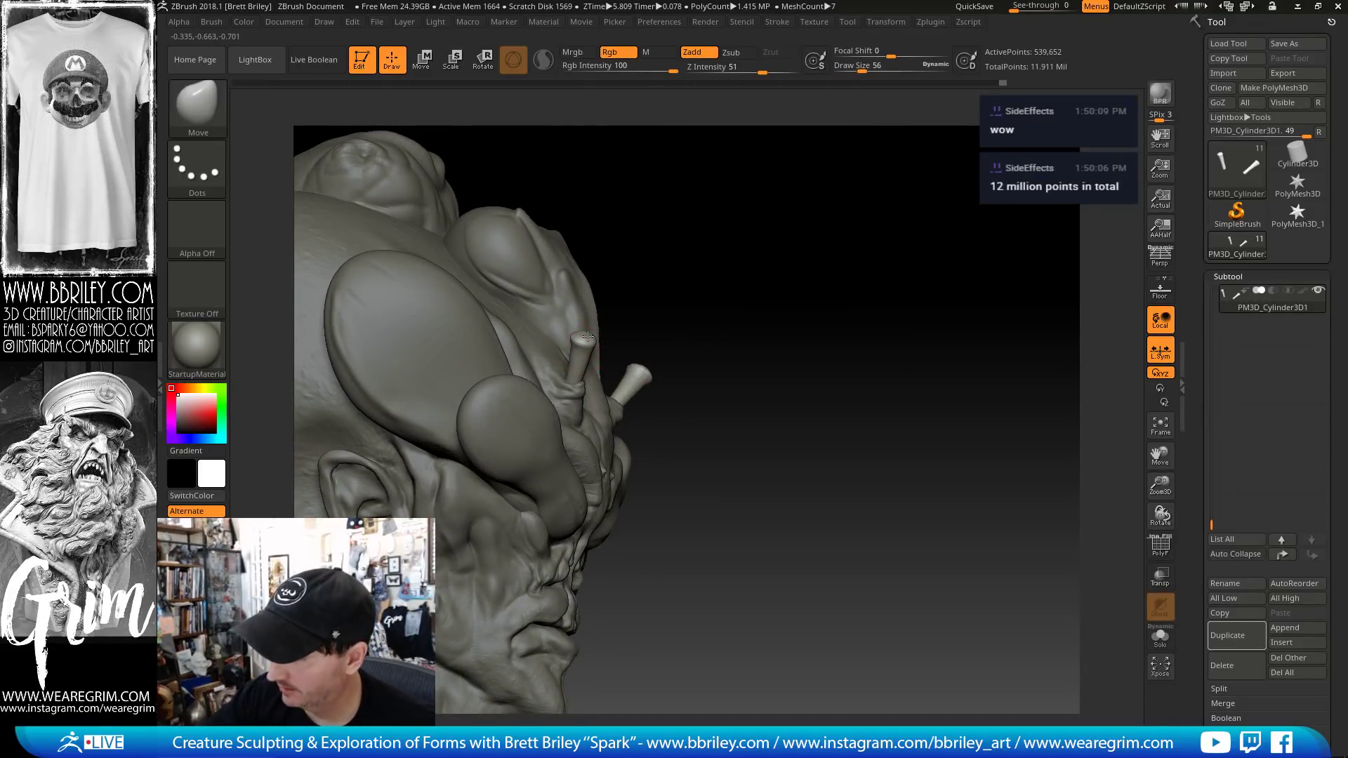
pyautogui.moveTo(833, 241)
pyautogui.mouseDown()
pyautogui.moveTo(871, 247)
pyautogui.moveTo(831, 241)
pyautogui.moveTo(677, 367)
pyautogui.mouseUp()
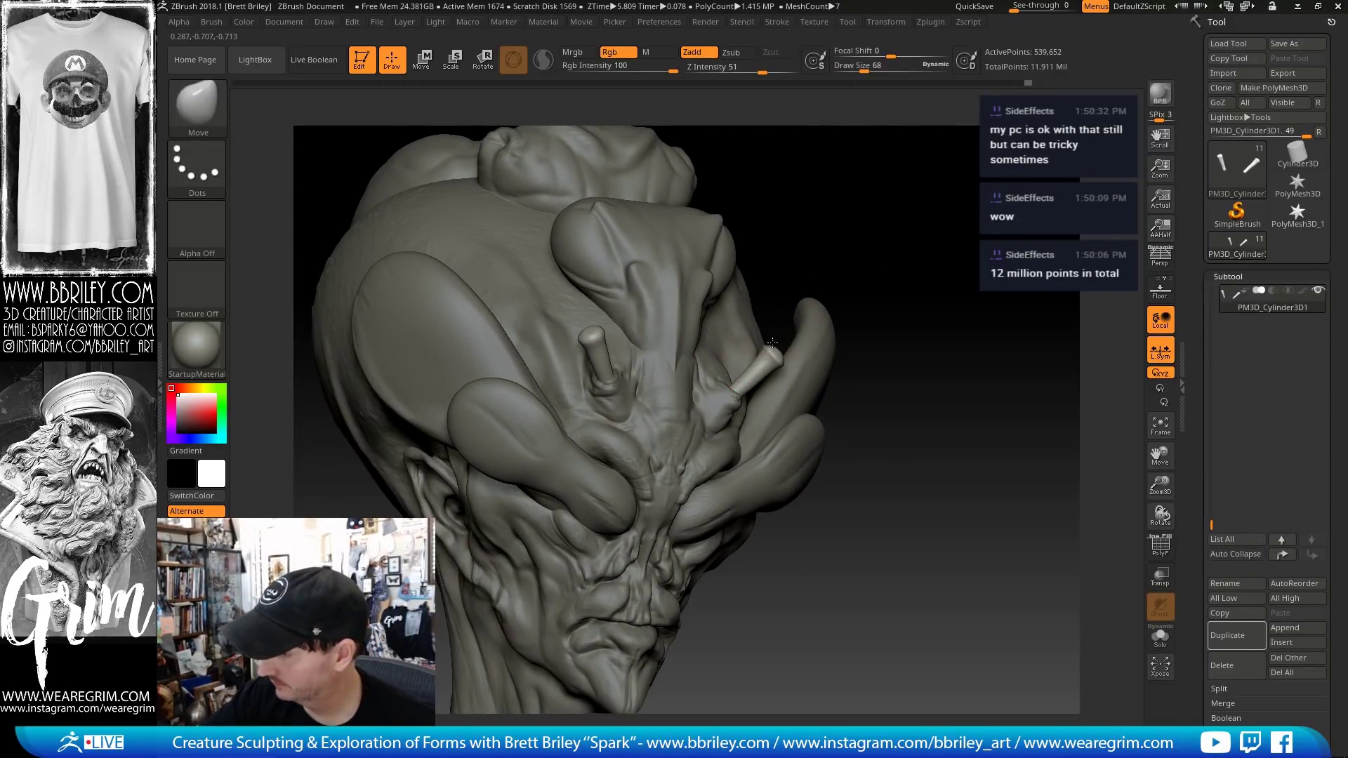
pyautogui.moveTo(957, 253)
pyautogui.mouseDown()
pyautogui.moveTo(962, 265)
pyautogui.moveTo(893, 262)
pyautogui.mouseUp()
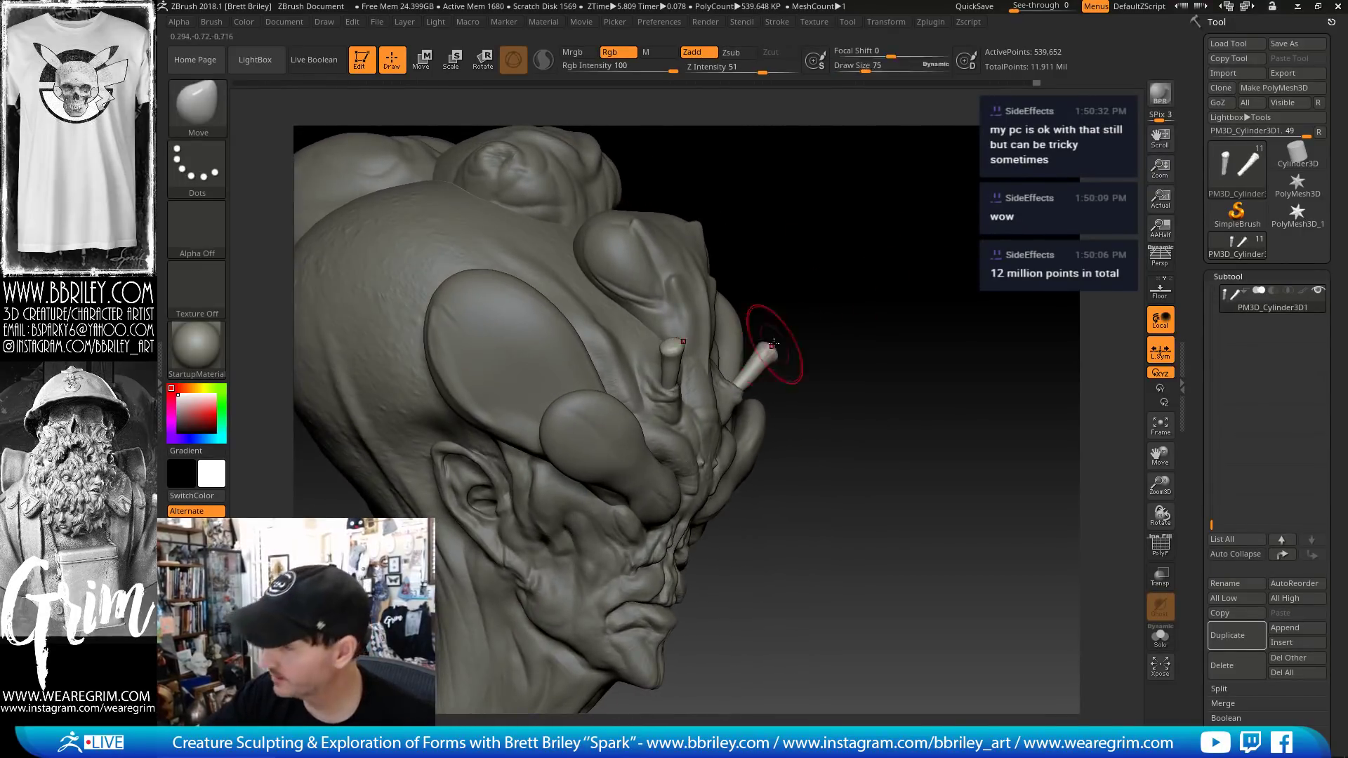
pyautogui.press('[')
pyautogui.moveTo(833, 313)
pyautogui.mouseDown()
pyautogui.moveTo(758, 319)
pyautogui.moveTo(867, 298)
pyautogui.moveTo(800, 316)
pyautogui.moveTo(836, 328)
pyautogui.moveTo(853, 358)
pyautogui.mouseUp()
pyautogui.press('s')
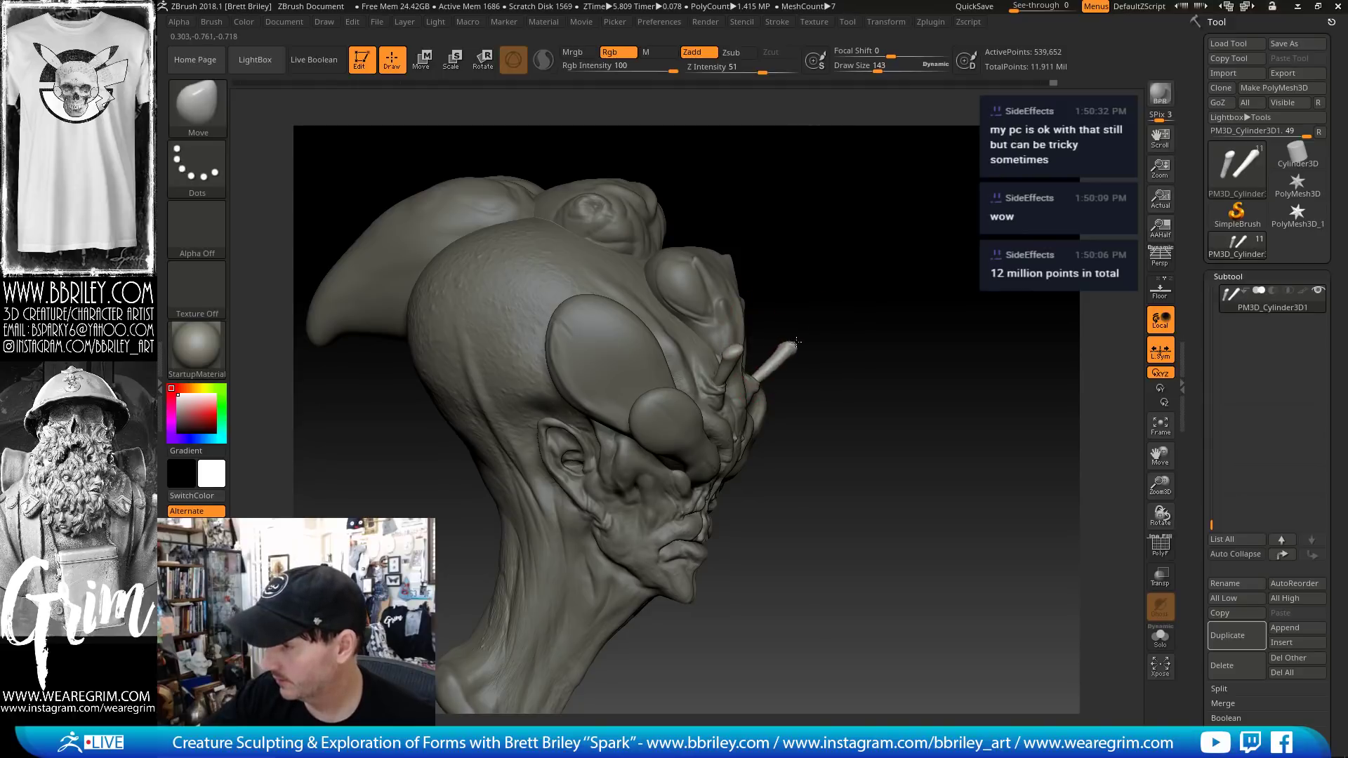
# - Place the transform gizmo at the antenna tubes and tilt them by about 8 degrees
pyautogui.press('w')
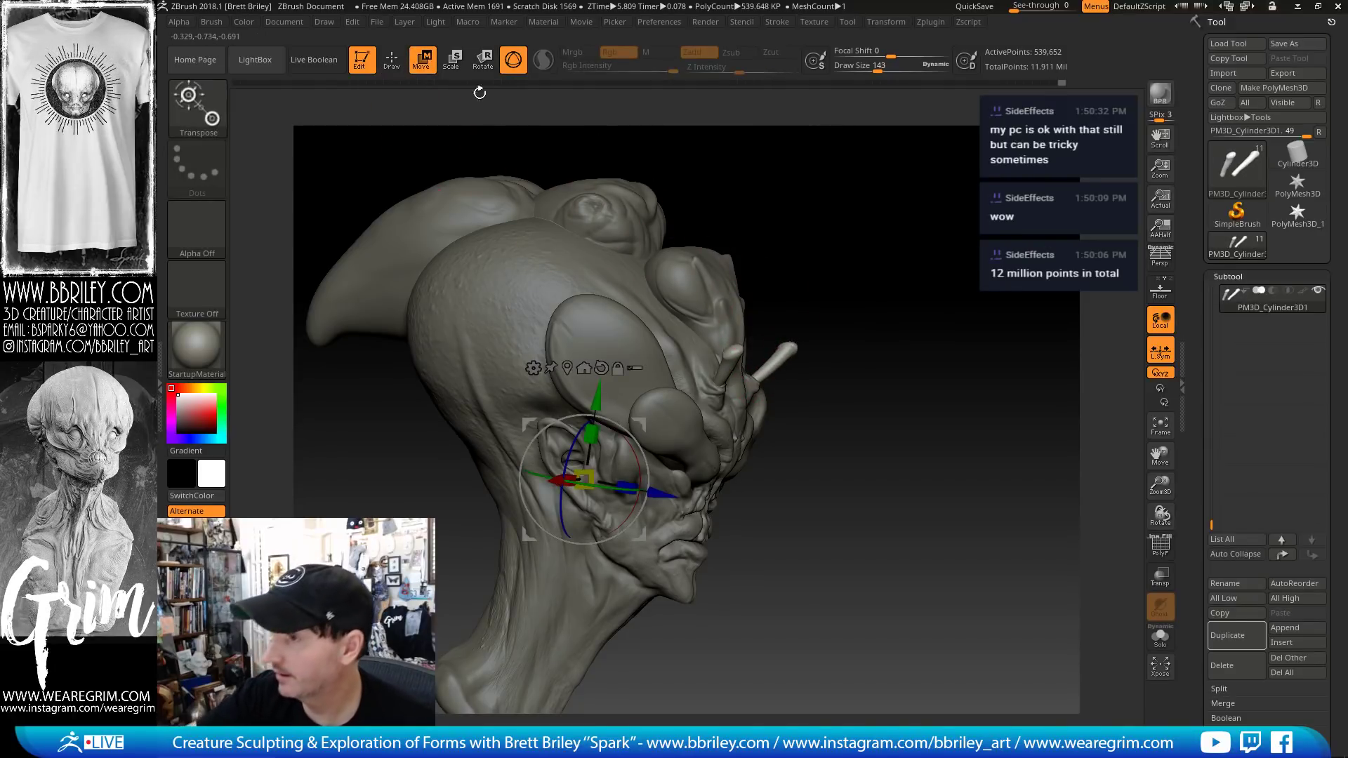
pyautogui.click(723, 370)
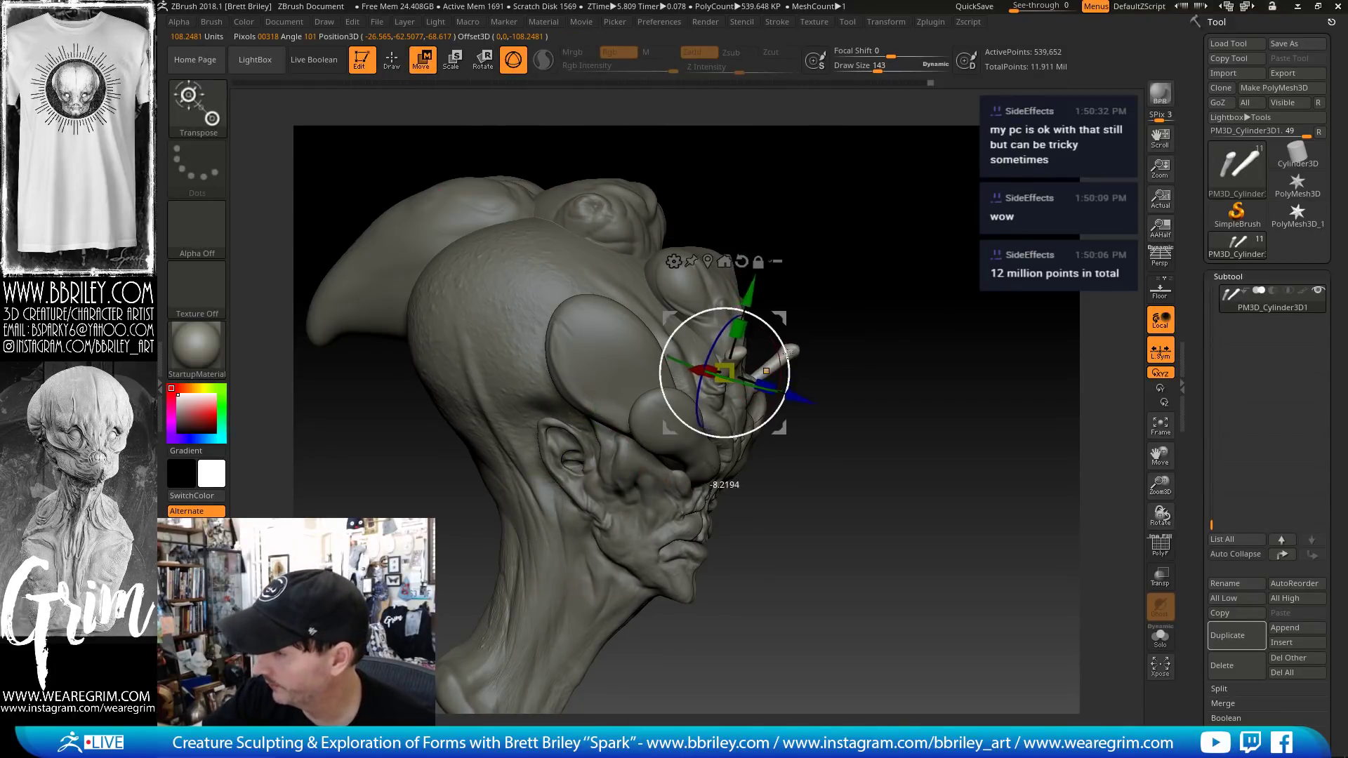
pyautogui.press('q')
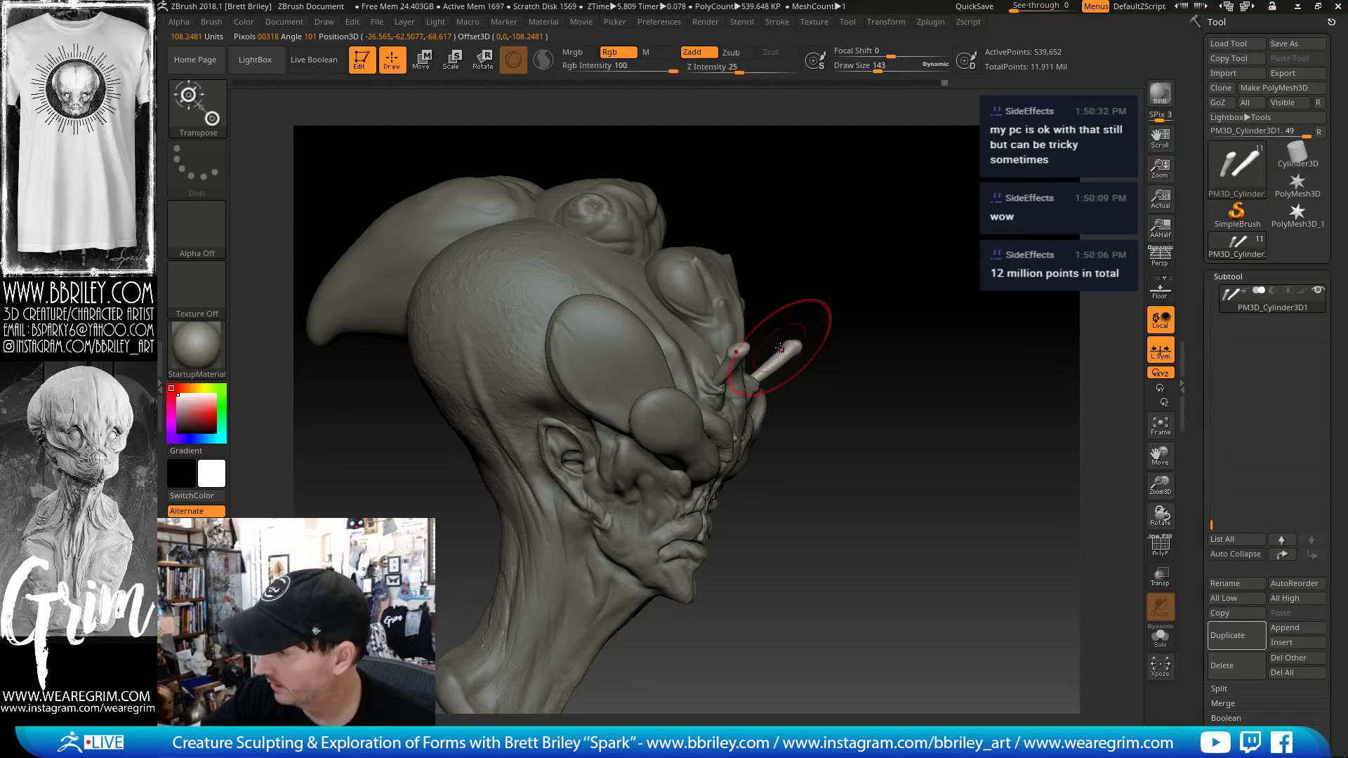
# - Pull the antenna tubes longer and refine their angle and tips with the Move brush, using draw sizes between 128 and 79
pyautogui.moveTo(813, 333)
pyautogui.mouseDown()
pyautogui.moveTo(744, 336)
pyautogui.moveTo(799, 342)
pyautogui.mouseUp()
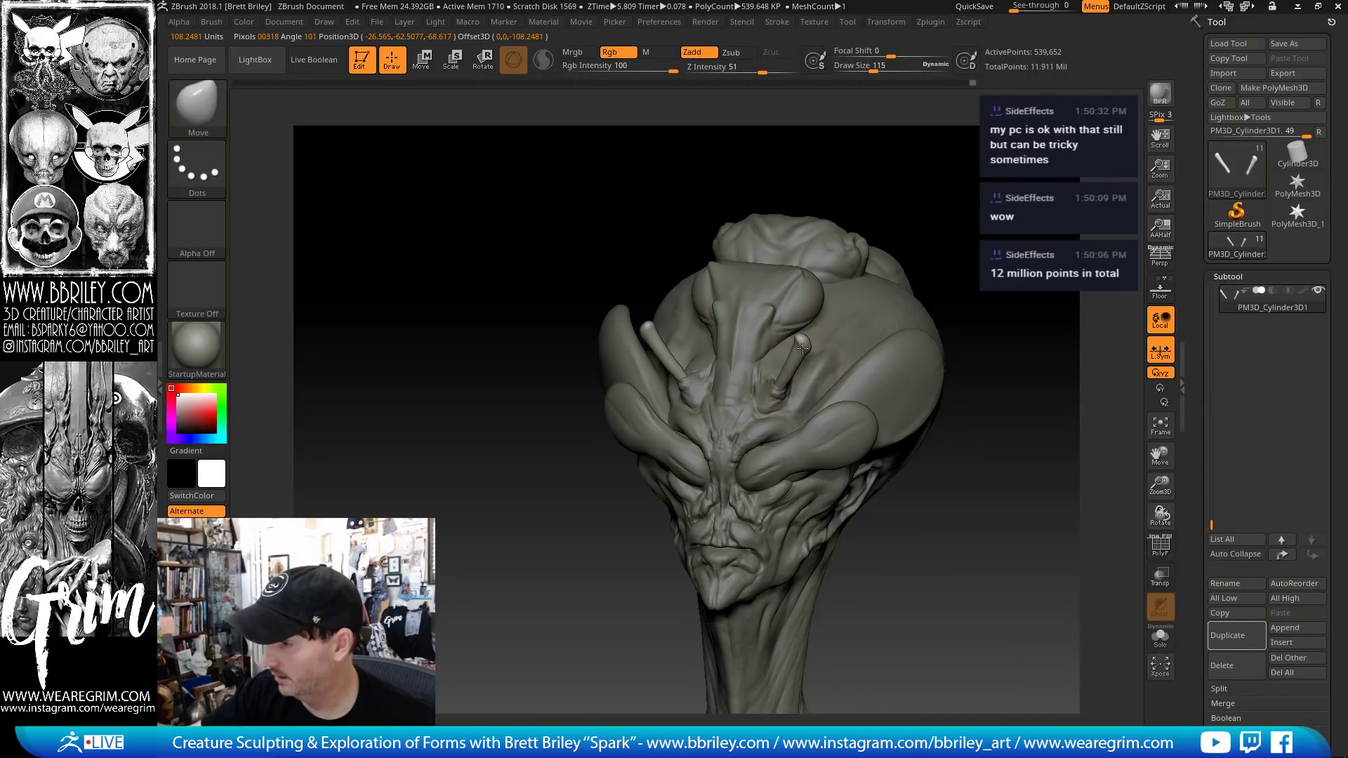
pyautogui.moveTo(802, 347)
pyautogui.mouseDown(button='right')
pyautogui.moveTo(828, 395)
pyautogui.moveTo(726, 392)
pyautogui.mouseUp(button='right')
pyautogui.press('s')
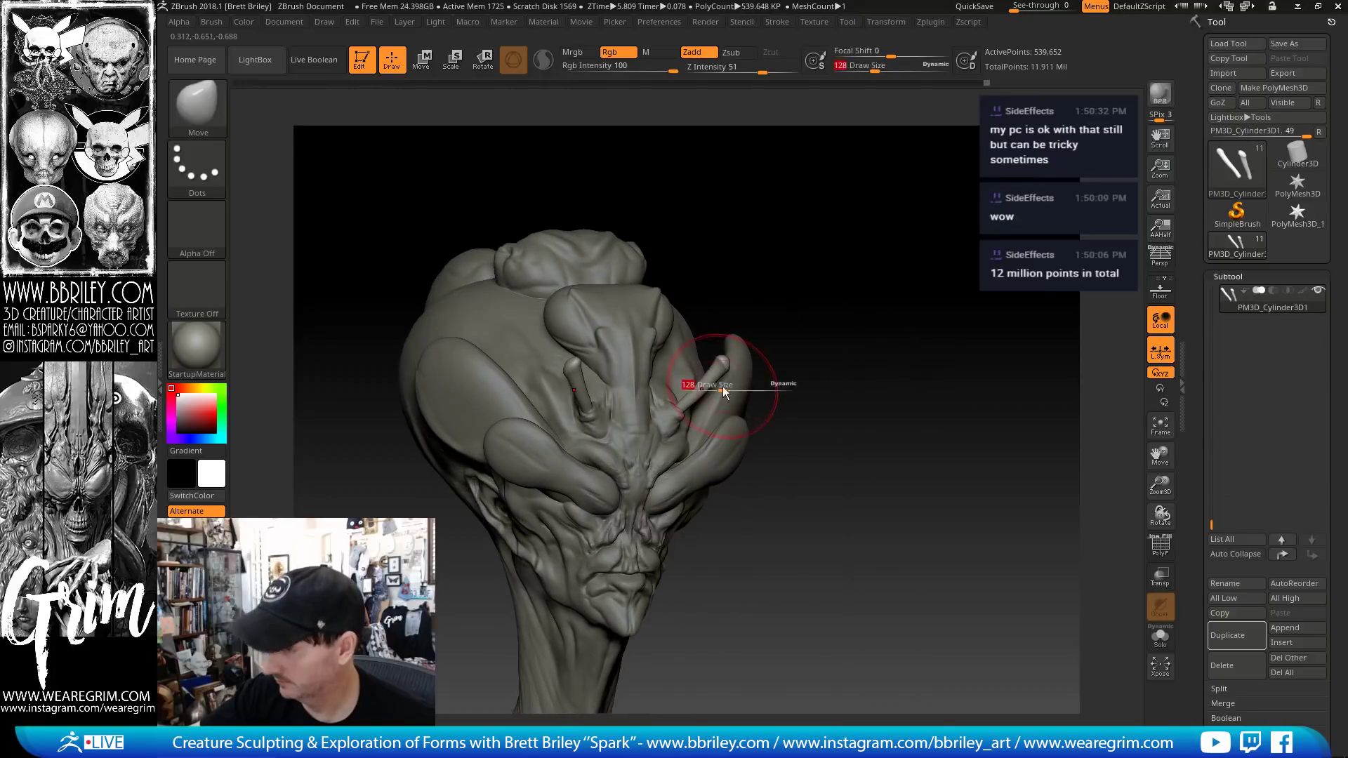
pyautogui.click(718, 377)
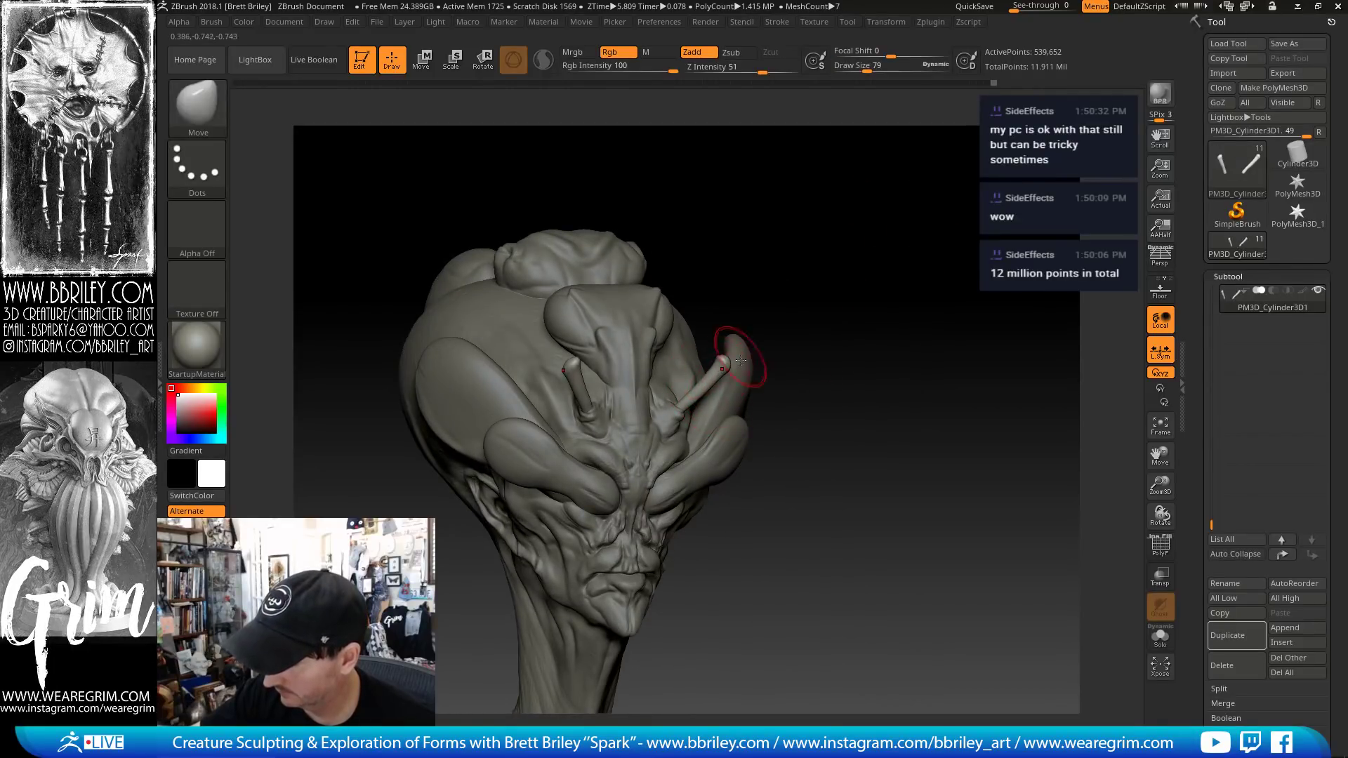
pyautogui.moveTo(806, 334); pyautogui.dragTo(1011, 456, button='right')
pyautogui.moveTo(962, 325); pyautogui.dragTo(825, 333, button='right')
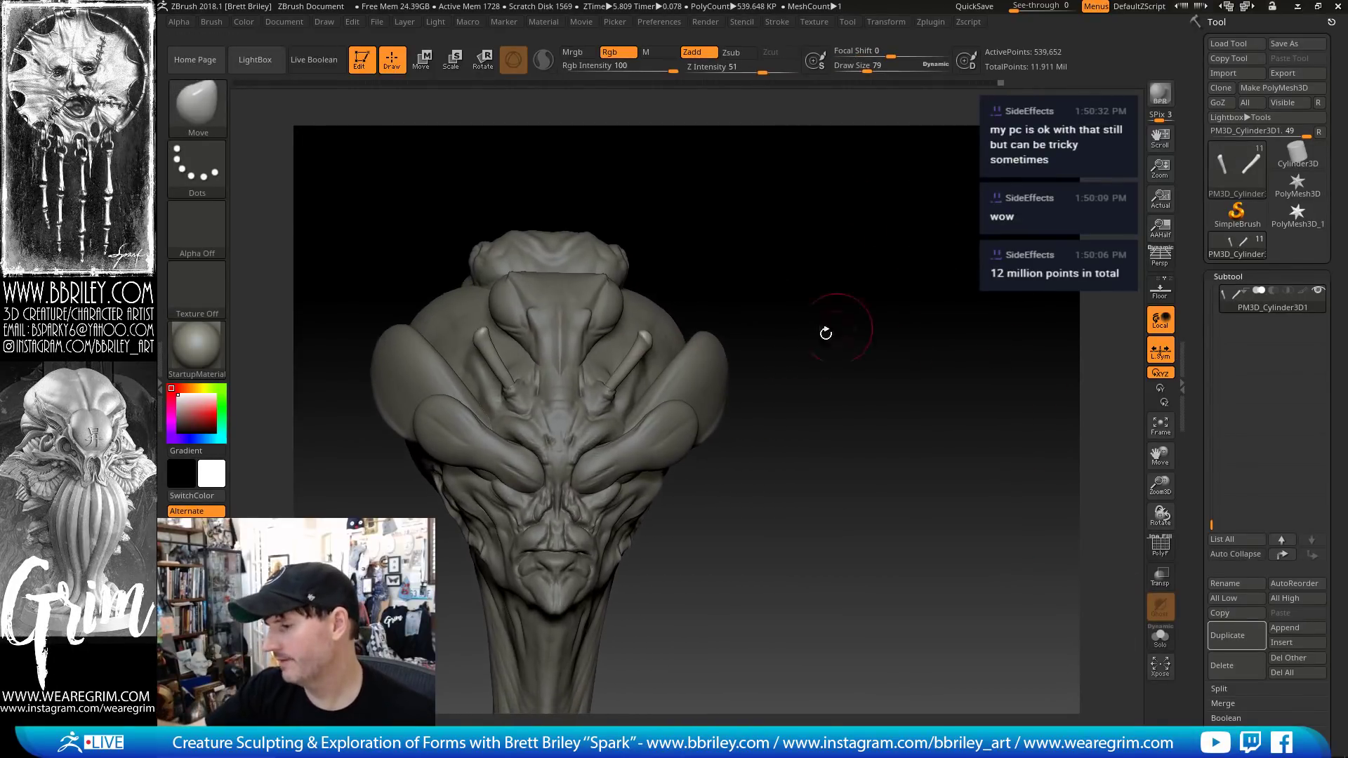
# - Duplicate the antenna tubes and position, rotate and scale the copies as second segments at the ends of the first
pyautogui.hotkey('ctrl', 'shift', 'd')
pyautogui.press('w')
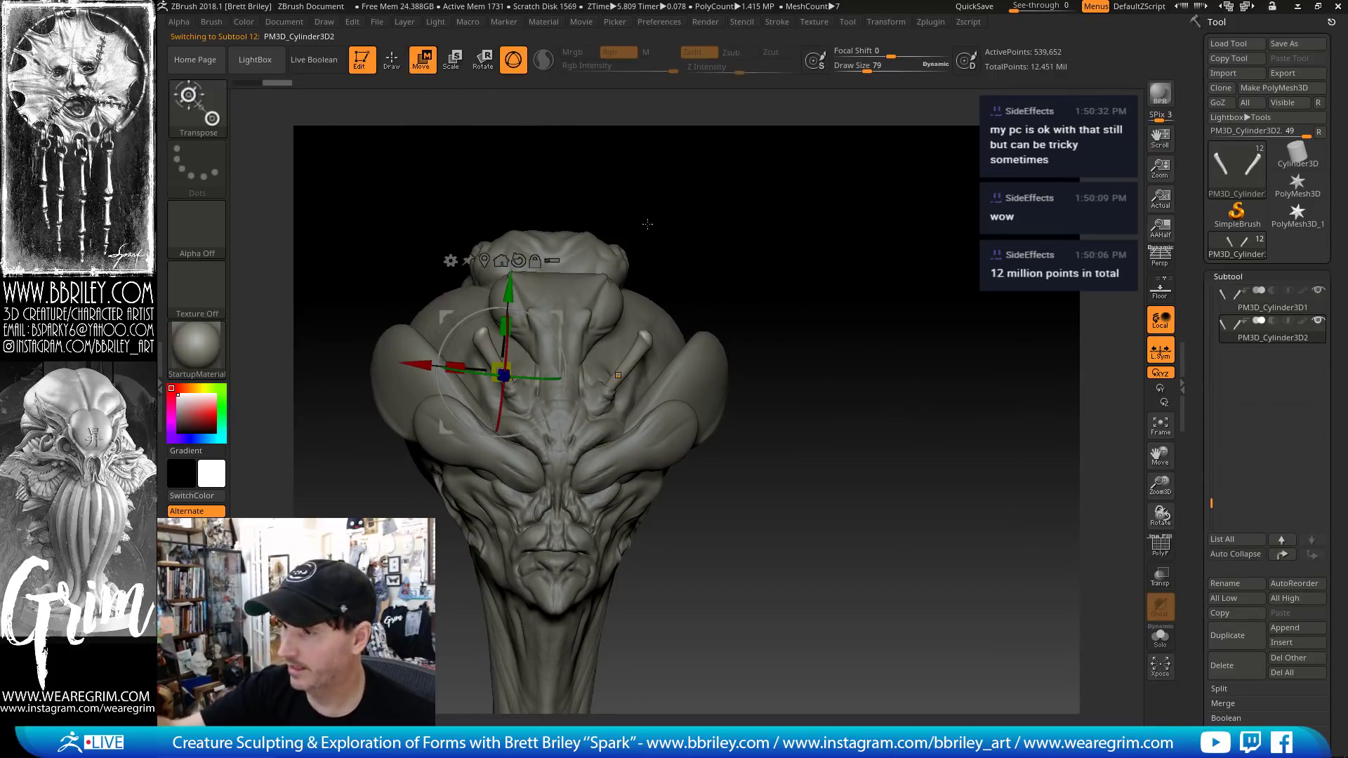
pyautogui.moveTo(647, 224); pyautogui.dragTo(812, 220)
pyautogui.moveTo(558, 316); pyautogui.dragTo(585, 239)
pyautogui.moveTo(835, 222); pyautogui.dragTo(546, 234)
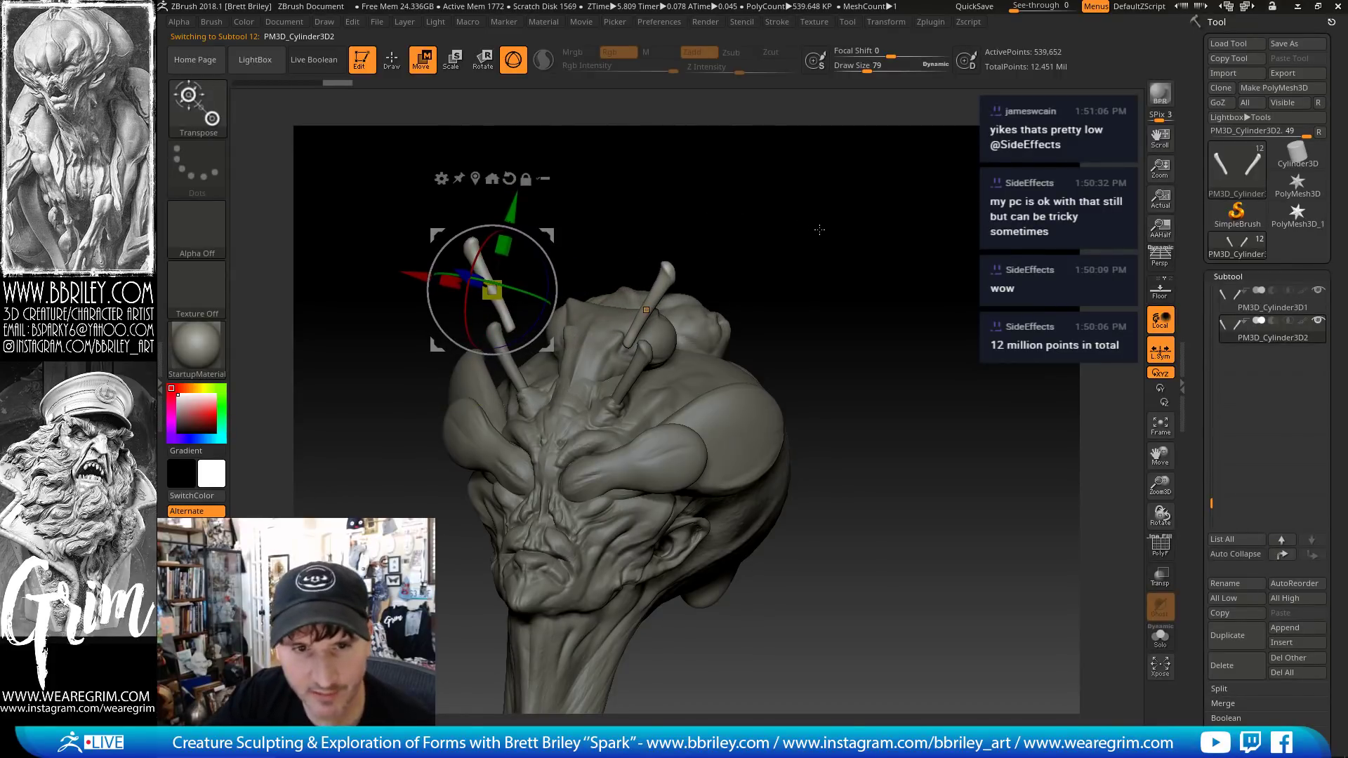
pyautogui.moveTo(836, 231); pyautogui.dragTo(496, 287)
pyautogui.moveTo(576, 214); pyautogui.dragTo(649, 203)
pyautogui.moveTo(548, 235); pyautogui.dragTo(529, 238)
pyautogui.moveTo(635, 197); pyautogui.dragTo(548, 193)
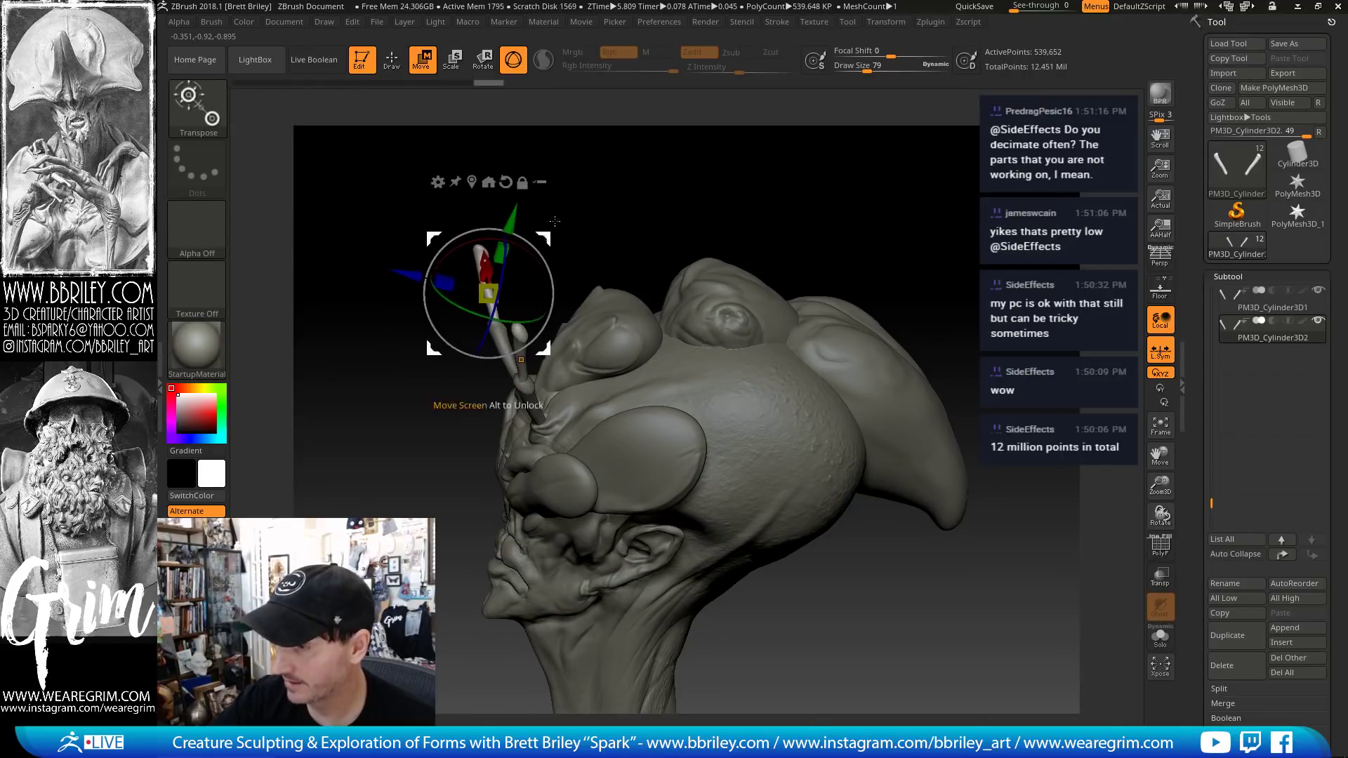
pyautogui.moveTo(554, 221); pyautogui.dragTo(831, 313)
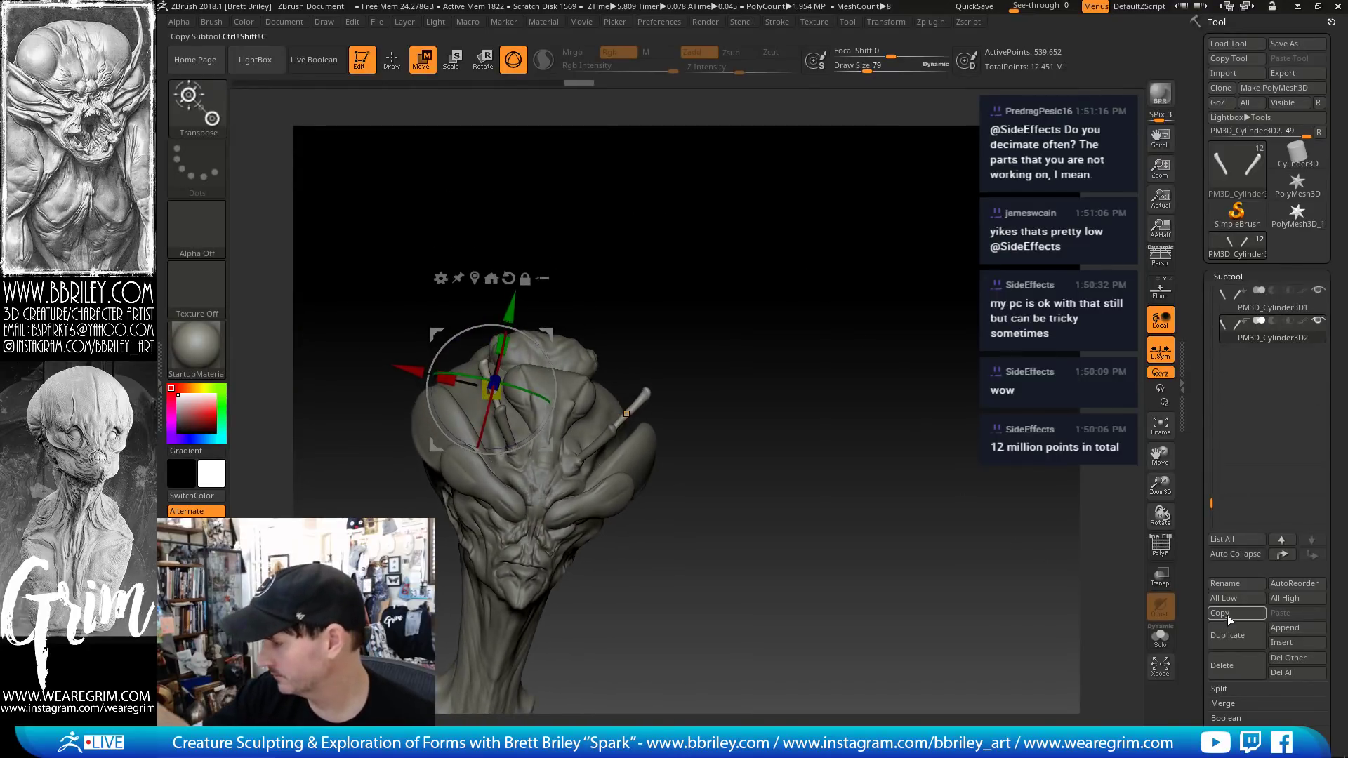
# - Duplicate the second antenna segments and fit the smaller, rotated copies onto their ends as a third pair
pyautogui.hotkey('ctrl', 'shift', 'd')
pyautogui.moveTo(567, 253); pyautogui.dragTo(648, 228)
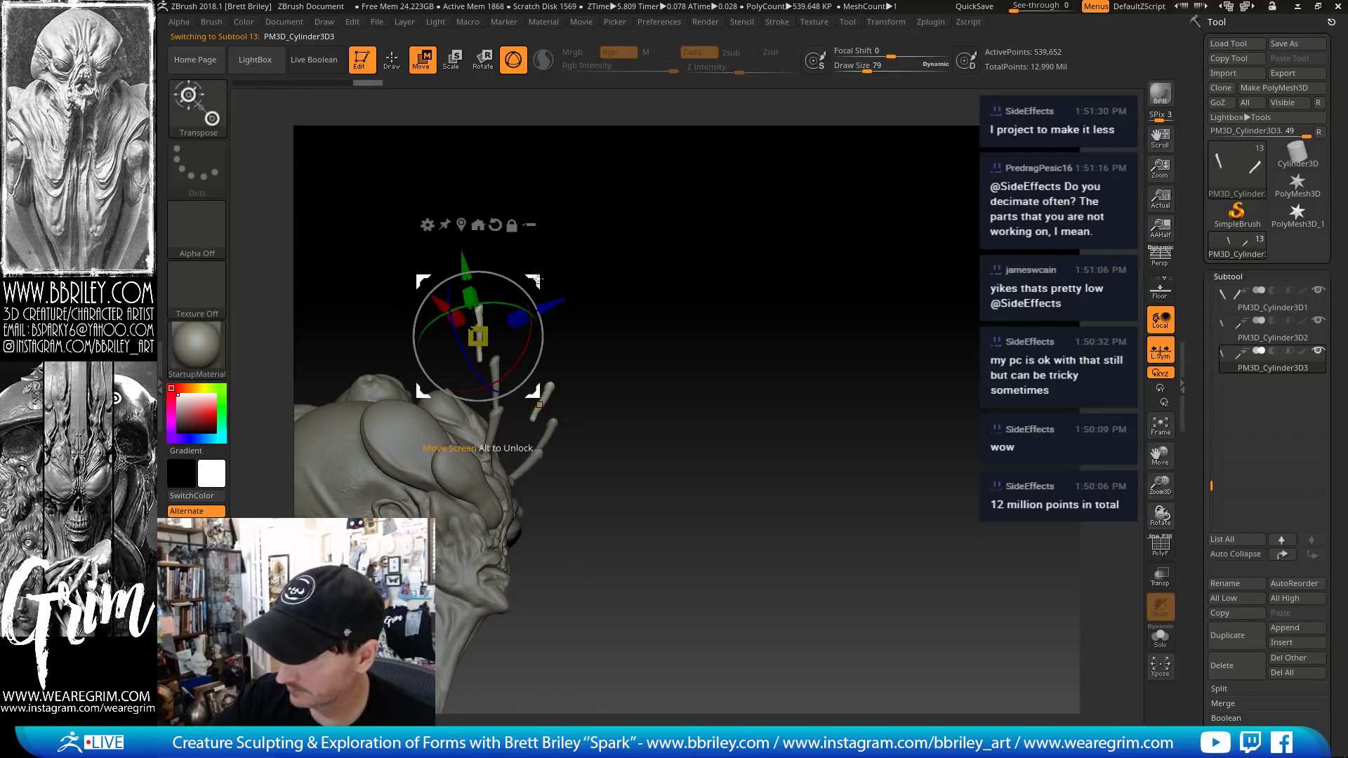
pyautogui.moveTo(538, 279); pyautogui.dragTo(551, 207)
pyautogui.moveTo(518, 292); pyautogui.dragTo(527, 294)
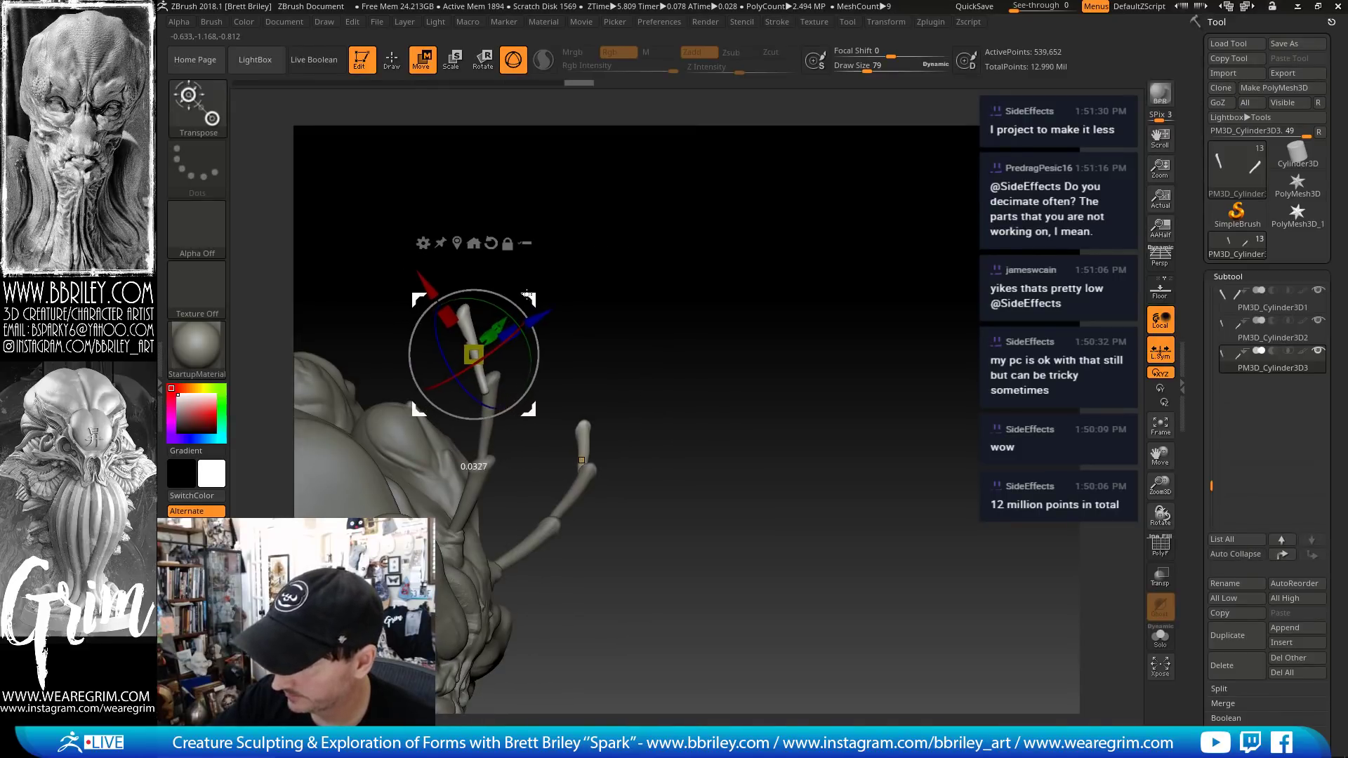
pyautogui.moveTo(562, 245); pyautogui.dragTo(635, 239)
pyautogui.moveTo(536, 289)
pyautogui.mouseDown()
pyautogui.moveTo(486, 351)
pyautogui.moveTo(539, 295)
pyautogui.mouseUp()
pyautogui.moveTo(793, 284)
pyautogui.mouseDown()
pyautogui.moveTo(757, 282)
pyautogui.moveTo(783, 281)
pyautogui.mouseUp()
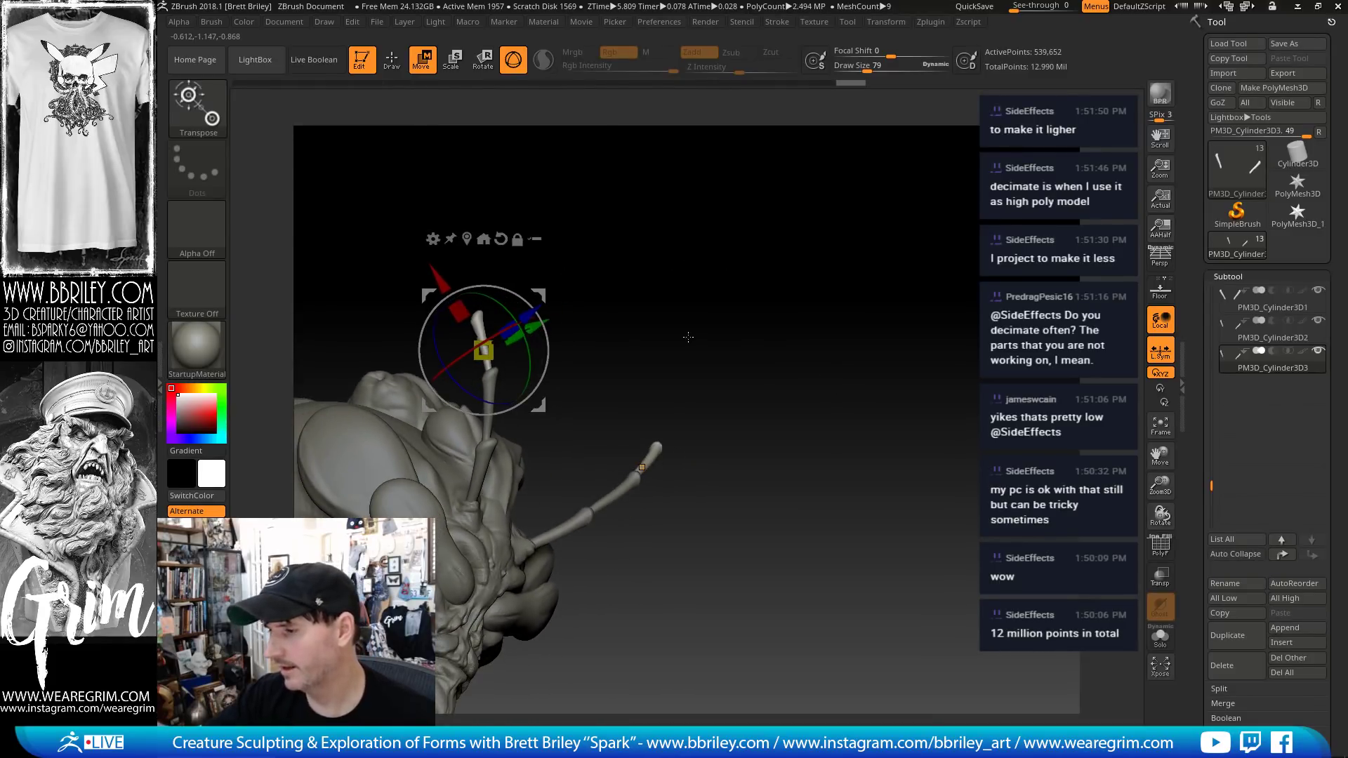
# - Display the polyframe and assign the first and second antenna segment subtools their own polygroups with GroupVisible
pyautogui.click(1154, 554)
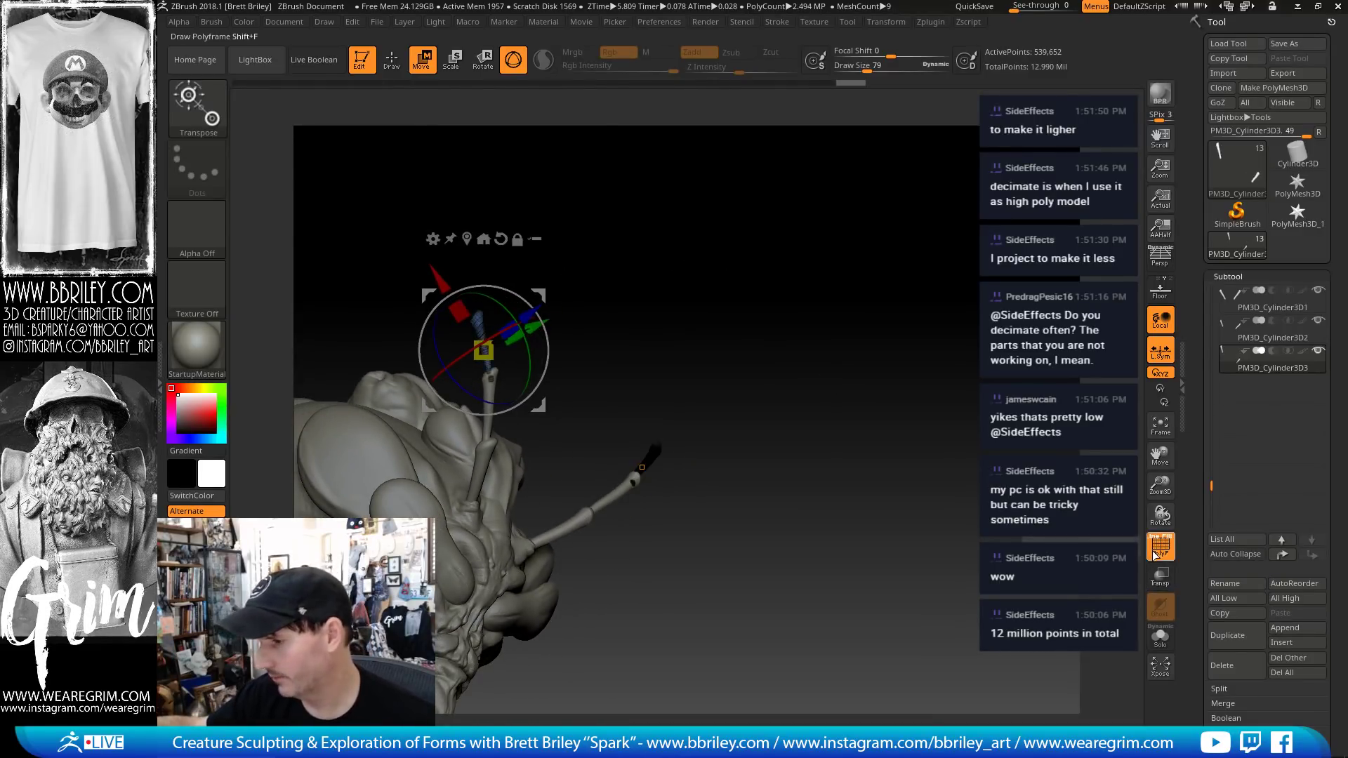
pyautogui.click(1228, 336)
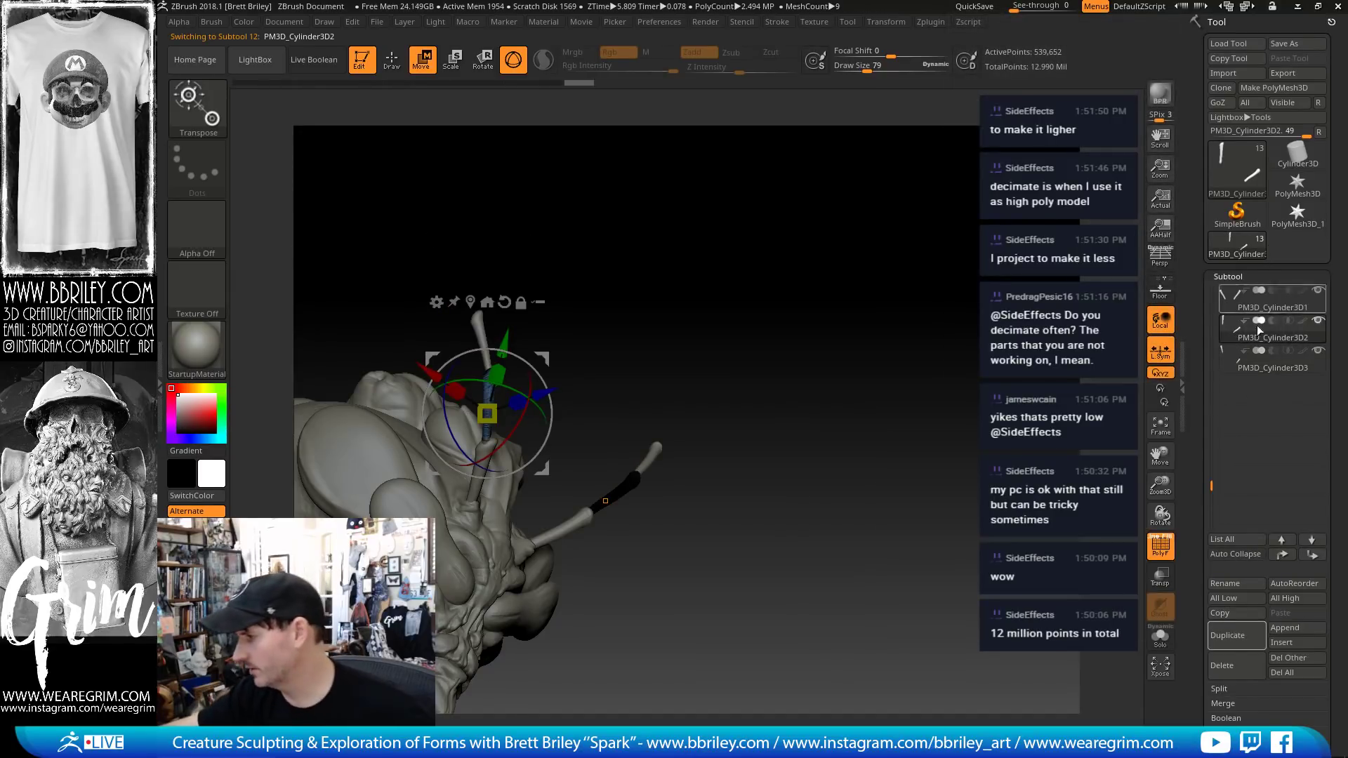
pyautogui.moveTo(1201, 505); pyautogui.dragTo(1208, 348)
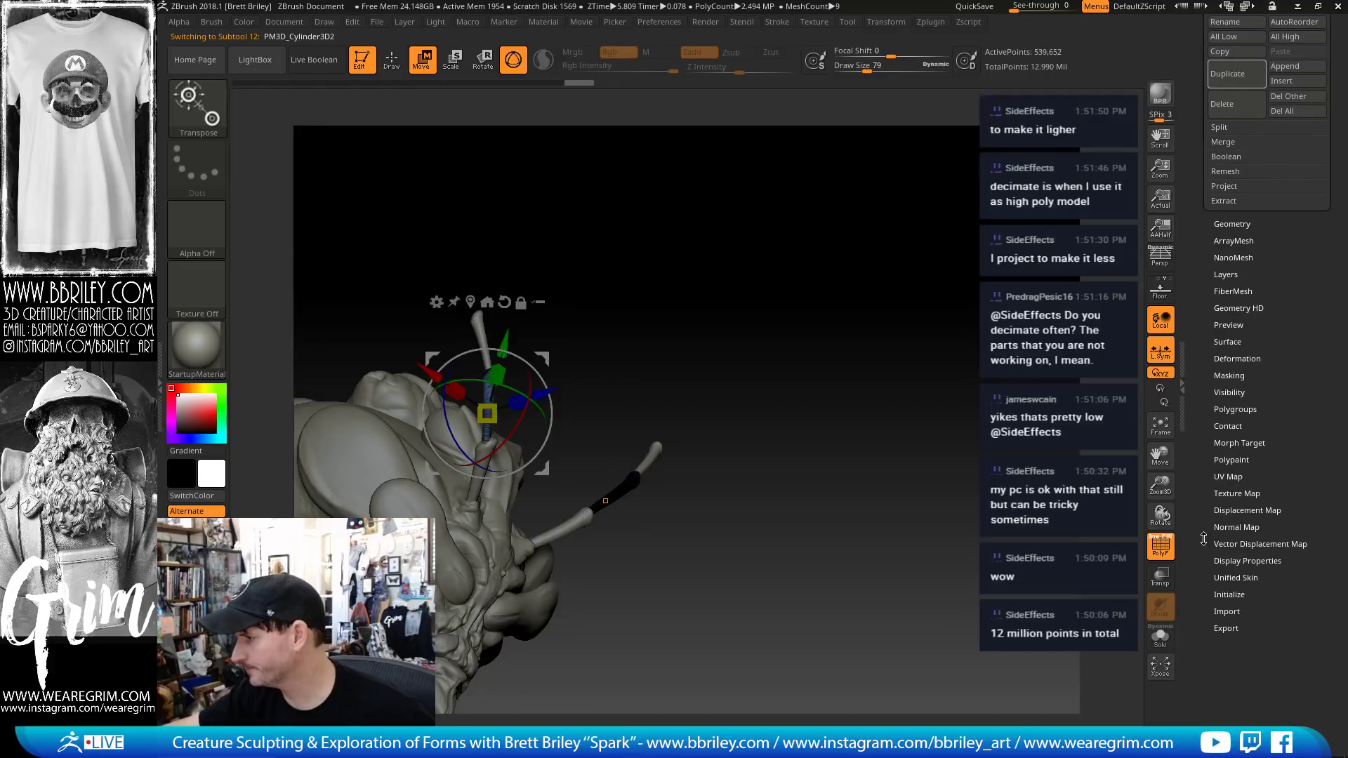
pyautogui.click(1234, 409)
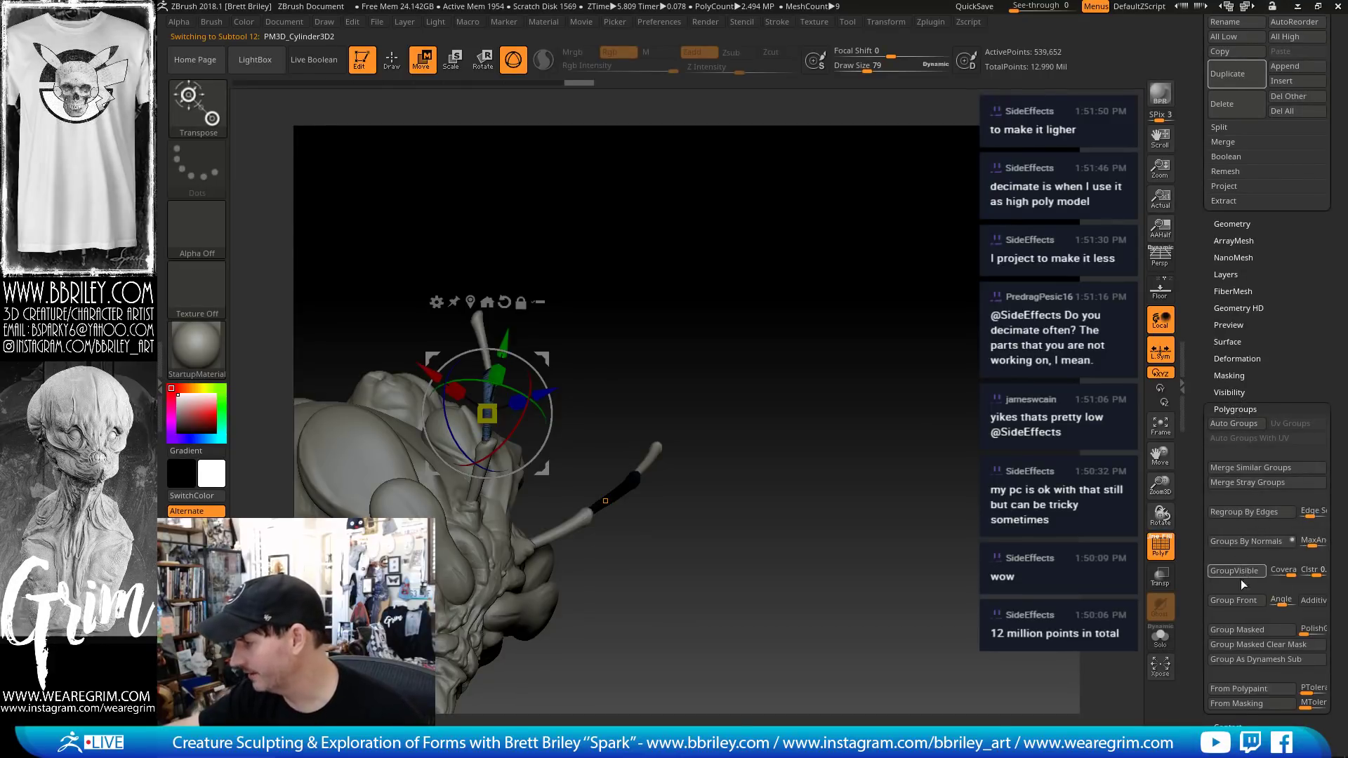
pyautogui.click(569, 534)
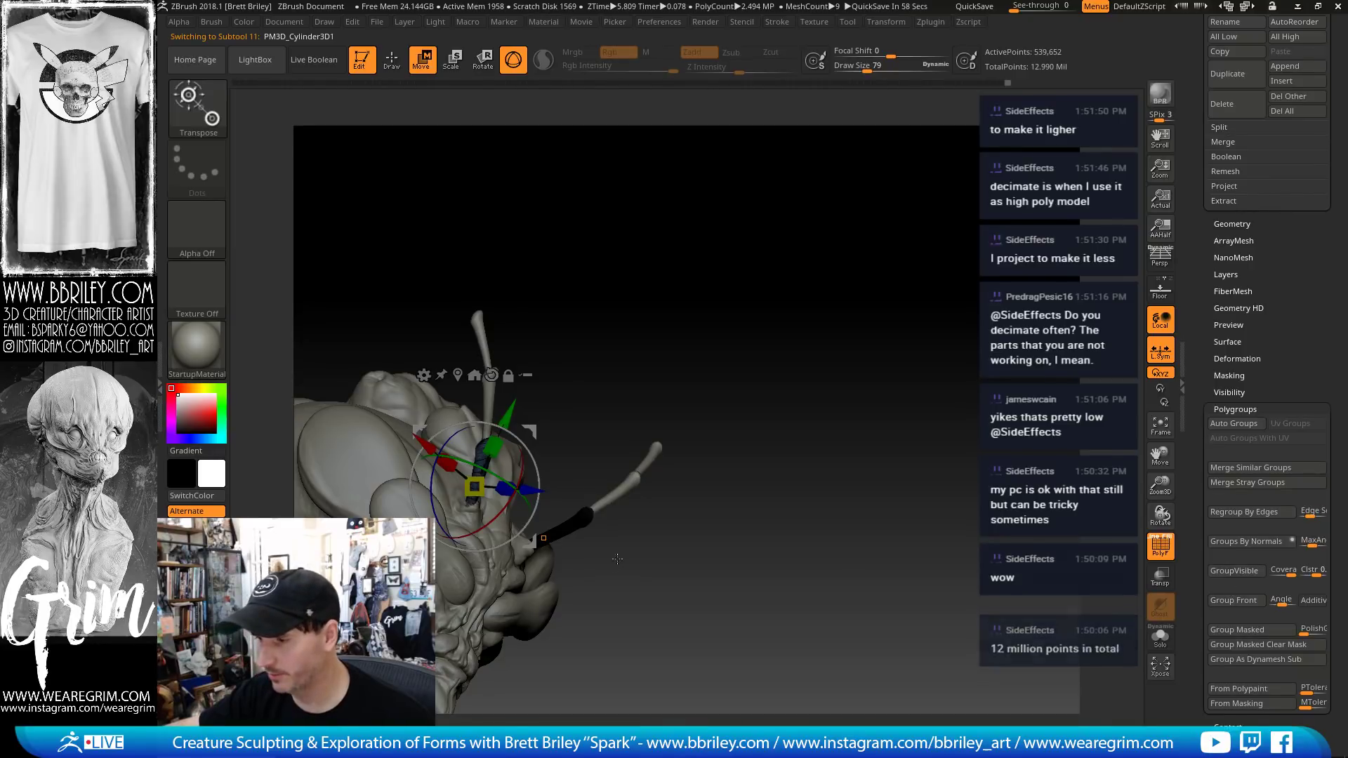
pyautogui.click(1225, 573)
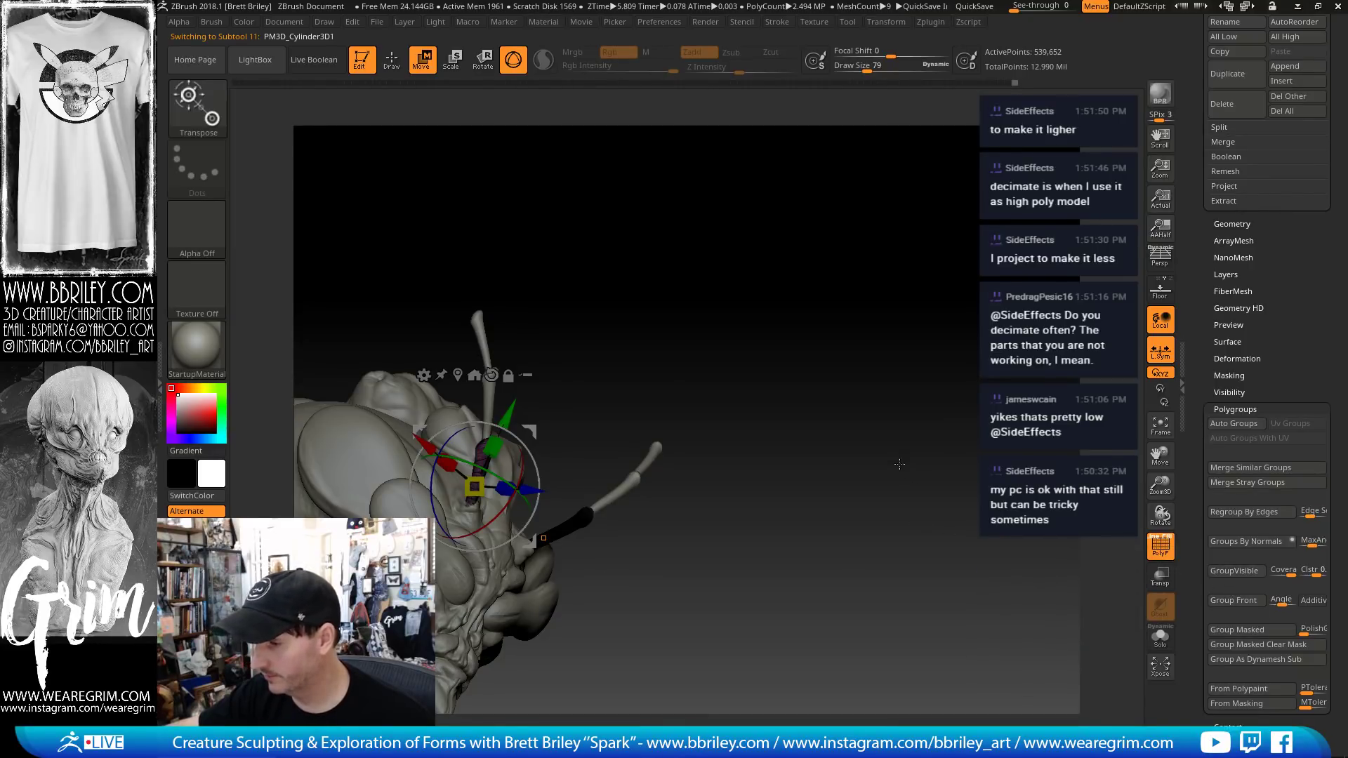
pyautogui.moveTo(883, 395); pyautogui.dragTo(913, 439)
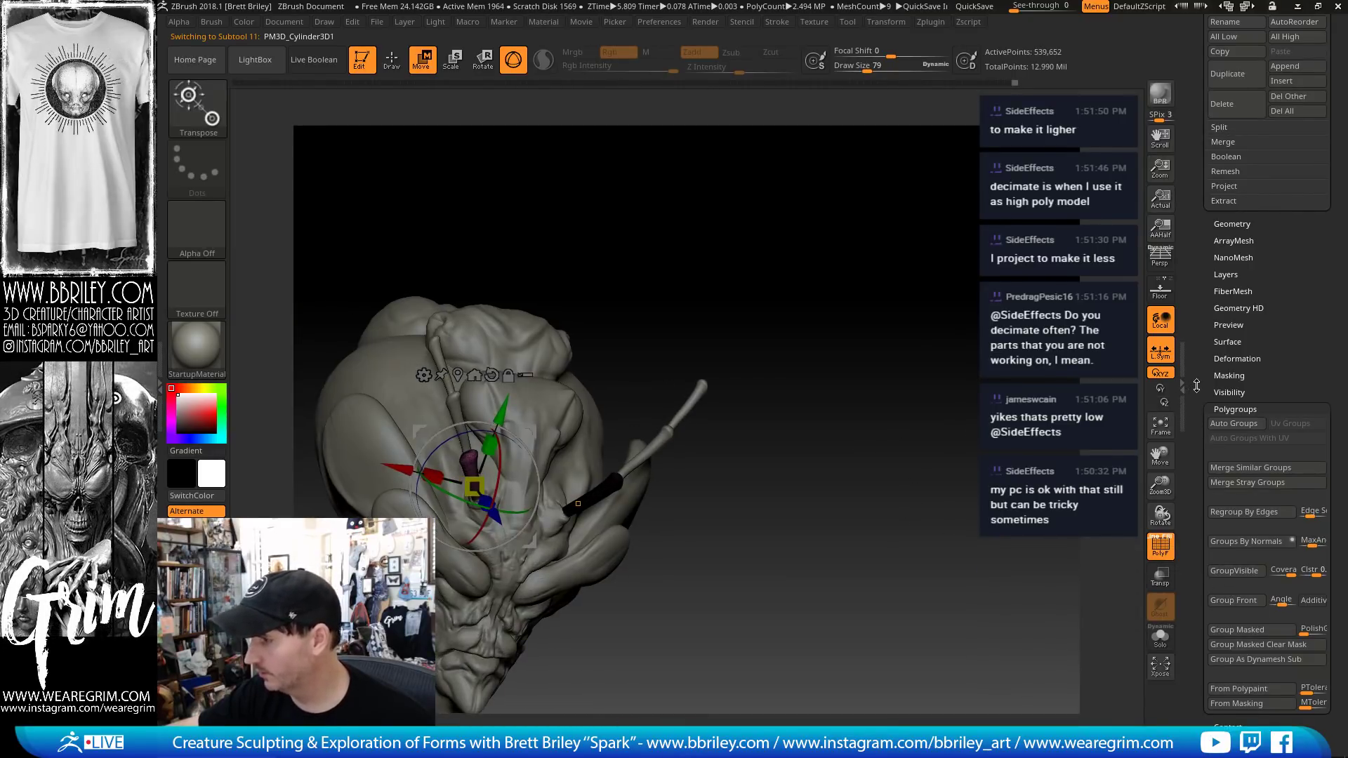
# - Merge the three antenna segment subtools down into one, accepting the non-undoable operation, and hide the polyframe
pyautogui.moveTo(1196, 385); pyautogui.dragTo(1206, 523)
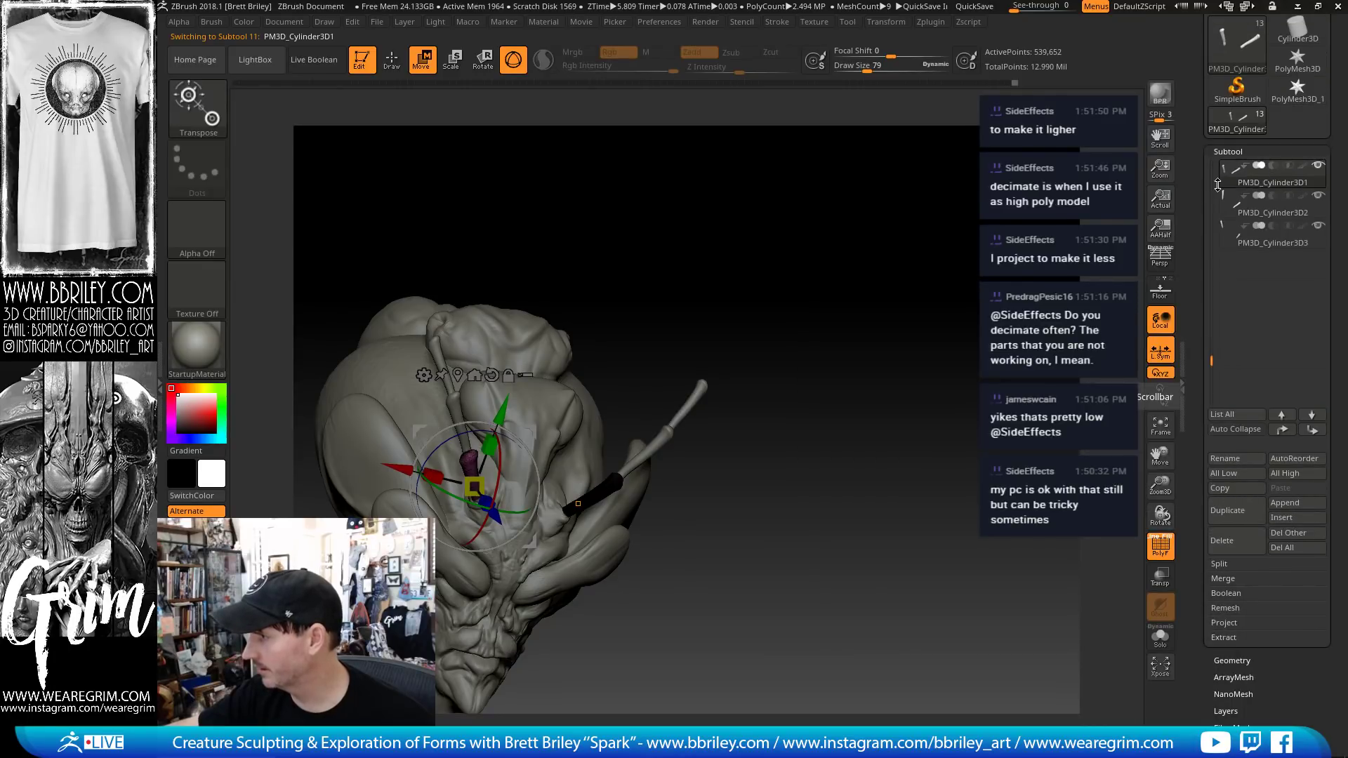
pyautogui.click(1222, 577)
pyautogui.click(1234, 593)
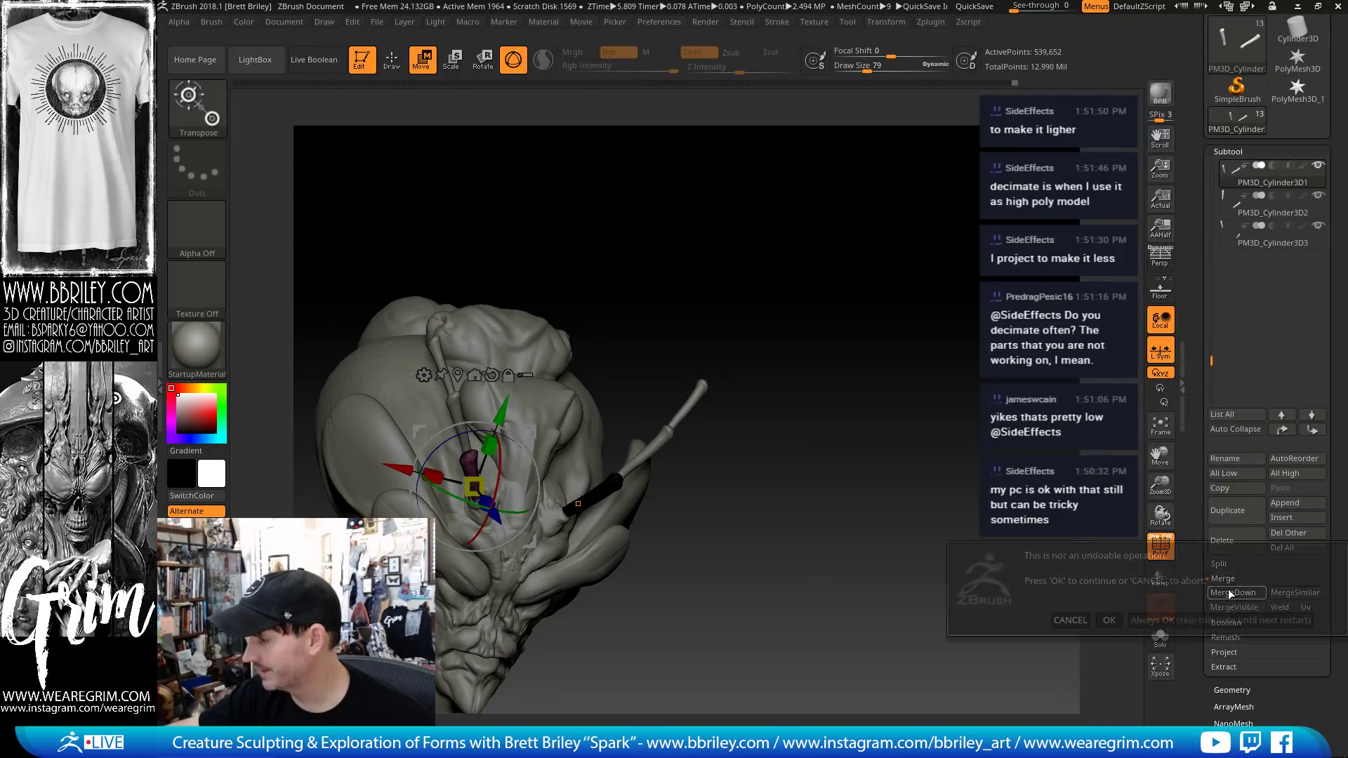
pyautogui.click(1104, 618)
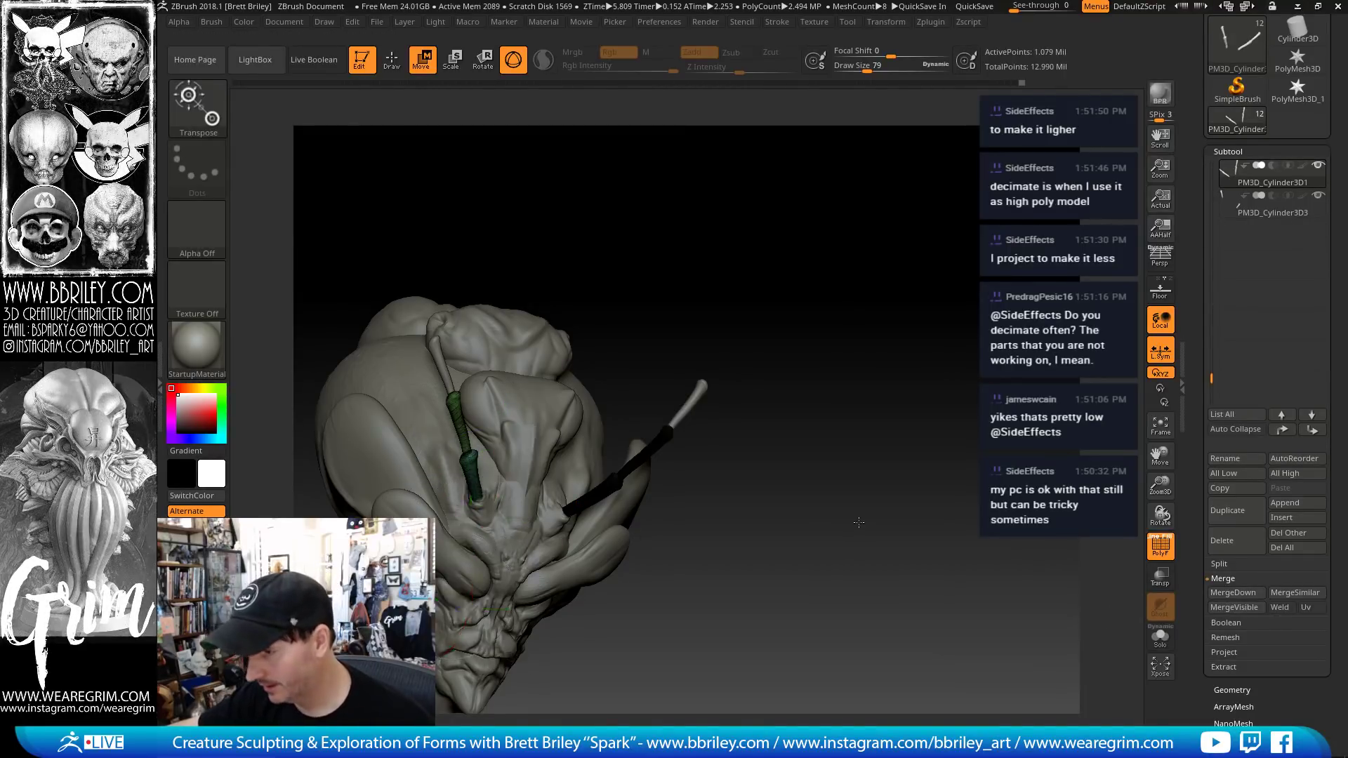
pyautogui.moveTo(858, 524); pyautogui.dragTo(860, 596)
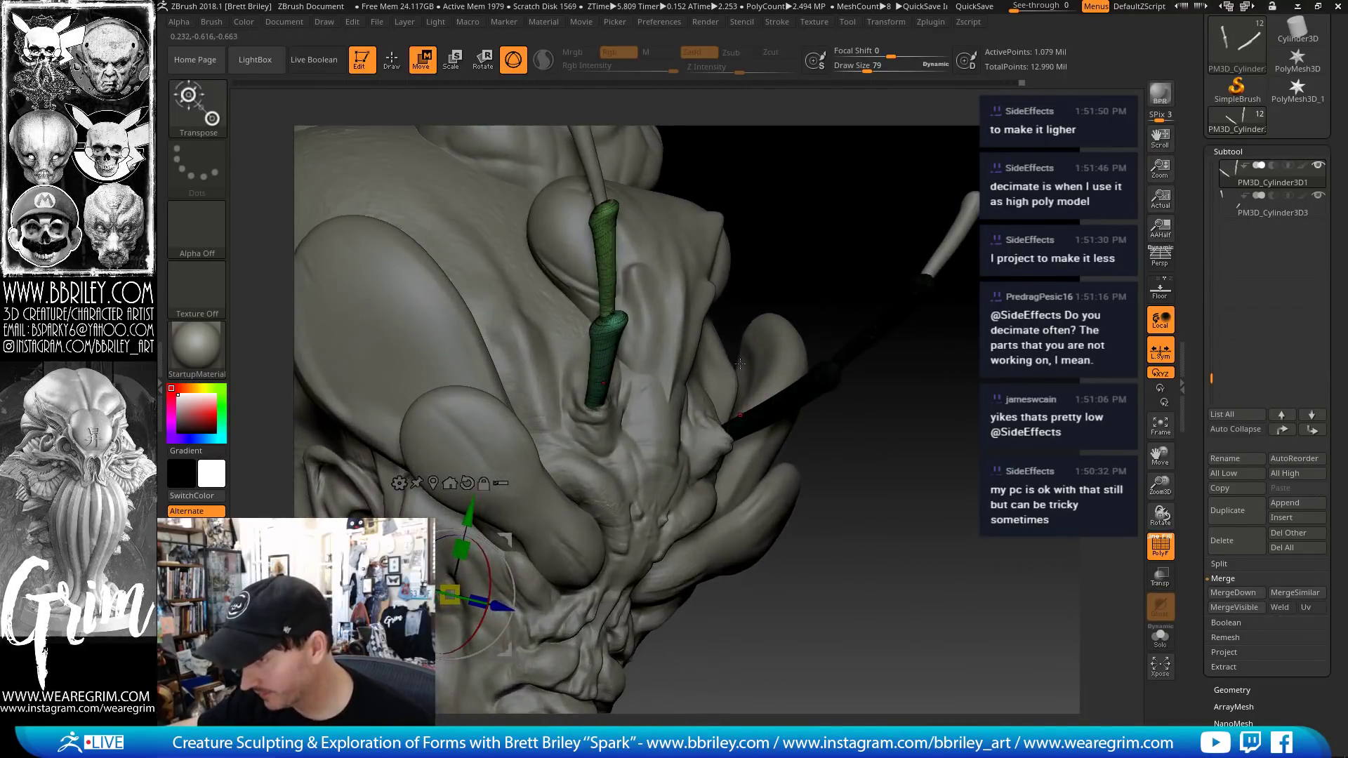
pyautogui.click(1230, 595)
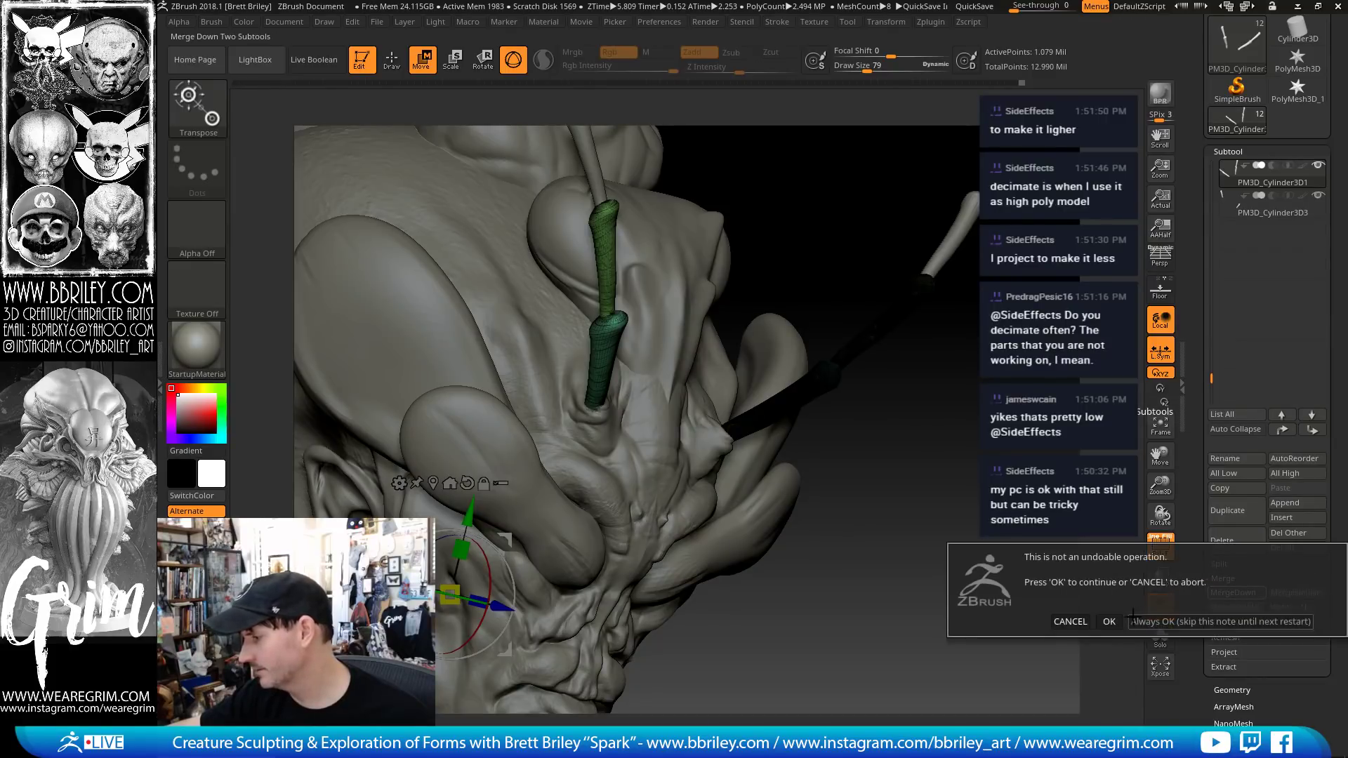
pyautogui.click(1109, 619)
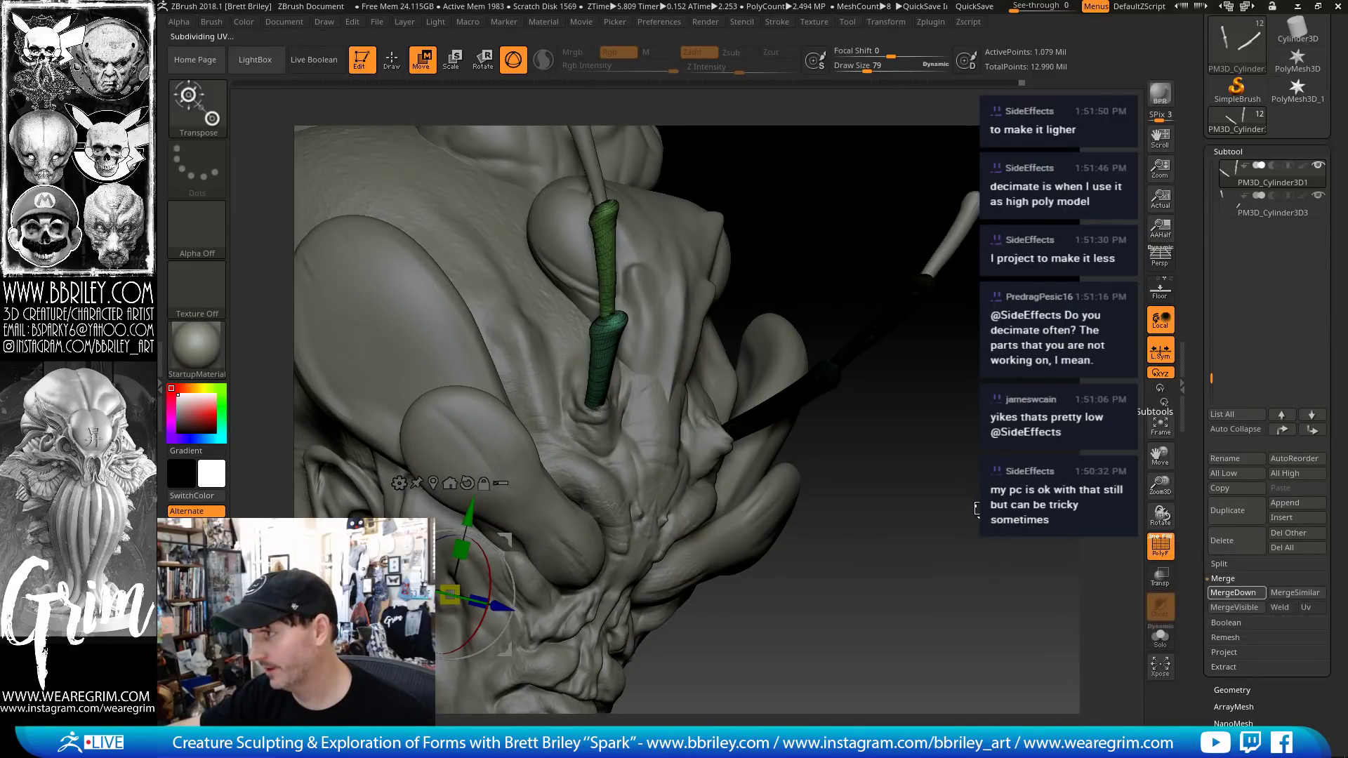
pyautogui.keyDown('alt'); pyautogui.moveTo(977, 509); pyautogui.dragTo(941, 527); pyautogui.keyUp('alt')
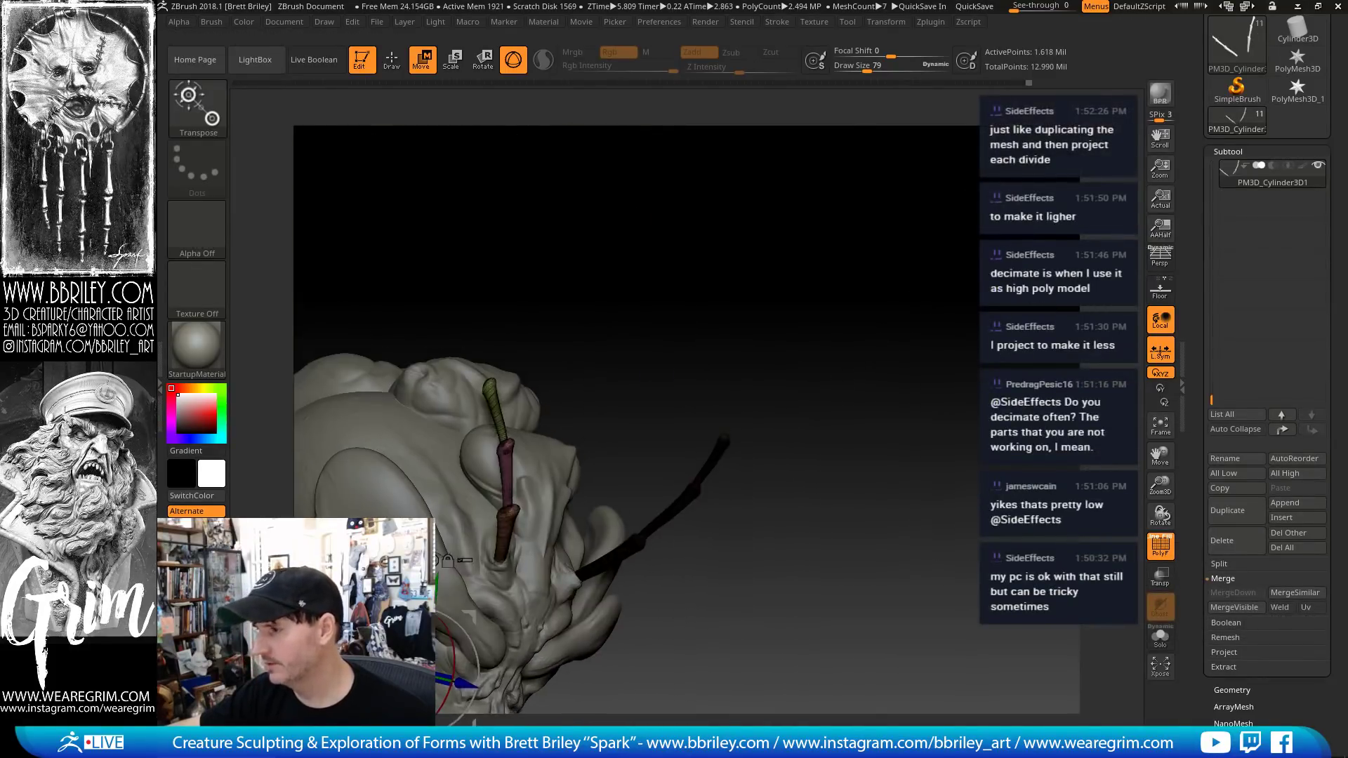
pyautogui.click(1153, 553)
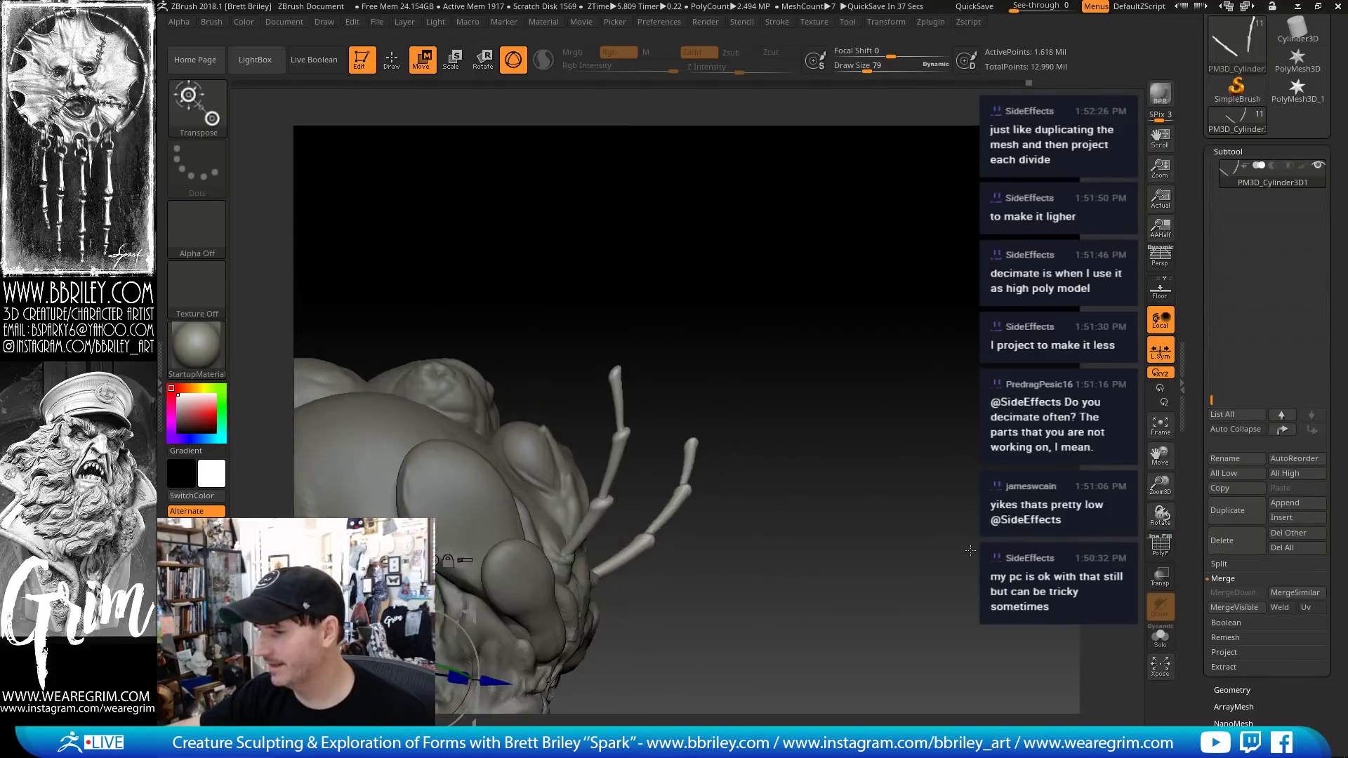
# - Duplicate the merged antennae and rotate, scale down and move the copies to extend the ends of the originals
pyautogui.click(1230, 511)
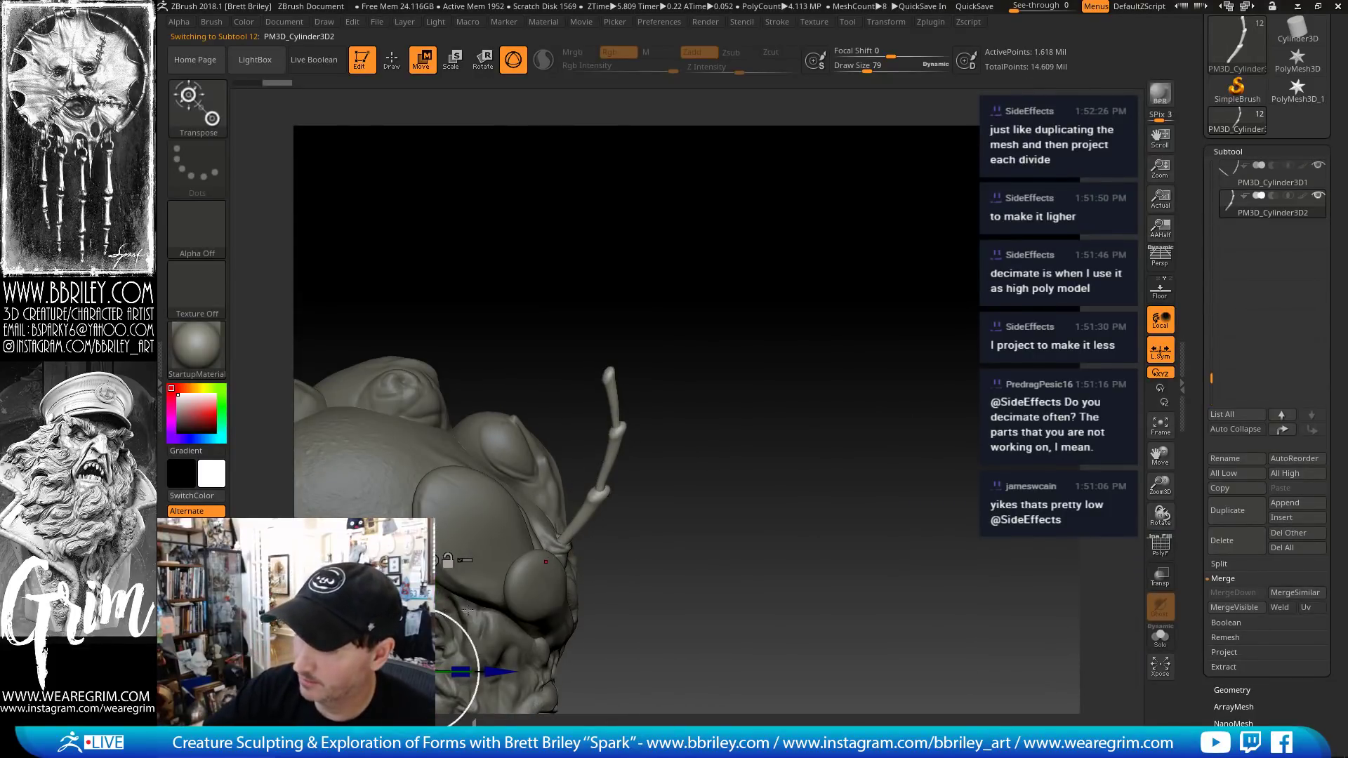
pyautogui.keyDown('alt'); pyautogui.moveTo(469, 615); pyautogui.dragTo(633, 244); pyautogui.keyUp('alt')
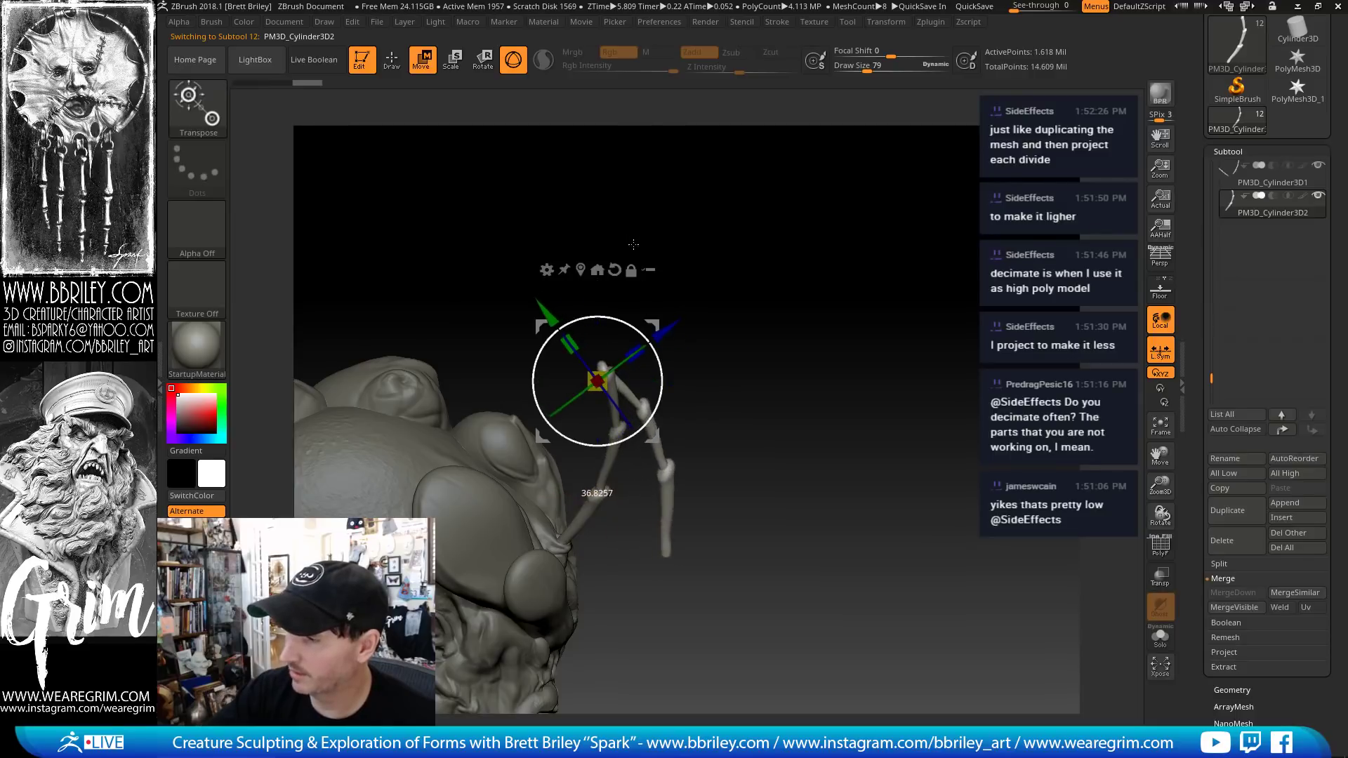
pyautogui.moveTo(596, 381); pyautogui.dragTo(542, 266)
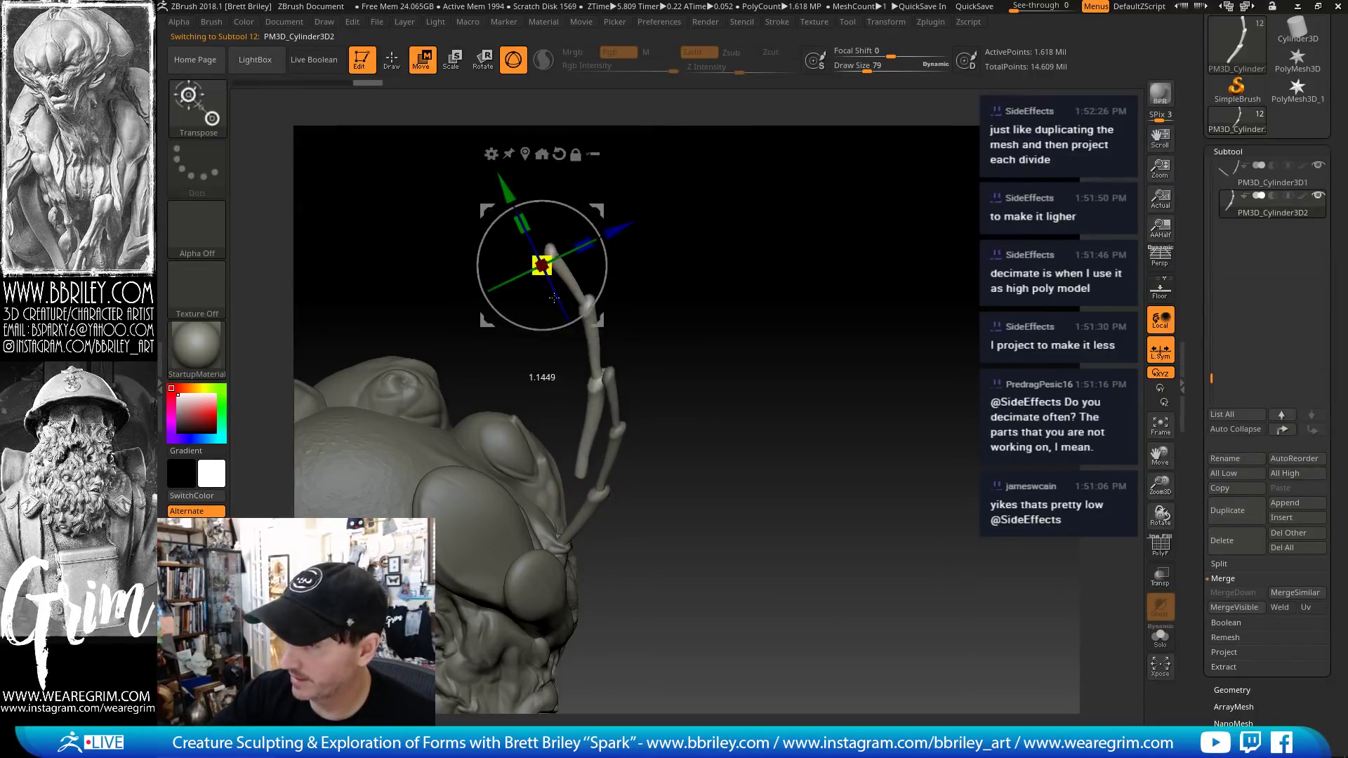
pyautogui.moveTo(608, 205); pyautogui.dragTo(638, 190)
pyautogui.moveTo(755, 219); pyautogui.dragTo(452, 237)
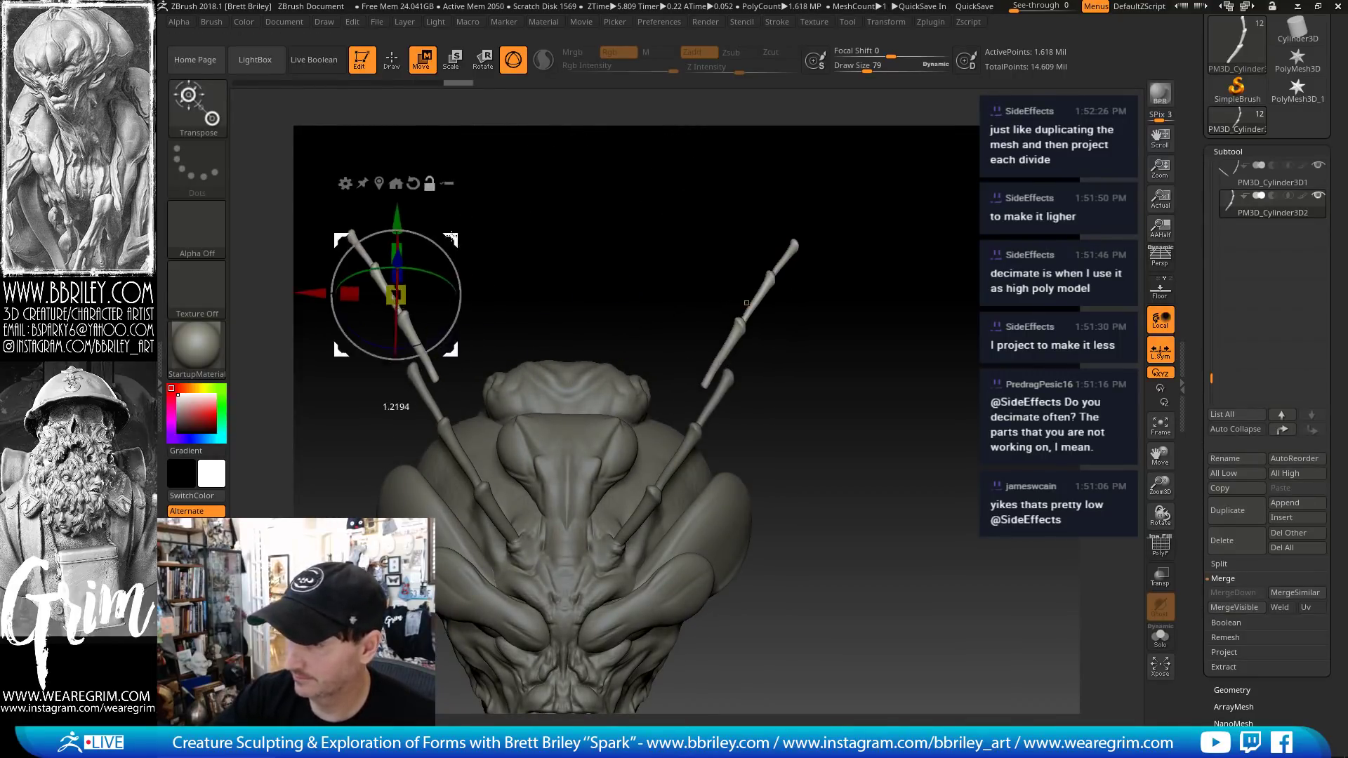
pyautogui.moveTo(397, 296); pyautogui.dragTo(390, 303)
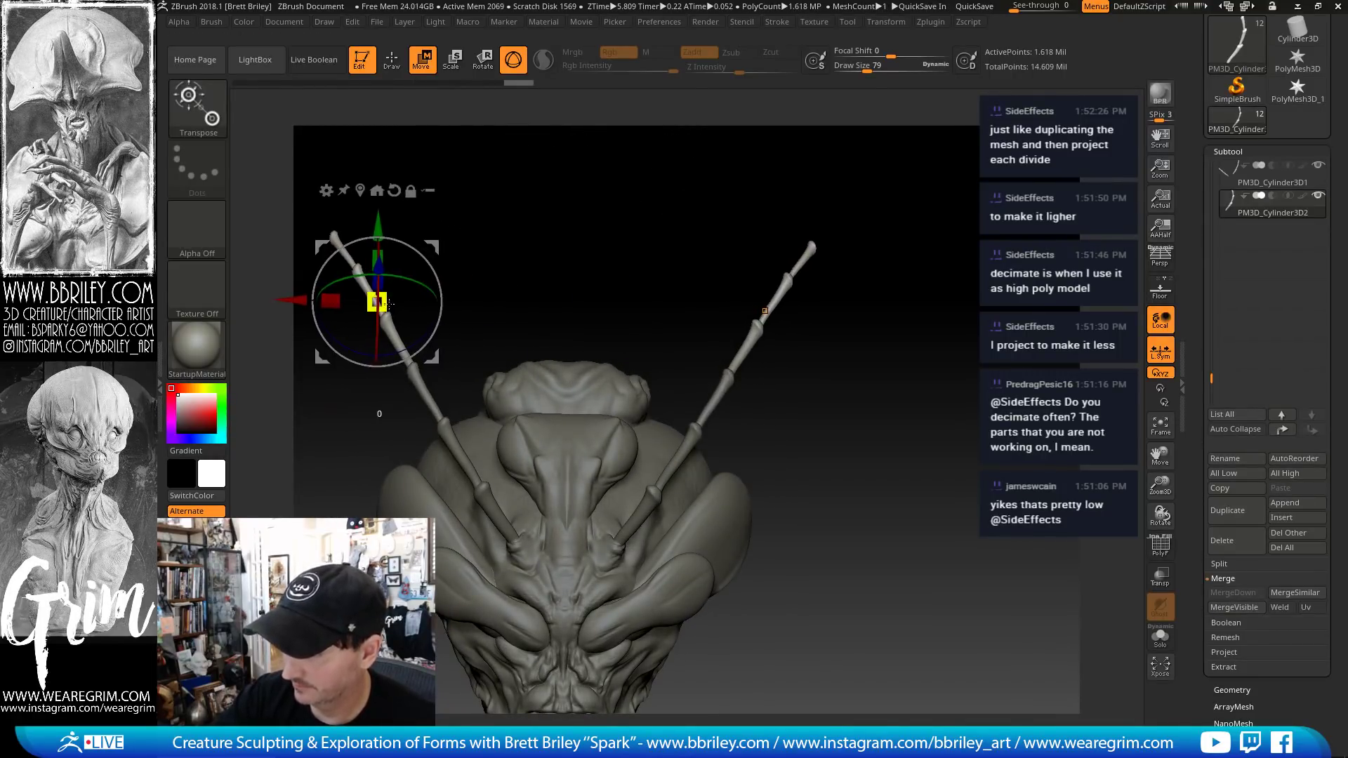
# - Align the upper antenna sections with the lower ones in depth and angle, return to Draw mode and save the project
pyautogui.moveTo(730, 577); pyautogui.dragTo(361, 245)
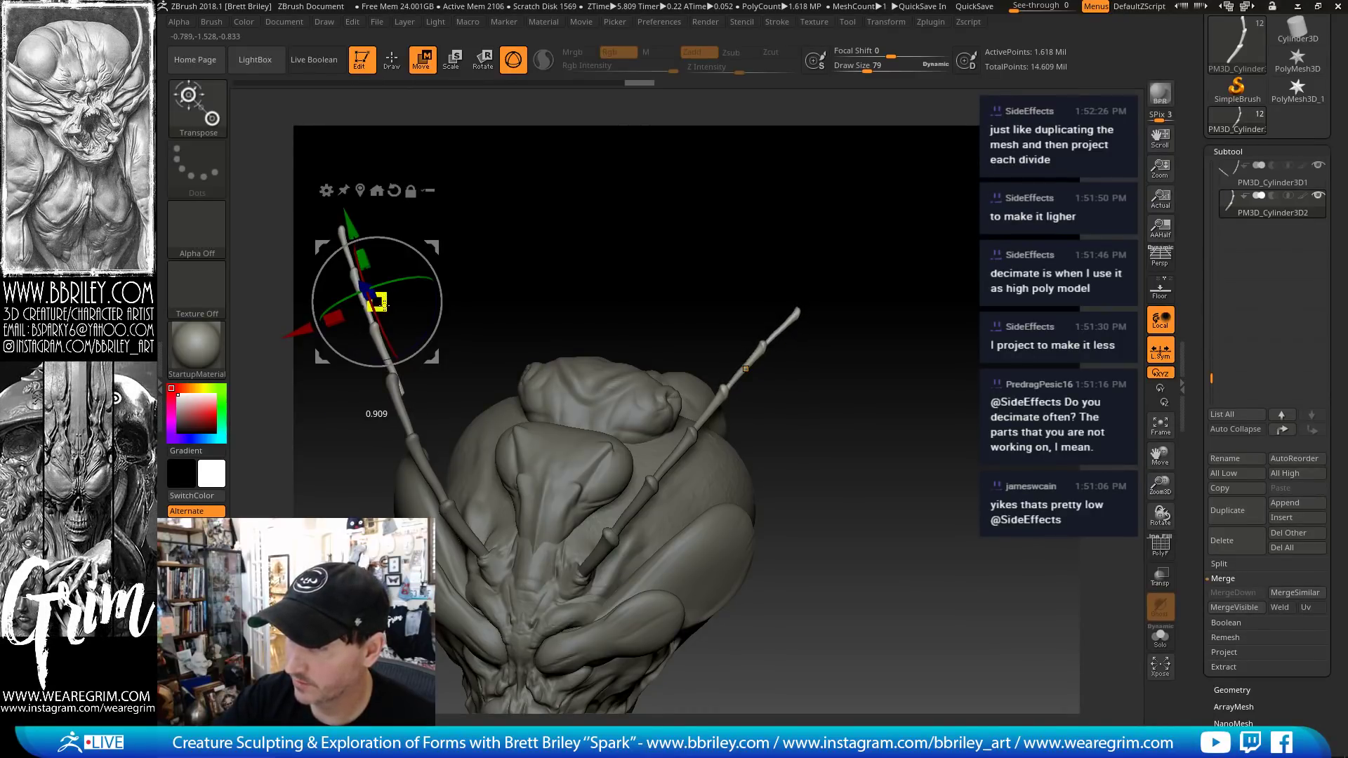
pyautogui.moveTo(360, 281); pyautogui.dragTo(354, 251)
pyautogui.moveTo(433, 239)
pyautogui.mouseDown()
pyautogui.moveTo(403, 258)
pyautogui.moveTo(463, 231)
pyautogui.moveTo(459, 216)
pyautogui.moveTo(543, 331)
pyautogui.moveTo(424, 340)
pyautogui.mouseUp()
pyautogui.press('q')
pyautogui.hotkey('ctrl', 's')
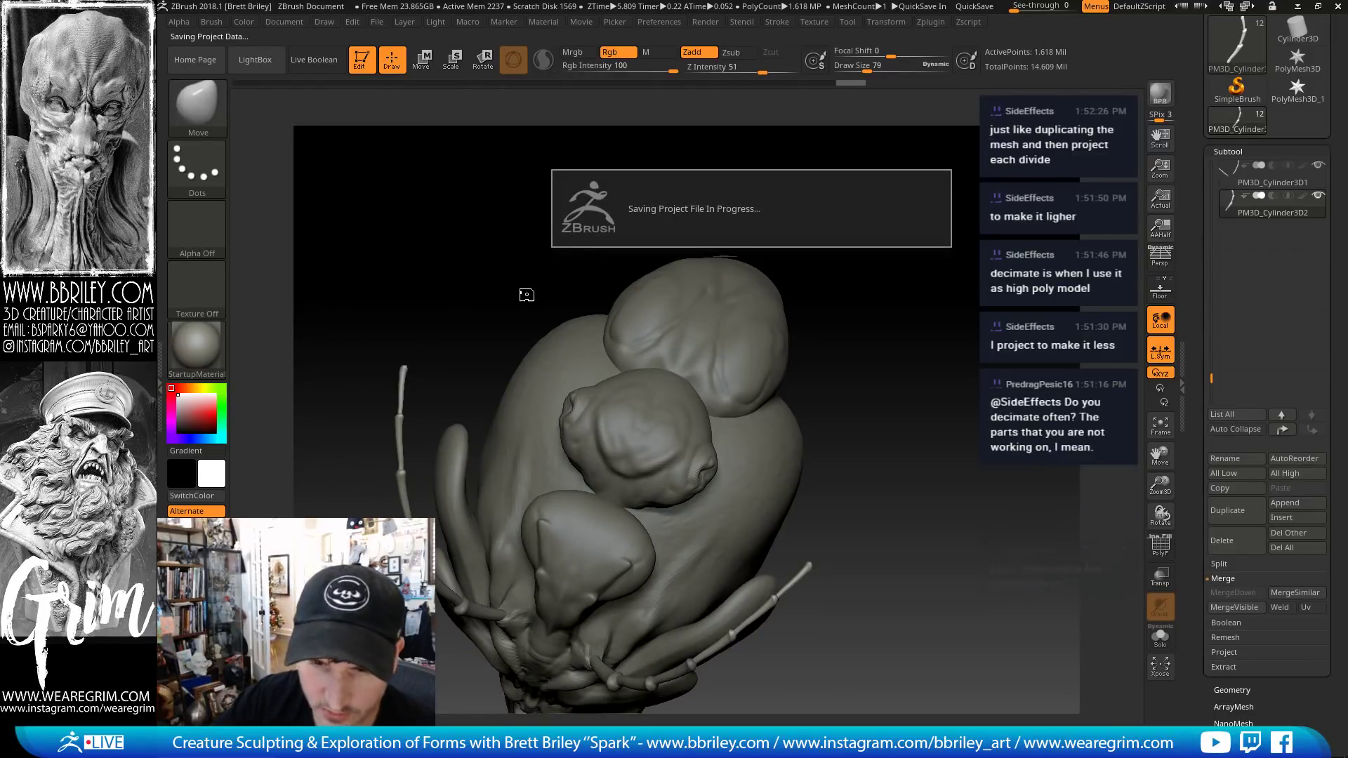
# - Adjust the antenna tips with the Move brush and smooth them at draw size 29
pyautogui.moveTo(524, 292); pyautogui.dragTo(530, 312)
pyautogui.moveTo(409, 366); pyautogui.dragTo(403, 358)
pyautogui.press('[')
pyautogui.press('[')
pyautogui.press('[')
pyautogui.press('[')
pyautogui.press('[')
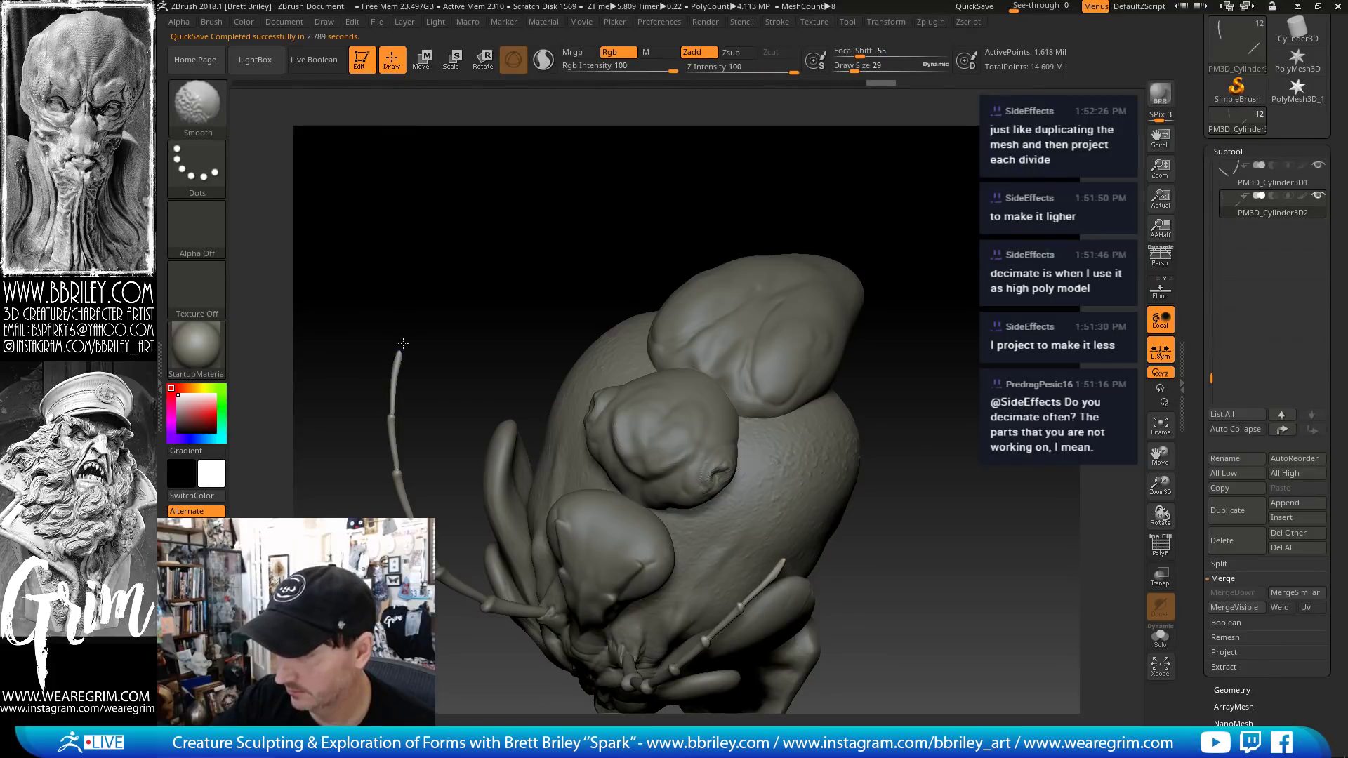
# - Thicken the outermost antenna tips with the Inflat brush at draw size 20 and intensity 10, smoothing them as needed
pyautogui.press('b')
pyautogui.press('i')
pyautogui.press('n')
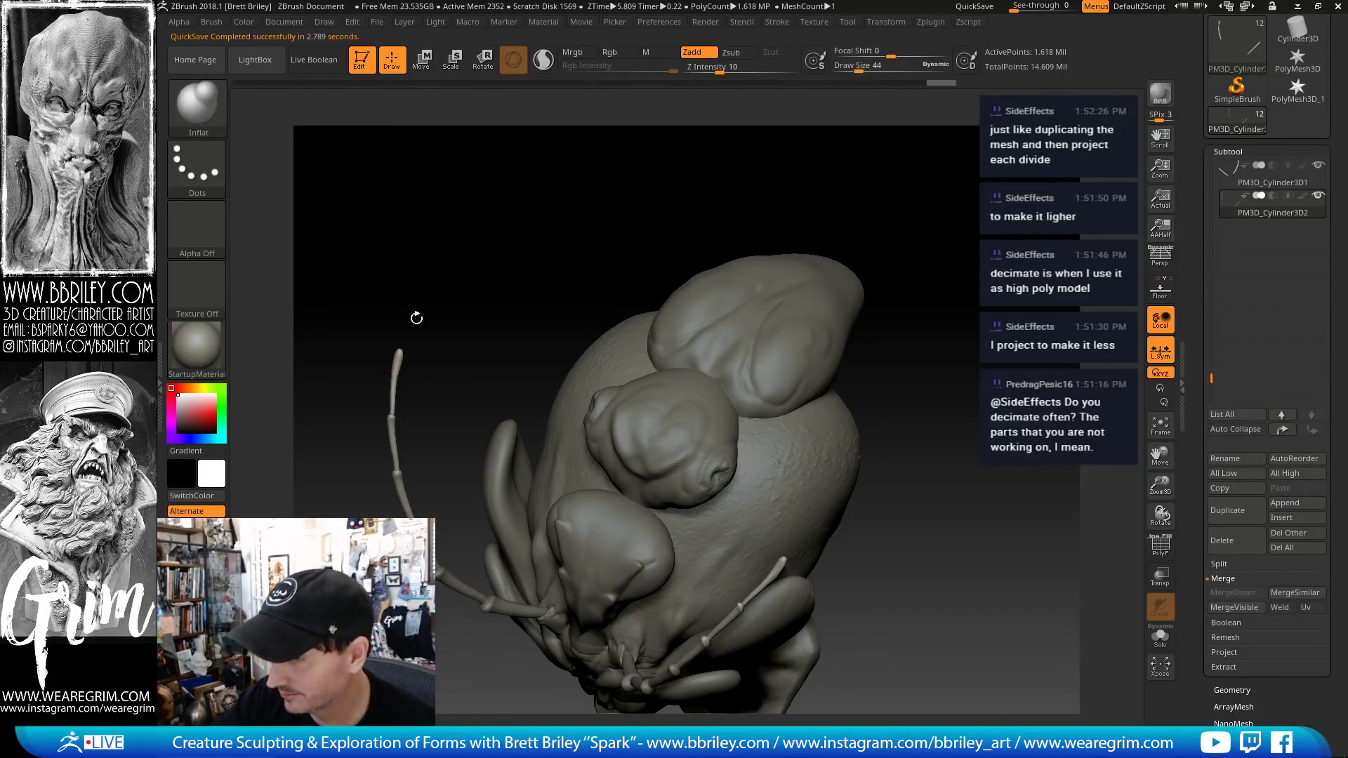
pyautogui.moveTo(416, 318); pyautogui.dragTo(391, 352)
pyautogui.press('[')
pyautogui.press('[')
pyautogui.press('[')
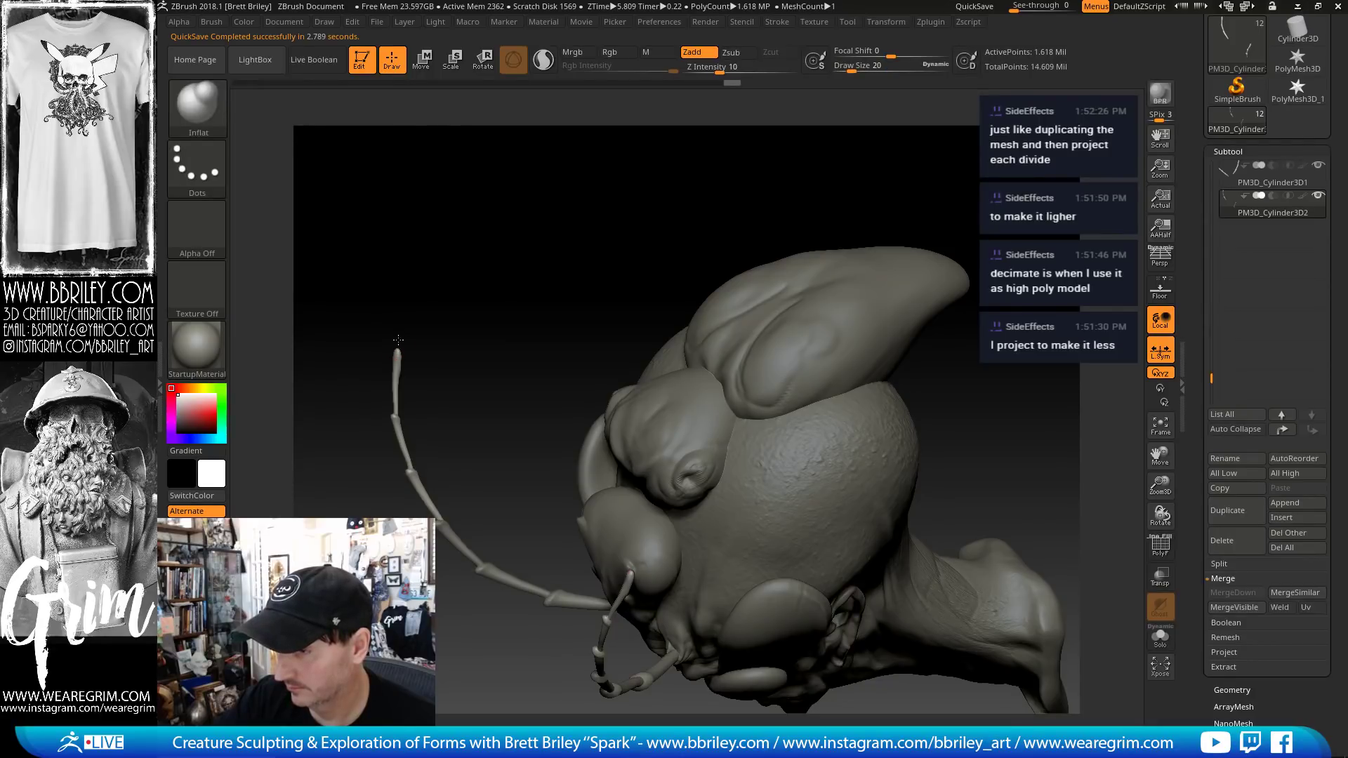
pyautogui.moveTo(421, 308); pyautogui.dragTo(399, 355)
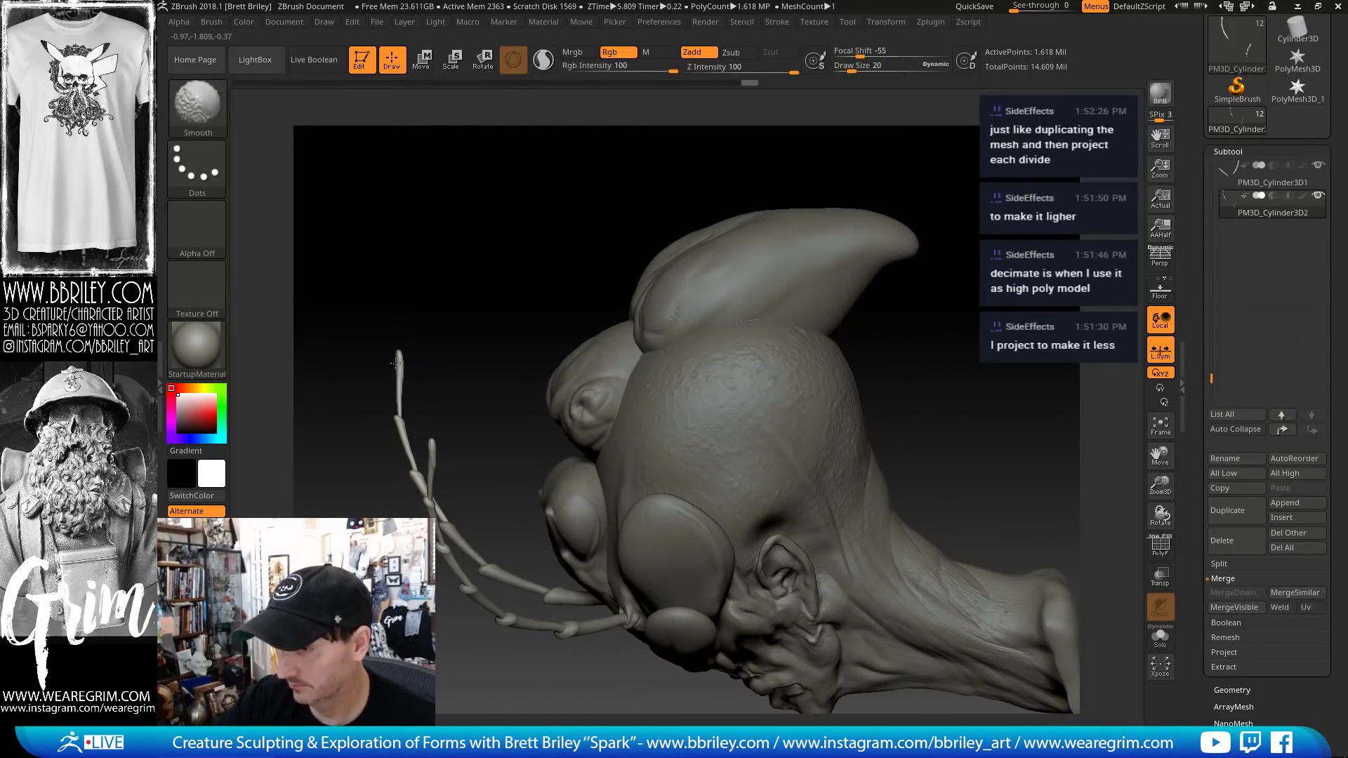
pyautogui.moveTo(431, 301)
pyautogui.mouseDown()
pyautogui.moveTo(398, 368)
pyautogui.moveTo(402, 312)
pyautogui.mouseUp()
pyautogui.moveTo(472, 264); pyautogui.dragTo(884, 168)
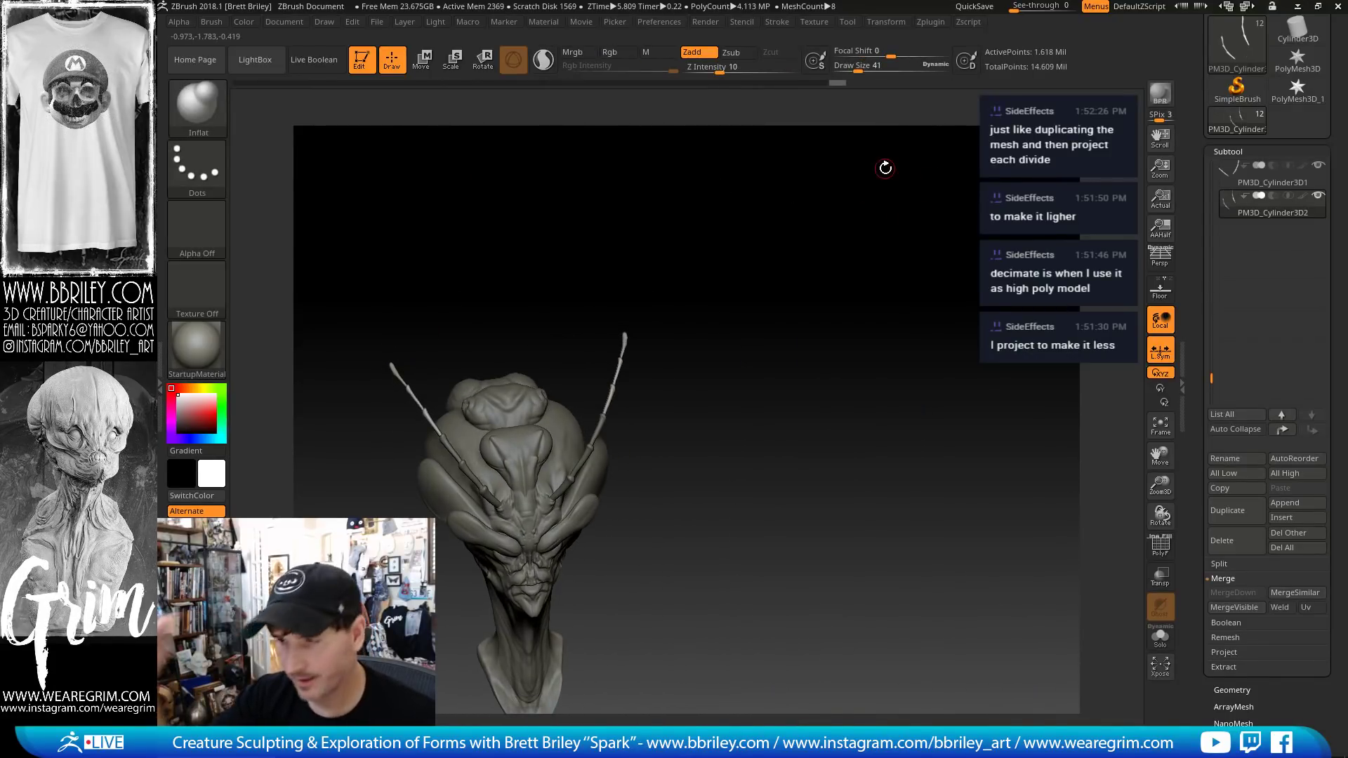
pyautogui.moveTo(384, 306); pyautogui.dragTo(387, 344)
# - Adjust the antenna tips with the Move brush at draw size 59 and swell them with the Inflat brush
pyautogui.press('b')
pyautogui.press('m')
pyautogui.press('v')
pyautogui.press('s')
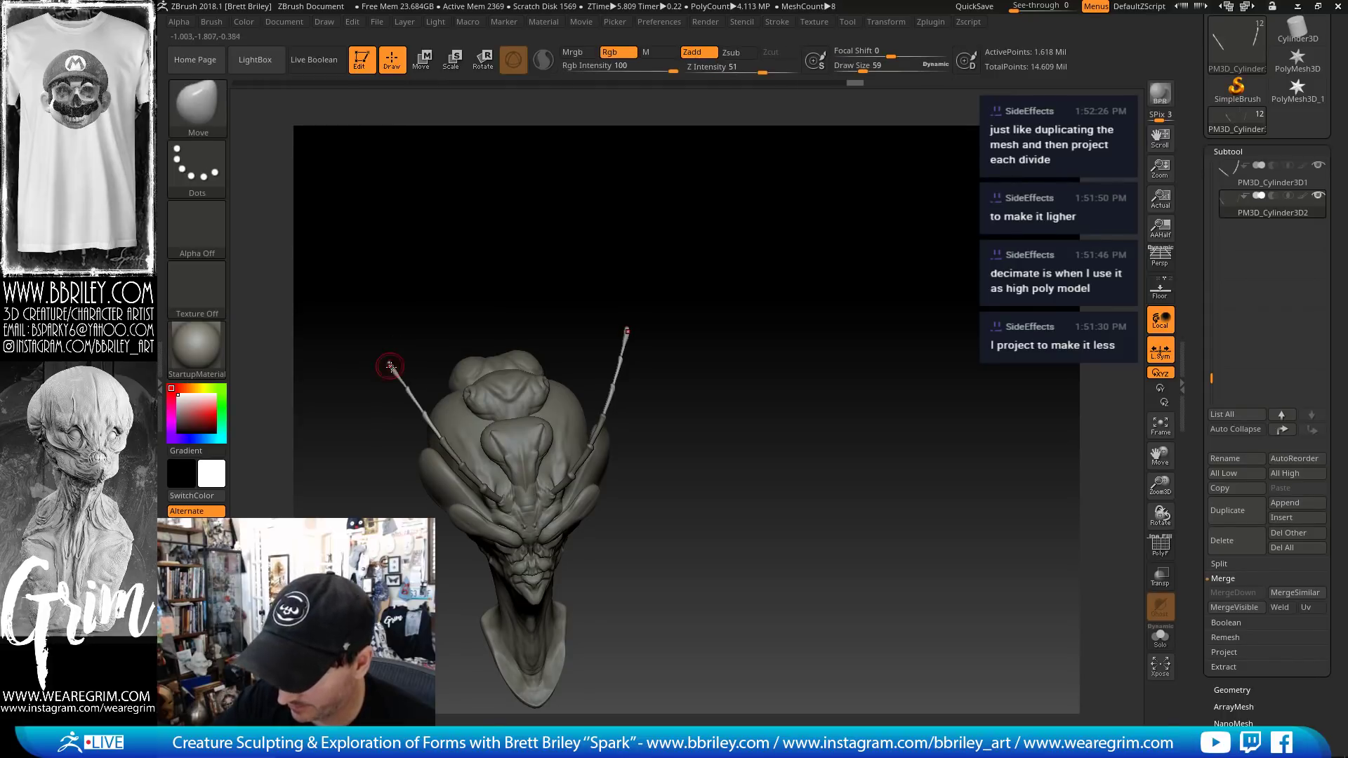
pyautogui.press('b')
pyautogui.press('i')
pyautogui.press('n')
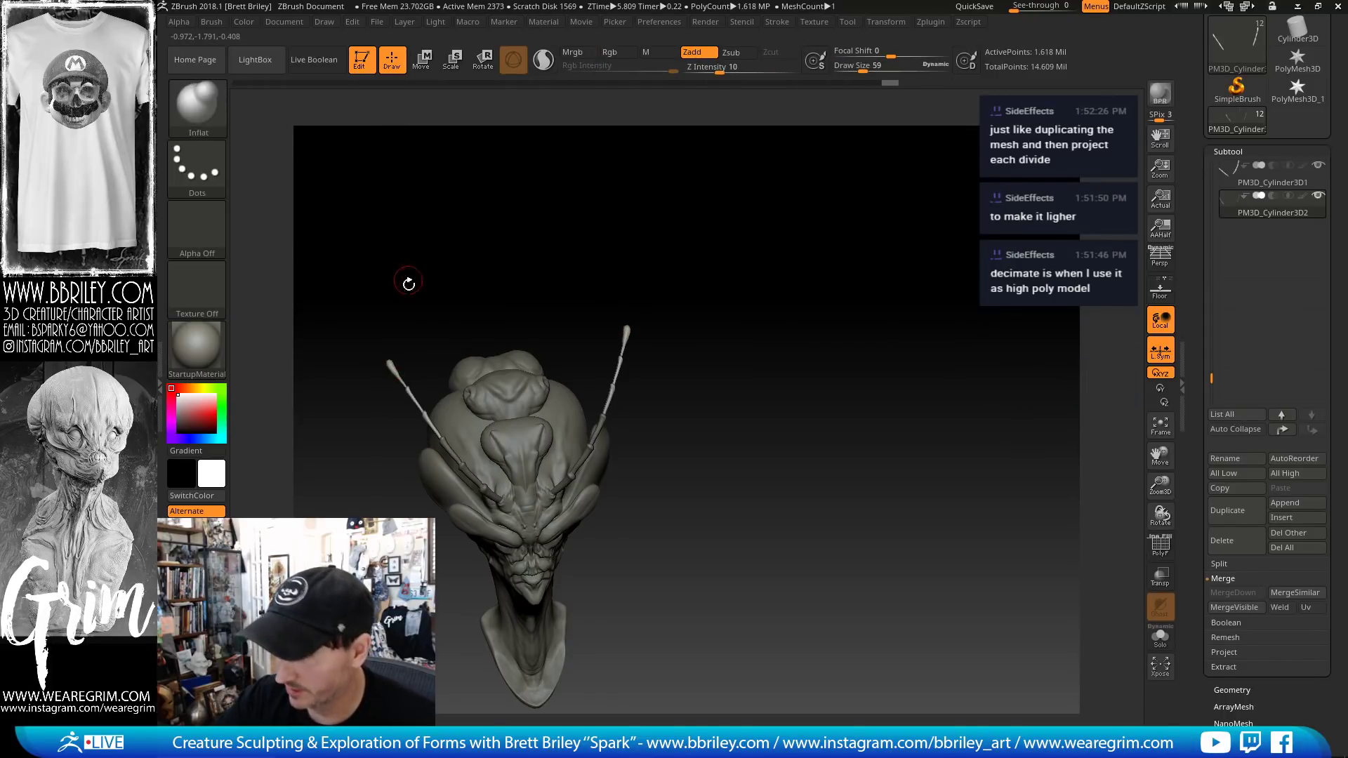
pyautogui.moveTo(408, 283); pyautogui.dragTo(393, 365)
# - Merge the lower antenna subtool with the upper antenna sections below it in the subtool list
pyautogui.keyDown('shift'); pyautogui.moveTo(728, 230); pyautogui.dragTo(767, 210); pyautogui.keyUp('shift')
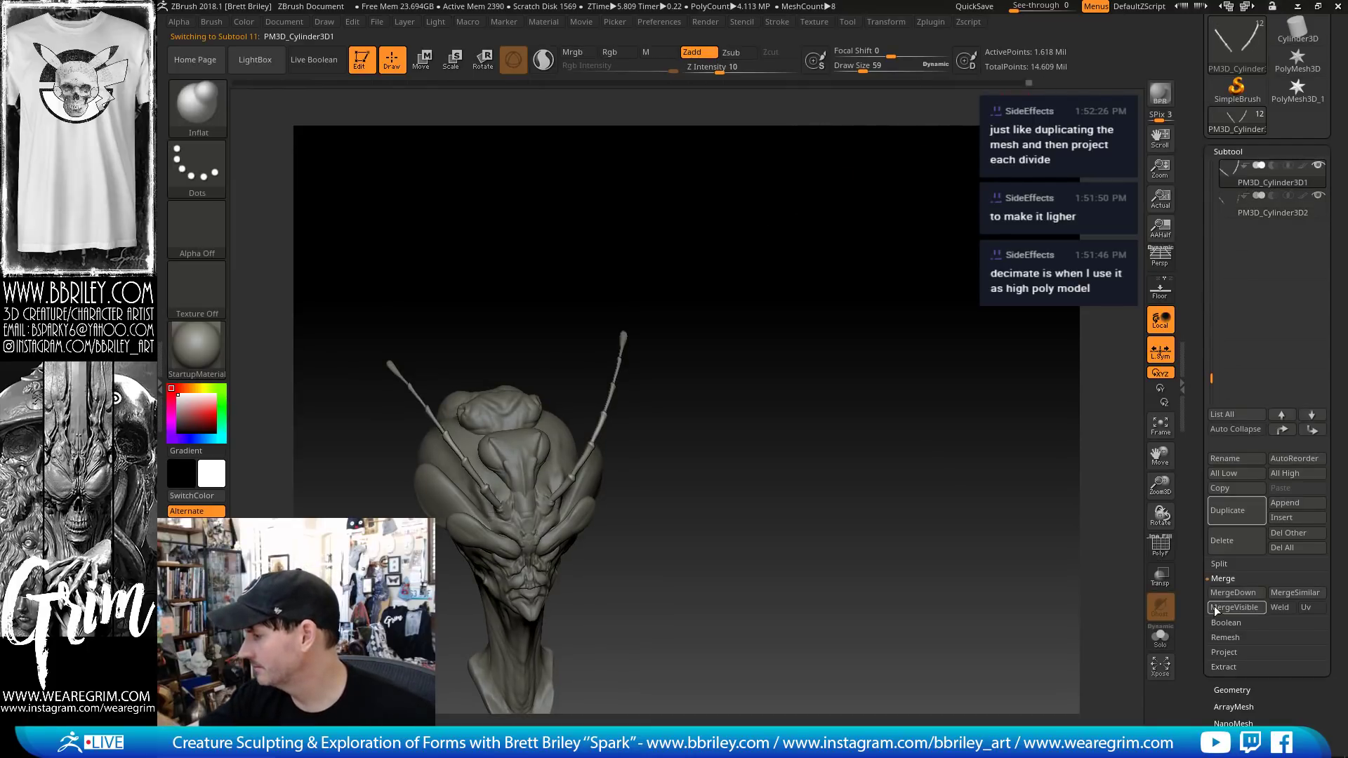
pyautogui.click(1232, 592)
pyautogui.click(1113, 622)
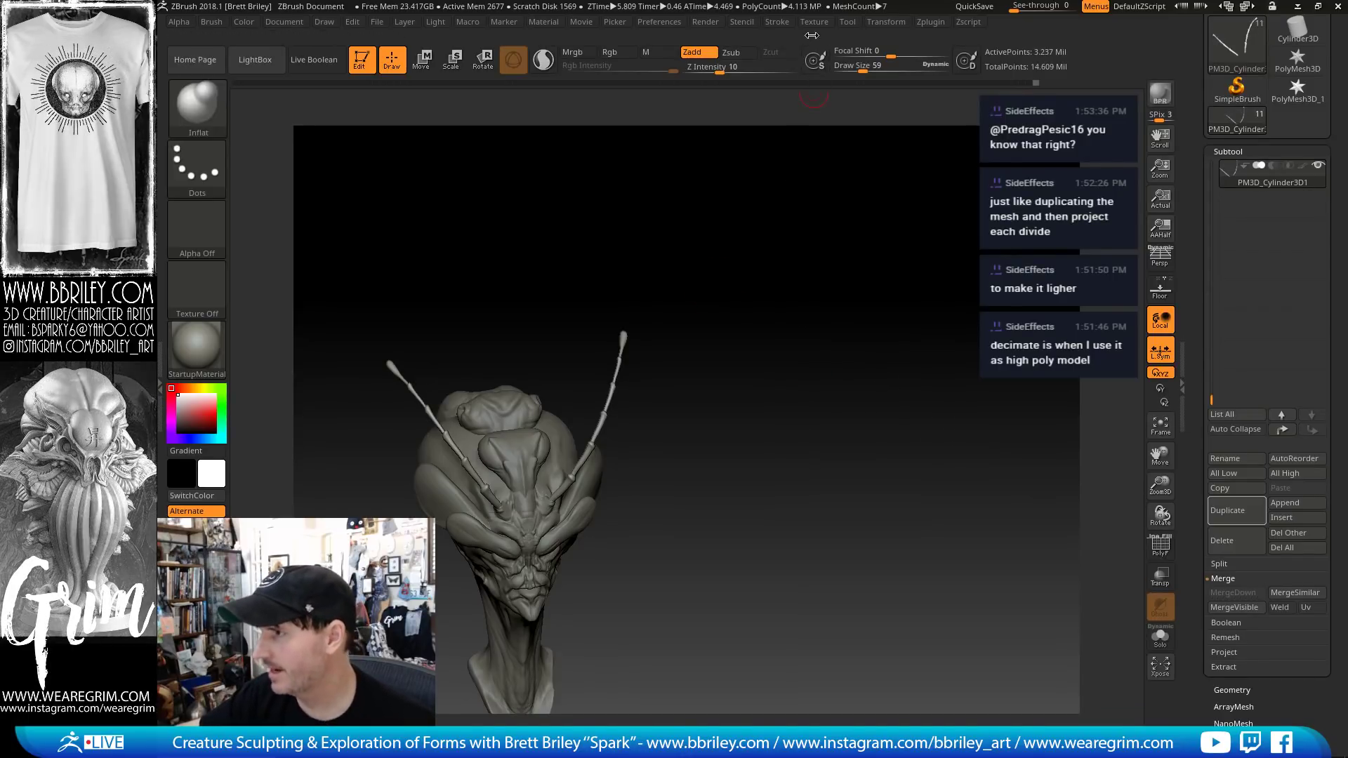
# - Rename the merged antenna subtool as Antenae and save the file to disk
pyautogui.click(1224, 458)
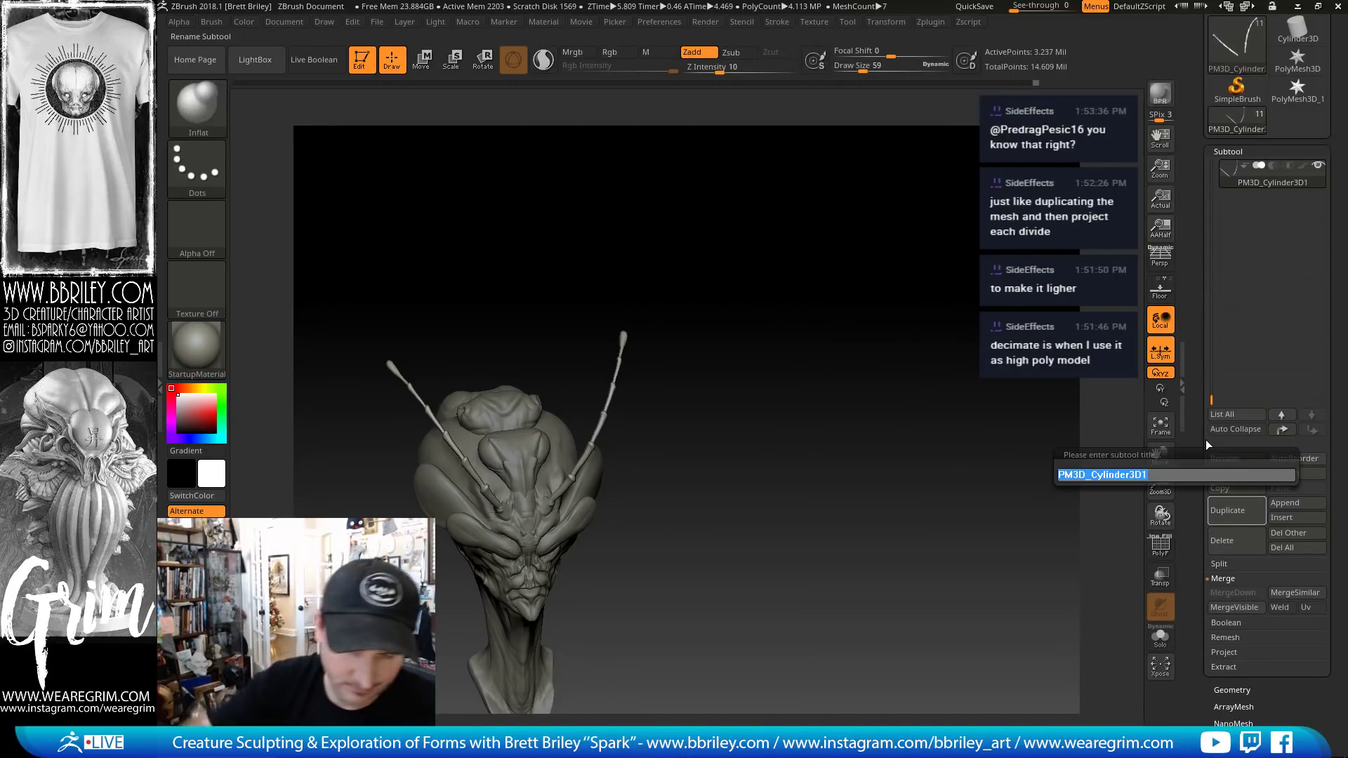
pyautogui.write('antenae')
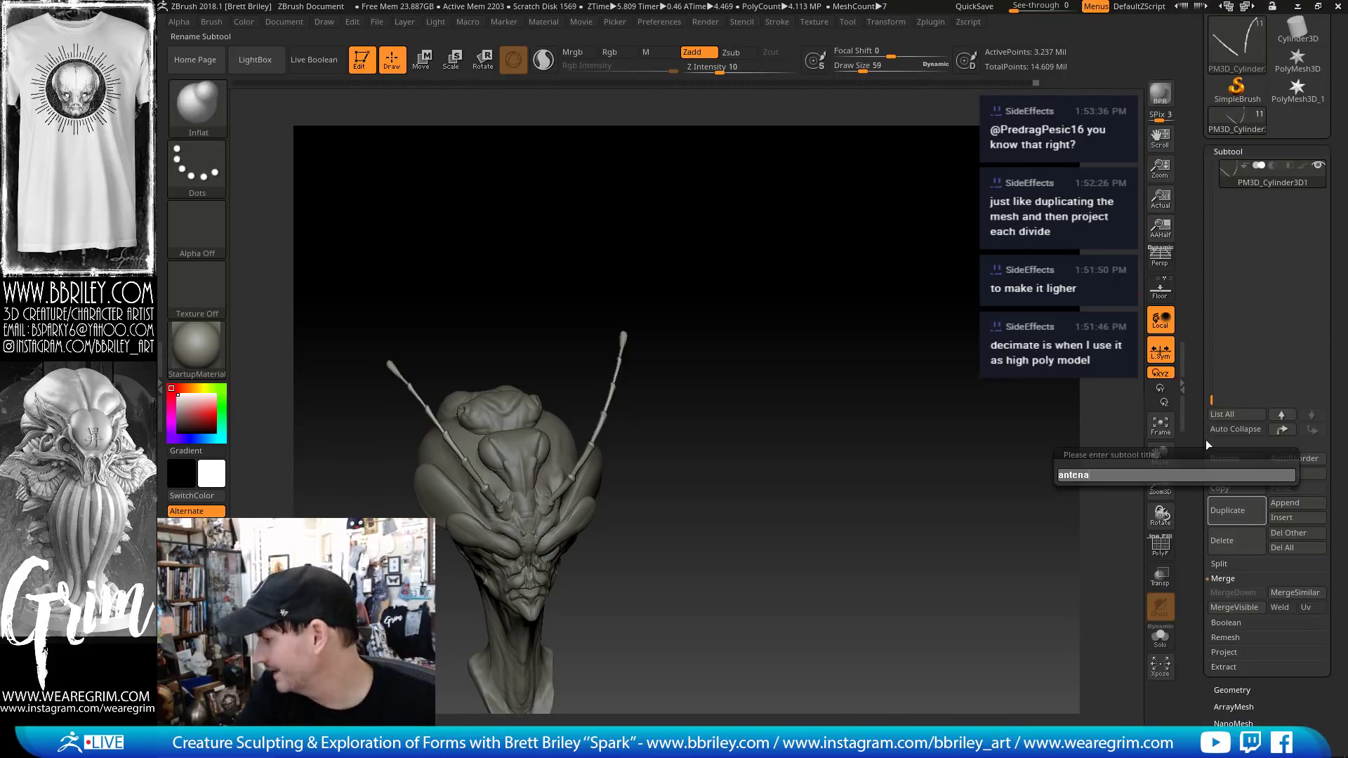
pyautogui.press('Return')
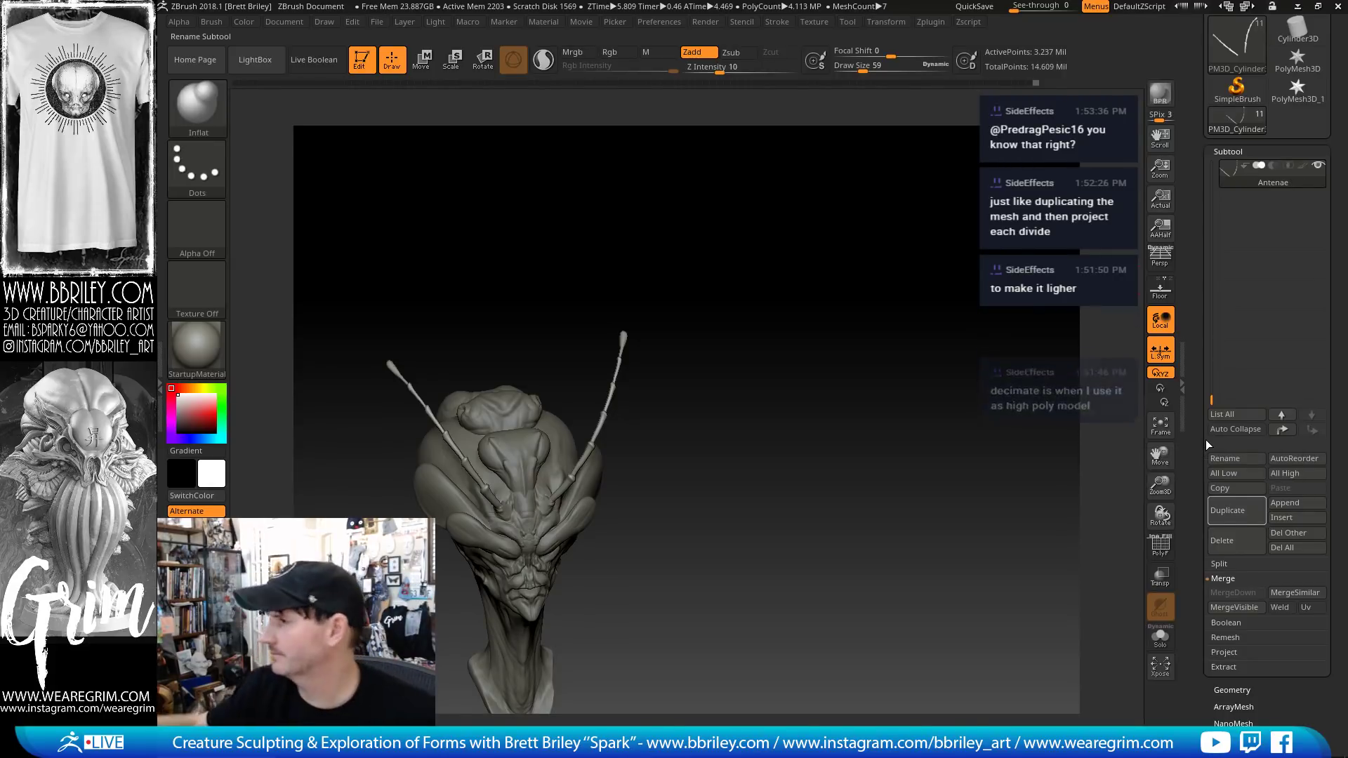
pyautogui.click(848, 22)
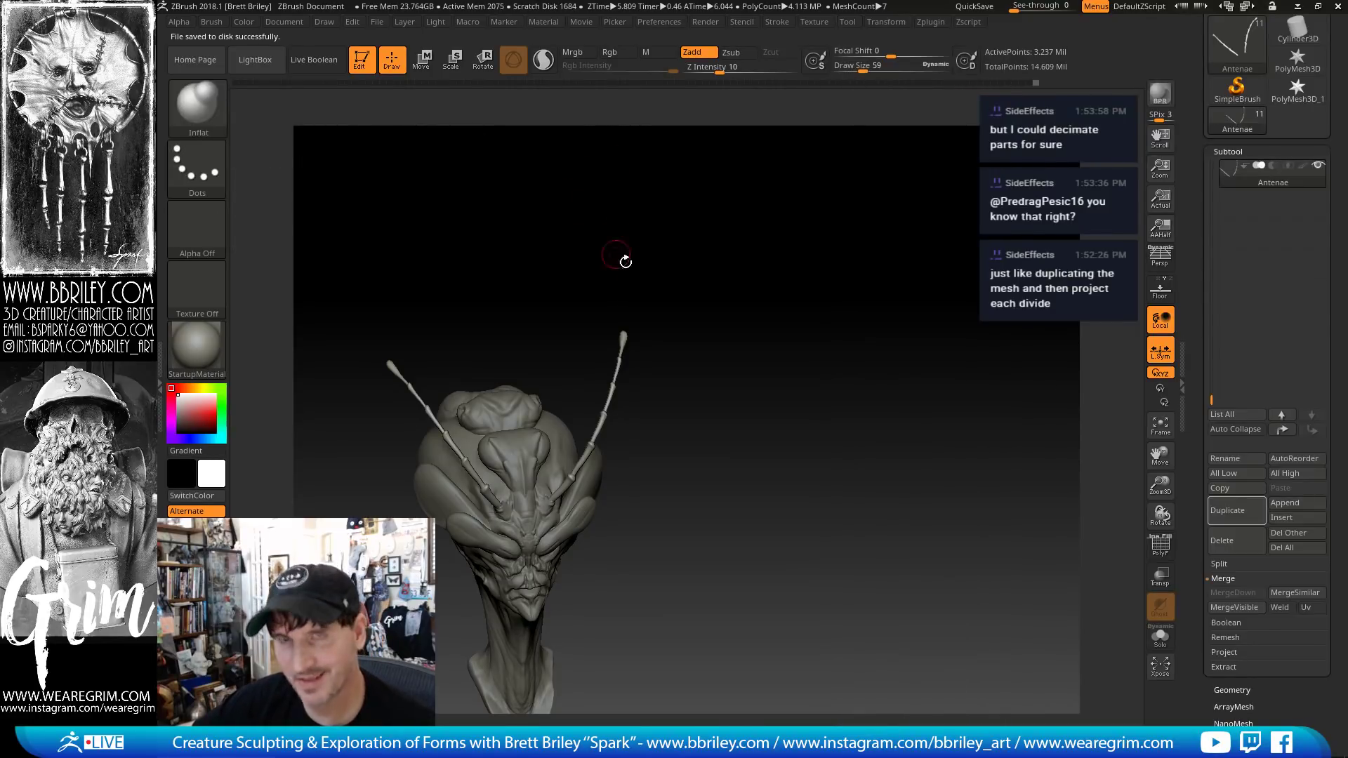
# - Duplicate the Antenae subtool and move the copy up and back from the original pair
pyautogui.moveTo(716, 289); pyautogui.dragTo(767, 289)
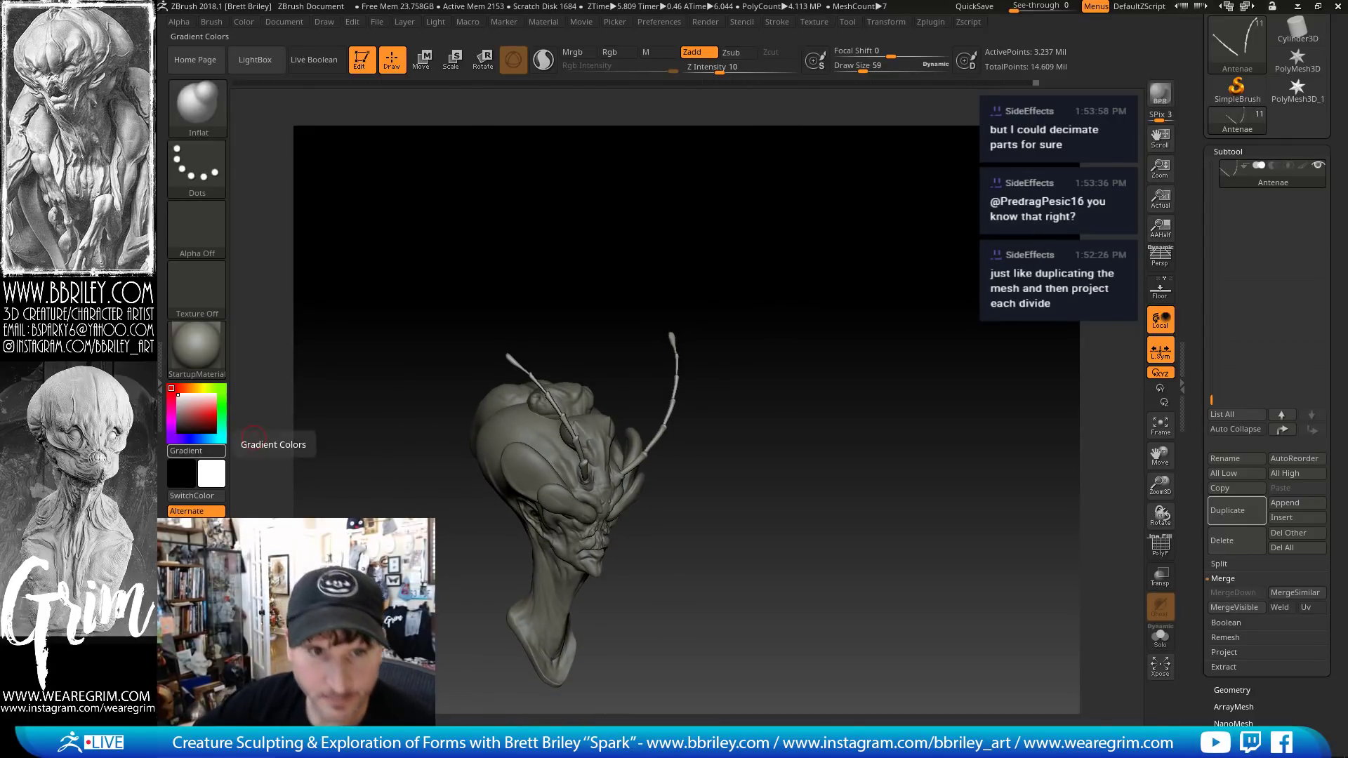
pyautogui.click(1246, 510)
pyautogui.keyDown('shift'); pyautogui.moveTo(926, 430); pyautogui.dragTo(916, 419); pyautogui.keyUp('shift')
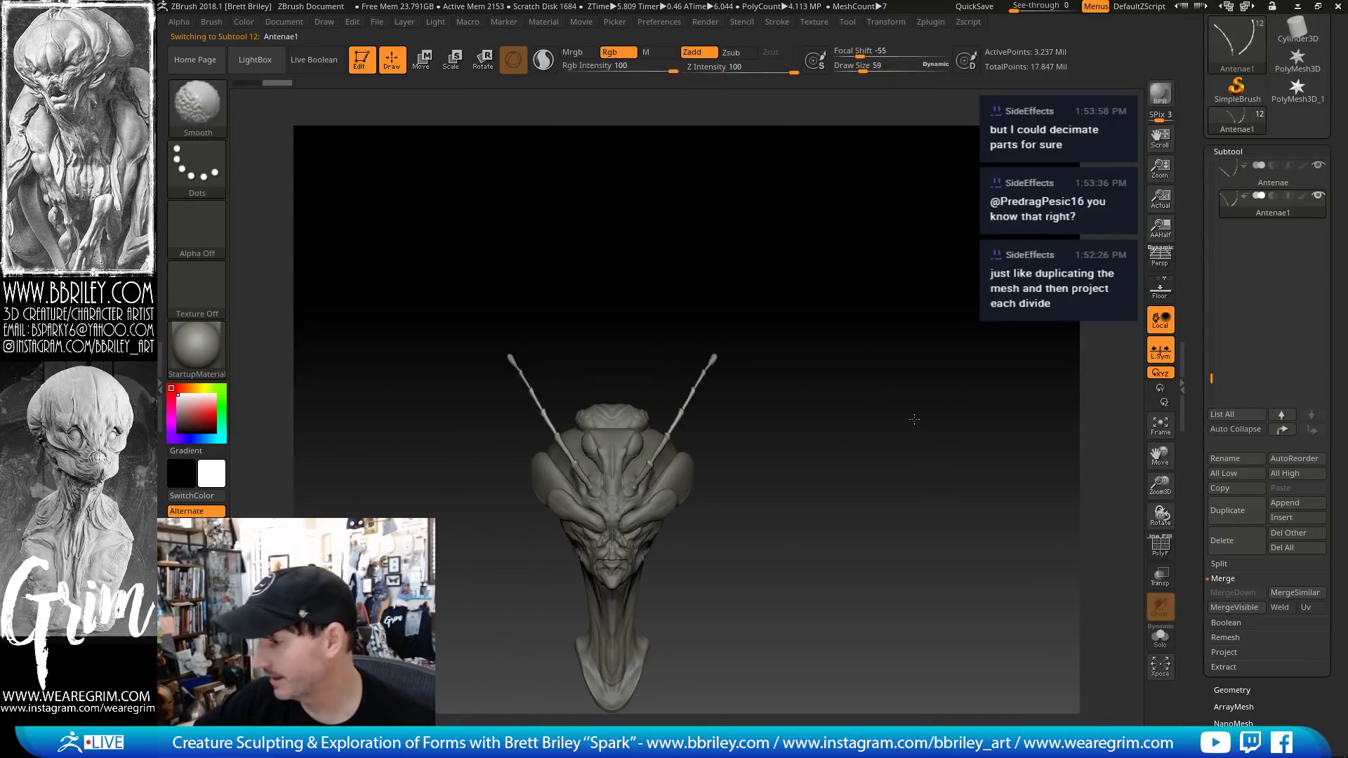
pyautogui.click(423, 65)
pyautogui.keyDown('alt'); pyautogui.moveTo(667, 482); pyautogui.dragTo(751, 225); pyautogui.keyUp('alt')
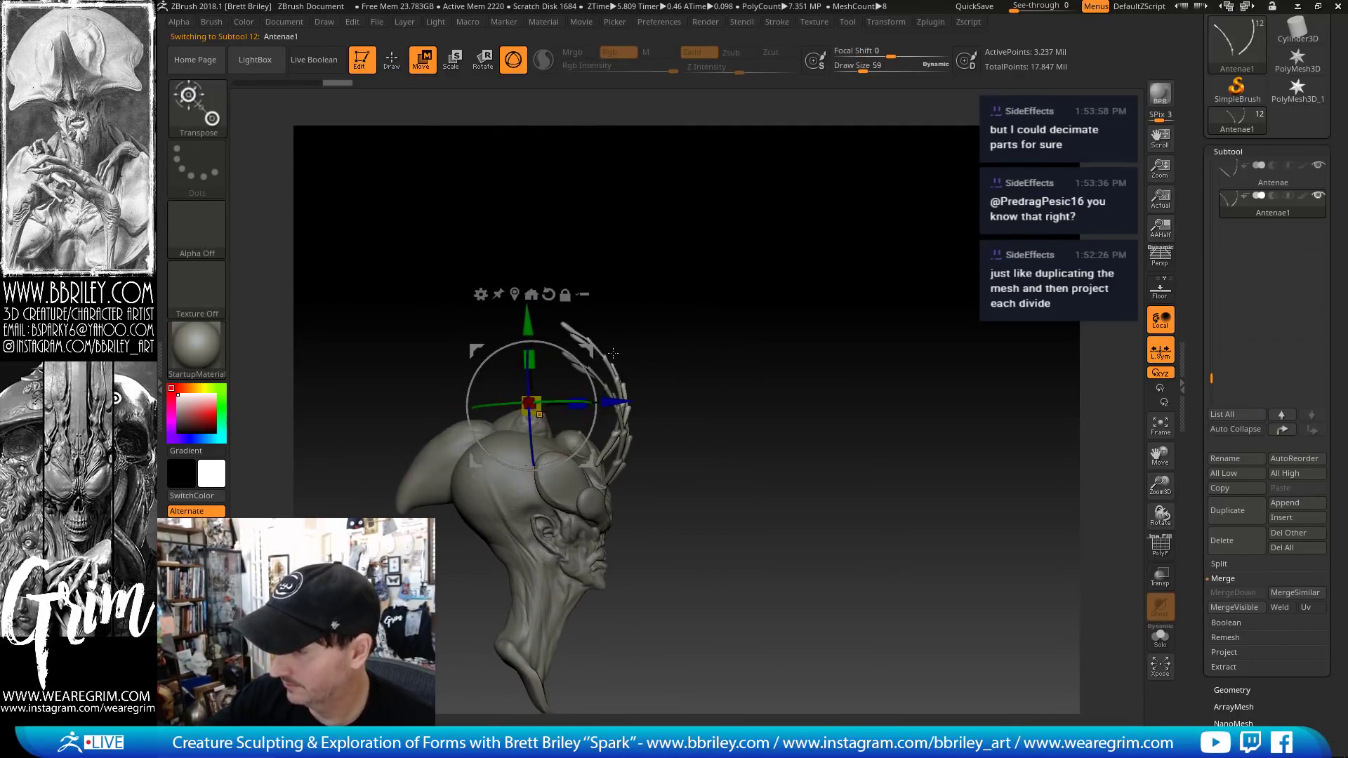
pyautogui.moveTo(587, 350); pyautogui.dragTo(566, 332)
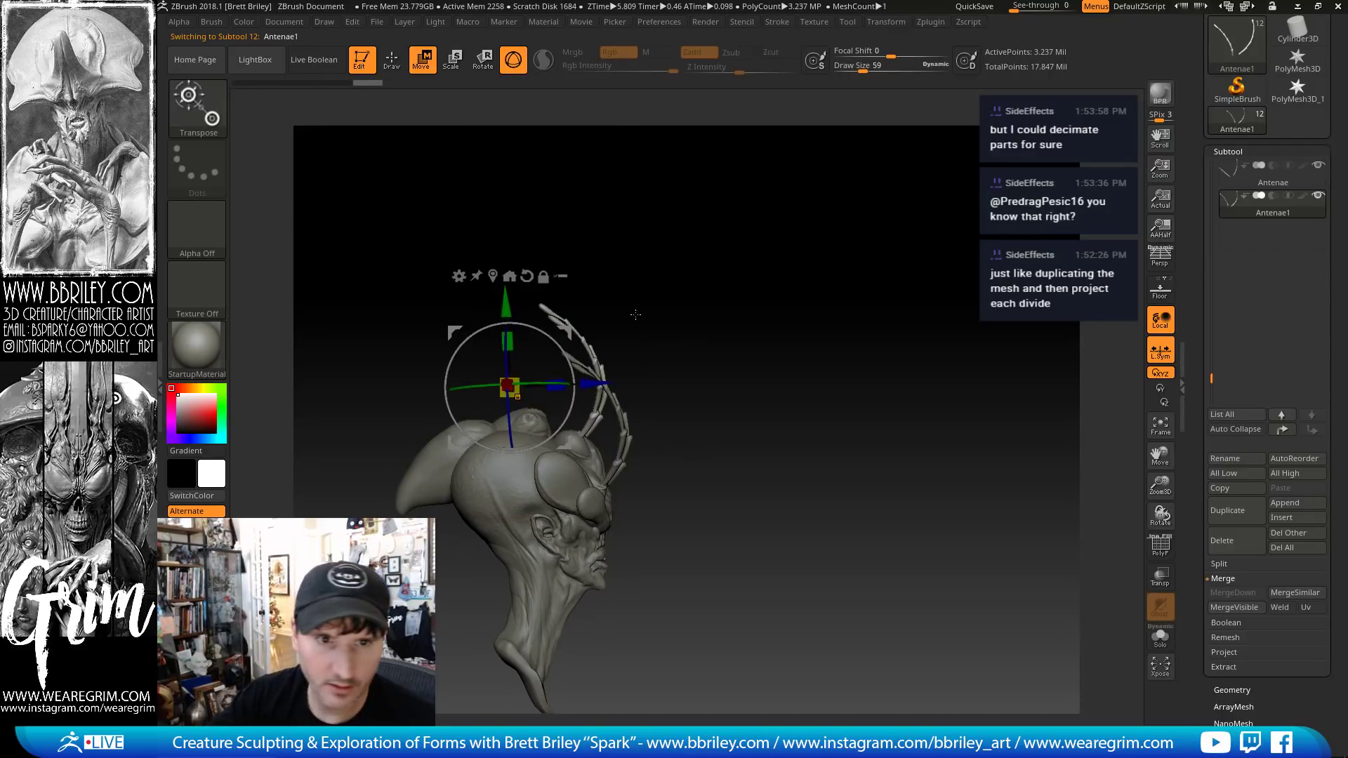
# - Rotate the duplicated antennae more upright, scale them up slightly and position them higher and closer to the head's midline
pyautogui.moveTo(751, 232); pyautogui.dragTo(674, 240)
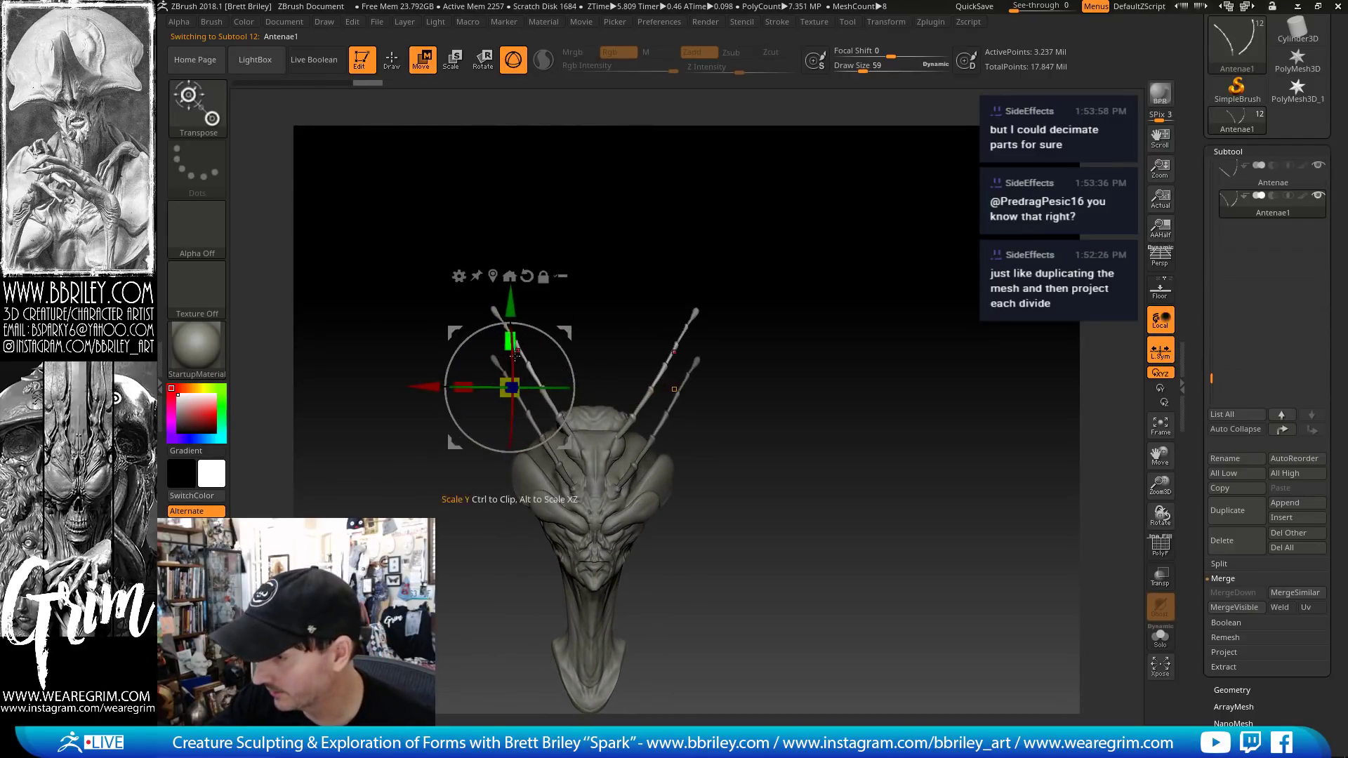
pyautogui.moveTo(512, 356); pyautogui.dragTo(597, 346)
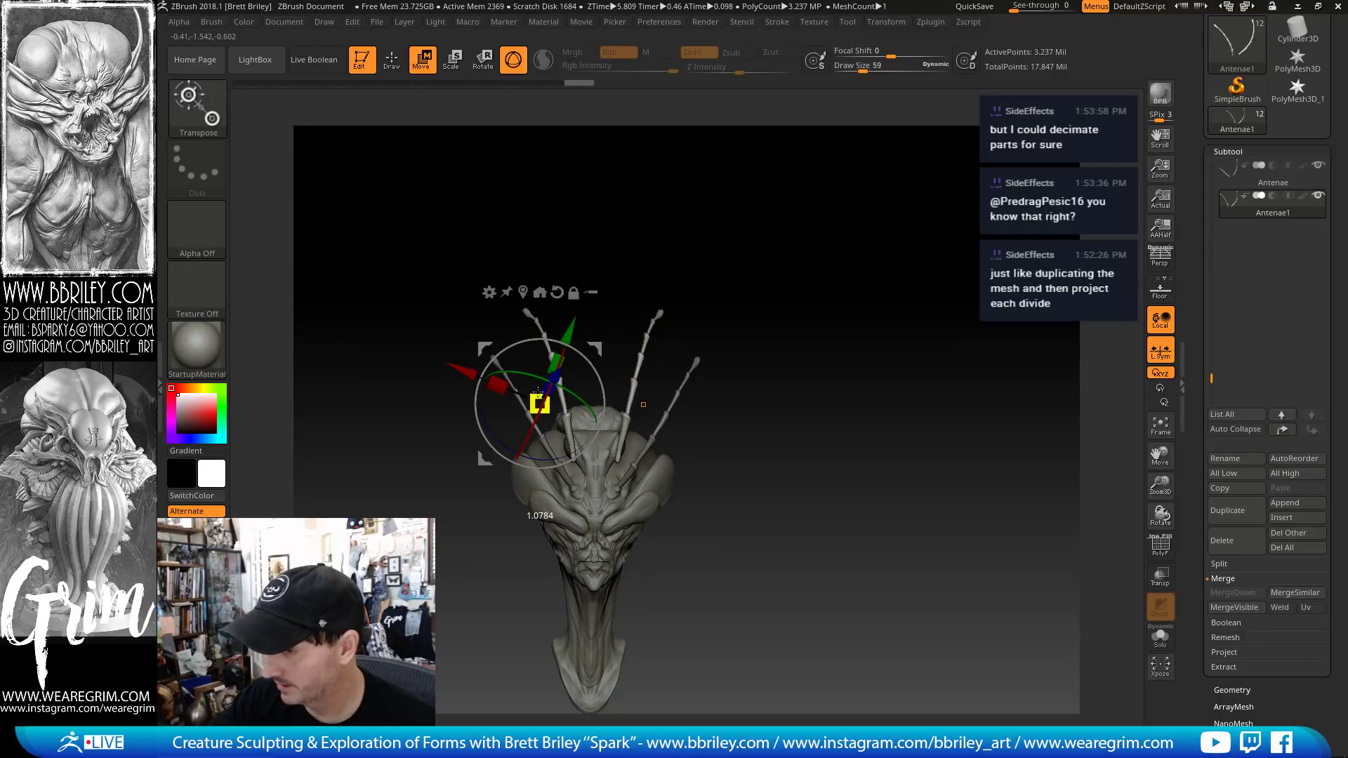
pyautogui.moveTo(537, 391); pyautogui.dragTo(556, 345)
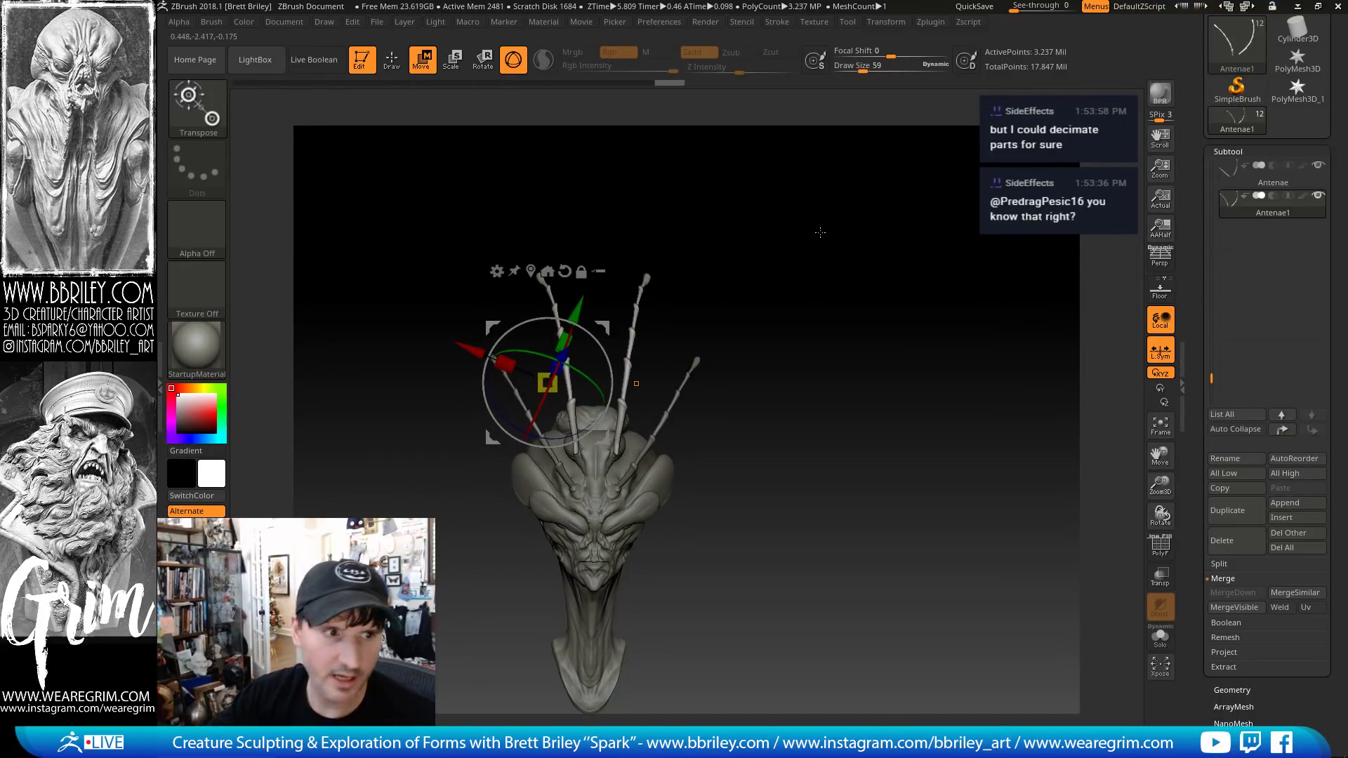
pyautogui.moveTo(820, 232); pyautogui.dragTo(885, 240)
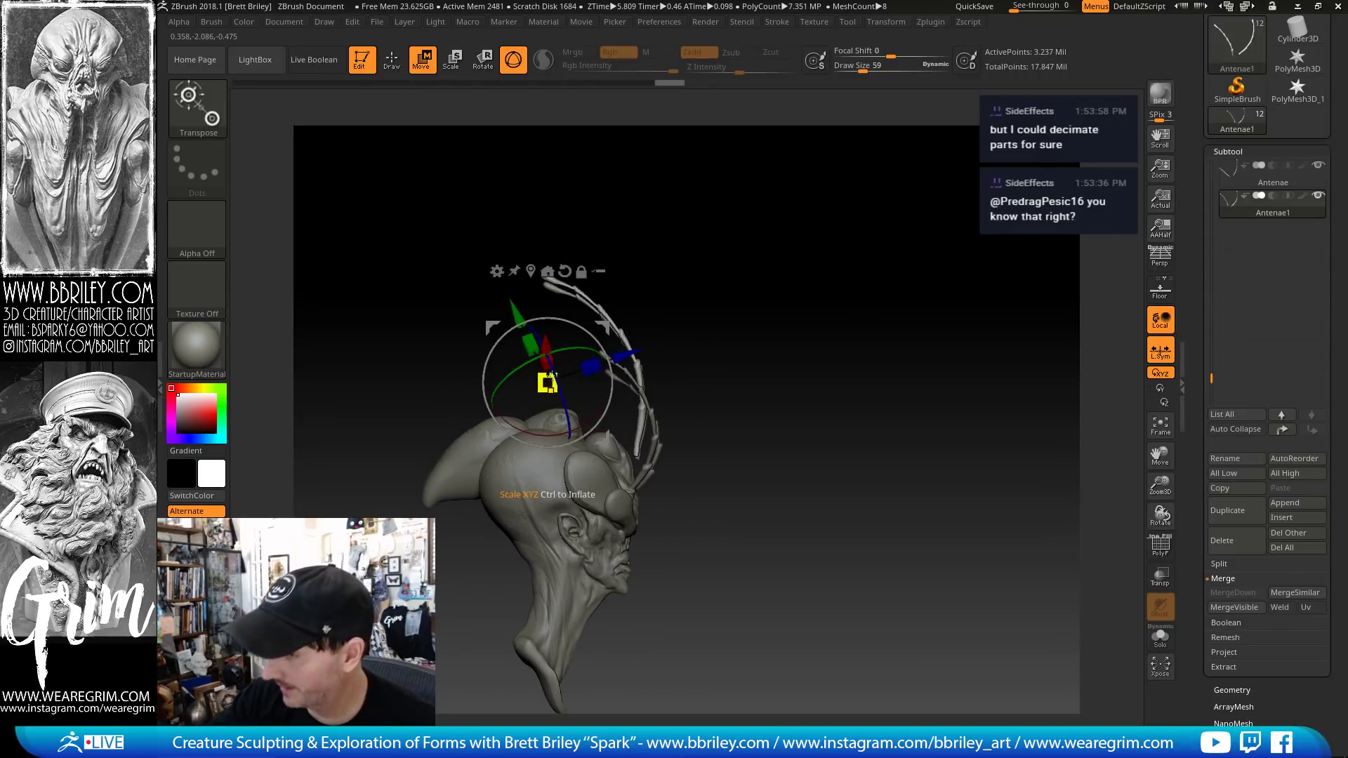
pyautogui.moveTo(547, 383); pyautogui.dragTo(526, 387)
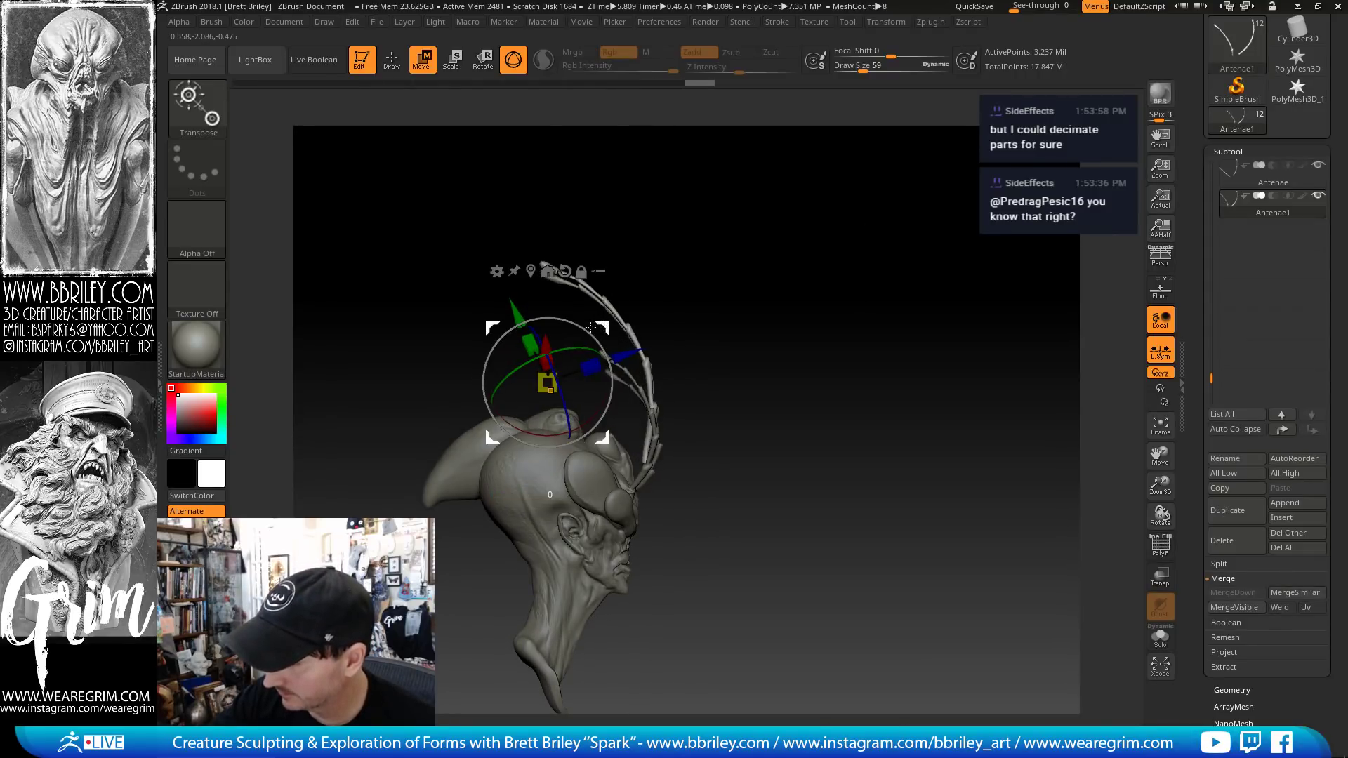
pyautogui.moveTo(755, 242); pyautogui.dragTo(692, 259)
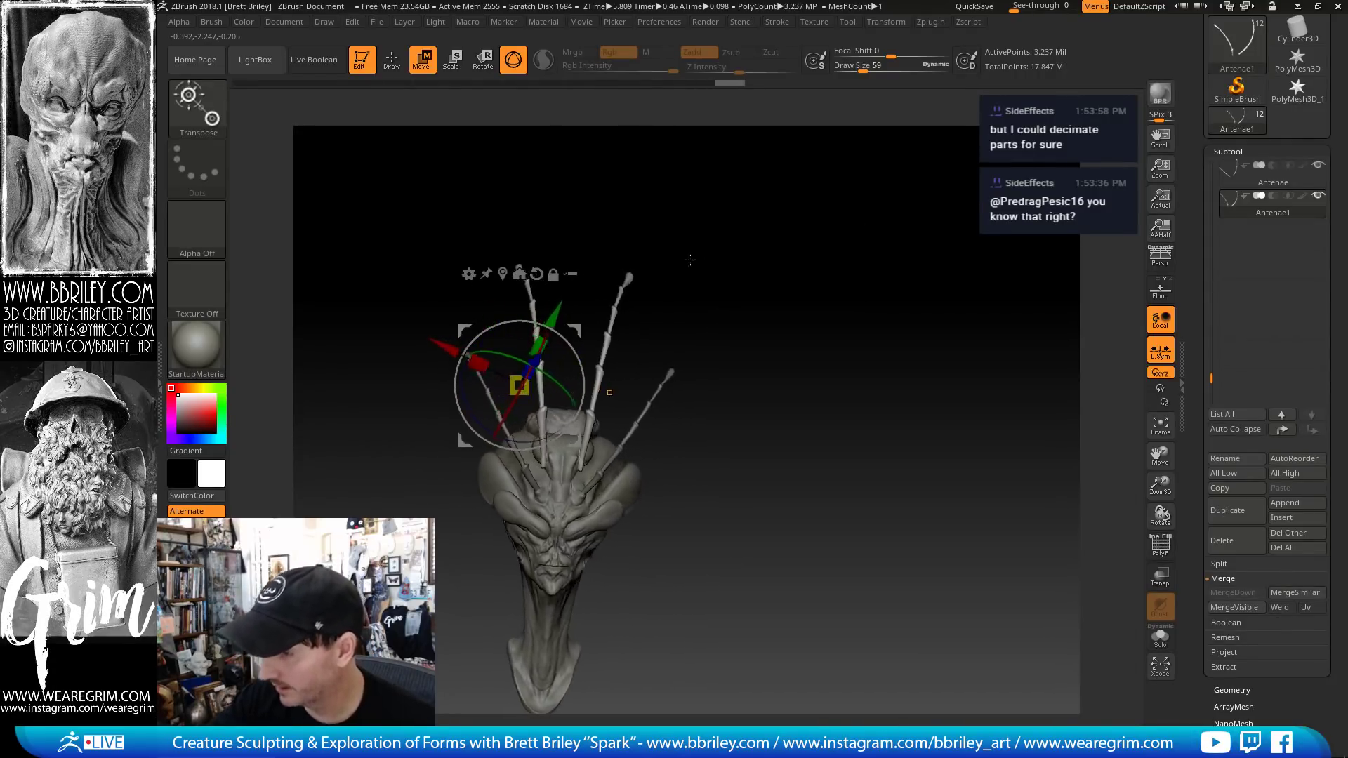
pyautogui.moveTo(574, 325); pyautogui.dragTo(579, 324)
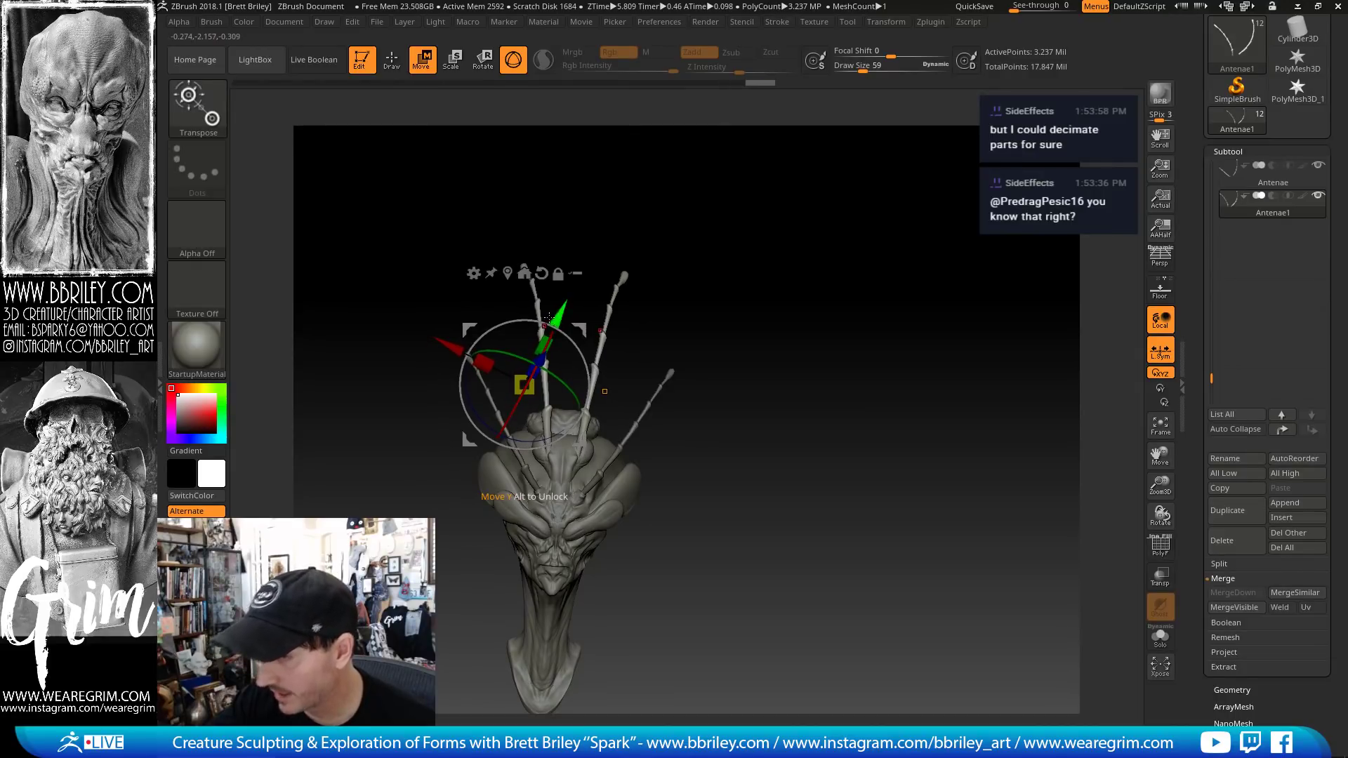
# - Return to Draw mode and reshape the bases of the duplicated antennae with the Move brush at draw sizes 219 and 148
pyautogui.moveTo(791, 253); pyautogui.dragTo(631, 285)
pyautogui.press('q')
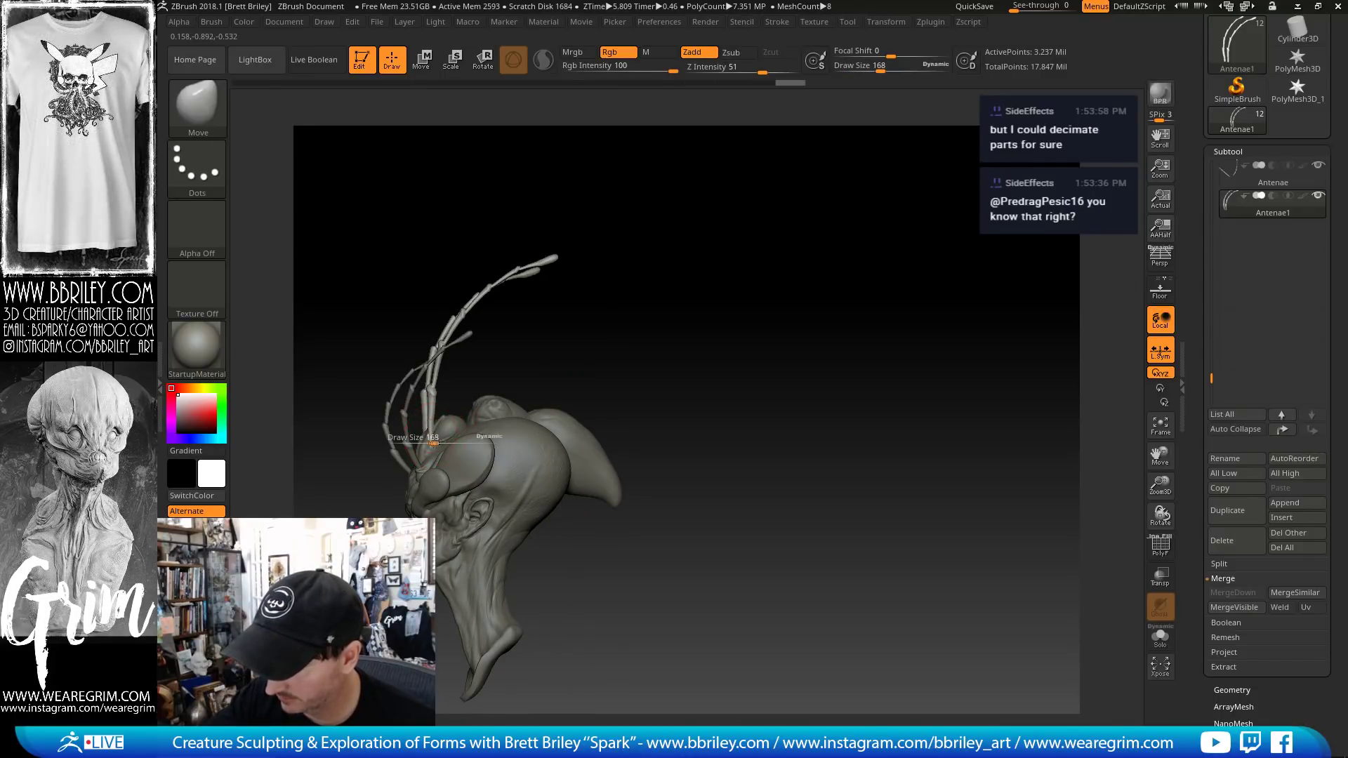
pyautogui.moveTo(433, 443); pyautogui.dragTo(442, 443)
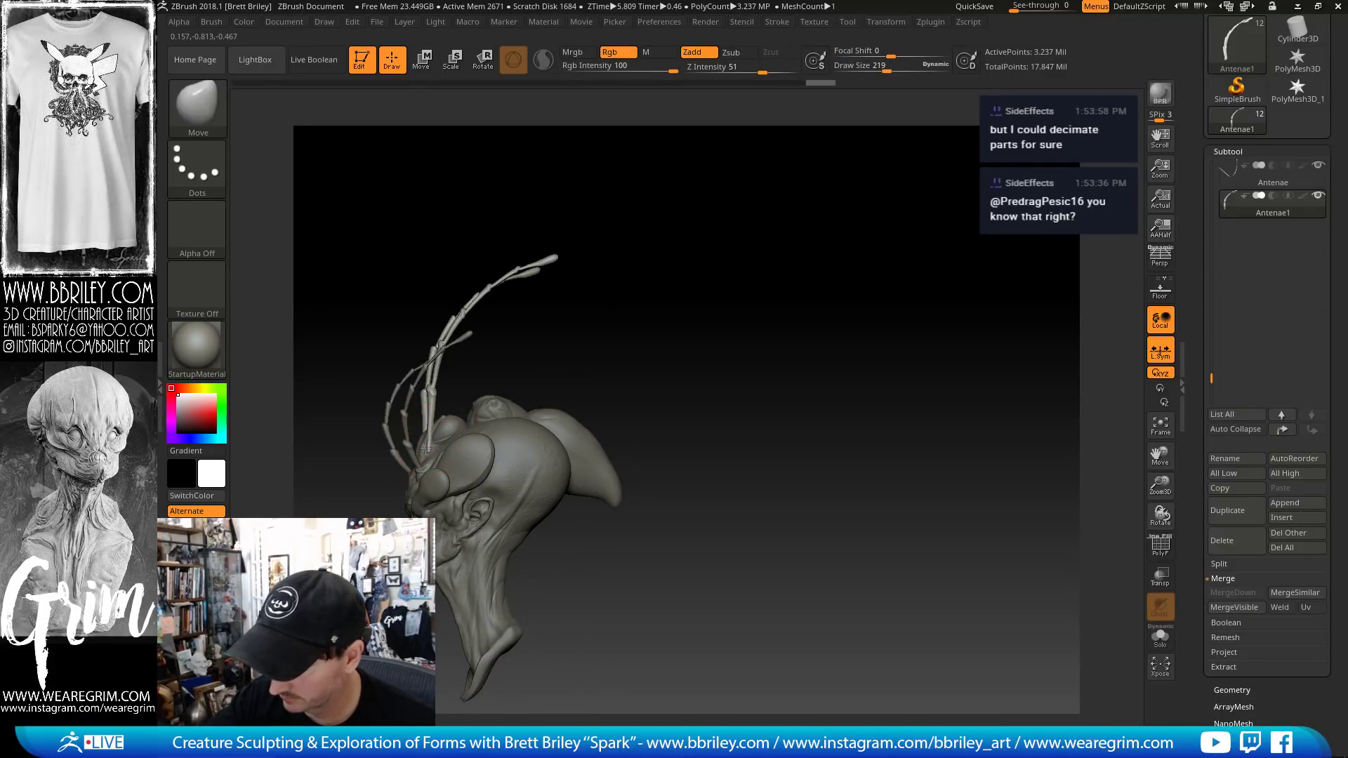
pyautogui.moveTo(558, 345); pyautogui.dragTo(635, 350)
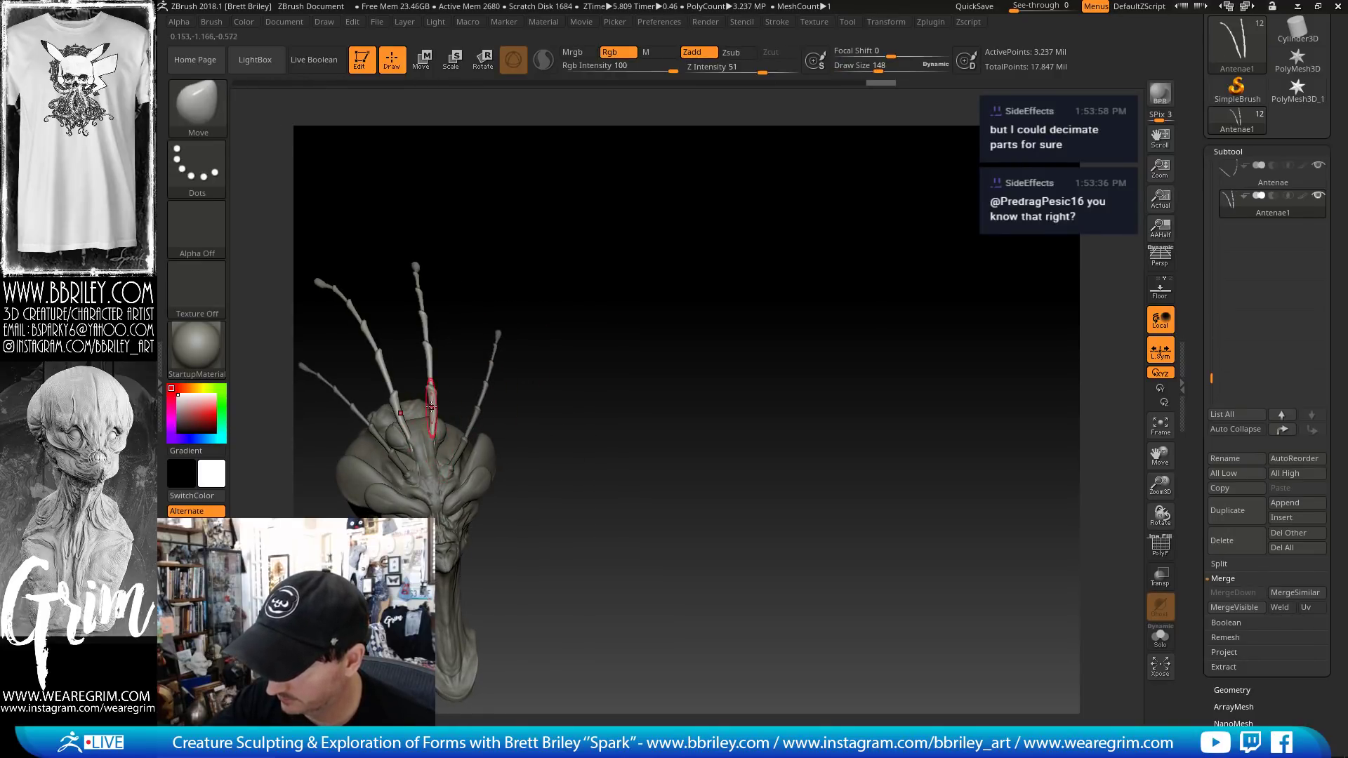
# - Adjust the lower part of the inner antennae (Antenae1) with the Move brush, setting the draw size to 174
pyautogui.press('s')
pyautogui.moveTo(434, 389); pyautogui.dragTo(434, 355)
pyautogui.moveTo(485, 272); pyautogui.dragTo(446, 292)
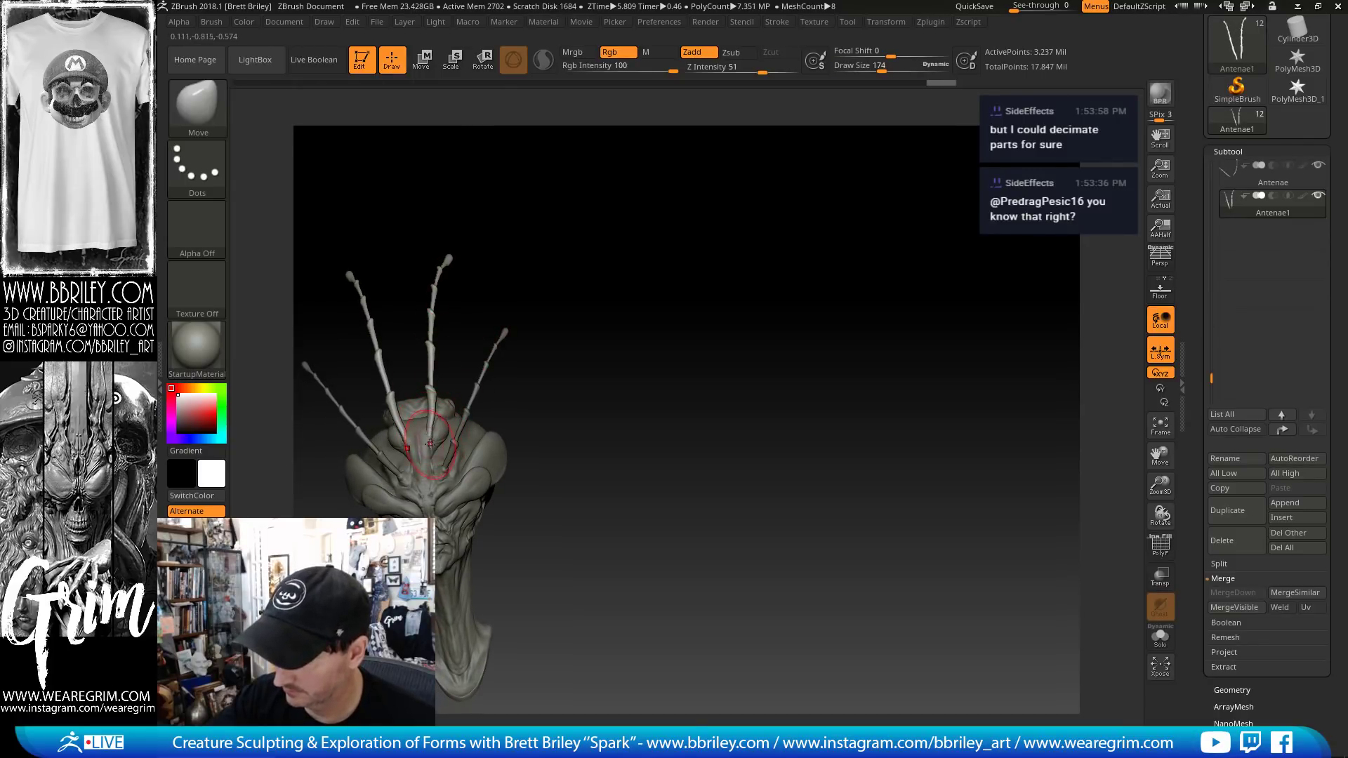
pyautogui.moveTo(429, 448); pyautogui.dragTo(432, 443)
# - Build up the surface around the inner antenna bases on the PM3D_Sphere3D1 forehead piece using the Standard brush at draw size 23
pyautogui.keyDown('alt'); pyautogui.moveTo(636, 278); pyautogui.dragTo(657, 333); pyautogui.keyUp('alt')
pyautogui.press('b')
pyautogui.press('c')
pyautogui.press('l')
pyautogui.press('s')
pyautogui.moveTo(436, 461); pyautogui.dragTo(425, 457)
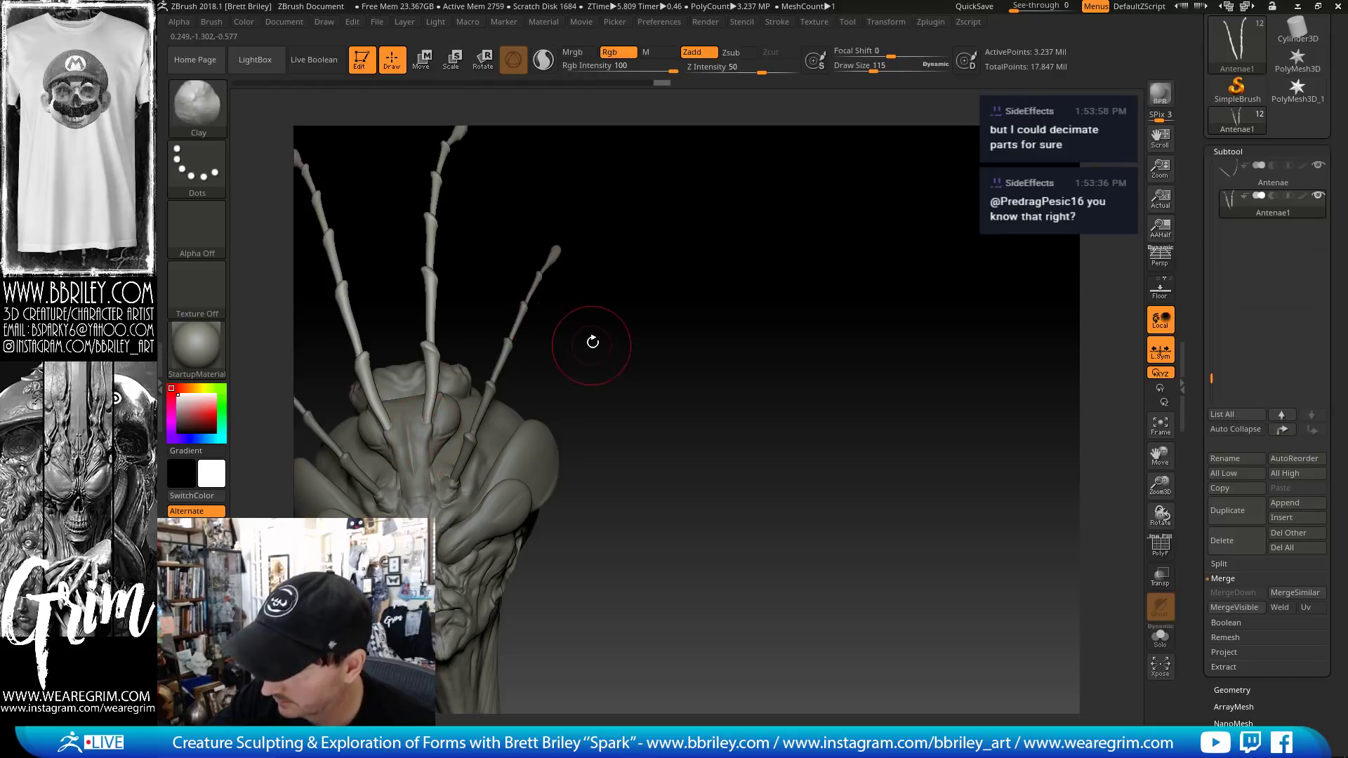
pyautogui.moveTo(593, 341); pyautogui.dragTo(576, 393)
pyautogui.keyDown('alt'); pyautogui.click(422, 425); pyautogui.keyUp('alt')
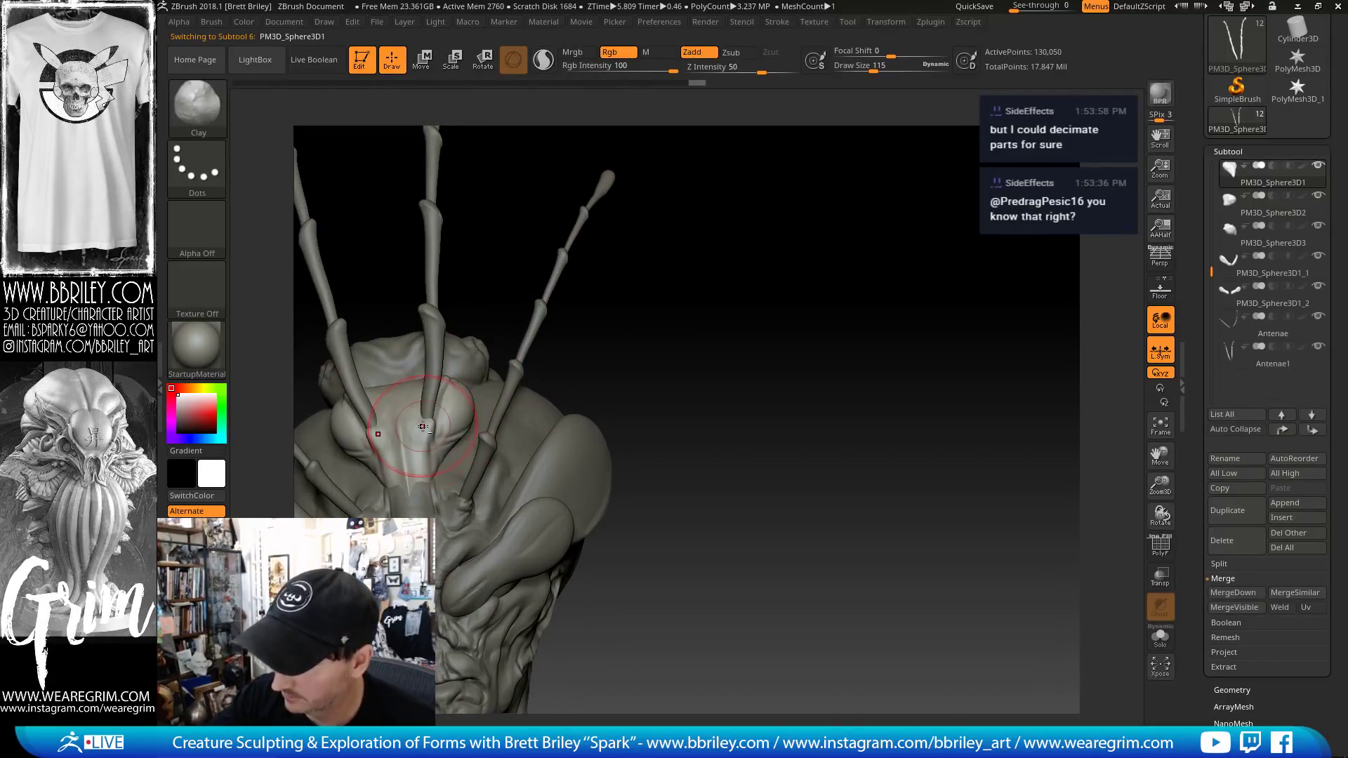
pyautogui.press('b')
pyautogui.press('s')
pyautogui.press('t')
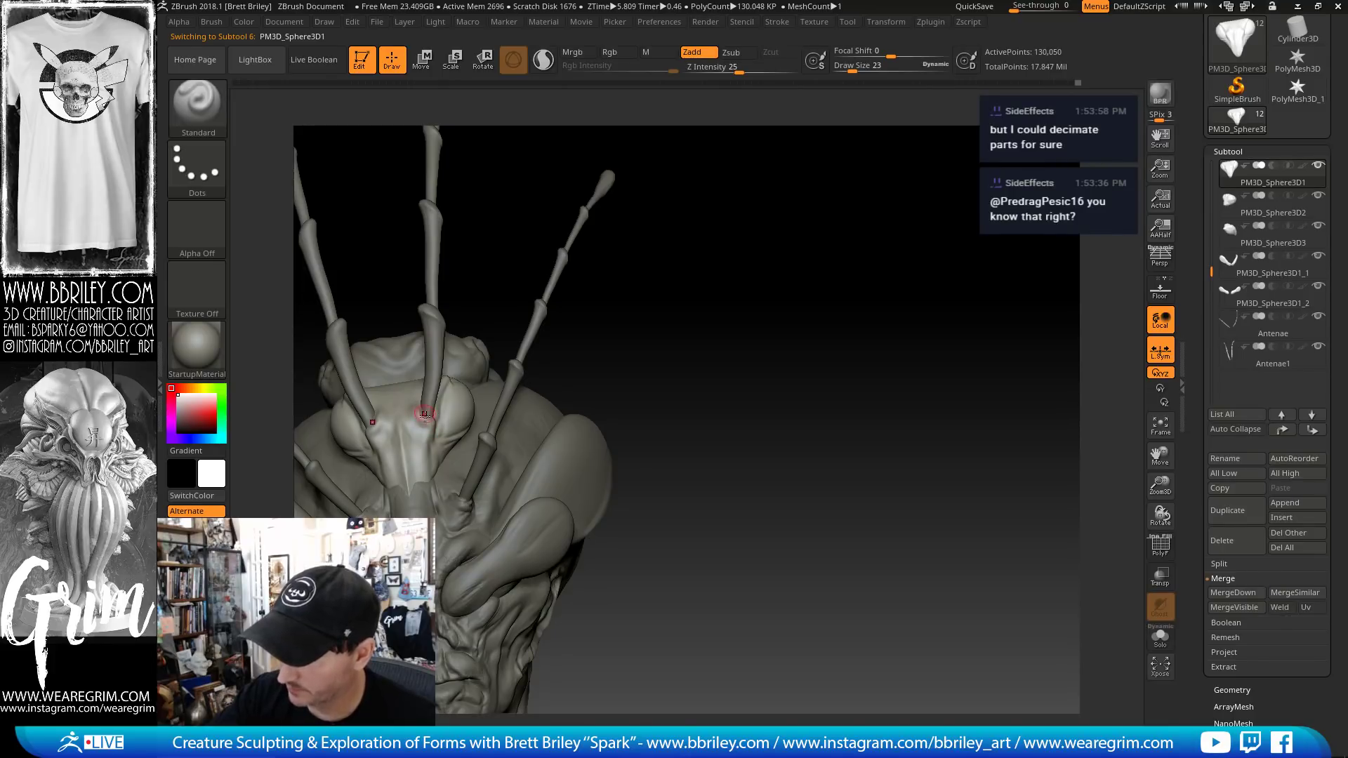
# - Carve creases around the inner antenna bases with DamStandard at draw size 23, and add volume between them with Clay at size 39
pyautogui.press('b')
pyautogui.press('d')
pyautogui.press('s')
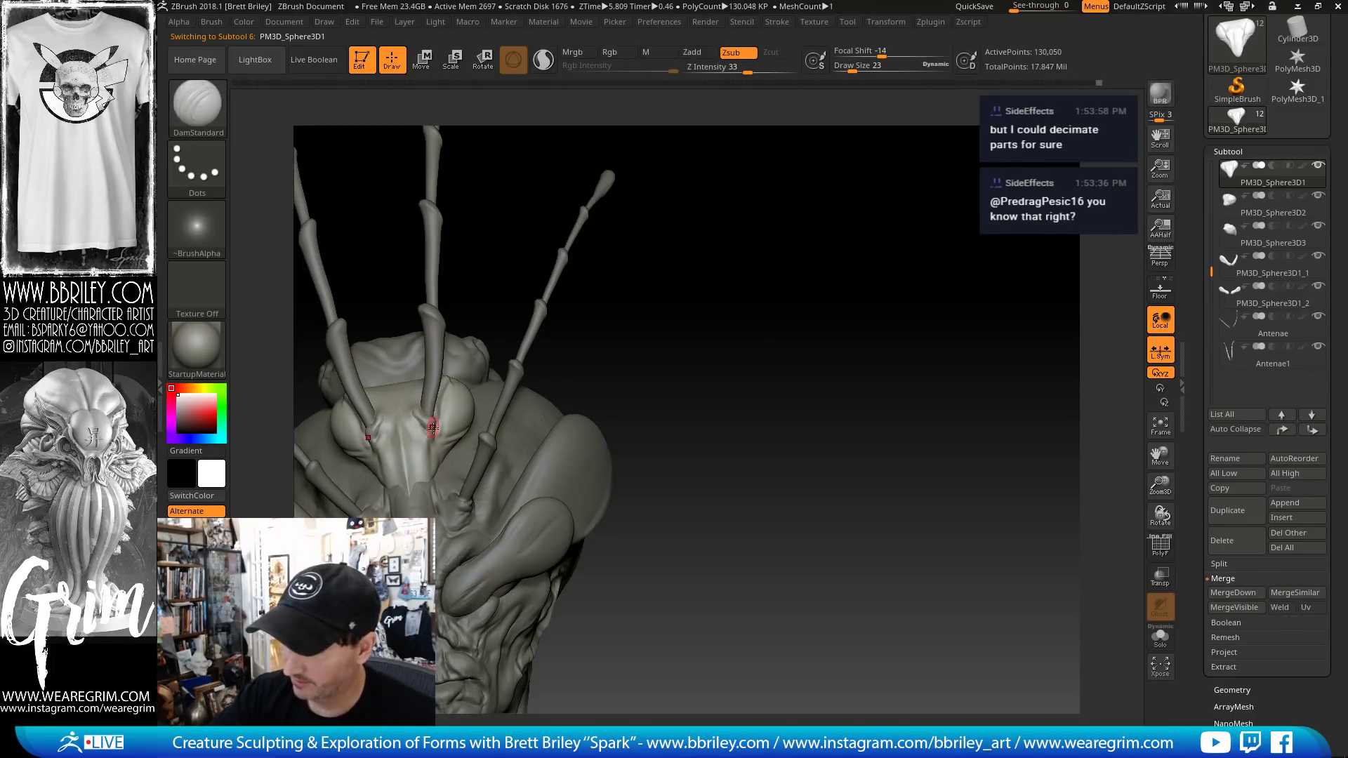
pyautogui.press('b')
pyautogui.press('c')
pyautogui.press('l')
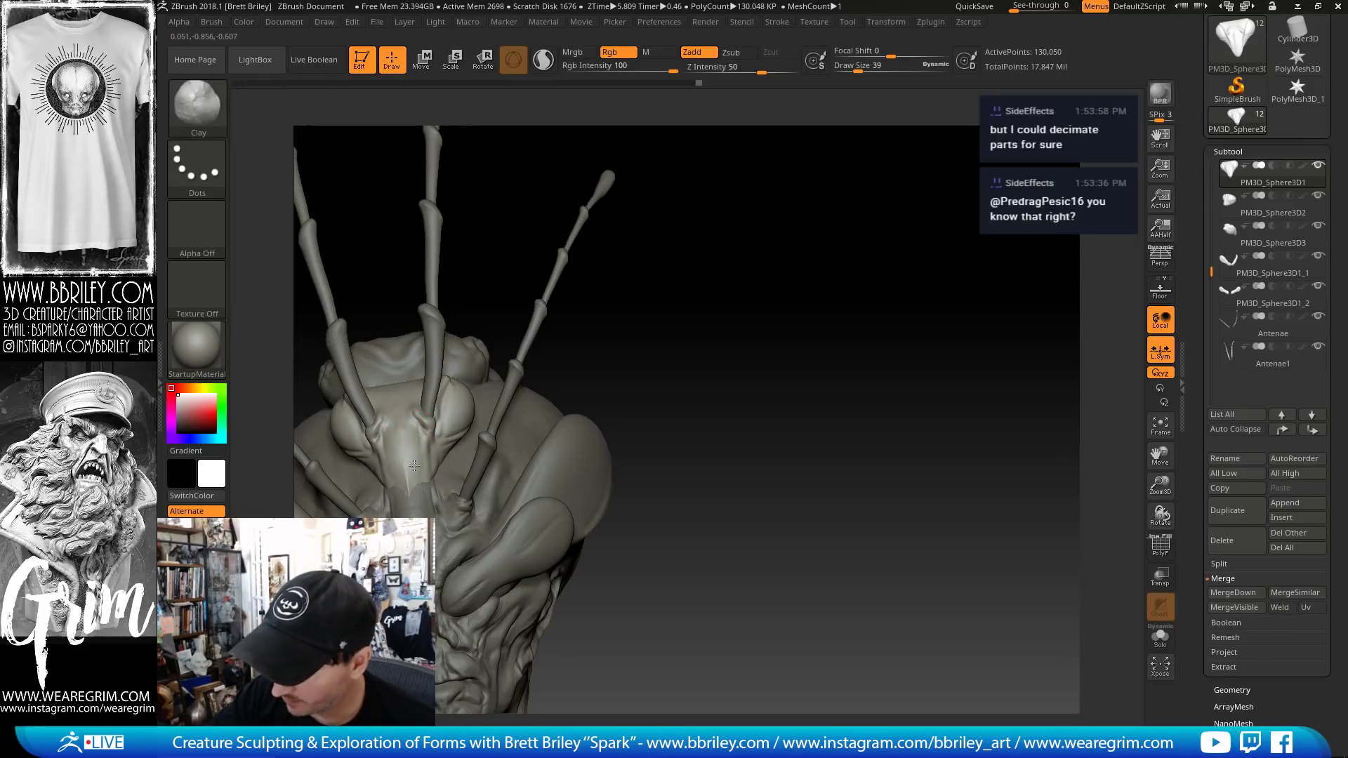
# - Raise forms down the forehead's centre with the Standard brush at draw size 29, and sharpen their creases with DamStandard at size 20
pyautogui.press('b')
pyautogui.press('s')
pyautogui.press('t')
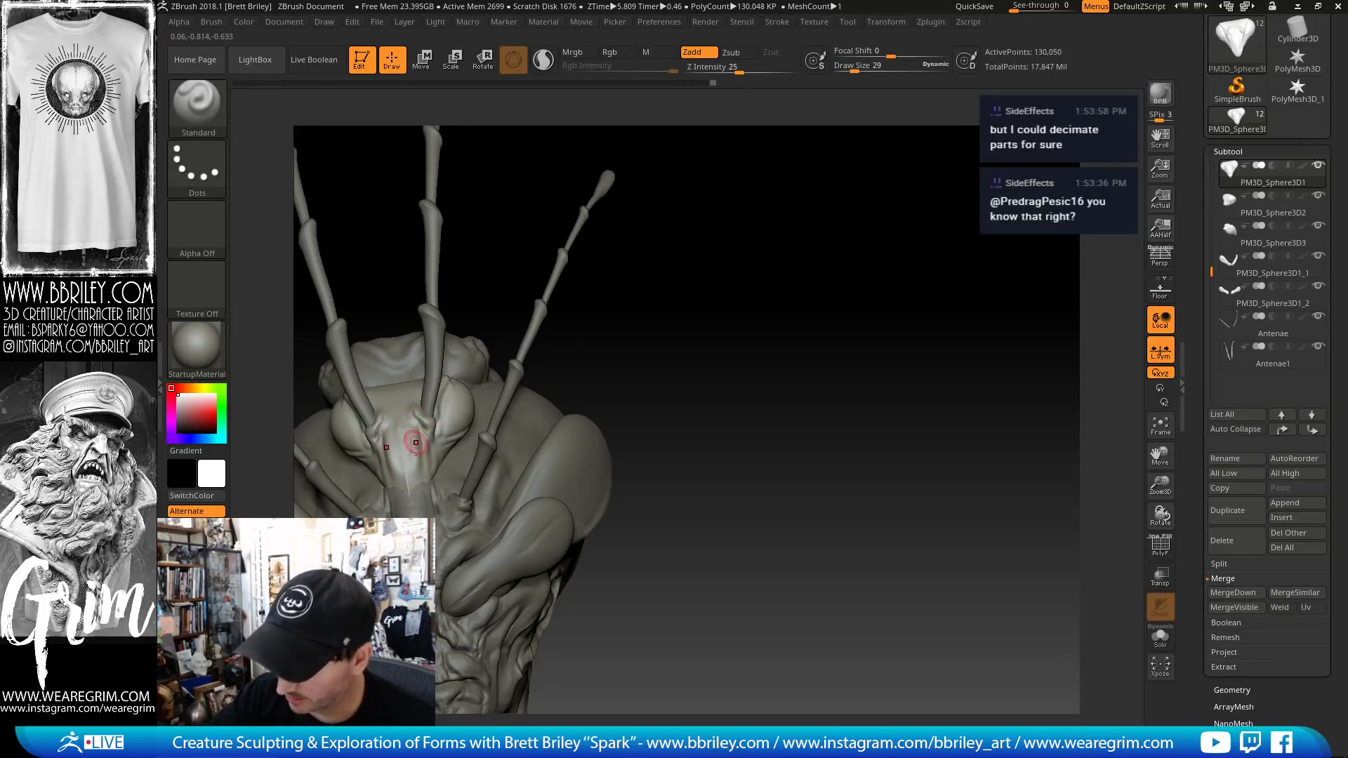
pyautogui.press('b')
pyautogui.press('d')
pyautogui.press('s')
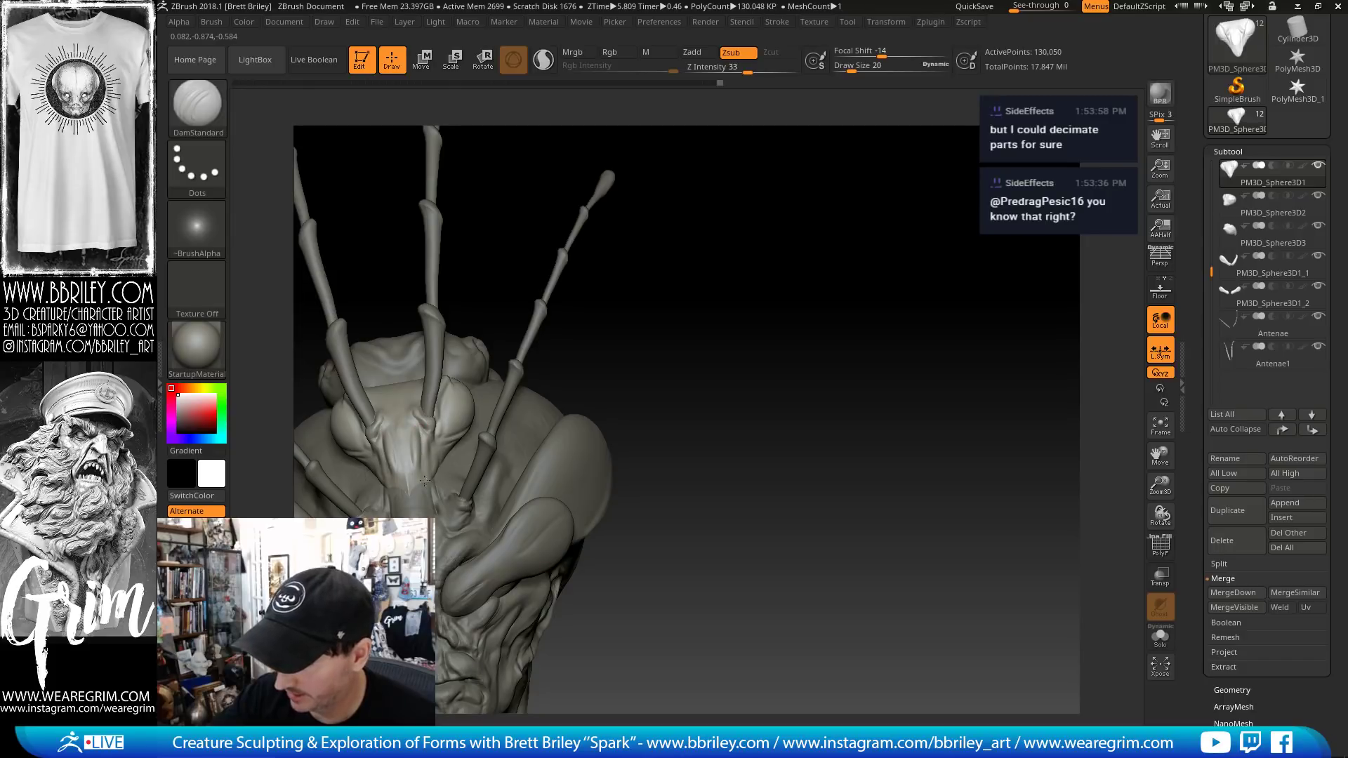
# - Refine the Beehead surface beside the forehead piece using the Move brush at draw size 79 and the Standard brush at size 39
pyautogui.moveTo(749, 334); pyautogui.dragTo(603, 309)
pyautogui.keyDown('alt'); pyautogui.click(433, 449); pyautogui.keyUp('alt')
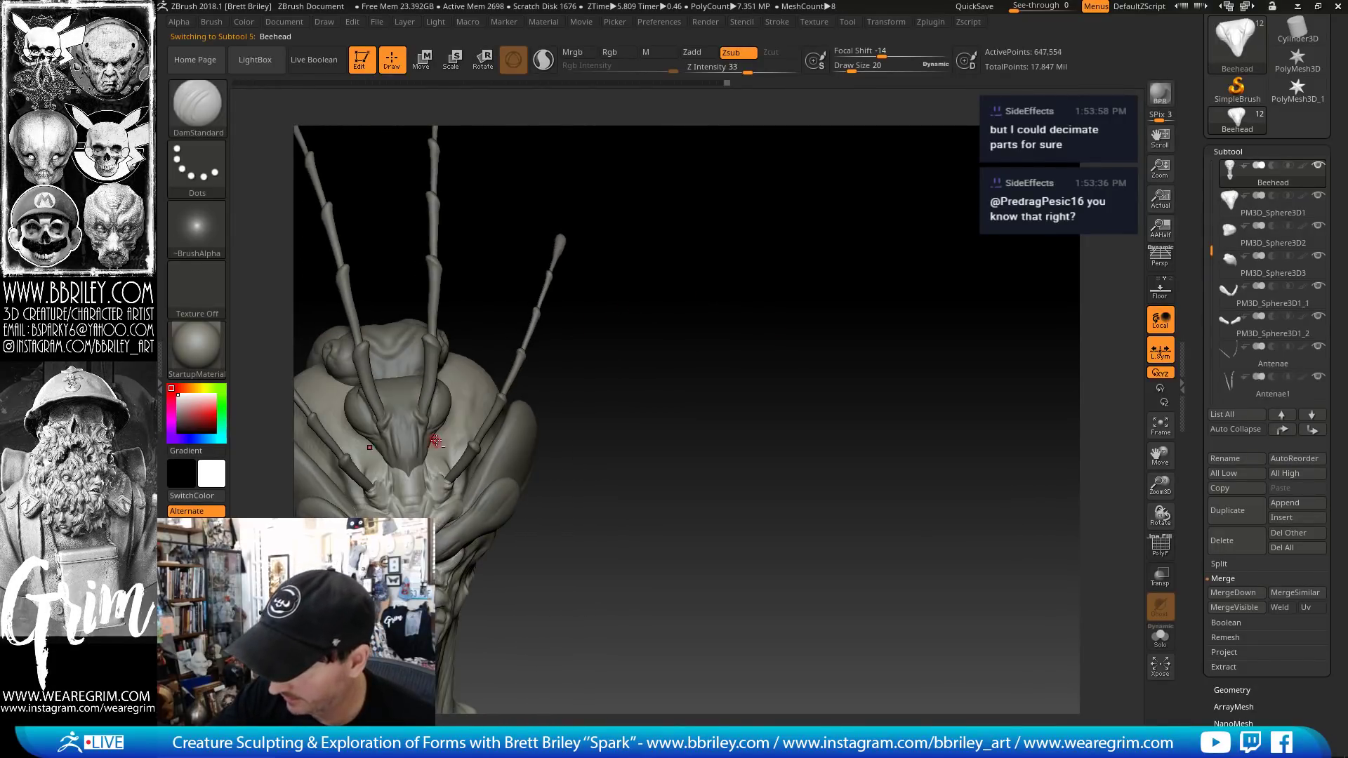
pyautogui.press('b')
pyautogui.press('m')
pyautogui.press('v')
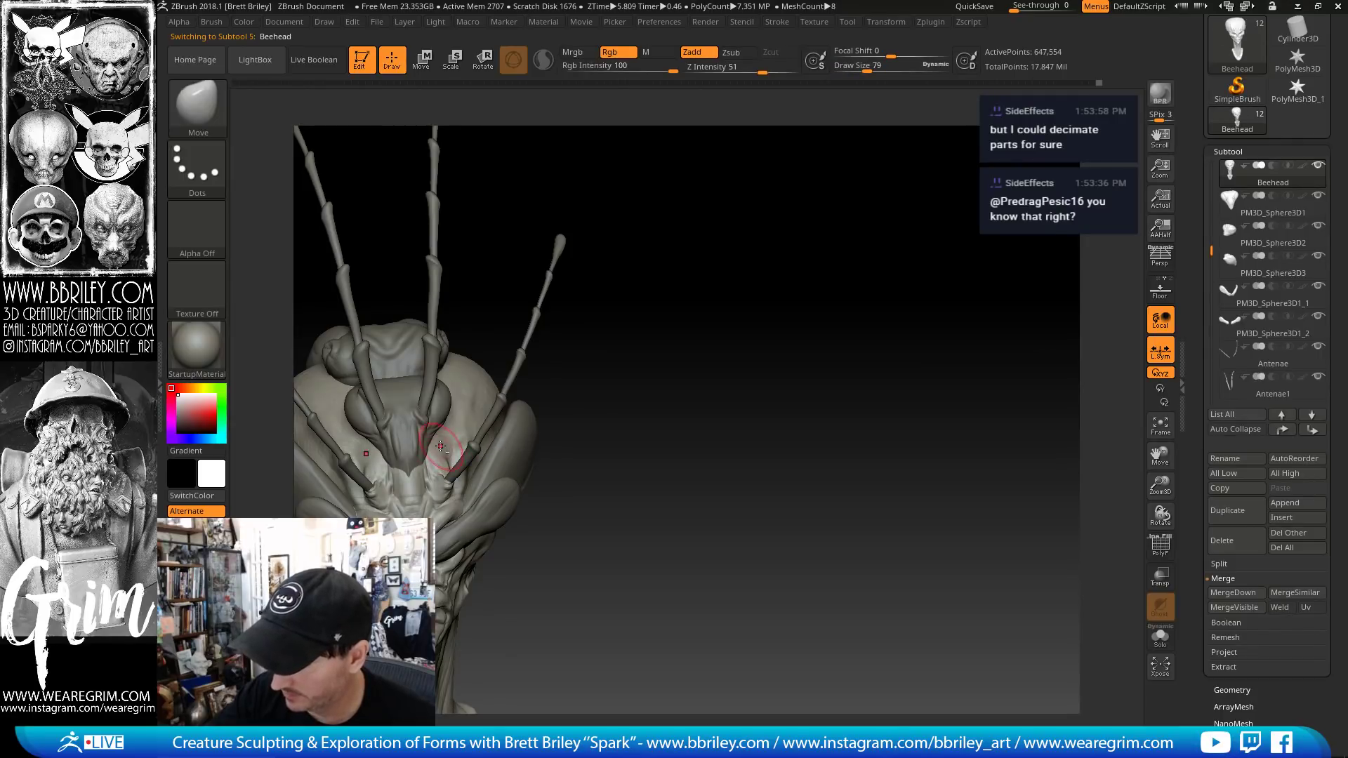
pyautogui.press('b')
pyautogui.press('s')
pyautogui.press('t')
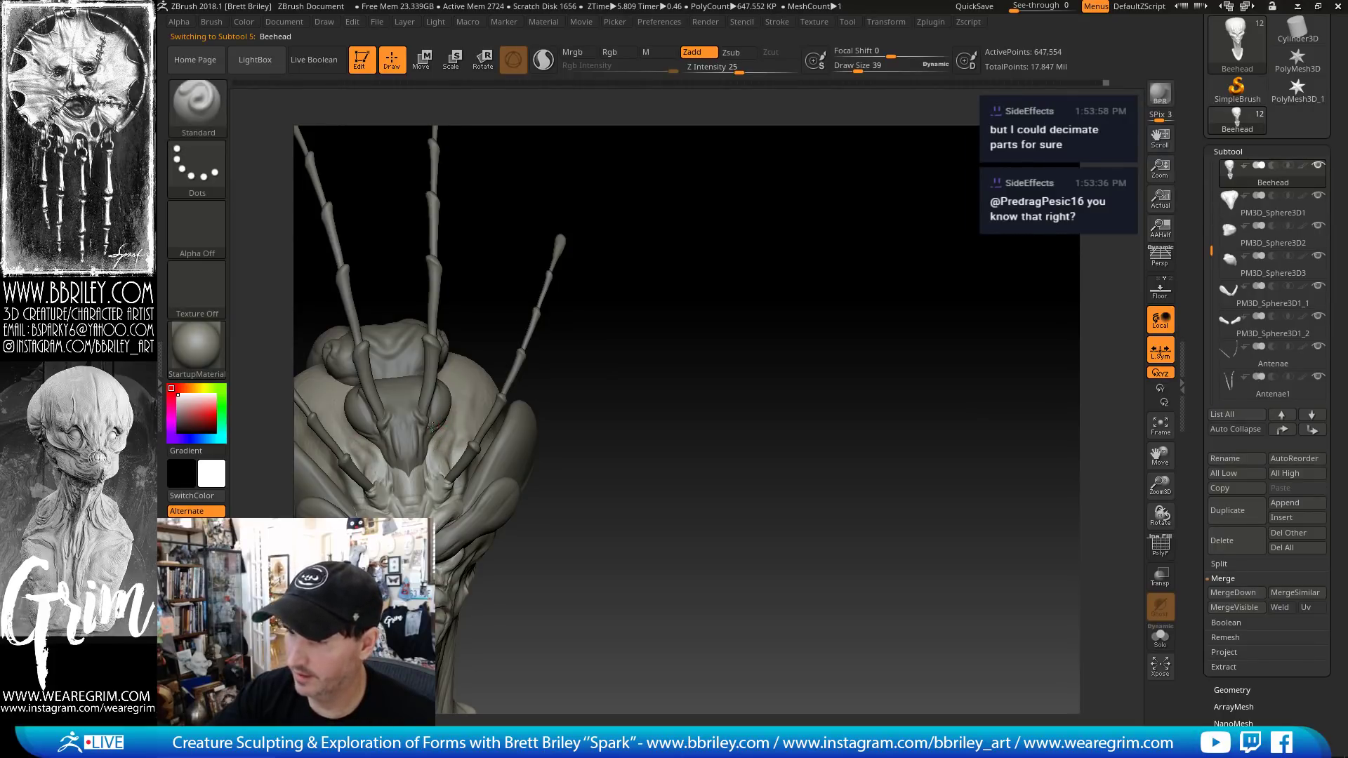
# - Detail the side bulge of the PM3D_Sphere3D1 forehead piece with Standard at draw size 25 and DamStandard at 27, smoothing it at size 47
pyautogui.moveTo(588, 274)
pyautogui.mouseDown()
pyautogui.moveTo(596, 259)
pyautogui.moveTo(625, 280)
pyautogui.moveTo(578, 253)
pyautogui.mouseUp()
pyautogui.keyDown('alt'); pyautogui.click(477, 351); pyautogui.keyUp('alt')
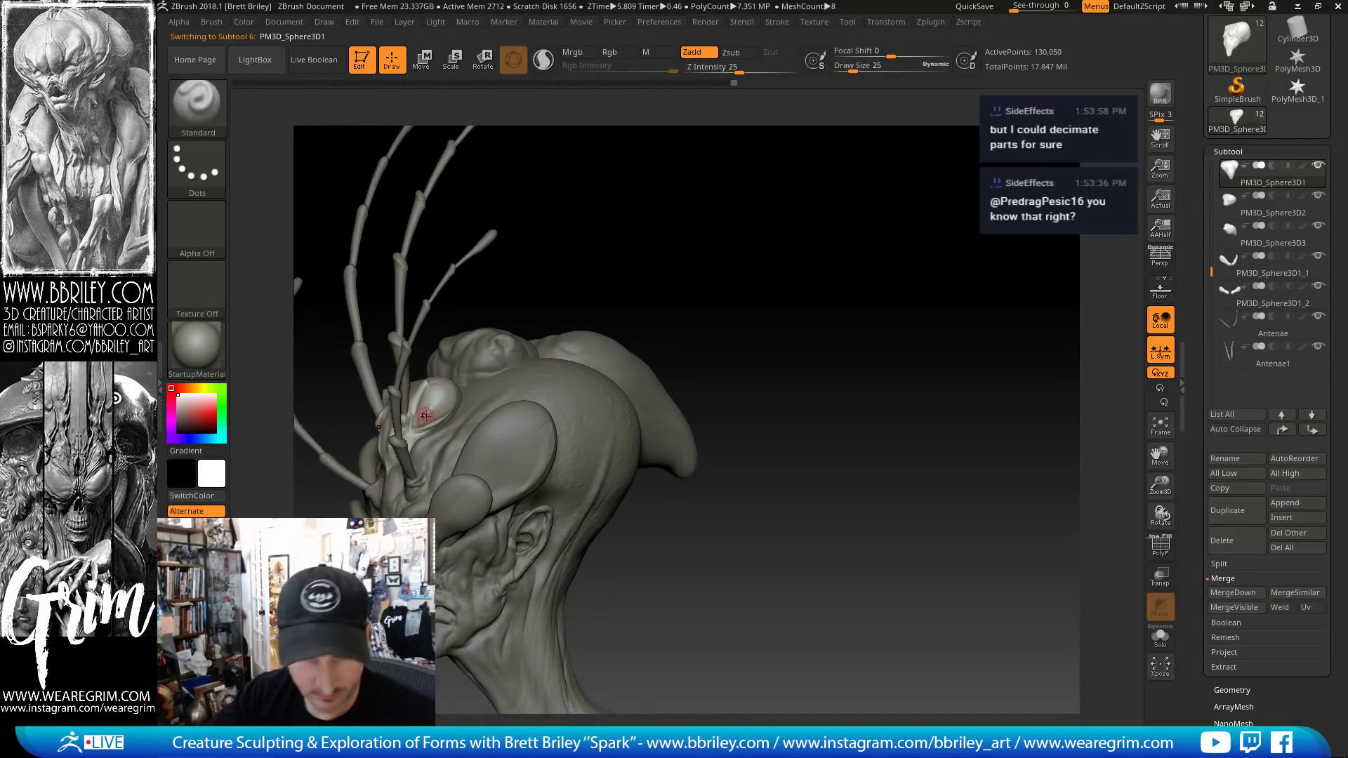
pyautogui.press('b')
pyautogui.press('d')
pyautogui.press('s')
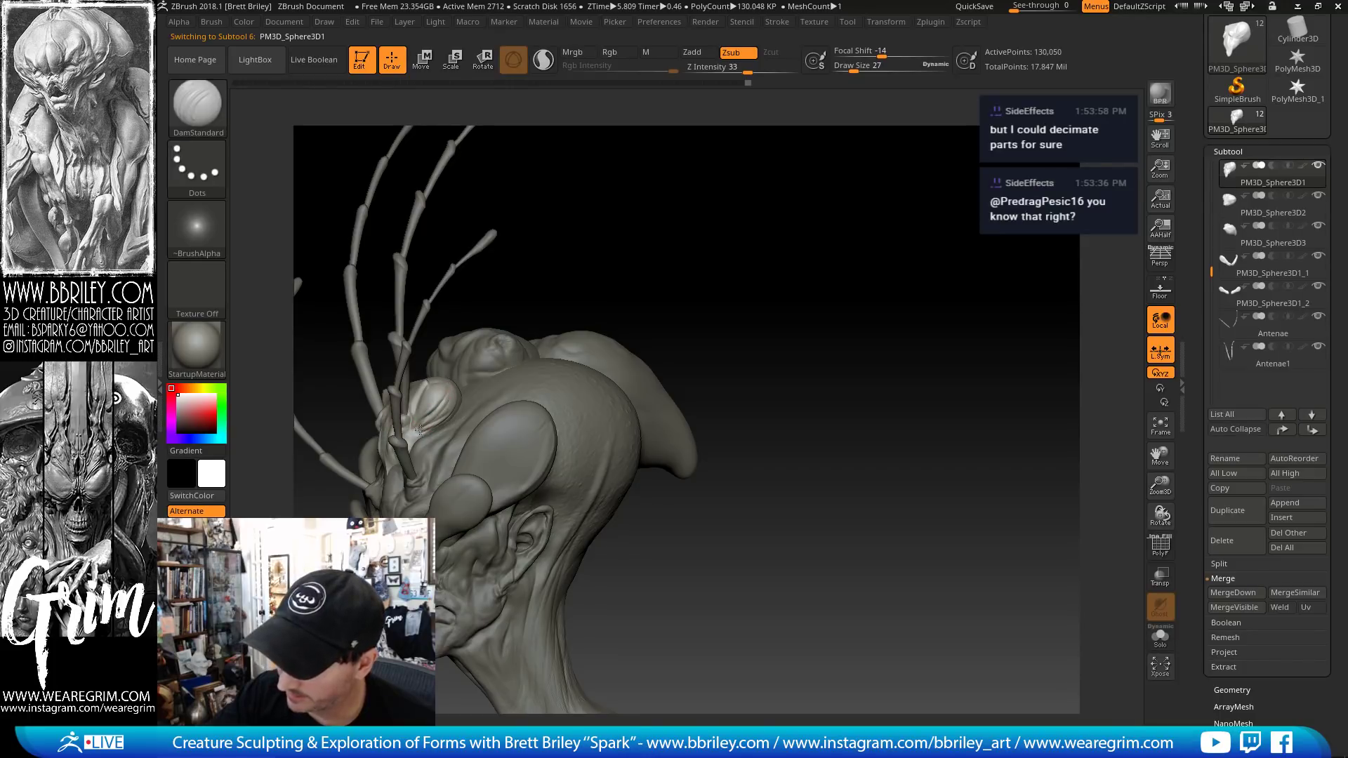
pyautogui.moveTo(737, 241)
pyautogui.mouseDown()
pyautogui.moveTo(525, 224)
pyautogui.moveTo(523, 411)
pyautogui.mouseUp()
pyautogui.press('shift')
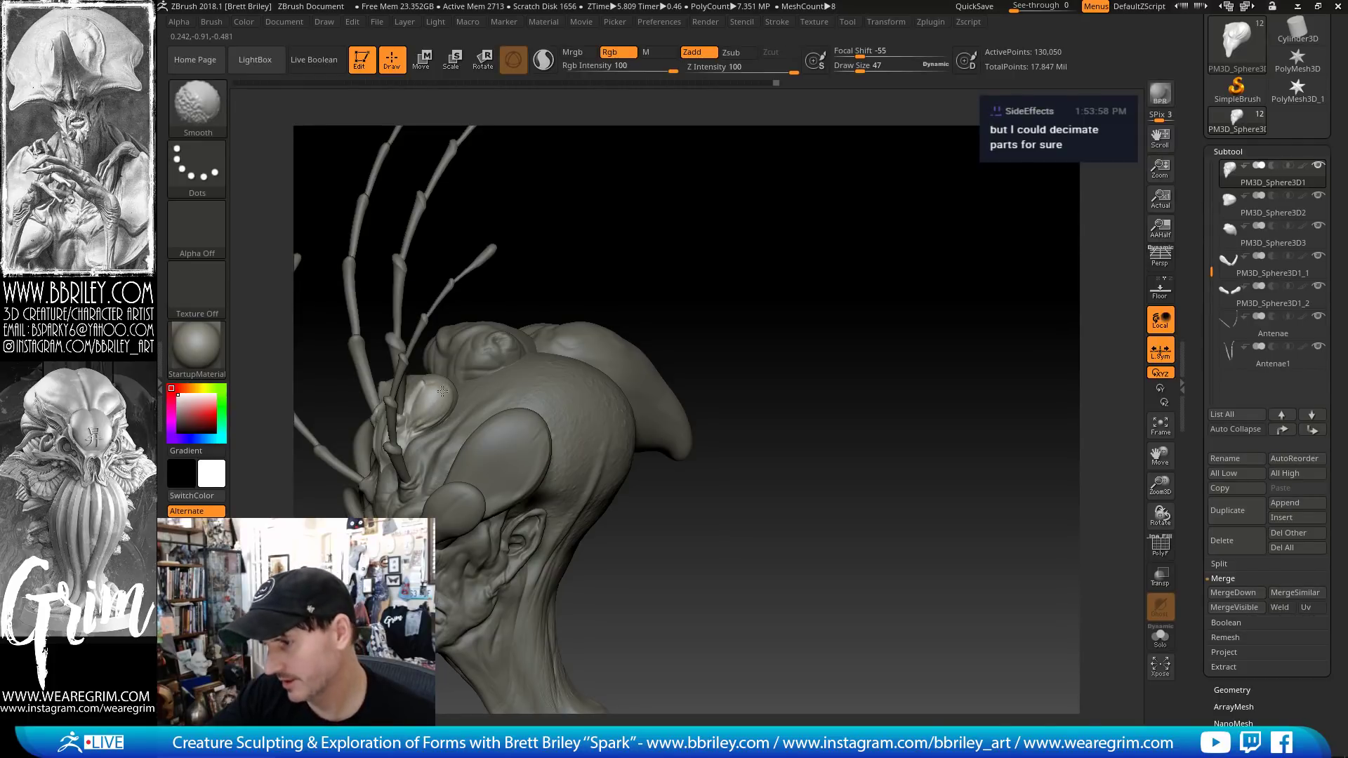
# - Reshape the bulging top of the forehead piece with the Move brush at draw size 179
pyautogui.moveTo(677, 250)
pyautogui.mouseDown()
pyautogui.moveTo(737, 241)
pyautogui.moveTo(439, 349)
pyautogui.mouseUp()
pyautogui.press('b')
pyautogui.press('m')
pyautogui.press('v')
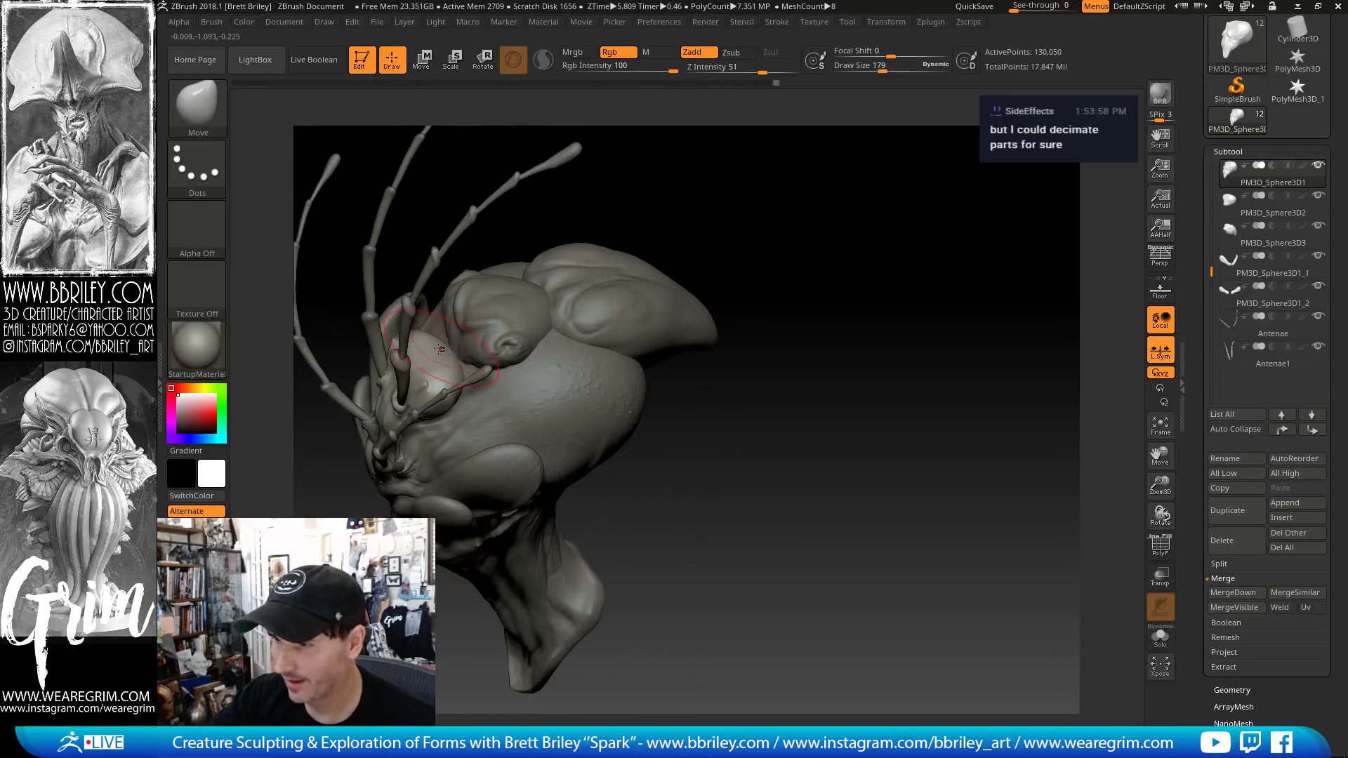
pyautogui.moveTo(731, 256); pyautogui.dragTo(778, 259)
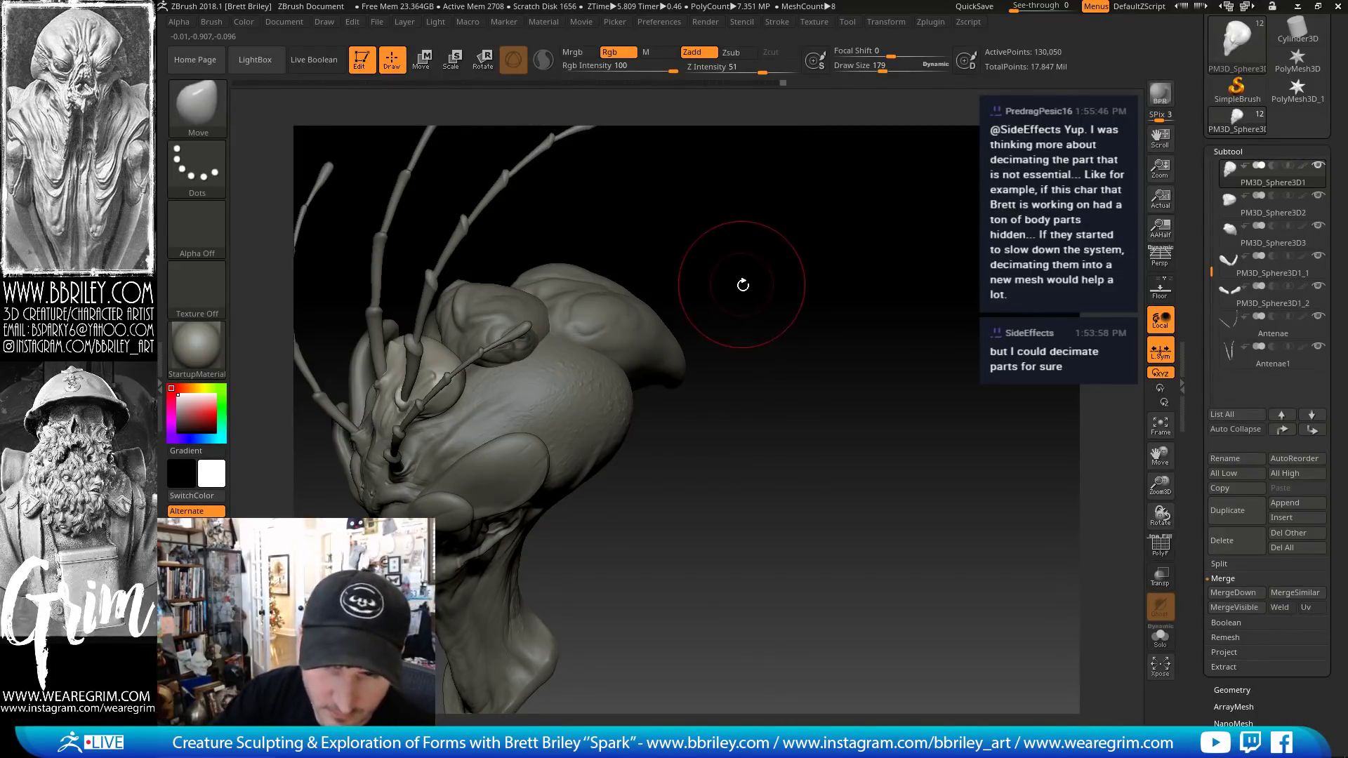
# - Adjust the pair of outer antennae on the Antenae subtool with the Move brush at draw size 179
pyautogui.moveTo(777, 274)
pyautogui.mouseDown()
pyautogui.moveTo(791, 238)
pyautogui.moveTo(573, 396)
pyautogui.mouseUp()
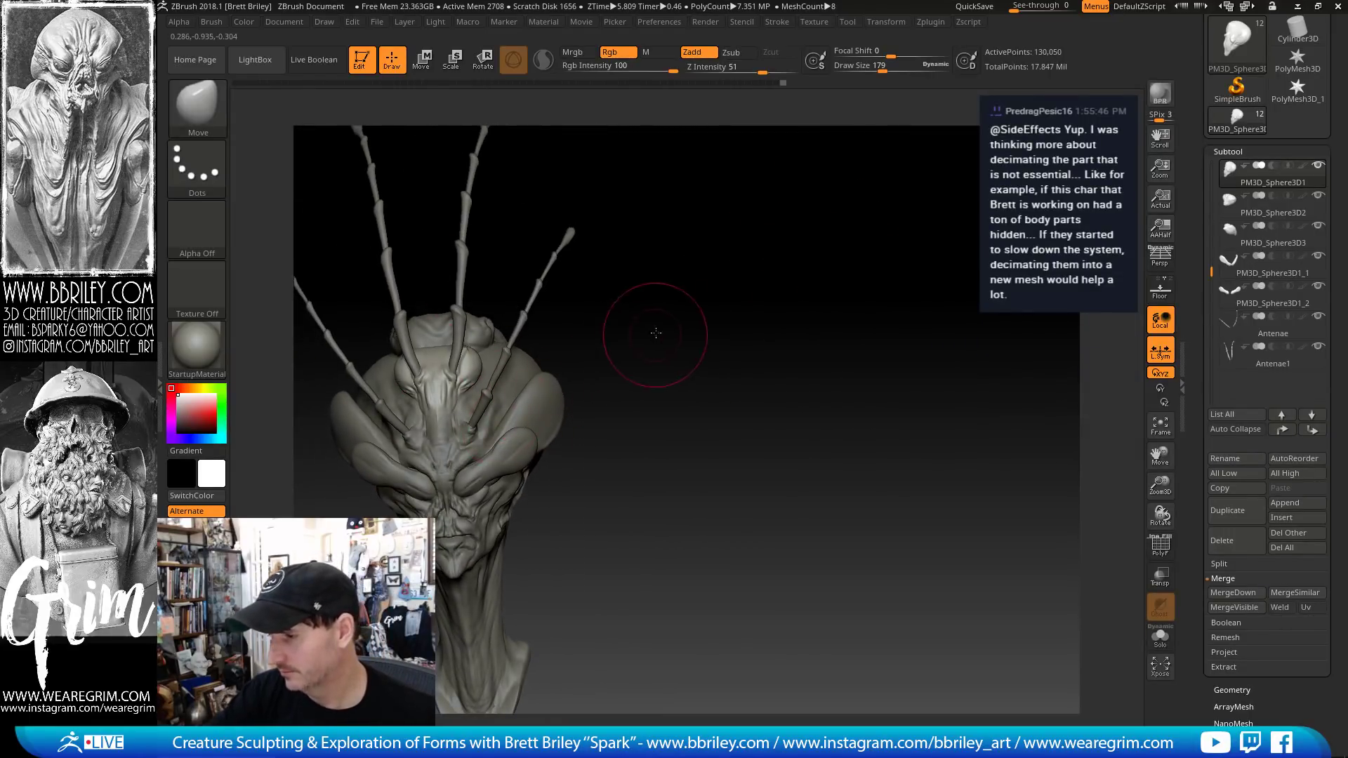
pyautogui.keyDown('alt'); pyautogui.moveTo(656, 332); pyautogui.dragTo(736, 301); pyautogui.keyUp('alt')
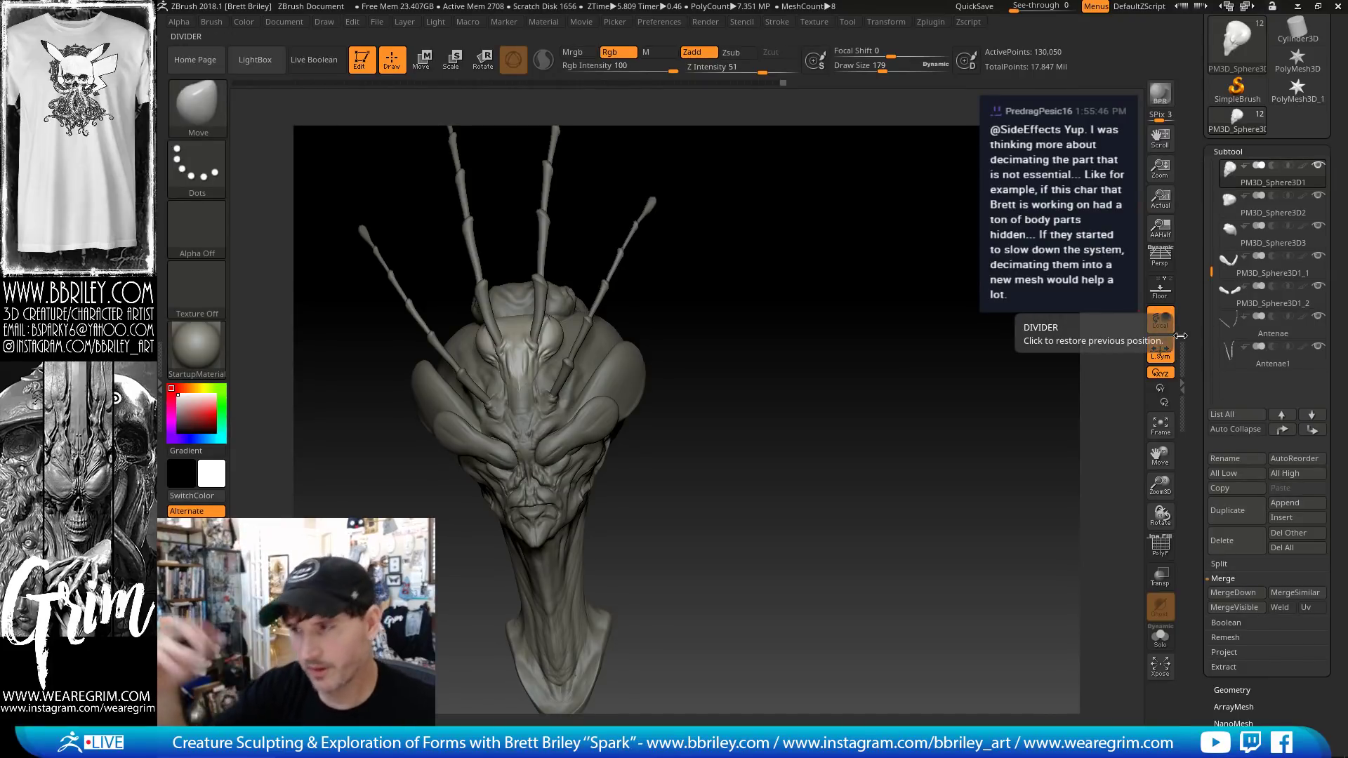
pyautogui.moveTo(693, 290)
pyautogui.mouseDown()
pyautogui.moveTo(535, 234)
pyautogui.moveTo(698, 304)
pyautogui.moveTo(653, 310)
pyautogui.mouseUp()
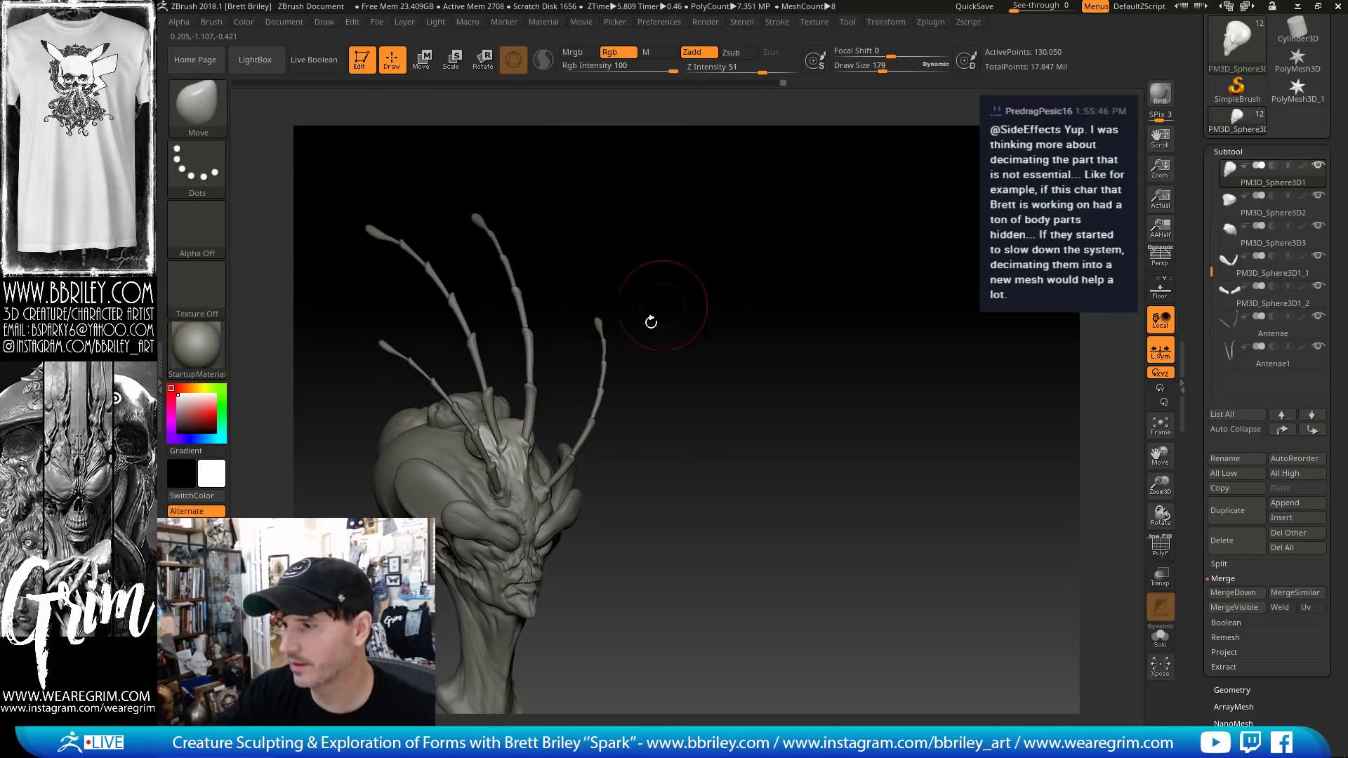
pyautogui.keyDown('alt'); pyautogui.click(608, 385); pyautogui.keyUp('alt')
pyautogui.moveTo(670, 388); pyautogui.dragTo(611, 394)
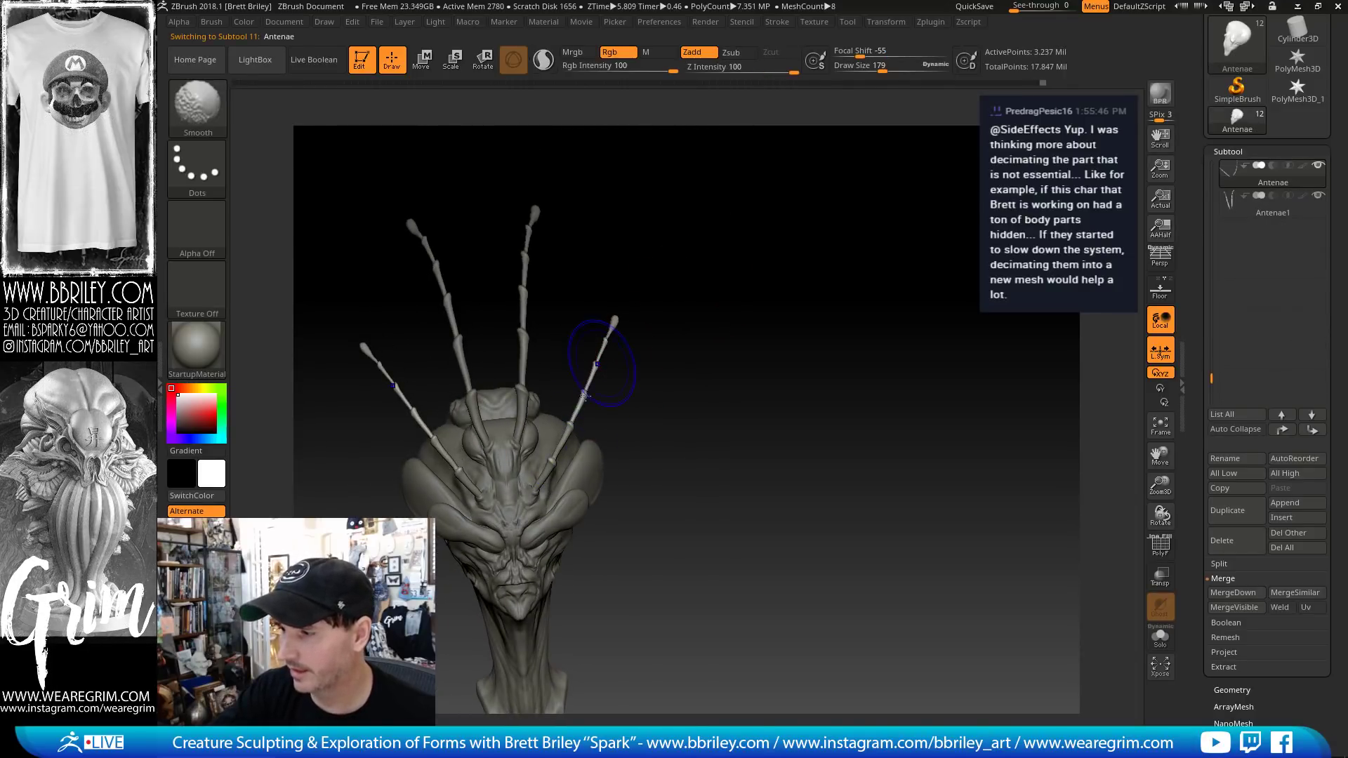
pyautogui.moveTo(735, 249)
pyautogui.mouseDown()
pyautogui.moveTo(610, 362)
pyautogui.moveTo(709, 263)
pyautogui.mouseUp()
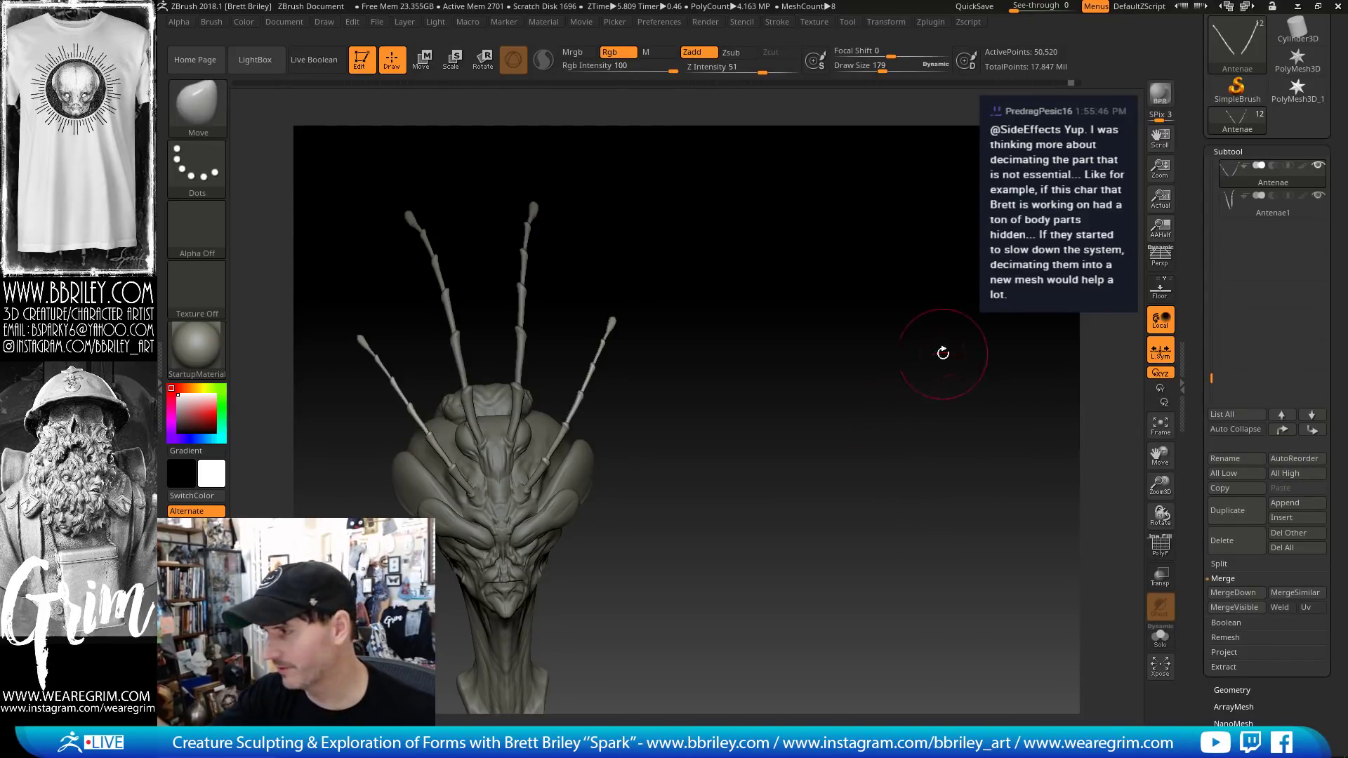
# - Reshape the base segments of the inner antennae (Antenae1) with the Move brush, reducing the draw size to 115
pyautogui.moveTo(890, 344)
pyautogui.mouseDown()
pyautogui.moveTo(927, 325)
pyautogui.moveTo(861, 336)
pyautogui.moveTo(812, 313)
pyautogui.moveTo(903, 349)
pyautogui.moveTo(773, 268)
pyautogui.moveTo(731, 268)
pyautogui.moveTo(743, 297)
pyautogui.moveTo(638, 302)
pyautogui.moveTo(558, 336)
pyautogui.mouseUp()
pyautogui.keyDown('alt'); pyautogui.click(534, 395); pyautogui.keyUp('alt')
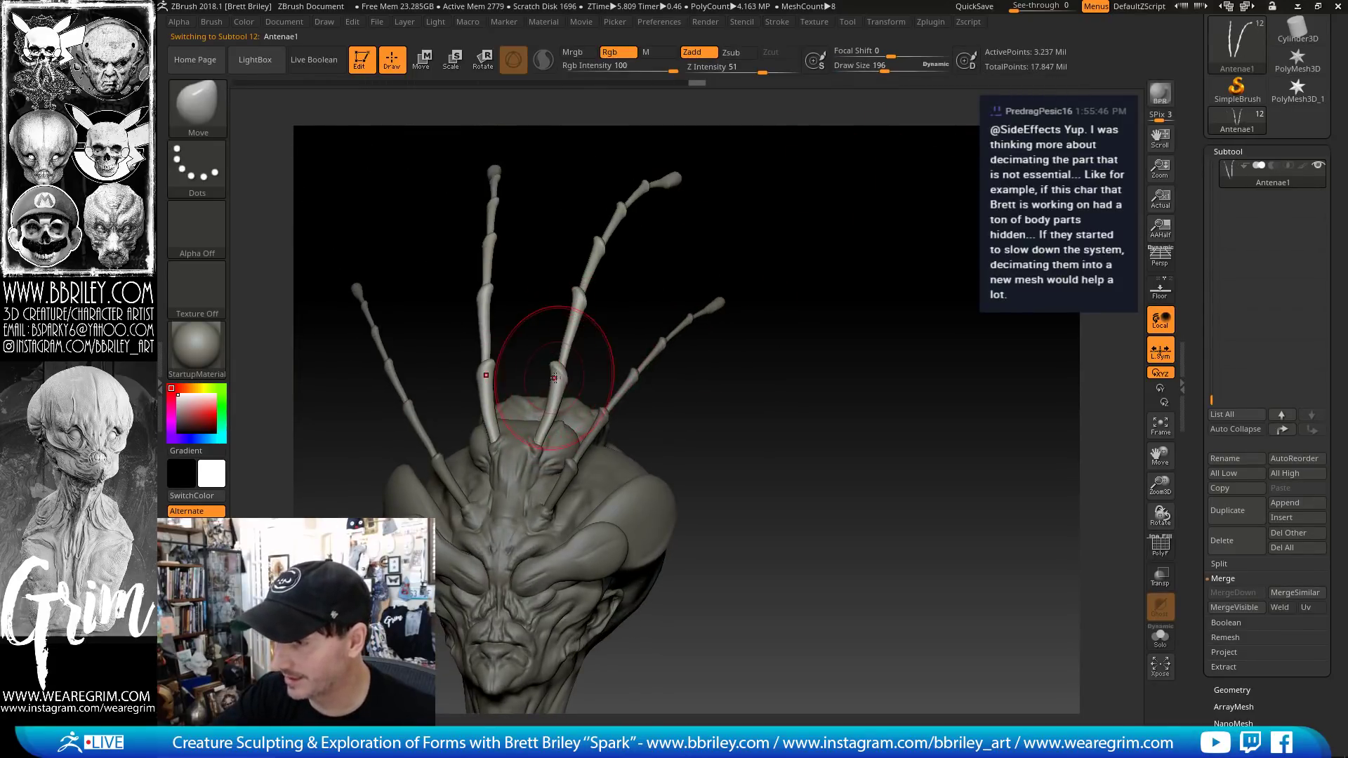
pyautogui.press('s')
pyautogui.moveTo(547, 411); pyautogui.dragTo(545, 411)
pyautogui.moveTo(548, 410); pyautogui.dragTo(550, 405)
pyautogui.moveTo(608, 364); pyautogui.dragTo(549, 405)
pyautogui.press('shift')
pyautogui.moveTo(596, 312); pyautogui.dragTo(655, 281)
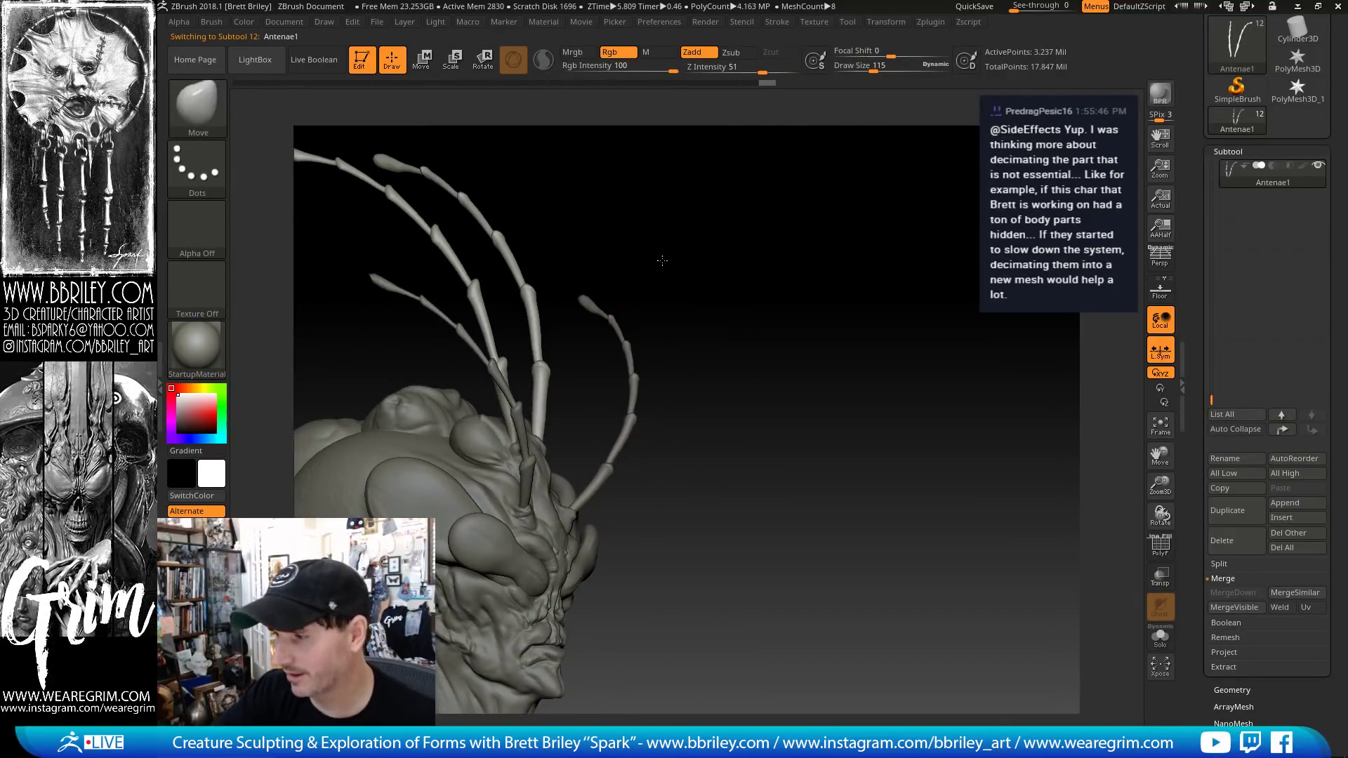
# - Refine the inner antennae's curve from several angles with the Move brush at draw size 111
pyautogui.moveTo(738, 247); pyautogui.dragTo(704, 254)
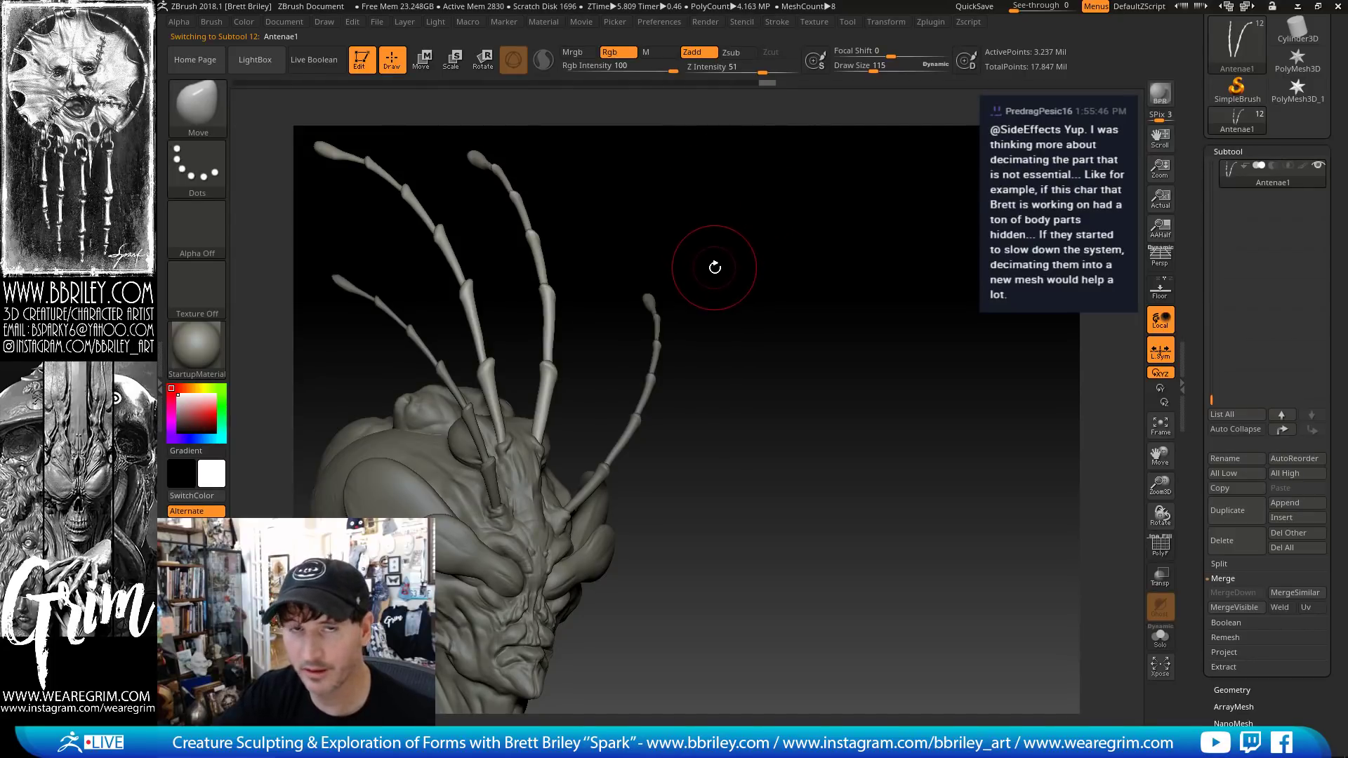
pyautogui.moveTo(737, 265)
pyautogui.mouseDown()
pyautogui.moveTo(695, 259)
pyautogui.moveTo(532, 367)
pyautogui.mouseUp()
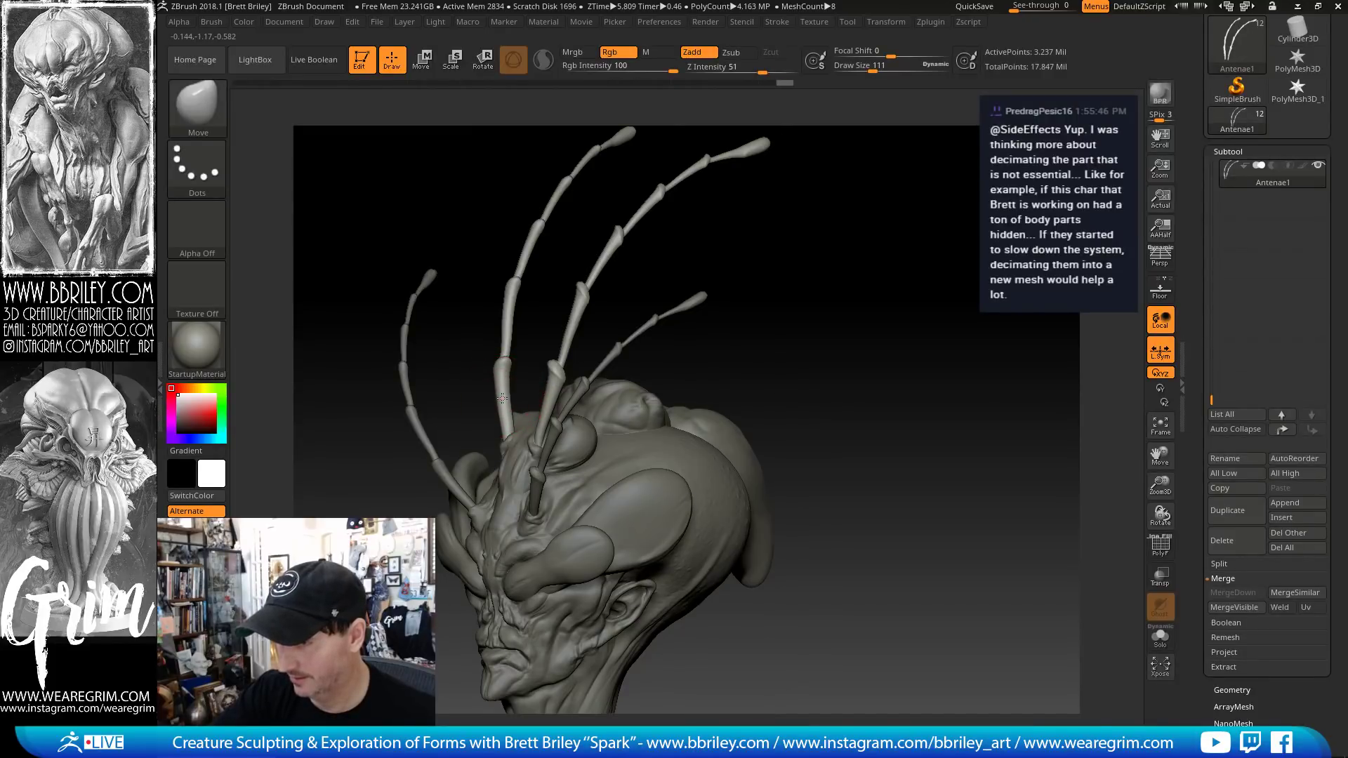
pyautogui.moveTo(779, 300)
pyautogui.mouseDown()
pyautogui.moveTo(891, 313)
pyautogui.moveTo(834, 295)
pyautogui.moveTo(834, 254)
pyautogui.mouseUp()
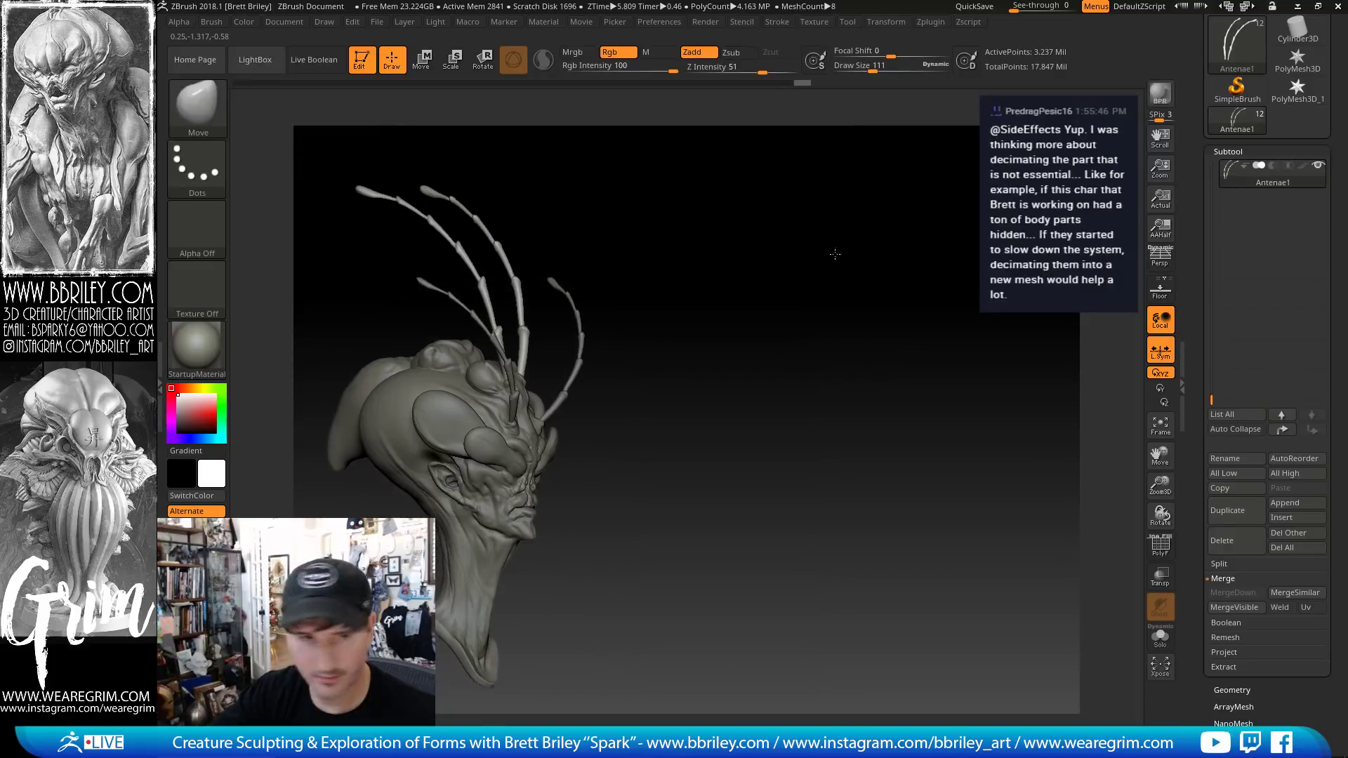
# - Adjust the shape of the large oval side lobes (PM3D_Sphere3D1_1) with the Move brush at draw size 158
pyautogui.keyDown('alt'); pyautogui.click(427, 424); pyautogui.keyUp('alt')
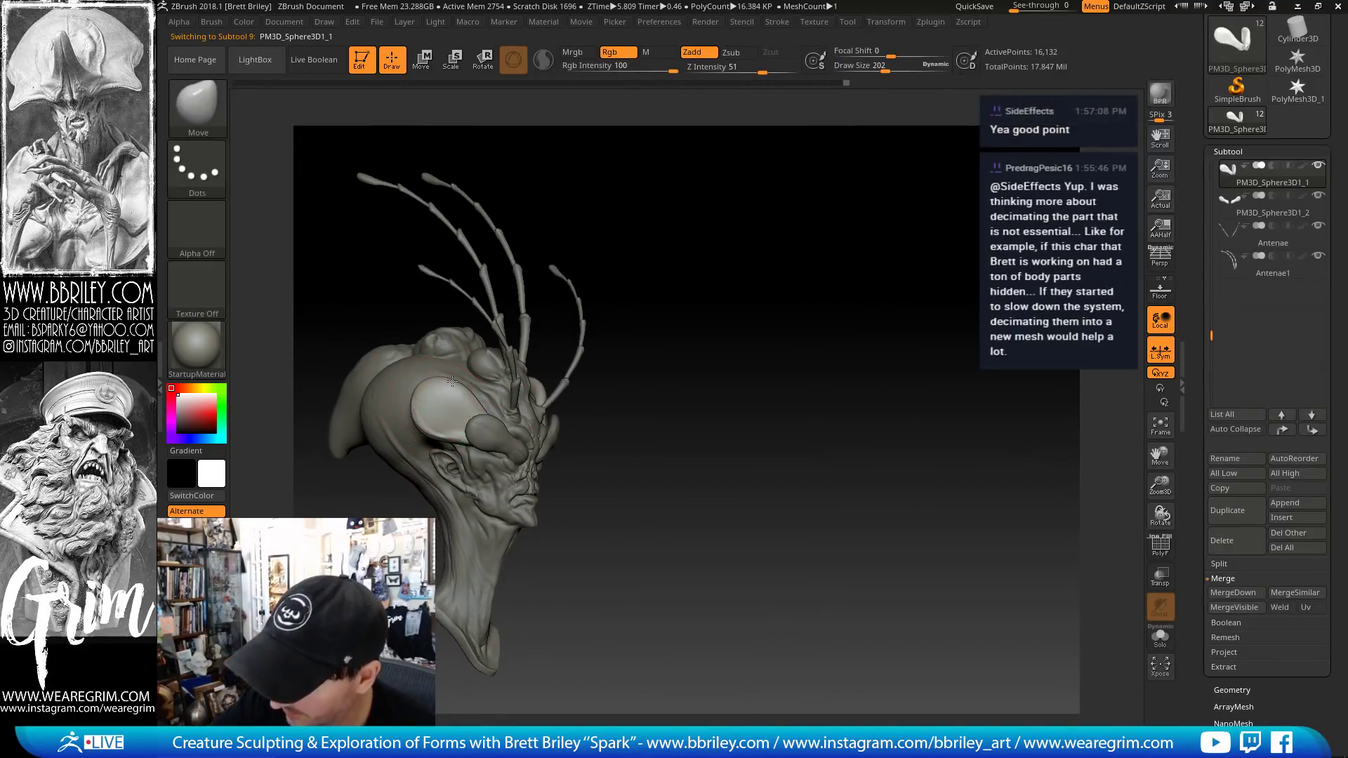
pyautogui.press('s')
pyautogui.moveTo(432, 404); pyautogui.dragTo(429, 405)
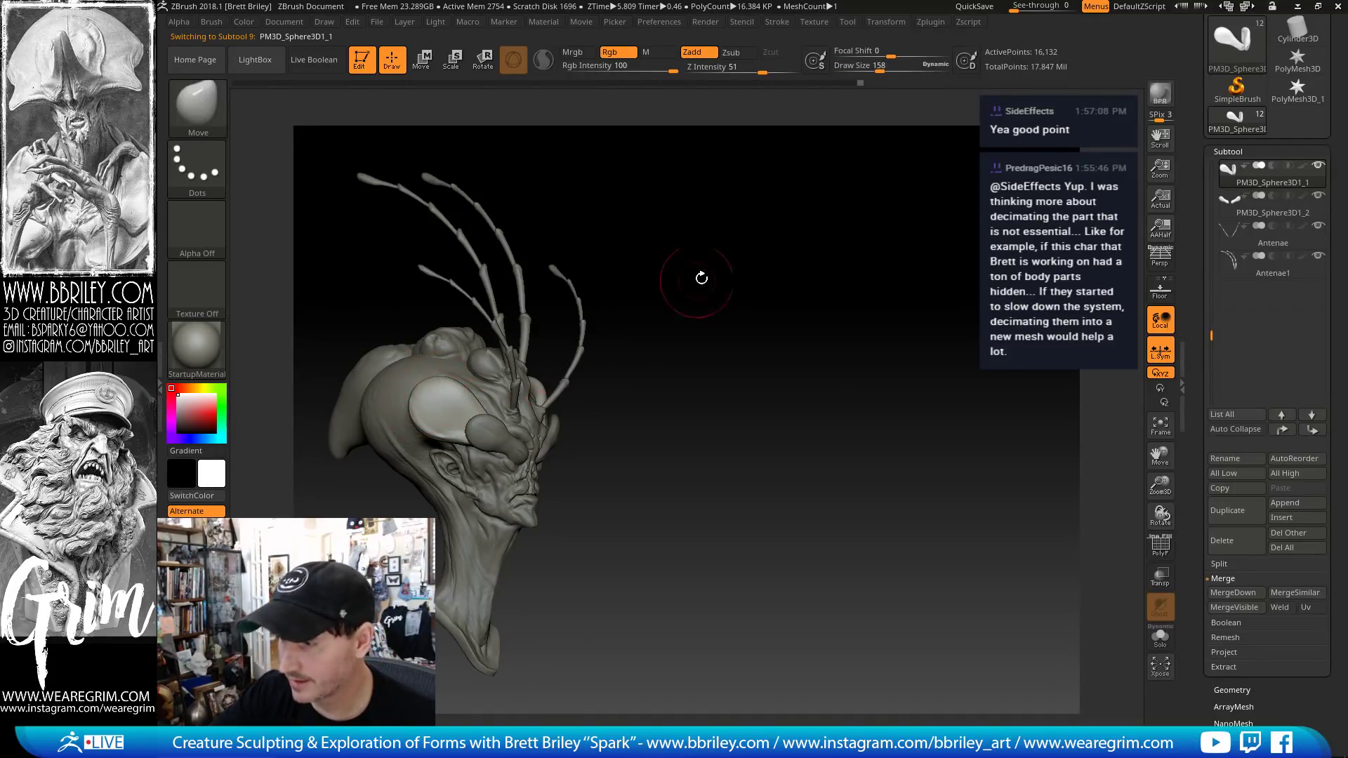
pyautogui.keyDown('shift'); pyautogui.moveTo(701, 277); pyautogui.dragTo(716, 256); pyautogui.keyUp('shift')
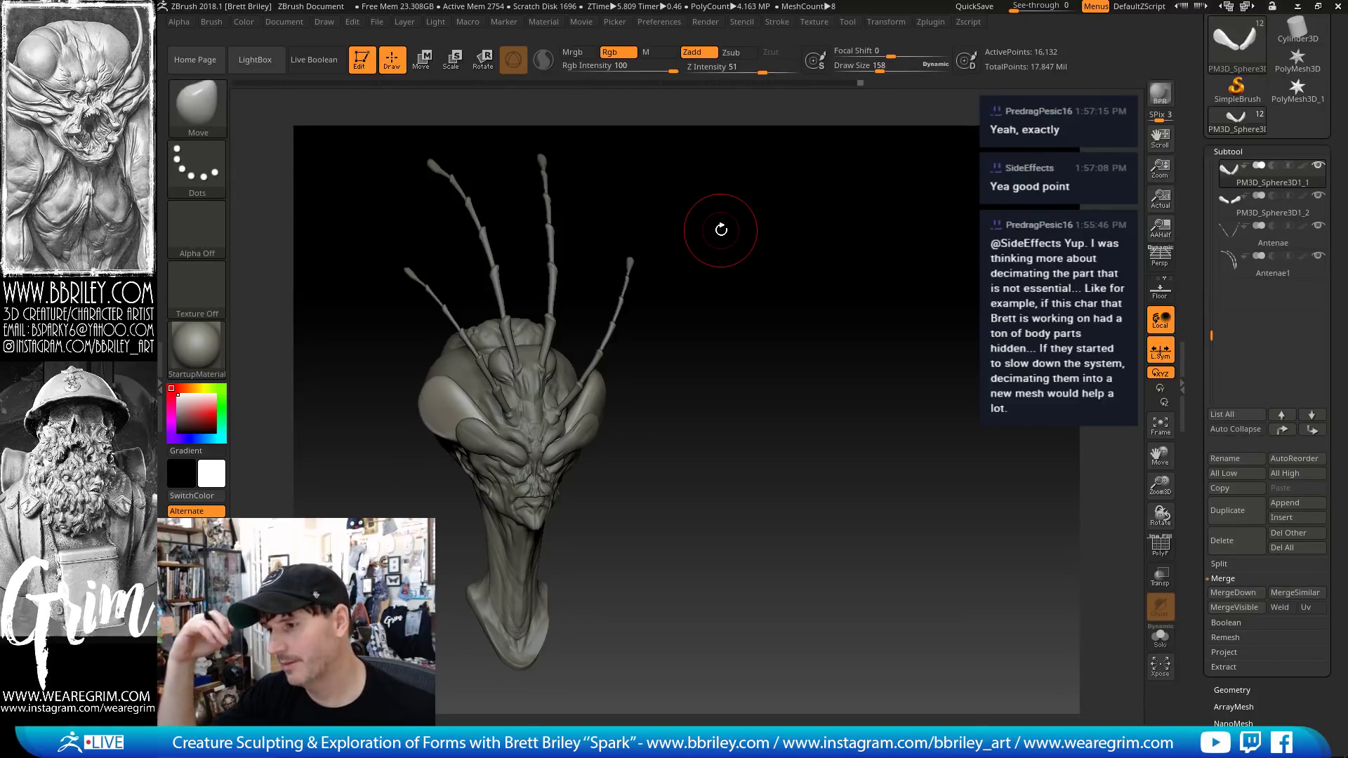
# - Add volume to the large oval side lobes with the Clay brush at draw size 72, and smooth the strokes
pyautogui.moveTo(702, 231); pyautogui.dragTo(734, 242)
pyautogui.press('b')
pyautogui.press('c')
pyautogui.press('l')
pyautogui.press('s')
pyautogui.moveTo(446, 404); pyautogui.dragTo(431, 404)
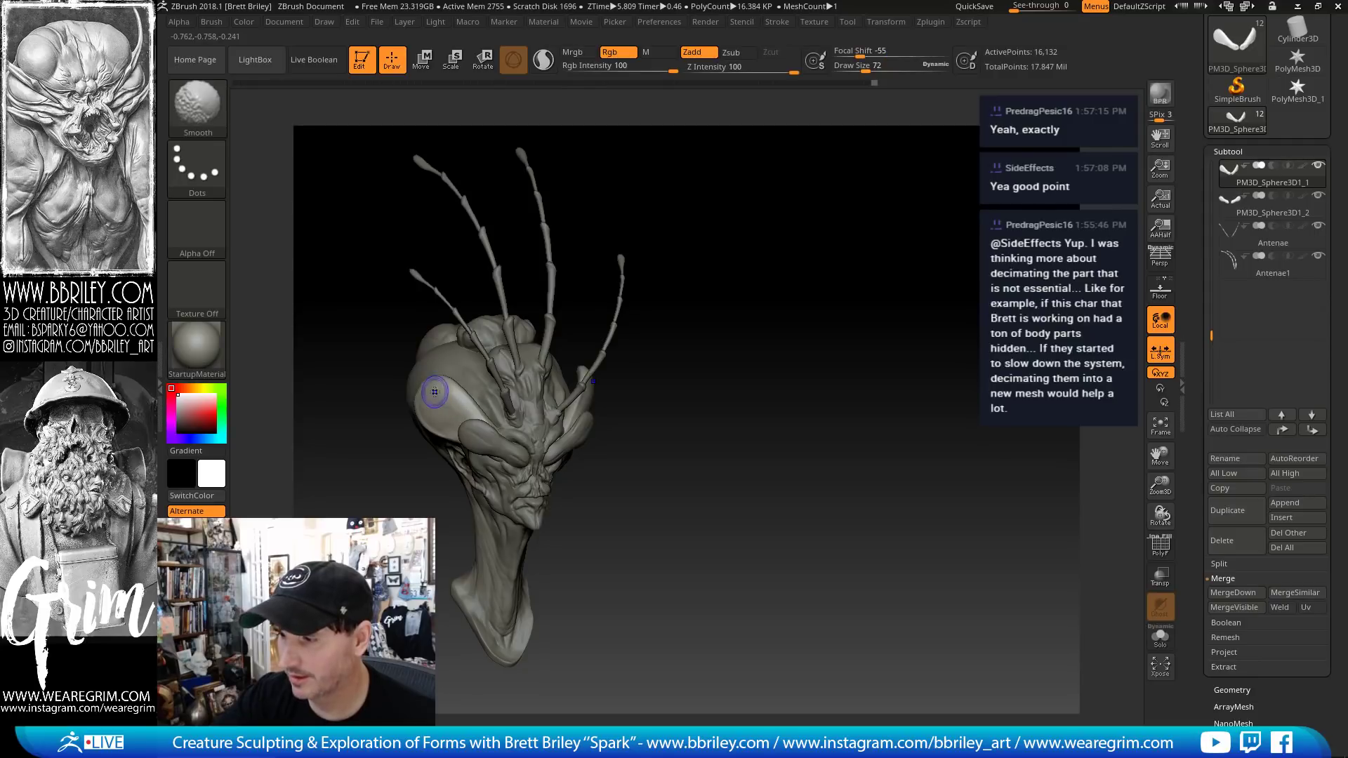
pyautogui.moveTo(692, 213); pyautogui.dragTo(629, 289)
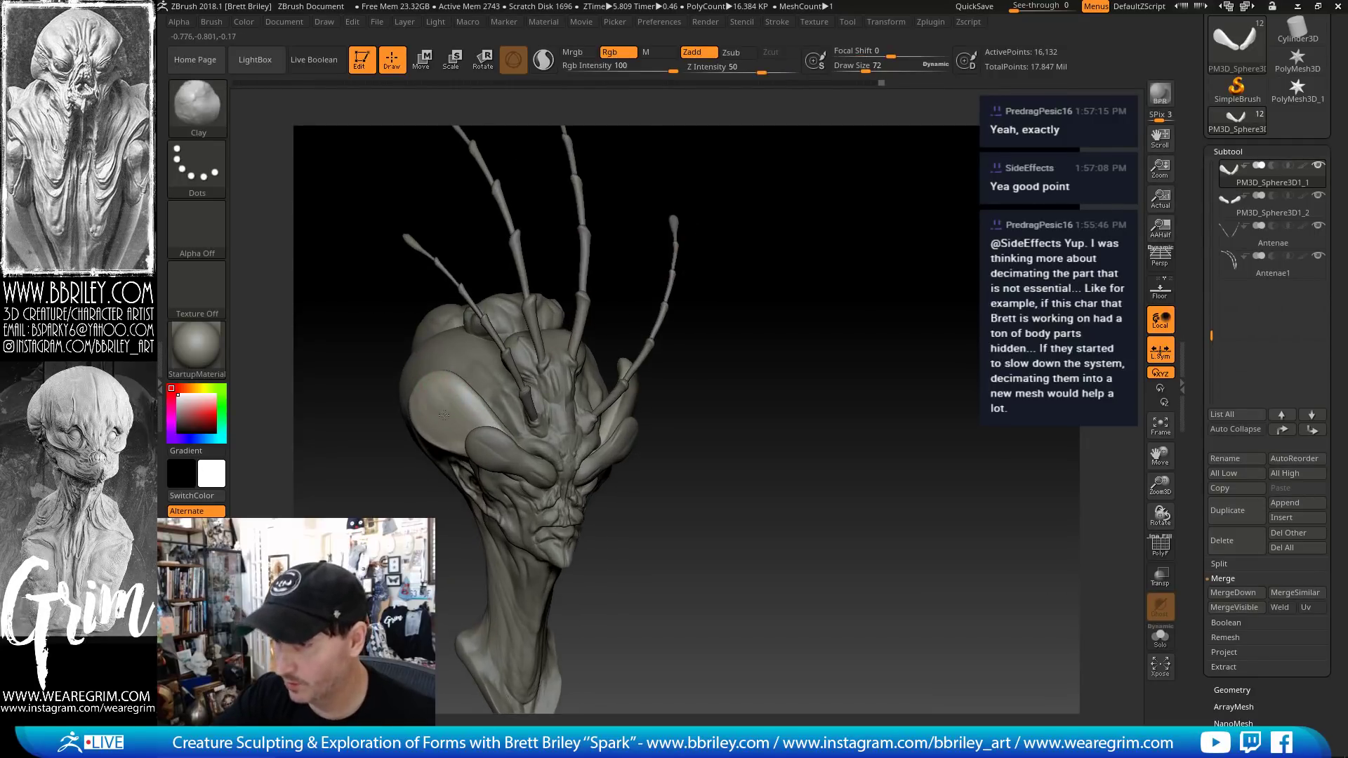
pyautogui.press('shift')
# - Subdivide the large oval side lobes once and carve lines into them with DamStandard, reducing the draw size to 36
pyautogui.press('b')
pyautogui.press('d')
pyautogui.press('s')
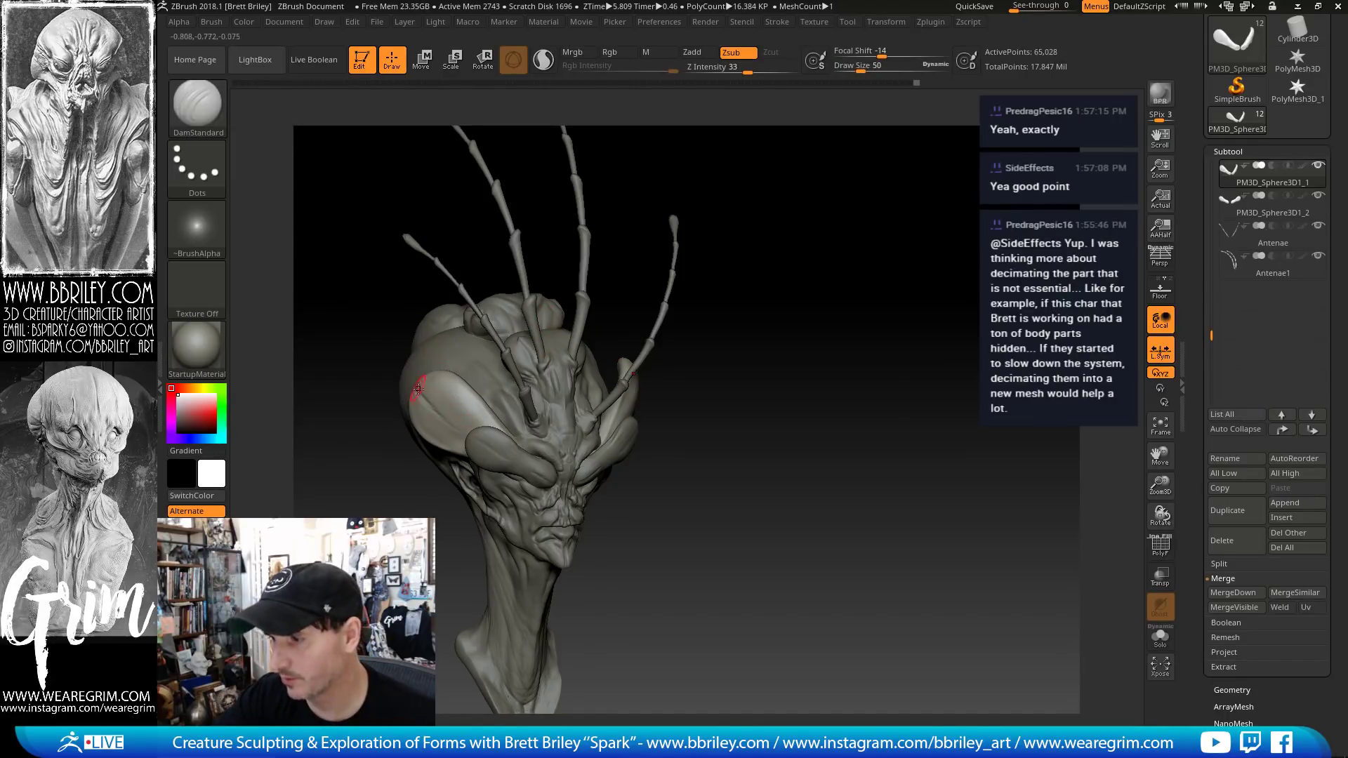
pyautogui.press('[')
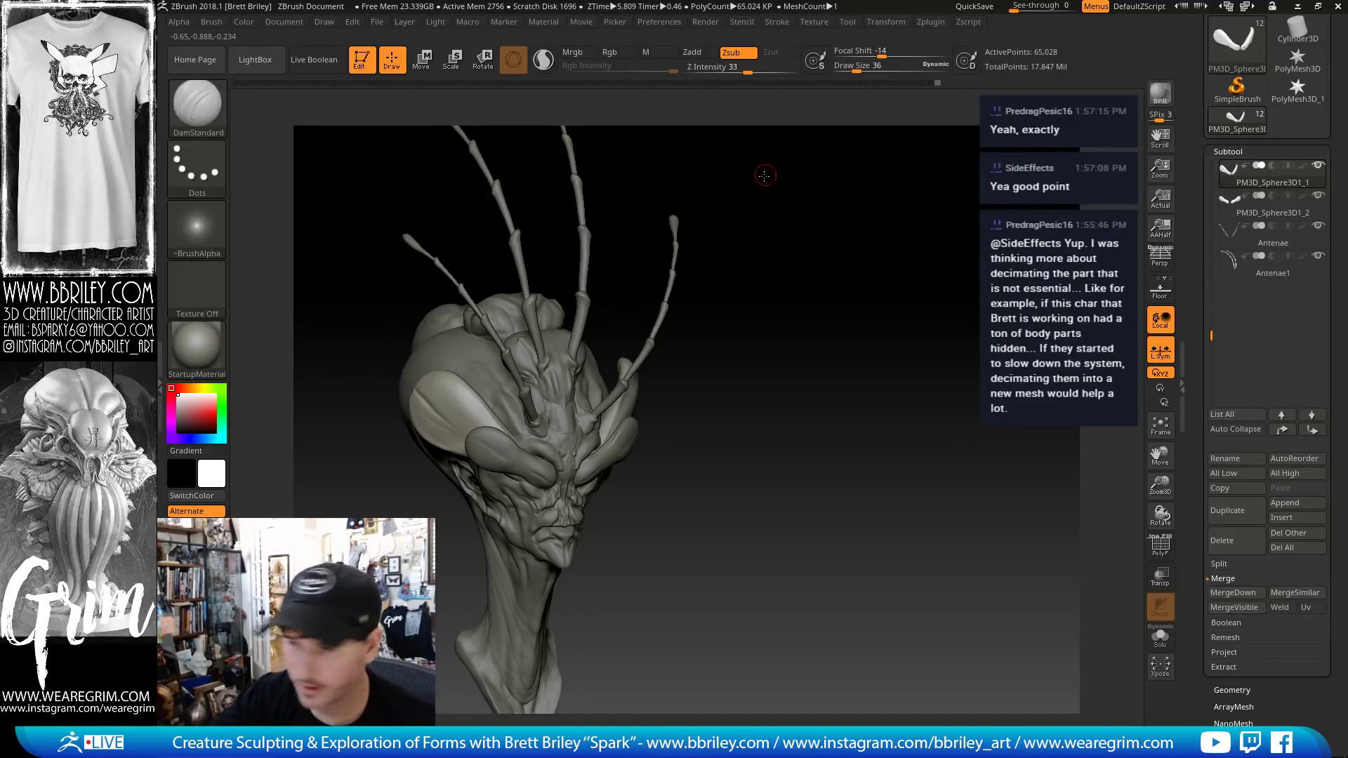
pyautogui.moveTo(764, 175); pyautogui.dragTo(460, 399)
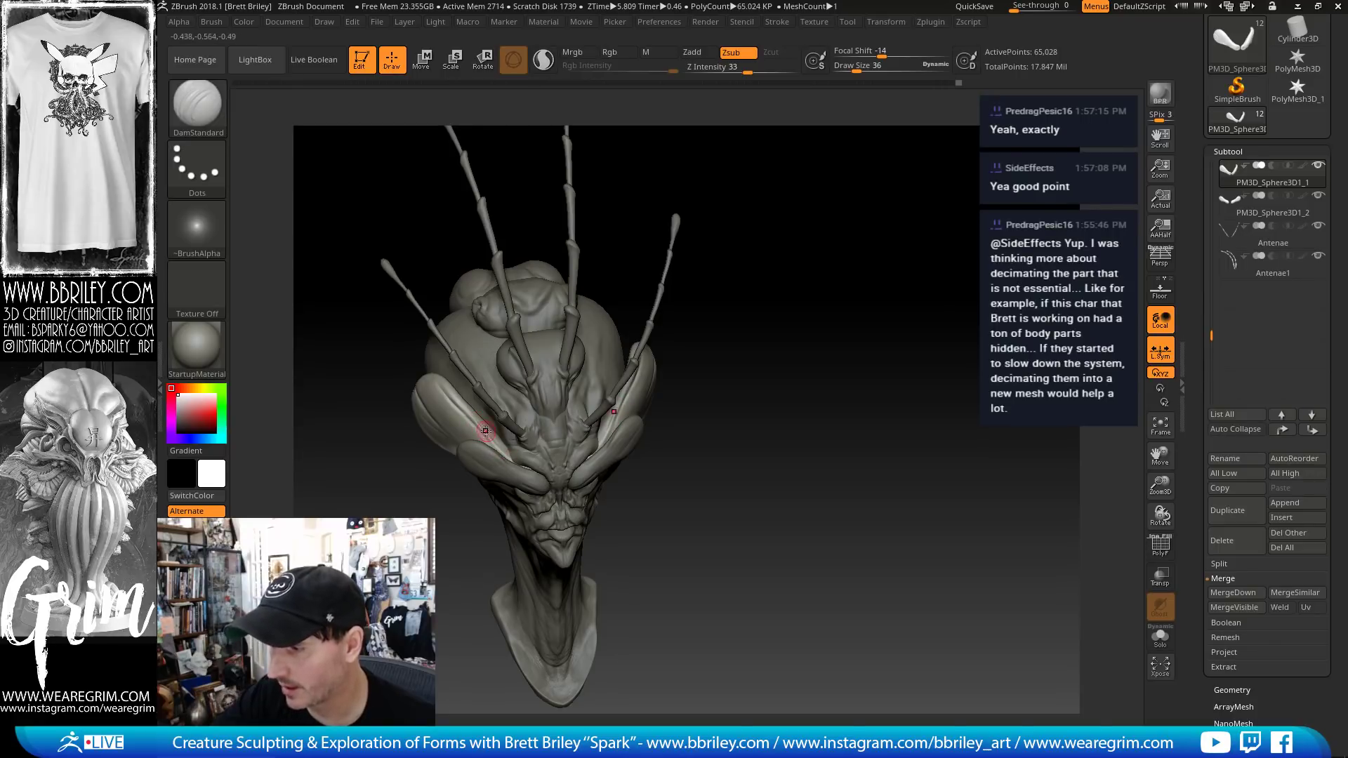
pyautogui.moveTo(743, 206); pyautogui.dragTo(397, 421)
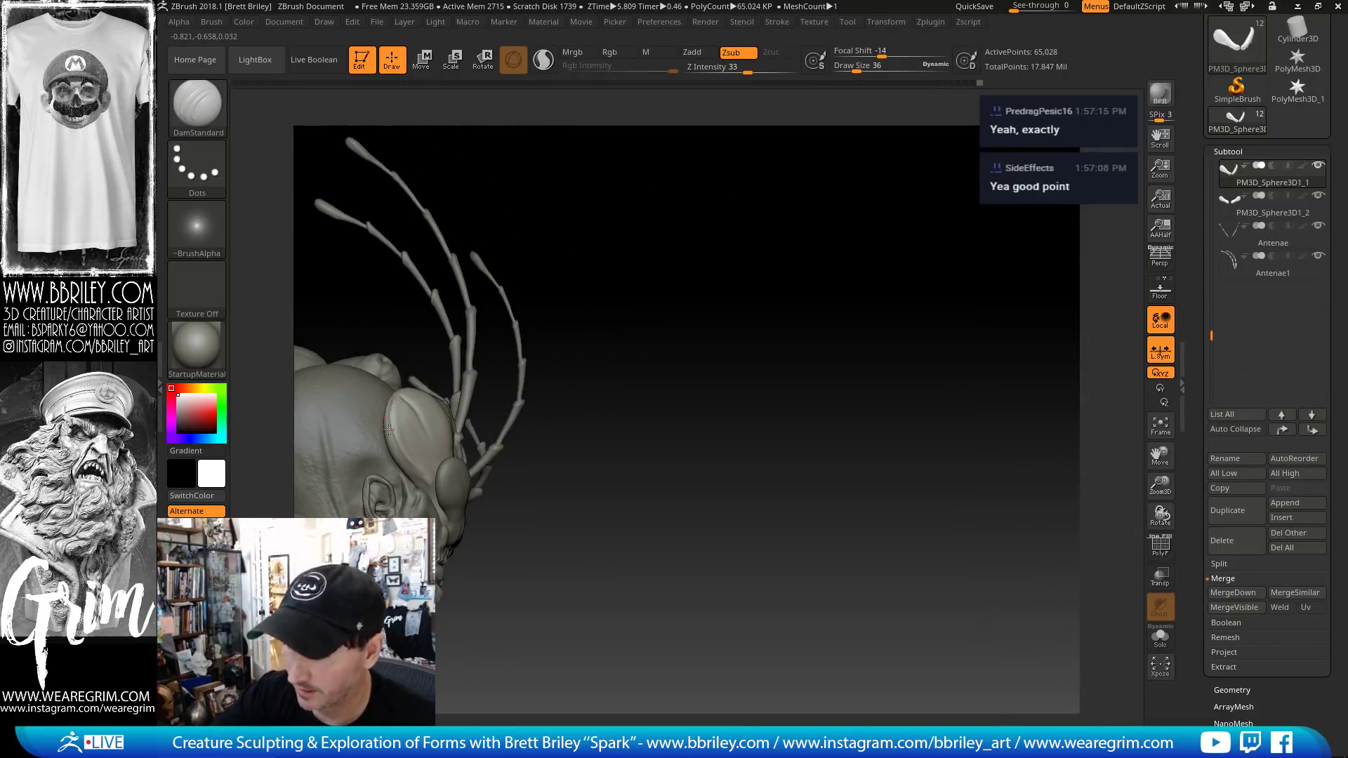
# - Adjust the shape of the large oval side lobes from several angles with the Move brush, using draw sizes 65 and 148
pyautogui.moveTo(404, 466); pyautogui.dragTo(390, 431, button='right')
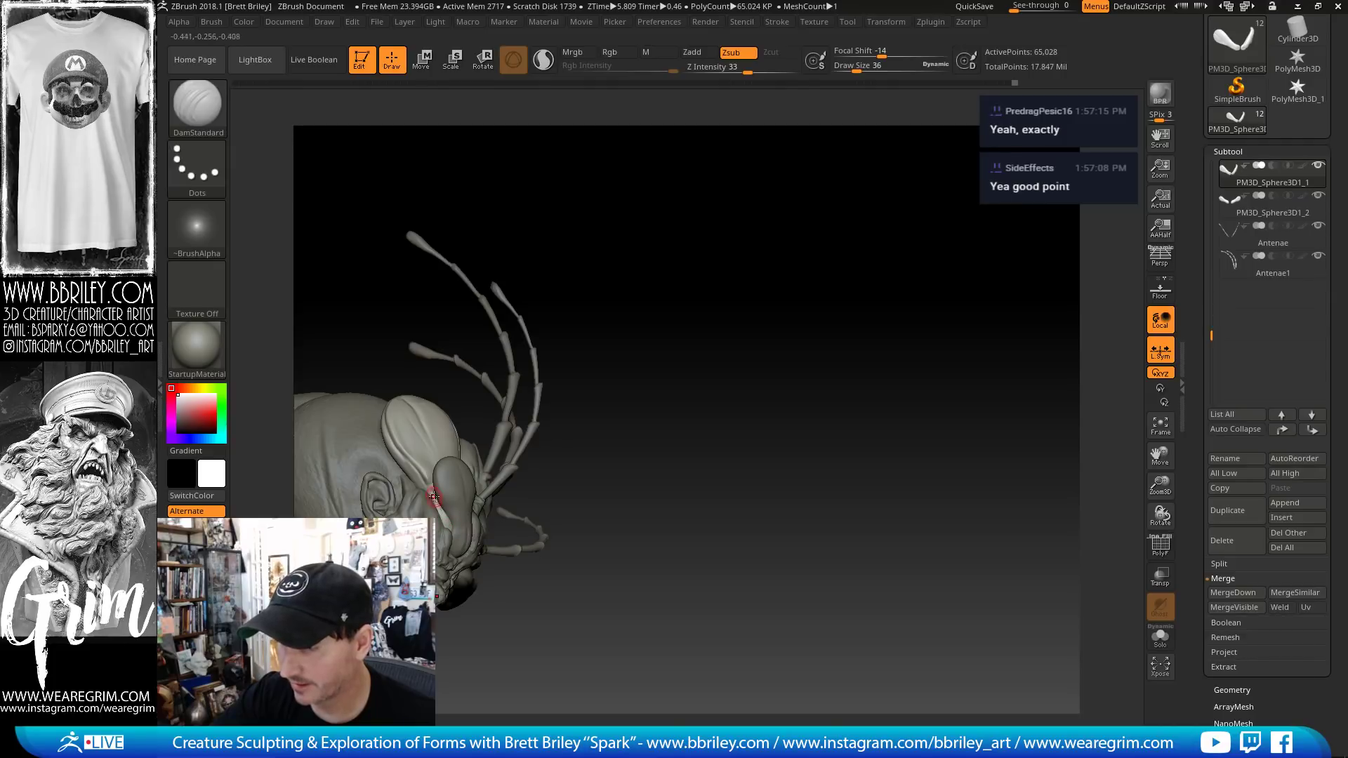
pyautogui.moveTo(723, 254); pyautogui.dragTo(788, 162)
pyautogui.press('b')
pyautogui.press('m')
pyautogui.press('v')
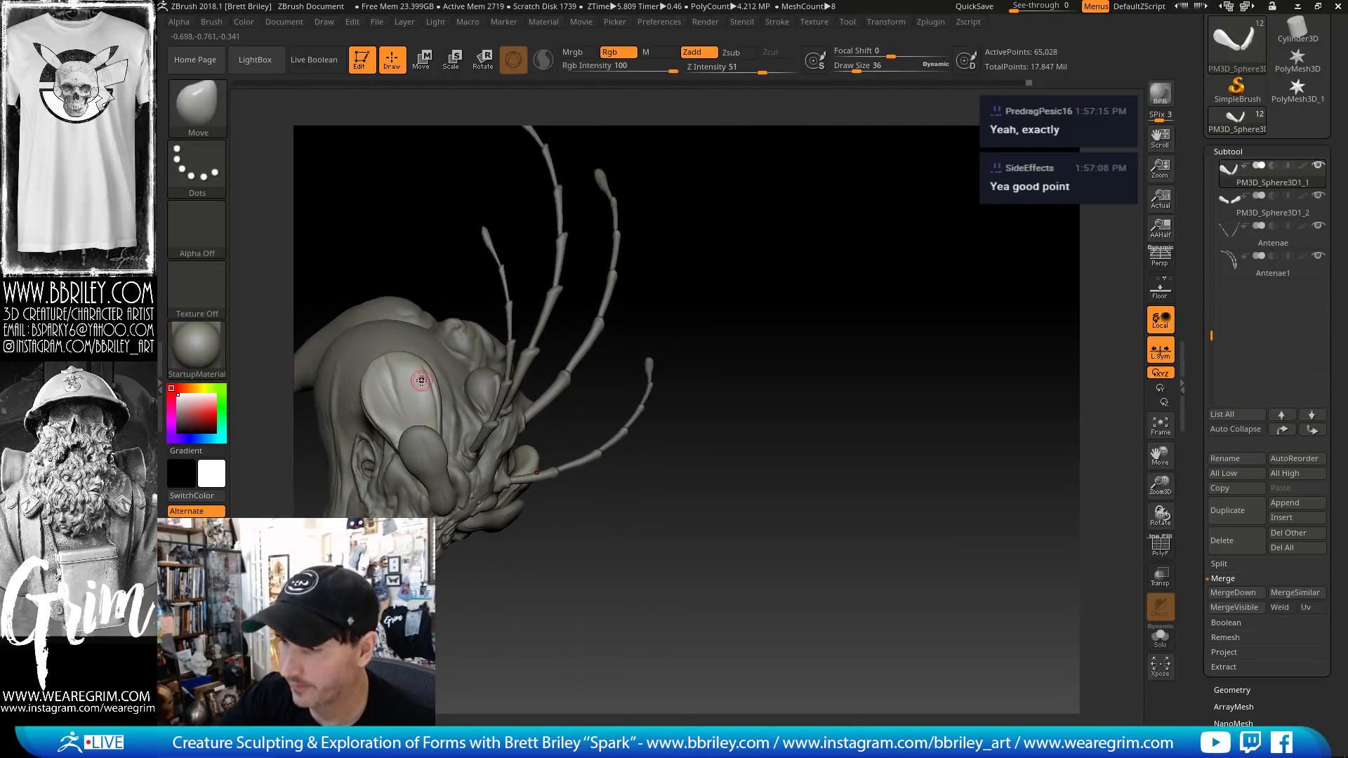
pyautogui.moveTo(710, 188); pyautogui.dragTo(714, 163)
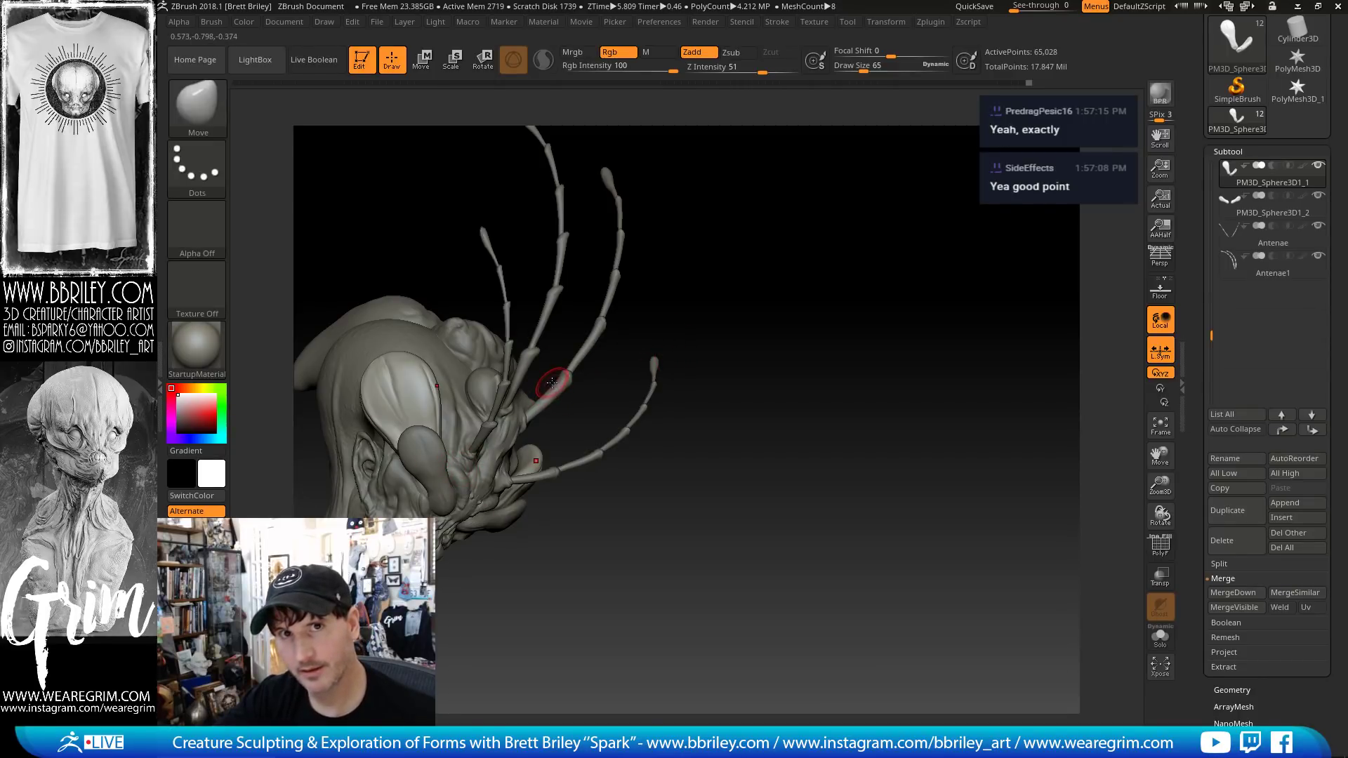
pyautogui.moveTo(686, 319); pyautogui.dragTo(683, 273)
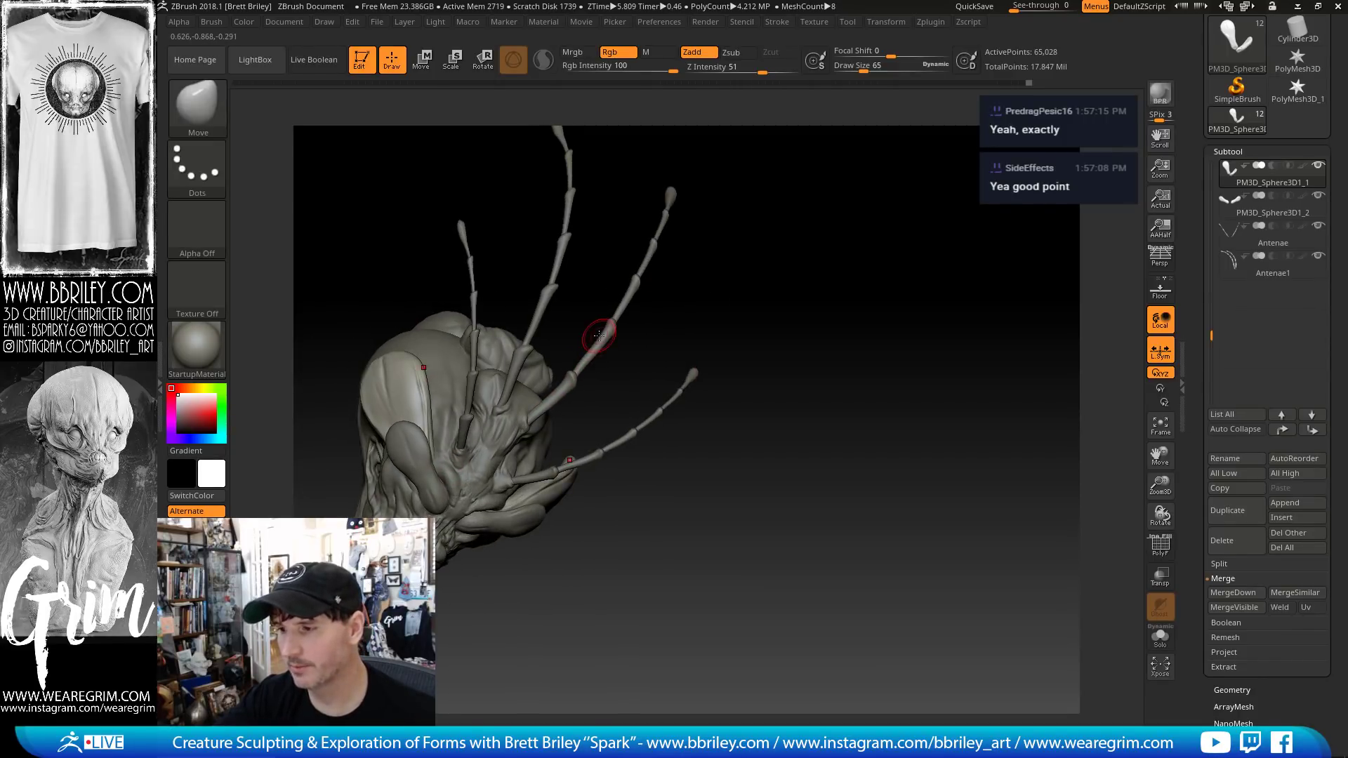
pyautogui.moveTo(684, 190); pyautogui.dragTo(654, 194)
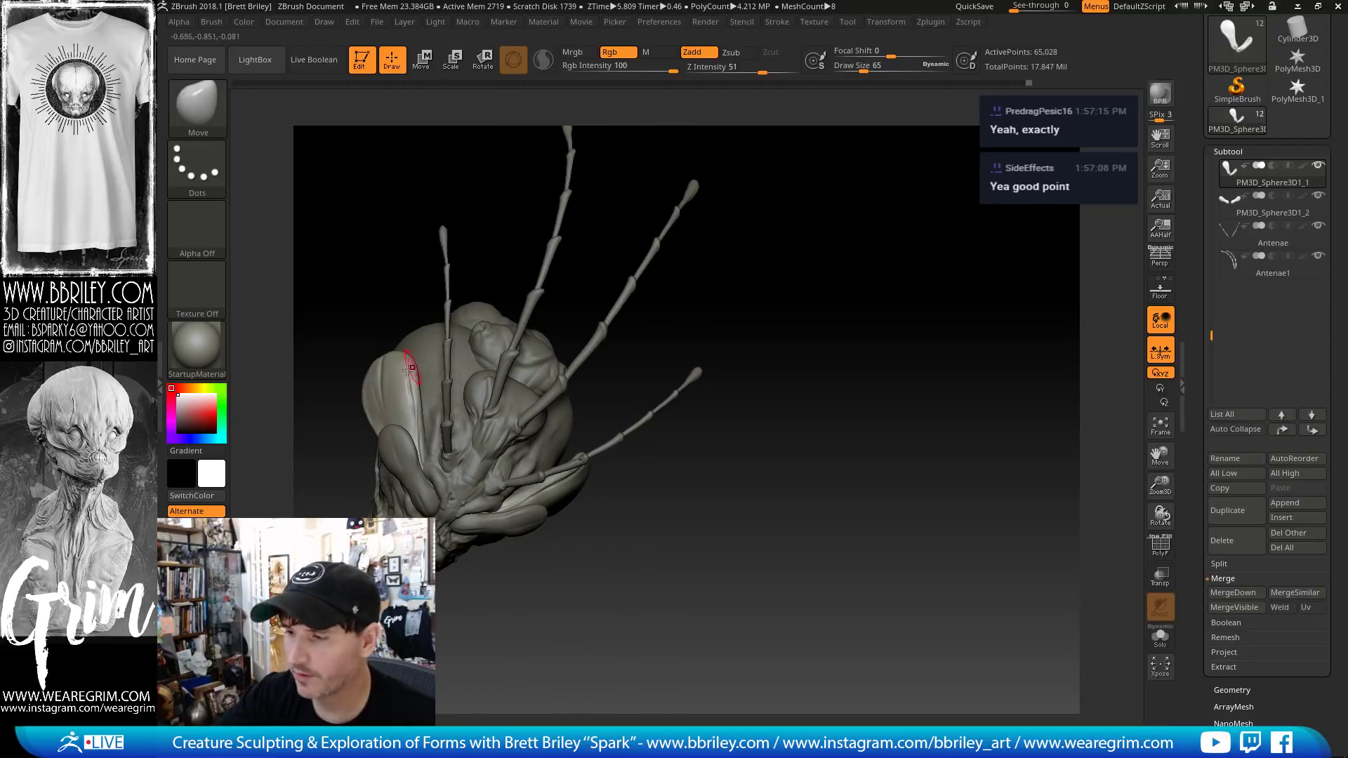
pyautogui.press('s')
pyautogui.moveTo(410, 375); pyautogui.dragTo(394, 376)
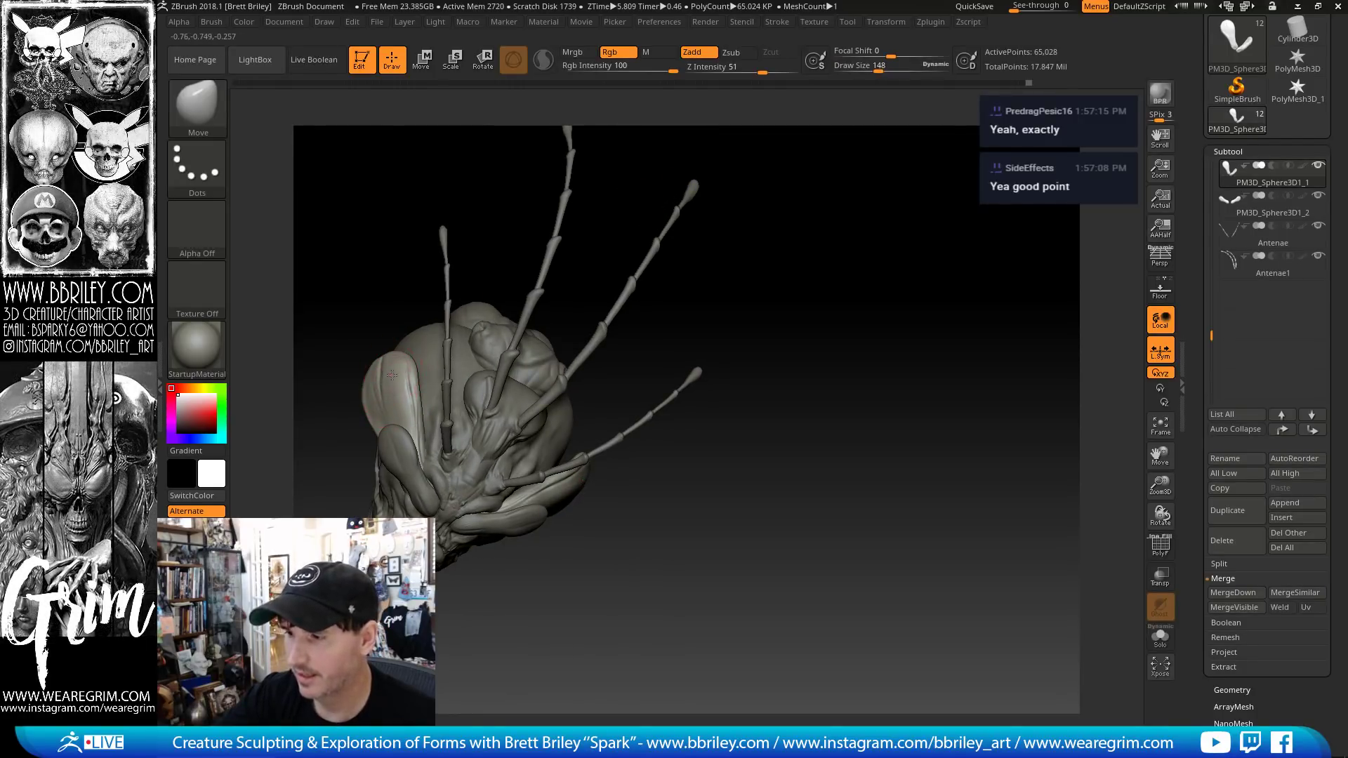
# - Inspect the wireframe of the large side lobes and look through the Geometry, Modify Topology and Project options
pyautogui.click(1158, 546)
pyautogui.keyDown('alt'); pyautogui.moveTo(857, 491); pyautogui.dragTo(853, 597); pyautogui.keyUp('alt')
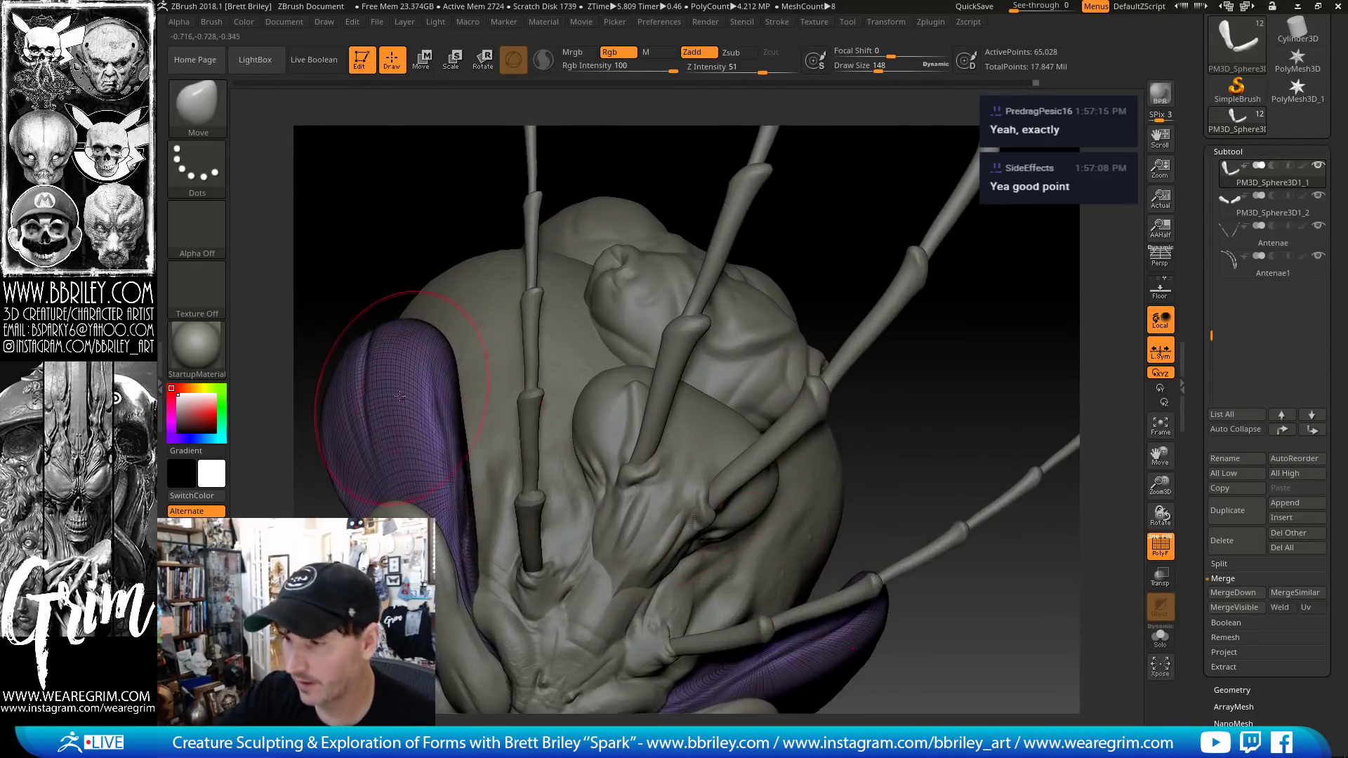
pyautogui.moveTo(370, 304); pyautogui.dragTo(390, 394)
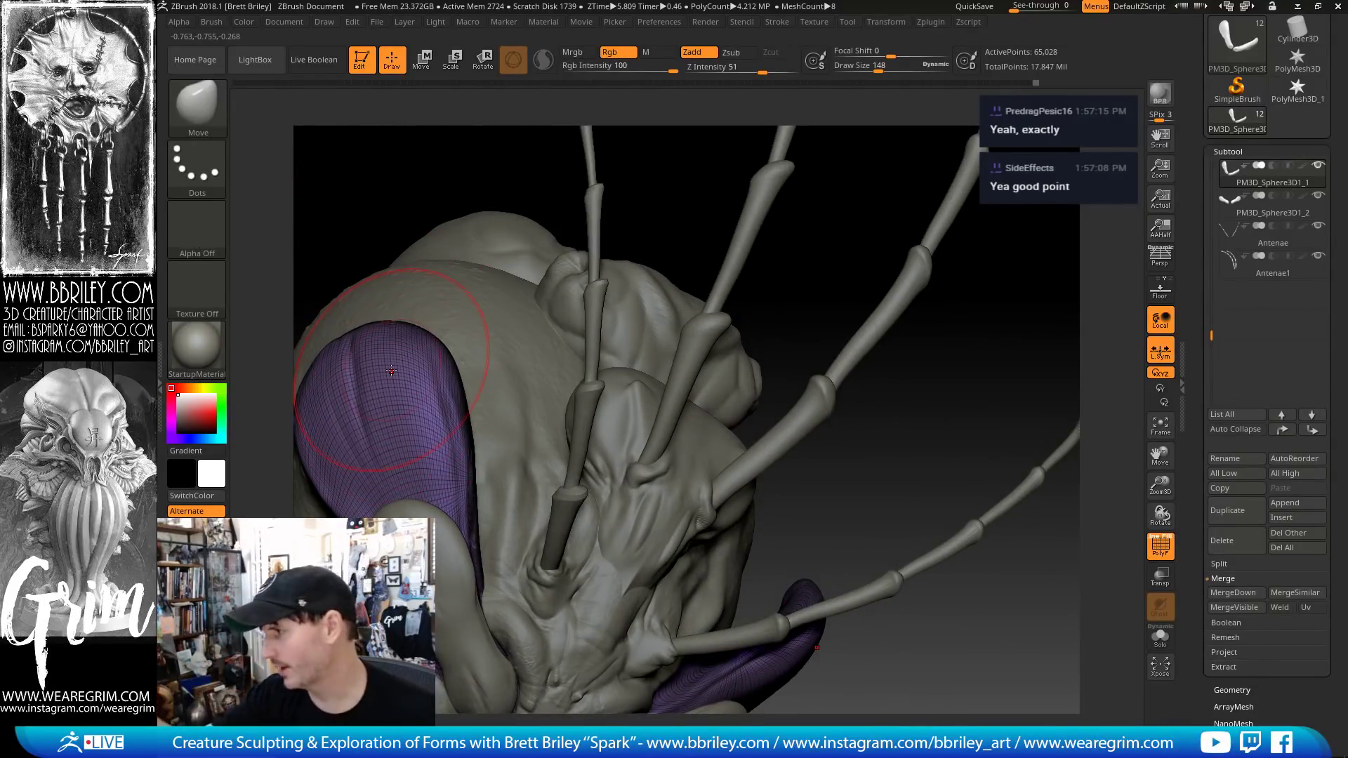
pyautogui.scroll(-5, 1192, 357)
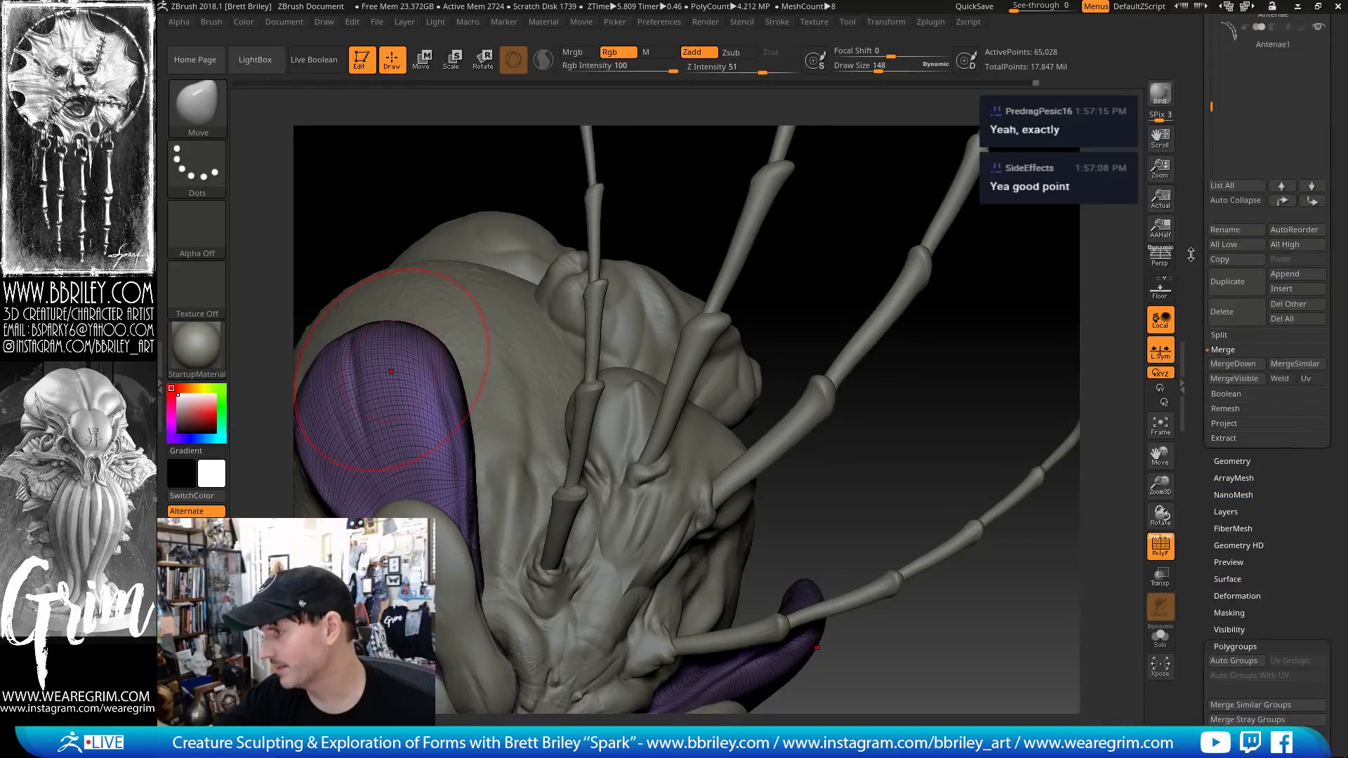
pyautogui.click(1215, 458)
pyautogui.scroll(-4, 1195, 343)
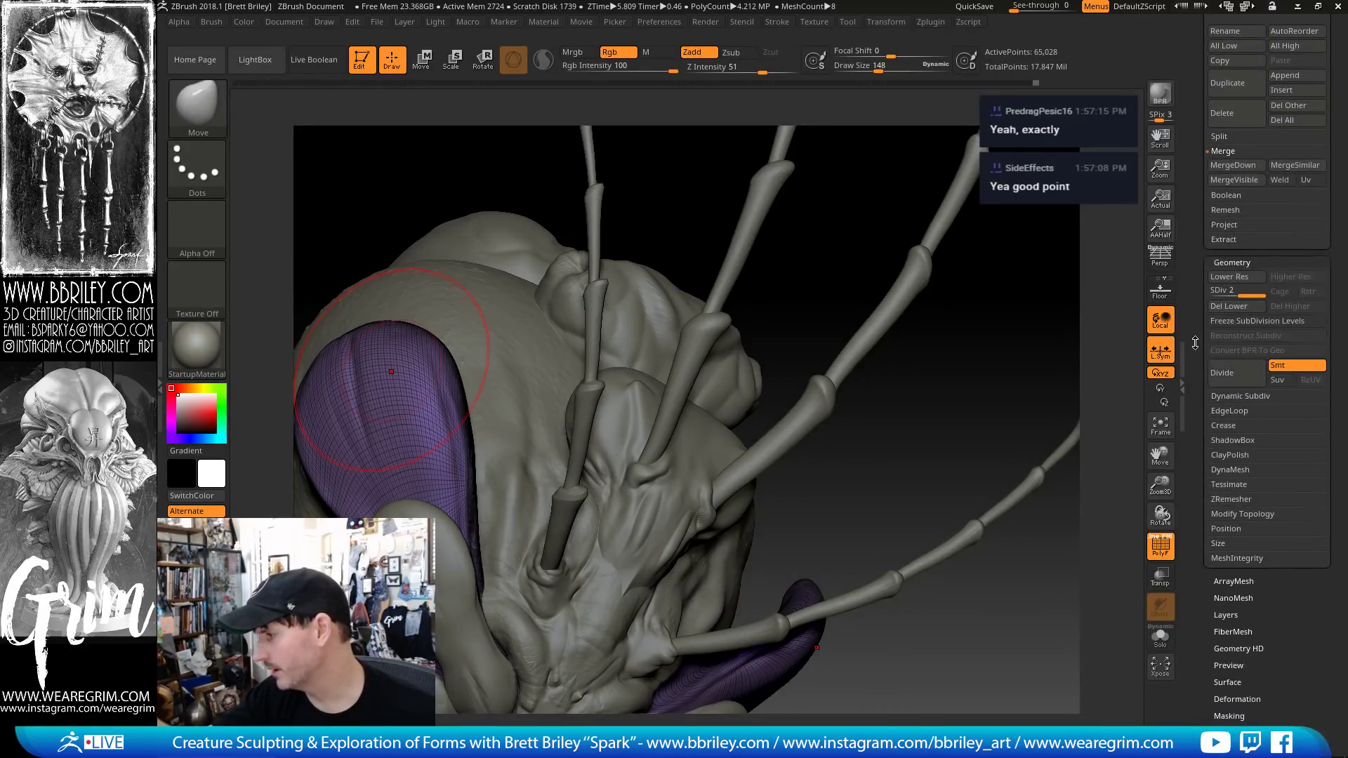
pyautogui.click(1225, 518)
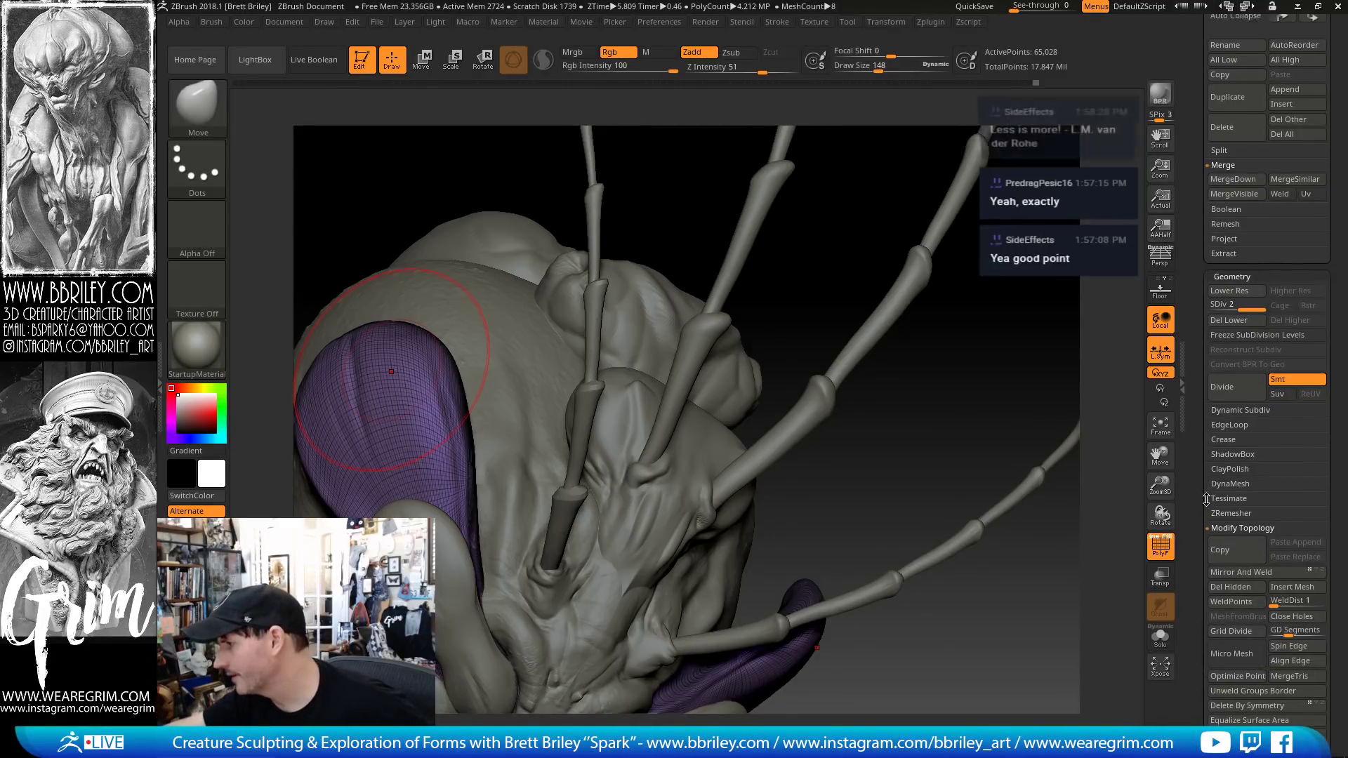
pyautogui.scroll(3, 1215, 547)
pyautogui.scroll(-2, 1216, 547)
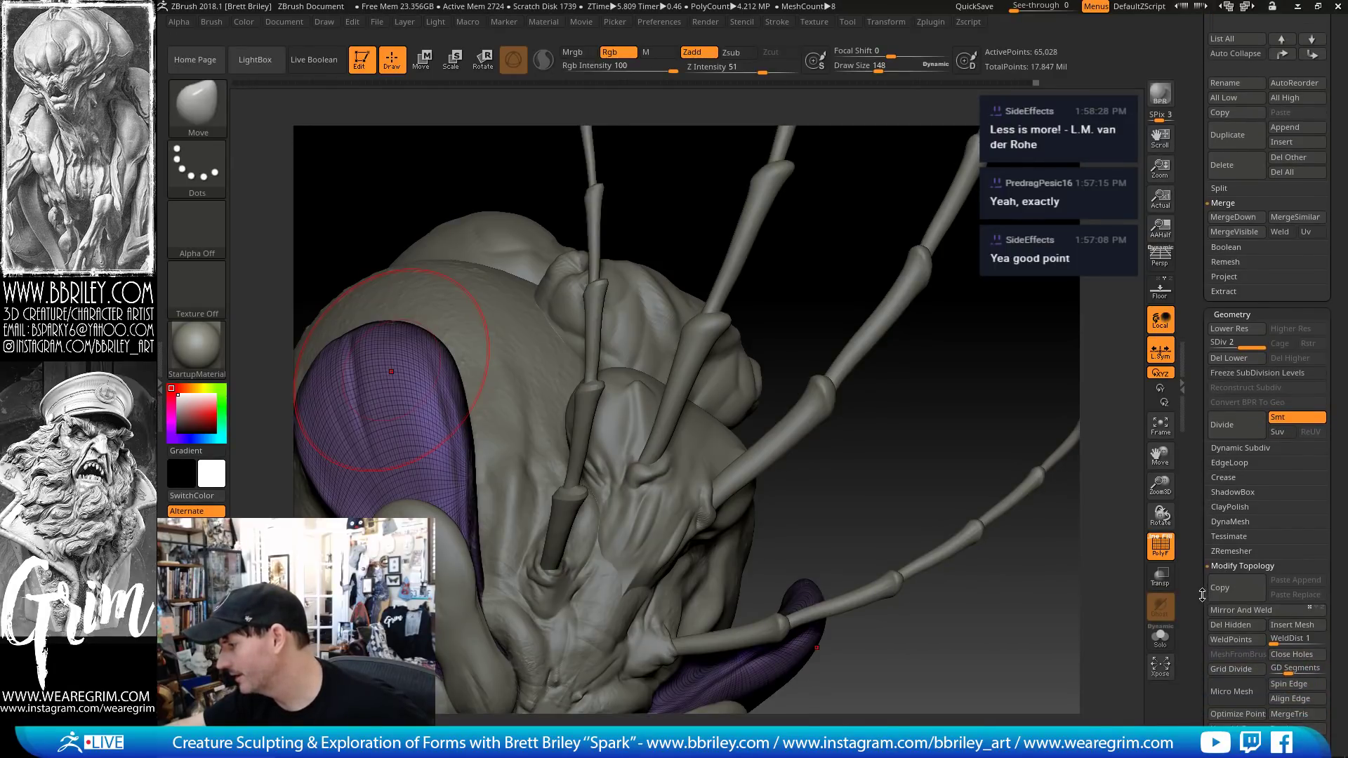
pyautogui.scroll(-3, 1204, 533)
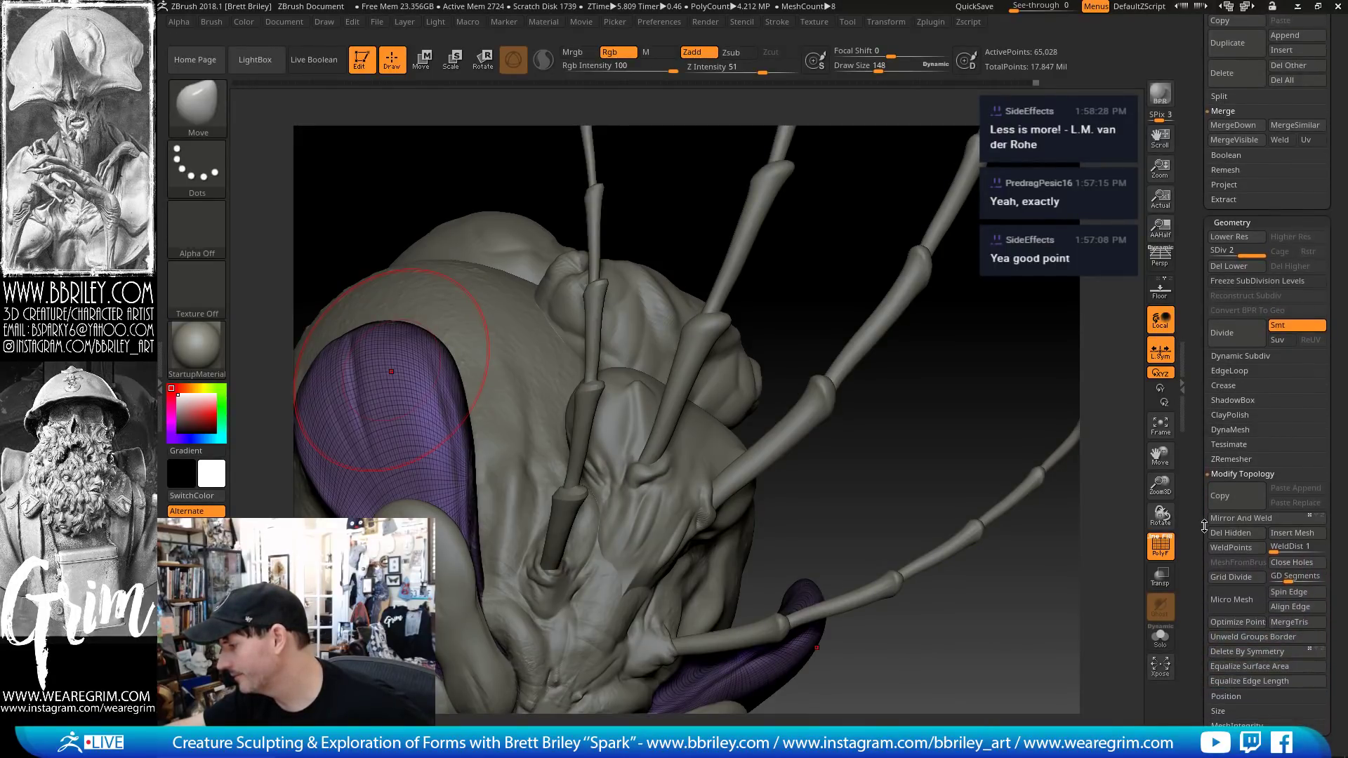
pyautogui.scroll(10, 1204, 526)
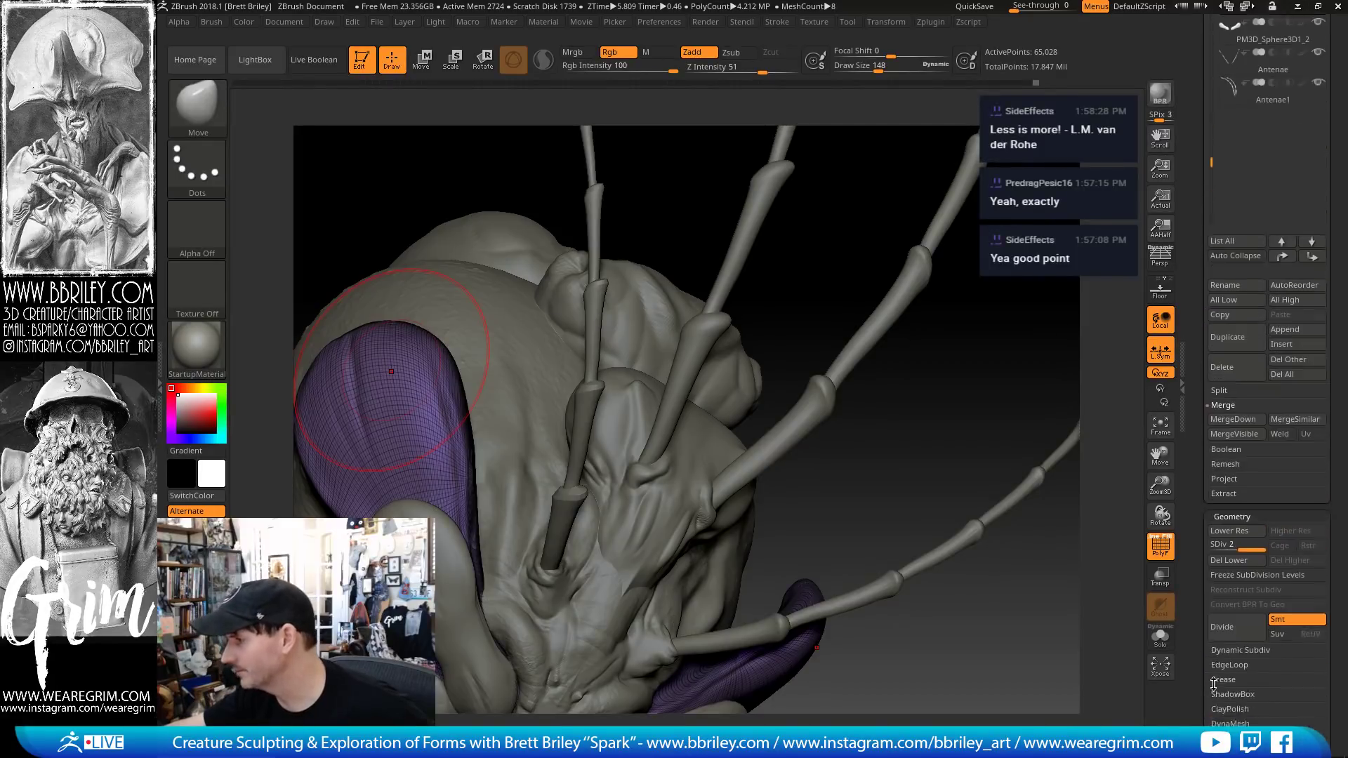
pyautogui.click(1222, 524)
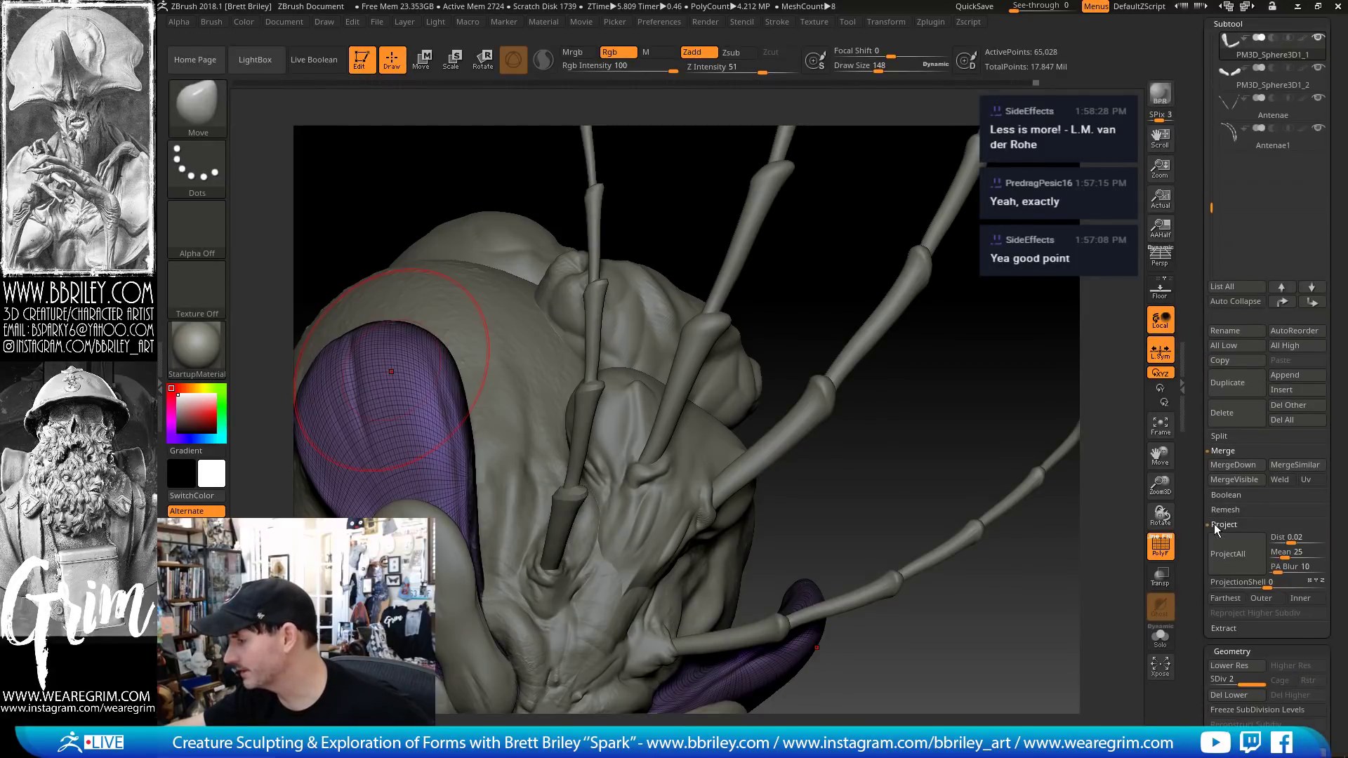
pyautogui.click(1215, 524)
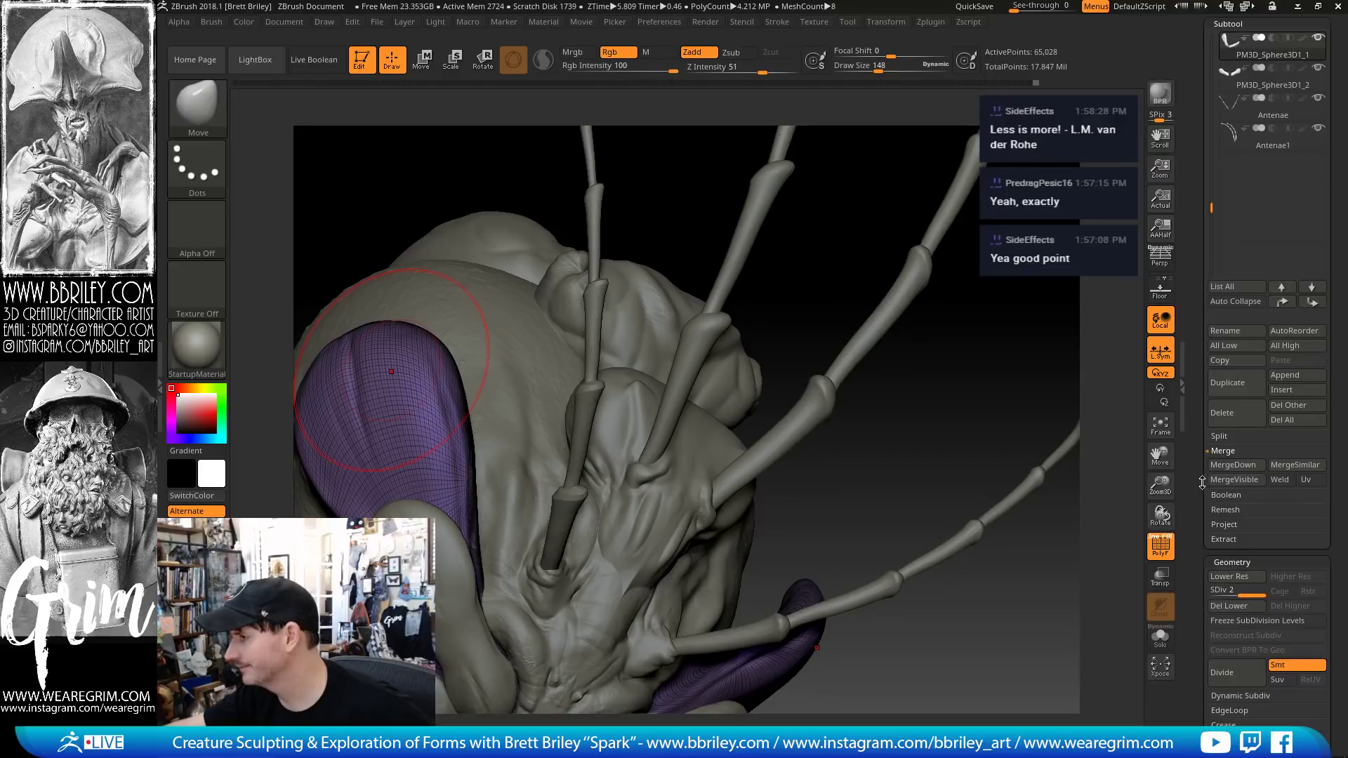
pyautogui.scroll(5, 1202, 483)
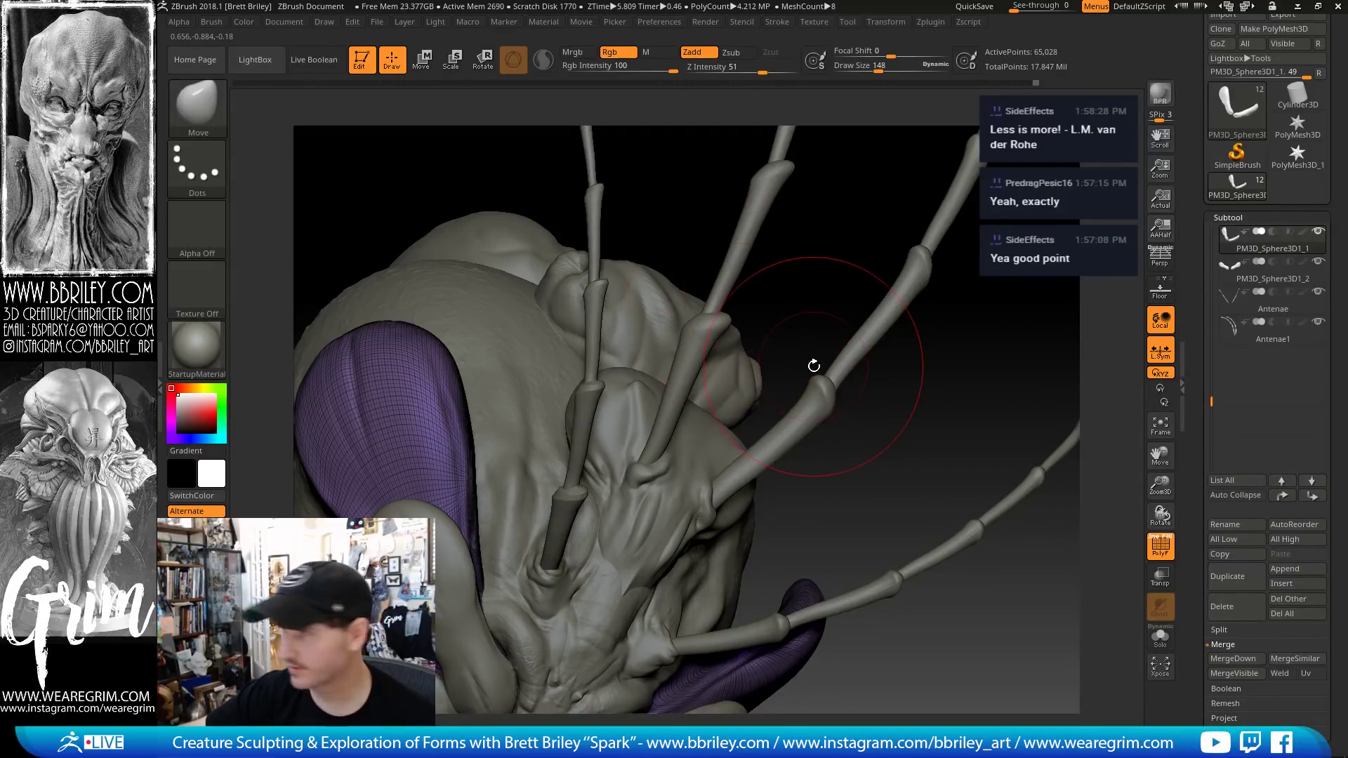
pyautogui.click(1160, 546)
# - Refine the outline of the large oval side lobes from front and three-quarter views with the Move brush, reducing draw size to 128 and 83
pyautogui.moveTo(1003, 635); pyautogui.dragTo(1123, 557)
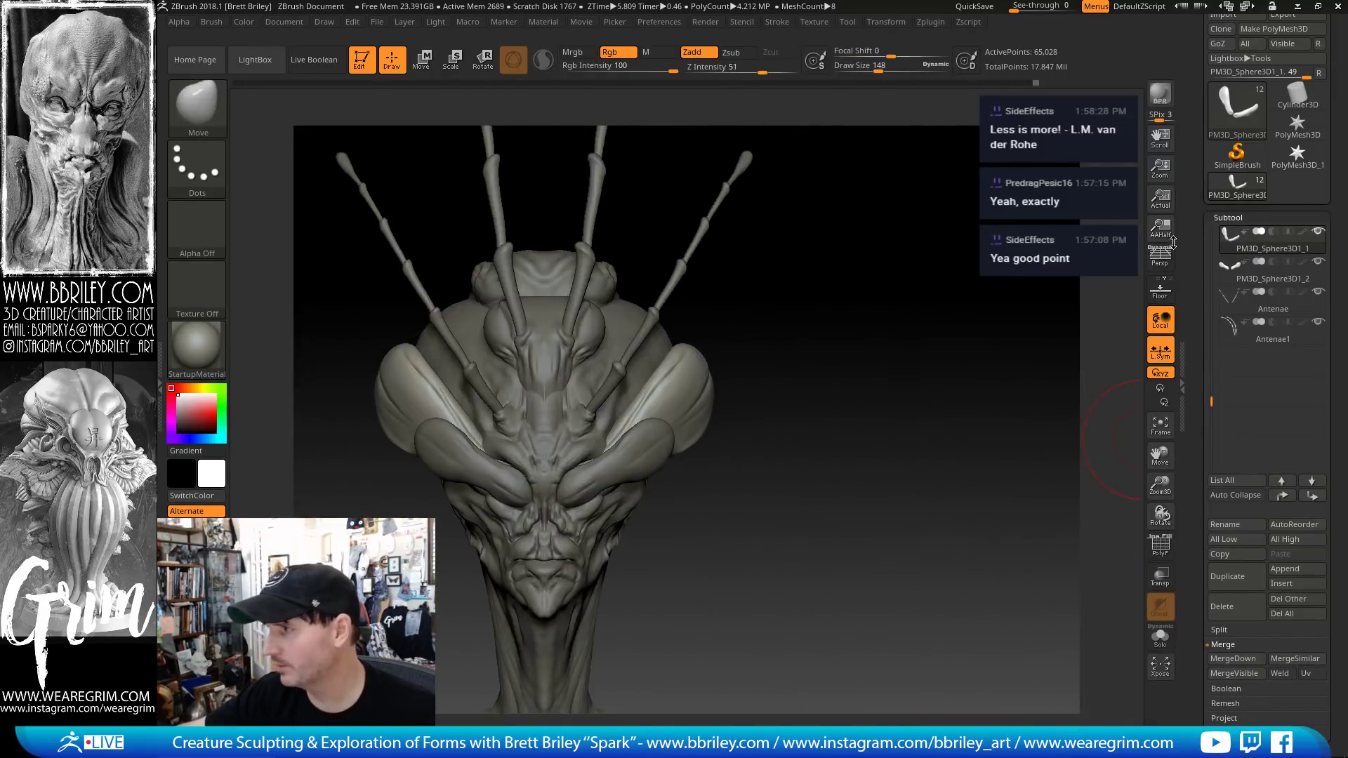
pyautogui.moveTo(786, 444); pyautogui.dragTo(825, 443)
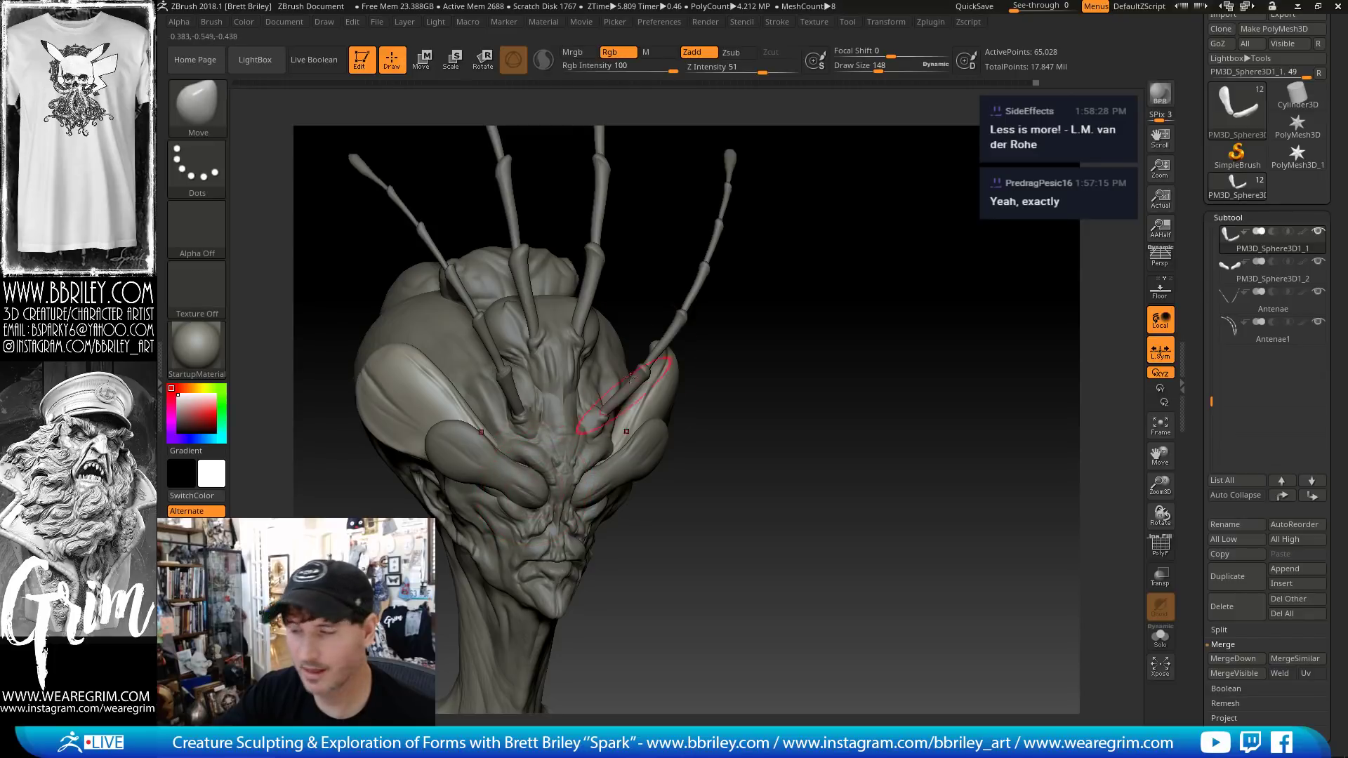
pyautogui.moveTo(806, 265); pyautogui.dragTo(870, 263)
pyautogui.press('[')
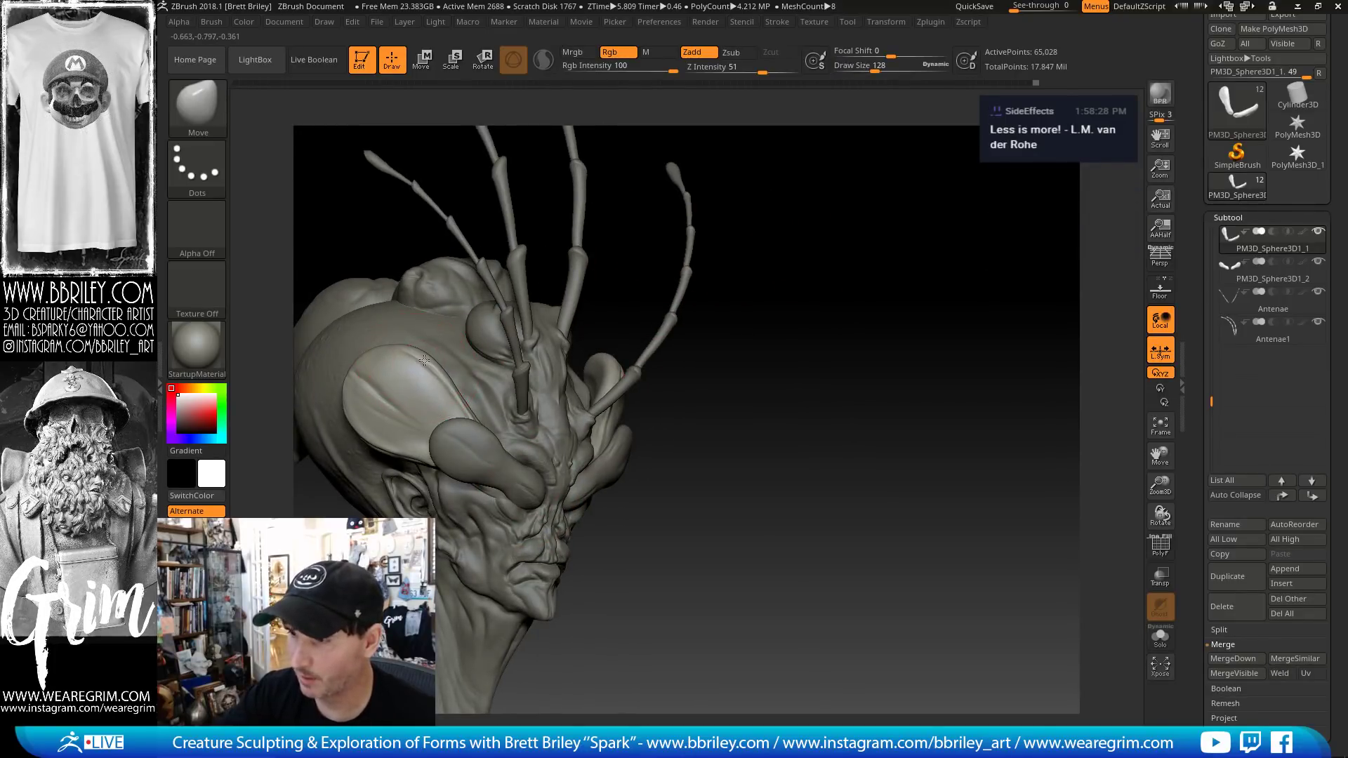
pyautogui.moveTo(747, 271); pyautogui.dragTo(651, 270)
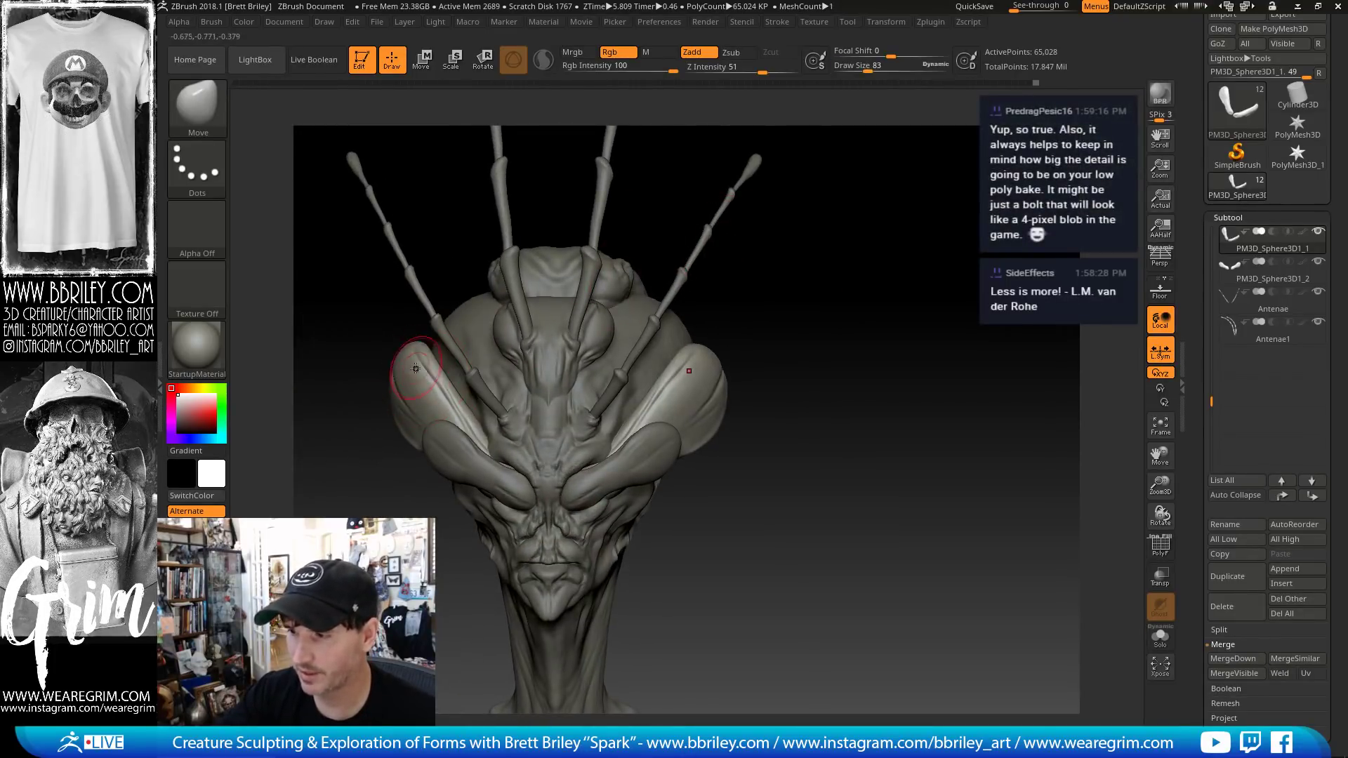
pyautogui.moveTo(776, 297); pyautogui.dragTo(558, 386)
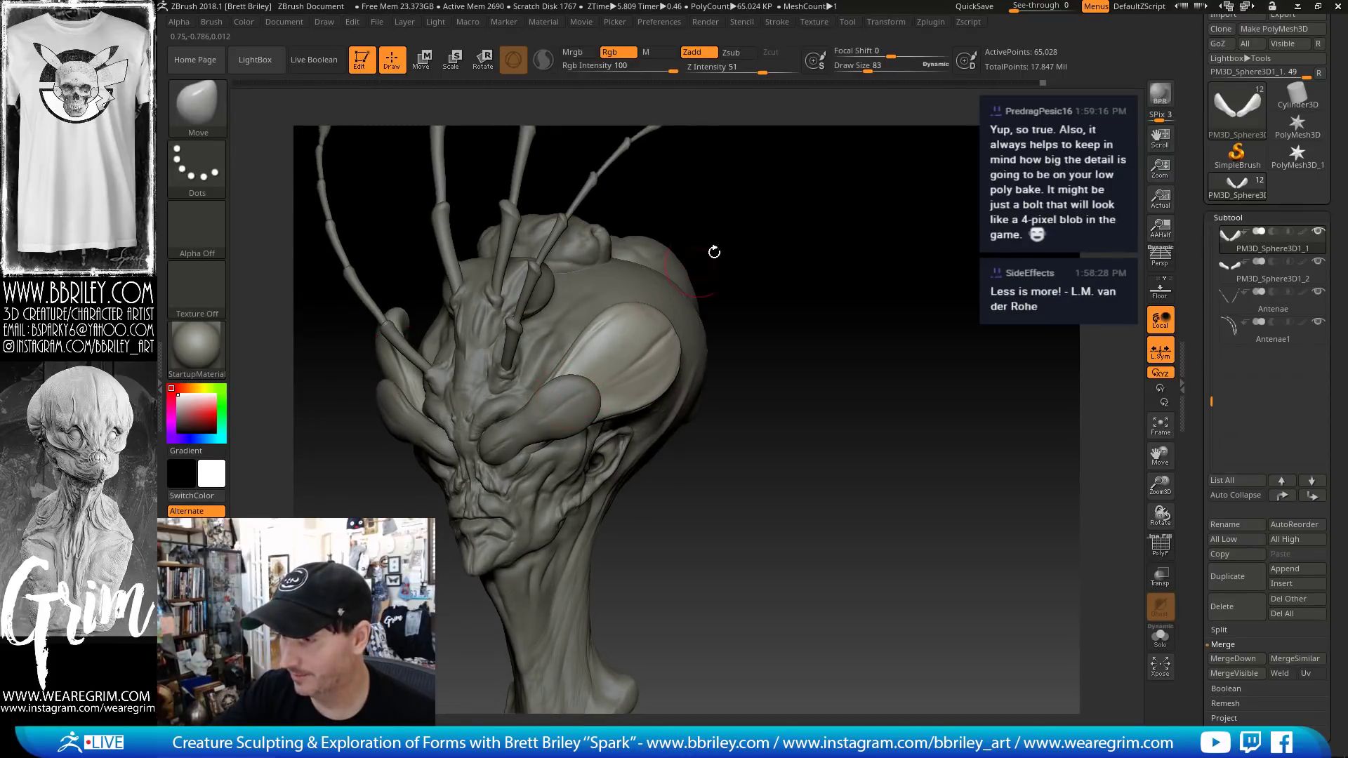
# - Switch to the smaller brow lobes (PM3D_Sphere3D1_2), subdivide them once, and adjust their shape with the Move brush at draw size 124
pyautogui.moveTo(714, 251); pyautogui.dragTo(560, 393)
pyautogui.keyDown('alt'); pyautogui.click(560, 393); pyautogui.keyUp('alt')
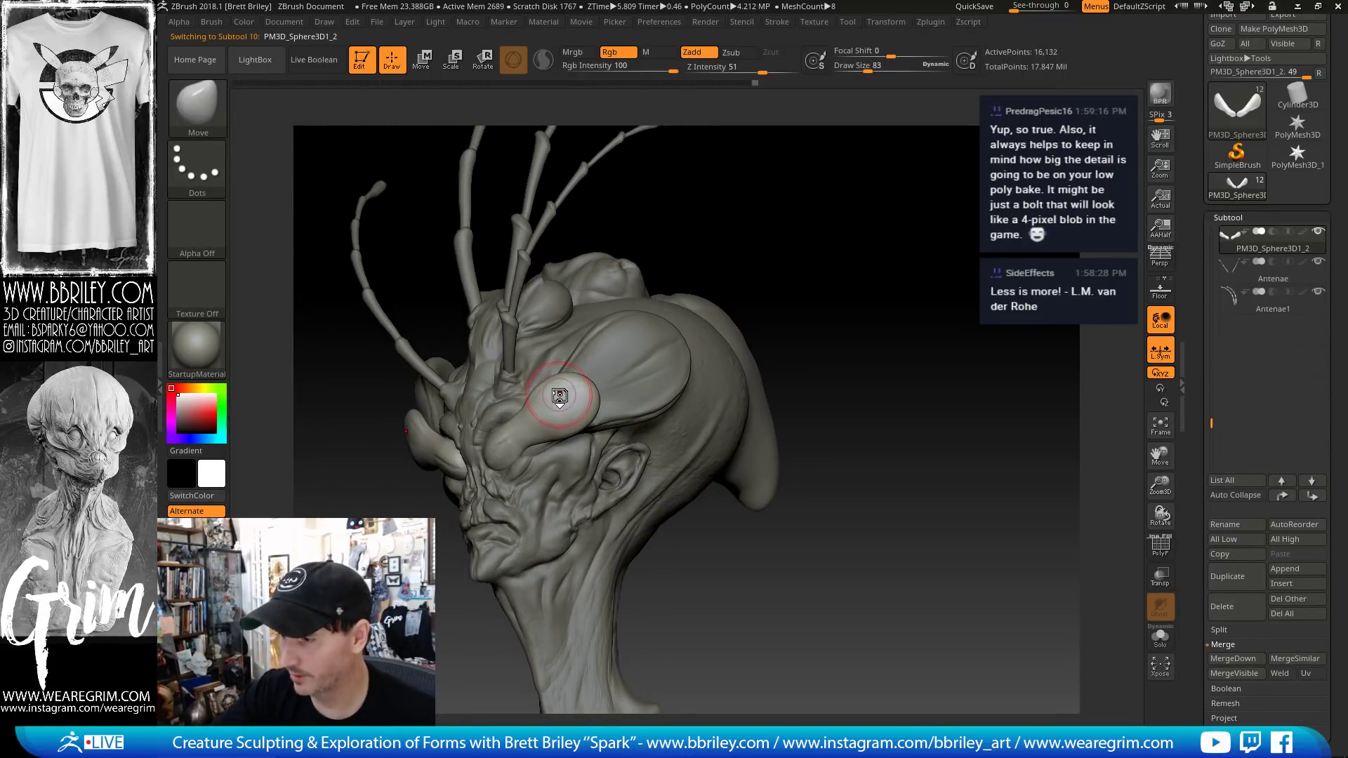
pyautogui.moveTo(816, 202); pyautogui.dragTo(853, 199)
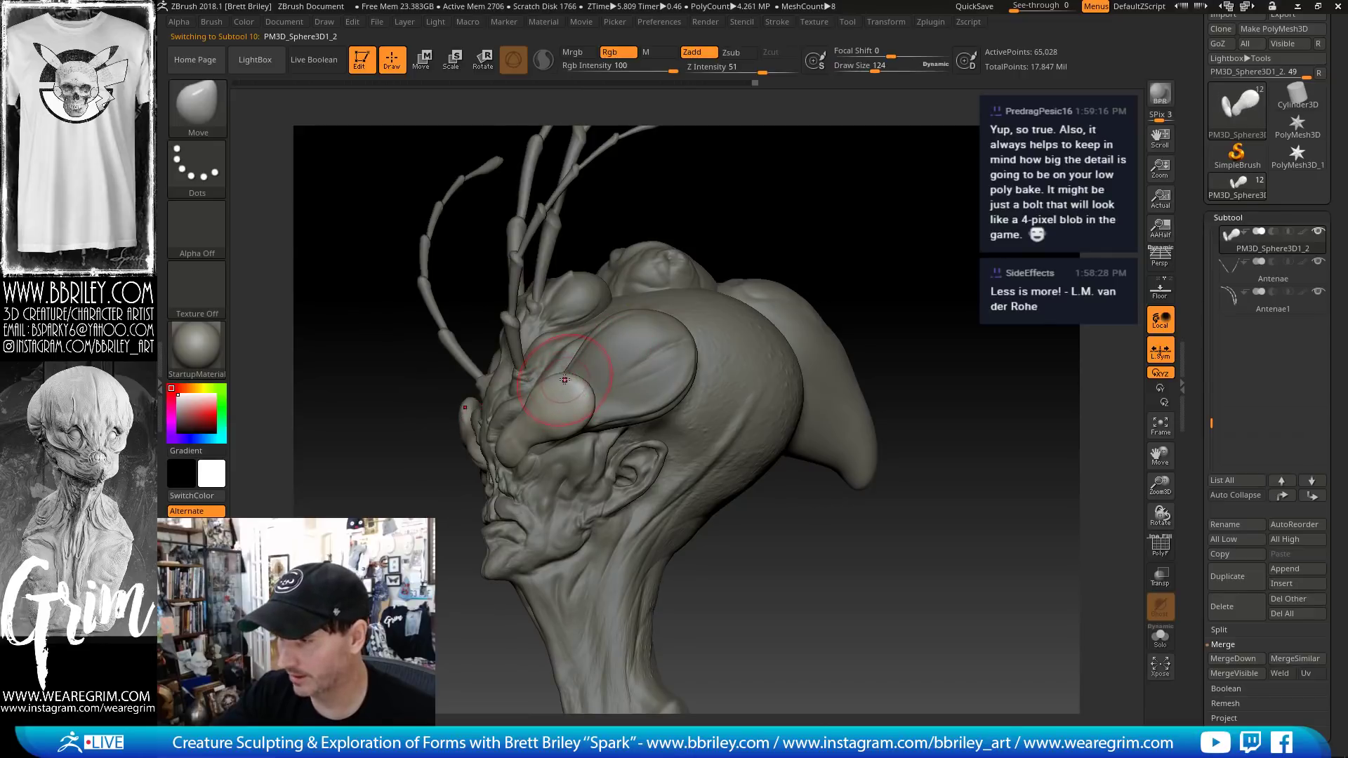
pyautogui.moveTo(838, 223)
pyautogui.mouseDown()
pyautogui.moveTo(807, 271)
pyautogui.moveTo(695, 247)
pyautogui.moveTo(423, 405)
pyautogui.mouseUp()
# - Carve lines into the smaller brow lobes with the DamStandard brush, reducing the draw size to 59 and 27
pyautogui.press('b')
pyautogui.press('d')
pyautogui.press('s')
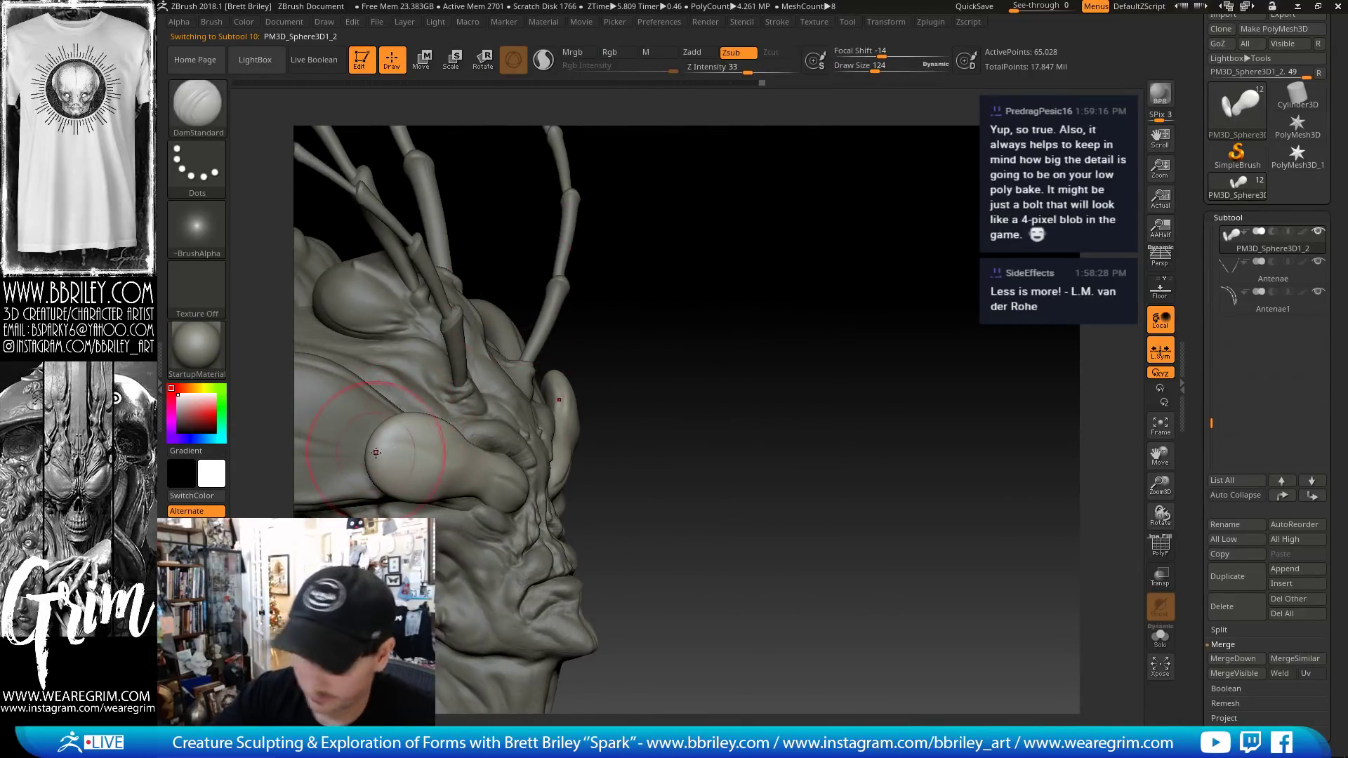
pyautogui.press('[')
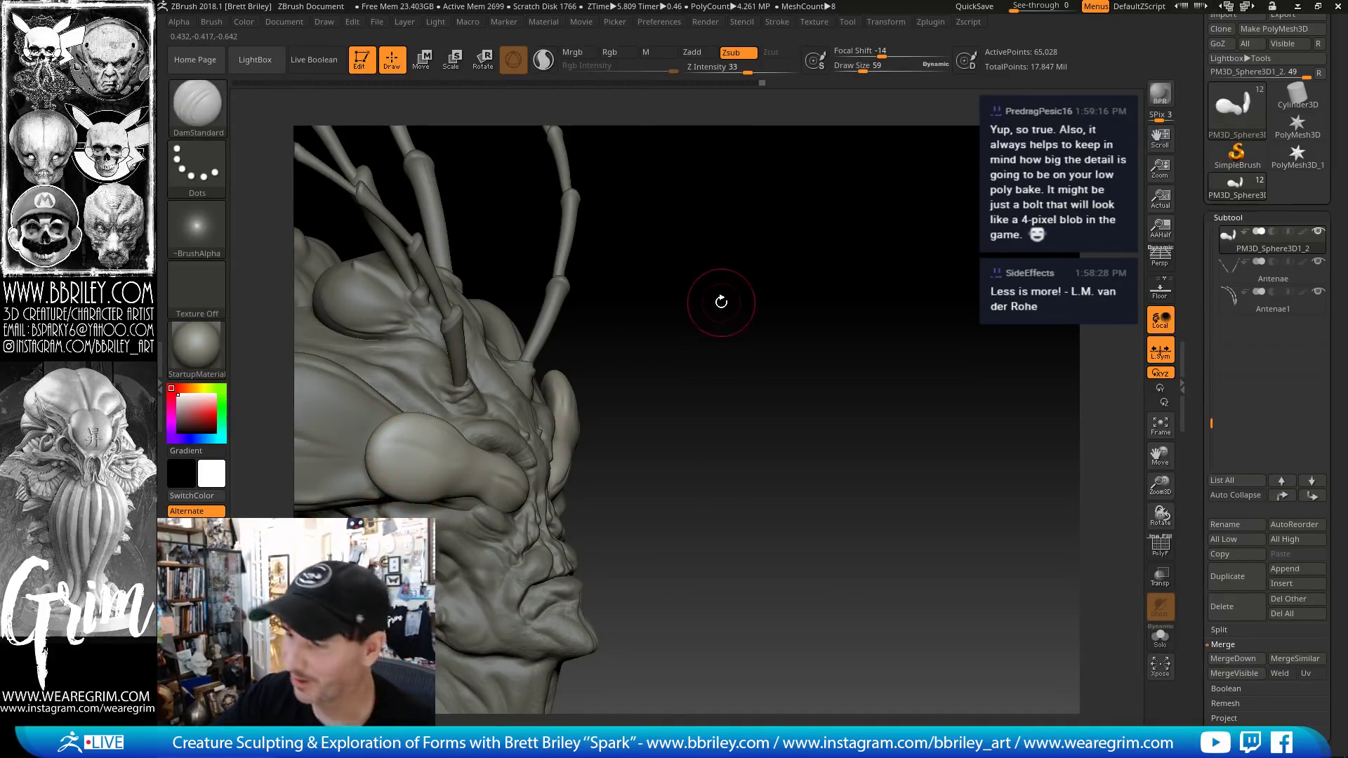
pyautogui.moveTo(723, 301)
pyautogui.mouseDown()
pyautogui.moveTo(709, 264)
pyautogui.moveTo(519, 352)
pyautogui.mouseUp()
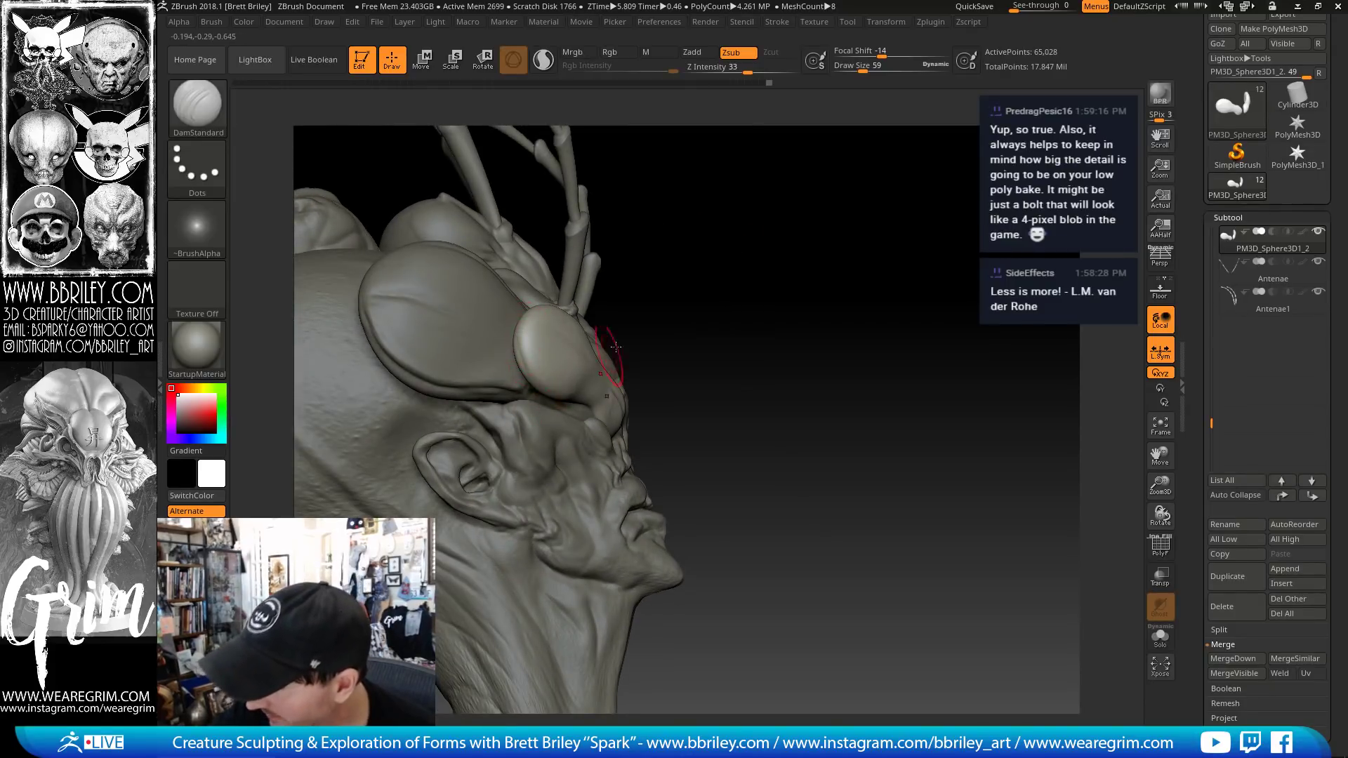
pyautogui.moveTo(691, 344); pyautogui.dragTo(688, 407)
pyautogui.press('[')
pyautogui.press('[')
pyautogui.press('[')
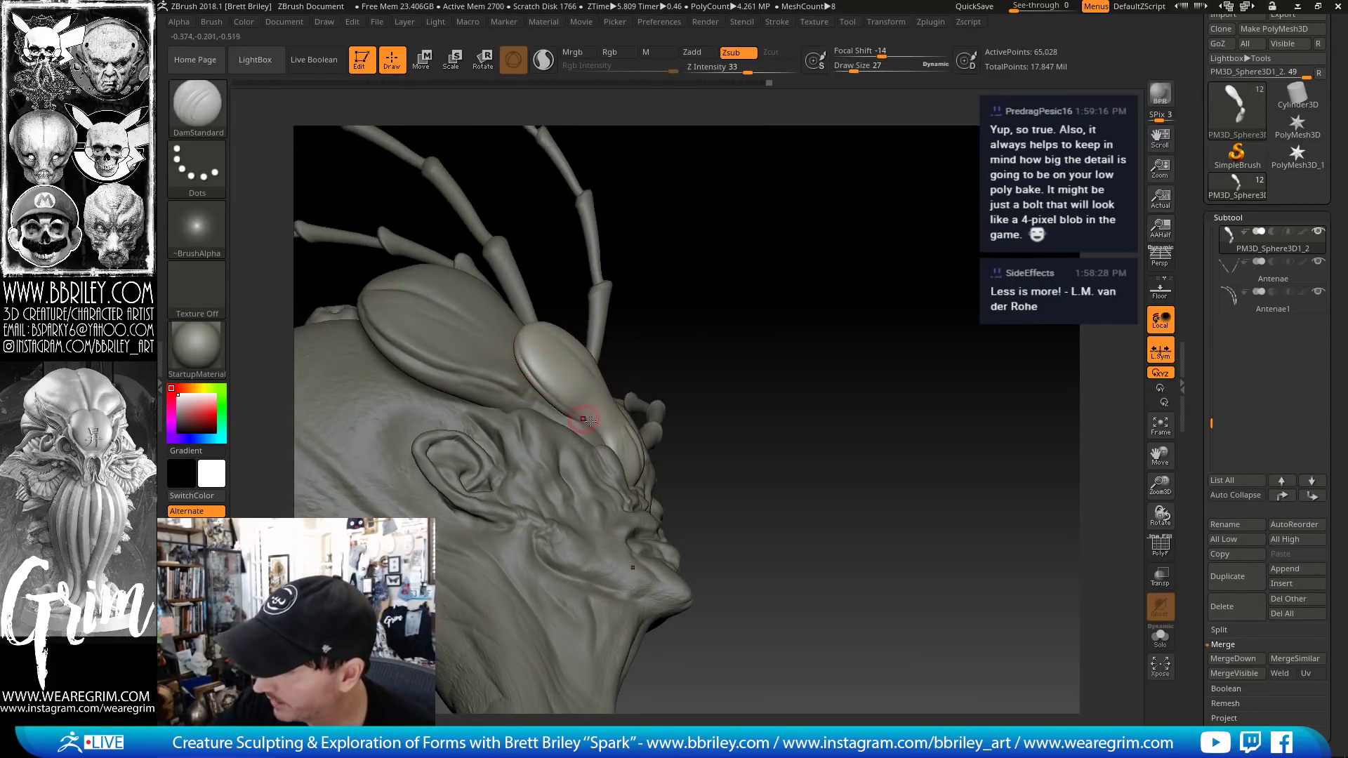
# - Add fine raised detail to the smaller brow lobes with the Standard brush at draw size 20
pyautogui.press('b')
pyautogui.press('s')
pyautogui.press('t')
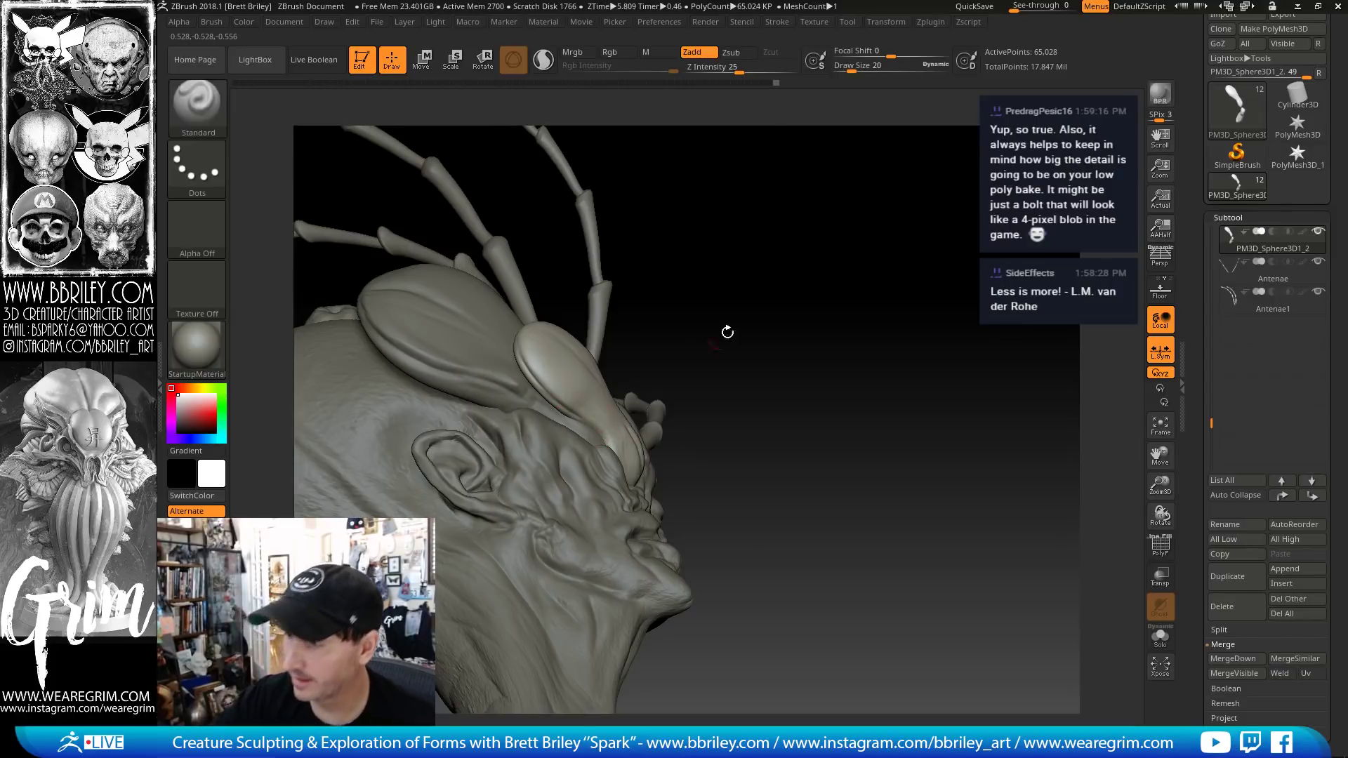
pyautogui.moveTo(725, 331); pyautogui.dragTo(896, 291)
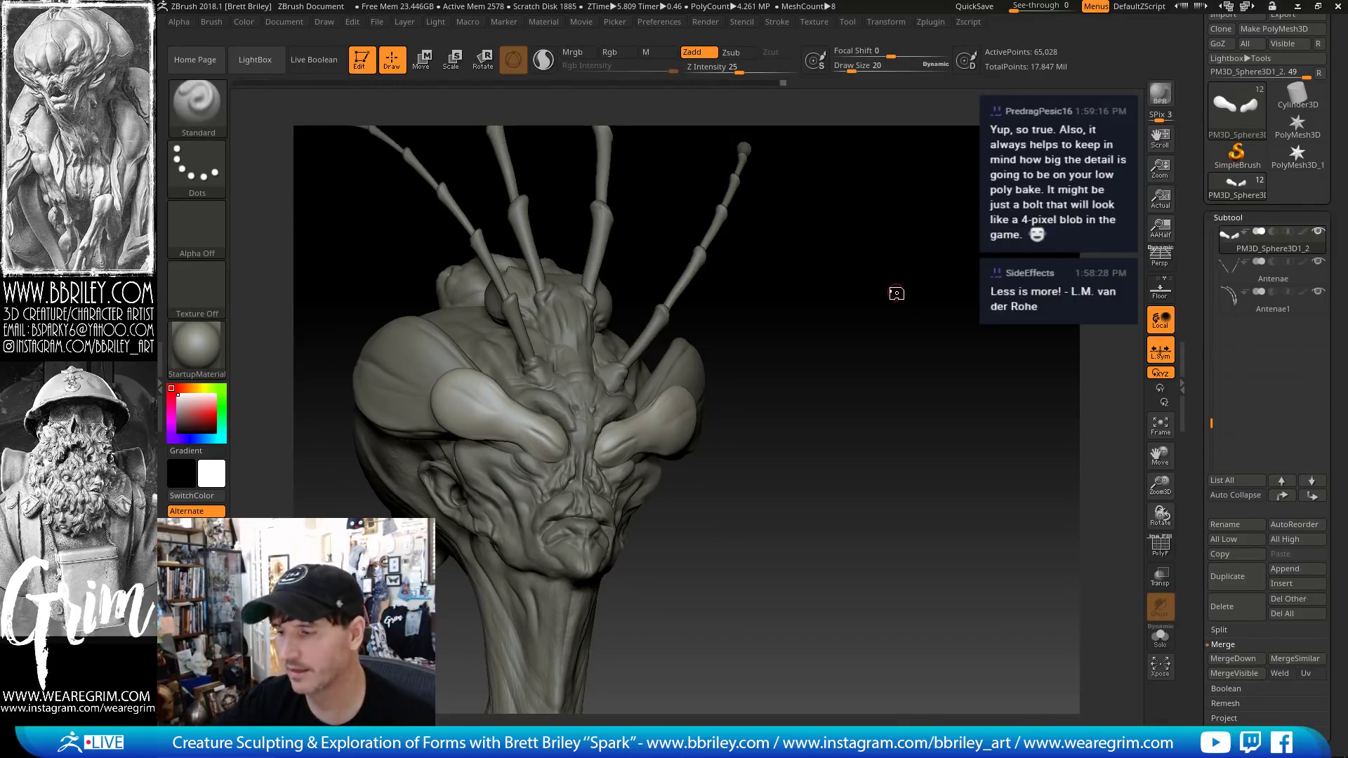
# - Examine the bust's overall silhouette from several angles and at a very small viewing size
pyautogui.moveTo(786, 287)
pyautogui.mouseDown()
pyautogui.moveTo(824, 285)
pyautogui.moveTo(722, 306)
pyautogui.mouseUp()
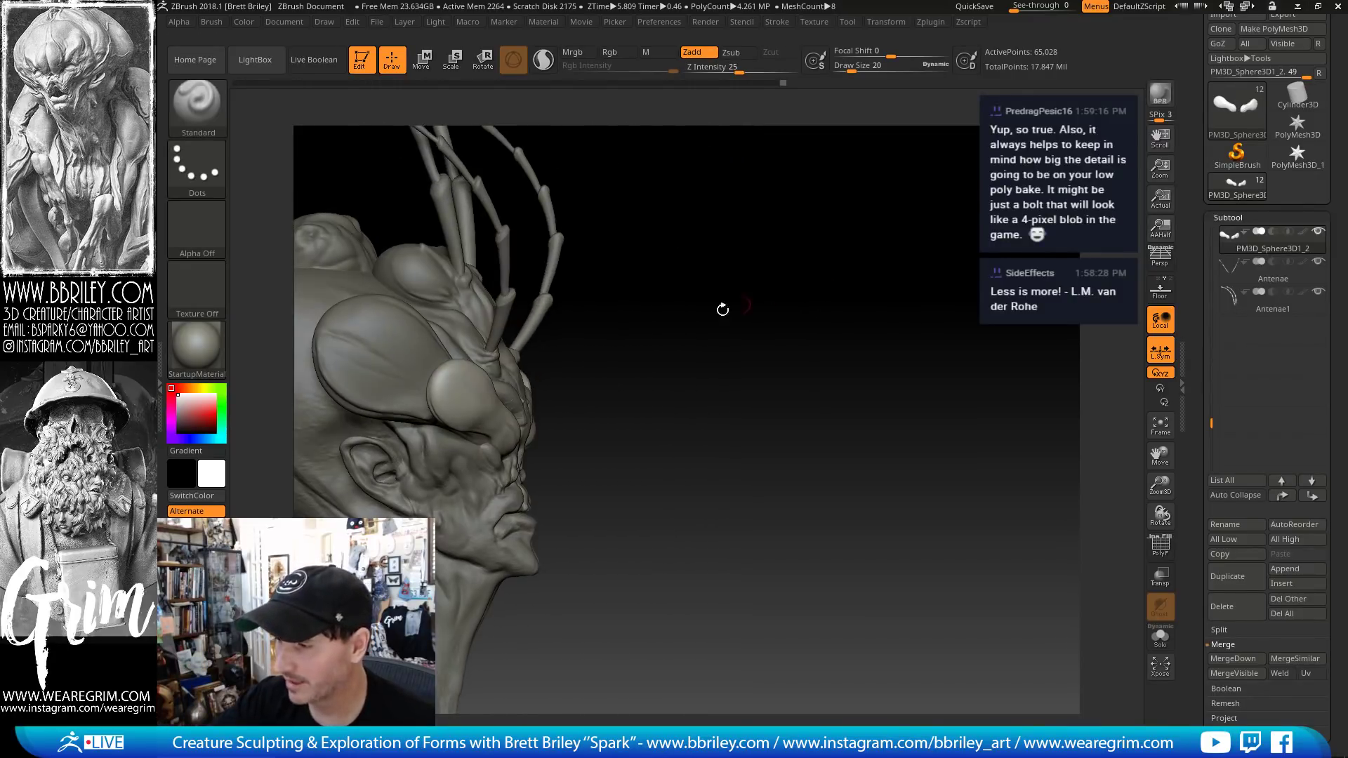
pyautogui.moveTo(626, 388)
pyautogui.mouseDown()
pyautogui.moveTo(666, 353)
pyautogui.moveTo(665, 330)
pyautogui.moveTo(707, 362)
pyautogui.moveTo(577, 146)
pyautogui.mouseUp()
pyautogui.keyDown('alt'); pyautogui.moveTo(608, 292); pyautogui.dragTo(632, 300); pyautogui.keyUp('alt')
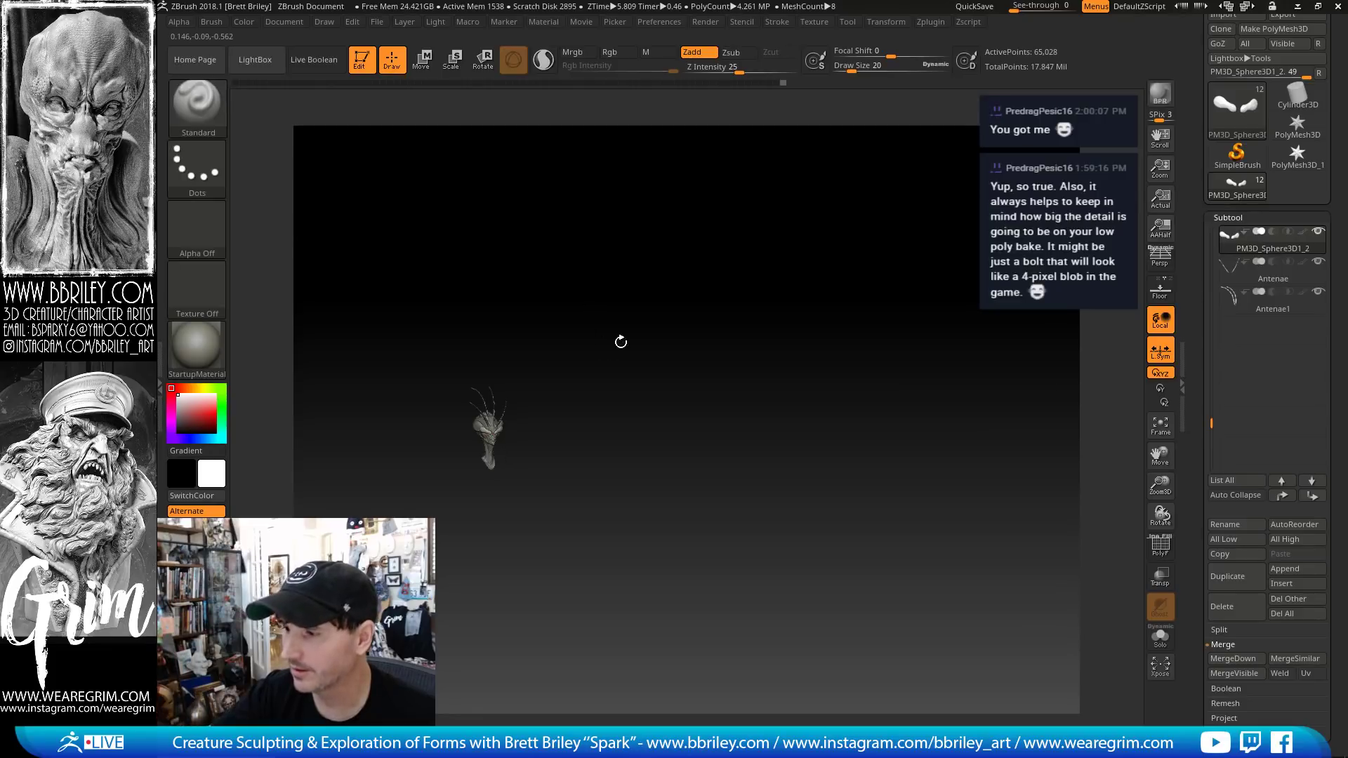
pyautogui.press('f')
pyautogui.moveTo(747, 440); pyautogui.dragTo(724, 421)
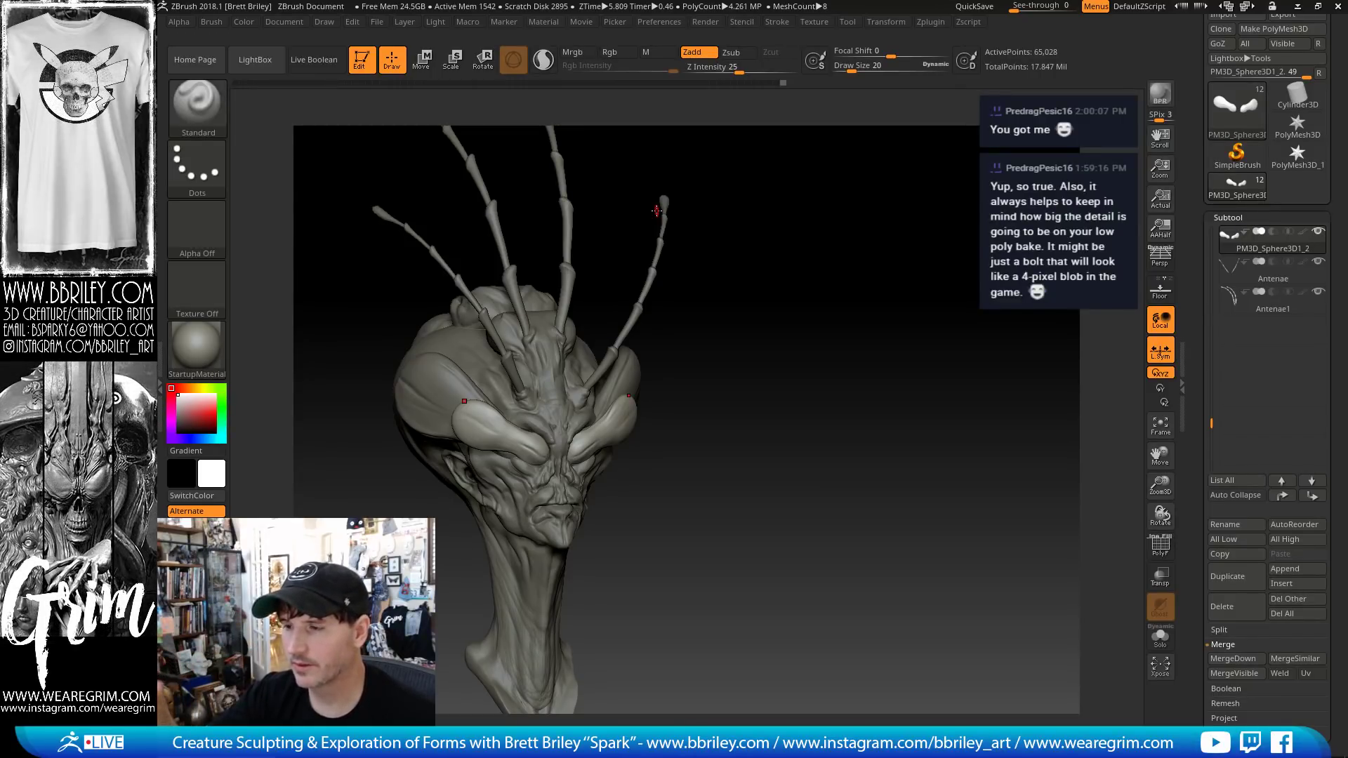
# - Place snapshot copies of the bust side by side on the canvas, and clear them to leave only the framed model
pyautogui.moveTo(769, 265); pyautogui.dragTo(689, 268)
pyautogui.hotkey('shift', 's')
pyautogui.keyDown('alt'); pyautogui.moveTo(679, 316); pyautogui.dragTo(1113, 327); pyautogui.keyUp('alt')
pyautogui.hotkey('shift', 's')
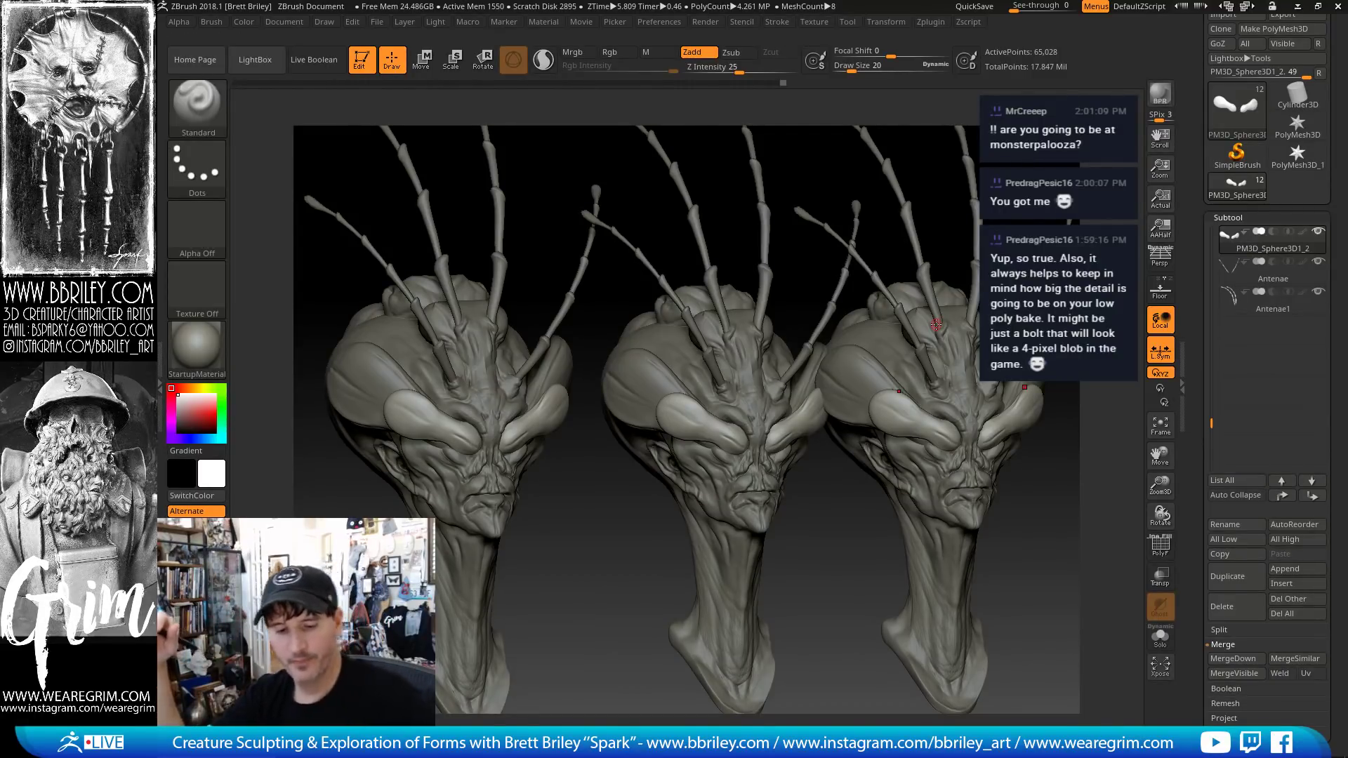
pyautogui.hotkey('ctrl', 'n')
pyautogui.press('f')
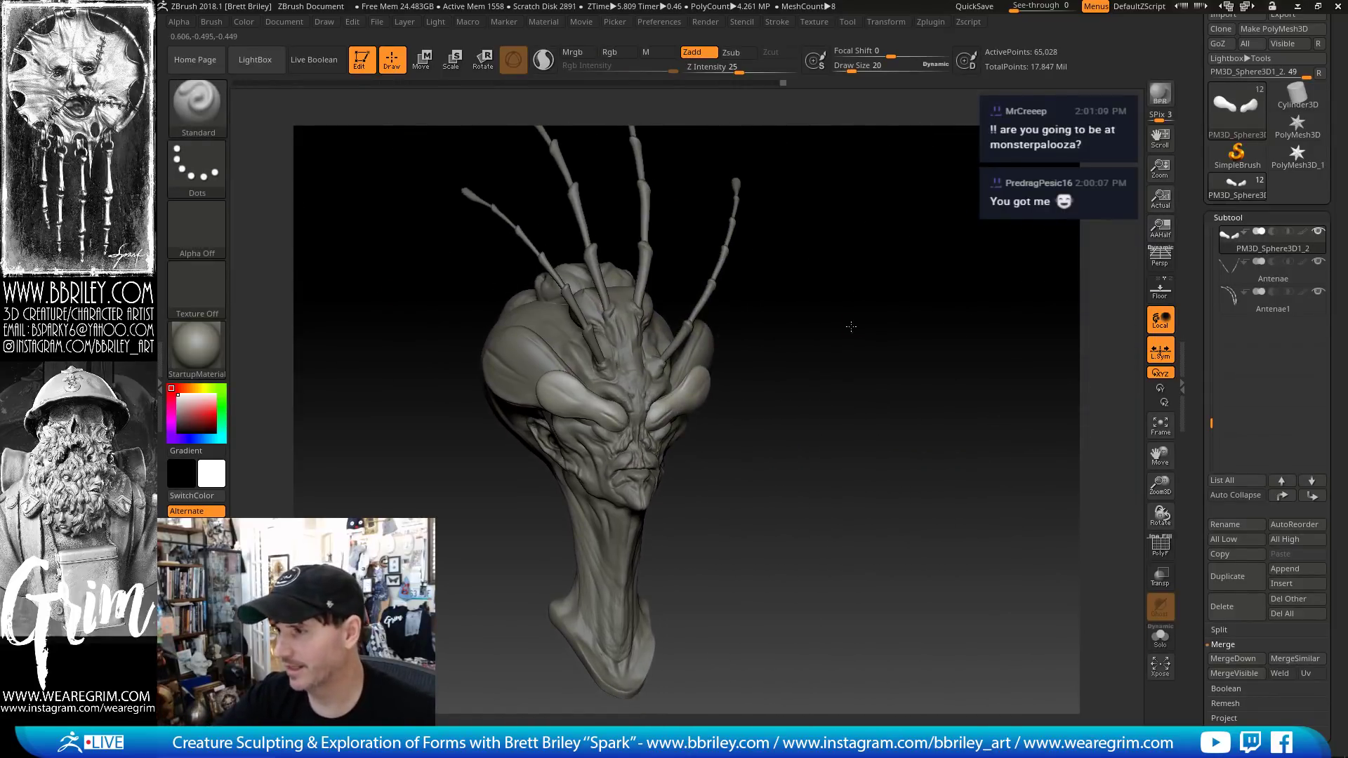
# - Reshape the inner ends of the smaller brow lobes beside the nose bridge with the Move brush
pyautogui.moveTo(851, 326)
pyautogui.mouseDown()
pyautogui.moveTo(852, 309)
pyautogui.moveTo(836, 316)
pyautogui.mouseUp()
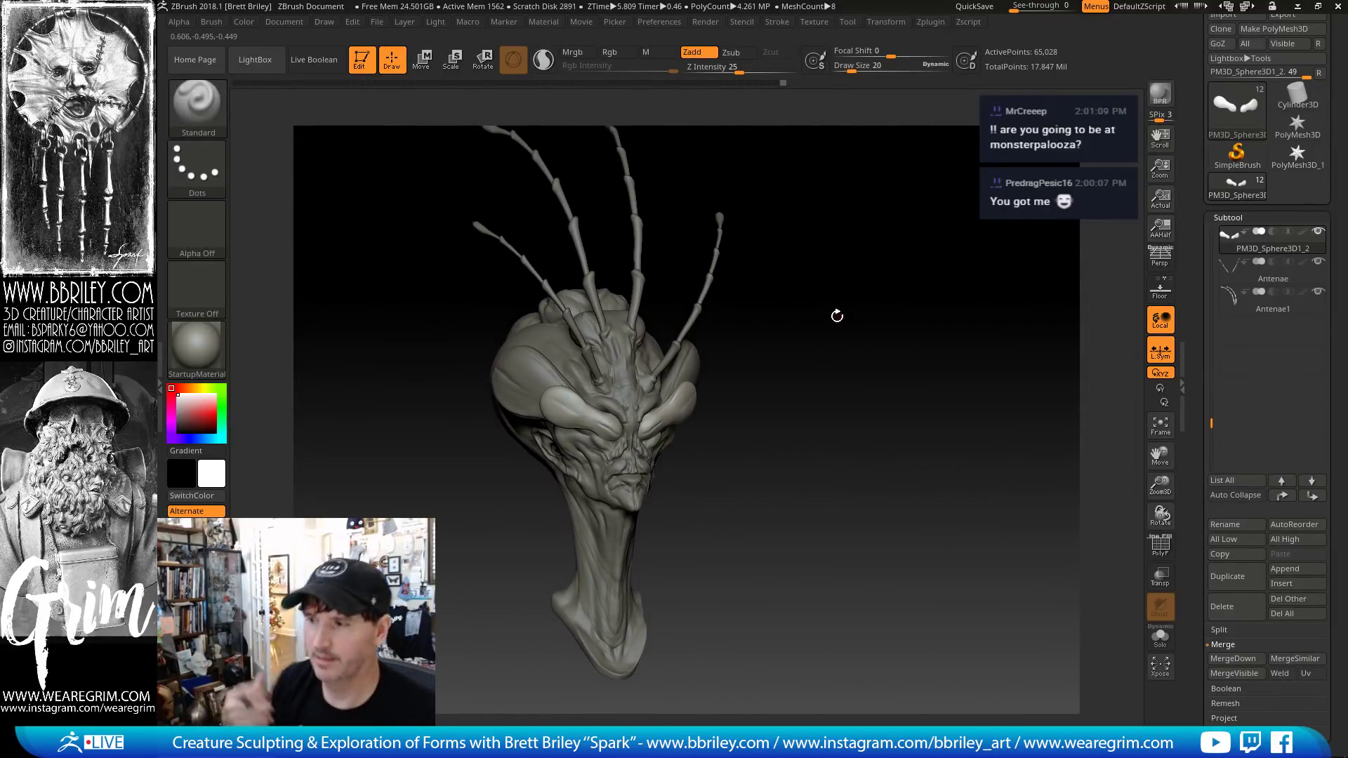
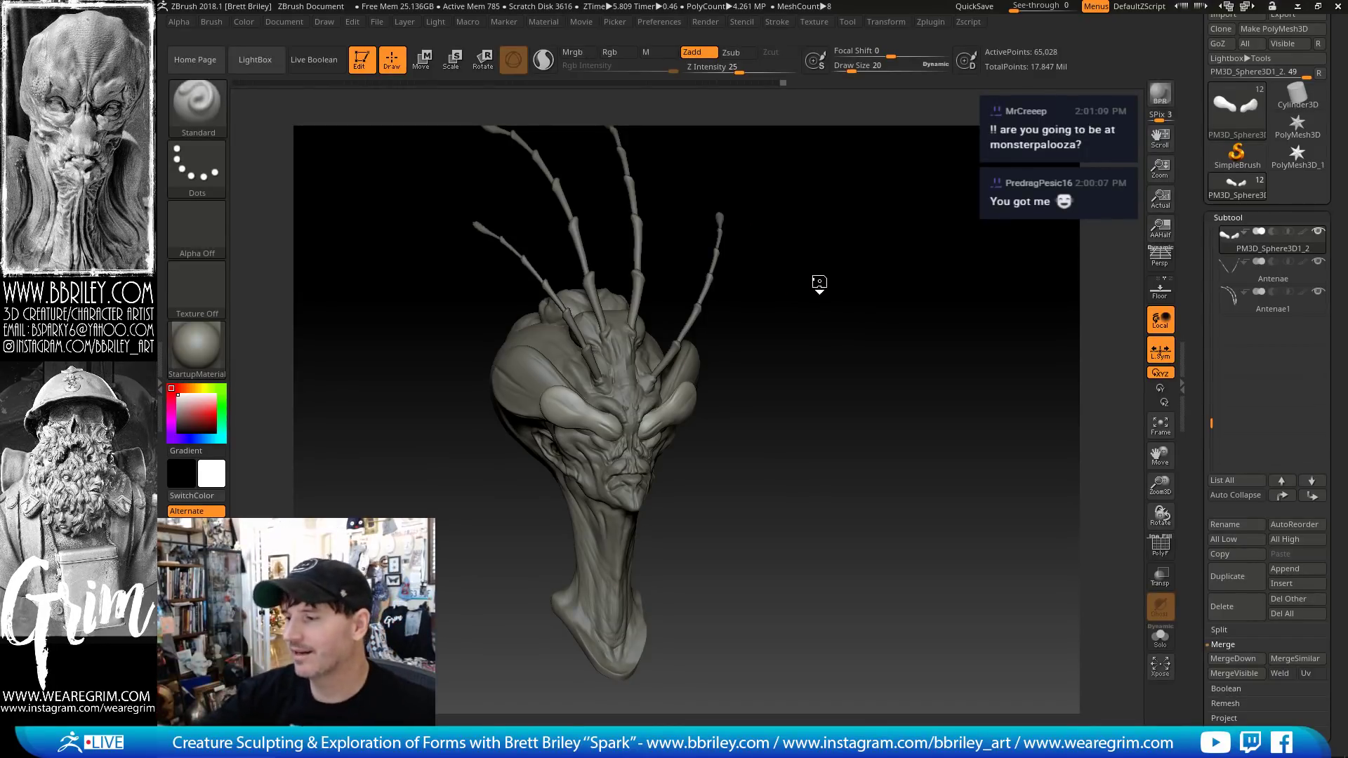
pyautogui.moveTo(820, 282)
pyautogui.mouseDown()
pyautogui.moveTo(844, 324)
pyautogui.moveTo(869, 333)
pyautogui.moveTo(879, 383)
pyautogui.mouseUp()
pyautogui.press('b')
pyautogui.press('m')
pyautogui.press('v')
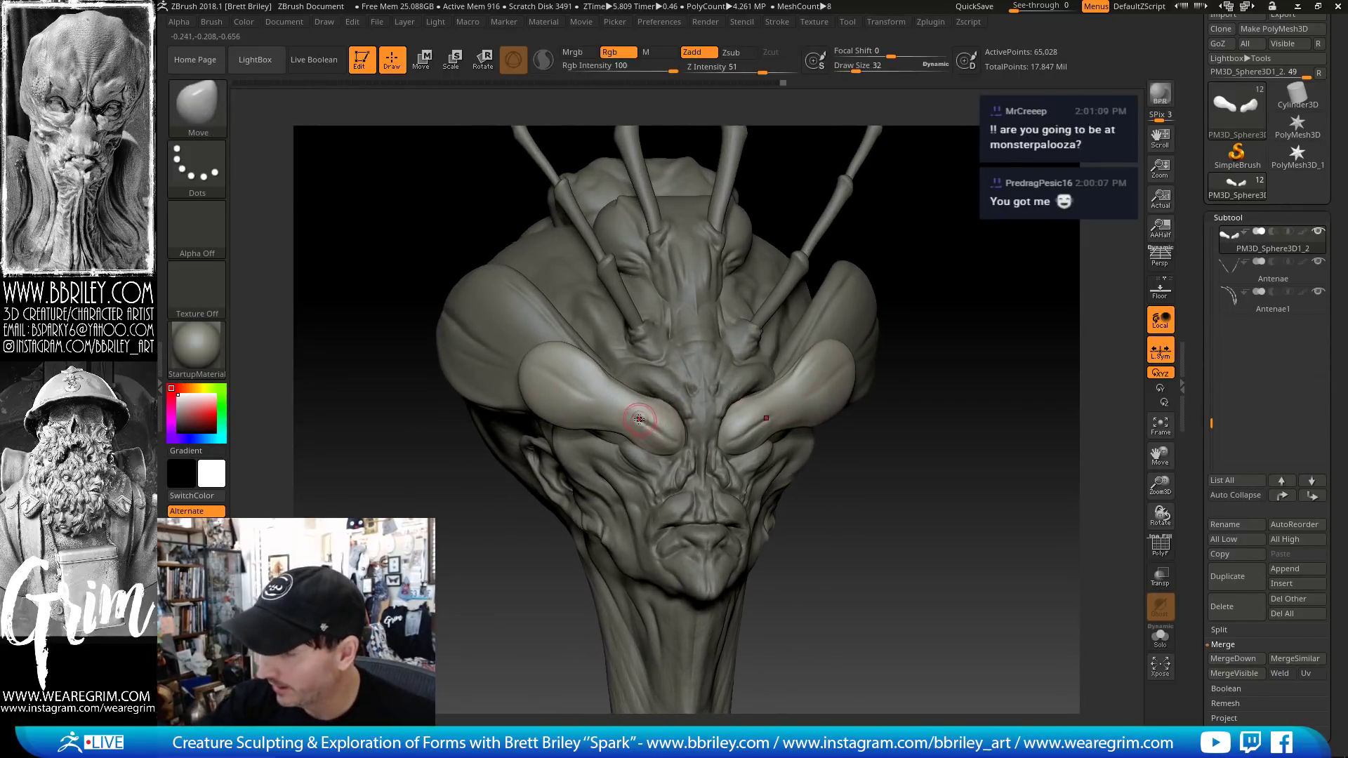
pyautogui.press(']')
pyautogui.press(']')
pyautogui.moveTo(637, 409); pyautogui.dragTo(671, 418)
# - Carve fine creases into the inner ends of the smaller brow lobes with DamStandard at draw size 4, and subdivide the lobes once
pyautogui.press('b')
pyautogui.press('d')
pyautogui.press('s')
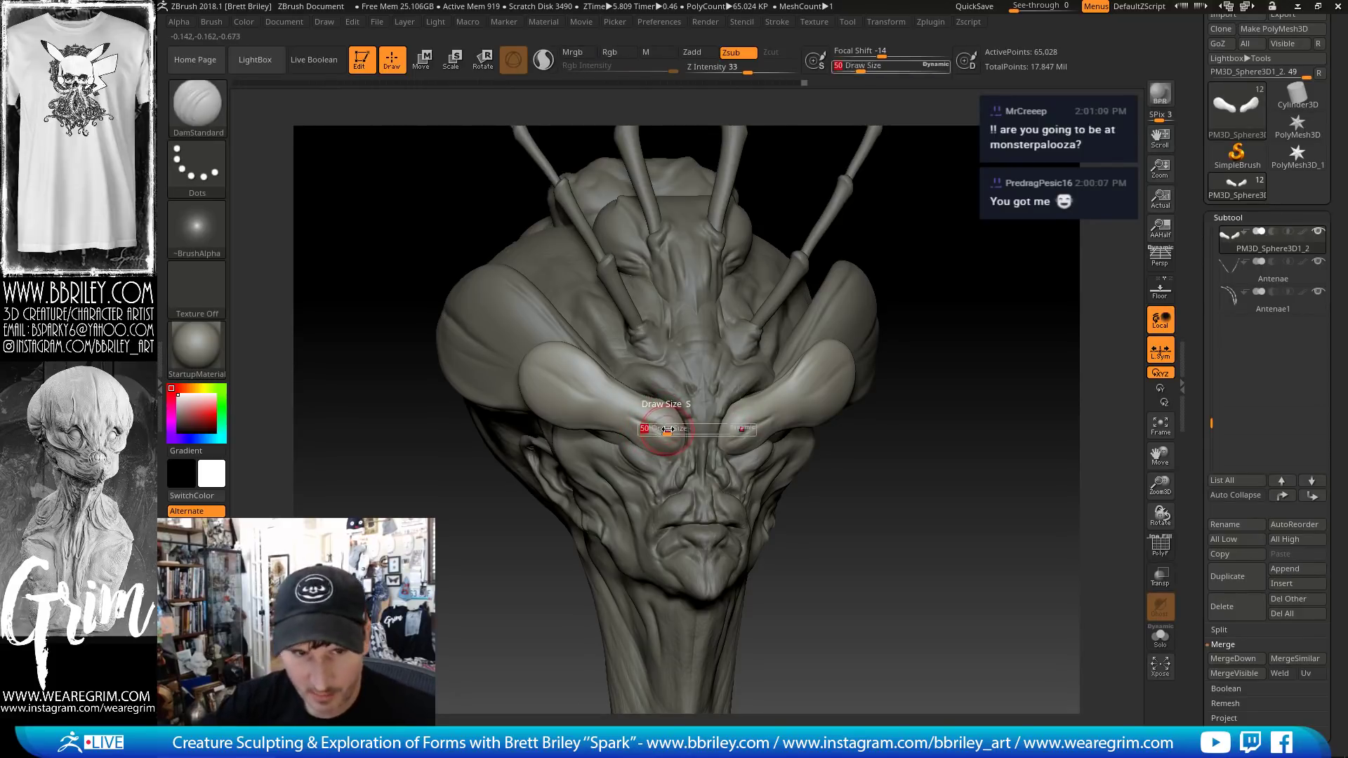
pyautogui.moveTo(657, 436); pyautogui.dragTo(663, 440)
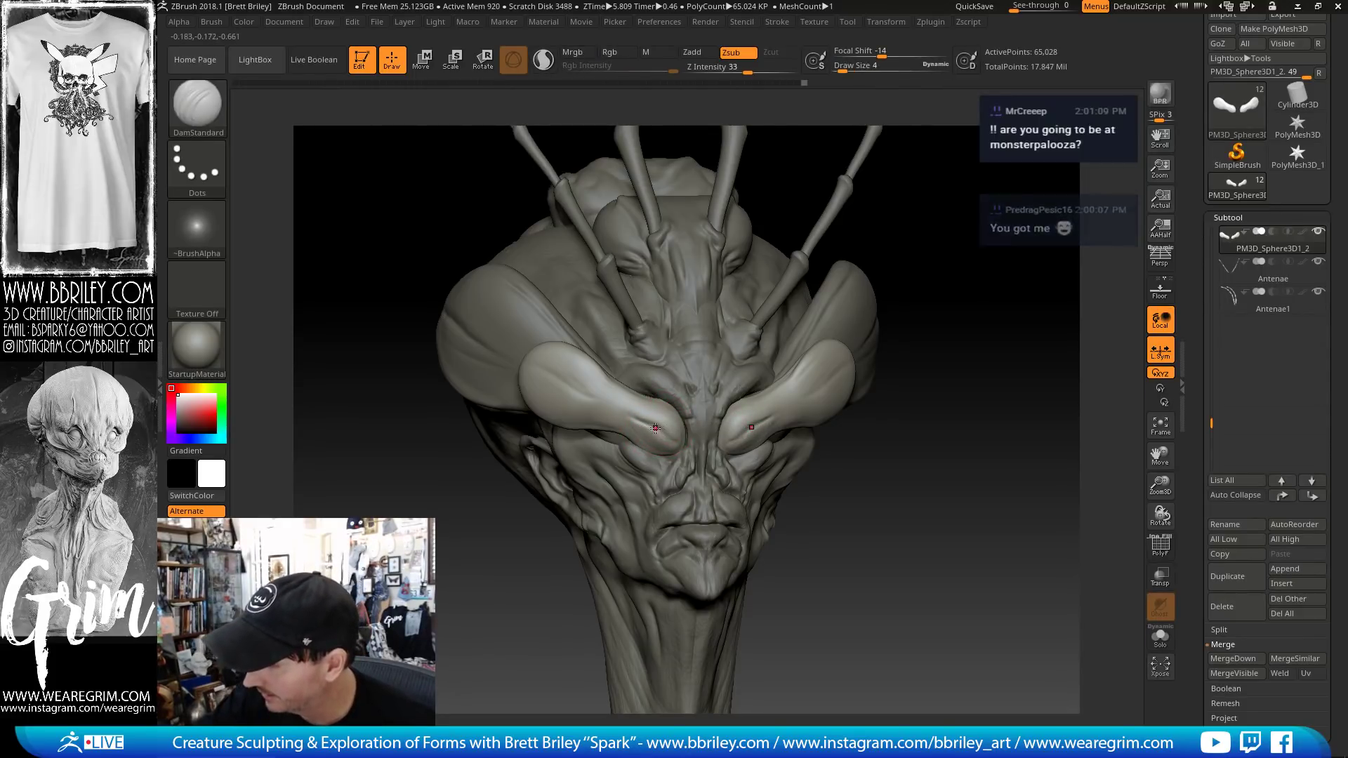
pyautogui.keyDown('alt'); pyautogui.moveTo(909, 334); pyautogui.dragTo(911, 401); pyautogui.keyUp('alt')
pyautogui.hotkey('ctrl', 'd')
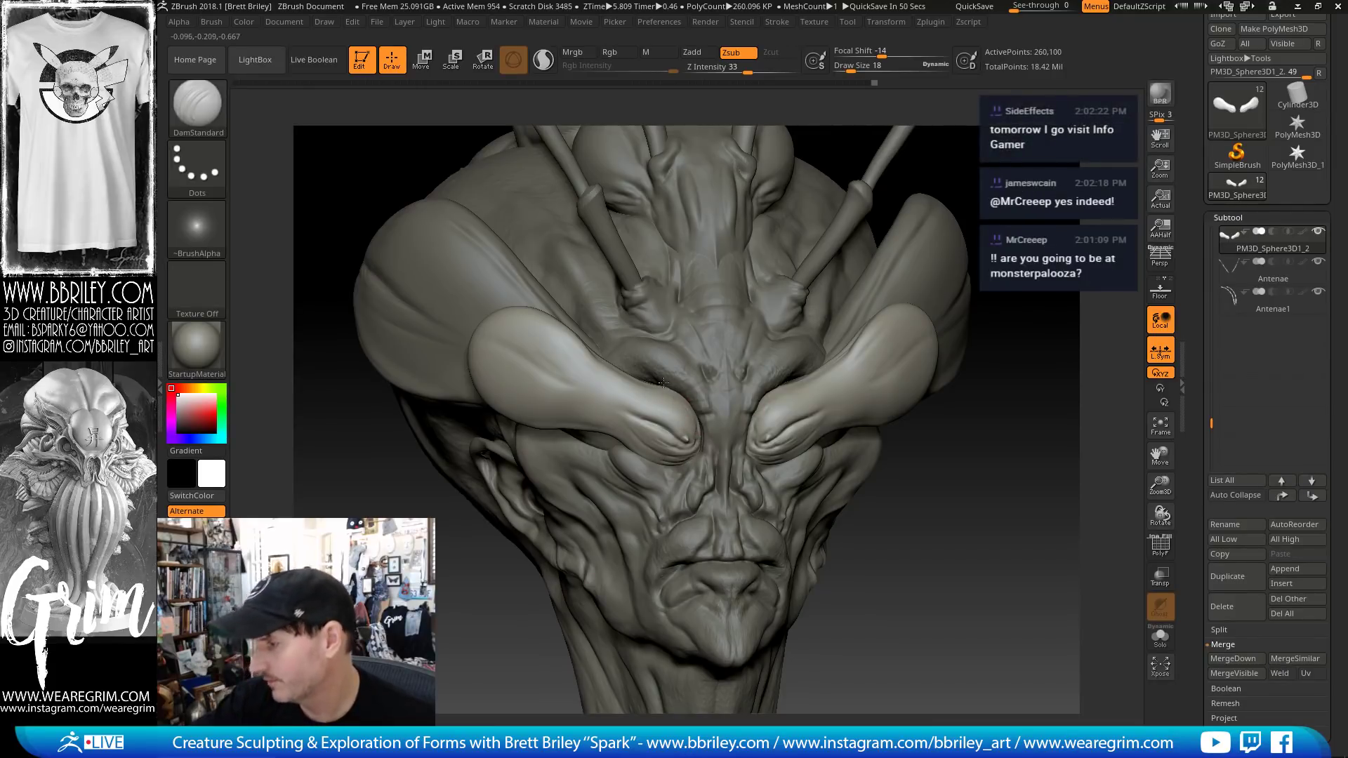
# - Carve creases into the outer ends and along the undersides of the smaller brow lobes with DamStandard at draw size 18
pyautogui.moveTo(337, 337); pyautogui.dragTo(521, 334)
pyautogui.moveTo(938, 353); pyautogui.dragTo(750, 292, button='right')
pyautogui.moveTo(954, 203)
pyautogui.mouseDown()
pyautogui.moveTo(892, 221)
pyautogui.moveTo(786, 288)
pyautogui.mouseUp()
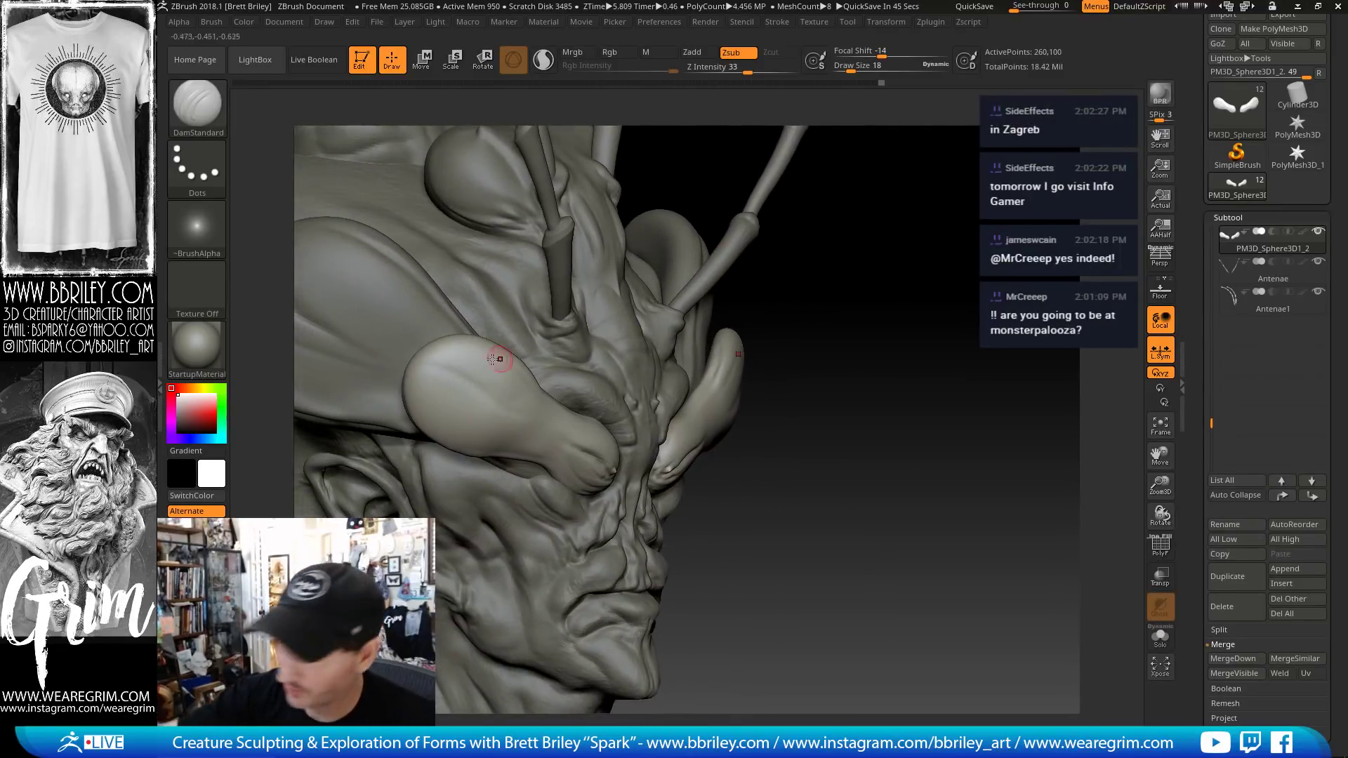
pyautogui.moveTo(436, 352)
pyautogui.mouseDown()
pyautogui.moveTo(403, 378)
pyautogui.moveTo(411, 370)
pyautogui.mouseUp()
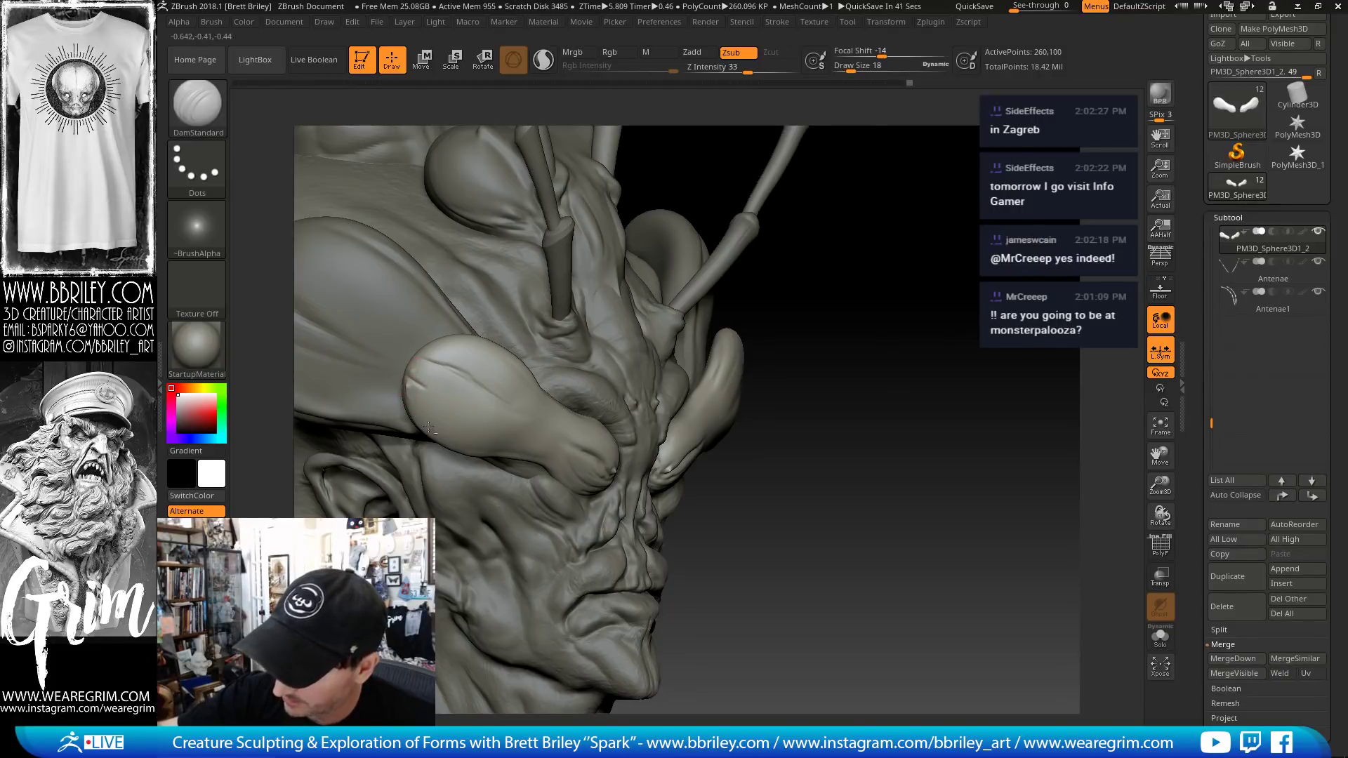
pyautogui.moveTo(428, 427)
pyautogui.mouseDown()
pyautogui.moveTo(403, 386)
pyautogui.moveTo(412, 421)
pyautogui.moveTo(476, 463)
pyautogui.mouseUp()
pyautogui.keyDown('alt'); pyautogui.moveTo(827, 344); pyautogui.dragTo(872, 336); pyautogui.keyUp('alt')
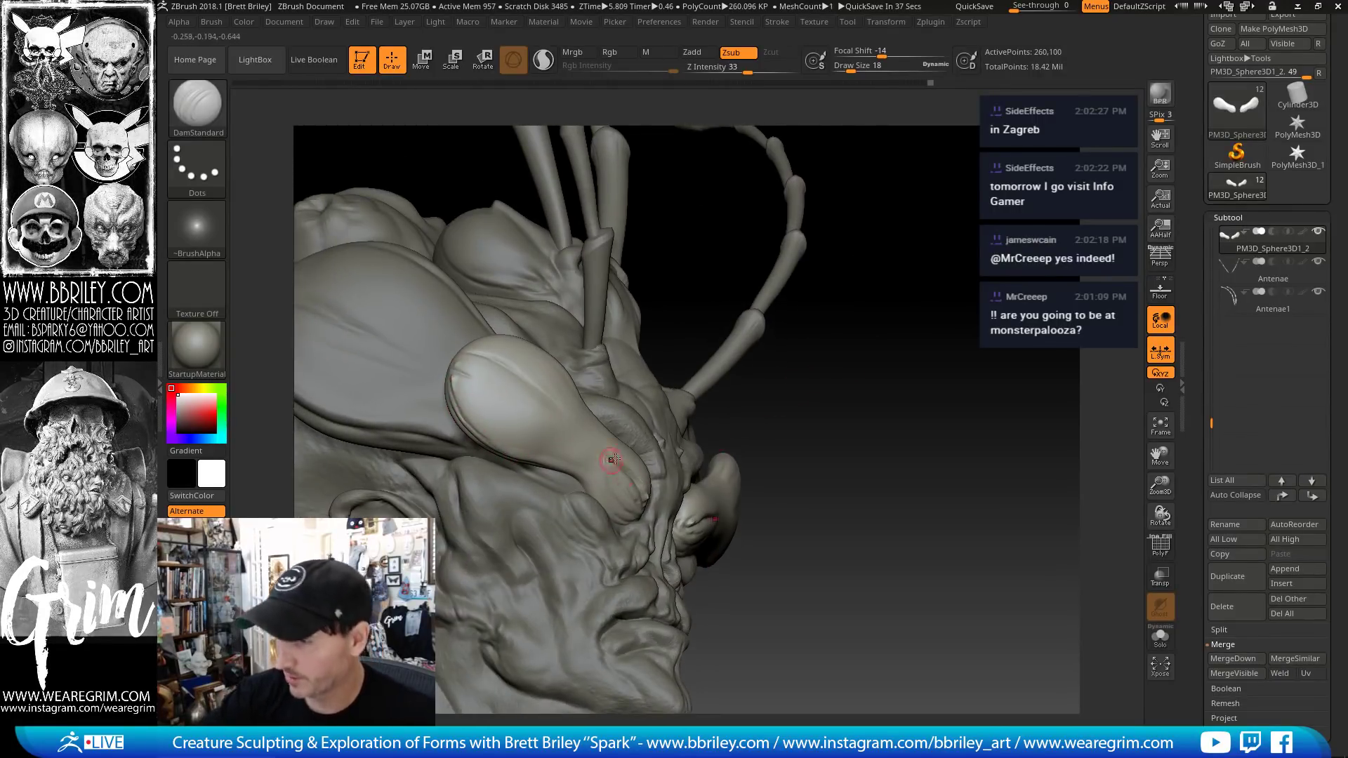
pyautogui.keyDown('alt'); pyautogui.moveTo(853, 402); pyautogui.dragTo(897, 397); pyautogui.keyUp('alt')
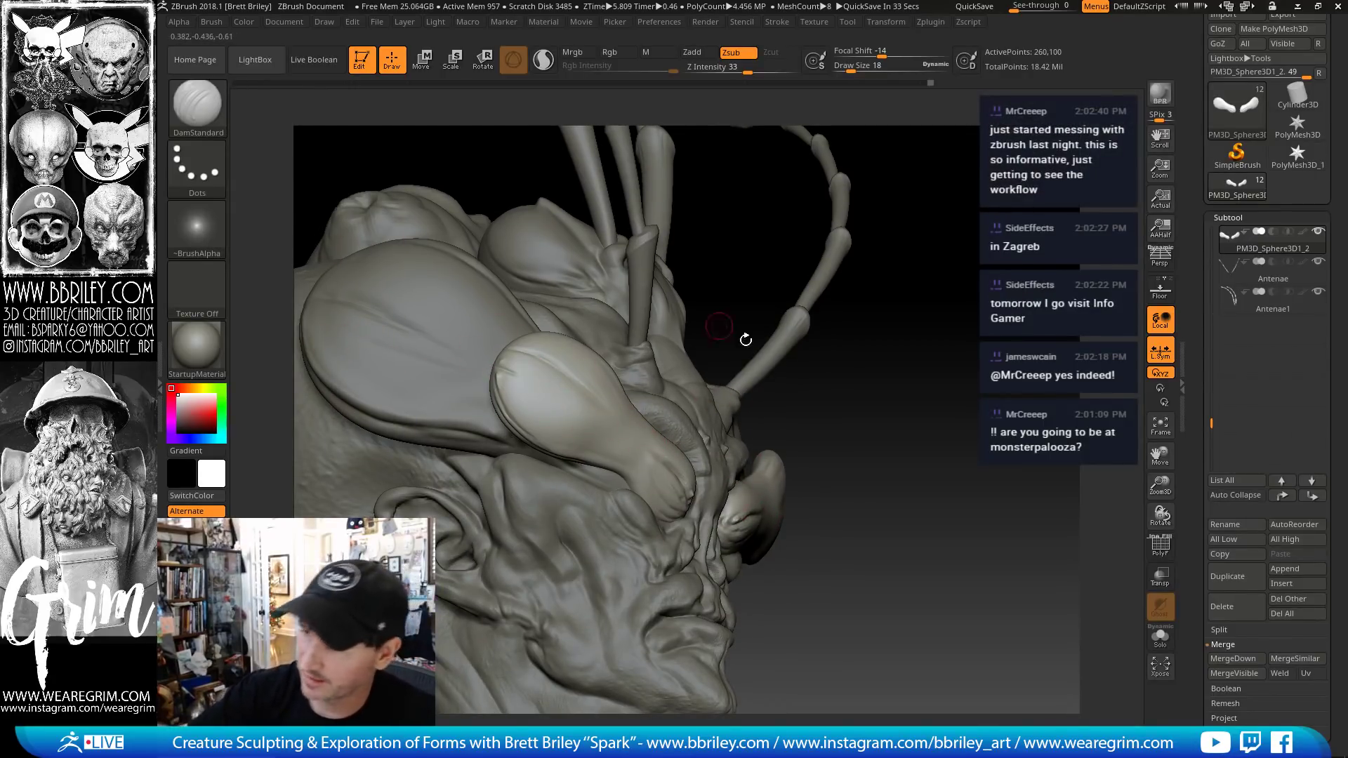
pyautogui.moveTo(881, 367); pyautogui.dragTo(730, 449)
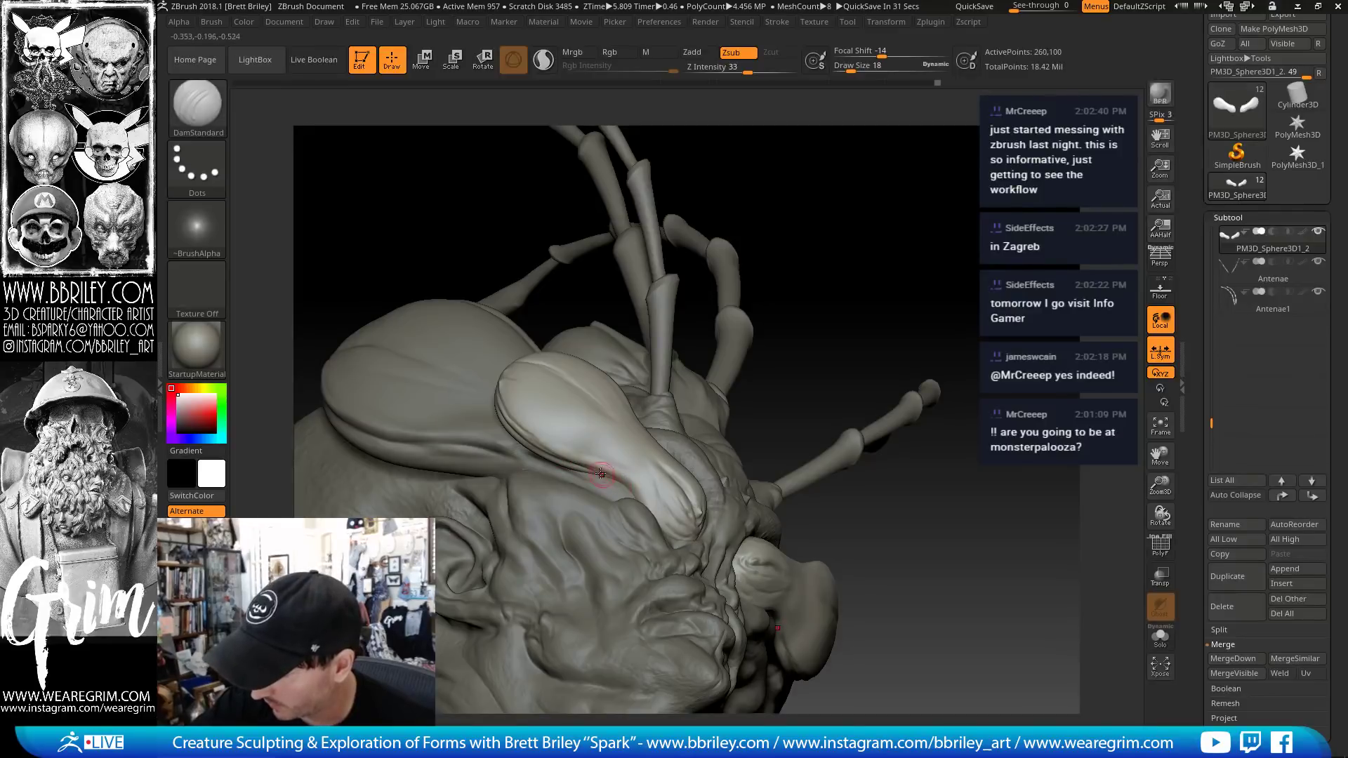
pyautogui.moveTo(835, 267); pyautogui.dragTo(721, 440)
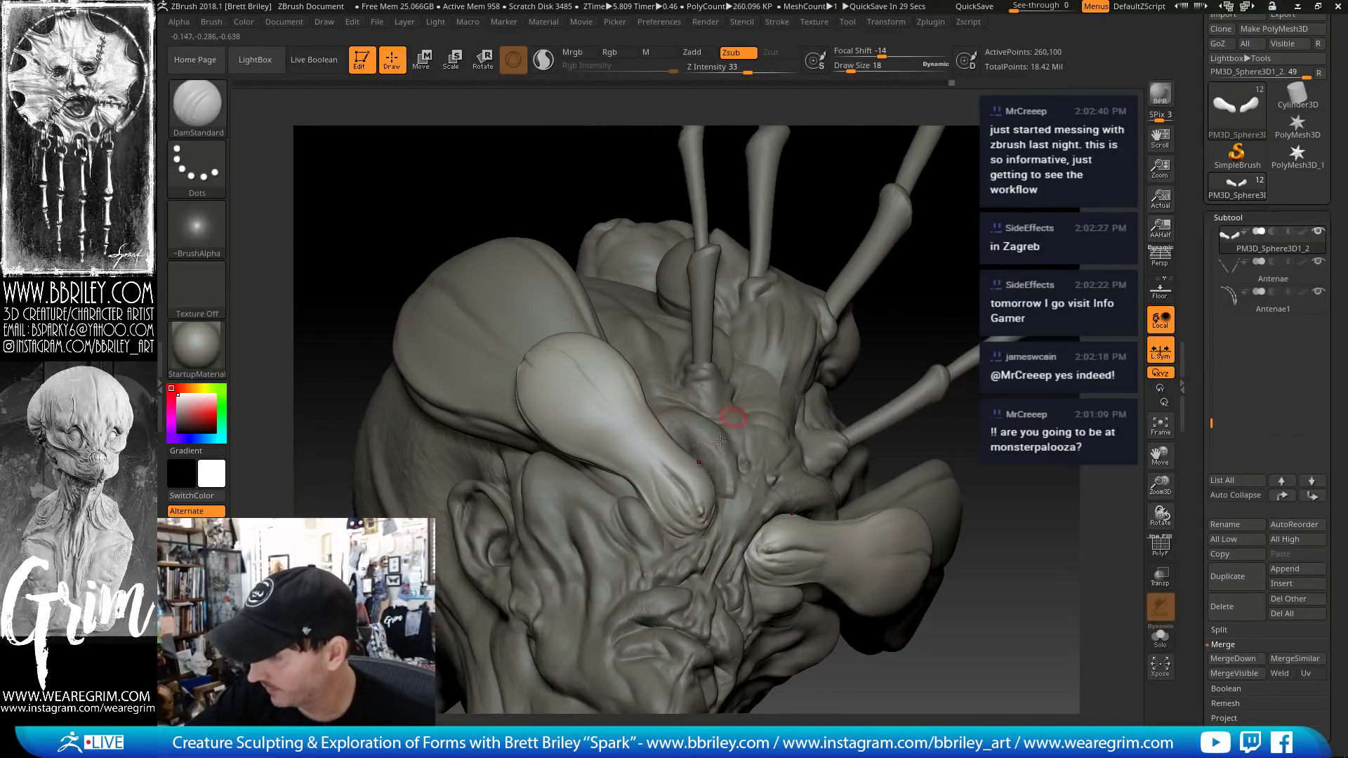
# - Add very fine raised detail to the smaller brow lobes with the Standard brush at draw size 4
pyautogui.press('b')
pyautogui.press('s')
pyautogui.press('t')
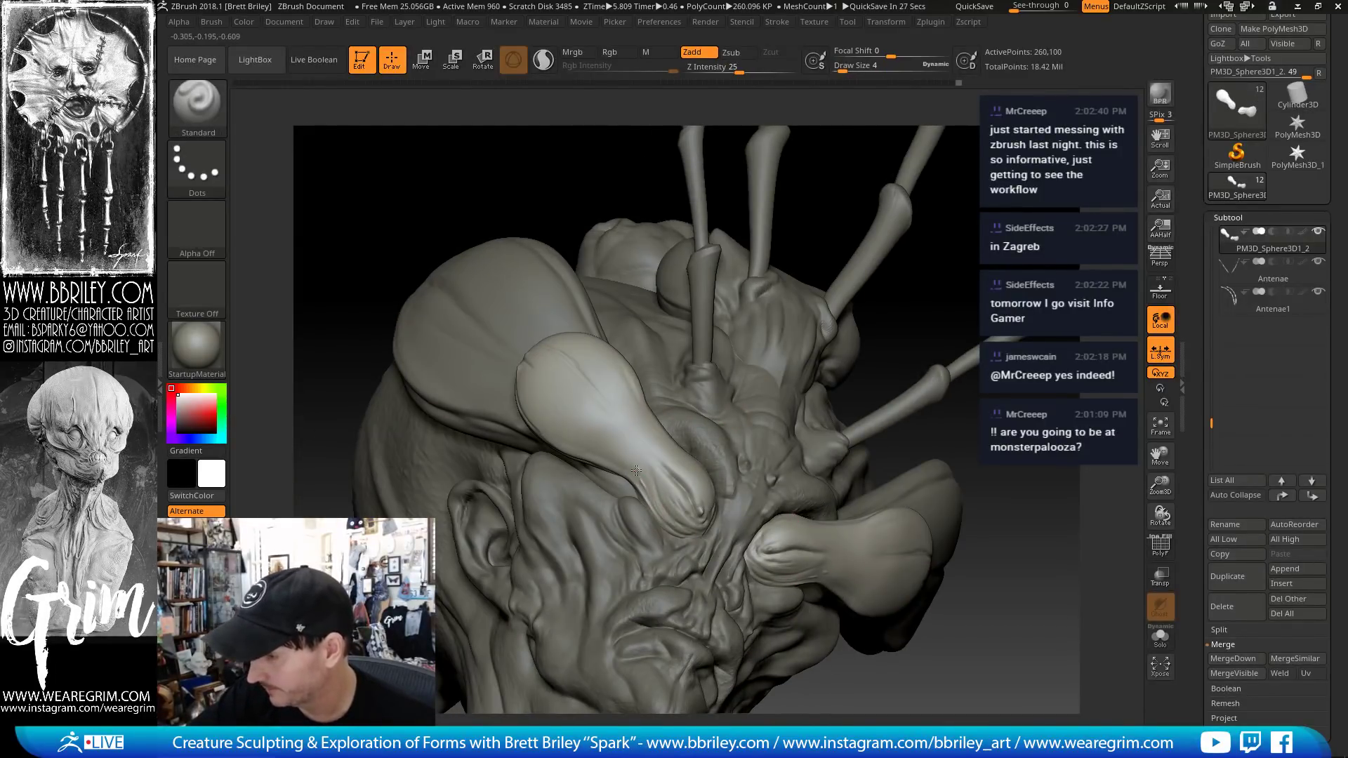
pyautogui.moveTo(807, 365)
pyautogui.mouseDown()
pyautogui.moveTo(918, 328)
pyautogui.moveTo(909, 310)
pyautogui.moveTo(941, 341)
pyautogui.mouseUp()
pyautogui.moveTo(931, 339); pyautogui.dragTo(589, 344)
# - Select the forehead piece PM3D_Sphere3D1 and carve lines into its rounded bulges with DamStandard at draw size 23
pyautogui.keyDown('alt'); pyautogui.click(590, 344); pyautogui.keyUp('alt')
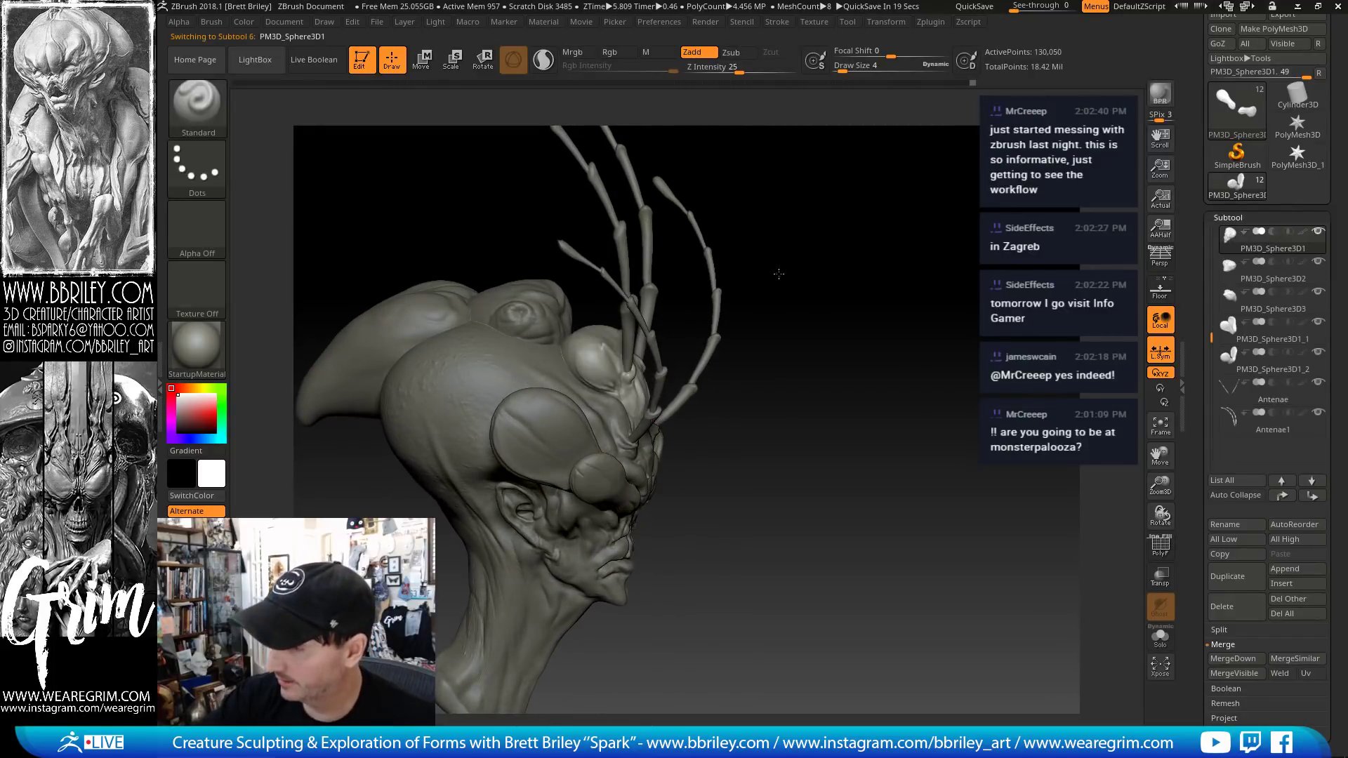
pyautogui.press('b')
pyautogui.press('d')
pyautogui.press('s')
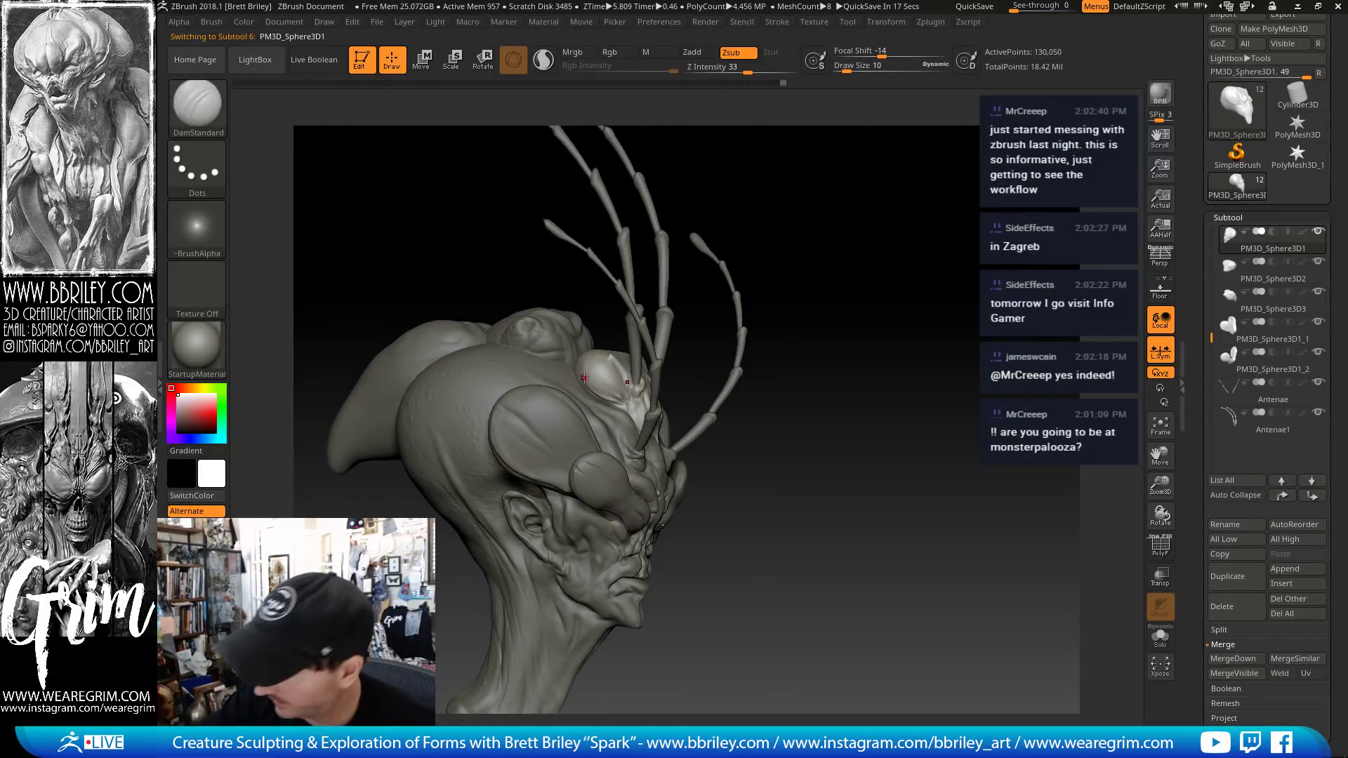
pyautogui.moveTo(613, 372)
pyautogui.mouseDown()
pyautogui.moveTo(594, 361)
pyautogui.moveTo(626, 390)
pyautogui.mouseUp()
pyautogui.press('s')
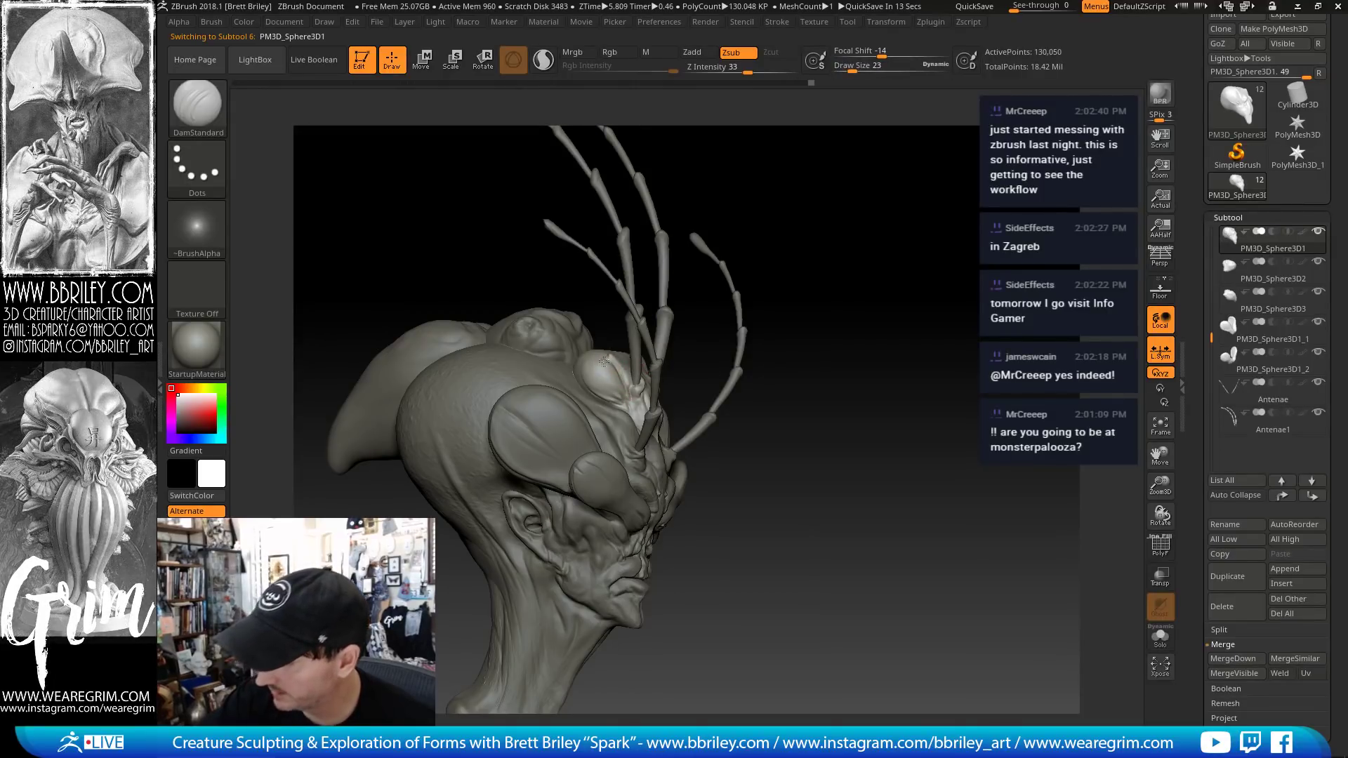
# - Select the Beehead mesh and work the surface beside the forehead piece with the Clay and DamStandard brushes at draw size 41
pyautogui.moveTo(809, 332); pyautogui.dragTo(765, 260)
pyautogui.keyDown('alt'); pyautogui.click(712, 224); pyautogui.keyUp('alt')
pyautogui.moveTo(712, 225); pyautogui.dragTo(761, 265)
pyautogui.press('b')
pyautogui.press('c')
pyautogui.press('l')
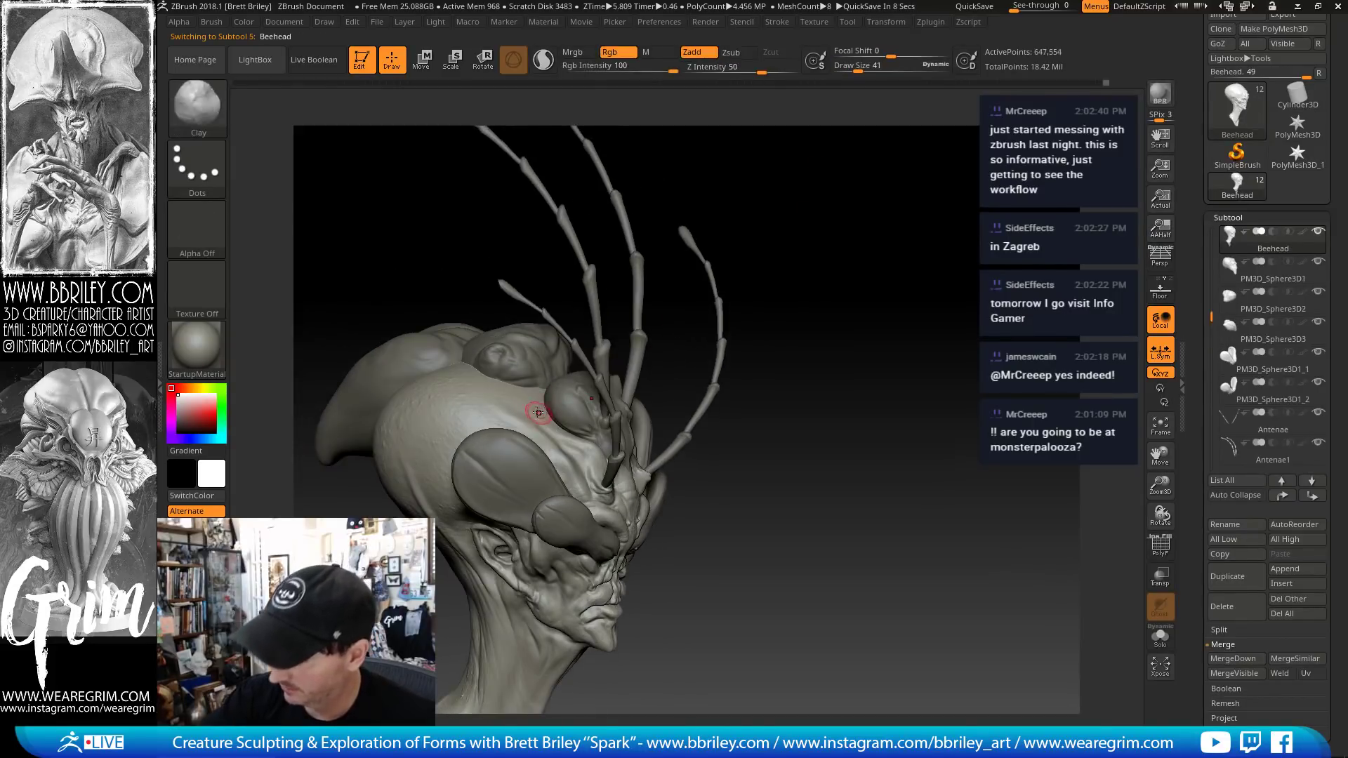
pyautogui.press('b')
pyautogui.press('d')
pyautogui.press('s')
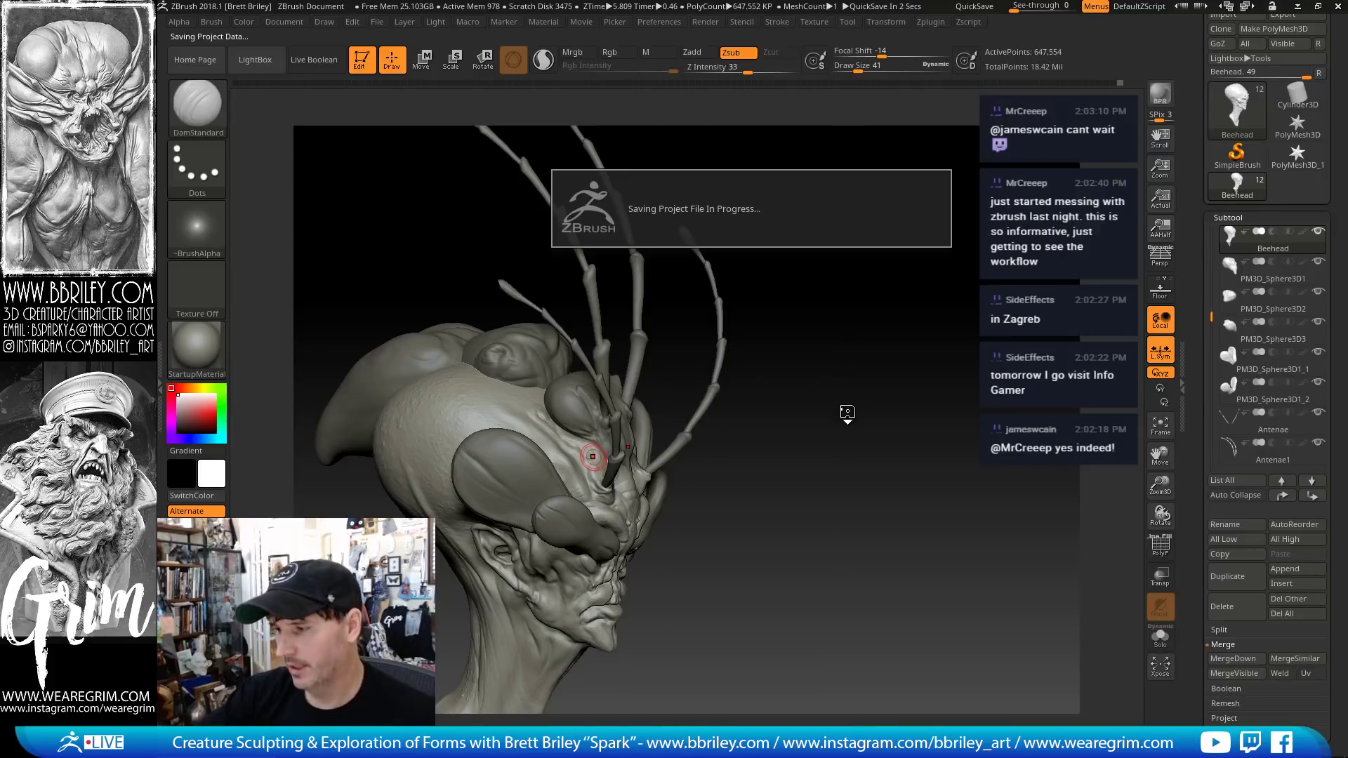
# - Build up the forehead between the lower antenna bases with the Clay and Standard brushes at draw size 39
pyautogui.moveTo(873, 394); pyautogui.dragTo(839, 342)
pyautogui.press('b')
pyautogui.press('c')
pyautogui.press('l')
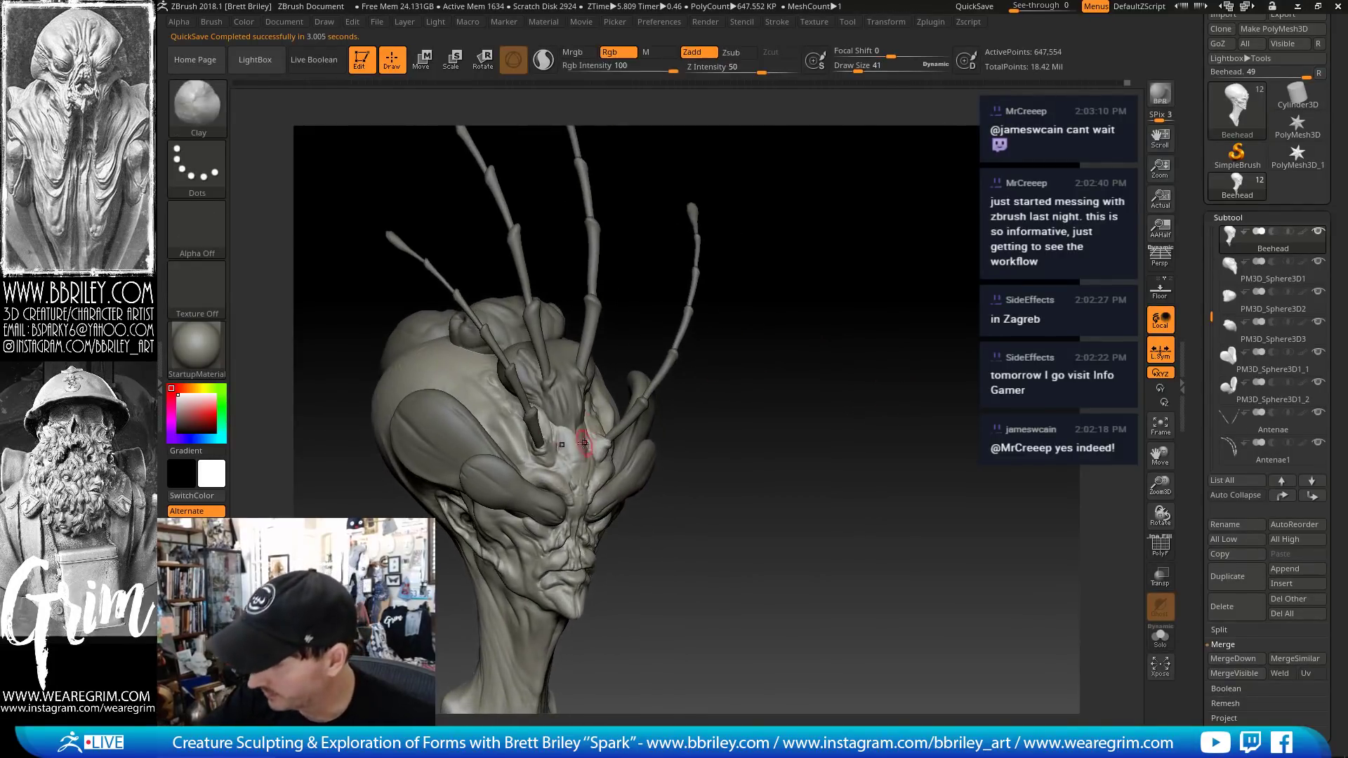
pyautogui.press('s')
pyautogui.moveTo(575, 448); pyautogui.dragTo(570, 458)
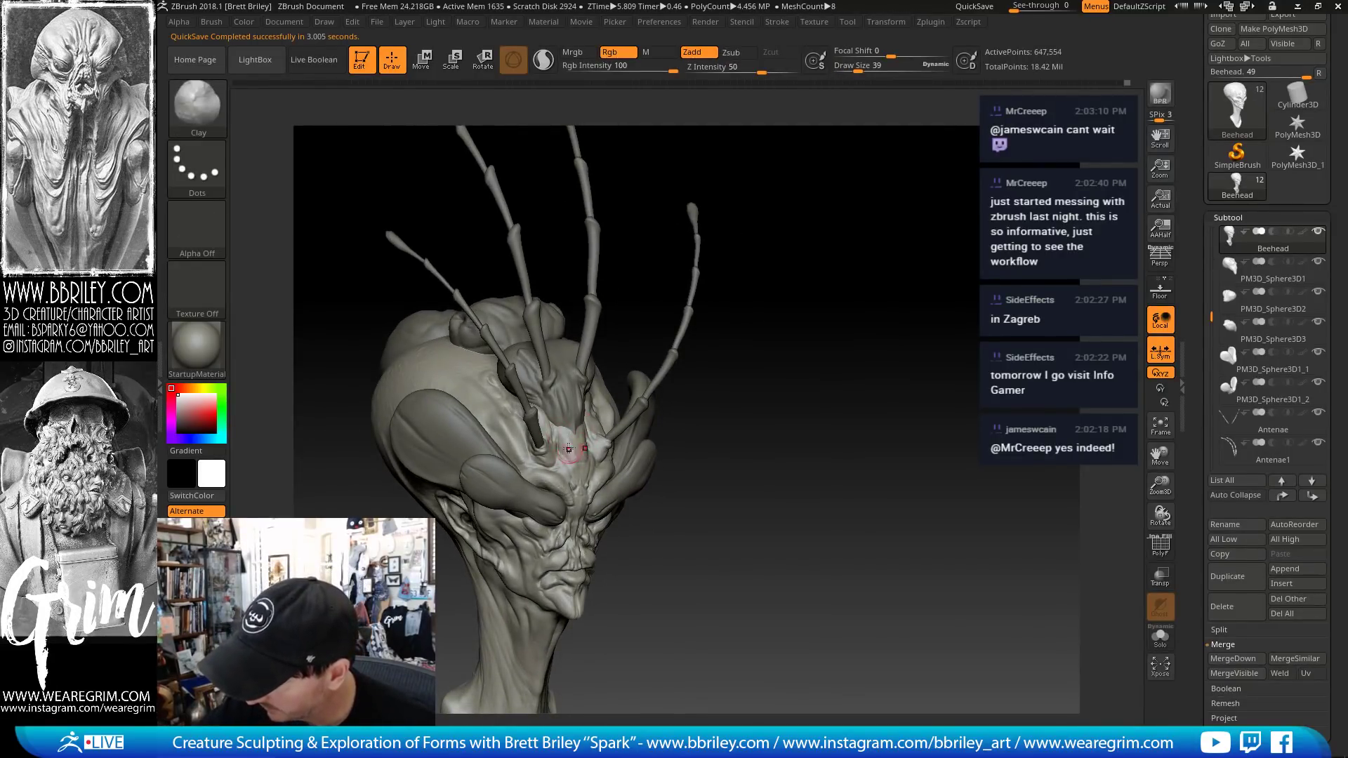
pyautogui.press('b')
pyautogui.press('s')
pyautogui.press('t')
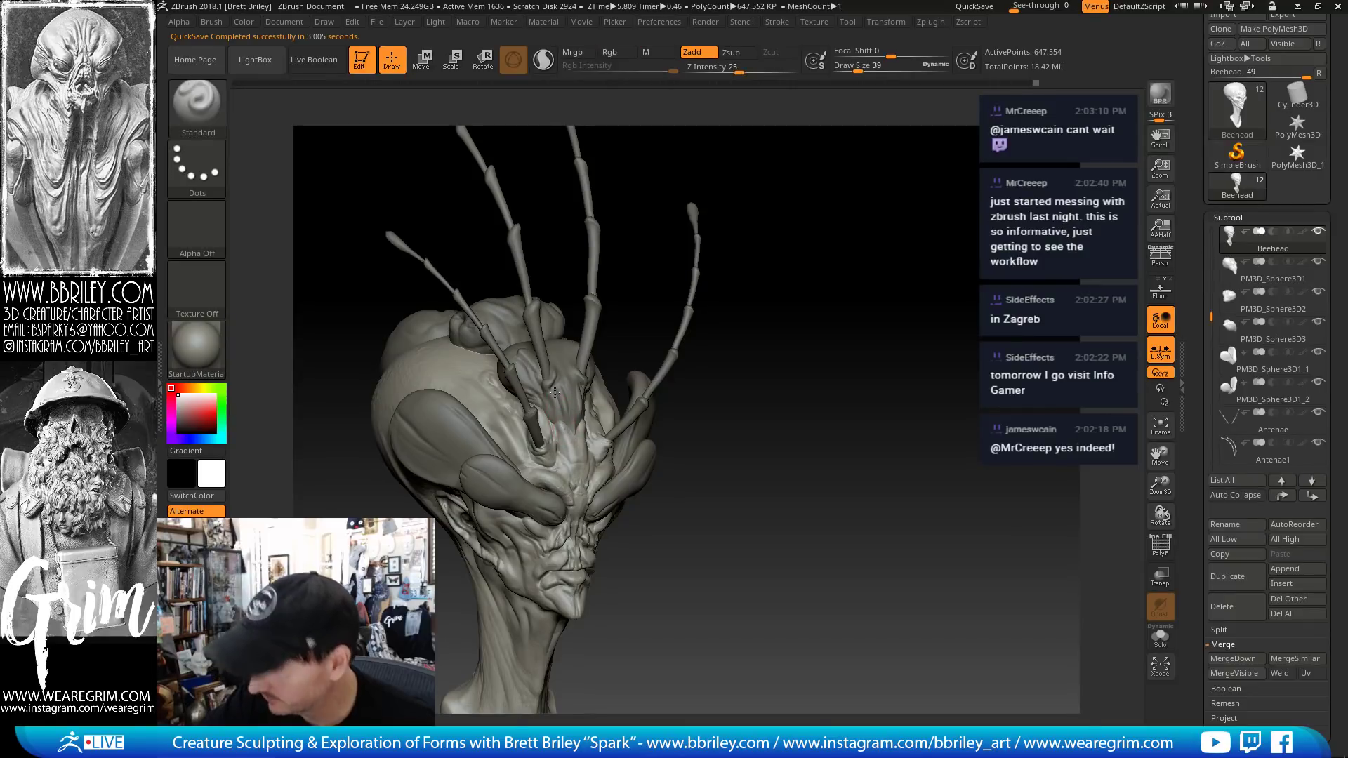
# - Carve creases between the lower antenna bases with DamStandard at draw size 23, and smooth the surrounding forms
pyautogui.press('b')
pyautogui.press('d')
pyautogui.press('s')
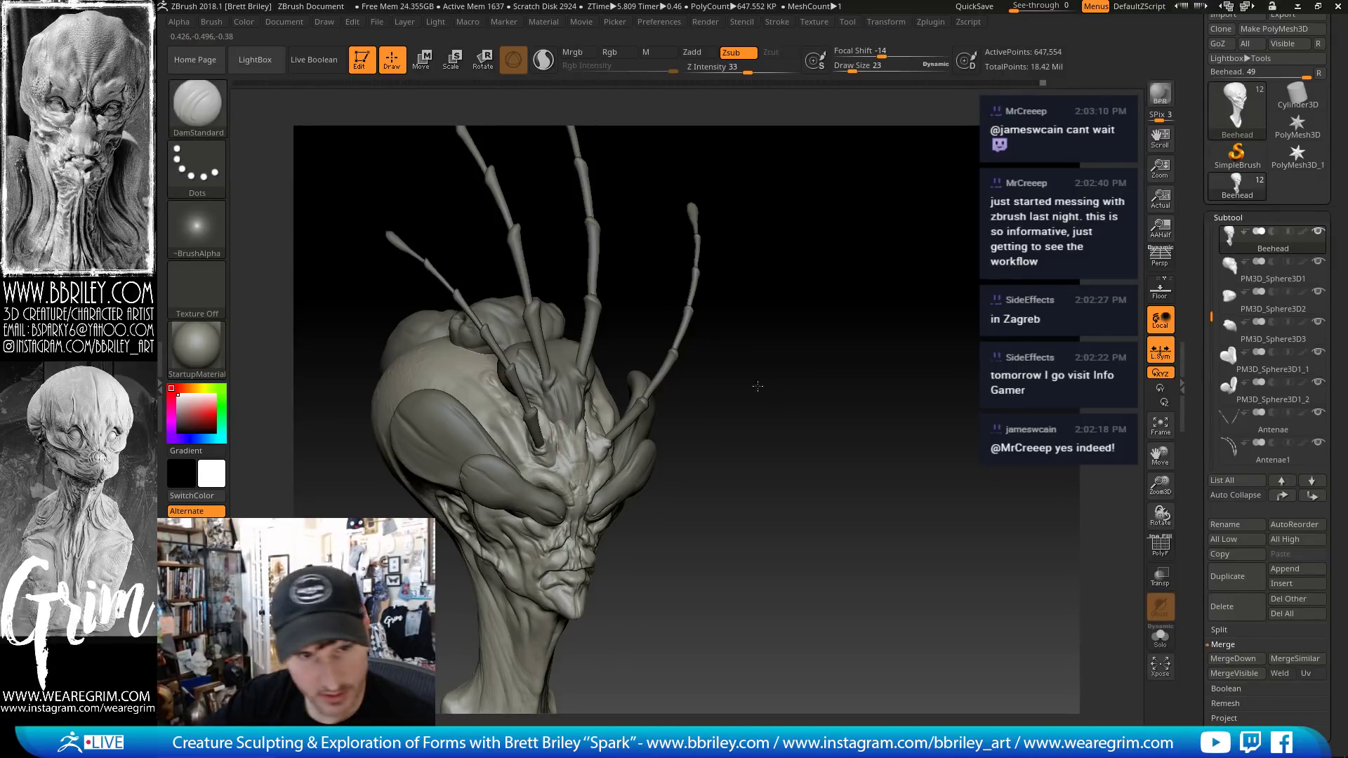
pyautogui.moveTo(757, 385)
pyautogui.mouseDown()
pyautogui.moveTo(734, 377)
pyautogui.moveTo(520, 405)
pyautogui.mouseUp()
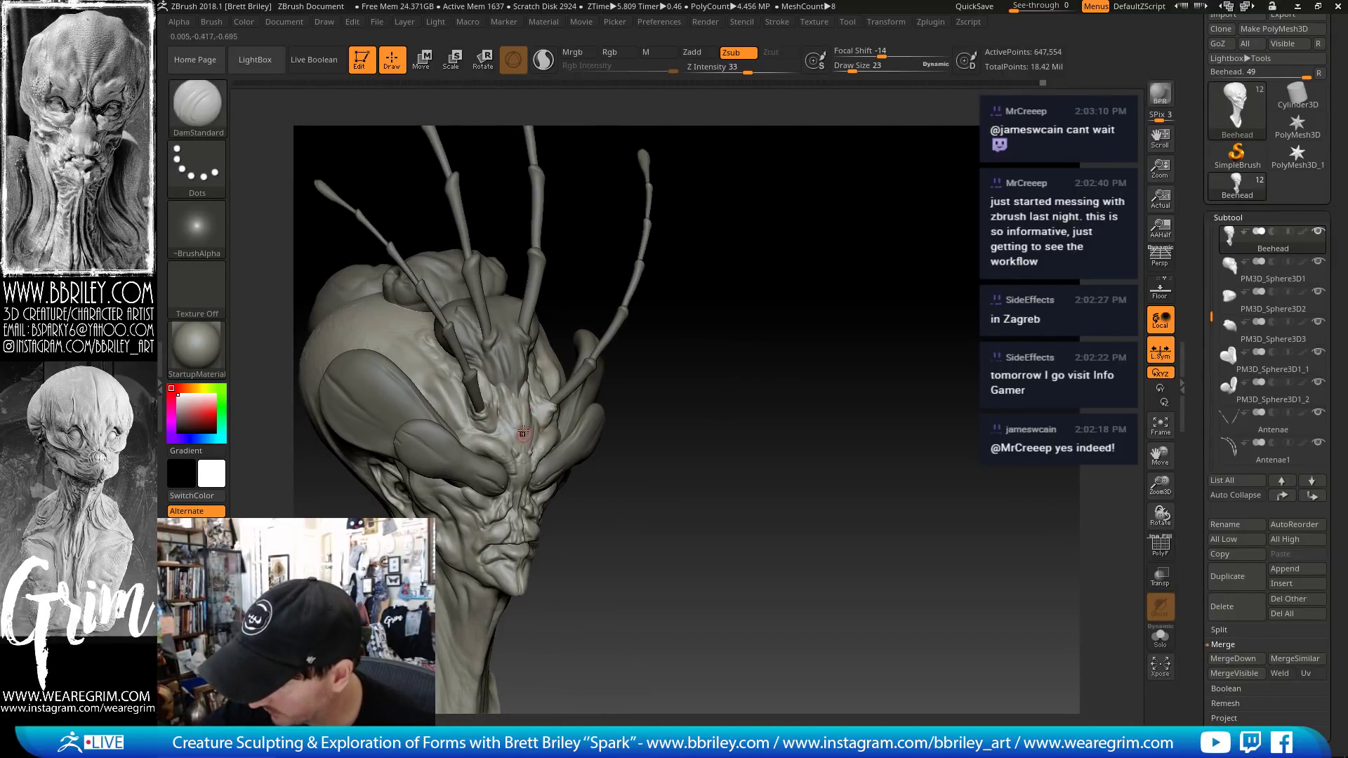
pyautogui.press('shift')
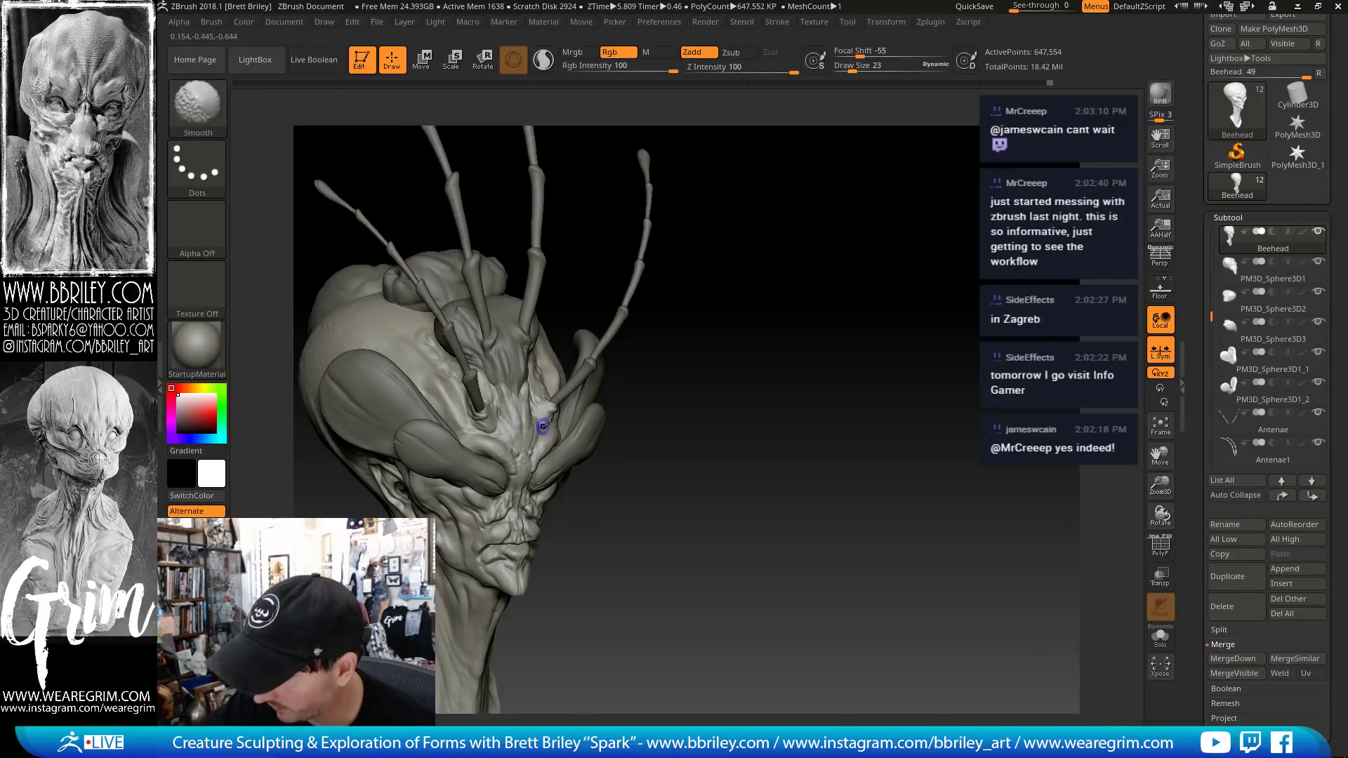
pyautogui.keyDown('shift'); pyautogui.moveTo(543, 426); pyautogui.dragTo(545, 426, button='right'); pyautogui.keyUp('shift')
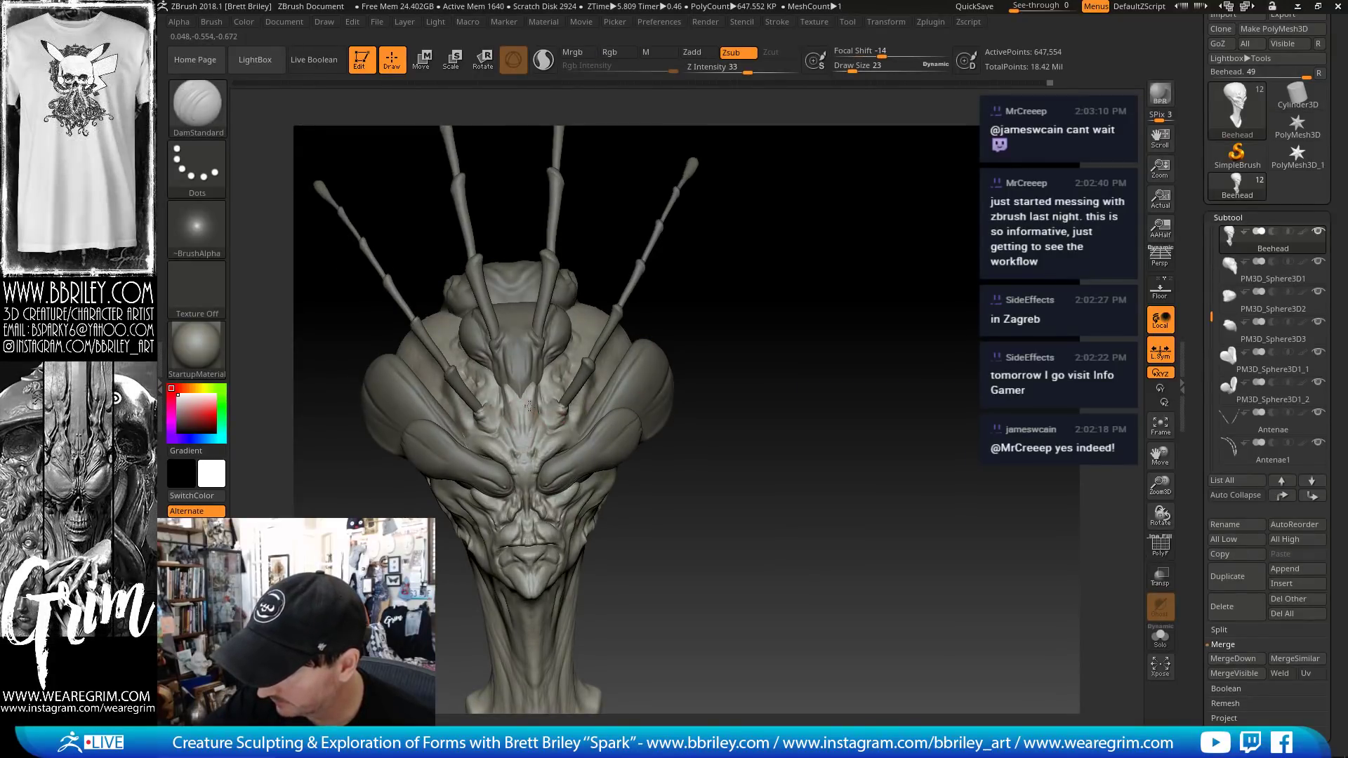
pyautogui.moveTo(750, 379); pyautogui.dragTo(565, 414)
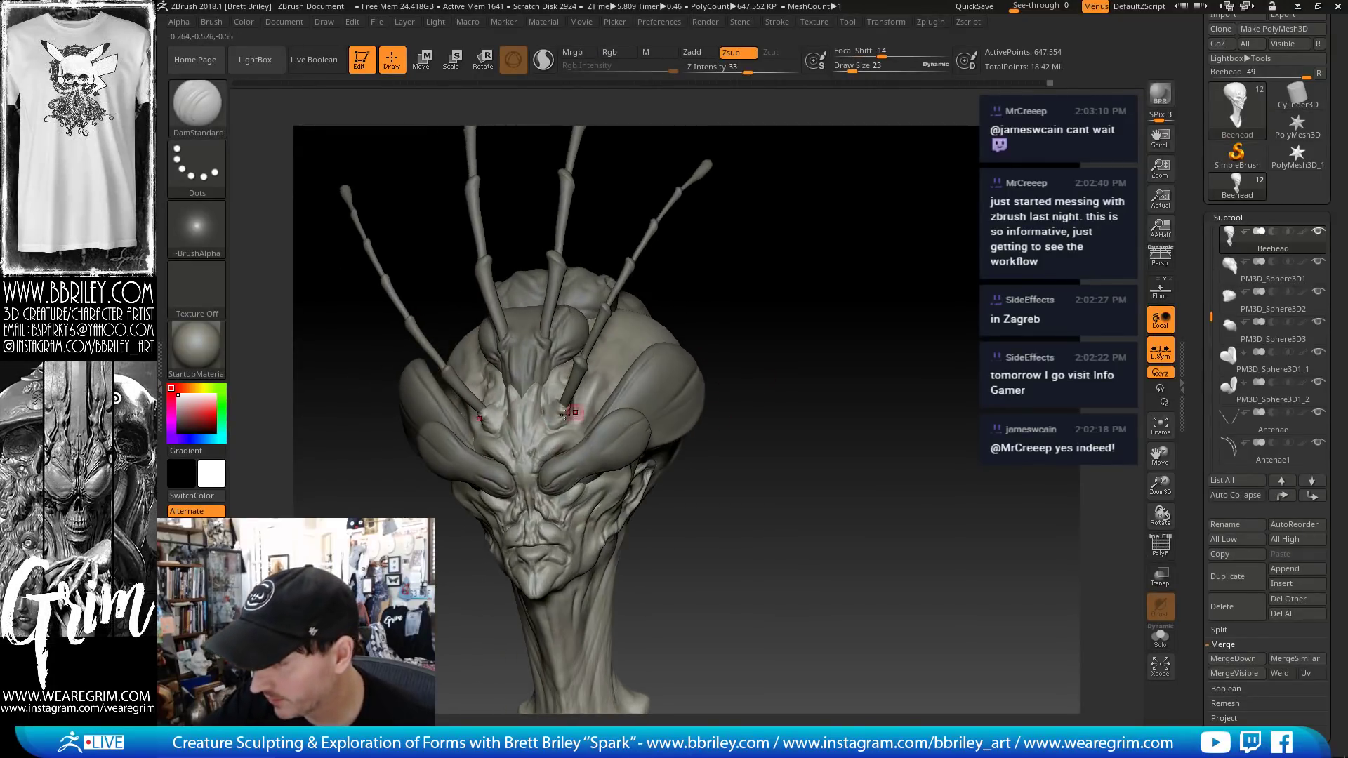
# - Add raised wrinkles to the forehead around the antenna bases with the Standard brush at draw size 18
pyautogui.press('b')
pyautogui.press('s')
pyautogui.press('t')
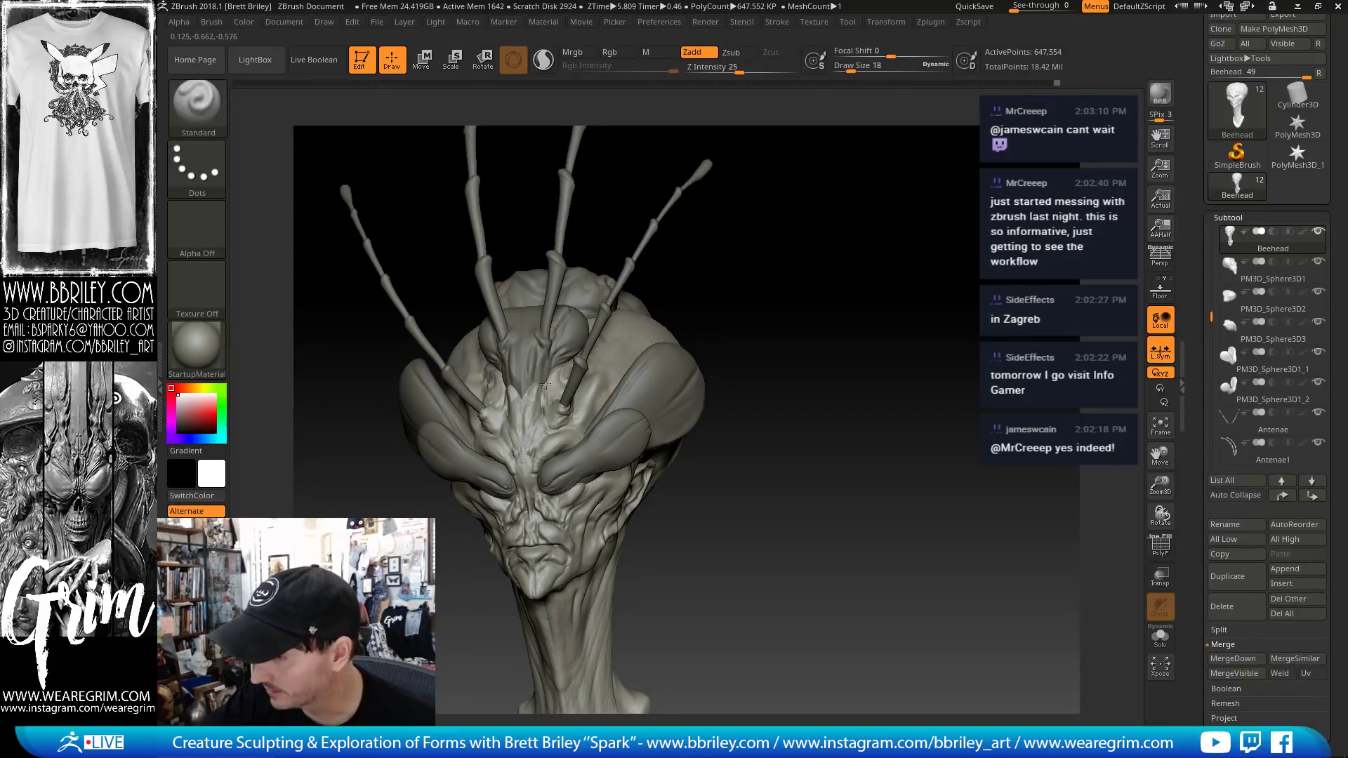
pyautogui.moveTo(556, 370)
pyautogui.mouseDown(button='right')
pyautogui.moveTo(487, 371)
pyautogui.moveTo(563, 419)
pyautogui.mouseUp(button='right')
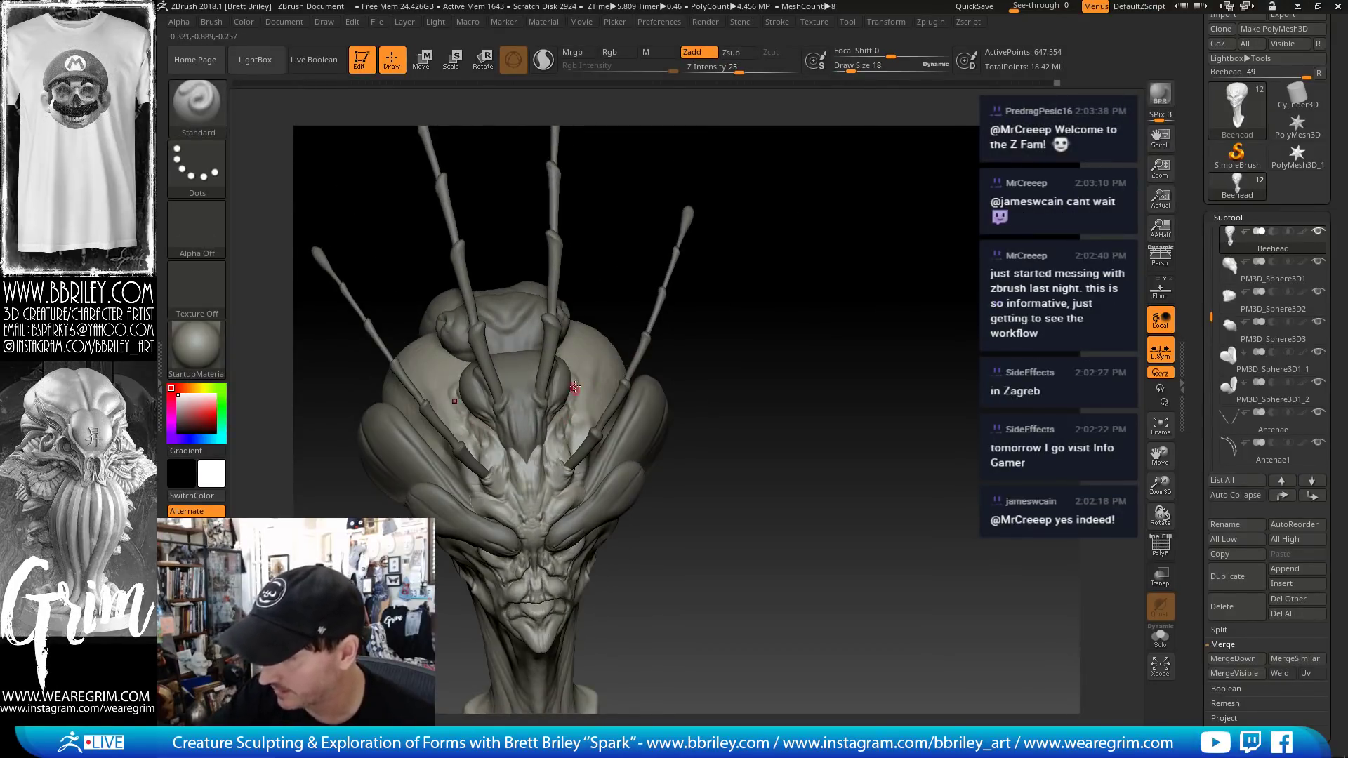
# - Deepen the folds on the head beside the forehead piece with DamStandard at draw size 34
pyautogui.press('b')
pyautogui.press('d')
pyautogui.press('s')
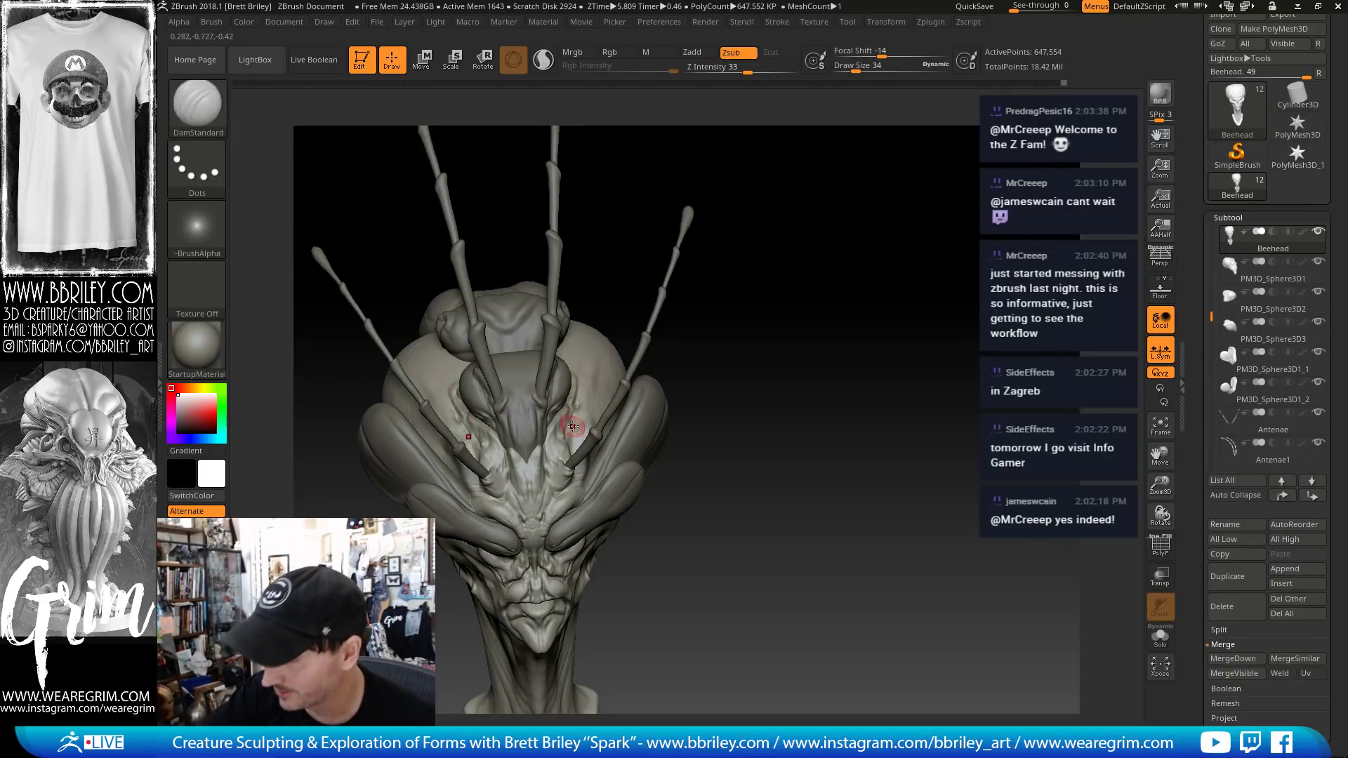
pyautogui.moveTo(751, 369); pyautogui.dragTo(649, 395, button='right')
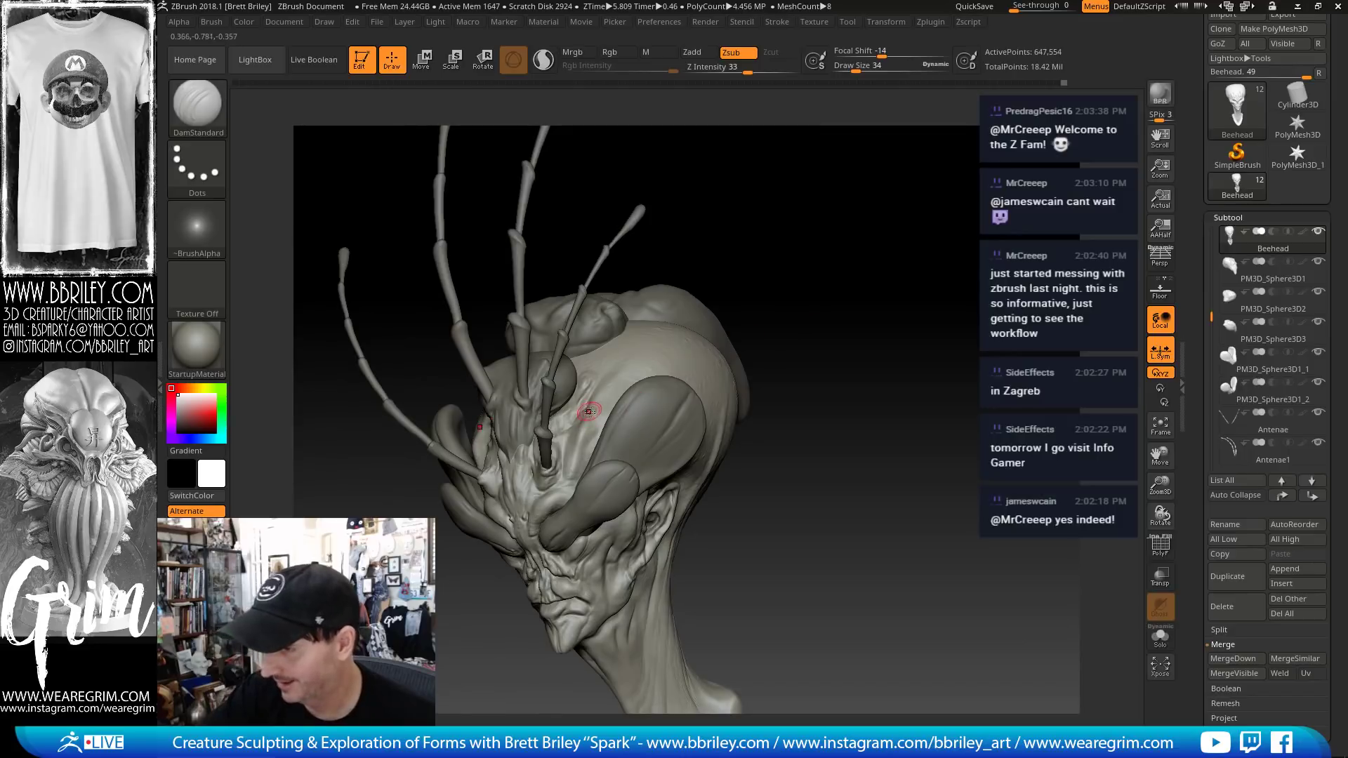
# - Raise the folds between the antenna bases and the large side lobes with the Standard brush at draw size 25
pyautogui.press('b')
pyautogui.press('s')
pyautogui.press('t')
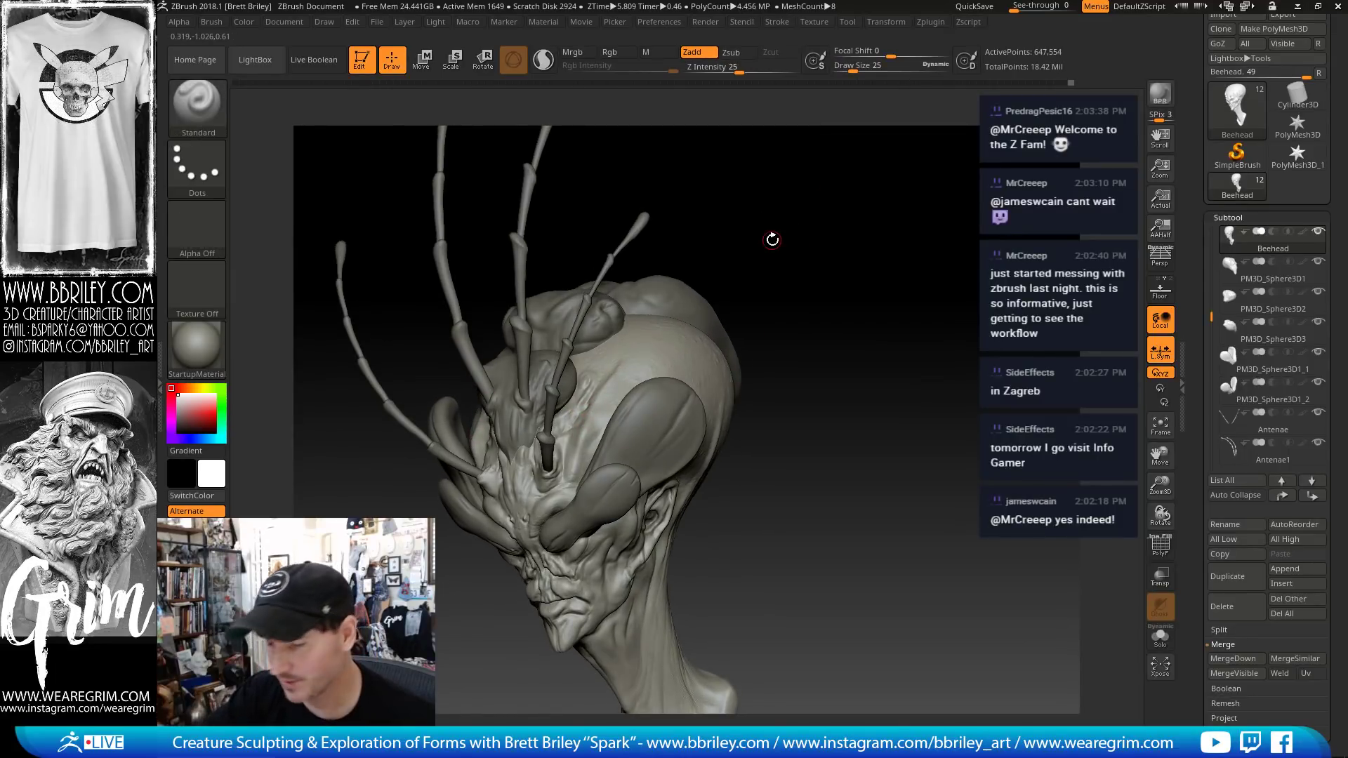
pyautogui.moveTo(773, 238)
pyautogui.mouseDown()
pyautogui.moveTo(841, 278)
pyautogui.moveTo(869, 235)
pyautogui.moveTo(879, 247)
pyautogui.mouseUp()
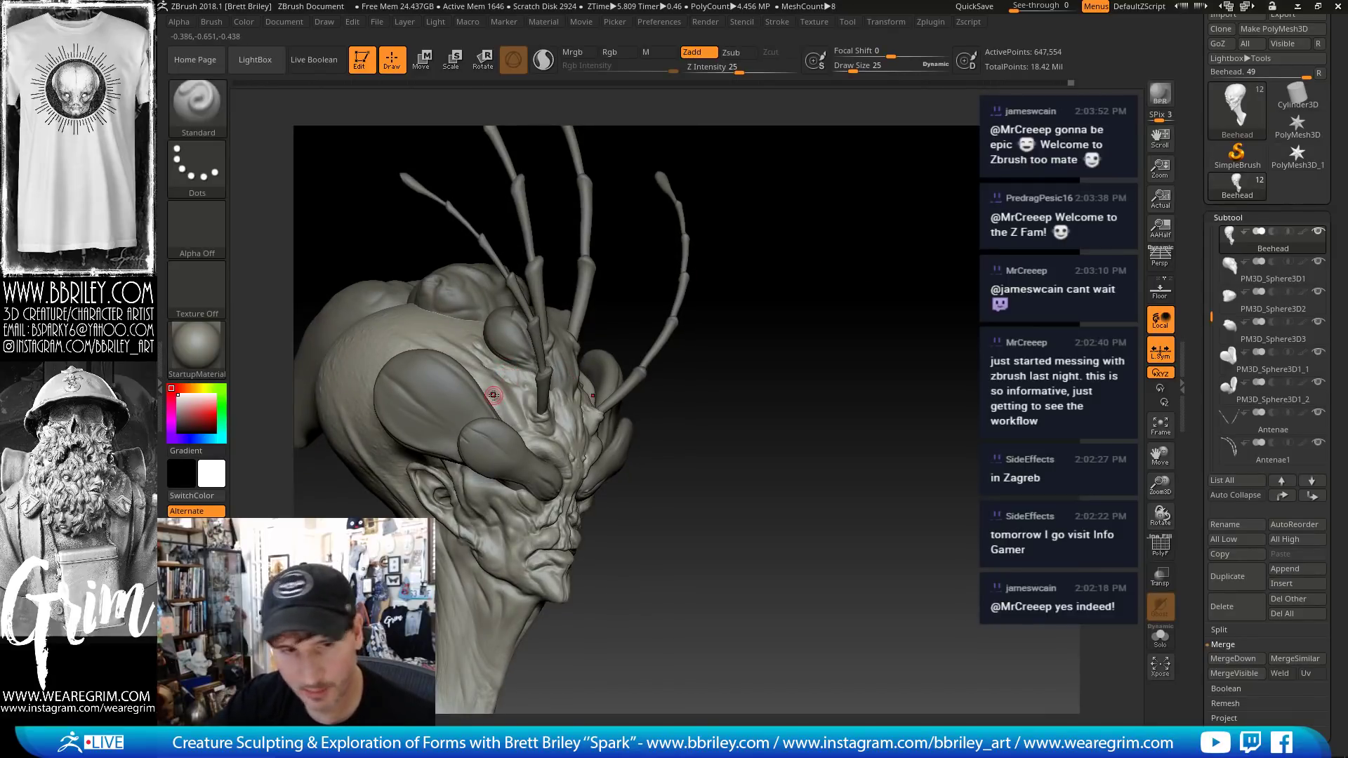
pyautogui.moveTo(741, 368)
pyautogui.mouseDown()
pyautogui.moveTo(760, 351)
pyautogui.moveTo(755, 274)
pyautogui.mouseUp()
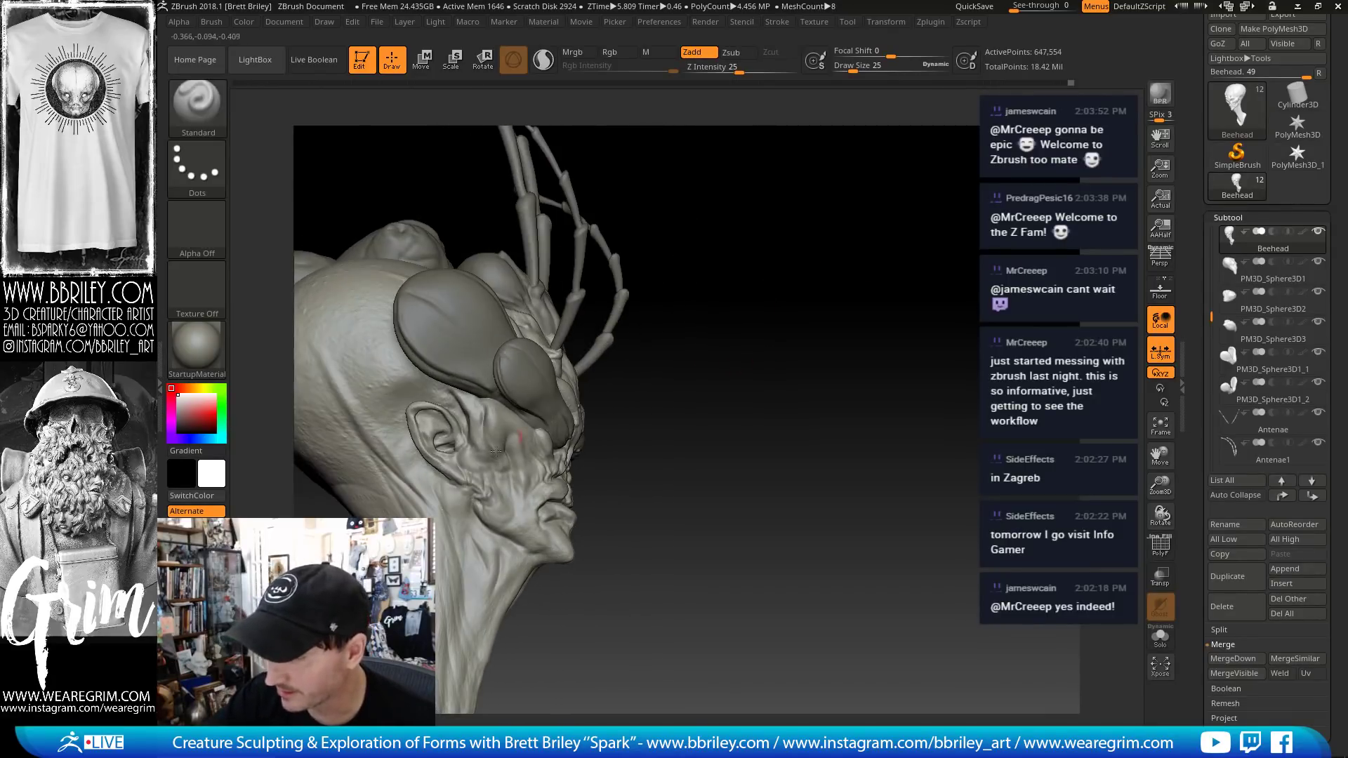
# - Carve detail into the ear and the folds around it with DamStandard at draw size 18
pyautogui.press('s')
pyautogui.moveTo(451, 470); pyautogui.dragTo(450, 469)
pyautogui.press('b')
pyautogui.press('d')
pyautogui.press('s')
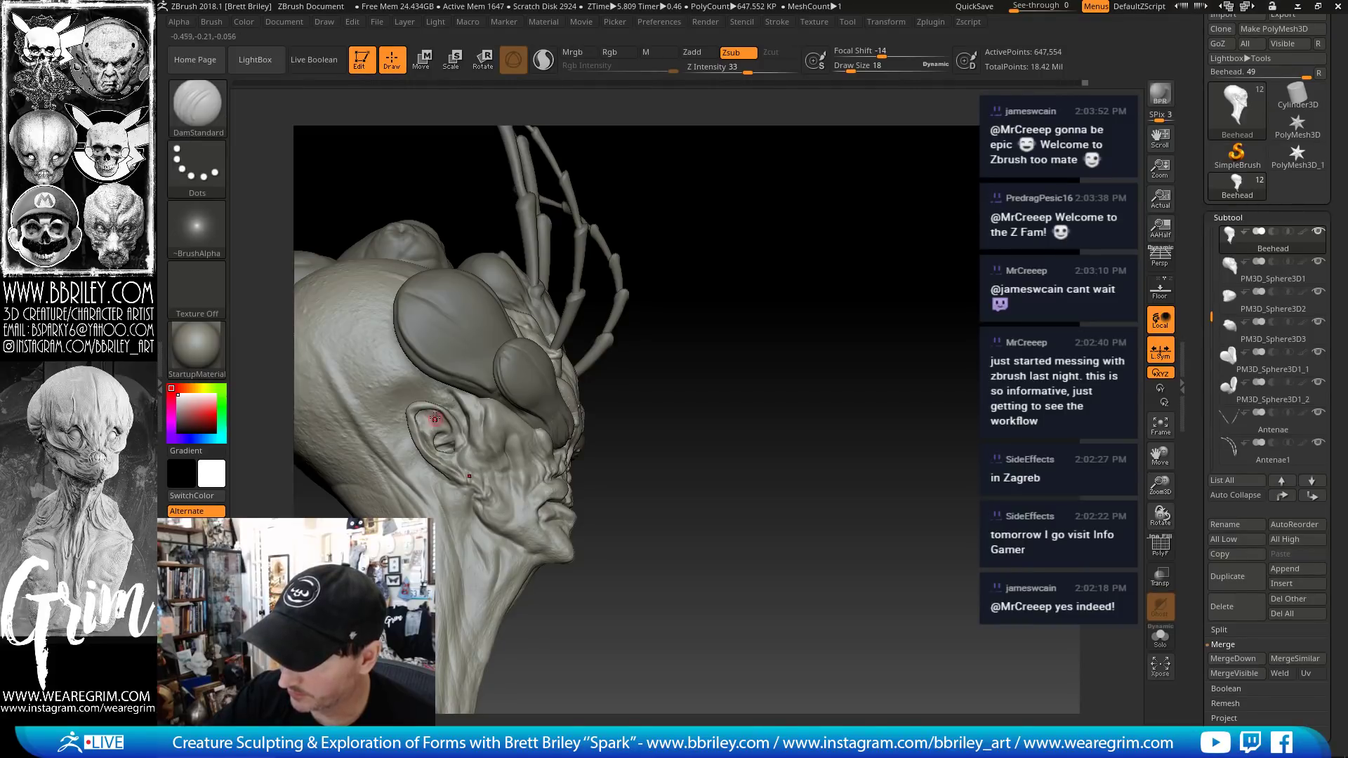
pyautogui.moveTo(720, 256); pyautogui.dragTo(726, 188)
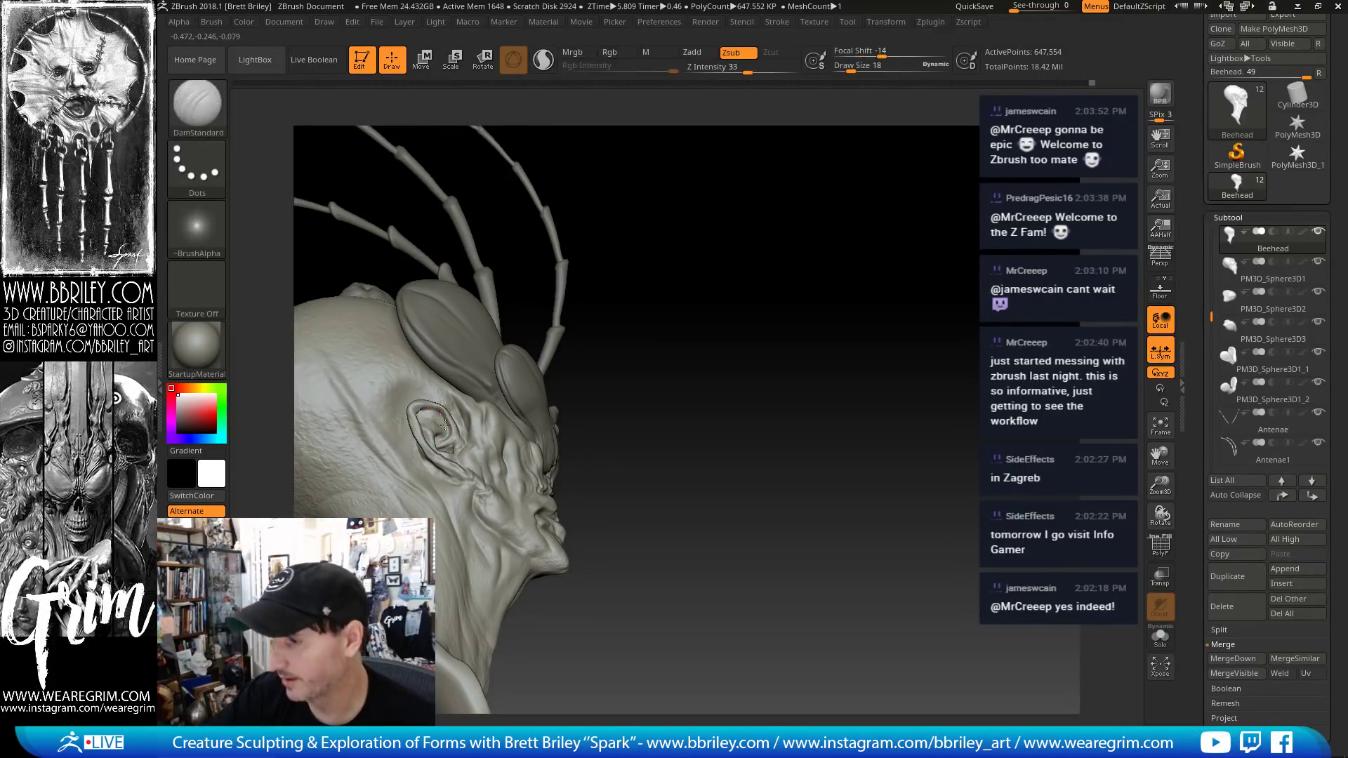
# - Carve creases around the lower ear and across the side of the head with DamStandard, raising the draw size to 23
pyautogui.moveTo(743, 242); pyautogui.dragTo(575, 281)
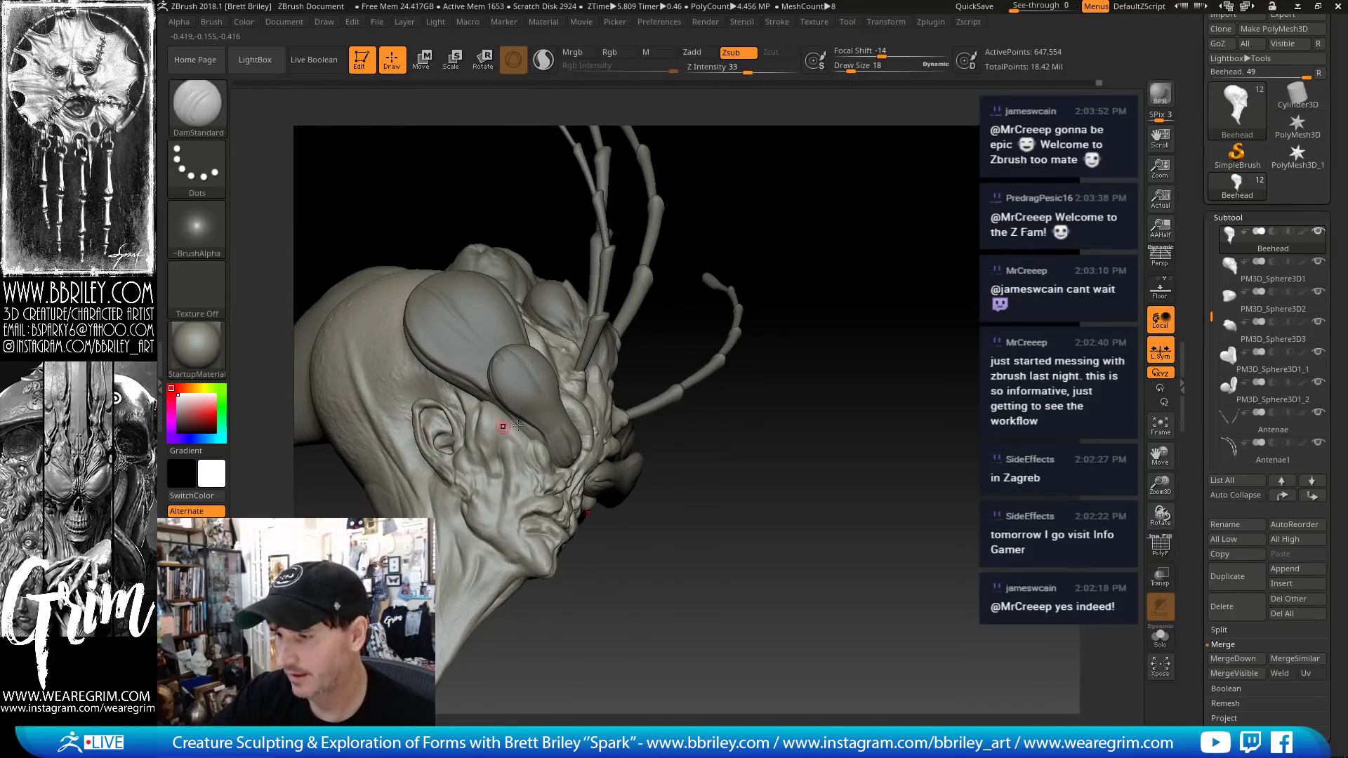
pyautogui.moveTo(702, 291); pyautogui.dragTo(849, 264)
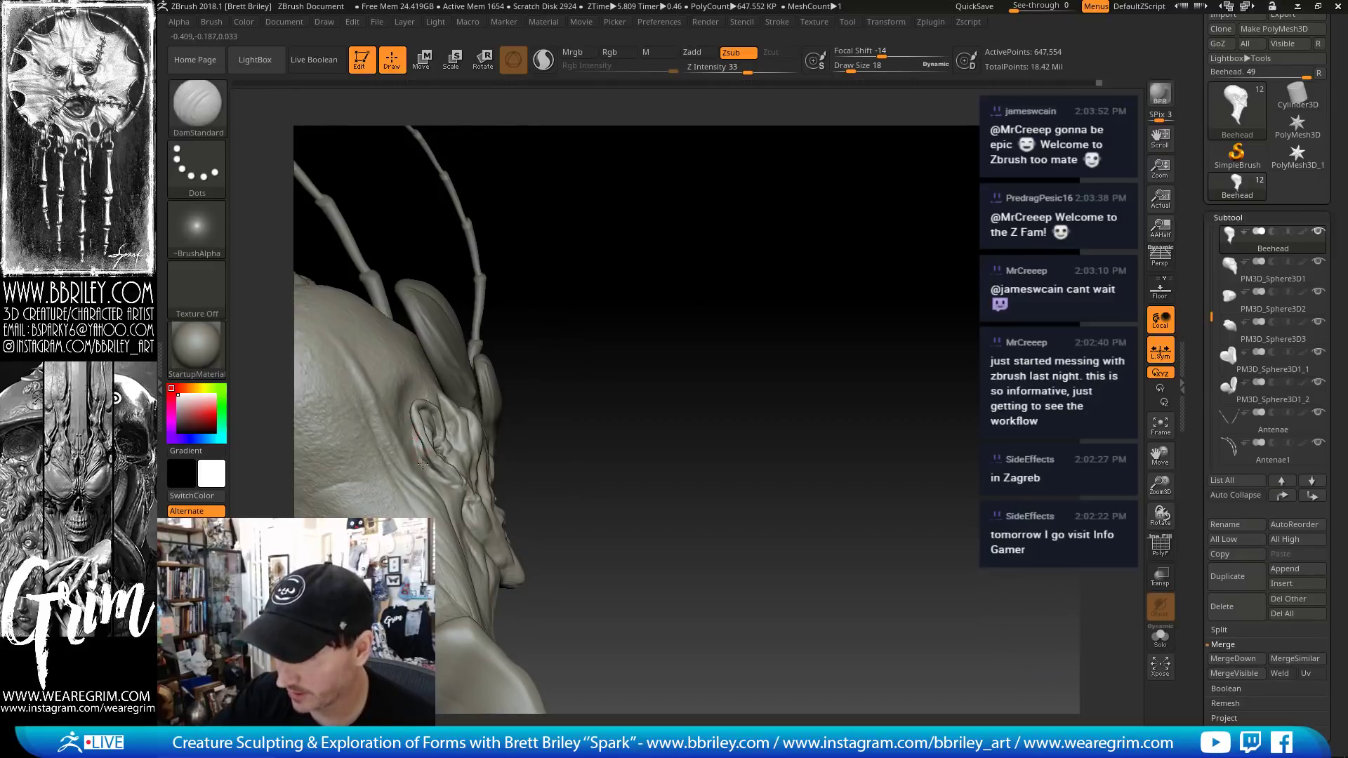
pyautogui.moveTo(676, 273); pyautogui.dragTo(537, 363)
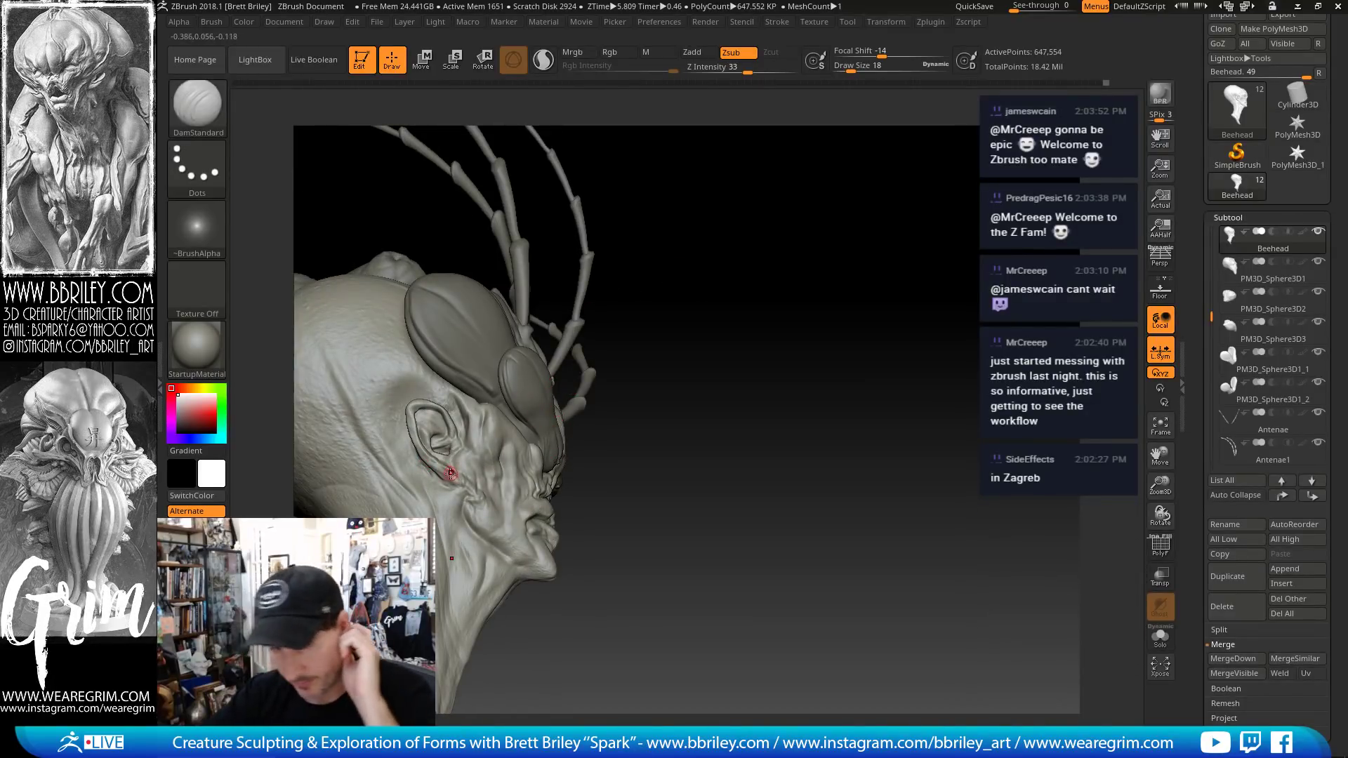
pyautogui.press(']')
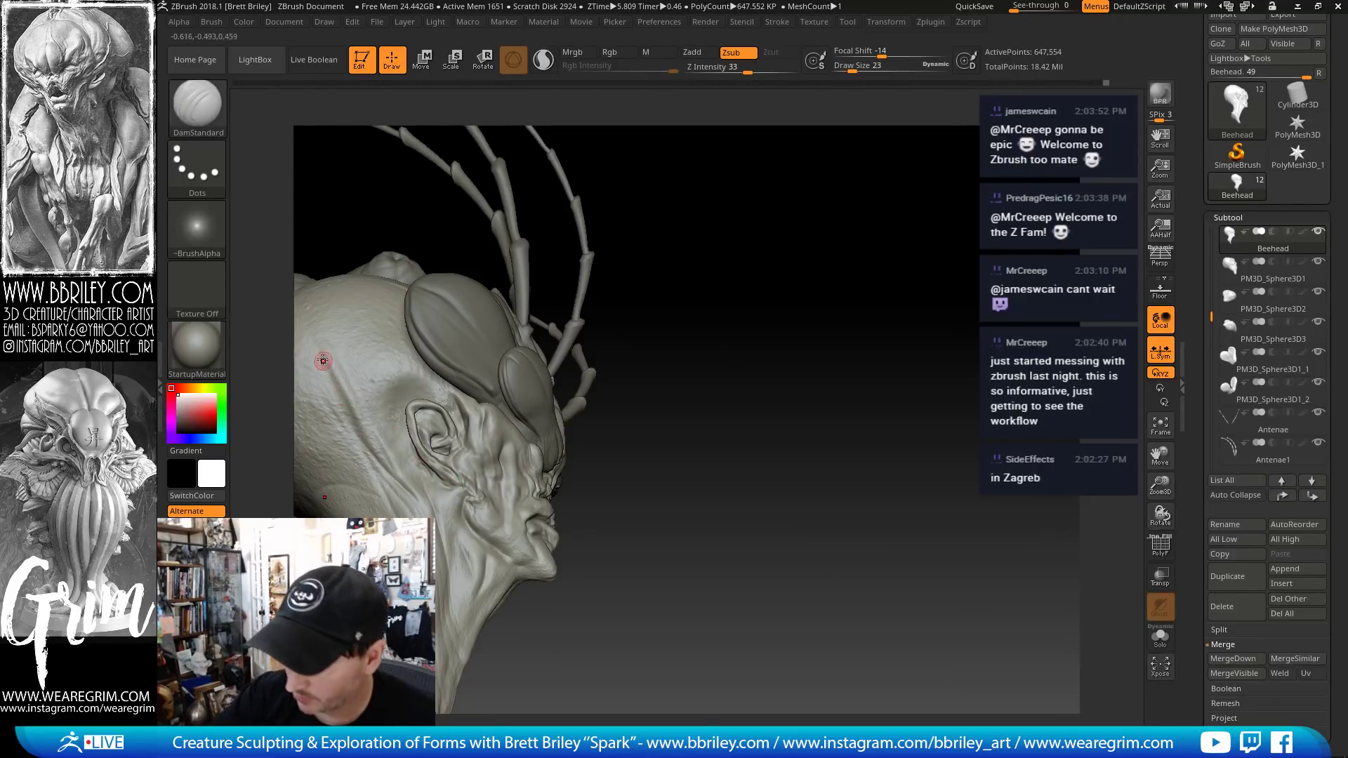
# - Build up the skin folds beside the ear with the Standard brush at draw size 15
pyautogui.moveTo(688, 391)
pyautogui.mouseDown()
pyautogui.moveTo(733, 356)
pyautogui.moveTo(737, 325)
pyautogui.mouseUp()
pyautogui.press('b')
pyautogui.press('s')
pyautogui.press('t')
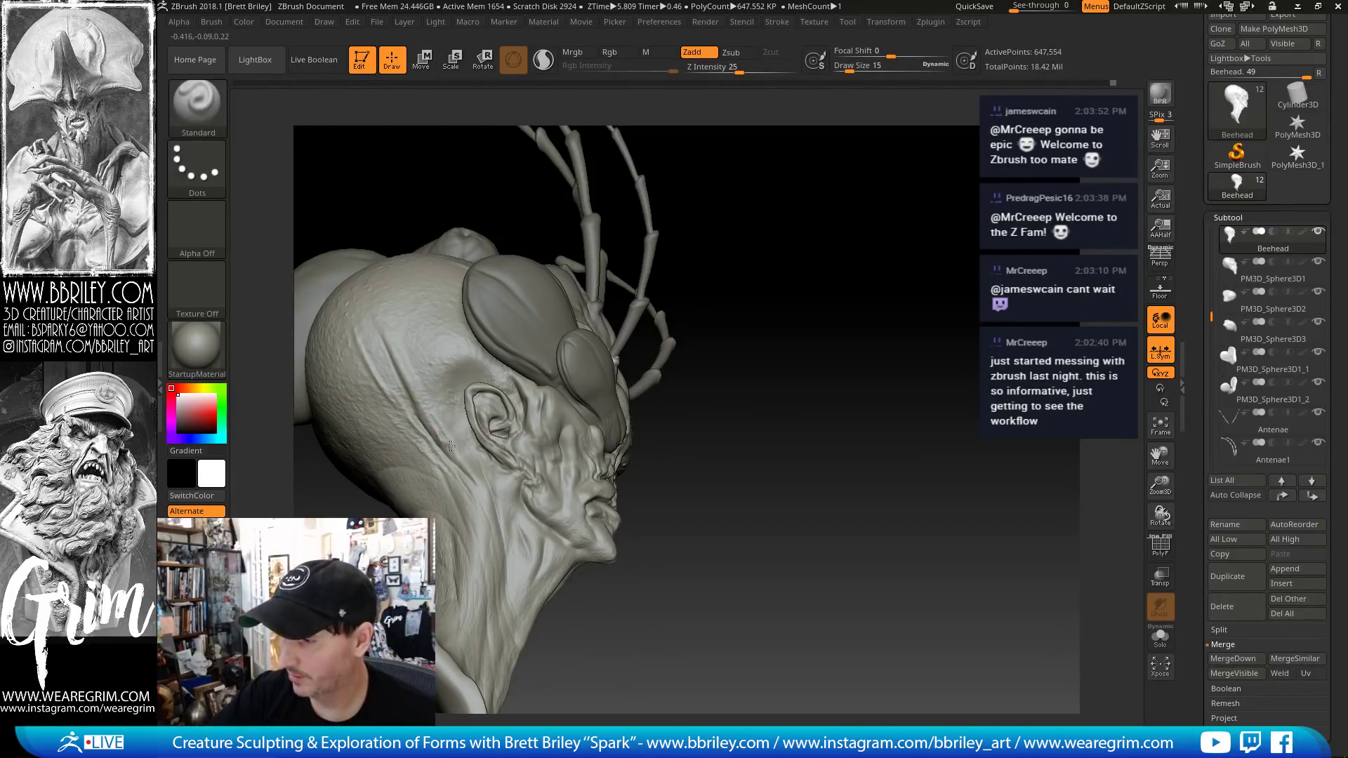
# - Cut creases into the forehead near the antenna bases with DamStandard at draw size 18
pyautogui.moveTo(702, 414)
pyautogui.mouseDown()
pyautogui.moveTo(848, 398)
pyautogui.moveTo(868, 367)
pyautogui.mouseUp()
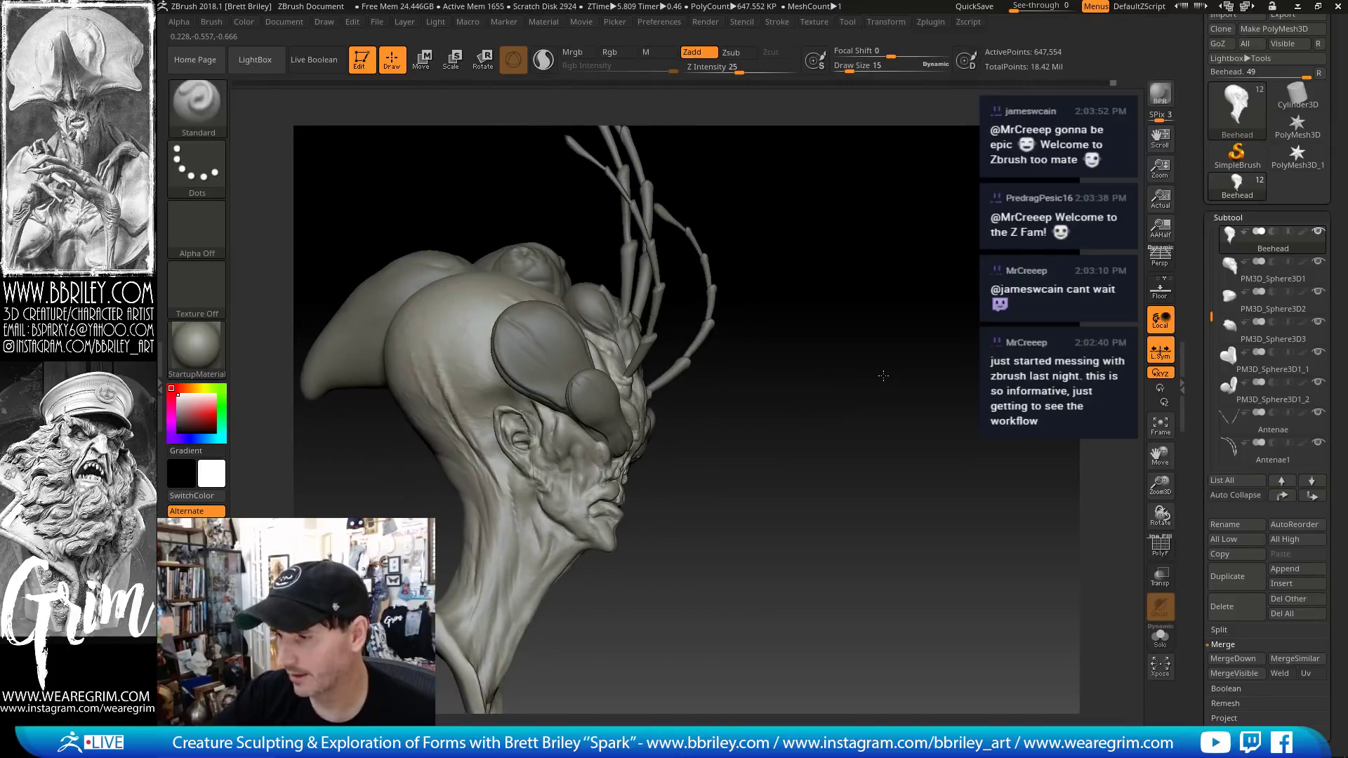
pyautogui.press('b')
pyautogui.press('d')
pyautogui.press('s')
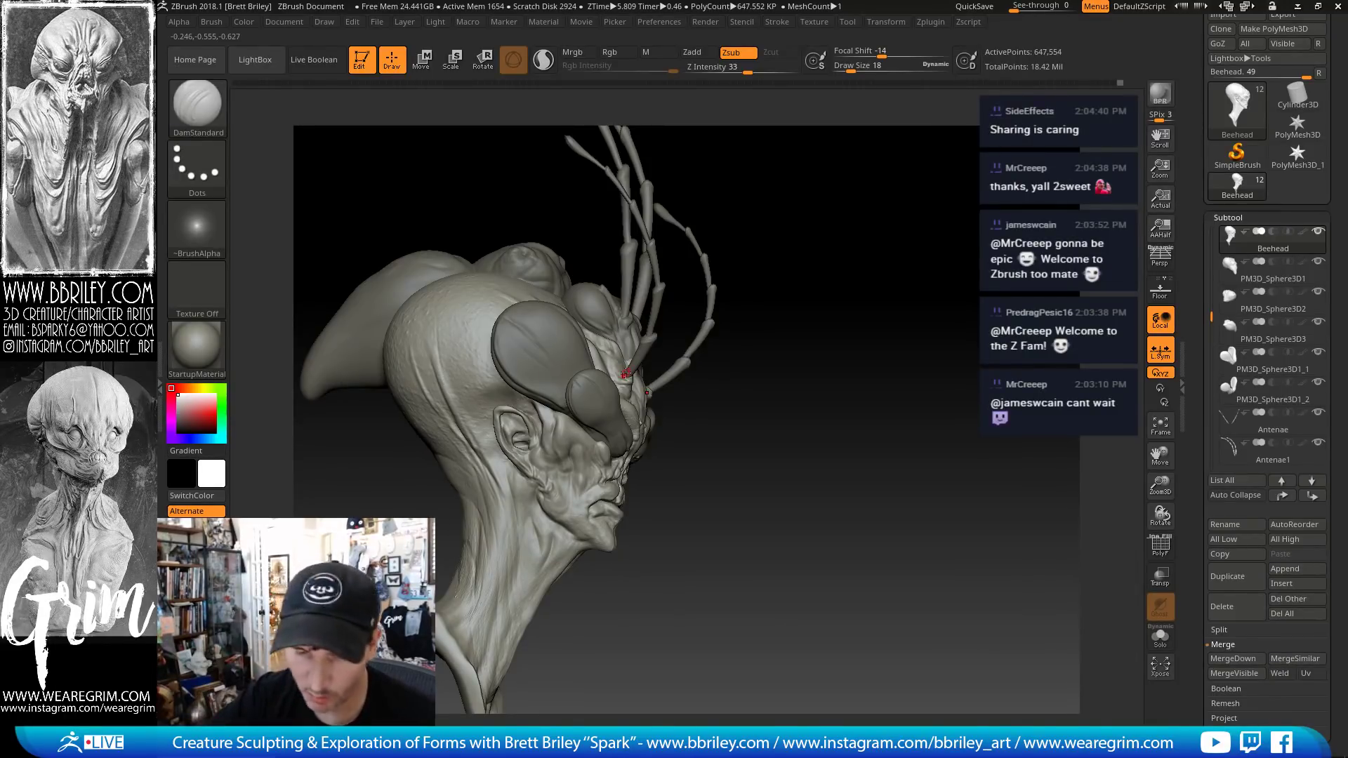
# - Raise folds on the head above the large side lobes with the Standard brush at draw size 23
pyautogui.moveTo(772, 247); pyautogui.dragTo(845, 221)
pyautogui.press('b')
pyautogui.press('s')
pyautogui.press('t')
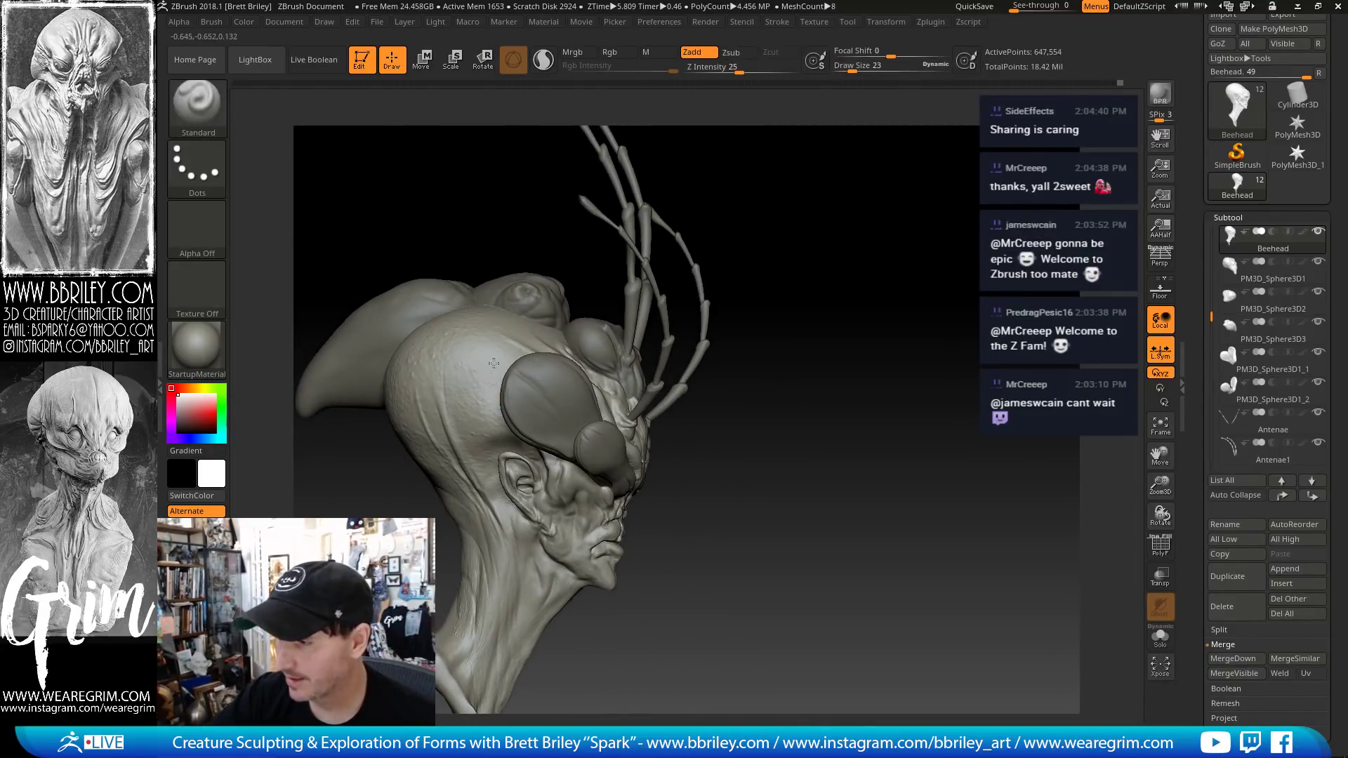
# - Deepen the folds between the antenna bases and the side lobes with DamStandard at draw size 23
pyautogui.moveTo(705, 251)
pyautogui.keyDown('shift'); pyautogui.mouseDown()
pyautogui.moveTo(964, 262)
pyautogui.moveTo(901, 234)
pyautogui.moveTo(713, 292)
pyautogui.mouseUp(); pyautogui.keyUp('shift')
pyautogui.press('b')
pyautogui.press('d')
pyautogui.press('s')
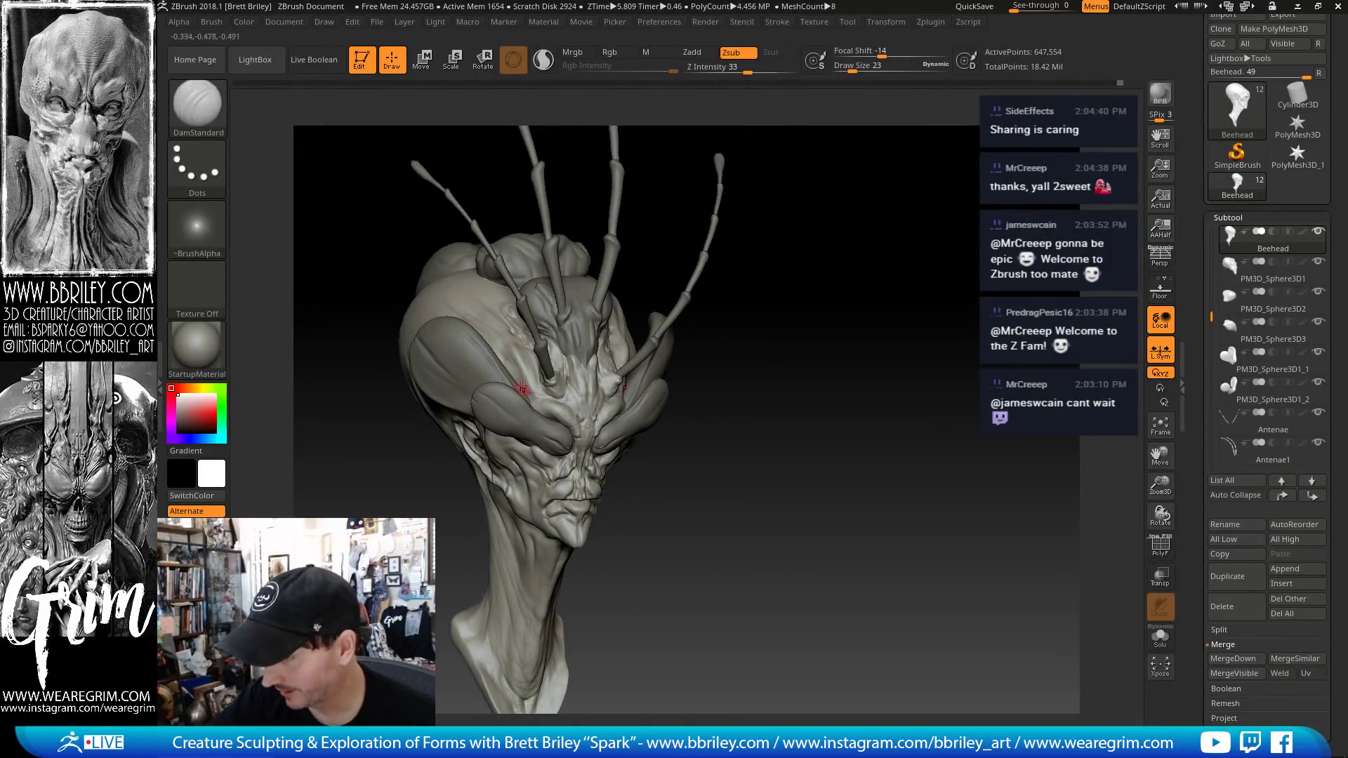
pyautogui.moveTo(554, 362); pyautogui.dragTo(554, 343)
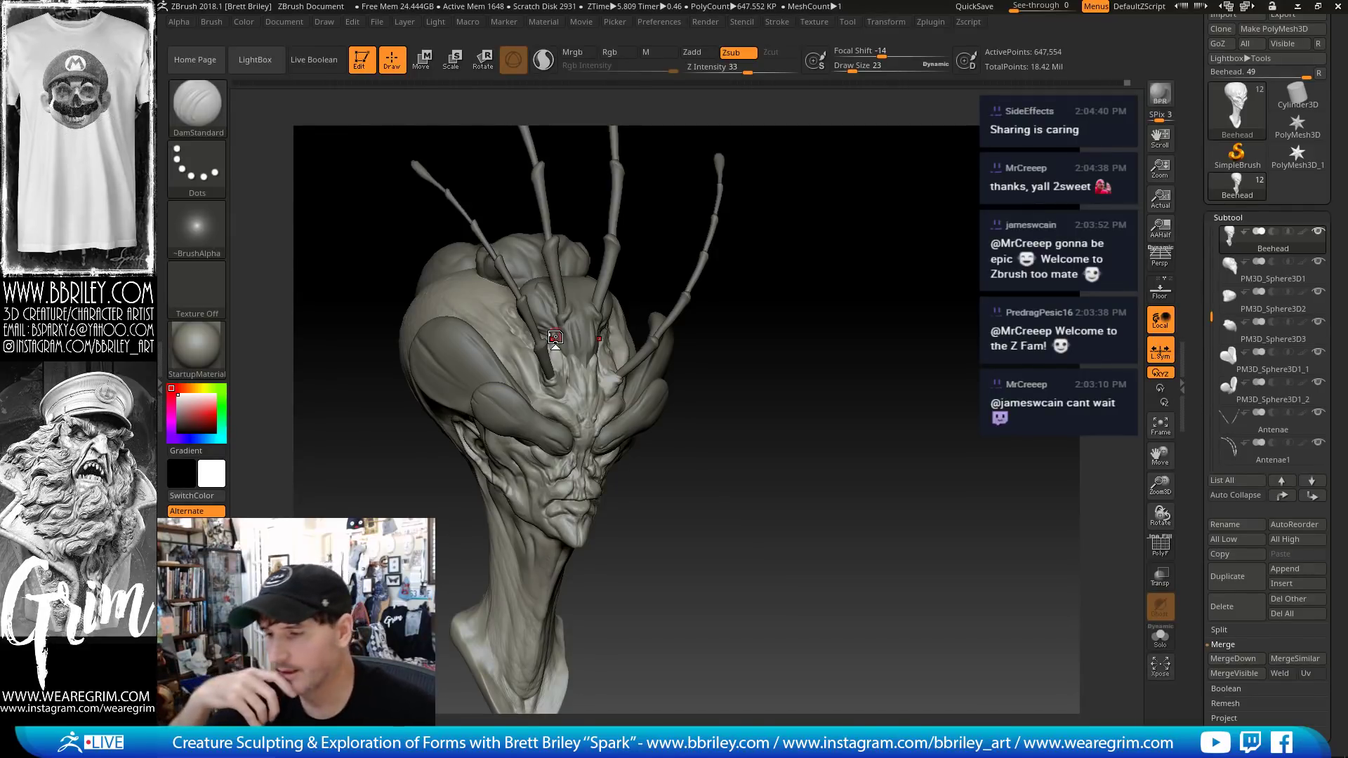
# - Adjust the forehead contour above the smaller brow lobes with the Move brush, enlarging the draw size to 83
pyautogui.moveTo(863, 259)
pyautogui.mouseDown()
pyautogui.moveTo(825, 239)
pyautogui.moveTo(896, 273)
pyautogui.moveTo(618, 298)
pyautogui.mouseUp()
pyautogui.press('b')
pyautogui.press('m')
pyautogui.press('v')
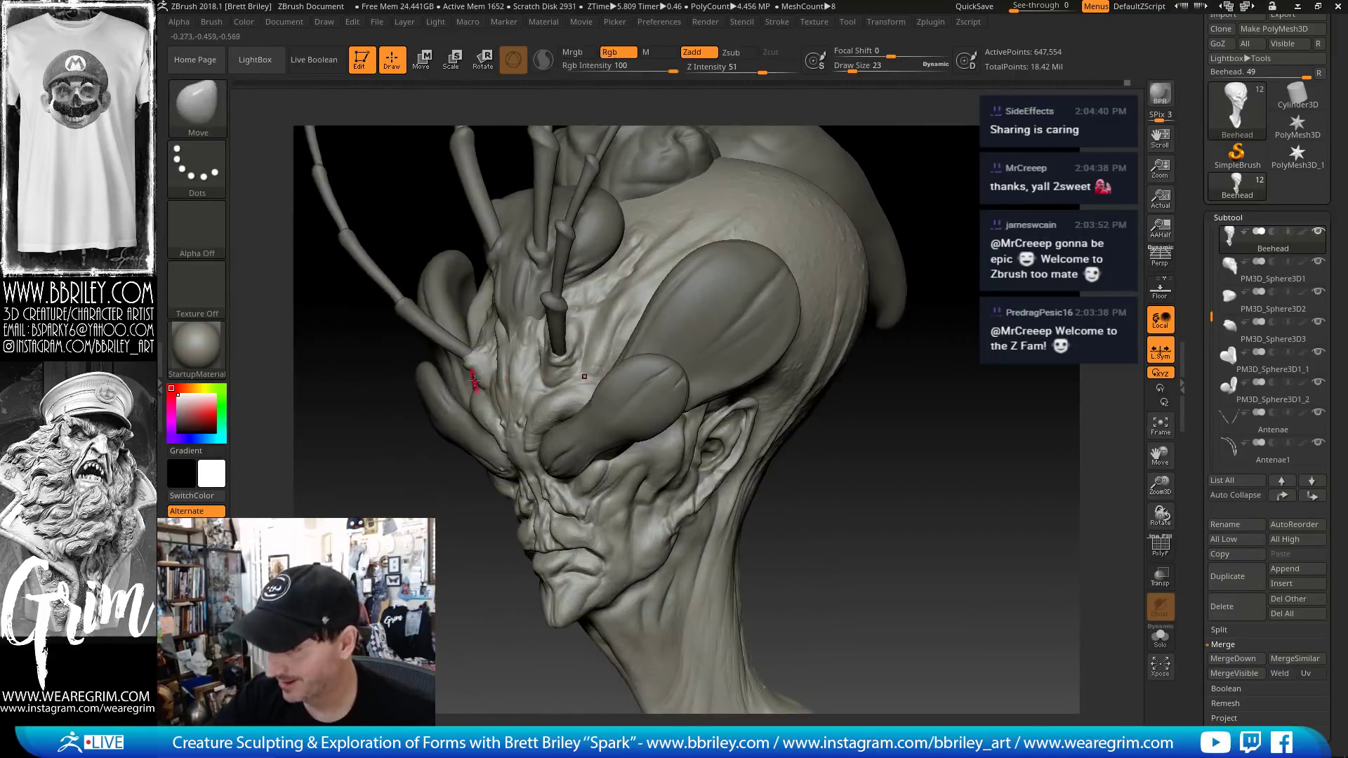
pyautogui.moveTo(950, 396); pyautogui.dragTo(1102, 393)
pyautogui.press('s')
pyautogui.moveTo(563, 382); pyautogui.dragTo(613, 391, button='right')
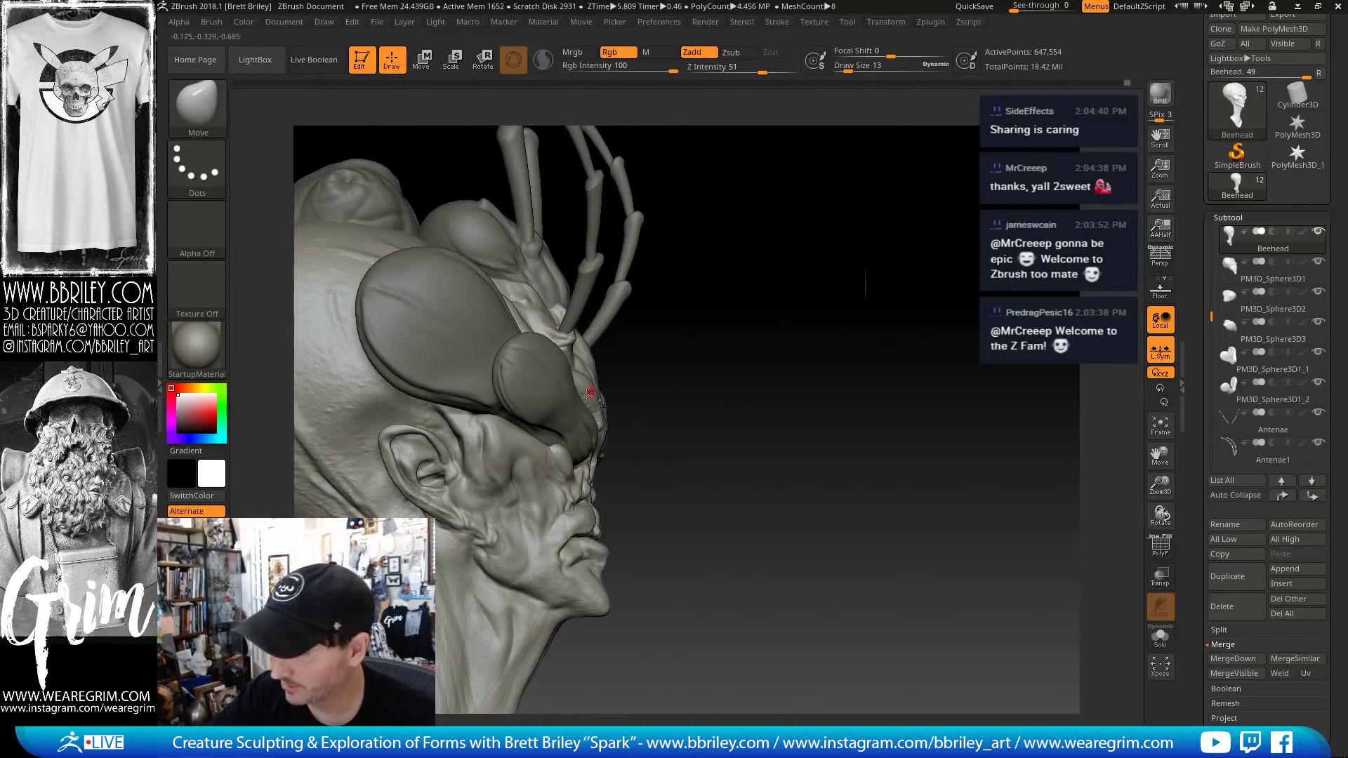
pyautogui.press('s')
pyautogui.moveTo(585, 395); pyautogui.dragTo(578, 398)
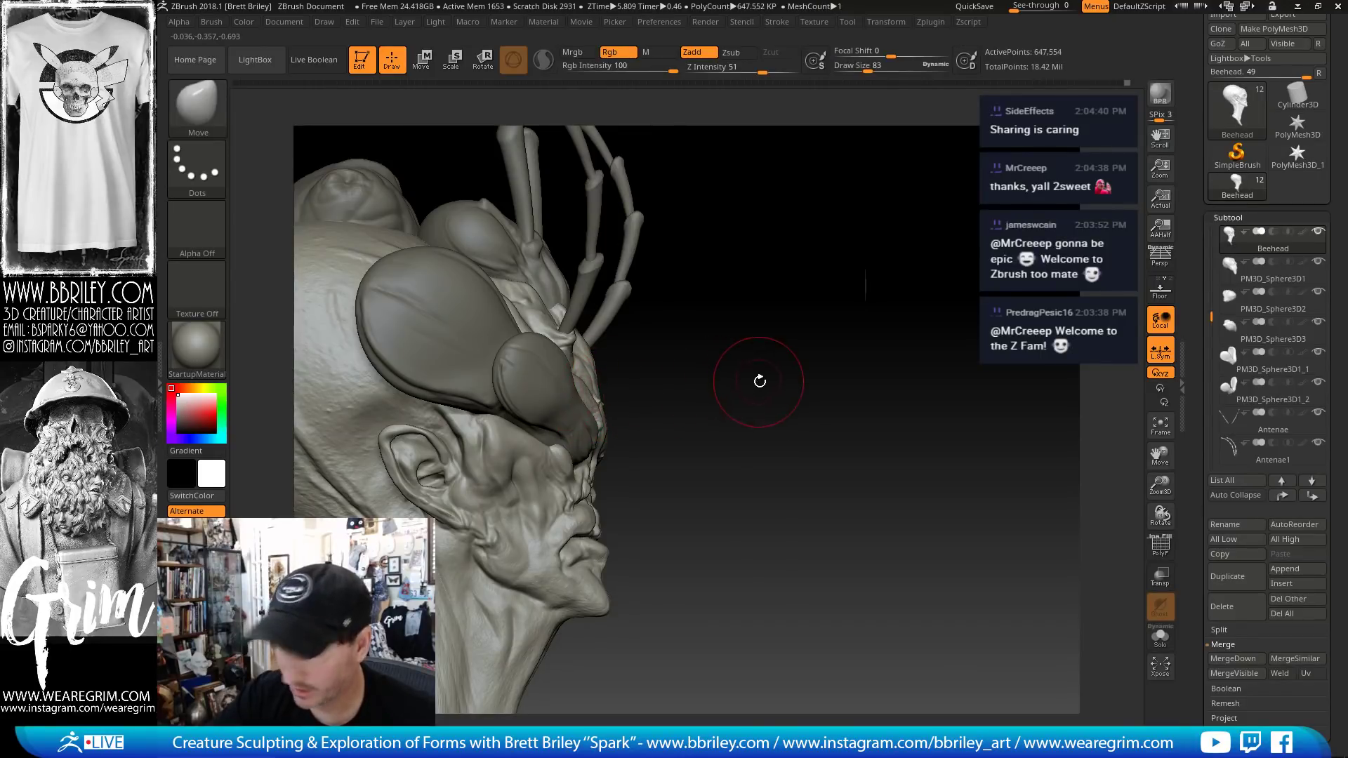
pyautogui.moveTo(758, 379)
pyautogui.mouseDown()
pyautogui.moveTo(695, 355)
pyautogui.moveTo(725, 364)
pyautogui.moveTo(709, 369)
pyautogui.mouseUp()
pyautogui.moveTo(517, 383); pyautogui.dragTo(521, 373)
pyautogui.moveTo(743, 365); pyautogui.dragTo(635, 372)
# - Refine the wrinkles above the smaller brow lobes with the Standard brush at draw size 16 and smooth the forehead between them
pyautogui.press('b')
pyautogui.press('s')
pyautogui.press('t')
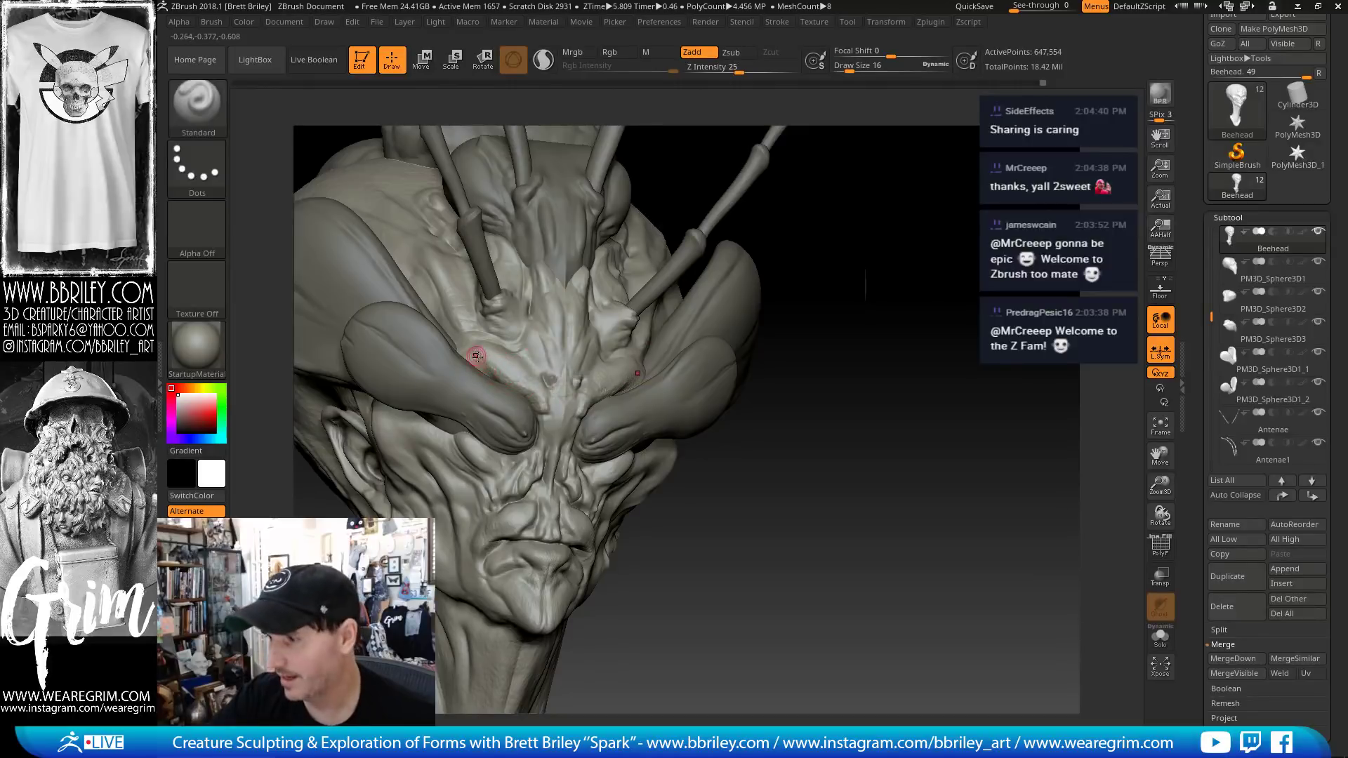
pyautogui.press('shift')
pyautogui.keyDown('shift'); pyautogui.moveTo(511, 370); pyautogui.dragTo(535, 359); pyautogui.keyUp('shift')
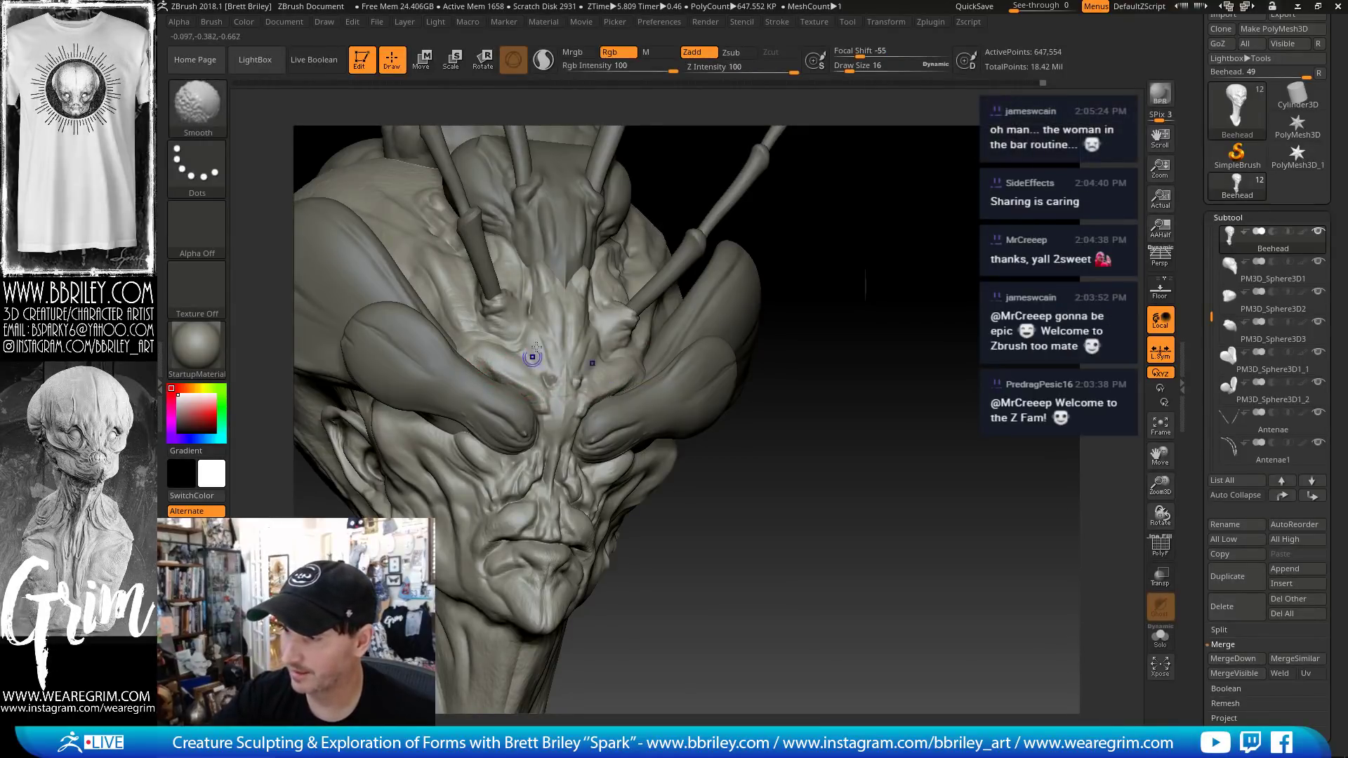
# - Reshape the forehead skin between the antenna bases and smaller brow lobes with the Move brush at draw sizes 50 and 94
pyautogui.moveTo(895, 309); pyautogui.dragTo(849, 267)
pyautogui.moveTo(912, 217); pyautogui.dragTo(821, 249)
pyautogui.press('b')
pyautogui.press('m')
pyautogui.press('v')
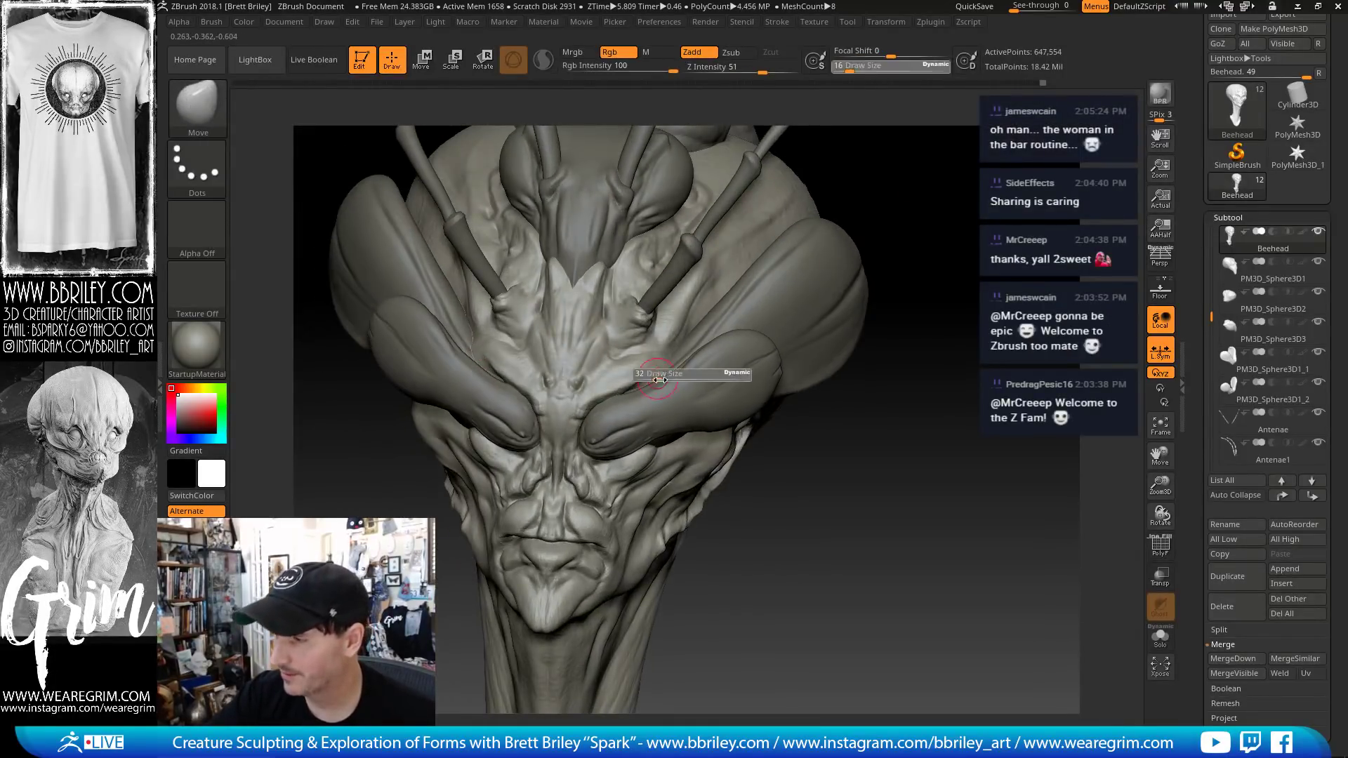
pyautogui.moveTo(860, 344); pyautogui.dragTo(653, 309)
pyautogui.moveTo(959, 298); pyautogui.dragTo(1053, 298)
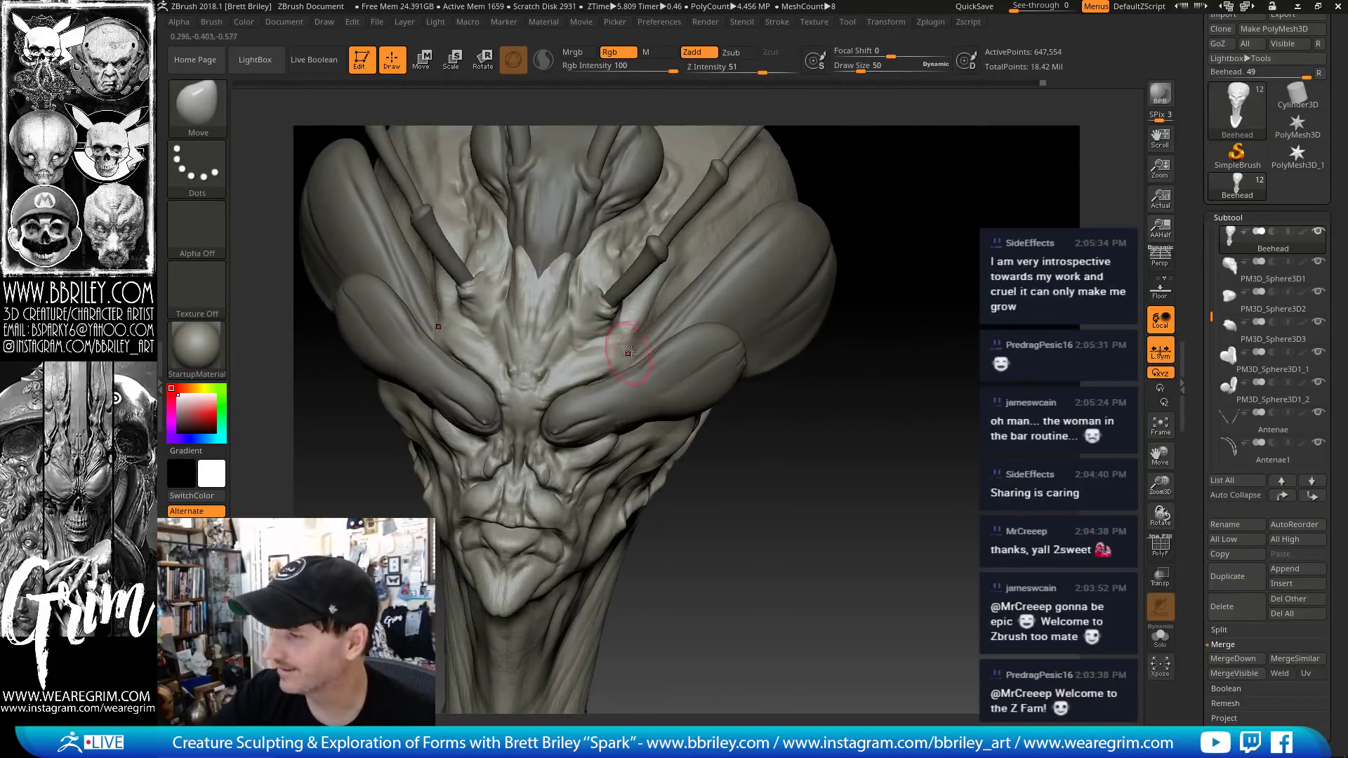
pyautogui.press('s')
pyautogui.moveTo(653, 333); pyautogui.dragTo(675, 333)
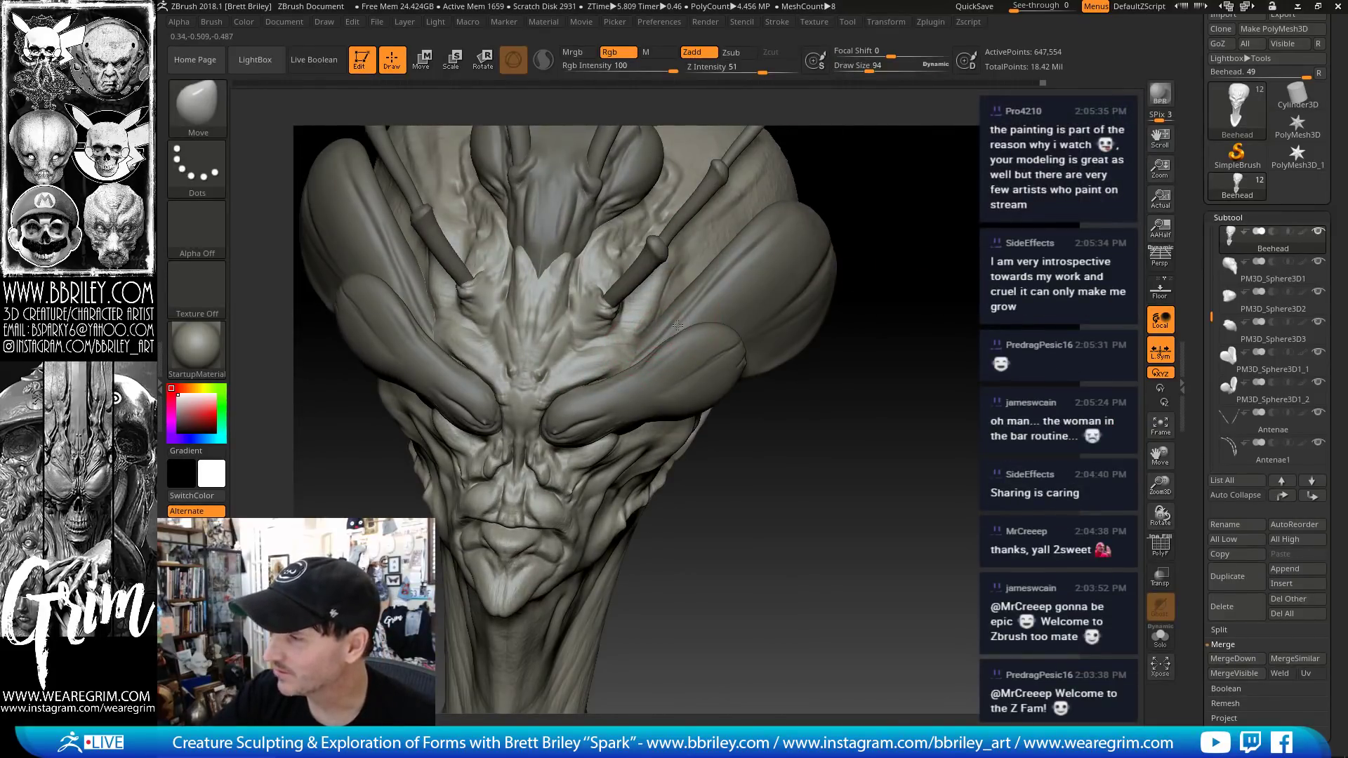
# - Carve fine wrinkles into the cheek below the brow lobe with DamStandard at draw size 9
pyautogui.moveTo(955, 288)
pyautogui.mouseDown()
pyautogui.moveTo(935, 259)
pyautogui.moveTo(962, 298)
pyautogui.moveTo(874, 289)
pyautogui.mouseUp()
pyautogui.press('b')
pyautogui.press('d')
pyautogui.press('s')
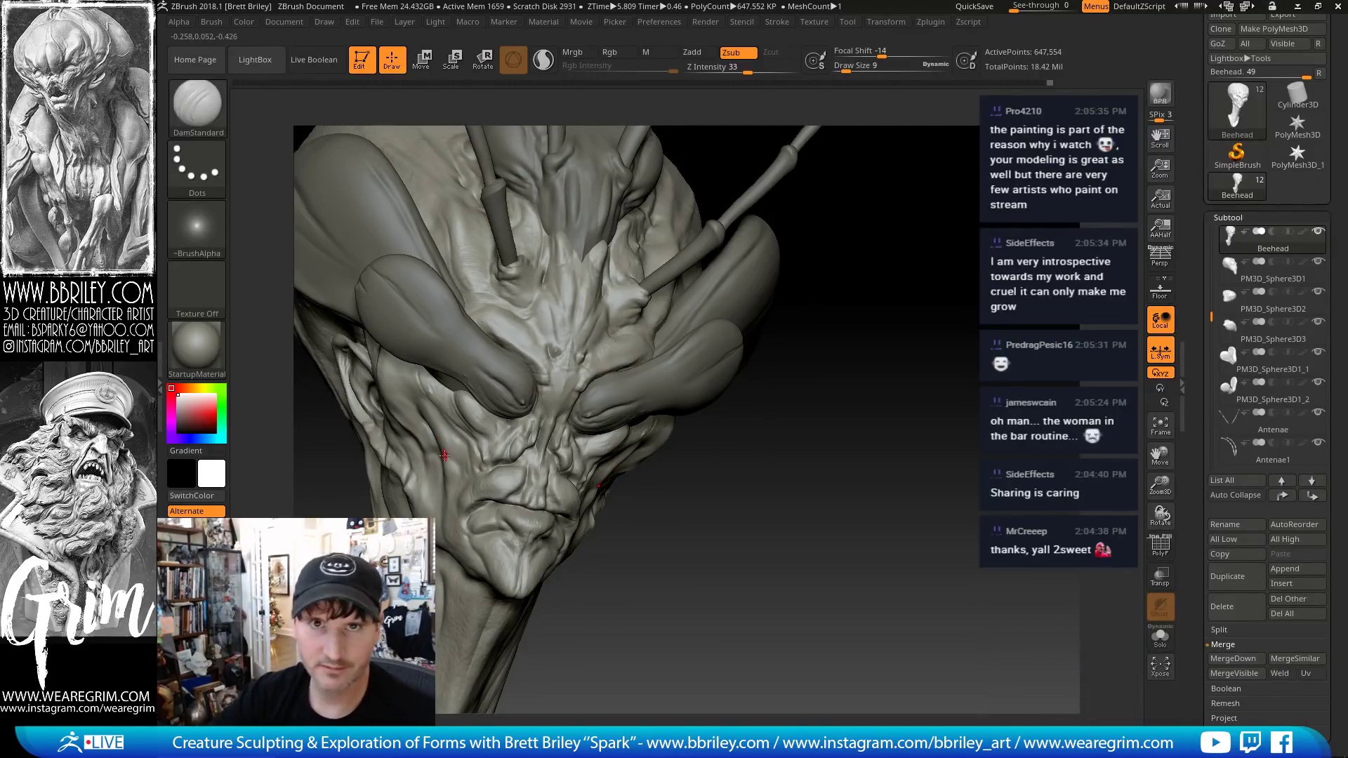
# - Raise fine folds on the cheek under the brow lobe with the Standard brush at draw size 9
pyautogui.press('b')
pyautogui.press('s')
pyautogui.press('t')
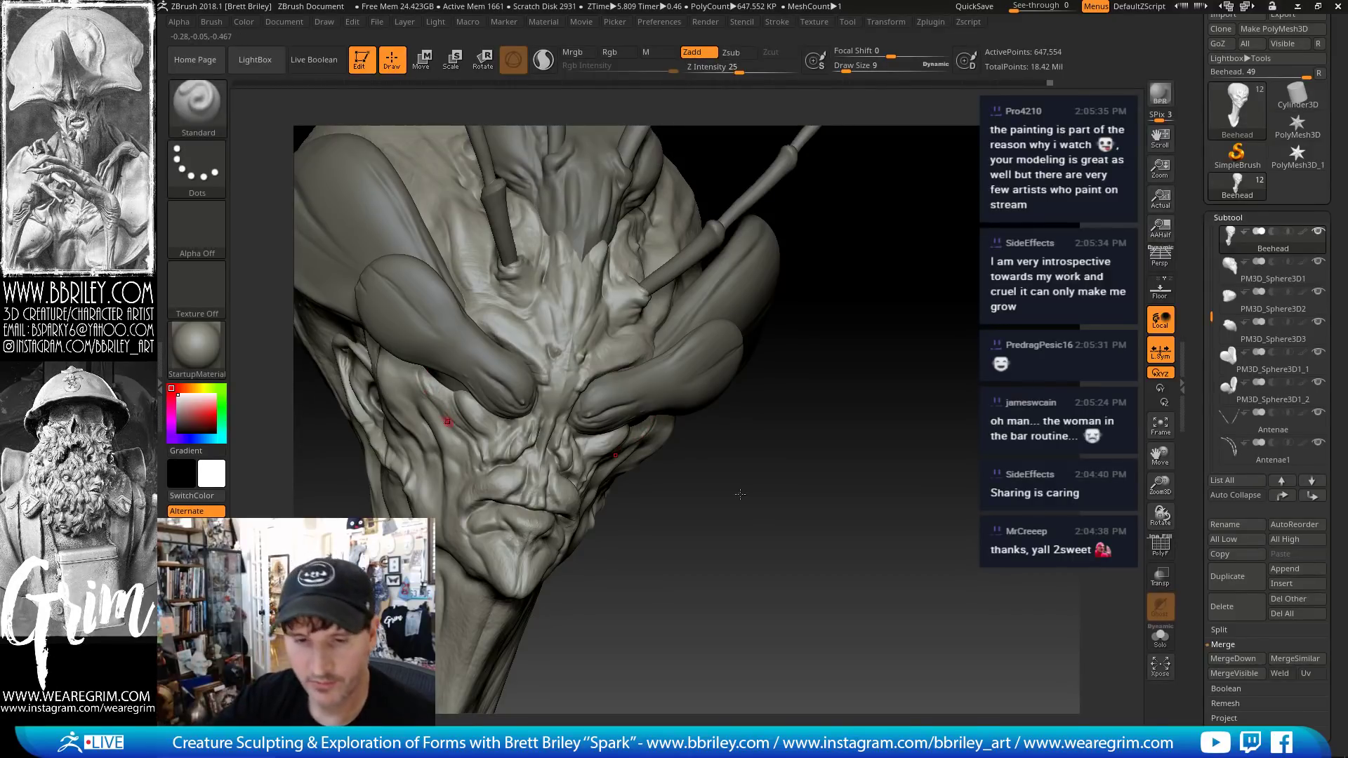
pyautogui.moveTo(820, 485); pyautogui.dragTo(852, 460)
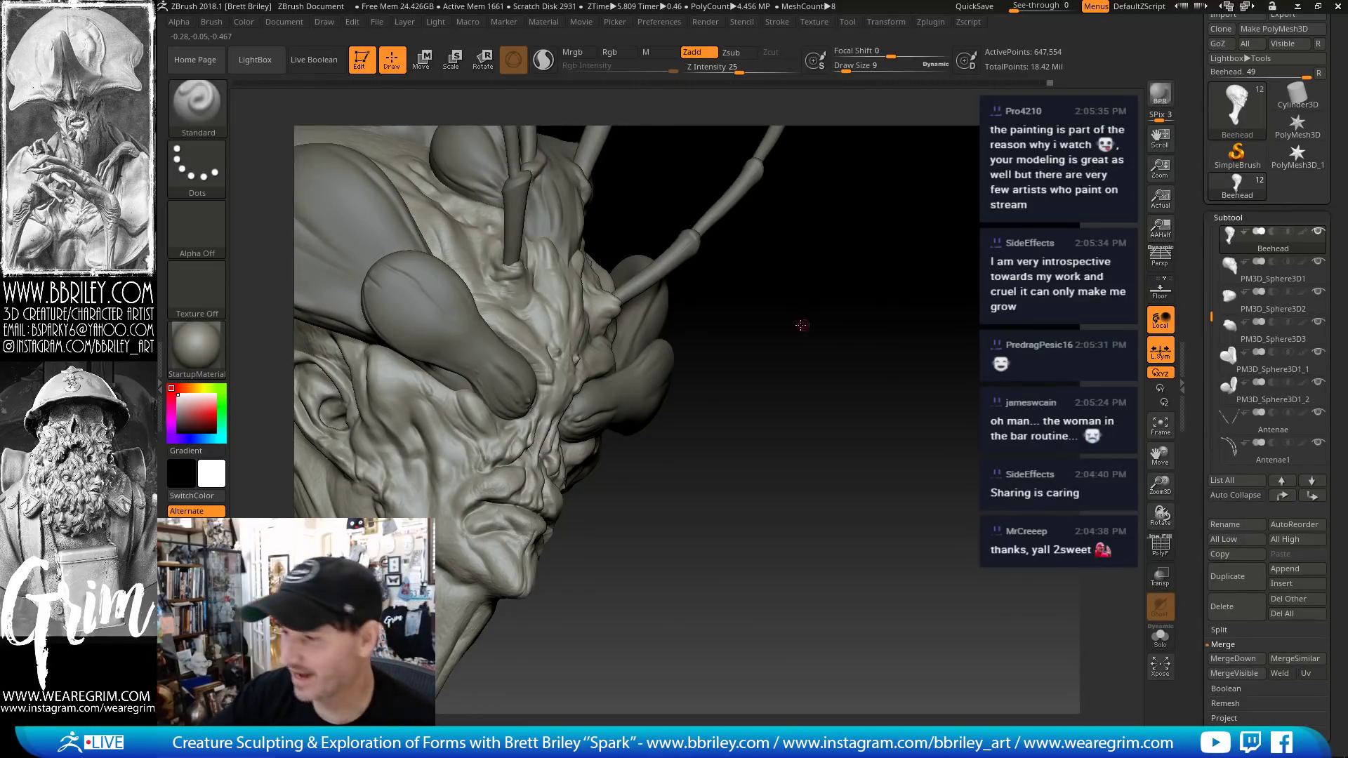
pyautogui.moveTo(803, 319)
pyautogui.mouseDown()
pyautogui.moveTo(828, 330)
pyautogui.moveTo(688, 367)
pyautogui.mouseUp()
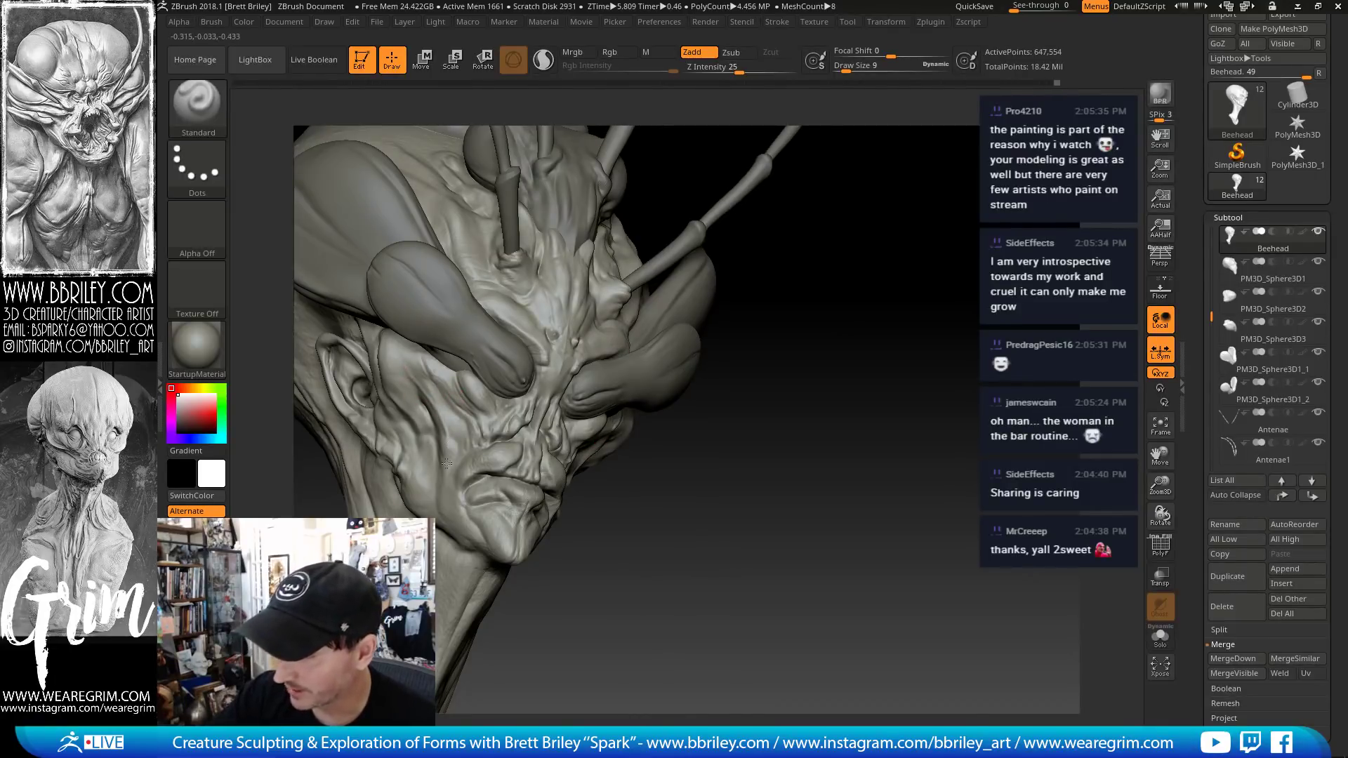
# - Cut fine creases into the temple and cheek in front of the ear with DamStandard at draw size 9
pyautogui.press('b')
pyautogui.press('d')
pyautogui.press('s')
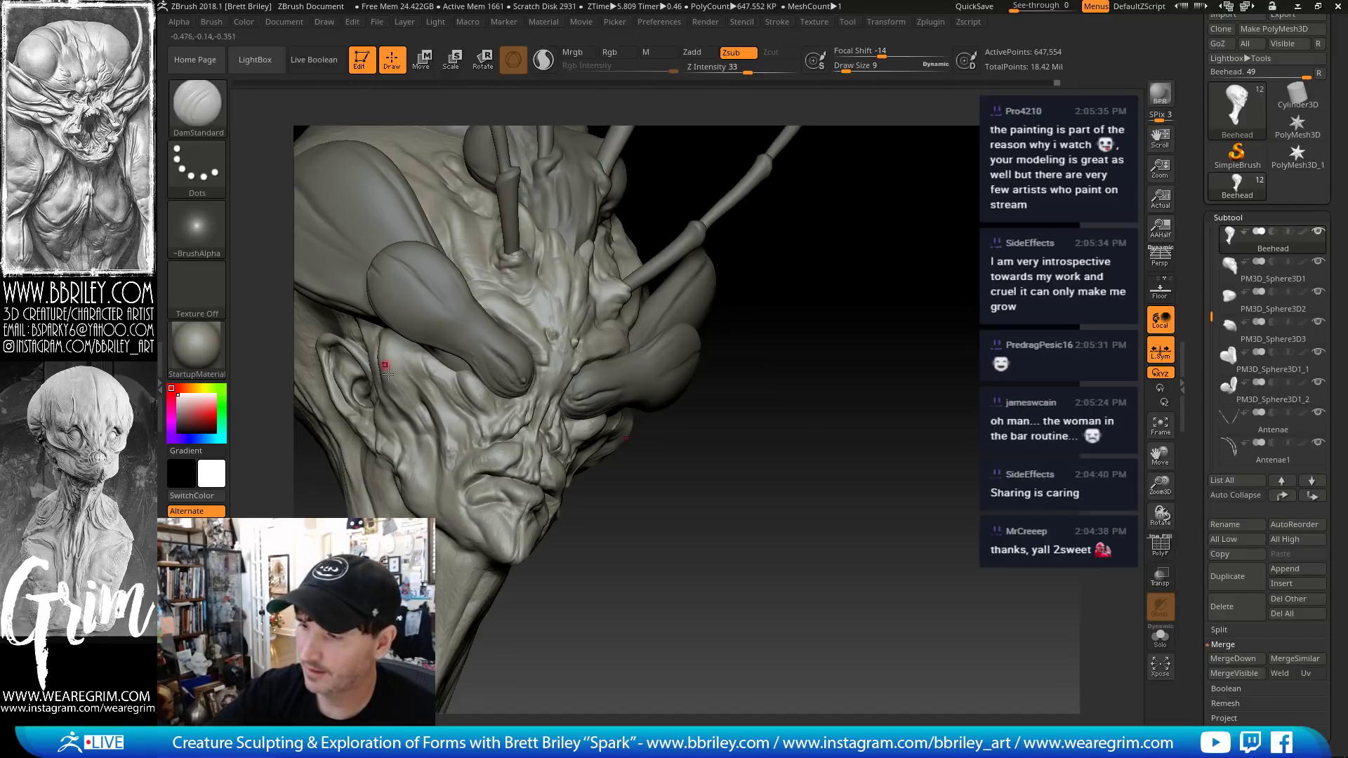
pyautogui.keyDown('alt'); pyautogui.moveTo(749, 458); pyautogui.dragTo(767, 428); pyautogui.keyUp('alt')
# - Select the smaller brow lobes subtool and reshape the lobes with the Move brush at draw sizes between 115 and 238
pyautogui.moveTo(778, 406); pyautogui.dragTo(728, 356)
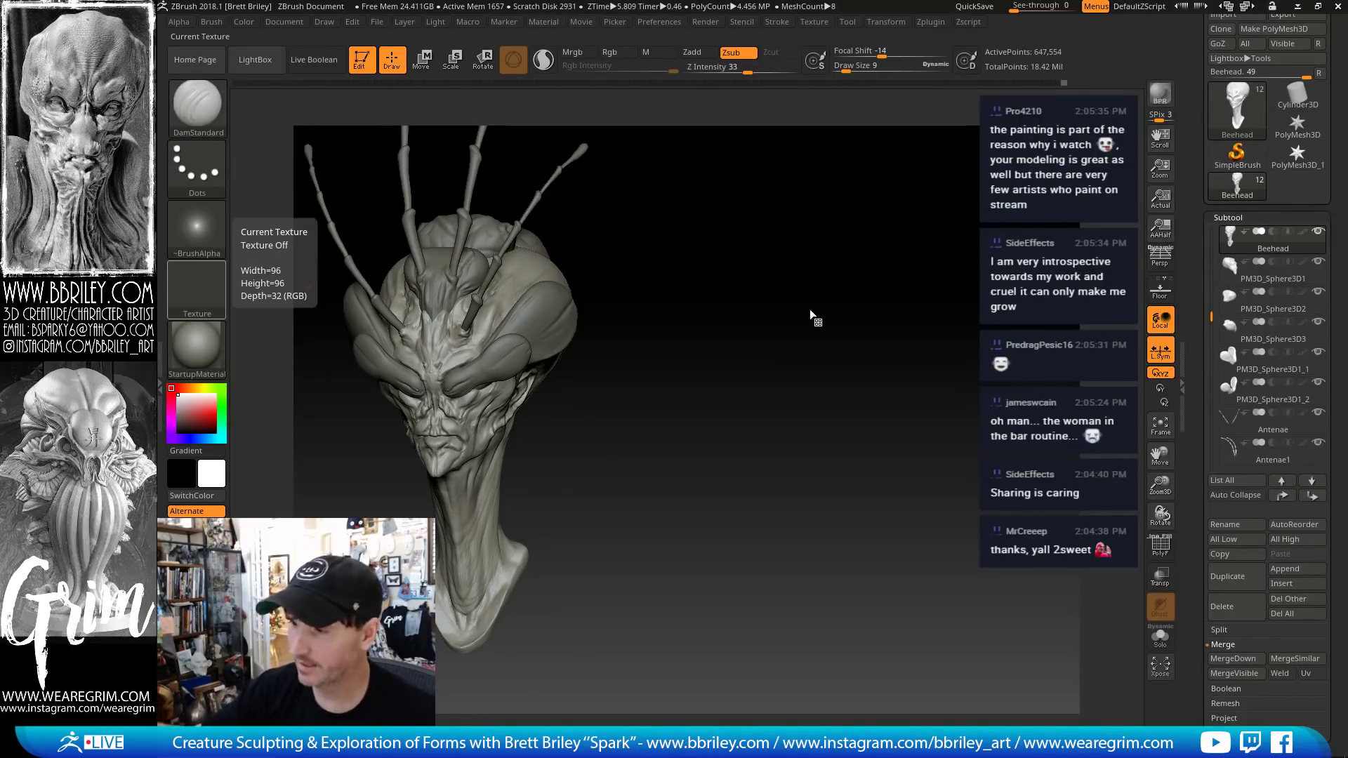
pyautogui.moveTo(812, 313)
pyautogui.mouseDown()
pyautogui.moveTo(897, 283)
pyautogui.moveTo(719, 262)
pyautogui.mouseUp()
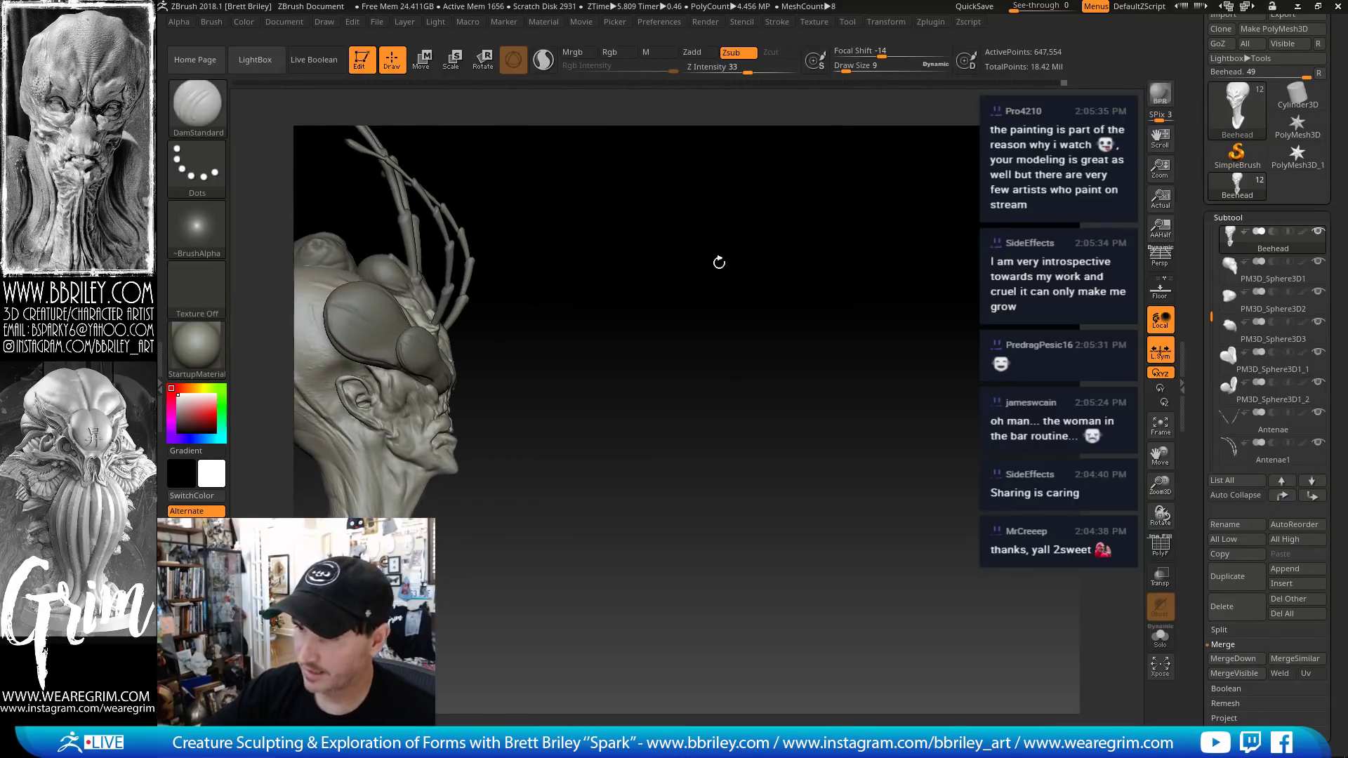
pyautogui.keyDown('shift'); pyautogui.moveTo(485, 329); pyautogui.dragTo(466, 367); pyautogui.keyUp('shift')
pyautogui.press('b')
pyautogui.press('m')
pyautogui.press('v')
pyautogui.press('s')
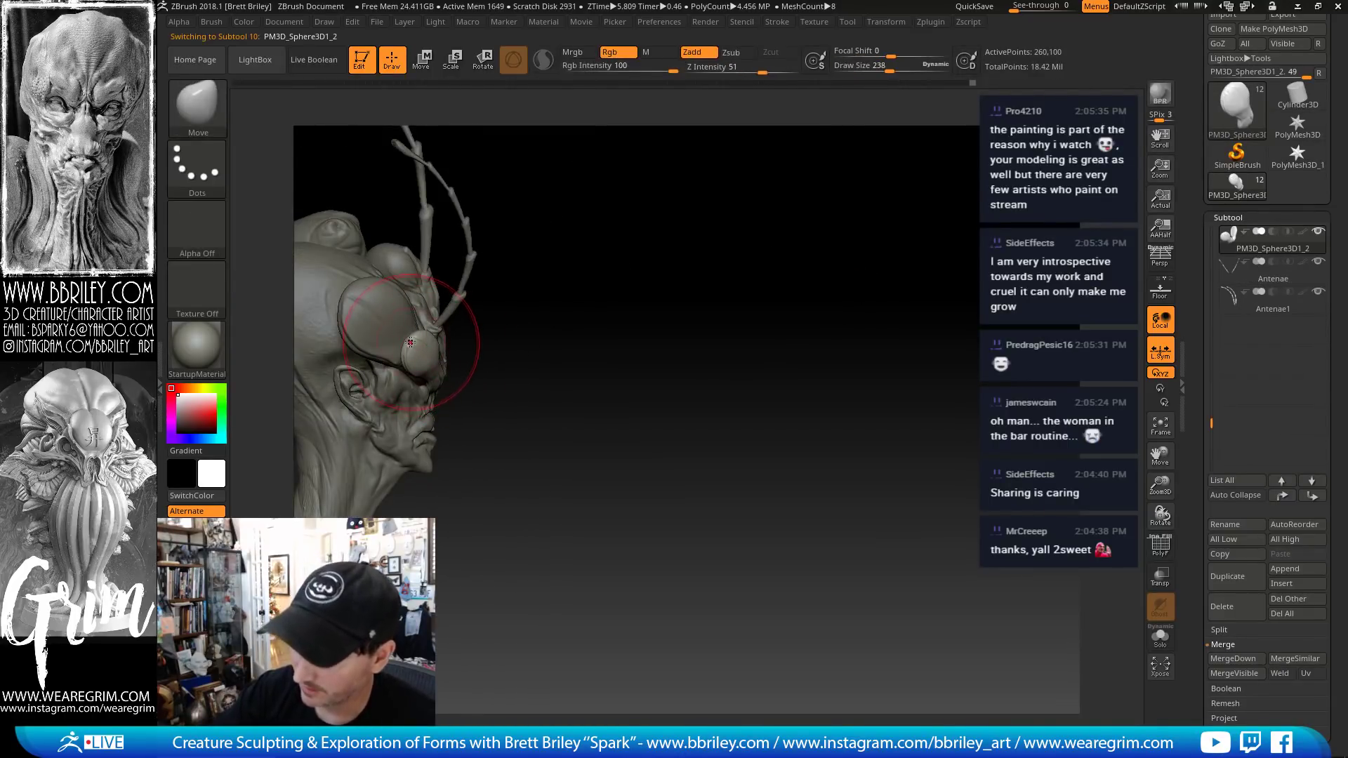
pyautogui.moveTo(394, 334)
pyautogui.mouseDown()
pyautogui.moveTo(549, 345)
pyautogui.moveTo(530, 335)
pyautogui.mouseUp()
pyautogui.press('s')
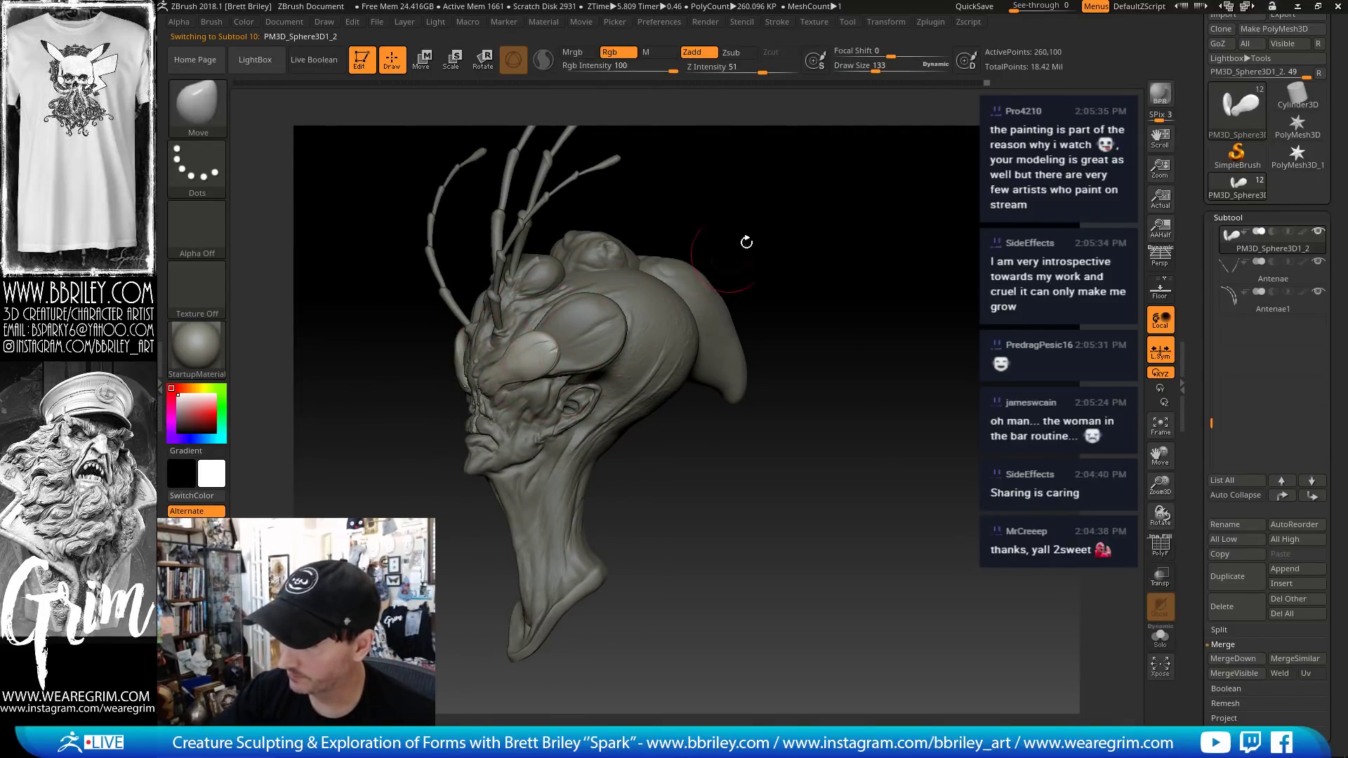
pyautogui.moveTo(746, 243); pyautogui.dragTo(695, 248)
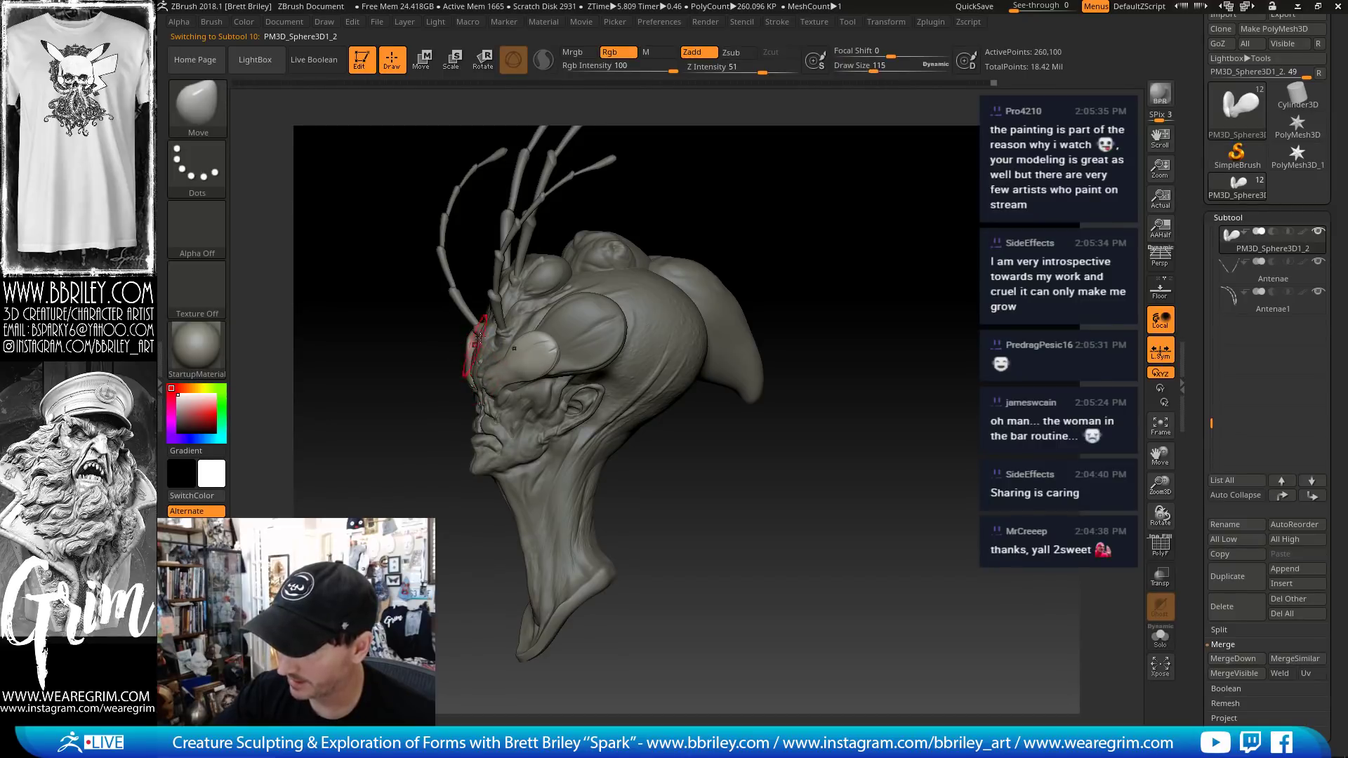
pyautogui.moveTo(768, 163); pyautogui.dragTo(754, 188)
pyautogui.press('s')
pyautogui.moveTo(469, 350); pyautogui.dragTo(472, 351)
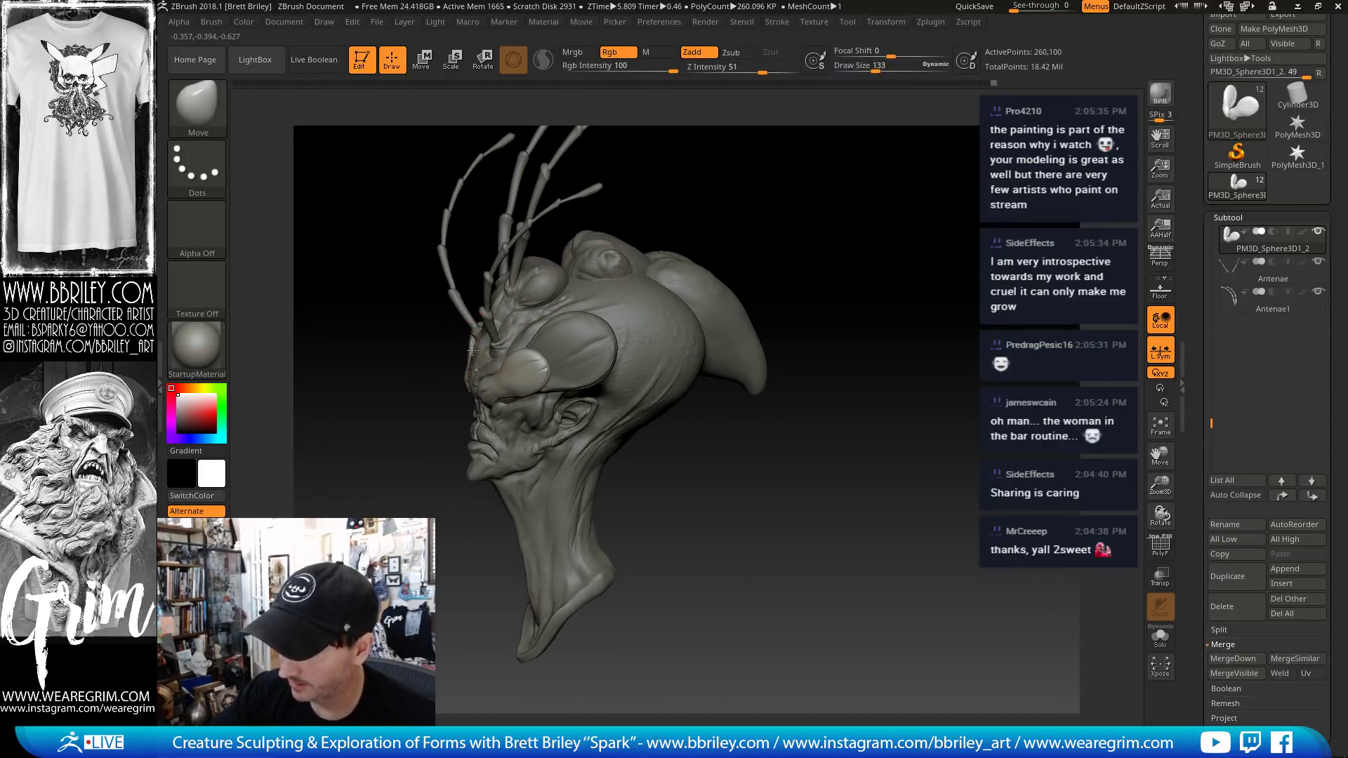
# - Select the large side lobes subtool and reshape the lobes against the head with the Move brush, ending at draw size 179
pyautogui.moveTo(852, 156)
pyautogui.mouseDown()
pyautogui.moveTo(770, 156)
pyautogui.moveTo(526, 270)
pyautogui.moveTo(554, 279)
pyautogui.mouseUp()
pyautogui.keyDown('alt'); pyautogui.click(500, 302); pyautogui.keyUp('alt')
pyautogui.press('s')
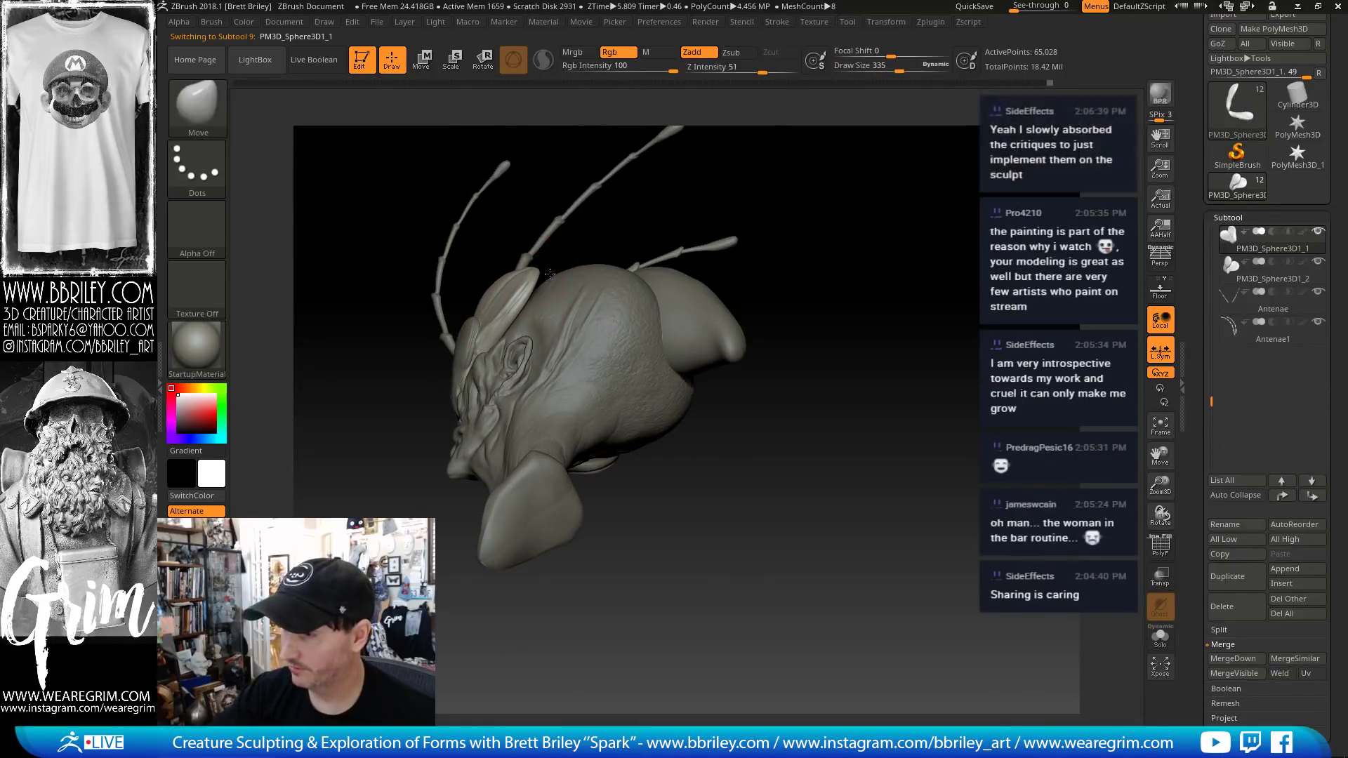
pyautogui.moveTo(800, 204); pyautogui.dragTo(786, 295)
pyautogui.press('s')
pyautogui.moveTo(517, 324); pyautogui.dragTo(521, 325)
pyautogui.moveTo(807, 190); pyautogui.dragTo(800, 242)
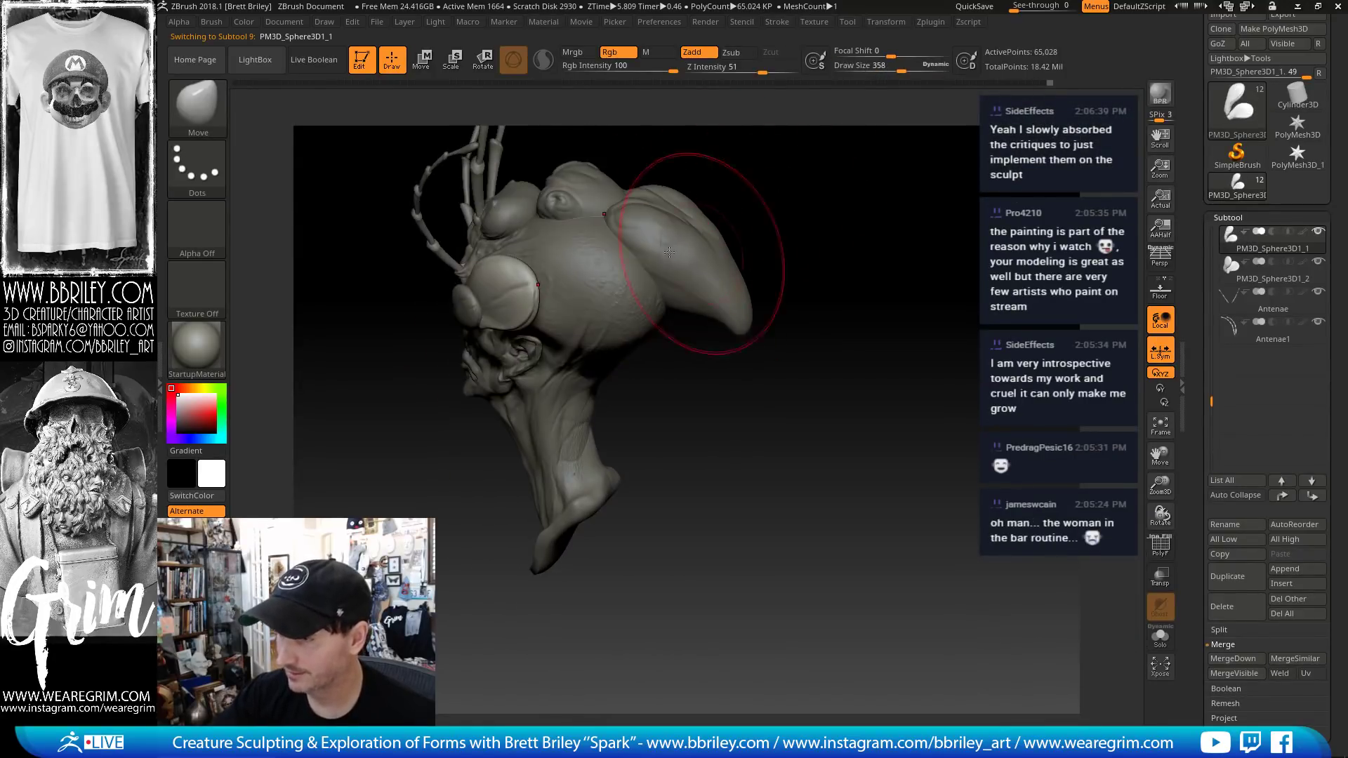
pyautogui.moveTo(769, 144); pyautogui.dragTo(772, 267)
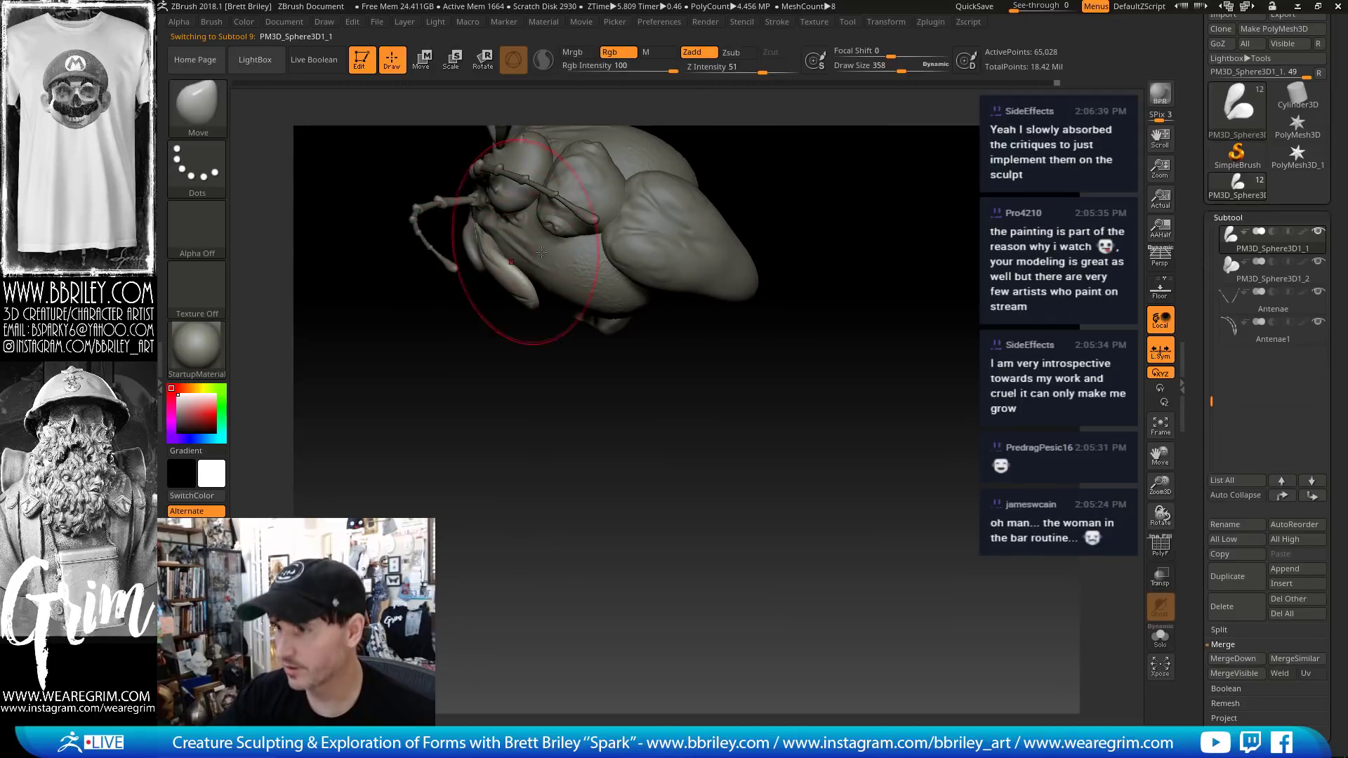
pyautogui.moveTo(652, 319); pyautogui.dragTo(646, 354)
pyautogui.press('s')
pyautogui.moveTo(522, 283); pyautogui.dragTo(497, 283)
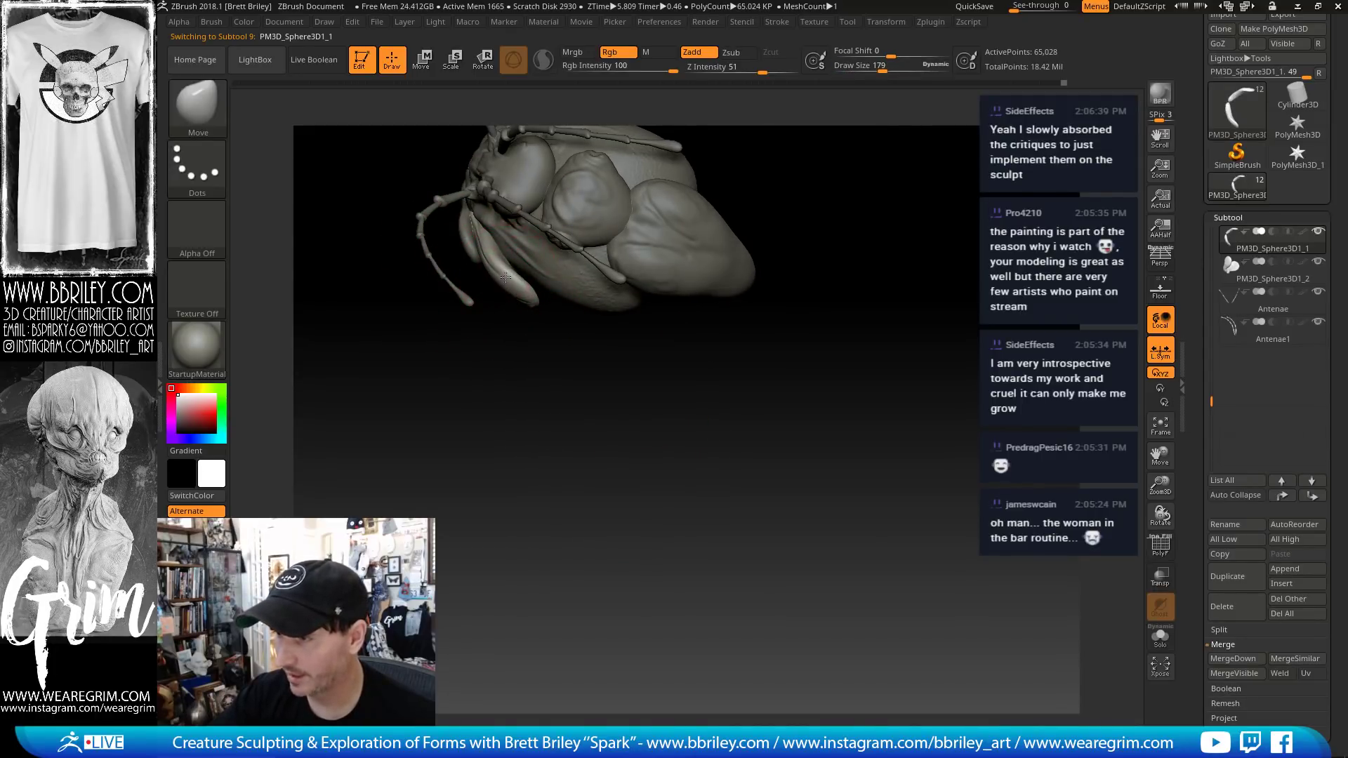
pyautogui.moveTo(565, 367); pyautogui.dragTo(636, 309)
pyautogui.moveTo(851, 346)
pyautogui.mouseDown()
pyautogui.moveTo(902, 204)
pyautogui.moveTo(857, 194)
pyautogui.moveTo(542, 376)
pyautogui.mouseUp()
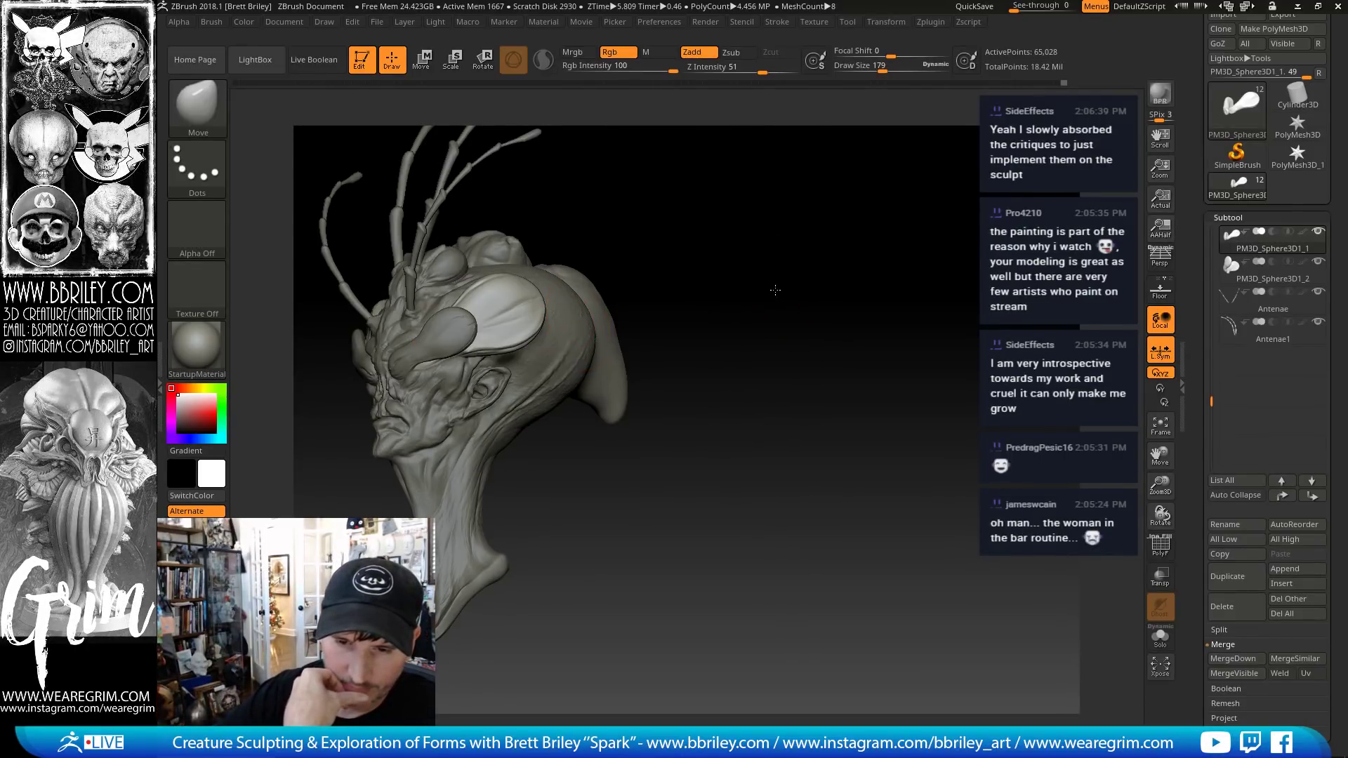
pyautogui.moveTo(775, 289); pyautogui.dragTo(789, 306)
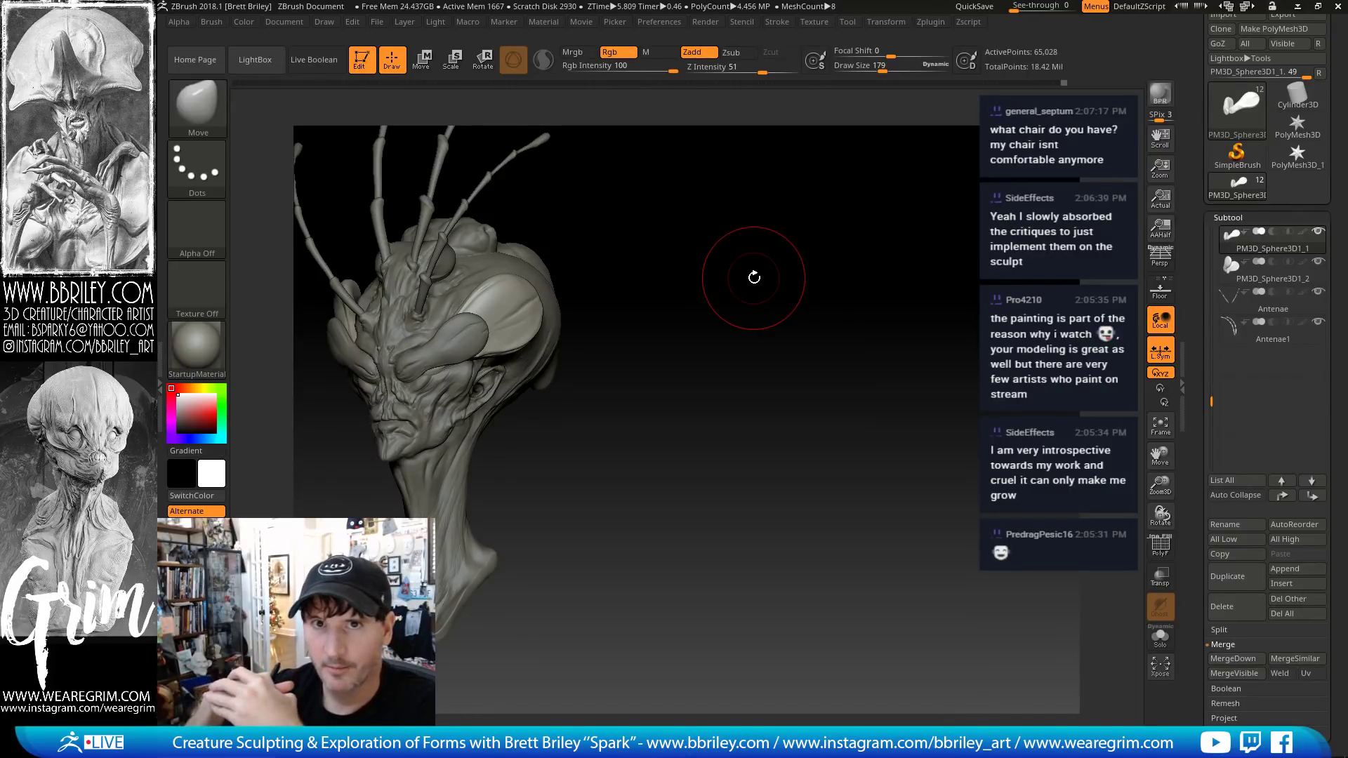
# - Reshape the large side lobes with the Move brush at draw sizes between 143 and 196, checking them from several angles
pyautogui.moveTo(695, 274)
pyautogui.mouseDown()
pyautogui.moveTo(707, 204)
pyautogui.moveTo(704, 241)
pyautogui.moveTo(618, 269)
pyautogui.mouseUp()
pyautogui.moveTo(627, 209)
pyautogui.mouseDown()
pyautogui.moveTo(695, 238)
pyautogui.moveTo(544, 287)
pyautogui.mouseUp()
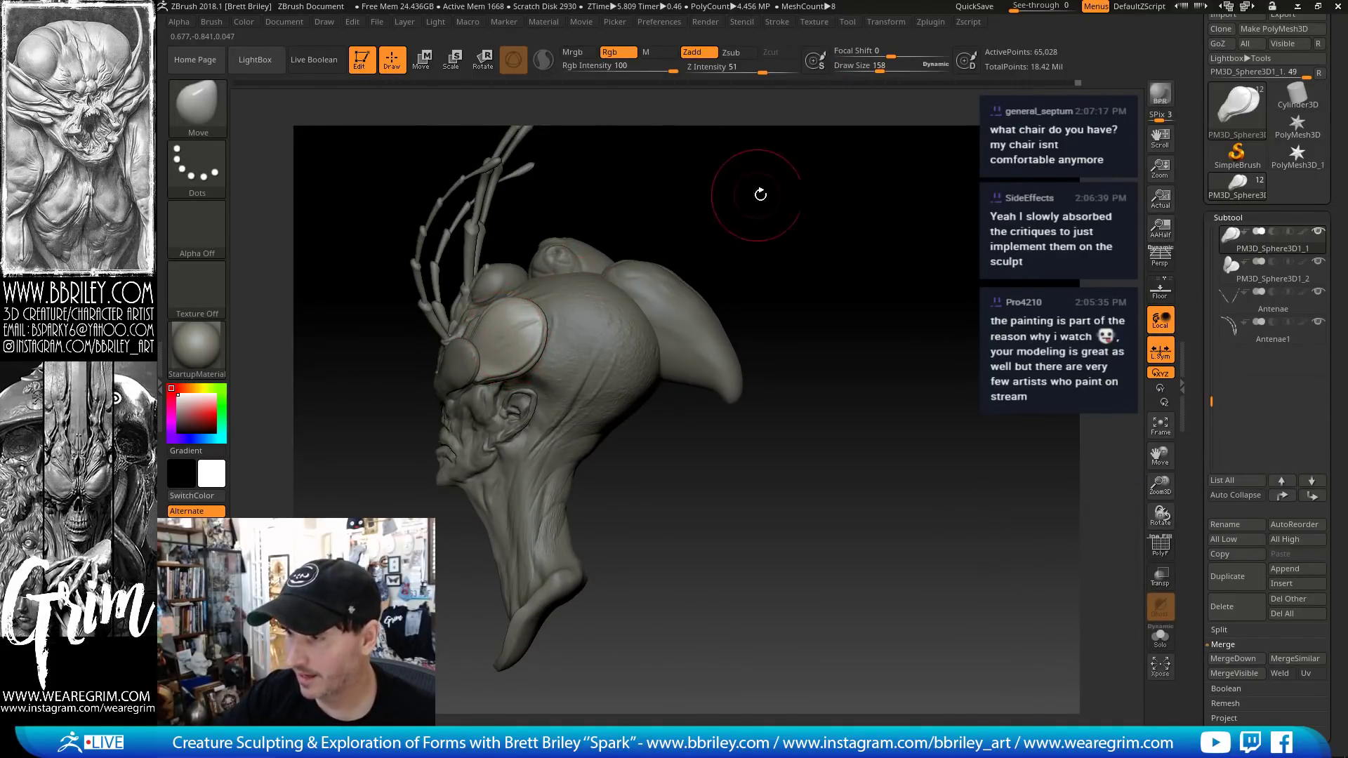
pyautogui.moveTo(760, 195)
pyautogui.mouseDown()
pyautogui.moveTo(676, 207)
pyautogui.moveTo(847, 169)
pyautogui.mouseUp()
pyautogui.moveTo(659, 239); pyautogui.dragTo(702, 246)
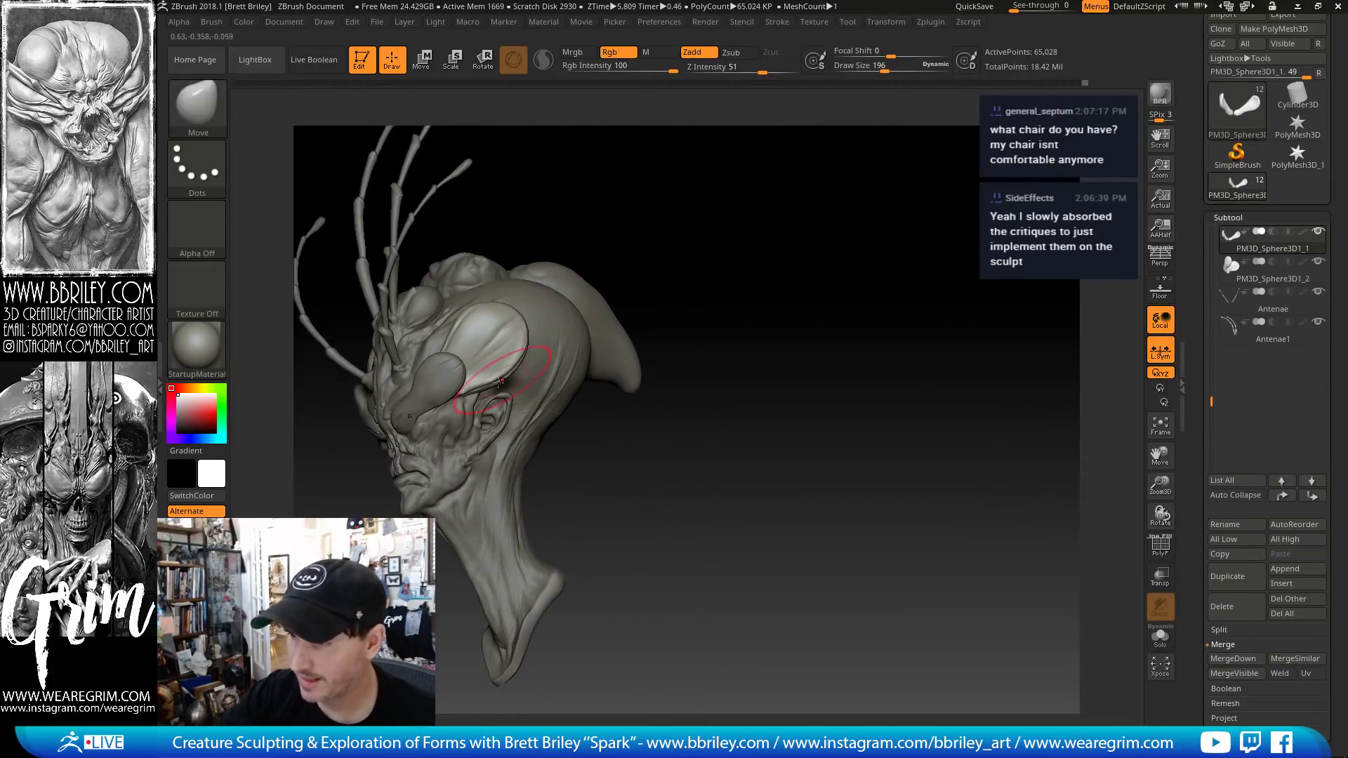
pyautogui.press('[')
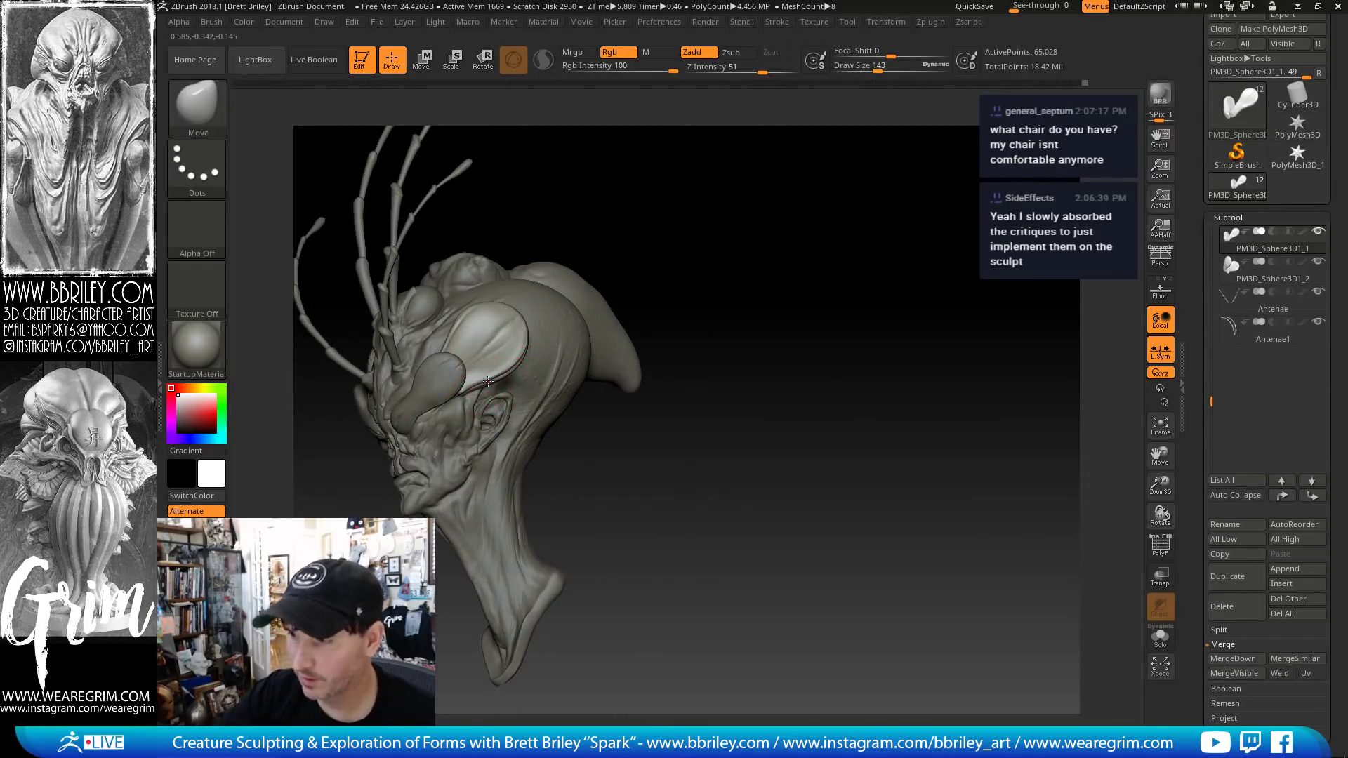
pyautogui.moveTo(591, 234); pyautogui.dragTo(563, 222)
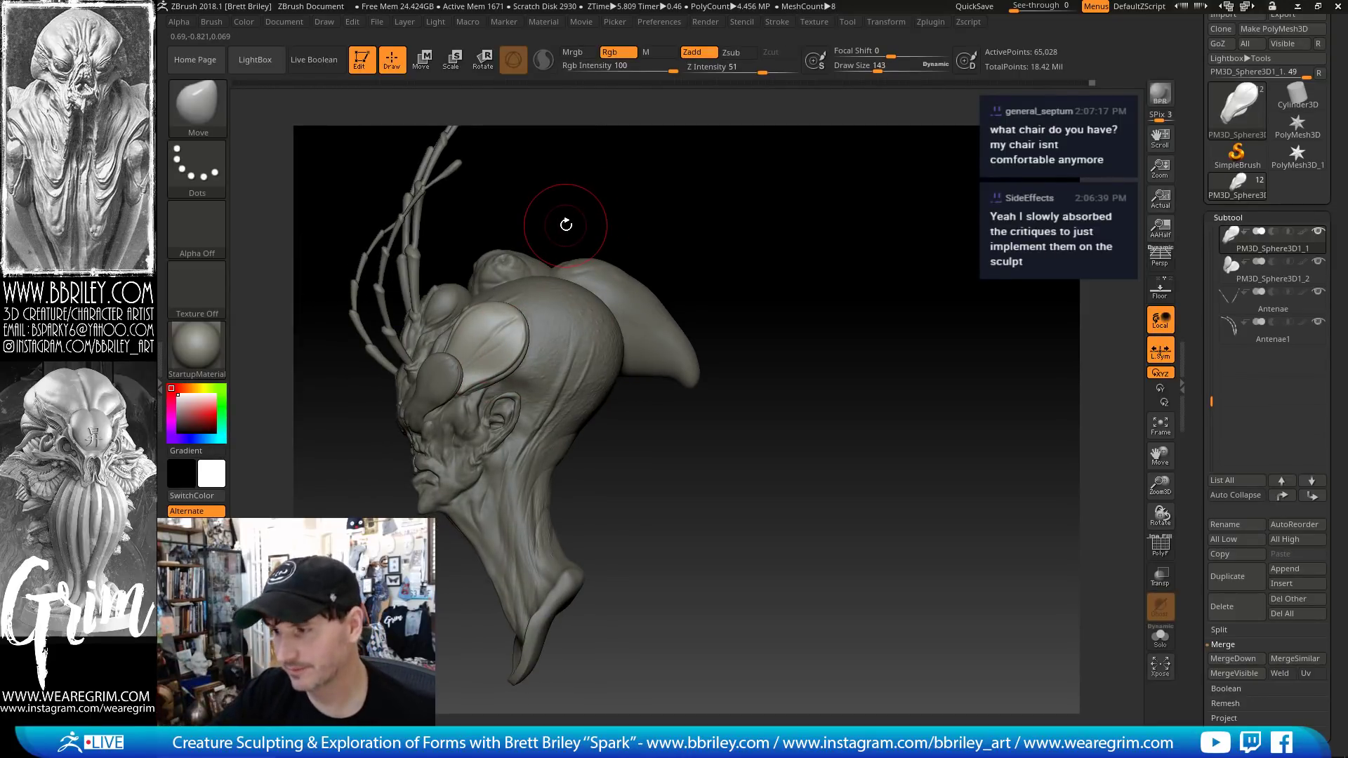
pyautogui.moveTo(566, 224)
pyautogui.mouseDown()
pyautogui.moveTo(694, 238)
pyautogui.moveTo(650, 202)
pyautogui.moveTo(716, 264)
pyautogui.moveTo(669, 281)
pyautogui.mouseUp()
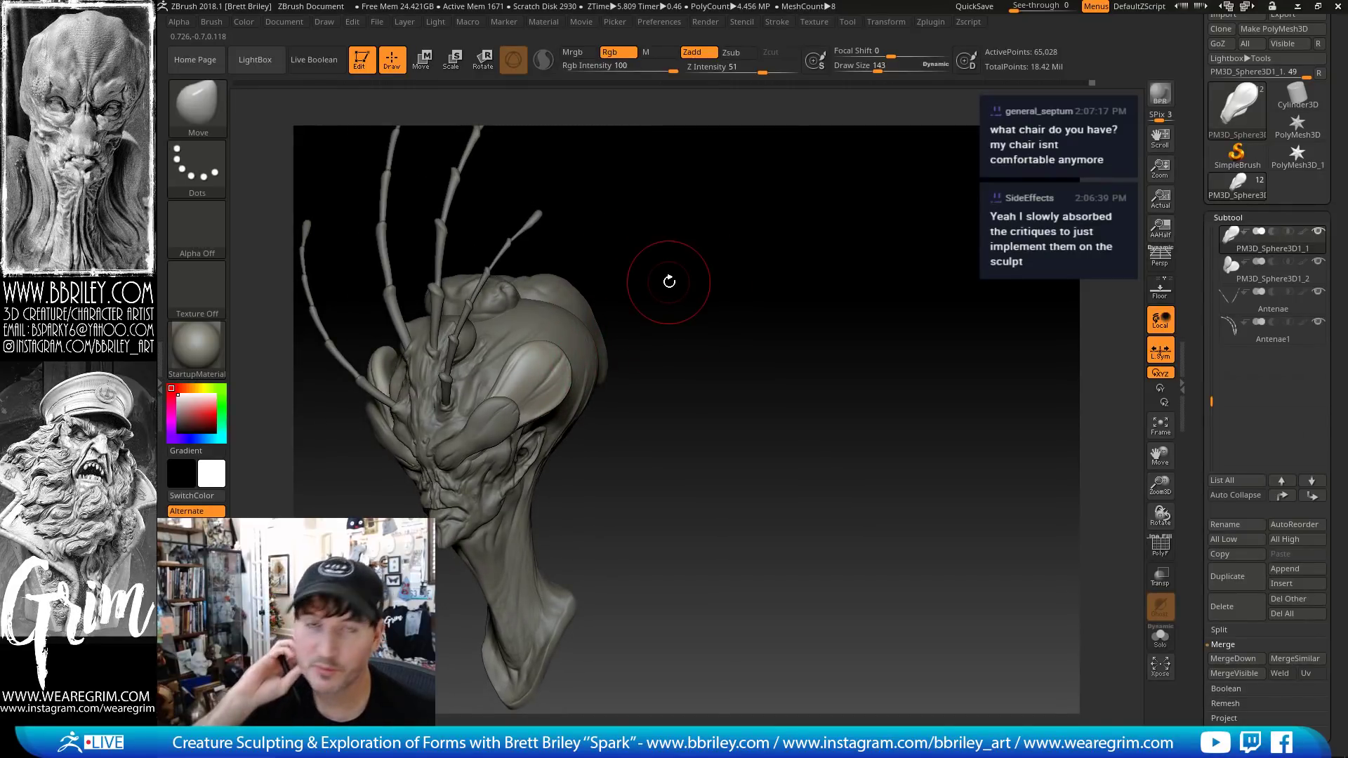
# - Adjust the upper contour of the large side lobes against the skull with the Move brush at draw size 168
pyautogui.moveTo(669, 281)
pyautogui.mouseDown()
pyautogui.moveTo(737, 241)
pyautogui.moveTo(716, 265)
pyautogui.mouseUp()
pyautogui.press('s')
pyautogui.moveTo(547, 374); pyautogui.dragTo(546, 369)
pyautogui.moveTo(658, 316); pyautogui.dragTo(563, 345)
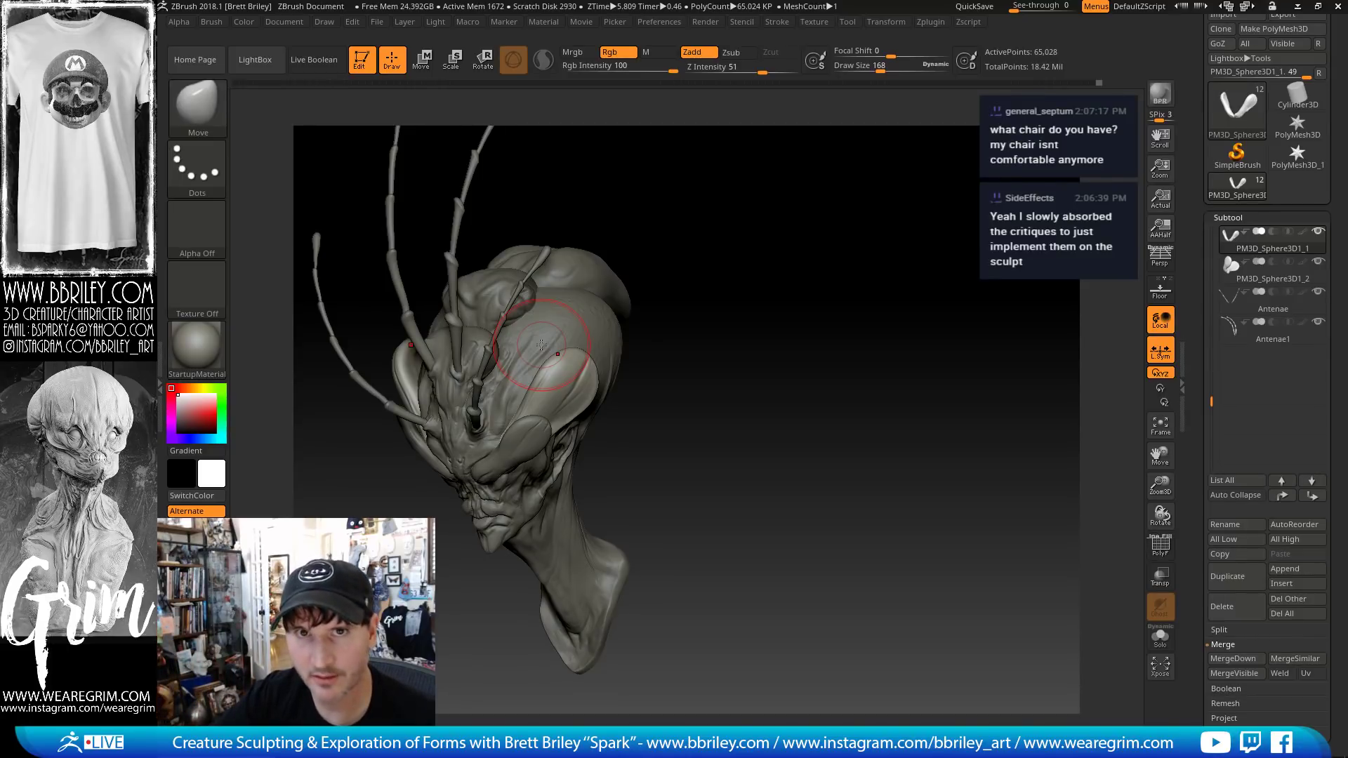
pyautogui.moveTo(700, 304); pyautogui.dragTo(710, 264)
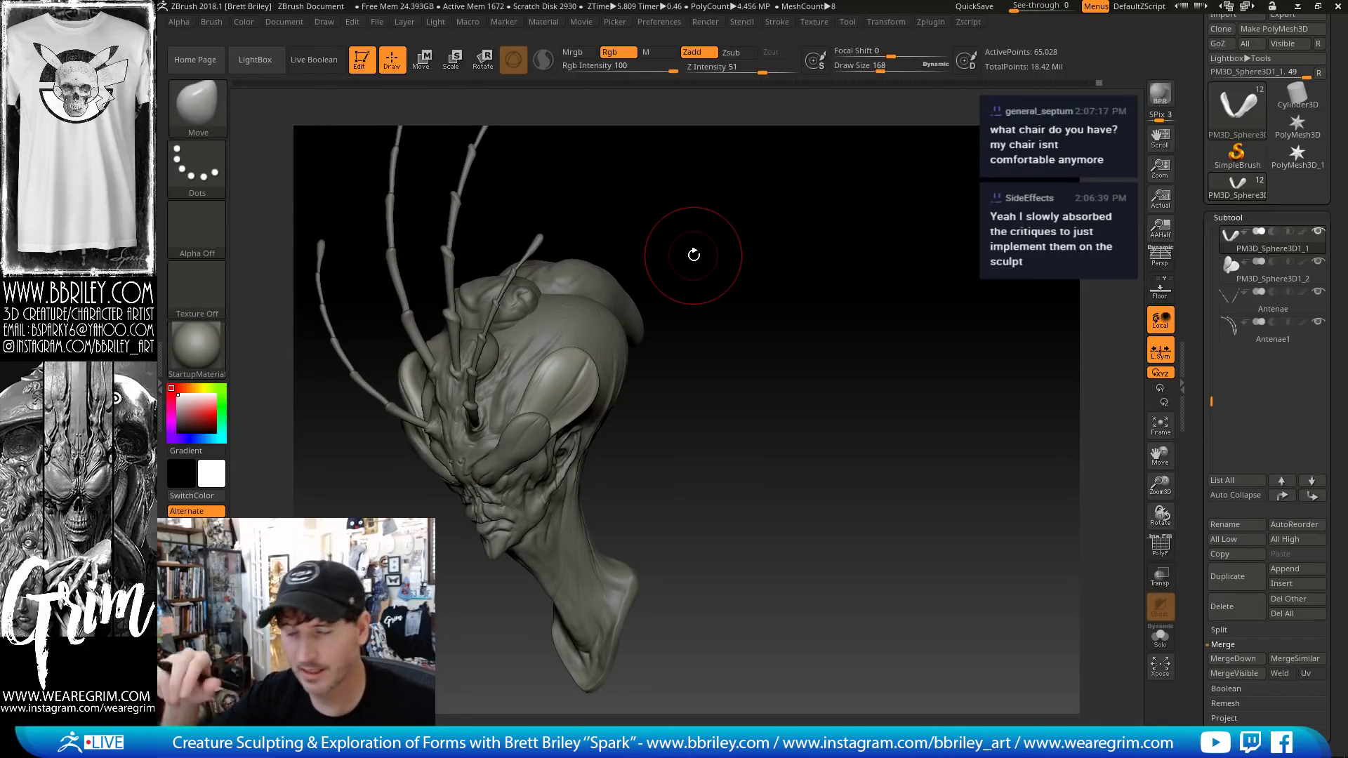
pyautogui.moveTo(674, 223)
pyautogui.mouseDown()
pyautogui.moveTo(710, 225)
pyautogui.moveTo(686, 212)
pyautogui.mouseUp()
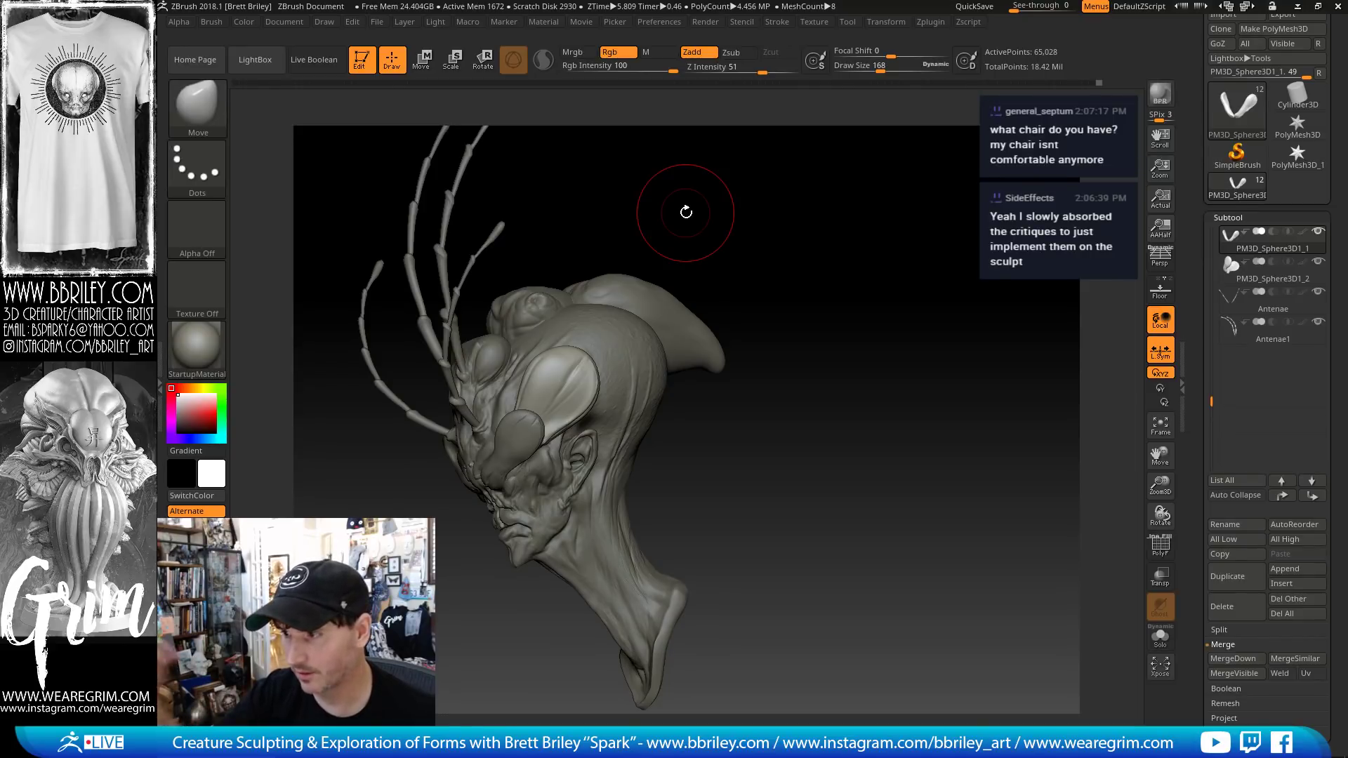
# - Push the rear edges of the large side lobes into the skull with the Move brush at draw sizes 174 to 225
pyautogui.moveTo(763, 217)
pyautogui.keyDown('alt'); pyautogui.mouseDown()
pyautogui.moveTo(719, 217)
pyautogui.moveTo(728, 195)
pyautogui.mouseUp(); pyautogui.keyUp('alt')
pyautogui.press('s')
pyautogui.moveTo(523, 365); pyautogui.dragTo(526, 365)
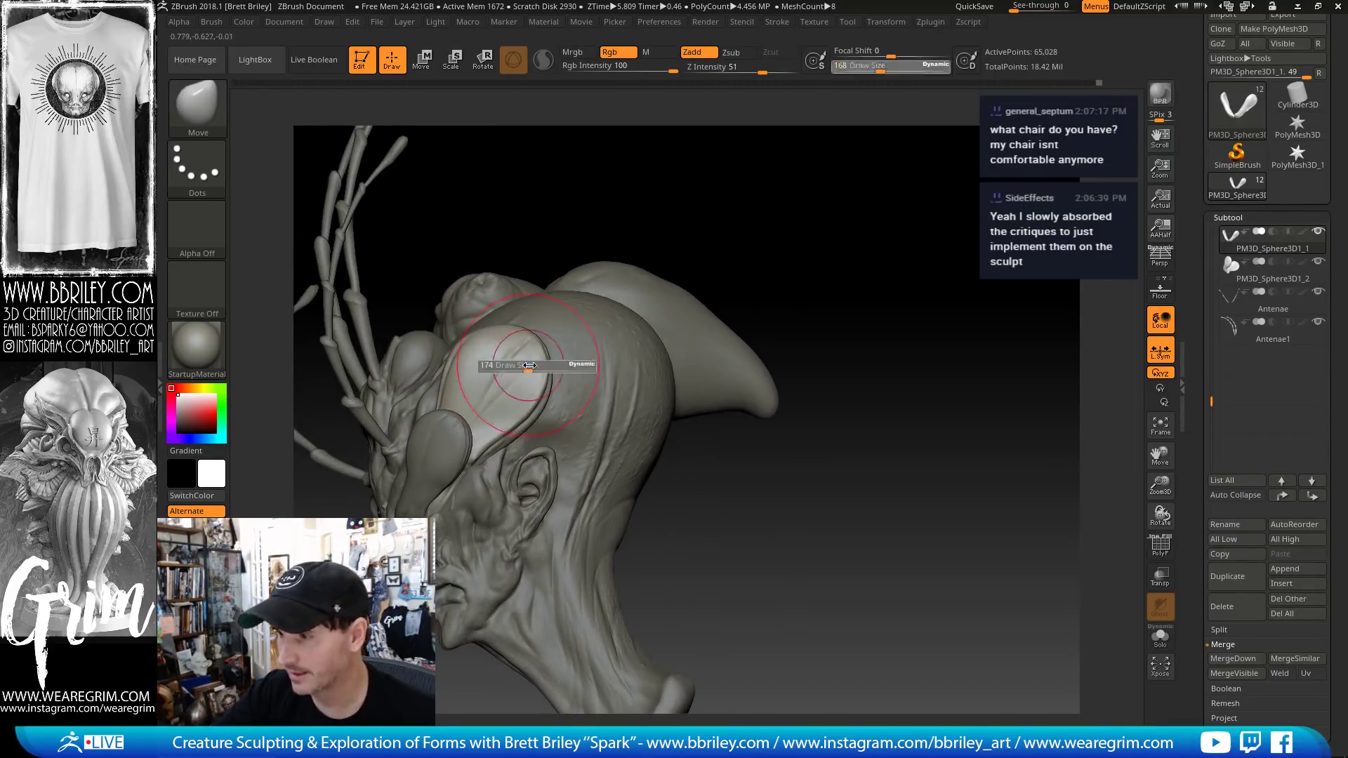
pyautogui.moveTo(737, 204)
pyautogui.mouseDown()
pyautogui.moveTo(585, 206)
pyautogui.moveTo(527, 345)
pyautogui.moveTo(517, 342)
pyautogui.mouseUp()
pyautogui.press('s')
pyautogui.moveTo(499, 419); pyautogui.dragTo(503, 419)
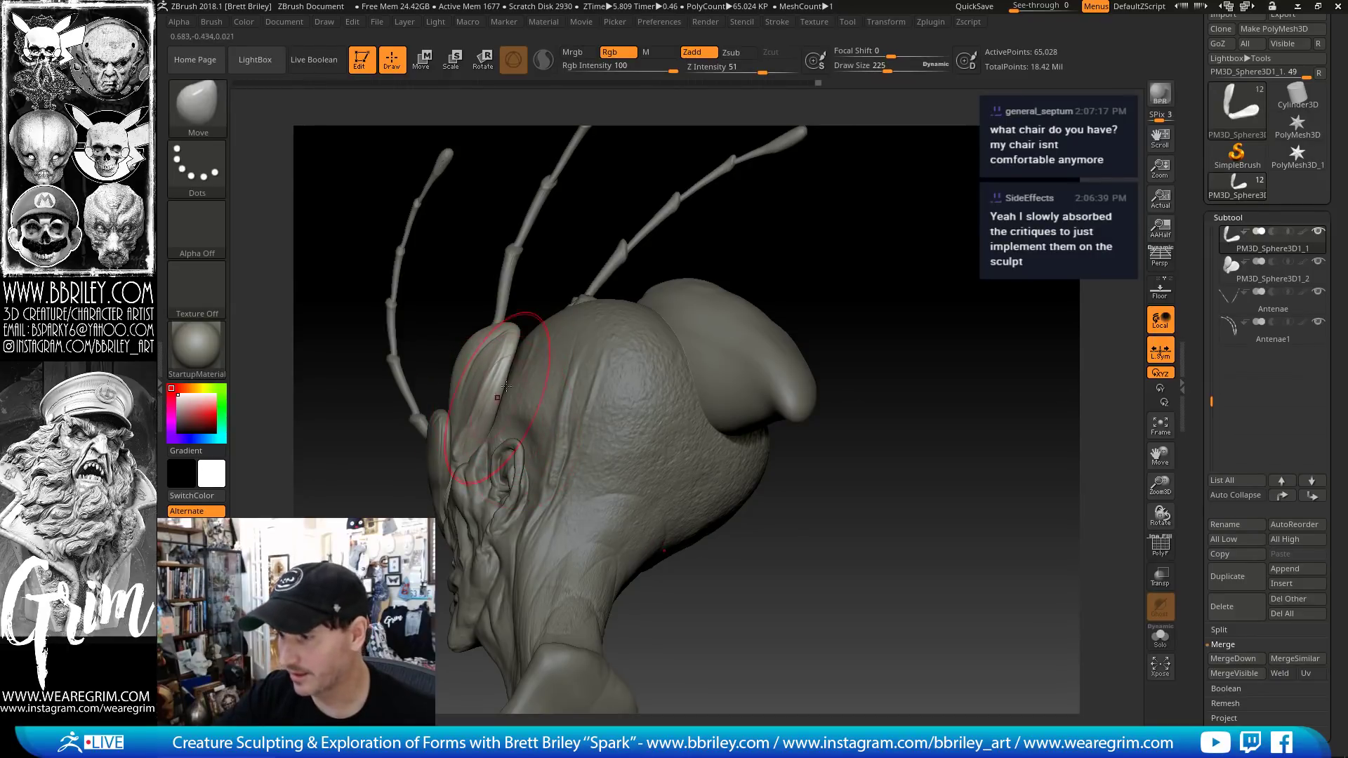
pyautogui.moveTo(737, 186)
pyautogui.mouseDown()
pyautogui.moveTo(892, 253)
pyautogui.moveTo(840, 279)
pyautogui.moveTo(796, 278)
pyautogui.mouseUp()
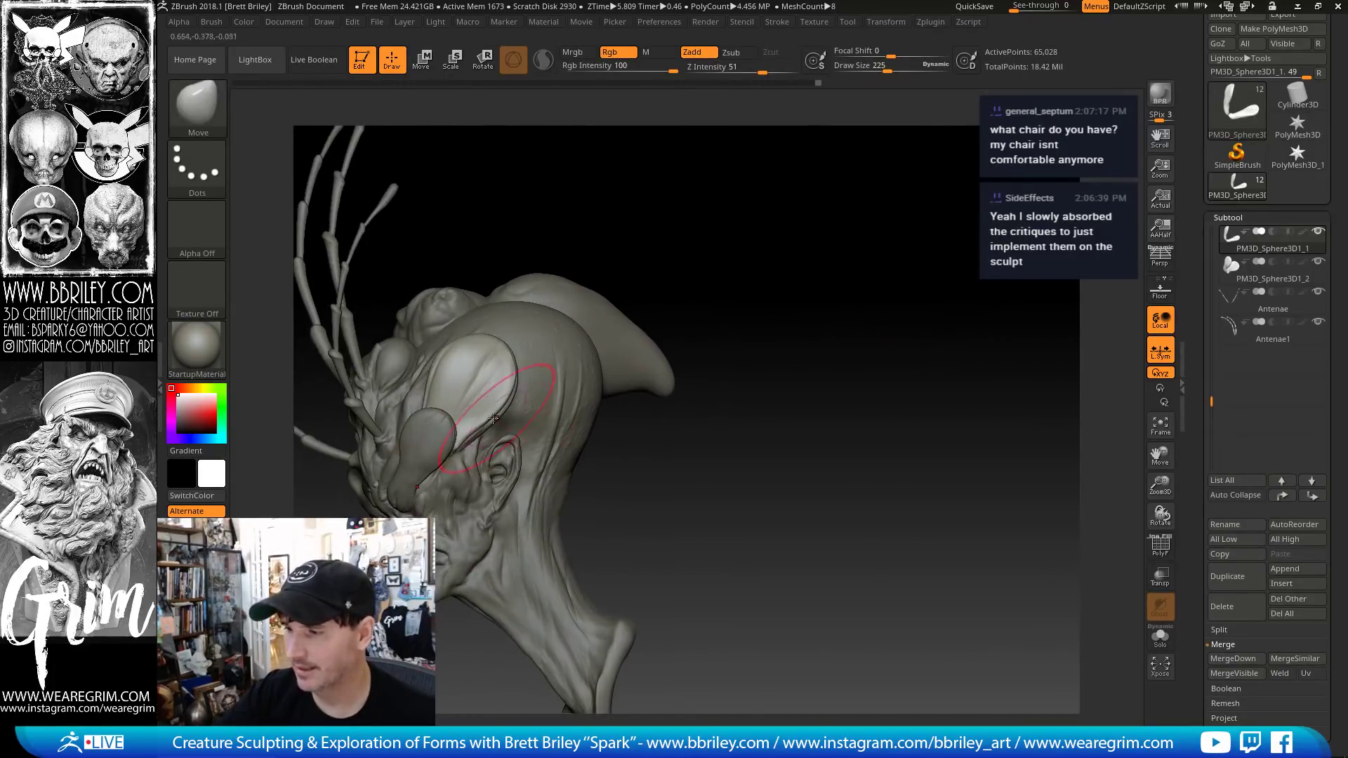
# - Refine the lower rear edge of the side lobes above the ear with the Move brush at draw size 163
pyautogui.press('s')
pyautogui.moveTo(491, 426); pyautogui.dragTo(483, 419)
pyautogui.press('s')
pyautogui.press(']')
pyautogui.moveTo(727, 248)
pyautogui.mouseDown()
pyautogui.moveTo(764, 235)
pyautogui.moveTo(733, 240)
pyautogui.mouseUp()
pyautogui.press('w')
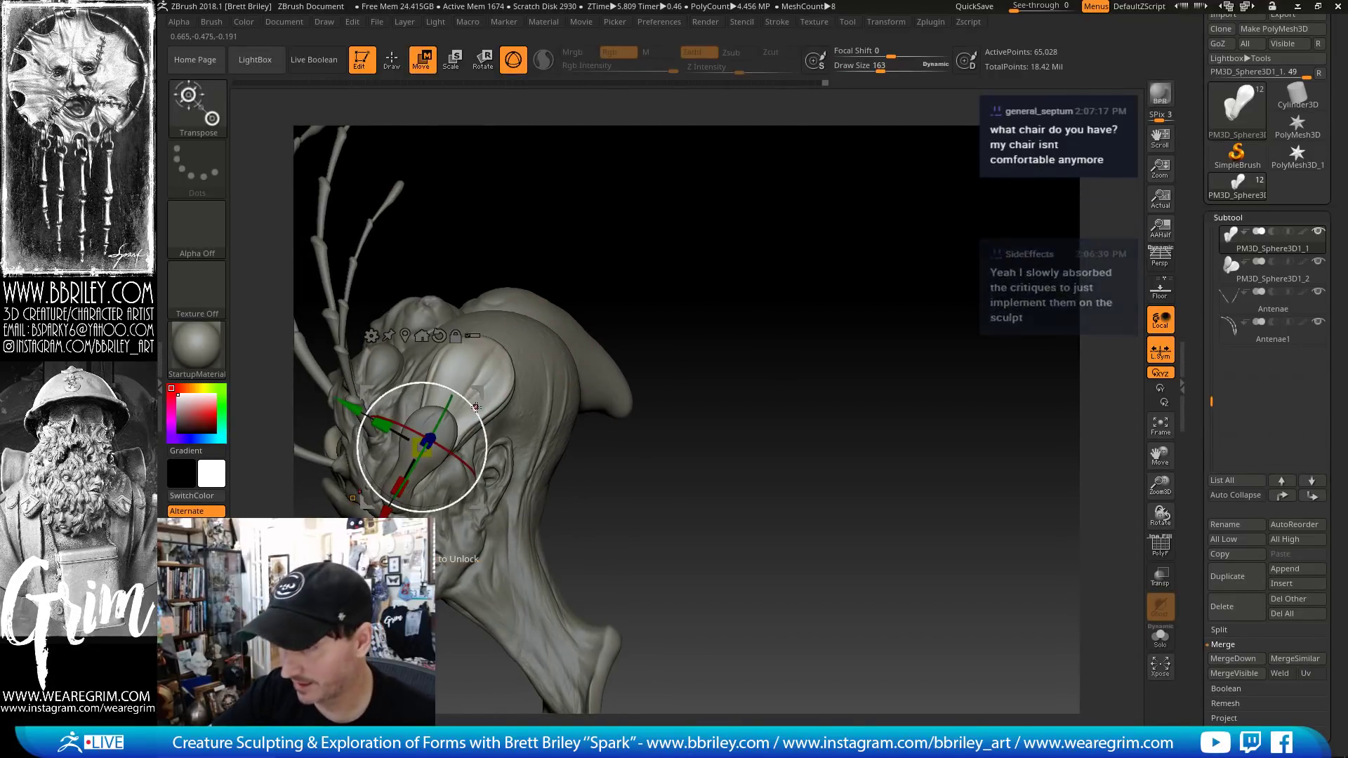
pyautogui.press('q')
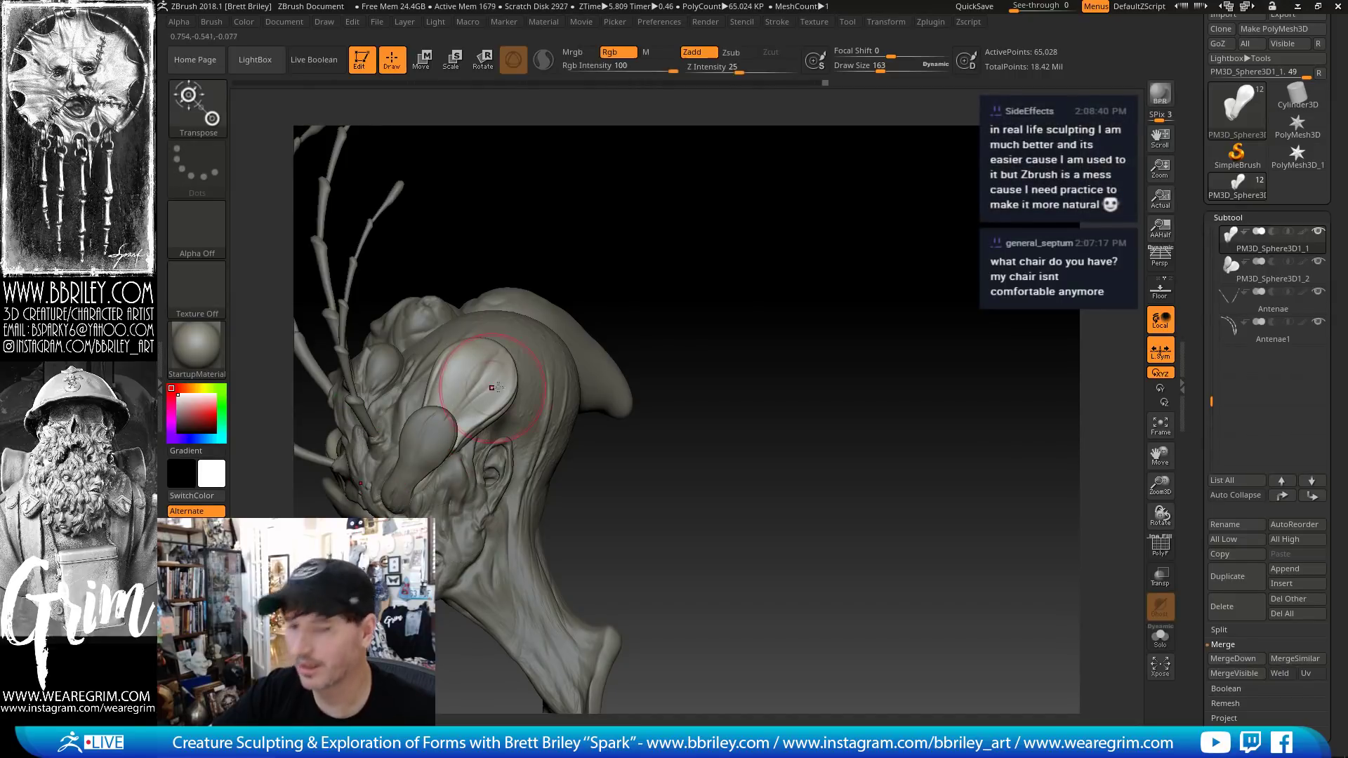
# - Select the Beehead subtool and build up the folds behind the ear with the Standard brush at draw size 72
pyautogui.moveTo(768, 278)
pyautogui.mouseDown()
pyautogui.moveTo(672, 336)
pyautogui.moveTo(770, 271)
pyautogui.mouseUp()
pyautogui.keyDown('alt'); pyautogui.click(591, 349); pyautogui.keyUp('alt')
pyautogui.press('b')
pyautogui.press('s')
pyautogui.press('t')
pyautogui.press('s')
pyautogui.moveTo(511, 433); pyautogui.dragTo(497, 433)
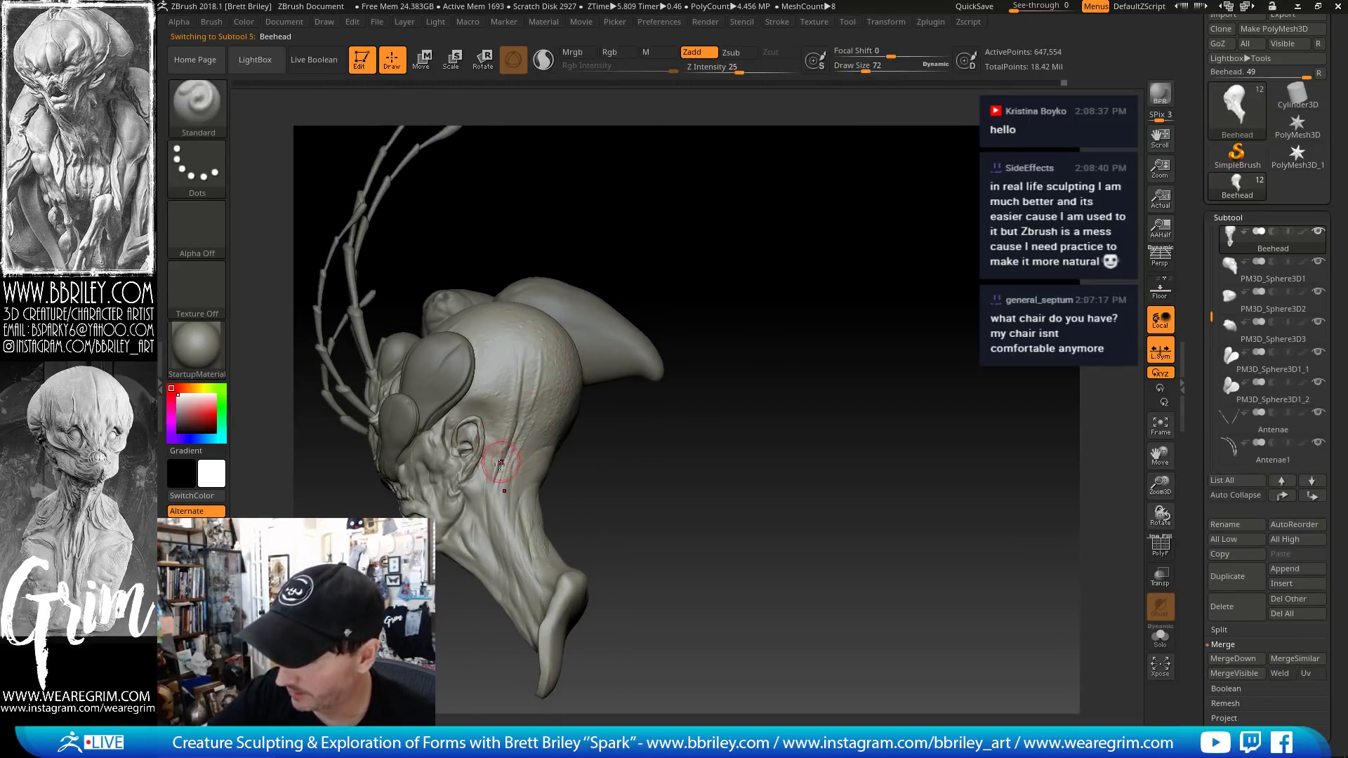
# - Adjust the forms behind the ear with the Move brush and refine the neck folds with the Standard brush at draw size 41
pyautogui.press('b')
pyautogui.press('m')
pyautogui.press('v')
pyautogui.moveTo(656, 251); pyautogui.dragTo(695, 245)
pyautogui.press('b')
pyautogui.press('s')
pyautogui.press('t')
pyautogui.press('s')
pyautogui.moveTo(504, 440); pyautogui.dragTo(499, 443)
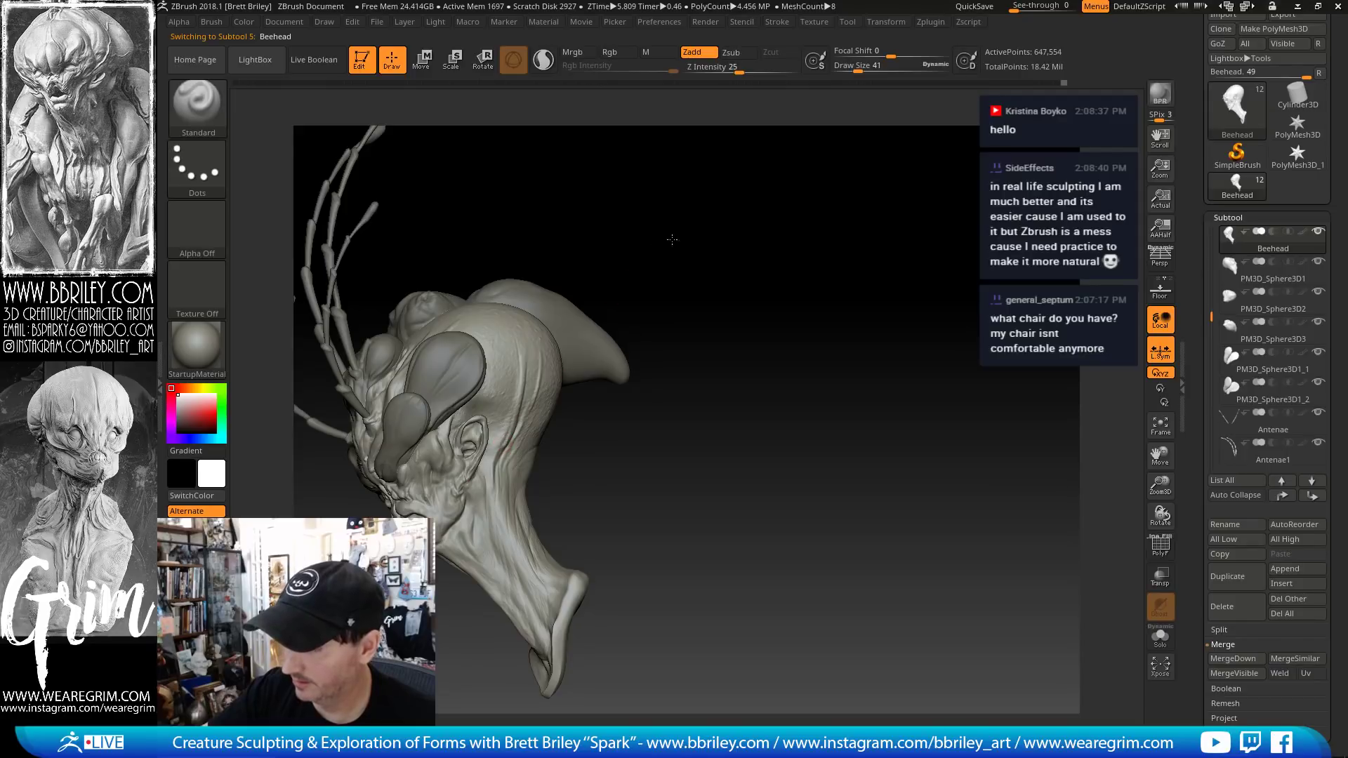
pyautogui.moveTo(672, 239)
pyautogui.mouseDown()
pyautogui.moveTo(718, 276)
pyautogui.moveTo(725, 351)
pyautogui.moveTo(727, 333)
pyautogui.mouseUp()
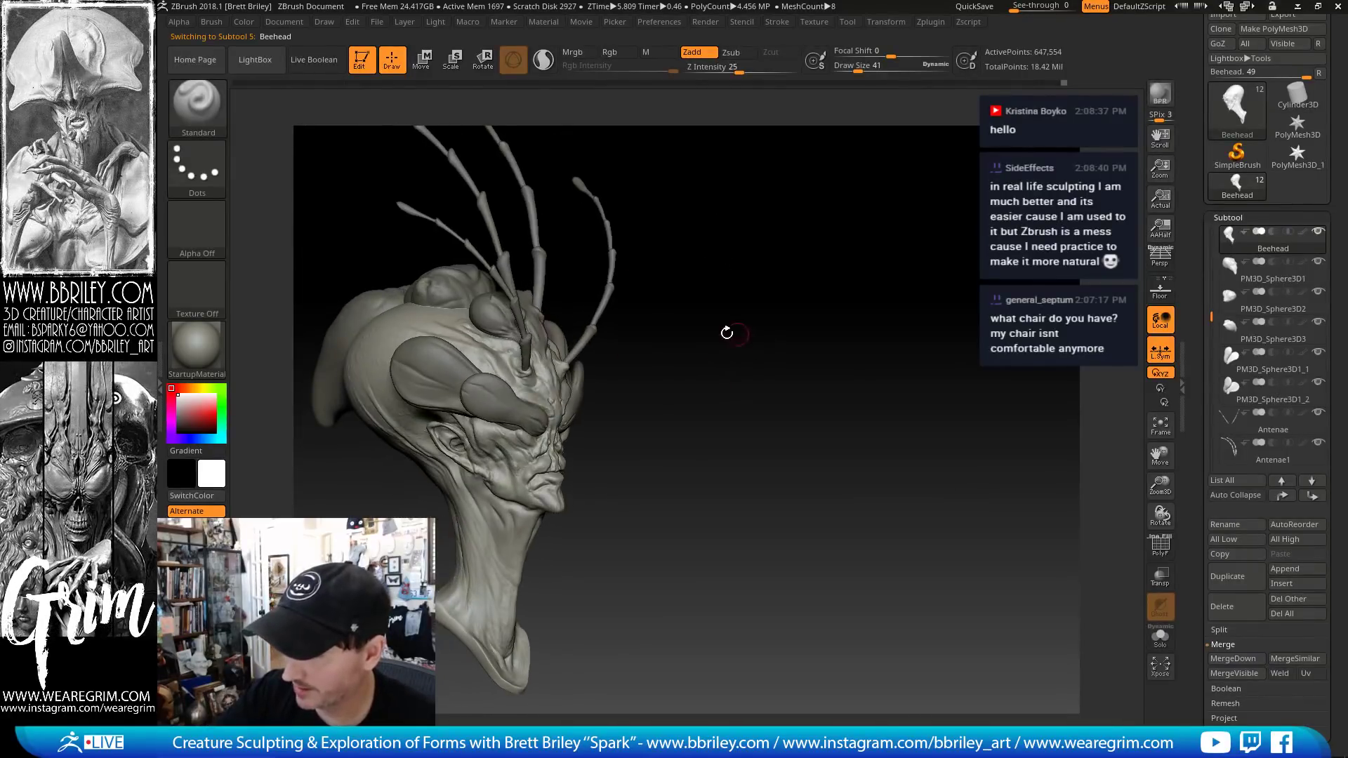
pyautogui.moveTo(492, 417); pyautogui.dragTo(527, 358, button='right')
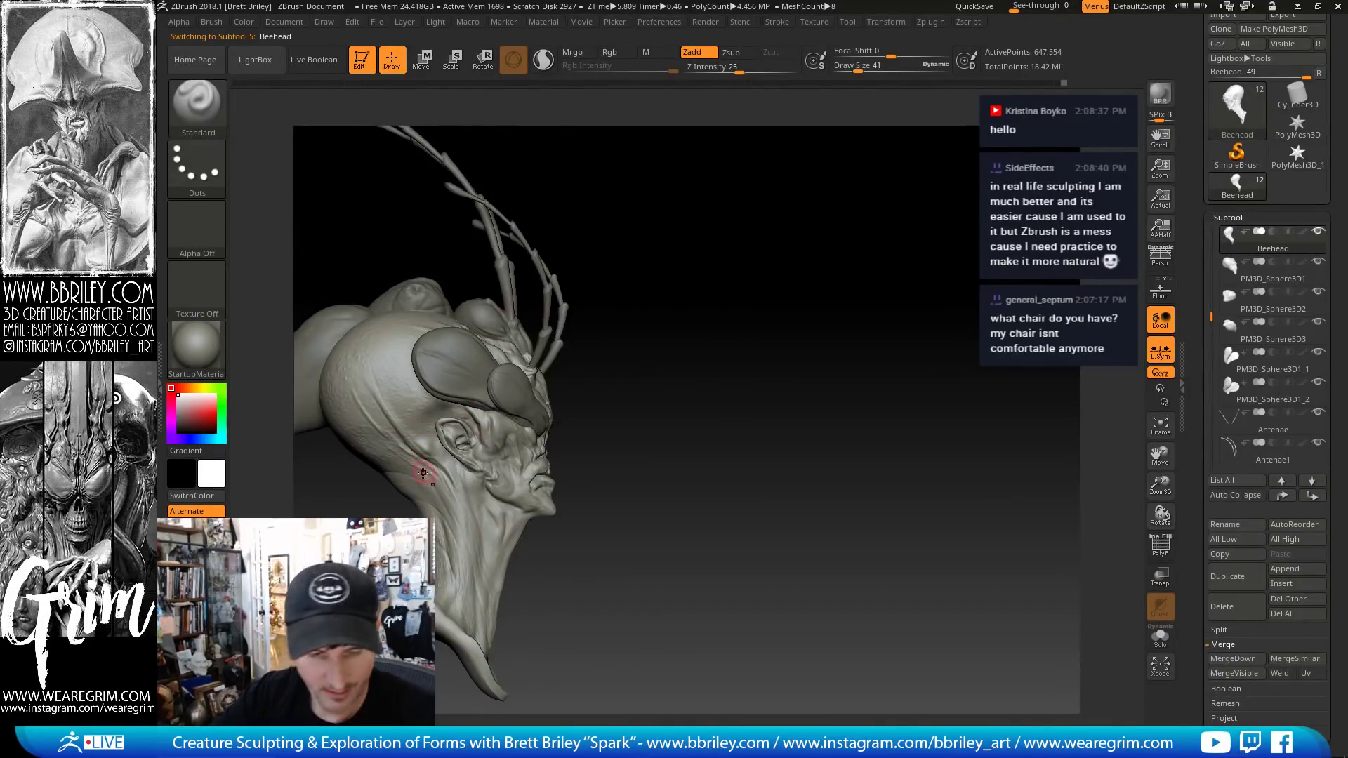
# - Cut creases behind the ear with DamStandard and raise the neighbouring folds with the Standard brush, both at draw size 25
pyautogui.press('b')
pyautogui.press('d')
pyautogui.press('s')
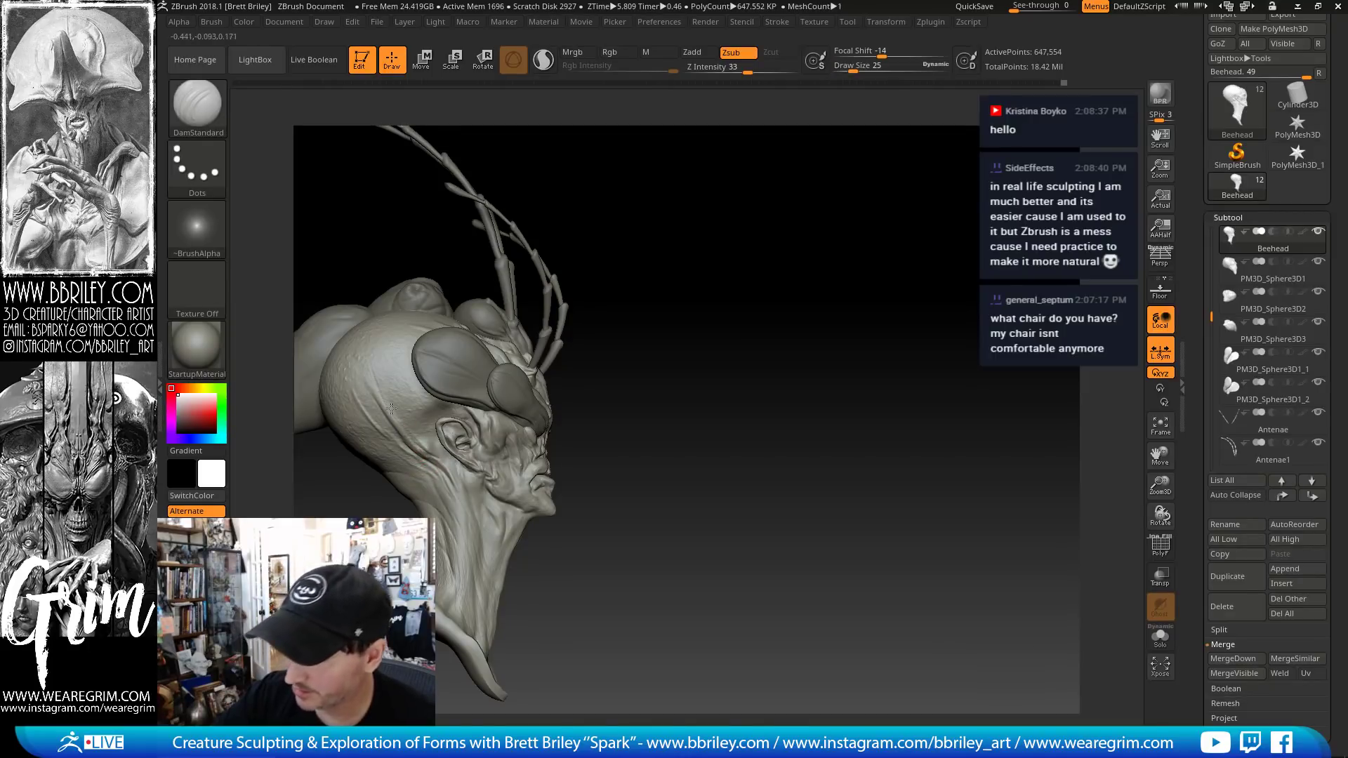
pyautogui.press('b')
pyautogui.press('s')
pyautogui.press('t')
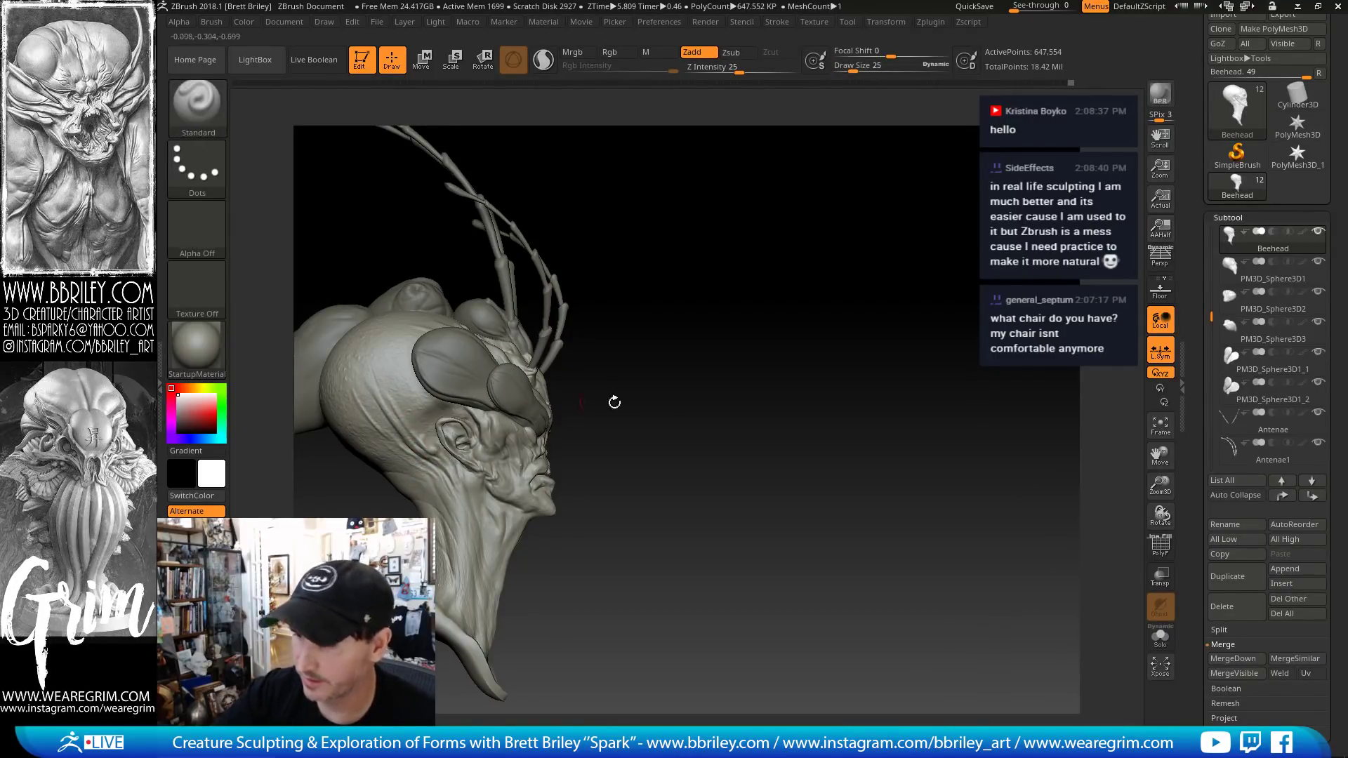
pyautogui.moveTo(614, 402)
pyautogui.mouseDown()
pyautogui.moveTo(646, 365)
pyautogui.moveTo(611, 382)
pyautogui.mouseUp()
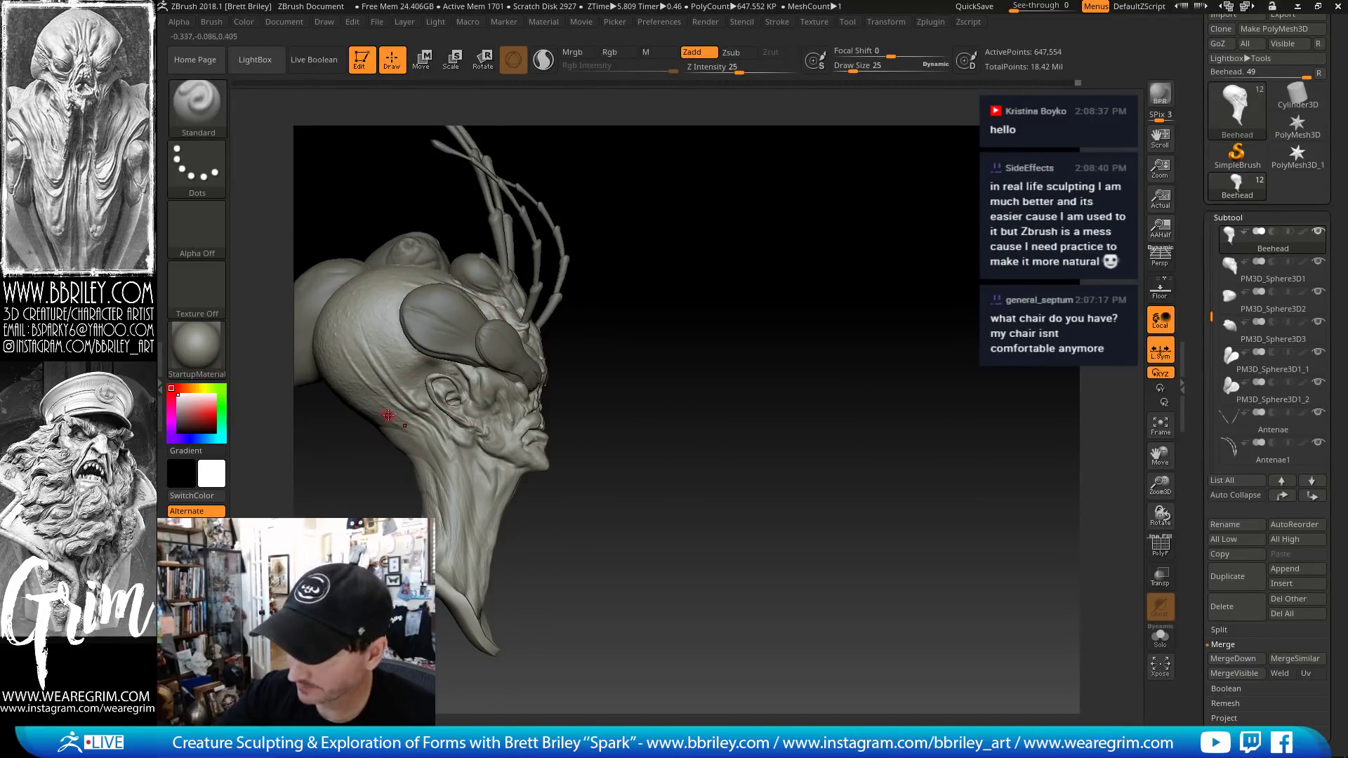
# - Build up the lower back of the skull with the Clay brush at draw size 50 and smooth the transitions
pyautogui.press('b')
pyautogui.press('c')
pyautogui.press('l')
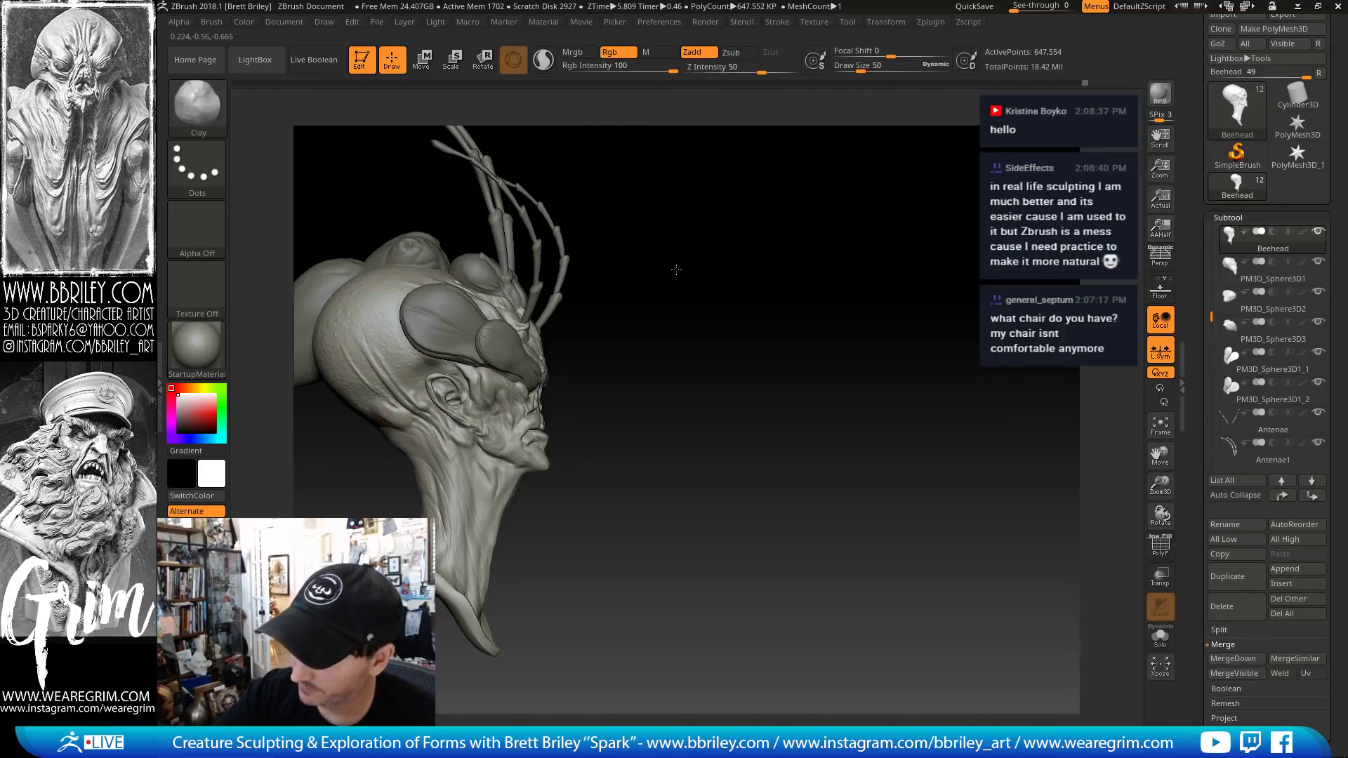
pyautogui.moveTo(675, 269); pyautogui.dragTo(375, 416)
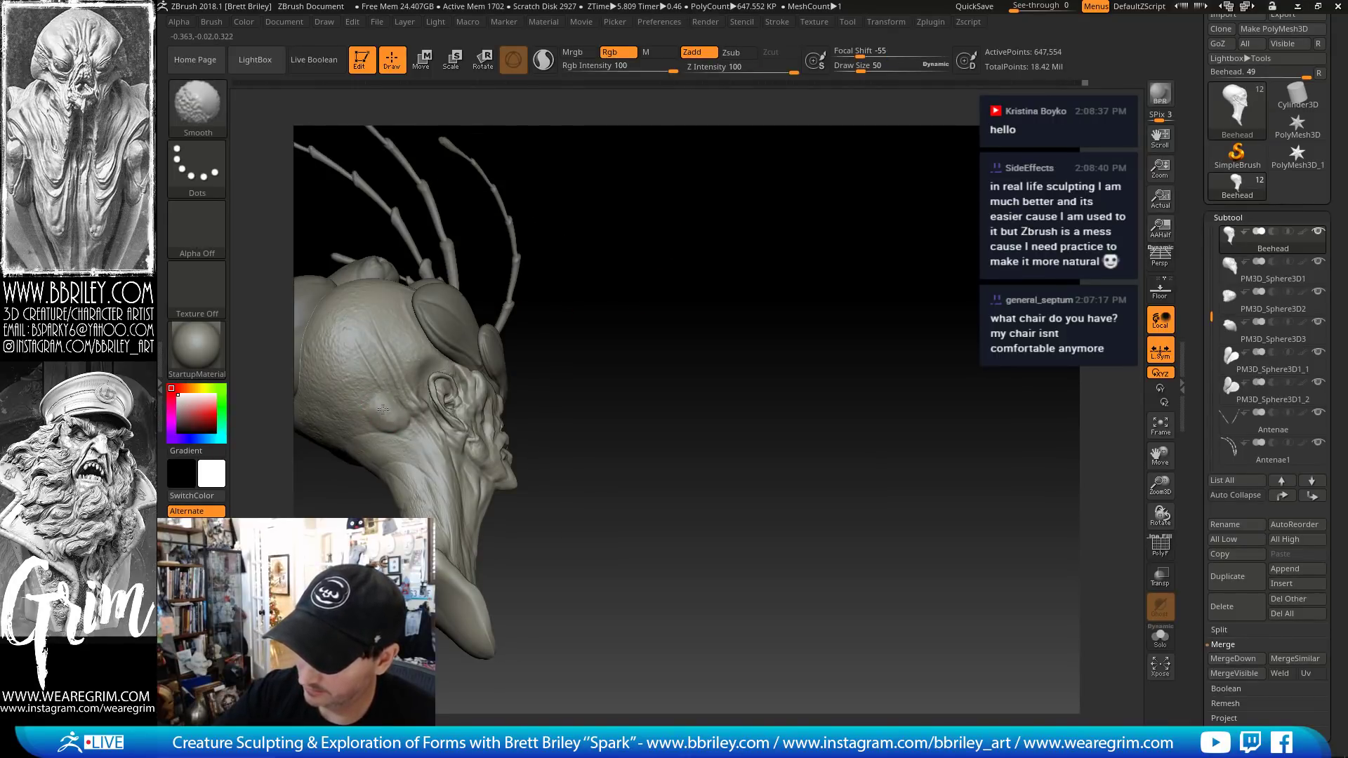
pyautogui.moveTo(744, 330)
pyautogui.mouseDown()
pyautogui.moveTo(701, 307)
pyautogui.moveTo(532, 295)
pyautogui.mouseUp()
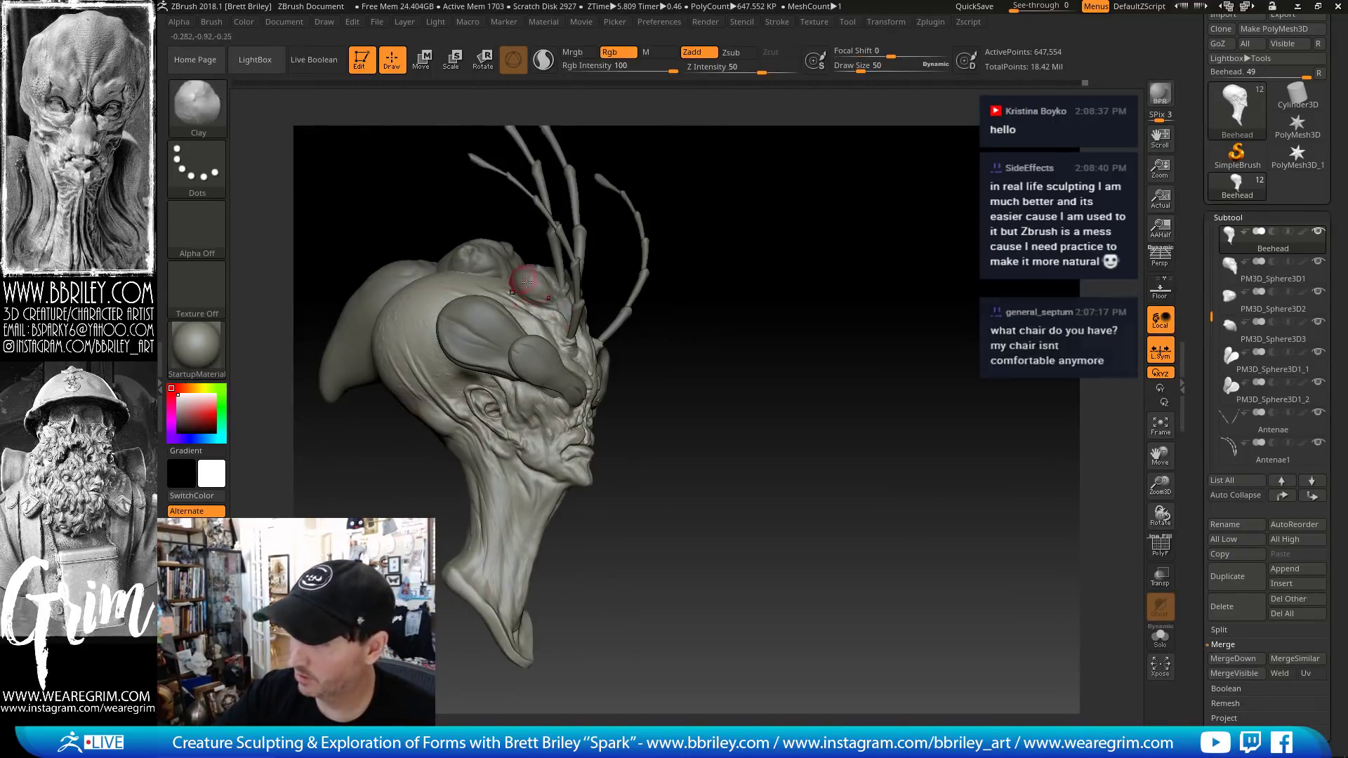
pyautogui.moveTo(626, 242); pyautogui.dragTo(684, 228)
pyautogui.moveTo(686, 318); pyautogui.dragTo(448, 415)
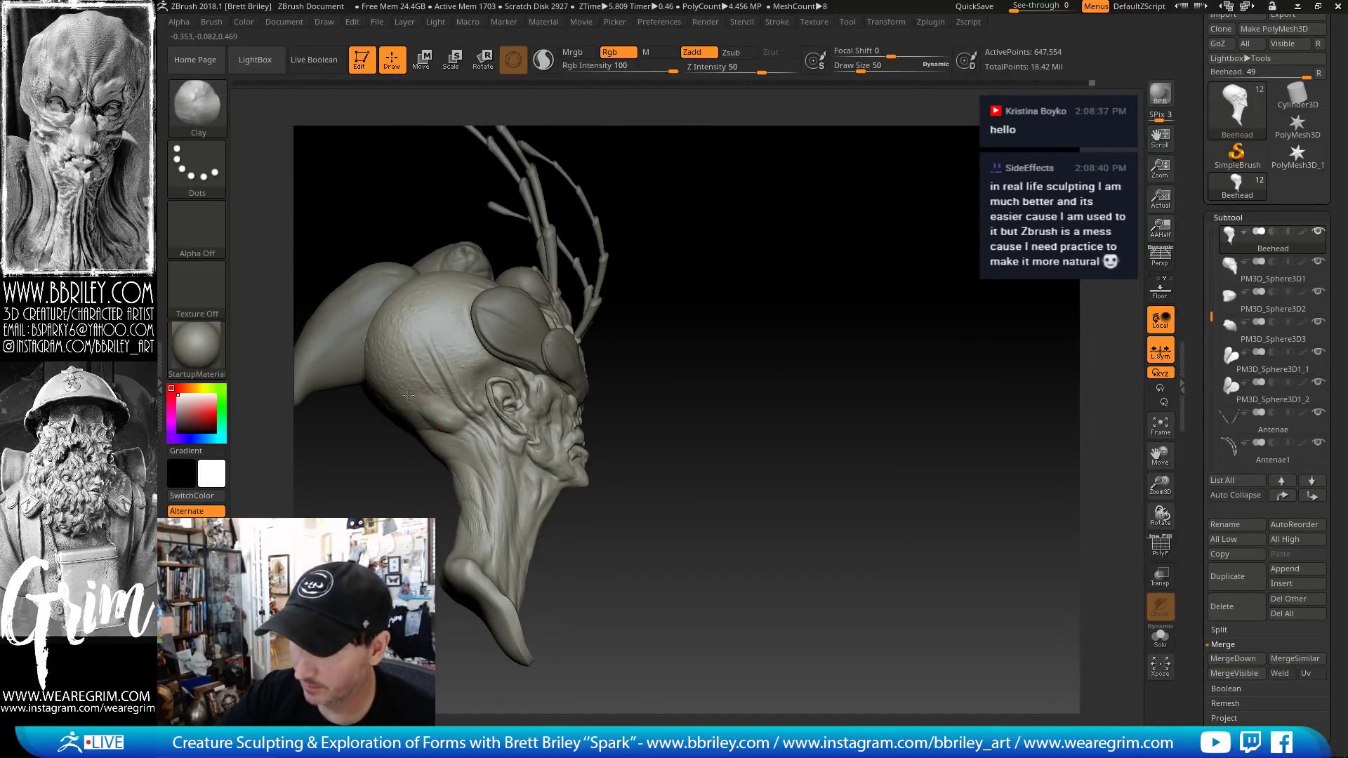
# - Carve creases along the lower back of the skull with DamStandard at draw size 50
pyautogui.press('b')
pyautogui.press('d')
pyautogui.press('s')
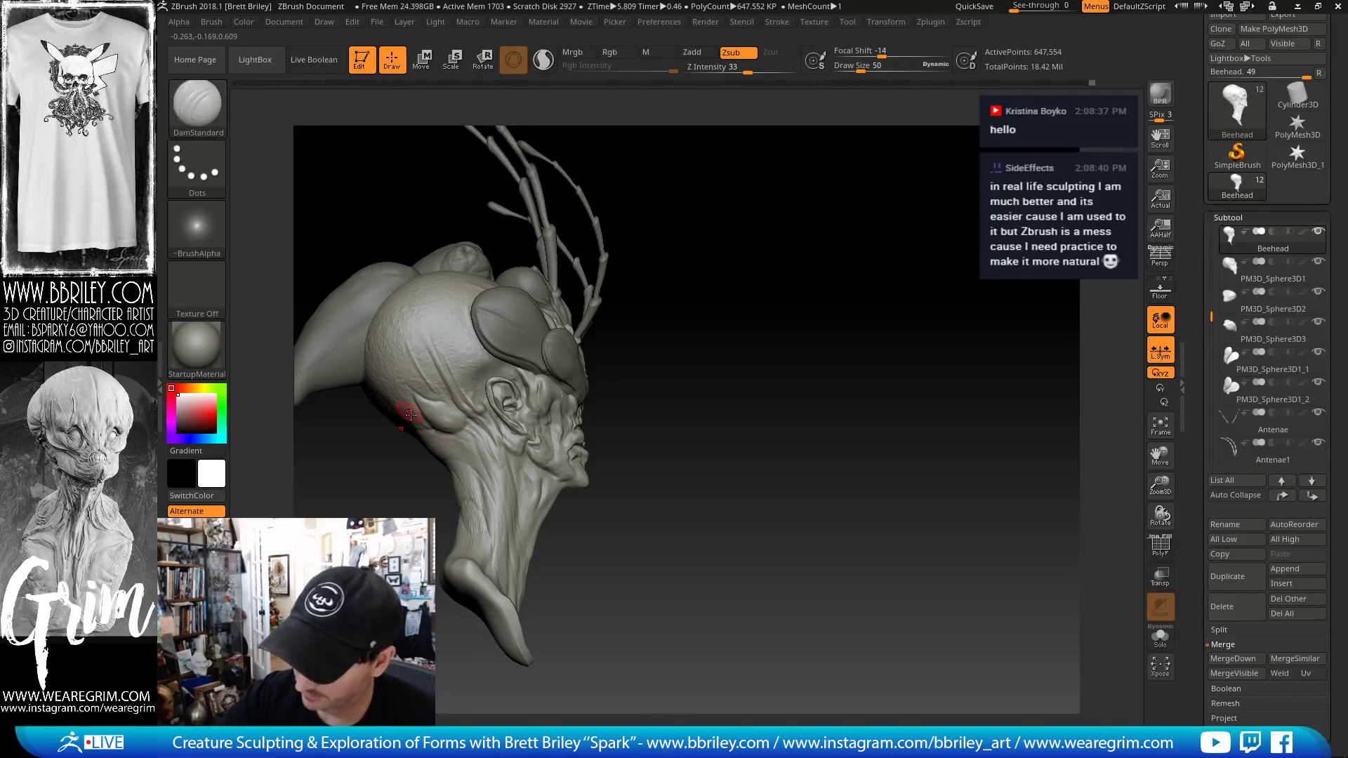
pyautogui.moveTo(668, 270); pyautogui.dragTo(757, 192)
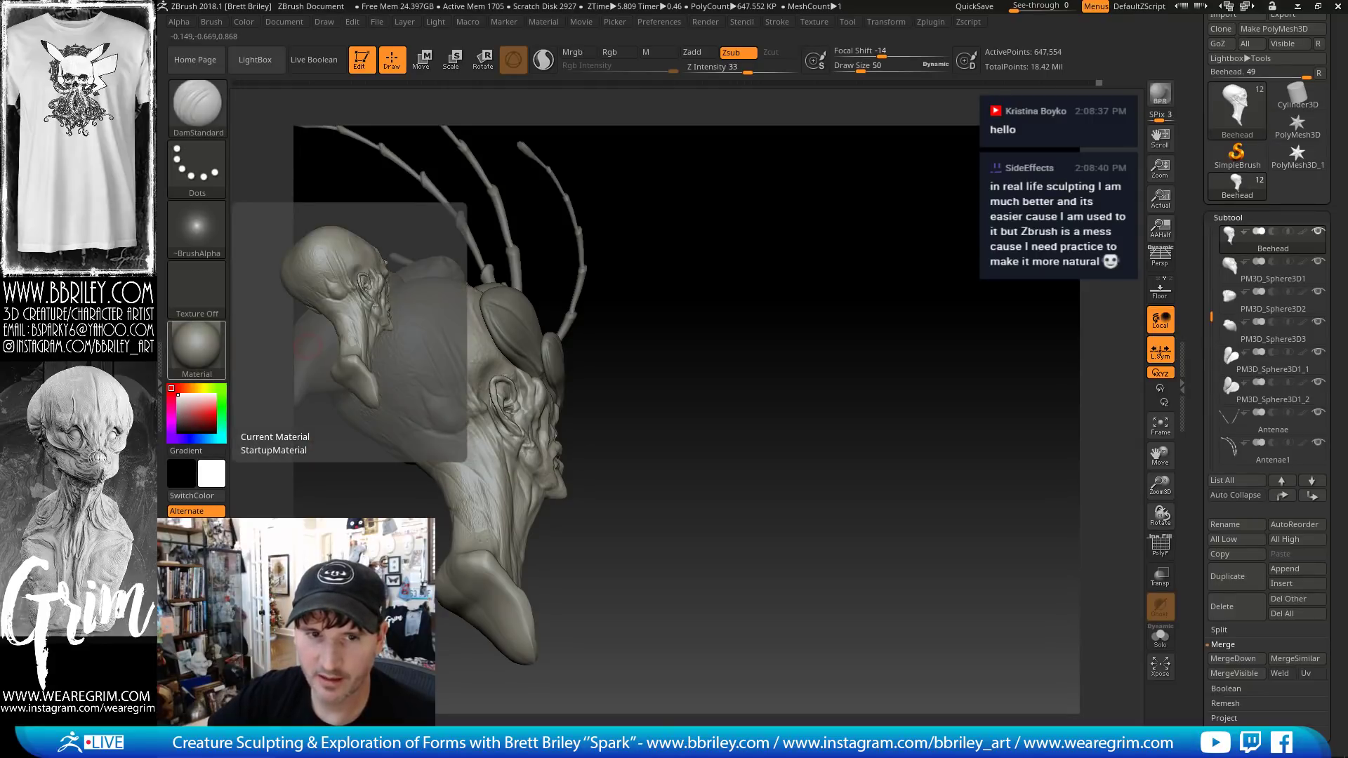
# - Select the rear horn-like lobe PM3D_Sphere3D3 and reshape it with the Move brush at draw size 313
pyautogui.moveTo(701, 262); pyautogui.dragTo(679, 303)
pyautogui.press('b')
pyautogui.press('m')
pyautogui.press('v')
pyautogui.keyDown('alt'); pyautogui.click(436, 371); pyautogui.keyUp('alt')
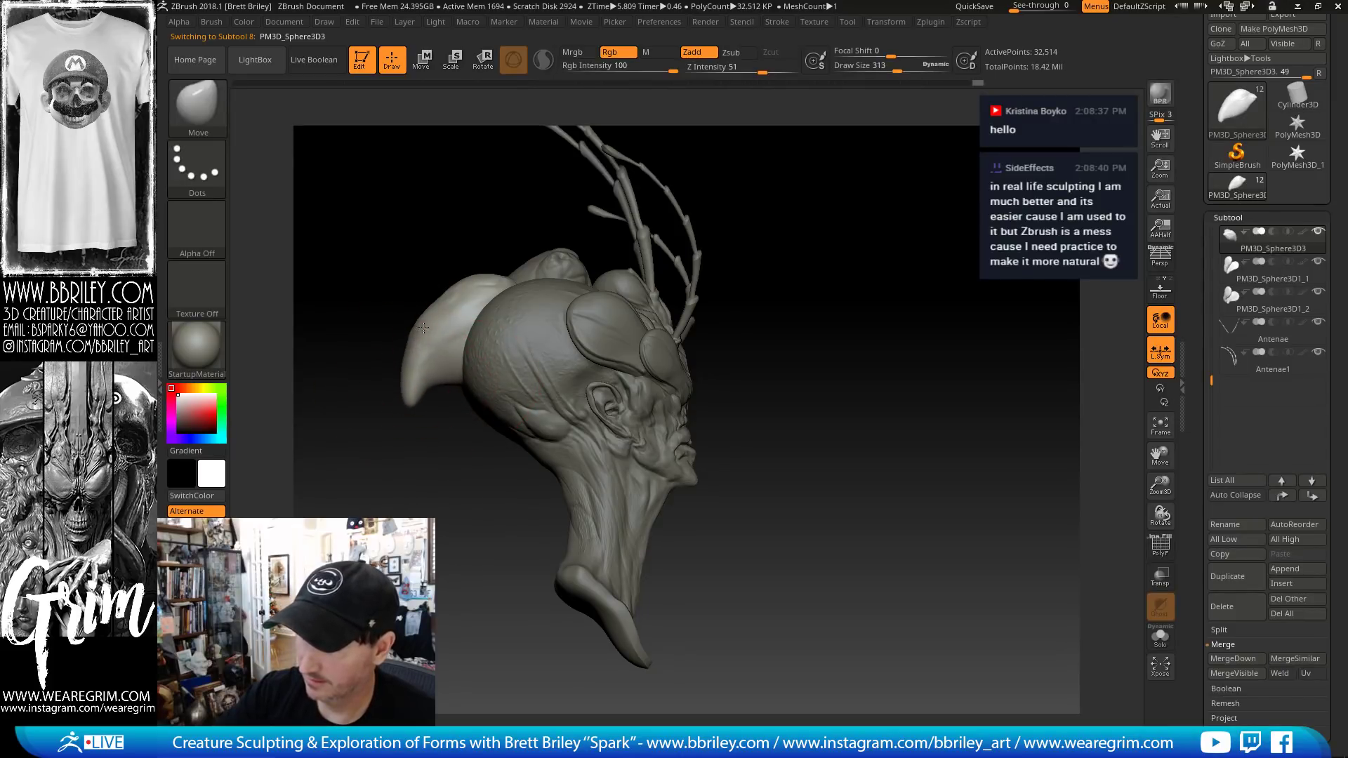
pyautogui.moveTo(433, 273); pyautogui.dragTo(467, 275)
pyautogui.press('[')
pyautogui.moveTo(423, 310); pyautogui.dragTo(434, 317, button='right')
# - Sculpt ridges on the rear lobe with the Standard brush at draw size 75 and flatten planes with TrimDynamic at 98
pyautogui.press('b')
pyautogui.press('s')
pyautogui.press('t')
pyautogui.press('b')
pyautogui.press('t')
pyautogui.press('d')
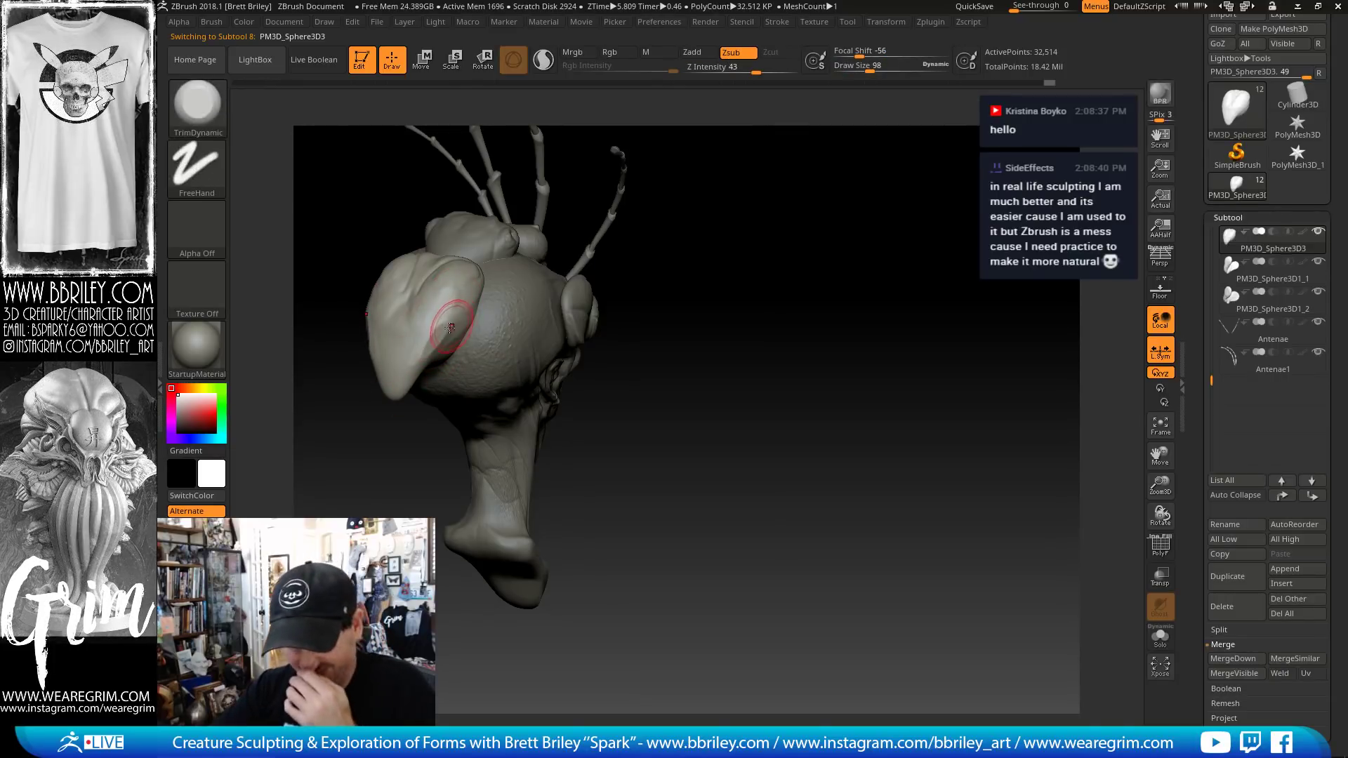
pyautogui.moveTo(469, 325)
pyautogui.mouseDown(button='right')
pyautogui.moveTo(697, 208)
pyautogui.moveTo(387, 351)
pyautogui.mouseUp(button='right')
pyautogui.press('b')
pyautogui.press('s')
pyautogui.press('t')
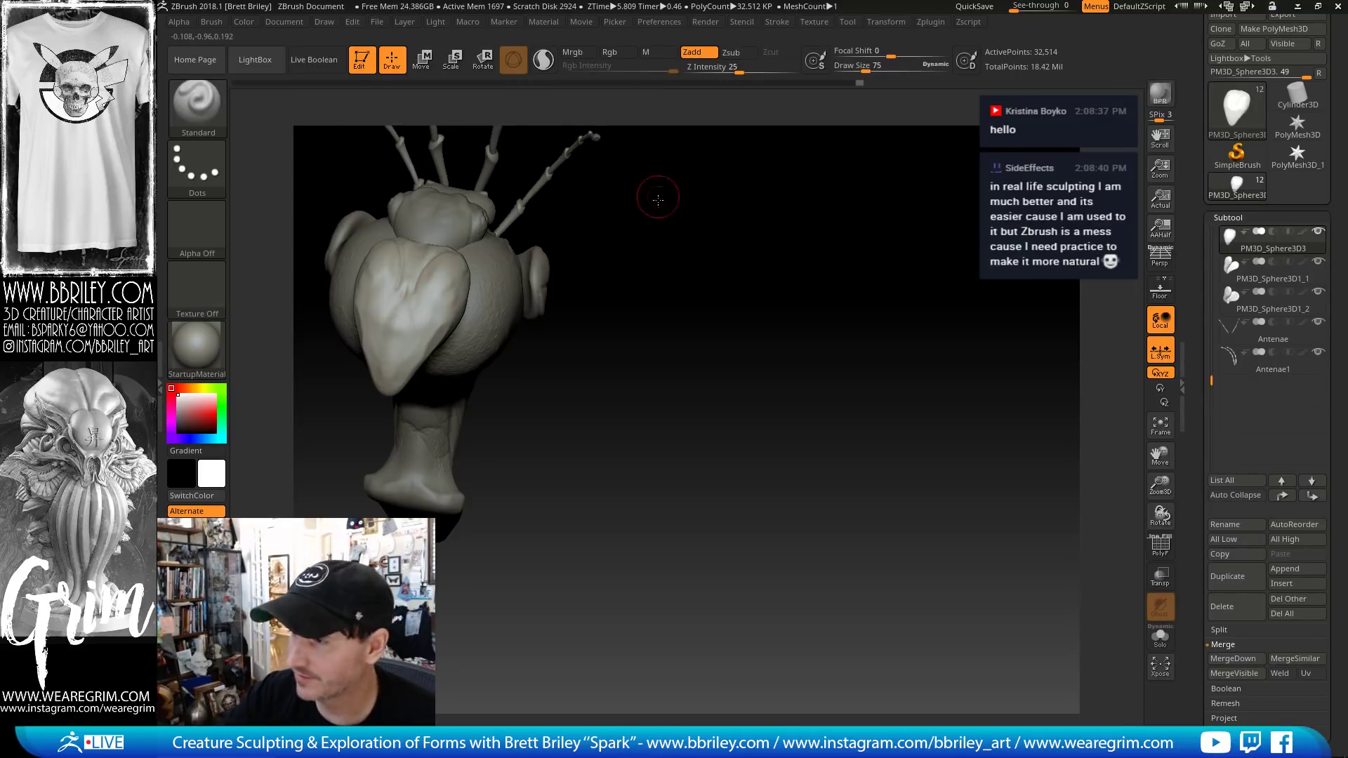
# - Select the top lobe PM3D_Sphere3D2 and pull its rear end down over the rear lobe with the Move brush, using draw size 143
pyautogui.moveTo(656, 196); pyautogui.dragTo(535, 224, button='right')
pyautogui.keyDown('alt'); pyautogui.click(437, 217); pyautogui.keyUp('alt')
pyautogui.keyDown('alt'); pyautogui.moveTo(683, 266); pyautogui.dragTo(714, 378); pyautogui.keyUp('alt')
pyautogui.press('b')
pyautogui.press('m')
pyautogui.press('v')
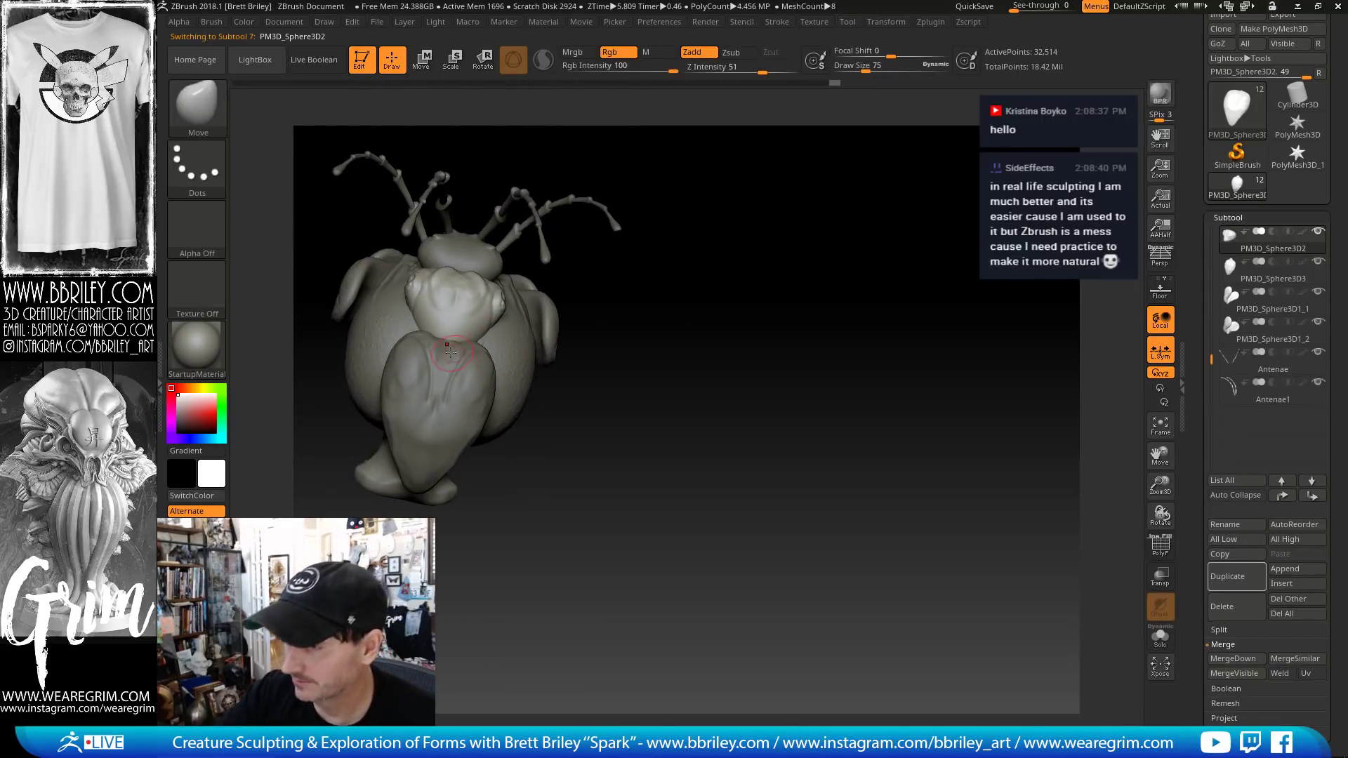
pyautogui.moveTo(457, 347); pyautogui.dragTo(450, 392)
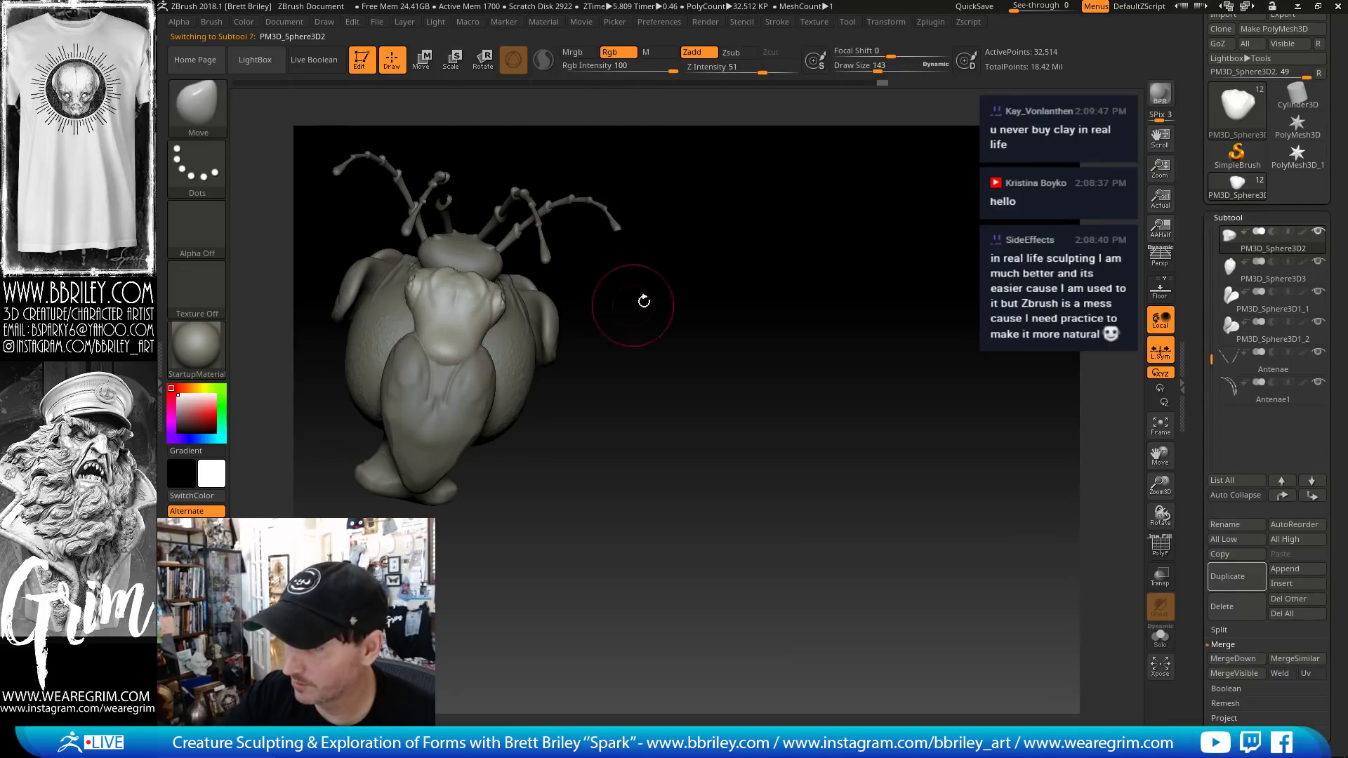
pyautogui.moveTo(643, 300); pyautogui.dragTo(668, 322)
pyautogui.moveTo(499, 300); pyautogui.dragTo(487, 295)
# - Build up the top lobe with the Clay brush and carve grooves into it with DamStandard at draw size 47
pyautogui.press('b')
pyautogui.press('c')
pyautogui.press('l')
pyautogui.press('b')
pyautogui.press('d')
pyautogui.press('s')
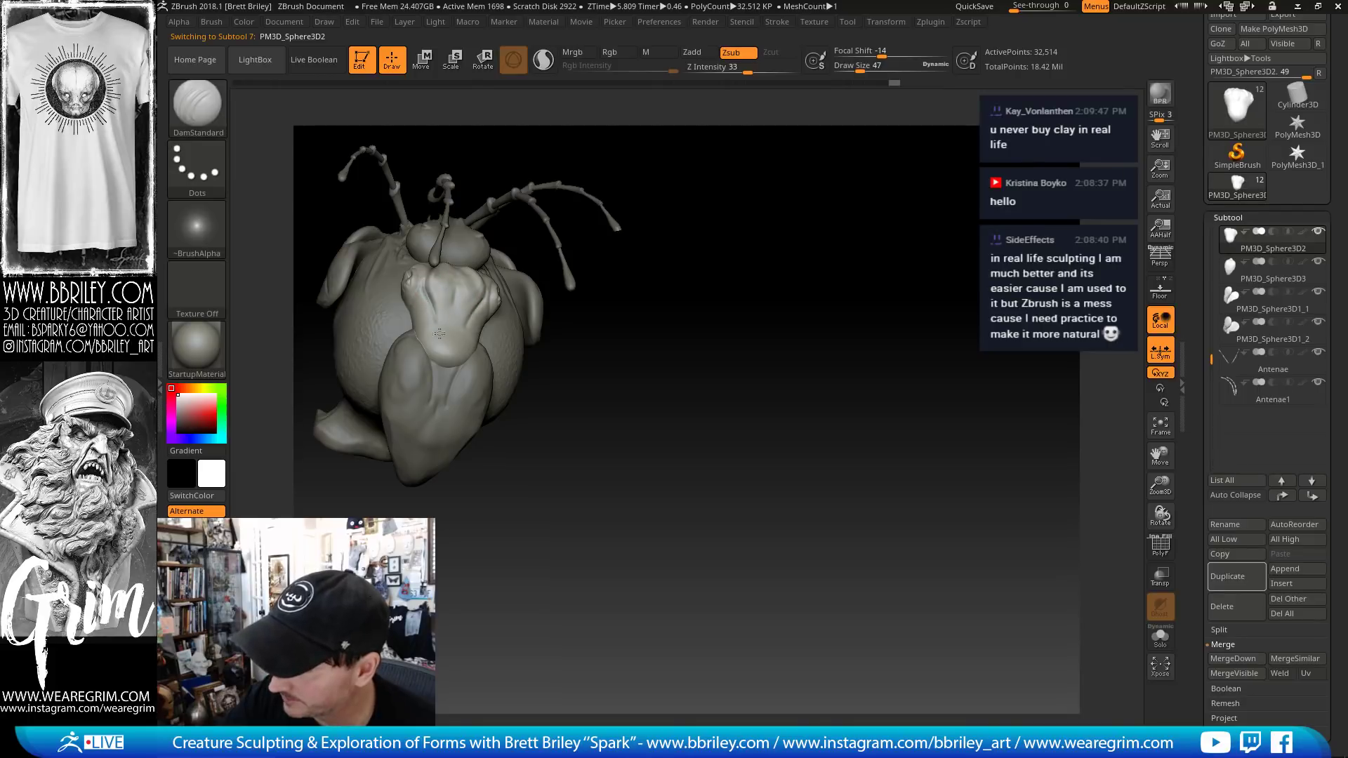
# - Raise fine ridges on the rear part of the top lobe with the Standard brush at draw size 29
pyautogui.press('b')
pyautogui.press('s')
pyautogui.press('t')
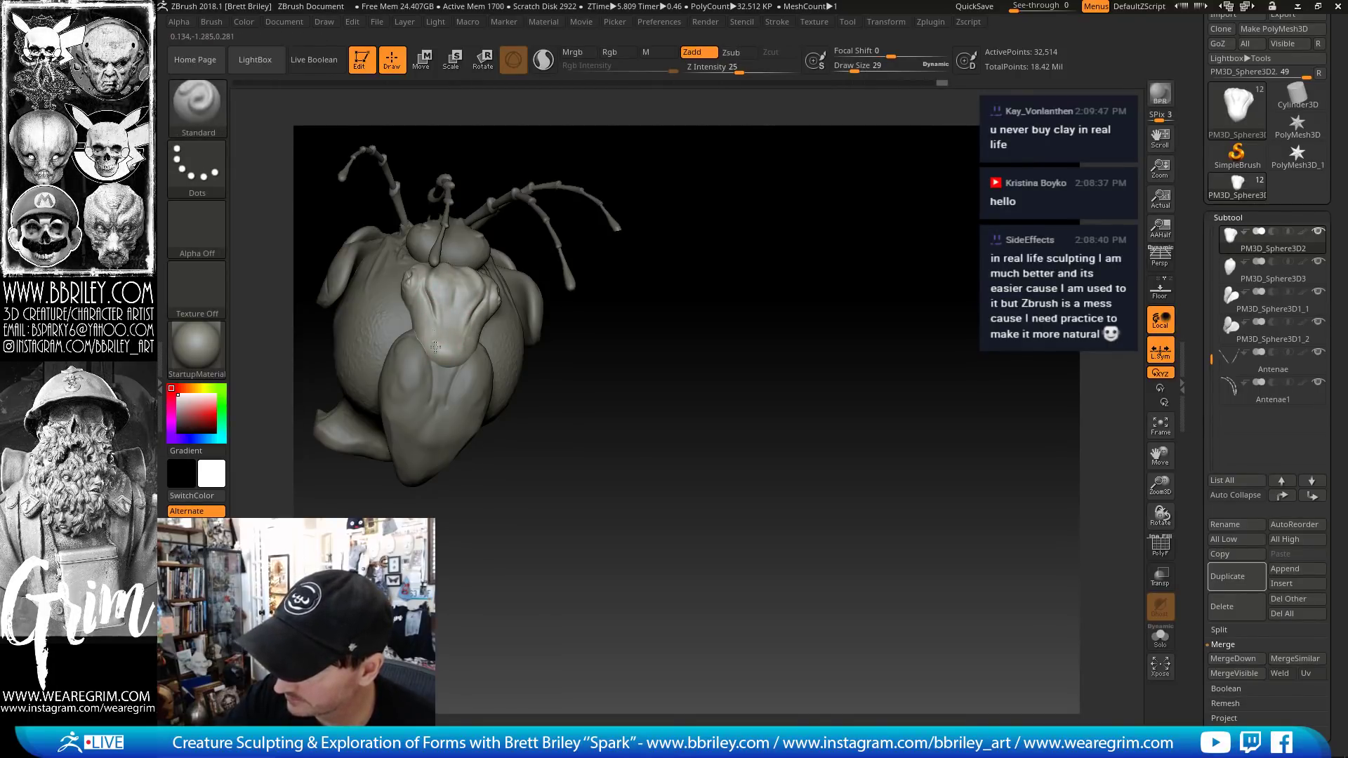
pyautogui.moveTo(432, 311); pyautogui.dragTo(435, 332)
# - Flatten the top lobe's rear planes with TrimDynamic and build up its form with the Clay brush, both at draw size 53
pyautogui.press('b')
pyautogui.press('t')
pyautogui.press('d')
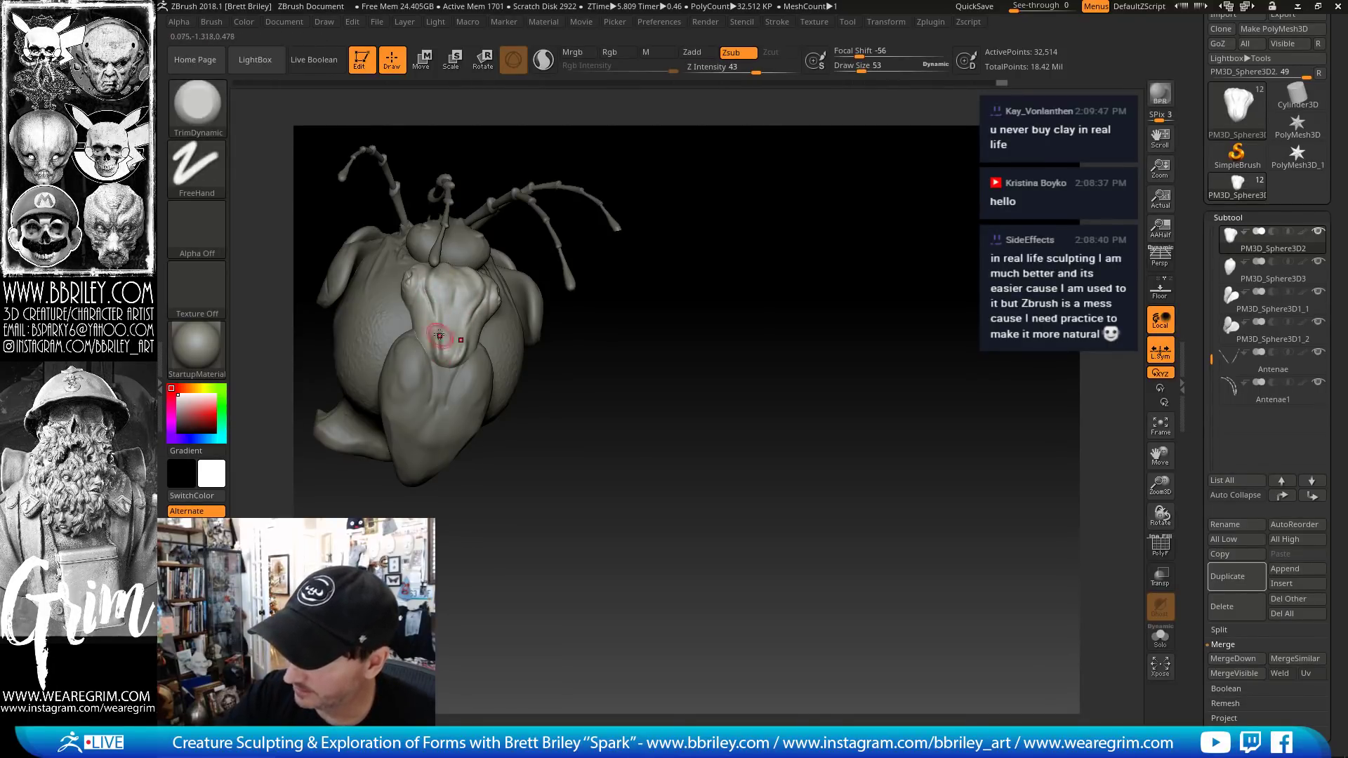
pyautogui.press('b')
pyautogui.press('c')
pyautogui.press('l')
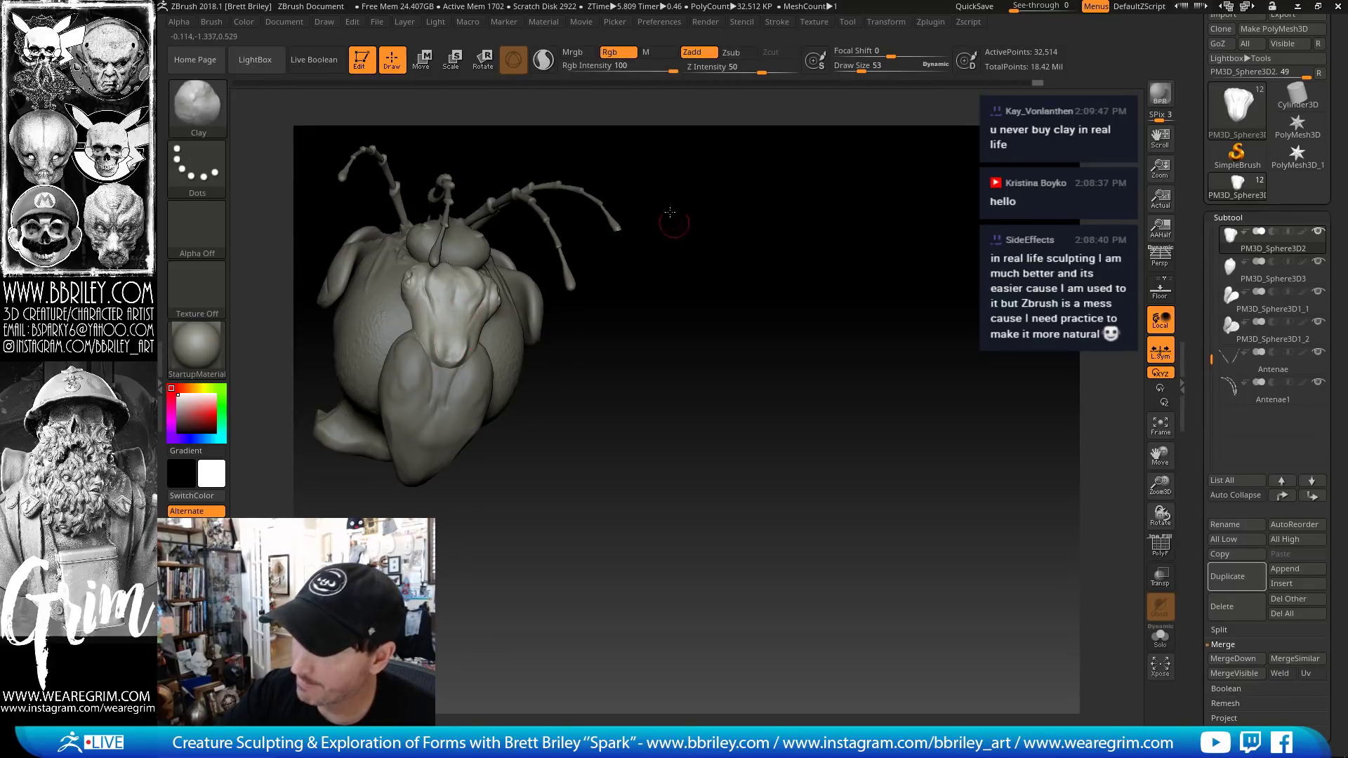
# - Select the rear lobe PM3D_Sphere3D3, raise ridges down its middle with the Standard brush and flatten them with TrimDynamic, both at draw size 36
pyautogui.moveTo(670, 213); pyautogui.dragTo(533, 295)
pyautogui.keyDown('alt'); pyautogui.click(446, 363); pyautogui.keyUp('alt')
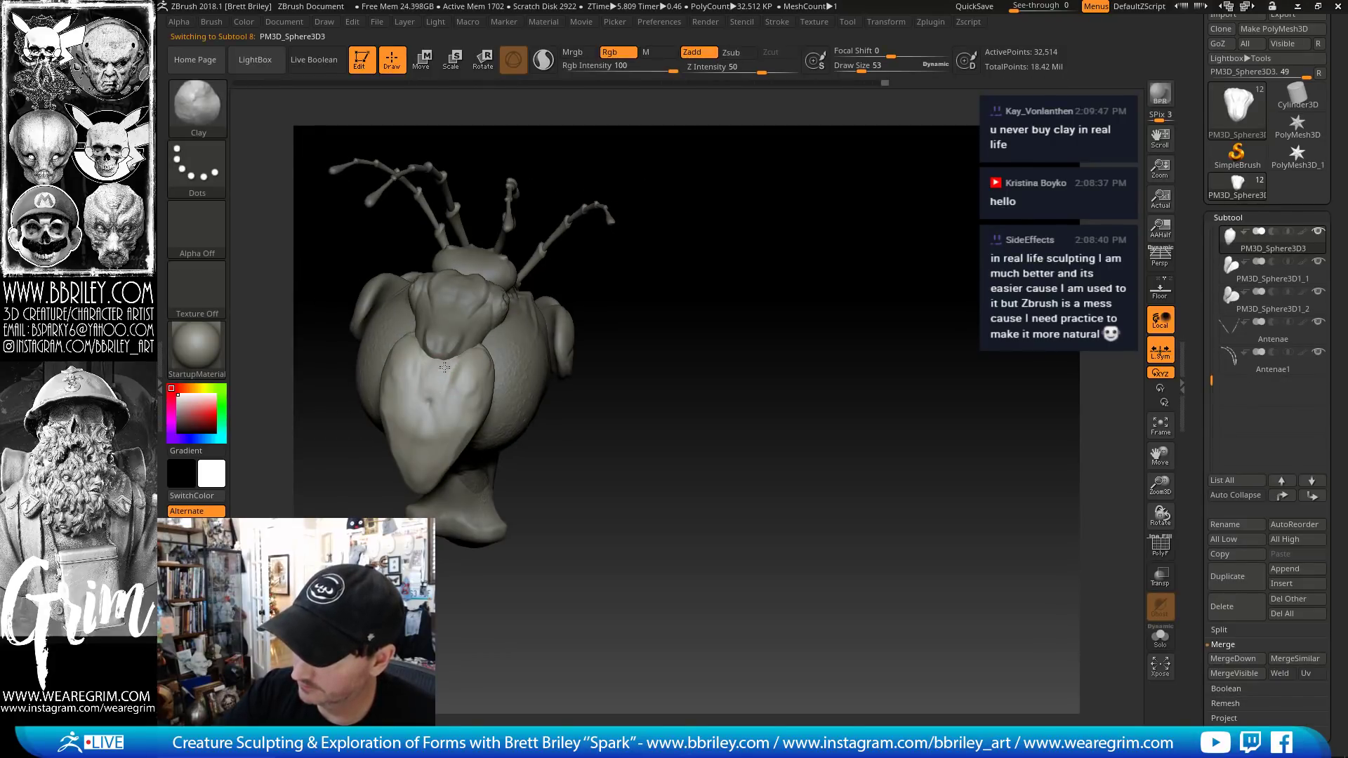
pyautogui.press('b')
pyautogui.press('s')
pyautogui.press('t')
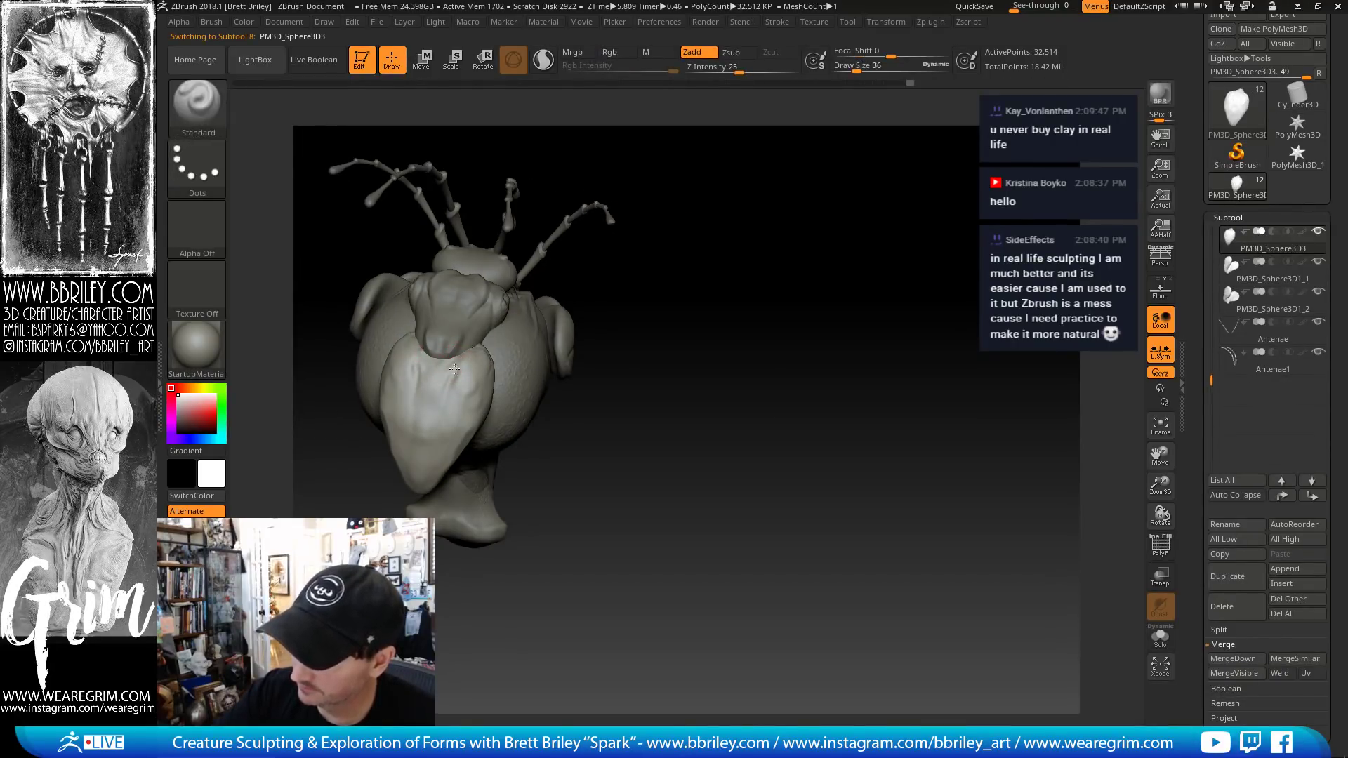
pyautogui.press('b')
pyautogui.press('t')
pyautogui.press('d')
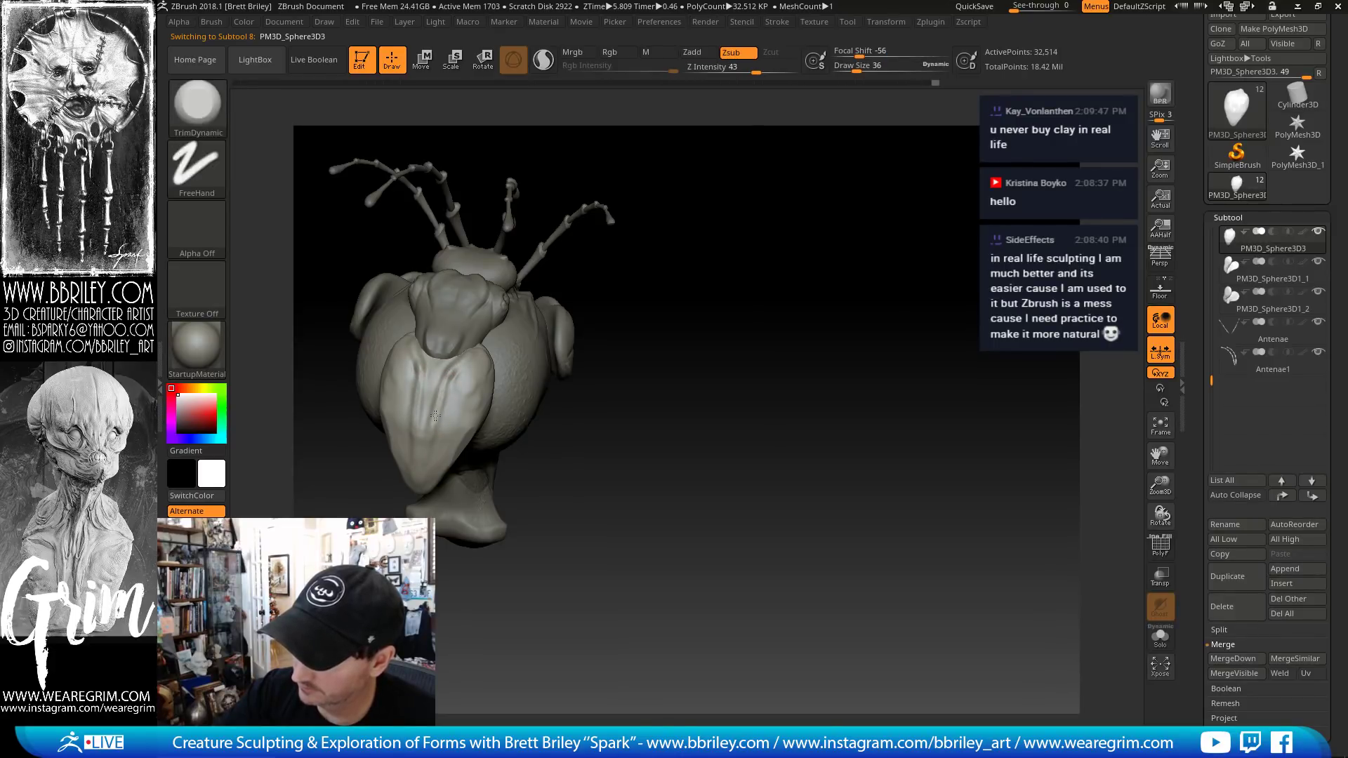
# - Build up the upper side of the rear lobe with the Clay brush at draw size 50
pyautogui.moveTo(716, 315); pyautogui.dragTo(591, 314)
pyautogui.press('b')
pyautogui.press('c')
pyautogui.press('l')
pyautogui.press('s')
pyautogui.click(452, 402)
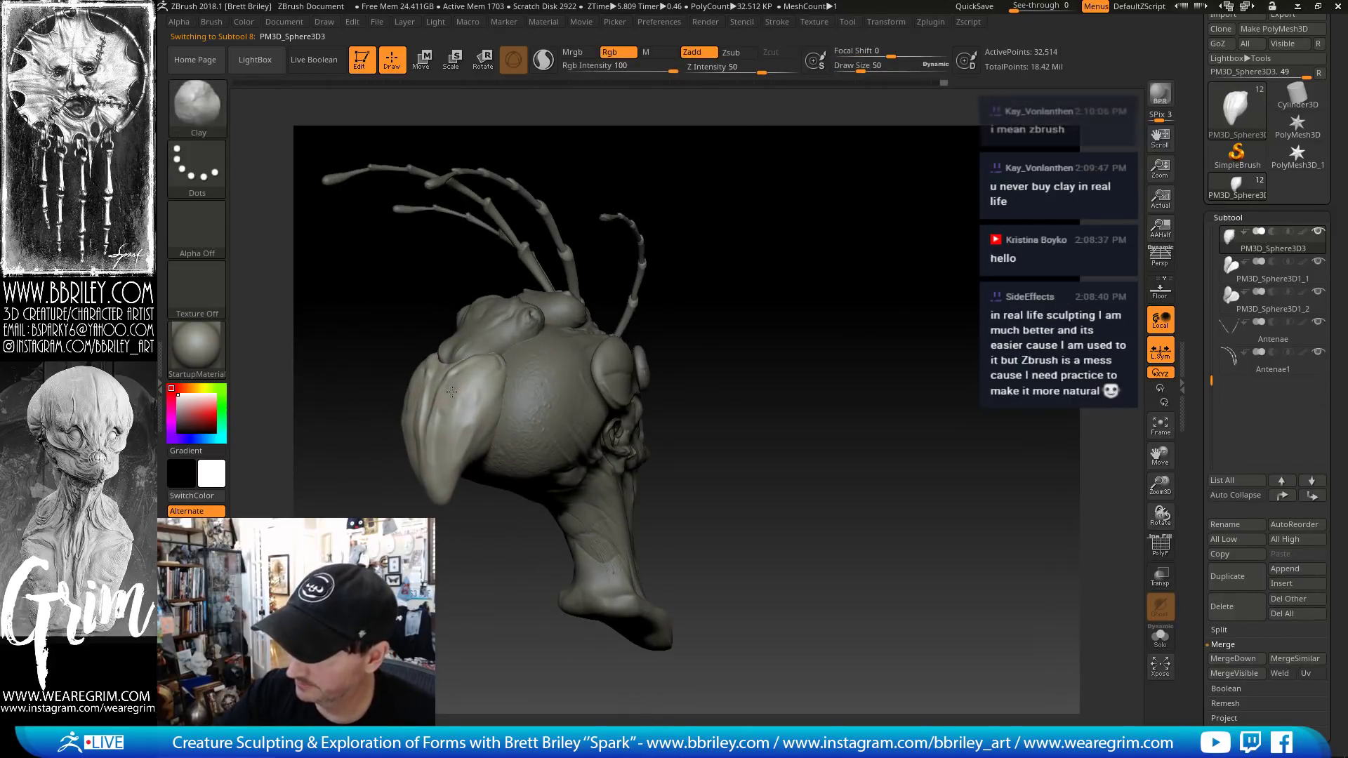
pyautogui.moveTo(453, 365); pyautogui.dragTo(447, 402)
# - Flatten the rear lobe's side planes with TrimDynamic and carve grooves between them with DamStandard, both at draw size 50
pyautogui.press('b')
pyautogui.press('t')
pyautogui.press('d')
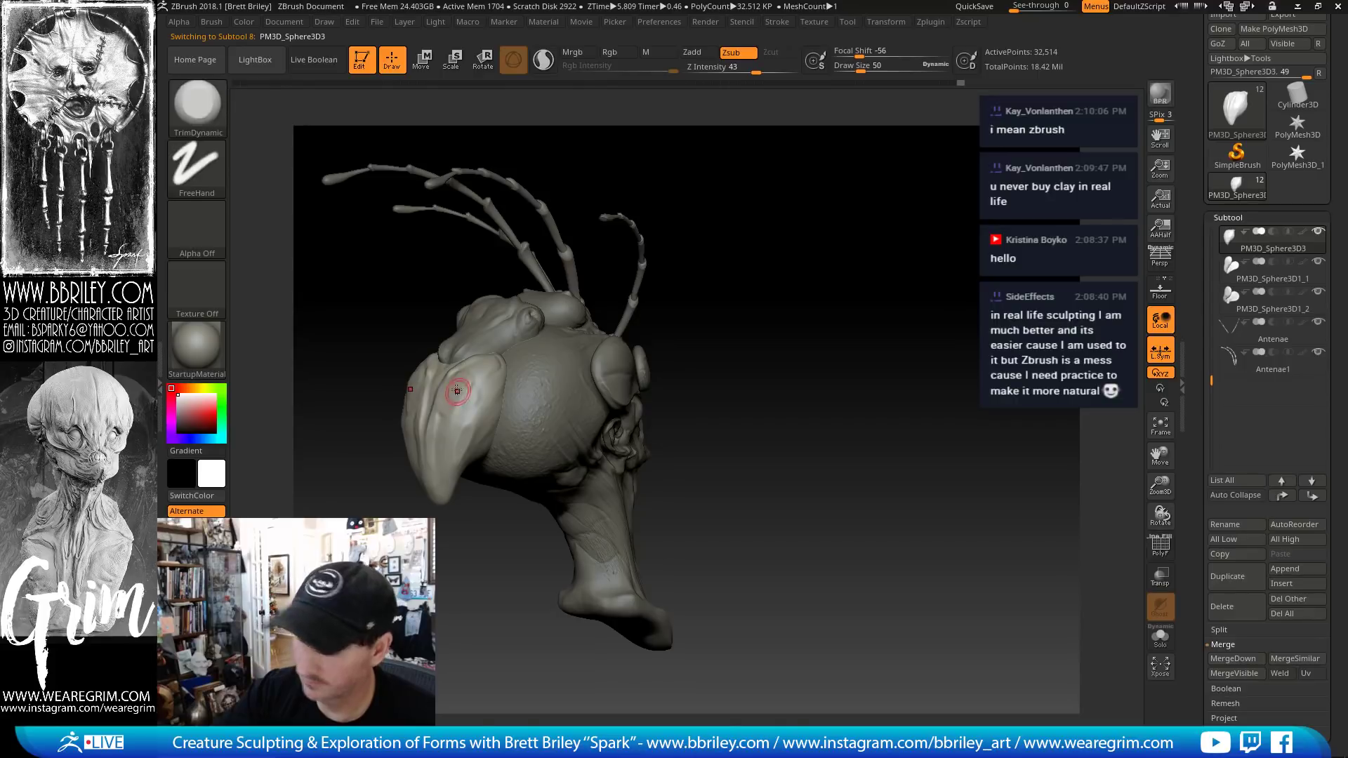
pyautogui.press('b')
pyautogui.press('d')
pyautogui.press('s')
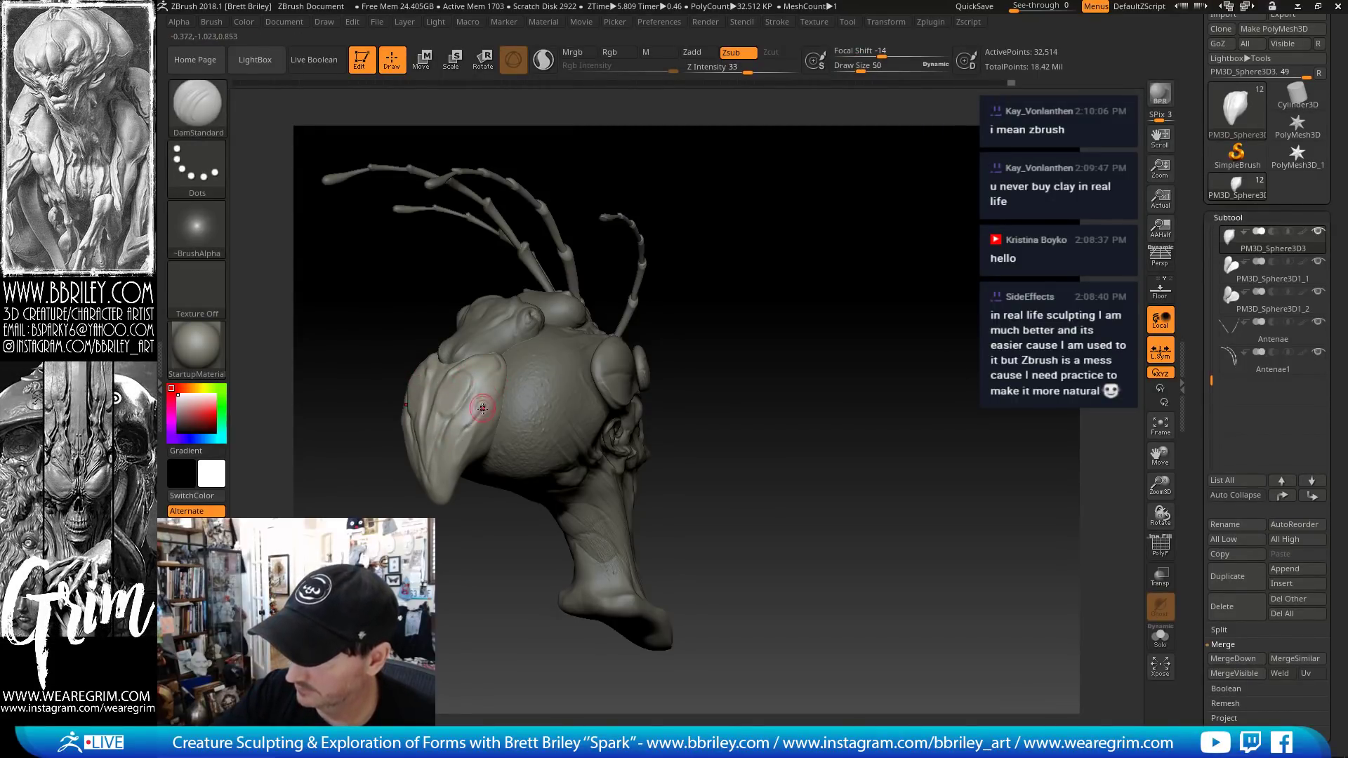
# - Select the Beehead subtool, step down one subdivision level and build up the skull beside the rear lobe with the Clay brush at draw size 62
pyautogui.moveTo(770, 197)
pyautogui.mouseDown()
pyautogui.moveTo(677, 204)
pyautogui.moveTo(831, 216)
pyautogui.moveTo(659, 265)
pyautogui.mouseUp()
pyautogui.keyDown('alt'); pyautogui.click(535, 421); pyautogui.keyUp('alt')
pyautogui.press('b')
pyautogui.press('c')
pyautogui.press('l')
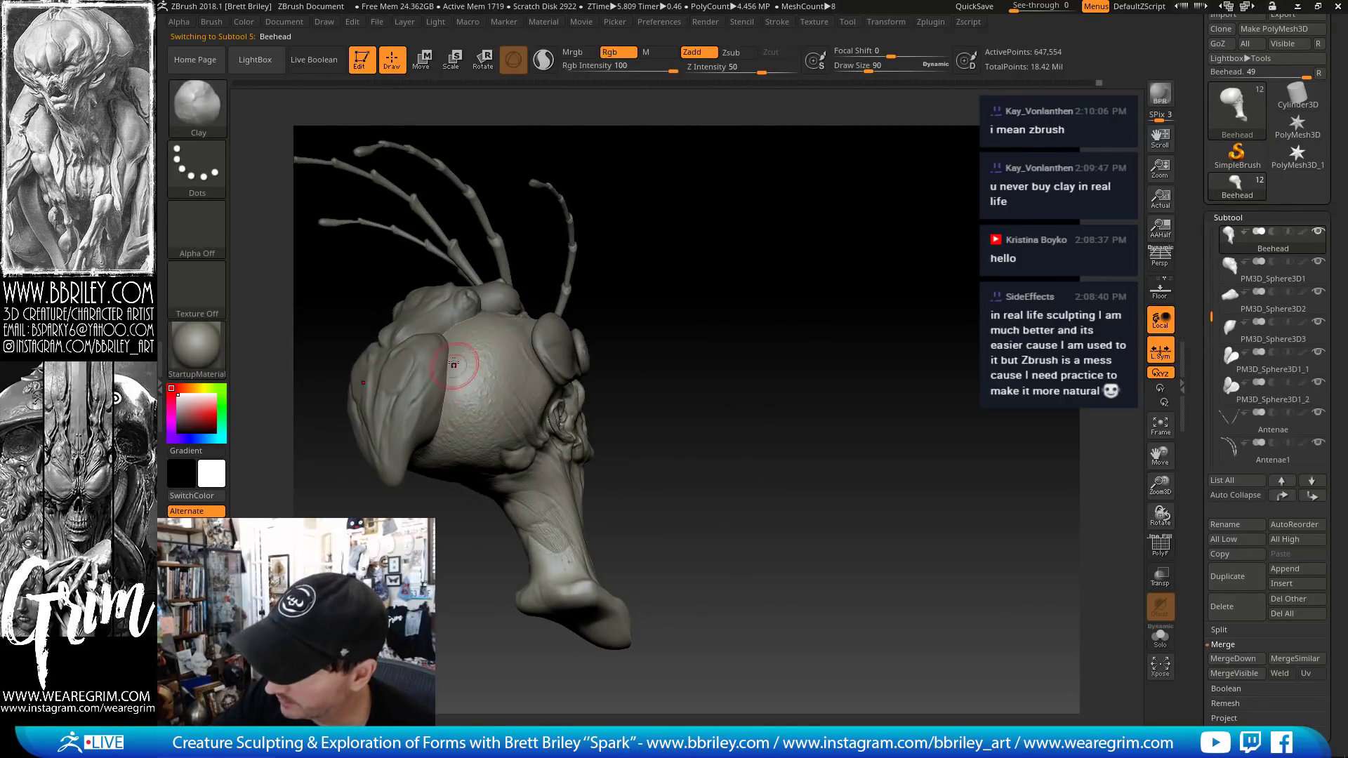
pyautogui.hotkey('shift', 'd')
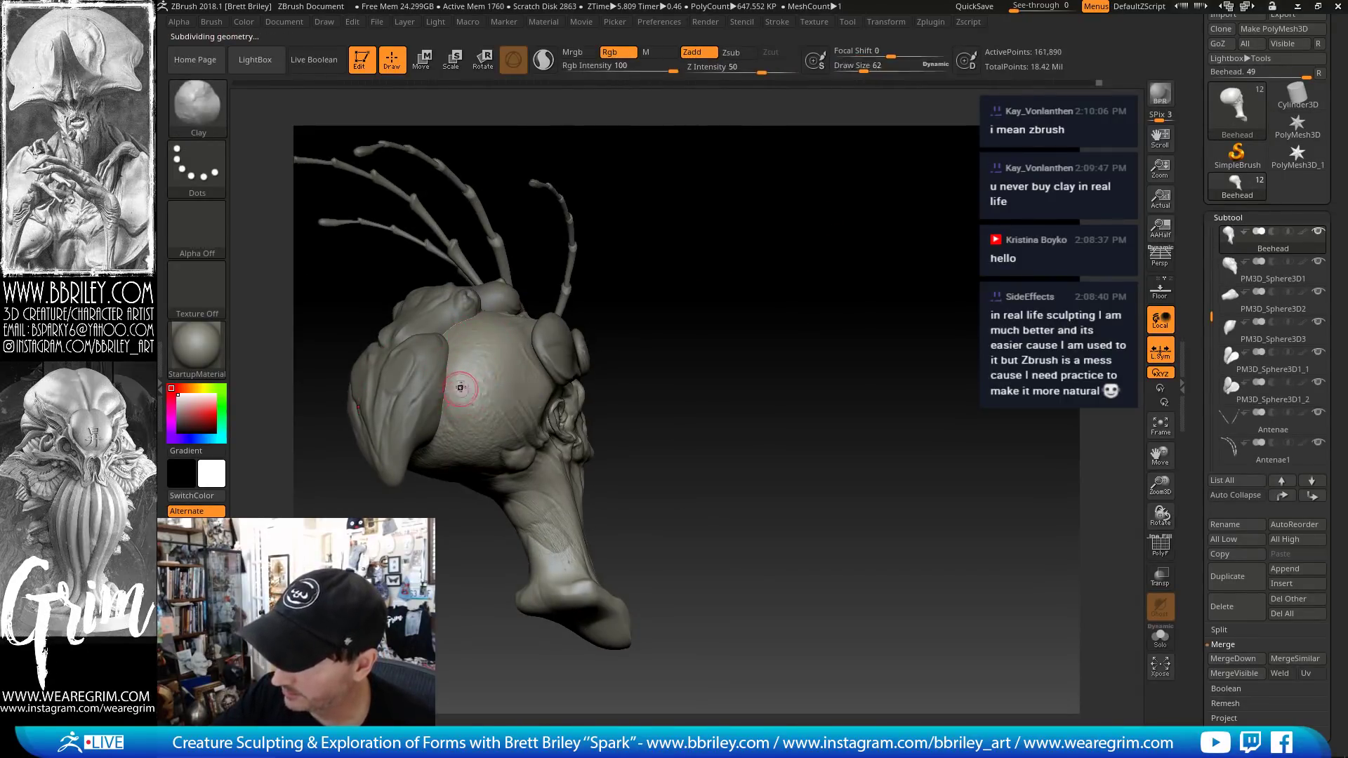
pyautogui.moveTo(653, 330); pyautogui.dragTo(495, 402)
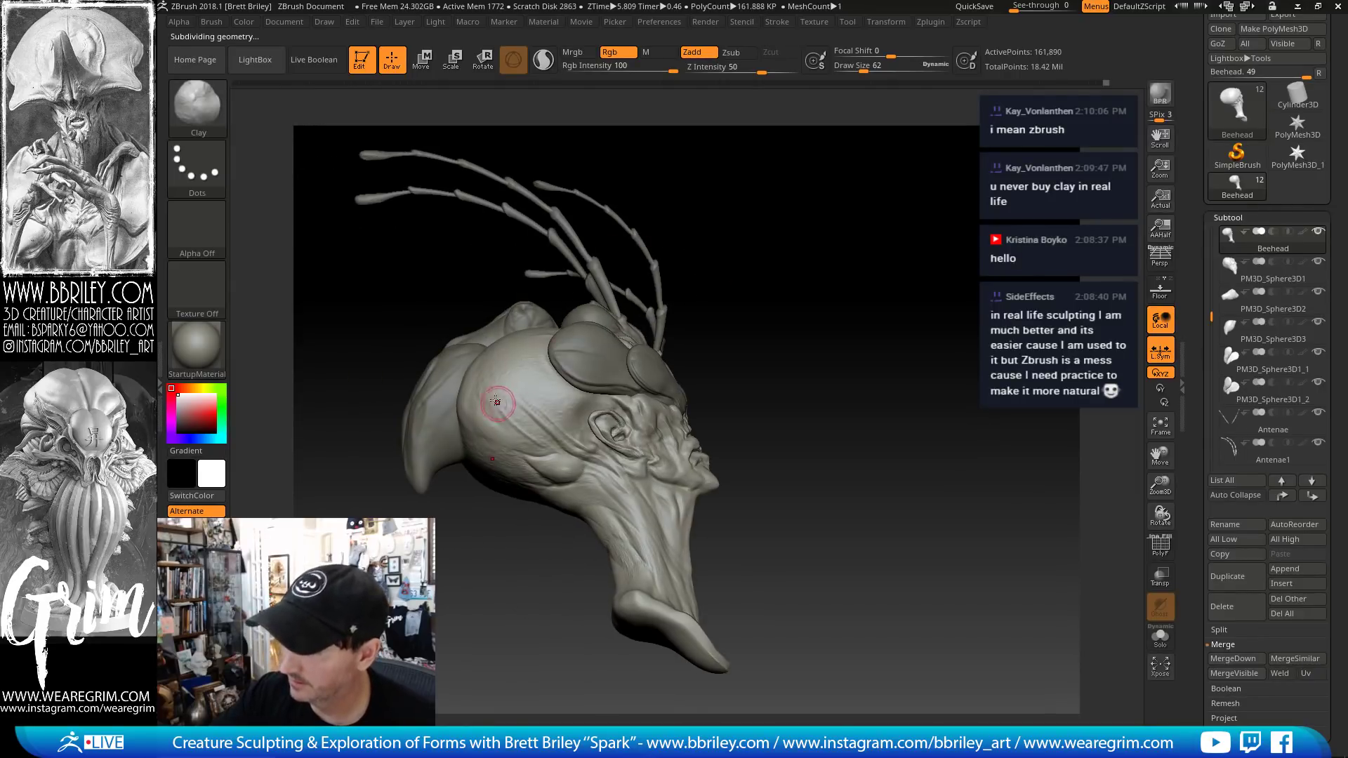
# - Raise ridges across the side of the skull with the Standard brush at draw size 56
pyautogui.press('b')
pyautogui.press('s')
pyautogui.press('t')
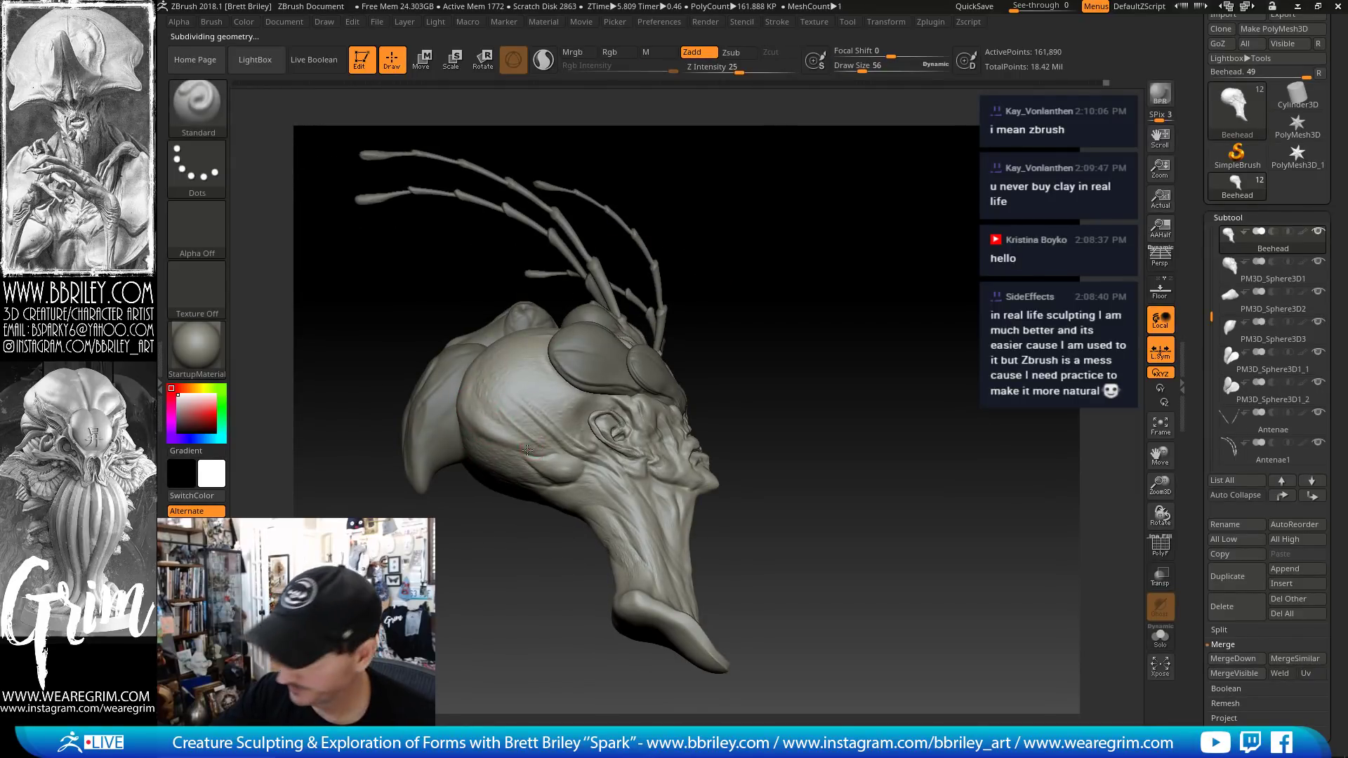
pyautogui.moveTo(826, 186); pyautogui.dragTo(765, 246)
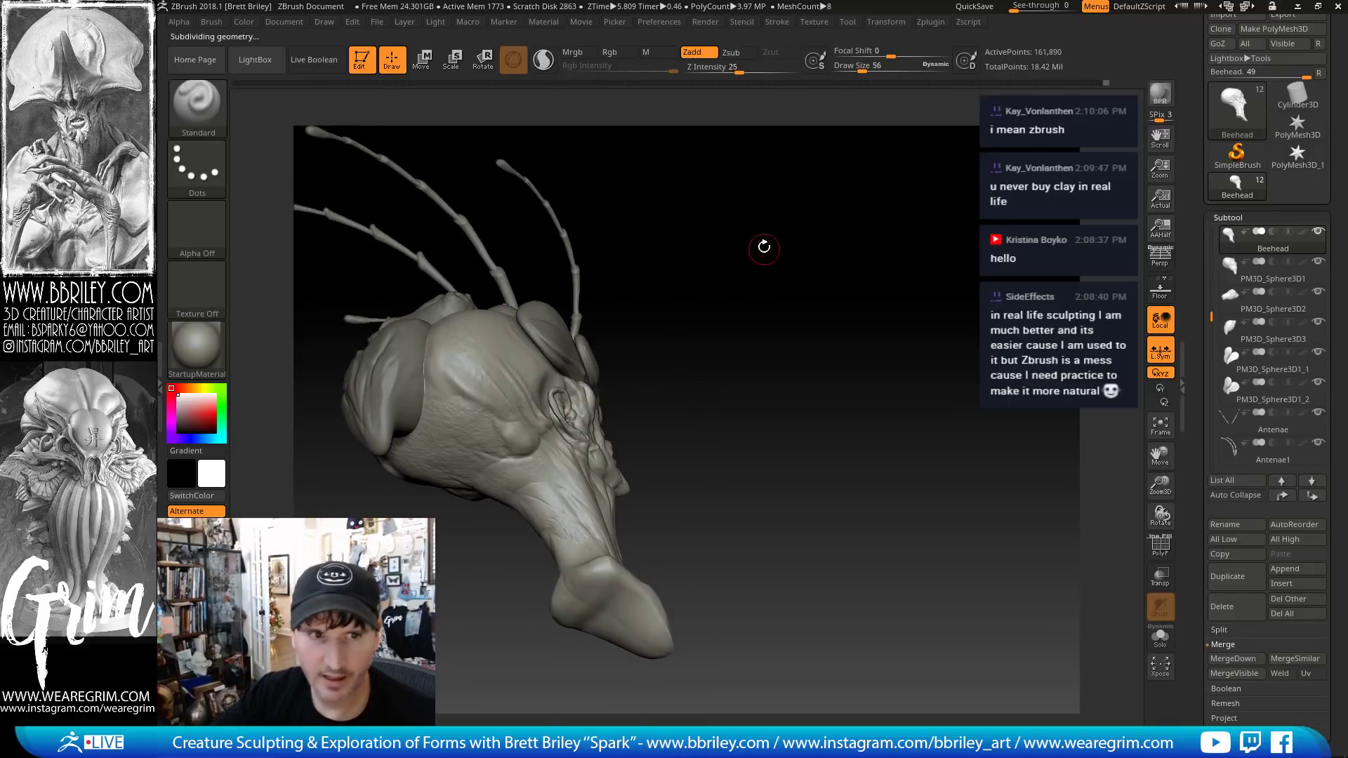
# - Build up a bulge on the skull under the rear lobe with the Clay brush at draw size 102 and carve around it with DamStandard at 68
pyautogui.press('b')
pyautogui.press('c')
pyautogui.press('l')
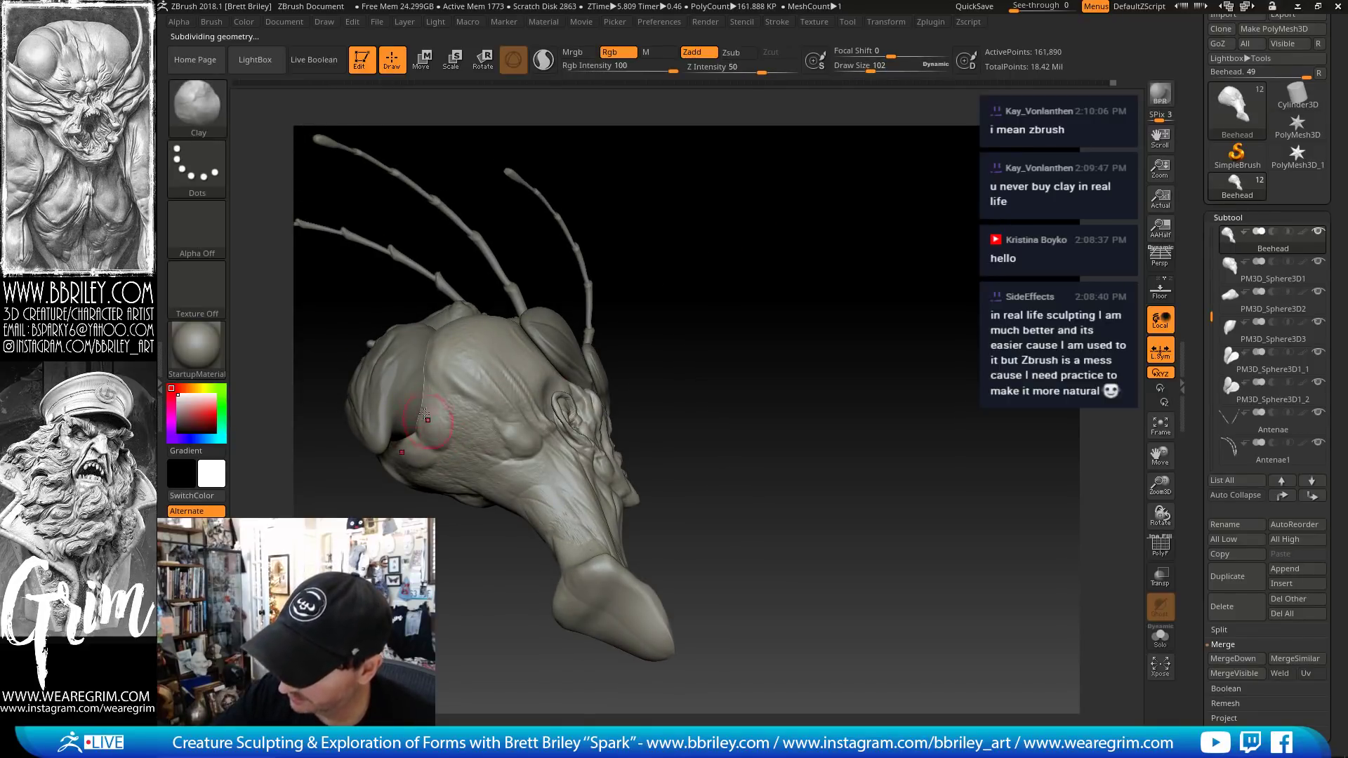
pyautogui.press('b')
pyautogui.press('d')
pyautogui.press('s')
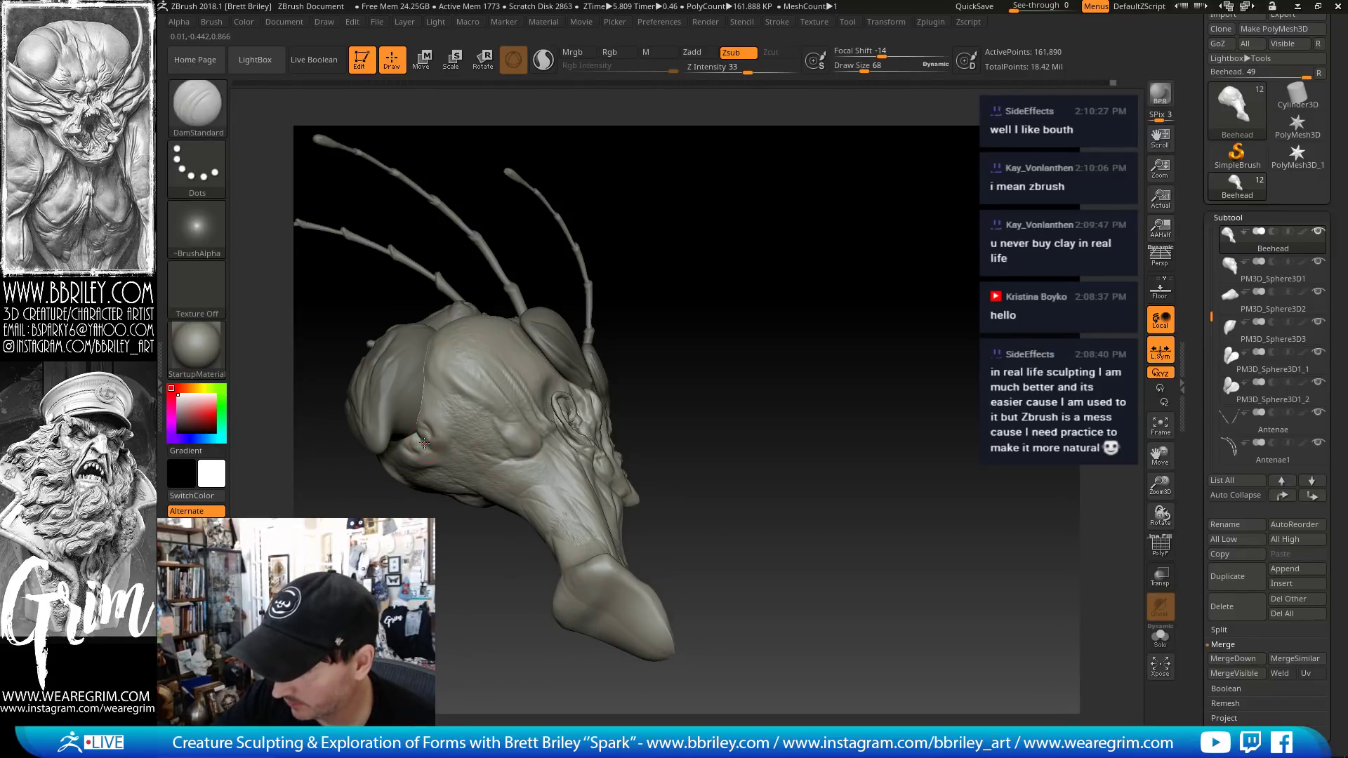
pyautogui.moveTo(450, 452); pyautogui.dragTo(434, 467)
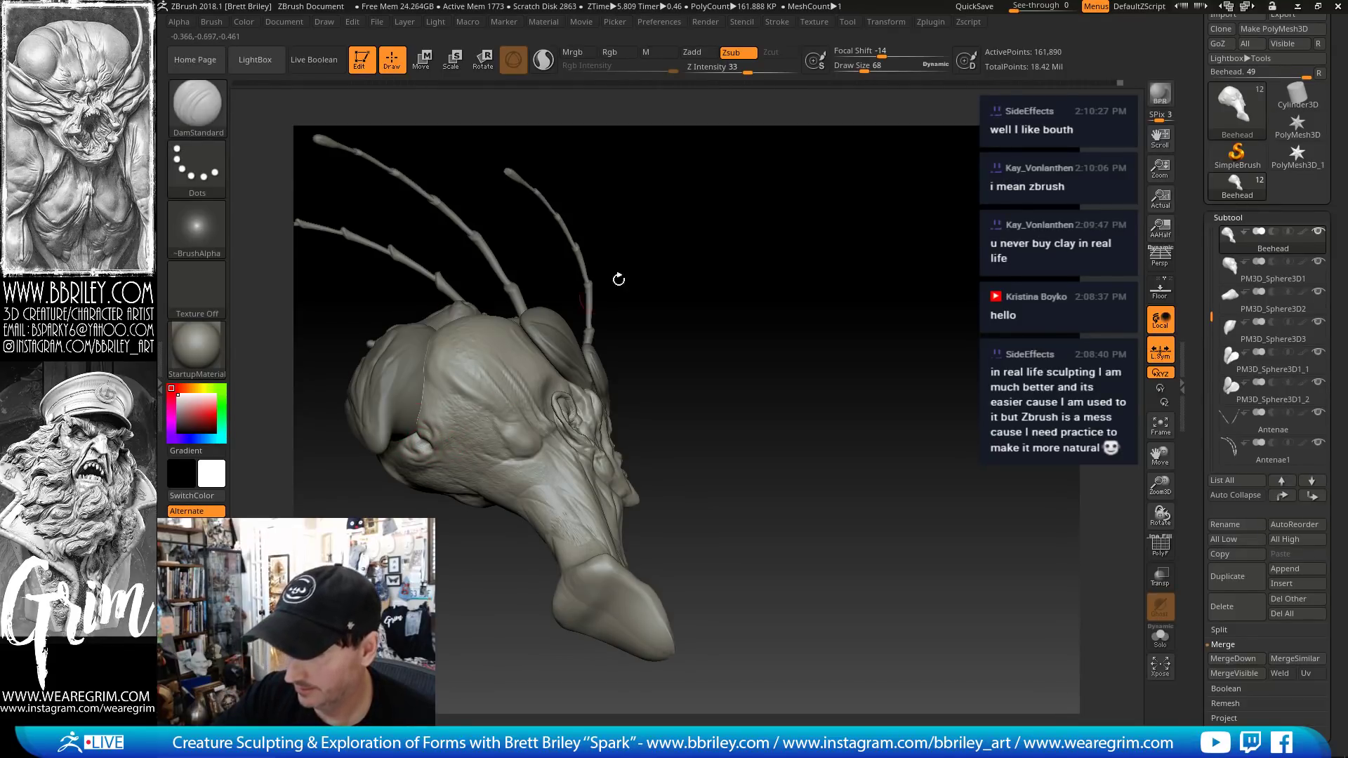
# - Add volume to the lower back of the skull behind the ear with the Clay brush at draw size 86
pyautogui.moveTo(617, 279)
pyautogui.mouseDown()
pyautogui.moveTo(698, 258)
pyautogui.moveTo(757, 316)
pyautogui.moveTo(746, 328)
pyautogui.mouseUp()
pyautogui.press('b')
pyautogui.press('c')
pyautogui.press('l')
pyautogui.press(']')
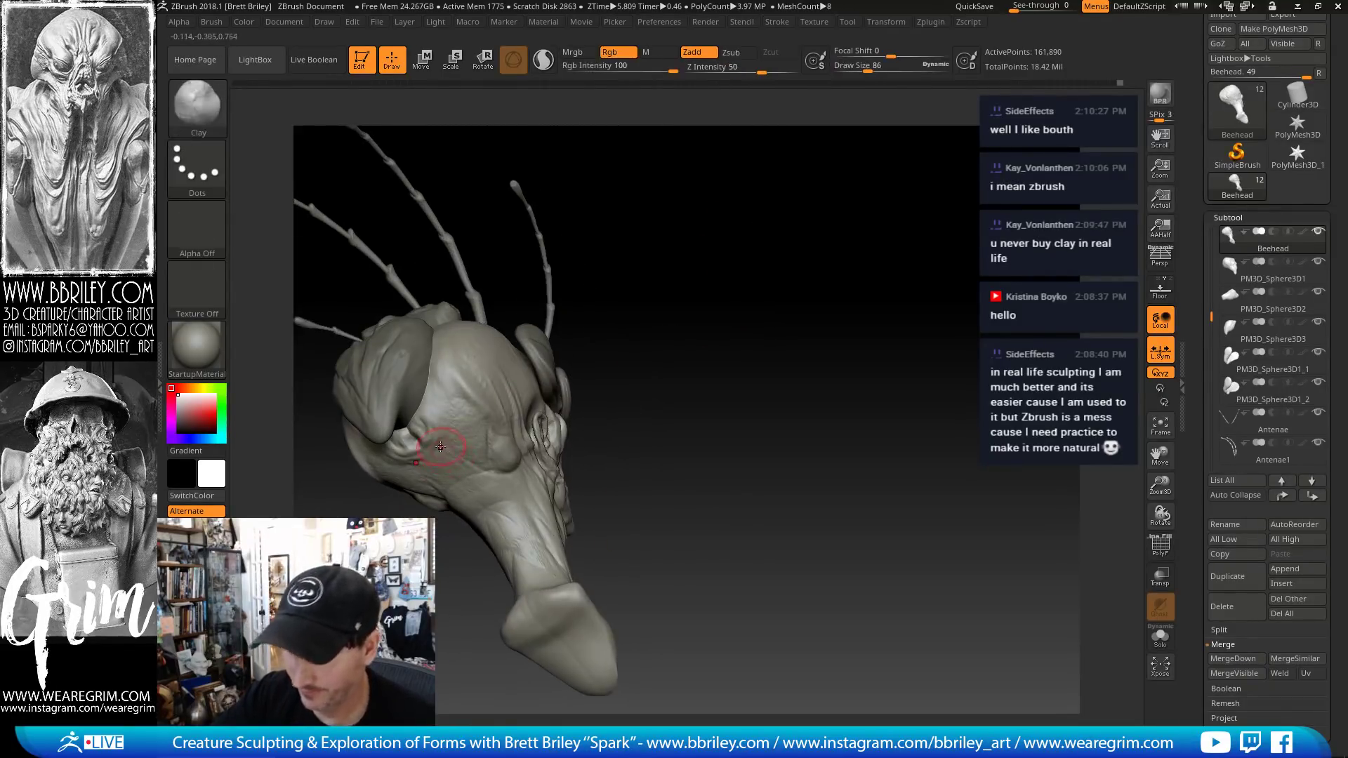
# - Raise folds across the lower back of the skull toward the ear with the Standard brush at draw size 50
pyautogui.press('b')
pyautogui.press('s')
pyautogui.press('t')
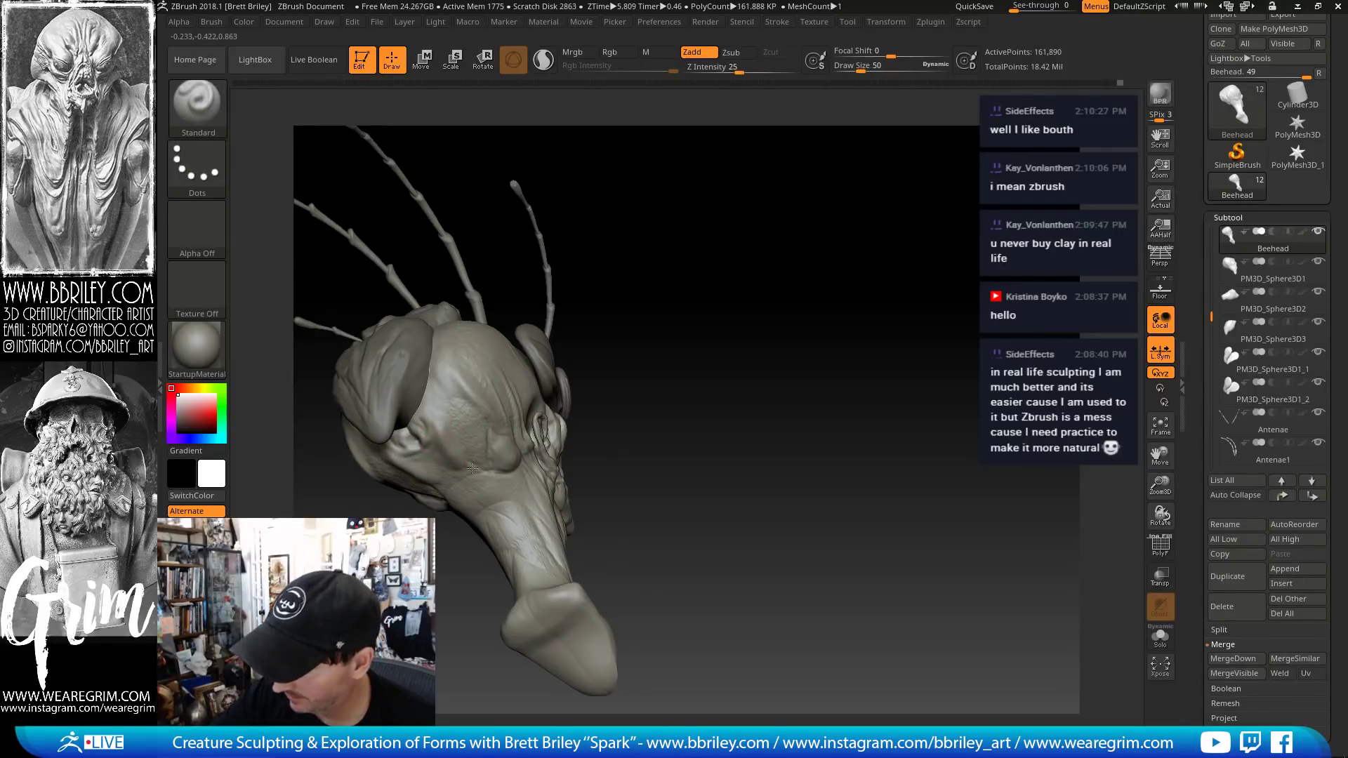
pyautogui.moveTo(471, 466); pyautogui.dragTo(517, 468)
pyautogui.moveTo(652, 411); pyautogui.dragTo(597, 400)
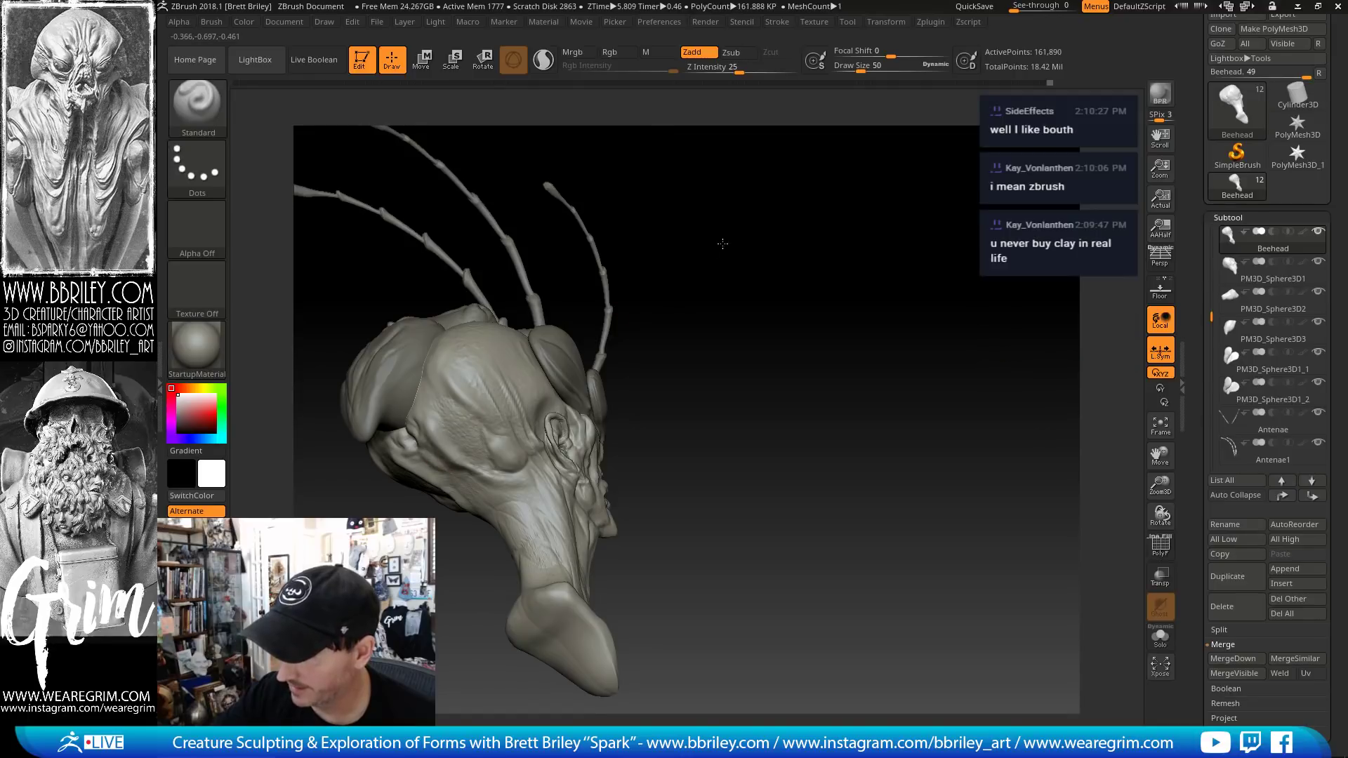
# - Refine the folds under the rear lobe with DamStandard cuts and Standard brush ridges at draw size 44
pyautogui.moveTo(723, 244)
pyautogui.mouseDown()
pyautogui.moveTo(421, 261)
pyautogui.moveTo(496, 340)
pyautogui.mouseUp()
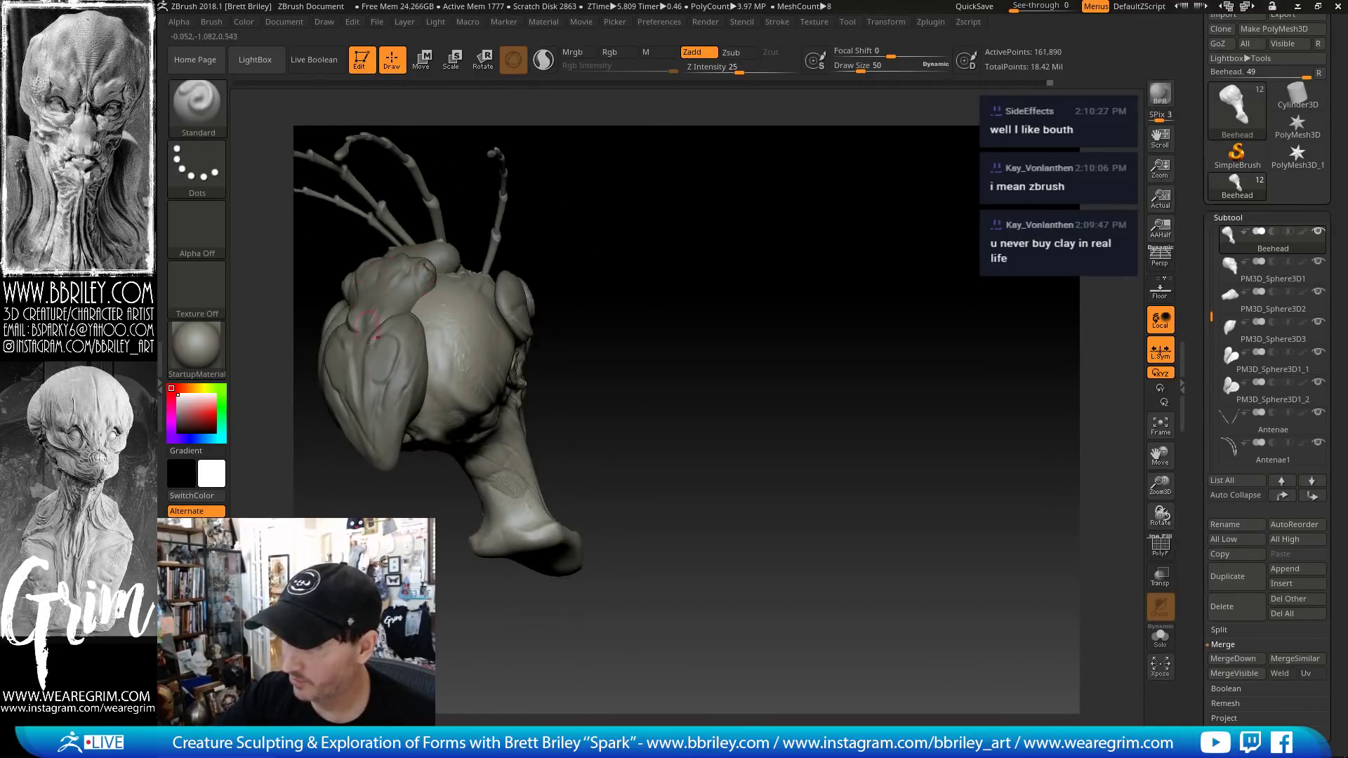
pyautogui.moveTo(607, 239); pyautogui.dragTo(629, 237)
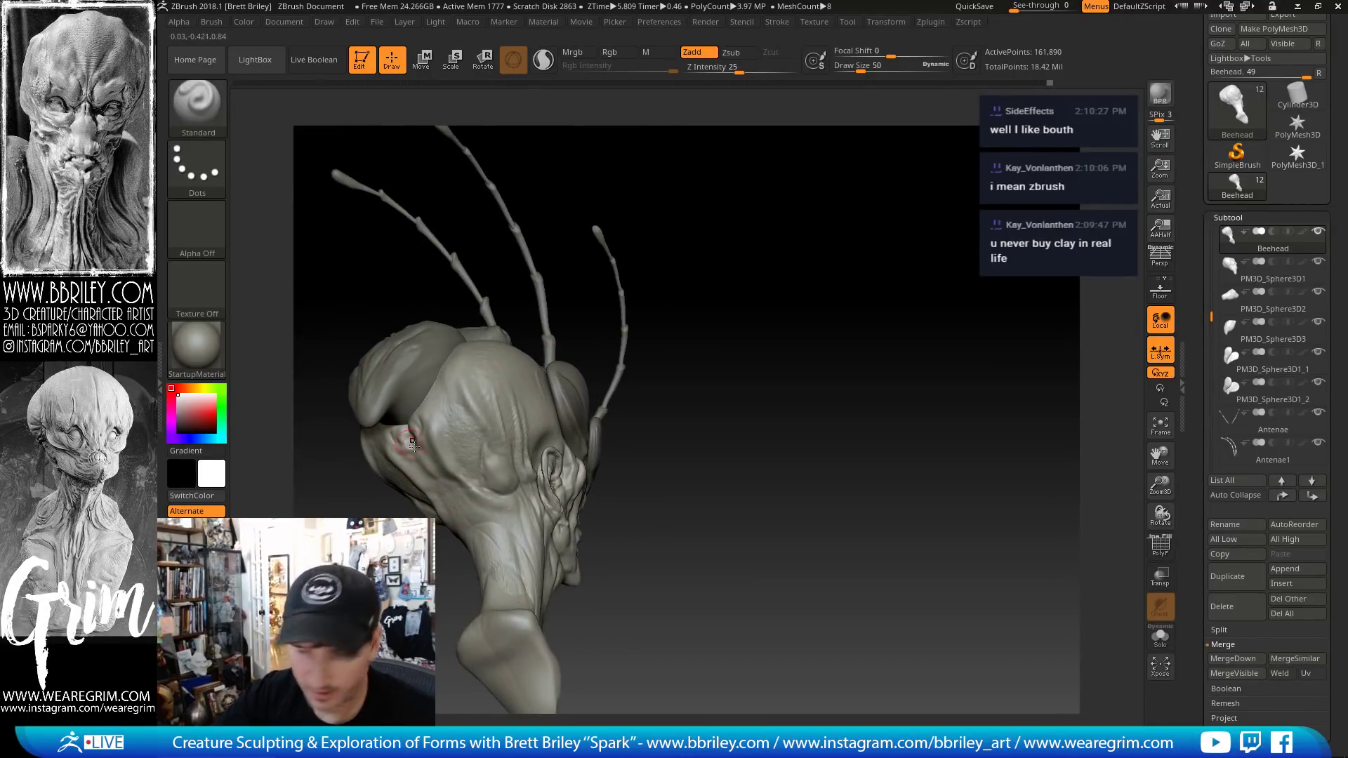
pyautogui.press('b')
pyautogui.press('d')
pyautogui.press('s')
pyautogui.press('b')
pyautogui.press('s')
pyautogui.press('t')
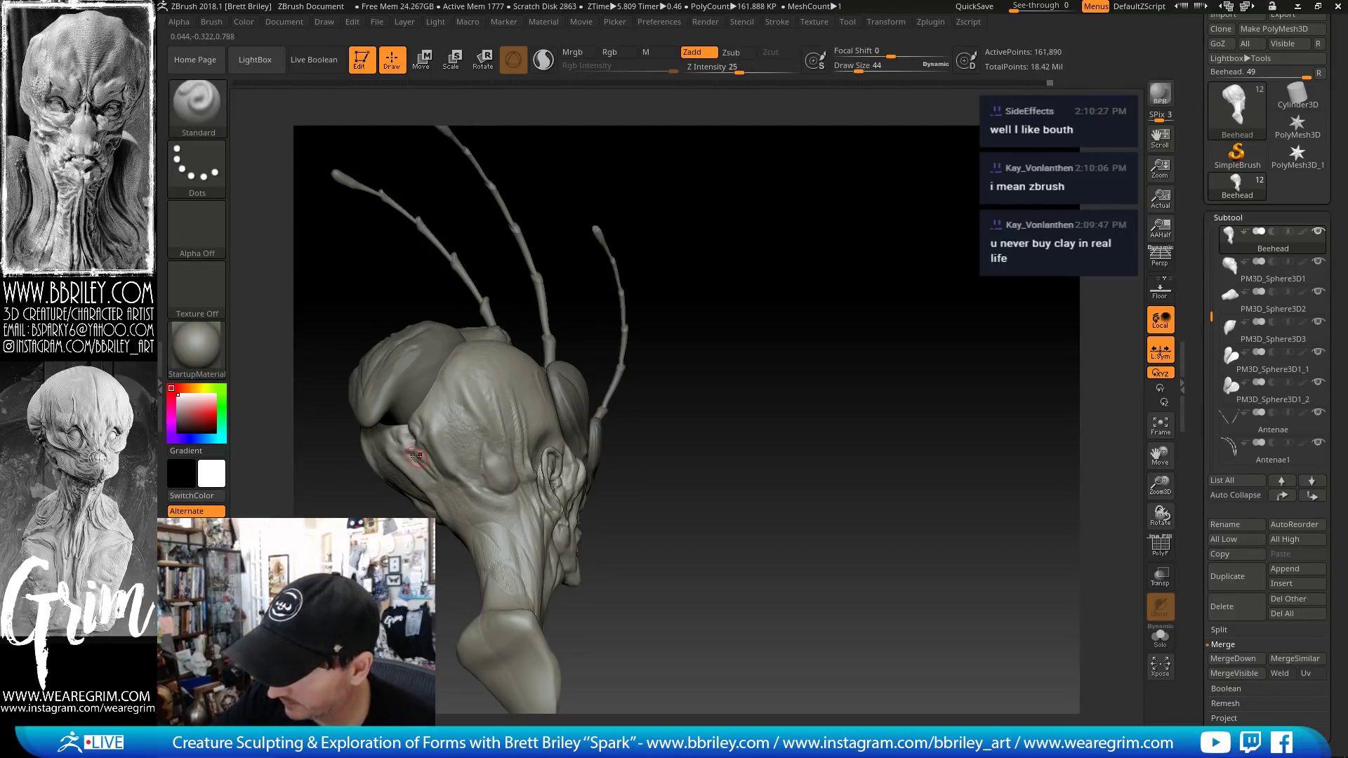
# - Flatten the skull folds under the rear lobe with TrimDynamic at draw size 62 and adjust their shape with the Move brush at 65
pyautogui.press('b')
pyautogui.press('t')
pyautogui.press('d')
pyautogui.press('s')
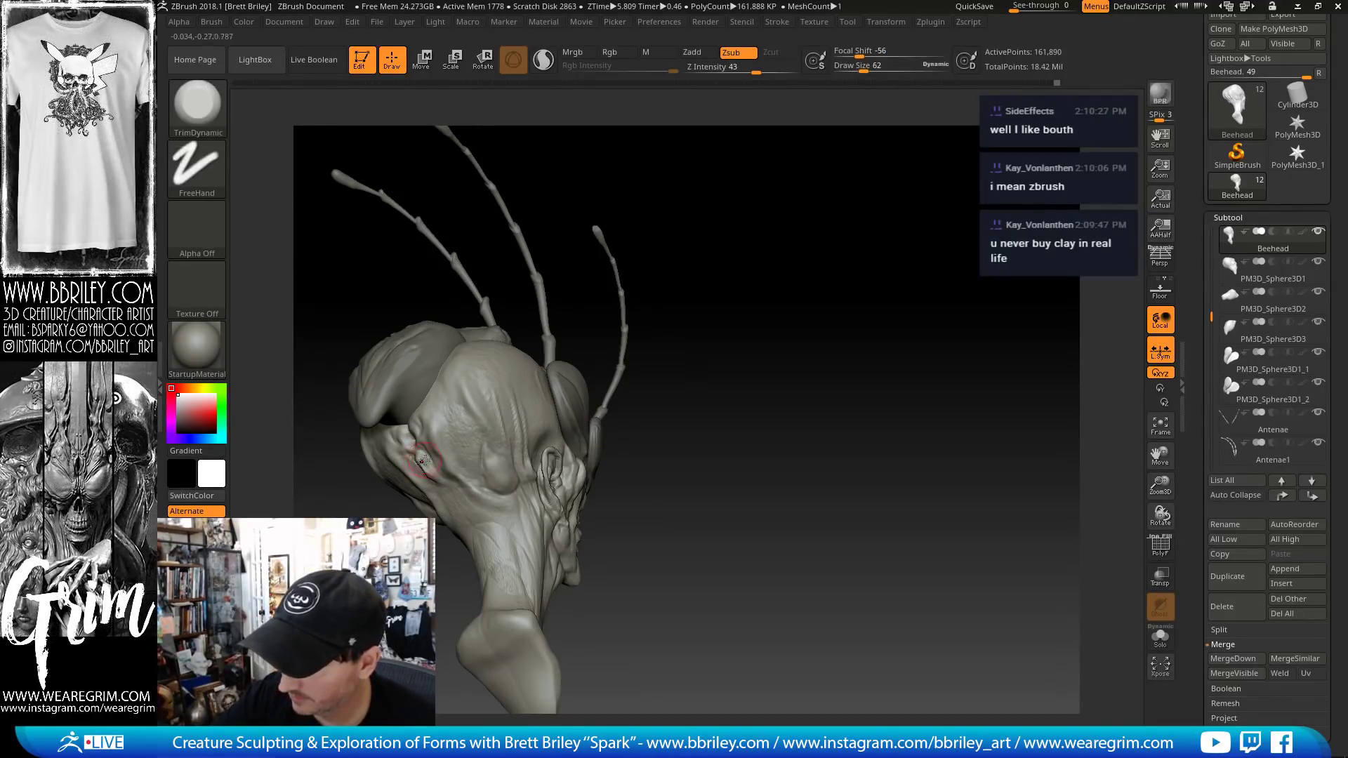
pyautogui.press('b')
pyautogui.press('m')
pyautogui.press('v')
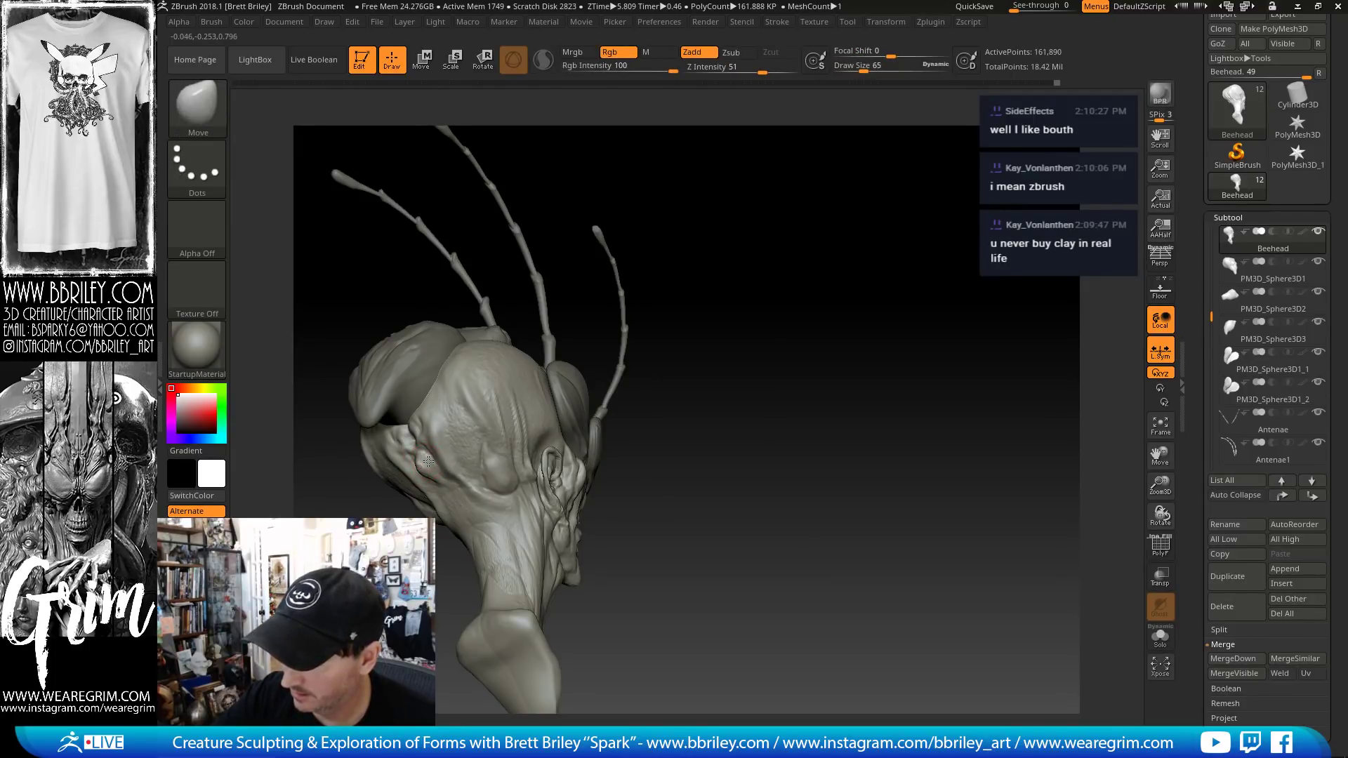
pyautogui.moveTo(430, 460); pyautogui.dragTo(447, 487, button='right')
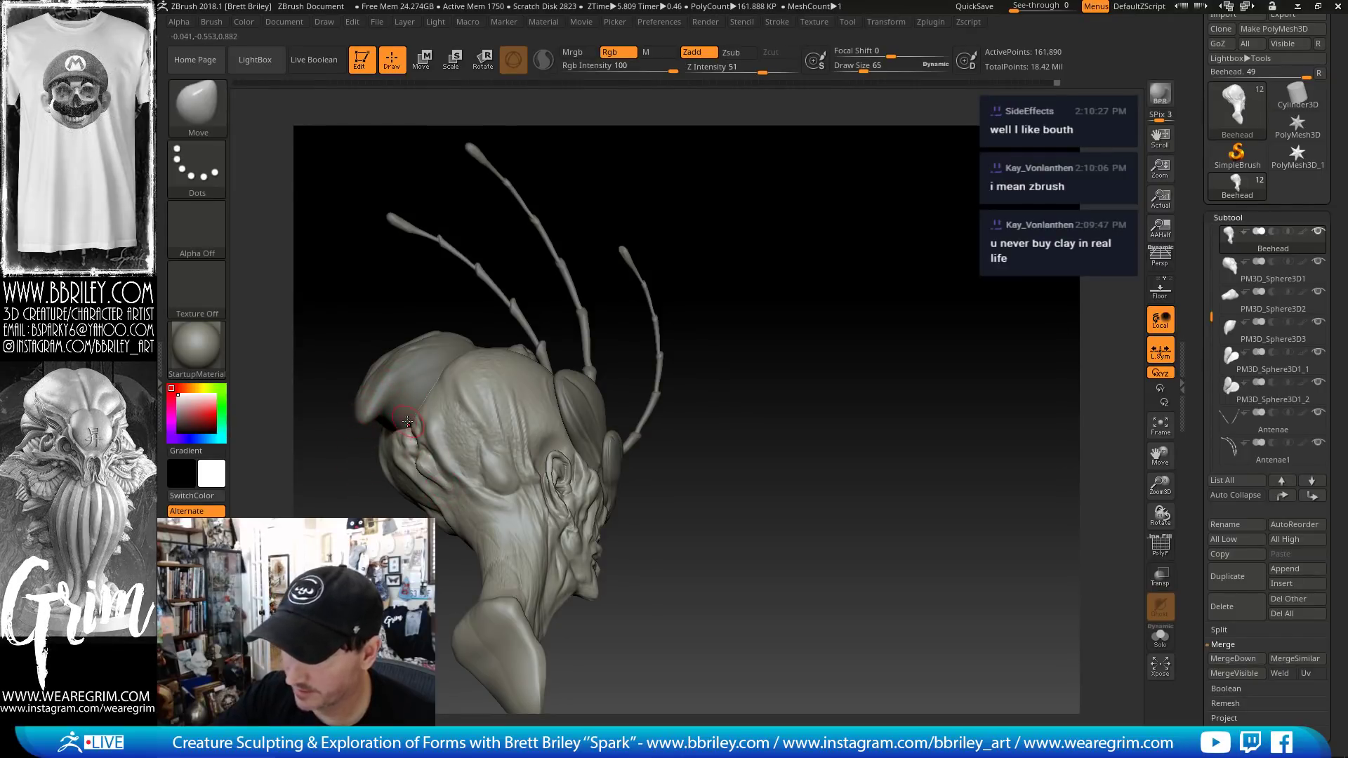
# - Add finer ridges to the folds at the back of the skull with the Standard brush at draw size 36
pyautogui.moveTo(746, 209)
pyautogui.mouseDown()
pyautogui.moveTo(767, 196)
pyautogui.moveTo(723, 211)
pyautogui.mouseUp()
pyautogui.press('b')
pyautogui.press('s')
pyautogui.press('t')
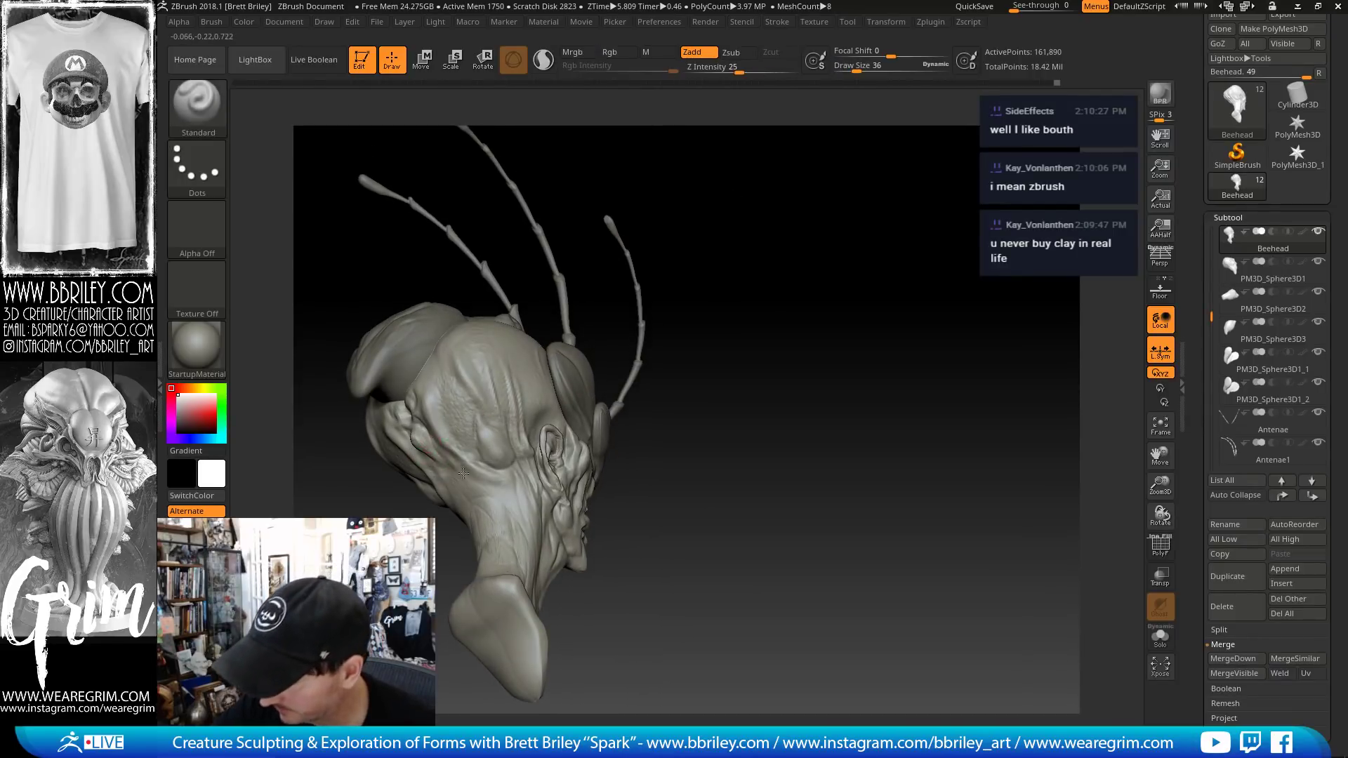
pyautogui.moveTo(430, 449); pyautogui.dragTo(495, 477)
# - Raise fine folds along the neck and the skull base with the Standard brush at draw size 32
pyautogui.moveTo(693, 357)
pyautogui.mouseDown()
pyautogui.moveTo(727, 310)
pyautogui.moveTo(716, 298)
pyautogui.mouseUp()
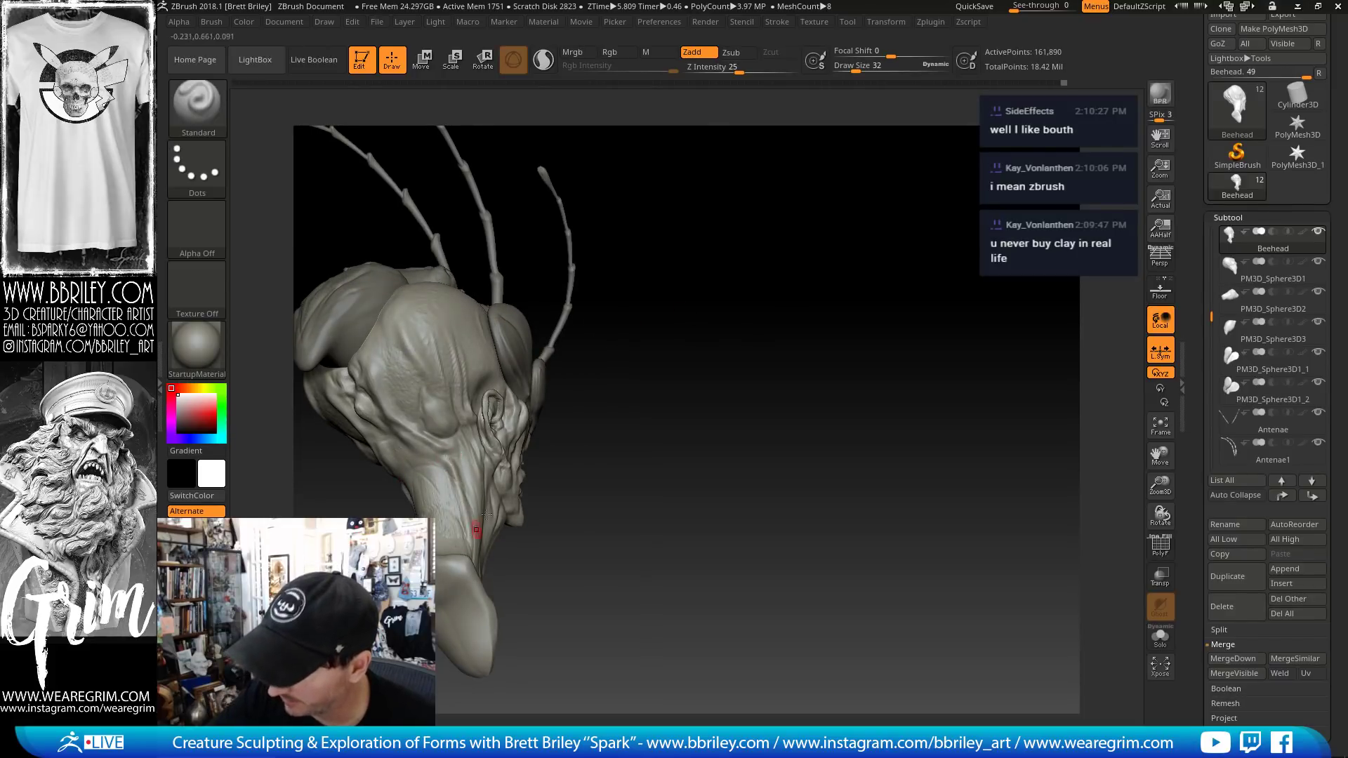
pyautogui.moveTo(605, 433); pyautogui.dragTo(544, 437)
pyautogui.moveTo(618, 463); pyautogui.dragTo(674, 471)
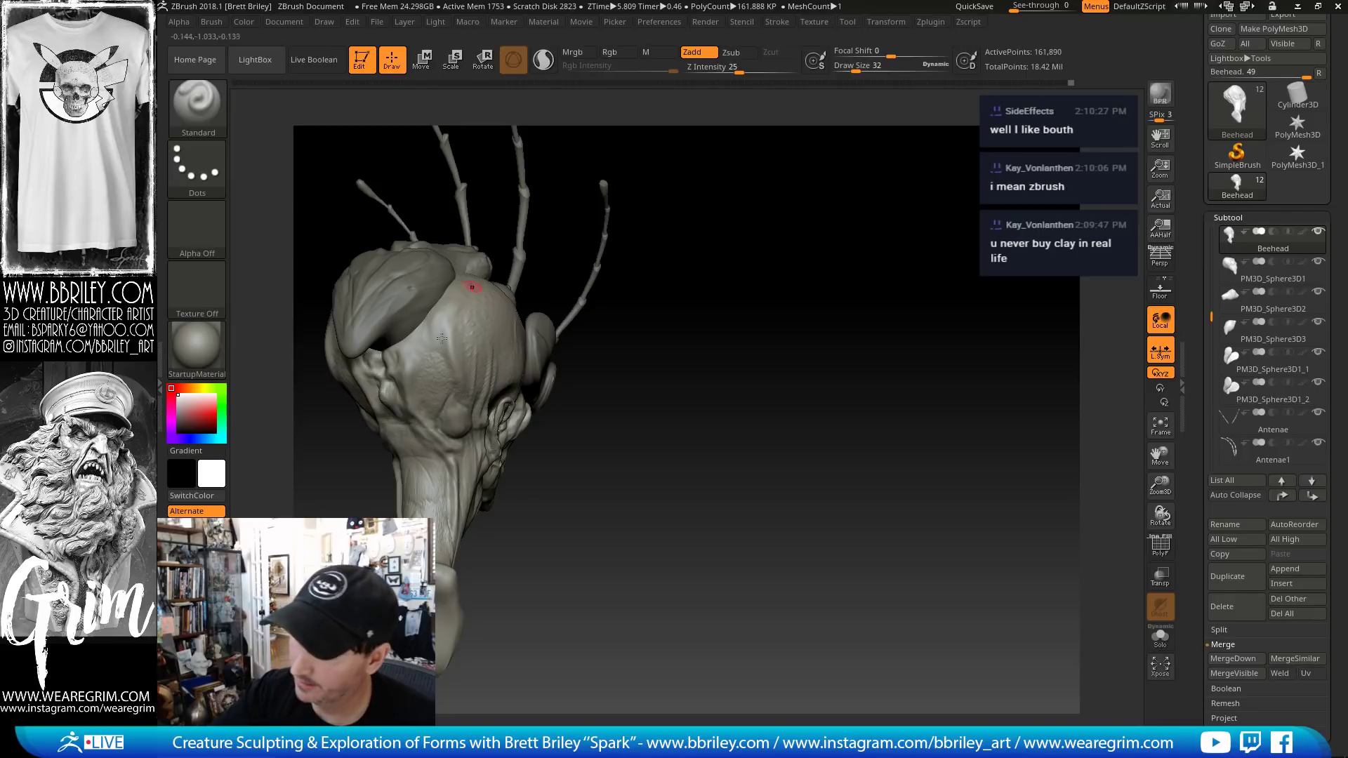
# - Select the rear lobe PM3D_Sphere3D3 and scale it down uniformly to about 0.91 with the transform gizmo
pyautogui.moveTo(697, 192); pyautogui.dragTo(437, 368)
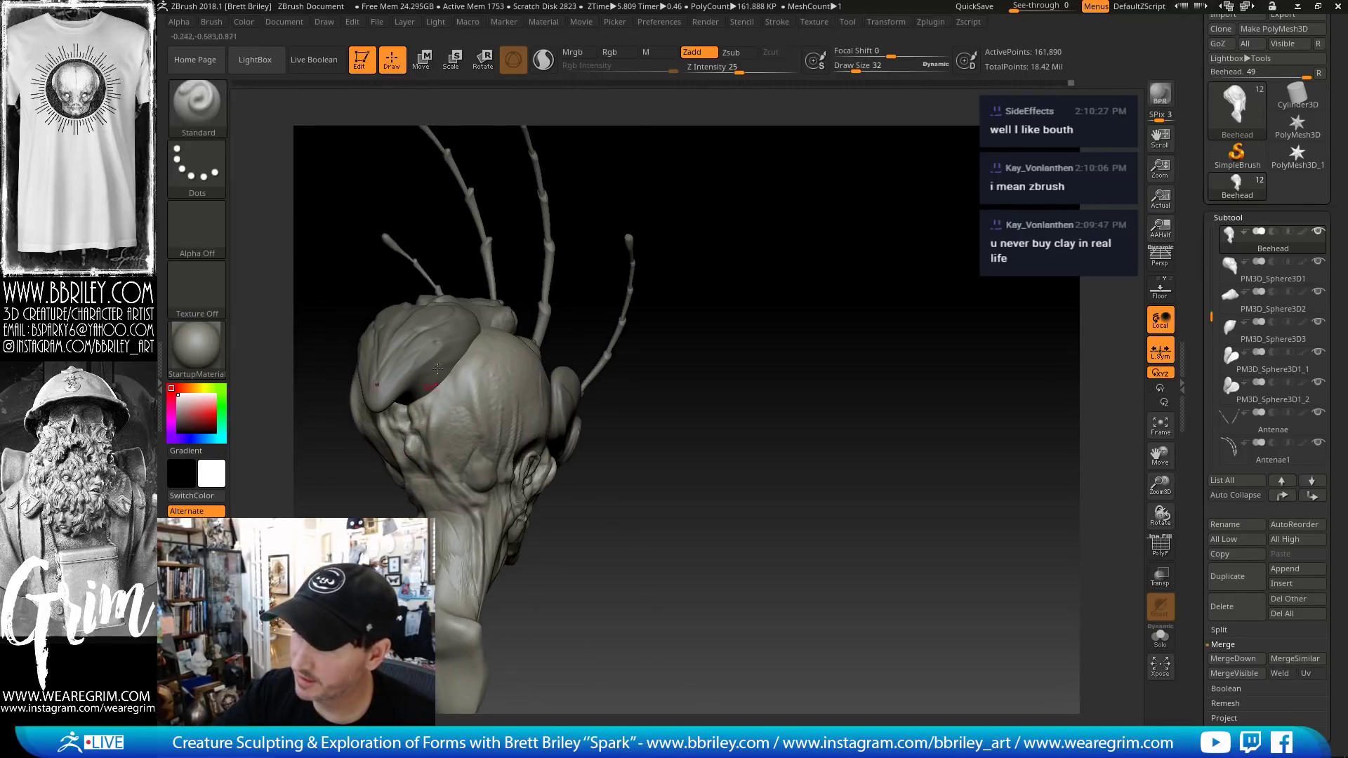
pyautogui.moveTo(680, 161); pyautogui.dragTo(620, 177)
pyautogui.keyDown('alt'); pyautogui.click(453, 338); pyautogui.keyUp('alt')
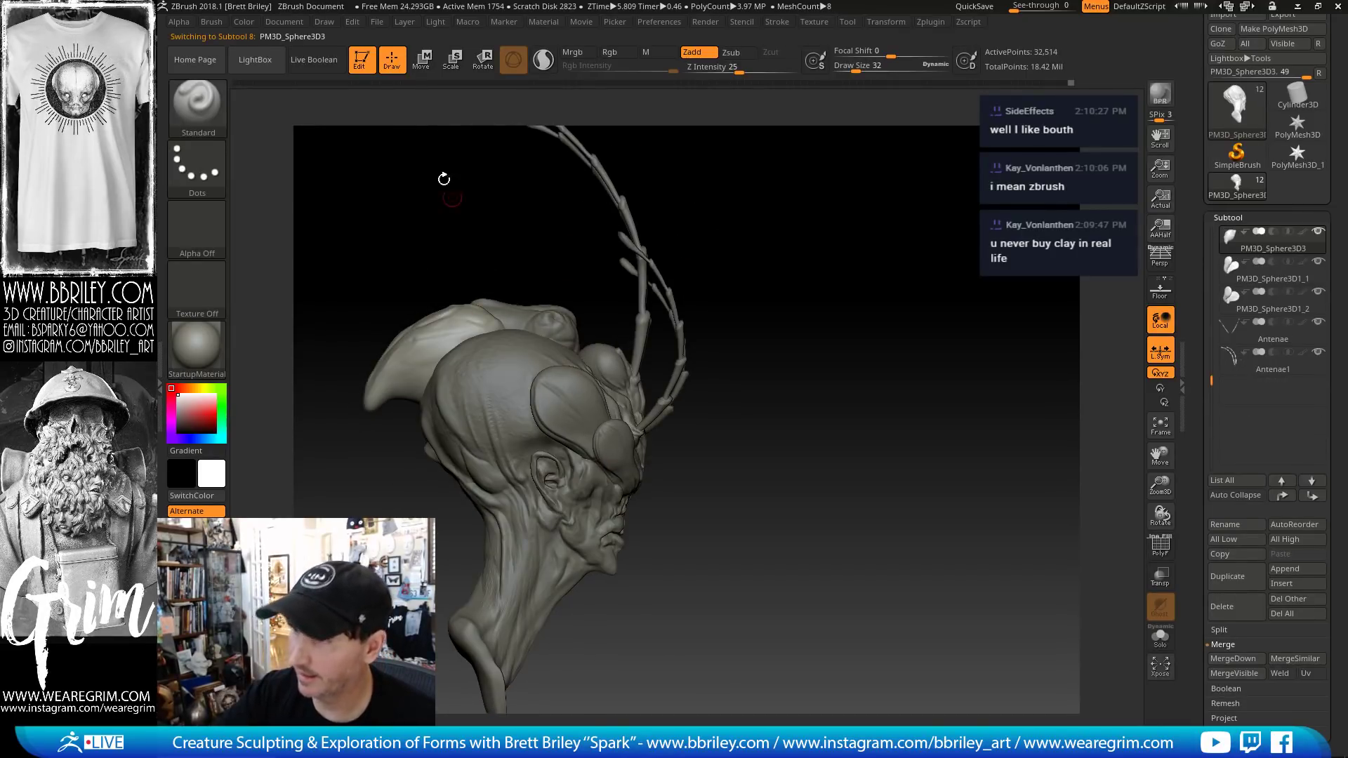
pyautogui.press('w')
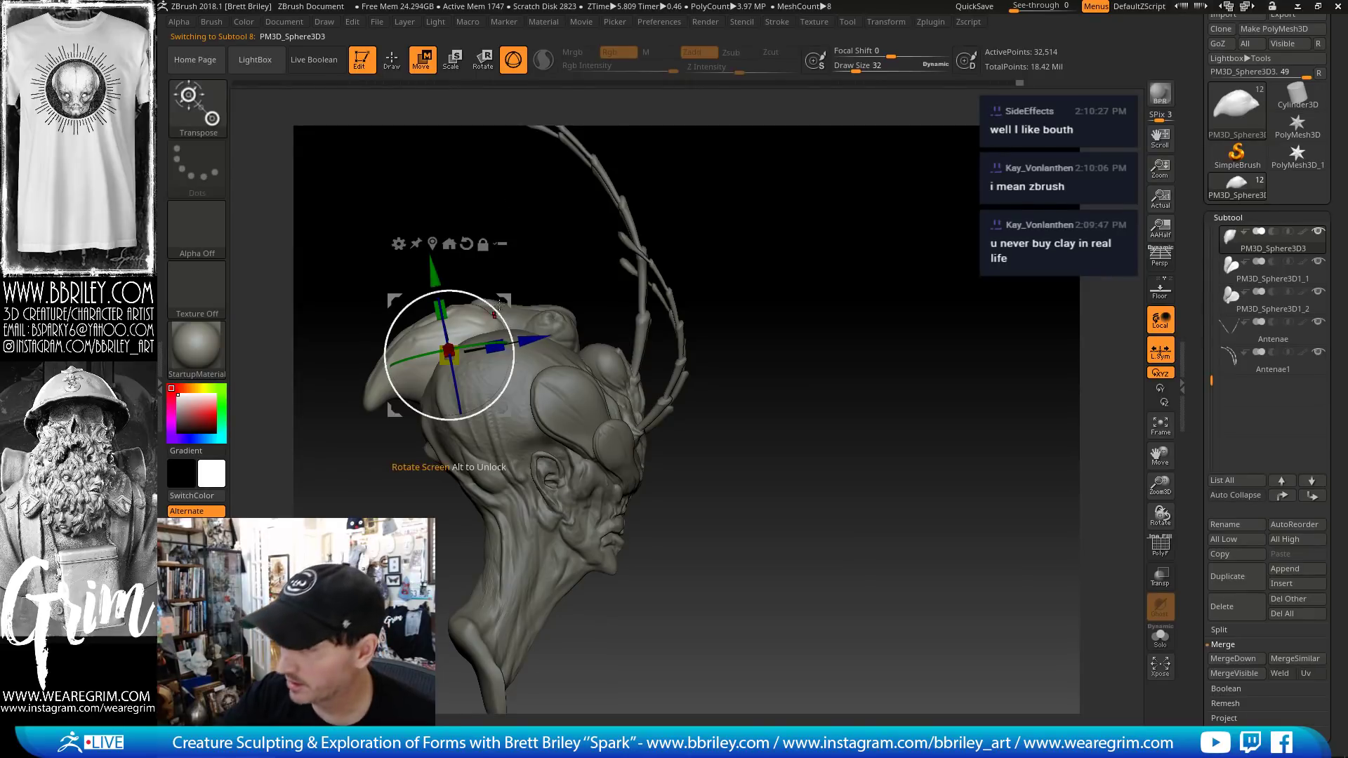
pyautogui.moveTo(454, 359); pyautogui.dragTo(456, 363)
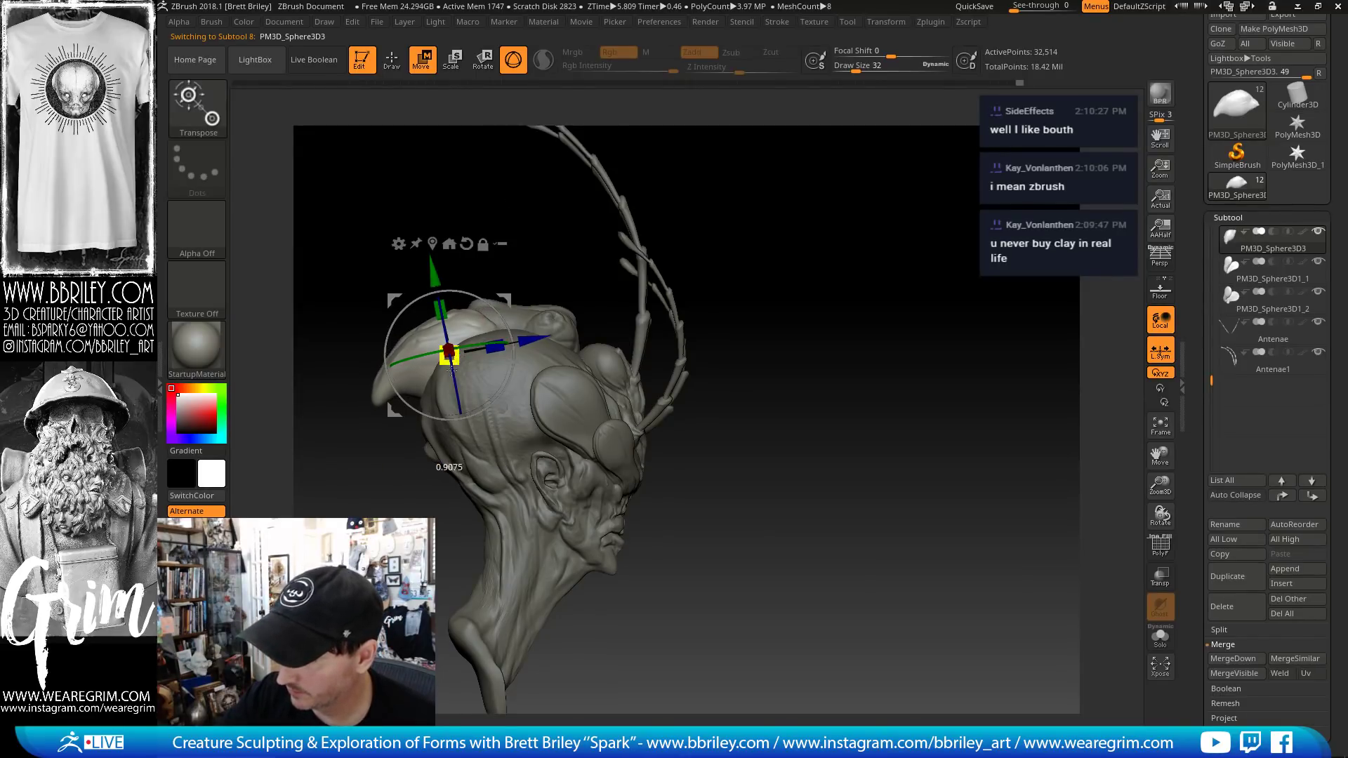
pyautogui.moveTo(498, 315)
pyautogui.mouseDown()
pyautogui.moveTo(491, 297)
pyautogui.moveTo(523, 298)
pyautogui.moveTo(523, 386)
pyautogui.mouseUp()
# - Reshape the rear lobe's front ends around the top lobe with the Move brush, using draw sizes 143 and 158
pyautogui.press('q')
pyautogui.press('s')
pyautogui.press('s')
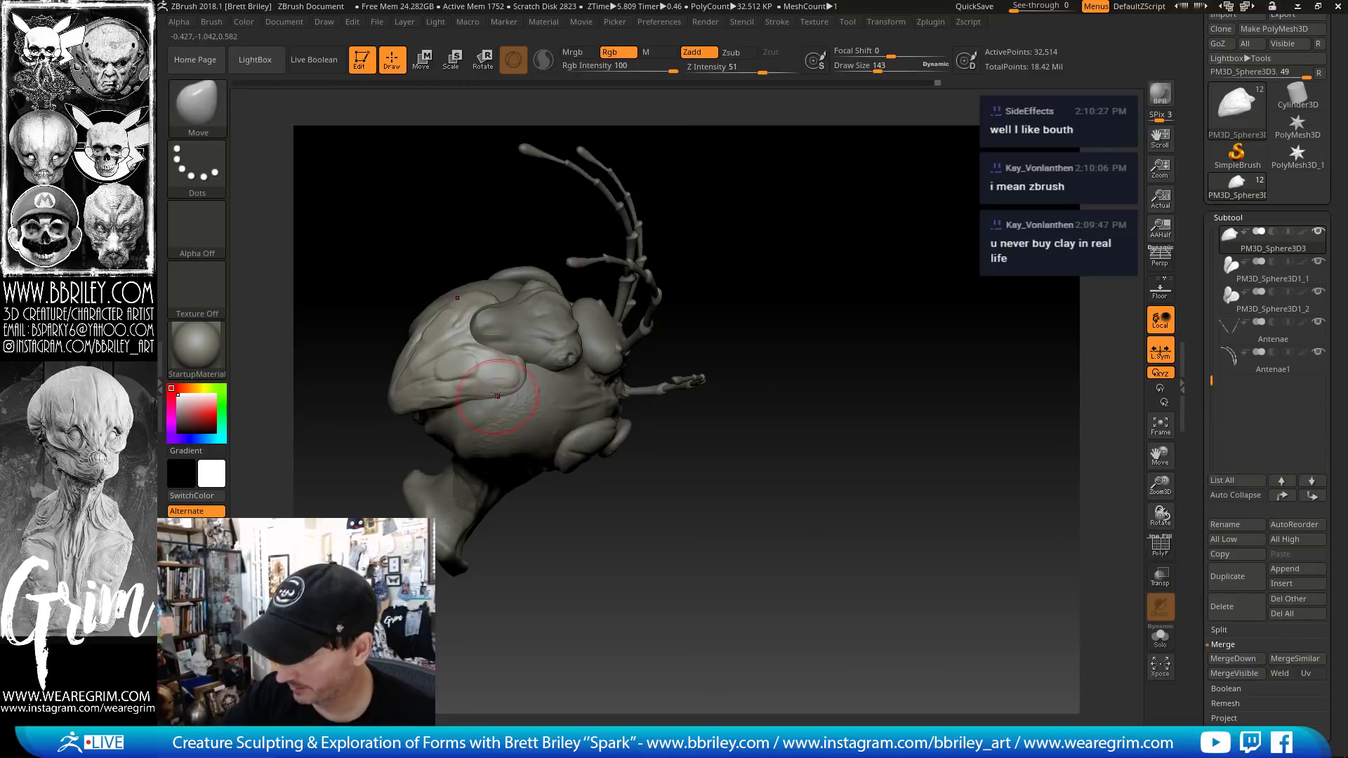
pyautogui.moveTo(818, 241); pyautogui.dragTo(642, 295)
pyautogui.press('s')
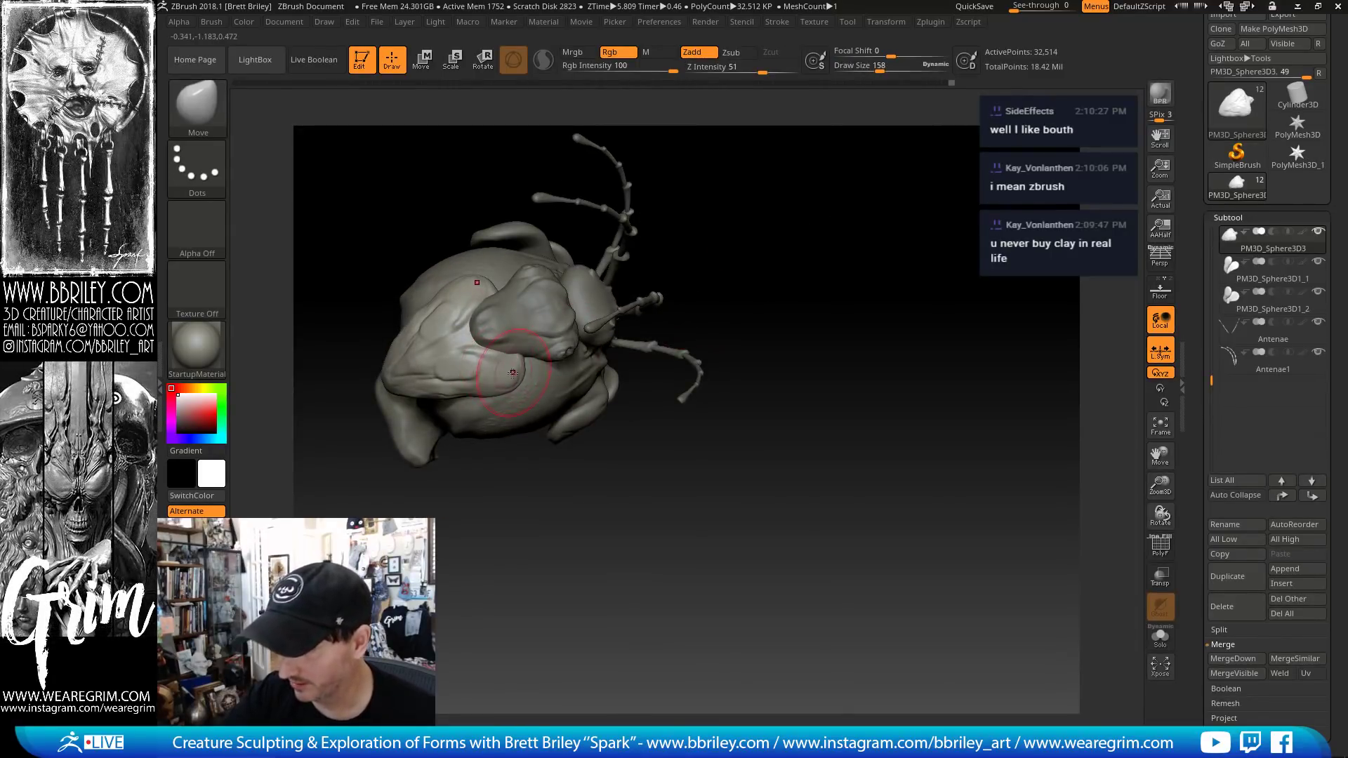
# - Build up the rear lobe's front ends with the Clay brush at draw size 75 and adjust their profile with the Move brush at 158
pyautogui.press('b')
pyautogui.press('c')
pyautogui.press('l')
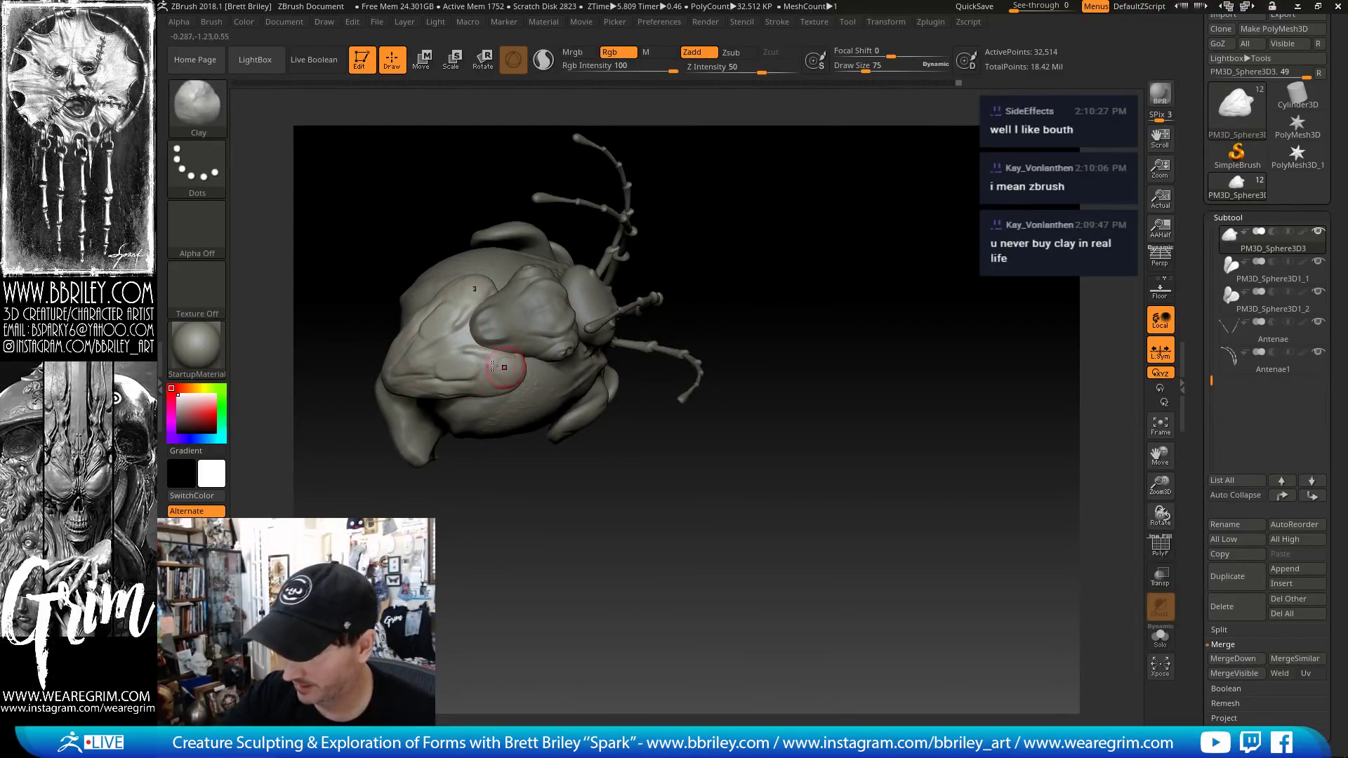
pyautogui.moveTo(494, 365); pyautogui.dragTo(571, 411)
pyautogui.press('b')
pyautogui.press('m')
pyautogui.press('v')
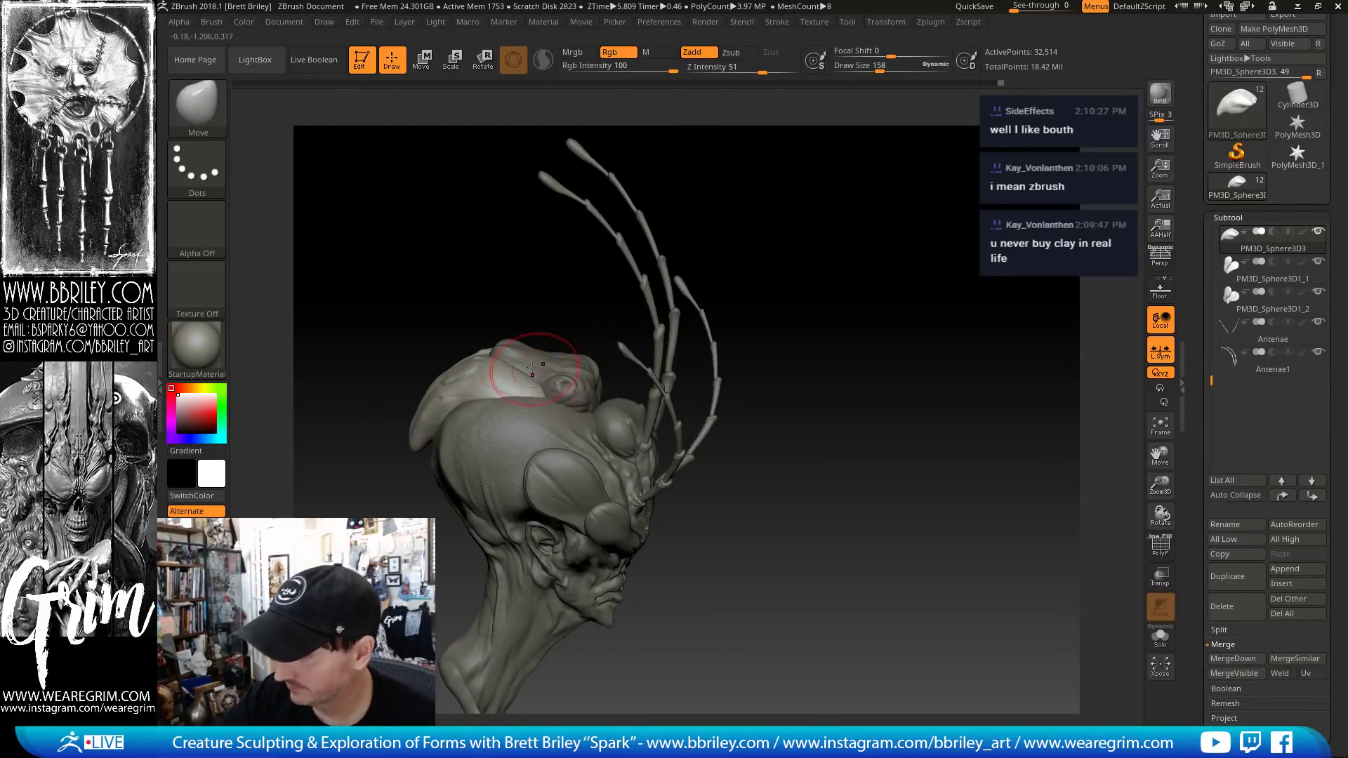
# - Select the top lobe PM3D_Sphere3D2 and refine its profile with the Move brush
pyautogui.moveTo(518, 286); pyautogui.dragTo(551, 292)
pyautogui.press(']')
pyautogui.keyDown('alt'); pyautogui.click(492, 339); pyautogui.keyUp('alt')
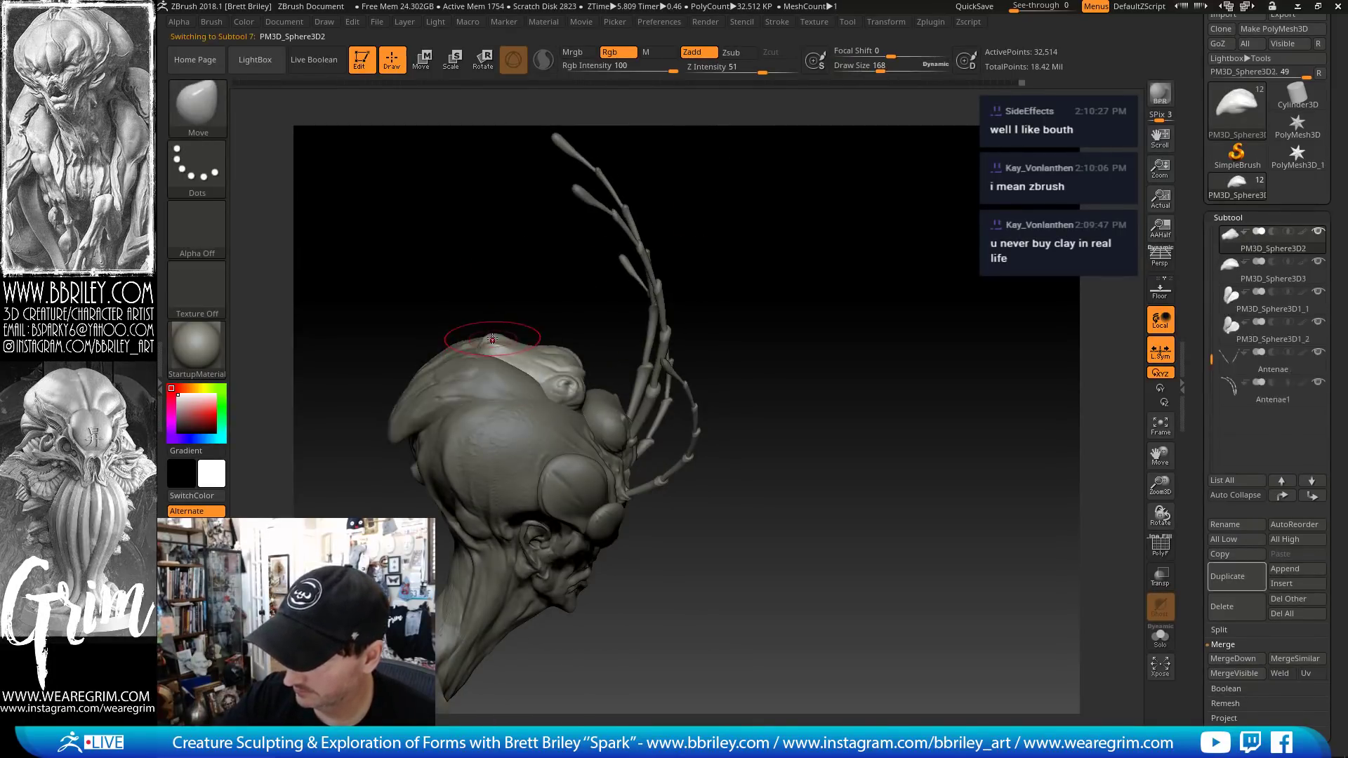
pyautogui.moveTo(786, 242)
pyautogui.mouseDown()
pyautogui.moveTo(818, 235)
pyautogui.moveTo(1111, 459)
pyautogui.mouseUp()
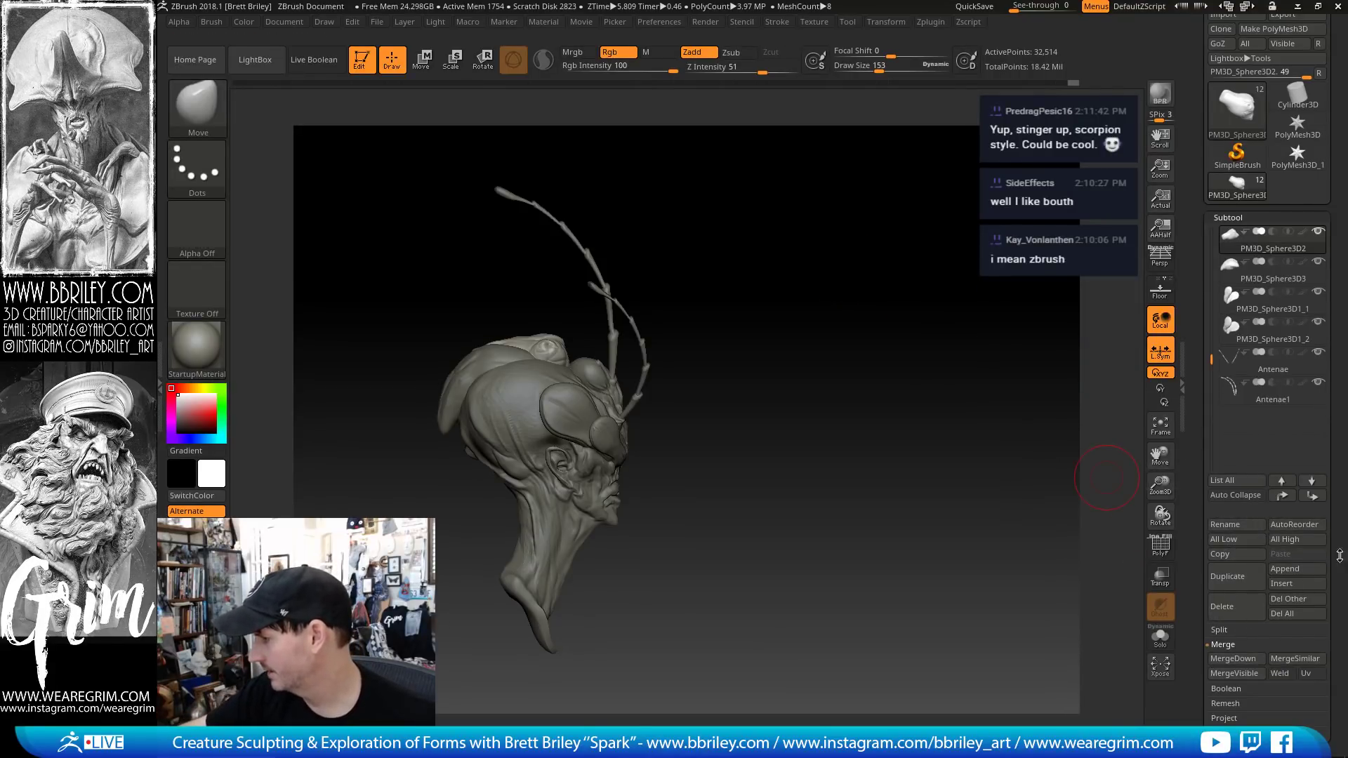
# - Append a Sphere3D subtool to the head and make the new sphere the active subtool
pyautogui.click(1292, 575)
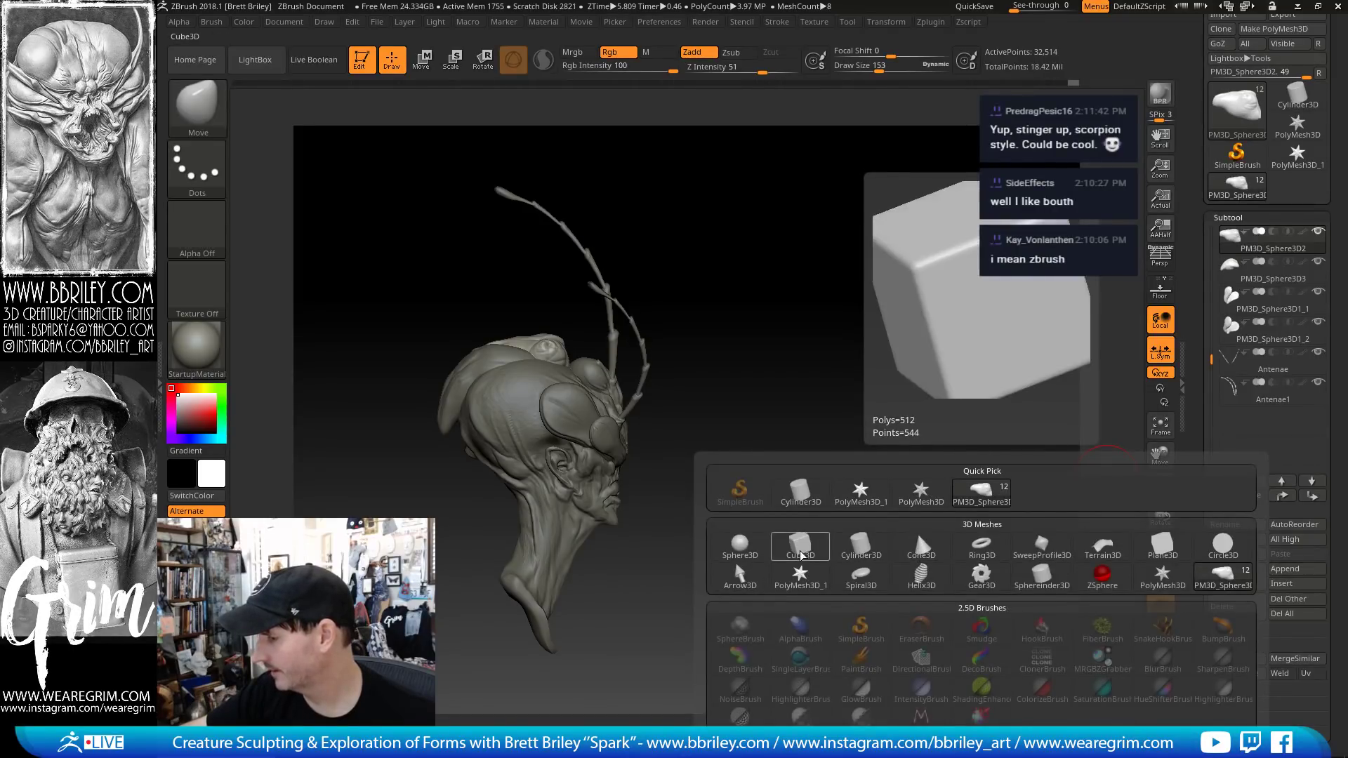
pyautogui.click(742, 545)
pyautogui.moveTo(743, 541); pyautogui.dragTo(771, 521)
pyautogui.keyDown('alt'); pyautogui.click(553, 498); pyautogui.keyUp('alt')
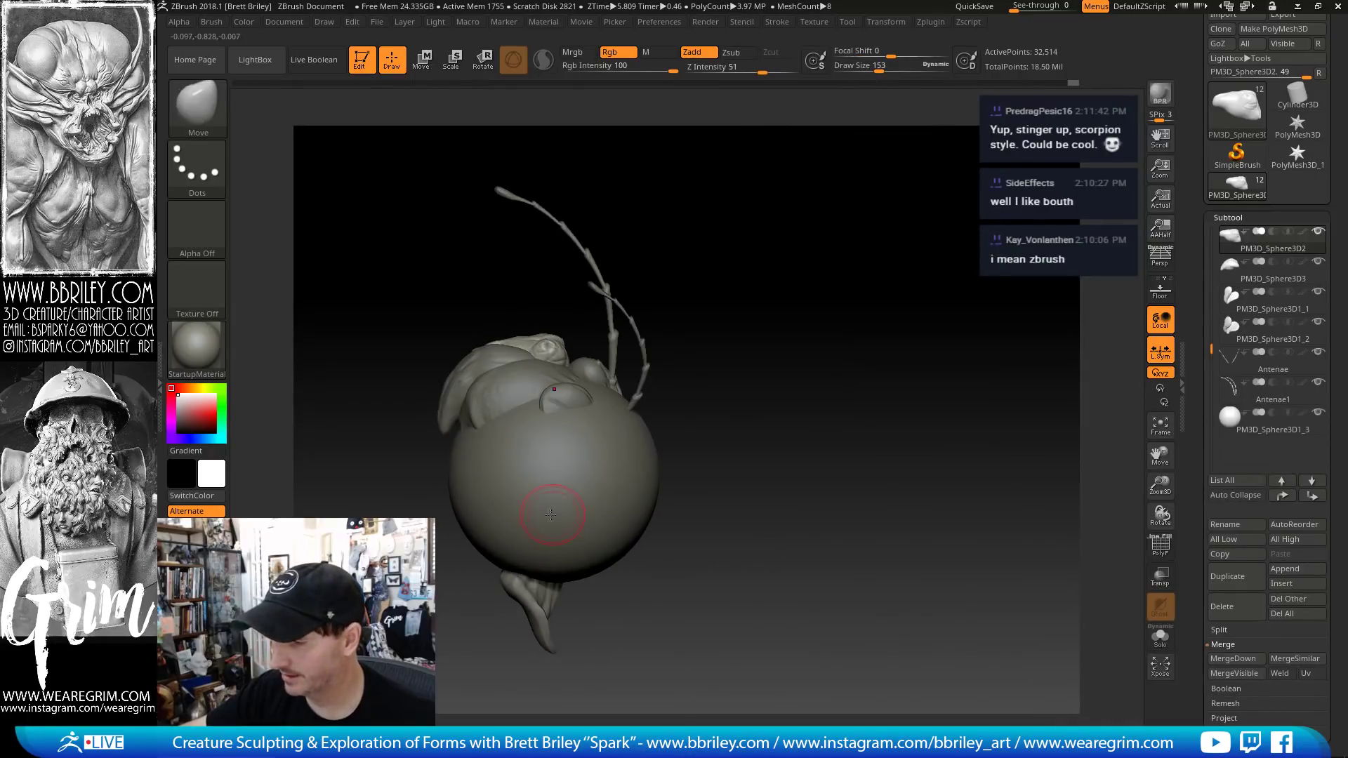
# - Squash the new sphere into a thin upright spindle with the transform gizmo and raise it above the head
pyautogui.press('w')
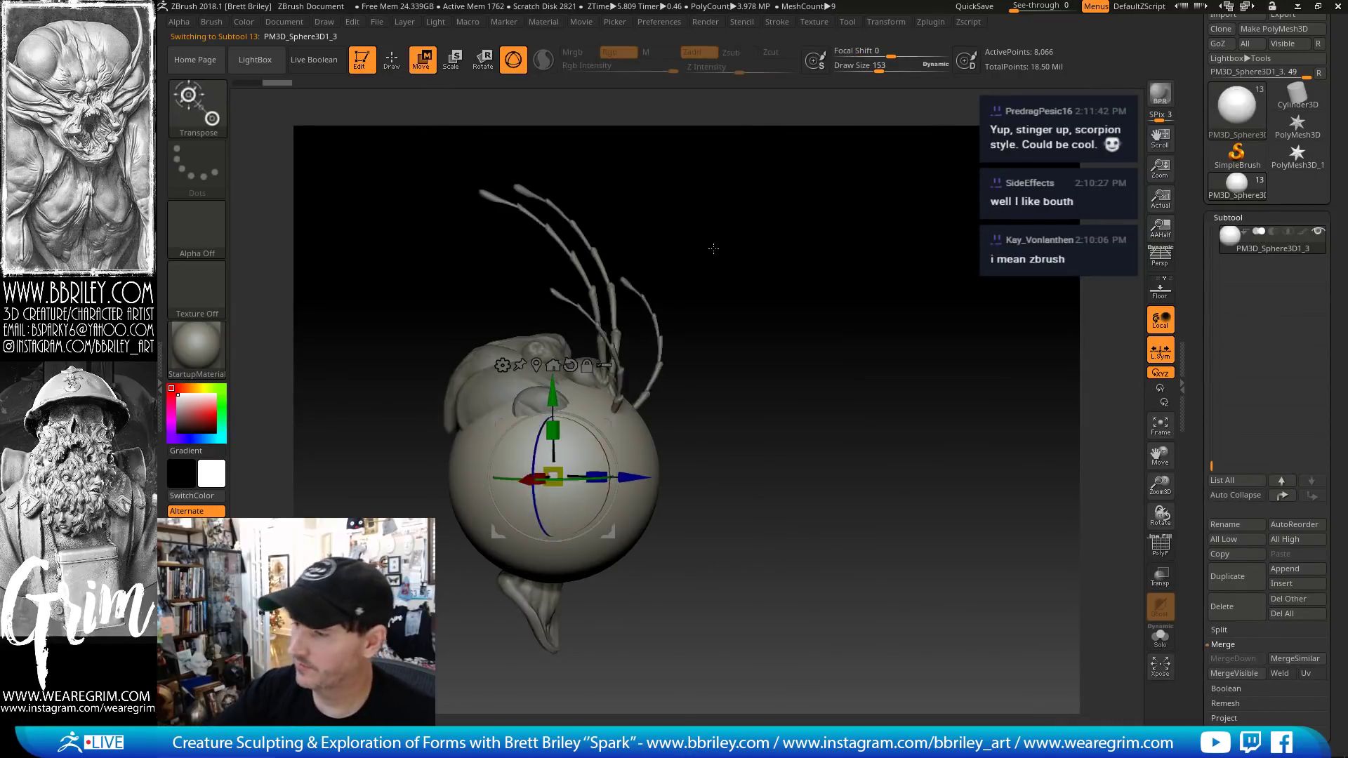
pyautogui.moveTo(559, 472); pyautogui.dragTo(591, 459)
pyautogui.moveTo(553, 396); pyautogui.dragTo(554, 110)
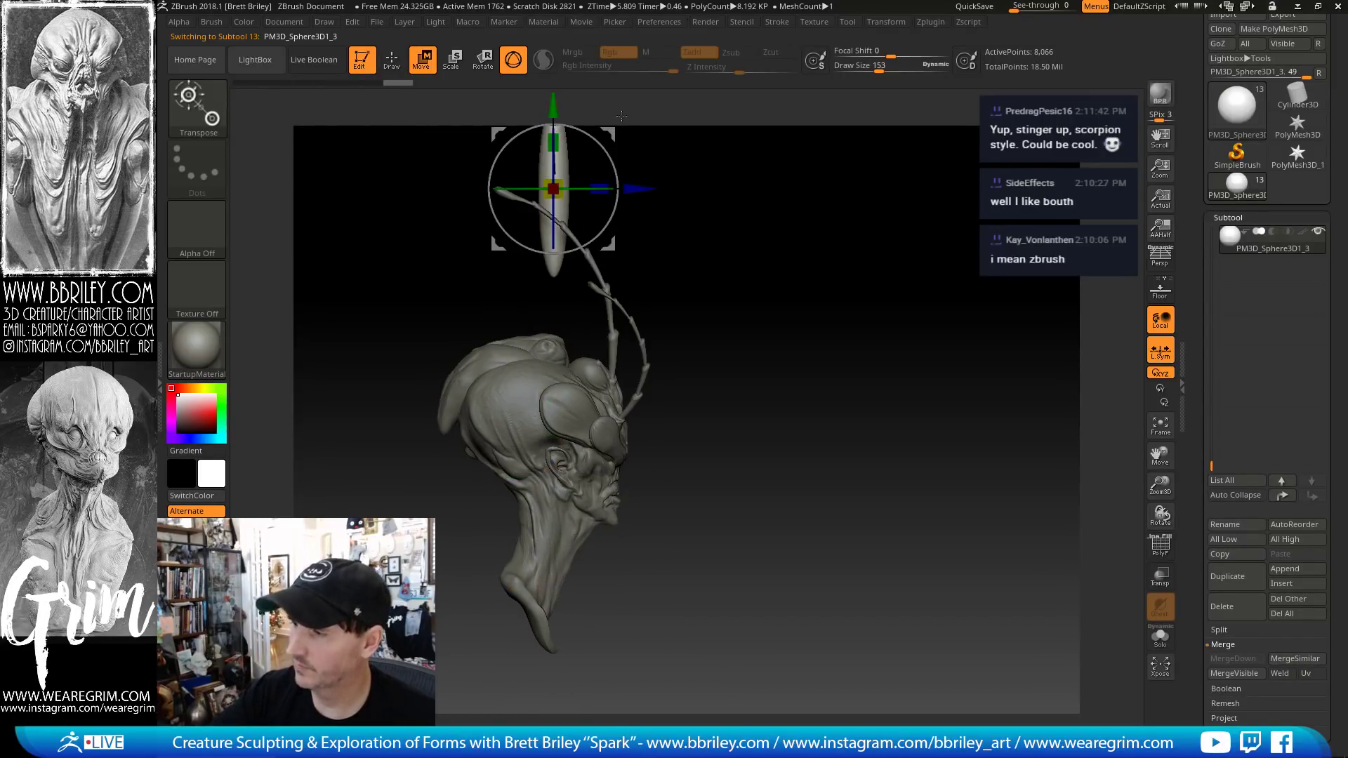
pyautogui.keyDown('alt'); pyautogui.moveTo(695, 195); pyautogui.dragTo(669, 454); pyautogui.keyUp('alt')
# - Stretch the spindle's upper end into a longer tapered point with the Move brush at draw size 291
pyautogui.press('q')
pyautogui.press('s')
pyautogui.moveTo(529, 391); pyautogui.dragTo(544, 391)
pyautogui.moveTo(643, 393)
pyautogui.mouseDown()
pyautogui.moveTo(551, 393)
pyautogui.moveTo(562, 368)
pyautogui.mouseUp()
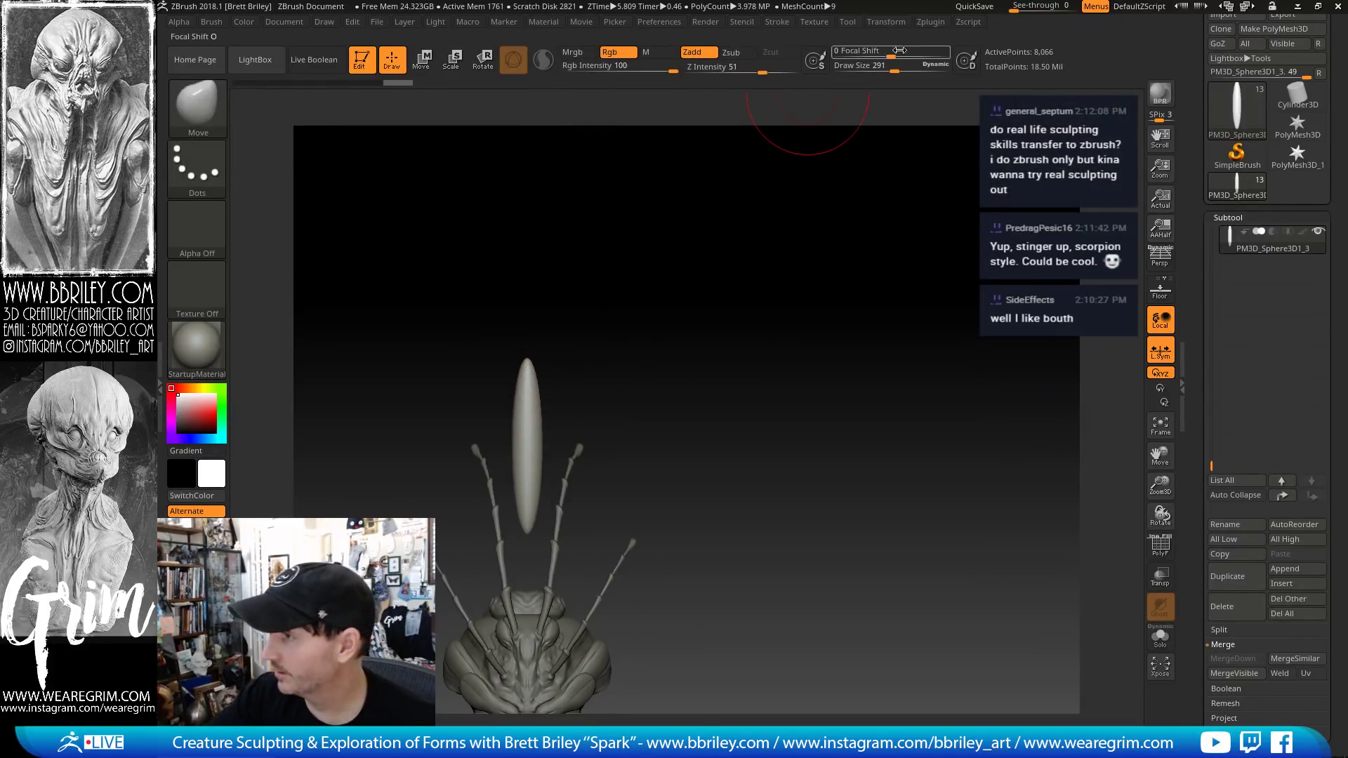
pyautogui.click(930, 22)
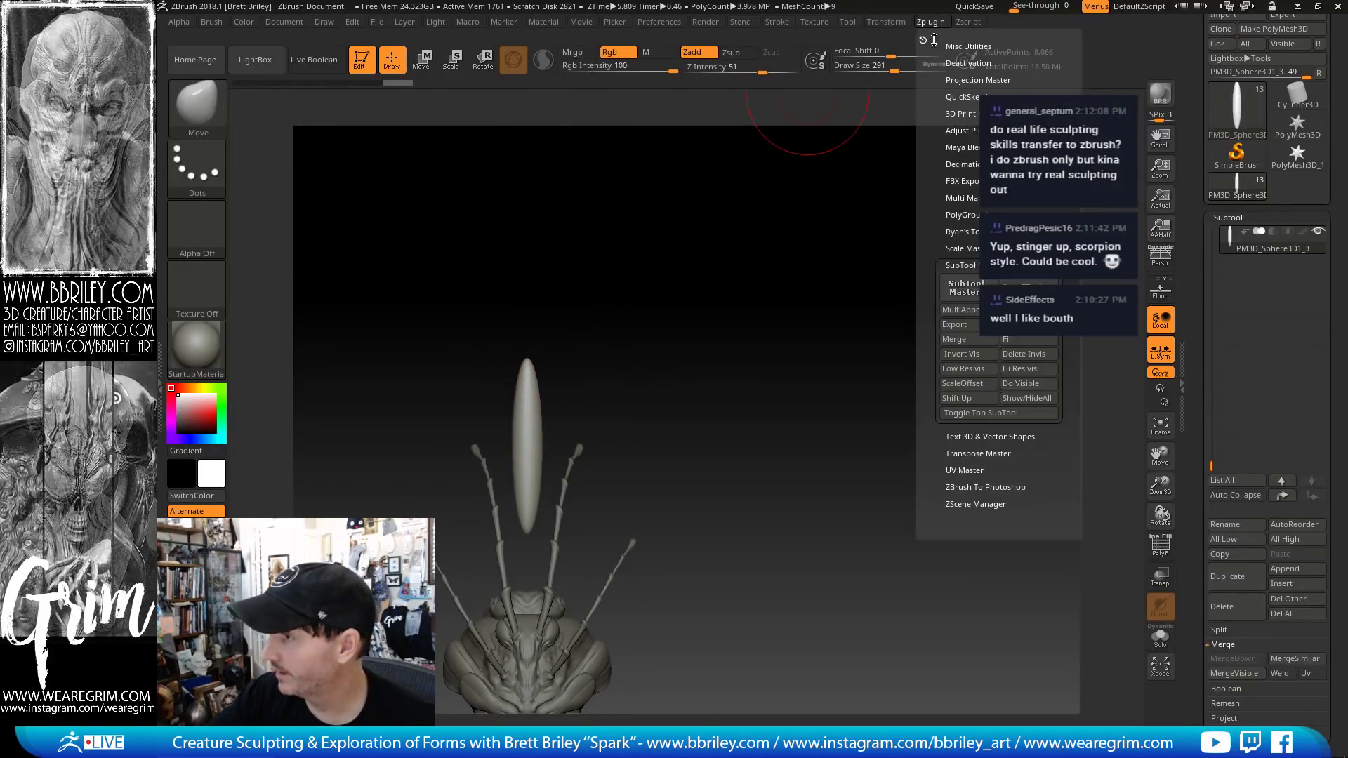
pyautogui.click(885, 22)
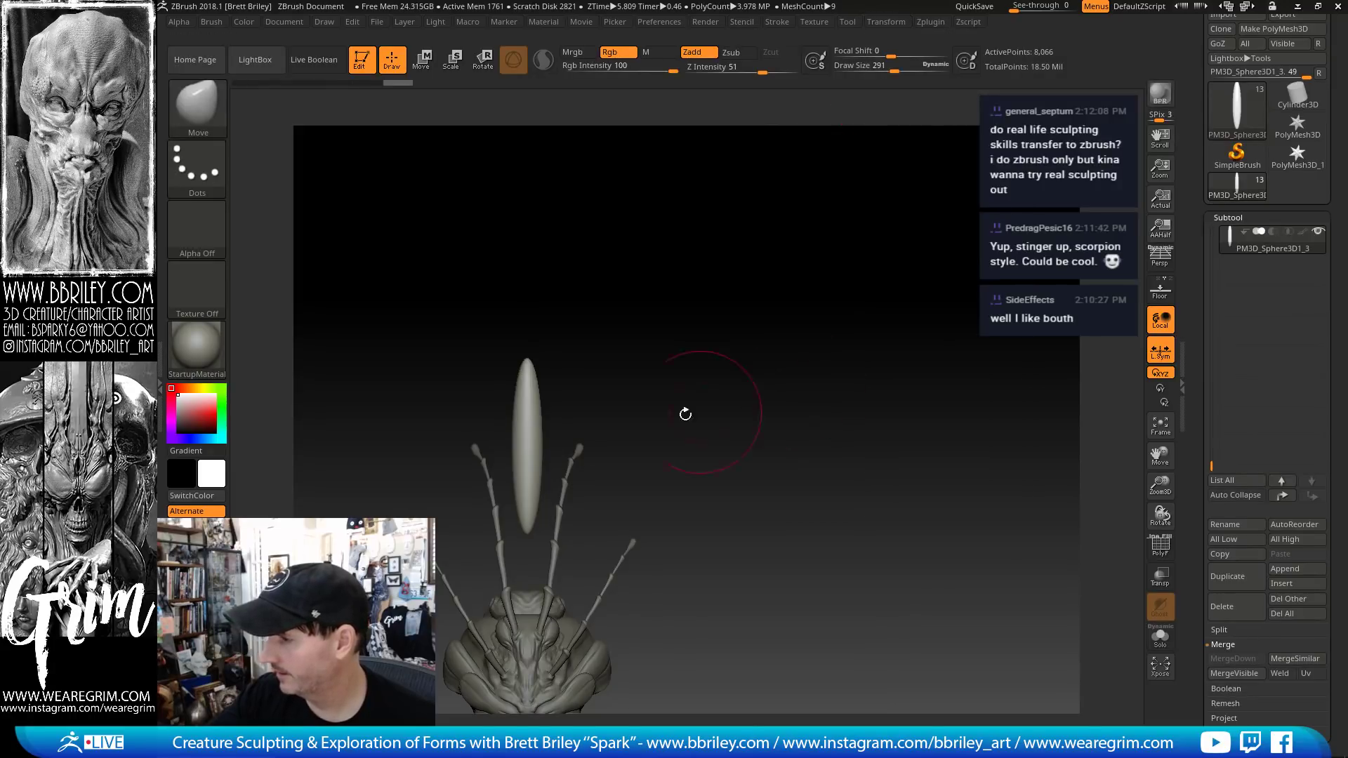
pyautogui.press('shift')
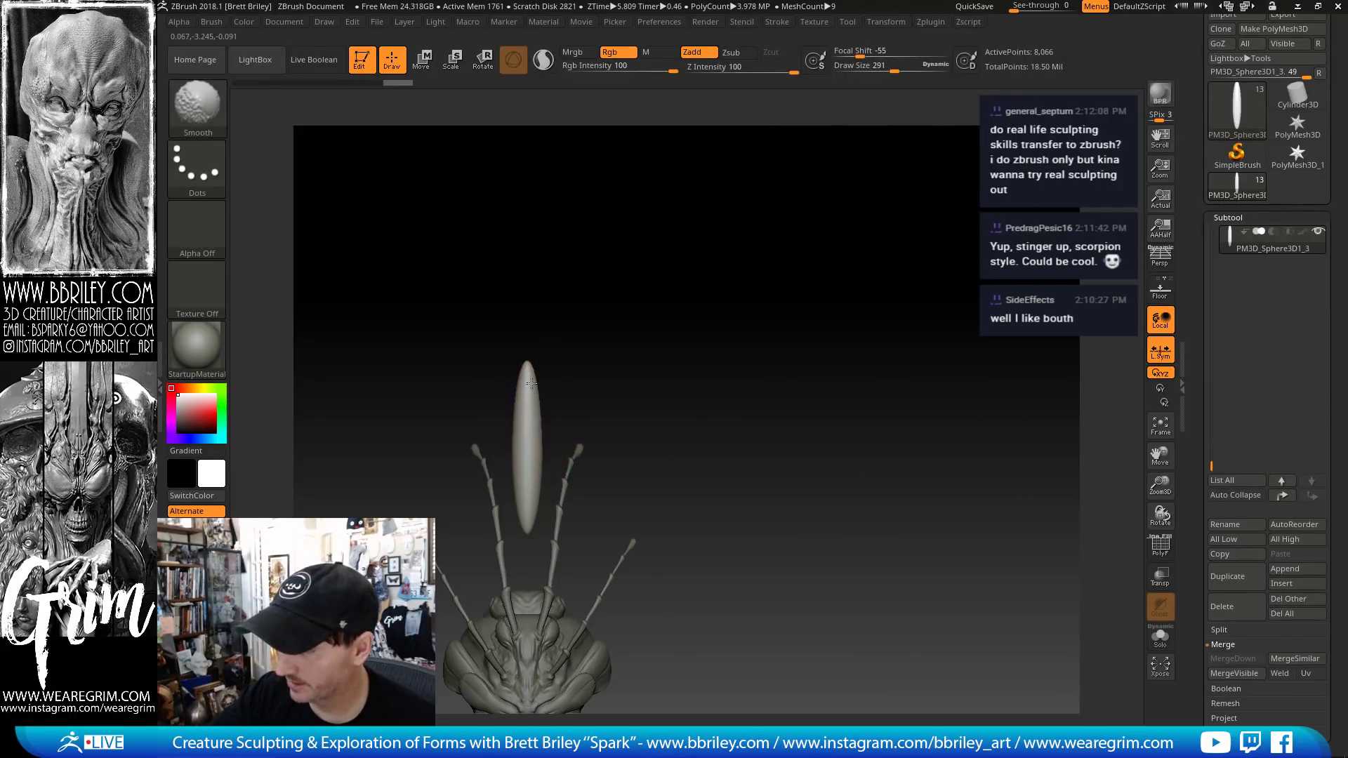
pyautogui.moveTo(530, 388)
pyautogui.mouseDown()
pyautogui.moveTo(528, 288)
pyautogui.moveTo(531, 320)
pyautogui.mouseUp()
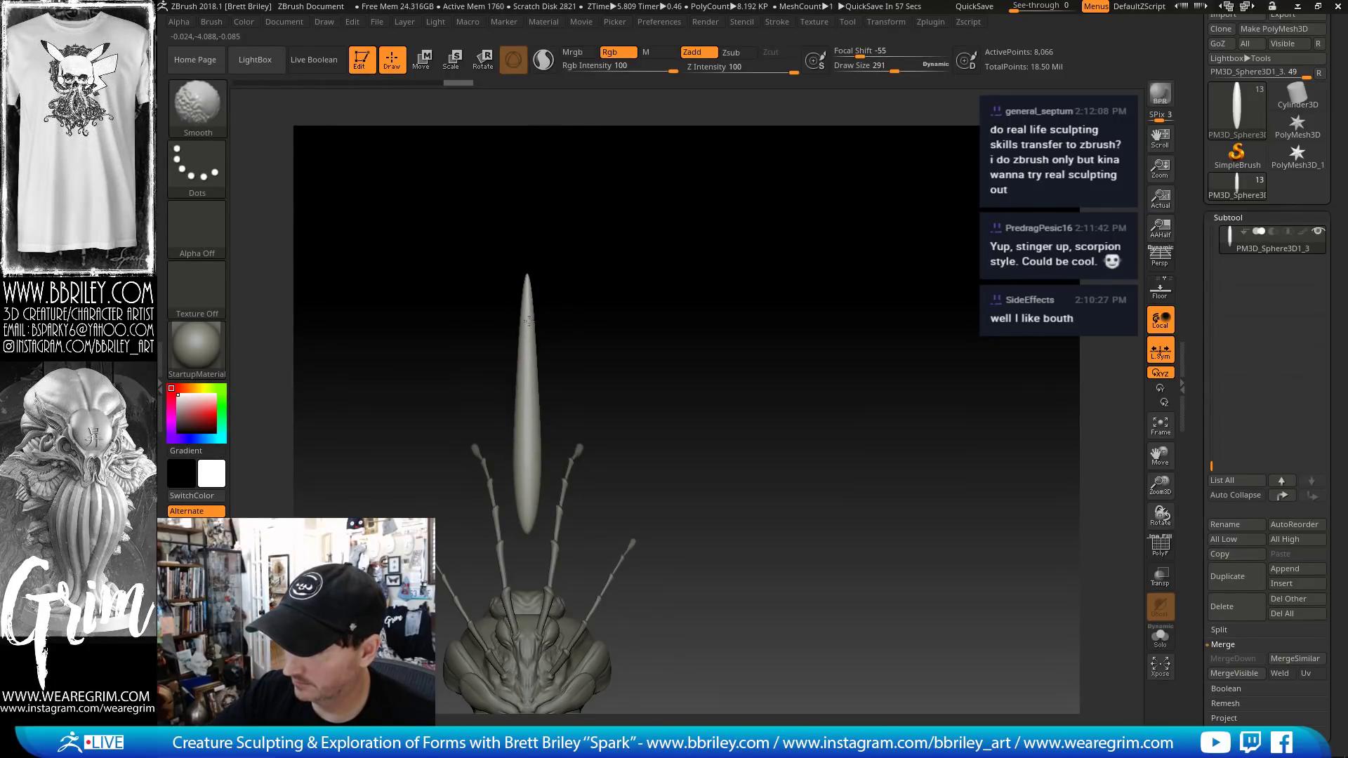
# - Smooth the spindle's tip and even out its taper with the Smooth and Move brushes to form a stinger
pyautogui.keyDown('shift'); pyautogui.moveTo(528, 320); pyautogui.dragTo(529, 318); pyautogui.keyUp('shift')
pyautogui.moveTo(618, 320)
pyautogui.mouseDown()
pyautogui.moveTo(538, 320)
pyautogui.moveTo(532, 303)
pyautogui.mouseUp()
pyautogui.press('s')
pyautogui.moveTo(537, 300); pyautogui.dragTo(538, 302)
pyautogui.press(']')
pyautogui.moveTo(544, 400); pyautogui.dragTo(540, 403)
pyautogui.moveTo(612, 350); pyautogui.dragTo(639, 348)
# - Scale the stinger down and place it tilted behind the skull, beneath the rear lobe
pyautogui.press('w')
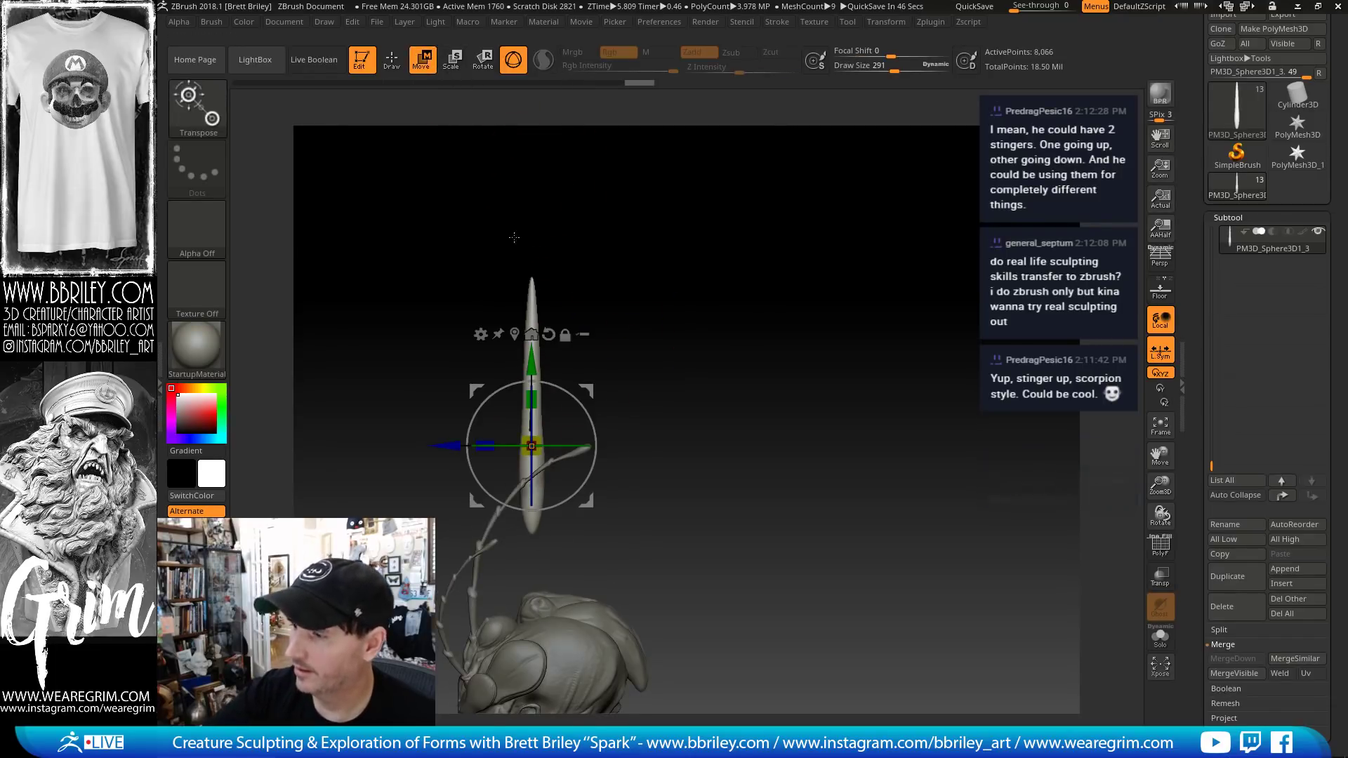
pyautogui.moveTo(549, 507); pyautogui.dragTo(533, 492)
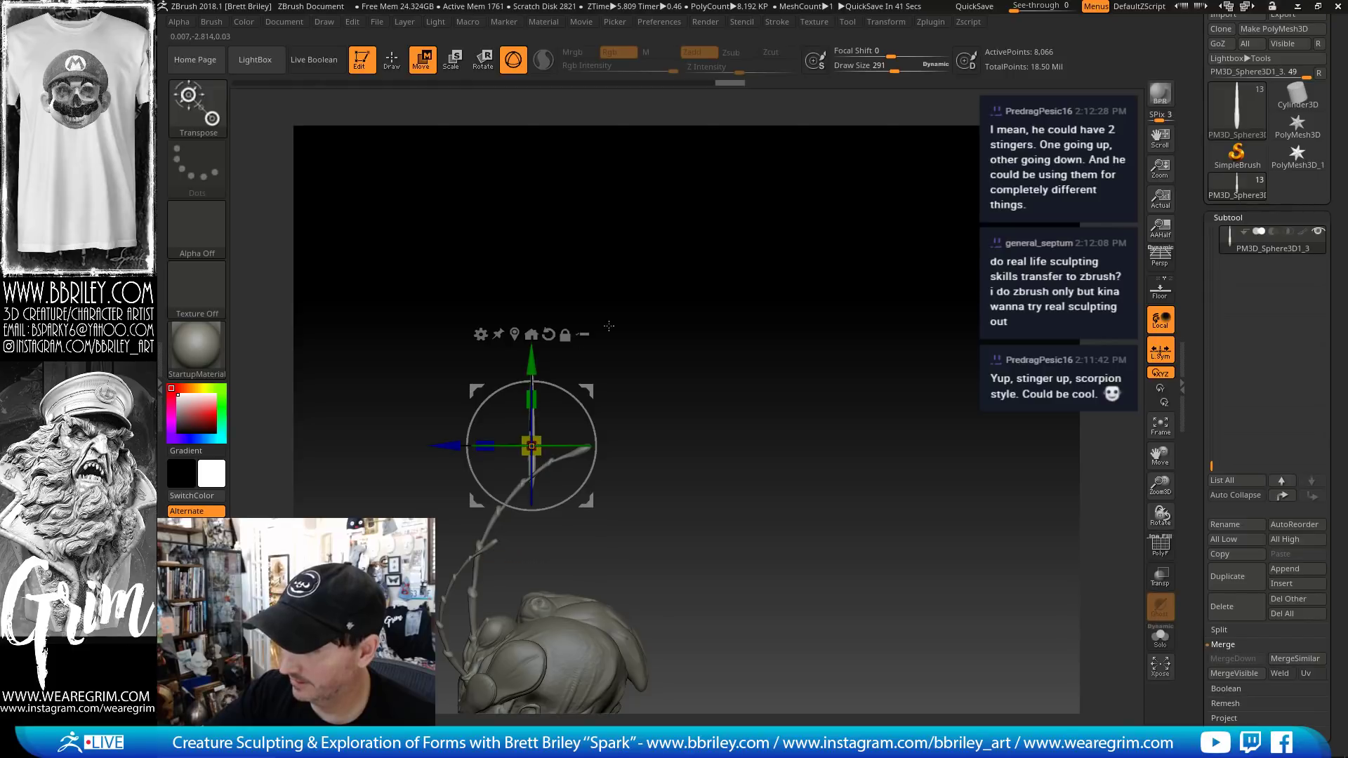
pyautogui.moveTo(609, 326); pyautogui.dragTo(532, 453)
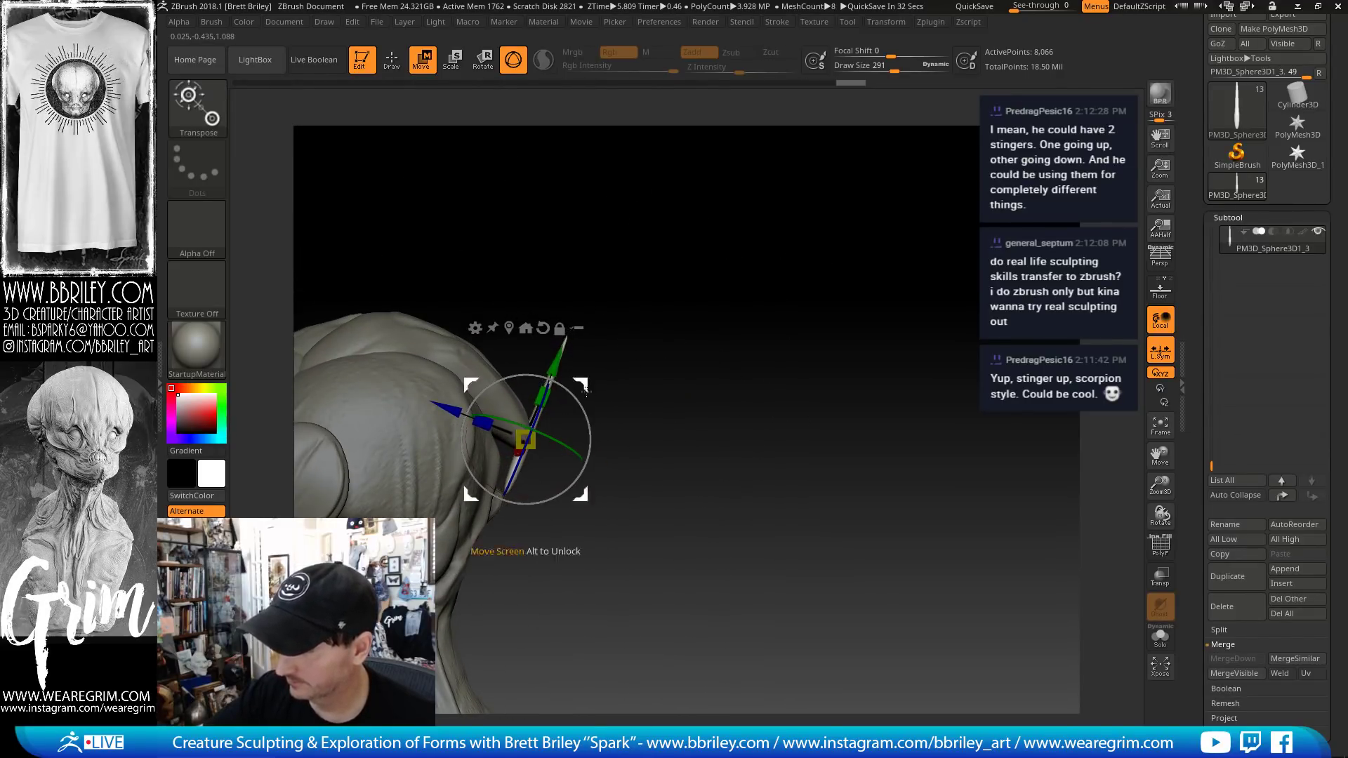
pyautogui.moveTo(585, 391); pyautogui.dragTo(557, 387)
pyautogui.keyDown('shift'); pyautogui.moveTo(579, 447); pyautogui.dragTo(562, 443); pyautogui.keyUp('shift')
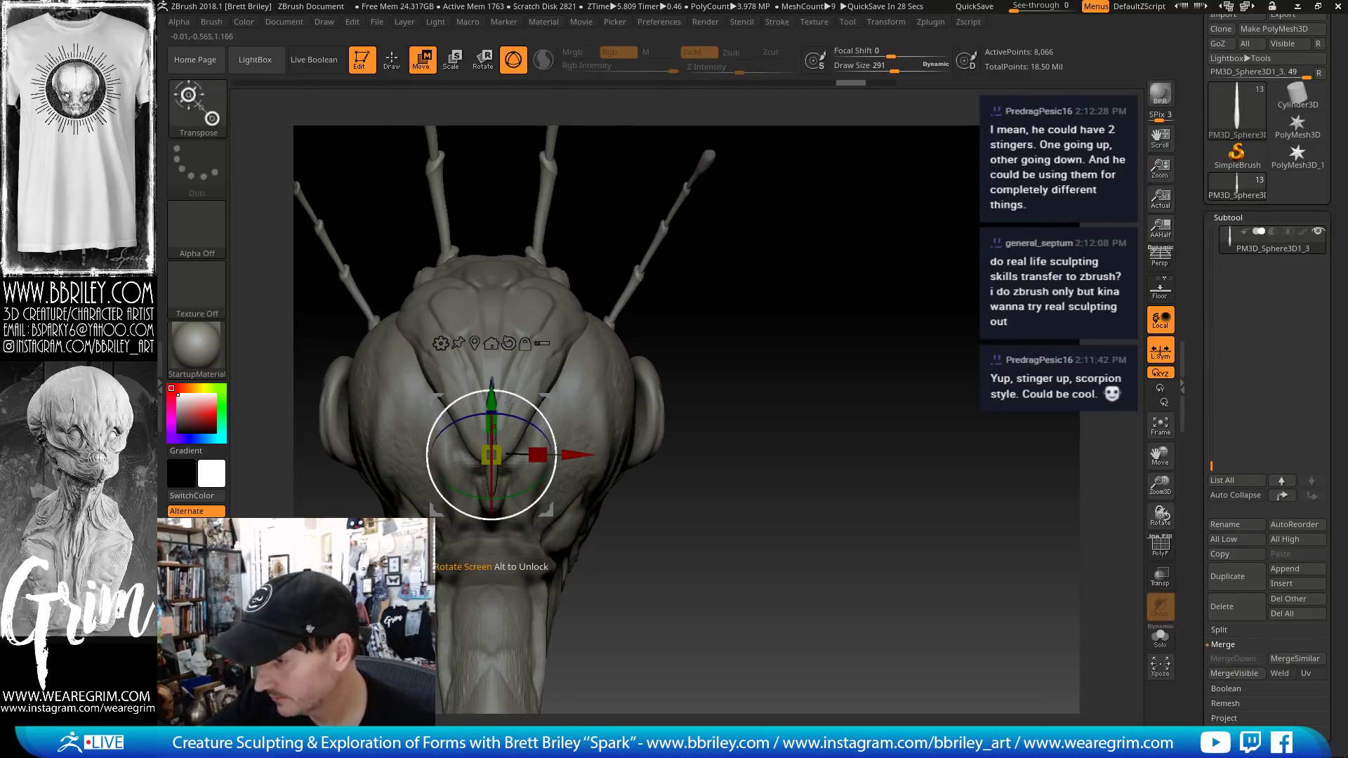
# - Shift the stinger toward the skull base and rotate it about 14 degrees so it points further backward
pyautogui.moveTo(813, 301); pyautogui.dragTo(621, 360)
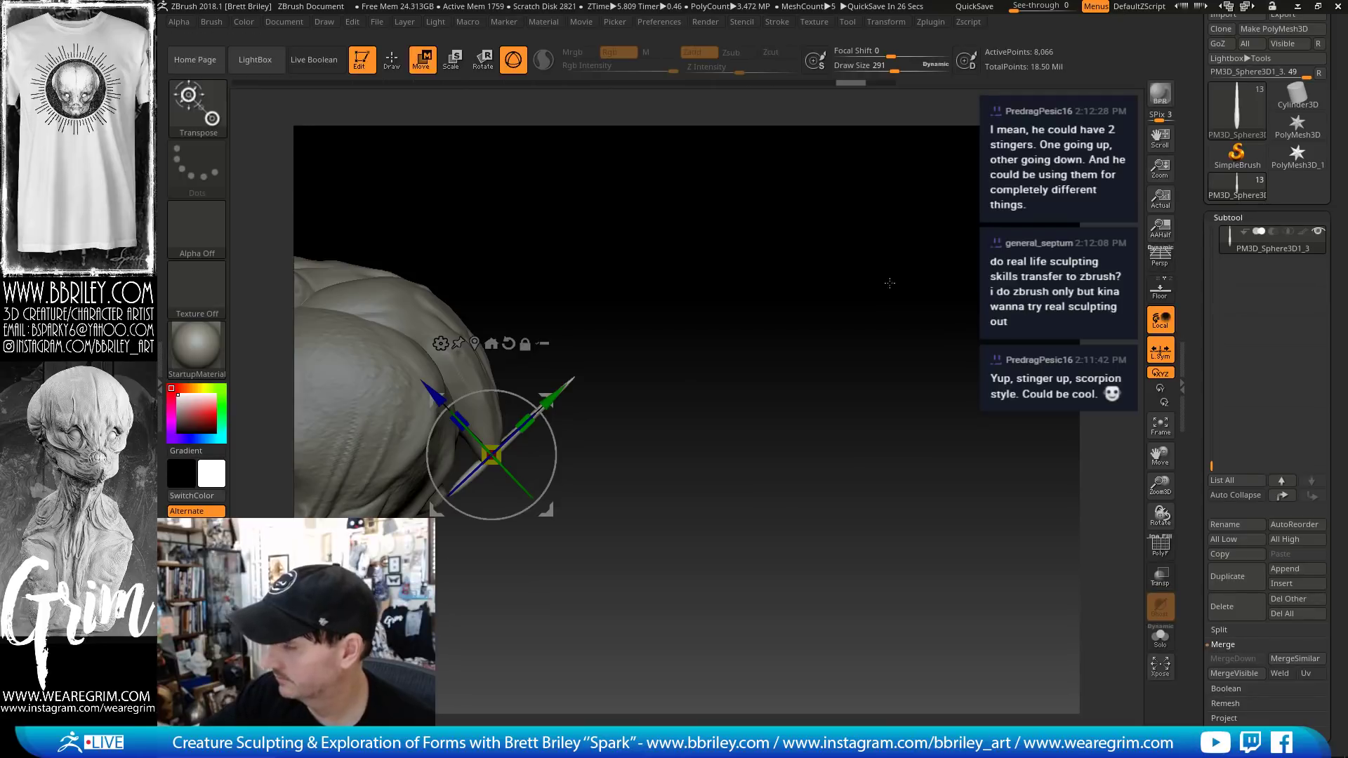
pyautogui.moveTo(546, 397); pyautogui.dragTo(533, 406)
pyautogui.moveTo(520, 409); pyautogui.dragTo(502, 424)
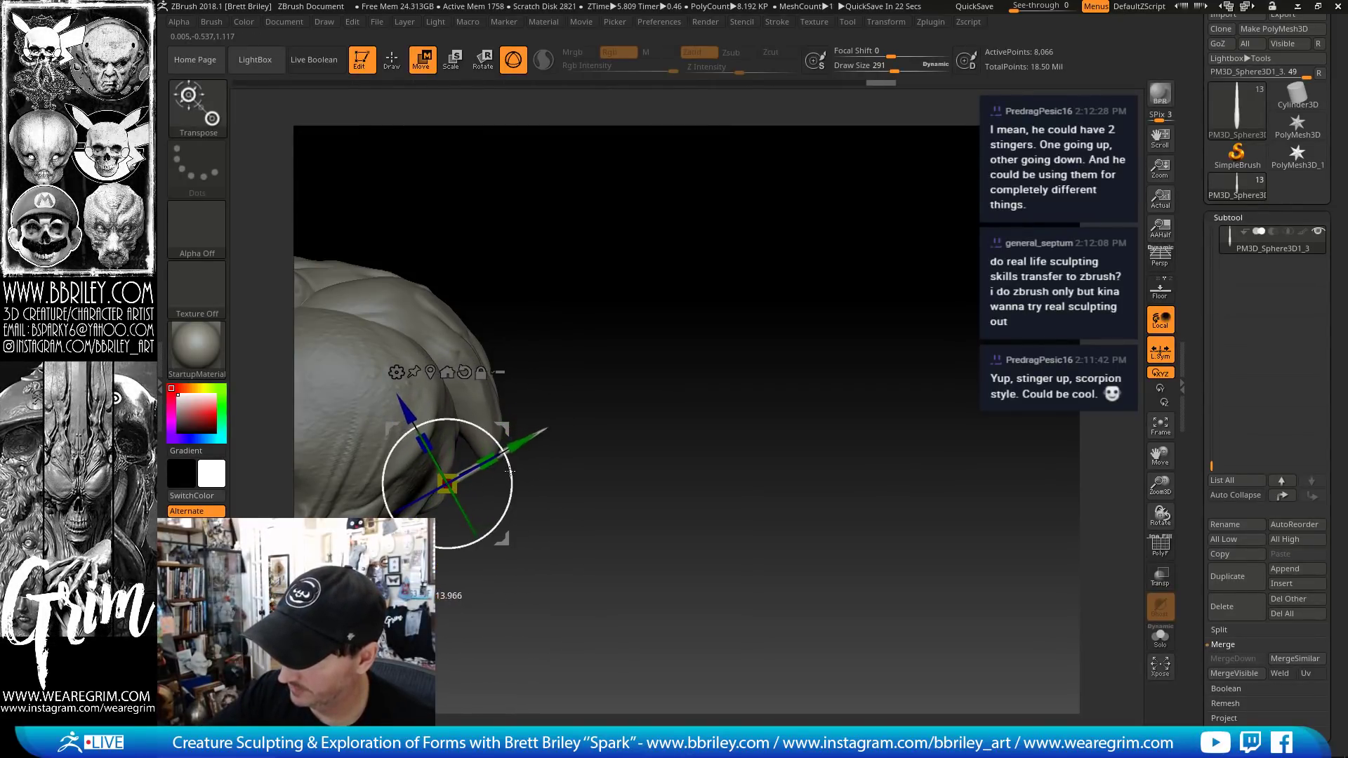
pyautogui.moveTo(509, 470); pyautogui.dragTo(490, 435)
# - Adjust the symmetry axes, bend the stinger into an upward curve with the Move brush at draw size 298, and nudge its position
pyautogui.press('q')
pyautogui.press('s')
pyautogui.moveTo(575, 484); pyautogui.dragTo(478, 453)
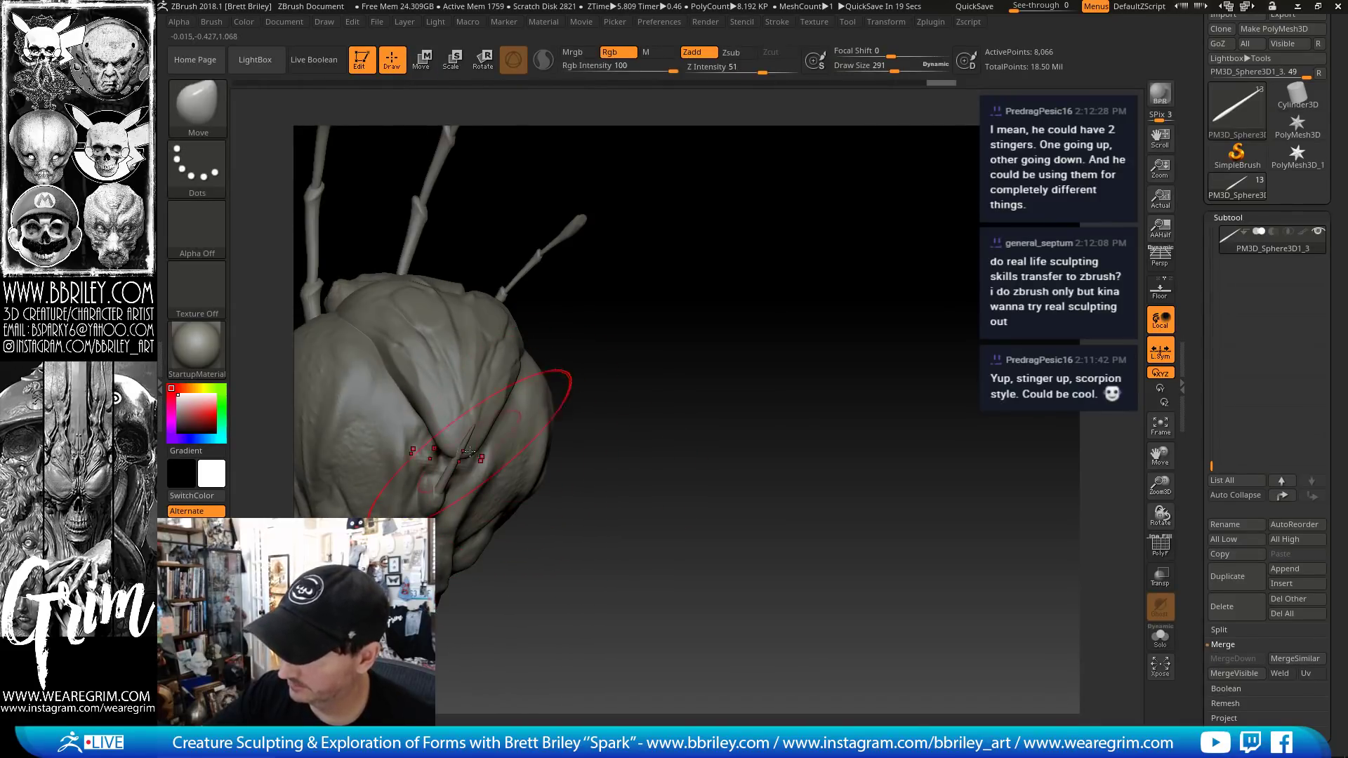
pyautogui.click(886, 21)
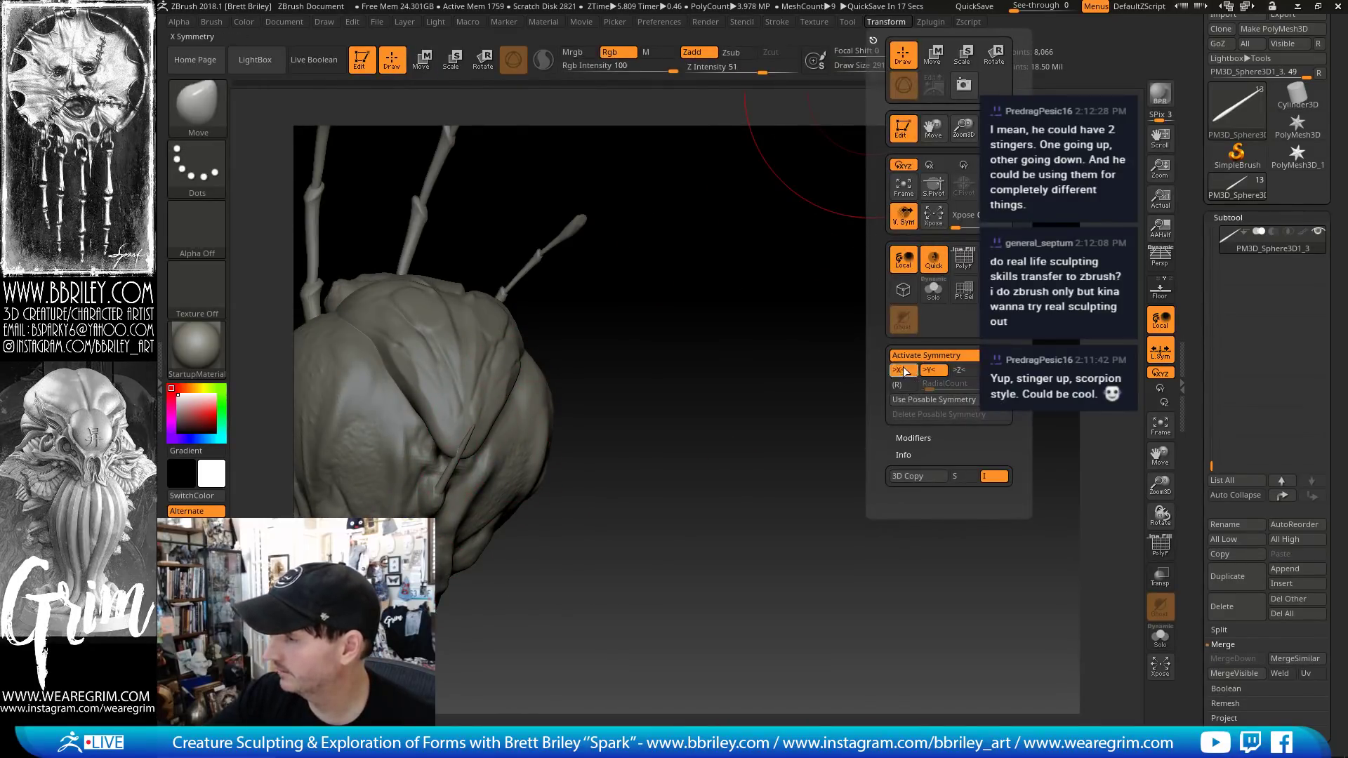
pyautogui.moveTo(814, 351); pyautogui.dragTo(716, 366)
pyautogui.moveTo(473, 474); pyautogui.dragTo(489, 479)
pyautogui.press('s')
pyautogui.moveTo(483, 473); pyautogui.dragTo(486, 480)
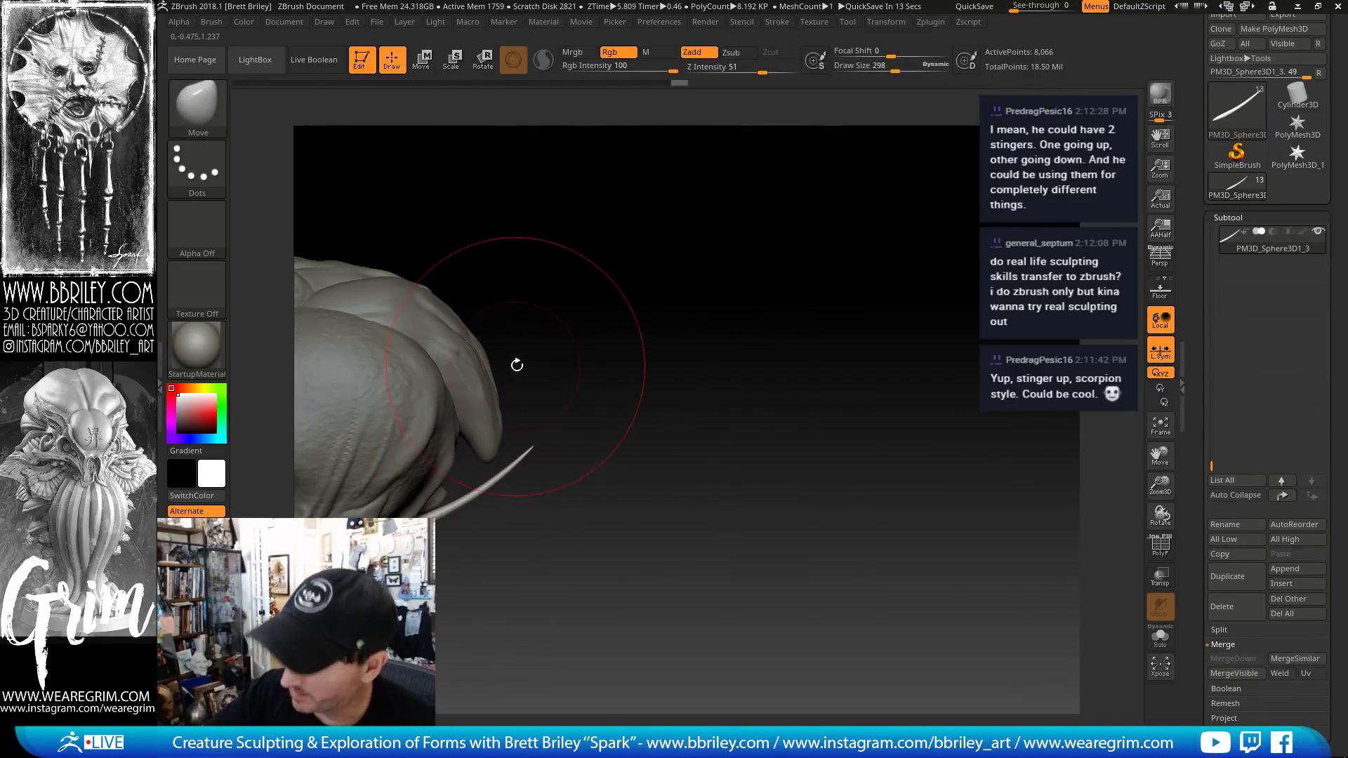
pyautogui.press('w')
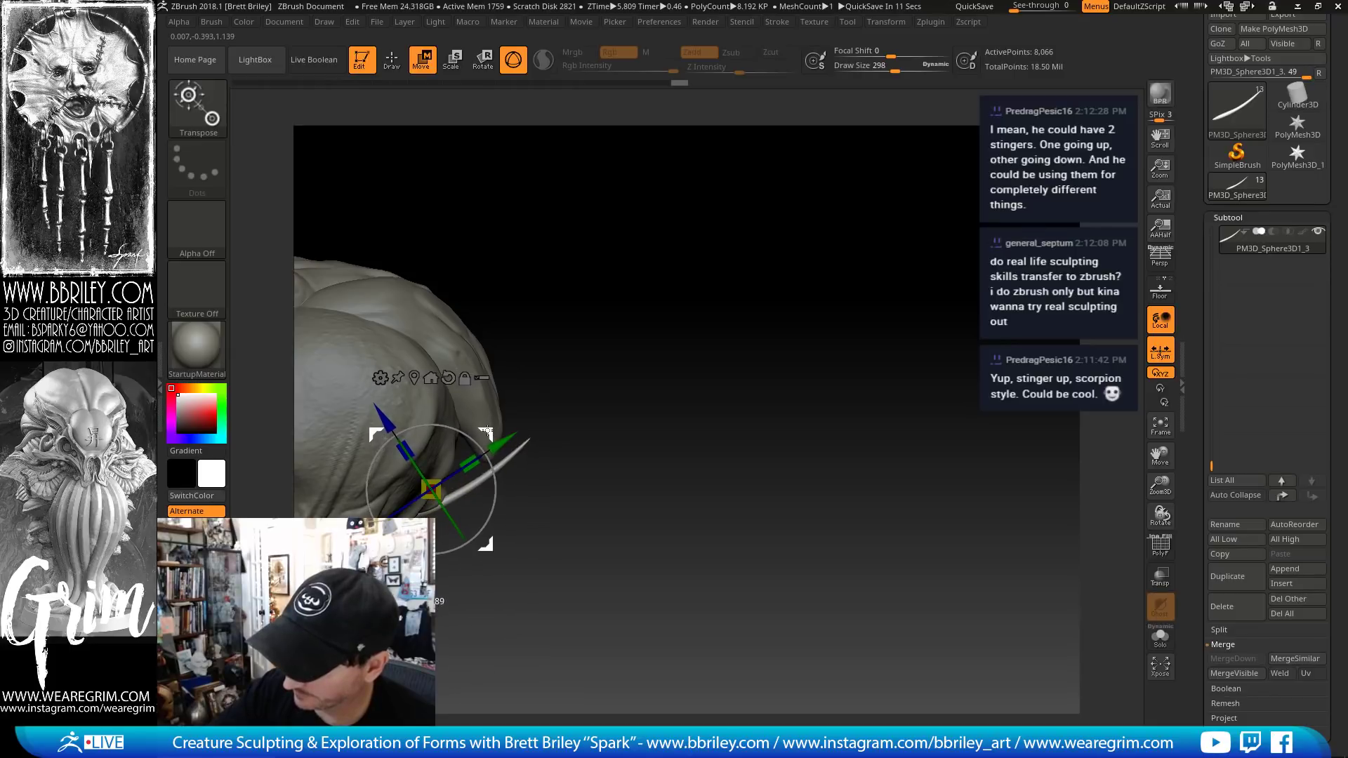
pyautogui.press('q')
# - Select the Beehead subtool and reshape the back of the skull around the stinger's base with the Move brush at draw size 168
pyautogui.keyDown('alt'); pyautogui.click(436, 501); pyautogui.keyUp('alt')
pyautogui.moveTo(541, 500); pyautogui.dragTo(438, 532)
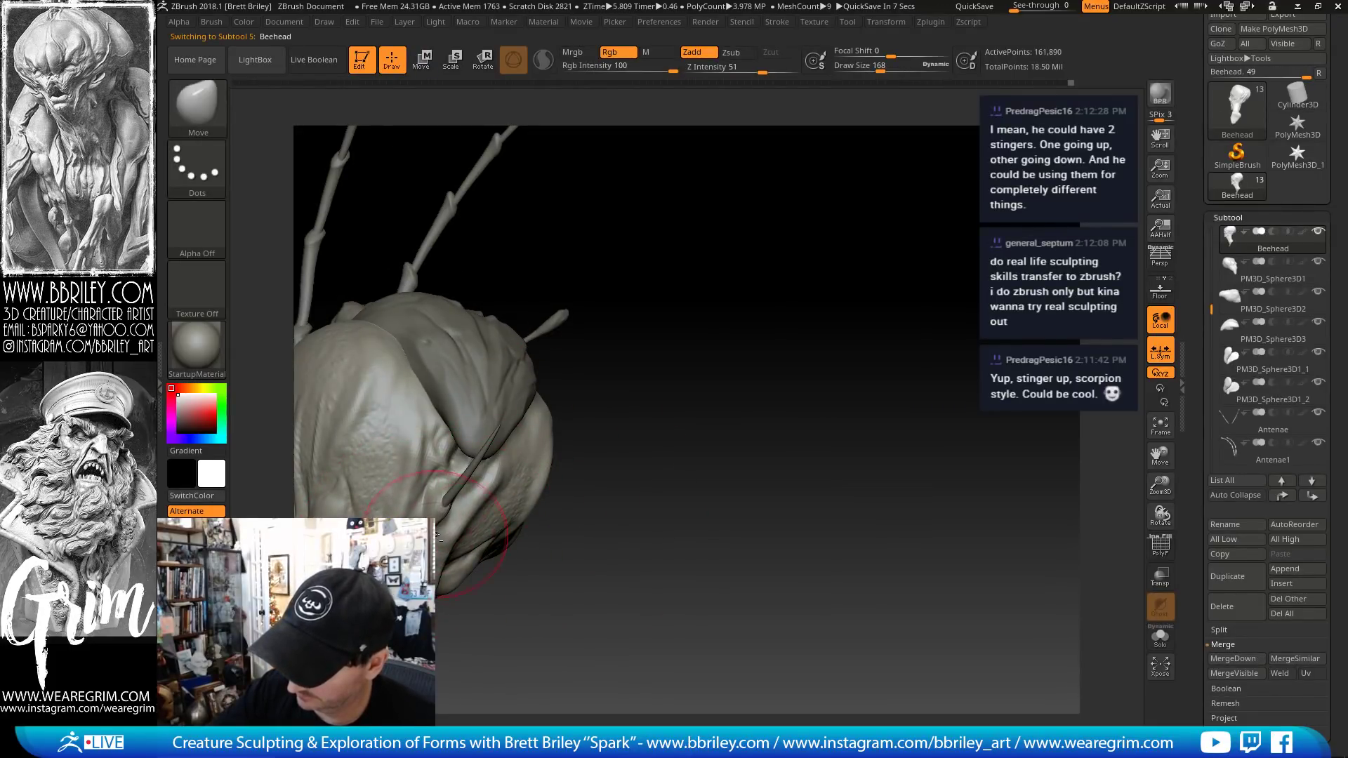
pyautogui.moveTo(638, 541); pyautogui.dragTo(737, 382)
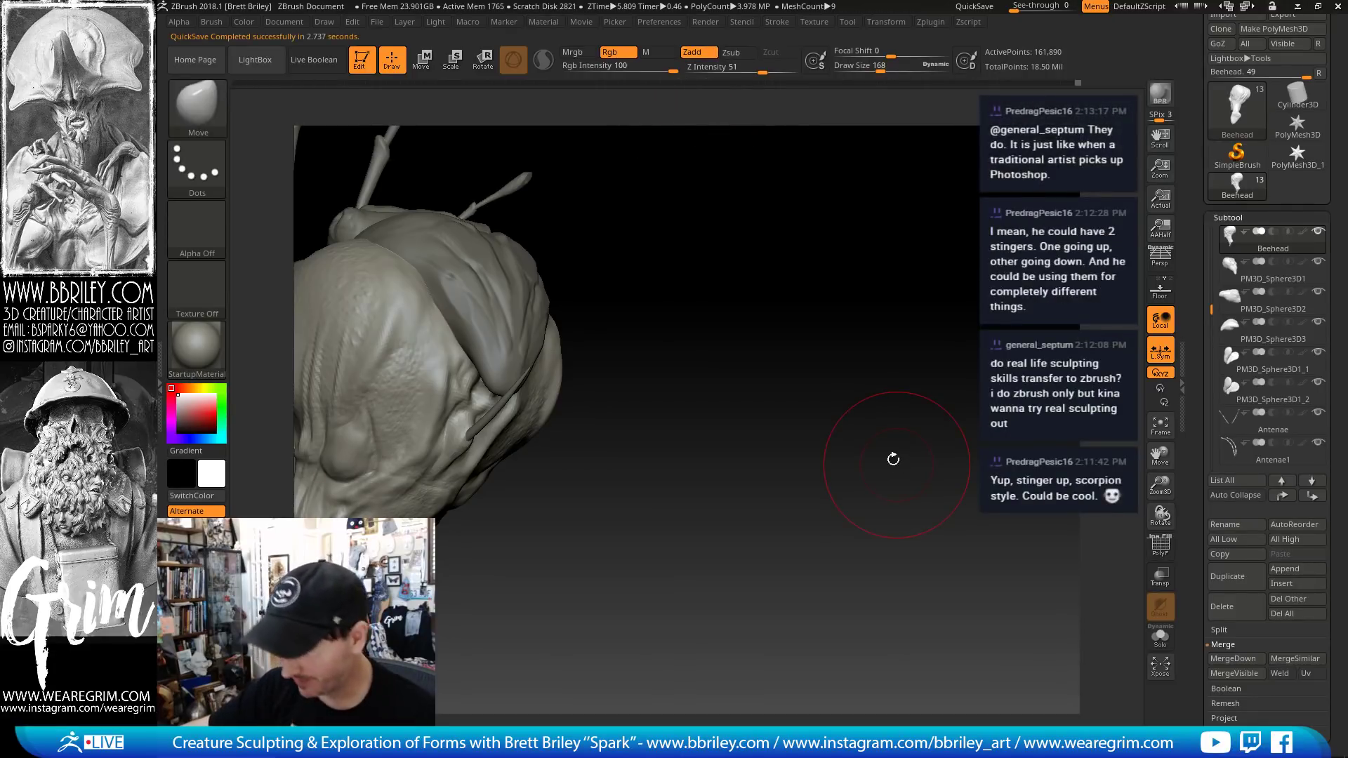
pyautogui.moveTo(821, 286)
pyautogui.mouseDown()
pyautogui.moveTo(845, 430)
pyautogui.moveTo(811, 338)
pyautogui.mouseUp()
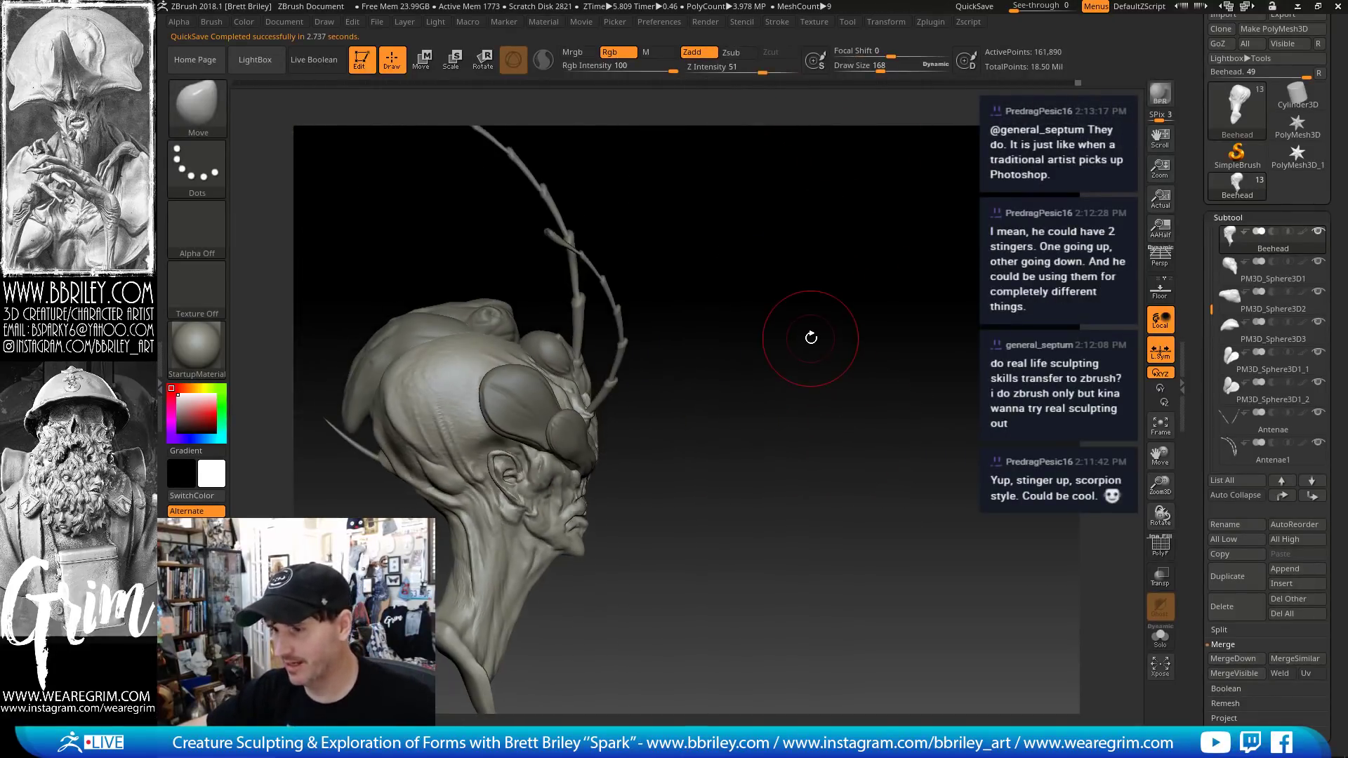
# - Select the stinger PM3D_Sphere3D1_3 and move it closer in against the back of the skull with the gizmo
pyautogui.press('w')
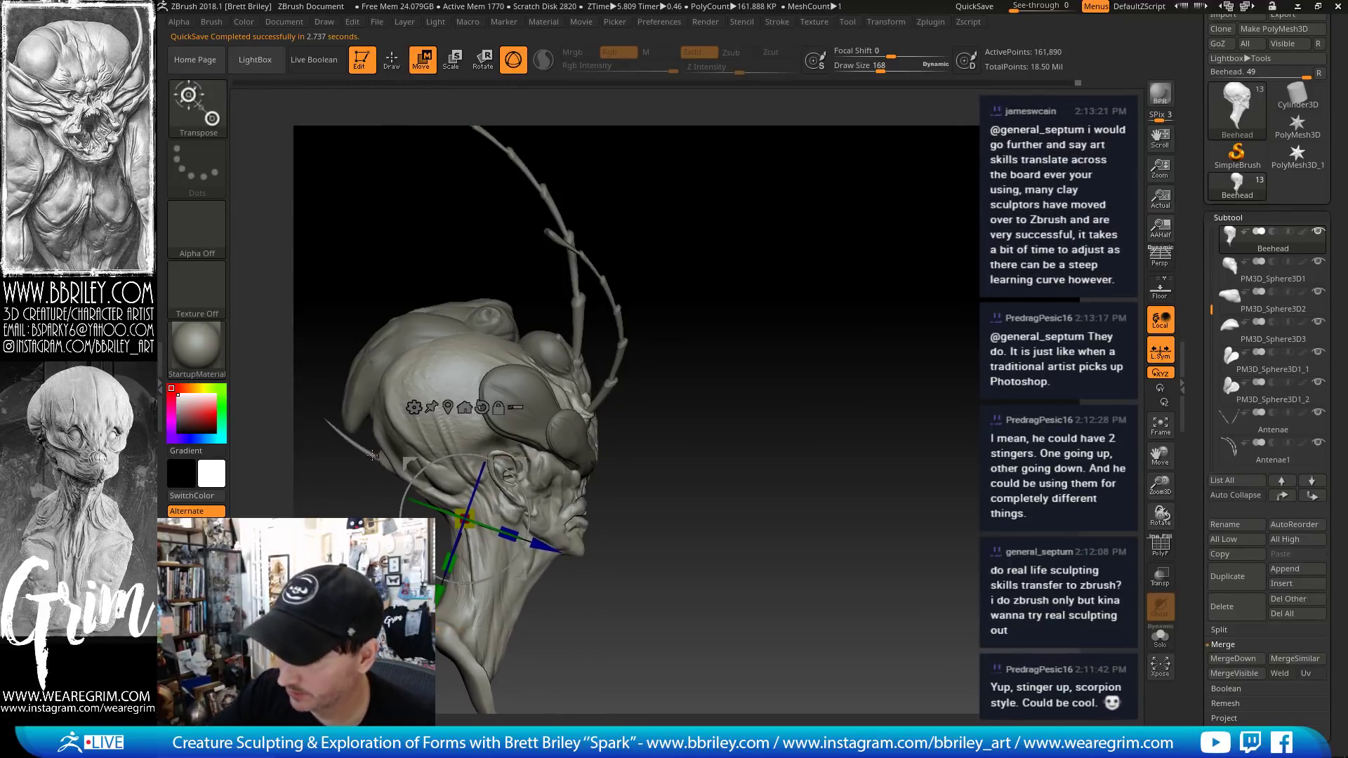
pyautogui.keyDown('alt'); pyautogui.click(481, 447); pyautogui.keyUp('alt')
pyautogui.moveTo(445, 397); pyautogui.dragTo(458, 421)
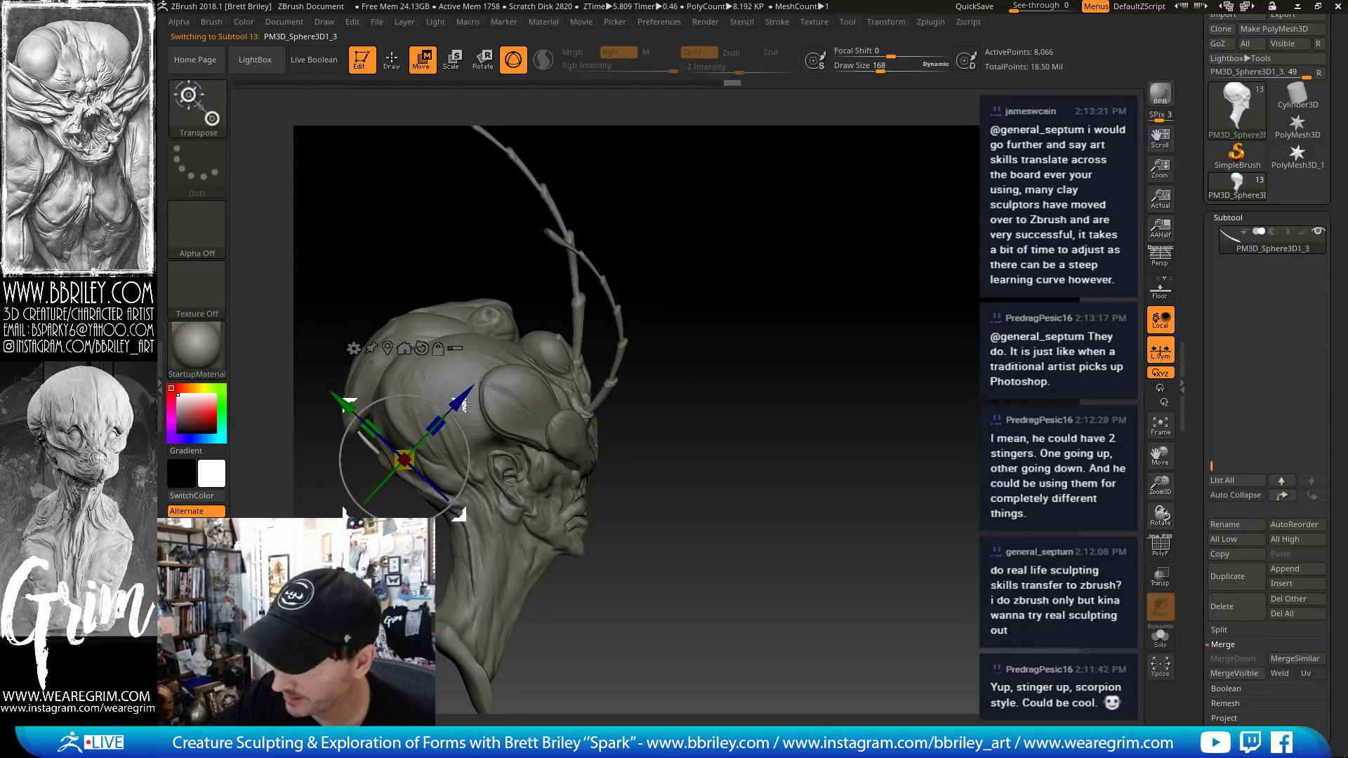
pyautogui.press('q')
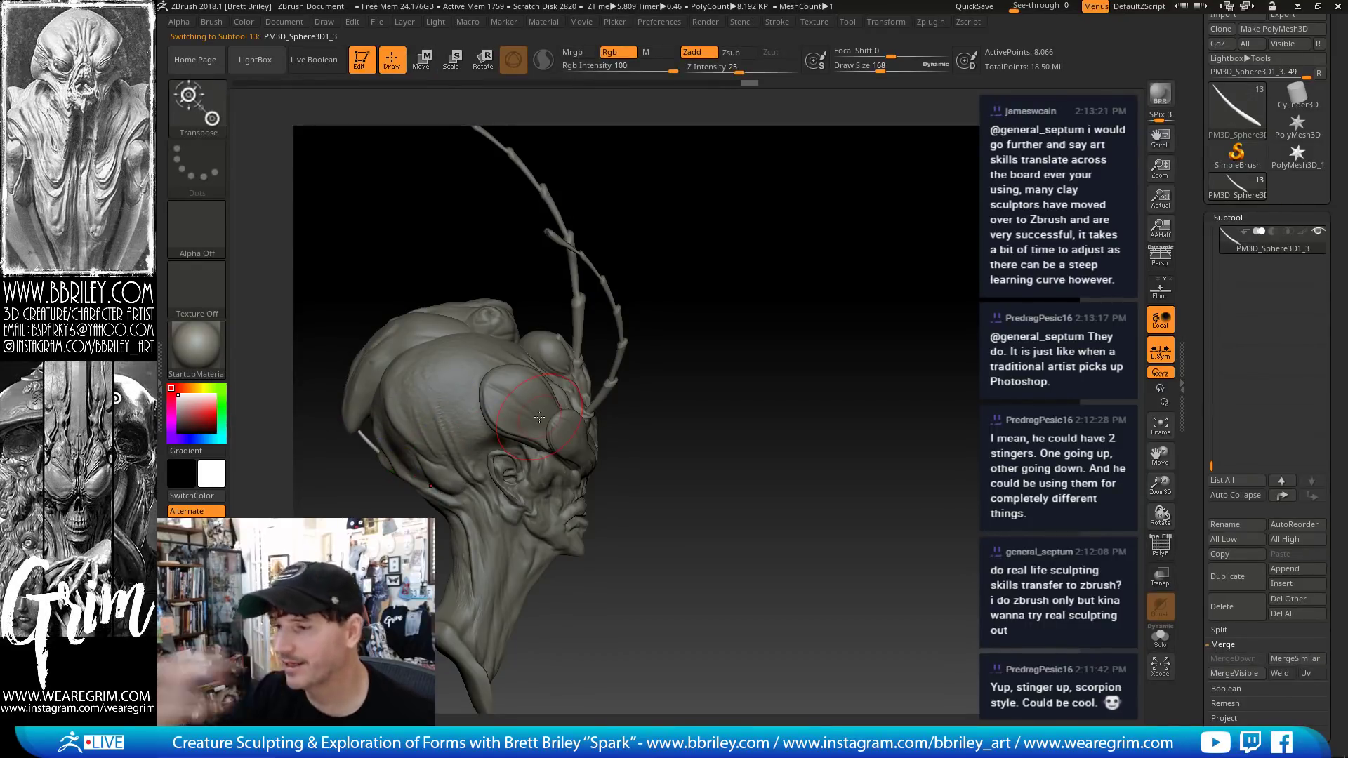
# - Select the rear lobe PM3D_Sphere3D3 and shift it backward by about 0.08 with the gizmo
pyautogui.keyDown('alt'); pyautogui.click(389, 356); pyautogui.keyUp('alt')
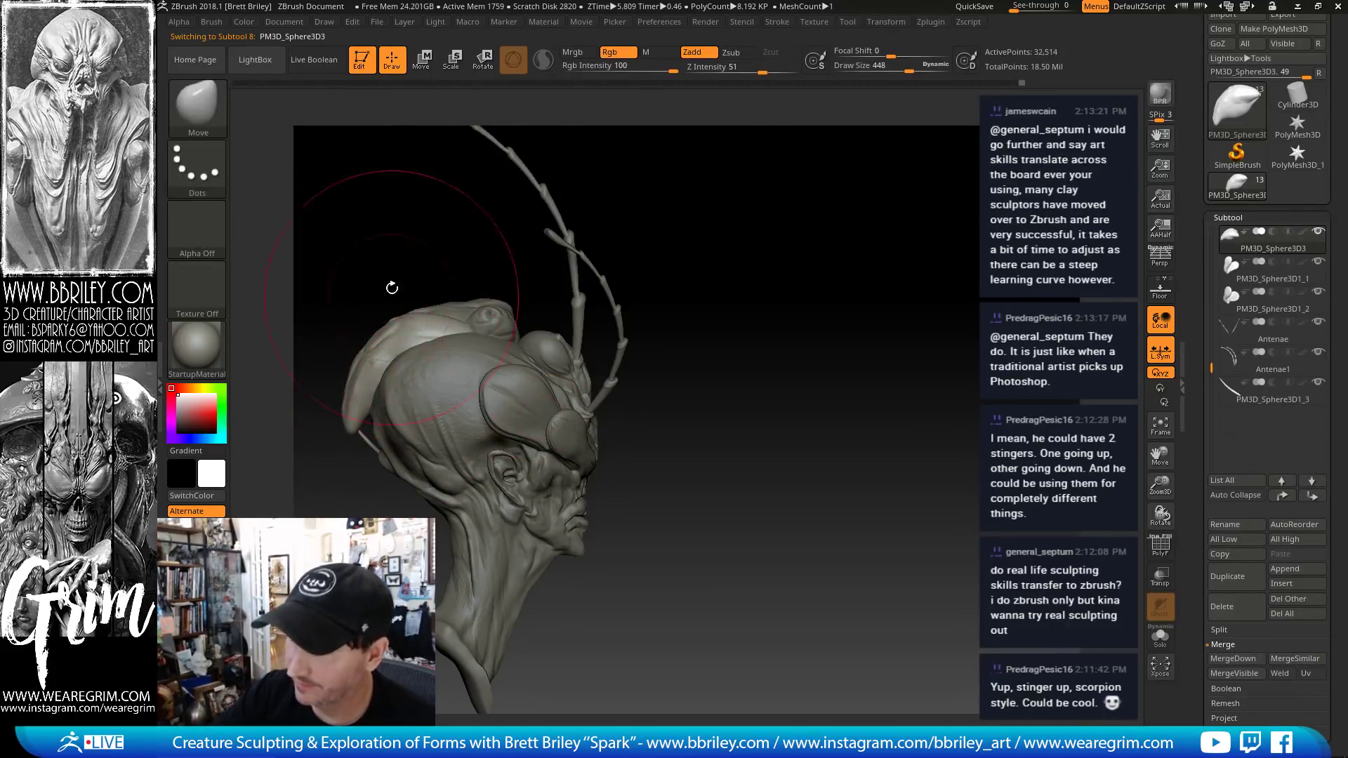
pyautogui.press('w')
pyautogui.moveTo(449, 316)
pyautogui.mouseDown()
pyautogui.moveTo(462, 324)
pyautogui.moveTo(445, 312)
pyautogui.mouseUp()
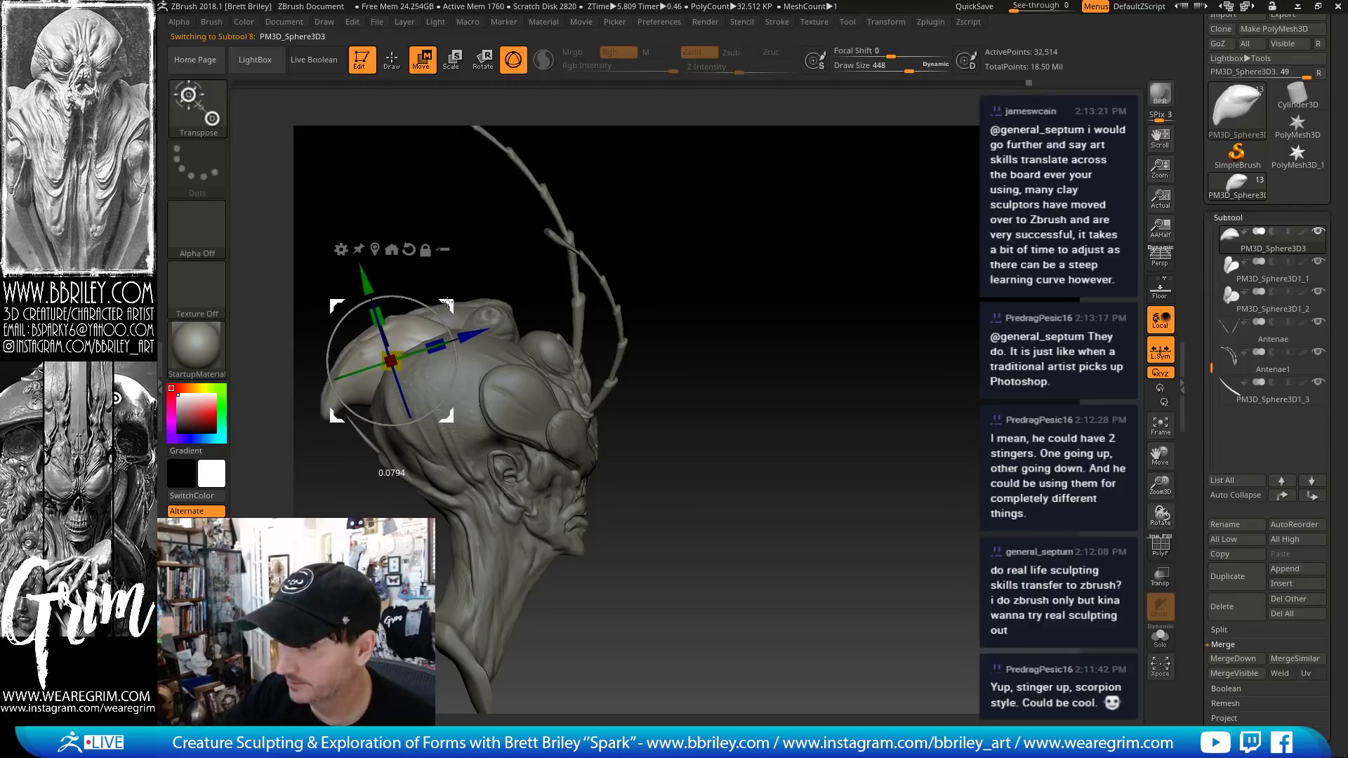
pyautogui.press('q')
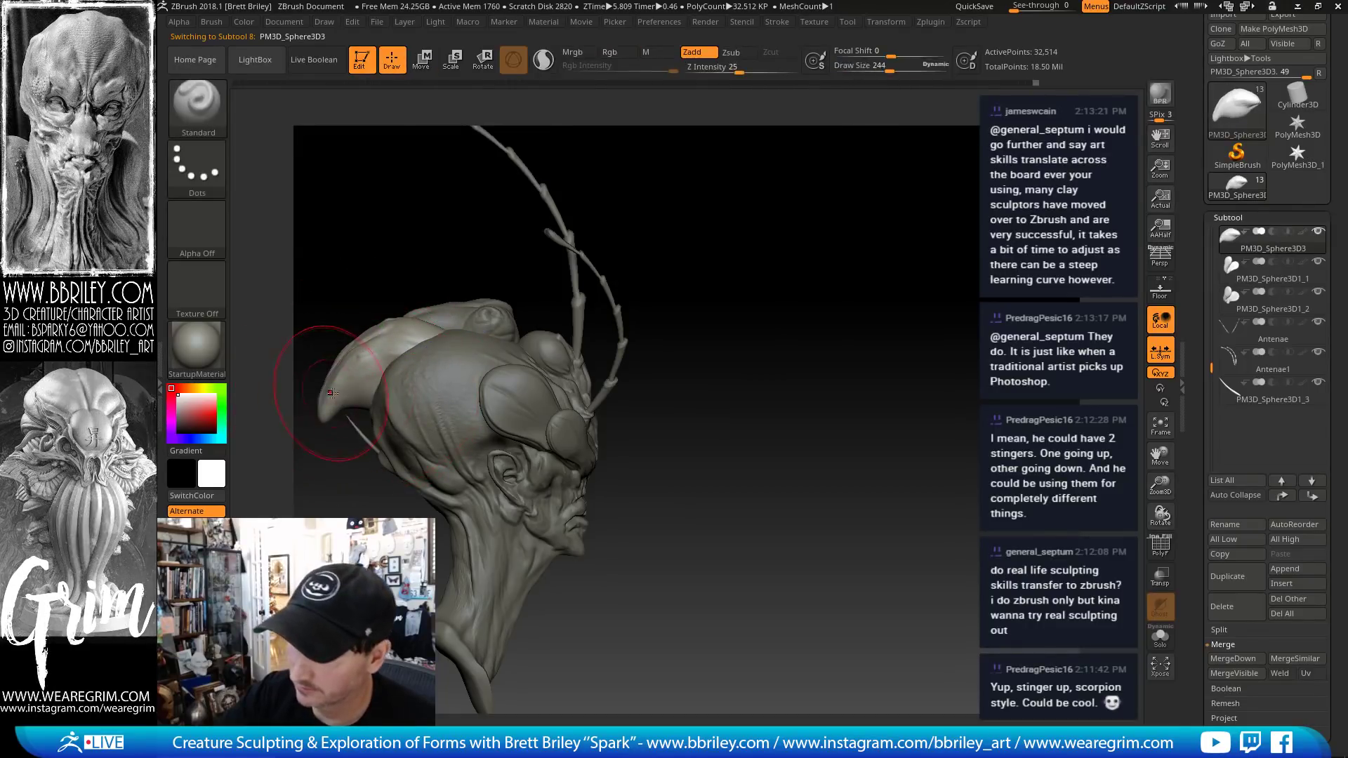
# - Flatten the rear lobe near its pointed back end with the TrimDynamic brush at draw size 34
pyautogui.press('[')
pyautogui.press('[')
pyautogui.press('[')
pyautogui.press('[')
pyautogui.press('[')
pyautogui.press('[')
pyautogui.press('[')
pyautogui.press('[')
pyautogui.press('[')
pyautogui.press('[')
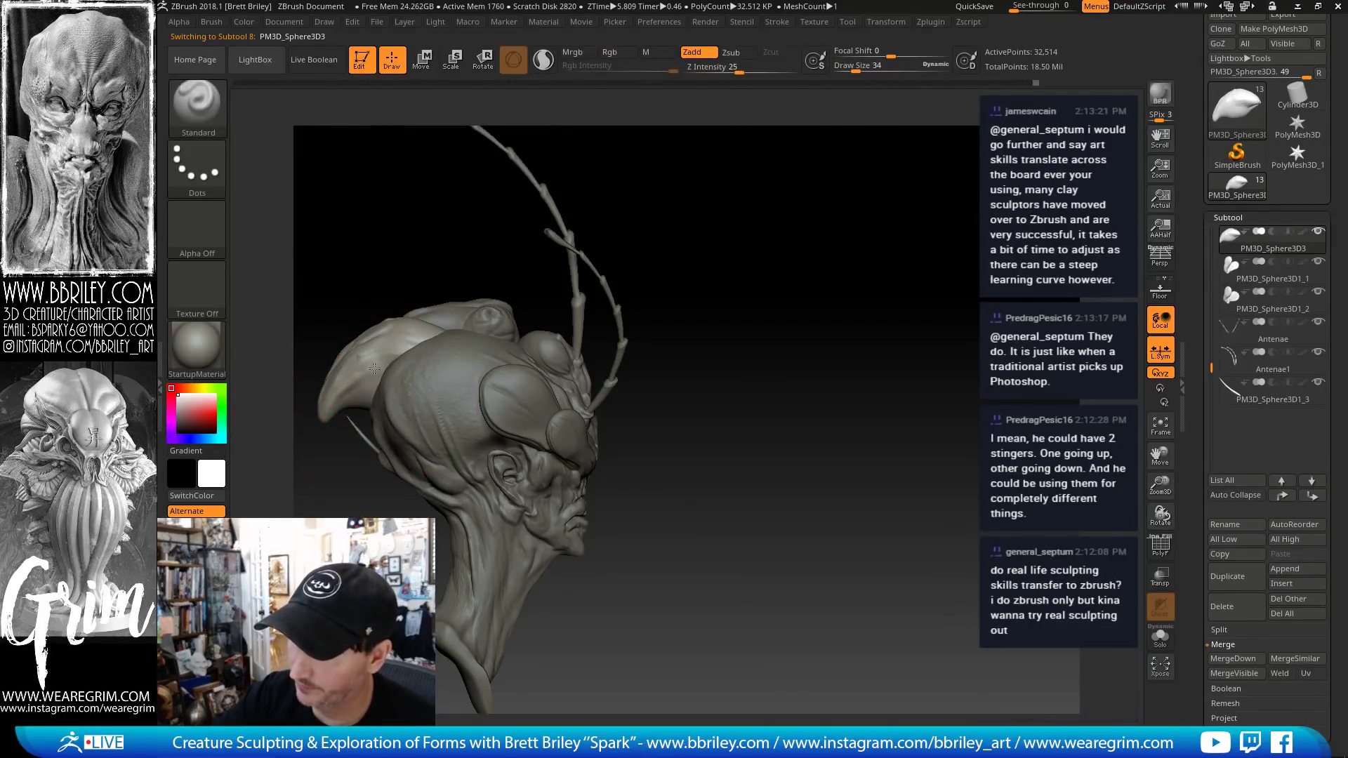
pyautogui.press('b')
pyautogui.press('t')
pyautogui.press('d')
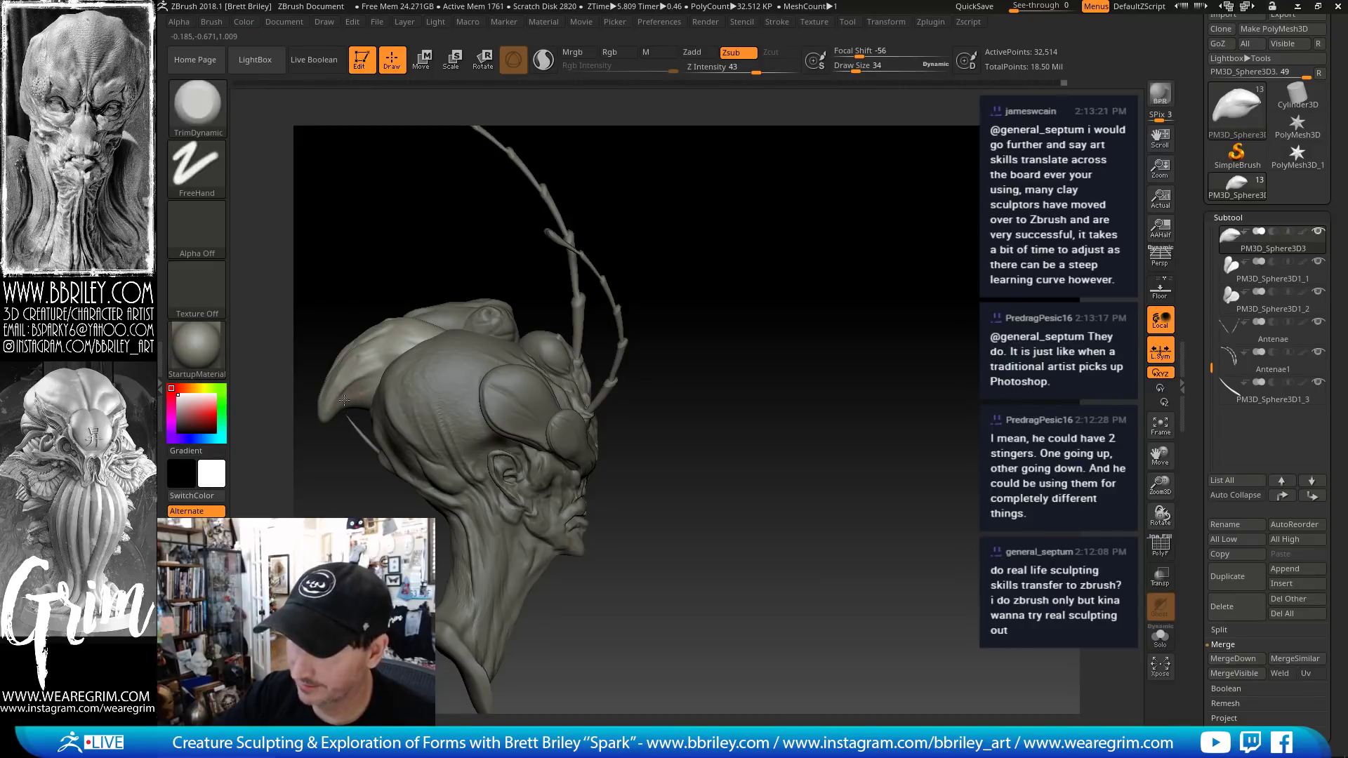
pyautogui.moveTo(351, 267); pyautogui.dragTo(744, 210)
# - Adjust the rear lobe PM3D_Sphere3D3 with the Move brush and carve creases into it with the DamStandard brush at draw size 72
pyautogui.press('b')
pyautogui.press('m')
pyautogui.press('v')
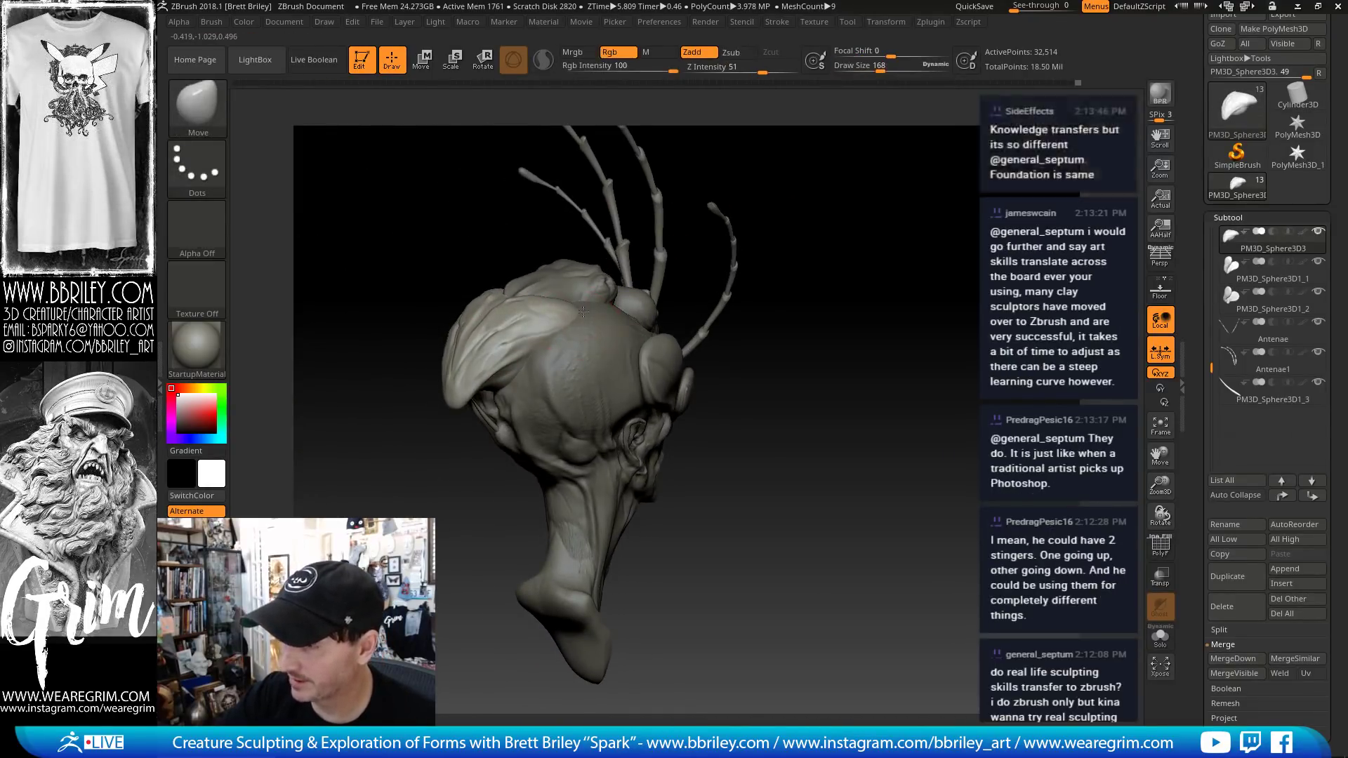
pyautogui.press('b')
pyautogui.press('d')
pyautogui.press('s')
pyautogui.press('[')
pyautogui.press('[')
pyautogui.press('[')
pyautogui.press('[')
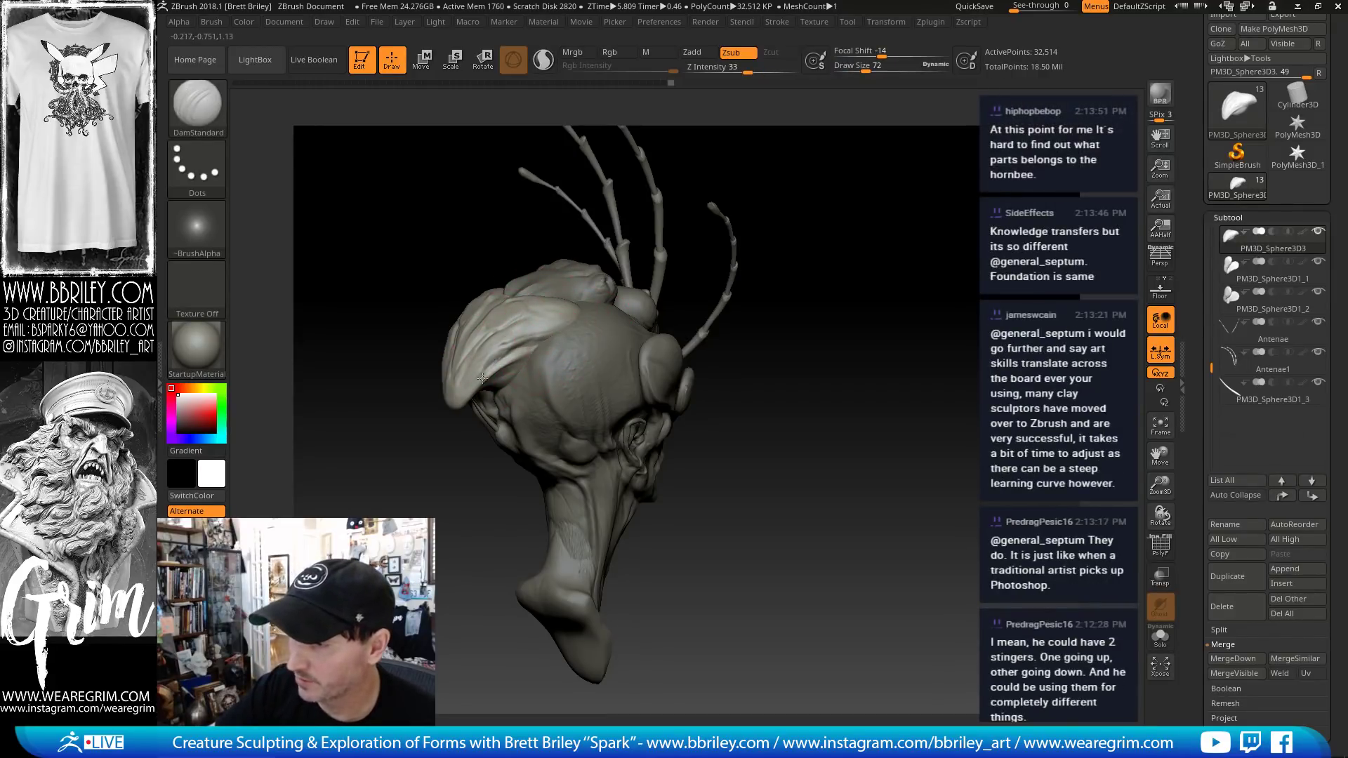
pyautogui.moveTo(868, 202); pyautogui.dragTo(452, 399)
pyautogui.moveTo(637, 324); pyautogui.dragTo(619, 313)
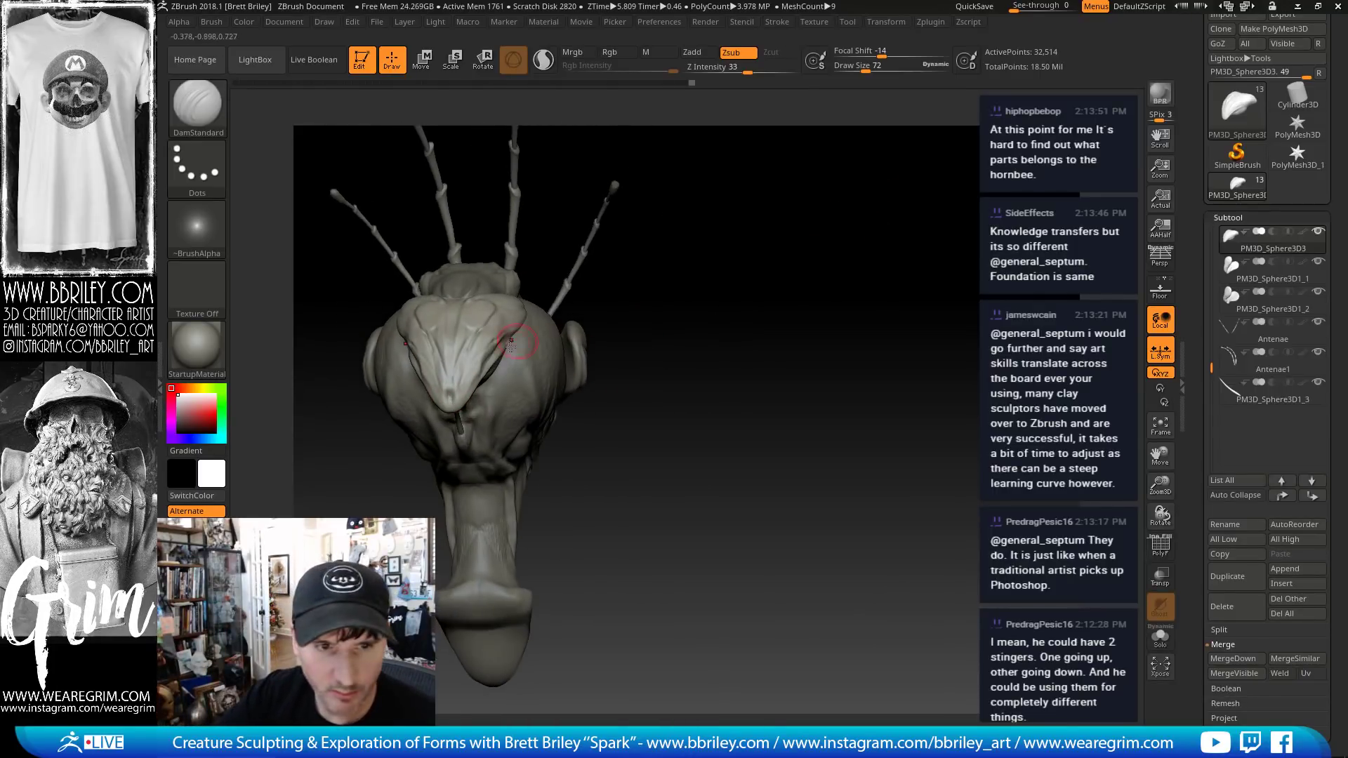
# - Flatten the planes around the rear lobe's pointed end with the TrimDynamic brush at draw size 56
pyautogui.press('b')
pyautogui.press('t')
pyautogui.press('d')
pyautogui.moveTo(451, 398); pyautogui.dragTo(453, 373)
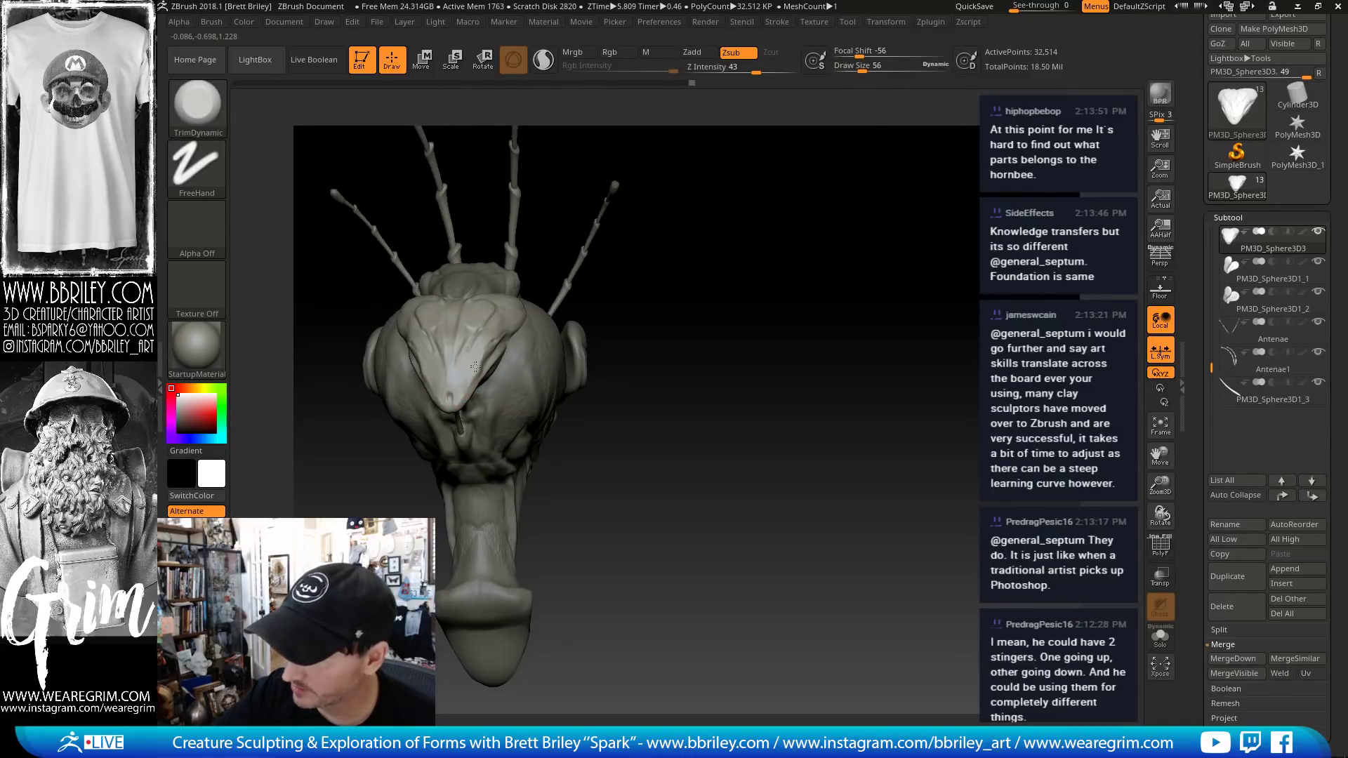
pyautogui.moveTo(476, 366); pyautogui.dragTo(489, 338)
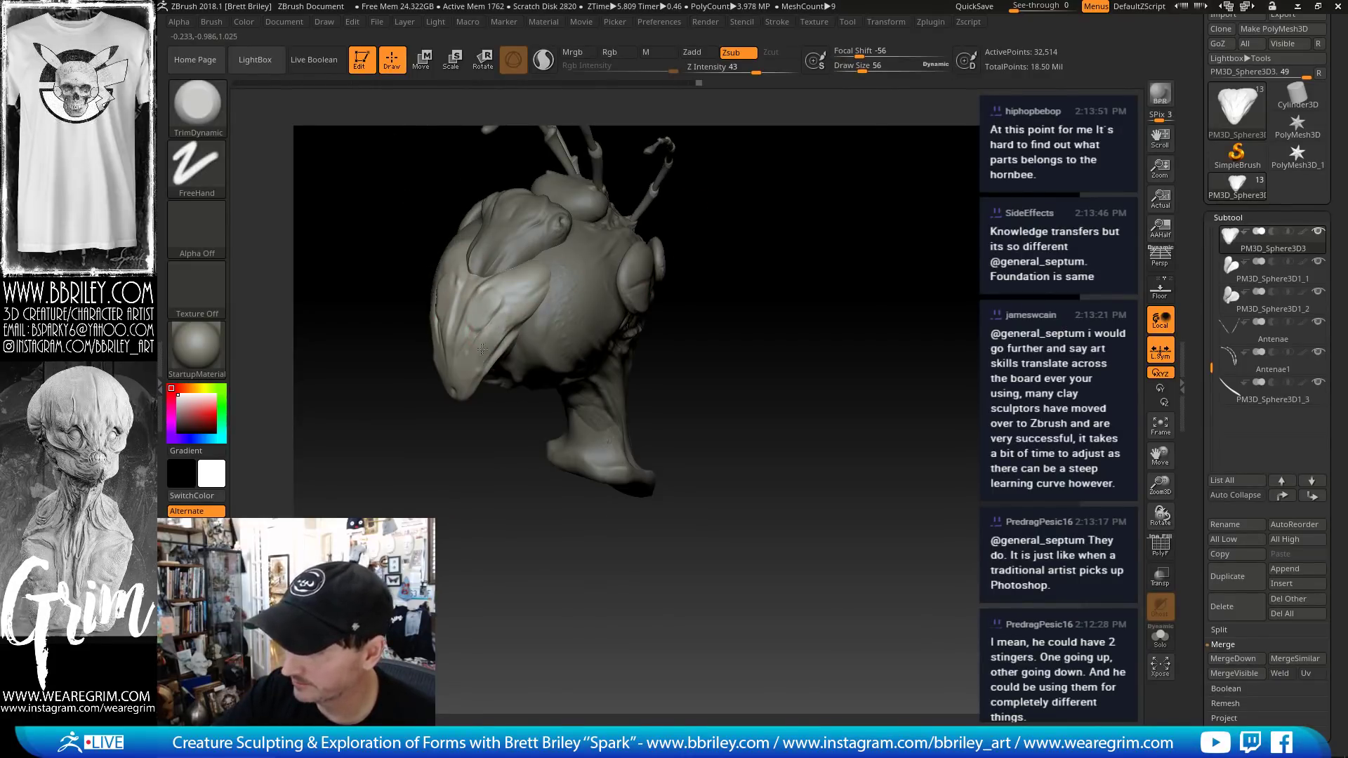
pyautogui.moveTo(738, 303); pyautogui.dragTo(726, 232)
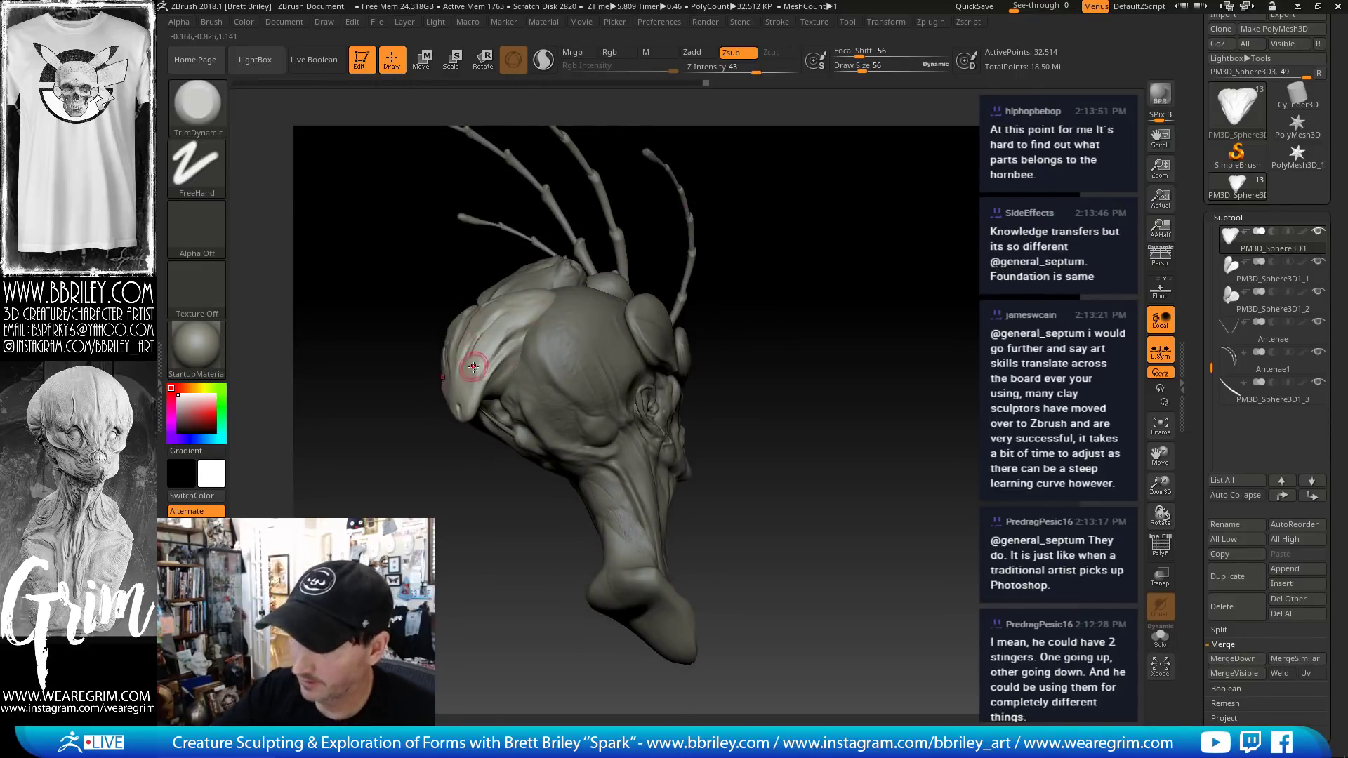
# - Cut grooves near the rear lobe's tip with DamStandard at draw size 36 and pull the tip to a sharper point with Move
pyautogui.press('b')
pyautogui.press('d')
pyautogui.press('s')
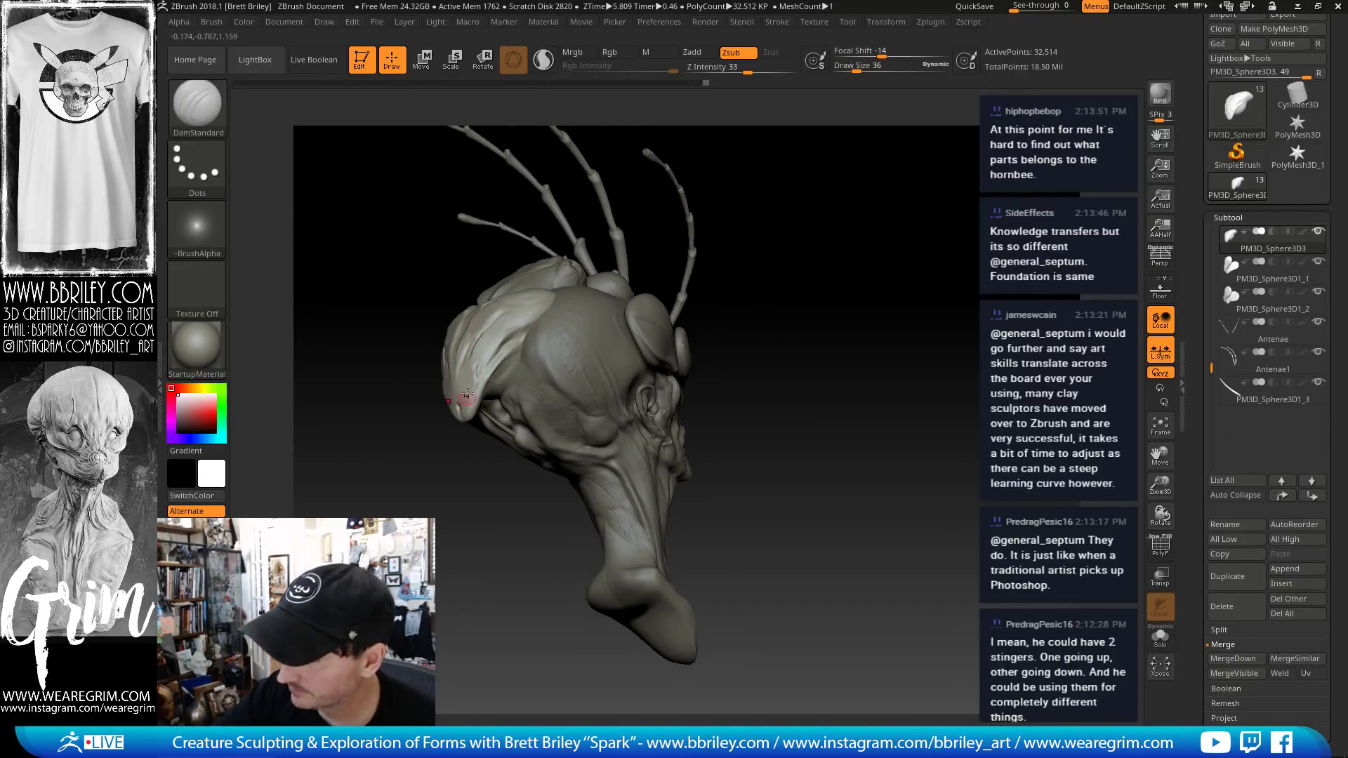
pyautogui.press('b')
pyautogui.press('m')
pyautogui.press('v')
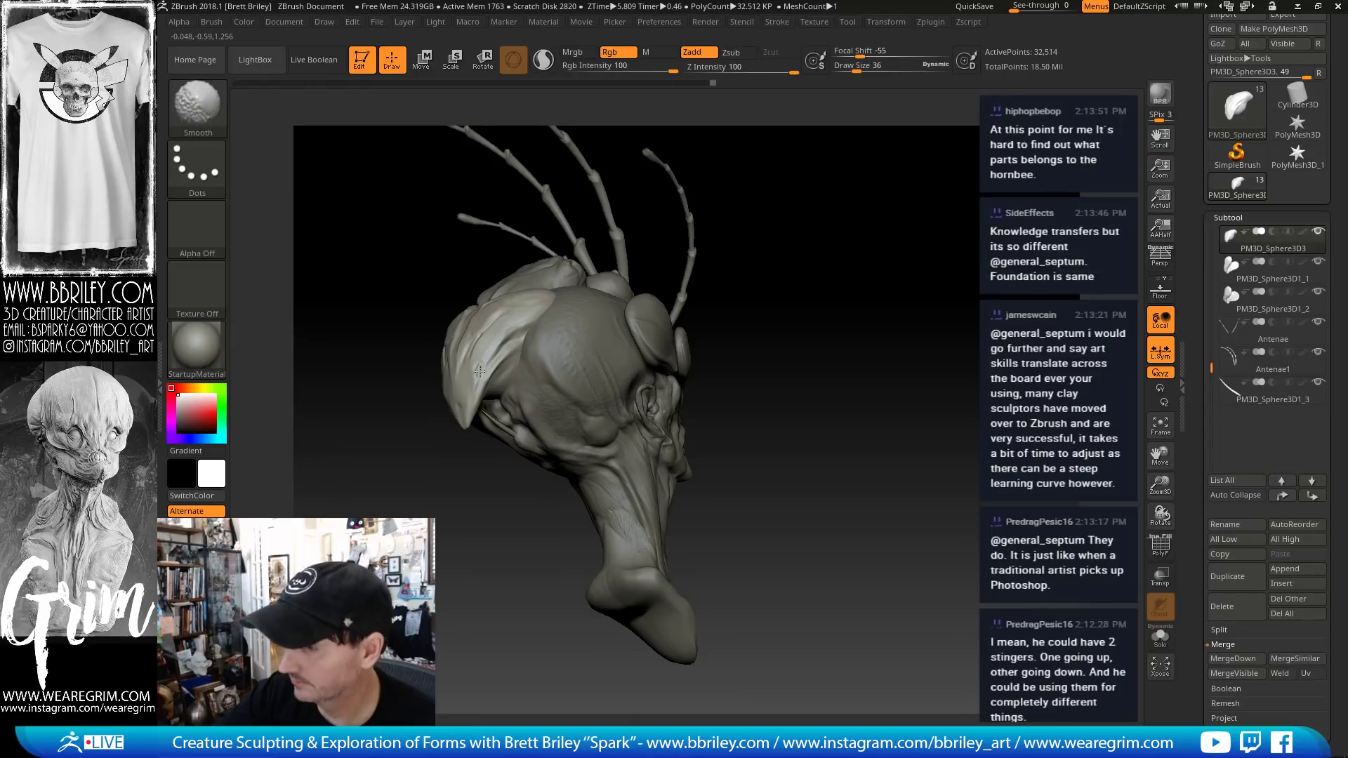
# - Build up ridges along the side of the rear lobe with the Standard brush at draw size 27
pyautogui.press('b')
pyautogui.press('s')
pyautogui.press('t')
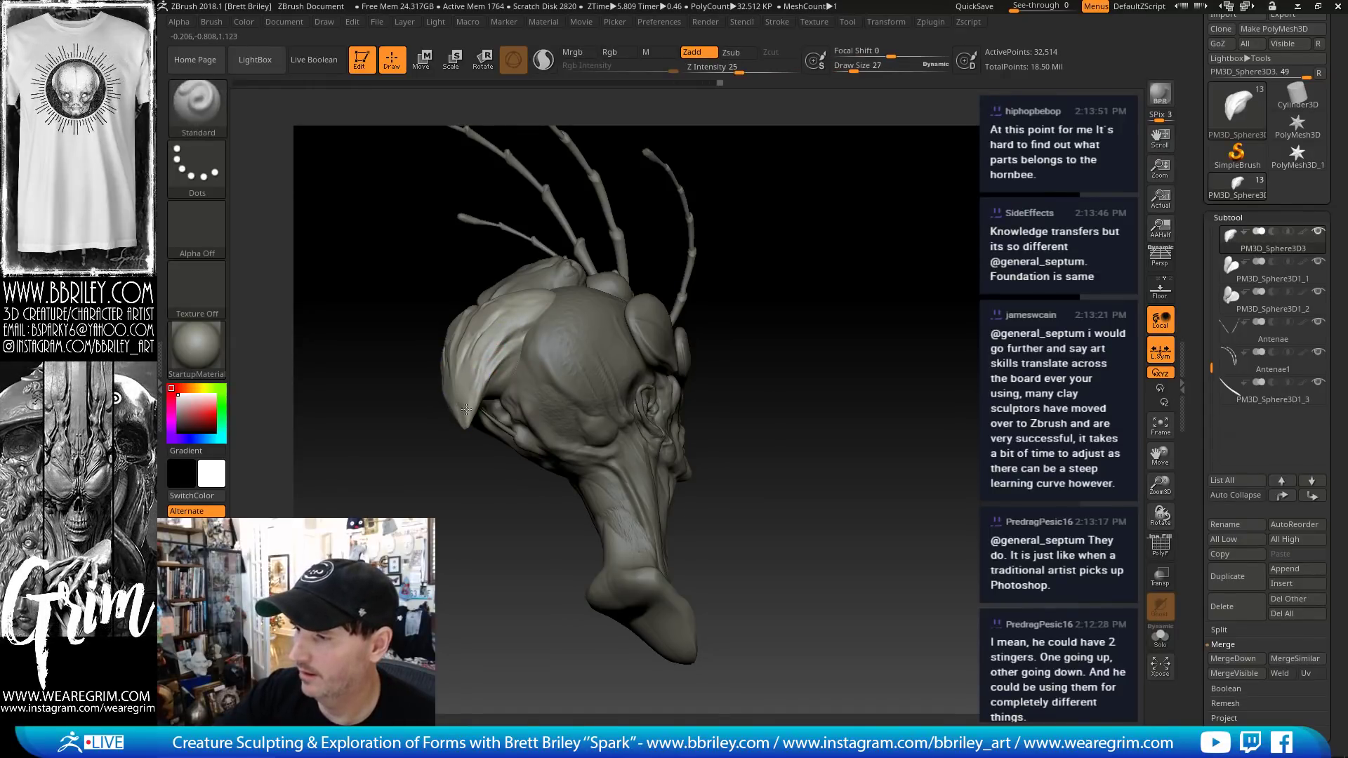
pyautogui.moveTo(868, 211)
pyautogui.mouseDown()
pyautogui.moveTo(954, 264)
pyautogui.moveTo(450, 359)
pyautogui.moveTo(439, 320)
pyautogui.mouseUp()
# - Carve fine grooves down the back of the rear lobe with DamStandard at draw size 27 and adjust its upper edge with Move
pyautogui.press('b')
pyautogui.press('d')
pyautogui.press('s')
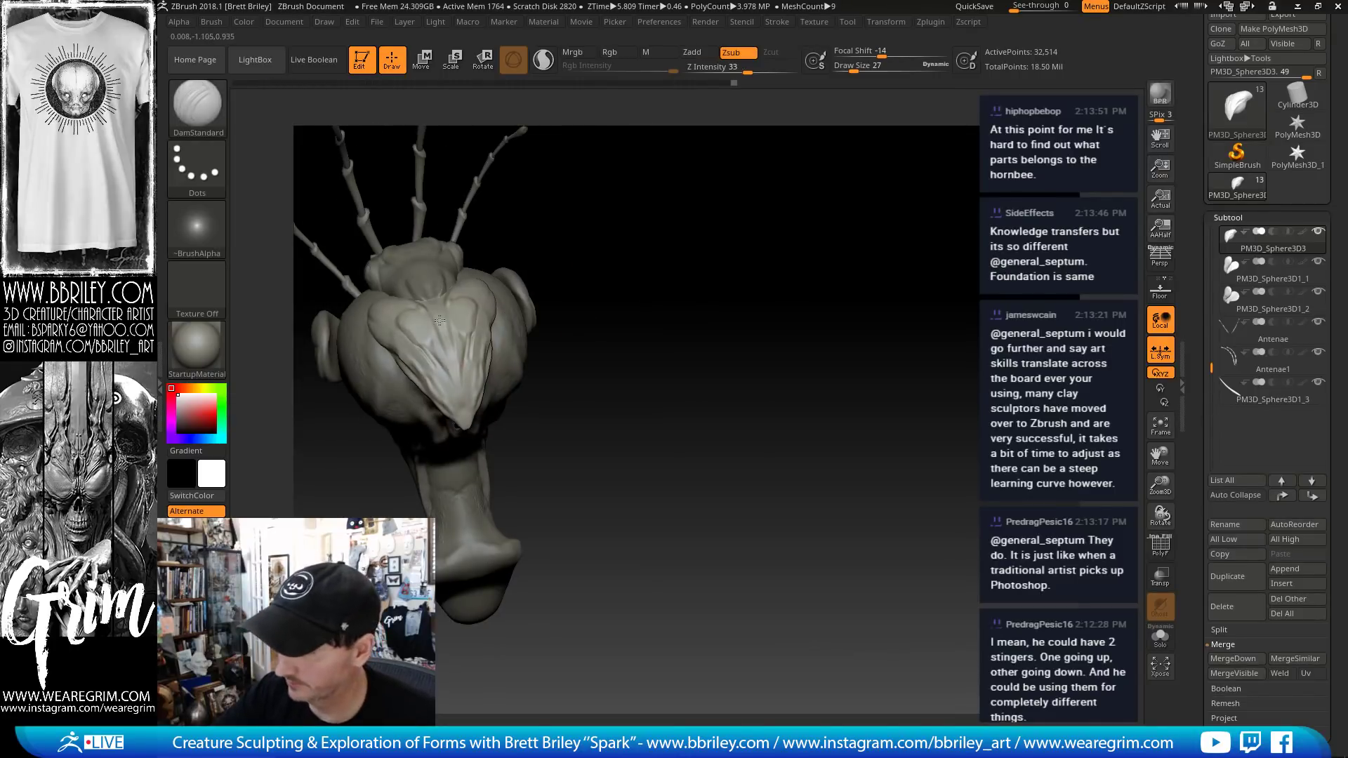
pyautogui.moveTo(469, 432)
pyautogui.mouseDown()
pyautogui.moveTo(447, 343)
pyautogui.moveTo(469, 313)
pyautogui.mouseUp()
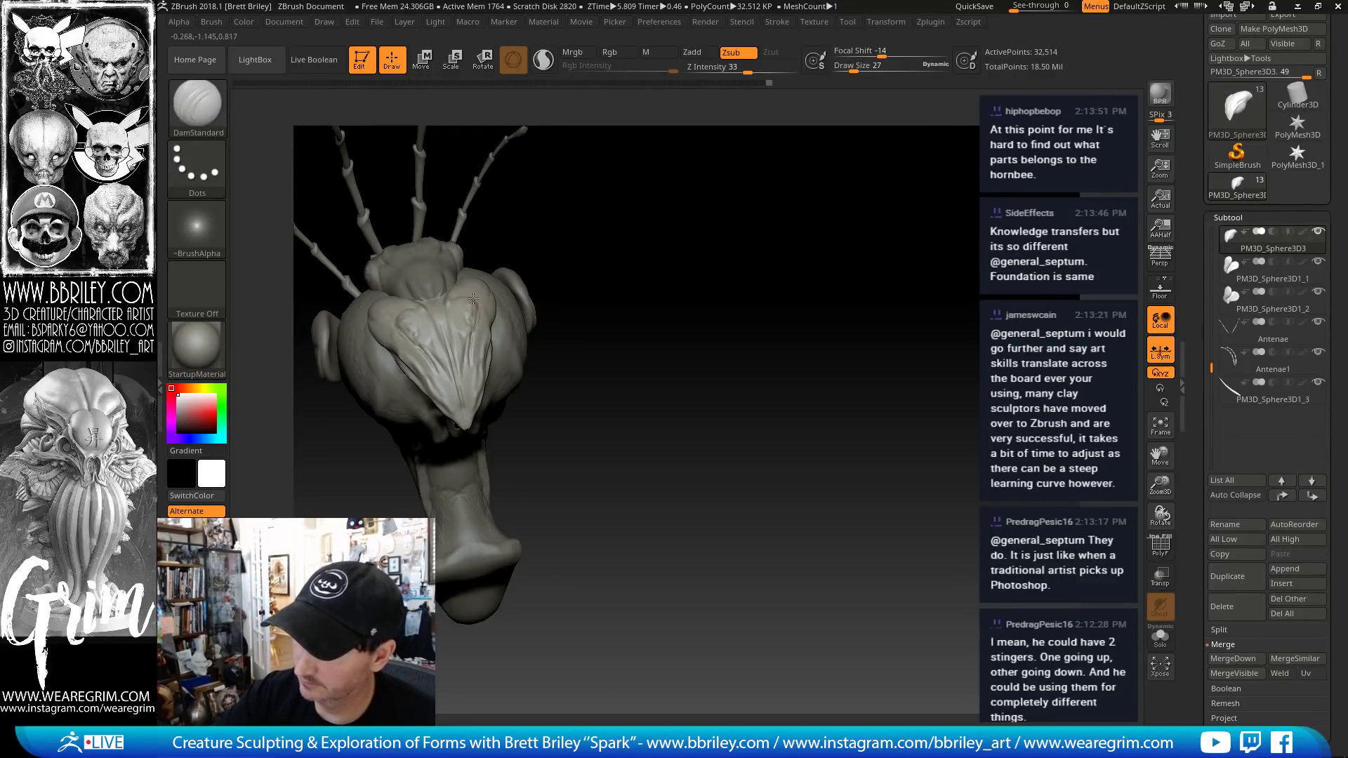
pyautogui.moveTo(474, 300); pyautogui.dragTo(499, 285)
pyautogui.press('b')
pyautogui.press('m')
pyautogui.press('v')
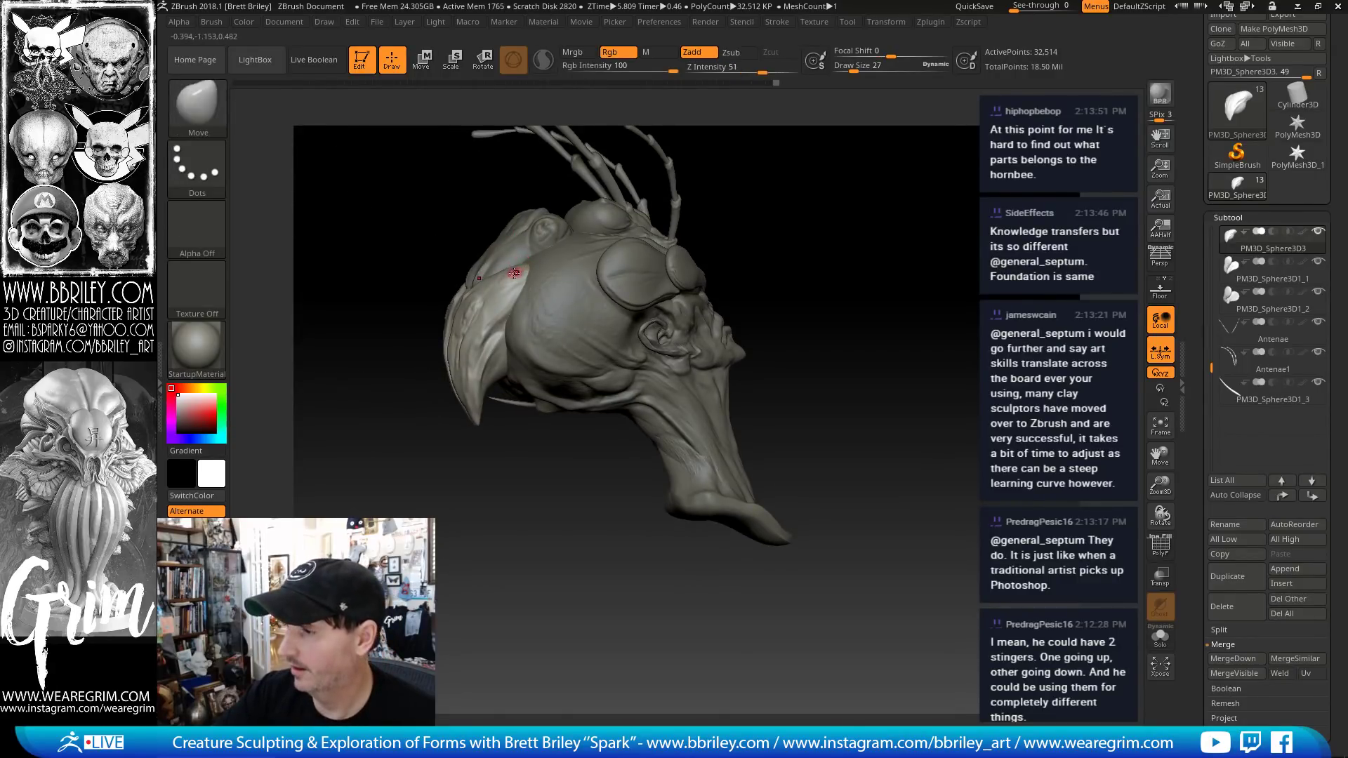
# - Select the Beehead subtool and carve creases into the skull beside the rear lobe with the DamStandard brush at draw size 59
pyautogui.keyDown('alt'); pyautogui.click(520, 255); pyautogui.keyUp('alt')
pyautogui.moveTo(520, 254)
pyautogui.mouseDown()
pyautogui.moveTo(661, 224)
pyautogui.moveTo(523, 335)
pyautogui.mouseUp()
pyautogui.press('b')
pyautogui.press('s')
pyautogui.press('t')
pyautogui.press('b')
pyautogui.press('d')
pyautogui.press('s')
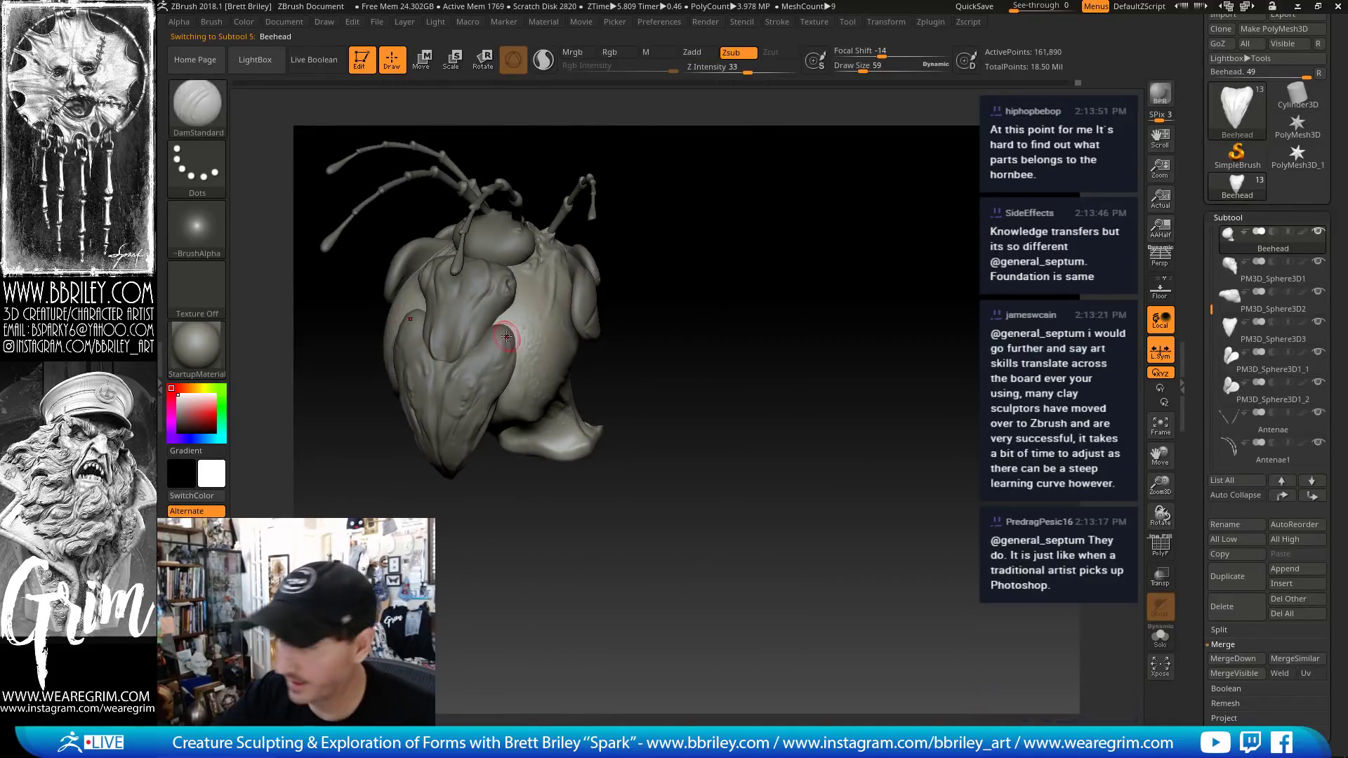
# - Raise folds on the side of the skull next to the rear lobe with the Standard brush at draw size 36
pyautogui.press('b')
pyautogui.press('s')
pyautogui.press('t')
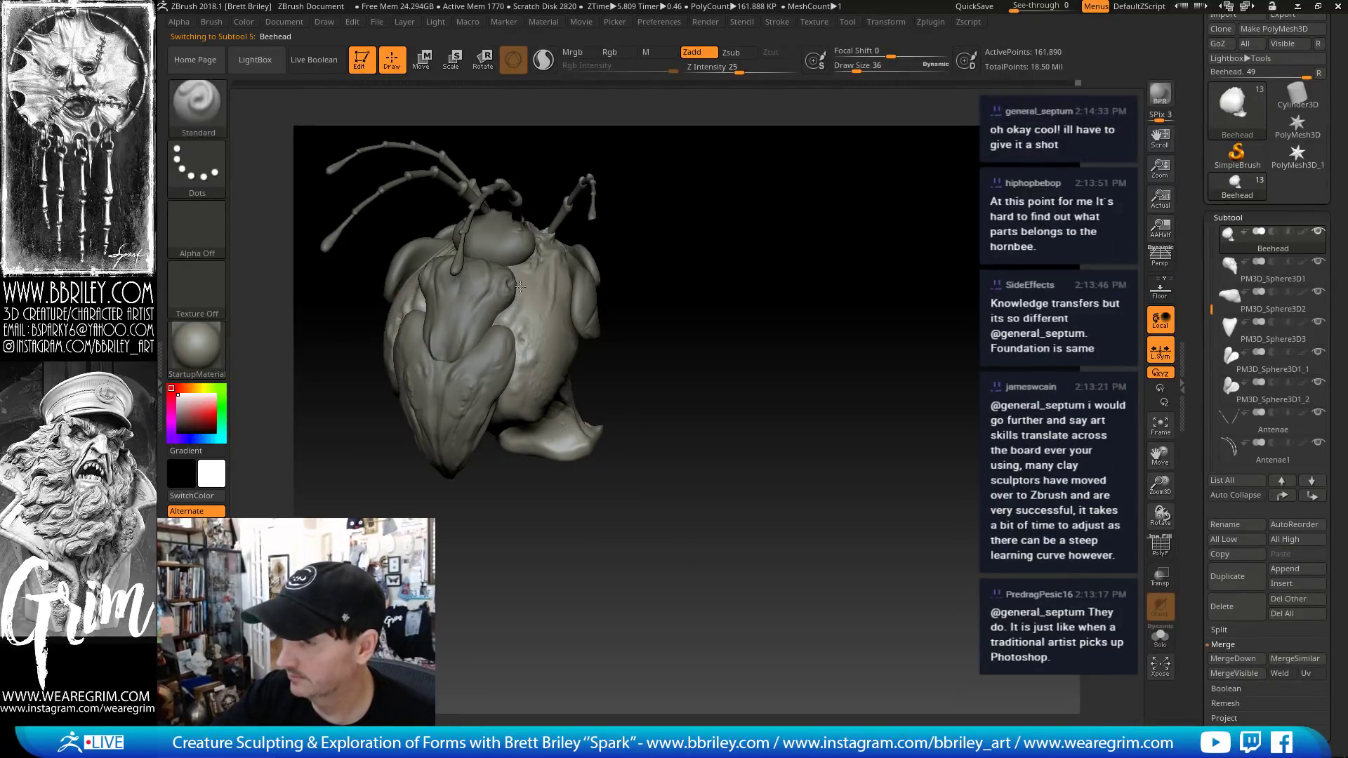
pyautogui.moveTo(617, 249); pyautogui.dragTo(653, 189)
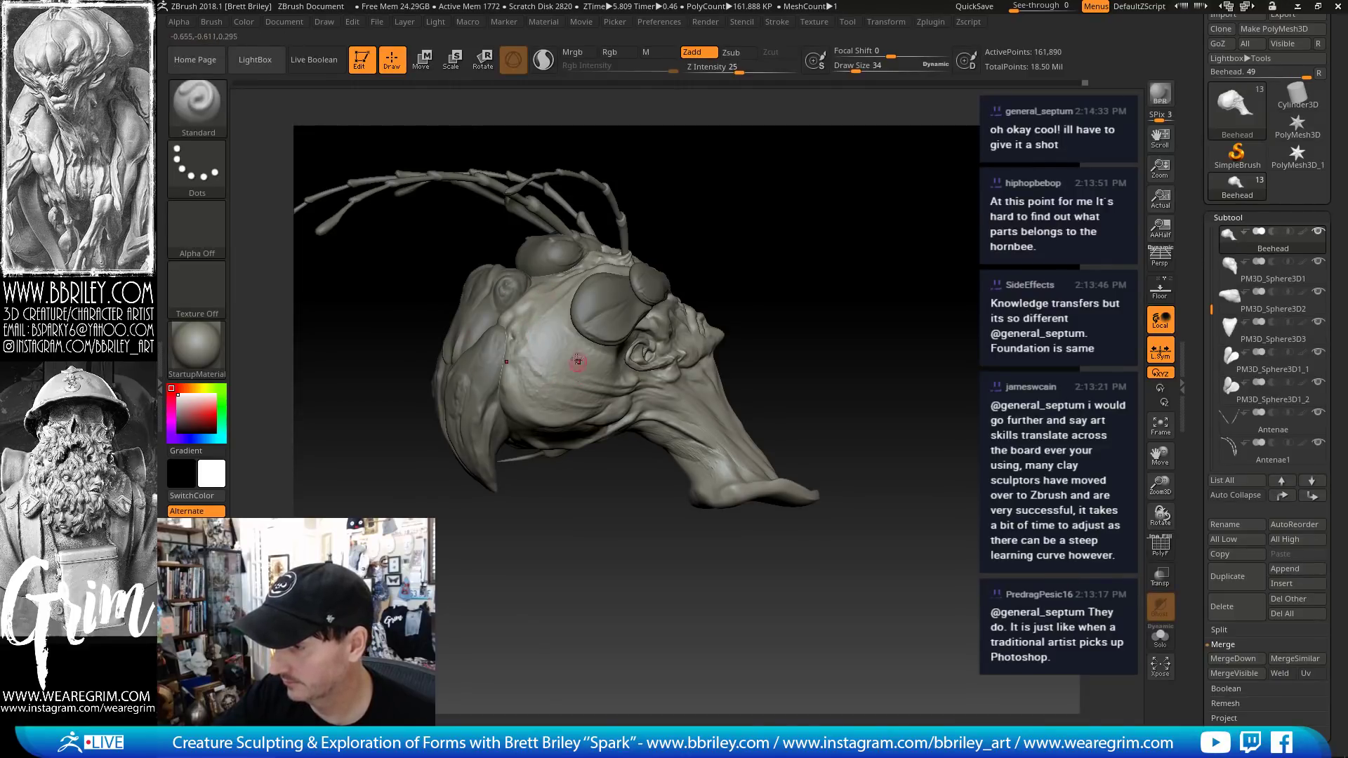
# - Adjust the Inactive Subtool Dimming preference so that the unselected subtools display brighter
pyautogui.moveTo(870, 281); pyautogui.dragTo(726, 96)
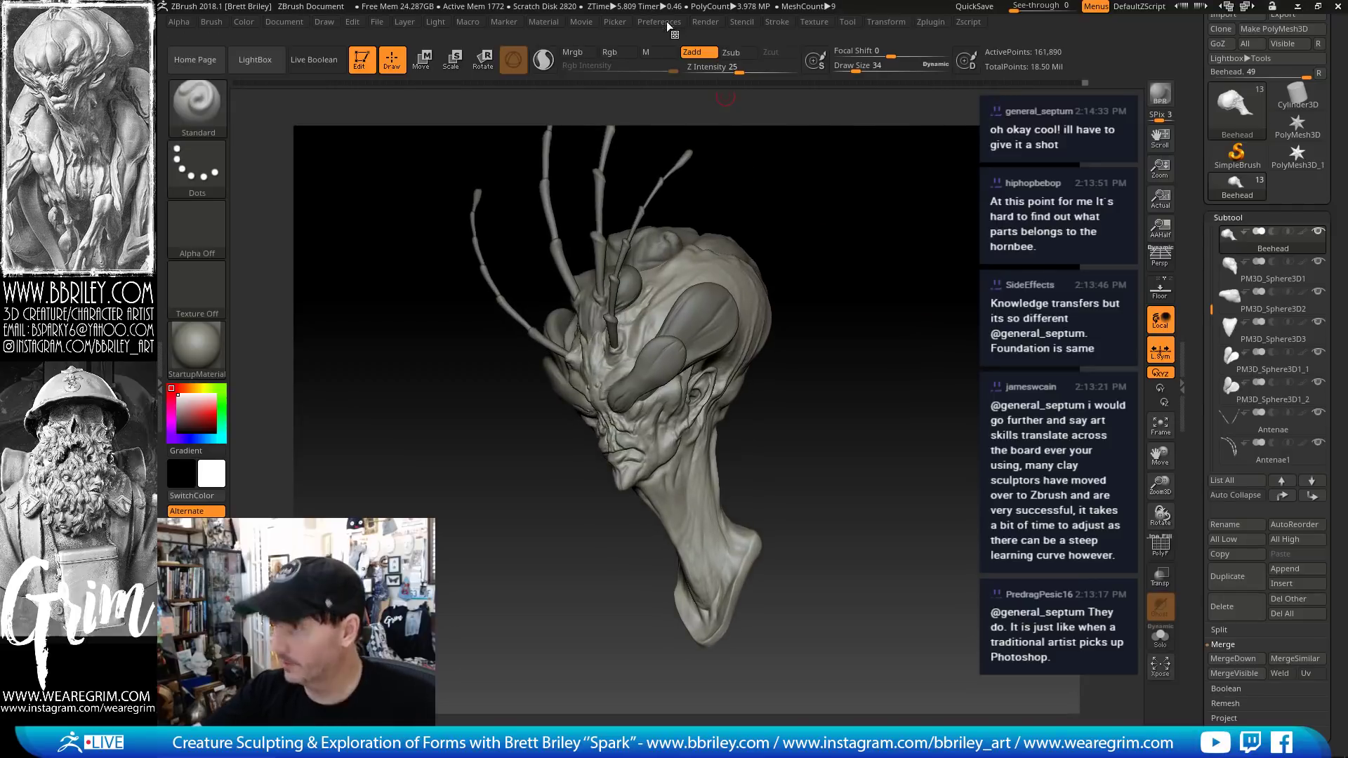
pyautogui.click(665, 23)
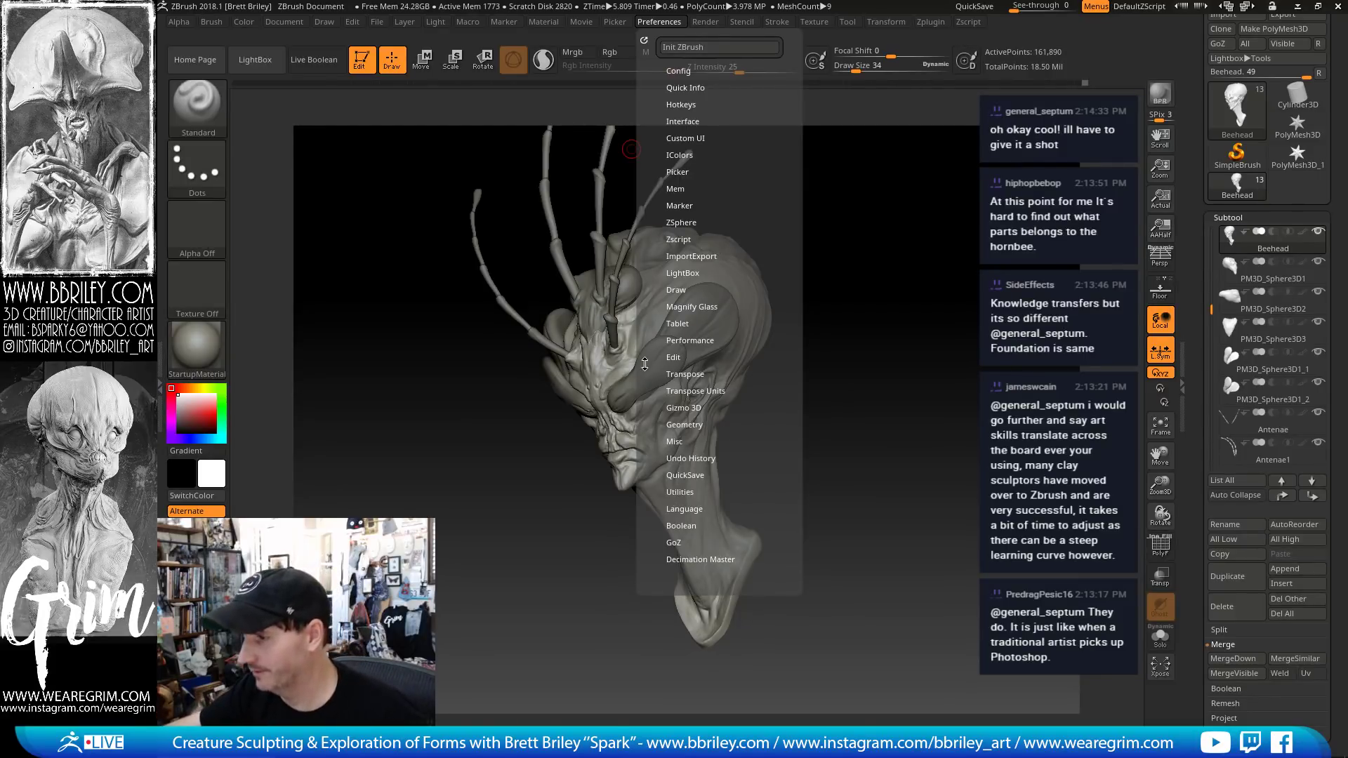
pyautogui.click(673, 357)
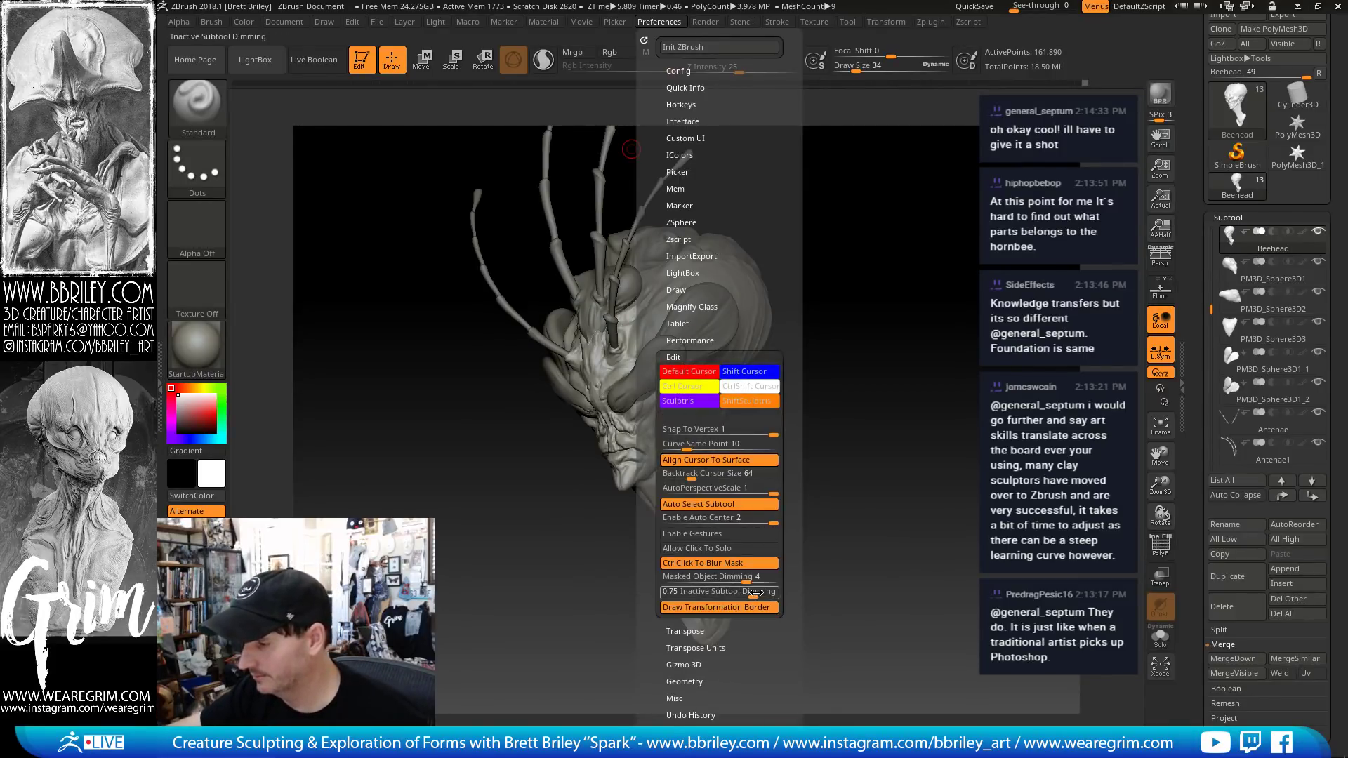
pyautogui.moveTo(986, 512); pyautogui.dragTo(905, 500)
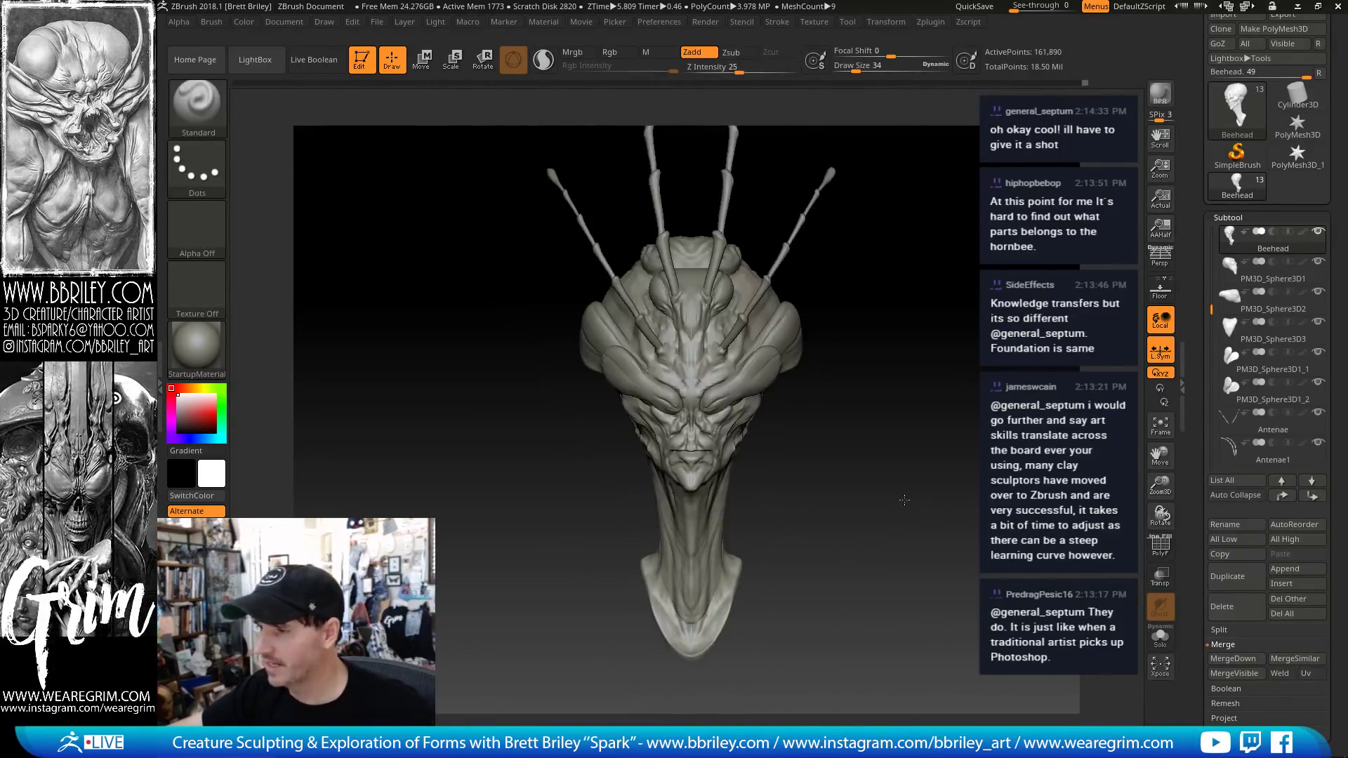
# - Reshape the sides of the Beehead face around the cheeks and ears with the Move brush at draw size 90
pyautogui.moveTo(977, 541)
pyautogui.mouseDown()
pyautogui.moveTo(884, 490)
pyautogui.moveTo(831, 250)
pyautogui.mouseUp()
pyautogui.press('b')
pyautogui.press('m')
pyautogui.press('v')
pyautogui.press('s')
pyautogui.moveTo(682, 406)
pyautogui.mouseDown()
pyautogui.moveTo(700, 407)
pyautogui.moveTo(666, 405)
pyautogui.moveTo(692, 402)
pyautogui.mouseUp()
pyautogui.press('s')
pyautogui.press('s')
pyautogui.press('s')
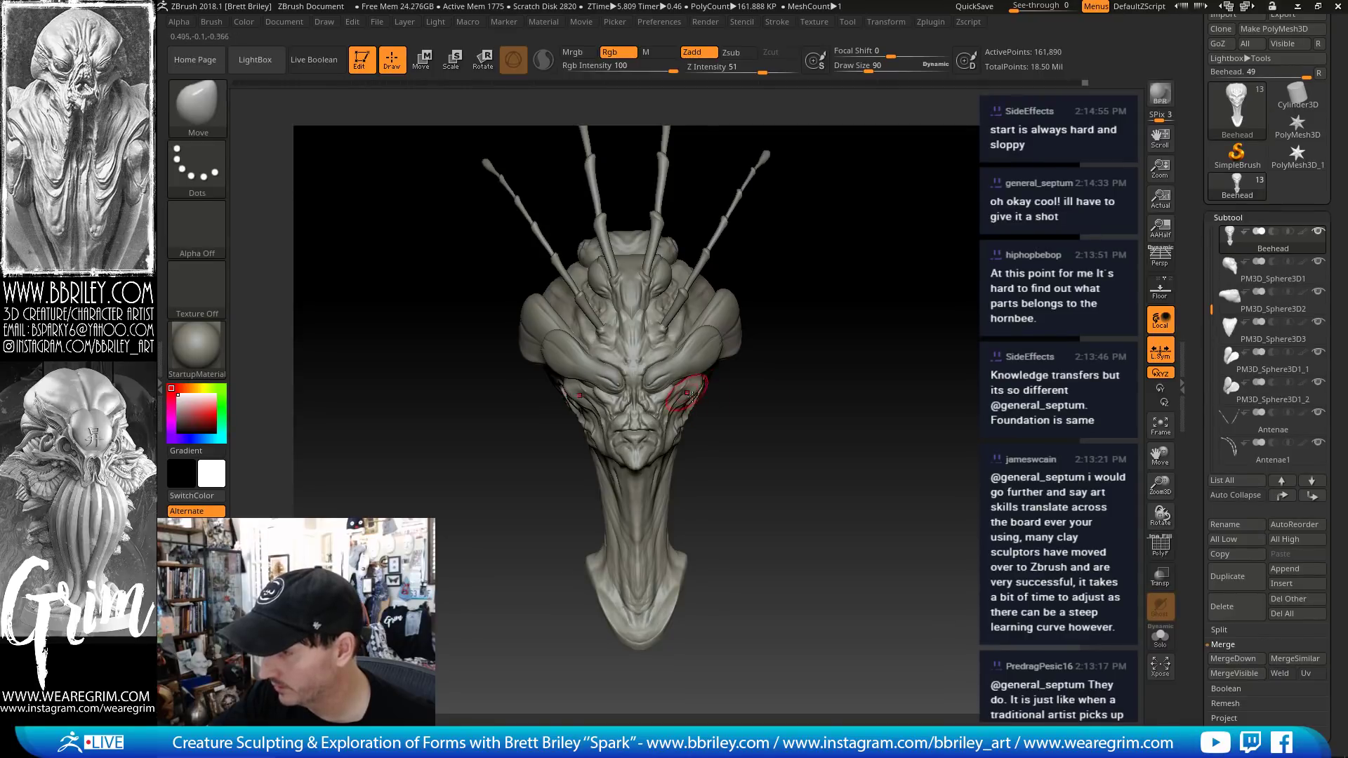
# - Select the large side eyes PM3D_Sphere3D1_1 and reshape their outer edges with the Move brush at draw size 106 to 115
pyautogui.keyDown('alt'); pyautogui.click(734, 342); pyautogui.keyUp('alt')
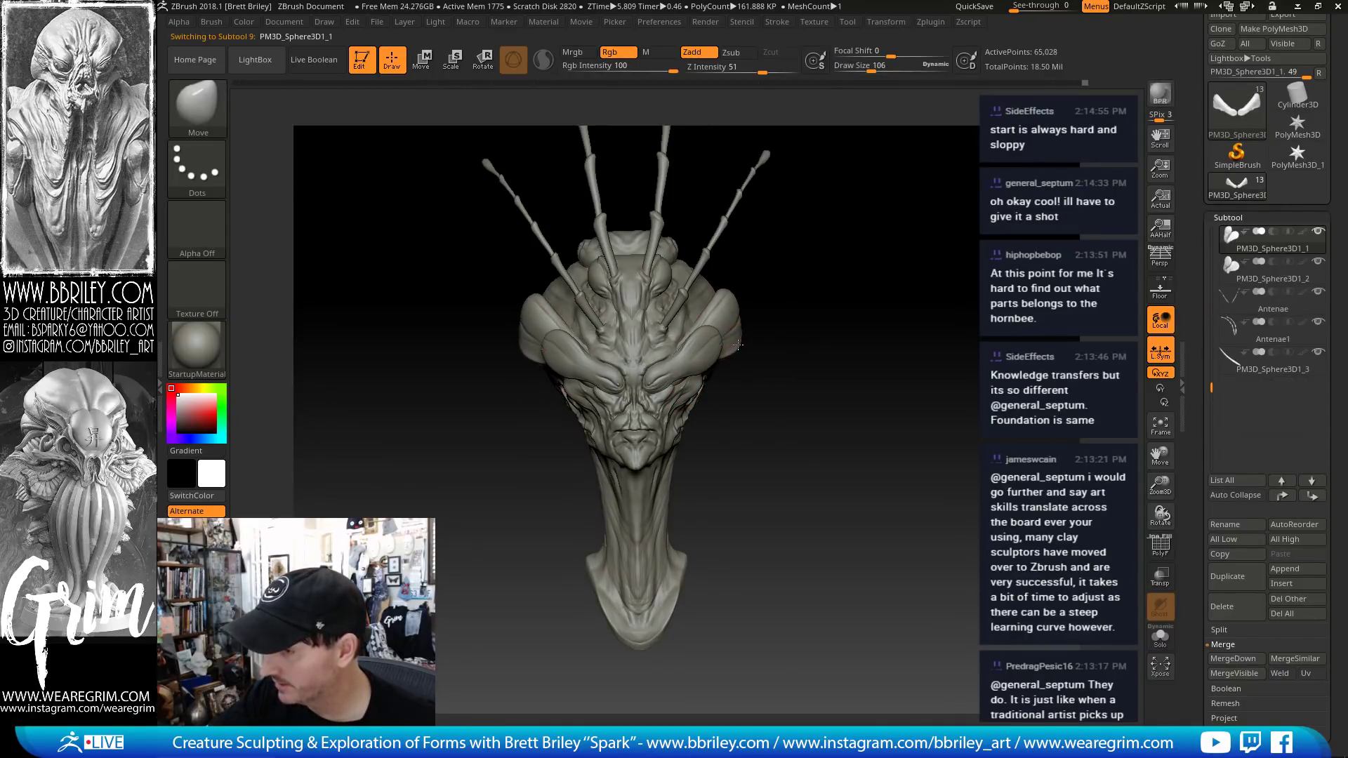
pyautogui.moveTo(737, 343); pyautogui.dragTo(716, 298)
pyautogui.moveTo(828, 303); pyautogui.dragTo(766, 291)
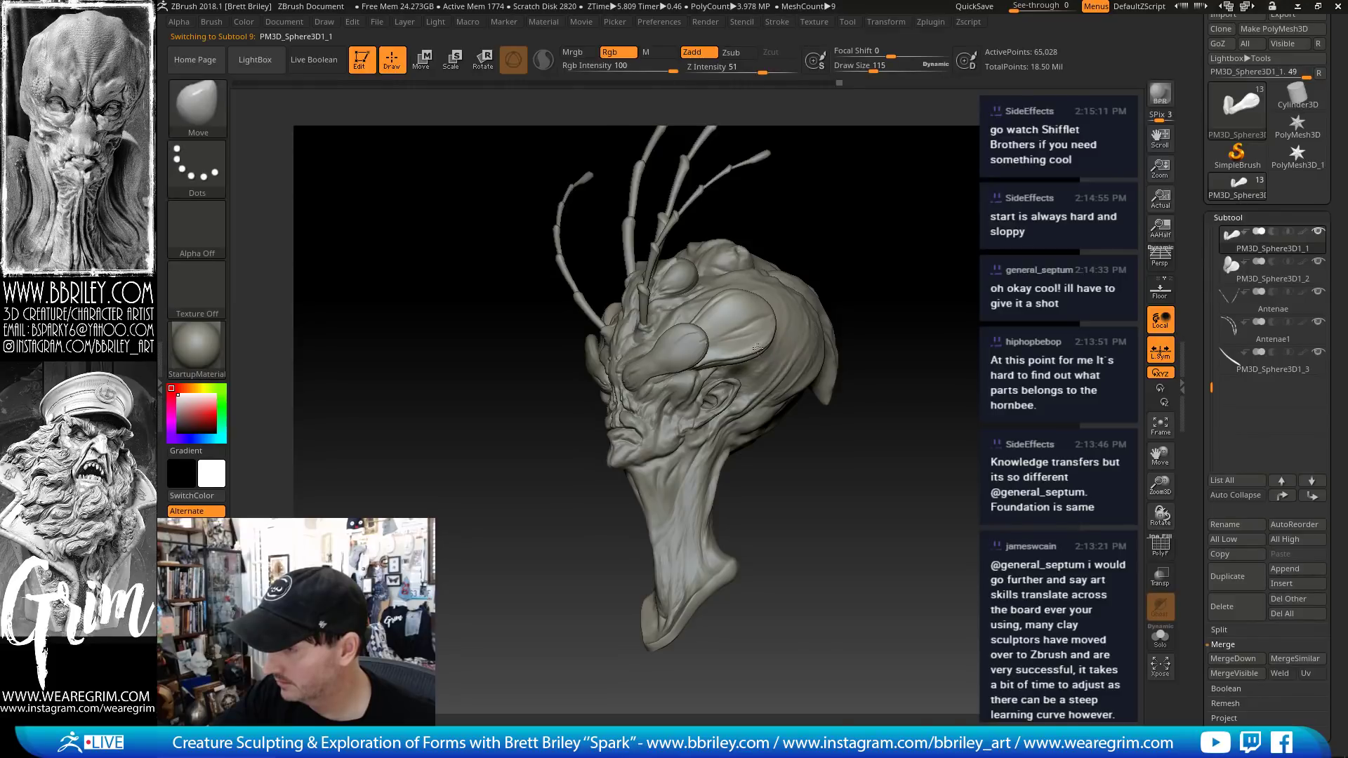
pyautogui.moveTo(757, 347)
pyautogui.mouseDown()
pyautogui.moveTo(794, 285)
pyautogui.moveTo(855, 292)
pyautogui.moveTo(787, 375)
pyautogui.moveTo(762, 327)
pyautogui.mouseUp()
# - Select the Beehead subtool and reshape the area around the ears from below with the Move brush at draw size 115
pyautogui.keyDown('alt'); pyautogui.click(758, 337); pyautogui.keyUp('alt')
pyautogui.moveTo(788, 265); pyautogui.dragTo(807, 225)
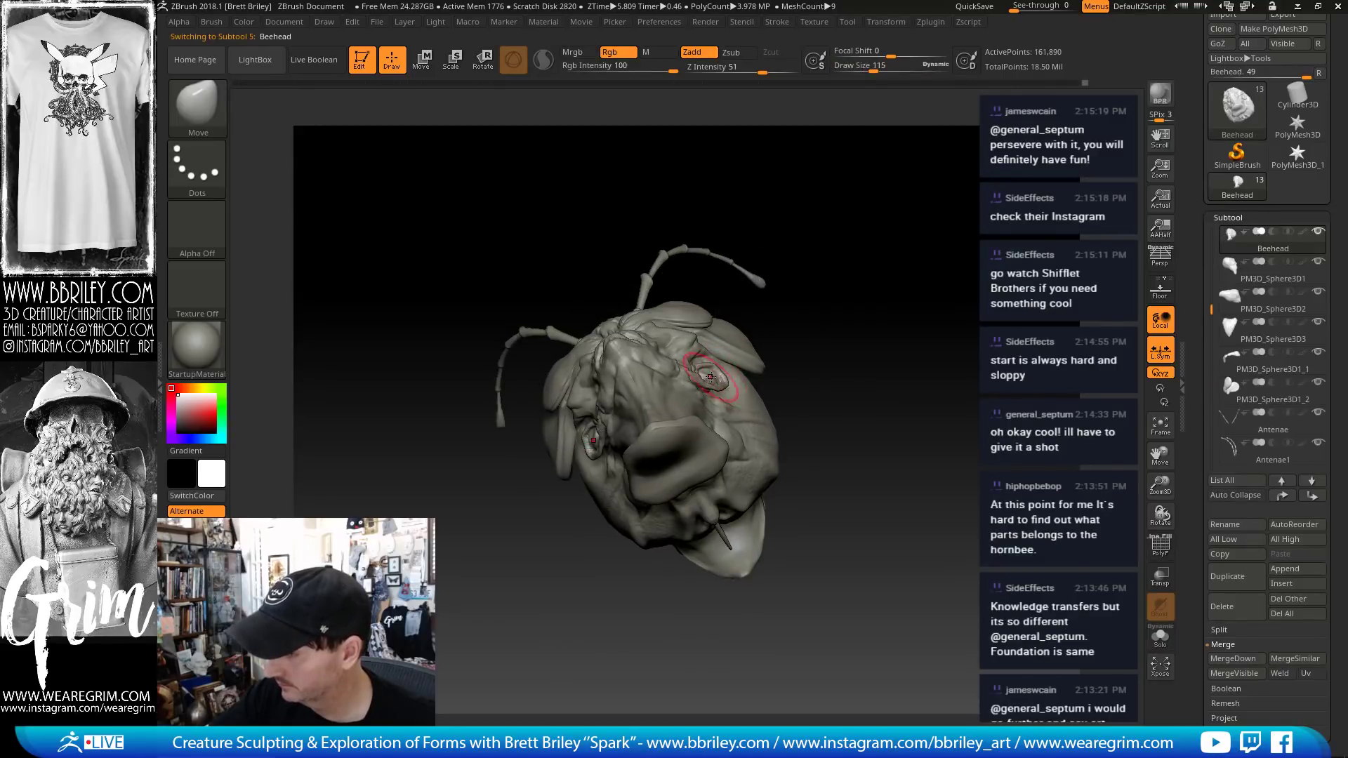
pyautogui.moveTo(723, 375); pyautogui.dragTo(834, 440)
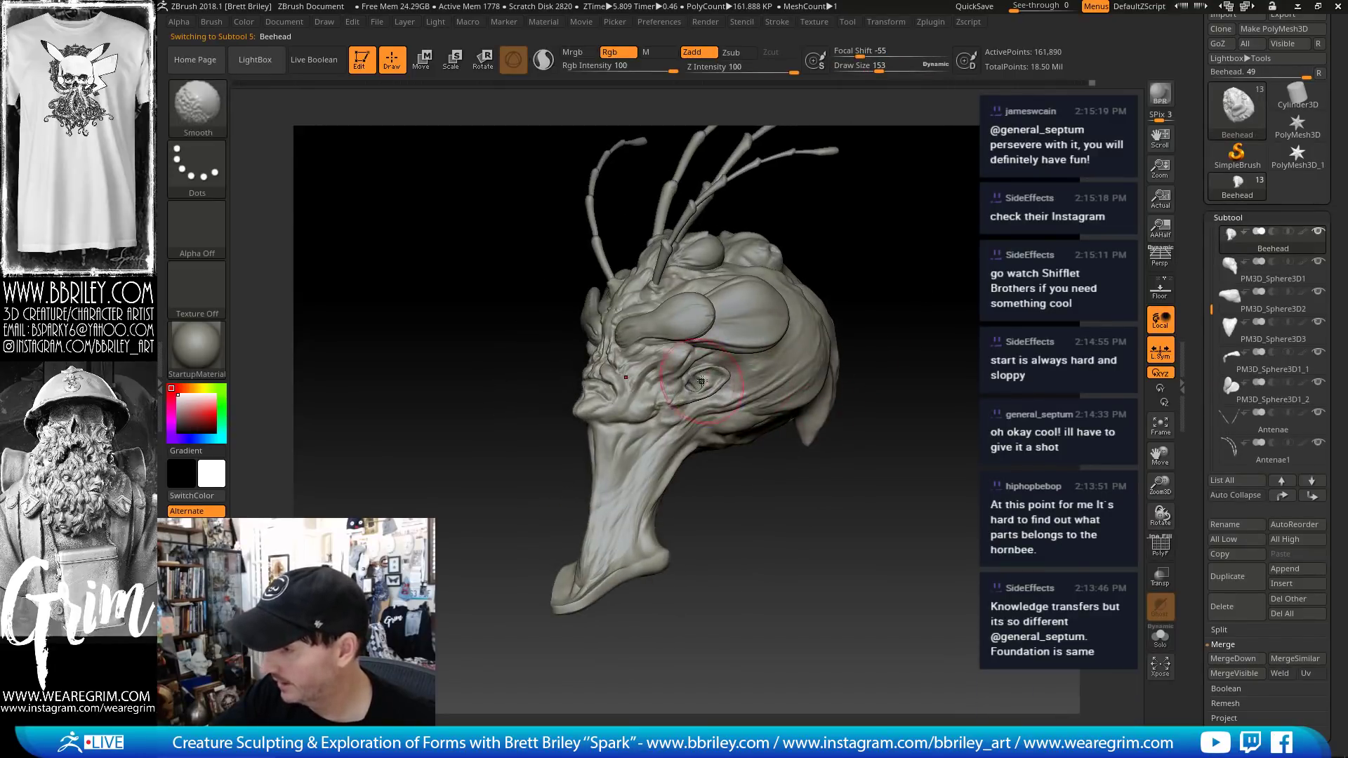
# - Mask all of the Beehead except the ears and scale the ears down slightly with the gizmo centred on the ear
pyautogui.press('s')
pyautogui.press('ctrl')
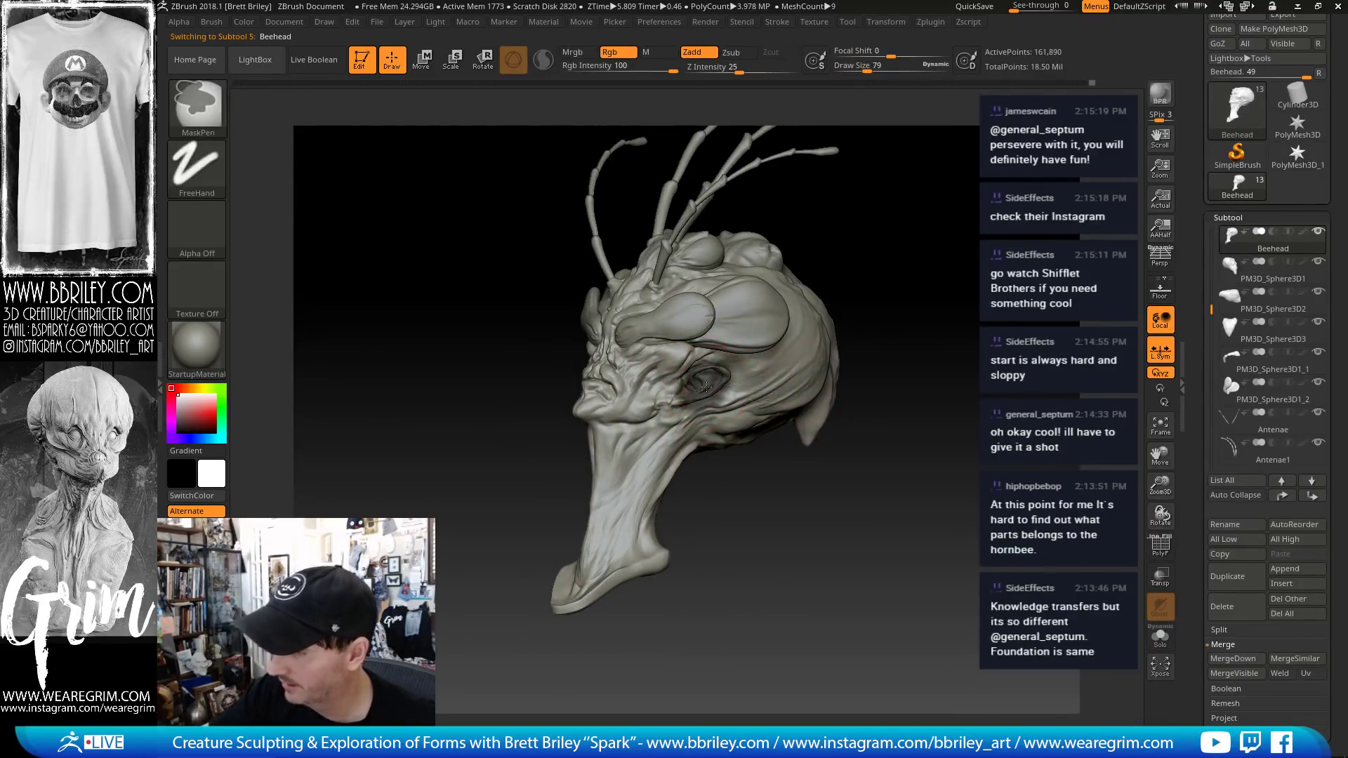
pyautogui.press('w')
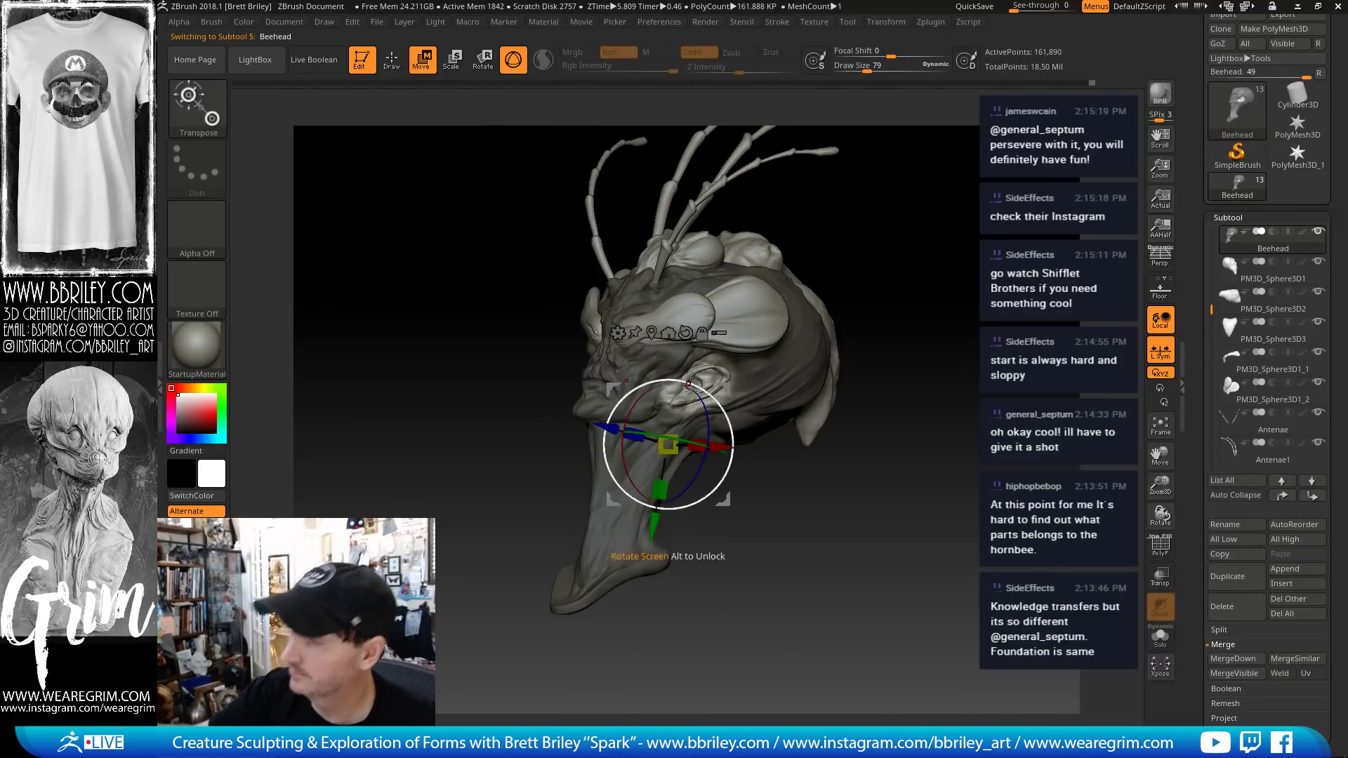
pyautogui.keyDown('alt'); pyautogui.moveTo(718, 389); pyautogui.dragTo(751, 316); pyautogui.keyUp('alt')
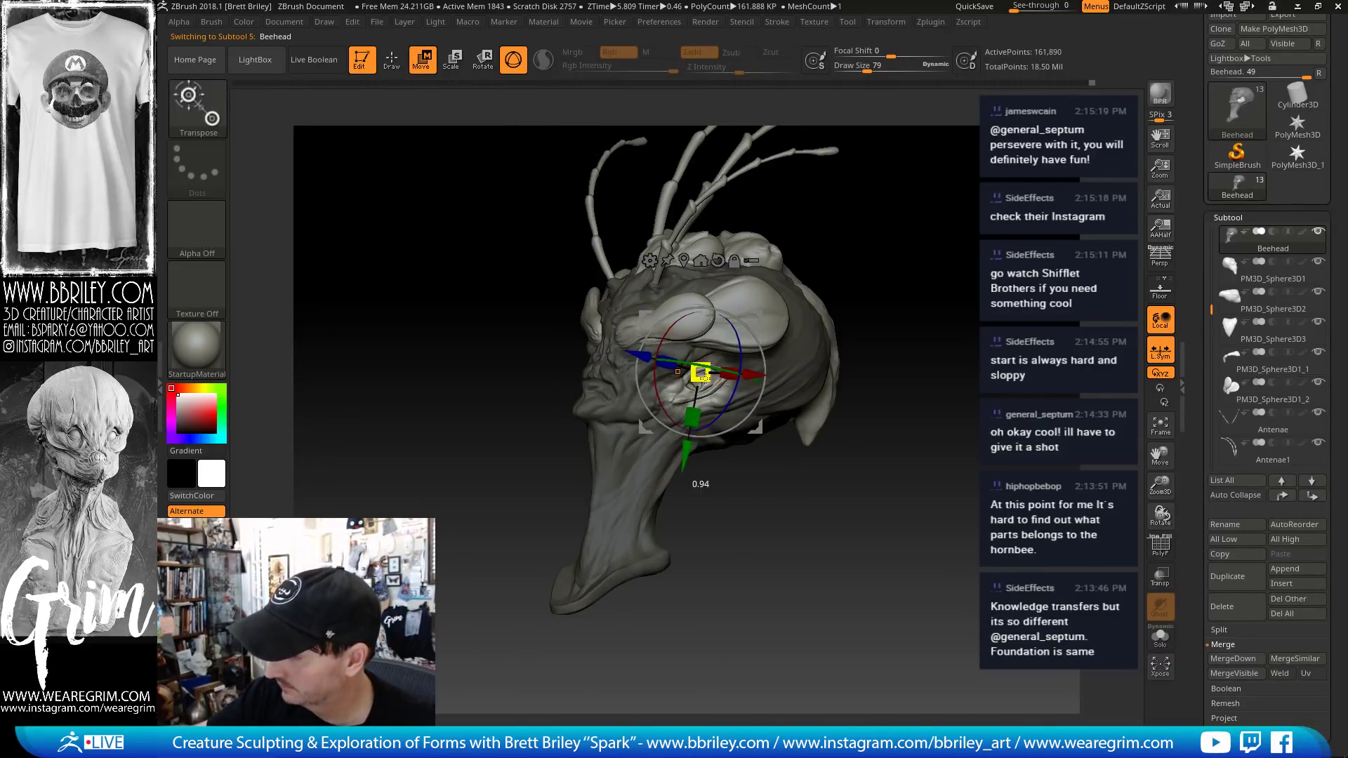
# - Shift the unmasked ears by about 0.04 with the gizmo and clear the mask from the Beehead
pyautogui.moveTo(882, 296); pyautogui.dragTo(668, 315)
pyautogui.press('q')
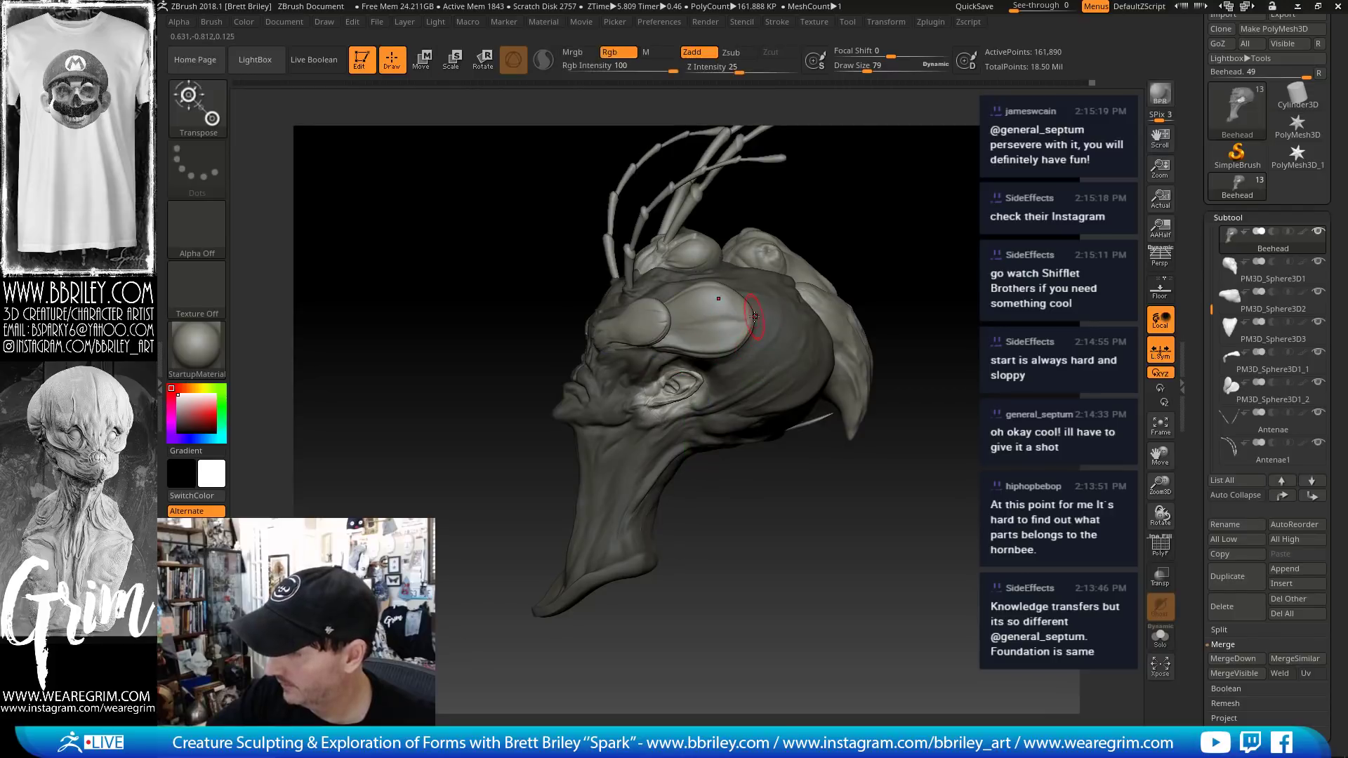
pyautogui.click(424, 57)
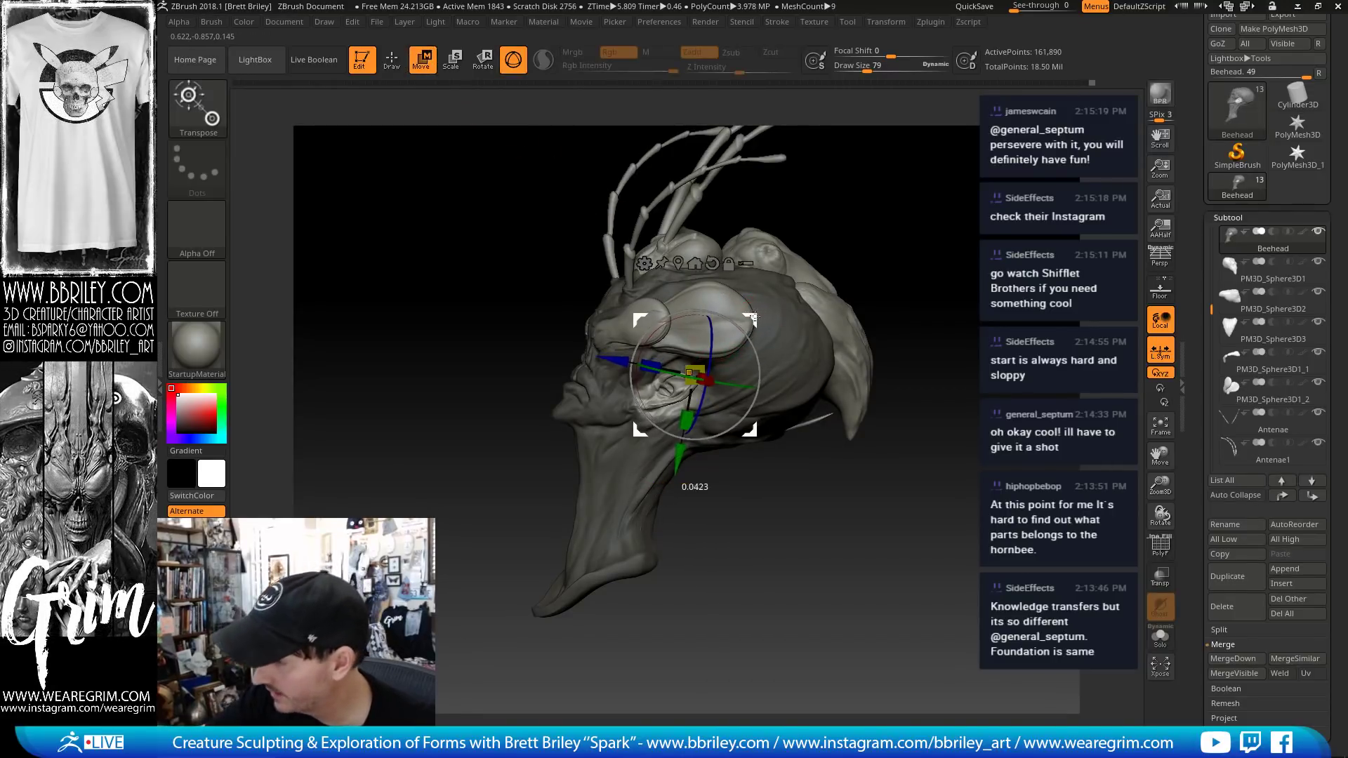
pyautogui.press('q')
pyautogui.moveTo(920, 214); pyautogui.dragTo(1053, 280)
pyautogui.press('w')
pyautogui.press('q')
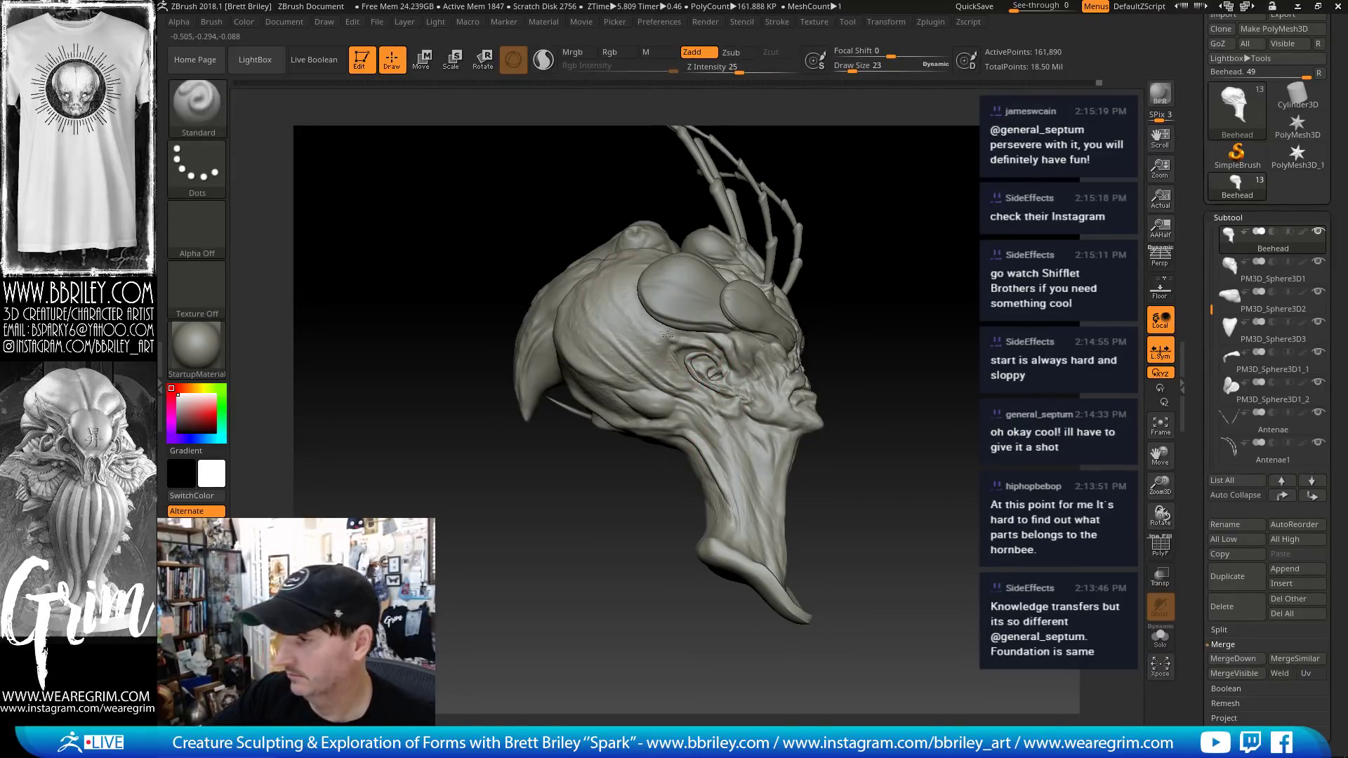
# - Adjust the outline of the neck below the jaw with the Move brush at draw size 148
pyautogui.moveTo(901, 234); pyautogui.dragTo(855, 361)
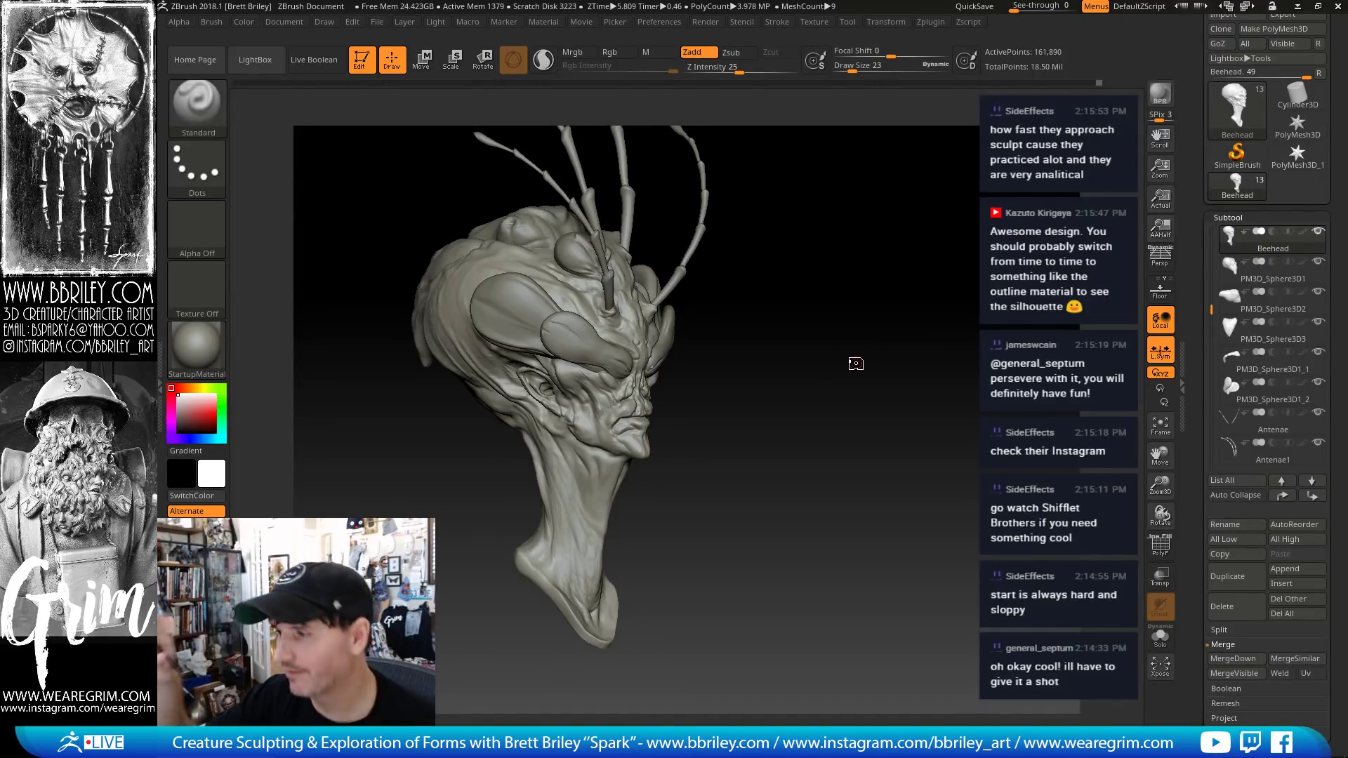
pyautogui.keyDown('shift'); pyautogui.moveTo(789, 321); pyautogui.dragTo(702, 330); pyautogui.keyUp('shift')
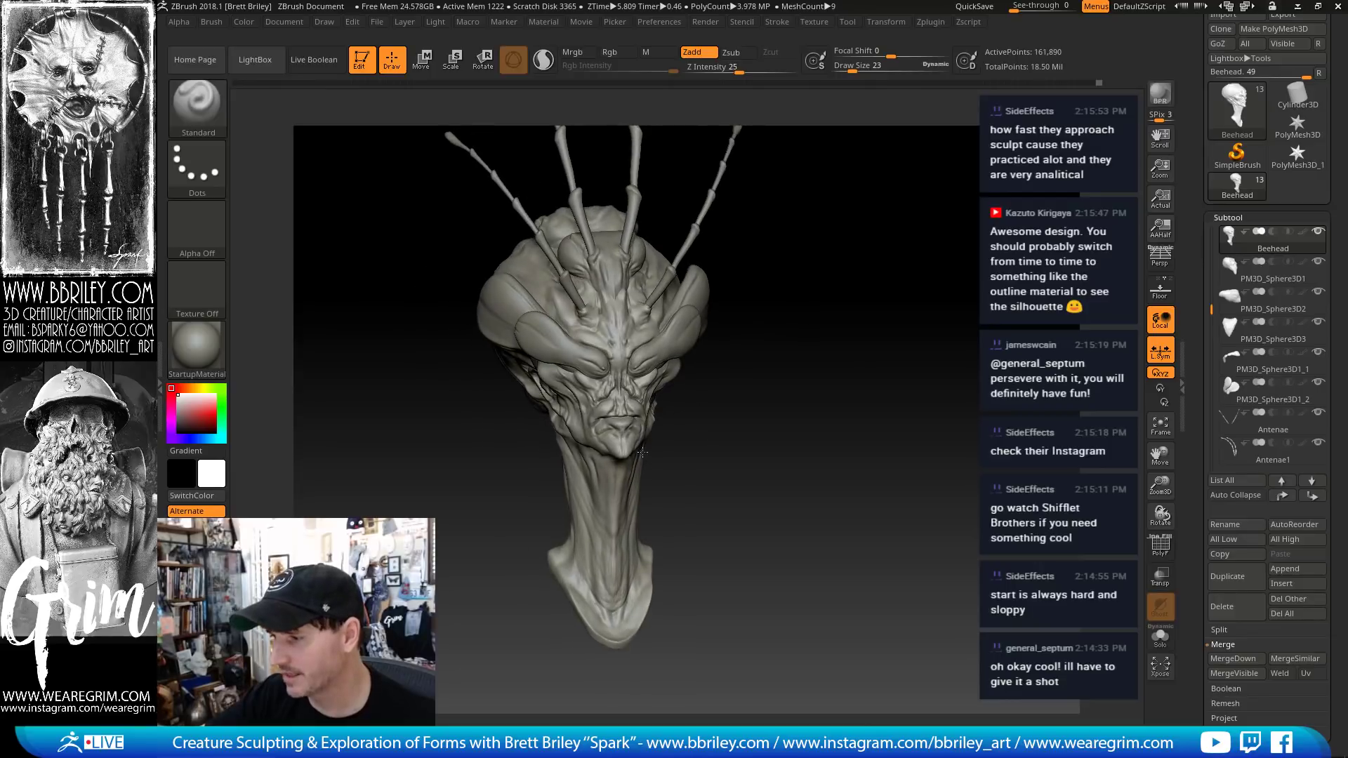
pyautogui.press('b')
pyautogui.press('m')
pyautogui.press('v')
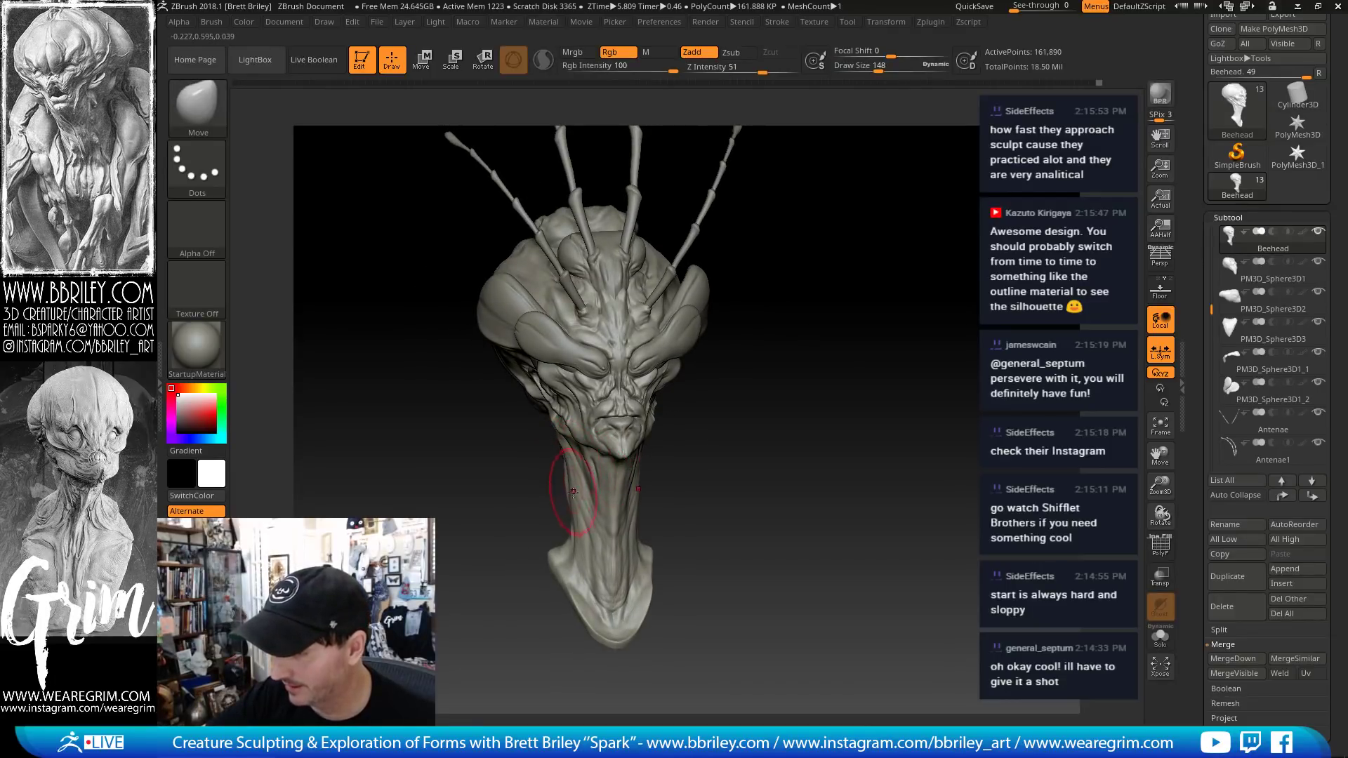
pyautogui.moveTo(730, 449); pyautogui.dragTo(845, 419)
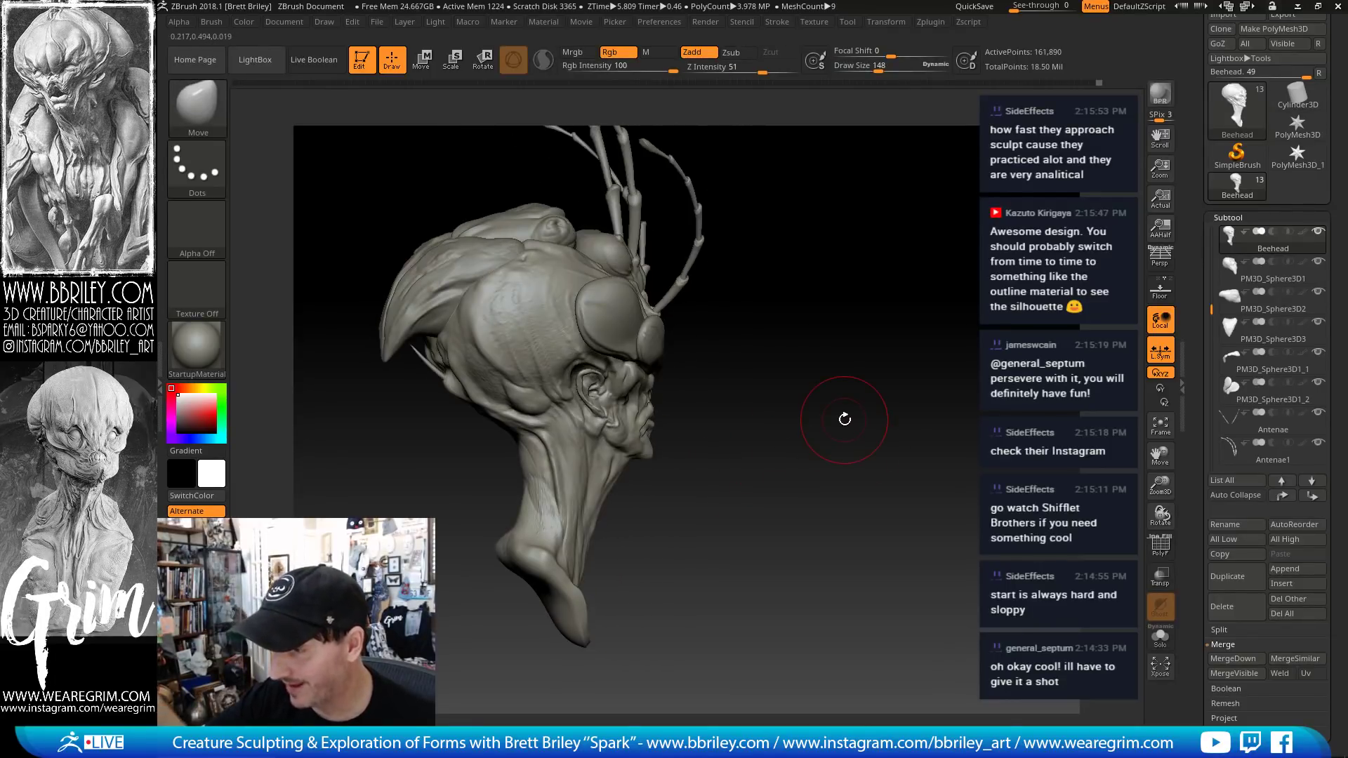
pyautogui.moveTo(800, 354); pyautogui.dragTo(744, 274)
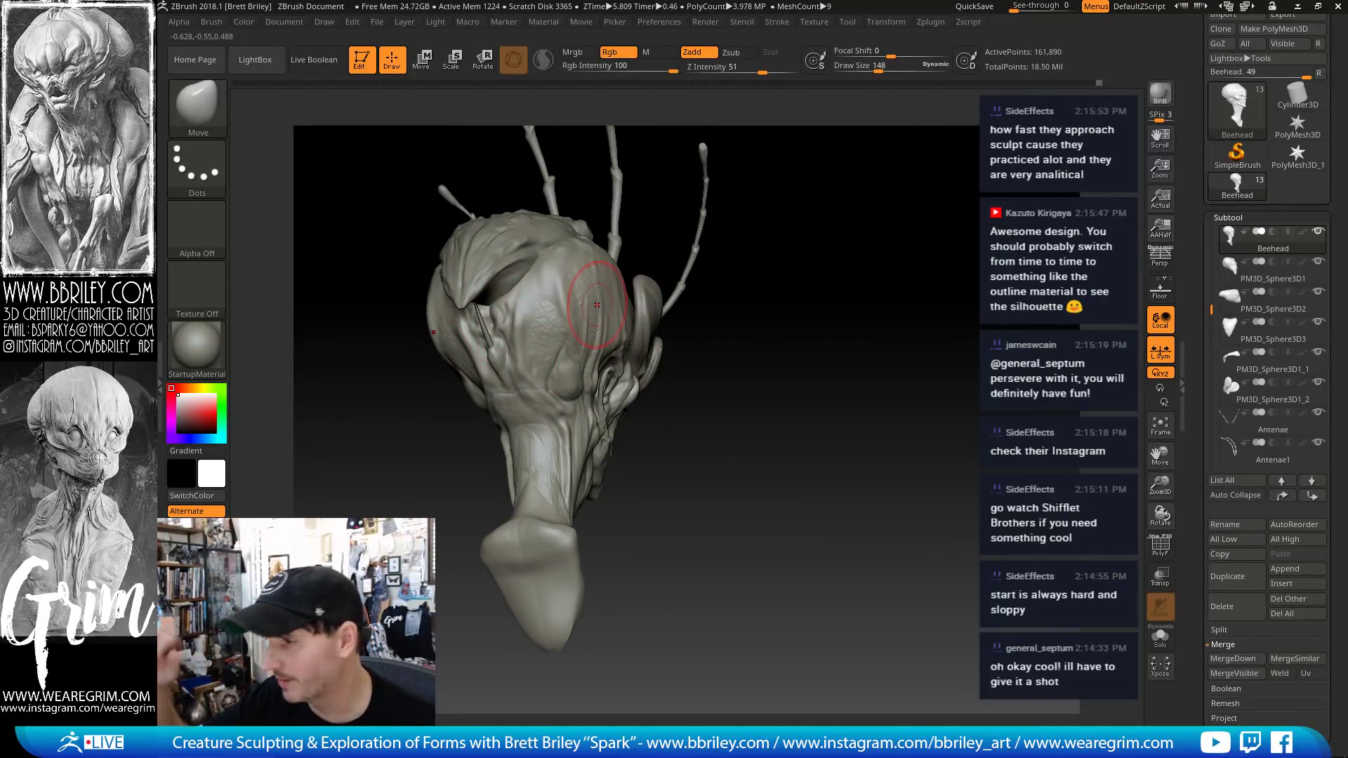
# - Carve a crease into the back of the Beehead skull with the DamStandard brush at draw size 41
pyautogui.moveTo(812, 241); pyautogui.dragTo(671, 232)
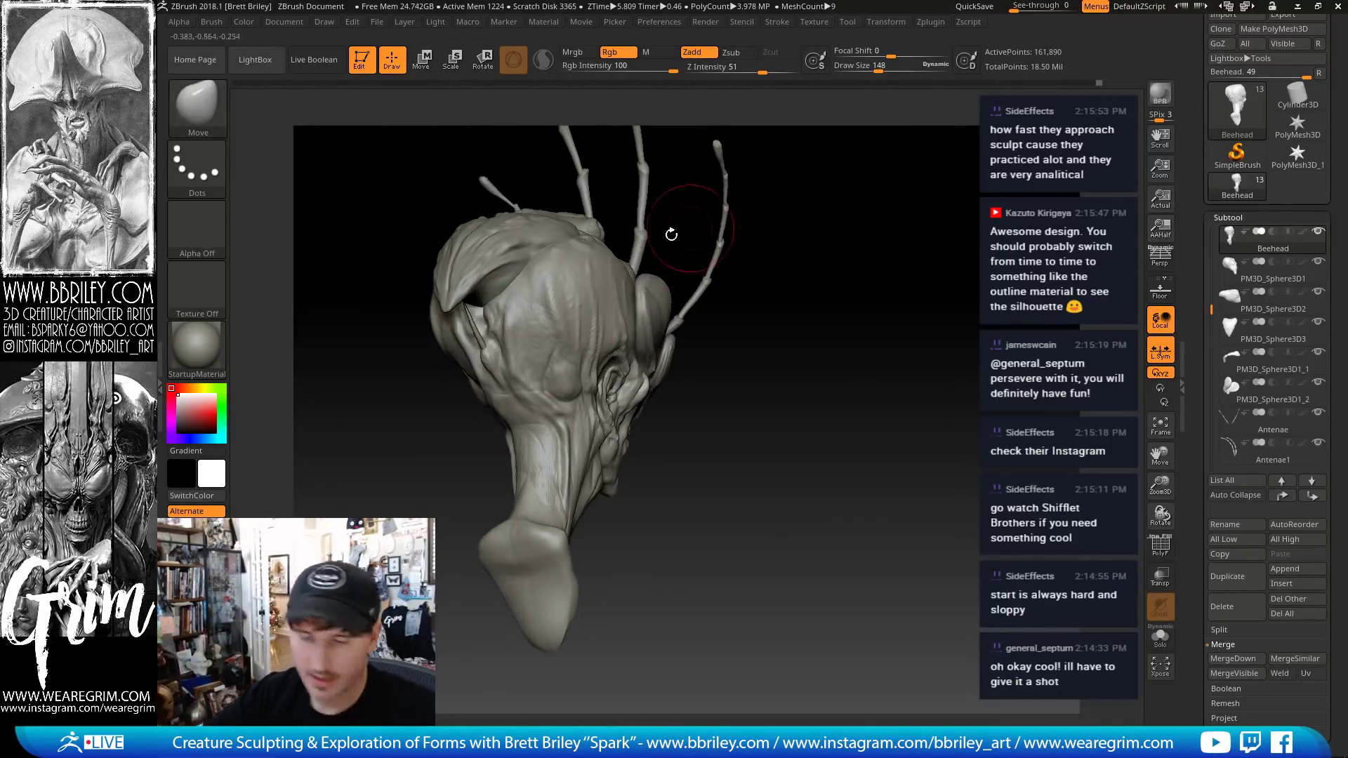
pyautogui.press('b')
pyautogui.press('d')
pyautogui.press('s')
pyautogui.press('s')
pyautogui.moveTo(525, 287)
pyautogui.mouseDown()
pyautogui.moveTo(505, 283)
pyautogui.moveTo(534, 325)
pyautogui.mouseUp()
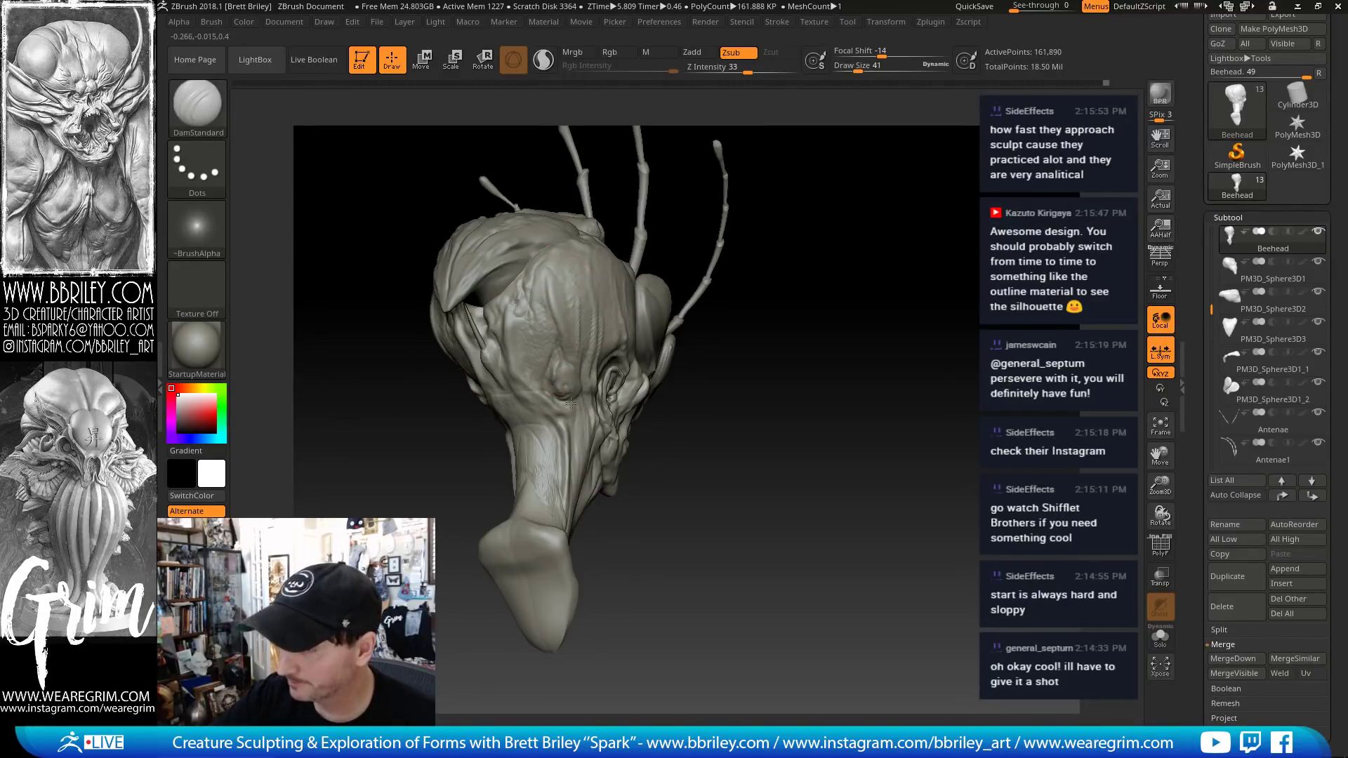
pyautogui.moveTo(750, 324); pyautogui.dragTo(575, 387)
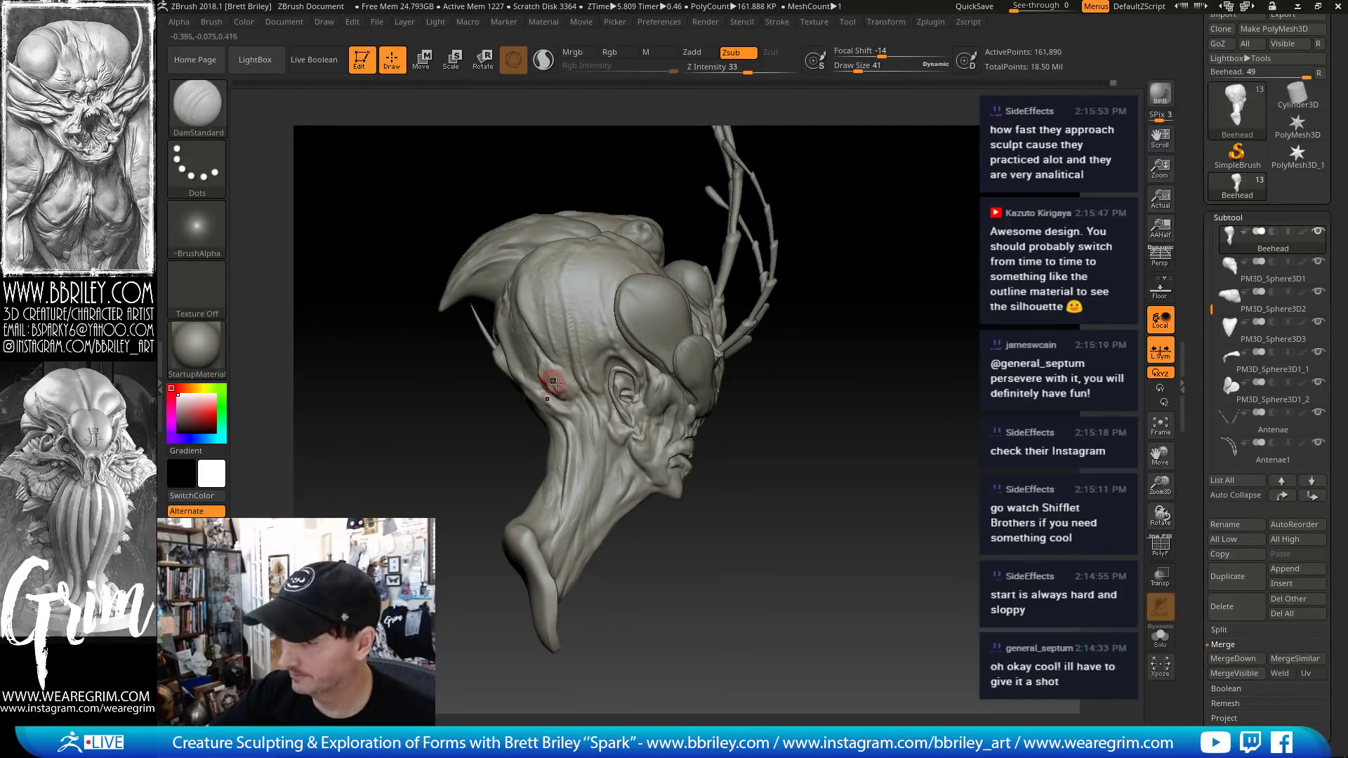
# - Refine the surface of the skull behind the ear using TrimDynamic at draw size 41 and DamStandard at draw size 36
pyautogui.press('b')
pyautogui.press('t')
pyautogui.press('d')
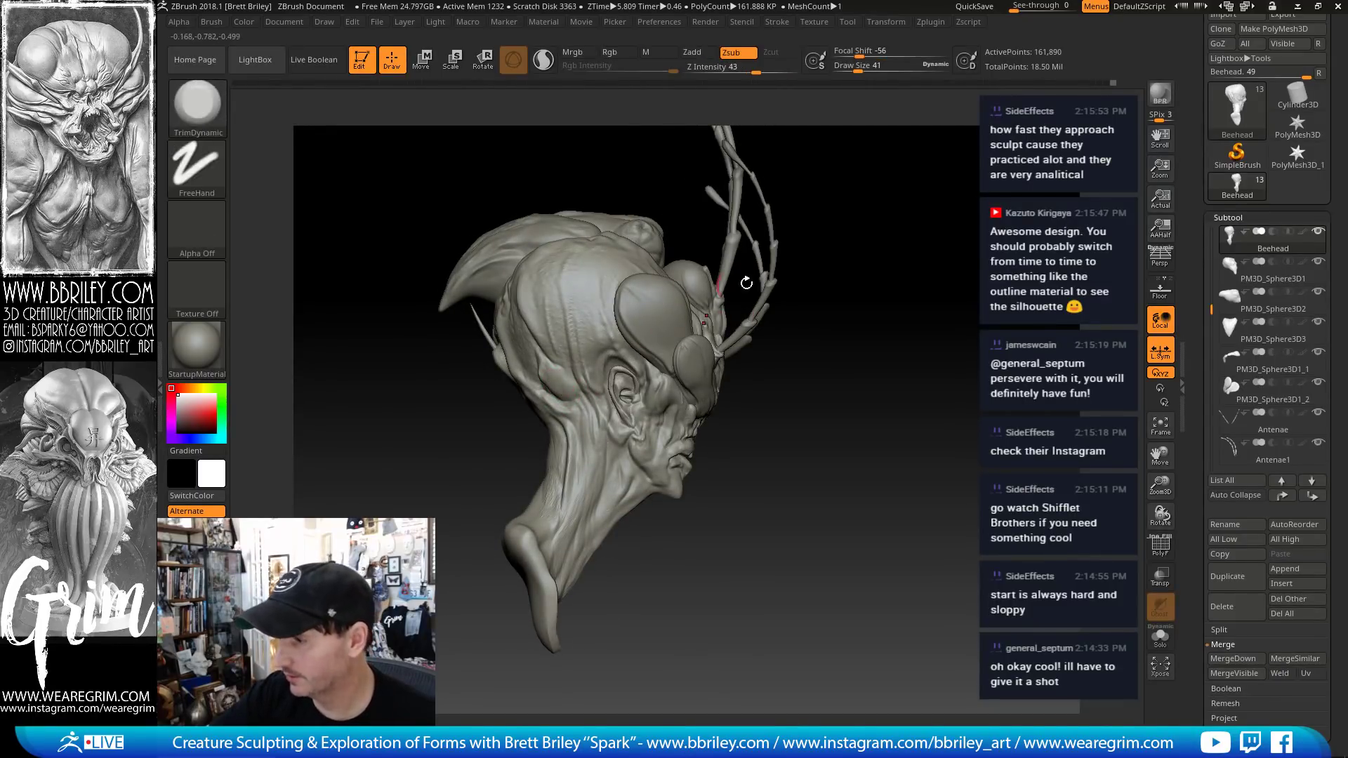
pyautogui.moveTo(746, 282); pyautogui.dragTo(870, 351)
pyautogui.press('b')
pyautogui.press('d')
pyautogui.press('s')
pyautogui.moveTo(691, 382); pyautogui.dragTo(637, 351)
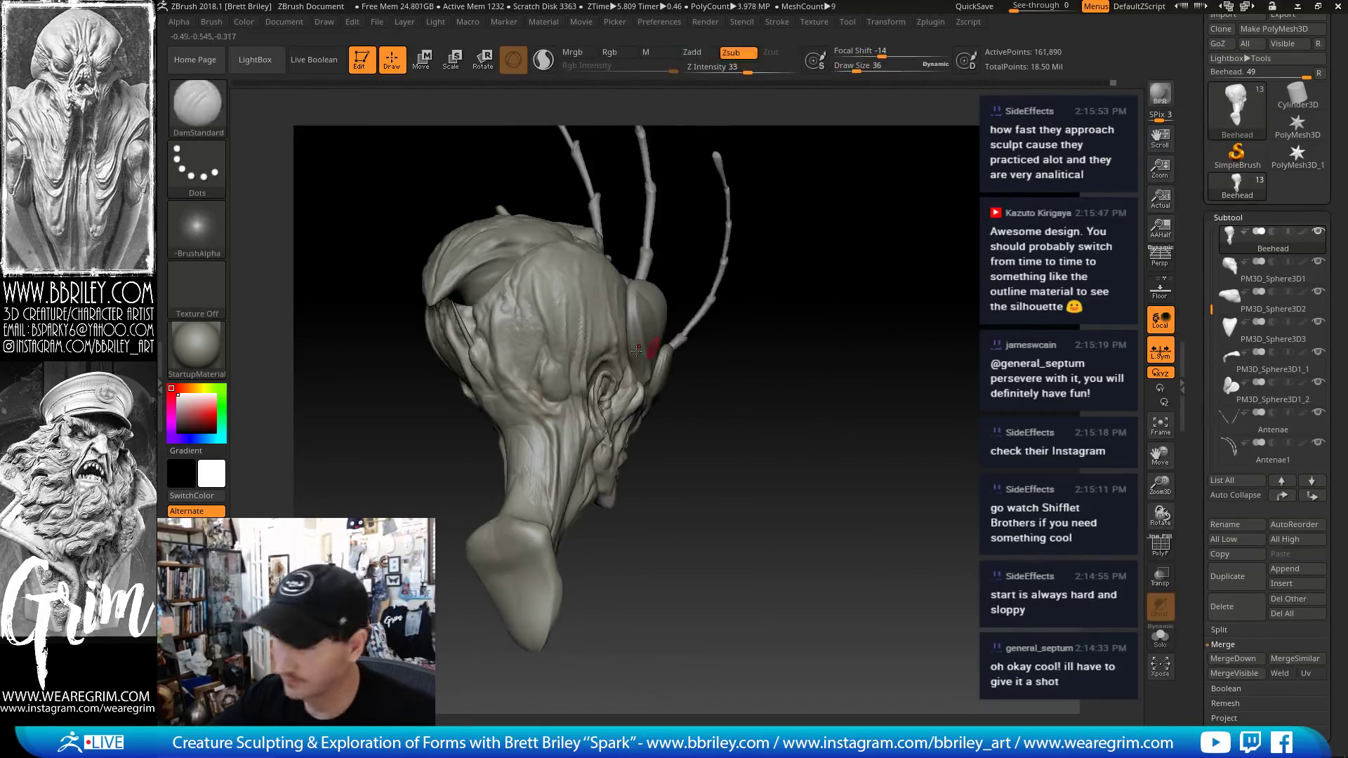
pyautogui.press('s')
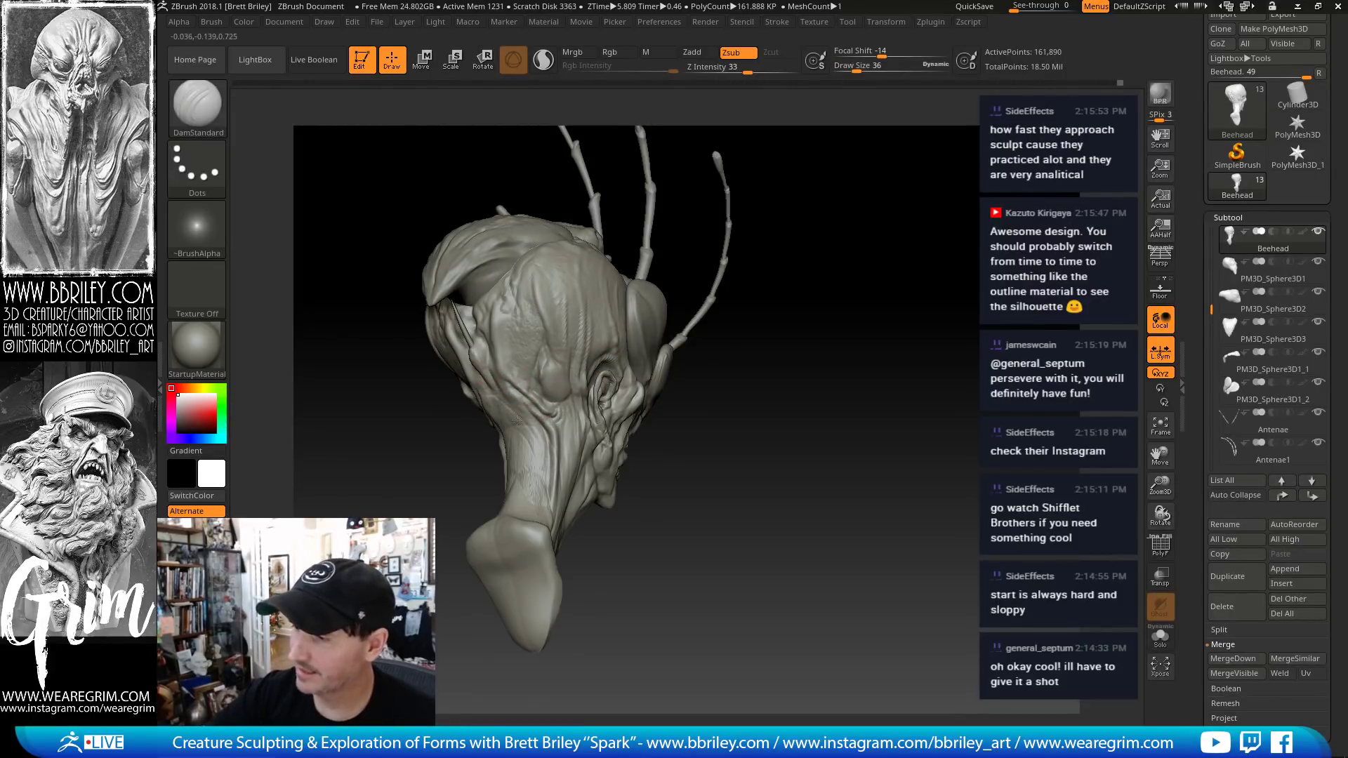
# - Adjust the back outline of the upper neck with the Move brush at draw size 98
pyautogui.moveTo(710, 420)
pyautogui.mouseDown()
pyautogui.moveTo(723, 451)
pyautogui.moveTo(725, 372)
pyautogui.mouseUp()
pyautogui.press('b')
pyautogui.press('m')
pyautogui.press('v')
pyautogui.press('s')
pyautogui.moveTo(497, 415); pyautogui.dragTo(511, 414)
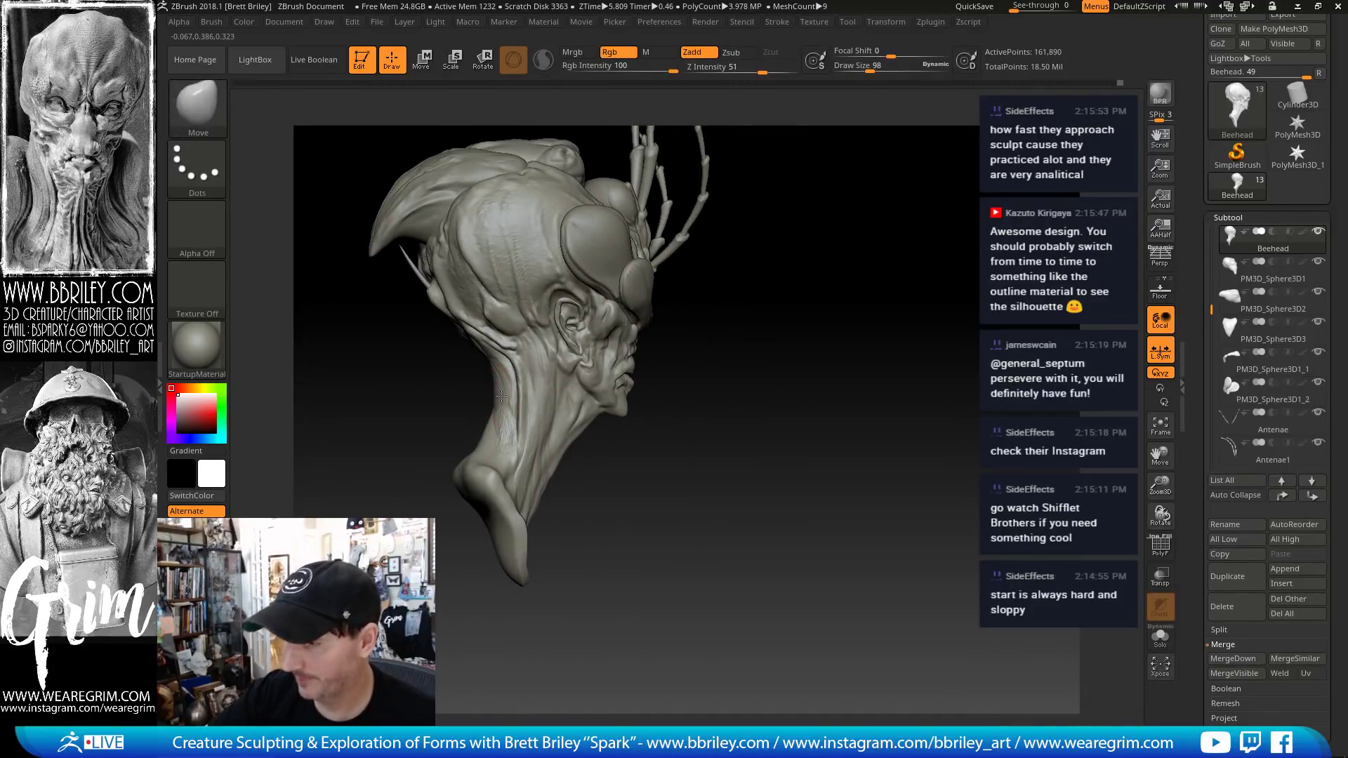
pyautogui.moveTo(737, 402); pyautogui.dragTo(783, 407)
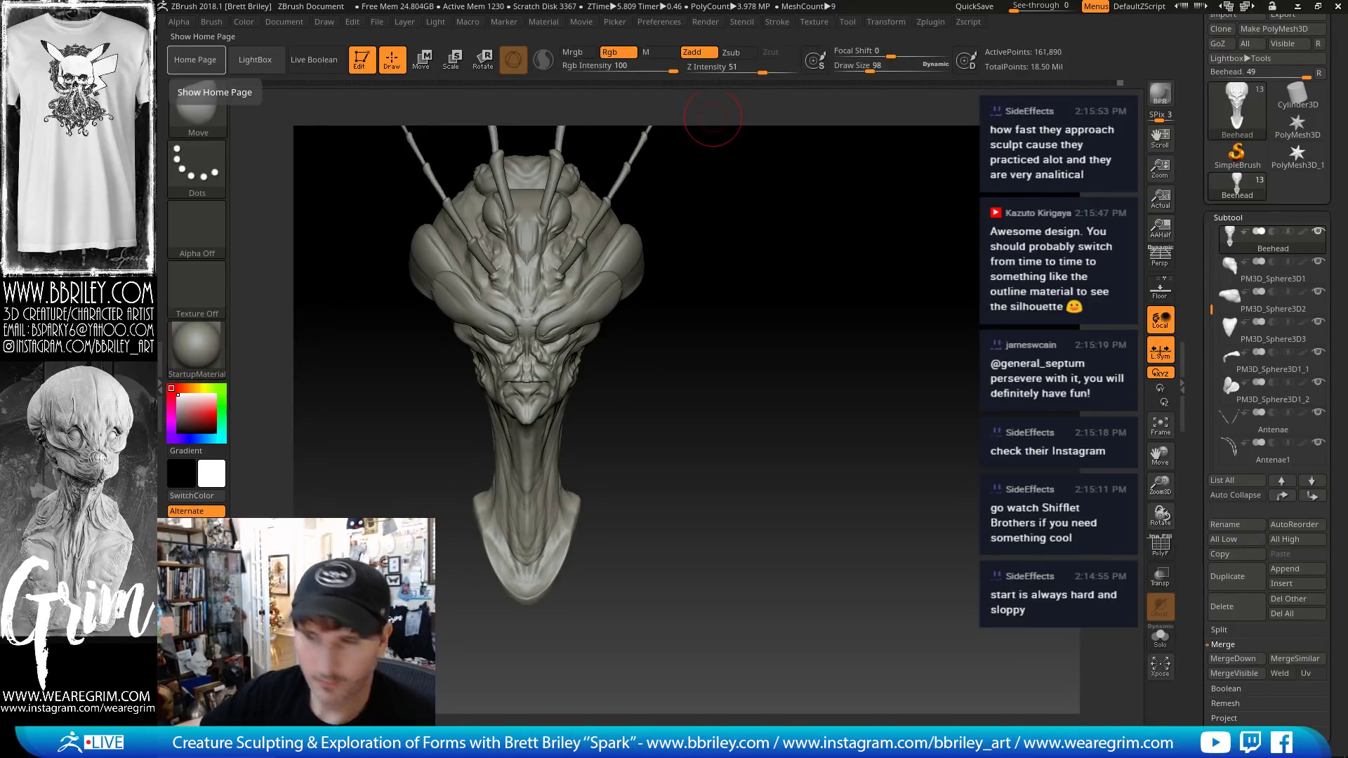
# - Check the bust's silhouette by colouring the model black, then restore white and inspect the form from other angles
pyautogui.moveTo(712, 118)
pyautogui.mouseDown()
pyautogui.moveTo(704, 294)
pyautogui.moveTo(551, 422)
pyautogui.mouseUp()
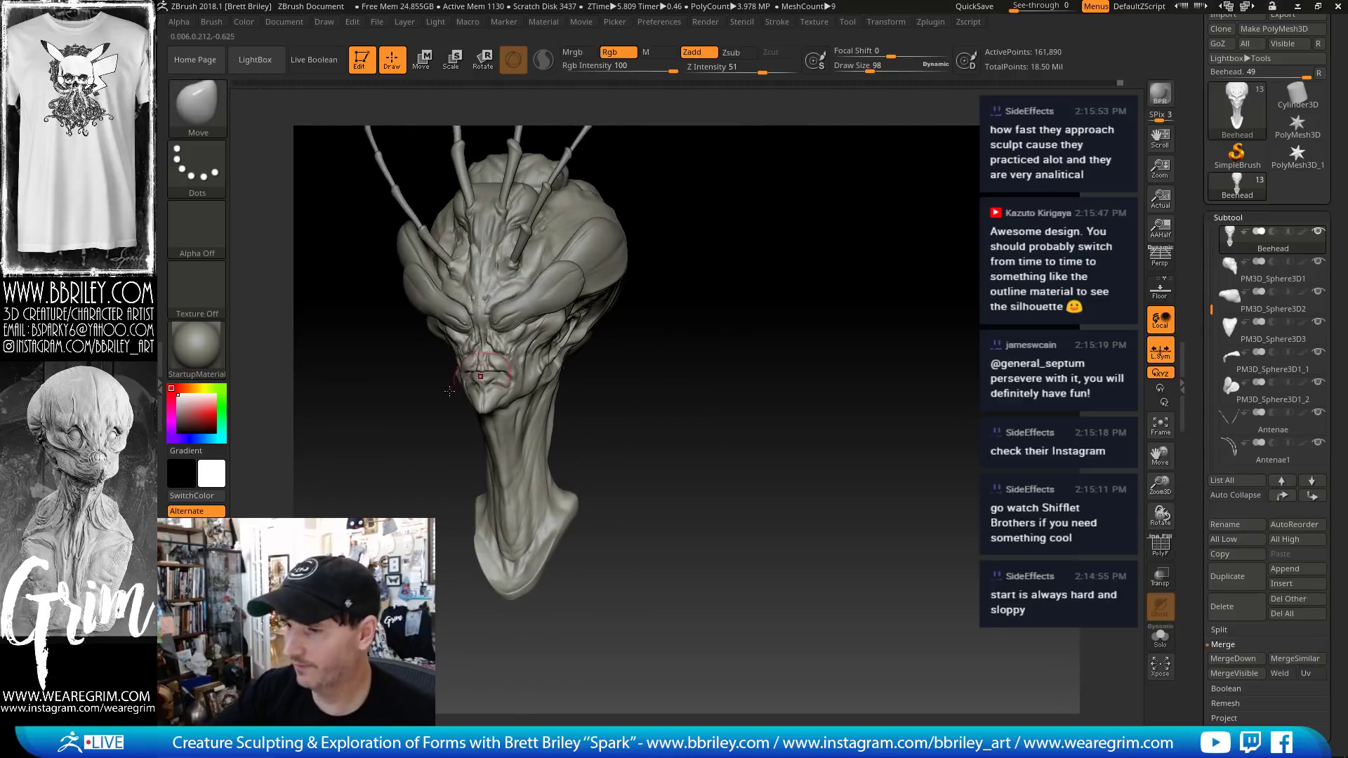
pyautogui.click(178, 432)
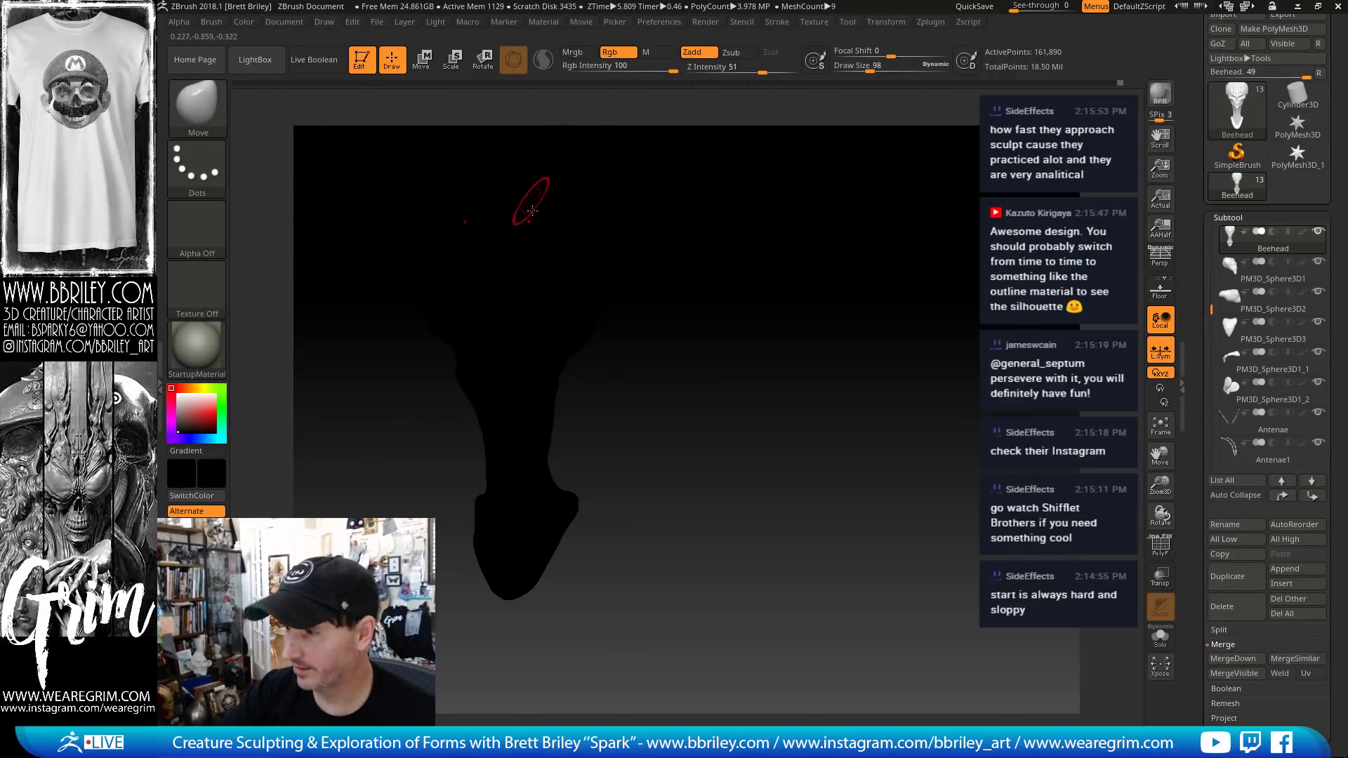
pyautogui.click(178, 395)
pyautogui.moveTo(726, 301)
pyautogui.mouseDown()
pyautogui.moveTo(777, 365)
pyautogui.moveTo(793, 343)
pyautogui.moveTo(765, 316)
pyautogui.moveTo(660, 281)
pyautogui.moveTo(706, 255)
pyautogui.moveTo(688, 250)
pyautogui.moveTo(680, 358)
pyautogui.mouseUp()
pyautogui.moveTo(848, 247)
pyautogui.mouseDown()
pyautogui.moveTo(873, 179)
pyautogui.moveTo(850, 196)
pyautogui.mouseUp()
# - Select the PM3D_Sphere3D1_1 subtool and reshape it with the Move brush starting at draw size 128
pyautogui.keyDown('alt'); pyautogui.click(685, 329); pyautogui.keyUp('alt')
pyautogui.press('s')
pyautogui.moveTo(676, 369)
pyautogui.mouseDown()
pyautogui.moveTo(674, 386)
pyautogui.moveTo(705, 395)
pyautogui.moveTo(814, 394)
pyautogui.moveTo(666, 350)
pyautogui.mouseUp()
pyautogui.press('s')
pyautogui.press('s')
pyautogui.moveTo(807, 337)
pyautogui.mouseDown()
pyautogui.moveTo(818, 325)
pyautogui.moveTo(798, 163)
pyautogui.moveTo(802, 246)
pyautogui.mouseUp()
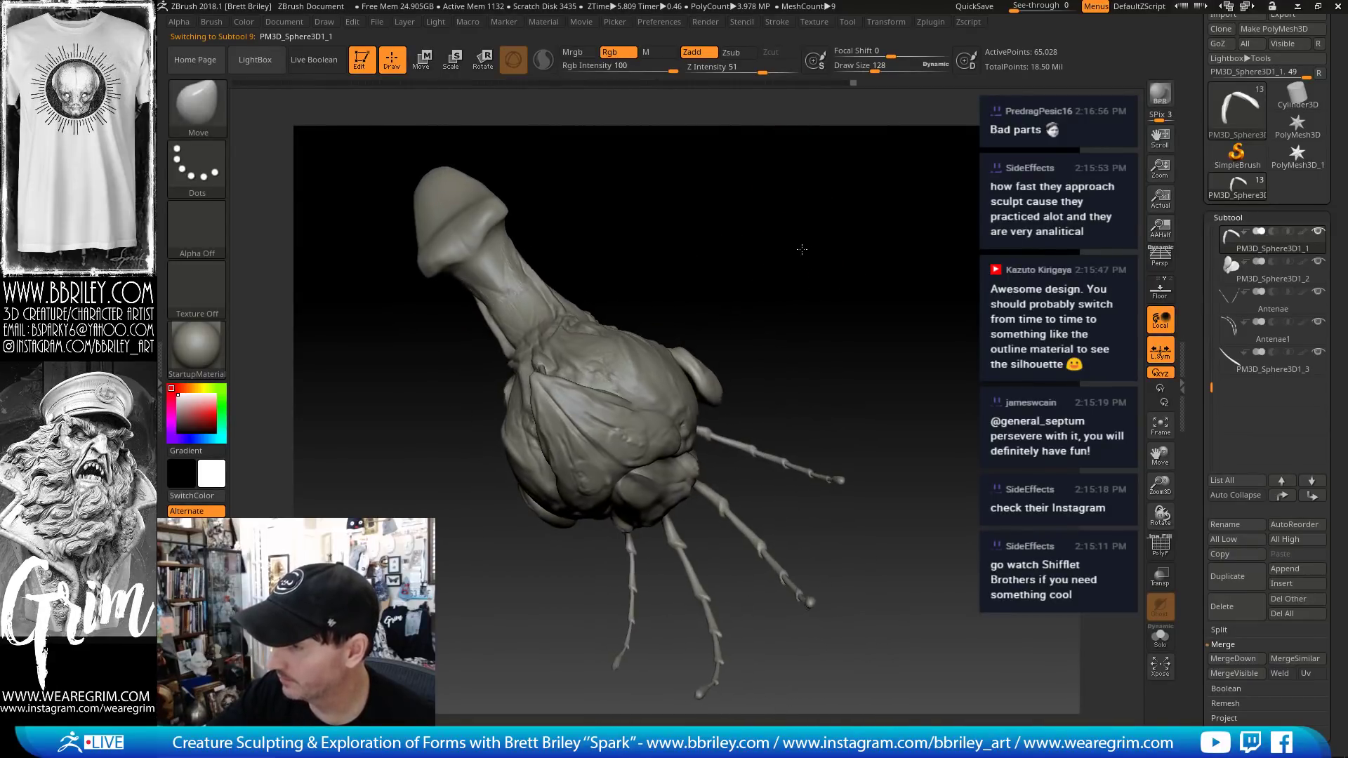
pyautogui.press('s')
pyautogui.moveTo(688, 406); pyautogui.dragTo(716, 405)
pyautogui.moveTo(793, 379)
pyautogui.mouseDown()
pyautogui.moveTo(709, 403)
pyautogui.moveTo(797, 187)
pyautogui.moveTo(725, 393)
pyautogui.moveTo(702, 399)
pyautogui.mouseUp()
# - Adjust the PM3D_Sphere3D1_1 form from above with the Move brush at draw size 190
pyautogui.press('s')
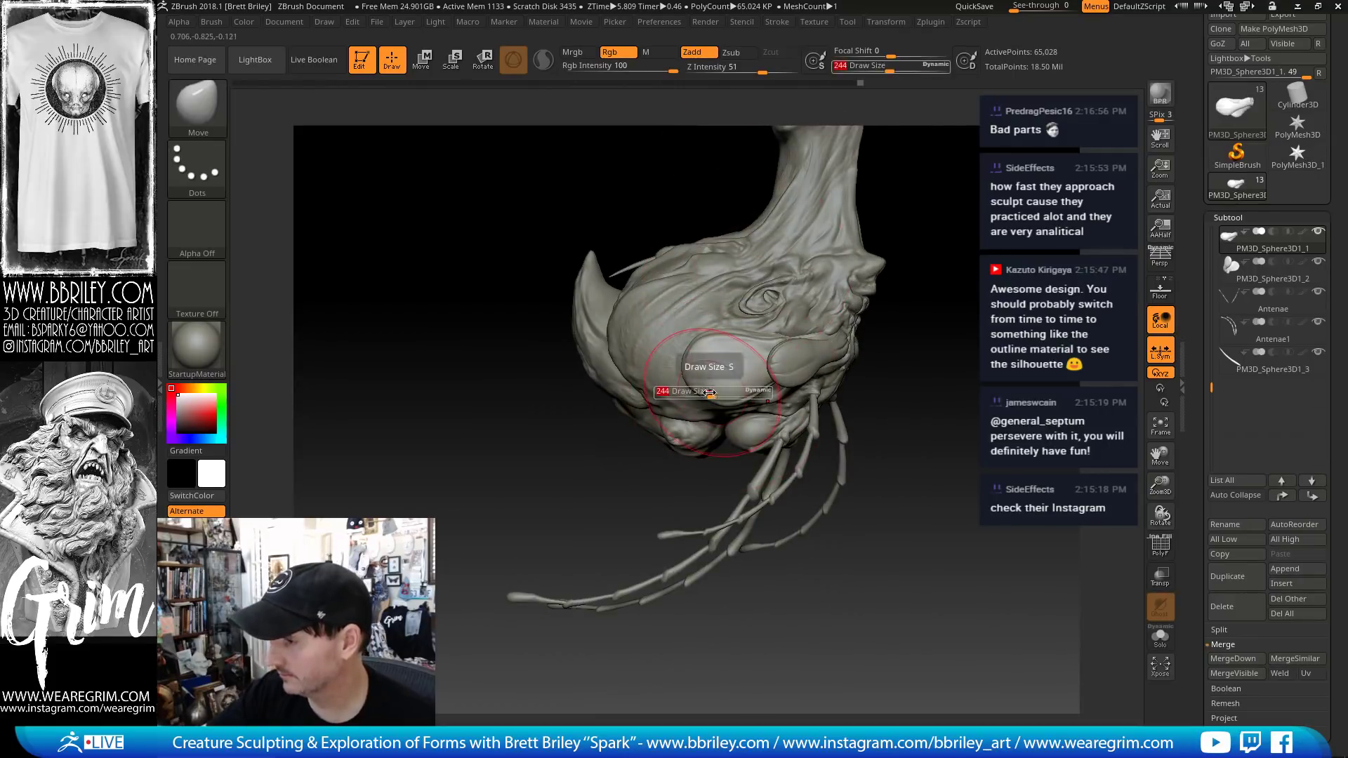
pyautogui.moveTo(713, 336); pyautogui.dragTo(800, 308)
pyautogui.press(']')
pyautogui.press(']')
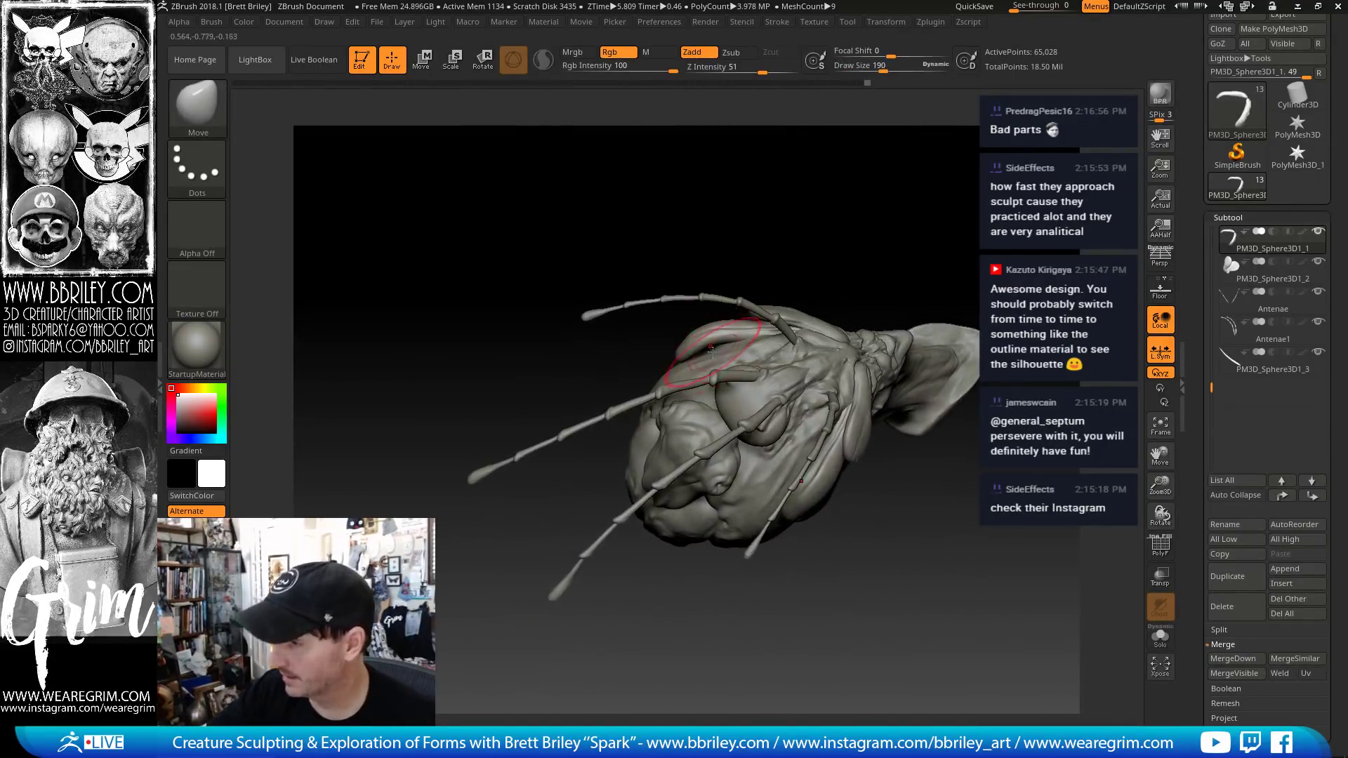
pyautogui.moveTo(723, 352); pyautogui.dragTo(716, 363)
pyautogui.moveTo(983, 337)
pyautogui.mouseDown()
pyautogui.moveTo(896, 277)
pyautogui.moveTo(845, 313)
pyautogui.moveTo(849, 387)
pyautogui.moveTo(926, 309)
pyautogui.moveTo(929, 365)
pyautogui.moveTo(972, 345)
pyautogui.moveTo(917, 361)
pyautogui.mouseUp()
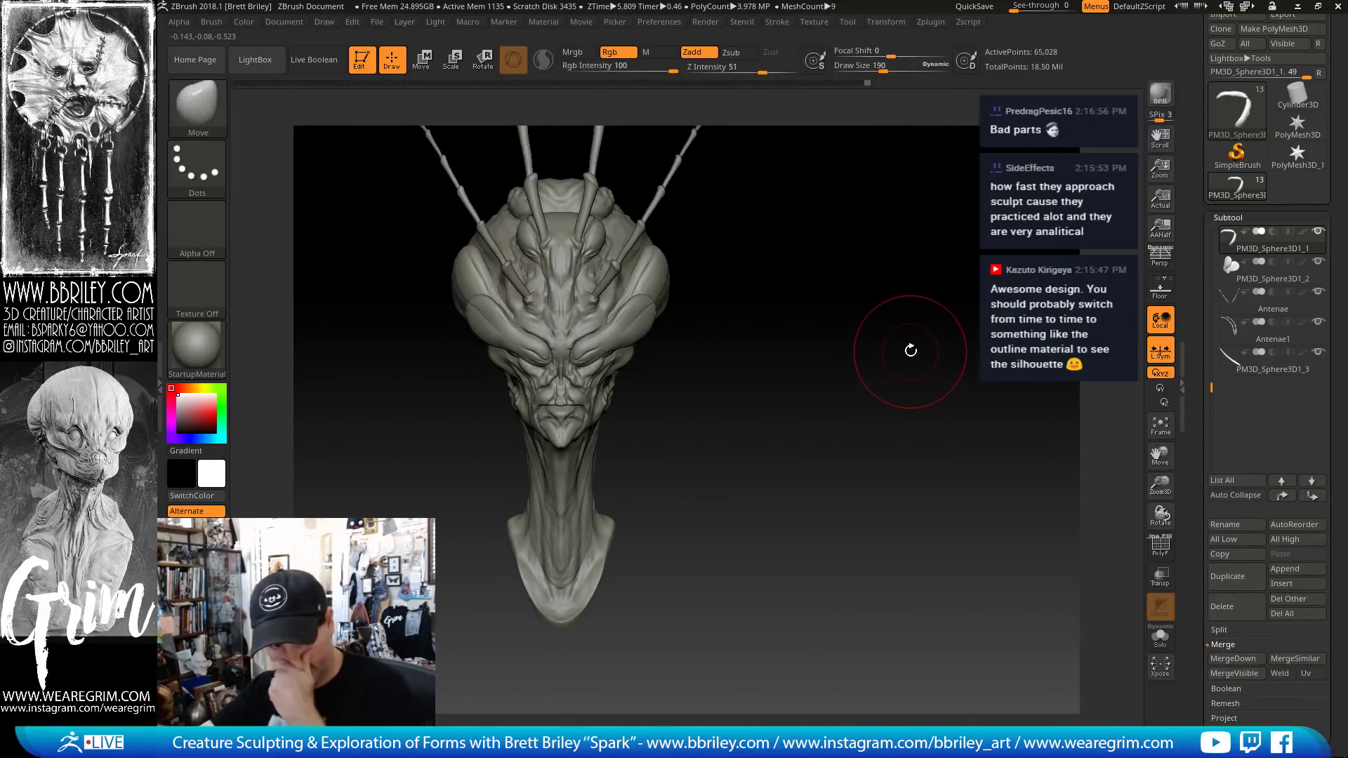
# - Select the Beehead subtool and widen and round the base of the neck with the Move brush at draw sizes 213 to 298
pyautogui.keyDown('alt'); pyautogui.moveTo(845, 363); pyautogui.dragTo(840, 266); pyautogui.keyUp('alt')
pyautogui.keyDown('alt'); pyautogui.click(590, 462); pyautogui.keyUp('alt')
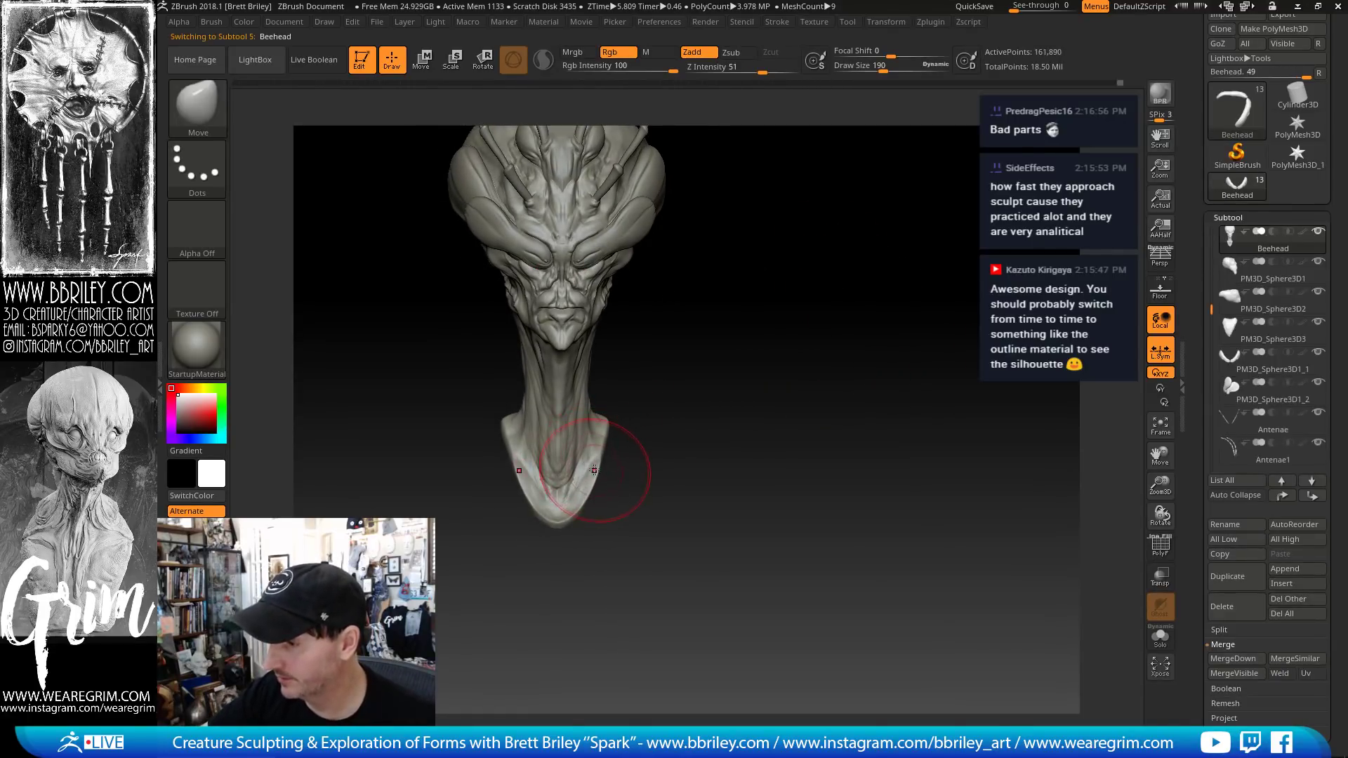
pyautogui.press('s')
pyautogui.moveTo(593, 484); pyautogui.dragTo(605, 491)
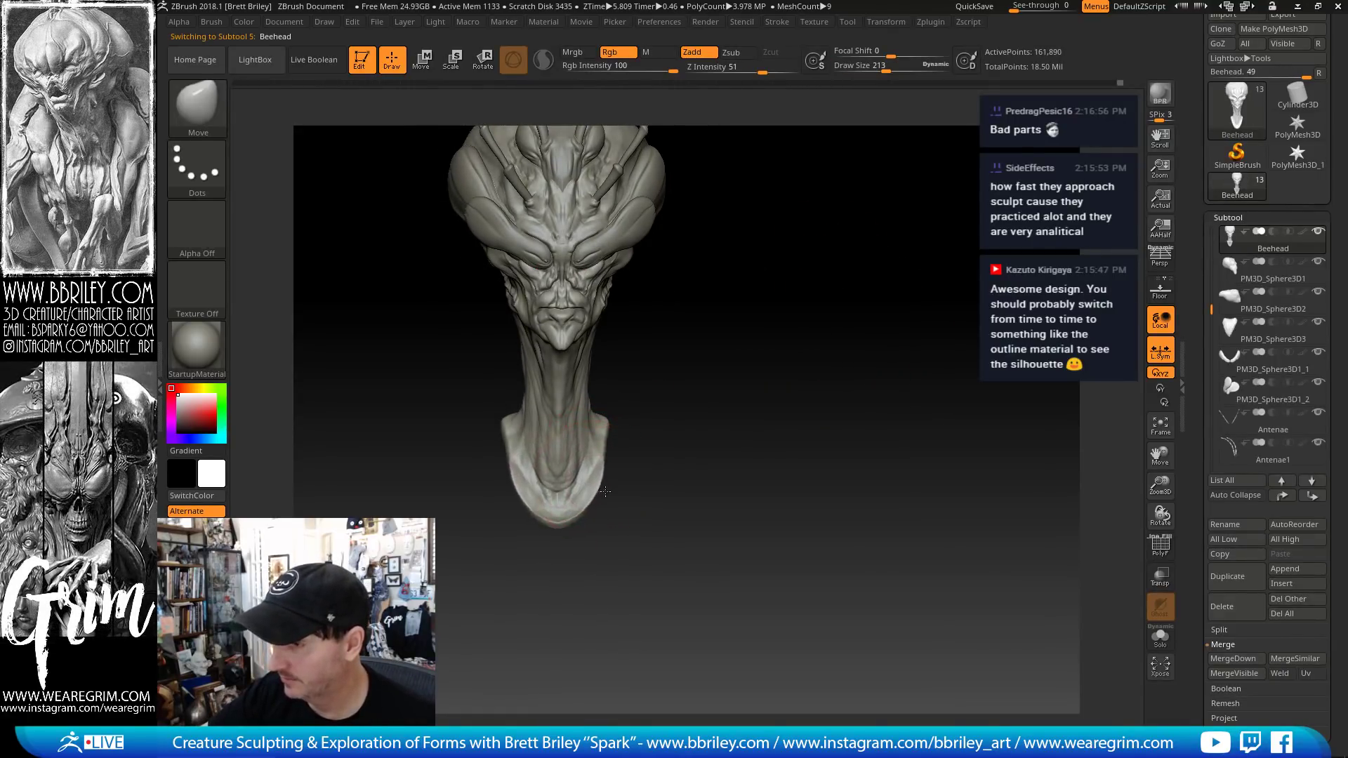
pyautogui.keyDown('alt'); pyautogui.moveTo(693, 429); pyautogui.dragTo(708, 482); pyautogui.keyUp('alt')
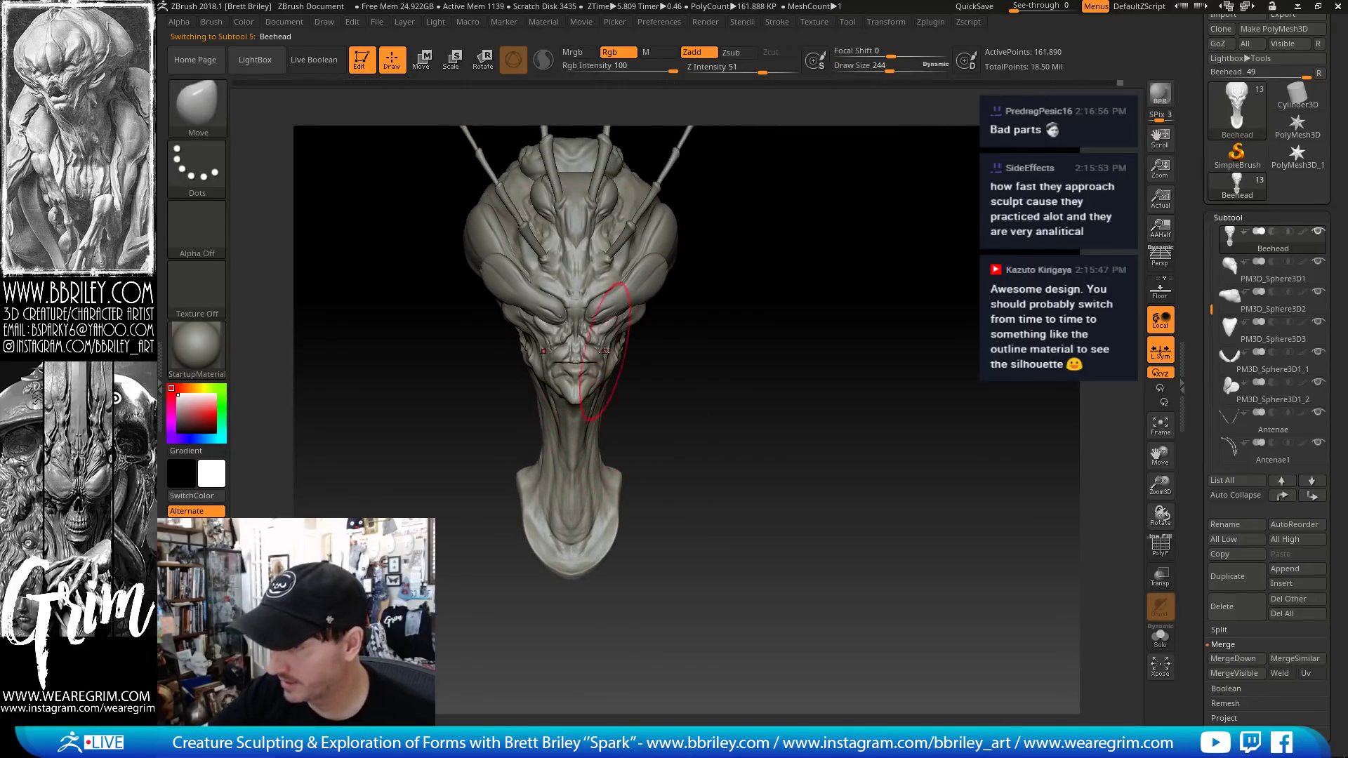
pyautogui.moveTo(628, 160); pyautogui.dragTo(757, 355)
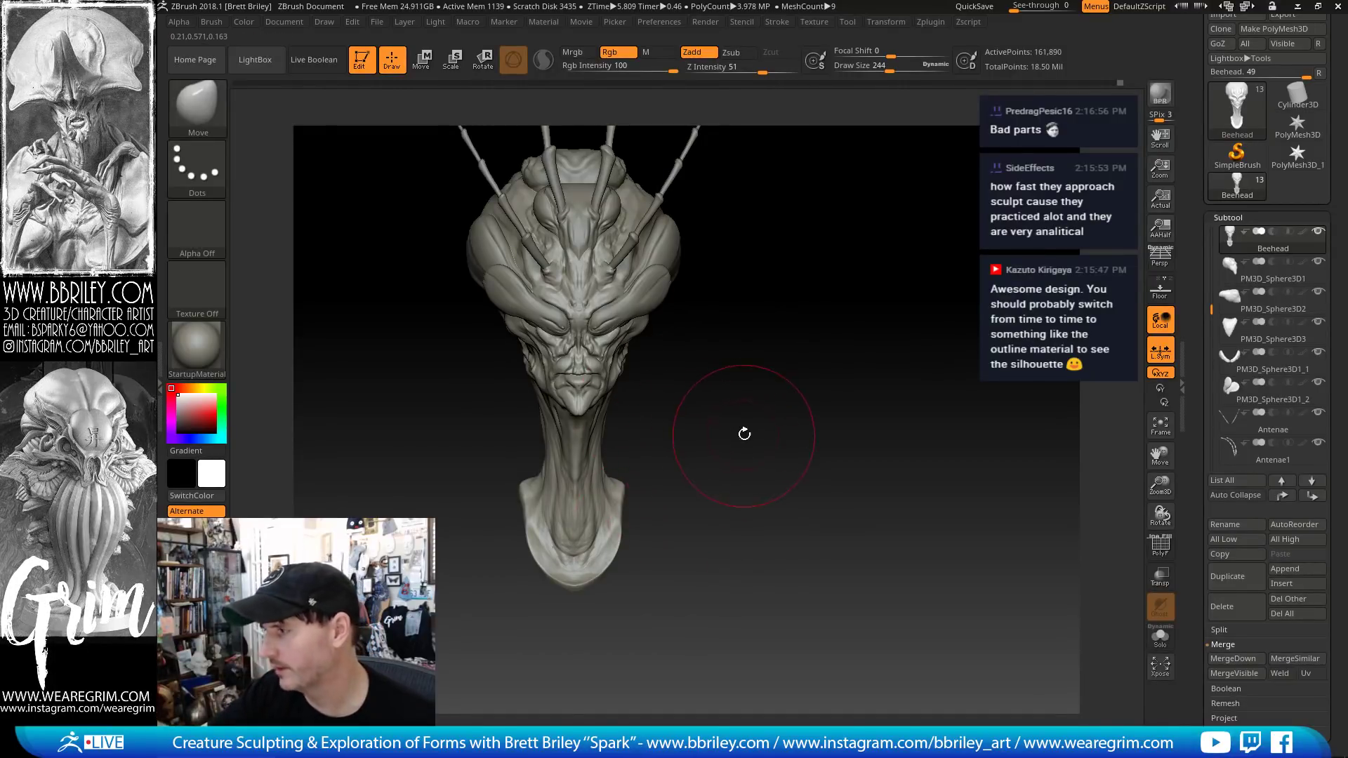
pyautogui.moveTo(744, 434)
pyautogui.mouseDown()
pyautogui.moveTo(701, 361)
pyautogui.moveTo(545, 451)
pyautogui.moveTo(559, 525)
pyautogui.moveTo(590, 472)
pyautogui.moveTo(586, 495)
pyautogui.mouseUp()
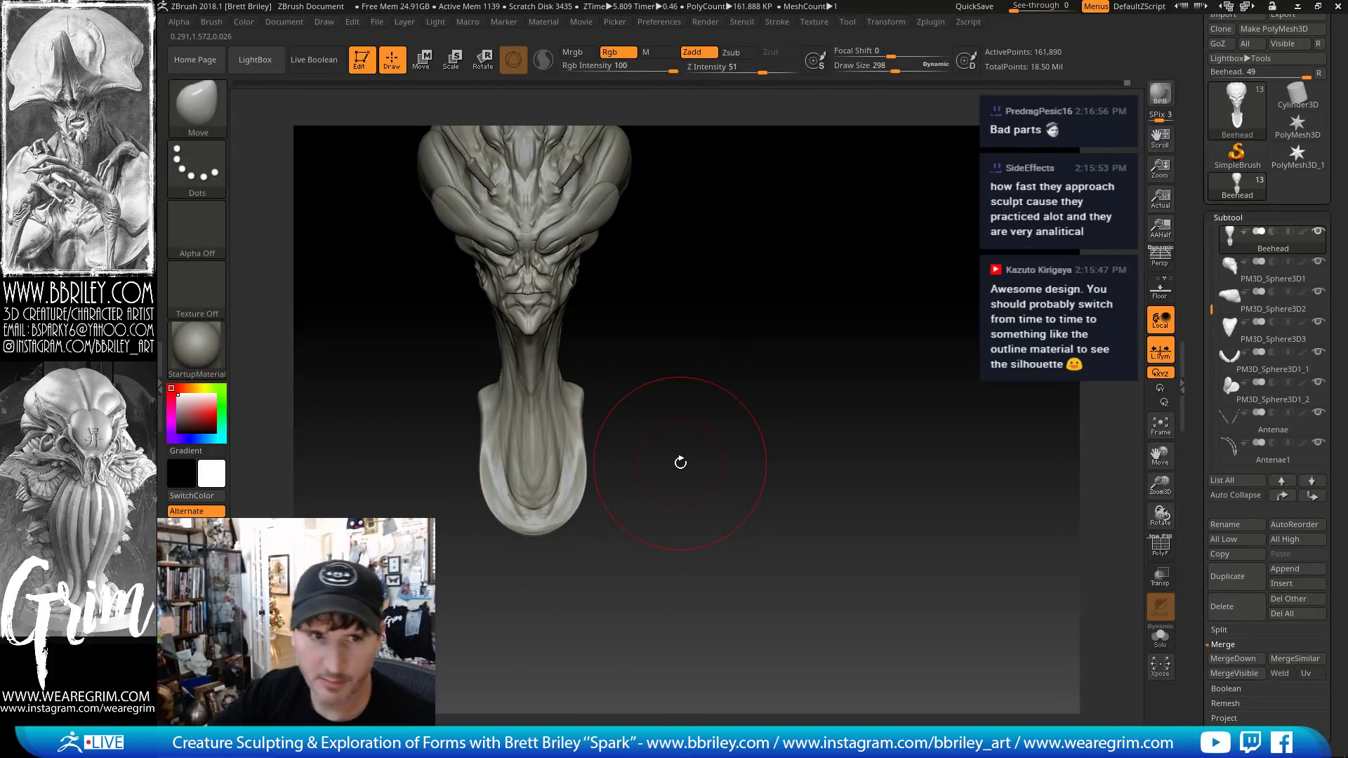
pyautogui.moveTo(656, 445); pyautogui.dragTo(568, 513)
# - Swell and smooth the rim of the neck base with the Inflat brush at intensity 10 and draw sizes 219 and 190
pyautogui.press('b')
pyautogui.press('i')
pyautogui.press('n')
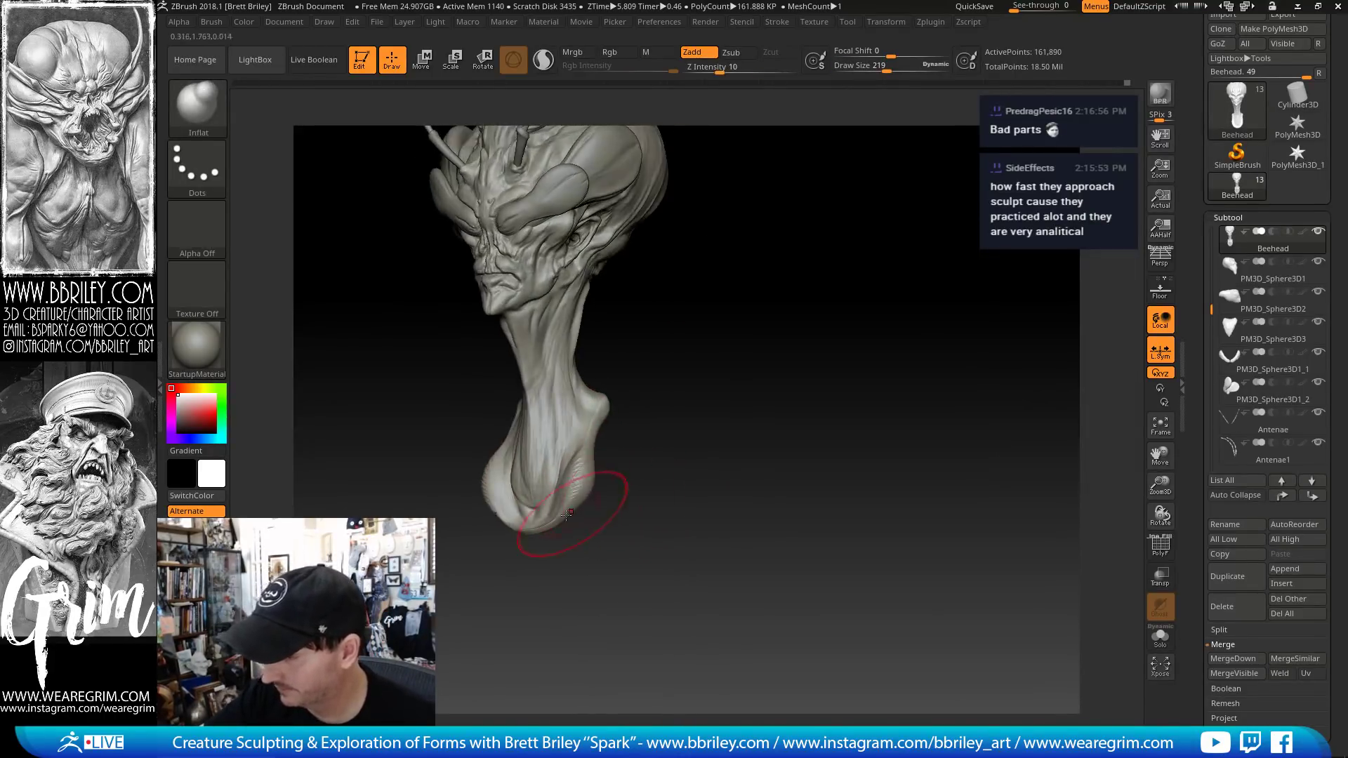
pyautogui.press('shift')
pyautogui.moveTo(655, 492); pyautogui.dragTo(601, 466)
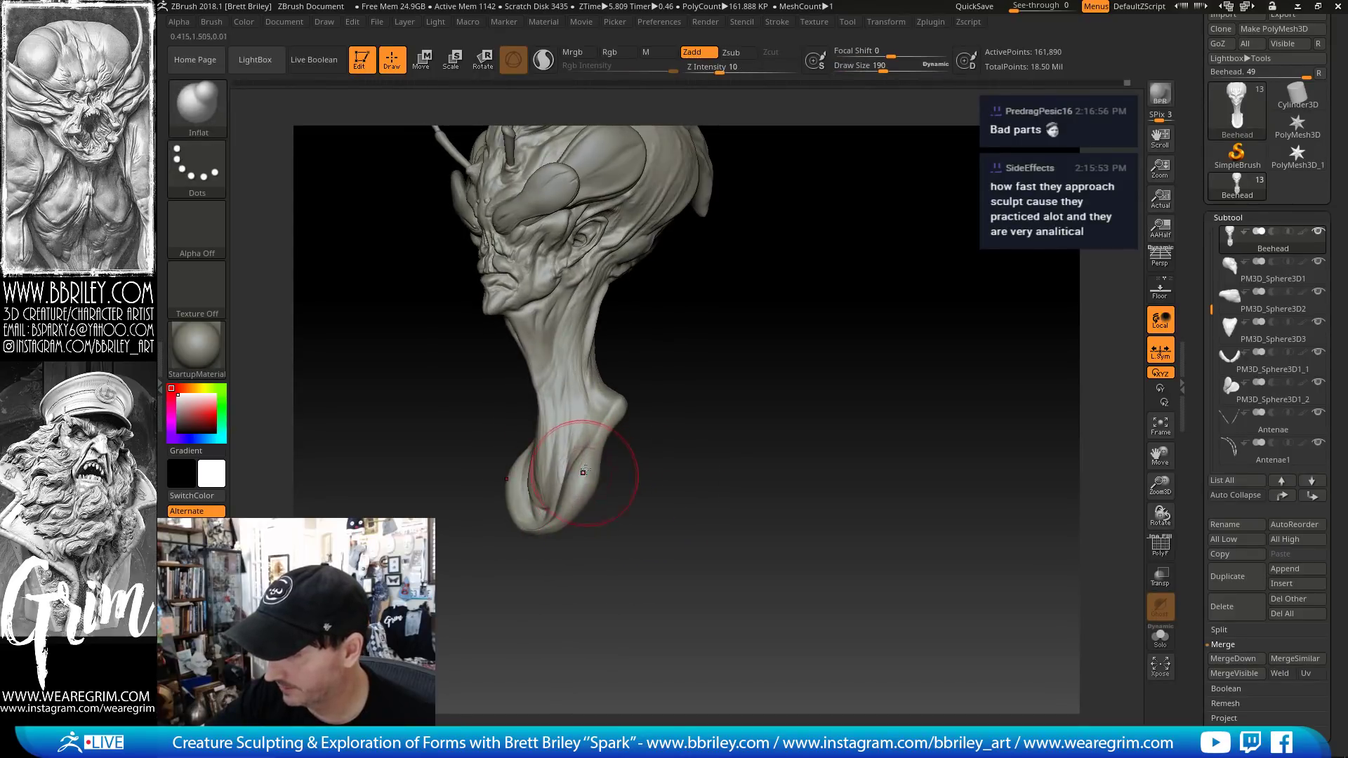
# - Reshape the rim and lower tip of the neck base from several angles with the Move brush at draw size 190
pyautogui.press('b')
pyautogui.press('m')
pyautogui.press('v')
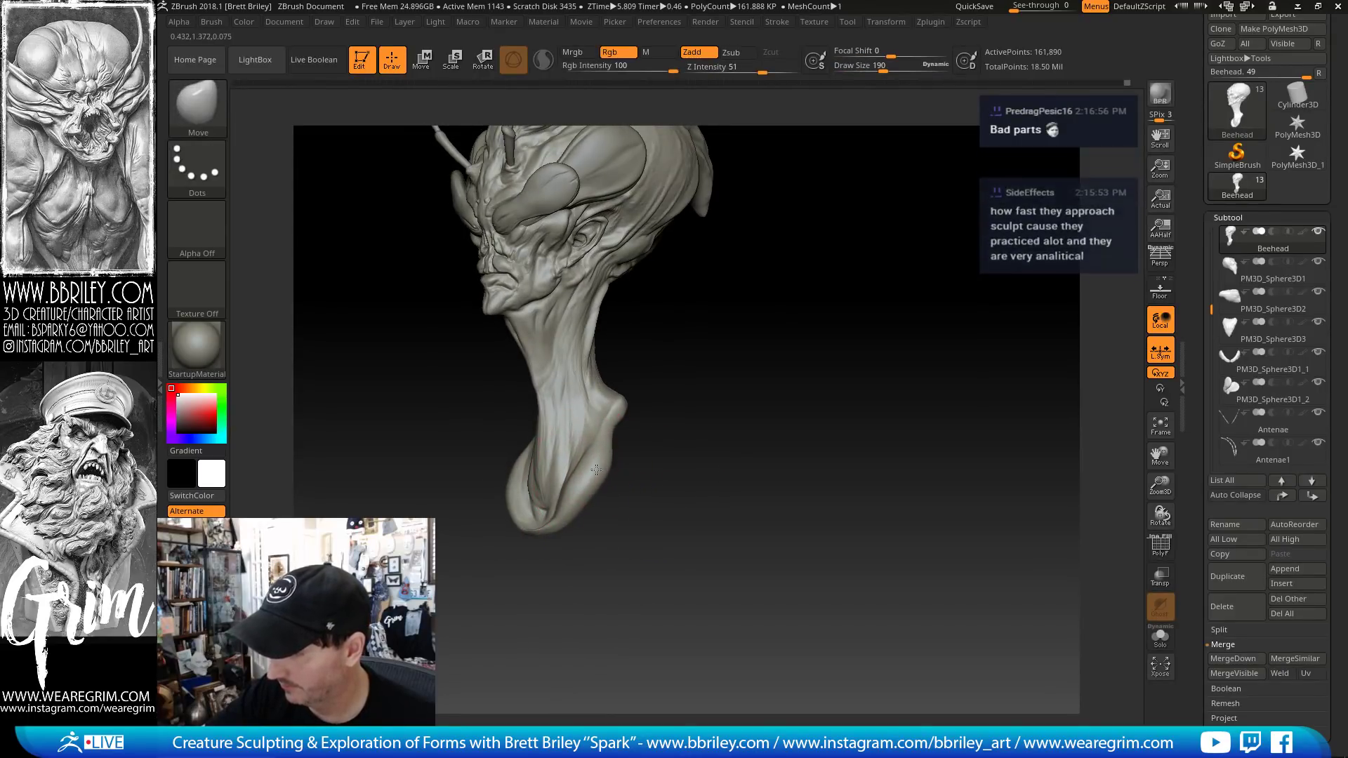
pyautogui.moveTo(603, 463); pyautogui.dragTo(590, 522)
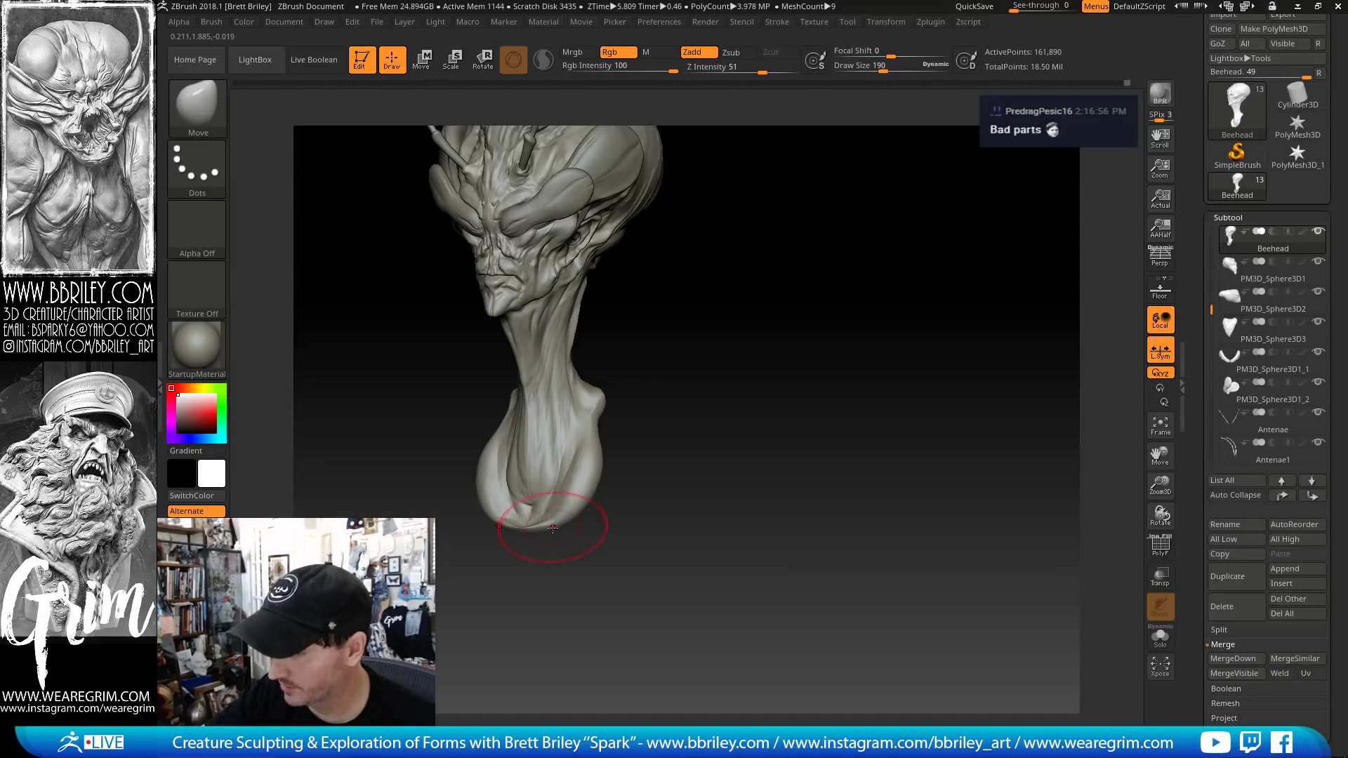
pyautogui.moveTo(646, 461)
pyautogui.mouseDown()
pyautogui.moveTo(638, 401)
pyautogui.moveTo(582, 475)
pyautogui.mouseUp()
pyautogui.press('s')
pyautogui.click(576, 497)
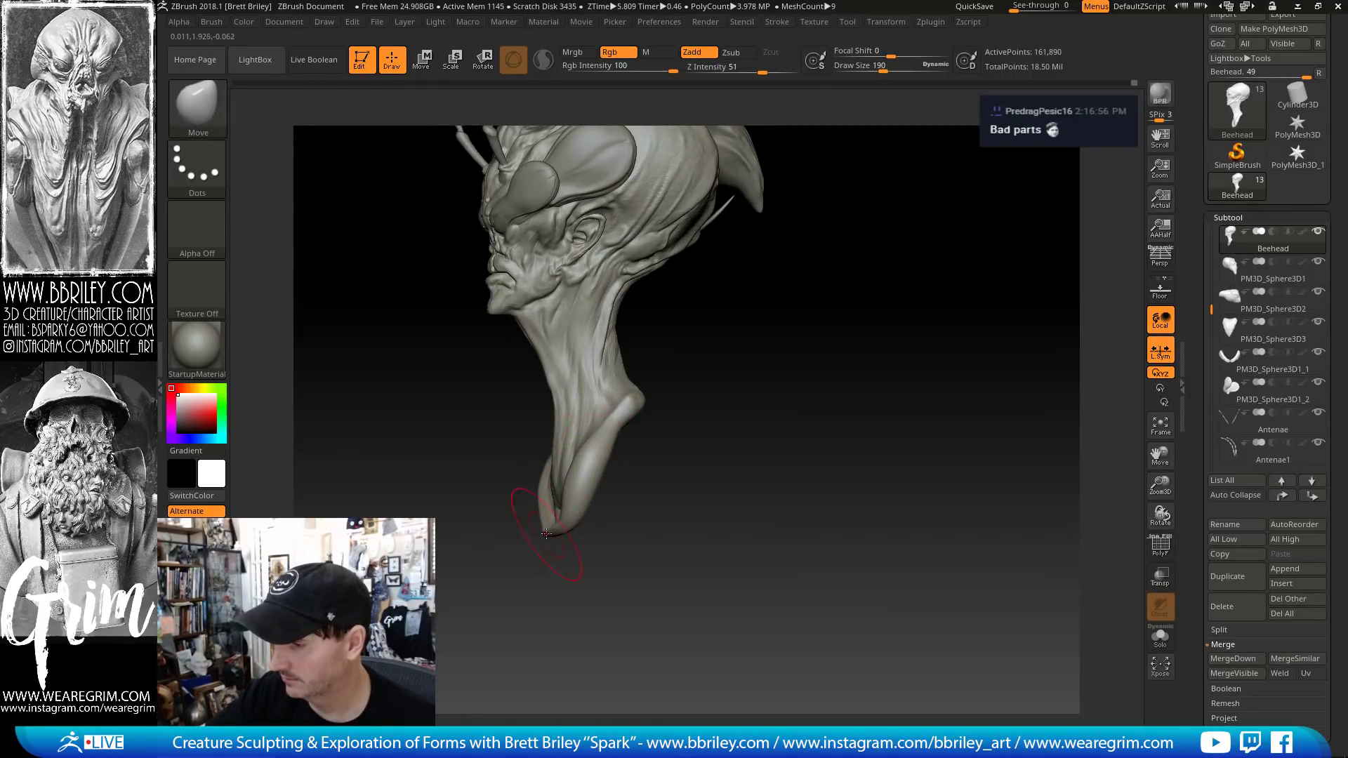
pyautogui.moveTo(557, 548); pyautogui.dragTo(602, 548)
# - Carve creases along both sides of the neck base with the DamStandard brush at draw size 47
pyautogui.press('b')
pyautogui.press('d')
pyautogui.press('s')
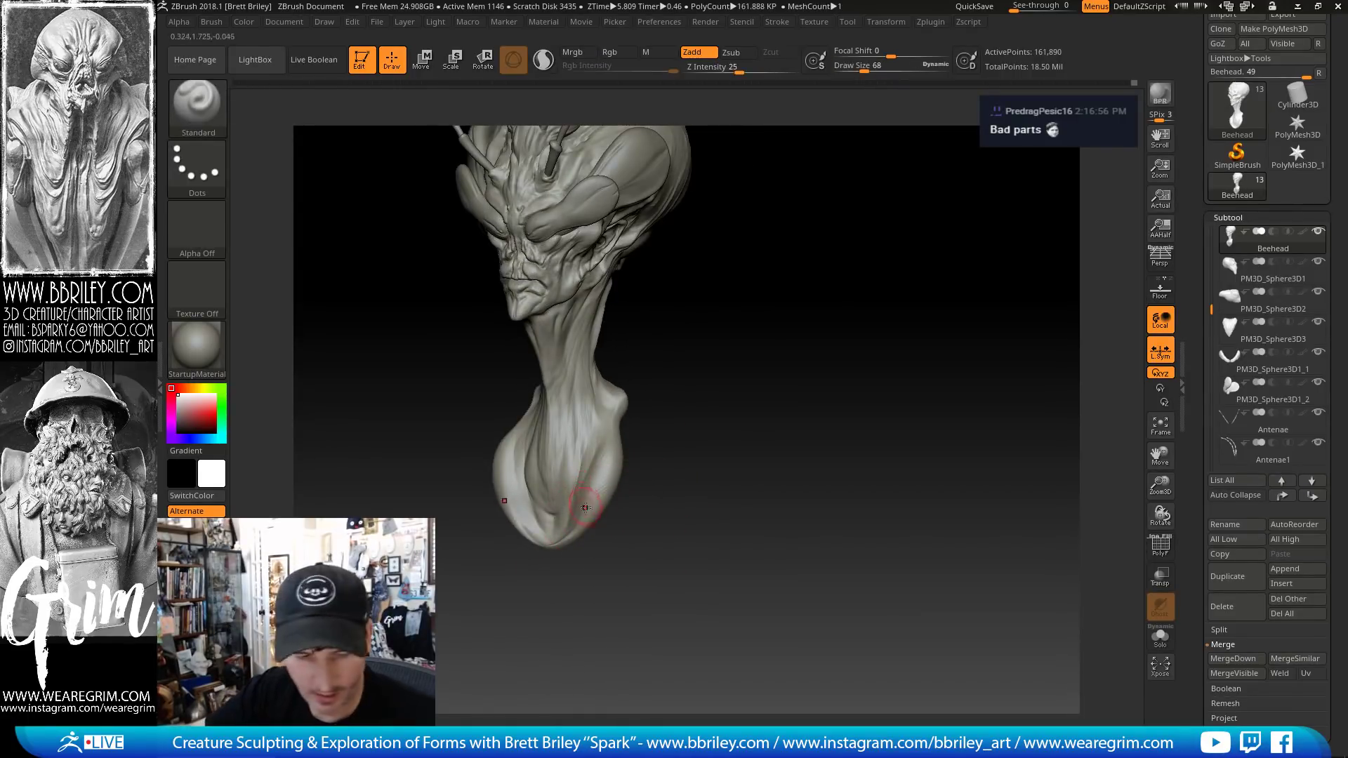
pyautogui.press('s')
pyautogui.moveTo(586, 499); pyautogui.dragTo(581, 500)
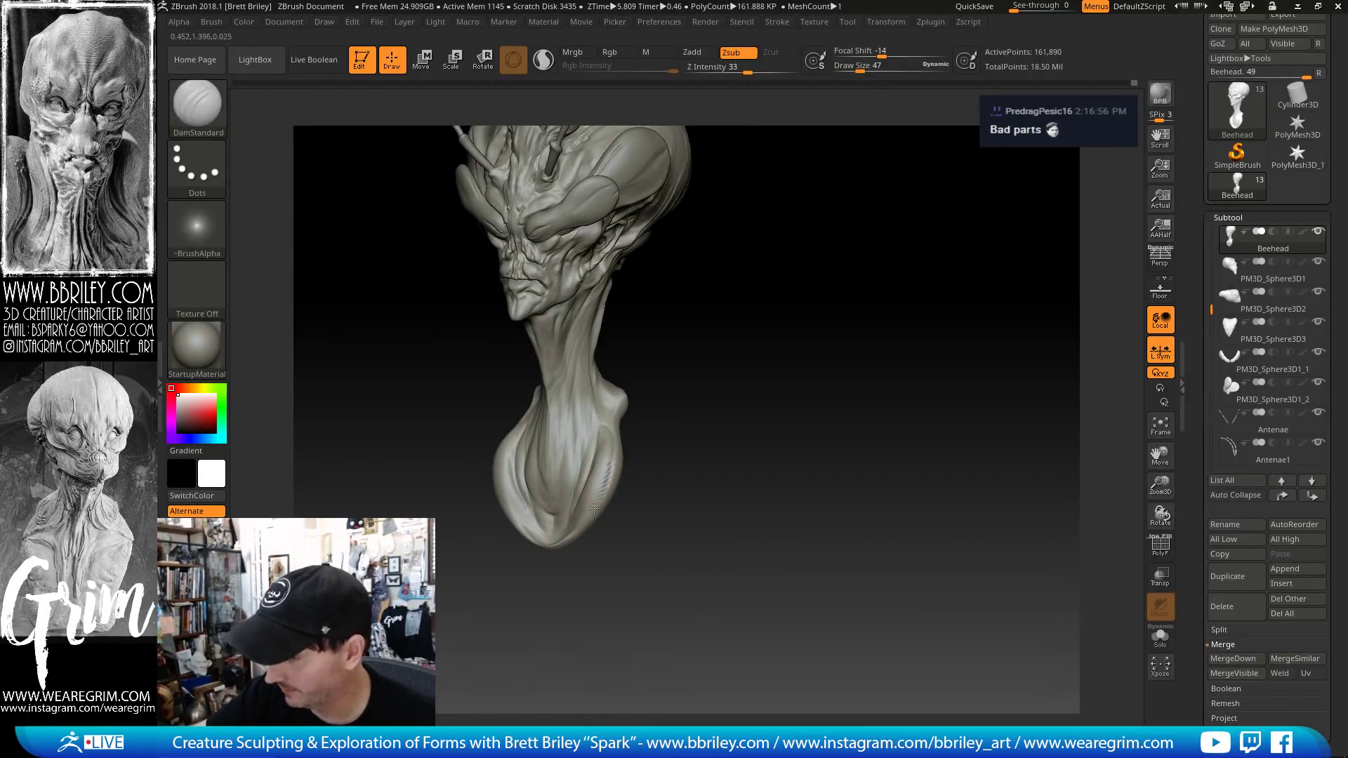
pyautogui.moveTo(695, 393)
pyautogui.mouseDown()
pyautogui.moveTo(746, 379)
pyautogui.moveTo(1074, 451)
pyautogui.mouseUp()
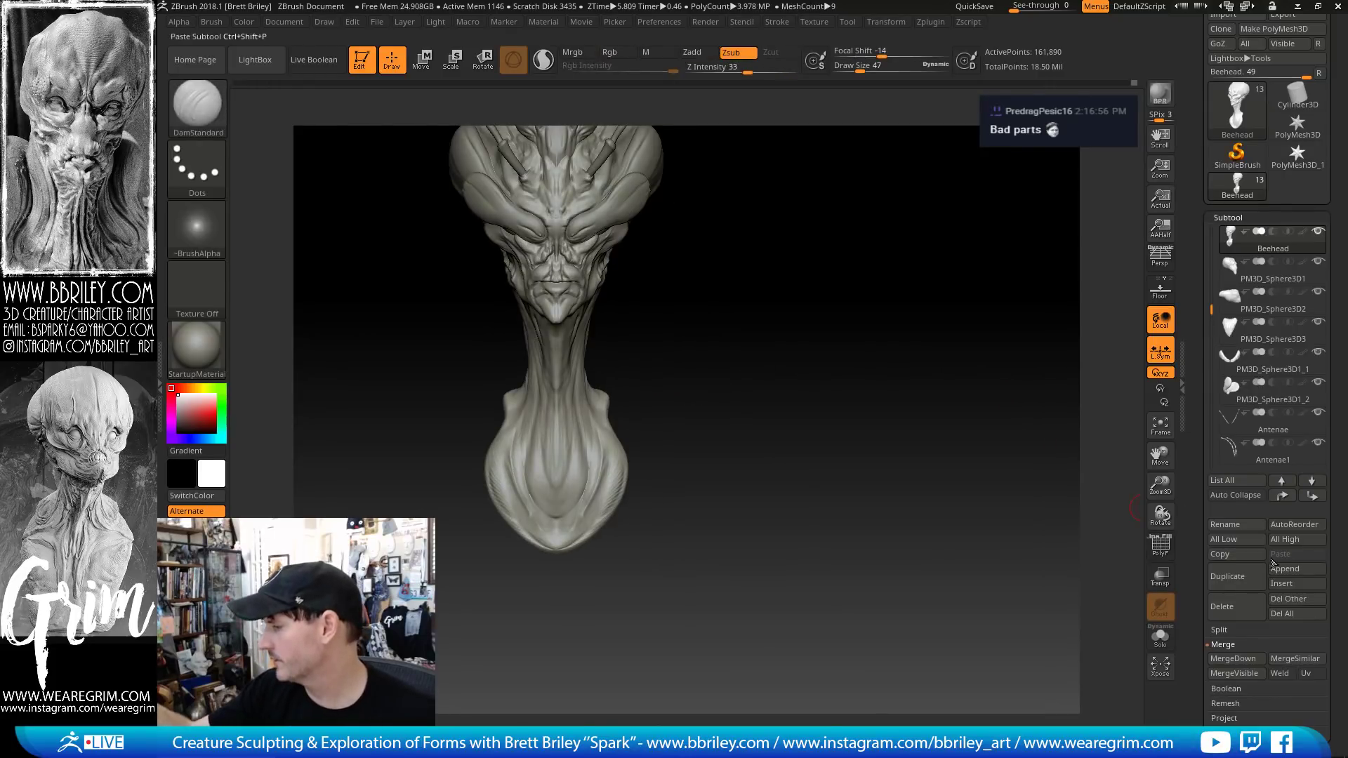
# - Append a sphere subtool, select it and move it down to the base of the neck
pyautogui.click(1284, 568)
pyautogui.click(914, 529)
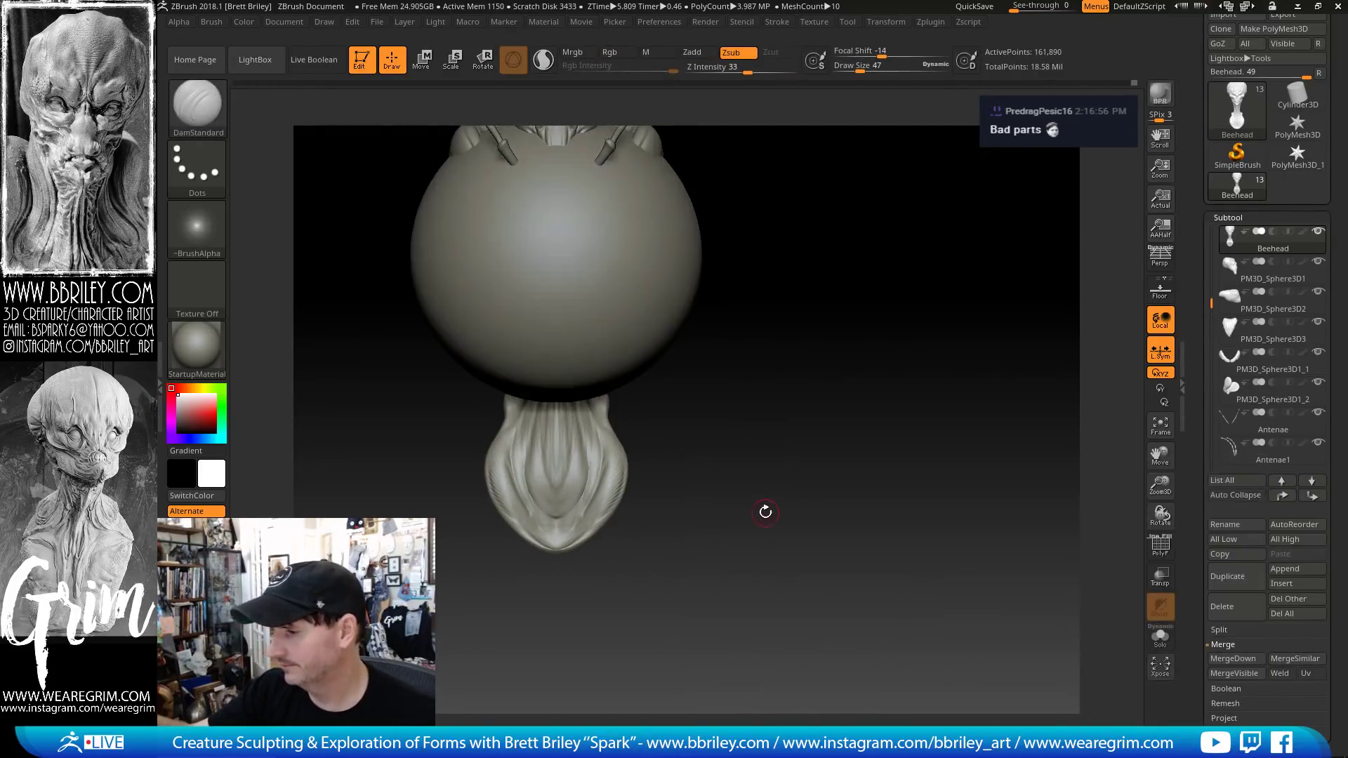
pyautogui.keyDown('alt'); pyautogui.click(633, 337); pyautogui.keyUp('alt')
pyautogui.press('w')
pyautogui.keyDown('alt'); pyautogui.moveTo(702, 335); pyautogui.dragTo(701, 266); pyautogui.keyUp('alt')
pyautogui.moveTo(562, 193); pyautogui.dragTo(562, 437)
# - Scale the sphere down and position it beneath the neck in side view with the gizmo
pyautogui.moveTo(730, 379); pyautogui.dragTo(905, 372)
pyautogui.moveTo(610, 443); pyautogui.dragTo(580, 413)
pyautogui.moveTo(527, 468); pyautogui.dragTo(511, 477)
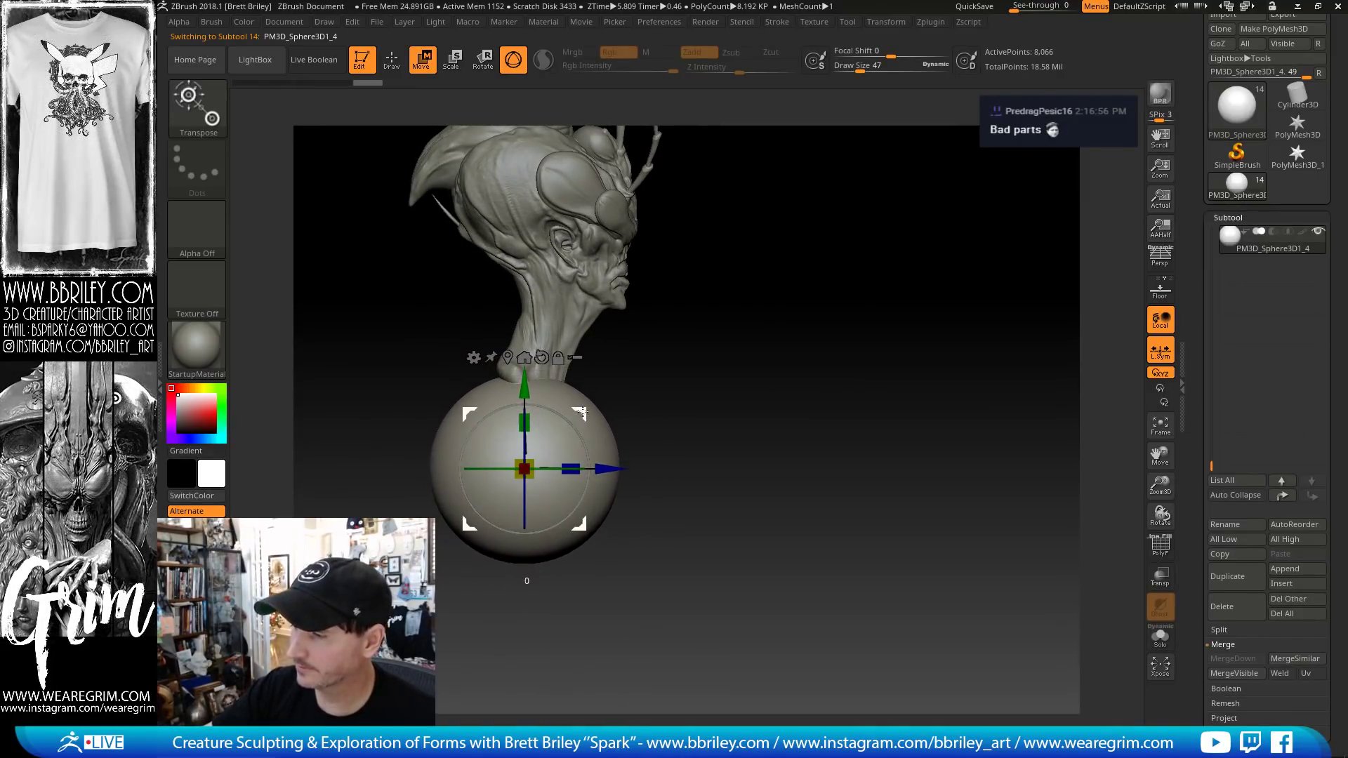
pyautogui.press('q')
pyautogui.moveTo(695, 367)
pyautogui.mouseDown()
pyautogui.moveTo(707, 389)
pyautogui.moveTo(716, 372)
pyautogui.moveTo(781, 365)
pyautogui.mouseUp()
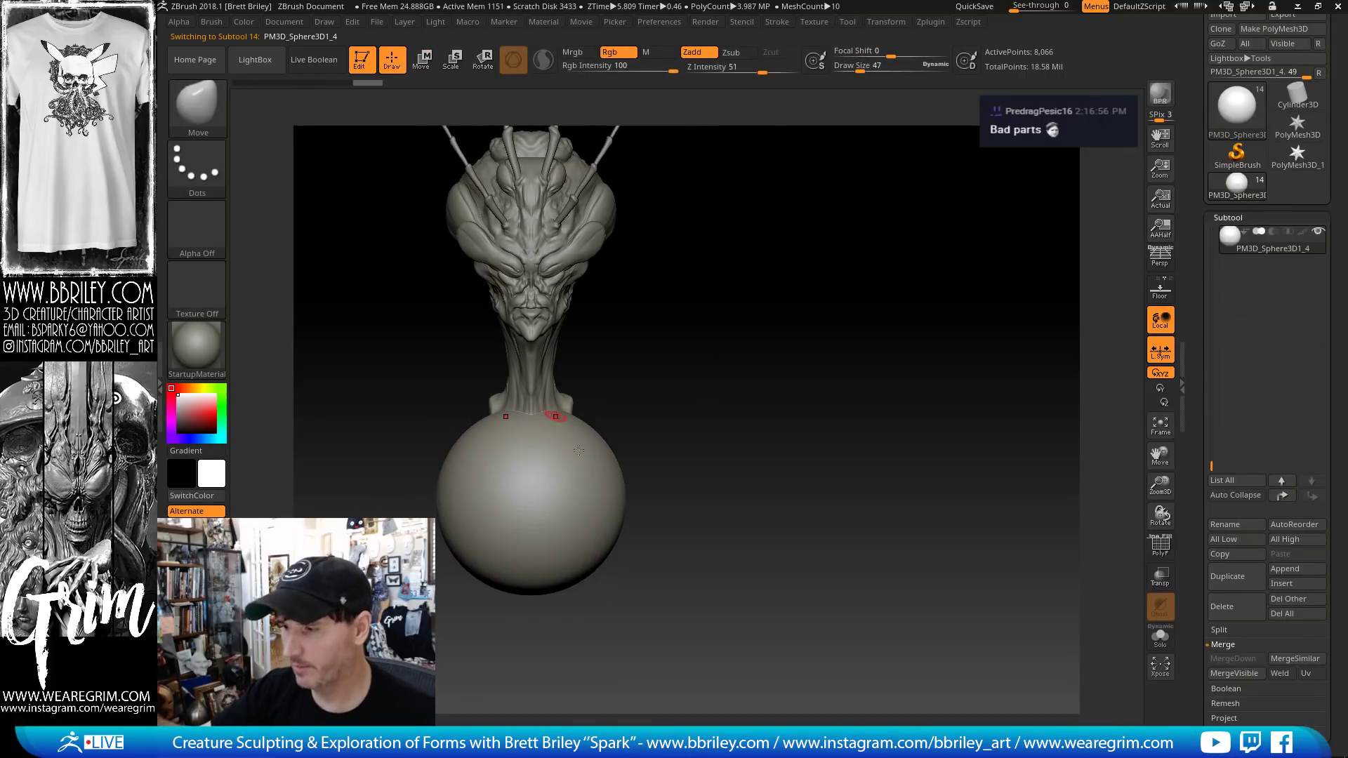
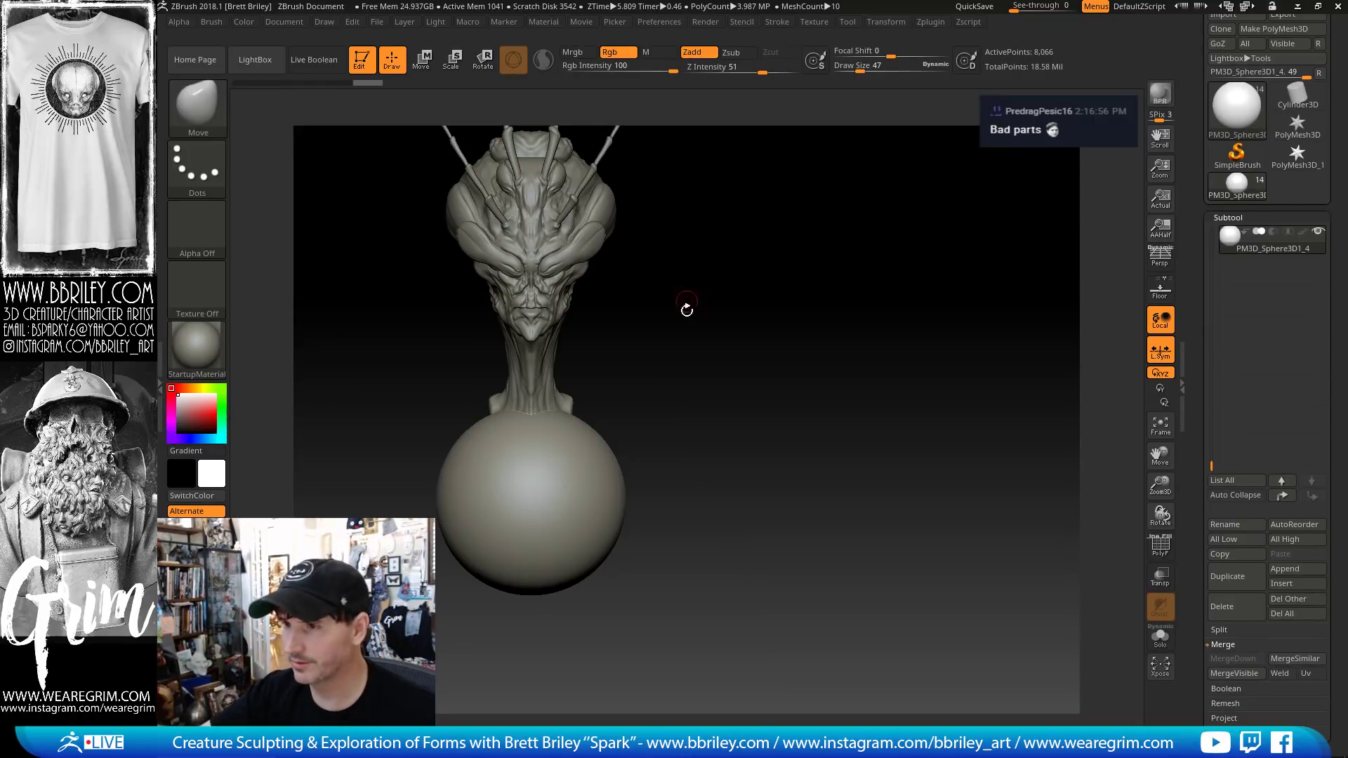
# - Stretch the sphere vertically into an egg shape and shift it slightly towards the back of the bust
pyautogui.moveTo(687, 310)
pyautogui.mouseDown()
pyautogui.moveTo(667, 323)
pyautogui.moveTo(707, 344)
pyautogui.mouseUp()
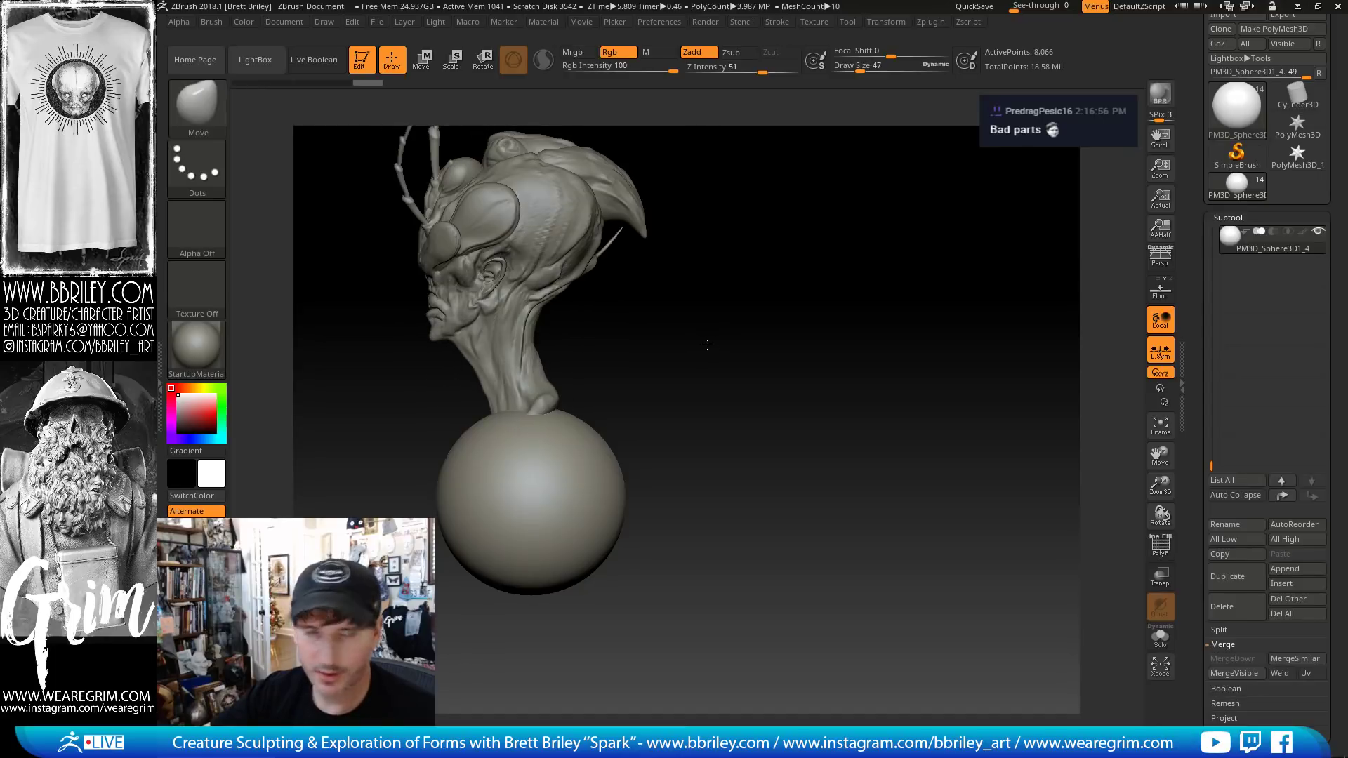
pyautogui.press('w')
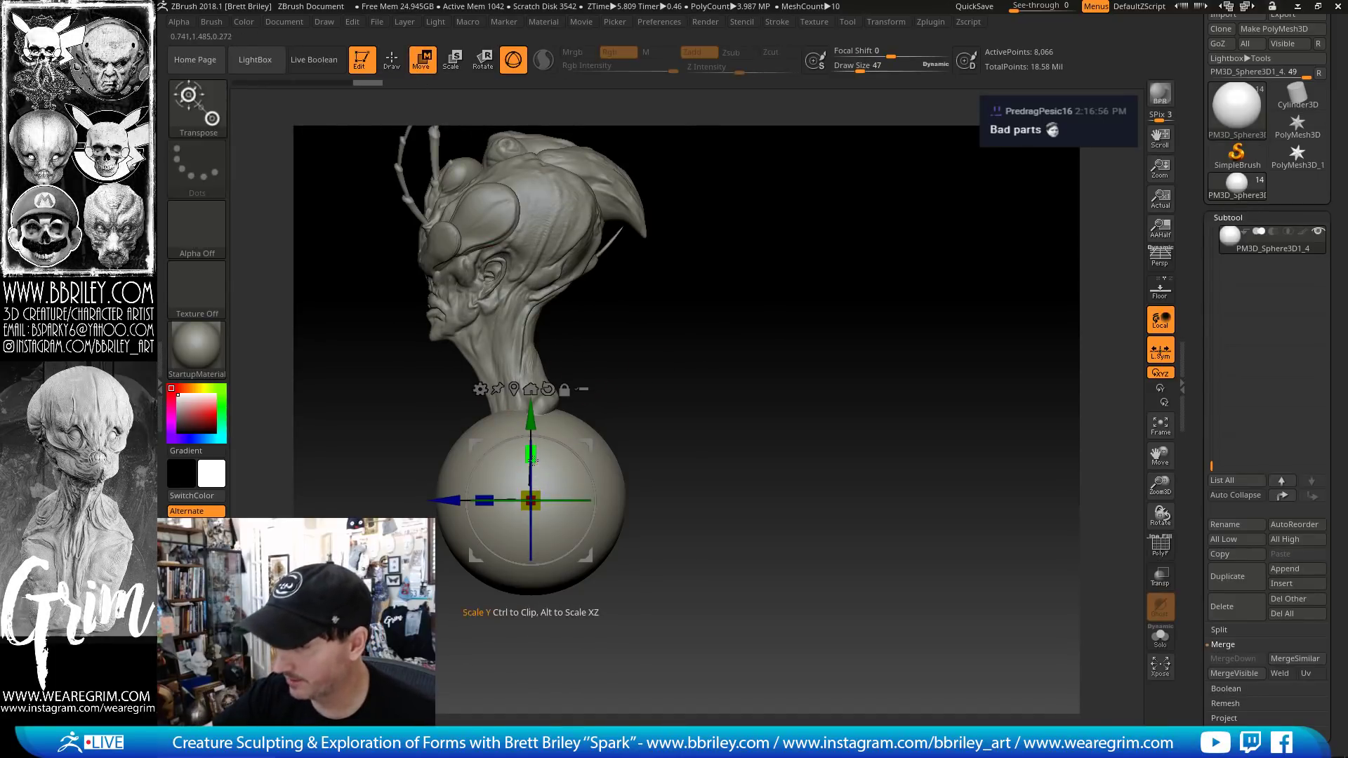
pyautogui.moveTo(532, 457); pyautogui.dragTo(601, 445)
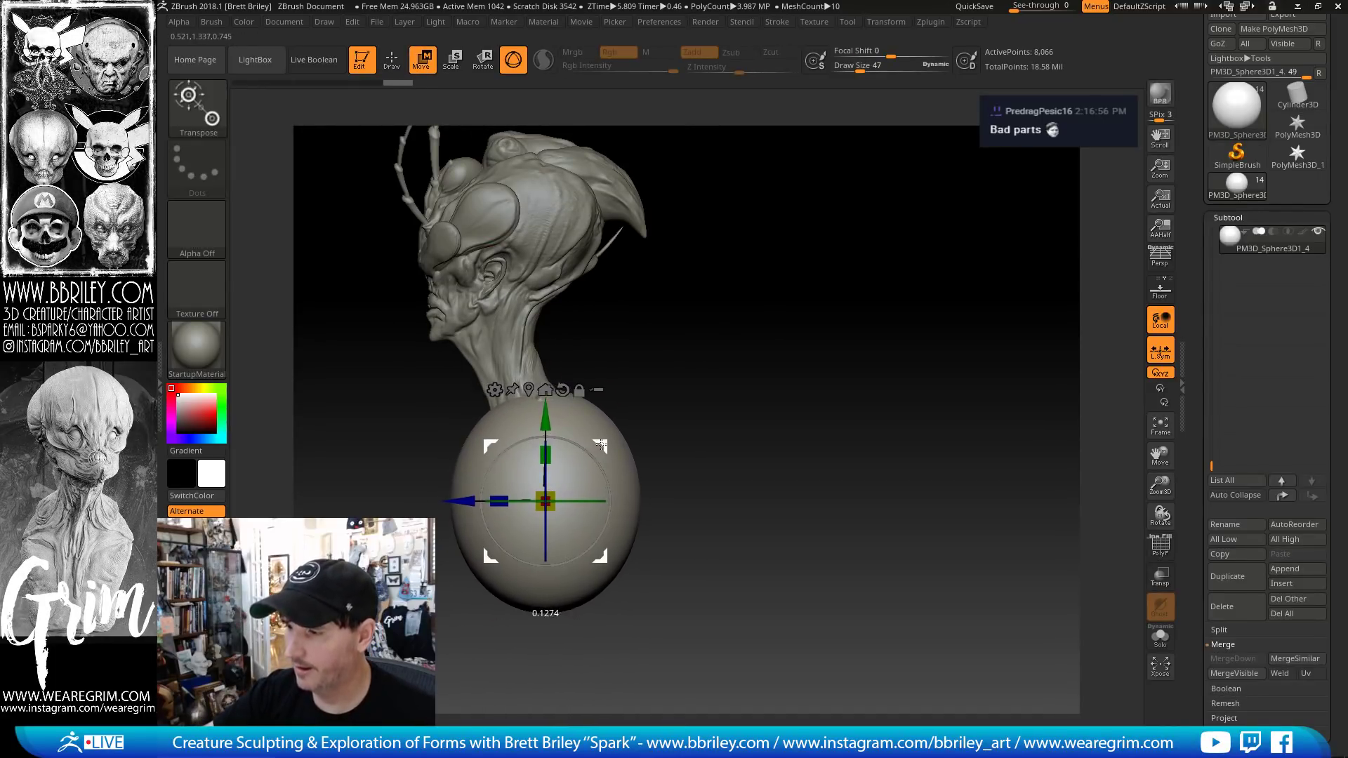
pyautogui.press('q')
pyautogui.moveTo(638, 386); pyautogui.dragTo(737, 368)
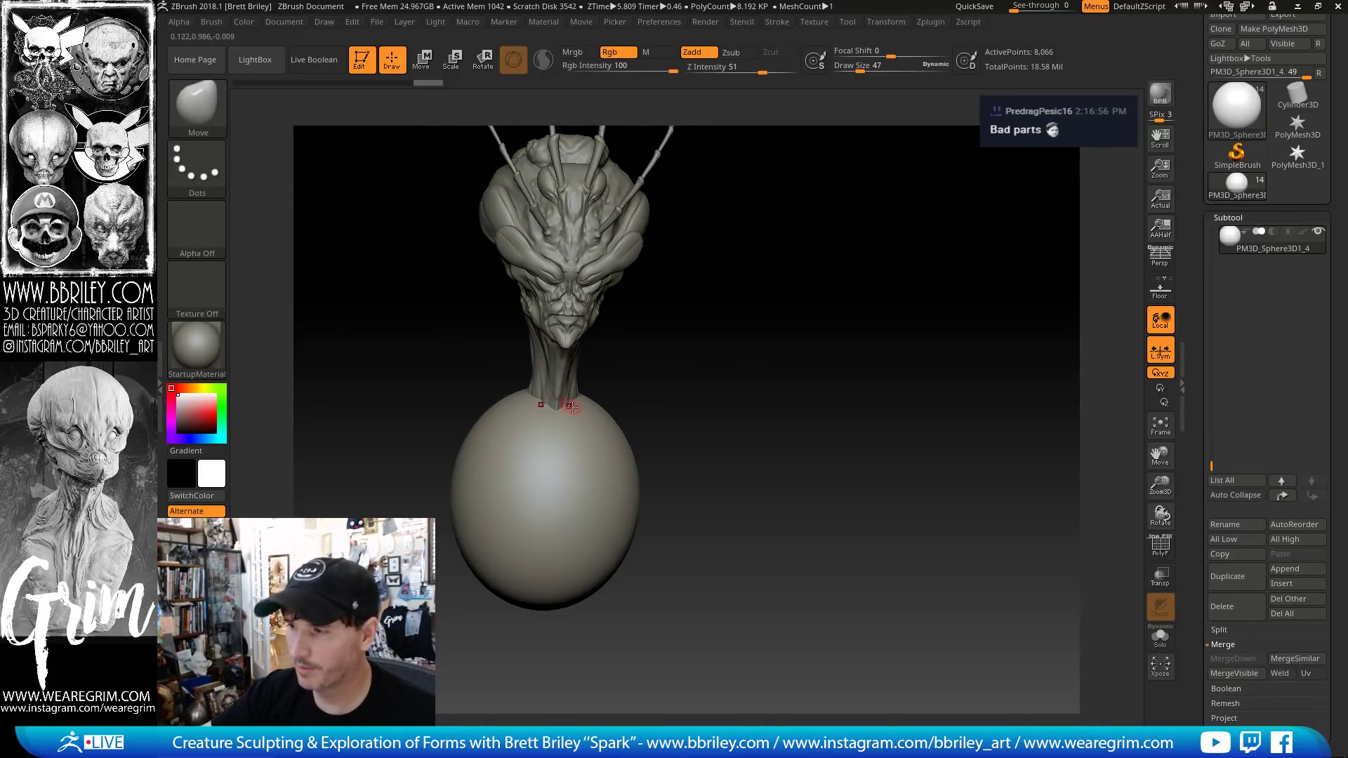
# - Push the egg's upper front inward around the neck base with the Move brush at draw sizes 350 and 483
pyautogui.moveTo(647, 383); pyautogui.dragTo(637, 363)
pyautogui.press('s')
pyautogui.moveTo(554, 455)
pyautogui.mouseDown()
pyautogui.moveTo(596, 468)
pyautogui.moveTo(549, 428)
pyautogui.moveTo(549, 409)
pyautogui.mouseUp()
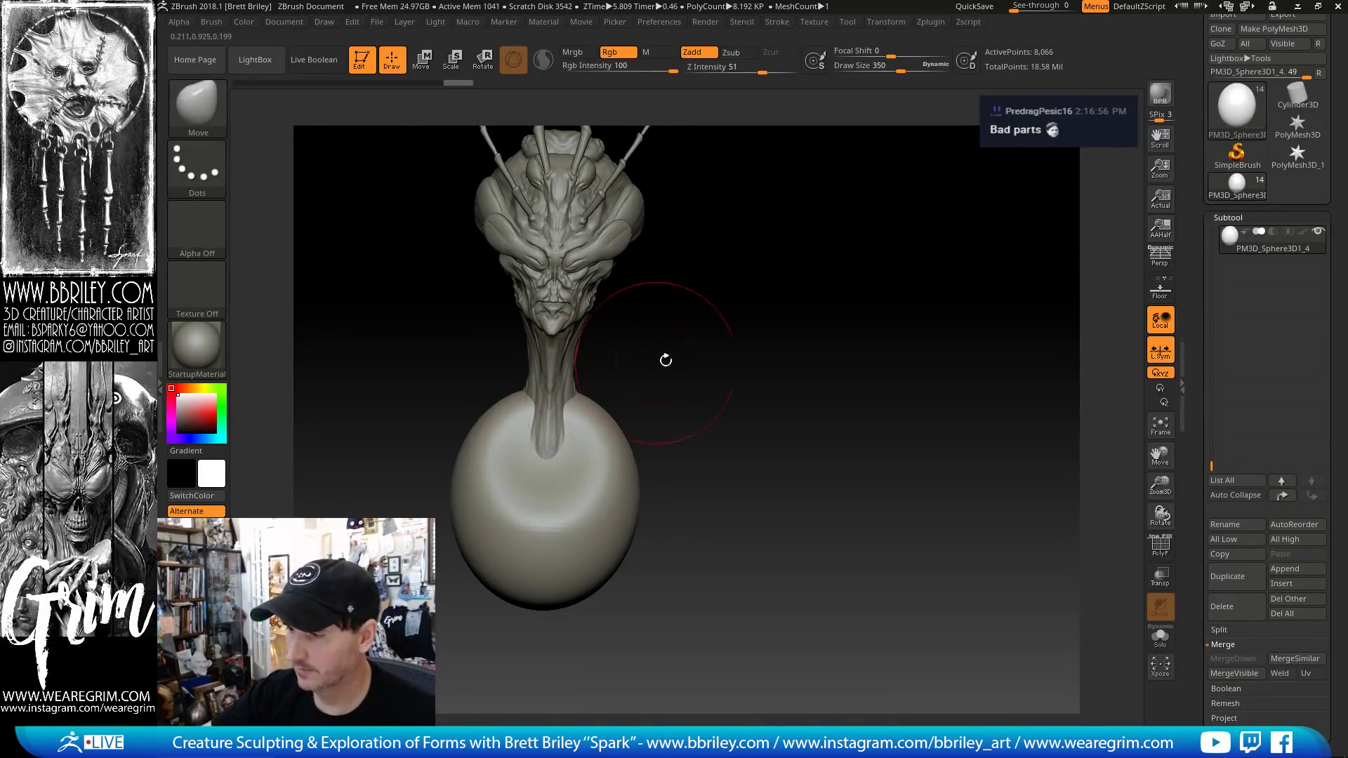
pyautogui.moveTo(665, 360); pyautogui.dragTo(737, 355)
pyautogui.moveTo(674, 393); pyautogui.dragTo(592, 482)
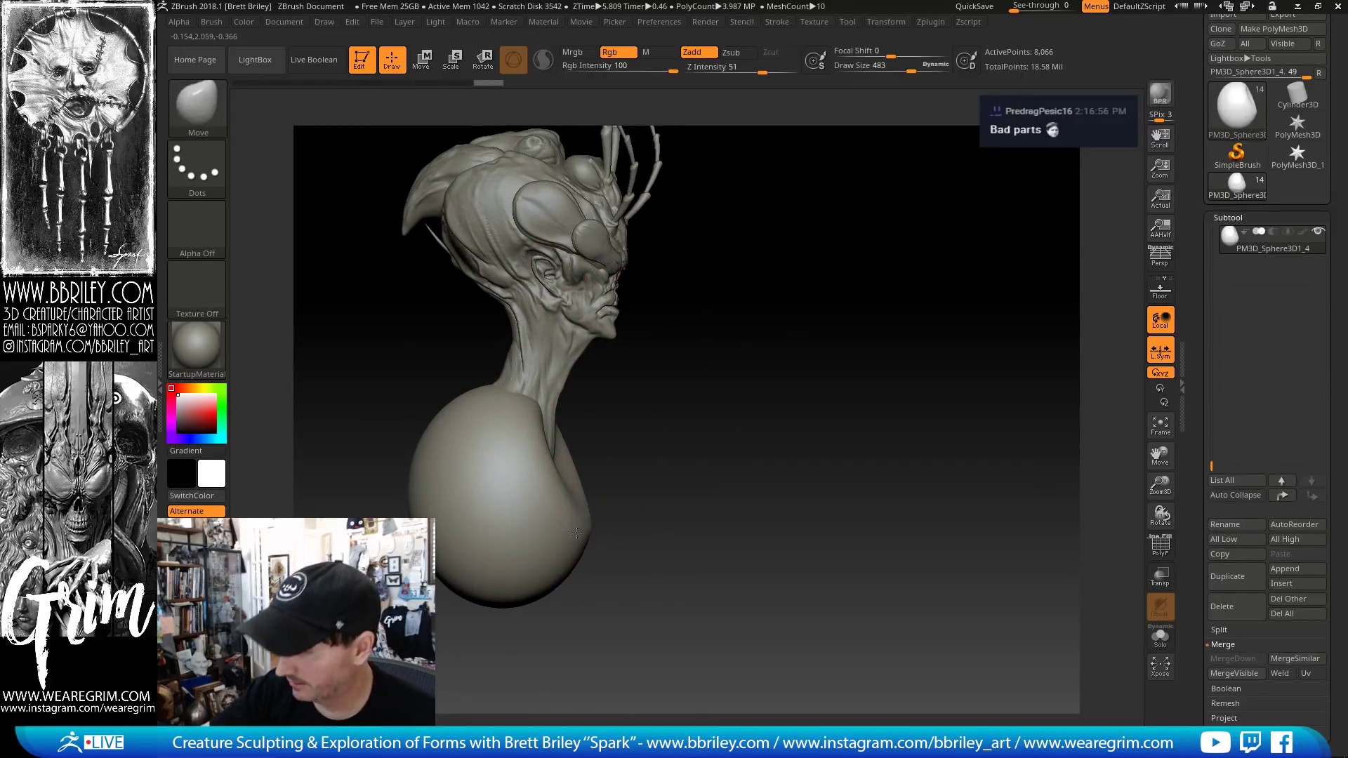
pyautogui.moveTo(564, 540); pyautogui.dragTo(559, 537)
pyautogui.moveTo(583, 460); pyautogui.dragTo(544, 458)
# - Select the Beehead subtool and spread the neck's base forward and outward over the torso with the Move brush
pyautogui.keyDown('alt'); pyautogui.click(560, 453); pyautogui.keyUp('alt')
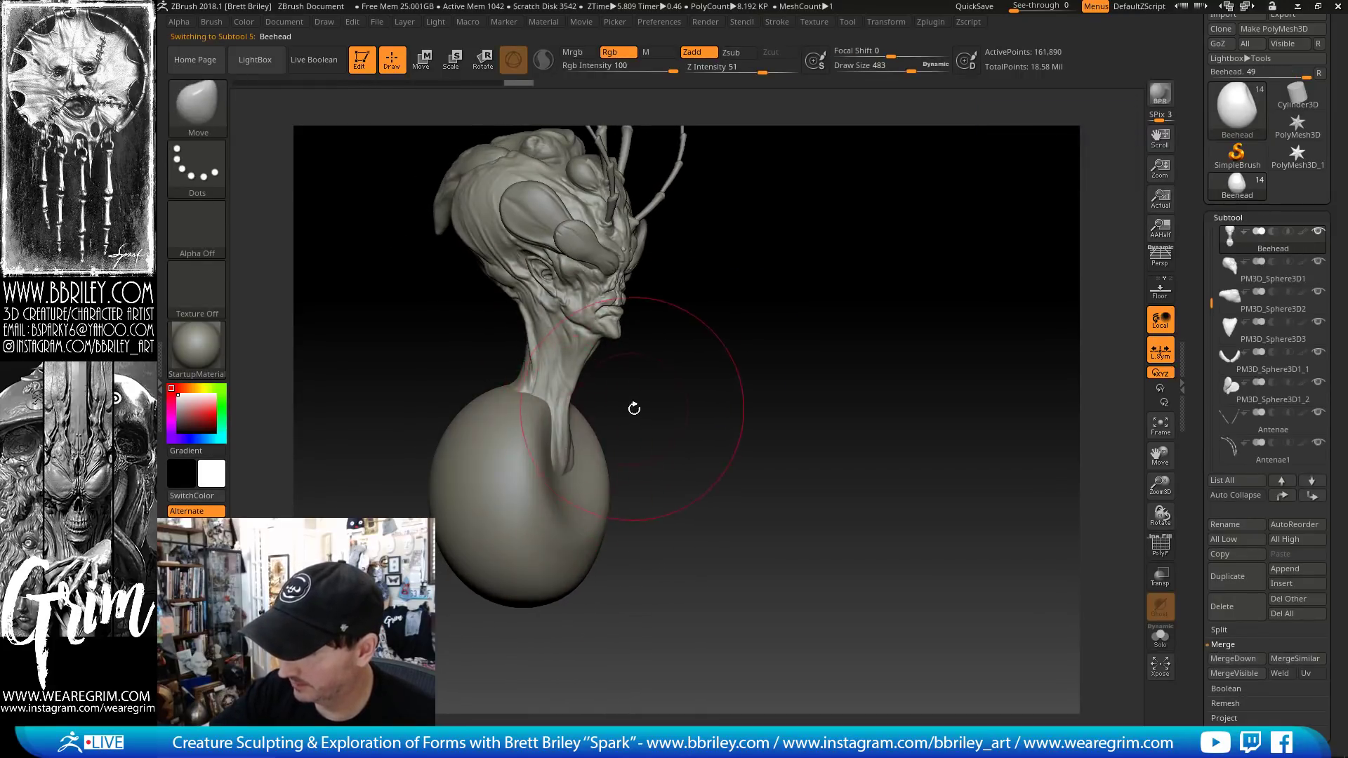
pyautogui.moveTo(632, 406); pyautogui.dragTo(672, 407)
pyautogui.press('s')
pyautogui.moveTo(559, 500); pyautogui.dragTo(572, 501)
pyautogui.moveTo(572, 502); pyautogui.dragTo(614, 459, button='right')
pyautogui.moveTo(686, 372)
pyautogui.mouseDown()
pyautogui.moveTo(693, 381)
pyautogui.moveTo(686, 365)
pyautogui.moveTo(670, 371)
pyautogui.mouseUp()
pyautogui.press('s')
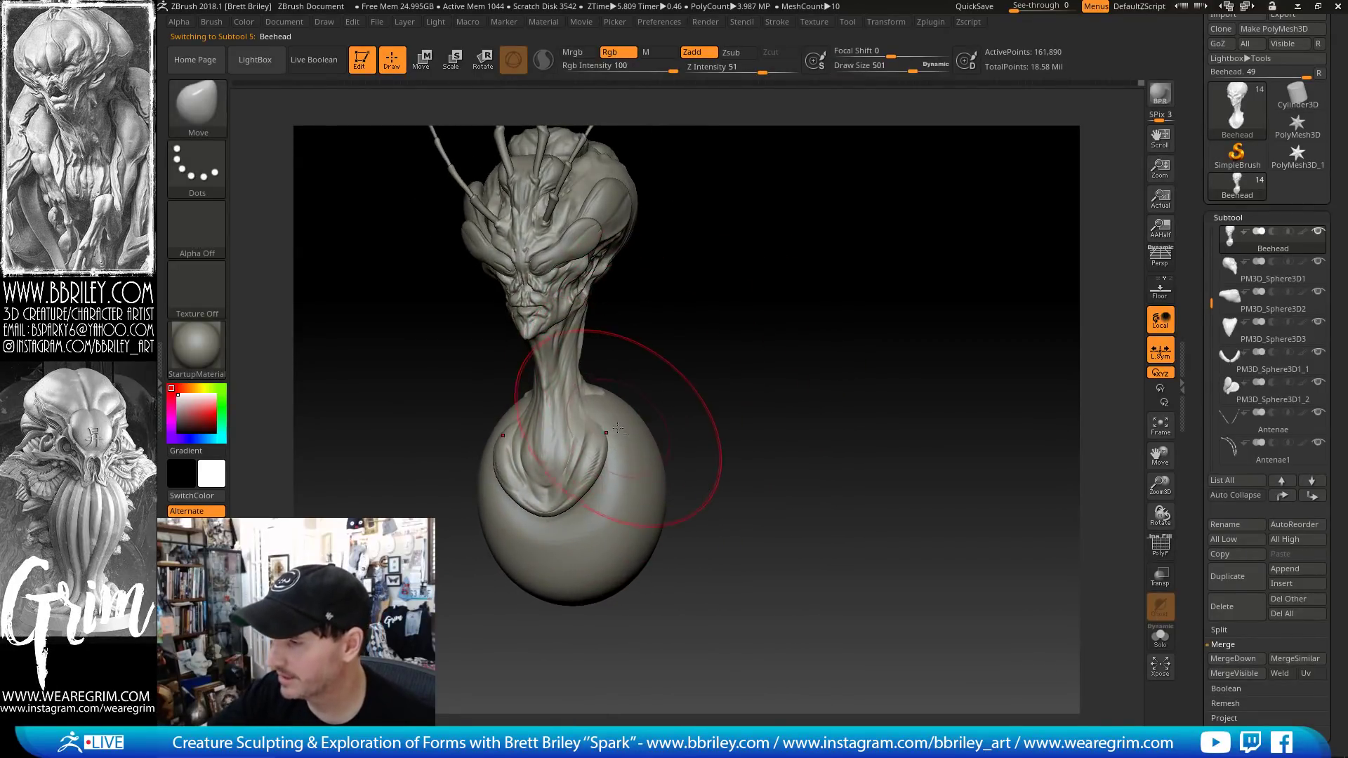
pyautogui.press('s')
pyautogui.moveTo(623, 422); pyautogui.dragTo(611, 445)
# - Select the torso sphere and reshape it with the Move brush into a long body tapering from the shoulders down
pyautogui.keyDown('alt'); pyautogui.click(619, 427); pyautogui.keyUp('alt')
pyautogui.press('s')
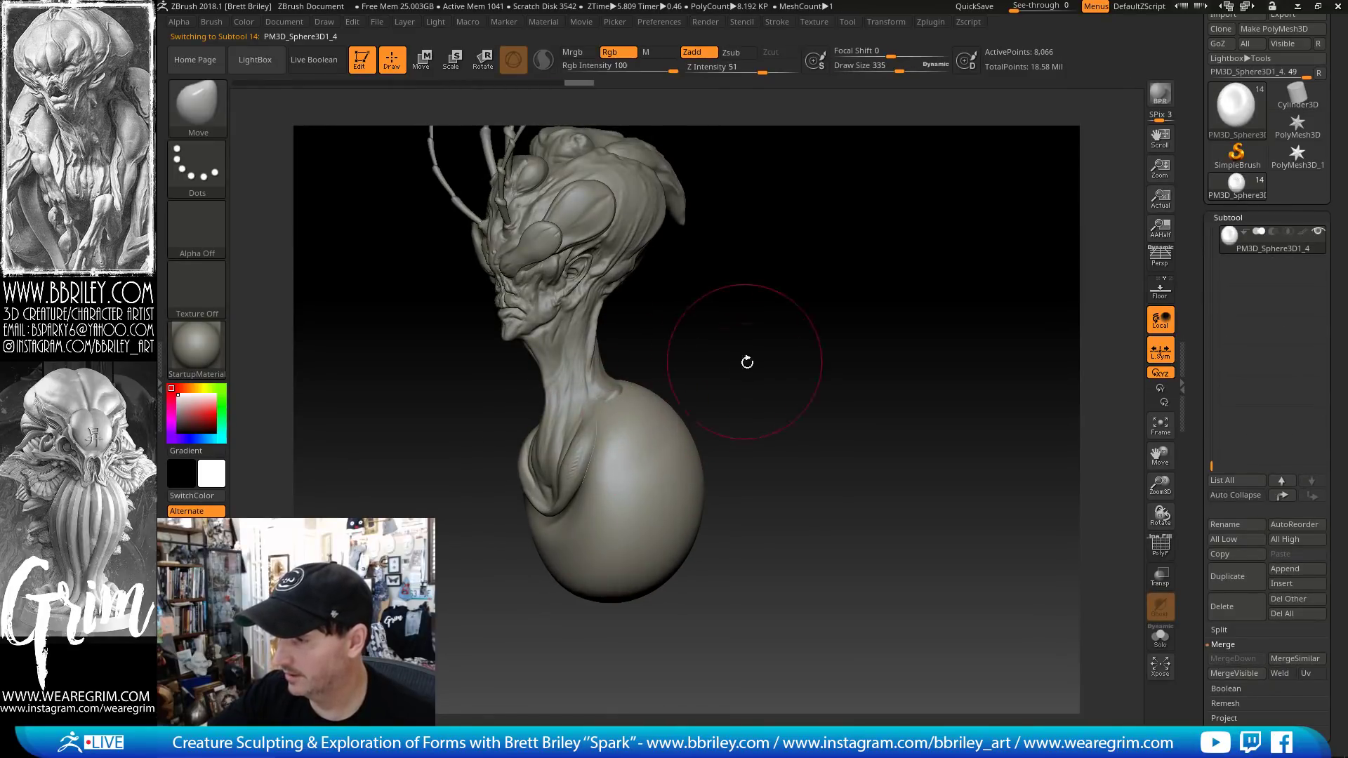
pyautogui.moveTo(747, 362); pyautogui.dragTo(704, 365)
pyautogui.press('s')
pyautogui.moveTo(678, 454)
pyautogui.mouseDown()
pyautogui.moveTo(737, 456)
pyautogui.moveTo(694, 460)
pyautogui.moveTo(719, 385)
pyautogui.mouseUp()
pyautogui.moveTo(593, 470)
pyautogui.mouseDown()
pyautogui.moveTo(590, 455)
pyautogui.moveTo(704, 466)
pyautogui.moveTo(804, 447)
pyautogui.moveTo(762, 427)
pyautogui.moveTo(705, 463)
pyautogui.moveTo(606, 480)
pyautogui.mouseUp()
pyautogui.press('s')
pyautogui.click(650, 484)
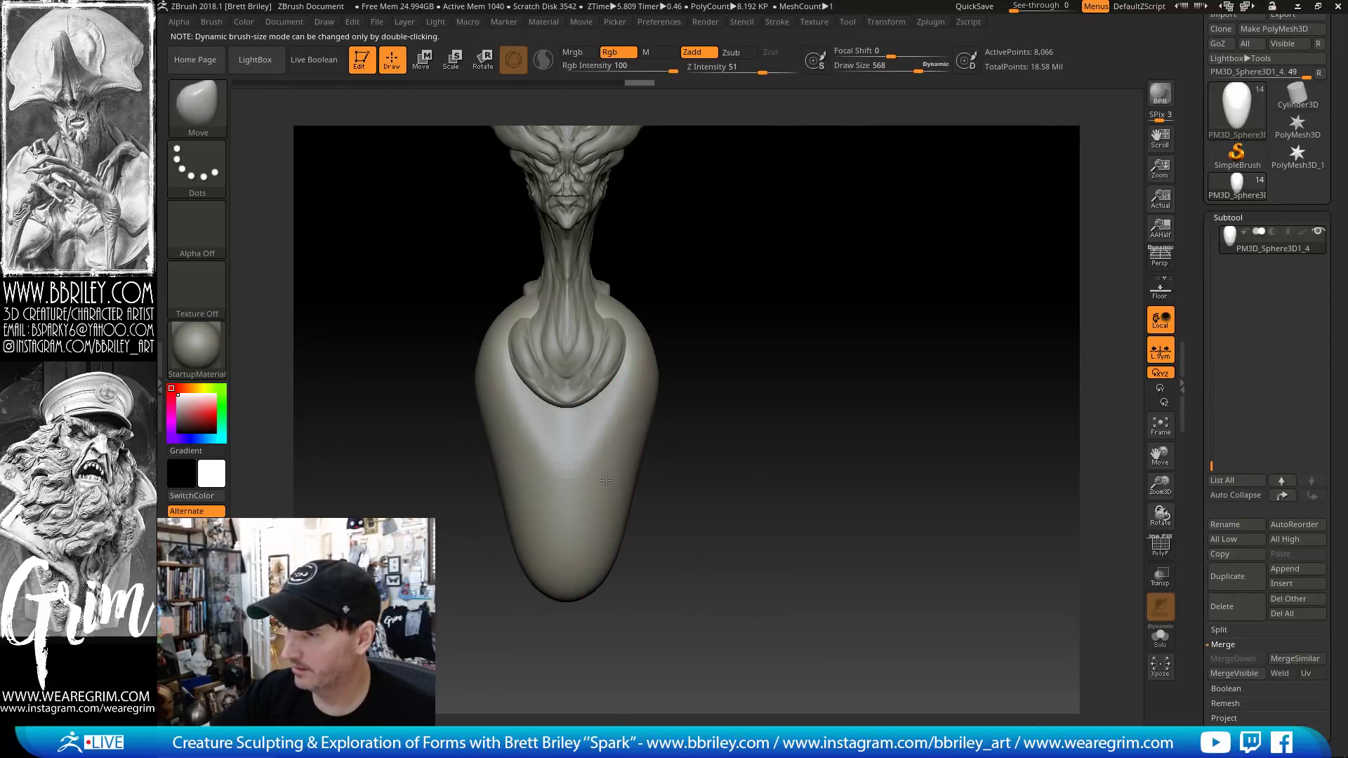
# - Slim and lengthen the torso's lower end with the Move brush at draw size 483
pyautogui.moveTo(758, 394); pyautogui.dragTo(667, 382)
pyautogui.moveTo(794, 349)
pyautogui.keyDown('alt'); pyautogui.mouseDown()
pyautogui.moveTo(770, 415)
pyautogui.moveTo(723, 341)
pyautogui.mouseUp(); pyautogui.keyUp('alt')
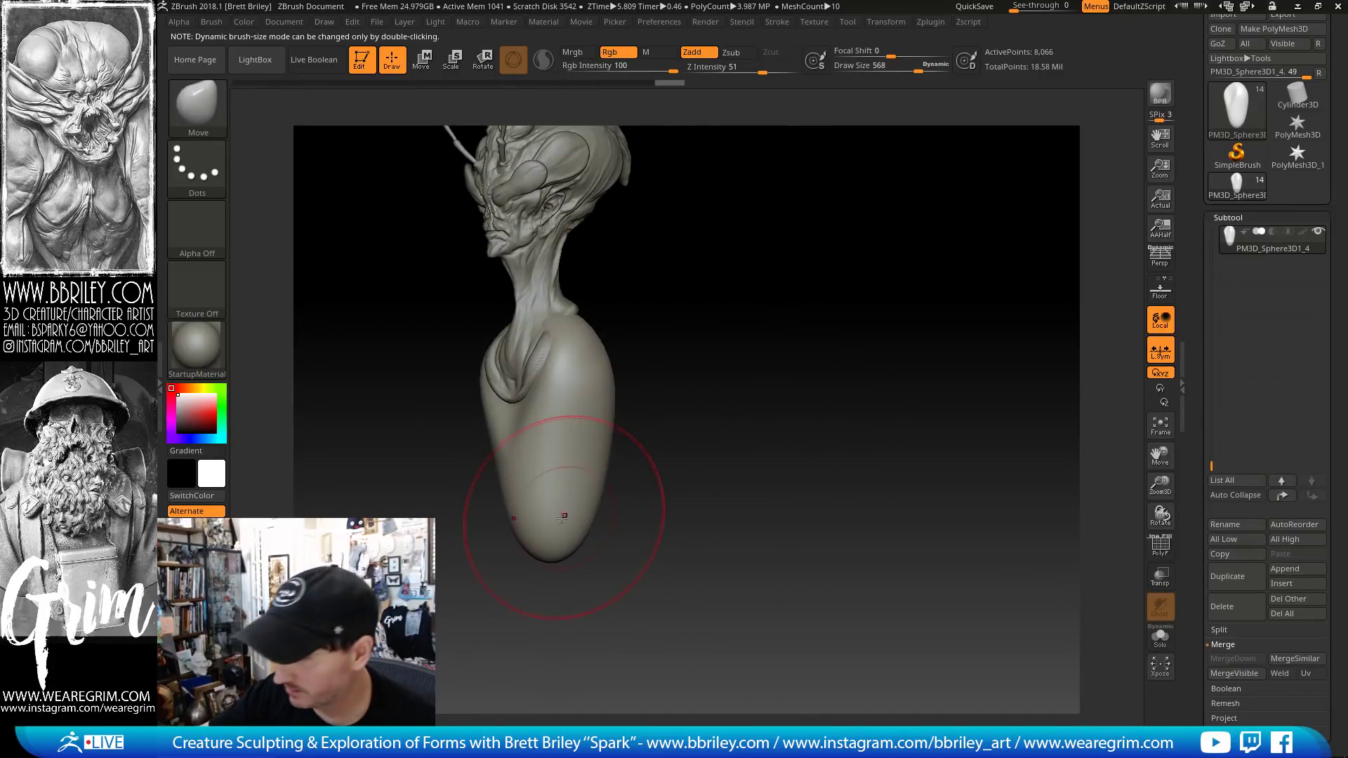
pyautogui.press('s')
pyautogui.click(517, 535)
pyautogui.moveTo(617, 554); pyautogui.dragTo(594, 546)
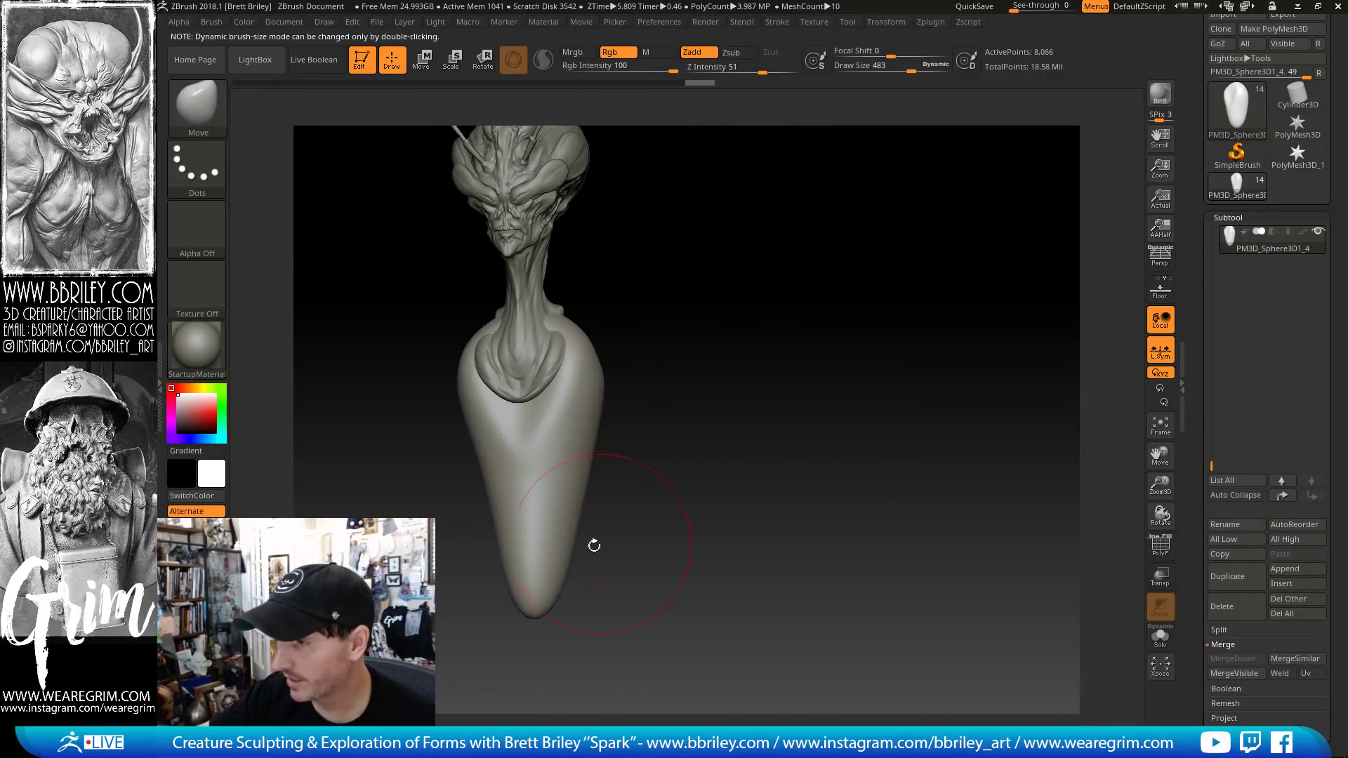
# - Inflate the torso's lower tip with the Inflat brush at draw size 305 and smooth it
pyautogui.press('b')
pyautogui.press('i')
pyautogui.press('n')
pyautogui.press('s')
pyautogui.click(537, 591)
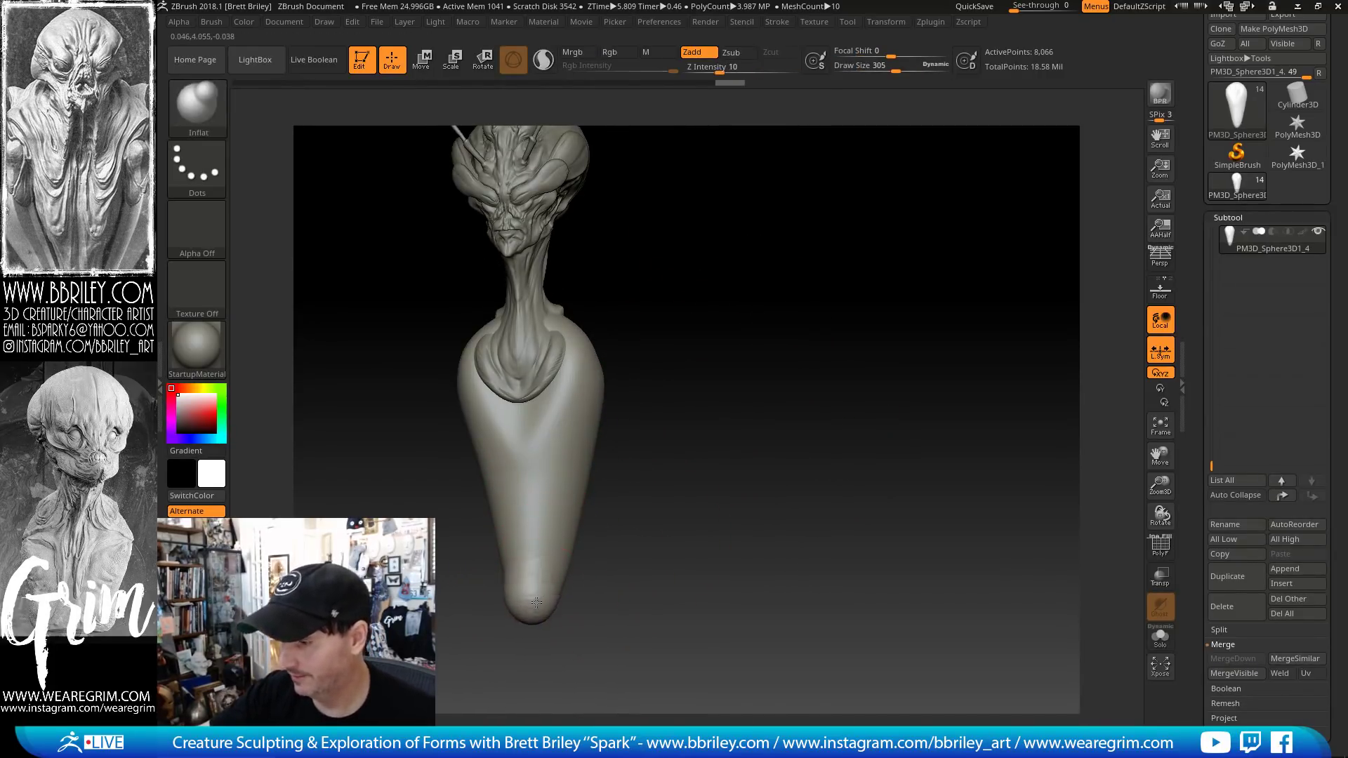
pyautogui.keyDown('shift'); pyautogui.moveTo(537, 602); pyautogui.dragTo(546, 580); pyautogui.keyUp('shift')
pyautogui.moveTo(708, 401); pyautogui.dragTo(683, 403)
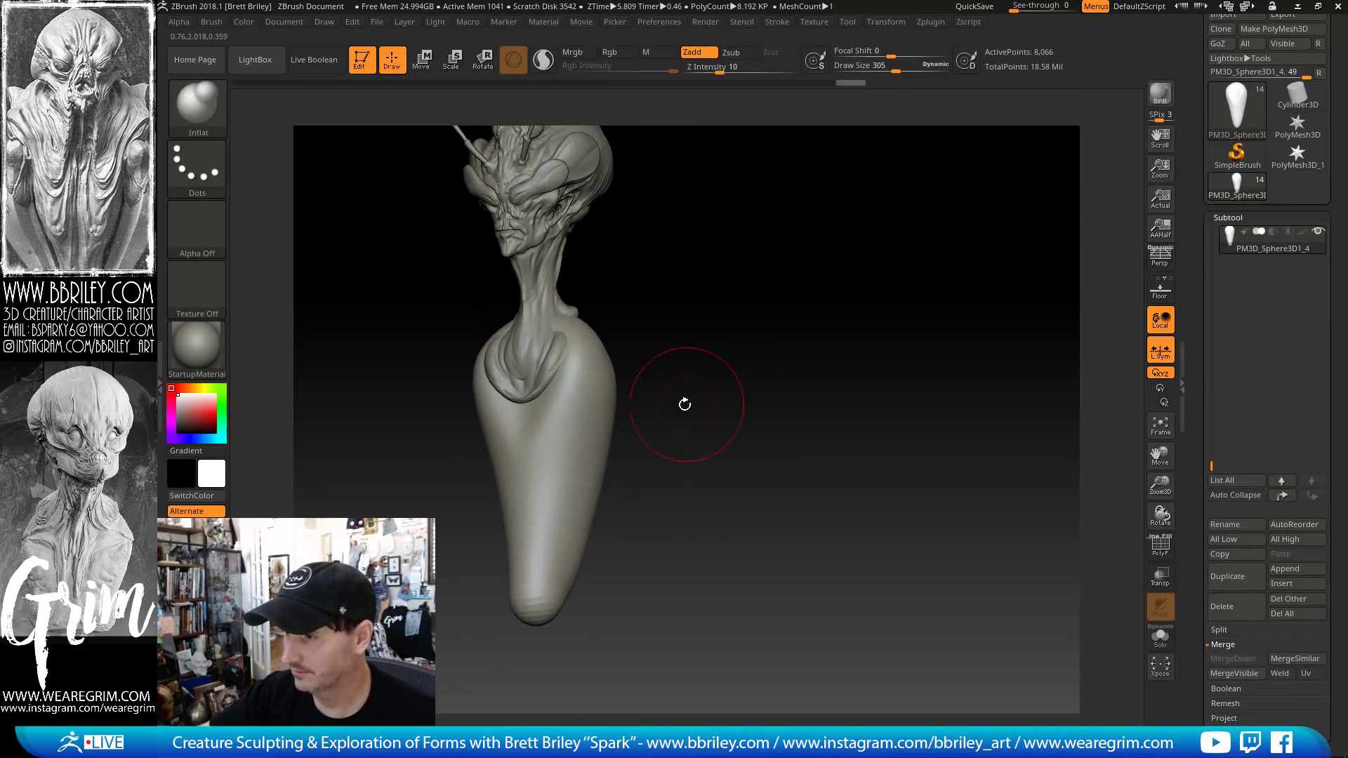
# - Carve a centre crease into the chest just below the neck base with the DamStandard brush
pyautogui.moveTo(570, 396); pyautogui.dragTo(589, 391, button='right')
pyautogui.press('b')
pyautogui.press('d')
pyautogui.press('s')
pyautogui.press('s')
pyautogui.moveTo(549, 436)
pyautogui.mouseDown()
pyautogui.moveTo(533, 436)
pyautogui.moveTo(547, 408)
pyautogui.moveTo(542, 421)
pyautogui.mouseUp()
# - Build up the chest forms on both sides of the centre crease with the Clay and Standard brushes
pyautogui.press('b')
pyautogui.press('c')
pyautogui.press('l')
pyautogui.press('b')
pyautogui.press('s')
pyautogui.press('t')
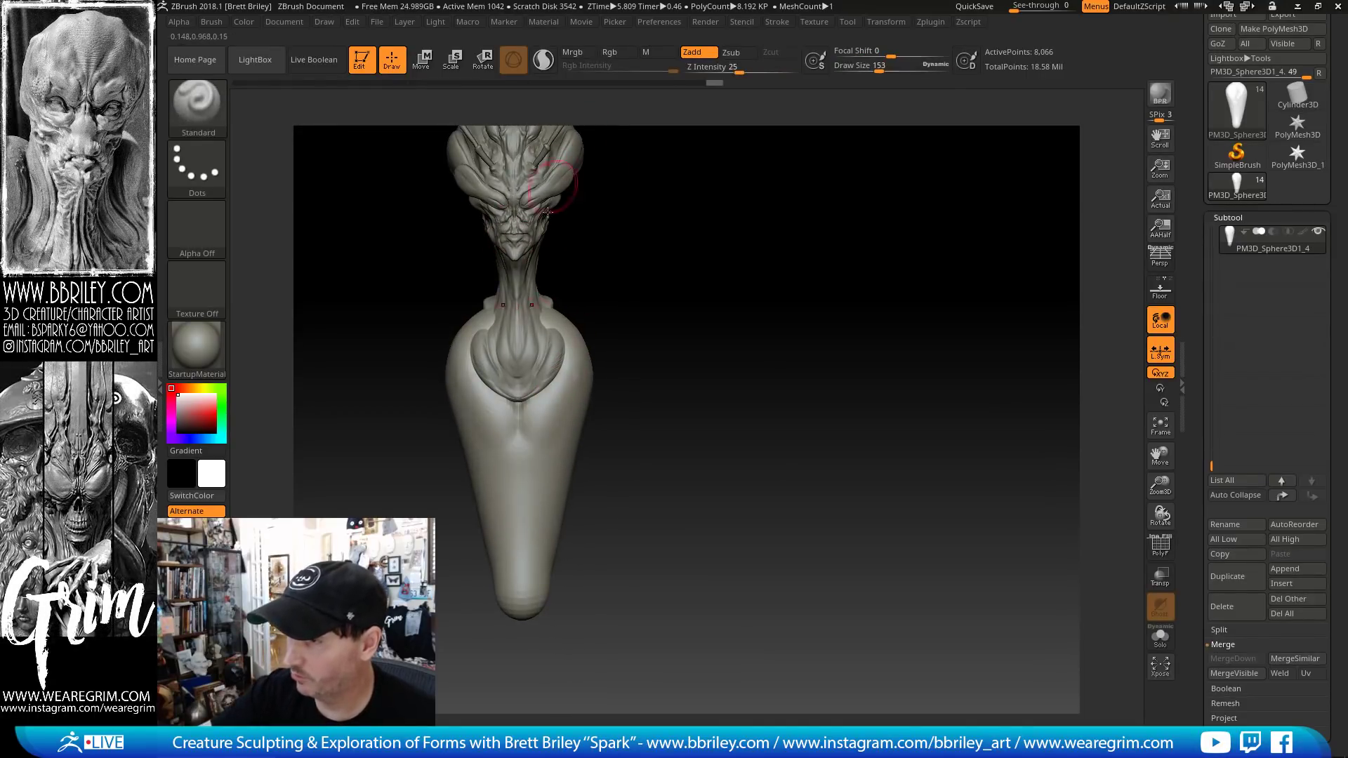
# - Carve the lower chest edges and the grooves along the torso's sides with DamStandard at draw size 153
pyautogui.press('b')
pyautogui.press('d')
pyautogui.press('s')
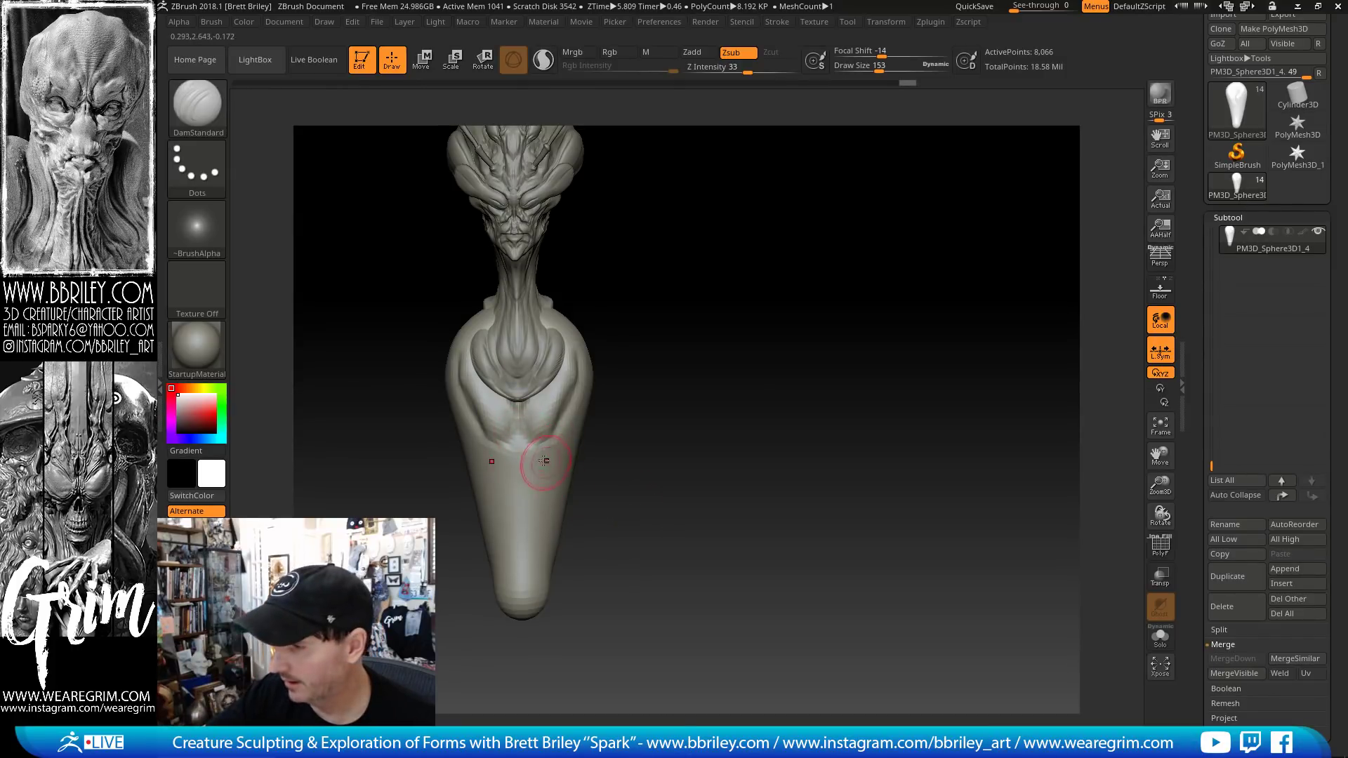
pyautogui.moveTo(653, 460)
pyautogui.mouseDown()
pyautogui.moveTo(523, 460)
pyautogui.moveTo(575, 493)
pyautogui.mouseUp()
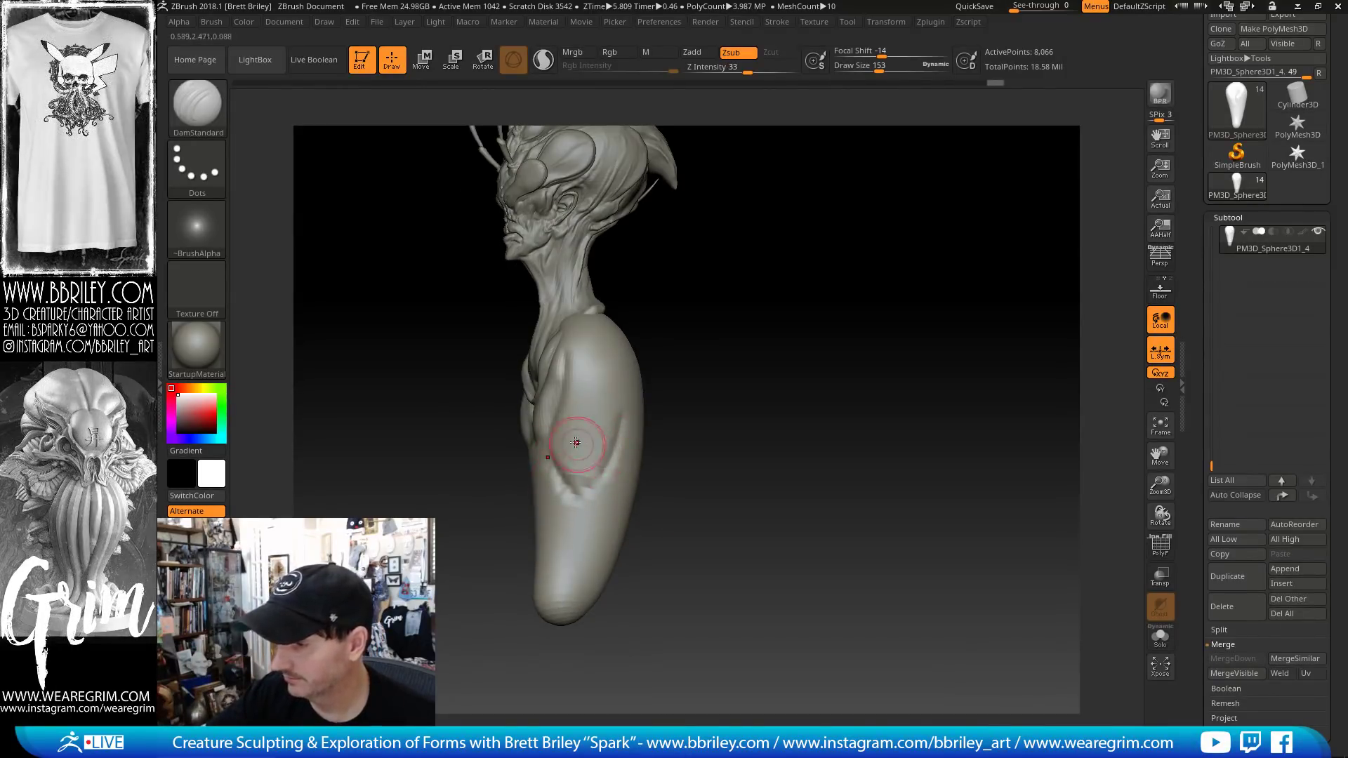
# - Build up the side muscles and upper abdomen with the Clay brush at draw sizes 153 and 106
pyautogui.press('b')
pyautogui.press('c')
pyautogui.press('l')
pyautogui.moveTo(674, 429)
pyautogui.mouseDown()
pyautogui.moveTo(570, 430)
pyautogui.moveTo(615, 321)
pyautogui.mouseUp()
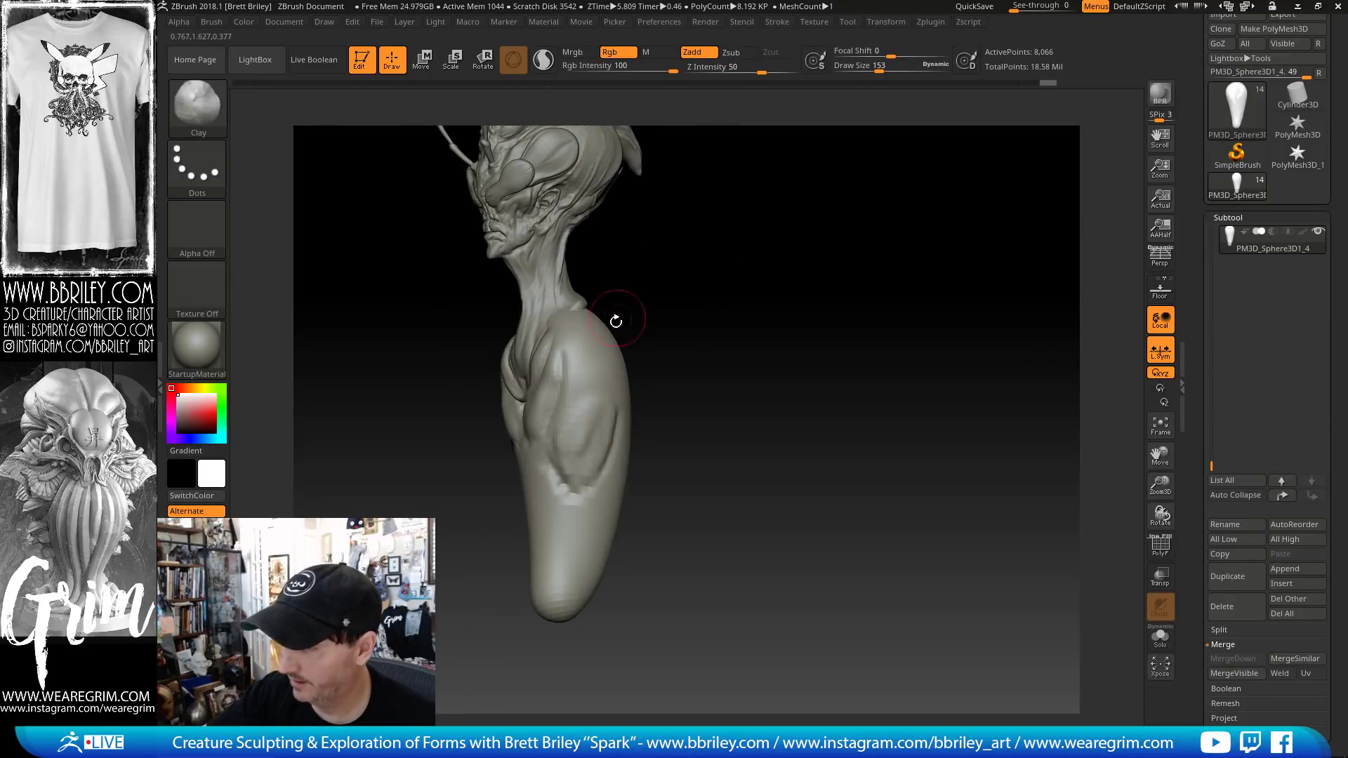
pyautogui.moveTo(586, 432); pyautogui.dragTo(519, 466)
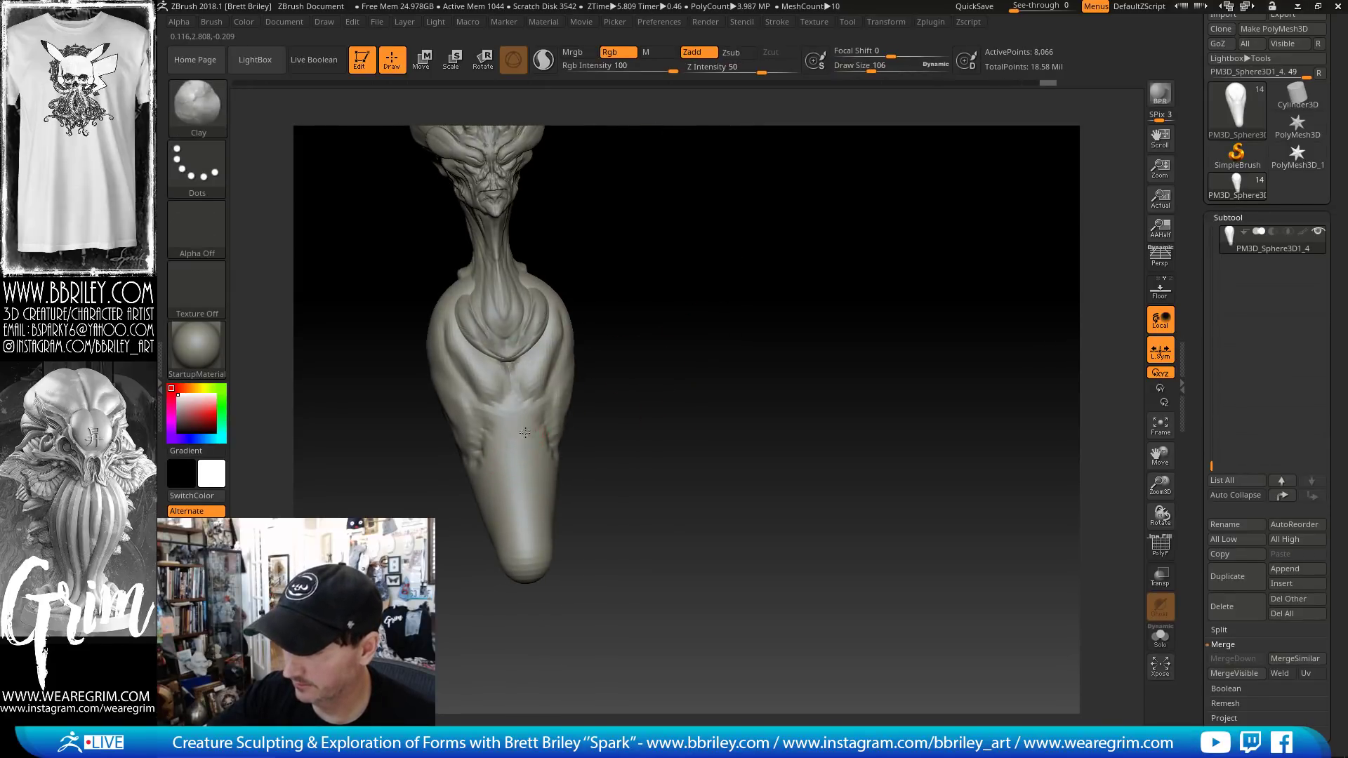
pyautogui.moveTo(638, 222); pyautogui.dragTo(639, 251)
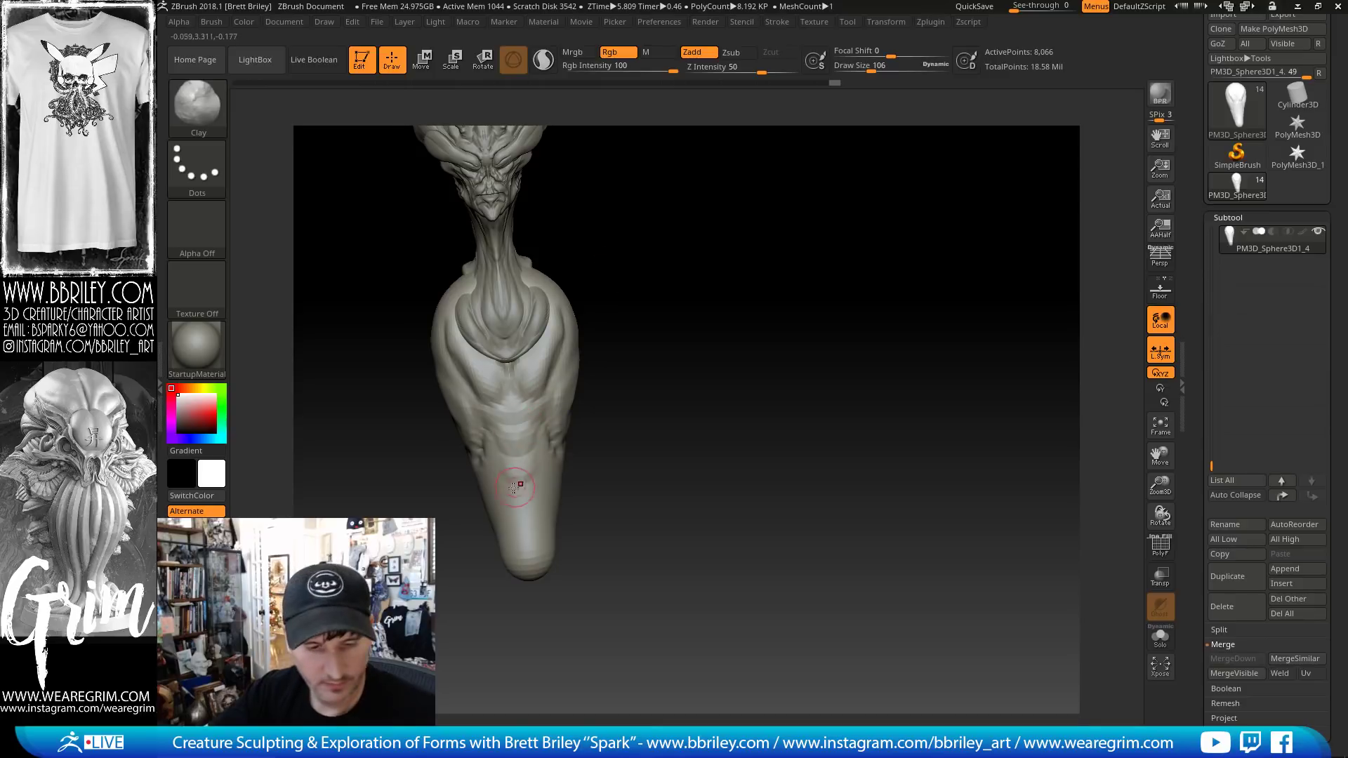
# - Carve the abdomen's centre line and muscle creases with the DamStandard brush at draw size 98
pyautogui.press('b')
pyautogui.press('d')
pyautogui.press('s')
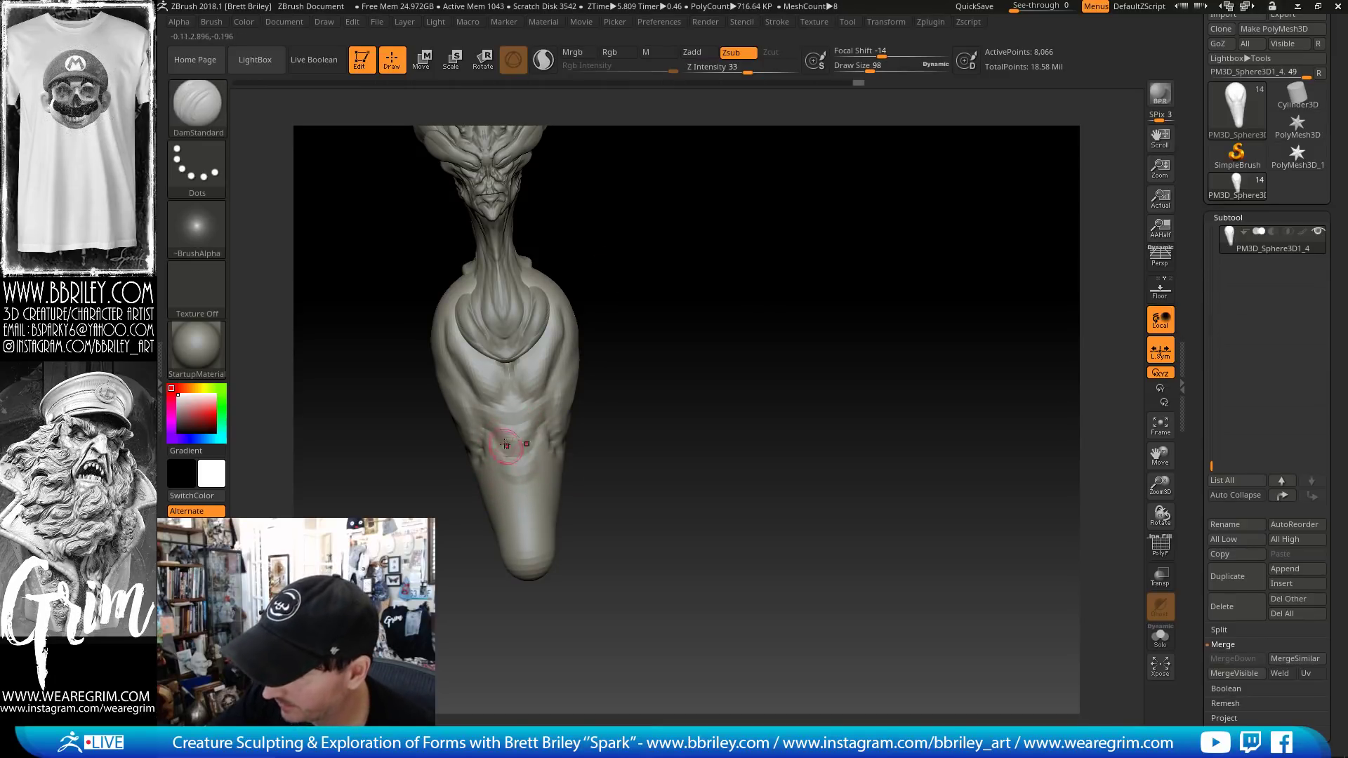
pyautogui.moveTo(586, 477)
pyautogui.mouseDown()
pyautogui.moveTo(614, 487)
pyautogui.moveTo(518, 433)
pyautogui.mouseUp()
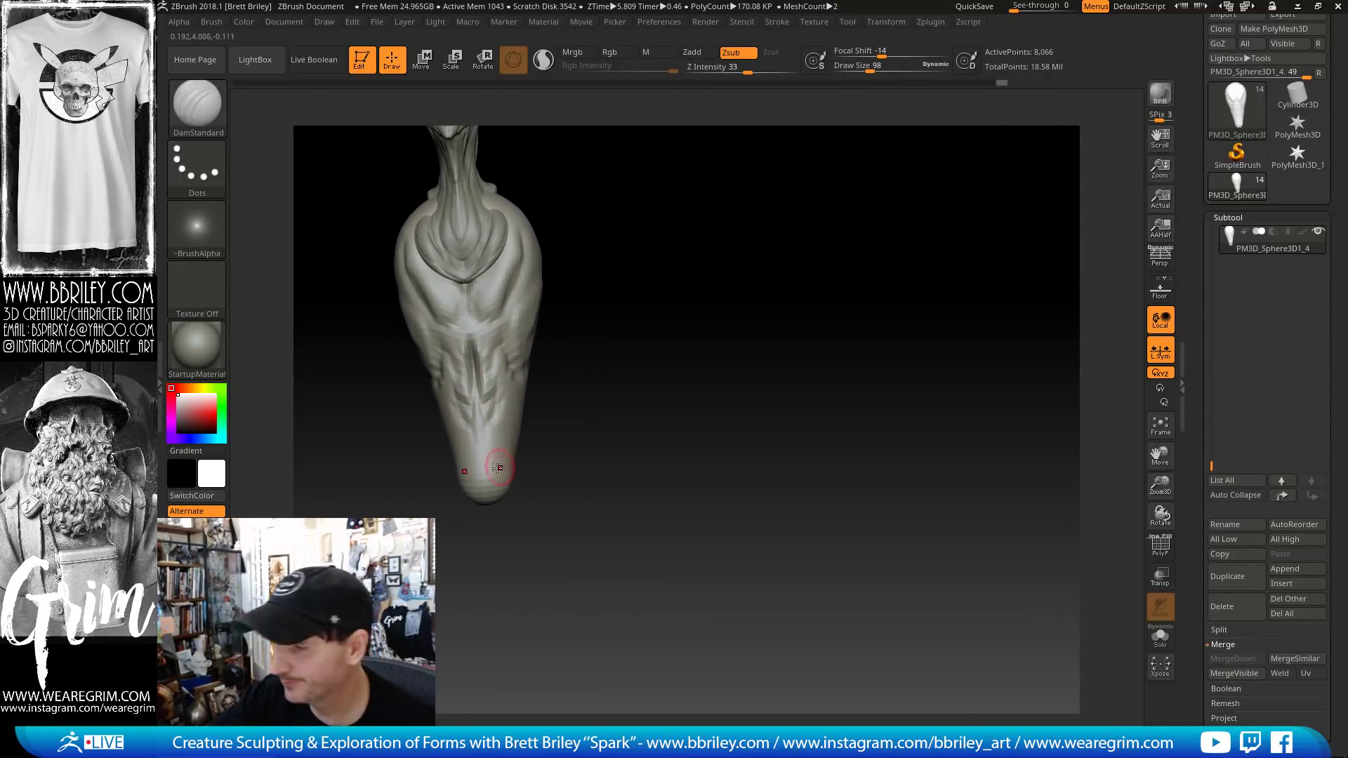
# - Narrow the waist and shape the lower end into hips with the Move brush, curving the lower back in side view
pyautogui.press('b')
pyautogui.press('c')
pyautogui.press('l')
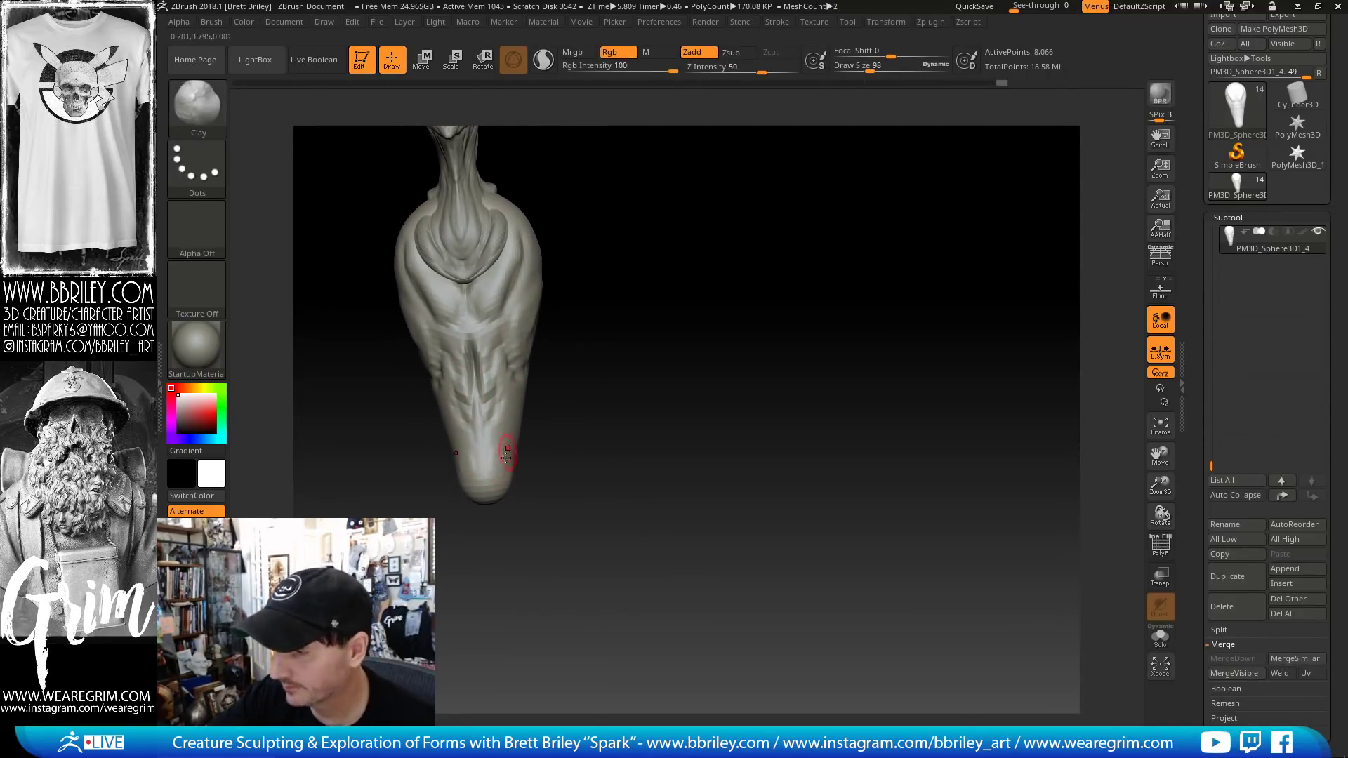
pyautogui.press('b')
pyautogui.press('m')
pyautogui.press('v')
pyautogui.moveTo(504, 467); pyautogui.dragTo(513, 456)
pyautogui.moveTo(548, 427); pyautogui.dragTo(605, 424)
pyautogui.press('s')
pyautogui.moveTo(529, 465)
pyautogui.mouseDown()
pyautogui.moveTo(561, 456)
pyautogui.moveTo(583, 469)
pyautogui.mouseUp()
pyautogui.press('s')
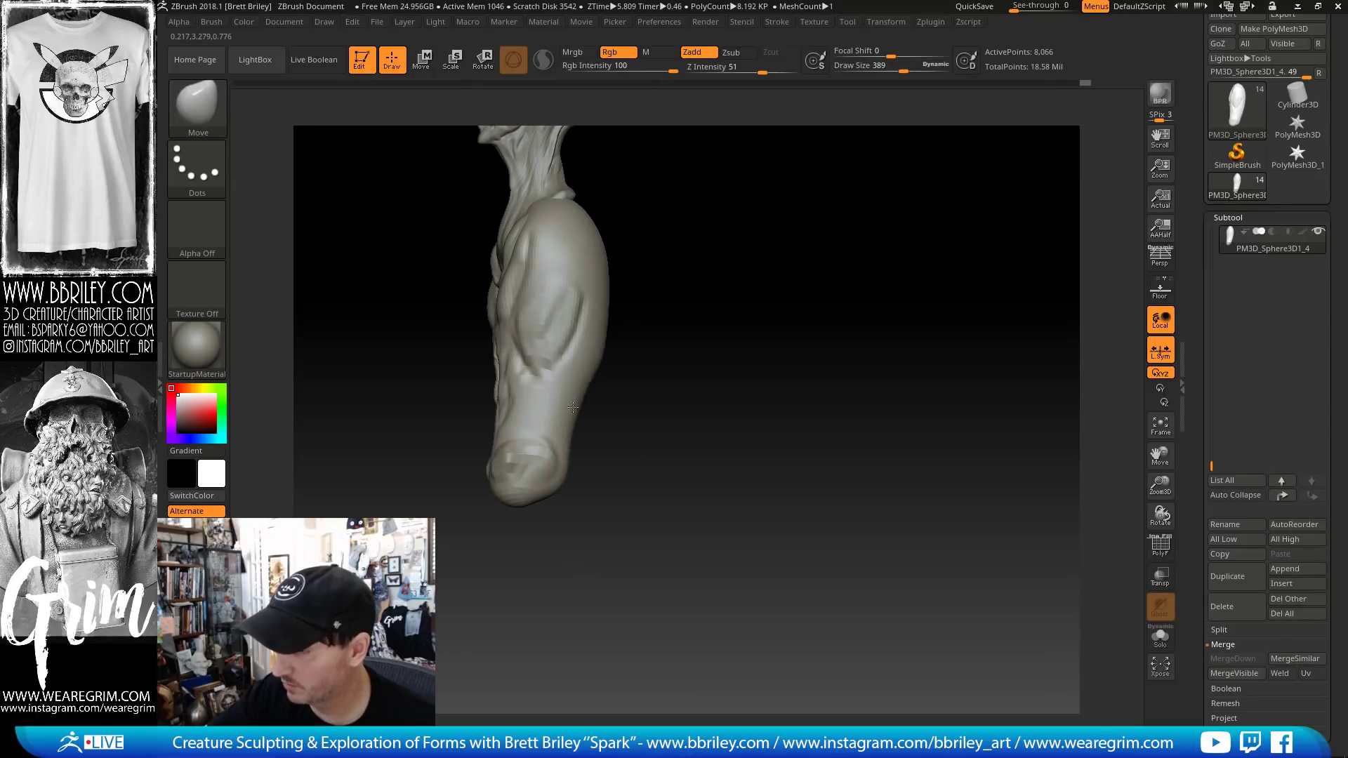
pyautogui.moveTo(618, 414)
pyautogui.mouseDown()
pyautogui.moveTo(634, 368)
pyautogui.moveTo(624, 398)
pyautogui.mouseUp()
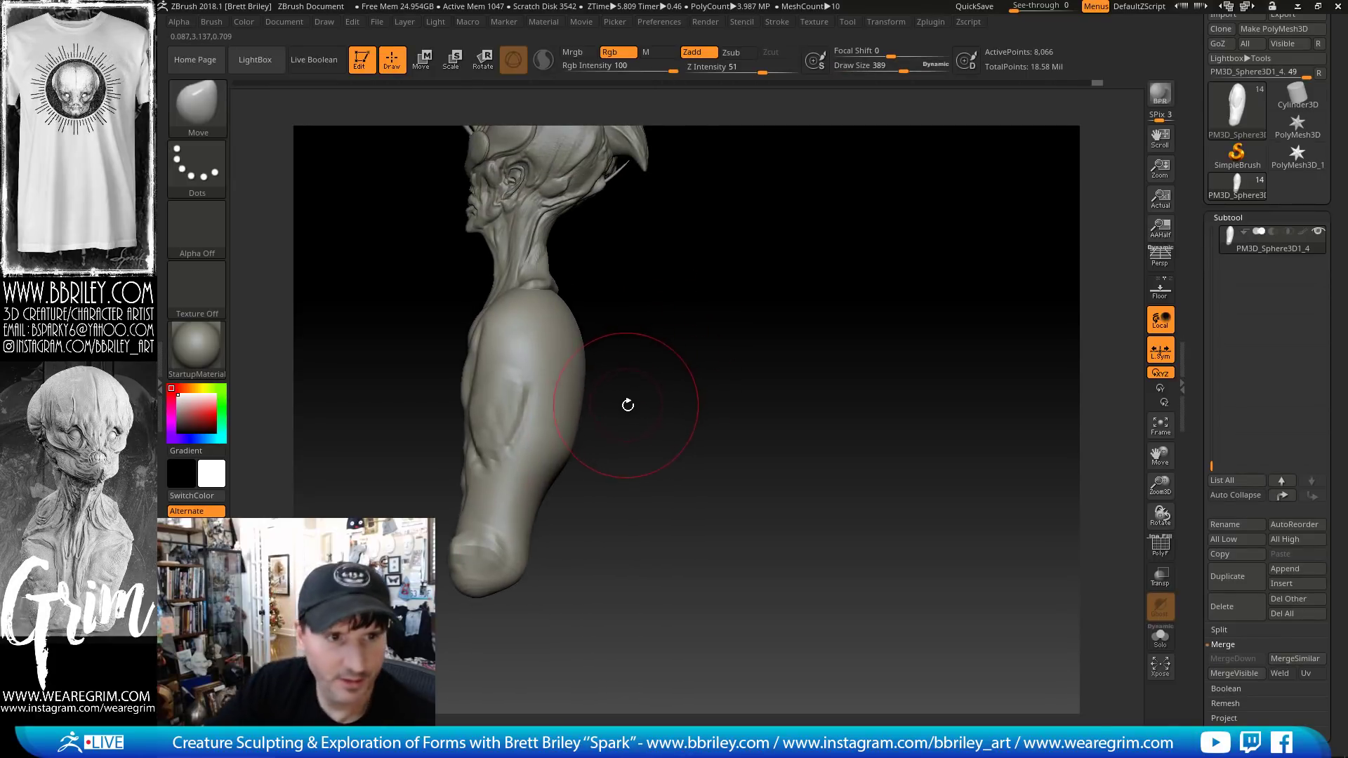
pyautogui.moveTo(629, 342)
pyautogui.mouseDown()
pyautogui.moveTo(577, 383)
pyautogui.moveTo(577, 367)
pyautogui.moveTo(557, 370)
pyautogui.mouseUp()
# - Build up a pair of shoulder blades on the upper back with the Clay brush at draw size 202
pyautogui.press('1')
pyautogui.press('s')
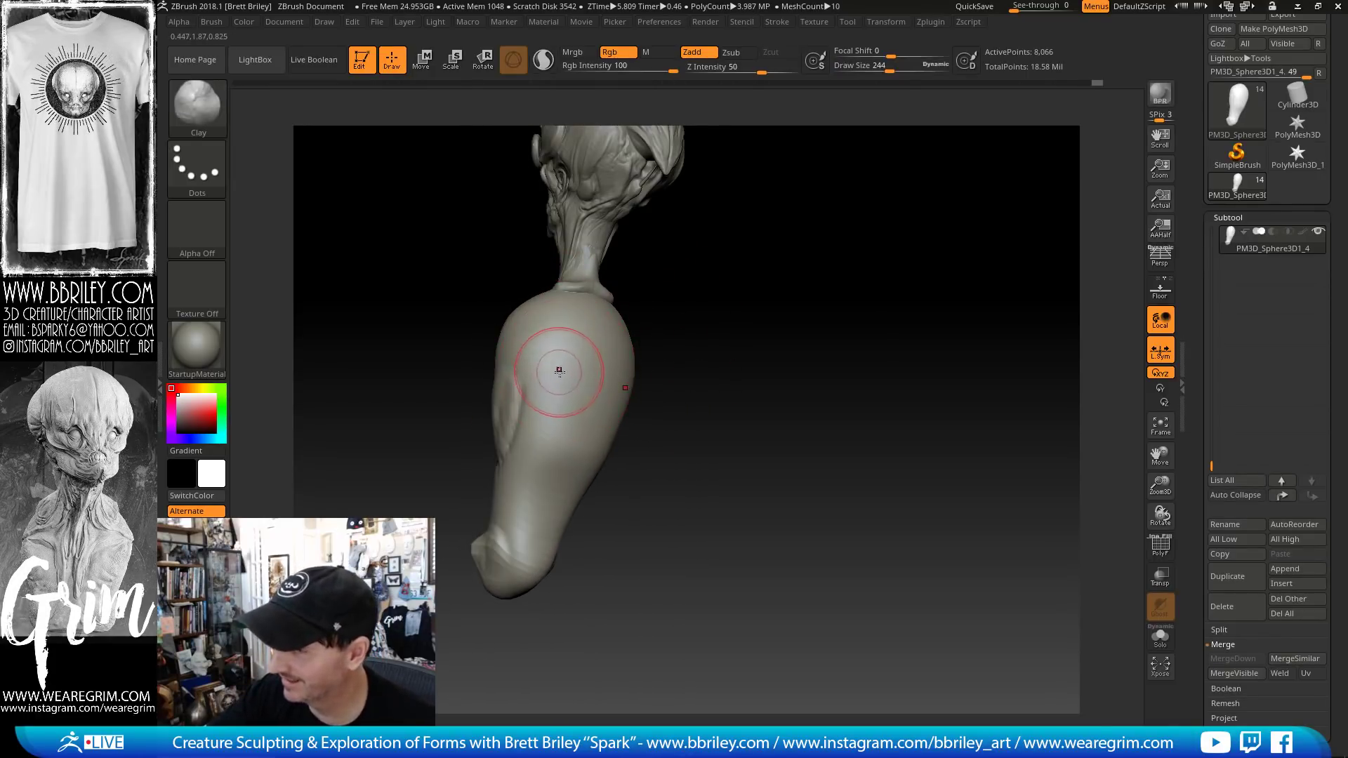
pyautogui.moveTo(719, 253); pyautogui.dragTo(590, 232)
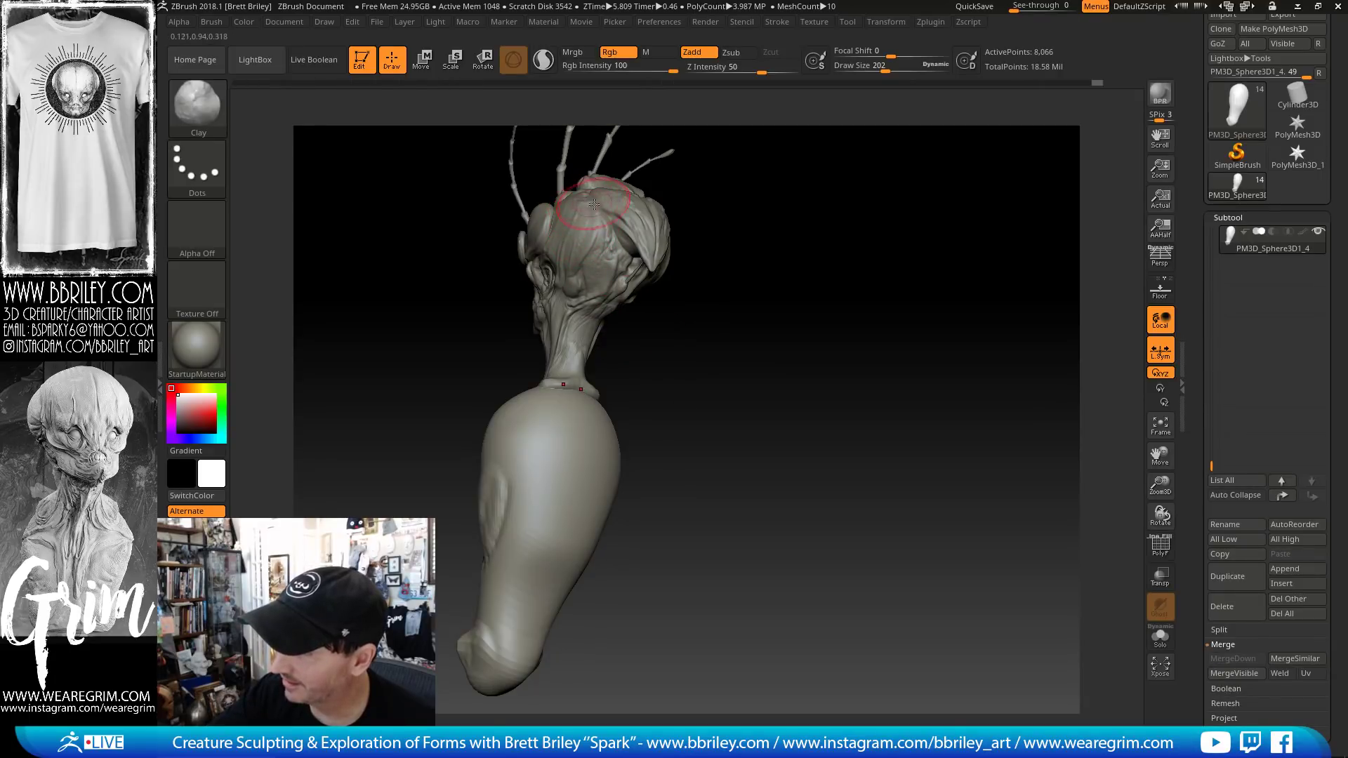
pyautogui.moveTo(541, 440); pyautogui.dragTo(555, 456)
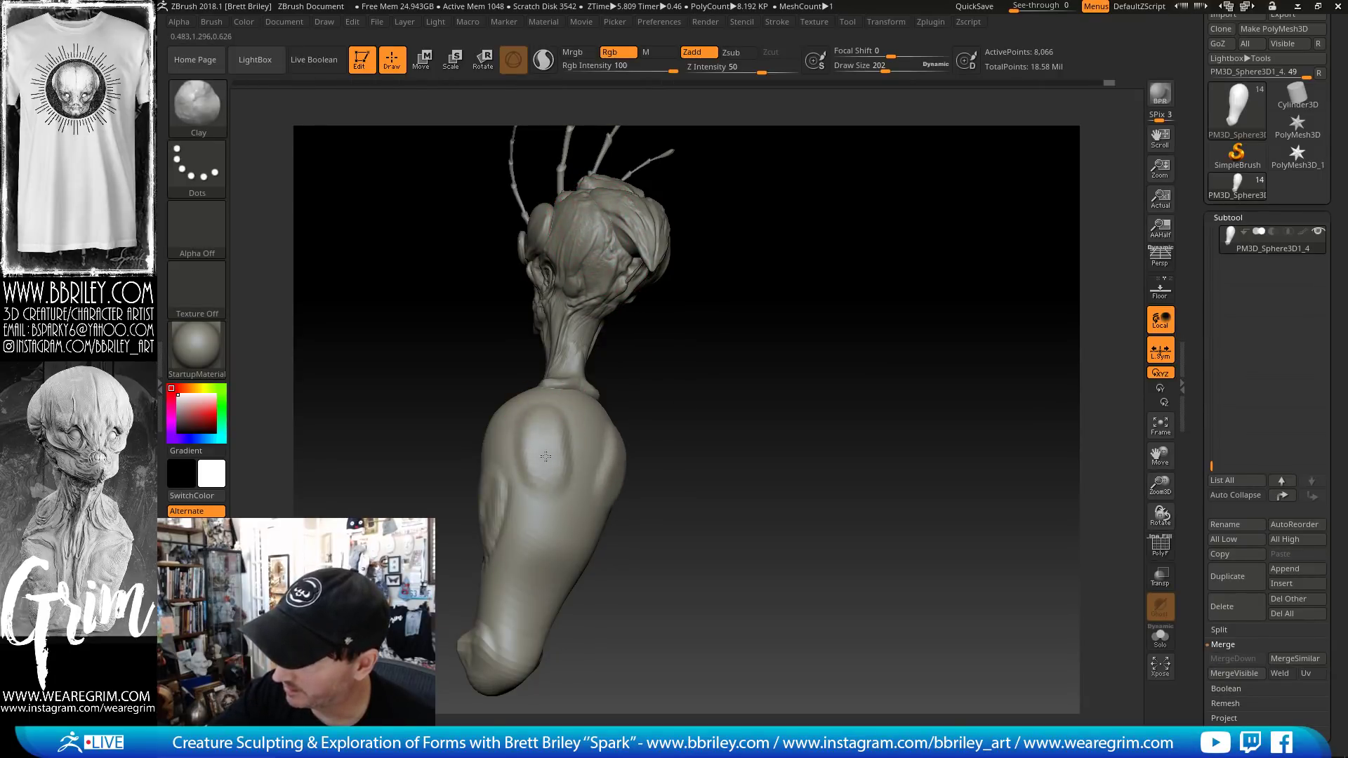
# - Define the shoulder blades with the Standard brush and carve their edges with DamStandard at draw size 133
pyautogui.press('b')
pyautogui.press('s')
pyautogui.press('t')
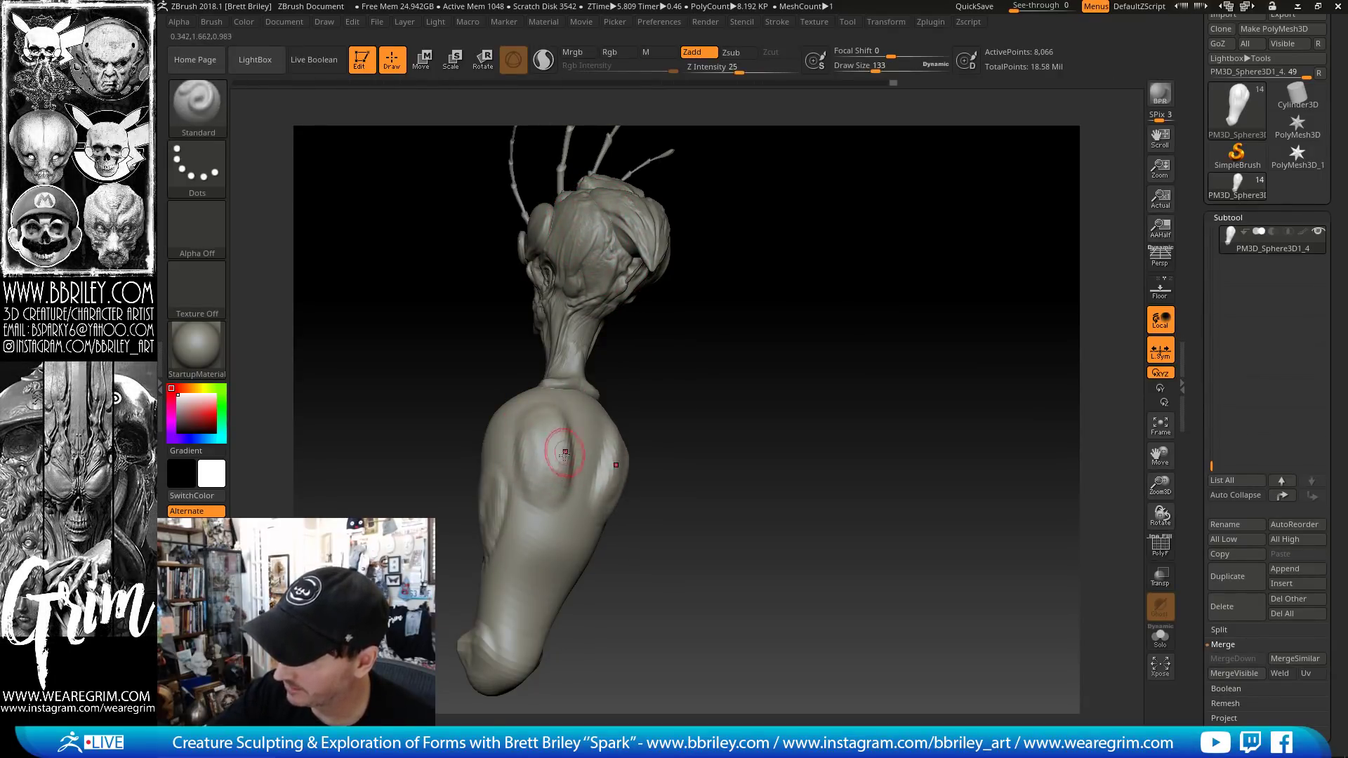
pyautogui.press('b')
pyautogui.press('d')
pyautogui.press('s')
pyautogui.moveTo(540, 497); pyautogui.dragTo(562, 407)
pyautogui.moveTo(761, 327); pyautogui.dragTo(606, 273)
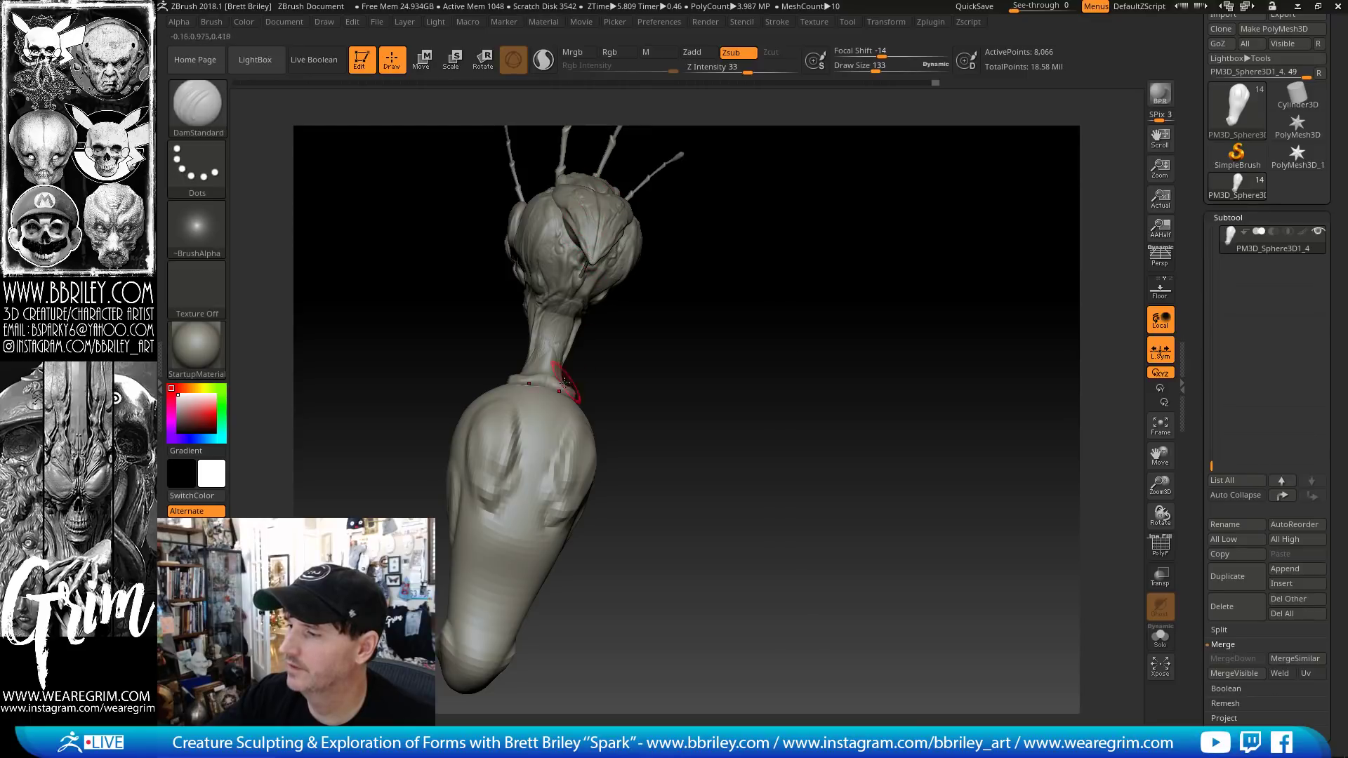
# - Pull the upper back up into a pointed hump behind the neck with the Move brush at draw sizes 207 and 244
pyautogui.press('b')
pyautogui.press('m')
pyautogui.press('v')
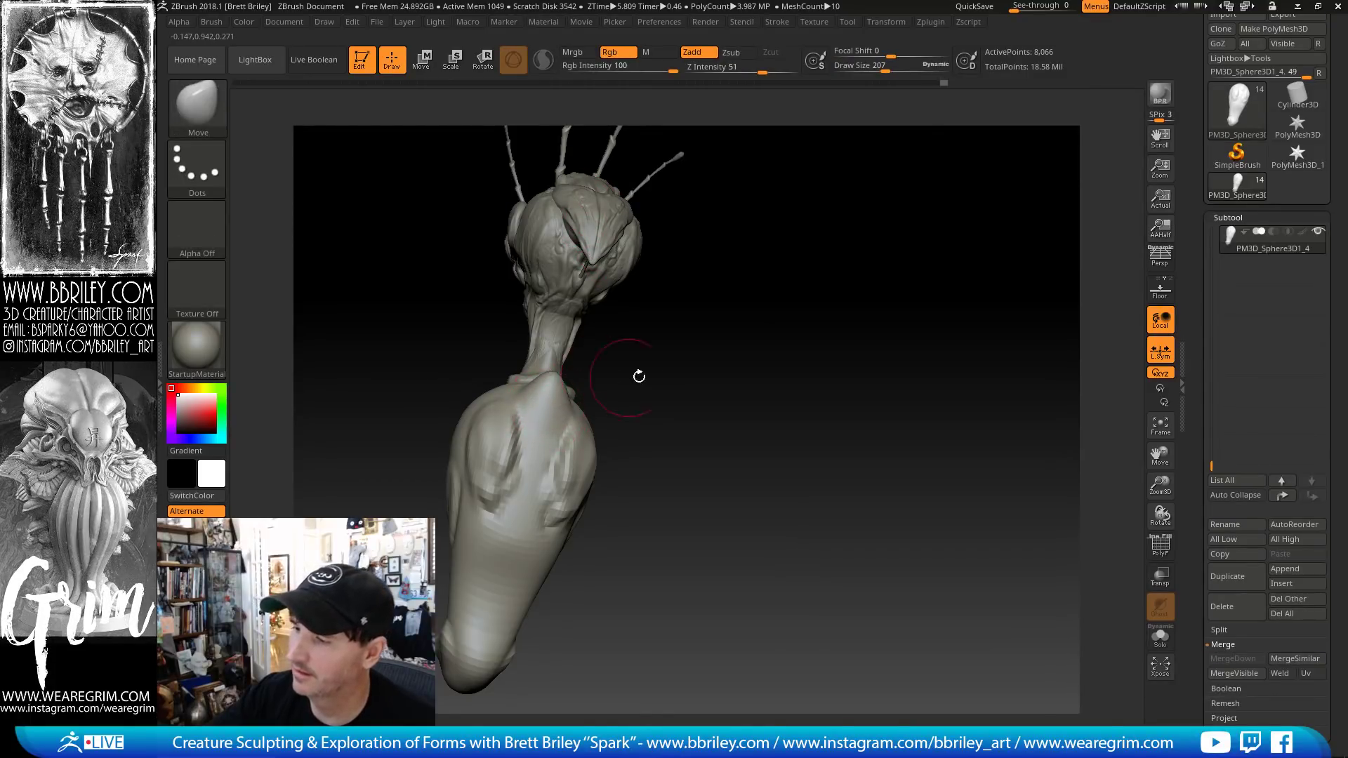
pyautogui.moveTo(639, 376); pyautogui.dragTo(678, 379)
pyautogui.press('s')
pyautogui.moveTo(552, 410); pyautogui.dragTo(564, 410)
pyautogui.moveTo(556, 437); pyautogui.dragTo(564, 421)
pyautogui.moveTo(604, 372); pyautogui.dragTo(633, 368)
pyautogui.press('s')
pyautogui.moveTo(537, 380); pyautogui.dragTo(528, 380)
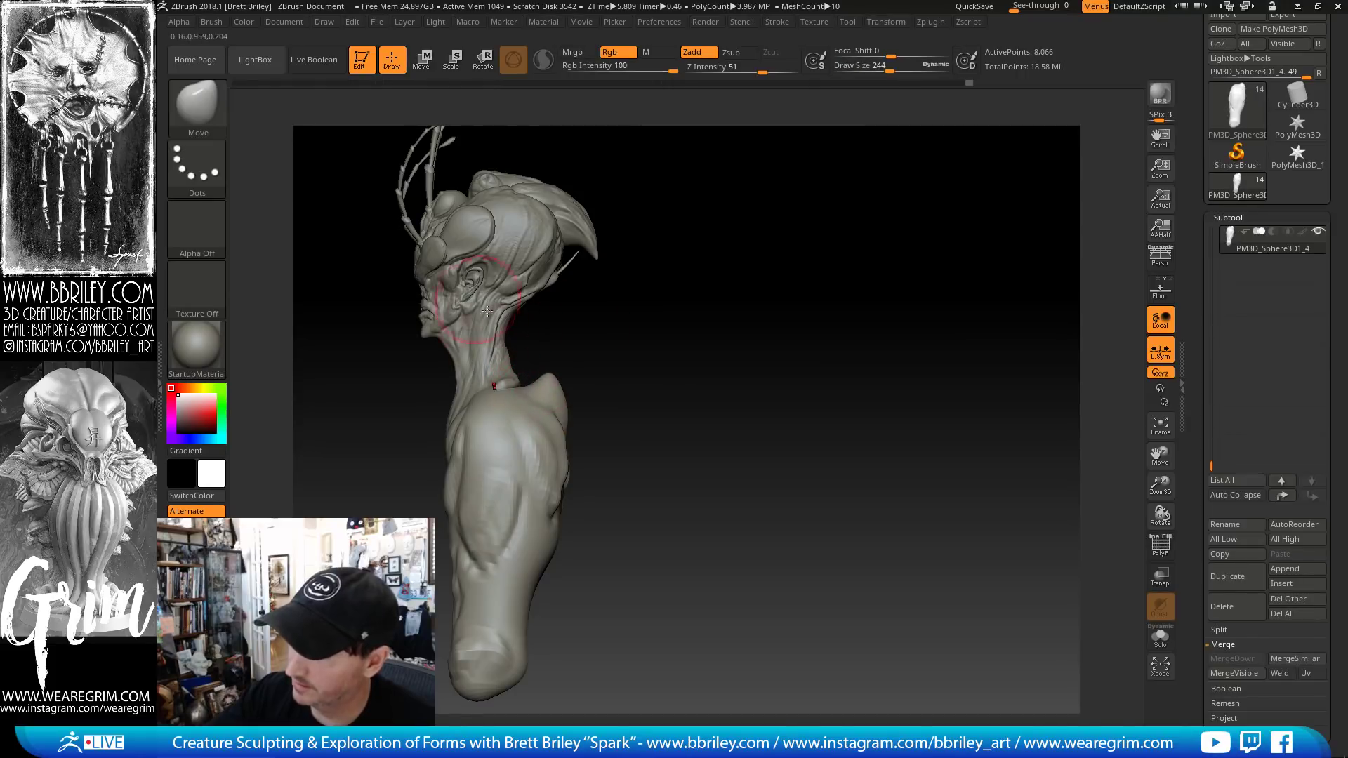
pyautogui.moveTo(605, 309)
pyautogui.mouseDown()
pyautogui.moveTo(559, 338)
pyautogui.moveTo(572, 344)
pyautogui.mouseUp()
# - Flatten the area between the shoulder blades with TrimDynamic and add volume to the back with the Standard brush
pyautogui.press('b')
pyautogui.press('t')
pyautogui.press('d')
pyautogui.press('s')
pyautogui.moveTo(543, 398); pyautogui.dragTo(550, 481)
pyautogui.press('b')
pyautogui.press('s')
pyautogui.press('t')
pyautogui.press('s')
pyautogui.moveTo(630, 359); pyautogui.dragTo(601, 367)
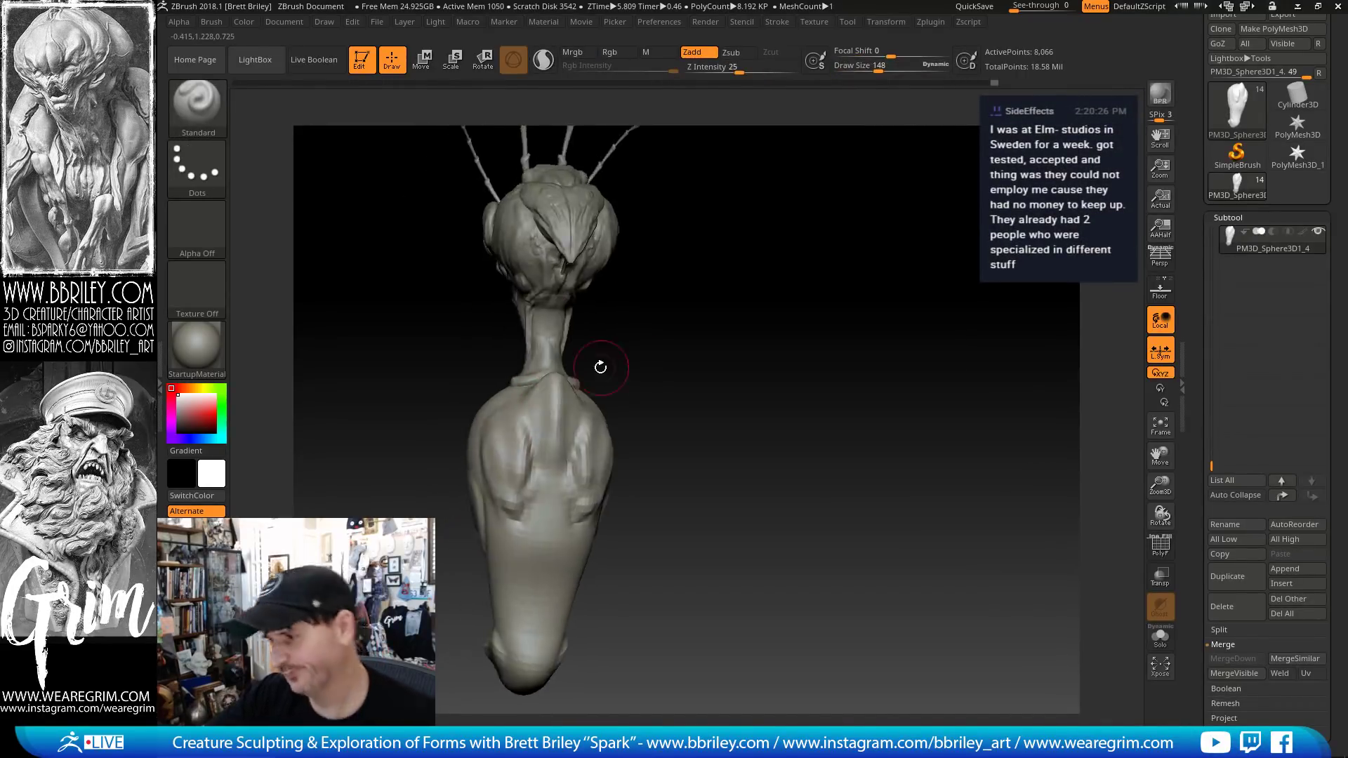
# - Carve grooves along the spine between the shoulder blades with the DamStandard brush at draw size 148
pyautogui.press('b')
pyautogui.press('d')
pyautogui.press('s')
pyautogui.moveTo(564, 427); pyautogui.dragTo(563, 496)
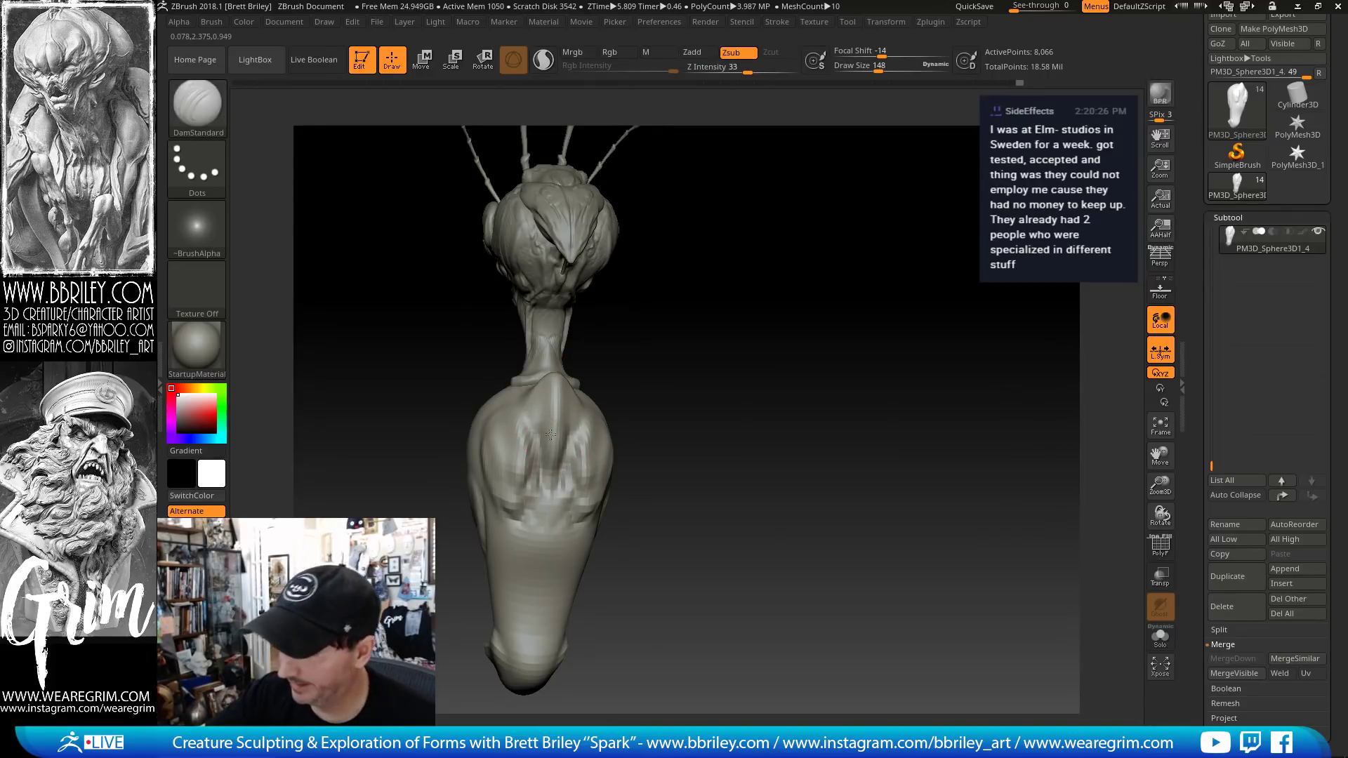
# - Build up rounded shoulder masses beside the neck base with the Clay brush at draw size 148
pyautogui.moveTo(617, 349); pyautogui.dragTo(662, 344)
pyautogui.press('b')
pyautogui.press('c')
pyautogui.press('l')
pyautogui.press('s')
pyautogui.moveTo(642, 415)
pyautogui.mouseDown()
pyautogui.moveTo(657, 415)
pyautogui.moveTo(604, 413)
pyautogui.moveTo(626, 410)
pyautogui.mouseUp()
pyautogui.moveTo(647, 372)
pyautogui.mouseDown()
pyautogui.moveTo(696, 379)
pyautogui.moveTo(630, 406)
pyautogui.moveTo(657, 446)
pyautogui.mouseUp()
pyautogui.press('s')
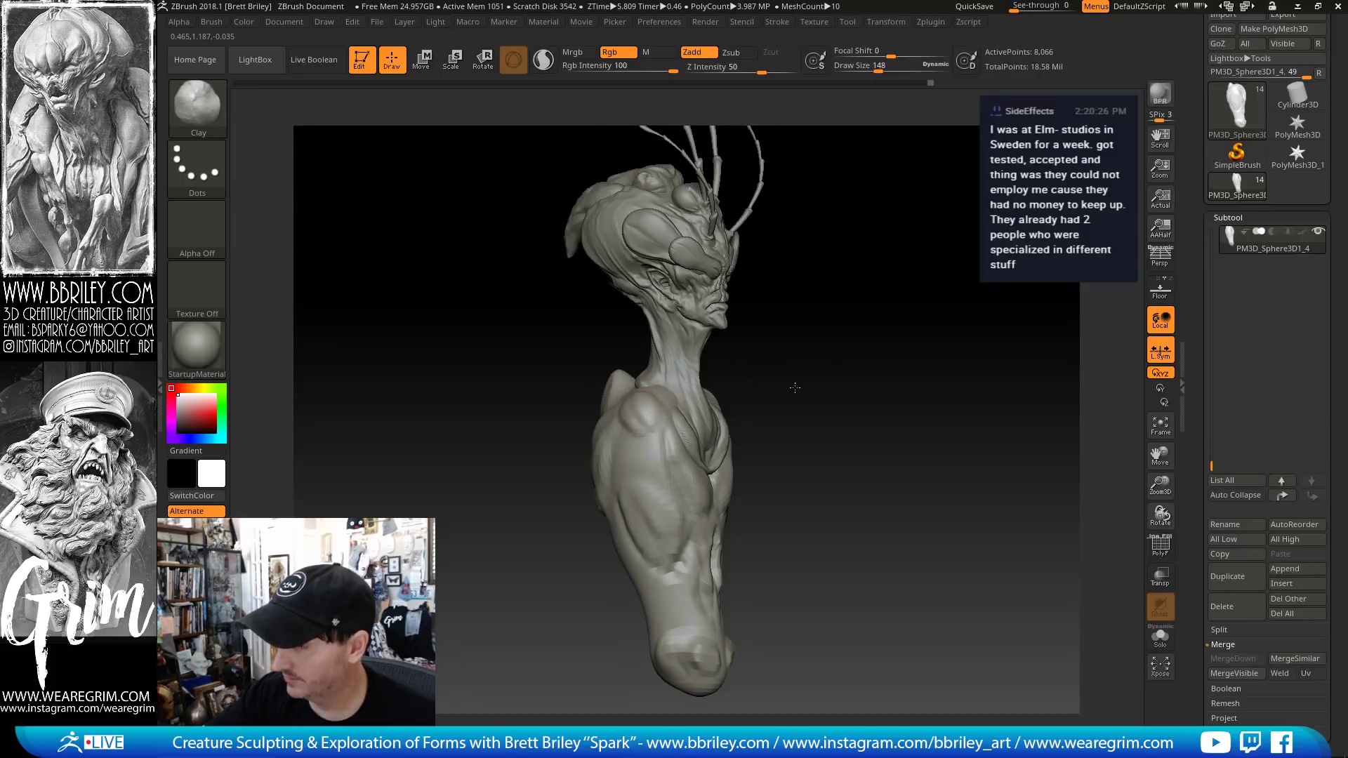
# - Flatten the planes of the shoulders, chest and abdomen with the TrimDynamic brush at draw size 148
pyautogui.moveTo(793, 385); pyautogui.dragTo(743, 385)
pyautogui.press('b')
pyautogui.press('t')
pyautogui.press('d')
pyautogui.moveTo(849, 375)
pyautogui.keyDown('alt'); pyautogui.mouseDown()
pyautogui.moveTo(795, 362)
pyautogui.moveTo(790, 332)
pyautogui.moveTo(820, 323)
pyautogui.moveTo(795, 296)
pyautogui.mouseUp(); pyautogui.keyUp('alt')
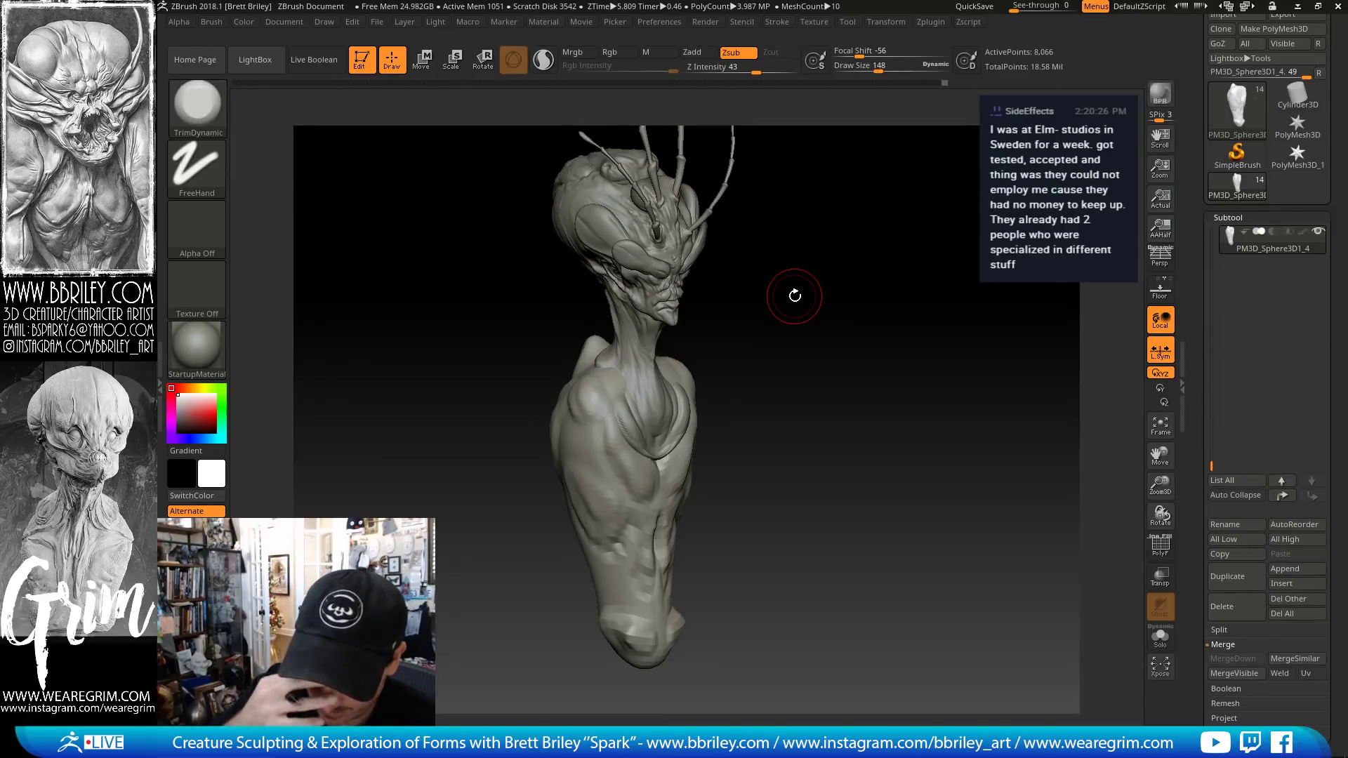
pyautogui.keyDown('alt'); pyautogui.moveTo(821, 277); pyautogui.dragTo(756, 264); pyautogui.keyUp('alt')
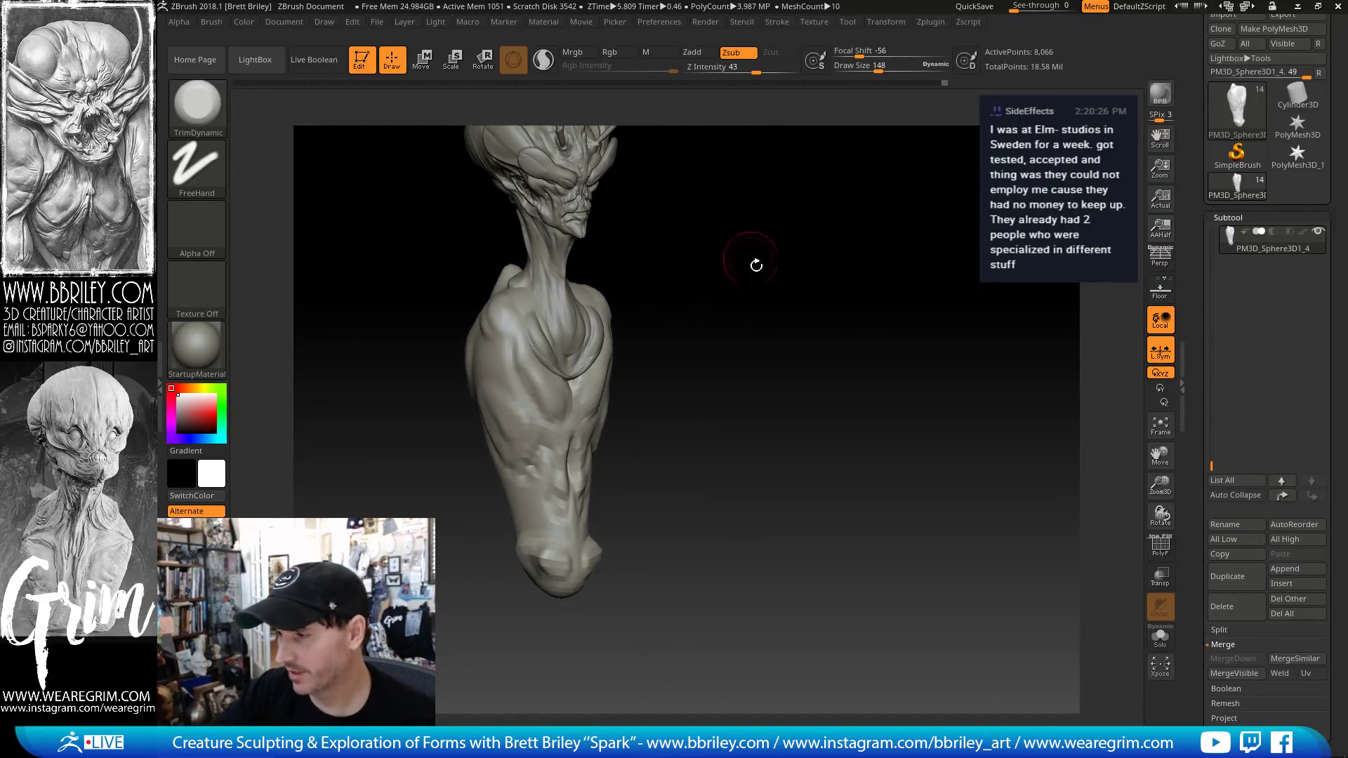
# - Subdivide the torso mesh and carve the chest muscle grooves with the DamStandard brush at draw sizes 115 and 102
pyautogui.hotkey('ctrl', 'd')
pyautogui.press('b')
pyautogui.press('d')
pyautogui.press('s')
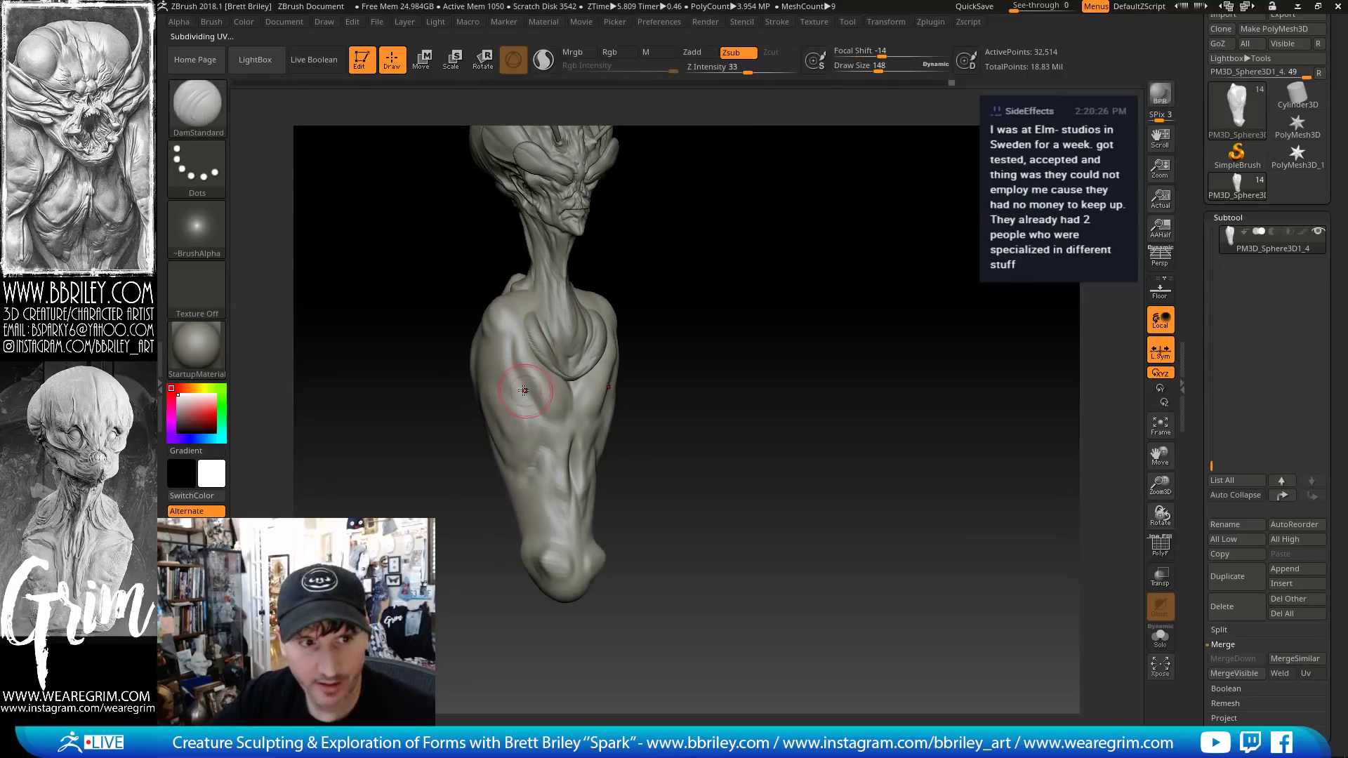
pyautogui.press('s')
pyautogui.moveTo(524, 390); pyautogui.dragTo(520, 391)
pyautogui.moveTo(671, 361); pyautogui.dragTo(676, 362)
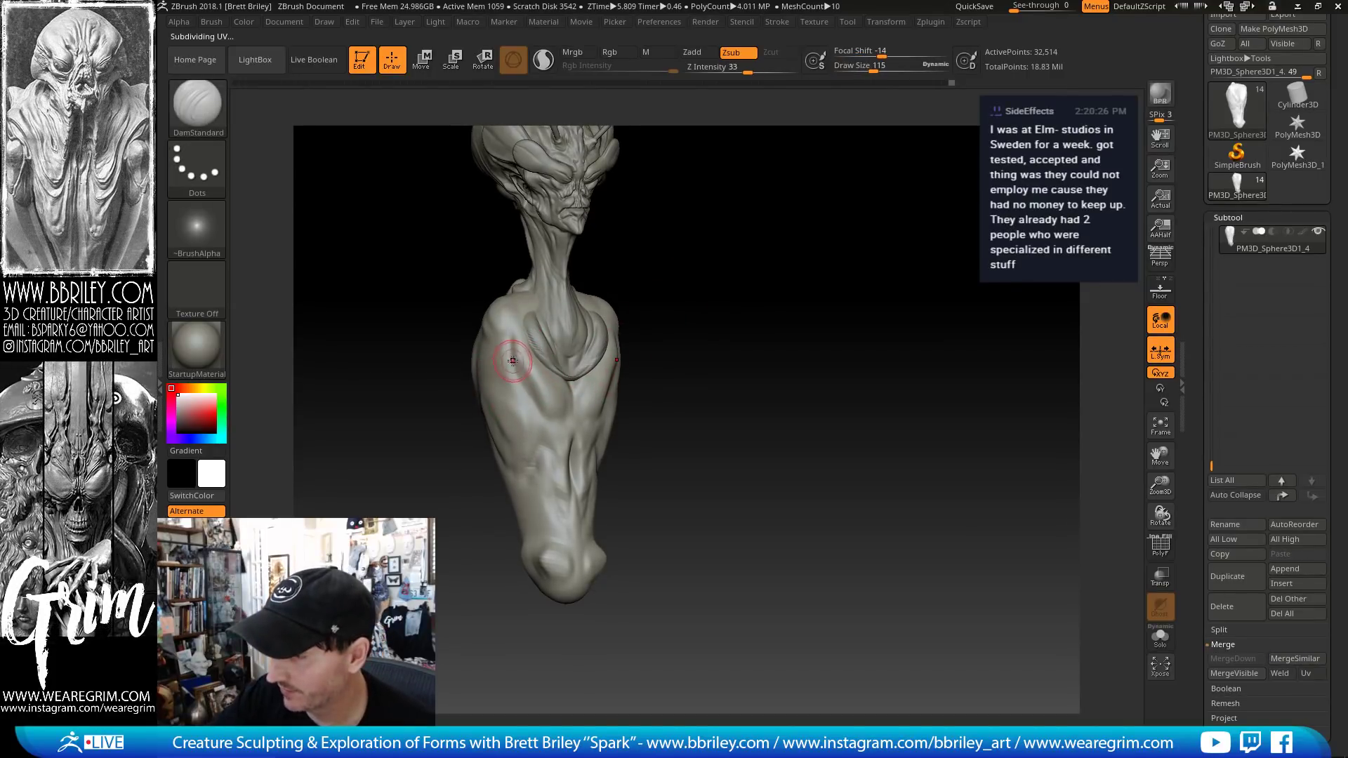
pyautogui.press('[')
pyautogui.moveTo(517, 365); pyautogui.dragTo(537, 415)
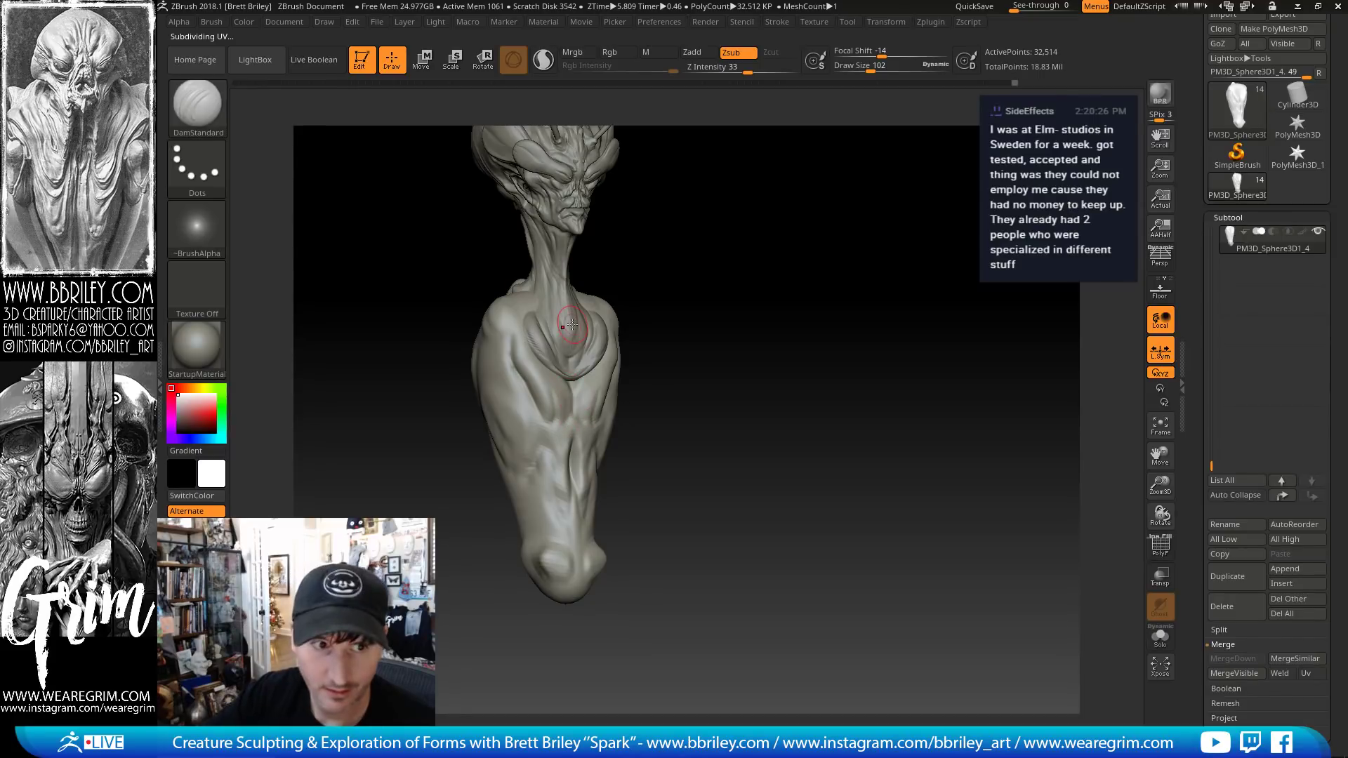
pyautogui.moveTo(635, 361); pyautogui.dragTo(661, 333)
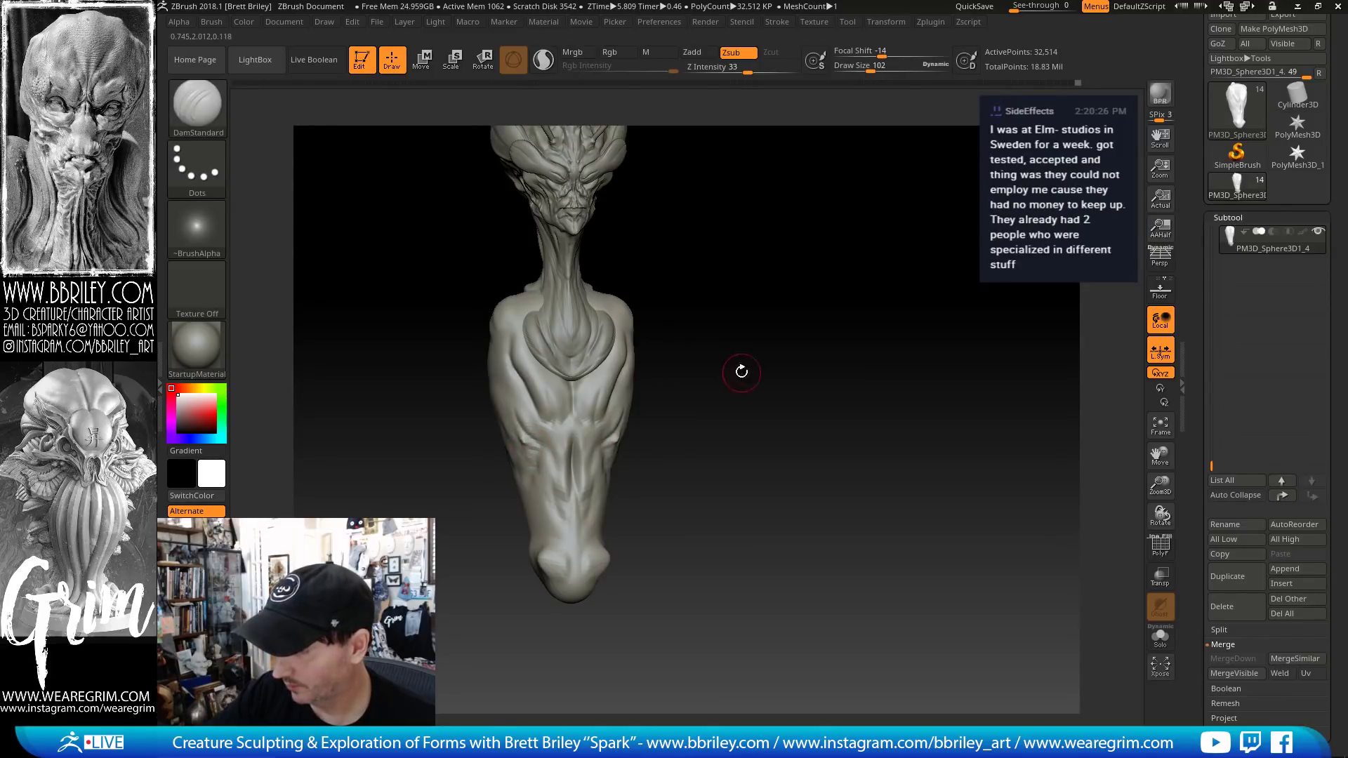
# - Build up small muscle forms on the torso's flank below the chest with the Standard brush at draw size 68
pyautogui.moveTo(742, 371); pyautogui.dragTo(563, 391)
pyautogui.press('b')
pyautogui.press('c')
pyautogui.press('l')
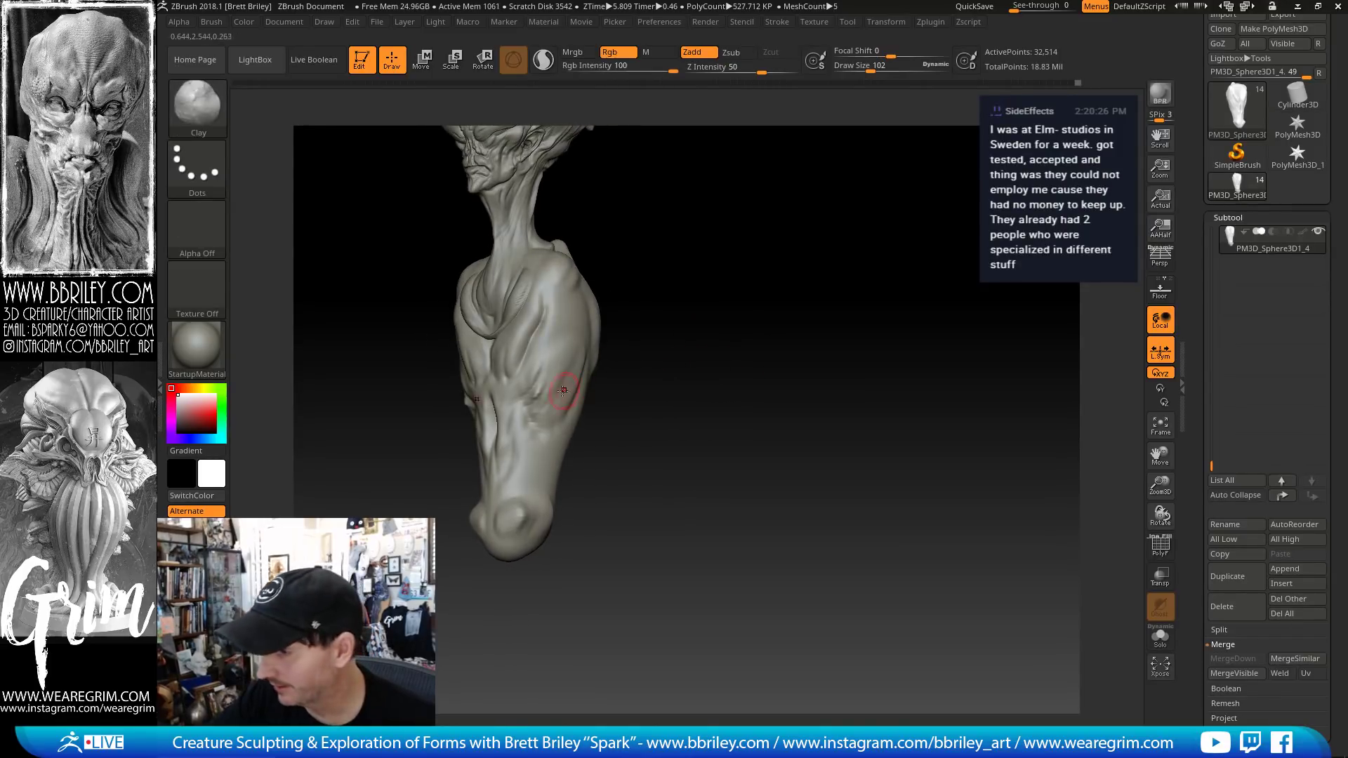
pyautogui.press('b')
pyautogui.press('s')
pyautogui.press('t')
pyautogui.press('s')
pyautogui.click(546, 413)
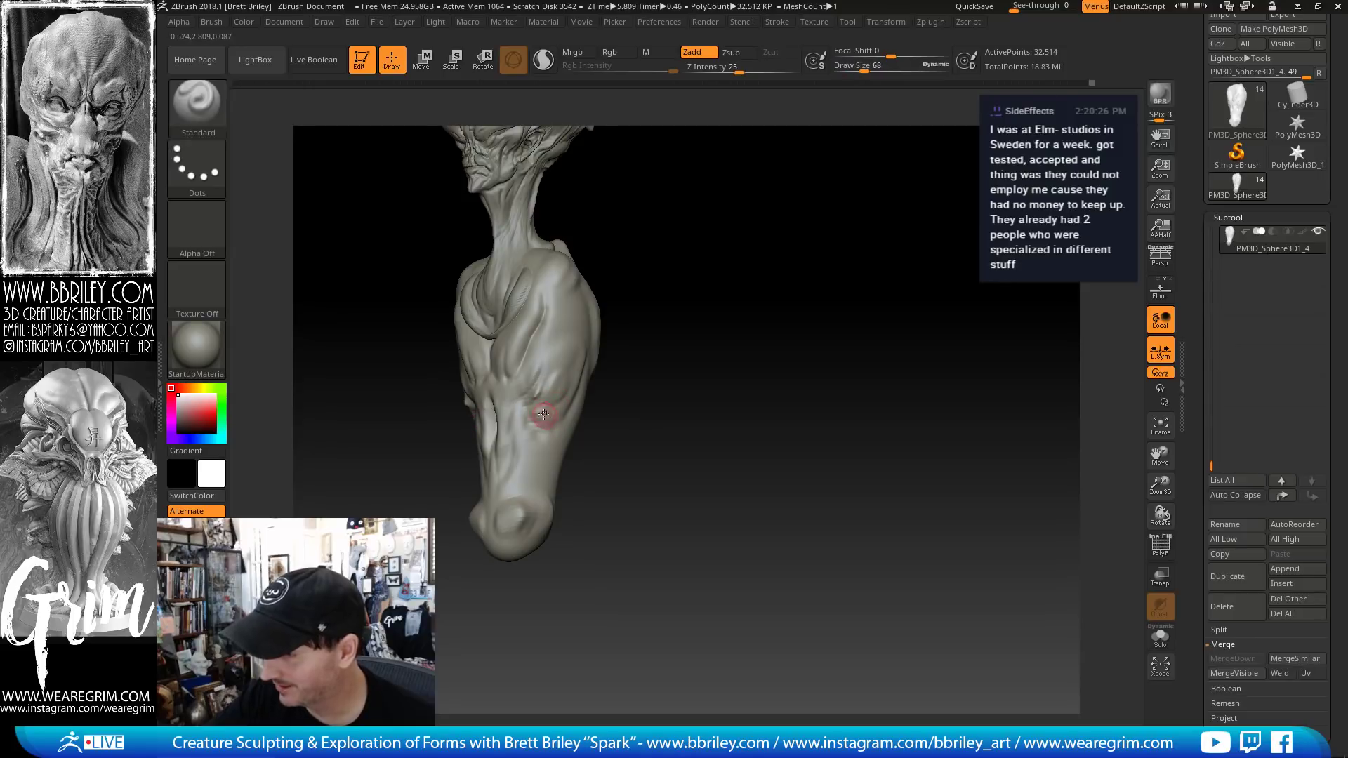
pyautogui.moveTo(674, 414); pyautogui.dragTo(566, 412)
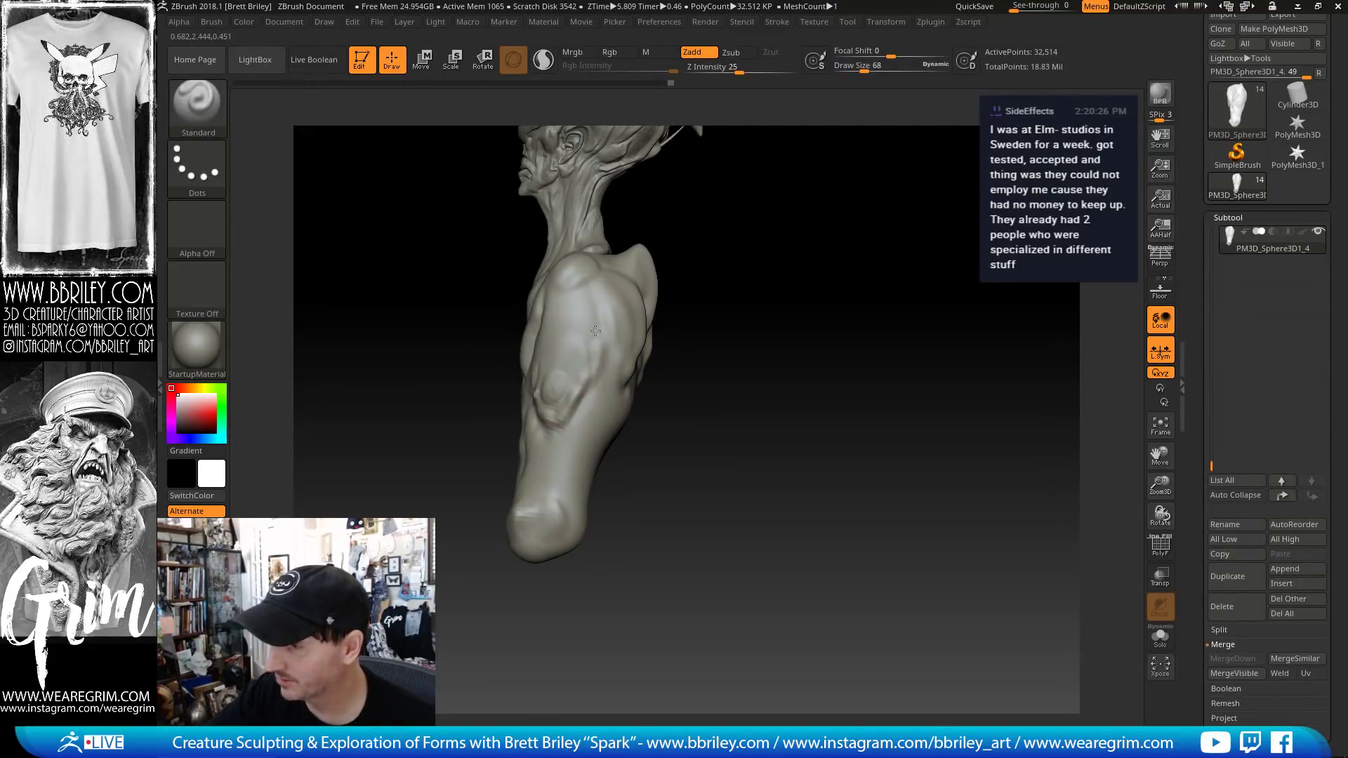
# - Adjust the shape of the torso's side with the Move brush at draw size 251
pyautogui.moveTo(702, 379)
pyautogui.mouseDown()
pyautogui.moveTo(815, 391)
pyautogui.moveTo(592, 361)
pyautogui.moveTo(560, 373)
pyautogui.mouseUp()
pyautogui.press('b')
pyautogui.press('m')
pyautogui.press('v')
pyautogui.press(']')
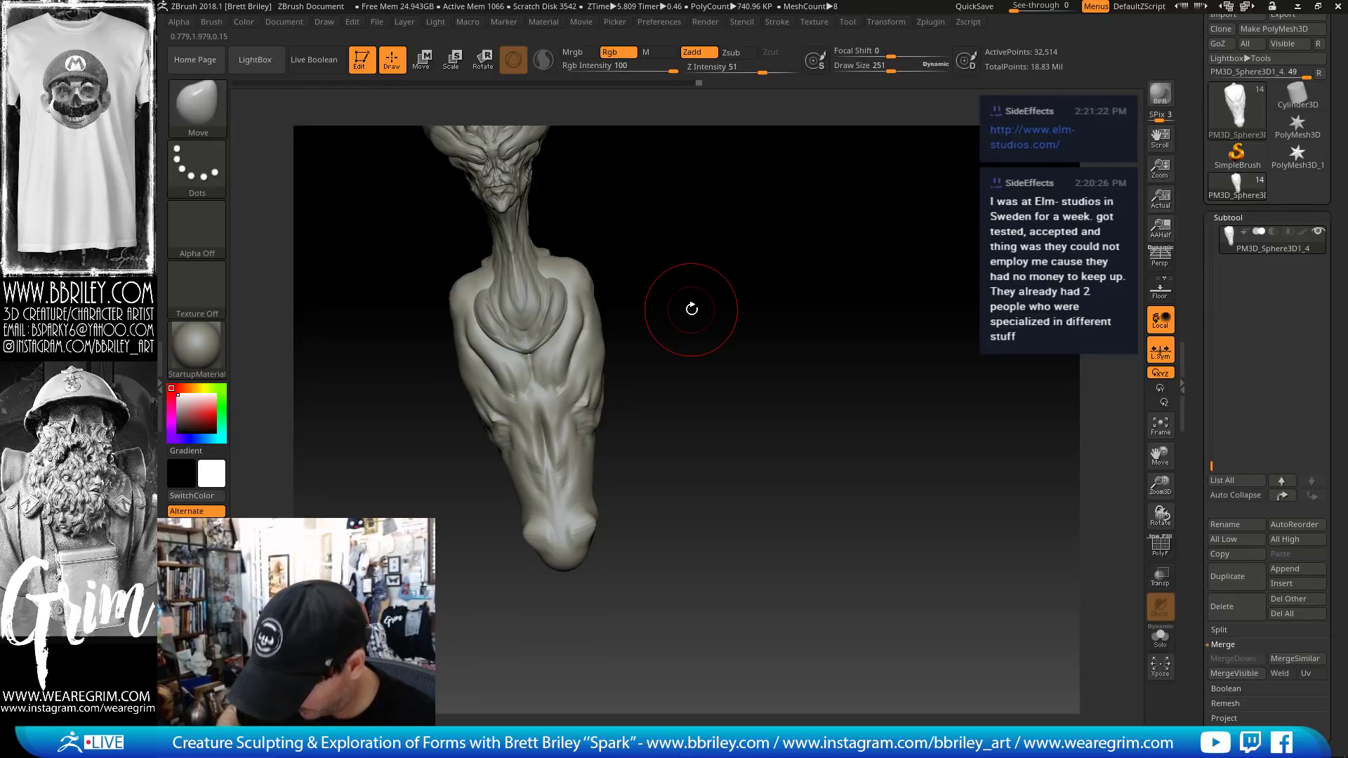
pyautogui.moveTo(702, 232)
pyautogui.mouseDown()
pyautogui.moveTo(716, 286)
pyautogui.moveTo(751, 301)
pyautogui.mouseUp()
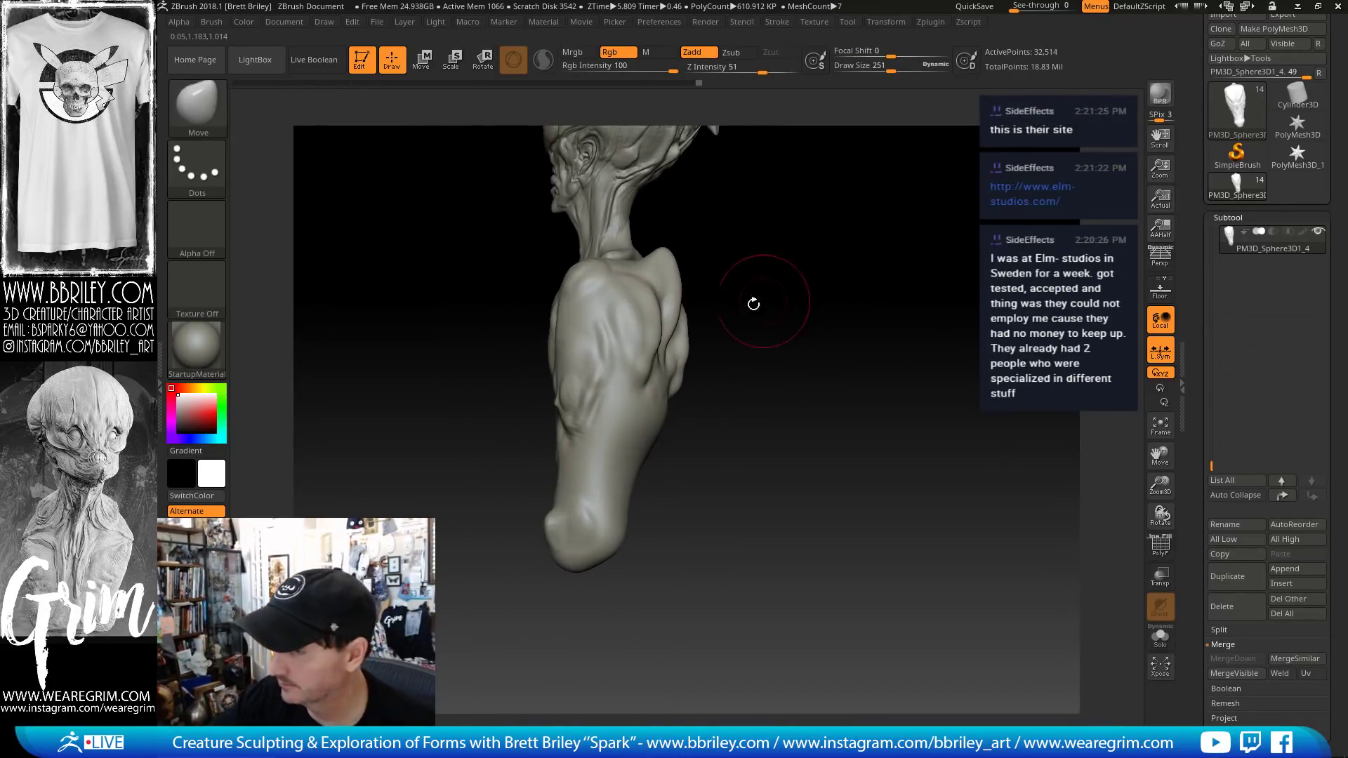
# - Add volume to the flank muscles below the shoulder with the Clay brush and define their edges with DamStandard at draw size 119
pyautogui.press('b')
pyautogui.press('s')
pyautogui.press('t')
pyautogui.press('s')
pyautogui.press('b')
pyautogui.press('c')
pyautogui.press('l')
pyautogui.moveTo(616, 362); pyautogui.dragTo(585, 394)
pyautogui.press('b')
pyautogui.press('d')
pyautogui.press('s')
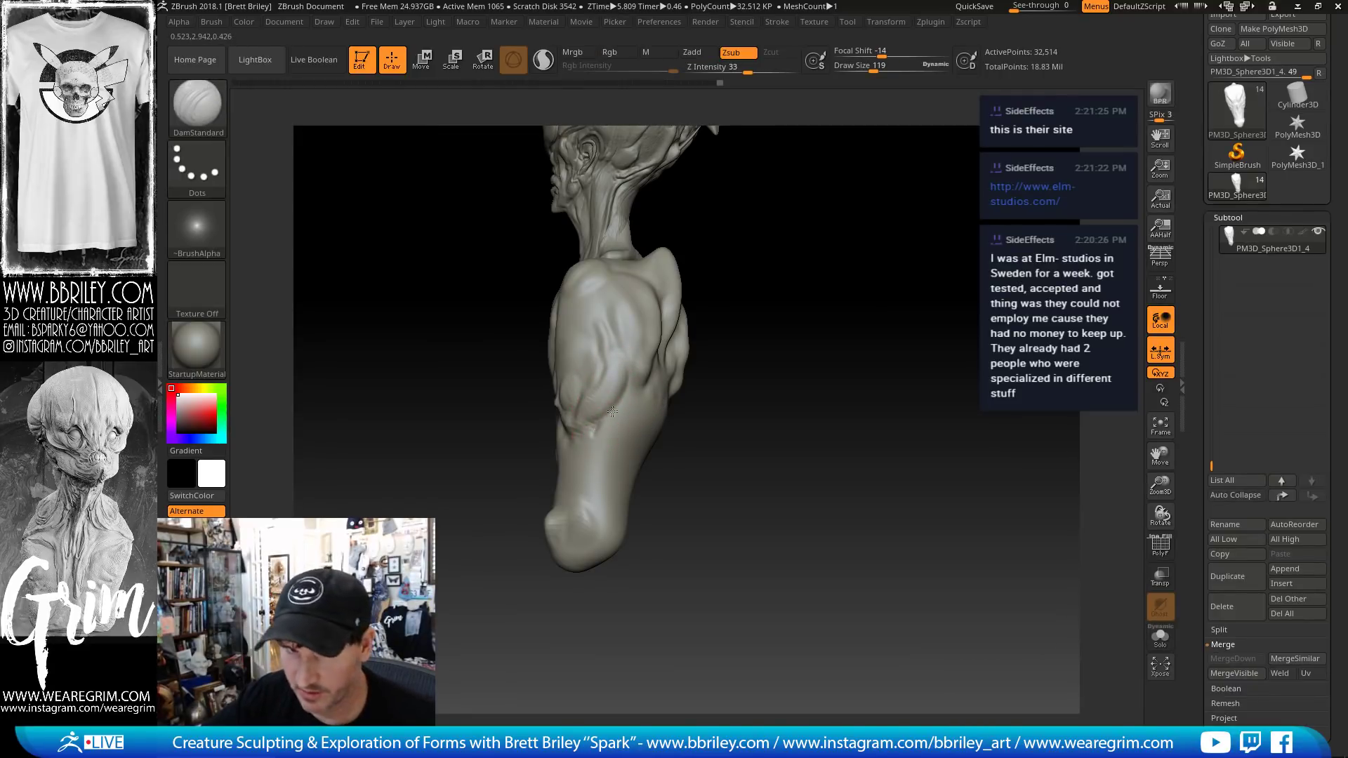
# - Build muscle ridges on the lower back beneath the shoulder blades with the Standard brush
pyautogui.moveTo(812, 360)
pyautogui.mouseDown()
pyautogui.moveTo(788, 285)
pyautogui.moveTo(542, 330)
pyautogui.mouseUp()
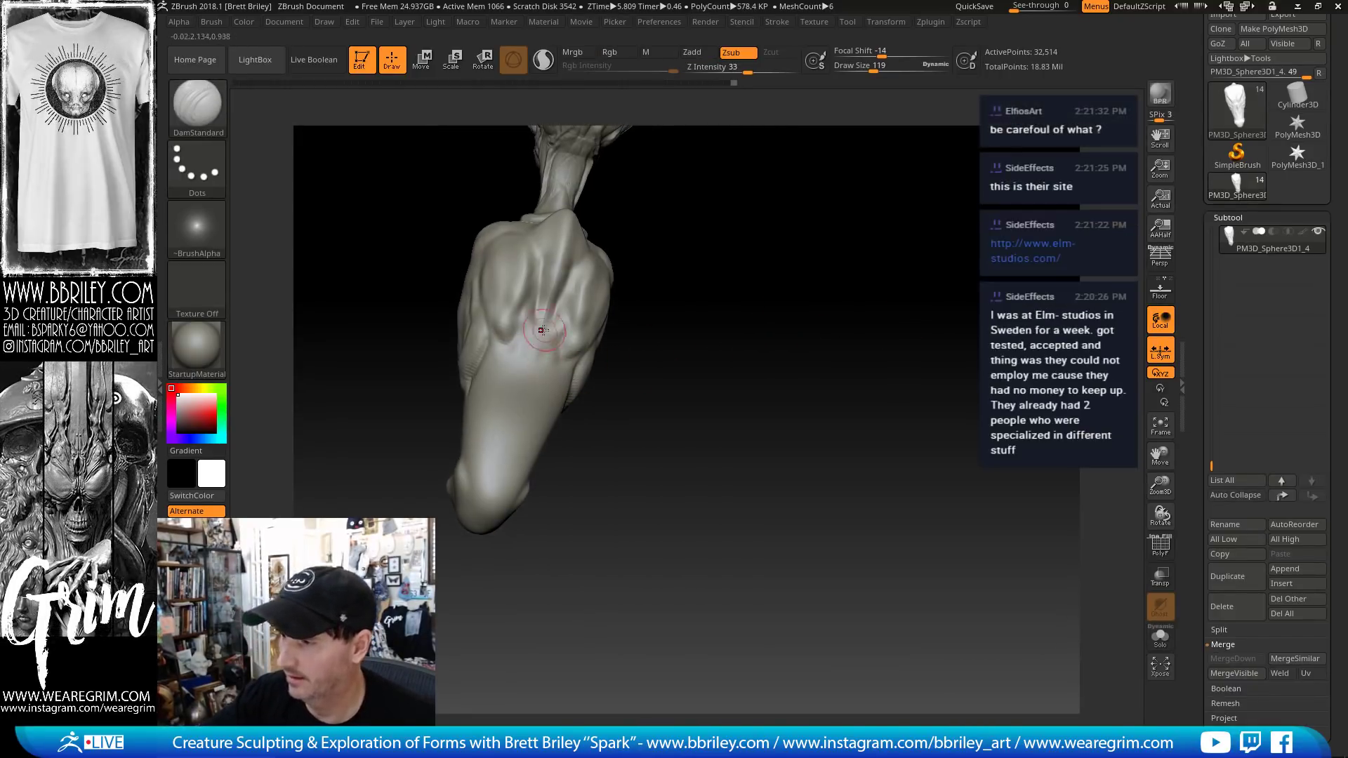
pyautogui.press('b')
pyautogui.press('s')
pyautogui.press('t')
pyautogui.moveTo(682, 367)
pyautogui.mouseDown()
pyautogui.moveTo(713, 325)
pyautogui.moveTo(686, 349)
pyautogui.moveTo(543, 370)
pyautogui.mouseUp()
# - Reshape the lower back and hips with the Move brush, enlarging the draw size to 389
pyautogui.press('b')
pyautogui.press('m')
pyautogui.press('v')
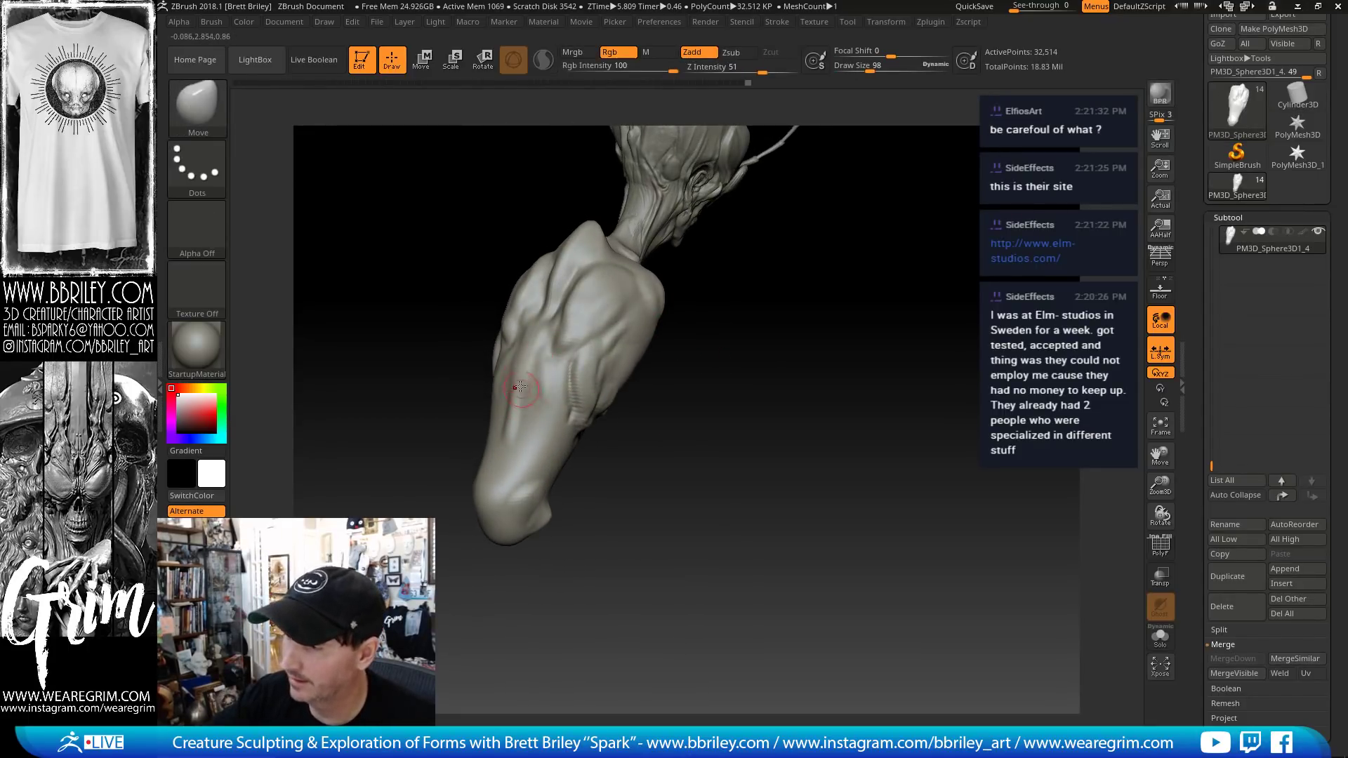
pyautogui.moveTo(694, 445)
pyautogui.mouseDown()
pyautogui.moveTo(609, 419)
pyautogui.moveTo(797, 397)
pyautogui.moveTo(719, 485)
pyautogui.mouseUp()
pyautogui.press('s')
pyautogui.click(535, 428)
pyautogui.press('s')
pyautogui.click(485, 556)
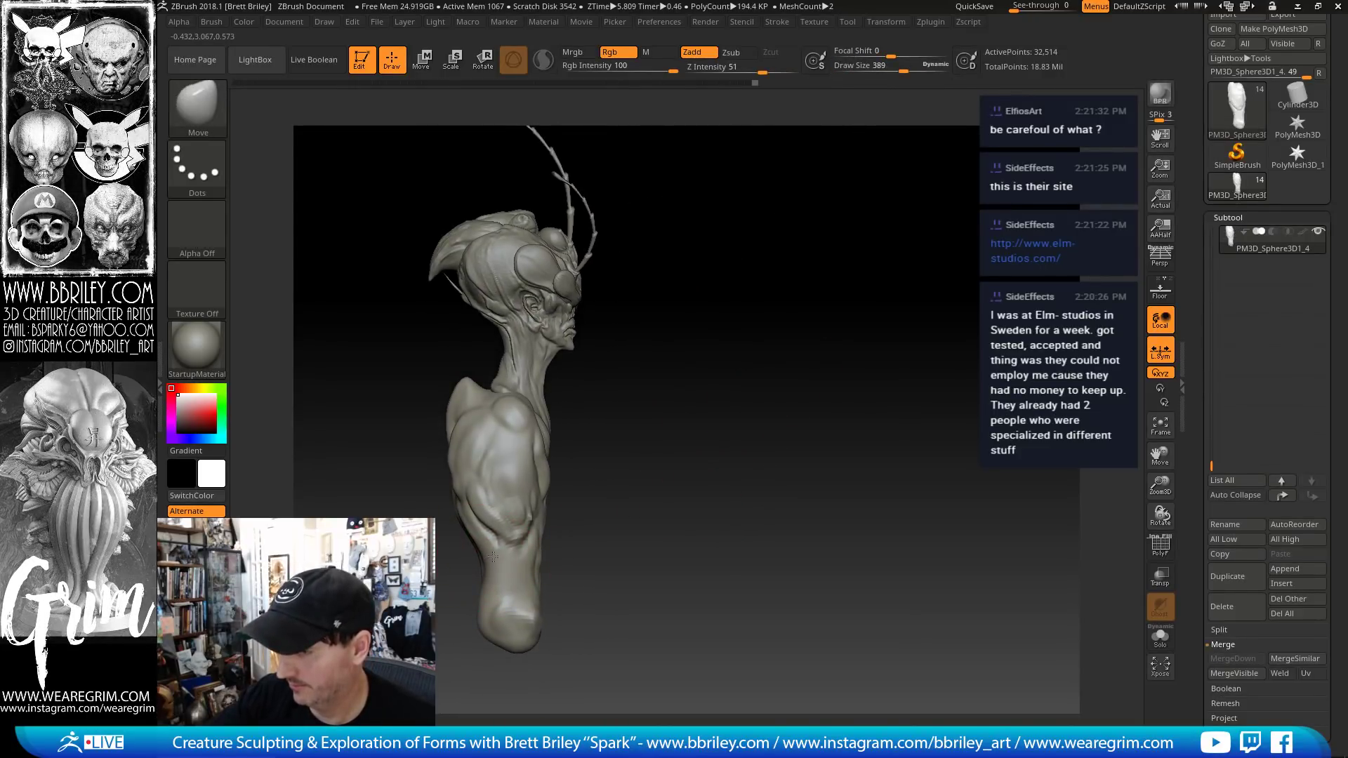
pyautogui.press('shift')
pyautogui.moveTo(676, 439); pyautogui.dragTo(685, 294)
# - Shift the torso's side profile around the ribcage and waist with the Move brush at draw size 769
pyautogui.press('w')
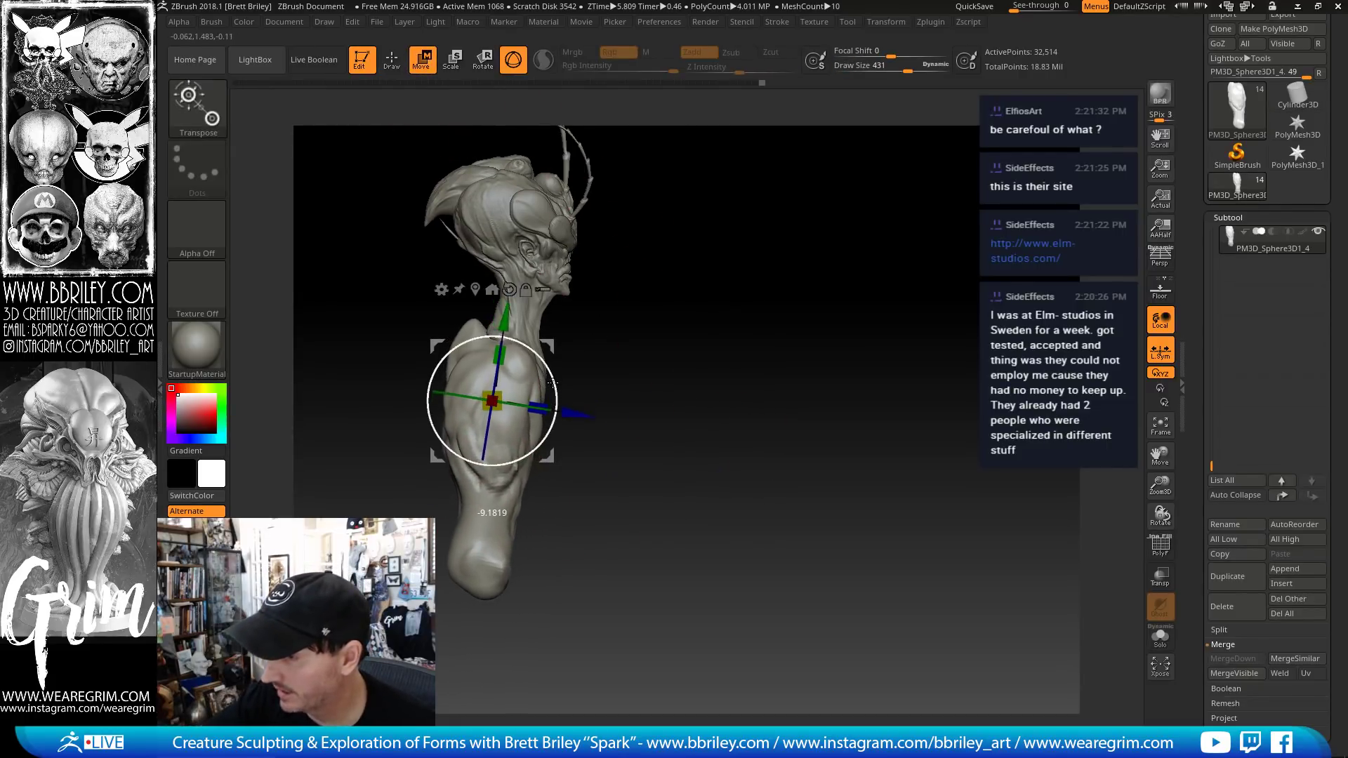
pyautogui.press('q')
pyautogui.press('s')
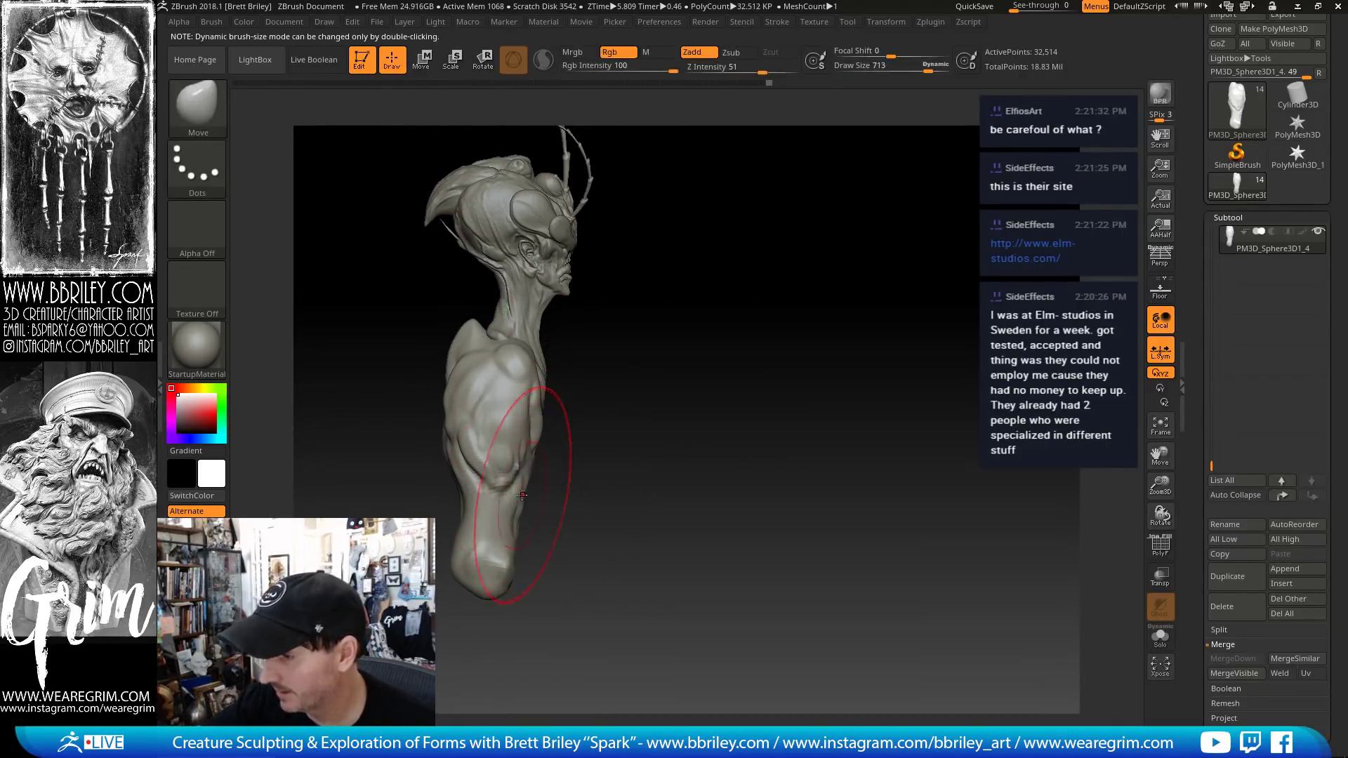
pyautogui.press('s')
pyautogui.click(531, 385)
pyautogui.moveTo(507, 441); pyautogui.dragTo(528, 437)
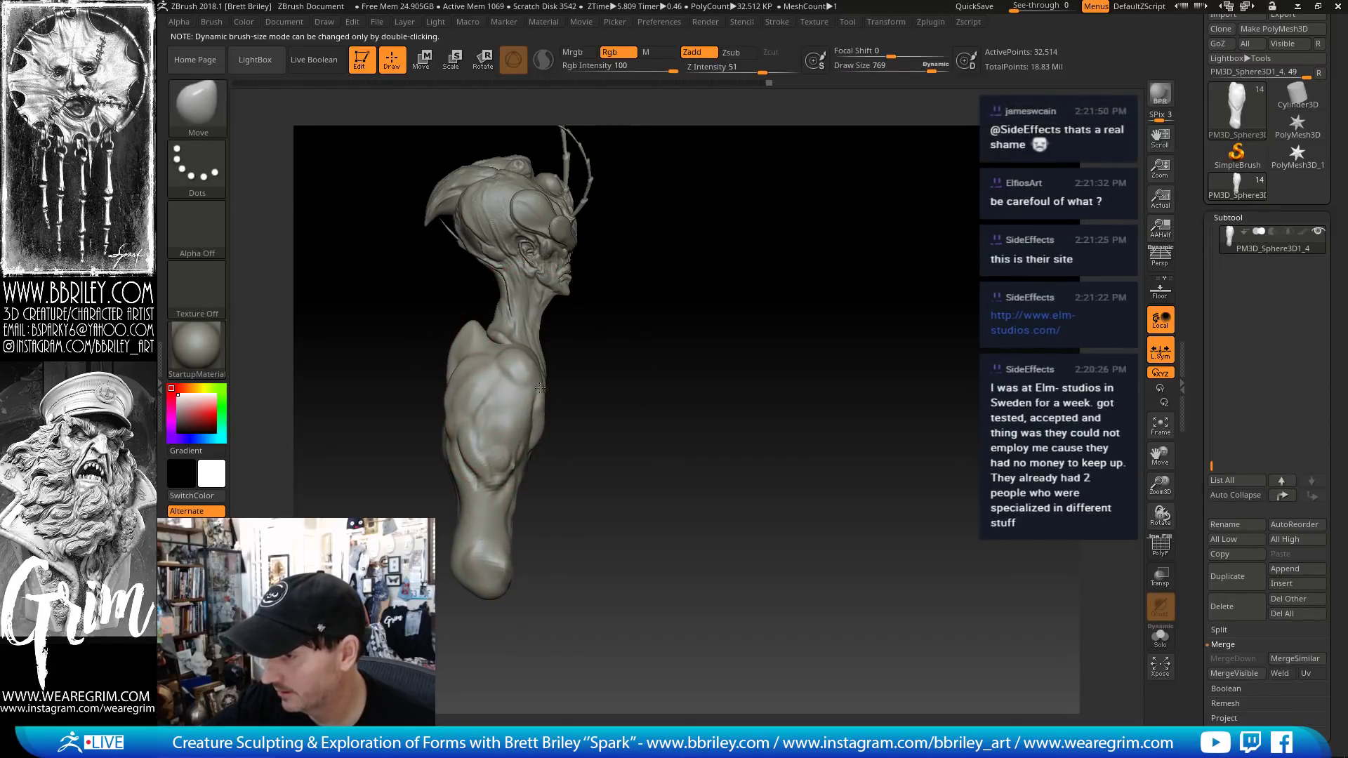
# - Refine the profile of the chest and upper back hump with the Move brush, reducing the draw size to 397
pyautogui.press('s')
pyautogui.moveTo(493, 379); pyautogui.dragTo(484, 379)
pyautogui.moveTo(523, 431); pyautogui.dragTo(534, 429)
pyautogui.press('s')
pyautogui.moveTo(477, 348); pyautogui.dragTo(456, 347)
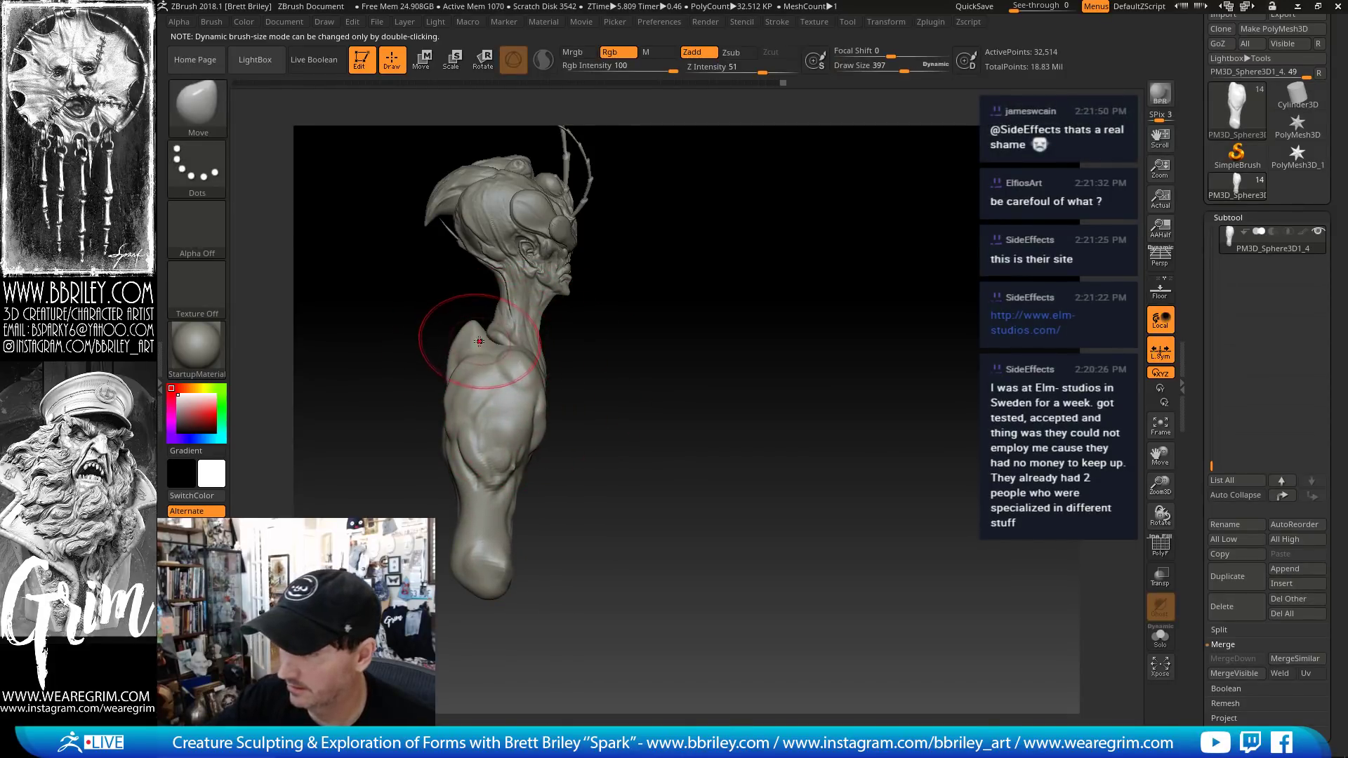
pyautogui.moveTo(559, 340)
pyautogui.mouseDown()
pyautogui.moveTo(587, 342)
pyautogui.moveTo(556, 302)
pyautogui.moveTo(550, 341)
pyautogui.moveTo(526, 348)
pyautogui.mouseUp()
pyautogui.press('s')
pyautogui.moveTo(538, 342); pyautogui.dragTo(562, 328)
# - Refine the upper chest and front of the shoulders with the Clay and Standard brushes
pyautogui.press('b')
pyautogui.press('c')
pyautogui.press('l')
pyautogui.keyDown('alt'); pyautogui.moveTo(545, 387); pyautogui.dragTo(544, 400); pyautogui.keyUp('alt')
pyautogui.moveTo(618, 270); pyautogui.dragTo(642, 267)
pyautogui.press('b')
pyautogui.press('s')
pyautogui.press('t')
pyautogui.moveTo(534, 395); pyautogui.dragTo(532, 401)
pyautogui.moveTo(597, 368); pyautogui.dragTo(635, 366)
pyautogui.press('s')
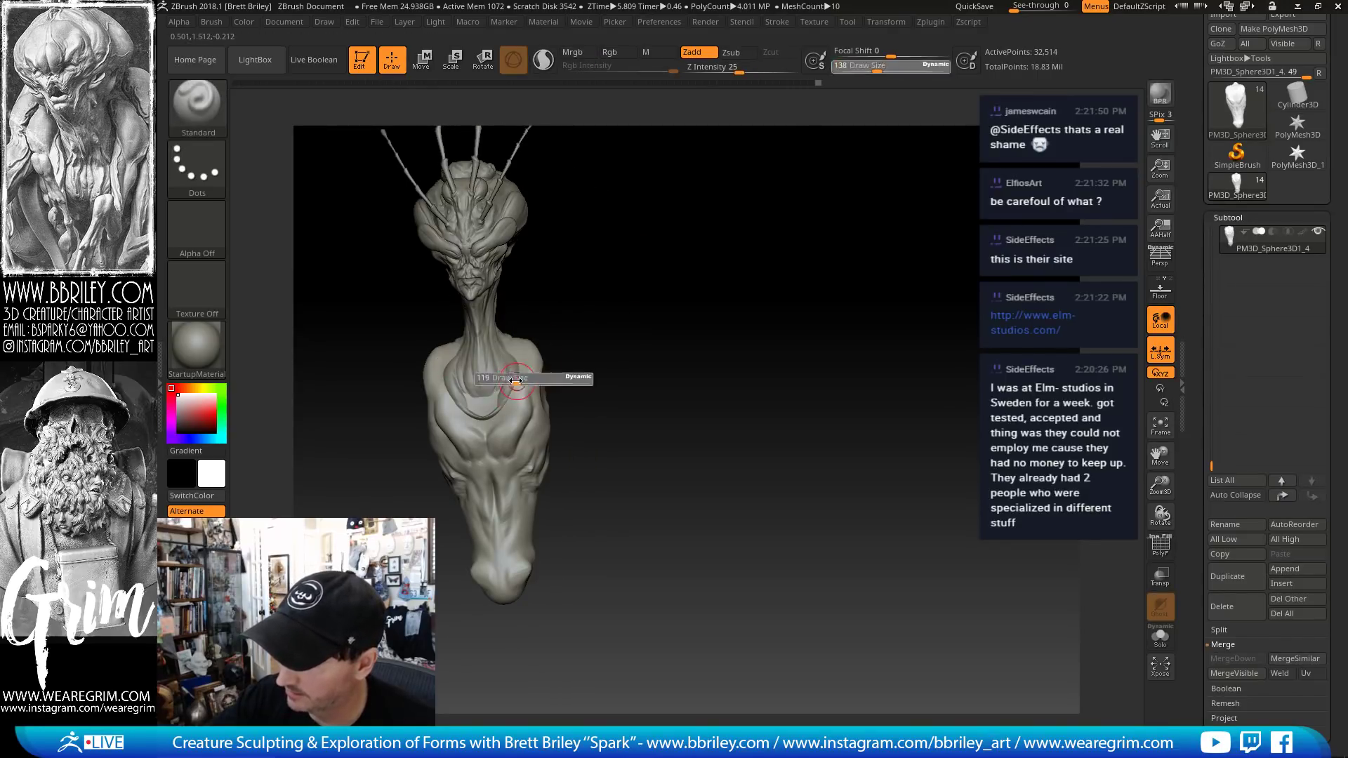
pyautogui.moveTo(517, 381); pyautogui.dragTo(492, 400)
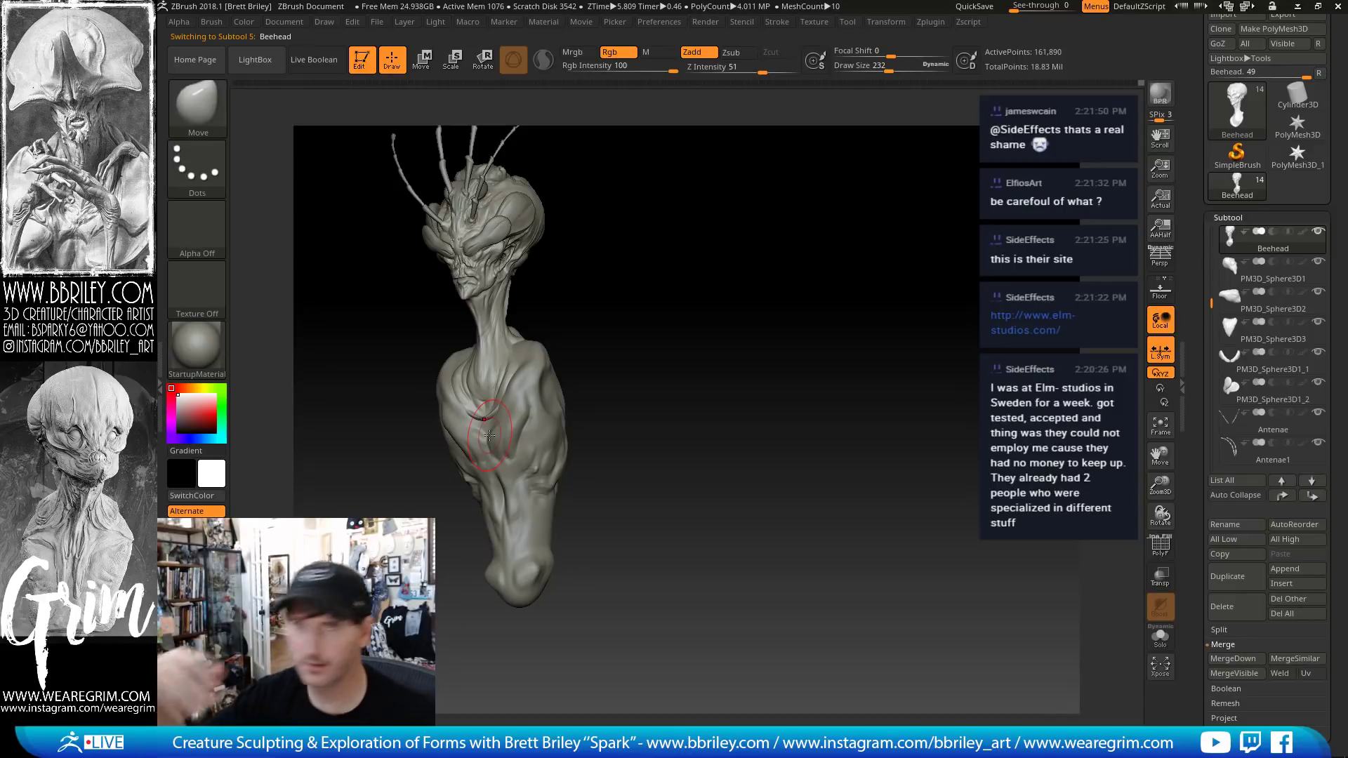
# - Select the Beehead subtool and fit the neck base against the chest and shoulders with the Move brush at draw sizes 232 to 264
pyautogui.moveTo(649, 314); pyautogui.dragTo(606, 320)
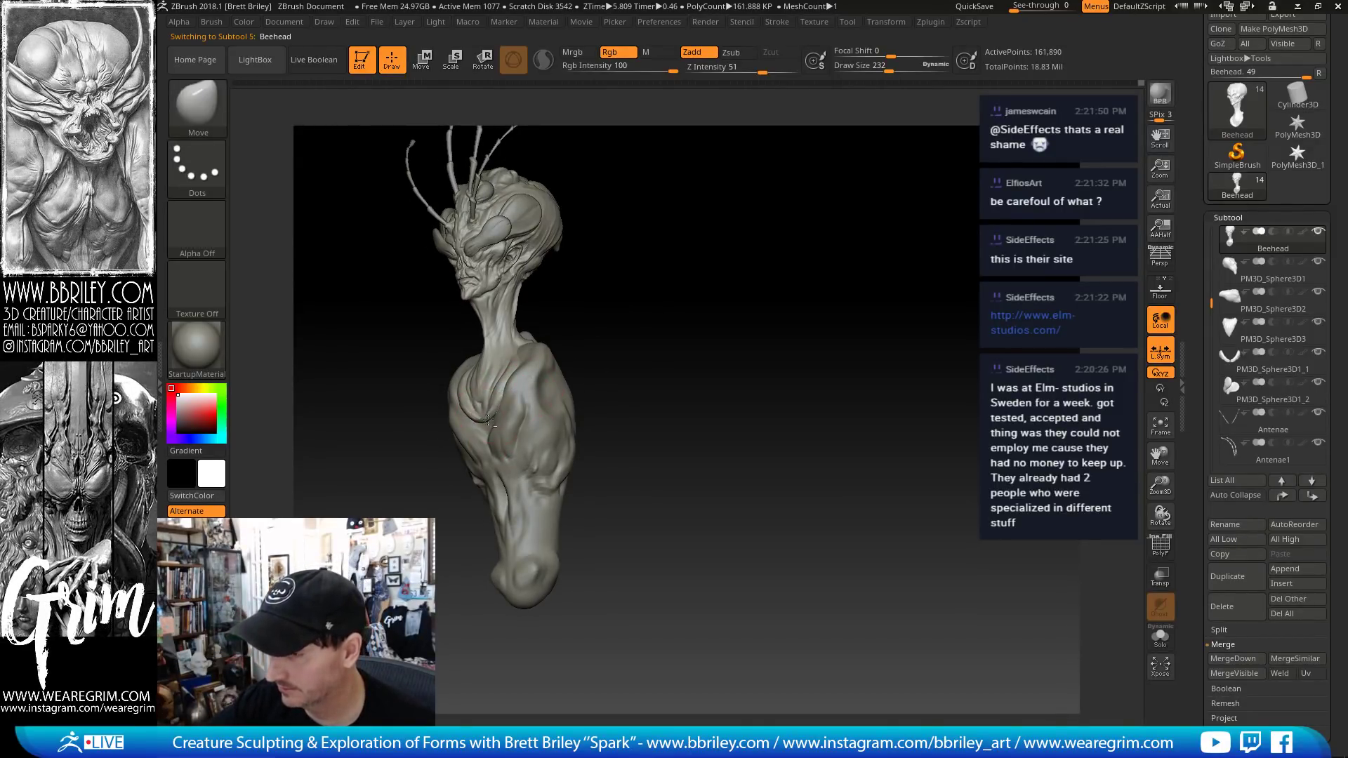
pyautogui.moveTo(469, 427); pyautogui.dragTo(497, 428)
pyautogui.moveTo(536, 430); pyautogui.dragTo(536, 388, button='right')
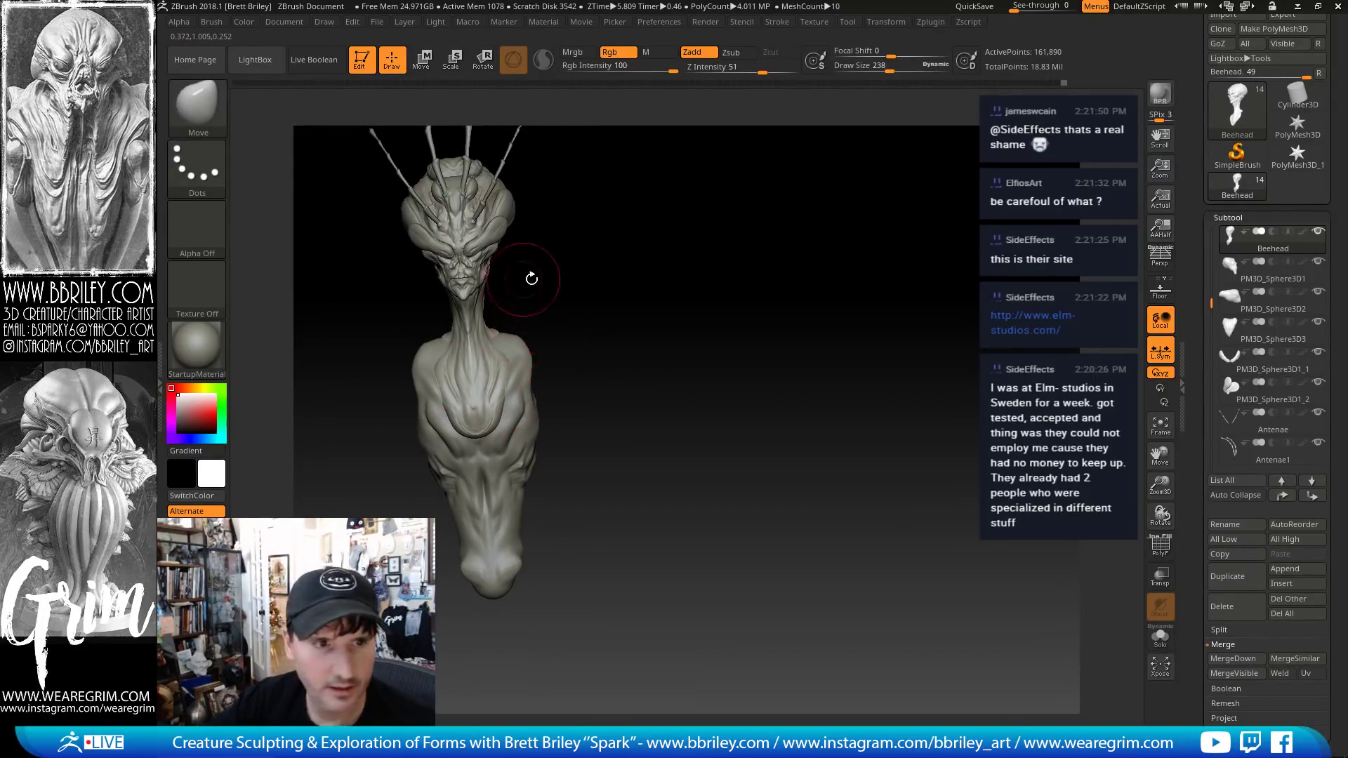
pyautogui.moveTo(532, 279); pyautogui.dragTo(518, 358, button='right')
pyautogui.moveTo(509, 391); pyautogui.dragTo(505, 400)
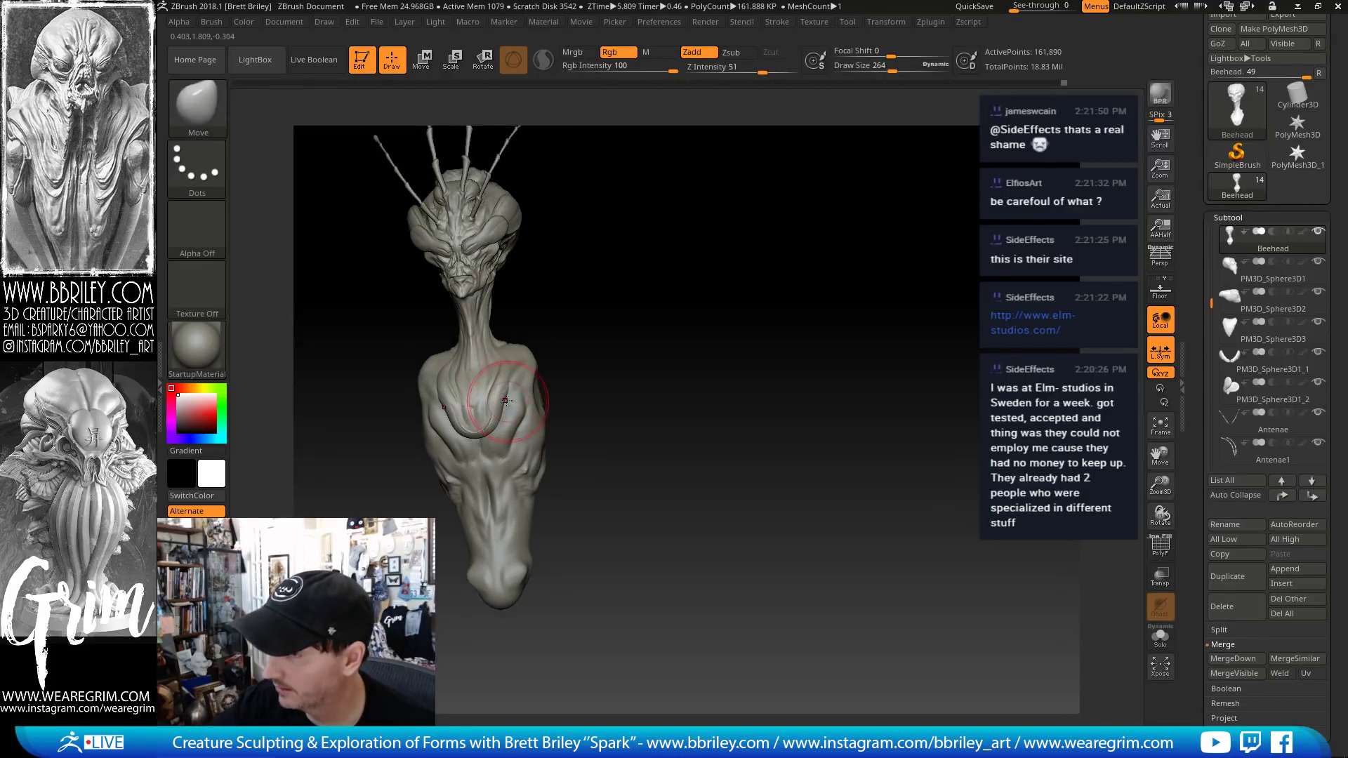
pyautogui.moveTo(510, 229); pyautogui.dragTo(506, 393, button='right')
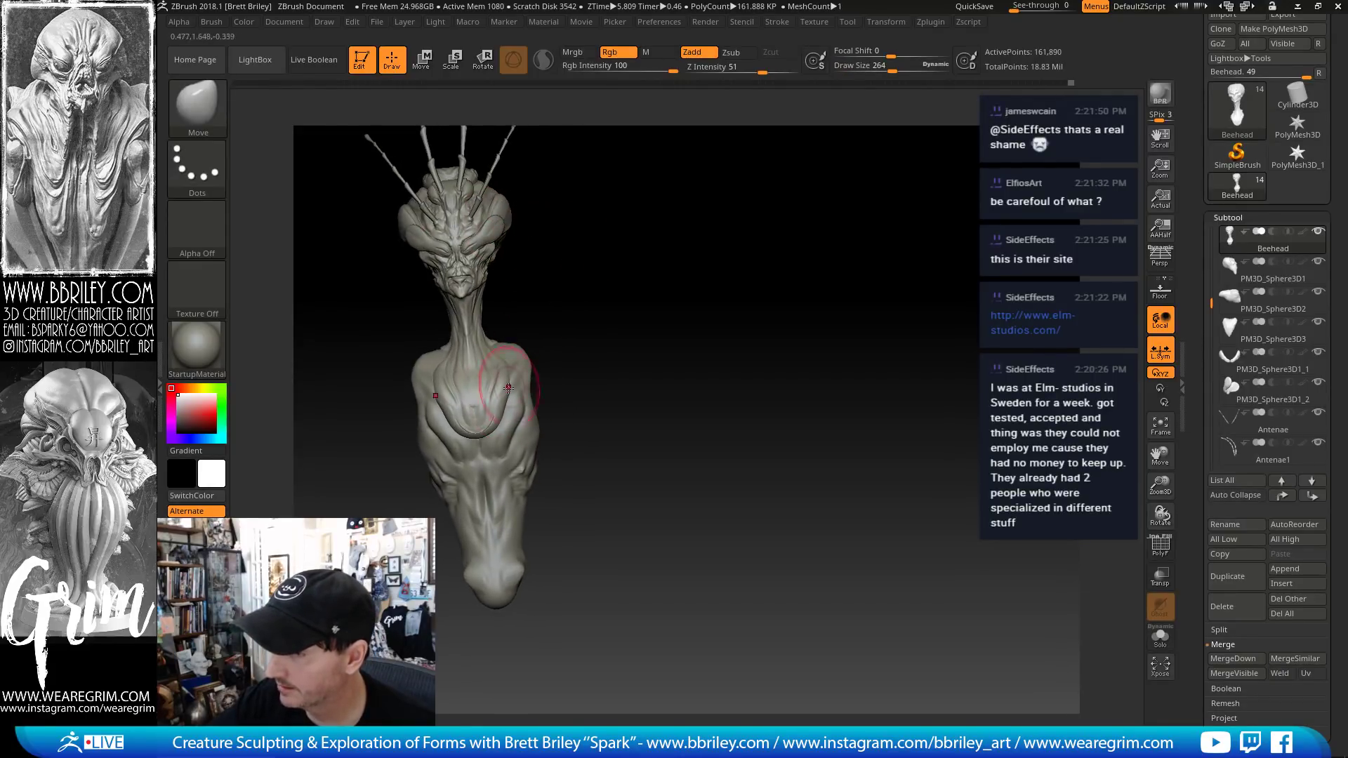
pyautogui.press('[')
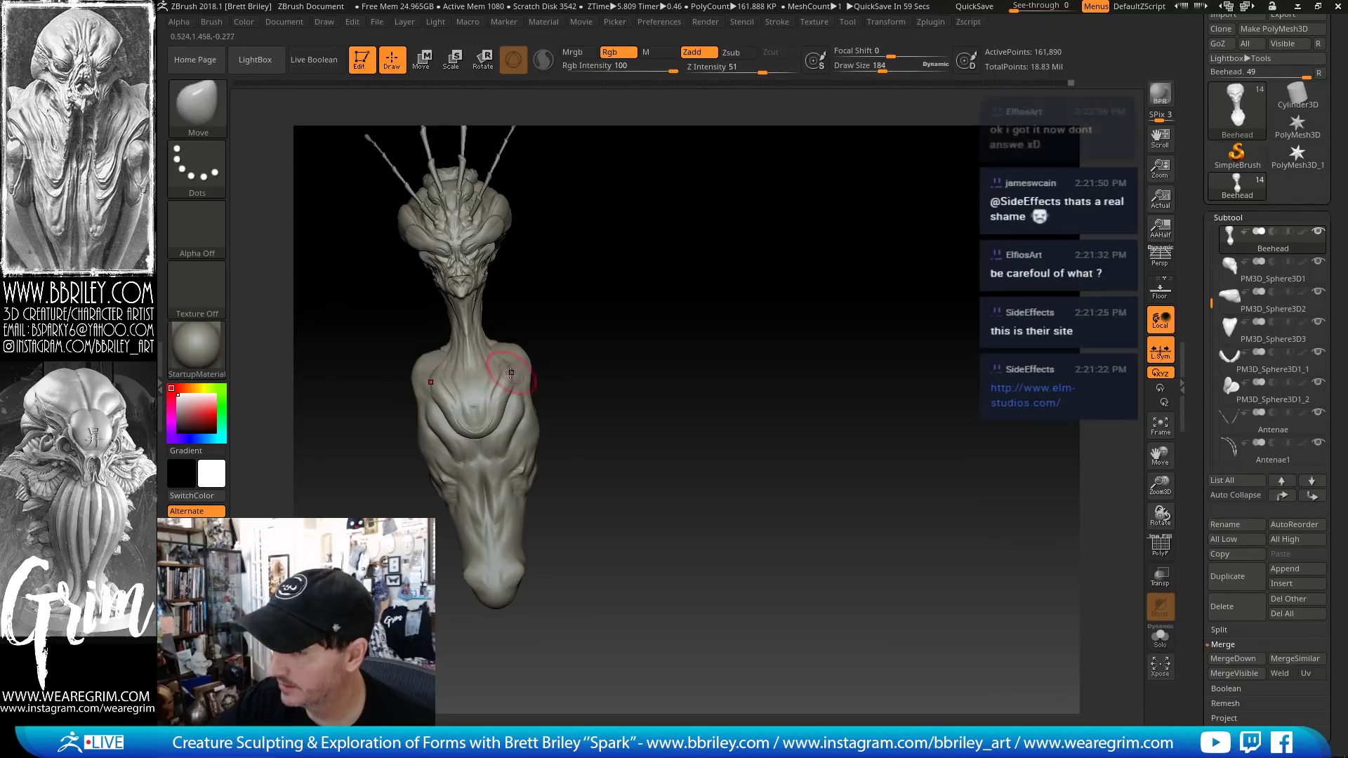
# - Refine the neck base and shoulder transition of the Beehead subtool with the Inflat and Move brushes
pyautogui.moveTo(557, 288); pyautogui.dragTo(506, 369, button='right')
pyautogui.press('b')
pyautogui.press('i')
pyautogui.press('n')
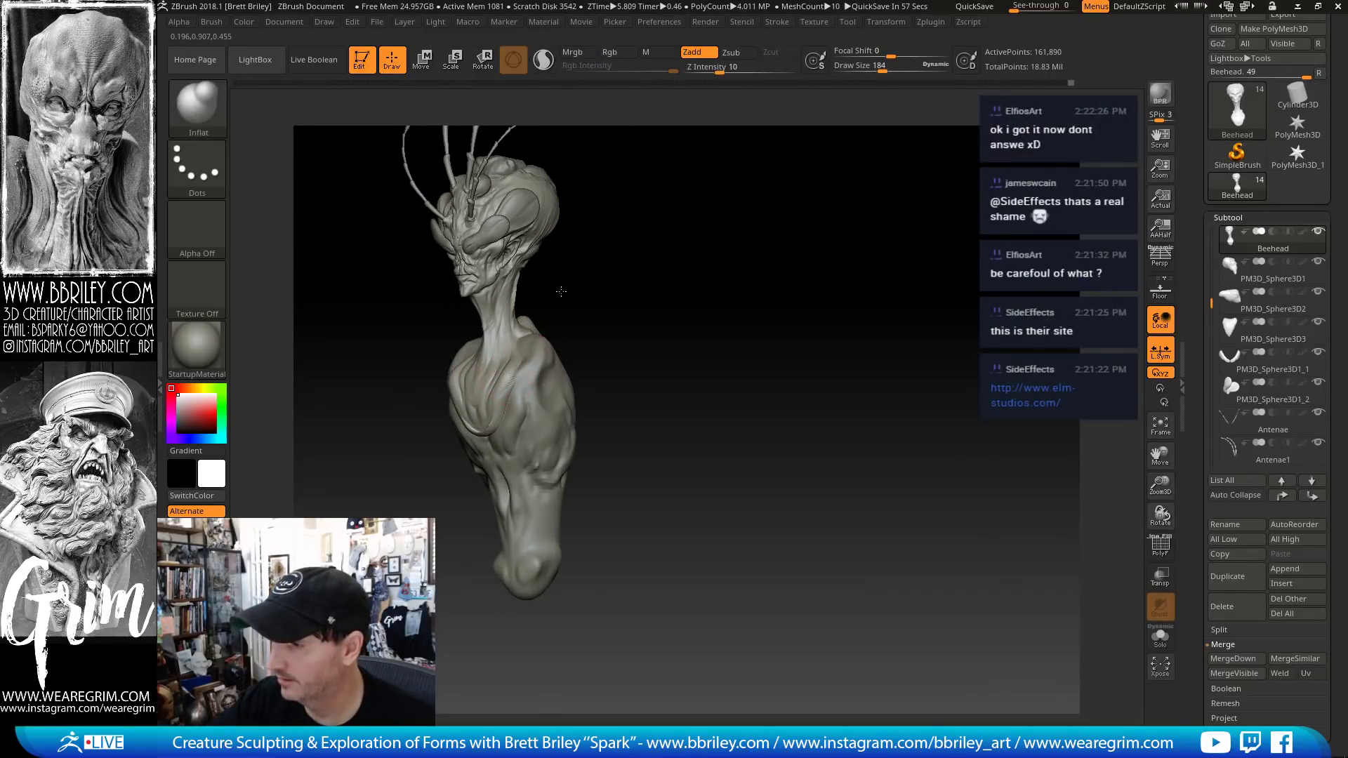
pyautogui.moveTo(561, 291); pyautogui.dragTo(467, 385, button='right')
pyautogui.press('b')
pyautogui.press('m')
pyautogui.press('v')
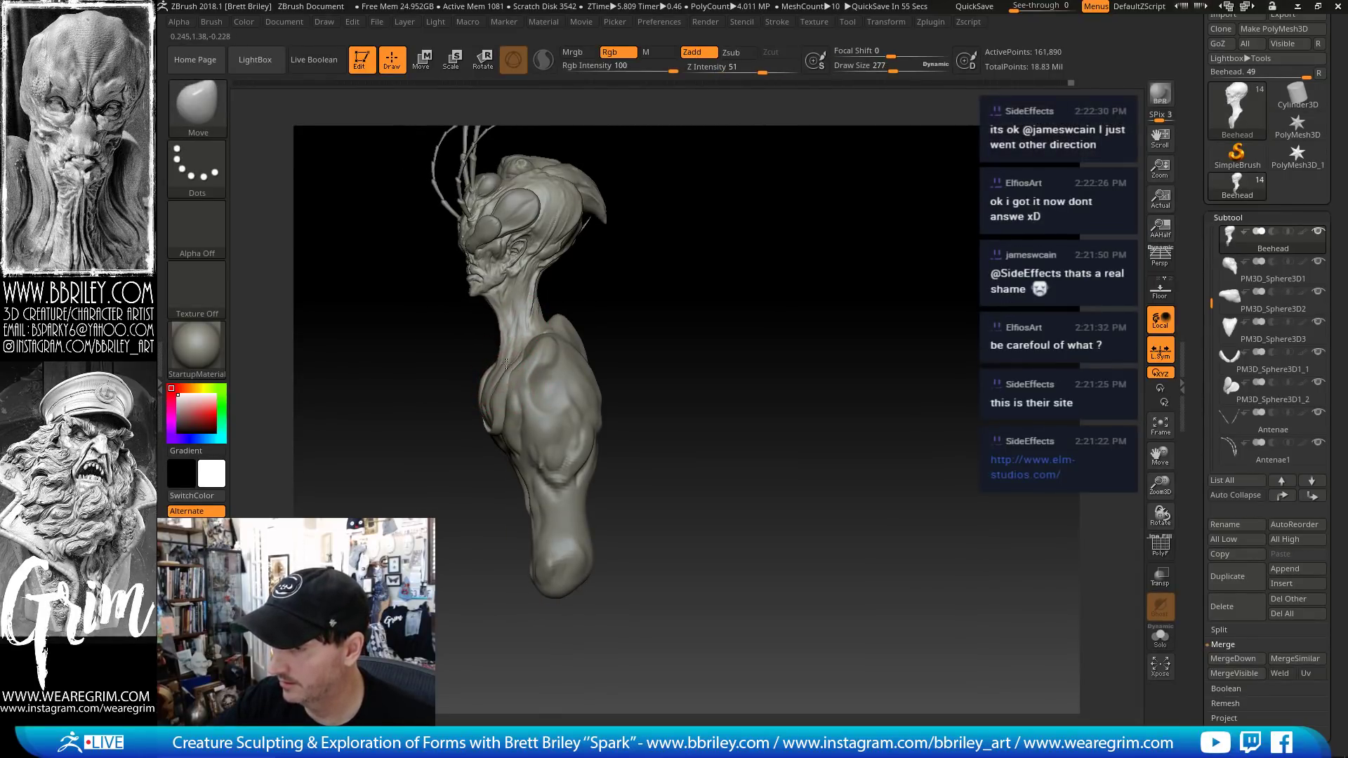
pyautogui.press('[')
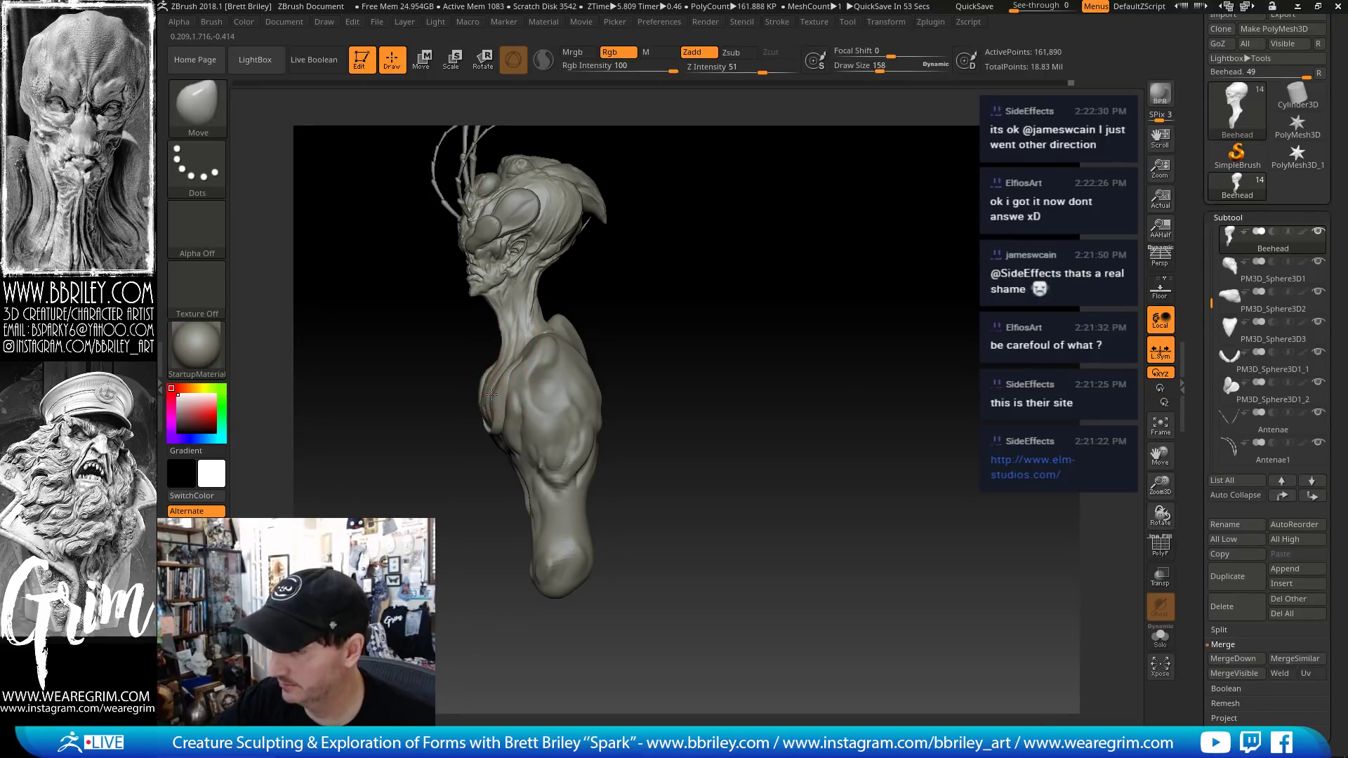
pyautogui.moveTo(494, 374)
pyautogui.mouseDown(button='right')
pyautogui.moveTo(674, 277)
pyautogui.moveTo(445, 412)
pyautogui.moveTo(797, 340)
pyautogui.moveTo(755, 283)
pyautogui.mouseUp(button='right')
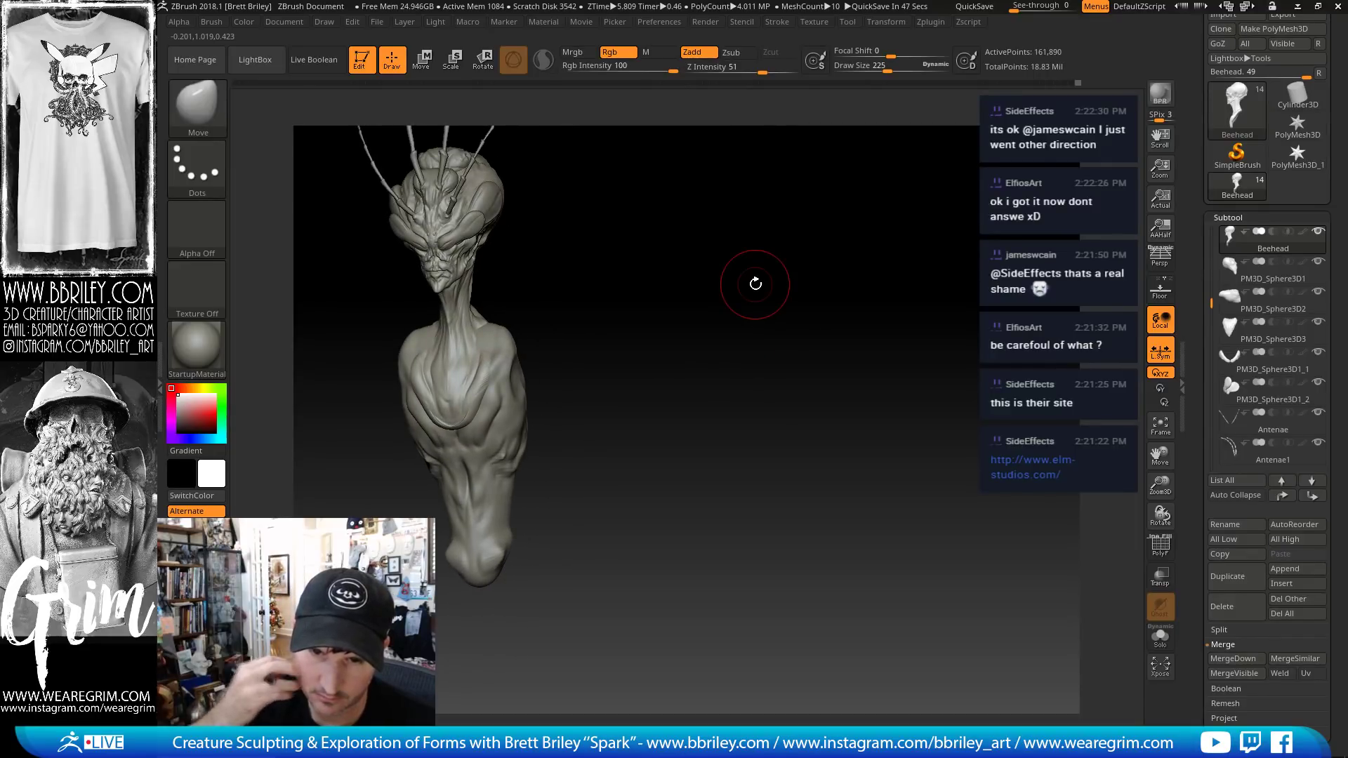
pyautogui.moveTo(638, 280)
pyautogui.mouseDown(button='right')
pyautogui.moveTo(686, 280)
pyautogui.moveTo(668, 268)
pyautogui.moveTo(642, 280)
pyautogui.mouseUp(button='right')
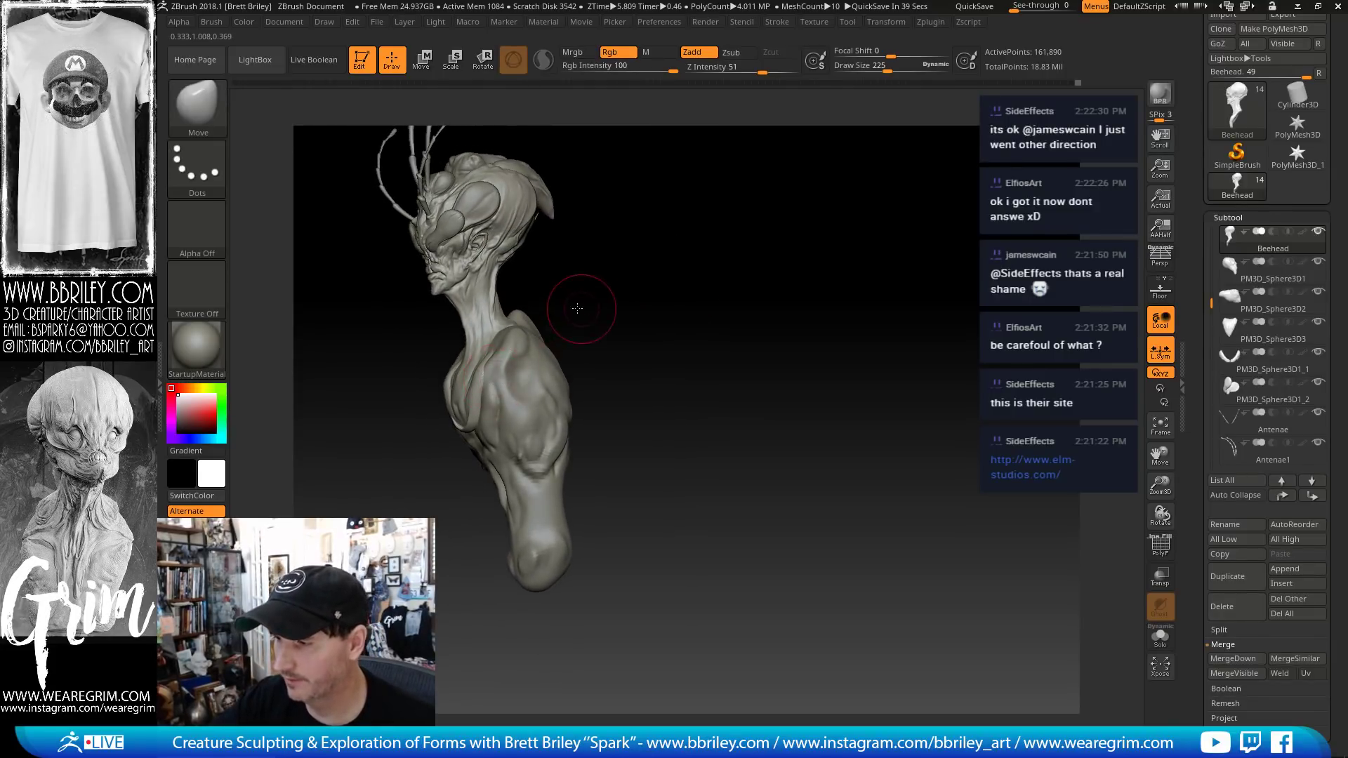
# - Select the torso subtool and reshape its shoulder and chest outline with the Move brush
pyautogui.keyDown('alt'); pyautogui.click(498, 364); pyautogui.keyUp('alt')
pyautogui.press(']')
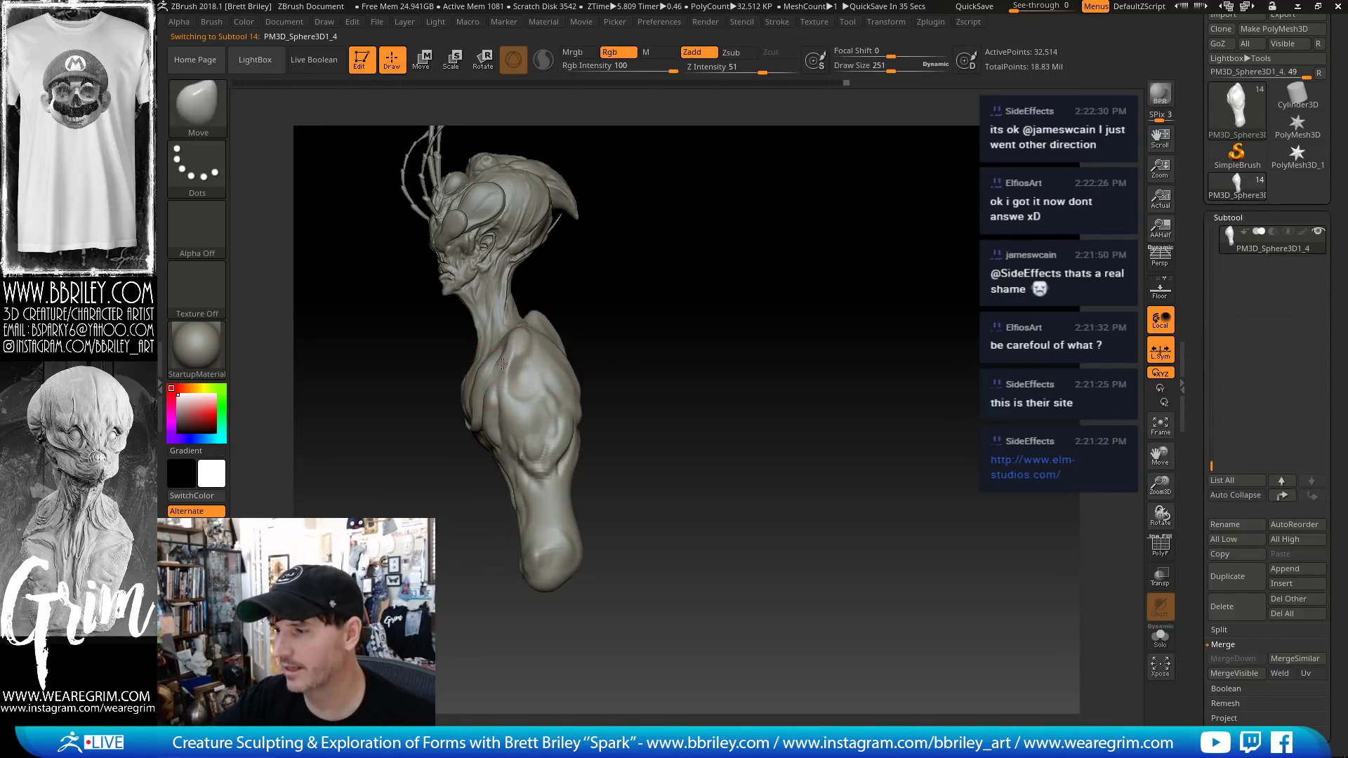
pyautogui.moveTo(502, 363); pyautogui.dragTo(695, 318)
pyautogui.press('s')
pyautogui.click(487, 425)
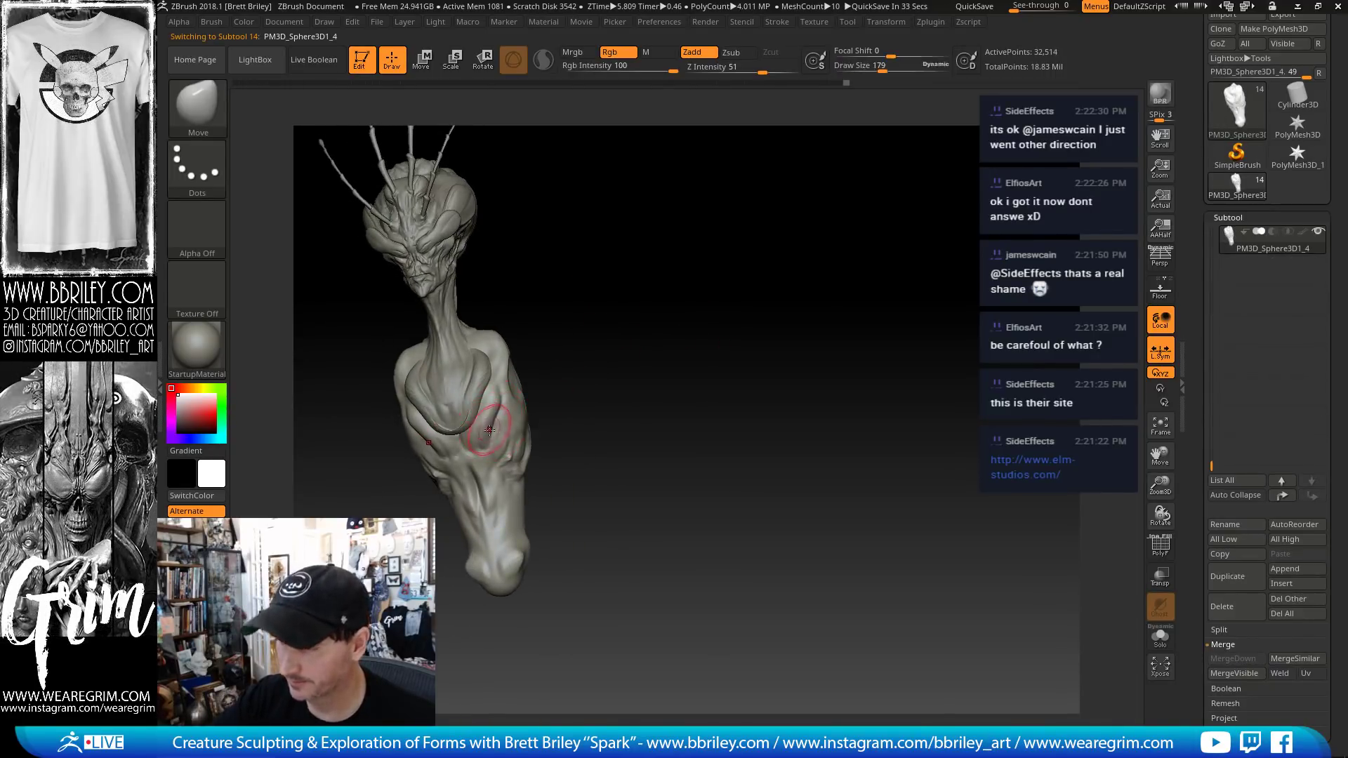
# - Build up the muscle forms on the torso's chest and side with the Standard brush at draw size 79
pyautogui.moveTo(618, 350); pyautogui.dragTo(565, 339)
pyautogui.press('b')
pyautogui.press('s')
pyautogui.press('t')
pyautogui.press('s')
pyautogui.click(483, 435)
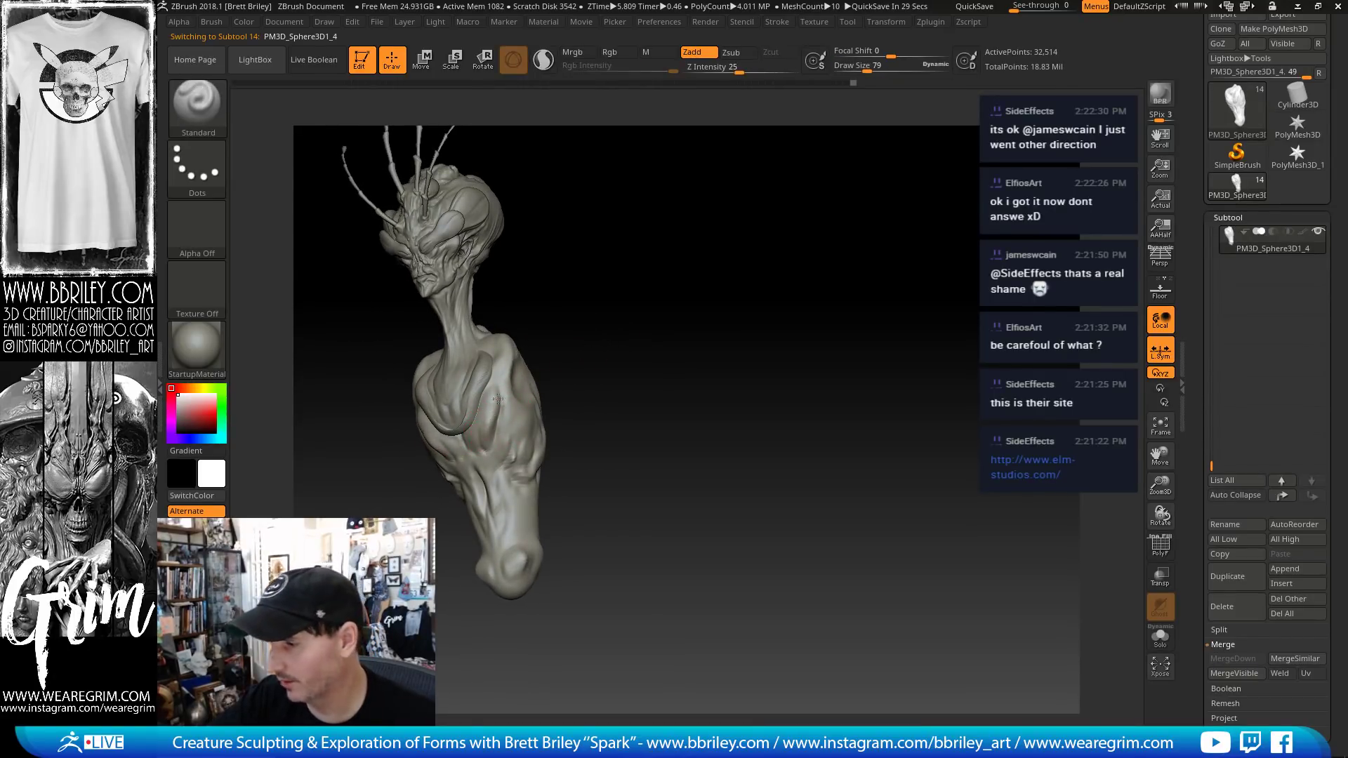
pyautogui.moveTo(547, 365)
pyautogui.mouseDown()
pyautogui.moveTo(554, 313)
pyautogui.moveTo(521, 320)
pyautogui.moveTo(581, 376)
pyautogui.moveTo(613, 297)
pyautogui.moveTo(571, 303)
pyautogui.mouseUp()
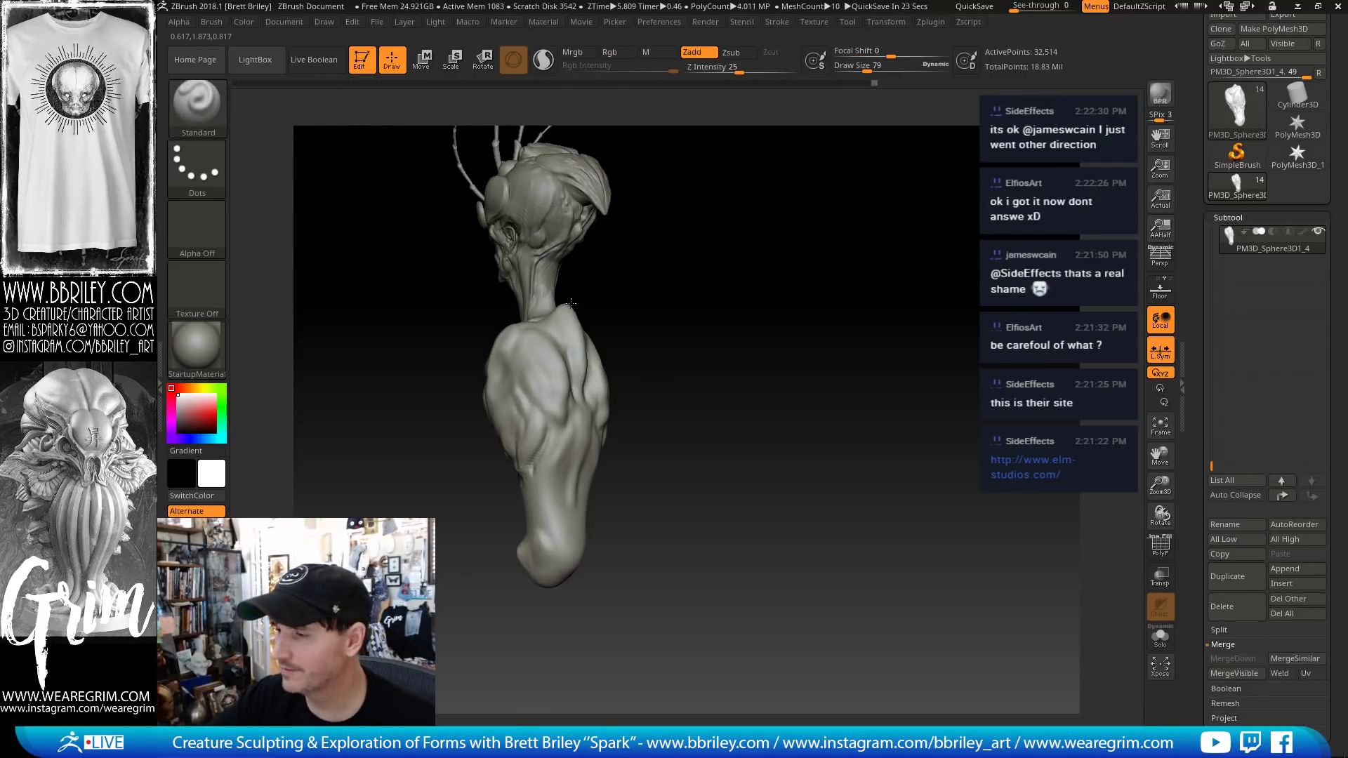
# - Add volume around the shoulder blade with the Clay brush and carve the back muscle creases with DamStandard
pyautogui.press('b')
pyautogui.press('c')
pyautogui.press('l')
pyautogui.moveTo(537, 371); pyautogui.dragTo(542, 397)
pyautogui.press('b')
pyautogui.press('d')
pyautogui.press('s')
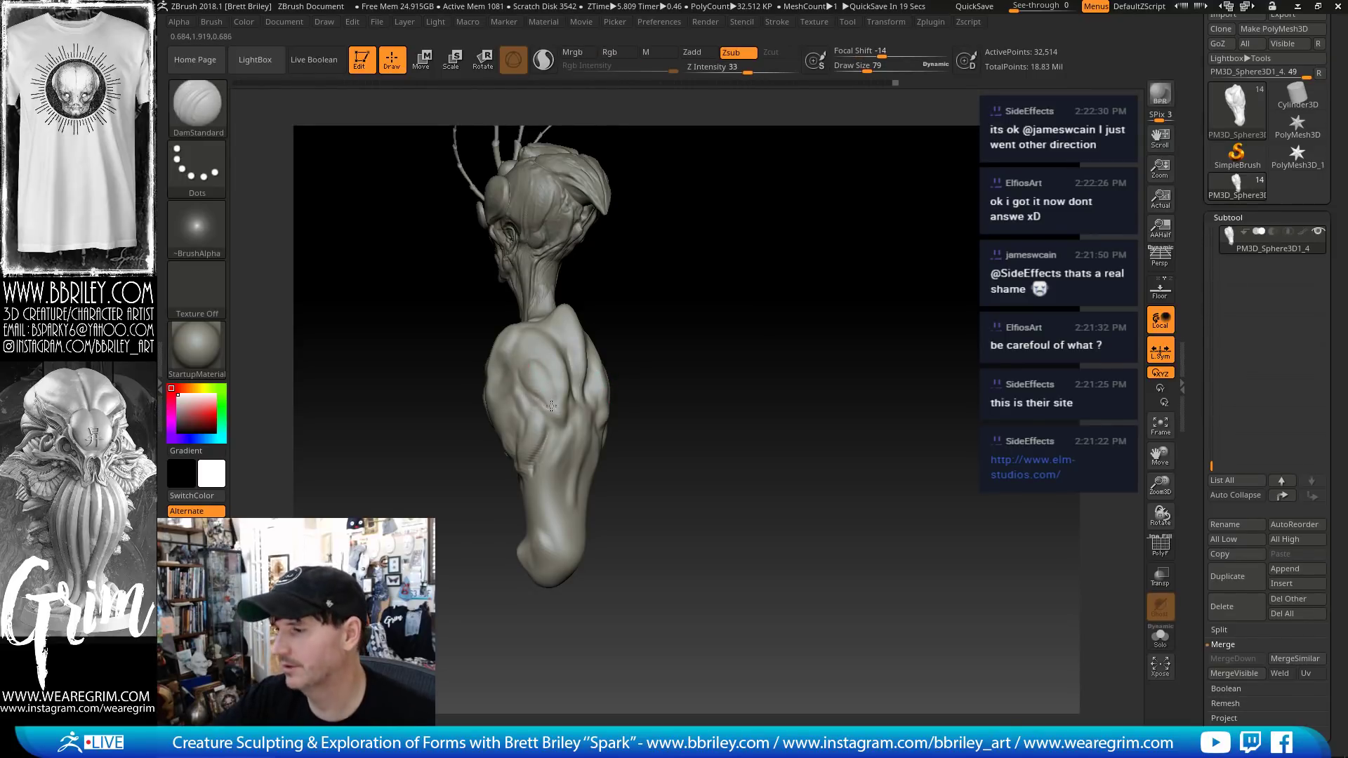
pyautogui.moveTo(649, 427); pyautogui.dragTo(550, 431)
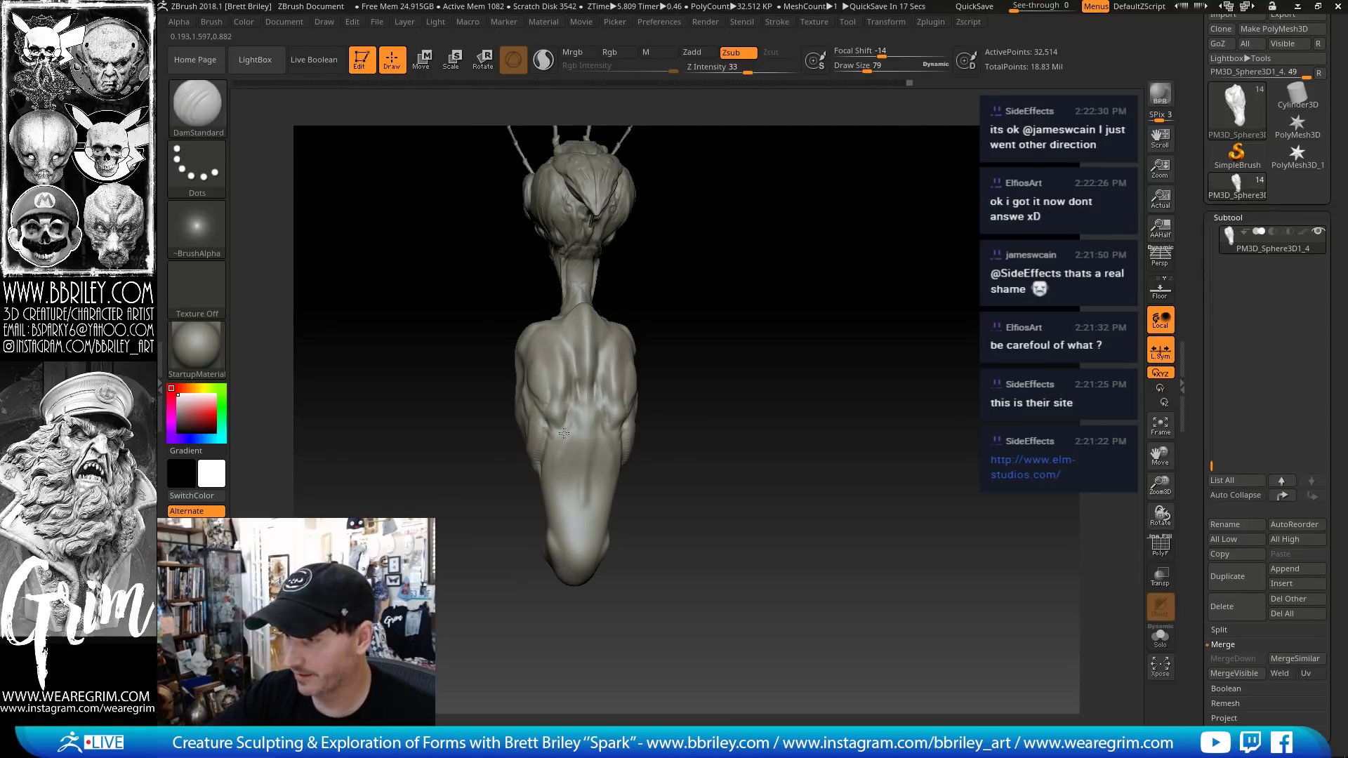
# - Carve creases along the lower back and flank with DamStandard and smooth the transitions
pyautogui.moveTo(729, 297); pyautogui.dragTo(583, 337)
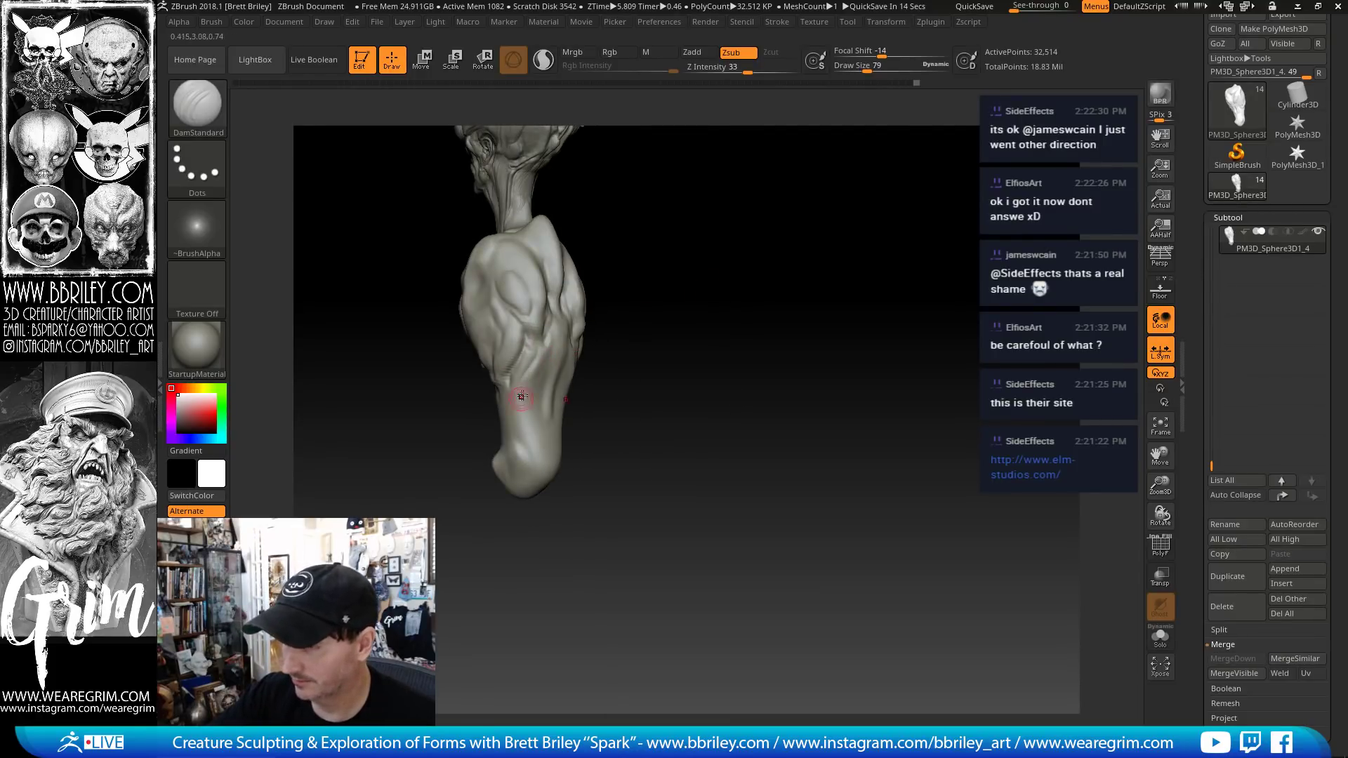
pyautogui.keyDown('shift'); pyautogui.moveTo(546, 377); pyautogui.dragTo(536, 388); pyautogui.keyUp('shift')
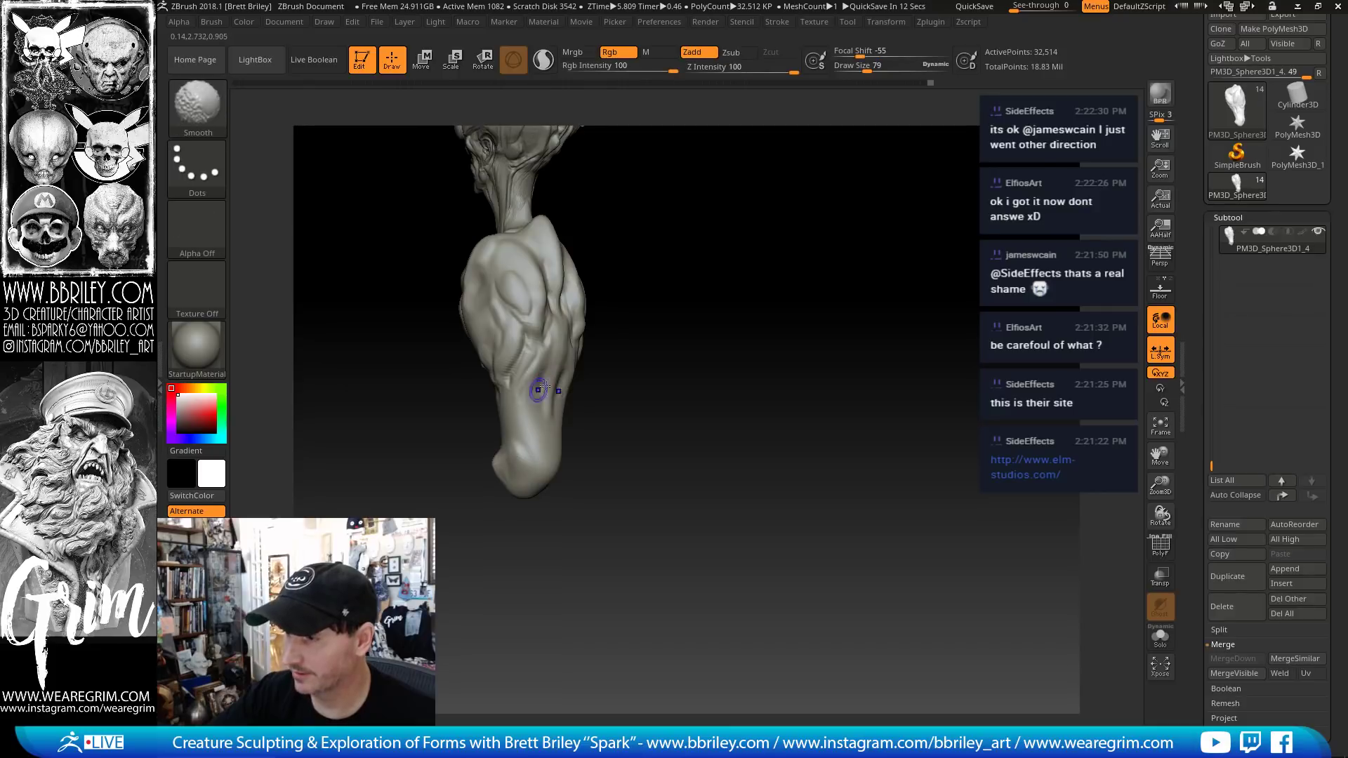
pyautogui.moveTo(449, 344); pyautogui.dragTo(590, 304)
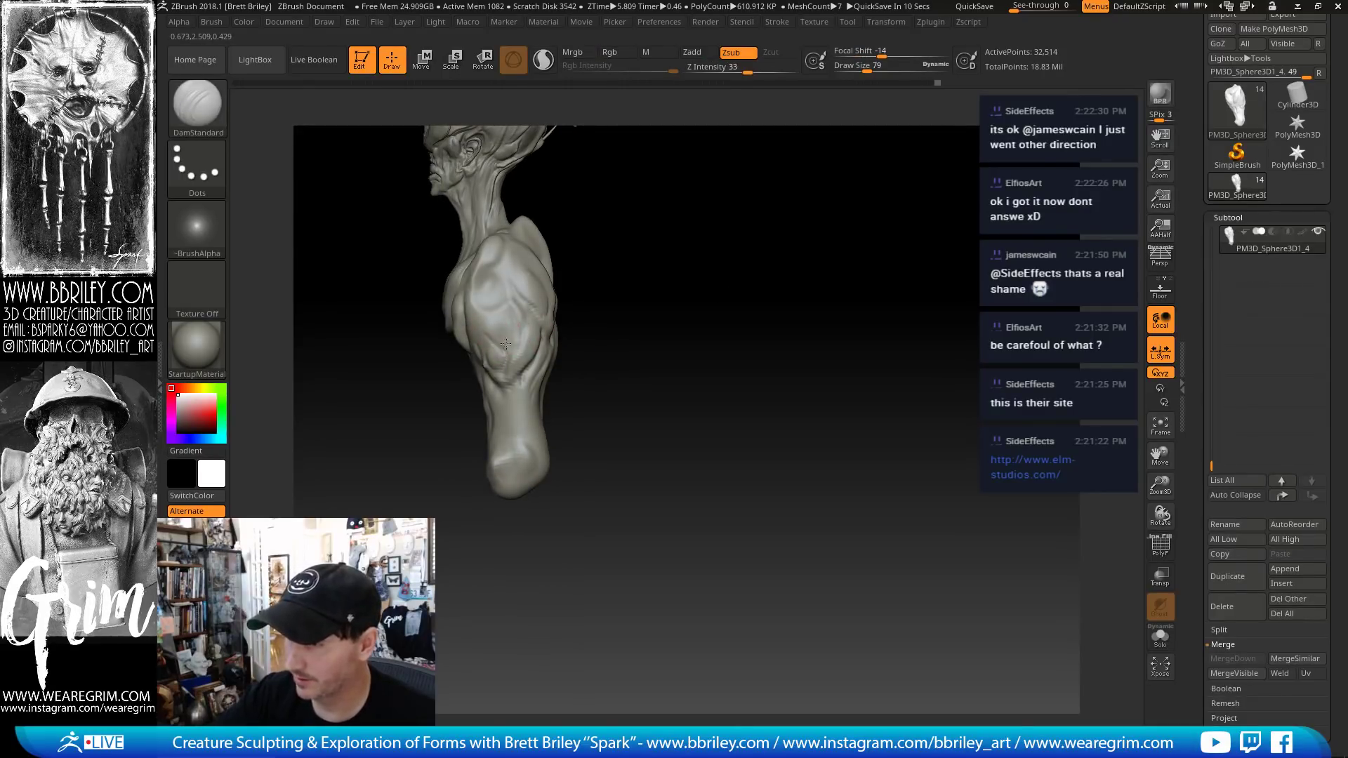
pyautogui.moveTo(686, 280)
pyautogui.mouseDown()
pyautogui.moveTo(716, 321)
pyautogui.moveTo(535, 313)
pyautogui.mouseUp()
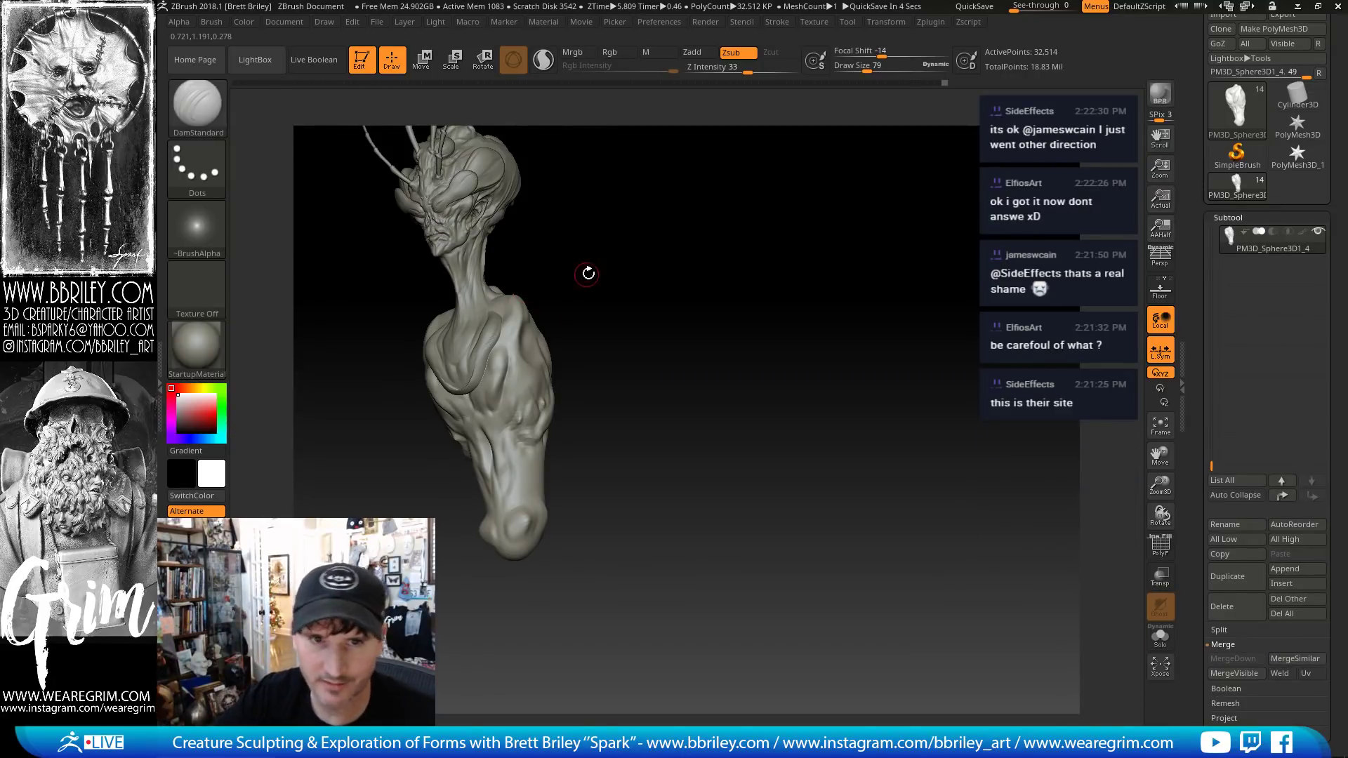
pyautogui.moveTo(593, 274); pyautogui.dragTo(579, 275)
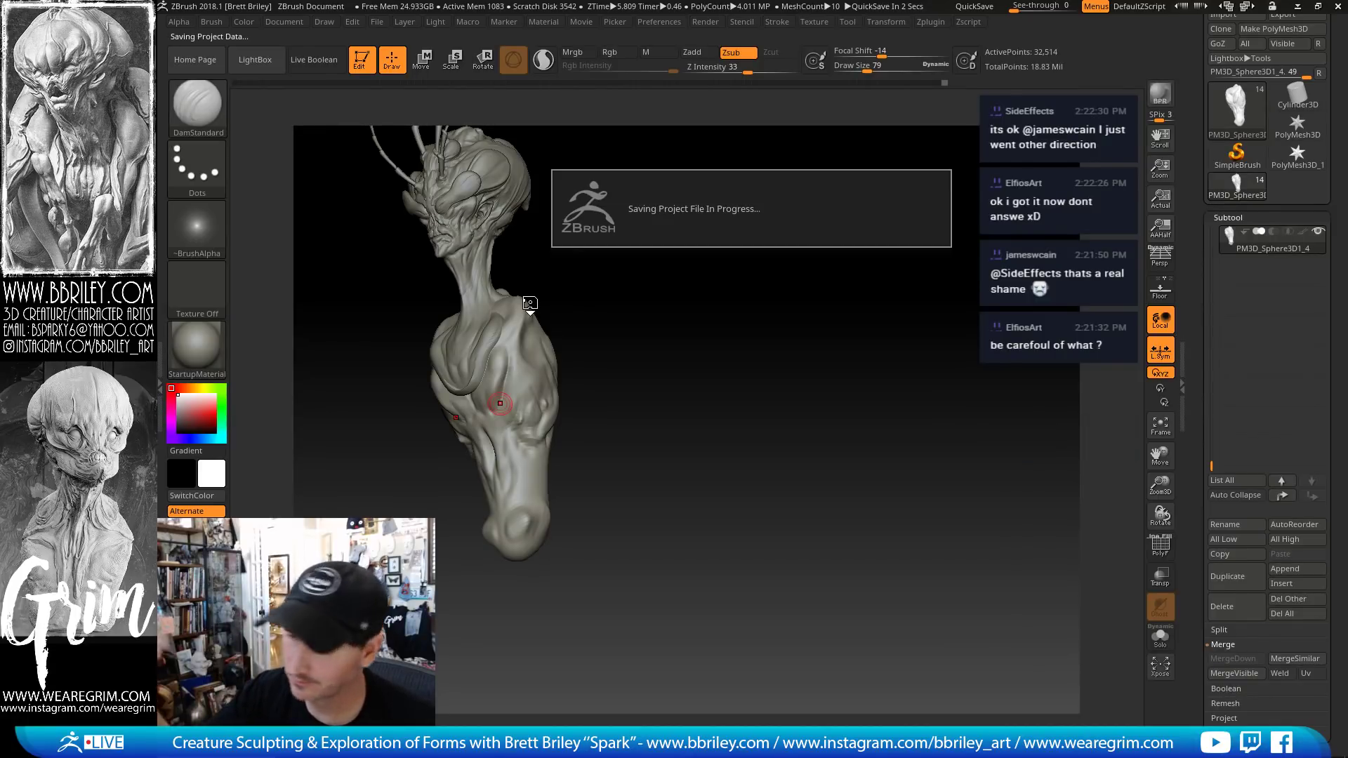
# - Select the Beehead subtool and adjust the neck where it meets the shoulders with the Move brush
pyautogui.moveTo(625, 337); pyautogui.dragTo(507, 341)
pyautogui.keyDown('alt'); pyautogui.click(506, 338); pyautogui.keyUp('alt')
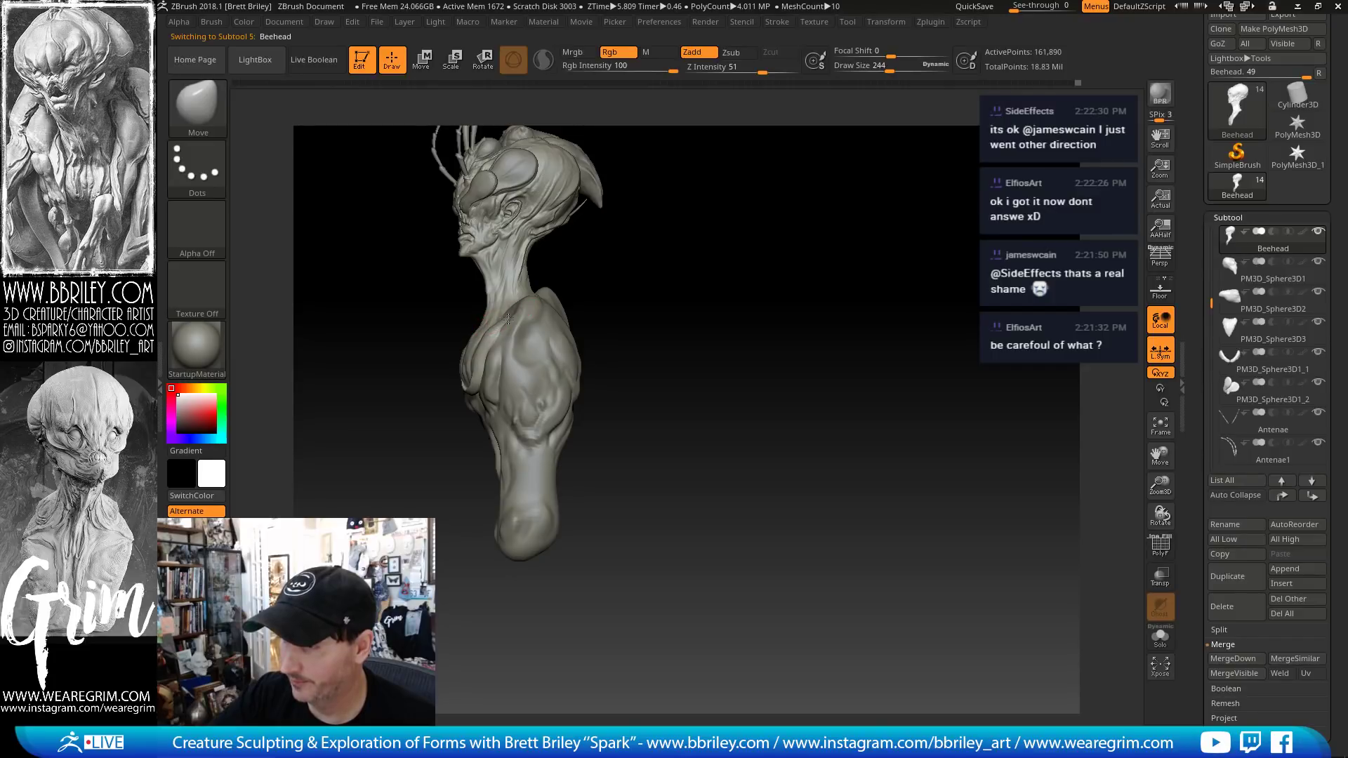
pyautogui.moveTo(599, 271); pyautogui.dragTo(654, 275)
# - Select the torso subtool again and refine its waist and lower silhouette with the Move brush
pyautogui.keyDown('alt'); pyautogui.click(536, 330); pyautogui.keyUp('alt')
pyautogui.keyDown('alt'); pyautogui.moveTo(551, 254); pyautogui.dragTo(551, 364); pyautogui.keyUp('alt')
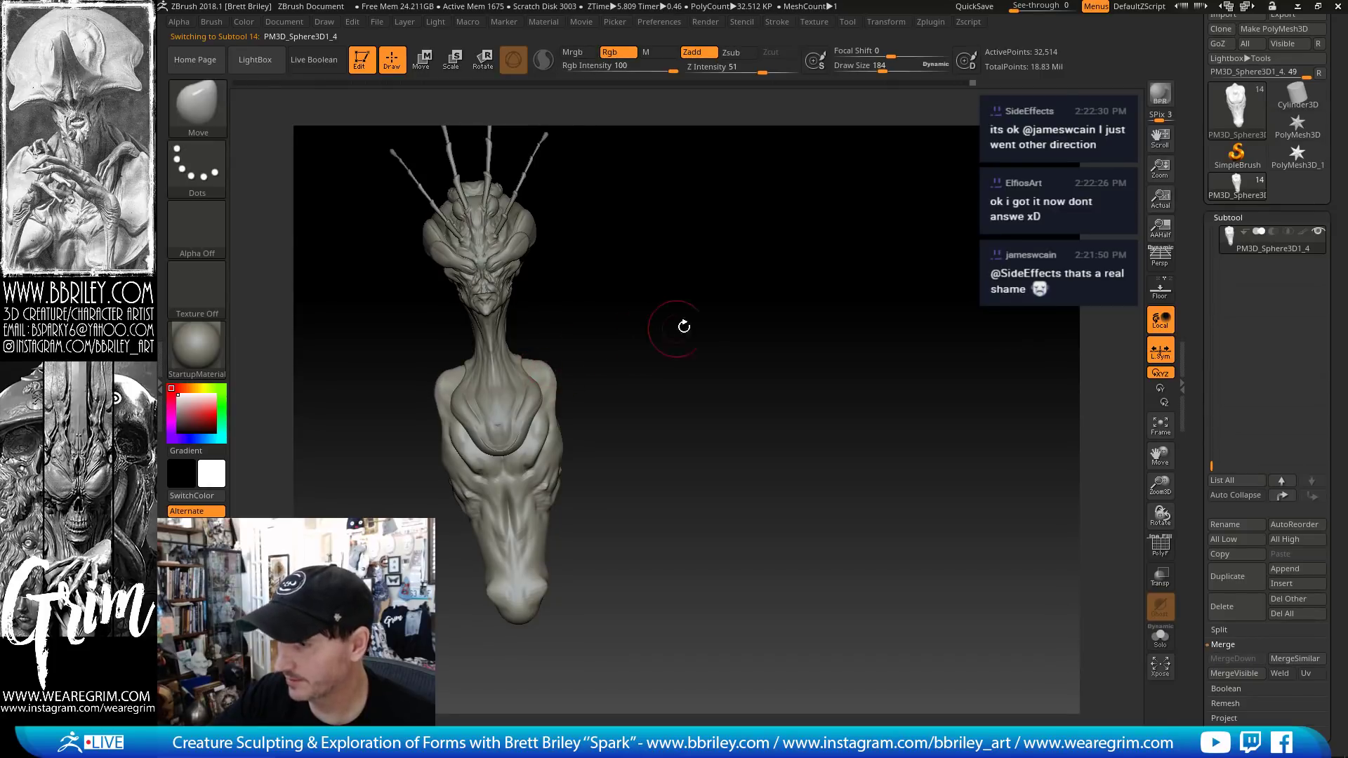
pyautogui.moveTo(684, 326)
pyautogui.mouseDown()
pyautogui.moveTo(733, 407)
pyautogui.moveTo(712, 406)
pyautogui.moveTo(601, 483)
pyautogui.mouseUp()
pyautogui.moveTo(735, 418)
pyautogui.mouseDown()
pyautogui.moveTo(818, 384)
pyautogui.moveTo(533, 495)
pyautogui.mouseUp()
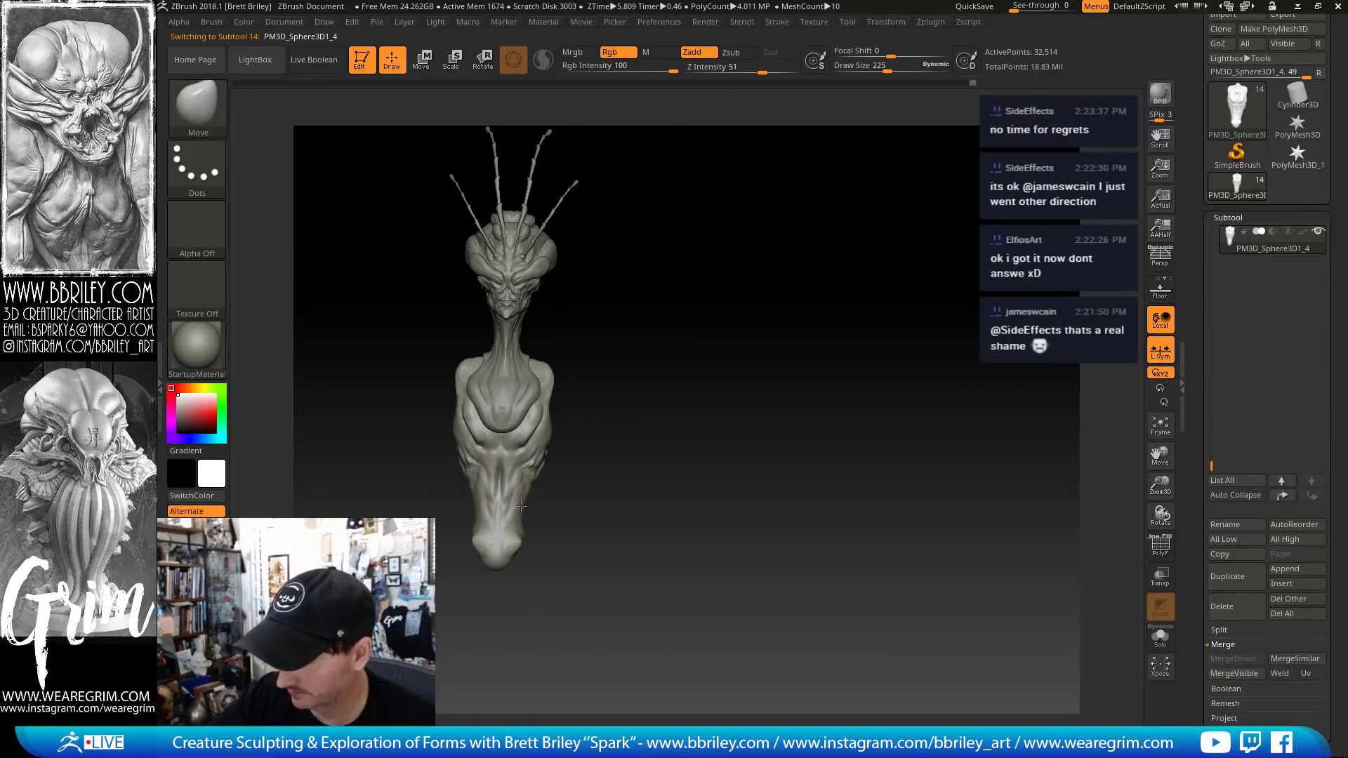
pyautogui.moveTo(625, 442)
pyautogui.mouseDown()
pyautogui.moveTo(773, 346)
pyautogui.moveTo(731, 359)
pyautogui.moveTo(723, 337)
pyautogui.moveTo(854, 261)
pyautogui.mouseUp()
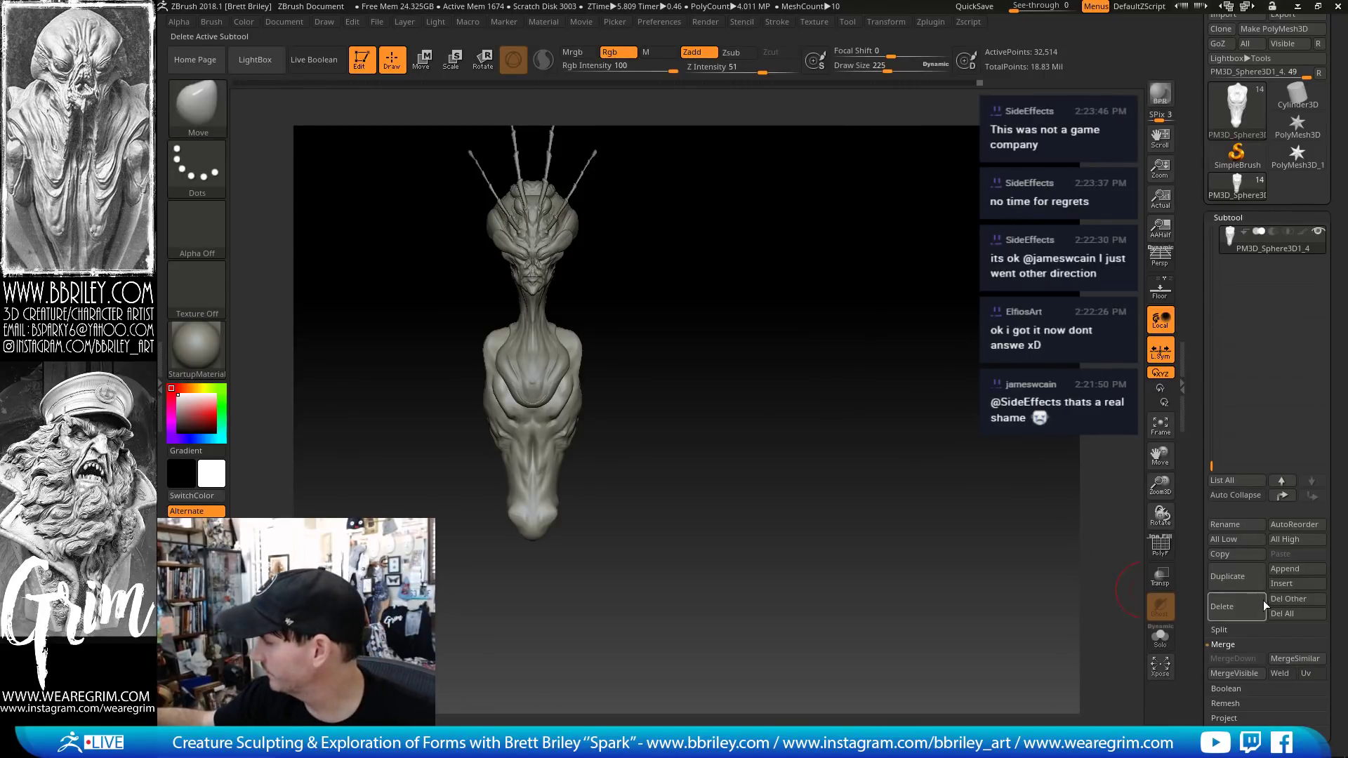
# - Append a sphere subtool, stretch it into a tall ellipsoid and place it beside the torso as an upper arm
pyautogui.click(1273, 568)
pyautogui.click(914, 528)
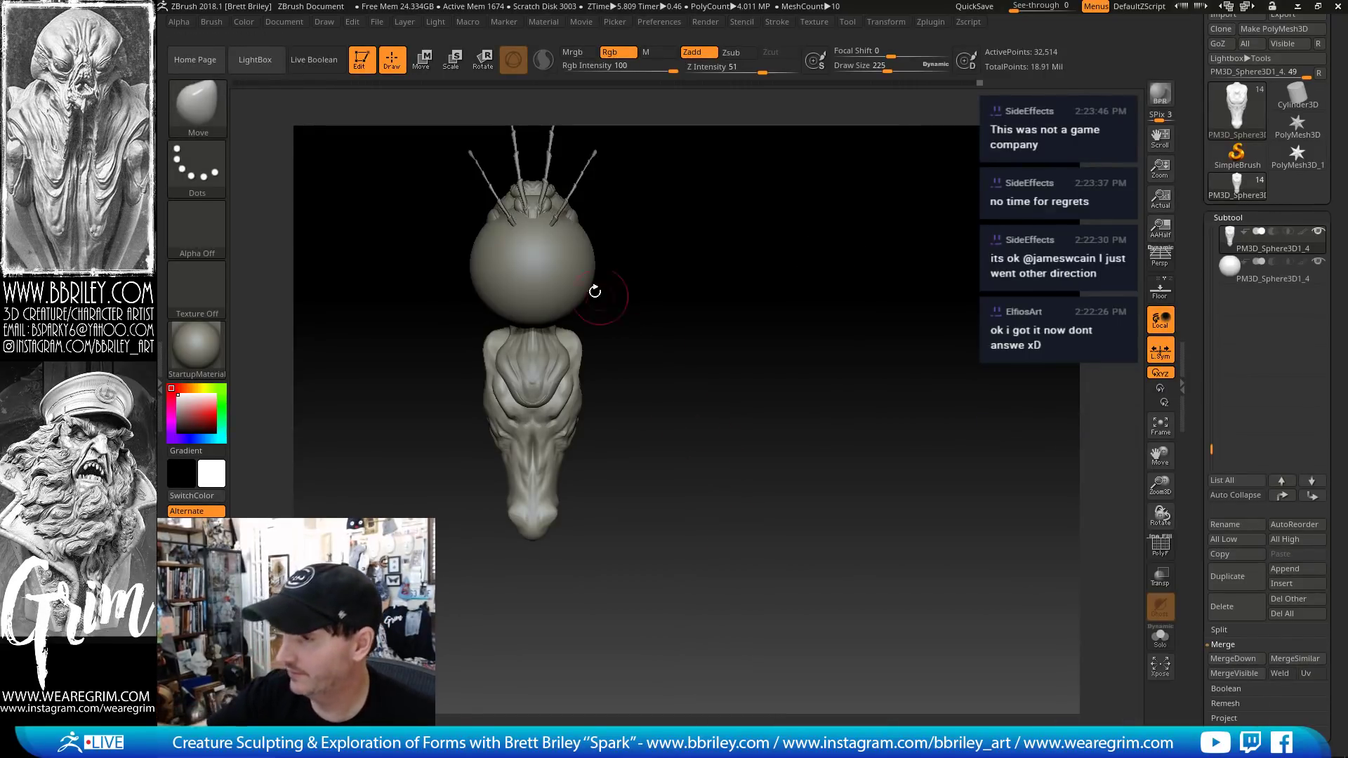
pyautogui.press('w')
pyautogui.moveTo(560, 241); pyautogui.dragTo(520, 336)
pyautogui.press('q')
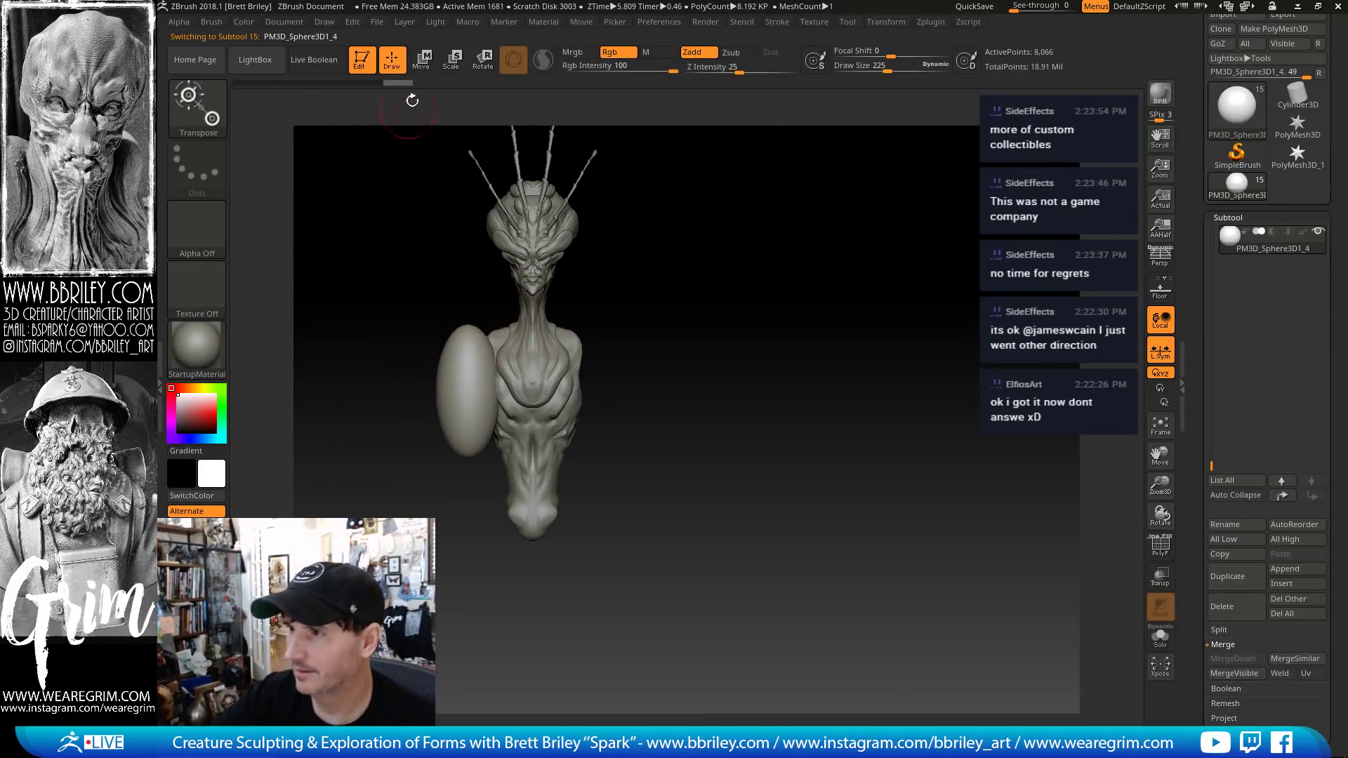
# - Slim the arm ellipsoid and position it at the shoulder in side view with the transform gizmo
pyautogui.press('w')
pyautogui.moveTo(524, 360); pyautogui.dragTo(504, 353)
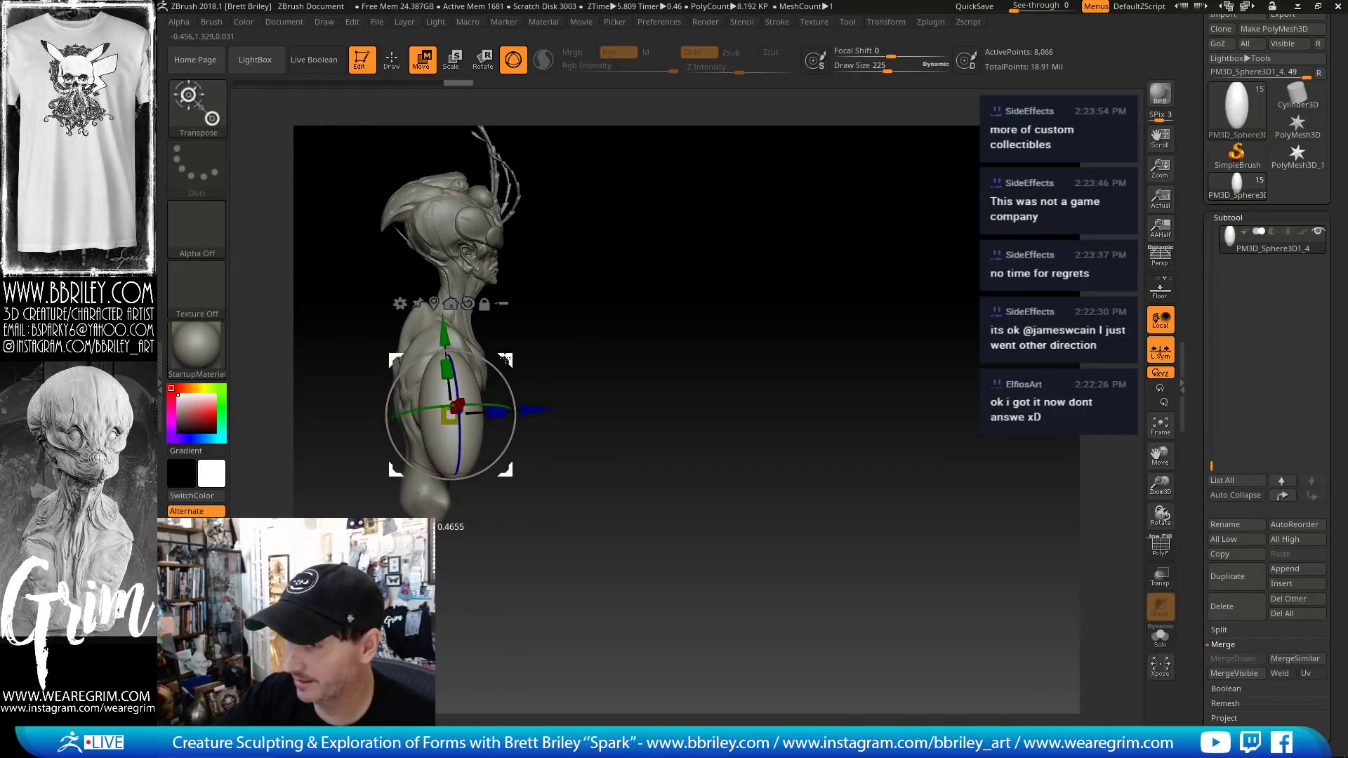
pyautogui.moveTo(605, 331); pyautogui.dragTo(463, 414)
pyautogui.press('q')
# - Slant the ellipsoid outward from the shoulder with the Move brush and thicken it with the Inflat brush
pyautogui.moveTo(525, 414); pyautogui.dragTo(463, 385)
pyautogui.moveTo(534, 386); pyautogui.dragTo(454, 360)
pyautogui.press('b')
pyautogui.press('i')
pyautogui.press('n')
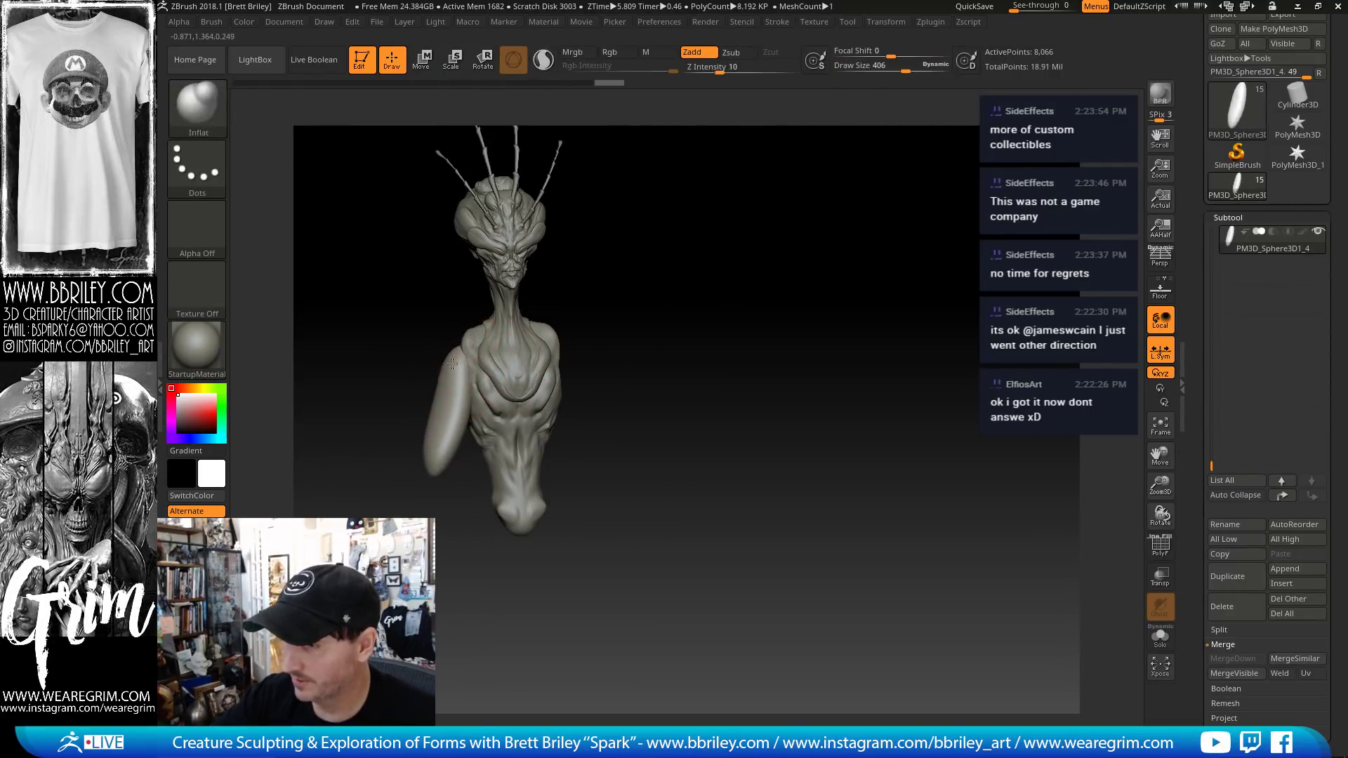
pyautogui.moveTo(421, 305); pyautogui.dragTo(545, 289)
# - Shape the upper arm's silhouette from the side and front with a large Move brush
pyautogui.press('b')
pyautogui.press('m')
pyautogui.press('v')
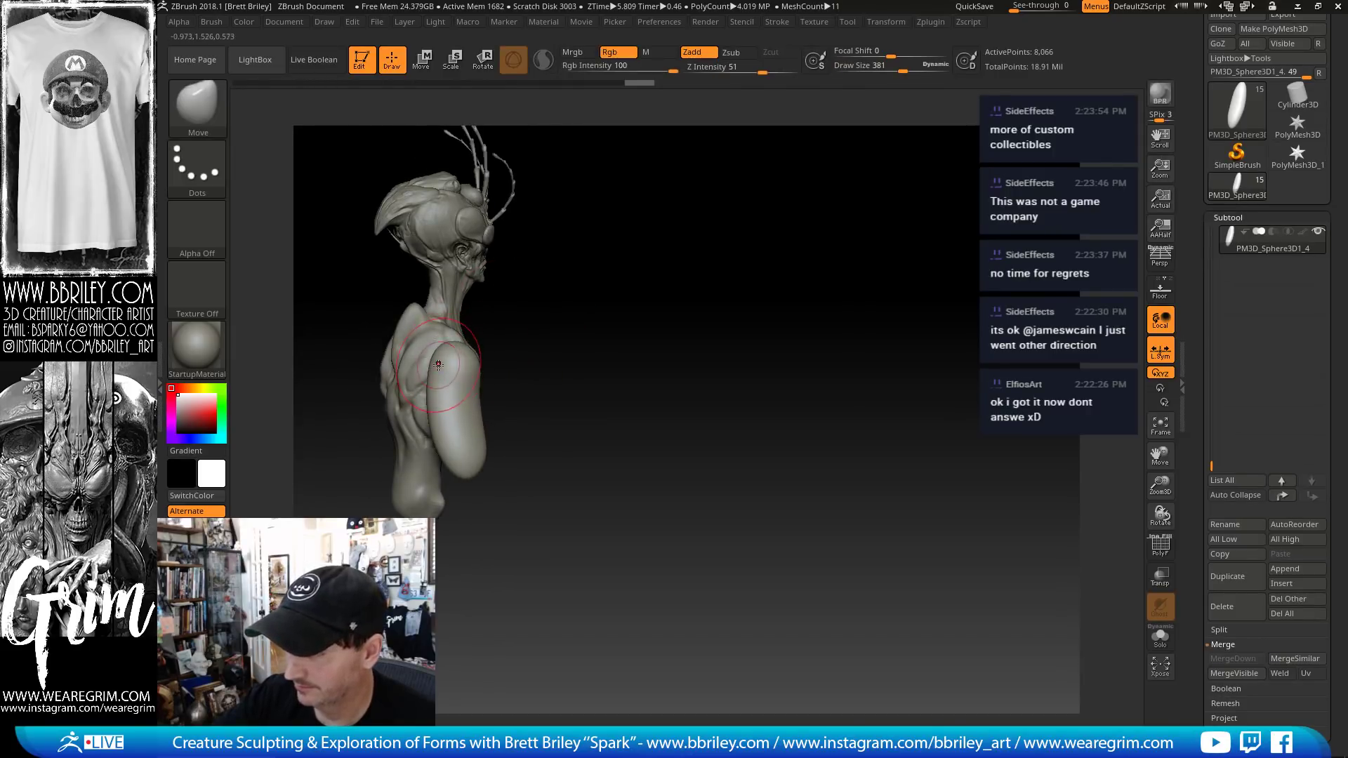
pyautogui.moveTo(509, 372); pyautogui.dragTo(469, 373)
pyautogui.press('s')
pyautogui.moveTo(427, 417); pyautogui.dragTo(433, 417)
pyautogui.moveTo(427, 425); pyautogui.dragTo(442, 421)
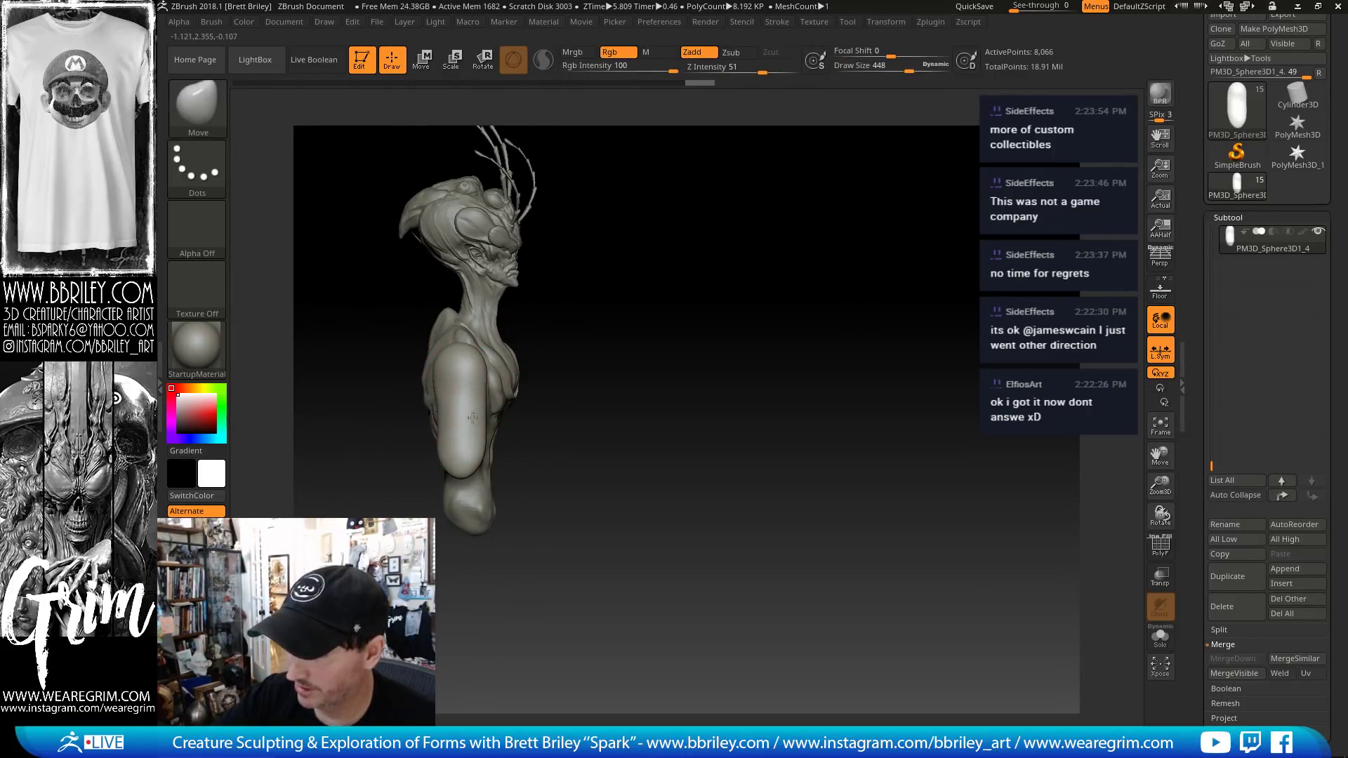
pyautogui.moveTo(604, 373); pyautogui.dragTo(536, 326)
pyautogui.moveTo(497, 421); pyautogui.dragTo(503, 421)
pyautogui.moveTo(661, 249); pyautogui.dragTo(624, 248)
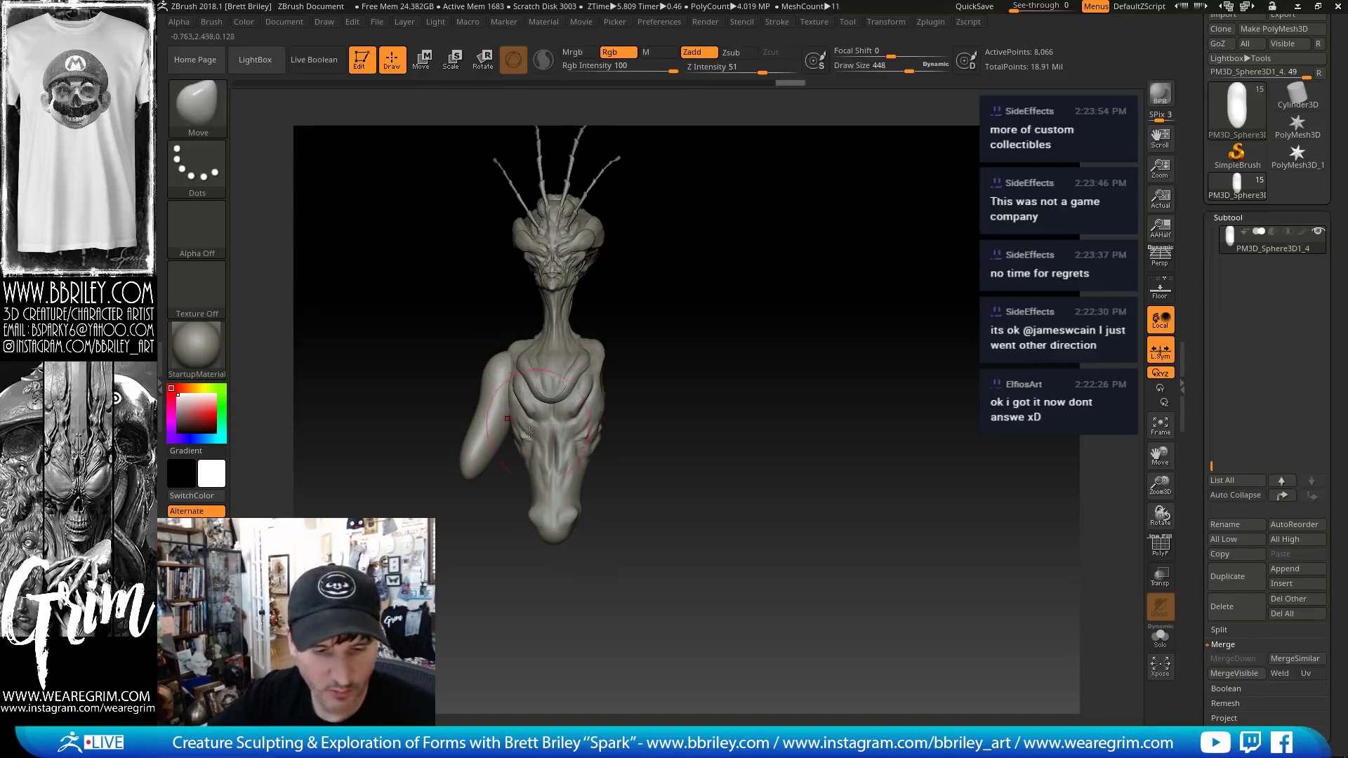
# - Rough in the upper arm's muscle forms with the Clay and DamStandard brushes
pyautogui.press('b')
pyautogui.press('d')
pyautogui.press('s')
pyautogui.press('b')
pyautogui.press('s')
pyautogui.press('t')
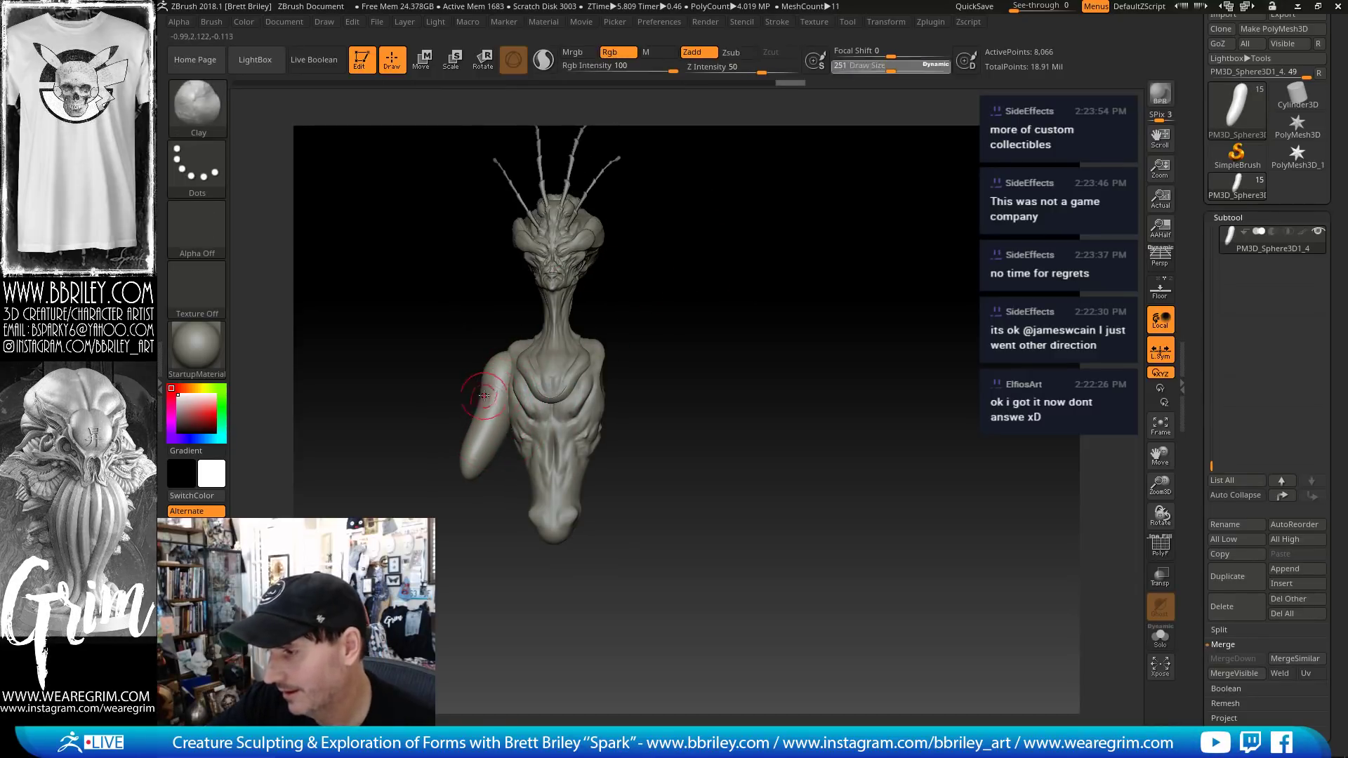
pyautogui.press('b')
pyautogui.press('d')
pyautogui.press('s')
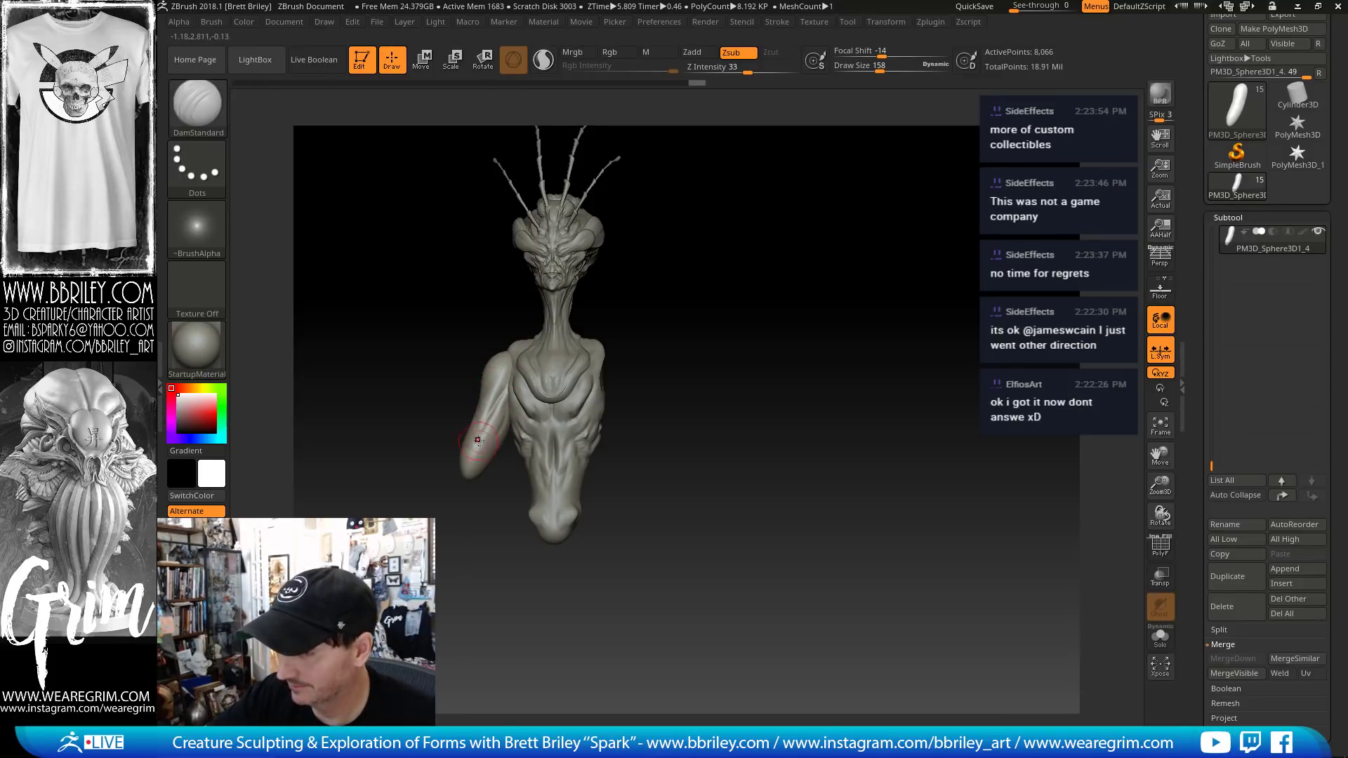
# - Build up and smooth the lower end of the upper arm with the Clay and Standard brushes
pyautogui.press('b')
pyautogui.press('c')
pyautogui.press('l')
pyautogui.press('b')
pyautogui.press('s')
pyautogui.press('t')
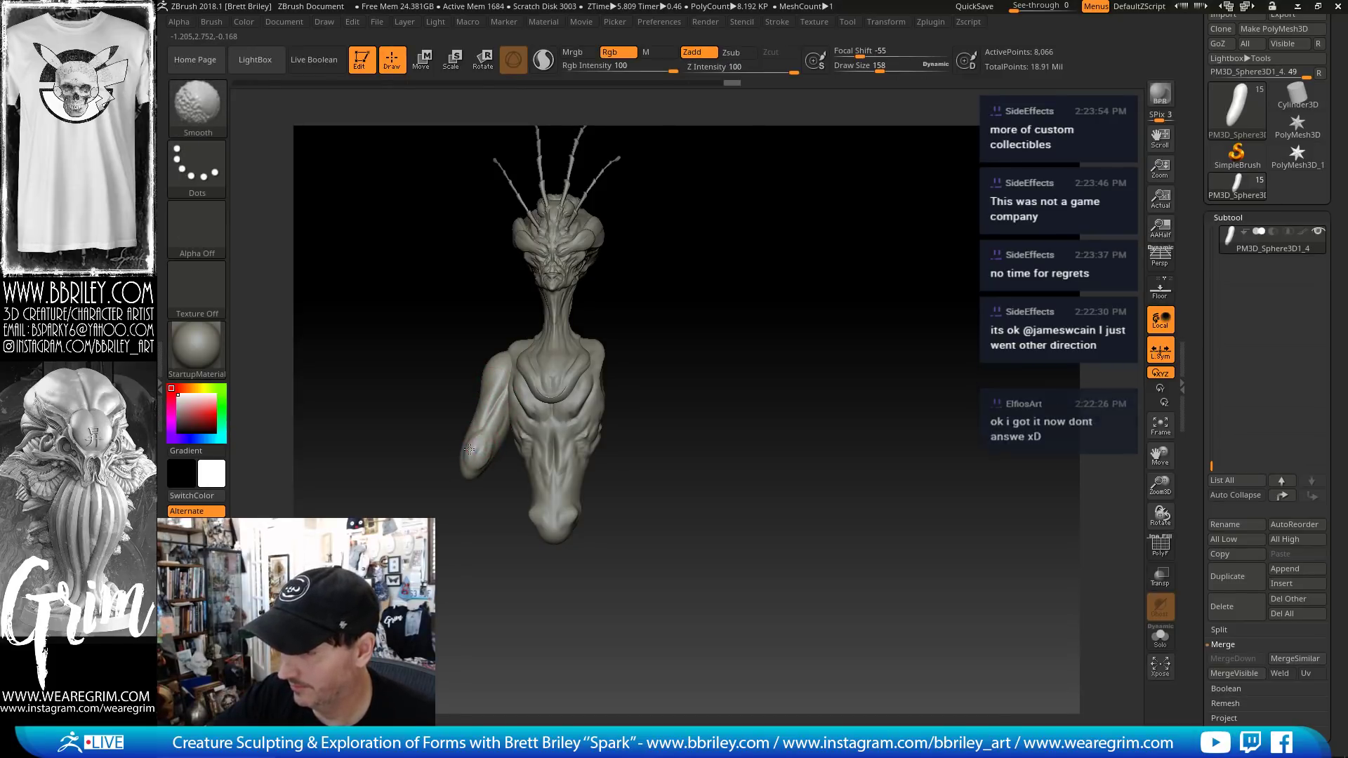
pyautogui.press('s')
pyautogui.click(485, 464)
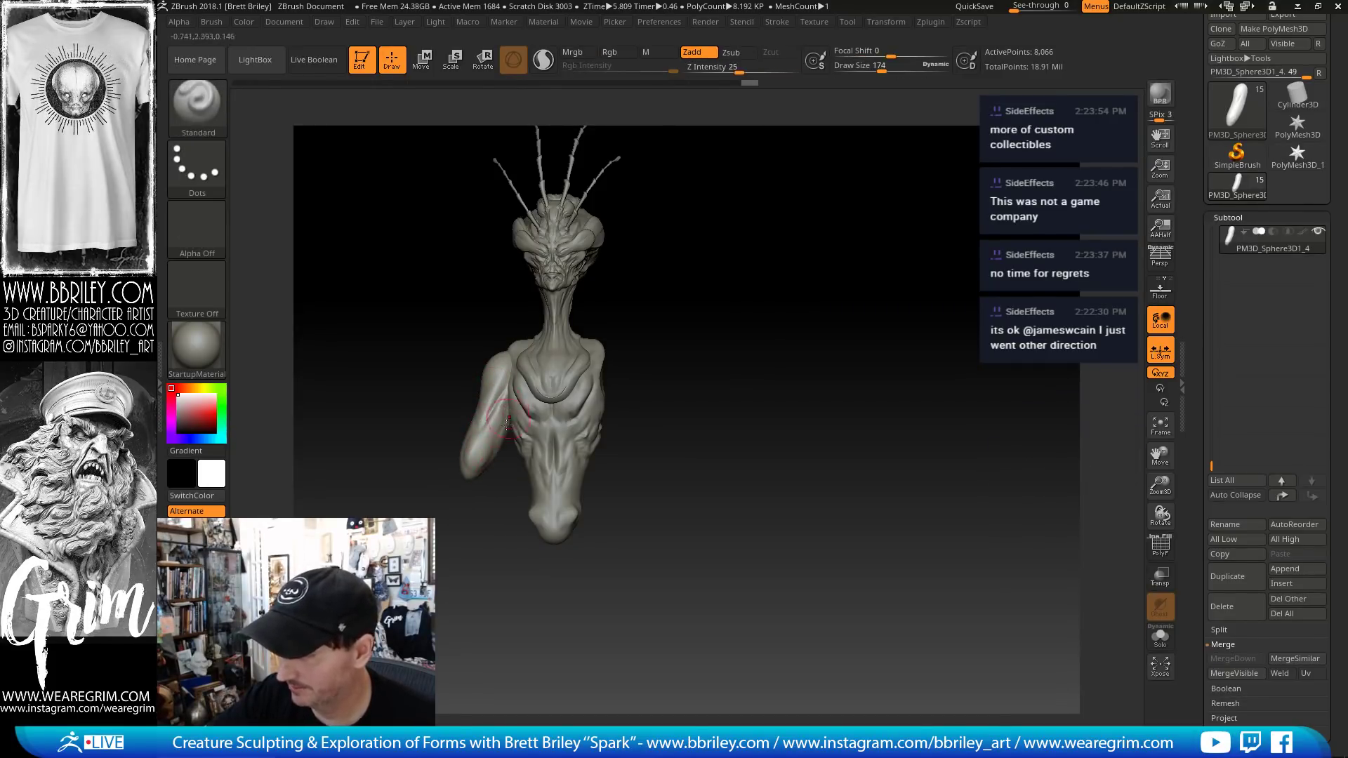
# - Bend the upper arm forward in side view with the Move brush at draw size 422
pyautogui.press('b')
pyautogui.press('m')
pyautogui.press('v')
pyautogui.press('s')
pyautogui.moveTo(670, 299); pyautogui.dragTo(817, 290)
pyautogui.press('s')
pyautogui.click(542, 412)
pyautogui.moveTo(532, 412); pyautogui.dragTo(485, 429)
pyautogui.press('s')
pyautogui.click(493, 431)
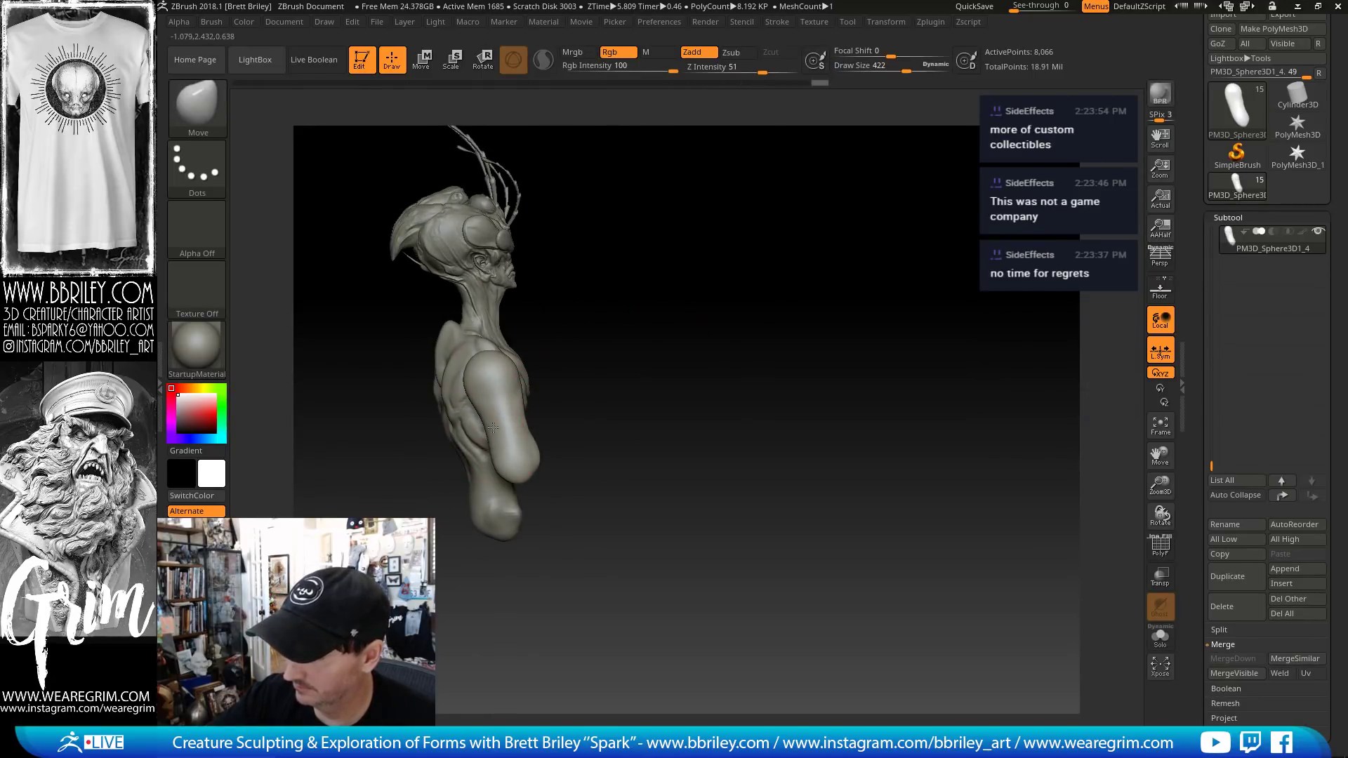
# - Mirror the upper arm to the other side of the torso within the same subtool using SubTool Master
pyautogui.moveTo(562, 395); pyautogui.dragTo(791, 309)
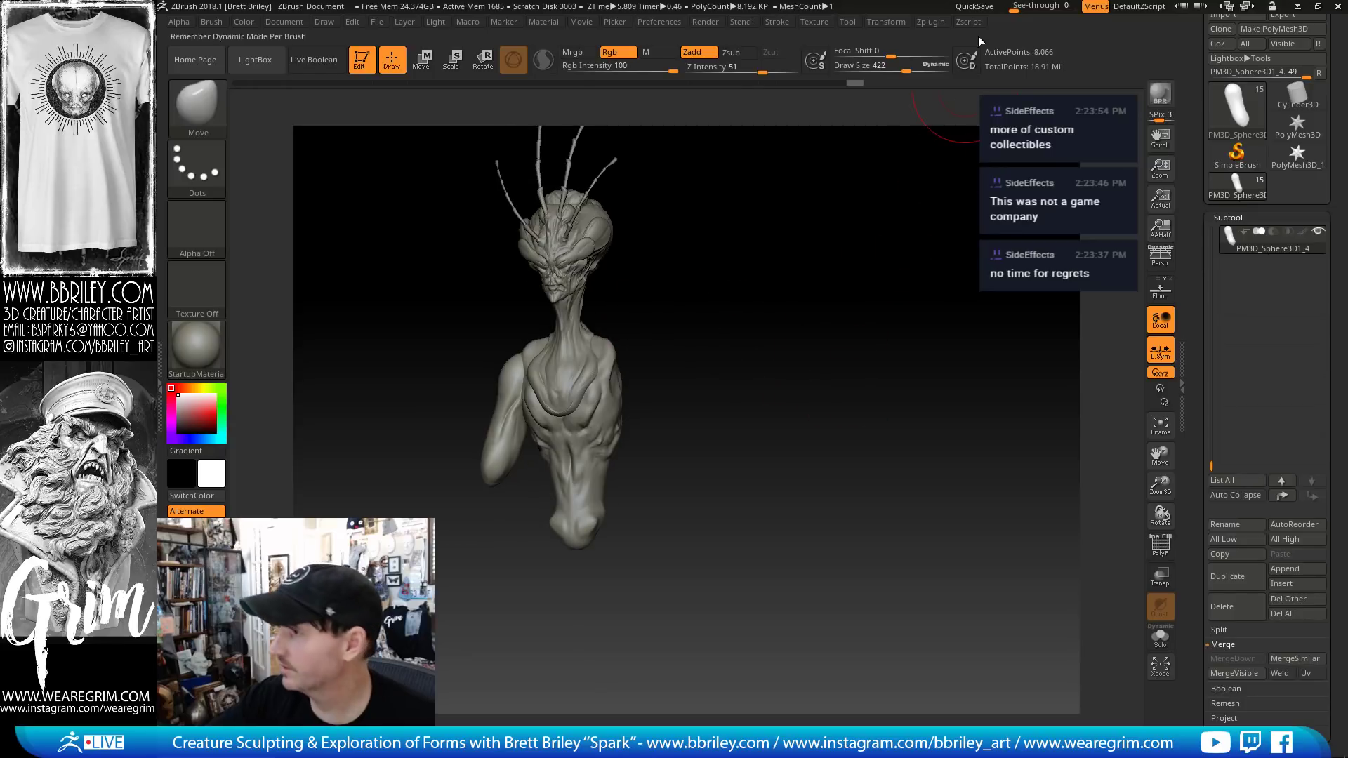
pyautogui.moveTo(930, 22)
pyautogui.click(964, 292)
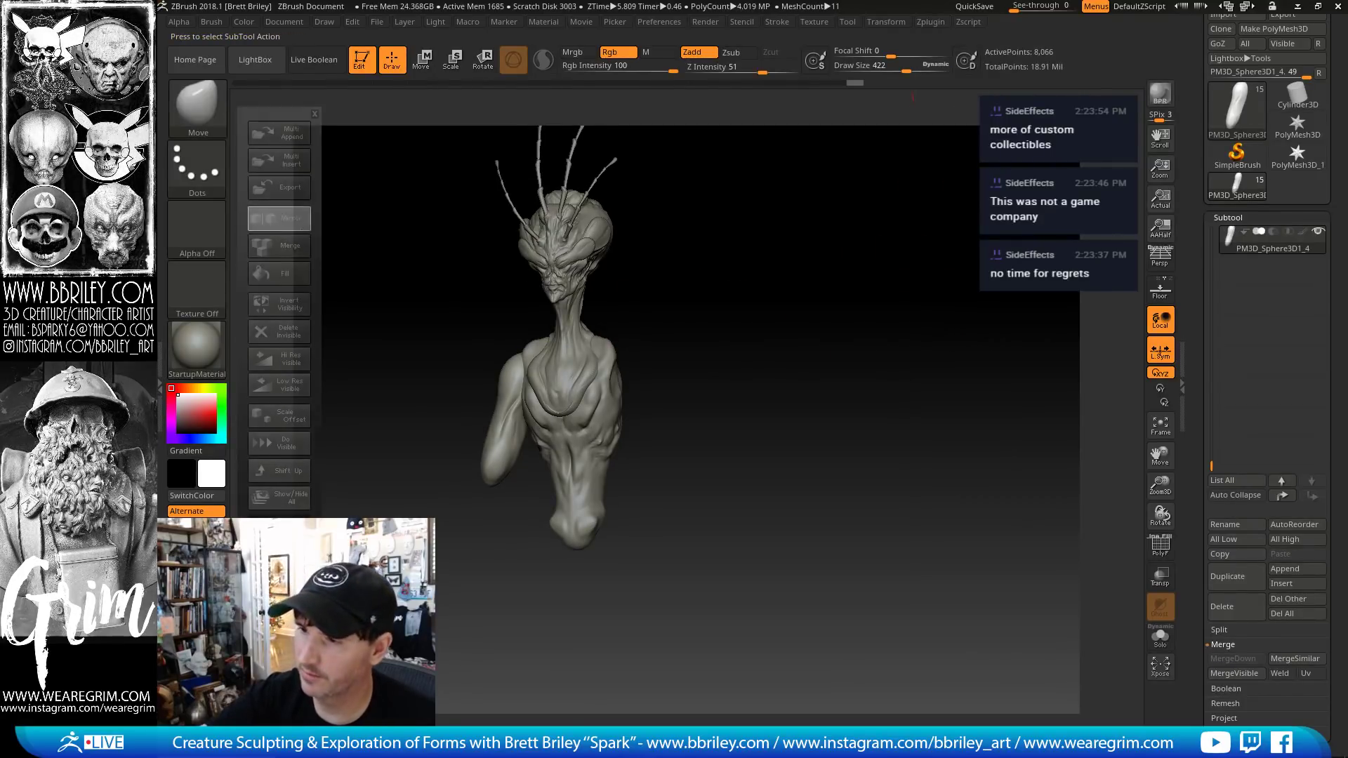
pyautogui.click(284, 230)
pyautogui.click(680, 354)
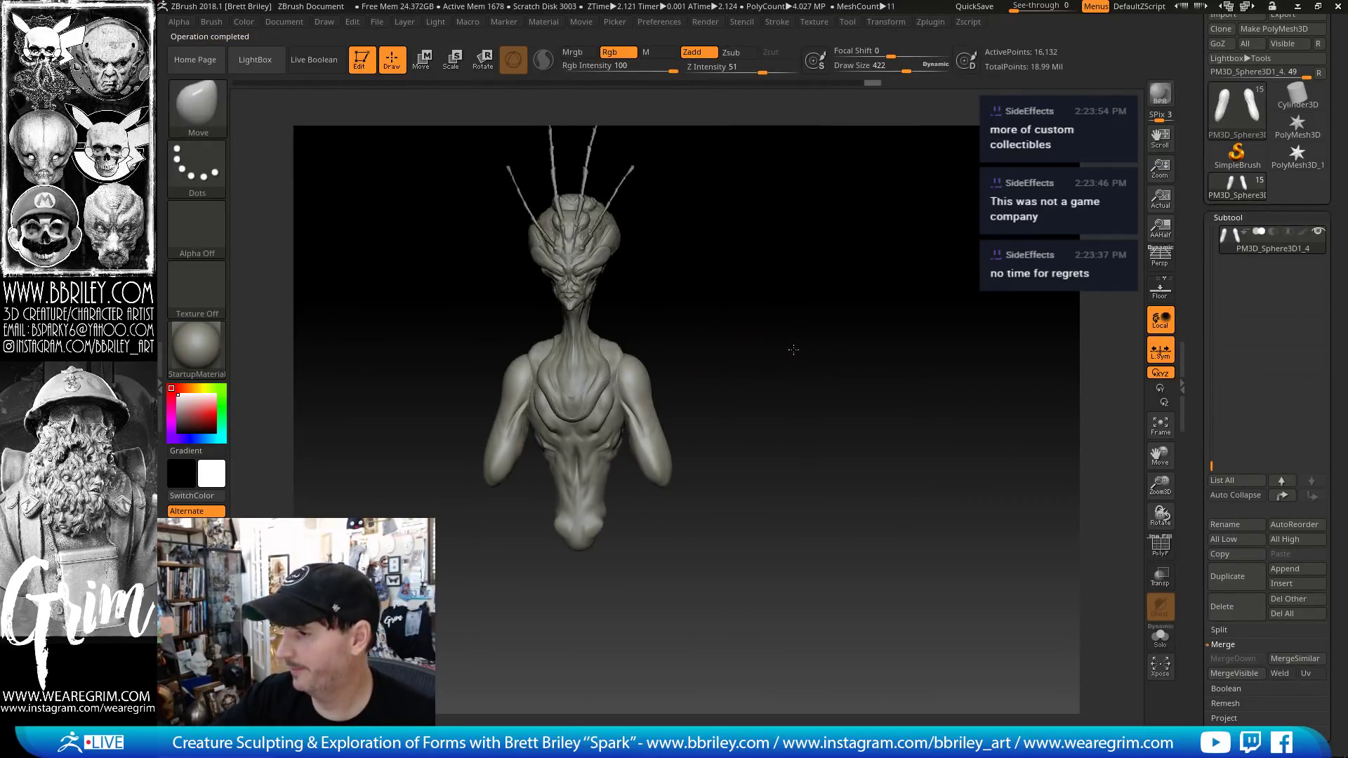
# - Reshape the mirrored upper arms with the Move brush in front and side views, raising the draw size to 501
pyautogui.moveTo(677, 348)
pyautogui.mouseDown()
pyautogui.moveTo(748, 320)
pyautogui.moveTo(527, 434)
pyautogui.moveTo(491, 414)
pyautogui.mouseUp()
pyautogui.moveTo(730, 319); pyautogui.dragTo(898, 308)
pyautogui.moveTo(632, 393); pyautogui.dragTo(590, 390)
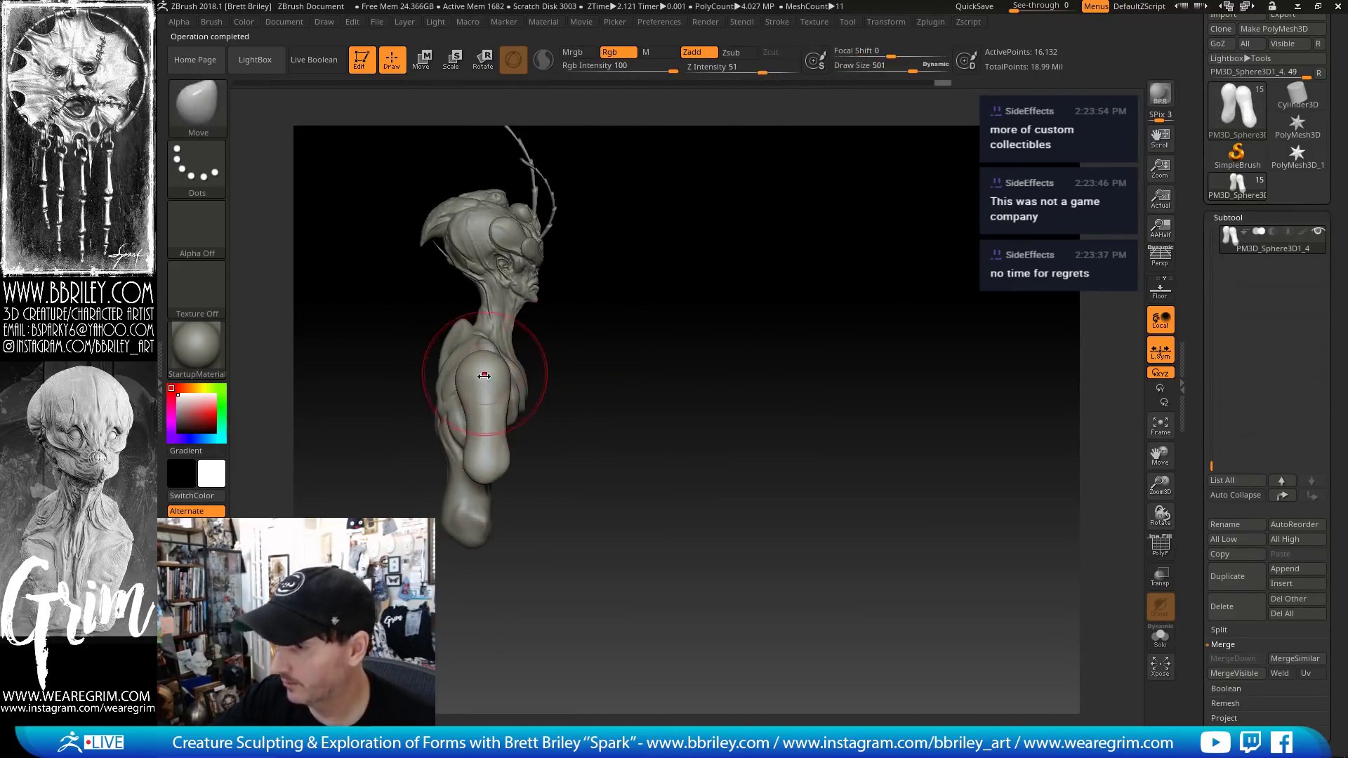
pyautogui.moveTo(643, 310)
pyautogui.mouseDown()
pyautogui.moveTo(540, 382)
pyautogui.moveTo(523, 354)
pyautogui.mouseUp()
# - Build up the shoulder of the upper arm with the Clay brush and adjust its shape with the Move brush
pyautogui.press('b')
pyautogui.press('c')
pyautogui.press('l')
pyautogui.moveTo(632, 351); pyautogui.dragTo(583, 348)
pyautogui.press('[')
pyautogui.press('[')
pyautogui.press('[')
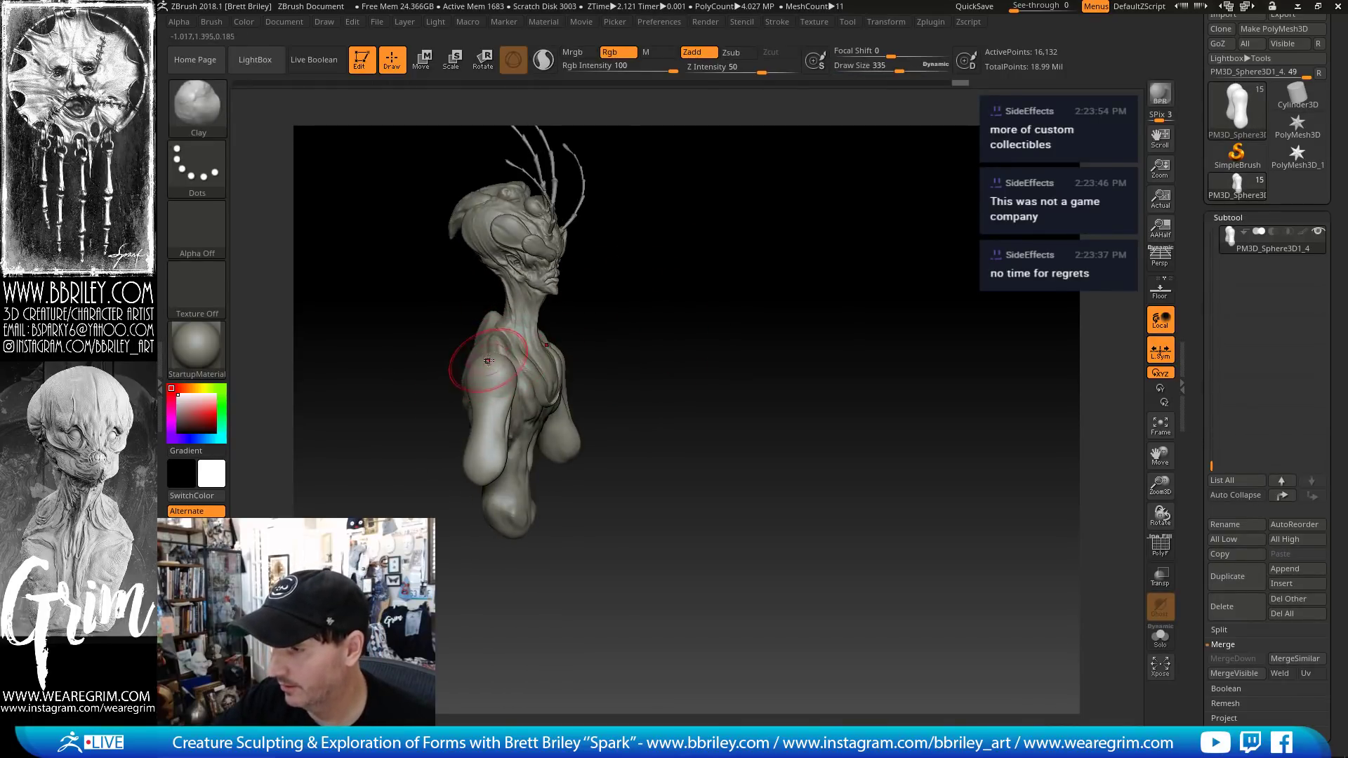
pyautogui.press('b')
pyautogui.press('m')
pyautogui.press('v')
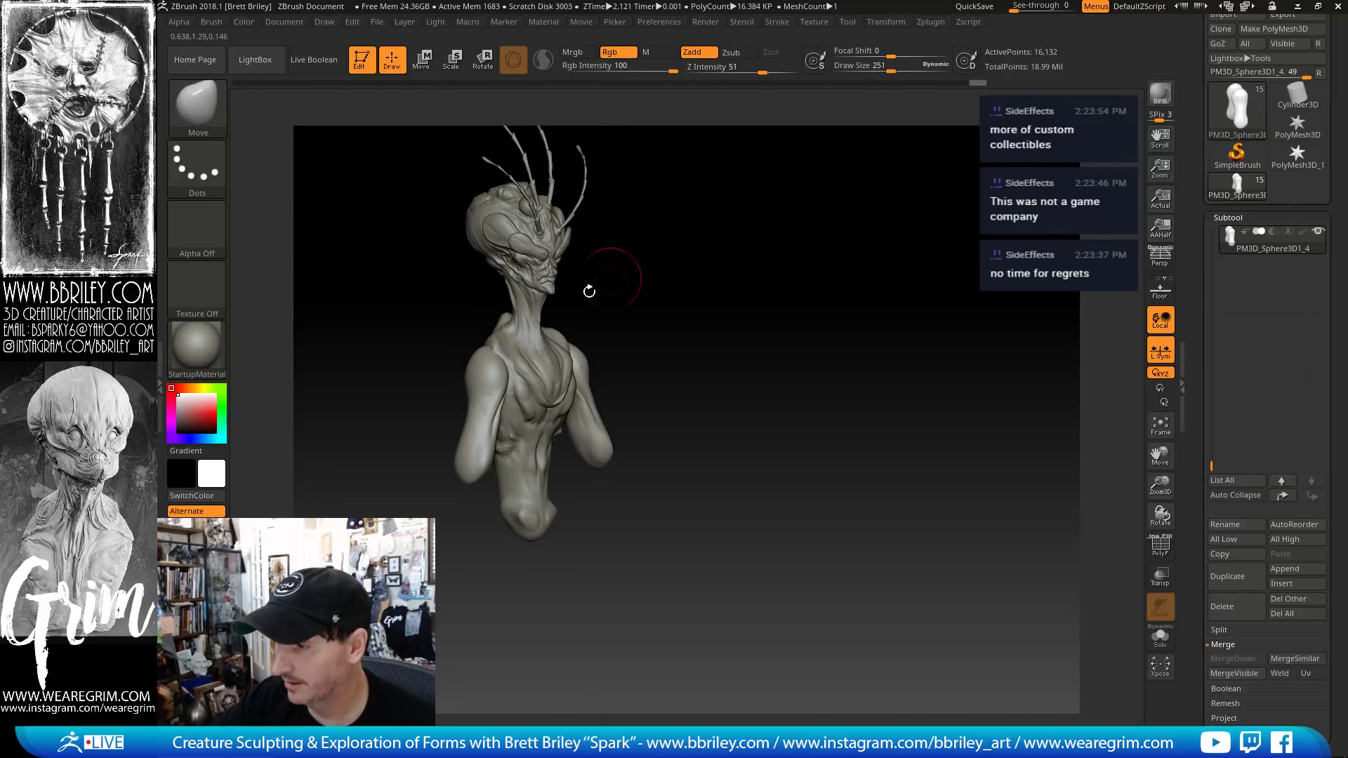
# - Define the deltoid on the outer upper arm with the Clay brush and DamStandard at draw size 124
pyautogui.press('b')
pyautogui.press('c')
pyautogui.press('l')
pyautogui.press('[')
pyautogui.press('[')
pyautogui.moveTo(643, 275); pyautogui.dragTo(704, 262)
pyautogui.press('b')
pyautogui.press('d')
pyautogui.press('s')
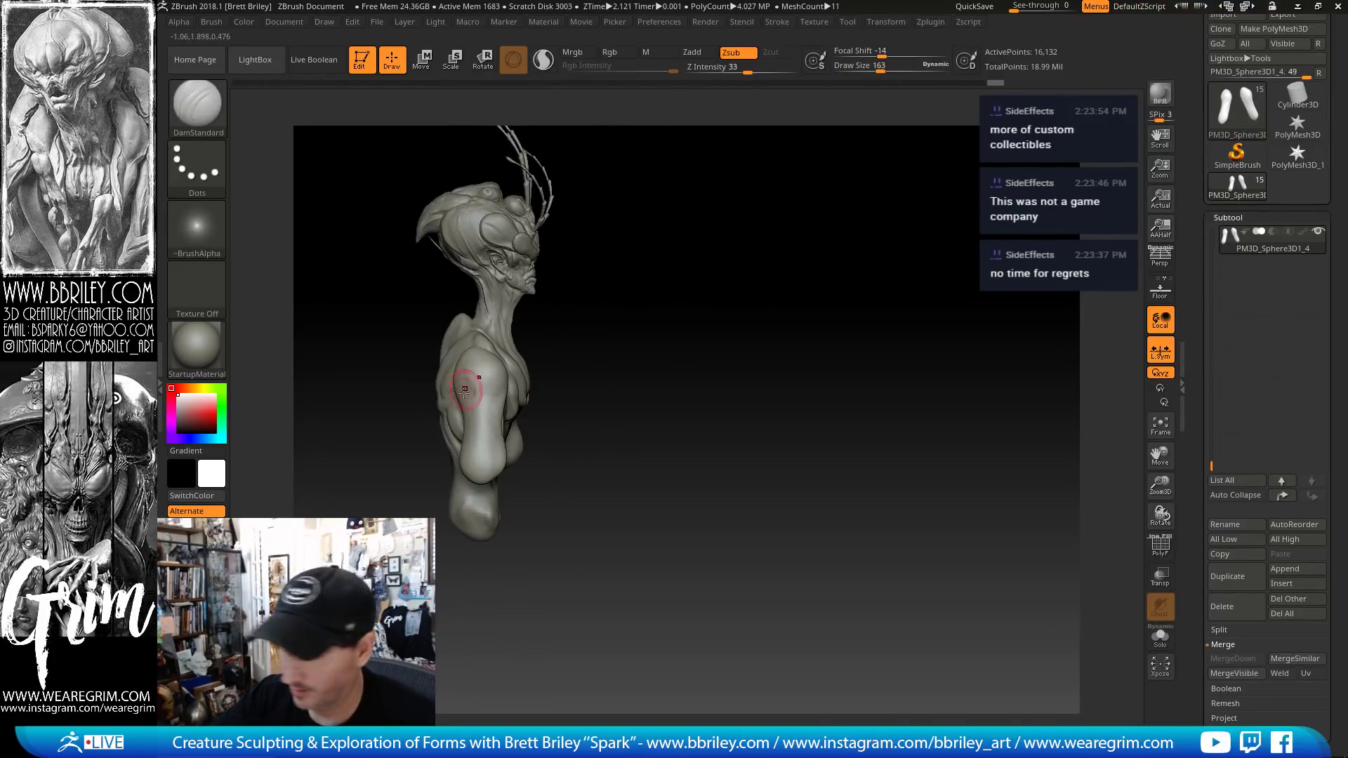
pyautogui.press('[')
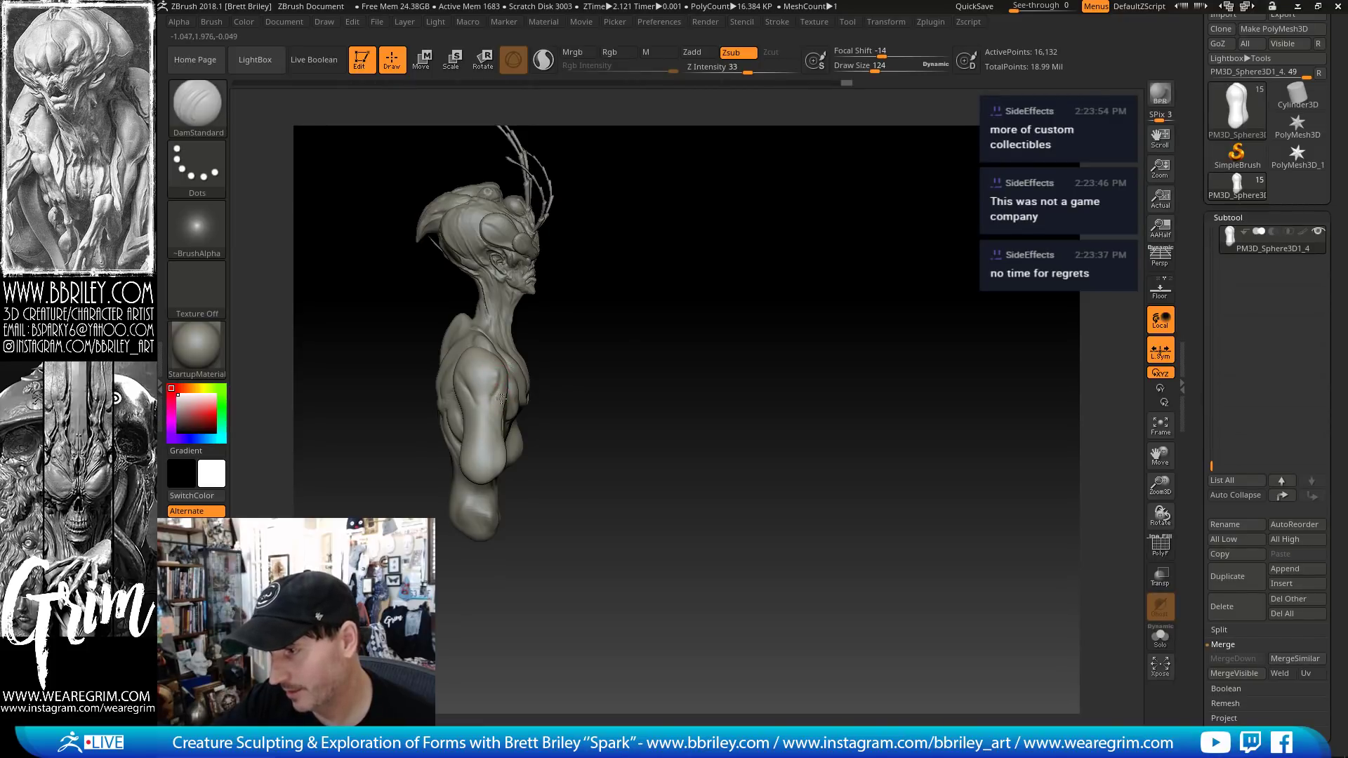
pyautogui.moveTo(496, 379)
pyautogui.mouseDown(button='right')
pyautogui.moveTo(520, 378)
pyautogui.moveTo(493, 378)
pyautogui.moveTo(575, 310)
pyautogui.moveTo(512, 400)
pyautogui.mouseUp(button='right')
# - Refine the shoulder and deltoid silhouette from the side and back with the Move brush, using draw sizes 327 and 277
pyautogui.press('b')
pyautogui.press('m')
pyautogui.press('v')
pyautogui.press('s')
pyautogui.keyDown('alt'); pyautogui.click(518, 360); pyautogui.keyUp('alt')
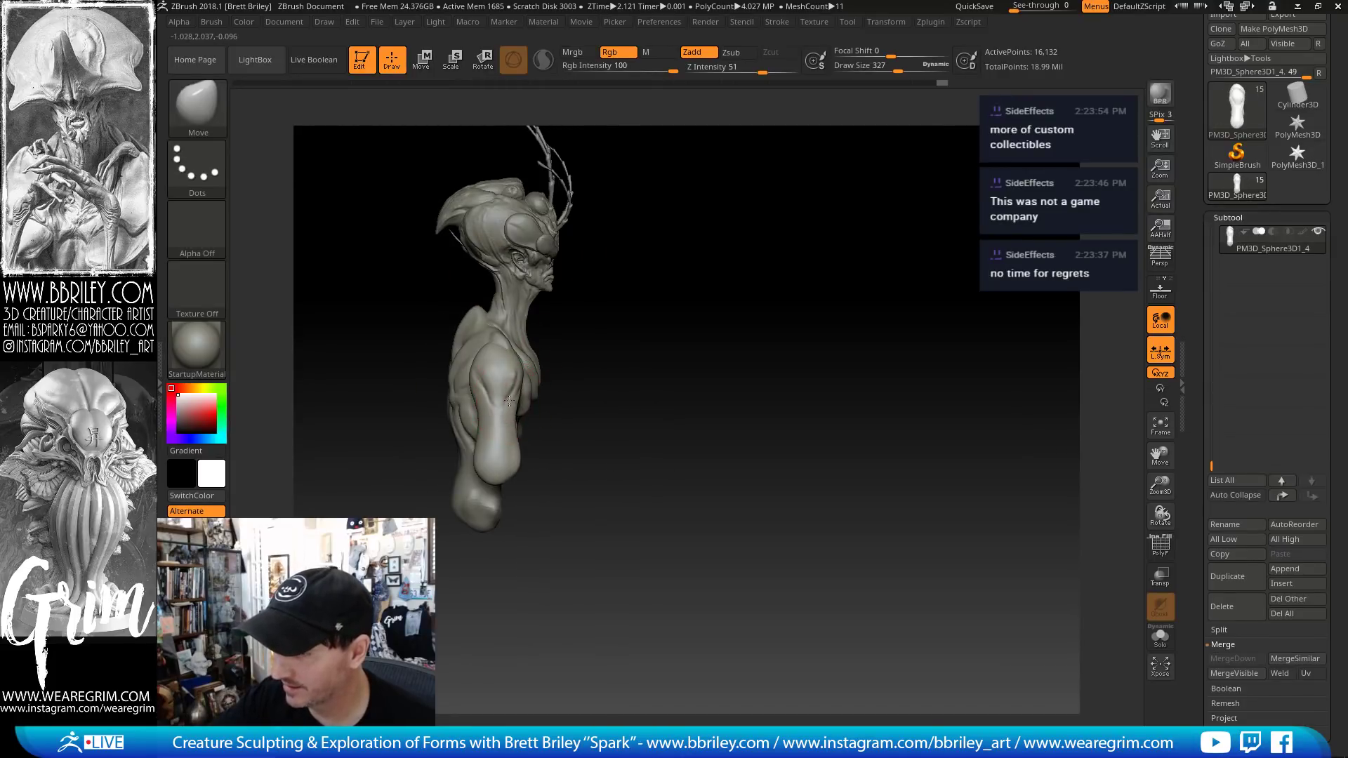
pyautogui.moveTo(486, 356); pyautogui.dragTo(465, 357, button='right')
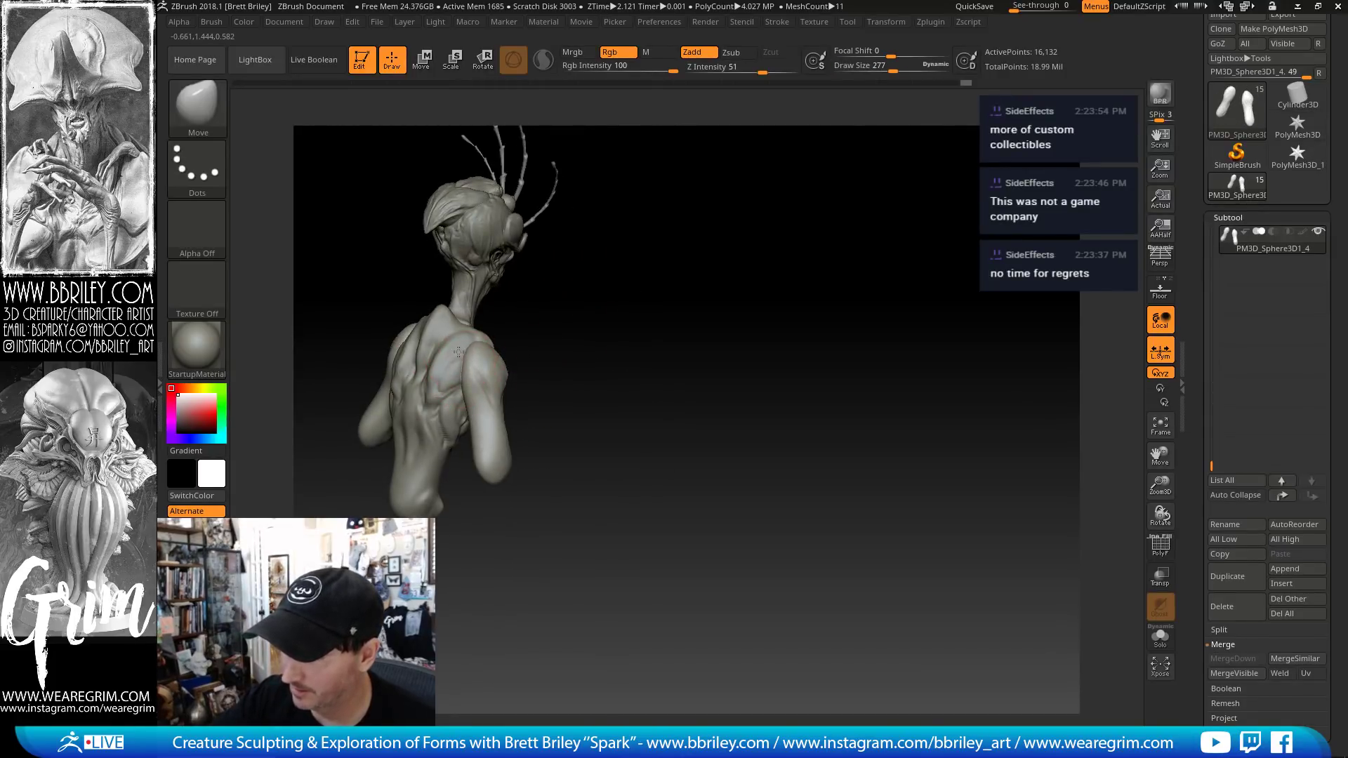
pyautogui.moveTo(534, 320); pyautogui.dragTo(477, 365, button='right')
# - Cut muscle separations across the shoulder and back of the upper arm with DamStandard at draw sizes 133 and 106
pyautogui.press('b')
pyautogui.press('d')
pyautogui.press('s')
pyautogui.moveTo(488, 351); pyautogui.dragTo(513, 361)
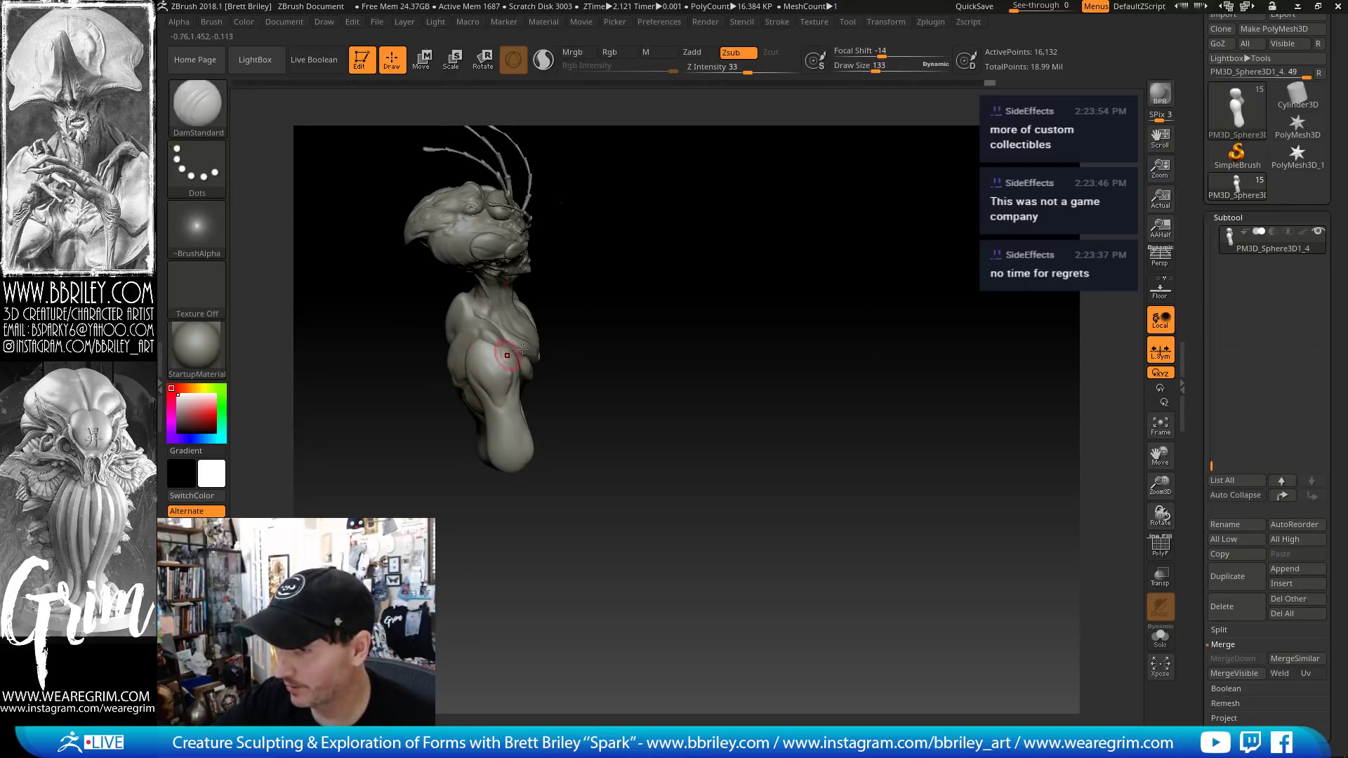
pyautogui.moveTo(435, 361)
pyautogui.mouseDown(button='right')
pyautogui.moveTo(475, 372)
pyautogui.moveTo(467, 399)
pyautogui.mouseUp(button='right')
pyautogui.moveTo(580, 395); pyautogui.dragTo(493, 378, button='right')
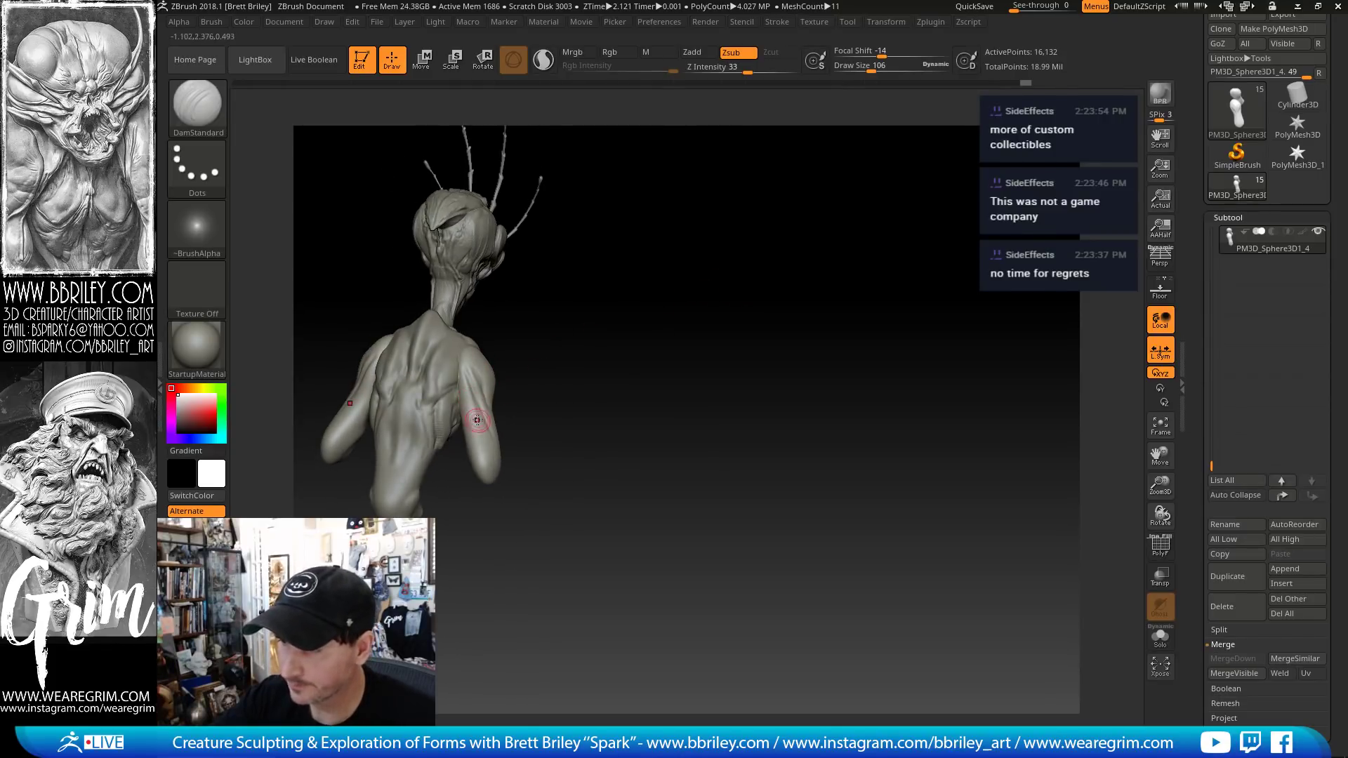
# - Swell the muscle on the back of the upper arm with the Inflat brush at draw size 94 and smooth it
pyautogui.press('b')
pyautogui.press('i')
pyautogui.press('n')
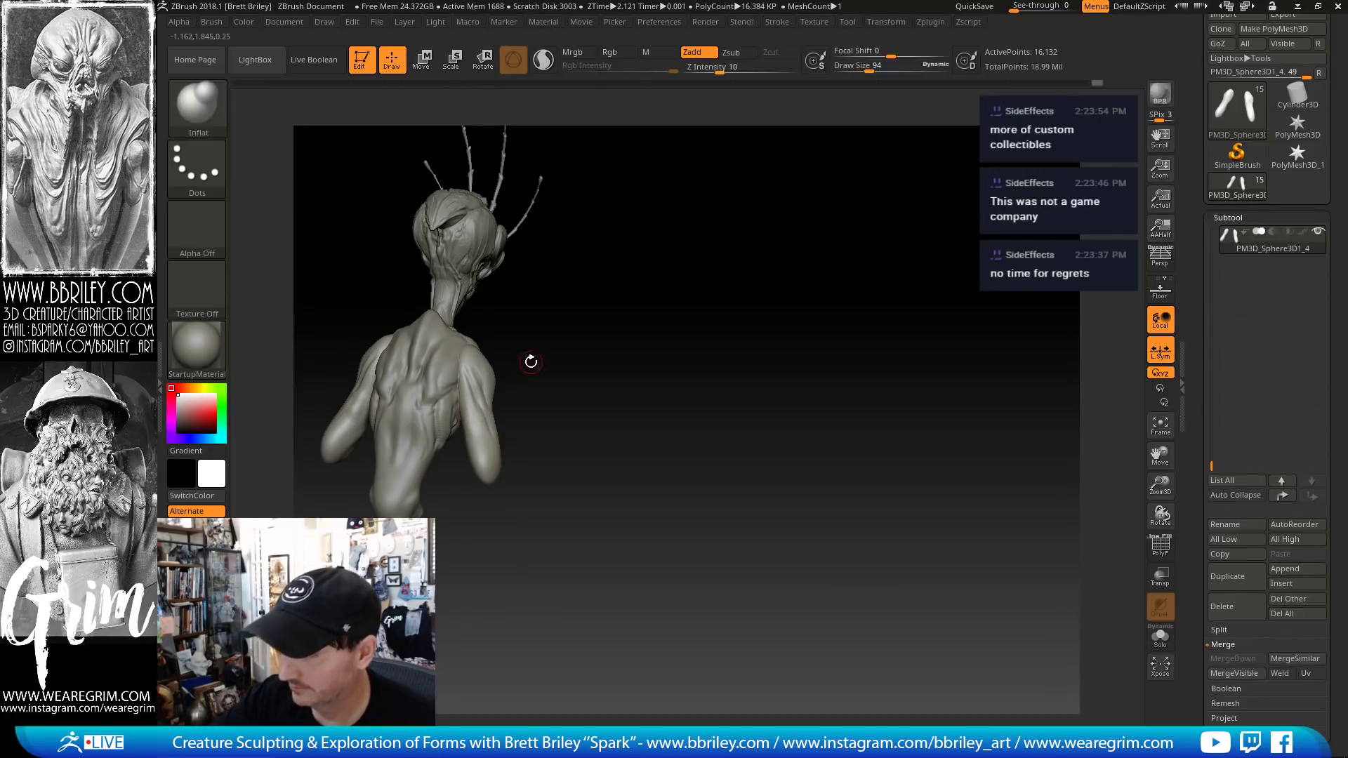
pyautogui.moveTo(531, 361); pyautogui.dragTo(483, 426, button='right')
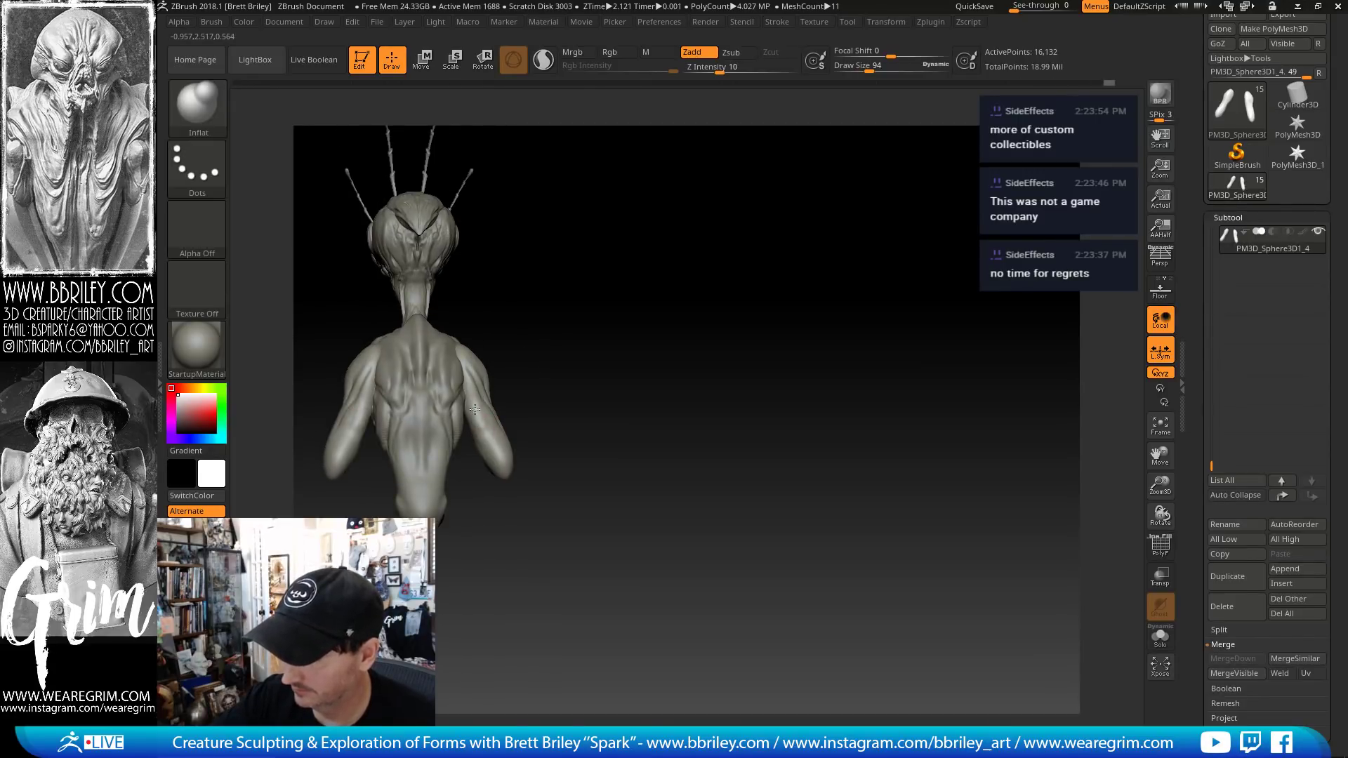
pyautogui.press('shift')
# - Carve the lower triceps crease with DamStandard and plump the surrounding arm muscles with Inflat at draw size 94
pyautogui.press('b')
pyautogui.press('d')
pyautogui.press('s')
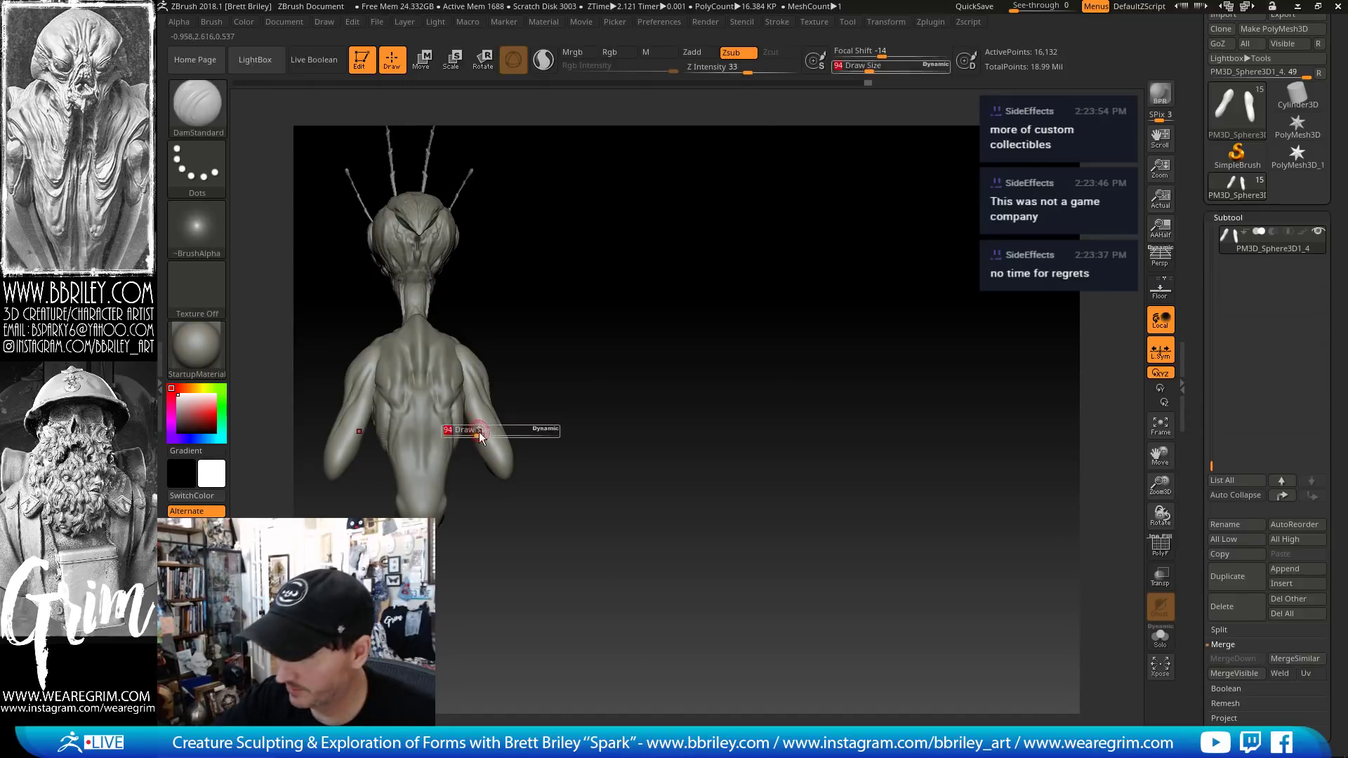
pyautogui.moveTo(491, 445)
pyautogui.mouseDown(button='right')
pyautogui.moveTo(486, 415)
pyautogui.moveTo(528, 390)
pyautogui.moveTo(483, 402)
pyautogui.moveTo(494, 383)
pyautogui.moveTo(502, 422)
pyautogui.mouseUp(button='right')
pyautogui.press('b')
pyautogui.press('i')
pyautogui.press('n')
pyautogui.press('shift')
pyautogui.moveTo(590, 378); pyautogui.dragTo(492, 365)
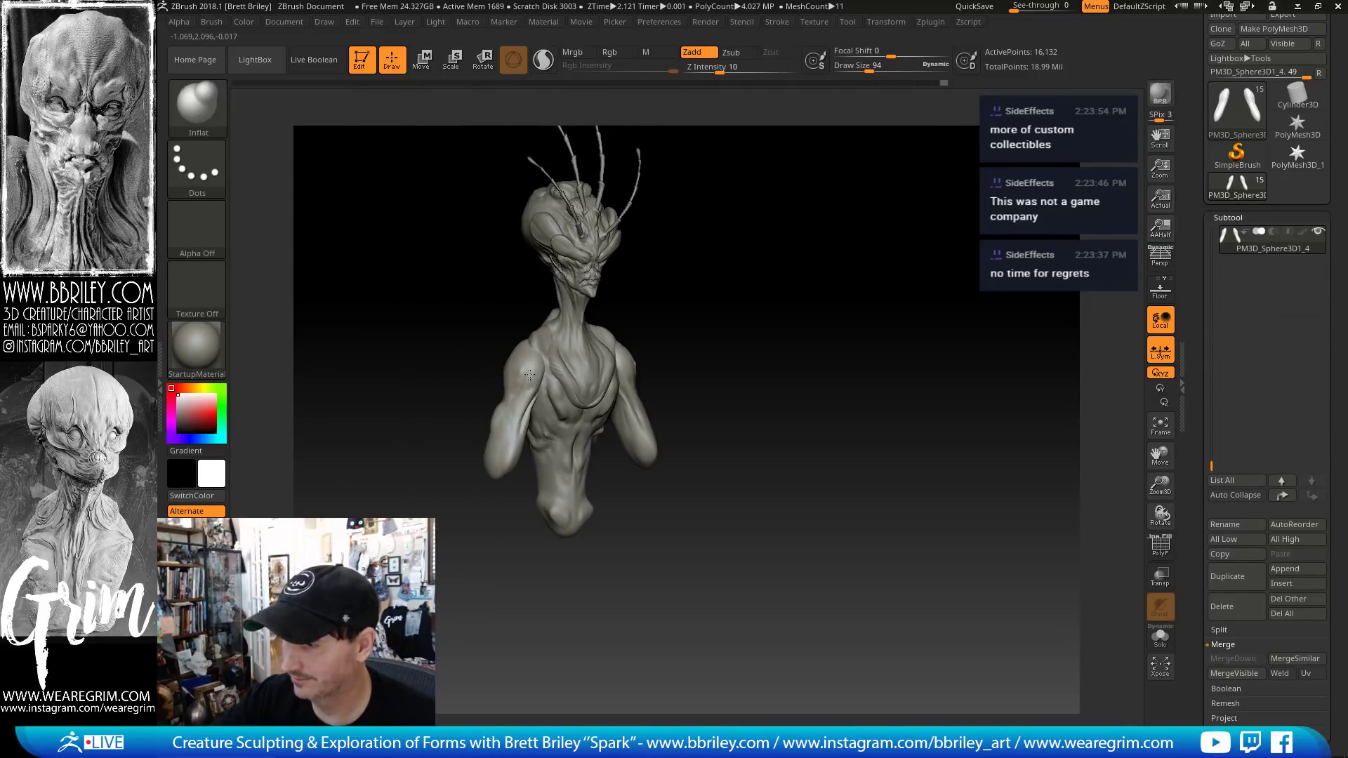
# - Add subtle forms to the lower end of the upper arm with the Standard brush at draw size 75
pyautogui.moveTo(713, 280); pyautogui.dragTo(808, 294)
pyautogui.press('b')
pyautogui.press('s')
pyautogui.press('t')
pyautogui.press('[')
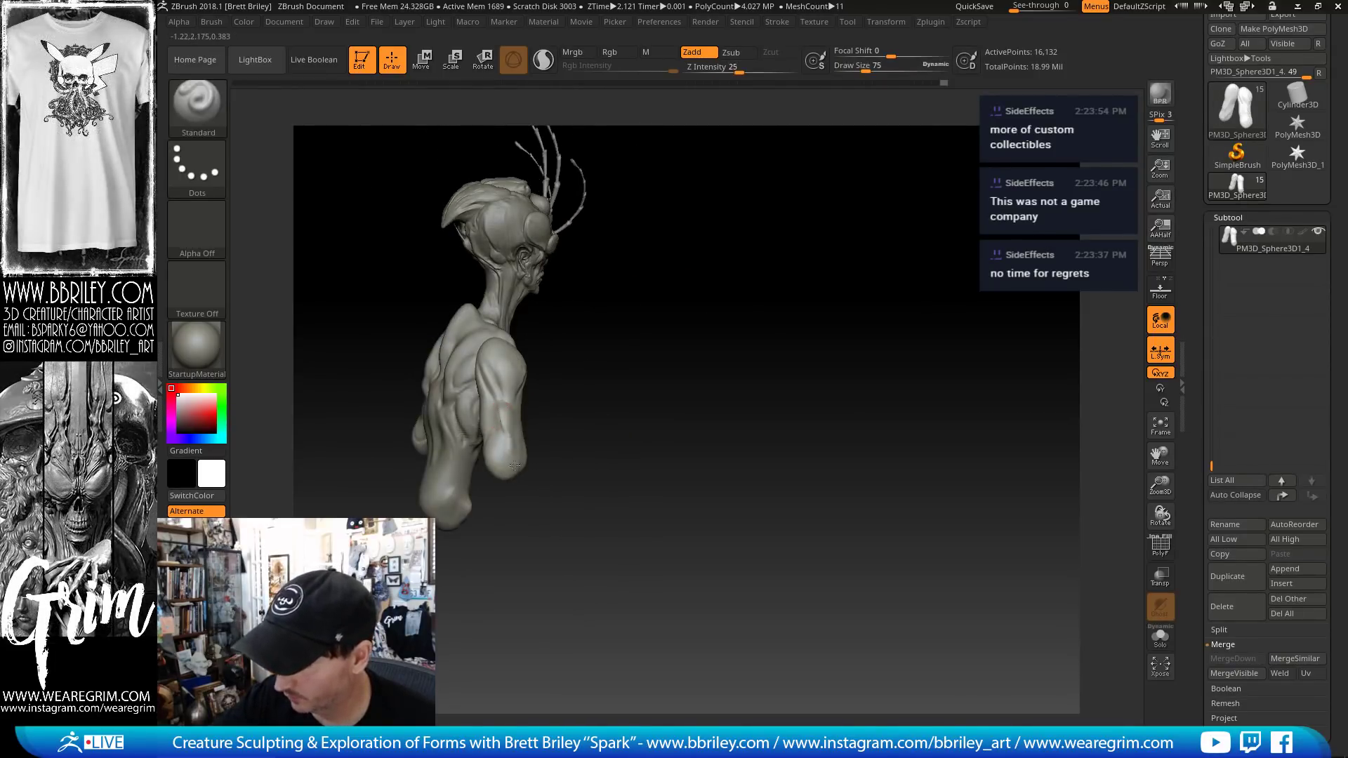
pyautogui.moveTo(514, 465); pyautogui.dragTo(559, 447, button='right')
pyautogui.moveTo(750, 358); pyautogui.dragTo(649, 362)
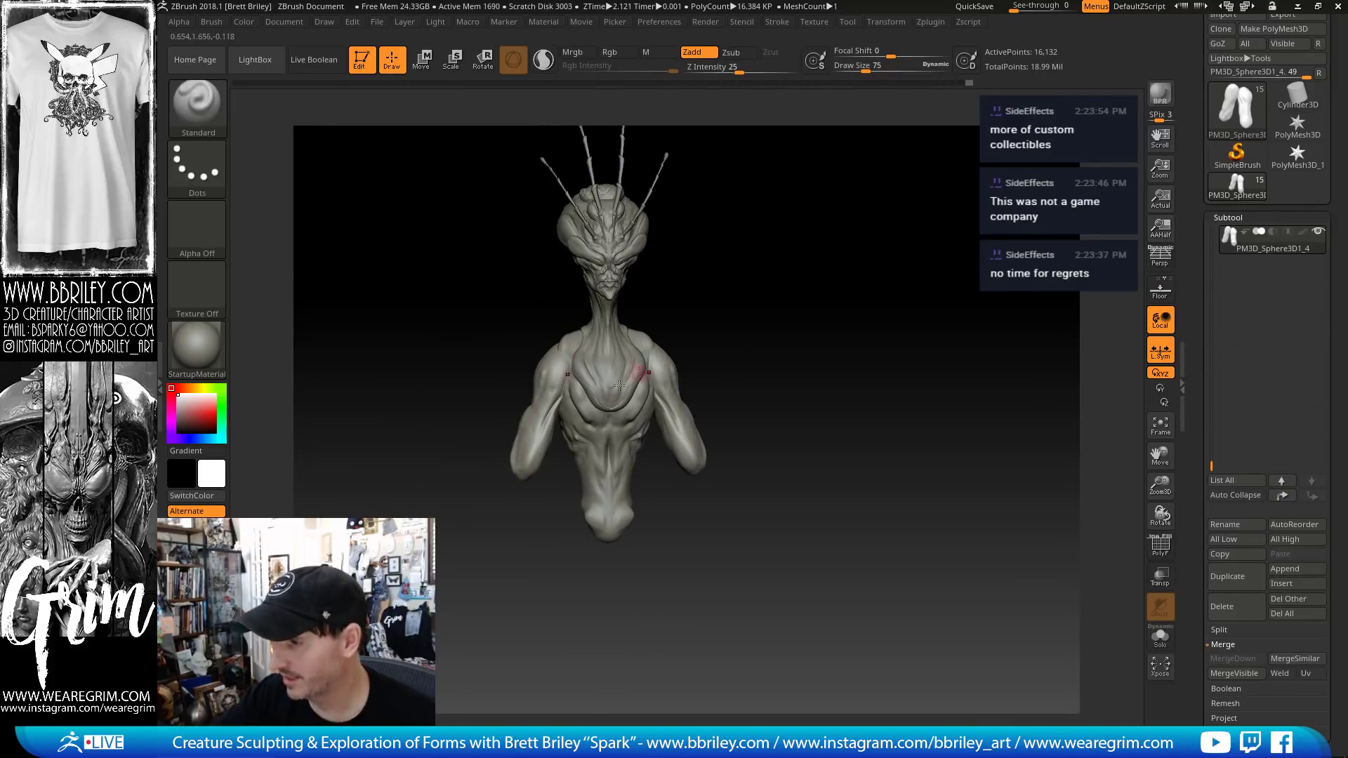
# - Adjust the shoulder contours in front view with the Move brush at draw size 190
pyautogui.press('b')
pyautogui.press('m')
pyautogui.press('v')
pyautogui.press(']')
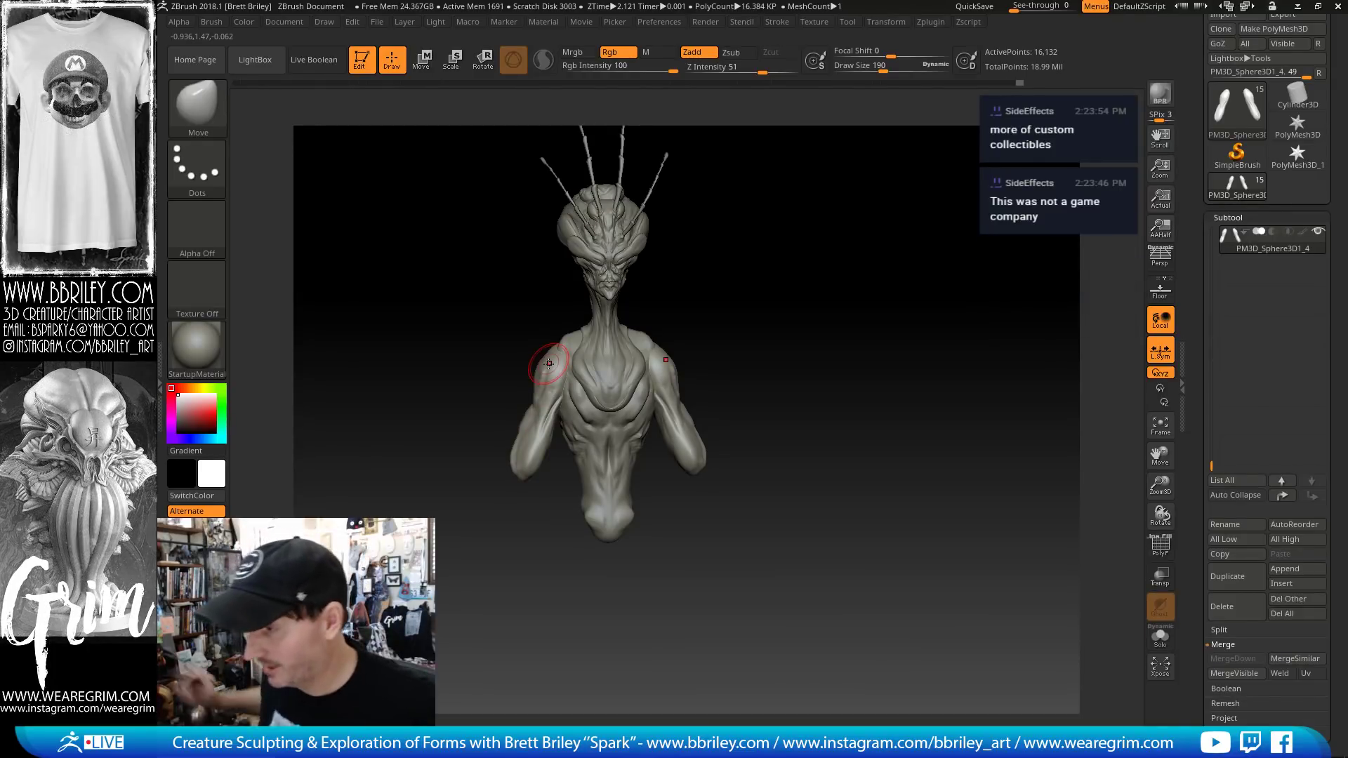
pyautogui.moveTo(777, 244)
pyautogui.mouseDown()
pyautogui.moveTo(782, 304)
pyautogui.moveTo(716, 312)
pyautogui.moveTo(749, 264)
pyautogui.moveTo(625, 322)
pyautogui.moveTo(692, 286)
pyautogui.moveTo(704, 320)
pyautogui.mouseUp()
# - Adjust the torso's shoulder line with the Move brush and build up the upper back with Clay
pyautogui.press('space')
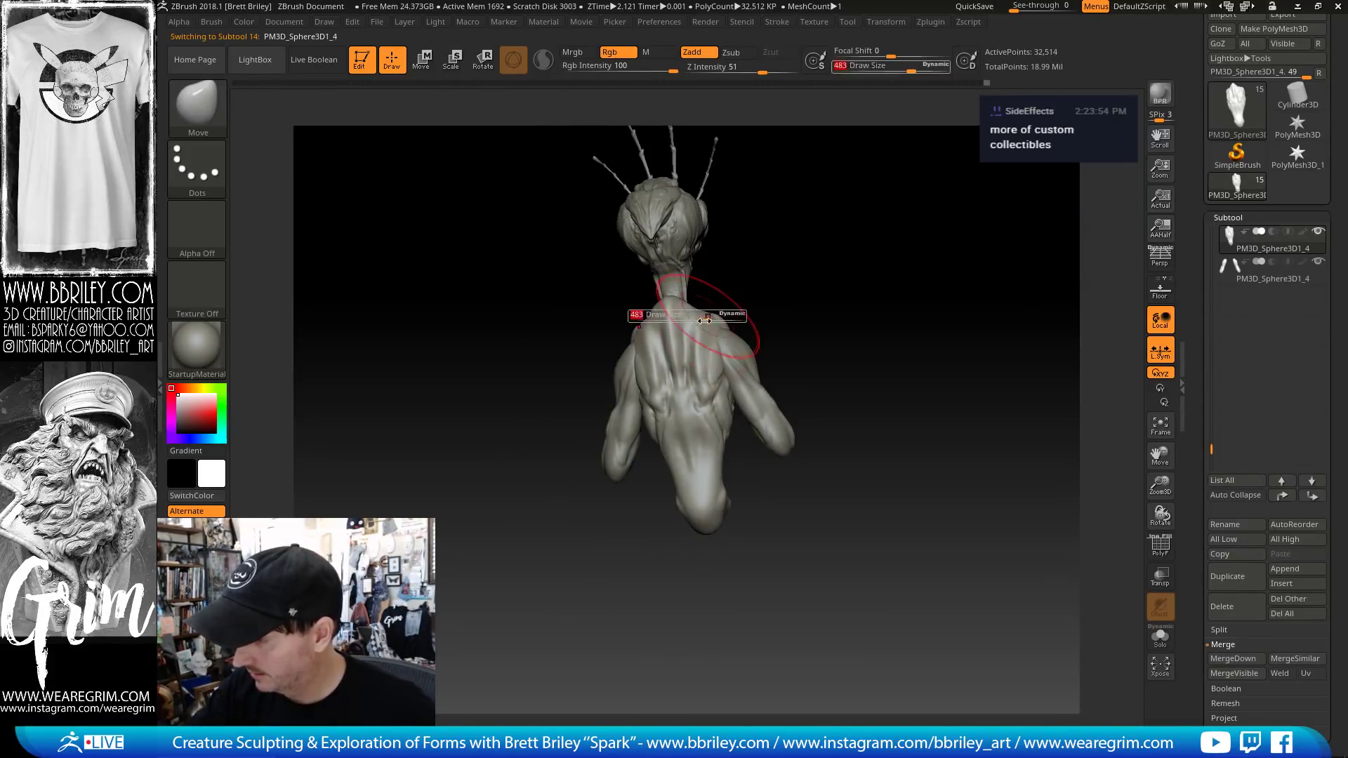
pyautogui.moveTo(719, 327); pyautogui.dragTo(715, 332, button='right')
pyautogui.press('b')
pyautogui.press('c')
pyautogui.press('l')
pyautogui.press('s')
pyautogui.moveTo(733, 329); pyautogui.dragTo(710, 328)
# - Blend the torso into the shoulder from behind with the Move brush at draw size 213 and Standard at 138
pyautogui.press('b')
pyautogui.press('m')
pyautogui.press('v')
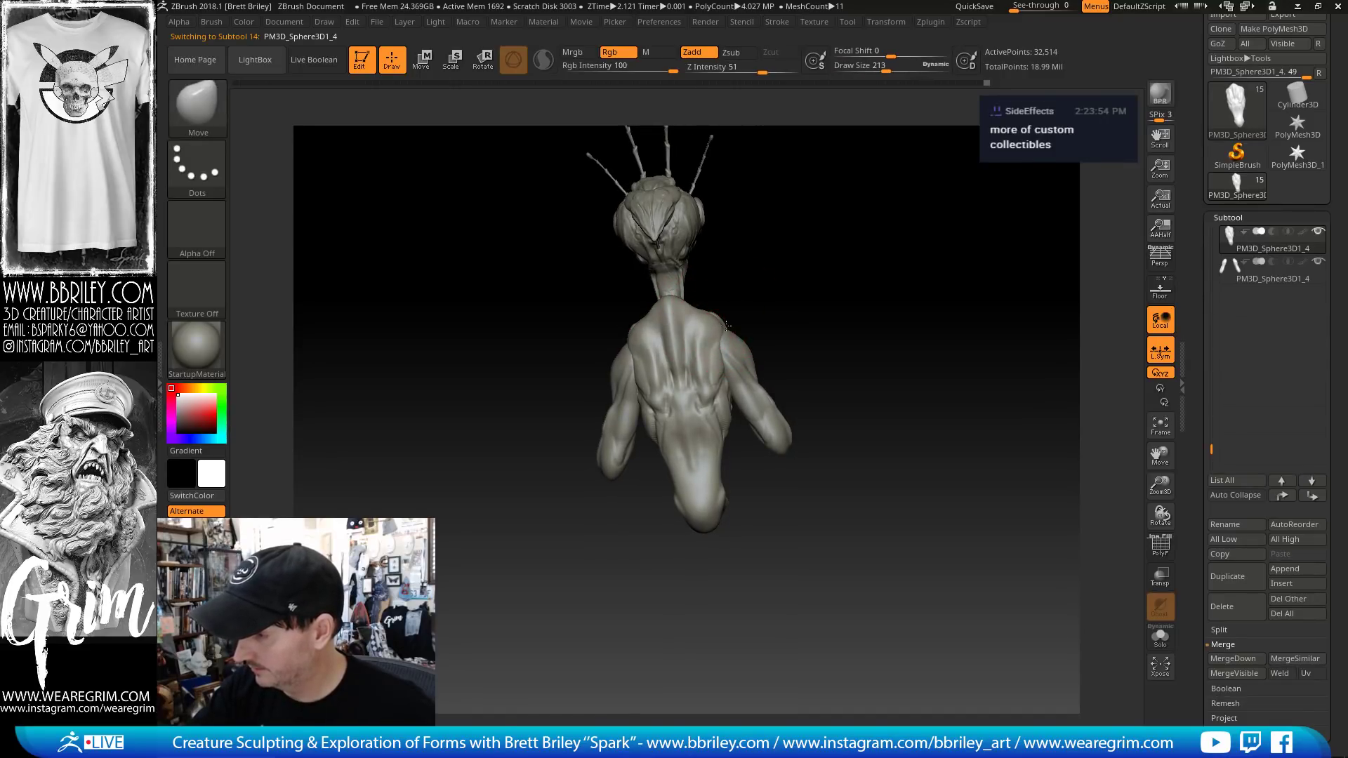
pyautogui.moveTo(728, 339); pyautogui.dragTo(727, 327, button='right')
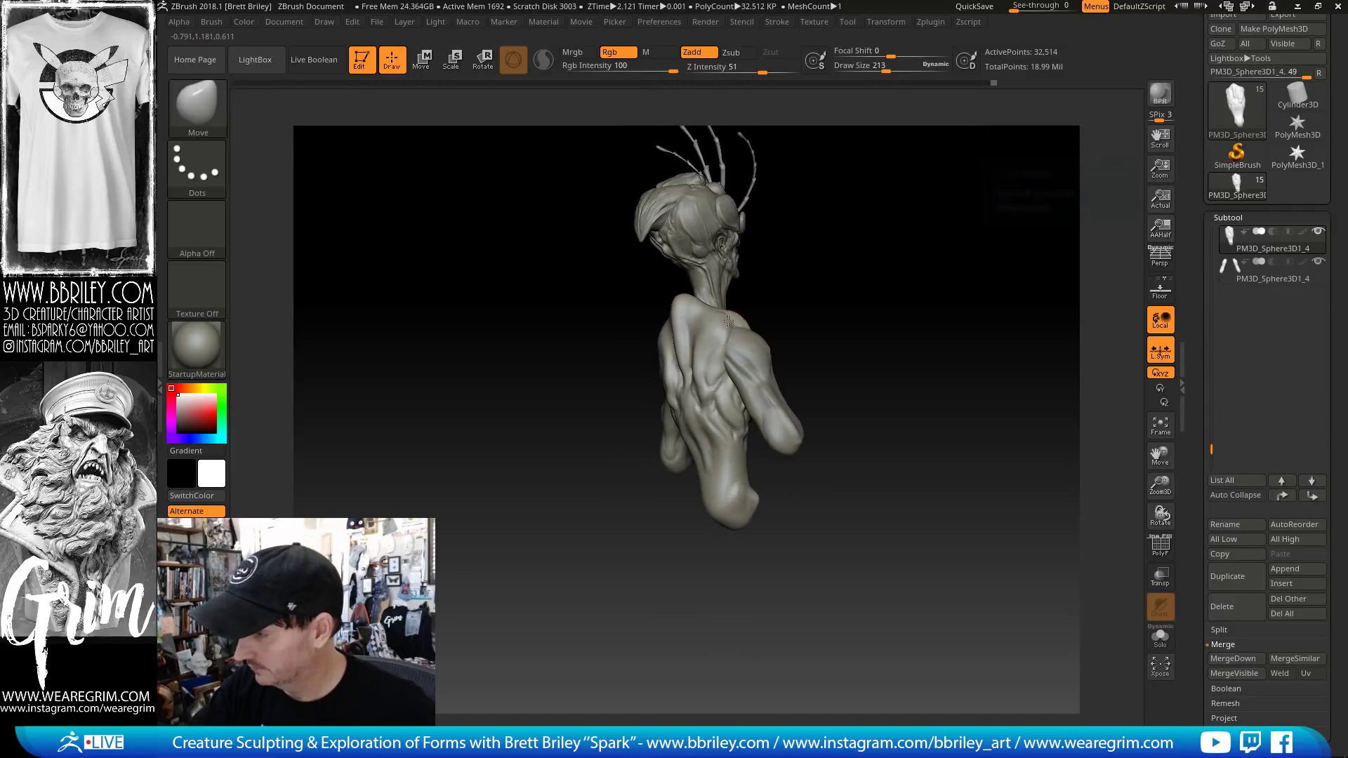
pyautogui.press('b')
pyautogui.press('s')
pyautogui.press('t')
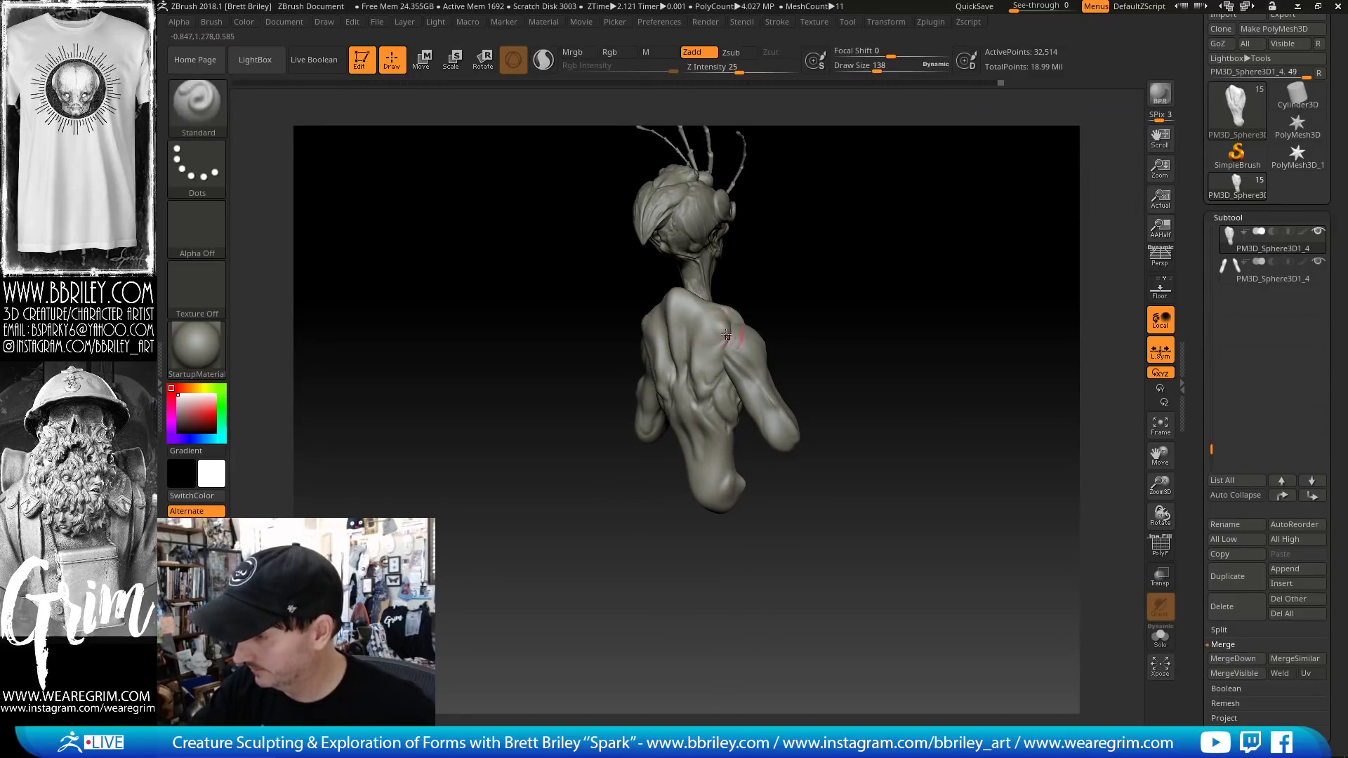
# - Flatten the planes of the shoulder blades with the TrimDynamic brush at draw size 138
pyautogui.press('b')
pyautogui.press('t')
pyautogui.press('d')
pyautogui.moveTo(715, 324); pyautogui.dragTo(709, 344, button='right')
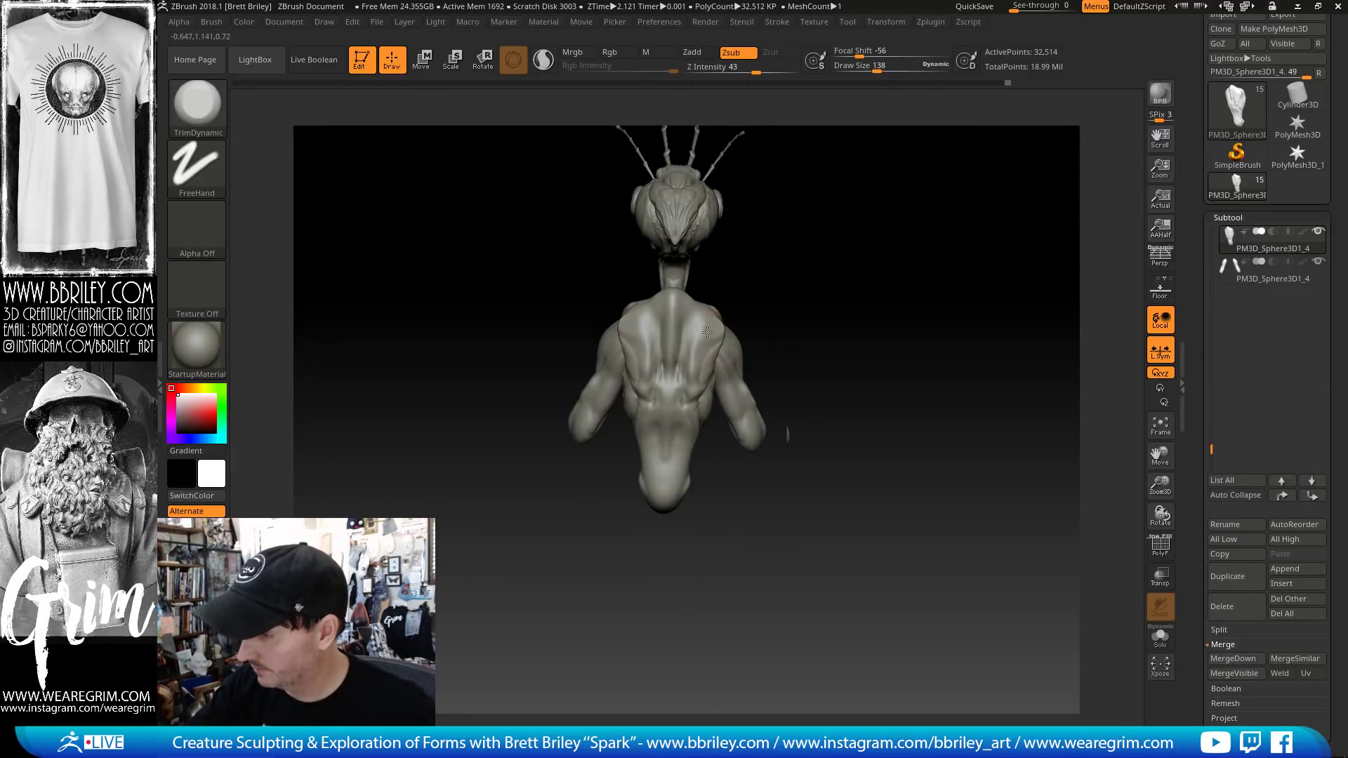
pyautogui.moveTo(730, 261); pyautogui.dragTo(685, 354, button='right')
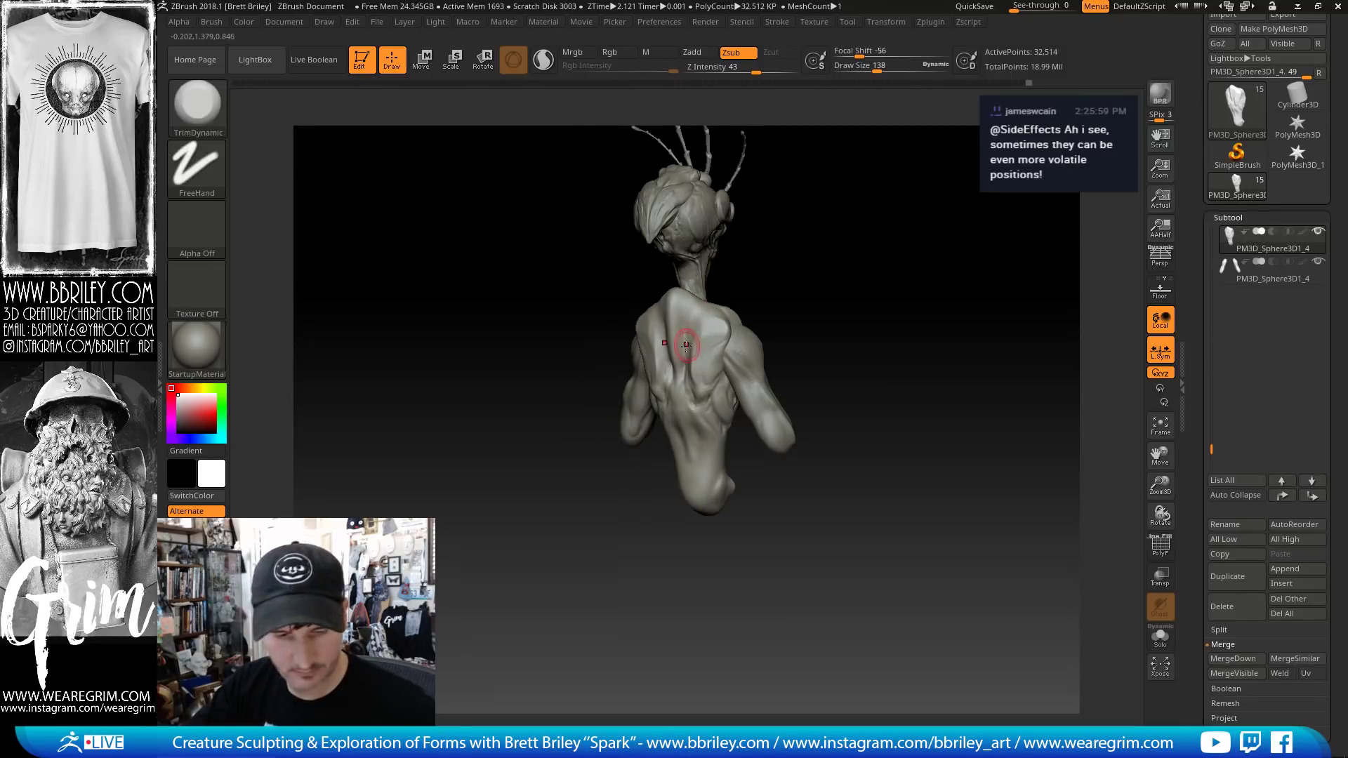
# - Deepen the creases beside the spine on the upper back with DamStandard at draw size 124
pyautogui.press('b')
pyautogui.press('d')
pyautogui.press('s')
pyautogui.press('s')
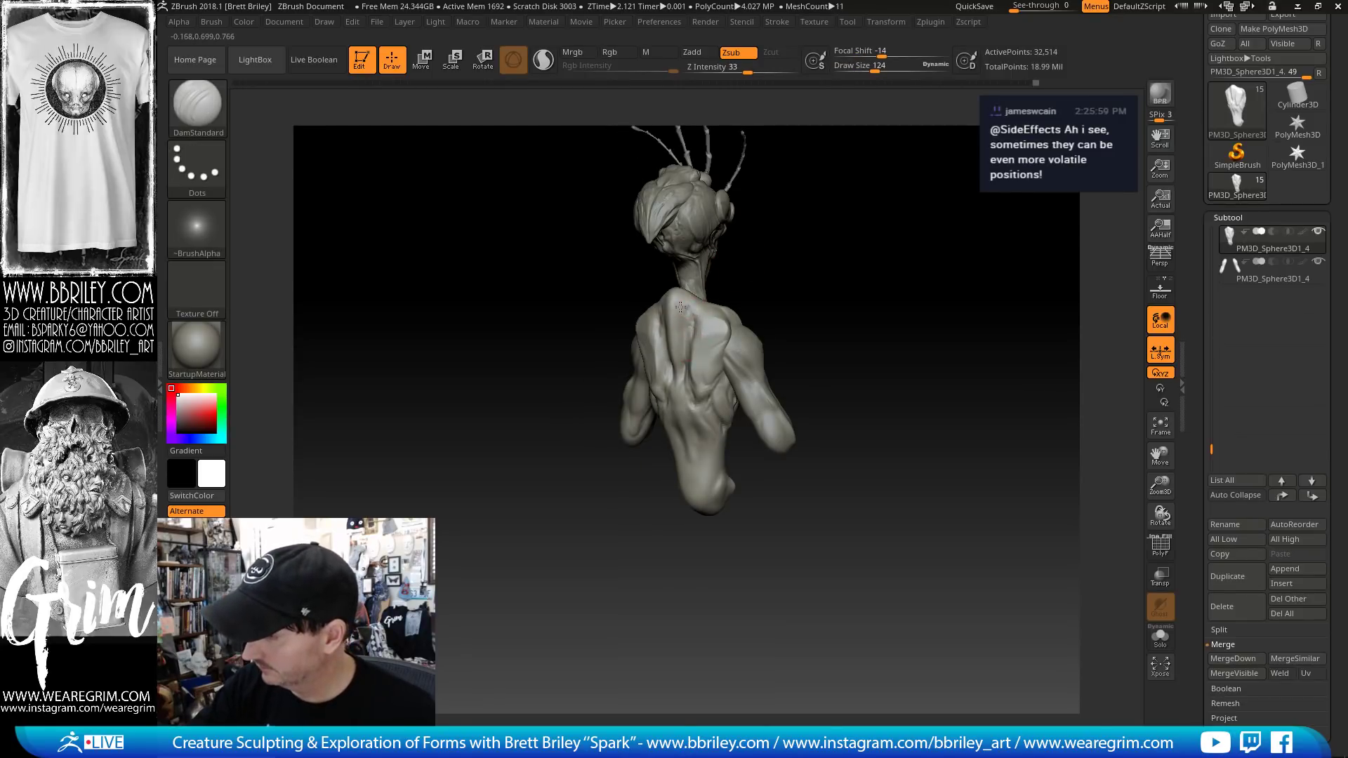
pyautogui.moveTo(681, 307); pyautogui.dragTo(683, 296, button='right')
# - Reshape the profile of the upper back below the neck with the Move brush at draw sizes 291 and 251
pyautogui.press('b')
pyautogui.press('m')
pyautogui.press('v')
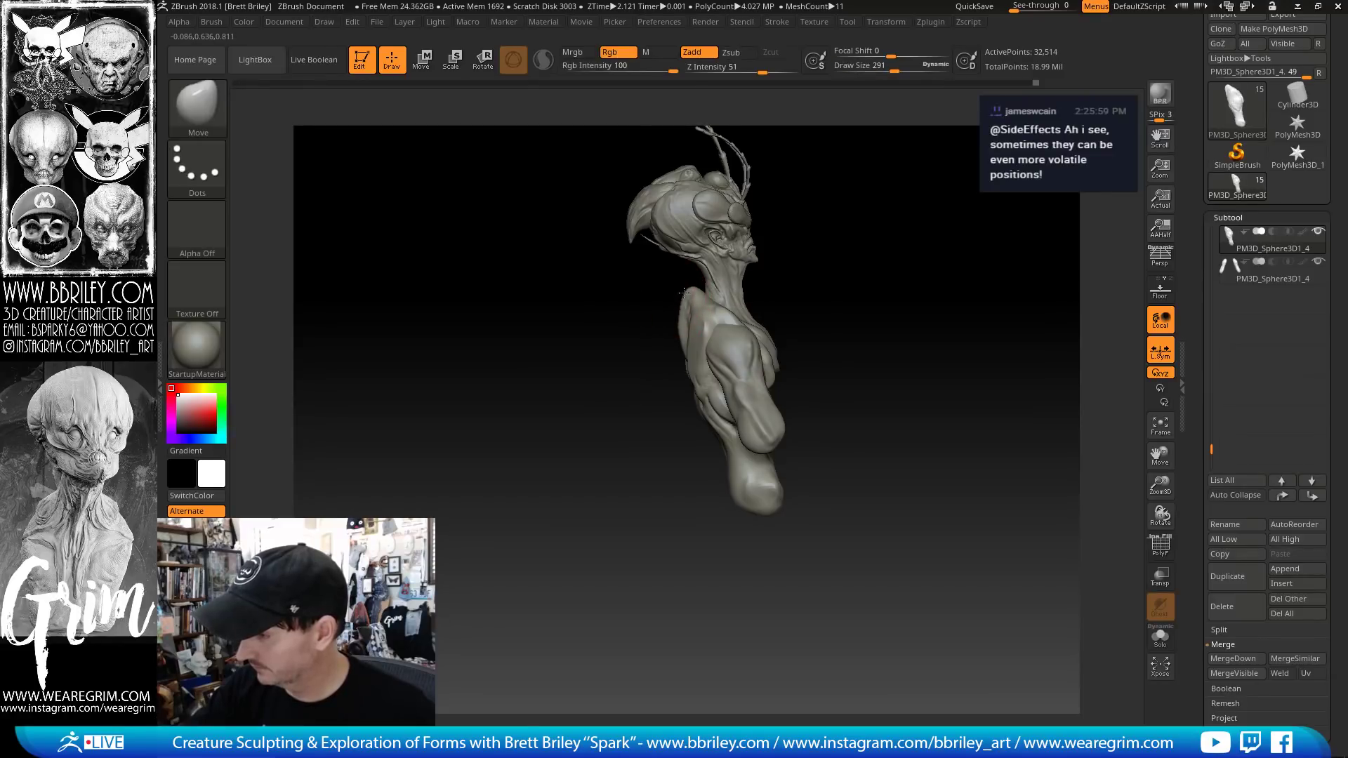
pyautogui.press('[')
pyautogui.moveTo(691, 294); pyautogui.dragTo(667, 327, button='right')
pyautogui.press('s')
pyautogui.moveTo(677, 368); pyautogui.dragTo(695, 368)
# - Adjust the mid-back and the ridge below the shoulder blade with the Move brush at draw size 174
pyautogui.moveTo(695, 368); pyautogui.dragTo(833, 286, button='right')
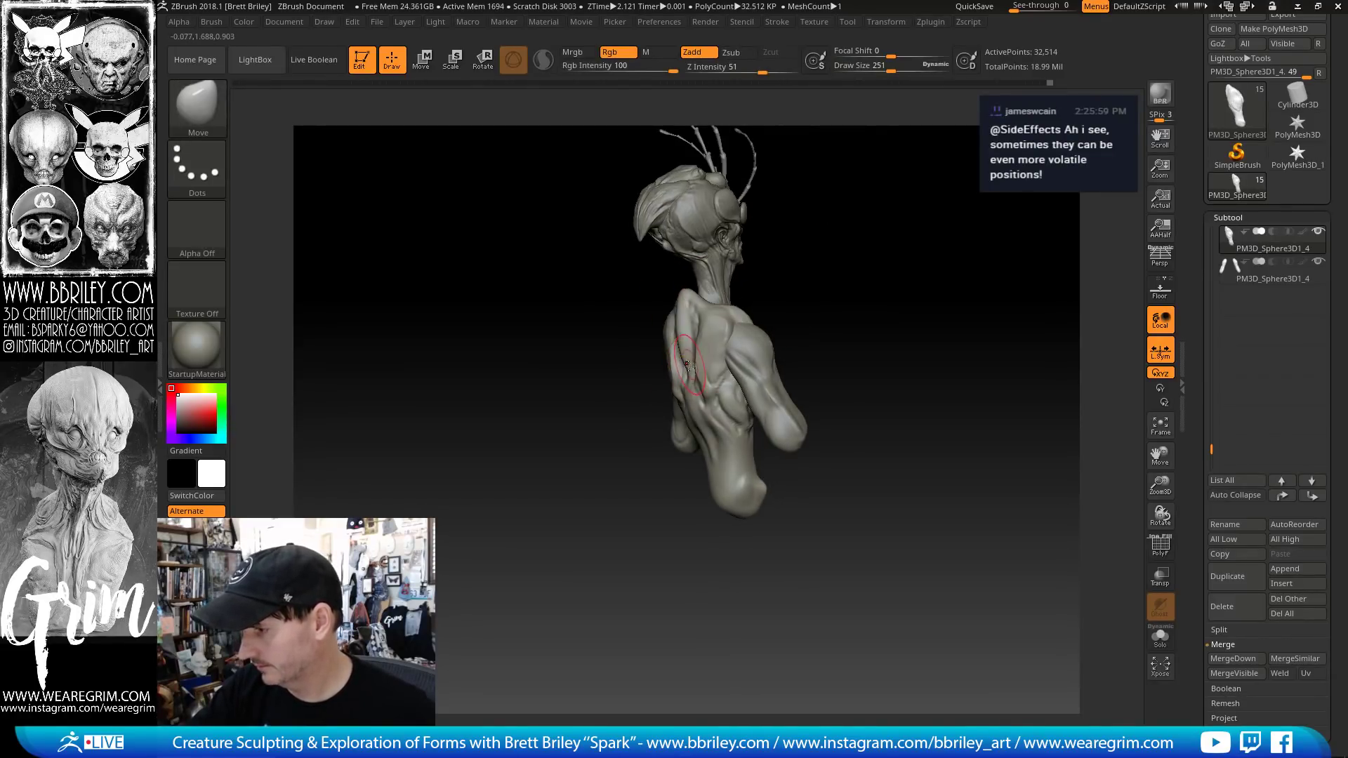
pyautogui.moveTo(719, 369); pyautogui.dragTo(729, 366)
pyautogui.moveTo(846, 298); pyautogui.dragTo(769, 309, button='right')
pyautogui.press('s')
pyautogui.moveTo(720, 400); pyautogui.dragTo(711, 400)
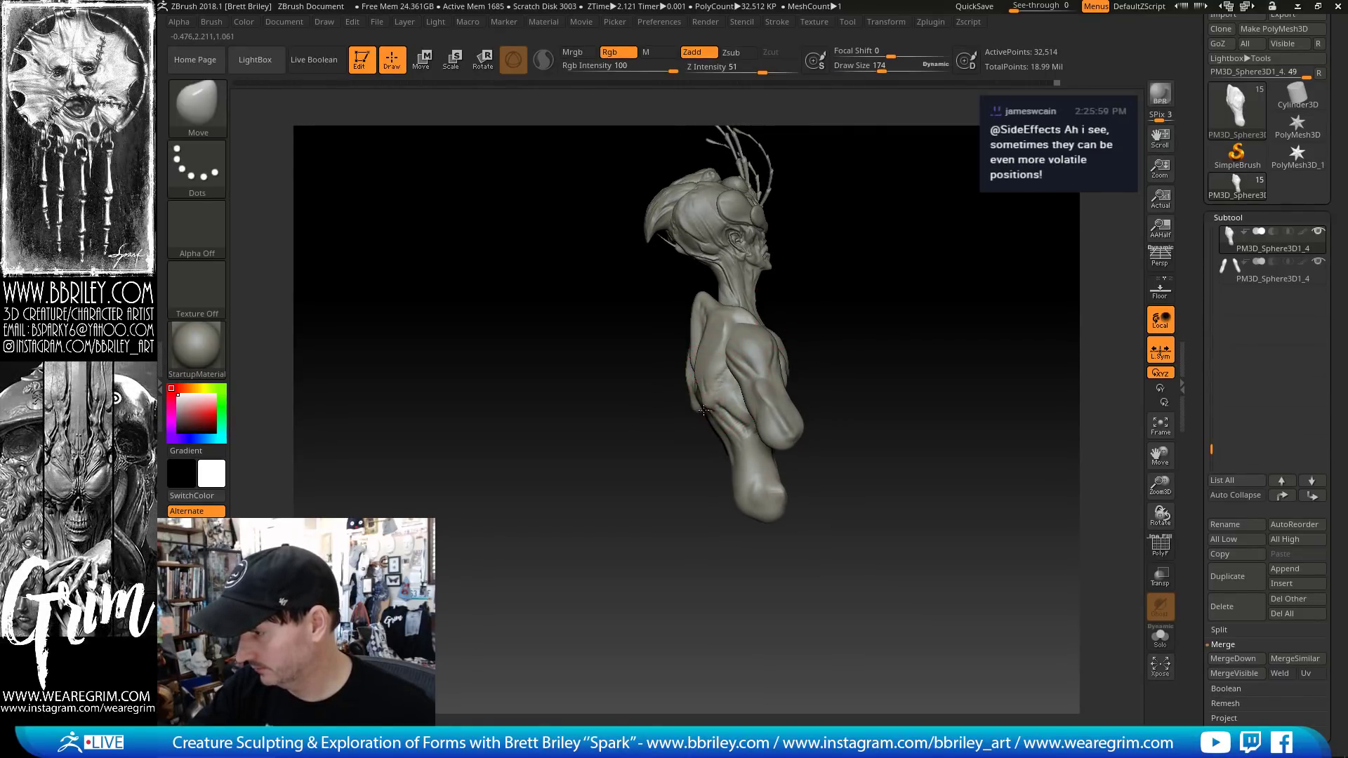
# - Push the shoulder blades' silhouette into a larger hump in side view with the Move brush at draw size 465
pyautogui.moveTo(861, 360)
pyautogui.mouseDown()
pyautogui.moveTo(1010, 379)
pyautogui.moveTo(746, 304)
pyautogui.mouseUp()
pyautogui.press('s')
pyautogui.moveTo(666, 277)
pyautogui.mouseDown()
pyautogui.moveTo(663, 260)
pyautogui.moveTo(653, 302)
pyautogui.mouseUp()
pyautogui.press('s')
pyautogui.press('s')
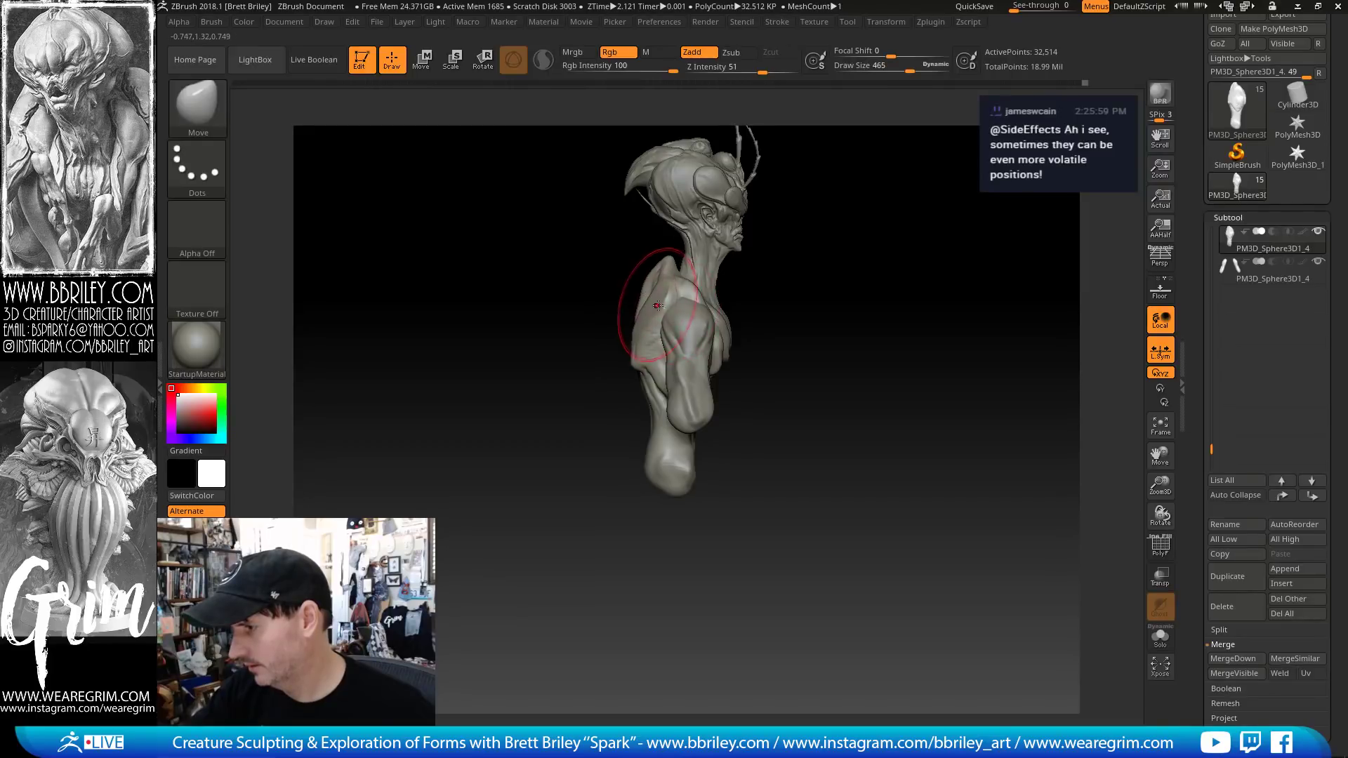
pyautogui.press('w')
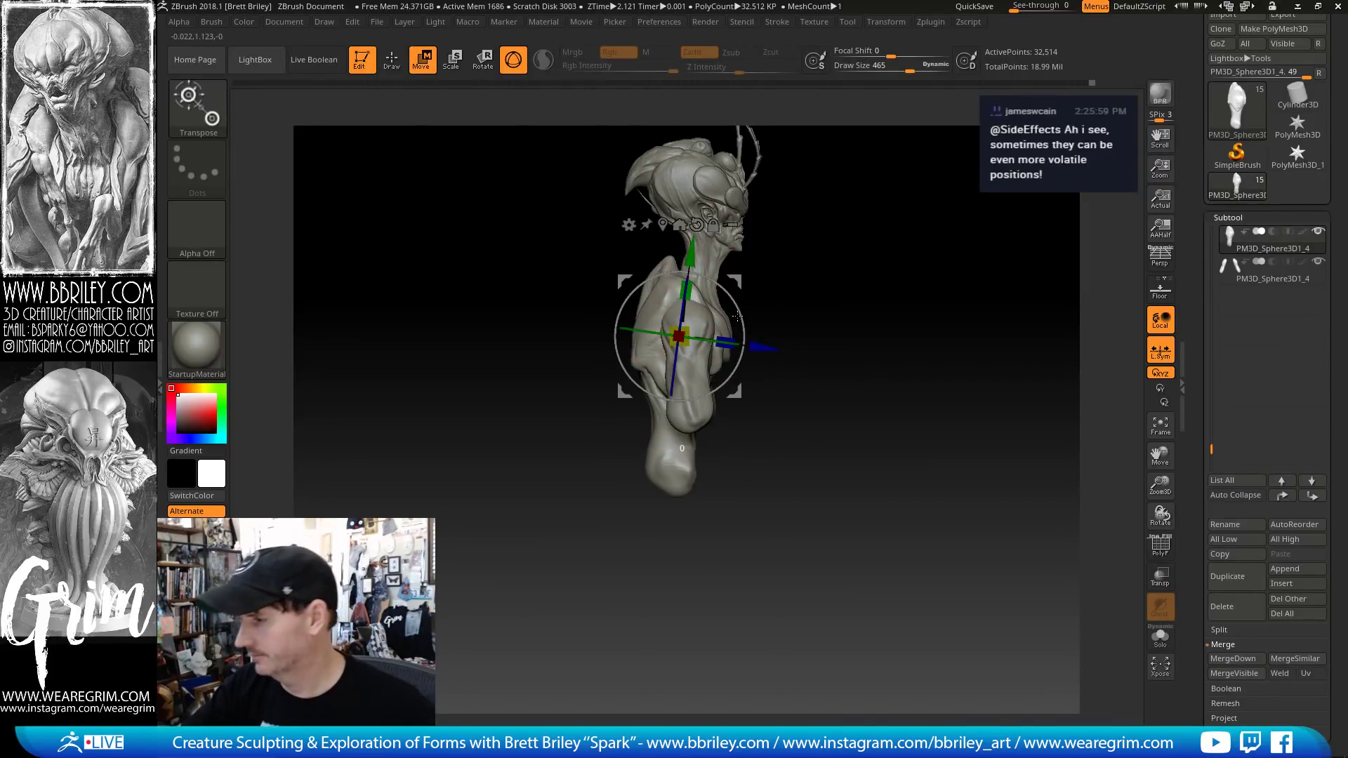
pyautogui.moveTo(739, 318); pyautogui.dragTo(738, 316)
pyautogui.press('q')
# - Reshape the lower torso and waist in side view with the Move brush
pyautogui.press('s')
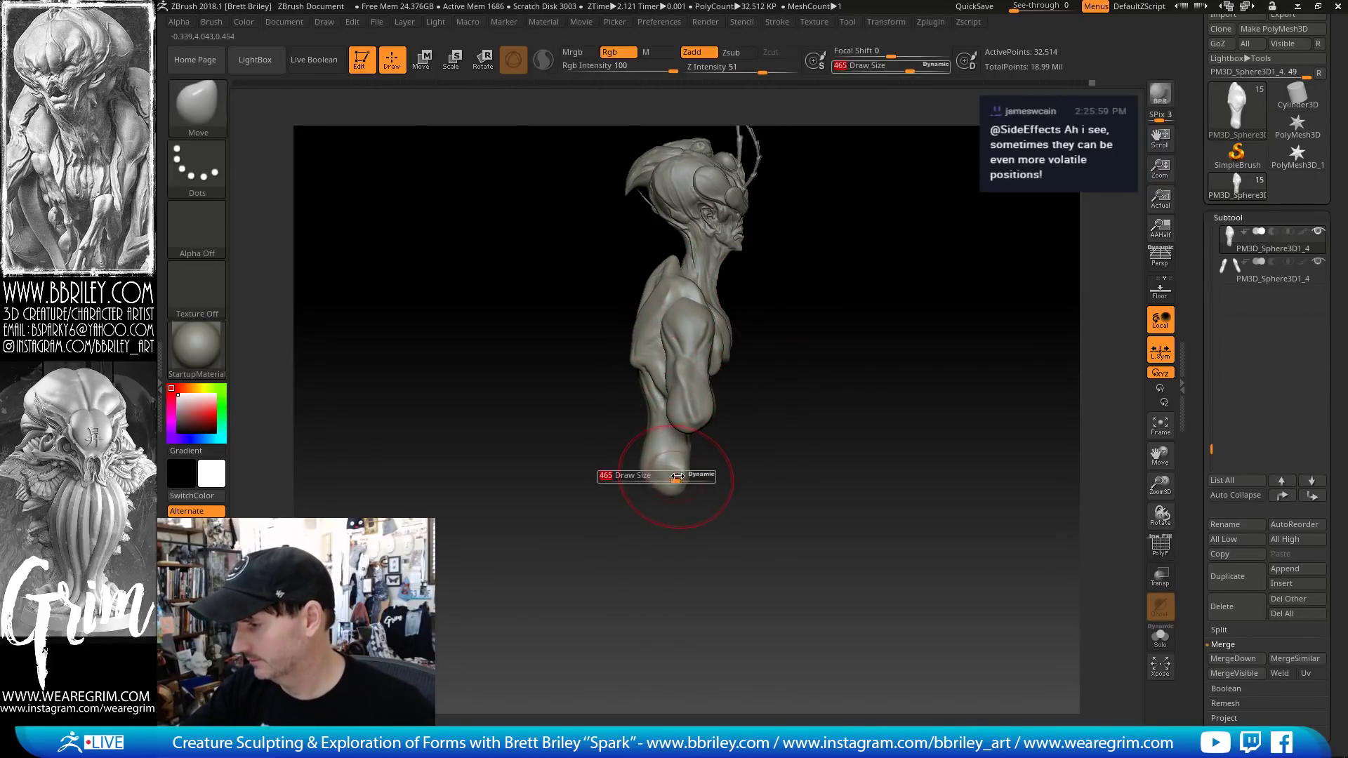
pyautogui.moveTo(676, 475)
pyautogui.mouseDown()
pyautogui.moveTo(696, 479)
pyautogui.moveTo(703, 505)
pyautogui.mouseUp()
pyautogui.press('s')
pyautogui.moveTo(703, 443)
pyautogui.mouseDown()
pyautogui.moveTo(685, 441)
pyautogui.moveTo(695, 401)
pyautogui.moveTo(709, 403)
pyautogui.mouseUp()
pyautogui.press('s')
# - Make the mirrored arms the active subtool and subdivide their mesh once
pyautogui.moveTo(819, 352)
pyautogui.keyDown('shift'); pyautogui.mouseDown()
pyautogui.moveTo(828, 365)
pyautogui.moveTo(857, 355)
pyautogui.moveTo(882, 322)
pyautogui.moveTo(737, 370)
pyautogui.mouseUp(); pyautogui.keyUp('shift')
pyautogui.keyDown('alt'); pyautogui.click(733, 363); pyautogui.keyUp('alt')
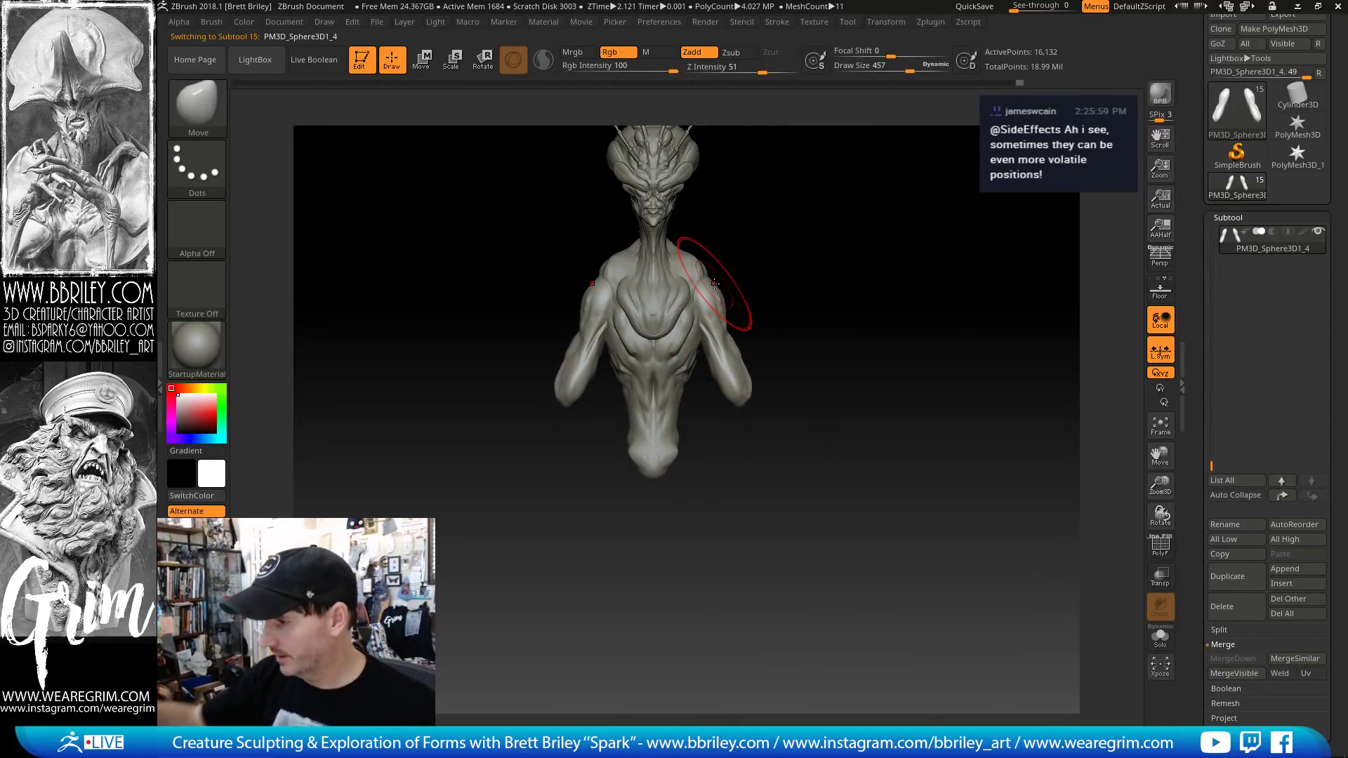
pyautogui.moveTo(733, 295); pyautogui.dragTo(773, 331)
pyautogui.press('b')
pyautogui.press('i')
pyautogui.press('n')
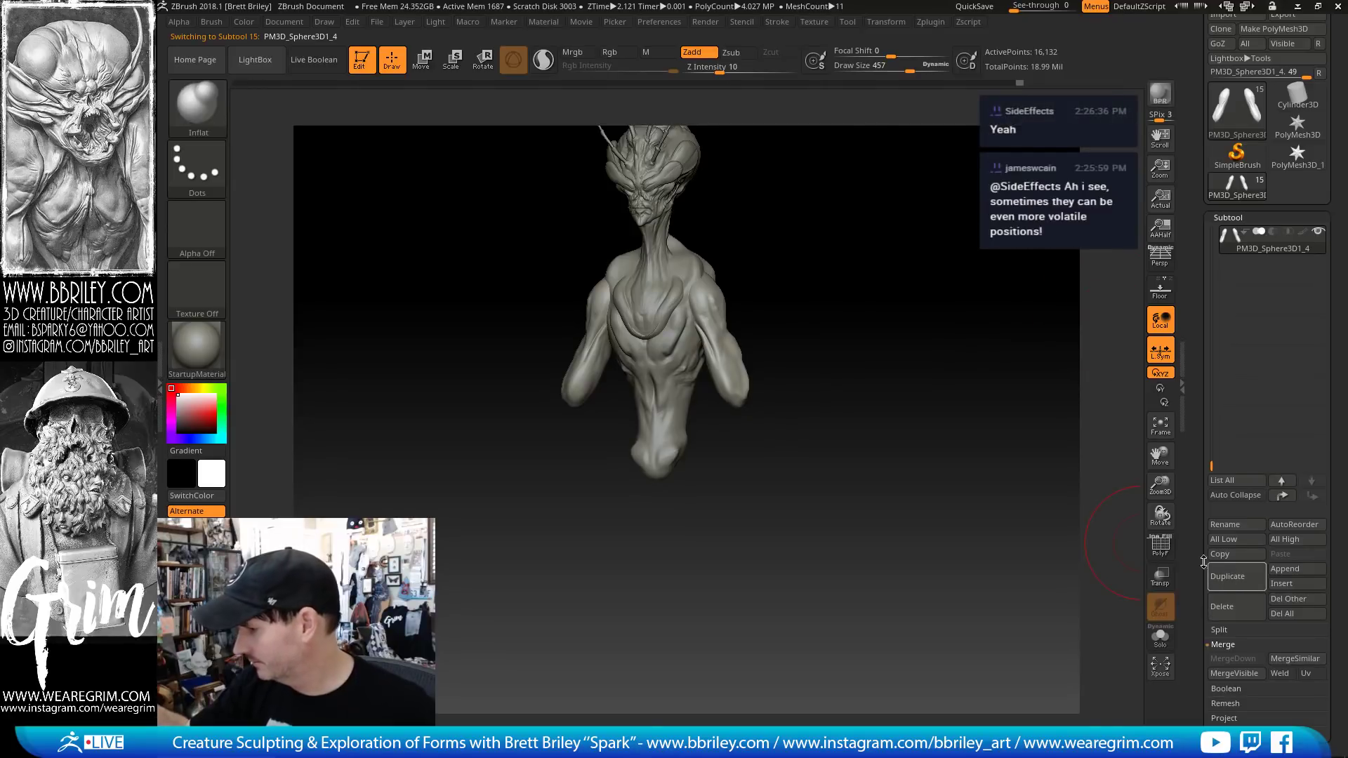
pyautogui.press('d')
pyautogui.click(714, 249)
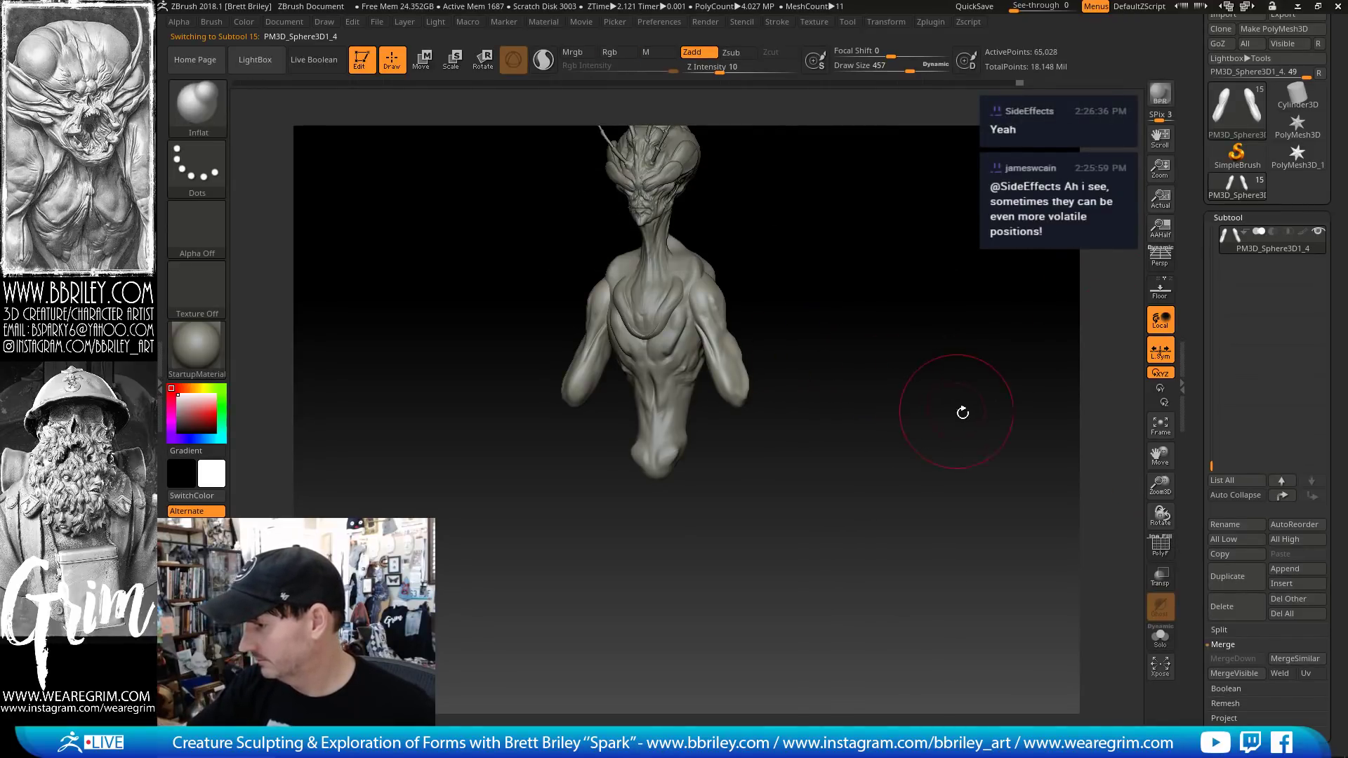
# - Duplicate the arms subtool and position the copies near-vertically below the upper arms as slimmer forearms
pyautogui.click(1228, 577)
pyautogui.press('w')
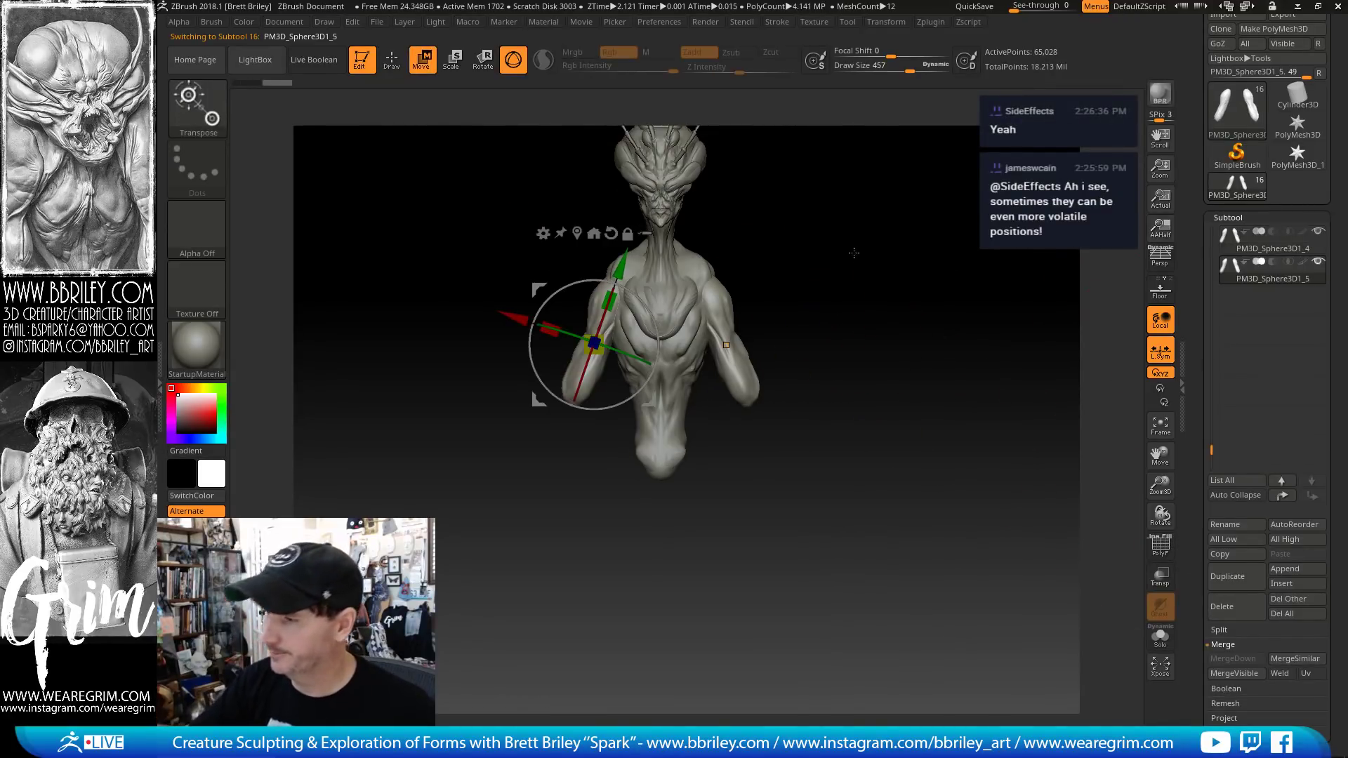
pyautogui.moveTo(646, 291); pyautogui.dragTo(584, 295)
pyautogui.moveTo(560, 441); pyautogui.dragTo(559, 530)
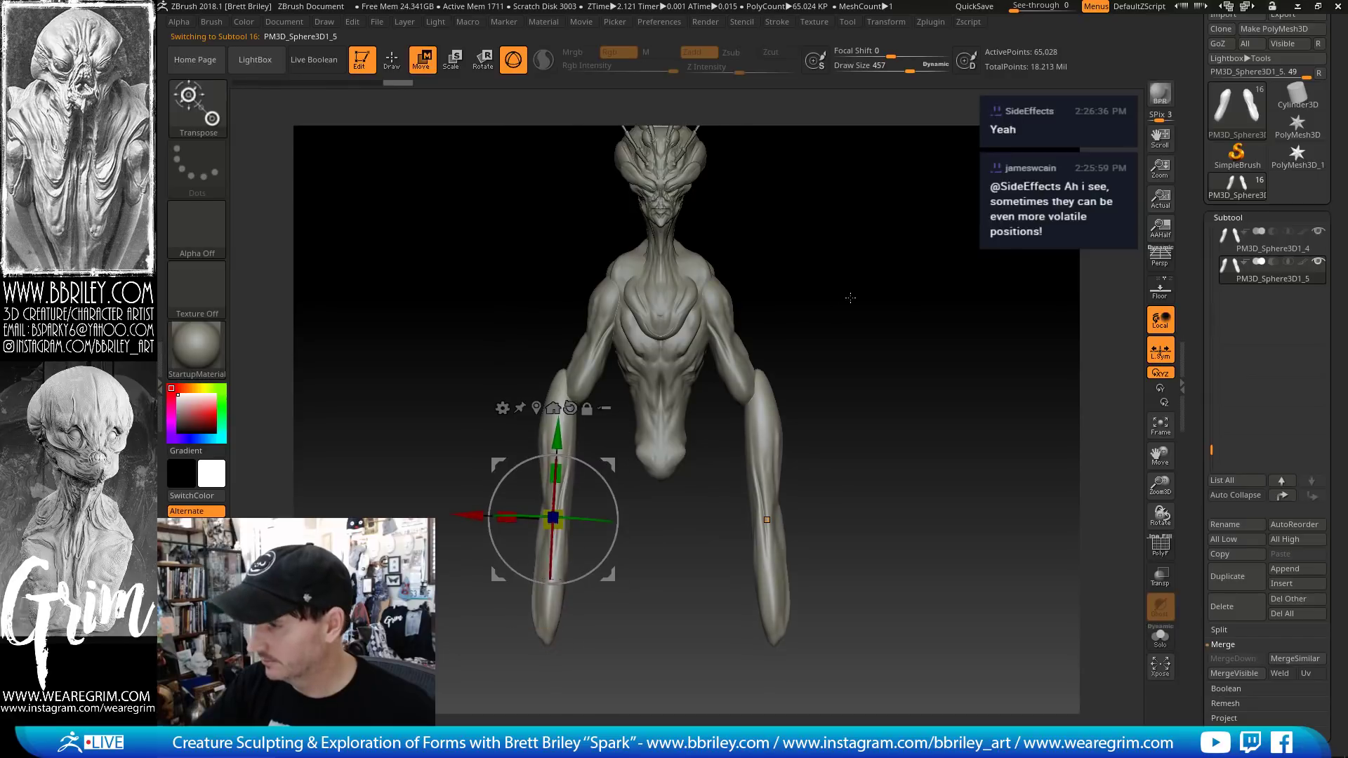
pyautogui.moveTo(744, 330); pyautogui.dragTo(673, 407)
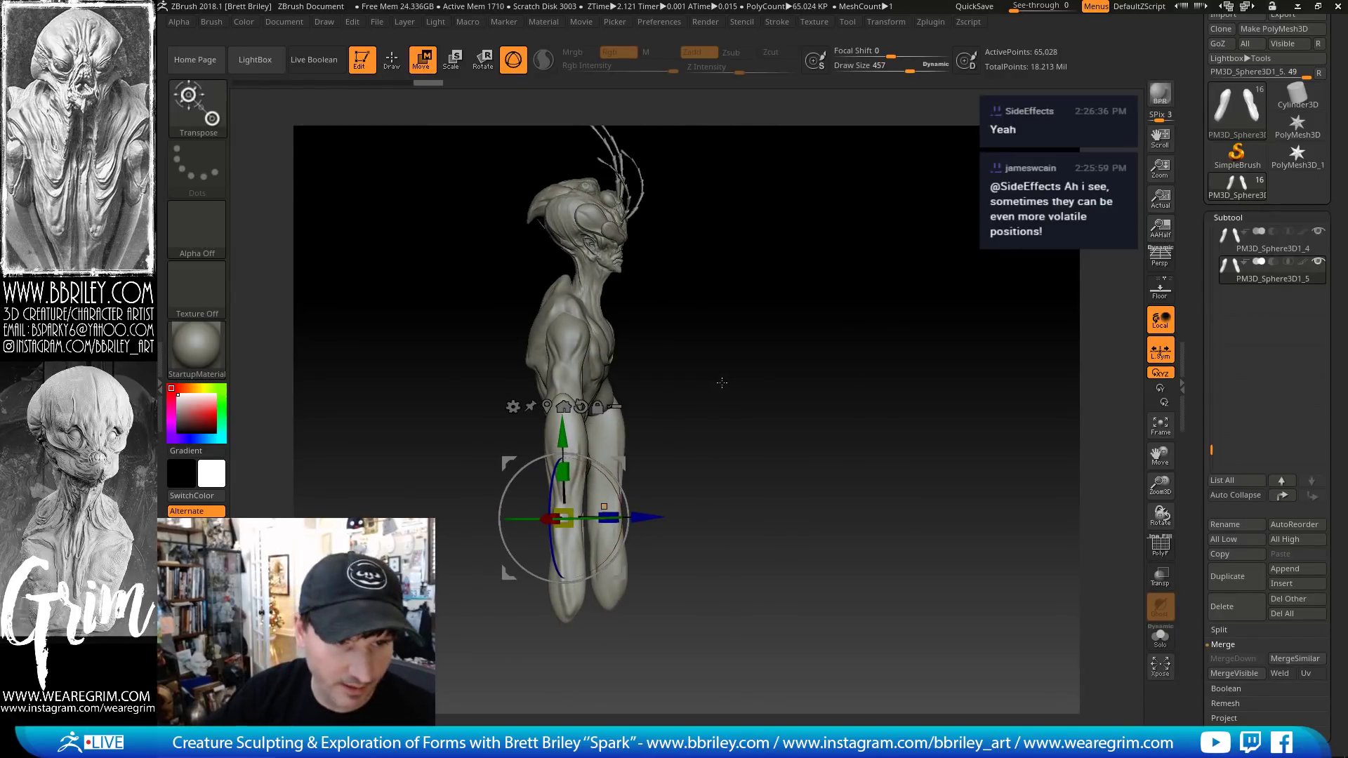
# - Reposition the mirrored forearms so their upper ends meet the elbows and the lower ends angle away from the torso
pyautogui.moveTo(724, 390)
pyautogui.mouseDown()
pyautogui.moveTo(704, 361)
pyautogui.moveTo(786, 362)
pyautogui.mouseUp()
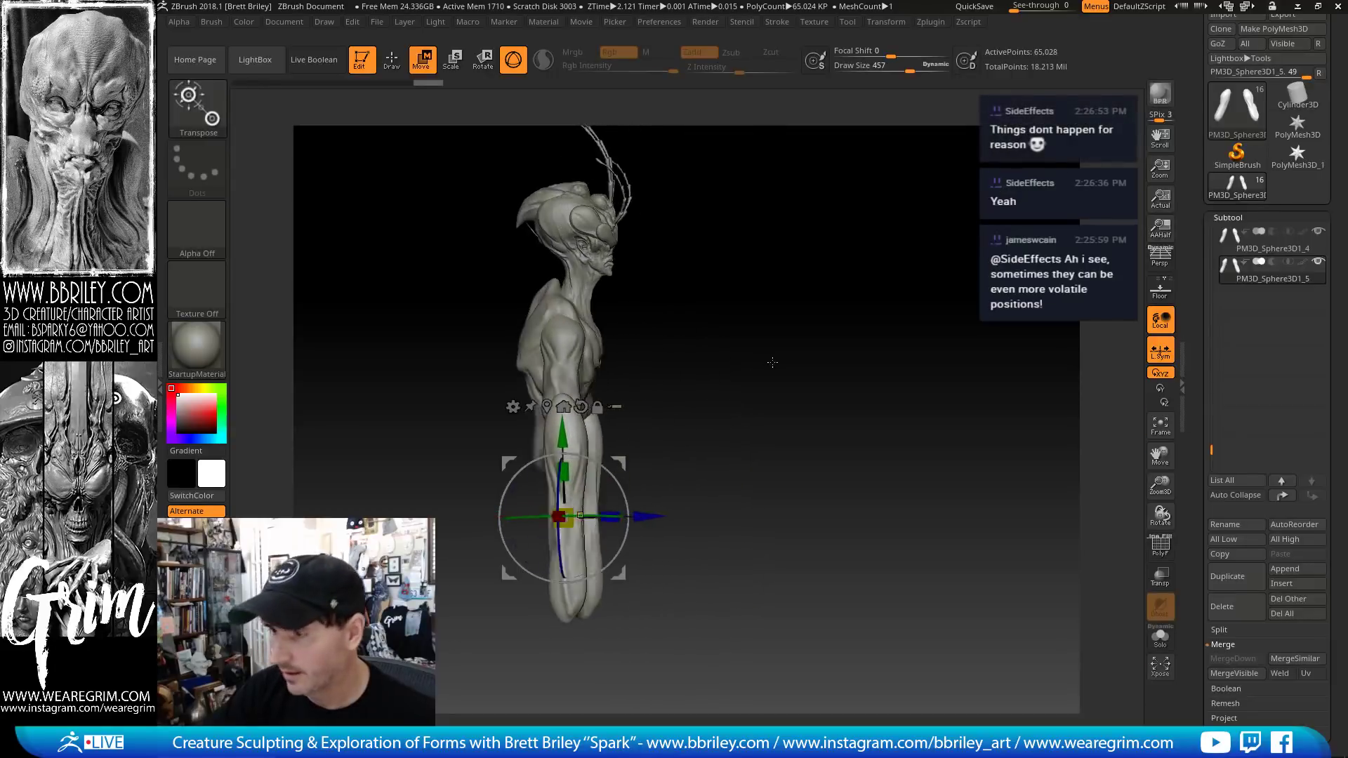
pyautogui.press('q')
pyautogui.click(422, 61)
pyautogui.moveTo(618, 484)
pyautogui.mouseDown()
pyautogui.moveTo(604, 467)
pyautogui.moveTo(649, 472)
pyautogui.moveTo(651, 436)
pyautogui.mouseUp()
pyautogui.press('q')
pyautogui.press('s')
pyautogui.moveTo(560, 429); pyautogui.dragTo(547, 429)
pyautogui.moveTo(667, 377); pyautogui.dragTo(588, 368)
pyautogui.moveTo(730, 333); pyautogui.dragTo(675, 331)
# - Curve and slim the forearms in side view with the Move brush at draw size 638, smoothing the lower sections
pyautogui.press('b')
pyautogui.press('s')
pyautogui.press('t')
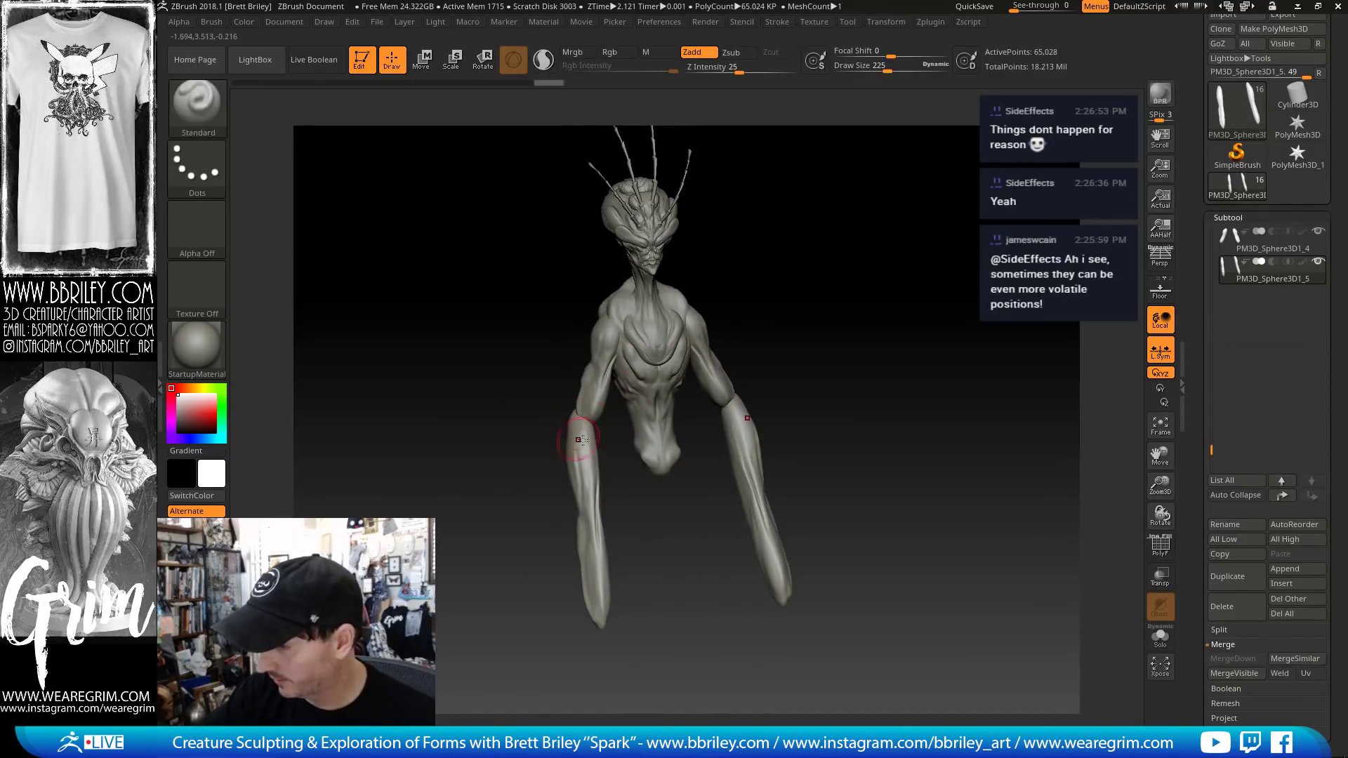
pyautogui.moveTo(632, 436)
pyautogui.mouseDown()
pyautogui.moveTo(605, 434)
pyautogui.moveTo(632, 472)
pyautogui.mouseUp()
pyautogui.press('b')
pyautogui.press('m')
pyautogui.press('v')
pyautogui.press('s')
pyautogui.moveTo(597, 482)
pyautogui.mouseDown()
pyautogui.moveTo(609, 483)
pyautogui.moveTo(589, 493)
pyautogui.moveTo(600, 531)
pyautogui.moveTo(587, 534)
pyautogui.moveTo(664, 518)
pyautogui.mouseUp()
pyautogui.press('s')
pyautogui.press('s')
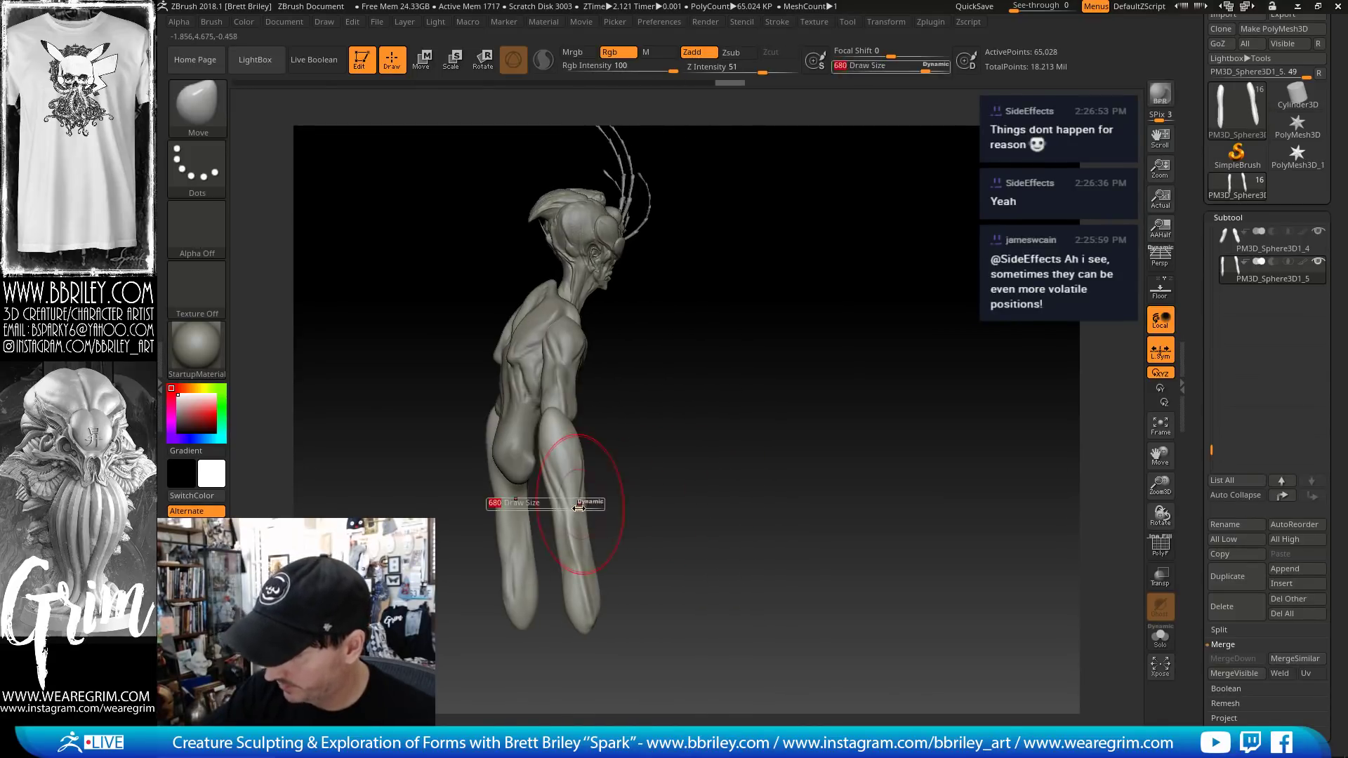
pyautogui.moveTo(579, 507); pyautogui.dragTo(573, 507)
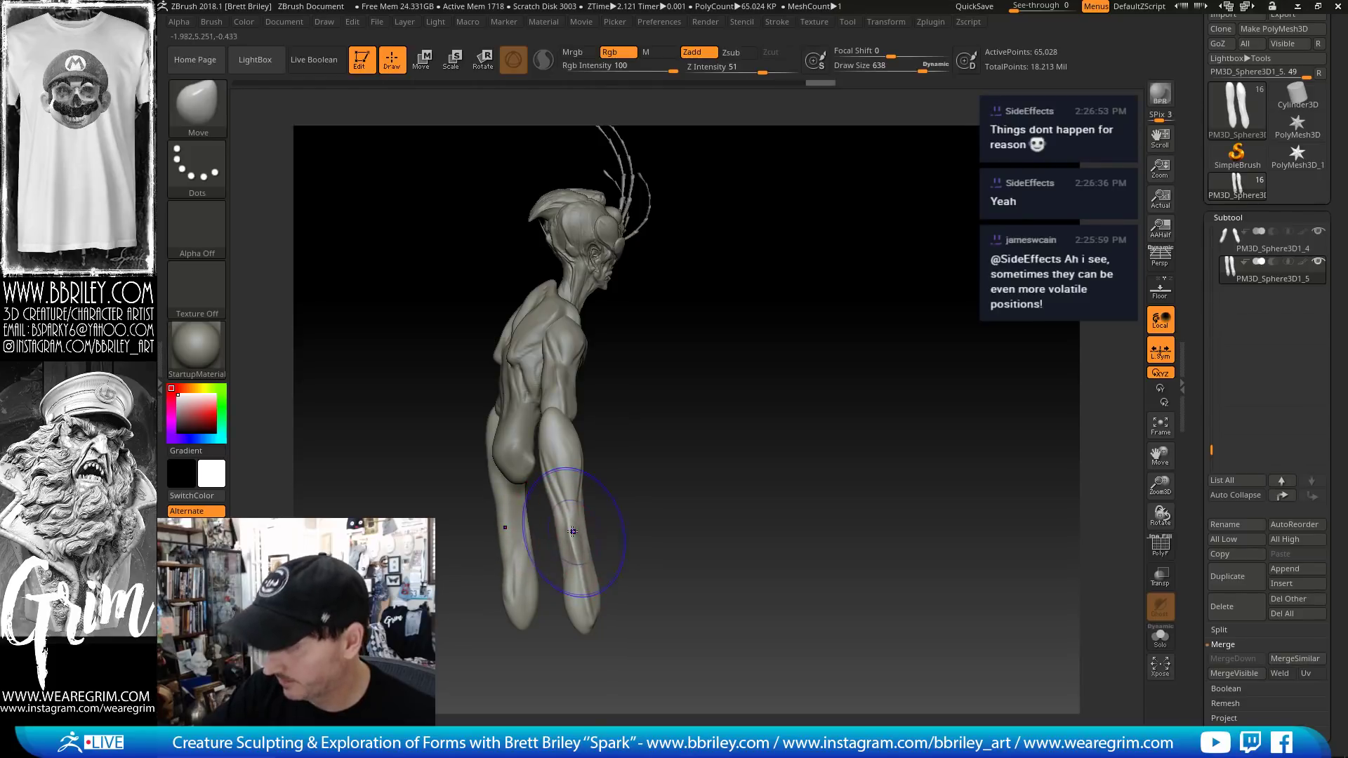
pyautogui.press('shift')
pyautogui.moveTo(573, 537); pyautogui.dragTo(599, 517, button='right')
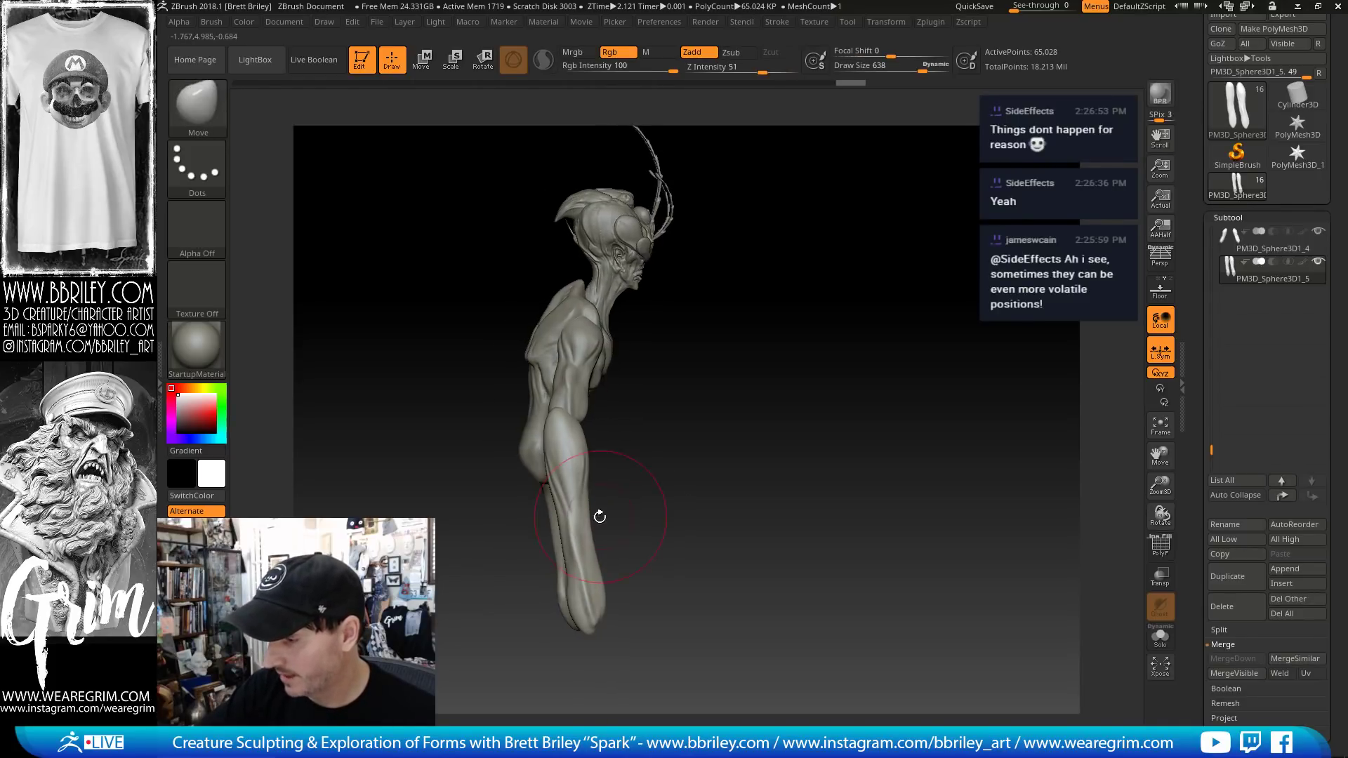
pyautogui.keyDown('shift'); pyautogui.moveTo(579, 535); pyautogui.dragTo(593, 532); pyautogui.keyUp('shift')
# - Narrow the middle of the forearms with the Pinch brush and plane their inner sides with TrimDynamic
pyautogui.press('b')
pyautogui.press('p')
pyautogui.press('i')
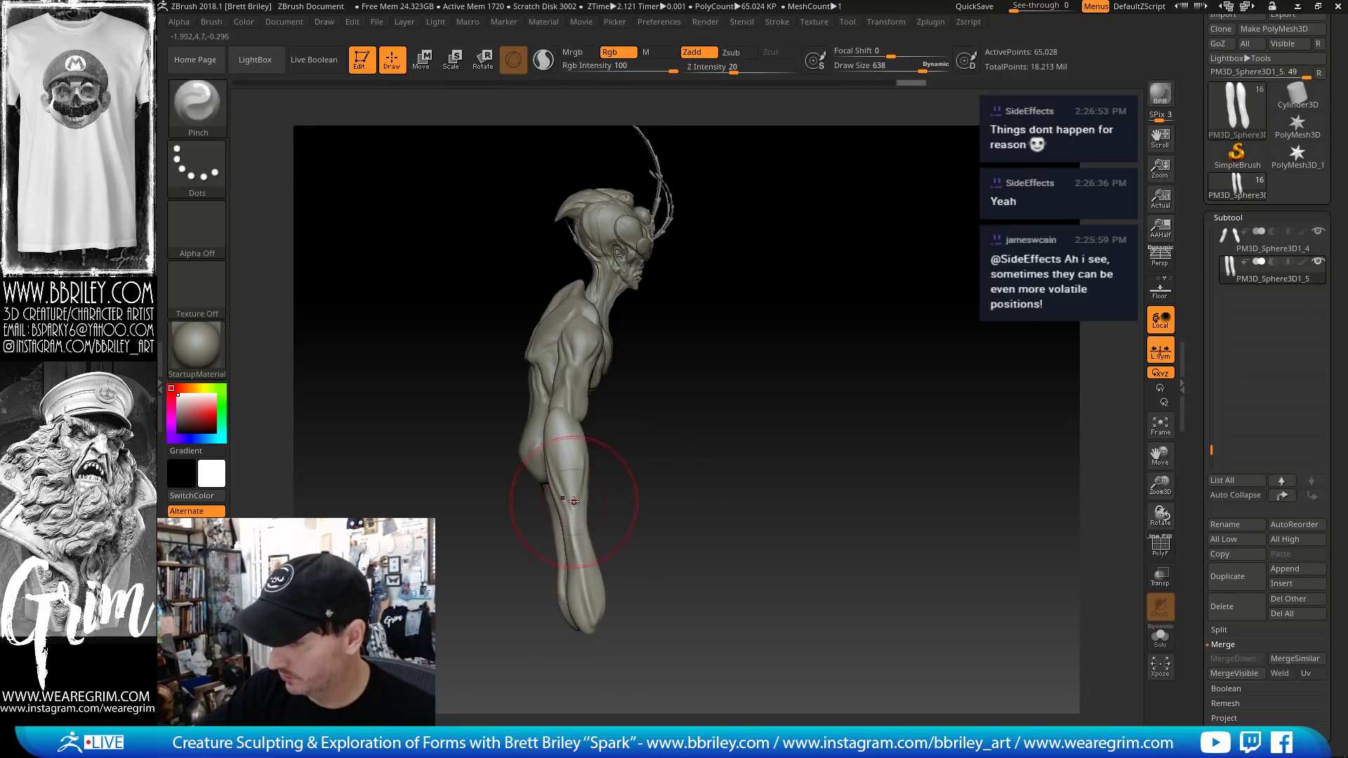
pyautogui.moveTo(610, 509); pyautogui.dragTo(580, 507, button='right')
pyautogui.moveTo(586, 506); pyautogui.dragTo(591, 556)
pyautogui.moveTo(629, 525); pyautogui.dragTo(598, 528, button='right')
pyautogui.press('b')
pyautogui.press('t')
pyautogui.press('d')
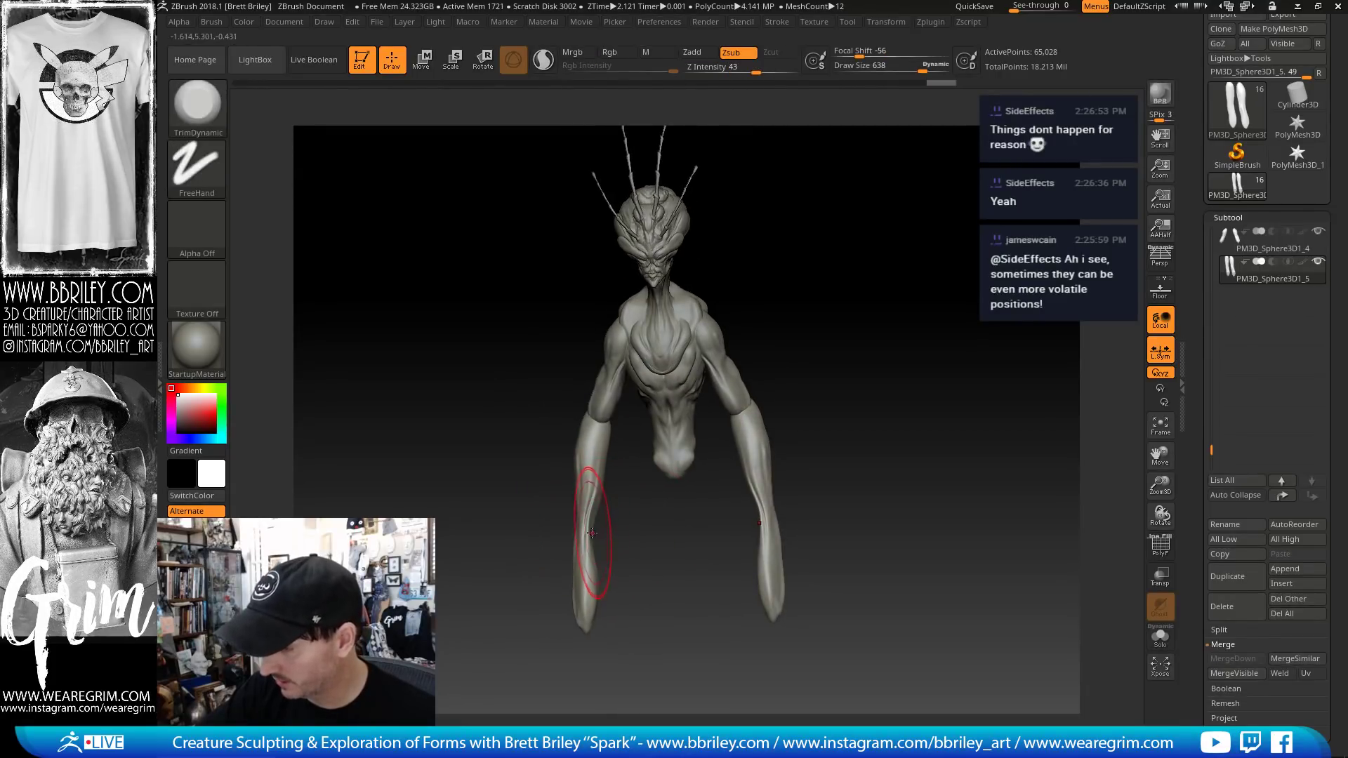
pyautogui.hotkey('ctrl', 'z')
pyautogui.moveTo(599, 533); pyautogui.dragTo(600, 529)
# - Smooth the forearm surfaces at the lower subdivision level and refine their silhouette with the Move brush at draw size 803
pyautogui.press('b')
pyautogui.press('m')
pyautogui.press('v')
pyautogui.press('shift')
pyautogui.keyDown('shift'); pyautogui.moveTo(596, 468); pyautogui.dragTo(596, 493); pyautogui.keyUp('shift')
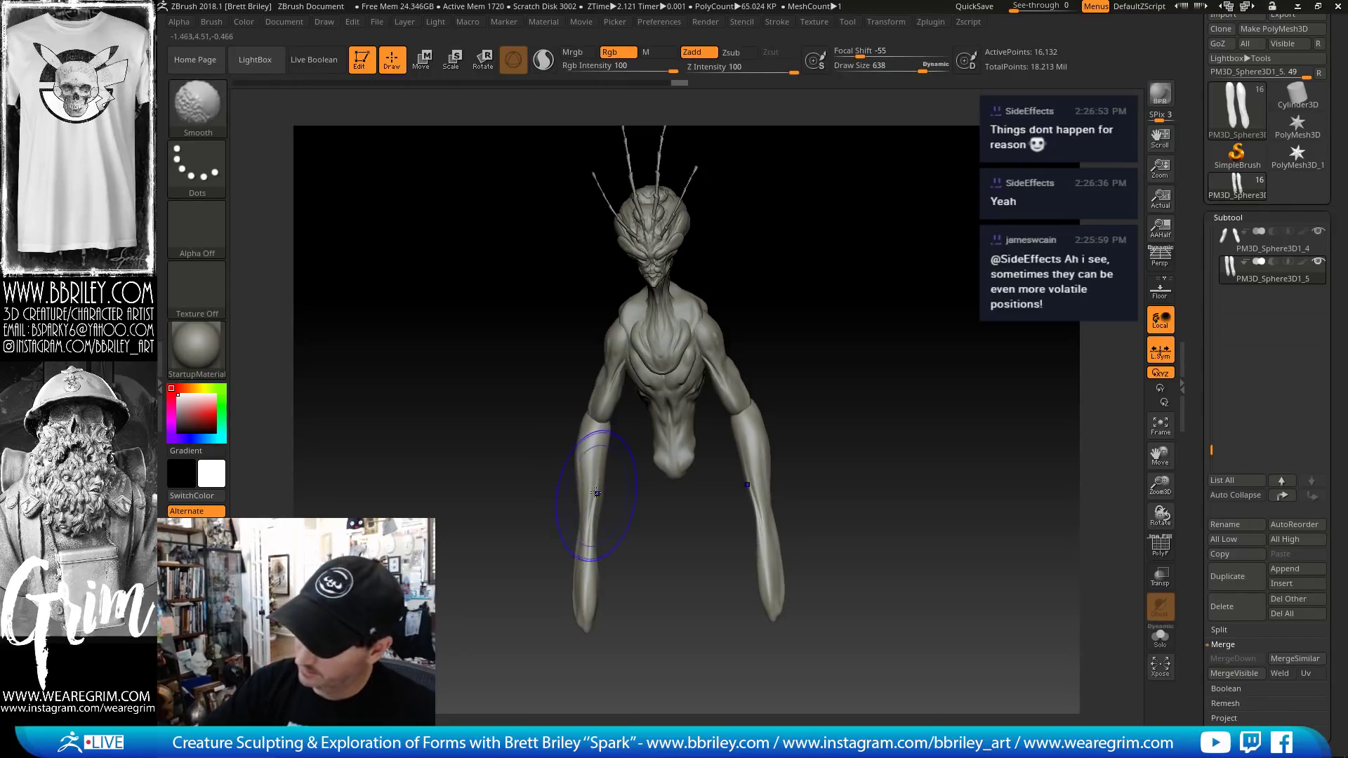
pyautogui.moveTo(884, 327); pyautogui.dragTo(782, 361)
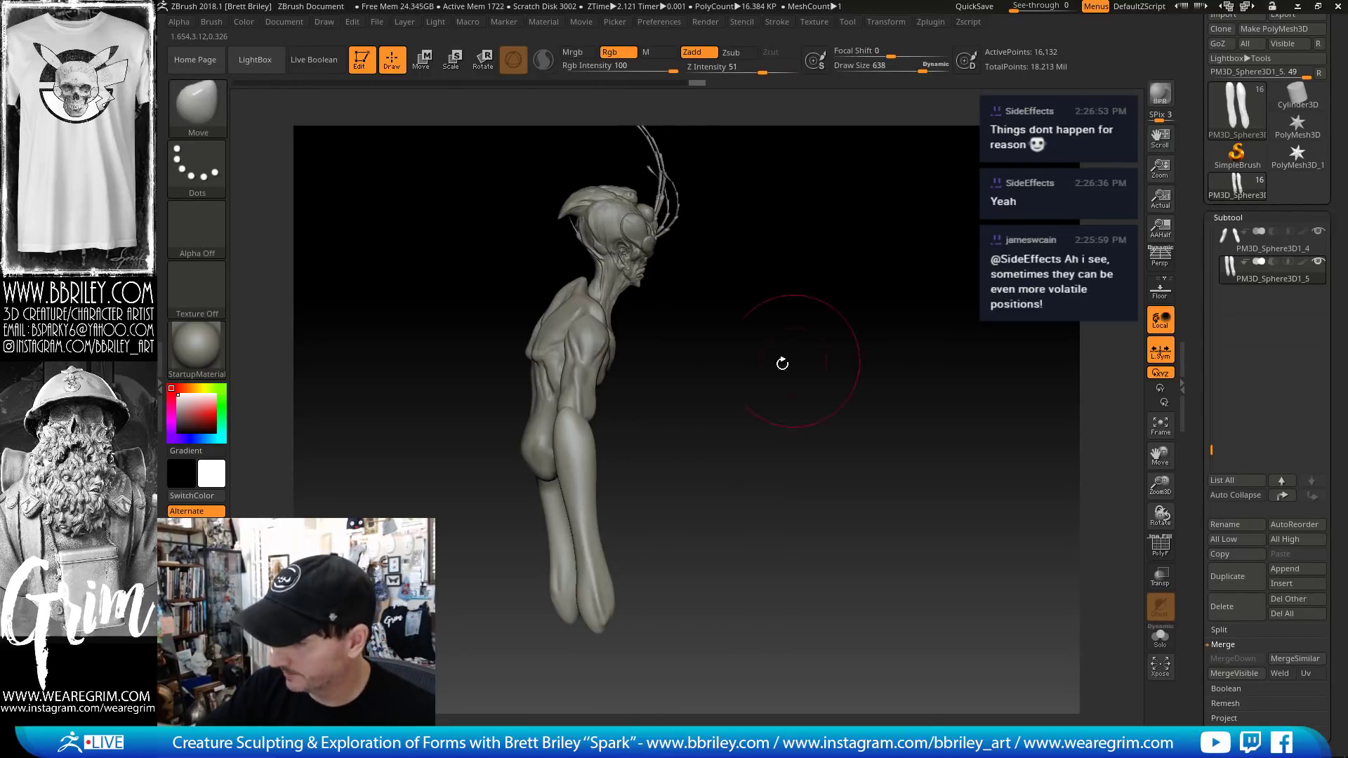
pyautogui.moveTo(674, 518); pyautogui.dragTo(823, 435)
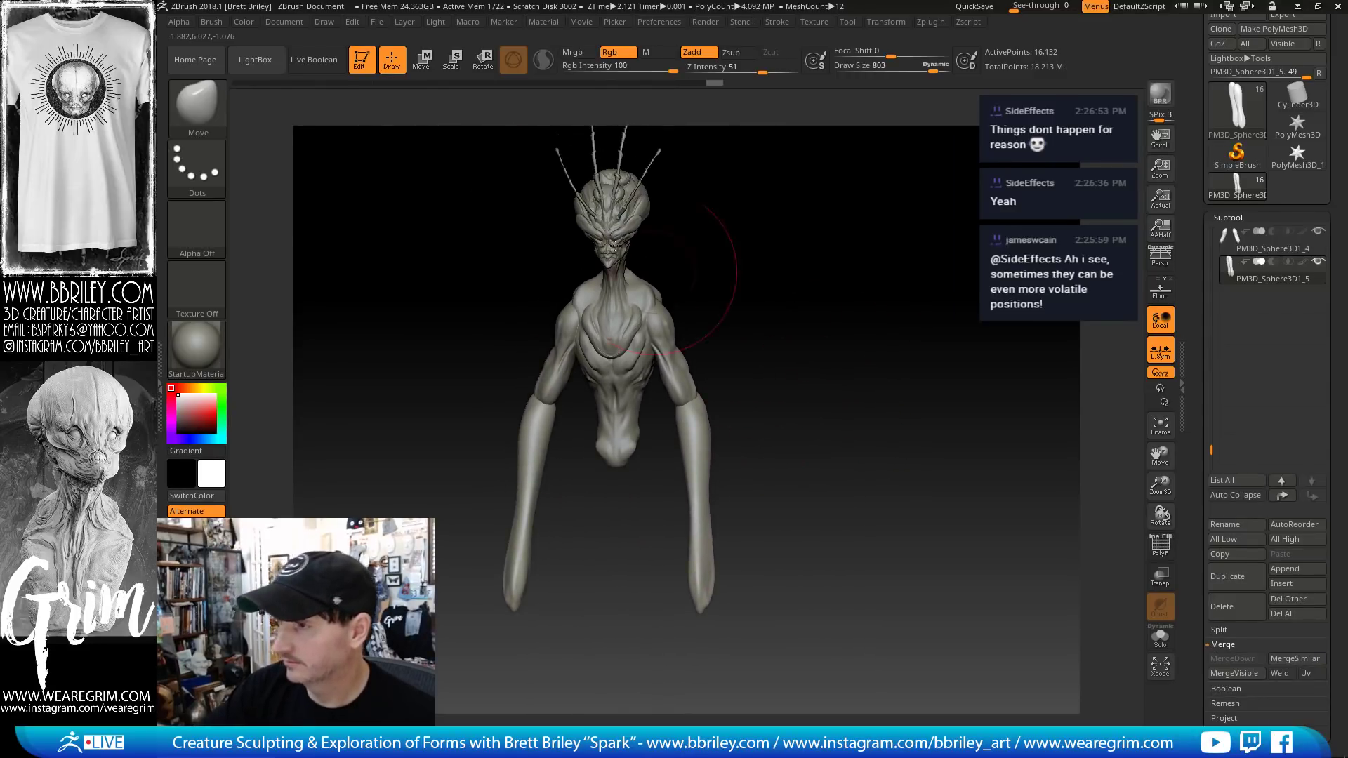
# - Swing the lower forearms forward in side view with the Move brush at draw size 850
pyautogui.press('w')
pyautogui.moveTo(842, 342)
pyautogui.keyDown('alt'); pyautogui.mouseDown()
pyautogui.moveTo(782, 298)
pyautogui.moveTo(618, 365)
pyautogui.moveTo(533, 477)
pyautogui.mouseUp(); pyautogui.keyUp('alt')
pyautogui.press('q')
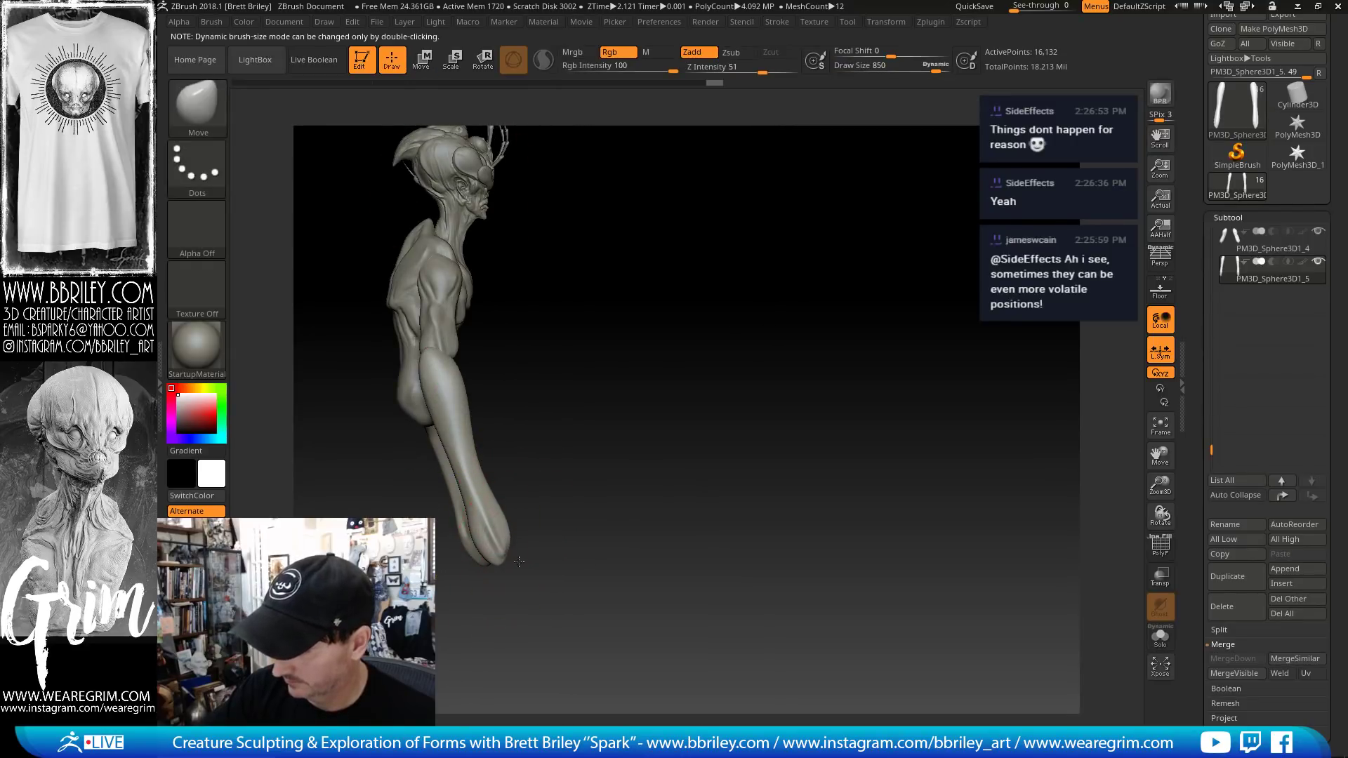
pyautogui.moveTo(656, 503); pyautogui.dragTo(733, 337)
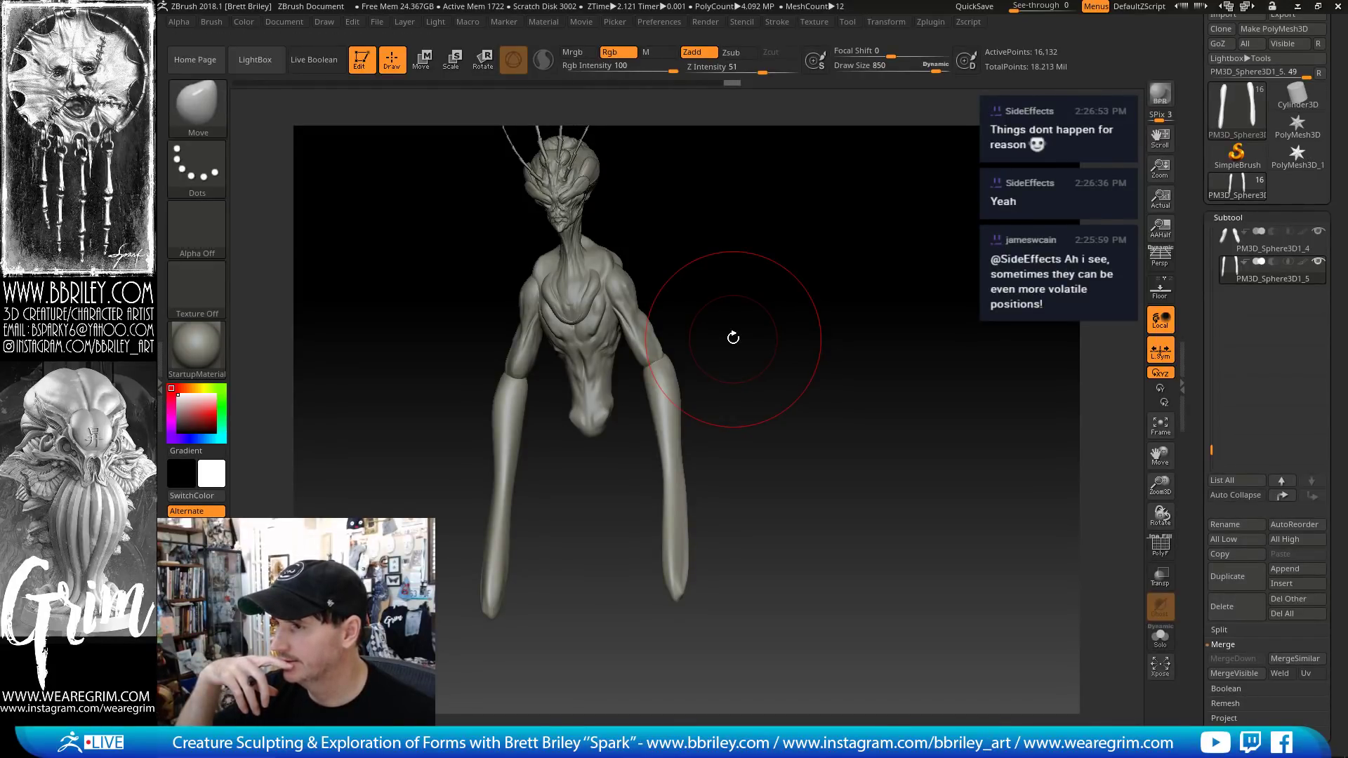
pyautogui.moveTo(702, 414); pyautogui.dragTo(656, 453)
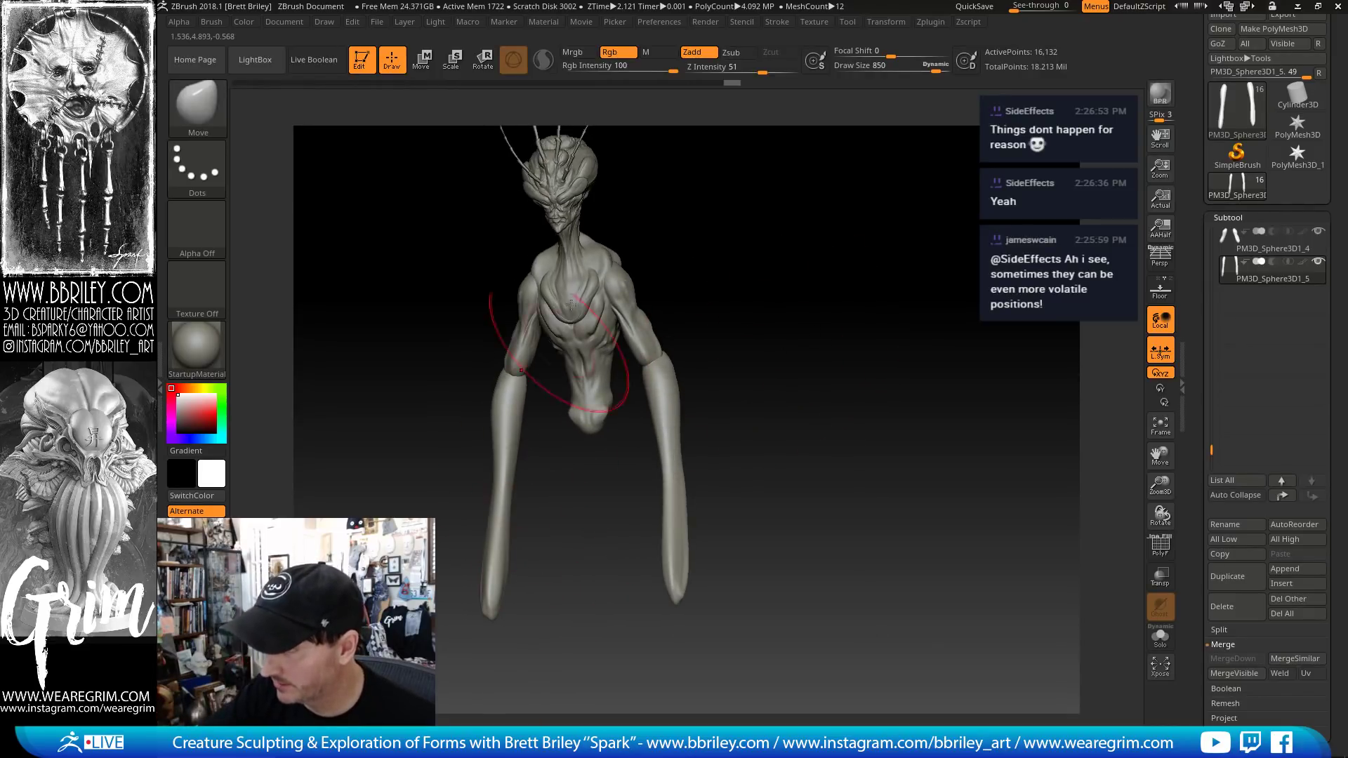
# - Make the forearms the active subtool and swell their lower ends into broad, paddle-shaped hands with the Move brush
pyautogui.moveTo(695, 184)
pyautogui.keyDown('alt'); pyautogui.mouseDown()
pyautogui.moveTo(629, 361)
pyautogui.moveTo(754, 309)
pyautogui.moveTo(602, 625)
pyautogui.mouseUp(); pyautogui.keyUp('alt')
pyautogui.keyDown('alt'); pyautogui.moveTo(544, 137); pyautogui.dragTo(541, 448); pyautogui.keyUp('alt')
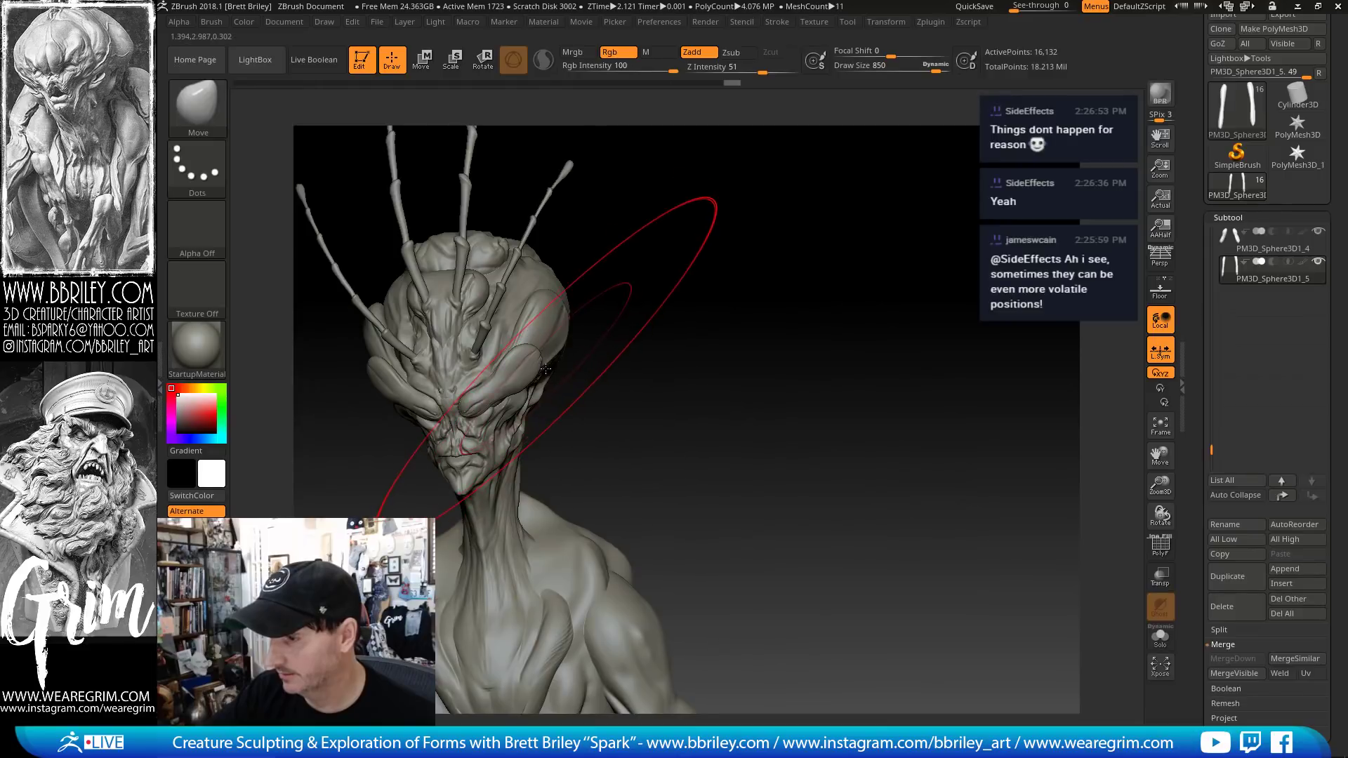
pyautogui.keyDown('alt'); pyautogui.click(500, 371); pyautogui.keyUp('alt')
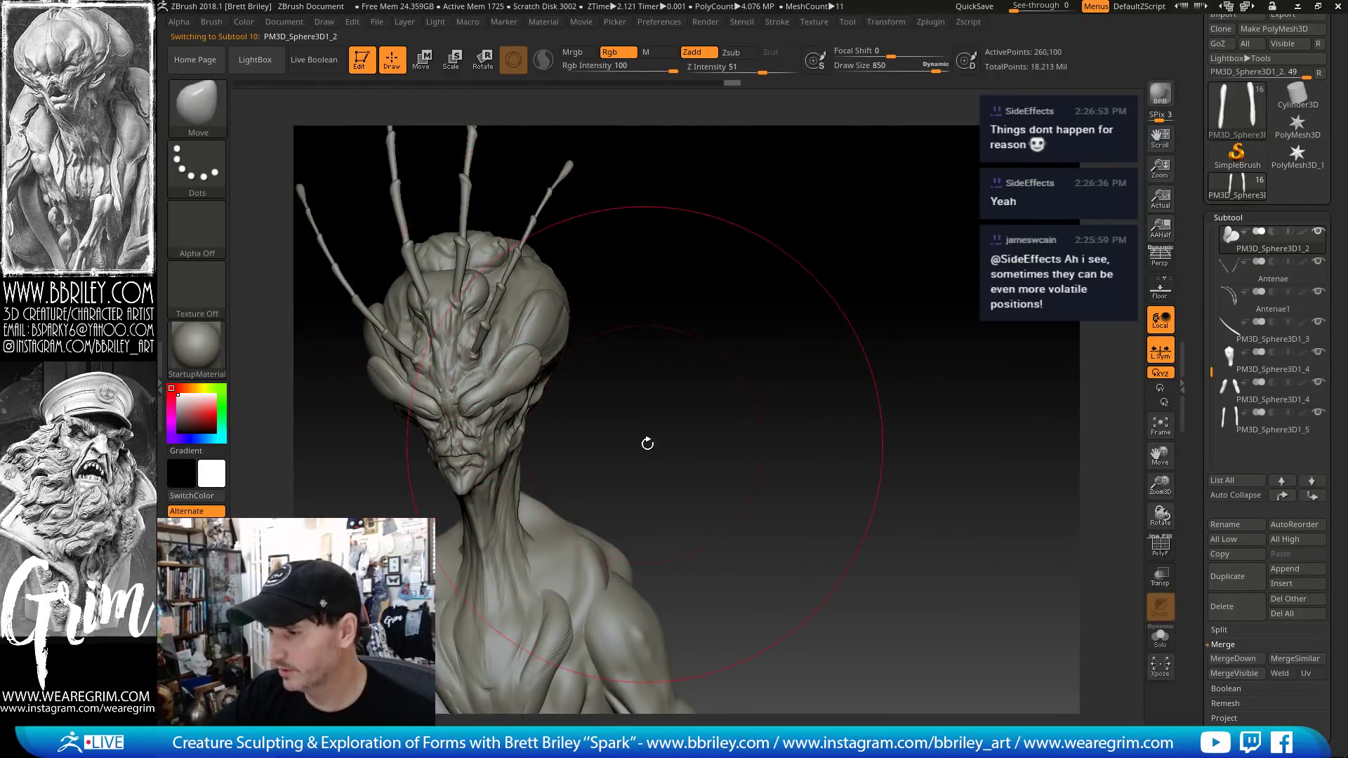
pyautogui.moveTo(647, 444)
pyautogui.mouseDown()
pyautogui.moveTo(611, 361)
pyautogui.moveTo(752, 169)
pyautogui.mouseUp()
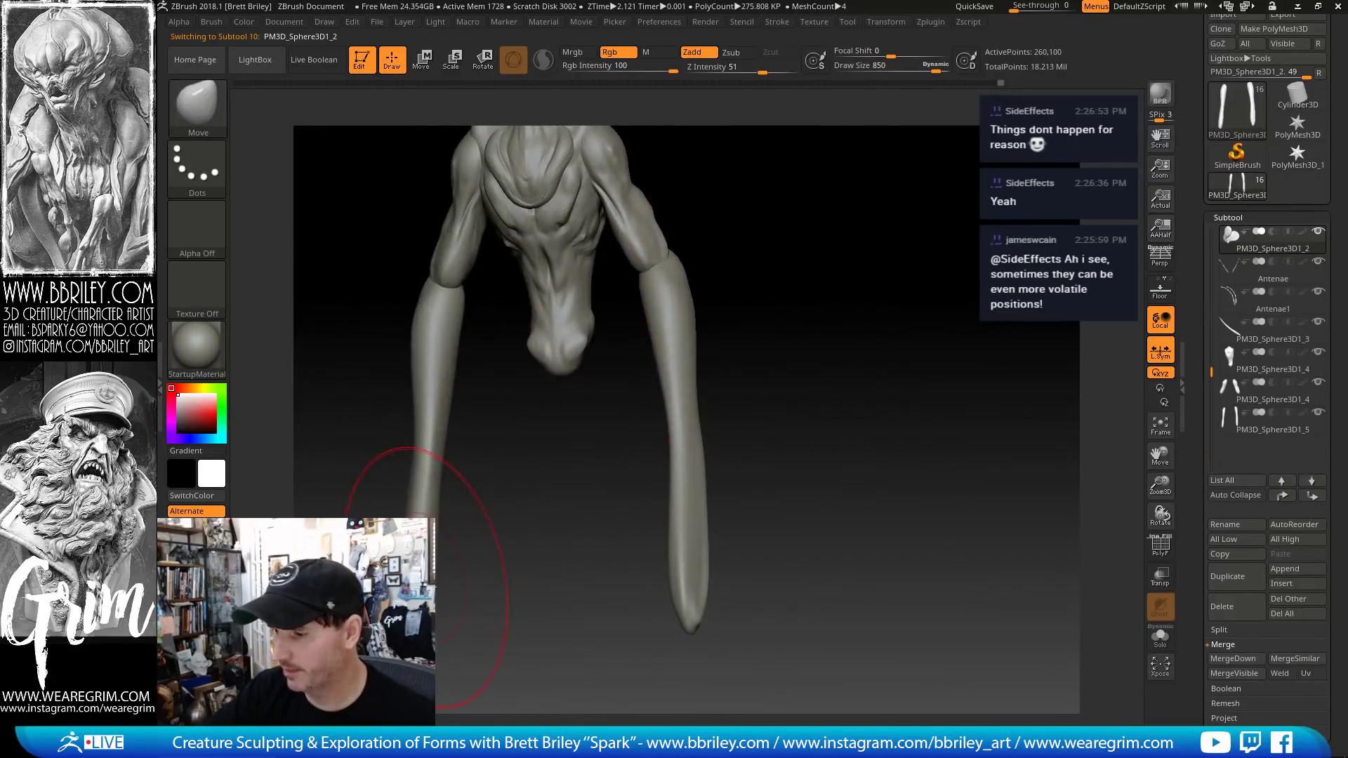
pyautogui.moveTo(454, 605)
pyautogui.keyDown('alt'); pyautogui.mouseDown()
pyautogui.moveTo(454, 512)
pyautogui.moveTo(401, 500)
pyautogui.moveTo(457, 483)
pyautogui.moveTo(483, 501)
pyautogui.moveTo(421, 469)
pyautogui.moveTo(377, 466)
pyautogui.mouseUp(); pyautogui.keyUp('alt')
pyautogui.keyDown('alt'); pyautogui.click(443, 502); pyautogui.keyUp('alt')
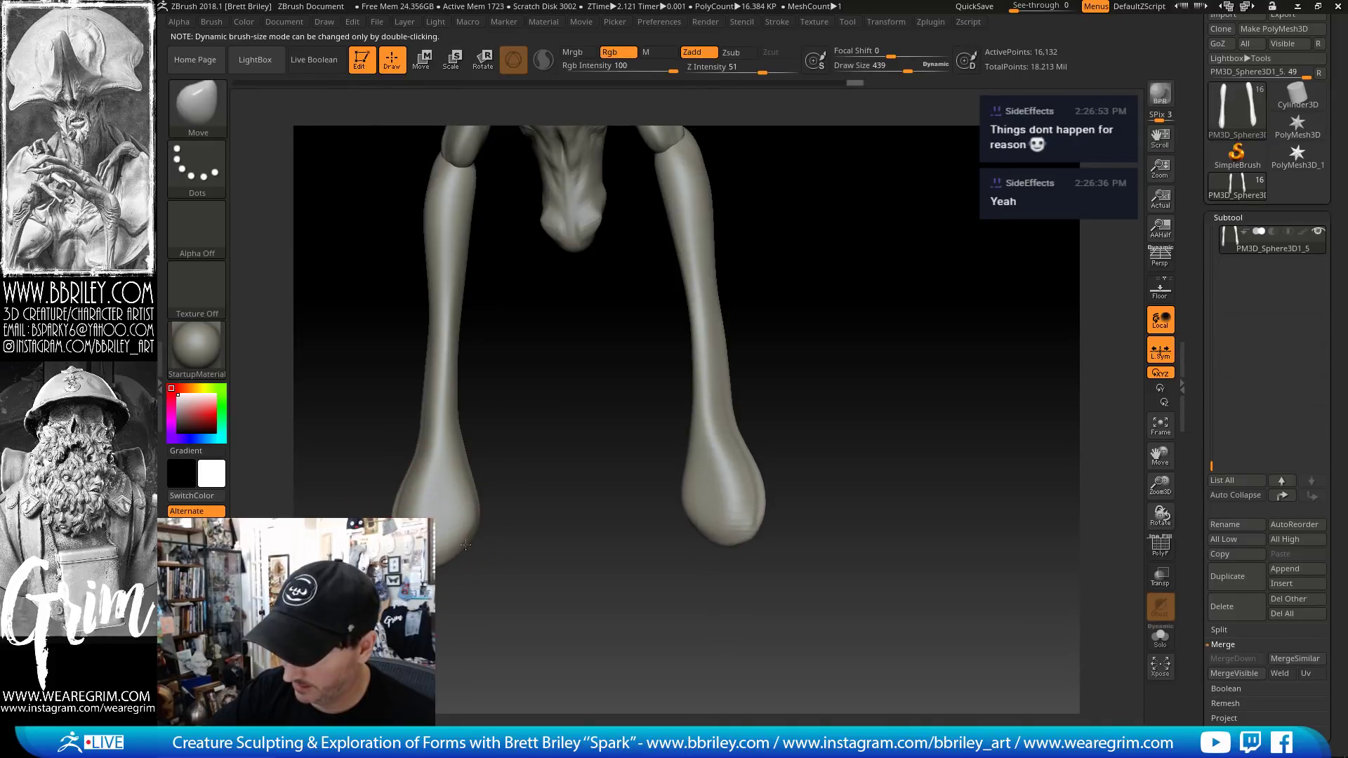
pyautogui.moveTo(466, 544)
pyautogui.mouseDown()
pyautogui.moveTo(469, 559)
pyautogui.moveTo(602, 427)
pyautogui.moveTo(491, 450)
pyautogui.mouseUp()
pyautogui.moveTo(424, 513); pyautogui.dragTo(442, 521)
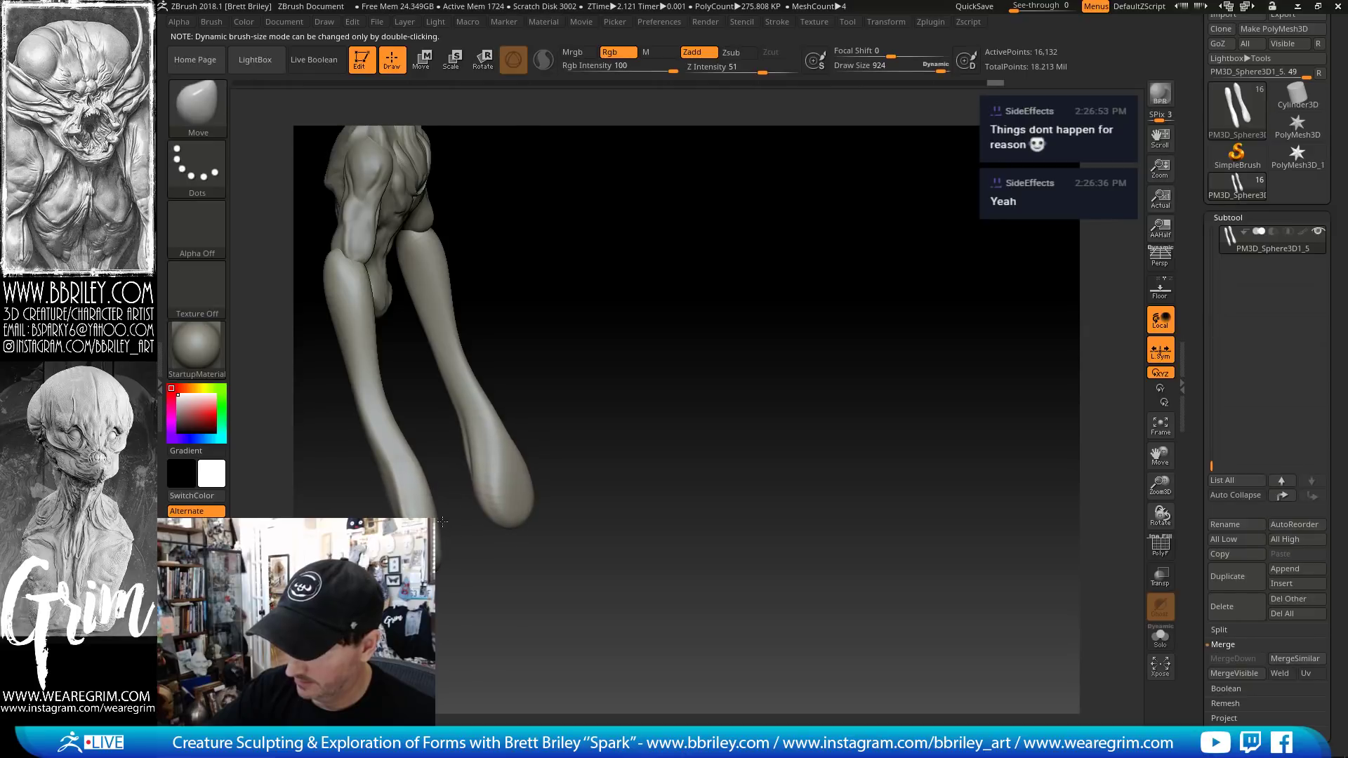
pyautogui.moveTo(544, 455); pyautogui.dragTo(494, 490)
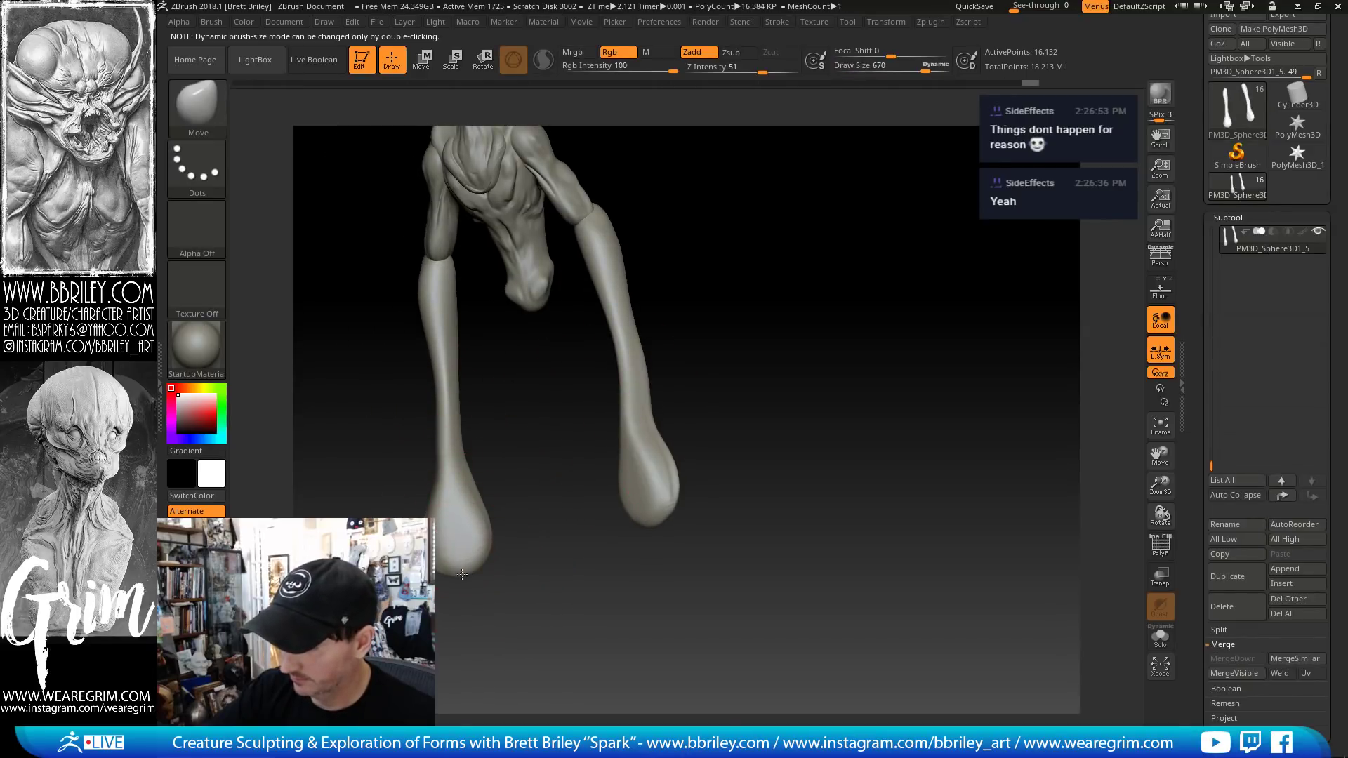
pyautogui.moveTo(485, 541)
pyautogui.mouseDown()
pyautogui.moveTo(509, 553)
pyautogui.moveTo(484, 520)
pyautogui.mouseUp()
pyautogui.moveTo(710, 475); pyautogui.dragTo(533, 469)
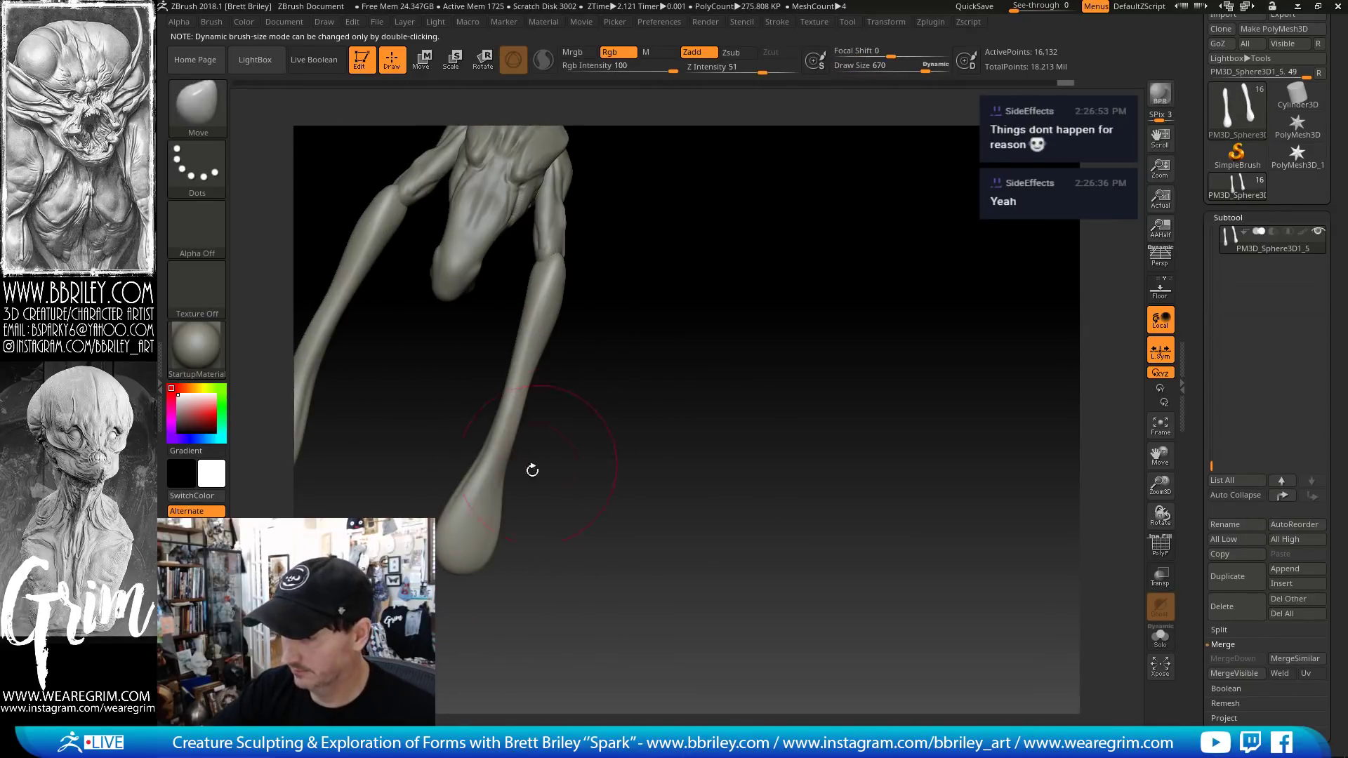
# - Hollow the inner faces of the paddle-shaped hands into palms with the Clay brush at draw size 320
pyautogui.press('b')
pyautogui.press('c')
pyautogui.press('l')
pyautogui.press('[')
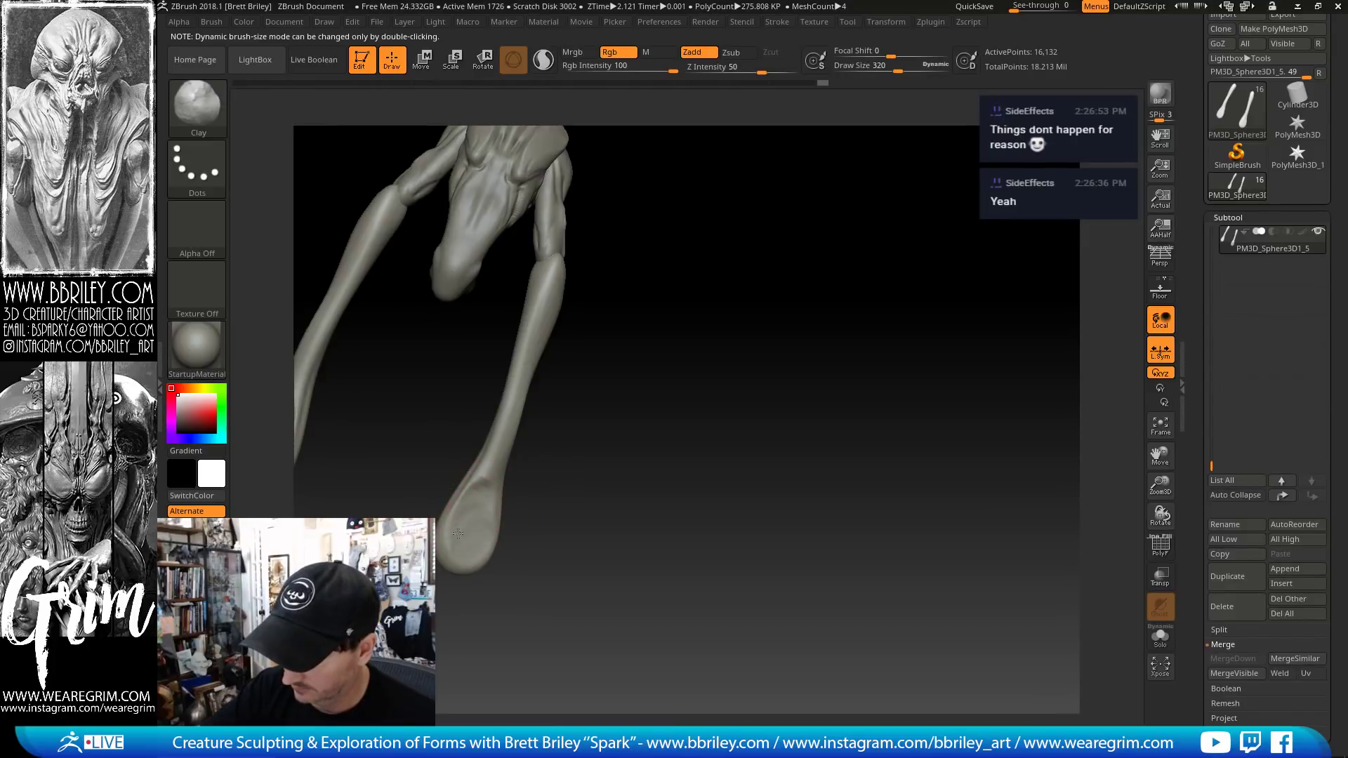
pyautogui.moveTo(548, 472); pyautogui.dragTo(514, 449)
pyautogui.press('[')
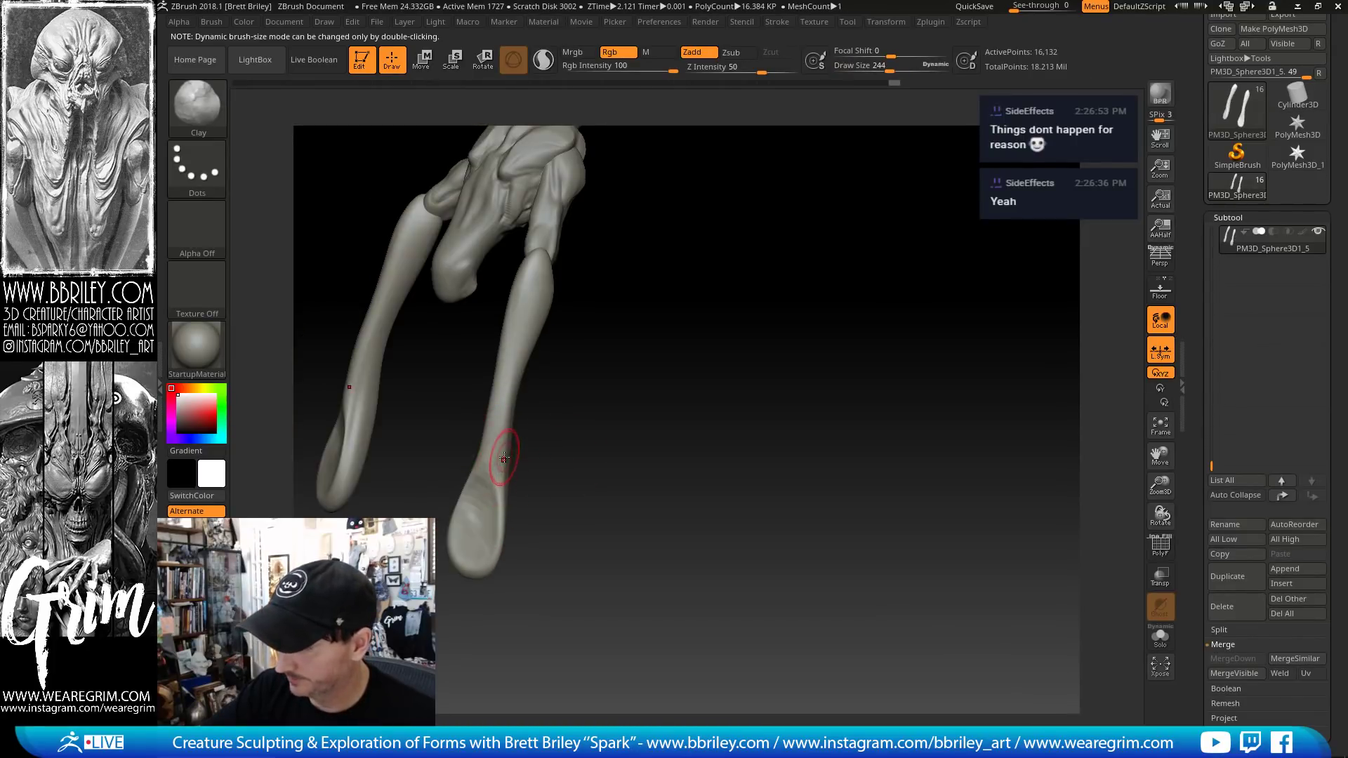
# - Raise a bony bump on the outer side of each wrist with the Standard brush and plane it with TrimDynamic at draw size 225
pyautogui.press('b')
pyautogui.press('s')
pyautogui.press('t')
pyautogui.moveTo(505, 471); pyautogui.dragTo(523, 444, button='right')
pyautogui.press('b')
pyautogui.press('t')
pyautogui.press('d')
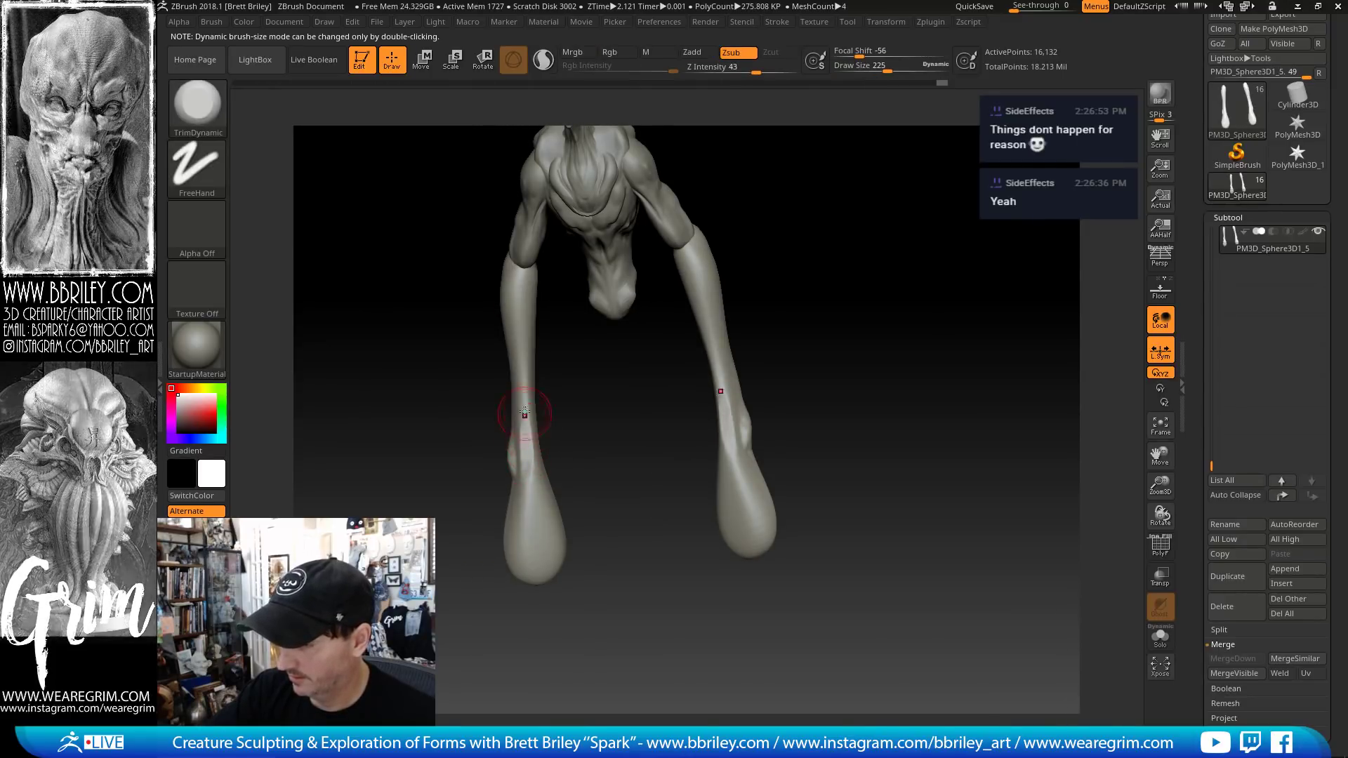
pyautogui.moveTo(525, 413); pyautogui.dragTo(518, 443, button='right')
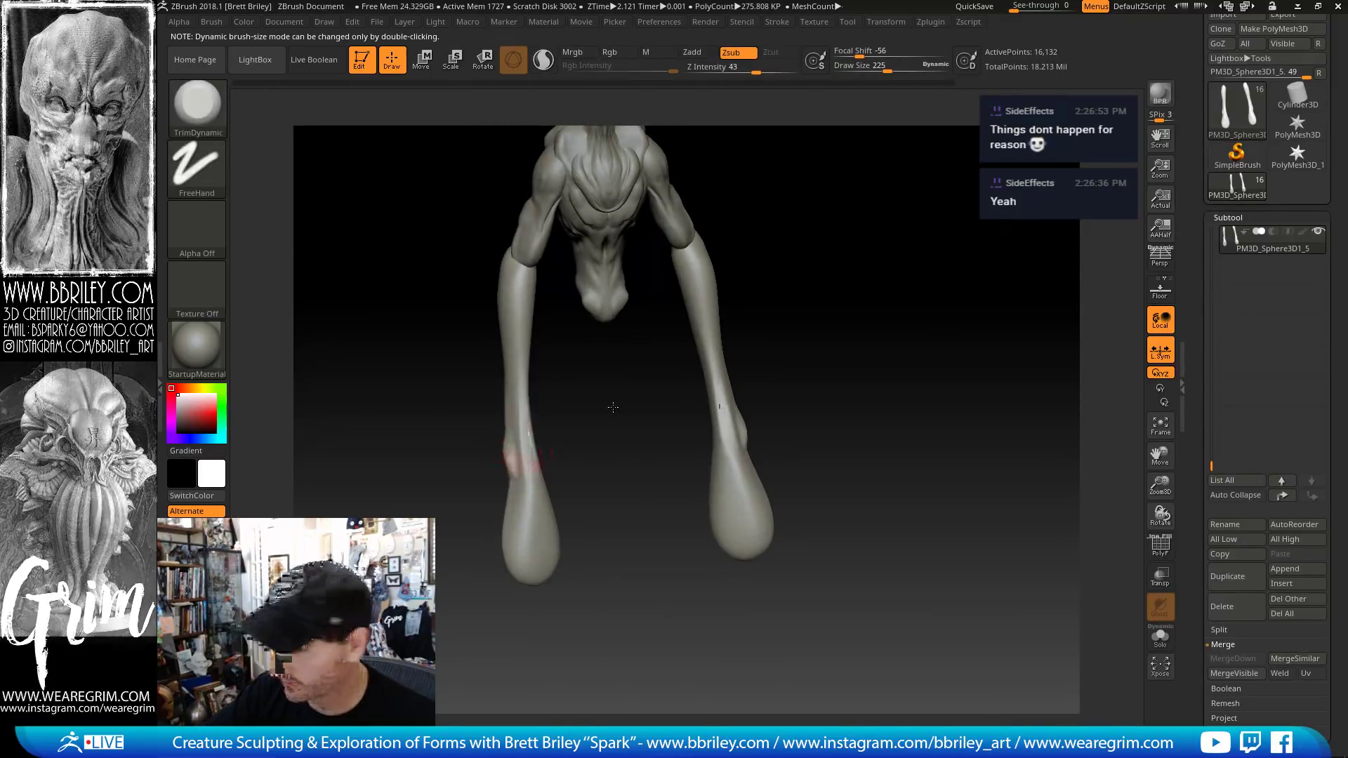
# - Sharpen the wrist bumps with the Clay brush at draw size 158 and the Standard brush at draw size 115
pyautogui.press('b')
pyautogui.press('c')
pyautogui.press('l')
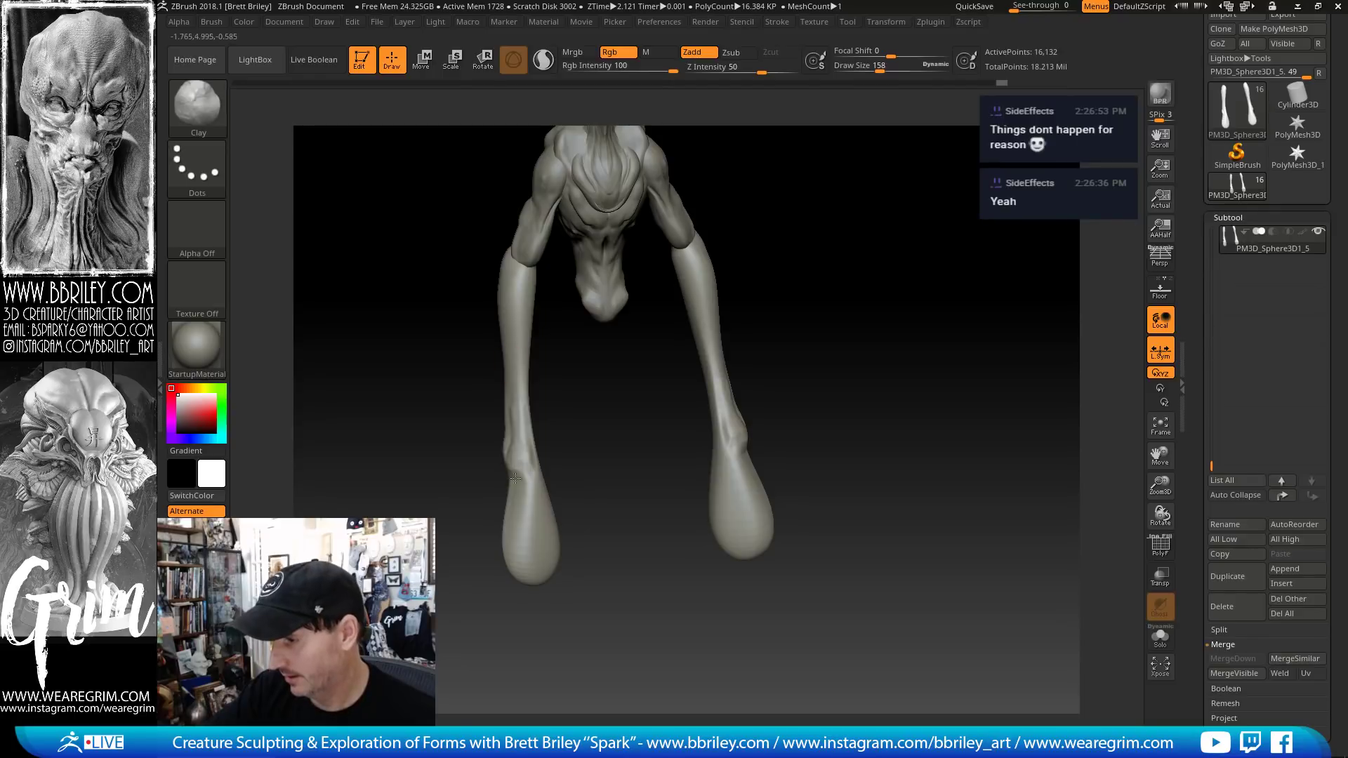
pyautogui.press('b')
pyautogui.press('s')
pyautogui.press('t')
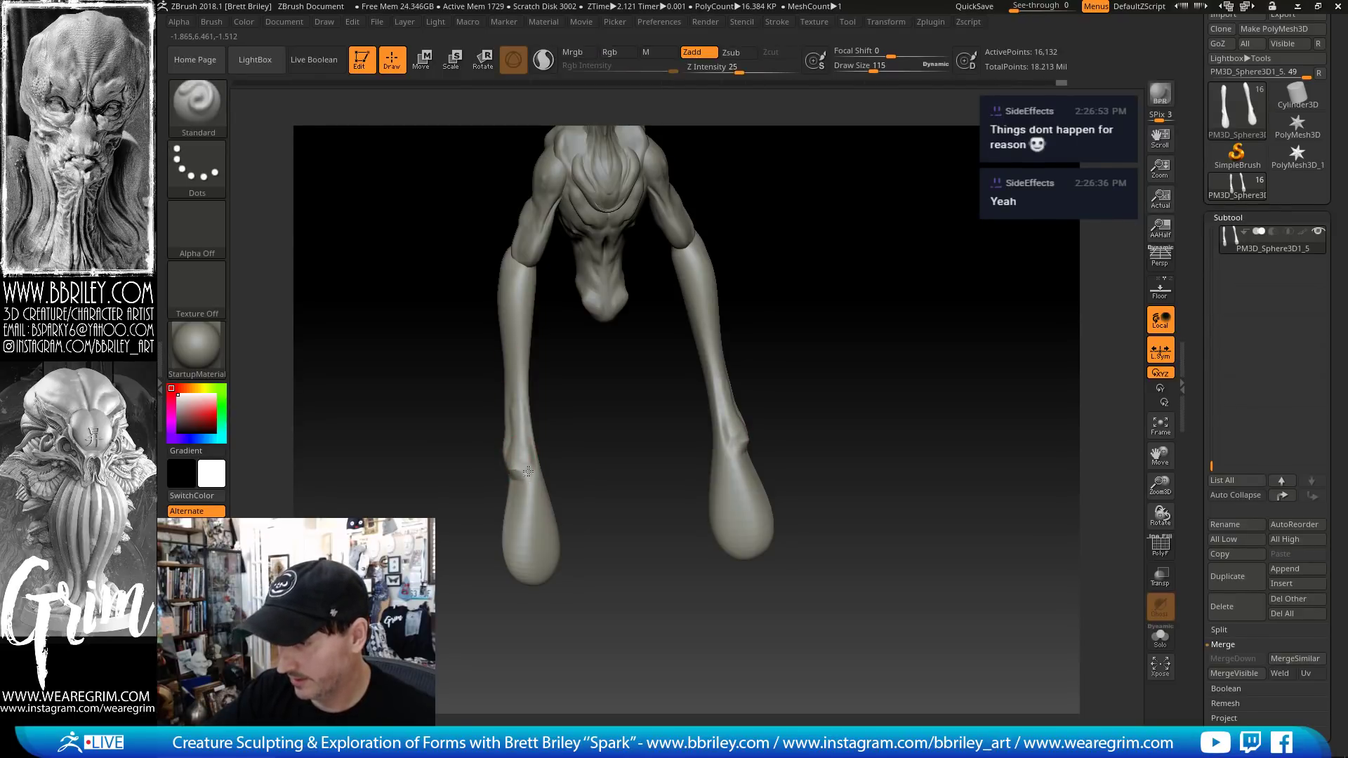
# - Build up the elbow bones in back view with the Standard brush, then define them with TrimDynamic and DamStandard at draw size 115
pyautogui.moveTo(514, 317); pyautogui.dragTo(490, 338, button='right')
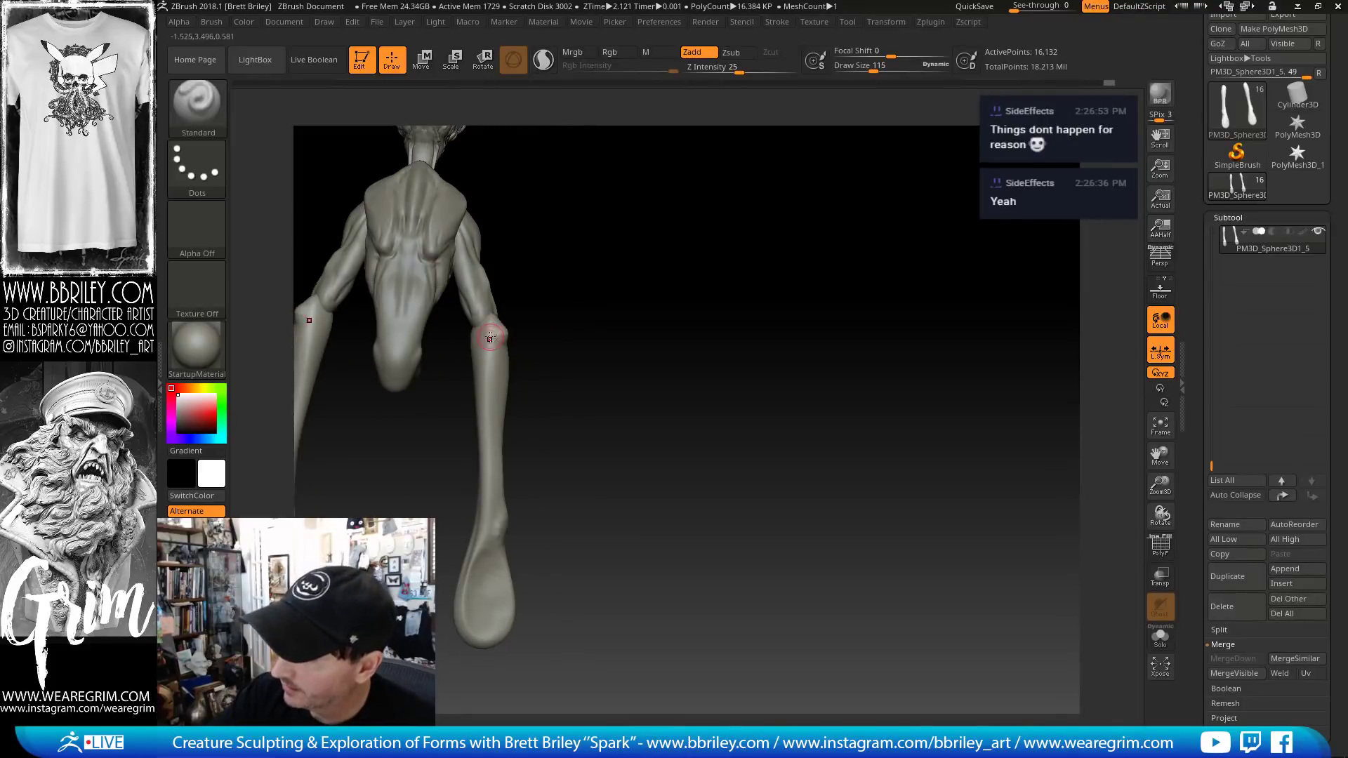
pyautogui.press('b')
pyautogui.press('t')
pyautogui.press('d')
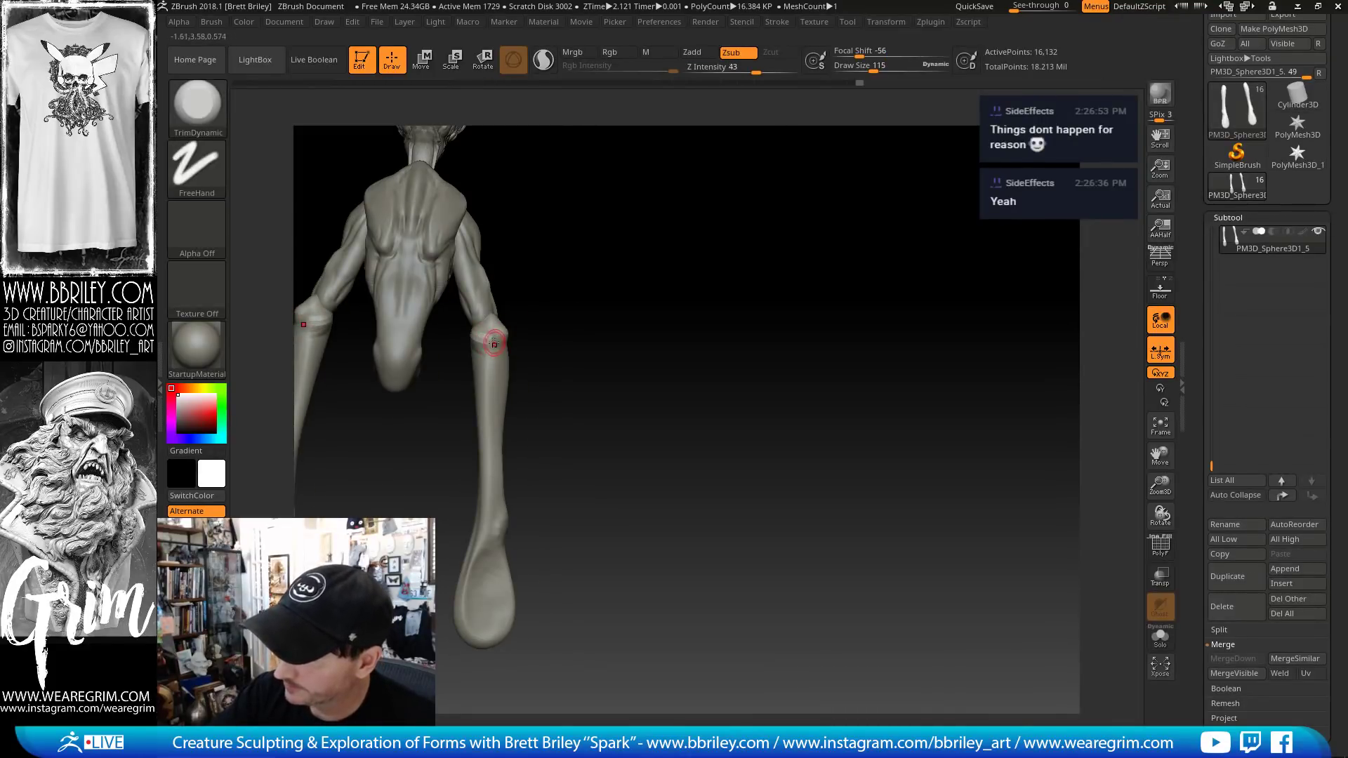
pyautogui.press('b')
pyautogui.press('d')
pyautogui.press('s')
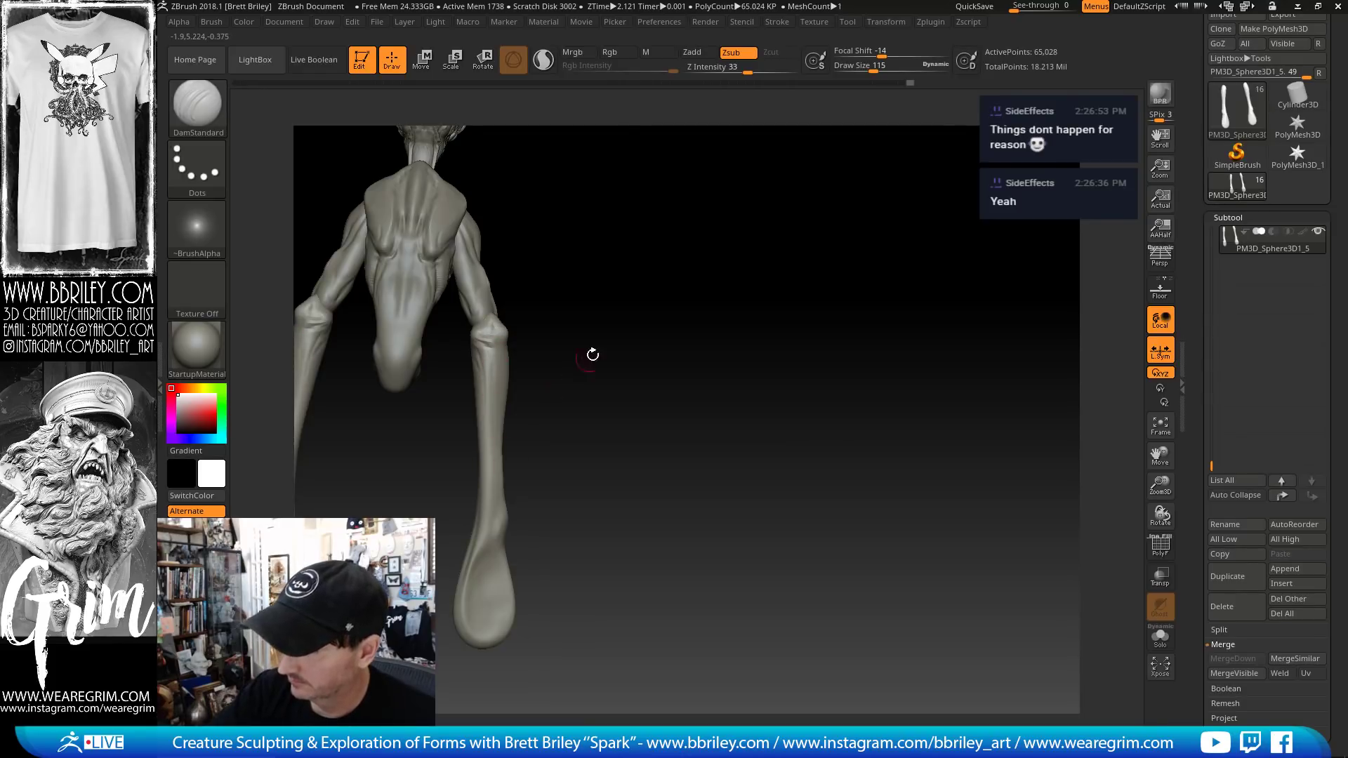
pyautogui.moveTo(592, 354); pyautogui.dragTo(511, 349)
pyautogui.moveTo(597, 362); pyautogui.dragTo(523, 359)
# - Build up muscle forms along the forearms with the Clay brush and carve grooves between them with DamStandard at draw size 115
pyautogui.press('b')
pyautogui.press('c')
pyautogui.press('l')
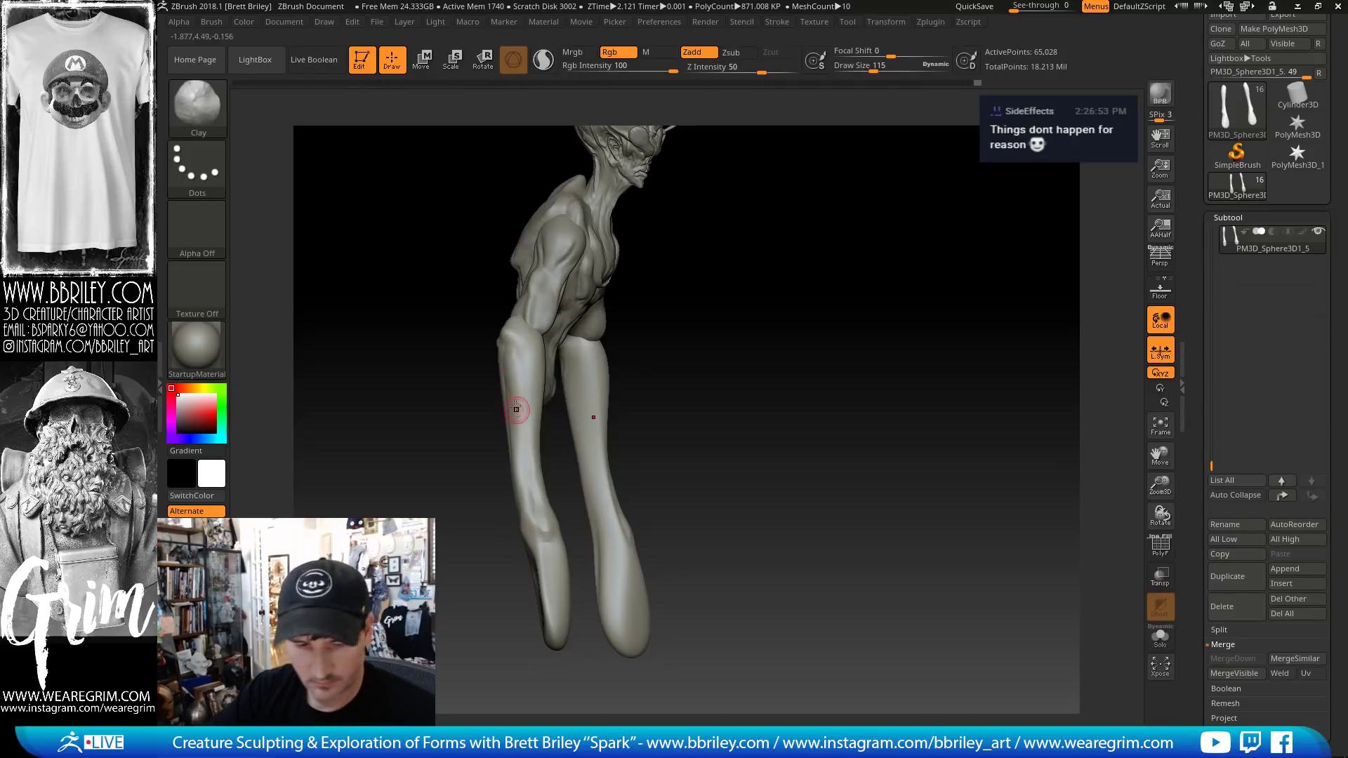
pyautogui.press('b')
pyautogui.press('d')
pyautogui.press('s')
pyautogui.keyDown('alt'); pyautogui.moveTo(751, 383); pyautogui.dragTo(605, 337); pyautogui.keyUp('alt')
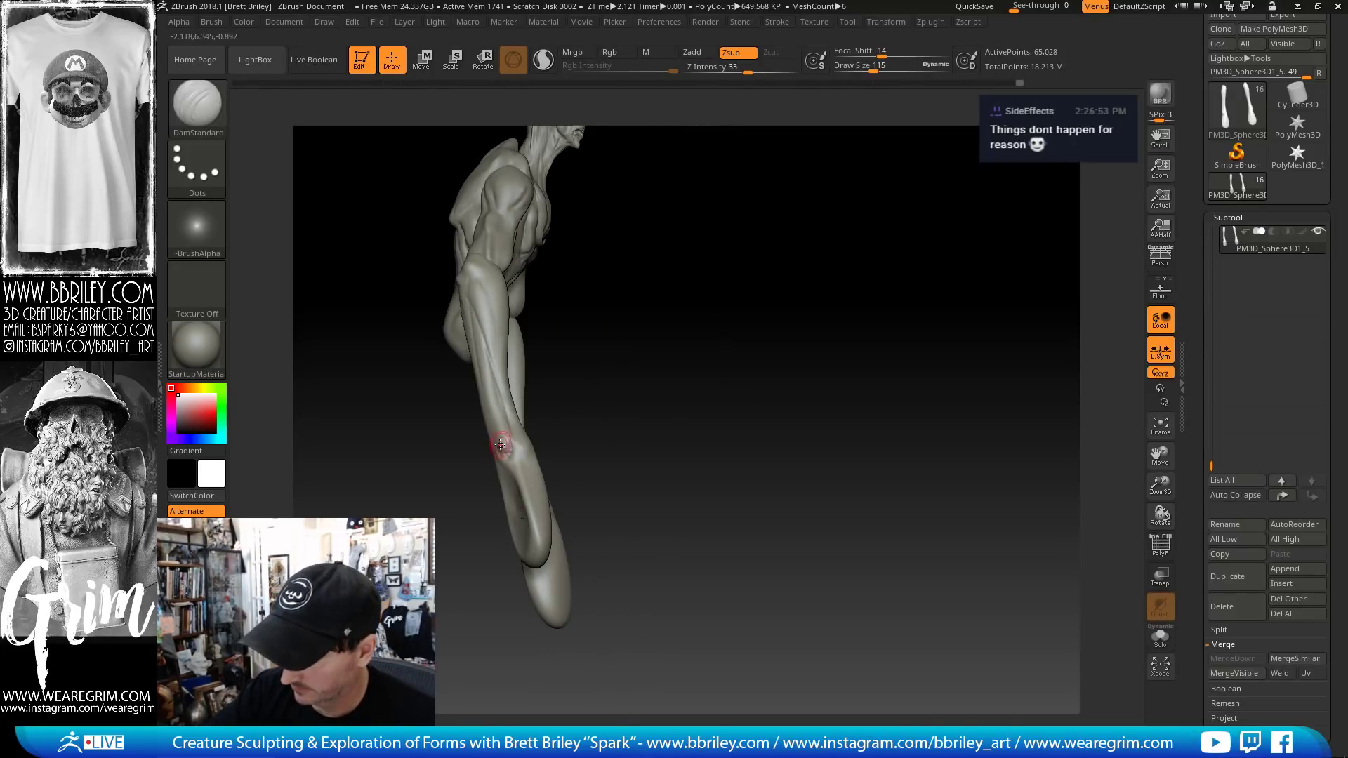
# - Carve creases around the wrists and into the palms with DamStandard at draw size 190
pyautogui.moveTo(506, 461); pyautogui.dragTo(512, 478)
pyautogui.moveTo(586, 428); pyautogui.dragTo(653, 429)
pyautogui.moveTo(529, 491); pyautogui.dragTo(520, 487)
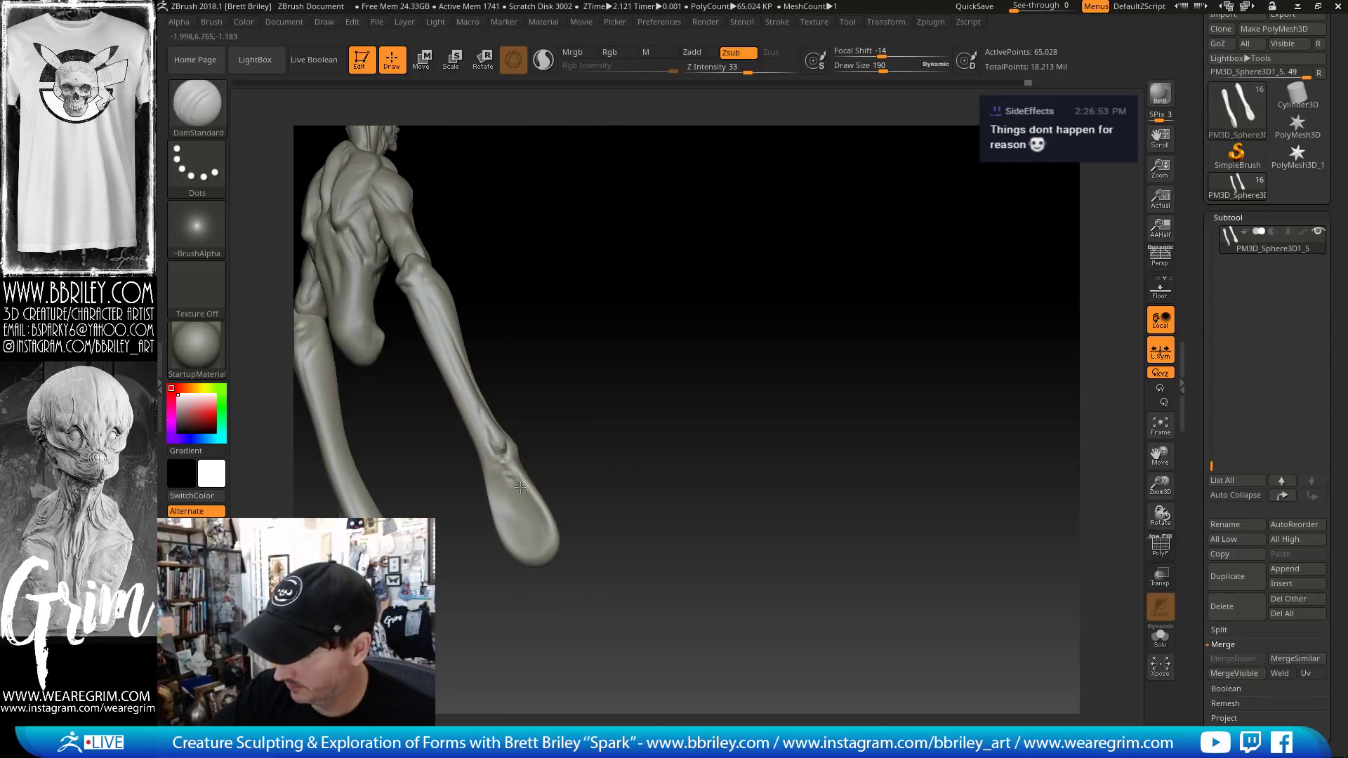
pyautogui.moveTo(530, 497); pyautogui.dragTo(507, 486, button='right')
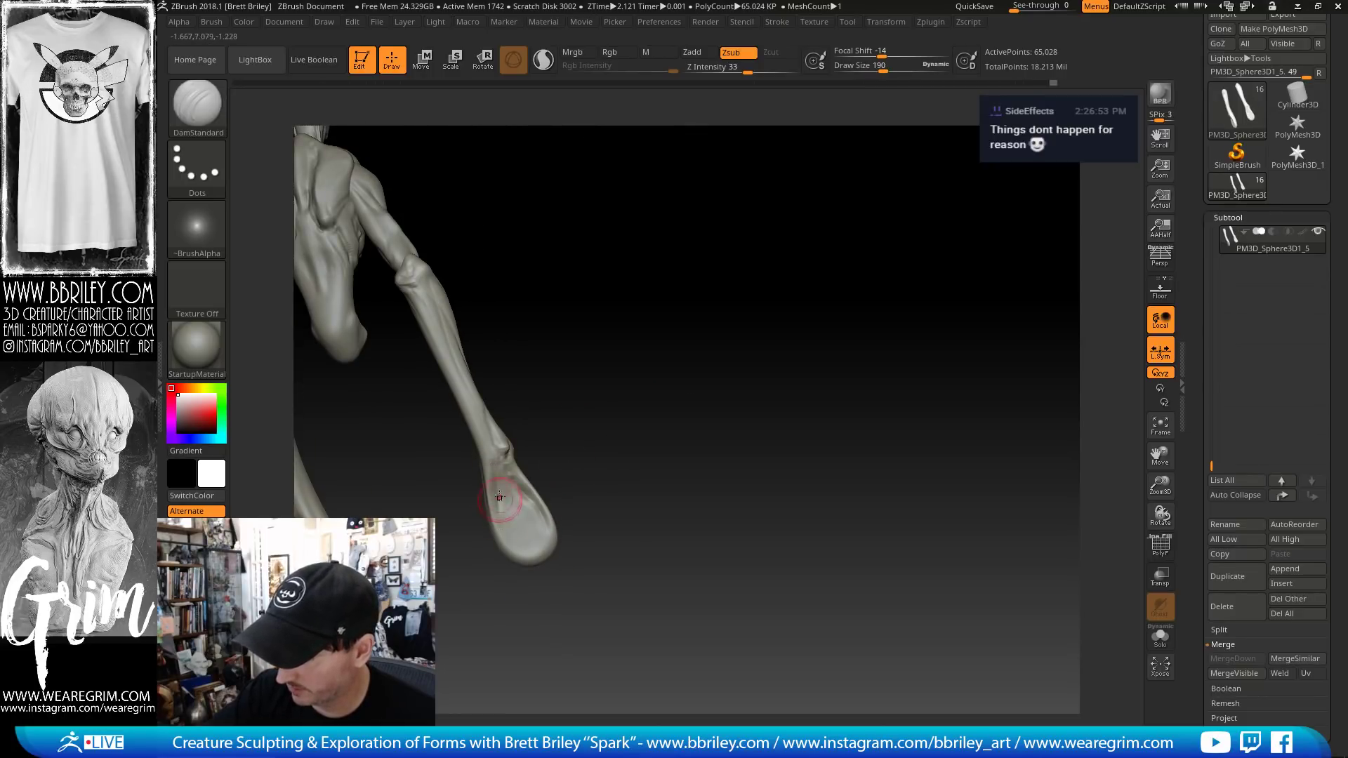
pyautogui.moveTo(604, 424); pyautogui.dragTo(535, 457)
# - Reshape the outline of the palms with the Move brush at draw sizes 474 and 381
pyautogui.press('b')
pyautogui.press('m')
pyautogui.press('v')
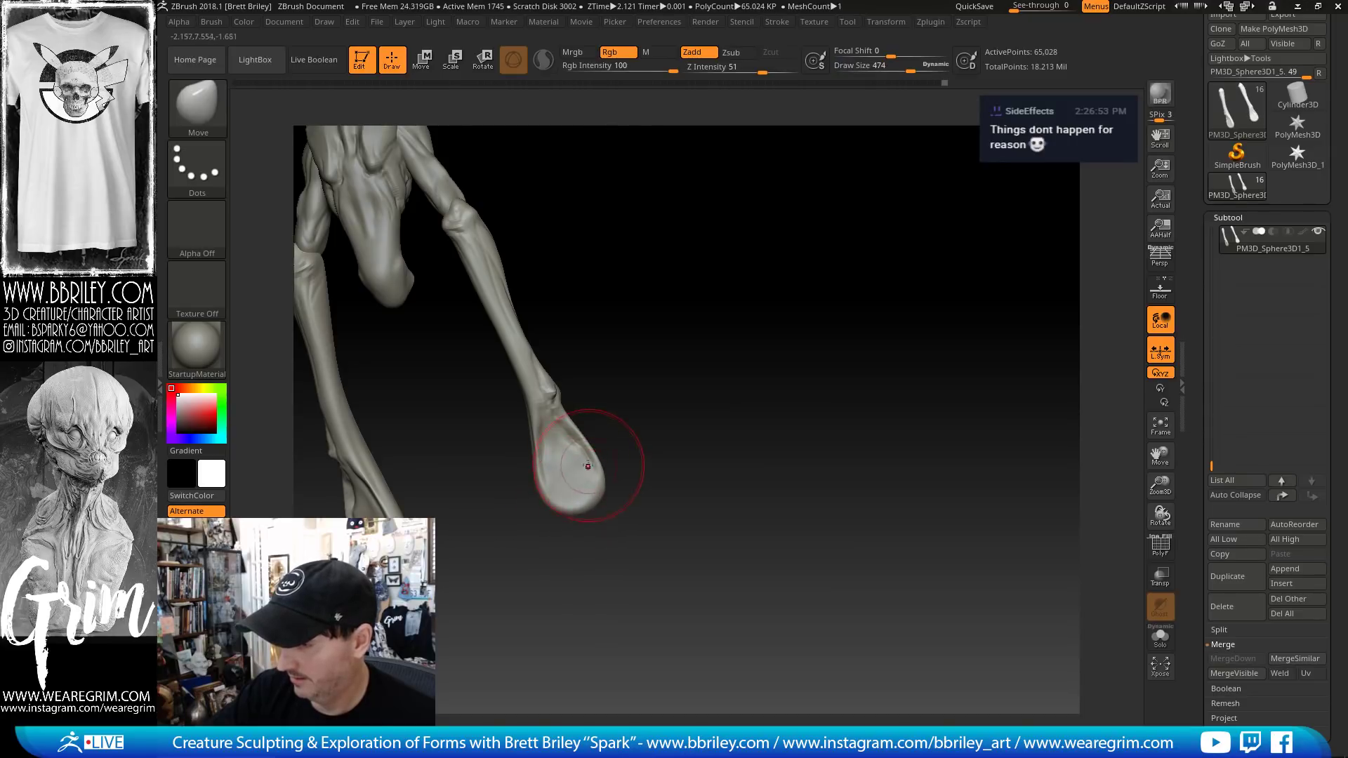
pyautogui.moveTo(588, 466)
pyautogui.mouseDown()
pyautogui.moveTo(604, 482)
pyautogui.moveTo(534, 461)
pyautogui.mouseUp()
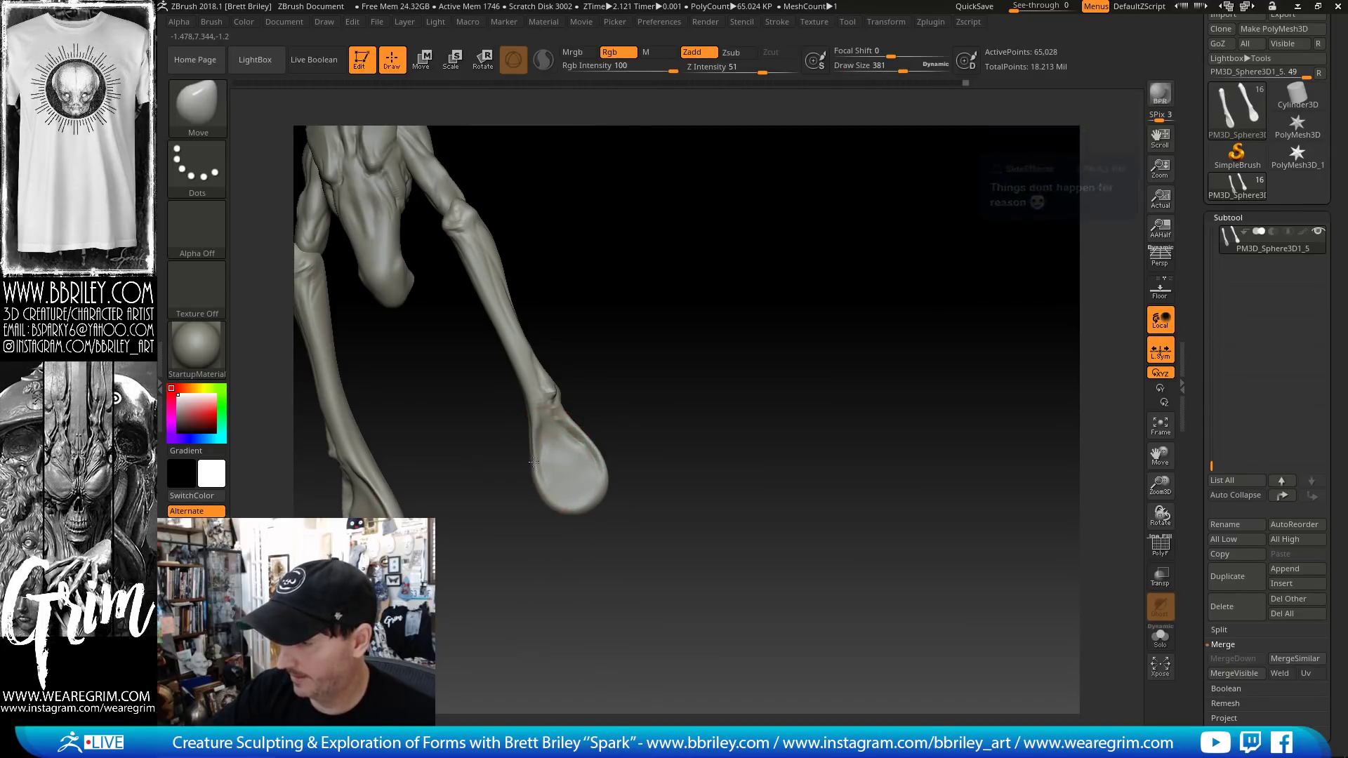
# - Build up and fill the hollow palms with the Clay brush at draw sizes 232 and 190
pyautogui.moveTo(579, 491)
pyautogui.mouseDown(button='right')
pyautogui.moveTo(702, 358)
pyautogui.moveTo(563, 457)
pyautogui.mouseUp(button='right')
pyautogui.press('b')
pyautogui.press('c')
pyautogui.press('l')
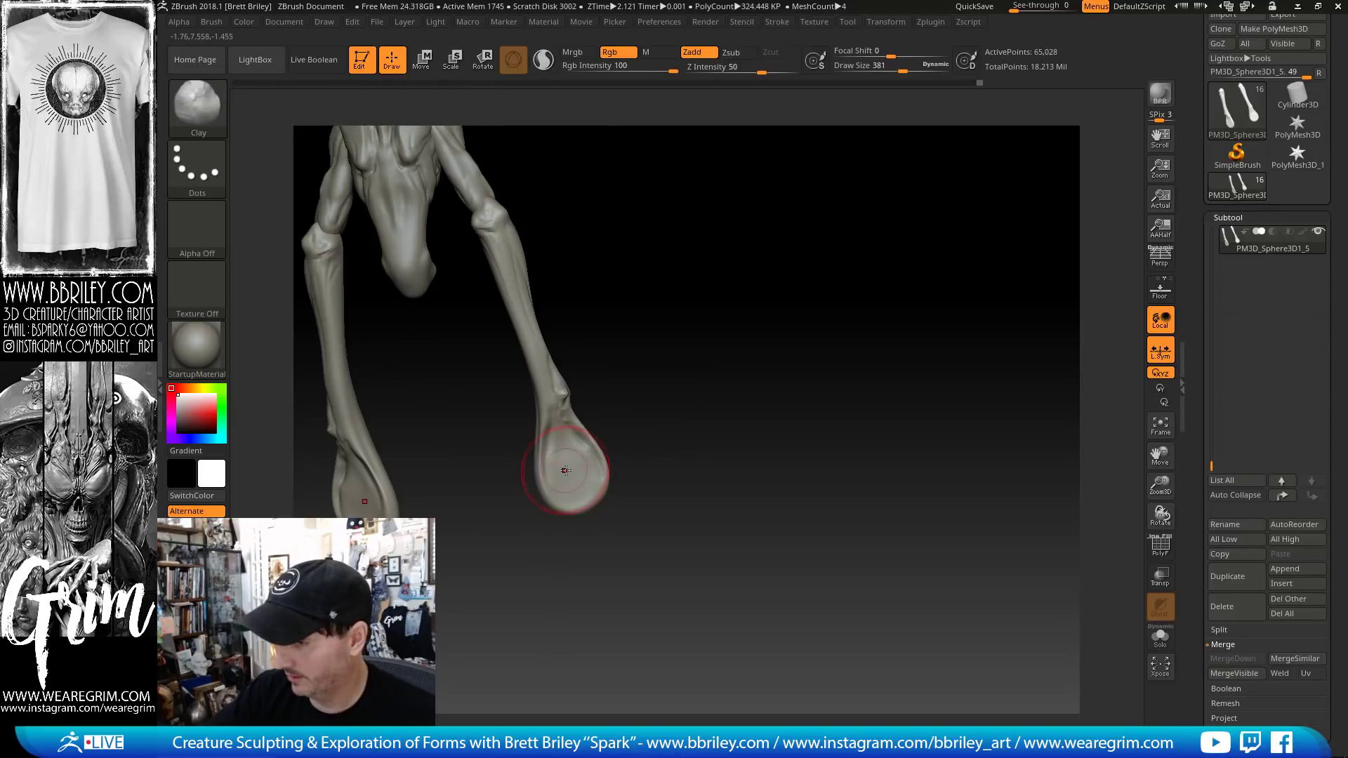
pyautogui.press('s')
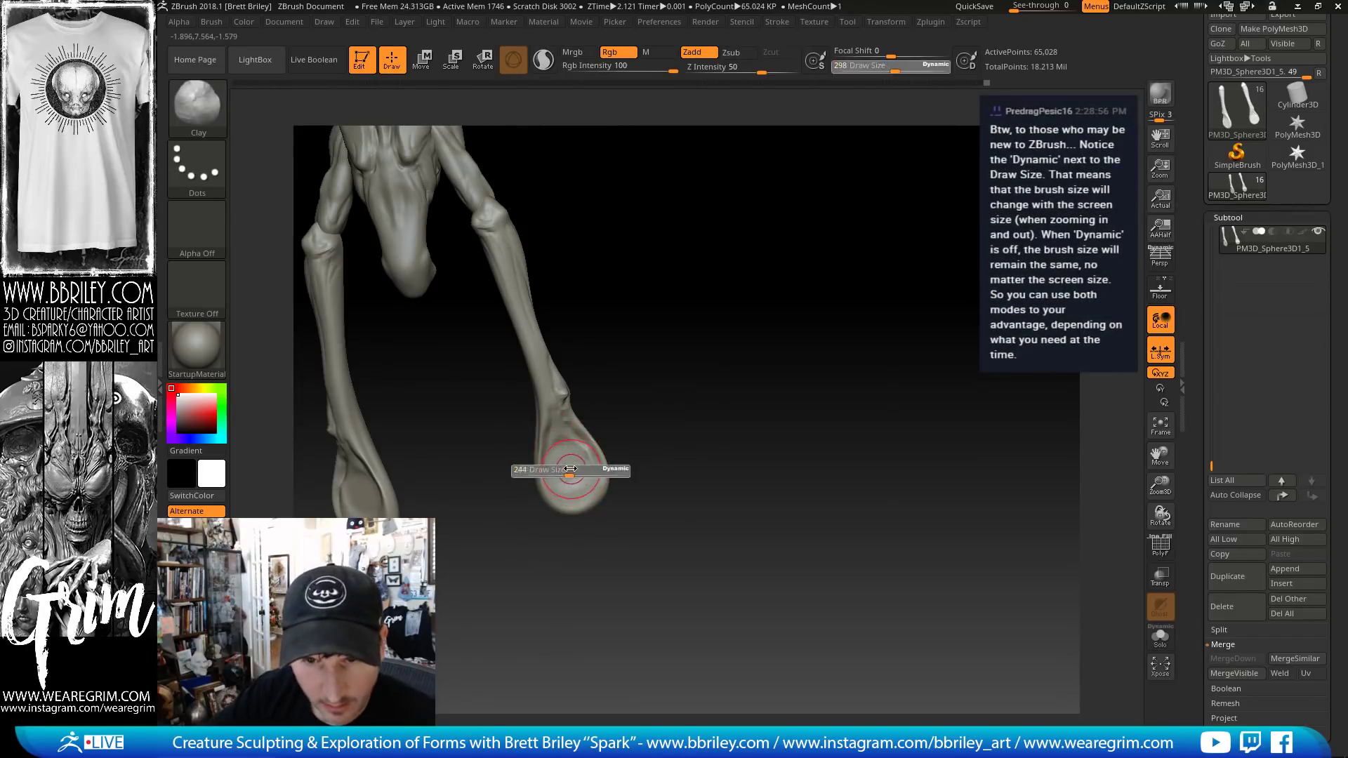
pyautogui.click(570, 471)
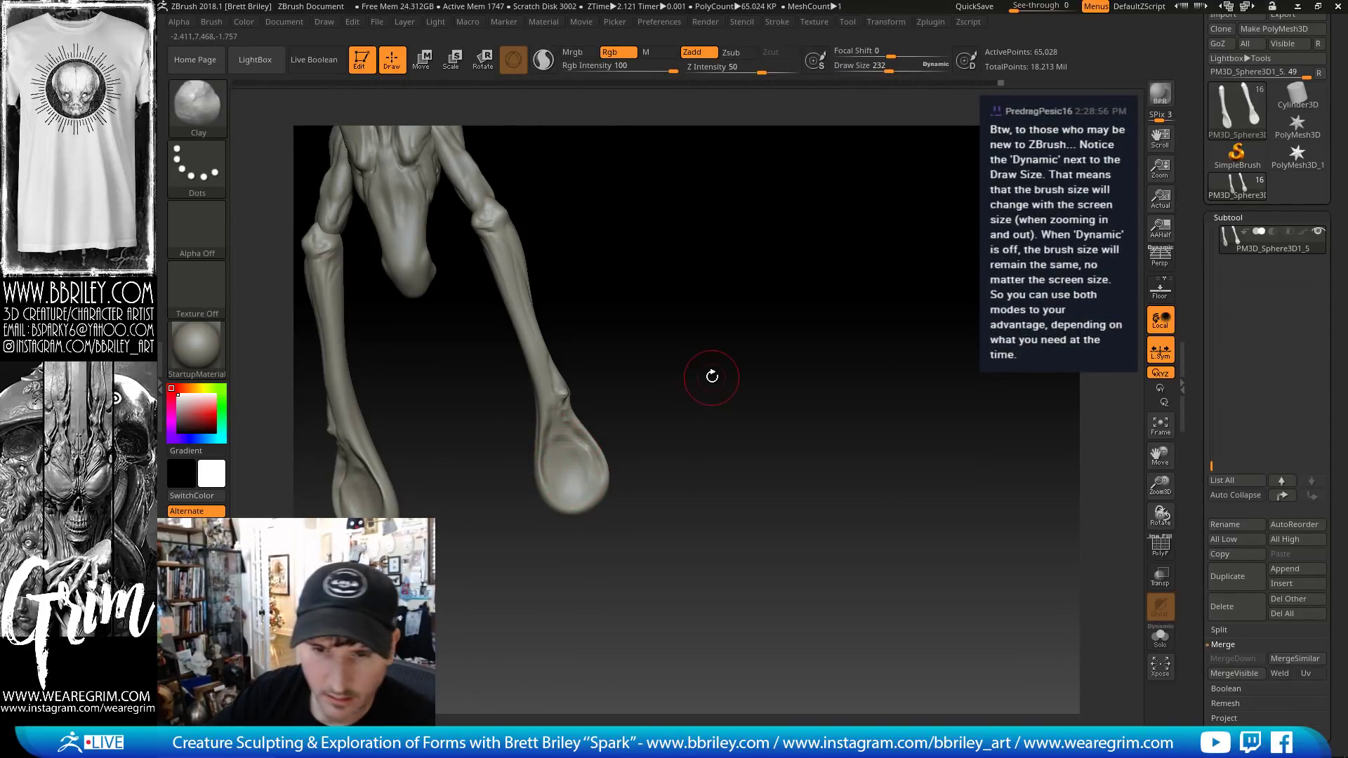
pyautogui.moveTo(712, 377); pyautogui.dragTo(698, 364, button='right')
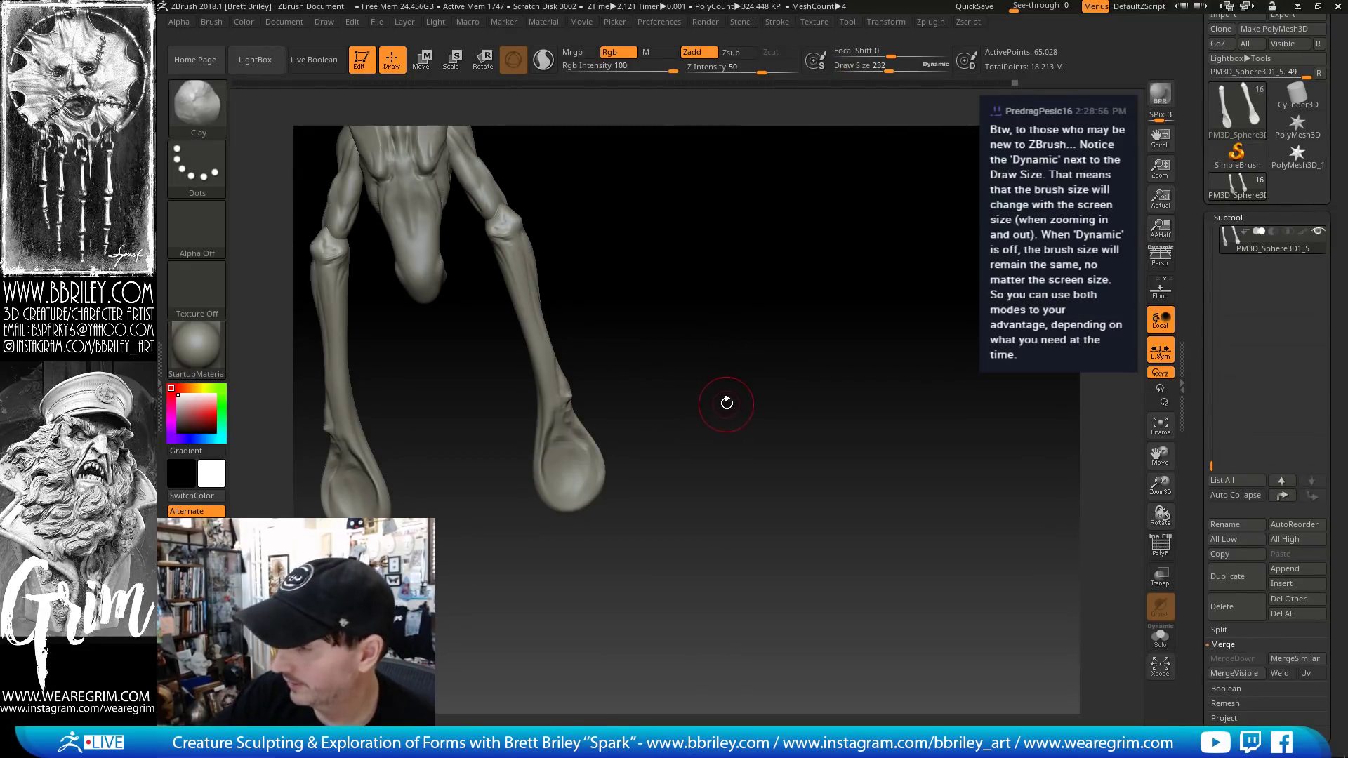
pyautogui.press('s')
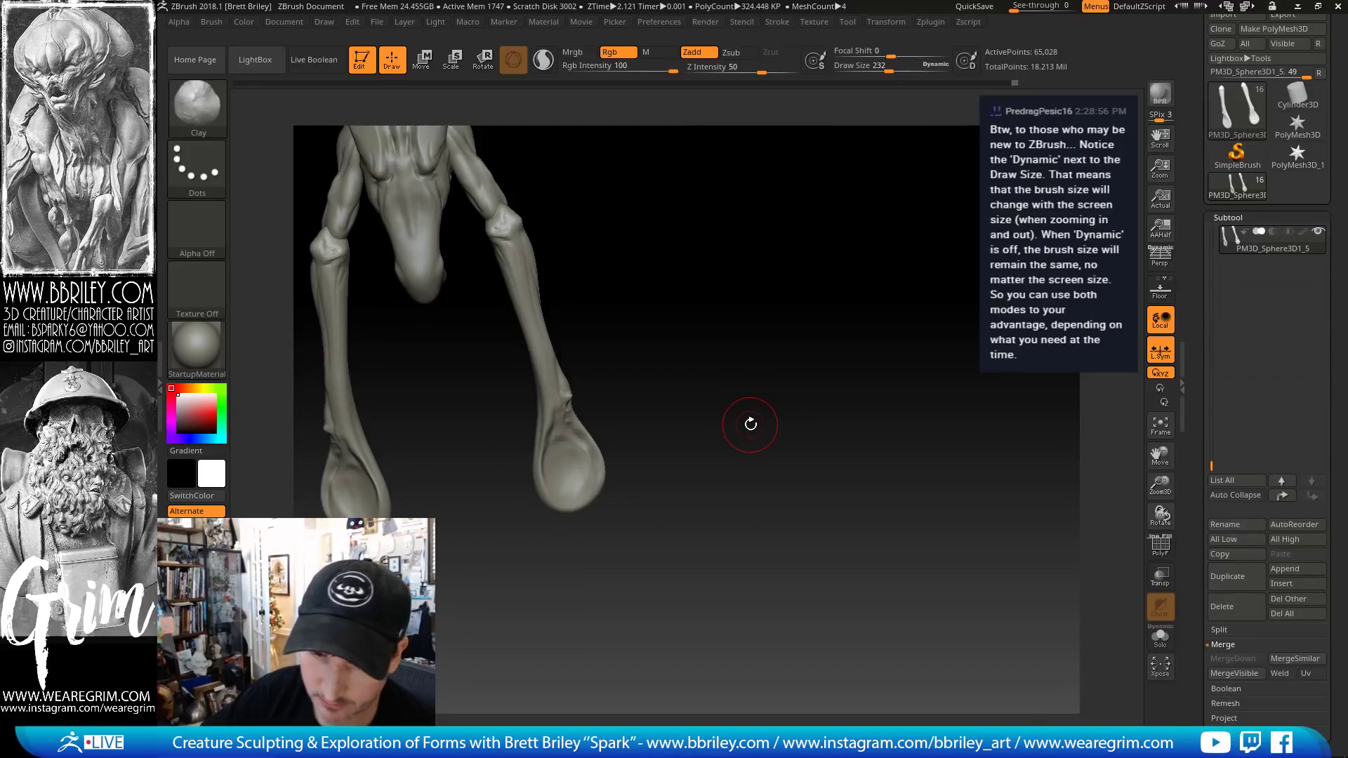
pyautogui.press('s')
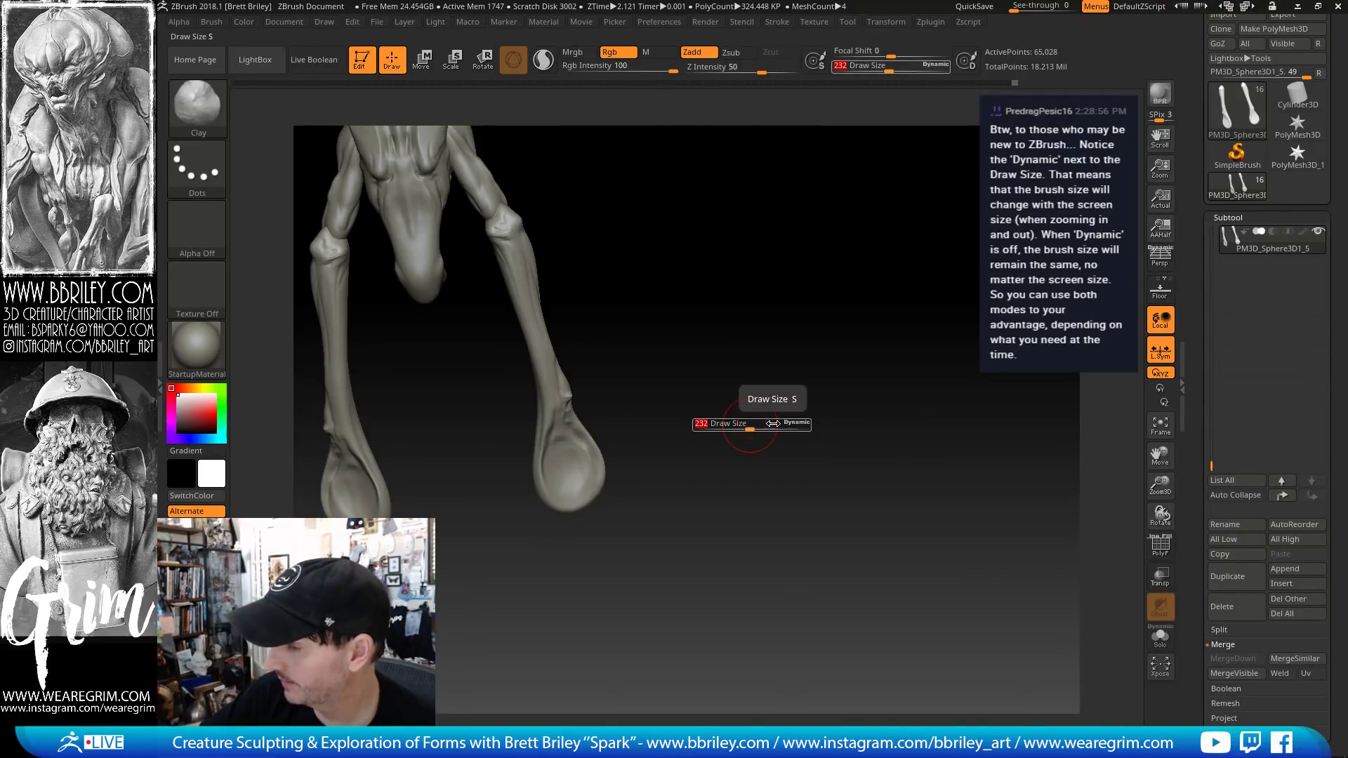
pyautogui.moveTo(668, 384)
pyautogui.mouseDown()
pyautogui.moveTo(649, 325)
pyautogui.moveTo(683, 287)
pyautogui.mouseUp()
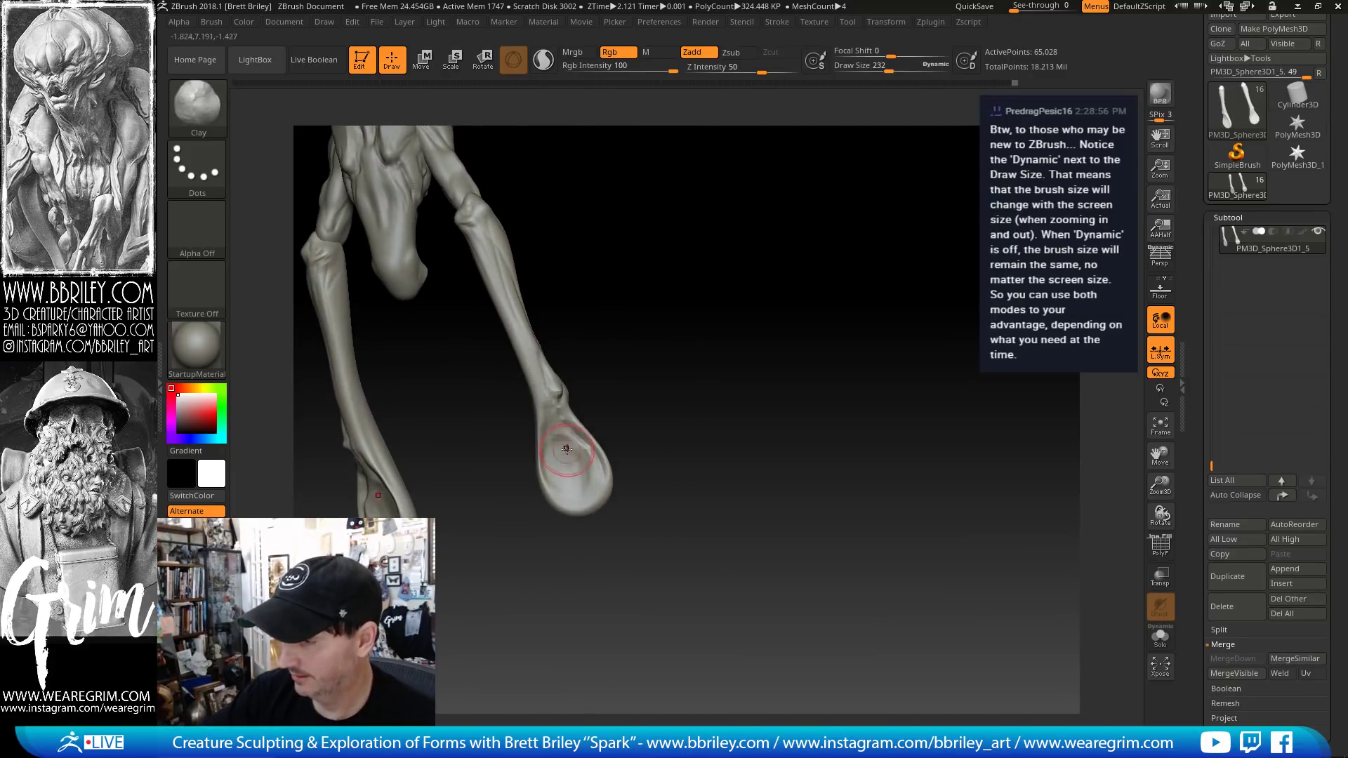
pyautogui.press('s')
pyautogui.moveTo(566, 450); pyautogui.dragTo(560, 450)
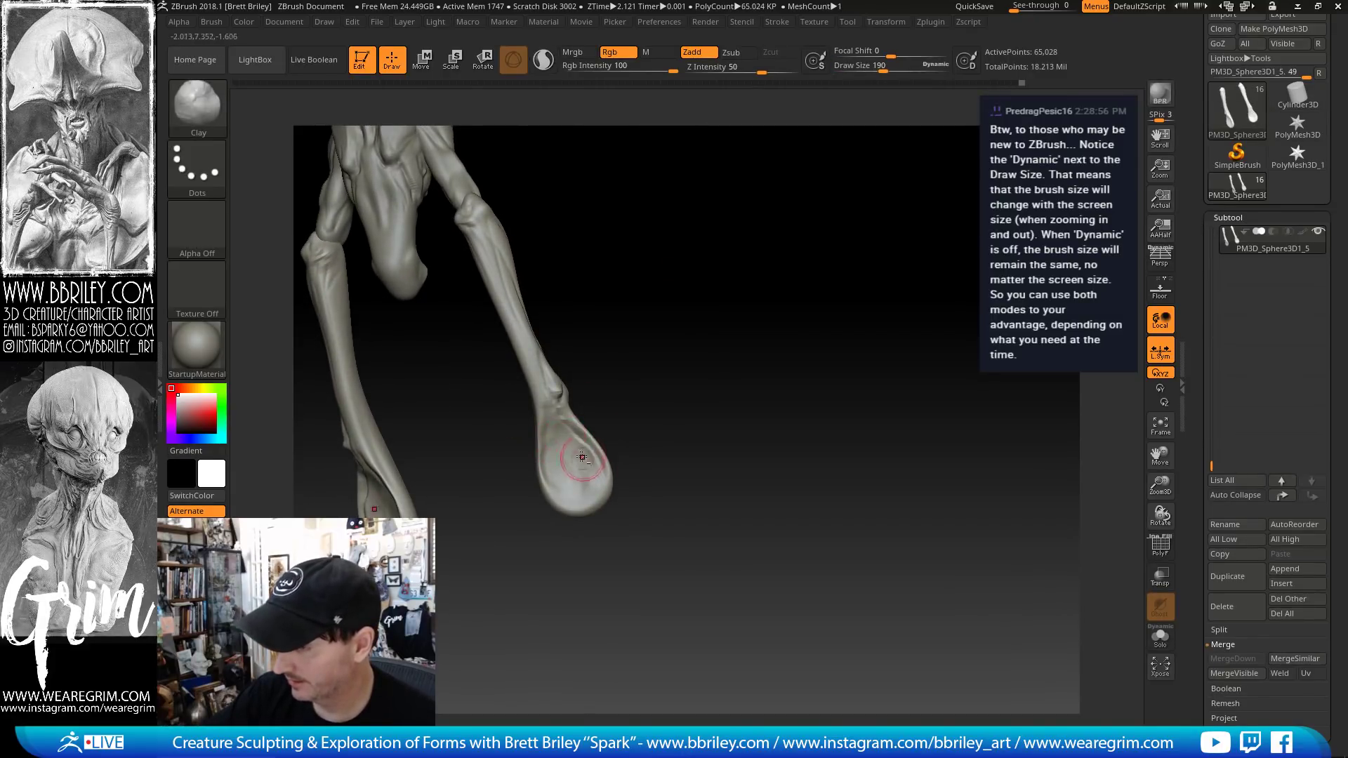
# - Try draw sizes up to 1000 at different zoom levels to compare how the Dynamic brush size scales
pyautogui.moveTo(621, 438); pyautogui.dragTo(701, 367)
pyautogui.press('f')
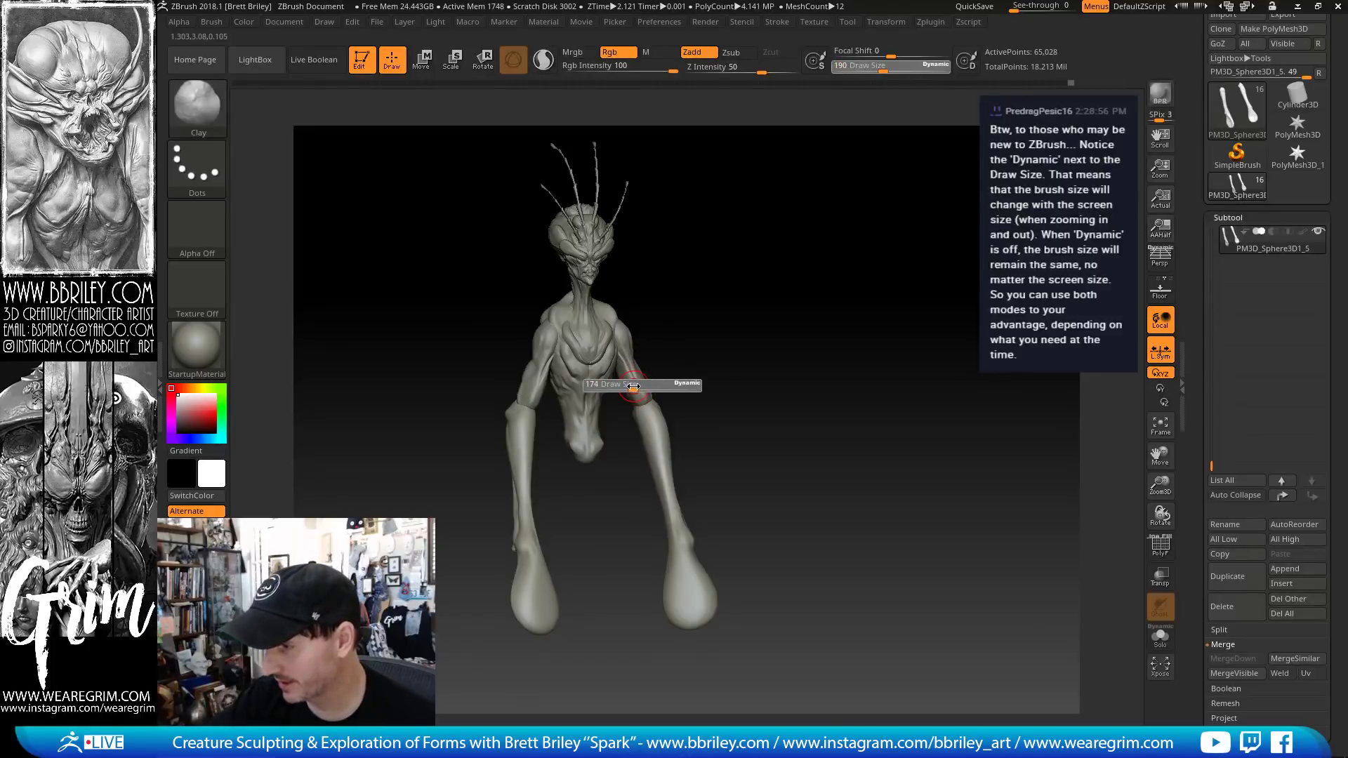
pyautogui.moveTo(633, 386); pyautogui.dragTo(719, 387)
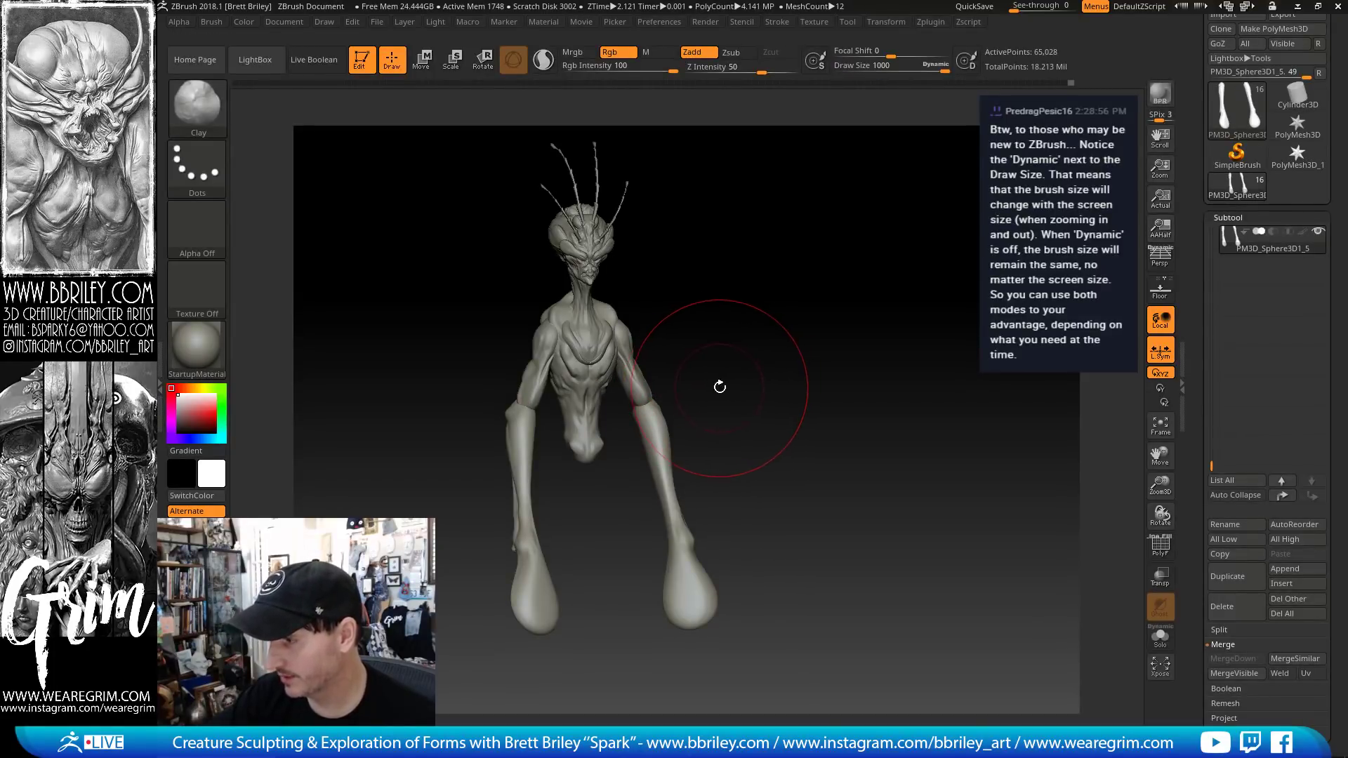
pyautogui.press('s')
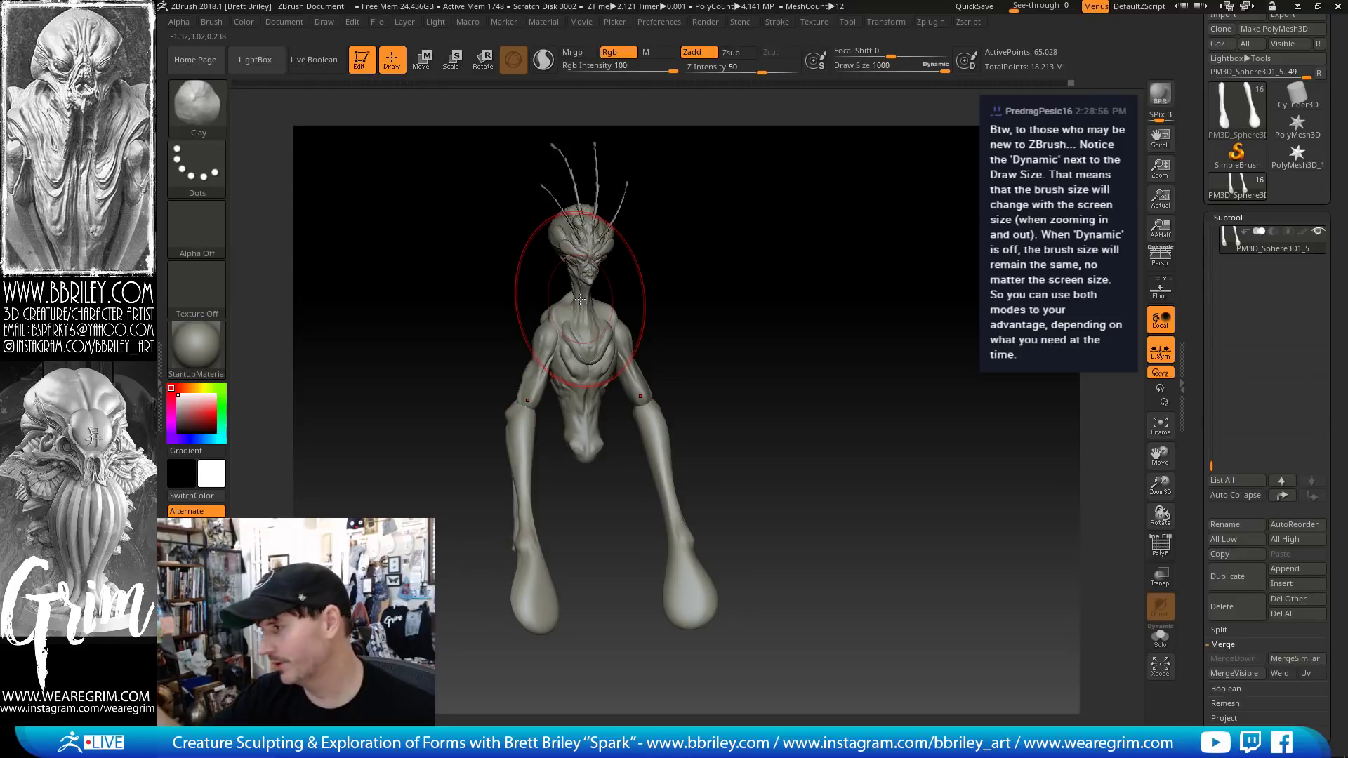
pyautogui.press('s')
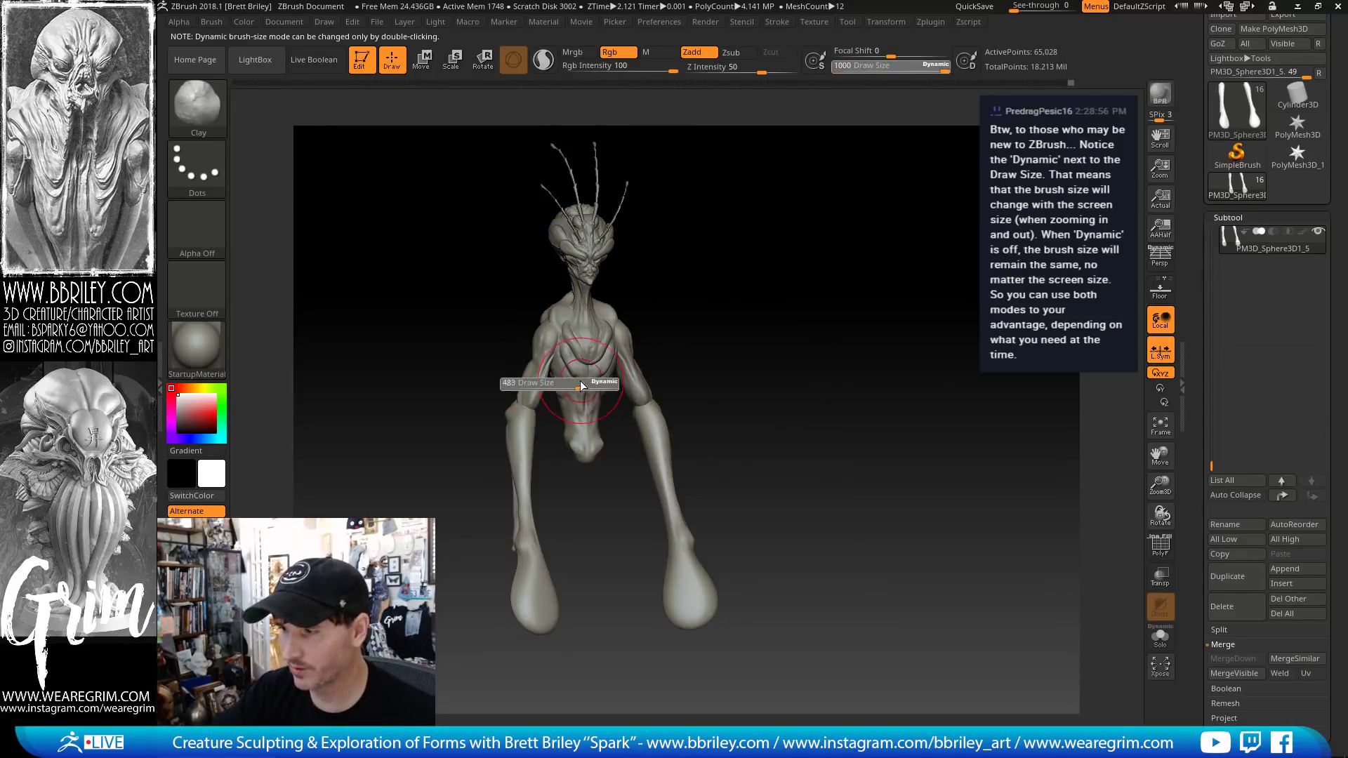
pyautogui.moveTo(548, 392); pyautogui.dragTo(539, 392)
pyautogui.keyDown('alt'); pyautogui.moveTo(698, 305); pyautogui.dragTo(723, 393); pyautogui.keyUp('alt')
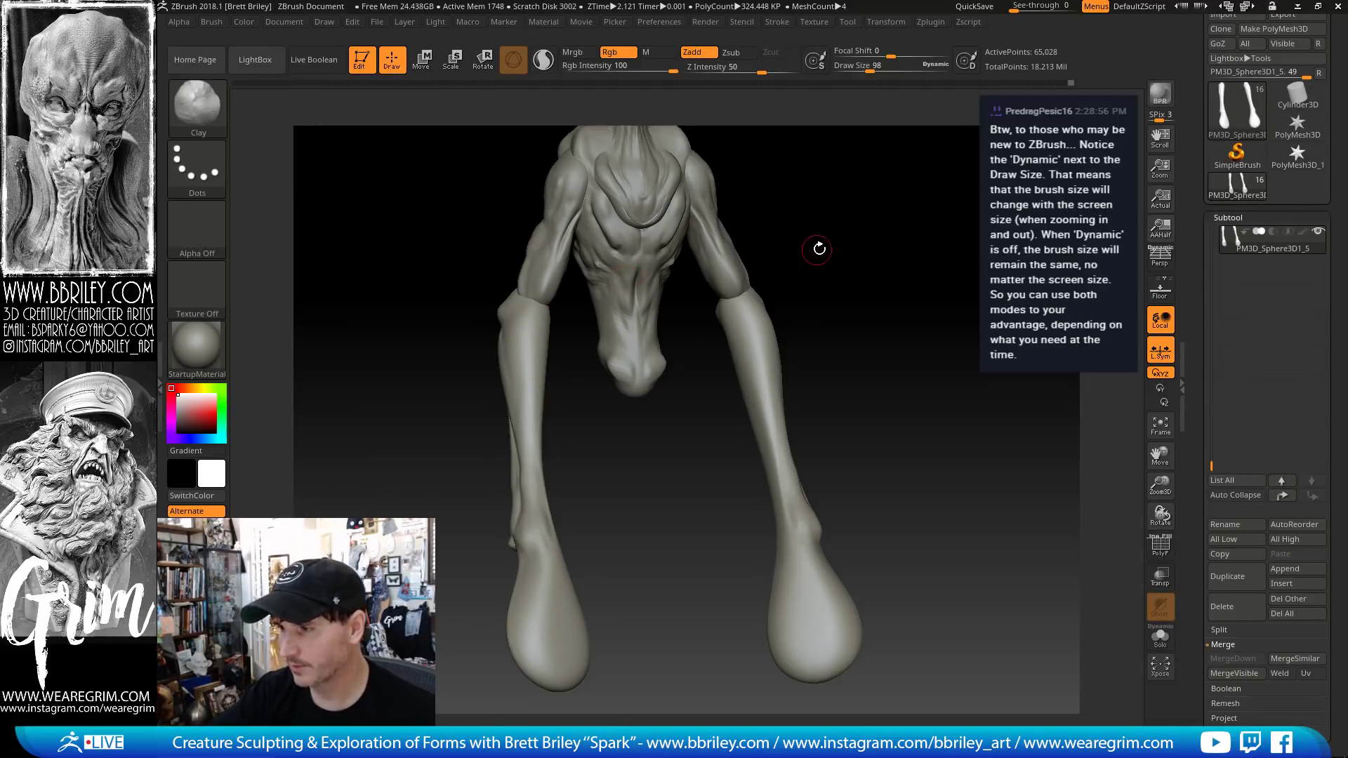
pyautogui.press('f')
pyautogui.moveTo(800, 216); pyautogui.dragTo(569, 387)
pyautogui.press('s')
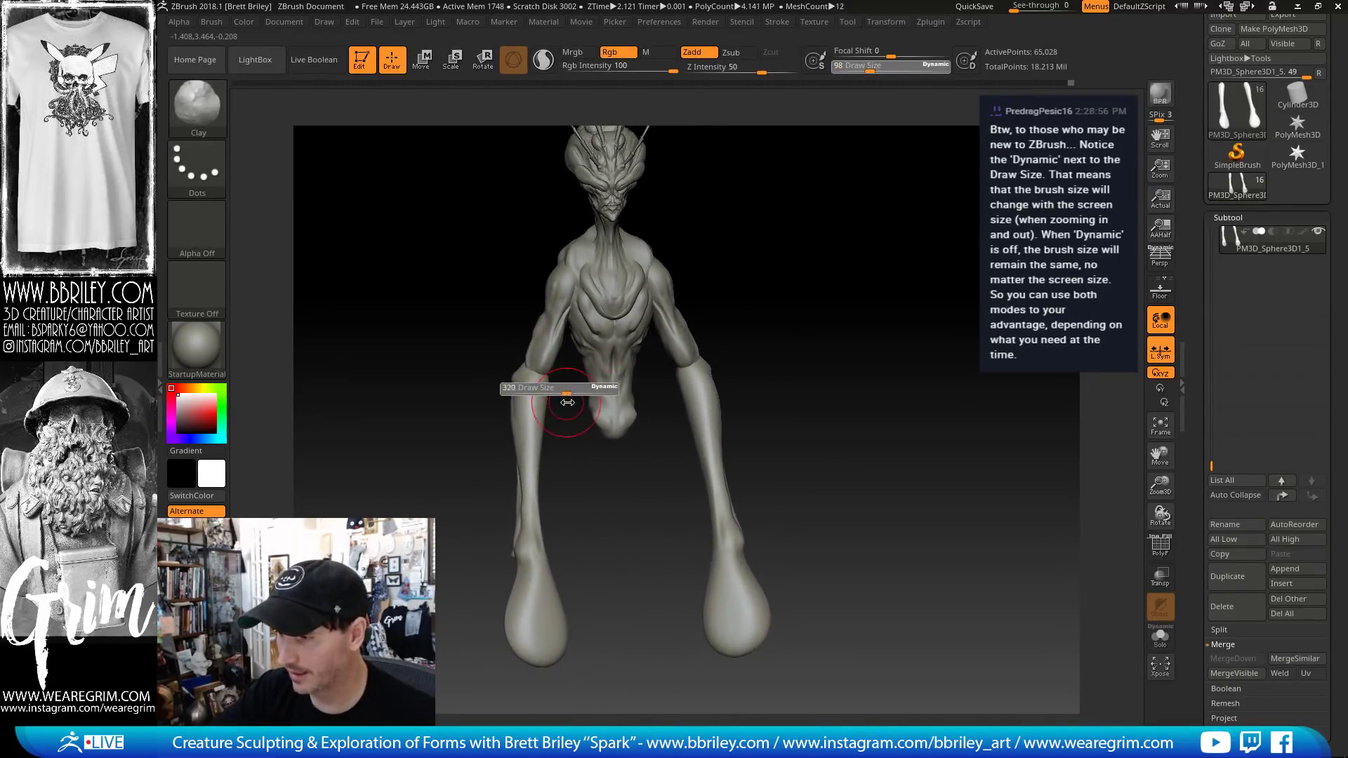
pyautogui.press('s')
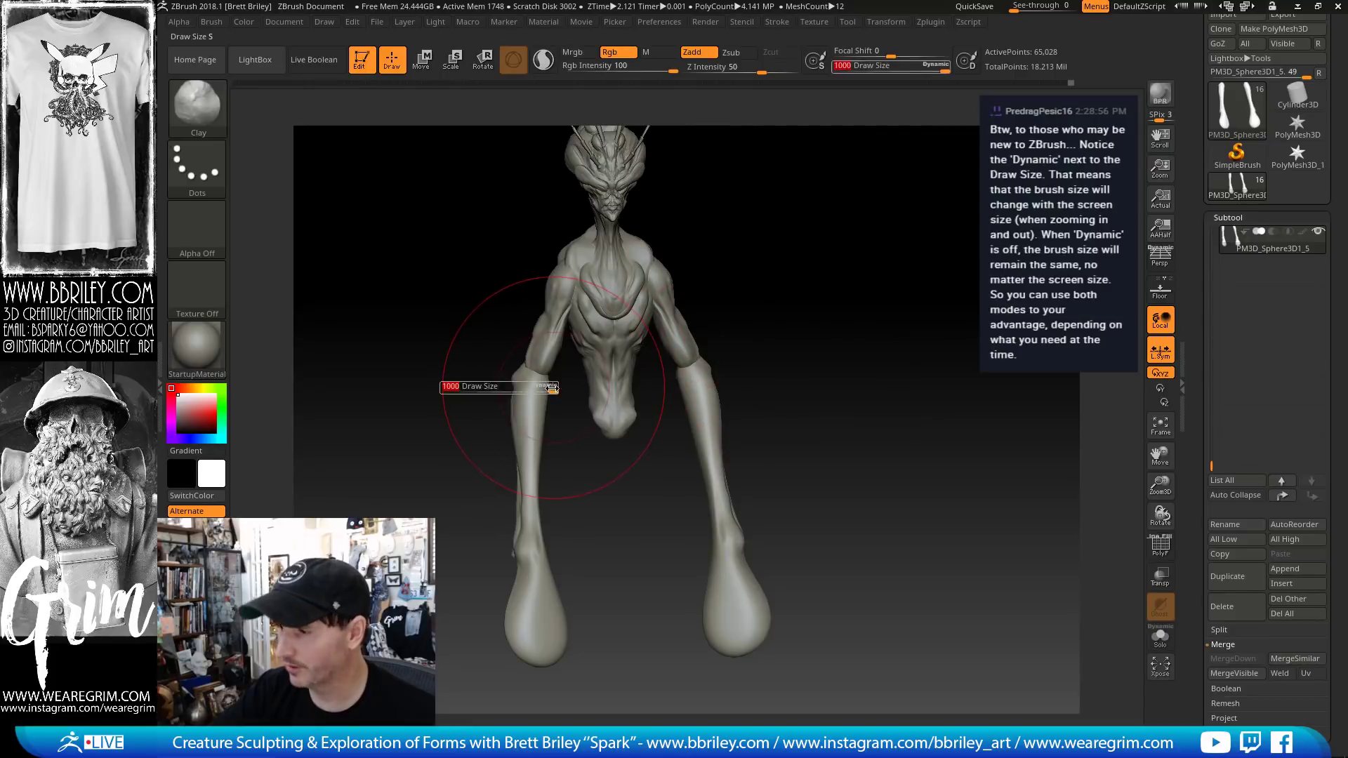
pyautogui.moveTo(477, 405)
pyautogui.mouseDown()
pyautogui.moveTo(556, 413)
pyautogui.moveTo(527, 363)
pyautogui.moveTo(842, 309)
pyautogui.moveTo(475, 388)
pyautogui.mouseUp()
pyautogui.press('s')
# - Build up the front of the elbows and upper forearms with the Standard brush at draw size 174, smoothing the forms
pyautogui.press('b')
pyautogui.press('s')
pyautogui.press('t')
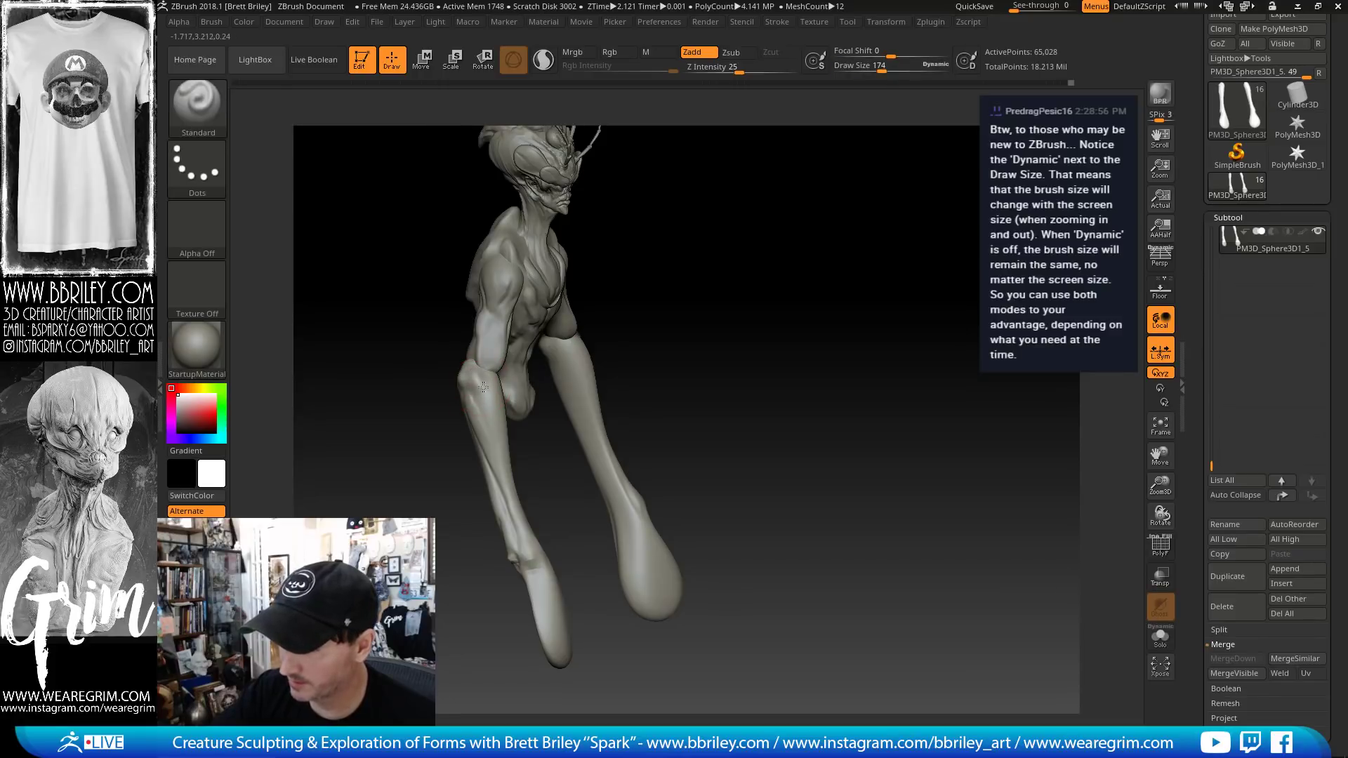
pyautogui.moveTo(507, 414); pyautogui.dragTo(479, 388, button='right')
pyautogui.press('shift')
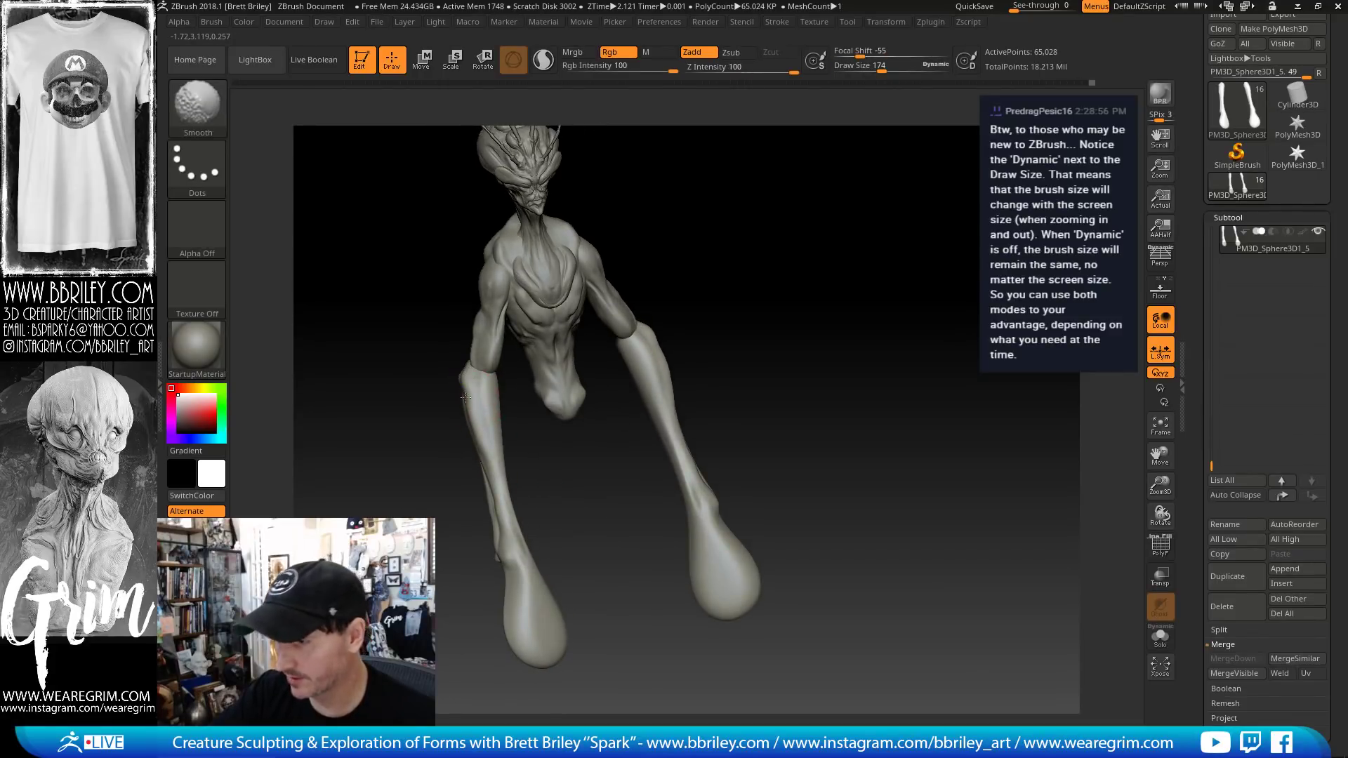
pyautogui.moveTo(545, 491)
pyautogui.mouseDown(button='right')
pyautogui.moveTo(491, 537)
pyautogui.moveTo(531, 466)
pyautogui.mouseUp(button='right')
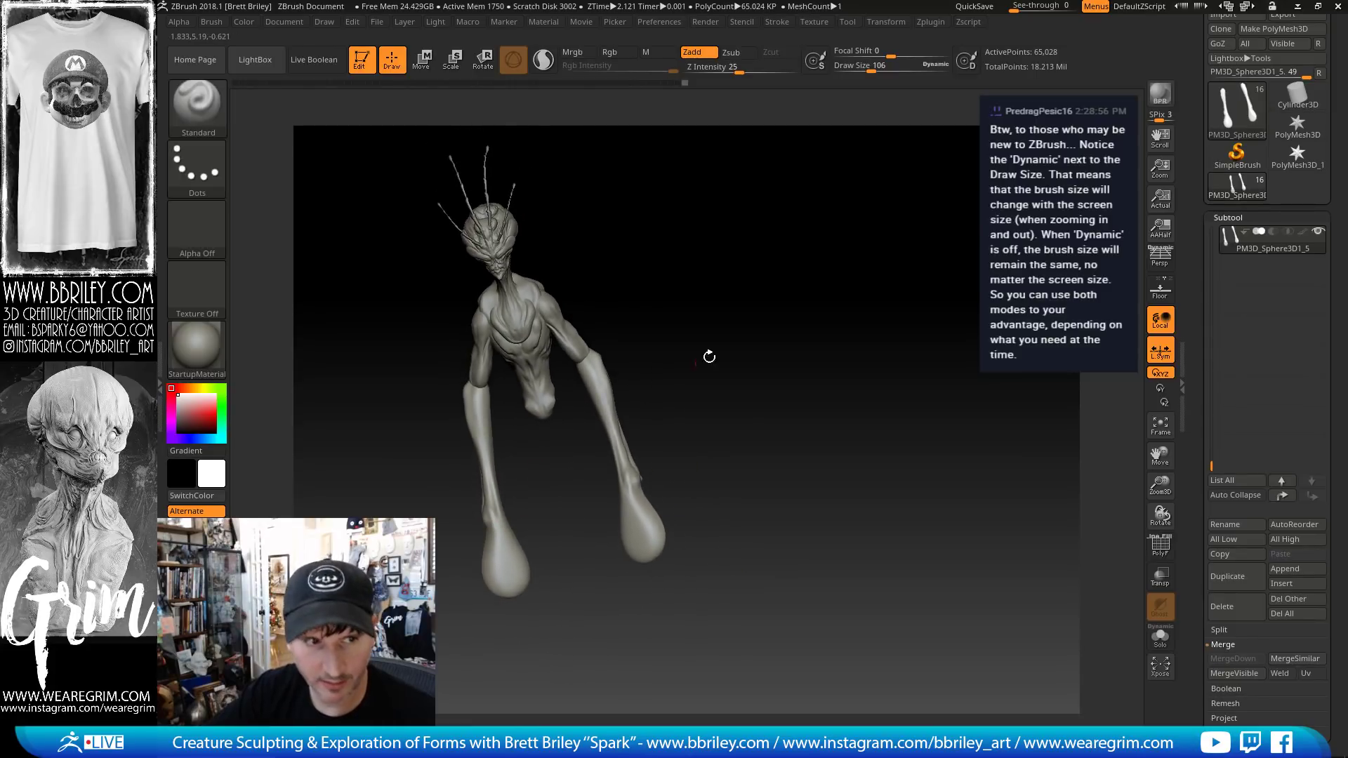
pyautogui.moveTo(709, 357)
pyautogui.mouseDown(button='right')
pyautogui.moveTo(728, 322)
pyautogui.moveTo(708, 330)
pyautogui.mouseUp(button='right')
pyautogui.moveTo(530, 401); pyautogui.dragTo(484, 421, button='right')
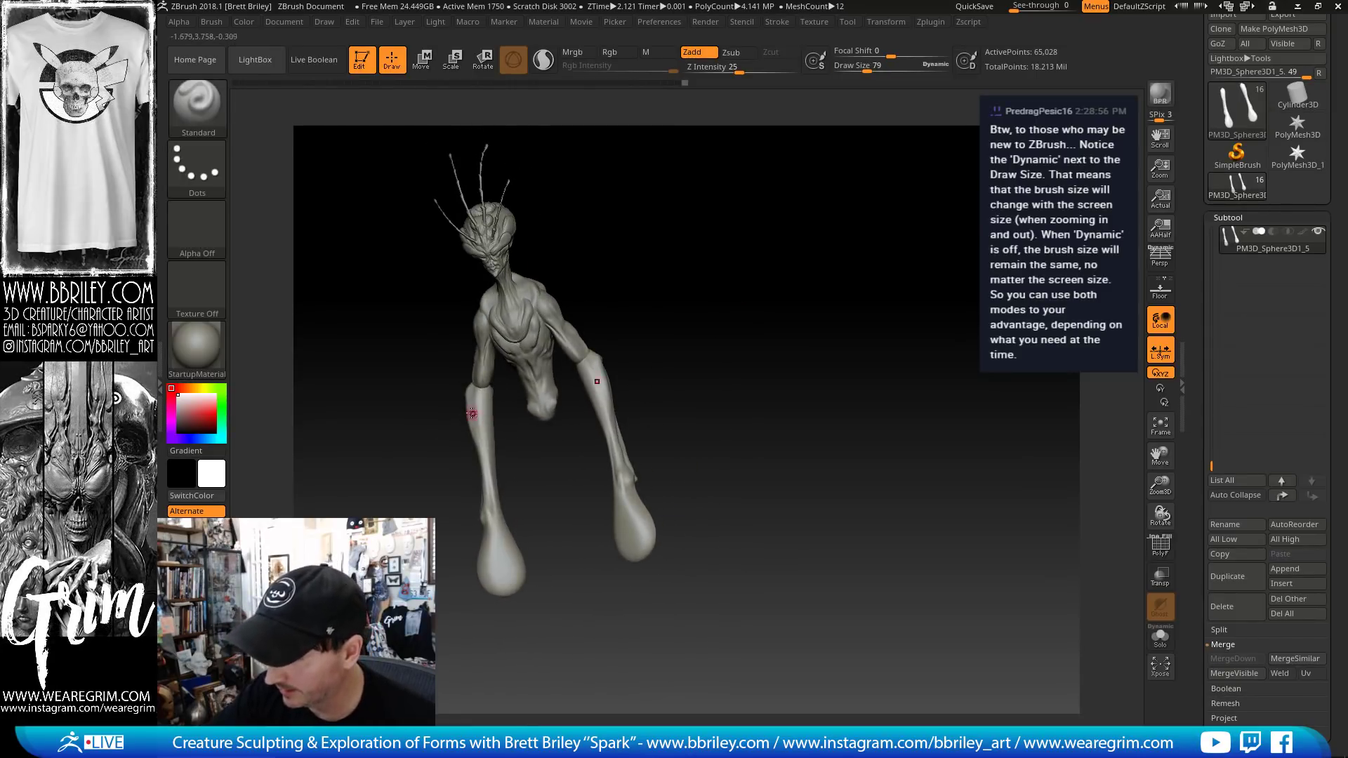
# - Adjust the outline of the upper forearms just below the elbows with the Move brush at draw size 284
pyautogui.press('b')
pyautogui.press('m')
pyautogui.press('v')
pyautogui.press('s')
pyautogui.moveTo(465, 405); pyautogui.dragTo(463, 406)
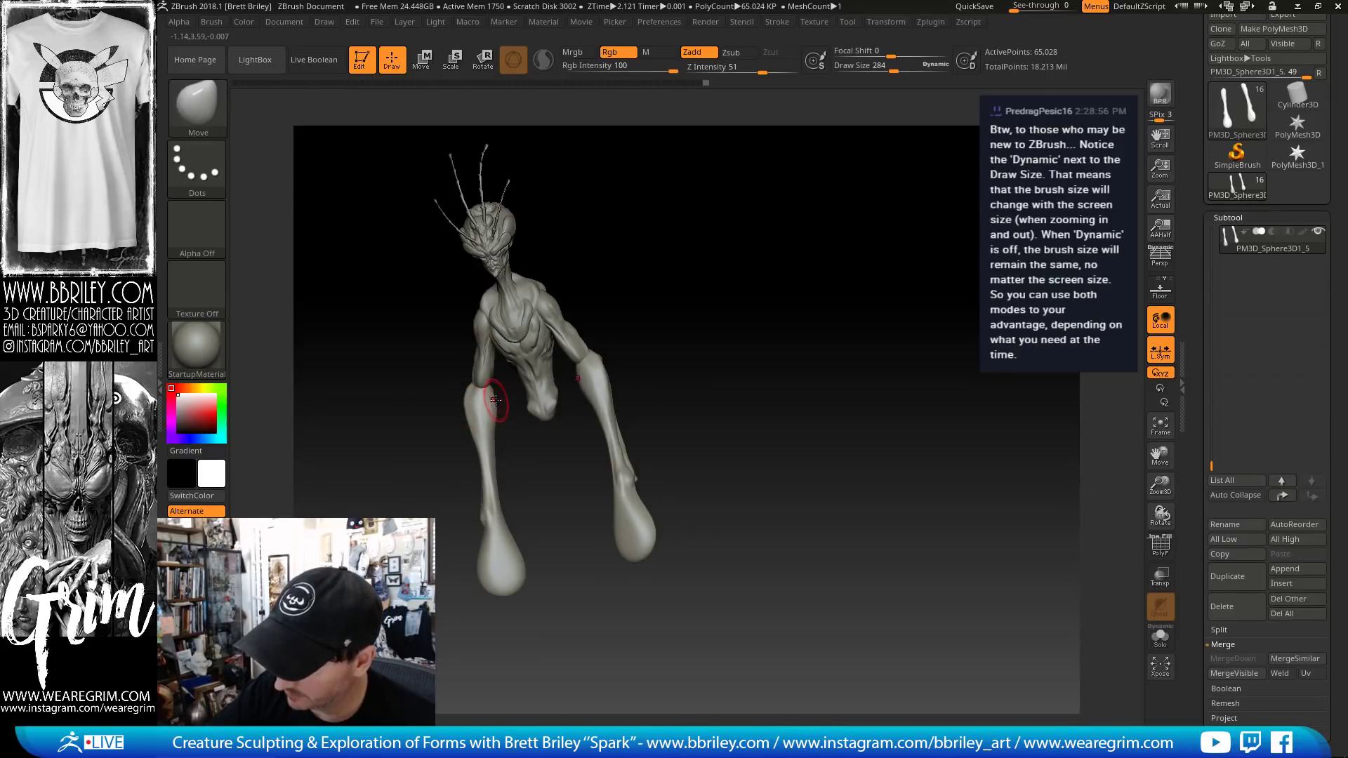
# - Add volume to the forearm muscles below the elbows with the Standard brush at draw size 174
pyautogui.moveTo(496, 400); pyautogui.dragTo(502, 421, button='right')
pyautogui.press('b')
pyautogui.press('s')
pyautogui.press('t')
pyautogui.press('s')
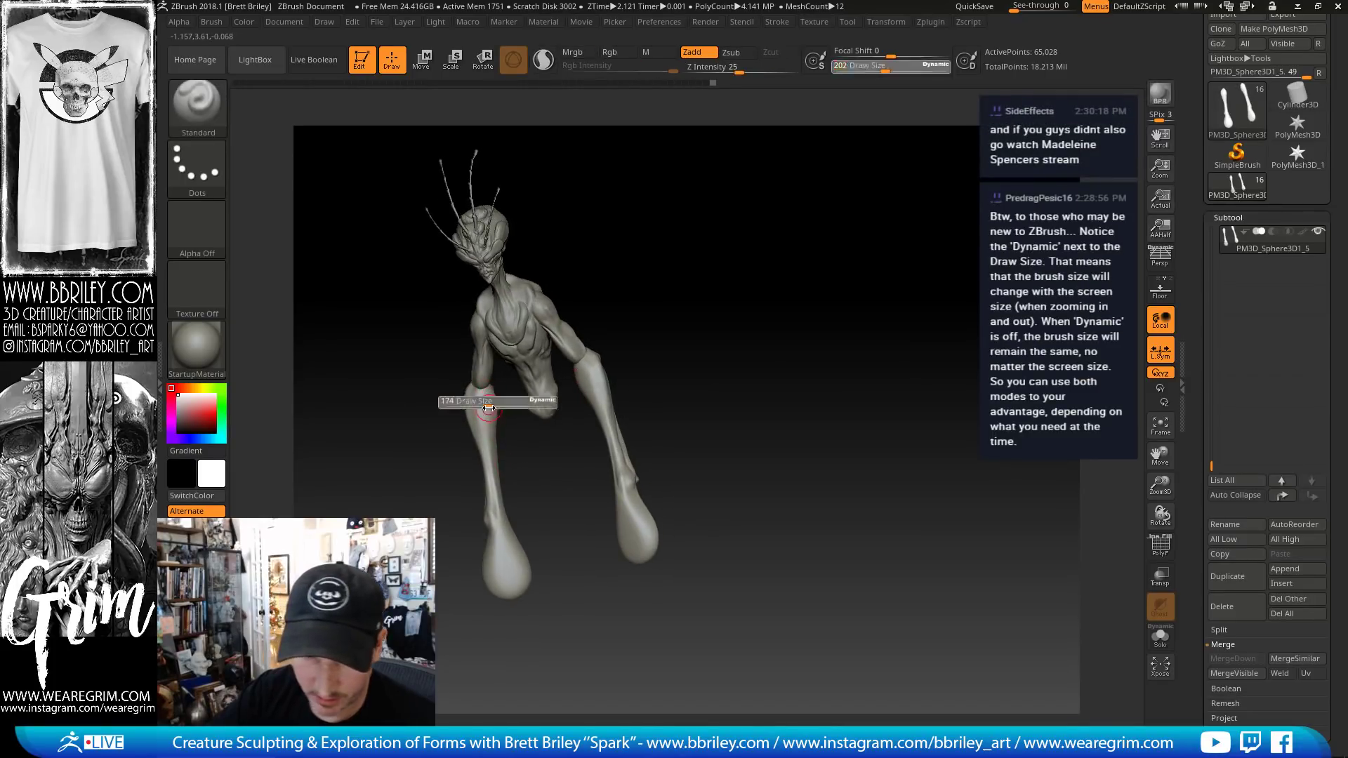
pyautogui.moveTo(489, 408); pyautogui.dragTo(488, 414)
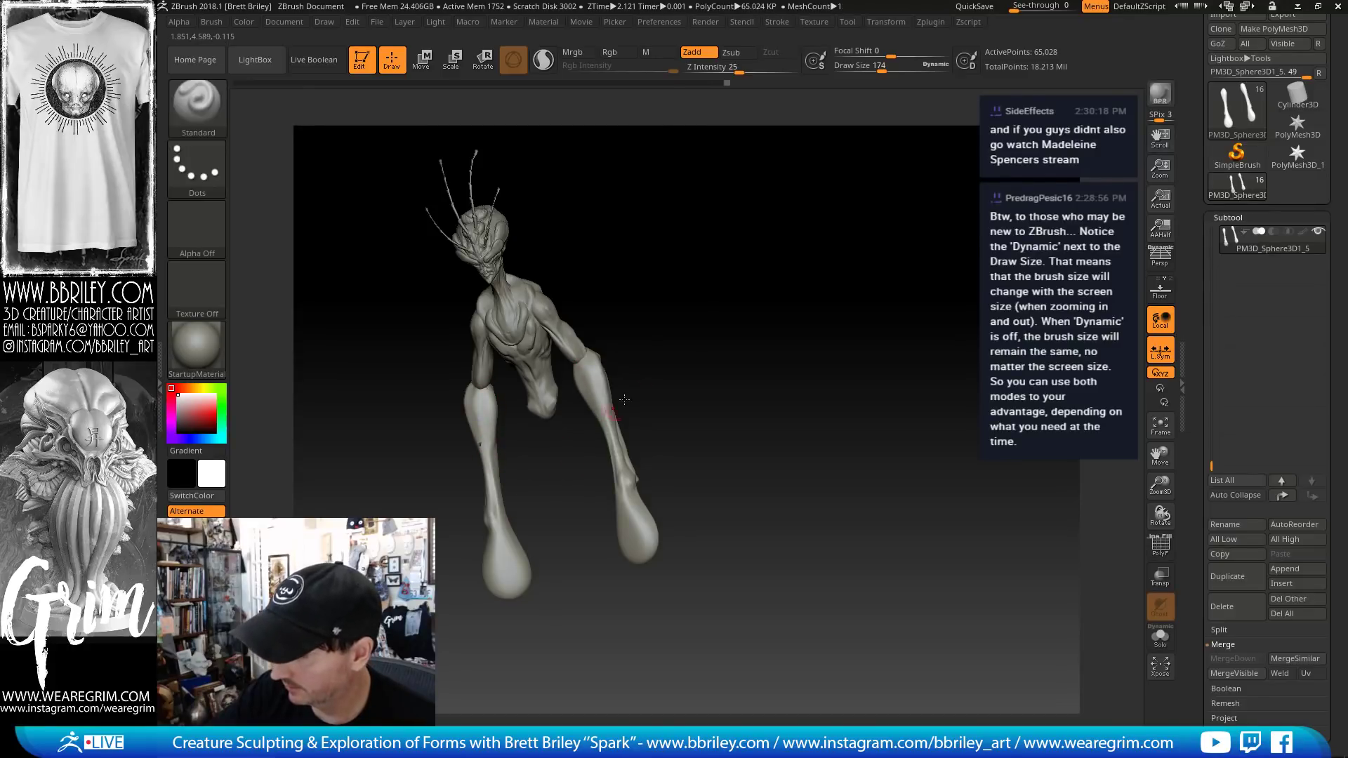
# - Carve creases into the front of the elbows with DamStandard at draw size 158
pyautogui.moveTo(624, 399)
pyautogui.mouseDown(button='right')
pyautogui.moveTo(604, 339)
pyautogui.moveTo(625, 349)
pyautogui.mouseUp(button='right')
pyautogui.press('b')
pyautogui.press('d')
pyautogui.press('s')
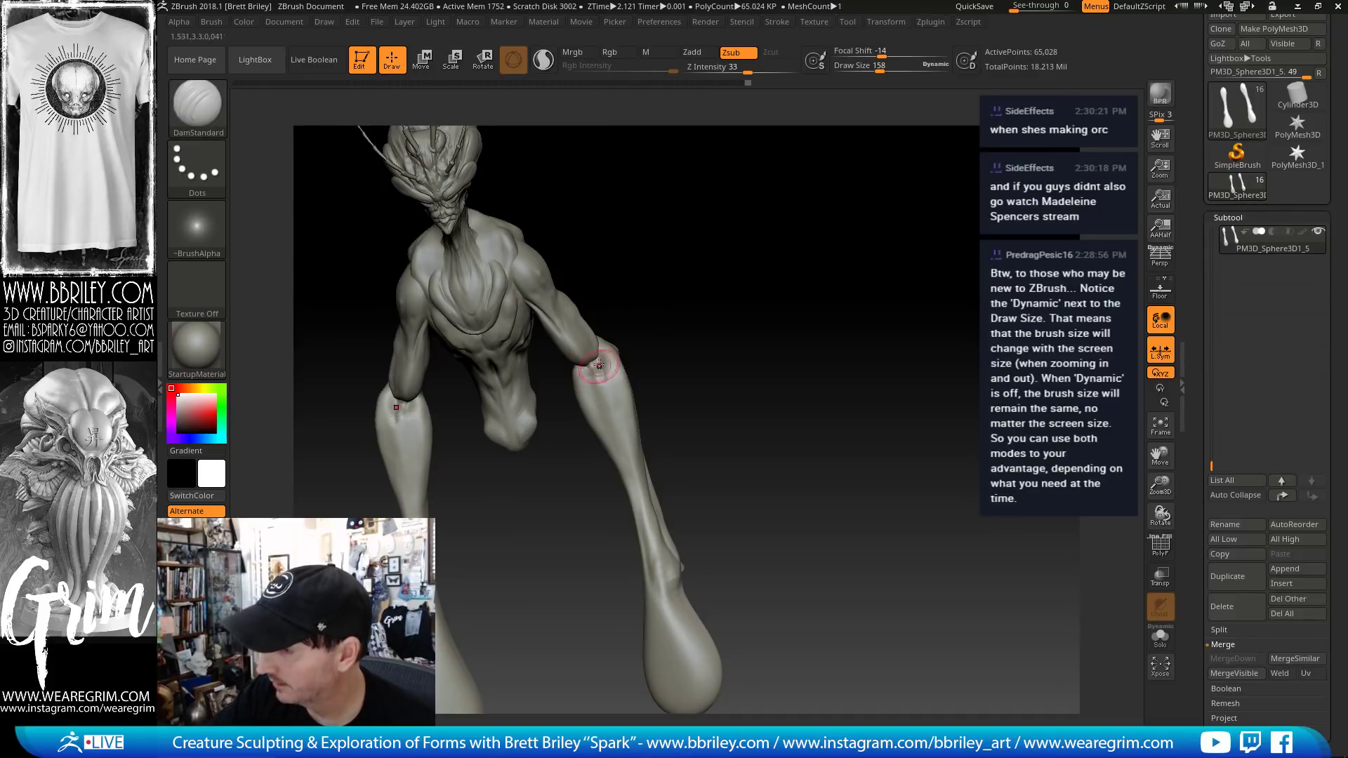
pyautogui.moveTo(599, 365); pyautogui.dragTo(597, 346, button='right')
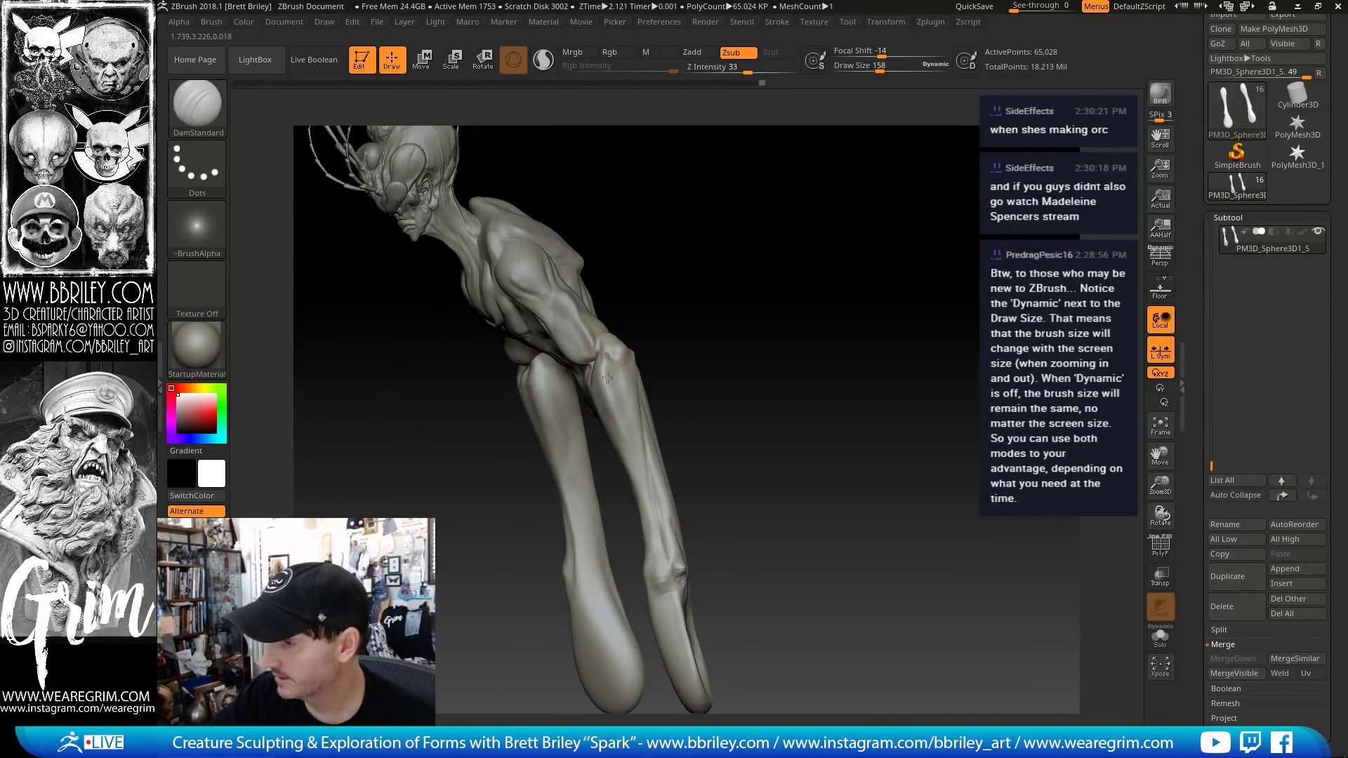
pyautogui.moveTo(675, 270)
pyautogui.mouseDown(button='right')
pyautogui.moveTo(621, 344)
pyautogui.moveTo(615, 386)
pyautogui.moveTo(682, 350)
pyautogui.moveTo(744, 365)
pyautogui.mouseUp(button='right')
# - Carve muscle grooves down the forearms and creases across the wrists with DamStandard at draw size 124
pyautogui.press('s')
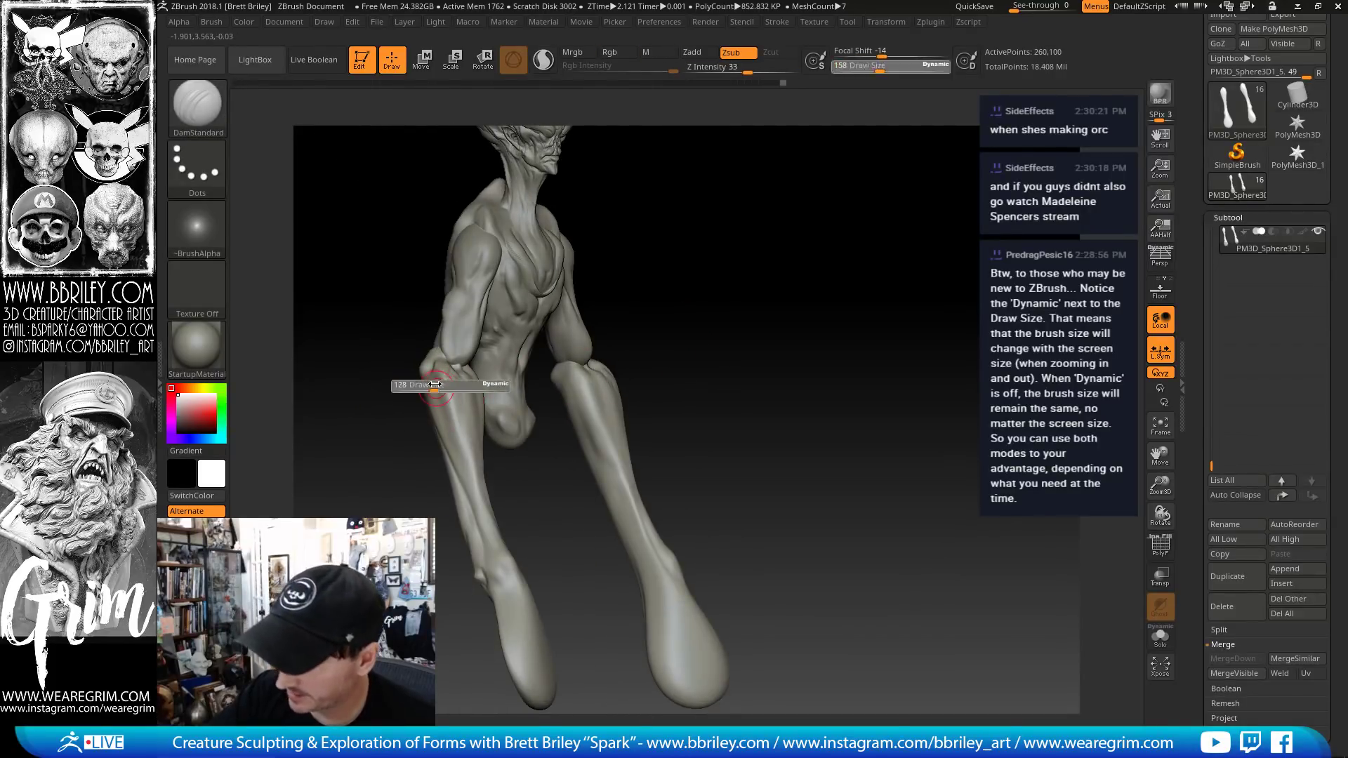
pyautogui.moveTo(448, 391); pyautogui.dragTo(435, 390)
pyautogui.moveTo(435, 365); pyautogui.dragTo(461, 464)
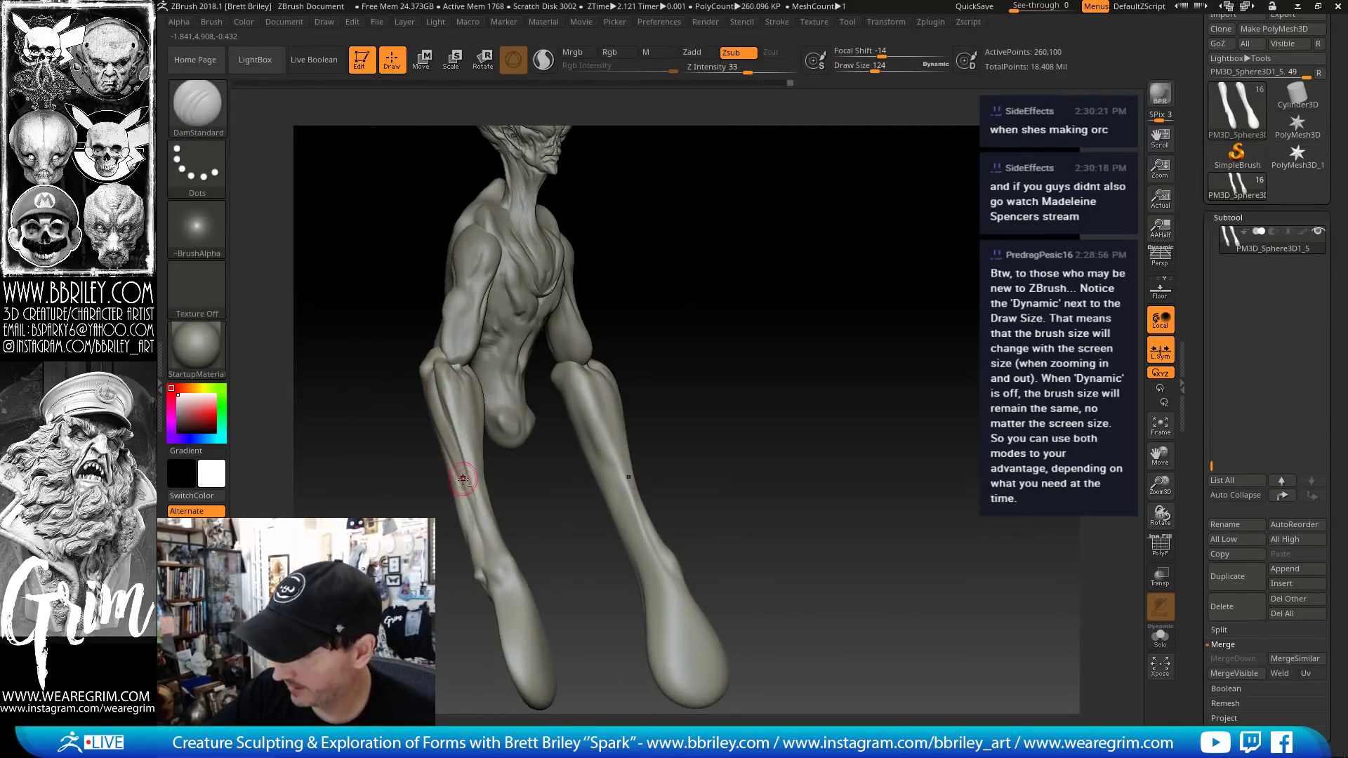
pyautogui.moveTo(559, 580)
pyautogui.mouseDown(button='right')
pyautogui.moveTo(507, 593)
pyautogui.moveTo(525, 582)
pyautogui.mouseUp(button='right')
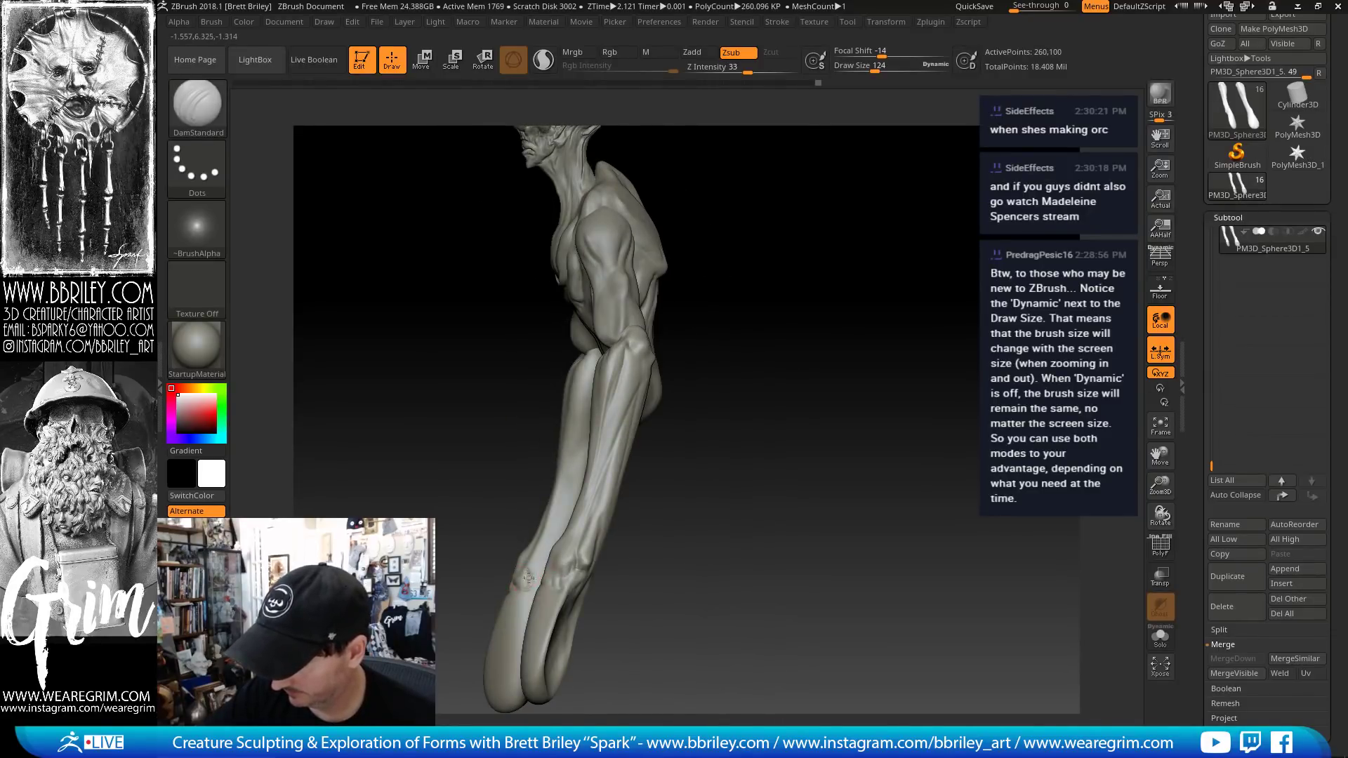
pyautogui.moveTo(698, 586); pyautogui.dragTo(531, 578, button='right')
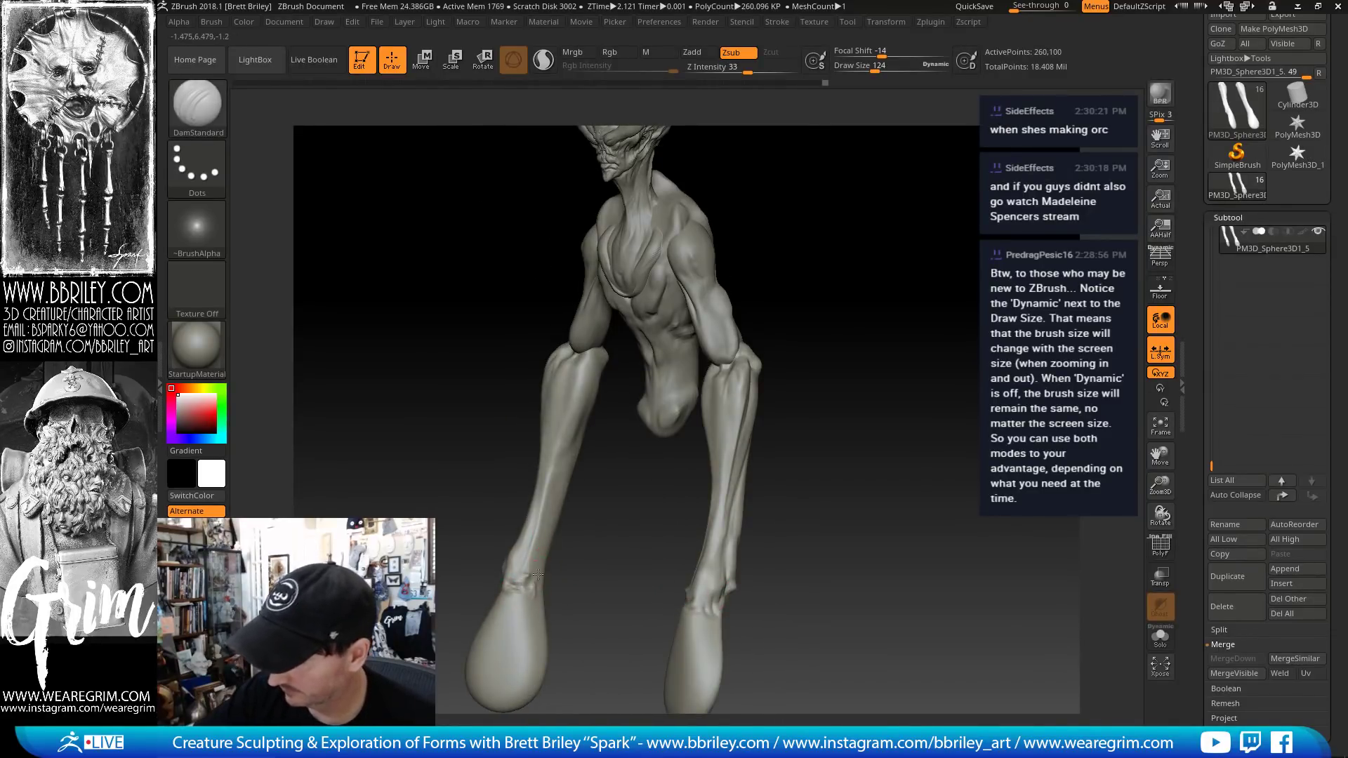
pyautogui.moveTo(545, 520)
pyautogui.mouseDown()
pyautogui.moveTo(574, 445)
pyautogui.moveTo(554, 481)
pyautogui.mouseUp()
# - Raise tendon and bone forms on the lower forearms and wrists with the Standard brush at draw size 102
pyautogui.press('b')
pyautogui.press('s')
pyautogui.press('t')
pyautogui.press('s')
pyautogui.moveTo(546, 541); pyautogui.dragTo(531, 486, button='right')
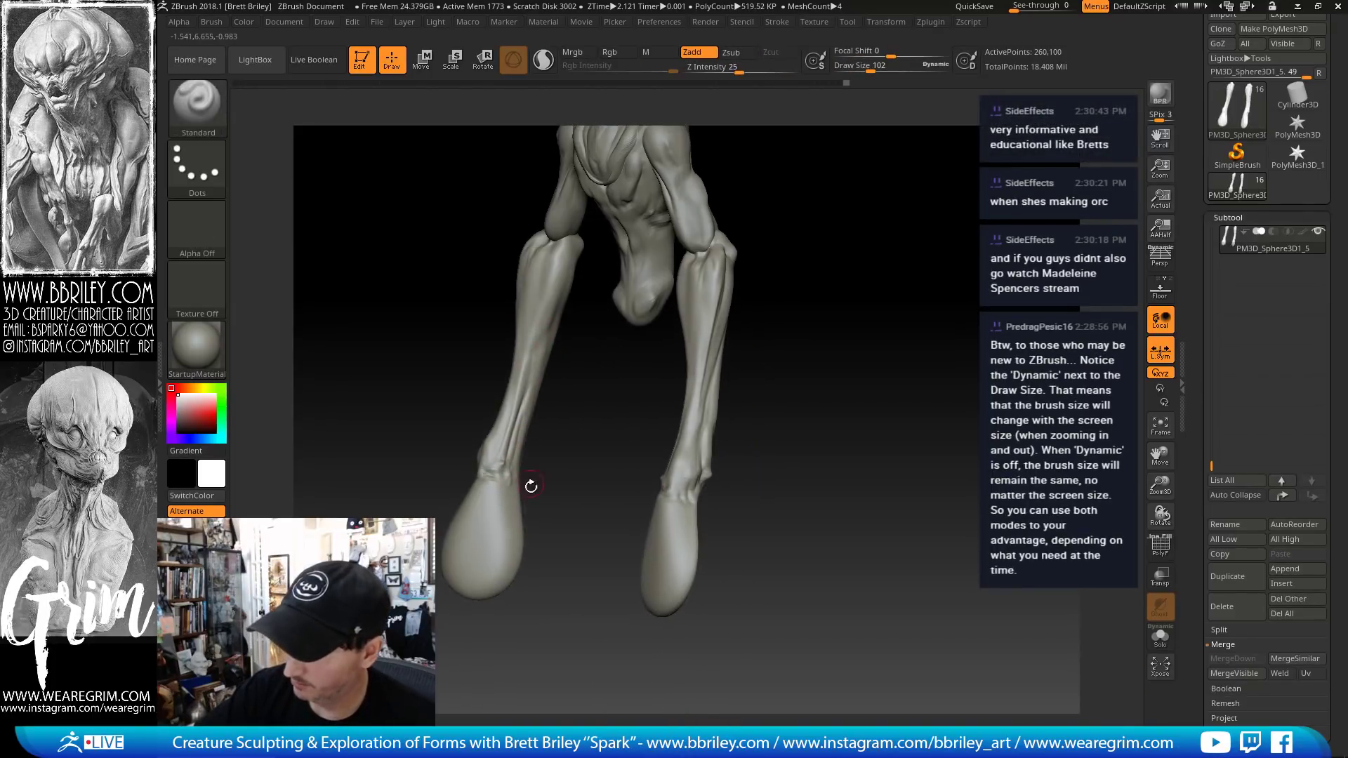
pyautogui.moveTo(495, 601); pyautogui.dragTo(489, 478, button='right')
# - Slim and reshape the side profile of the hands below the wrists with the Move brush at draw sizes 327 and 492
pyautogui.press('b')
pyautogui.press('m')
pyautogui.press('v')
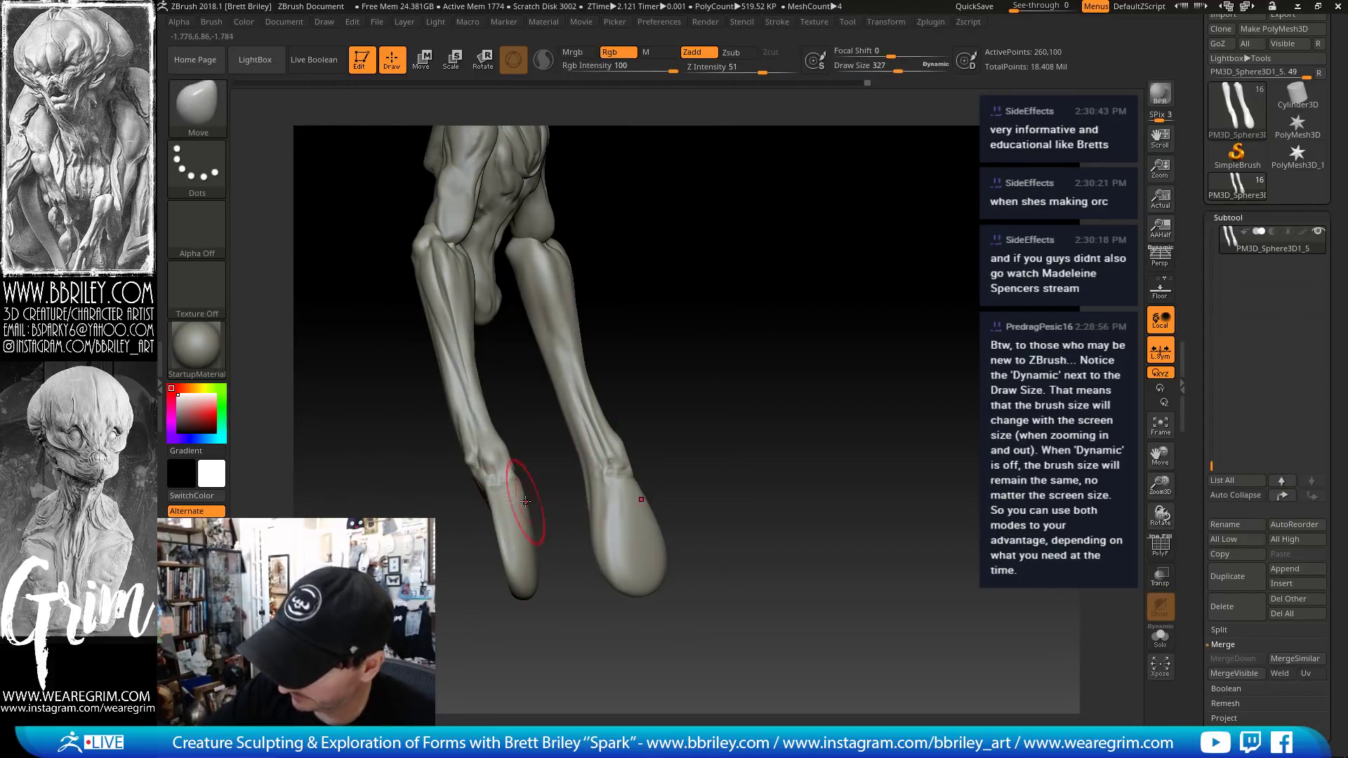
pyautogui.moveTo(517, 494); pyautogui.dragTo(507, 488)
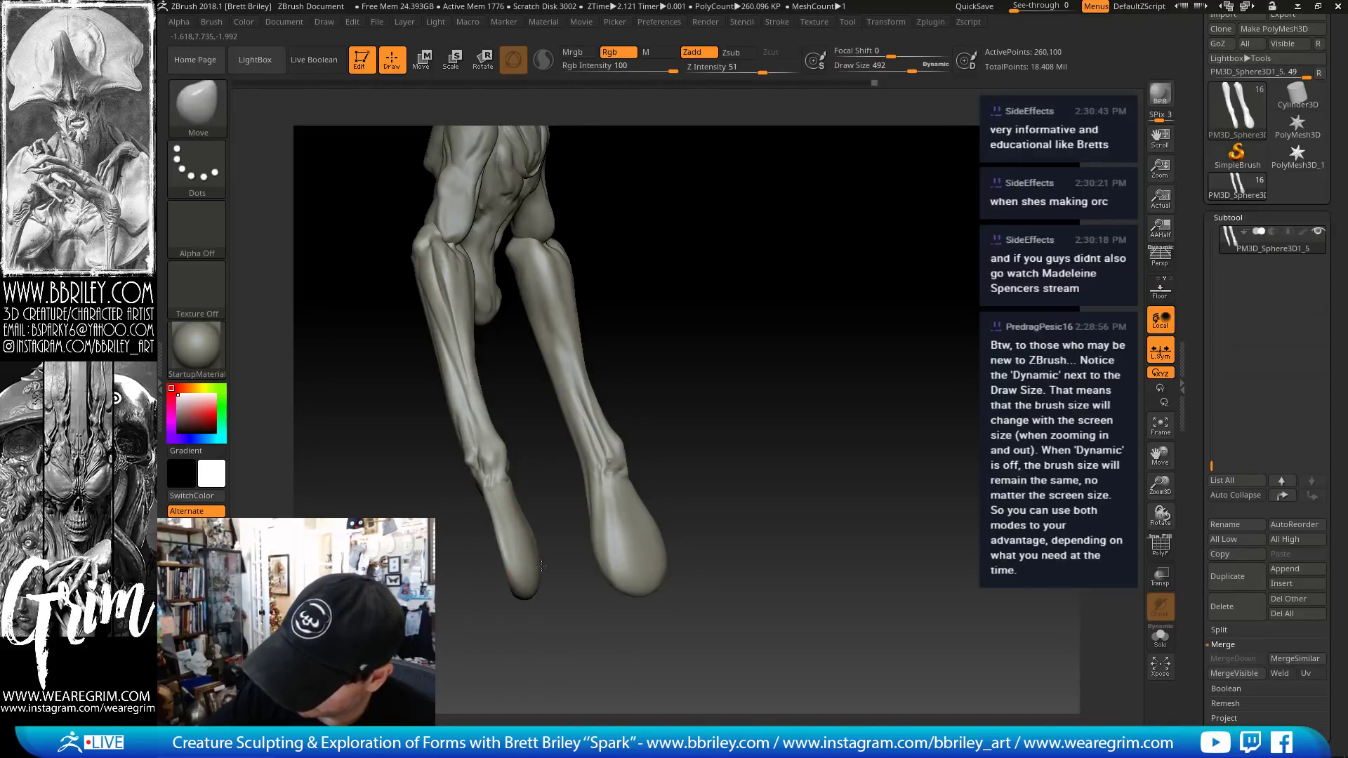
# - Reposition both forearms and rotate them outward with the transform gizmo so they angle away from the body
pyautogui.moveTo(709, 471)
pyautogui.keyDown('shift'); pyautogui.mouseDown()
pyautogui.moveTo(485, 548)
pyautogui.moveTo(501, 584)
pyautogui.moveTo(749, 415)
pyautogui.moveTo(938, 340)
pyautogui.moveTo(839, 375)
pyautogui.moveTo(850, 392)
pyautogui.mouseUp(); pyautogui.keyUp('shift')
pyautogui.press('s')
pyautogui.press('w')
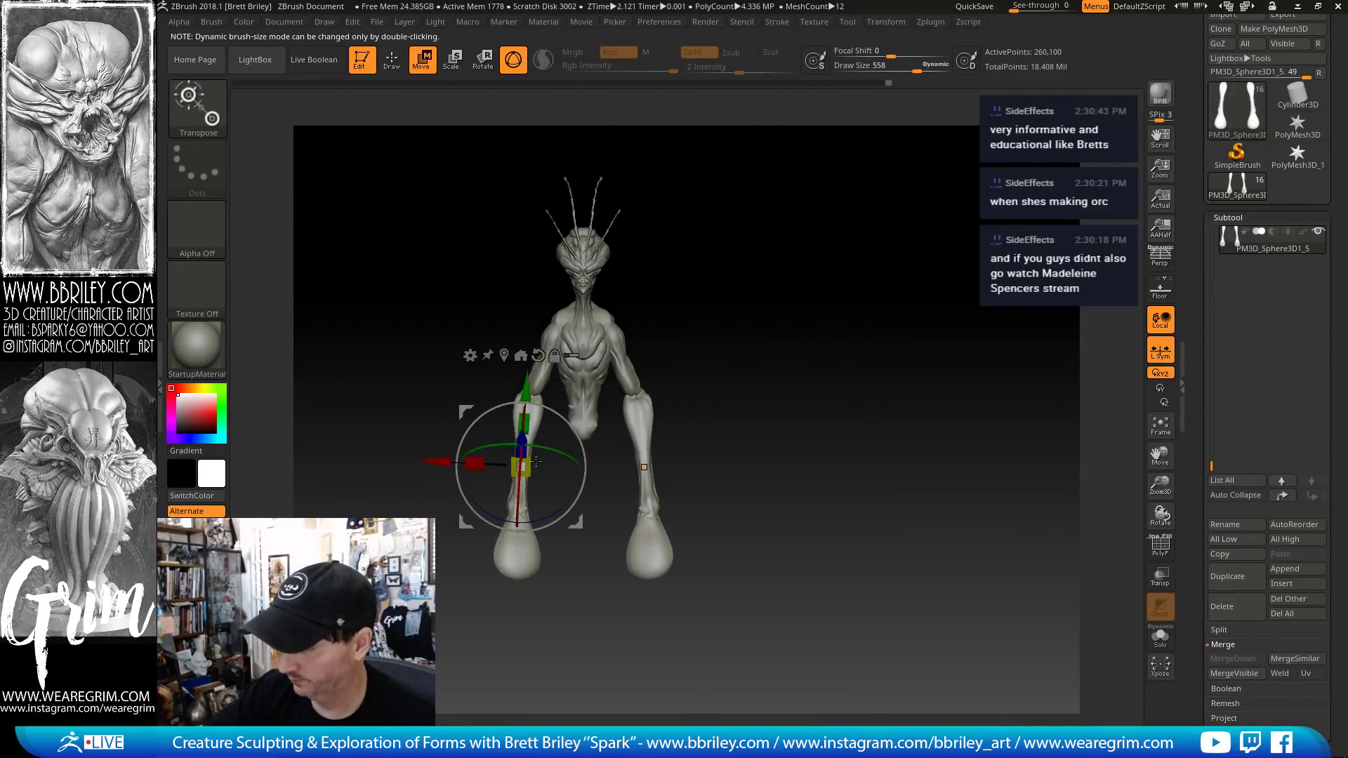
pyautogui.moveTo(763, 307); pyautogui.dragTo(509, 397)
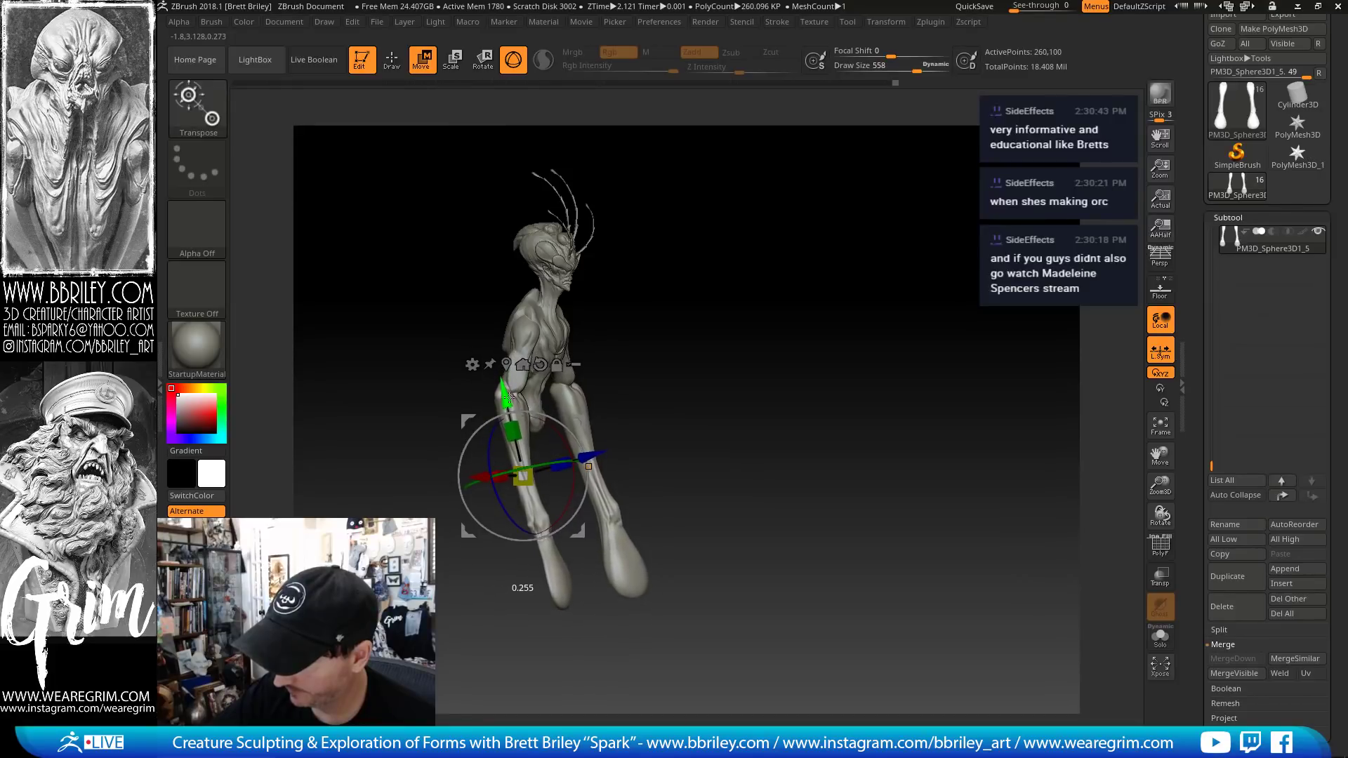
pyautogui.moveTo(719, 376); pyautogui.dragTo(773, 398)
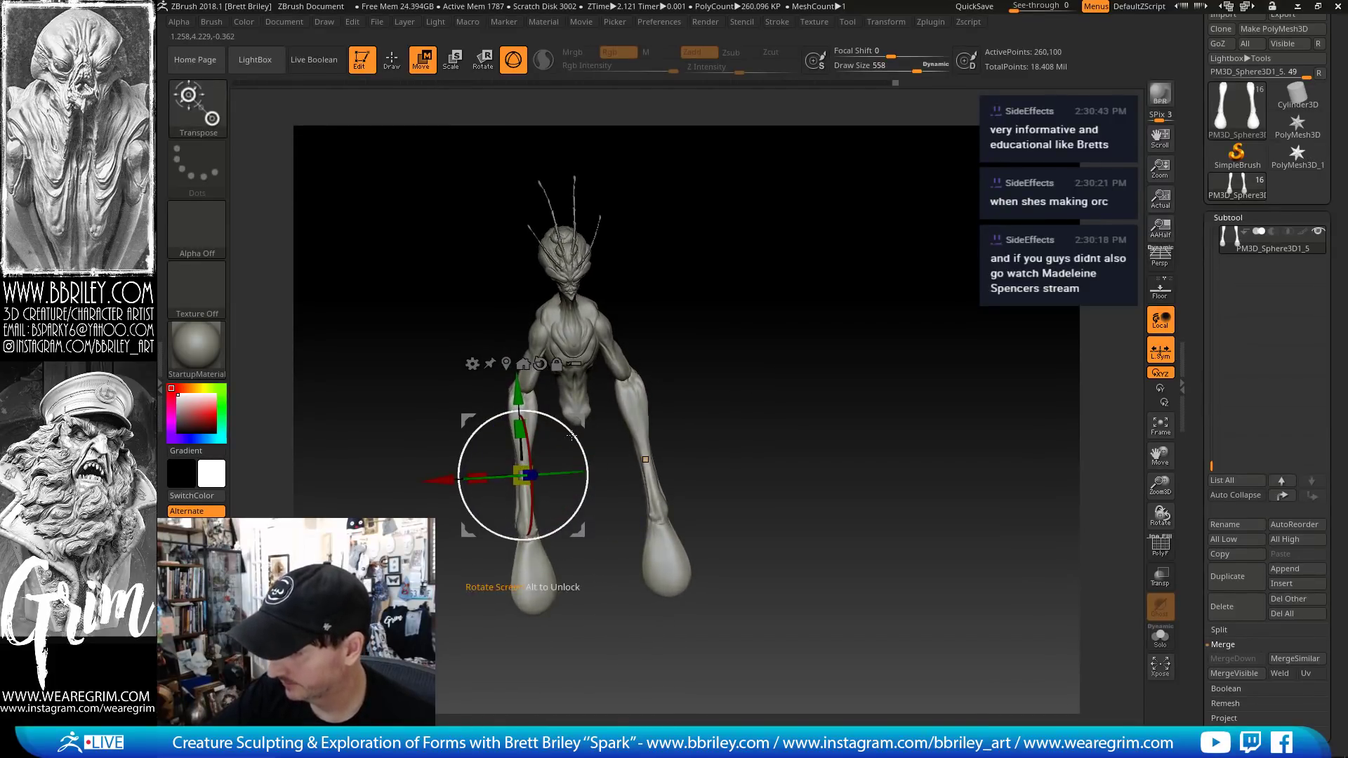
pyautogui.moveTo(572, 435); pyautogui.dragTo(574, 418)
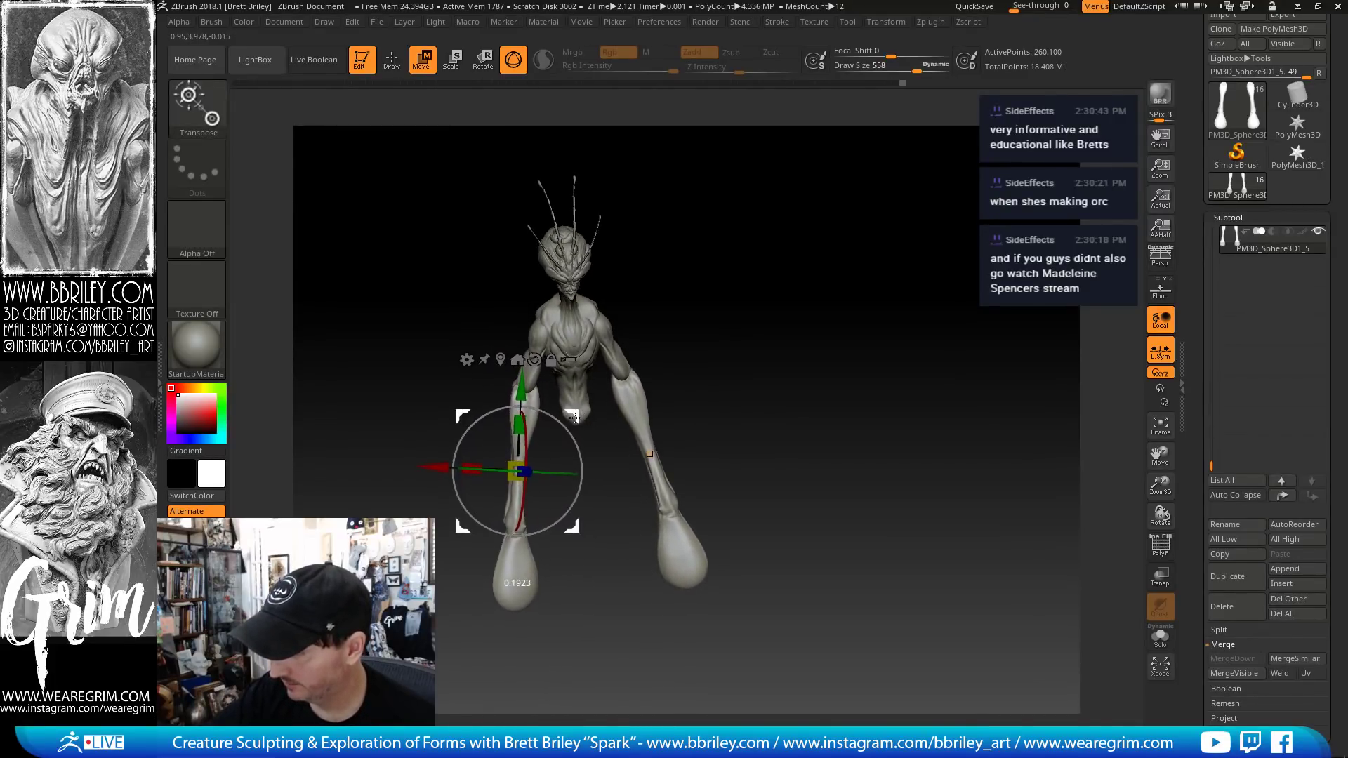
# - Return from the transform gizmo to the Move brush at draw size 520 and save the creature tool to disk
pyautogui.press('q')
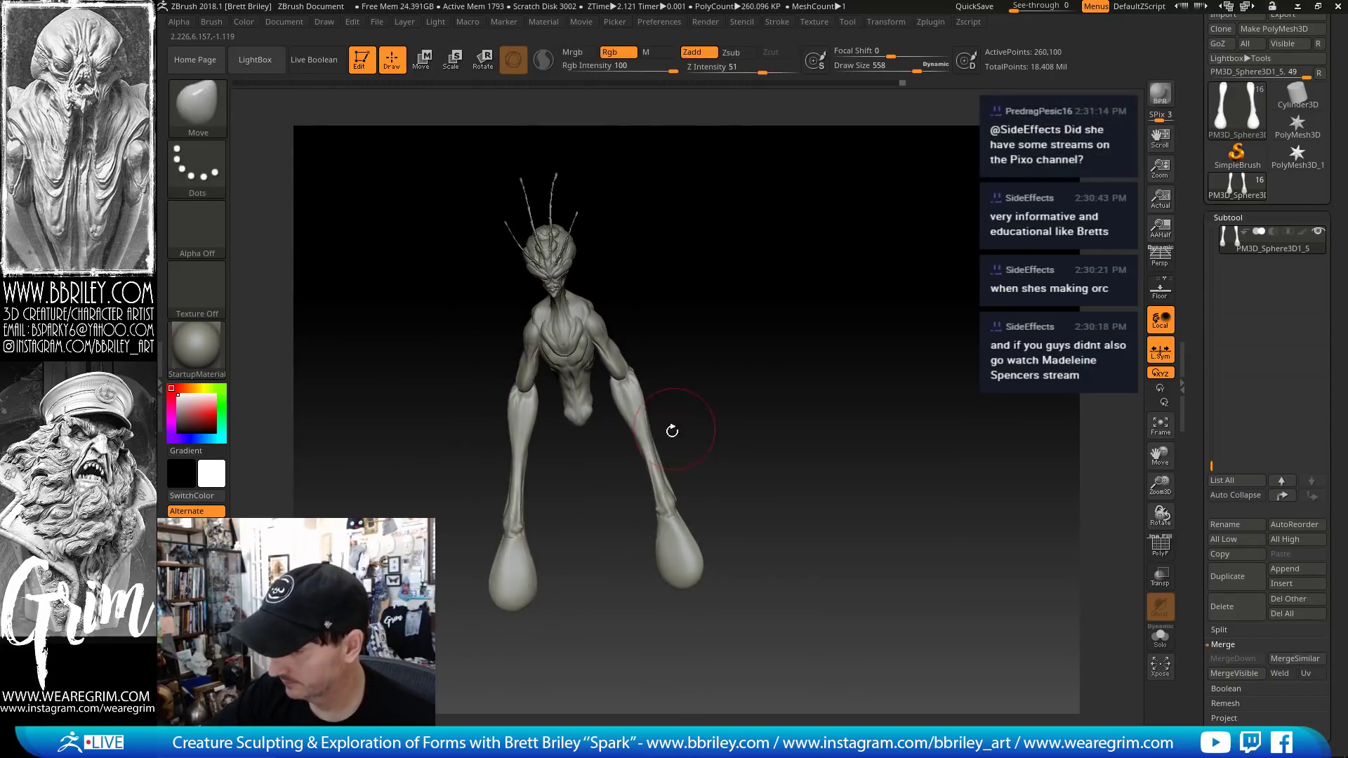
pyautogui.press(']')
pyautogui.moveTo(547, 602)
pyautogui.mouseDown()
pyautogui.moveTo(547, 588)
pyautogui.moveTo(548, 600)
pyautogui.moveTo(913, 375)
pyautogui.mouseUp()
pyautogui.press(']')
pyautogui.press('[')
pyautogui.press('[')
pyautogui.click(847, 22)
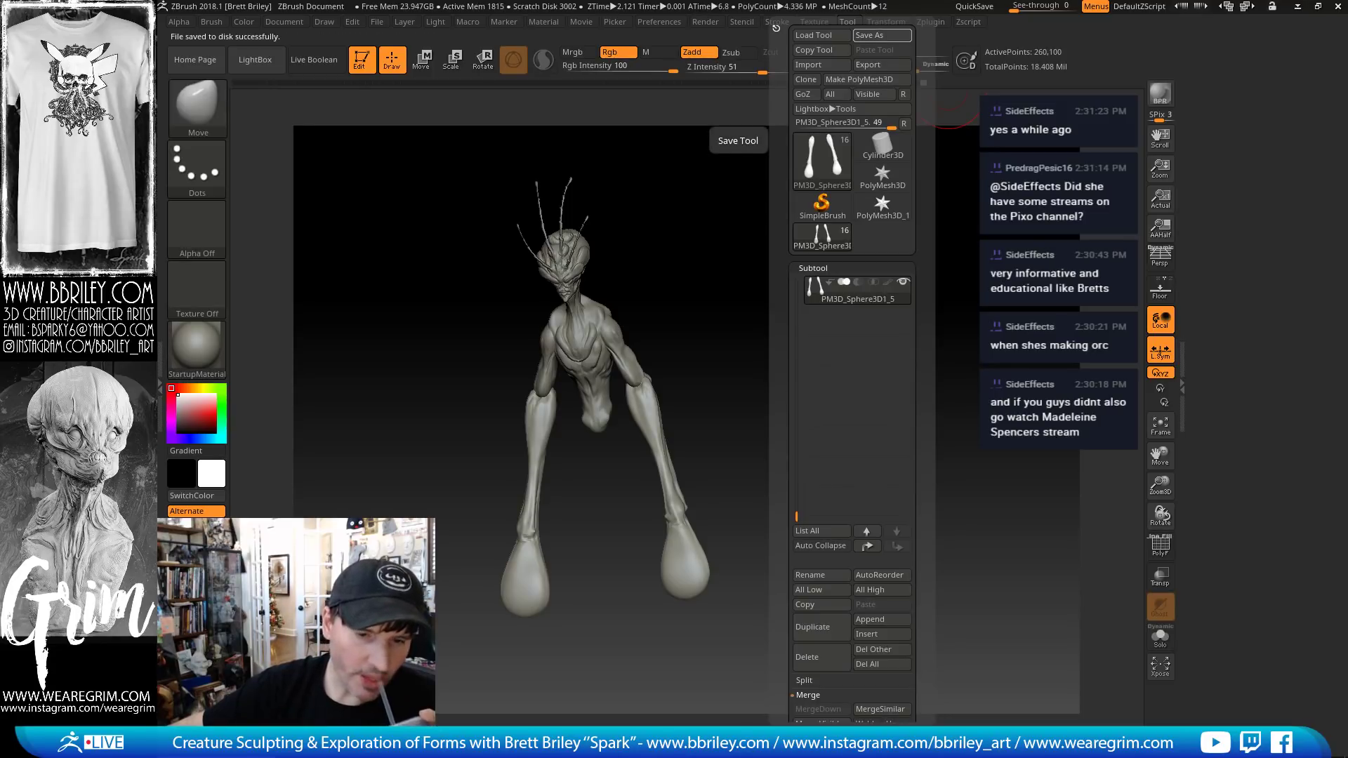
# - Append a Sphere3D as a new subtool to serve as the base for the thighs
pyautogui.moveTo(675, 331); pyautogui.dragTo(752, 328)
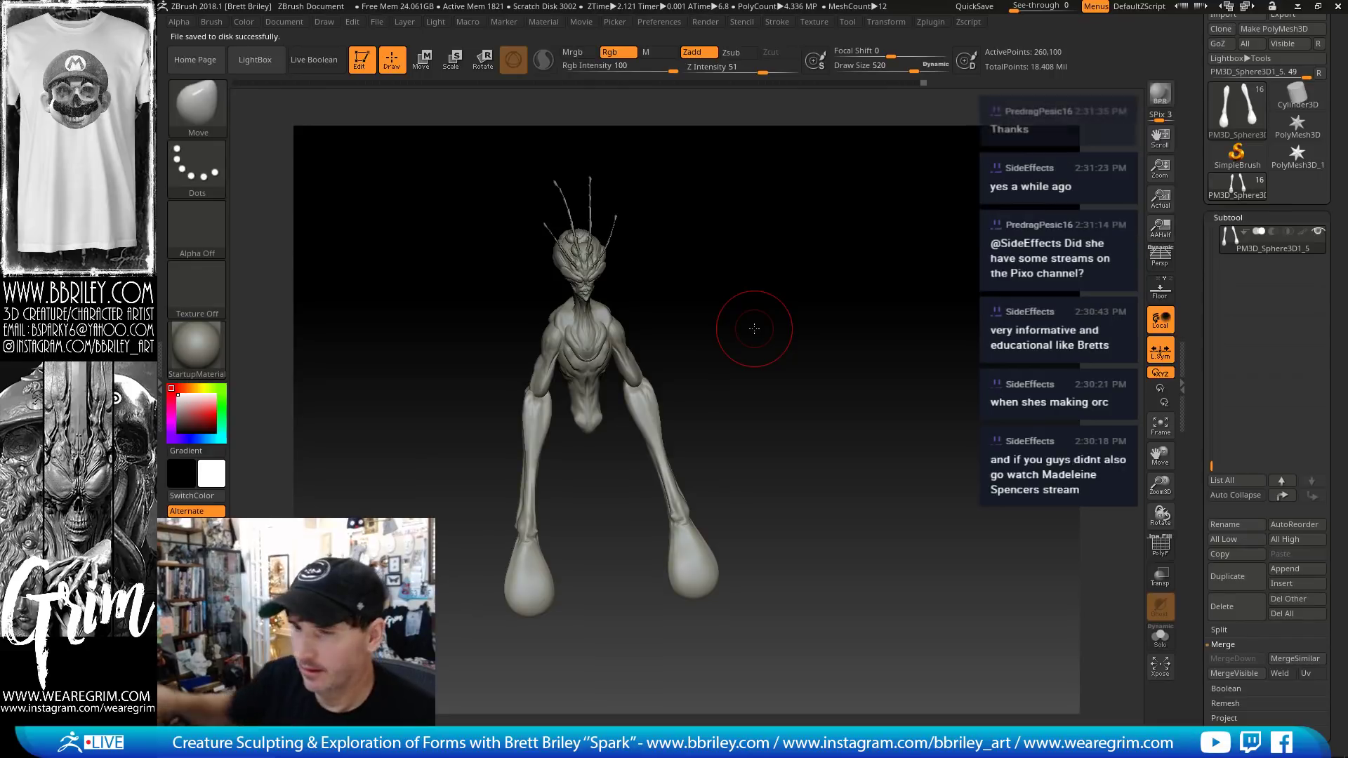
pyautogui.moveTo(815, 288); pyautogui.dragTo(828, 324)
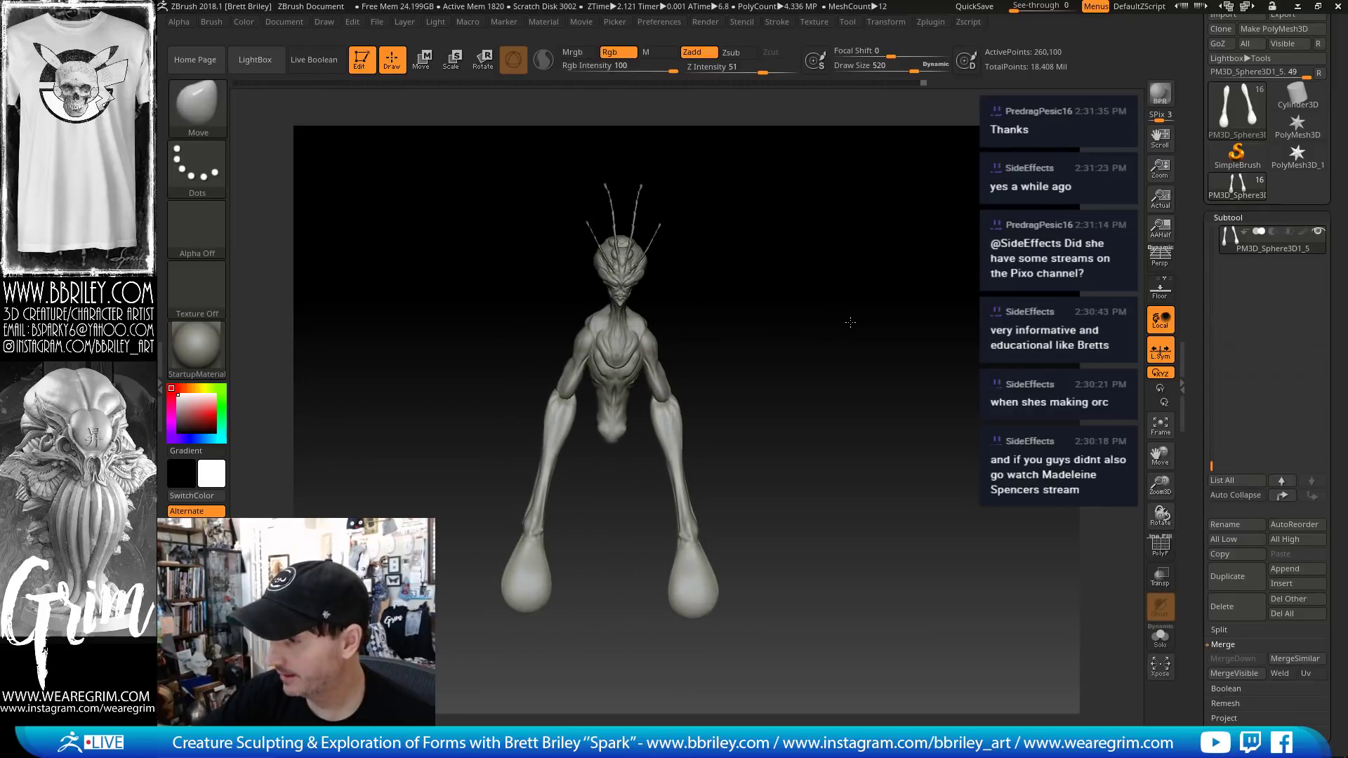
pyautogui.moveTo(743, 345); pyautogui.dragTo(577, 410)
pyautogui.moveTo(942, 275); pyautogui.dragTo(1114, 480)
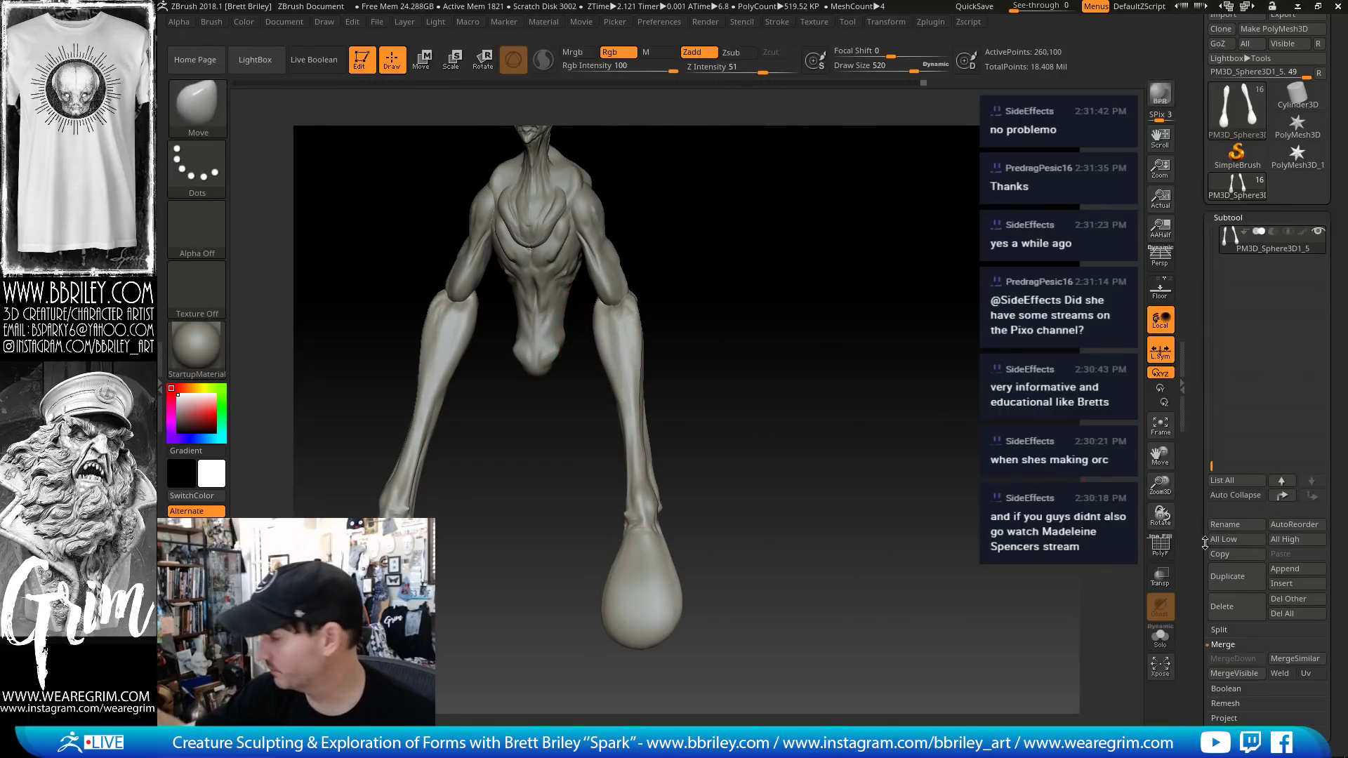
pyautogui.click(1275, 572)
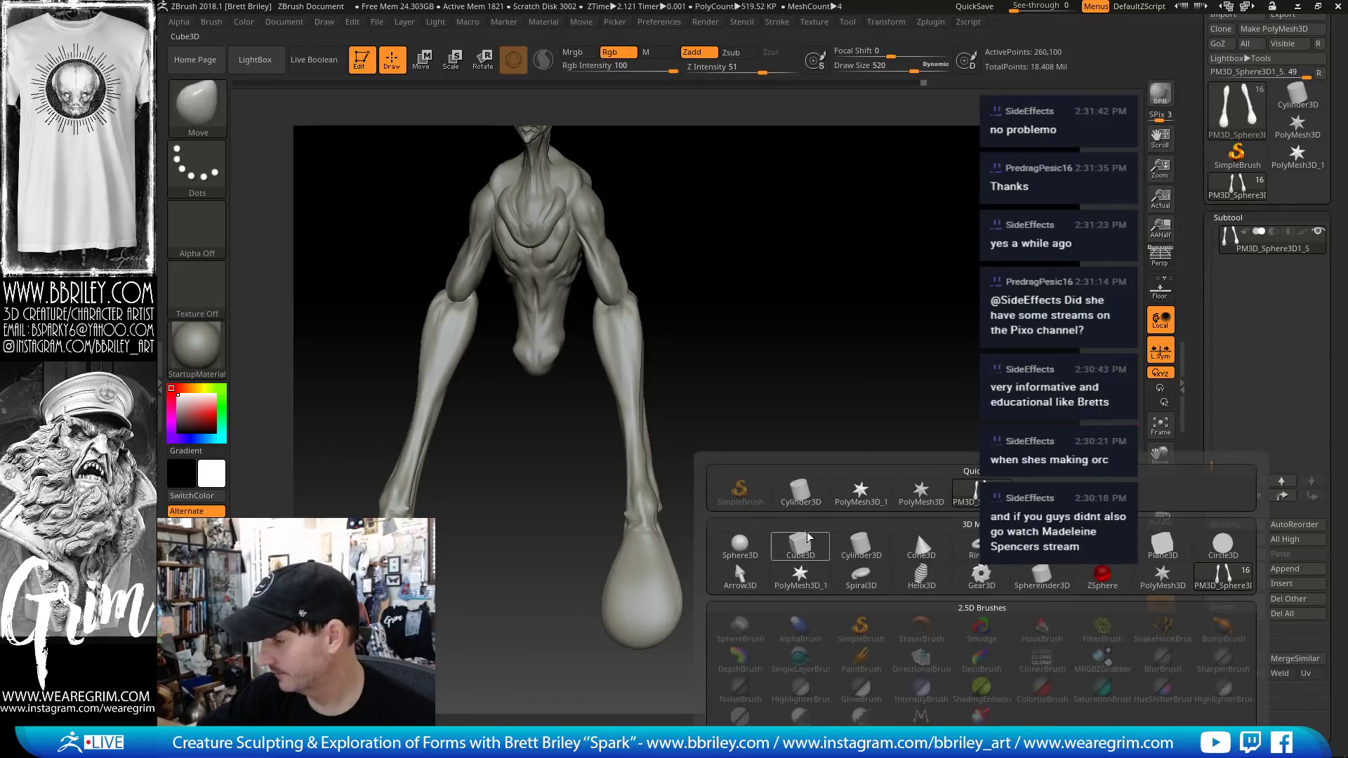
pyautogui.moveTo(810, 543)
pyautogui.click(745, 544)
pyautogui.moveTo(702, 358); pyautogui.dragTo(749, 351)
# - Select the sphere subtool, move it down beside the lower torso, and stretch it vertically into an elongated ellipsoid
pyautogui.press('w')
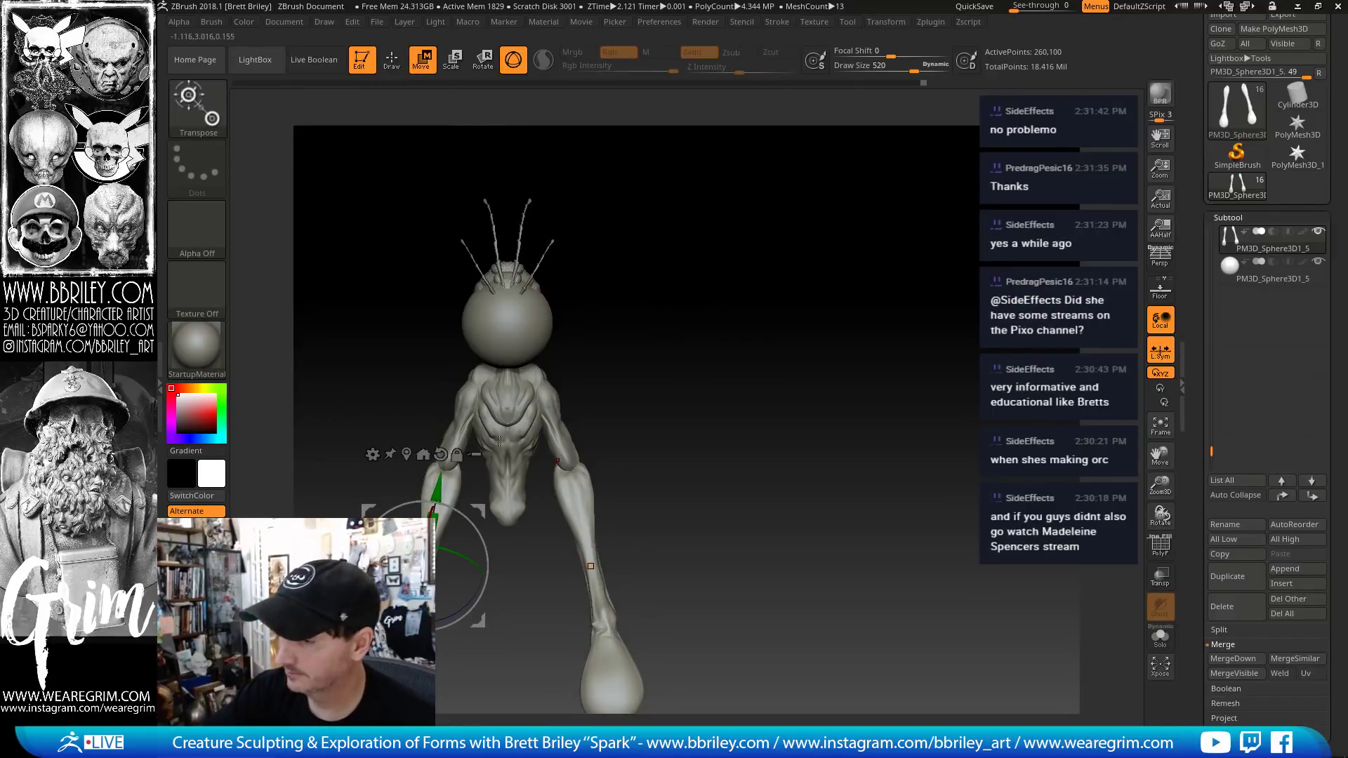
pyautogui.click(406, 455)
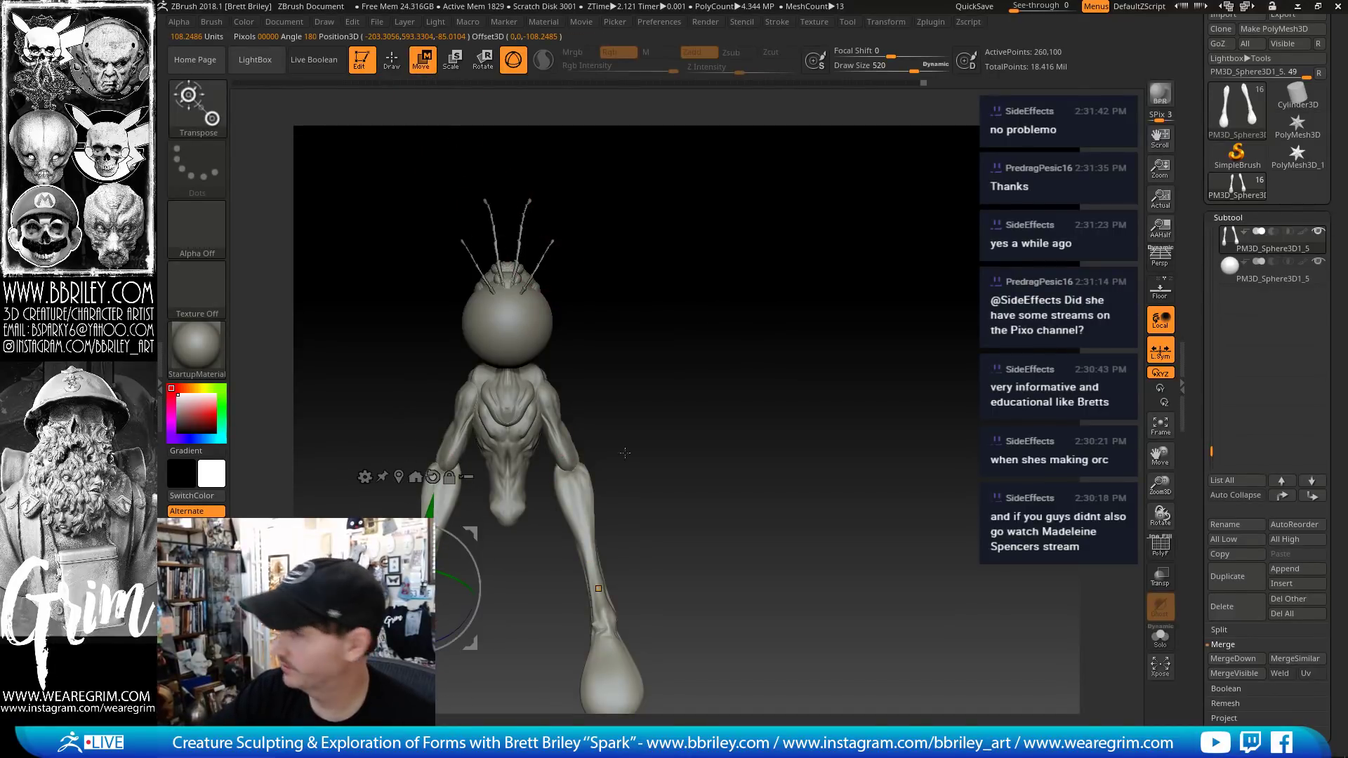
pyautogui.click(1253, 279)
pyautogui.moveTo(506, 323); pyautogui.dragTo(484, 520)
pyautogui.moveTo(538, 465); pyautogui.dragTo(537, 462)
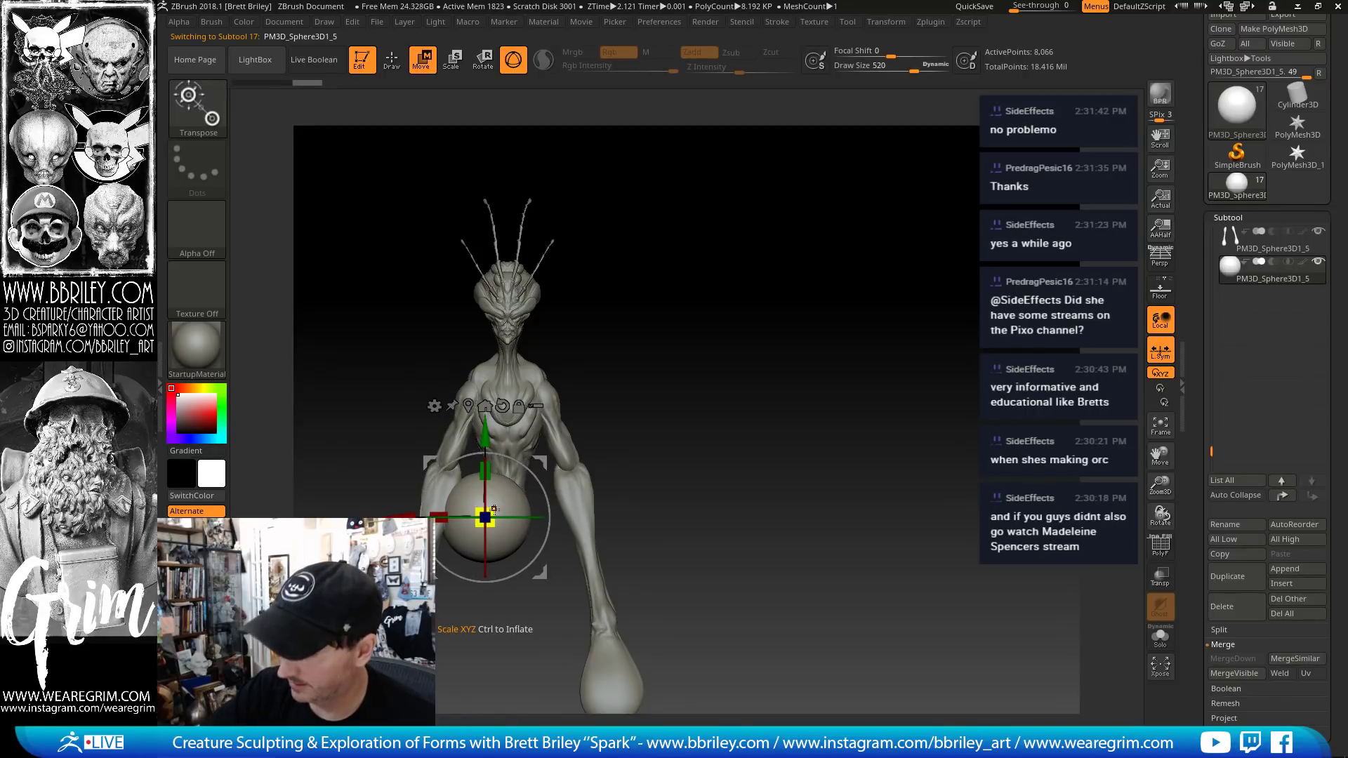
pyautogui.moveTo(491, 512); pyautogui.dragTo(493, 538)
pyautogui.moveTo(484, 468); pyautogui.dragTo(490, 441)
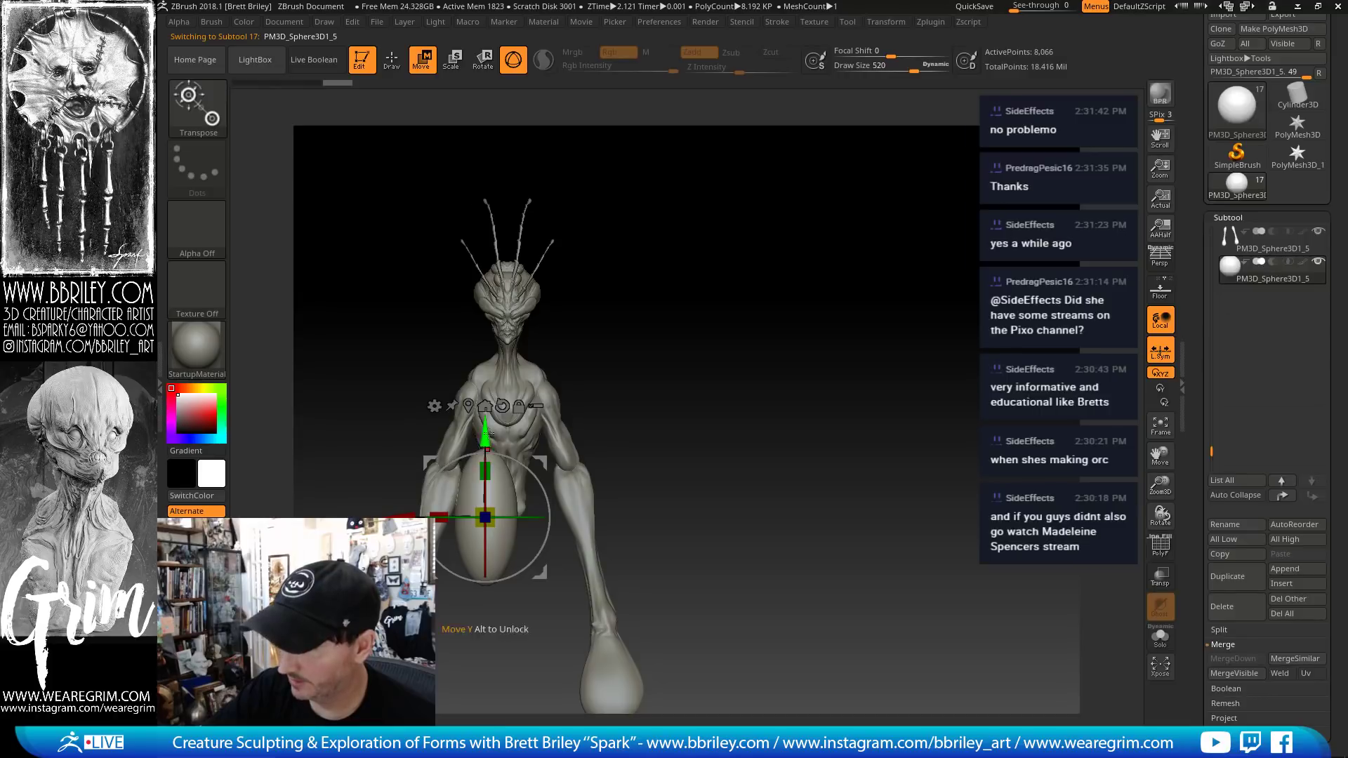
# - Rotate and reposition the elongated sphere below the pelvis with the transform gizmo so it tilts like a thigh
pyautogui.press('q')
pyautogui.keyDown('alt'); pyautogui.moveTo(622, 421); pyautogui.dragTo(714, 245); pyautogui.keyUp('alt')
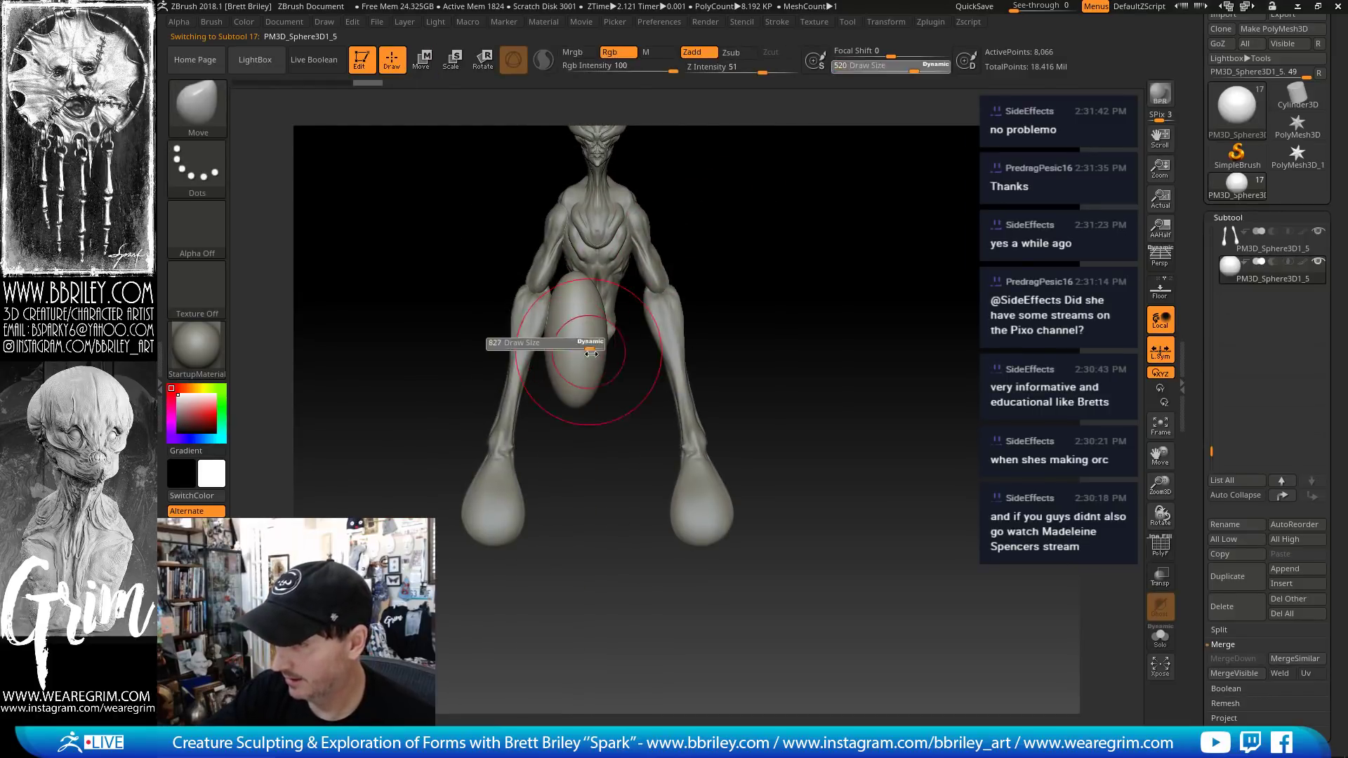
pyautogui.press('w')
pyautogui.moveTo(625, 284); pyautogui.dragTo(618, 325)
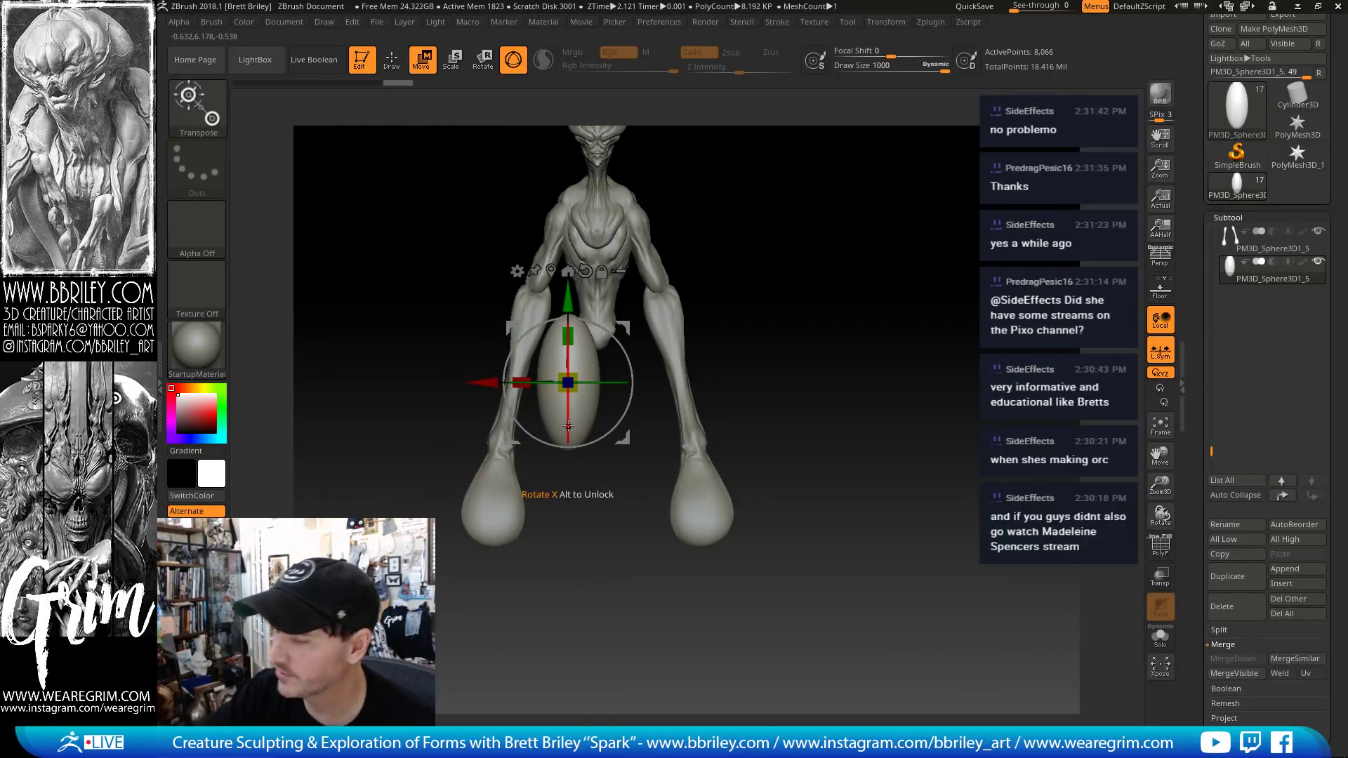
pyautogui.moveTo(568, 383); pyautogui.dragTo(613, 358)
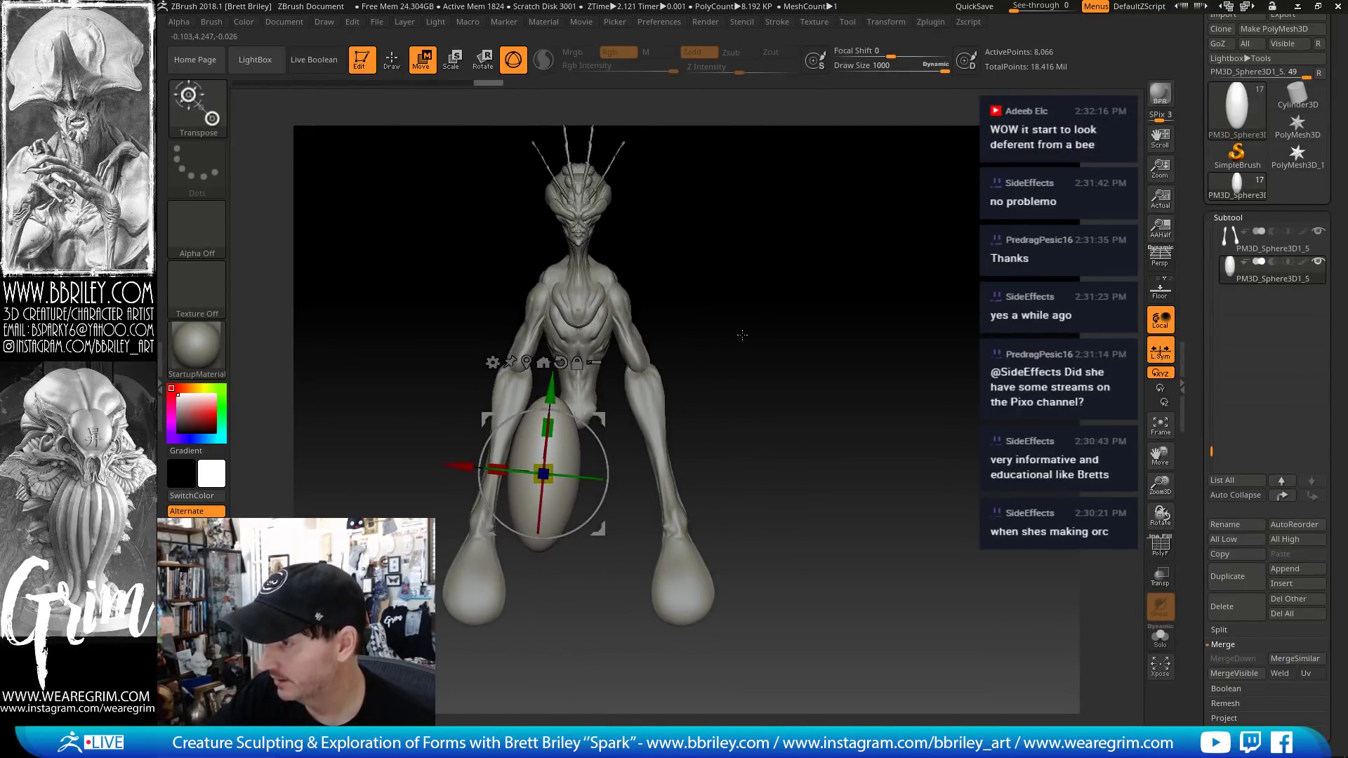
pyautogui.moveTo(737, 337)
pyautogui.mouseDown()
pyautogui.moveTo(751, 340)
pyautogui.moveTo(734, 337)
pyautogui.moveTo(747, 359)
pyautogui.mouseUp()
pyautogui.moveTo(598, 420); pyautogui.dragTo(569, 420)
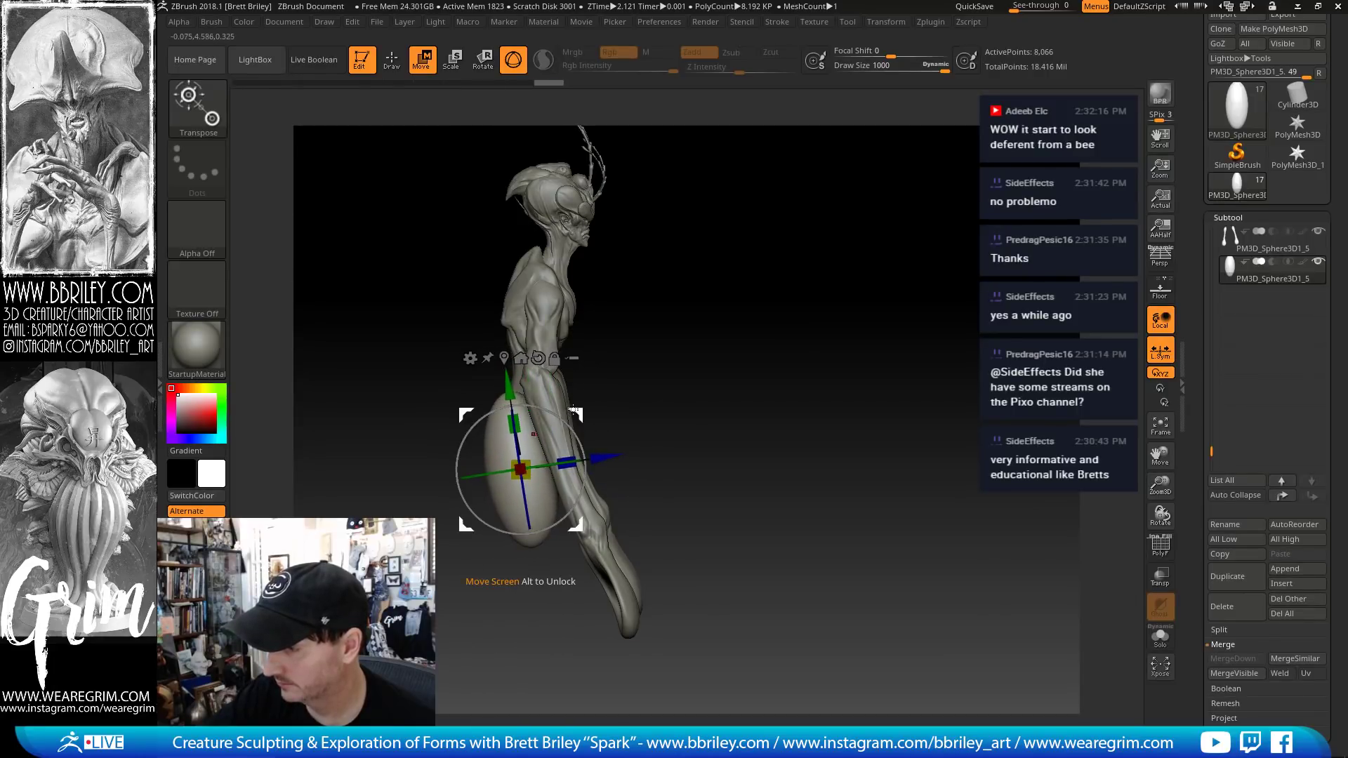
# - Shape the back and upper contour of the thigh with the Move brush at draw sizes 568, 680 and 792
pyautogui.press('q')
pyautogui.moveTo(659, 330)
pyautogui.mouseDown()
pyautogui.moveTo(705, 337)
pyautogui.moveTo(642, 333)
pyautogui.moveTo(659, 300)
pyautogui.moveTo(751, 265)
pyautogui.moveTo(659, 292)
pyautogui.mouseUp()
pyautogui.click(925, 67)
pyautogui.moveTo(568, 368)
pyautogui.mouseDown()
pyautogui.moveTo(596, 372)
pyautogui.moveTo(570, 450)
pyautogui.moveTo(579, 377)
pyautogui.mouseUp()
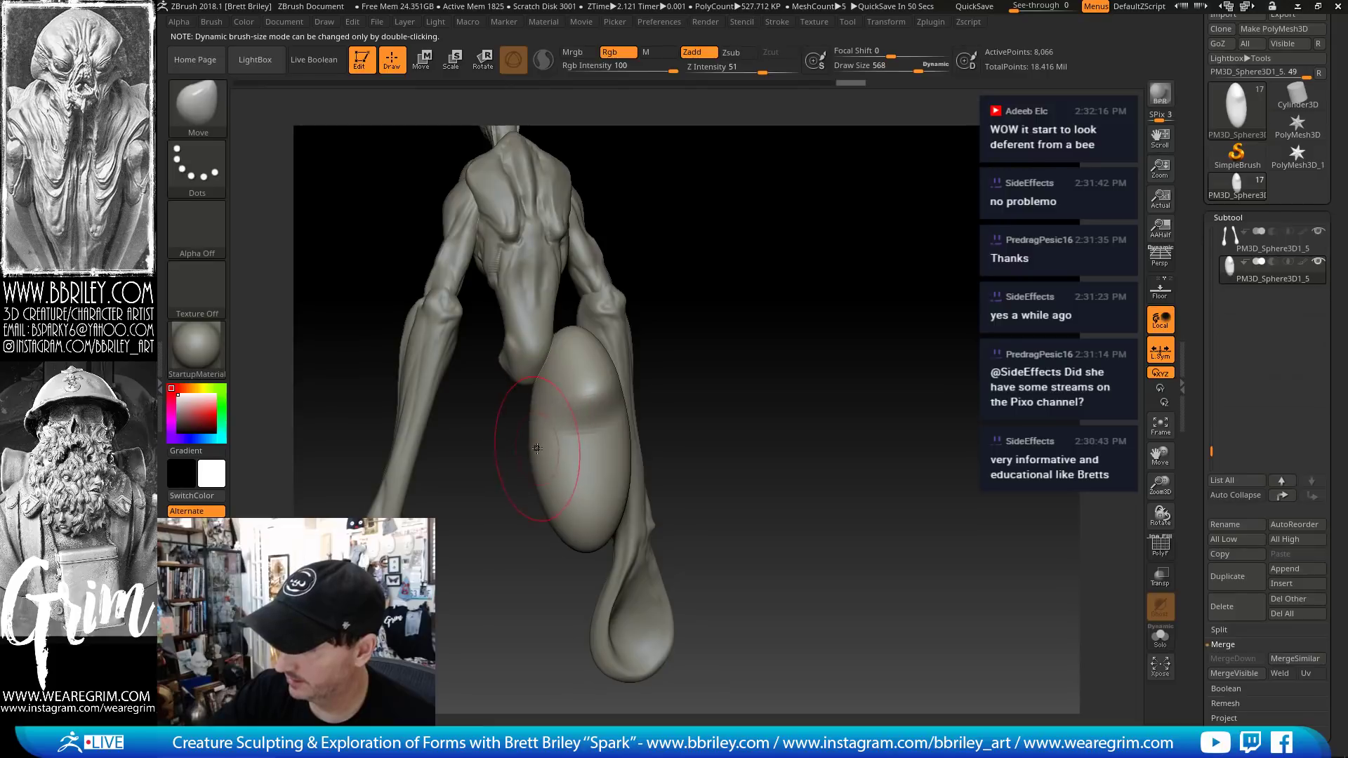
pyautogui.moveTo(546, 447); pyautogui.dragTo(607, 371)
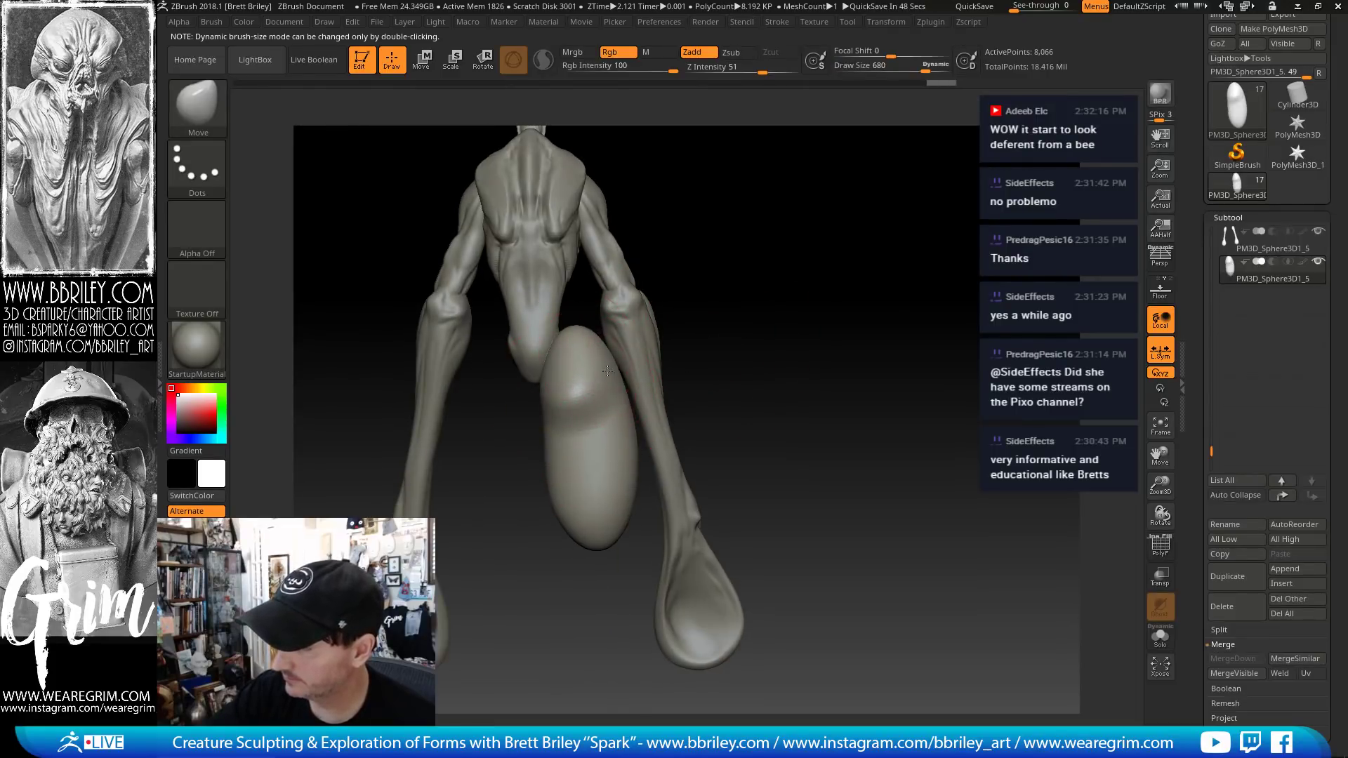
pyautogui.keyDown('alt'); pyautogui.moveTo(765, 379); pyautogui.dragTo(717, 280); pyautogui.keyUp('alt')
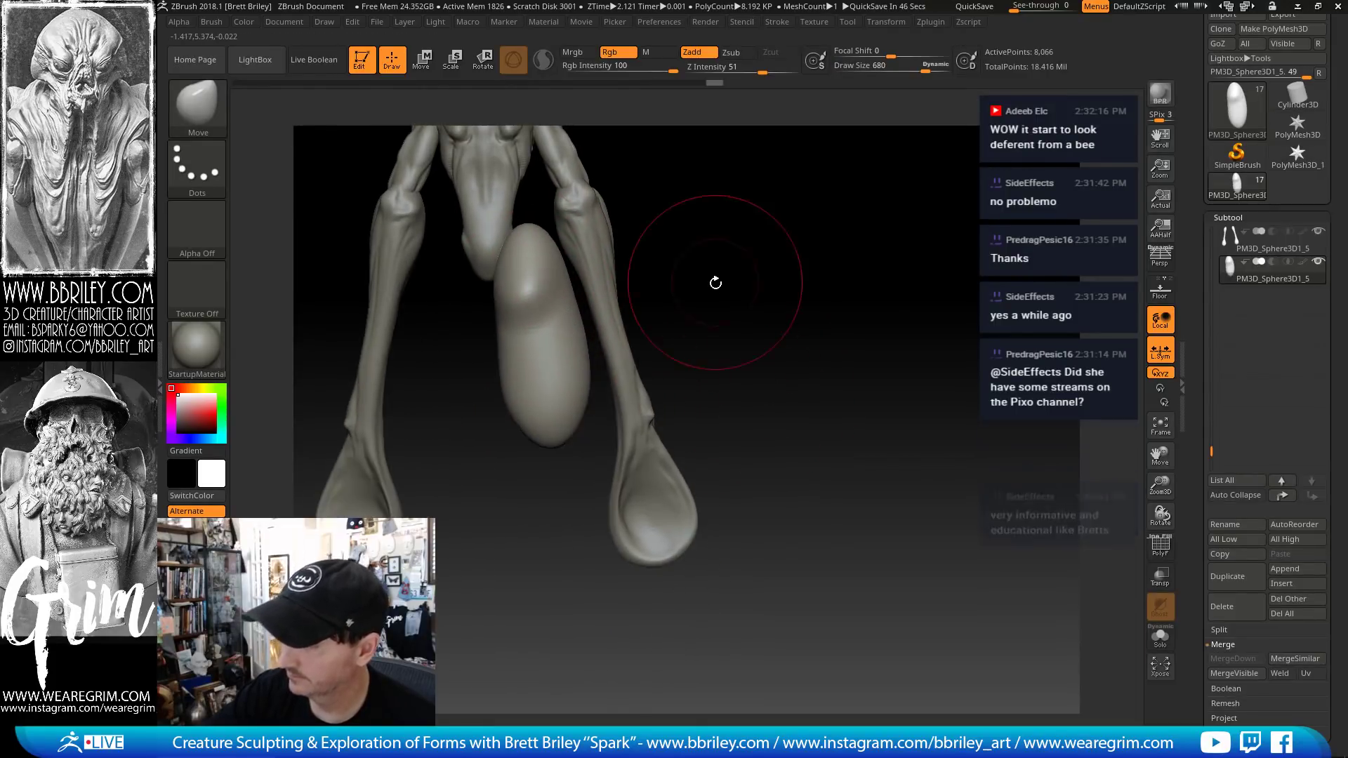
pyautogui.press('s')
pyautogui.moveTo(513, 389); pyautogui.dragTo(527, 396)
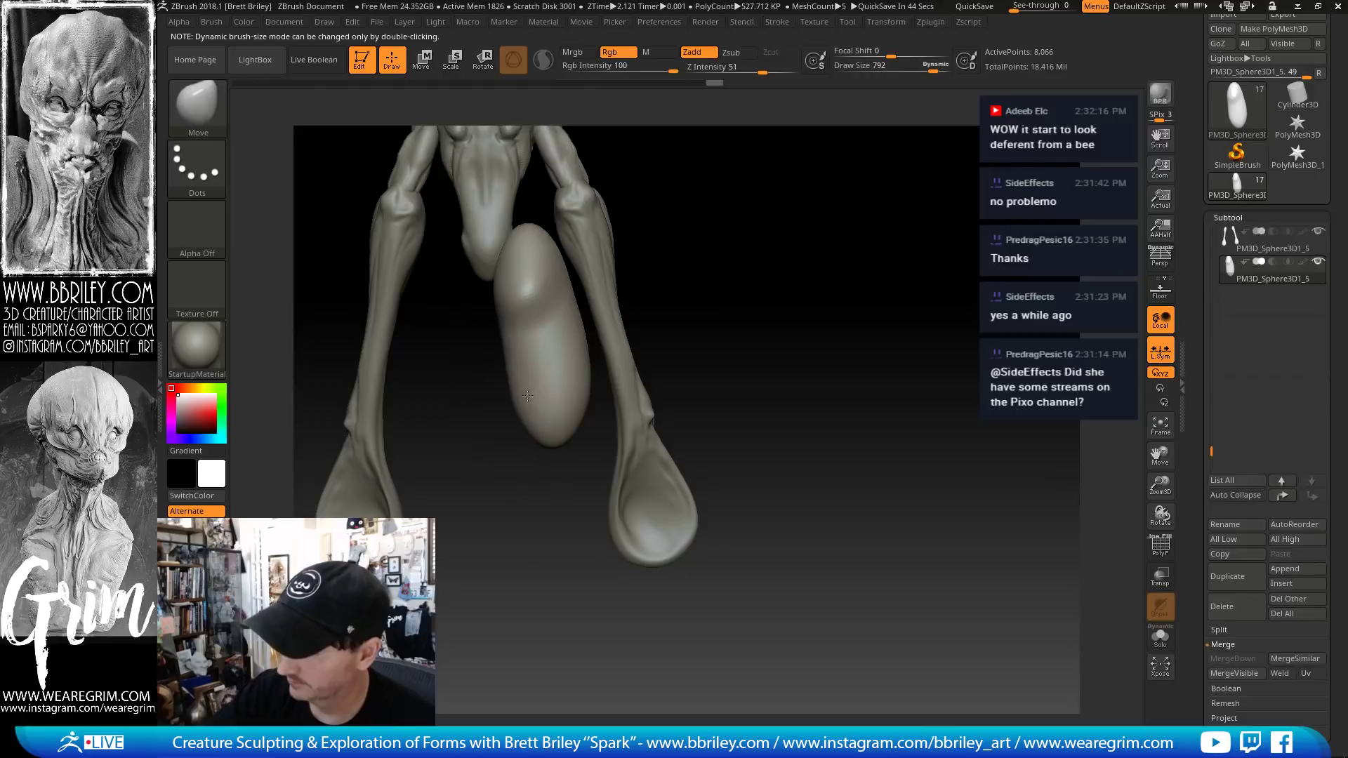
# - Mirror the thigh to the opposite side within the same subtool and show the whole creature with it
pyautogui.click(932, 22)
pyautogui.click(967, 293)
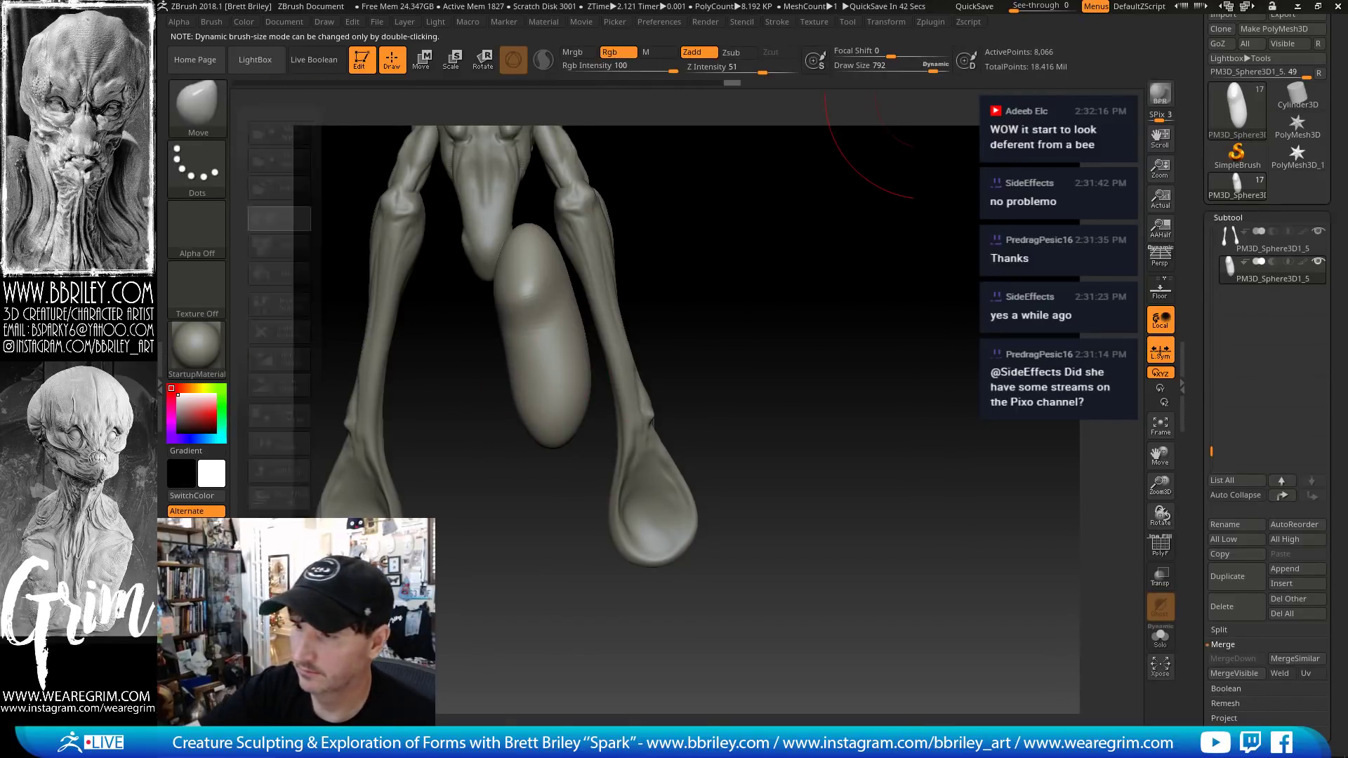
pyautogui.click(279, 219)
pyautogui.click(694, 362)
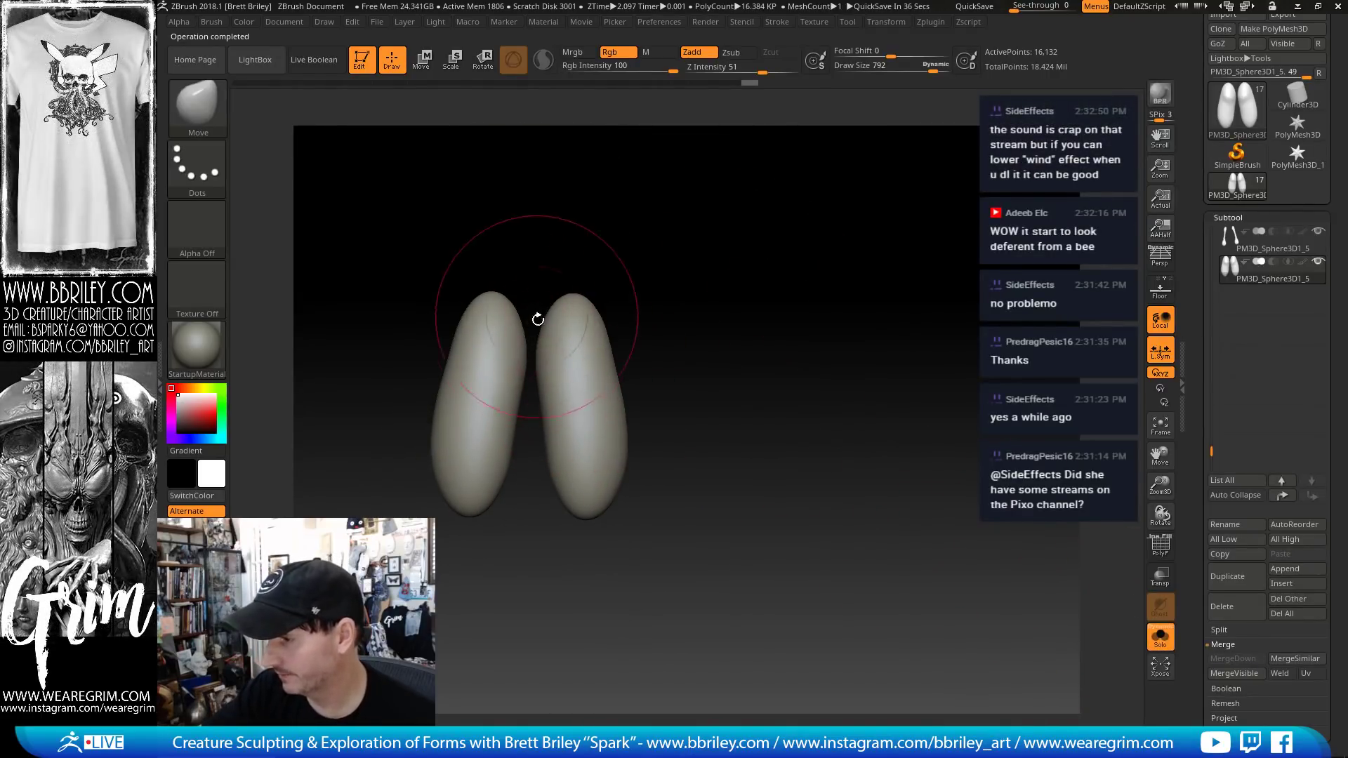
pyautogui.click(1158, 636)
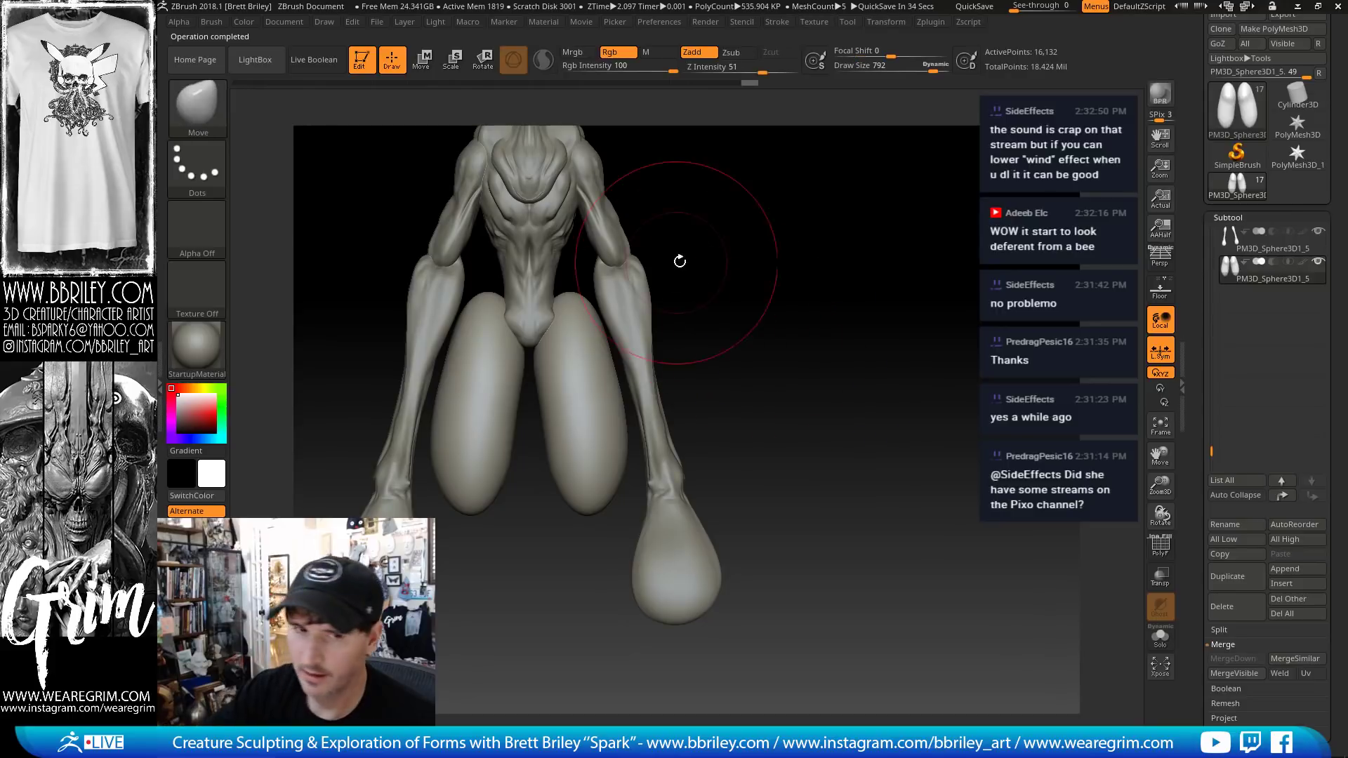
# - Push in the upper inner contours of both thighs with the Move brush where they meet the pelvis
pyautogui.moveTo(680, 262)
pyautogui.mouseDown()
pyautogui.moveTo(713, 283)
pyautogui.moveTo(728, 274)
pyautogui.mouseUp()
pyautogui.press('s')
pyautogui.moveTo(513, 368)
pyautogui.mouseDown()
pyautogui.moveTo(496, 366)
pyautogui.moveTo(504, 346)
pyautogui.mouseUp()
# - Build up muscle forms on the backs of the upper thighs with the Standard brush at draw sizes 124 and 232
pyautogui.press('b')
pyautogui.press('s')
pyautogui.press('t')
pyautogui.press('s')
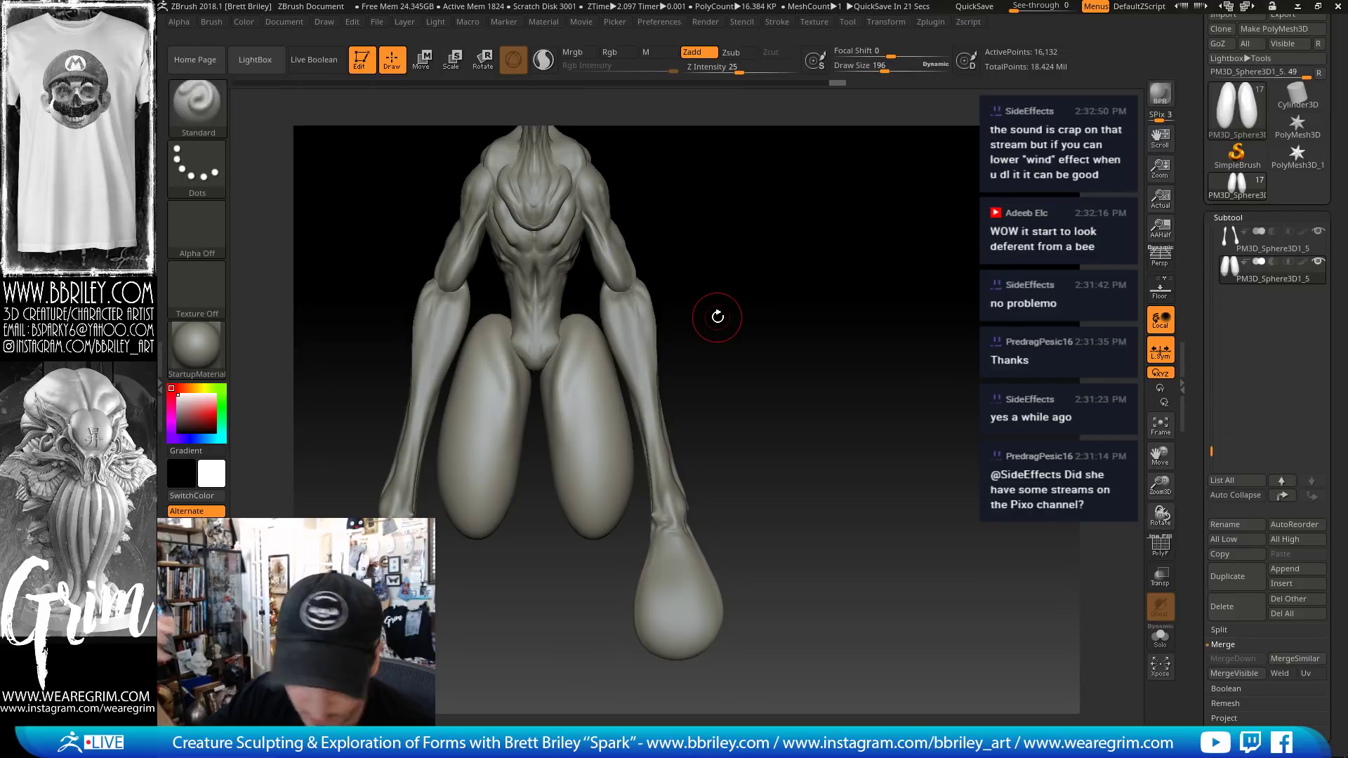
pyautogui.moveTo(788, 268); pyautogui.dragTo(484, 384)
pyautogui.press('[')
pyautogui.press('[')
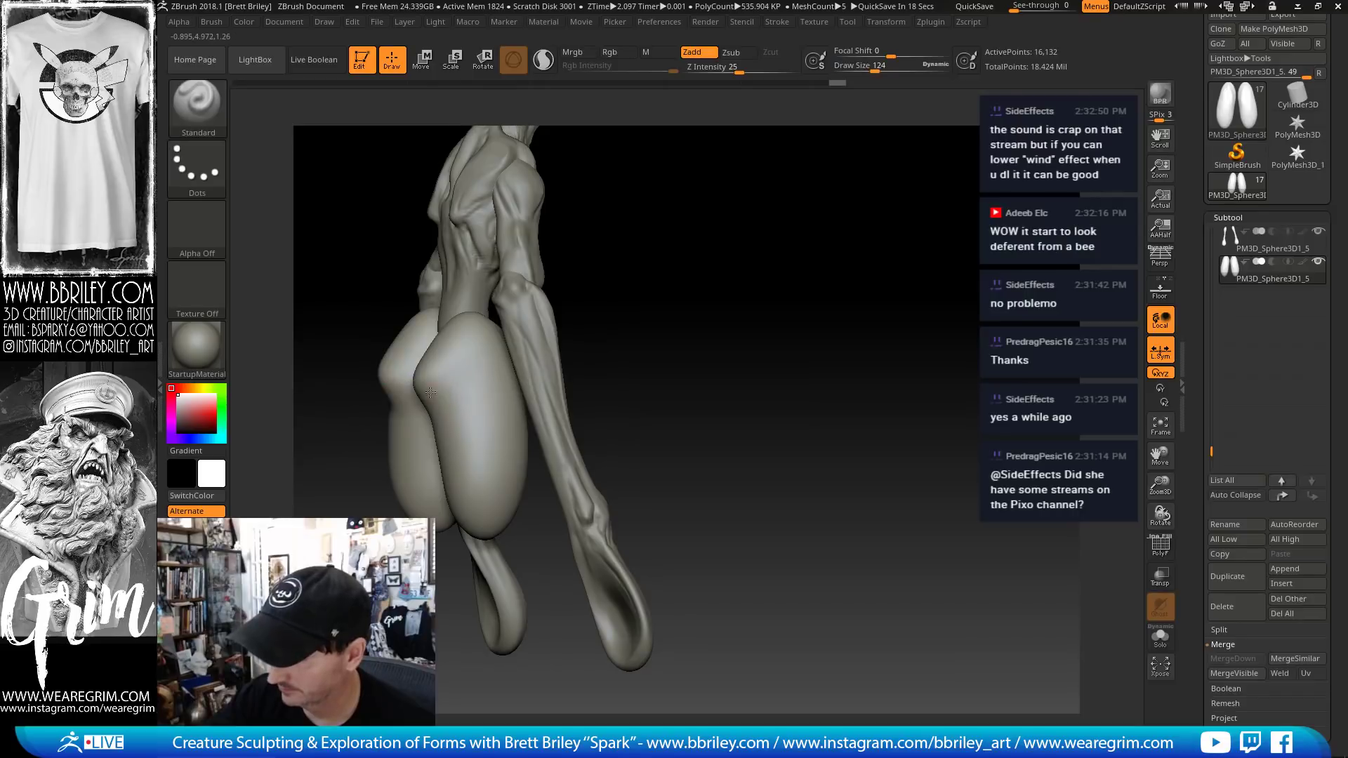
pyautogui.press(']')
pyautogui.press(']')
pyautogui.press(']')
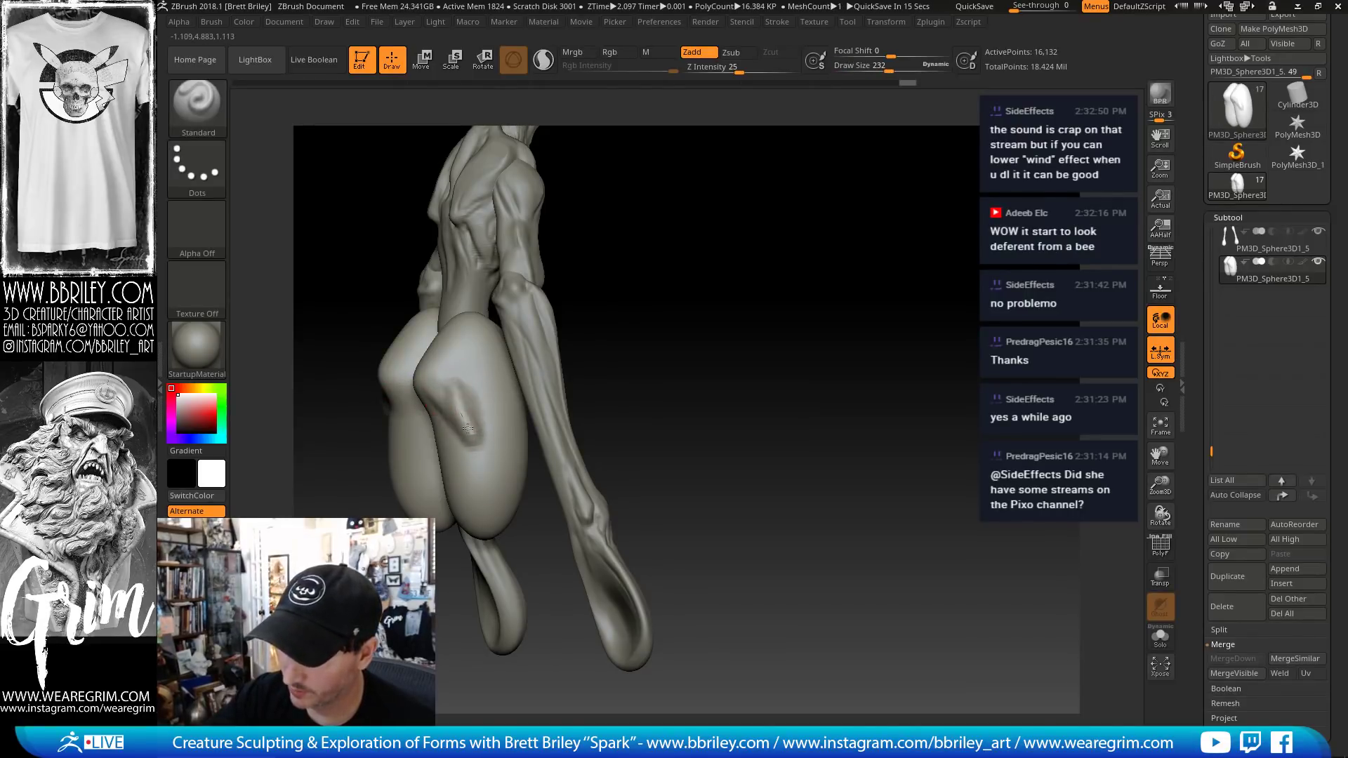
pyautogui.moveTo(535, 316)
pyautogui.mouseDown()
pyautogui.moveTo(597, 347)
pyautogui.moveTo(857, 231)
pyautogui.mouseUp()
pyautogui.moveTo(608, 325); pyautogui.dragTo(534, 372)
# - Sharpen the creases along the rear thigh muscle forms with DamStandard at draw size 232
pyautogui.press('b')
pyautogui.press('d')
pyautogui.press('s')
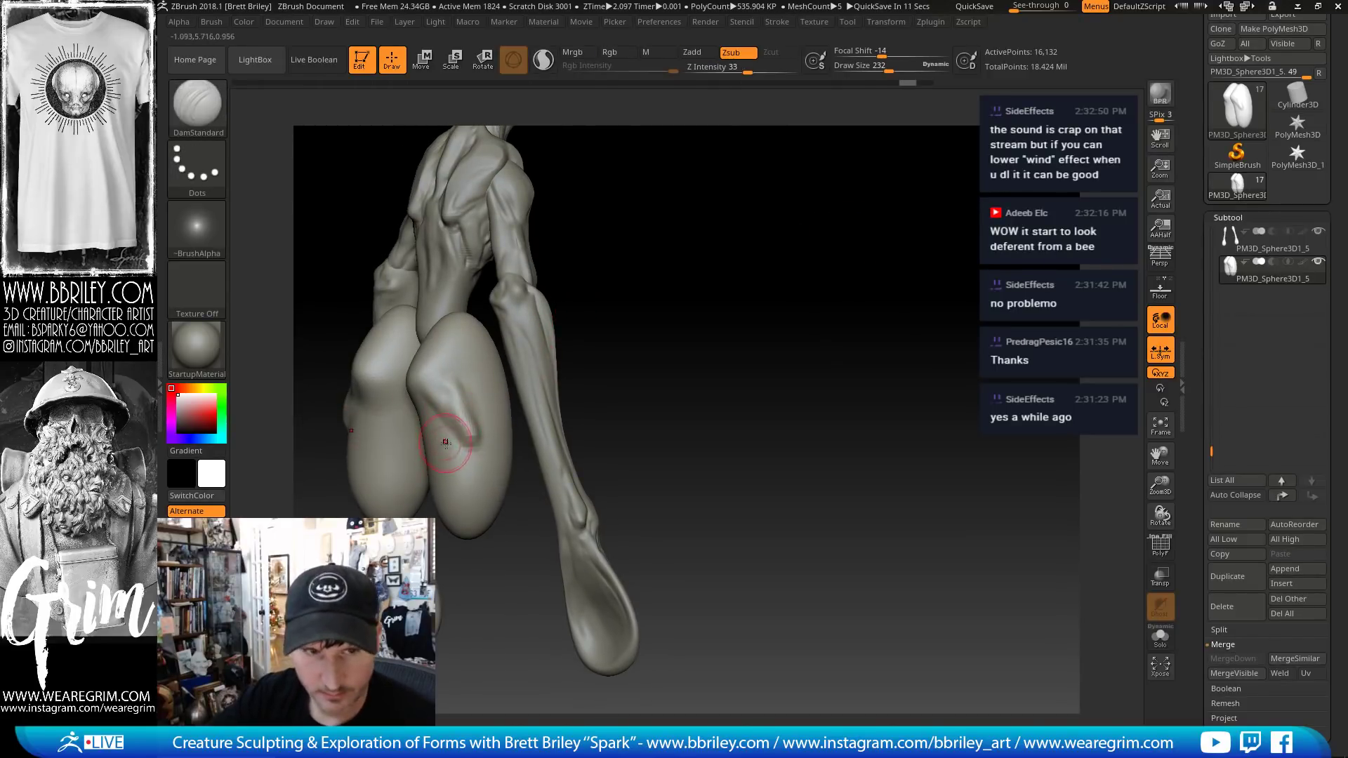
# - Pull the rear upper corners of the thighs into shape with the Move brush at draw sizes 251 and 492
pyautogui.press('b')
pyautogui.press('m')
pyautogui.press('v')
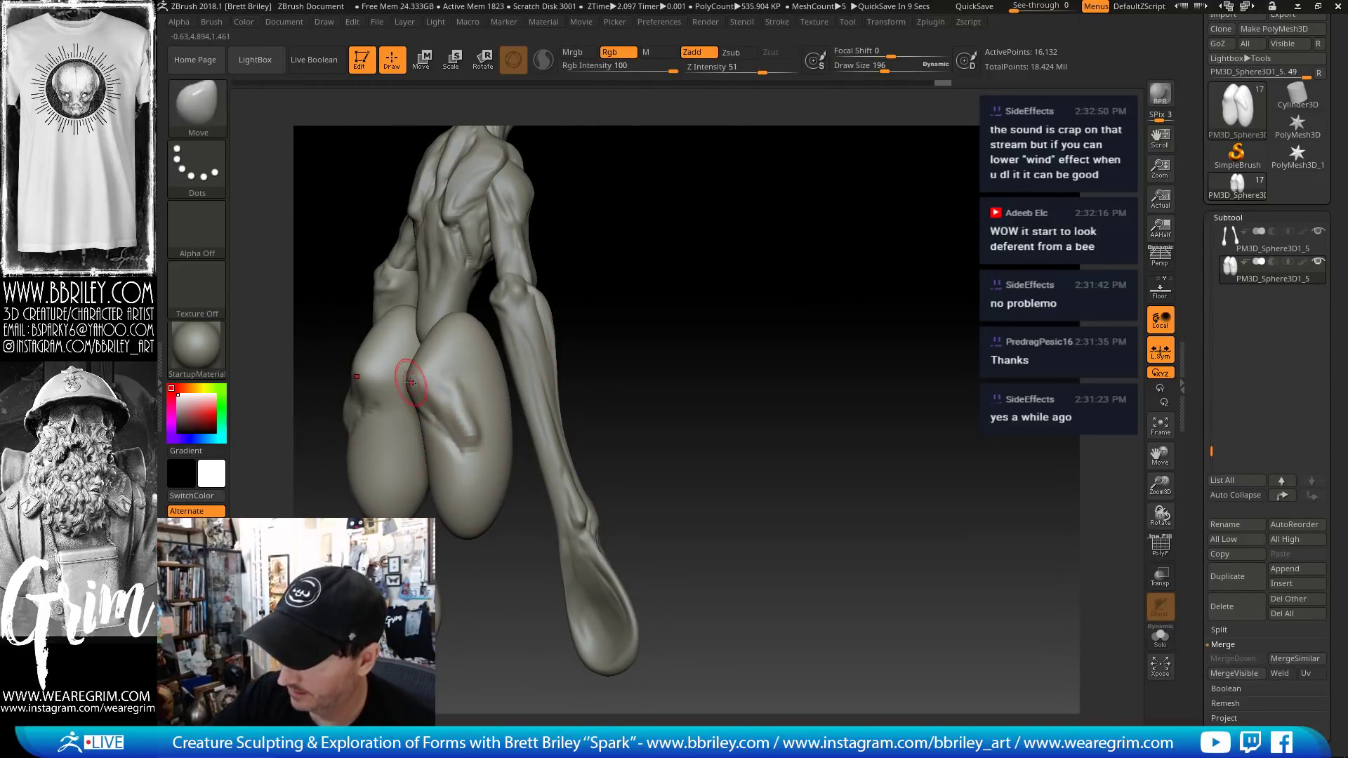
pyautogui.moveTo(709, 393)
pyautogui.mouseDown()
pyautogui.moveTo(672, 318)
pyautogui.moveTo(534, 168)
pyautogui.mouseUp()
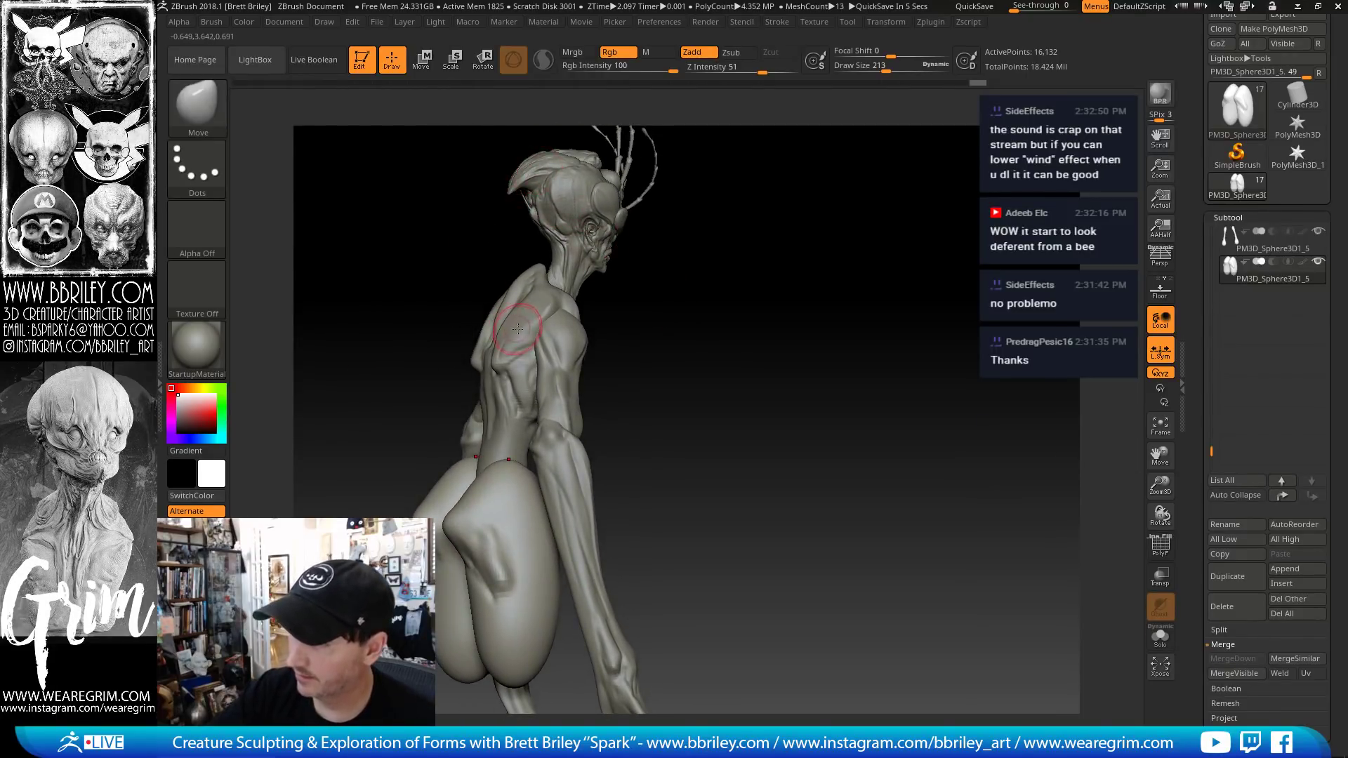
pyautogui.press(']')
pyautogui.moveTo(460, 524); pyautogui.dragTo(454, 528)
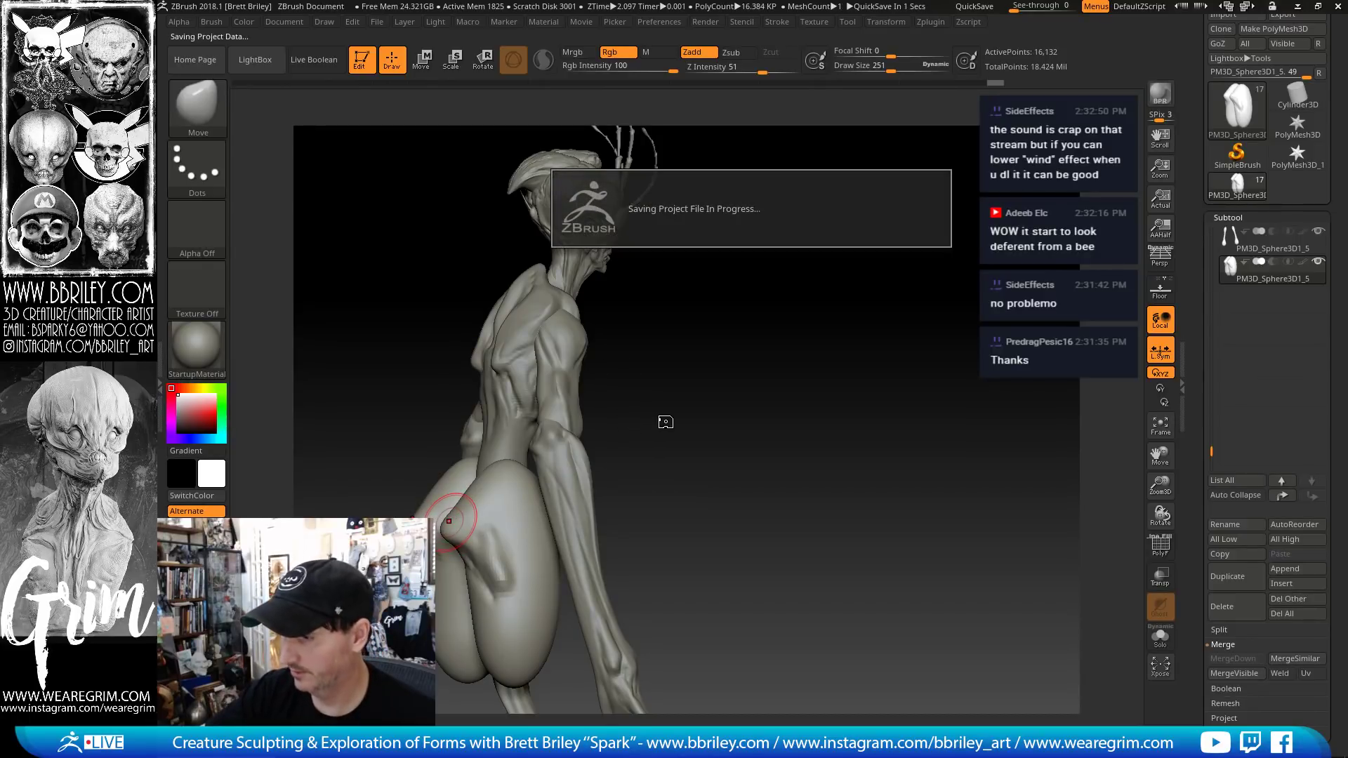
pyautogui.press(']')
pyautogui.press(']')
pyautogui.press(']')
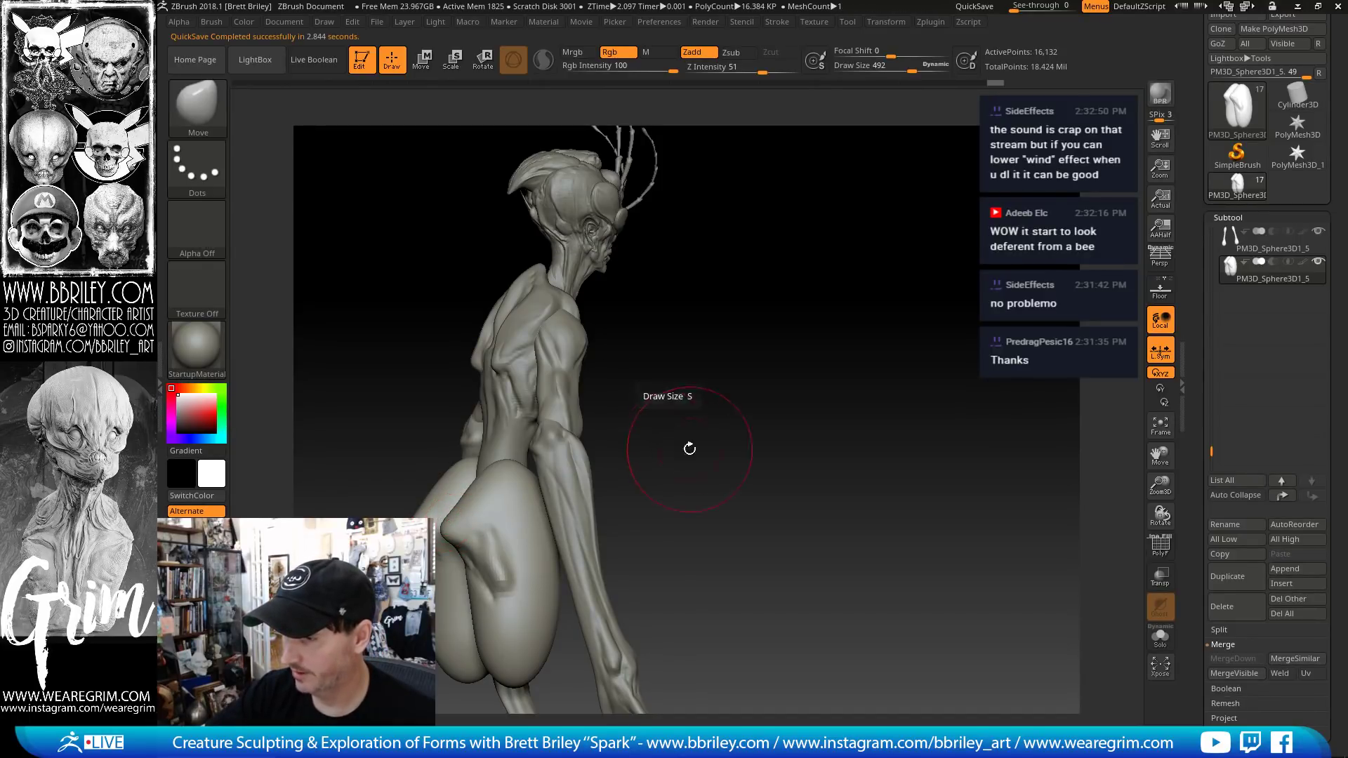
pyautogui.moveTo(674, 502)
pyautogui.keyDown('alt'); pyautogui.mouseDown()
pyautogui.moveTo(634, 318)
pyautogui.moveTo(667, 309)
pyautogui.moveTo(657, 289)
pyautogui.mouseUp(); pyautogui.keyUp('alt')
pyautogui.press(']')
pyautogui.press(']')
# - Sculpt broad muscle volumes on the sides and fronts of the thighs with the Standard brush at draw sizes 474 and 196
pyautogui.press('b')
pyautogui.press('s')
pyautogui.press('t')
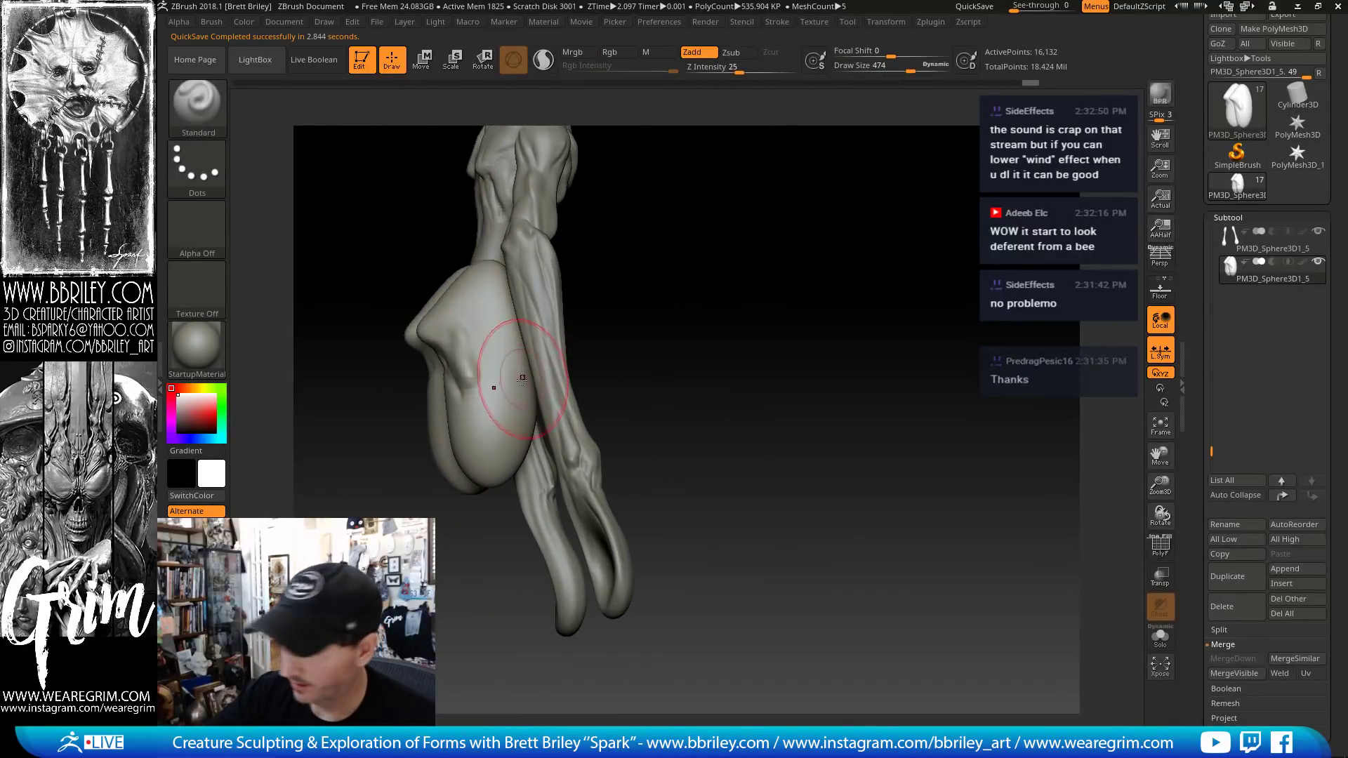
pyautogui.moveTo(474, 377); pyautogui.dragTo(492, 415, button='right')
pyautogui.moveTo(495, 405); pyautogui.dragTo(545, 322)
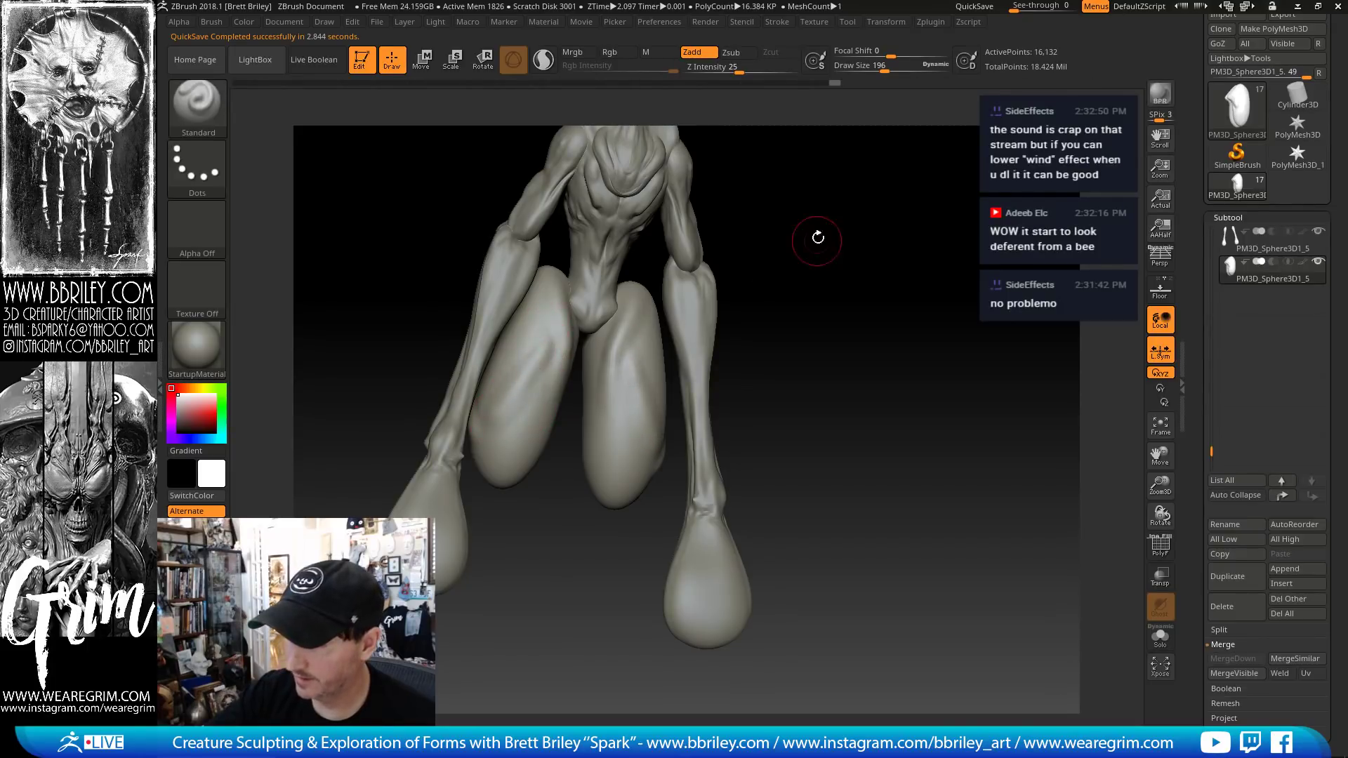
pyautogui.keyDown('alt'); pyautogui.moveTo(815, 238); pyautogui.dragTo(802, 226); pyautogui.keyUp('alt')
# - Pull the fronts and inner sides of the thighs into shape with the Move brush at draw sizes 422 and 588
pyautogui.press('b')
pyautogui.press('m')
pyautogui.press('v')
pyautogui.press('[')
pyautogui.press('[')
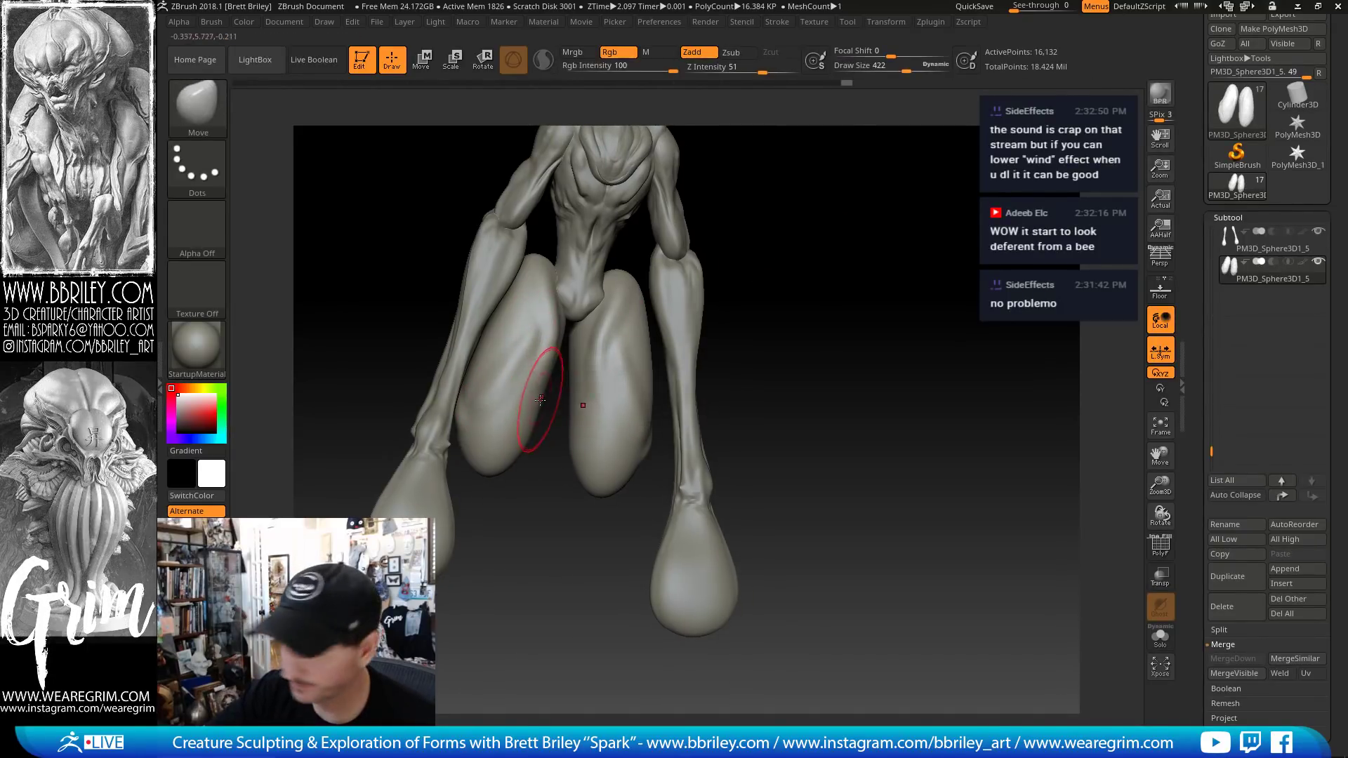
pyautogui.press(']')
pyautogui.press(']')
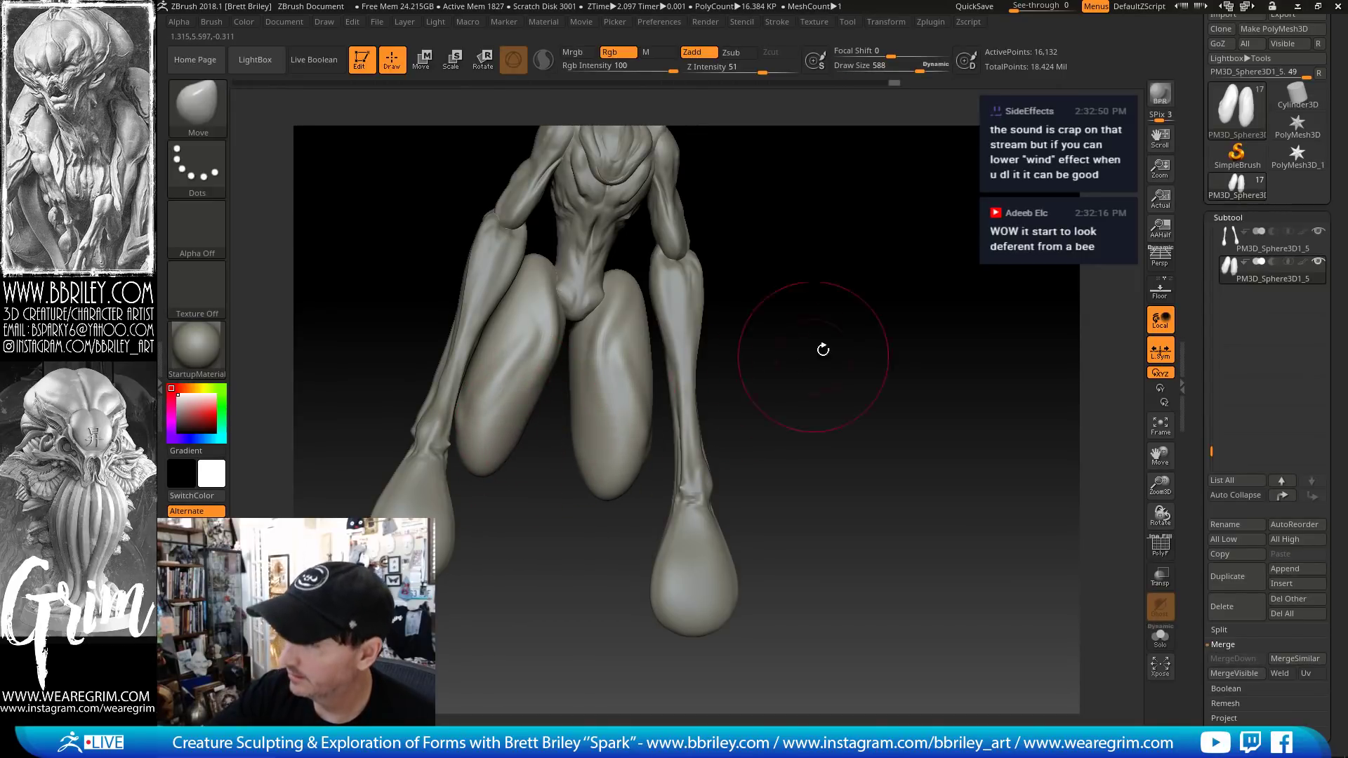
pyautogui.moveTo(751, 267); pyautogui.dragTo(761, 314)
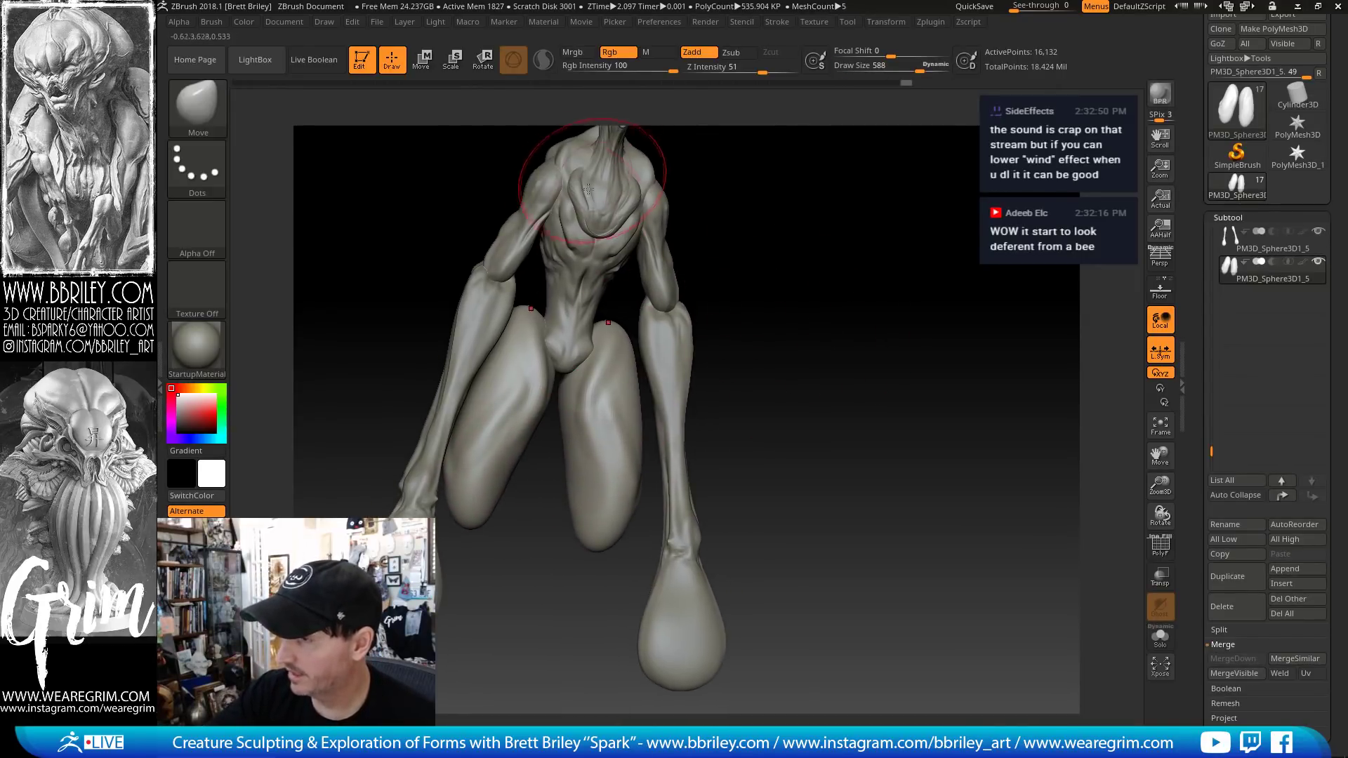
pyautogui.moveTo(775, 228); pyautogui.dragTo(719, 240)
pyautogui.moveTo(688, 391); pyautogui.dragTo(607, 501)
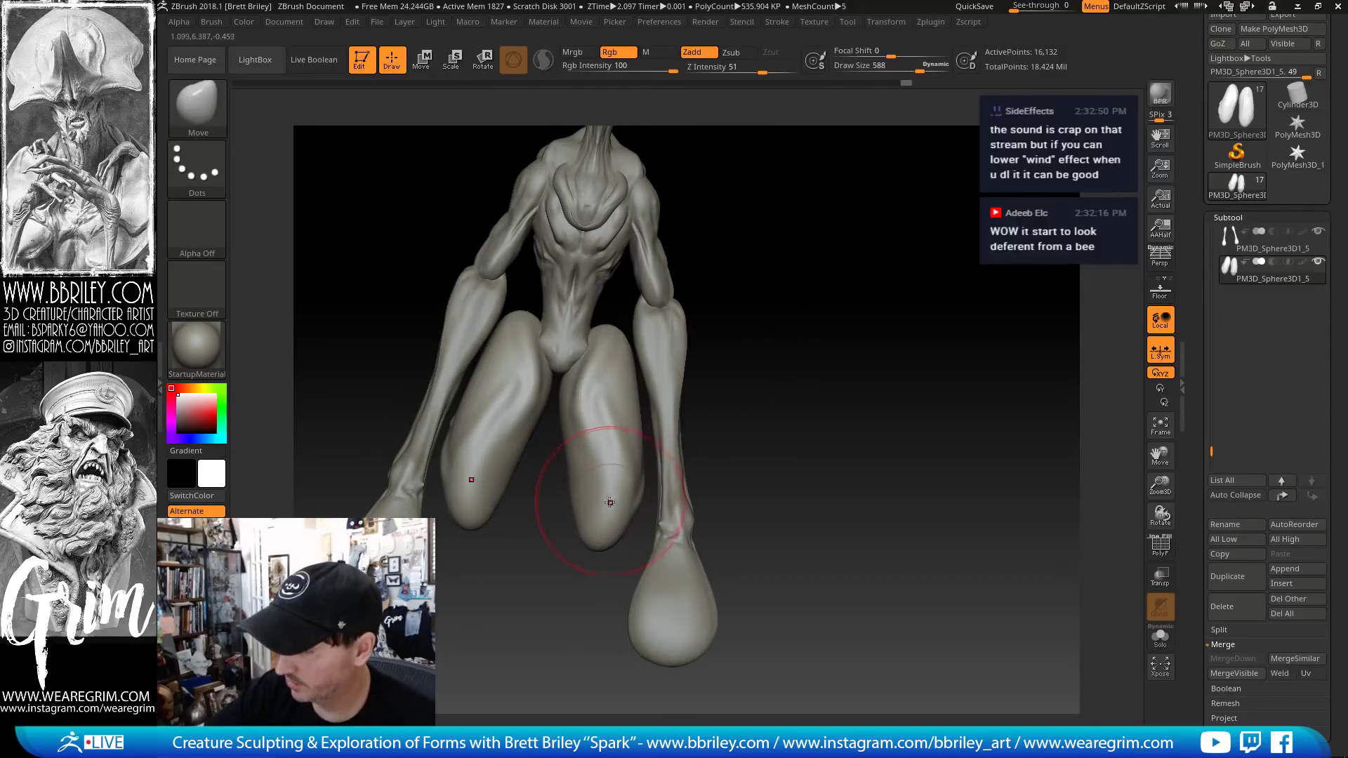
# - Taper the lower ends of the thighs with the Move brush at draw size 638
pyautogui.press('b')
pyautogui.press('p')
pyautogui.press('i')
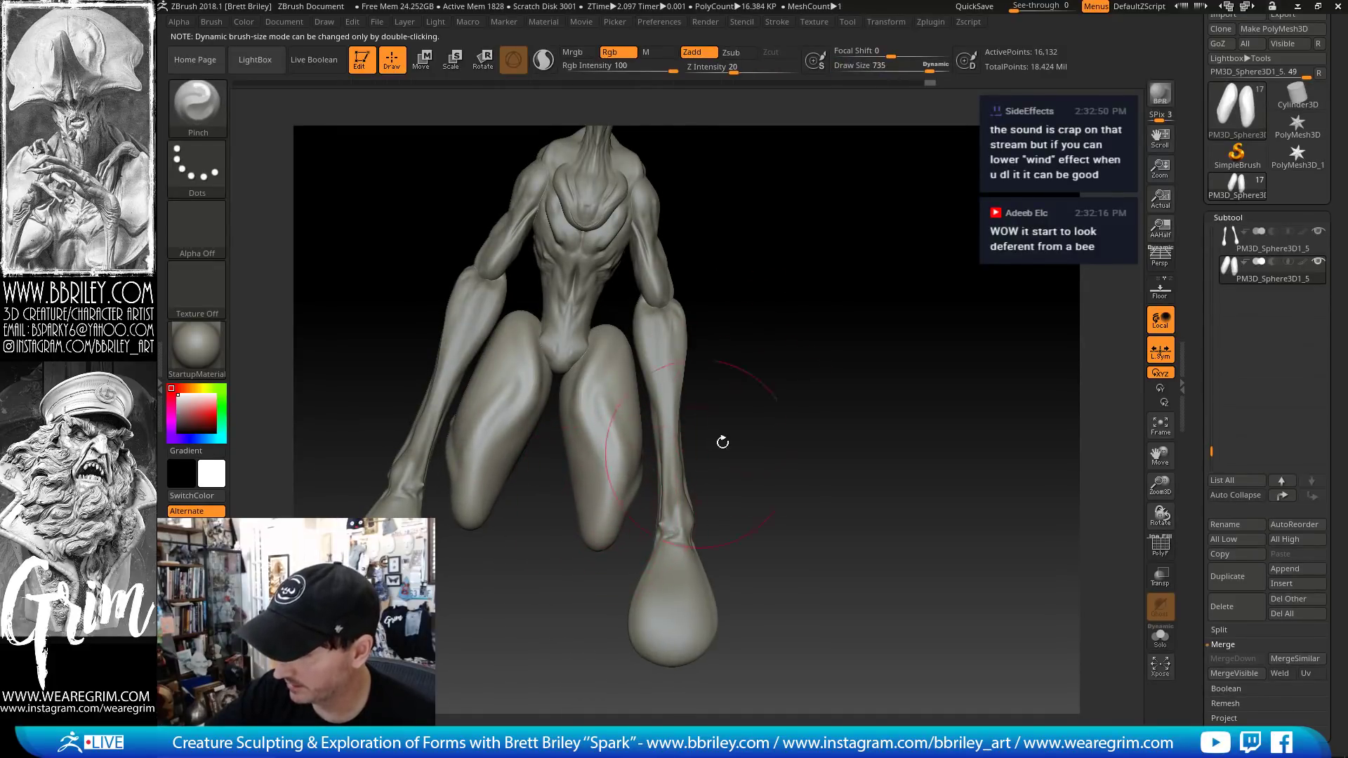
pyautogui.moveTo(723, 442); pyautogui.dragTo(682, 424)
pyautogui.press('b')
pyautogui.press('m')
pyautogui.press('v')
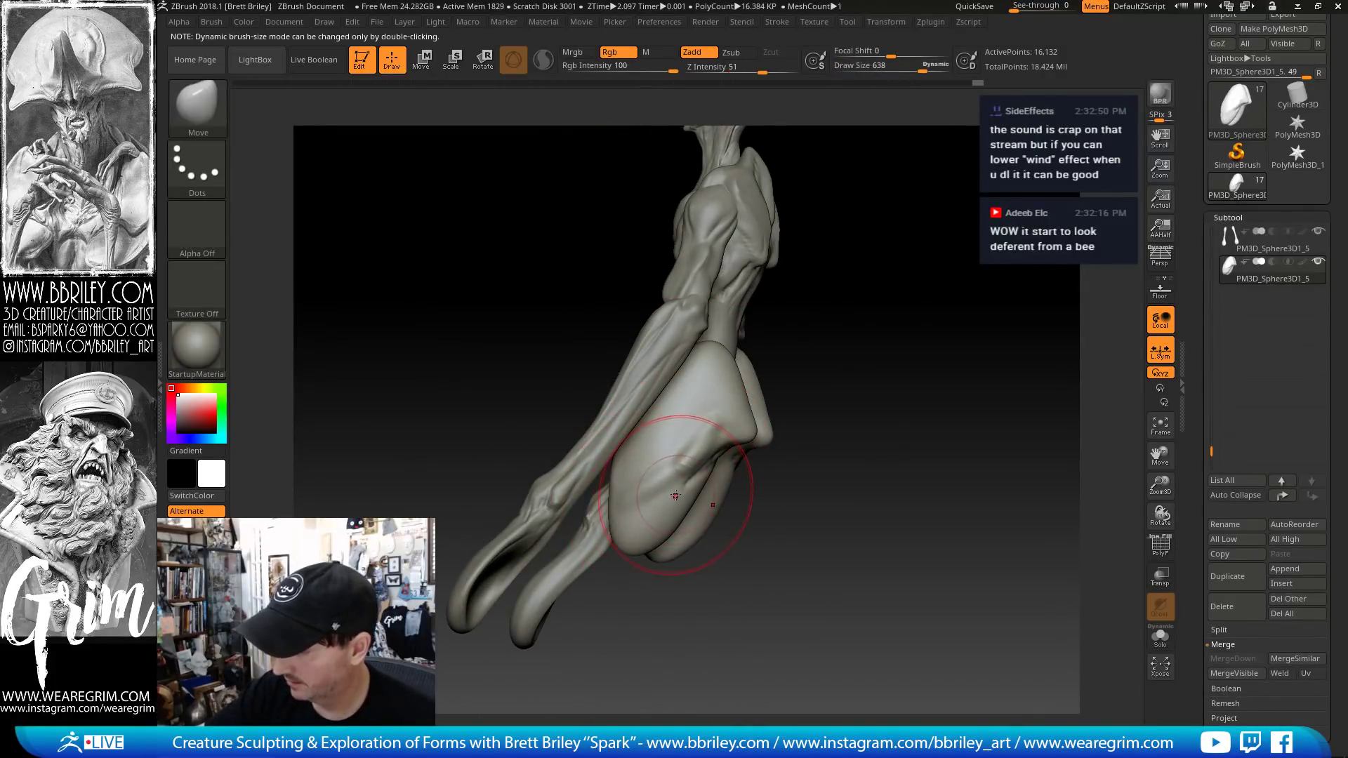
pyautogui.moveTo(674, 500)
pyautogui.mouseDown()
pyautogui.moveTo(694, 496)
pyautogui.moveTo(645, 462)
pyautogui.moveTo(660, 458)
pyautogui.mouseUp()
pyautogui.moveTo(612, 496); pyautogui.dragTo(618, 484)
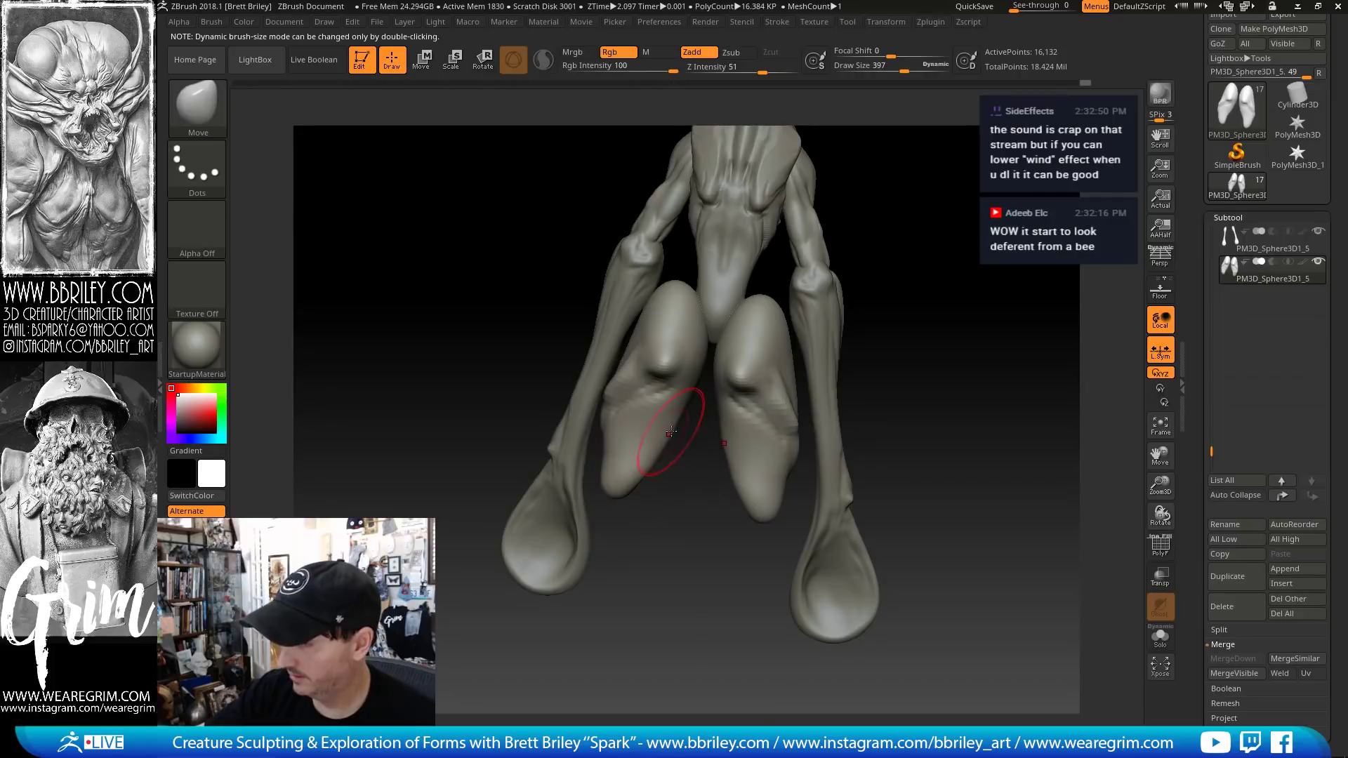
# - Adjust the inner rear edges of the thighs with the Move brush at draw size 422
pyautogui.press('s')
pyautogui.moveTo(672, 425); pyautogui.dragTo(661, 430)
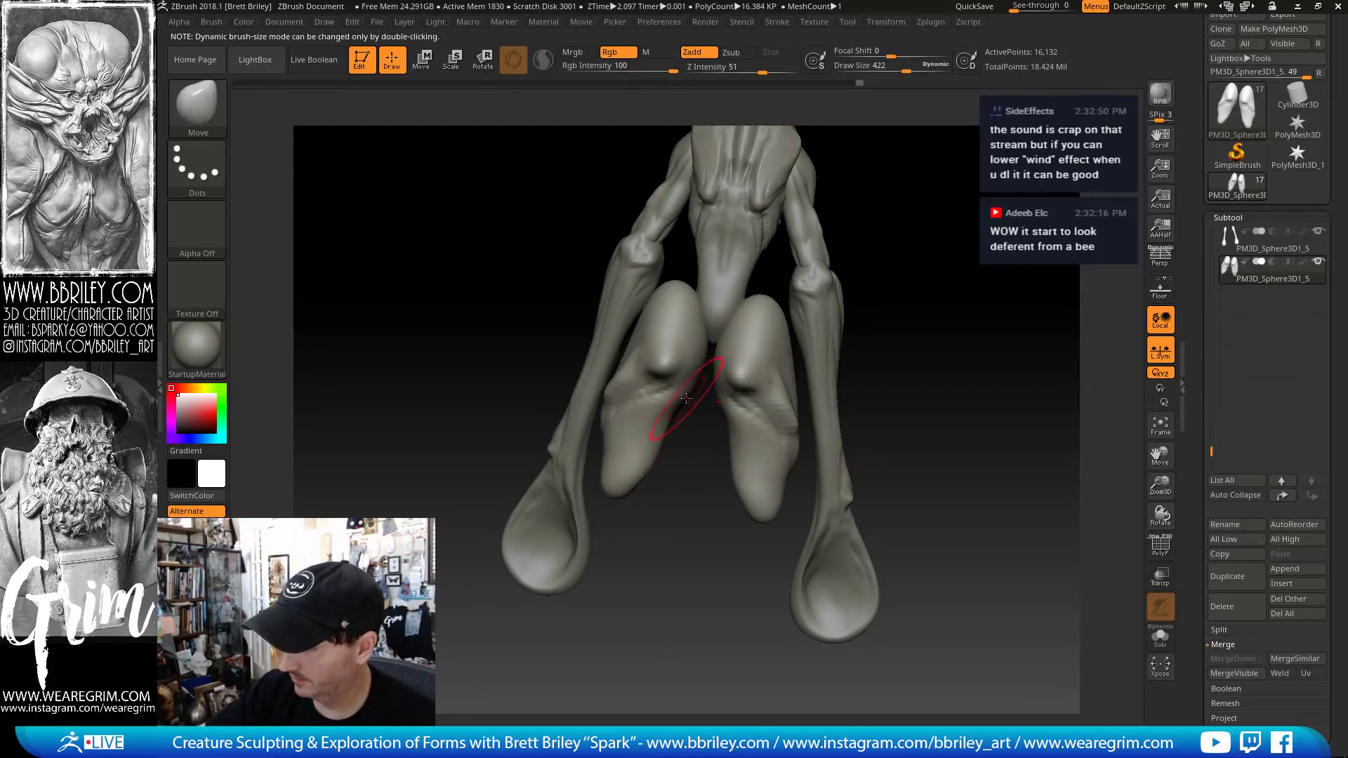
pyautogui.moveTo(693, 344)
pyautogui.mouseDown()
pyautogui.moveTo(957, 225)
pyautogui.moveTo(969, 271)
pyautogui.moveTo(857, 234)
pyautogui.moveTo(676, 340)
pyautogui.moveTo(933, 294)
pyautogui.moveTo(933, 310)
pyautogui.moveTo(912, 271)
pyautogui.moveTo(729, 366)
pyautogui.mouseUp()
pyautogui.press('s')
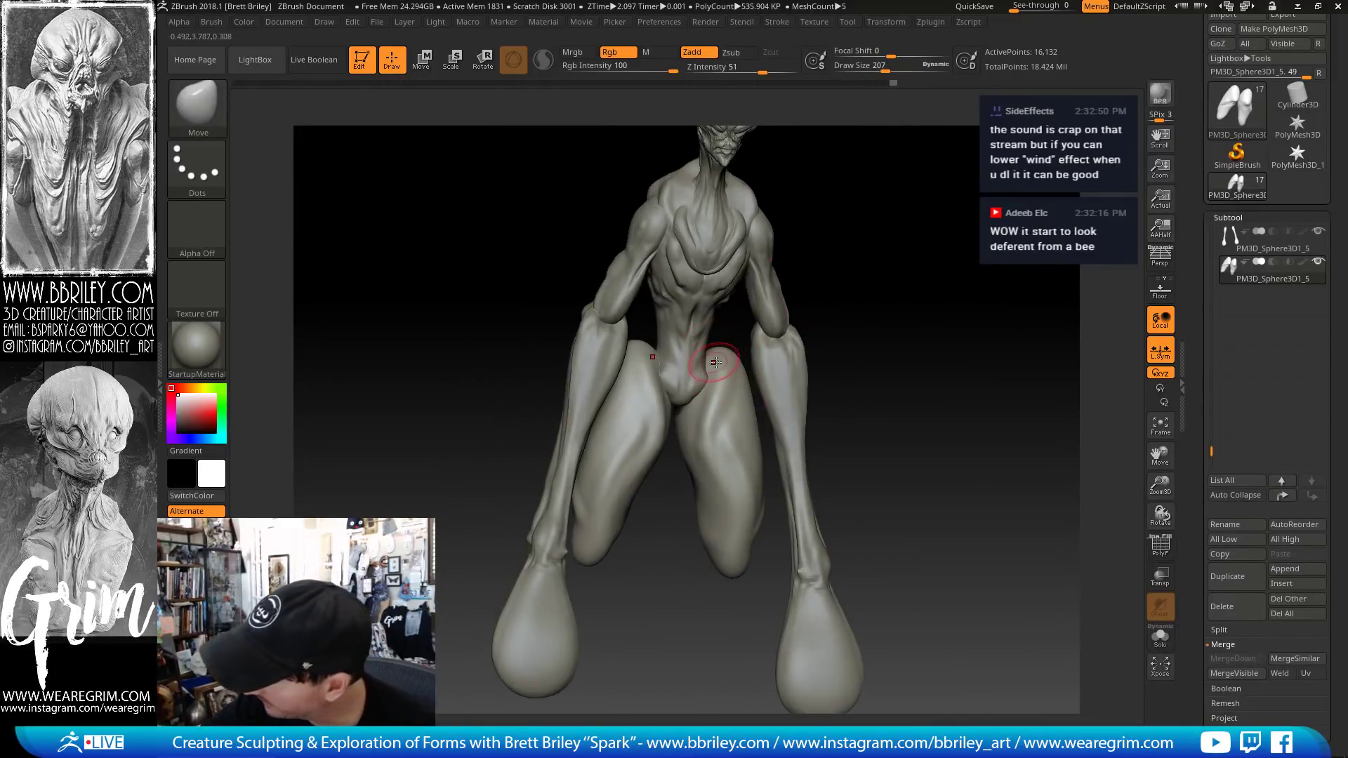
# - Select the torso subtool and shape the crotch with the Move brush at draw size 271 and the Inflat brush at 257
pyautogui.keyDown('alt'); pyautogui.click(696, 356); pyautogui.keyUp('alt')
pyautogui.moveTo(791, 266); pyautogui.dragTo(777, 284)
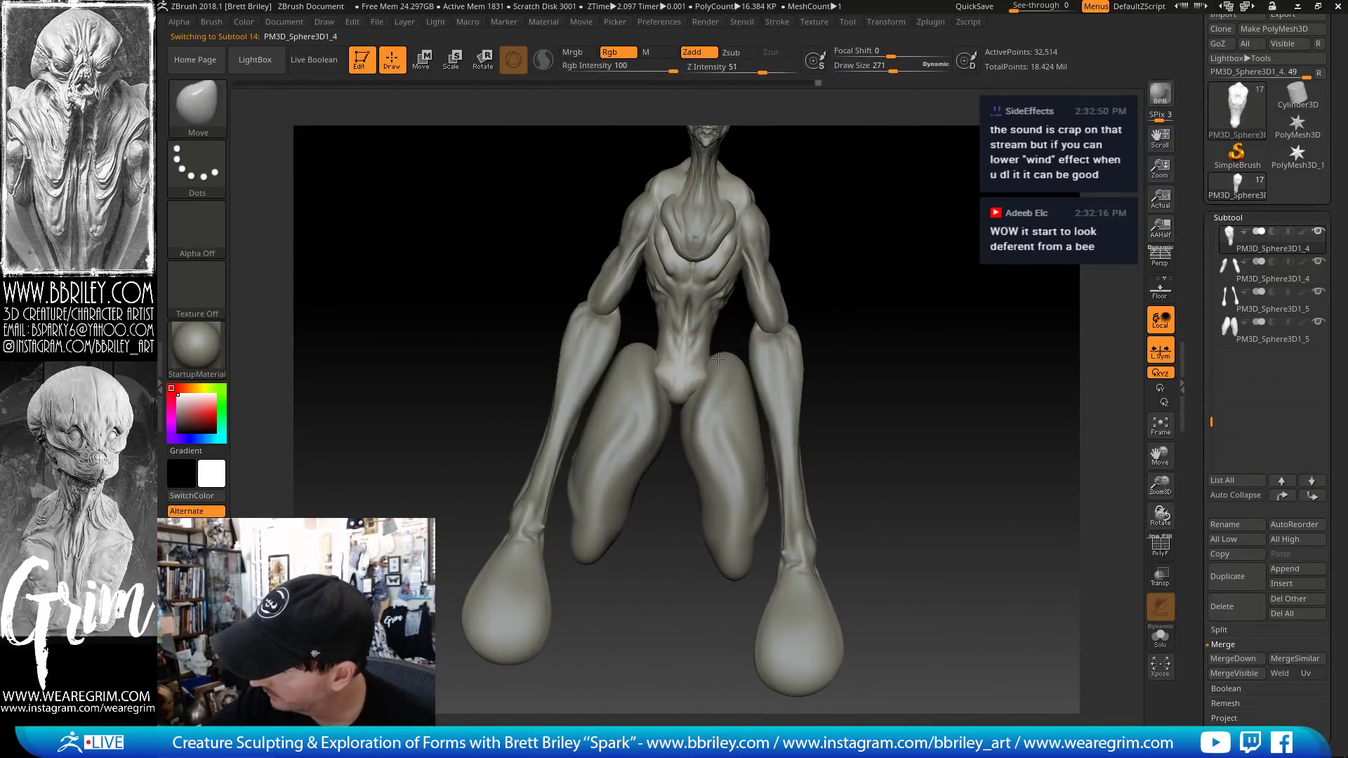
pyautogui.moveTo(707, 370); pyautogui.dragTo(678, 400)
pyautogui.press('b')
pyautogui.press('i')
pyautogui.press('n')
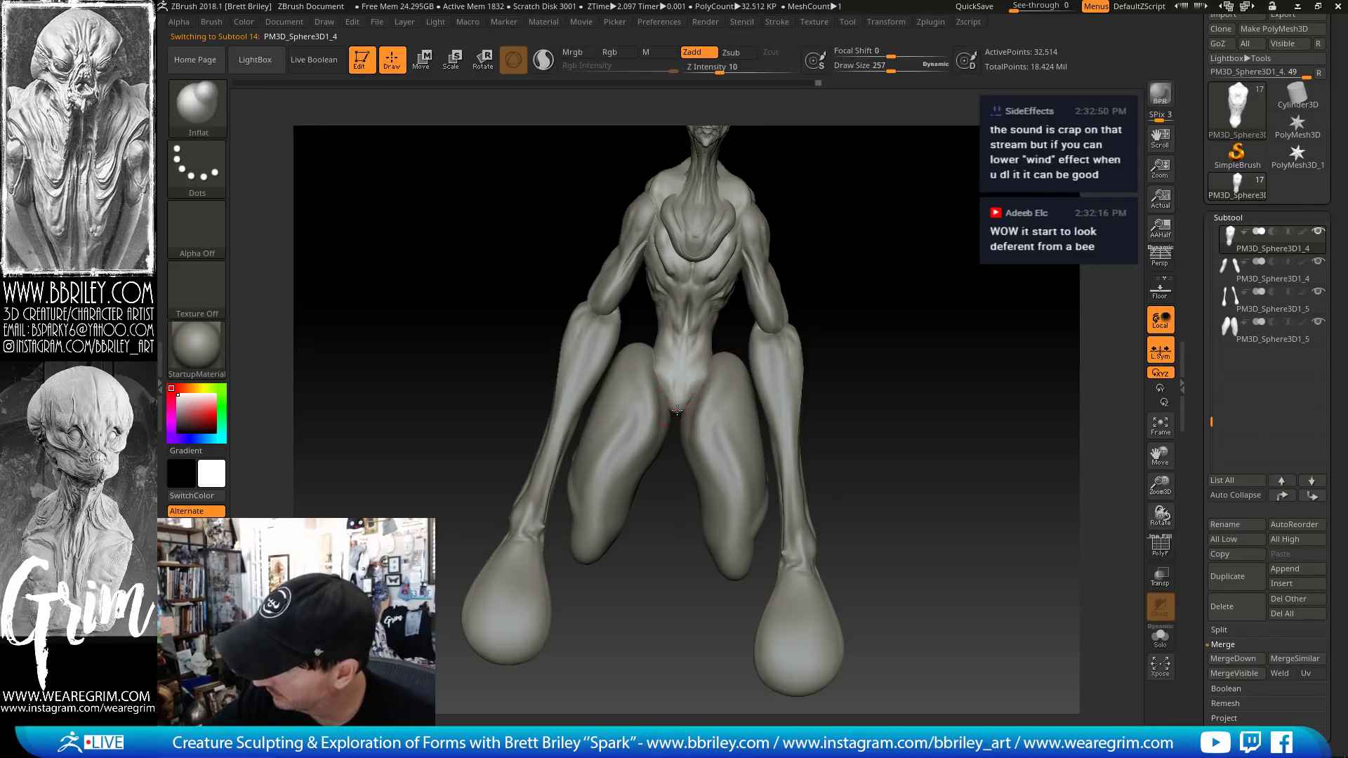
# - Pull the rear of the pelvis and lower back into shape with the Move brush at draw size 219
pyautogui.moveTo(848, 309)
pyautogui.mouseDown()
pyautogui.moveTo(852, 293)
pyautogui.moveTo(793, 287)
pyautogui.moveTo(797, 340)
pyautogui.moveTo(859, 392)
pyautogui.moveTo(861, 334)
pyautogui.moveTo(648, 391)
pyautogui.mouseUp()
pyautogui.press('b')
pyautogui.press('m')
pyautogui.press('v')
pyautogui.press('[')
pyautogui.press('[')
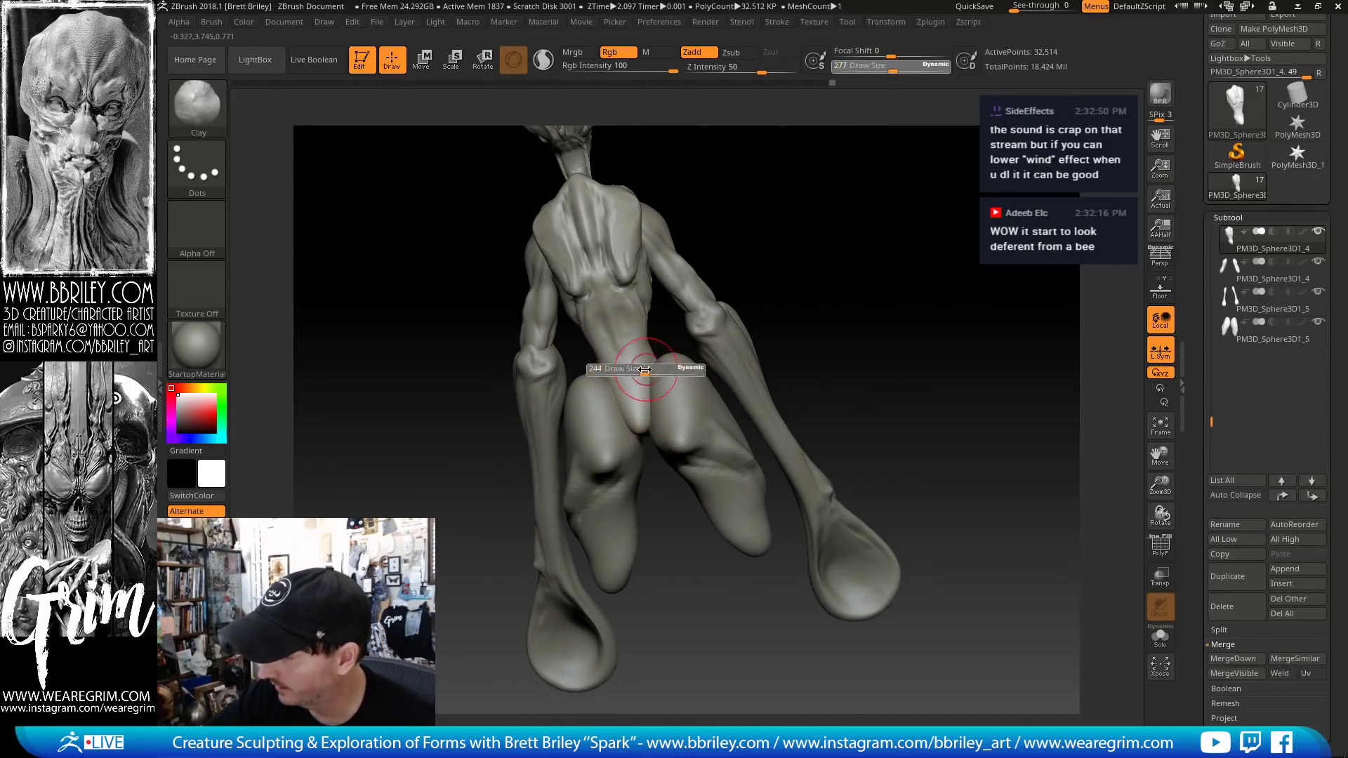
pyautogui.moveTo(781, 211); pyautogui.dragTo(723, 242)
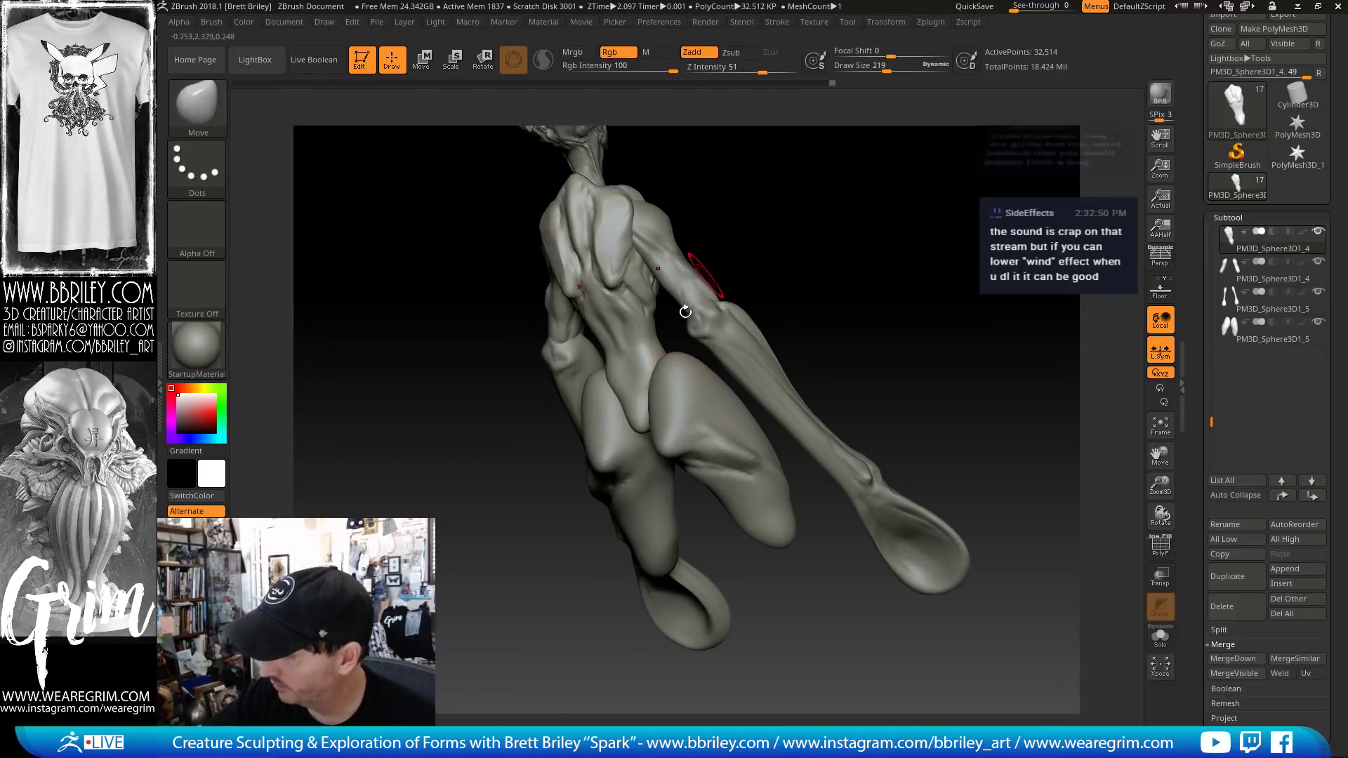
# - Build up hip forms on the back of the pelvis with the Clay brush at draw size 124
pyautogui.press('b')
pyautogui.press('c')
pyautogui.press('l')
pyautogui.press('[')
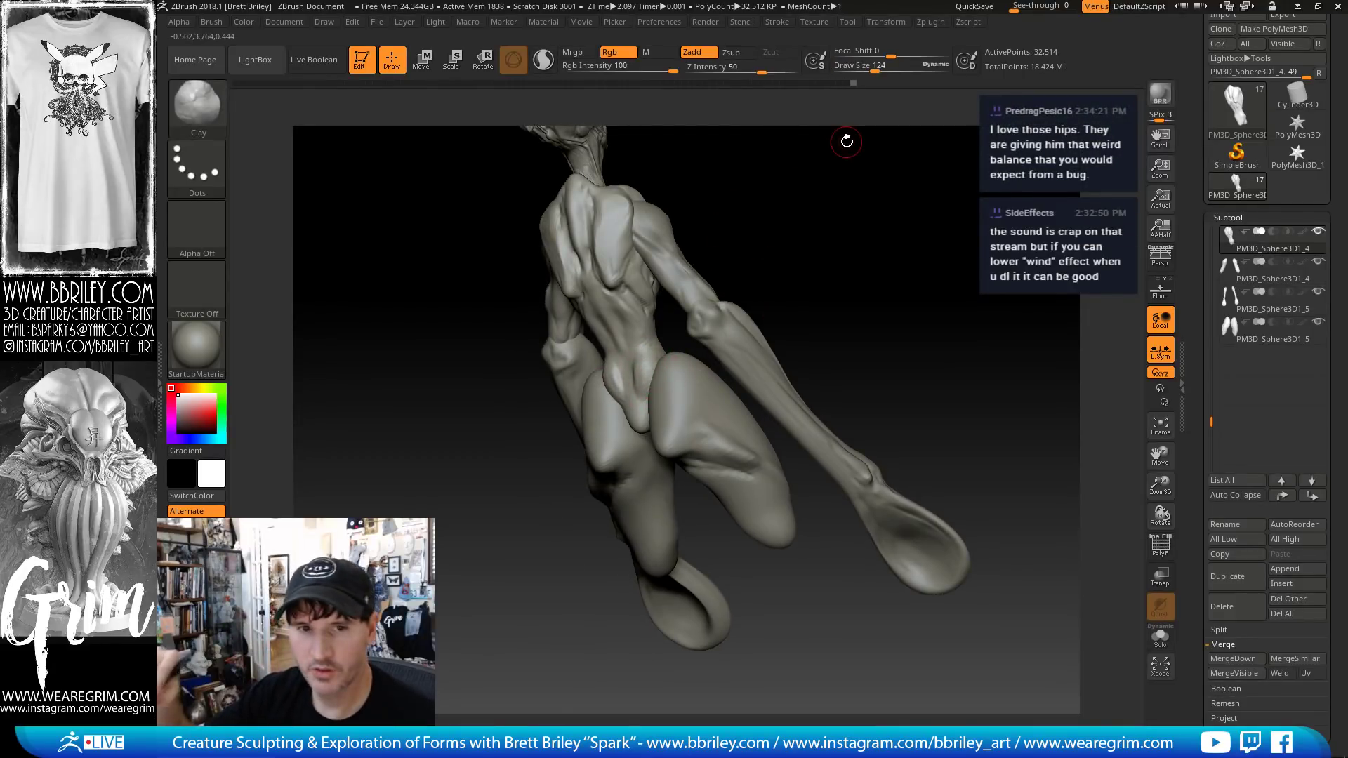
pyautogui.moveTo(846, 141)
pyautogui.mouseDown()
pyautogui.moveTo(652, 359)
pyautogui.moveTo(788, 201)
pyautogui.moveTo(758, 339)
pyautogui.moveTo(782, 288)
pyautogui.moveTo(741, 313)
pyautogui.moveTo(763, 334)
pyautogui.mouseUp()
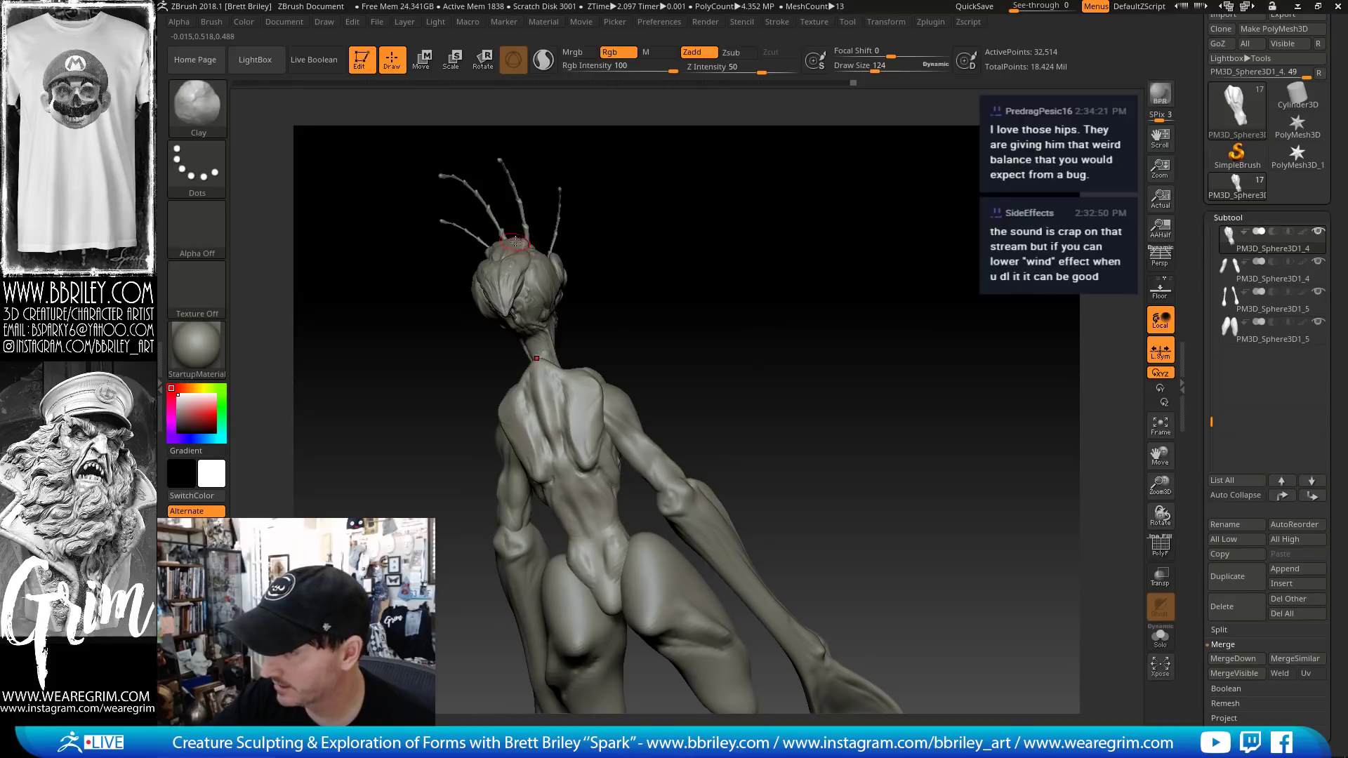
# - Pull the rear hips outward above the thighs with the Move brush at draw size 184
pyautogui.moveTo(513, 241); pyautogui.dragTo(674, 292)
pyautogui.press('b')
pyautogui.press('m')
pyautogui.press('v')
pyautogui.press('s')
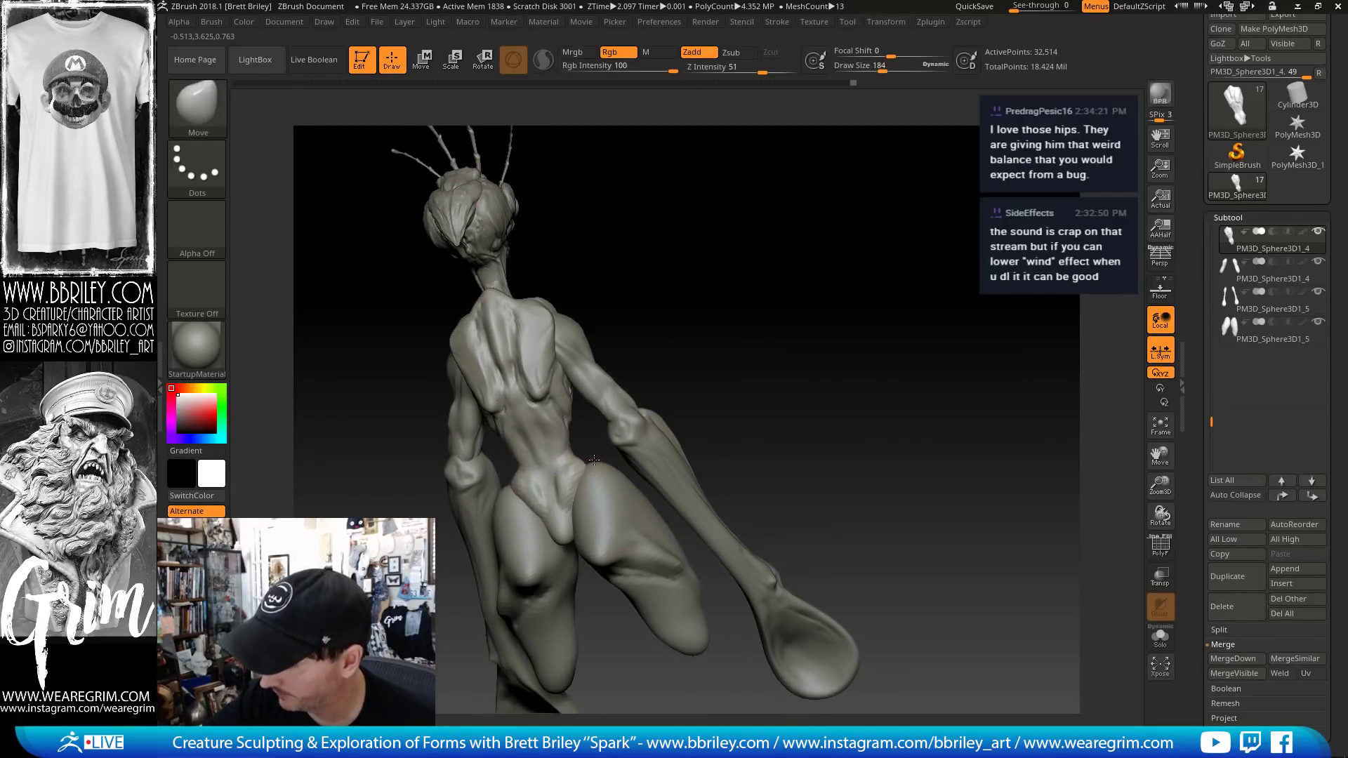
pyautogui.press('s')
pyautogui.moveTo(593, 463); pyautogui.dragTo(605, 450)
# - Add bony bumps at the rear hips with the Clay brush at draw size 133 and refine the tailbone with Standard at 83
pyautogui.press('b')
pyautogui.press('c')
pyautogui.press('l')
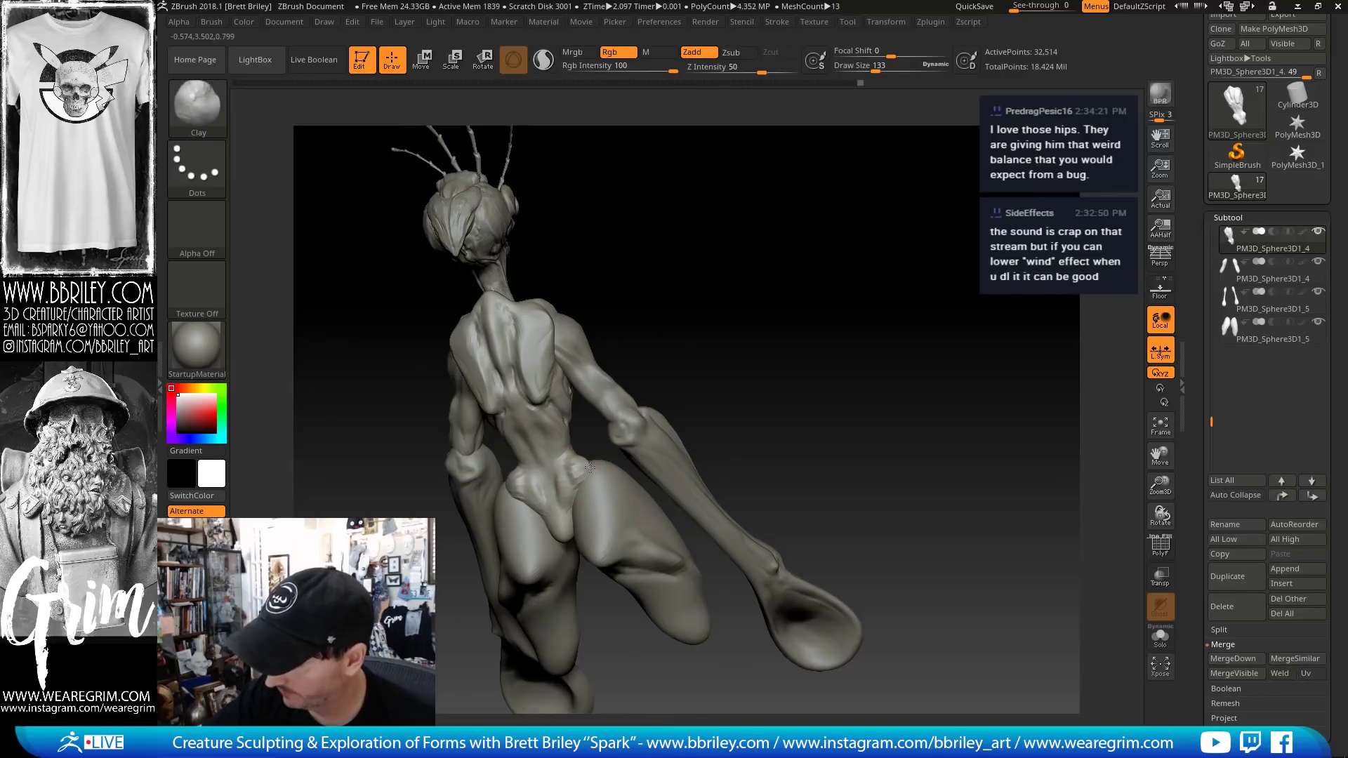
pyautogui.press('b')
pyautogui.press('s')
pyautogui.press('t')
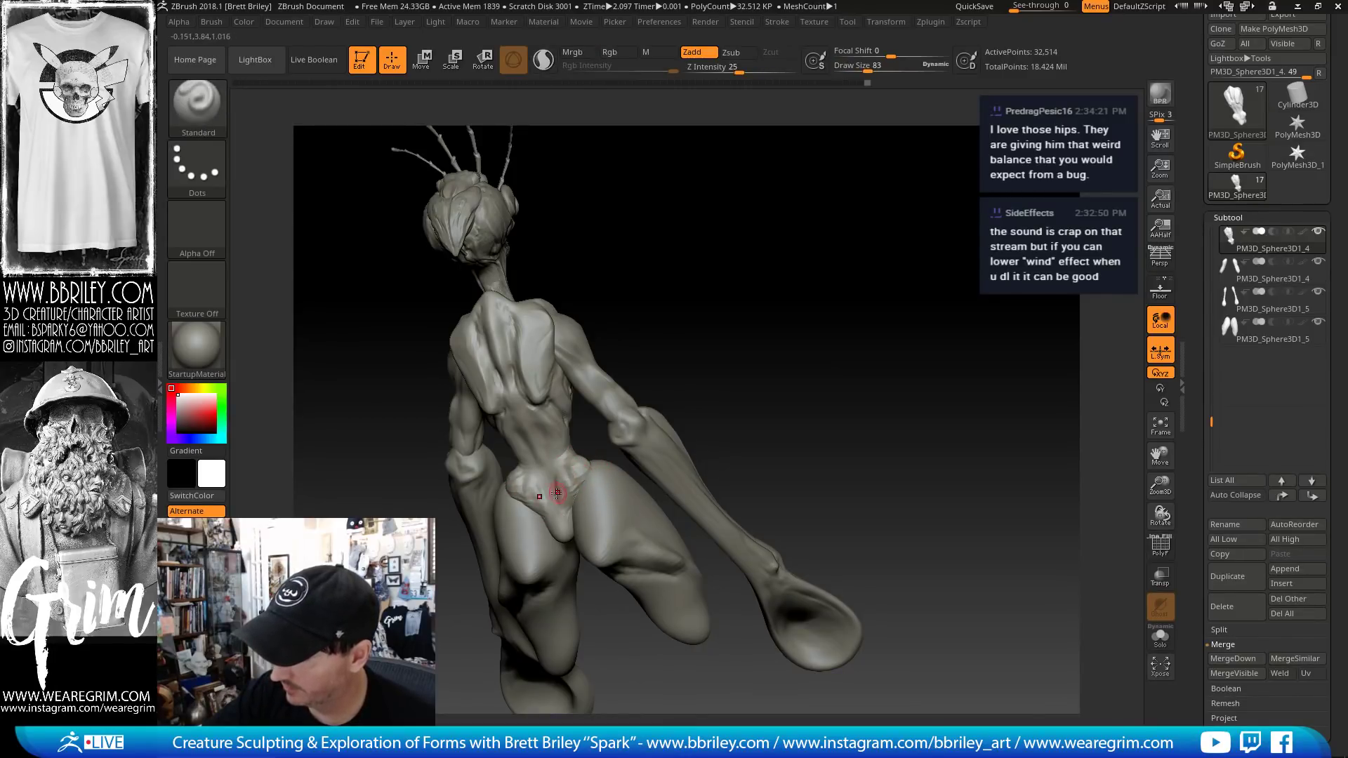
pyautogui.moveTo(557, 493); pyautogui.dragTo(563, 520)
# - Swell the lower tip of the rear pelvis with the Inflat brush and adjust its folds with Move at draw size 83
pyautogui.press('b')
pyautogui.press('i')
pyautogui.press('n')
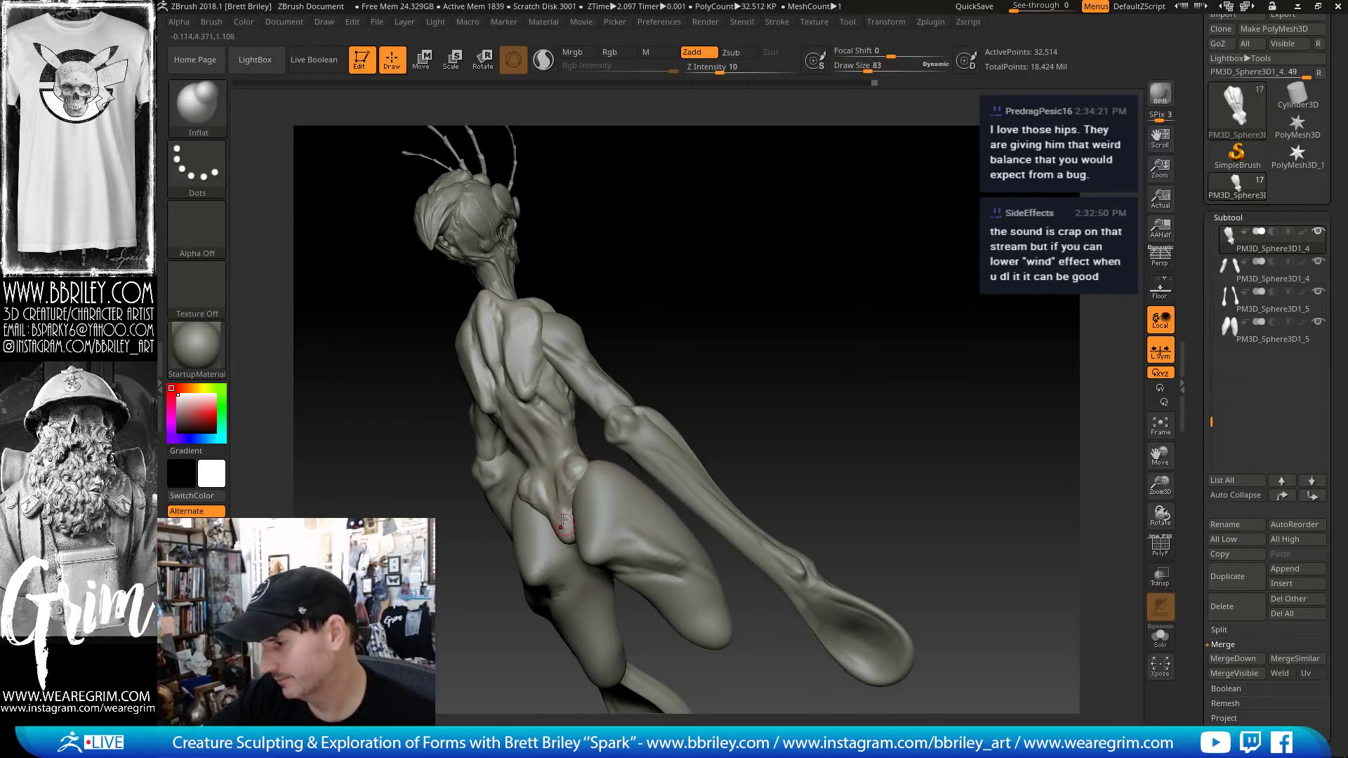
pyautogui.press('b')
pyautogui.press('m')
pyautogui.press('v')
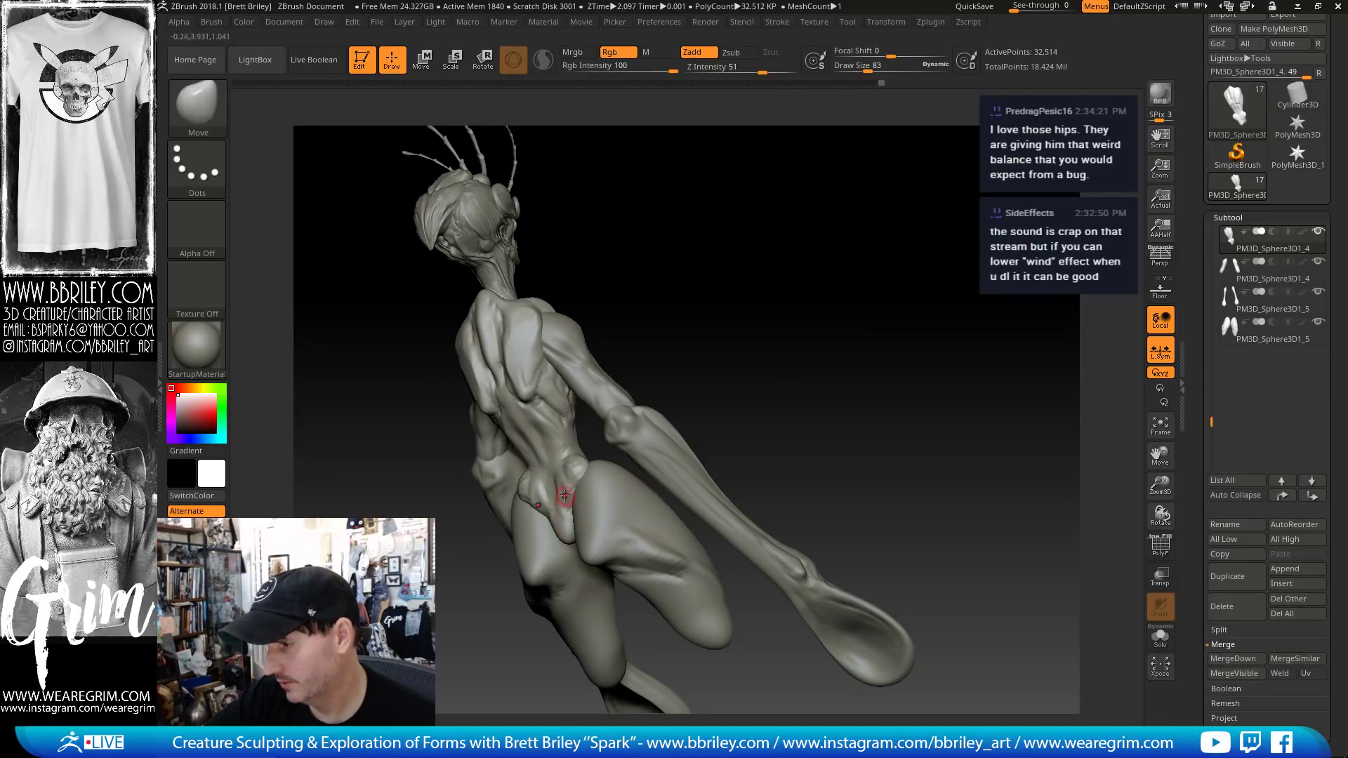
pyautogui.moveTo(564, 495); pyautogui.dragTo(569, 496)
# - Raise the torso to the next subdivision level and plane the lower rear pelvis with TrimDynamic at draw size 72
pyautogui.moveTo(671, 286); pyautogui.dragTo(697, 285)
pyautogui.press('d')
pyautogui.press('b')
pyautogui.press('t')
pyautogui.press('d')
pyautogui.press('[')
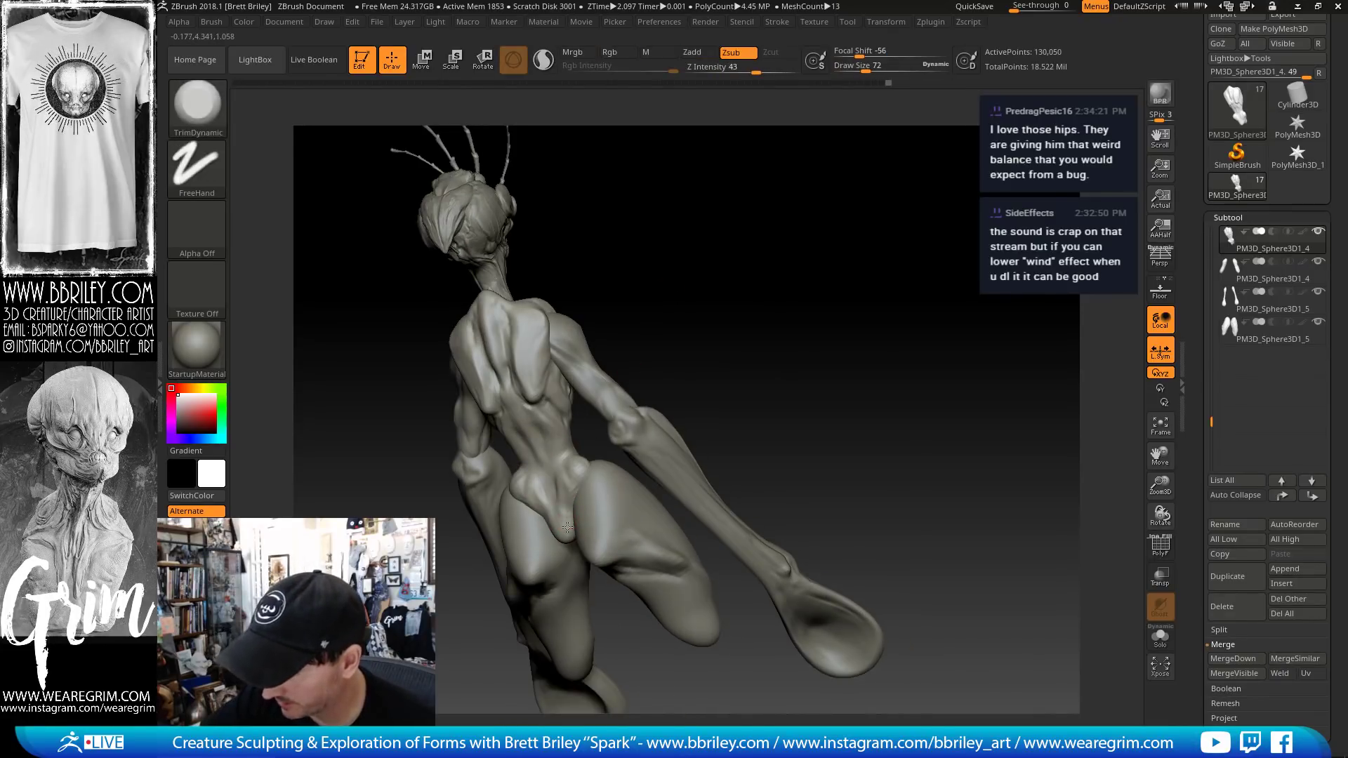
# - Refine the tailbone and sacrum surfaces with the Standard, TrimDynamic and Clay brushes at draw size 56
pyautogui.press('b')
pyautogui.press('s')
pyautogui.press('t')
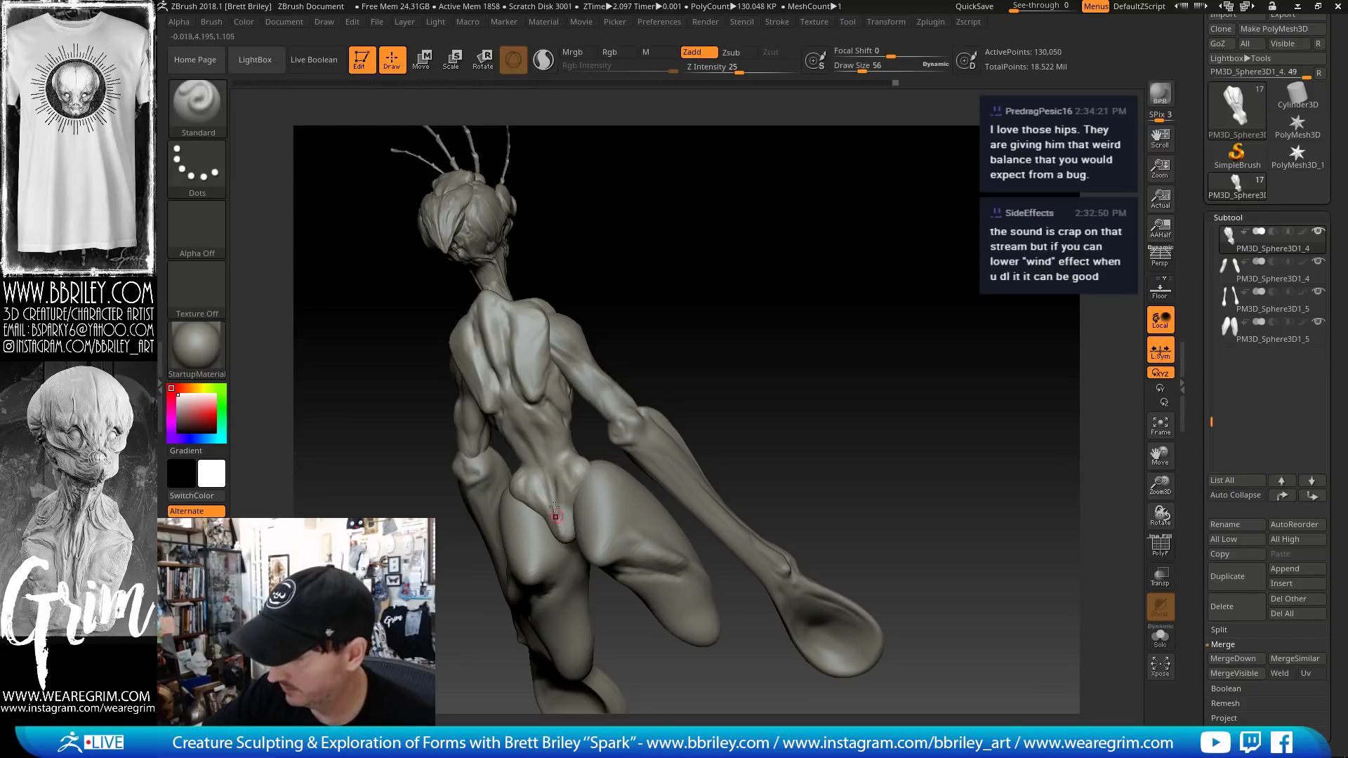
pyautogui.press('b')
pyautogui.press('t')
pyautogui.press('d')
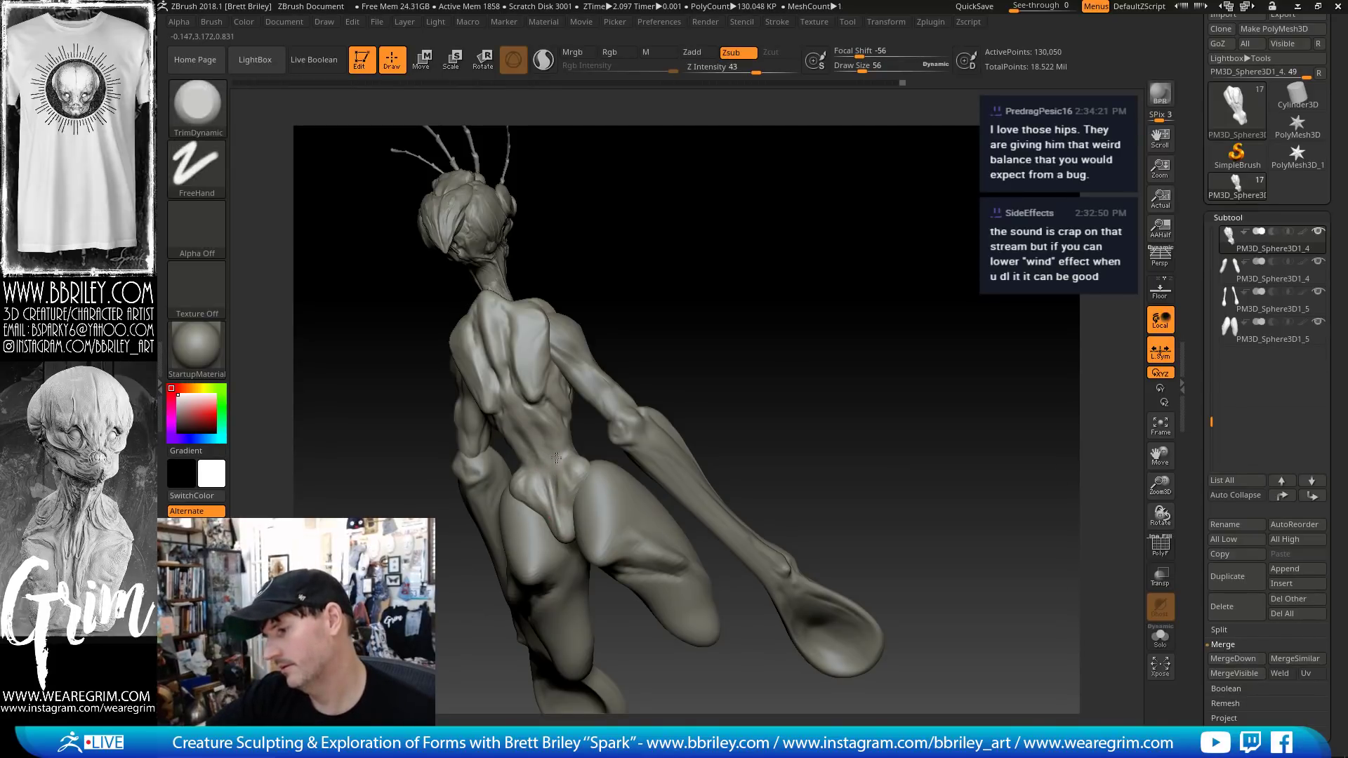
pyautogui.press('b')
pyautogui.press('c')
pyautogui.press('l')
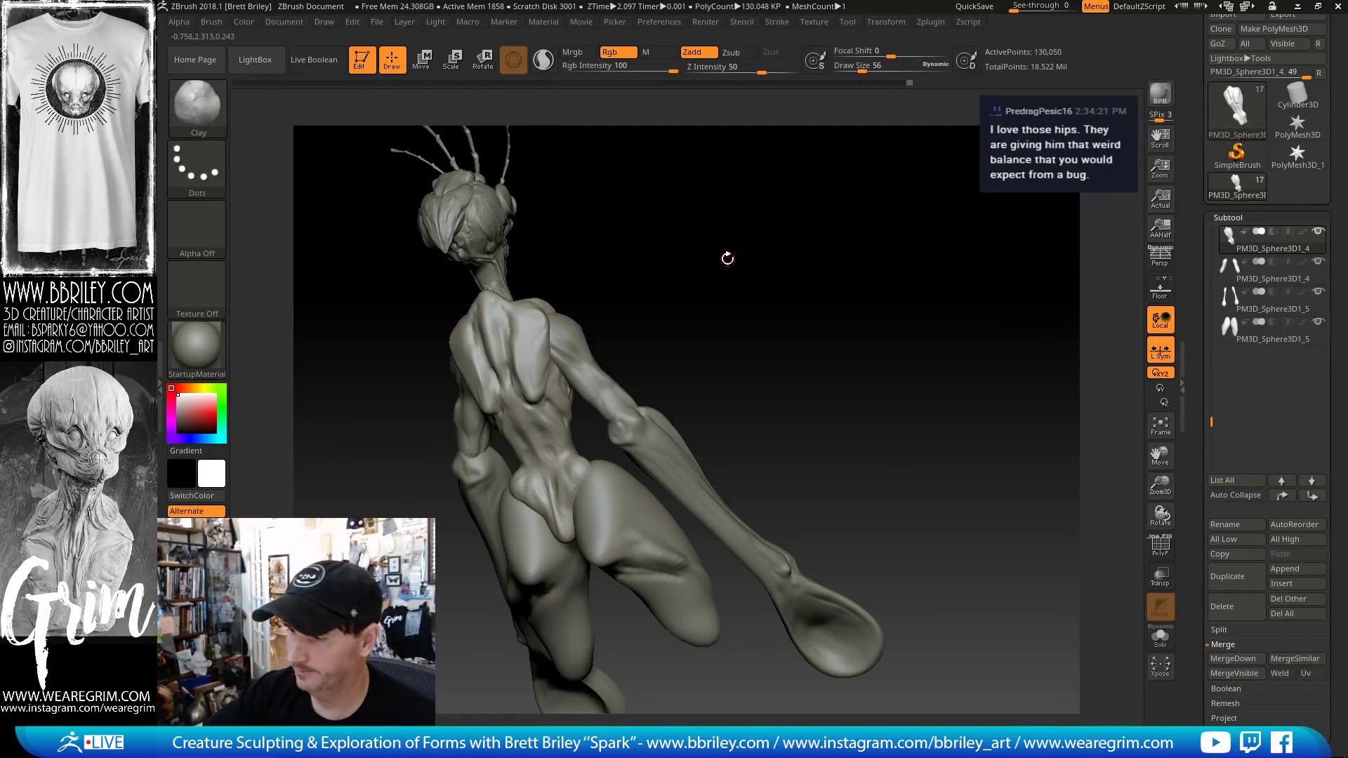
# - Shape the hip and waist contours of the torso with the Move brush at draw size 148
pyautogui.moveTo(726, 259); pyautogui.dragTo(577, 453)
pyautogui.moveTo(666, 273); pyautogui.dragTo(601, 407)
pyautogui.press('b')
pyautogui.press('m')
pyautogui.press('v')
pyautogui.moveTo(695, 205); pyautogui.dragTo(653, 330)
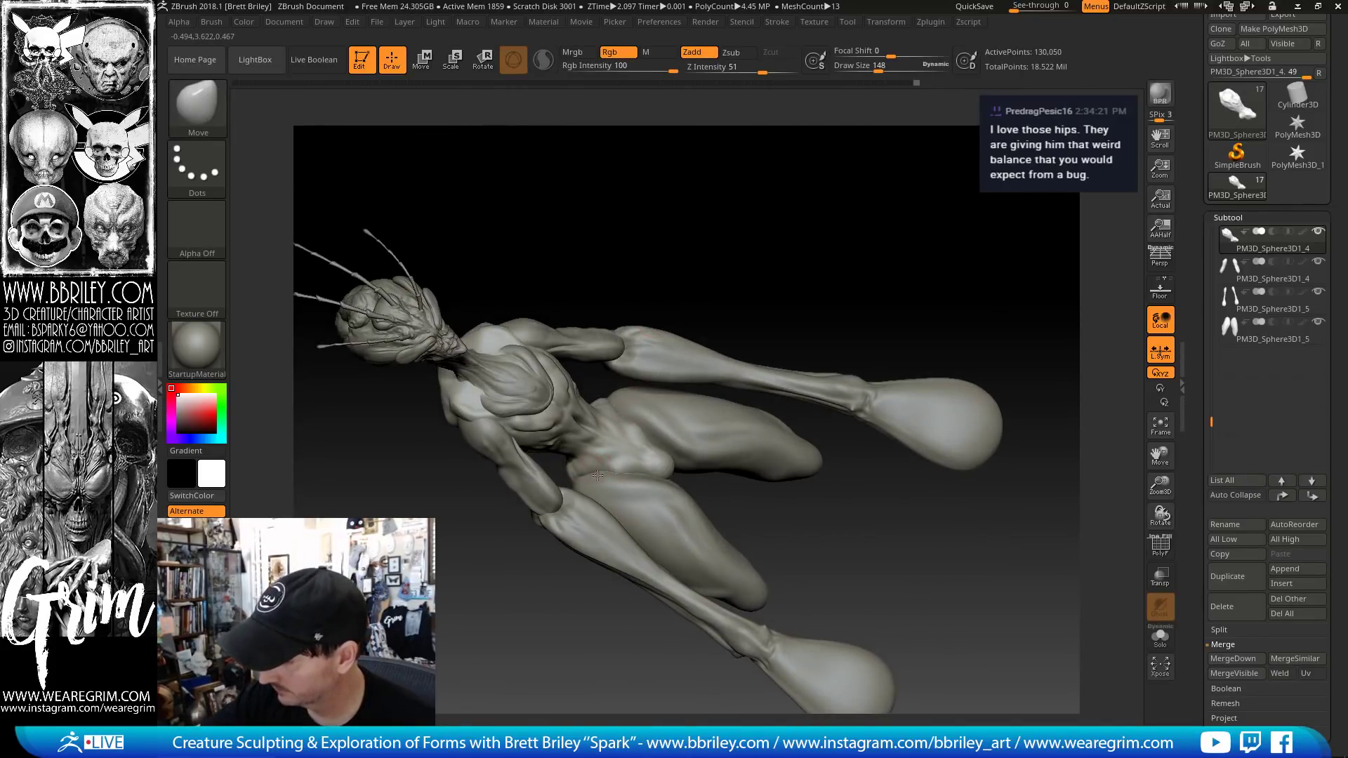
# - Sculpt the lower abdomen and groin forms on the front of the pelvis with the Standard brush at draw size 86
pyautogui.press('b')
pyautogui.press('s')
pyautogui.press('t')
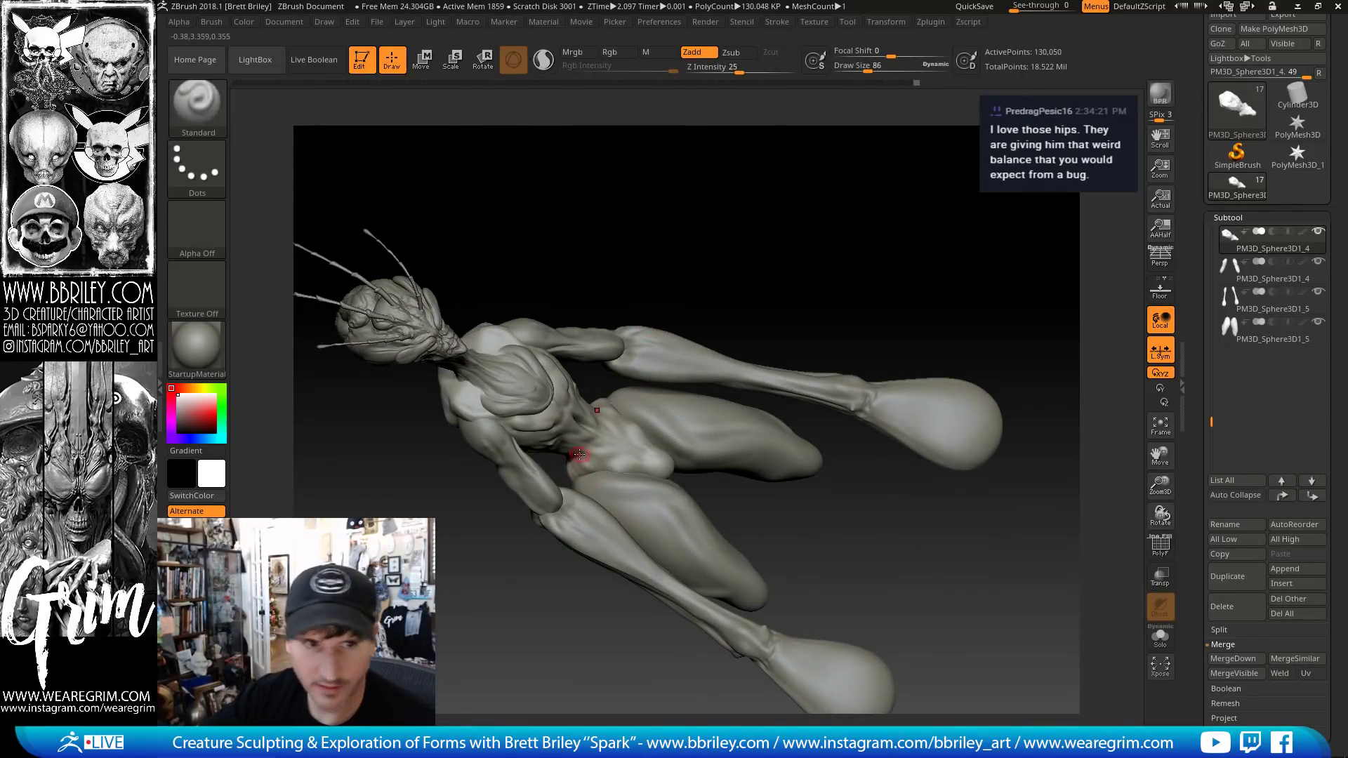
pyautogui.moveTo(740, 222)
pyautogui.mouseDown()
pyautogui.moveTo(571, 406)
pyautogui.moveTo(610, 466)
pyautogui.mouseUp()
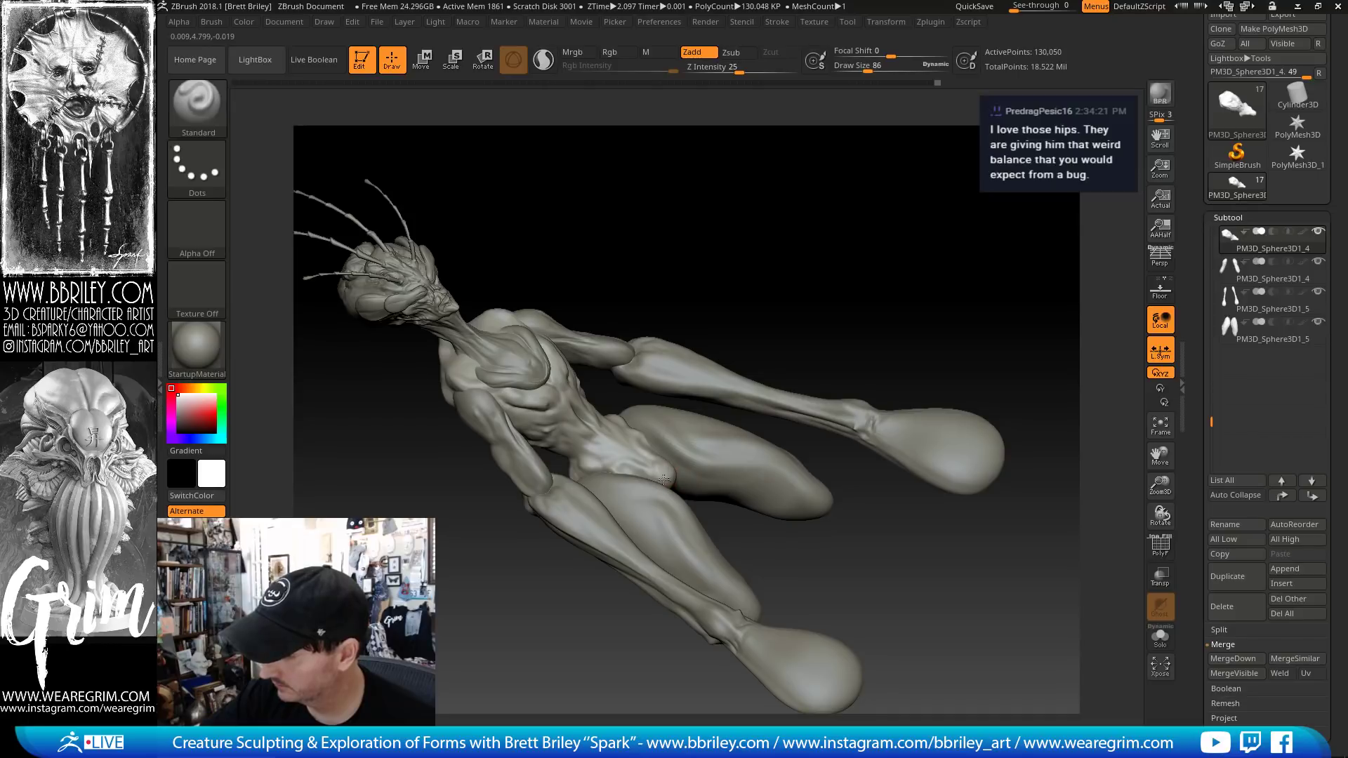
pyautogui.moveTo(720, 242); pyautogui.dragTo(680, 434)
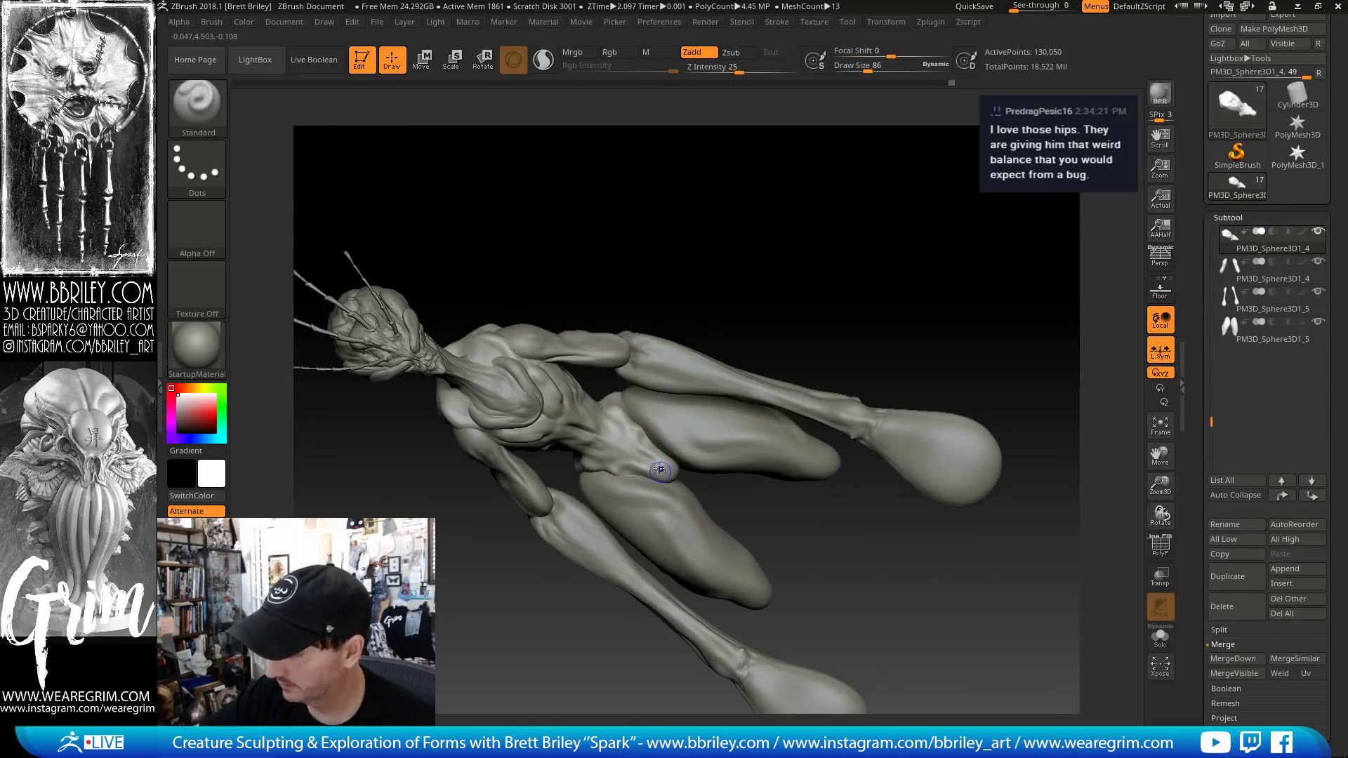
pyautogui.moveTo(728, 223)
pyautogui.mouseDown()
pyautogui.moveTo(703, 238)
pyautogui.moveTo(770, 160)
pyautogui.moveTo(793, 222)
pyautogui.mouseUp()
# - Select the thigh subtool and hide the forearm and hand subtool
pyautogui.keyDown('alt'); pyautogui.click(641, 487); pyautogui.keyUp('alt')
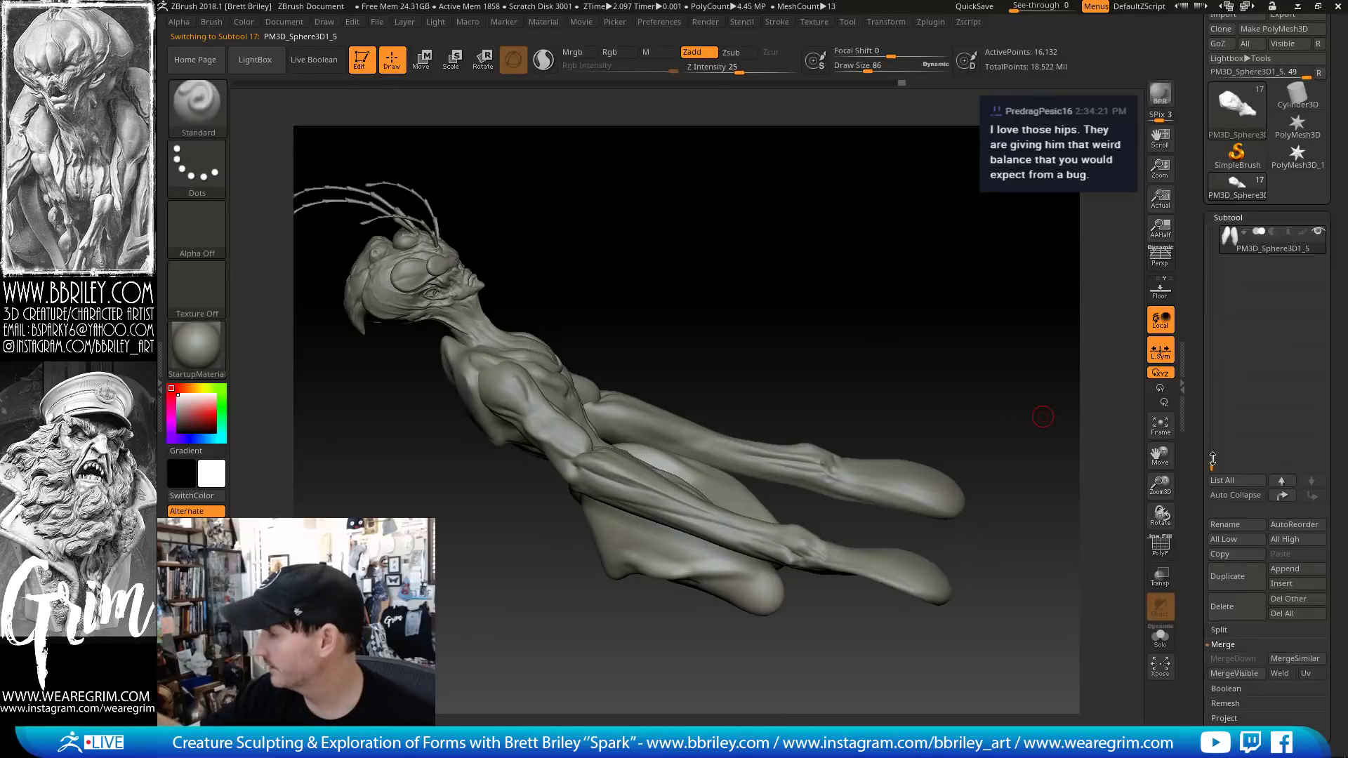
pyautogui.moveTo(1212, 459); pyautogui.dragTo(1212, 379)
pyautogui.click(1318, 352)
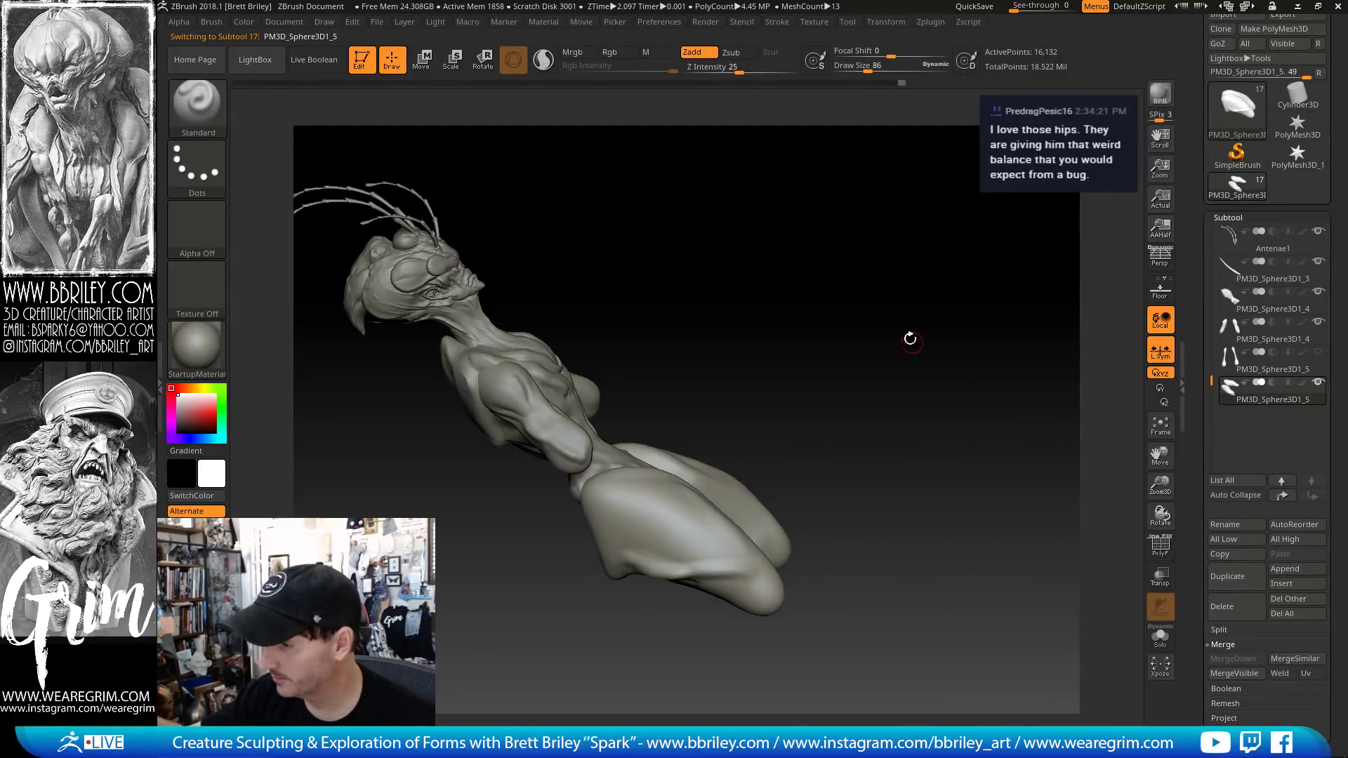
# - Reshape the side profile of the thighs with the Move brush at draw sizes 389 and 769
pyautogui.press('b')
pyautogui.press('m')
pyautogui.press('v')
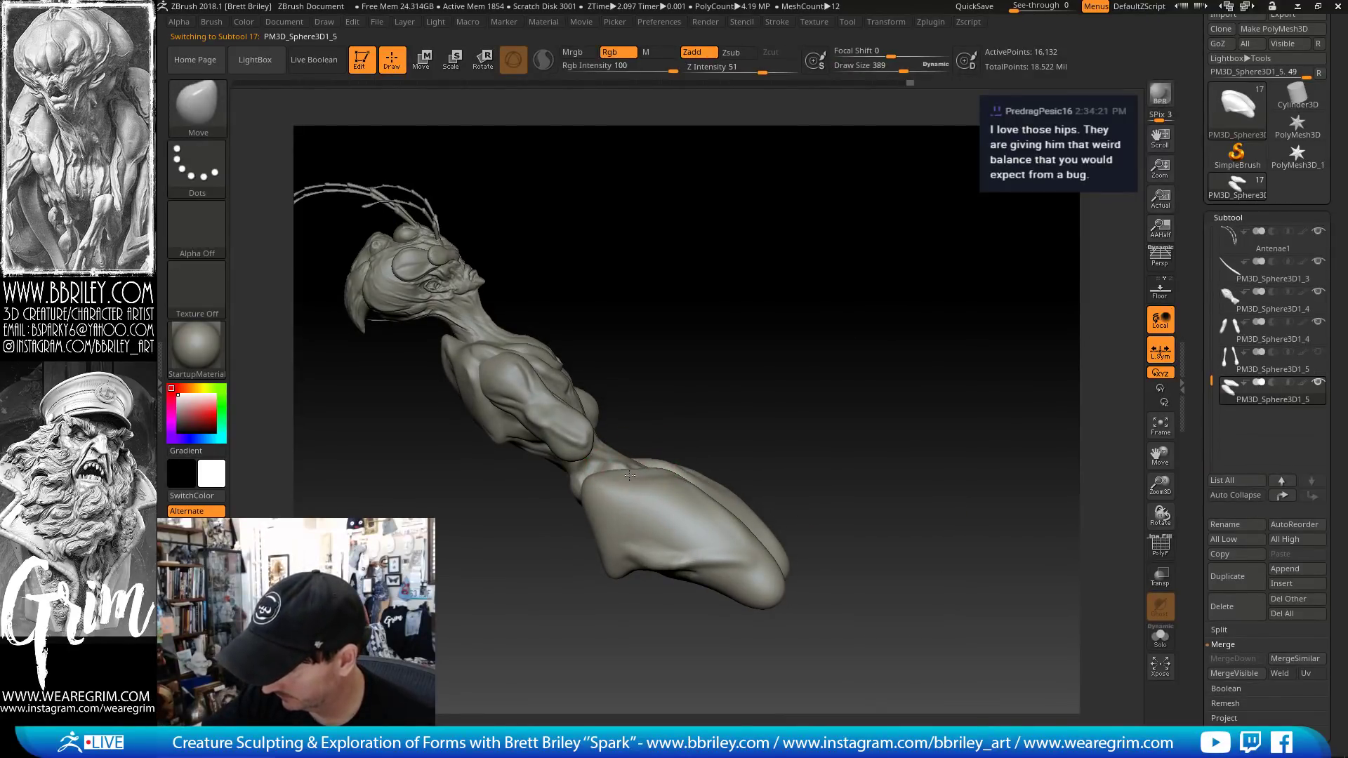
pyautogui.press('s')
pyautogui.moveTo(631, 472); pyautogui.dragTo(630, 480)
pyautogui.moveTo(635, 413); pyautogui.dragTo(647, 367)
pyautogui.press('s')
pyautogui.moveTo(616, 469)
pyautogui.mouseDown()
pyautogui.moveTo(603, 470)
pyautogui.moveTo(853, 372)
pyautogui.mouseUp()
pyautogui.press('s')
# - Rotate the thighs forward at the hips with the transform gizmo and reposition them against the pelvis
pyautogui.press('w')
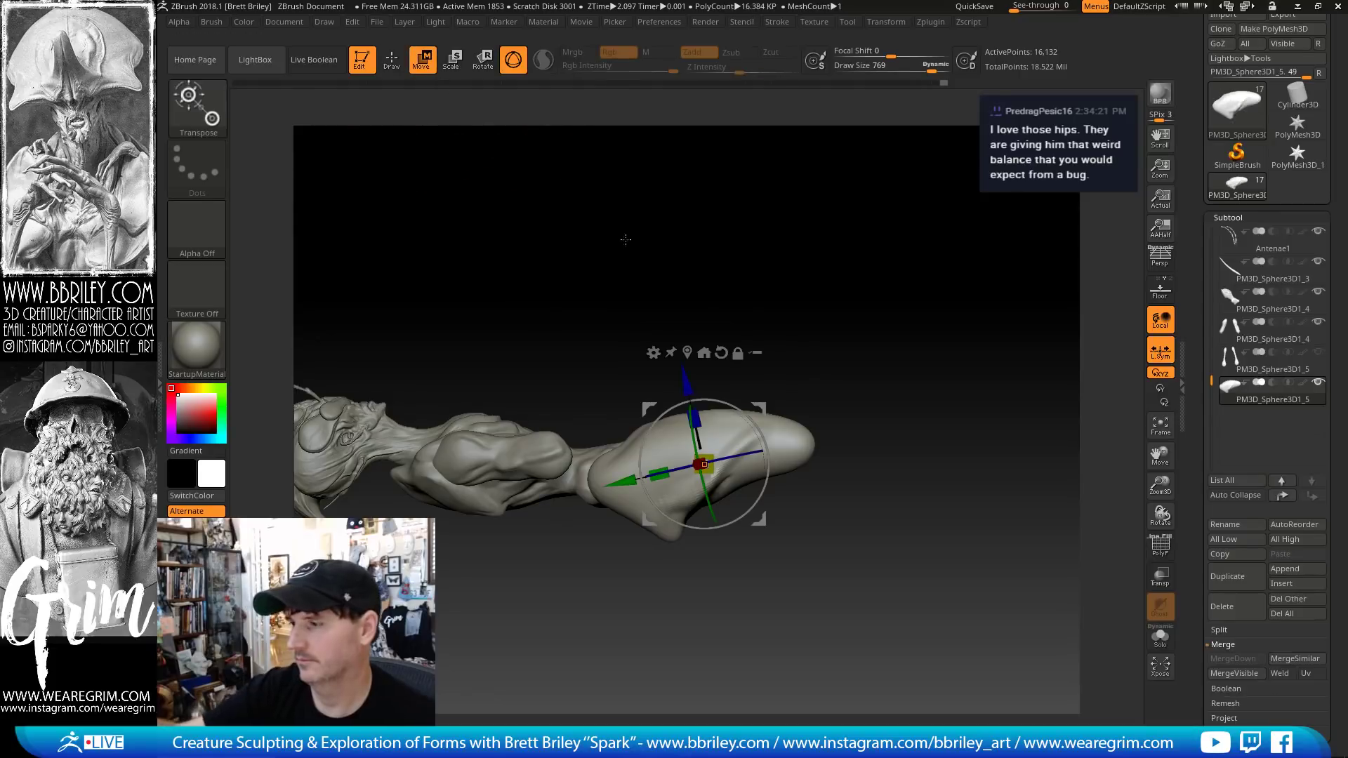
pyautogui.moveTo(762, 436); pyautogui.dragTo(764, 379)
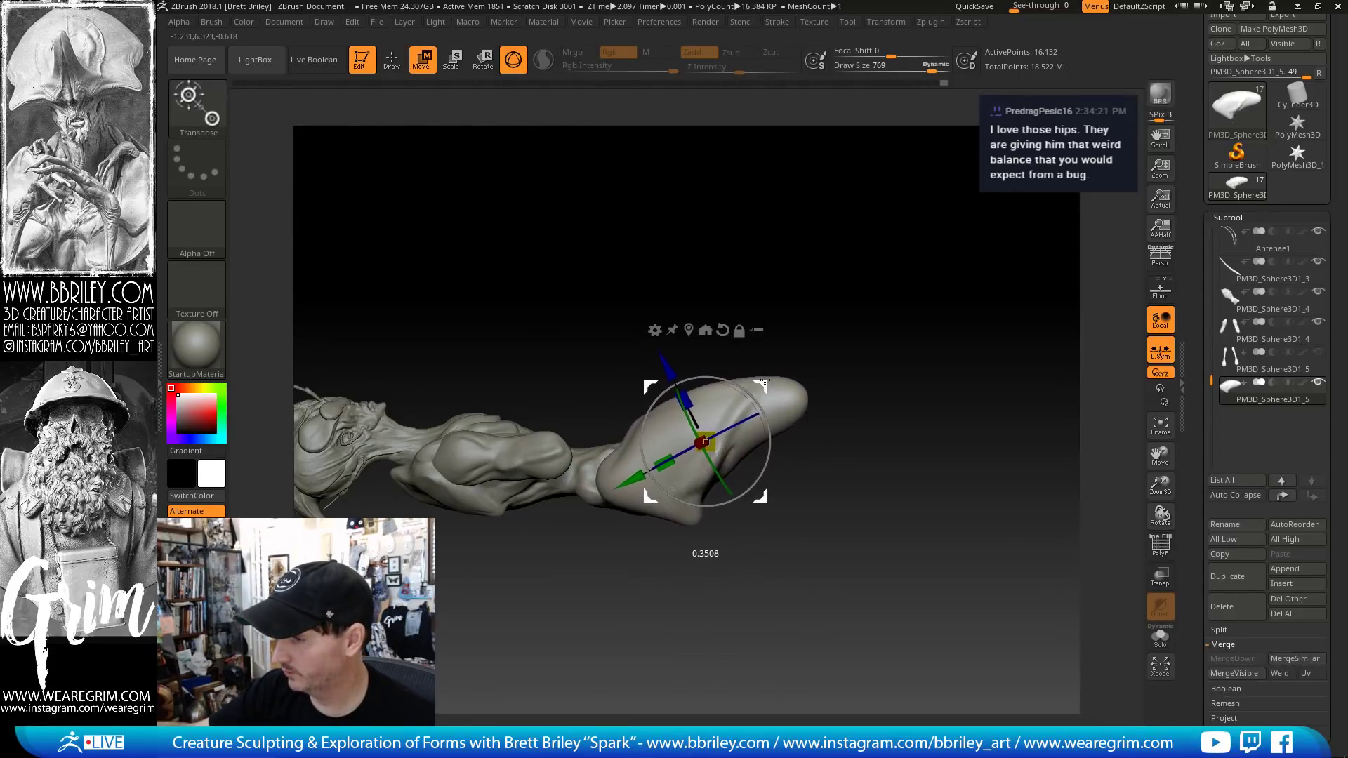
pyautogui.moveTo(878, 421); pyautogui.dragTo(1018, 366)
pyautogui.moveTo(705, 443); pyautogui.dragTo(699, 449)
pyautogui.moveTo(832, 302); pyautogui.dragTo(886, 289)
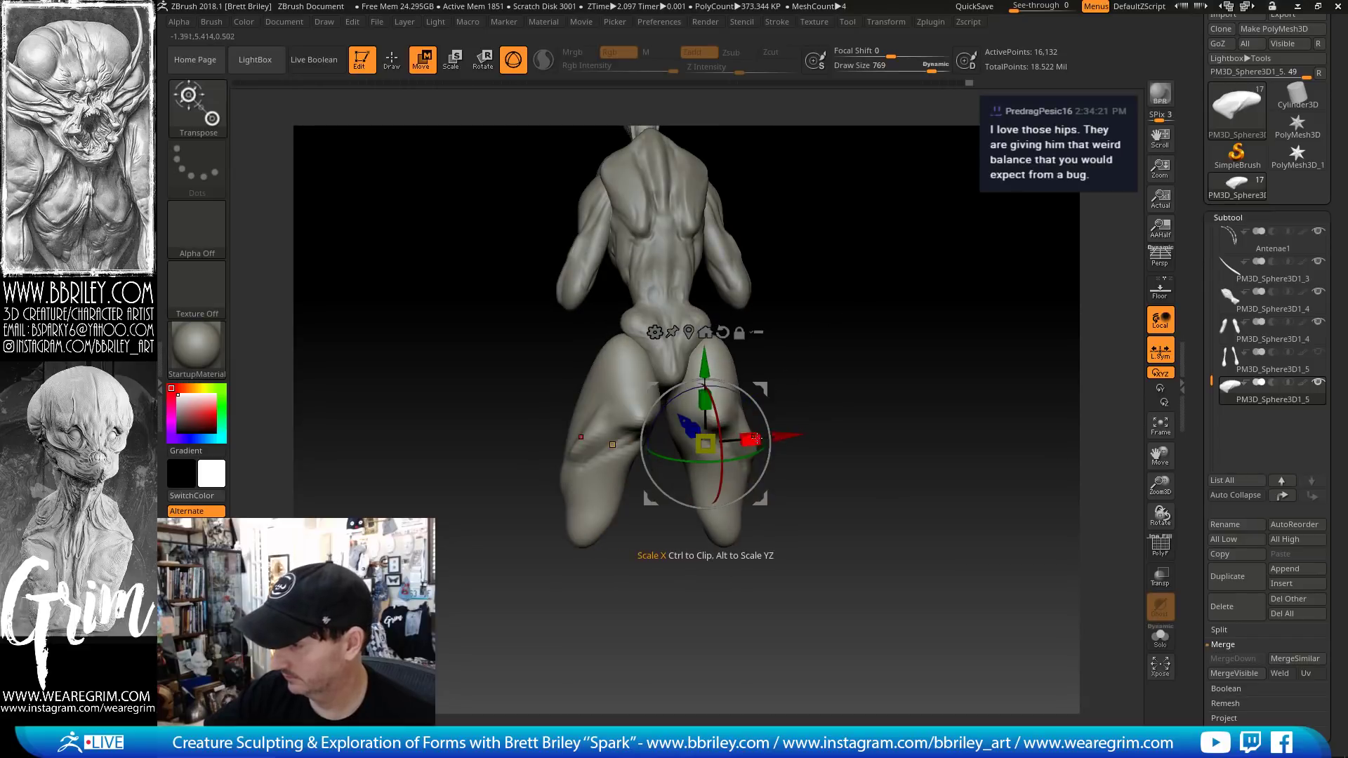
pyautogui.moveTo(758, 390)
pyautogui.mouseDown()
pyautogui.moveTo(762, 376)
pyautogui.moveTo(846, 368)
pyautogui.mouseUp()
# - Reshape the thighs around the pelvis in the back view with the Move brush at draw sizes 448 and 406
pyautogui.press('q')
pyautogui.press('s')
pyautogui.moveTo(709, 344)
pyautogui.mouseDown()
pyautogui.moveTo(731, 347)
pyautogui.moveTo(715, 352)
pyautogui.mouseUp()
pyautogui.press(']')
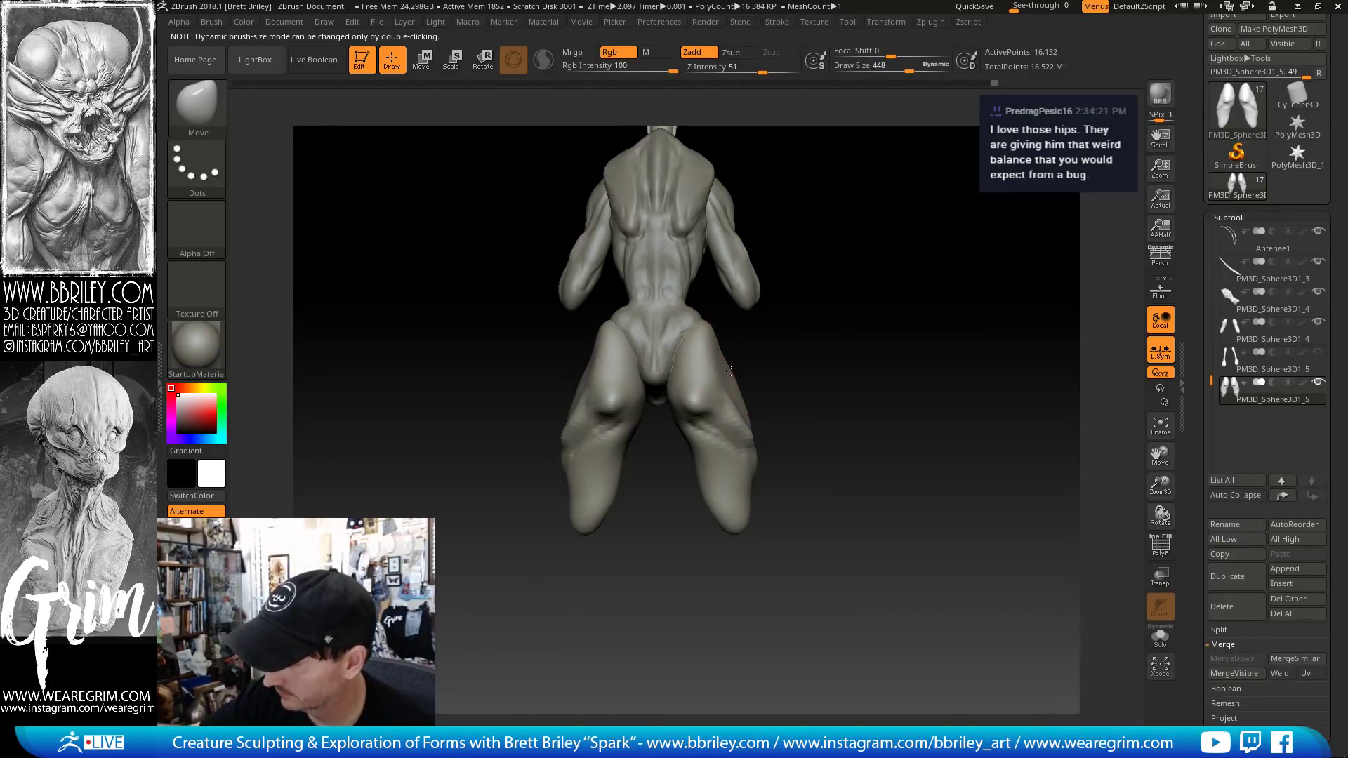
pyautogui.press('[')
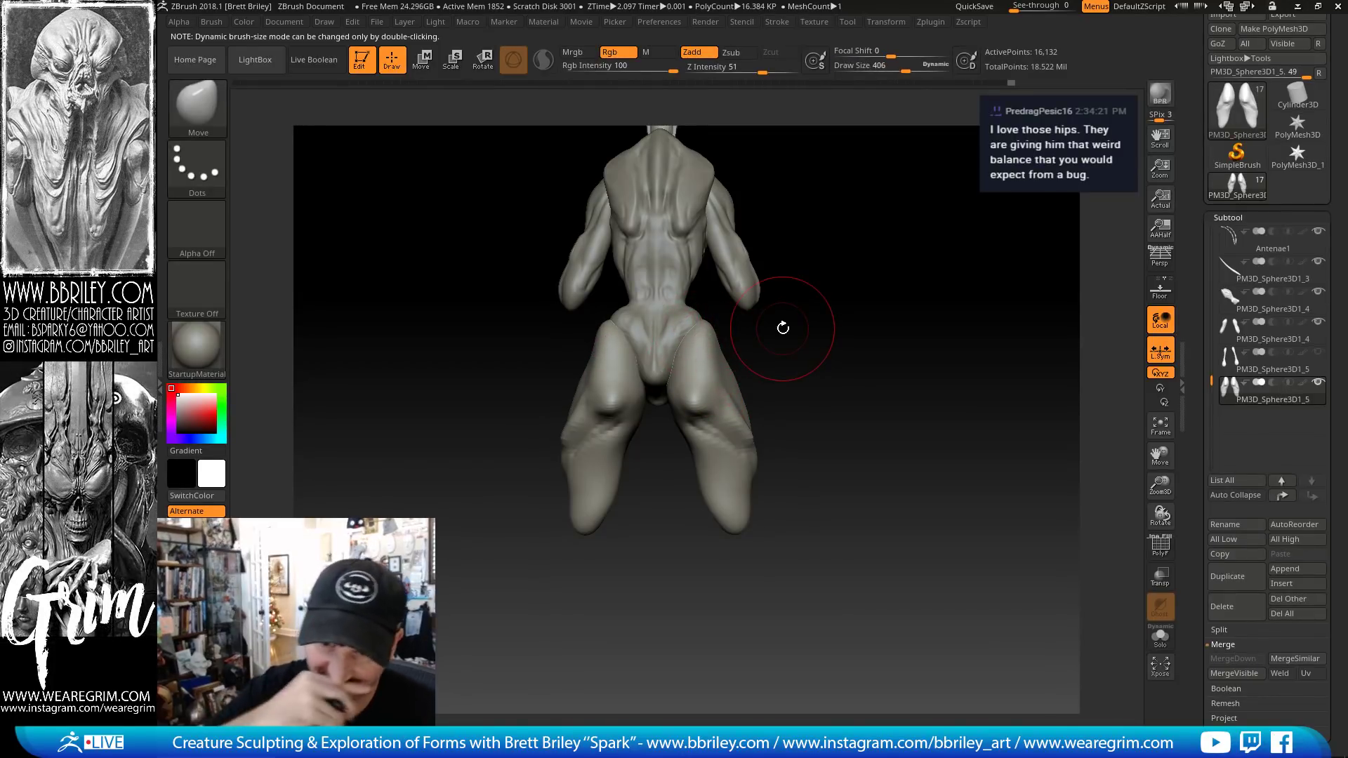
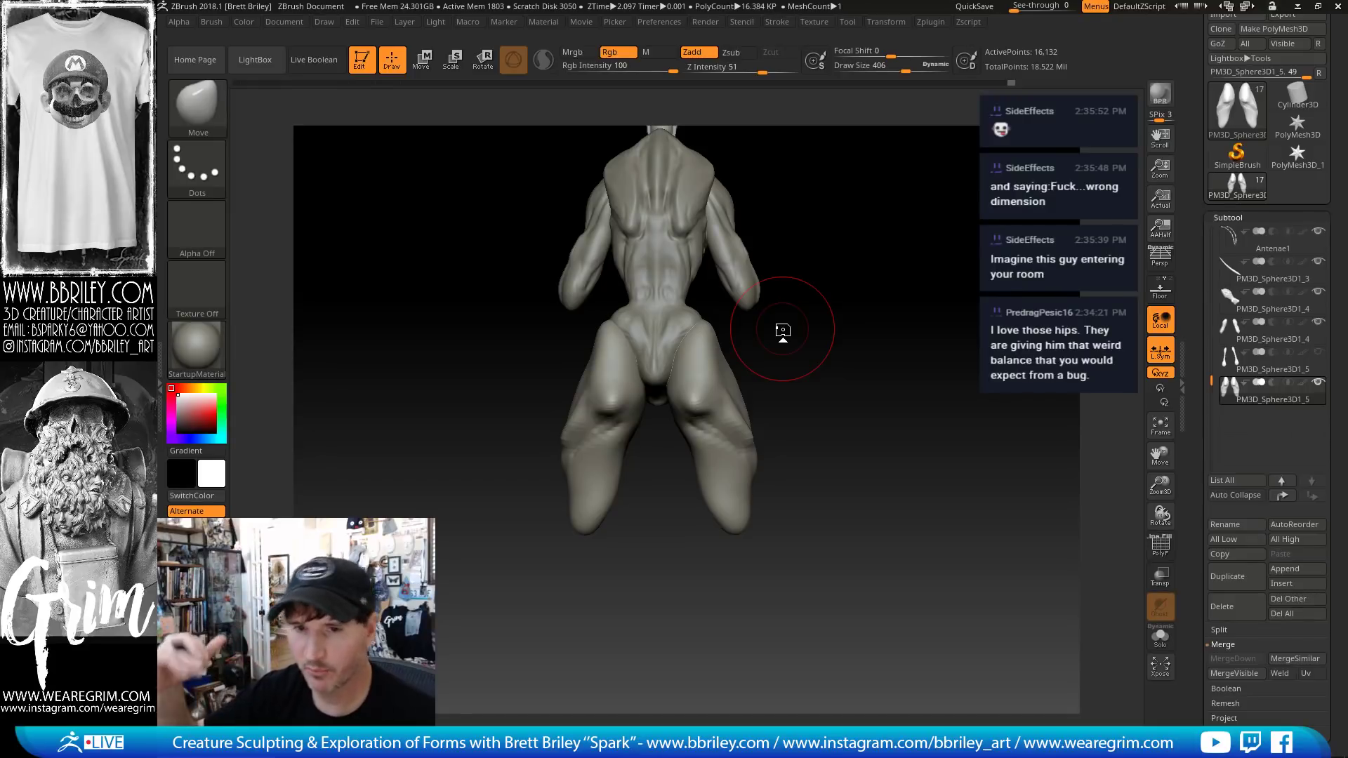
# - Reshape the side profile of the thighs, pulling out the rear bulge below the hip with the Move brush at draw sizes 448 and 492
pyautogui.moveTo(783, 329)
pyautogui.mouseDown()
pyautogui.moveTo(824, 360)
pyautogui.moveTo(797, 362)
pyautogui.mouseUp()
pyautogui.press('s')
pyautogui.moveTo(617, 432); pyautogui.dragTo(651, 441)
pyautogui.keyDown('alt'); pyautogui.click(651, 441); pyautogui.keyUp('alt')
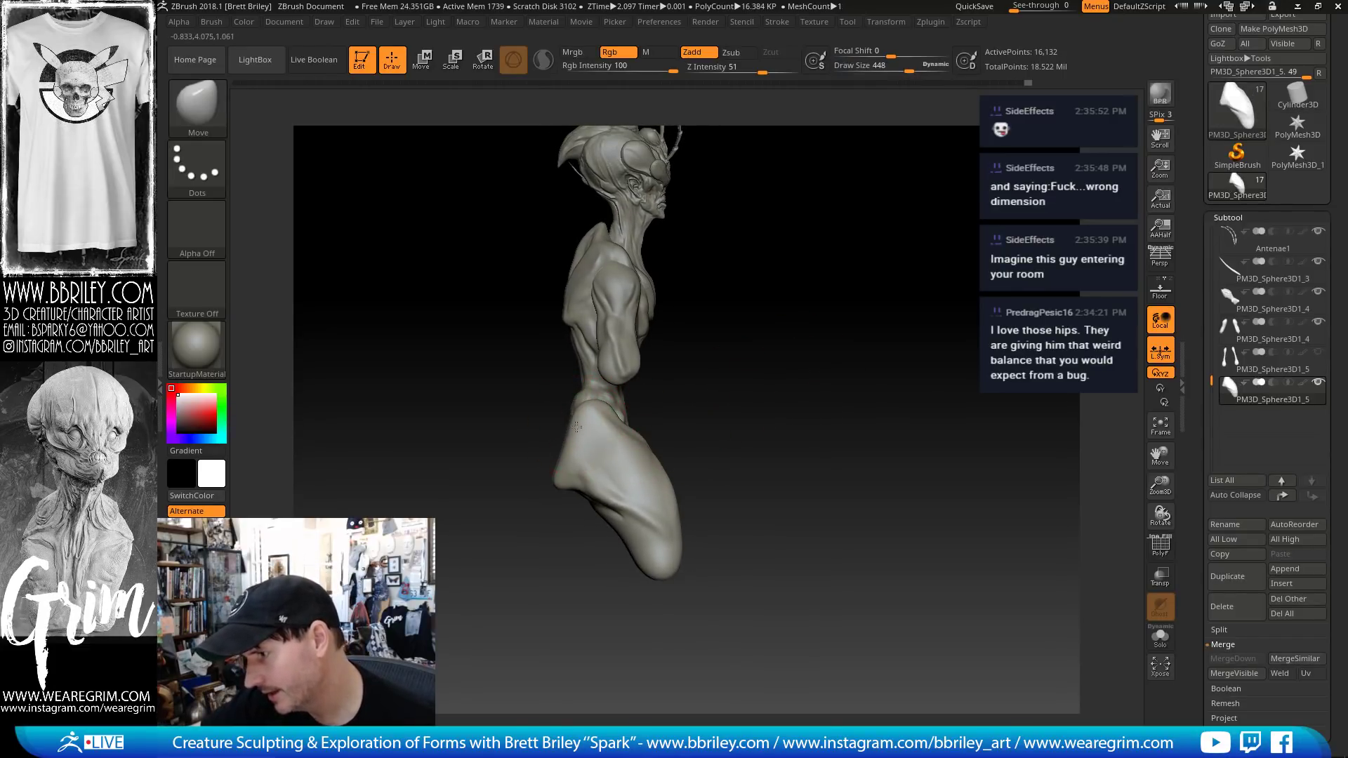
pyautogui.moveTo(562, 461); pyautogui.dragTo(618, 460)
pyautogui.press('s')
pyautogui.press('s')
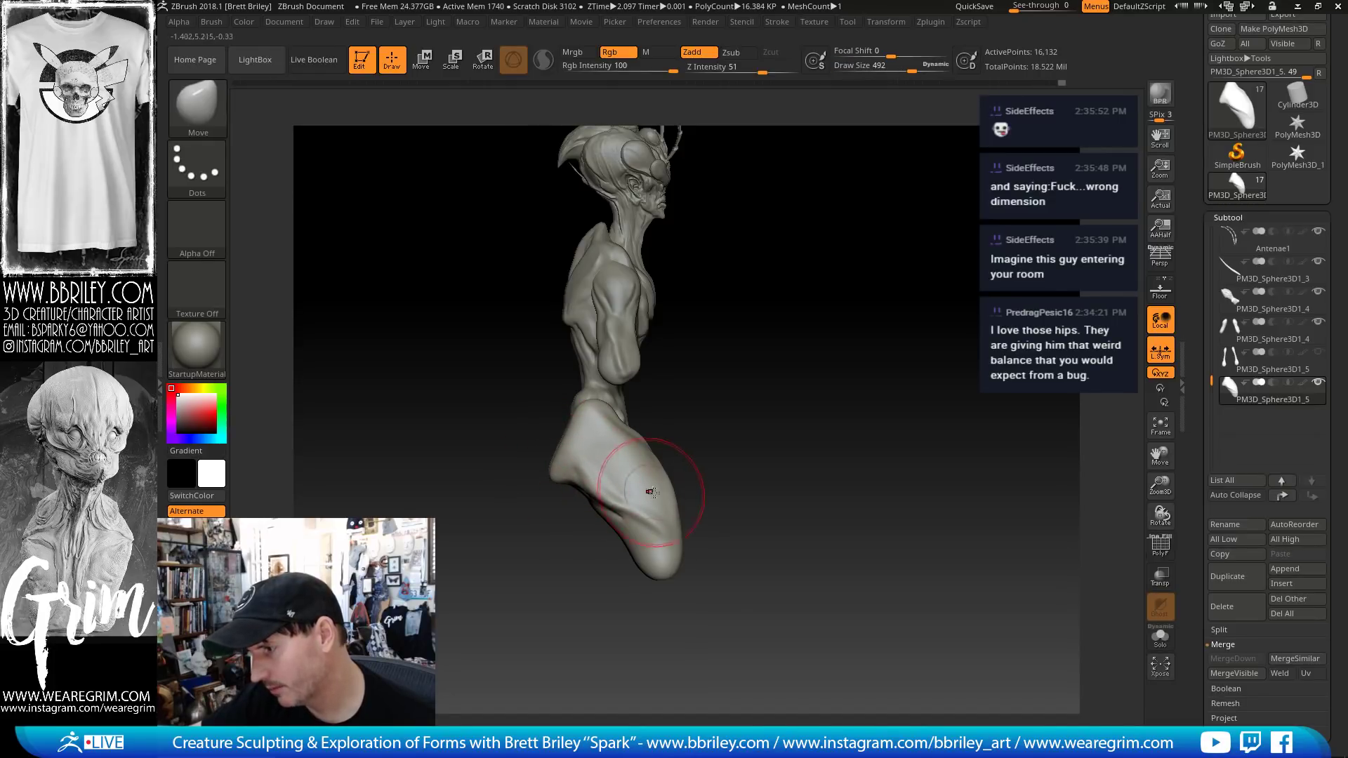
pyautogui.keyDown('alt'); pyautogui.moveTo(682, 515); pyautogui.dragTo(616, 442); pyautogui.keyUp('alt')
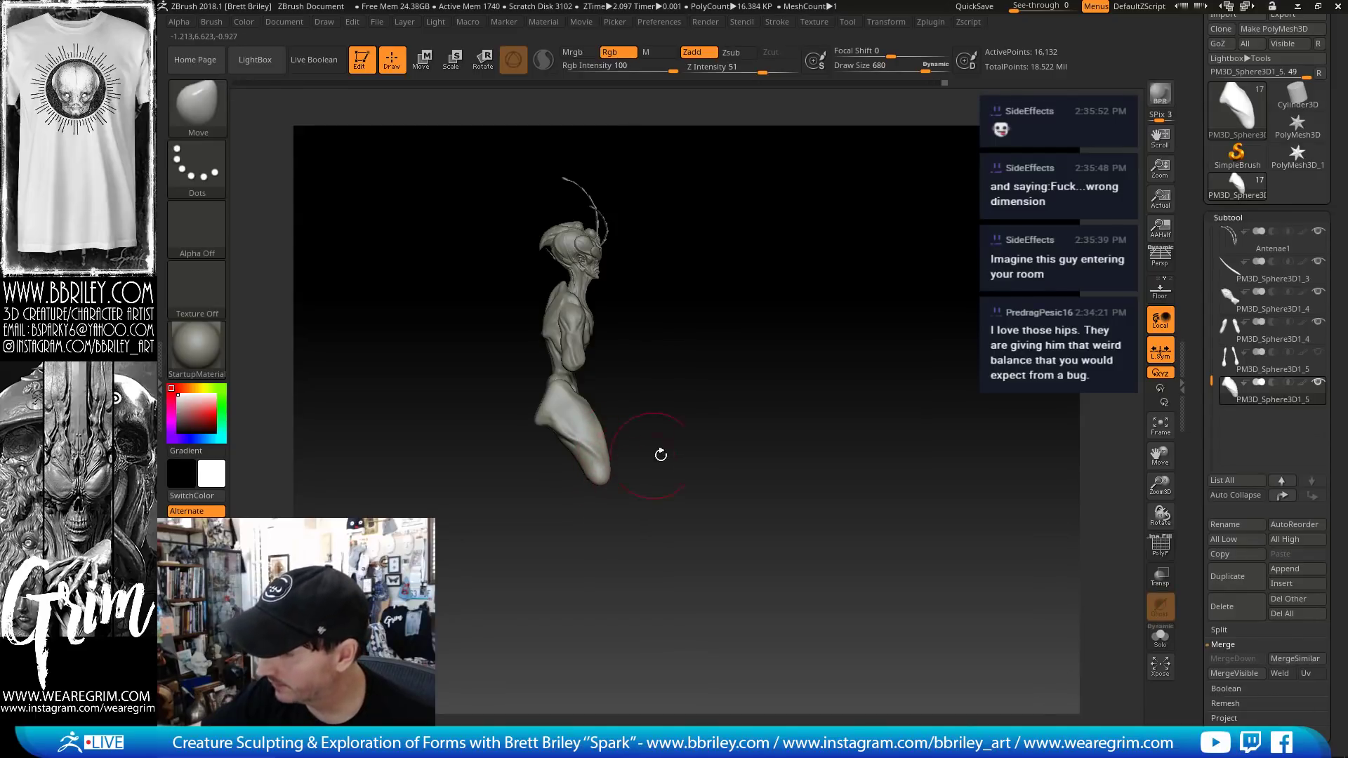
# - Build up muscle forms on the back of the lower thighs with the Clay brush at draw size 219
pyautogui.moveTo(659, 454)
pyautogui.mouseDown()
pyautogui.moveTo(710, 435)
pyautogui.moveTo(601, 391)
pyautogui.mouseUp()
pyautogui.press('b')
pyautogui.press('c')
pyautogui.press('l')
pyautogui.press('s')
pyautogui.moveTo(573, 441); pyautogui.dragTo(553, 440)
pyautogui.moveTo(558, 438); pyautogui.dragTo(567, 459)
pyautogui.moveTo(622, 449); pyautogui.dragTo(591, 412)
pyautogui.moveTo(555, 436); pyautogui.dragTo(566, 457)
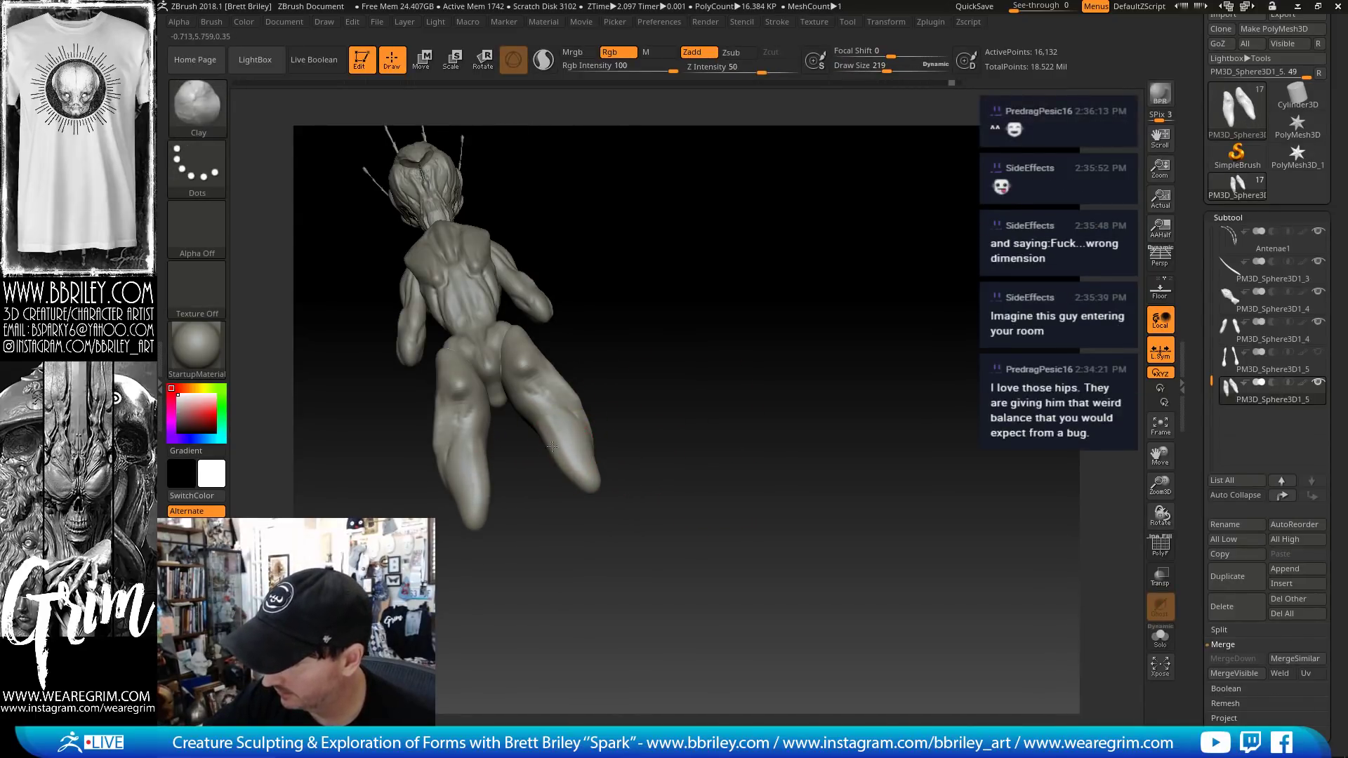
# - Adjust the lower ends of the thighs with the Move brush
pyautogui.press('b')
pyautogui.press('m')
pyautogui.press('v')
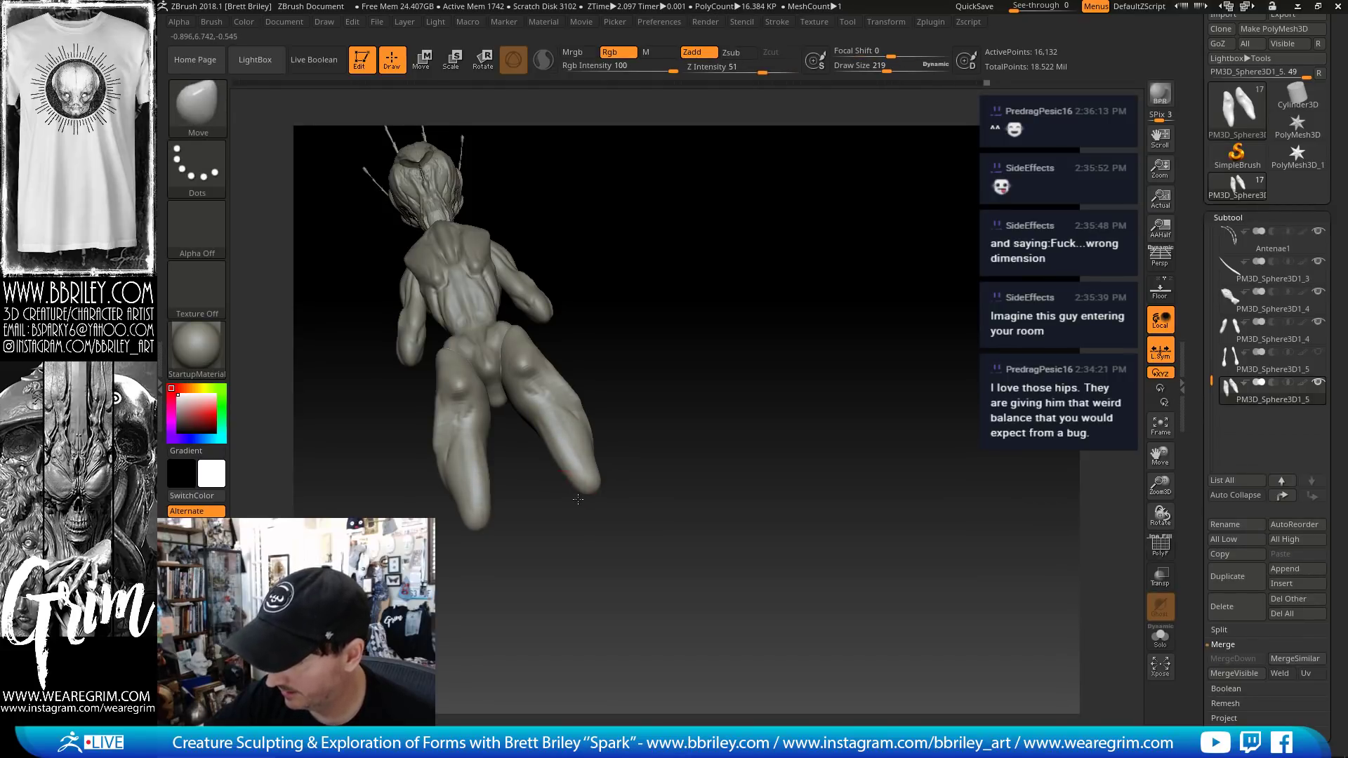
pyautogui.press('s')
pyautogui.moveTo(587, 492); pyautogui.dragTo(599, 480)
pyautogui.moveTo(642, 478)
pyautogui.mouseDown()
pyautogui.moveTo(570, 433)
pyautogui.moveTo(580, 427)
pyautogui.mouseUp()
# - Define muscles along the lower thighs with the Clay brush at draw size 184 and carve grooves with DamStandard at draw size 148
pyautogui.press('b')
pyautogui.press('c')
pyautogui.press('l')
pyautogui.press('s')
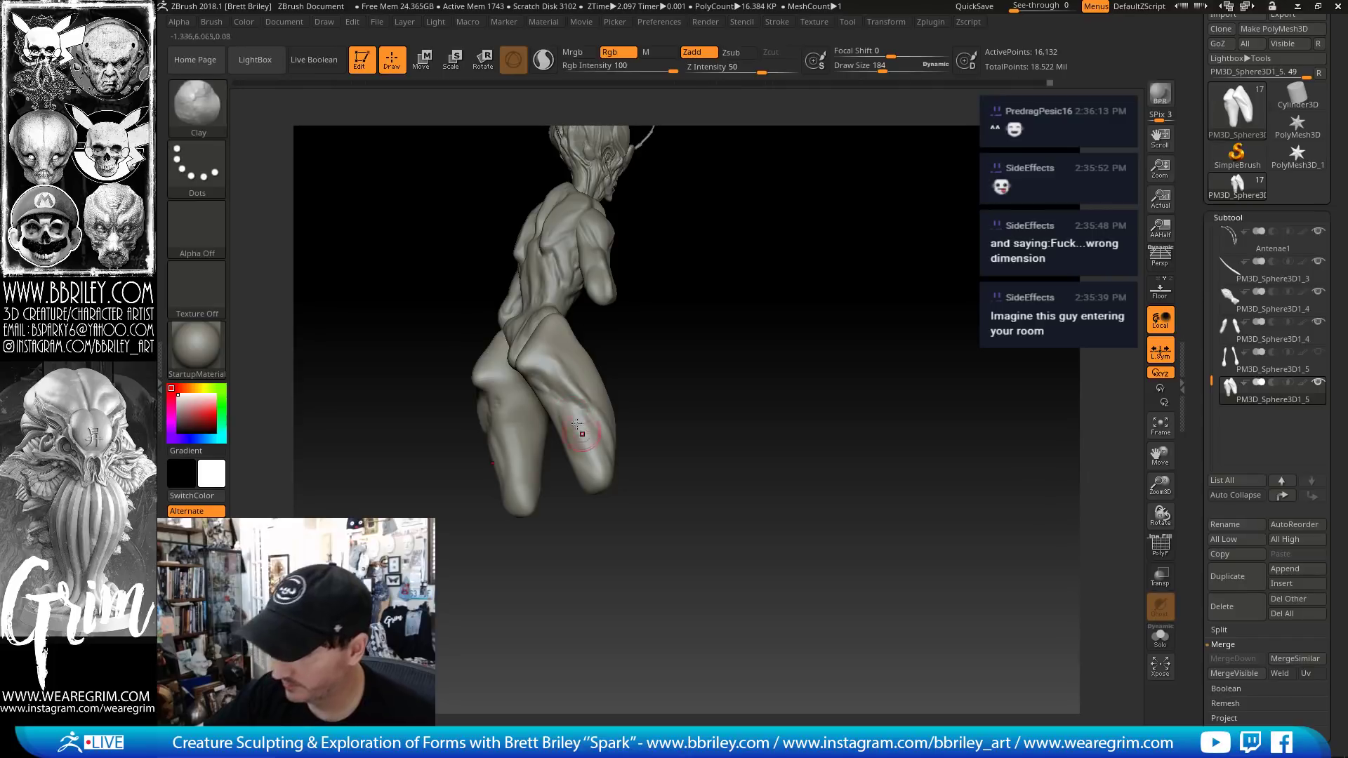
pyautogui.press('b')
pyautogui.press('d')
pyautogui.press('s')
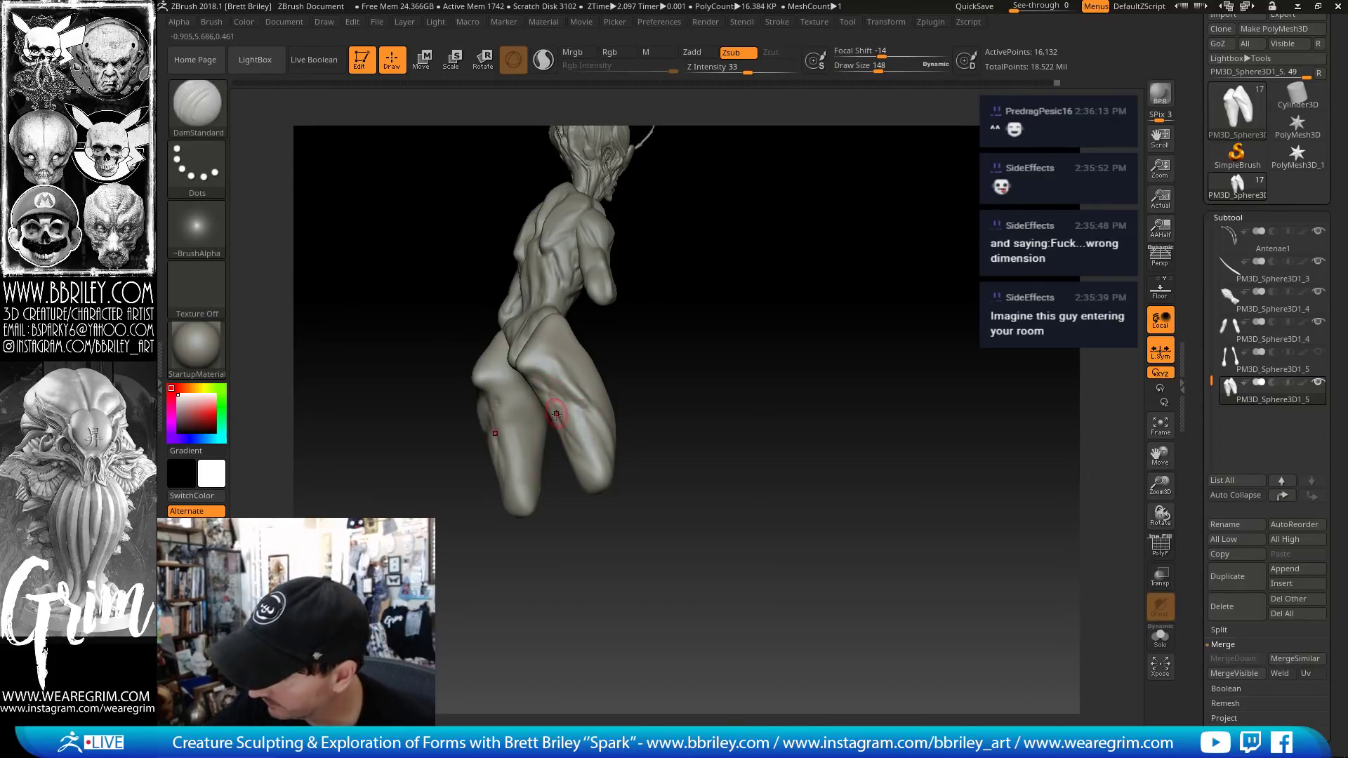
pyautogui.moveTo(556, 414); pyautogui.dragTo(604, 492)
pyautogui.moveTo(624, 438); pyautogui.dragTo(610, 457)
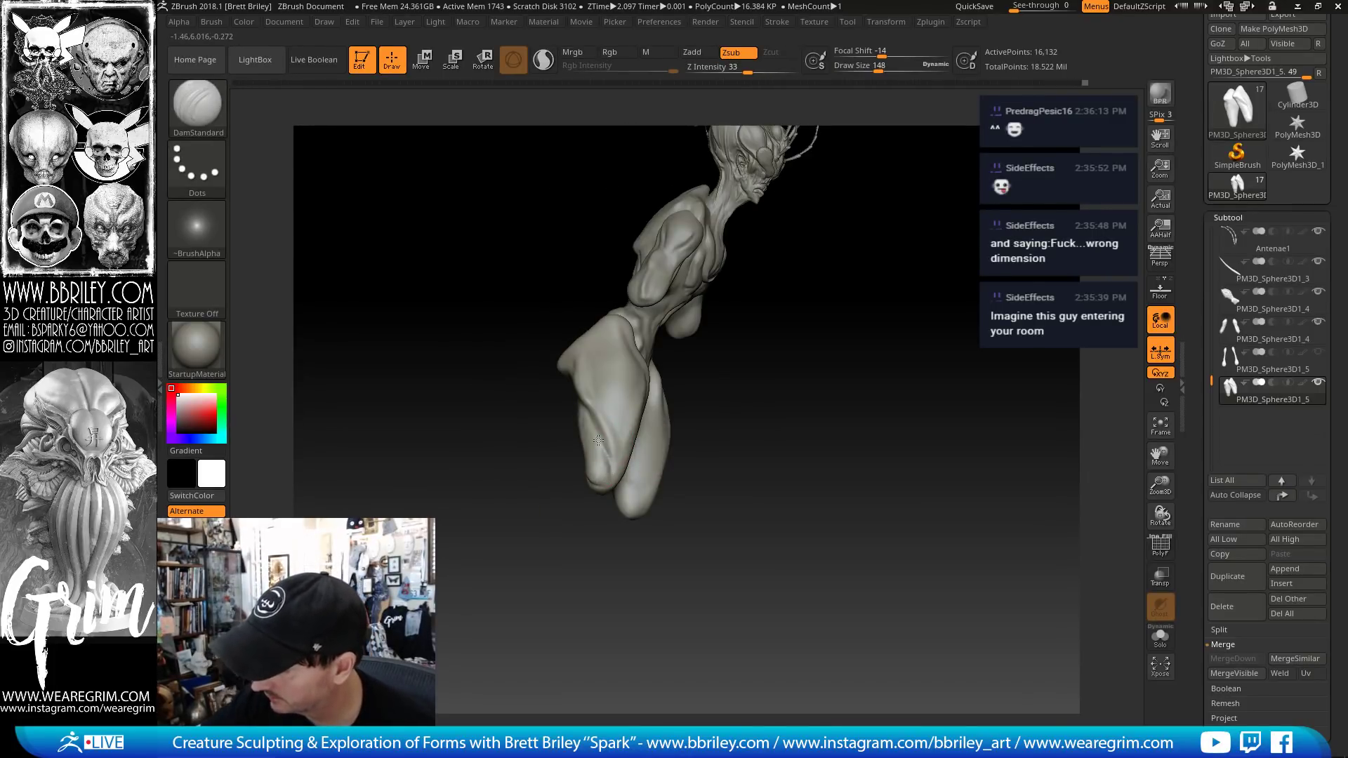
# - Swell the muscle forms at the lower ends of the thighs with the Inflat brush at draw size 148
pyautogui.press('b')
pyautogui.press('i')
pyautogui.press('n')
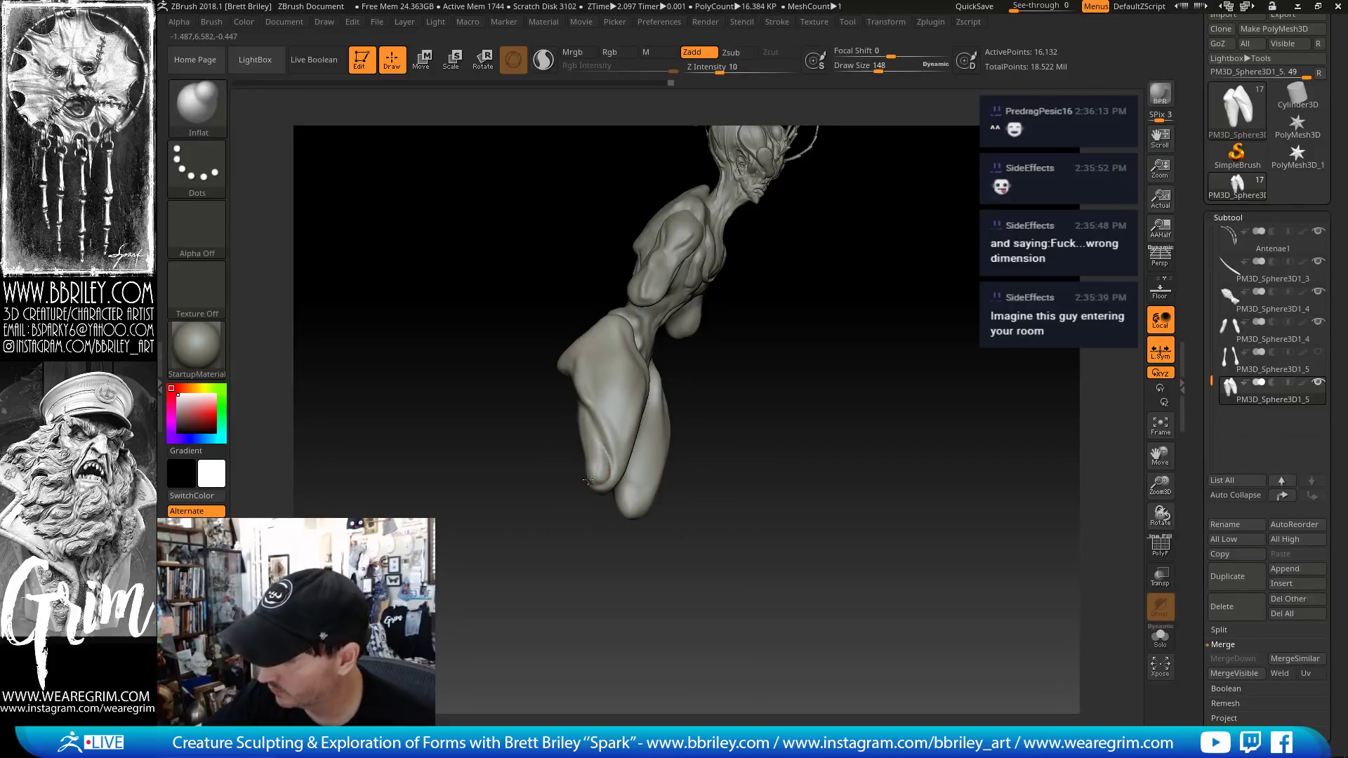
pyautogui.moveTo(697, 528); pyautogui.dragTo(692, 482)
pyautogui.moveTo(634, 436); pyautogui.dragTo(646, 398)
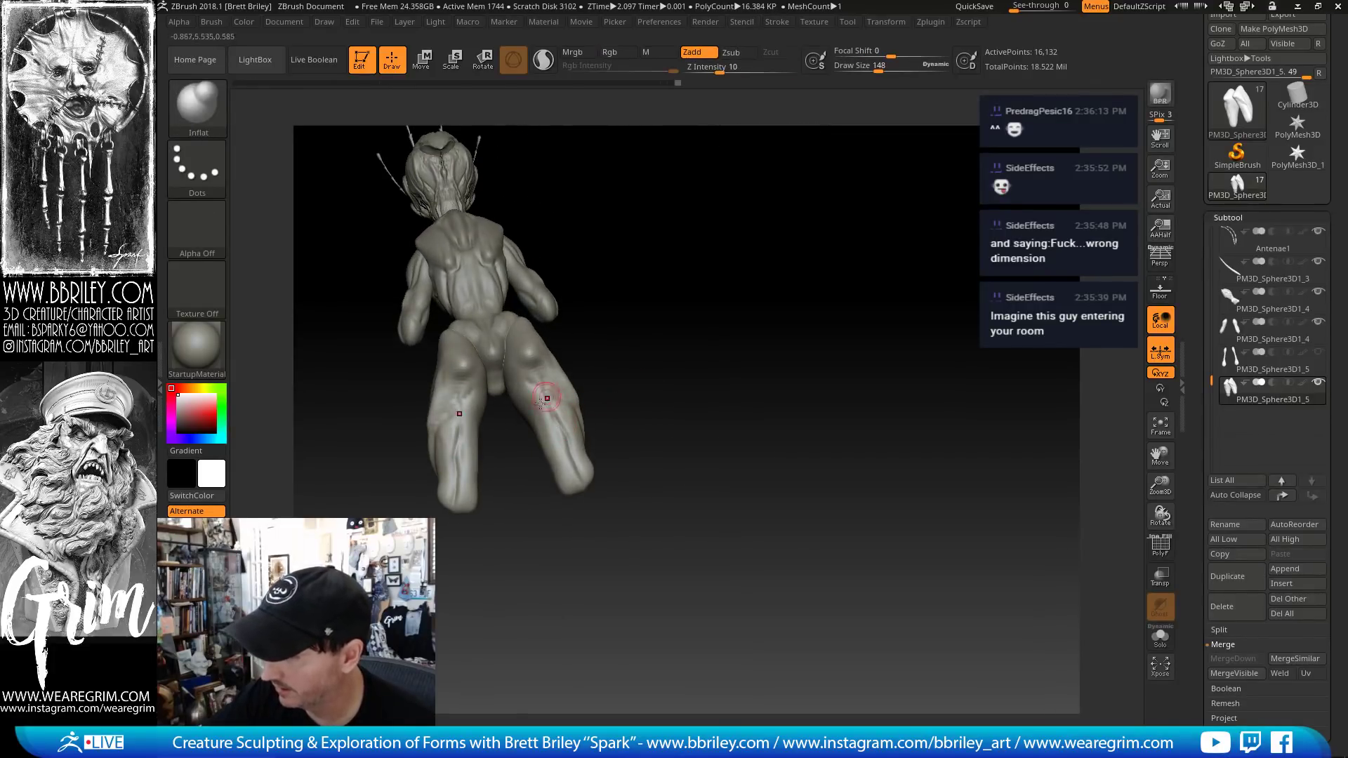
# - Adjust the back of the thighs with the Move brush and fill out the upper forms with the Clay brush at draw size 389
pyautogui.press('b')
pyautogui.press('m')
pyautogui.press('v')
pyautogui.press('b')
pyautogui.press('c')
pyautogui.press('l')
pyautogui.moveTo(565, 358)
pyautogui.mouseDown()
pyautogui.moveTo(560, 344)
pyautogui.moveTo(581, 341)
pyautogui.moveTo(652, 261)
pyautogui.mouseUp()
pyautogui.press('s')
pyautogui.moveTo(653, 261); pyautogui.dragTo(595, 343)
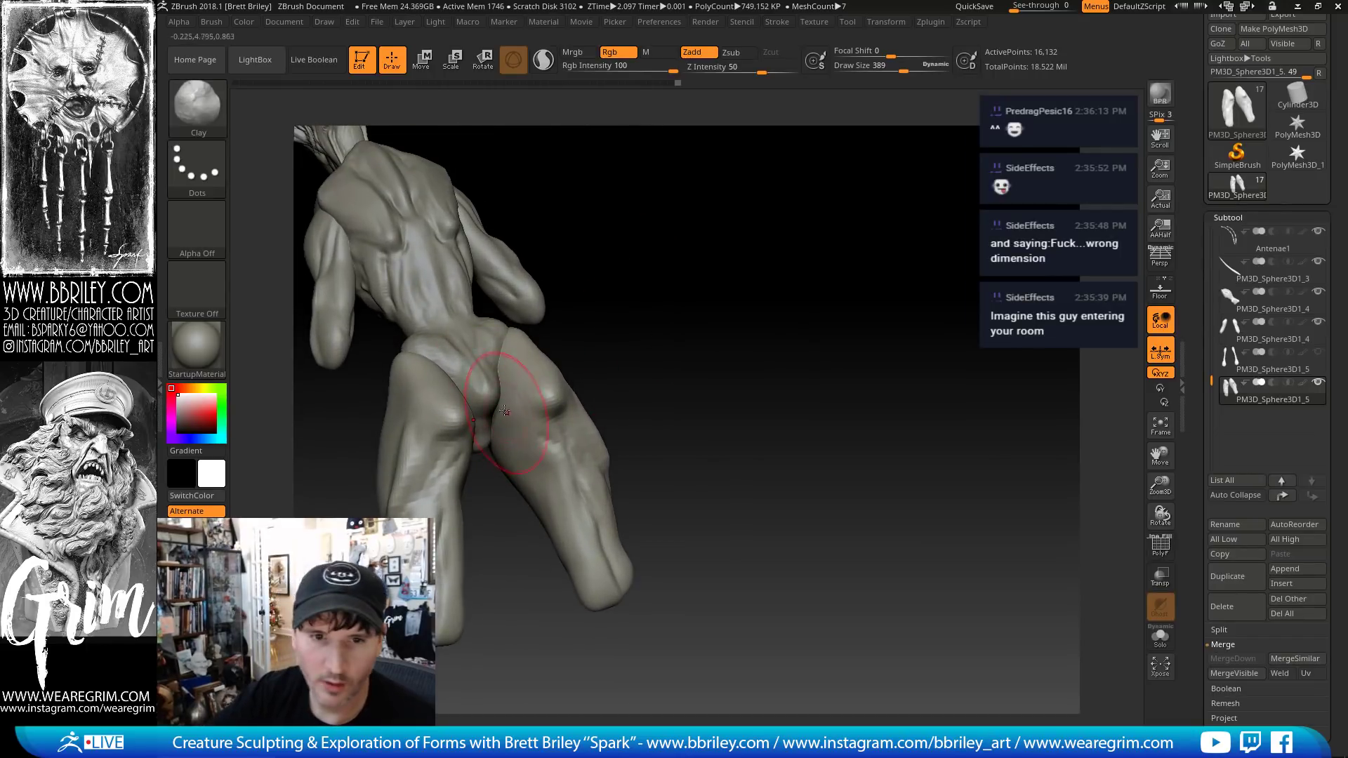
# - Subdivide the thighs once and sculpt their inner edge beside the pelvis with the Standard brush at draw size 90
pyautogui.press('b')
pyautogui.press('s')
pyautogui.press('t')
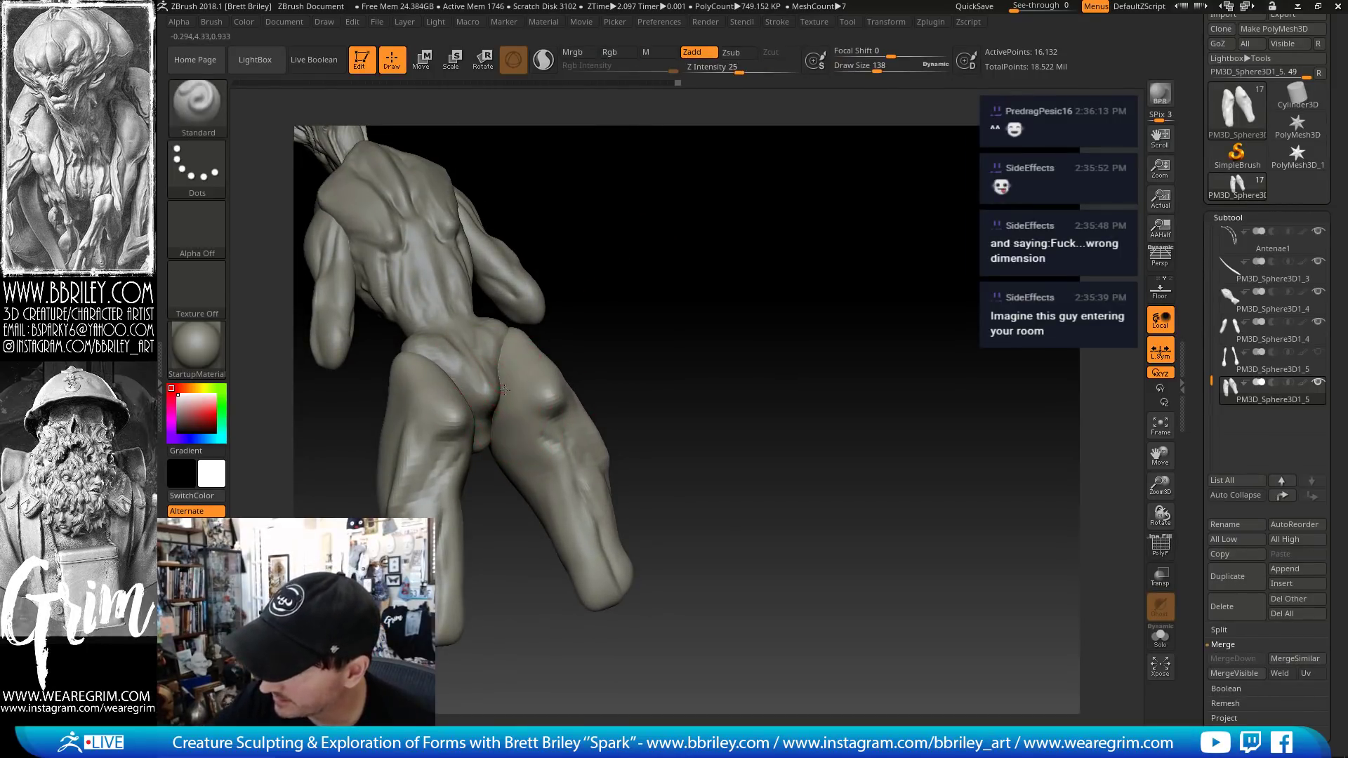
pyautogui.moveTo(572, 348); pyautogui.dragTo(502, 392)
pyautogui.hotkey('ctrl', 'd')
pyautogui.press('s')
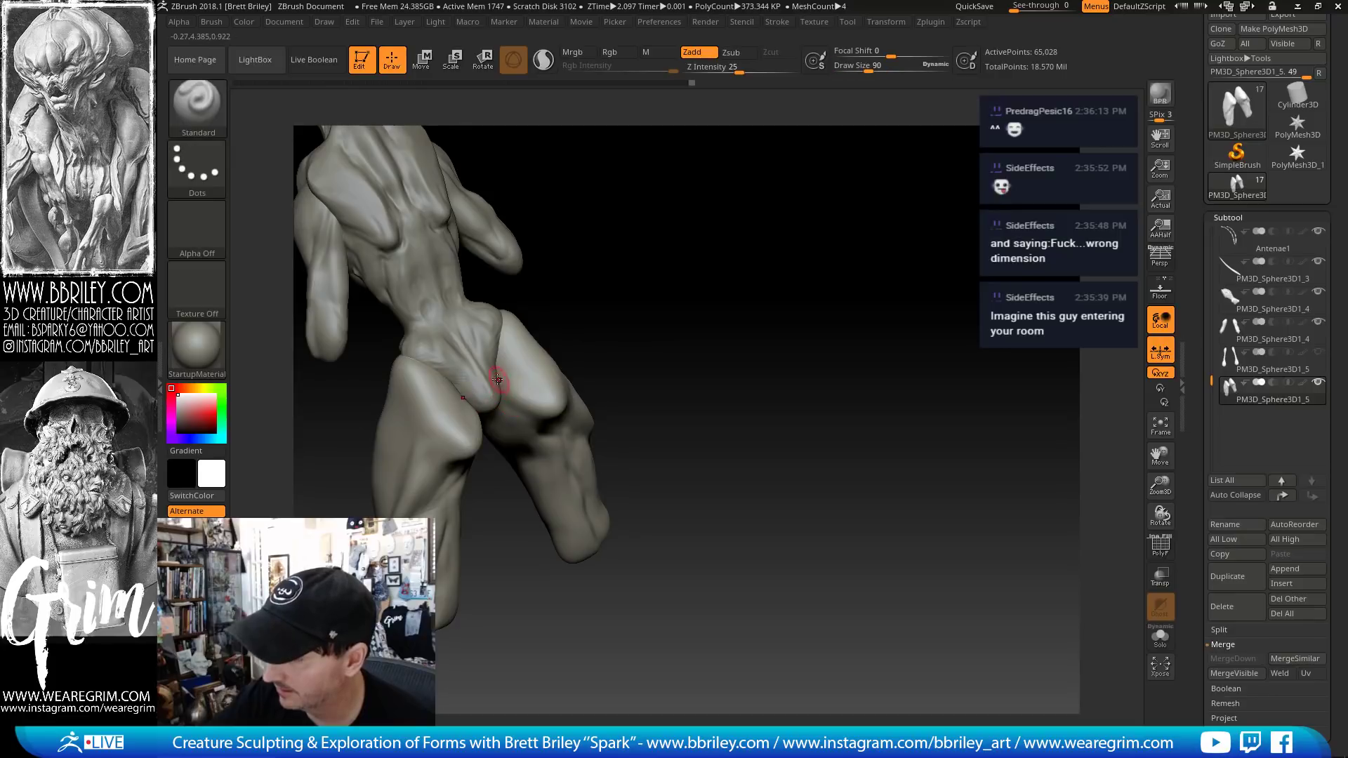
pyautogui.moveTo(567, 280); pyautogui.dragTo(519, 383)
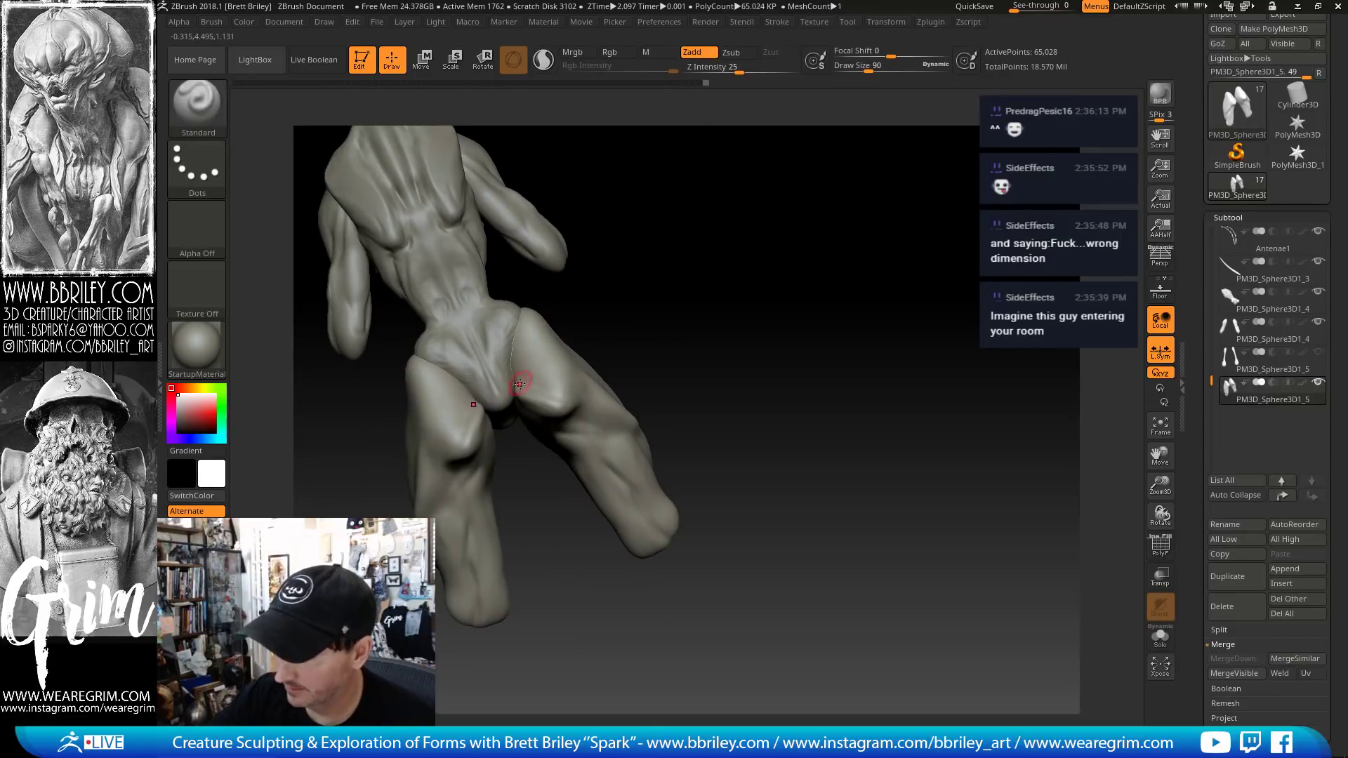
# - Shape the buttock forms at the top of the thighs with the Move brush and the Clay brush at draw size 148
pyautogui.press('b')
pyautogui.press('m')
pyautogui.press('v')
pyautogui.press('b')
pyautogui.press('c')
pyautogui.press('l')
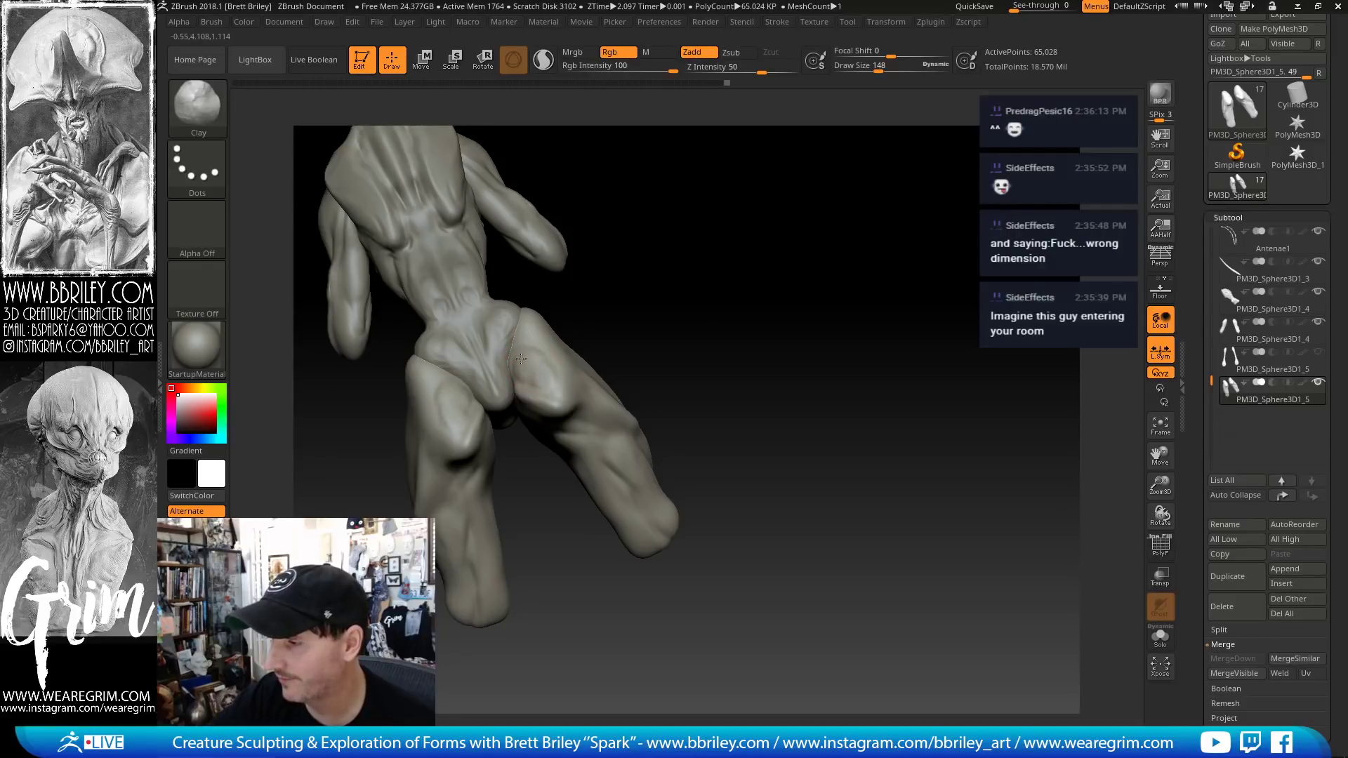
# - Select the pelvis subtool and reshape and smooth its lower back end between the thighs with the Move and Smooth brushes
pyautogui.press('b')
pyautogui.press('m')
pyautogui.press('v')
pyautogui.keyDown('alt'); pyautogui.click(509, 379); pyautogui.keyUp('alt')
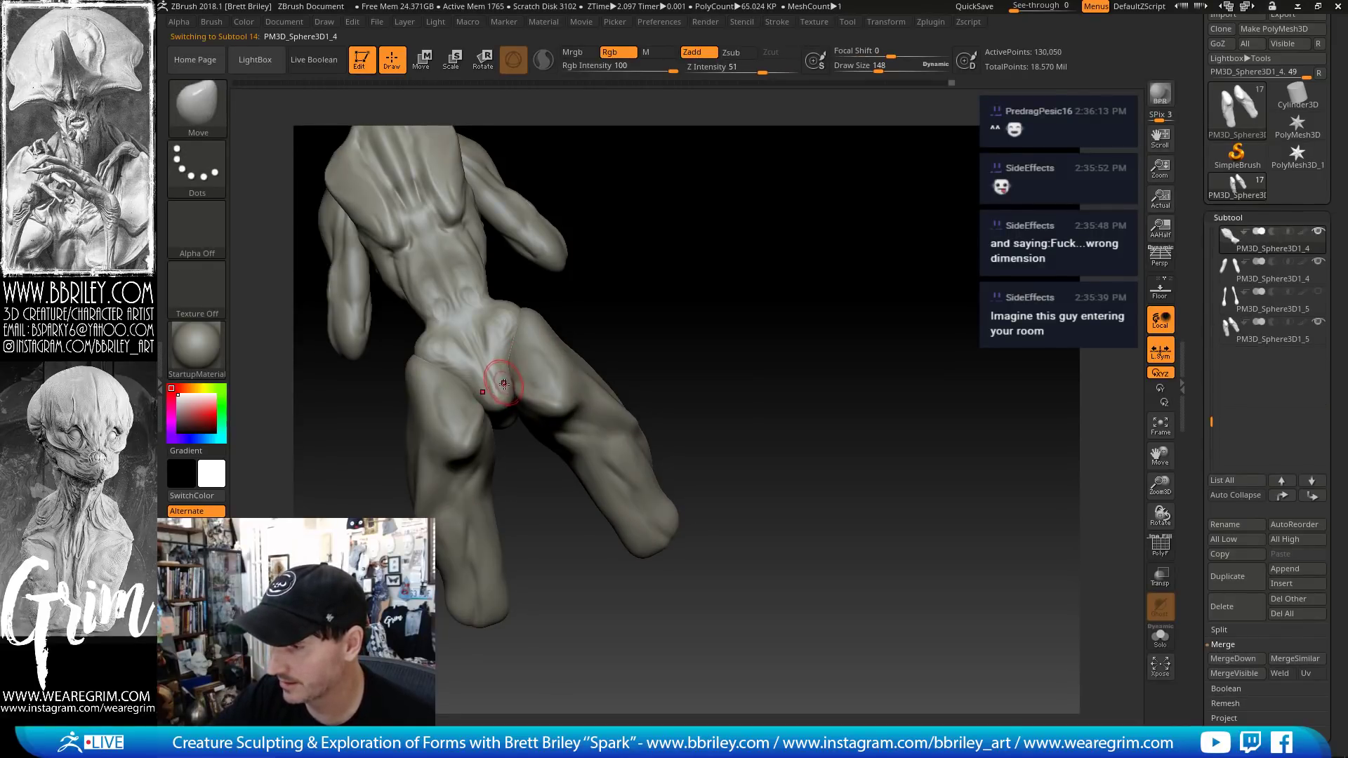
pyautogui.press('s')
pyautogui.moveTo(503, 384); pyautogui.dragTo(510, 384)
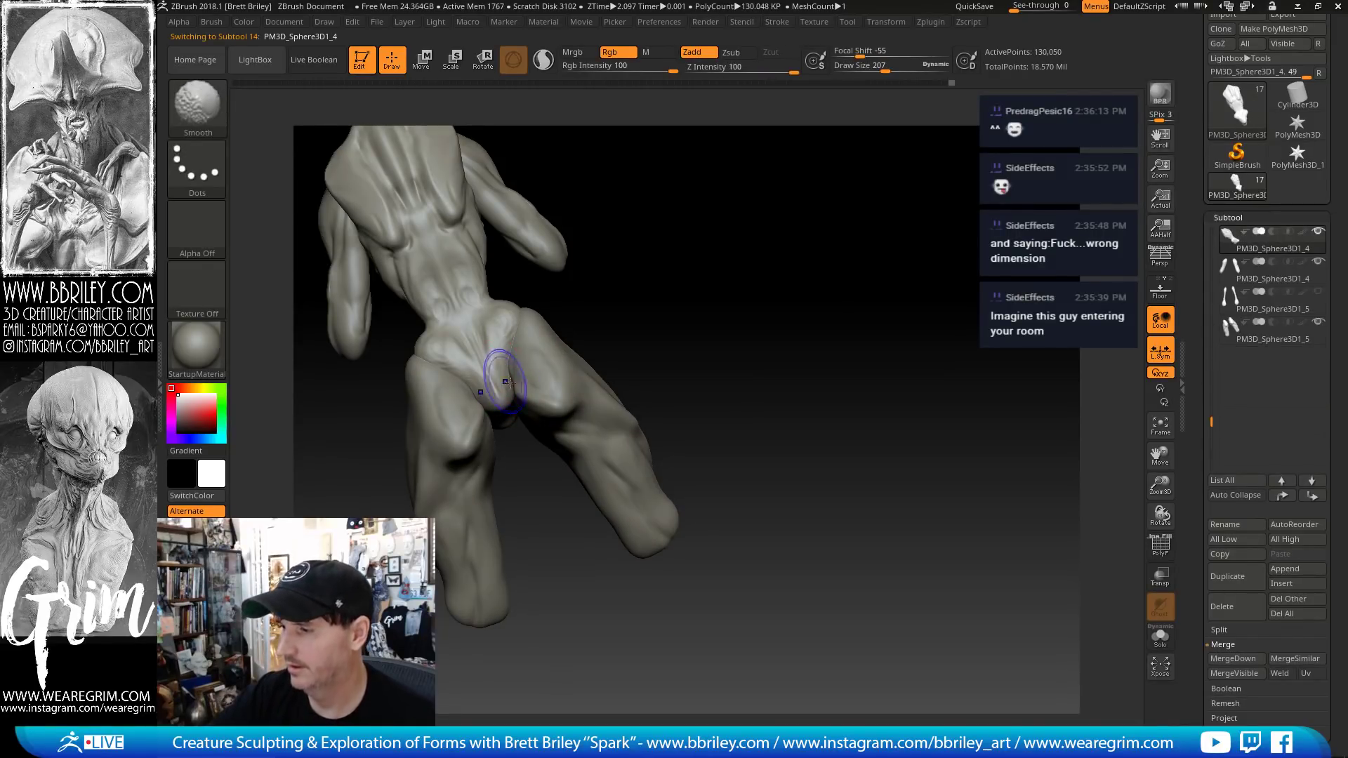
pyautogui.moveTo(507, 382); pyautogui.dragTo(490, 379, button='right')
# - Flatten the lower back of the pelvis with TrimDynamic and adjust its edges with the Move brush at draw sizes 124 and 207
pyautogui.press('b')
pyautogui.press('t')
pyautogui.press('d')
pyautogui.press('b')
pyautogui.press('m')
pyautogui.press('v')
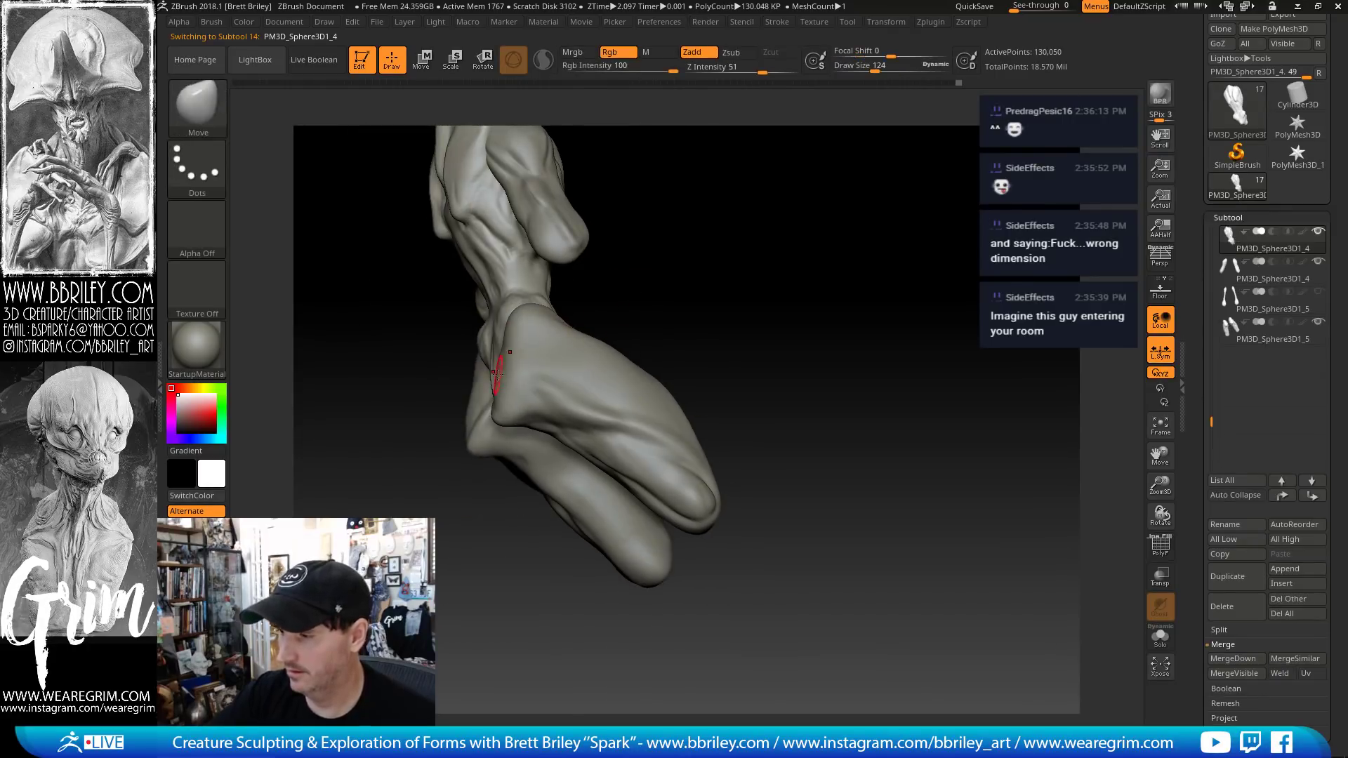
pyautogui.moveTo(624, 310); pyautogui.dragTo(673, 282, button='right')
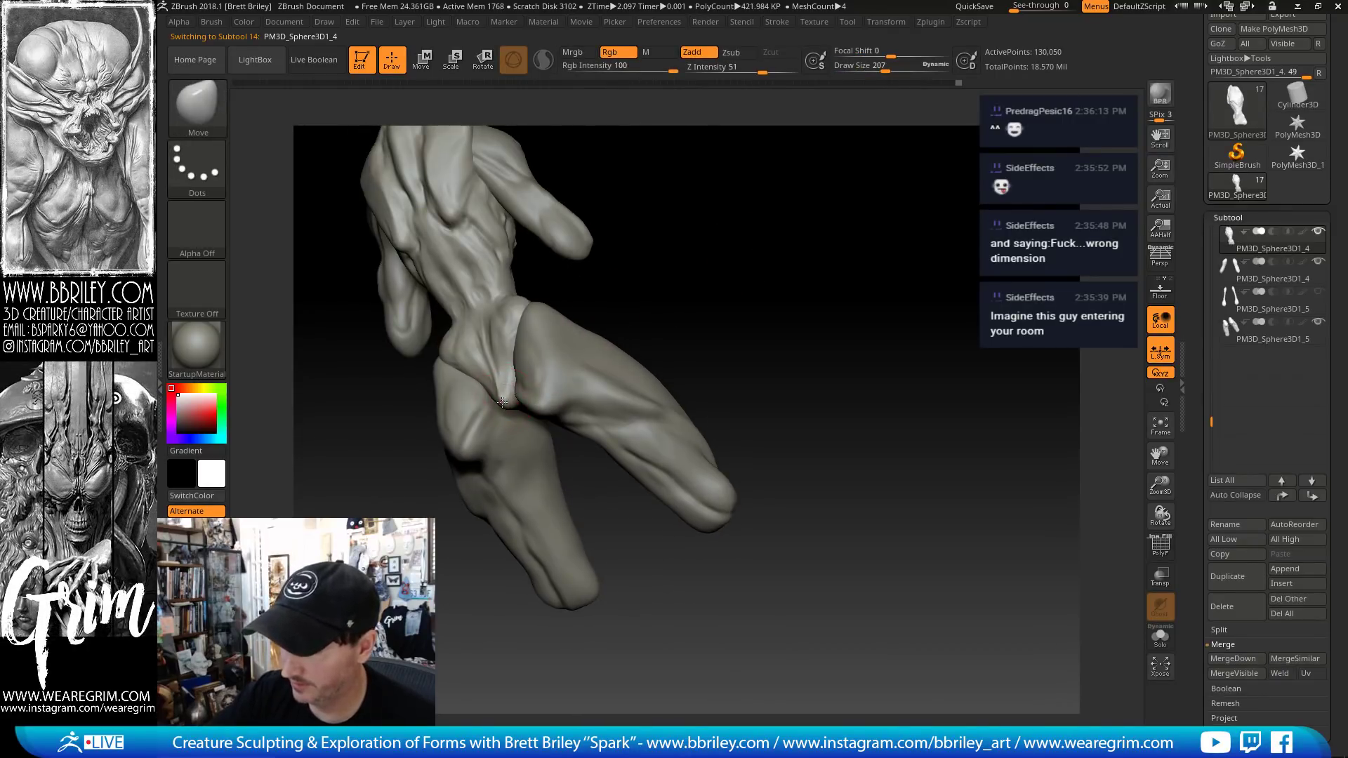
# - Select the thigh subtool, adjust its upper shape with the Move brush at draw size 305, and add volume with Clay at 111
pyautogui.keyDown('alt'); pyautogui.click(538, 367); pyautogui.keyUp('alt')
pyautogui.moveTo(675, 294); pyautogui.dragTo(604, 284, button='right')
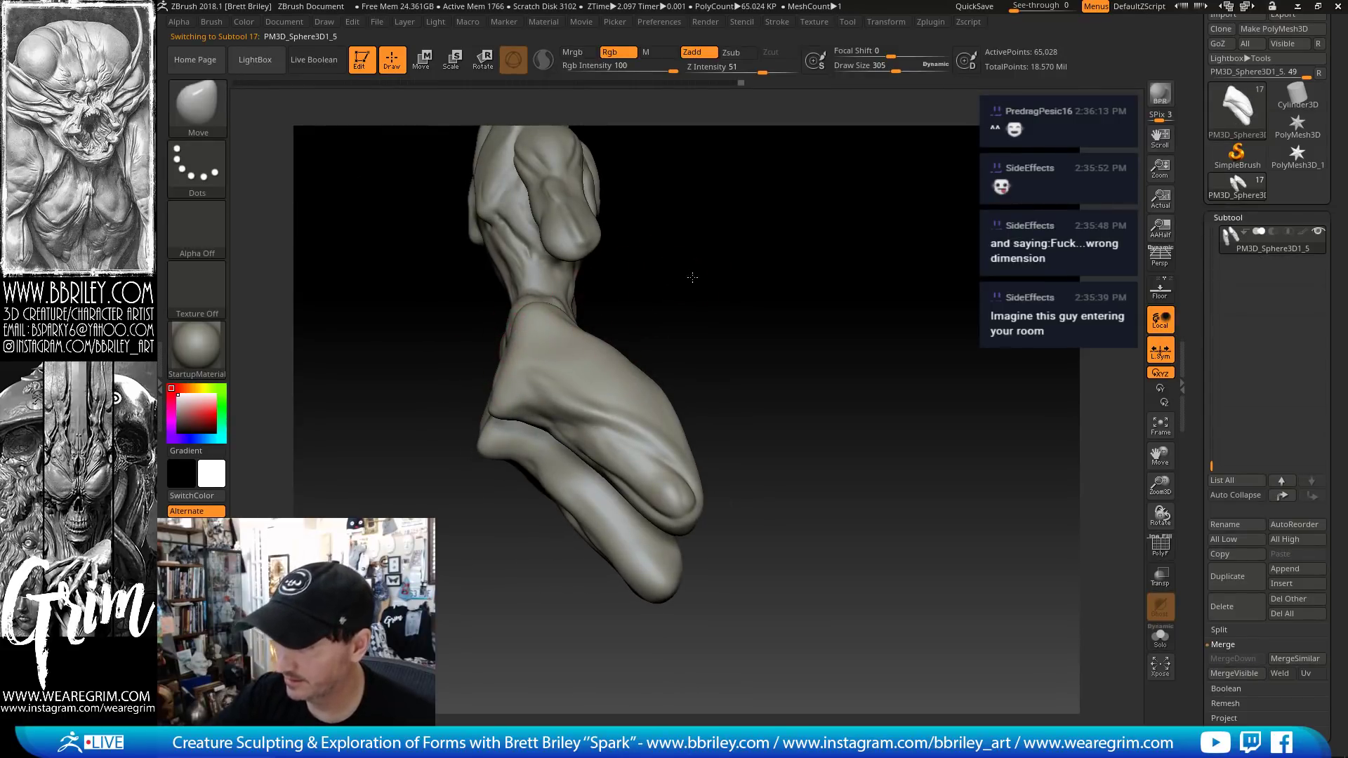
pyautogui.press('b')
pyautogui.press('c')
pyautogui.press('l')
pyautogui.moveTo(692, 277)
pyautogui.mouseDown(button='right')
pyautogui.moveTo(481, 346)
pyautogui.moveTo(702, 322)
pyautogui.moveTo(698, 297)
pyautogui.moveTo(530, 387)
pyautogui.mouseUp(button='right')
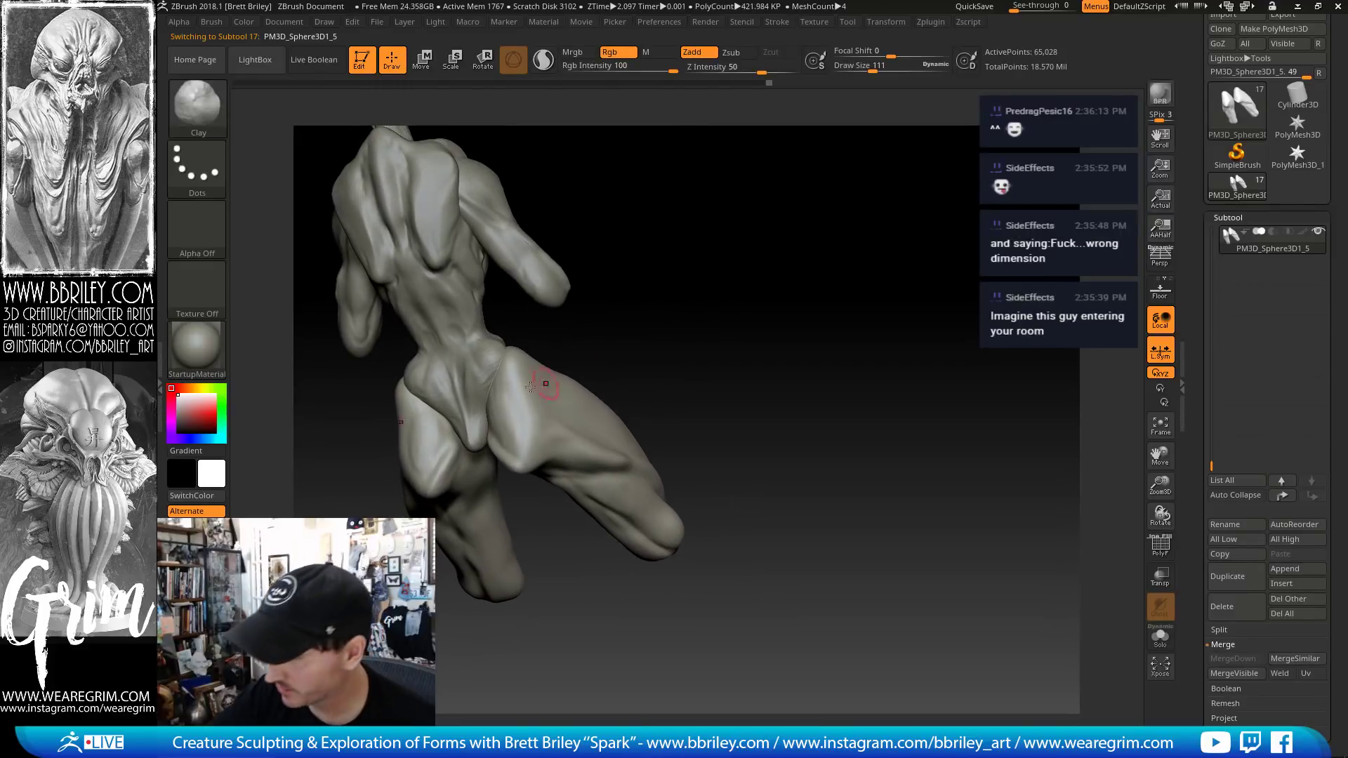
# - Plane the buttock surfaces with TrimDynamic and carve creases into them with DamStandard, both at draw size 111
pyautogui.press('b')
pyautogui.press('t')
pyautogui.press('d')
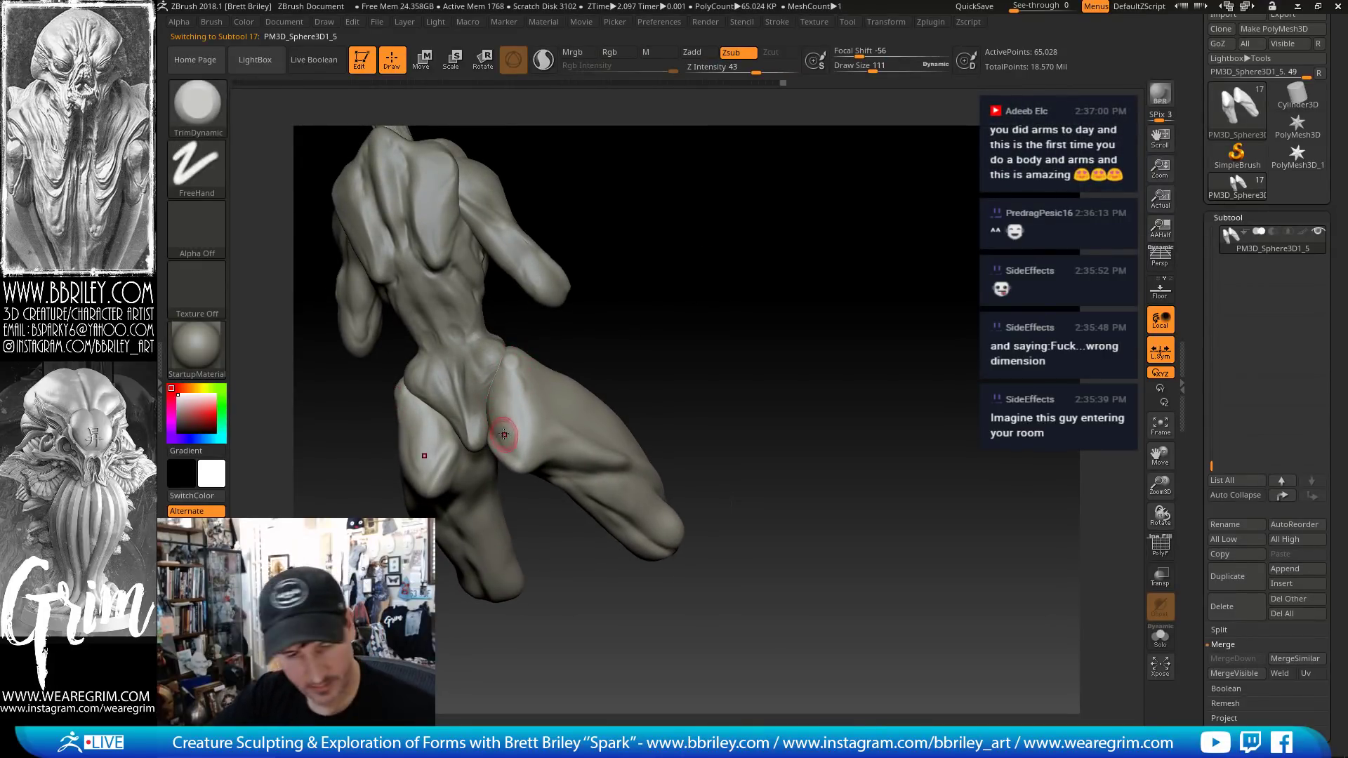
pyautogui.press('b')
pyautogui.press('d')
pyautogui.press('s')
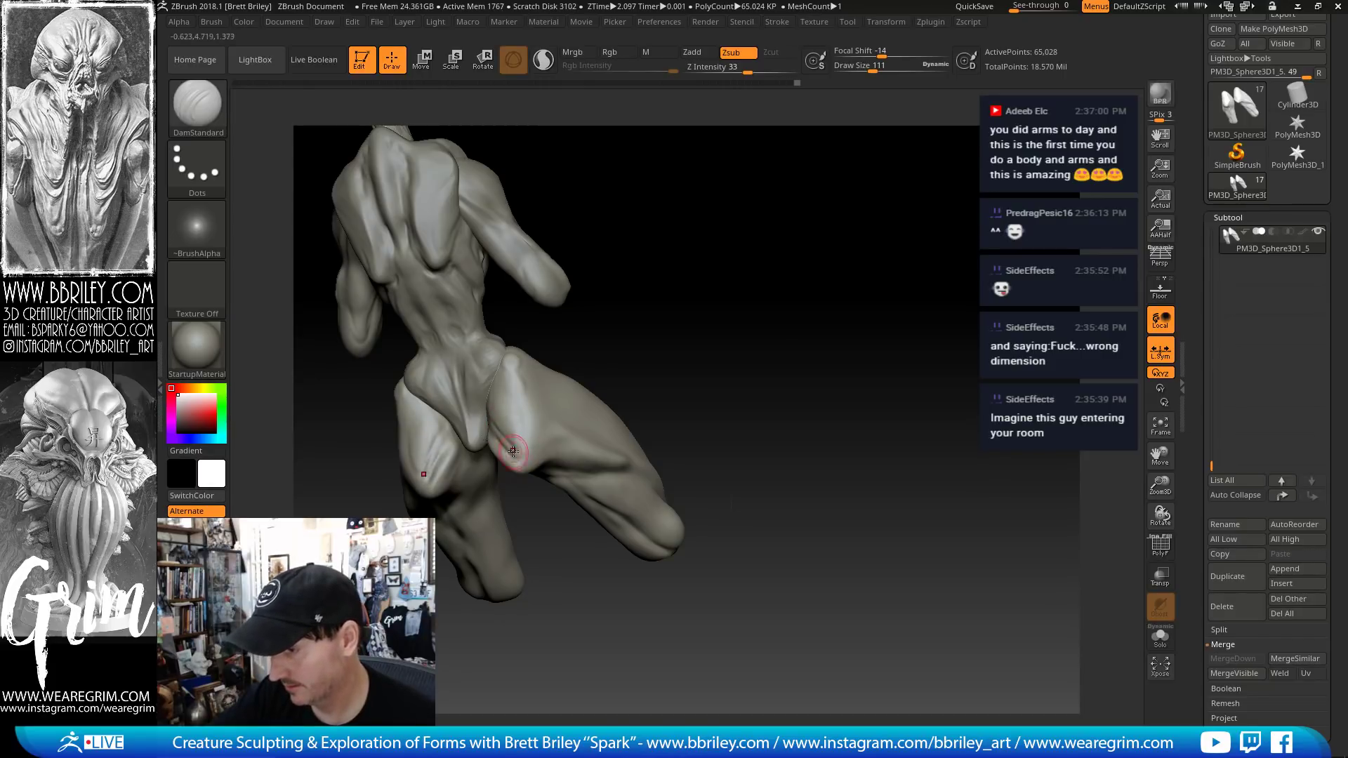
# - Reshape the lower buttock contours from the back with the Move brush at draw size 238
pyautogui.moveTo(592, 381); pyautogui.dragTo(562, 505, button='right')
pyautogui.press('b')
pyautogui.press('m')
pyautogui.press('v')
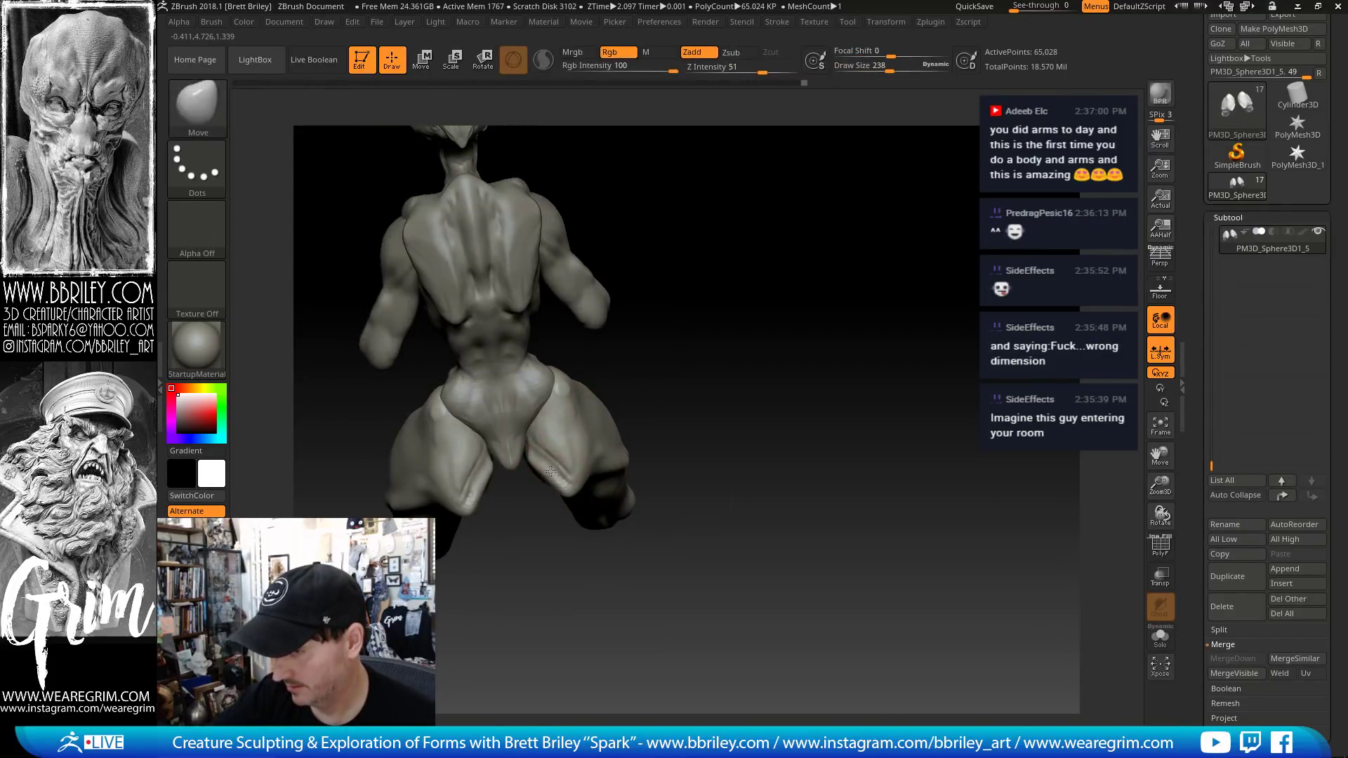
pyautogui.moveTo(551, 471); pyautogui.dragTo(572, 470)
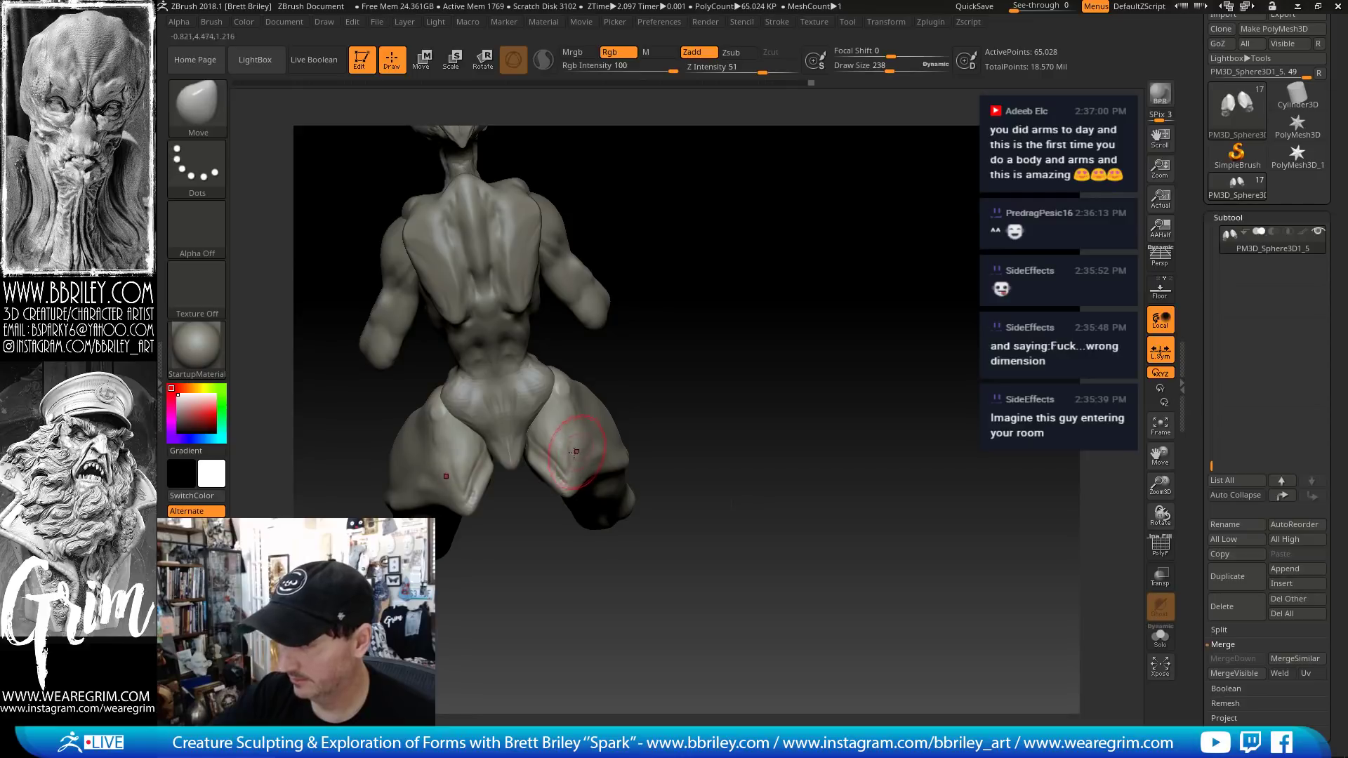
pyautogui.moveTo(574, 442)
pyautogui.mouseDown(button='right')
pyautogui.moveTo(764, 340)
pyautogui.moveTo(770, 280)
pyautogui.moveTo(833, 295)
pyautogui.moveTo(812, 301)
pyautogui.moveTo(845, 295)
pyautogui.moveTo(590, 474)
pyautogui.mouseUp(button='right')
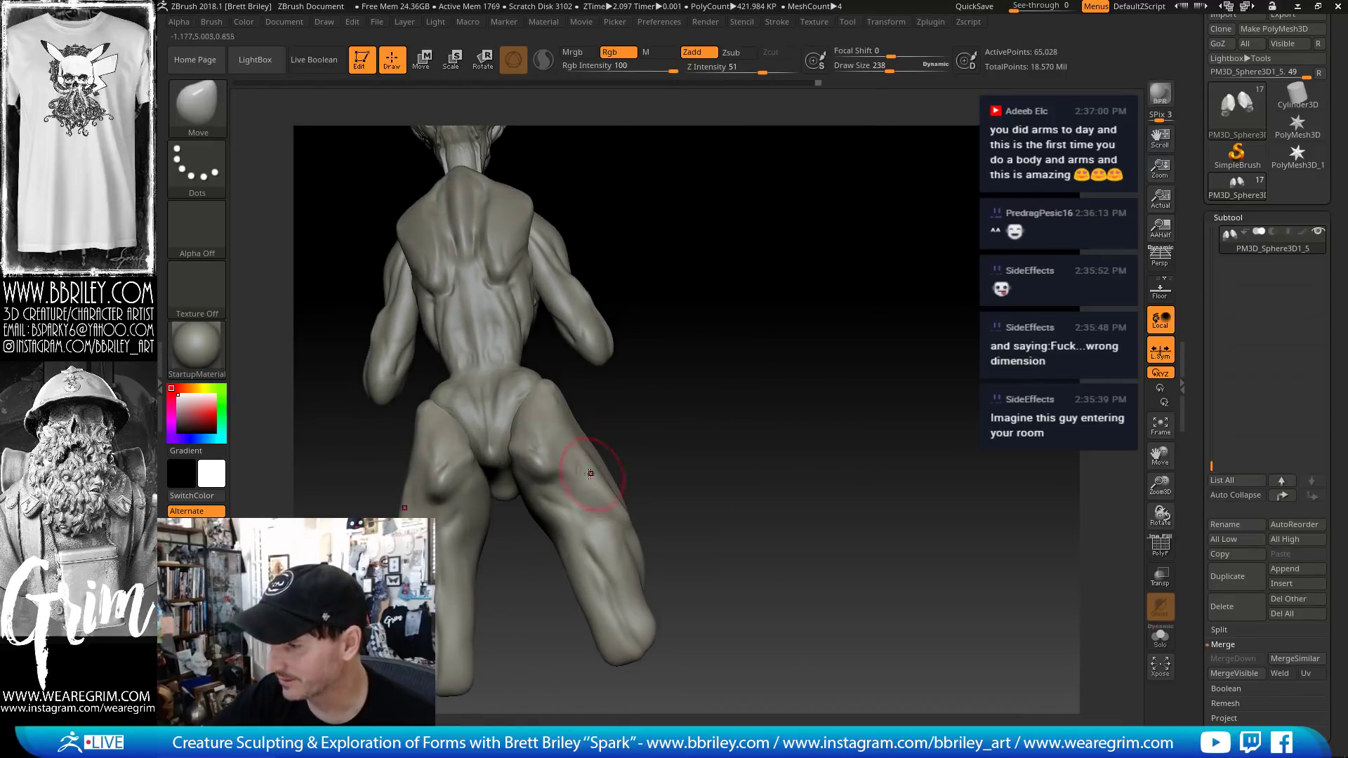
# - Adjust the outer contour of the thighs and smooth their surface with the Move and Smooth brushes at draw size 389
pyautogui.press('s')
pyautogui.moveTo(590, 474); pyautogui.dragTo(602, 476)
pyautogui.moveTo(590, 483)
pyautogui.keyDown('shift'); pyautogui.mouseDown(button='right')
pyautogui.moveTo(697, 448)
pyautogui.moveTo(586, 432)
pyautogui.mouseUp(button='right'); pyautogui.keyUp('shift')
pyautogui.moveTo(613, 409); pyautogui.dragTo(625, 413)
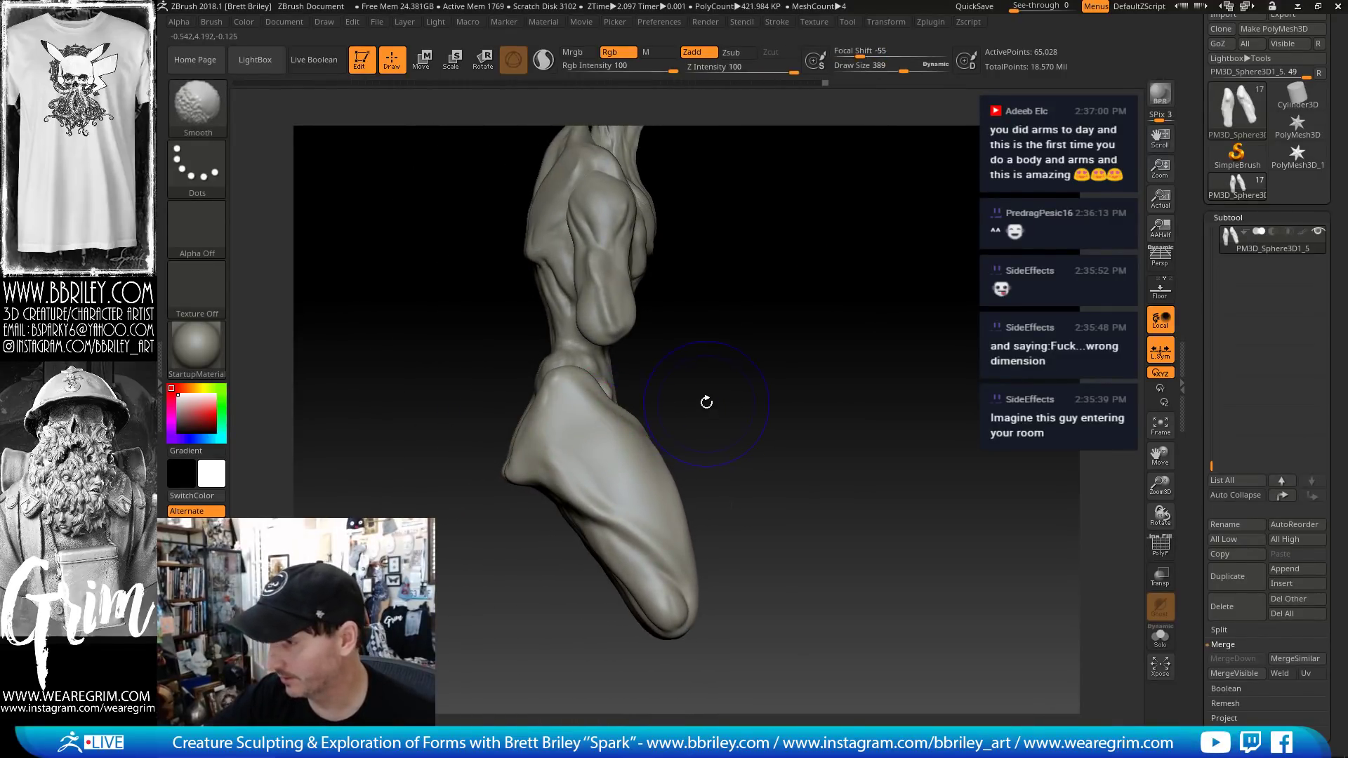
# - Refine the side profile of the thighs and their fit at the hips with the Move brush at draw sizes 457, 365 and 305
pyautogui.moveTo(737, 400); pyautogui.dragTo(656, 482, button='right')
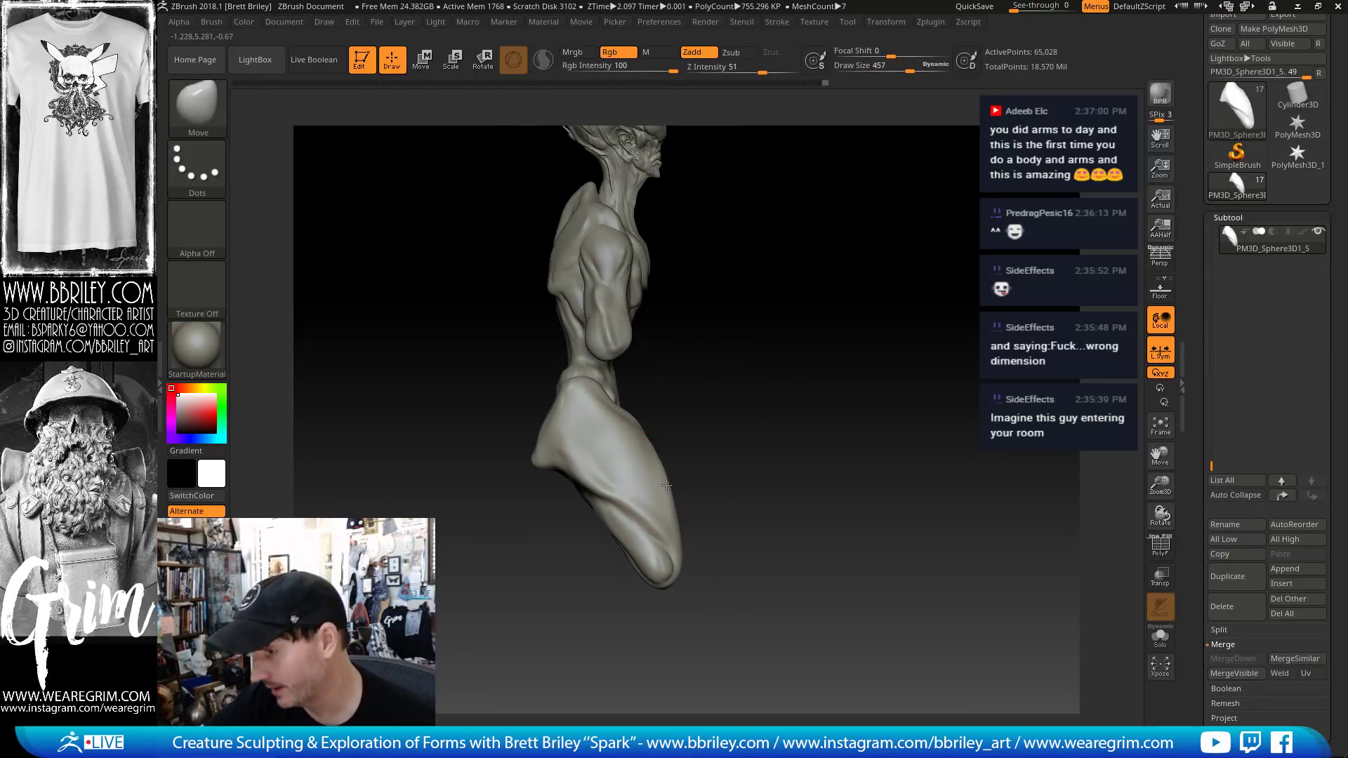
pyautogui.press('[')
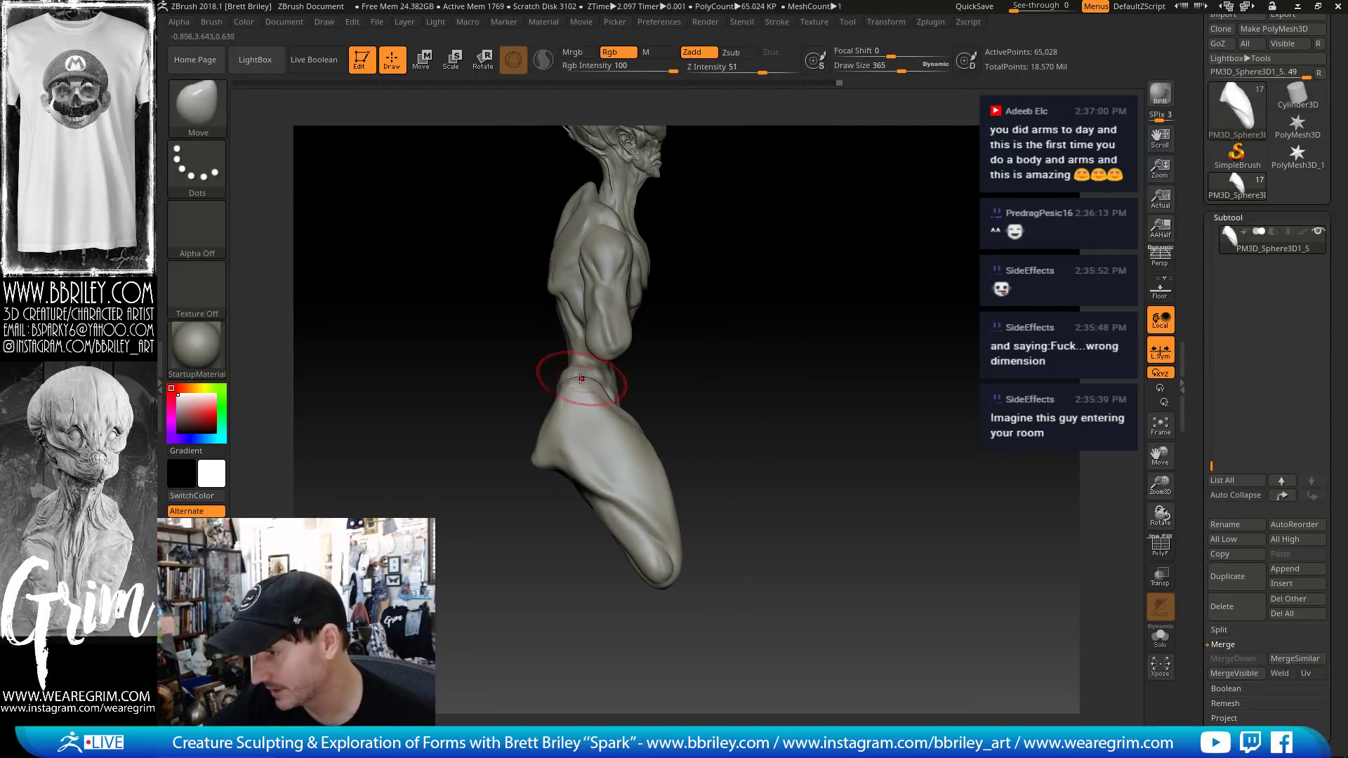
pyautogui.press('[')
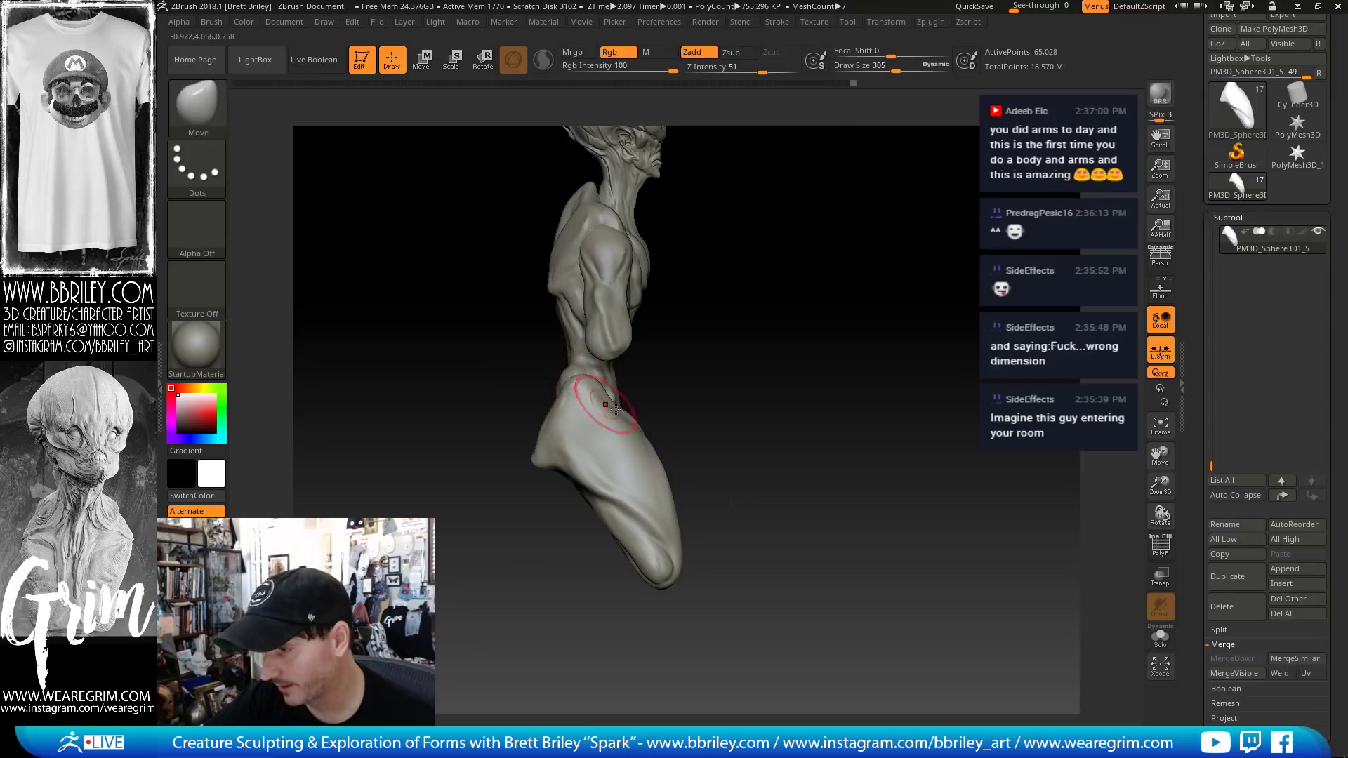
pyautogui.keyDown('shift'); pyautogui.moveTo(614, 407); pyautogui.dragTo(565, 388, button='right'); pyautogui.keyUp('shift')
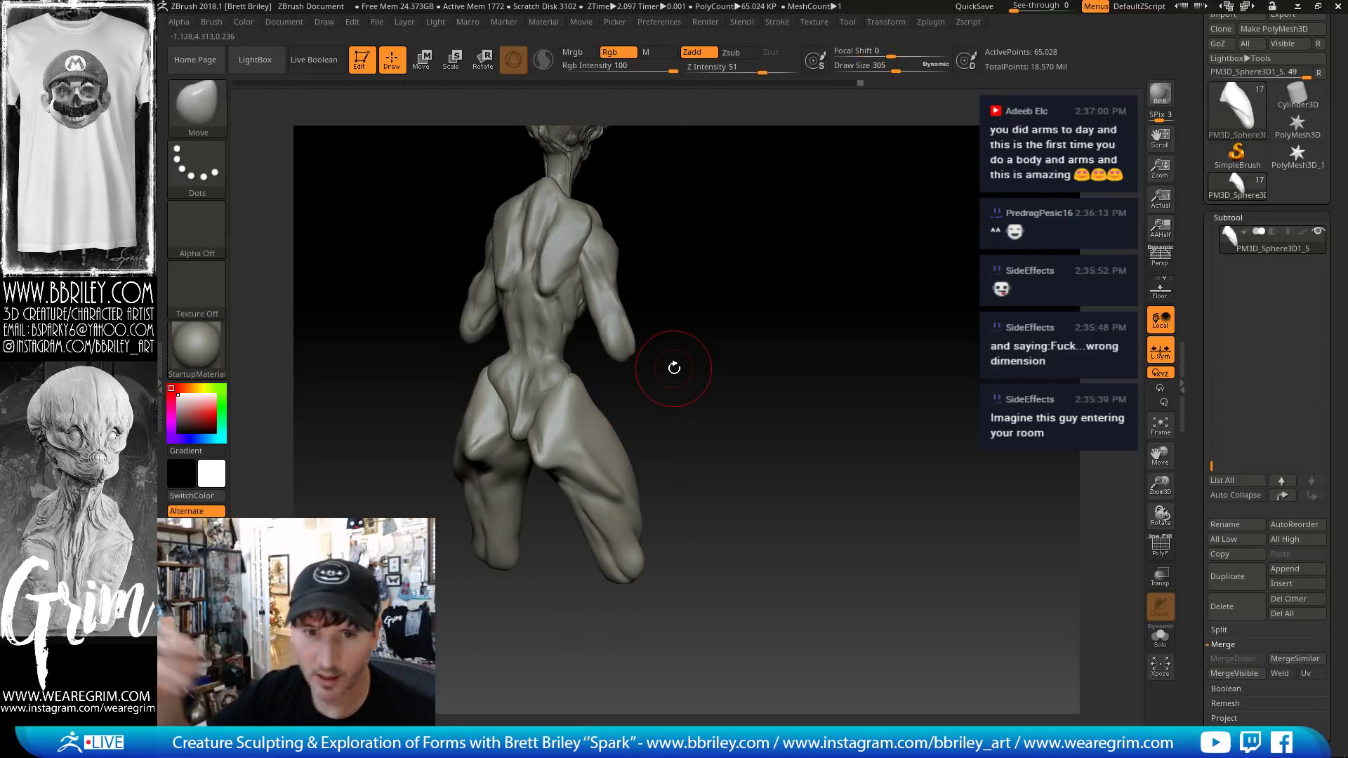
# - Carve creases into the upper front of the thighs with the DamStandard brush at draw size 213
pyautogui.moveTo(674, 368); pyautogui.dragTo(780, 323)
pyautogui.press('b')
pyautogui.press('d')
pyautogui.press('s')
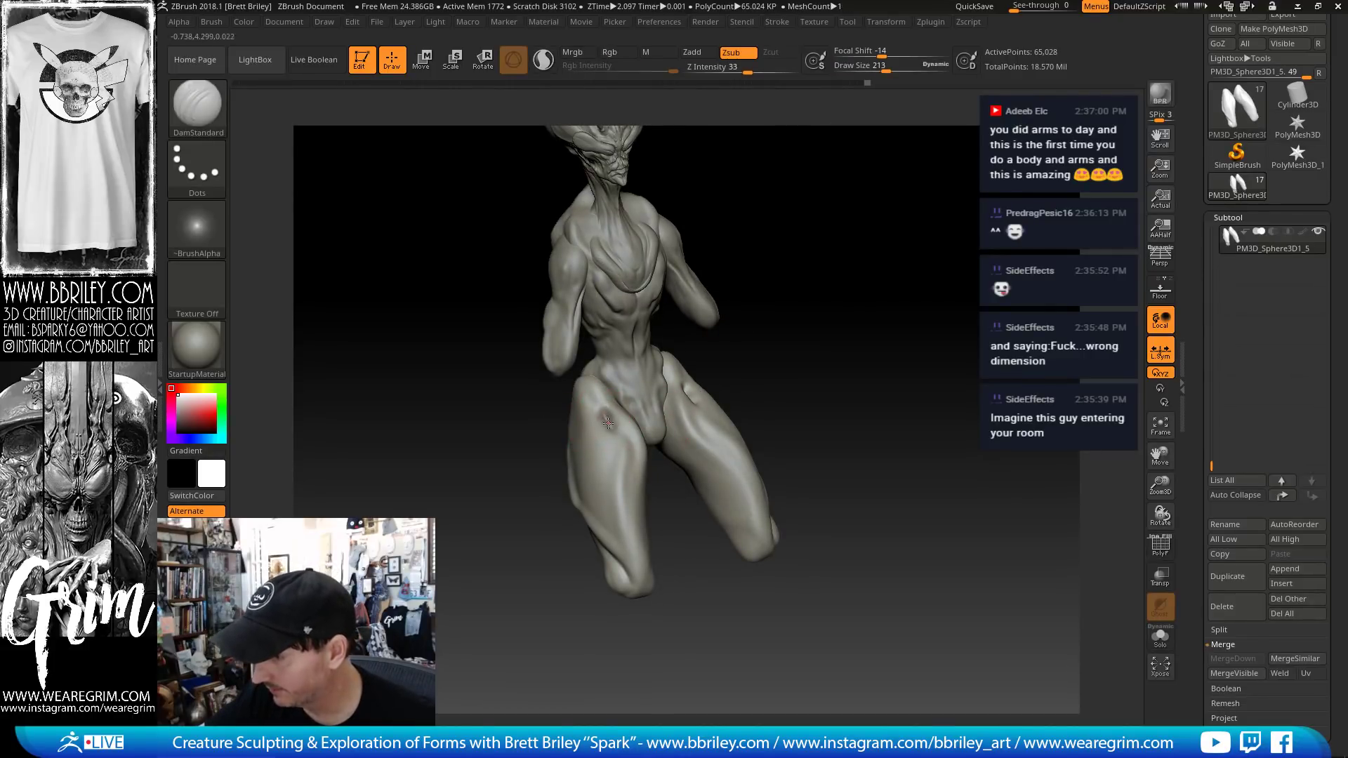
pyautogui.moveTo(627, 441); pyautogui.dragTo(635, 474)
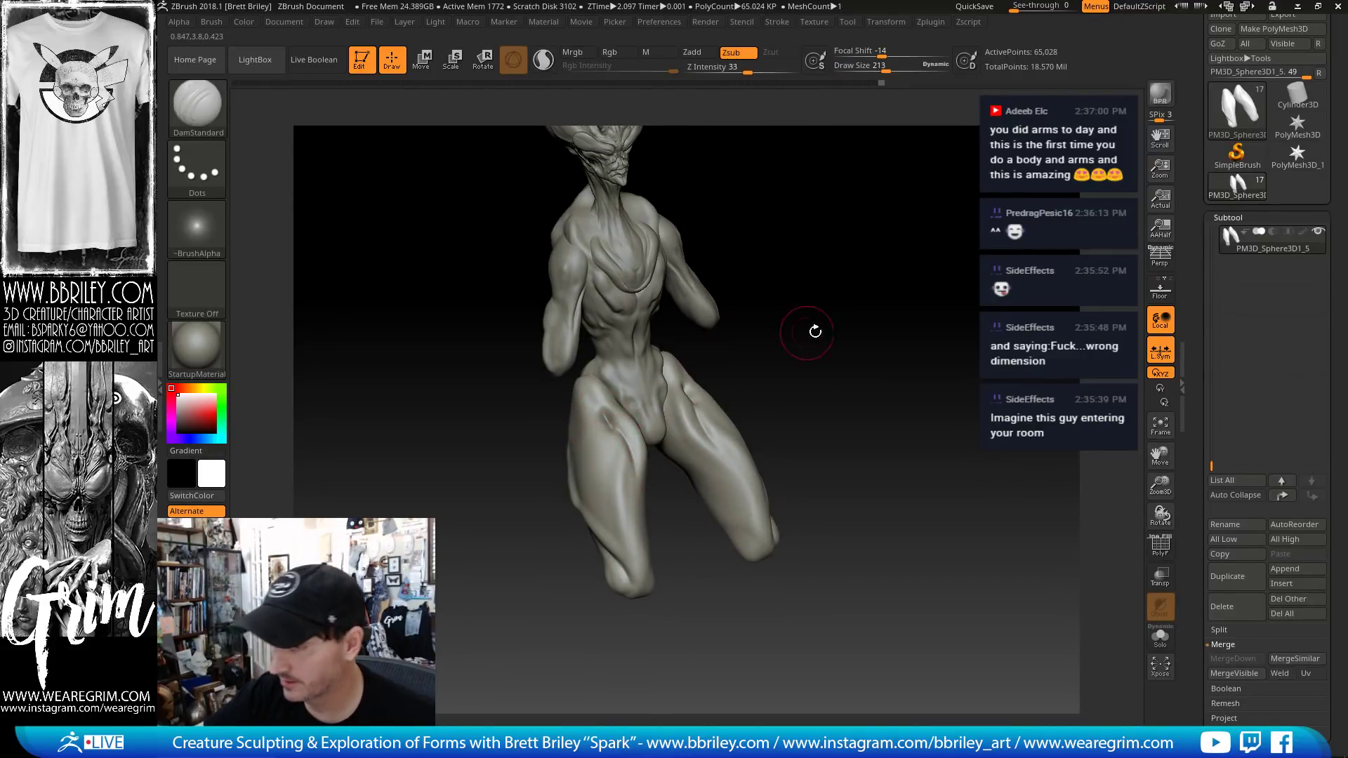
# - Build up the inner thighs with the Clay brush at draw size 225 and smooth the added volume
pyautogui.moveTo(815, 331)
pyautogui.mouseDown()
pyautogui.moveTo(756, 367)
pyautogui.moveTo(801, 365)
pyautogui.moveTo(769, 377)
pyautogui.moveTo(741, 329)
pyautogui.mouseUp()
pyautogui.press('b')
pyautogui.press('c')
pyautogui.press('l')
pyautogui.press('s')
pyautogui.click(646, 428)
pyautogui.moveTo(678, 430); pyautogui.dragTo(677, 453)
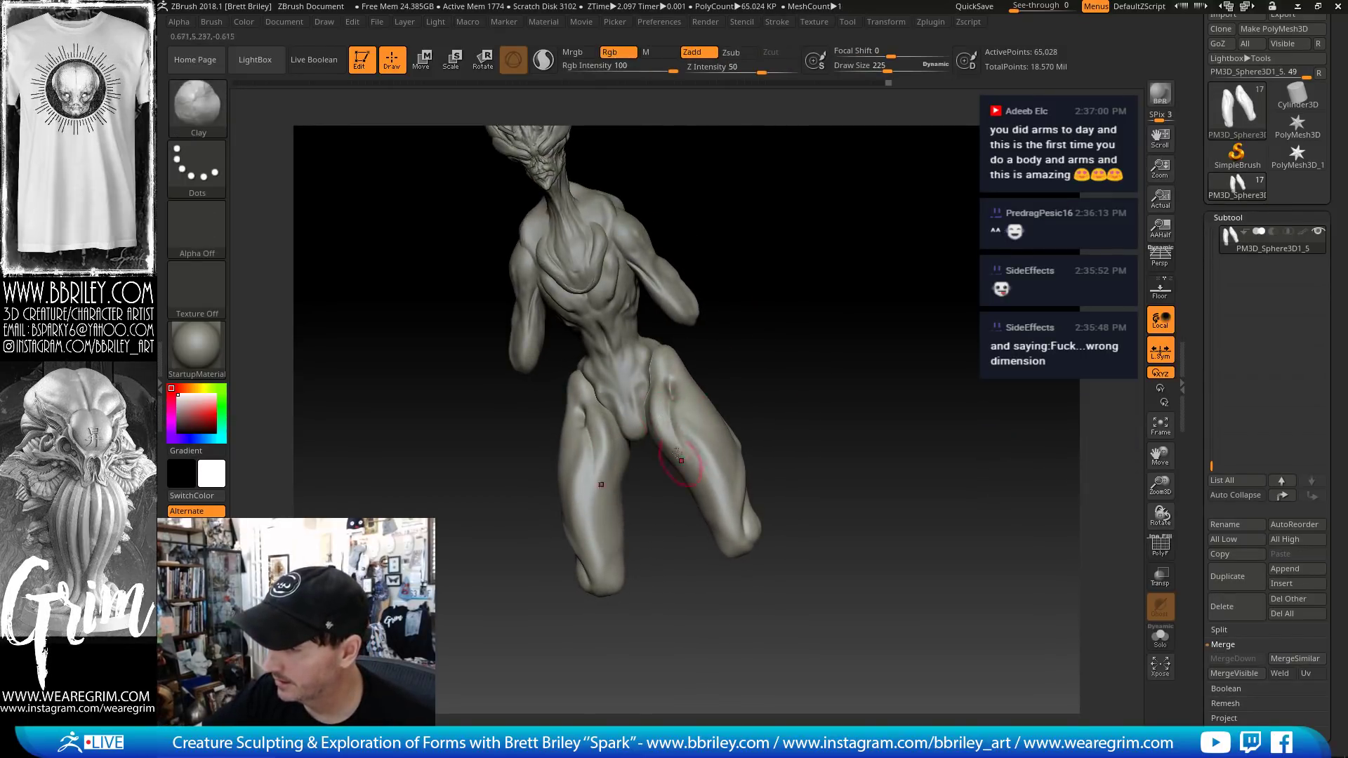
pyautogui.moveTo(739, 367); pyautogui.dragTo(747, 388)
pyautogui.press('shift')
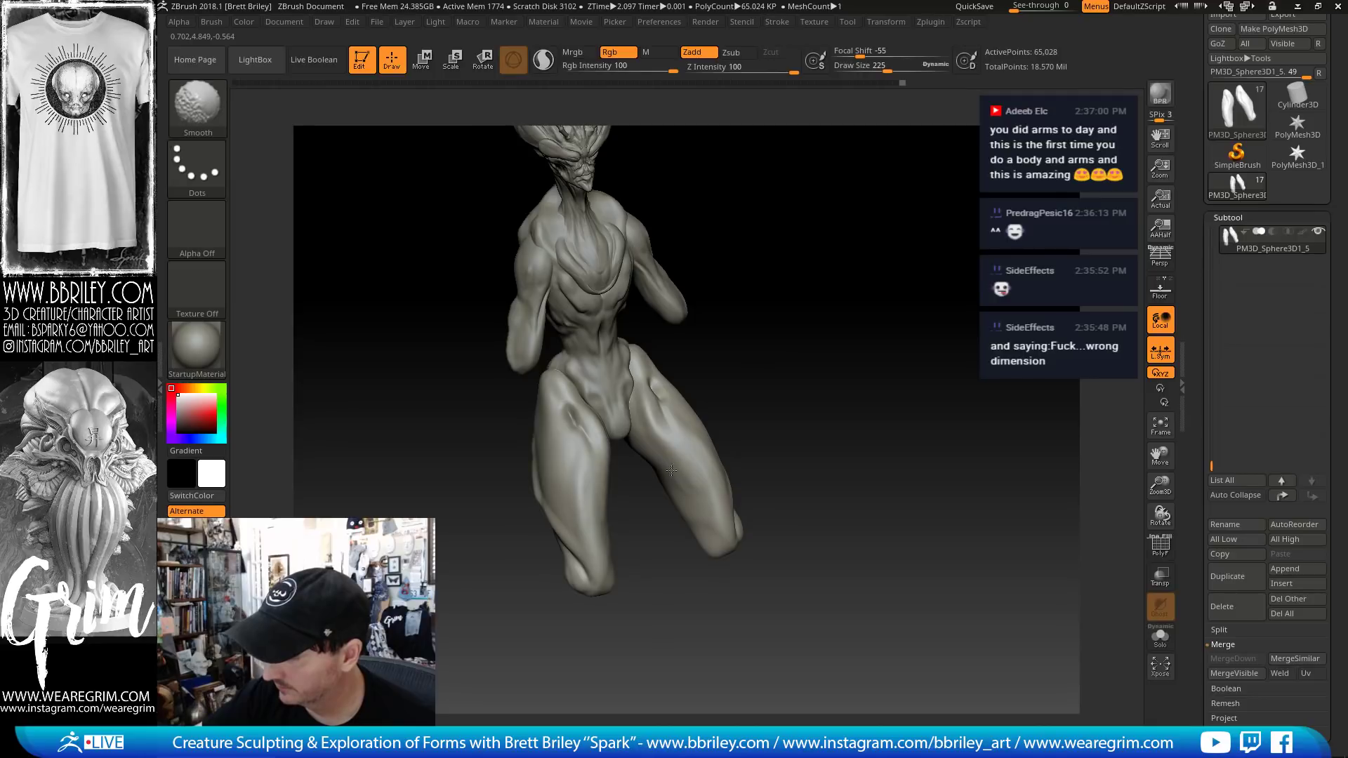
pyautogui.keyDown('shift'); pyautogui.moveTo(671, 470); pyautogui.dragTo(658, 449); pyautogui.keyUp('shift')
# - Carve the groin crease between the thighs and pelvis with DamStandard at draw size 124, then soften the inner thighs
pyautogui.press('b')
pyautogui.press('s')
pyautogui.press('t')
pyautogui.press('b')
pyautogui.press('d')
pyautogui.press('s')
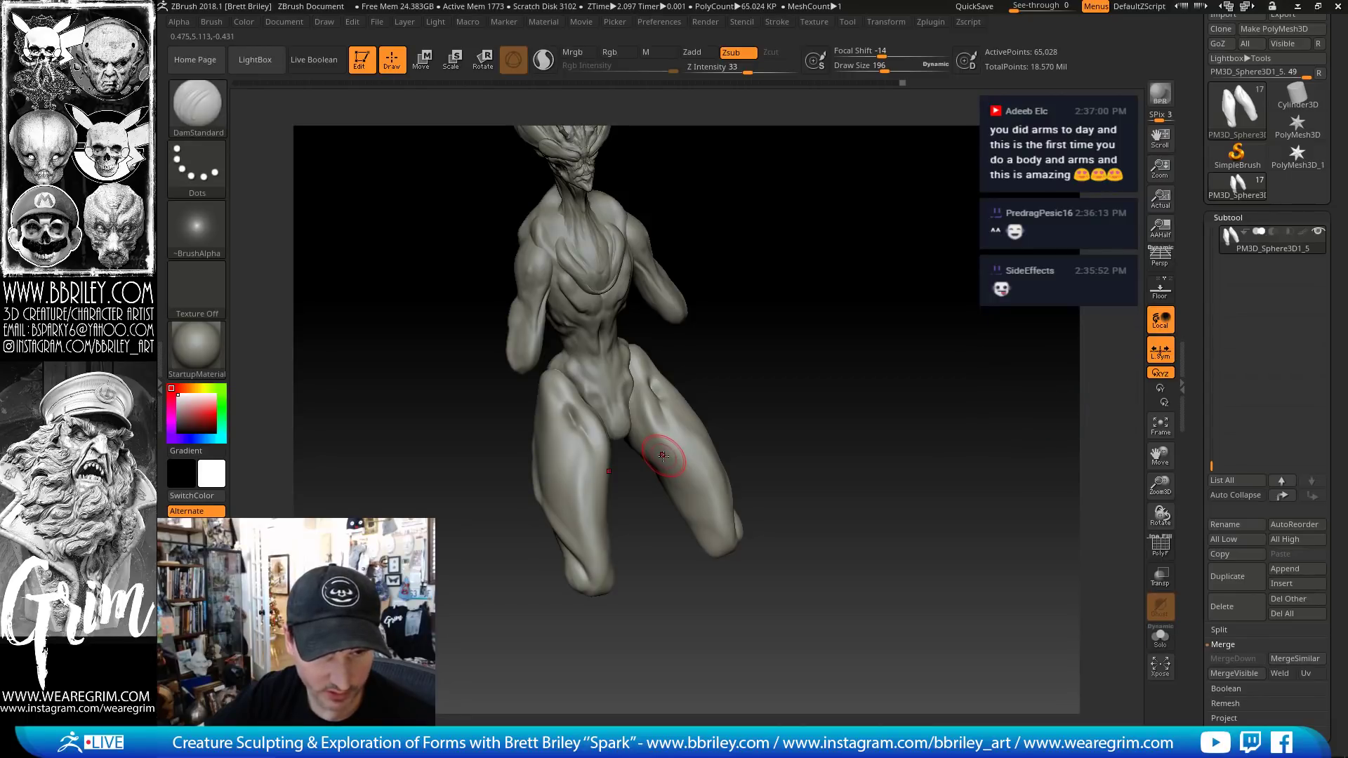
pyautogui.press('[')
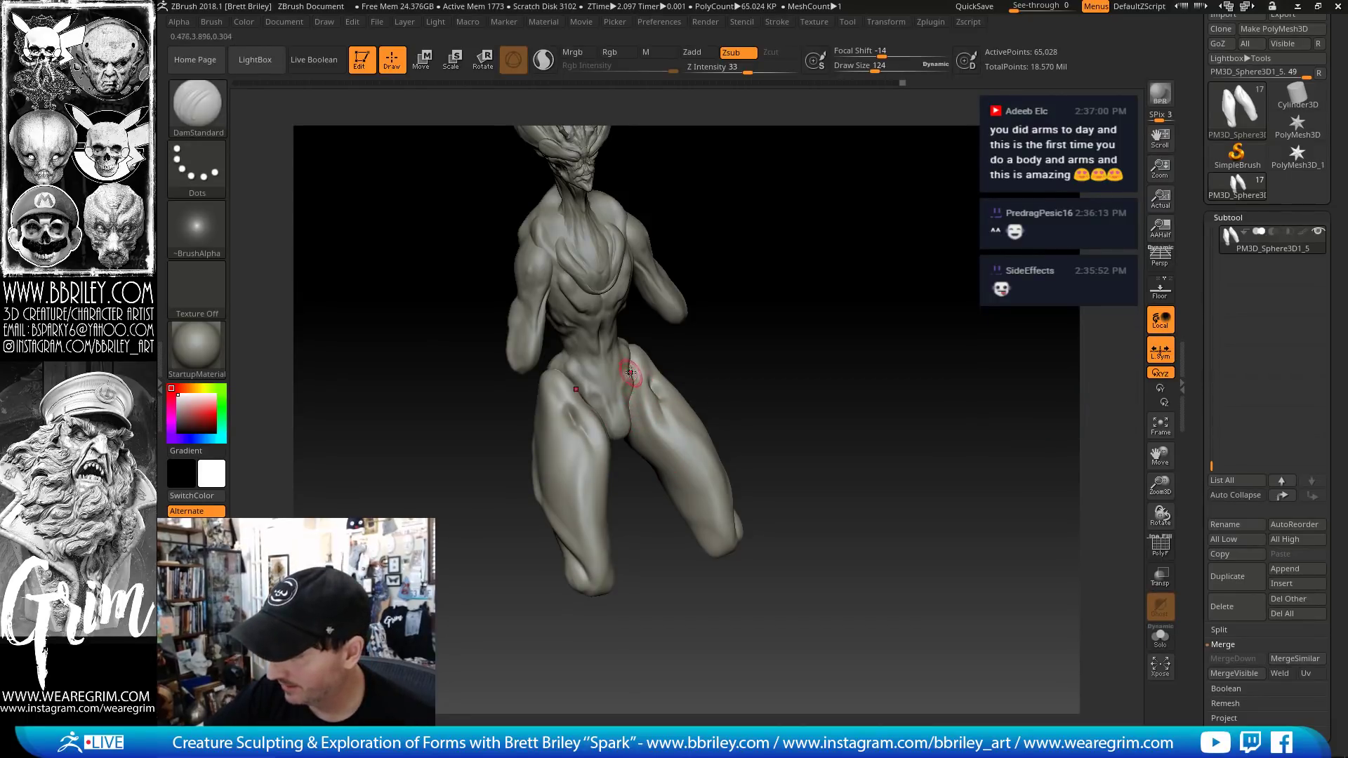
pyautogui.moveTo(634, 378); pyautogui.dragTo(637, 430)
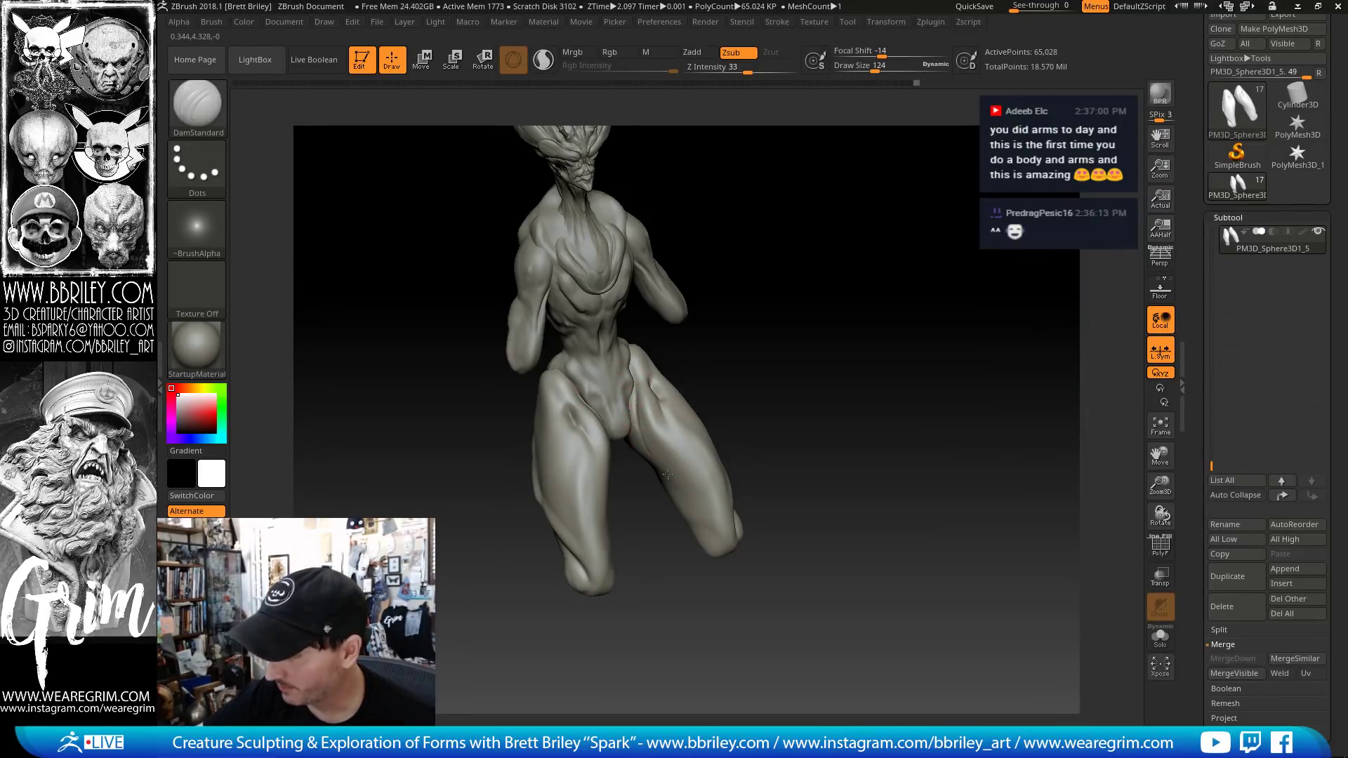
pyautogui.moveTo(790, 438); pyautogui.dragTo(704, 494)
pyautogui.press('shift')
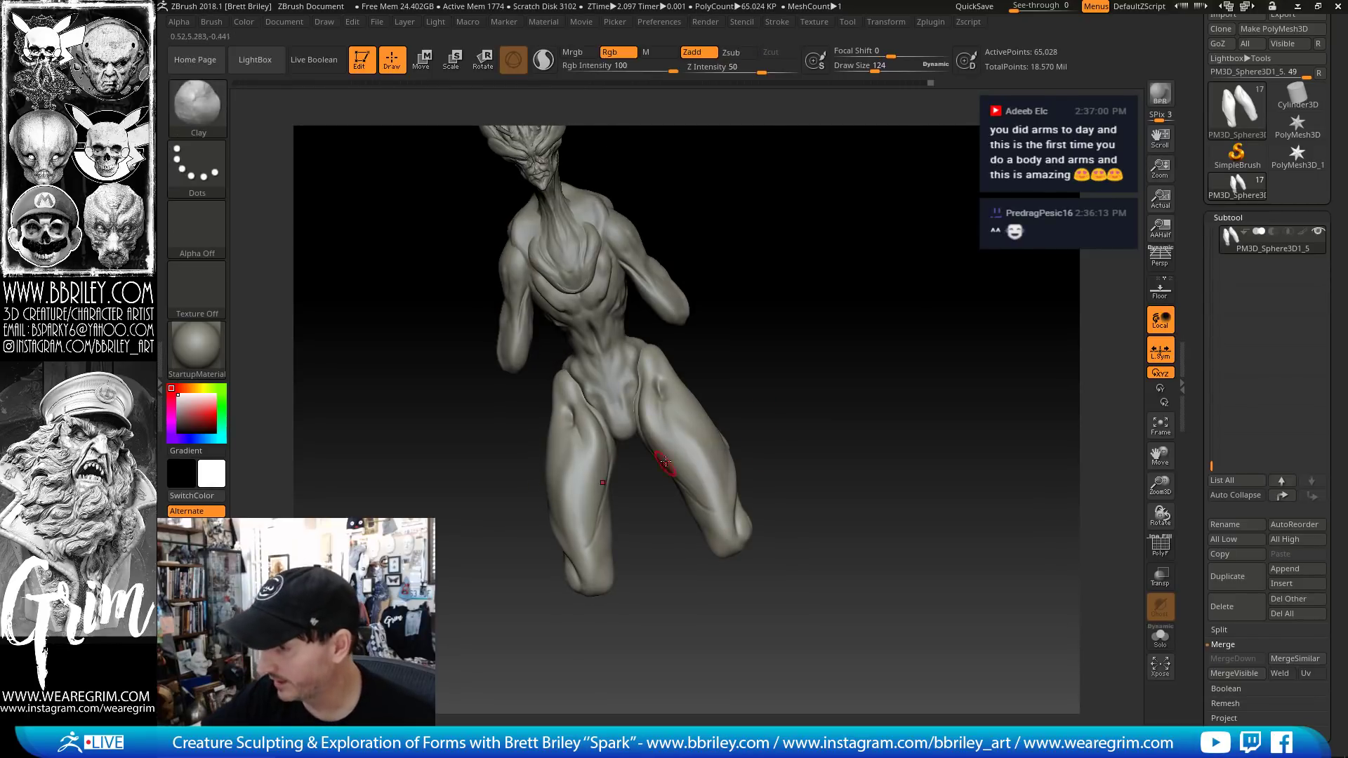
# - Adjust the inner and outer contours of the thighs from the front with the Move brush at draw size 431
pyautogui.press('b')
pyautogui.press('m')
pyautogui.press('v')
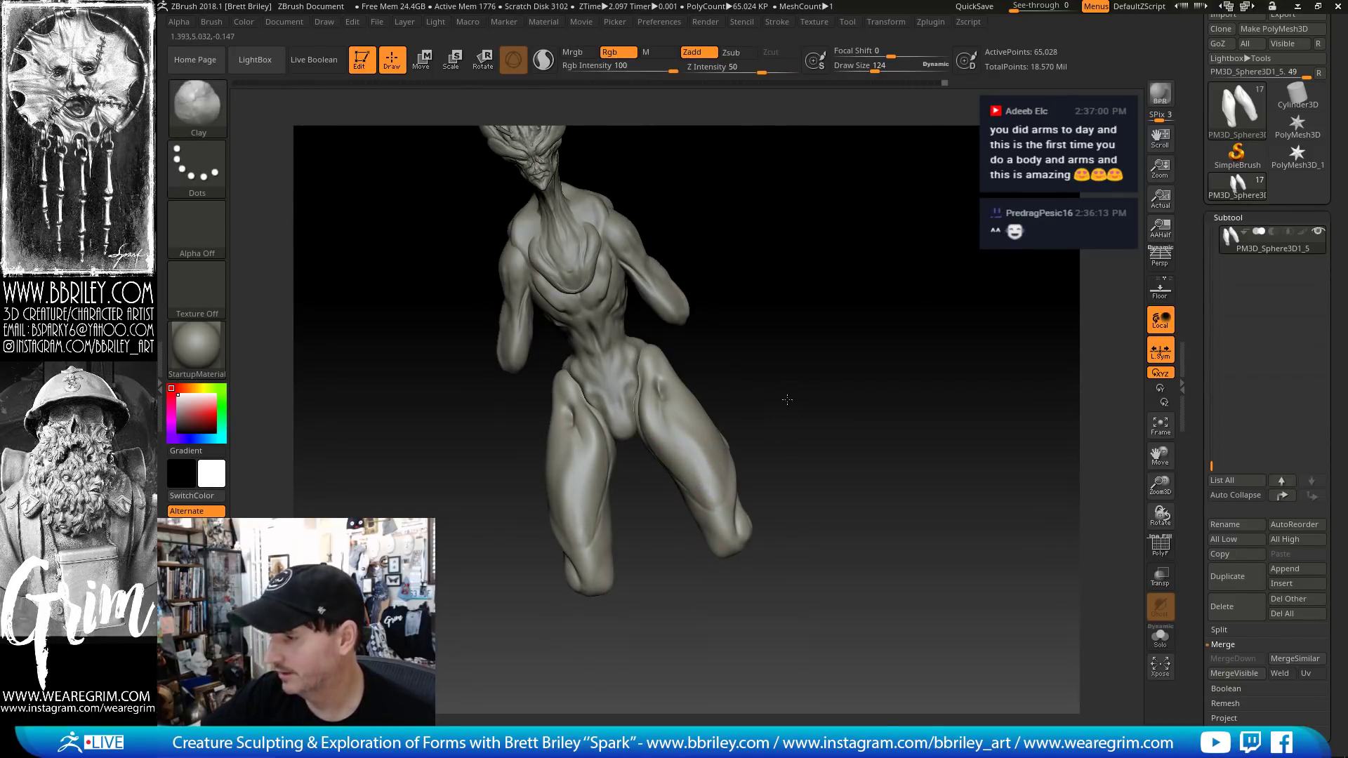
pyautogui.moveTo(751, 449); pyautogui.dragTo(776, 415)
pyautogui.moveTo(735, 464); pyautogui.dragTo(674, 469)
pyautogui.press('[')
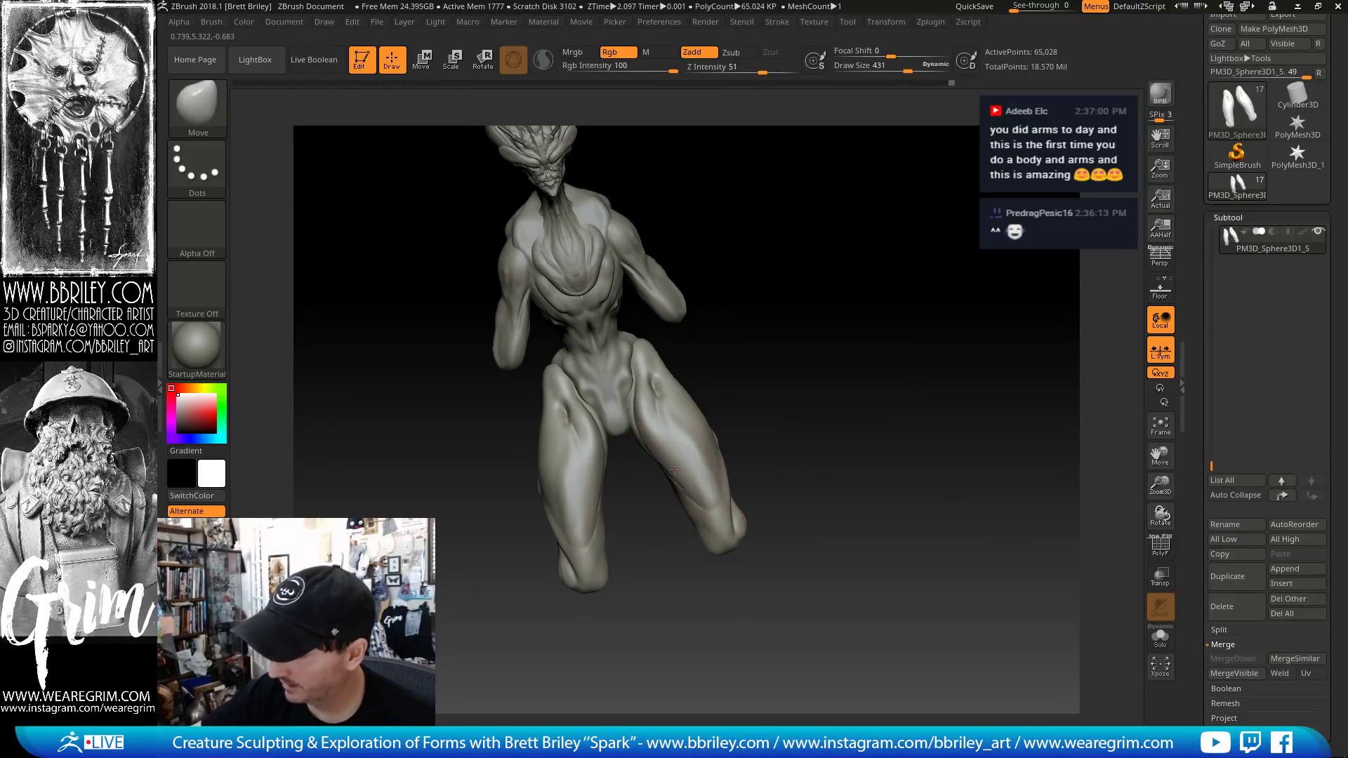
# - Select the torso and reshape its pelvis and waist from the front with the Move brush at draw sizes 792, 724 and 578
pyautogui.moveTo(737, 386); pyautogui.dragTo(691, 397)
pyautogui.moveTo(716, 313)
pyautogui.mouseDown()
pyautogui.moveTo(698, 310)
pyautogui.moveTo(692, 344)
pyautogui.moveTo(709, 302)
pyautogui.moveTo(683, 290)
pyautogui.moveTo(707, 295)
pyautogui.moveTo(726, 325)
pyautogui.mouseUp()
pyautogui.keyDown('alt'); pyautogui.click(593, 449); pyautogui.keyUp('alt')
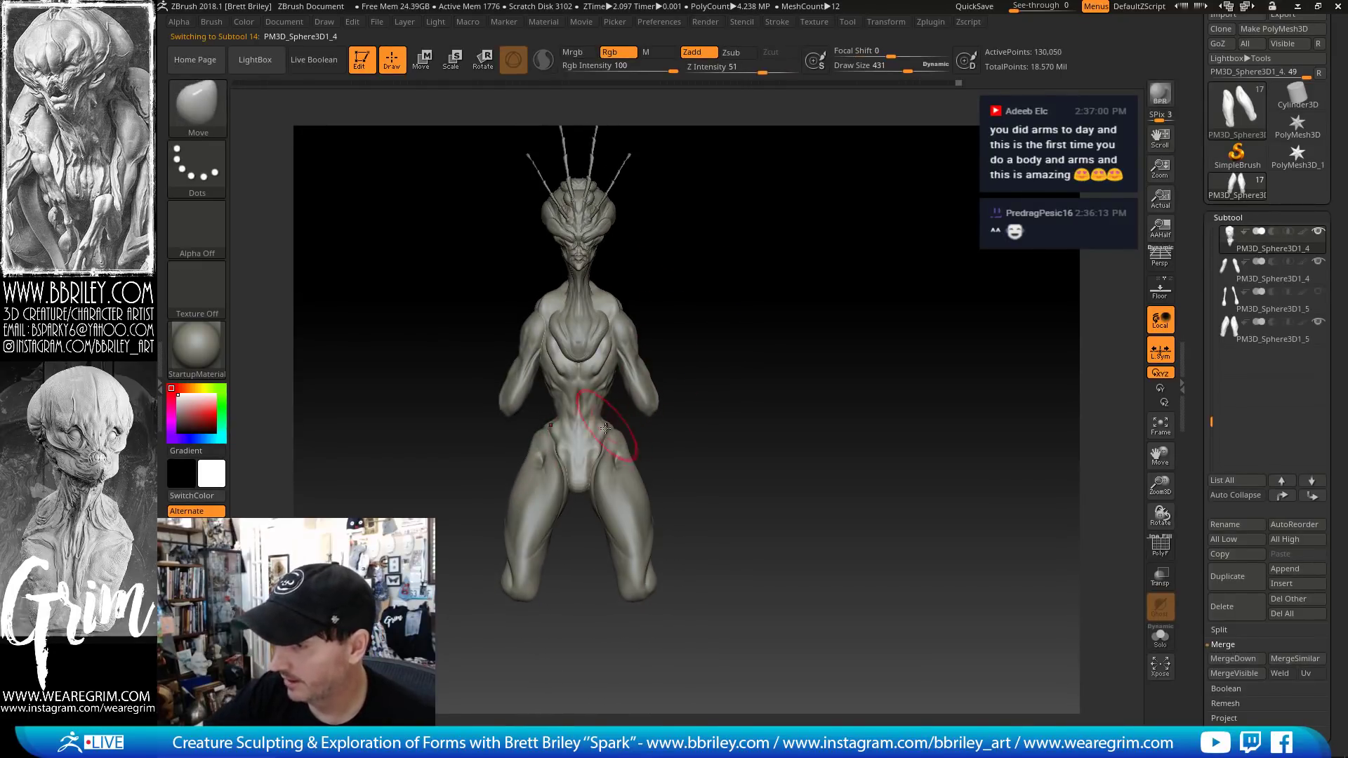
pyautogui.press(']')
pyautogui.press(']')
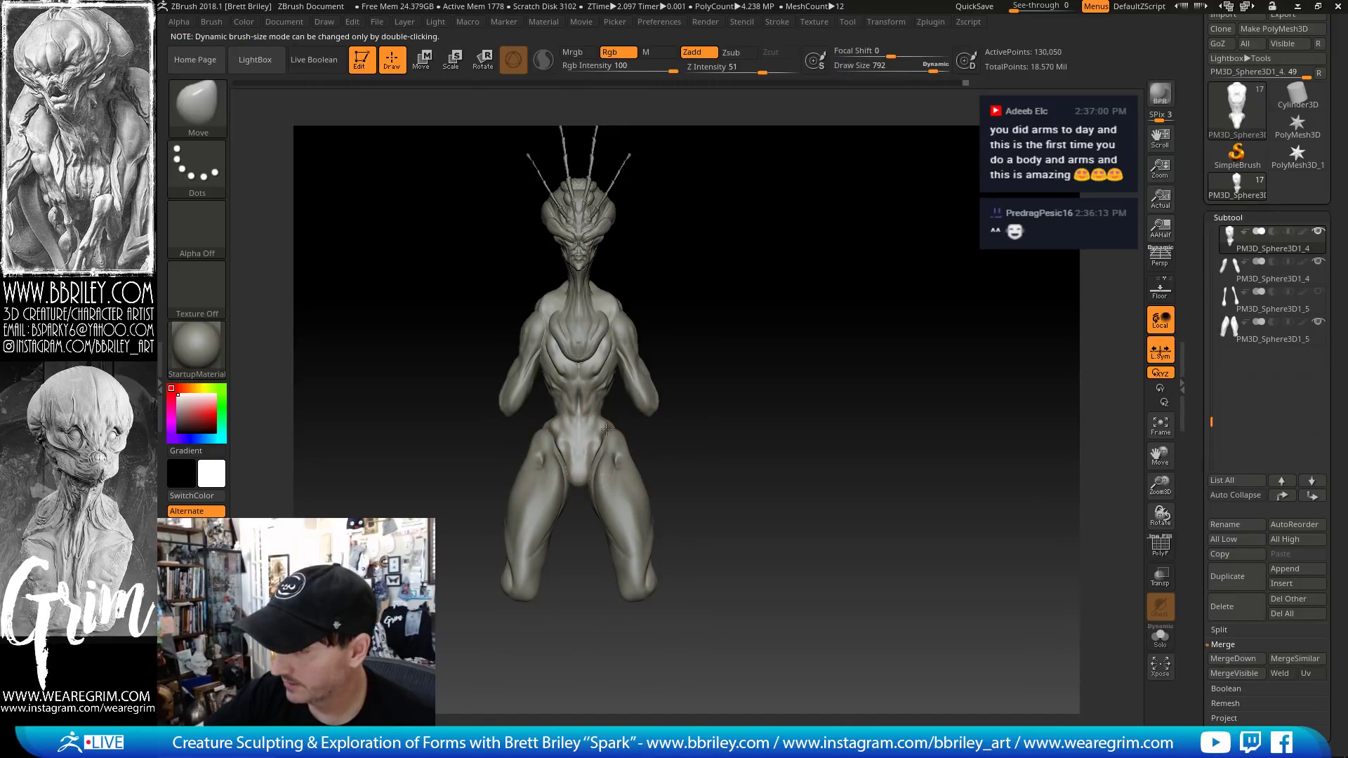
pyautogui.press('[')
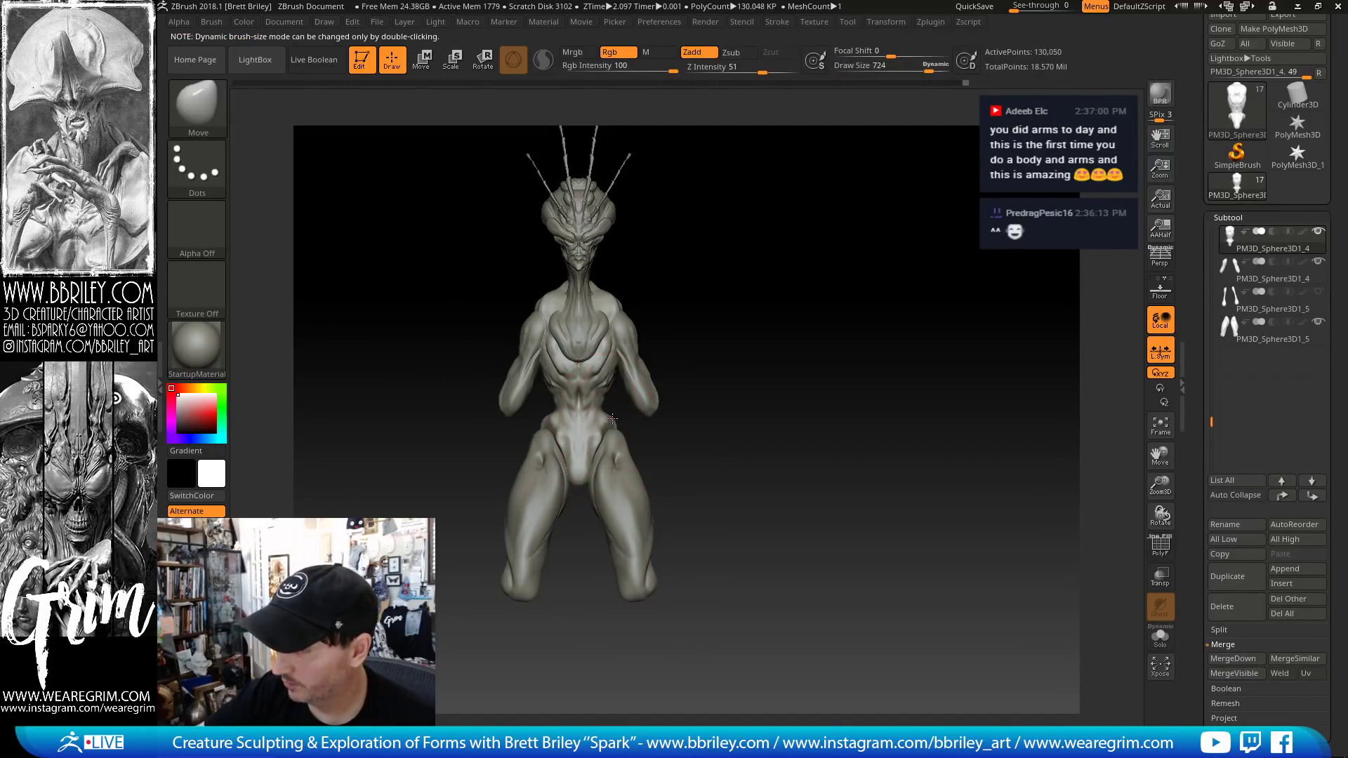
pyautogui.press('[')
pyautogui.moveTo(668, 237)
pyautogui.mouseDown()
pyautogui.moveTo(692, 265)
pyautogui.moveTo(713, 247)
pyautogui.moveTo(688, 242)
pyautogui.mouseUp()
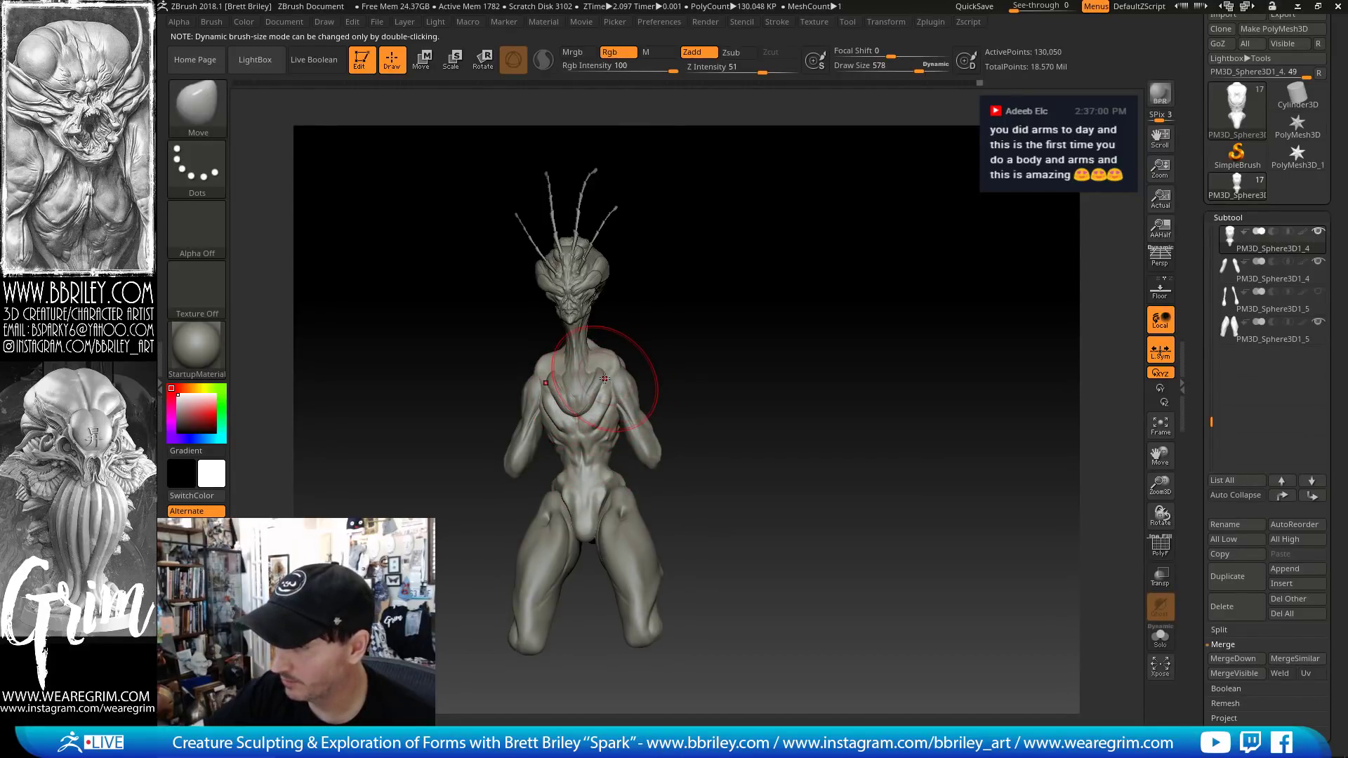
# - Select the thighs, enlarge them slightly and reposition them against the pelvis with the transform gizmo
pyautogui.keyDown('alt'); pyautogui.click(621, 508); pyautogui.keyUp('alt')
pyautogui.press('w')
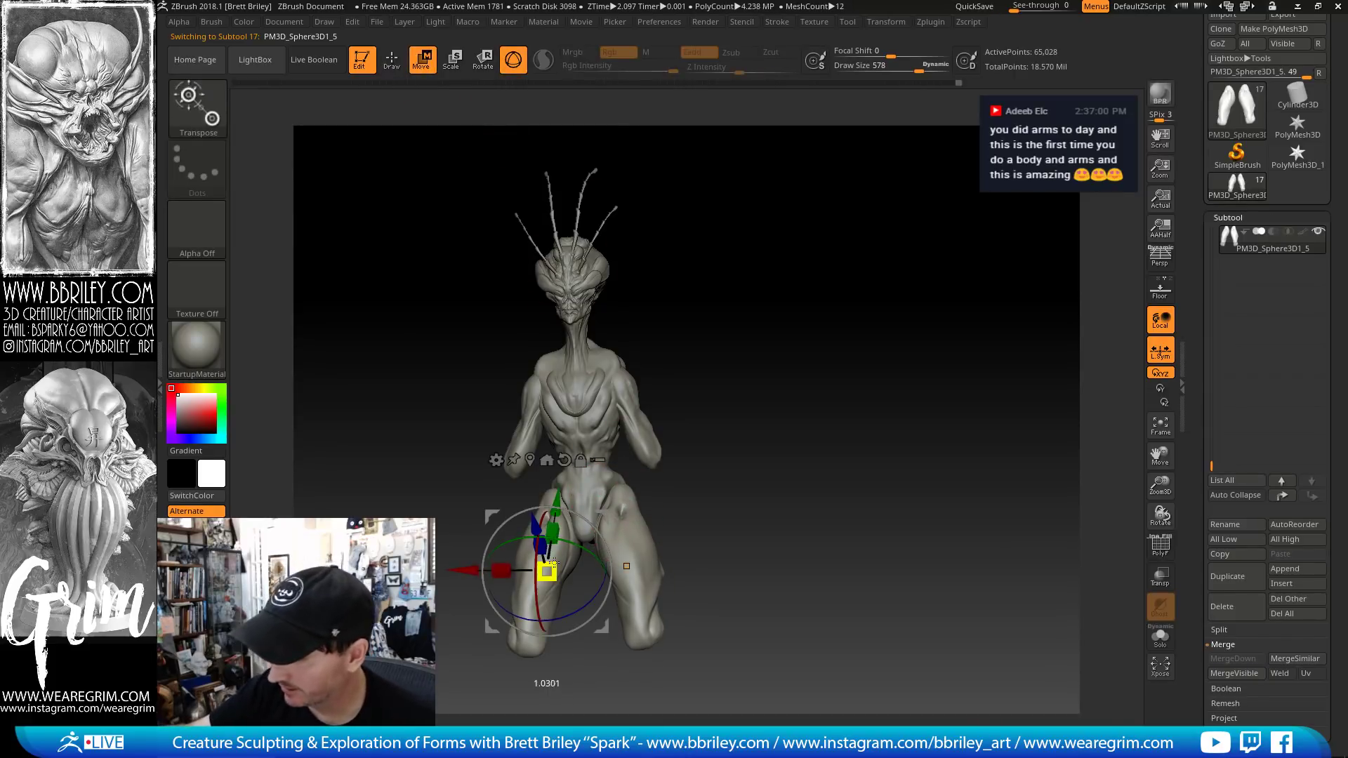
pyautogui.moveTo(553, 563); pyautogui.dragTo(558, 556)
pyautogui.moveTo(602, 513); pyautogui.dragTo(598, 506)
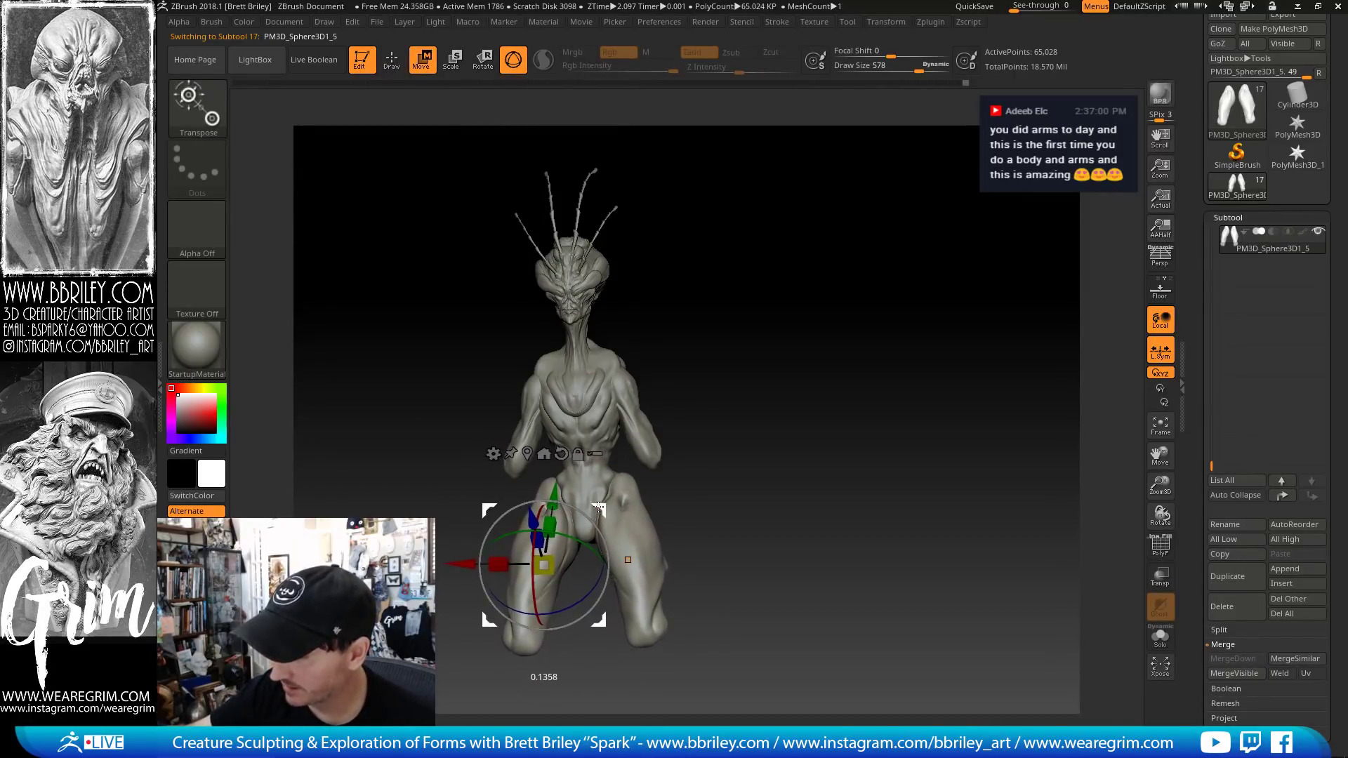
pyautogui.press('q')
pyautogui.moveTo(710, 406)
pyautogui.mouseDown()
pyautogui.moveTo(665, 427)
pyautogui.moveTo(683, 361)
pyautogui.mouseUp()
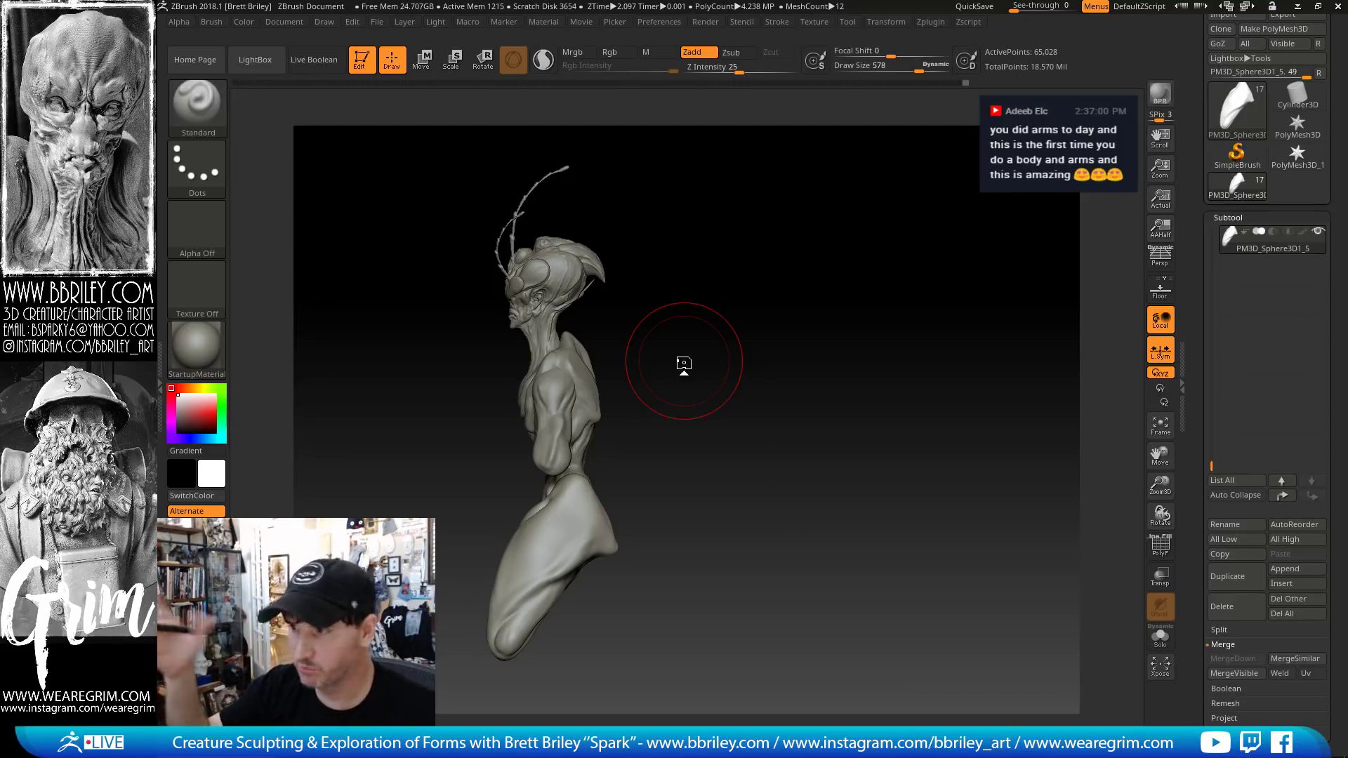
# - Refine the side profile of the torso's upper back, neck and rear head with the Move brush at draw sizes 474, 335 and 271
pyautogui.moveTo(809, 321); pyautogui.dragTo(644, 367)
pyautogui.keyDown('alt'); pyautogui.click(572, 366); pyautogui.keyUp('alt')
pyautogui.press('b')
pyautogui.press('m')
pyautogui.press('v')
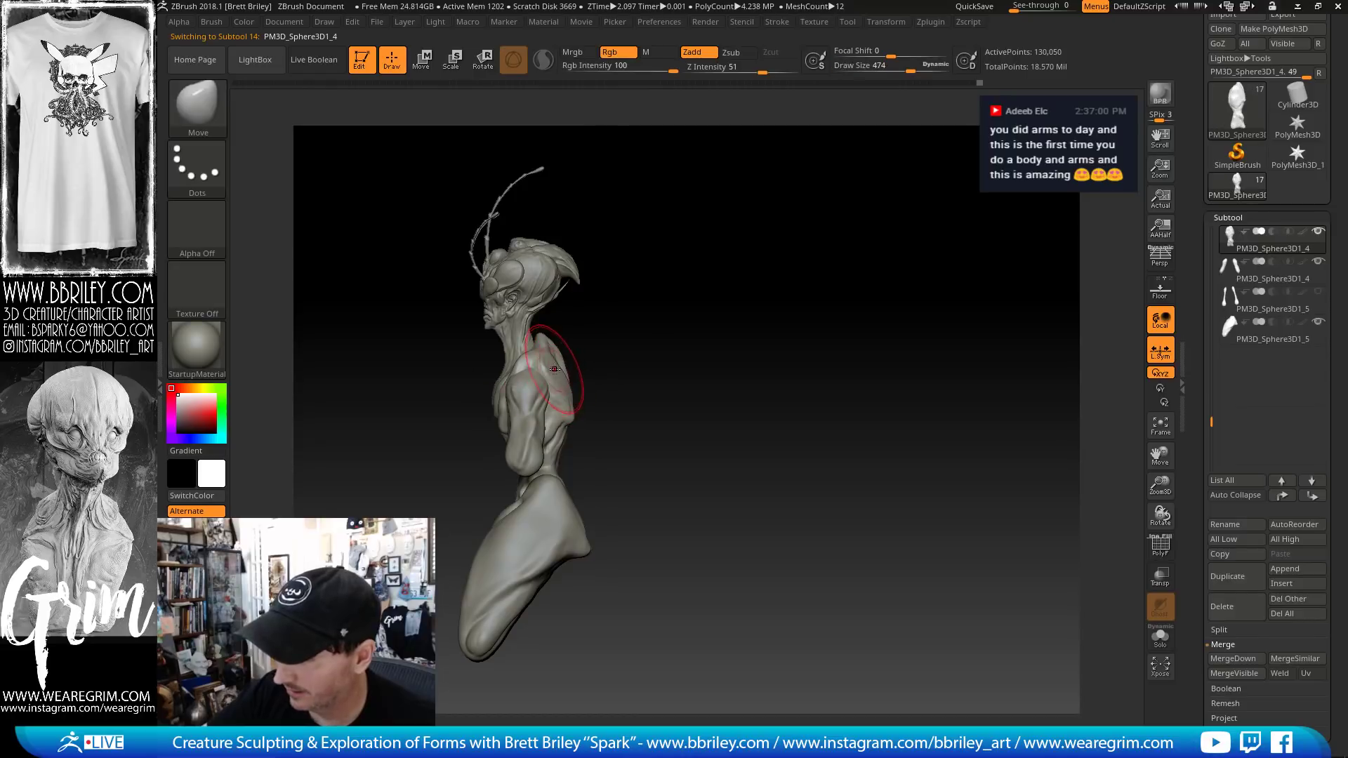
pyautogui.moveTo(565, 361); pyautogui.dragTo(570, 397)
pyautogui.press('s')
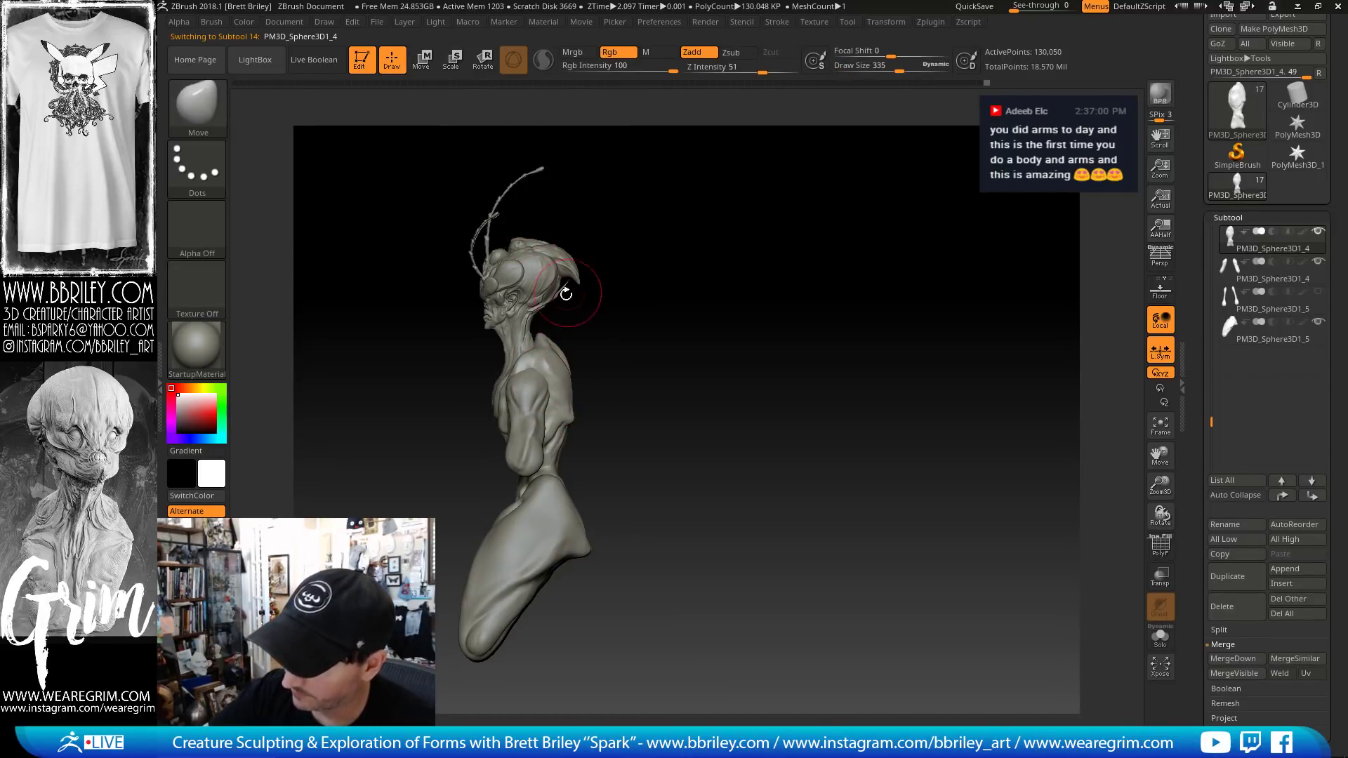
pyautogui.press('s')
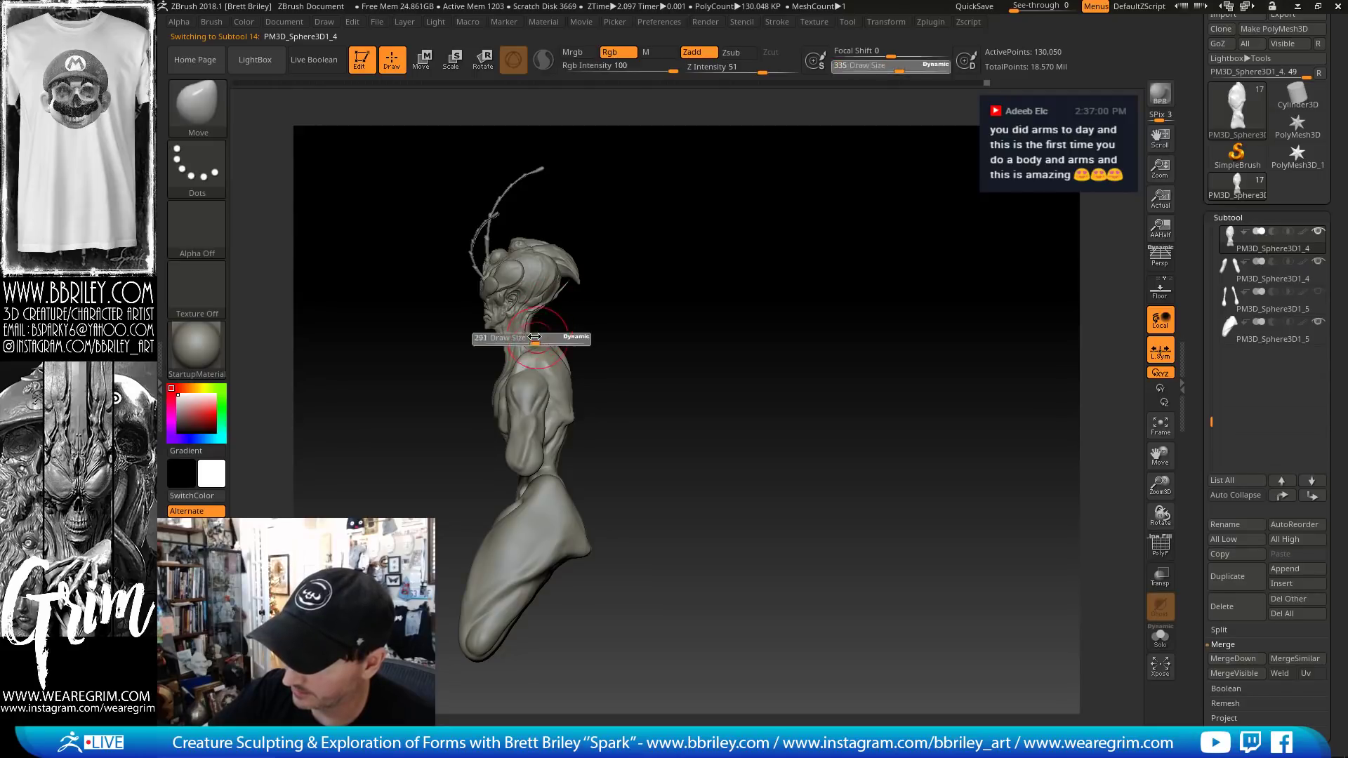
pyautogui.click(544, 338)
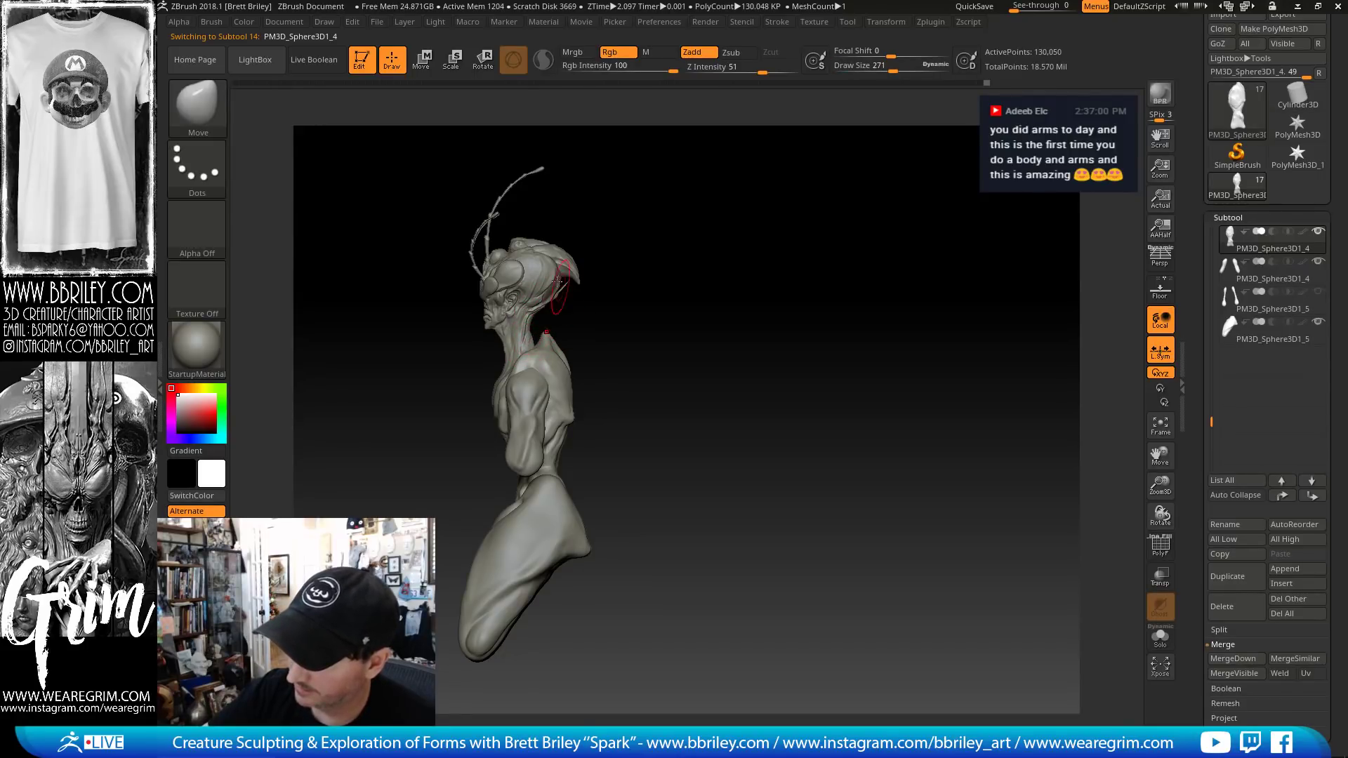
pyautogui.moveTo(570, 286); pyautogui.dragTo(559, 263)
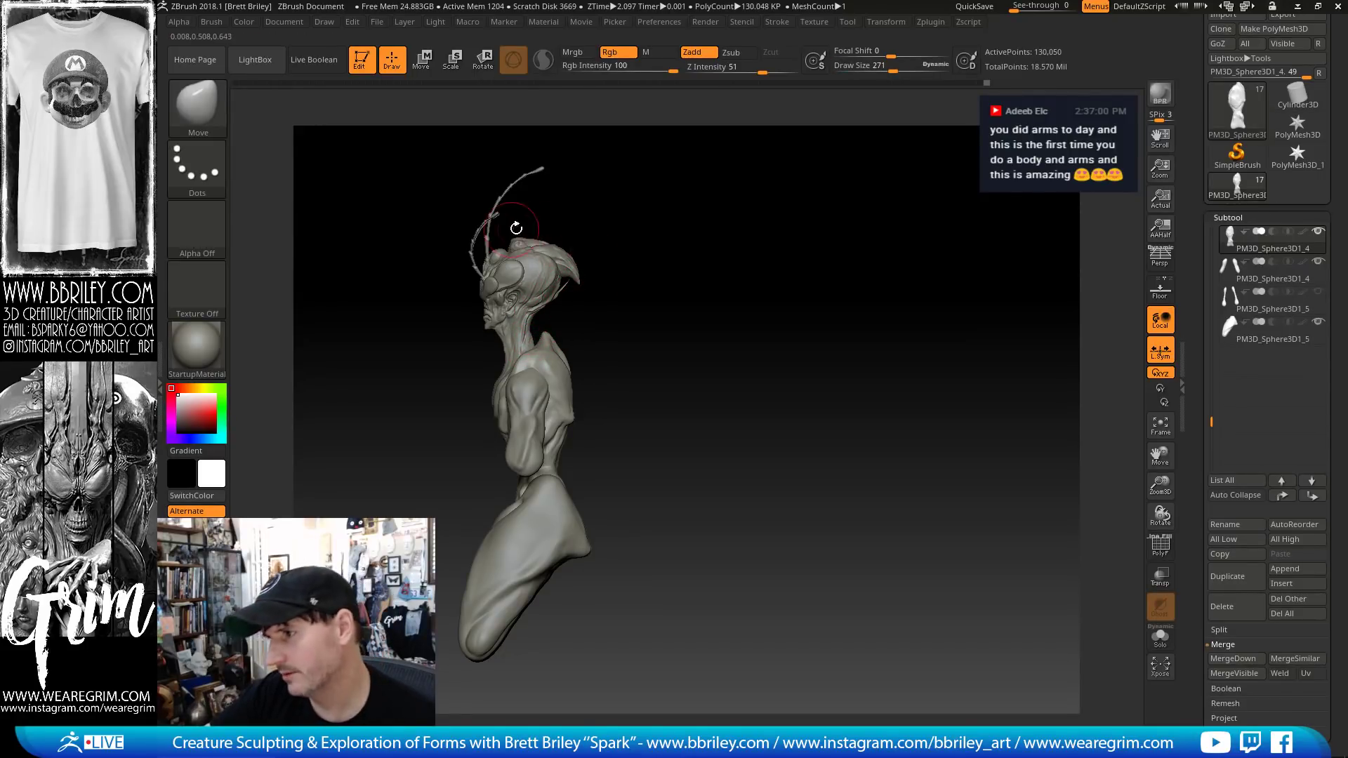
# - Select the thighs and adjust their outer hip contour from the back with the Move brush at draw sizes 291 and 397
pyautogui.moveTo(649, 375); pyautogui.dragTo(598, 365)
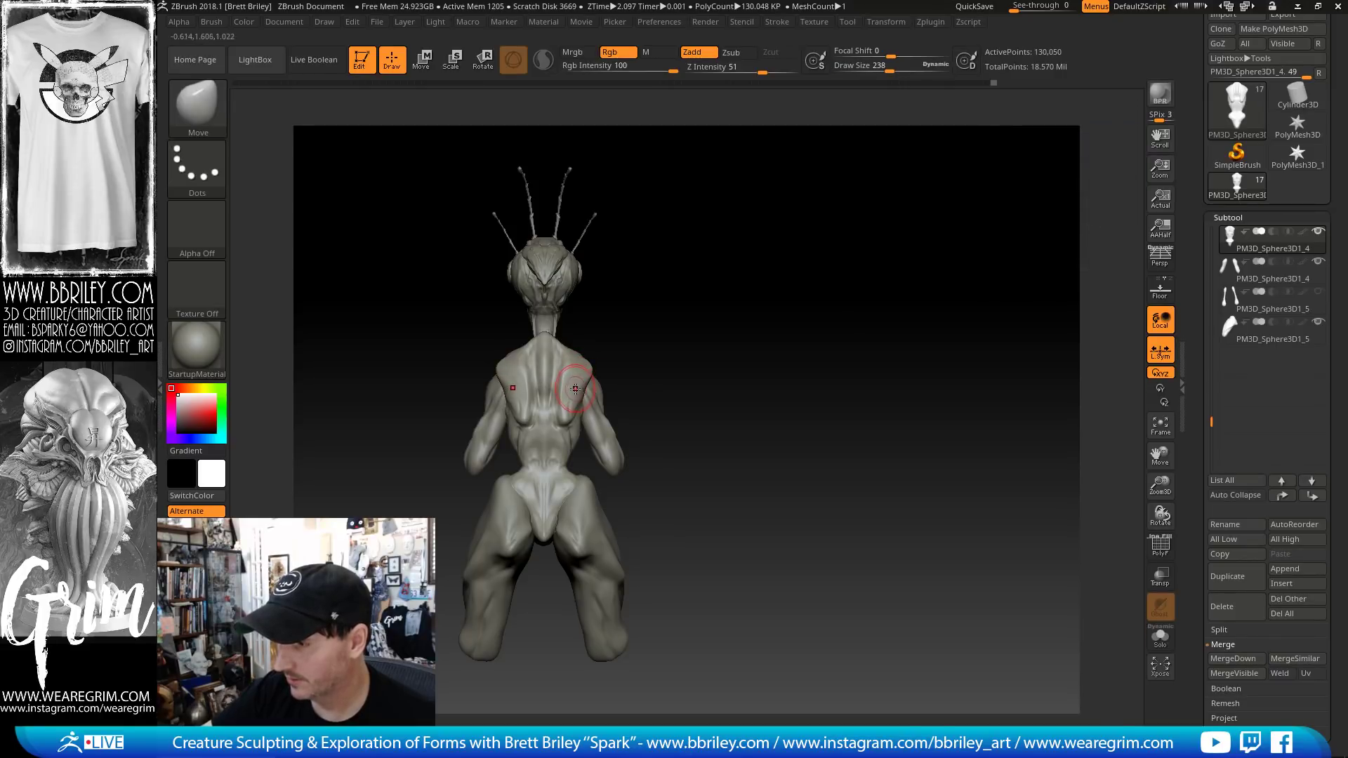
pyautogui.press('b')
pyautogui.press('c')
pyautogui.press('l')
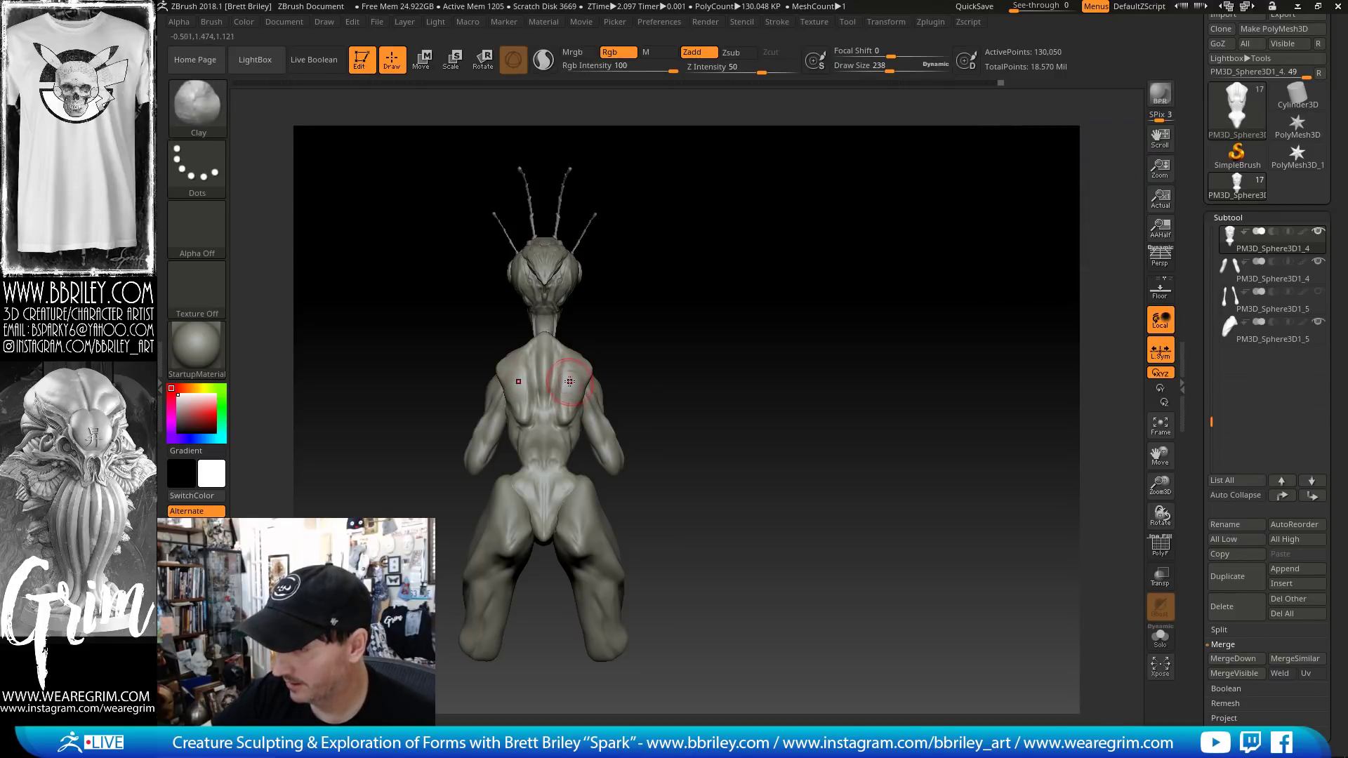
pyautogui.moveTo(658, 399); pyautogui.dragTo(556, 420, button='right')
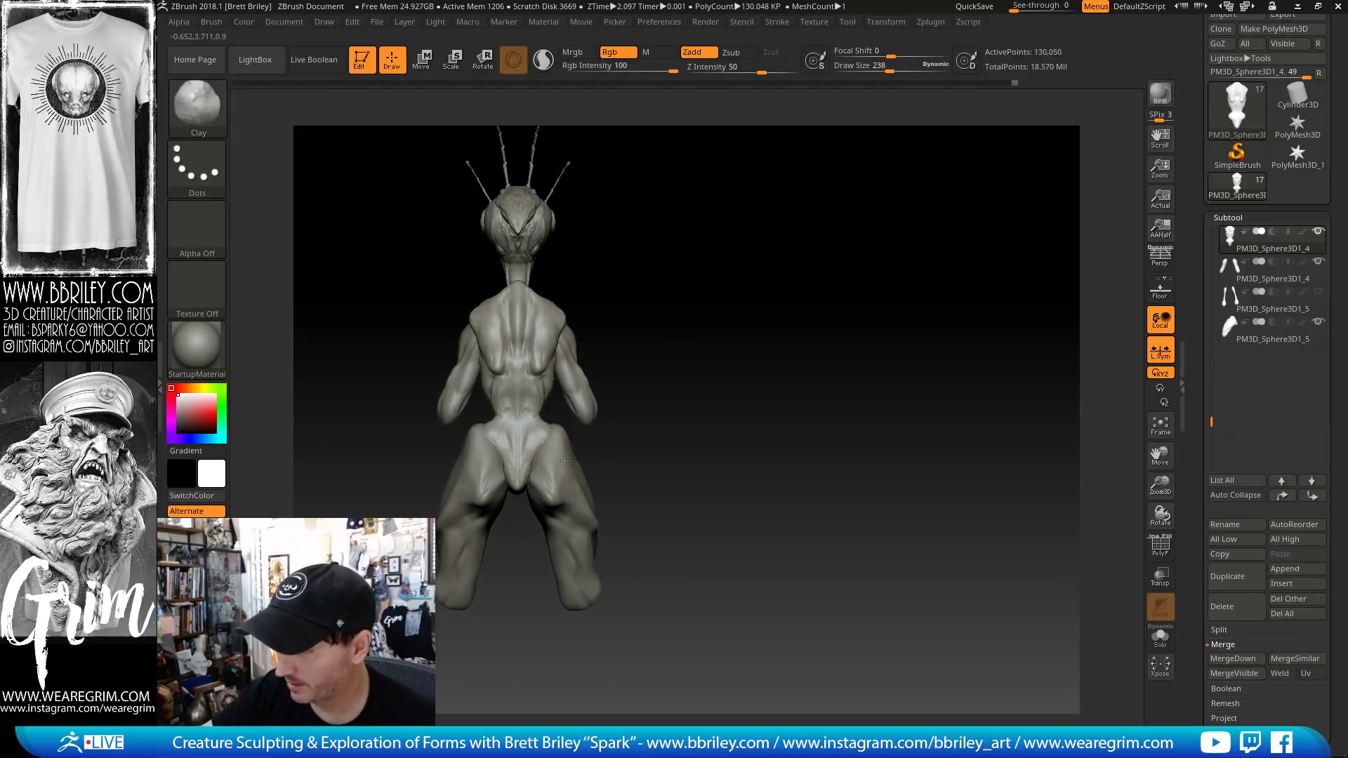
pyautogui.keyDown('alt'); pyautogui.click(541, 300); pyautogui.keyUp('alt')
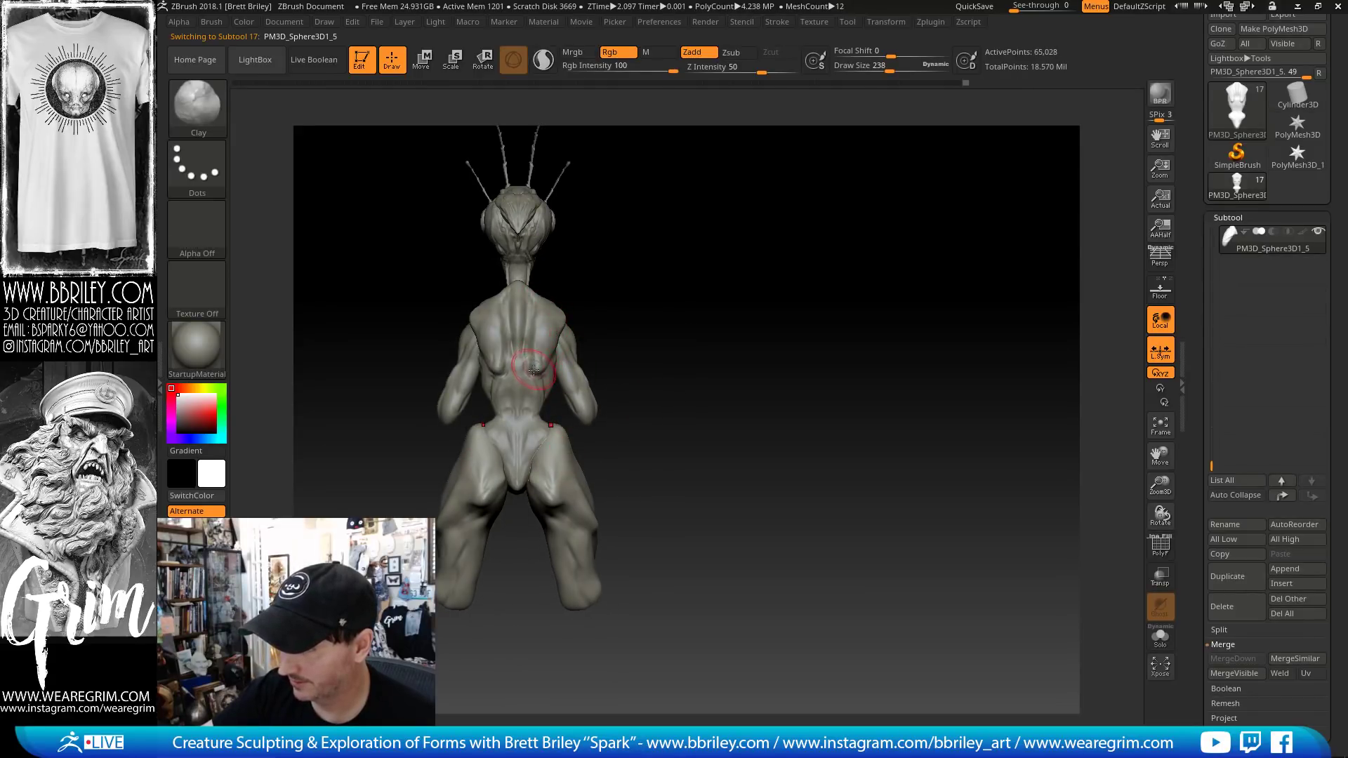
pyautogui.keyDown('alt'); pyautogui.click(559, 423); pyautogui.keyUp('alt')
pyautogui.press('b')
pyautogui.press('m')
pyautogui.press('v')
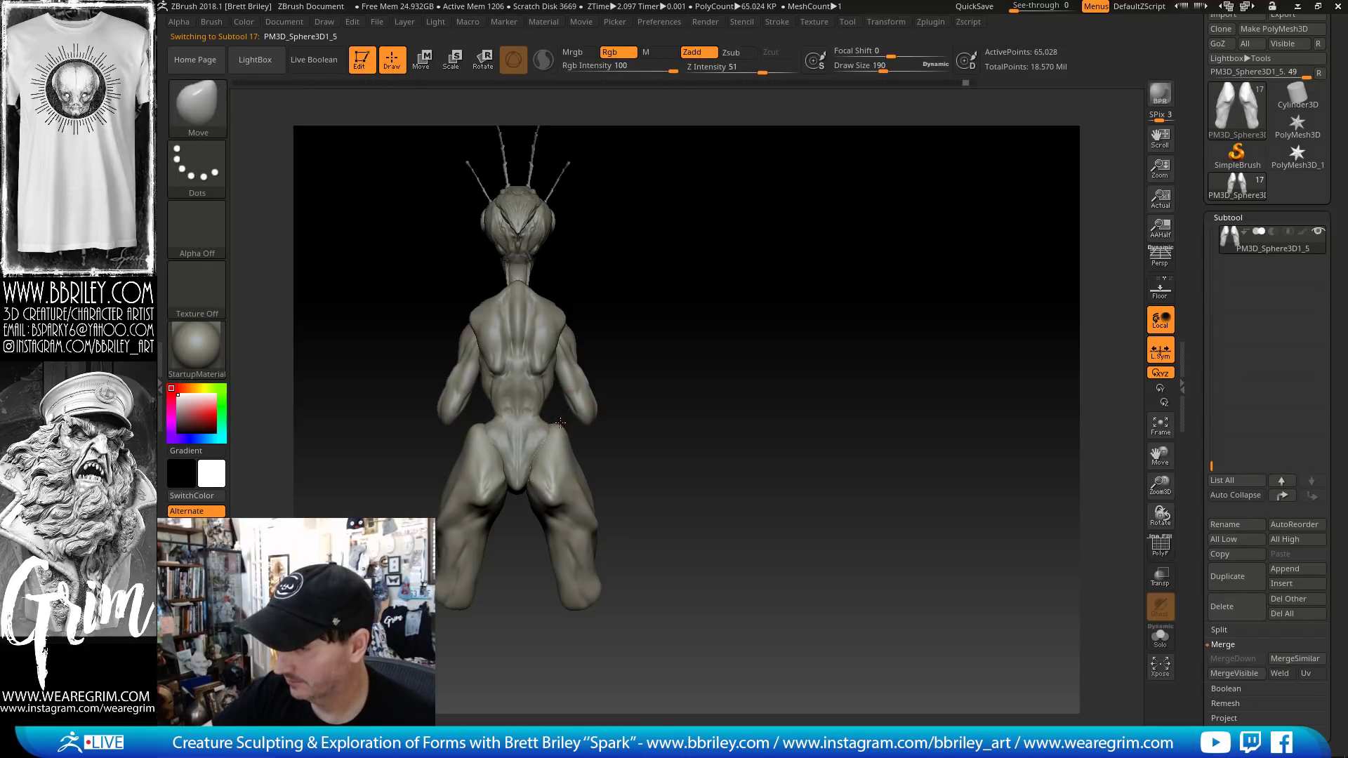
pyautogui.press(']')
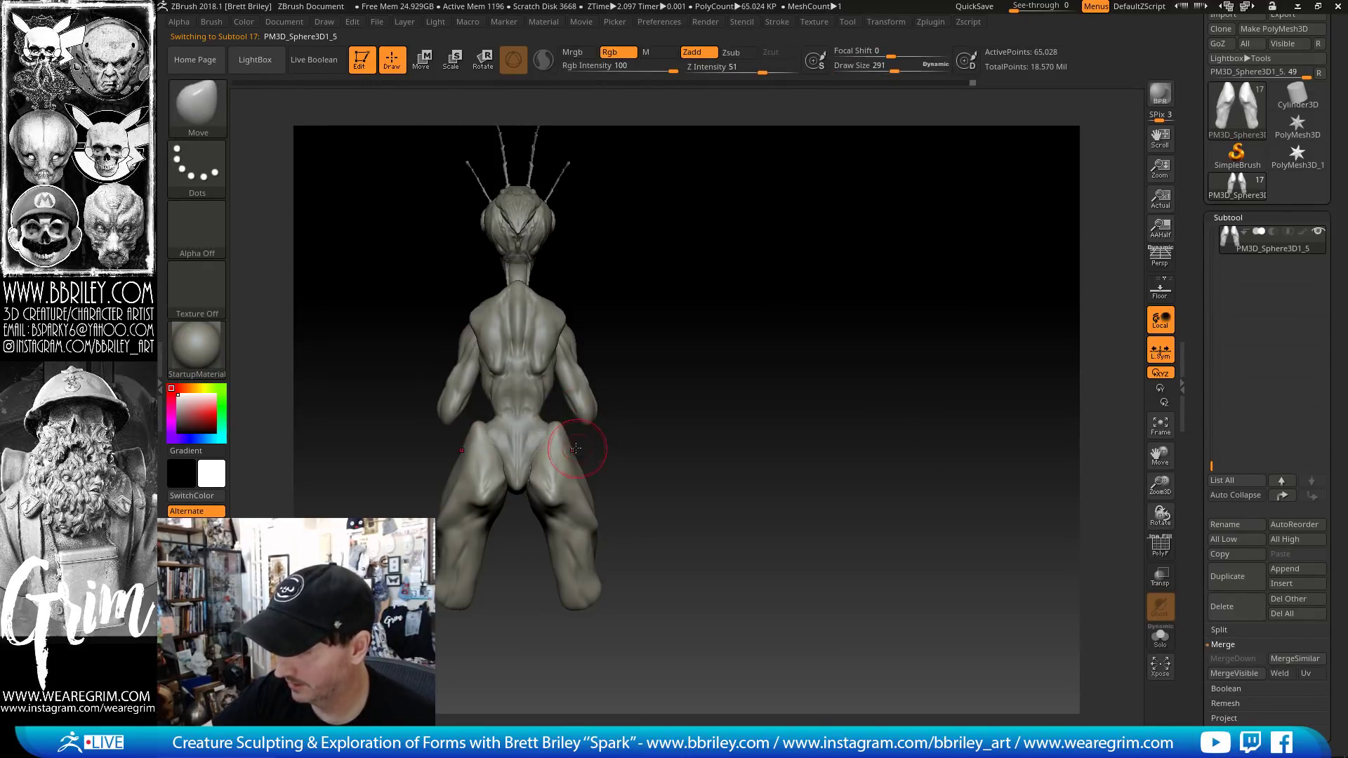
pyautogui.press(']')
pyautogui.press(']')
pyautogui.press(']')
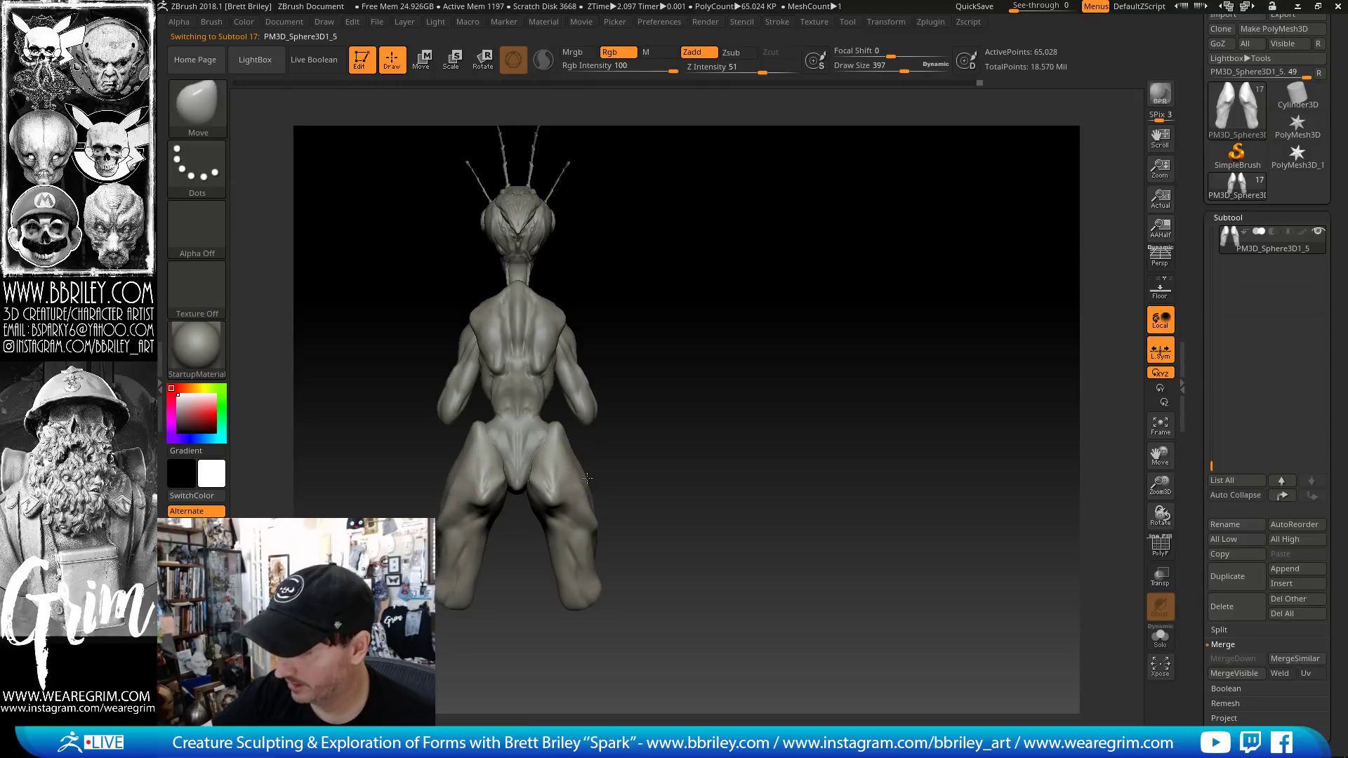
pyautogui.moveTo(611, 461); pyautogui.dragTo(578, 470)
# - Build up the thigh muscles with Clay at draw size 244 and carve creases along their sides with DamStandard at draw size 138
pyautogui.press('b')
pyautogui.press('c')
pyautogui.press('l')
pyautogui.press('s')
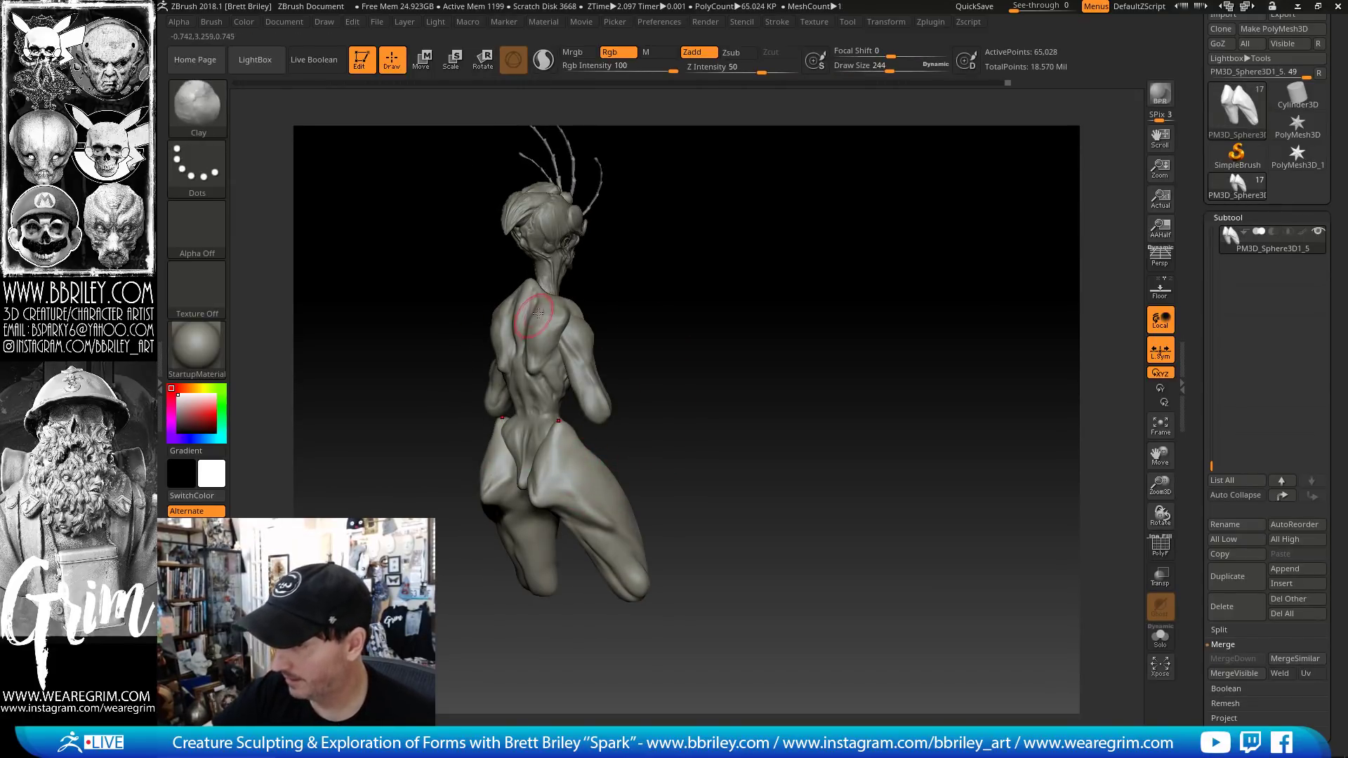
pyautogui.moveTo(635, 323); pyautogui.dragTo(516, 447)
pyautogui.press('b')
pyautogui.press('d')
pyautogui.press('s')
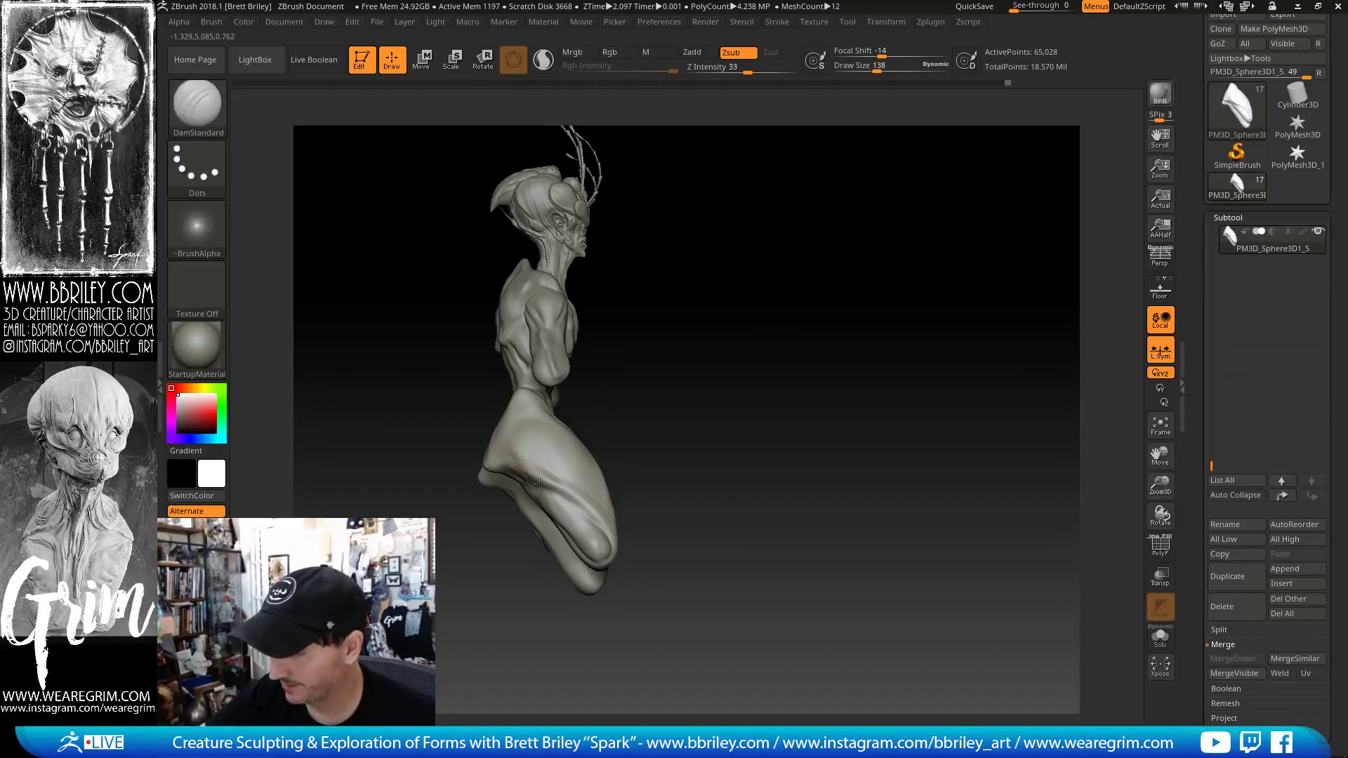
pyautogui.moveTo(668, 388); pyautogui.dragTo(581, 518)
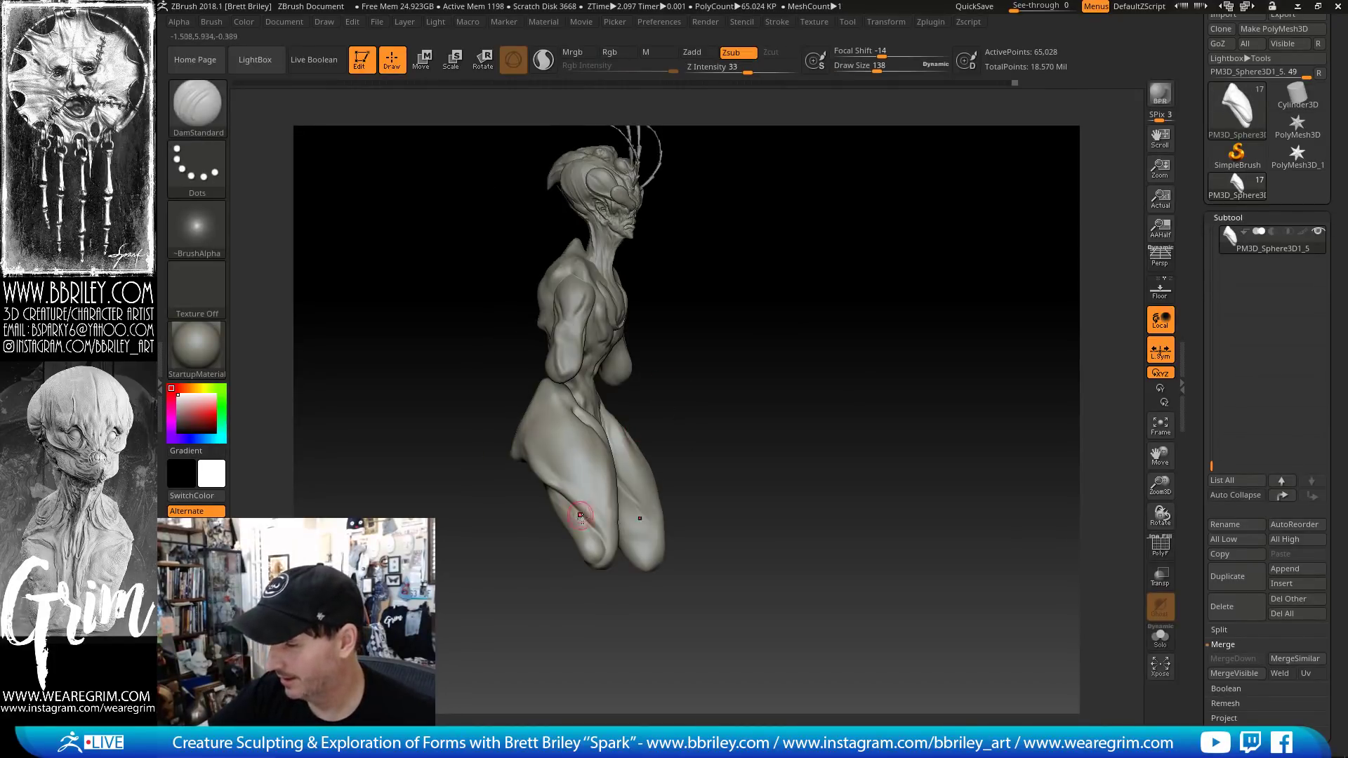
# - Define the muscle forms on the front and inner thighs with the Standard and DamStandard brushes at draw size 119
pyautogui.moveTo(738, 371); pyautogui.dragTo(697, 377)
pyautogui.press('[')
pyautogui.moveTo(539, 417); pyautogui.dragTo(539, 391)
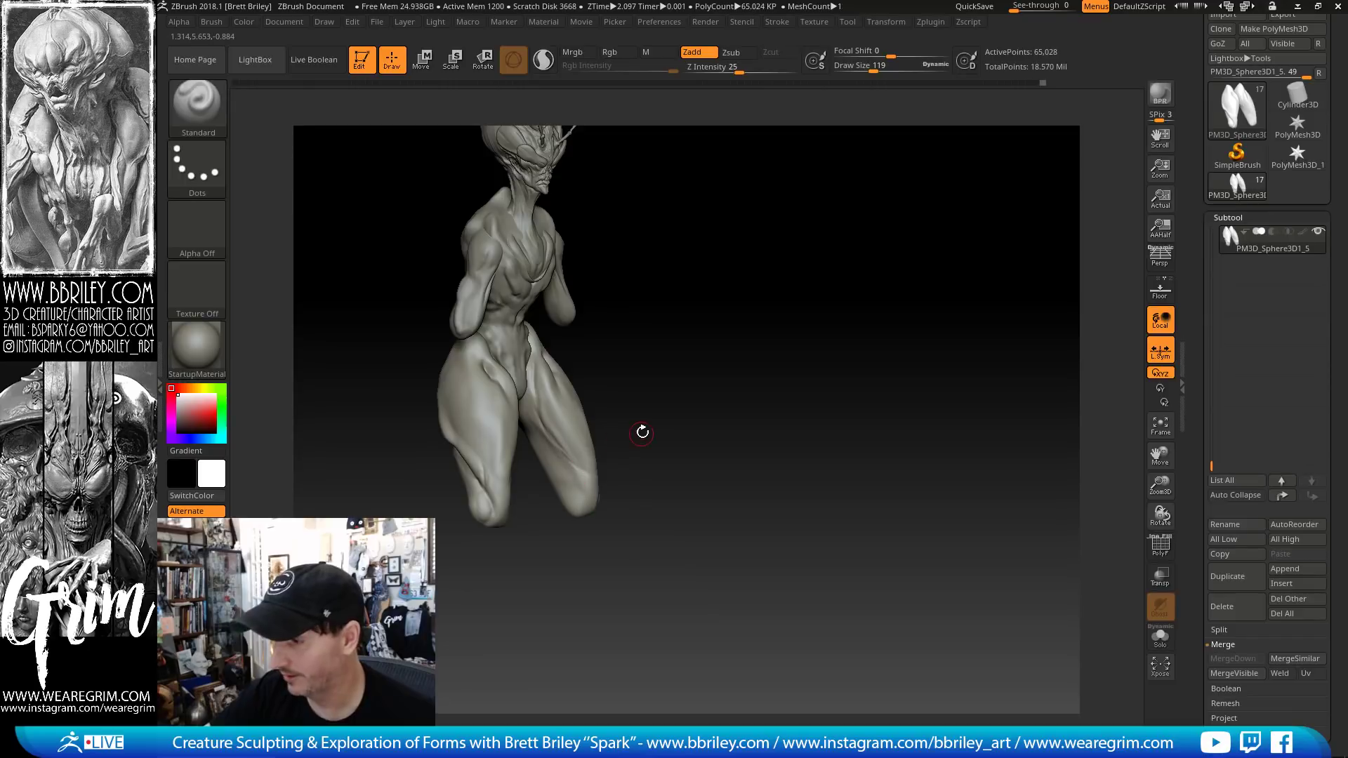
pyautogui.moveTo(642, 432)
pyautogui.mouseDown()
pyautogui.moveTo(578, 441)
pyautogui.moveTo(625, 360)
pyautogui.moveTo(695, 323)
pyautogui.moveTo(716, 292)
pyautogui.moveTo(674, 330)
pyautogui.mouseUp()
pyautogui.press('b')
pyautogui.press('d')
pyautogui.press('s')
pyautogui.moveTo(542, 379); pyautogui.dragTo(561, 446)
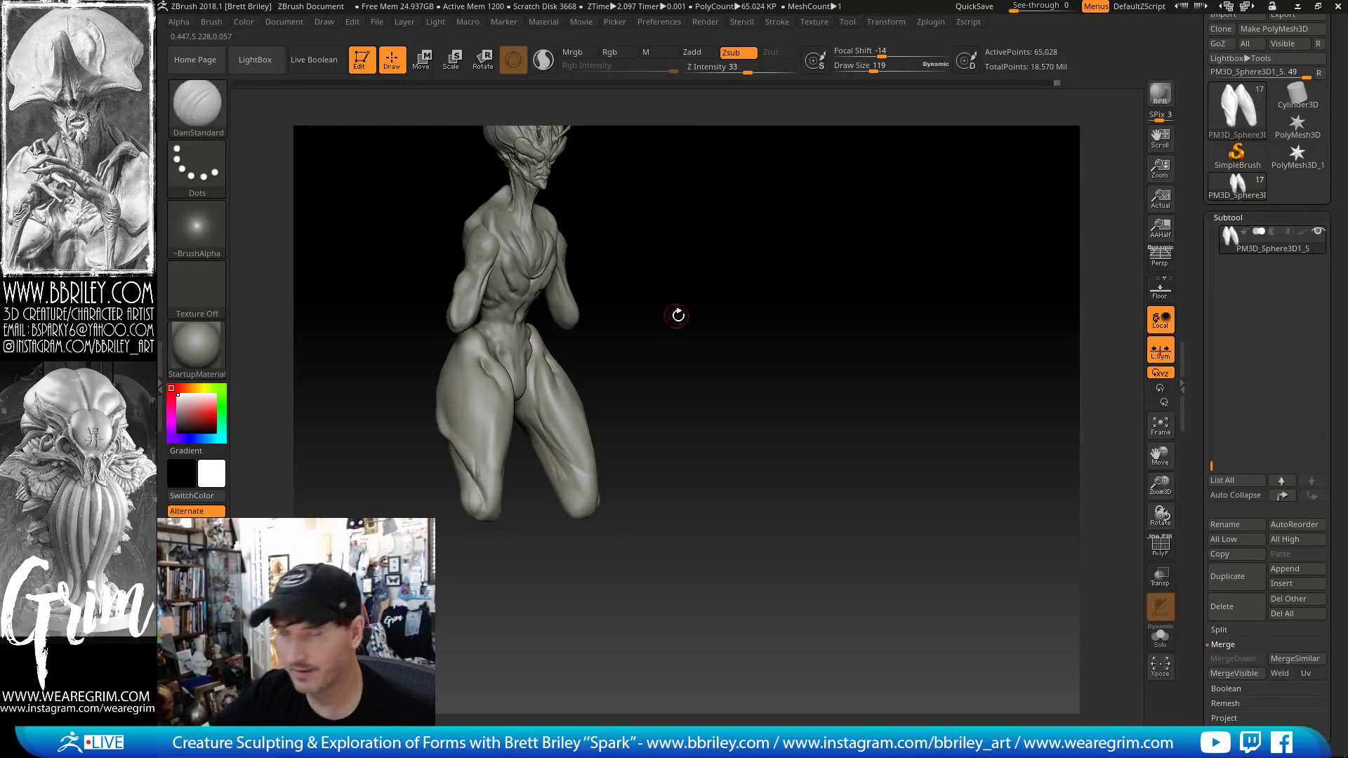
# - Build up the muscle forms on the backs of the thighs with Clay at draw size 119 and smooth them
pyautogui.moveTo(675, 311)
pyautogui.mouseDown()
pyautogui.moveTo(698, 286)
pyautogui.moveTo(776, 292)
pyautogui.moveTo(709, 245)
pyautogui.mouseUp()
pyautogui.press('b')
pyautogui.press('c')
pyautogui.press('l')
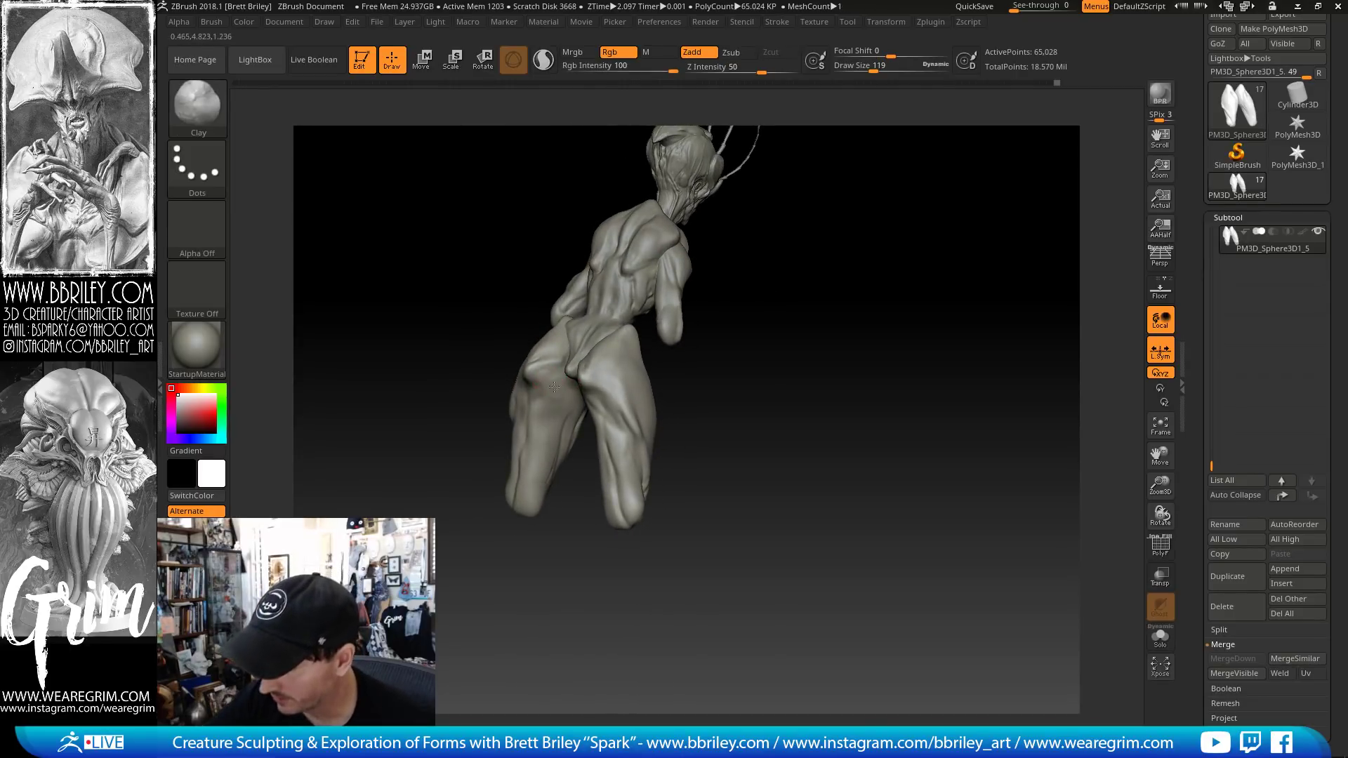
pyautogui.moveTo(554, 387); pyautogui.dragTo(562, 421)
pyautogui.moveTo(766, 338); pyautogui.dragTo(766, 284)
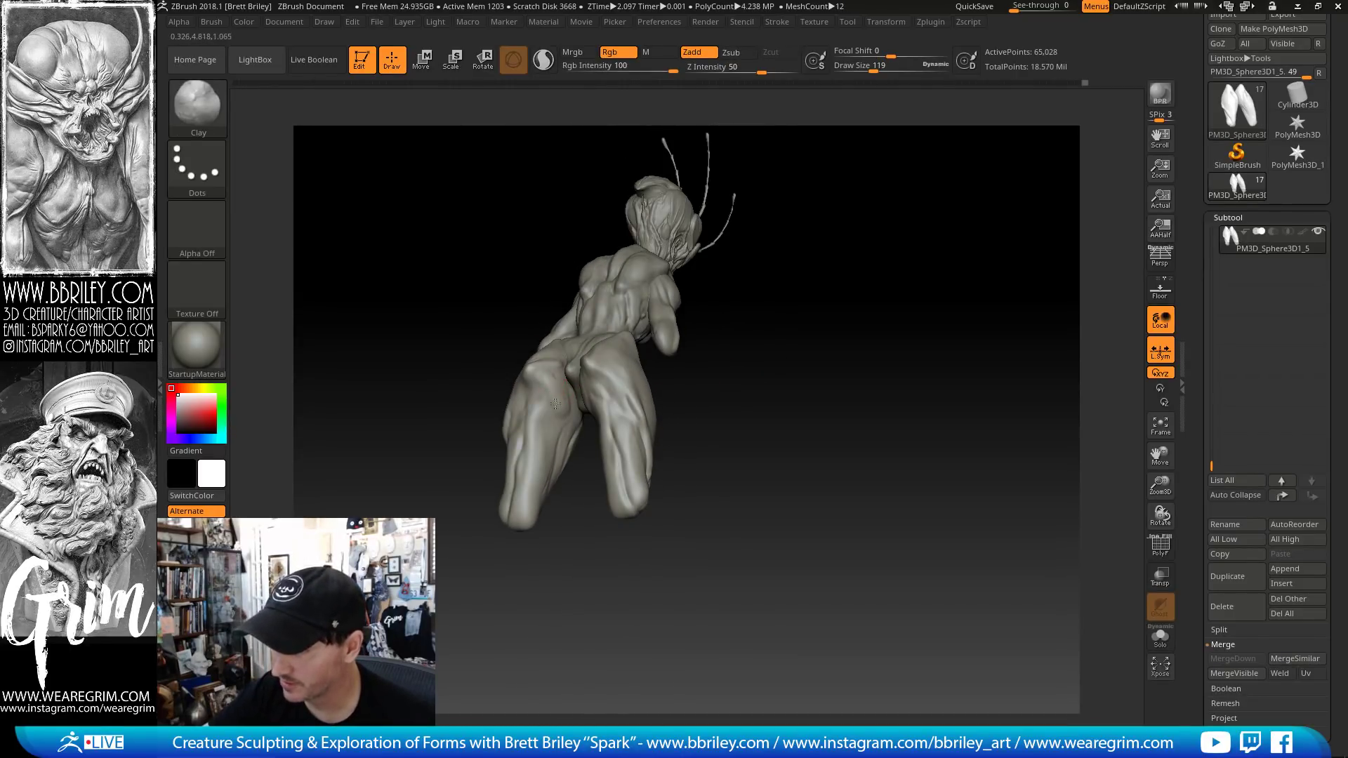
pyautogui.keyDown('shift'); pyautogui.moveTo(569, 386); pyautogui.dragTo(556, 394); pyautogui.keyUp('shift')
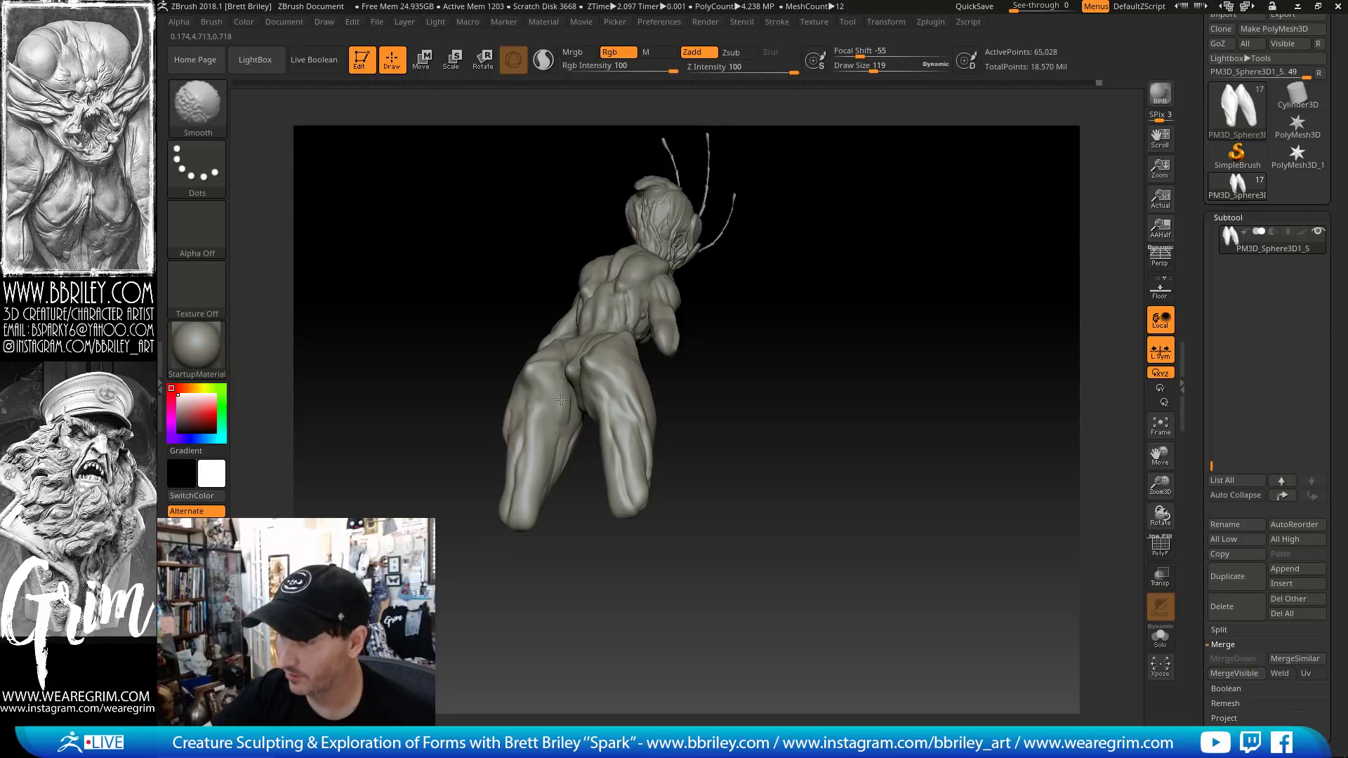
# - Refine the rear and inner thigh muscles with the Standard brush at draw sizes 190 and 148
pyautogui.press('b')
pyautogui.press('m')
pyautogui.press('v')
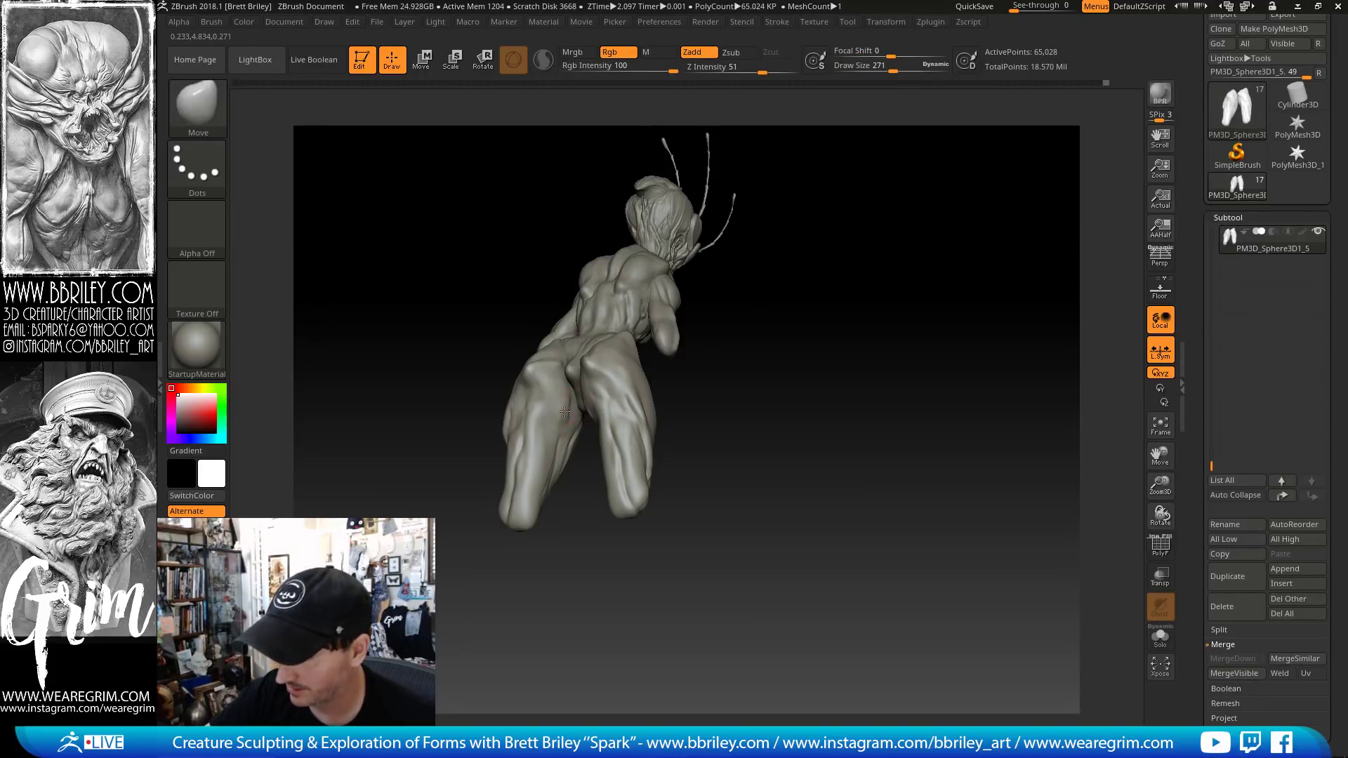
pyautogui.press('b')
pyautogui.press('s')
pyautogui.press('t')
pyautogui.press('space')
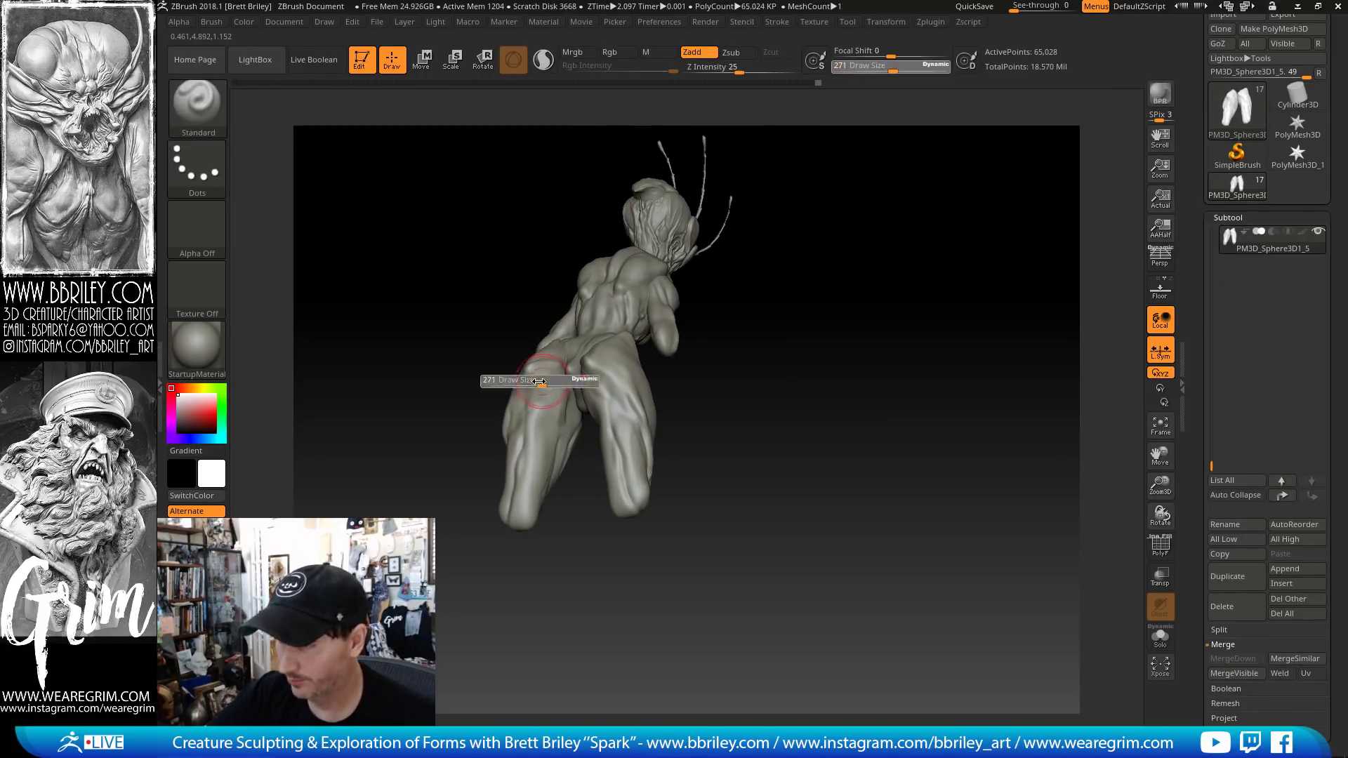
pyautogui.moveTo(539, 381); pyautogui.dragTo(531, 381)
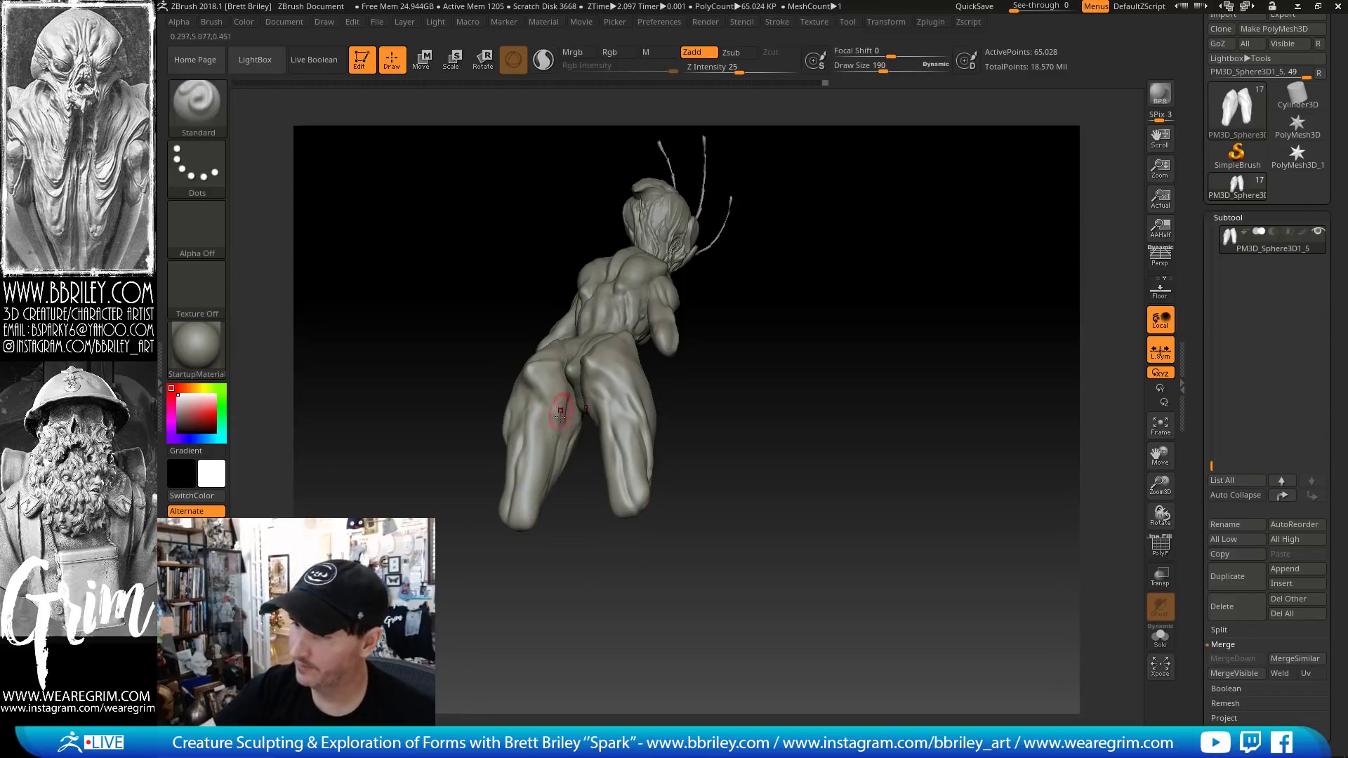
pyautogui.moveTo(755, 385); pyautogui.dragTo(512, 412)
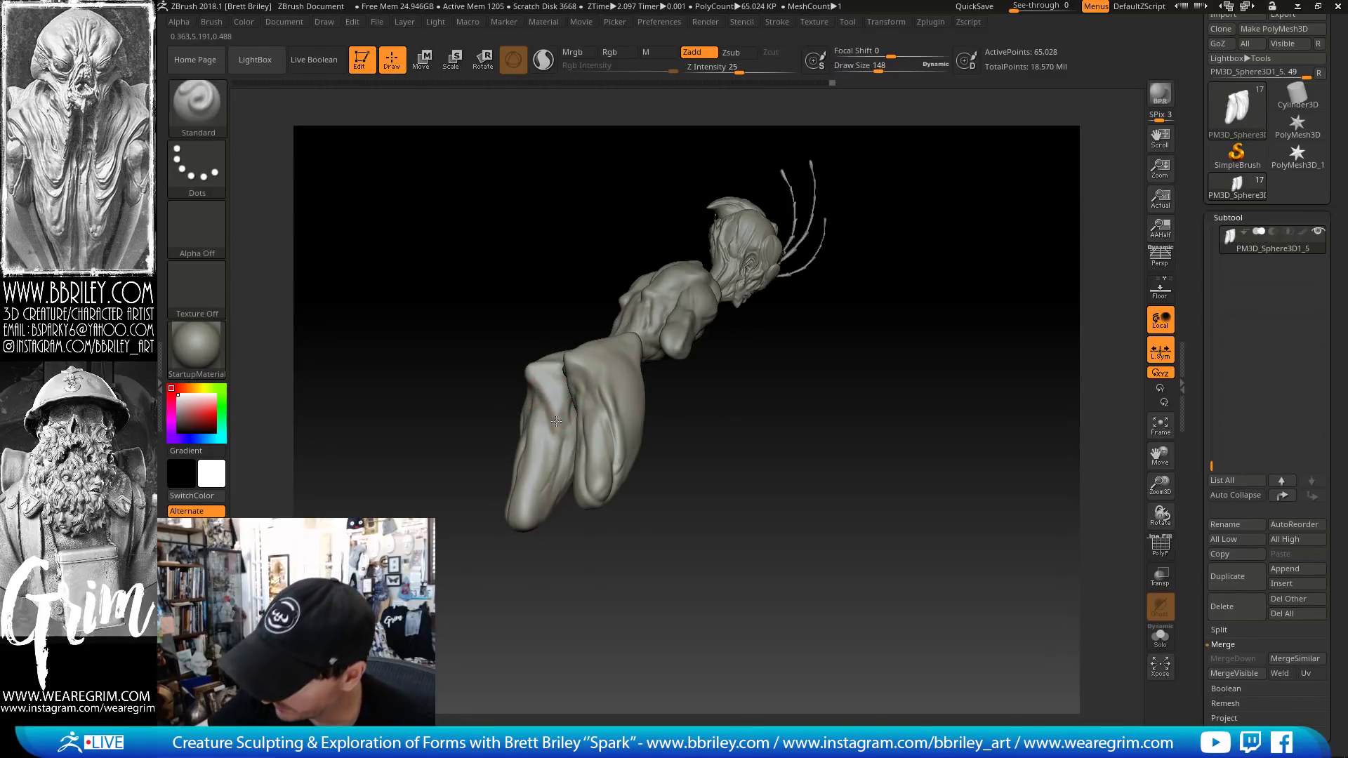
pyautogui.moveTo(484, 480)
pyautogui.mouseDown()
pyautogui.moveTo(620, 460)
pyautogui.moveTo(574, 449)
pyautogui.moveTo(553, 413)
pyautogui.mouseUp()
# - Reshape the thighs' overall contour from several angles with the Move brush, working up to draw size 691
pyautogui.press('b')
pyautogui.press('m')
pyautogui.press('v')
pyautogui.press('s')
pyautogui.moveTo(728, 361); pyautogui.dragTo(707, 394)
pyautogui.press('s')
pyautogui.moveTo(610, 449)
pyautogui.mouseDown()
pyautogui.moveTo(628, 477)
pyautogui.moveTo(638, 457)
pyautogui.mouseUp()
pyautogui.press('s')
pyautogui.moveTo(944, 460)
pyautogui.mouseDown()
pyautogui.moveTo(850, 466)
pyautogui.moveTo(867, 427)
pyautogui.moveTo(749, 414)
pyautogui.mouseUp()
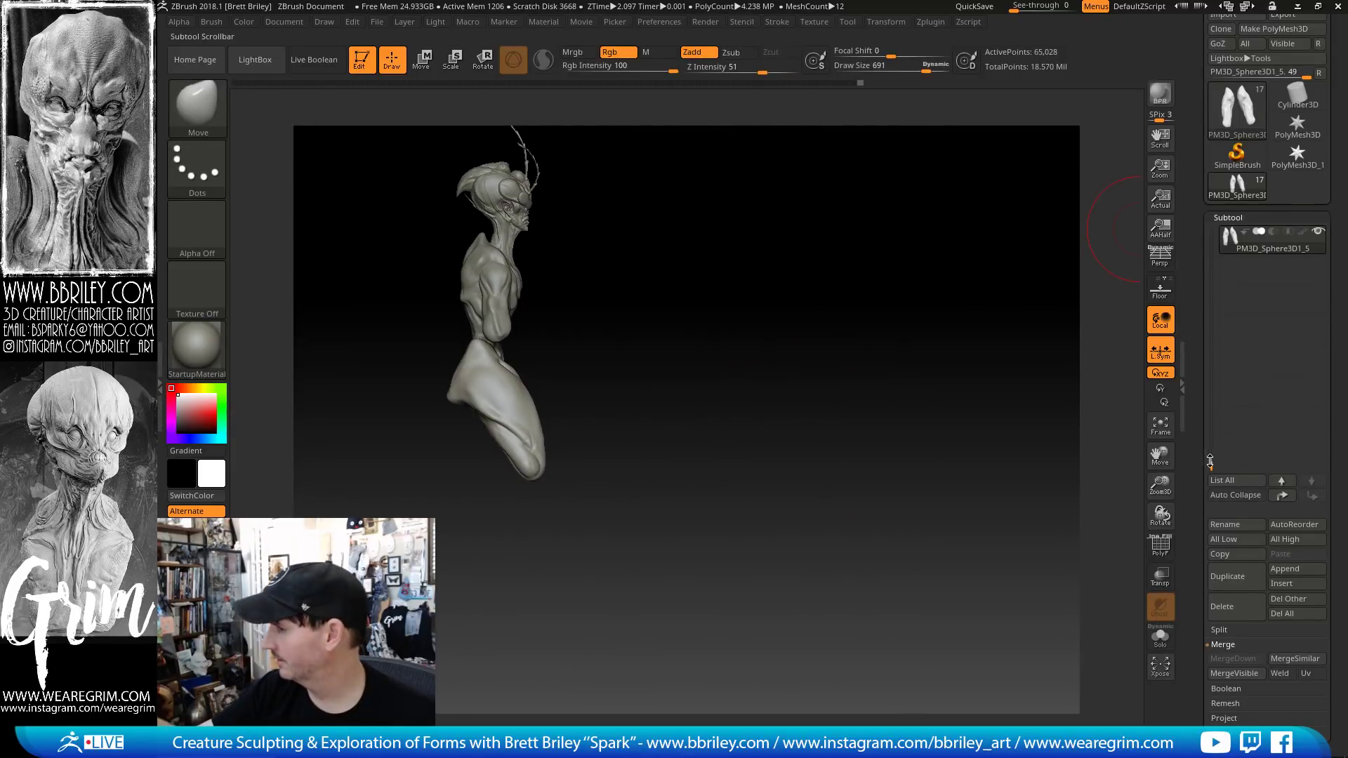
# - Unhide the forearms and hands subtool to judge the thighs against the whole figure from the side
pyautogui.moveTo(1210, 461); pyautogui.dragTo(1212, 406)
pyautogui.click(1317, 292)
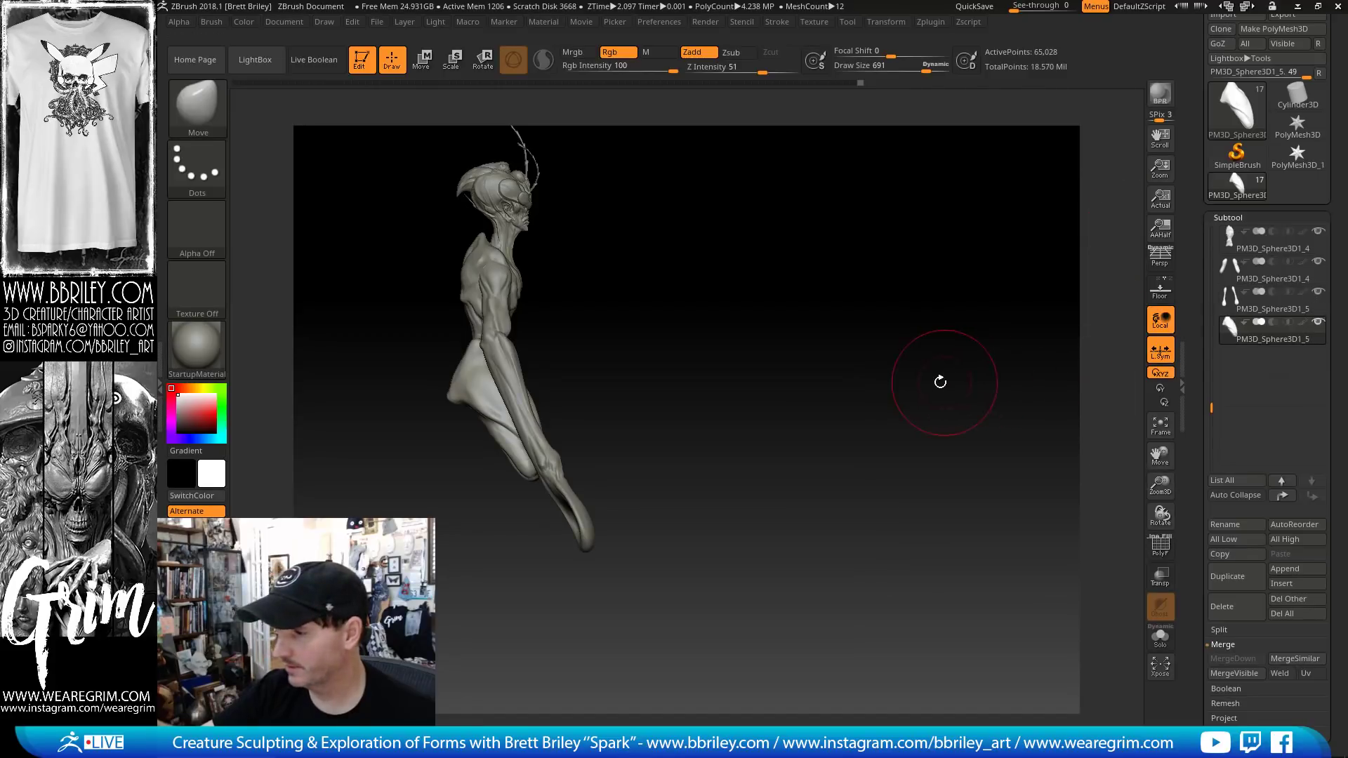
pyautogui.moveTo(940, 382); pyautogui.dragTo(861, 354)
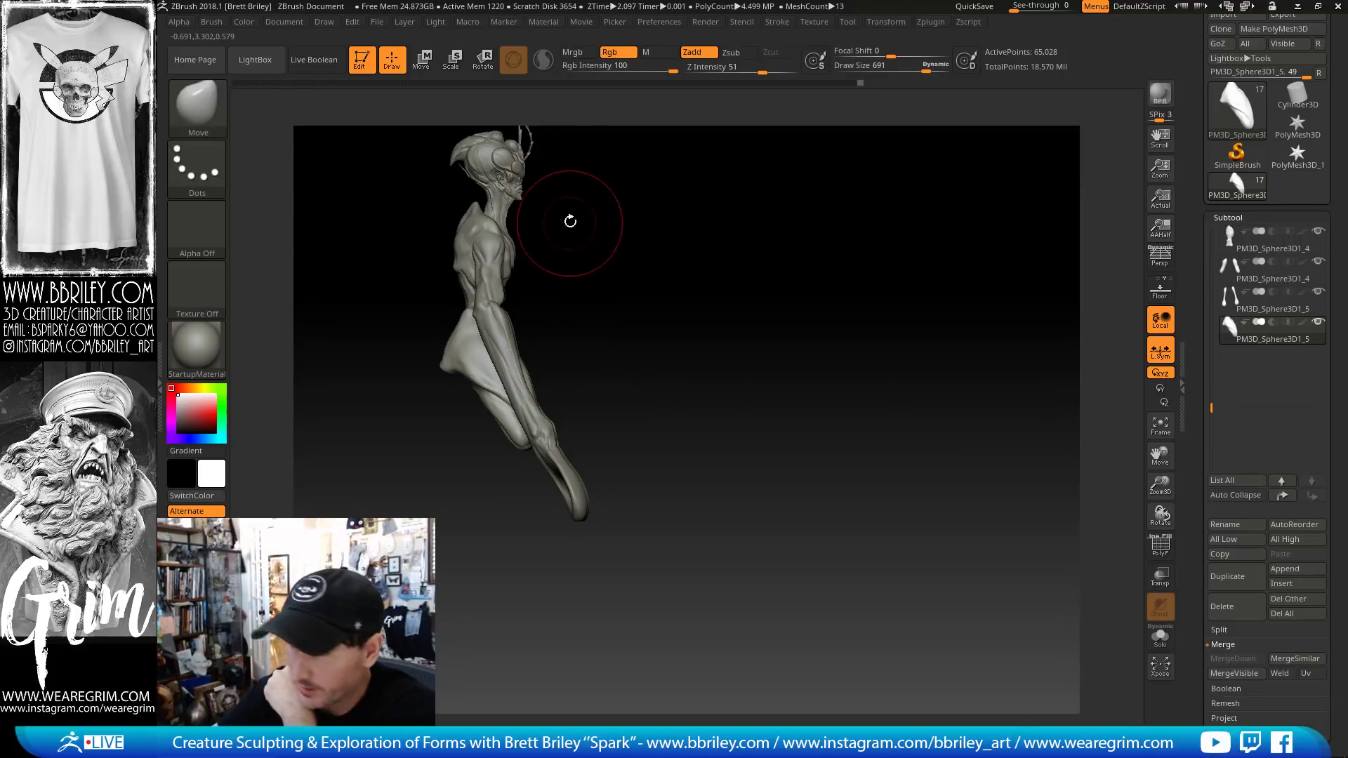
# - Adjust the lower ends of the thighs from the front with the Move brush at draw sizes 381 and 264
pyautogui.moveTo(570, 221)
pyautogui.mouseDown()
pyautogui.moveTo(683, 271)
pyautogui.moveTo(674, 280)
pyautogui.mouseUp()
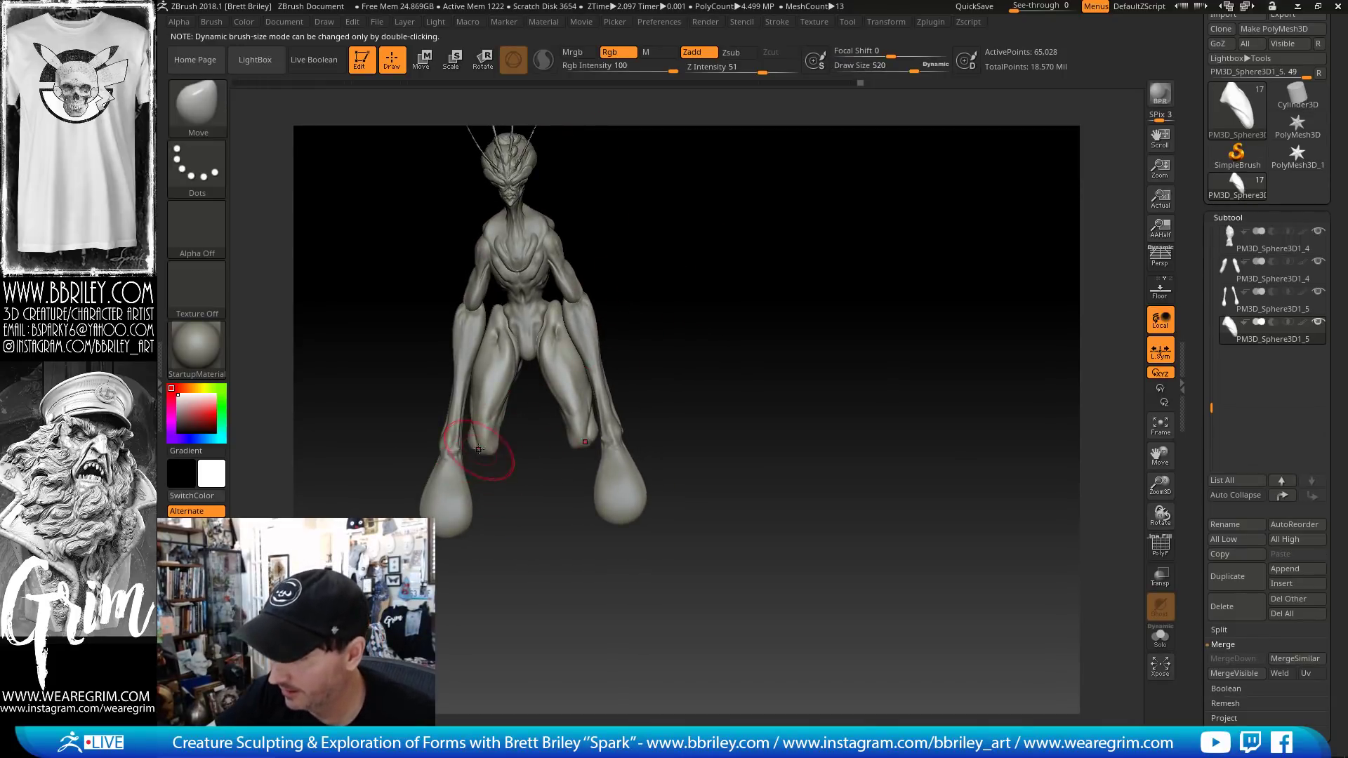
pyautogui.keyDown('alt'); pyautogui.moveTo(507, 462); pyautogui.dragTo(517, 508); pyautogui.keyUp('alt')
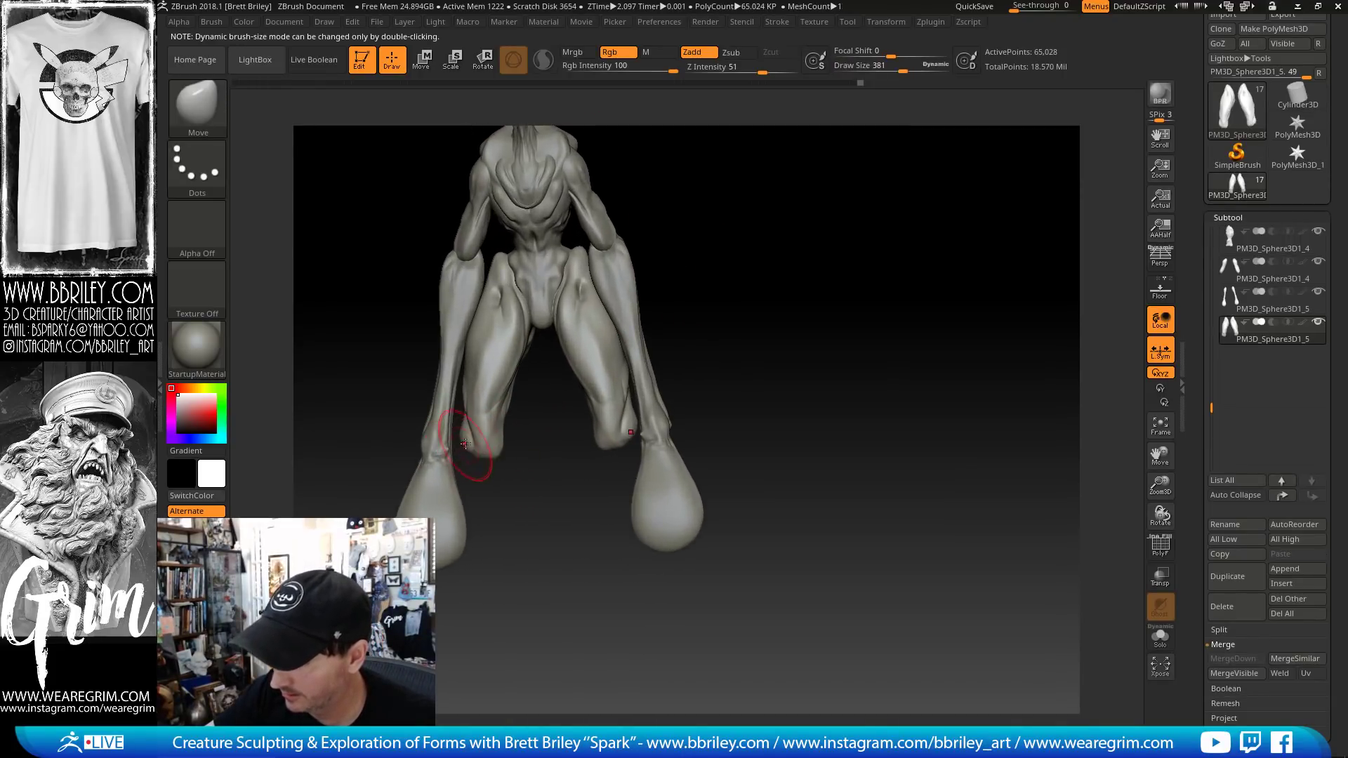
pyautogui.moveTo(472, 449); pyautogui.dragTo(458, 457)
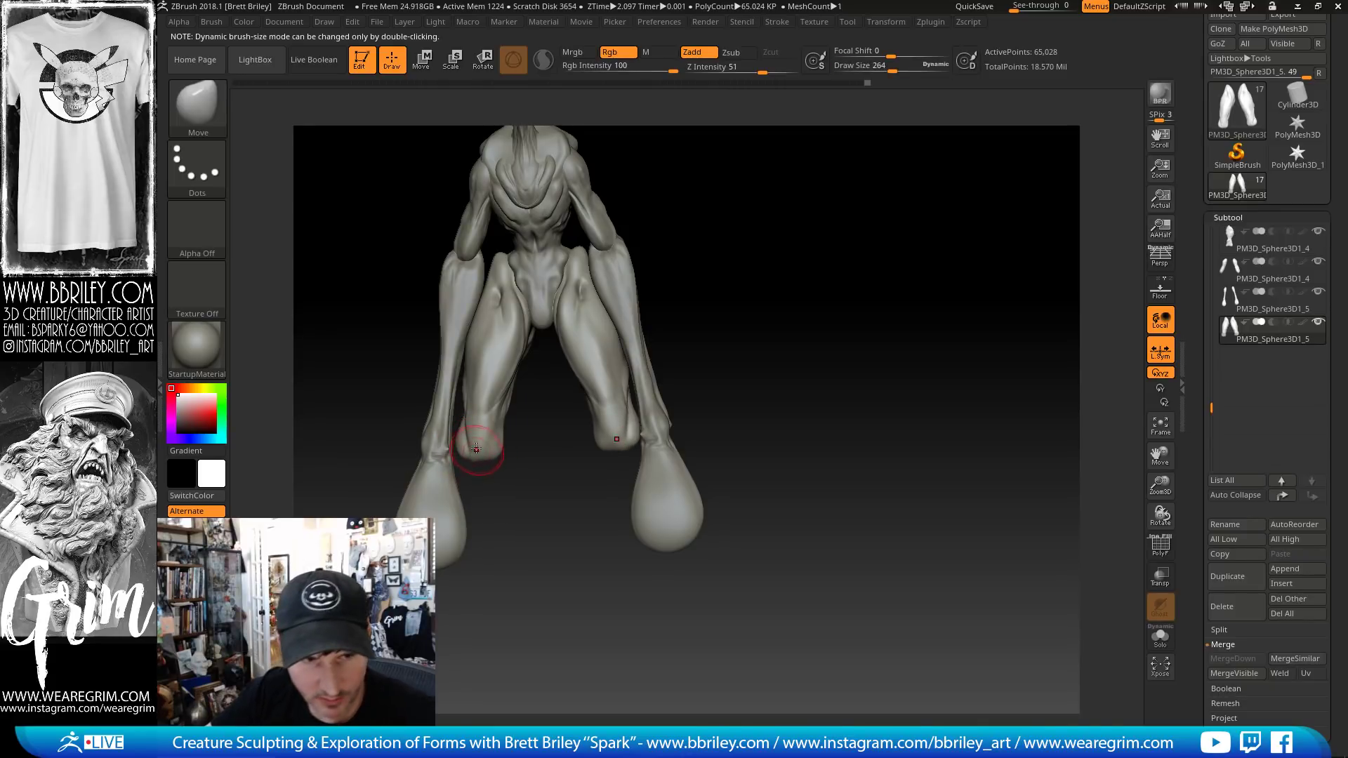
# - Define the knees from the front with Clay at draw size 153, then Standard and DamStandard at draw size 115
pyautogui.press('b')
pyautogui.press('c')
pyautogui.press('l')
pyautogui.press('s')
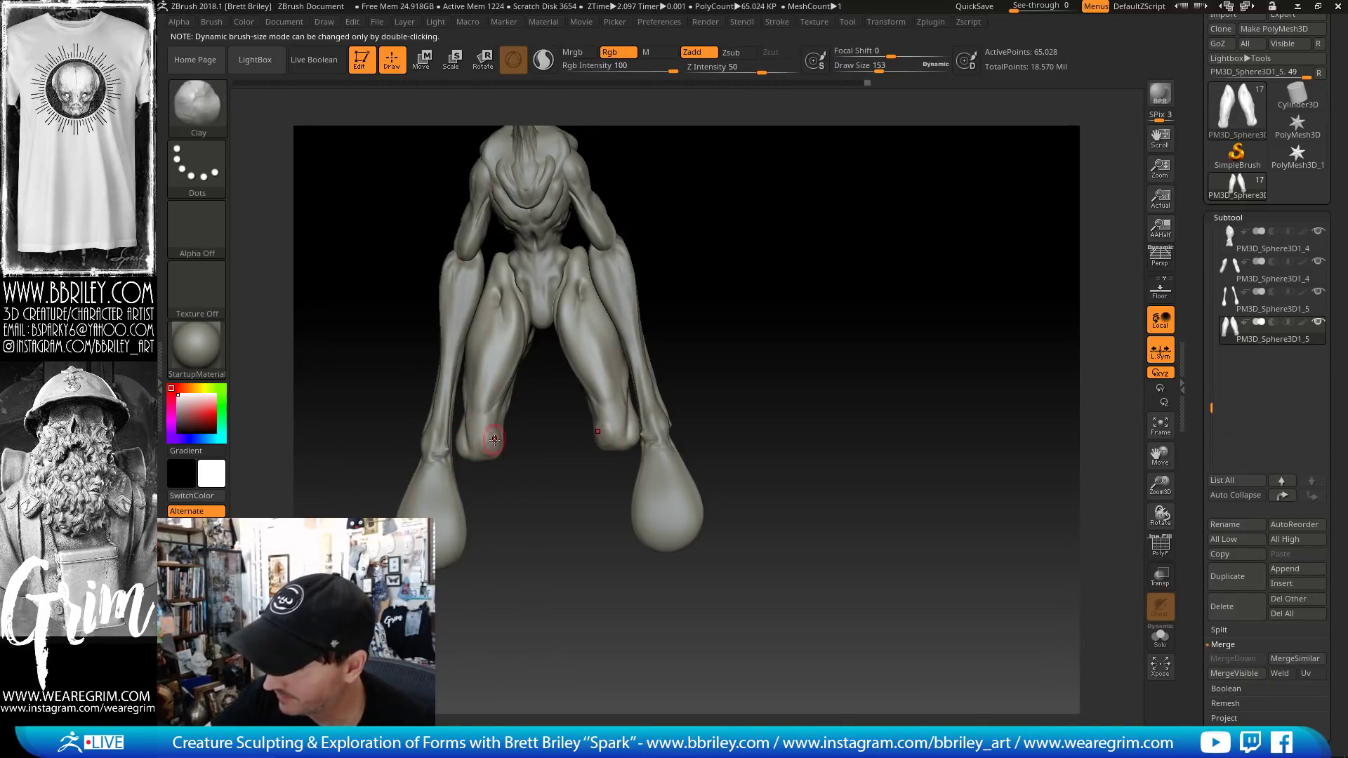
pyautogui.press('b')
pyautogui.press('s')
pyautogui.press('t')
pyautogui.press('[')
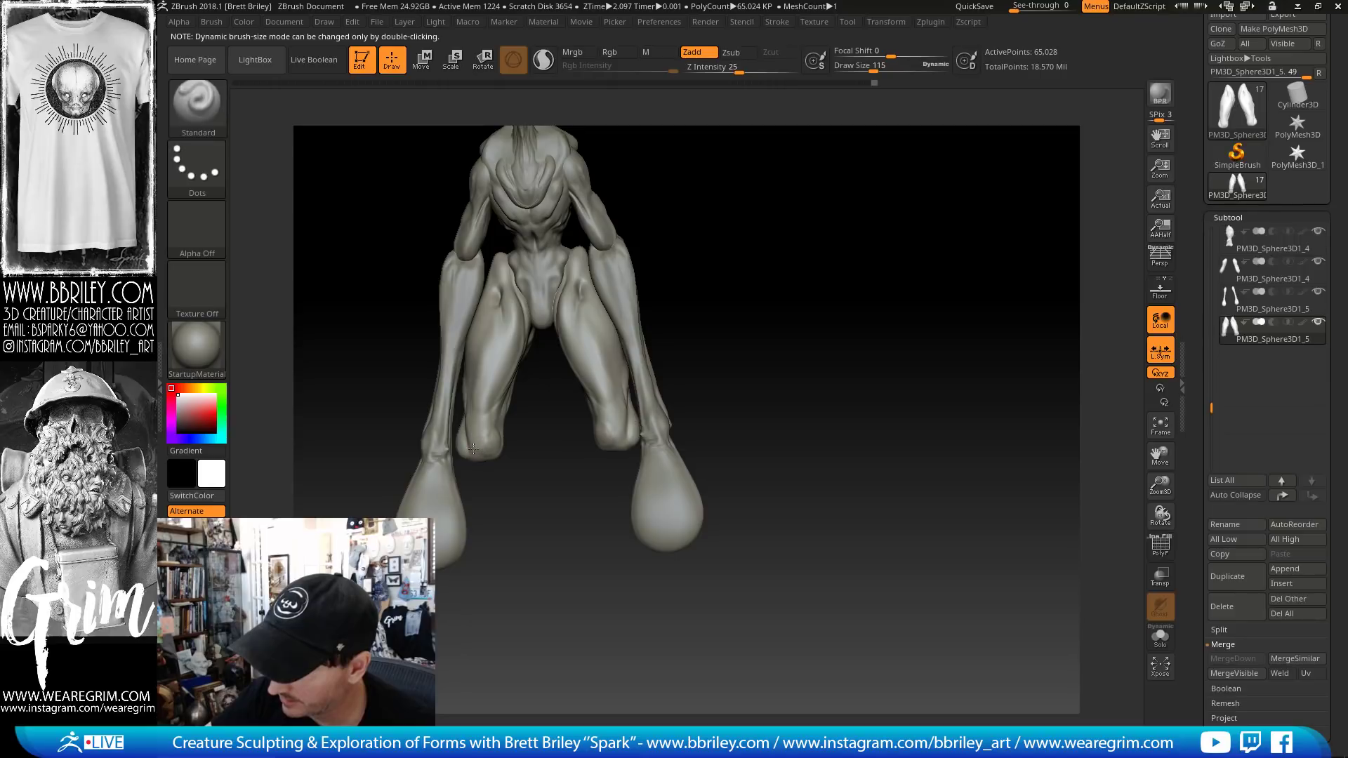
pyautogui.press('b')
pyautogui.press('d')
pyautogui.press('s')
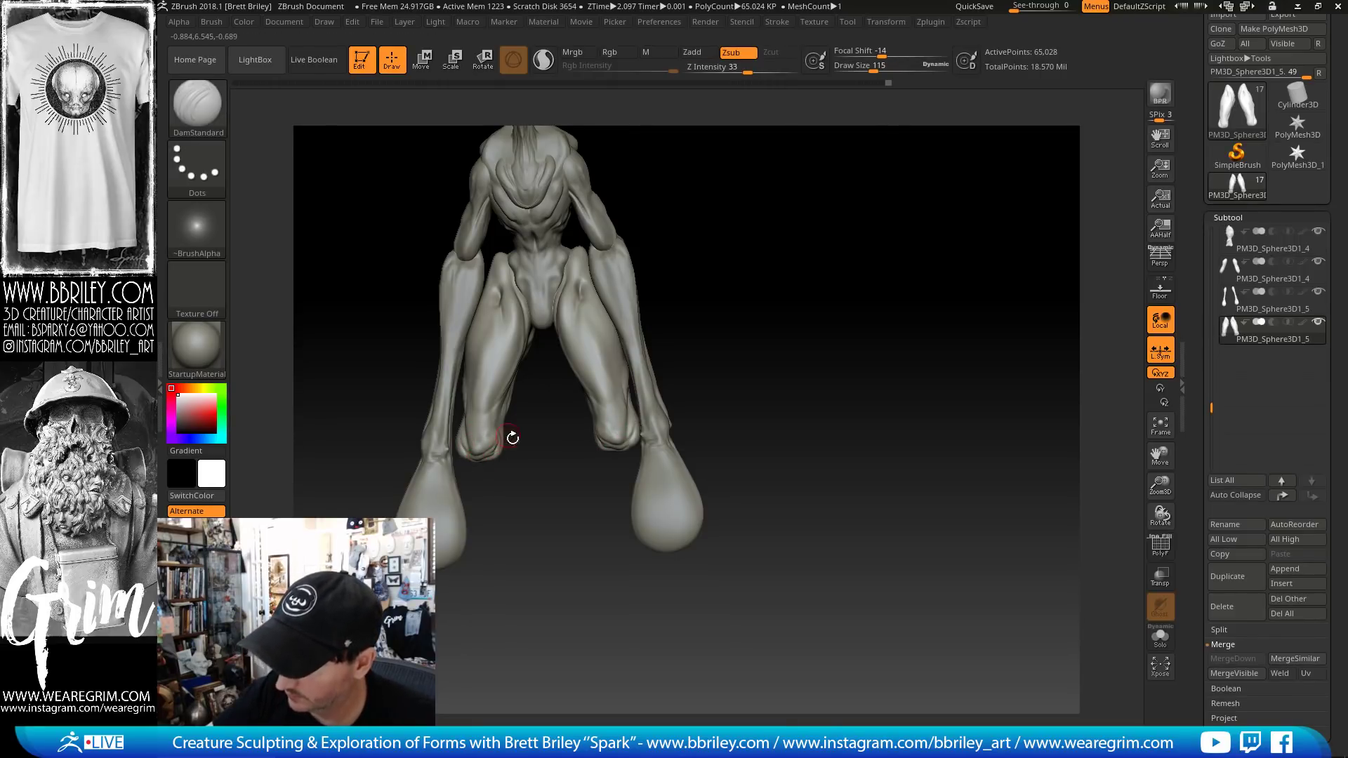
# - Reshape the knees and lower thighs from the side and back with the Move brush at draw sizes 251 and 219
pyautogui.moveTo(513, 438); pyautogui.dragTo(481, 445, button='right')
pyautogui.press('b')
pyautogui.press('m')
pyautogui.press('v')
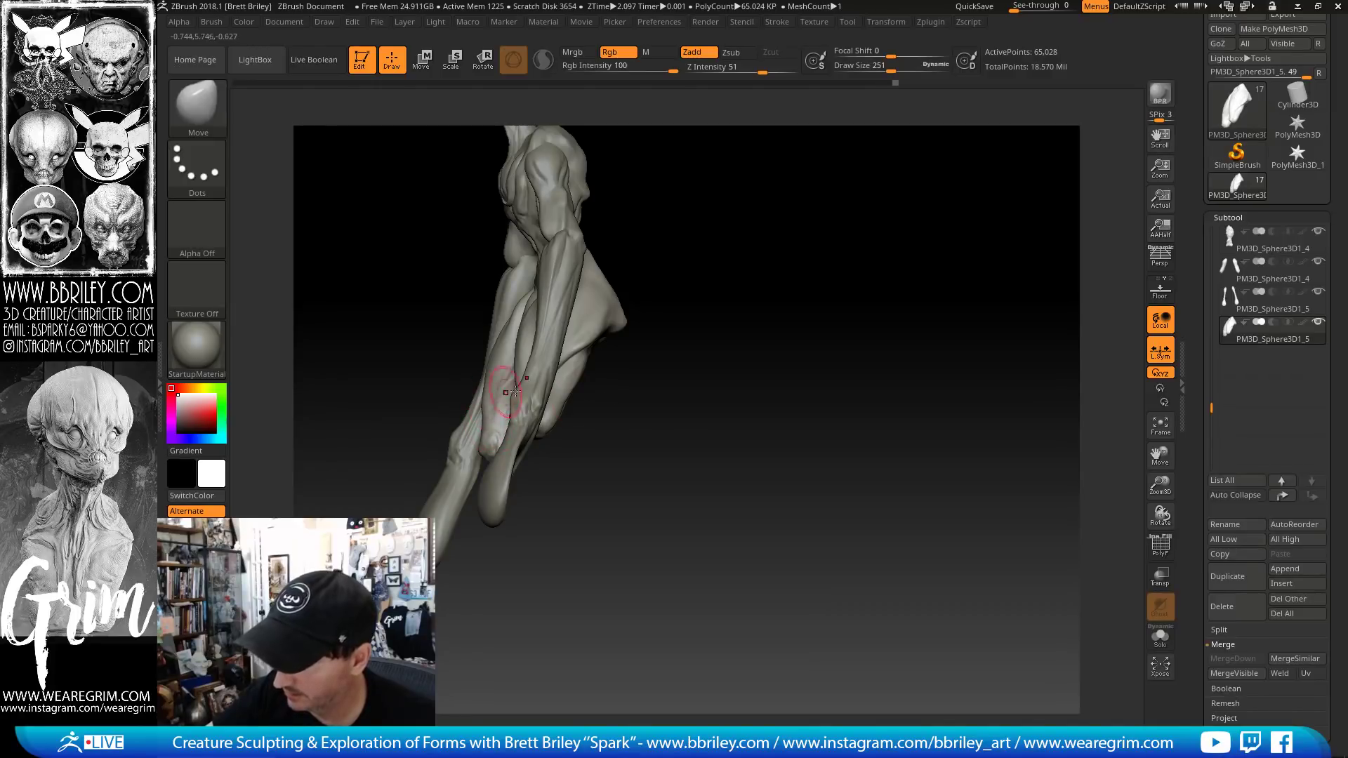
pyautogui.moveTo(515, 390); pyautogui.dragTo(446, 390, button='right')
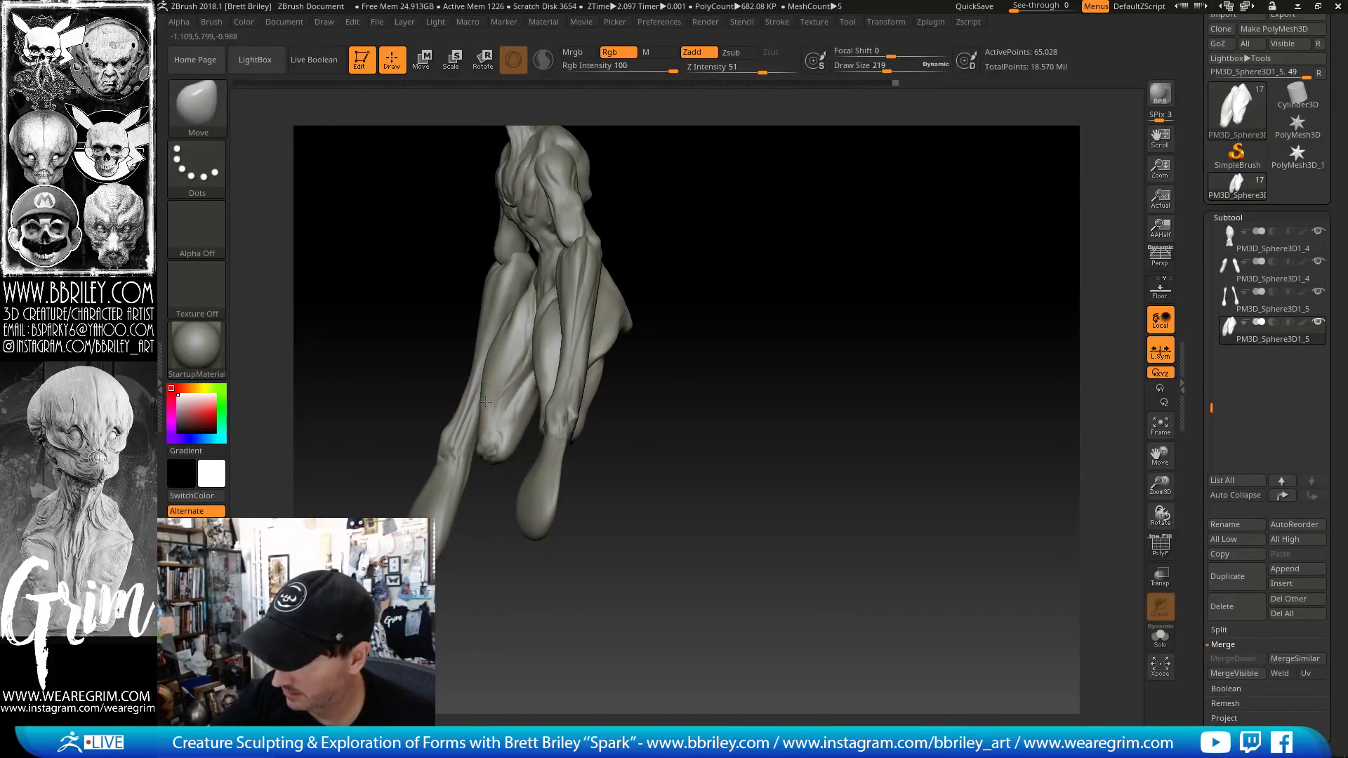
pyautogui.moveTo(717, 415)
pyautogui.mouseDown()
pyautogui.moveTo(746, 418)
pyautogui.moveTo(674, 397)
pyautogui.moveTo(590, 415)
pyautogui.mouseUp()
pyautogui.press('s')
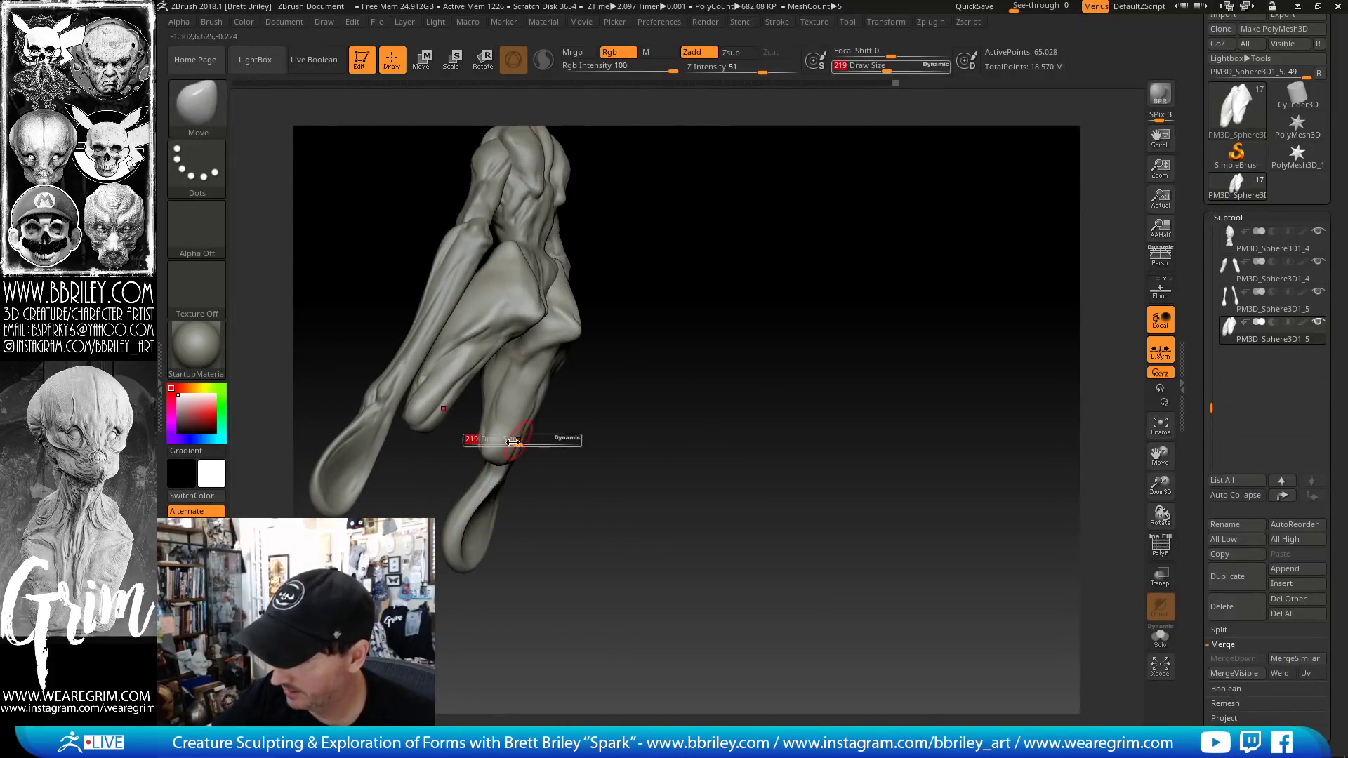
pyautogui.moveTo(520, 443); pyautogui.dragTo(513, 443)
pyautogui.moveTo(616, 439); pyautogui.dragTo(562, 400)
# - Build up the backs of the knees with Clay, smooth them and carve tendon creases with DamStandard at draw size 153
pyautogui.press('b')
pyautogui.press('c')
pyautogui.press('l')
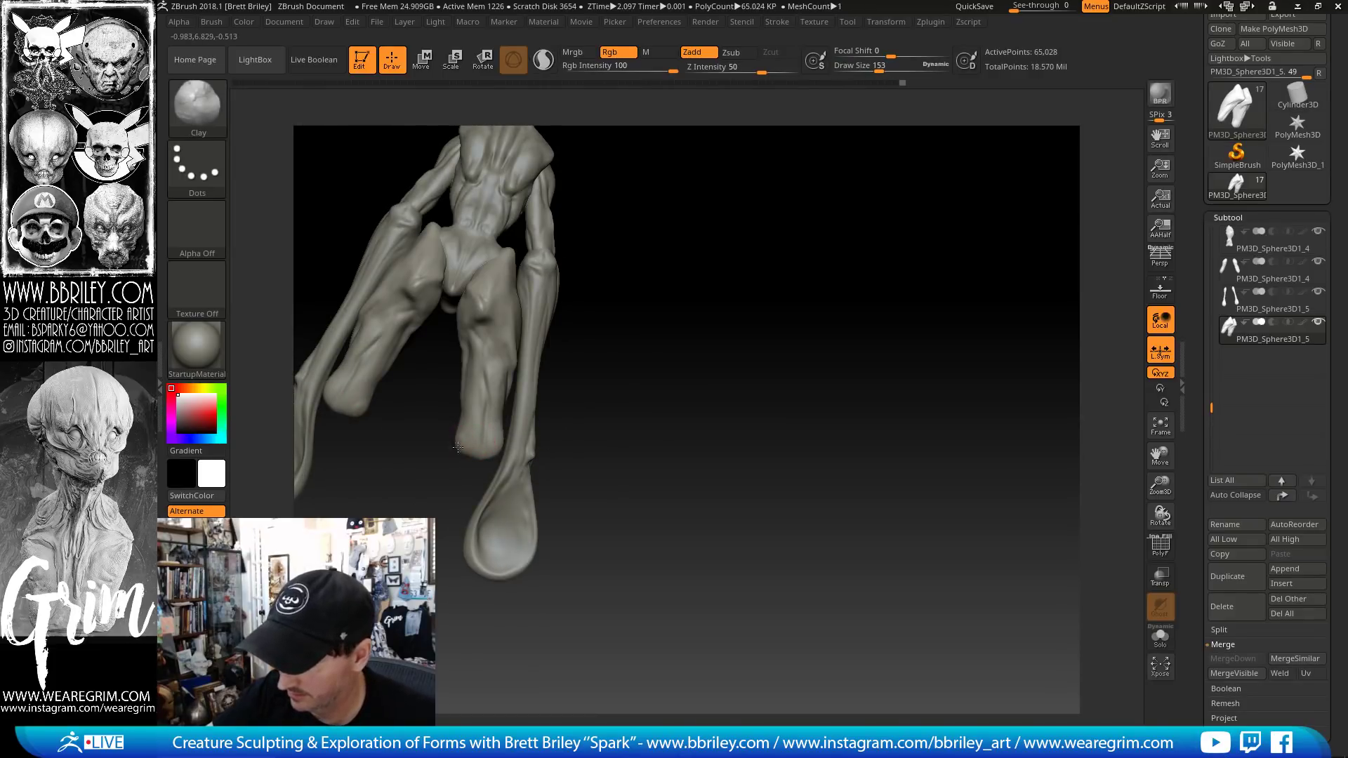
pyautogui.moveTo(458, 447); pyautogui.dragTo(465, 446)
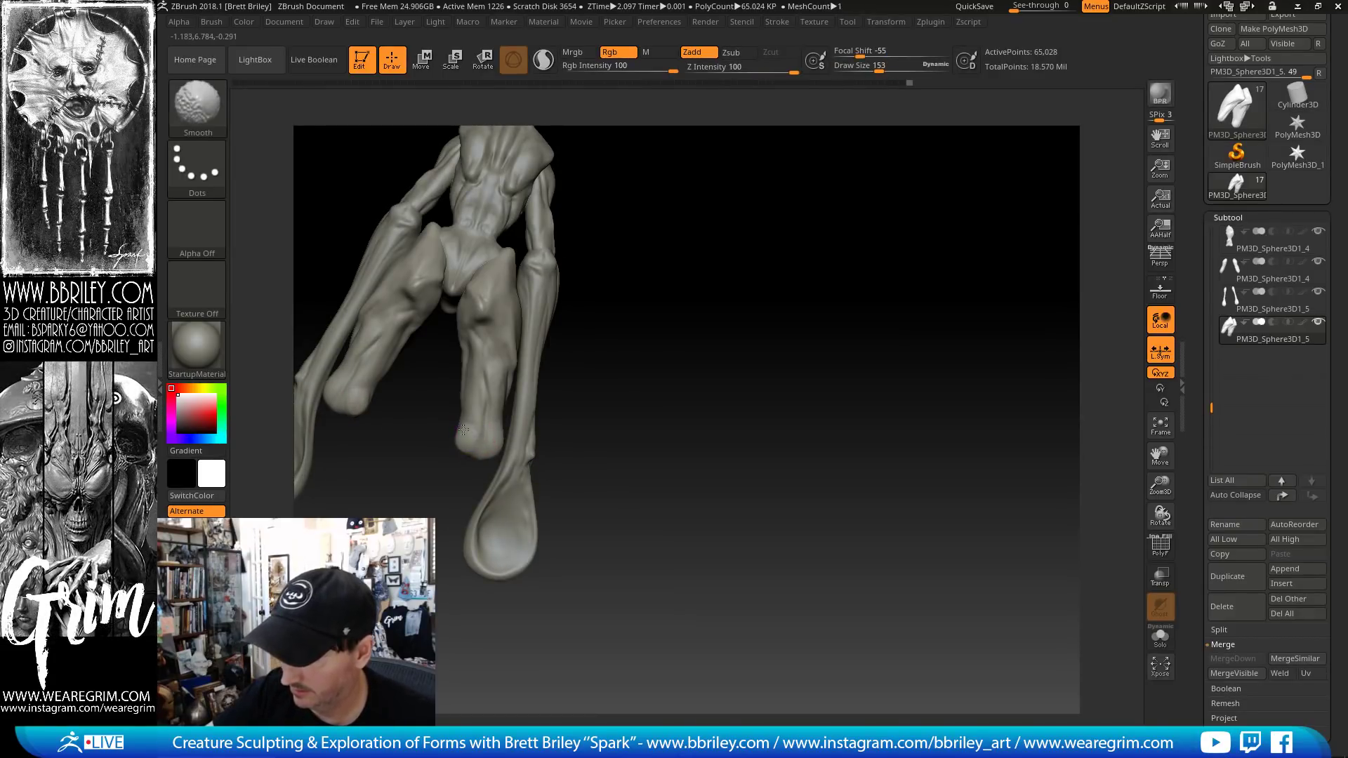
pyautogui.press('b')
pyautogui.press('d')
pyautogui.press('s')
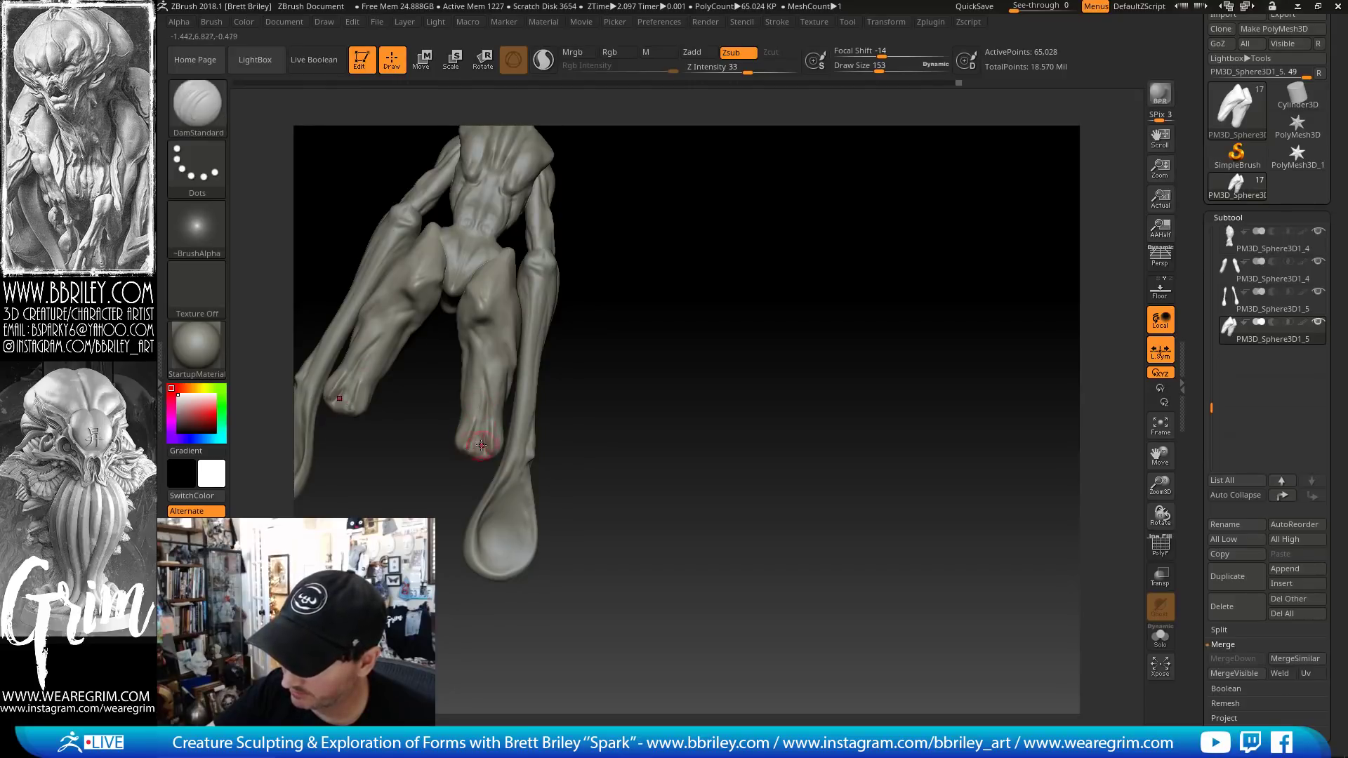
# - Flatten the undersides of the thigh ends with TrimDynamic and adjust their outline with Move at draw sizes 196 and 207
pyautogui.moveTo(674, 369)
pyautogui.mouseDown()
pyautogui.moveTo(716, 225)
pyautogui.moveTo(672, 288)
pyautogui.mouseUp()
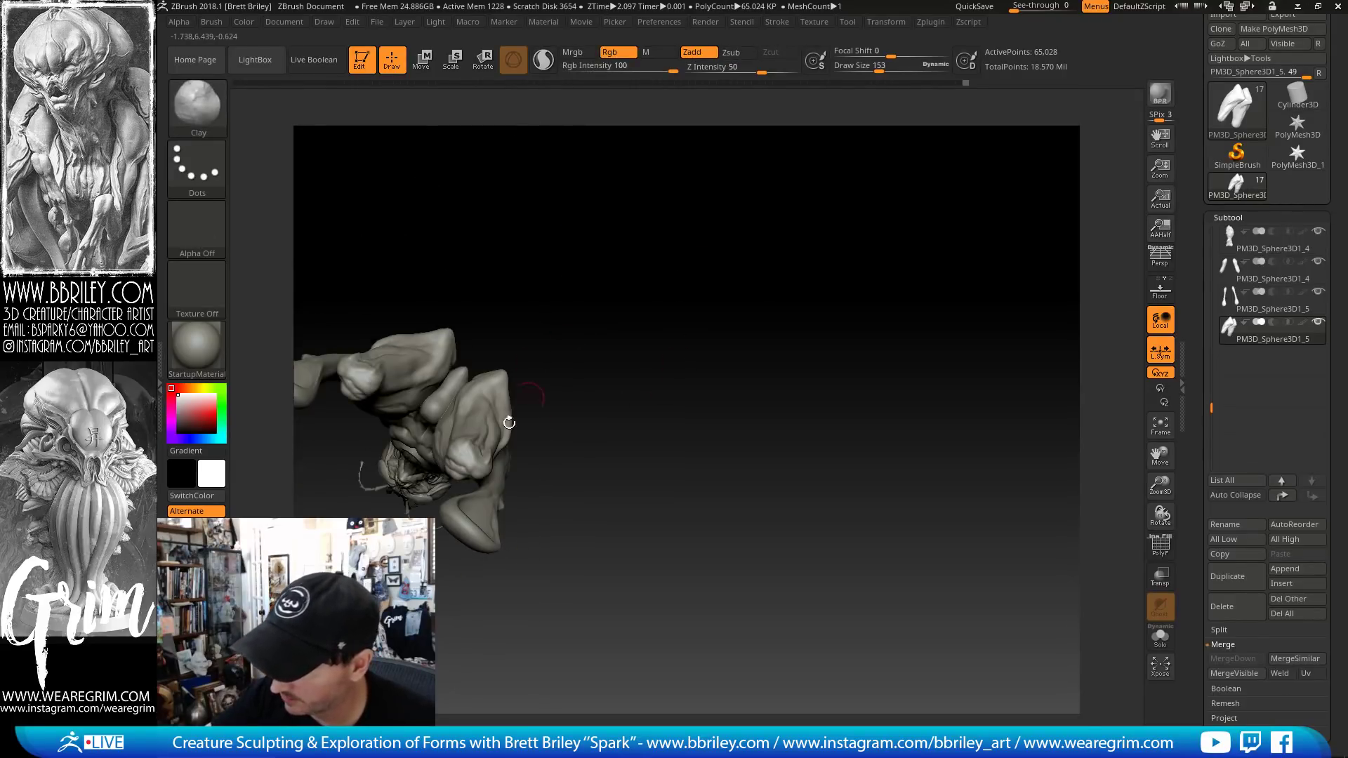
pyautogui.press('b')
pyautogui.press('t')
pyautogui.press('d')
pyautogui.moveTo(464, 452); pyautogui.dragTo(472, 461)
pyautogui.press('b')
pyautogui.press('m')
pyautogui.press('v')
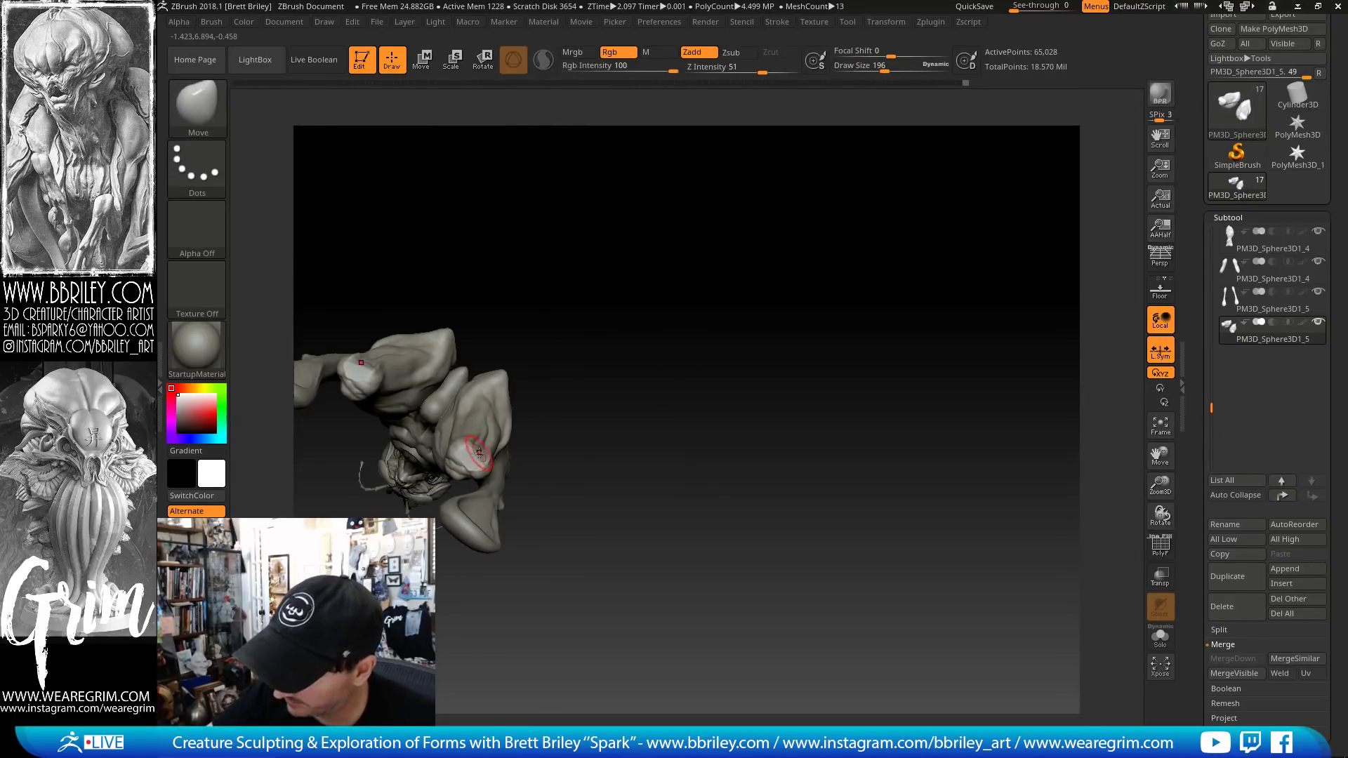
pyautogui.press('s')
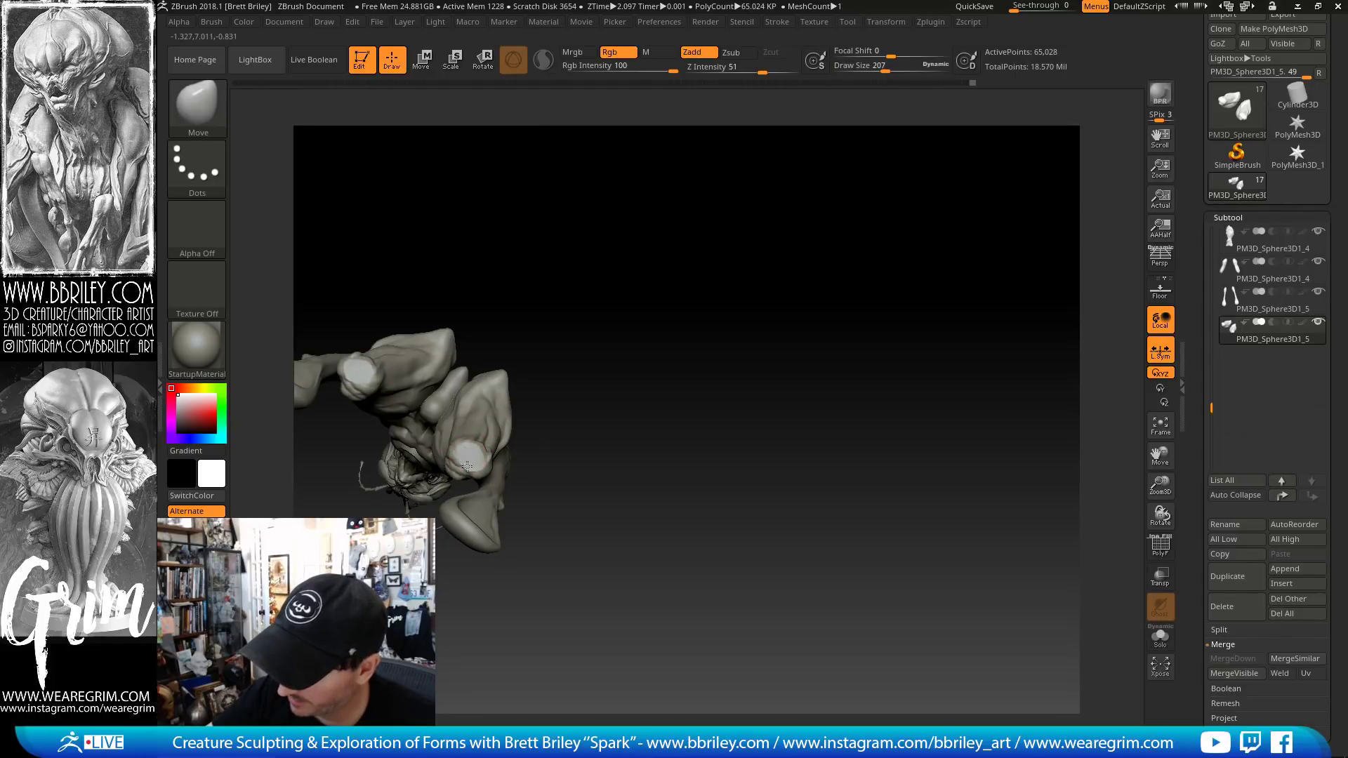
# - Sculpt forms and creases into the flattened thigh ends with Clay and DamStandard at draw size 153
pyautogui.press('b')
pyautogui.press('c')
pyautogui.press('l')
pyautogui.press('s')
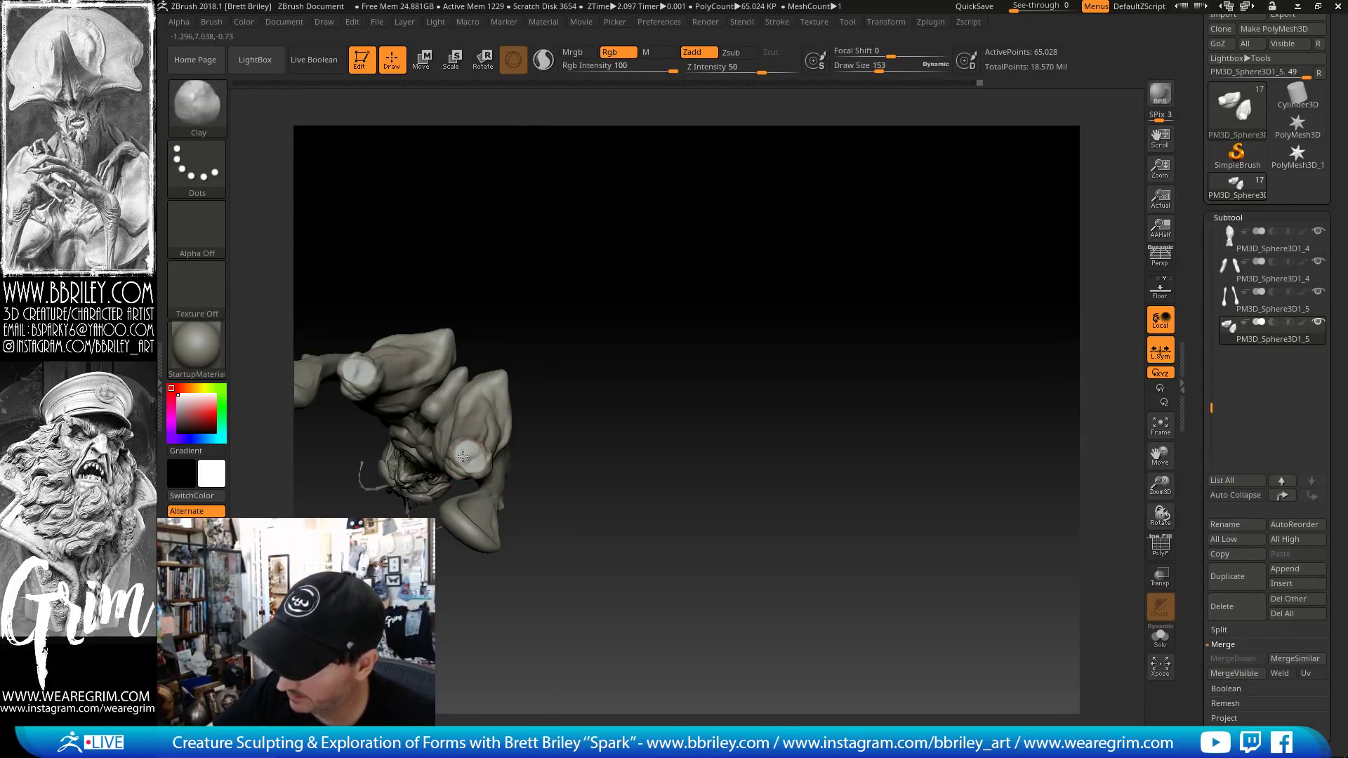
pyautogui.press('b')
pyautogui.press('d')
pyautogui.press('s')
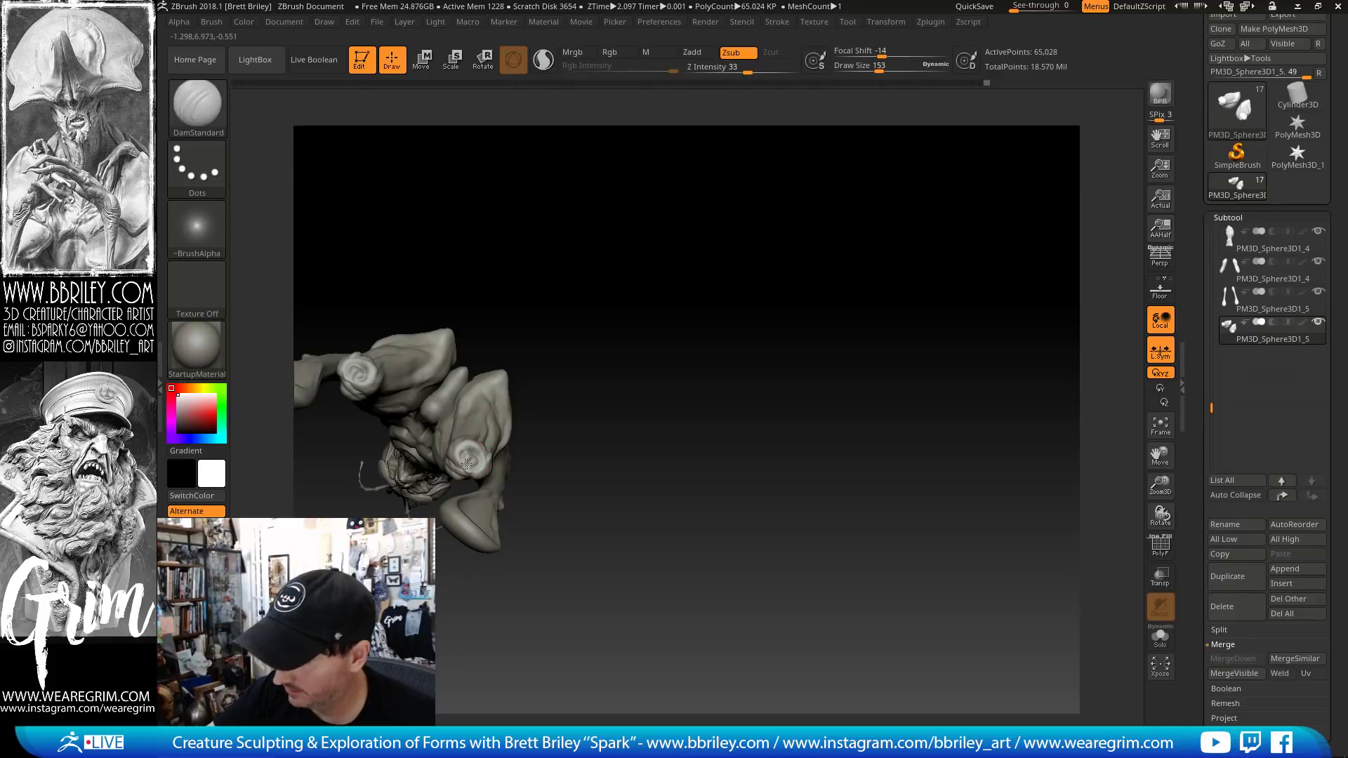
pyautogui.moveTo(523, 425); pyautogui.dragTo(482, 445)
pyautogui.press('shift')
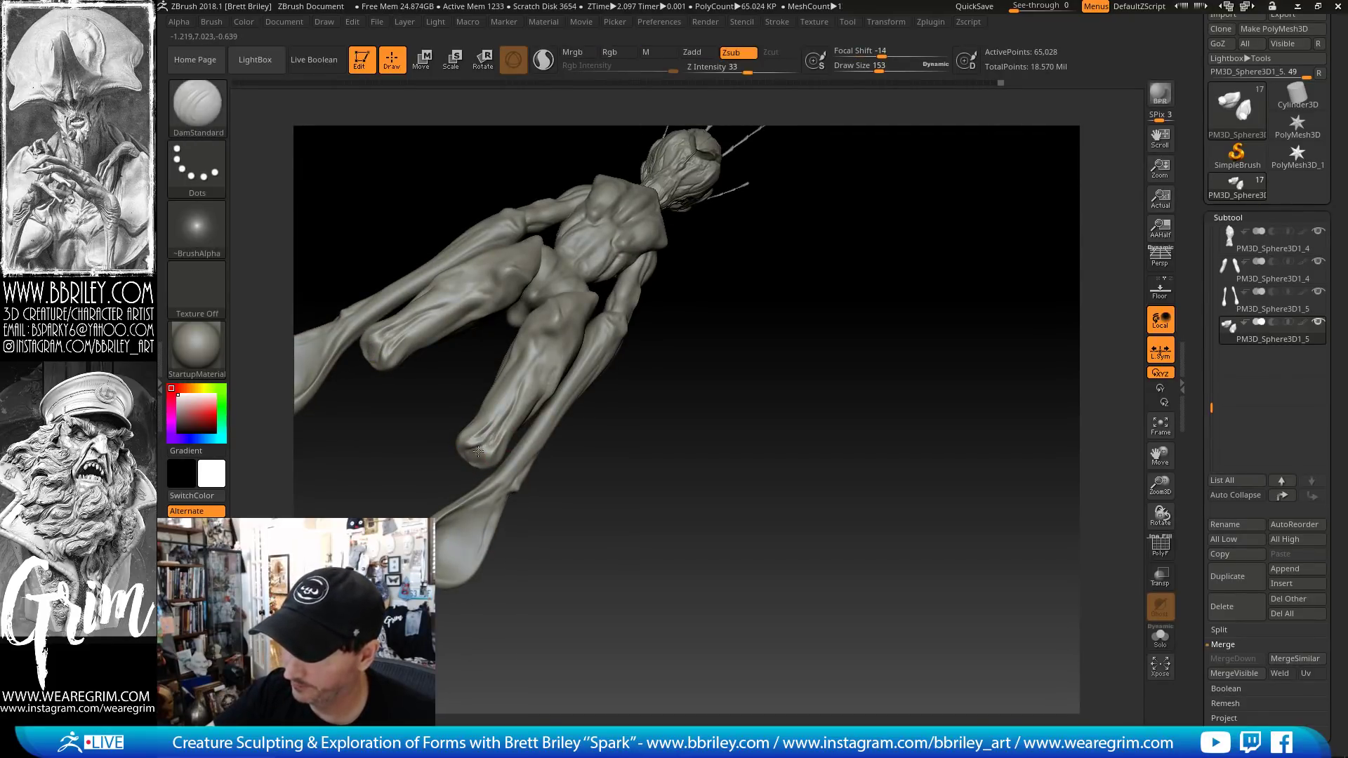
# - Adjust the knees and lower thigh outline from the front with the Move brush at draw size 327
pyautogui.moveTo(723, 445)
pyautogui.mouseDown()
pyautogui.moveTo(772, 431)
pyautogui.moveTo(835, 450)
pyautogui.mouseUp()
pyautogui.press('b')
pyautogui.press('m')
pyautogui.press('v')
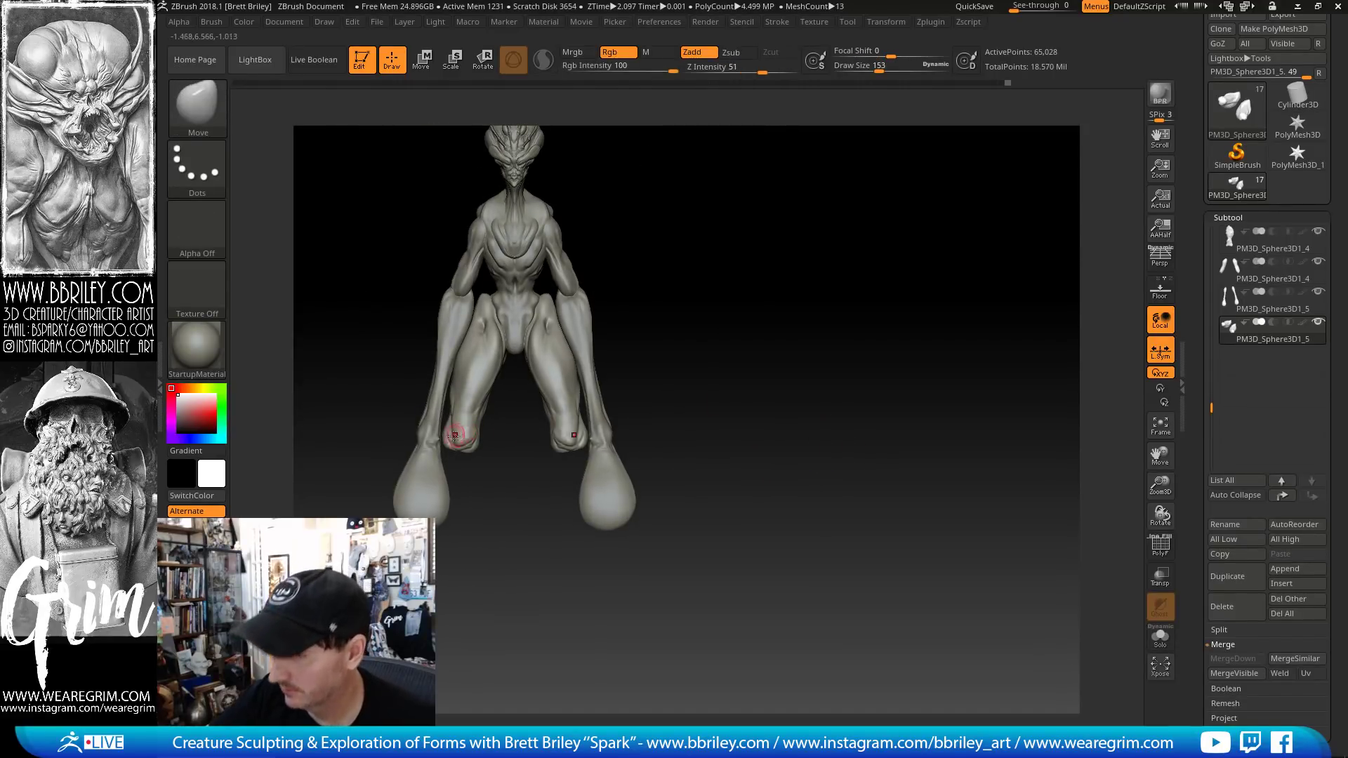
pyautogui.press(']')
pyautogui.press(']')
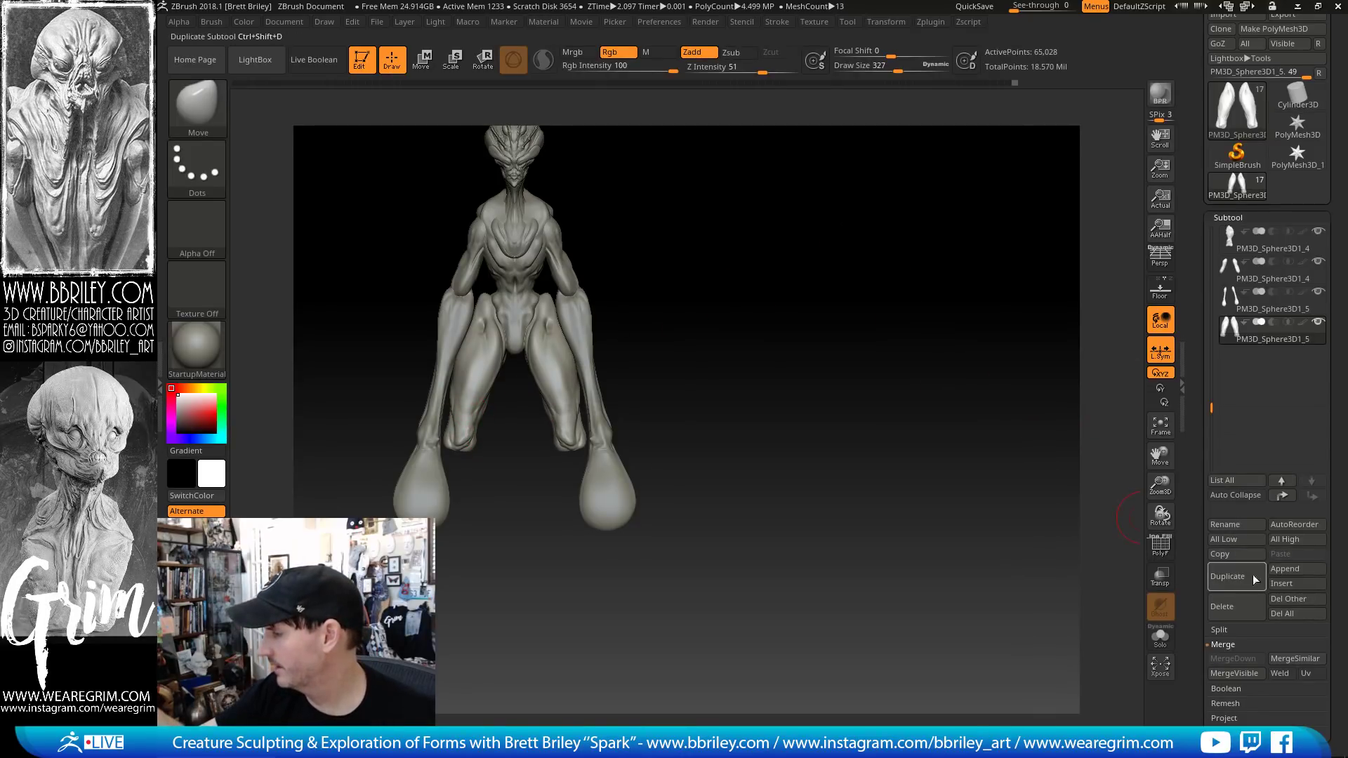
# - Insert a sphere as a new subtool beneath the thighs subtool and make it active
pyautogui.click(1297, 583)
pyautogui.click(749, 553)
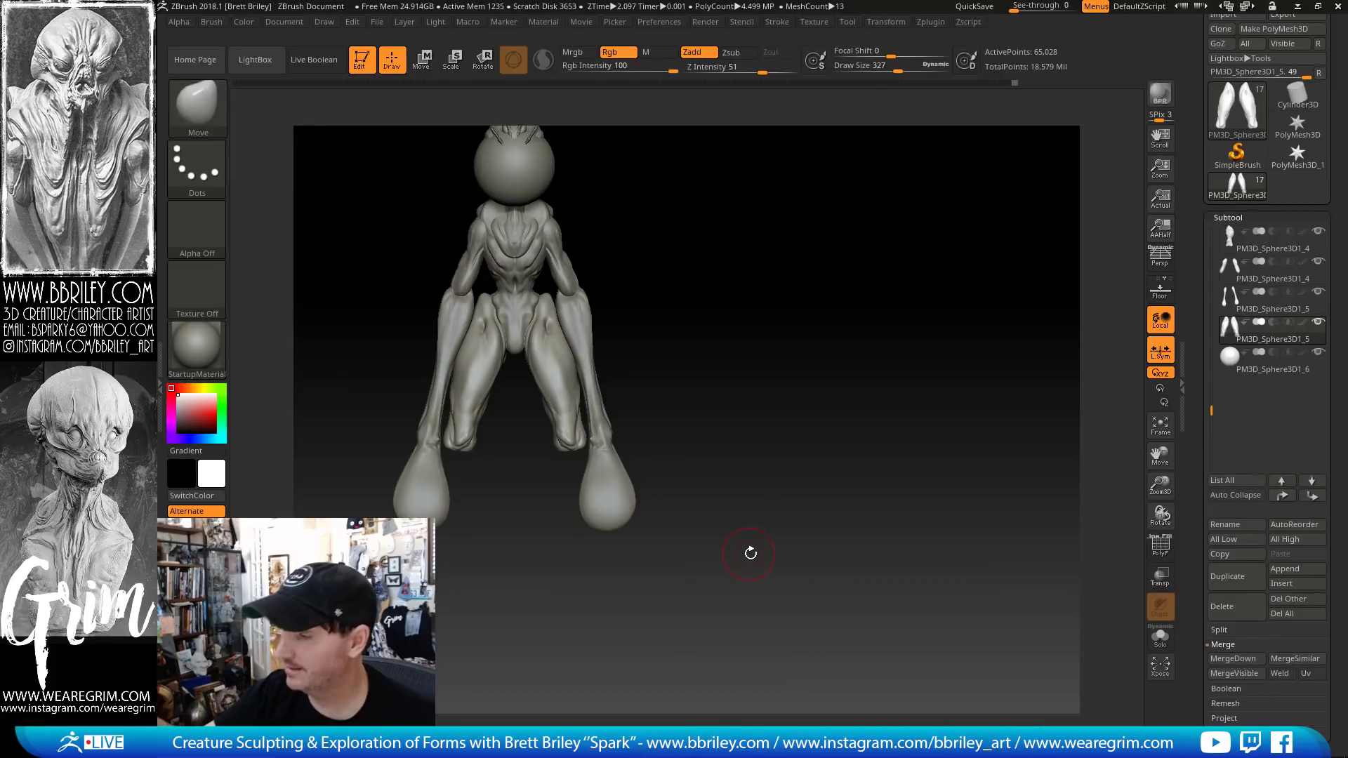
pyautogui.keyDown('alt'); pyautogui.click(523, 175); pyautogui.keyUp('alt')
# - Stretch the inserted sphere into a long vertical ellipsoid and position it beneath one knee
pyautogui.click(423, 61)
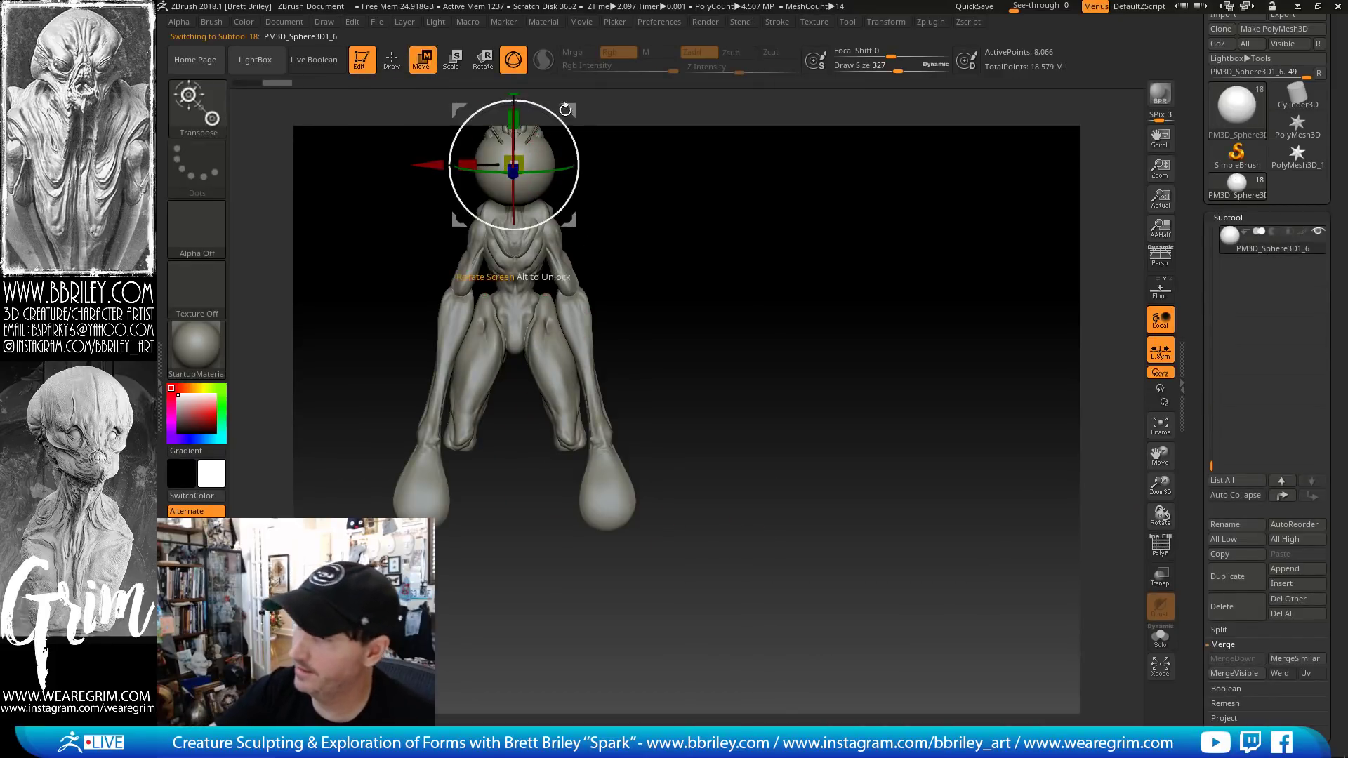
pyautogui.moveTo(565, 117); pyautogui.dragTo(440, 375)
pyautogui.keyDown('alt'); pyautogui.moveTo(685, 288); pyautogui.dragTo(745, 262); pyautogui.keyUp('alt')
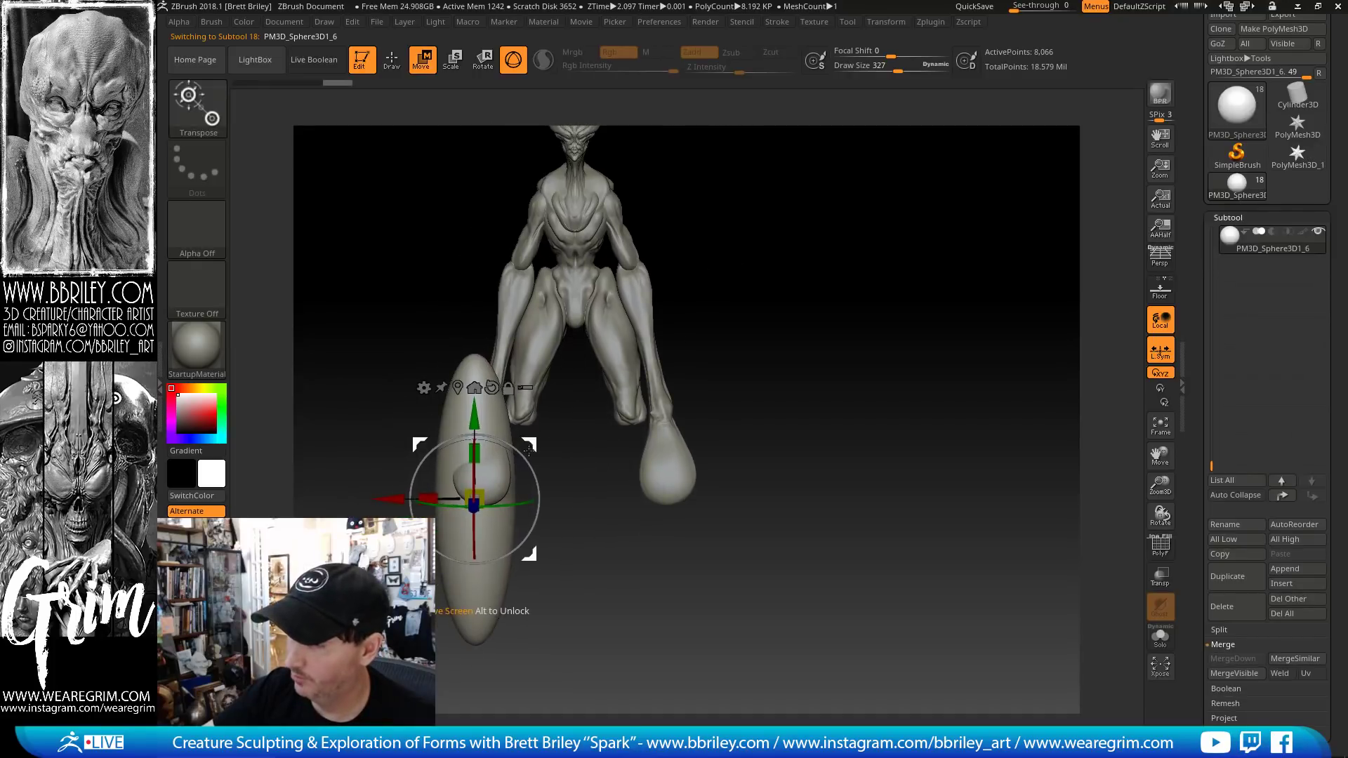
pyautogui.moveTo(529, 449); pyautogui.dragTo(567, 343)
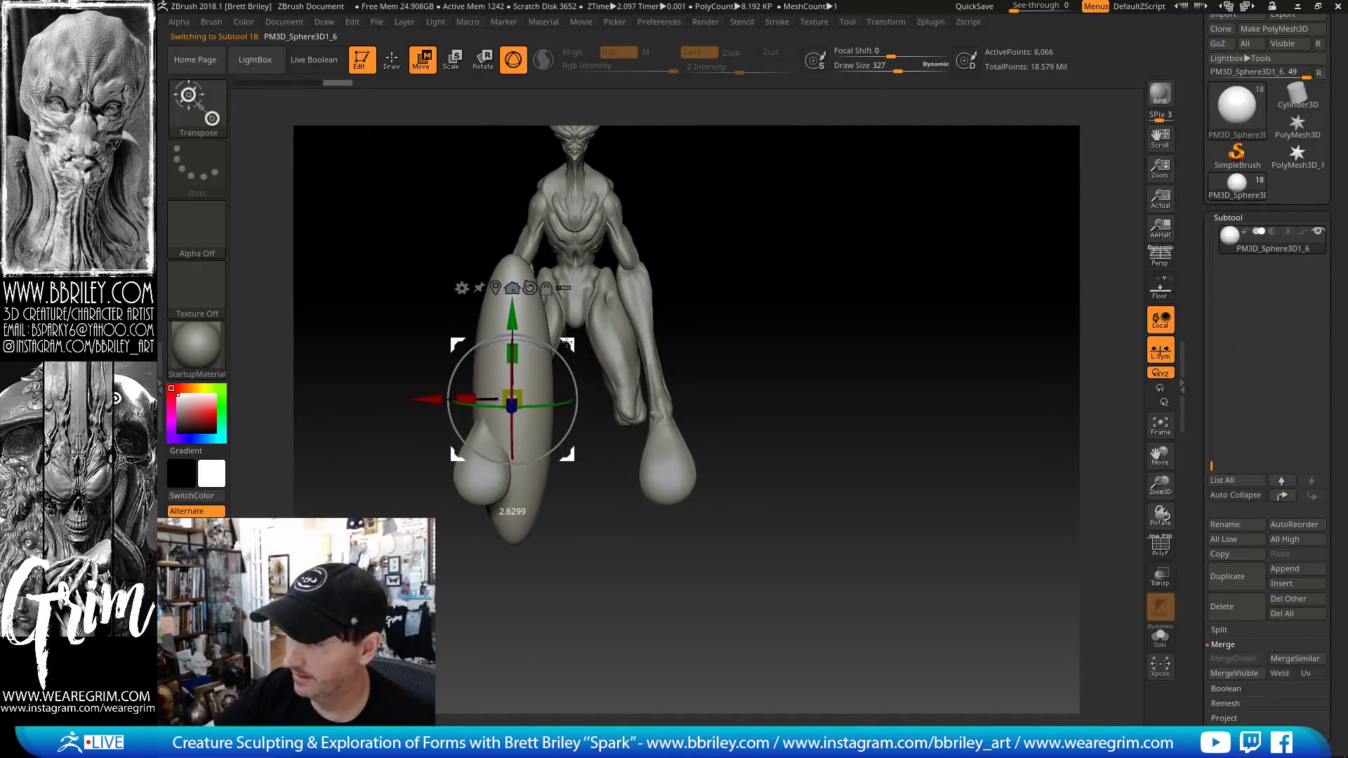
pyautogui.moveTo(512, 399); pyautogui.dragTo(459, 503)
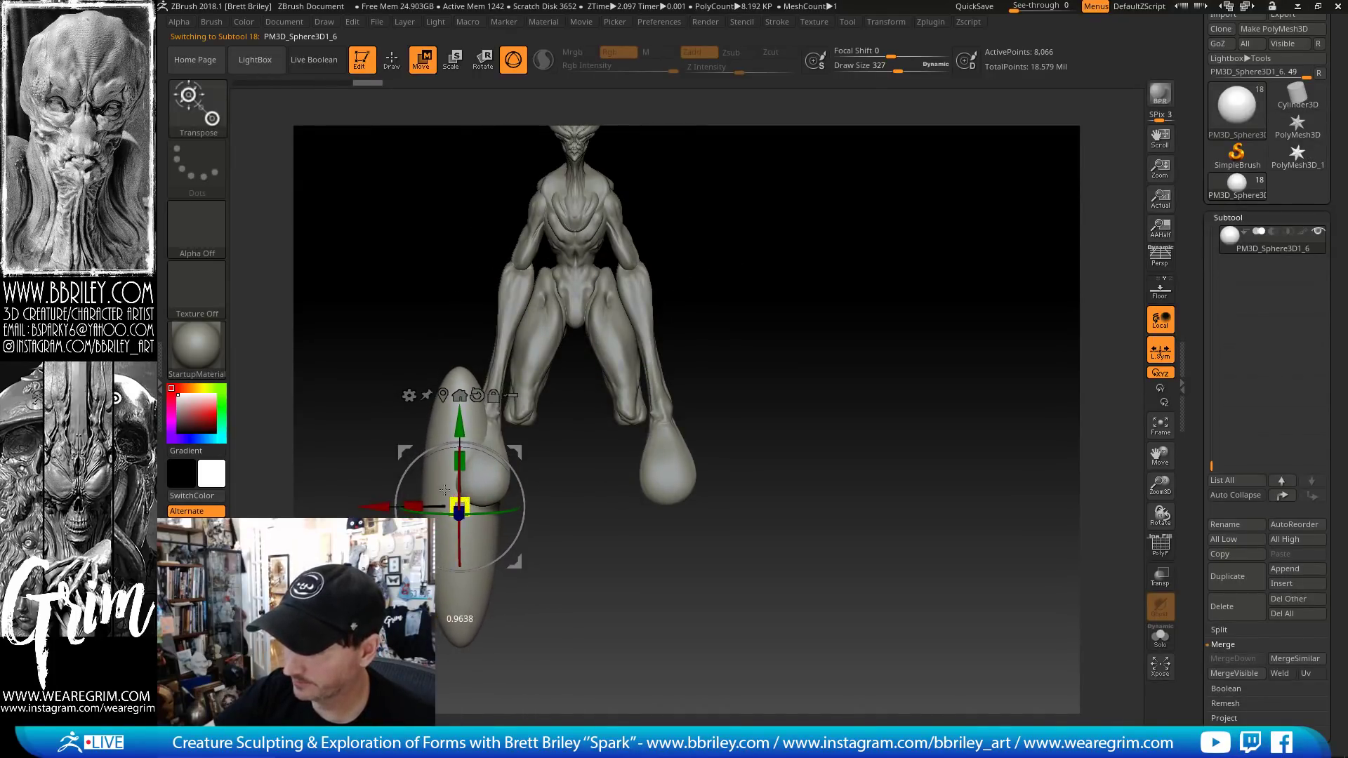
pyautogui.moveTo(674, 309); pyautogui.dragTo(687, 284)
pyautogui.moveTo(527, 442)
pyautogui.mouseDown()
pyautogui.moveTo(562, 451)
pyautogui.moveTo(605, 391)
pyautogui.moveTo(695, 361)
pyautogui.moveTo(554, 435)
pyautogui.mouseUp()
pyautogui.press('q')
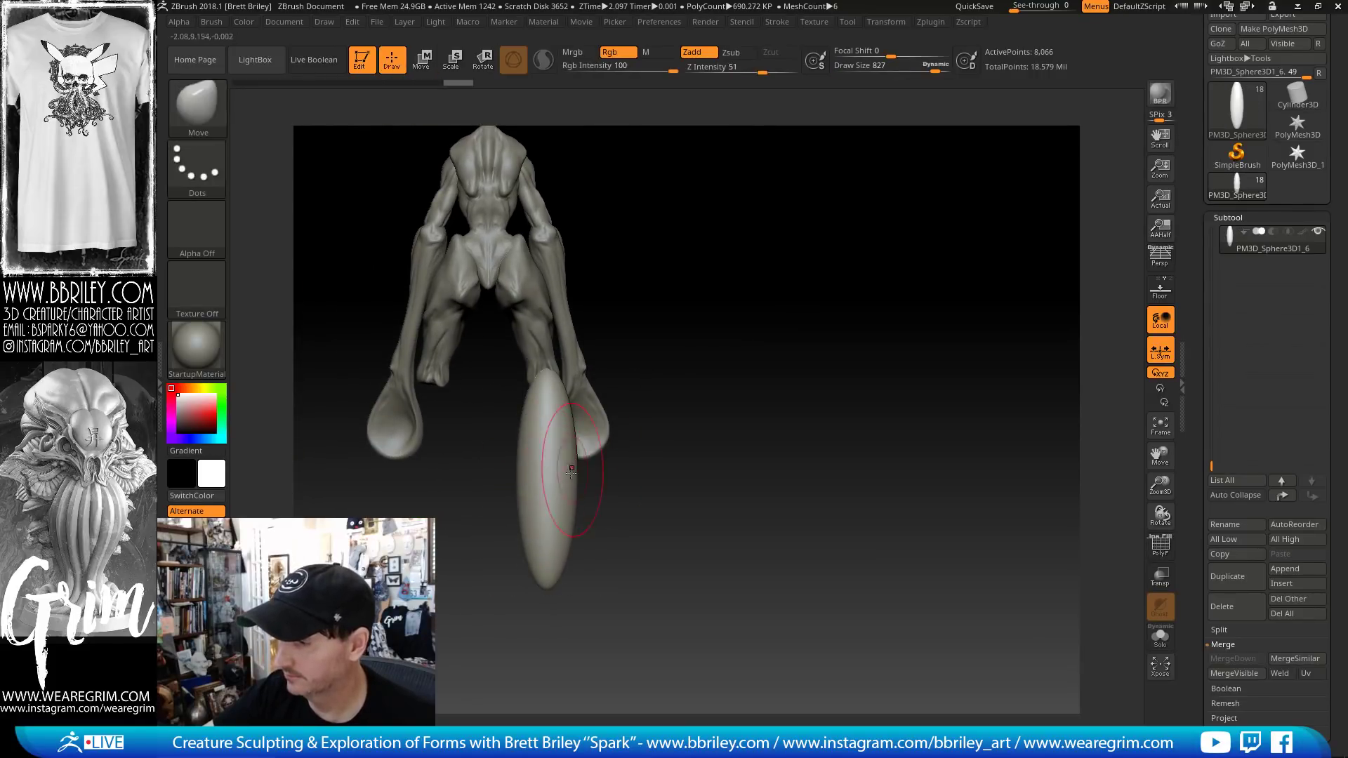
# - Activate radial symmetry around Y with a count of 8 and pull the ellipsoid into a tapered lower leg with Move at draw size 1000
pyautogui.click(884, 22)
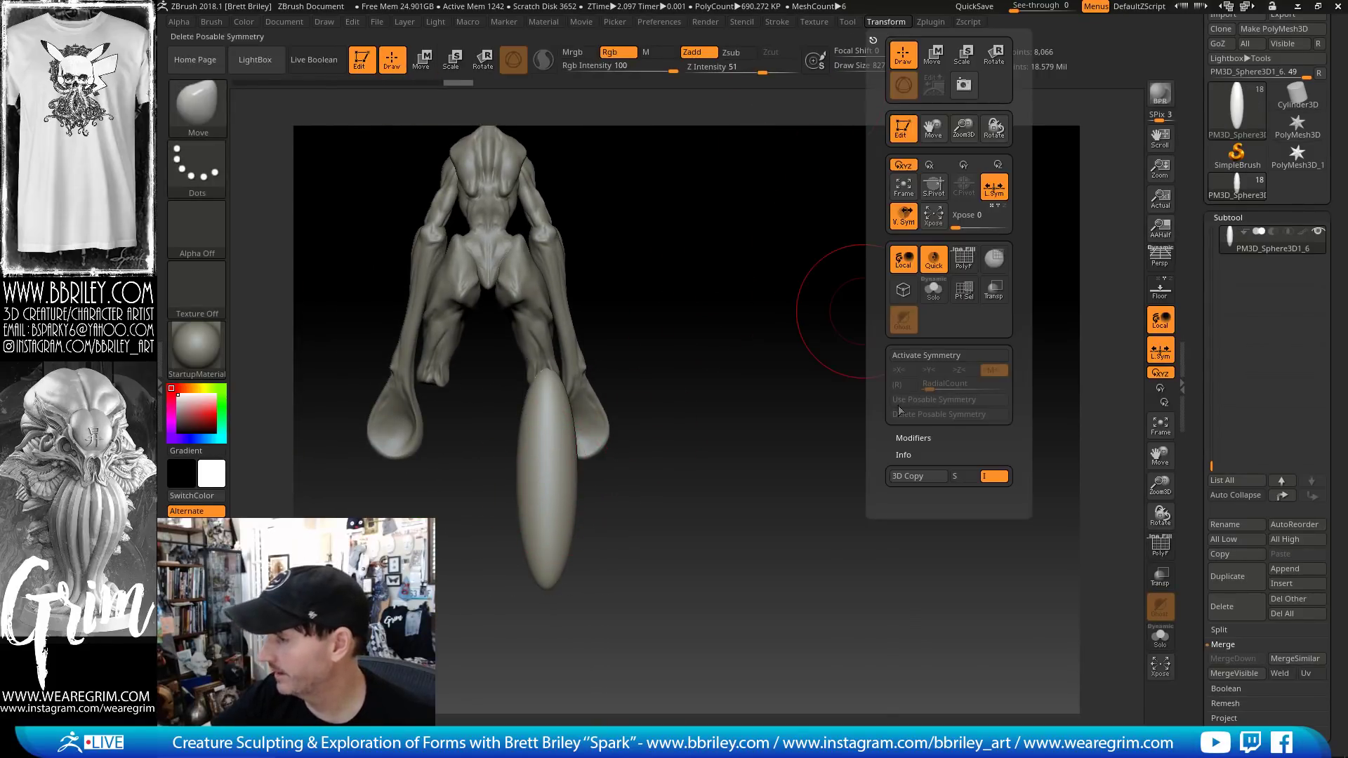
pyautogui.click(930, 371)
pyautogui.click(898, 384)
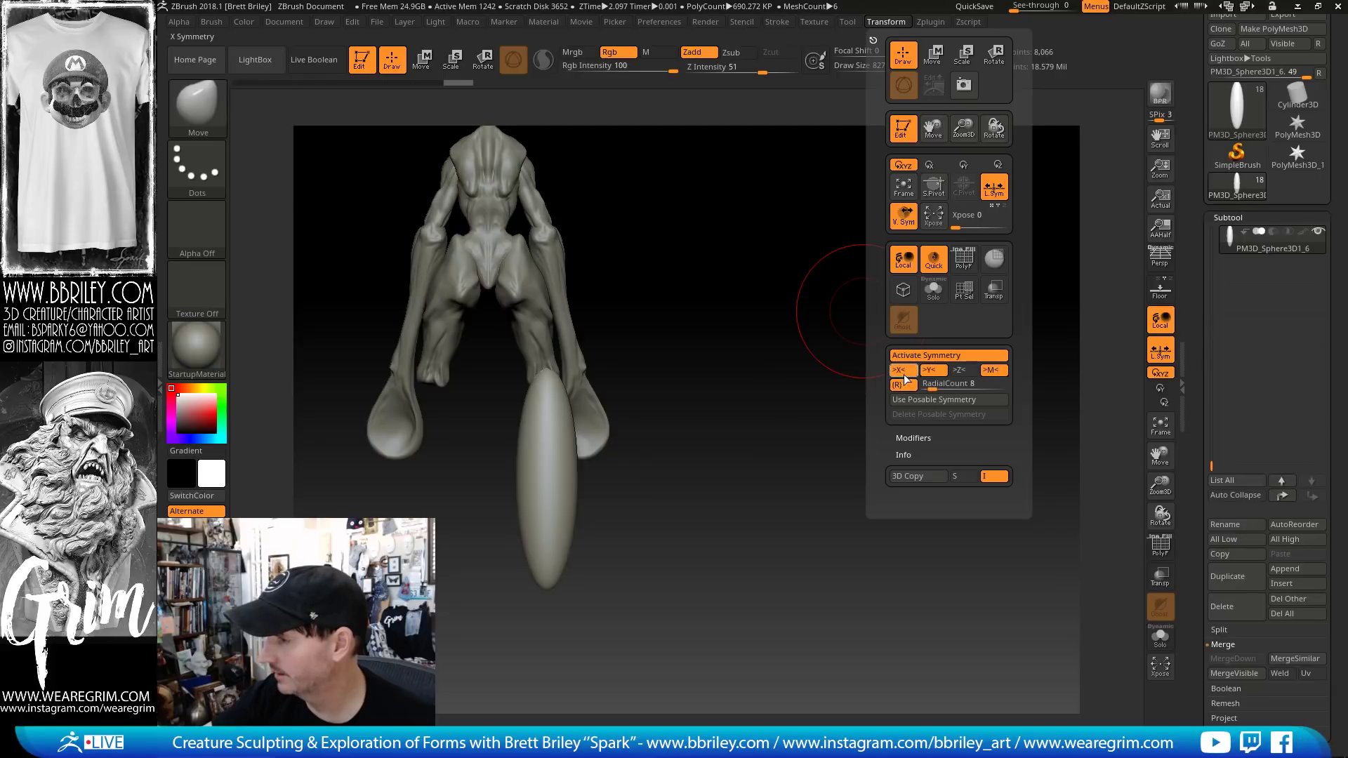
pyautogui.click(901, 371)
pyautogui.press(']')
pyautogui.moveTo(571, 515)
pyautogui.mouseDown()
pyautogui.moveTo(549, 510)
pyautogui.moveTo(548, 642)
pyautogui.mouseUp()
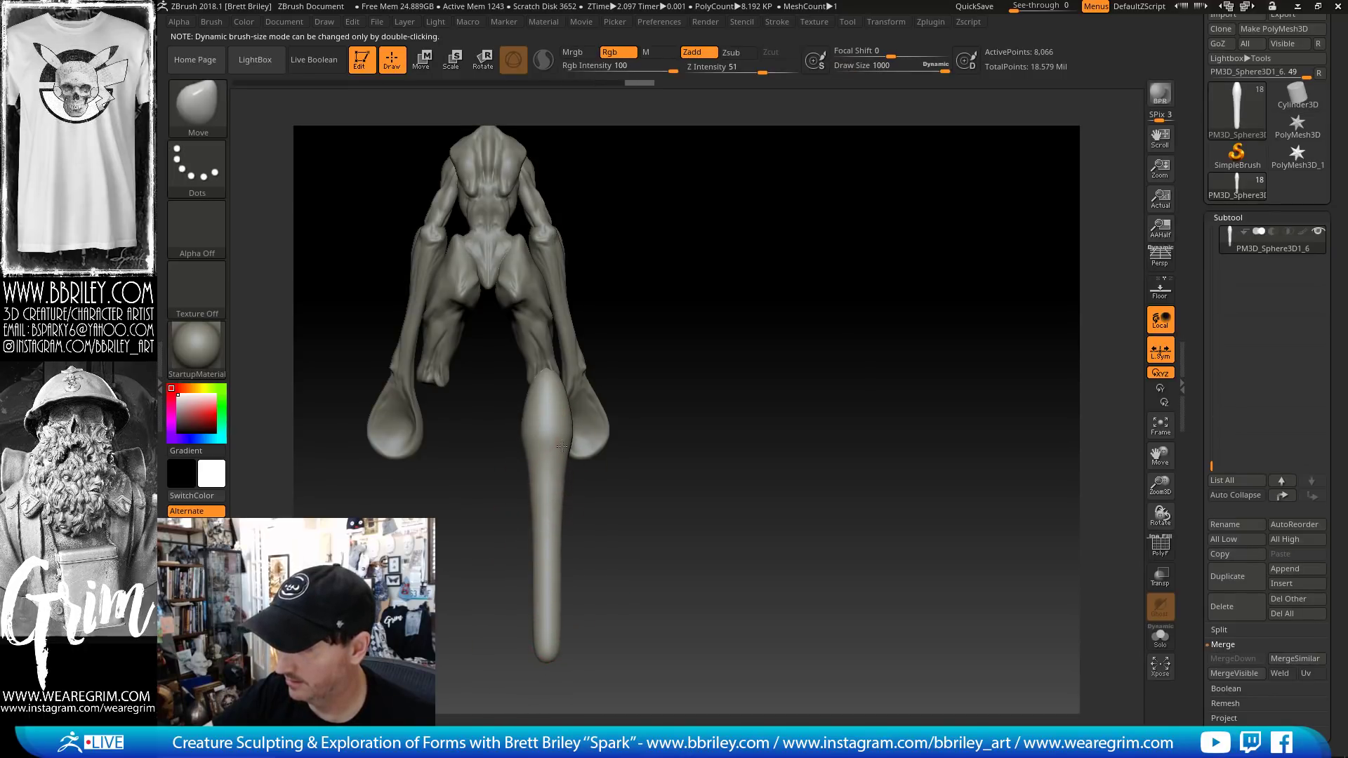
# - Reposition and tilt the tapered lower leg so its top meets the knee
pyautogui.moveTo(685, 253)
pyautogui.mouseDown()
pyautogui.moveTo(756, 319)
pyautogui.moveTo(767, 304)
pyautogui.mouseUp()
pyautogui.press('w')
pyautogui.moveTo(605, 422); pyautogui.dragTo(597, 419)
pyautogui.hotkey('ctrl', 'z')
pyautogui.moveTo(659, 384); pyautogui.dragTo(719, 394)
pyautogui.moveTo(595, 421); pyautogui.dragTo(598, 417)
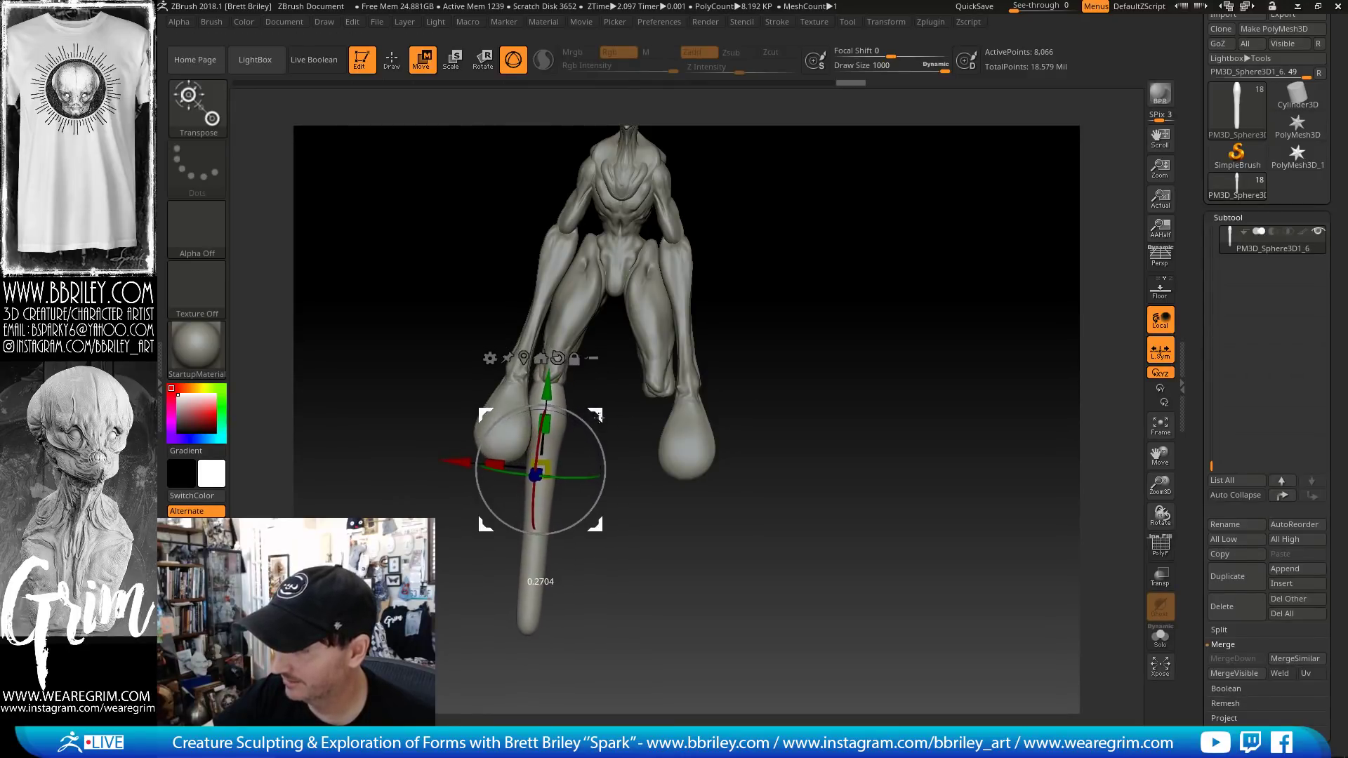
# - Mirror the lower leg to the other side within the same subtool
pyautogui.click(925, 22)
pyautogui.click(962, 288)
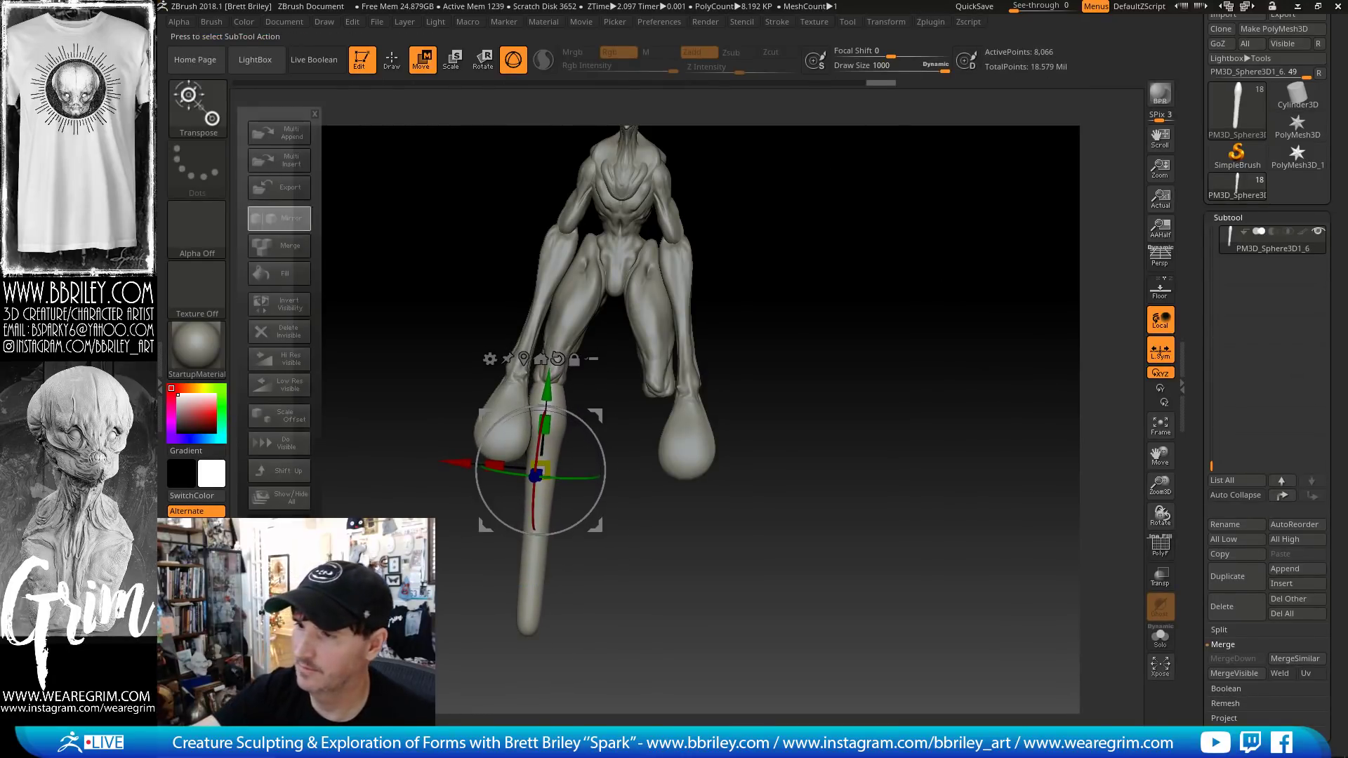
pyautogui.click(279, 219)
pyautogui.click(689, 356)
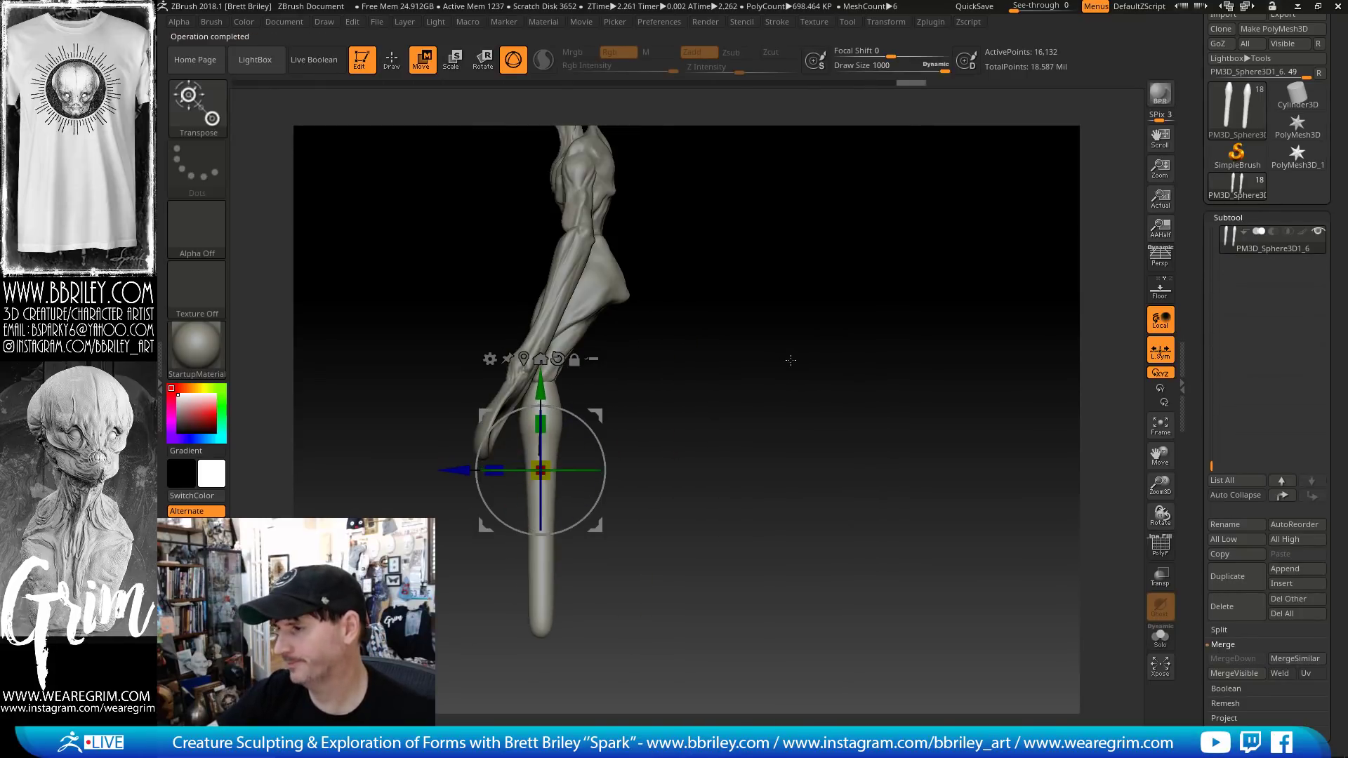
# - Align the mirrored pair of lower legs beneath the knees from the side and front
pyautogui.press('q')
pyautogui.press('w')
pyautogui.moveTo(590, 427)
pyautogui.mouseDown()
pyautogui.moveTo(610, 442)
pyautogui.moveTo(606, 421)
pyautogui.mouseUp()
pyautogui.moveTo(649, 421)
pyautogui.mouseDown()
pyautogui.moveTo(707, 376)
pyautogui.moveTo(793, 372)
pyautogui.mouseUp()
pyautogui.press('q')
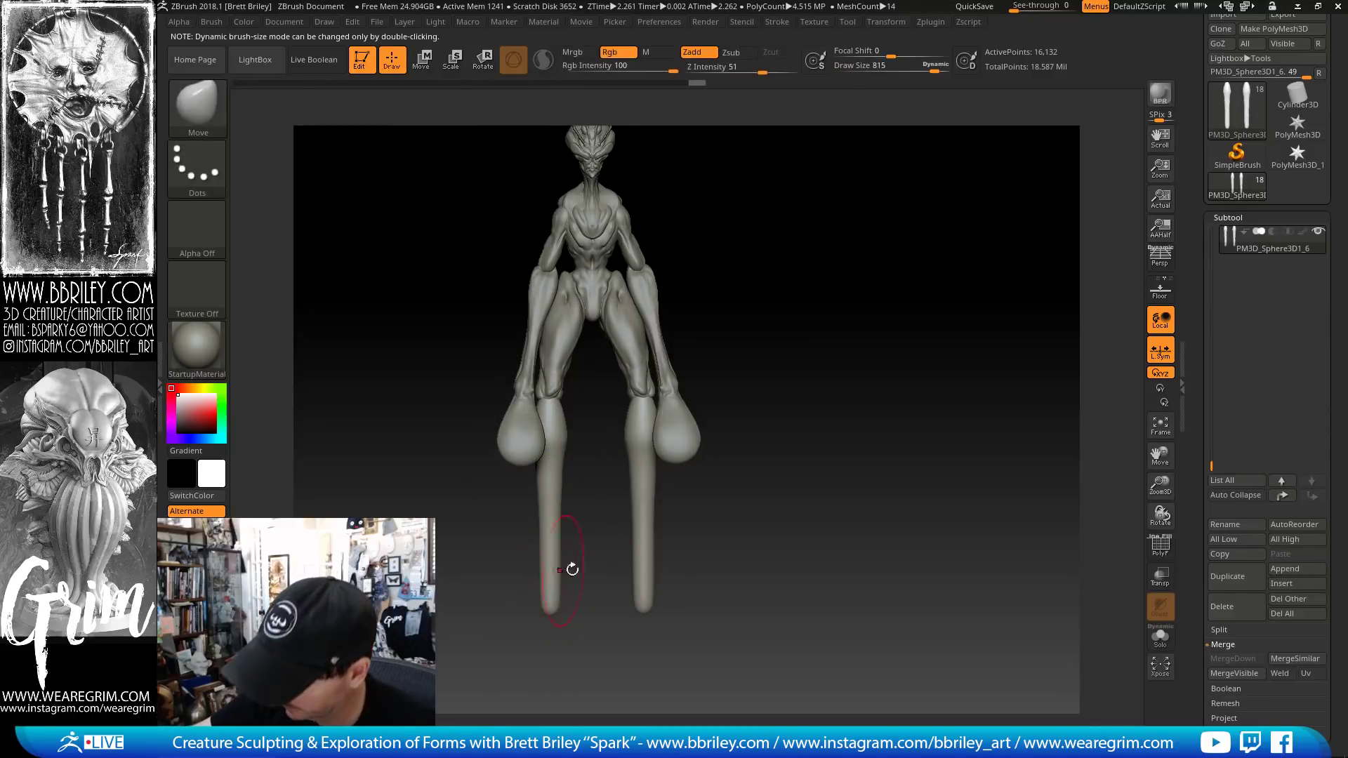
# - Replace the radial Y symmetry with left-right symmetry and bend the lower legs and ankle ends with Move at draw size 588
pyautogui.click(887, 25)
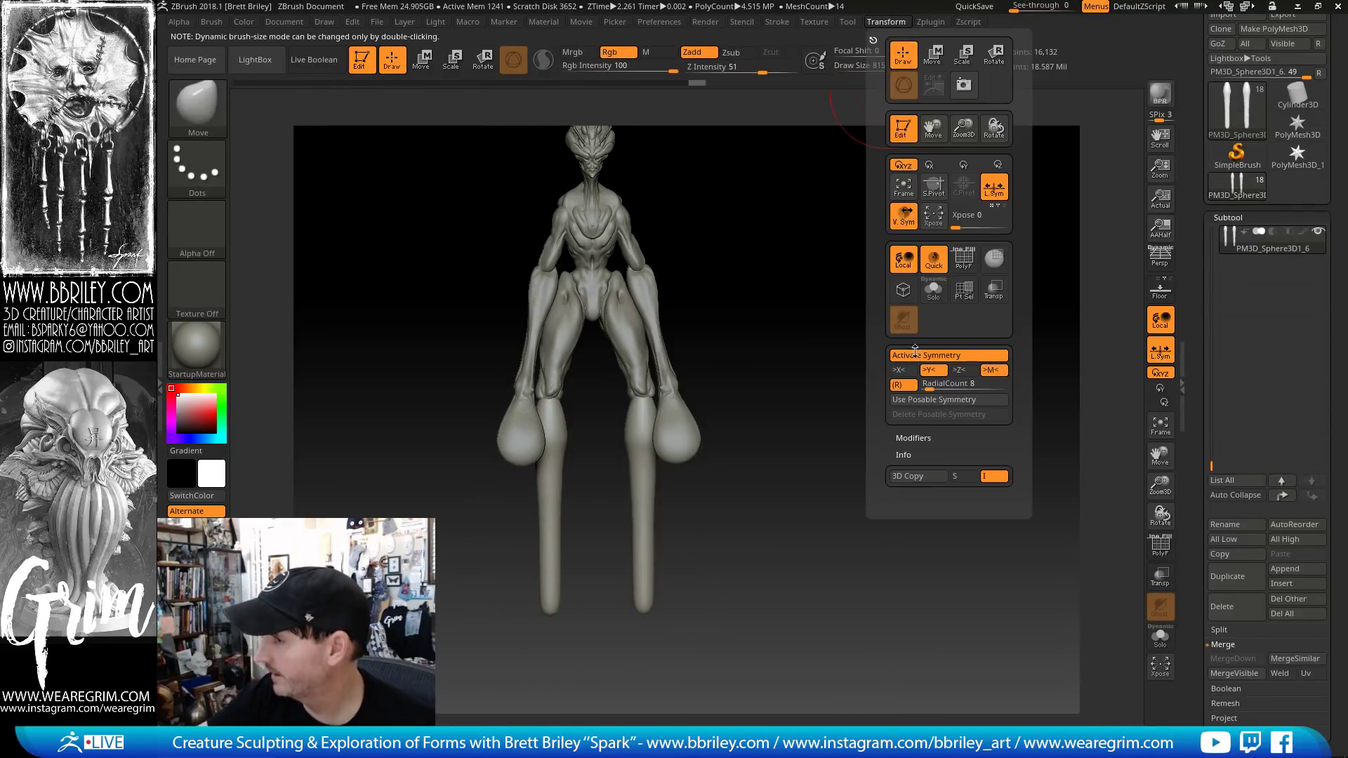
pyautogui.click(928, 370)
pyautogui.moveTo(744, 365)
pyautogui.mouseDown()
pyautogui.moveTo(742, 404)
pyautogui.moveTo(514, 398)
pyautogui.mouseUp()
pyautogui.press('s')
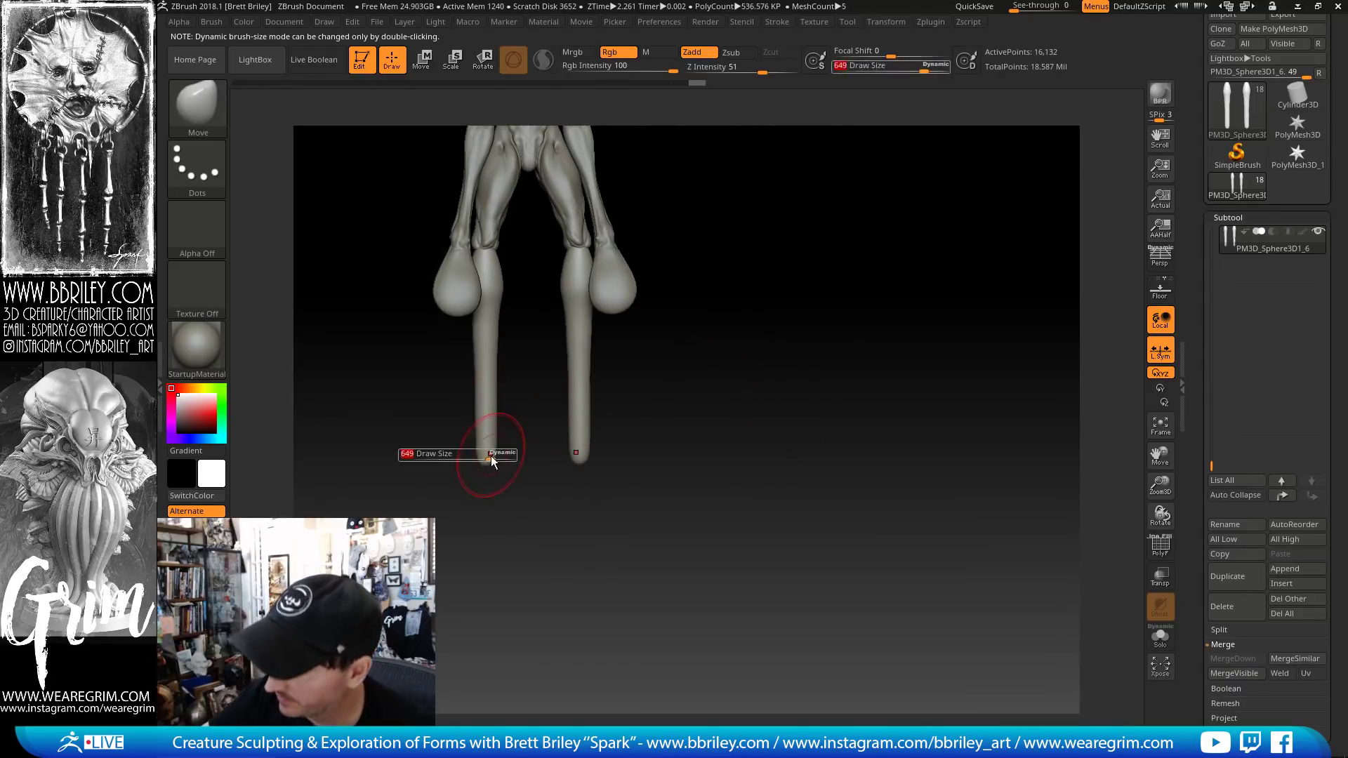
pyautogui.moveTo(491, 460)
pyautogui.mouseDown()
pyautogui.moveTo(480, 503)
pyautogui.moveTo(489, 459)
pyautogui.mouseUp()
pyautogui.moveTo(692, 394)
pyautogui.mouseDown()
pyautogui.moveTo(716, 377)
pyautogui.moveTo(696, 373)
pyautogui.mouseUp()
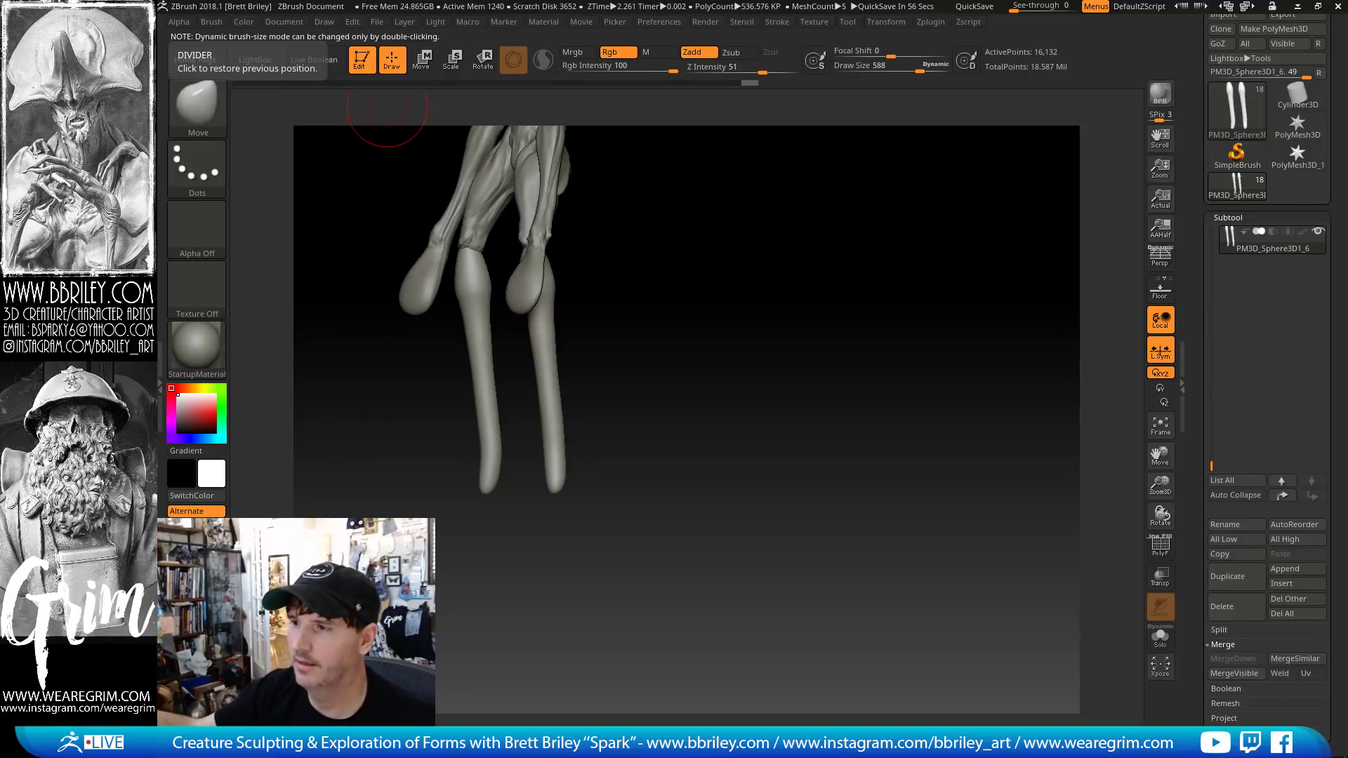
pyautogui.moveTo(668, 253); pyautogui.dragTo(644, 372)
pyautogui.keyDown('alt'); pyautogui.moveTo(638, 460); pyautogui.dragTo(602, 281); pyautogui.keyUp('alt')
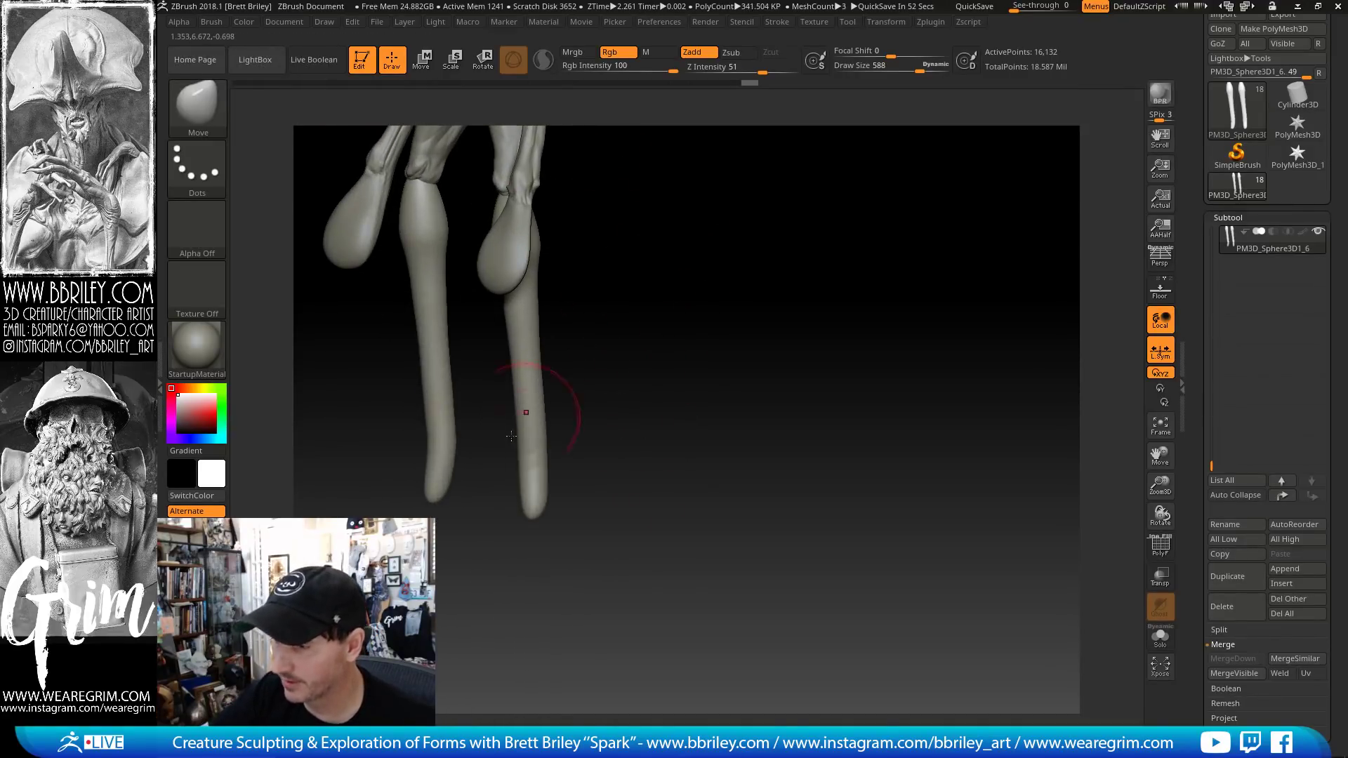
# - Subdivide the lower legs twice and carve hollows into the ankle ends with the Standard brush at draw size 190
pyautogui.hotkey('ctrl', 'd')
pyautogui.hotkey('ctrl', 'd')
pyautogui.press('b')
pyautogui.press('s')
pyautogui.press('t')
pyautogui.press('s')
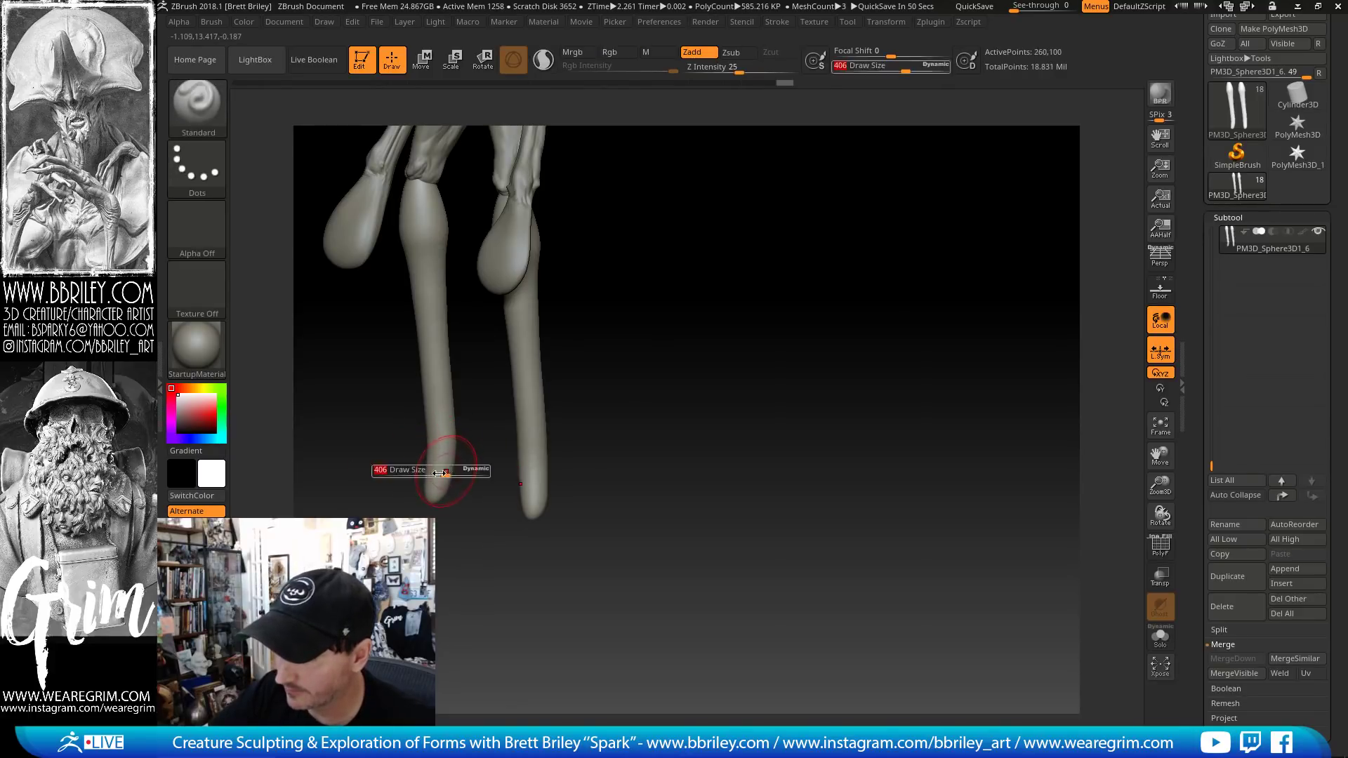
pyautogui.moveTo(448, 469); pyautogui.dragTo(435, 469)
pyautogui.moveTo(575, 400); pyautogui.dragTo(508, 367)
pyautogui.press('s')
pyautogui.moveTo(456, 476); pyautogui.dragTo(445, 472)
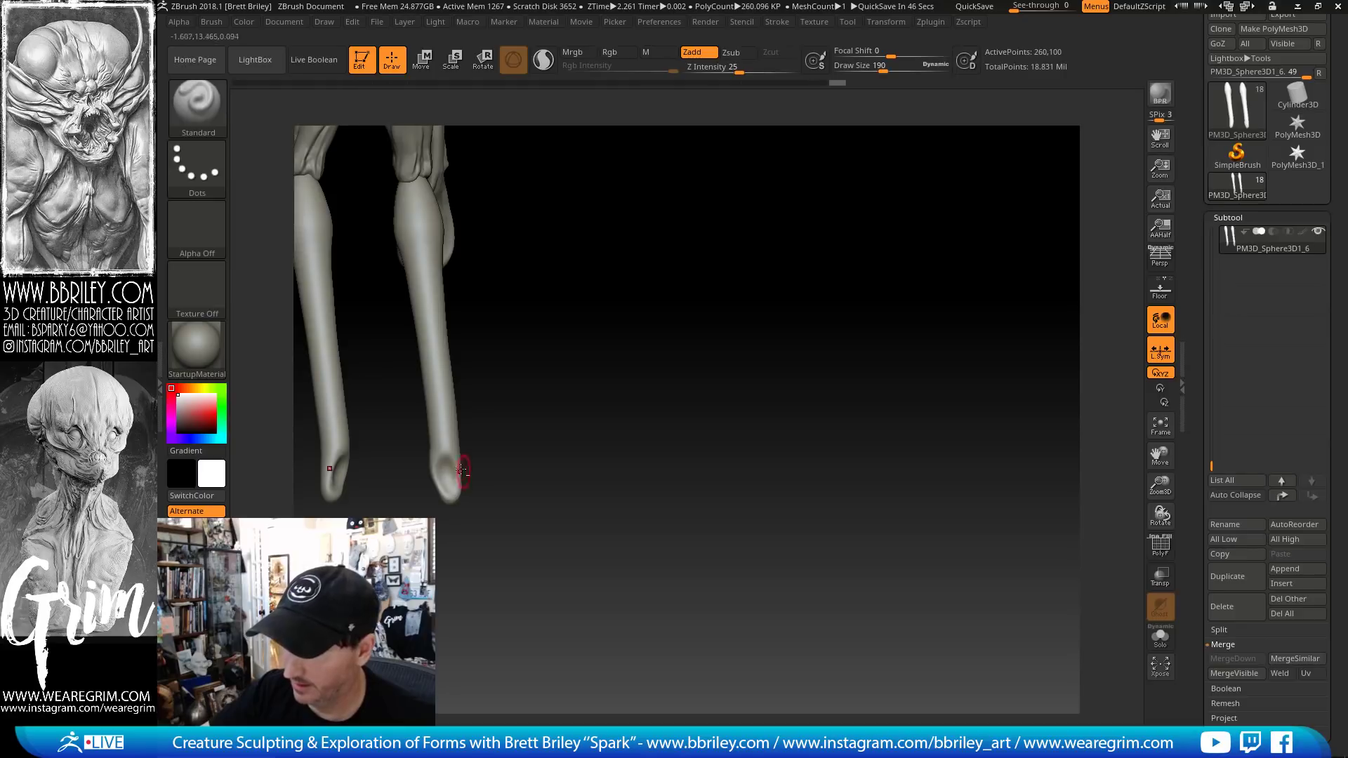
pyautogui.moveTo(480, 423)
pyautogui.mouseDown()
pyautogui.moveTo(435, 457)
pyautogui.moveTo(475, 445)
pyautogui.moveTo(424, 267)
pyautogui.moveTo(451, 373)
pyautogui.mouseUp()
# - Refine the lower shin outline above the ankle hollows with Move at draw size 448 and smooth it
pyautogui.press('b')
pyautogui.press('m')
pyautogui.press('v')
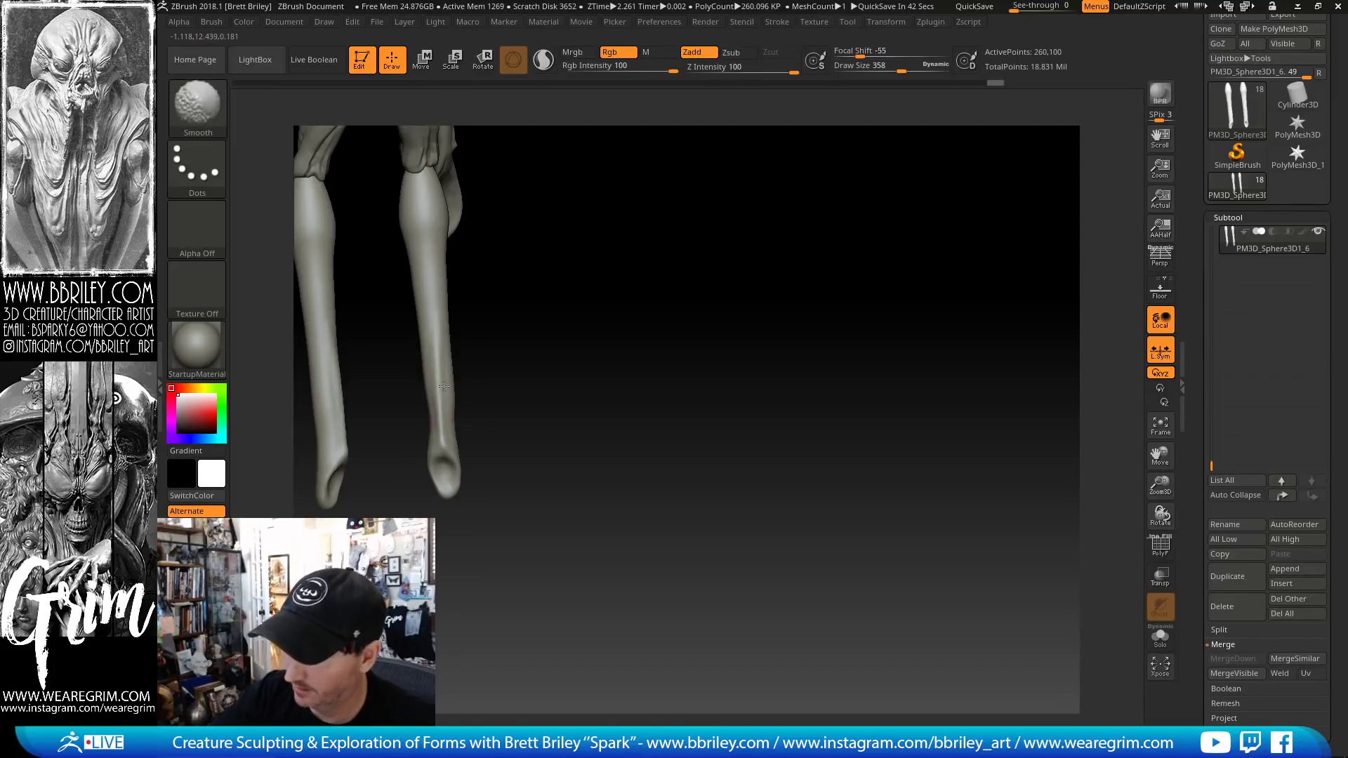
pyautogui.press('shift')
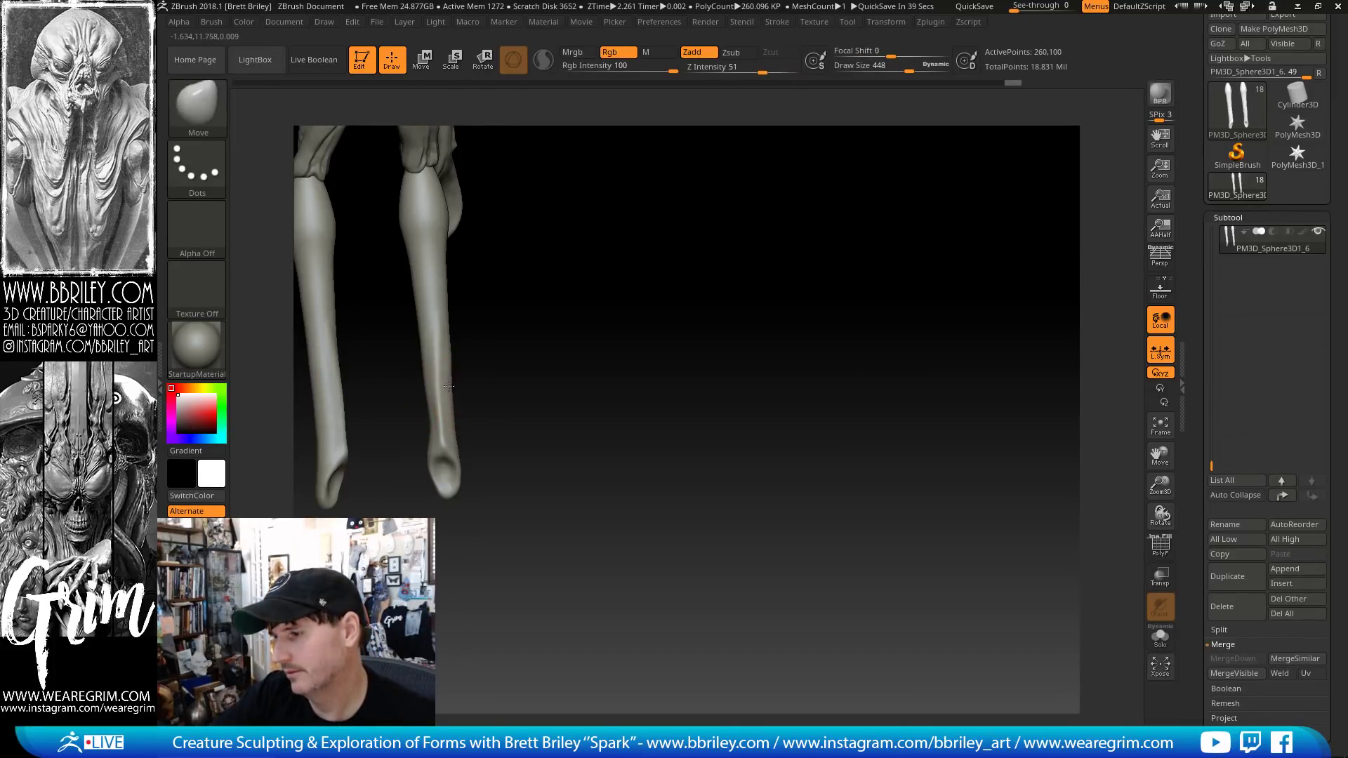
pyautogui.press('shift')
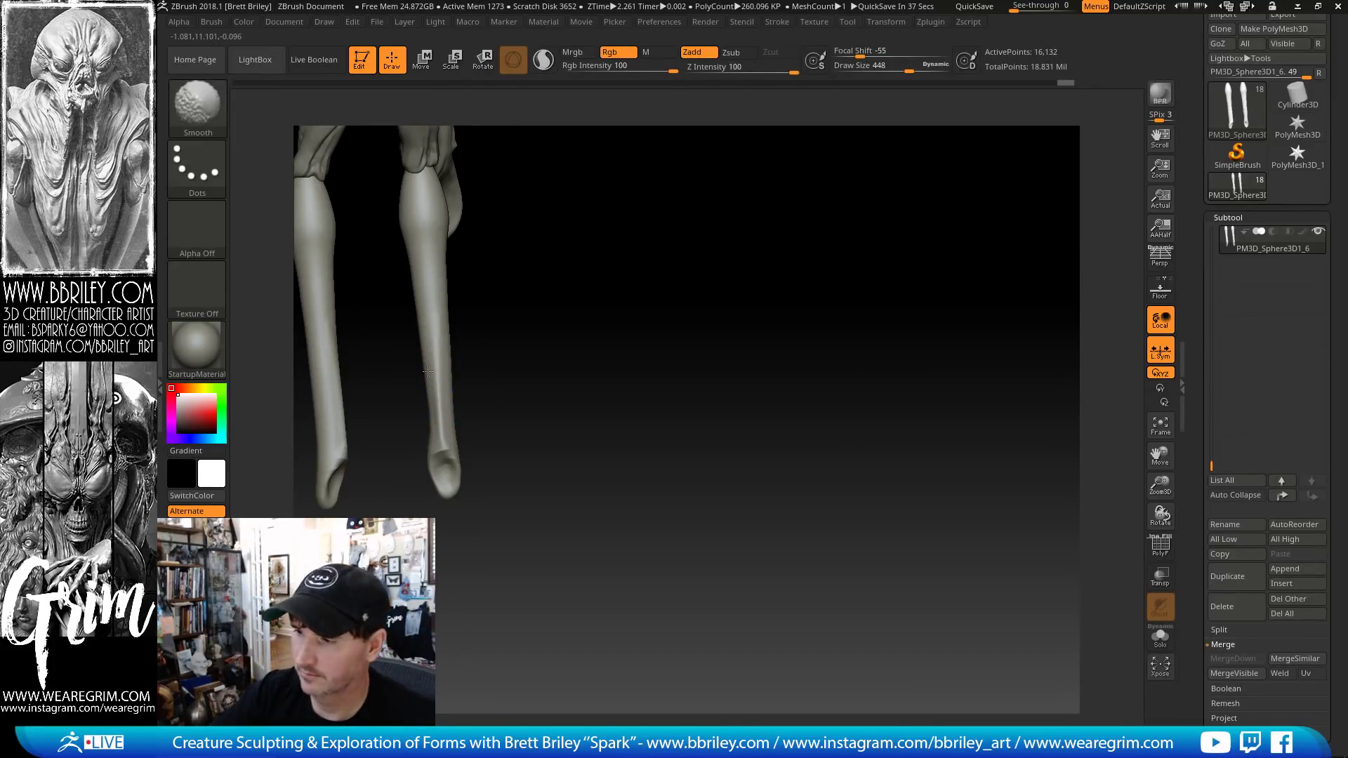
pyautogui.moveTo(499, 344)
pyautogui.keyDown('shift'); pyautogui.mouseDown()
pyautogui.moveTo(554, 283)
pyautogui.moveTo(601, 337)
pyautogui.mouseUp(); pyautogui.keyUp('shift')
# - Build up calf muscle forms on the back of the lower legs with Clay at draw sizes 373 and 190
pyautogui.press('b')
pyautogui.press('c')
pyautogui.press('l')
pyautogui.press('s')
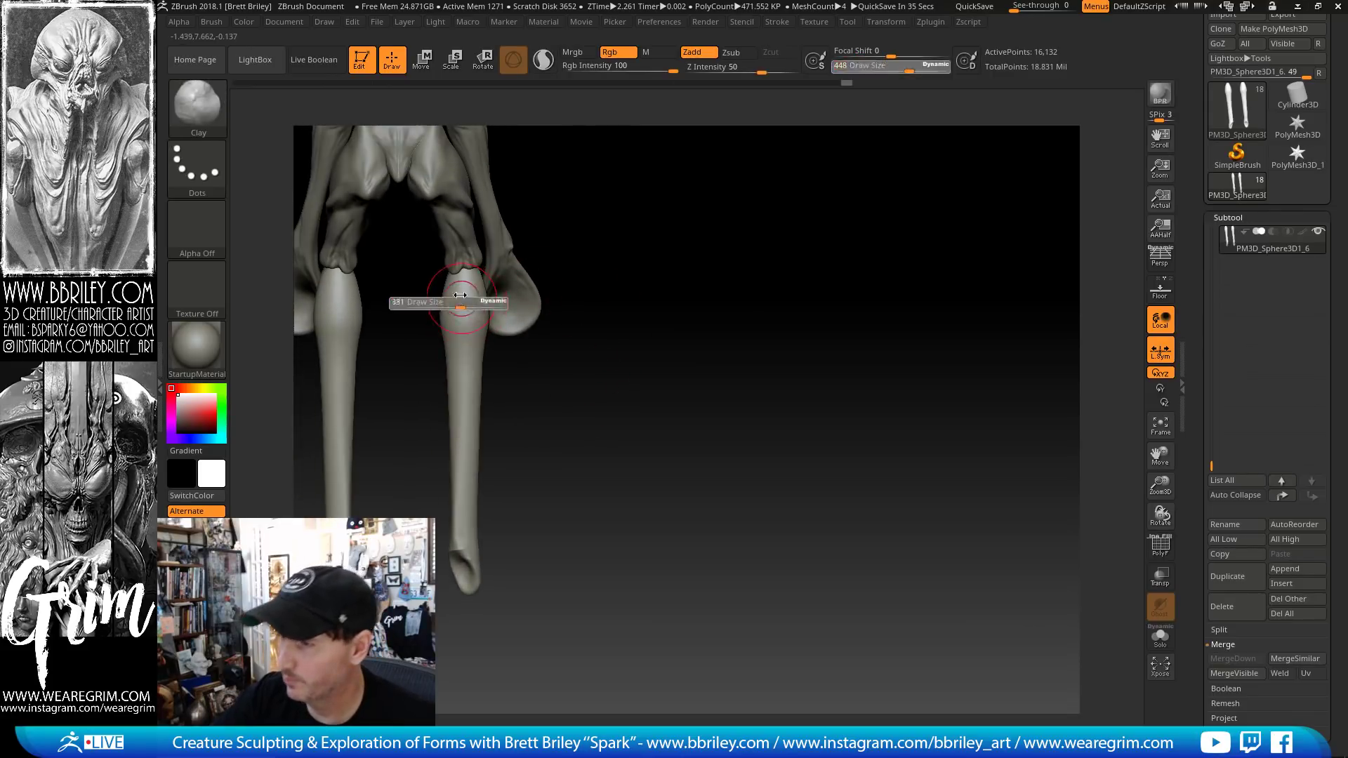
pyautogui.moveTo(467, 300); pyautogui.dragTo(460, 300)
pyautogui.keyDown('alt'); pyautogui.moveTo(614, 229); pyautogui.dragTo(625, 312); pyautogui.keyUp('alt')
pyautogui.moveTo(624, 285); pyautogui.dragTo(609, 261)
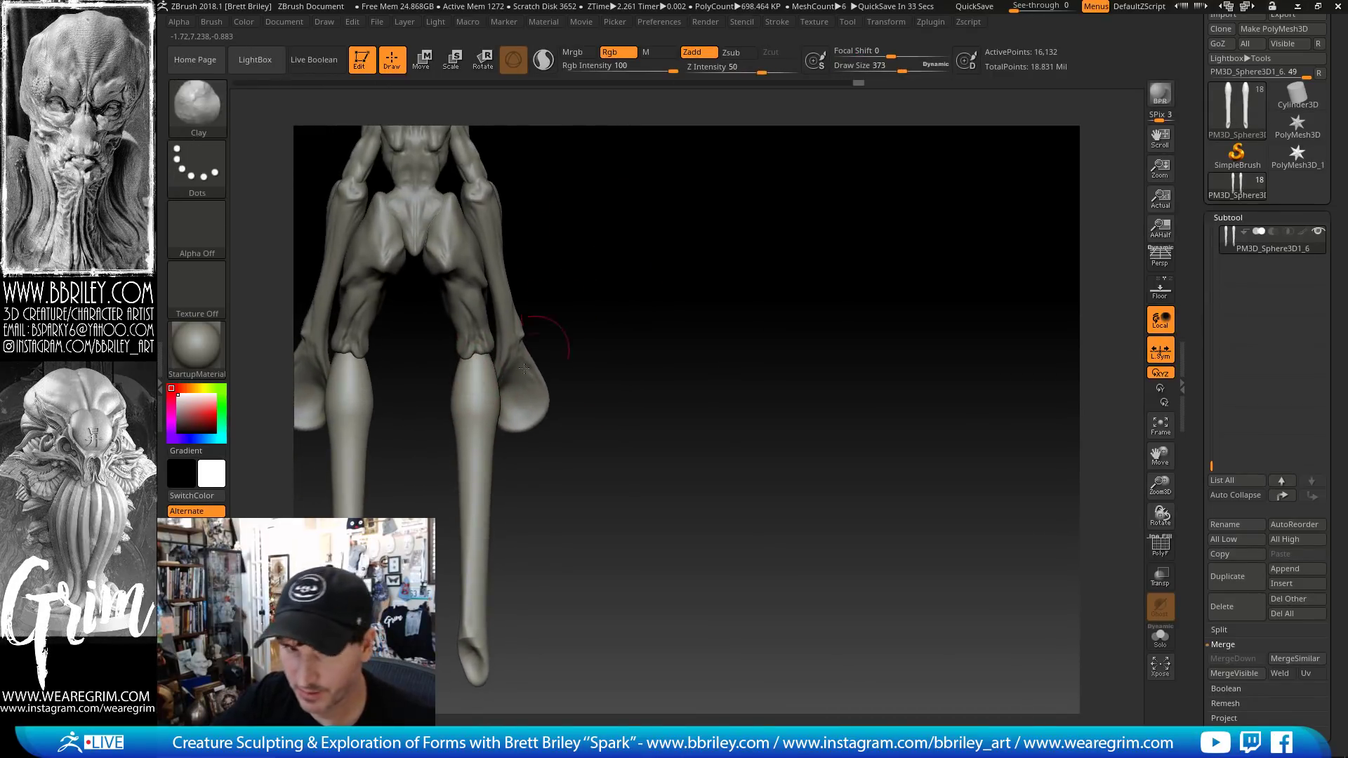
pyautogui.press('s')
pyautogui.moveTo(481, 383); pyautogui.dragTo(447, 380)
pyautogui.press('s')
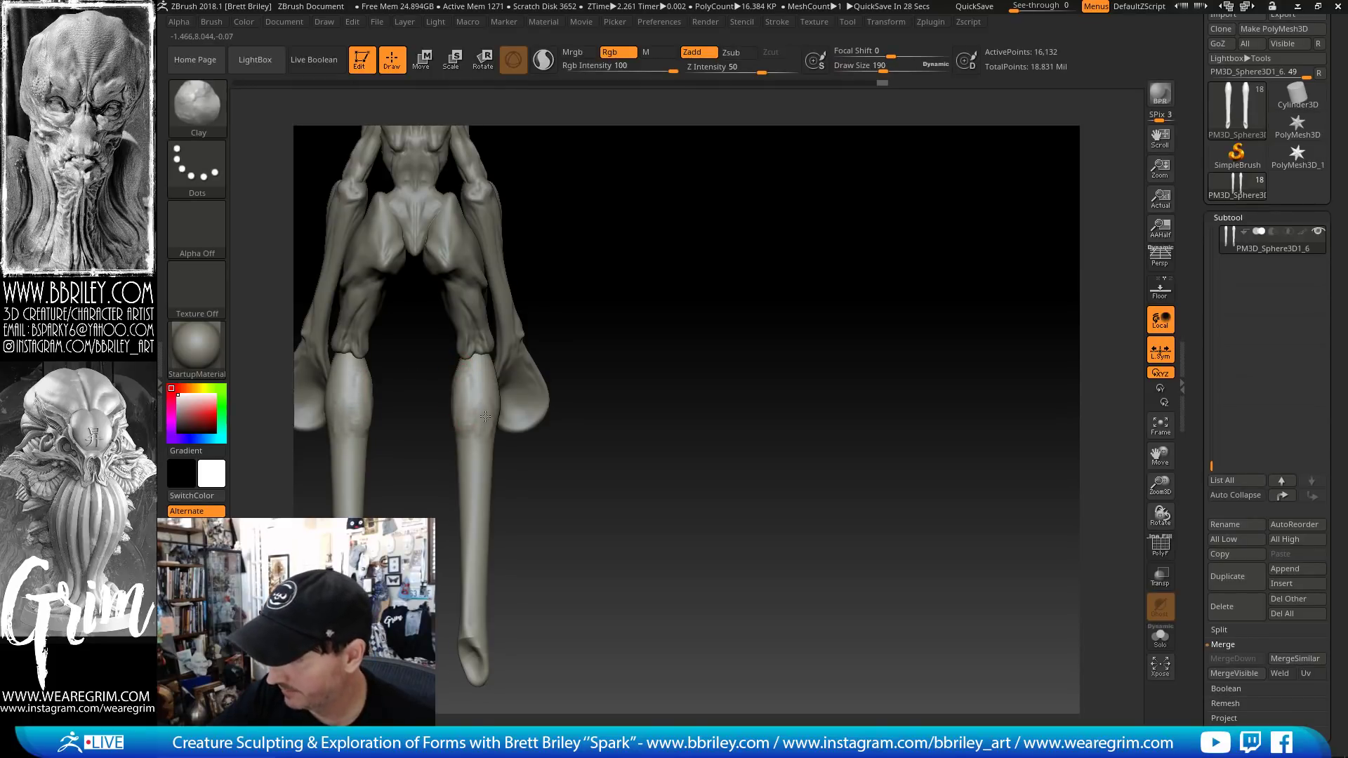
pyautogui.moveTo(588, 320); pyautogui.dragTo(526, 303)
# - Sculpt the contours along the calves and down to the ankles with the Standard brush at draw sizes 133 and 75
pyautogui.press('b')
pyautogui.press('s')
pyautogui.press('t')
pyautogui.press('s')
pyautogui.moveTo(501, 443); pyautogui.dragTo(495, 443)
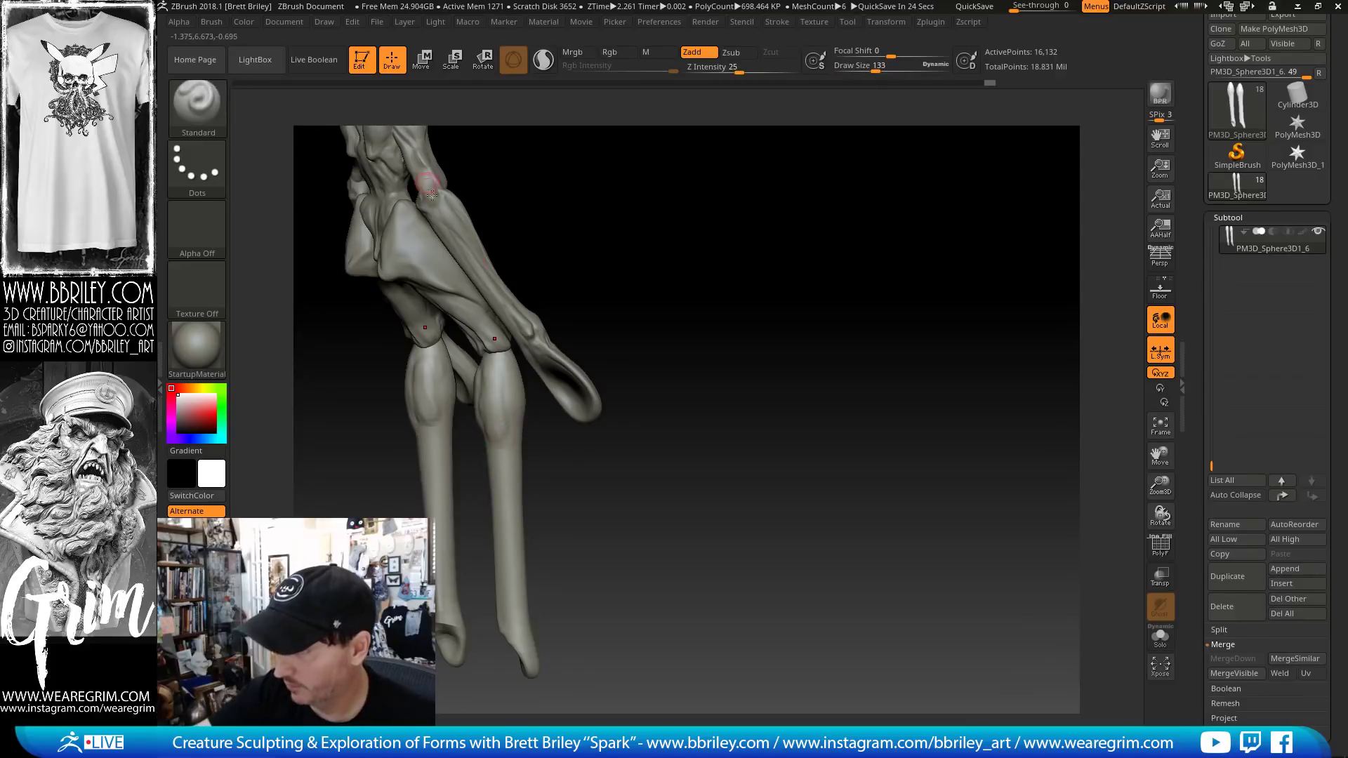
pyautogui.moveTo(508, 602); pyautogui.dragTo(508, 558)
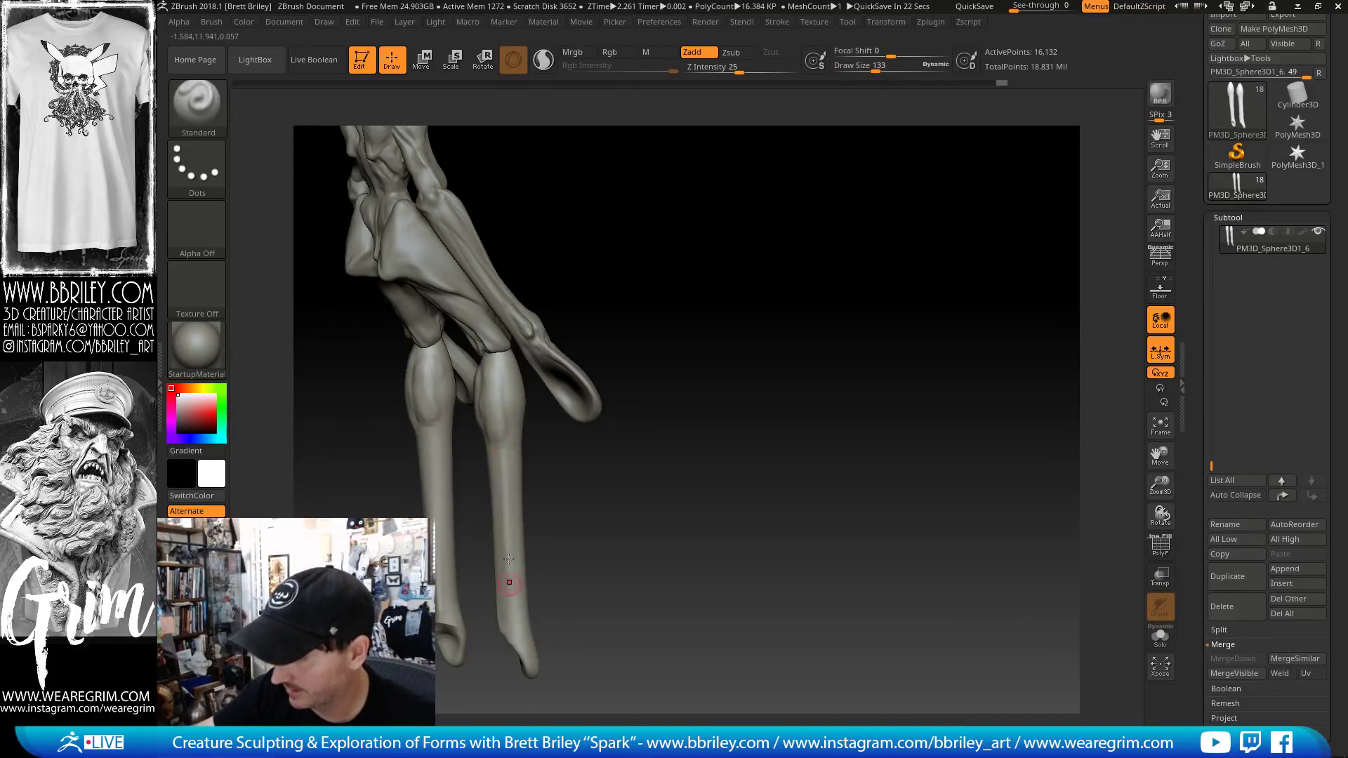
pyautogui.moveTo(633, 536)
pyautogui.keyDown('alt'); pyautogui.mouseDown()
pyautogui.moveTo(593, 422)
pyautogui.moveTo(548, 407)
pyautogui.mouseUp(); pyautogui.keyUp('alt')
pyautogui.press('s')
pyautogui.moveTo(494, 504); pyautogui.dragTo(478, 504)
pyautogui.keyDown('shift'); pyautogui.moveTo(567, 500); pyautogui.dragTo(507, 500); pyautogui.keyUp('shift')
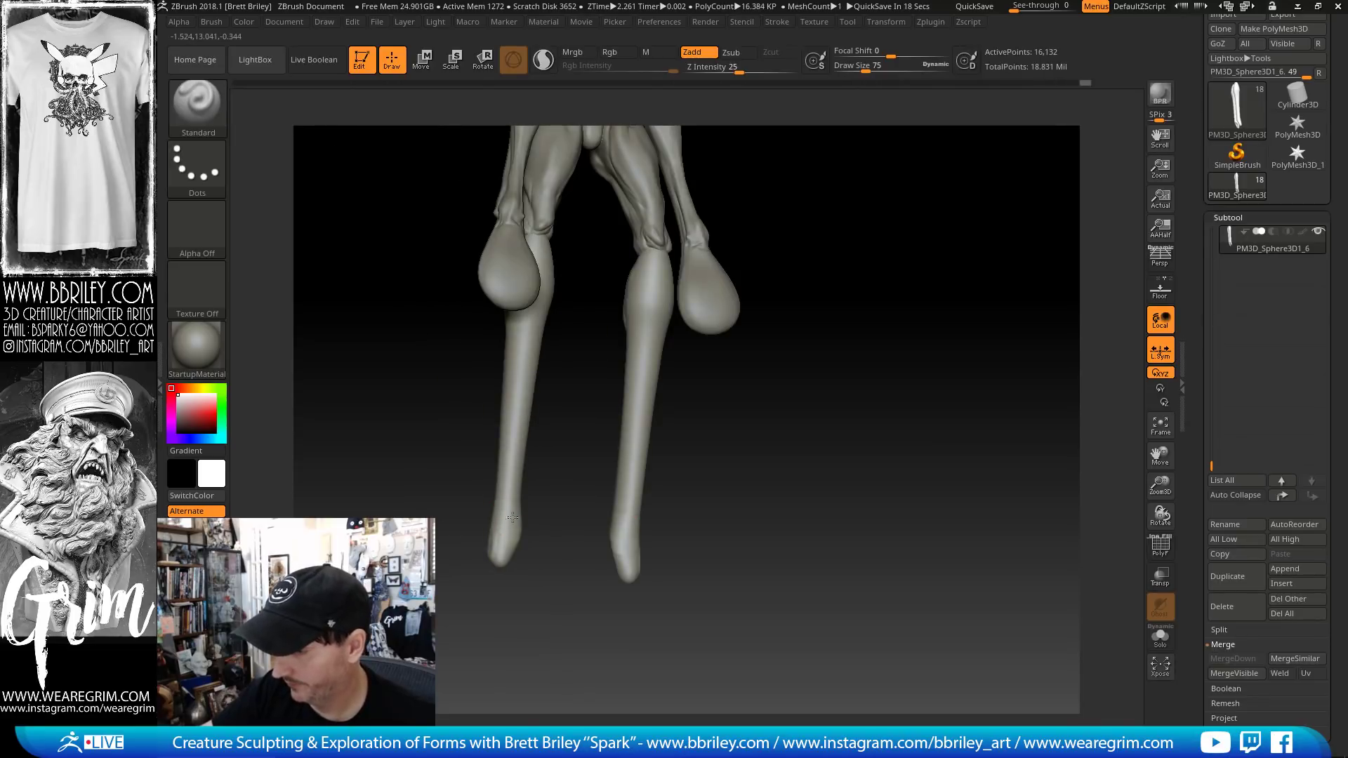
# - Shape the tops of the shins below the knees with Standard at draw size 75 and Move at draw size 313
pyautogui.moveTo(551, 343)
pyautogui.mouseDown()
pyautogui.moveTo(596, 292)
pyautogui.moveTo(563, 384)
pyautogui.mouseUp()
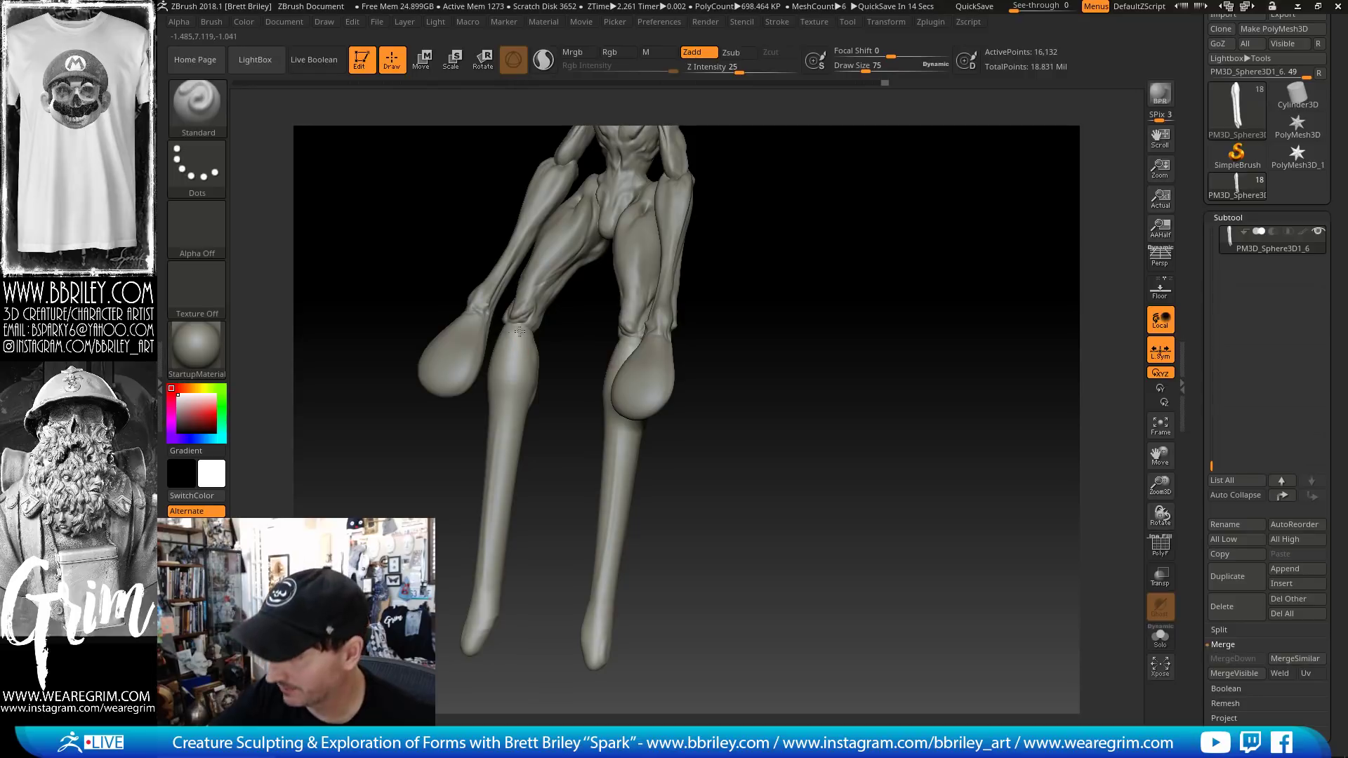
pyautogui.moveTo(520, 331)
pyautogui.mouseDown()
pyautogui.moveTo(572, 357)
pyautogui.moveTo(507, 360)
pyautogui.moveTo(544, 379)
pyautogui.mouseUp()
pyautogui.press('b')
pyautogui.press('m')
pyautogui.press('v')
pyautogui.press('s')
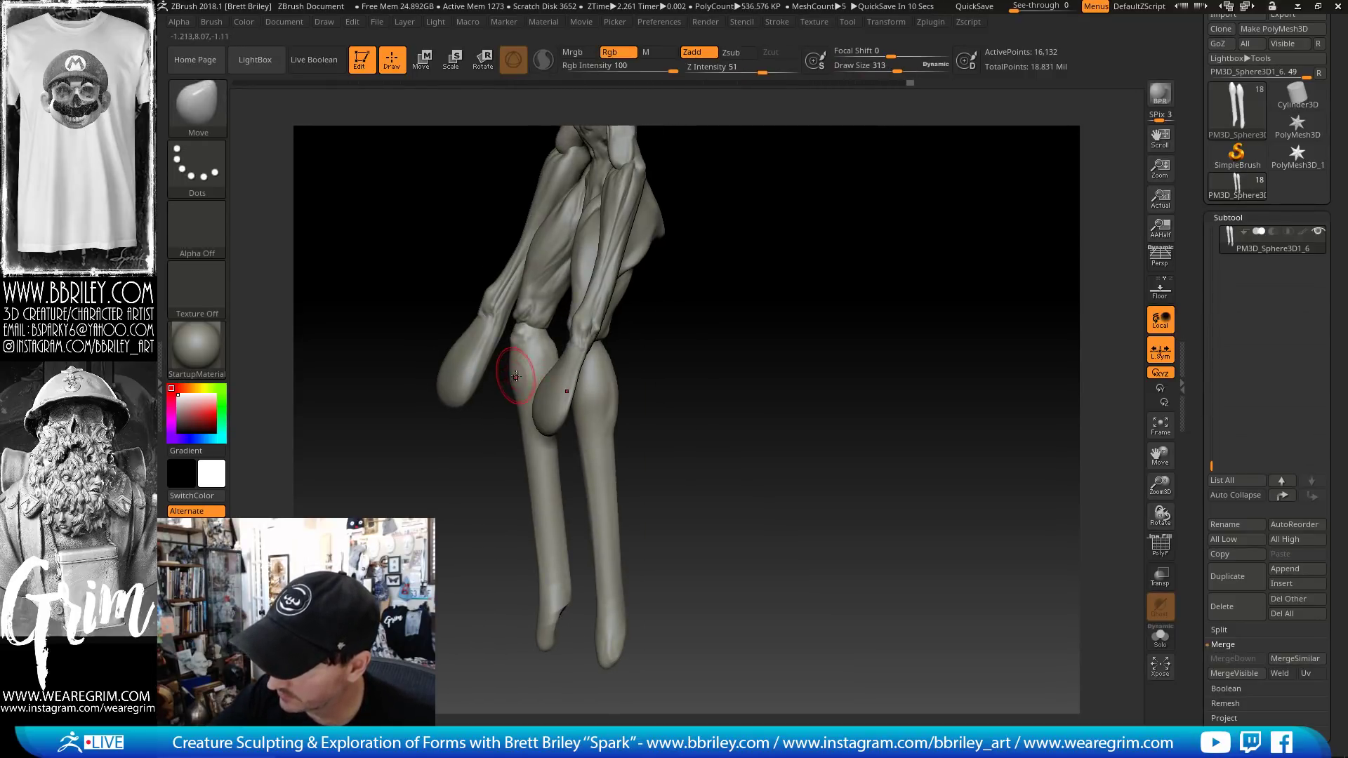
# - Flatten the front planes of the upper shins with TrimDynamic at draw size 313
pyautogui.press('b')
pyautogui.press('t')
pyautogui.press('d')
pyautogui.moveTo(548, 389); pyautogui.dragTo(582, 365, button='right')
pyautogui.moveTo(521, 399); pyautogui.dragTo(519, 377)
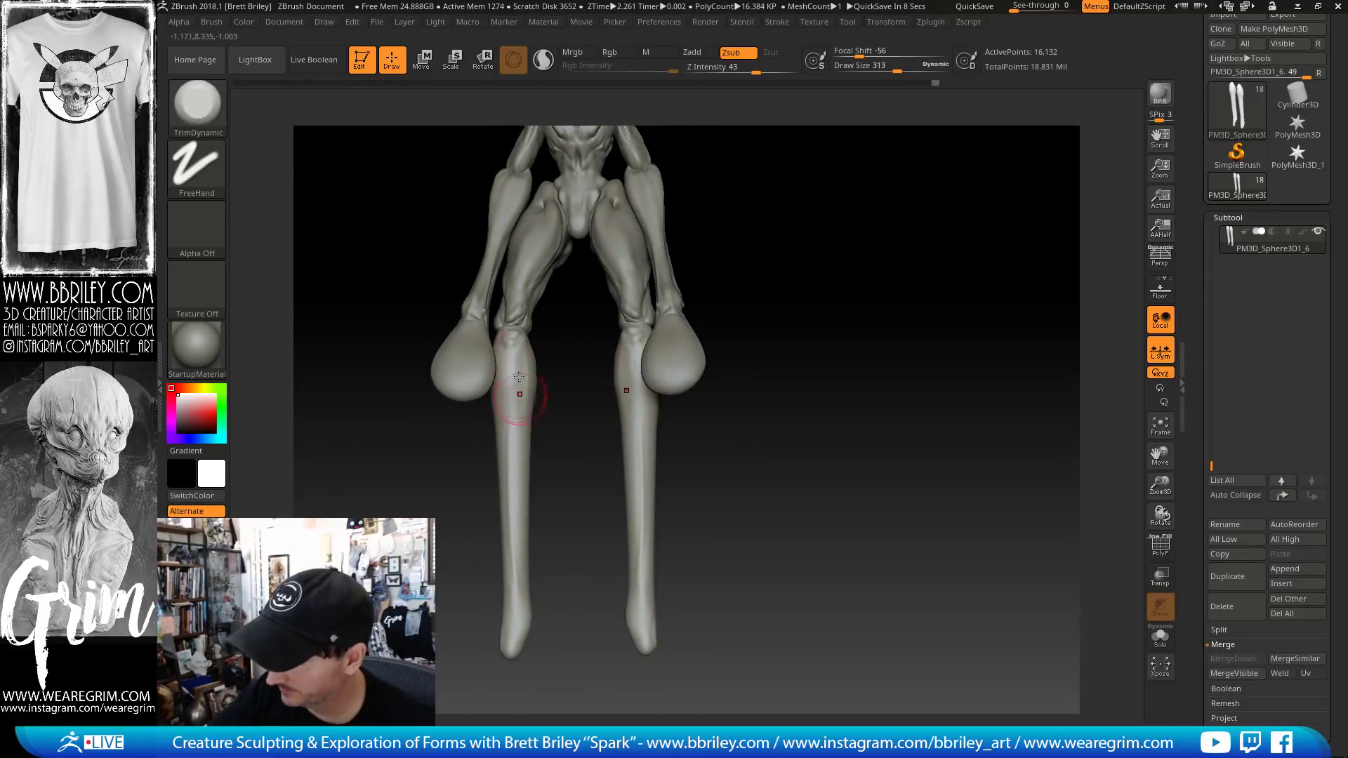
pyautogui.moveTo(521, 365); pyautogui.dragTo(518, 393, button='right')
pyautogui.moveTo(506, 367); pyautogui.dragTo(506, 387)
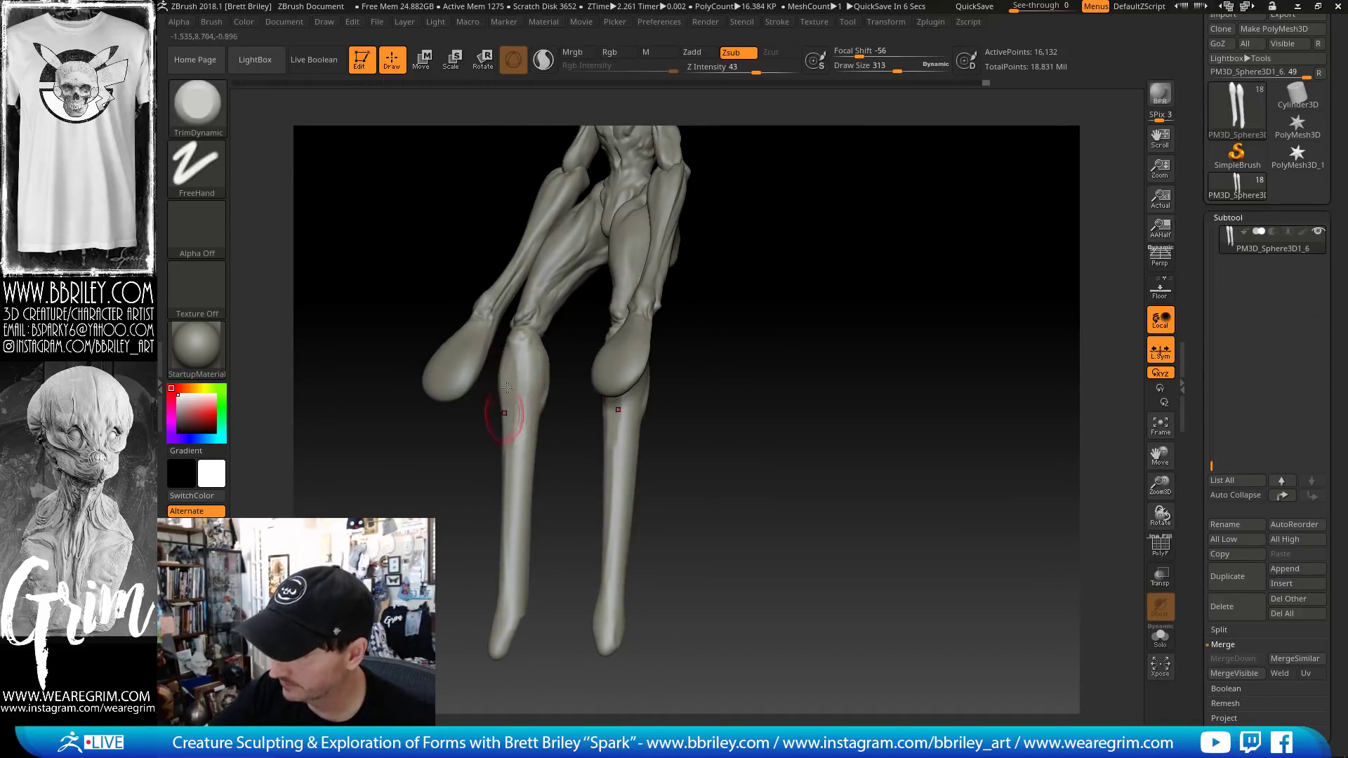
# - Trim the sides of the upper calves with TrimDynamic and smooth the resulting planes
pyautogui.moveTo(525, 468); pyautogui.dragTo(526, 367, button='right')
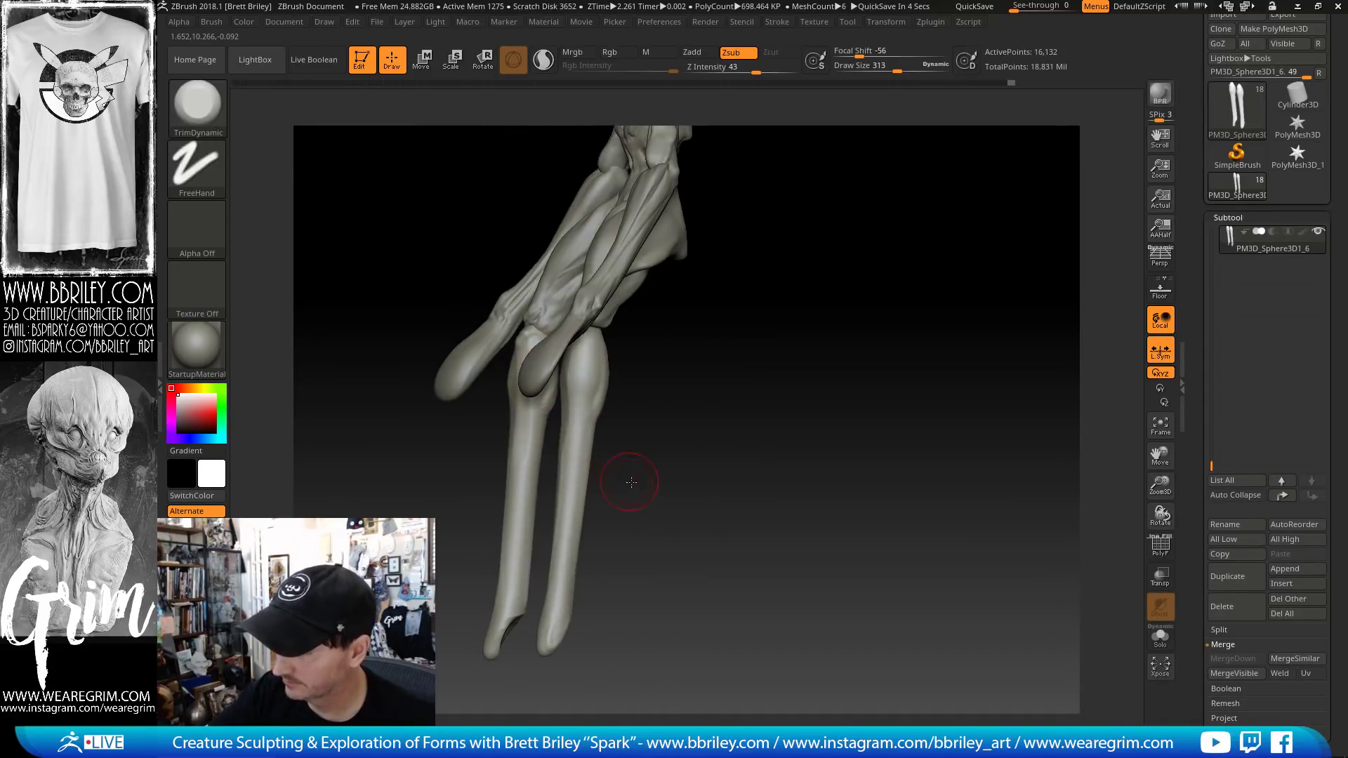
pyautogui.moveTo(625, 475)
pyautogui.mouseDown(button='right')
pyautogui.moveTo(722, 457)
pyautogui.moveTo(546, 370)
pyautogui.mouseUp(button='right')
pyautogui.moveTo(526, 388); pyautogui.dragTo(529, 403)
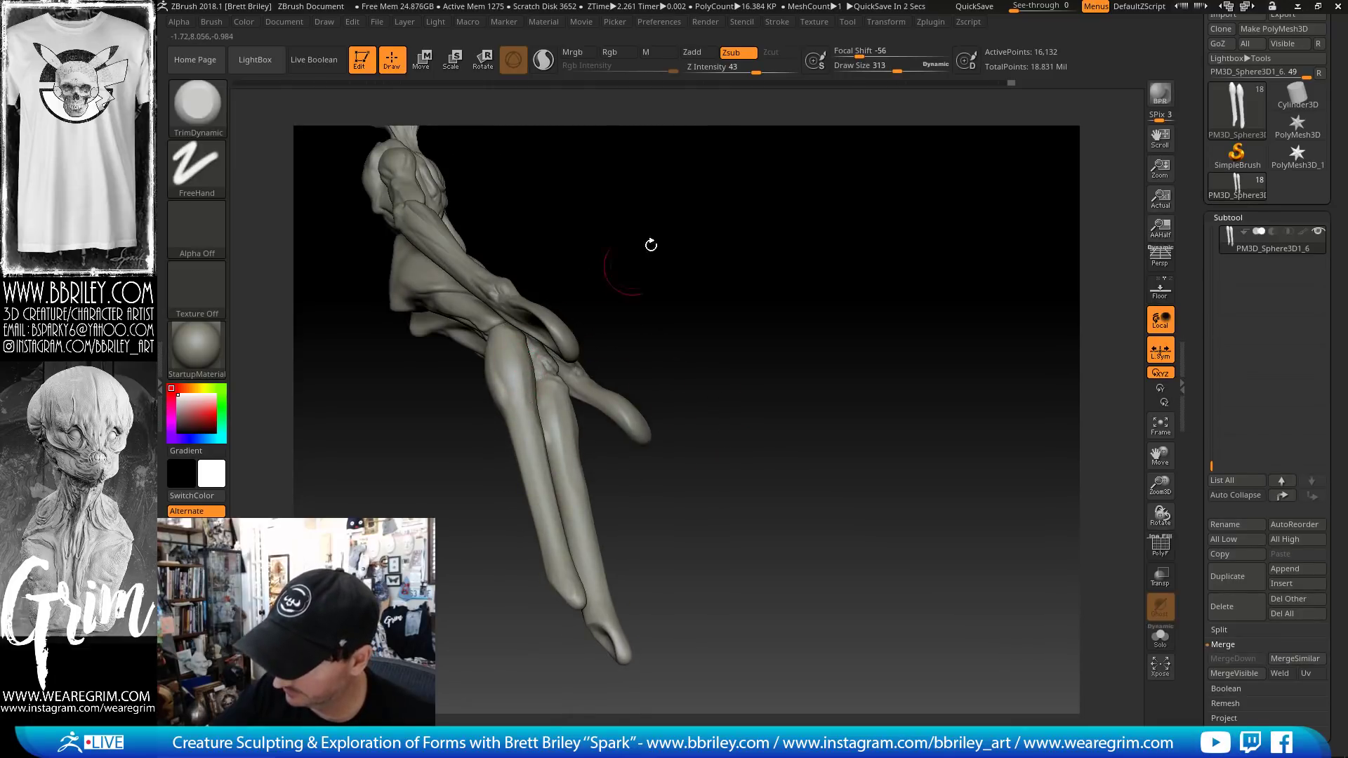
pyautogui.moveTo(650, 246); pyautogui.dragTo(561, 288)
pyautogui.keyDown('shift'); pyautogui.moveTo(529, 388); pyautogui.dragTo(528, 414); pyautogui.keyUp('shift')
pyautogui.moveTo(731, 346); pyautogui.dragTo(756, 352)
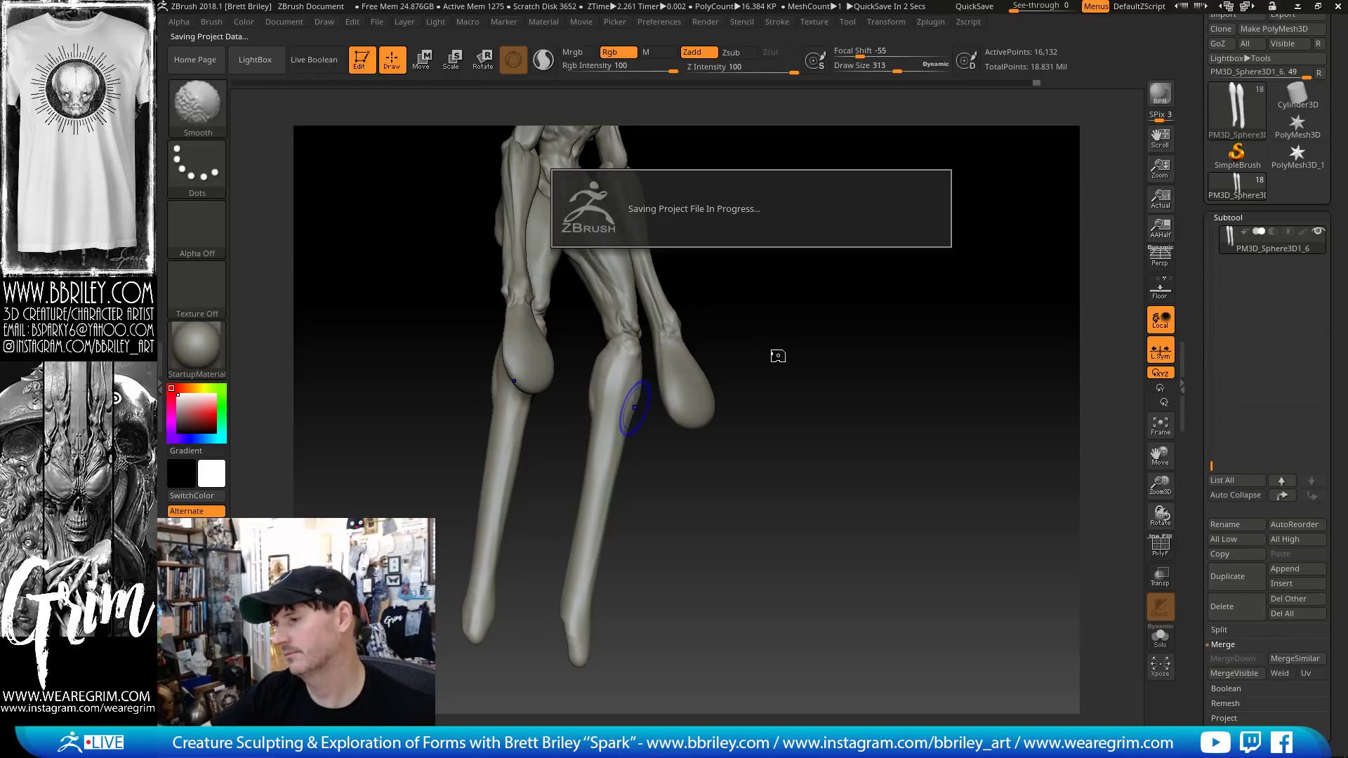
pyautogui.keyDown('shift'); pyautogui.moveTo(776, 349); pyautogui.dragTo(759, 337); pyautogui.keyUp('shift')
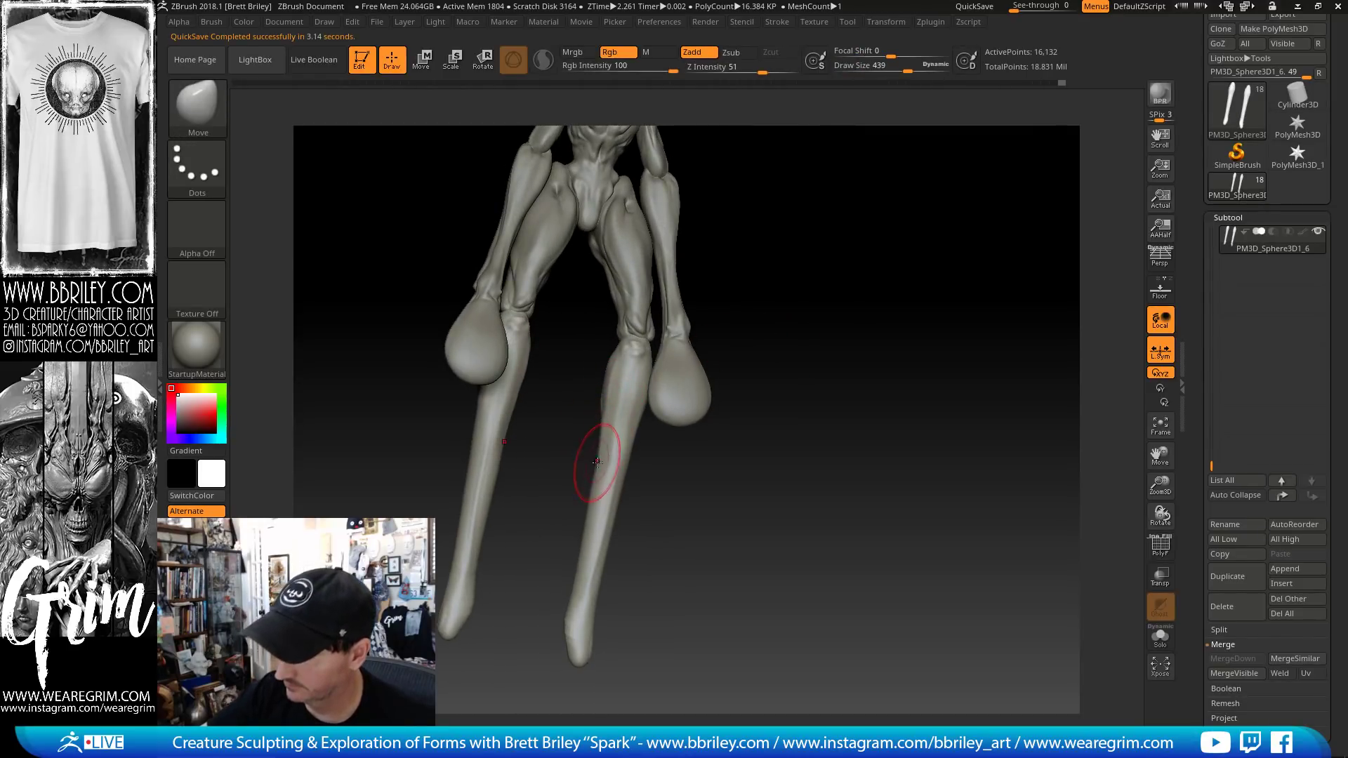
# - Mask the upper calves below the knees with MaskPen, covering the front, back and sides, and soften the mask edge
pyautogui.keyDown('shift'); pyautogui.moveTo(597, 463); pyautogui.dragTo(606, 446); pyautogui.keyUp('shift')
pyautogui.hotkey('ctrl', 'z')
pyautogui.press('s')
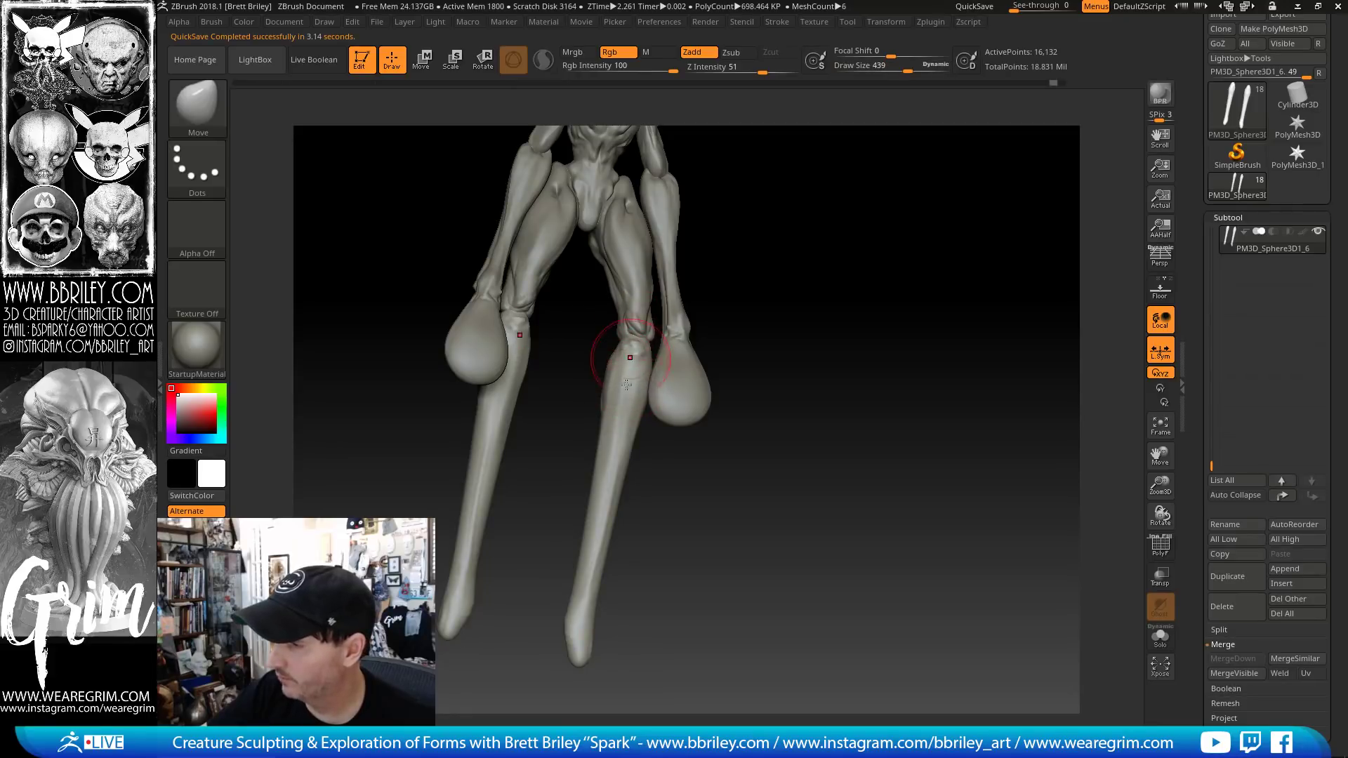
pyautogui.keyDown('ctrl'); pyautogui.moveTo(626, 385); pyautogui.dragTo(620, 397); pyautogui.keyUp('ctrl')
pyautogui.moveTo(807, 320); pyautogui.dragTo(944, 345)
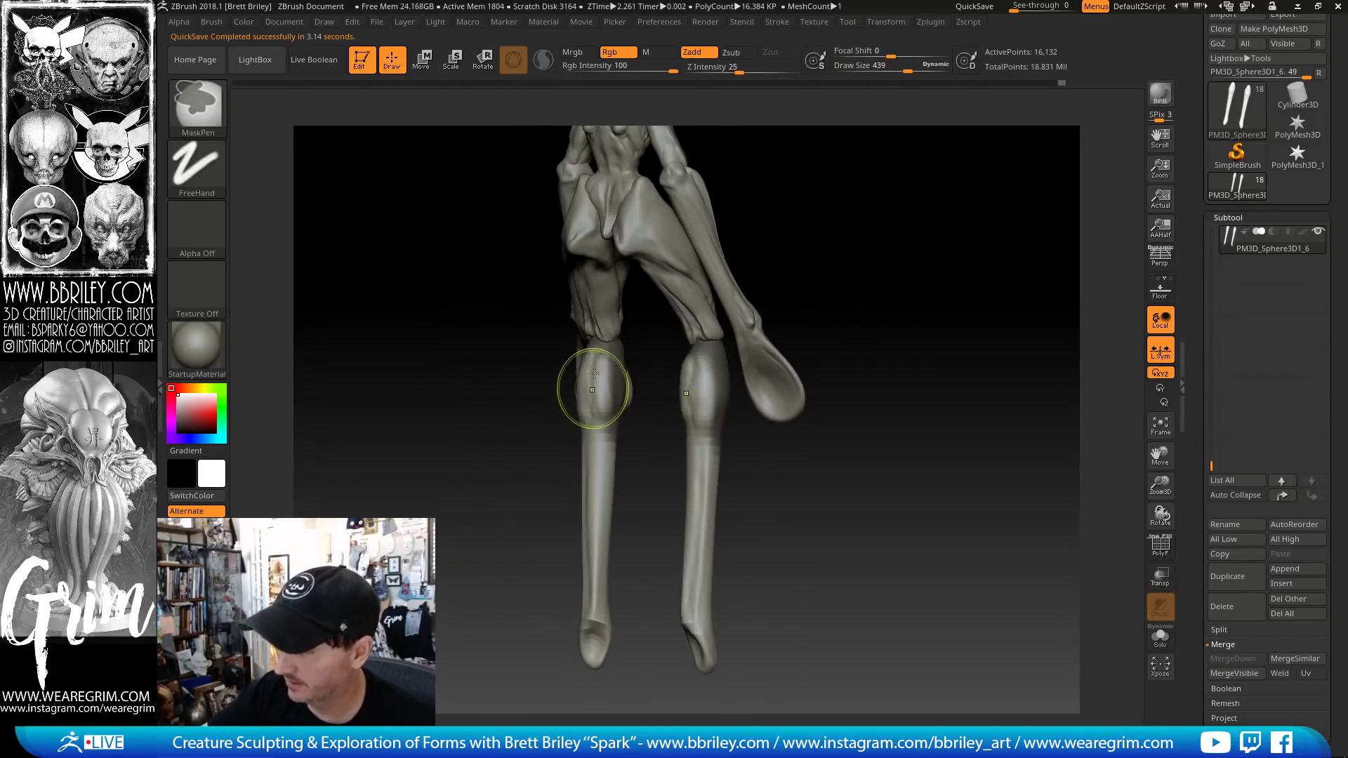
pyautogui.keyDown('ctrl'); pyautogui.moveTo(594, 390); pyautogui.dragTo(616, 401); pyautogui.keyUp('ctrl')
pyautogui.keyDown('alt'); pyautogui.moveTo(880, 268); pyautogui.dragTo(828, 211); pyautogui.keyUp('alt')
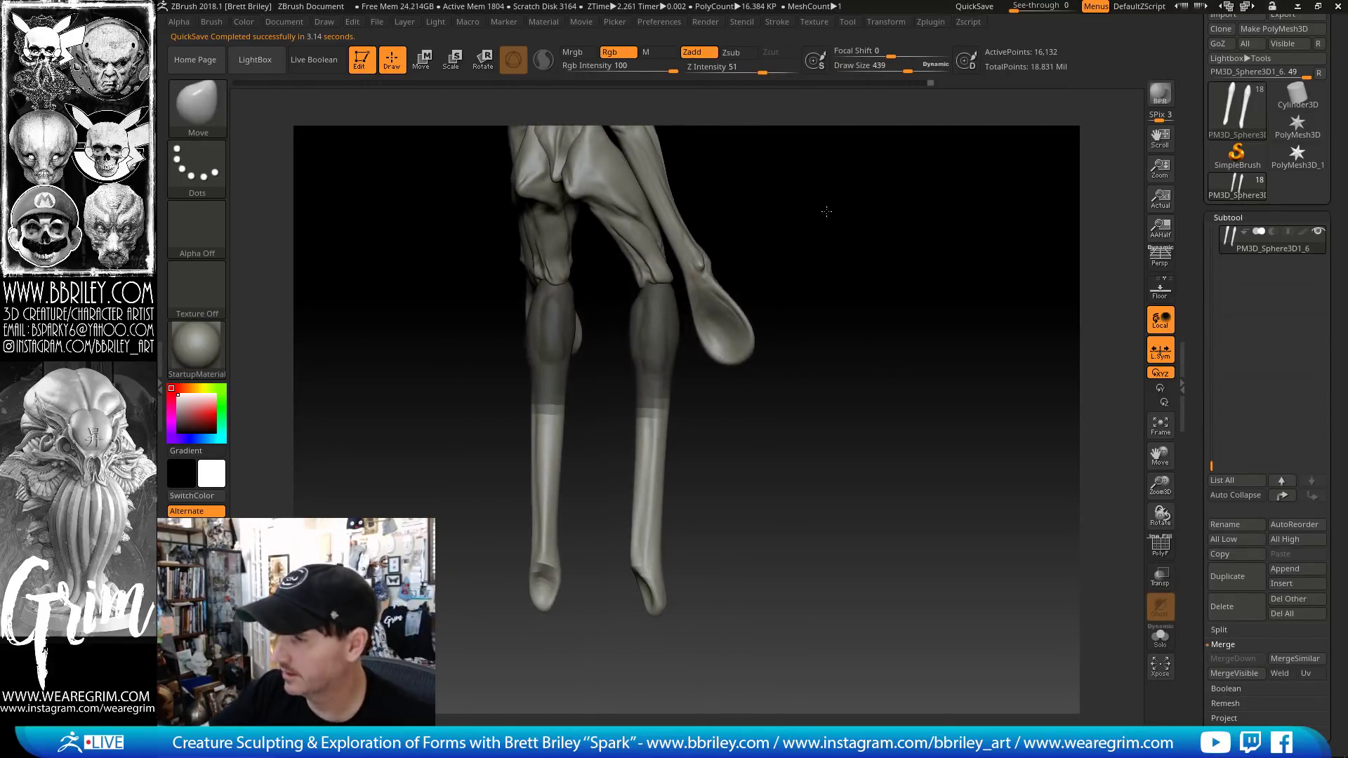
pyautogui.keyDown('ctrl'); pyautogui.click(547, 361); pyautogui.keyUp('ctrl')
# - Lengthen the unmasked lower parts of both shins downward with the Move gizmo
pyautogui.click(422, 60)
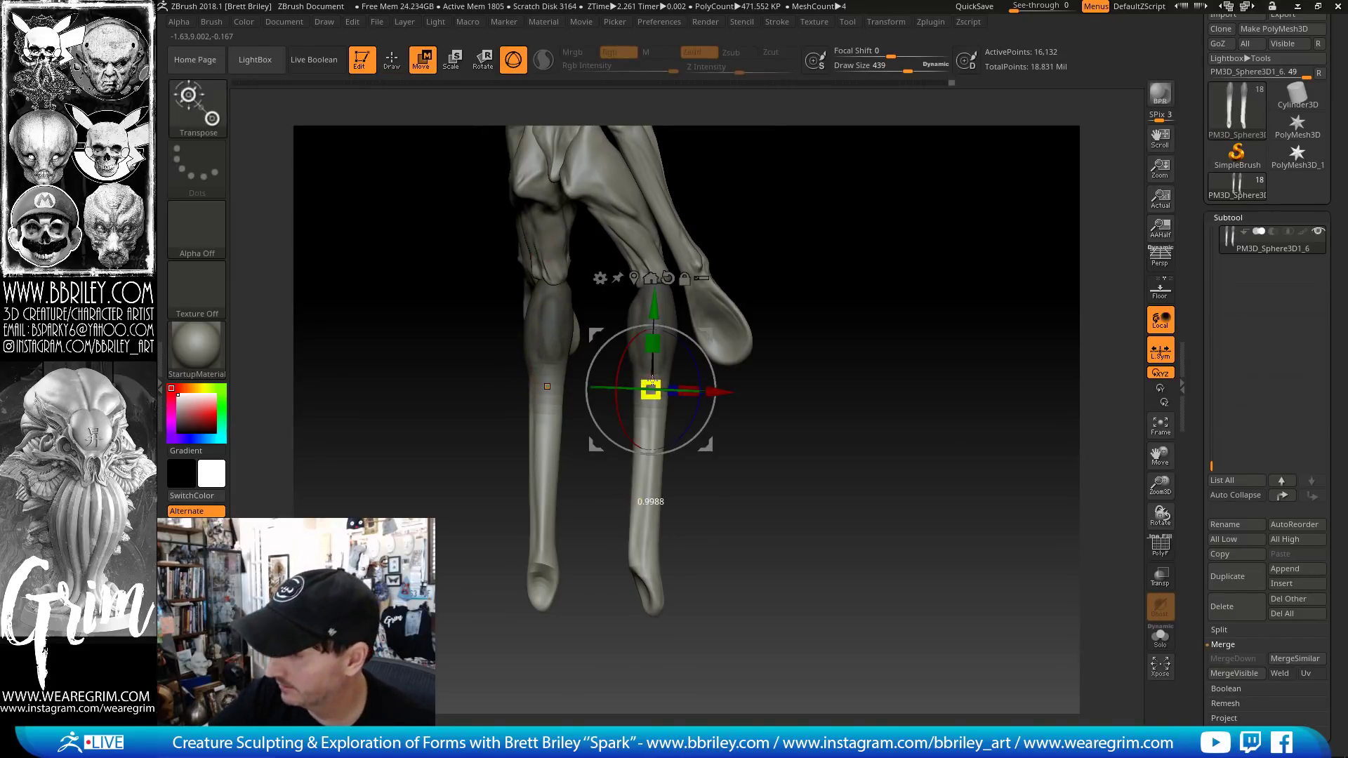
pyautogui.moveTo(652, 344)
pyautogui.mouseDown()
pyautogui.moveTo(652, 314)
pyautogui.moveTo(655, 328)
pyautogui.mouseUp()
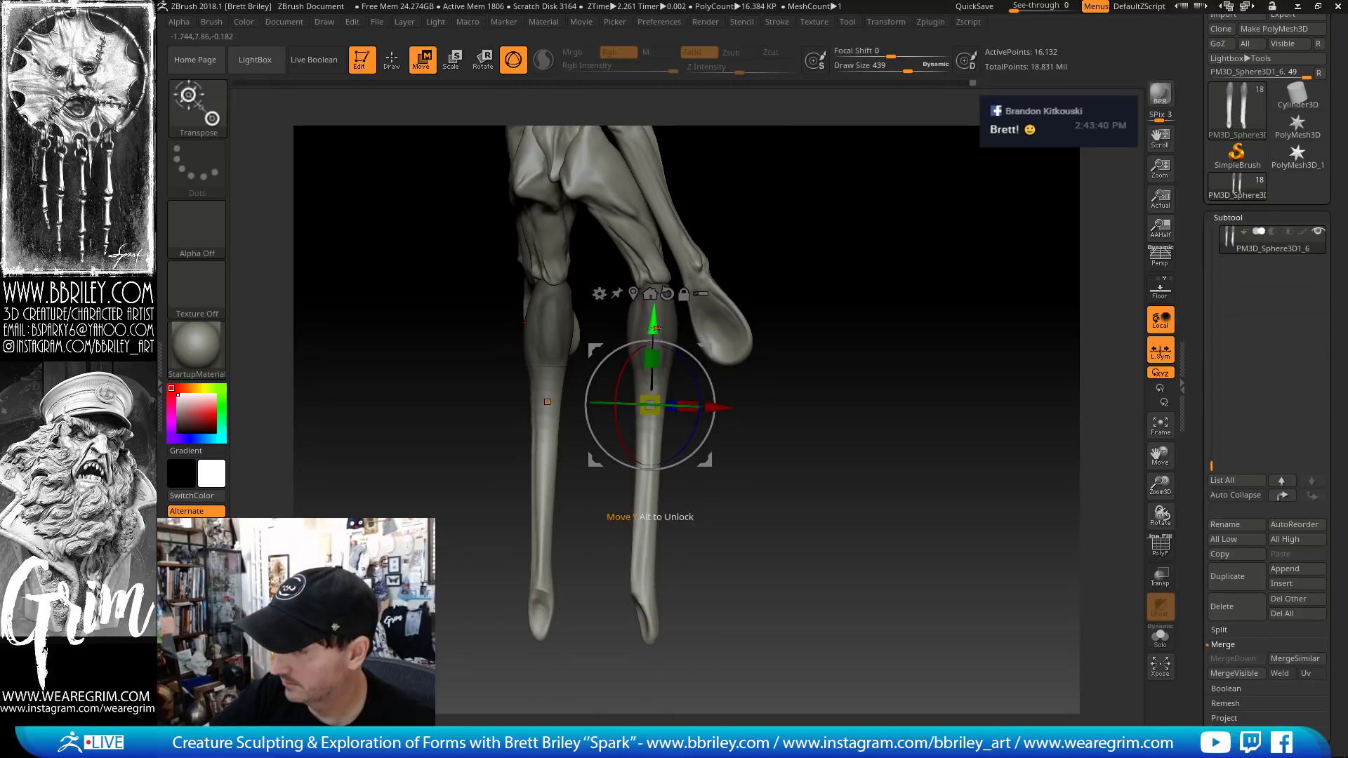
pyautogui.moveTo(848, 247)
pyautogui.mouseDown()
pyautogui.moveTo(750, 243)
pyautogui.moveTo(767, 331)
pyautogui.moveTo(812, 376)
pyautogui.moveTo(799, 379)
pyautogui.mouseUp()
pyautogui.press('q')
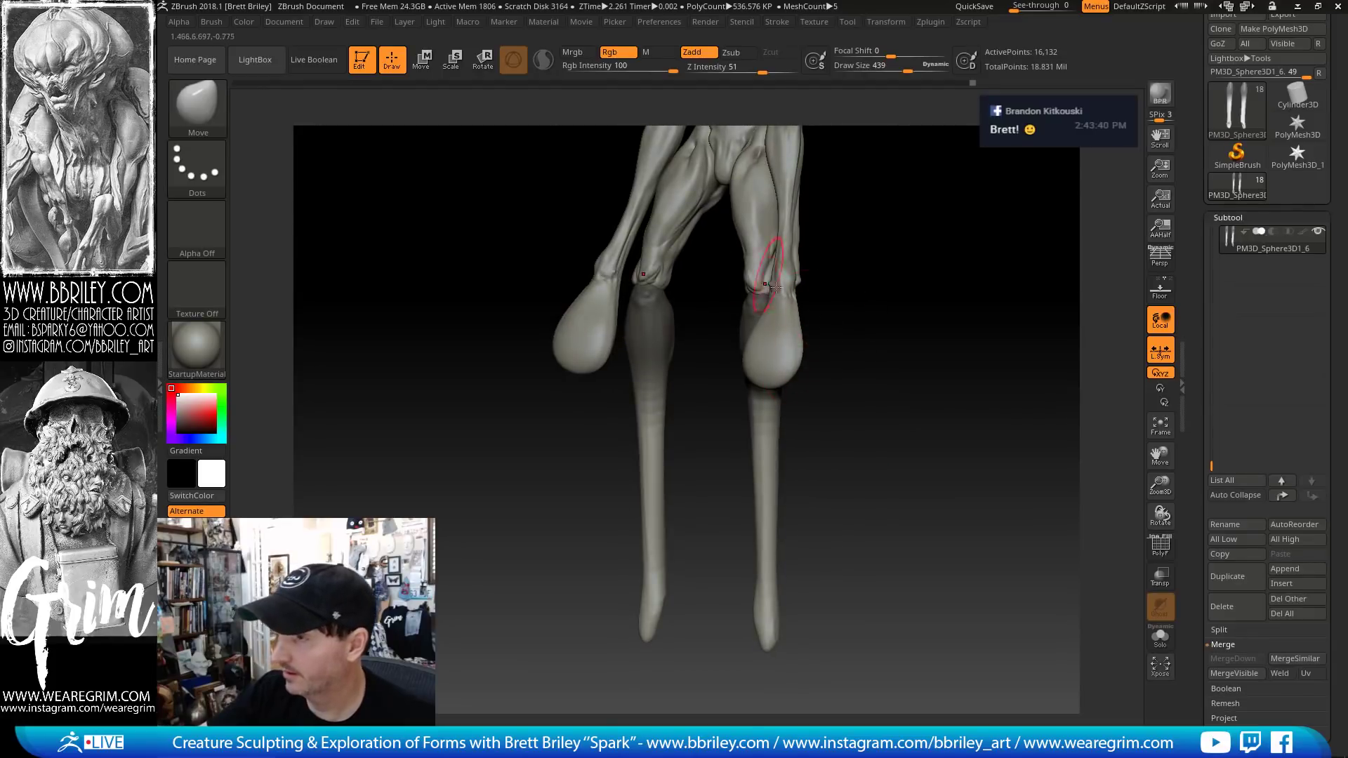
# - Clear the mask and adjust the placement of both lower legs under the knees with the gizmo
pyautogui.press('w')
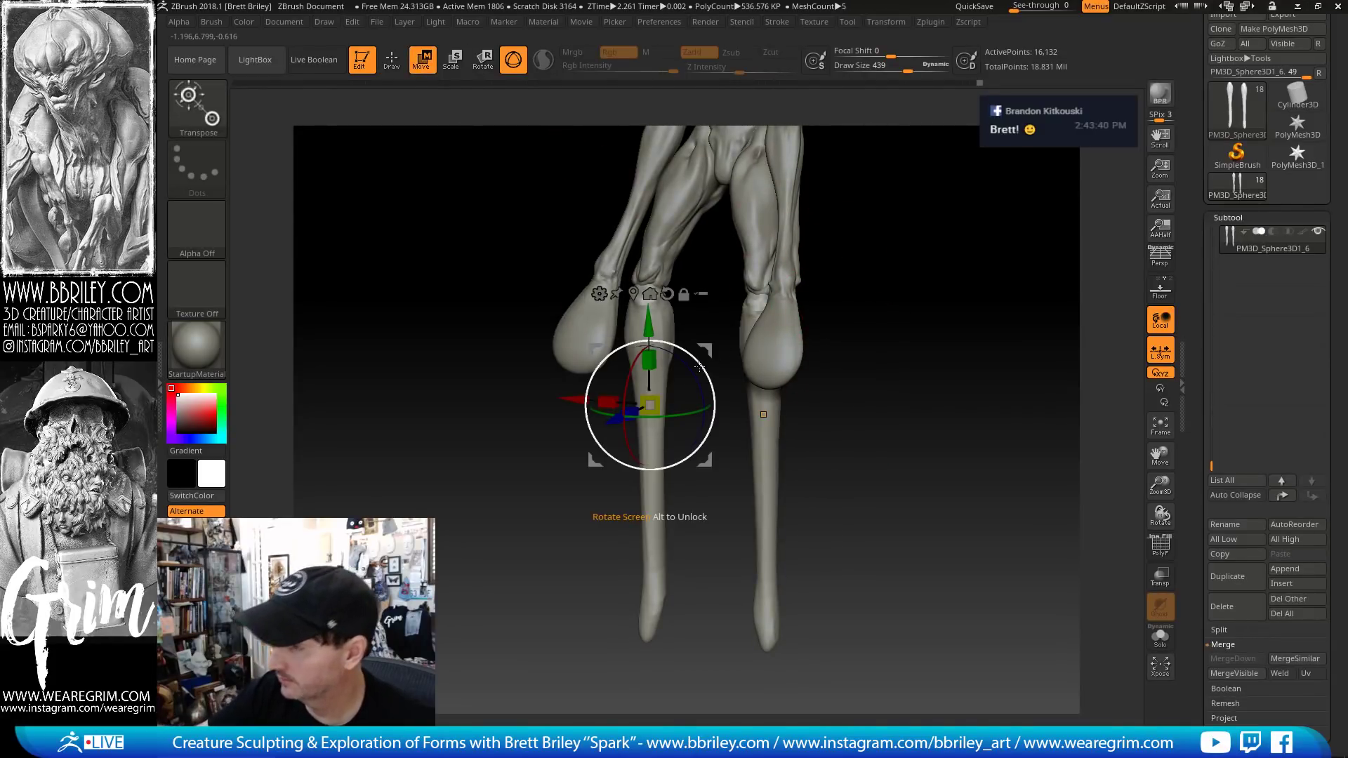
pyautogui.moveTo(700, 366); pyautogui.dragTo(702, 349)
pyautogui.moveTo(899, 295)
pyautogui.mouseDown()
pyautogui.moveTo(882, 275)
pyautogui.moveTo(822, 310)
pyautogui.moveTo(667, 295)
pyautogui.mouseUp()
pyautogui.press('q')
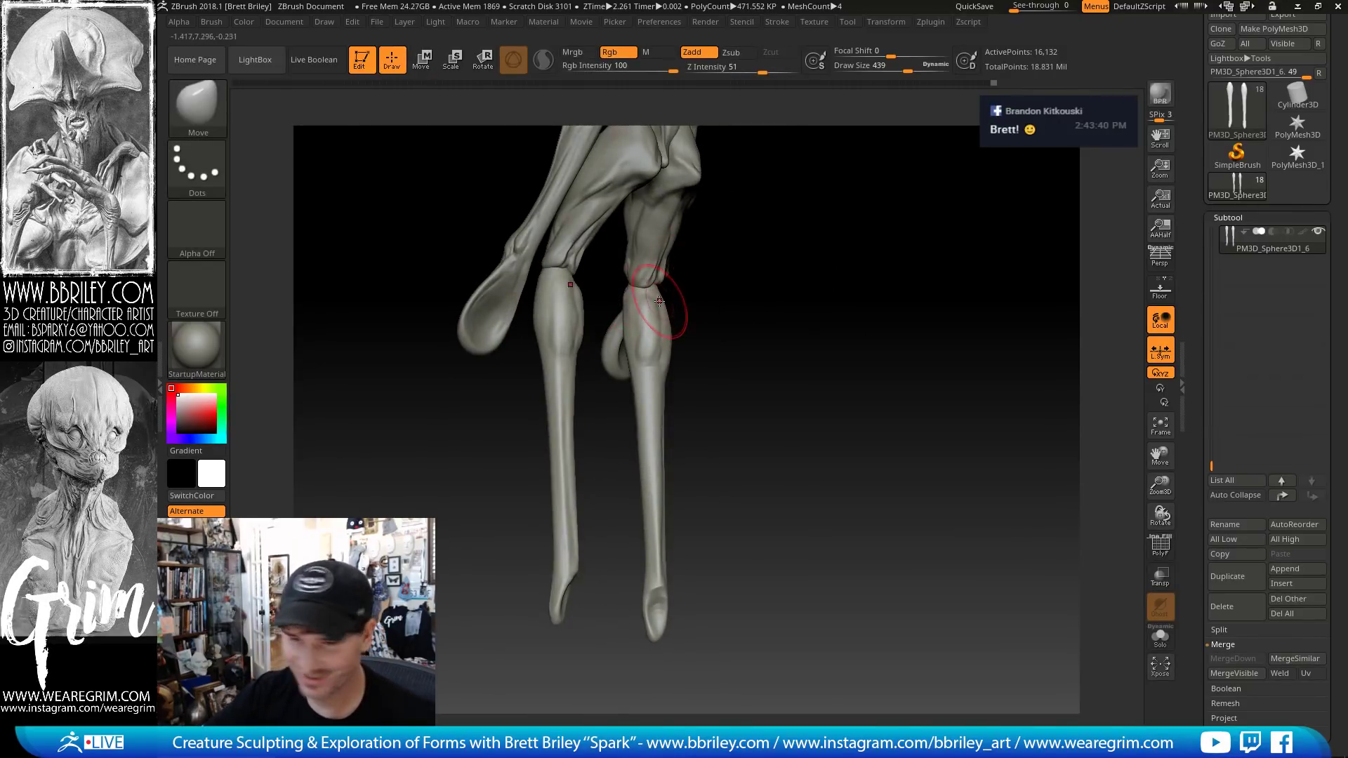
# - Reshape the tops of the calves where they meet the backs of the knees with Move at draw size 277
pyautogui.press('[')
pyautogui.press('[')
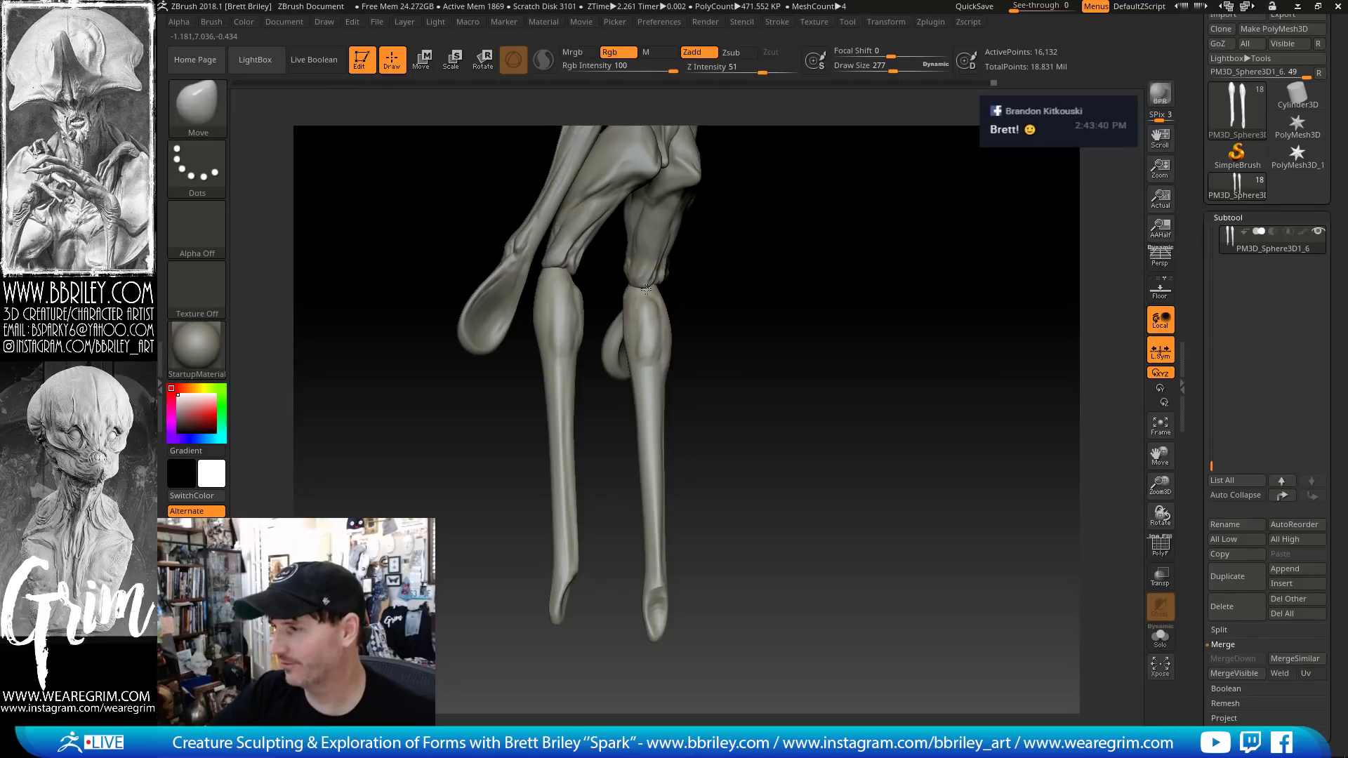
pyautogui.moveTo(646, 289); pyautogui.dragTo(646, 285)
pyautogui.moveTo(726, 286); pyautogui.dragTo(662, 282)
pyautogui.press('s')
pyautogui.click(663, 289)
pyautogui.moveTo(798, 243); pyautogui.dragTo(778, 258)
# - Refine the silhouette of the upper calves from behind and the side with Move at draw sizes 342 and 358
pyautogui.press('s')
pyautogui.click(661, 325)
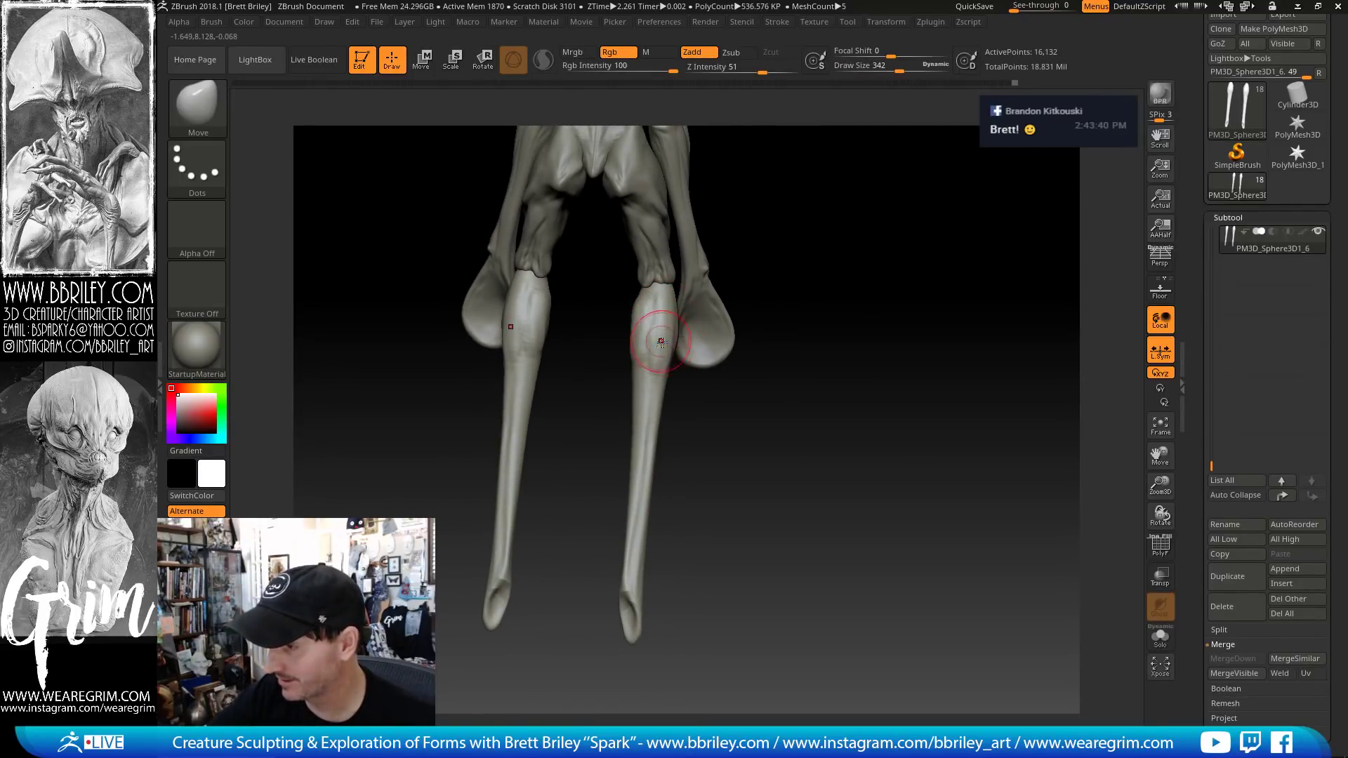
pyautogui.moveTo(668, 336); pyautogui.dragTo(674, 334)
pyautogui.moveTo(773, 211)
pyautogui.mouseDown()
pyautogui.moveTo(840, 210)
pyautogui.moveTo(707, 263)
pyautogui.mouseUp()
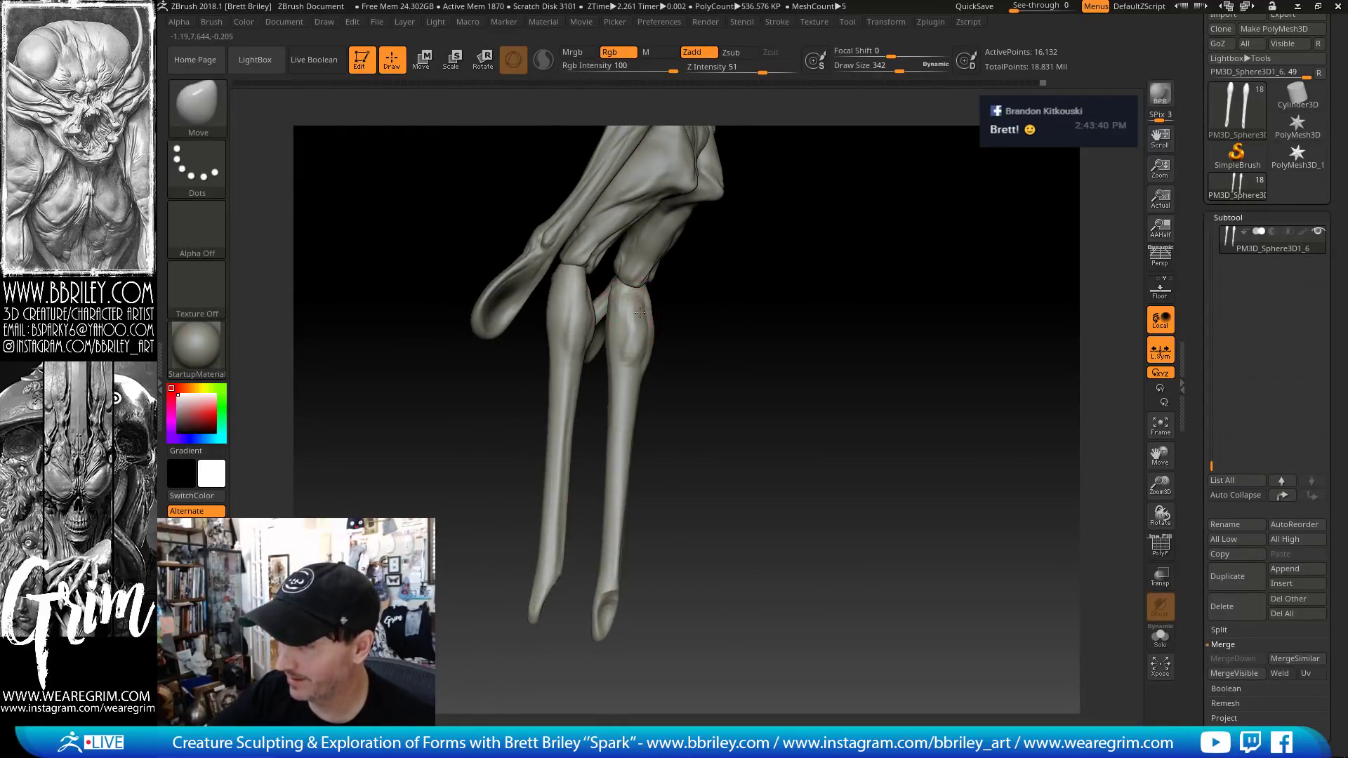
pyautogui.moveTo(639, 312); pyautogui.dragTo(642, 297, button='right')
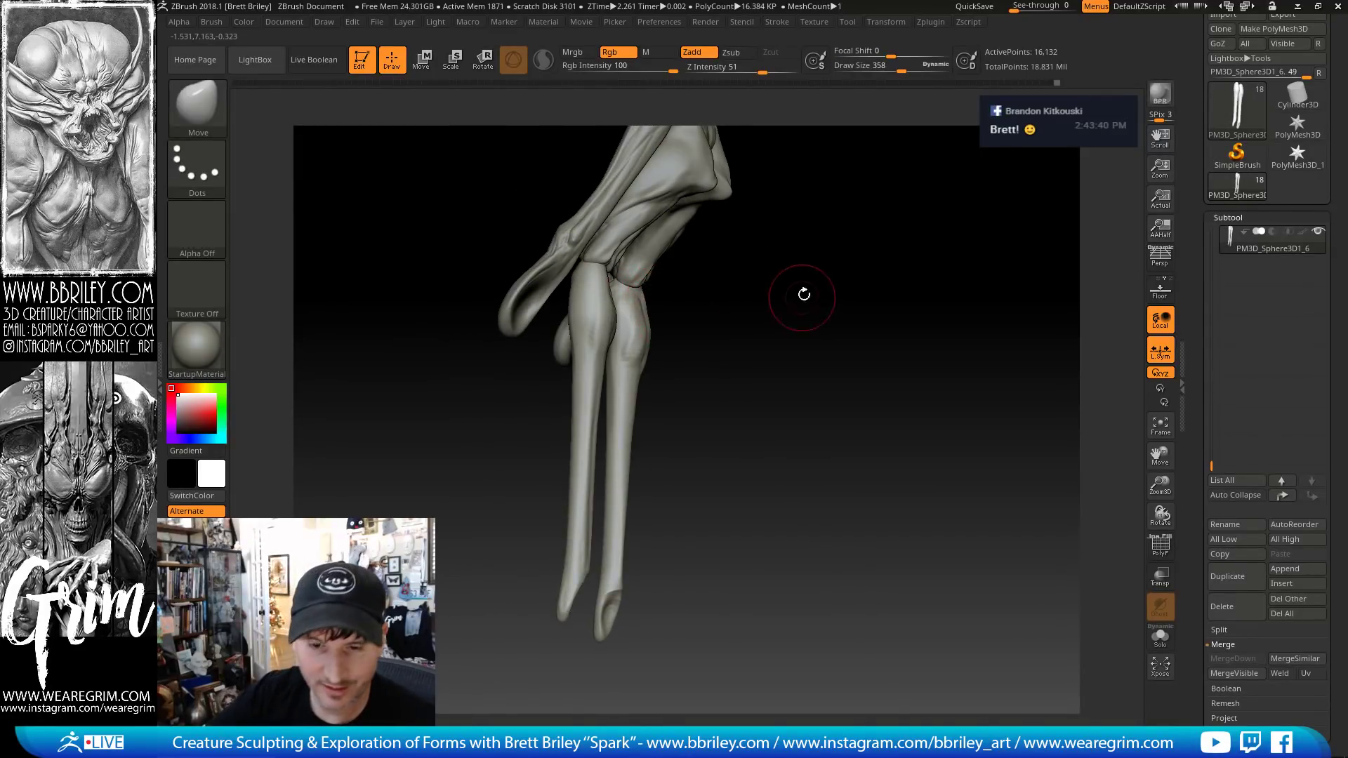
pyautogui.moveTo(804, 294); pyautogui.dragTo(721, 290)
pyautogui.moveTo(640, 320); pyautogui.dragTo(623, 333, button='right')
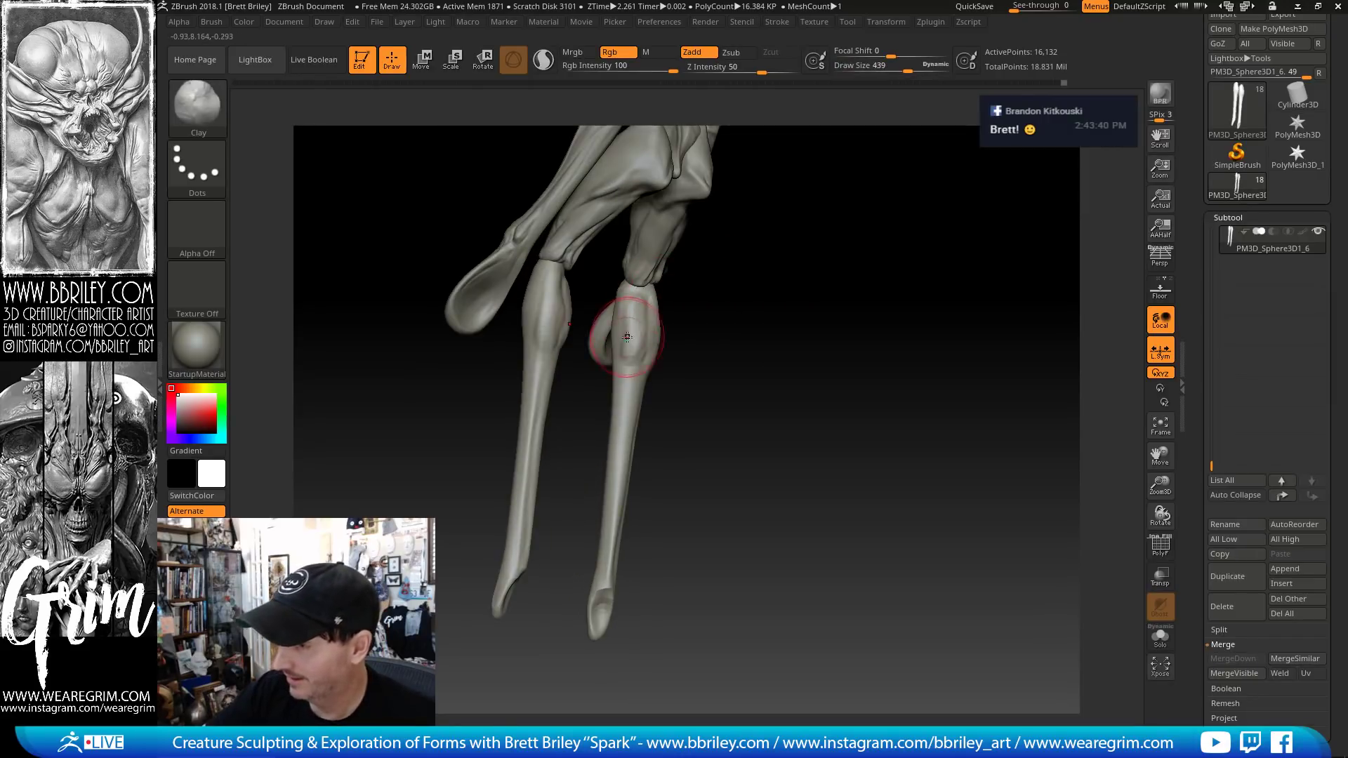
# - Build up the backs of the calves with the Clay brush at draw size 207 and smooth the surface
pyautogui.press('b')
pyautogui.press('c')
pyautogui.press('l')
pyautogui.press('s')
pyautogui.moveTo(636, 334)
pyautogui.mouseDown()
pyautogui.moveTo(613, 334)
pyautogui.moveTo(631, 350)
pyautogui.mouseUp()
pyautogui.press('shift')
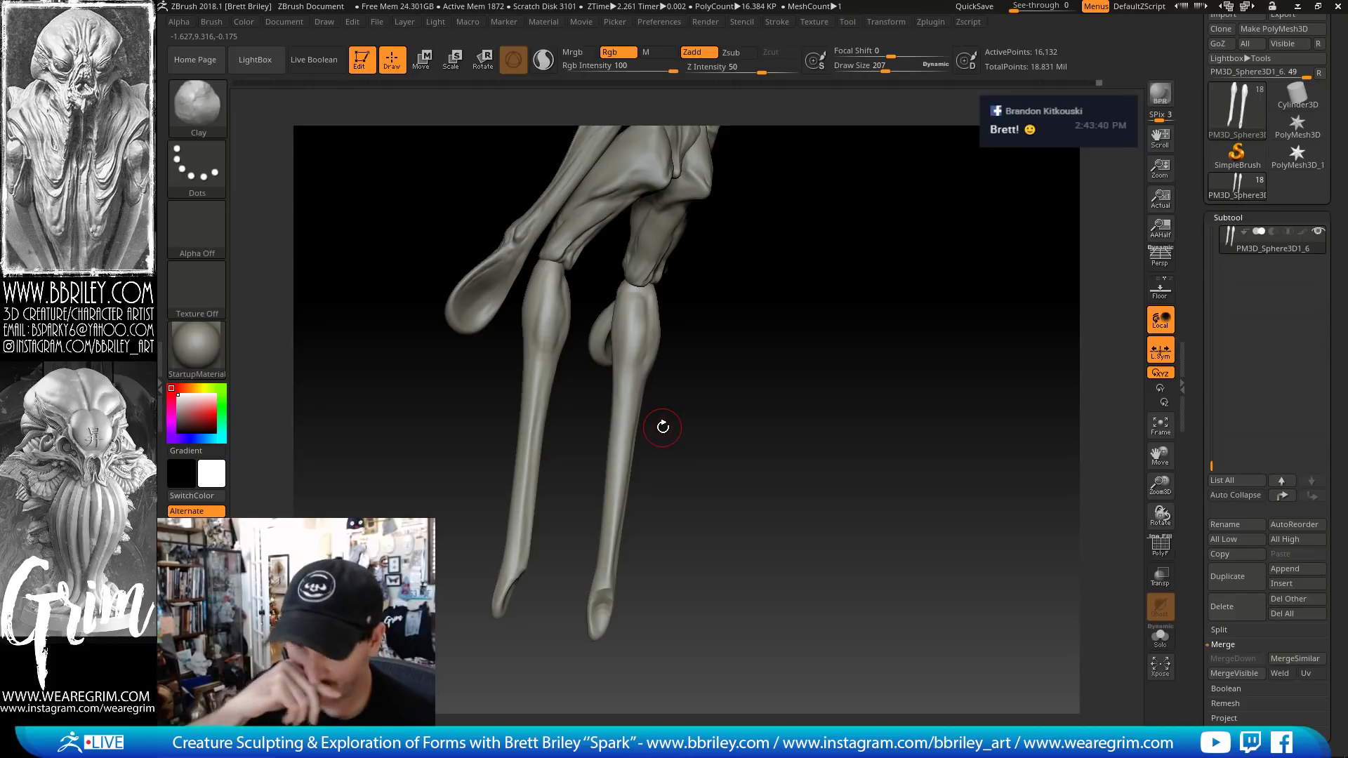
pyautogui.moveTo(662, 427)
pyautogui.mouseDown(button='right')
pyautogui.moveTo(665, 285)
pyautogui.moveTo(715, 280)
pyautogui.moveTo(653, 302)
pyautogui.mouseUp(button='right')
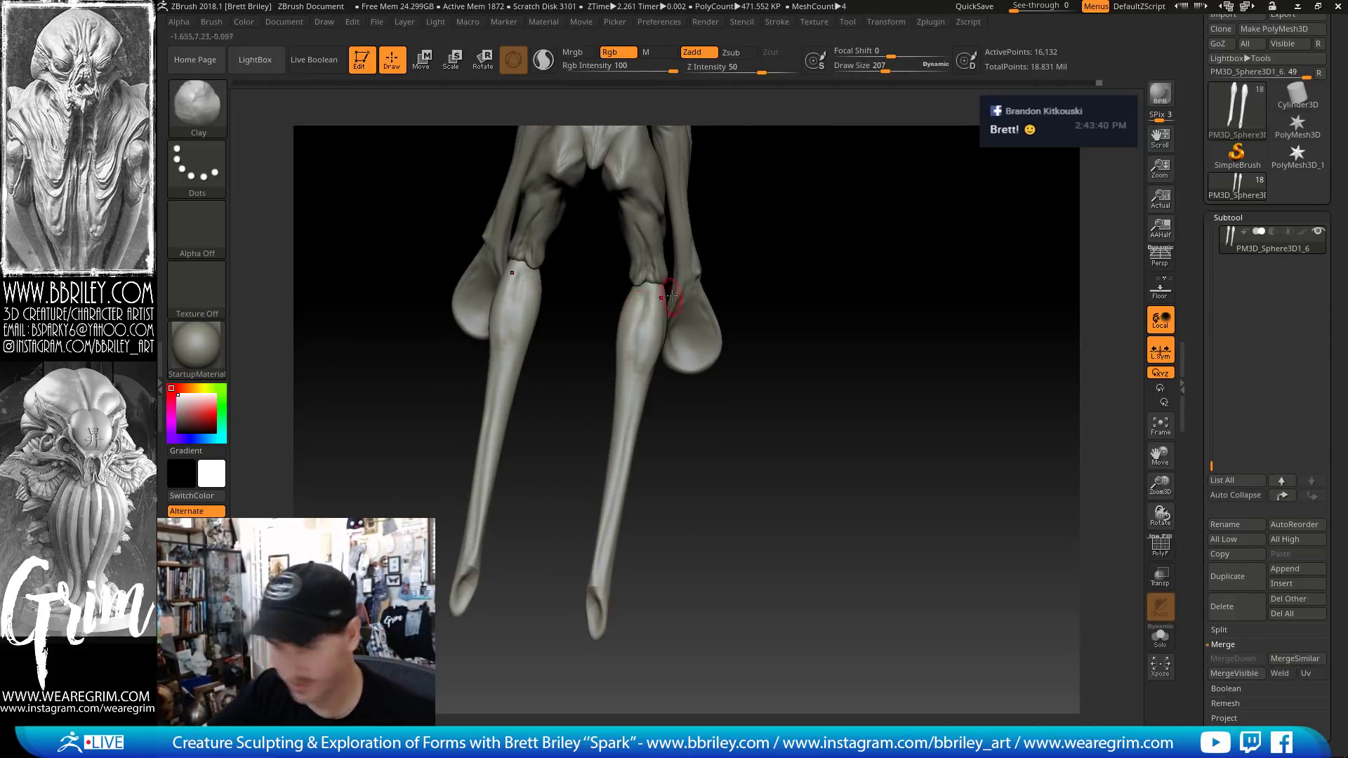
# - Carve muscle grooves down the backs of the upper calves with DamStandard at draw size 143
pyautogui.press('b')
pyautogui.press('d')
pyautogui.press('s')
pyautogui.press('s')
pyautogui.press('s')
pyautogui.moveTo(644, 327); pyautogui.dragTo(635, 343)
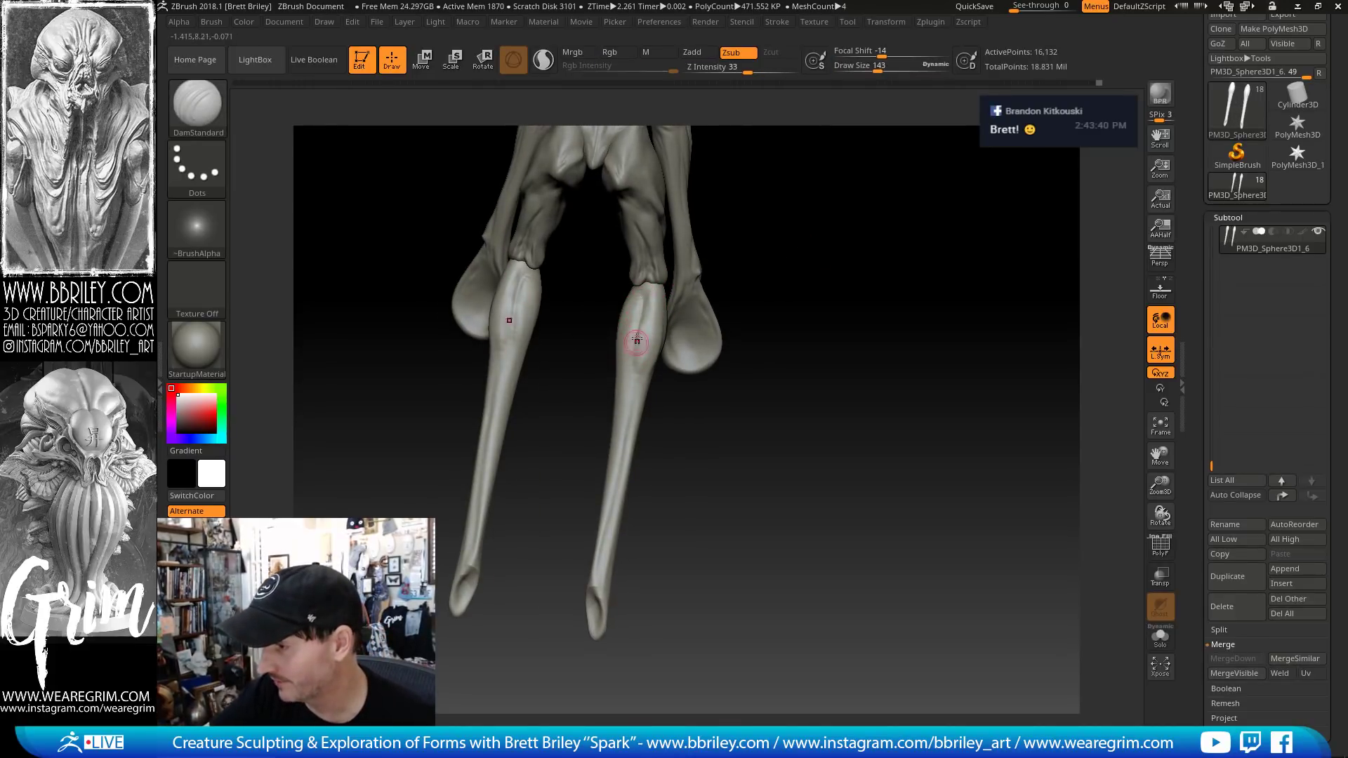
pyautogui.moveTo(636, 295)
pyautogui.mouseDown()
pyautogui.moveTo(633, 351)
pyautogui.moveTo(650, 349)
pyautogui.mouseUp()
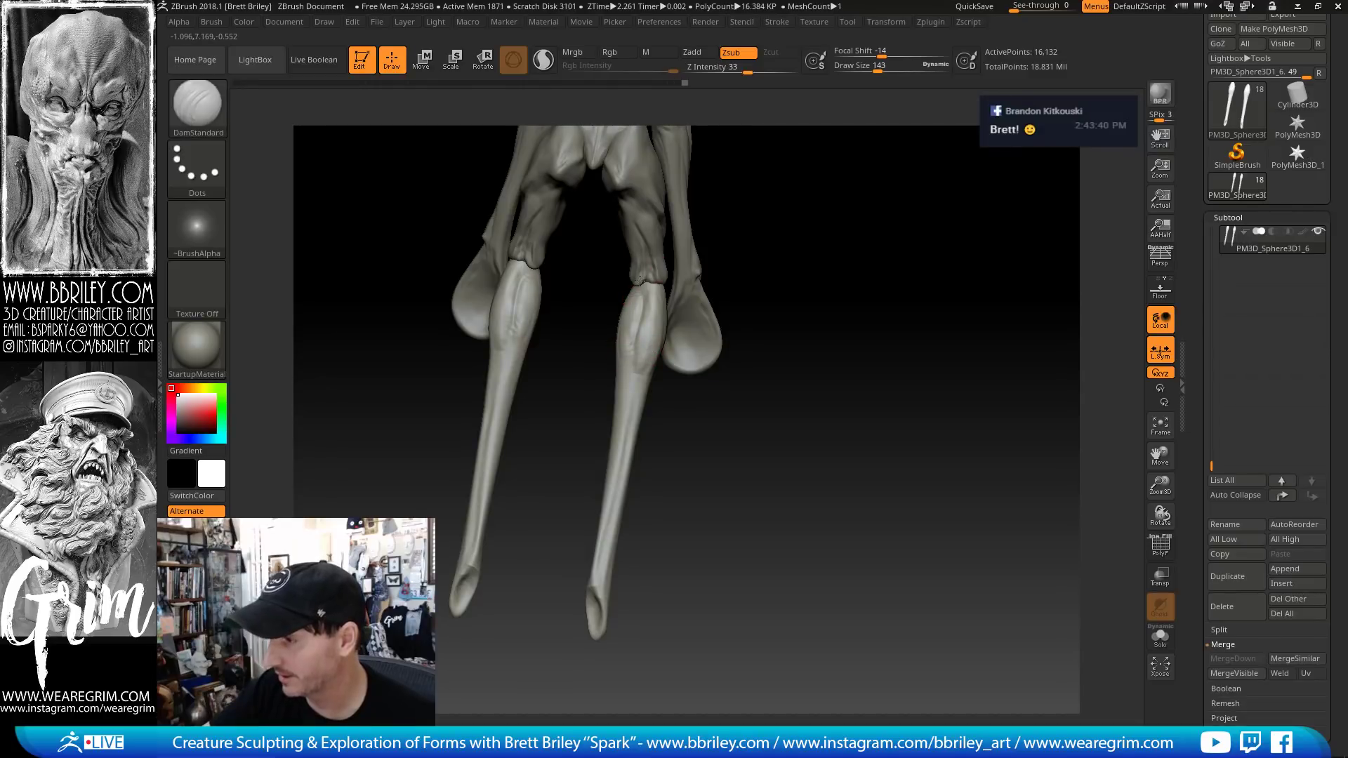
# - Sculpt the outer tops of the calves below the knees with Standard at draw size 143
pyautogui.moveTo(639, 281); pyautogui.dragTo(779, 202, button='right')
pyautogui.moveTo(645, 288); pyautogui.dragTo(685, 229, button='right')
pyautogui.press('b')
pyautogui.press('s')
pyautogui.press('t')
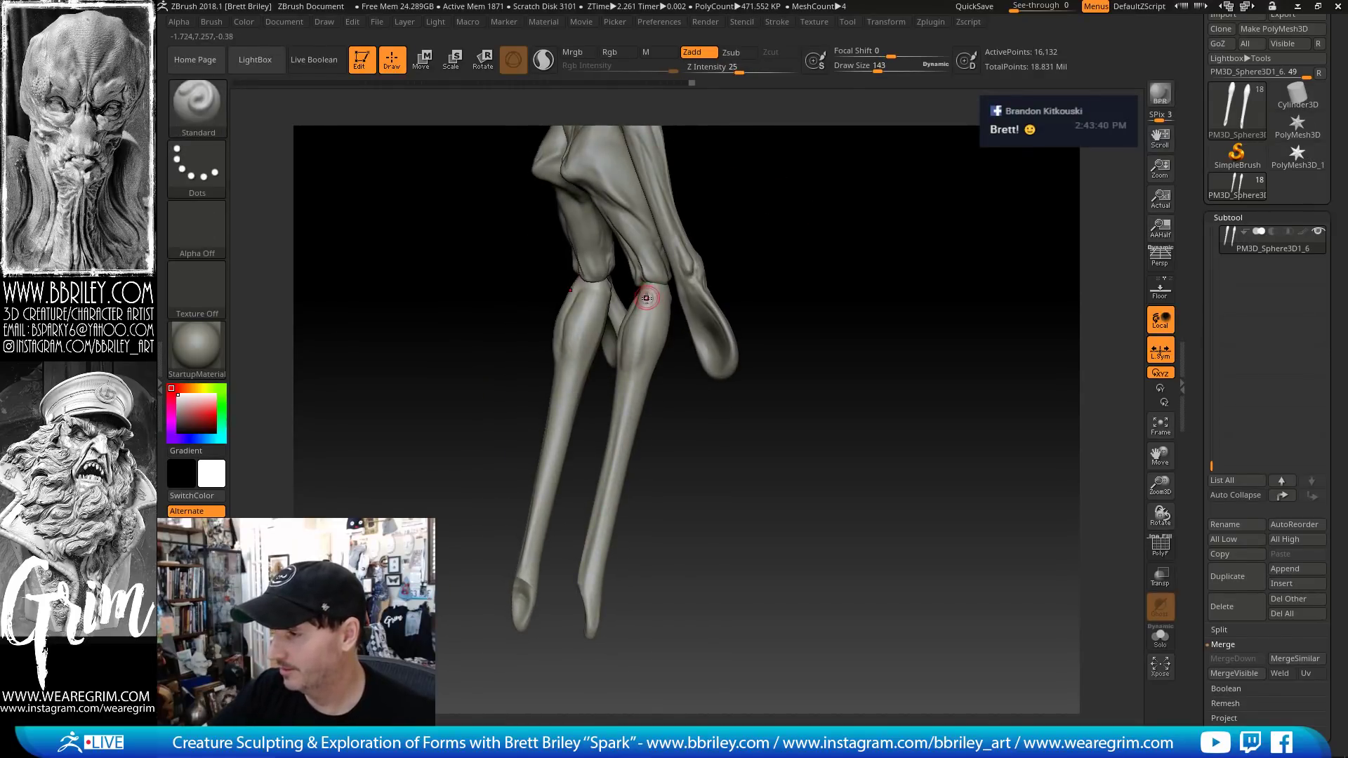
pyautogui.moveTo(707, 309); pyautogui.dragTo(686, 235, button='right')
# - Adjust the side profile of the upper lower legs at the knees with Move at draw sizes 225 and 244
pyautogui.press('b')
pyautogui.press('m')
pyautogui.press('v')
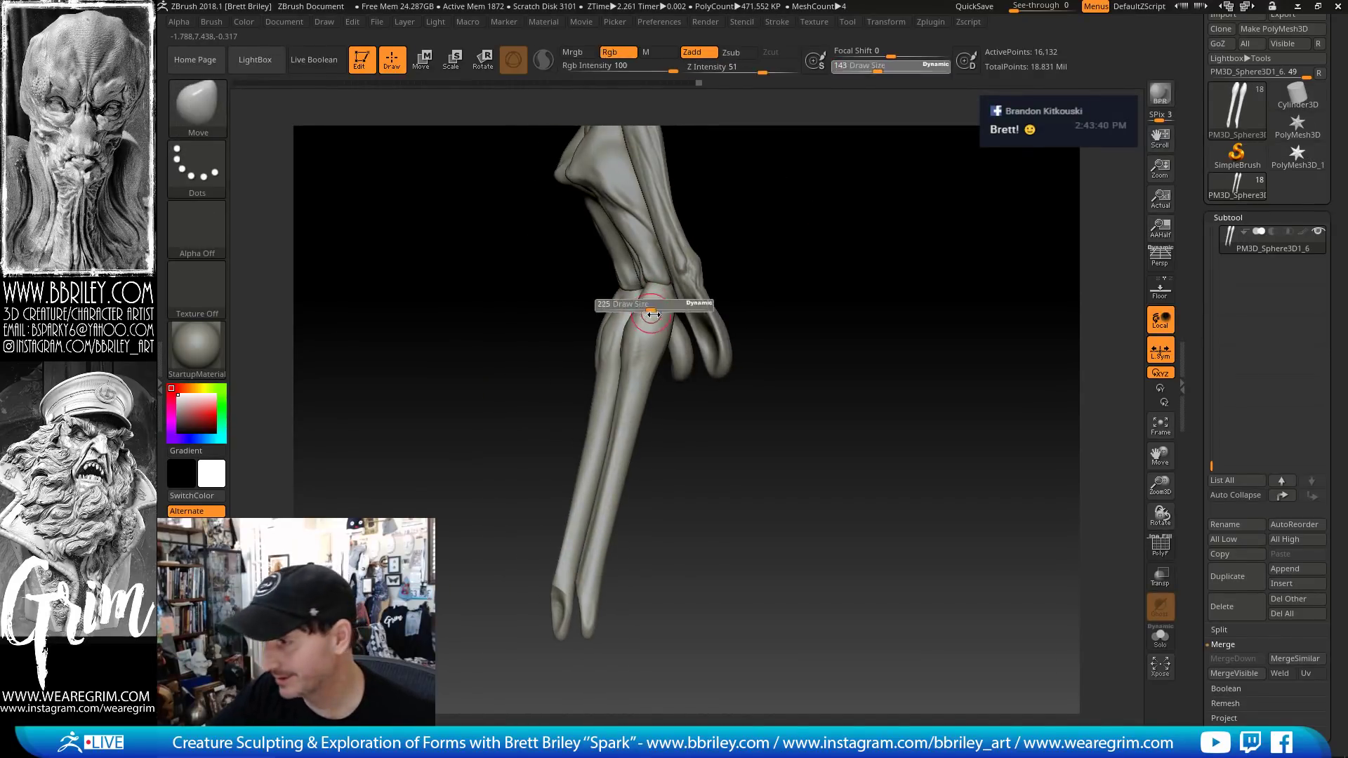
pyautogui.moveTo(650, 295); pyautogui.dragTo(788, 190, button='right')
pyautogui.press('s')
pyautogui.click(676, 321)
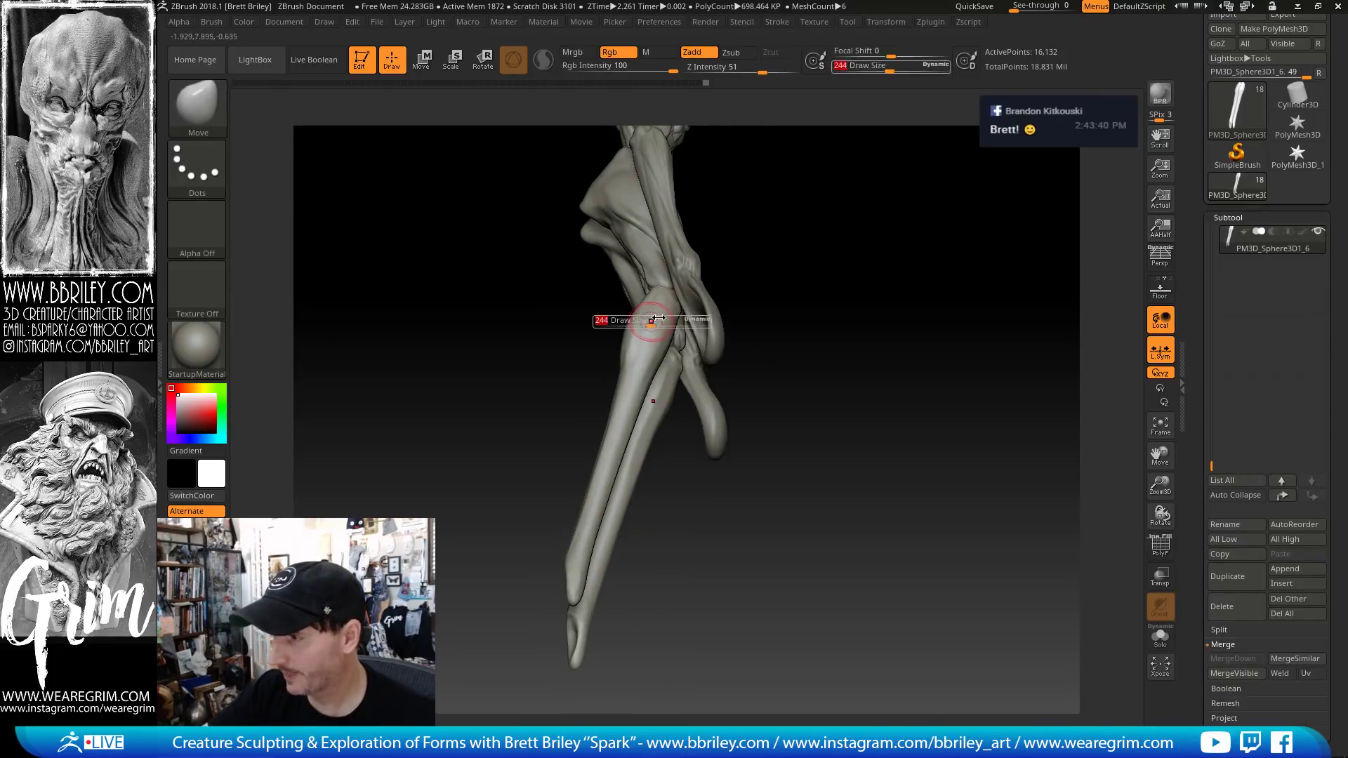
pyautogui.moveTo(684, 326); pyautogui.dragTo(675, 322)
# - Reshape the upper shins from the front with Move at draw sizes 350 and 313, and smooth the calves
pyautogui.moveTo(800, 241); pyautogui.dragTo(723, 272, button='right')
pyautogui.press('[')
pyautogui.press('[')
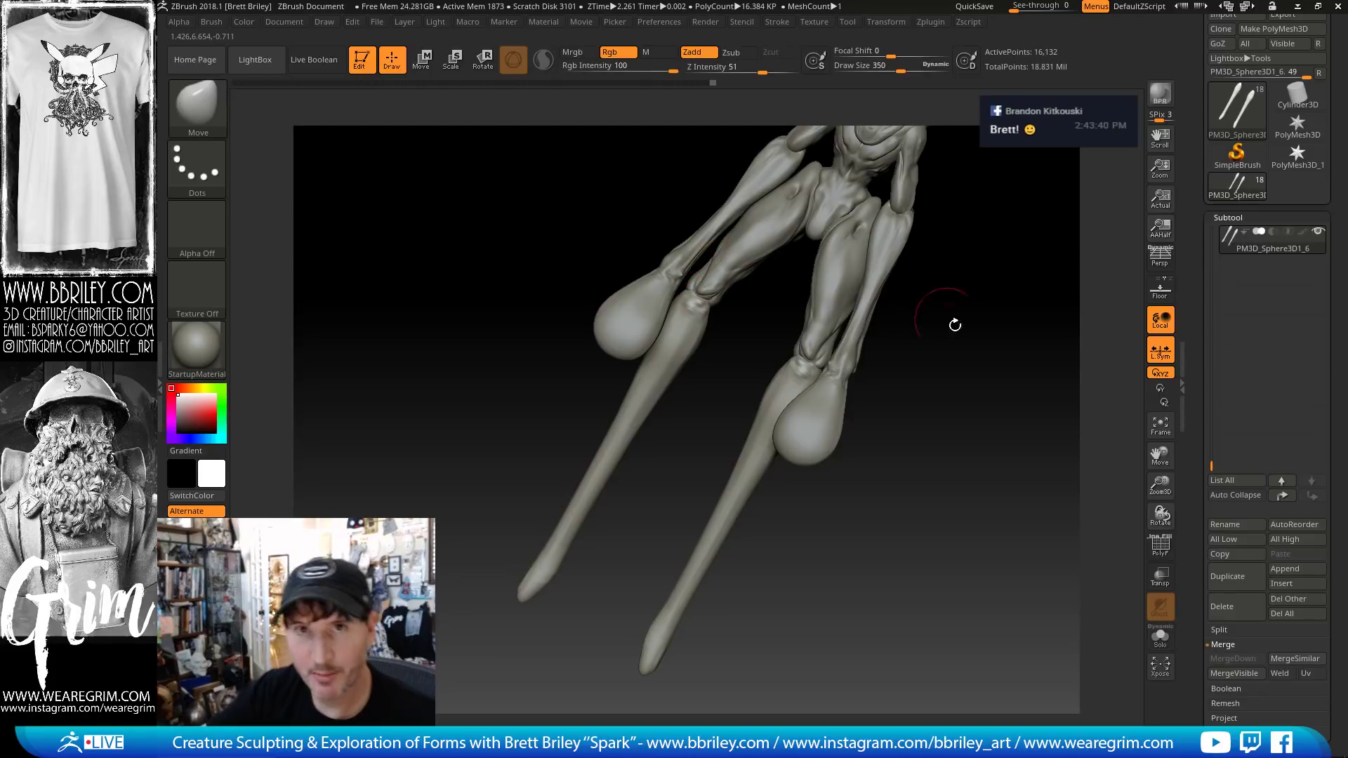
pyautogui.moveTo(950, 323); pyautogui.dragTo(645, 341, button='right')
pyautogui.press('shift')
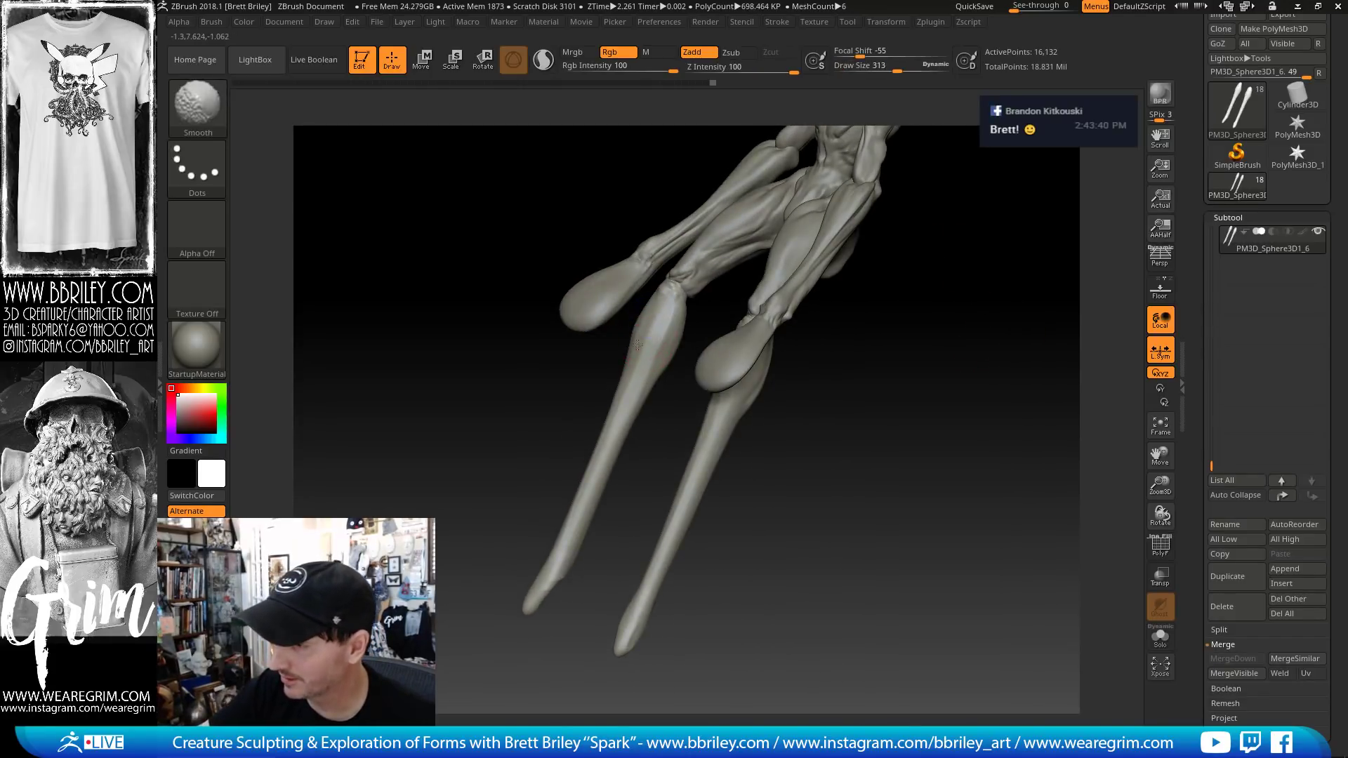
# - Subdivide the lower legs twice, and shape and smooth the ankle ends with Standard at draw size 102
pyautogui.moveTo(857, 457); pyautogui.dragTo(834, 391, button='right')
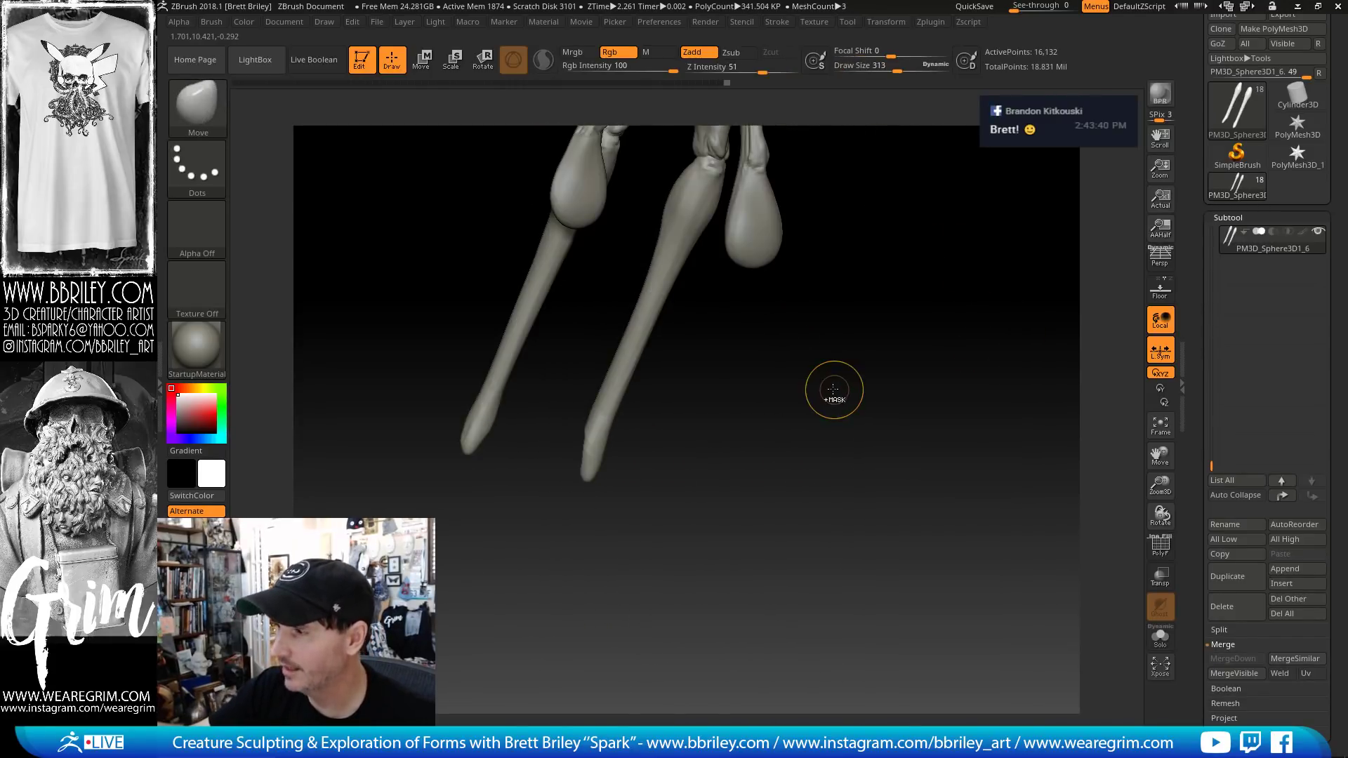
pyautogui.hotkey('ctrl', 'd')
pyautogui.press('d')
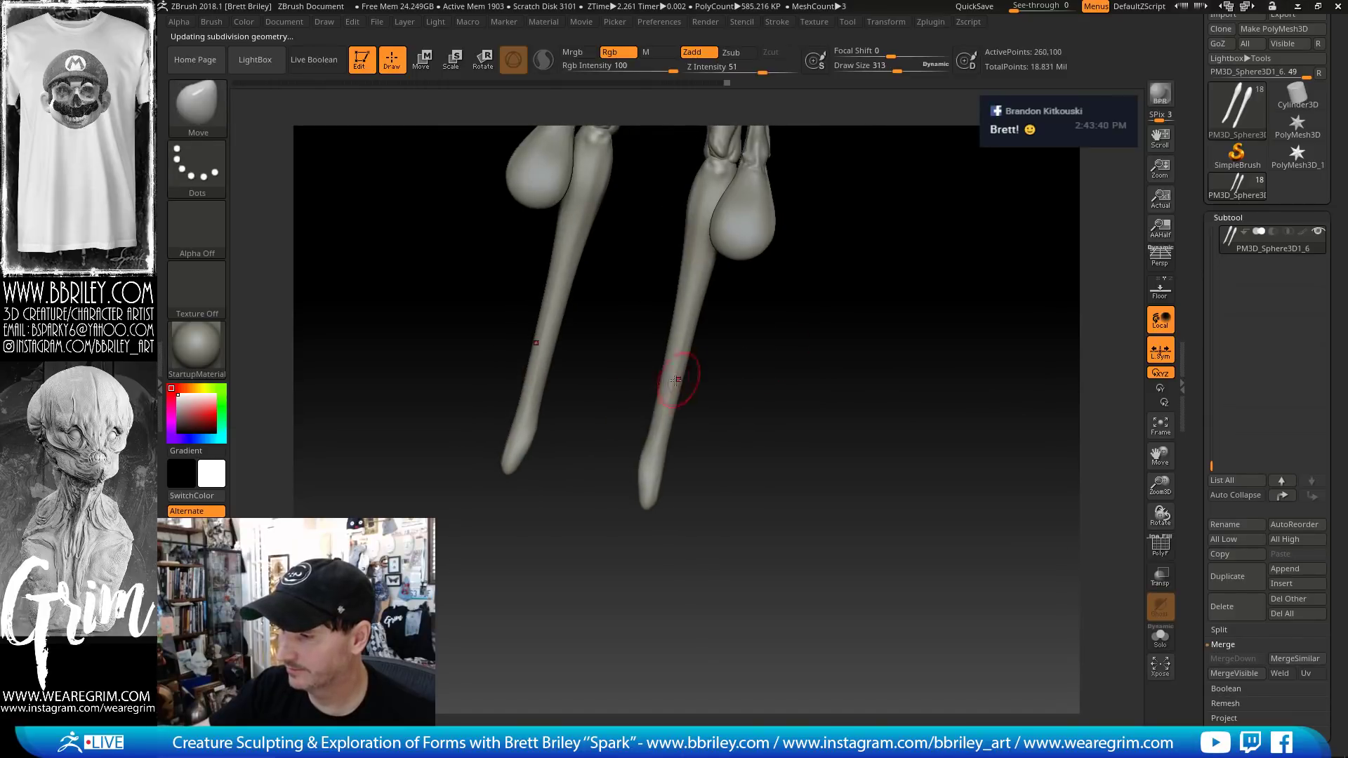
pyautogui.press('s')
pyautogui.moveTo(626, 463); pyautogui.dragTo(641, 470)
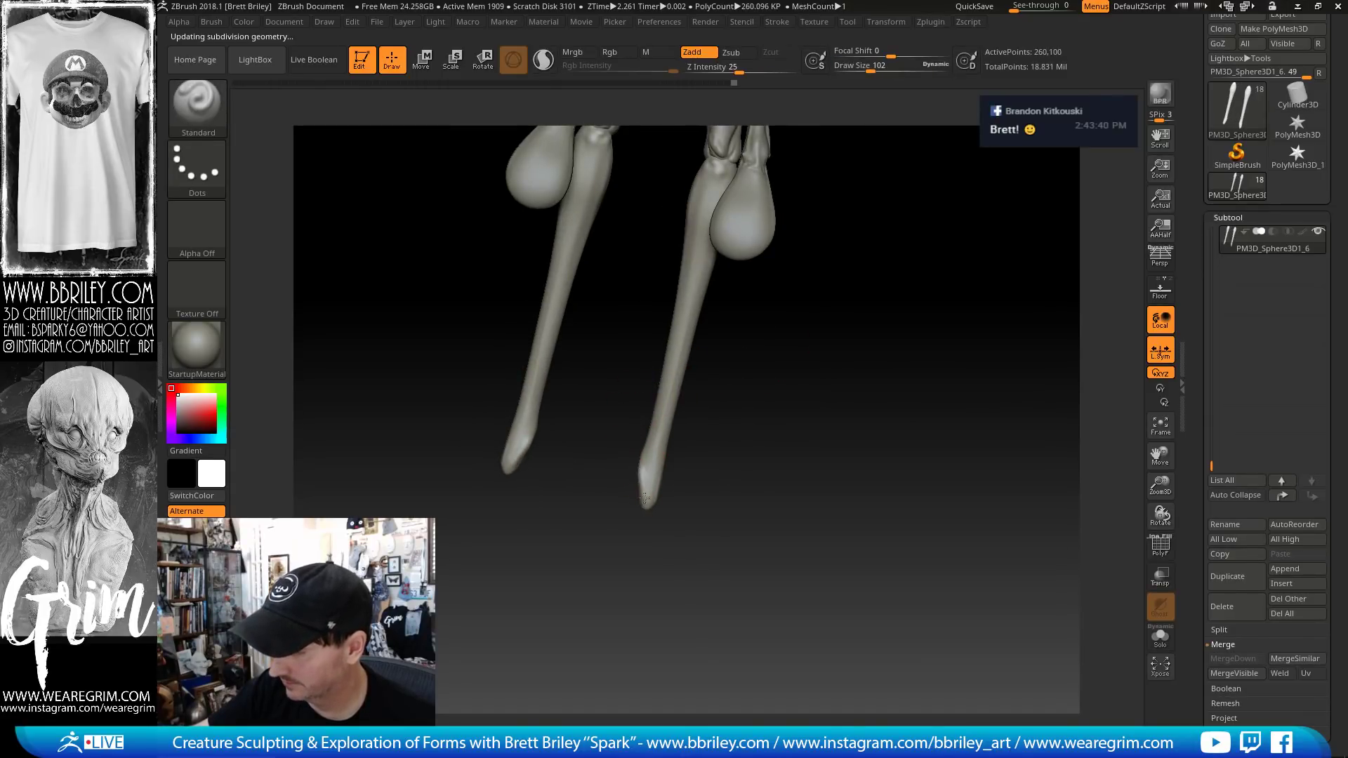
pyautogui.moveTo(645, 497); pyautogui.dragTo(654, 494, button='right')
pyautogui.moveTo(733, 429); pyautogui.dragTo(672, 470, button='right')
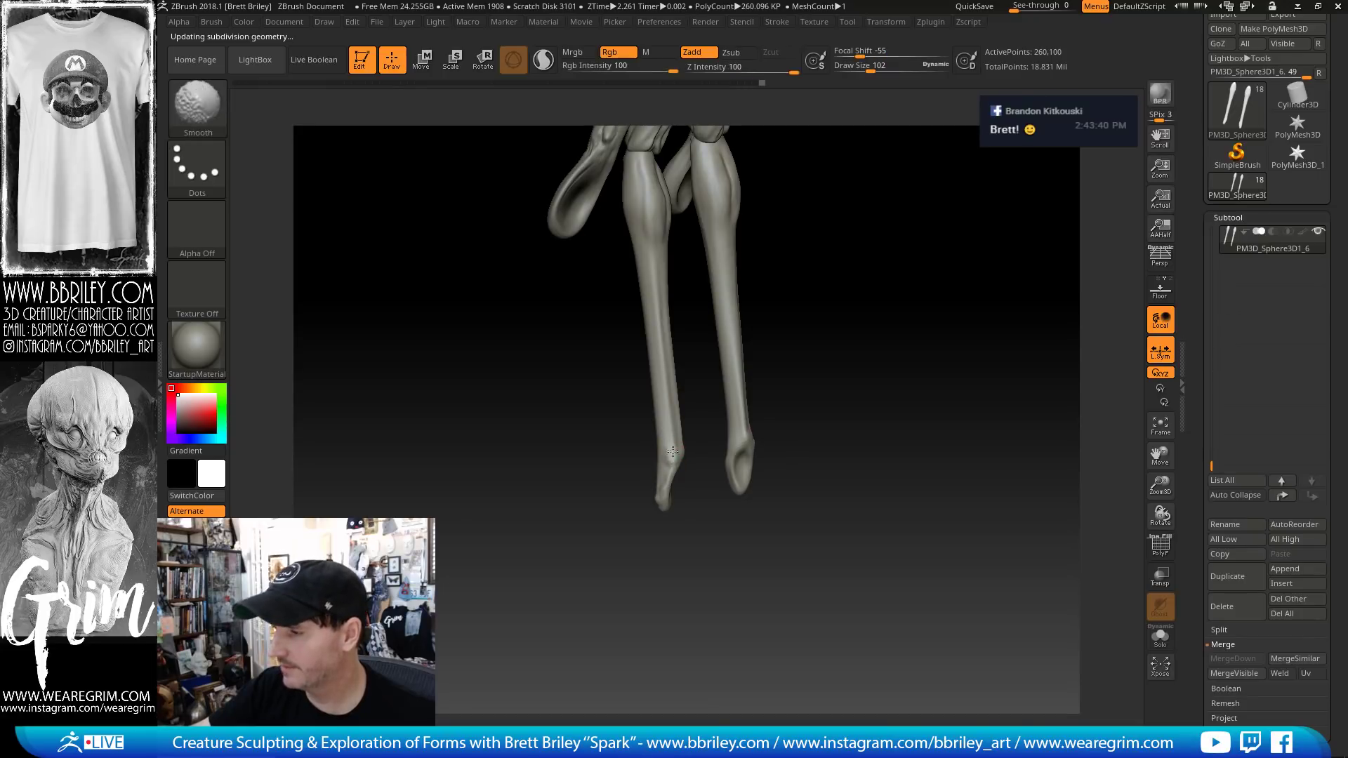
# - Check the whole figure up to the head and open the mesh selection for adding a new subtool
pyautogui.keyDown('alt'); pyautogui.moveTo(868, 293); pyautogui.dragTo(674, 330); pyautogui.keyUp('alt')
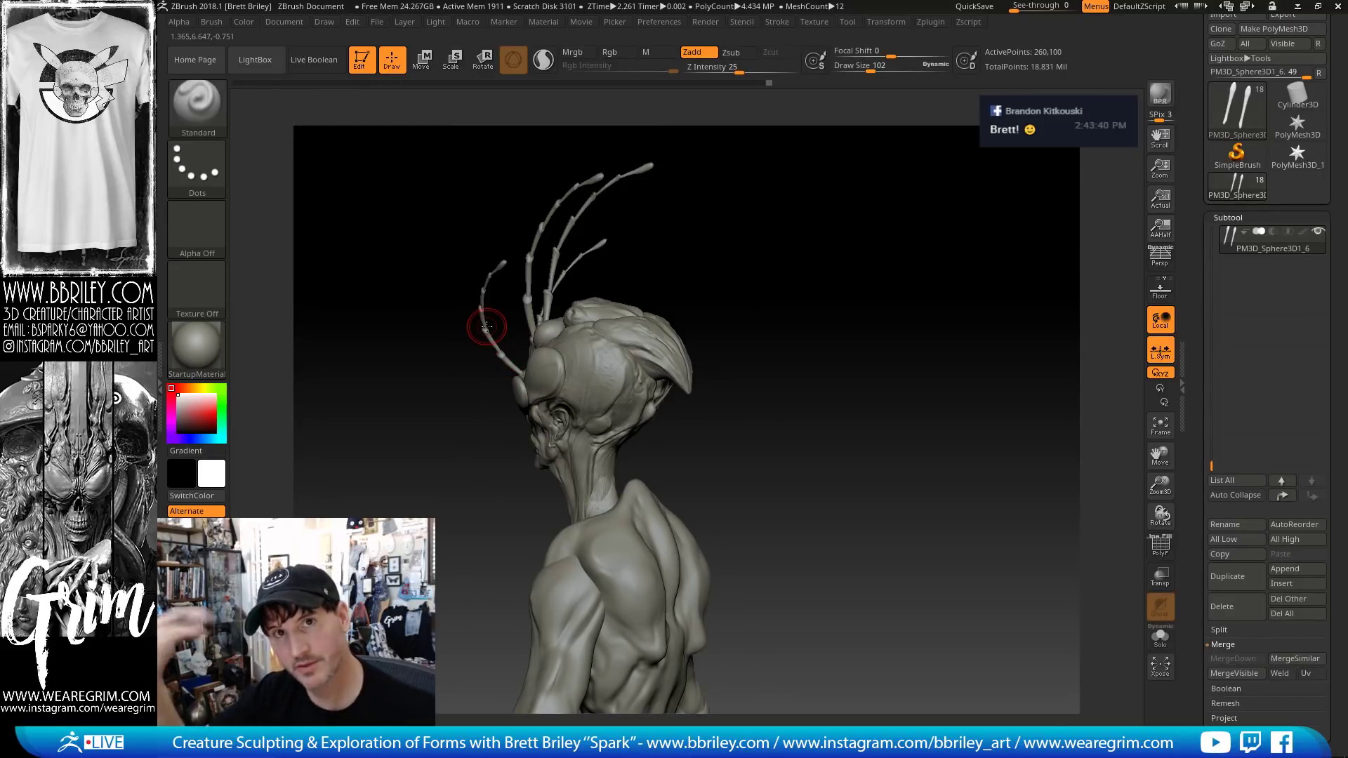
pyautogui.keyDown('alt'); pyautogui.moveTo(777, 452); pyautogui.dragTo(758, 329); pyautogui.keyUp('alt')
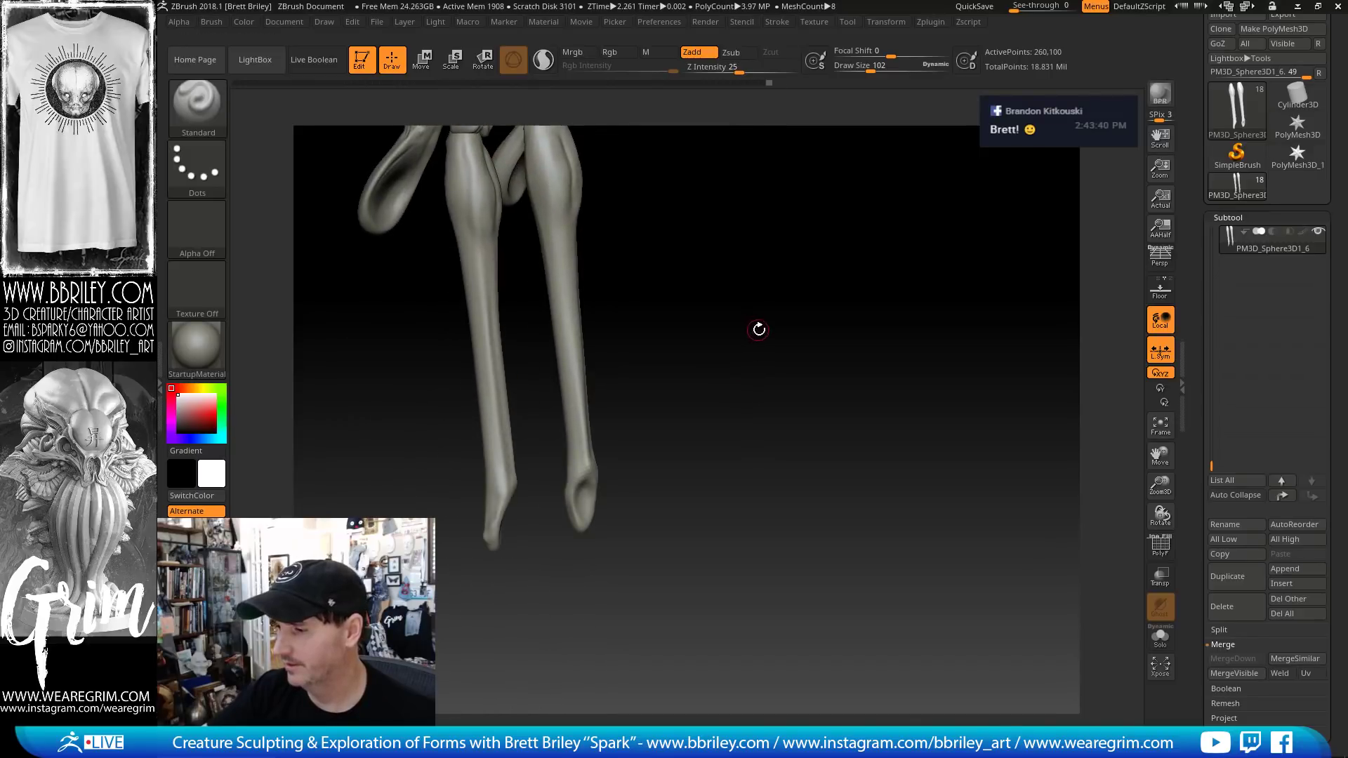
pyautogui.click(1278, 573)
pyautogui.click(1279, 584)
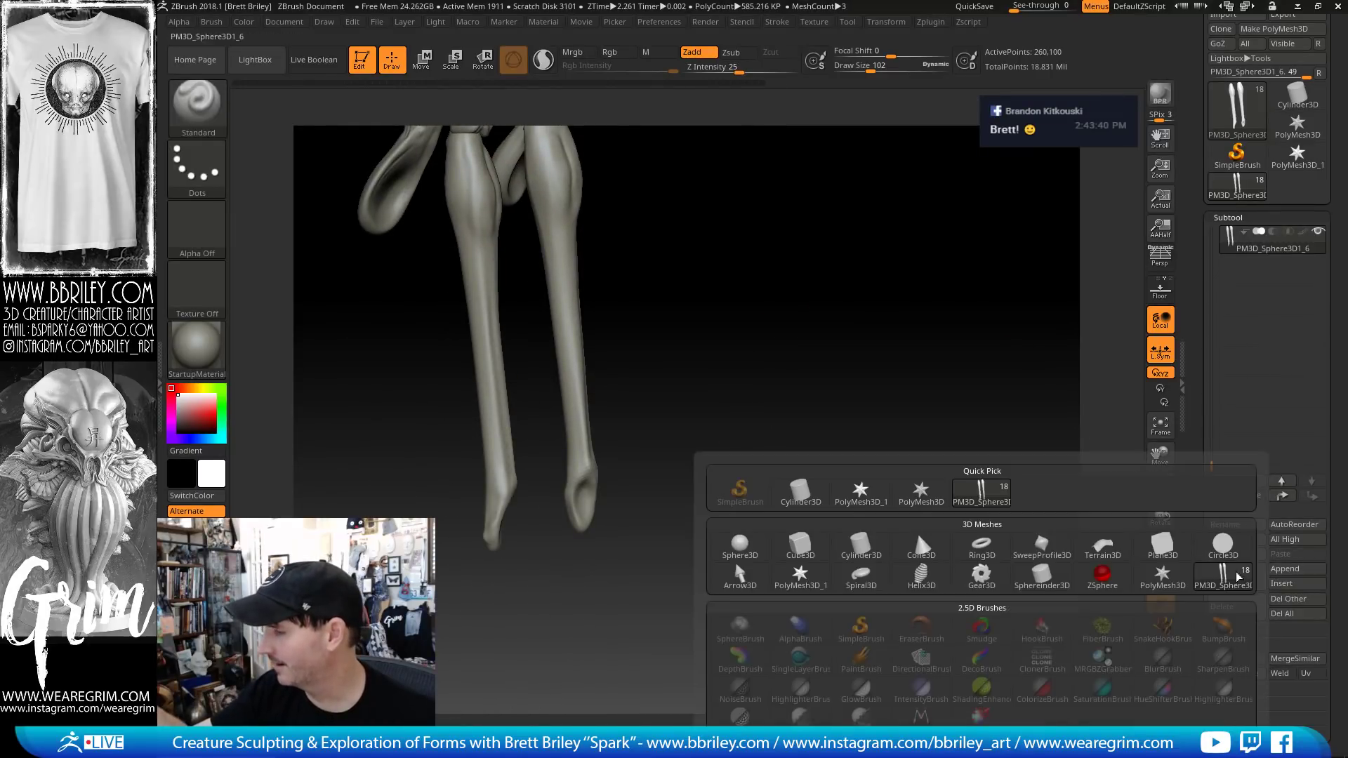
# - Append a Sphere3D subtool to the creature and make it the active subtool with the Move gizmo
pyautogui.click(748, 545)
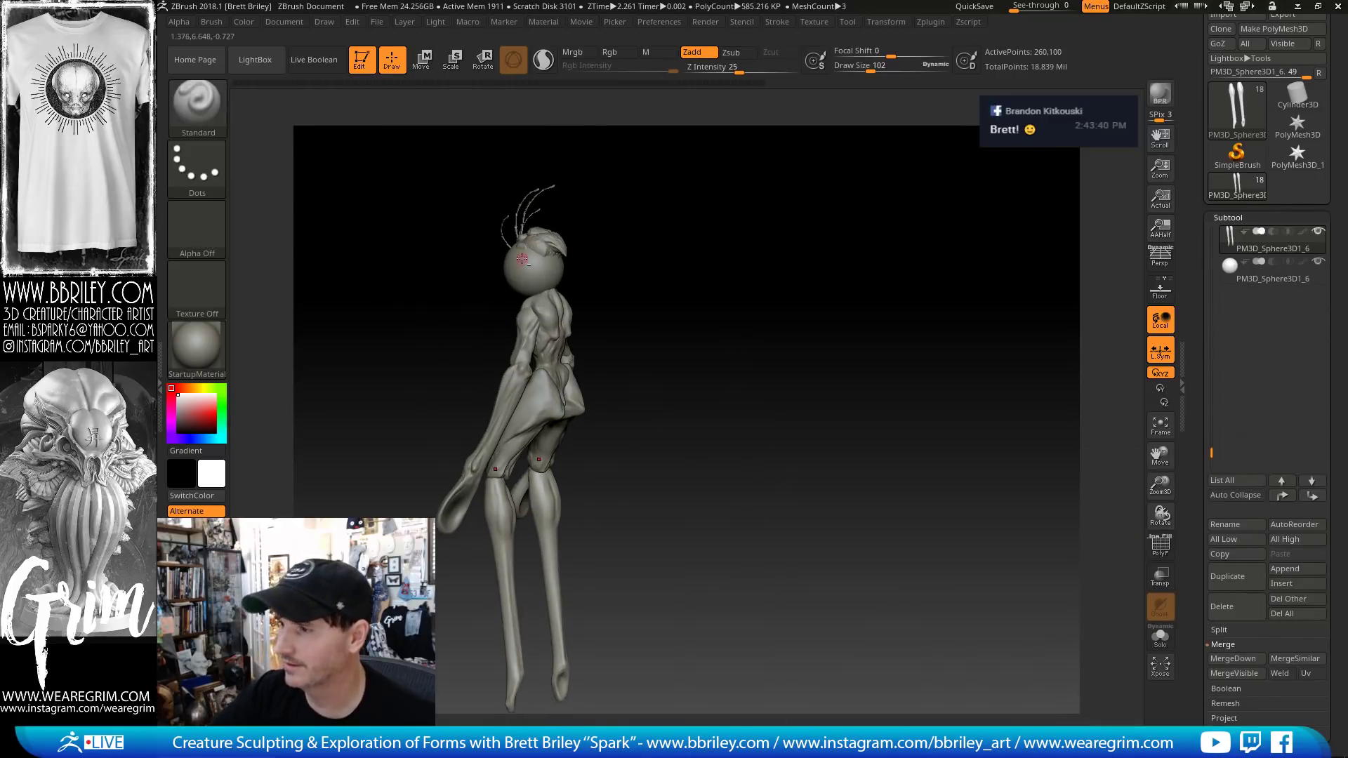
pyautogui.click(424, 61)
pyautogui.moveTo(611, 236); pyautogui.dragTo(815, 276)
pyautogui.keyDown('alt'); pyautogui.moveTo(677, 209); pyautogui.dragTo(707, 285); pyautogui.keyUp('alt')
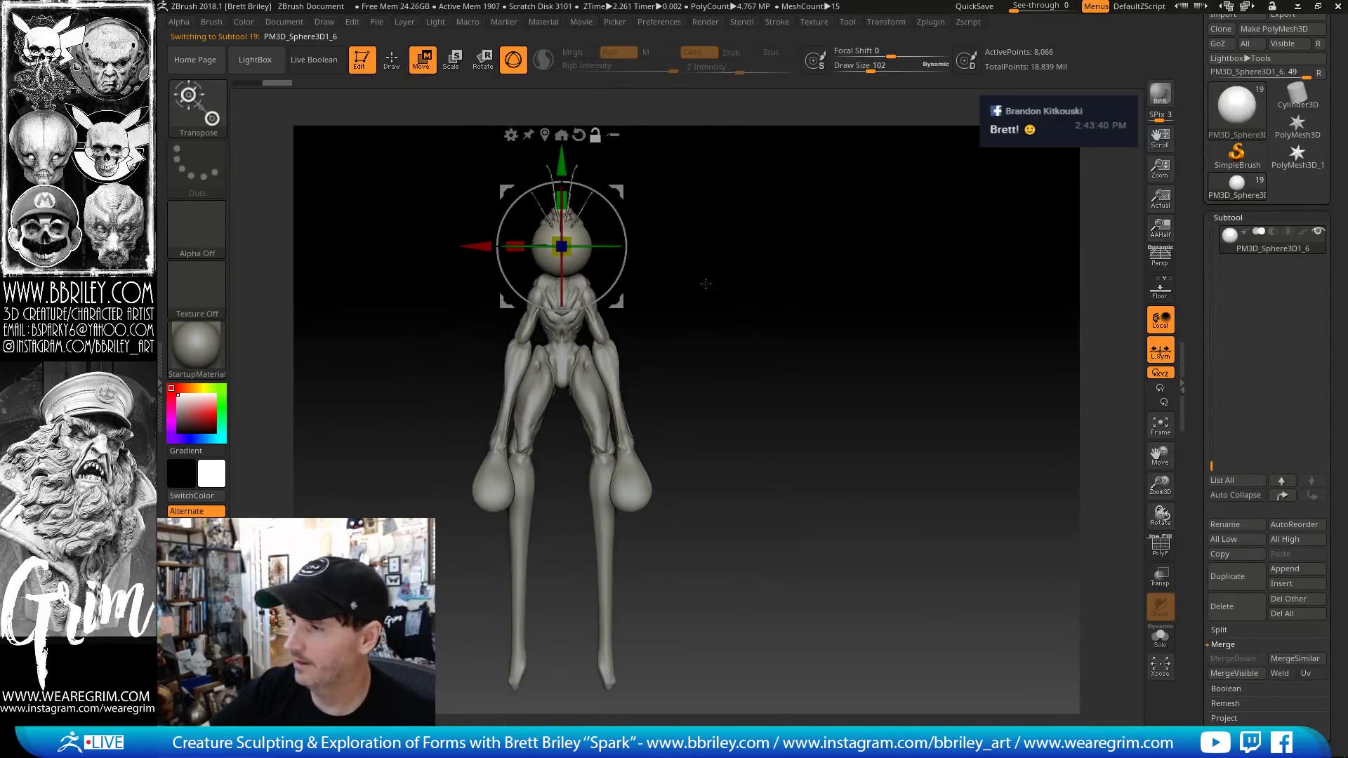
# - Shrink and stretch the sphere into an egg shape, tilt it, and place it at the end of one lower leg
pyautogui.moveTo(614, 192); pyautogui.dragTo(585, 615)
pyautogui.keyDown('alt'); pyautogui.moveTo(683, 626); pyautogui.dragTo(640, 442); pyautogui.keyUp('alt')
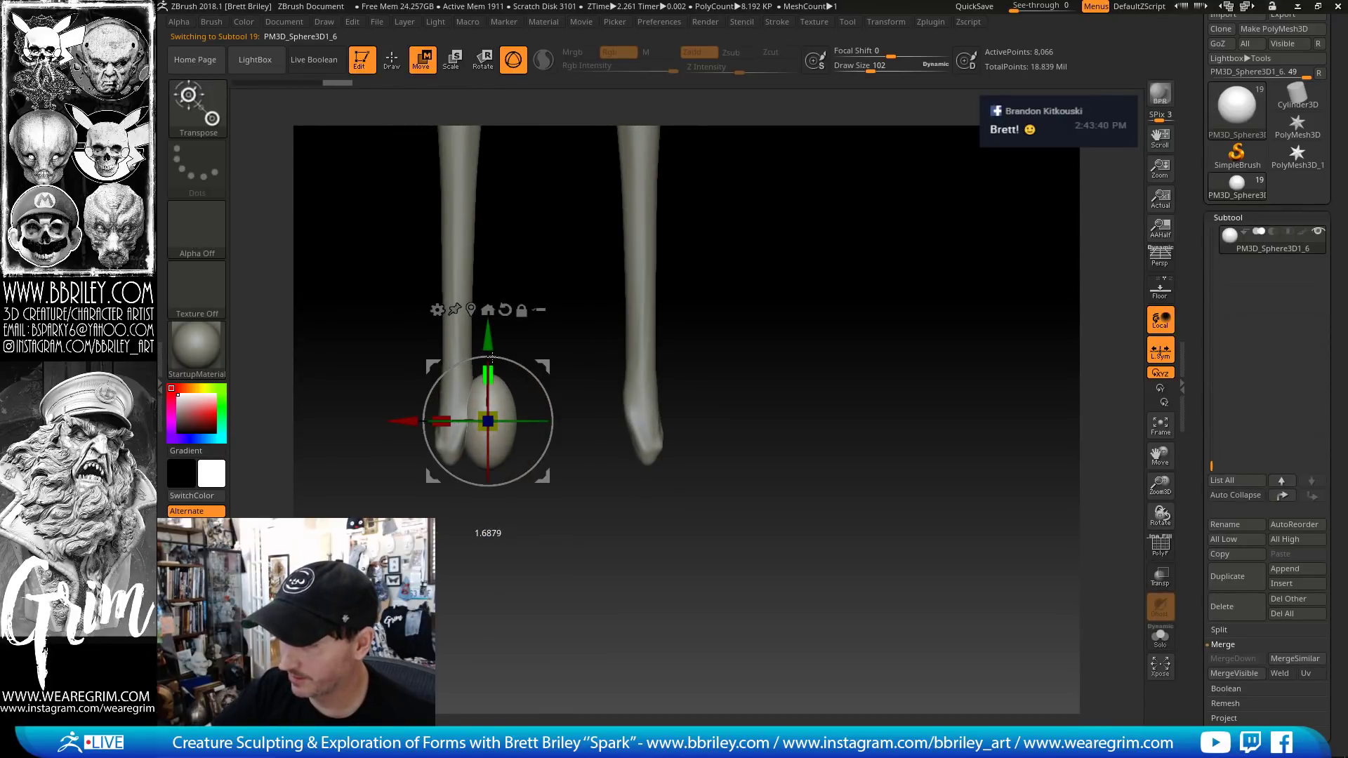
pyautogui.moveTo(545, 362); pyautogui.dragTo(522, 420)
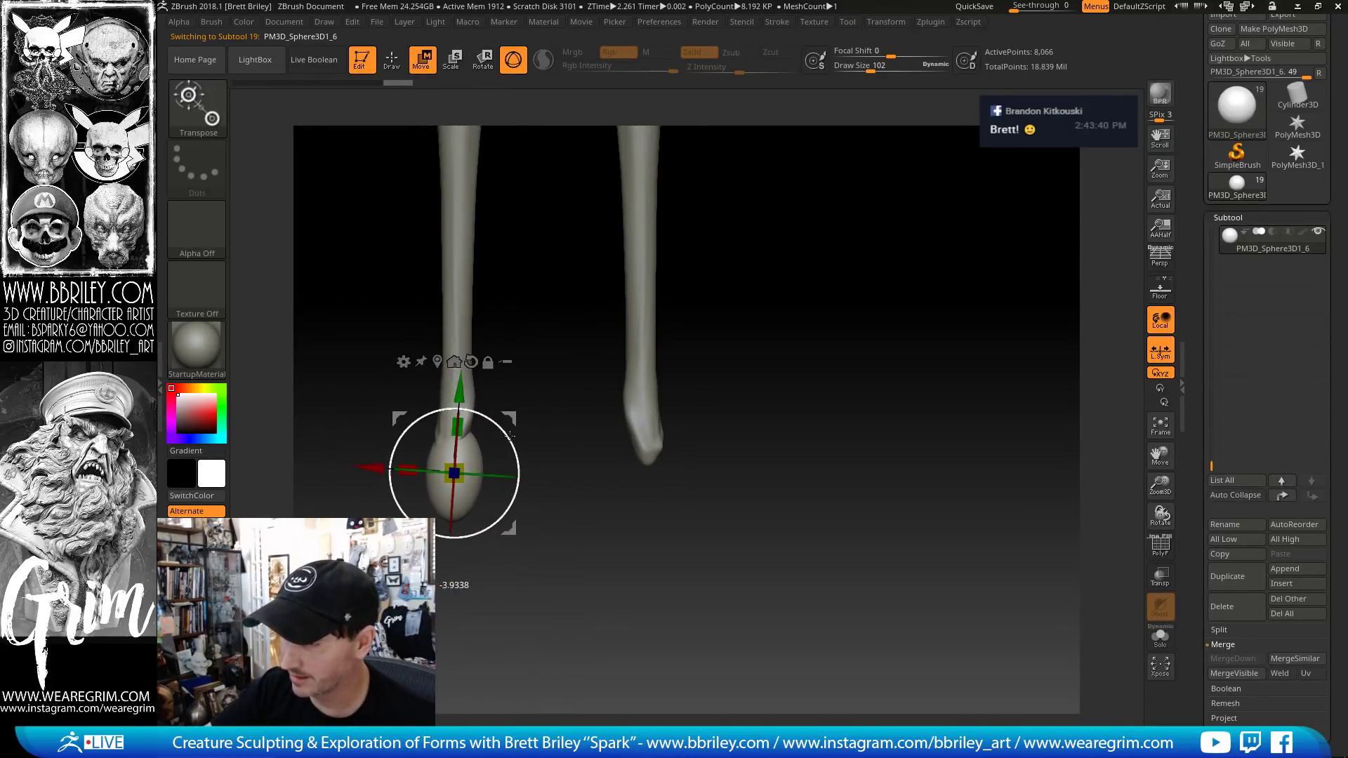
pyautogui.moveTo(618, 418)
pyautogui.mouseDown()
pyautogui.moveTo(517, 415)
pyautogui.moveTo(544, 390)
pyautogui.mouseUp()
# - Use a large Move brush to fit the egg's upper end against the ankle
pyautogui.press('q')
pyautogui.press('s')
pyautogui.press('s')
pyautogui.moveTo(465, 427)
pyautogui.mouseDown()
pyautogui.moveTo(495, 426)
pyautogui.moveTo(533, 372)
pyautogui.mouseUp()
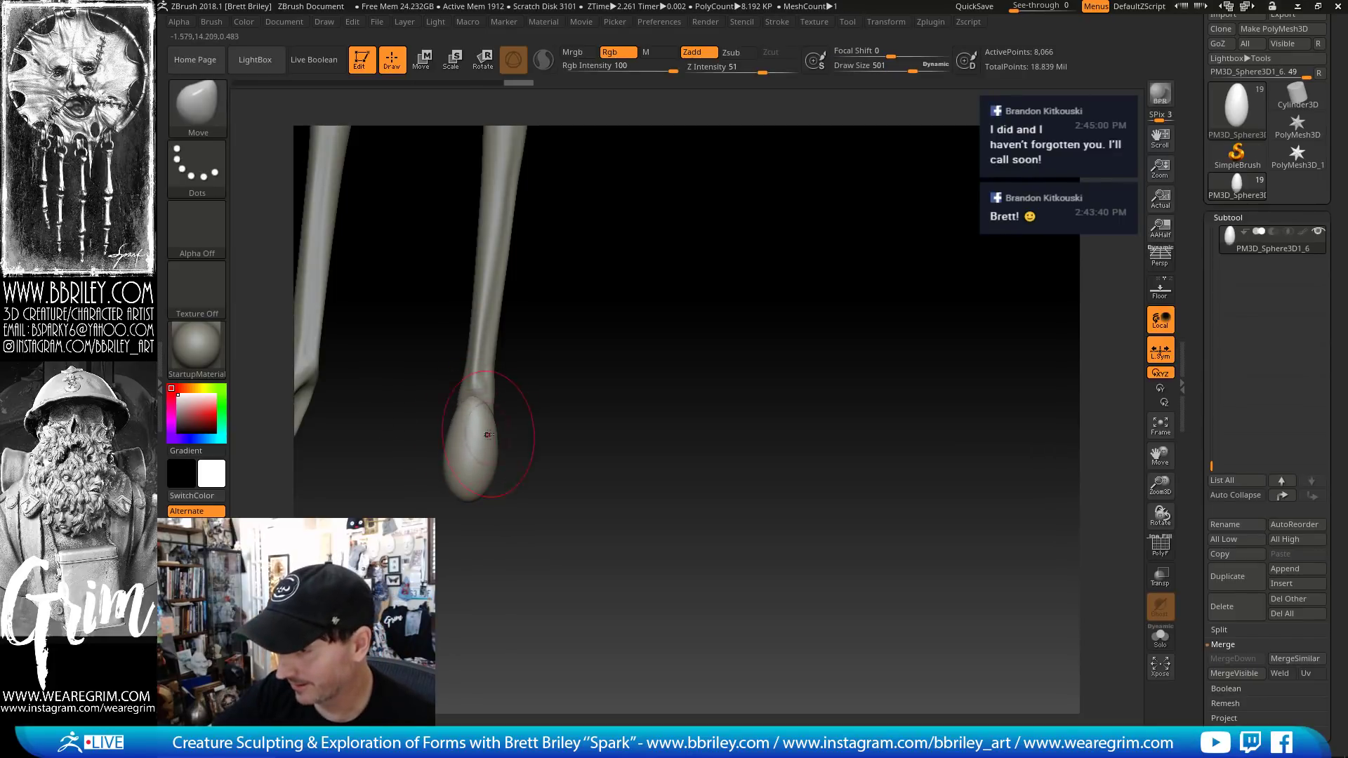
pyautogui.moveTo(575, 394)
pyautogui.mouseDown()
pyautogui.moveTo(466, 452)
pyautogui.moveTo(586, 403)
pyautogui.moveTo(507, 415)
pyautogui.mouseUp()
# - Thin the egg-shaped foot from front to back with the gizmo
pyautogui.click(423, 62)
pyautogui.press('q')
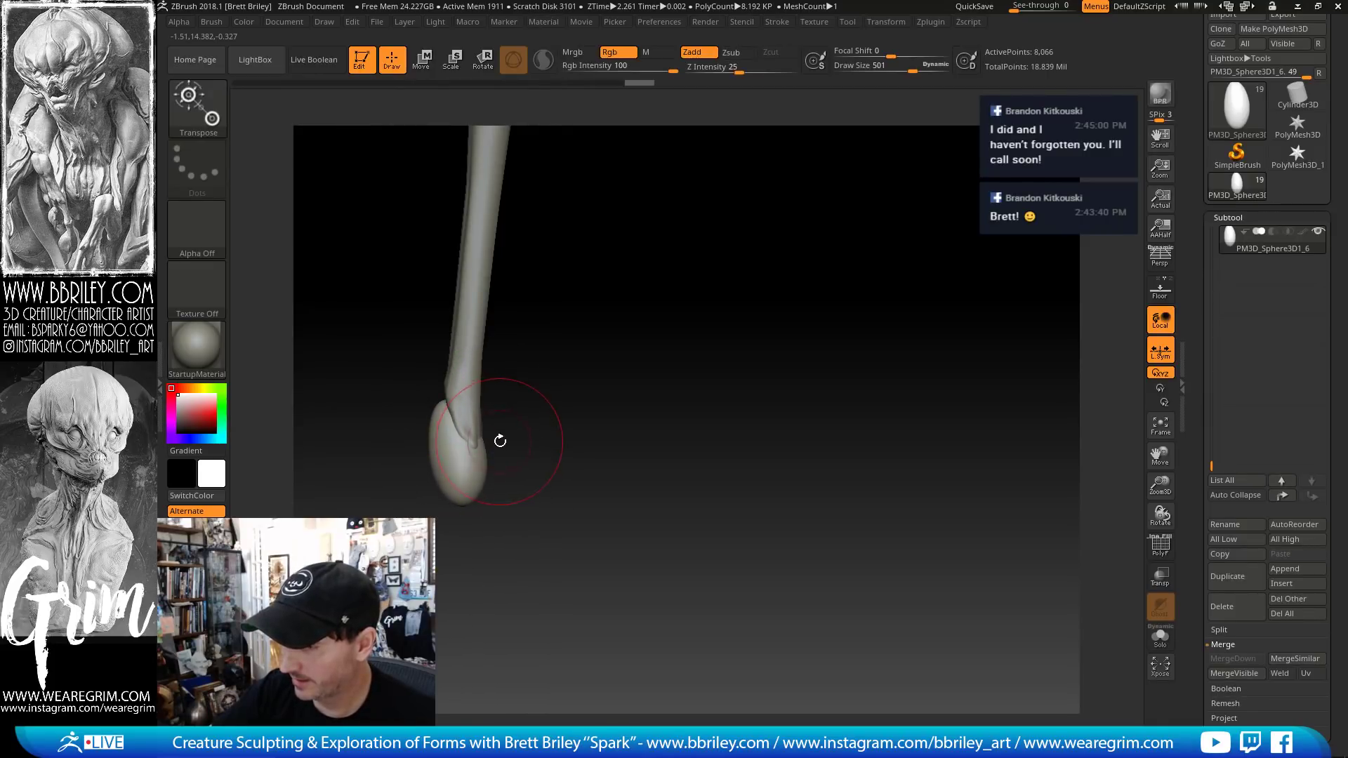
pyautogui.press('w')
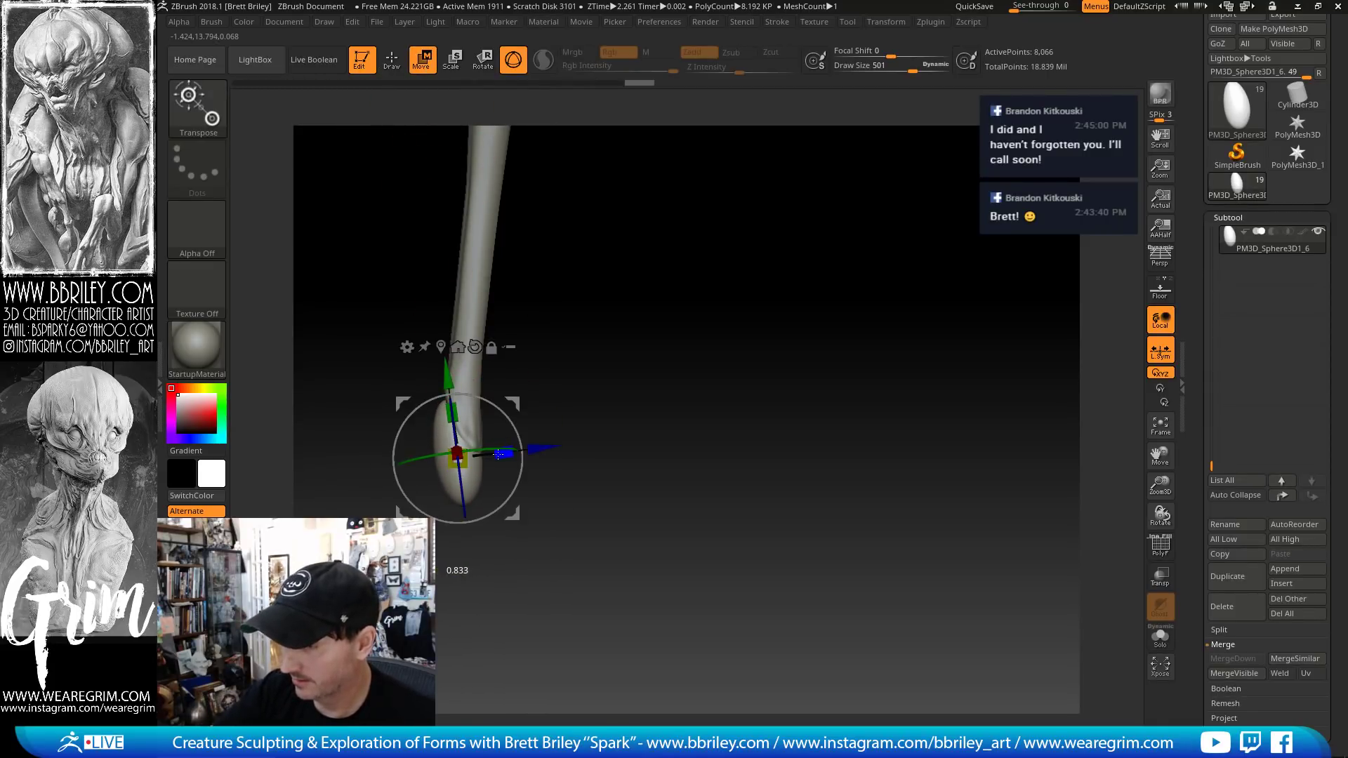
pyautogui.press('q')
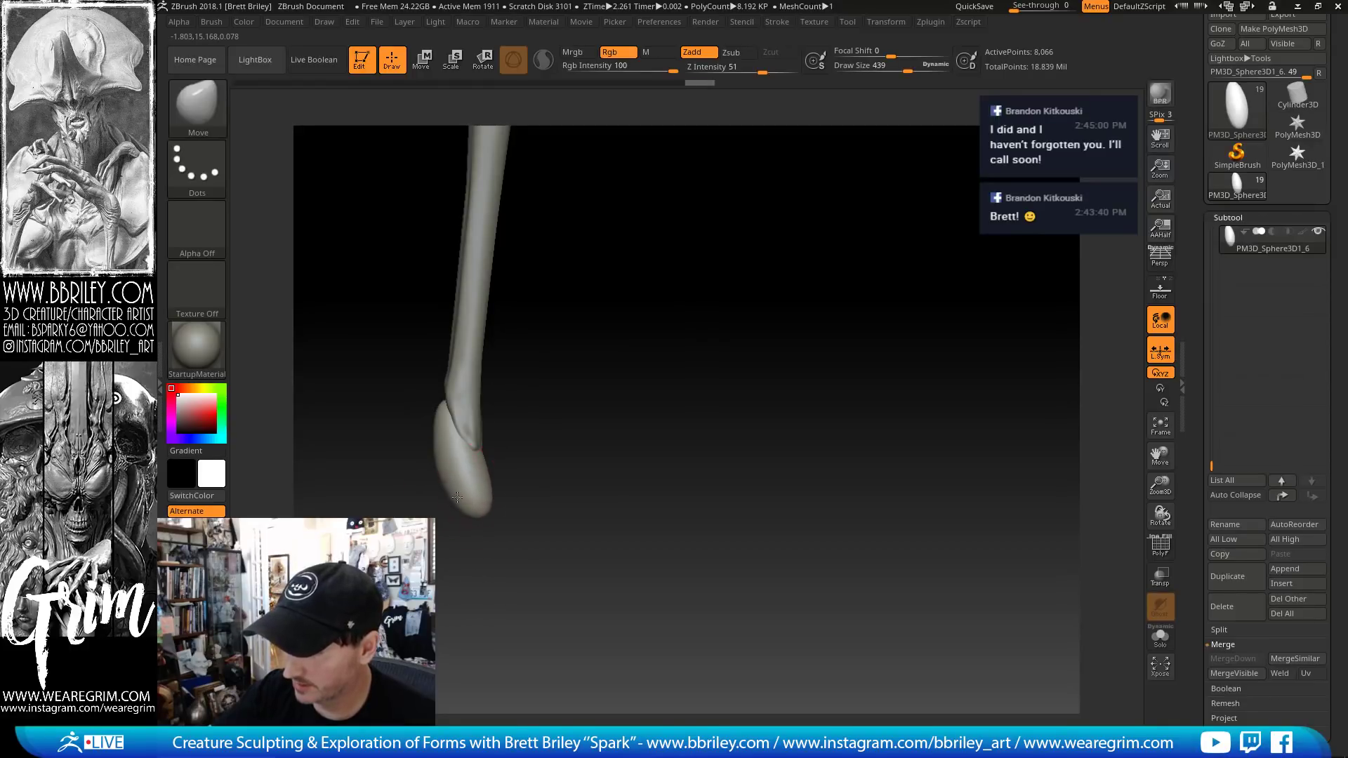
# - Pull the egg's lower end and upper tip with the Move brush to form an elongated, slightly curved foot
pyautogui.moveTo(457, 497); pyautogui.dragTo(448, 506)
pyautogui.moveTo(445, 455)
pyautogui.mouseDown(button='right')
pyautogui.moveTo(469, 451)
pyautogui.moveTo(483, 497)
pyautogui.moveTo(460, 492)
pyautogui.moveTo(474, 428)
pyautogui.mouseUp(button='right')
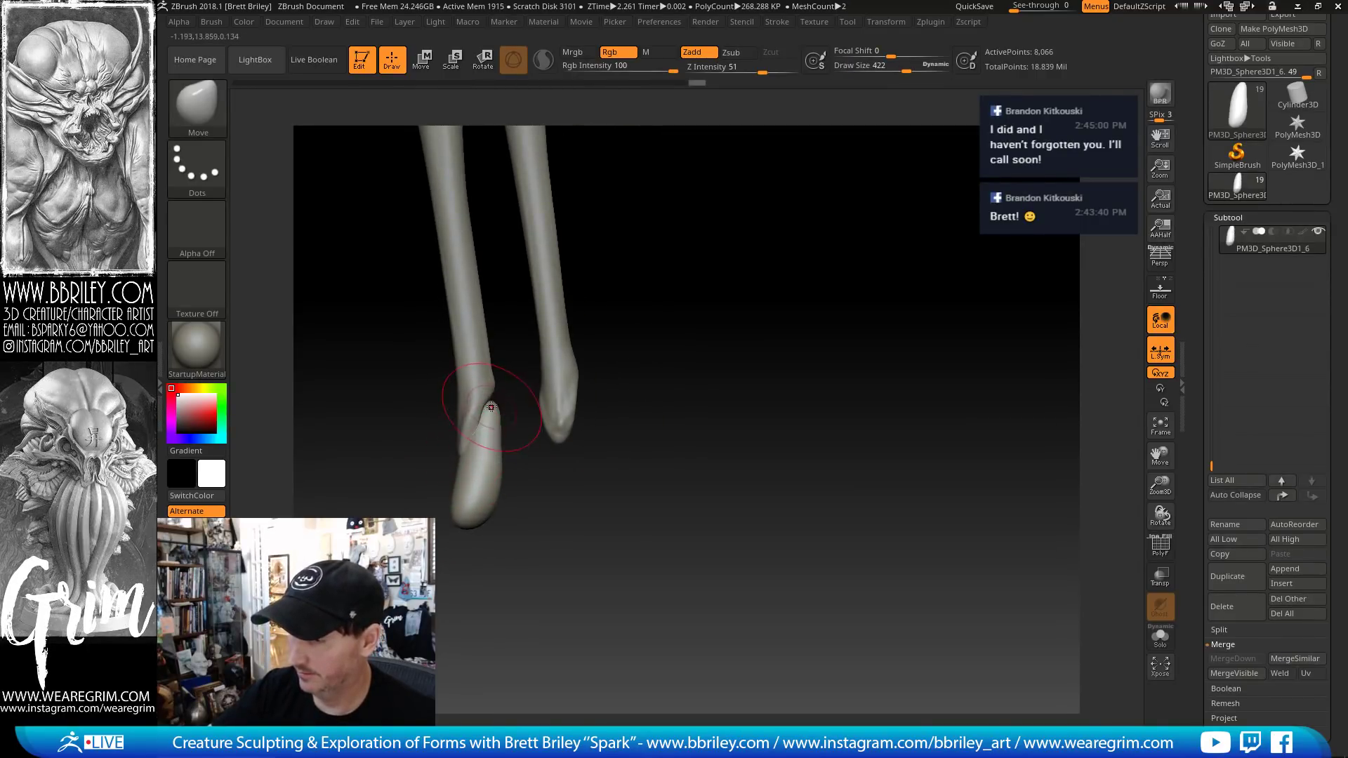
pyautogui.moveTo(485, 375)
pyautogui.mouseDown(button='right')
pyautogui.moveTo(656, 271)
pyautogui.moveTo(625, 295)
pyautogui.mouseUp(button='right')
# - Refine the rounded lower end of the foot with the Standard brush at a reduced brush size
pyautogui.press('b')
pyautogui.press('s')
pyautogui.press('t')
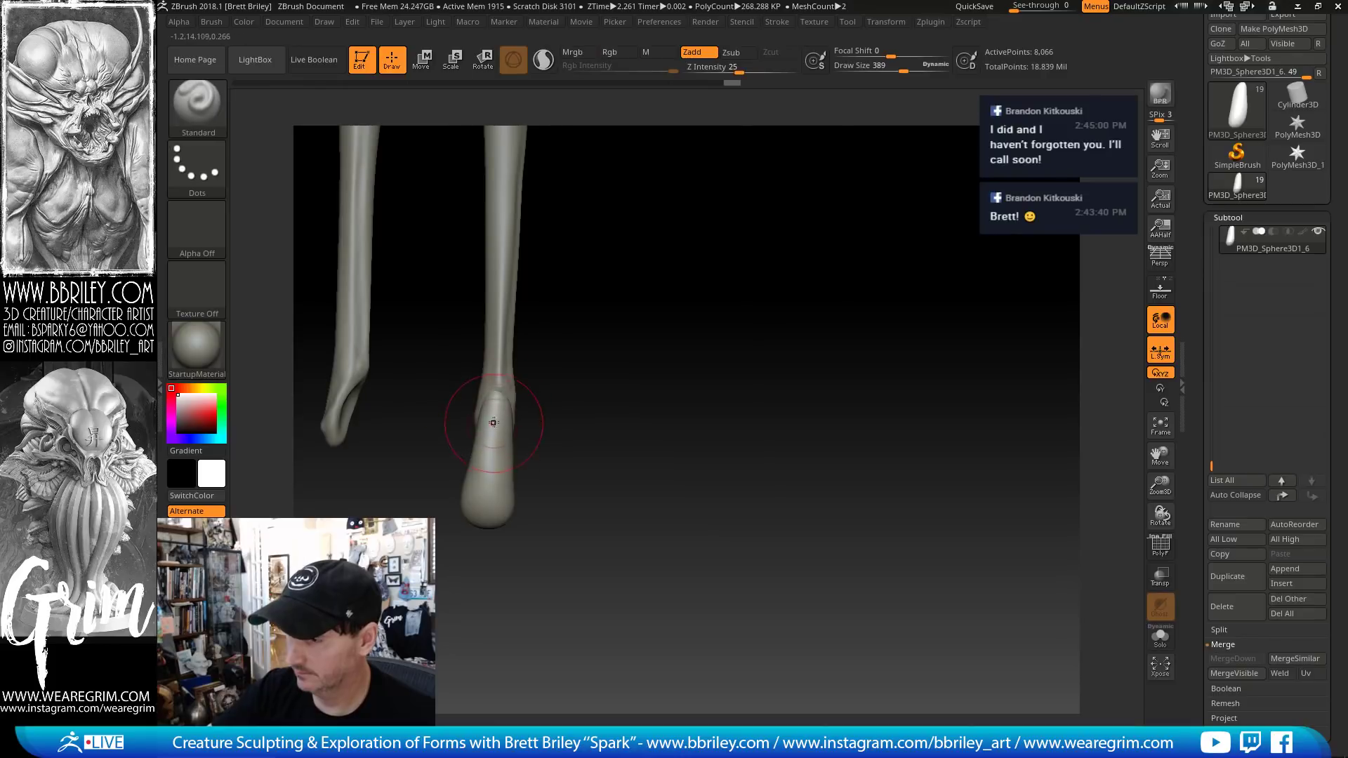
pyautogui.press('[')
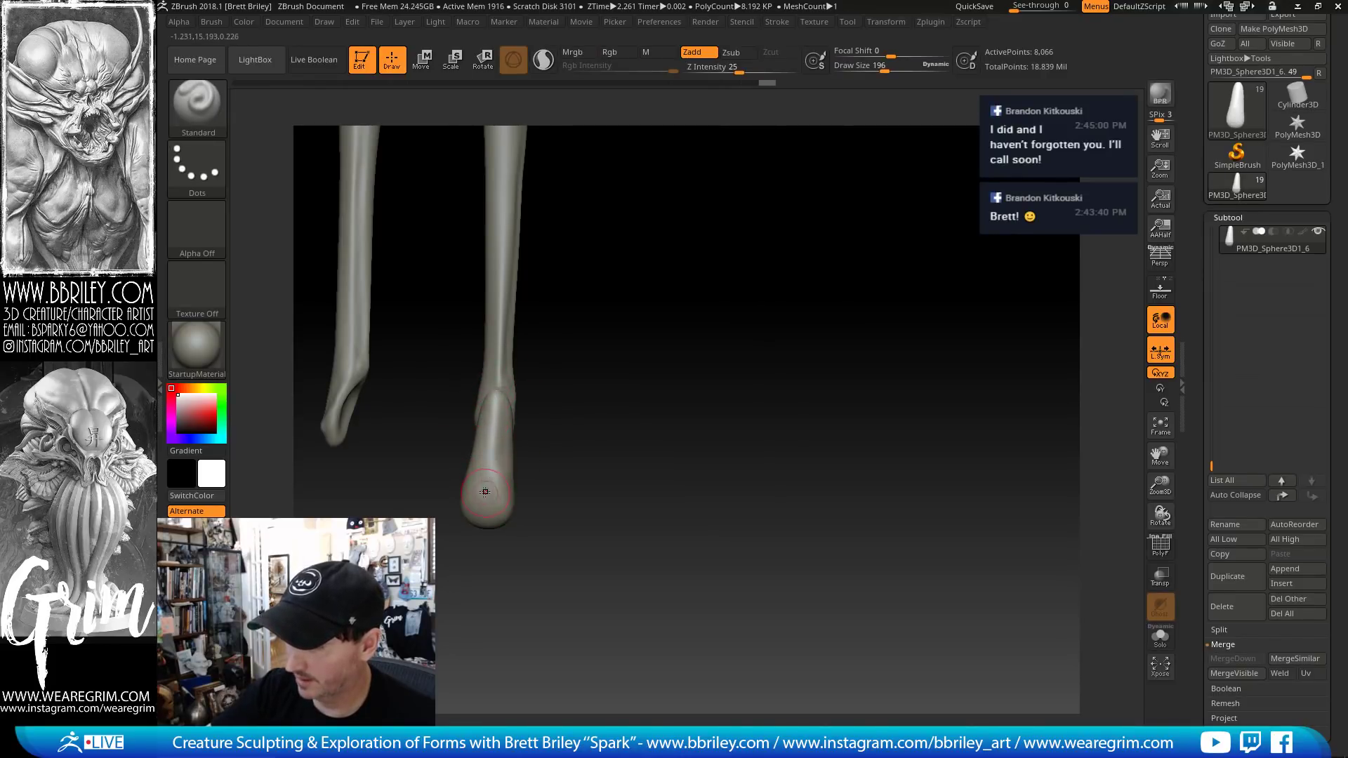
pyautogui.moveTo(481, 503)
pyautogui.mouseDown(button='right')
pyautogui.moveTo(559, 406)
pyautogui.moveTo(485, 473)
pyautogui.mouseUp(button='right')
pyautogui.press('[')
# - Flatten the sides of the foot into planes with the TrimDynamic brush
pyautogui.press('b')
pyautogui.press('t')
pyautogui.press('d')
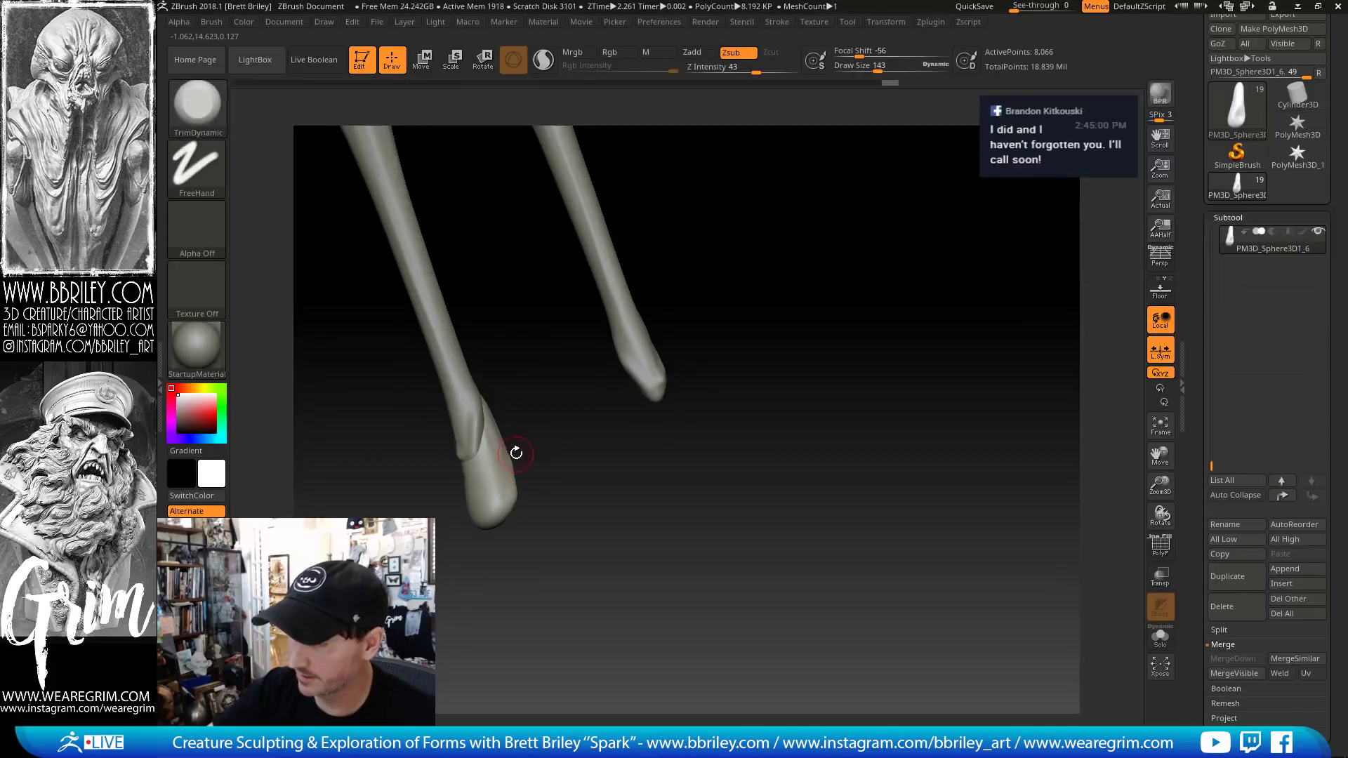
pyautogui.moveTo(487, 417); pyautogui.dragTo(470, 465, button='right')
pyautogui.moveTo(722, 362); pyautogui.dragTo(721, 302, button='right')
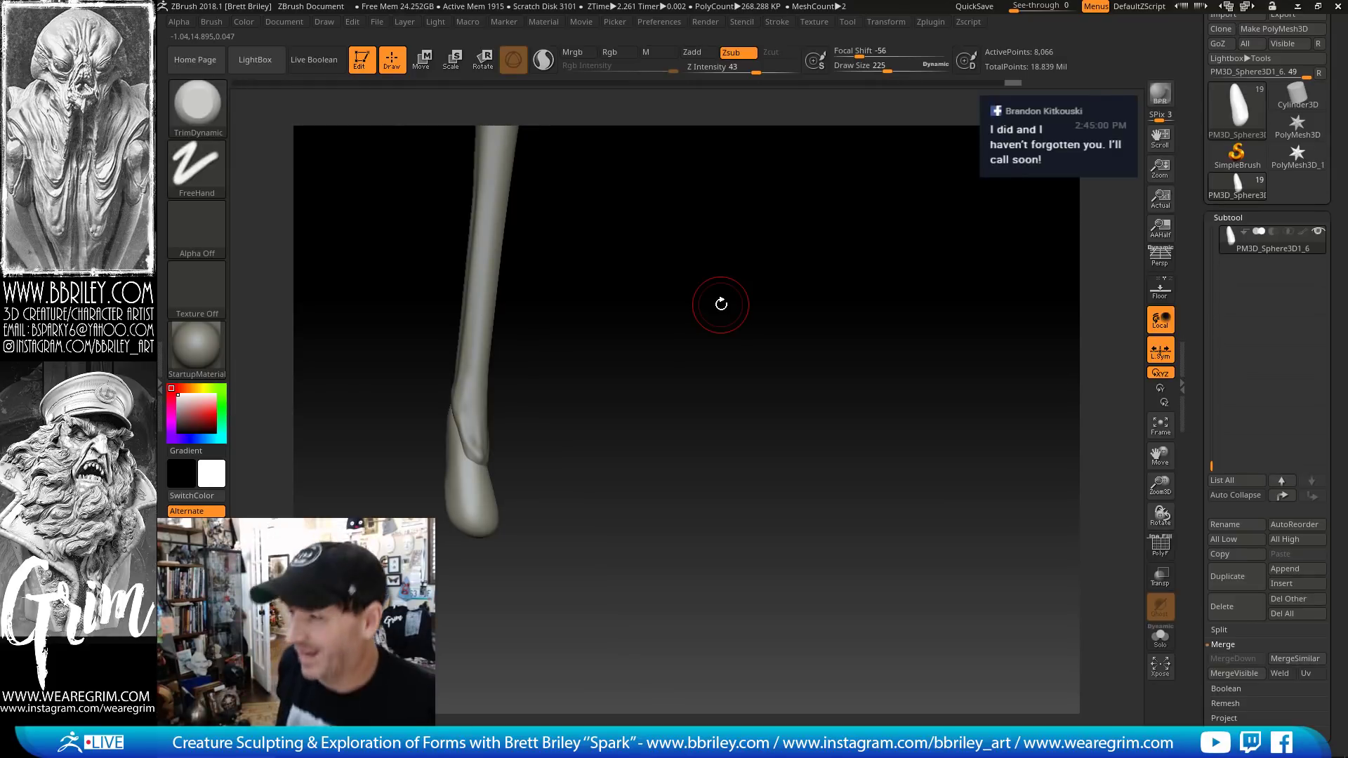
# - Mirror the foot across the X axis with SubTool Master, merging the result into one subtool
pyautogui.click(931, 21)
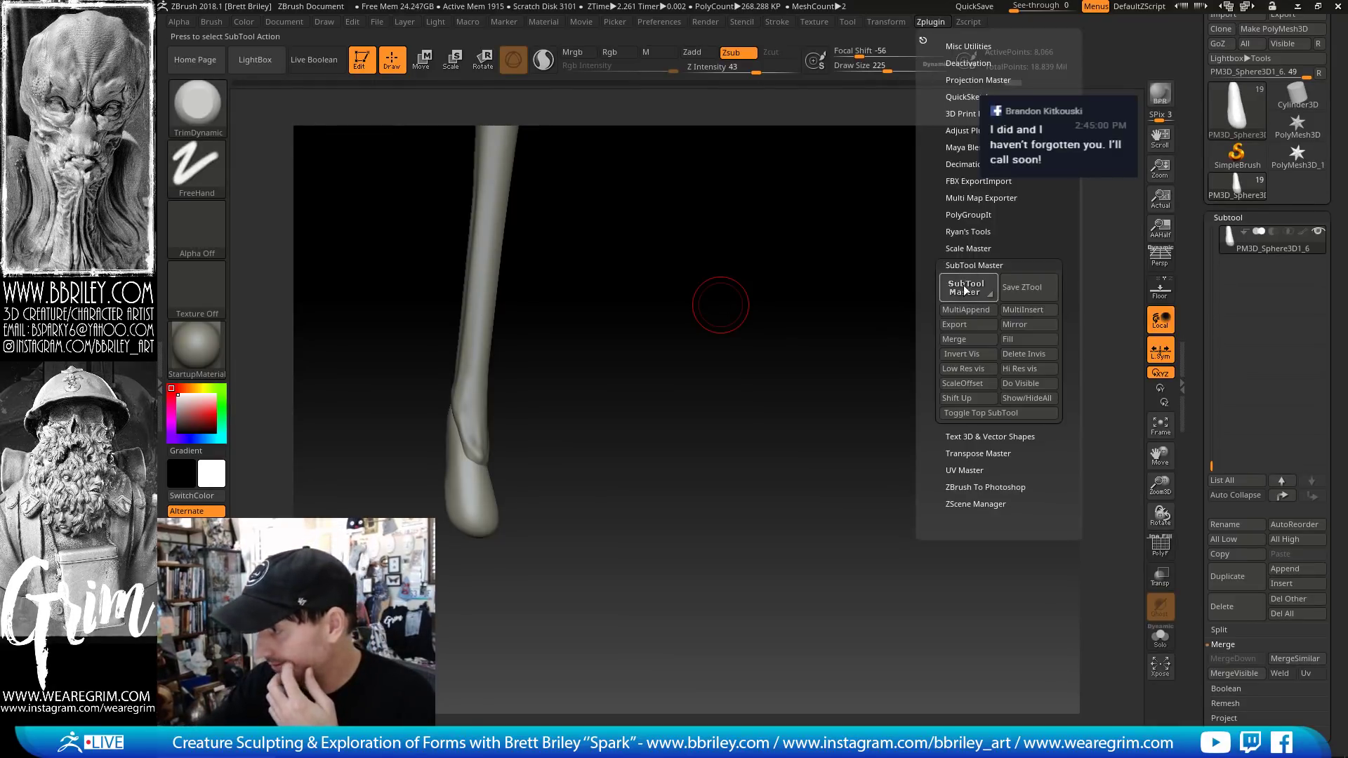
pyautogui.click(965, 288)
pyautogui.click(294, 219)
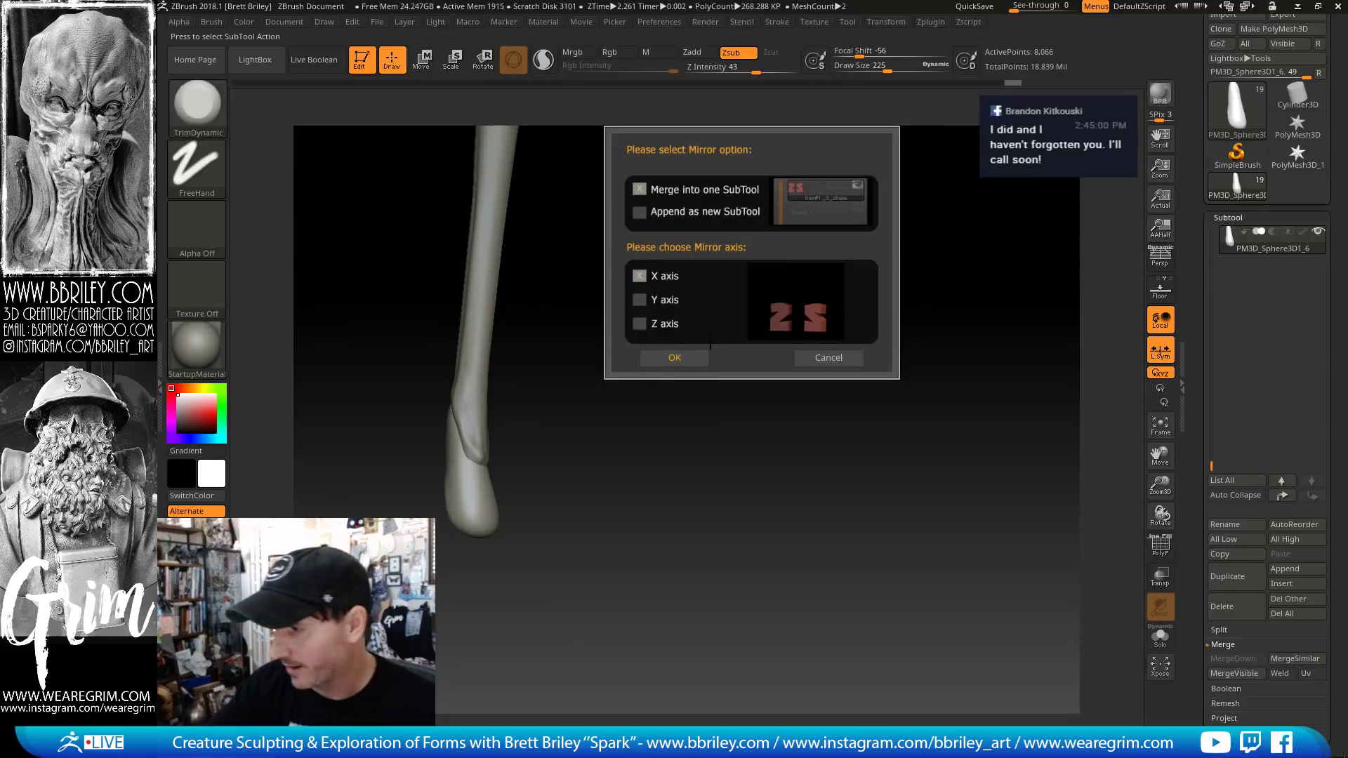
pyautogui.click(702, 351)
# - Adjust the placement of the mirrored feet with the gizmo and refine their shape with the Move brush
pyautogui.moveTo(778, 341); pyautogui.dragTo(786, 330)
pyautogui.press('w')
pyautogui.click(477, 463)
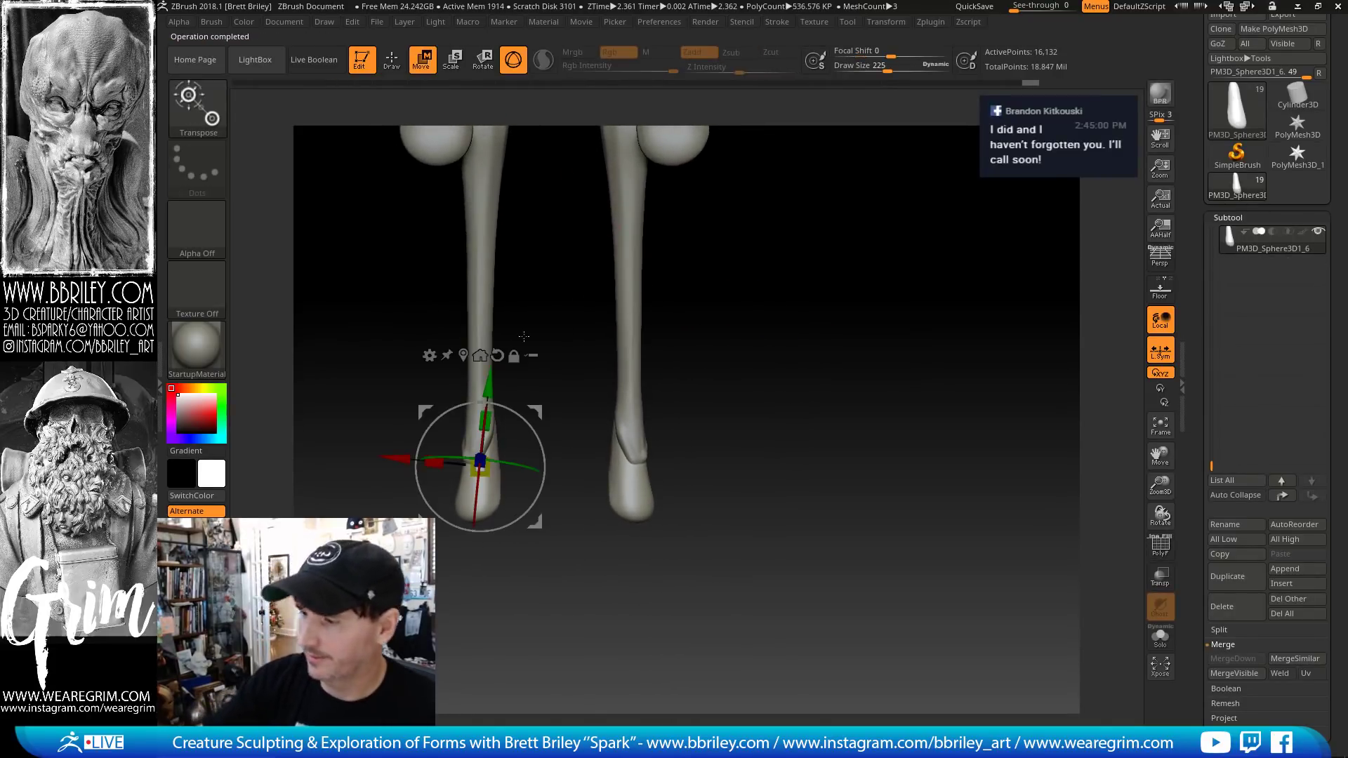
pyautogui.moveTo(531, 421)
pyautogui.mouseDown()
pyautogui.moveTo(603, 429)
pyautogui.moveTo(541, 410)
pyautogui.moveTo(505, 429)
pyautogui.mouseUp()
pyautogui.press('q')
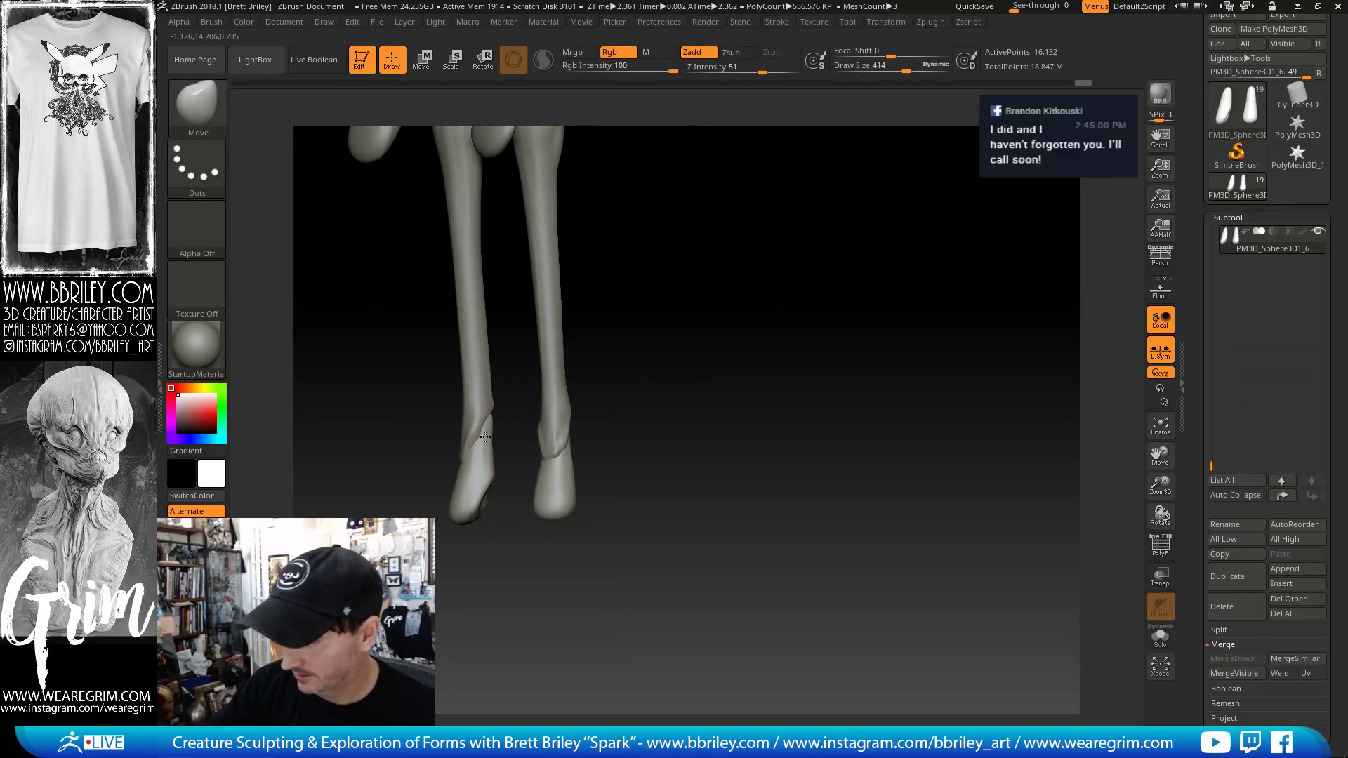
# - Flatten the feet's undersides with TrimDynamic, shape them inward with the Clay brush, and smooth the result
pyautogui.press('b')
pyautogui.press('t')
pyautogui.press('d')
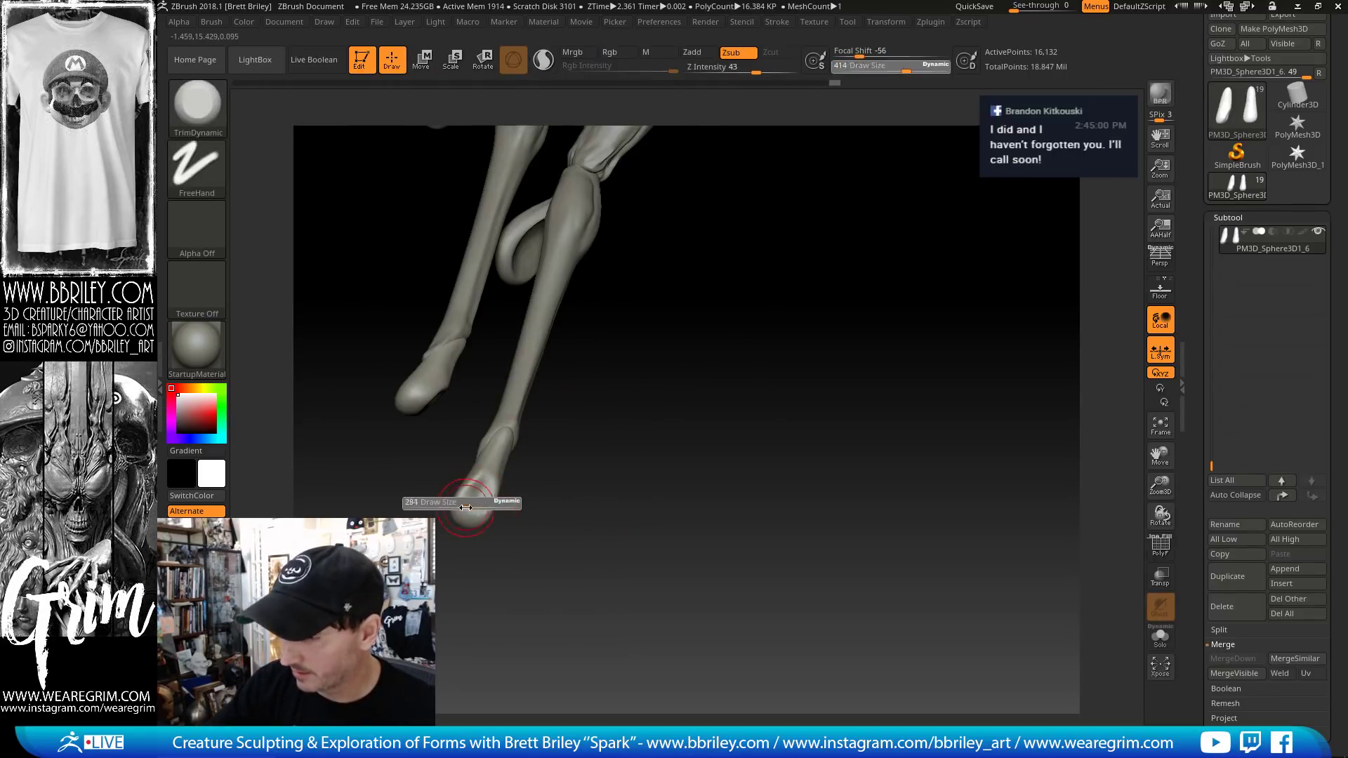
pyautogui.press('b')
pyautogui.press('c')
pyautogui.press('l')
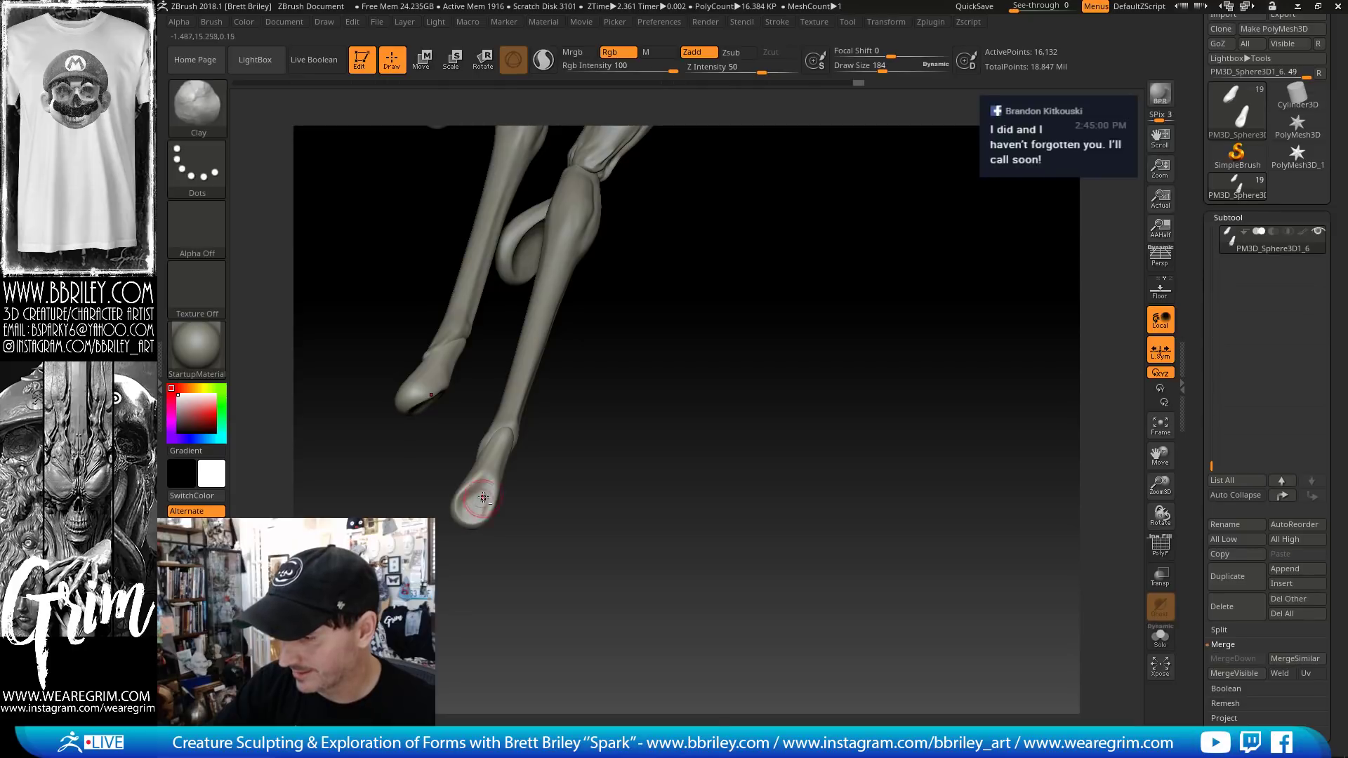
pyautogui.moveTo(482, 493); pyautogui.dragTo(478, 510)
pyautogui.moveTo(562, 500)
pyautogui.mouseDown()
pyautogui.moveTo(602, 490)
pyautogui.moveTo(528, 459)
pyautogui.mouseUp()
pyautogui.keyDown('shift'); pyautogui.moveTo(475, 504); pyautogui.dragTo(482, 479); pyautogui.keyUp('shift')
# - Carve creases along the feet from the ankle to the underside with the DamStandard brush
pyautogui.press('b')
pyautogui.press('d')
pyautogui.press('s')
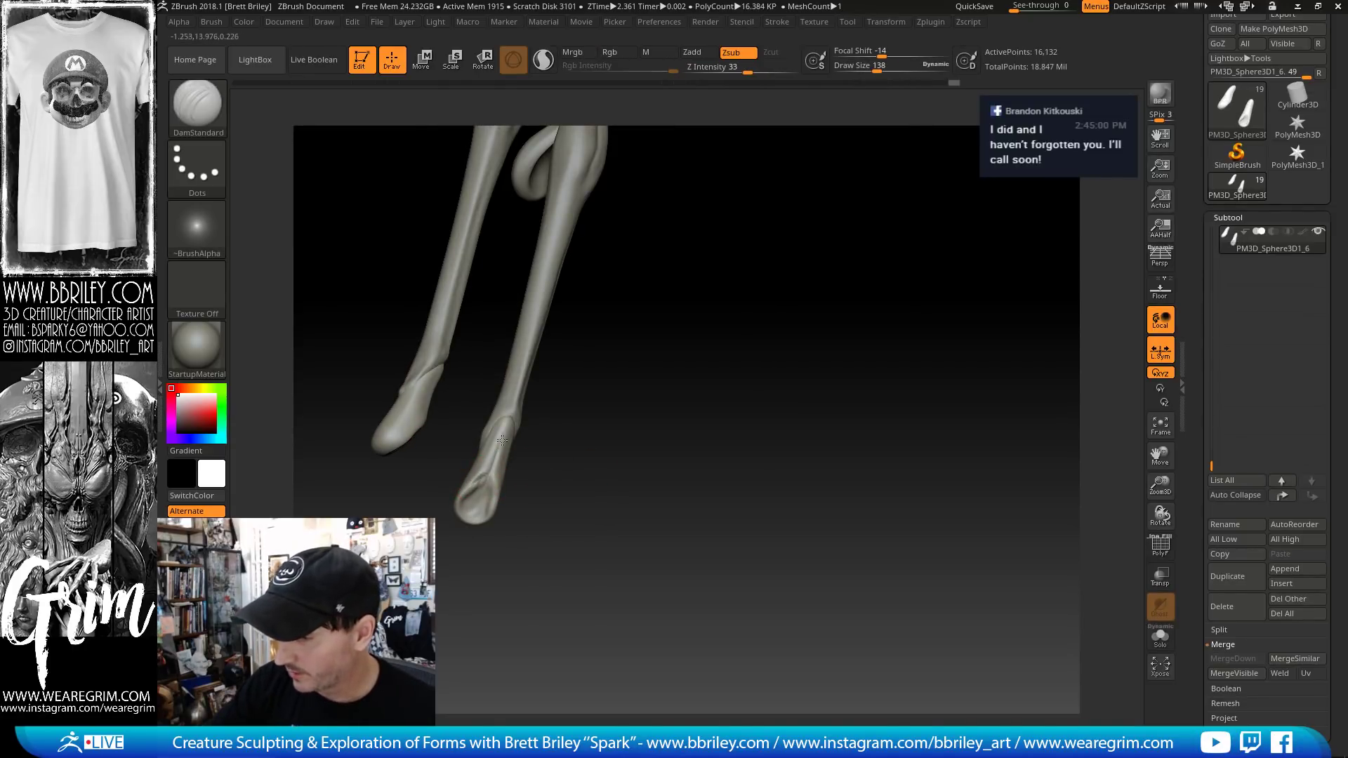
pyautogui.moveTo(566, 430); pyautogui.dragTo(491, 488)
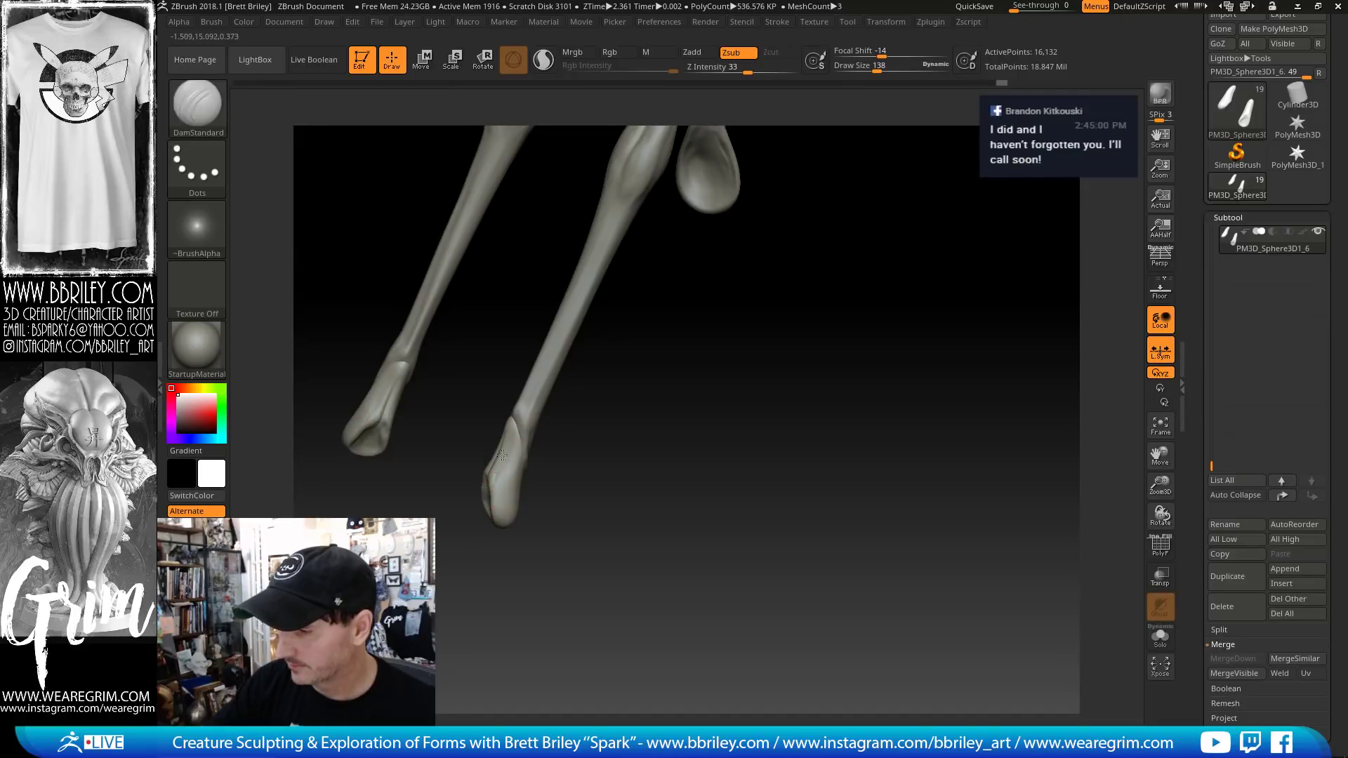
pyautogui.moveTo(629, 443); pyautogui.dragTo(877, 485)
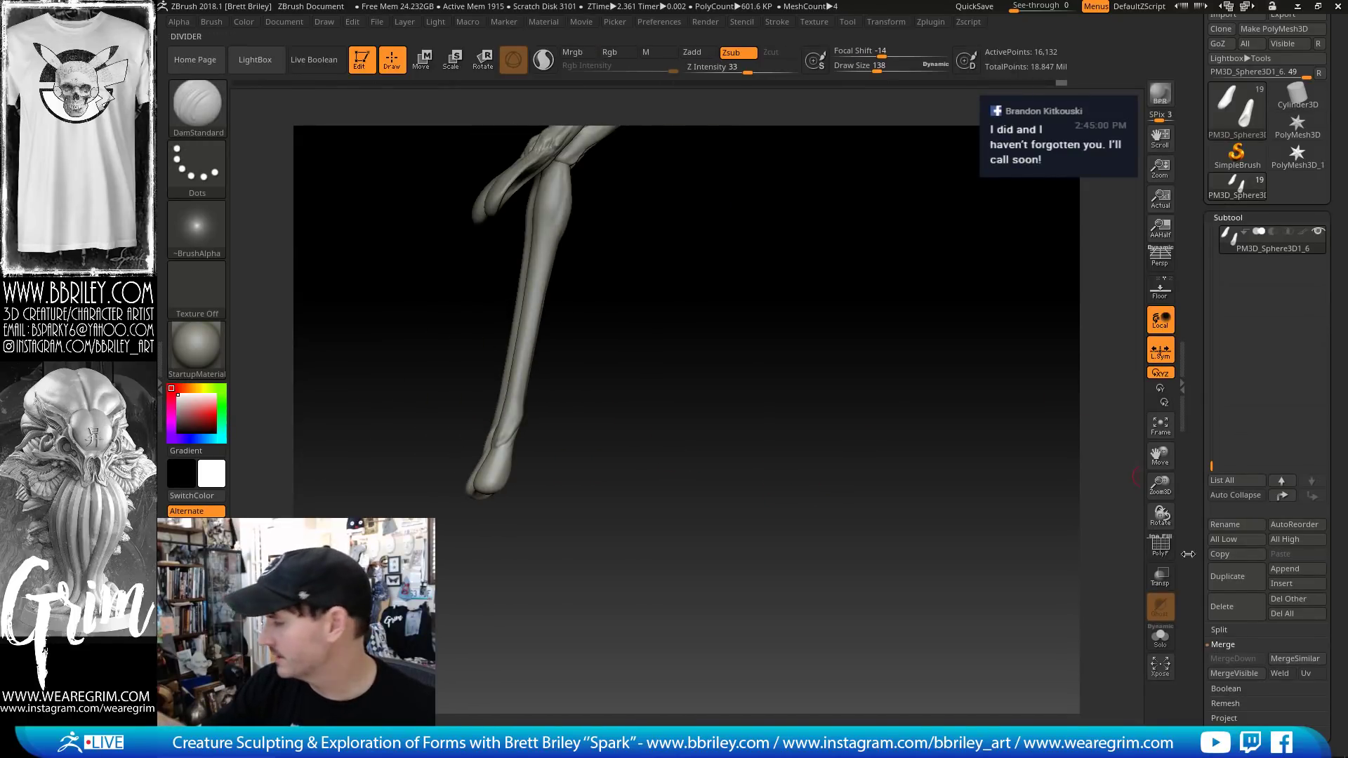
# - Duplicate the feet subtool
pyautogui.click(1227, 576)
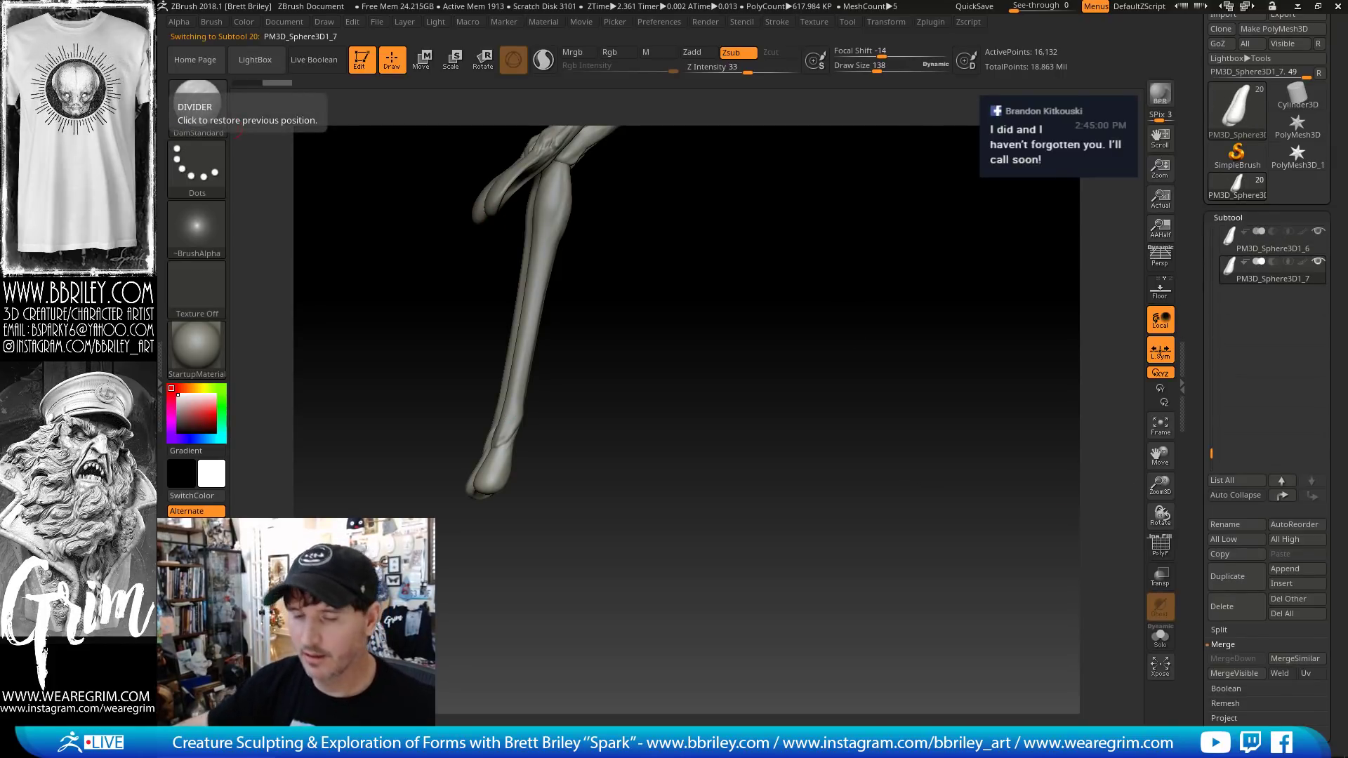
pyautogui.keyDown('alt'); pyautogui.moveTo(744, 477); pyautogui.dragTo(427, 271); pyautogui.keyUp('alt')
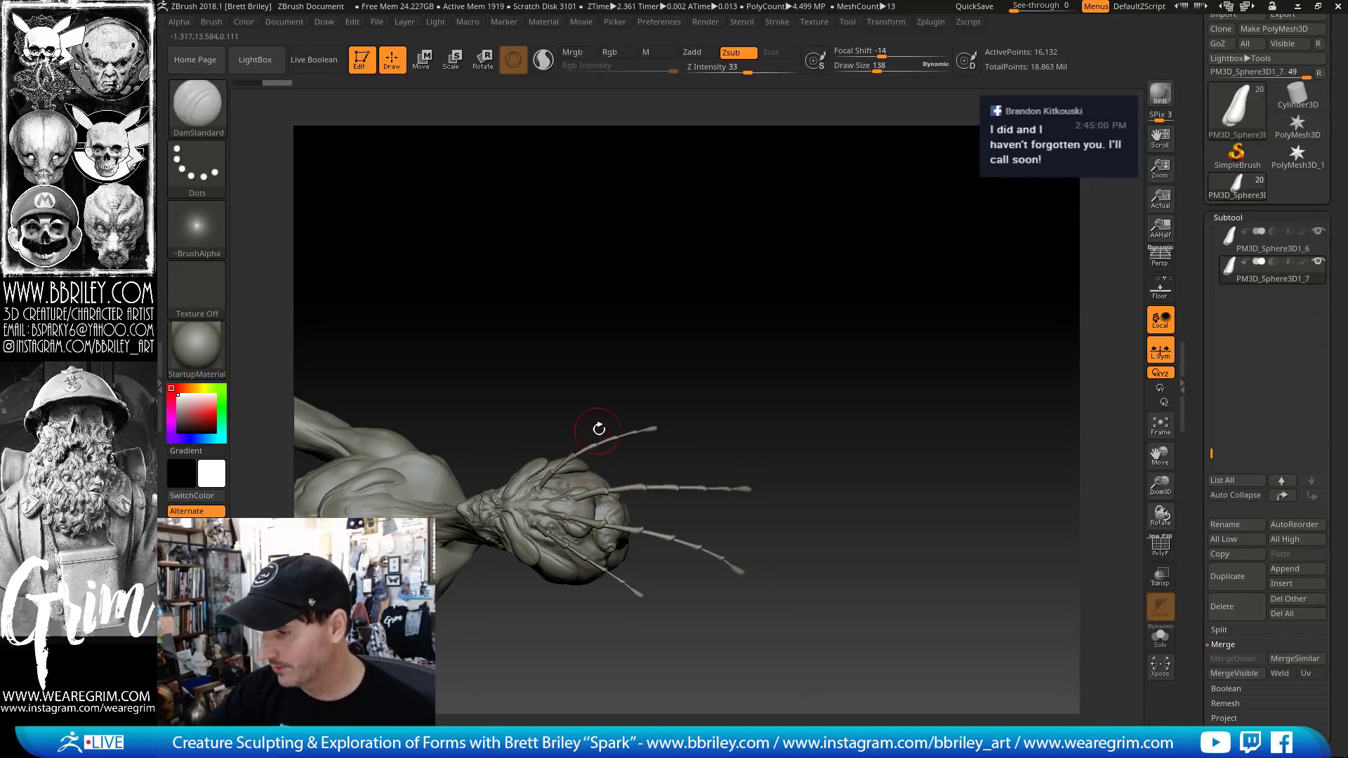
pyautogui.moveTo(732, 375); pyautogui.dragTo(770, 290)
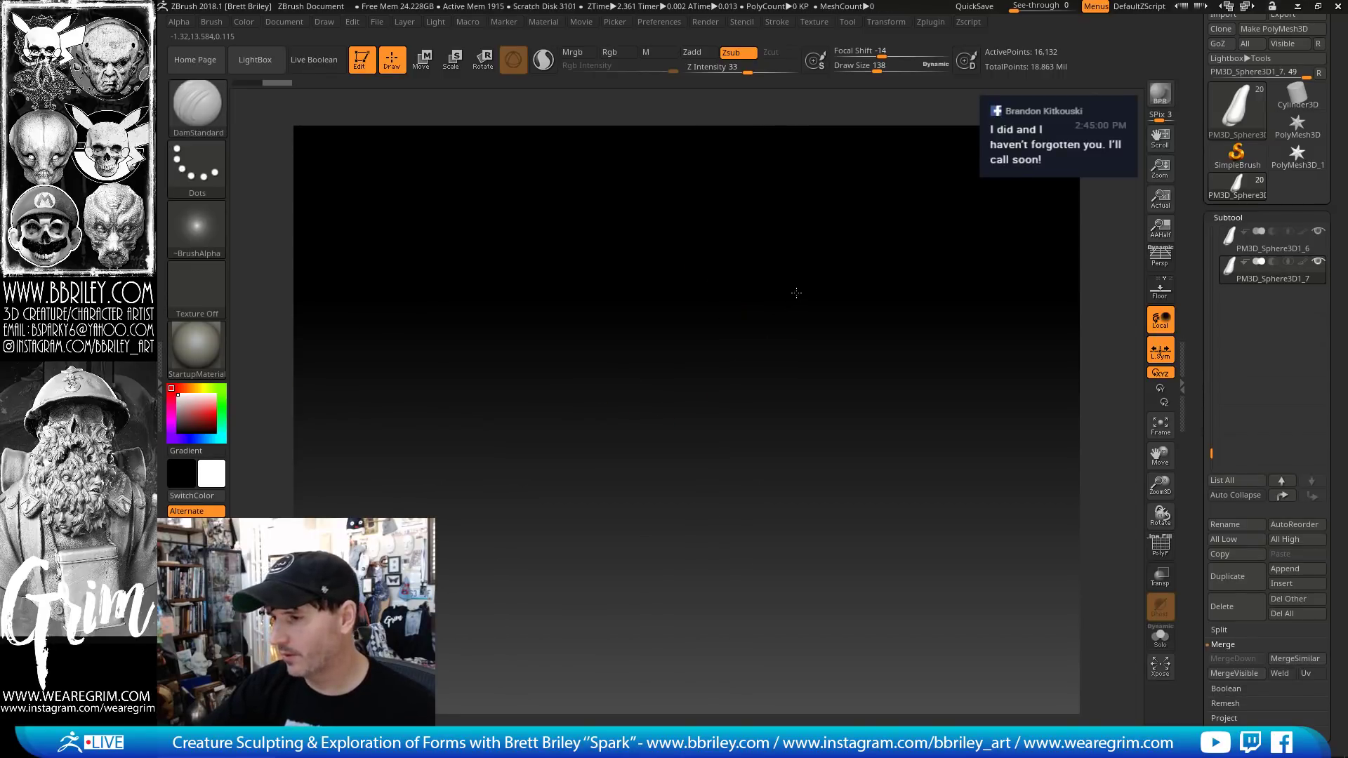
pyautogui.click(1160, 424)
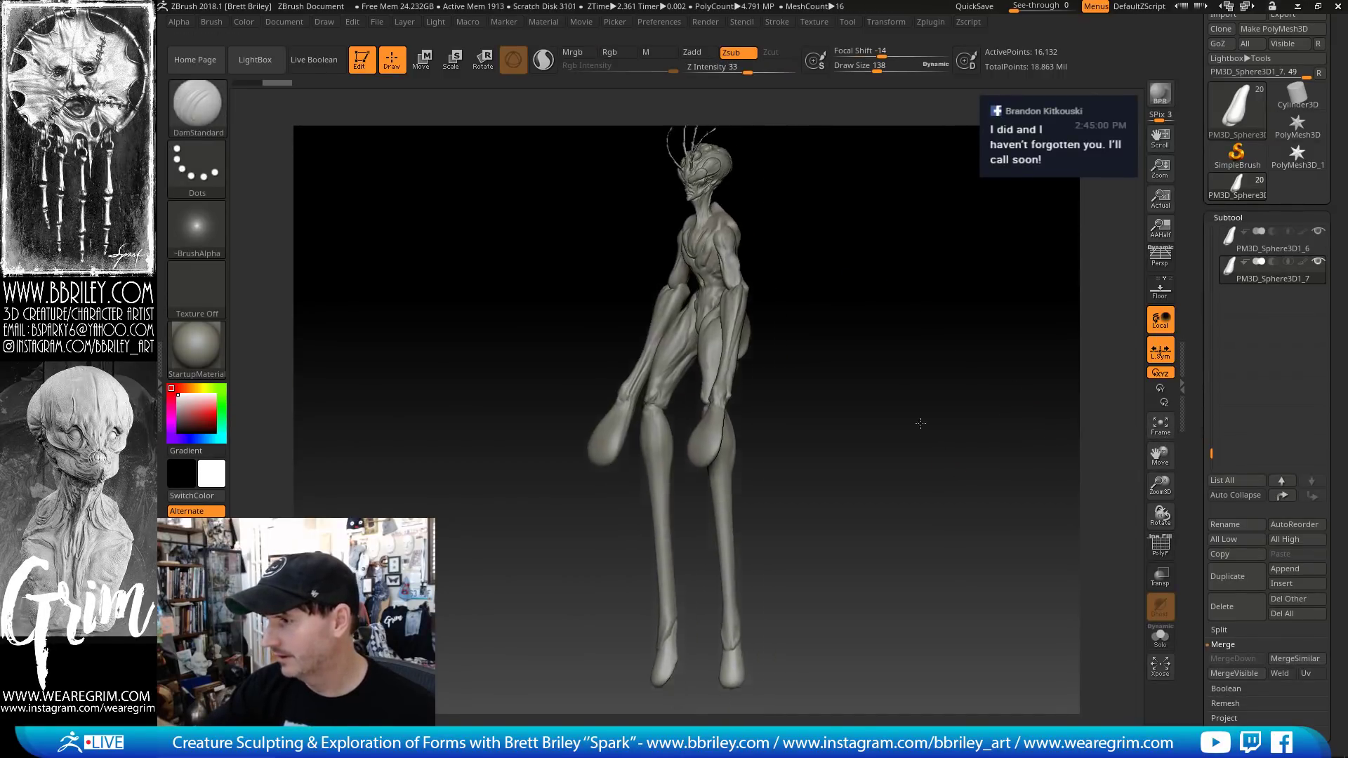
pyautogui.keyDown('alt'); pyautogui.moveTo(921, 423); pyautogui.dragTo(808, 285); pyautogui.keyUp('alt')
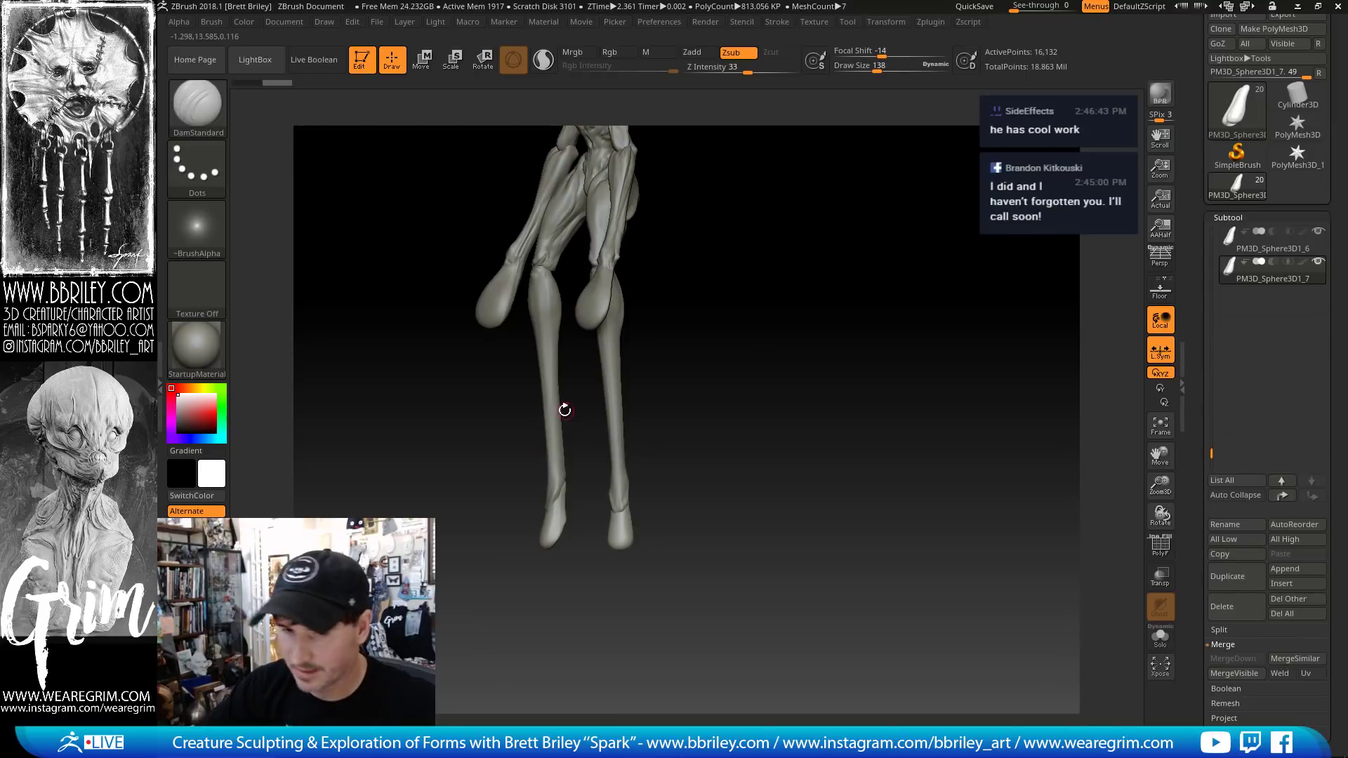
# - Carve diagonal creases into the lower legs just above the ankles with DamStandard at draw size 94
pyautogui.keyDown('alt'); pyautogui.click(549, 445); pyautogui.keyUp('alt')
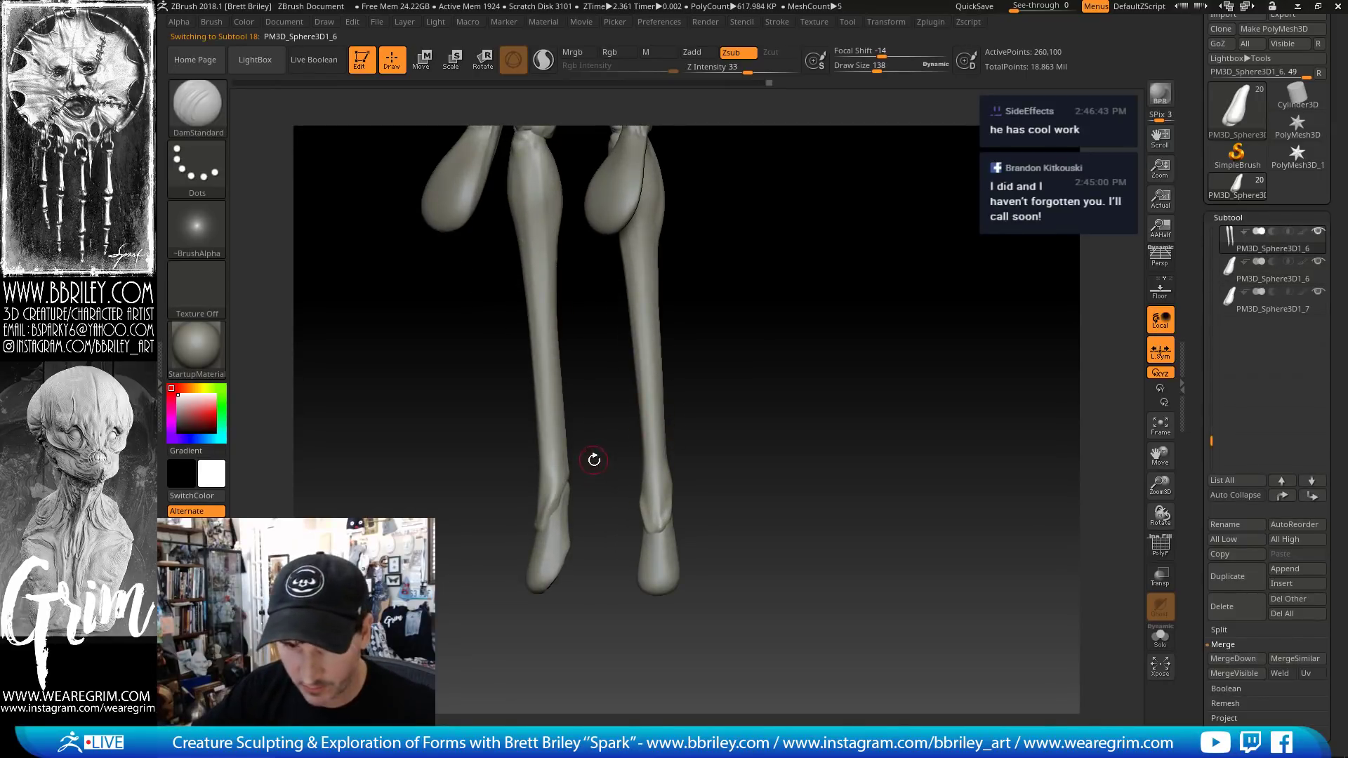
pyautogui.press('[')
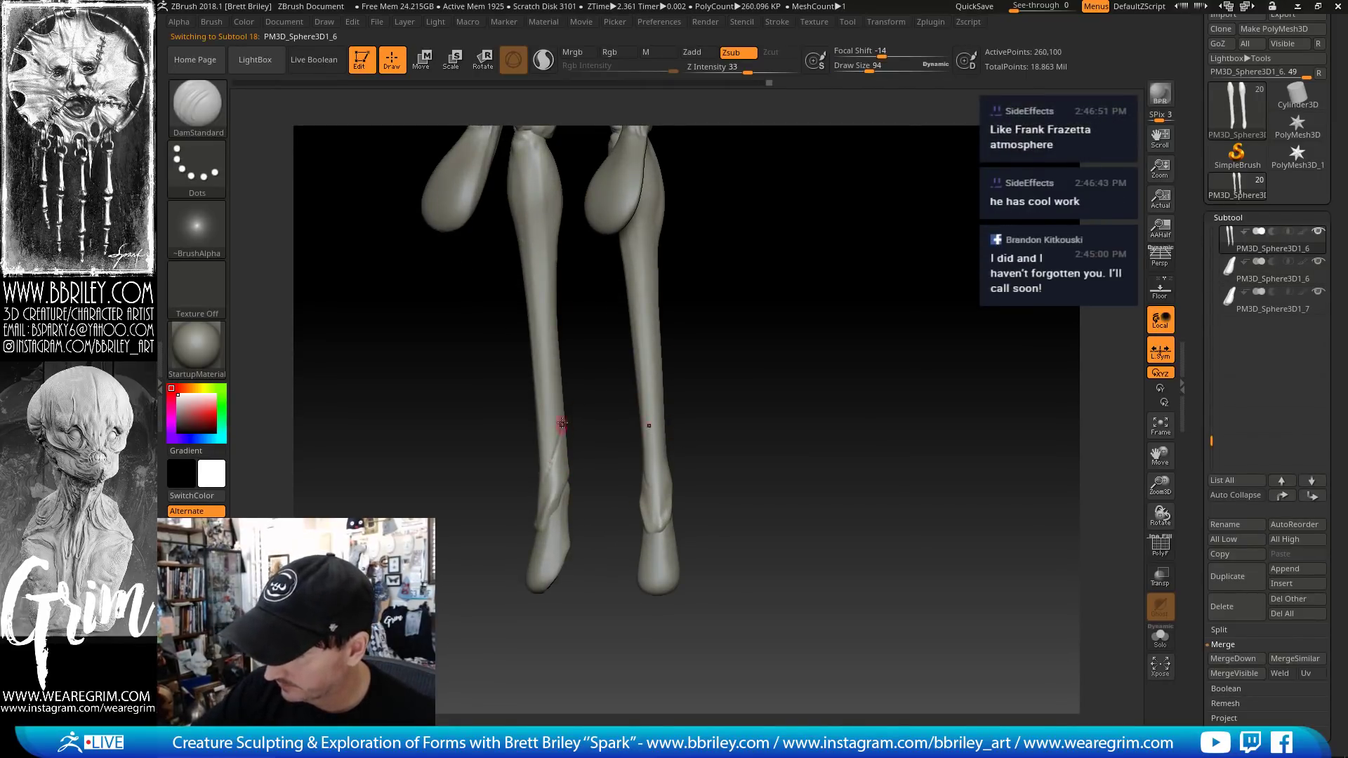
pyautogui.moveTo(579, 382)
pyautogui.mouseDown()
pyautogui.moveTo(620, 367)
pyautogui.moveTo(575, 379)
pyautogui.mouseUp()
# - Build up the forms around the ankle creases on the lower legs with the Standard brush
pyautogui.press('b')
pyautogui.press('s')
pyautogui.press('t')
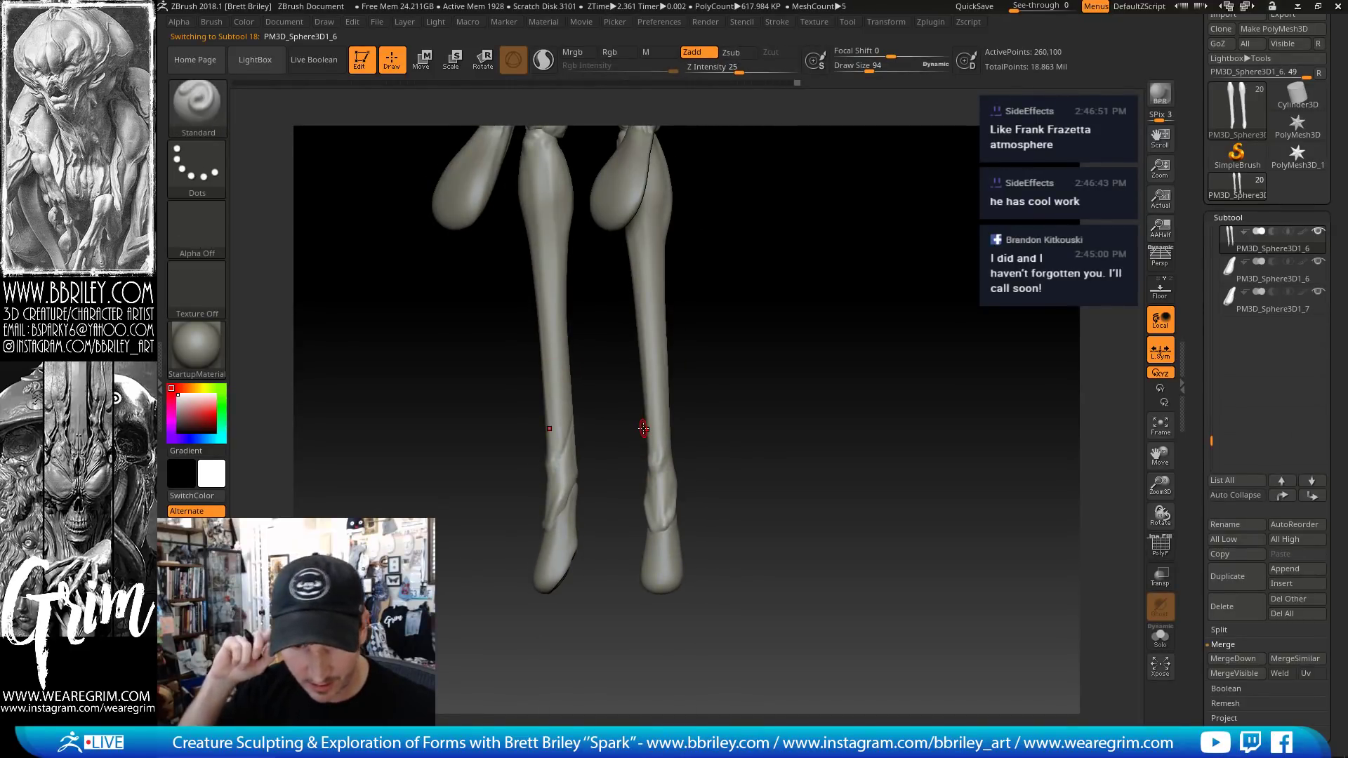
pyautogui.moveTo(800, 295); pyautogui.dragTo(680, 430)
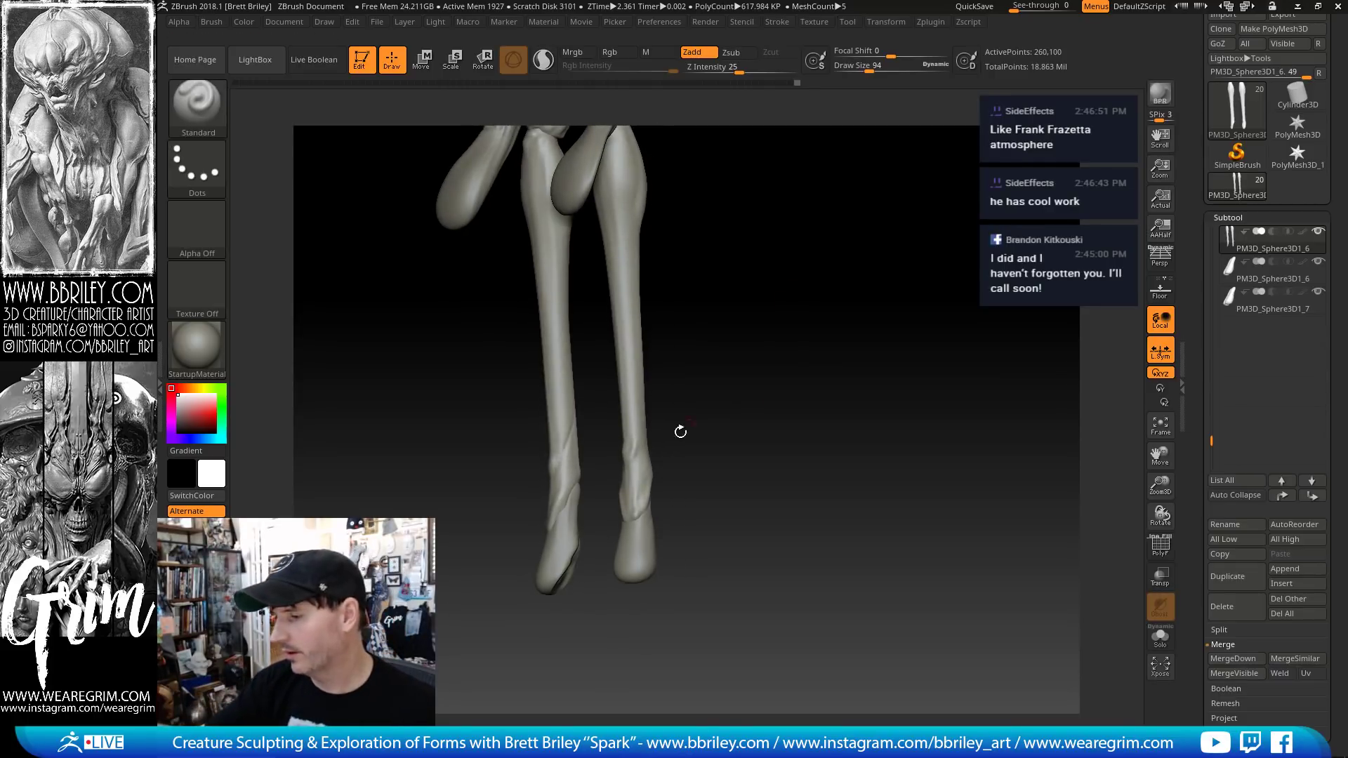
# - Select the duplicated feet subtool and move it down so it forms a new segment below the original feet
pyautogui.keyDown('alt'); pyautogui.click(557, 566); pyautogui.keyUp('alt')
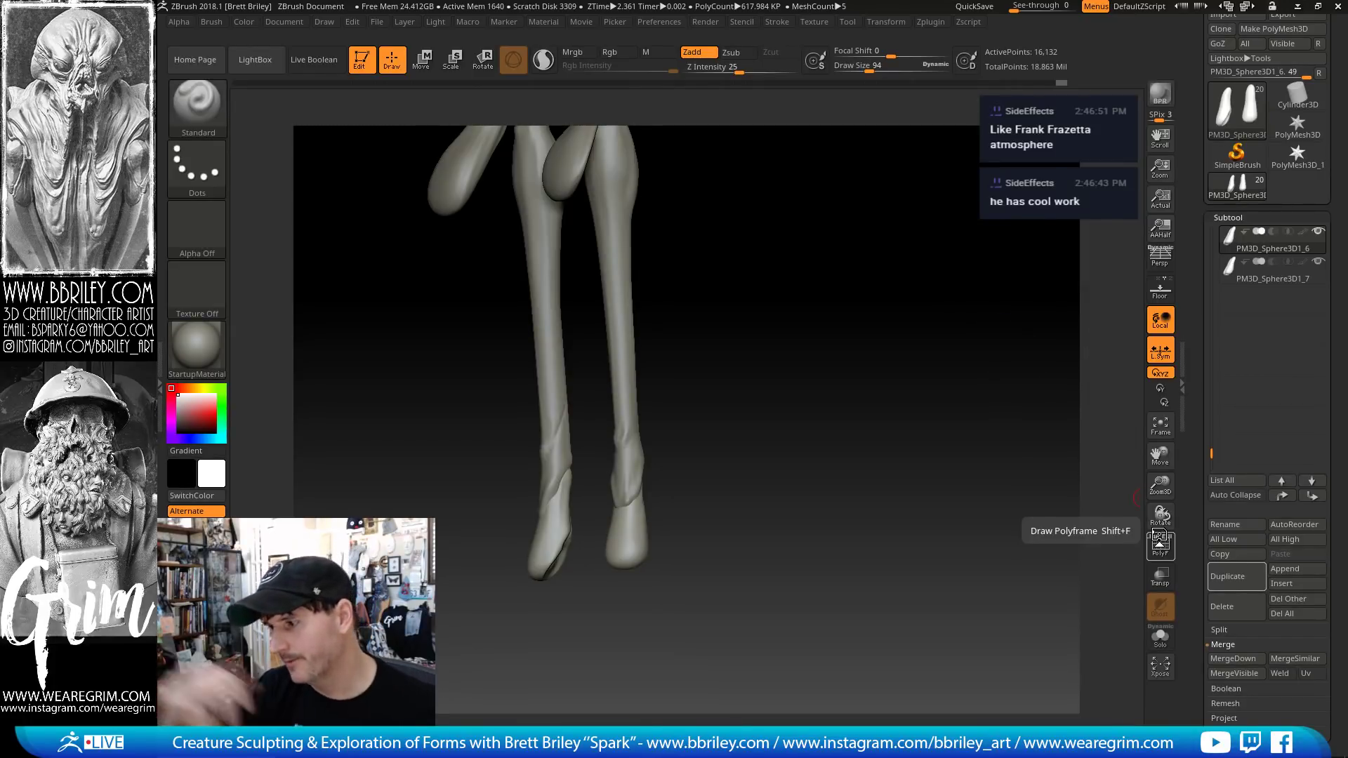
pyautogui.moveTo(731, 292); pyautogui.dragTo(698, 359)
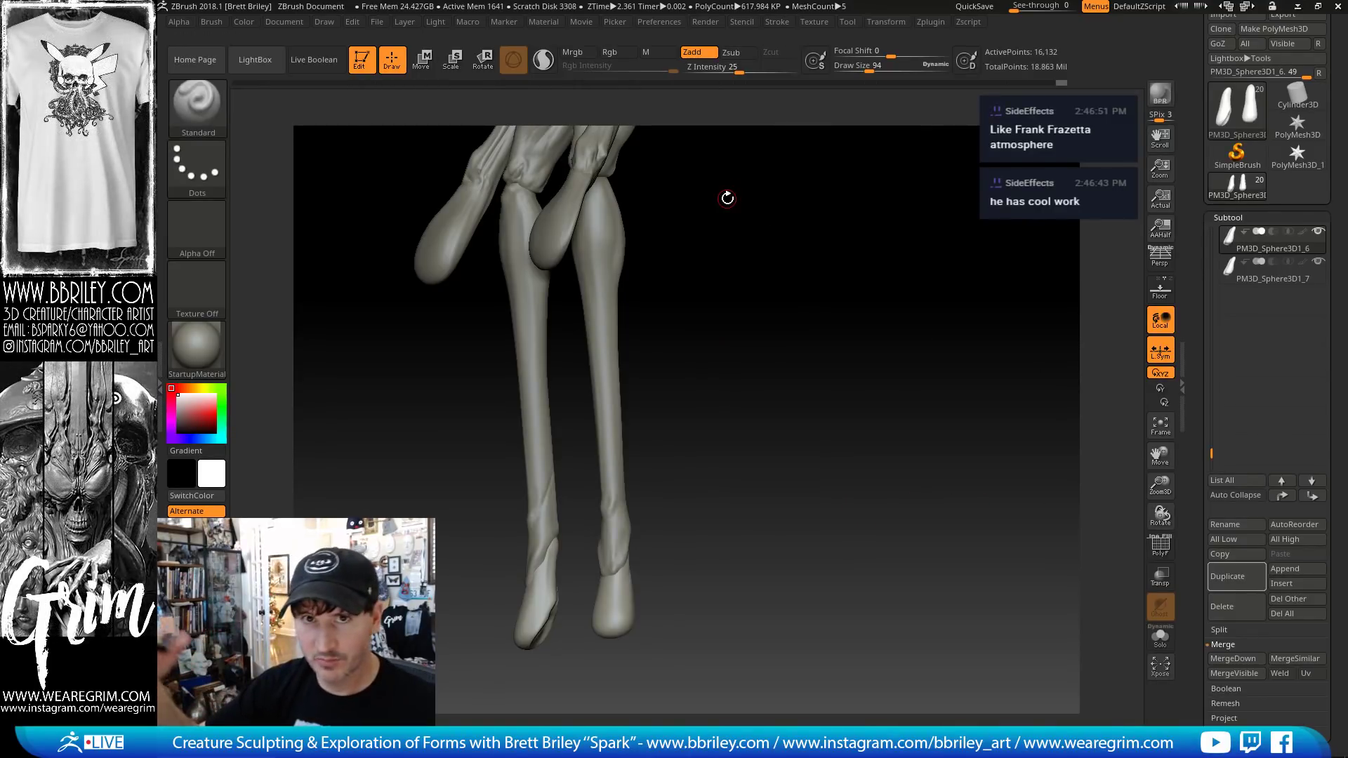
pyautogui.click(1246, 279)
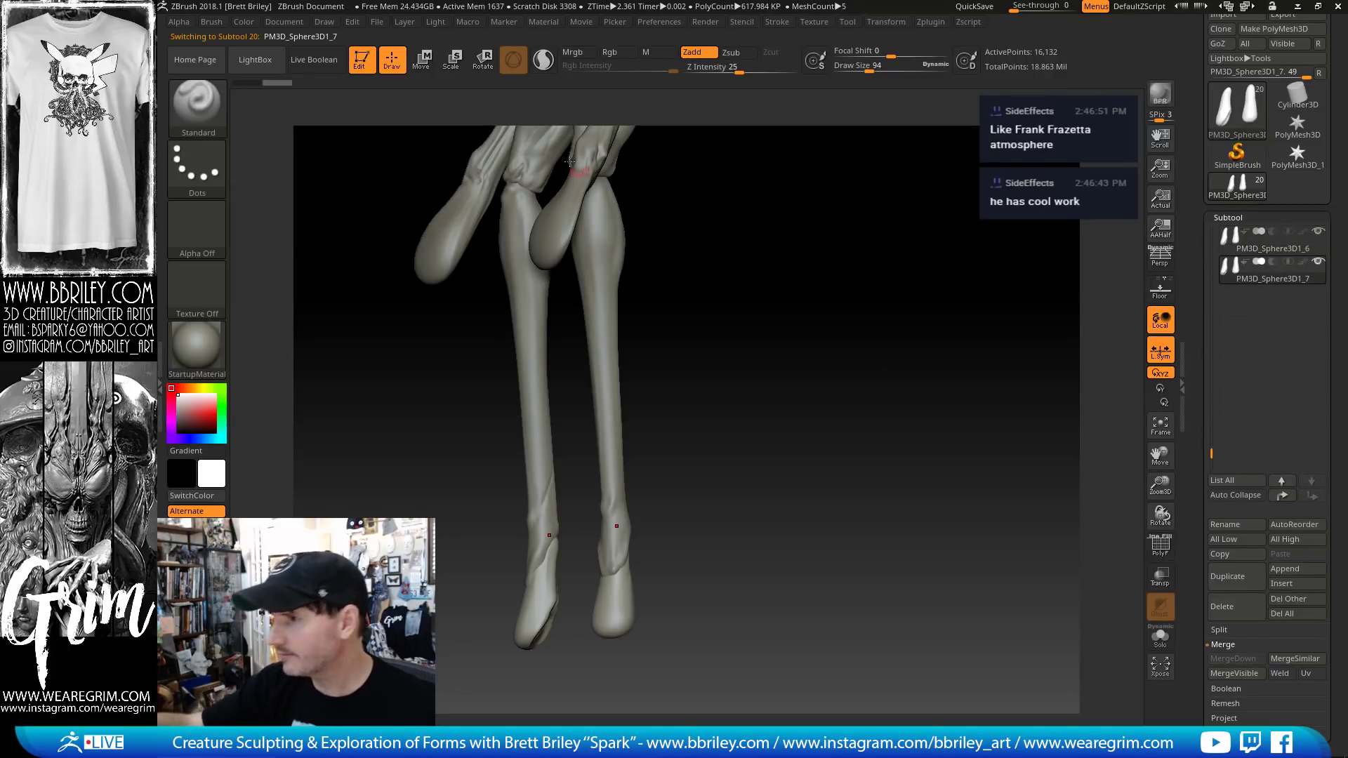
pyautogui.press('w')
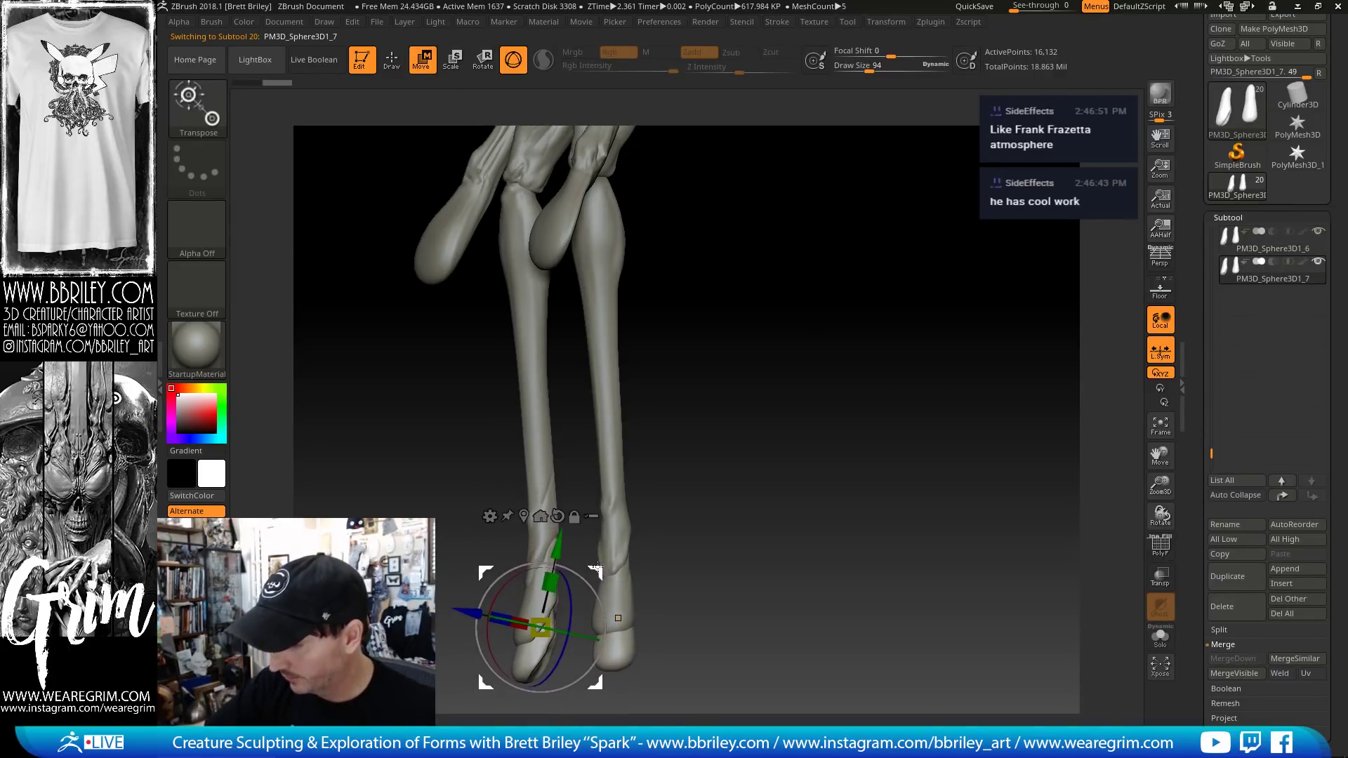
pyautogui.keyDown('alt'); pyautogui.moveTo(699, 449); pyautogui.dragTo(684, 332); pyautogui.keyUp('alt')
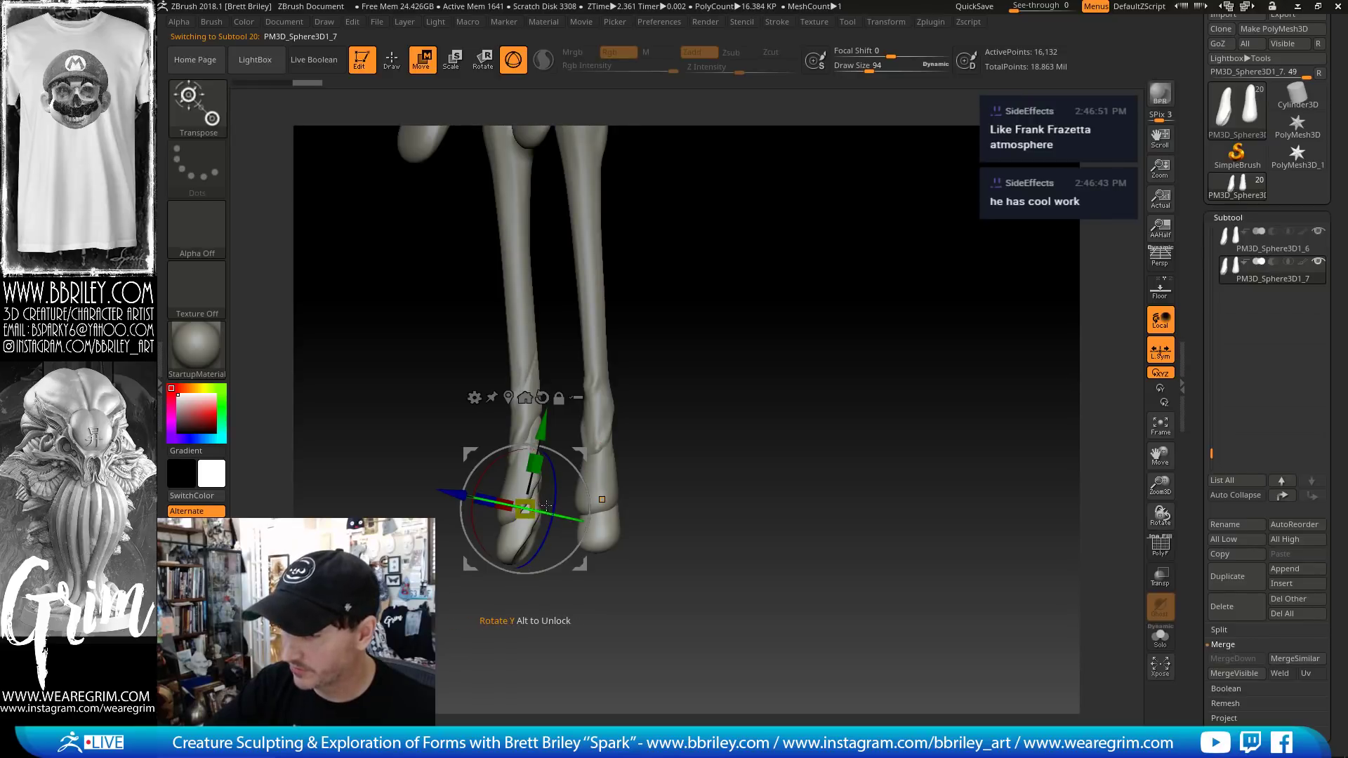
pyautogui.moveTo(526, 509); pyautogui.dragTo(523, 515)
pyautogui.moveTo(579, 455)
pyautogui.mouseDown()
pyautogui.moveTo(573, 477)
pyautogui.moveTo(535, 465)
pyautogui.moveTo(573, 461)
pyautogui.mouseUp()
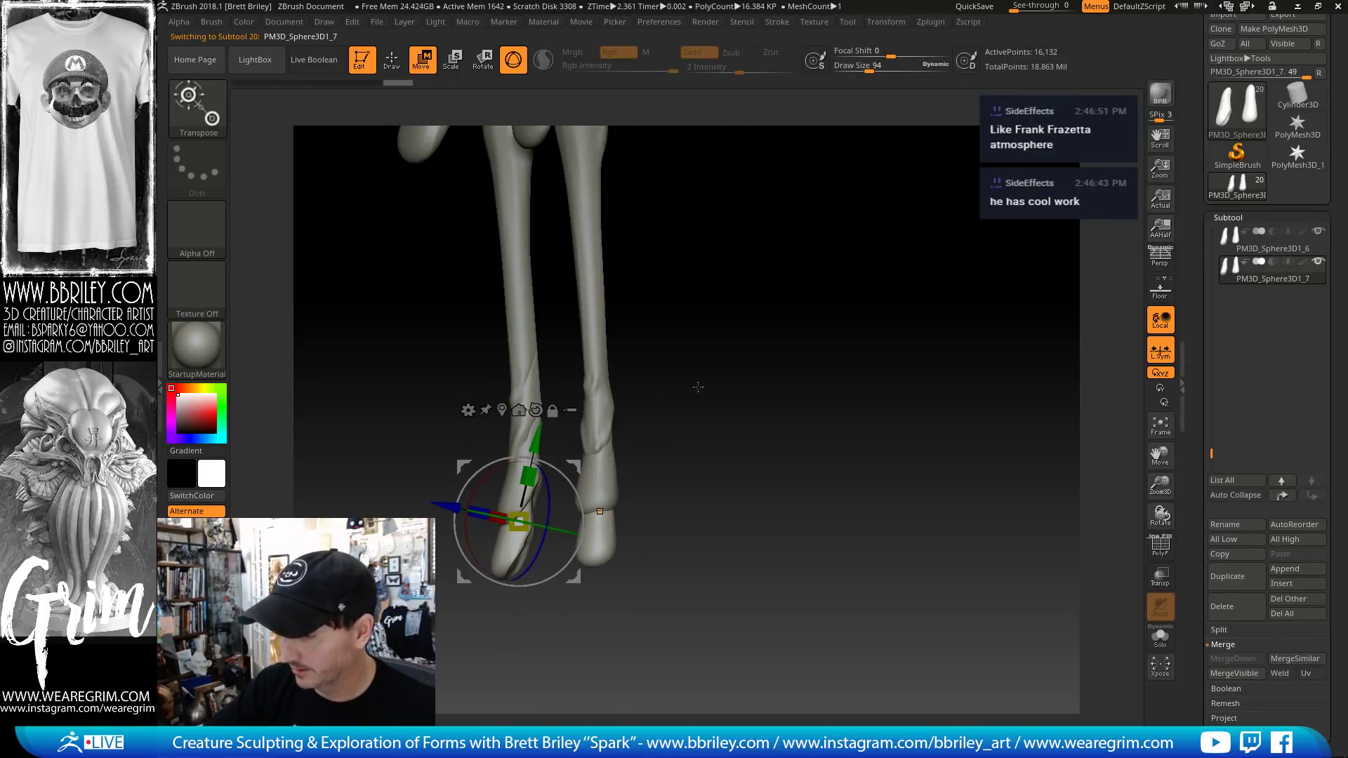
pyautogui.moveTo(697, 385); pyautogui.dragTo(735, 398)
pyautogui.moveTo(521, 522); pyautogui.dragTo(534, 535)
# - Reshape the new lowest foot segments from the front, sides and back with the Move brush
pyautogui.press('q')
pyautogui.press('s')
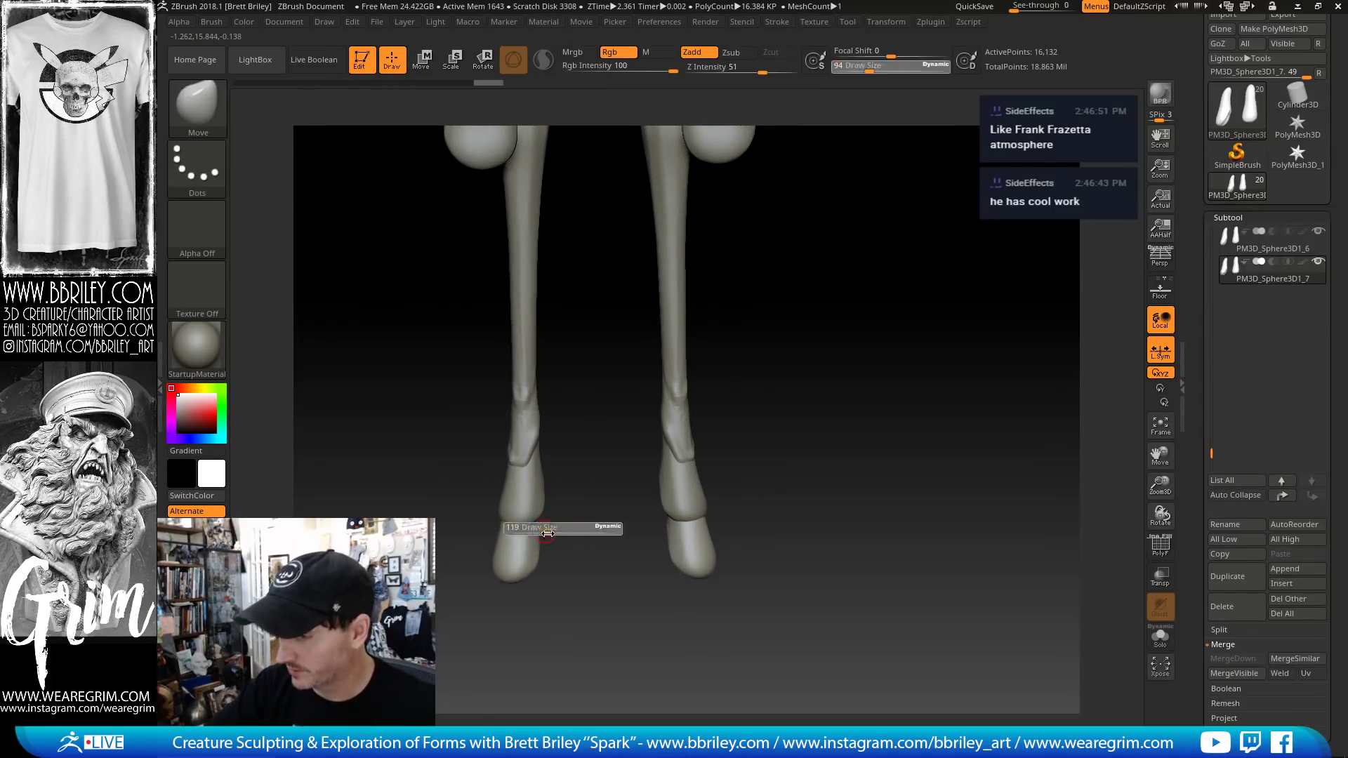
pyautogui.click(546, 532)
pyautogui.moveTo(623, 523)
pyautogui.mouseDown()
pyautogui.moveTo(527, 507)
pyautogui.moveTo(664, 511)
pyautogui.moveTo(552, 566)
pyautogui.mouseUp()
pyautogui.press('s')
pyautogui.click(541, 522)
pyautogui.press('s')
pyautogui.click(577, 553)
pyautogui.moveTo(666, 537); pyautogui.dragTo(607, 542)
pyautogui.moveTo(556, 549); pyautogui.dragTo(550, 547)
pyautogui.moveTo(572, 449); pyautogui.dragTo(601, 441)
pyautogui.moveTo(570, 539); pyautogui.dragTo(563, 536)
pyautogui.moveTo(645, 485); pyautogui.dragTo(612, 490)
pyautogui.moveTo(558, 541); pyautogui.dragTo(554, 539)
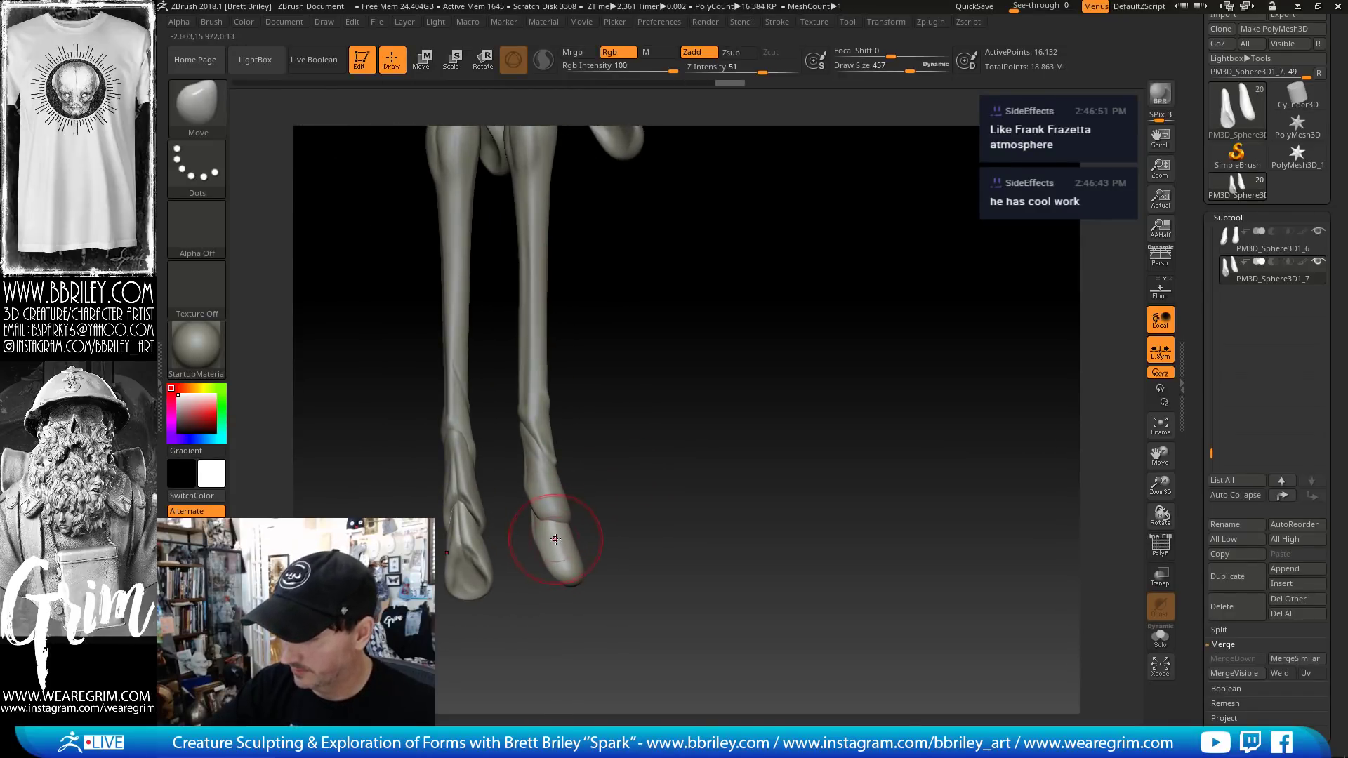
# - Refine the lowest foot segments with the Standard brush at draw size 179 and the Move brush at draw size 298
pyautogui.press('s')
pyautogui.click(530, 537)
pyautogui.press('b')
pyautogui.press('s')
pyautogui.press('t')
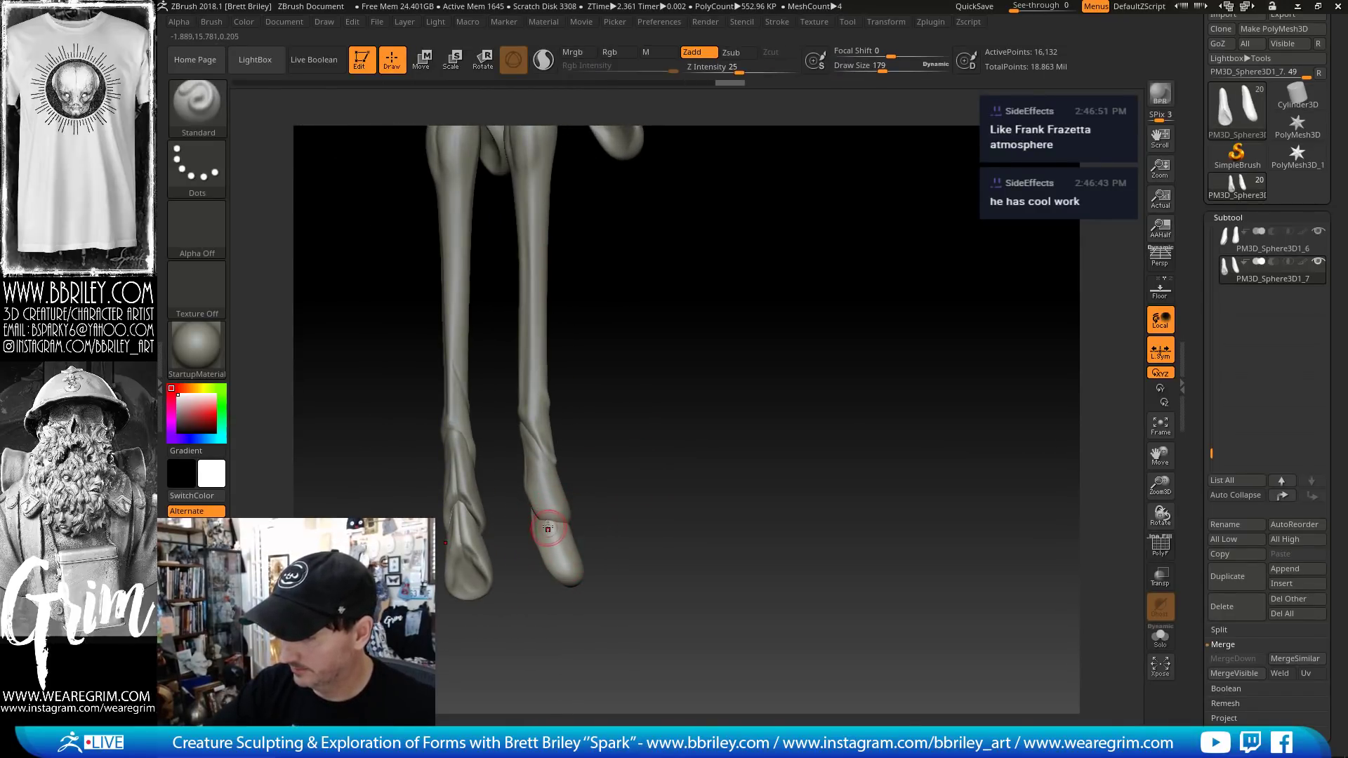
pyautogui.press('b')
pyautogui.press('m')
pyautogui.press('v')
pyautogui.moveTo(512, 547); pyautogui.dragTo(587, 570)
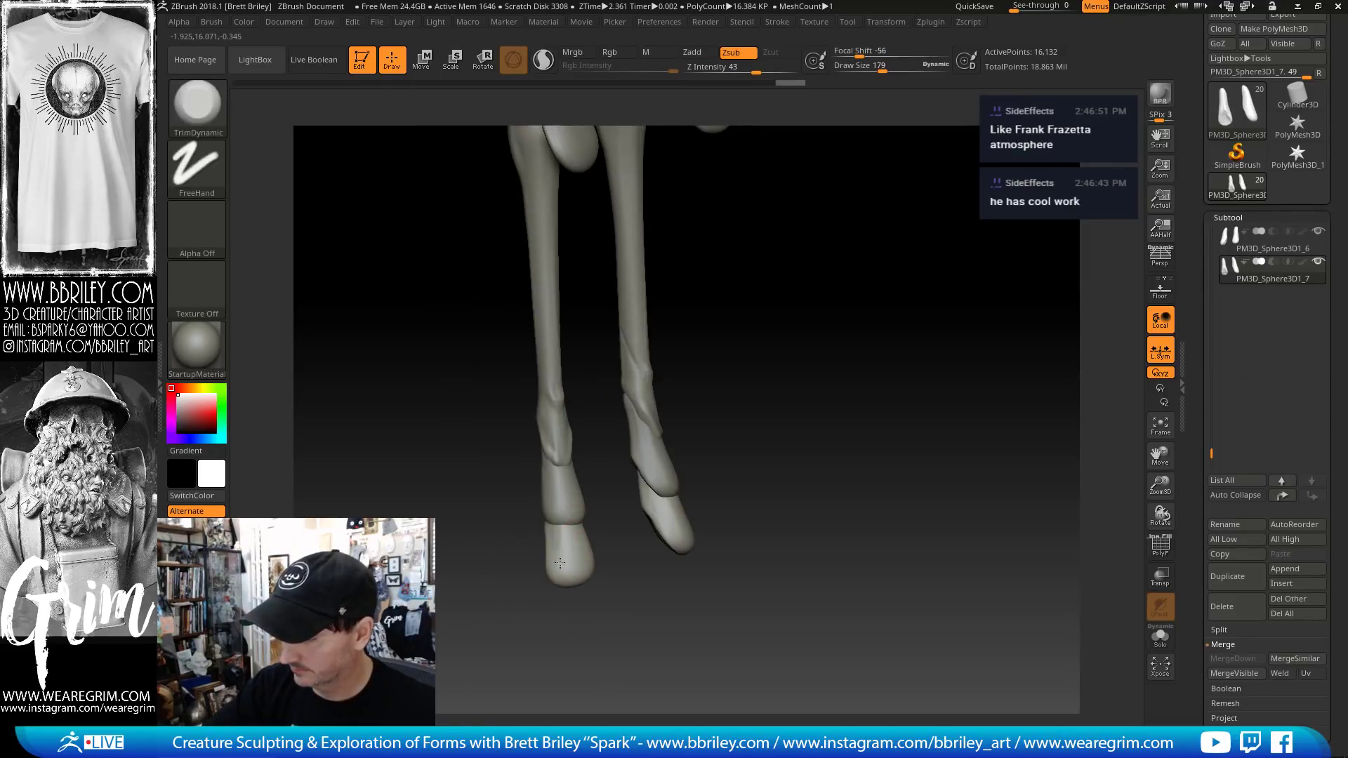
pyautogui.press(']')
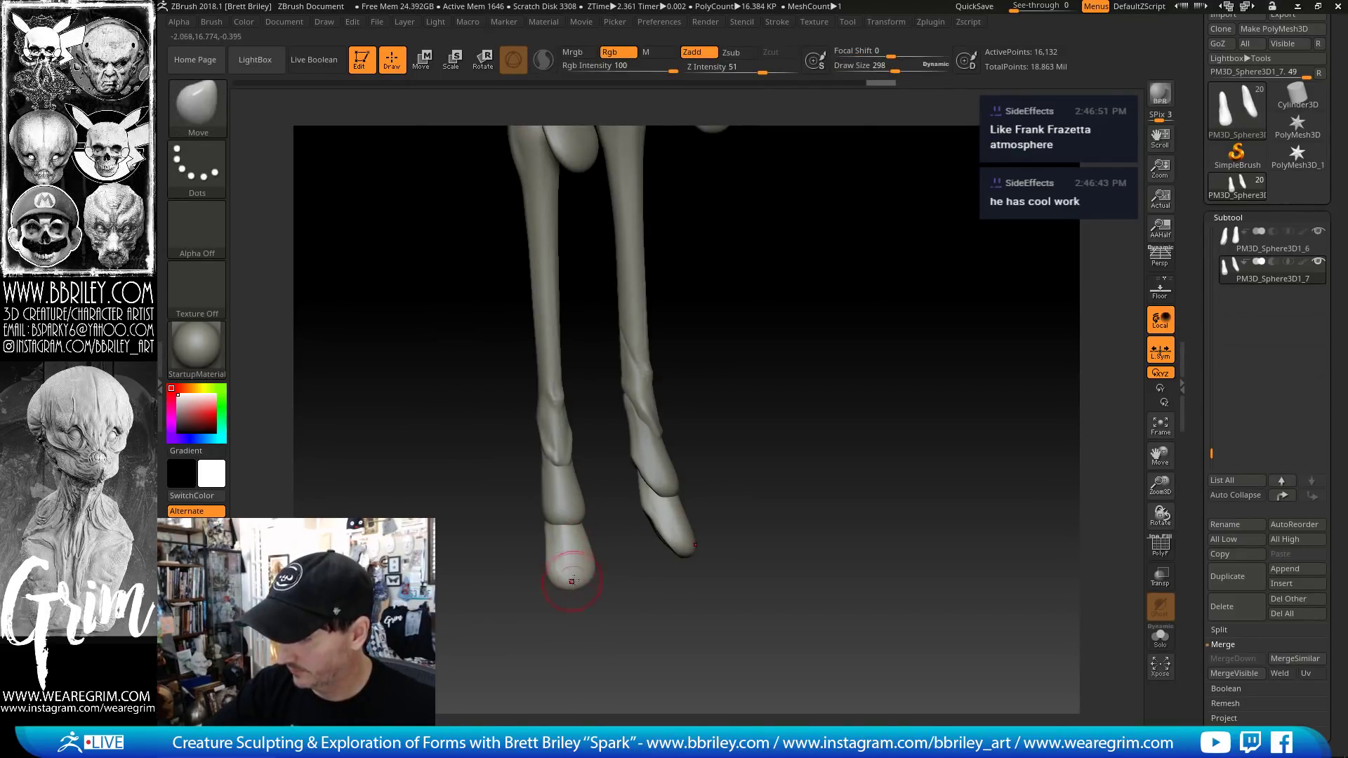
pyautogui.moveTo(702, 534)
pyautogui.mouseDown()
pyautogui.moveTo(848, 454)
pyautogui.moveTo(985, 427)
pyautogui.mouseUp()
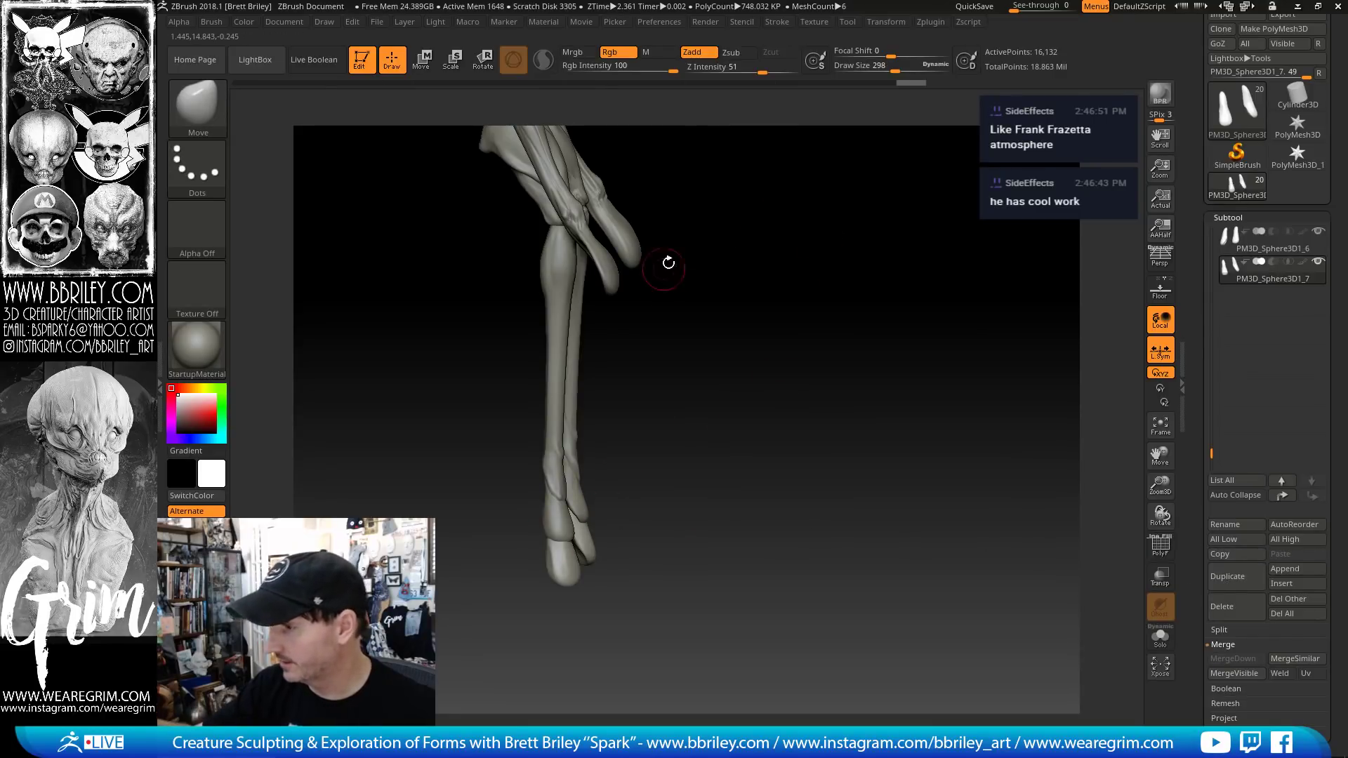
# - Duplicate the lowest foot segment subtool, move the copy down below it and lengthen it vertically
pyautogui.click(1229, 576)
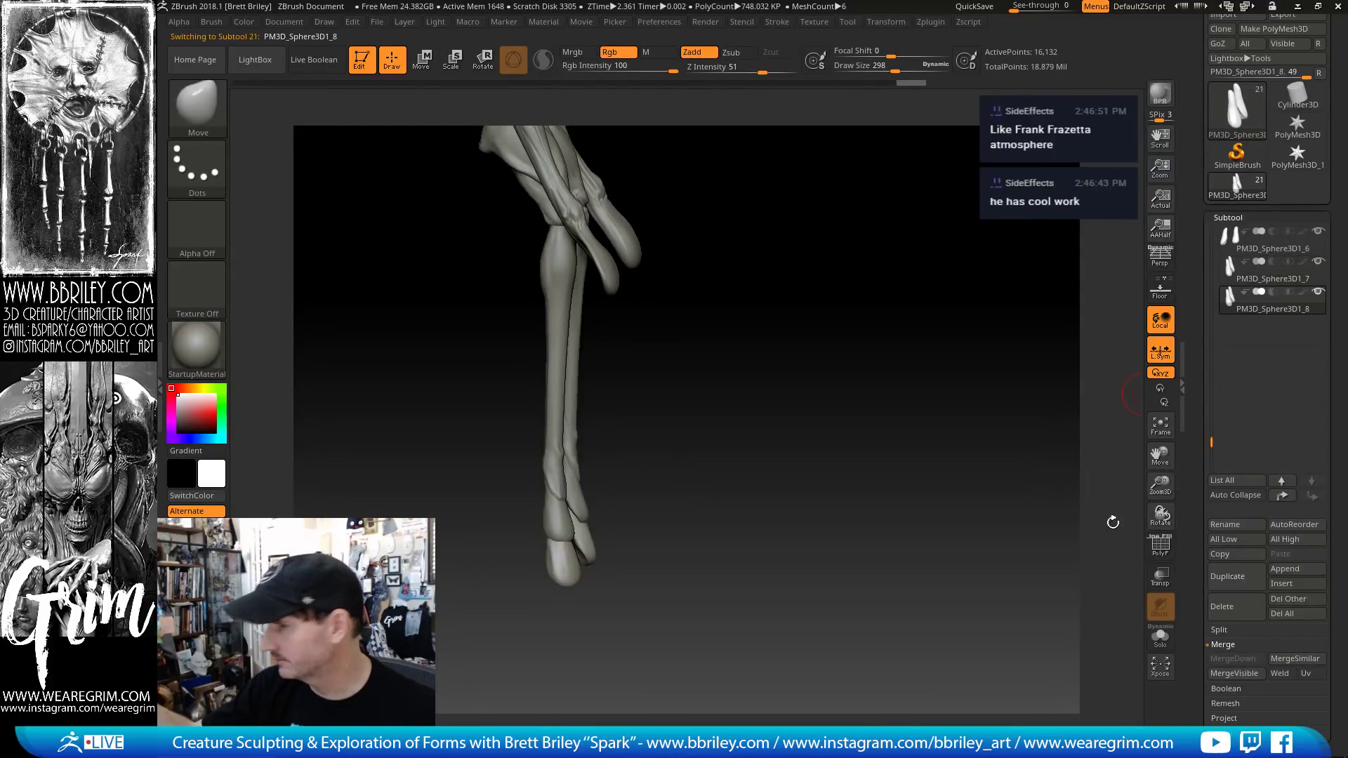
pyautogui.press('w')
pyautogui.moveTo(608, 482); pyautogui.dragTo(614, 515)
pyautogui.moveTo(692, 487); pyautogui.dragTo(621, 485)
pyautogui.keyDown('alt'); pyautogui.moveTo(713, 469); pyautogui.dragTo(699, 319); pyautogui.keyUp('alt')
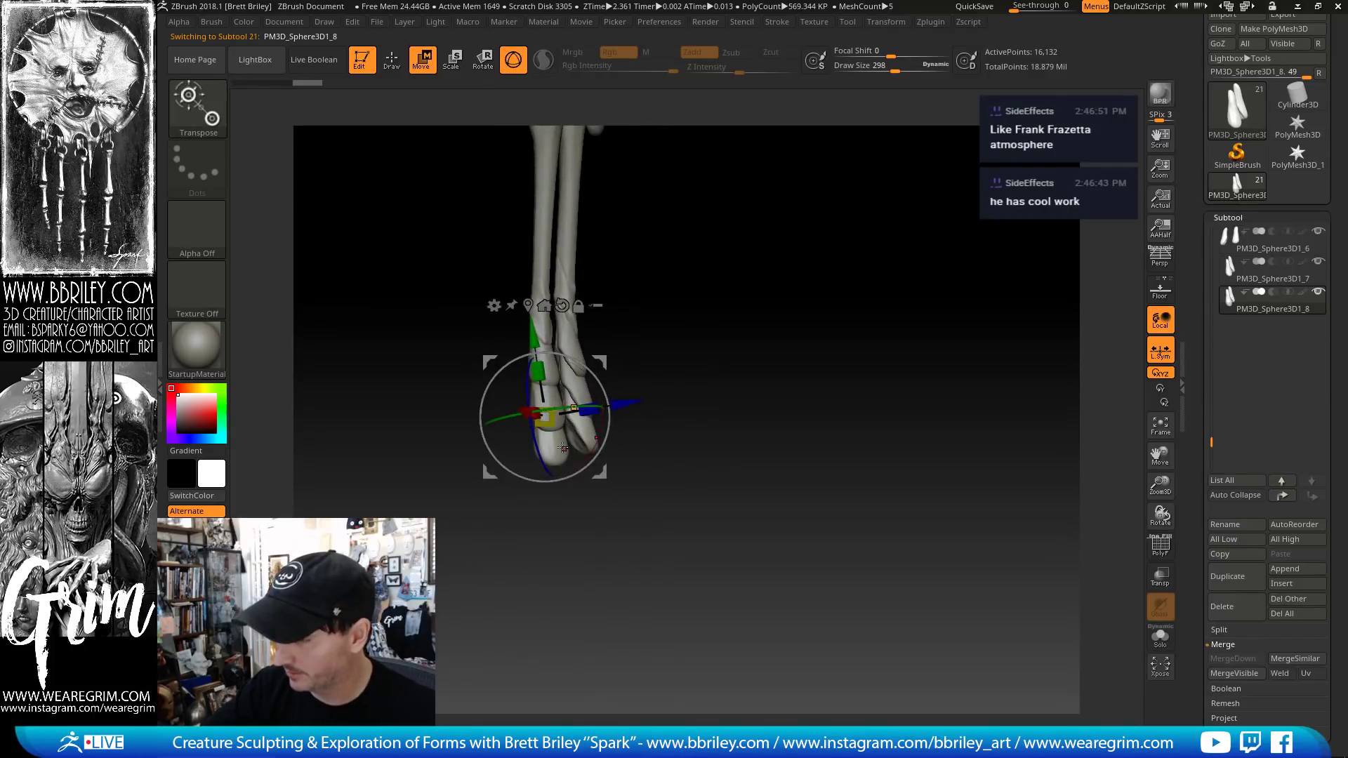
pyautogui.press('q')
pyautogui.click(423, 60)
pyautogui.moveTo(537, 370); pyautogui.dragTo(539, 352)
pyautogui.moveTo(605, 478)
pyautogui.mouseDown()
pyautogui.moveTo(603, 489)
pyautogui.moveTo(617, 460)
pyautogui.mouseUp()
# - Shape the upper back of the new foot segments with the Move brush at draw size 196 and smooth the area
pyautogui.press('q')
pyautogui.press('b')
pyautogui.press('m')
pyautogui.press('v')
pyautogui.press('s')
pyautogui.click(537, 431)
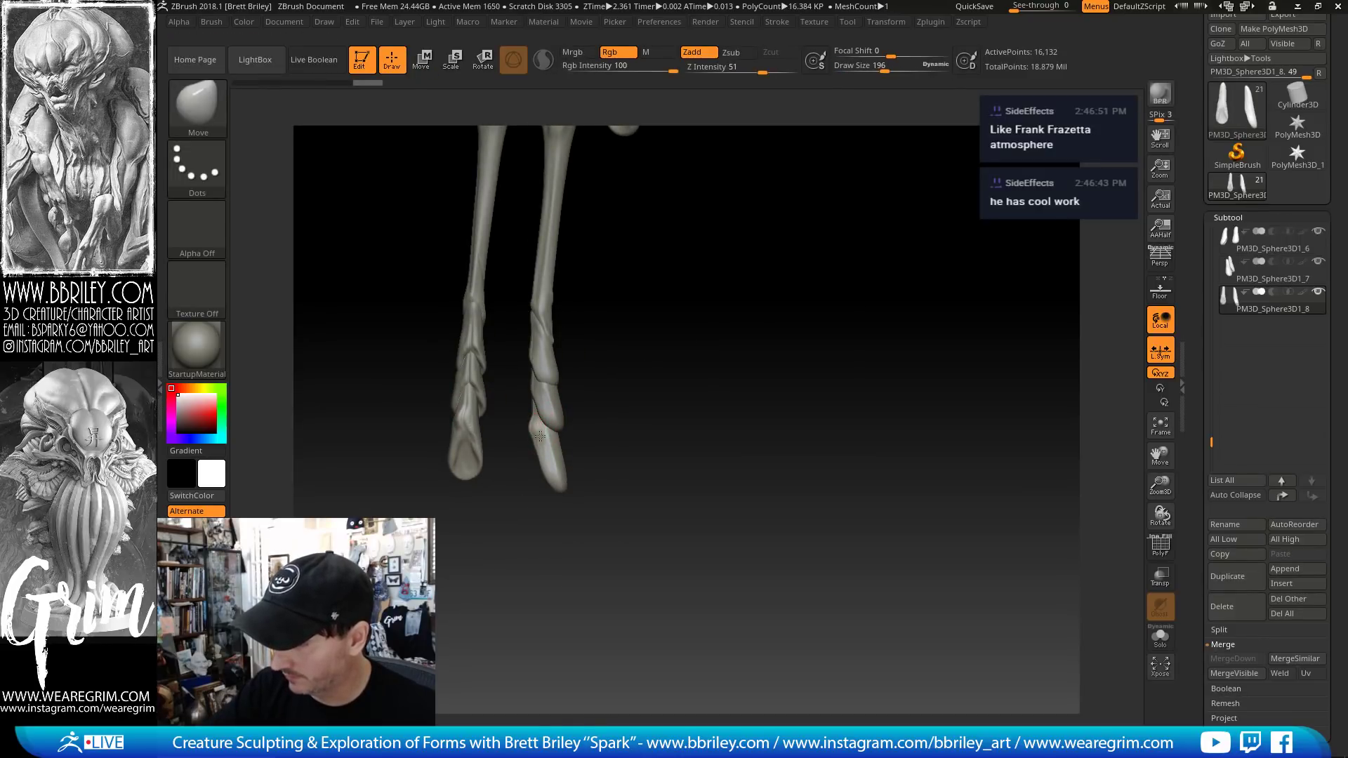
pyautogui.moveTo(618, 393); pyautogui.dragTo(685, 386)
pyautogui.keyDown('shift'); pyautogui.moveTo(539, 427); pyautogui.dragTo(544, 420); pyautogui.keyUp('shift')
pyautogui.moveTo(649, 372); pyautogui.dragTo(597, 369)
# - Pull the lower ends of the new foot segments into angled, flared tips with the Move brush at draw size 511
pyautogui.press('b')
pyautogui.press('m')
pyautogui.press('v')
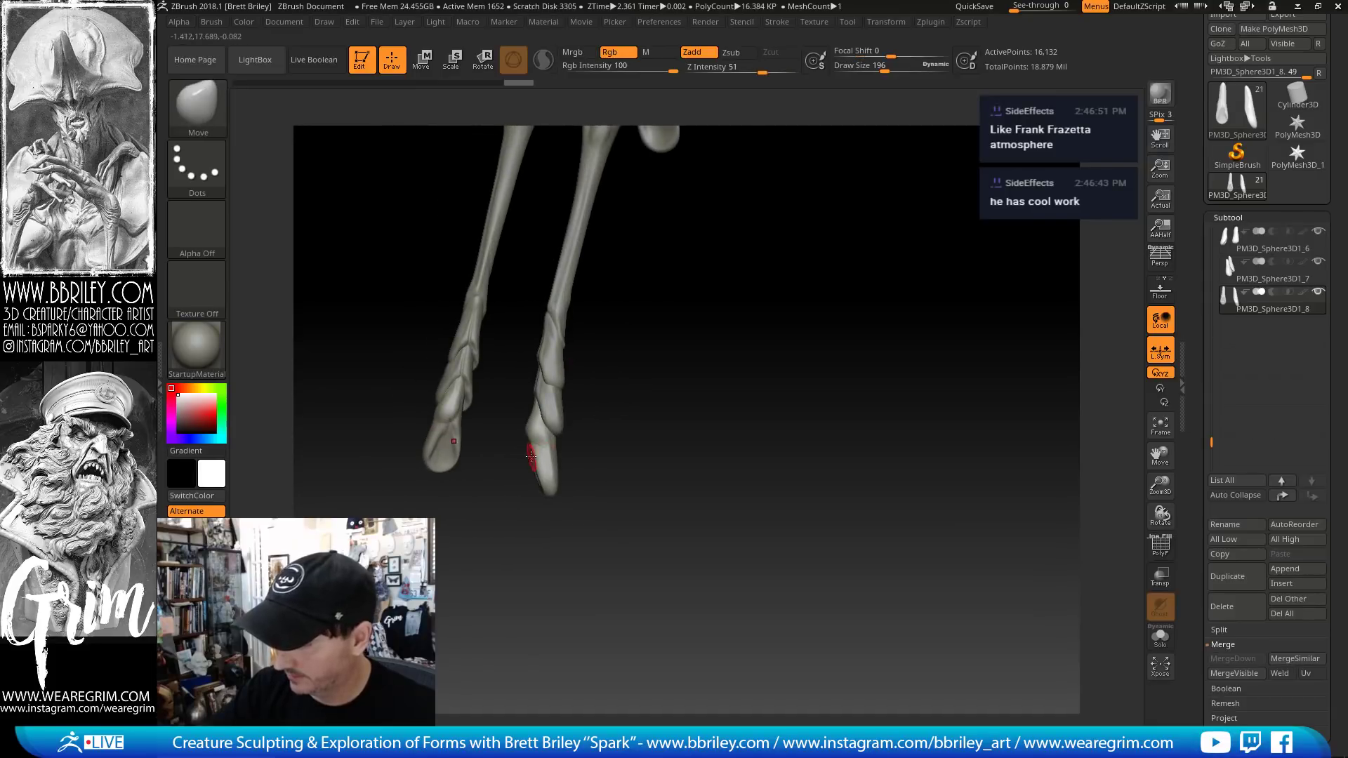
pyautogui.moveTo(533, 458); pyautogui.dragTo(545, 456)
pyautogui.moveTo(612, 455); pyautogui.dragTo(566, 451)
pyautogui.press('s')
pyautogui.click(577, 458)
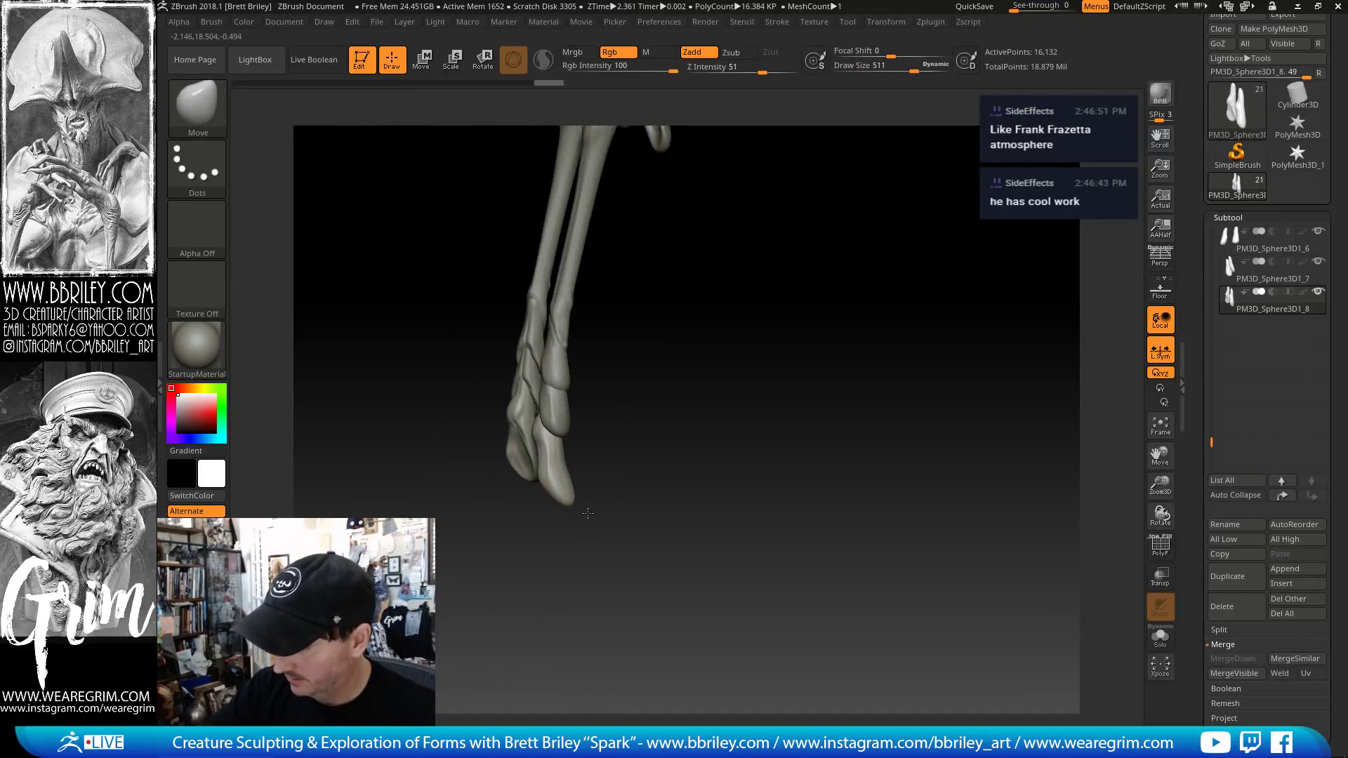
pyautogui.moveTo(550, 510); pyautogui.dragTo(590, 482)
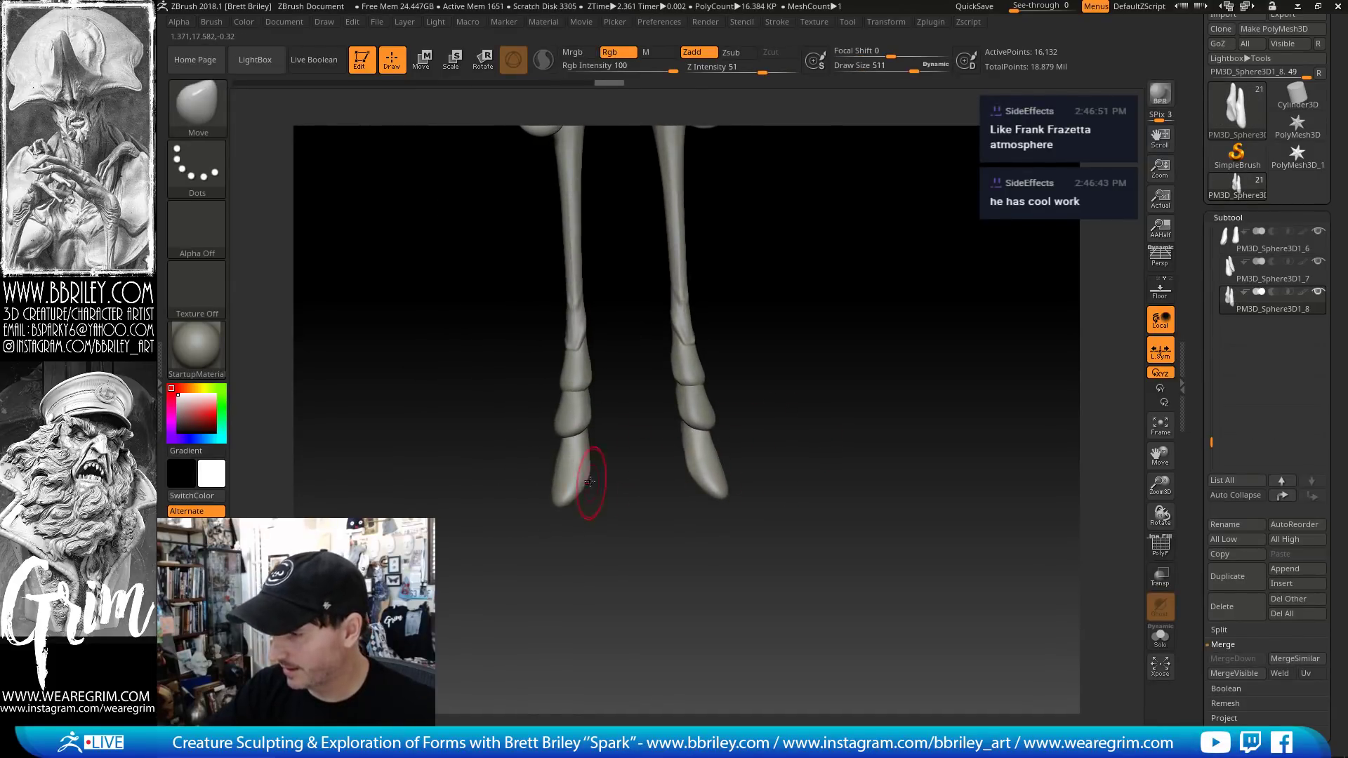
pyautogui.moveTo(765, 384); pyautogui.dragTo(809, 337)
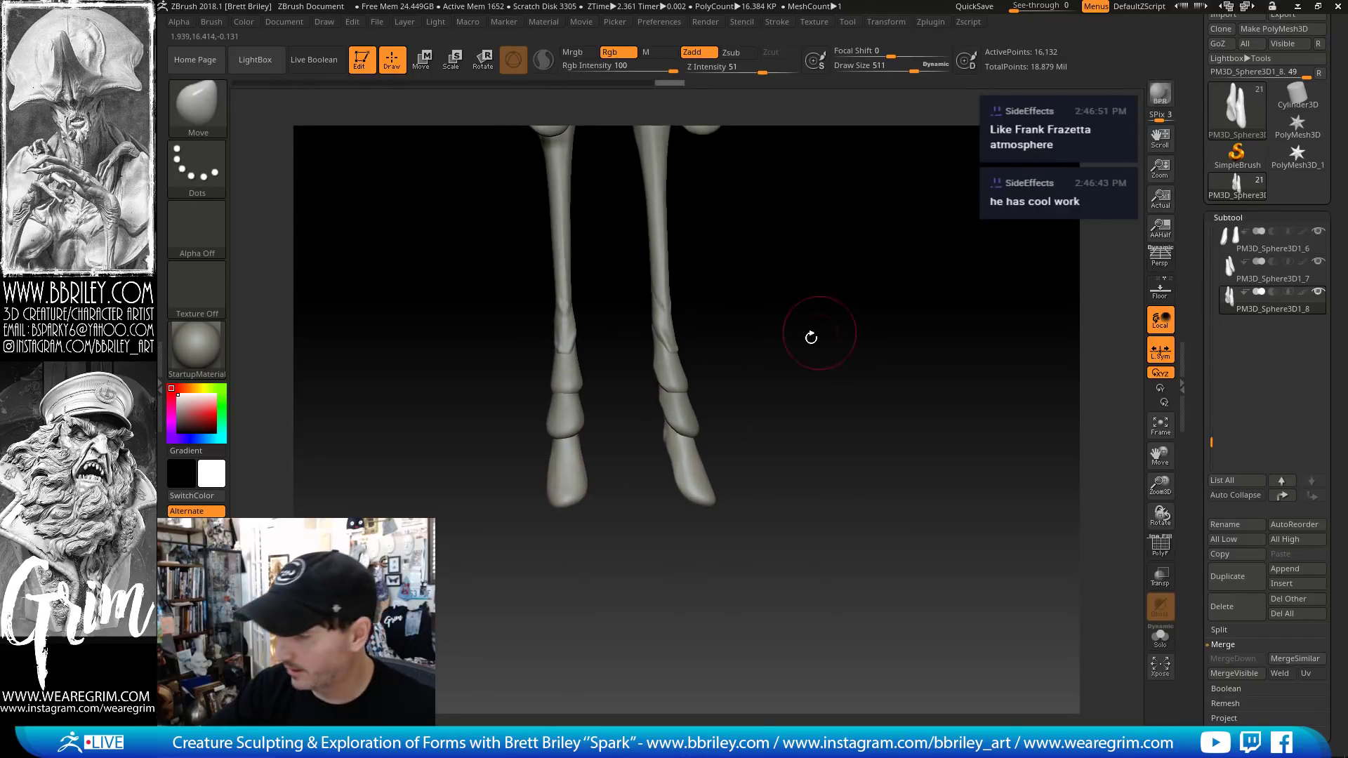
pyautogui.moveTo(572, 479)
pyautogui.mouseDown()
pyautogui.moveTo(580, 497)
pyautogui.moveTo(571, 466)
pyautogui.moveTo(590, 480)
pyautogui.moveTo(593, 466)
pyautogui.moveTo(707, 487)
pyautogui.moveTo(723, 456)
pyautogui.moveTo(708, 457)
pyautogui.mouseUp()
# - Work the undersides of the lowest foot segments with the TrimDynamic, Move and Clay brushes
pyautogui.press('b')
pyautogui.press('t')
pyautogui.press('d')
pyautogui.press('b')
pyautogui.press('m')
pyautogui.press('v')
pyautogui.press('b')
pyautogui.press('c')
pyautogui.press('l')
# - Adjust the sole edges with the Move brush at draw size 373, smooth them, and rework the soles with Clay at draw size 257
pyautogui.press('b')
pyautogui.press('m')
pyautogui.press('v')
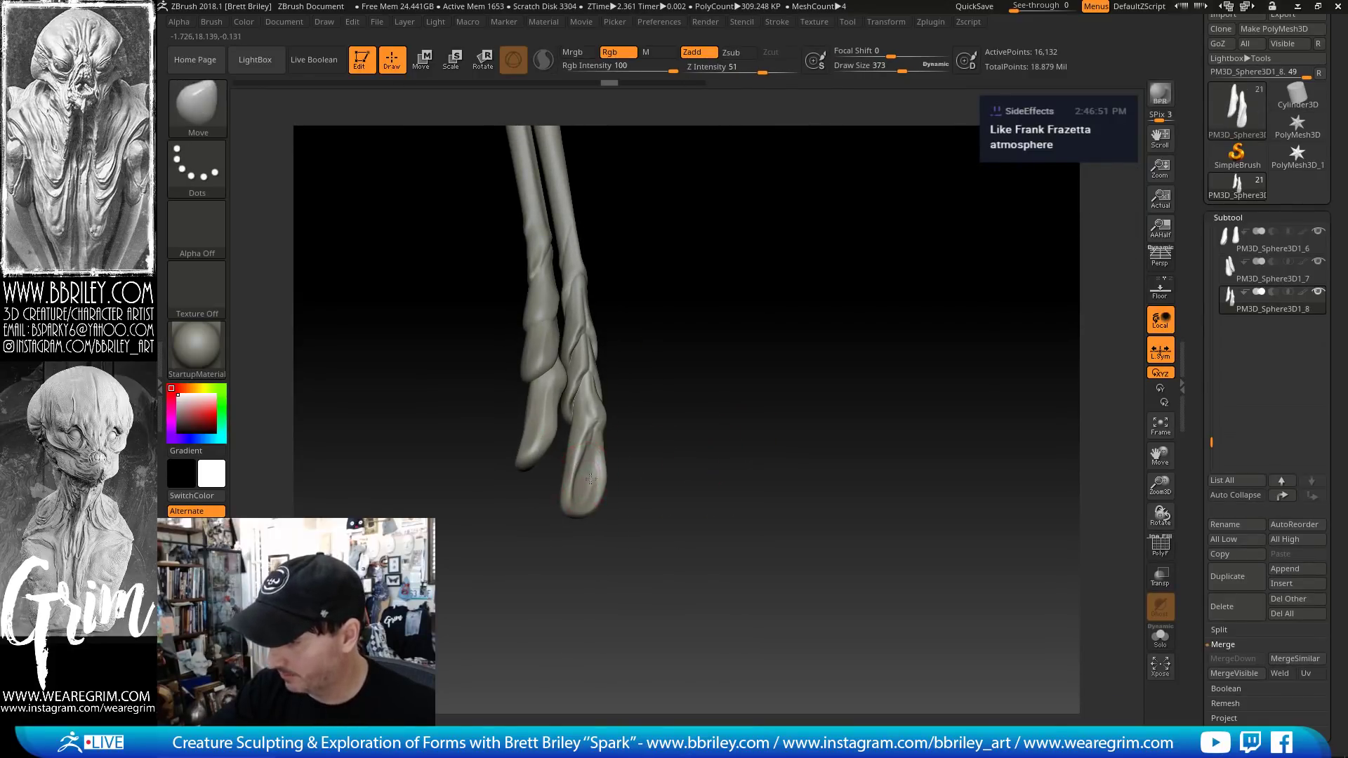
pyautogui.moveTo(606, 488); pyautogui.dragTo(593, 494)
pyautogui.keyDown('shift'); pyautogui.moveTo(670, 450); pyautogui.dragTo(578, 477); pyautogui.keyUp('shift')
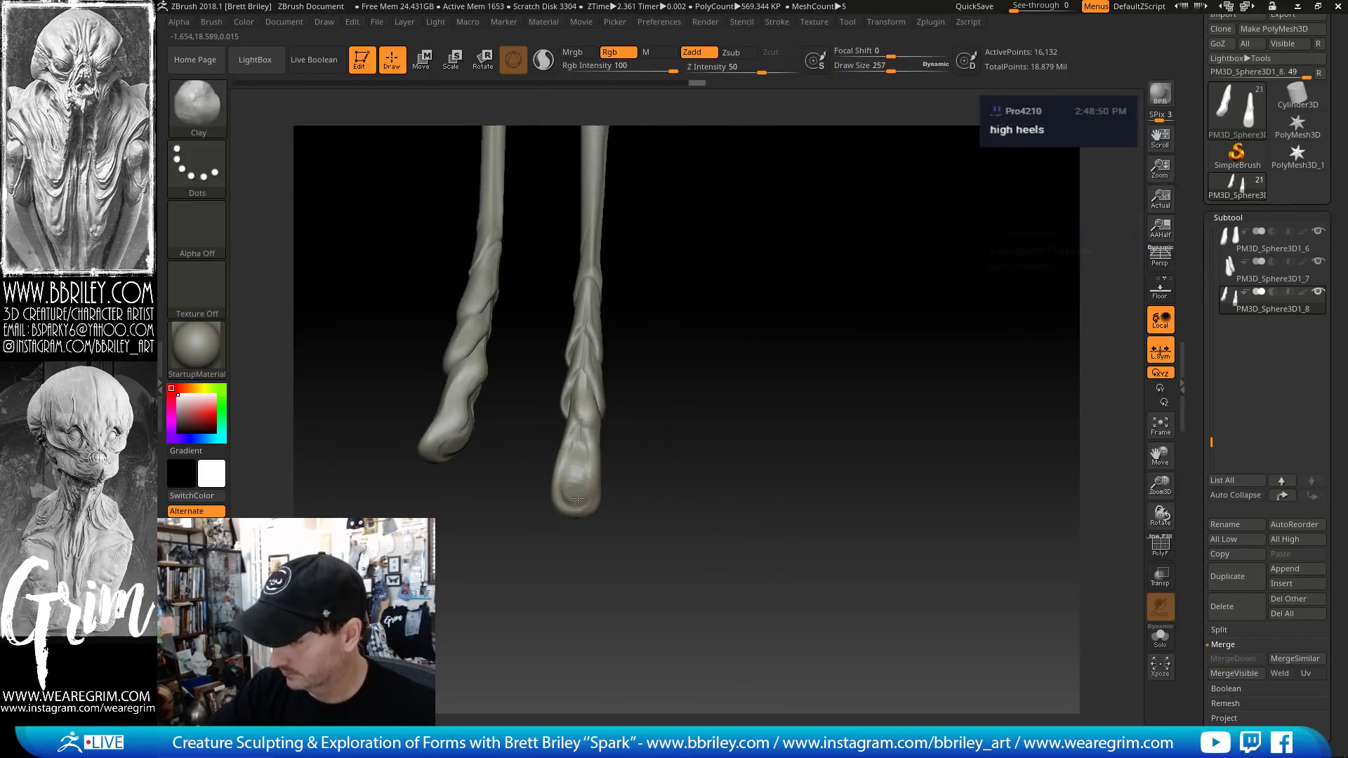
pyautogui.moveTo(576, 505)
pyautogui.mouseDown()
pyautogui.moveTo(621, 385)
pyautogui.moveTo(569, 509)
pyautogui.mouseUp()
pyautogui.press('b')
pyautogui.press('t')
pyautogui.press('d')
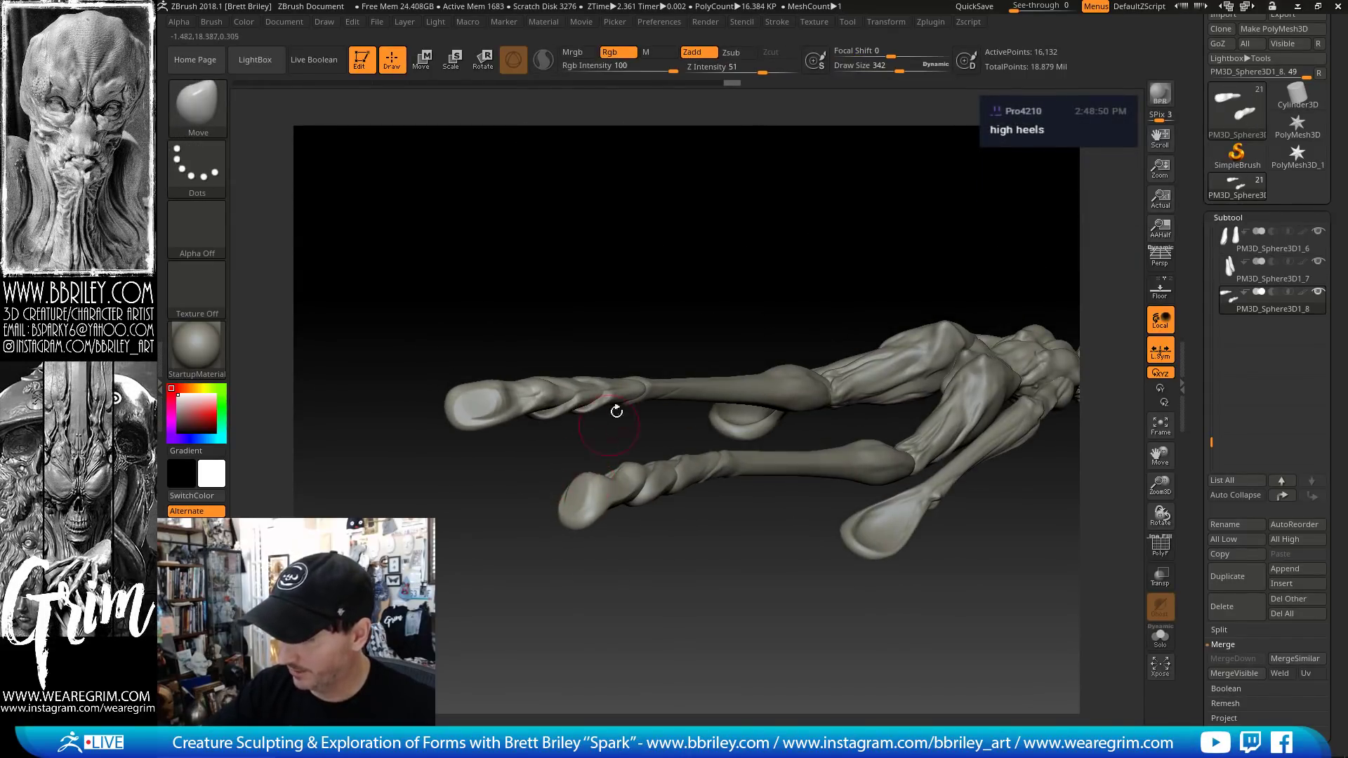
# - Pull the toe tips forward in side view with the Move brush at draw size 483
pyautogui.moveTo(617, 407); pyautogui.dragTo(582, 476)
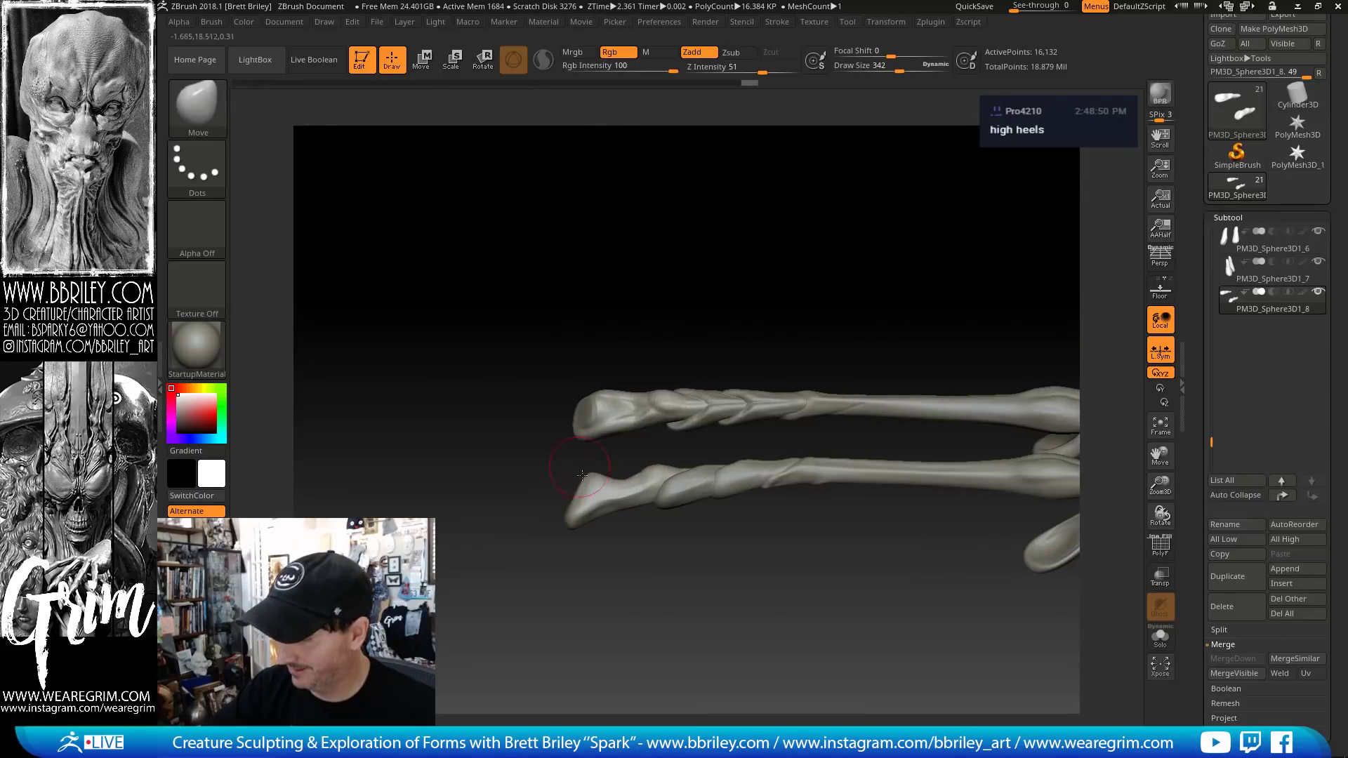
pyautogui.moveTo(618, 330)
pyautogui.mouseDown()
pyautogui.moveTo(652, 273)
pyautogui.moveTo(689, 318)
pyautogui.mouseUp()
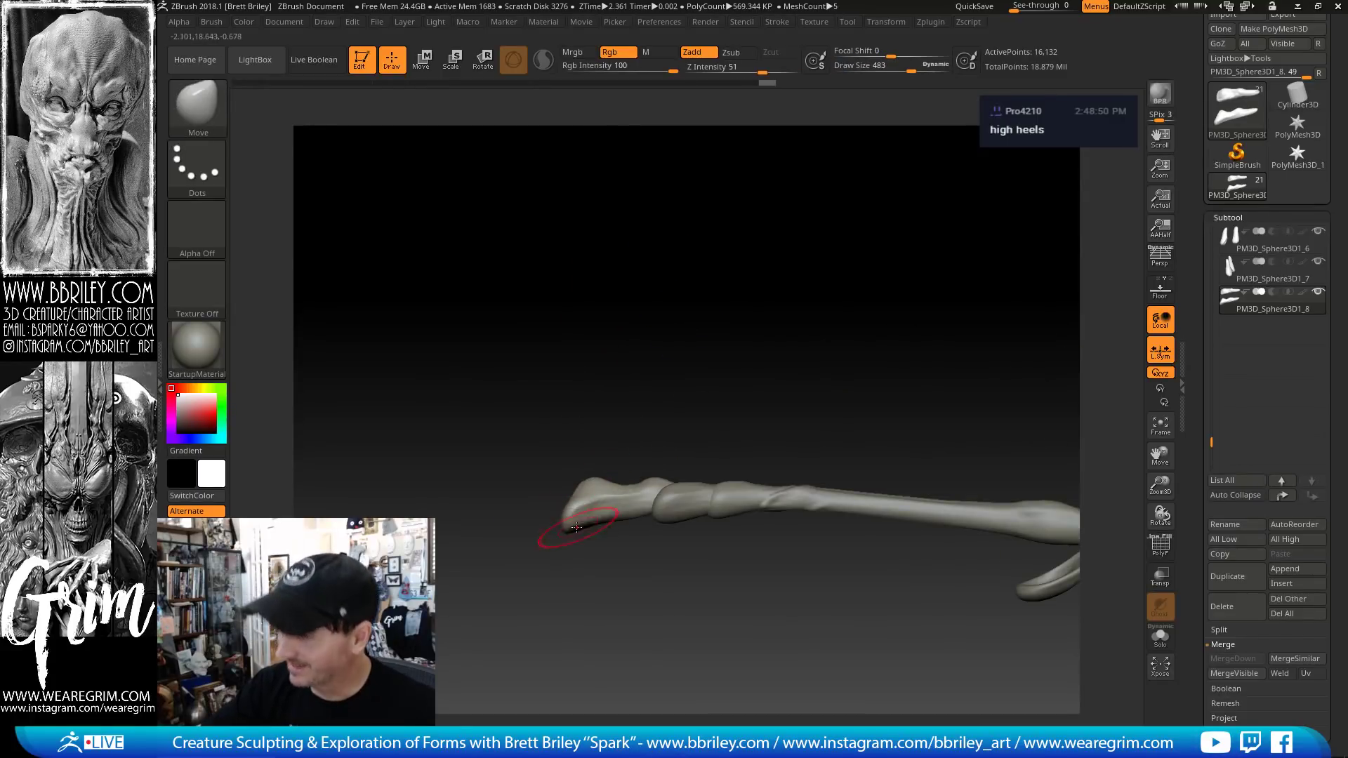
pyautogui.moveTo(569, 526); pyautogui.dragTo(573, 525)
pyautogui.press('s')
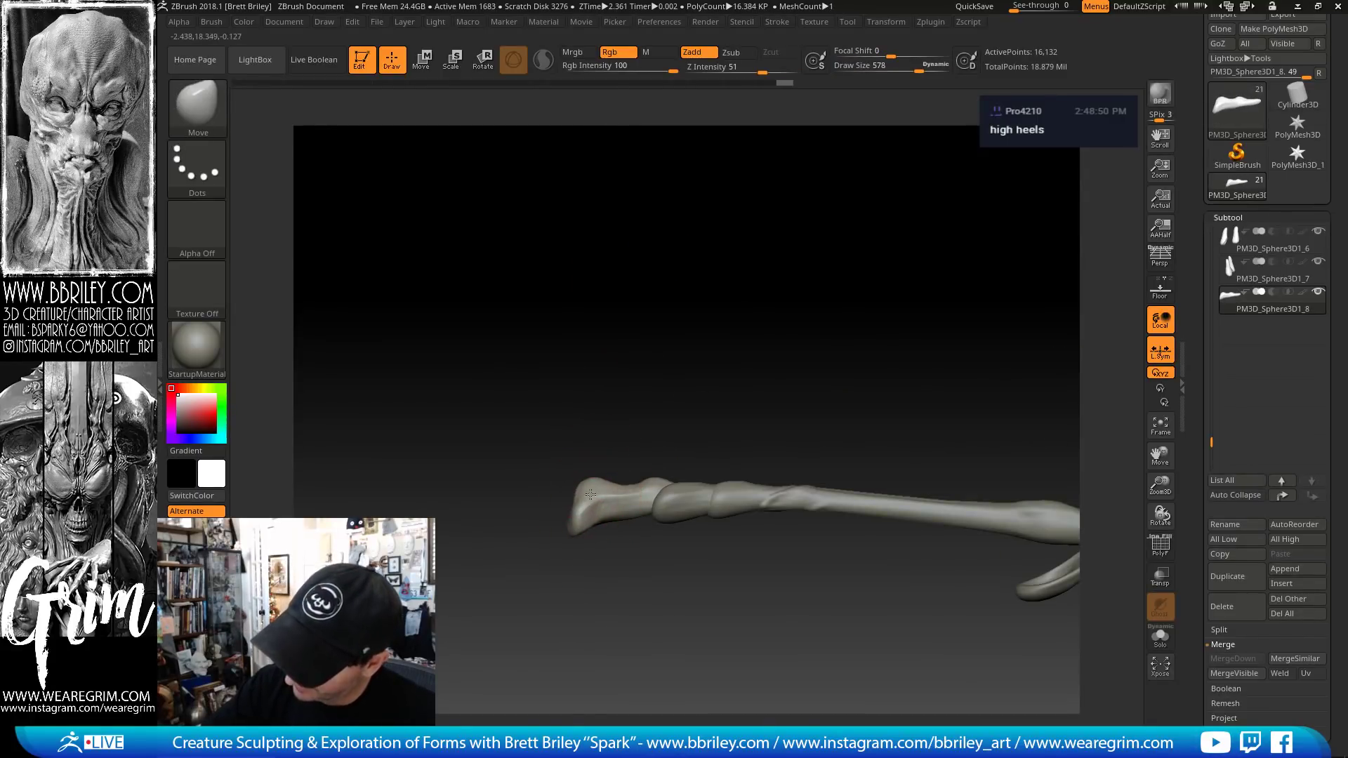
pyautogui.moveTo(601, 330); pyautogui.dragTo(620, 259)
# - Shape the heels and flatten the bottoms of the feet with the Move brush at draw sizes 448 and 313
pyautogui.press('s')
pyautogui.moveTo(607, 505); pyautogui.dragTo(576, 514)
pyautogui.press('s')
pyautogui.moveTo(578, 524)
pyautogui.mouseDown()
pyautogui.moveTo(600, 559)
pyautogui.moveTo(624, 525)
pyautogui.moveTo(702, 492)
pyautogui.moveTo(873, 472)
pyautogui.moveTo(824, 405)
pyautogui.moveTo(566, 475)
pyautogui.mouseUp()
pyautogui.press('shift')
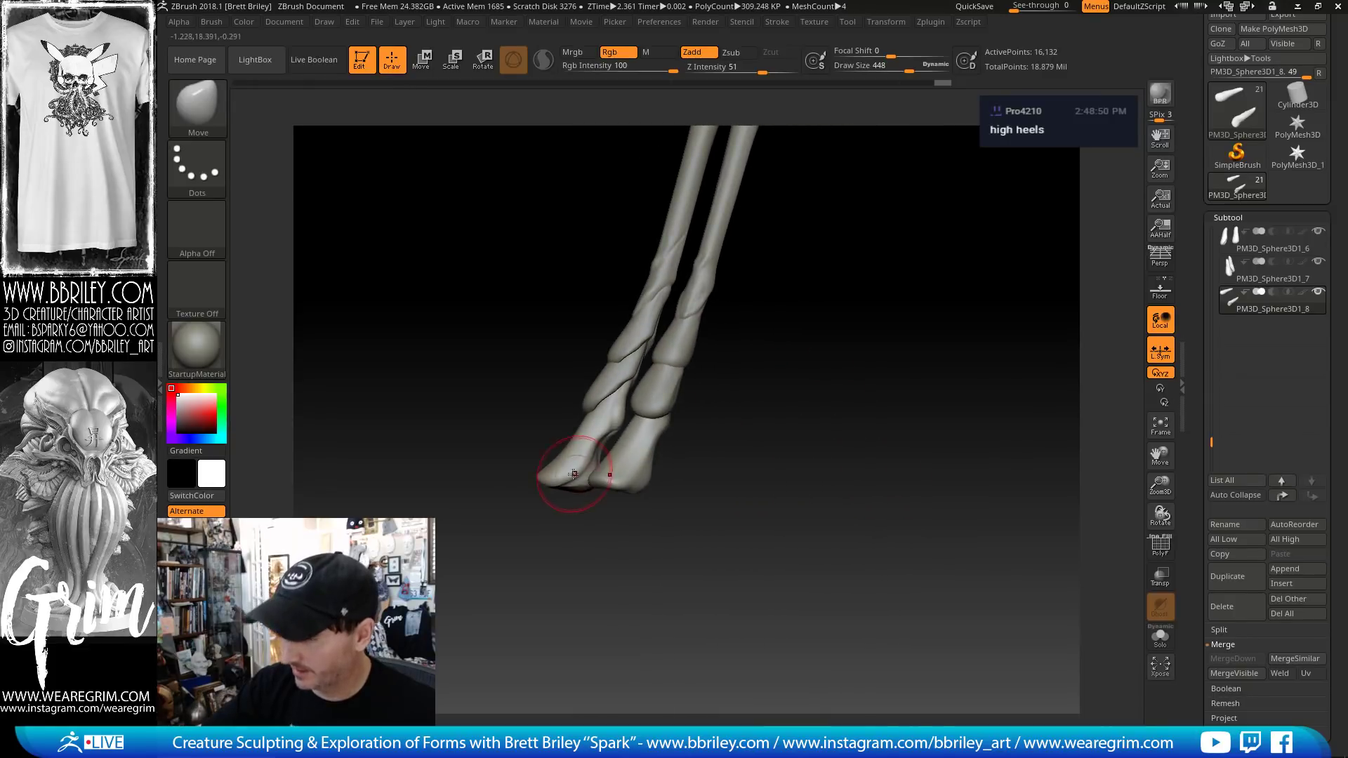
pyautogui.moveTo(725, 482)
pyautogui.mouseDown()
pyautogui.moveTo(785, 457)
pyautogui.moveTo(734, 448)
pyautogui.mouseUp()
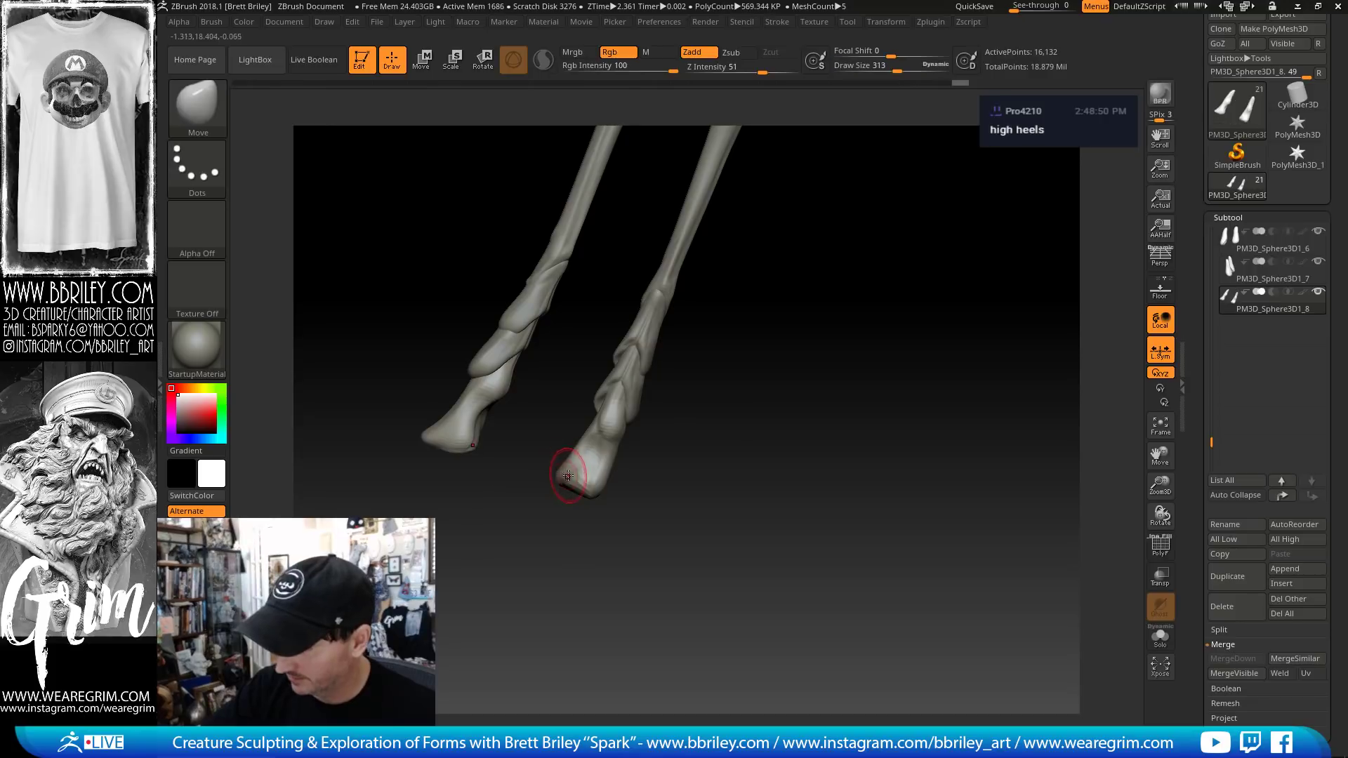
pyautogui.moveTo(644, 499)
pyautogui.mouseDown()
pyautogui.moveTo(586, 466)
pyautogui.moveTo(571, 473)
pyautogui.moveTo(592, 476)
pyautogui.mouseUp()
# - Flatten the soles with TrimDynamic at draw size 277 and rework their surface with the Clay brush
pyautogui.press('b')
pyautogui.press('t')
pyautogui.press('d')
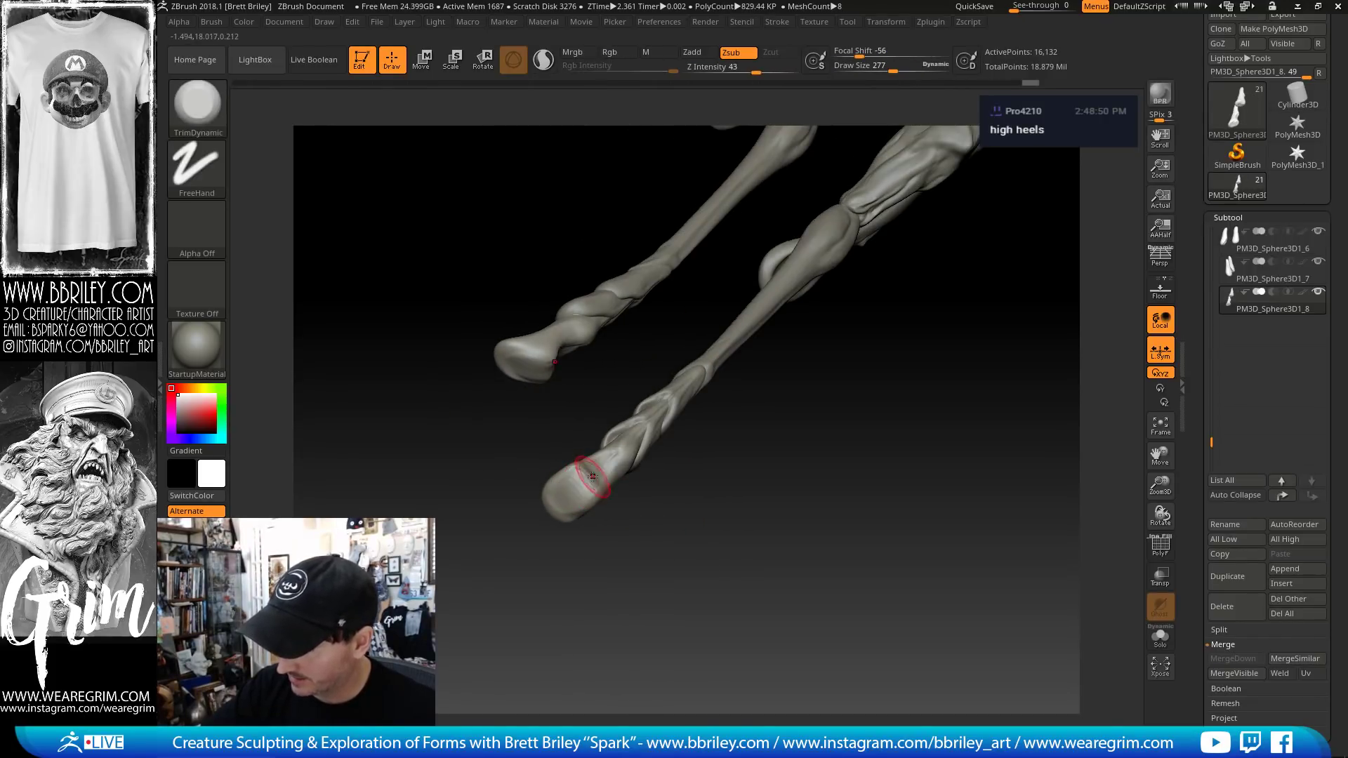
pyautogui.press('b')
pyautogui.press('c')
pyautogui.press('l')
pyautogui.moveTo(667, 518)
pyautogui.mouseDown()
pyautogui.moveTo(626, 473)
pyautogui.moveTo(652, 499)
pyautogui.mouseUp()
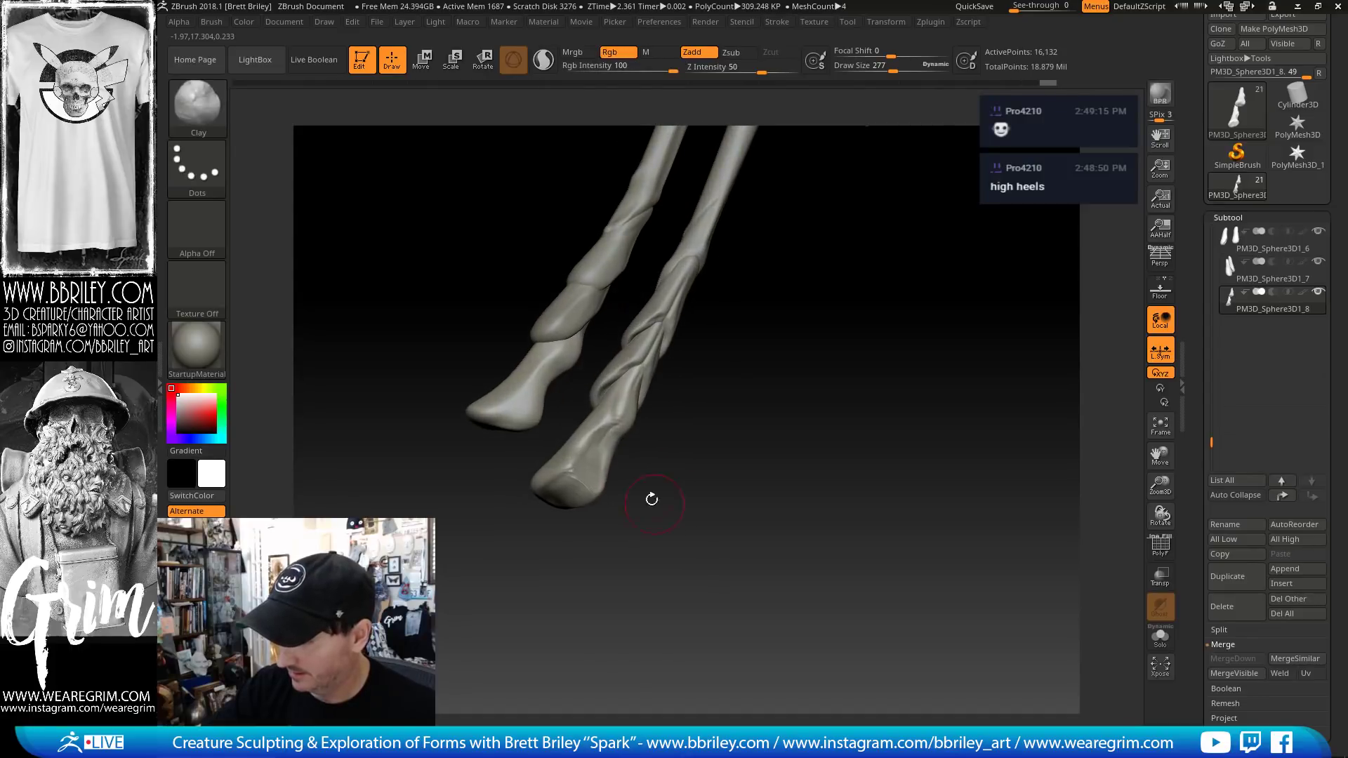
pyautogui.press('[')
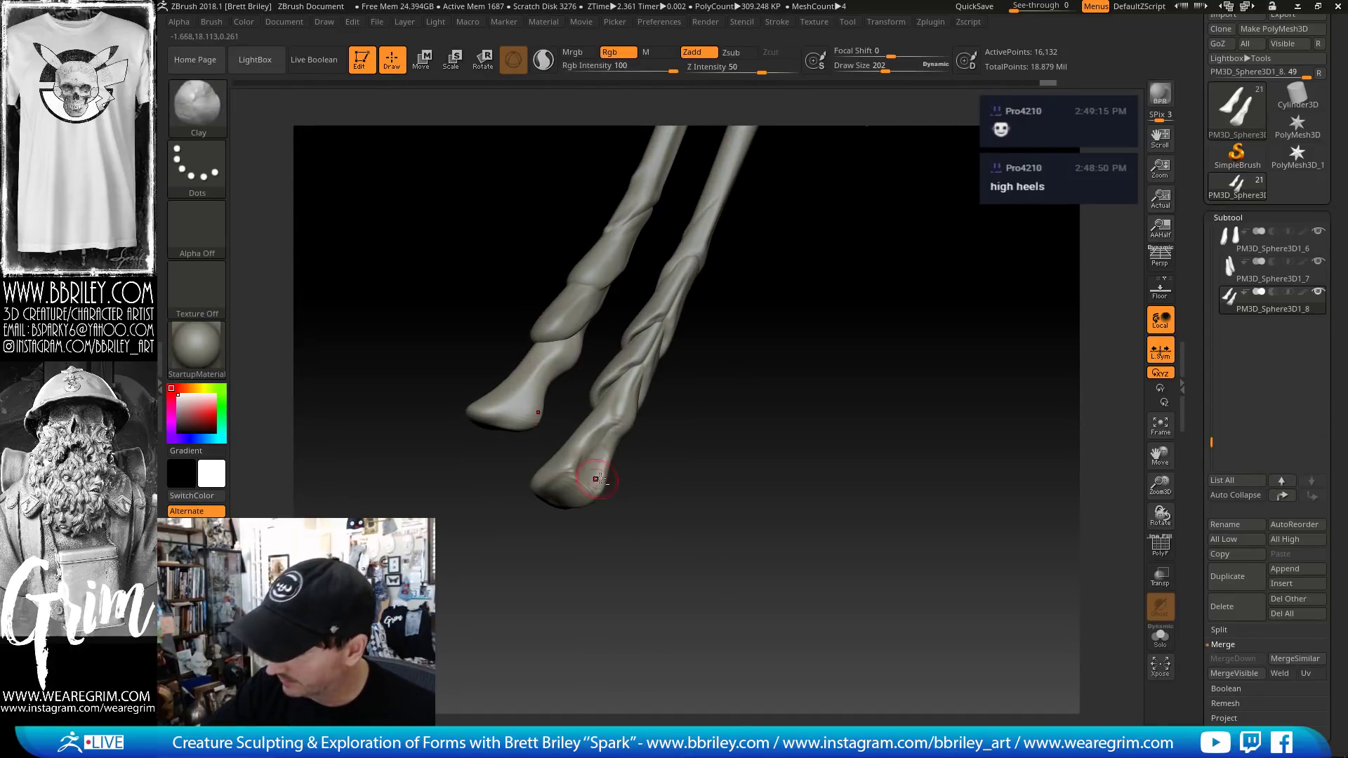
# - Build up the back and sides of the heels with the Standard brush at draw size 168
pyautogui.press('b')
pyautogui.press('s')
pyautogui.press('t')
pyautogui.moveTo(598, 480); pyautogui.dragTo(636, 502)
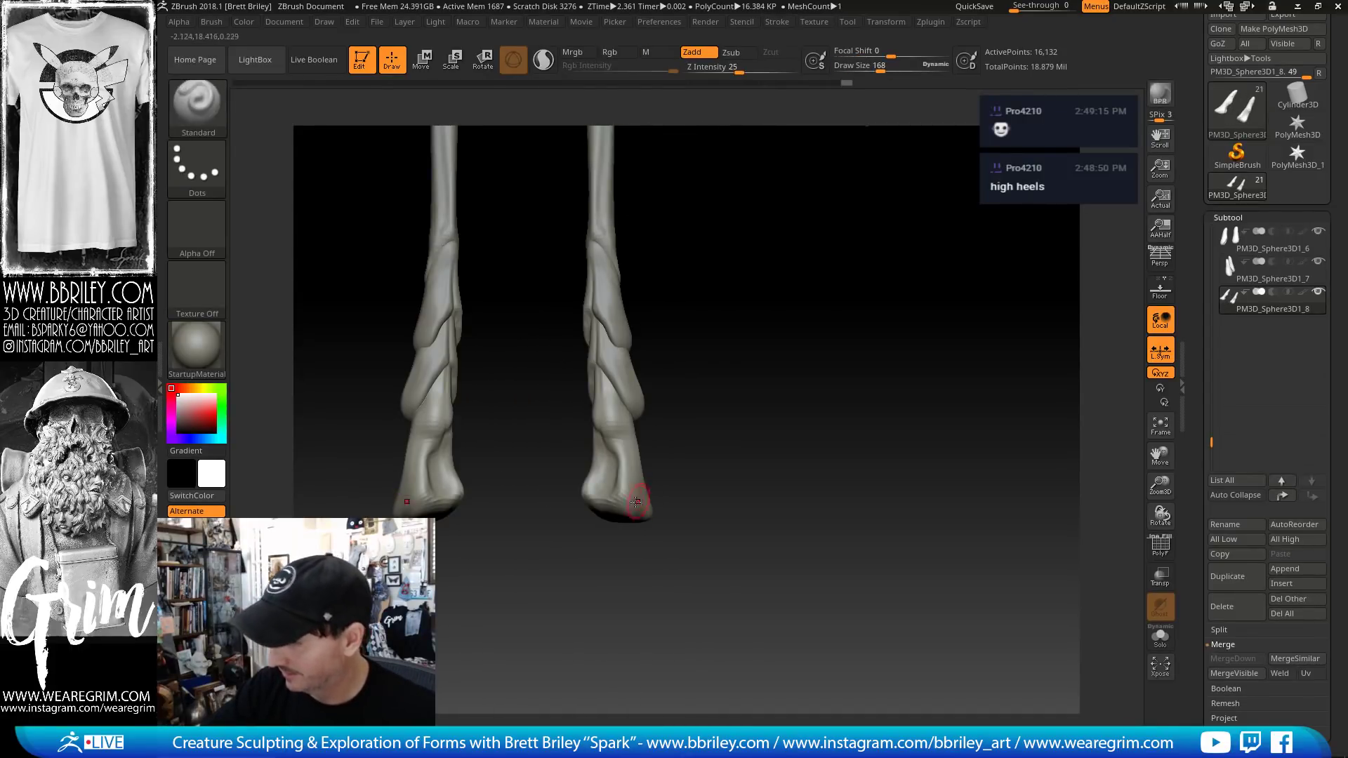
# - Adjust the heels and lift the toe tips in profile with the Move brush, using draw sizes from 381 to 815
pyautogui.press('b')
pyautogui.press('m')
pyautogui.press('v')
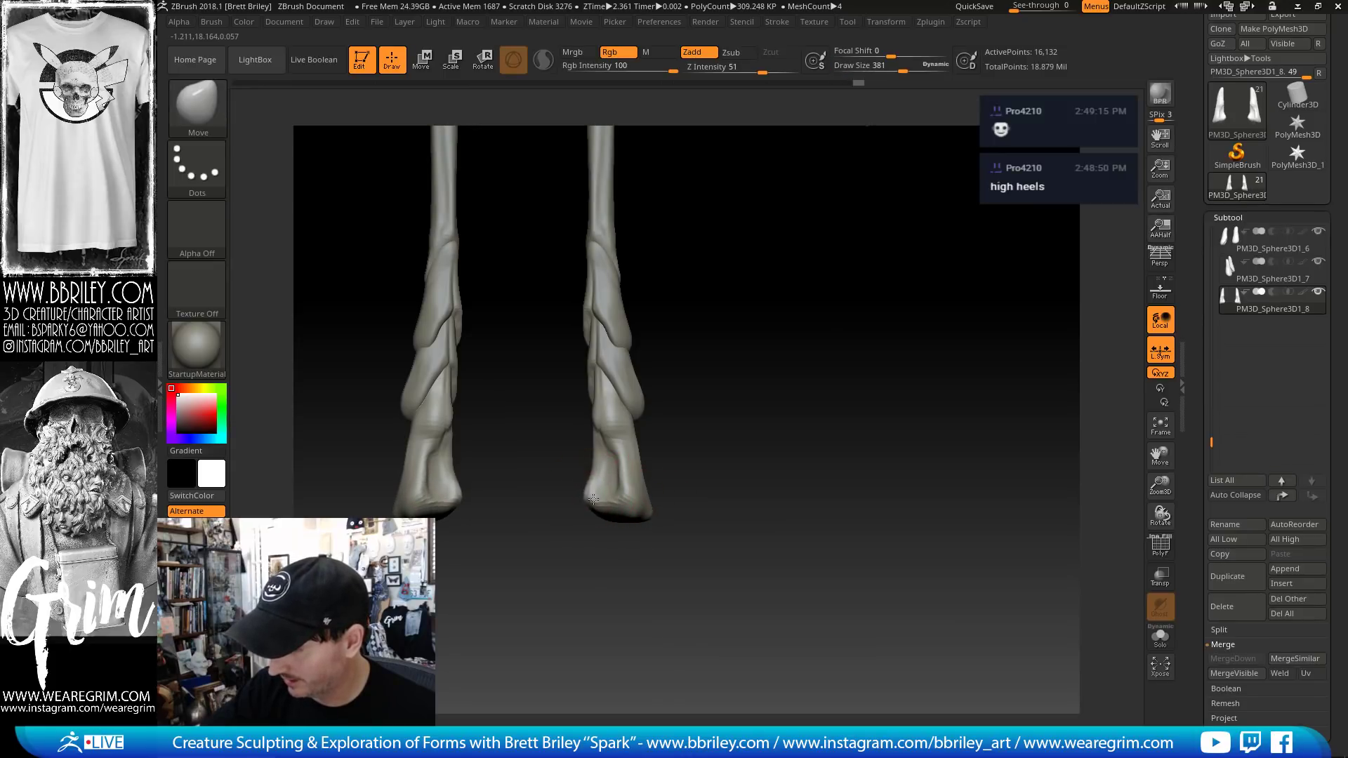
pyautogui.moveTo(625, 511); pyautogui.dragTo(766, 444)
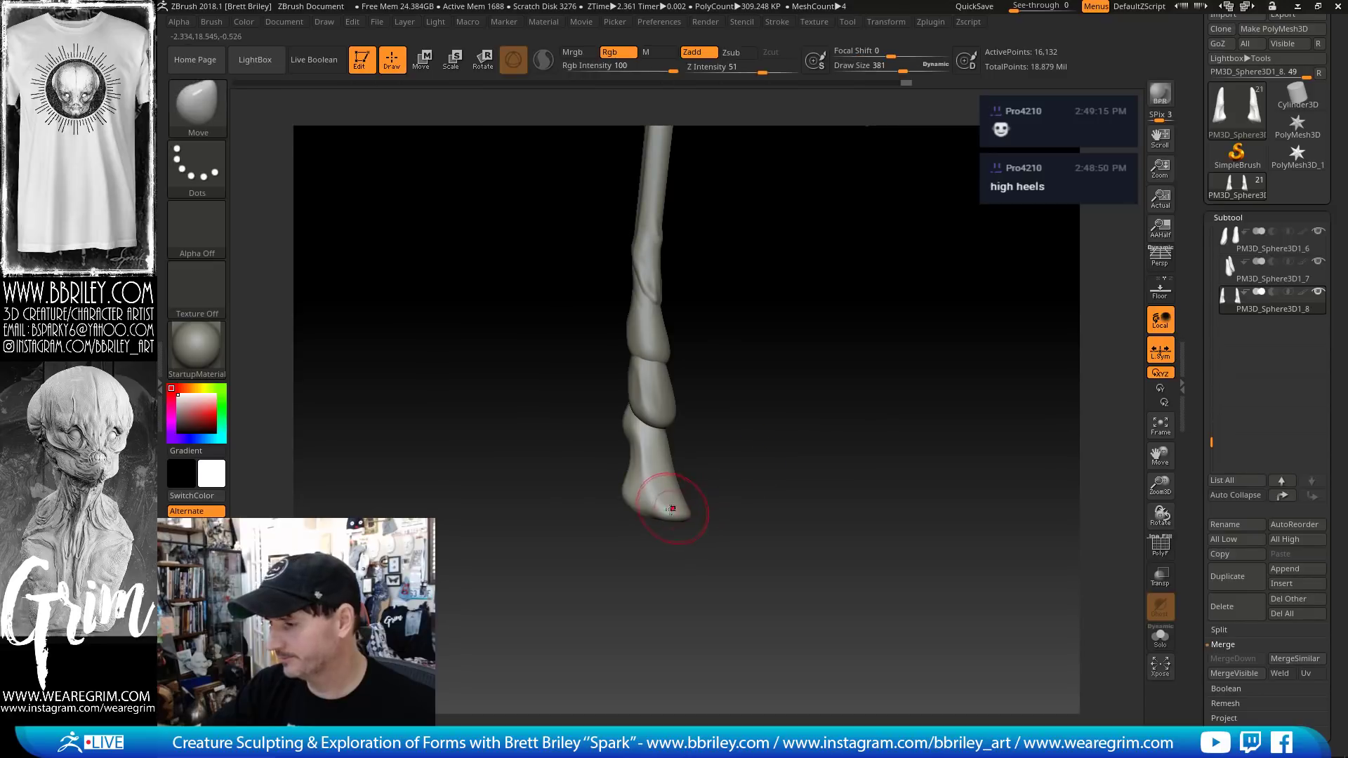
pyautogui.moveTo(684, 516); pyautogui.dragTo(685, 500)
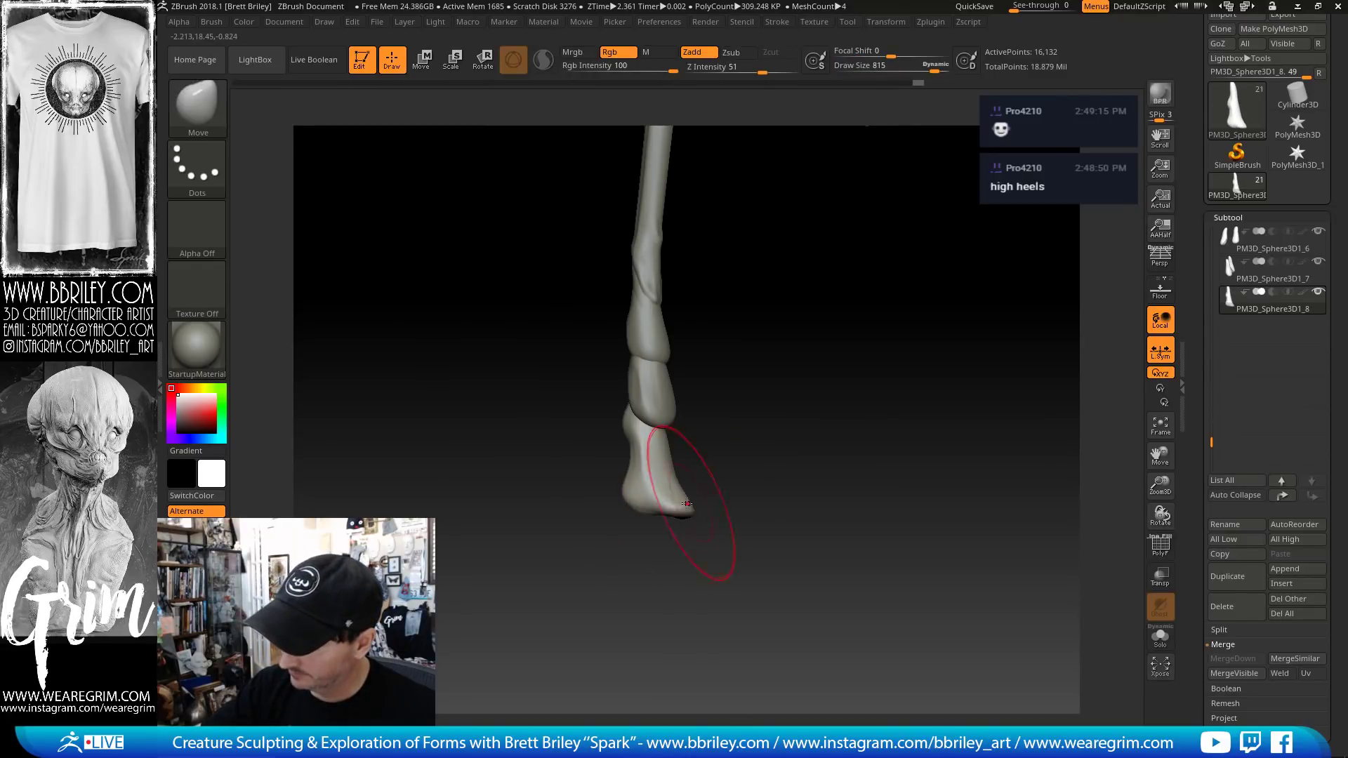
pyautogui.press('[')
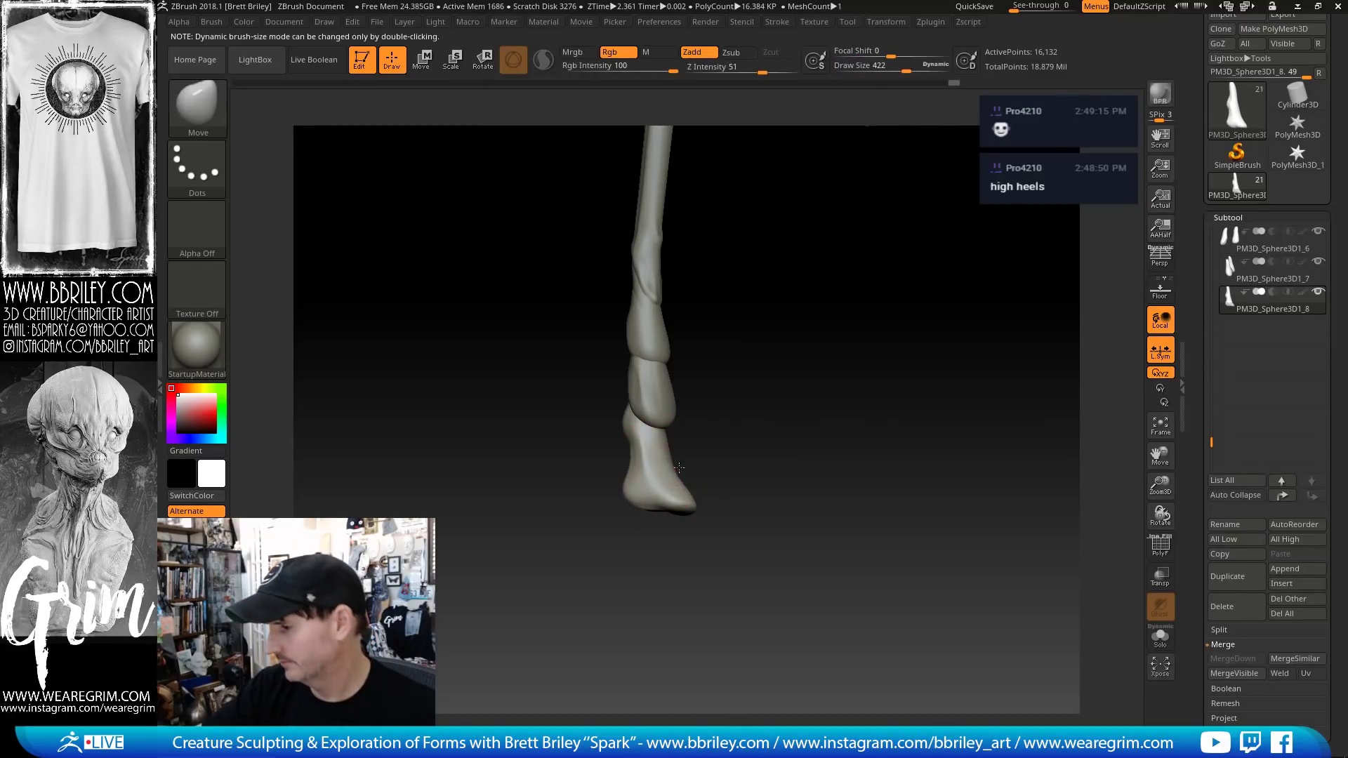
# - Flatten the ankle area of the feet above the heels with the TrimDynamic brush at draw size 291
pyautogui.moveTo(759, 442); pyautogui.dragTo(809, 434)
pyautogui.press('b')
pyautogui.press('t')
pyautogui.press('d')
pyautogui.moveTo(782, 349)
pyautogui.mouseDown()
pyautogui.moveTo(663, 461)
pyautogui.moveTo(674, 442)
pyautogui.moveTo(646, 435)
pyautogui.moveTo(660, 430)
pyautogui.mouseUp()
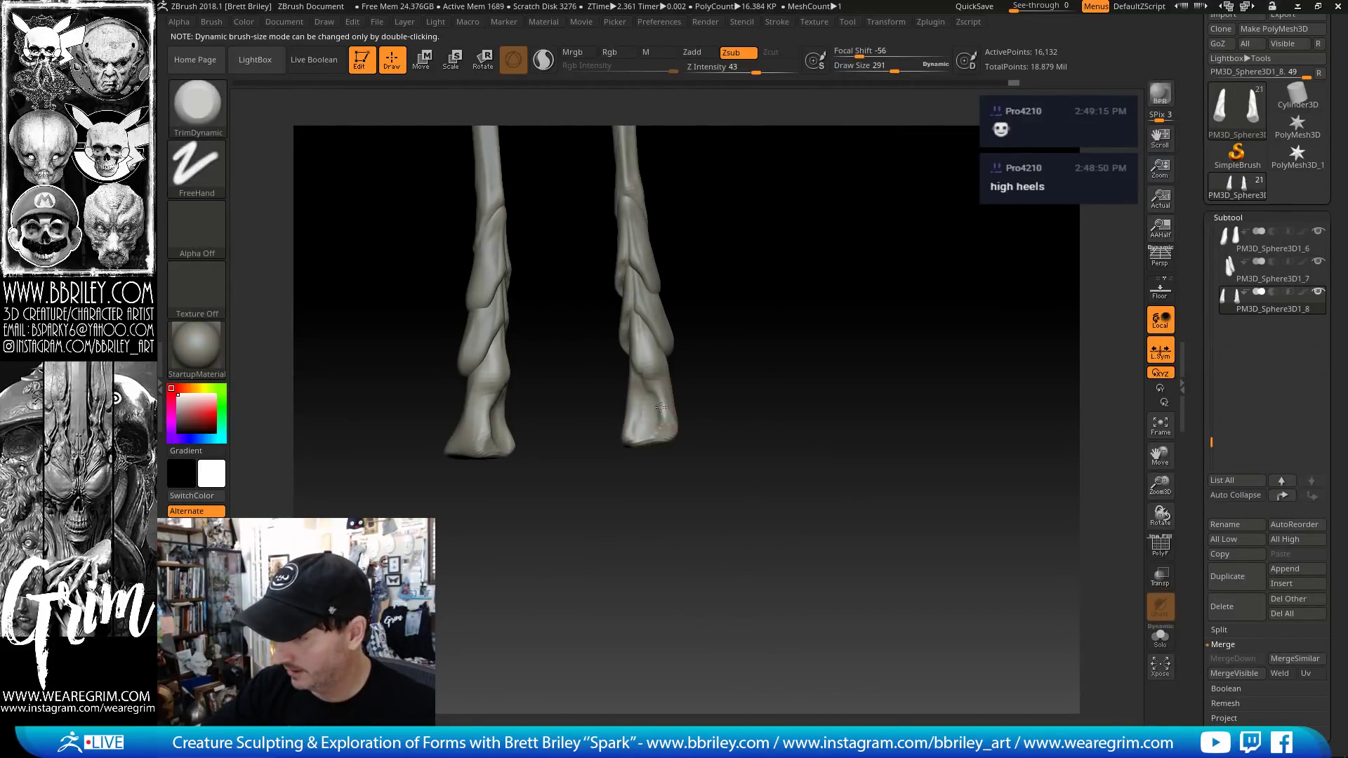
pyautogui.moveTo(765, 345); pyautogui.dragTo(655, 385)
# - Refine the silhouette of the ankles and toes with the Move brush at draw sizes 422 and 511
pyautogui.press('b')
pyautogui.press('m')
pyautogui.press('v')
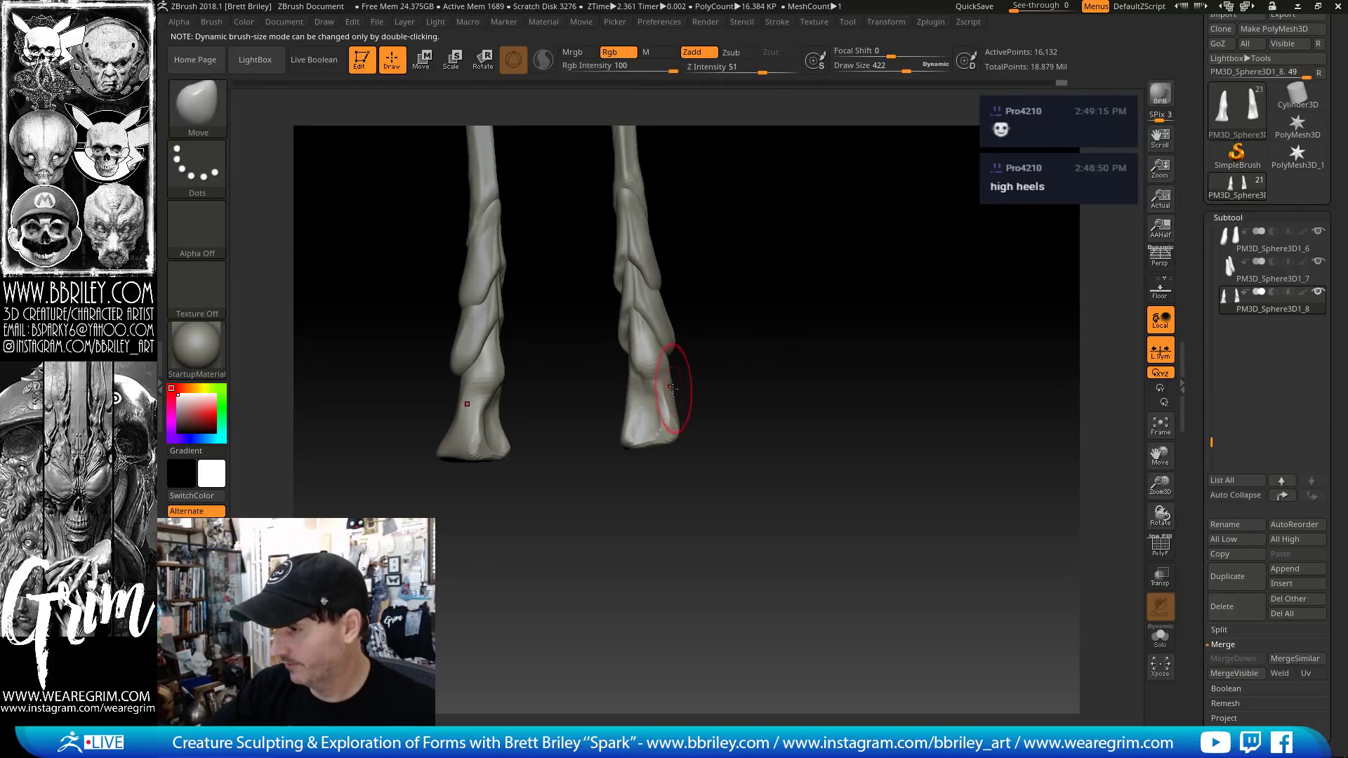
pyautogui.moveTo(751, 376)
pyautogui.mouseDown()
pyautogui.moveTo(765, 358)
pyautogui.moveTo(746, 343)
pyautogui.mouseUp()
pyautogui.press(']')
pyautogui.press(']')
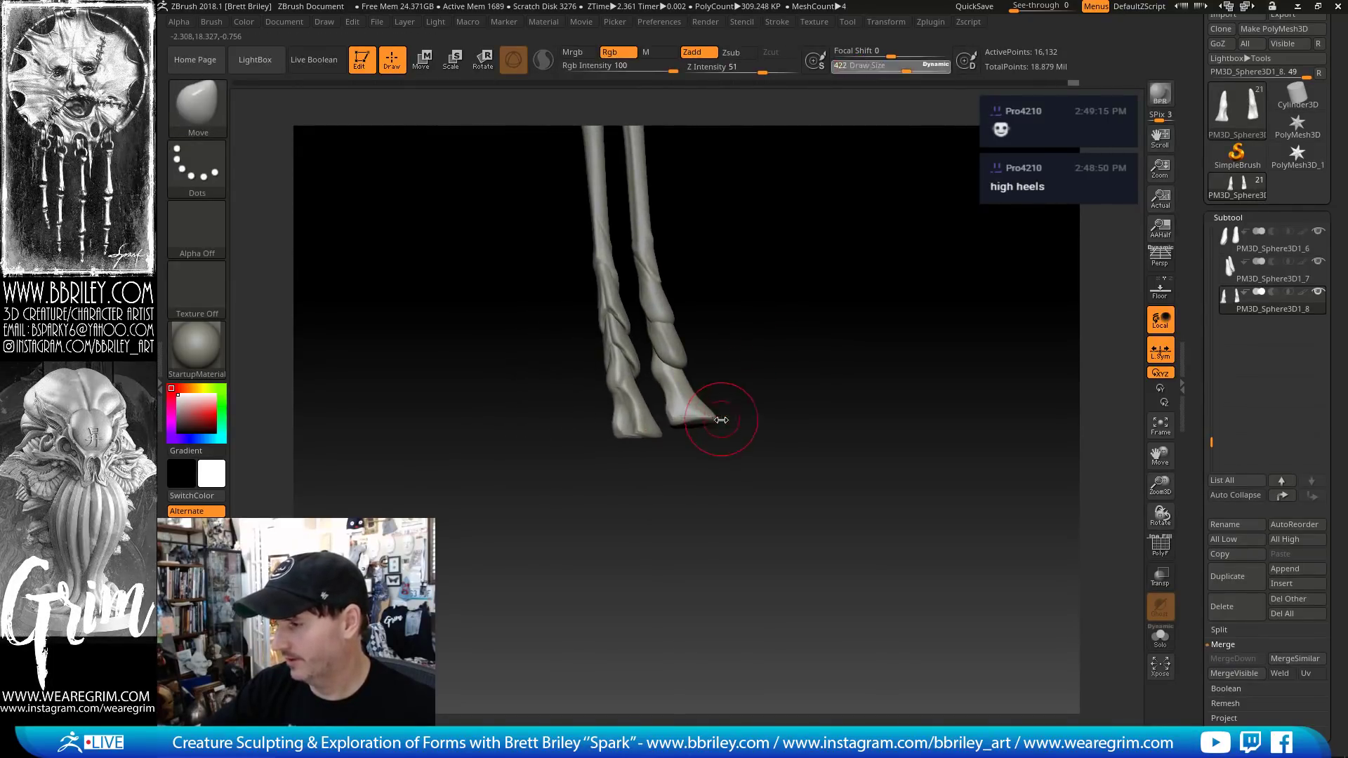
pyautogui.moveTo(722, 421); pyautogui.dragTo(702, 424)
pyautogui.moveTo(776, 378); pyautogui.dragTo(754, 393)
pyautogui.keyDown('alt'); pyautogui.moveTo(800, 350); pyautogui.dragTo(764, 396); pyautogui.keyUp('alt')
pyautogui.keyDown('alt'); pyautogui.moveTo(898, 375); pyautogui.dragTo(831, 450); pyautogui.keyUp('alt')
pyautogui.keyDown('alt'); pyautogui.moveTo(832, 450); pyautogui.dragTo(771, 441); pyautogui.keyUp('alt')
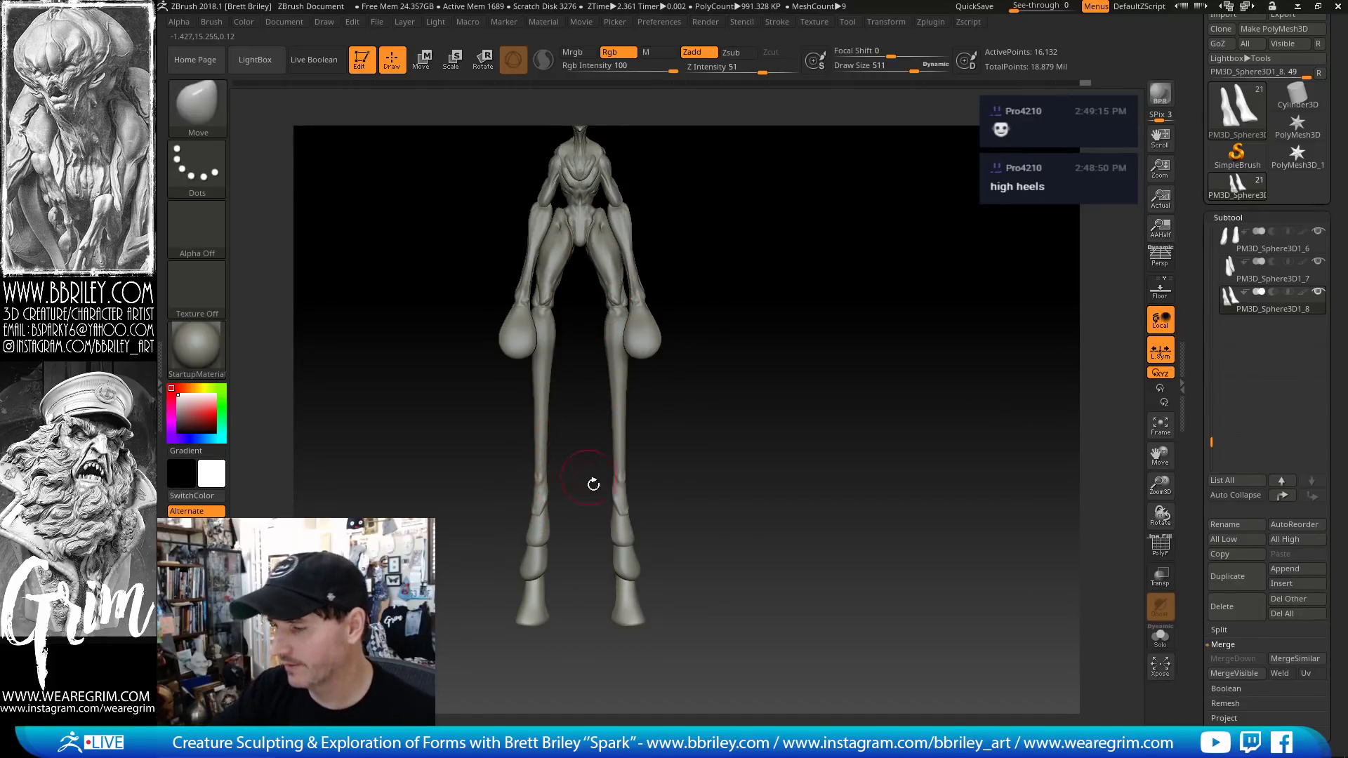
# - Scale down the upper and middle foot segments slightly and shift them up toward the lower legs
pyautogui.keyDown('alt'); pyautogui.click(547, 526); pyautogui.keyUp('alt')
pyautogui.press('w')
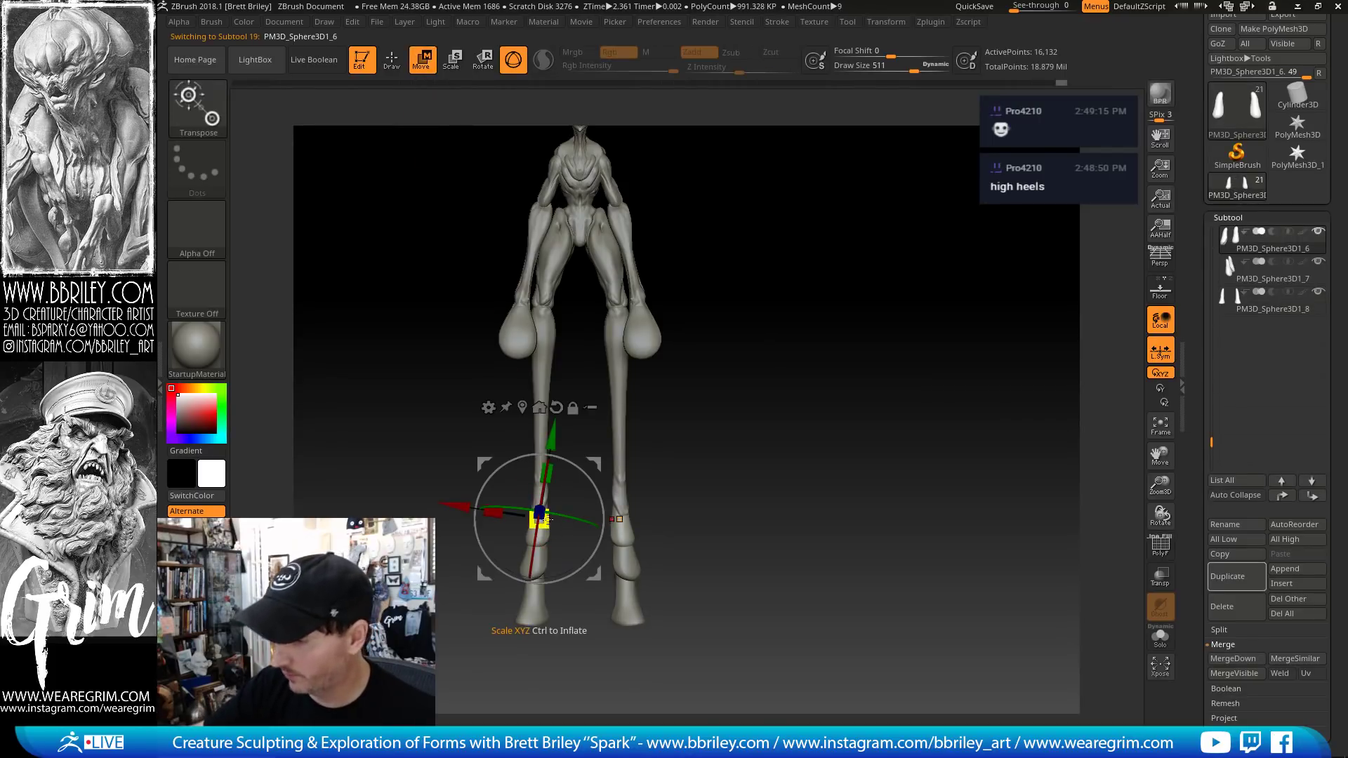
pyautogui.moveTo(547, 520); pyautogui.dragTo(540, 522)
pyautogui.moveTo(591, 464); pyautogui.dragTo(592, 456)
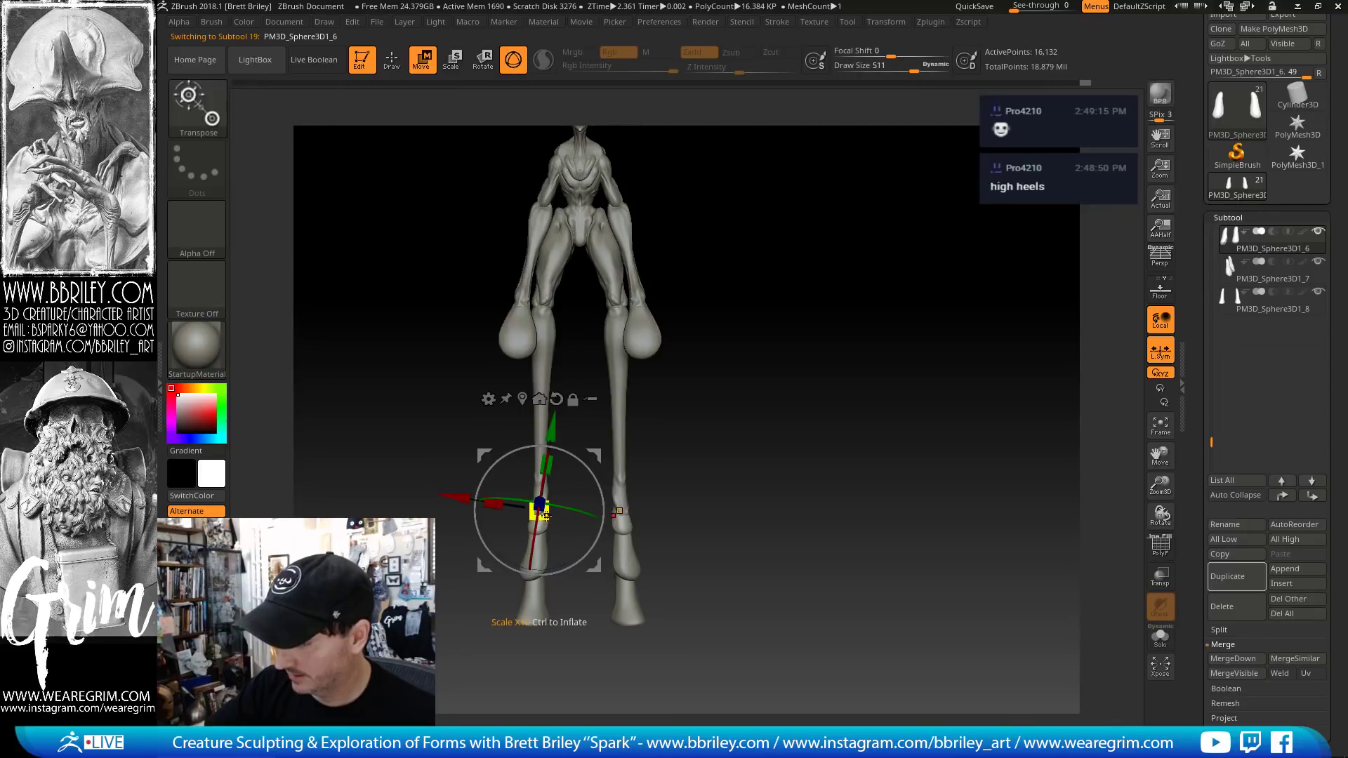
pyautogui.keyDown('alt'); pyautogui.click(544, 546); pyautogui.keyUp('alt')
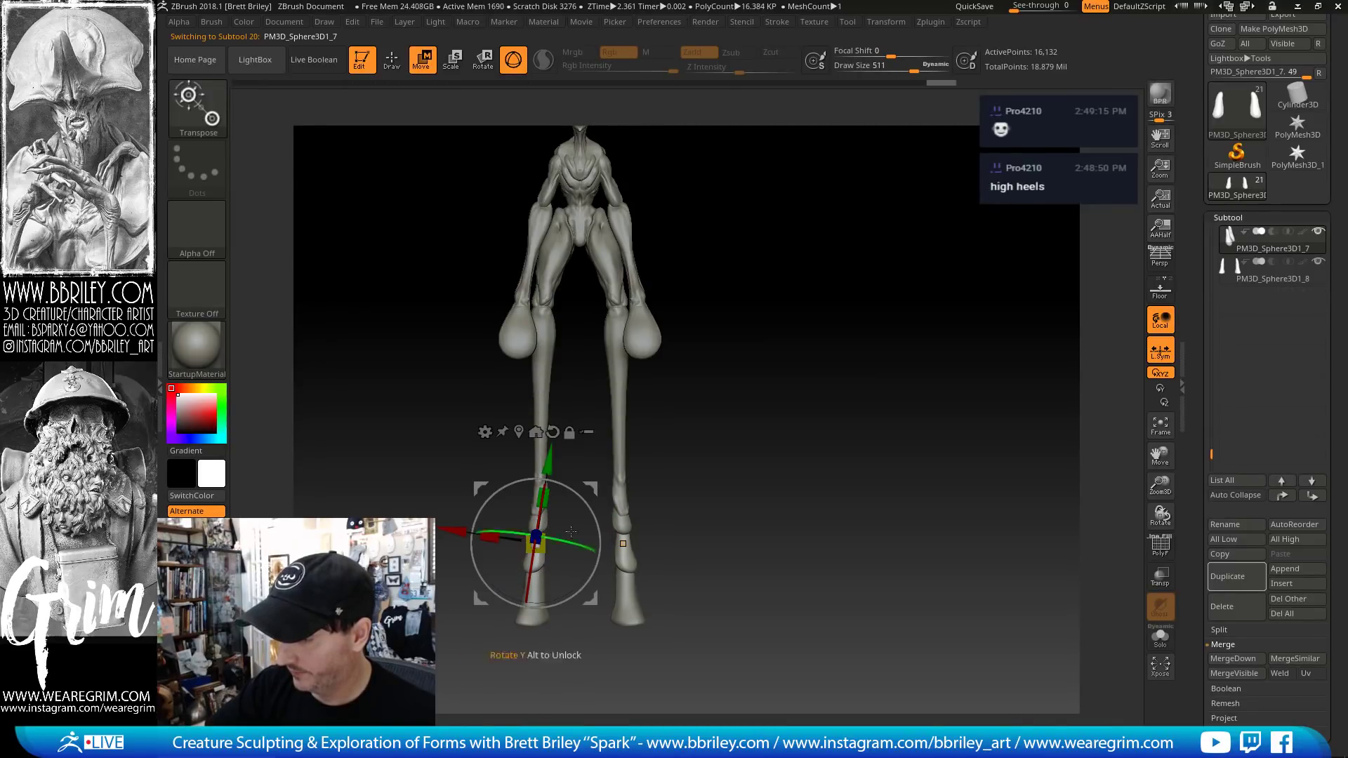
pyautogui.keyDown('alt'); pyautogui.moveTo(536, 543); pyautogui.dragTo(535, 527); pyautogui.keyUp('alt')
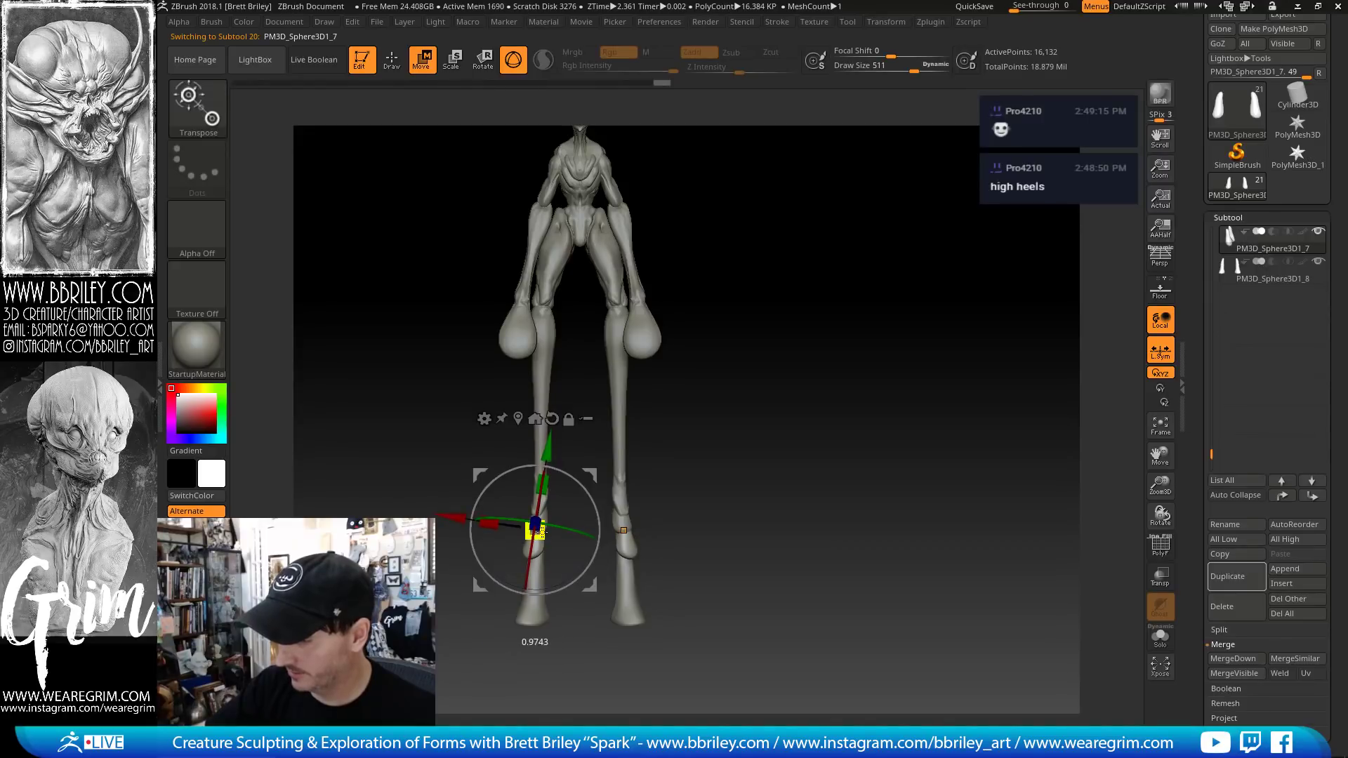
# - Scale down the lowest foot pieces, raise them against the segments above, and nudge the middle segments into place
pyautogui.keyDown('alt'); pyautogui.click(537, 602); pyautogui.keyUp('alt')
pyautogui.moveTo(533, 574); pyautogui.dragTo(534, 572)
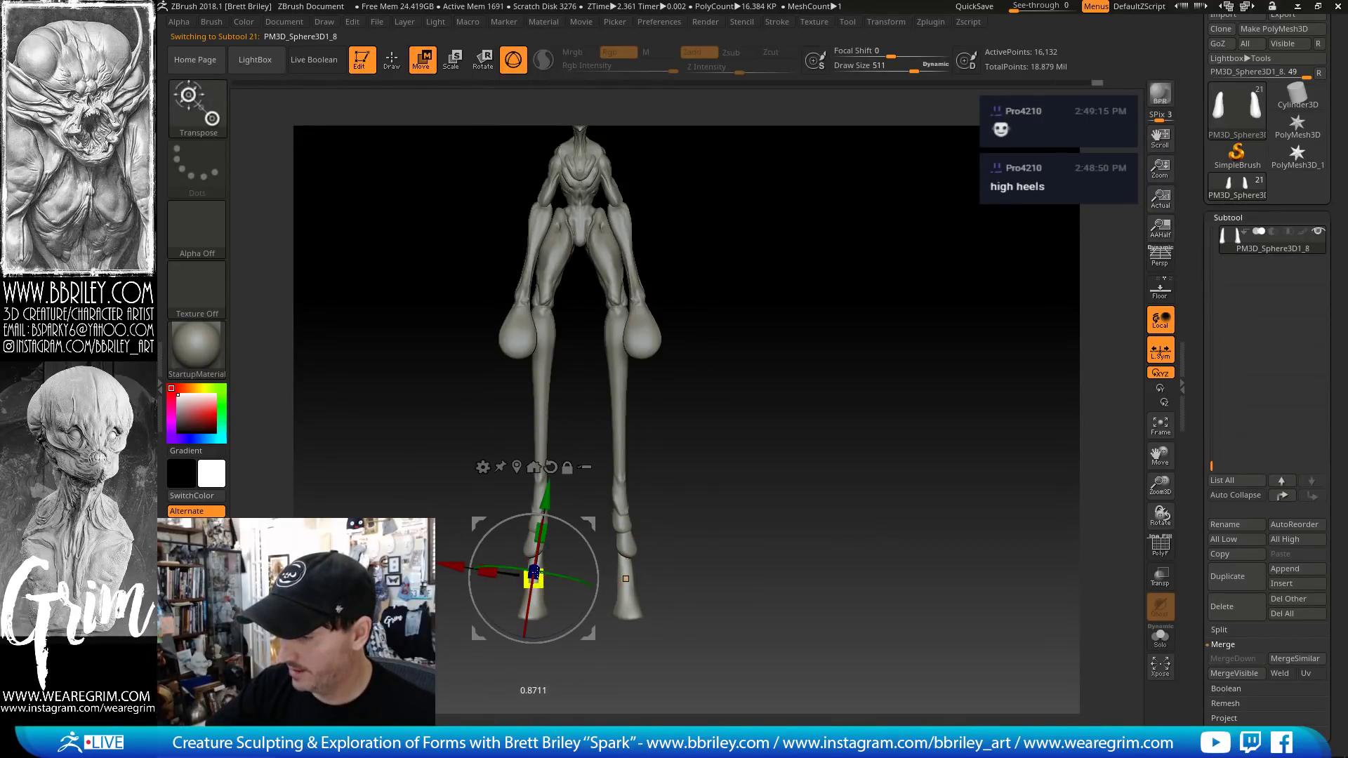
pyautogui.moveTo(588, 523); pyautogui.dragTo(541, 528)
pyautogui.keyDown('alt'); pyautogui.click(618, 540); pyautogui.keyUp('alt')
pyautogui.moveTo(596, 476); pyautogui.dragTo(598, 474)
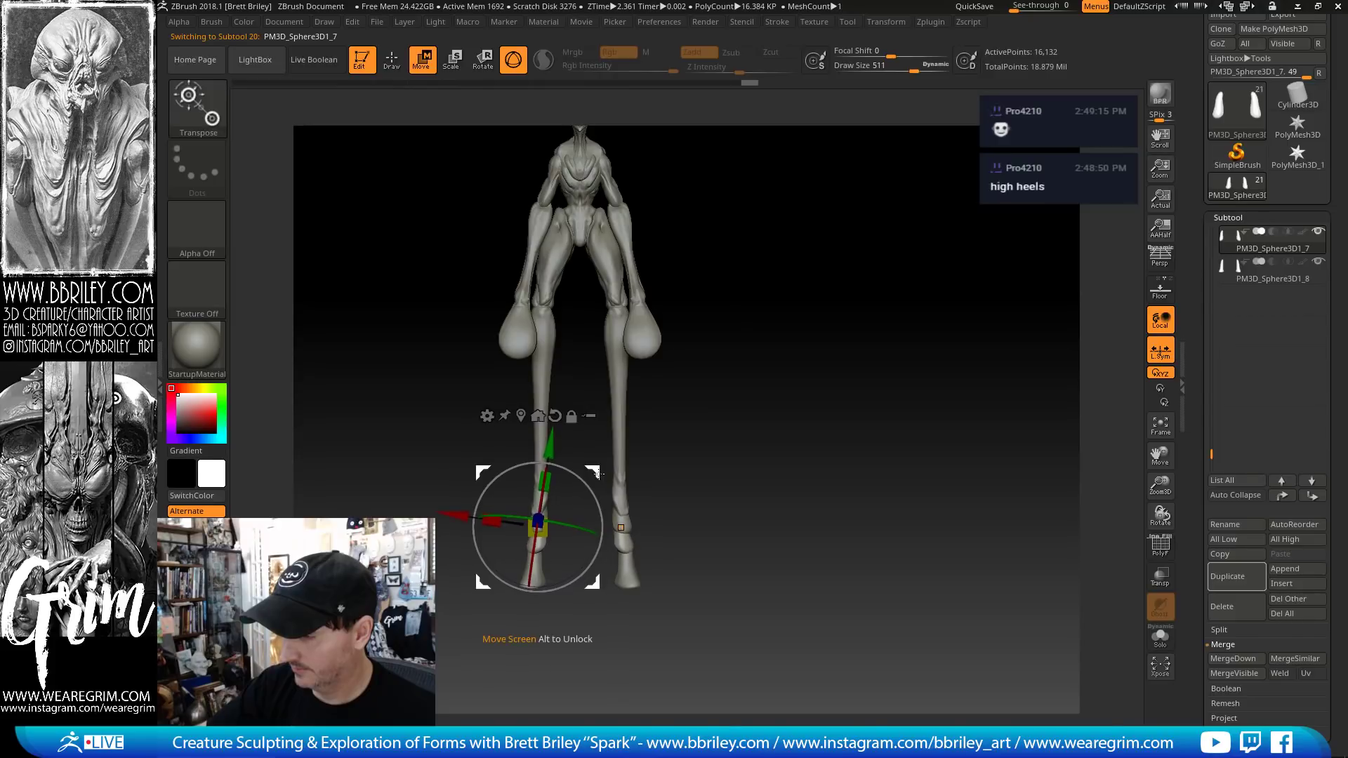
pyautogui.moveTo(652, 436)
pyautogui.mouseDown()
pyautogui.moveTo(698, 401)
pyautogui.moveTo(753, 427)
pyautogui.moveTo(807, 424)
pyautogui.moveTo(650, 393)
pyautogui.moveTo(709, 363)
pyautogui.moveTo(839, 366)
pyautogui.mouseUp()
# - Check the subdivision levels of the lower legs and the three foot segment subtools
pyautogui.press('q')
pyautogui.keyDown('alt'); pyautogui.click(617, 385); pyautogui.keyUp('alt')
pyautogui.press('w')
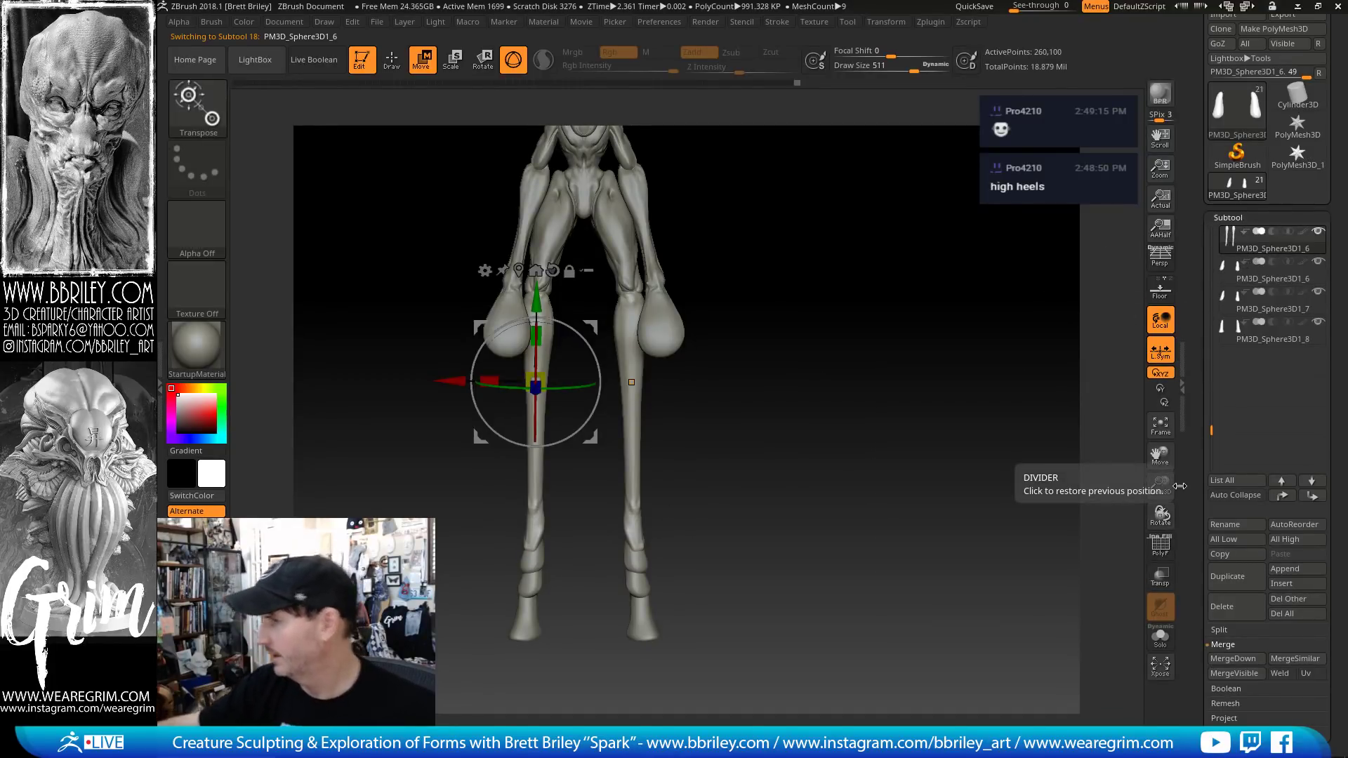
pyautogui.scroll(-1, 1188, 498)
pyautogui.scroll(-5, 1188, 498)
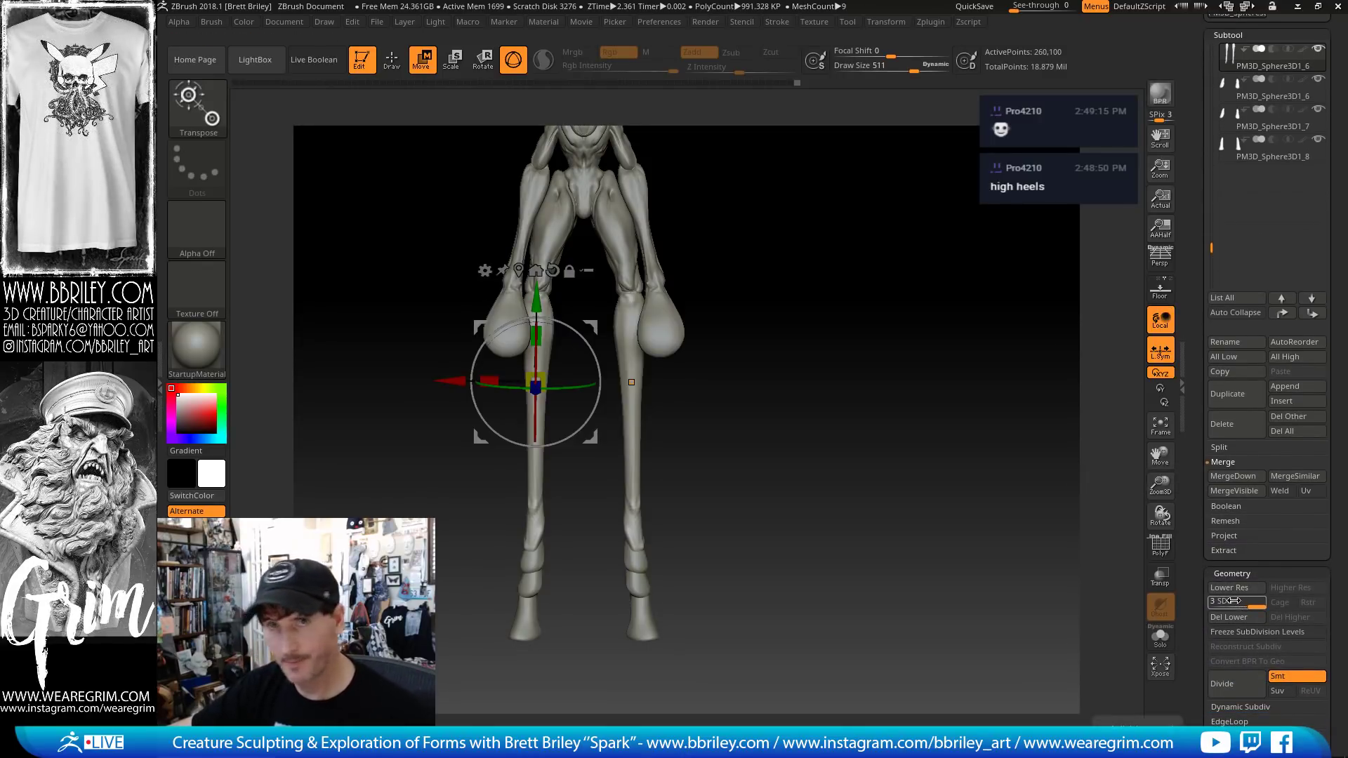
pyautogui.click(1254, 98)
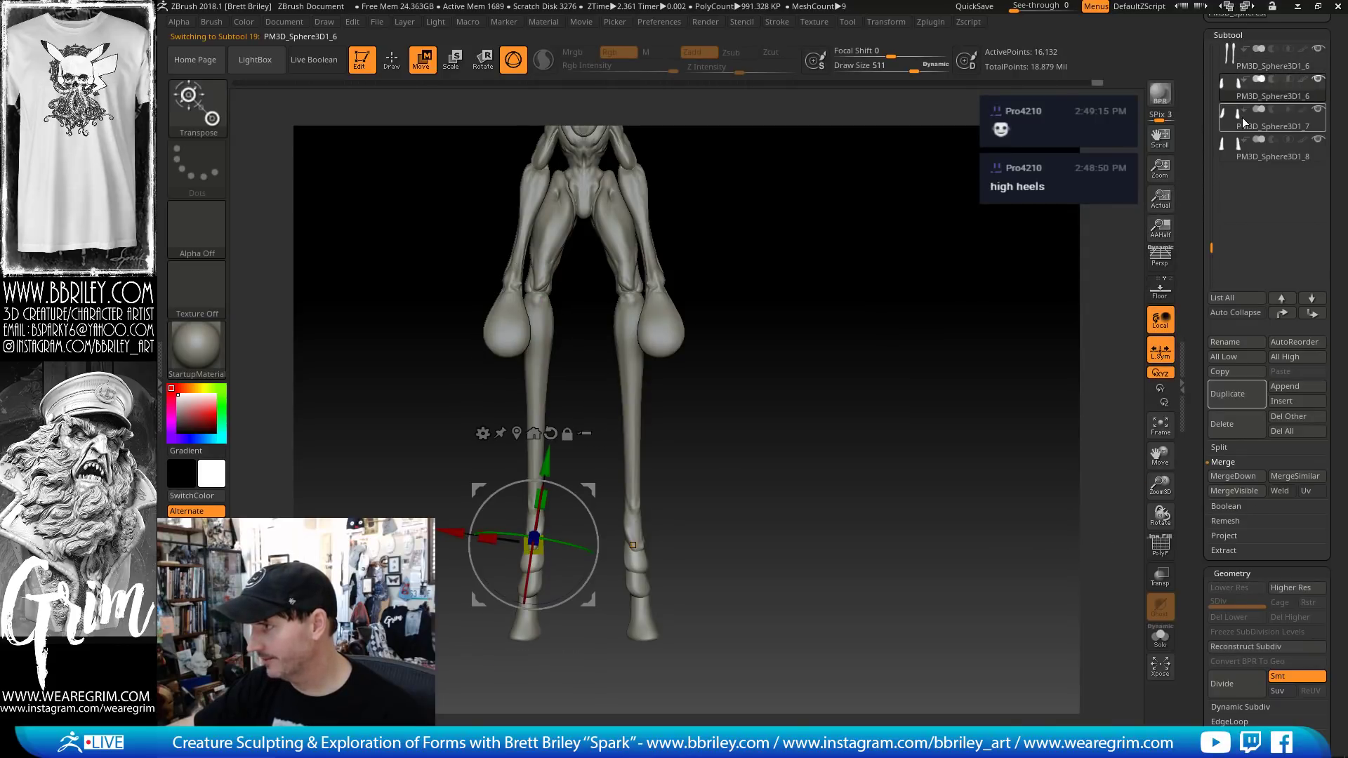
pyautogui.click(1243, 123)
pyautogui.click(1253, 150)
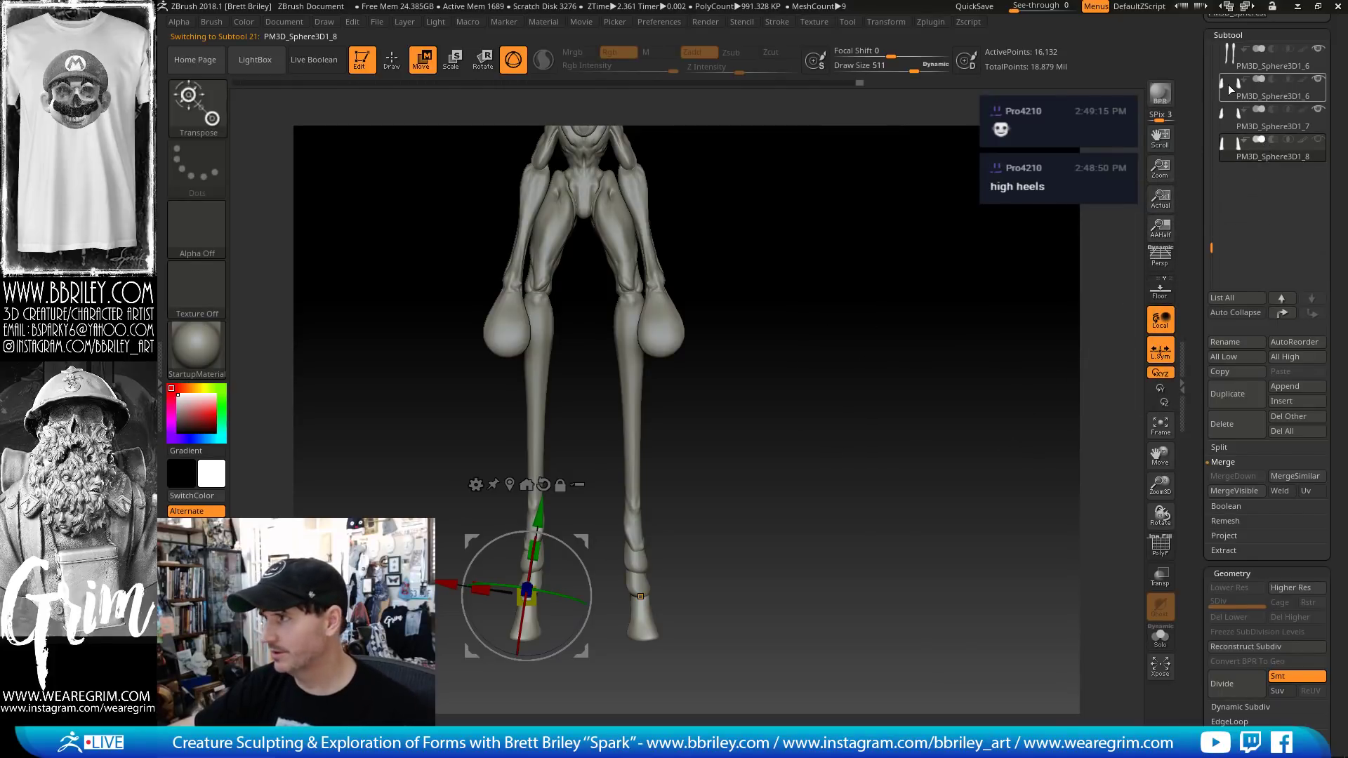
# - Subdivide each of the three foot segment subtools to subdivision level 3, matching the lower legs
pyautogui.moveTo(1227, 61)
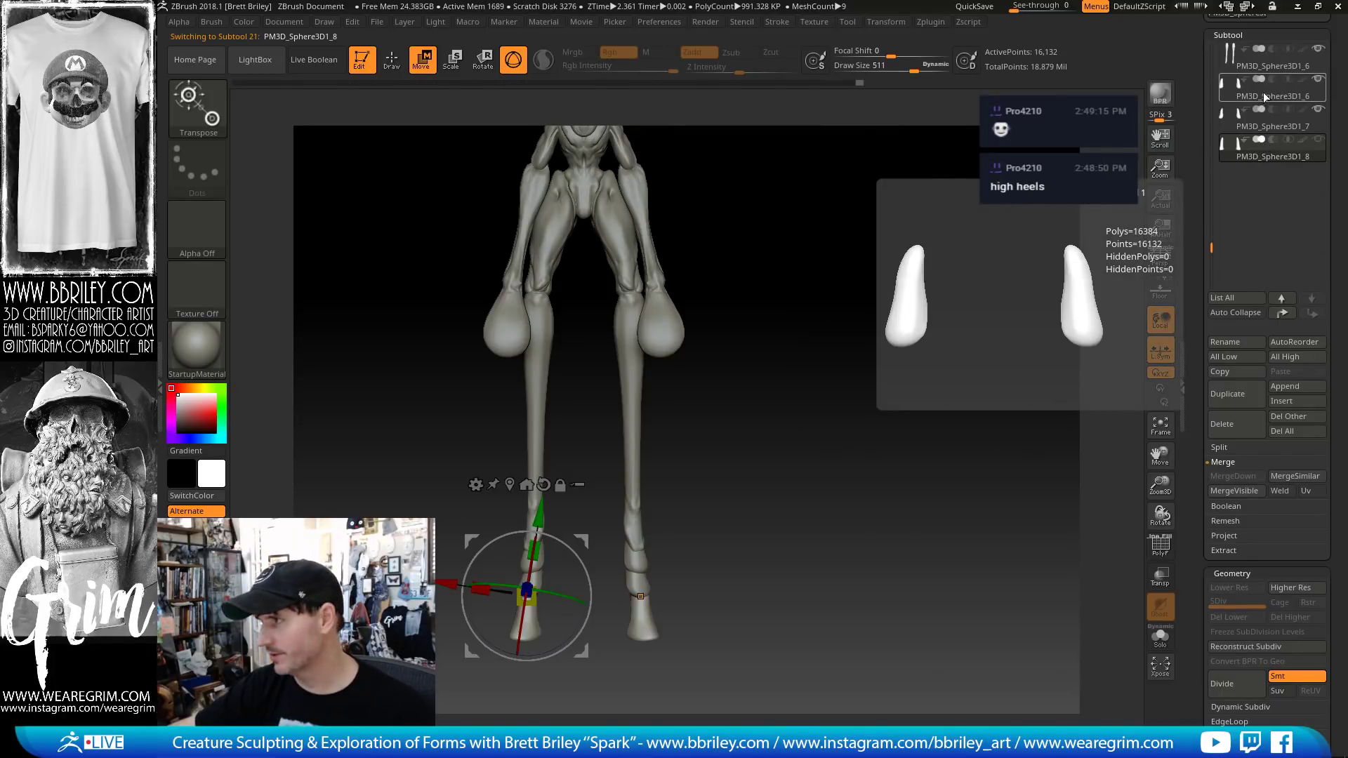
pyautogui.click(1233, 100)
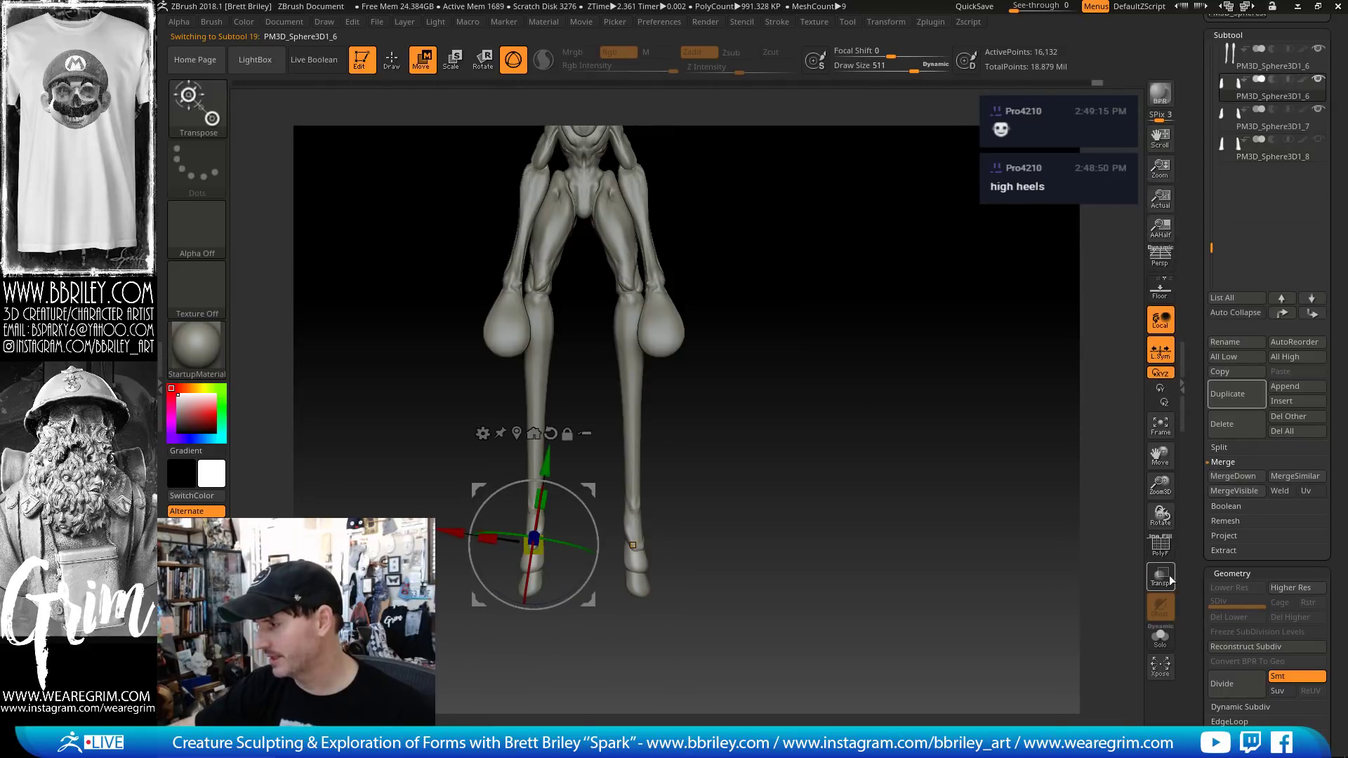
pyautogui.hotkey('ctrl', 'd')
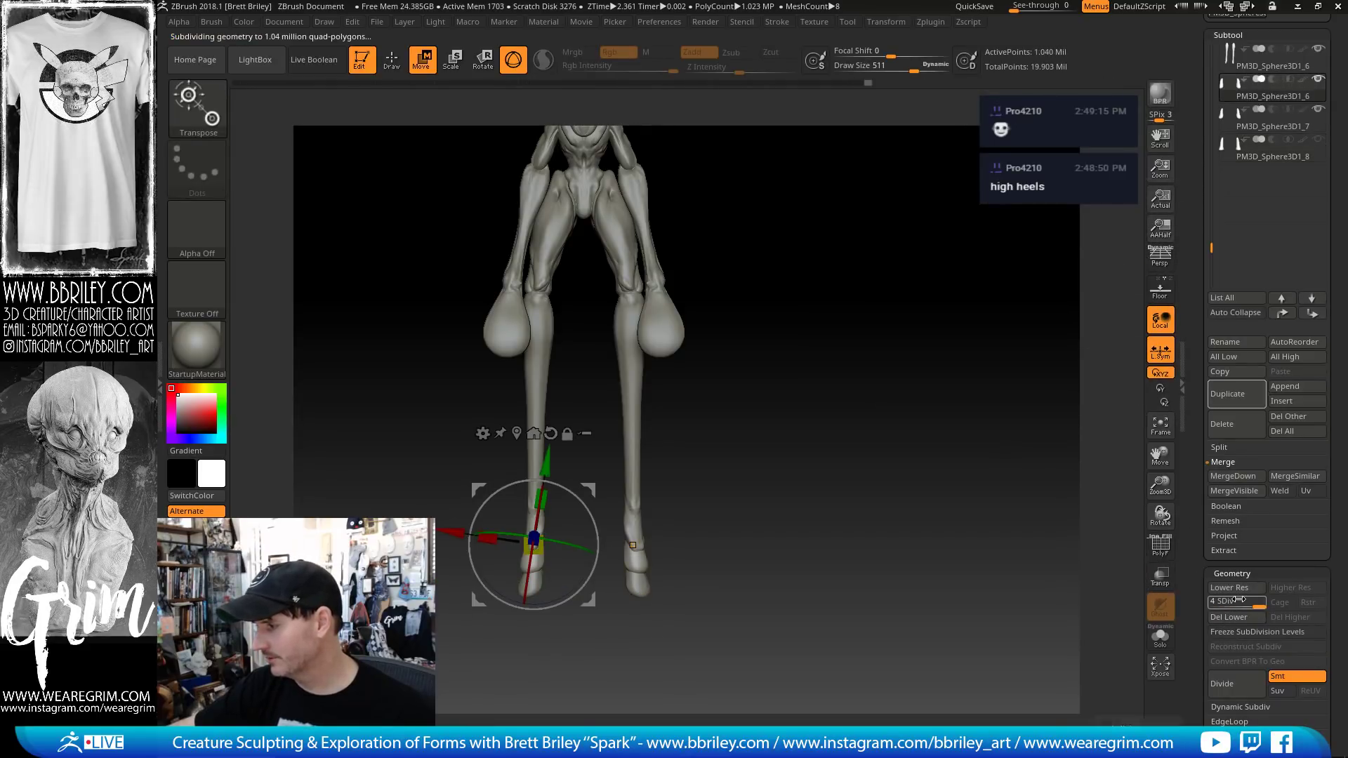
pyautogui.hotkey('shift', 'd')
pyautogui.click(1233, 128)
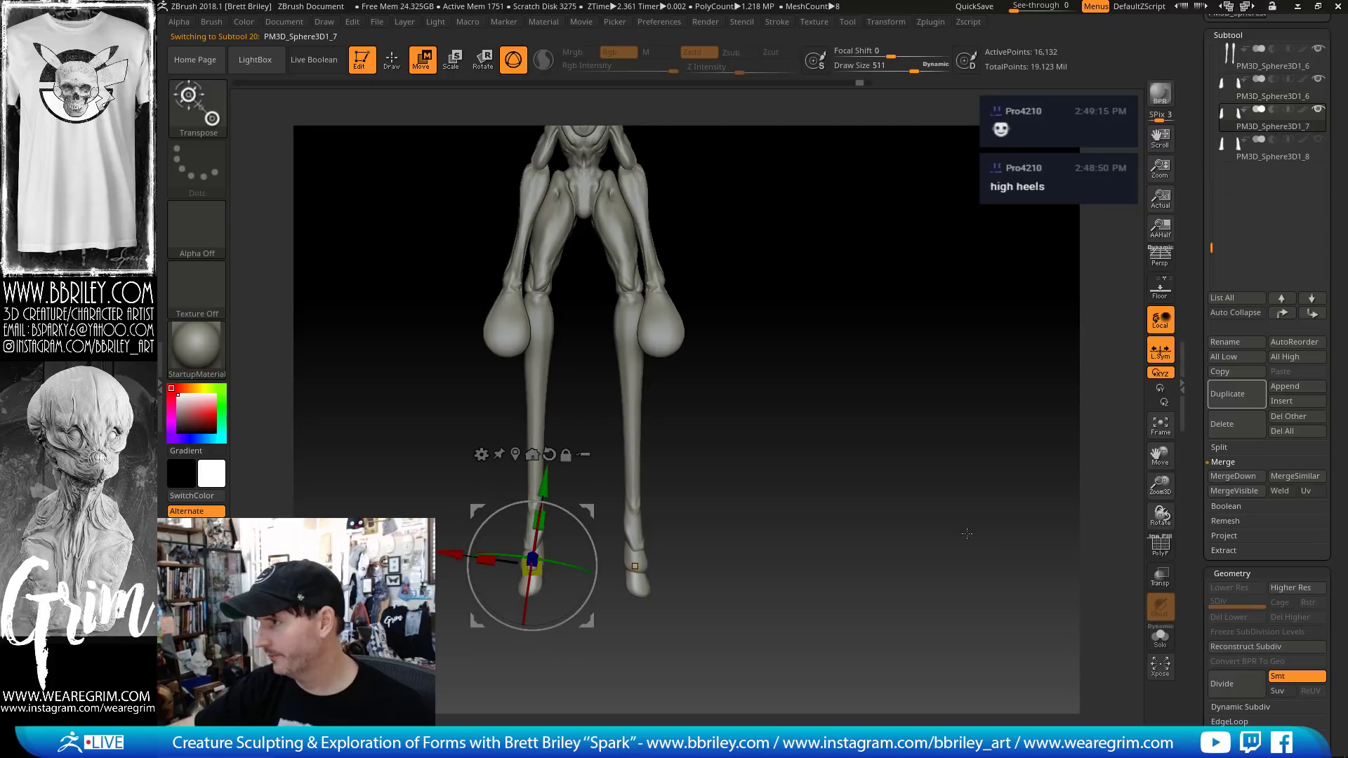
pyautogui.click(1239, 155)
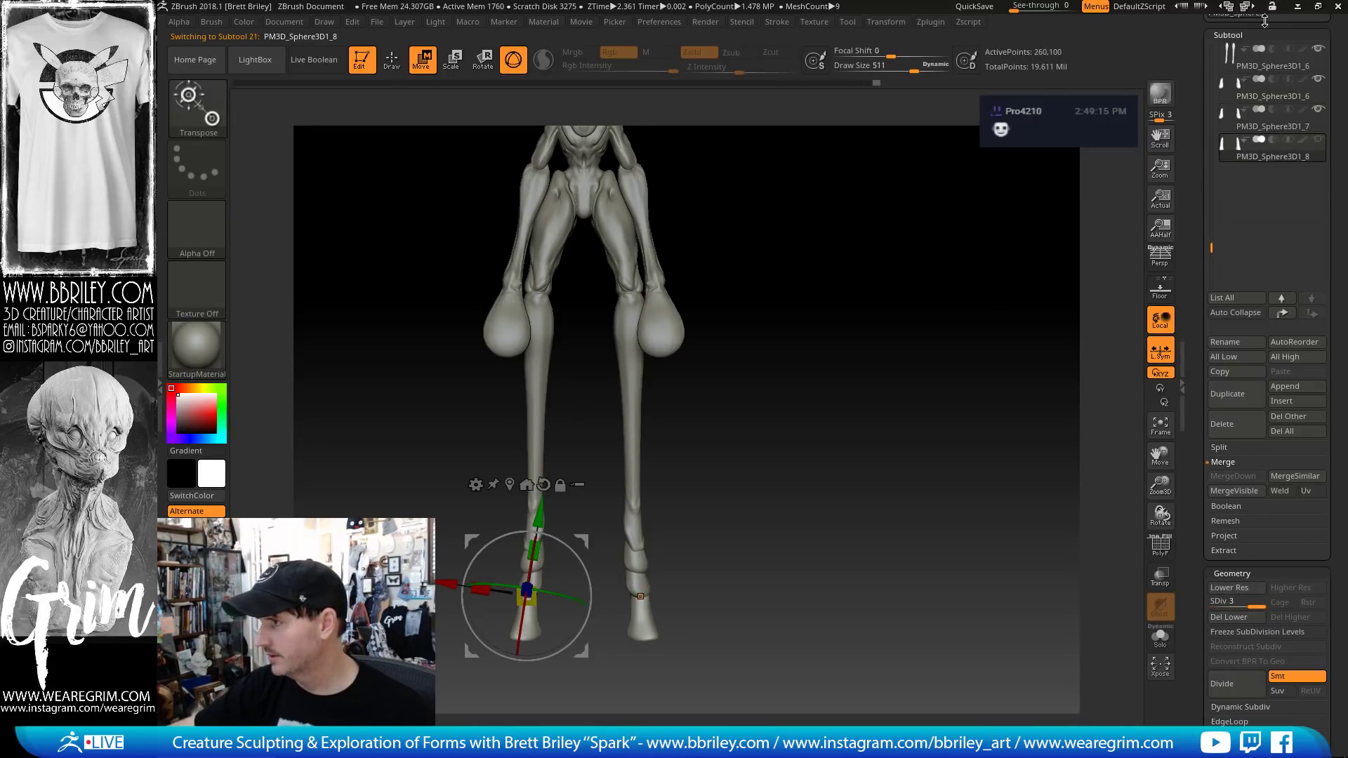
# - Merge the lower legs down with the three foot segment subtools into a single subtool
pyautogui.click(1235, 62)
pyautogui.moveTo(1106, 477); pyautogui.dragTo(1109, 509)
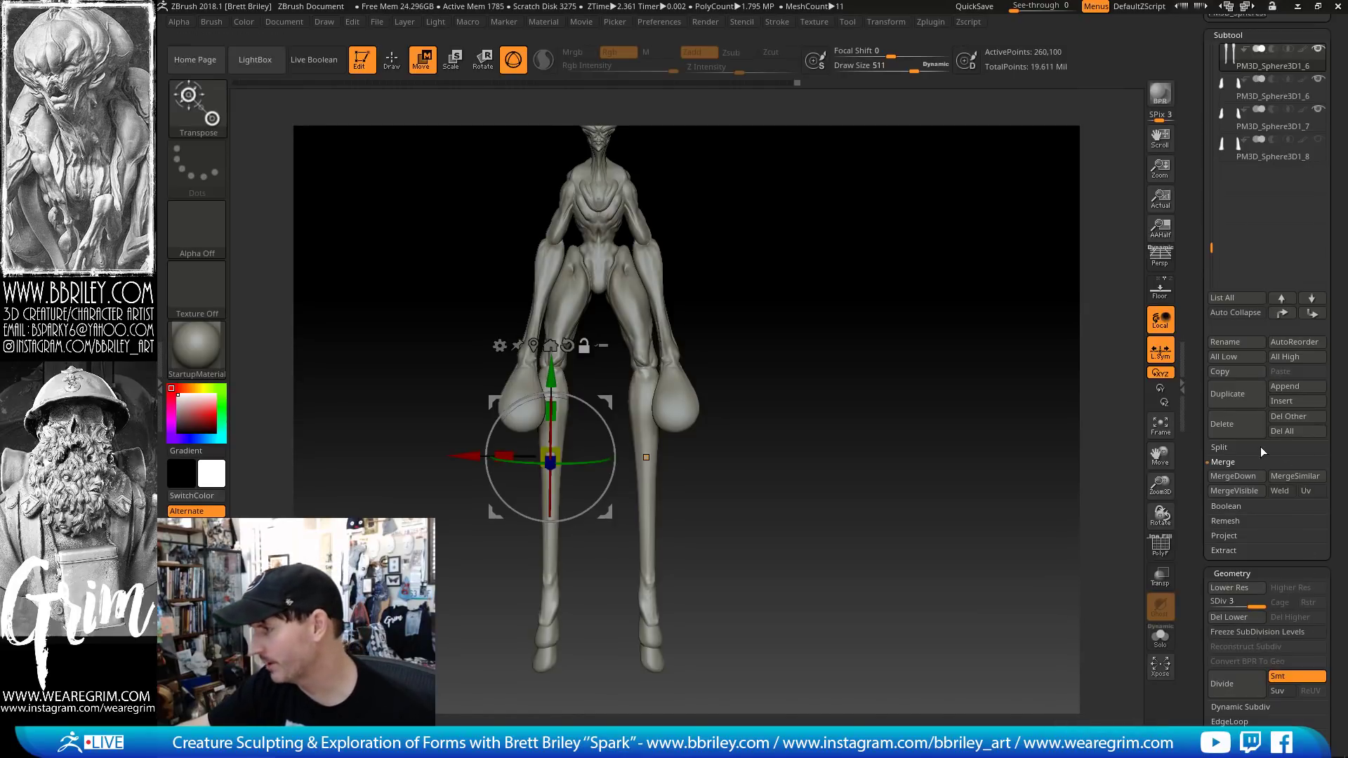
pyautogui.click(1241, 476)
pyautogui.click(1111, 503)
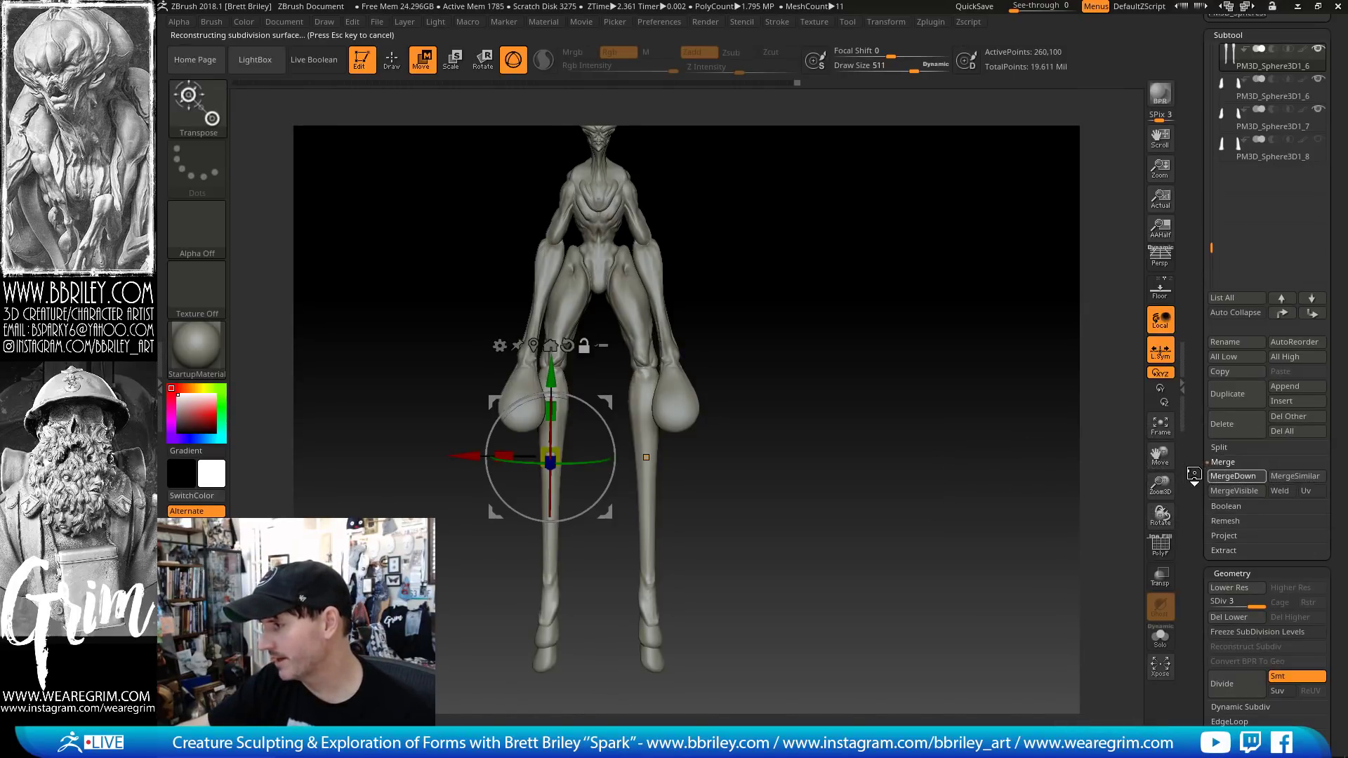
pyautogui.click(1233, 476)
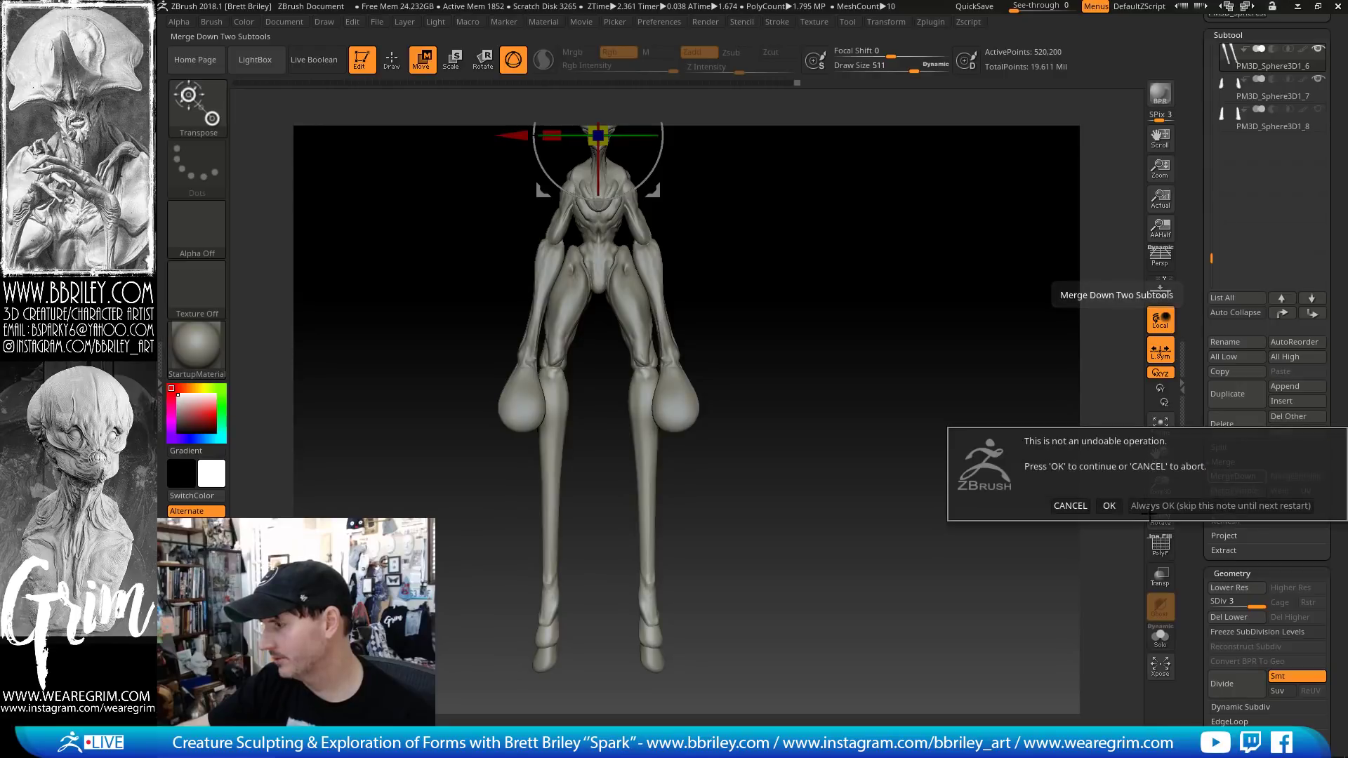
pyautogui.click(1109, 505)
pyautogui.click(1233, 476)
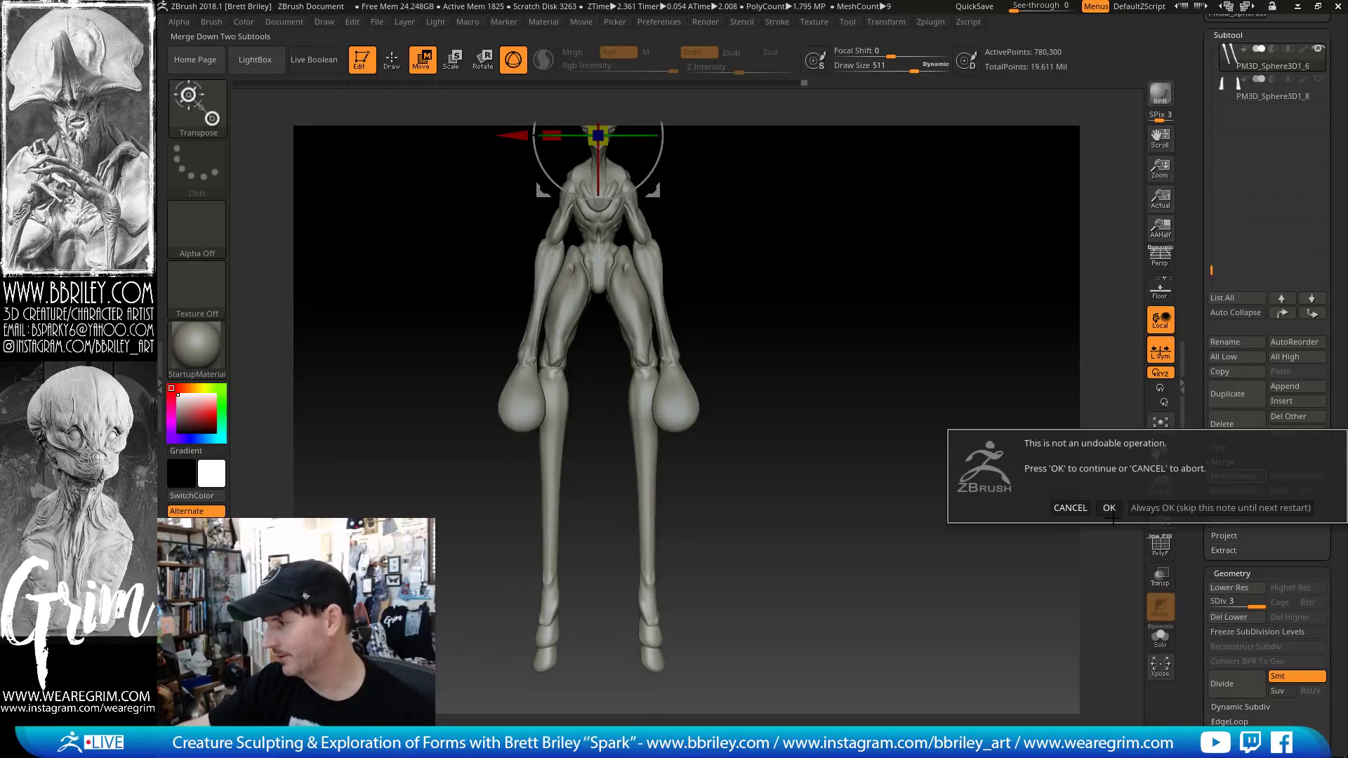
pyautogui.click(1109, 508)
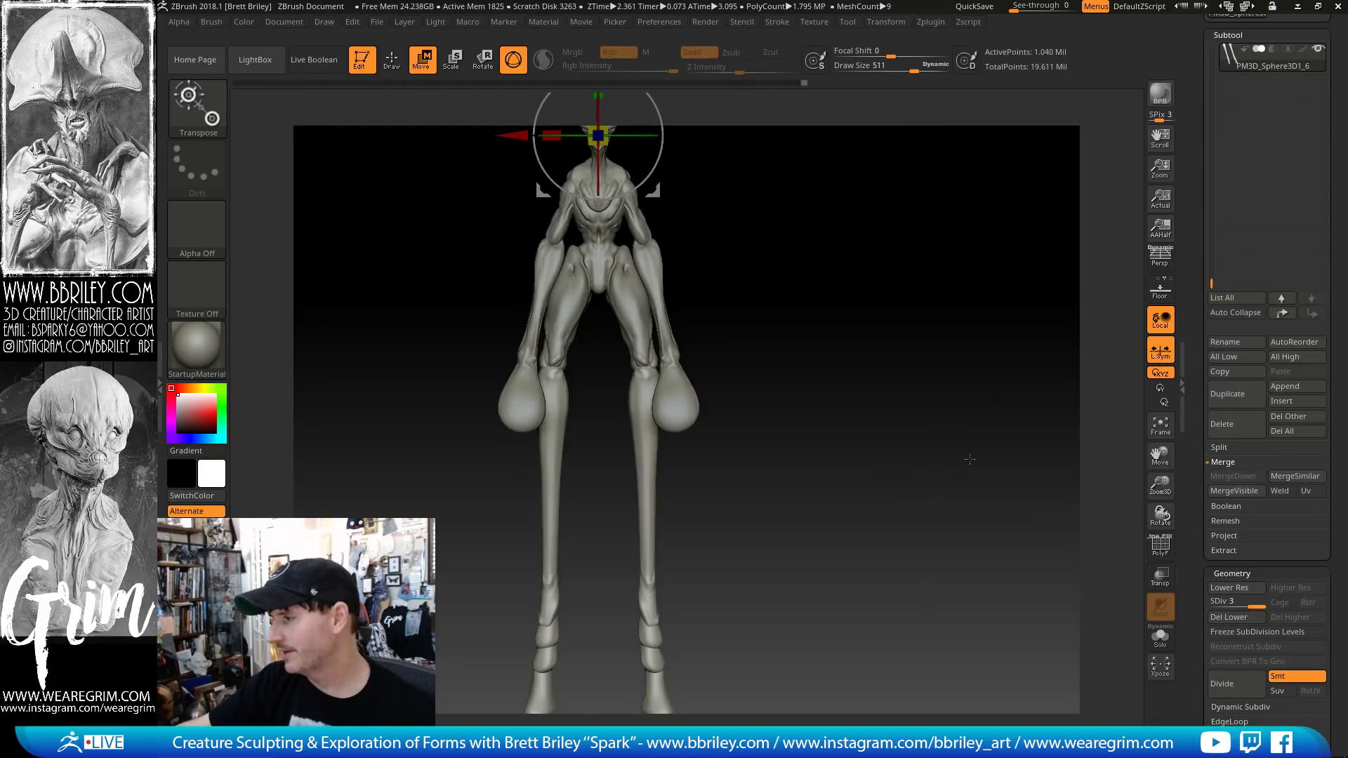
# - Display the merged legs' polygroups and mask everything except the lowest foot pieces, then hide the polyframe
pyautogui.click(1157, 545)
pyautogui.moveTo(1027, 594); pyautogui.dragTo(989, 551)
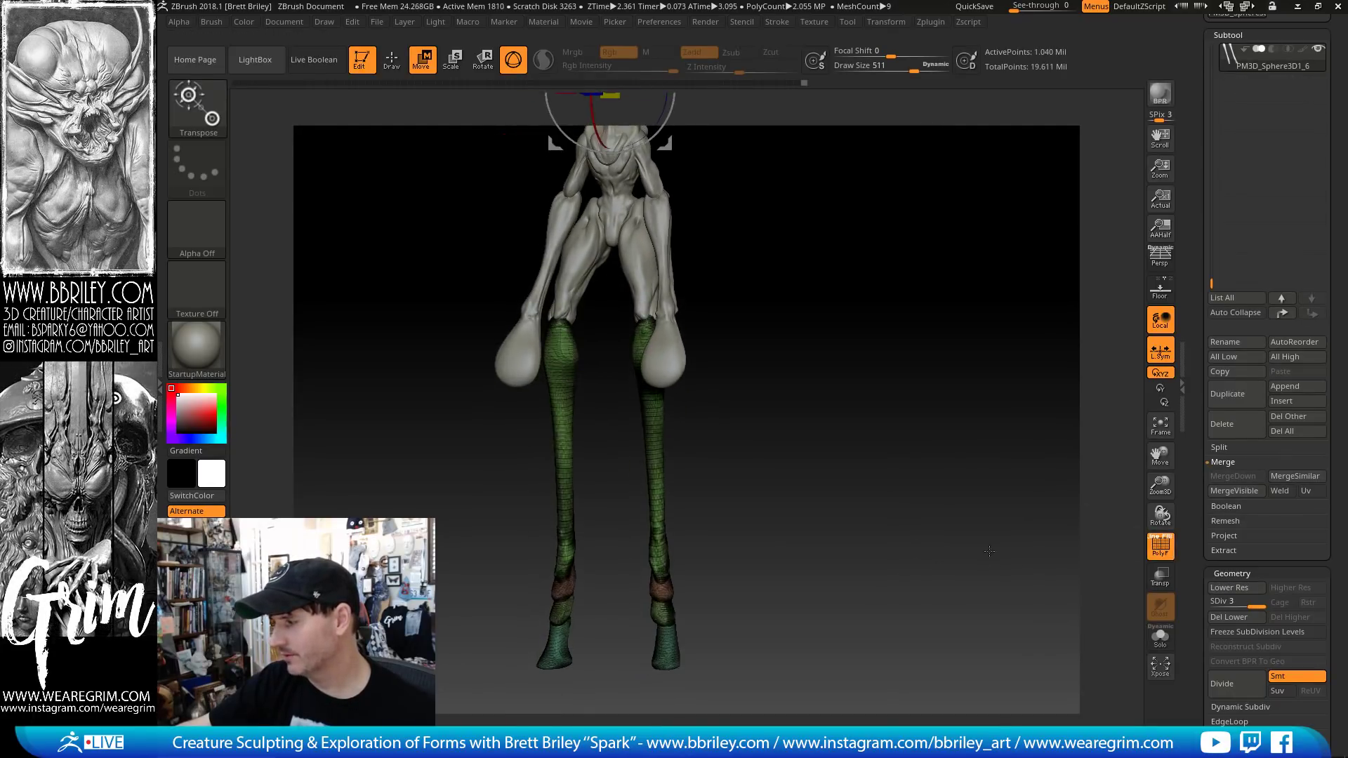
pyautogui.click(1239, 616)
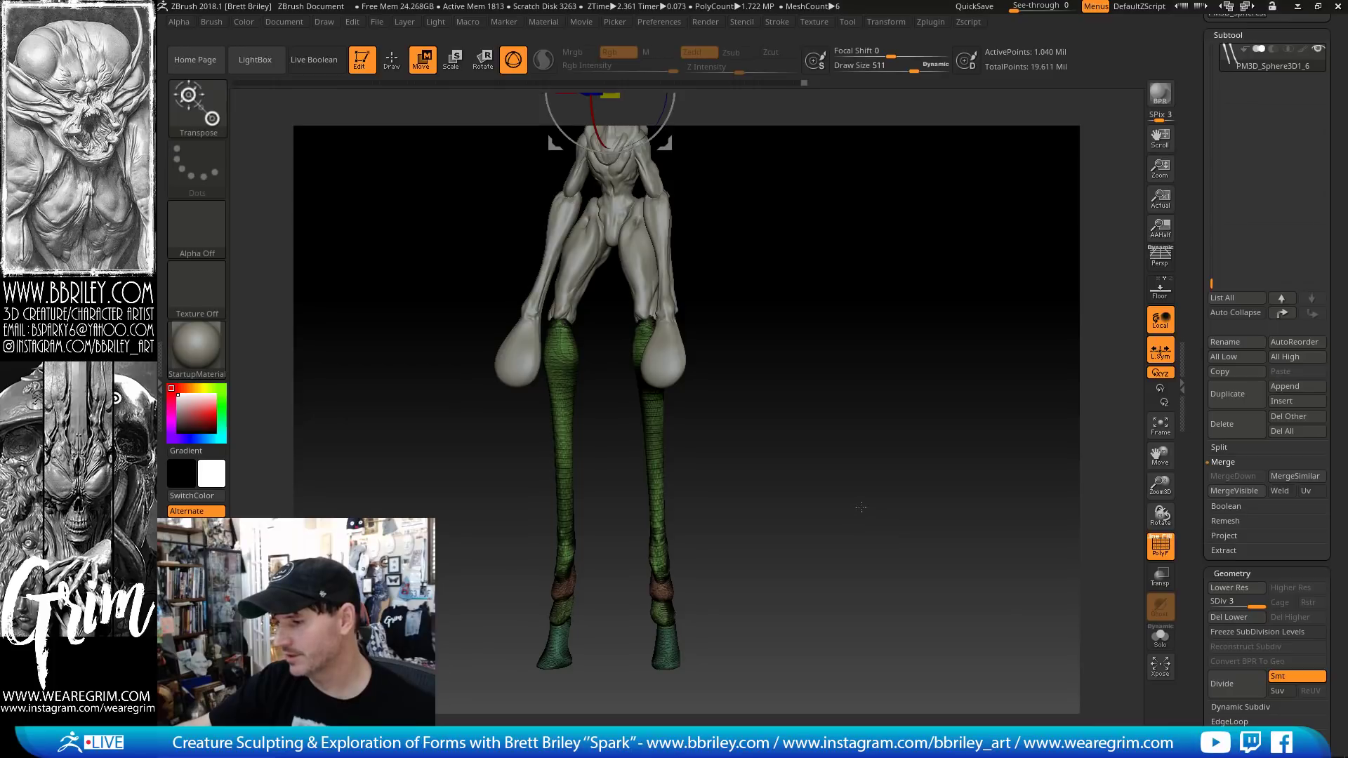
pyautogui.keyDown('alt'); pyautogui.moveTo(706, 527); pyautogui.dragTo(742, 404); pyautogui.keyUp('alt')
pyautogui.keyDown('ctrl'); pyautogui.click(571, 537); pyautogui.keyUp('ctrl')
pyautogui.hotkey('shift', 'f')
pyautogui.keyDown('alt'); pyautogui.moveTo(853, 477); pyautogui.dragTo(881, 562); pyautogui.keyUp('alt')
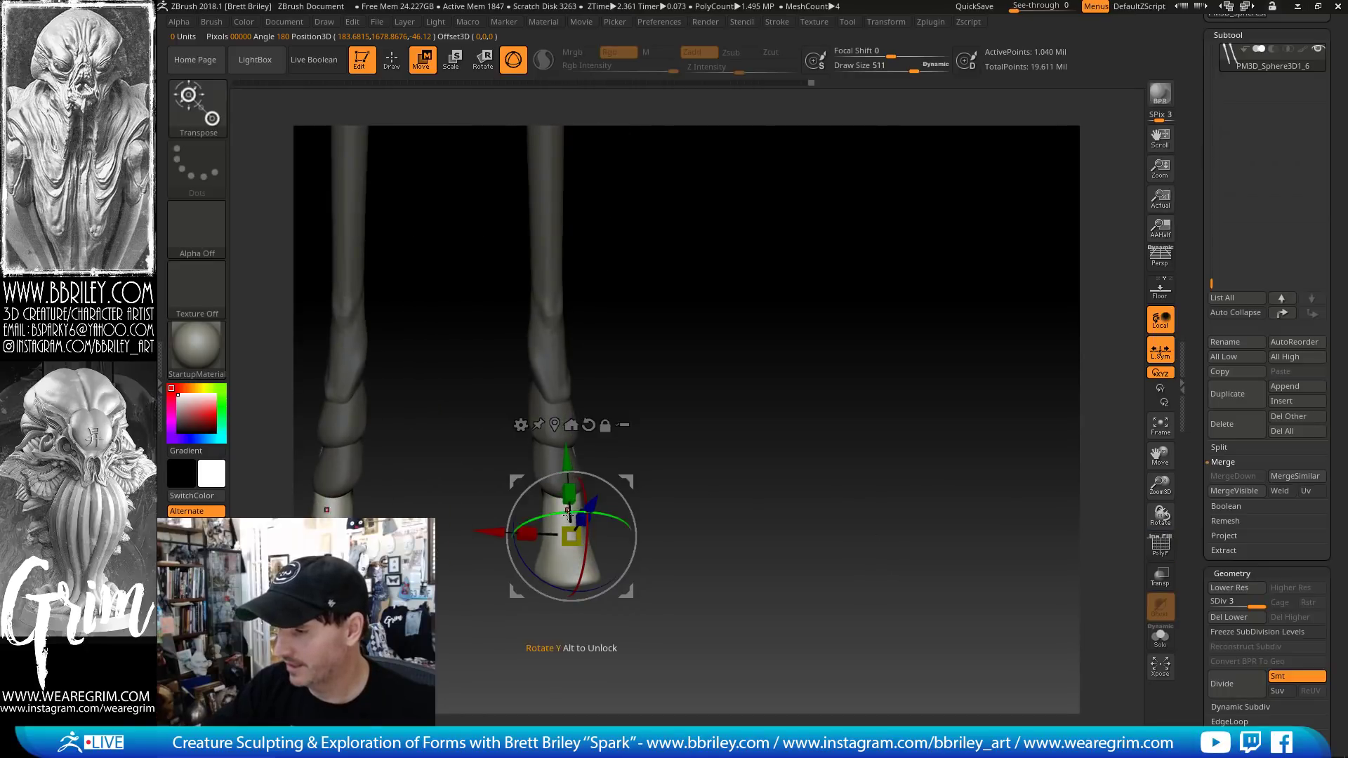
# - Shorten the unmasked feet along their height and reposition them beneath the ankle segments
pyautogui.moveTo(569, 492); pyautogui.dragTo(570, 554)
pyautogui.moveTo(614, 457); pyautogui.dragTo(618, 451)
pyautogui.moveTo(723, 390); pyautogui.dragTo(702, 407)
pyautogui.moveTo(509, 564); pyautogui.dragTo(514, 579)
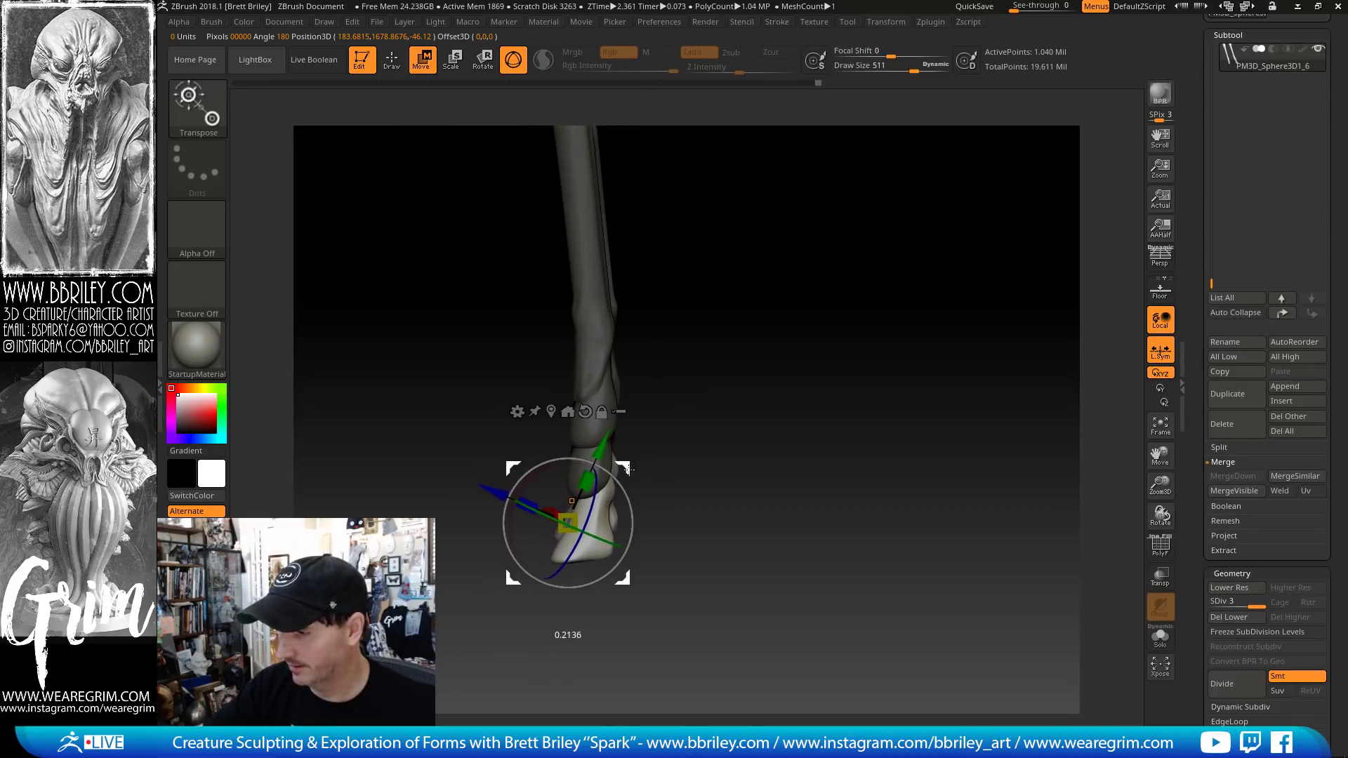
pyautogui.keyDown('alt'); pyautogui.moveTo(703, 421); pyautogui.dragTo(798, 320); pyautogui.keyUp('alt')
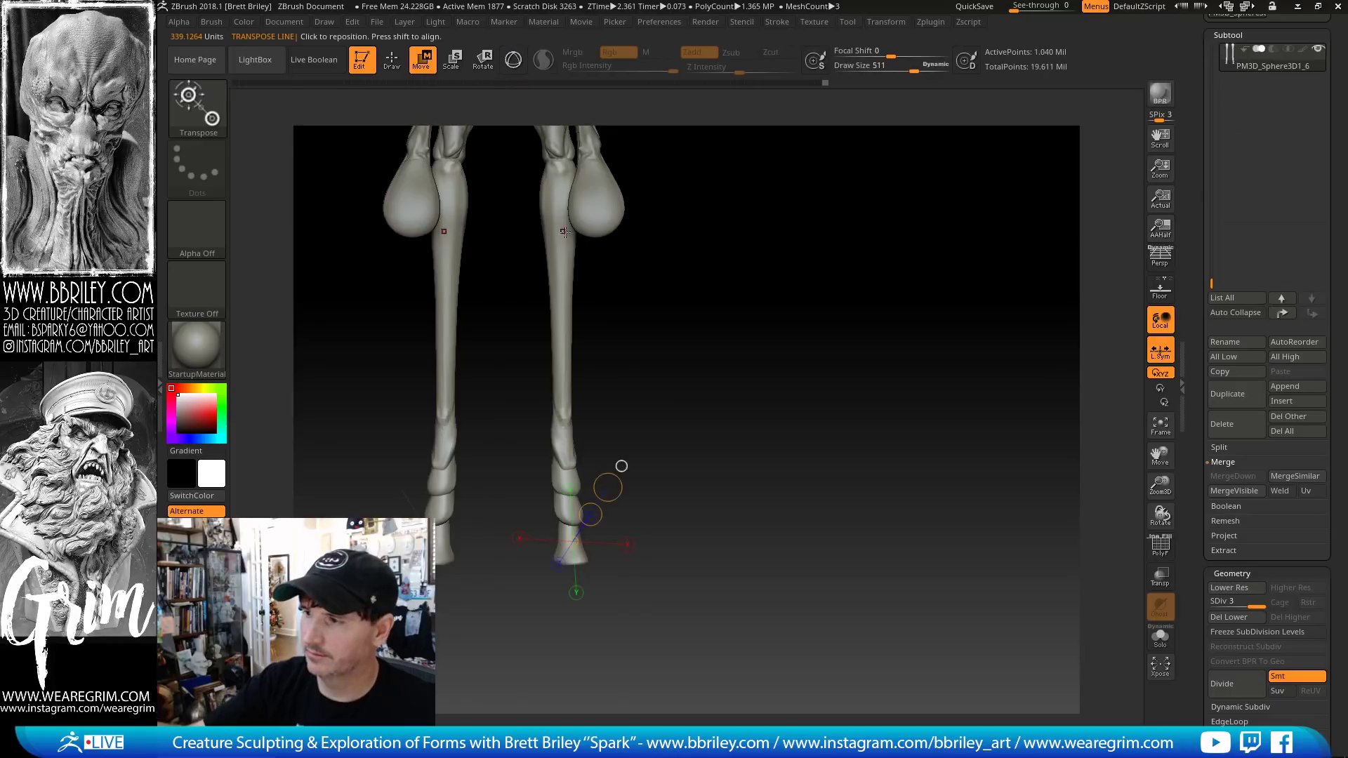
# - Mask the lower legs and raise the unmasked foot segments to shorten the legs
pyautogui.click(559, 188)
pyautogui.moveTo(560, 188); pyautogui.dragTo(535, 188)
pyautogui.keyDown('alt'); pyautogui.moveTo(646, 236); pyautogui.dragTo(650, 392); pyautogui.keyUp('alt')
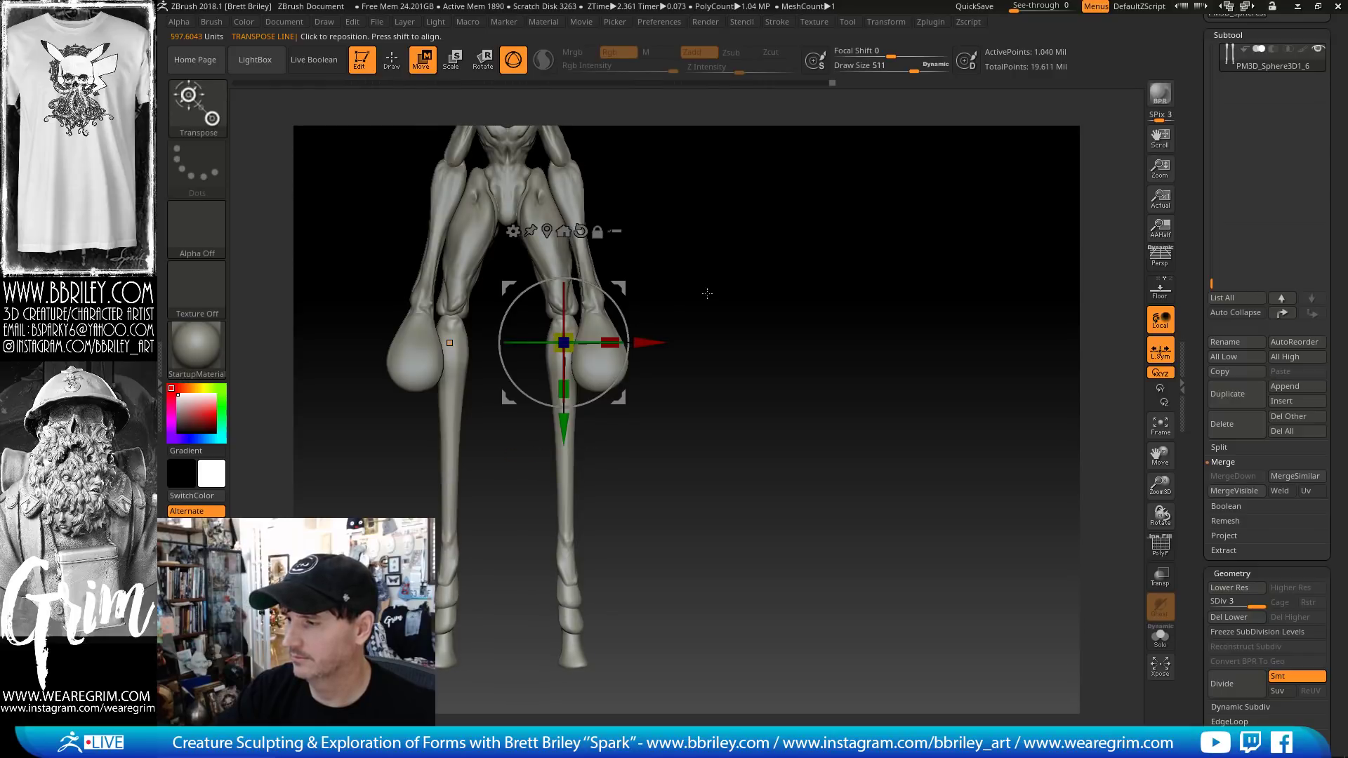
pyautogui.moveTo(570, 338); pyautogui.dragTo(781, 309)
pyautogui.keyDown('ctrl'); pyautogui.moveTo(529, 377); pyautogui.dragTo(531, 330); pyautogui.keyUp('ctrl')
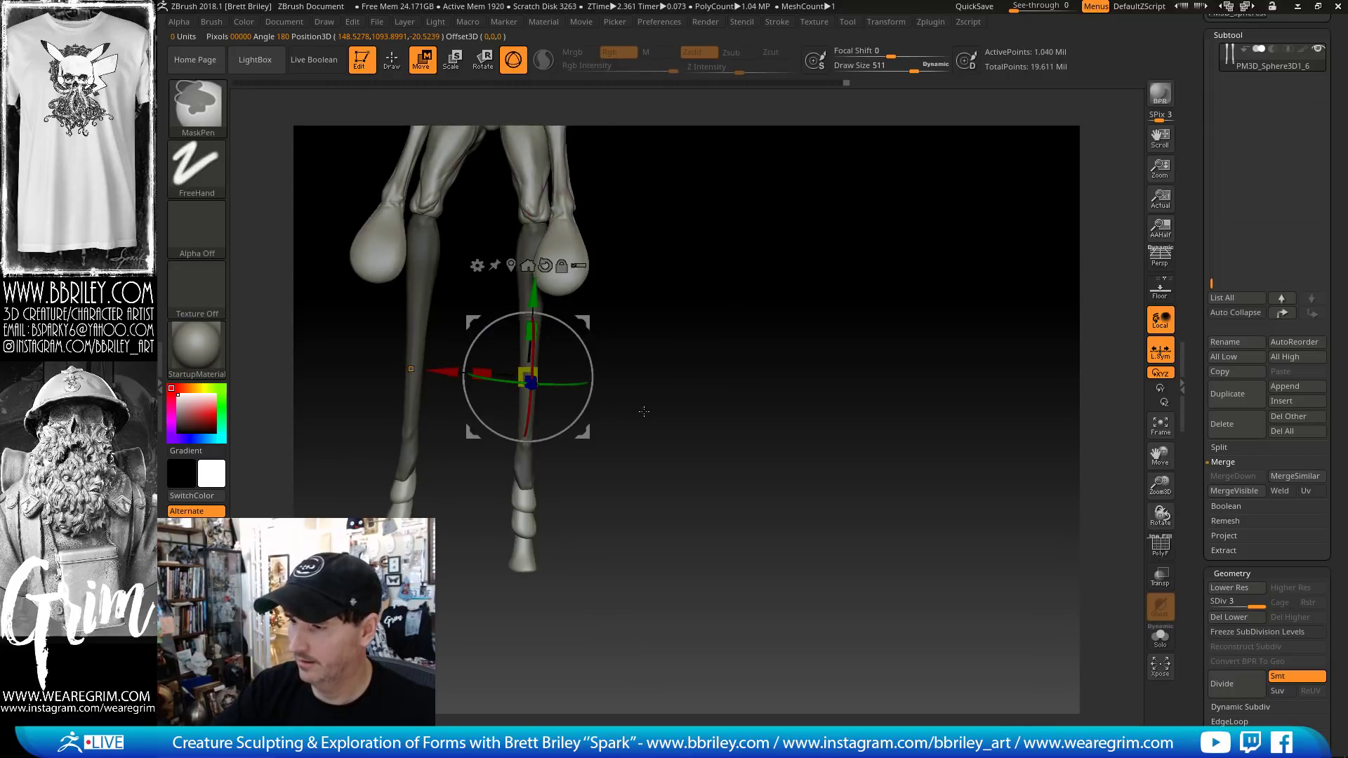
pyautogui.moveTo(528, 377); pyautogui.dragTo(536, 397)
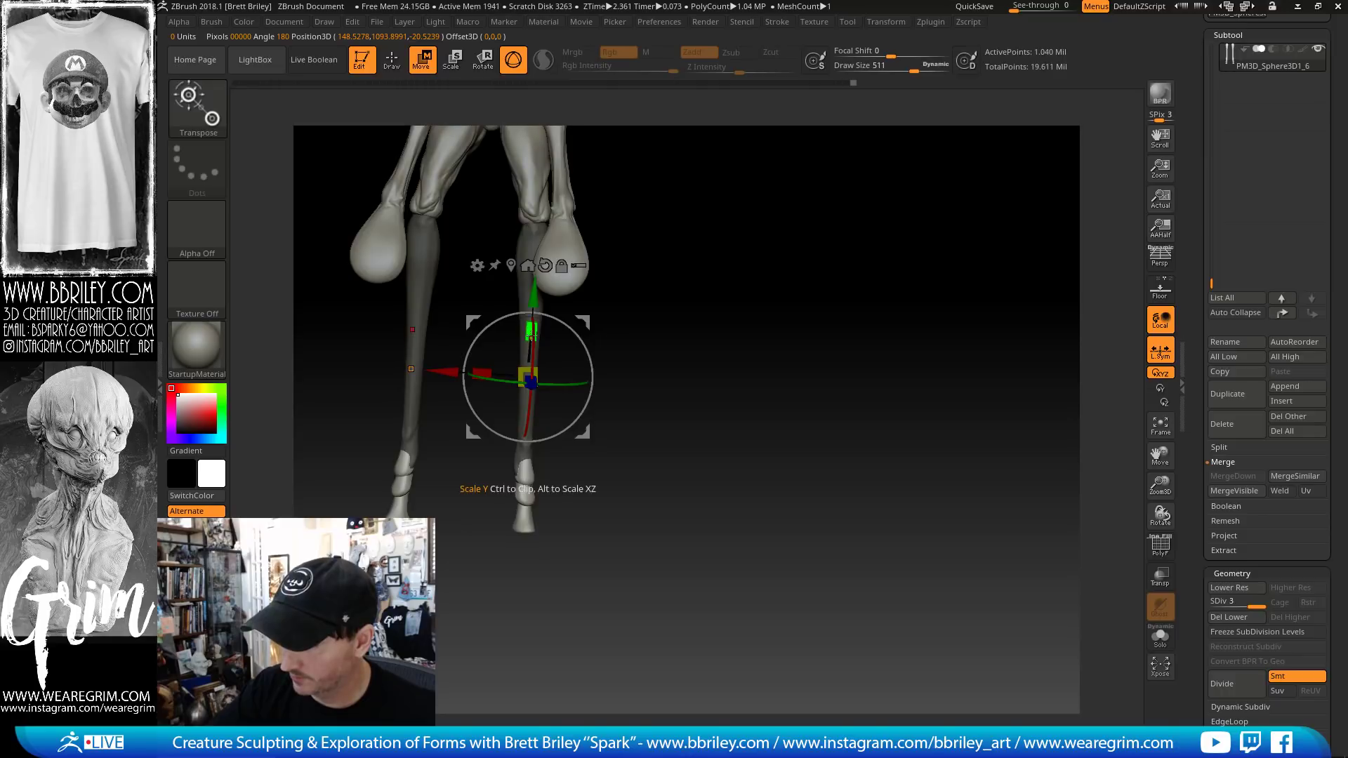
# - Shift the unmasked foot segments slightly in side view to line them up with the shins
pyautogui.moveTo(704, 284); pyautogui.dragTo(612, 279)
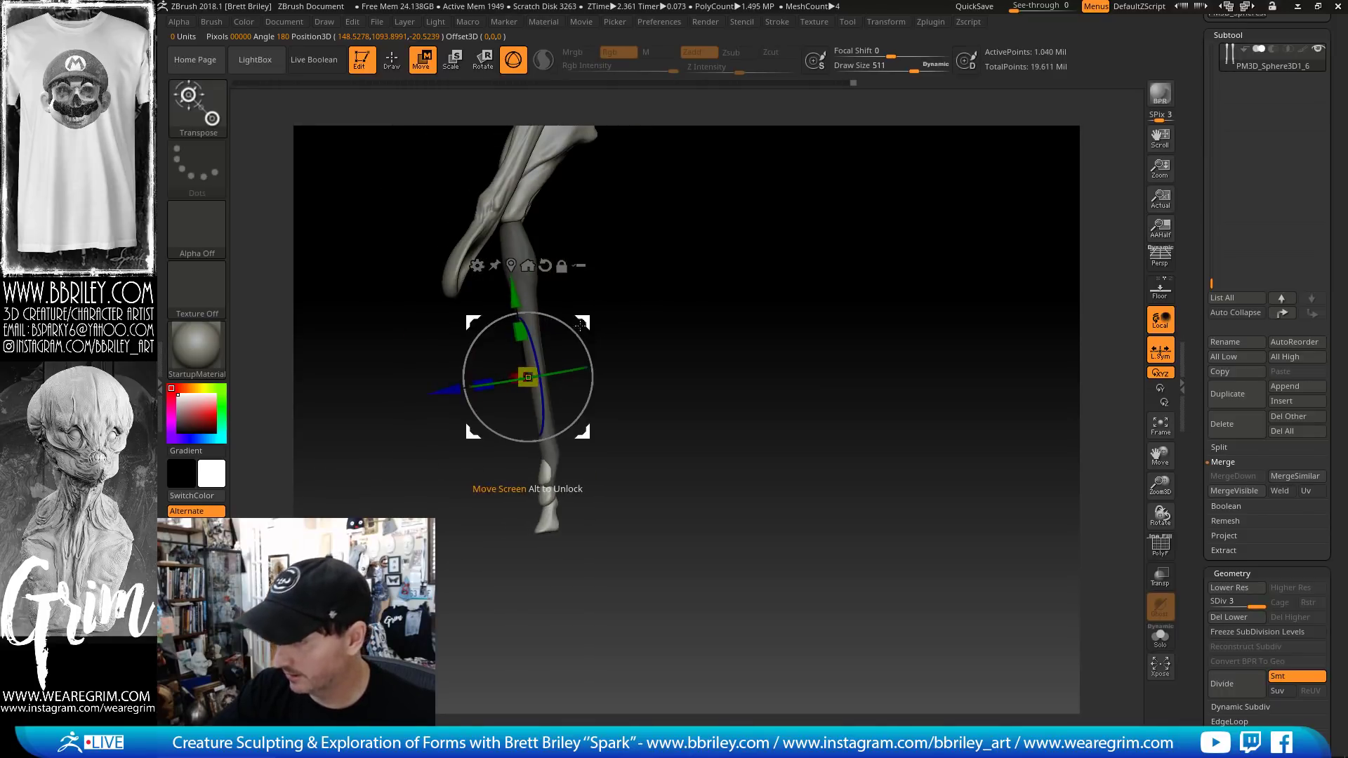
pyautogui.moveTo(584, 327); pyautogui.dragTo(592, 341)
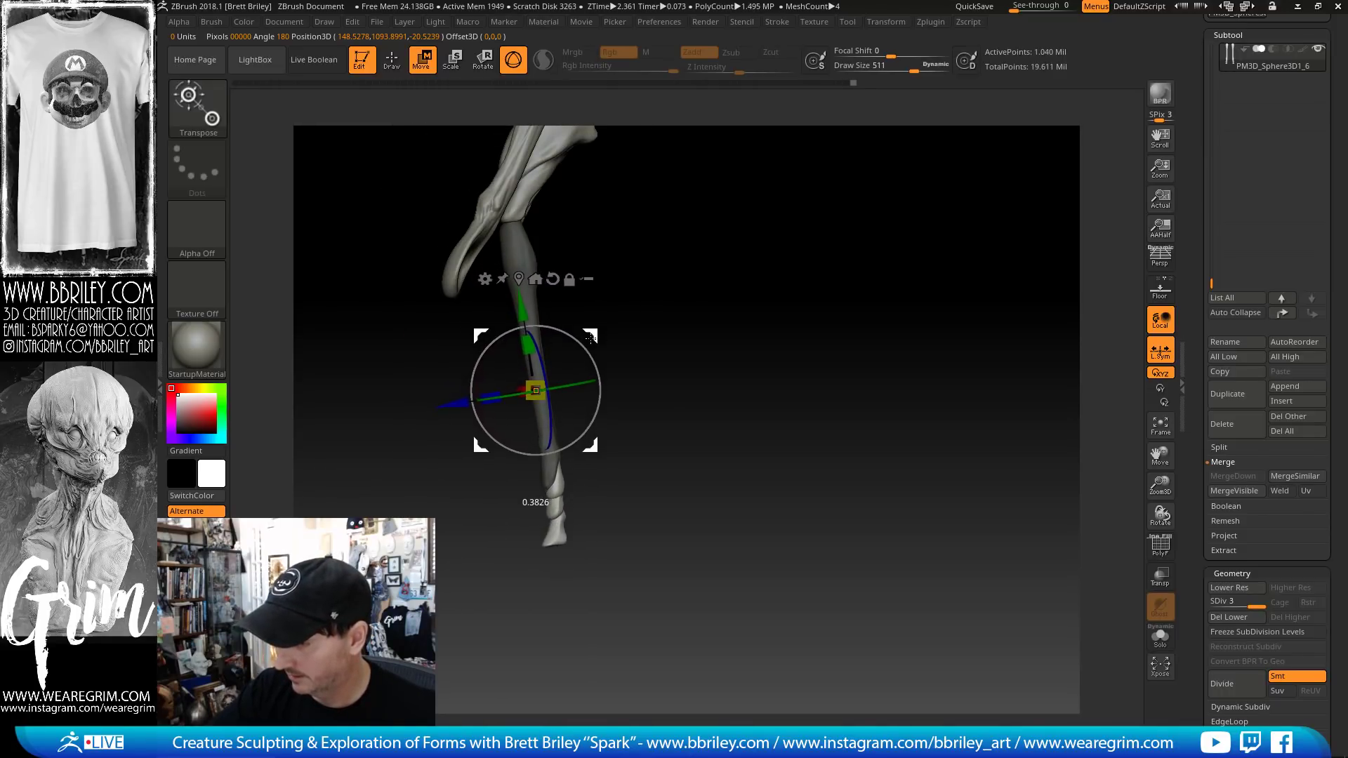
pyautogui.keyDown('alt'); pyautogui.moveTo(662, 409); pyautogui.dragTo(649, 348); pyautogui.keyUp('alt')
# - Clear the mask, mask the legs above the lowest foot pieces, and adjust those pieces' length and placement
pyautogui.click(545, 477)
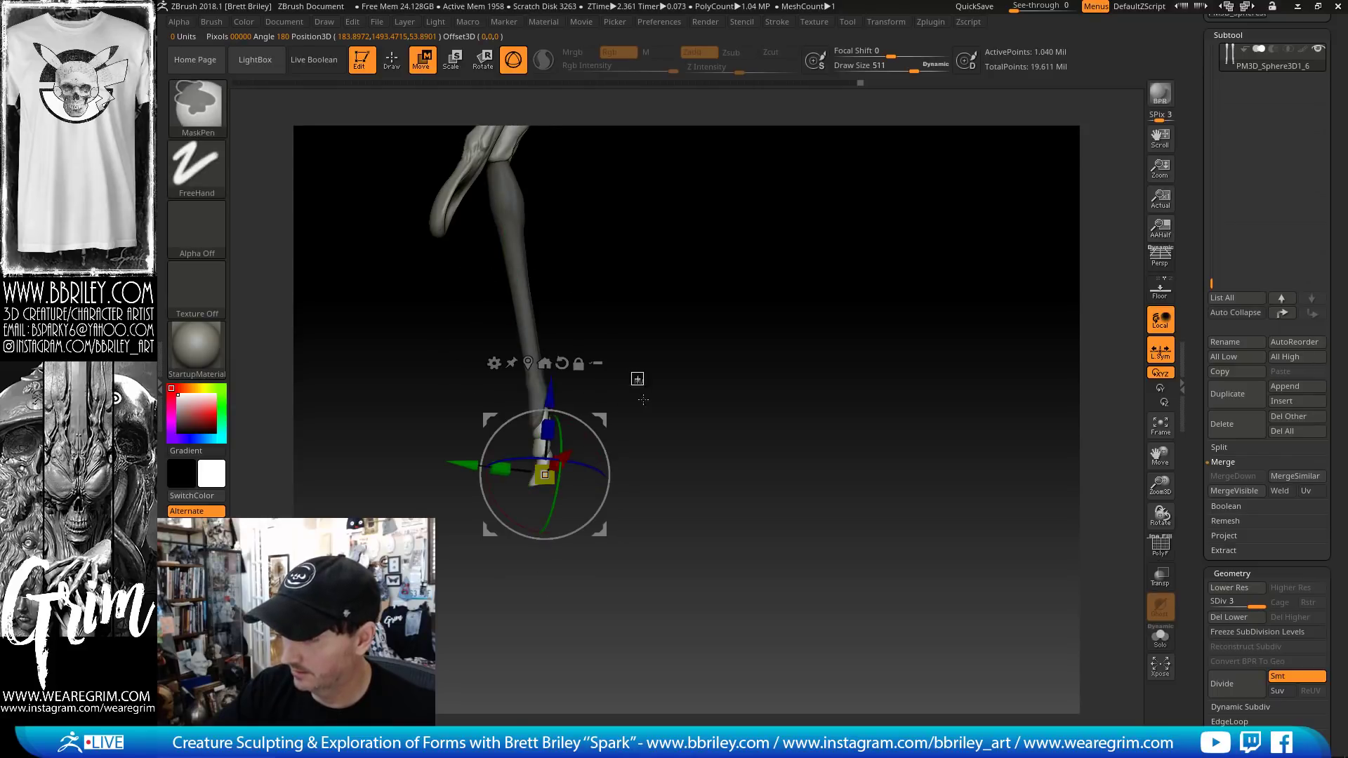
pyautogui.hotkey('ctrl', 'shift', 'a')
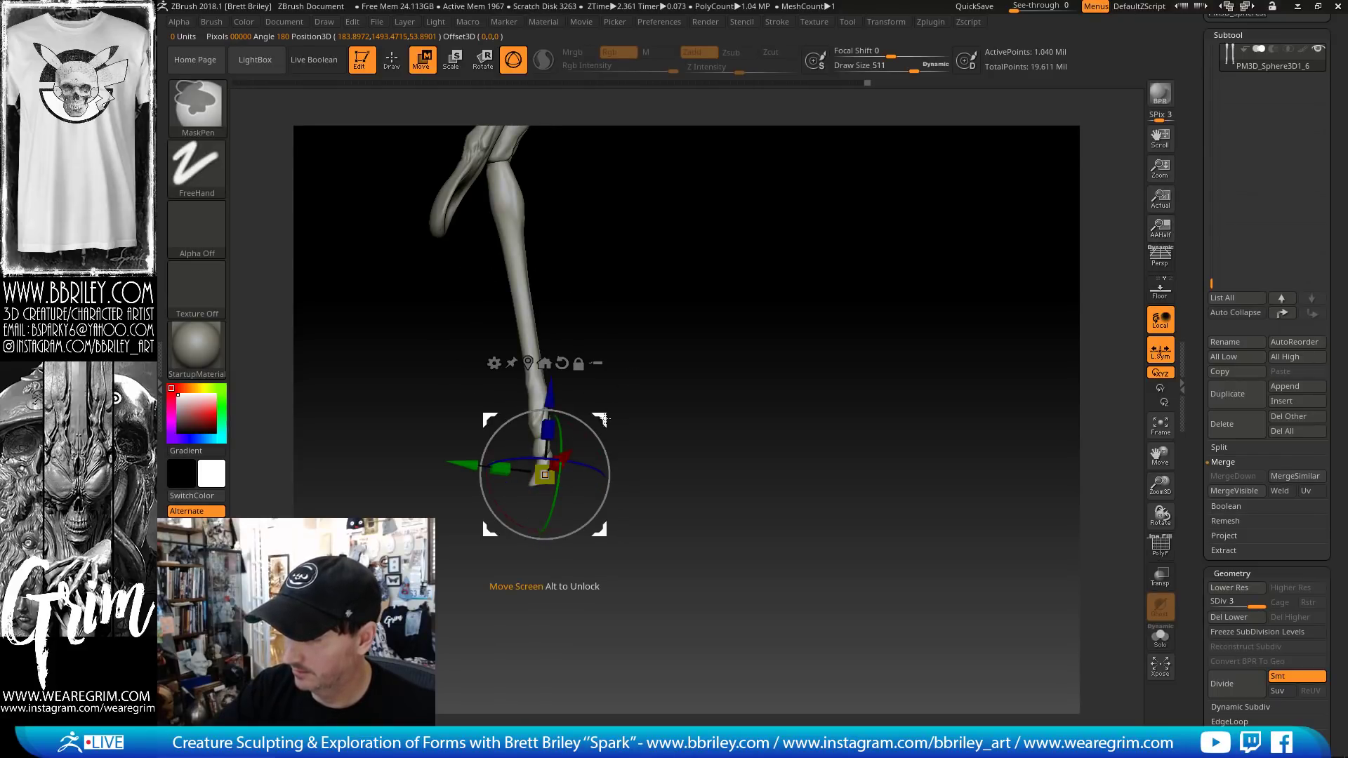
pyautogui.keyDown('ctrl'); pyautogui.moveTo(544, 475); pyautogui.dragTo(707, 331); pyautogui.keyUp('ctrl')
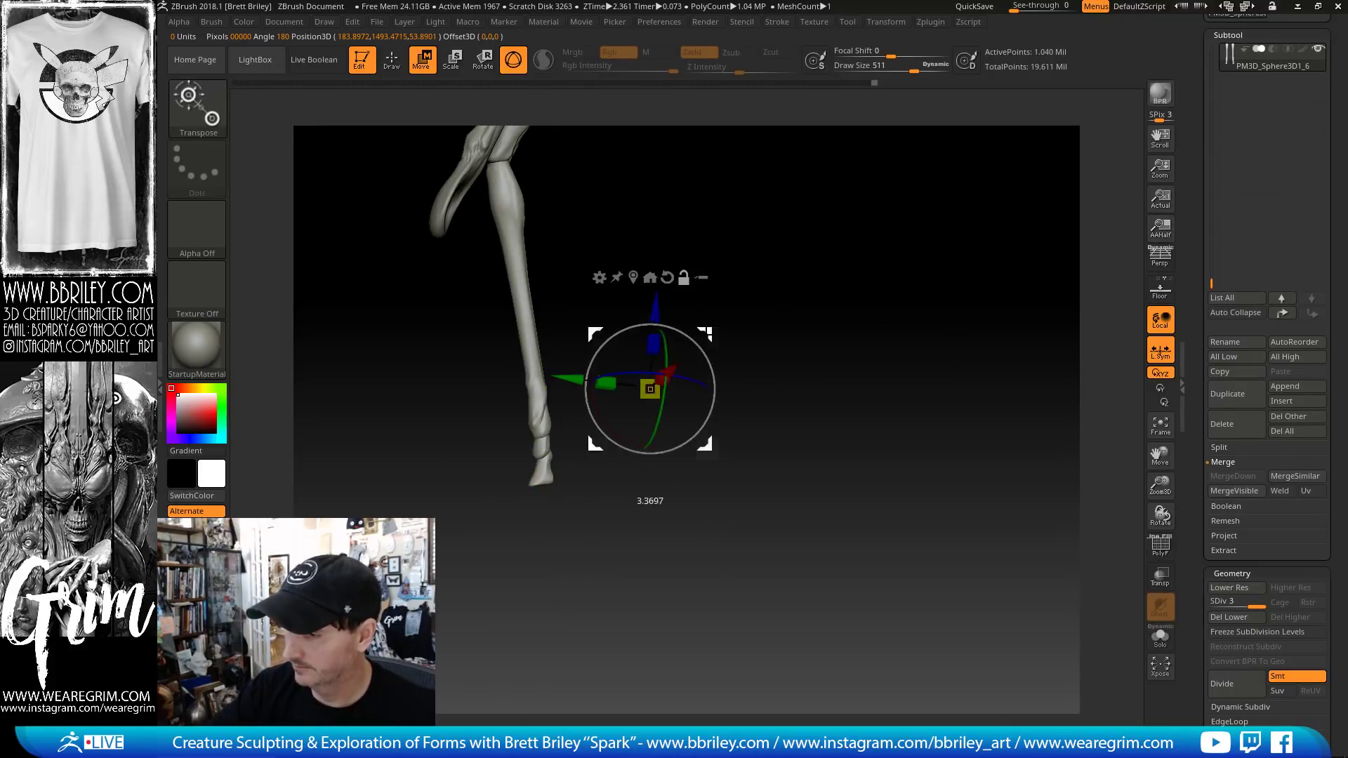
pyautogui.keyDown('ctrl'); pyautogui.moveTo(546, 463); pyautogui.dragTo(592, 462); pyautogui.keyUp('ctrl')
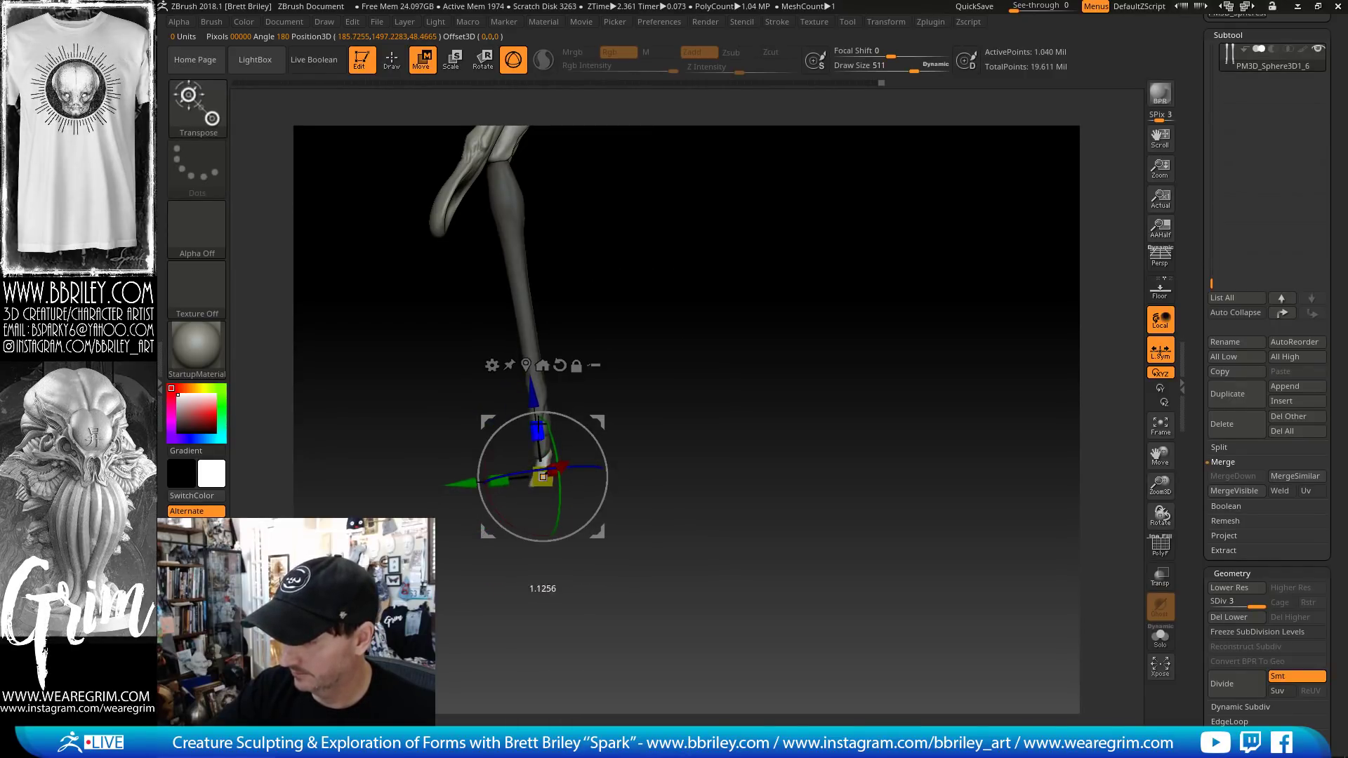
pyautogui.moveTo(539, 424); pyautogui.dragTo(592, 444)
pyautogui.moveTo(595, 429)
pyautogui.mouseDown()
pyautogui.moveTo(712, 406)
pyautogui.moveTo(713, 420)
pyautogui.moveTo(702, 355)
pyautogui.moveTo(860, 373)
pyautogui.moveTo(779, 372)
pyautogui.moveTo(834, 355)
pyautogui.moveTo(814, 346)
pyautogui.moveTo(894, 355)
pyautogui.moveTo(779, 377)
pyautogui.moveTo(769, 342)
pyautogui.mouseUp()
# - Duplicate the lower-leg subtool and make the copy the active subtool
pyautogui.press('q')
pyautogui.press('w')
pyautogui.press('q')
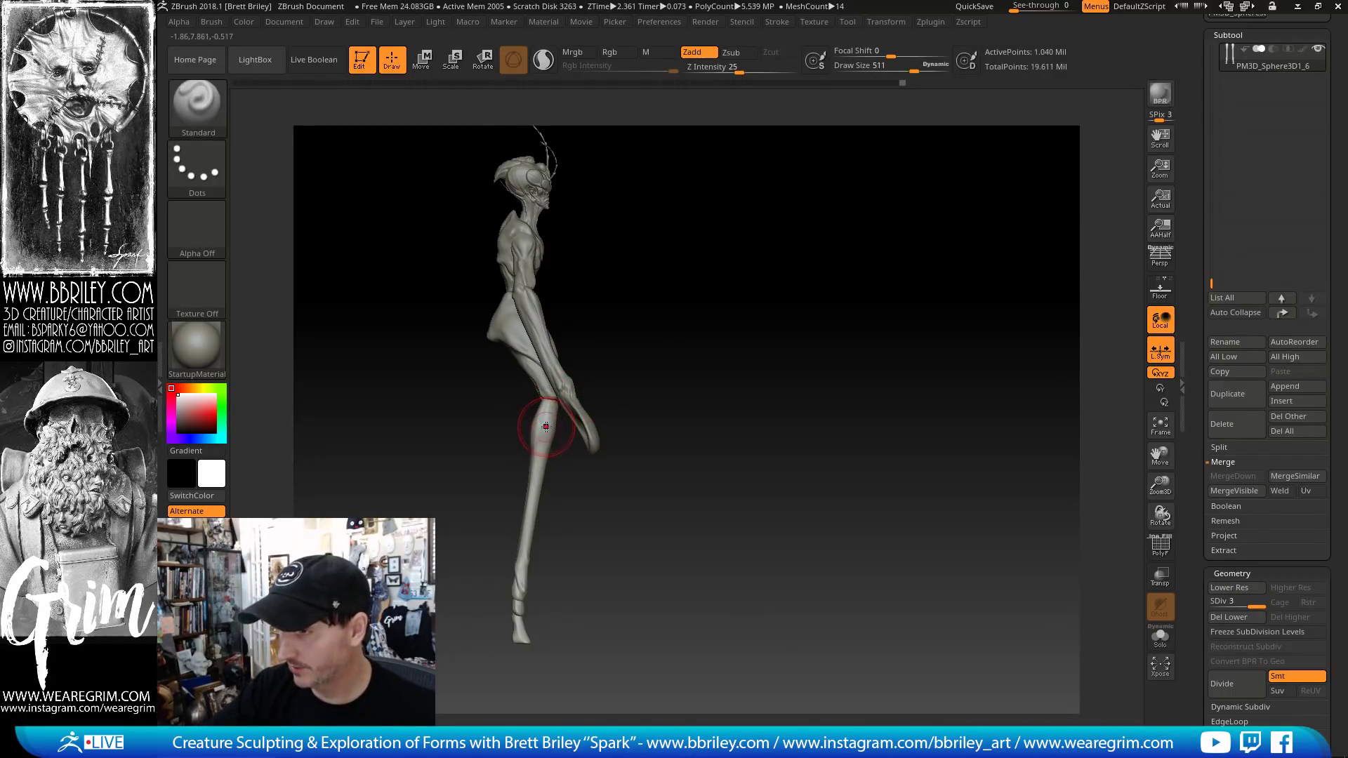
pyautogui.press('w')
pyautogui.moveTo(563, 572); pyautogui.dragTo(647, 467)
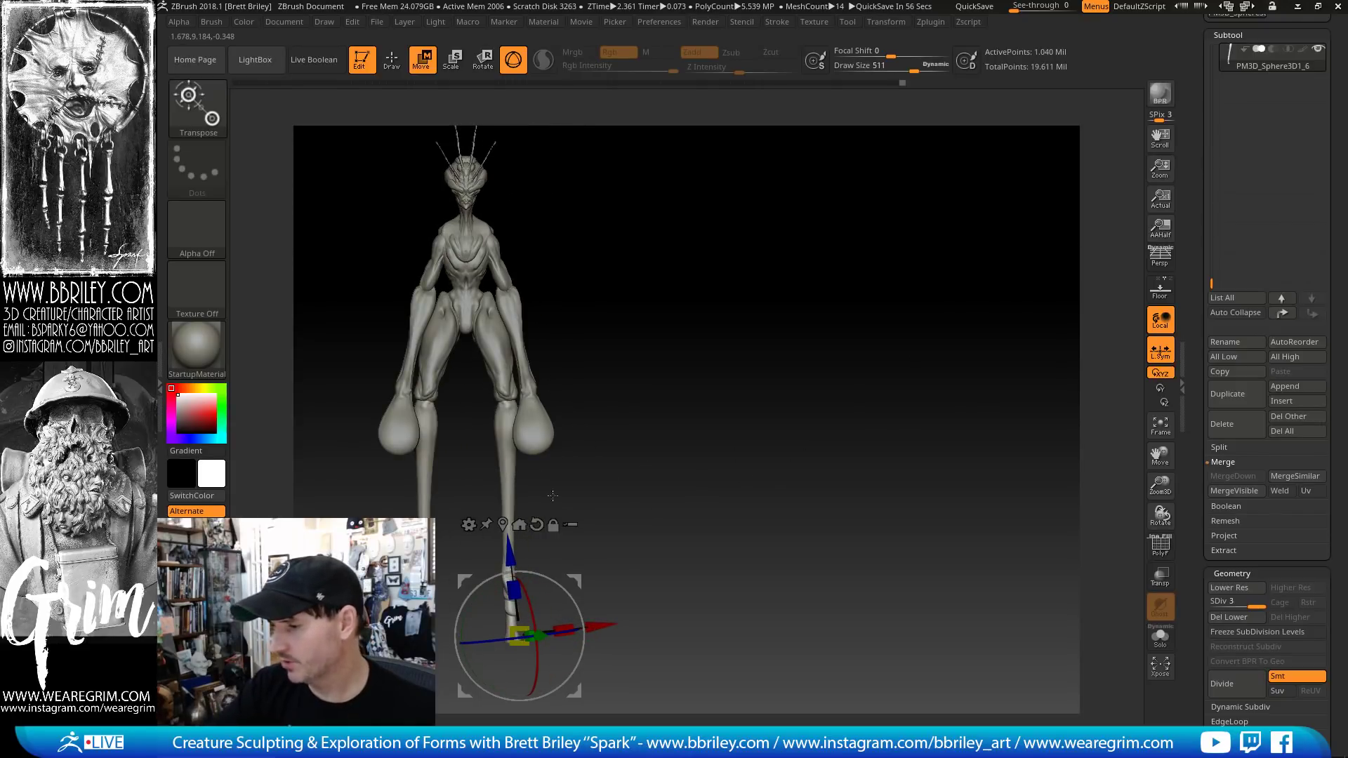
pyautogui.click(512, 61)
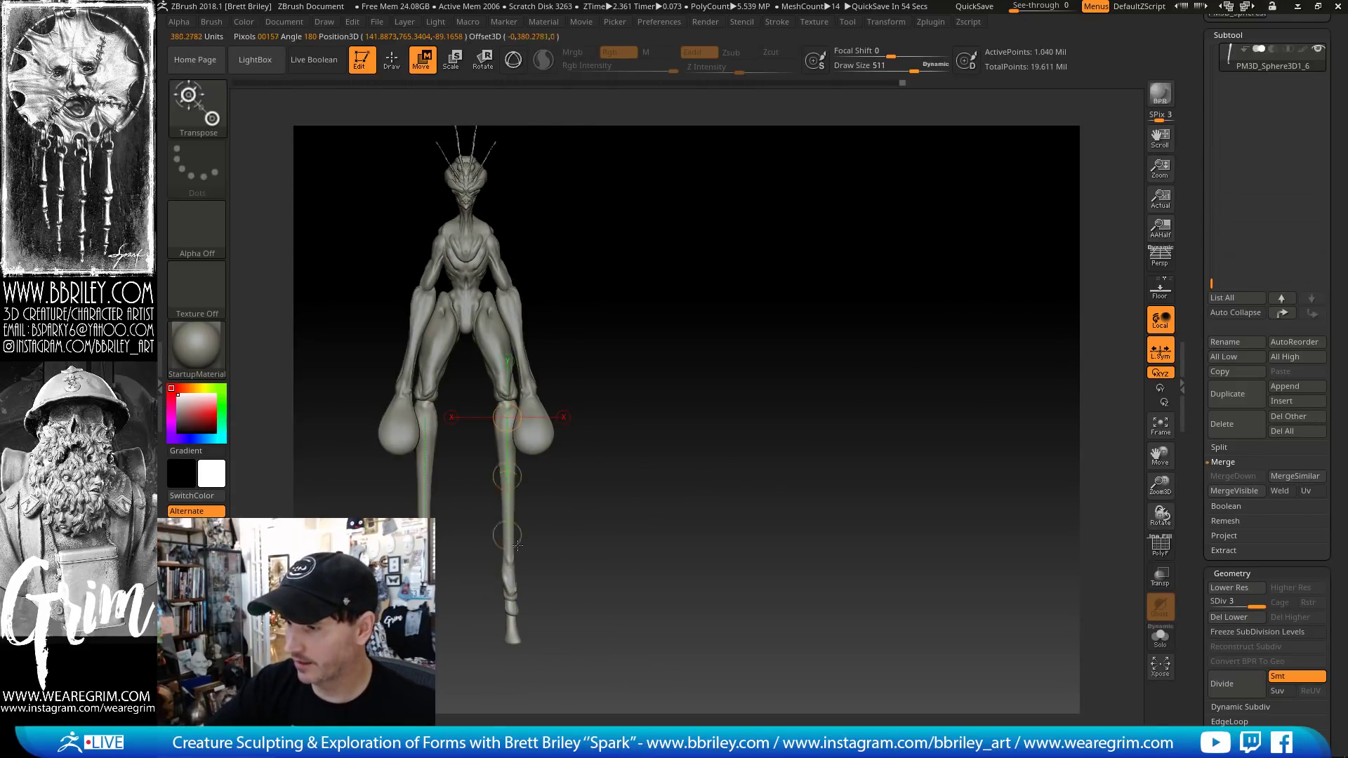
pyautogui.click(1236, 387)
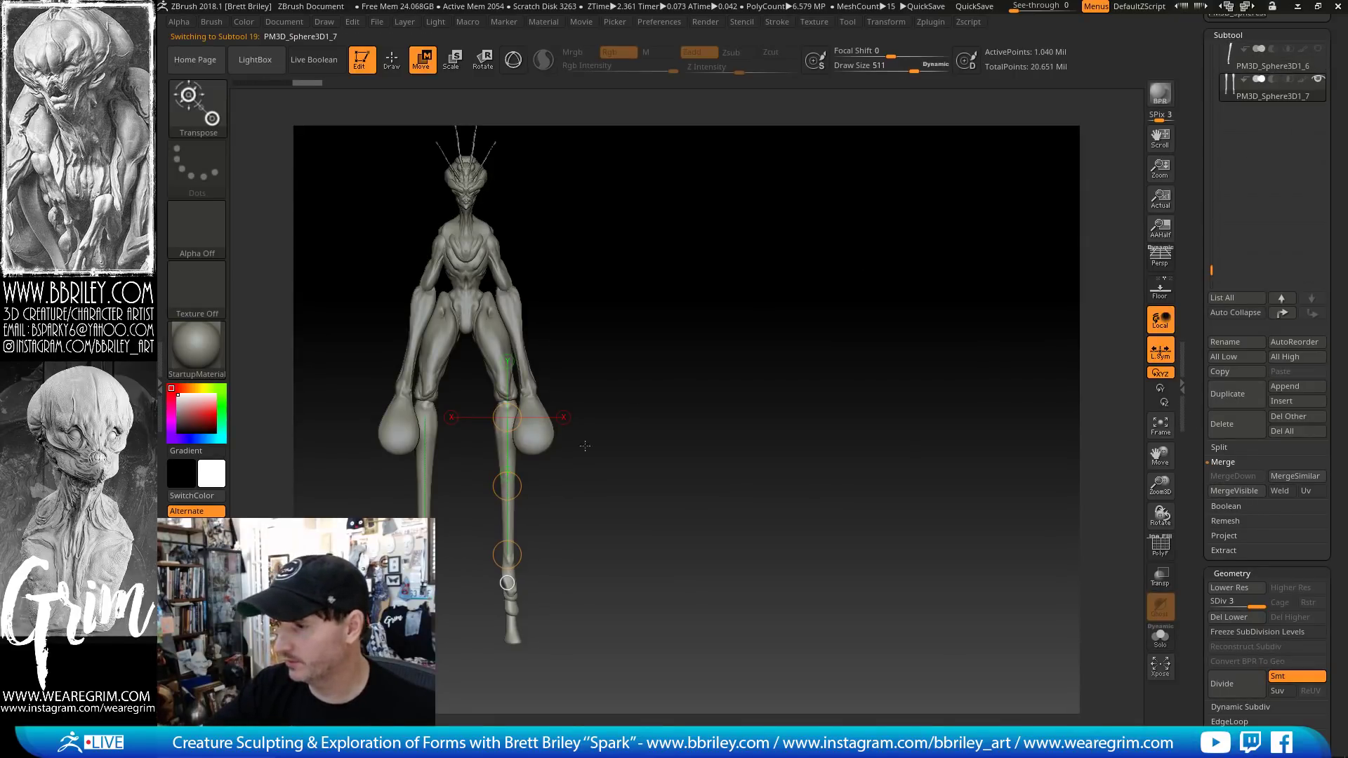
# - Shorten the duplicated lower legs slightly and rotate them outward from the knees into a wider stance
pyautogui.press('y')
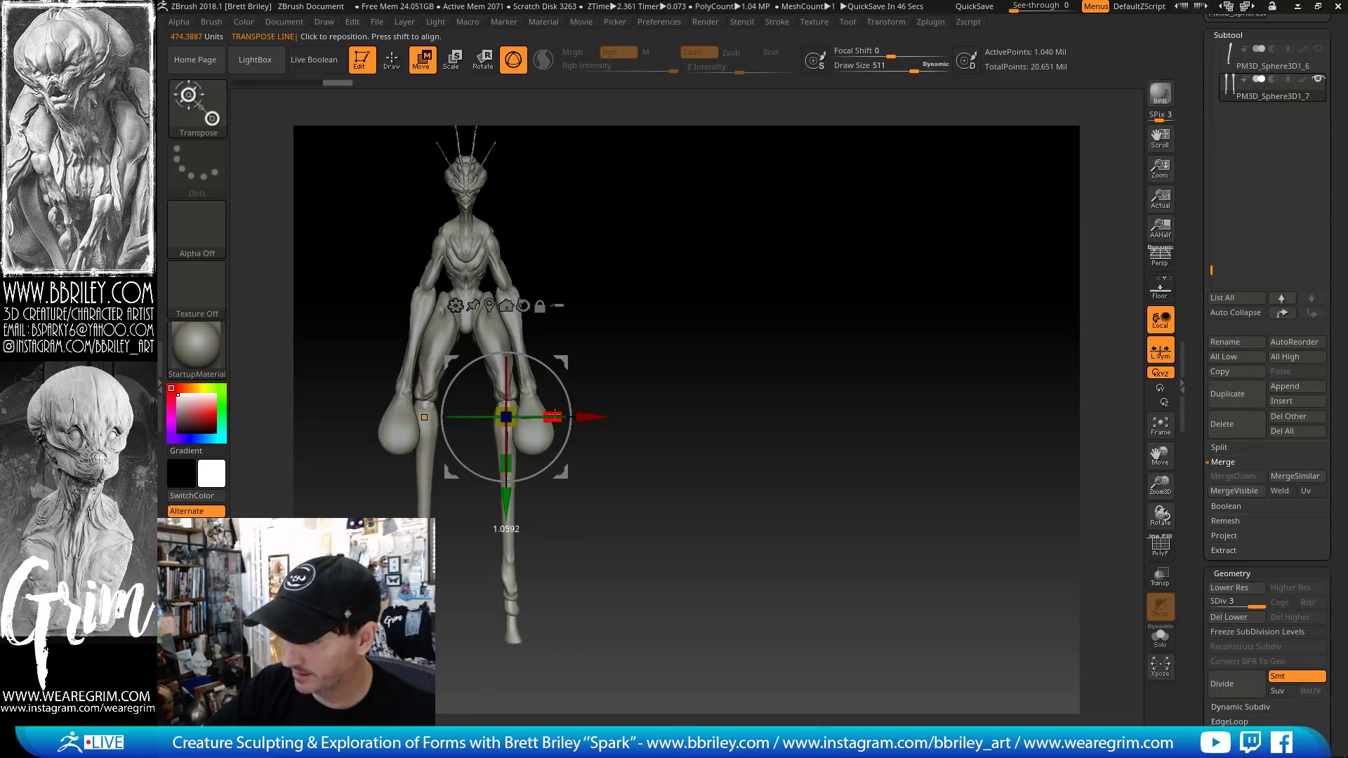
pyautogui.moveTo(554, 415); pyautogui.dragTo(556, 416)
pyautogui.moveTo(555, 417); pyautogui.dragTo(515, 424)
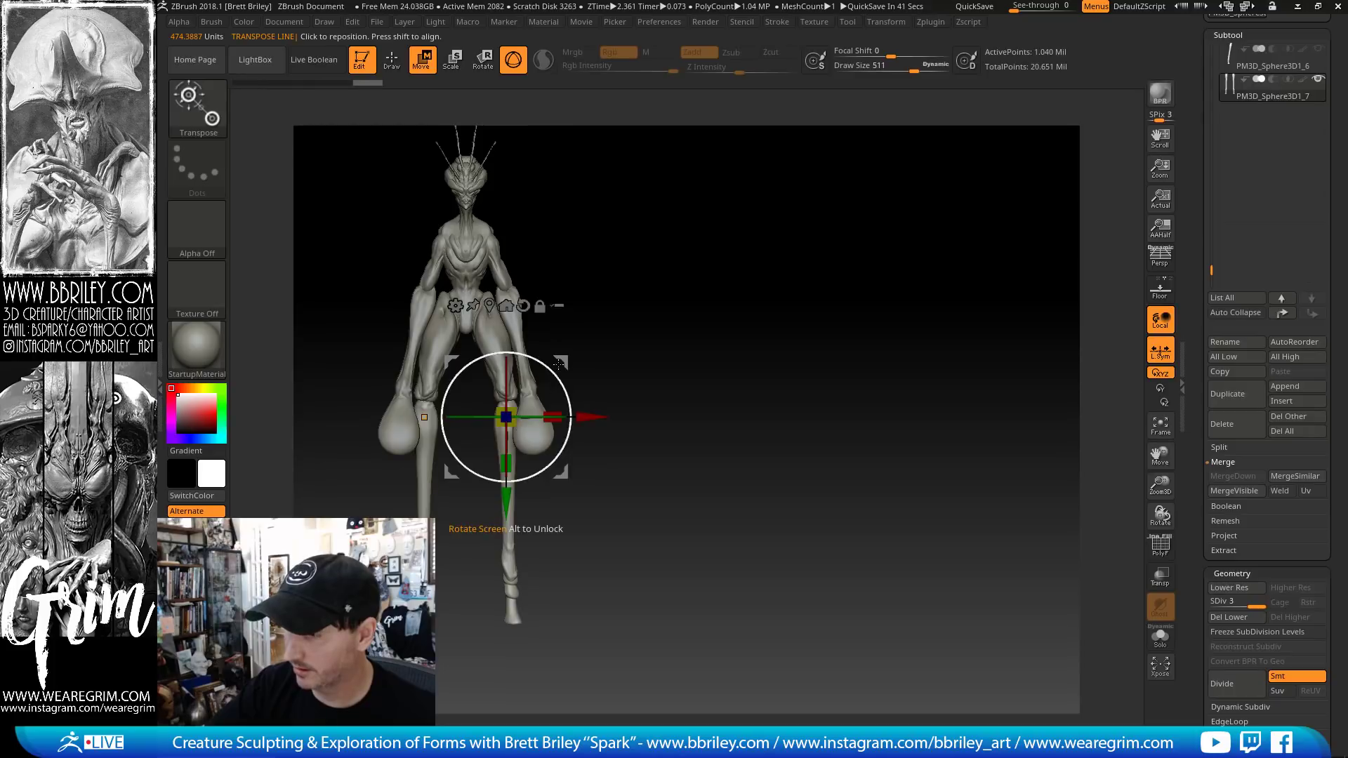
pyautogui.moveTo(561, 381); pyautogui.dragTo(559, 372)
pyautogui.moveTo(691, 383)
pyautogui.mouseDown()
pyautogui.moveTo(554, 390)
pyautogui.moveTo(576, 409)
pyautogui.mouseUp()
# - Choose the Move brush with a draw size of 111 and reposition the splayed lower legs beneath the knees in side view
pyautogui.press('q')
pyautogui.press('b')
pyautogui.press('i')
pyautogui.press('n')
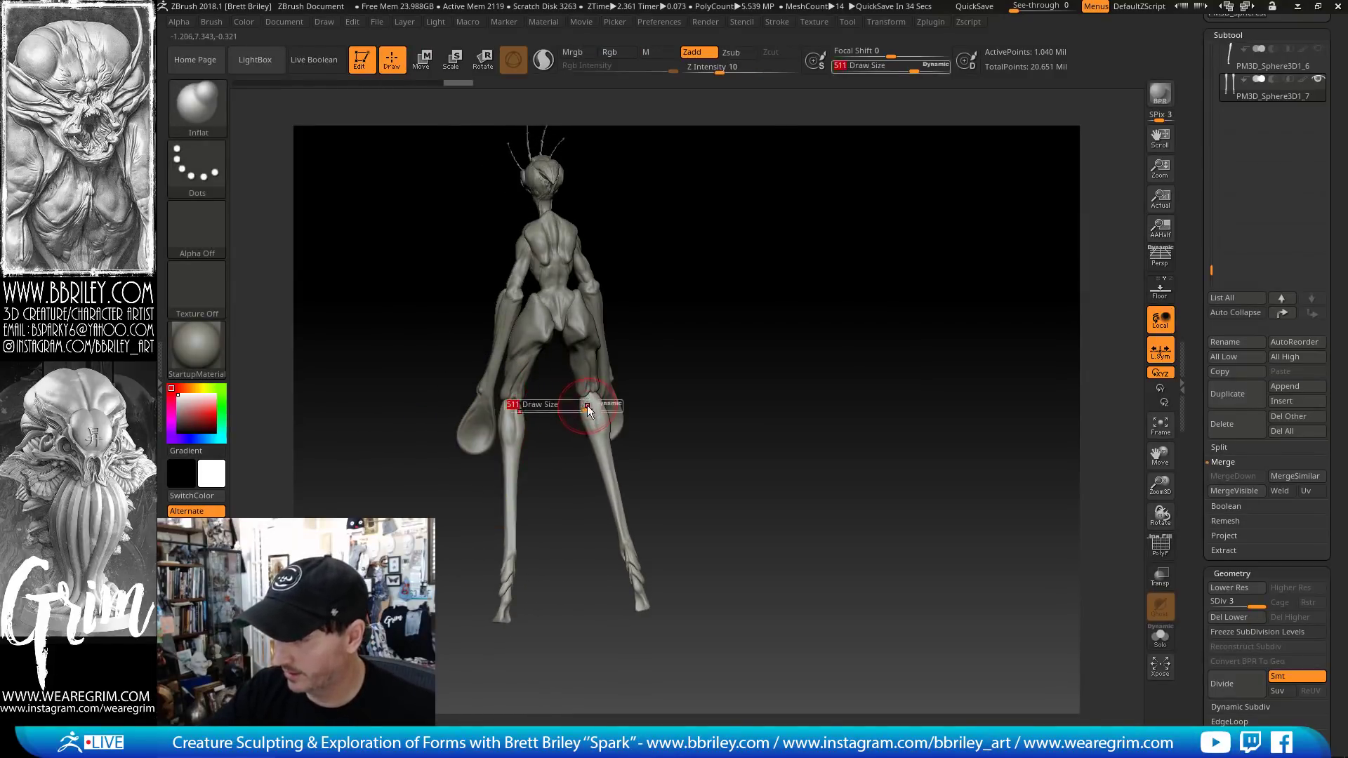
pyautogui.moveTo(589, 410)
pyautogui.mouseDown()
pyautogui.moveTo(605, 424)
pyautogui.moveTo(609, 385)
pyautogui.moveTo(602, 452)
pyautogui.moveTo(631, 490)
pyautogui.moveTo(640, 477)
pyautogui.moveTo(584, 506)
pyautogui.moveTo(497, 506)
pyautogui.moveTo(585, 477)
pyautogui.mouseUp()
pyautogui.press('b')
pyautogui.press('m')
pyautogui.press('v')
pyautogui.press('s')
pyautogui.press('s')
pyautogui.press('w')
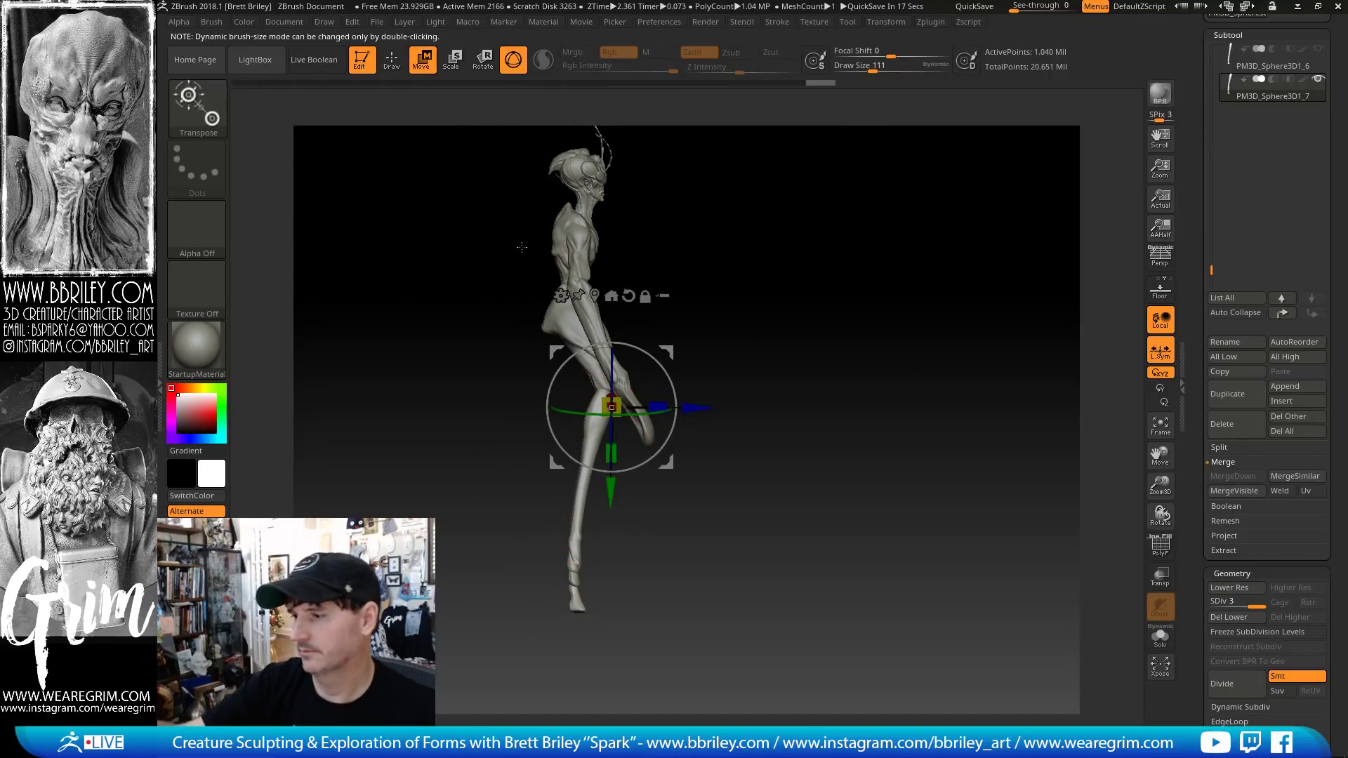
pyautogui.moveTo(612, 406); pyautogui.dragTo(622, 394)
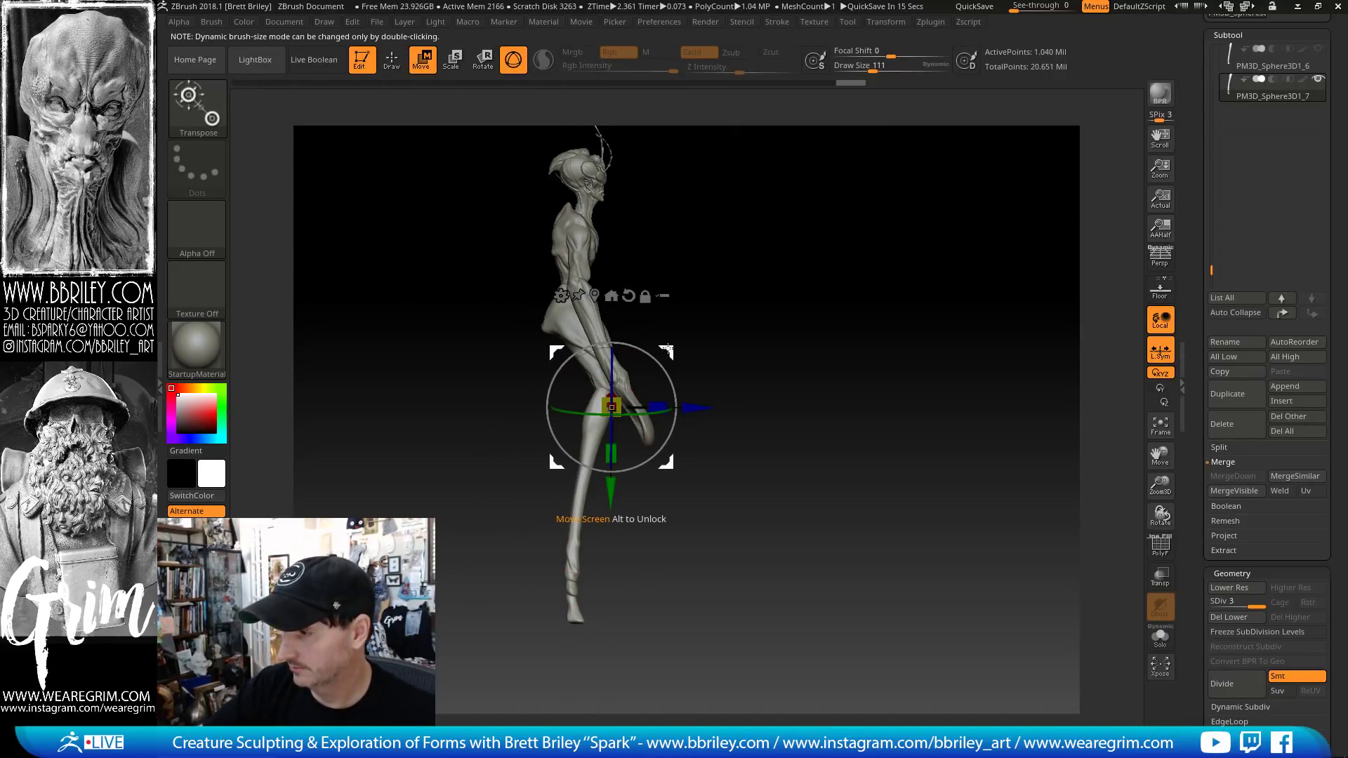
pyautogui.moveTo(684, 365)
pyautogui.mouseDown()
pyautogui.moveTo(761, 318)
pyautogui.moveTo(787, 336)
pyautogui.moveTo(767, 355)
pyautogui.moveTo(774, 345)
pyautogui.mouseUp()
# - Rework the tops of the lower legs just below the knees, using small Move, Clay and Standard brushes
pyautogui.press('q')
pyautogui.keyDown('alt'); pyautogui.click(518, 436); pyautogui.keyUp('alt')
pyautogui.keyDown('alt'); pyautogui.moveTo(711, 313); pyautogui.dragTo(667, 436); pyautogui.keyUp('alt')
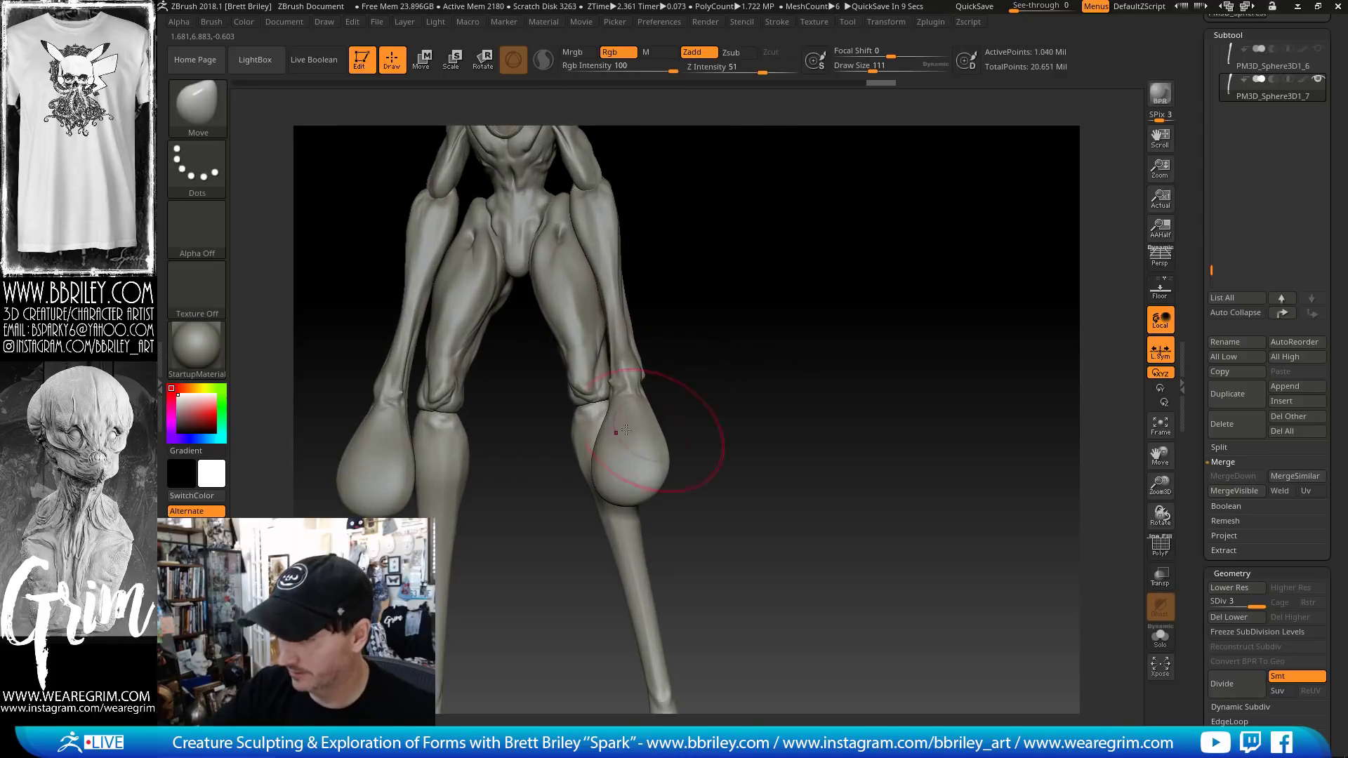
pyautogui.press('s')
pyautogui.moveTo(447, 446)
pyautogui.mouseDown()
pyautogui.moveTo(426, 445)
pyautogui.moveTo(439, 419)
pyautogui.mouseUp()
pyautogui.press('b')
pyautogui.press('c')
pyautogui.press('l')
pyautogui.press('s')
pyautogui.press('s')
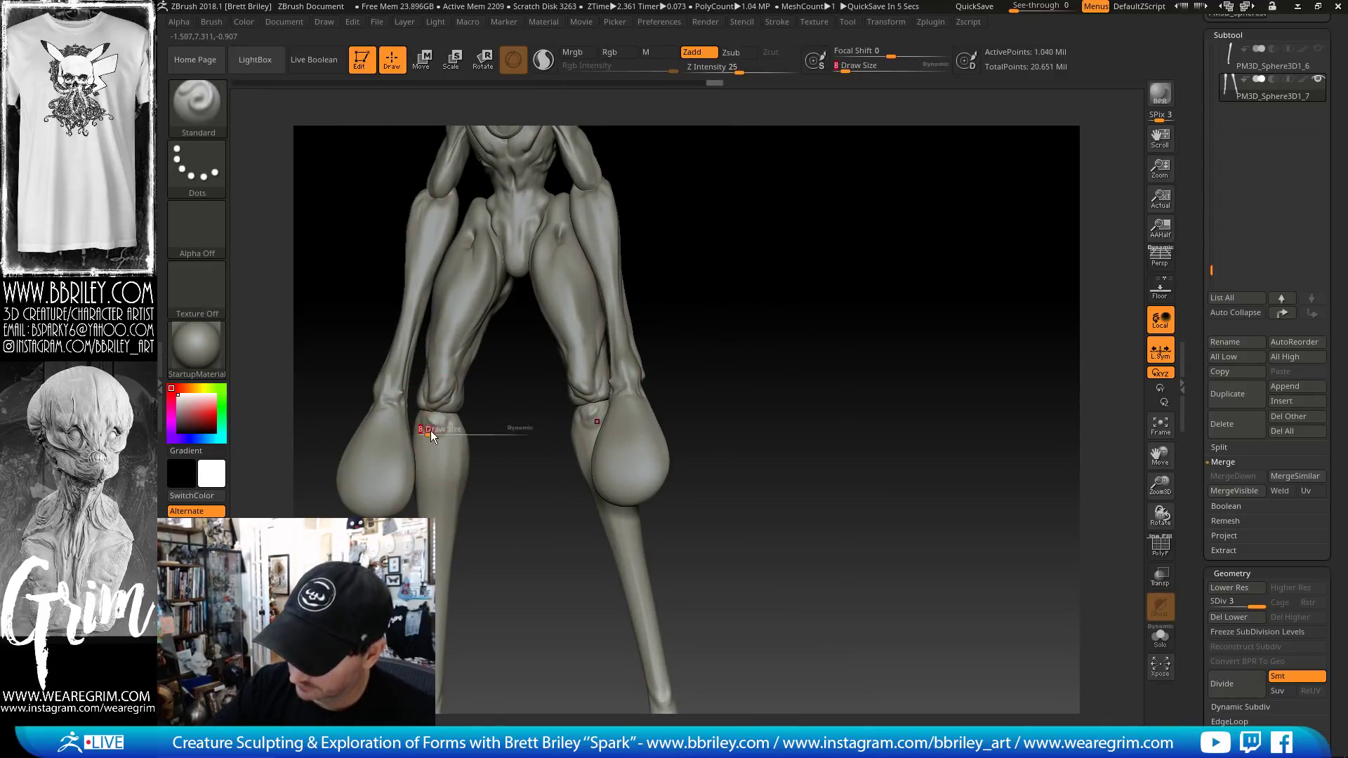
# - Flatten the upper shin surfaces using the TrimDynamic brush at draw size 29
pyautogui.press('b')
pyautogui.press('t')
pyautogui.press('d')
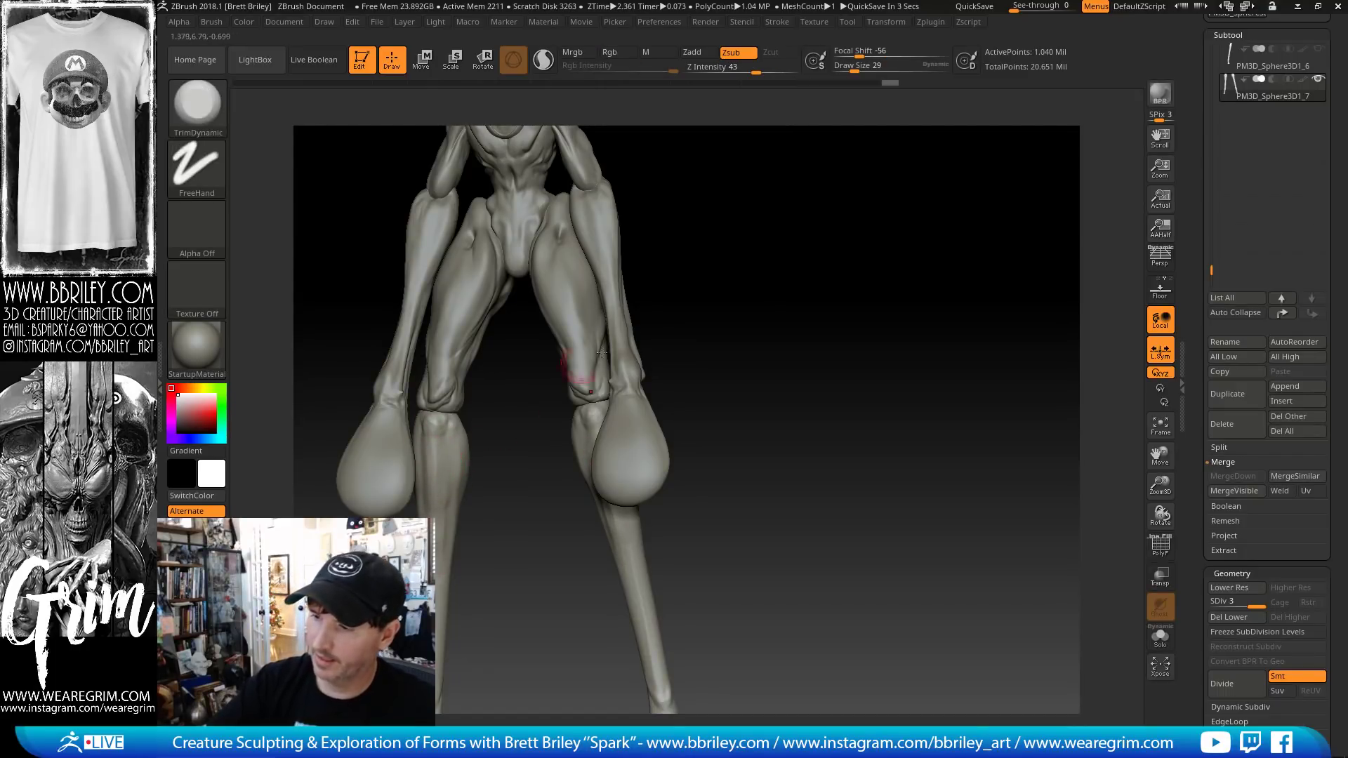
pyautogui.moveTo(601, 352); pyautogui.dragTo(490, 460)
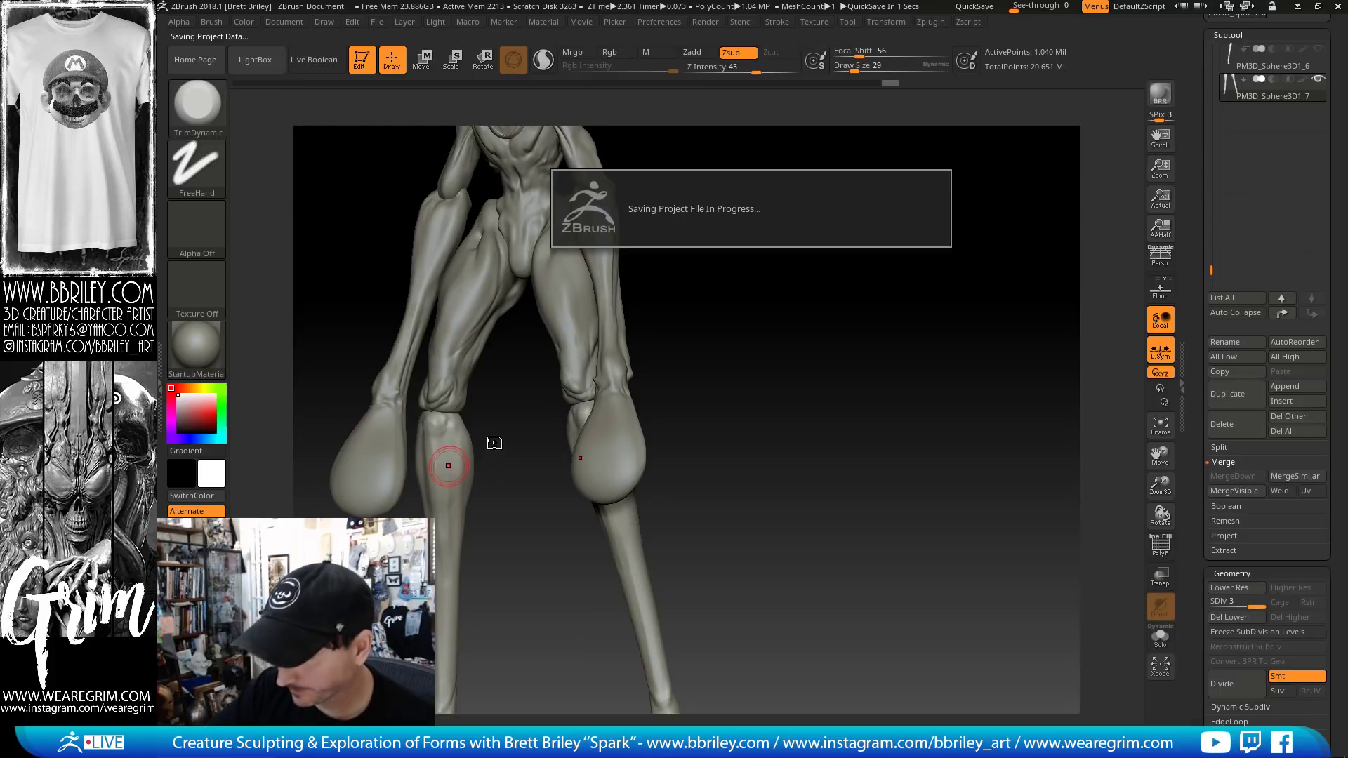
# - Carve grooves down the upper shins with the DamStandard brush at draw size 18
pyautogui.press('b')
pyautogui.press('d')
pyautogui.press('s')
pyautogui.moveTo(490, 443); pyautogui.dragTo(485, 424)
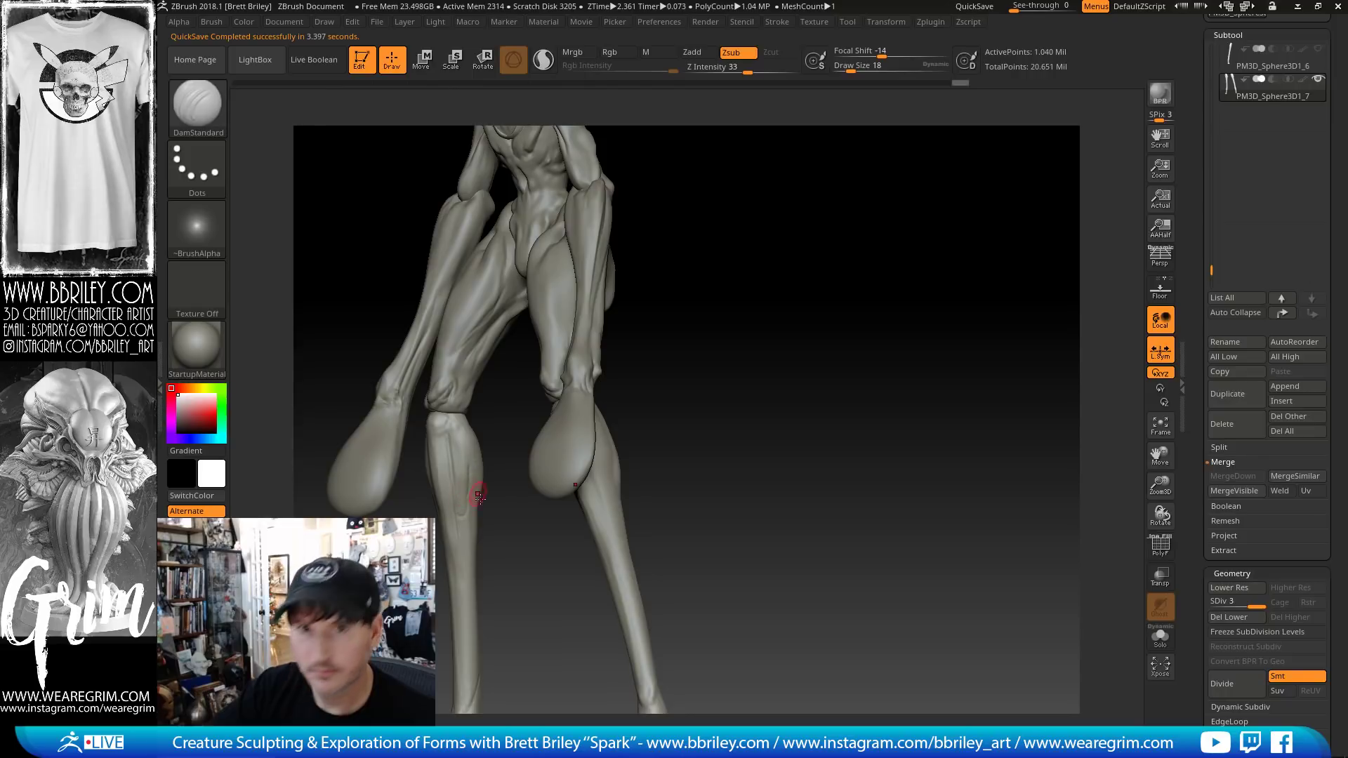
pyautogui.moveTo(478, 495); pyautogui.dragTo(590, 437)
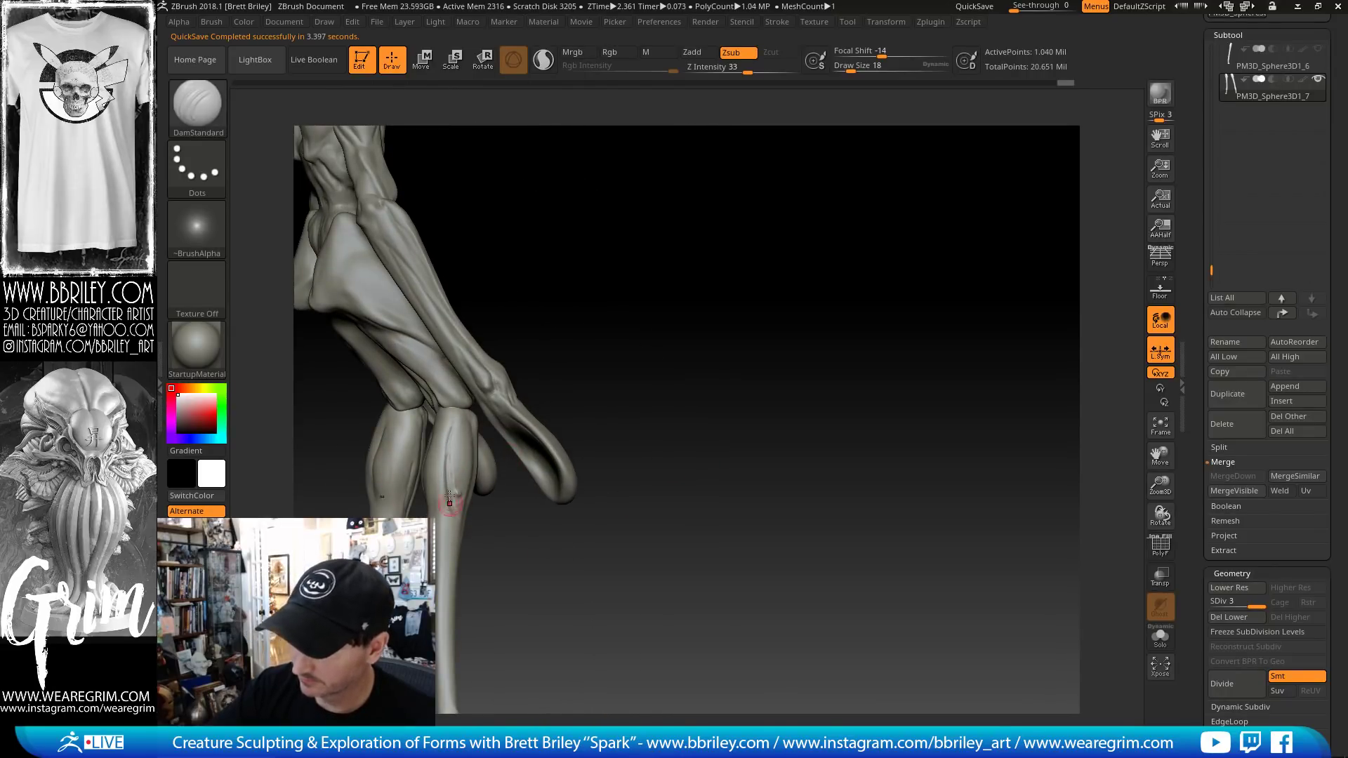
# - Switch to the Standard brush at draw size 23 to build up the shin forms and frame the full figure
pyautogui.press('b')
pyautogui.press('s')
pyautogui.press('t')
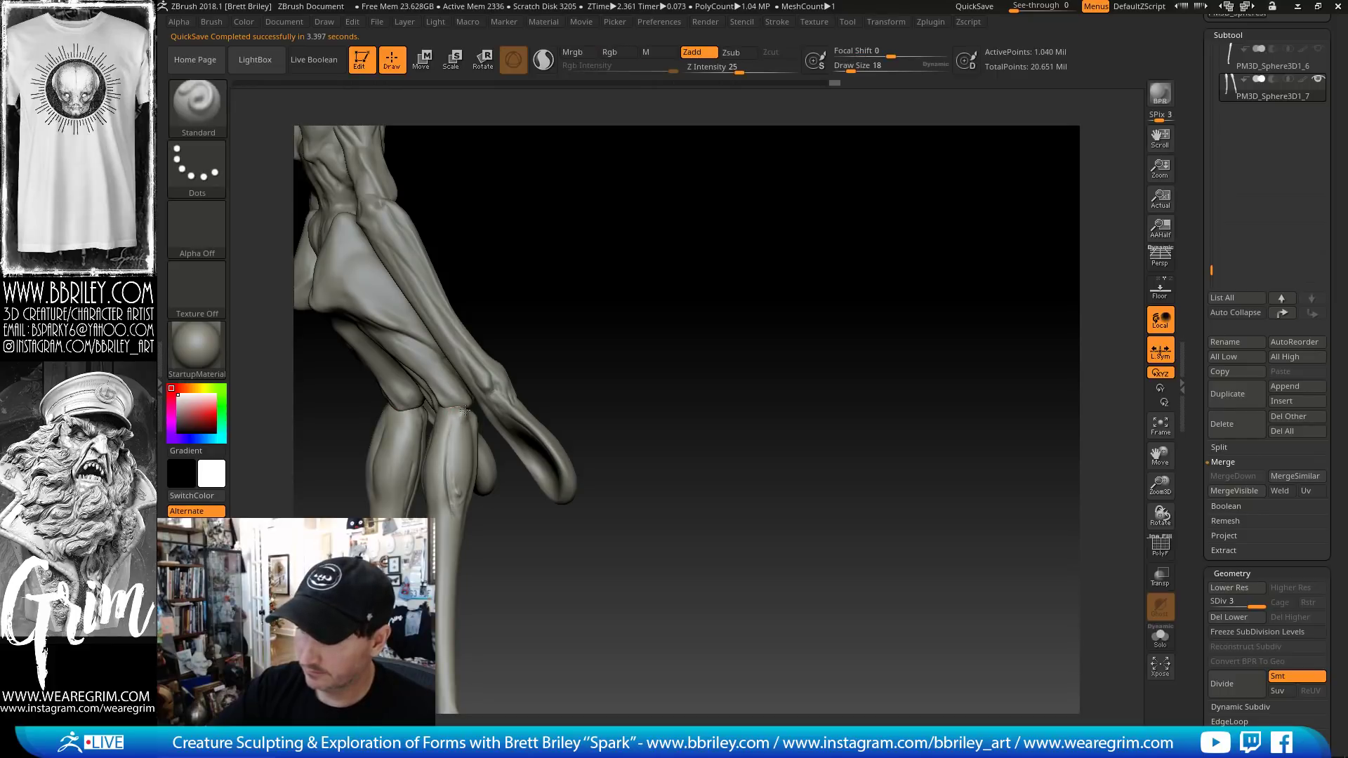
pyautogui.press(']')
pyautogui.press('f')
pyautogui.moveTo(643, 283); pyautogui.dragTo(828, 336)
# - Compare the two lower-leg subtools on the figure and delete the straight-legged version, PM3D_Sphere3D1_6
pyautogui.scroll(2, 1239, 138)
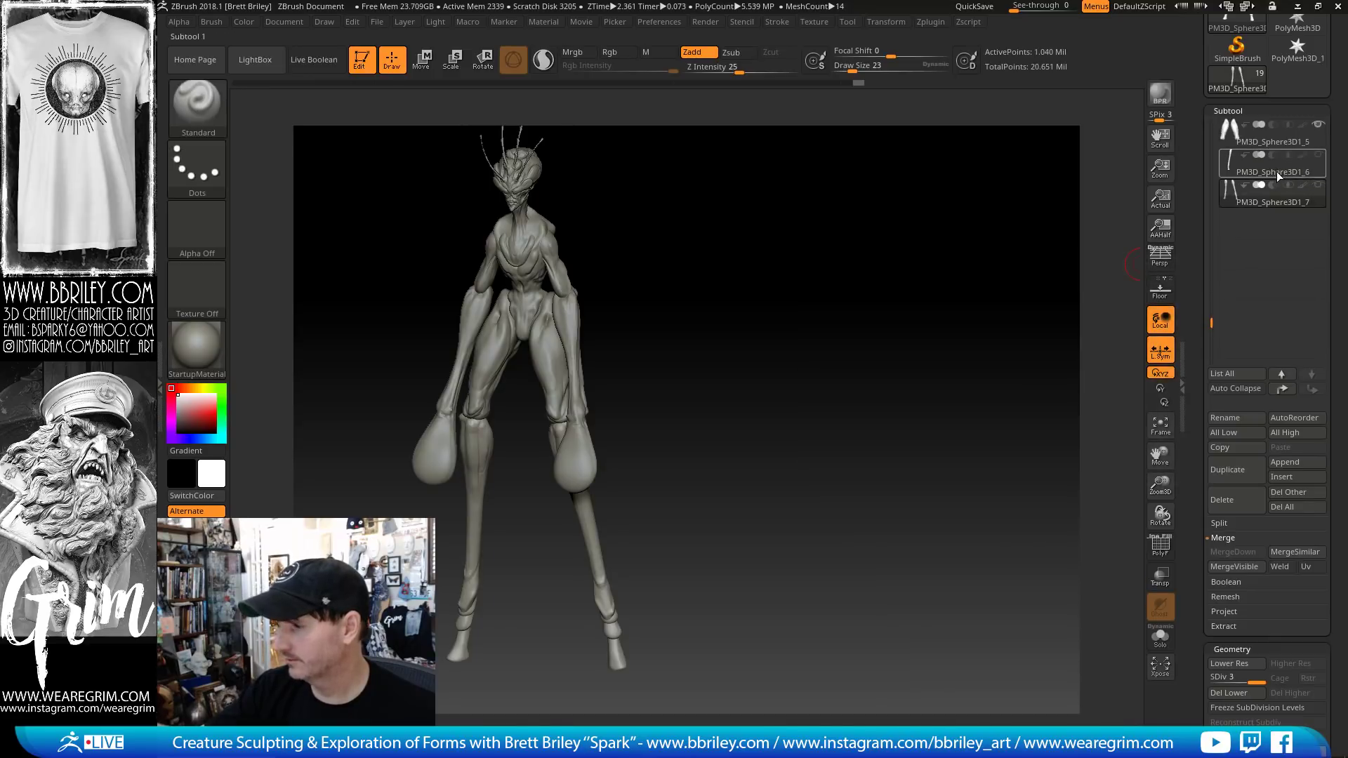
pyautogui.click(1314, 176)
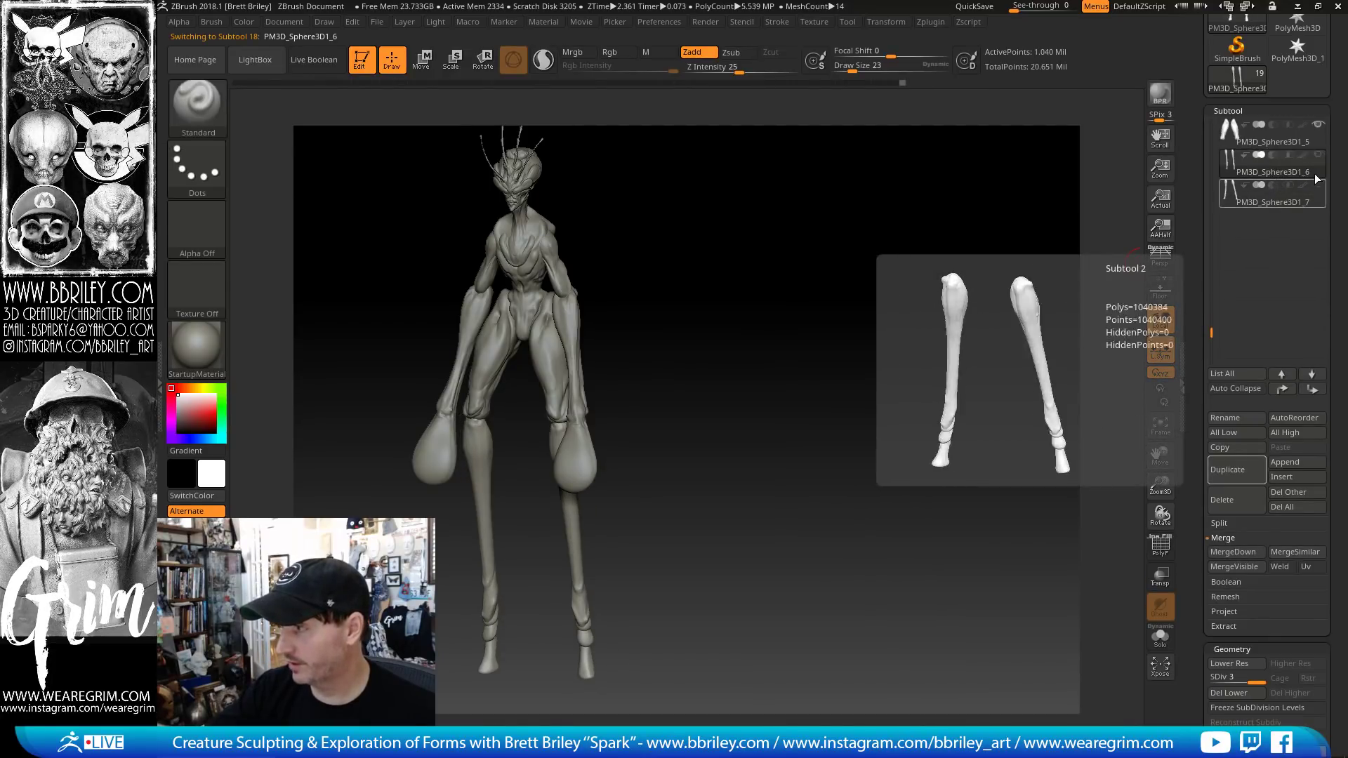
pyautogui.click(1287, 198)
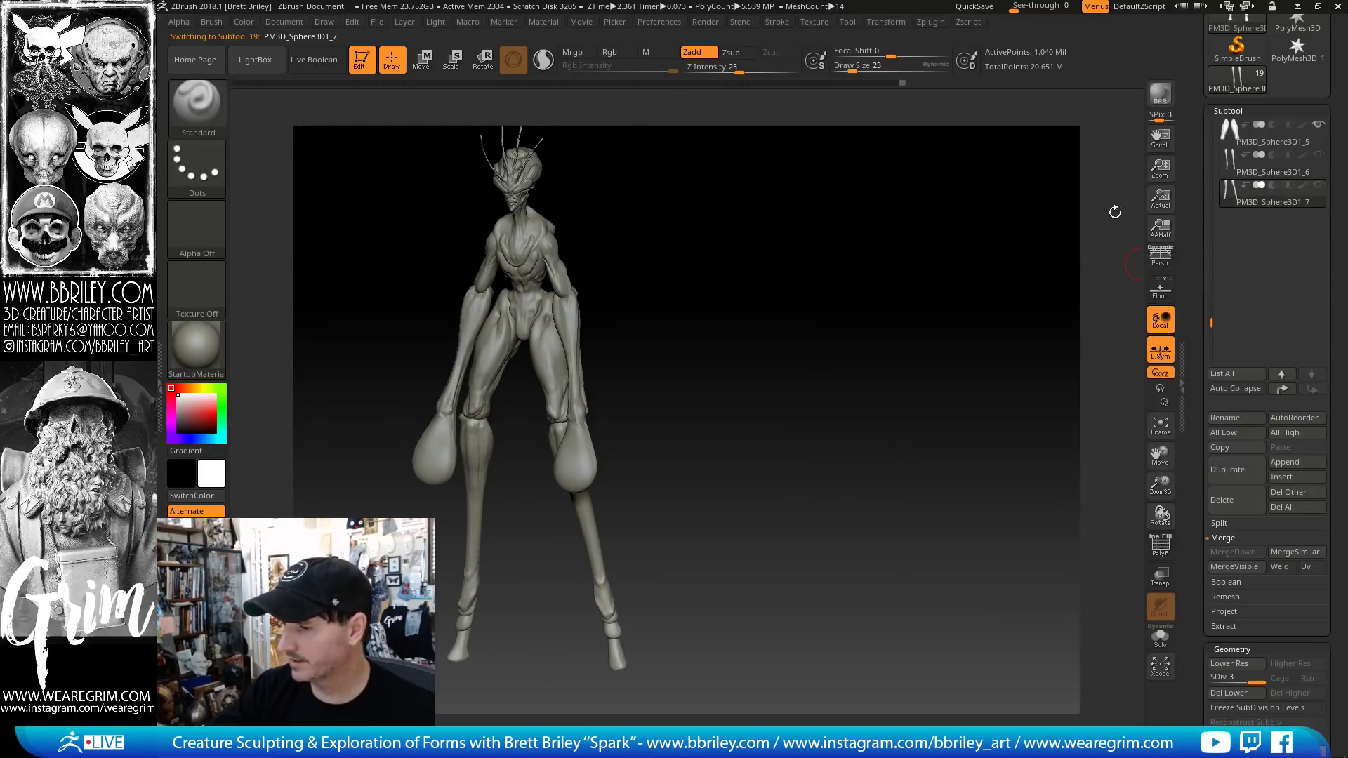
pyautogui.moveTo(932, 296)
pyautogui.mouseDown()
pyautogui.moveTo(950, 304)
pyautogui.moveTo(944, 287)
pyautogui.moveTo(960, 343)
pyautogui.moveTo(982, 339)
pyautogui.mouseUp()
pyautogui.click(1267, 165)
pyautogui.click(1257, 203)
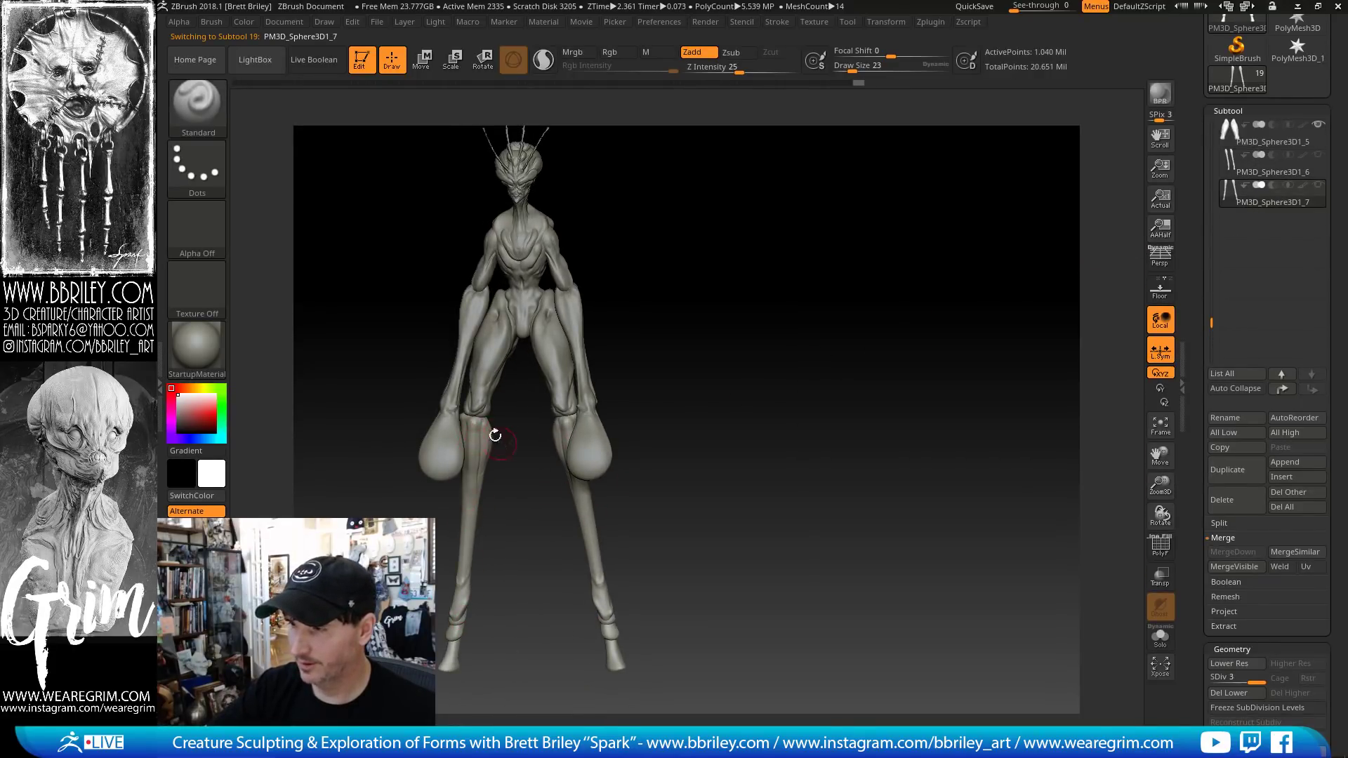
pyautogui.click(1267, 164)
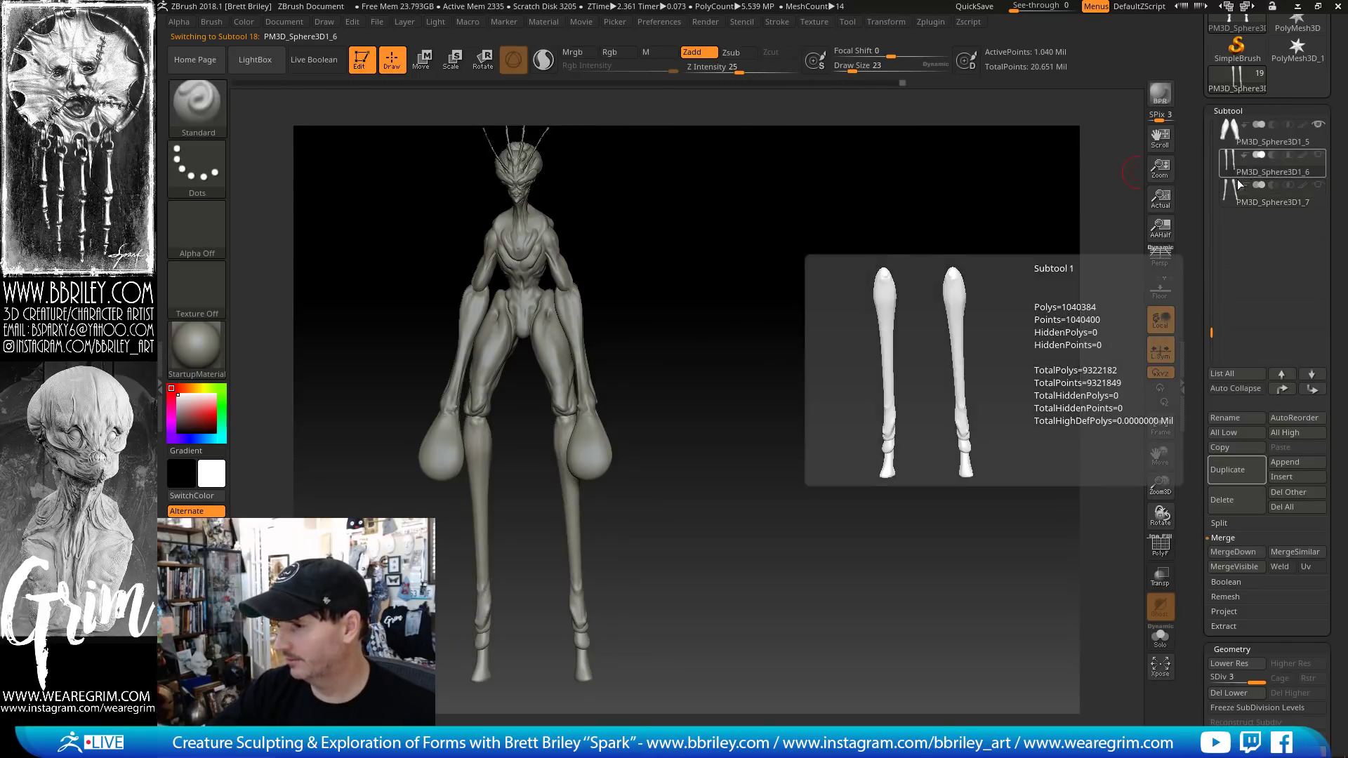
pyautogui.click(1223, 495)
pyautogui.click(1109, 531)
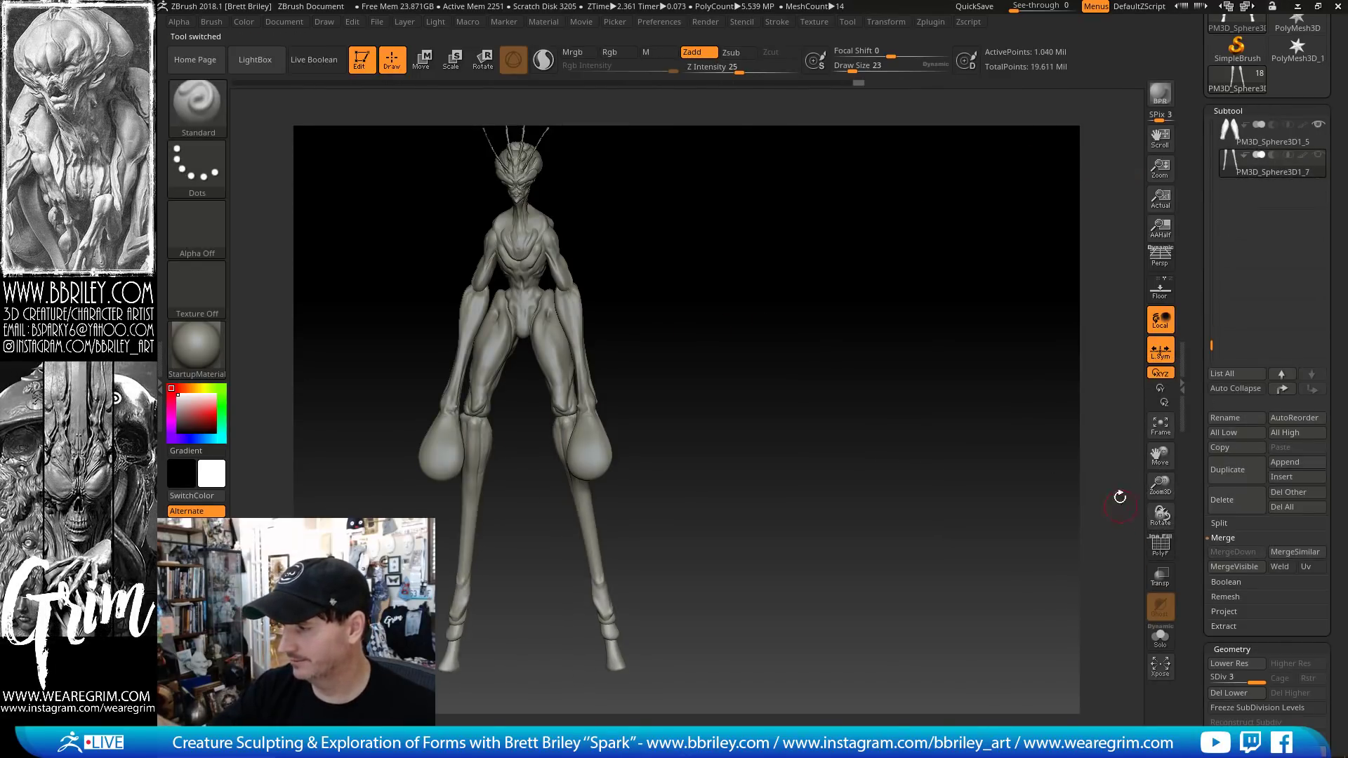
# - Adjust the lower legs around the knee joints with the Move brush and switch to the Clay brush
pyautogui.moveTo(1000, 361)
pyautogui.mouseDown()
pyautogui.moveTo(560, 394)
pyautogui.moveTo(481, 416)
pyautogui.mouseUp()
pyautogui.press('b')
pyautogui.press('m')
pyautogui.press('v')
pyautogui.moveTo(563, 381); pyautogui.dragTo(510, 395)
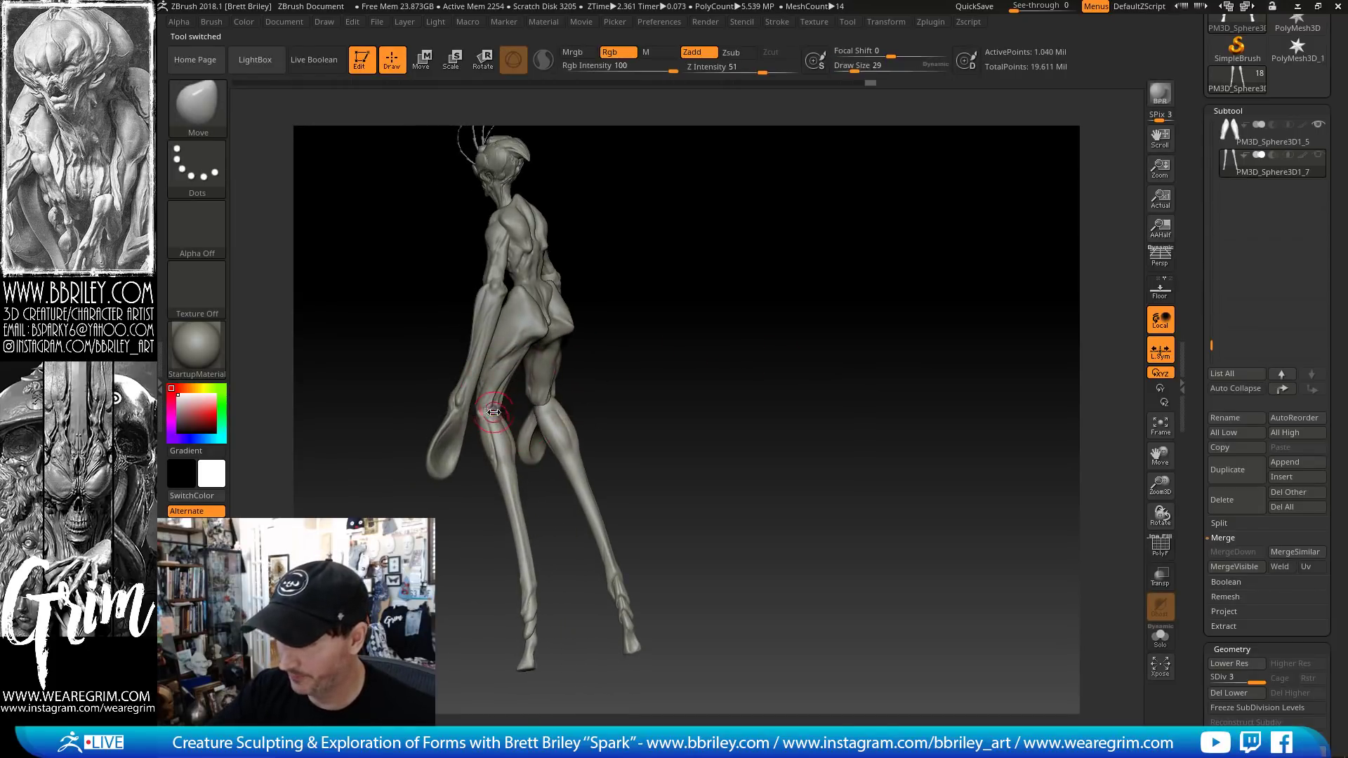
pyautogui.press('s')
pyautogui.click(493, 413)
pyautogui.moveTo(604, 341); pyautogui.dragTo(570, 404)
pyautogui.press('b')
pyautogui.press('c')
pyautogui.press('l')
pyautogui.moveTo(657, 361)
pyautogui.mouseDown()
pyautogui.moveTo(874, 331)
pyautogui.moveTo(857, 168)
pyautogui.mouseUp()
# - Save the creature tool to disk
pyautogui.click(847, 22)
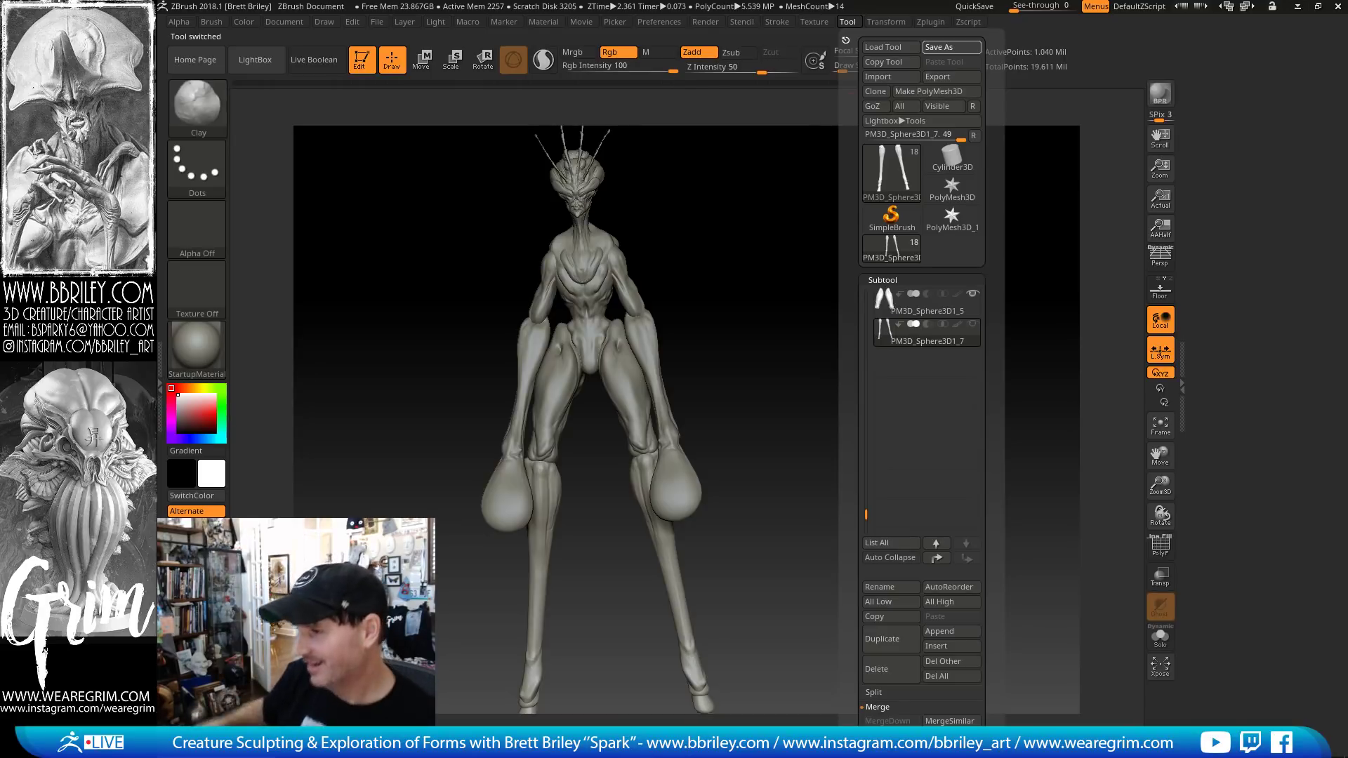
pyautogui.hotkey('ctrl', 's')
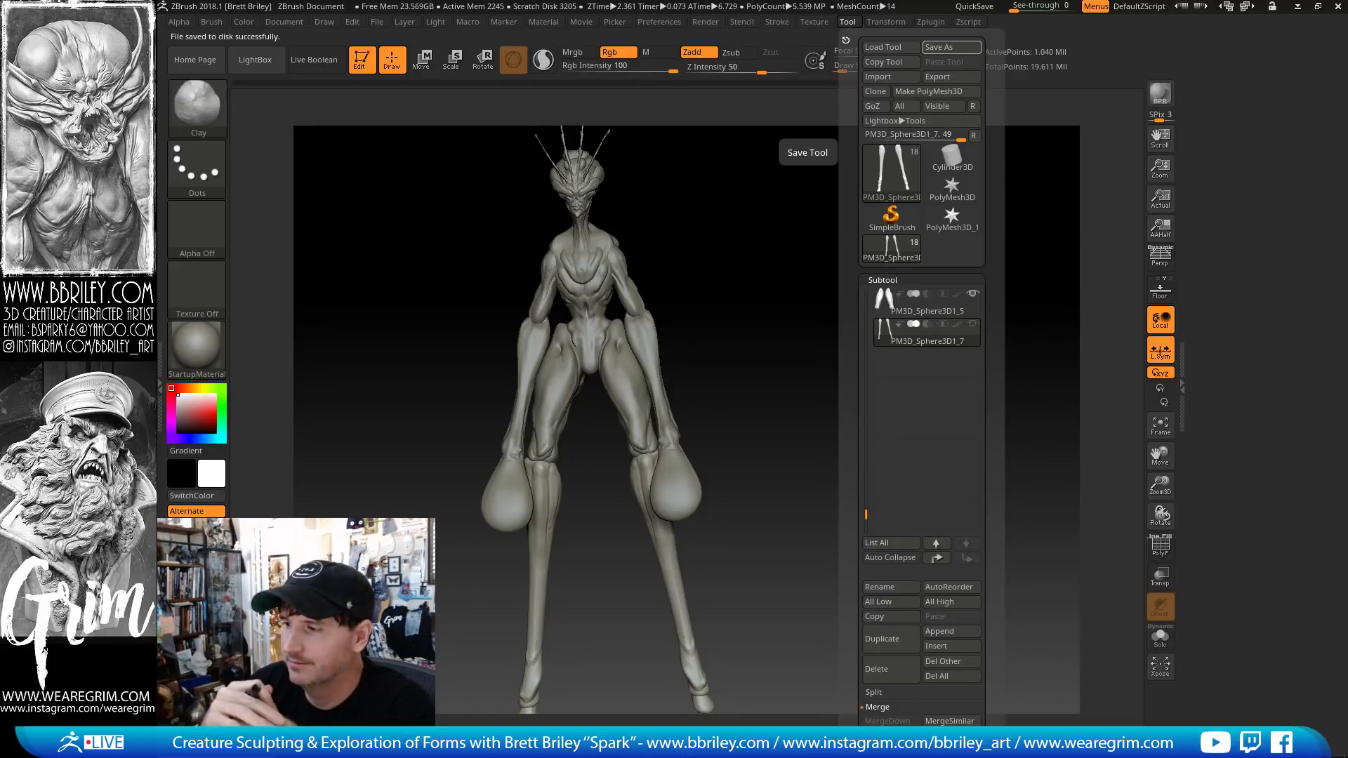
pyautogui.click(845, 40)
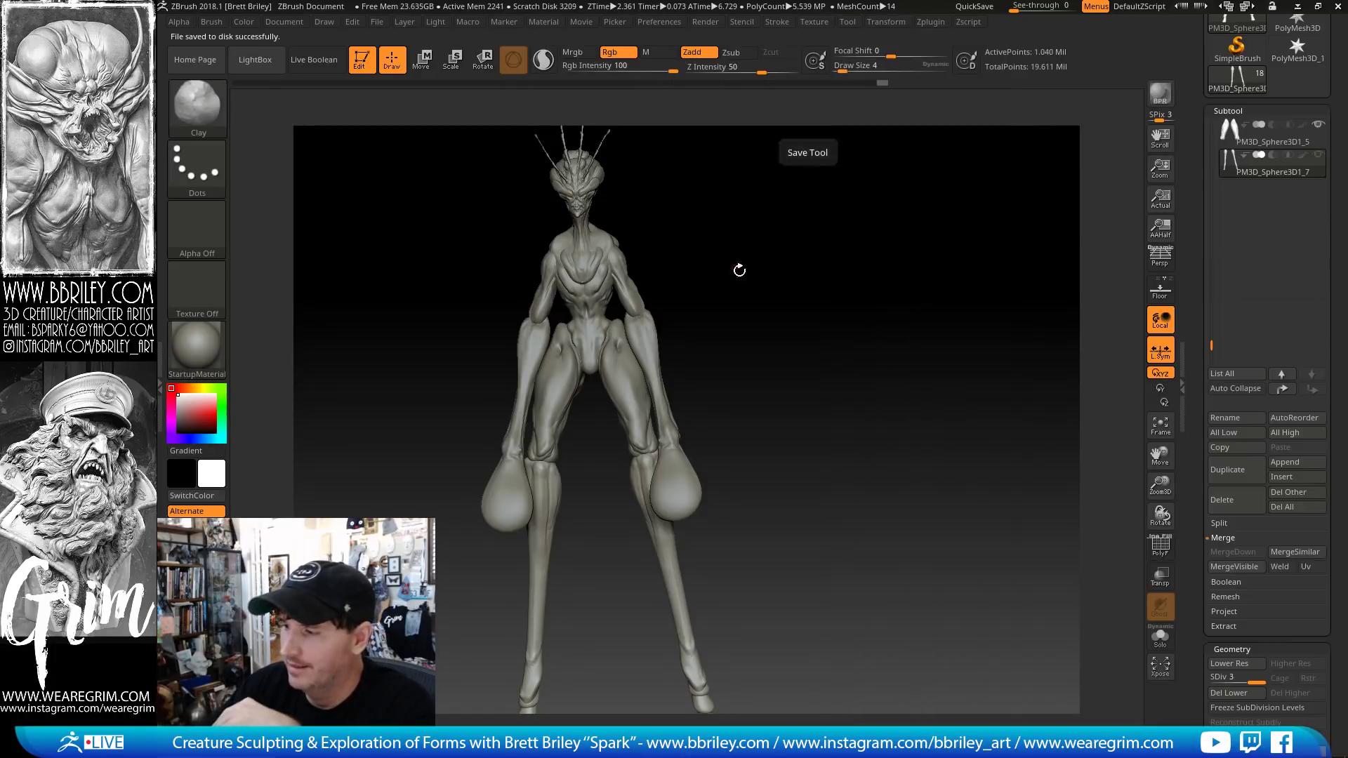
# - Append a new sphere subtool to the creature
pyautogui.moveTo(737, 268); pyautogui.dragTo(705, 357)
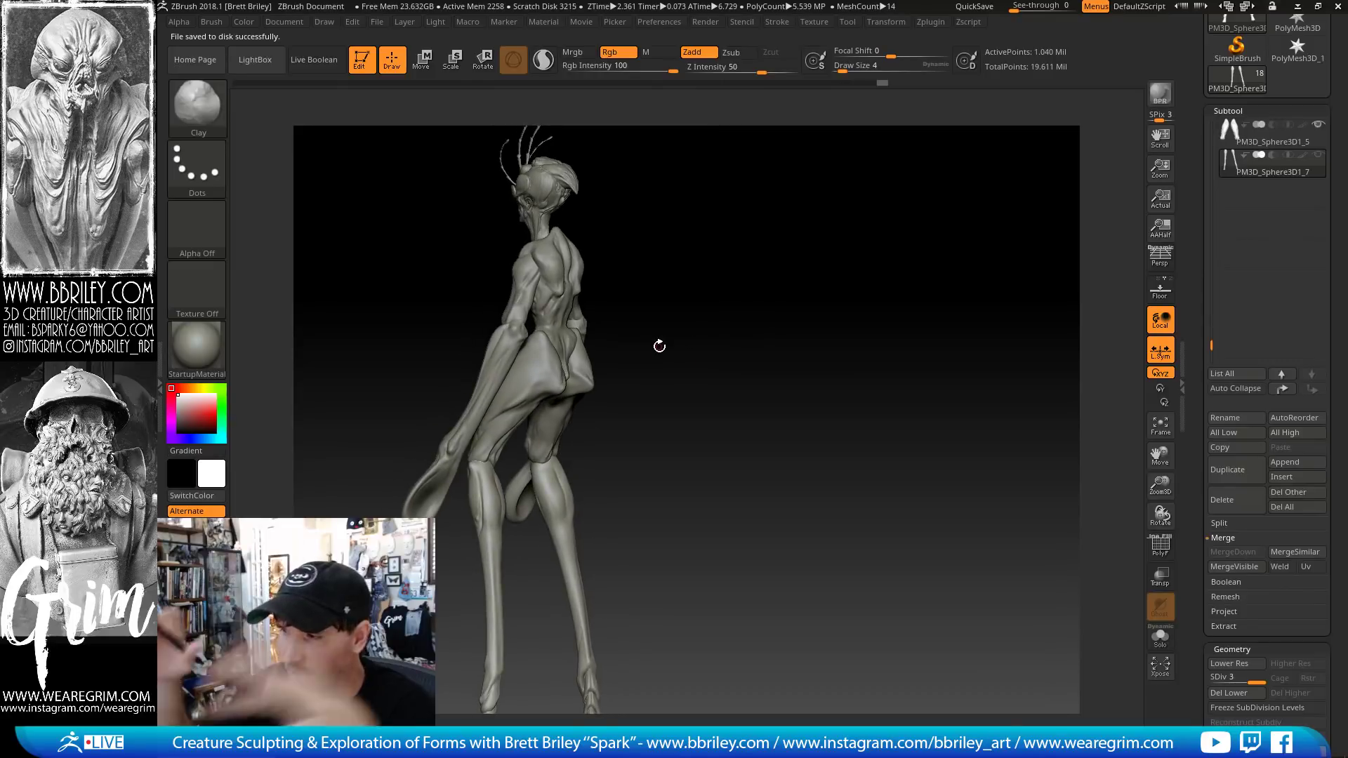
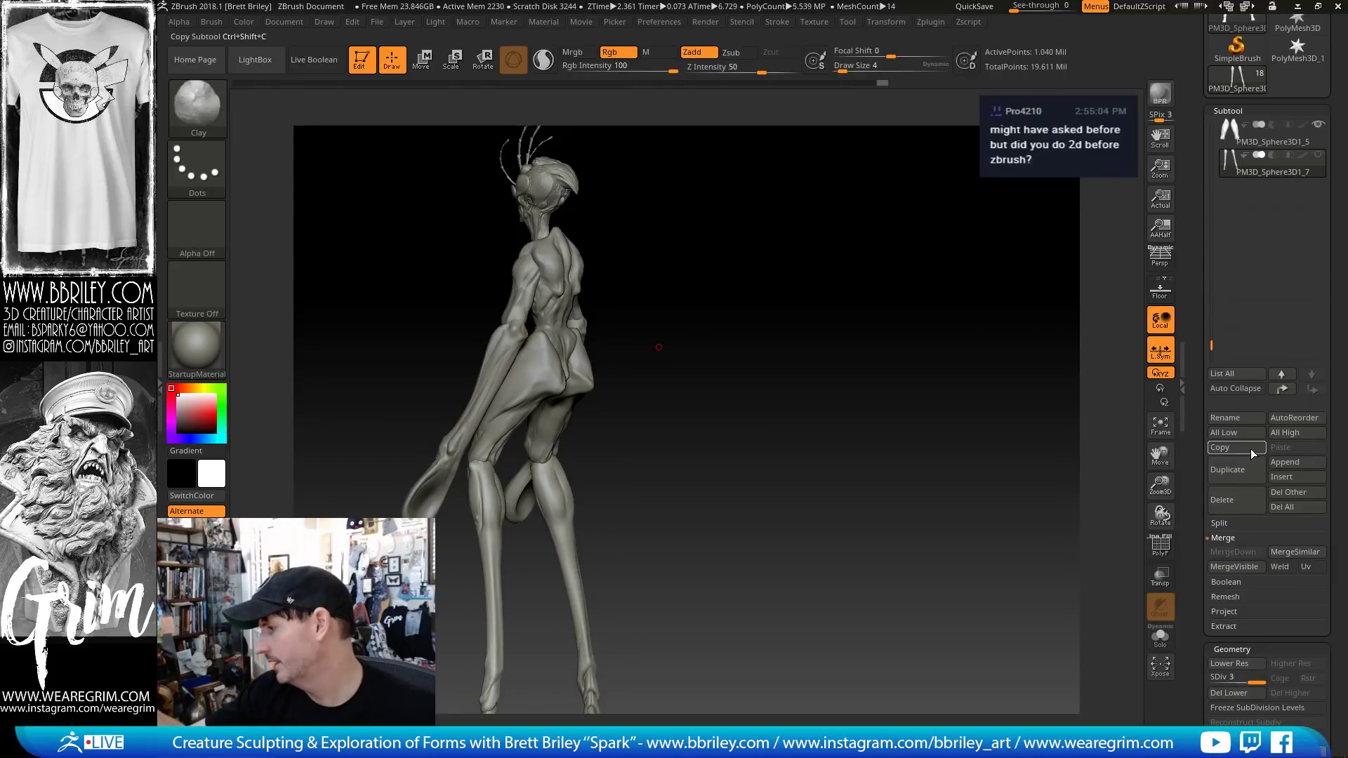
pyautogui.click(1276, 464)
pyautogui.click(800, 491)
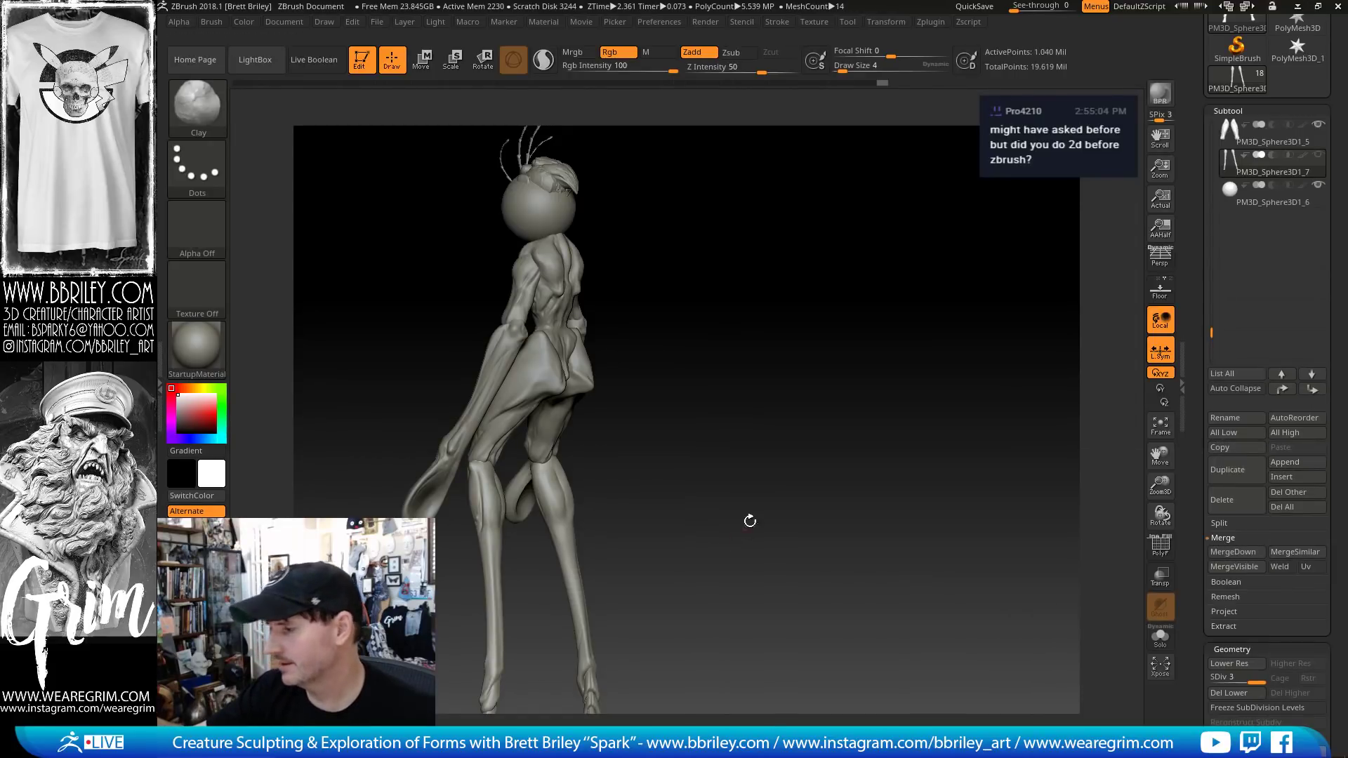
# - Select the appended sphere subtool, shrink it and position it inside the palm of the creature's spoon-shaped hand
pyautogui.moveTo(749, 518)
pyautogui.mouseDown()
pyautogui.moveTo(713, 210)
pyautogui.moveTo(790, 198)
pyautogui.mouseUp()
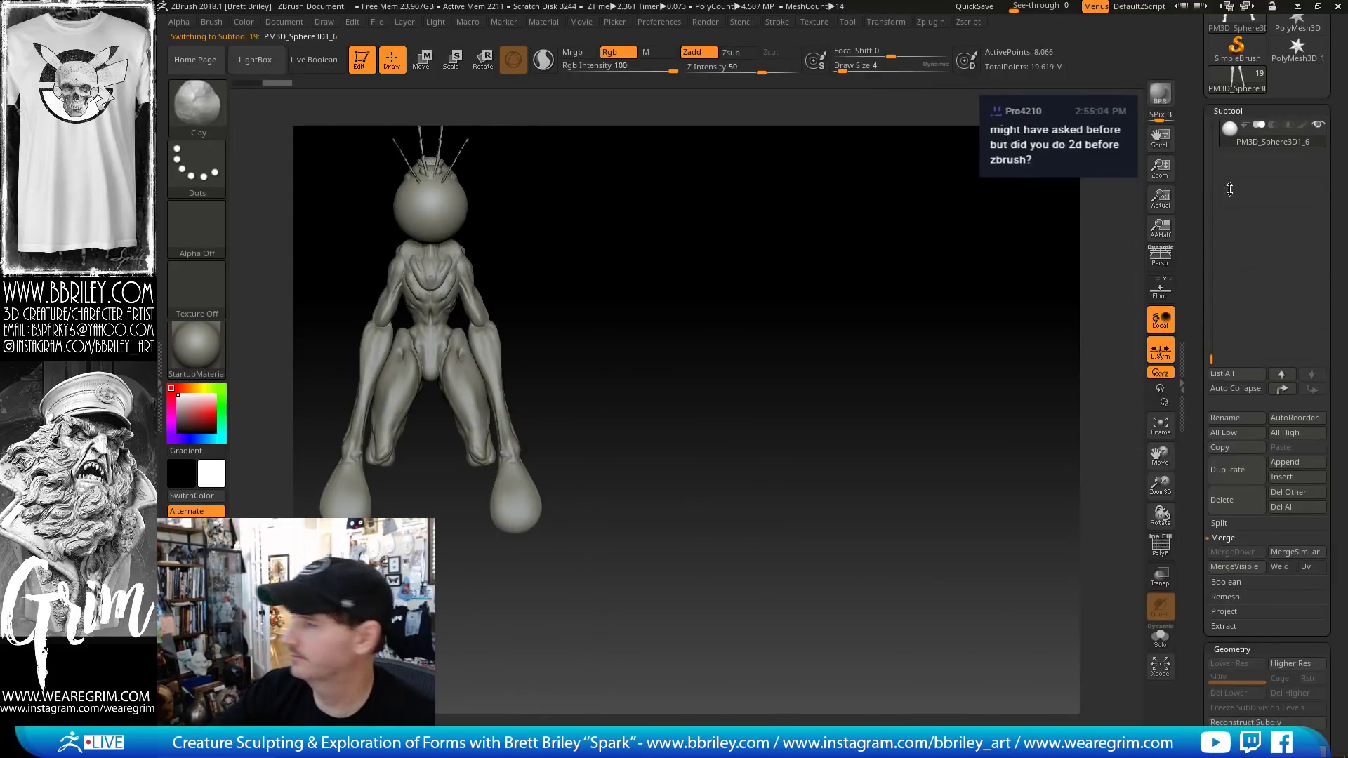
pyautogui.moveTo(1210, 338); pyautogui.dragTo(1210, 304)
pyautogui.click(1317, 217)
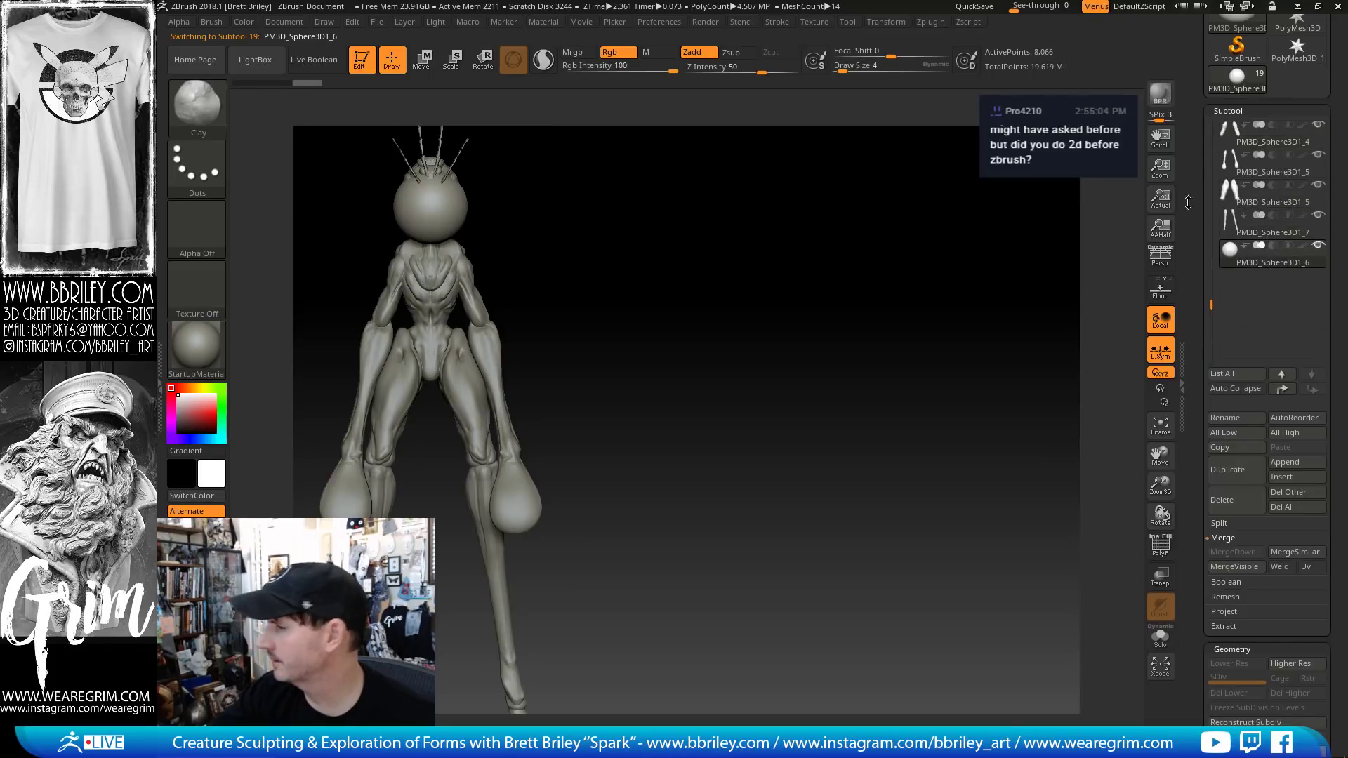
pyautogui.click(427, 67)
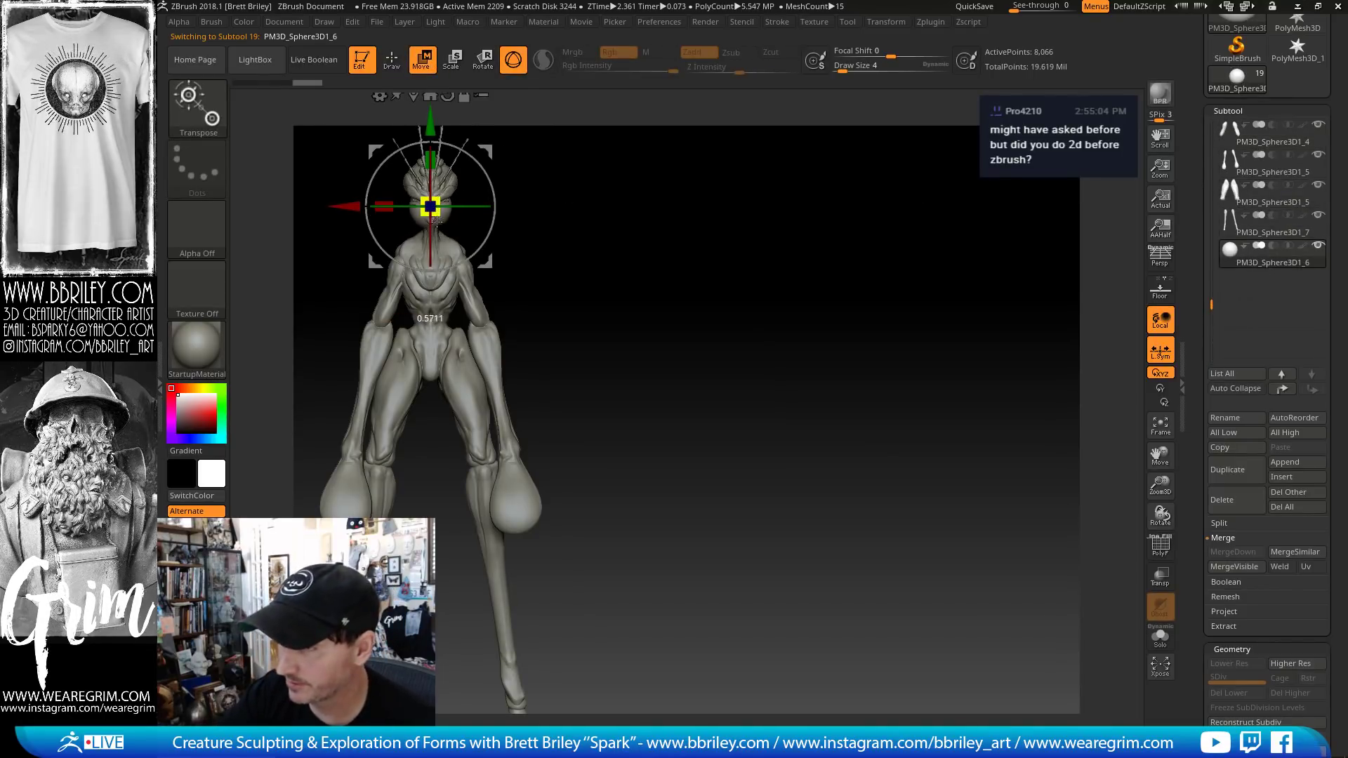
pyautogui.keyDown('alt'); pyautogui.moveTo(430, 206); pyautogui.dragTo(340, 466); pyautogui.keyUp('alt')
pyautogui.moveTo(478, 393); pyautogui.dragTo(580, 429)
pyautogui.moveTo(409, 424); pyautogui.dragTo(493, 445)
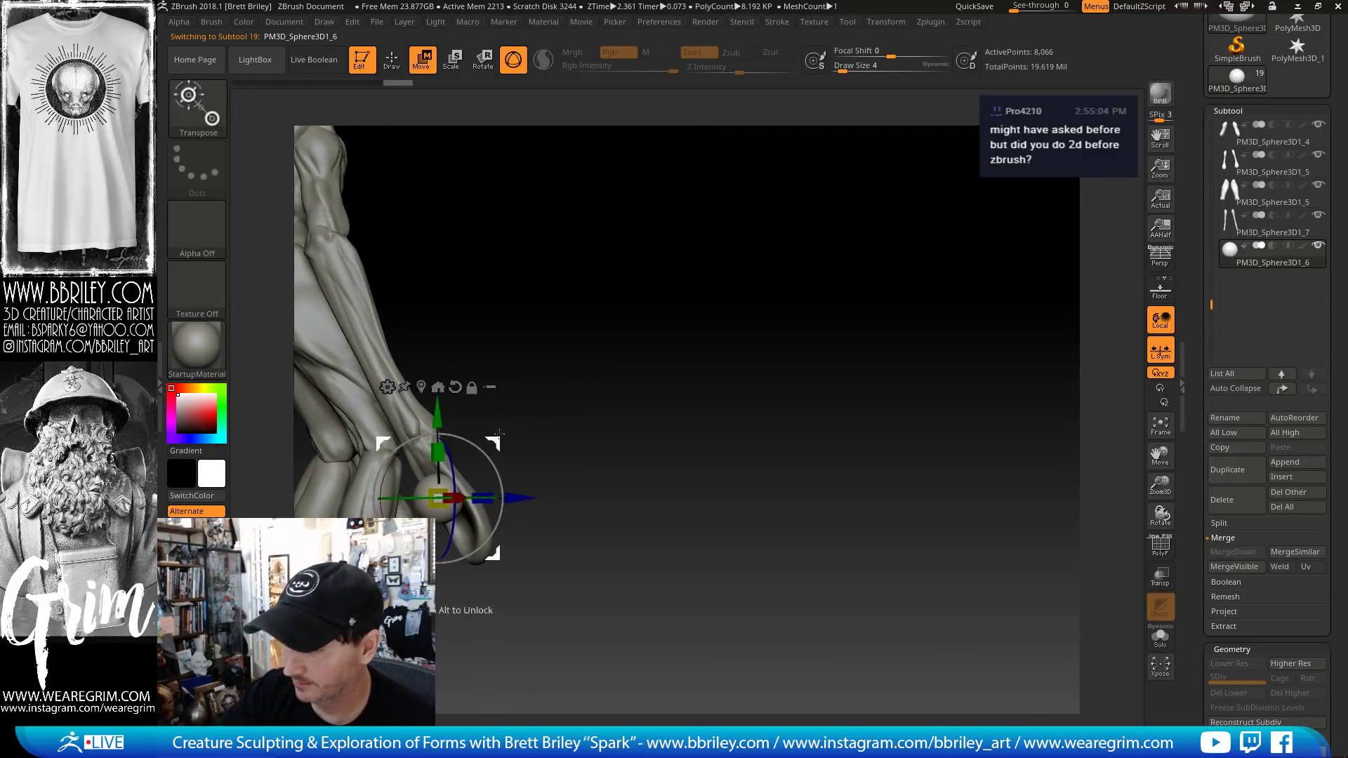
pyautogui.moveTo(694, 348); pyautogui.dragTo(562, 296)
pyautogui.moveTo(475, 365); pyautogui.dragTo(477, 393)
pyautogui.moveTo(500, 344); pyautogui.dragTo(588, 341)
# - Stretch the small sphere toward the wrist into an egg-shaped palm mass with the Move brush
pyautogui.press('q')
pyautogui.press('s')
pyautogui.moveTo(416, 448)
pyautogui.mouseDown()
pyautogui.moveTo(458, 448)
pyautogui.moveTo(415, 436)
pyautogui.moveTo(417, 458)
pyautogui.moveTo(414, 423)
pyautogui.mouseUp()
pyautogui.press('s')
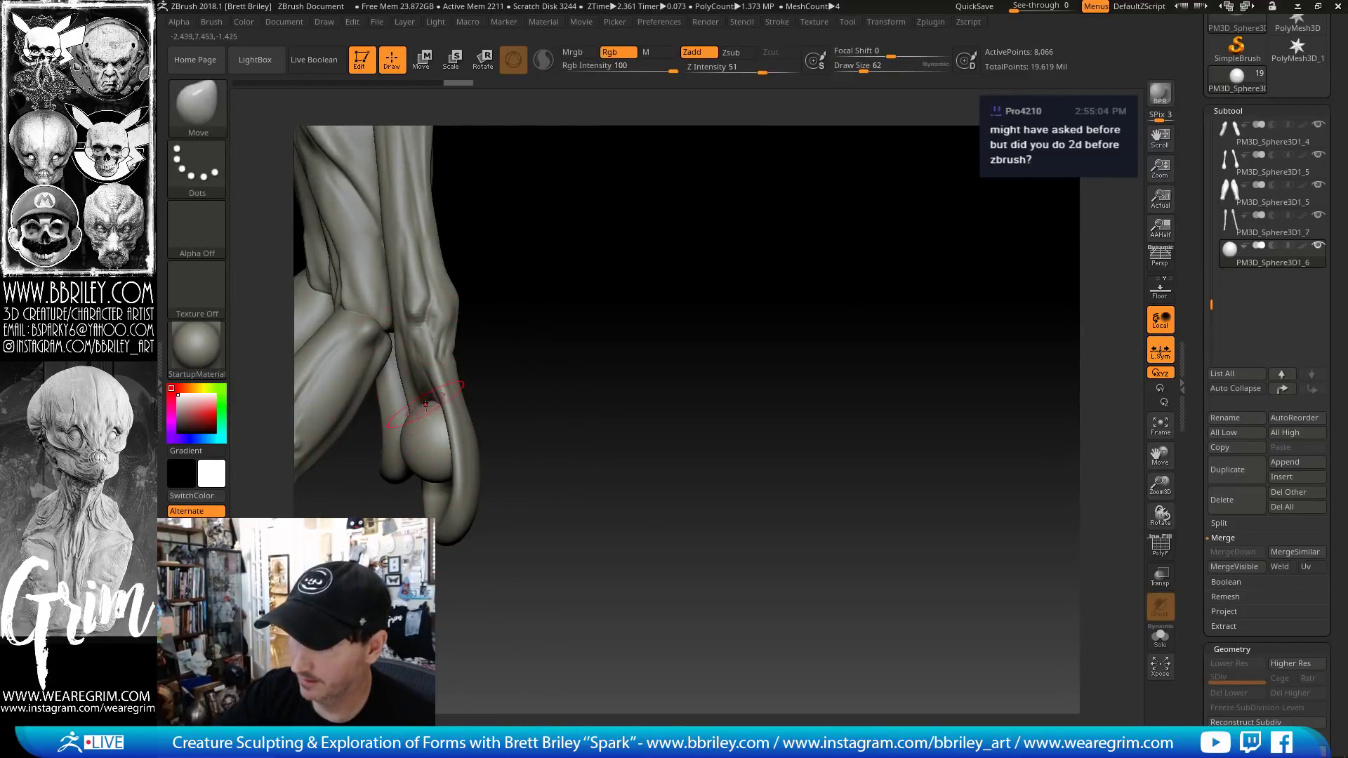
pyautogui.moveTo(534, 309); pyautogui.dragTo(581, 292)
pyautogui.press('s')
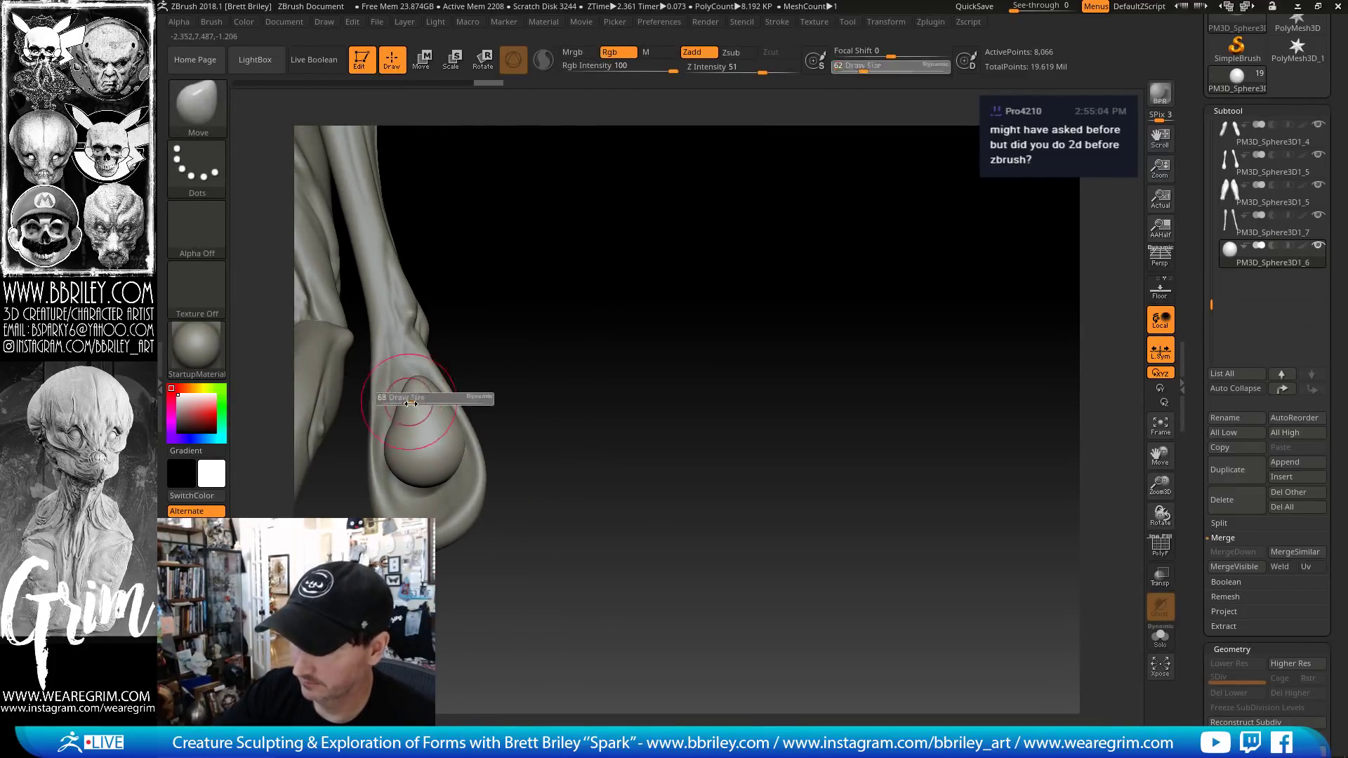
pyautogui.moveTo(453, 401); pyautogui.dragTo(467, 401)
pyautogui.moveTo(460, 349); pyautogui.dragTo(451, 364)
pyautogui.press('s')
pyautogui.moveTo(451, 436)
pyautogui.mouseDown()
pyautogui.moveTo(470, 437)
pyautogui.moveTo(413, 424)
pyautogui.moveTo(420, 355)
pyautogui.mouseUp()
pyautogui.press('s')
pyautogui.moveTo(463, 290); pyautogui.dragTo(487, 282)
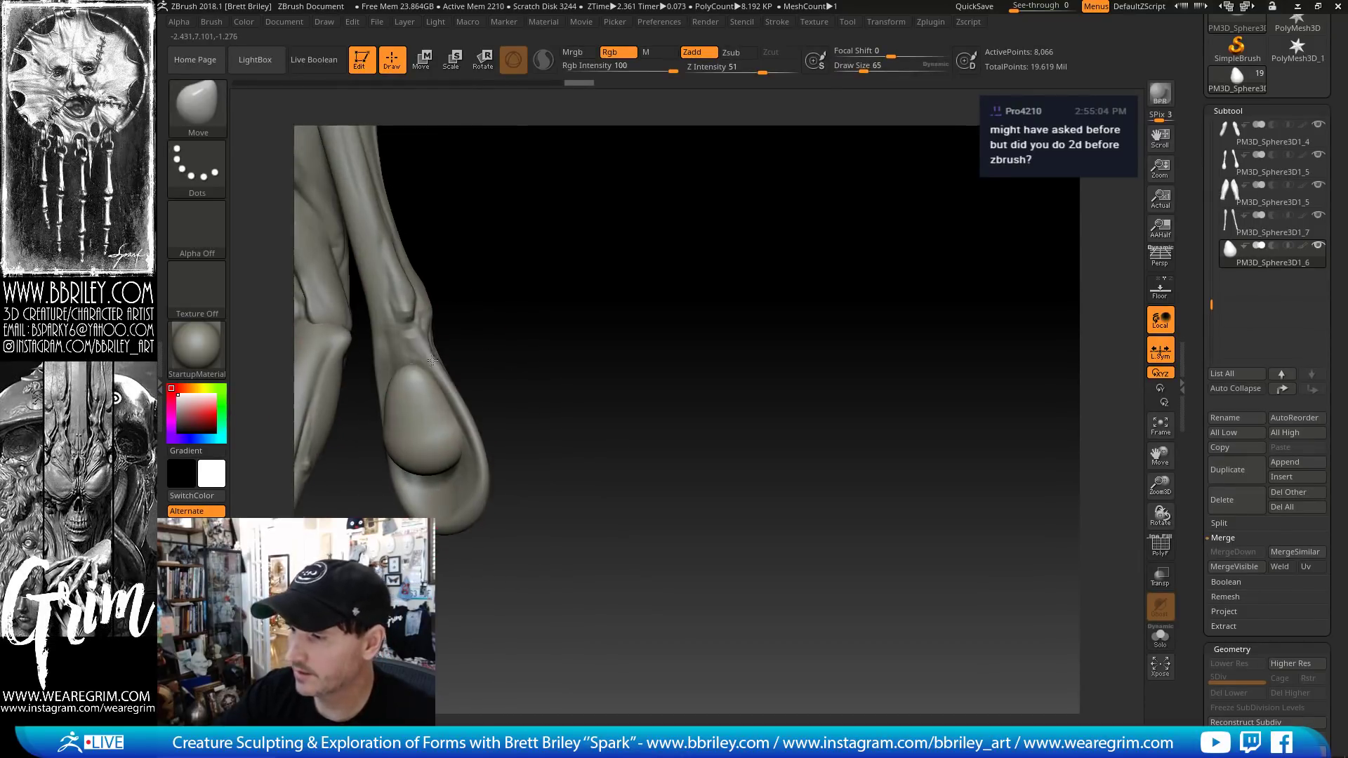
# - Add a small bump at the wrist end of the palm mass with the Clay brush and adjust it with the Move brush
pyautogui.press('b')
pyautogui.press('c')
pyautogui.press('l')
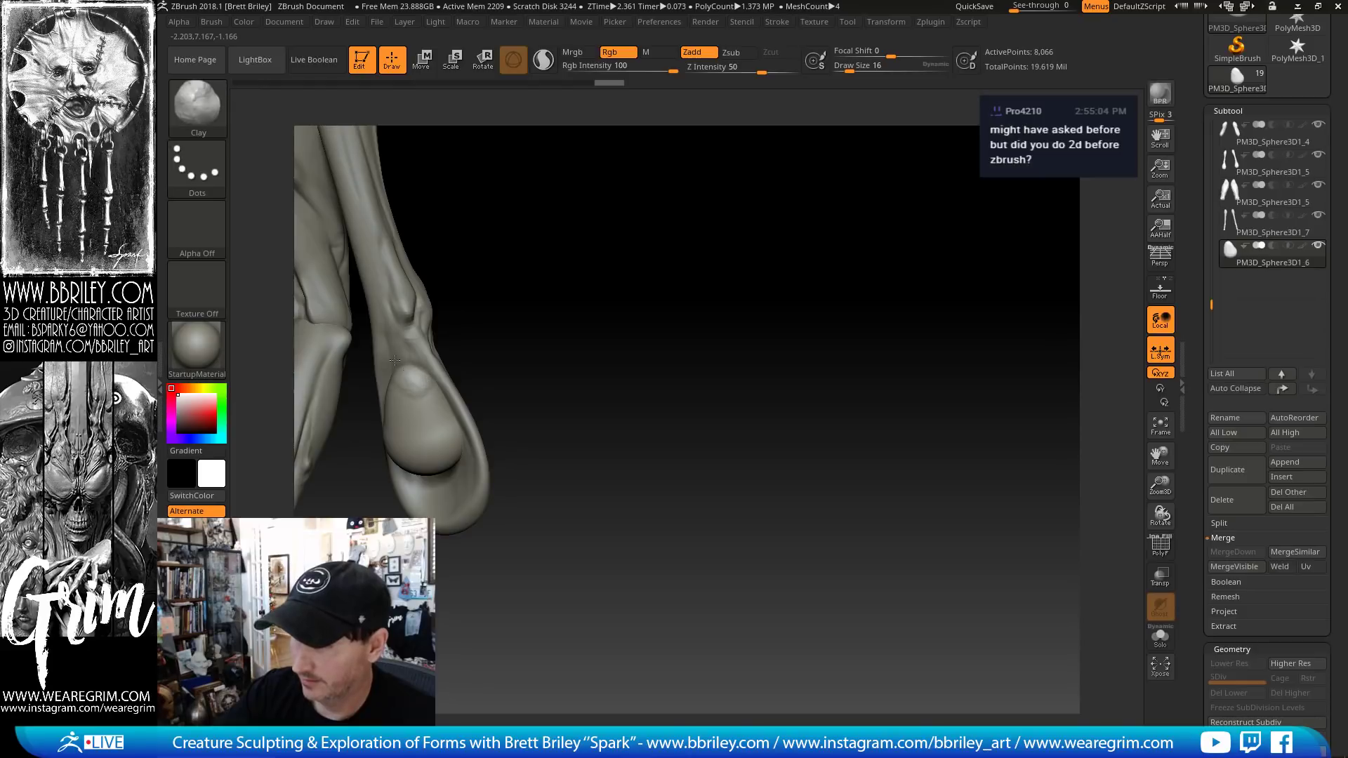
pyautogui.press('b')
pyautogui.press('m')
pyautogui.press('v')
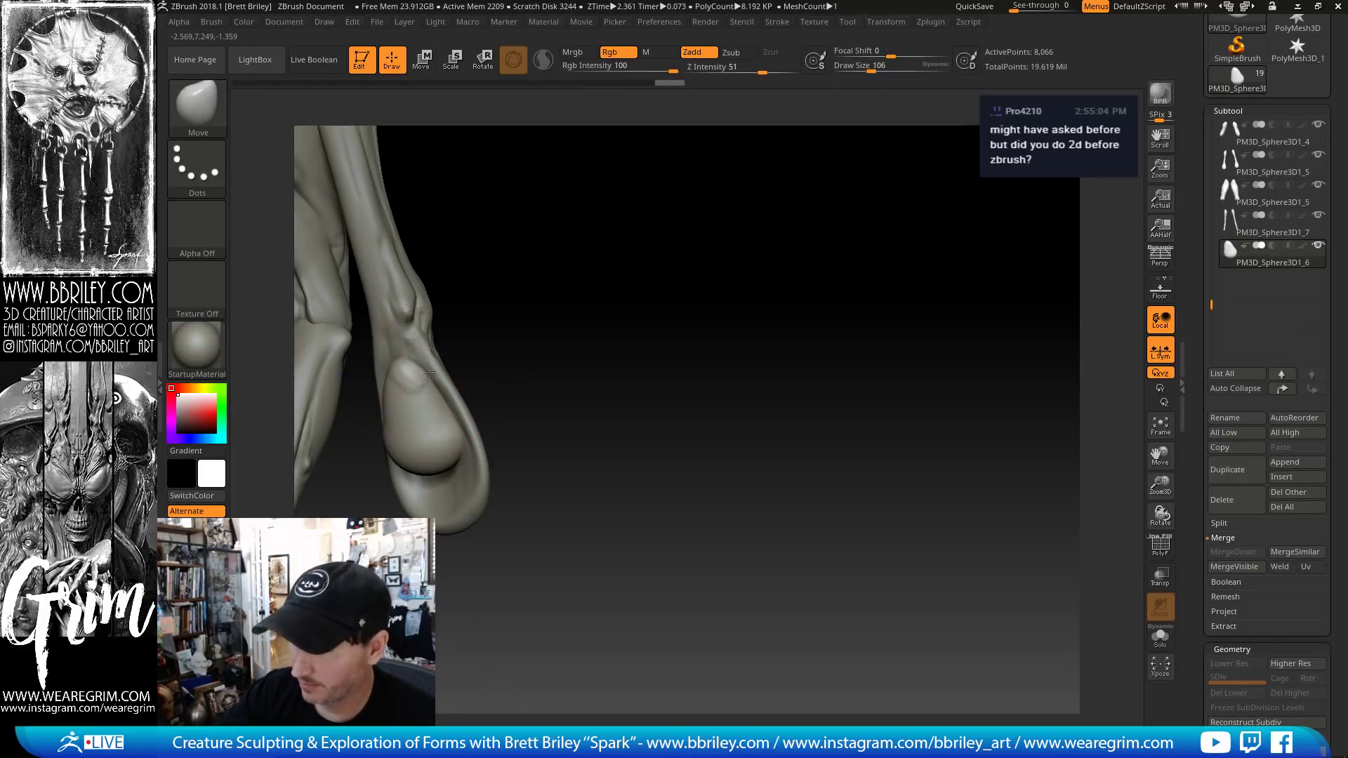
pyautogui.moveTo(505, 320); pyautogui.dragTo(480, 339)
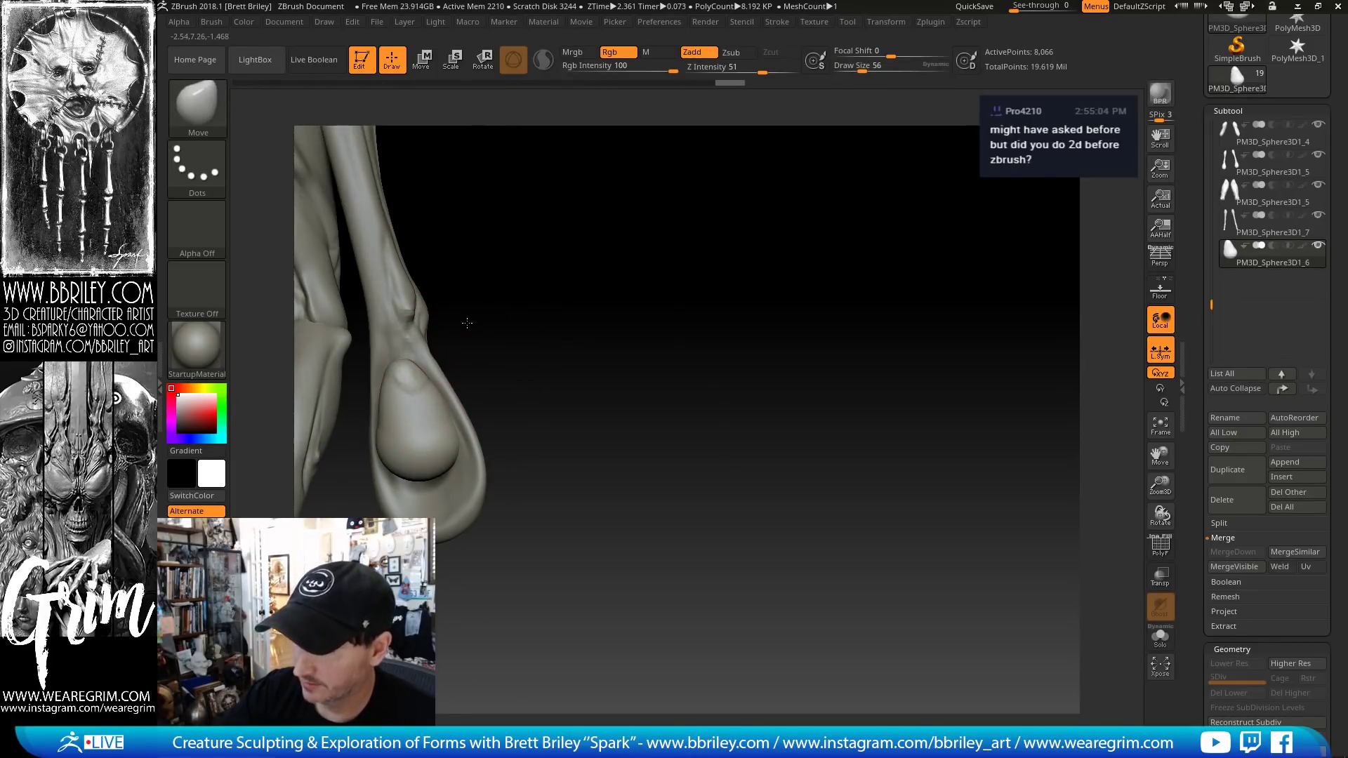
# - Build up a thumb mound along the inner side of the palm with the Clay brush, smooth it and switch to the Move brush
pyautogui.press('b')
pyautogui.press('c')
pyautogui.press('l')
pyautogui.moveTo(386, 424); pyautogui.dragTo(377, 413)
pyautogui.press('shift')
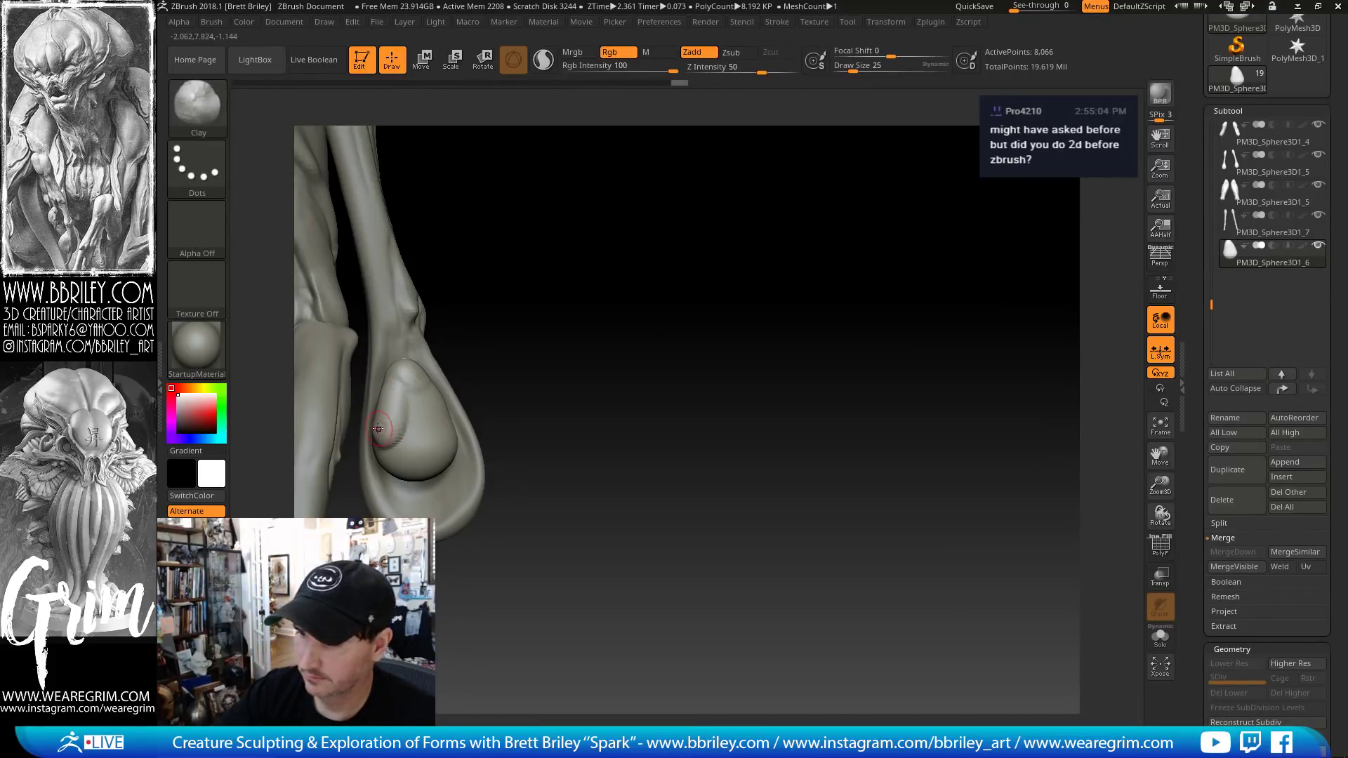
pyautogui.press('b')
pyautogui.press('m')
pyautogui.press('v')
pyautogui.press('[')
pyautogui.press('[')
pyautogui.press('[')
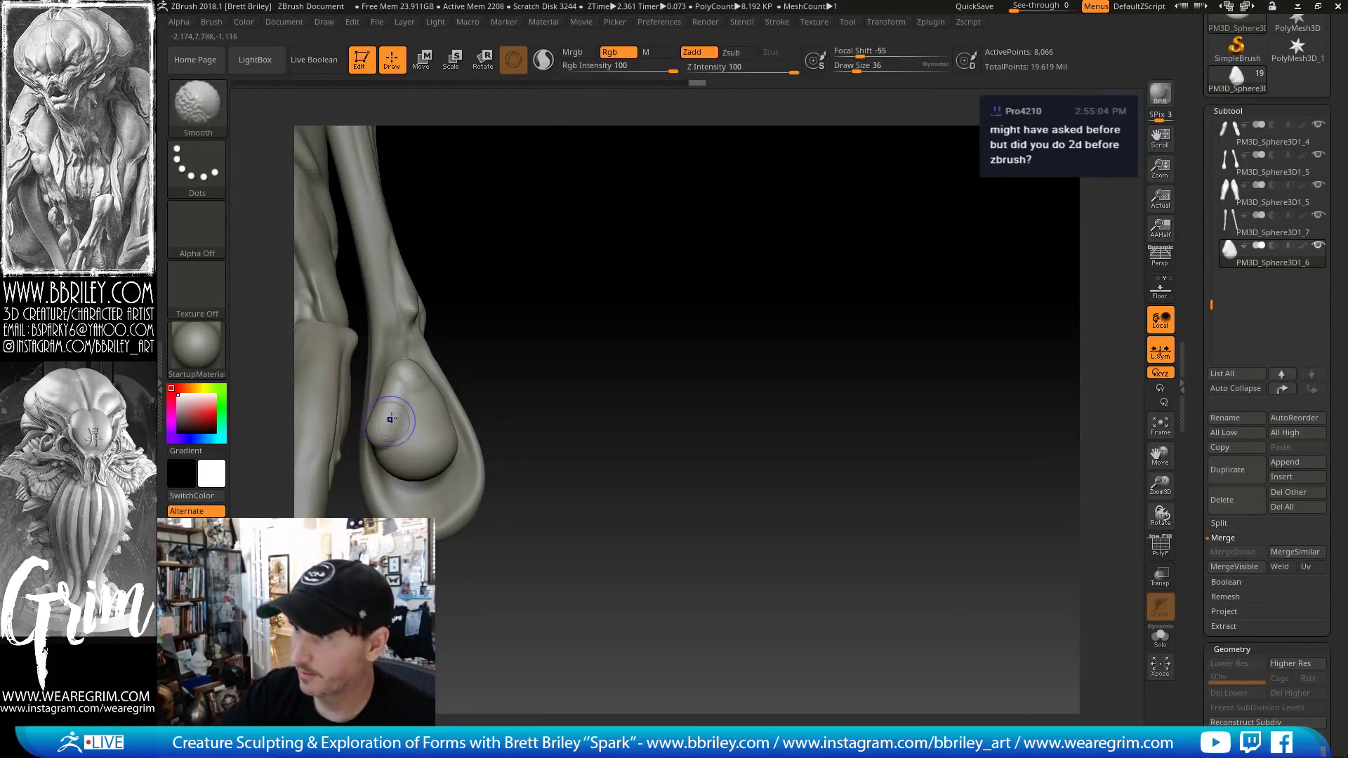
# - Turn on Sculptris Pro mode and rework the thumb mound with the Standard brush, undoing the last stroke
pyautogui.click(542, 61)
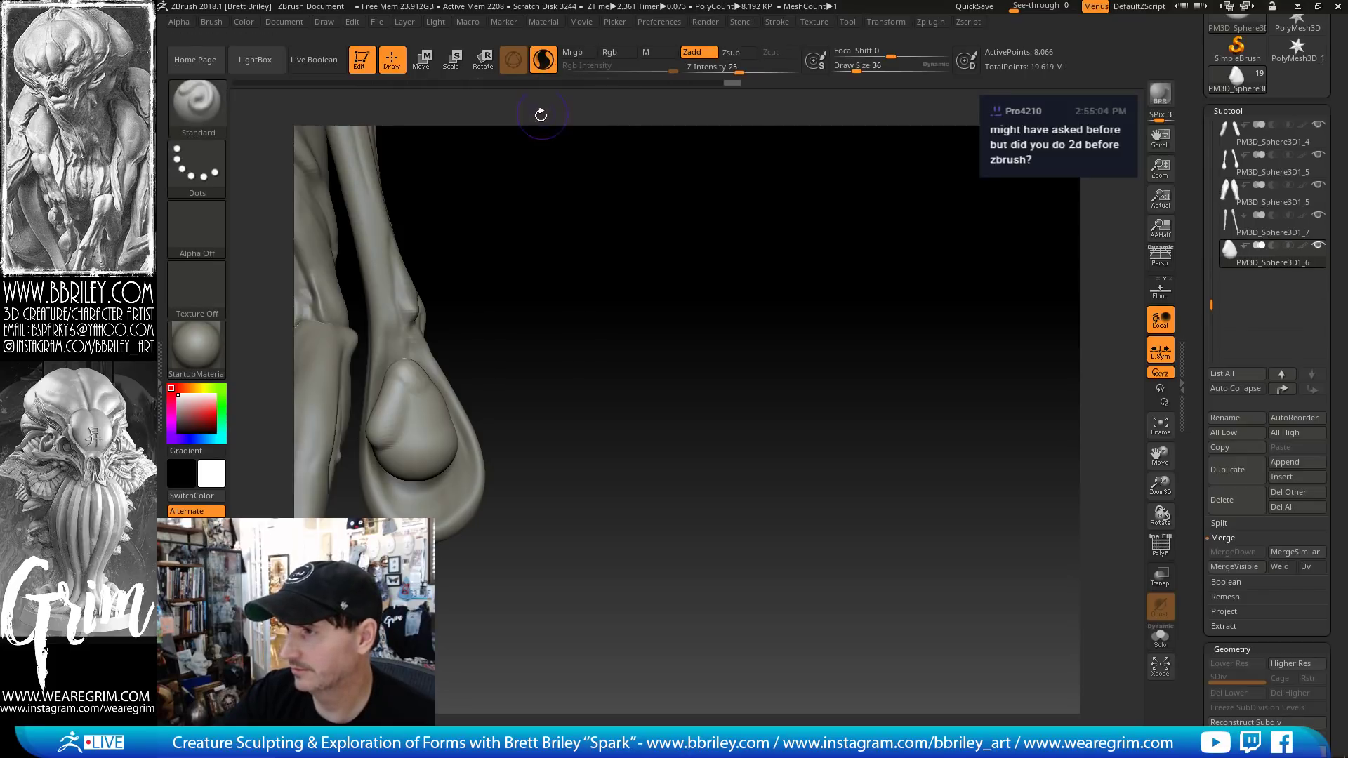
pyautogui.scroll(-2, 1200, 501)
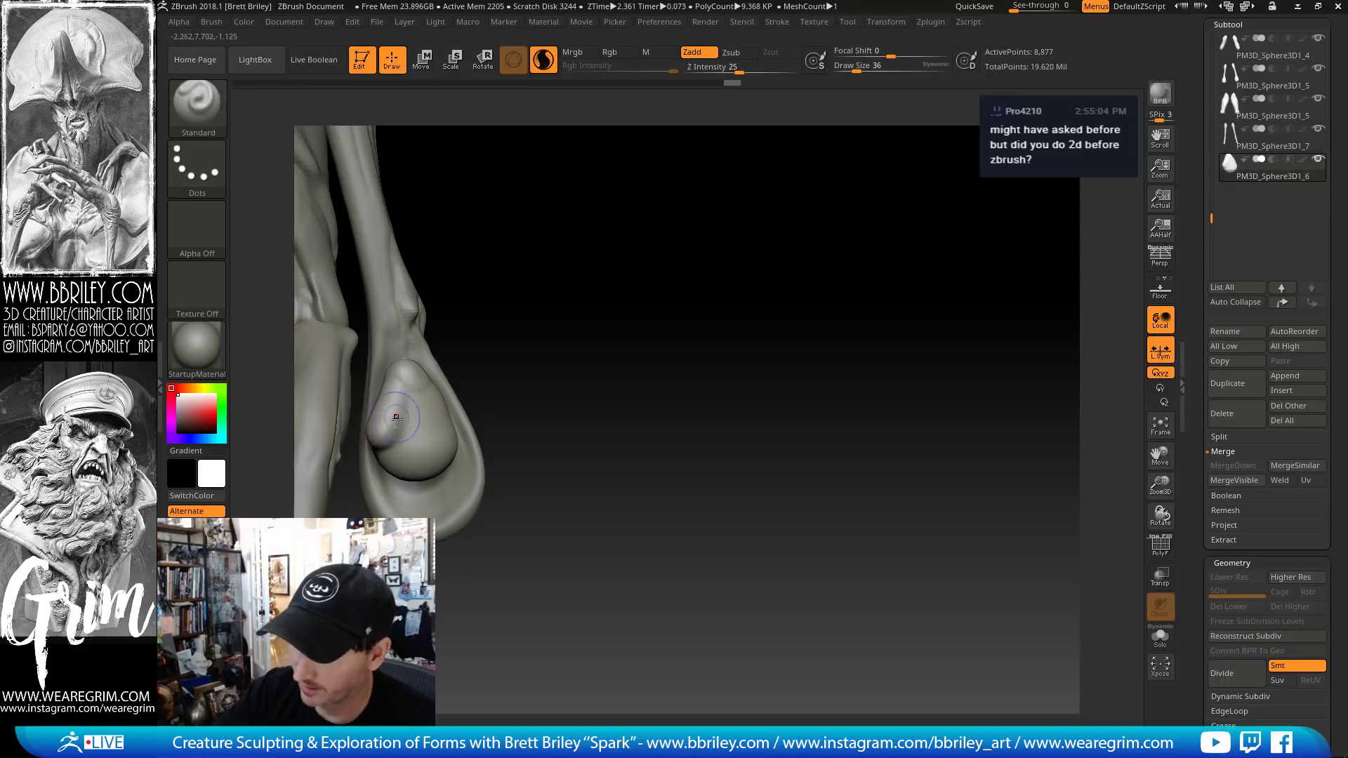
pyautogui.moveTo(397, 418); pyautogui.dragTo(401, 413)
pyautogui.hotkey('ctrl', 'z')
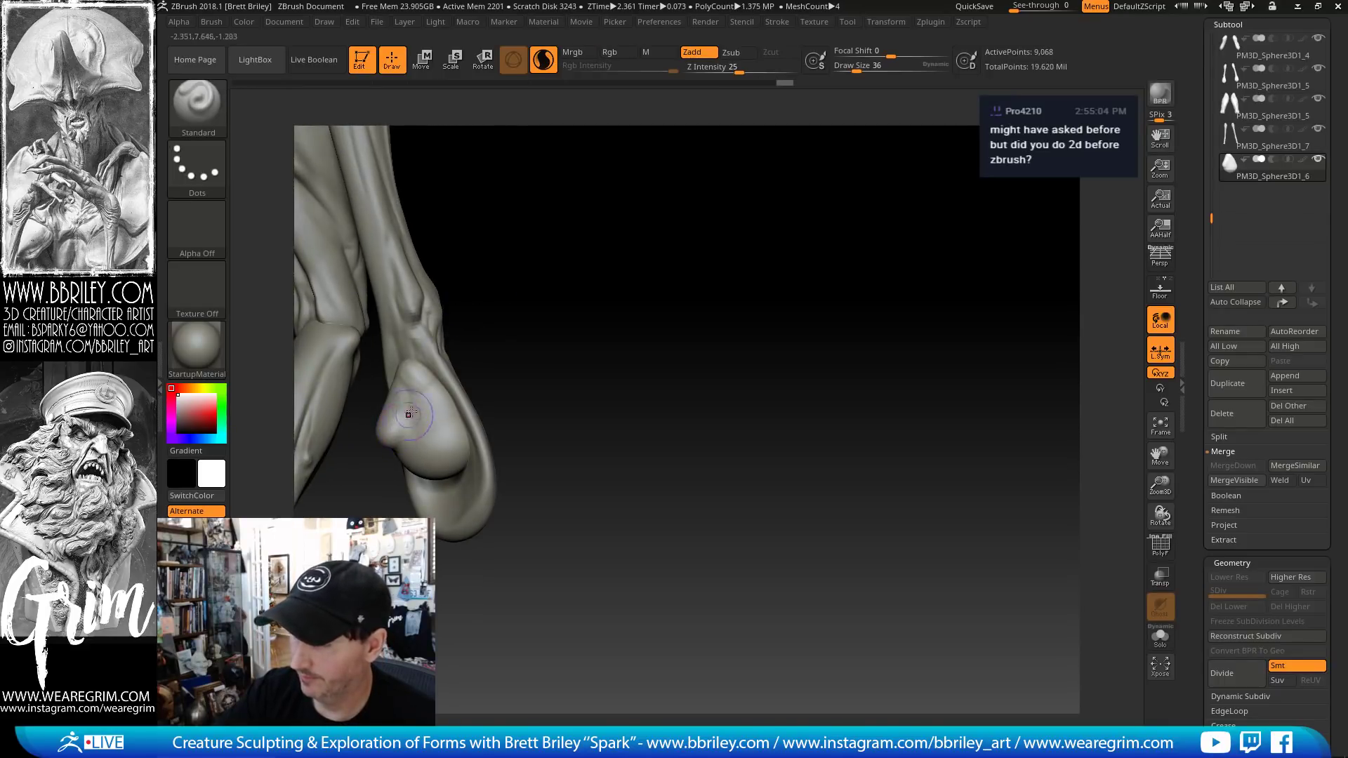
# - Carve a crease between the thumb mound and the palm with the DamStandard brush at draw size 20, undoing the last stroke
pyautogui.press('b')
pyautogui.press('d')
pyautogui.press('s')
pyautogui.press('s')
pyautogui.moveTo(404, 458); pyautogui.dragTo(402, 419)
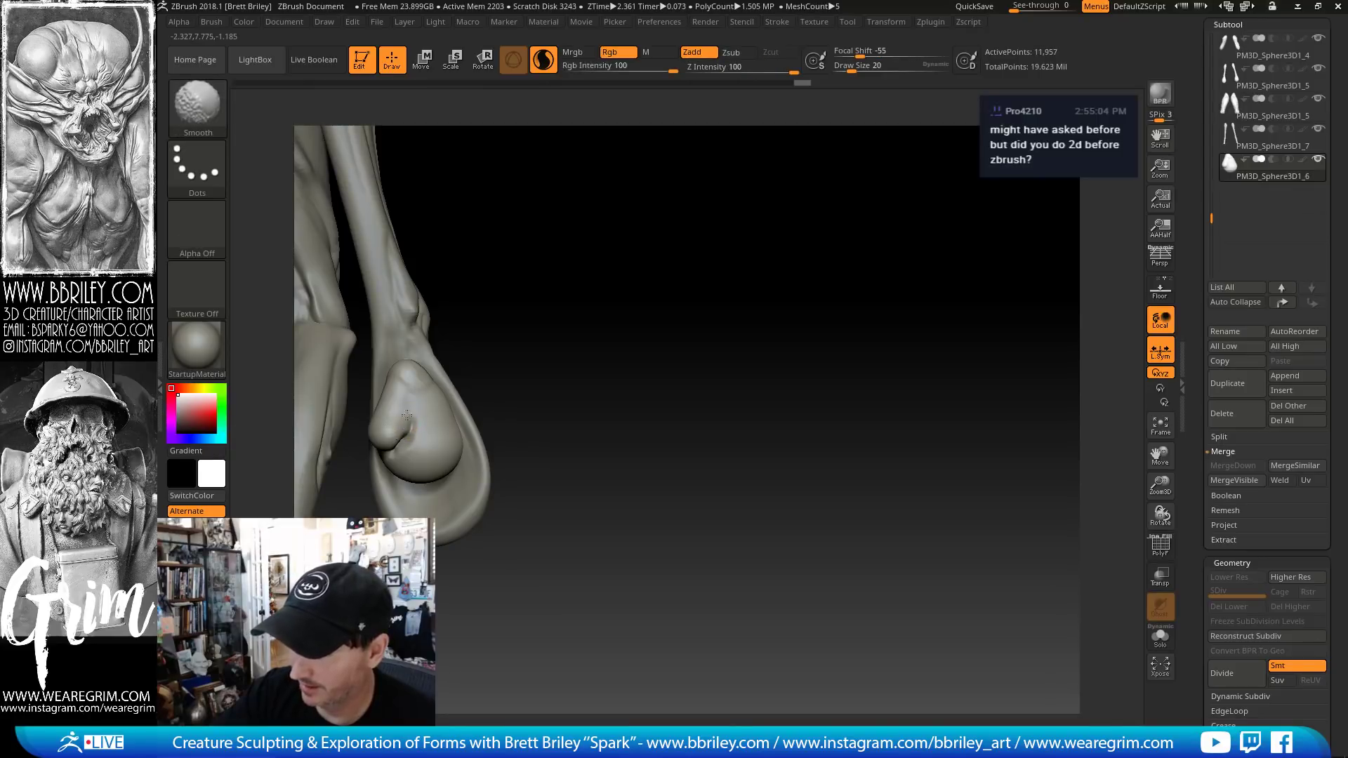
pyautogui.hotkey('ctrl', 'z')
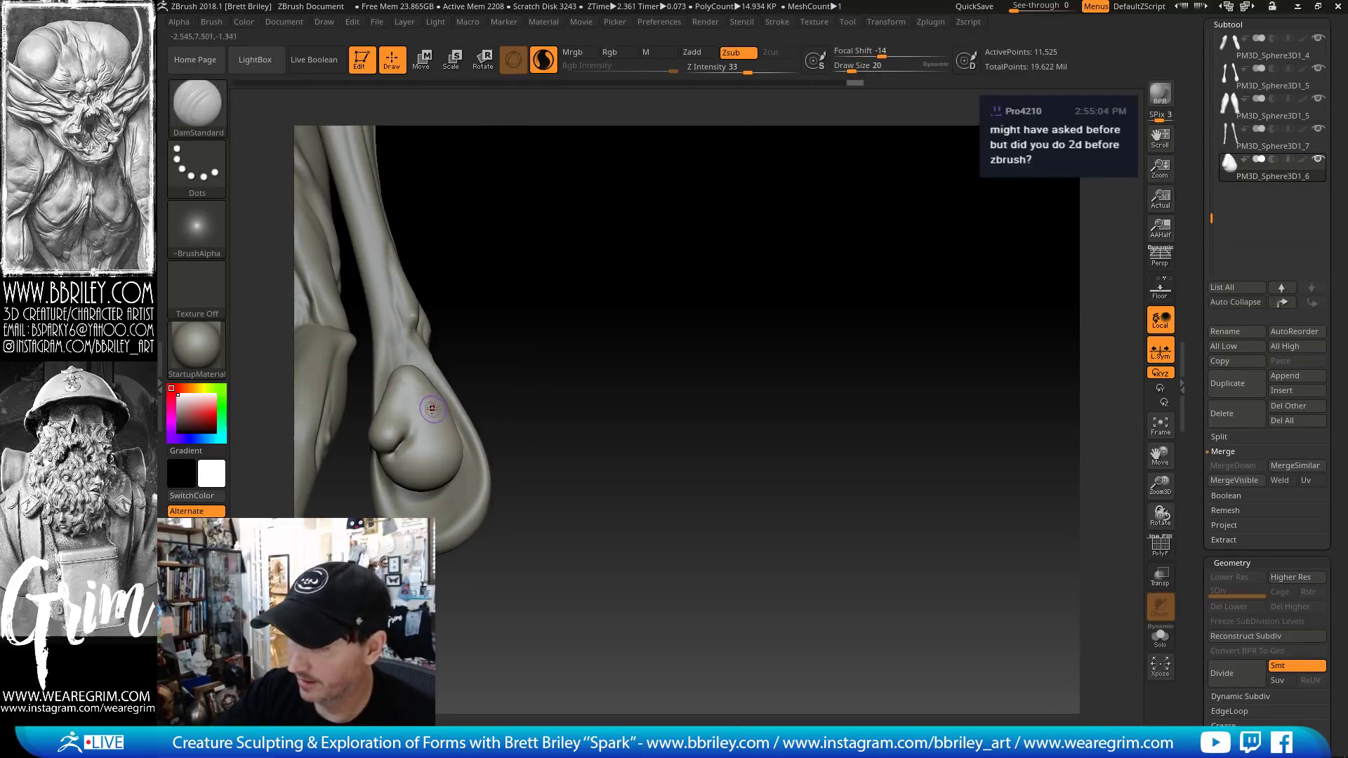
# - Reshape the upper outer edge of the palm mass near the wrist with the Move brush
pyautogui.press('b')
pyautogui.press('m')
pyautogui.press('v')
pyautogui.moveTo(431, 405); pyautogui.dragTo(433, 383)
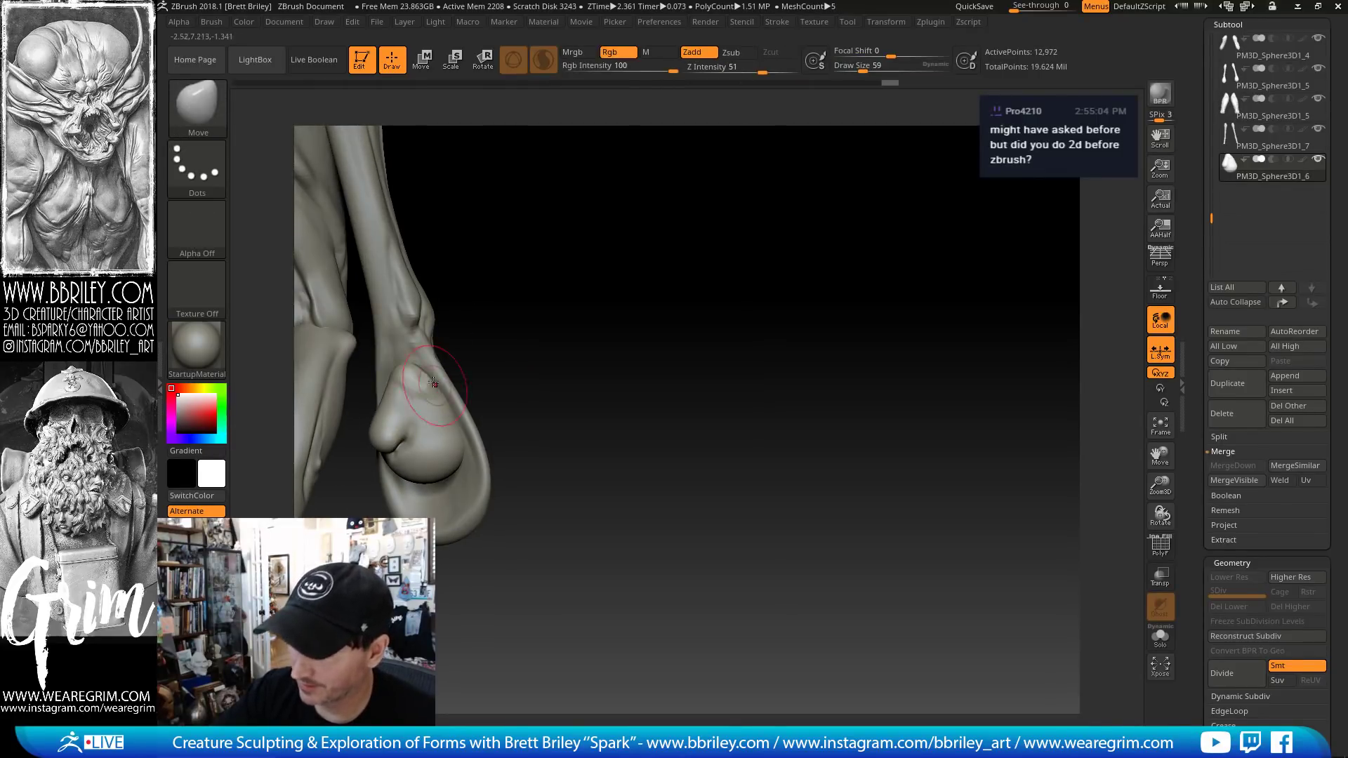
pyautogui.moveTo(500, 302); pyautogui.dragTo(497, 273)
pyautogui.press('[')
# - Pull the thumb mound out into a long pointed thumb with the Move brush at draw size 128
pyautogui.moveTo(544, 233); pyautogui.dragTo(607, 206)
pyautogui.moveTo(453, 467)
pyautogui.mouseDown()
pyautogui.moveTo(435, 420)
pyautogui.moveTo(453, 426)
pyautogui.moveTo(428, 451)
pyautogui.moveTo(432, 428)
pyautogui.moveTo(501, 445)
pyautogui.mouseUp()
pyautogui.press('[')
pyautogui.press('s')
pyautogui.press('s')
pyautogui.press('s')
pyautogui.press('s')
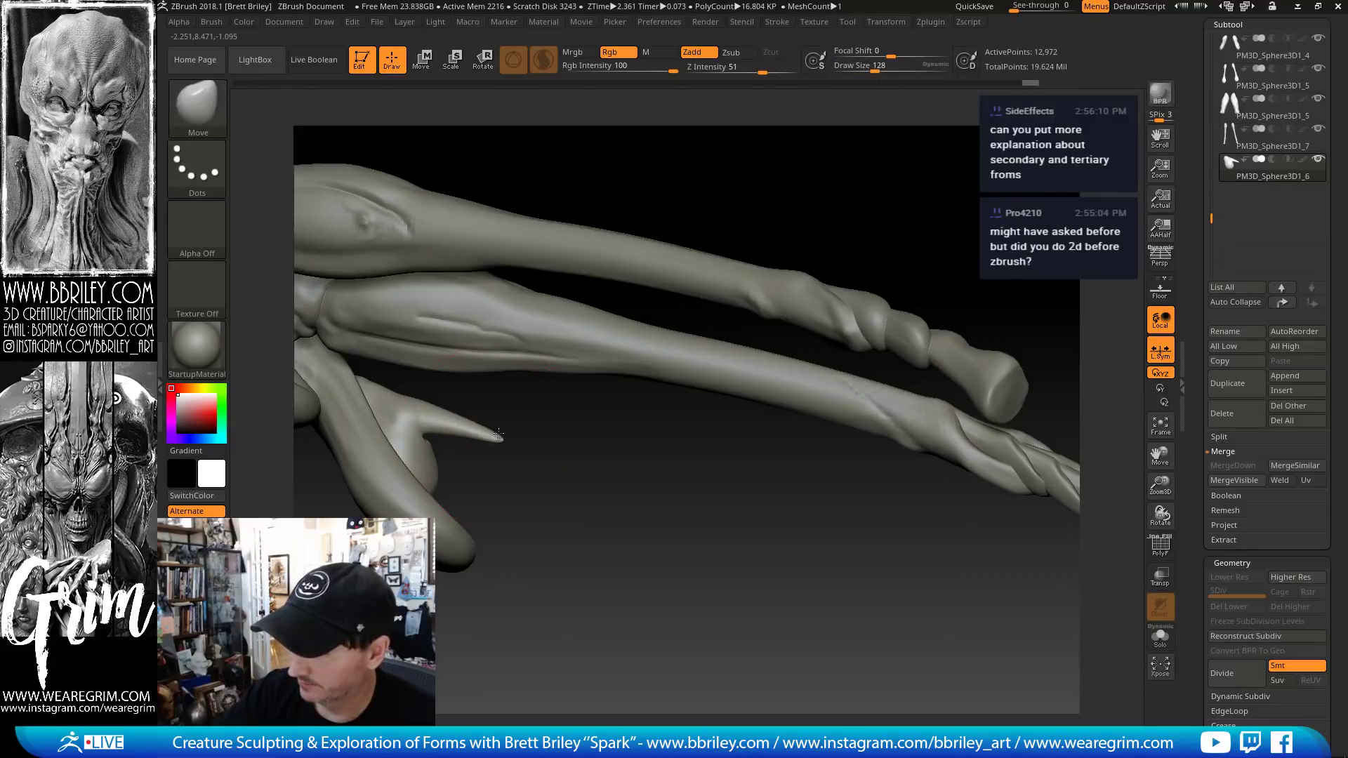
# - Smooth the stretched thumb along its length from several sides
pyautogui.keyDown('shift'); pyautogui.moveTo(453, 423); pyautogui.dragTo(471, 427); pyautogui.keyUp('shift')
pyautogui.moveTo(516, 421); pyautogui.dragTo(482, 388, button='right')
pyautogui.press('[')
pyautogui.moveTo(469, 419)
pyautogui.keyDown('shift'); pyautogui.mouseDown()
pyautogui.moveTo(456, 418)
pyautogui.moveTo(472, 424)
pyautogui.mouseUp(); pyautogui.keyUp('shift')
pyautogui.moveTo(596, 225); pyautogui.dragTo(547, 330)
# - Thicken the thin thumb with the Inflat brush at draw size 29 and smooth its surface
pyautogui.press('b')
pyautogui.press('c')
pyautogui.press('l')
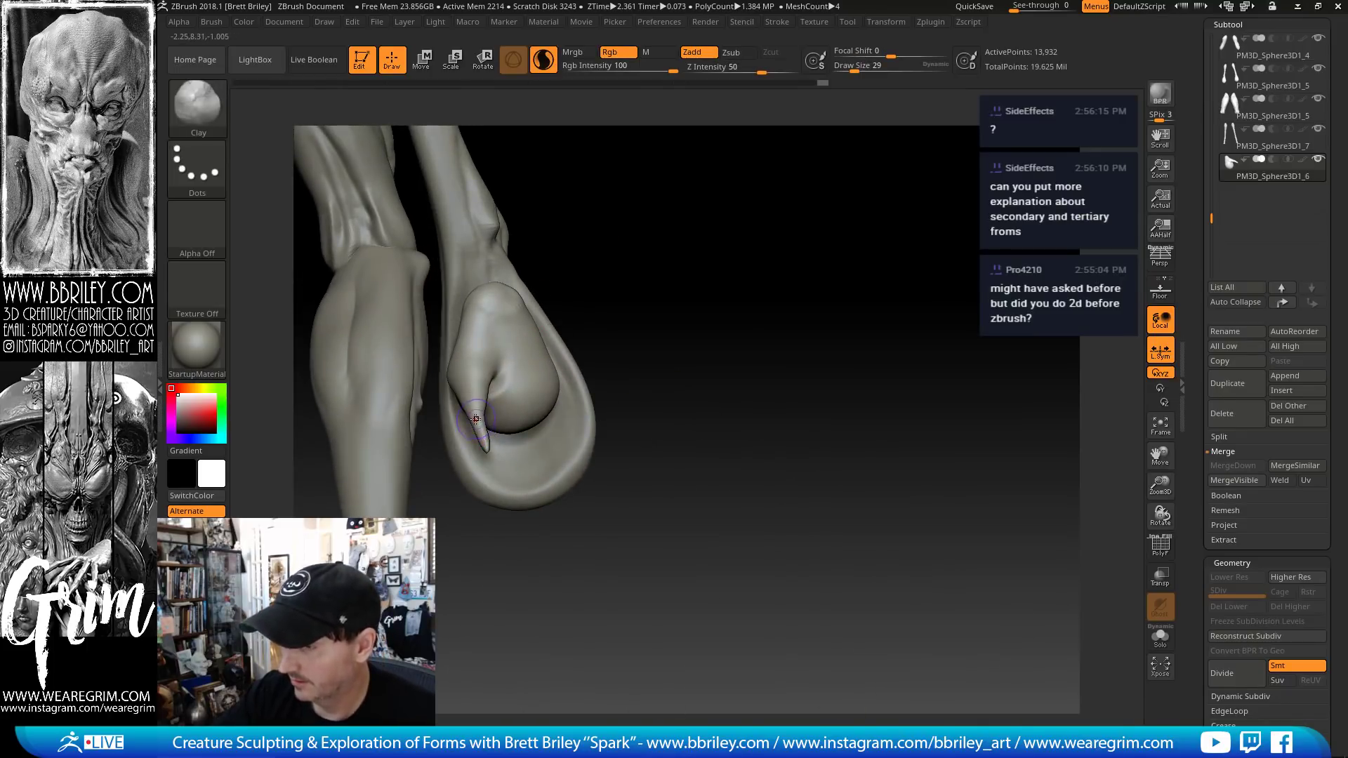
pyautogui.press('b')
pyautogui.press('i')
pyautogui.press('n')
pyautogui.moveTo(475, 422); pyautogui.dragTo(478, 415)
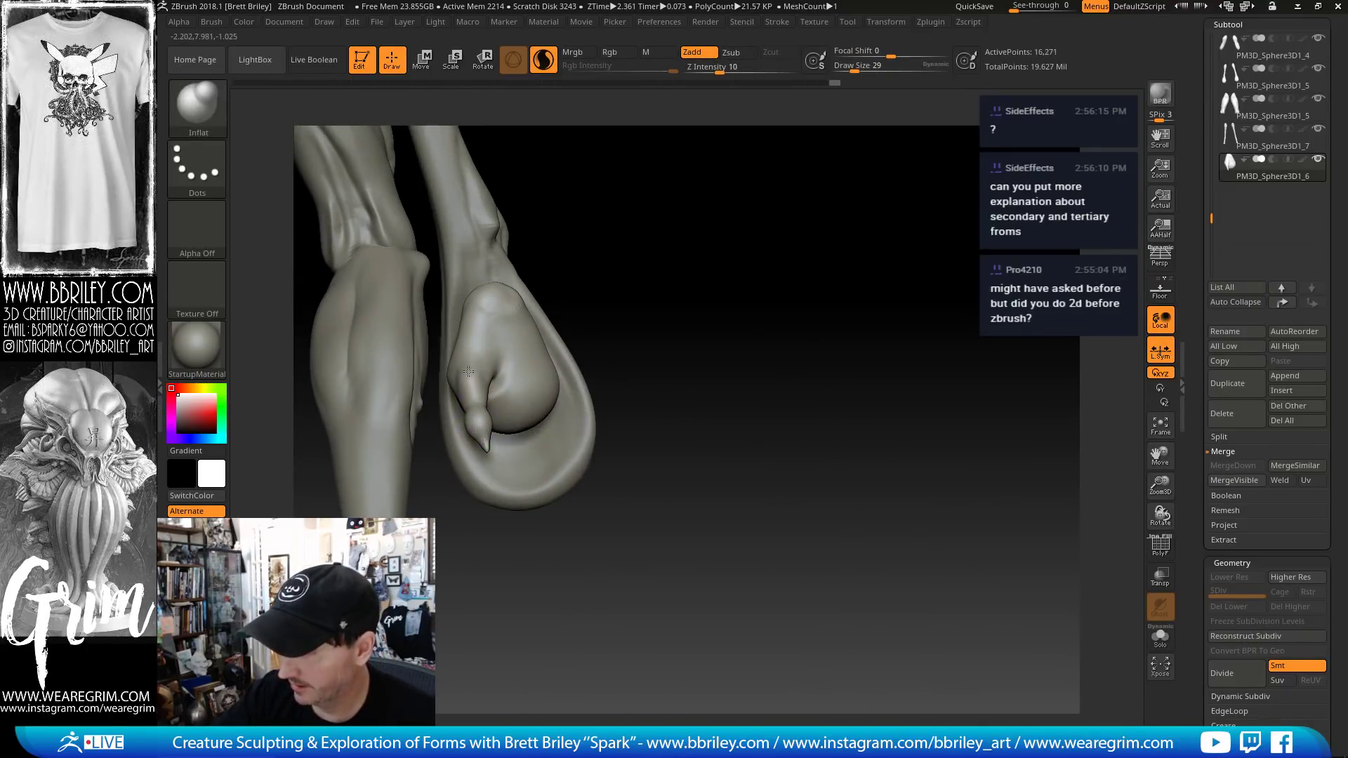
pyautogui.moveTo(614, 180); pyautogui.dragTo(562, 188)
pyautogui.keyDown('shift'); pyautogui.moveTo(475, 374); pyautogui.dragTo(469, 456); pyautogui.keyUp('shift')
# - Bend the thumb downward into a curved tip with the Move brush at draw size 56
pyautogui.press('b')
pyautogui.press('m')
pyautogui.press('v')
pyautogui.press('s')
pyautogui.press('s')
pyautogui.moveTo(465, 437); pyautogui.dragTo(460, 451)
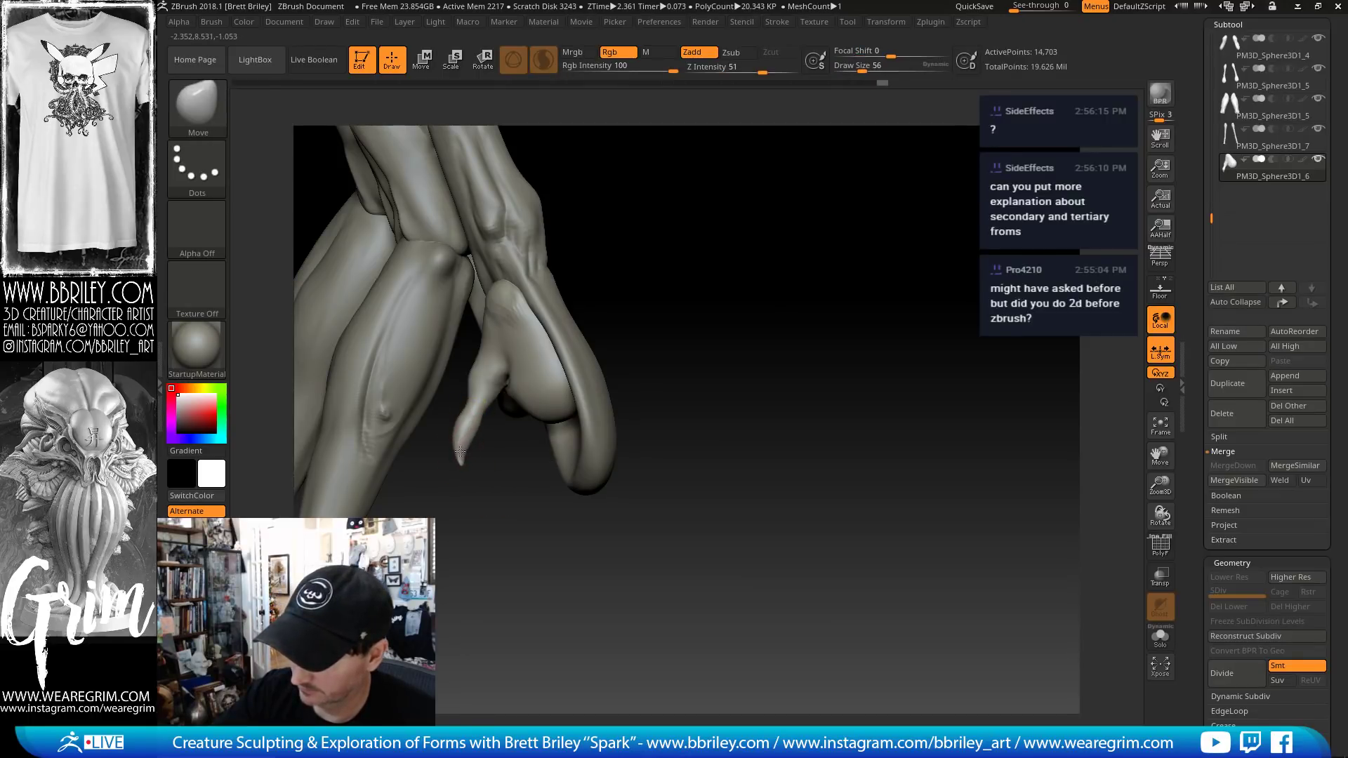
# - Shape the base of the thumb with the Standard brush and smooth its transition into the palm
pyautogui.moveTo(618, 295); pyautogui.dragTo(559, 280)
pyautogui.press('b')
pyautogui.press('s')
pyautogui.press('t')
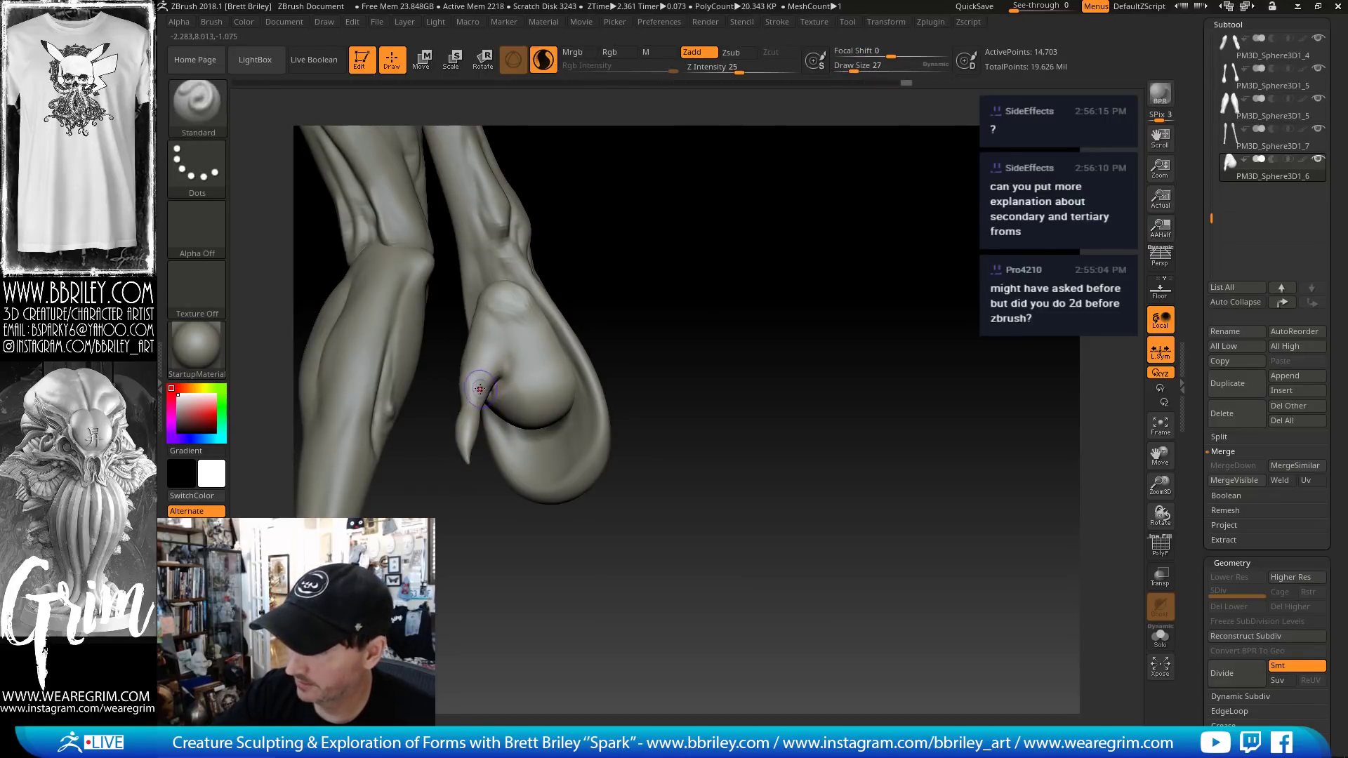
pyautogui.moveTo(489, 351)
pyautogui.keyDown('shift'); pyautogui.mouseDown()
pyautogui.moveTo(678, 255)
pyautogui.moveTo(492, 373)
pyautogui.moveTo(506, 341)
pyautogui.moveTo(513, 362)
pyautogui.mouseUp(); pyautogui.keyUp('shift')
# - Swell the thumb's knuckle and base forms with the Inflat brush at draw sizes 15 and 13, smoothing the bumps
pyautogui.press('b')
pyautogui.press('i')
pyautogui.press('n')
pyautogui.moveTo(730, 261); pyautogui.dragTo(748, 275)
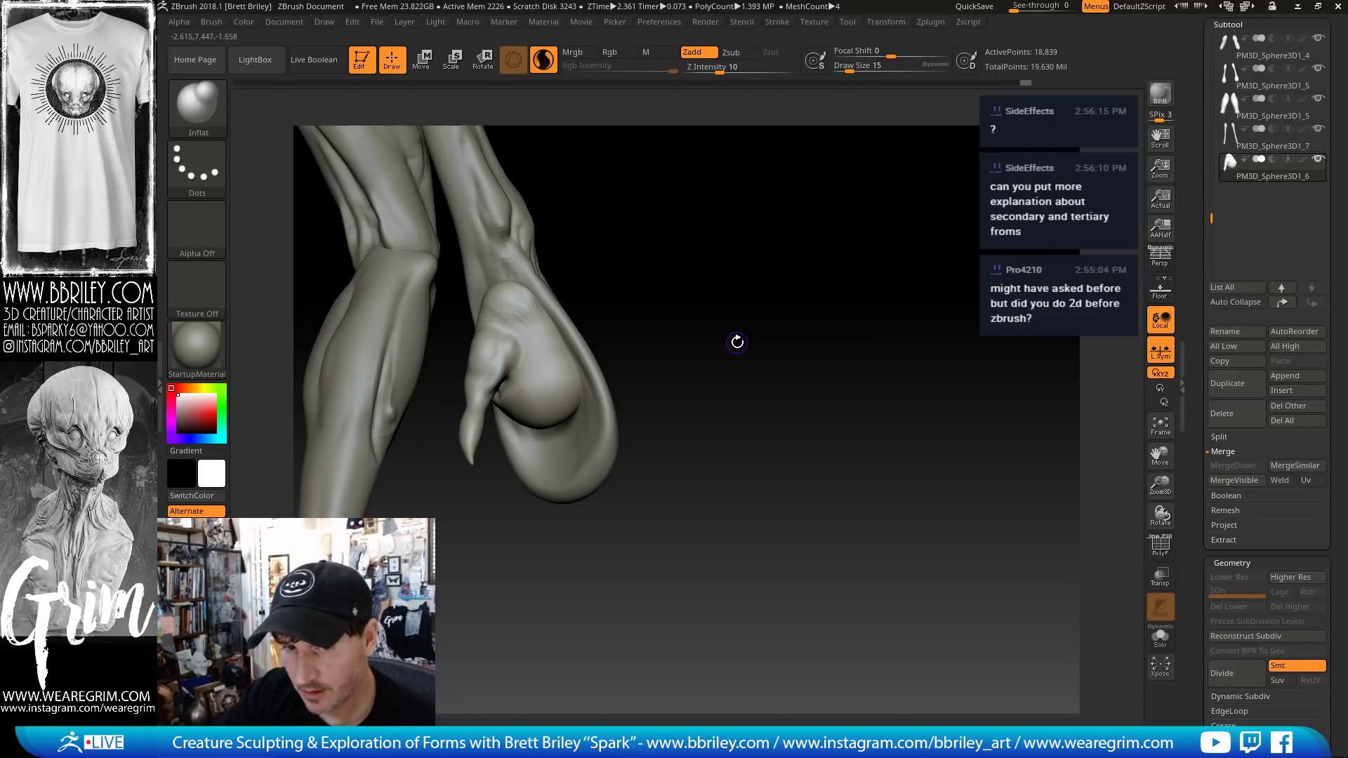
pyautogui.moveTo(744, 281)
pyautogui.mouseDown()
pyautogui.moveTo(765, 299)
pyautogui.moveTo(770, 261)
pyautogui.mouseUp()
pyautogui.press('shift')
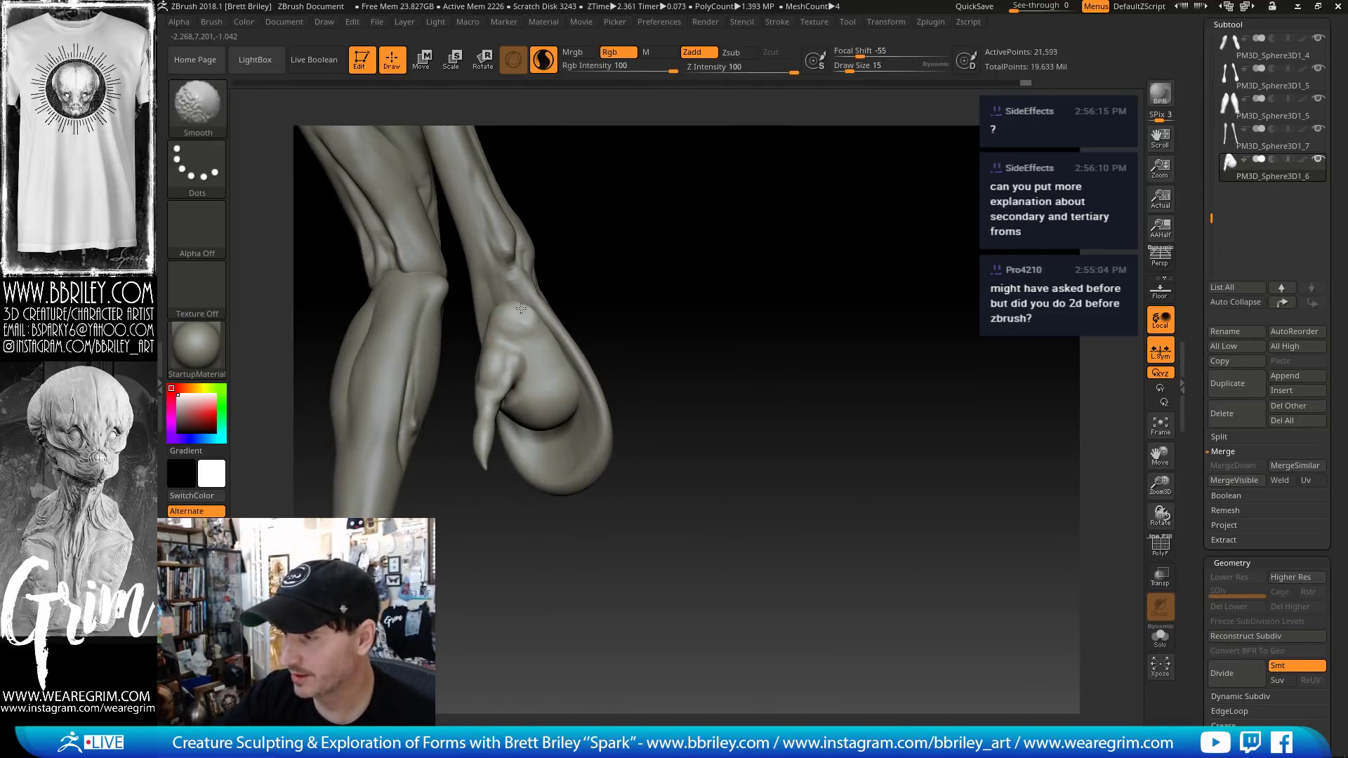
pyautogui.moveTo(595, 278); pyautogui.dragTo(578, 298)
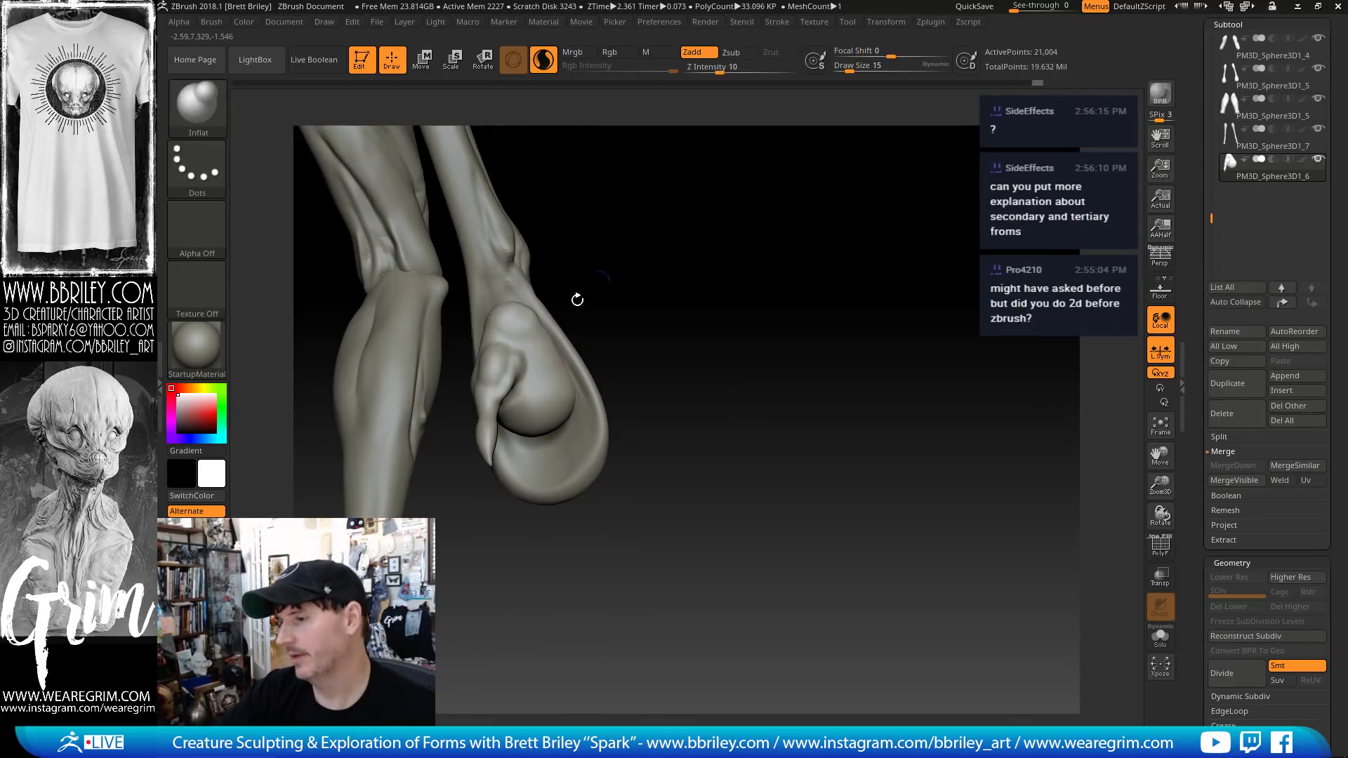
pyautogui.press('s')
pyautogui.click(504, 349)
pyautogui.press('shift')
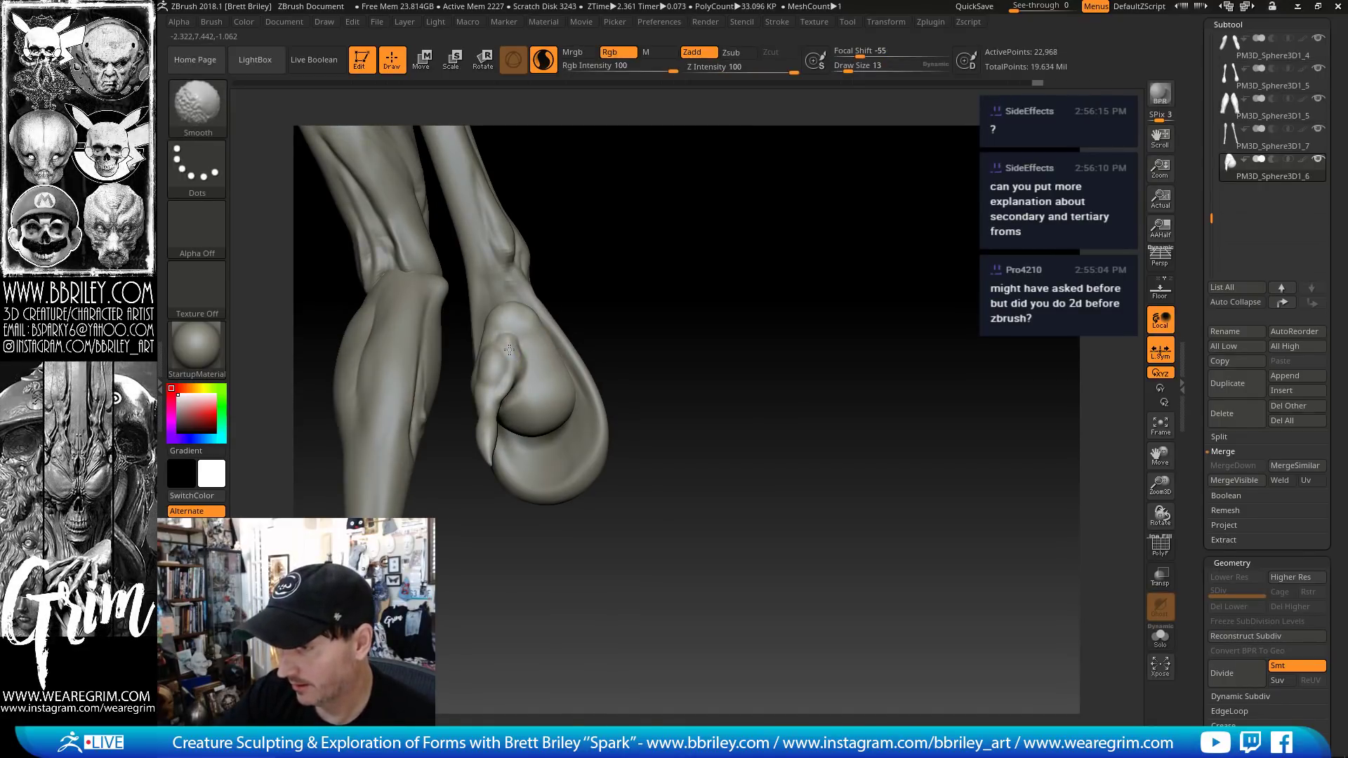
# - Carve a groove separating the thumb from the ball of the palm with the DamStandard brush at draw size 13 and soften it
pyautogui.press('b')
pyautogui.press('d')
pyautogui.press('s')
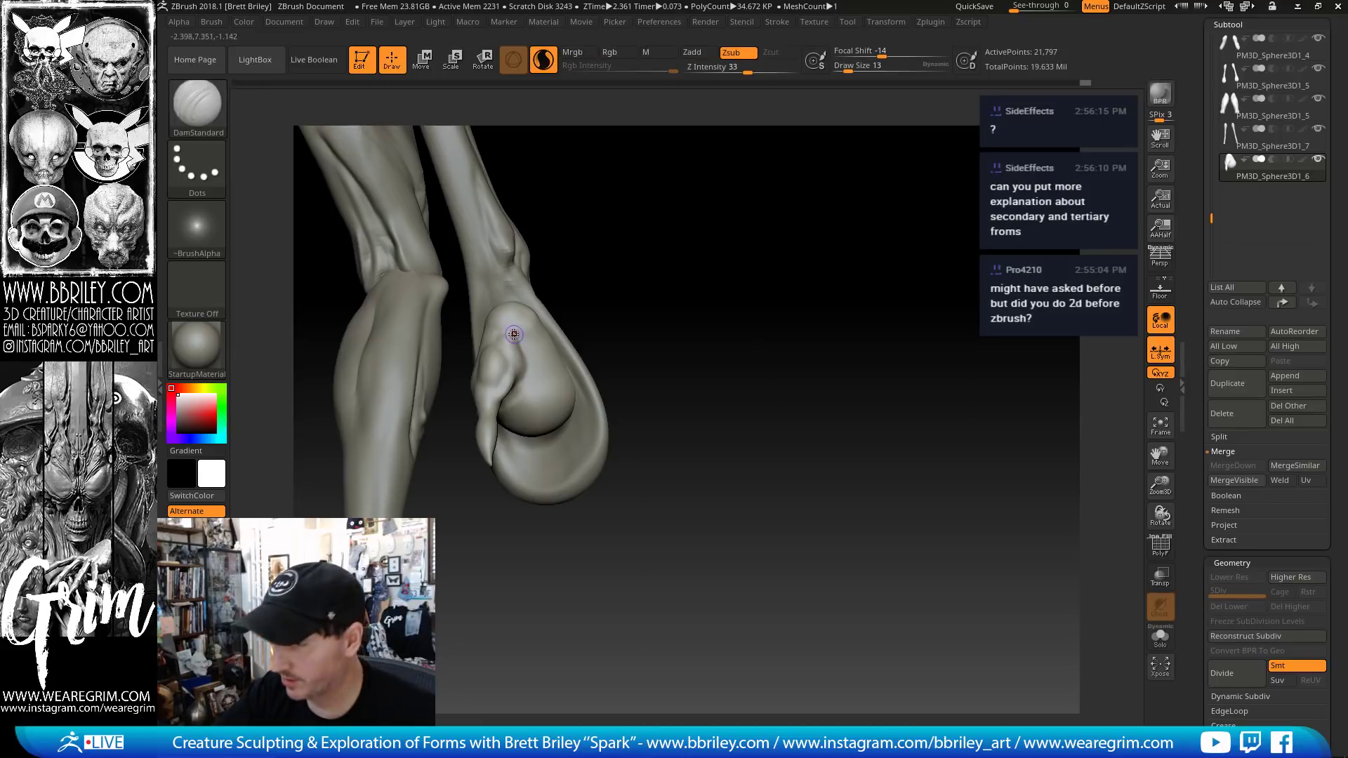
pyautogui.moveTo(519, 381)
pyautogui.mouseDown()
pyautogui.moveTo(517, 349)
pyautogui.moveTo(506, 351)
pyautogui.mouseUp()
pyautogui.press('shift')
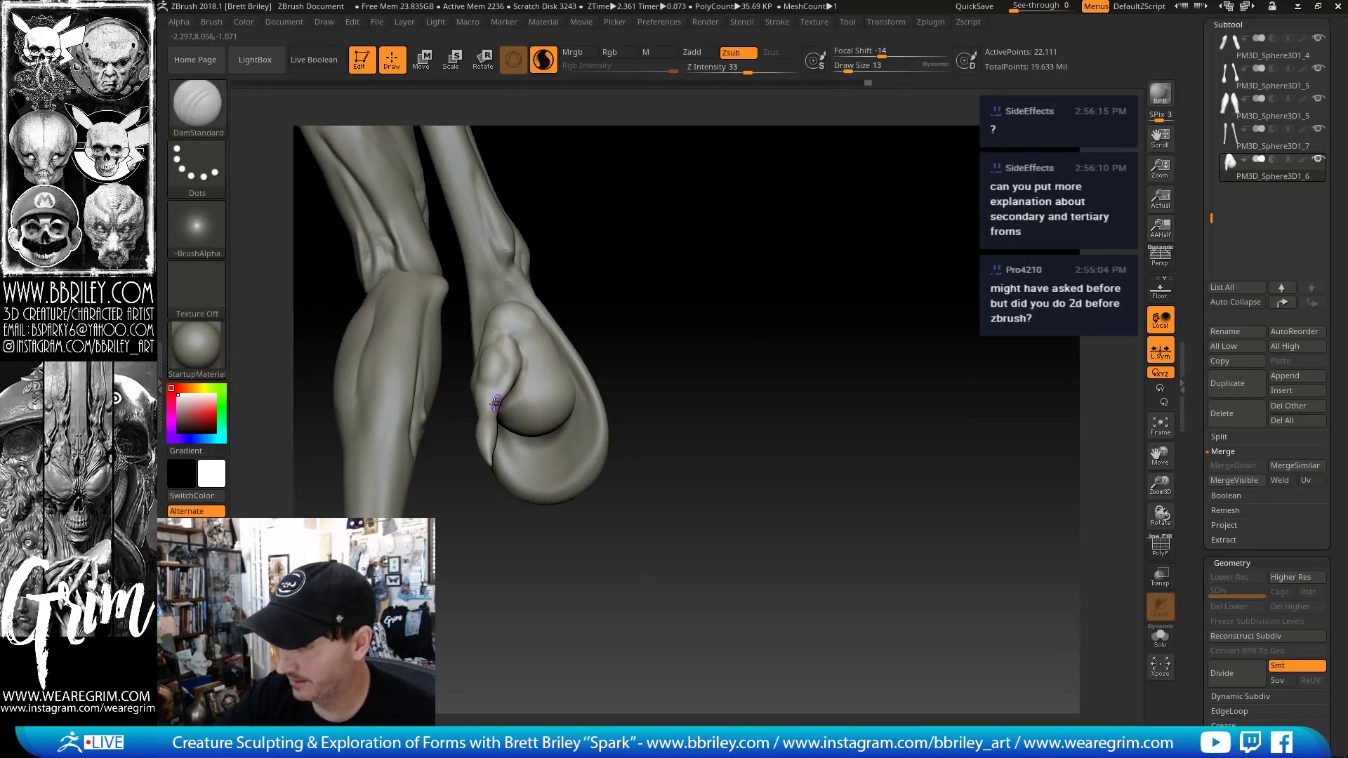
pyautogui.moveTo(512, 351); pyautogui.dragTo(519, 381, button='right')
pyautogui.keyDown('shift'); pyautogui.moveTo(520, 381); pyautogui.dragTo(504, 402); pyautogui.keyUp('shift')
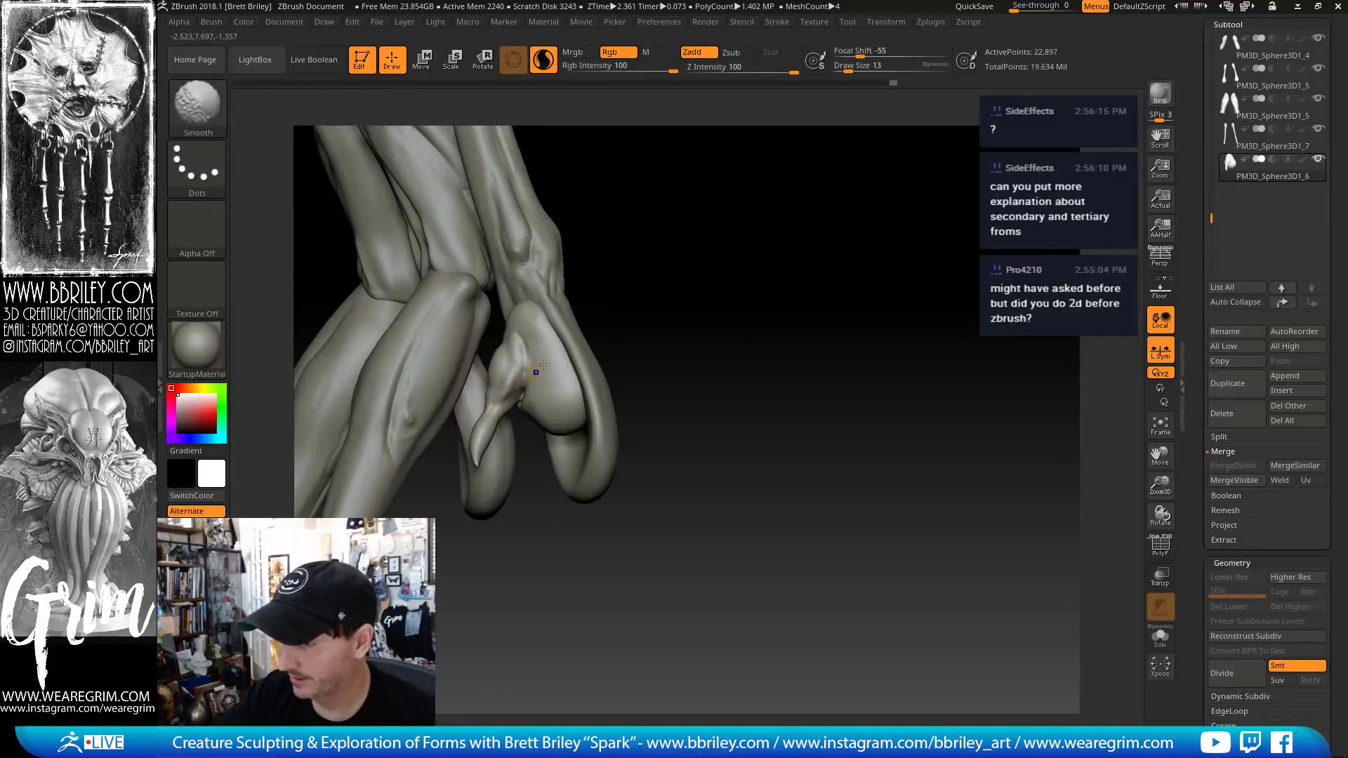
# - Define the thumb's creases from the back and side with the DamStandard brush and smooth the adjoining palm surface
pyautogui.moveTo(544, 364); pyautogui.dragTo(521, 373, button='right')
pyautogui.moveTo(498, 426); pyautogui.dragTo(567, 329, button='right')
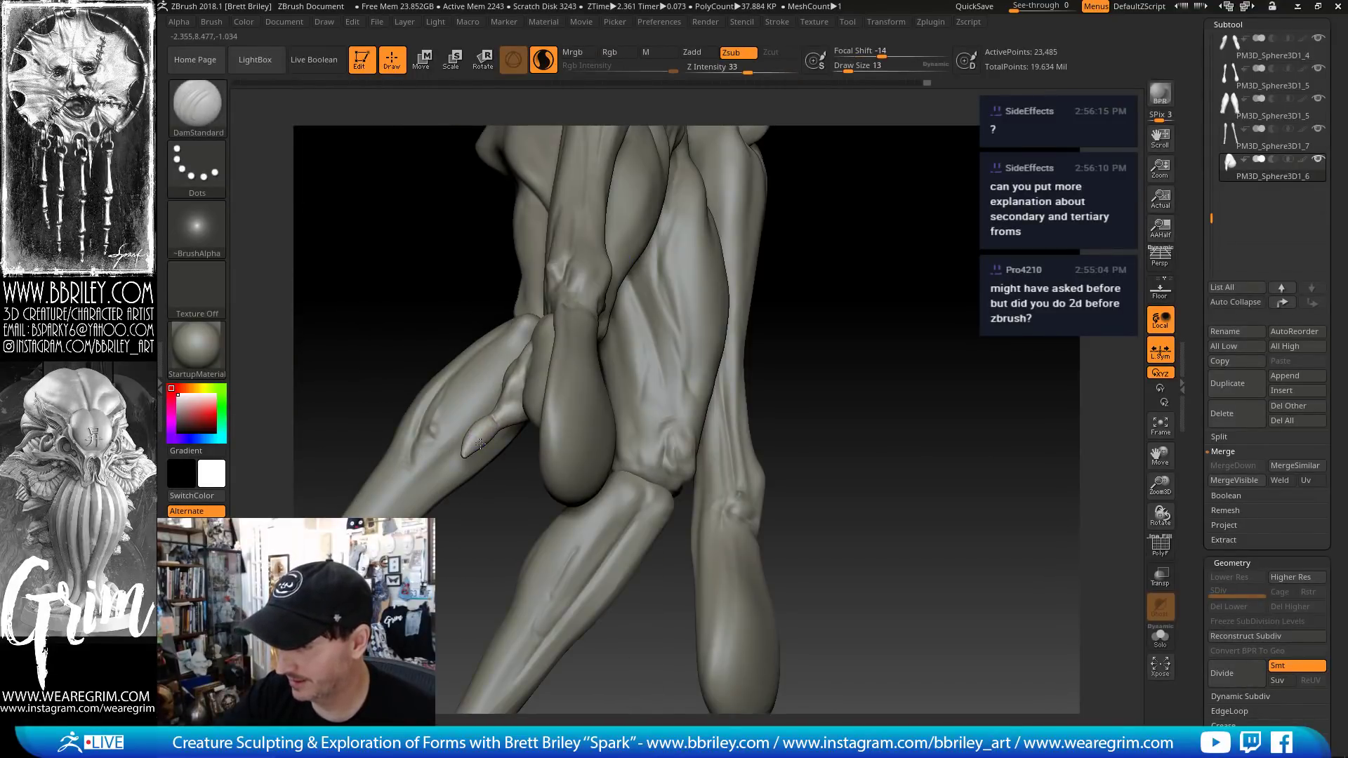
pyautogui.moveTo(472, 451); pyautogui.dragTo(504, 397, button='right')
pyautogui.moveTo(510, 382); pyautogui.dragTo(518, 358)
pyautogui.moveTo(536, 336); pyautogui.dragTo(527, 373, button='right')
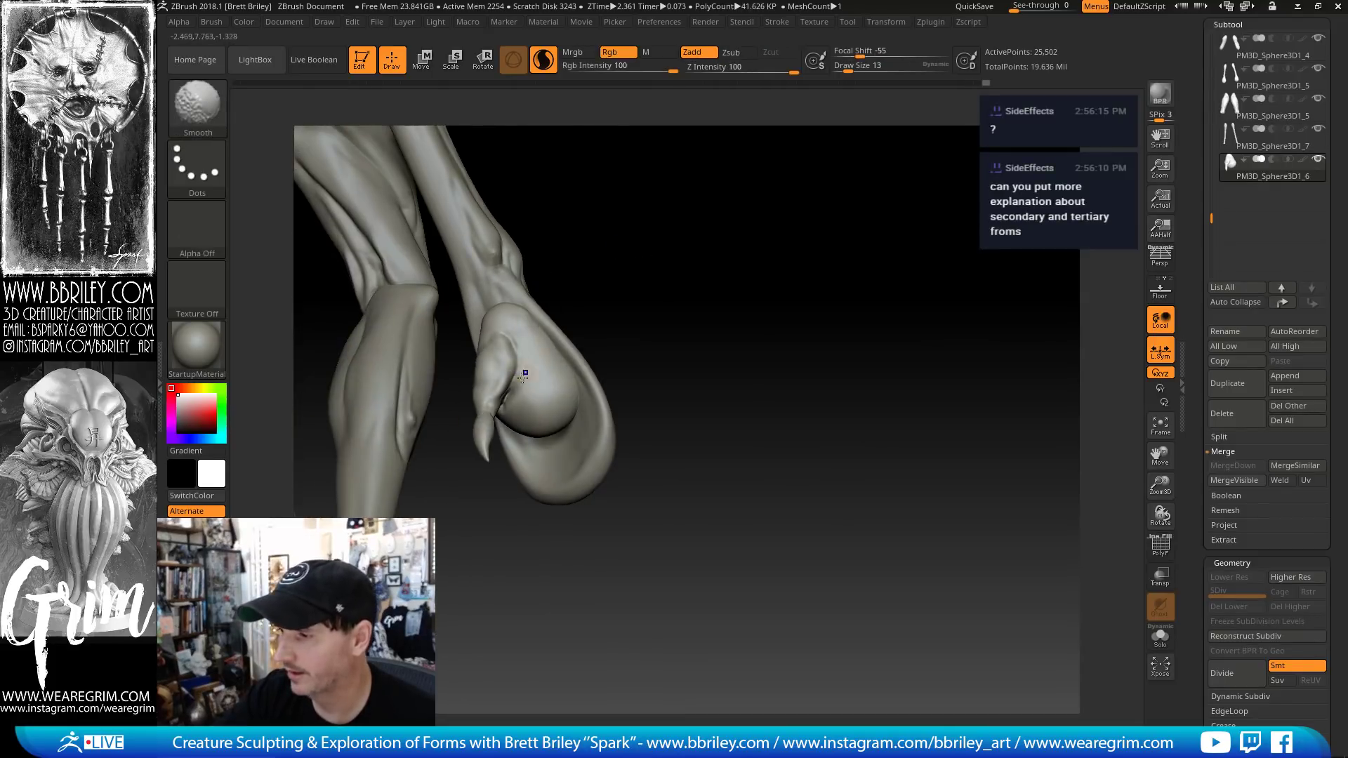
pyautogui.keyDown('shift'); pyautogui.moveTo(516, 376); pyautogui.dragTo(506, 394); pyautogui.keyUp('shift')
pyautogui.moveTo(522, 410)
pyautogui.mouseDown(button='right')
pyautogui.moveTo(746, 304)
pyautogui.moveTo(559, 304)
pyautogui.mouseUp(button='right')
# - Switch to the Clay brush at draw size 23, undo the trial strokes, set Z Intensity to 24 and blend the thumb's base into the palm
pyautogui.press('b')
pyautogui.press('c')
pyautogui.press('l')
pyautogui.press('s')
pyautogui.moveTo(454, 376); pyautogui.dragTo(506, 303)
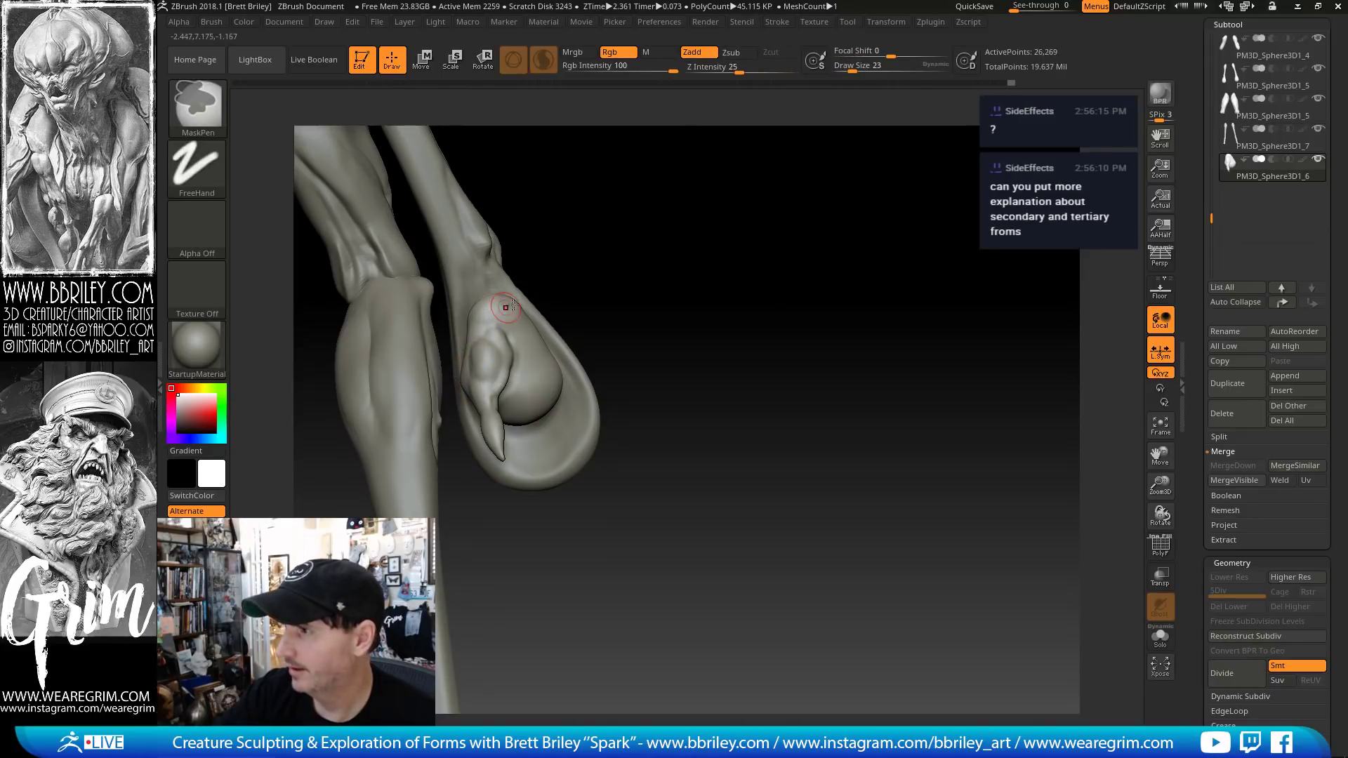
pyautogui.hotkey('ctrl', 'z')
pyautogui.hotkey('ctrl', 'z')
pyautogui.moveTo(756, 69); pyautogui.dragTo(738, 71)
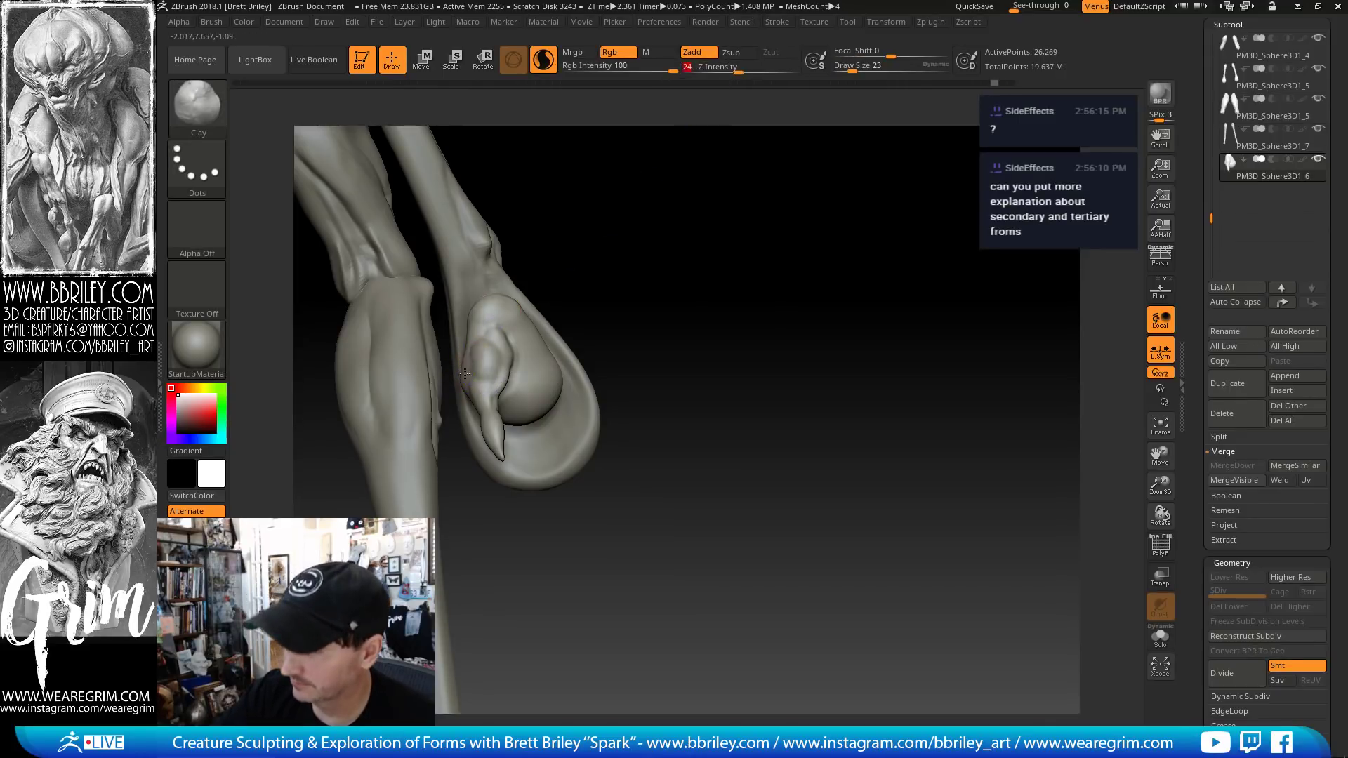
pyautogui.keyDown('shift'); pyautogui.moveTo(520, 325); pyautogui.dragTo(477, 367); pyautogui.keyUp('shift')
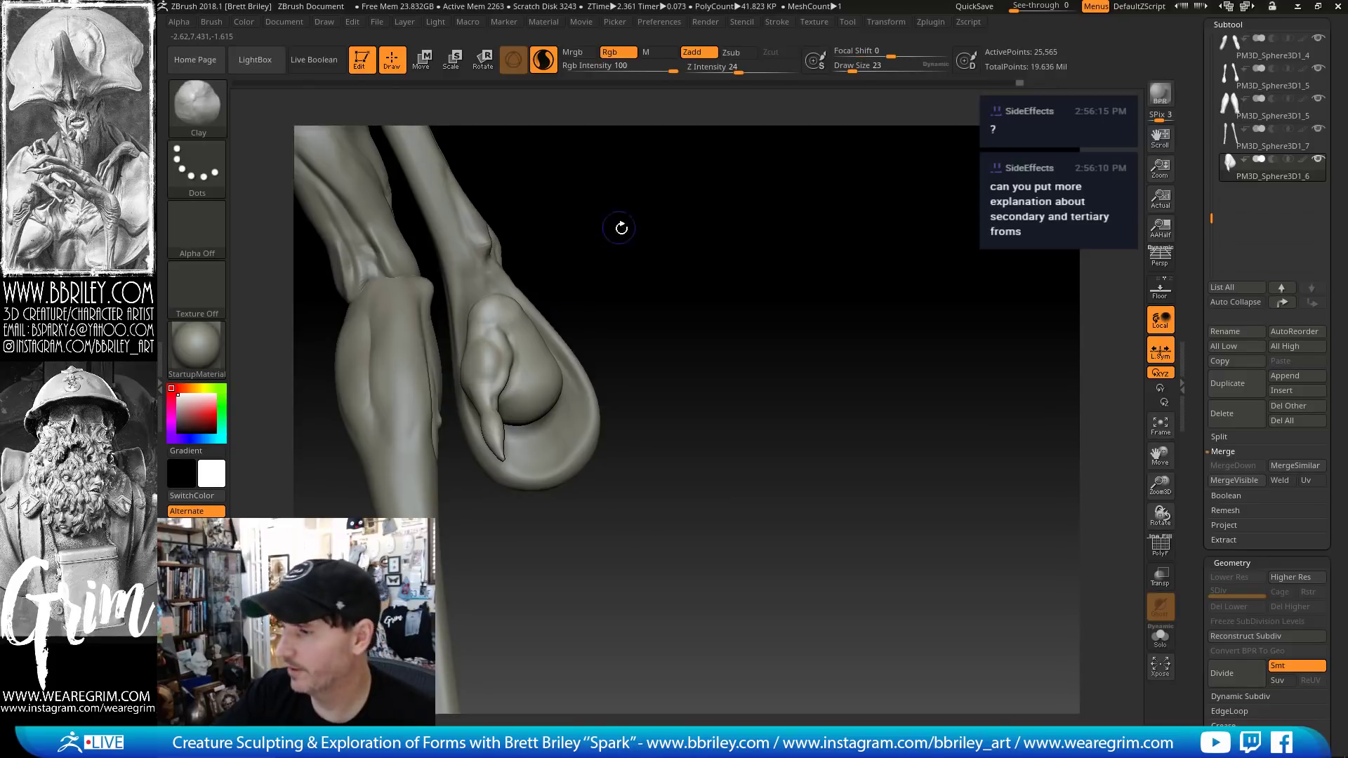
# - Smooth the thumb and adjoining palm, and try the TrimDynamic brush at Z Intensity 35 on the thumb's base
pyautogui.moveTo(620, 225); pyautogui.dragTo(477, 368)
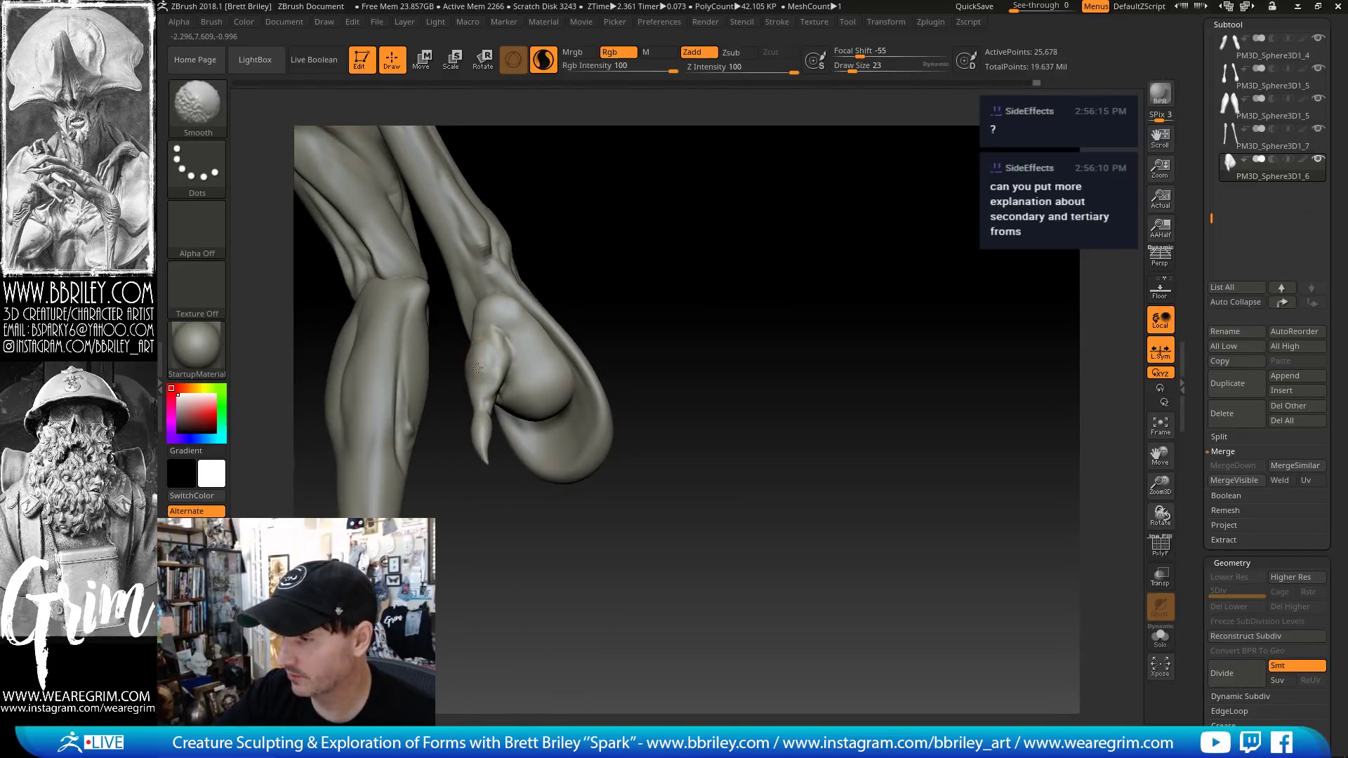
pyautogui.moveTo(656, 255)
pyautogui.mouseDown()
pyautogui.moveTo(698, 243)
pyautogui.moveTo(770, 178)
pyautogui.moveTo(555, 316)
pyautogui.mouseUp()
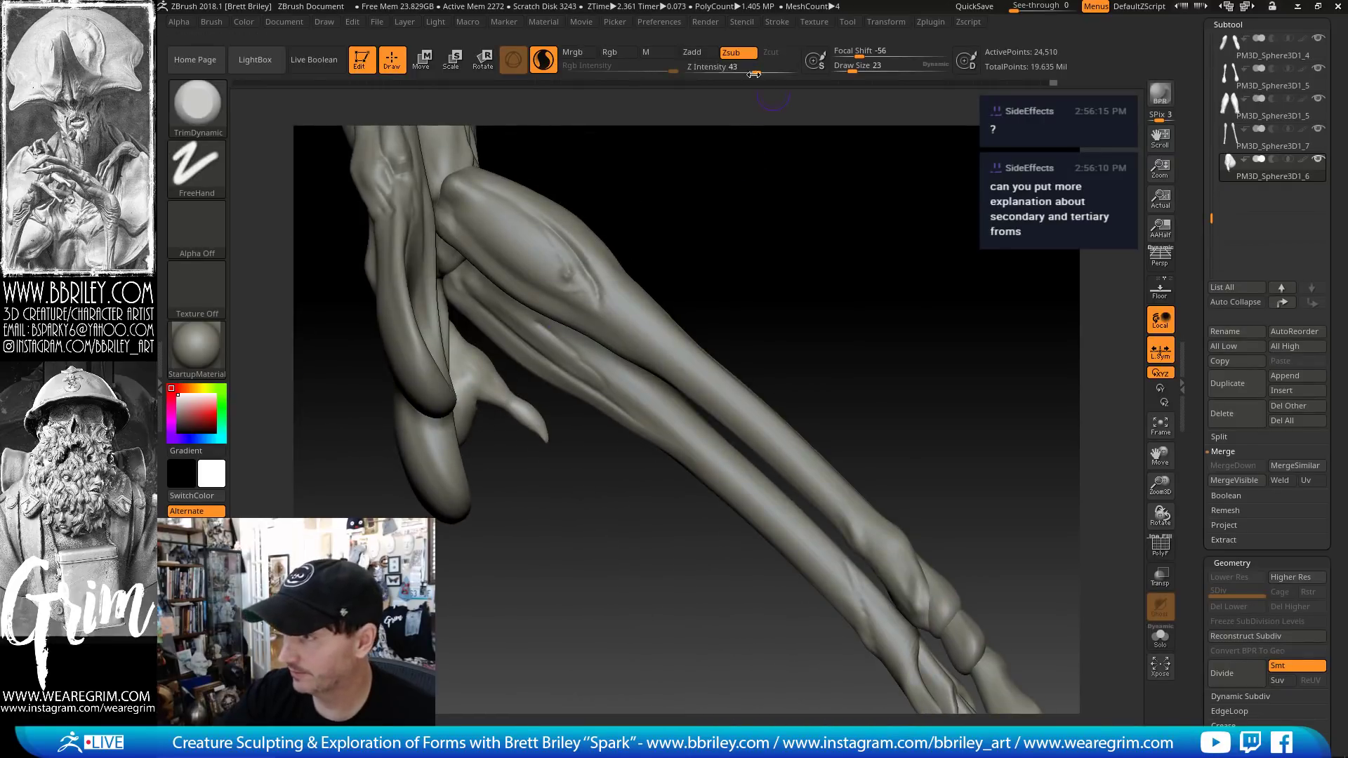
pyautogui.moveTo(753, 74); pyautogui.dragTo(748, 73)
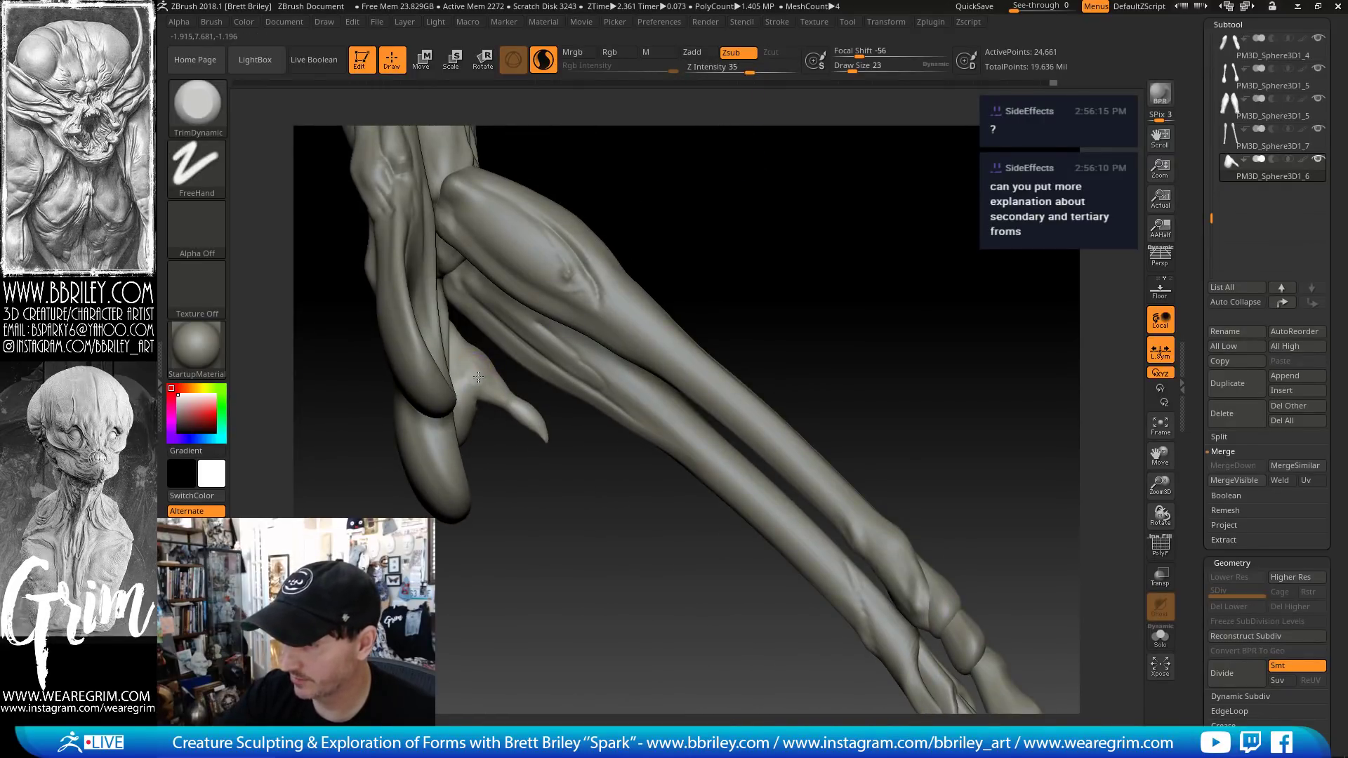
pyautogui.moveTo(682, 231); pyautogui.dragTo(641, 227)
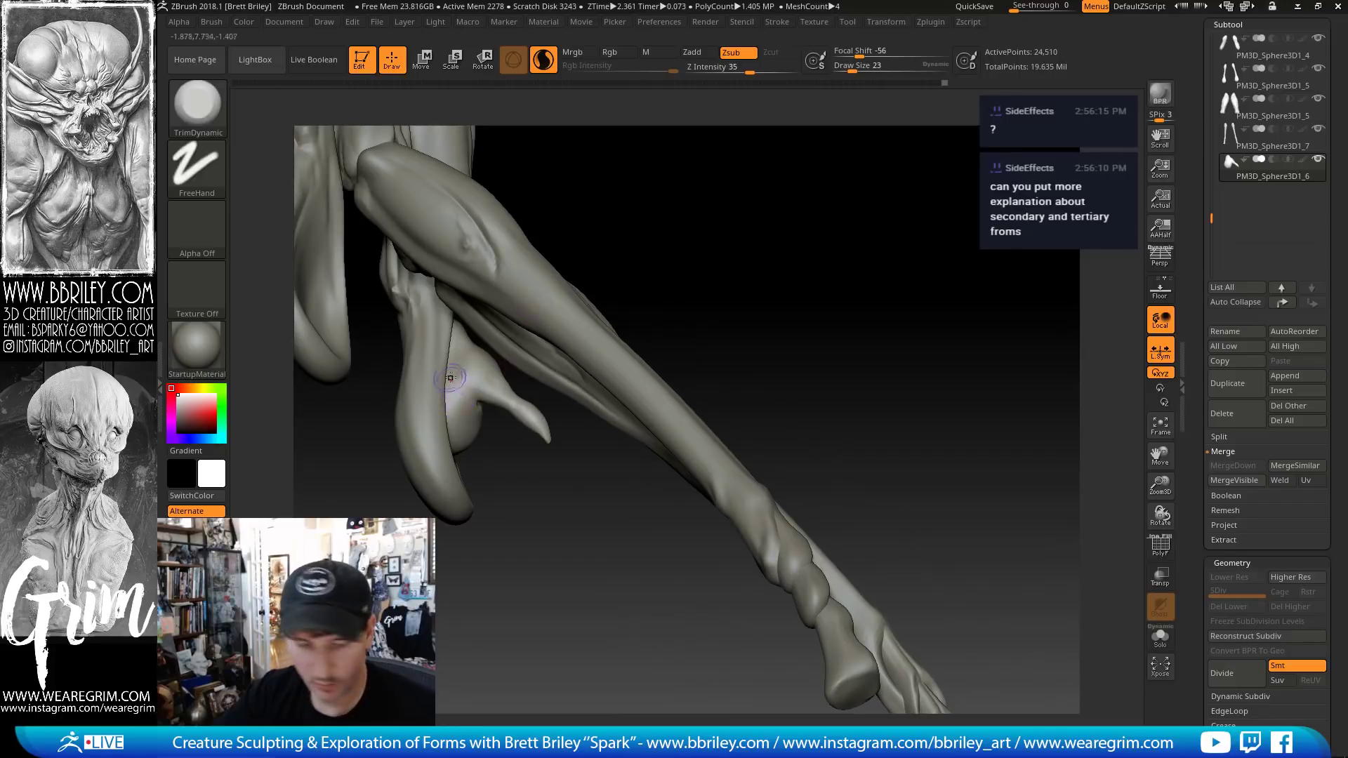
pyautogui.press('b')
pyautogui.press('d')
pyautogui.press('s')
pyautogui.moveTo(593, 266)
pyautogui.mouseDown()
pyautogui.moveTo(575, 265)
pyautogui.moveTo(592, 344)
pyautogui.moveTo(644, 268)
pyautogui.moveTo(643, 233)
pyautogui.mouseUp()
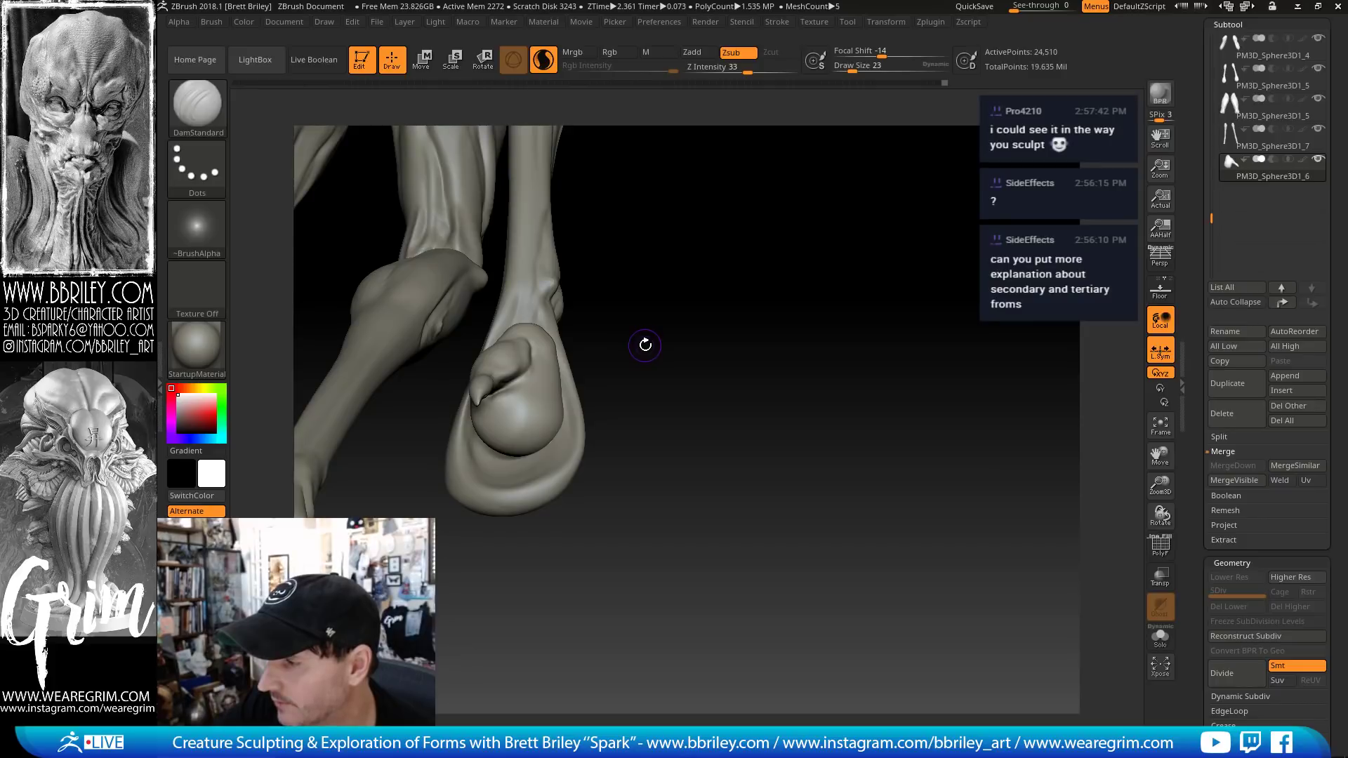
# - Paint mask patches for two finger roots on the palm's outer edge and invert the mask
pyautogui.moveTo(640, 333)
pyautogui.mouseDown()
pyautogui.moveTo(484, 435)
pyautogui.moveTo(540, 437)
pyautogui.mouseUp()
pyautogui.press('ctrl')
pyautogui.moveTo(608, 388)
pyautogui.mouseDown()
pyautogui.moveTo(667, 355)
pyautogui.moveTo(706, 365)
pyautogui.moveTo(713, 268)
pyautogui.moveTo(589, 415)
pyautogui.moveTo(713, 413)
pyautogui.moveTo(668, 377)
pyautogui.mouseUp()
pyautogui.keyDown('ctrl'); pyautogui.click(647, 368); pyautogui.keyUp('ctrl')
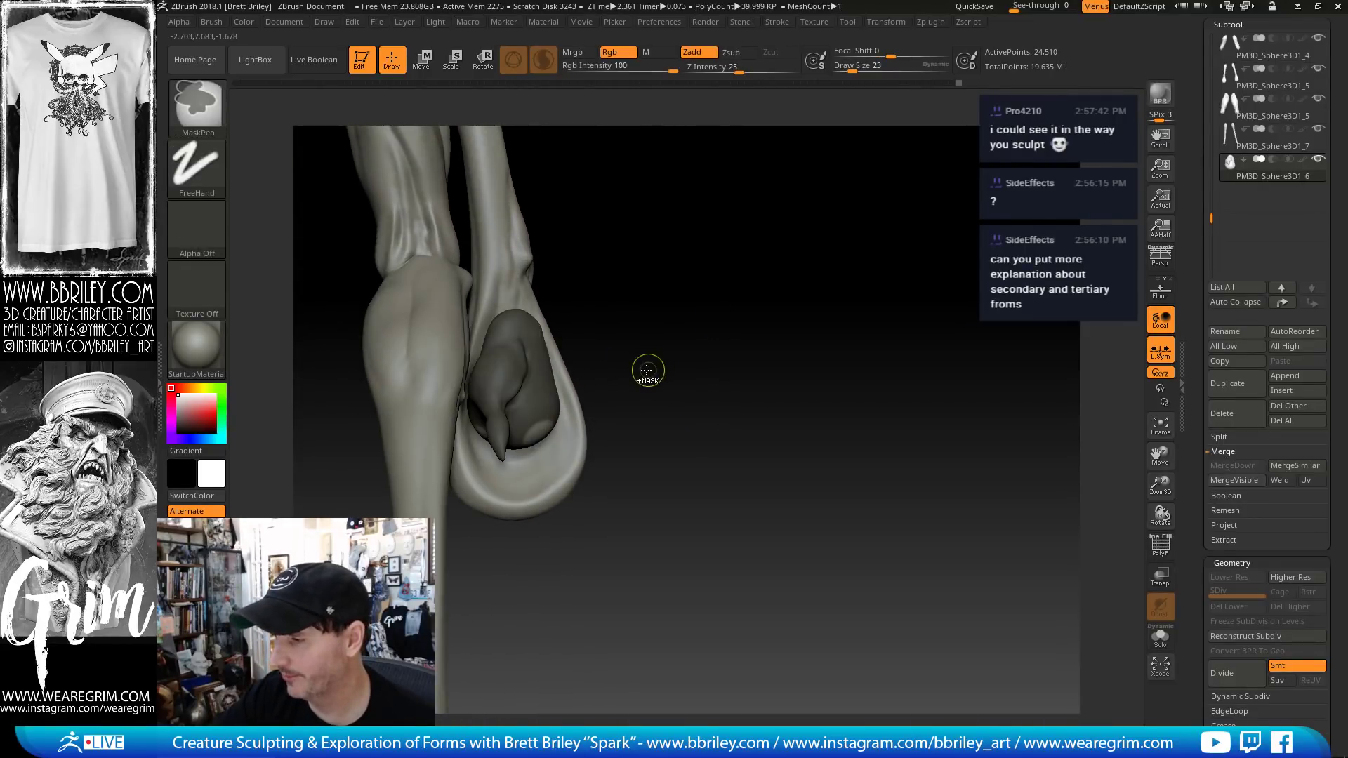
# - Pull two finger stubs out of the unmasked palm patches with the Move brush at draw sizes 111, 79 and 98
pyautogui.press('b')
pyautogui.press('m')
pyautogui.press('v')
pyautogui.moveTo(545, 434); pyautogui.dragTo(569, 514)
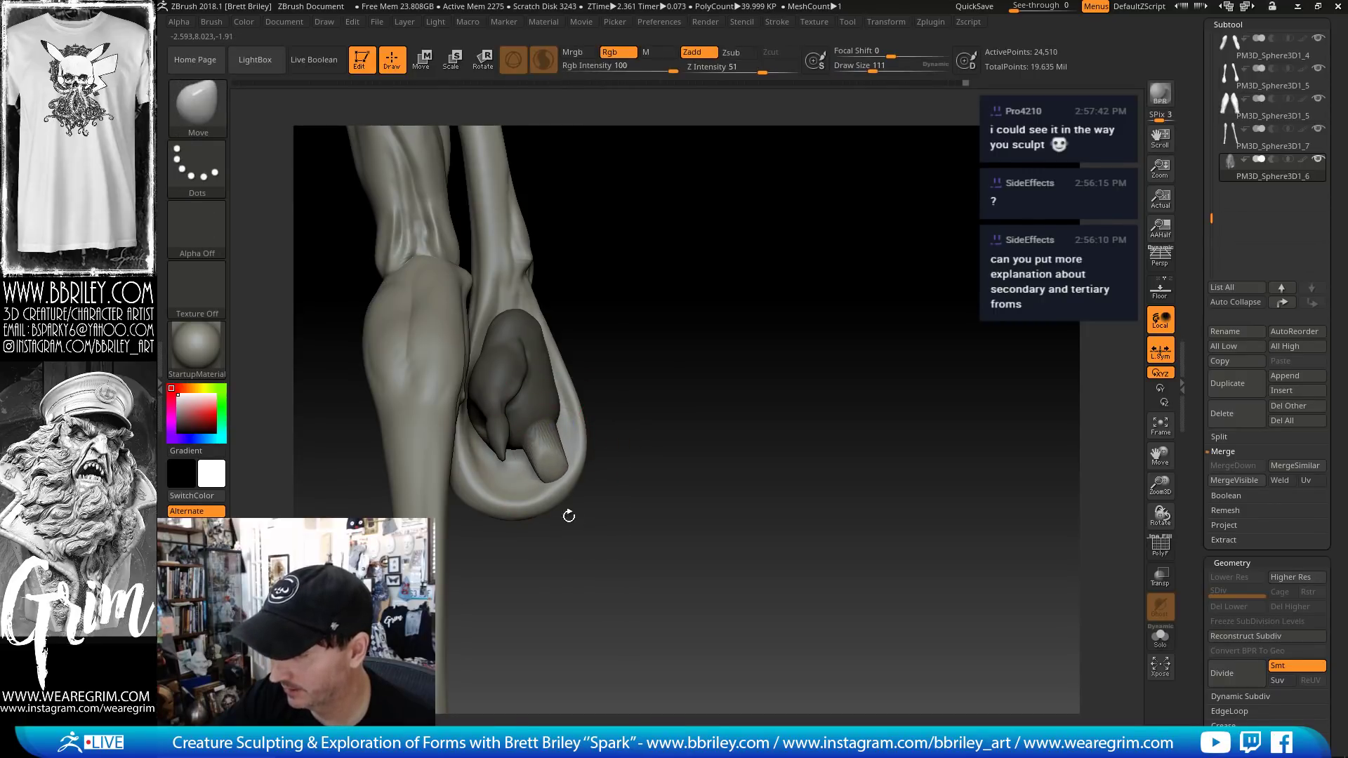
pyautogui.moveTo(475, 473)
pyautogui.mouseDown()
pyautogui.moveTo(463, 489)
pyautogui.moveTo(476, 506)
pyautogui.mouseUp()
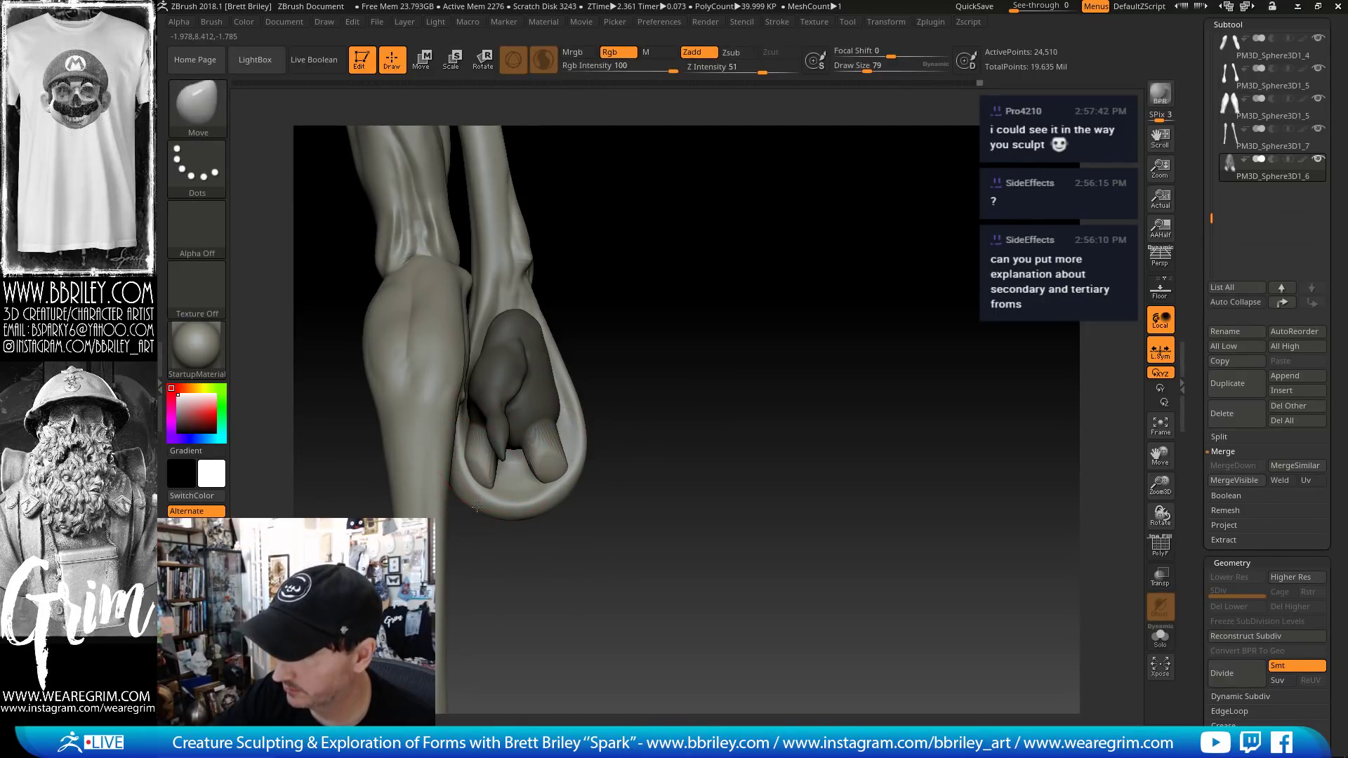
pyautogui.press('s')
pyautogui.moveTo(580, 452); pyautogui.dragTo(585, 453)
pyautogui.moveTo(553, 465); pyautogui.dragTo(556, 481)
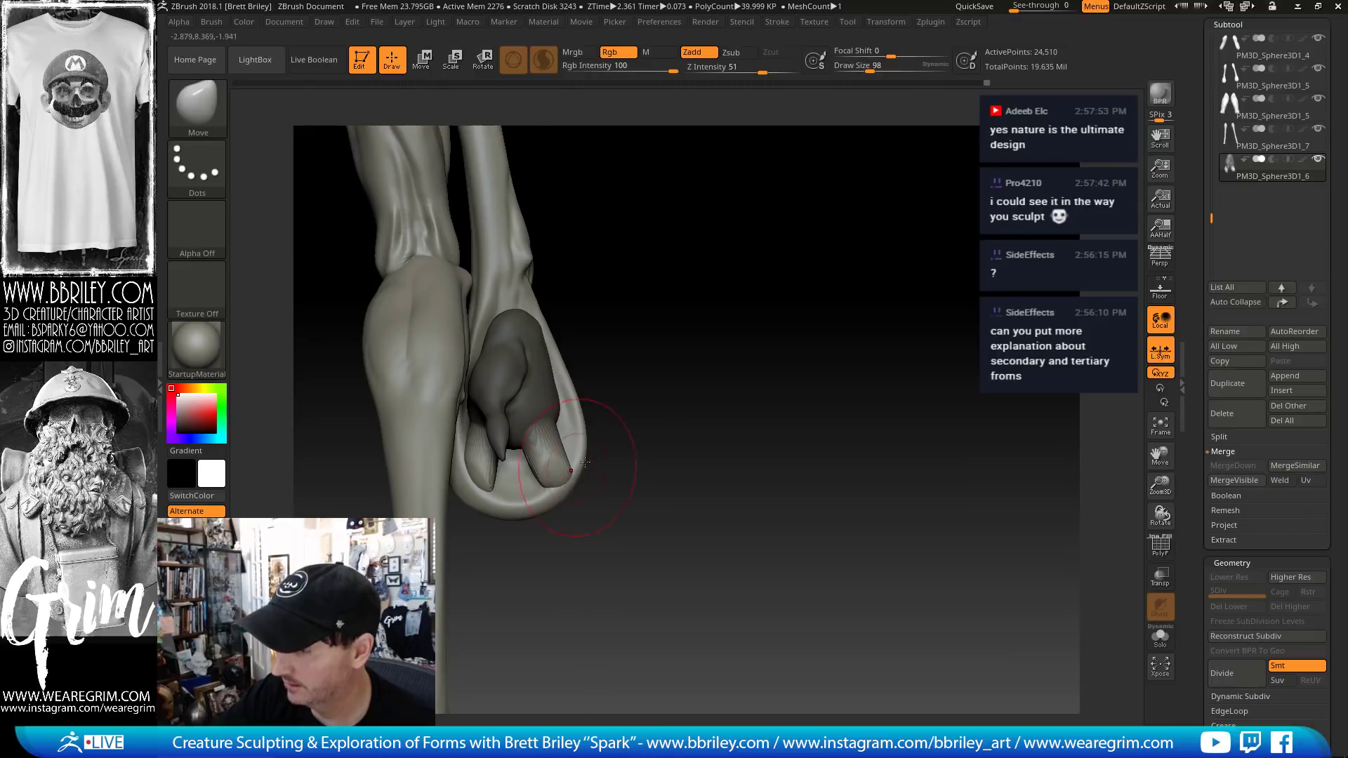
# - Clear the mask, then blend the finger stubs into the palm with the Clay brush at draw size 21 and smoothing
pyautogui.moveTo(663, 481)
pyautogui.mouseDown()
pyautogui.moveTo(559, 480)
pyautogui.moveTo(604, 468)
pyautogui.moveTo(541, 445)
pyautogui.moveTo(749, 334)
pyautogui.moveTo(701, 367)
pyautogui.moveTo(600, 381)
pyautogui.moveTo(562, 432)
pyautogui.moveTo(533, 442)
pyautogui.mouseUp()
pyautogui.press('s')
pyautogui.press('b')
pyautogui.press('c')
pyautogui.press('l')
pyautogui.keyDown('shift'); pyautogui.moveTo(536, 439); pyautogui.dragTo(531, 446); pyautogui.keyUp('shift')
pyautogui.moveTo(602, 312); pyautogui.dragTo(596, 351)
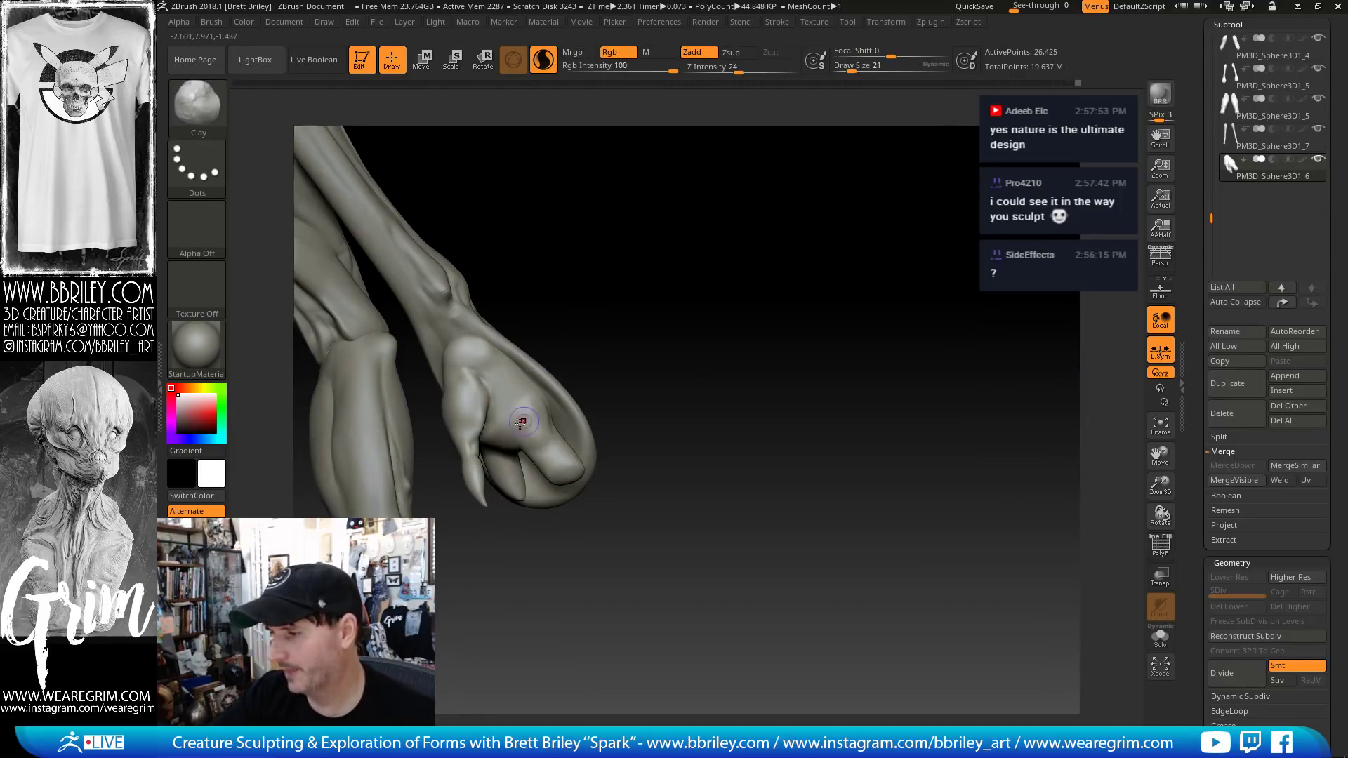
pyautogui.moveTo(519, 424); pyautogui.dragTo(539, 436)
pyautogui.moveTo(635, 410); pyautogui.dragTo(677, 404)
pyautogui.keyDown('shift'); pyautogui.moveTo(529, 401); pyautogui.dragTo(529, 421); pyautogui.keyUp('shift')
# - Reposition and bend the two fingers from the side with the Move brush at draw size 62
pyautogui.press('b')
pyautogui.press('m')
pyautogui.press('v')
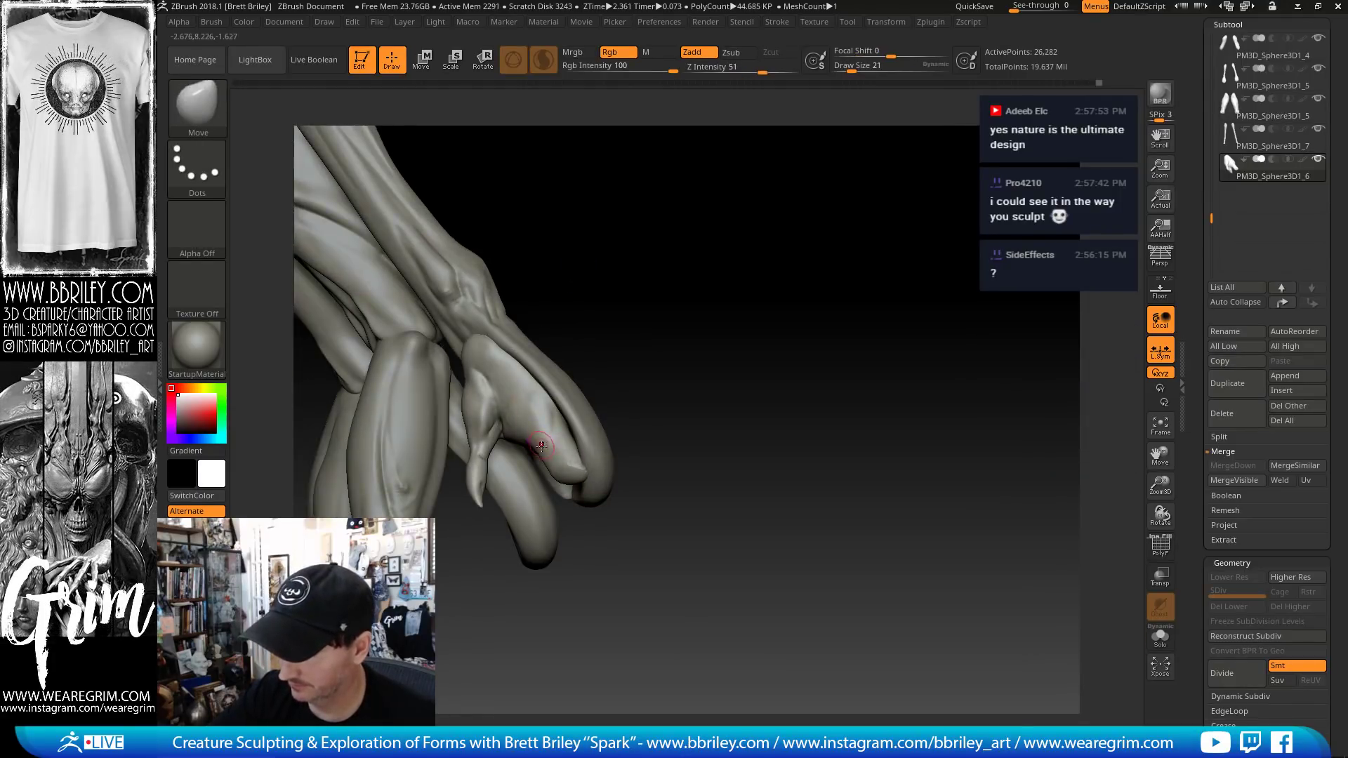
pyautogui.moveTo(600, 336); pyautogui.dragTo(605, 333)
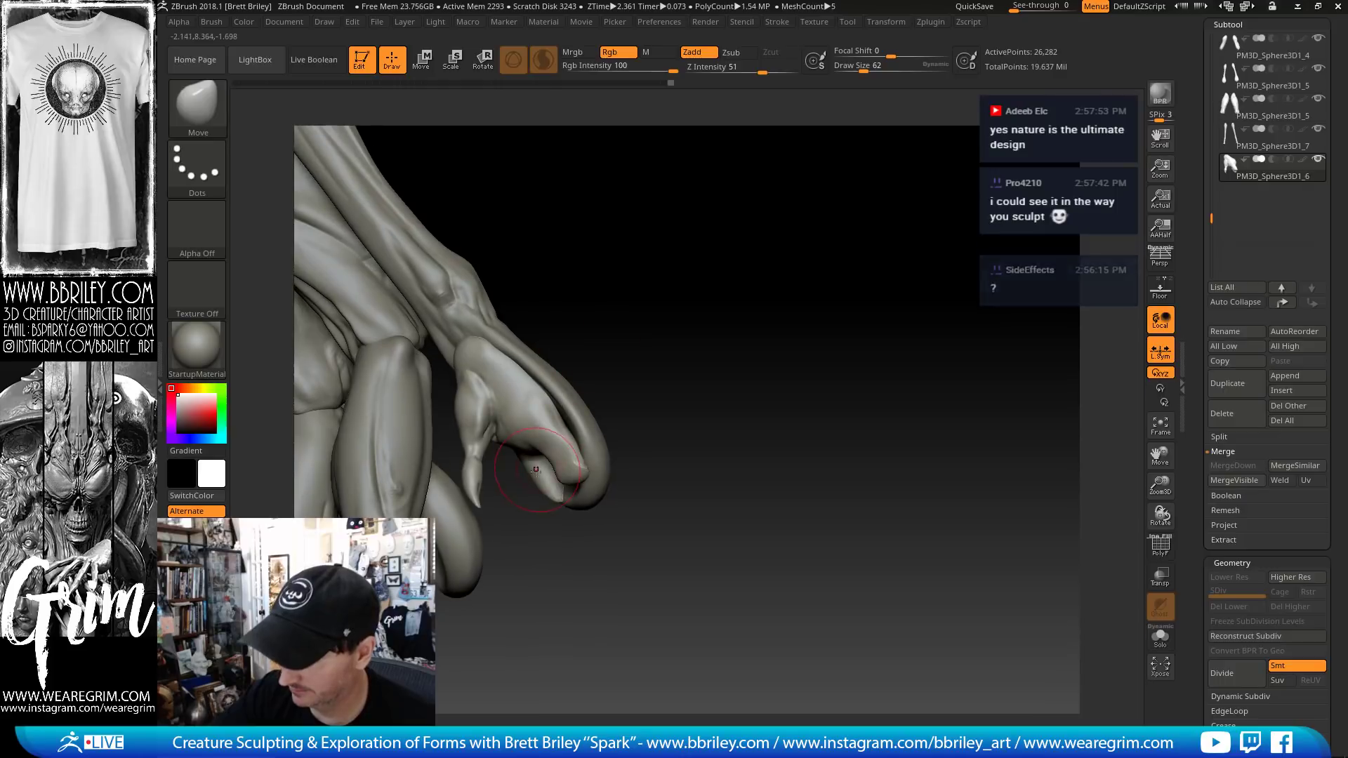
pyautogui.moveTo(536, 468); pyautogui.dragTo(532, 480)
pyautogui.press('s')
pyautogui.moveTo(539, 471); pyautogui.dragTo(532, 469)
pyautogui.moveTo(614, 328); pyautogui.dragTo(638, 306)
# - Build up the finger bases and knuckle area of the palm with the Clay brush at draw size 21
pyautogui.press('b')
pyautogui.press('c')
pyautogui.press('l')
pyautogui.press('s')
pyautogui.moveTo(535, 461); pyautogui.dragTo(530, 461)
pyautogui.moveTo(526, 454); pyautogui.dragTo(521, 461)
pyautogui.moveTo(582, 313); pyautogui.dragTo(570, 325)
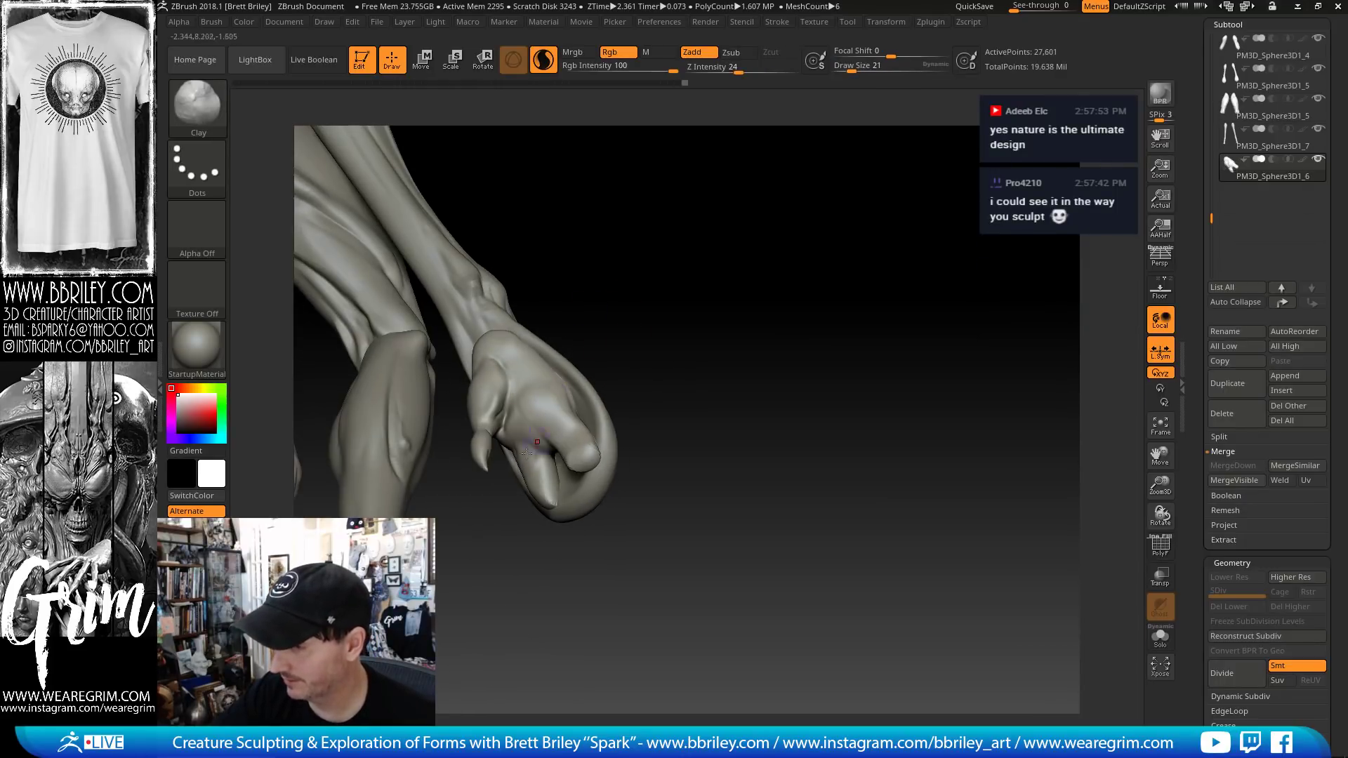
pyautogui.moveTo(523, 451); pyautogui.dragTo(527, 456)
# - Adjust the shape of the fingers and palm with the Move brush at draw sizes 39 and 59
pyautogui.press('b')
pyautogui.press('m')
pyautogui.press('v')
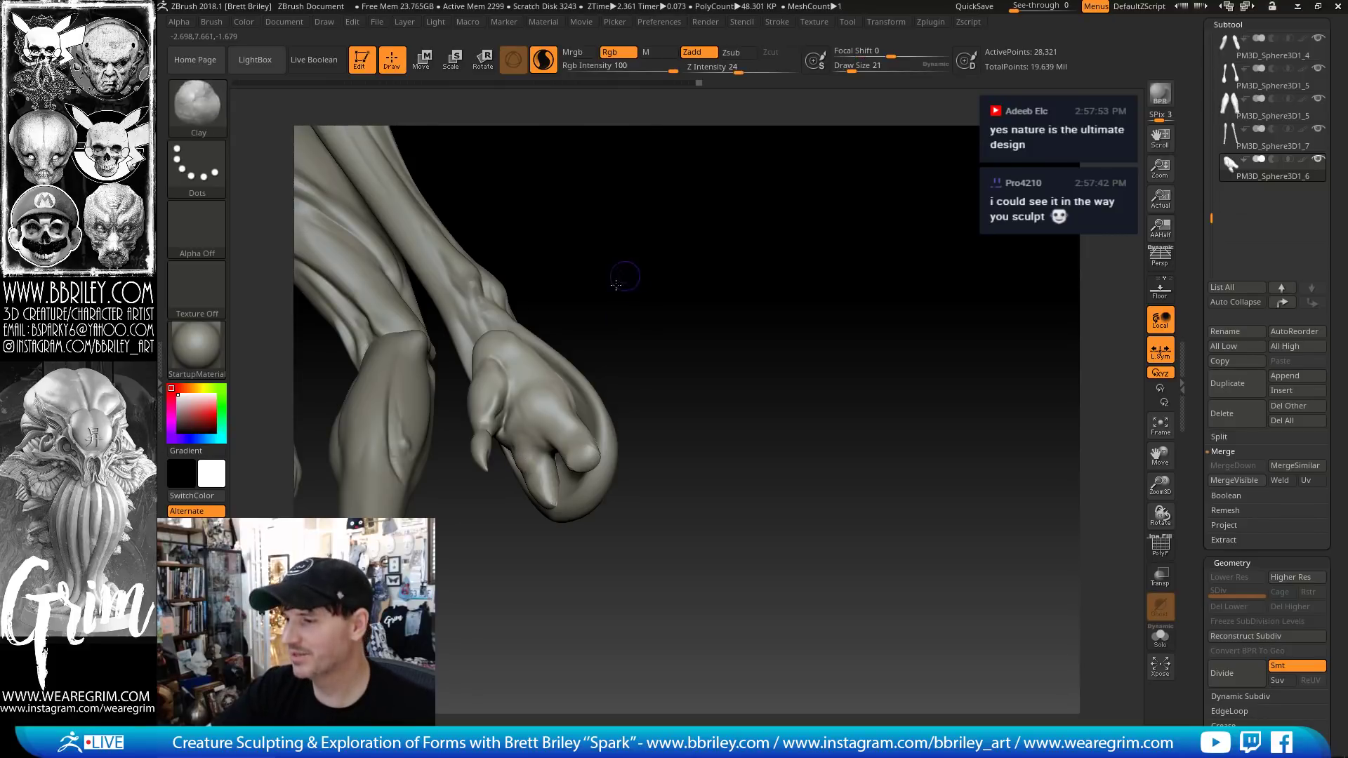
pyautogui.moveTo(616, 277); pyautogui.dragTo(597, 294)
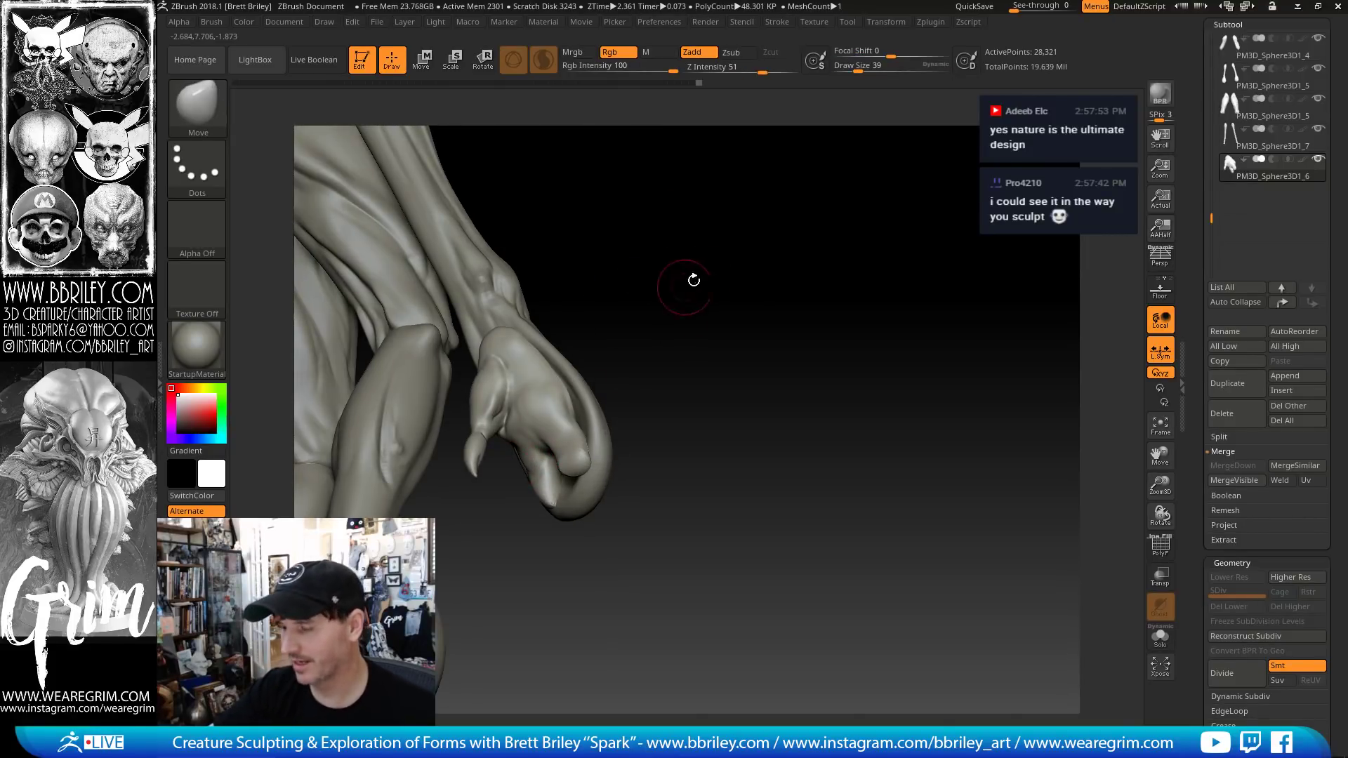
pyautogui.moveTo(693, 280)
pyautogui.mouseDown()
pyautogui.moveTo(737, 352)
pyautogui.moveTo(715, 309)
pyautogui.moveTo(722, 292)
pyautogui.moveTo(580, 330)
pyautogui.mouseUp()
pyautogui.press('s')
pyautogui.moveTo(479, 379); pyautogui.dragTo(484, 379)
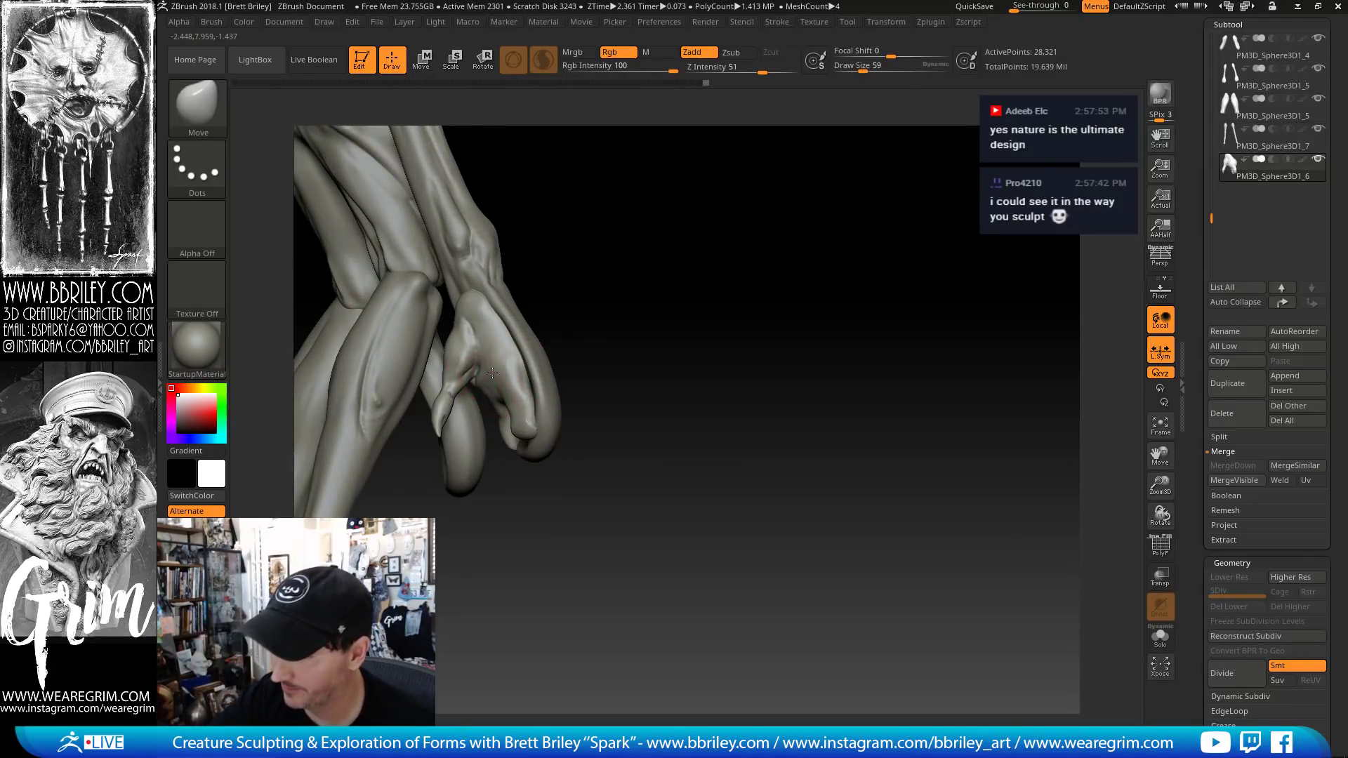
# - Switch to the Clay brush at draw size 36 and smooth the palm between the thumb and fingers
pyautogui.moveTo(624, 281); pyautogui.dragTo(565, 292)
pyautogui.press('b')
pyautogui.press('c')
pyautogui.press('l')
pyautogui.moveTo(646, 246); pyautogui.dragTo(709, 260)
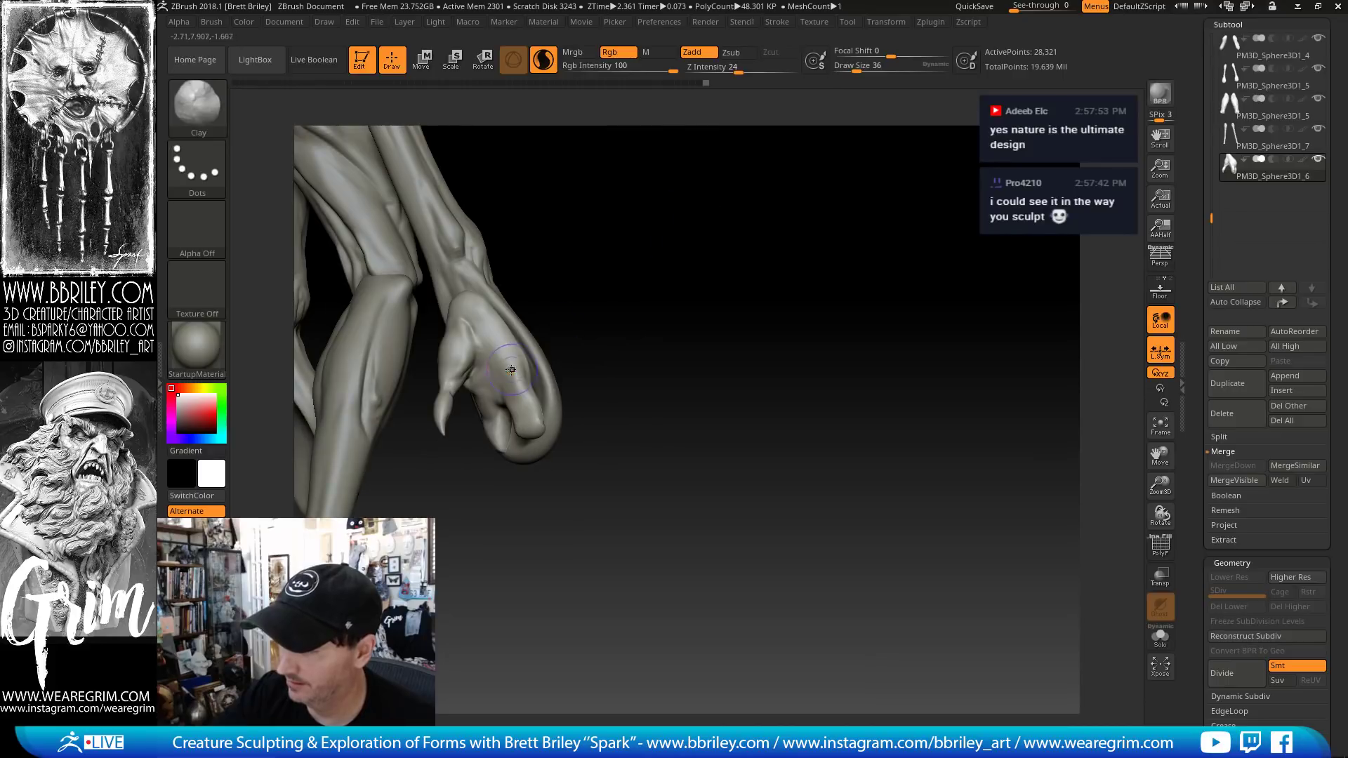
pyautogui.press('shift')
pyautogui.moveTo(506, 371); pyautogui.dragTo(512, 382)
# - Flatten the palm's side behind the thumb with the TrimDynamic brush at draw size 29
pyautogui.moveTo(607, 242); pyautogui.dragTo(492, 260)
pyautogui.press('b')
pyautogui.press('t')
pyautogui.press('d')
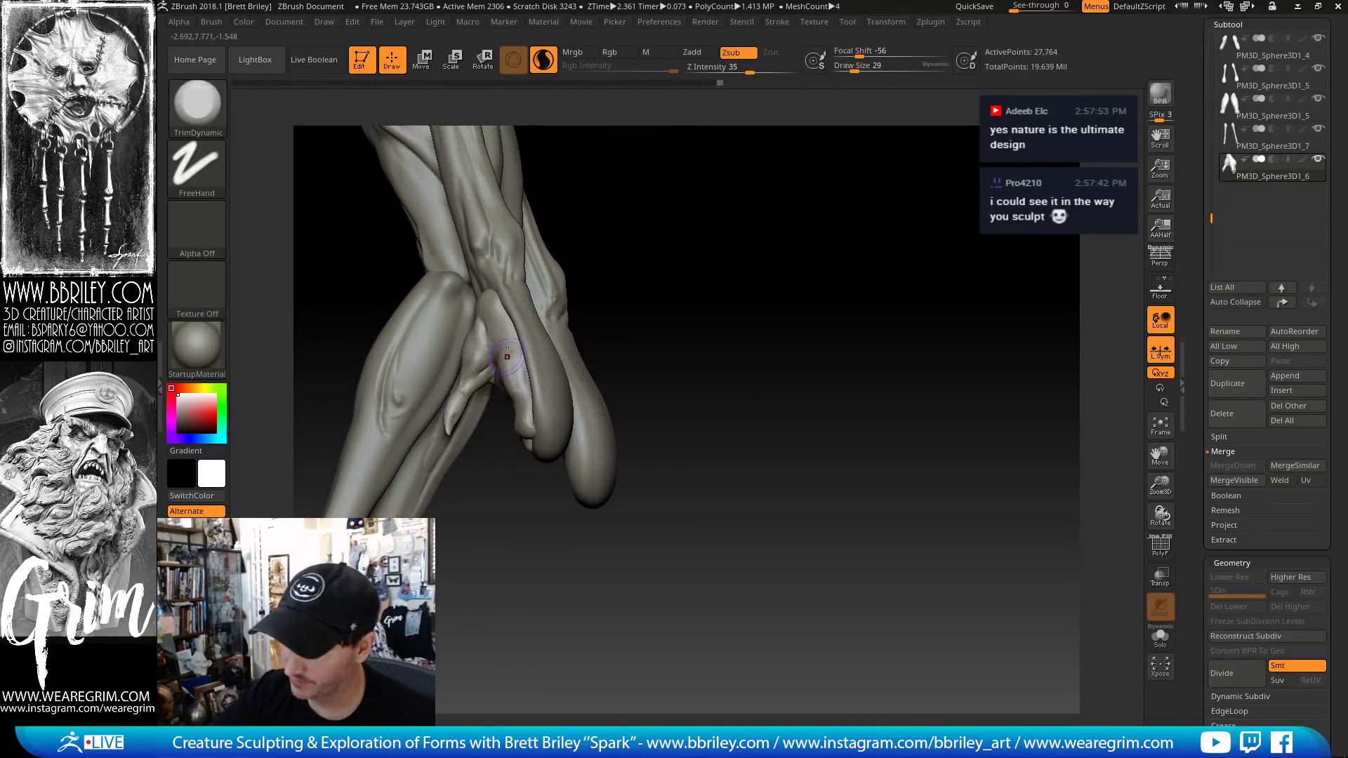
# - Shift the palm and finger piece slightly with the transform gizmo to seat it within the spoon-shaped hand
pyautogui.moveTo(709, 280)
pyautogui.mouseDown()
pyautogui.moveTo(864, 240)
pyautogui.moveTo(862, 204)
pyautogui.moveTo(835, 180)
pyautogui.moveTo(915, 182)
pyautogui.moveTo(923, 95)
pyautogui.mouseUp()
pyautogui.press('w')
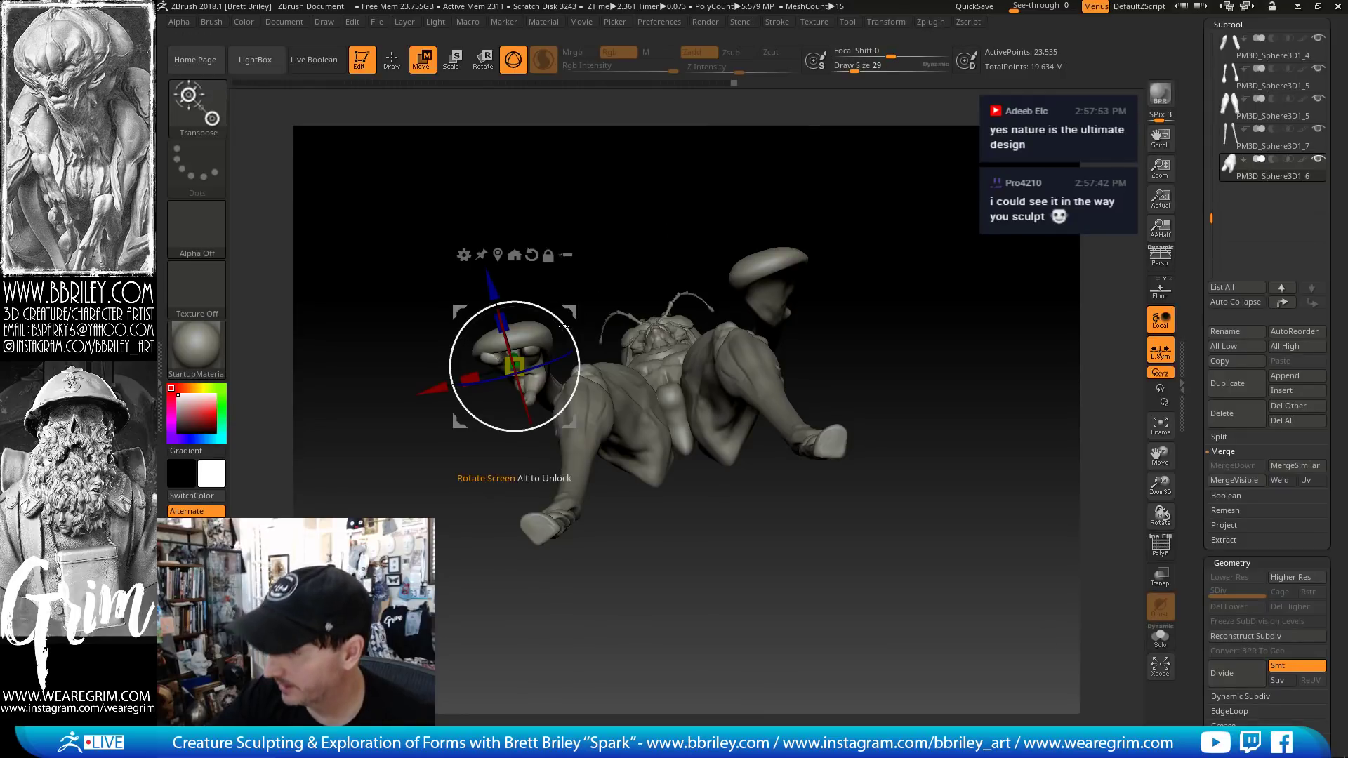
pyautogui.keyDown('alt'); pyautogui.moveTo(564, 326); pyautogui.dragTo(572, 252); pyautogui.keyUp('alt')
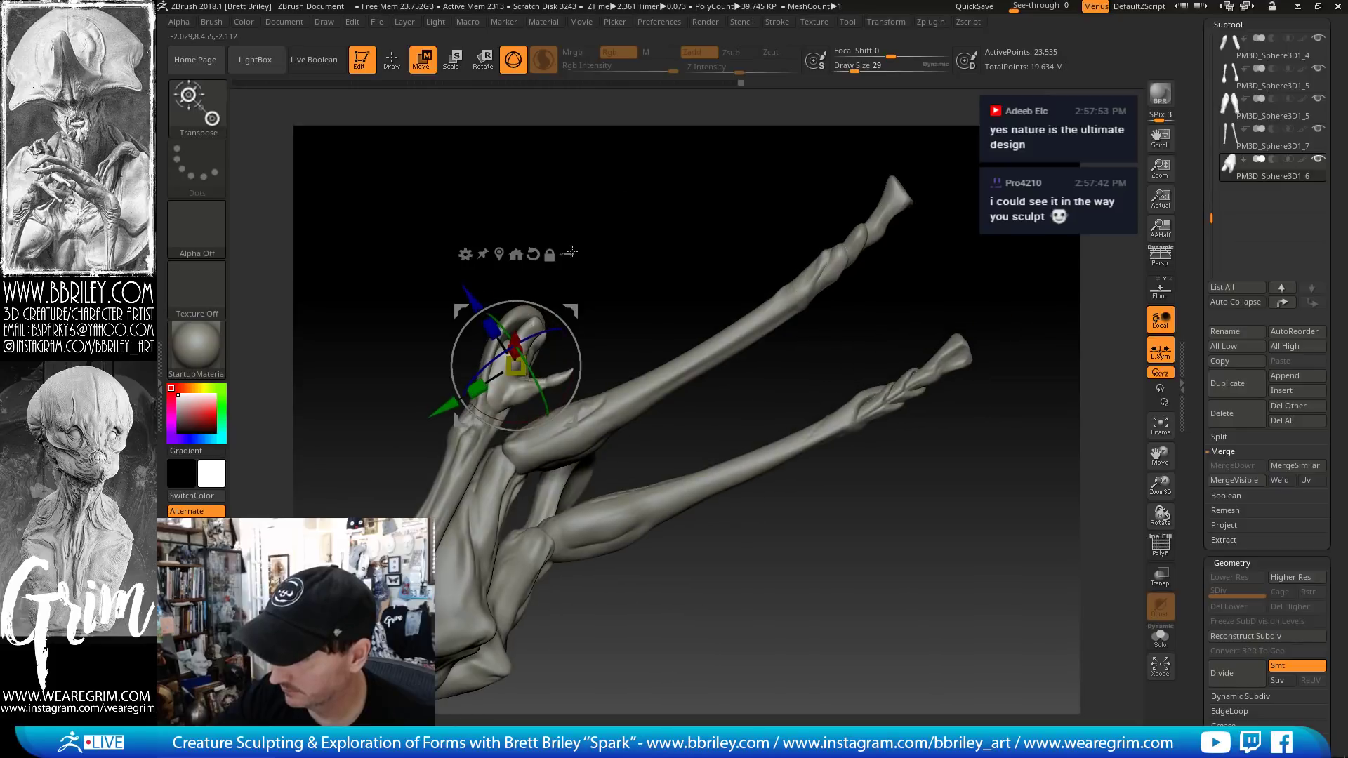
pyautogui.moveTo(511, 377); pyautogui.dragTo(513, 354)
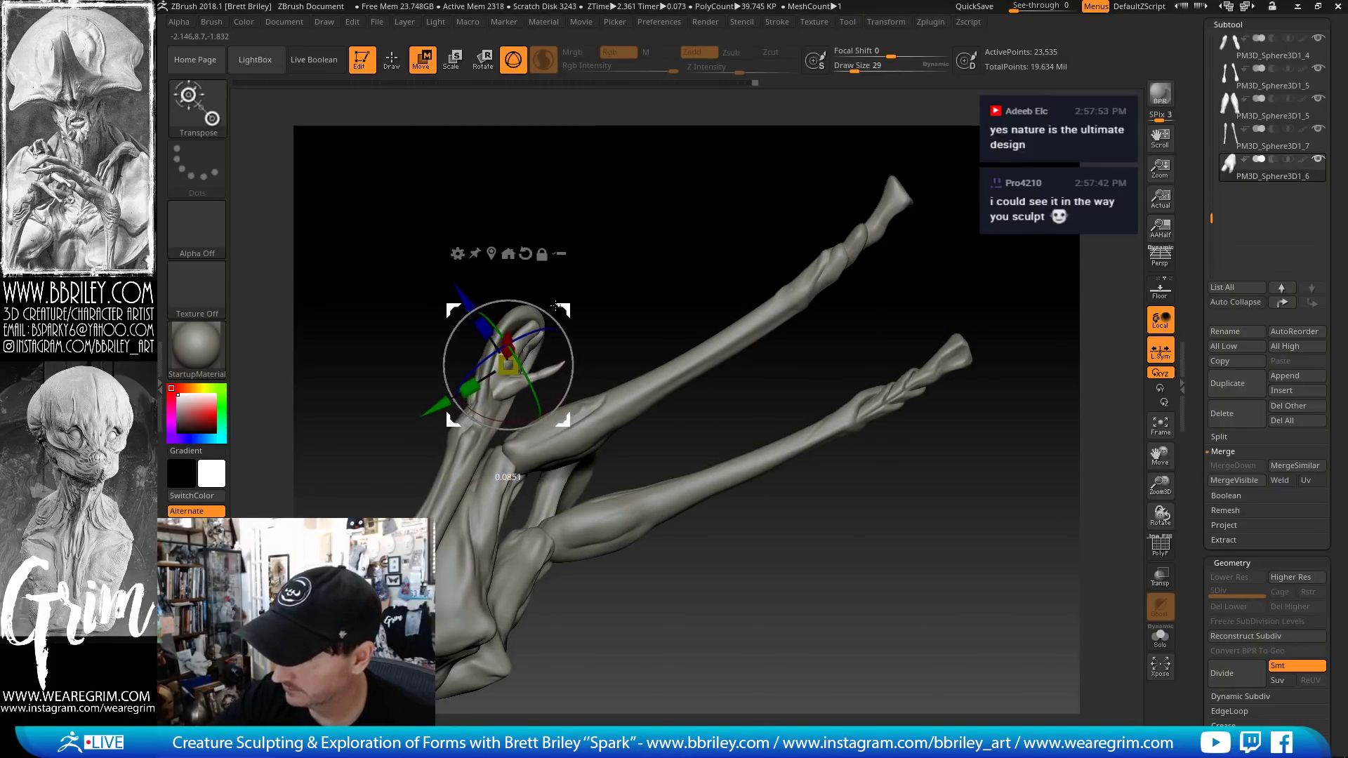
pyautogui.moveTo(593, 247); pyautogui.dragTo(540, 372)
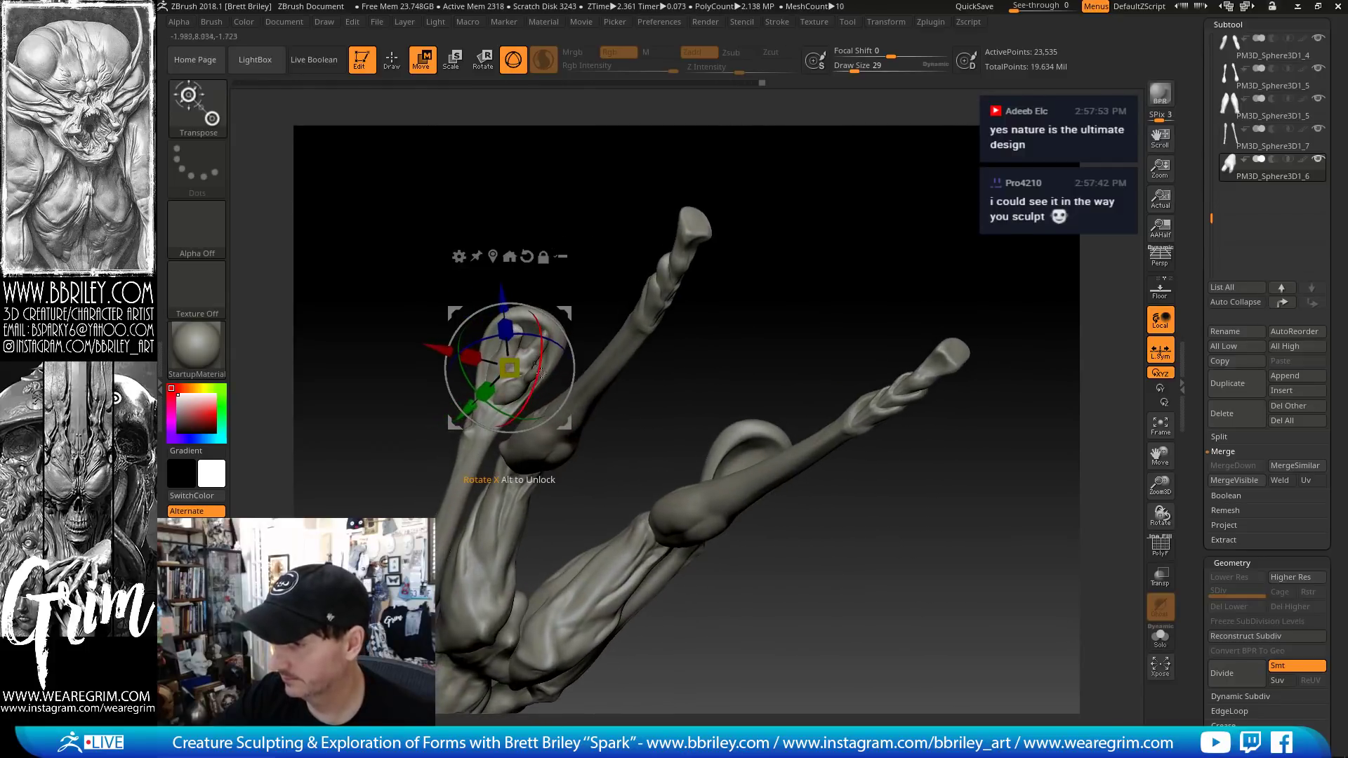
pyautogui.moveTo(590, 248)
pyautogui.mouseDown()
pyautogui.moveTo(554, 222)
pyautogui.moveTo(541, 231)
pyautogui.mouseUp()
# - Reshape the fingertips from the side with the Move brush, reducing the draw size from 56 to 25
pyautogui.press('q')
pyautogui.moveTo(518, 289); pyautogui.dragTo(495, 332)
pyautogui.press('s')
pyautogui.click(503, 331)
pyautogui.press('s')
pyautogui.click(492, 331)
pyautogui.moveTo(542, 257); pyautogui.dragTo(495, 325)
pyautogui.press('s')
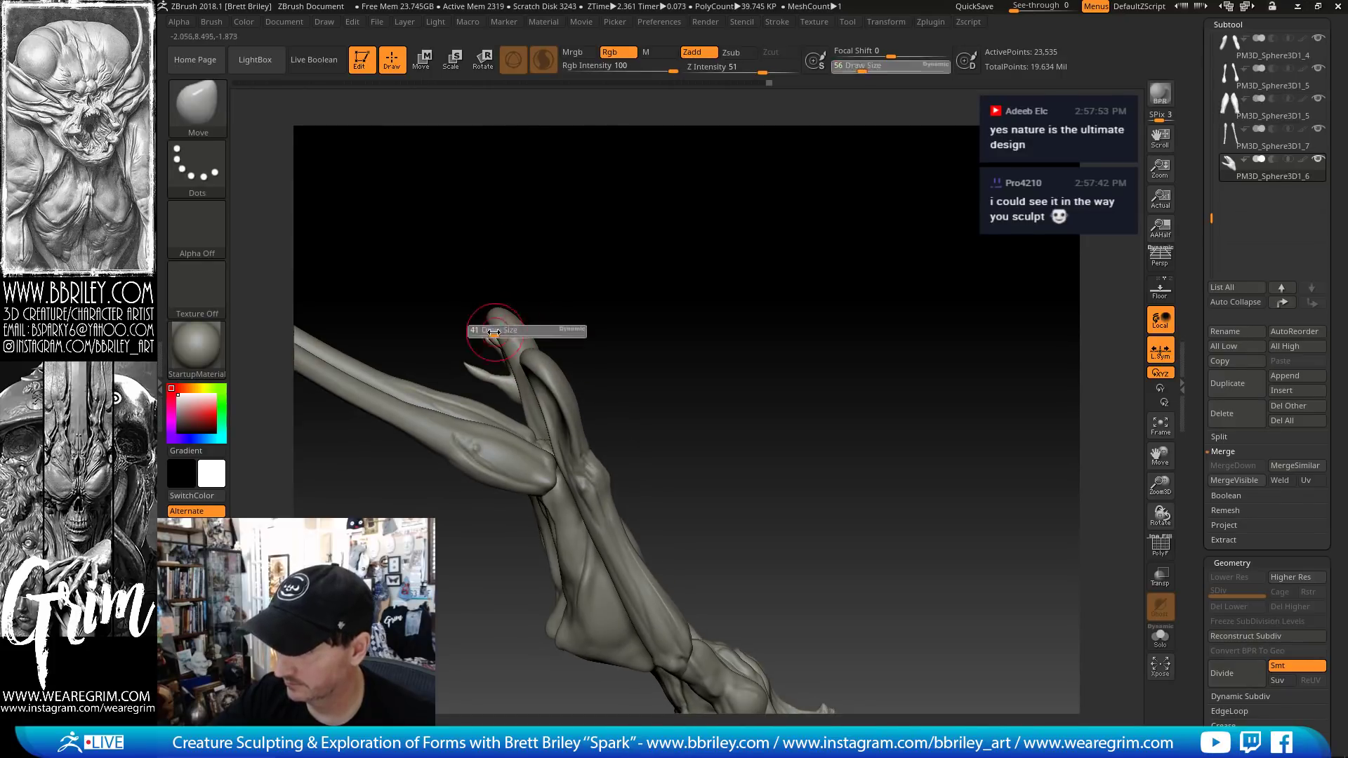
pyautogui.click(486, 329)
pyautogui.press('s')
pyautogui.click(485, 330)
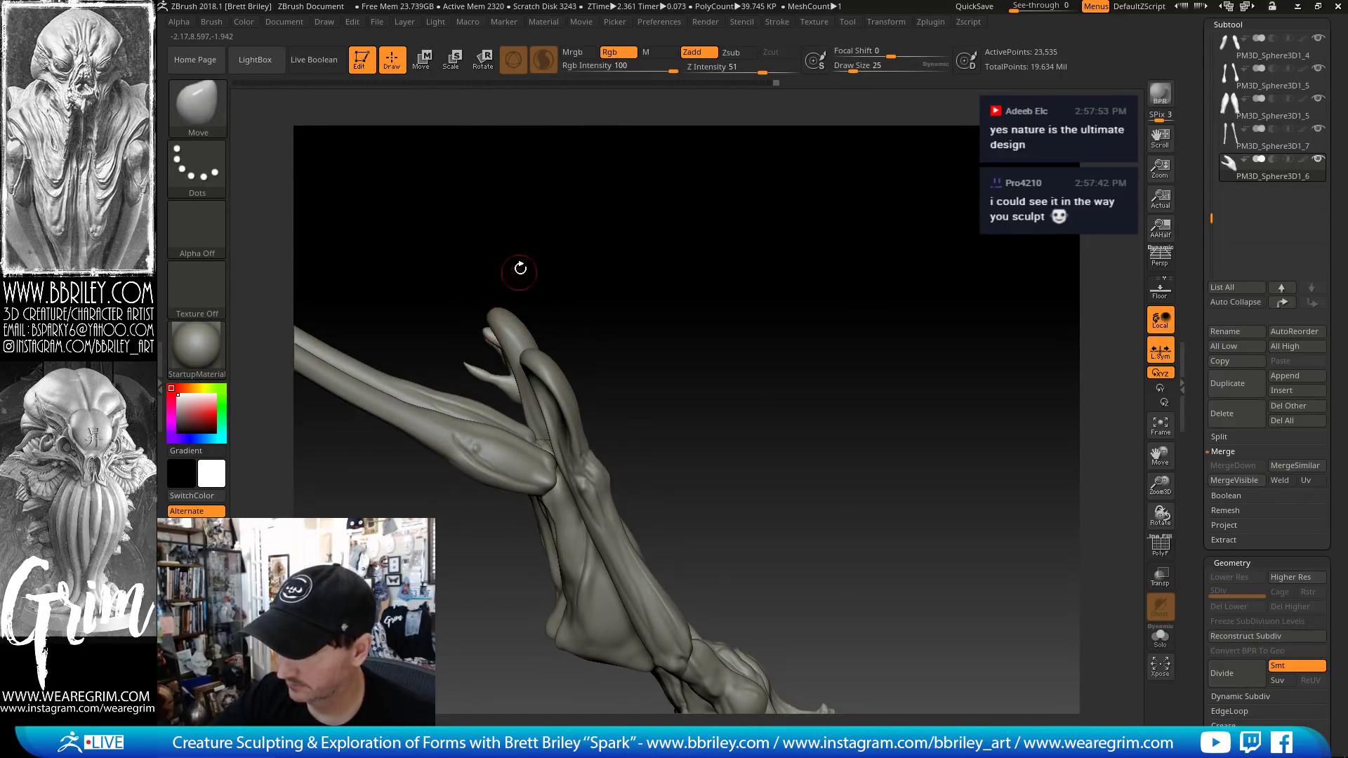
# - Lengthen the fingers toward the rim of the spoon-shaped hand with the Move brush at draw size 21
pyautogui.moveTo(520, 268); pyautogui.dragTo(615, 199)
pyautogui.press('s')
pyautogui.click(454, 344)
pyautogui.moveTo(459, 334); pyautogui.dragTo(466, 229)
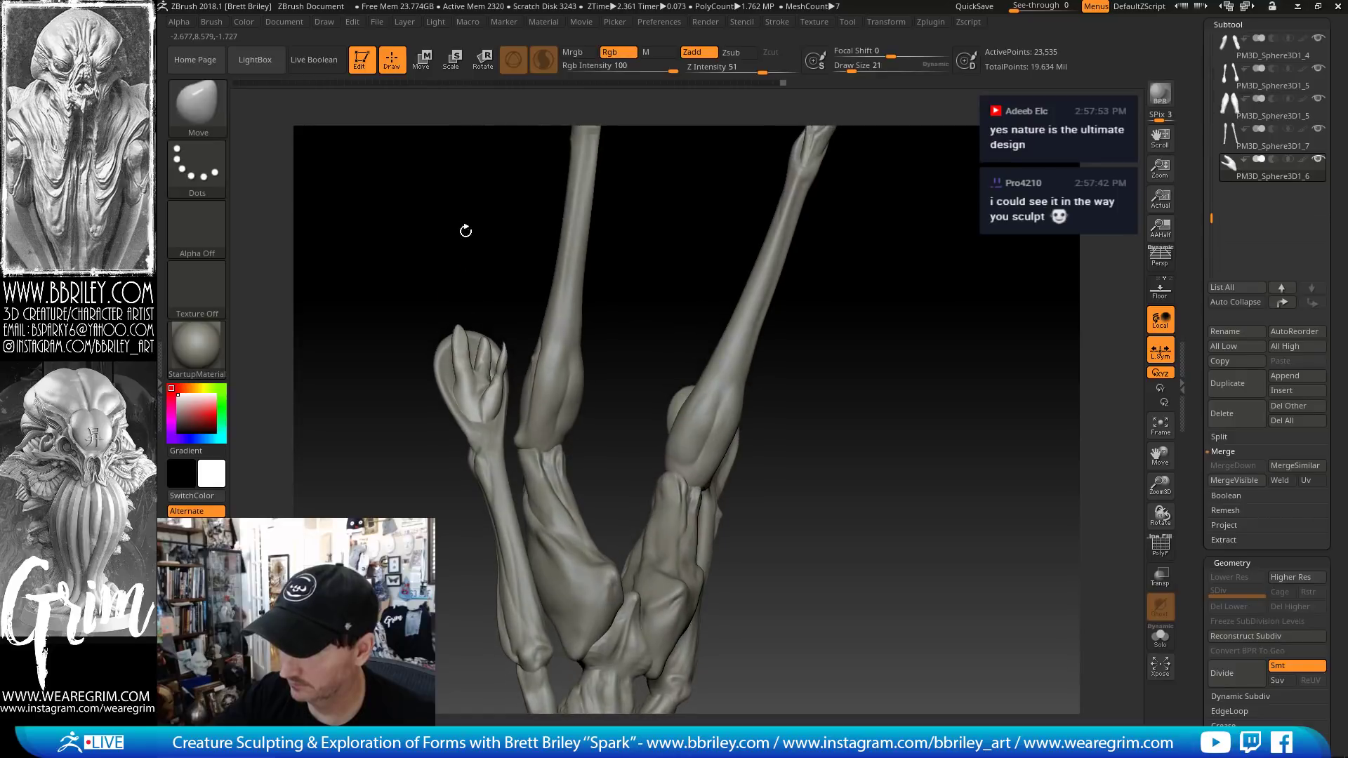
pyautogui.press('s')
pyautogui.click(461, 331)
pyautogui.press('s')
pyautogui.click(456, 336)
pyautogui.moveTo(457, 337); pyautogui.dragTo(457, 316)
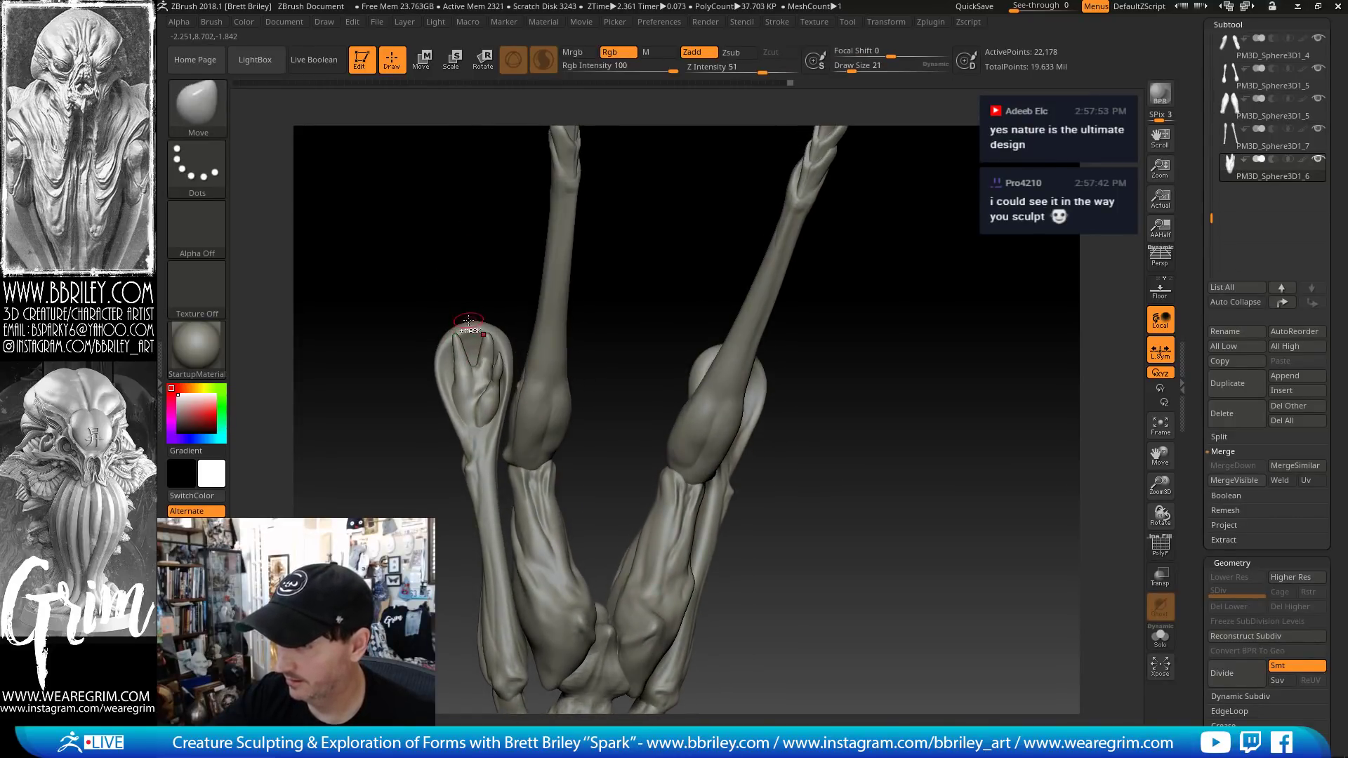
# - Smooth the fingers at draw size 32 and refine their tips and curve with the Move brush at draw sizes 25 to 50
pyautogui.press('shift')
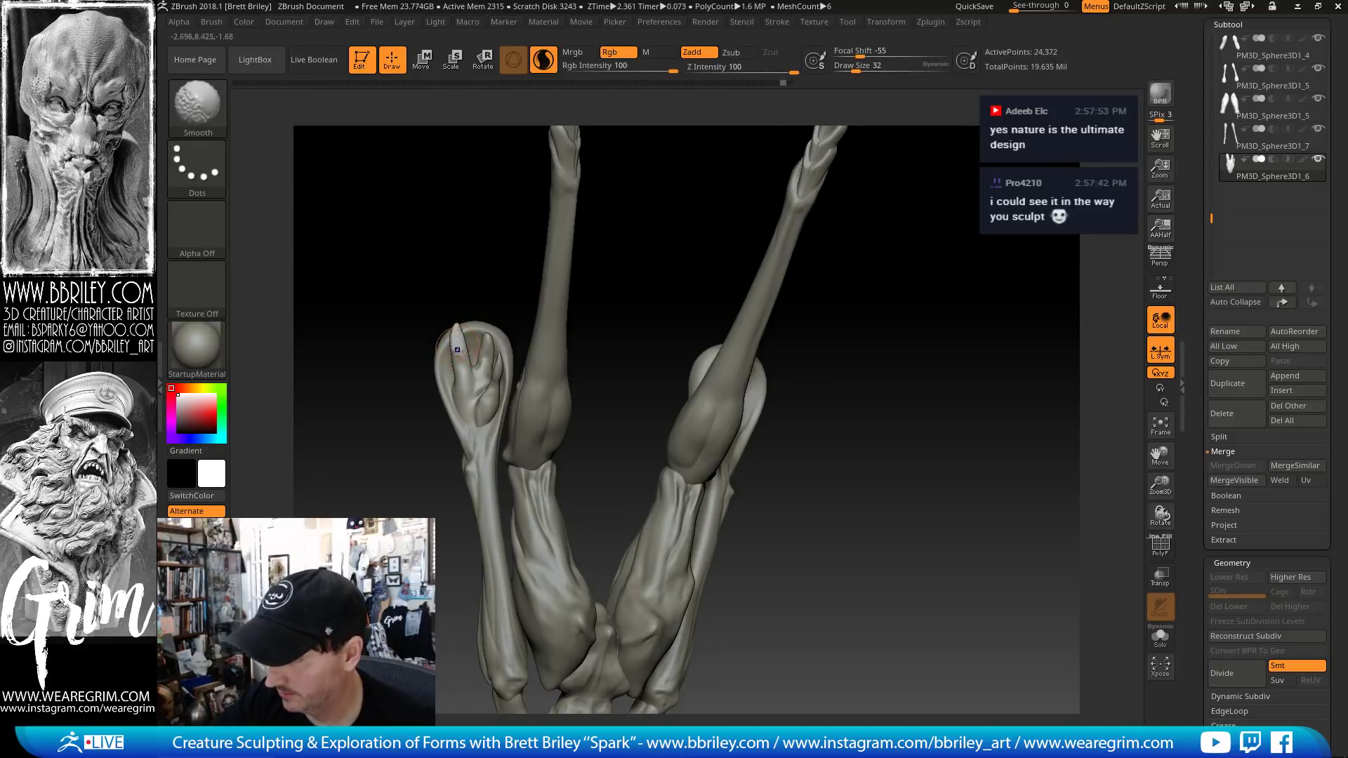
pyautogui.moveTo(472, 286); pyautogui.dragTo(467, 339)
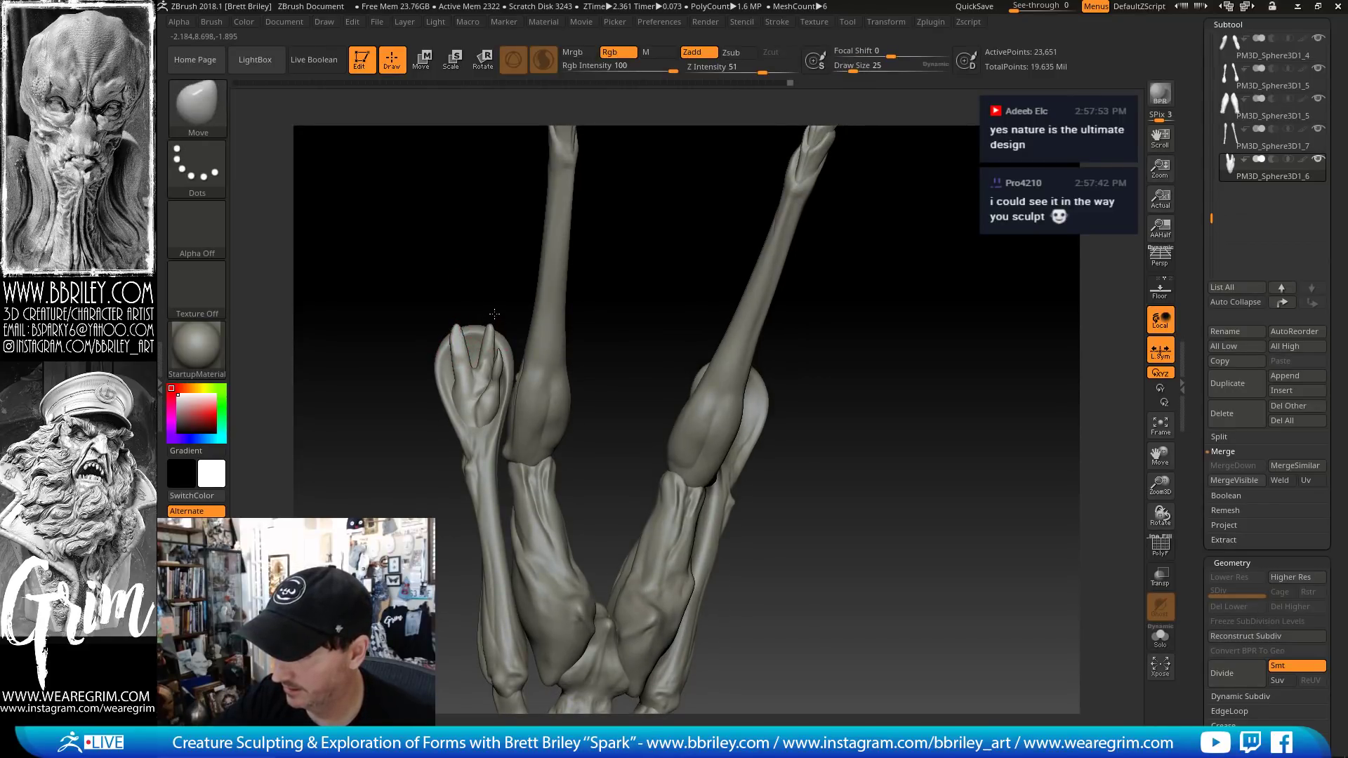
pyautogui.moveTo(493, 284); pyautogui.dragTo(481, 310)
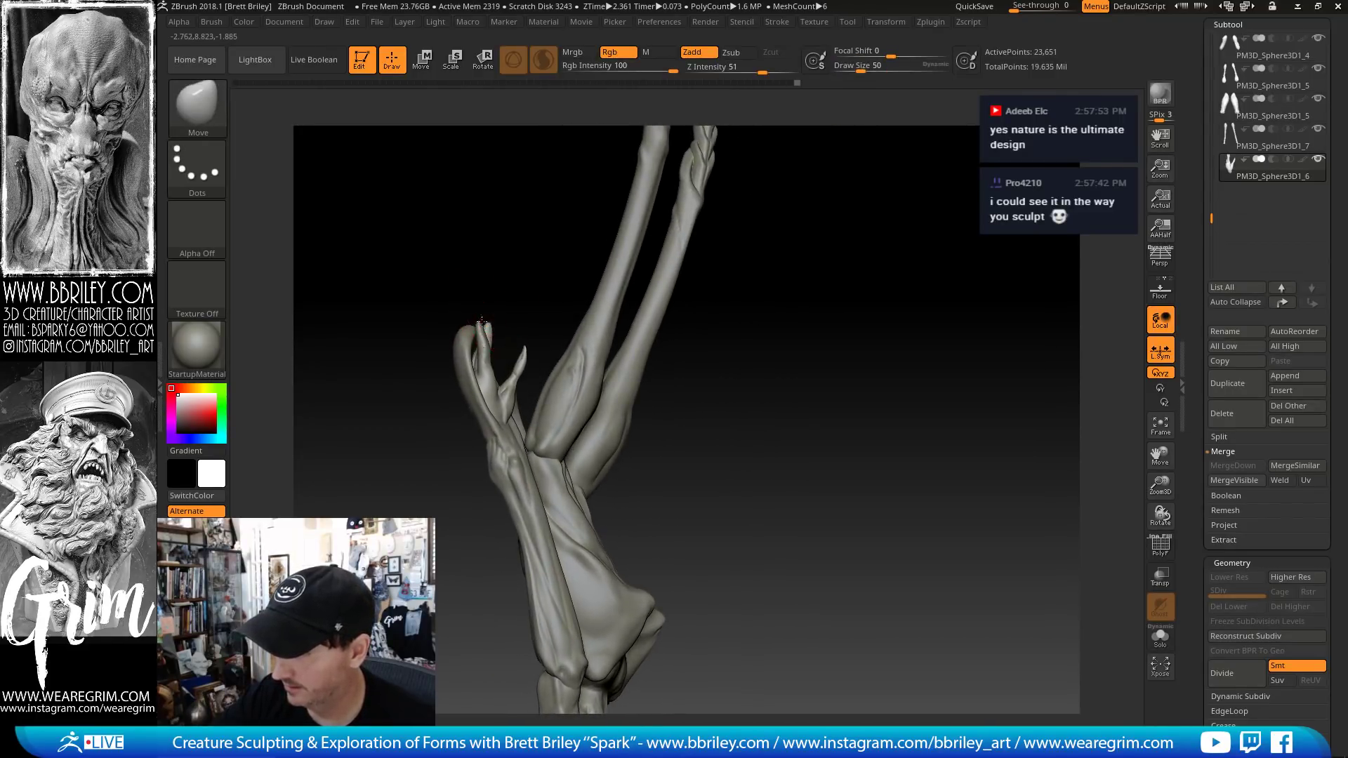
pyautogui.press('[')
pyautogui.press(']')
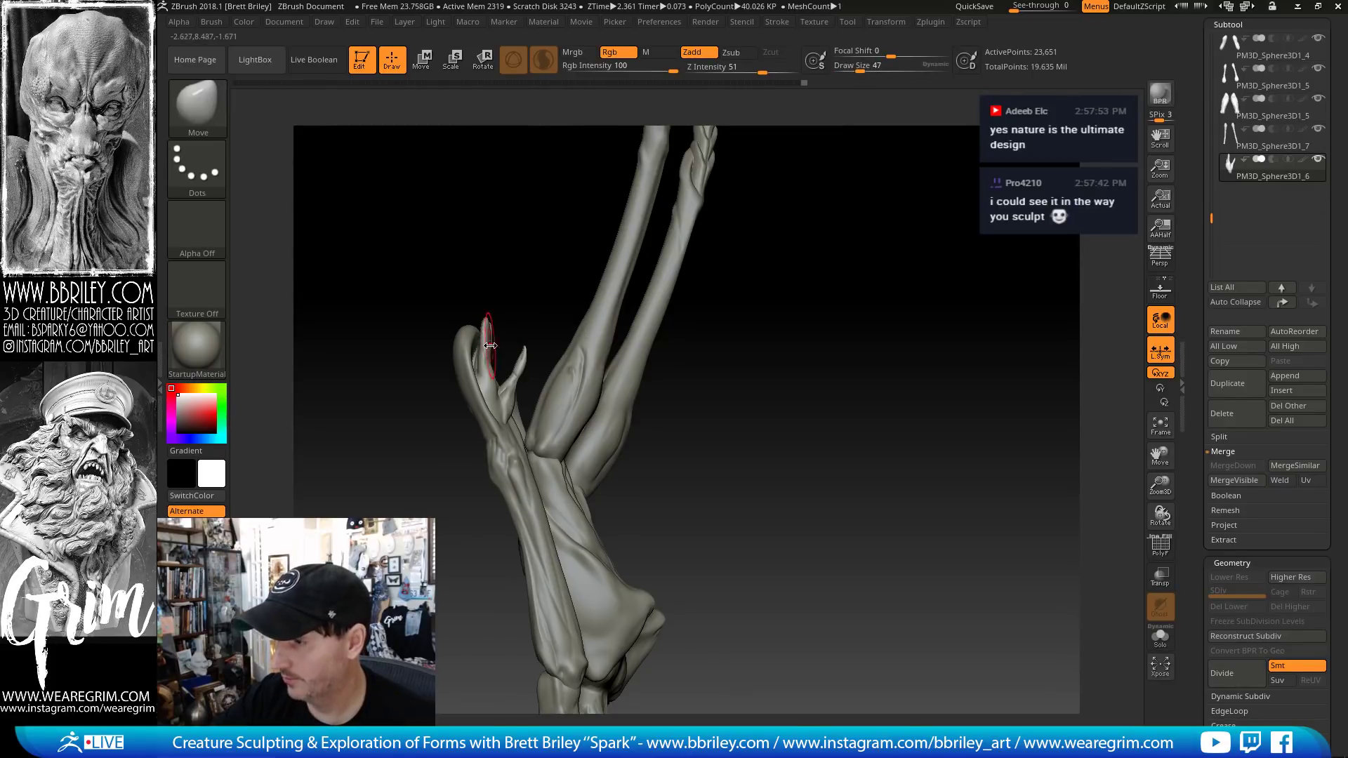
# - Thicken the two fingers with the Inflat brush at draw size 27 and Z Intensity 10, smoothing their surfaces
pyautogui.press('b')
pyautogui.press('c')
pyautogui.press('l')
pyautogui.press('b')
pyautogui.press('i')
pyautogui.press('n')
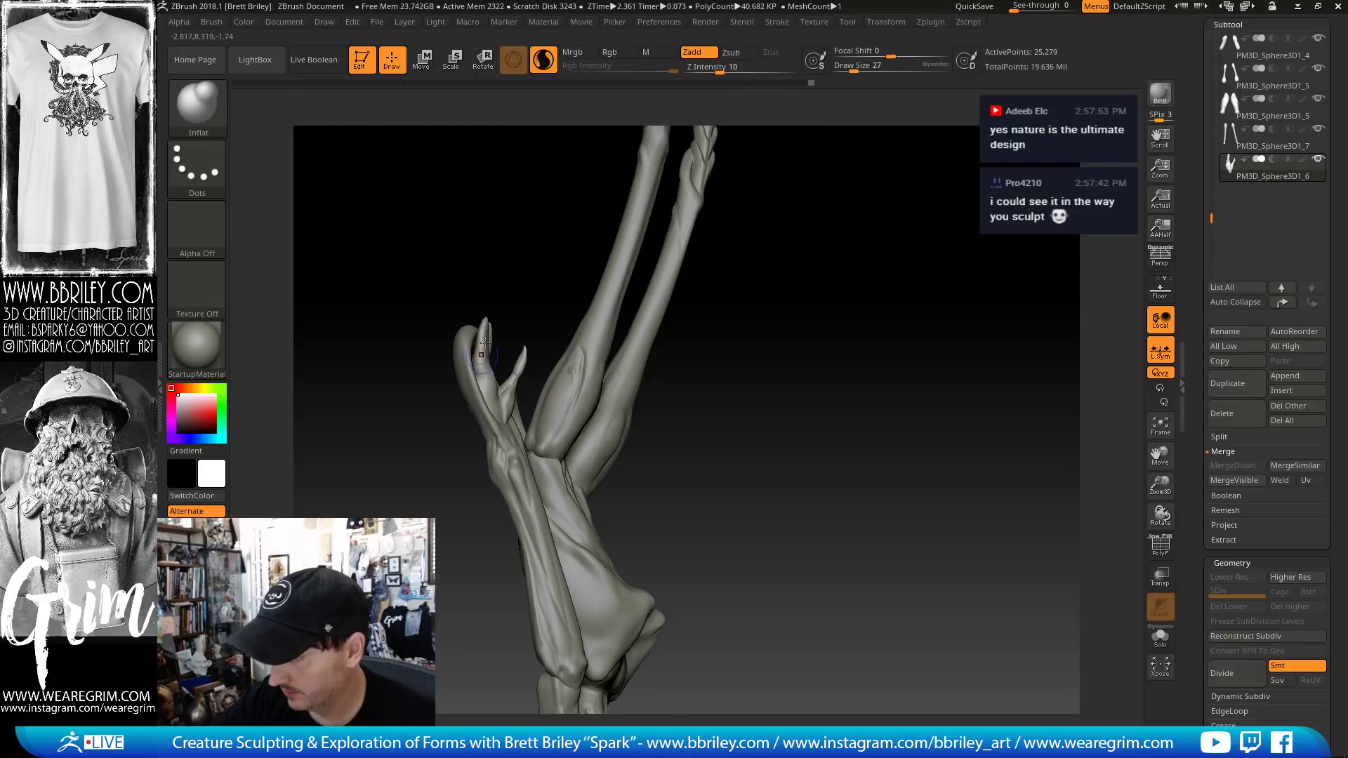
pyautogui.moveTo(485, 342)
pyautogui.mouseDown()
pyautogui.moveTo(484, 330)
pyautogui.moveTo(513, 336)
pyautogui.mouseUp()
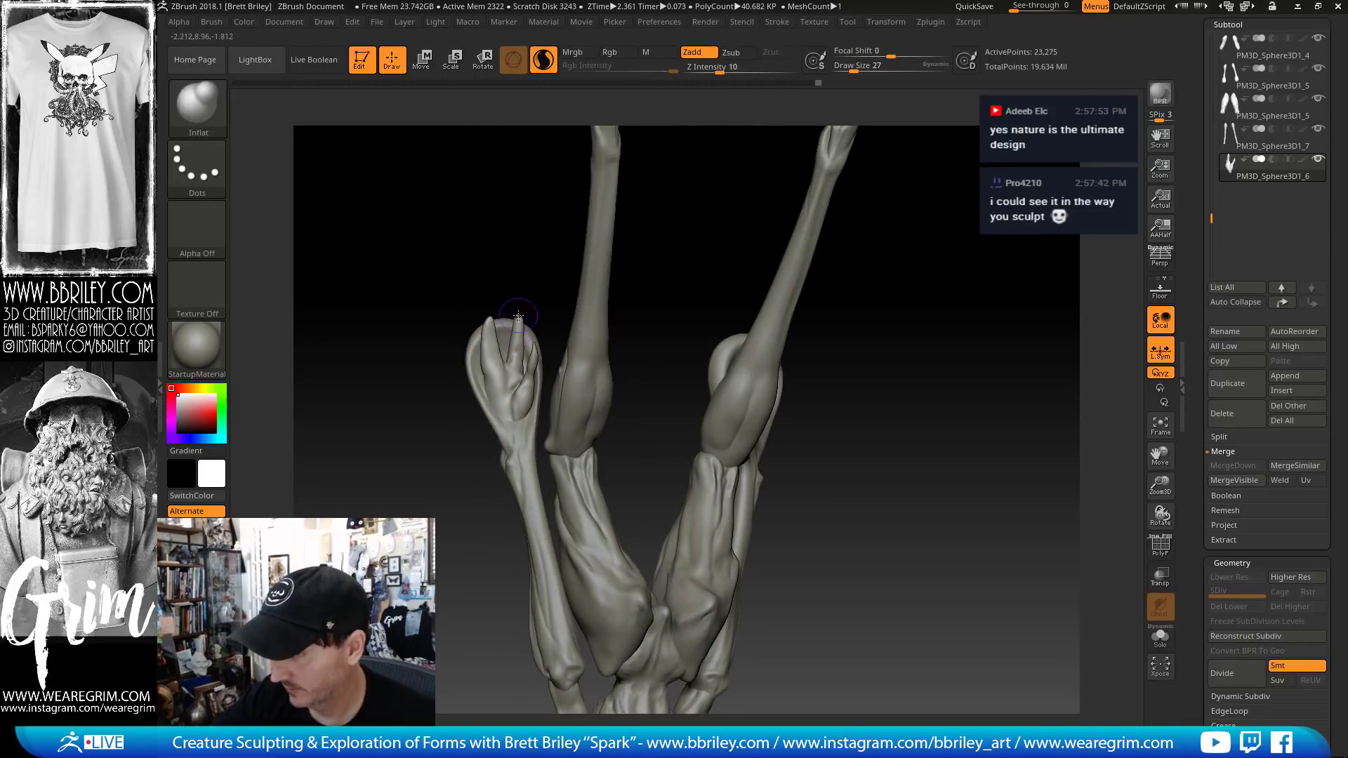
pyautogui.moveTo(527, 252); pyautogui.dragTo(489, 331)
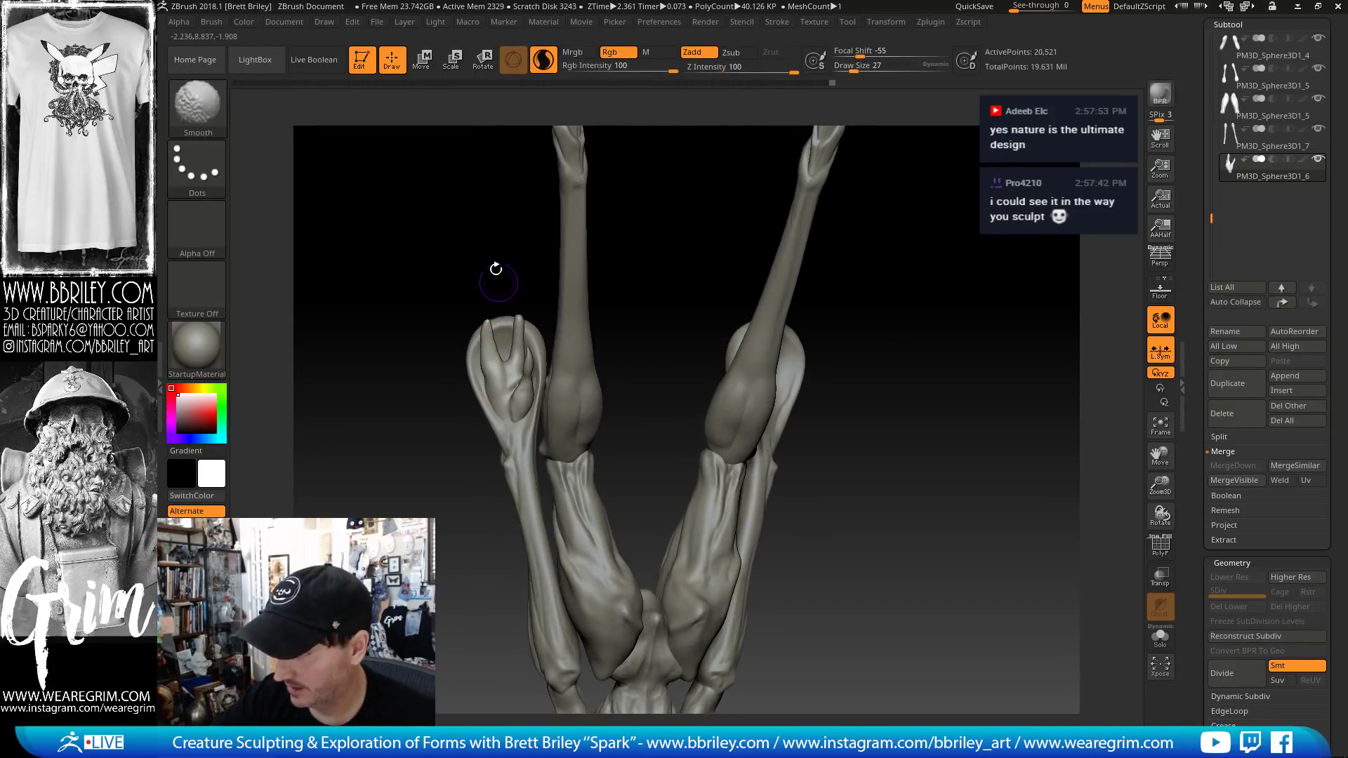
# - Swell the thin thumb with the Inflat brush at draw size 50
pyautogui.moveTo(495, 269); pyautogui.dragTo(519, 369)
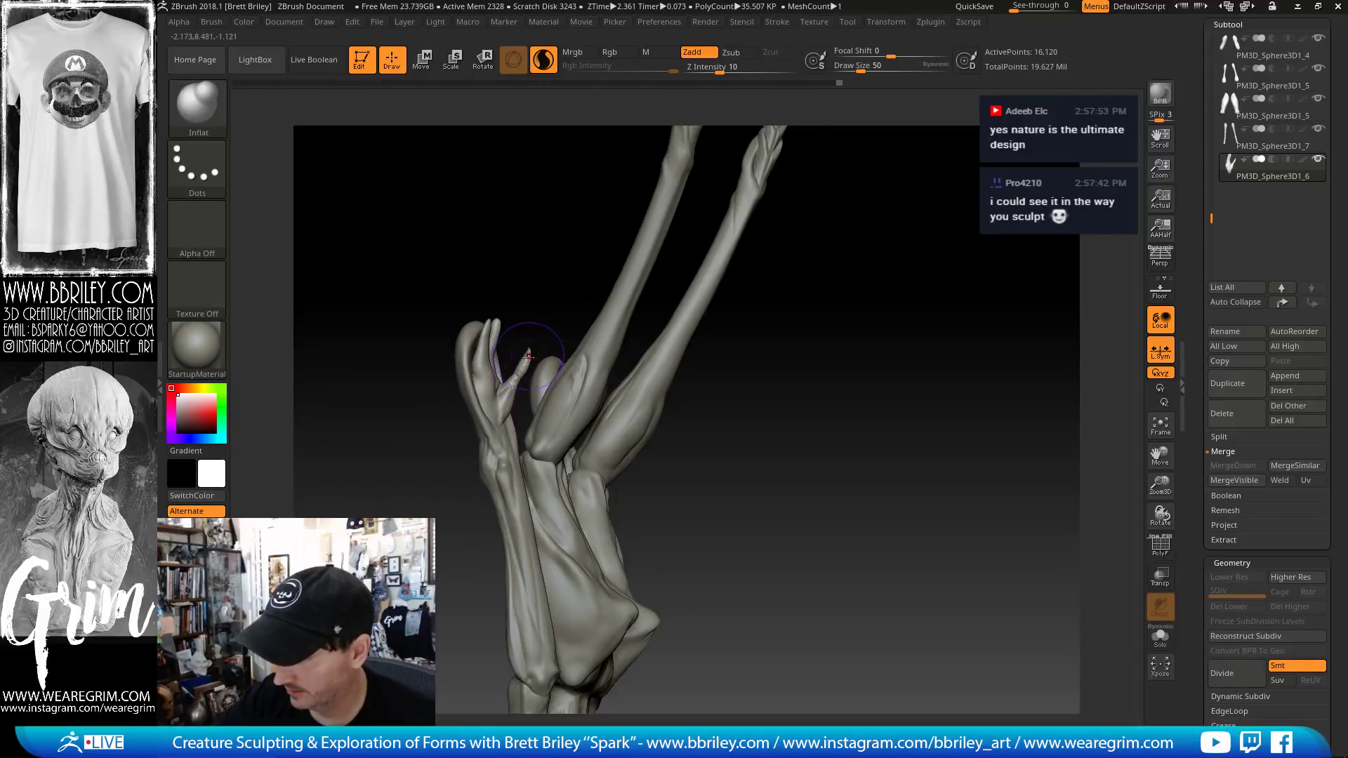
pyautogui.moveTo(527, 310)
pyautogui.mouseDown()
pyautogui.moveTo(532, 351)
pyautogui.moveTo(511, 400)
pyautogui.mouseUp()
pyautogui.press('s')
pyautogui.click(524, 368)
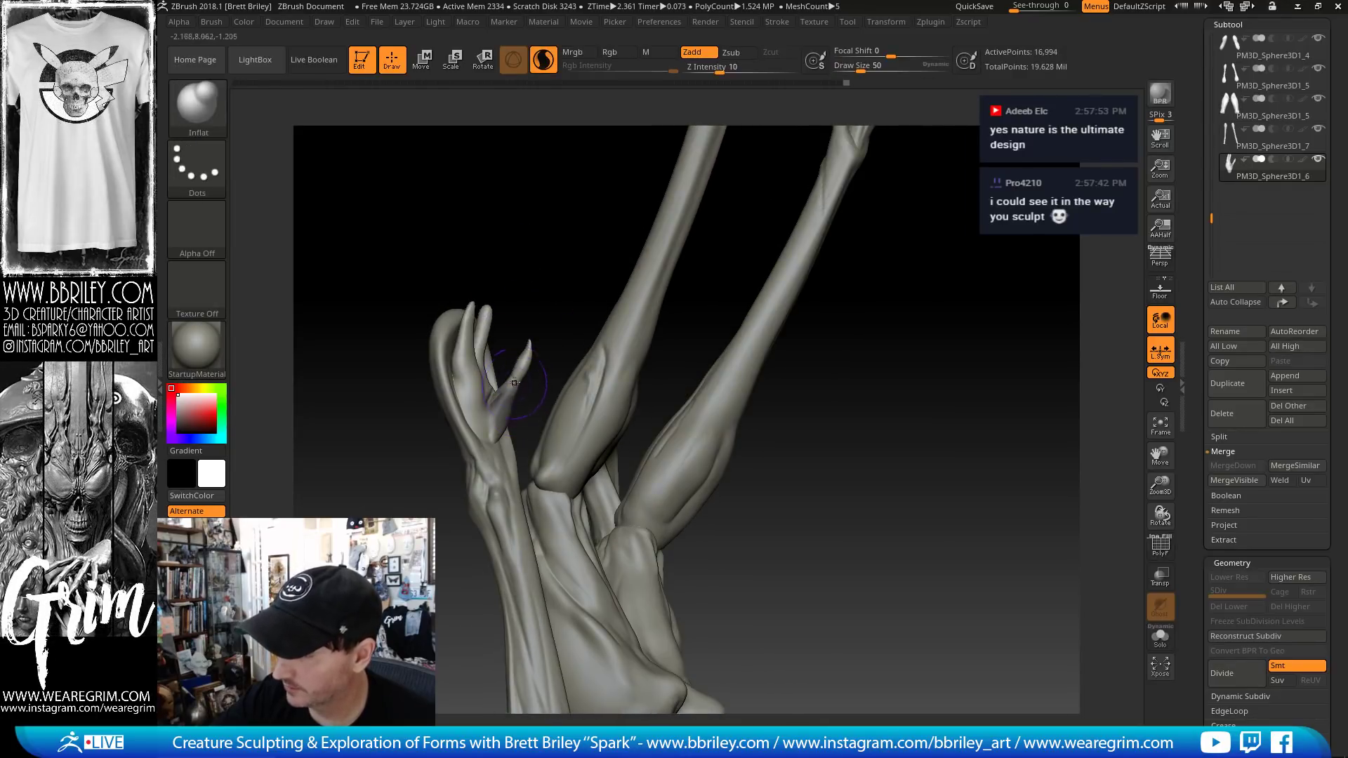
# - Mask the hand except for the thumb, reposition the thumb with the transpose gizmo, and return to sculpting
pyautogui.press('ctrl')
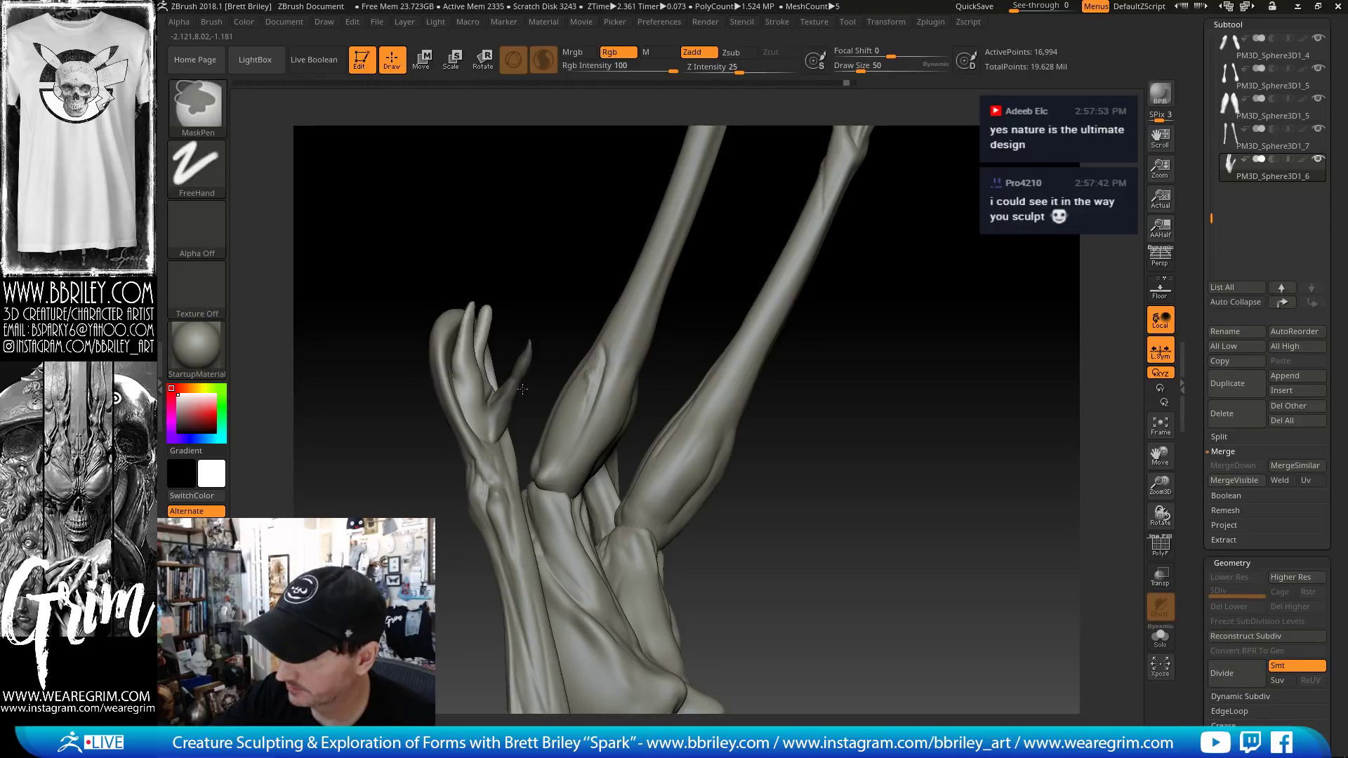
pyautogui.press('w')
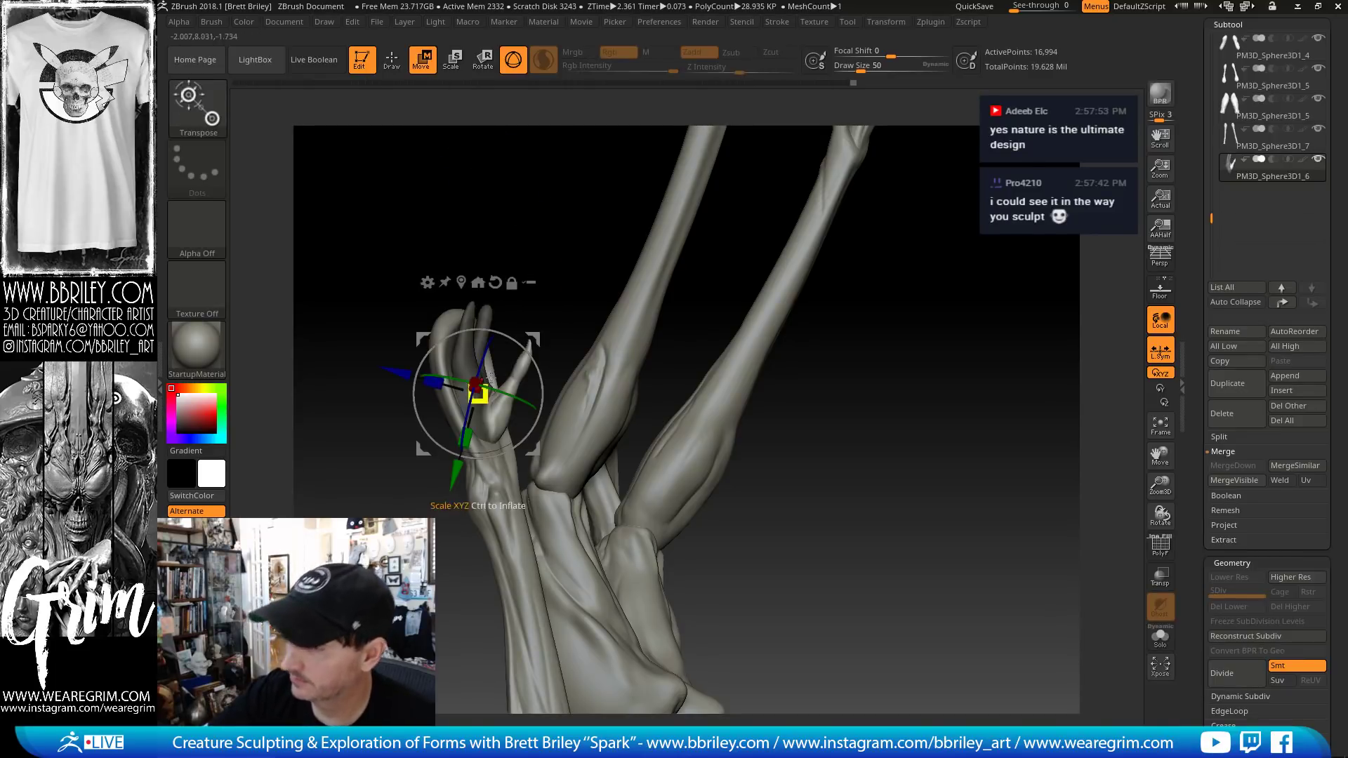
pyautogui.moveTo(480, 393); pyautogui.dragTo(489, 388)
pyautogui.moveTo(560, 282); pyautogui.dragTo(537, 344)
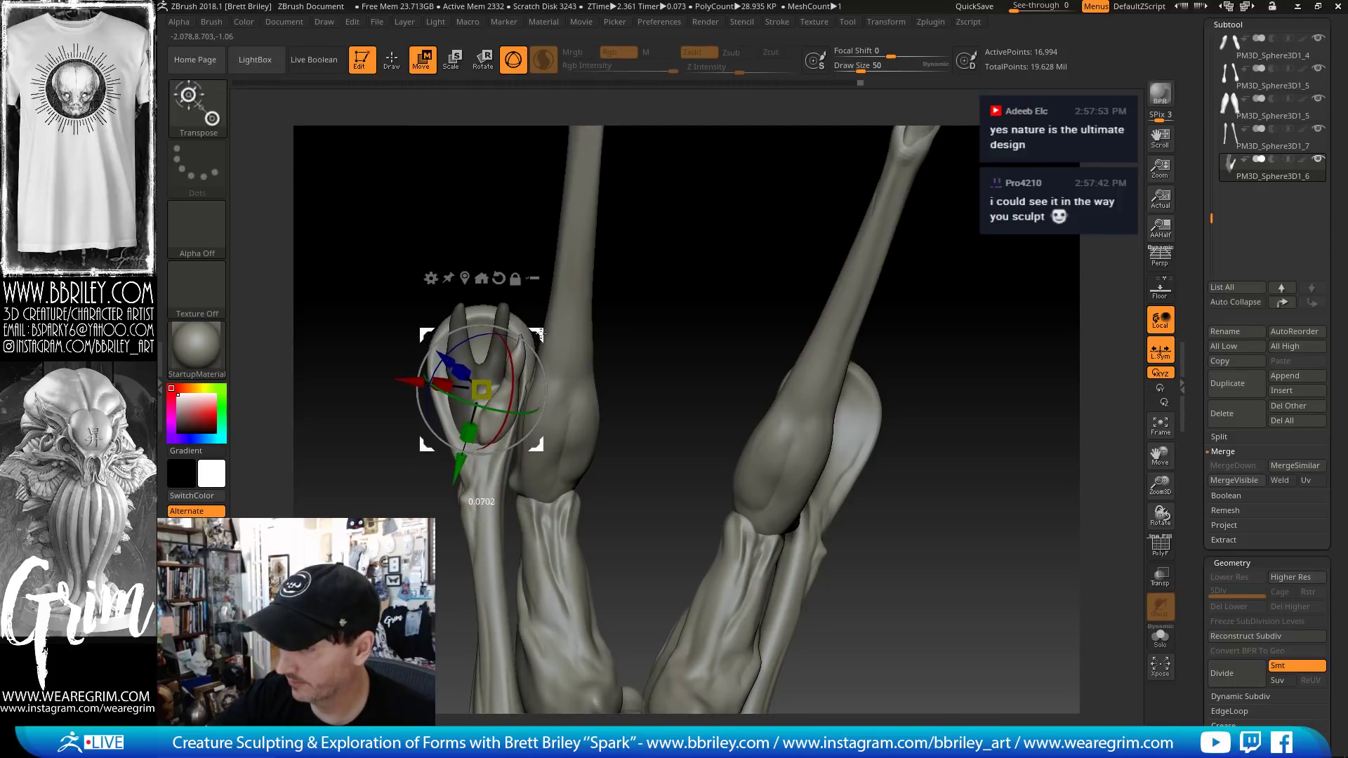
pyautogui.press('q')
pyautogui.moveTo(632, 295)
pyautogui.mouseDown()
pyautogui.moveTo(695, 256)
pyautogui.moveTo(689, 131)
pyautogui.mouseUp()
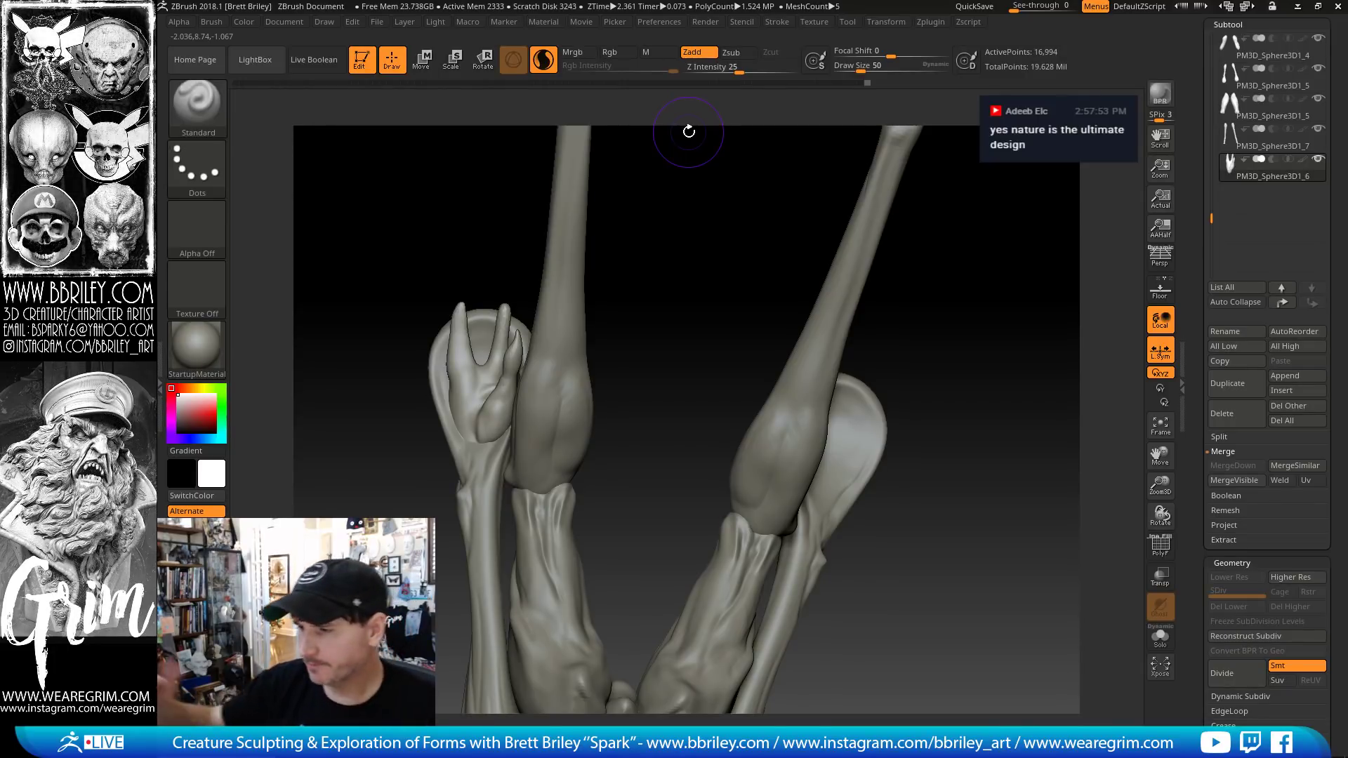
# - Pull the outer finger's tip into a longer point with the Move brush at draw sizes 34 and 21
pyautogui.moveTo(631, 262); pyautogui.dragTo(457, 317)
pyautogui.press('s')
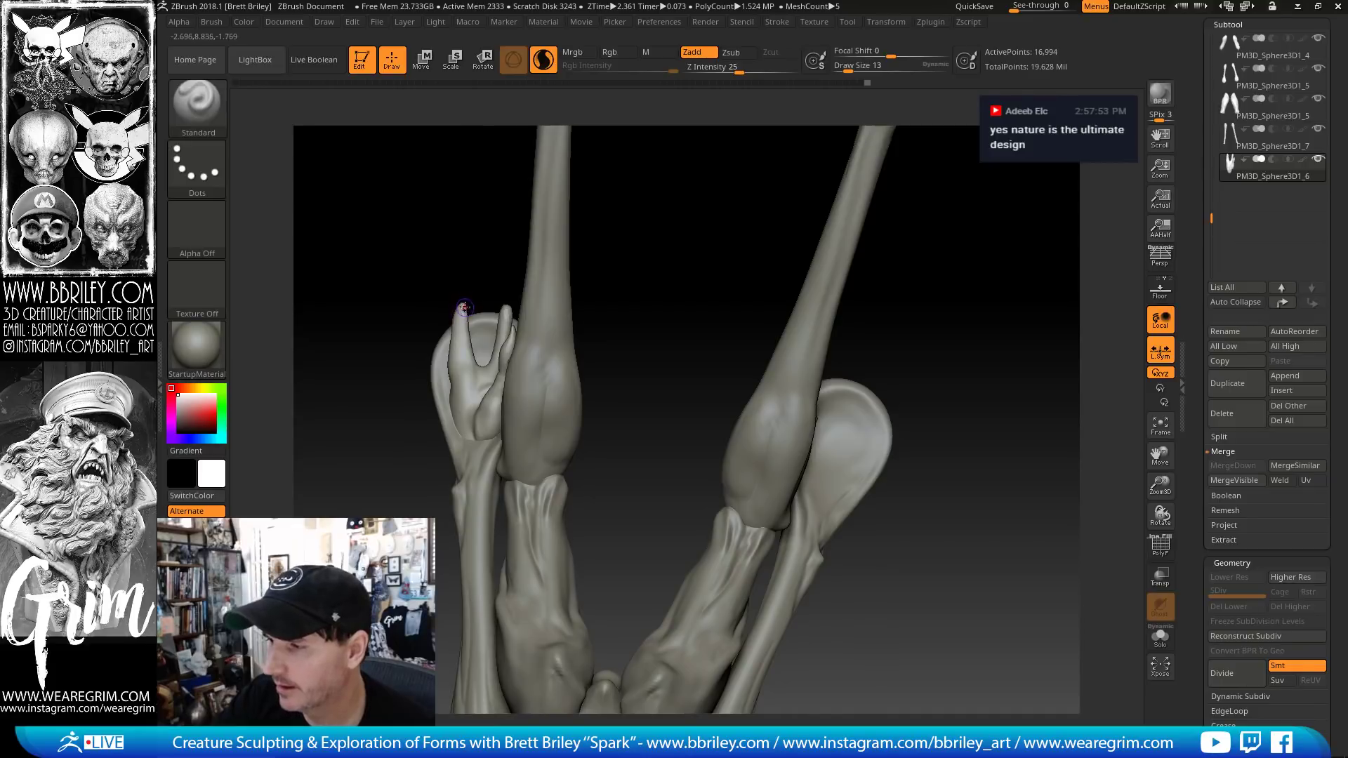
pyautogui.press('b')
pyautogui.press('m')
pyautogui.press('v')
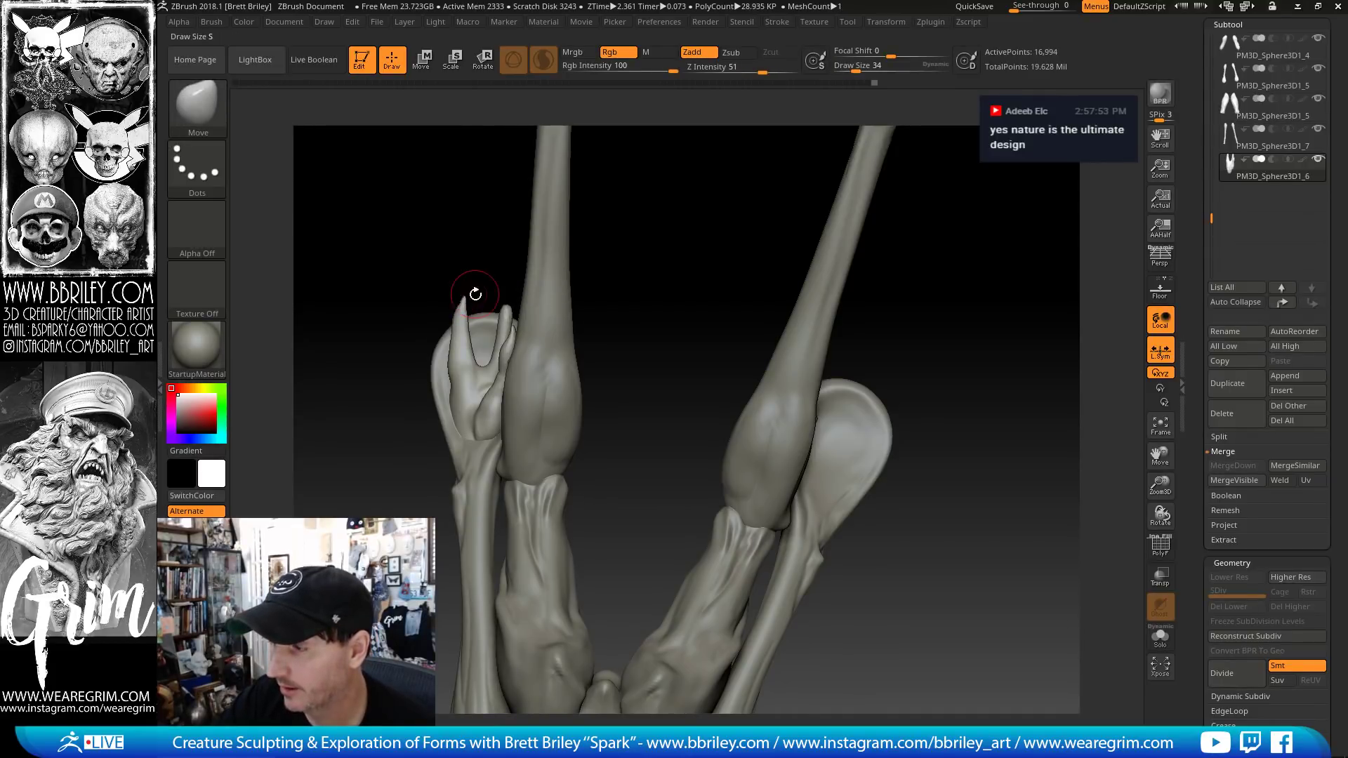
pyautogui.press('s')
pyautogui.moveTo(466, 290); pyautogui.dragTo(463, 290)
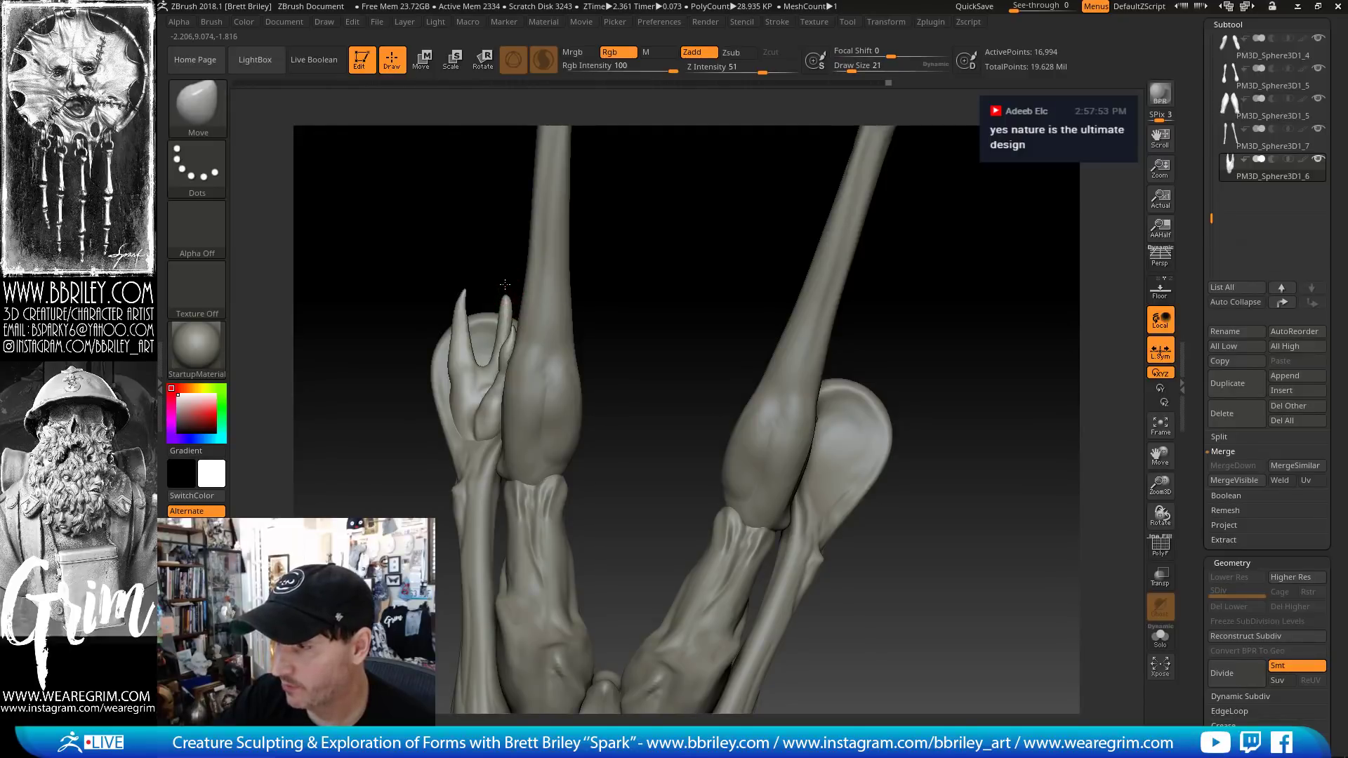
# - Stretch the second finger's tip upward with the Move brush and refine the claw-like tips at draw size 13
pyautogui.moveTo(511, 264); pyautogui.dragTo(581, 235)
pyautogui.press('s')
pyautogui.moveTo(504, 292)
pyautogui.mouseDown()
pyautogui.moveTo(516, 304)
pyautogui.moveTo(555, 292)
pyautogui.moveTo(517, 309)
pyautogui.moveTo(594, 267)
pyautogui.moveTo(507, 279)
pyautogui.mouseUp()
pyautogui.press('s')
pyautogui.press('s')
pyautogui.press('s')
pyautogui.moveTo(590, 249)
pyautogui.mouseDown()
pyautogui.moveTo(623, 212)
pyautogui.moveTo(596, 228)
pyautogui.mouseUp()
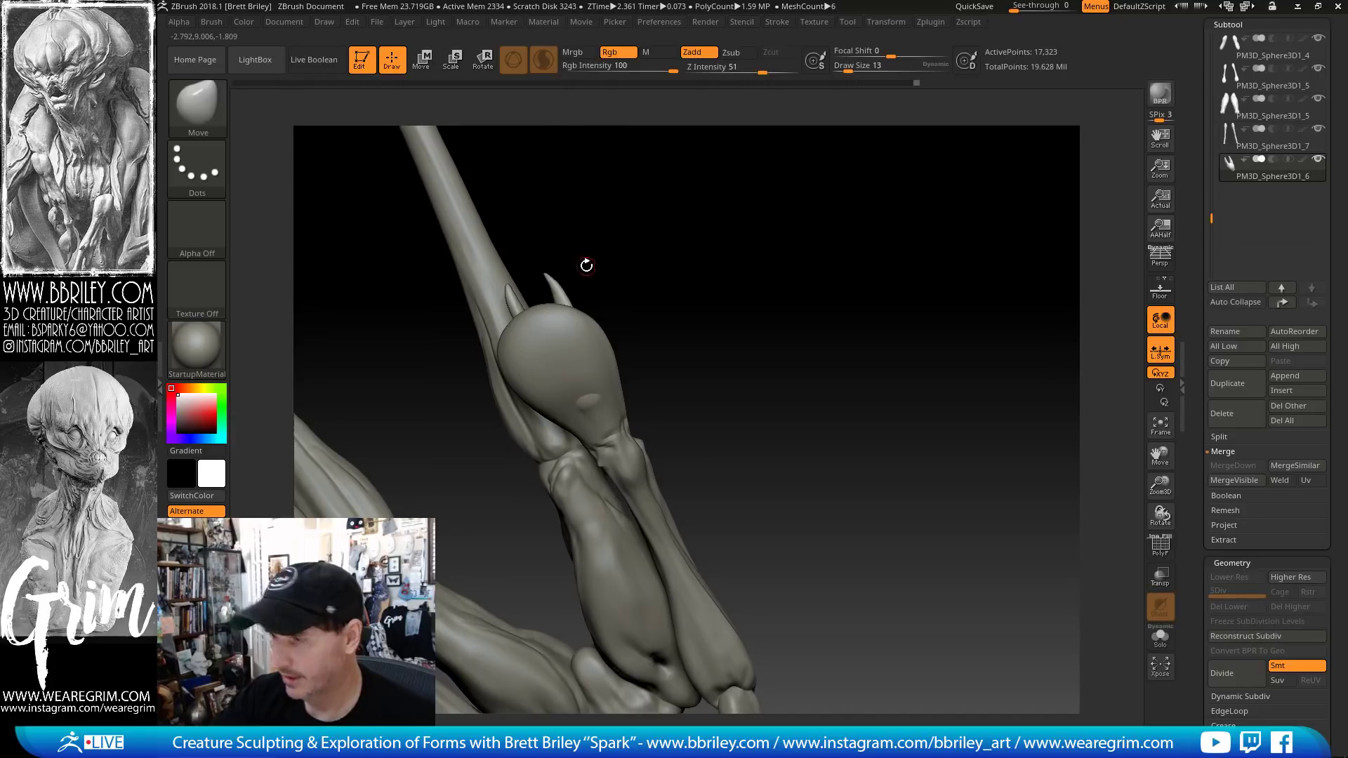
# - Carve a groove into the back of the fingertip with the DamStandard brush to suggest a nail
pyautogui.press('b')
pyautogui.press('d')
pyautogui.press('s')
pyautogui.moveTo(552, 284)
pyautogui.mouseDown()
pyautogui.moveTo(568, 273)
pyautogui.moveTo(549, 314)
pyautogui.mouseUp()
# - Thicken the fingers around the claw bases with the Inflat brush at draw size 18 and Z Intensity 10
pyautogui.press('b')
pyautogui.press('i')
pyautogui.press('n')
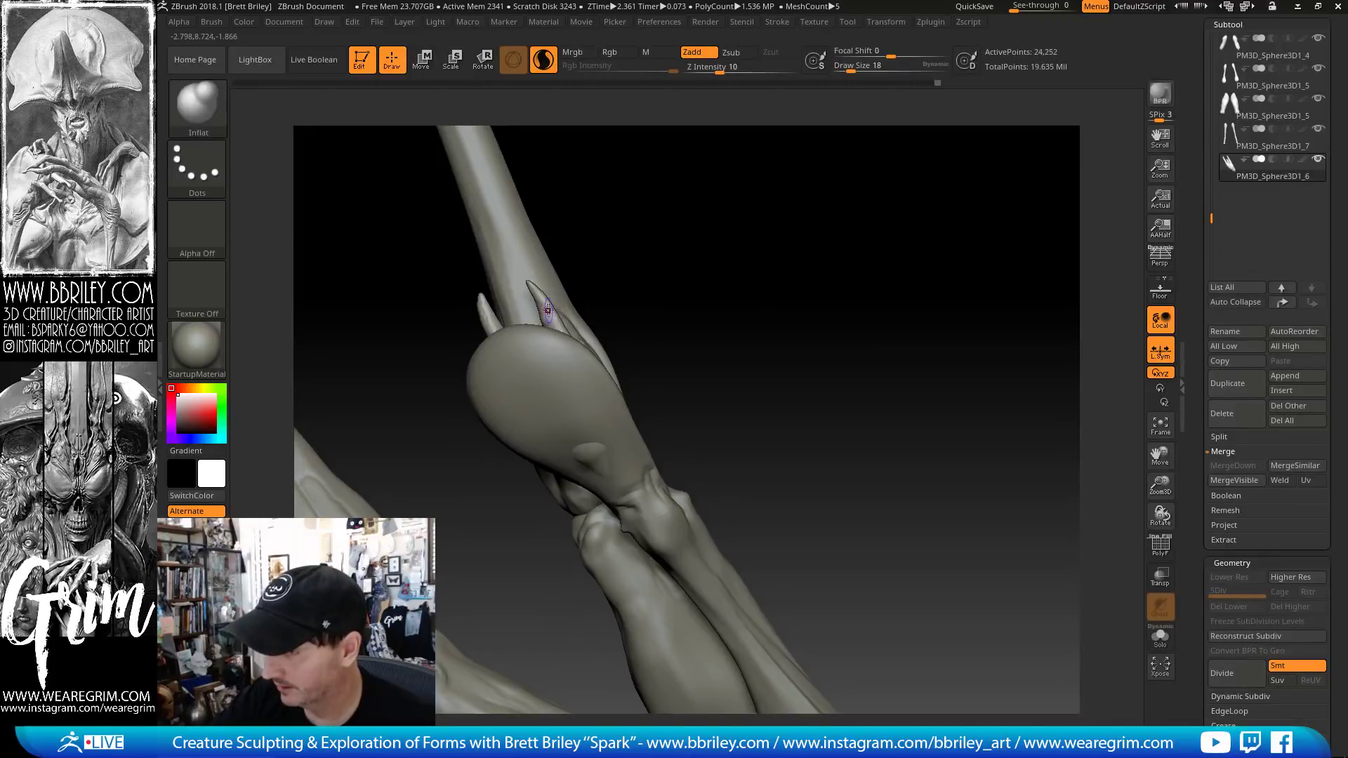
pyautogui.moveTo(617, 211); pyautogui.dragTo(554, 312)
pyautogui.moveTo(593, 234)
pyautogui.mouseDown()
pyautogui.moveTo(540, 260)
pyautogui.moveTo(571, 265)
pyautogui.moveTo(576, 313)
pyautogui.moveTo(562, 320)
pyautogui.mouseUp()
# - Carve joint creases across the fingers and lines into the palm with the DamStandard brush at draw size 21
pyautogui.press('s')
pyautogui.press('b')
pyautogui.press('d')
pyautogui.press('s')
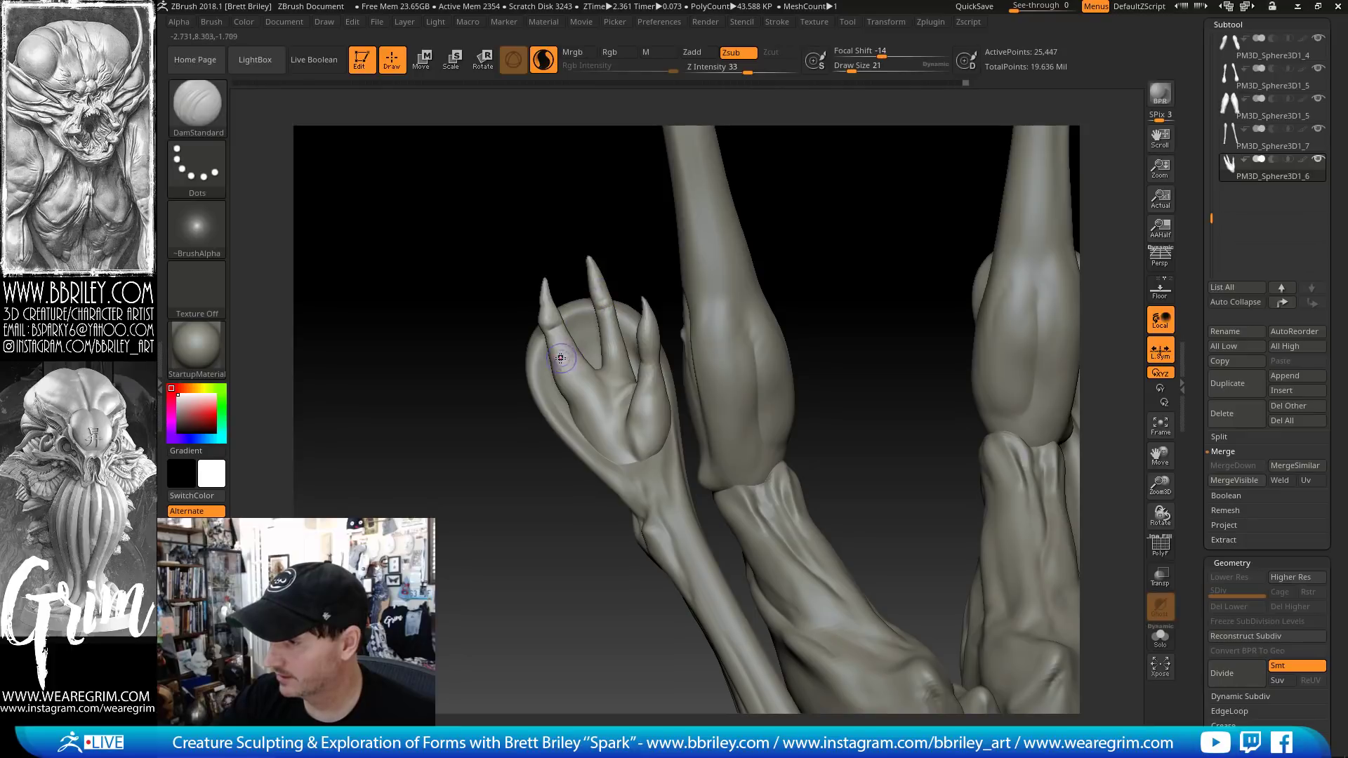
pyautogui.moveTo(591, 343); pyautogui.dragTo(615, 336)
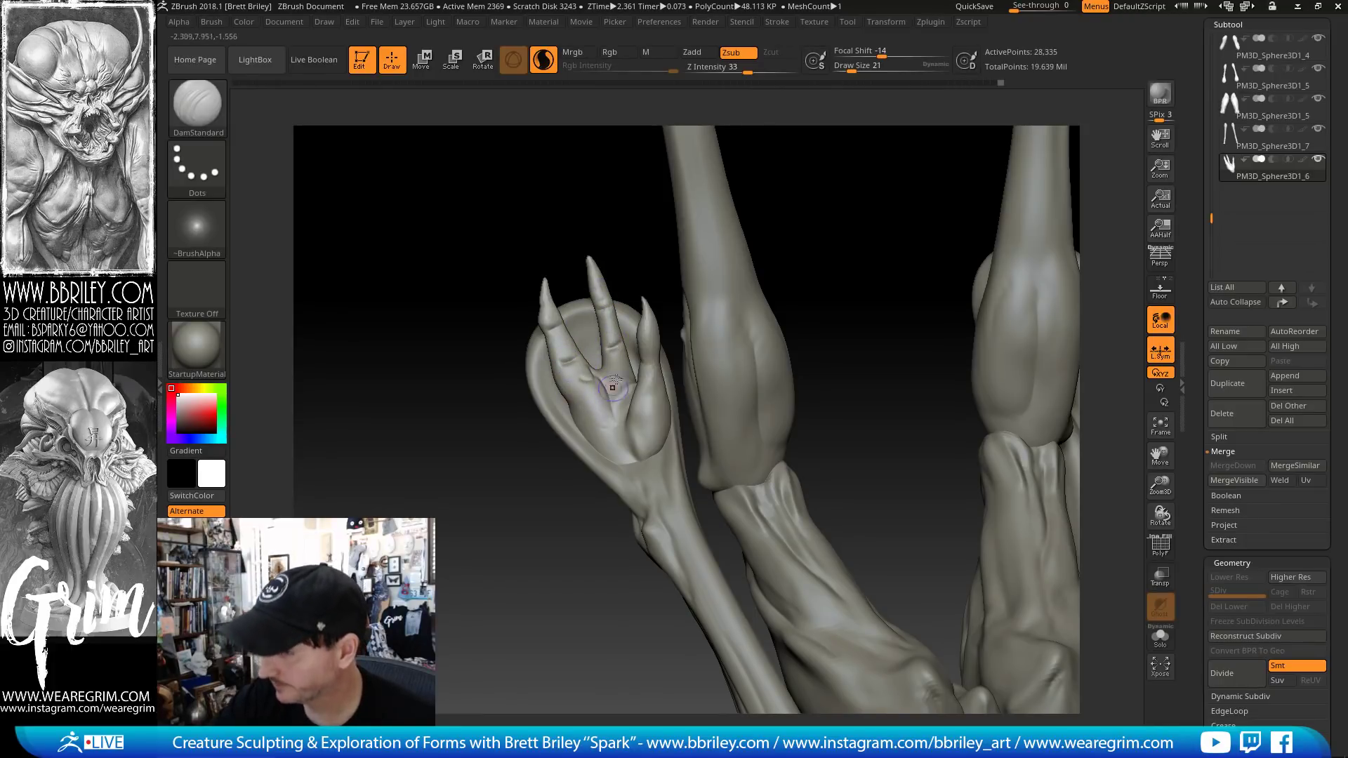
pyautogui.moveTo(612, 386)
pyautogui.mouseDown()
pyautogui.moveTo(568, 395)
pyautogui.moveTo(608, 440)
pyautogui.mouseUp()
# - Build up the palm's fleshy ridges with the Standard brush at draw size 21 and Z Intensity 25
pyautogui.press('b')
pyautogui.press('s')
pyautogui.press('t')
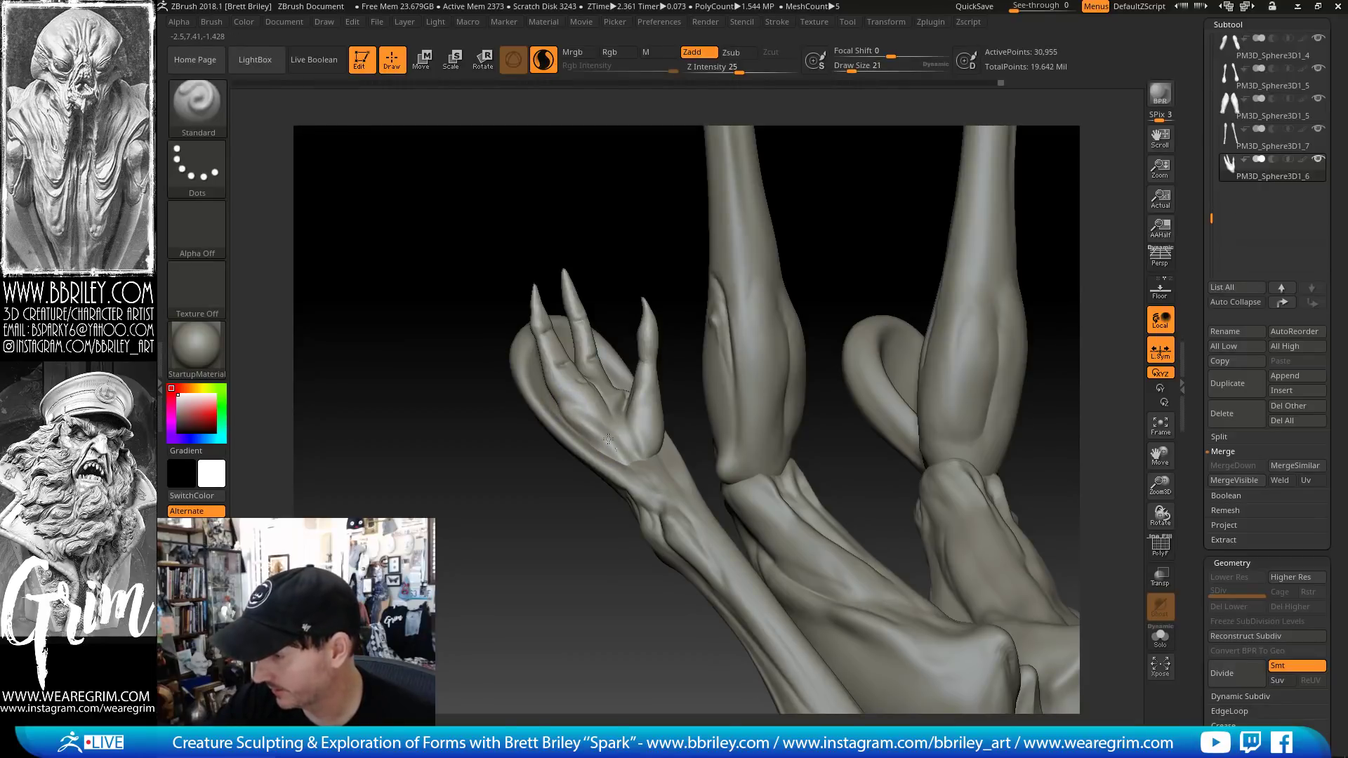
# - Adjust the placement and curve of the clawed fingers with the Move brush at draw size 47
pyautogui.press('b')
pyautogui.press('m')
pyautogui.press('v')
pyautogui.moveTo(621, 195)
pyautogui.mouseDown()
pyautogui.moveTo(556, 370)
pyautogui.moveTo(567, 353)
pyautogui.mouseUp()
pyautogui.press('s')
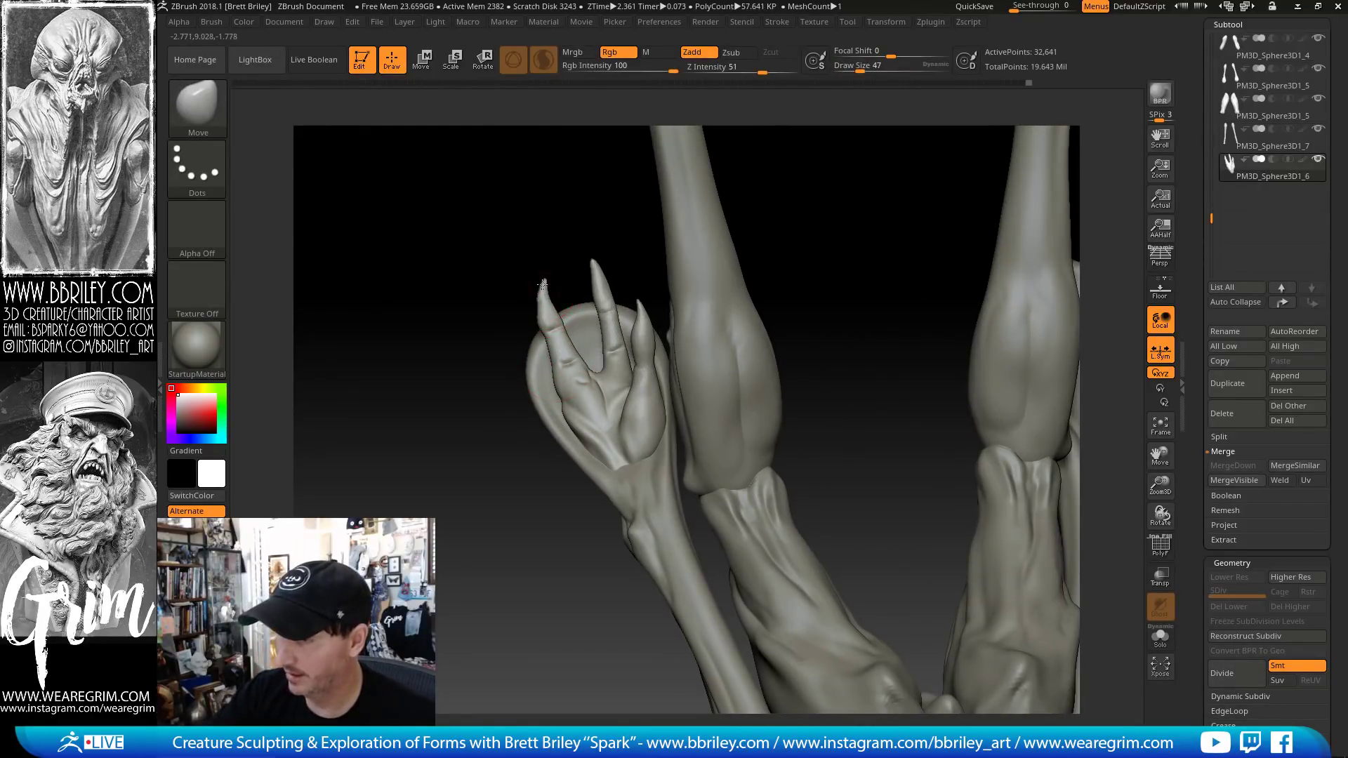
pyautogui.moveTo(562, 225)
pyautogui.mouseDown()
pyautogui.moveTo(647, 141)
pyautogui.moveTo(635, 201)
pyautogui.moveTo(512, 301)
pyautogui.moveTo(559, 298)
pyautogui.mouseUp()
# - Reshape the back of the spoon-shaped hand near the wrist with the Move brush at draw size 72
pyautogui.press('s')
pyautogui.moveTo(599, 236); pyautogui.dragTo(735, 249)
pyautogui.press('s')
pyautogui.moveTo(444, 320); pyautogui.dragTo(451, 321)
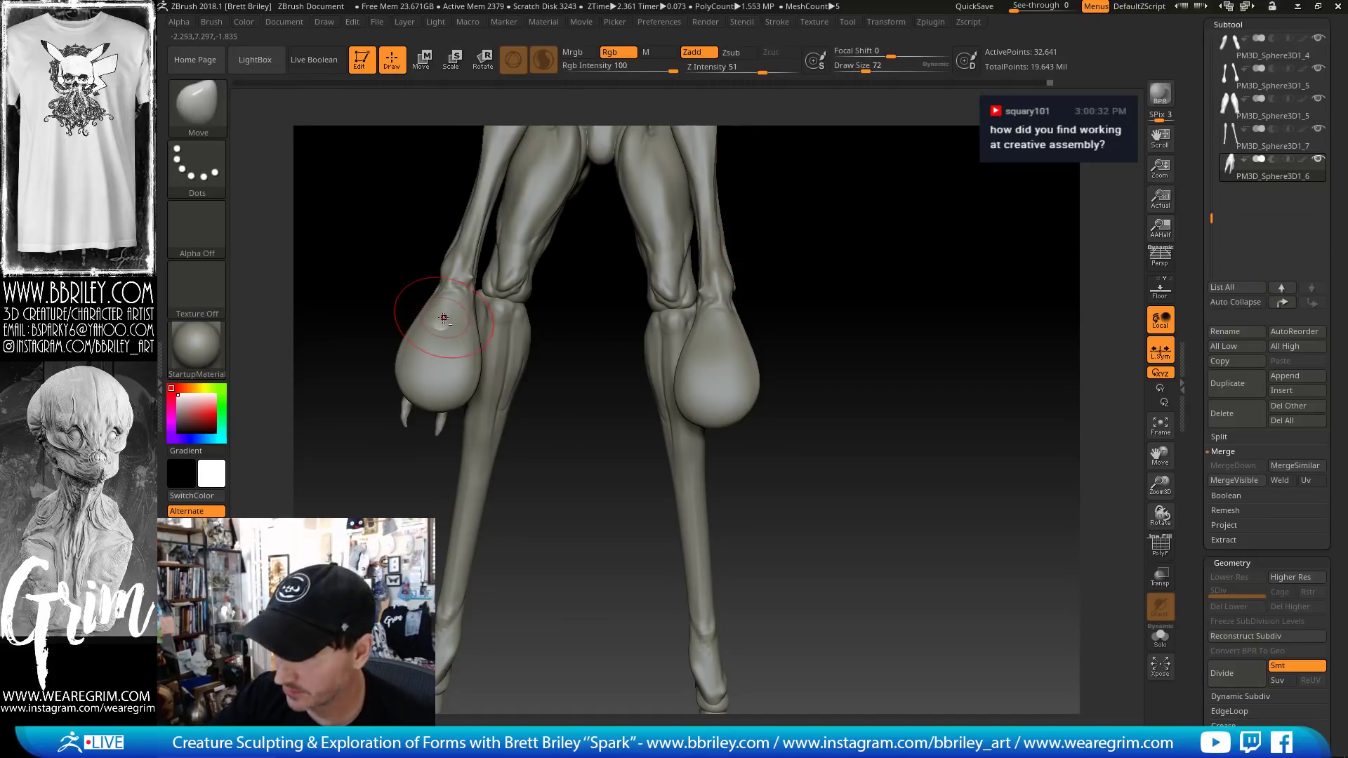
# - Mirror the hand across the X axis with SubTool Master, merging the copy into one subtool
pyautogui.click(930, 22)
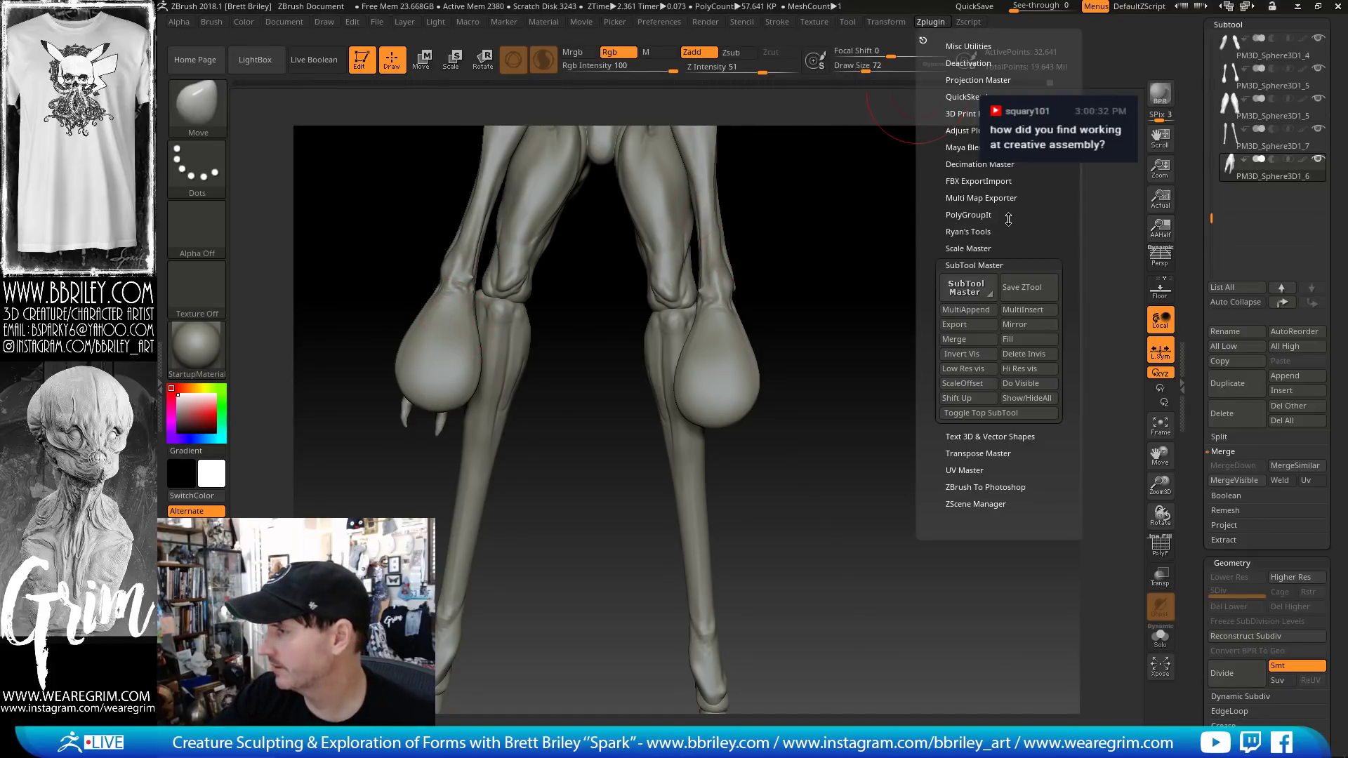
pyautogui.click(972, 285)
pyautogui.click(278, 219)
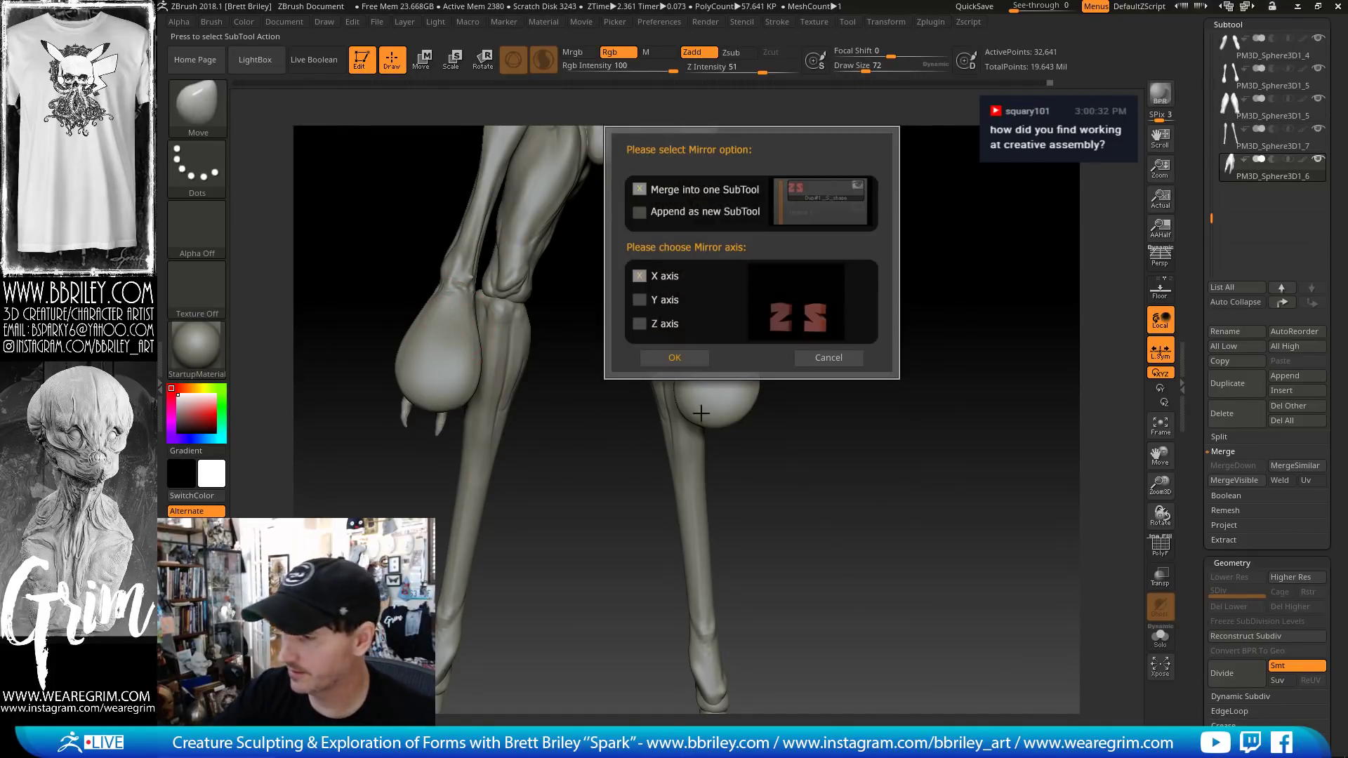
pyautogui.click(677, 355)
# - Scale and rotate the mirrored pair of hands with the transpose gizmo to fit the wrists, then return to sculpting
pyautogui.moveTo(926, 310); pyautogui.dragTo(702, 302)
pyautogui.press('w')
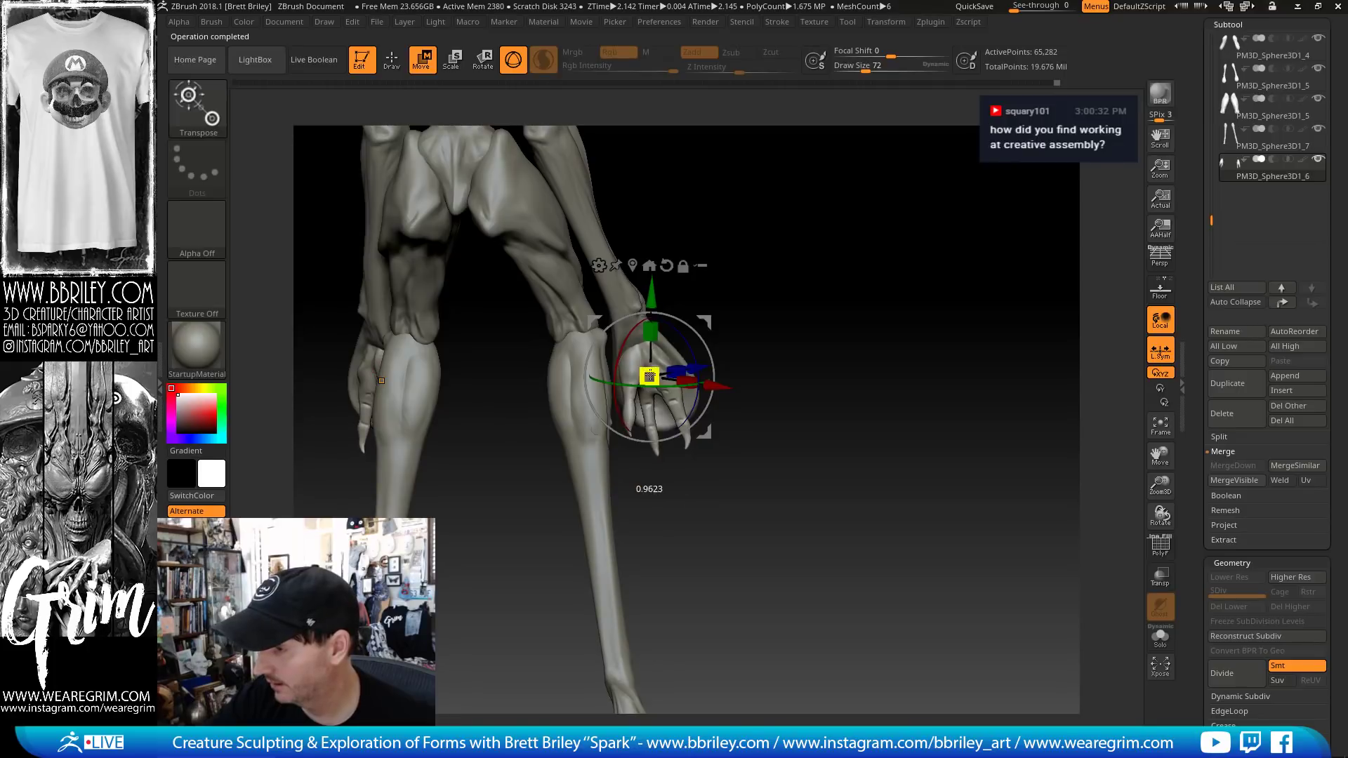
pyautogui.moveTo(699, 326); pyautogui.dragTo(653, 379)
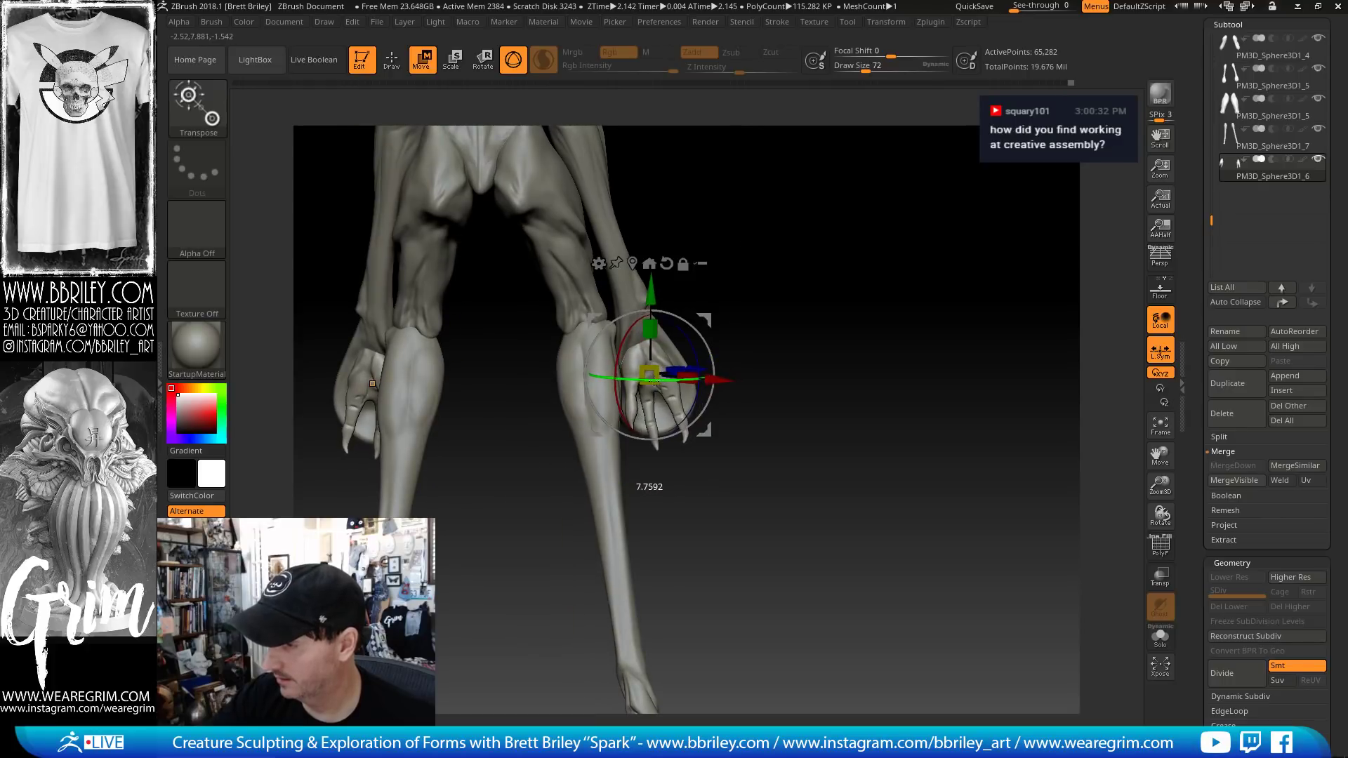
pyautogui.moveTo(703, 321); pyautogui.dragTo(650, 324)
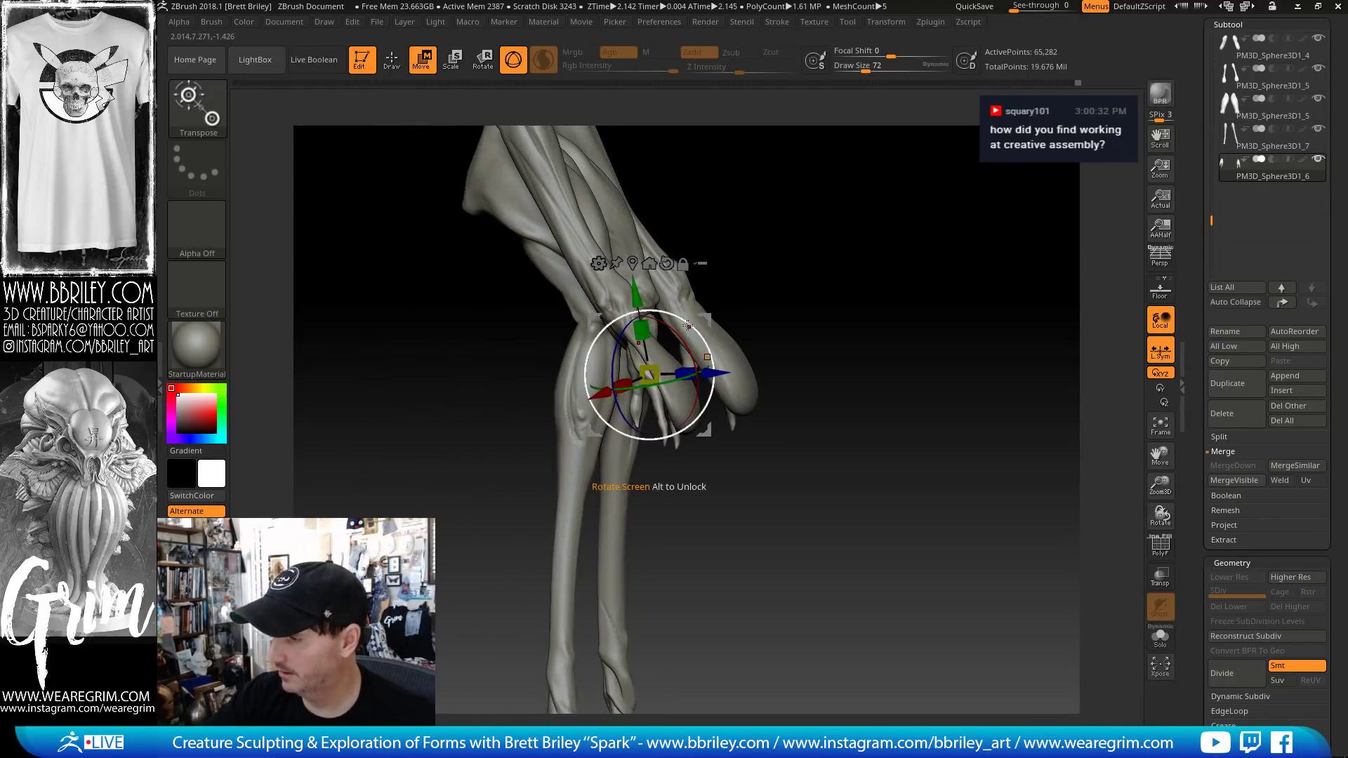
pyautogui.moveTo(708, 219); pyautogui.dragTo(663, 235)
pyautogui.press('q')
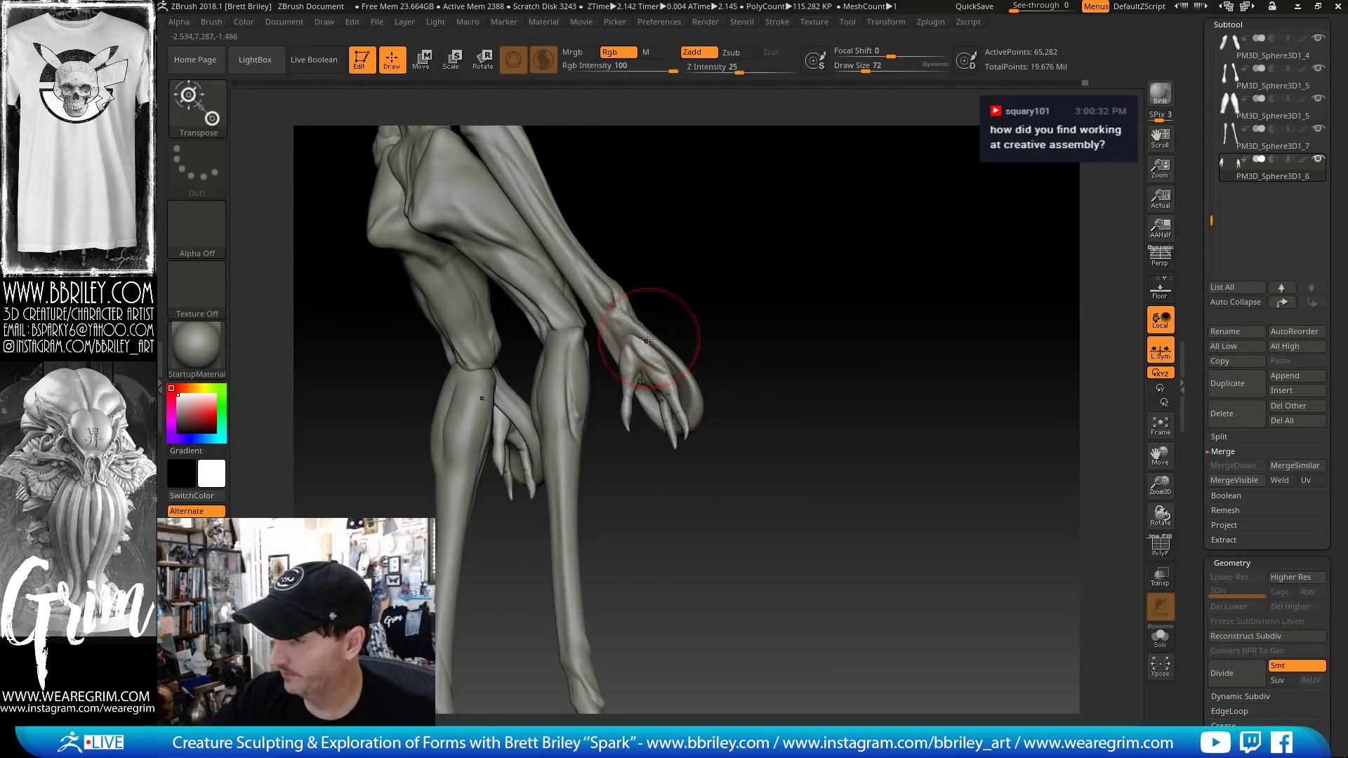
# - Reshape the palm and thumb base near the wrist with the Move brush at draw size 36
pyautogui.press('s')
pyautogui.click(626, 343)
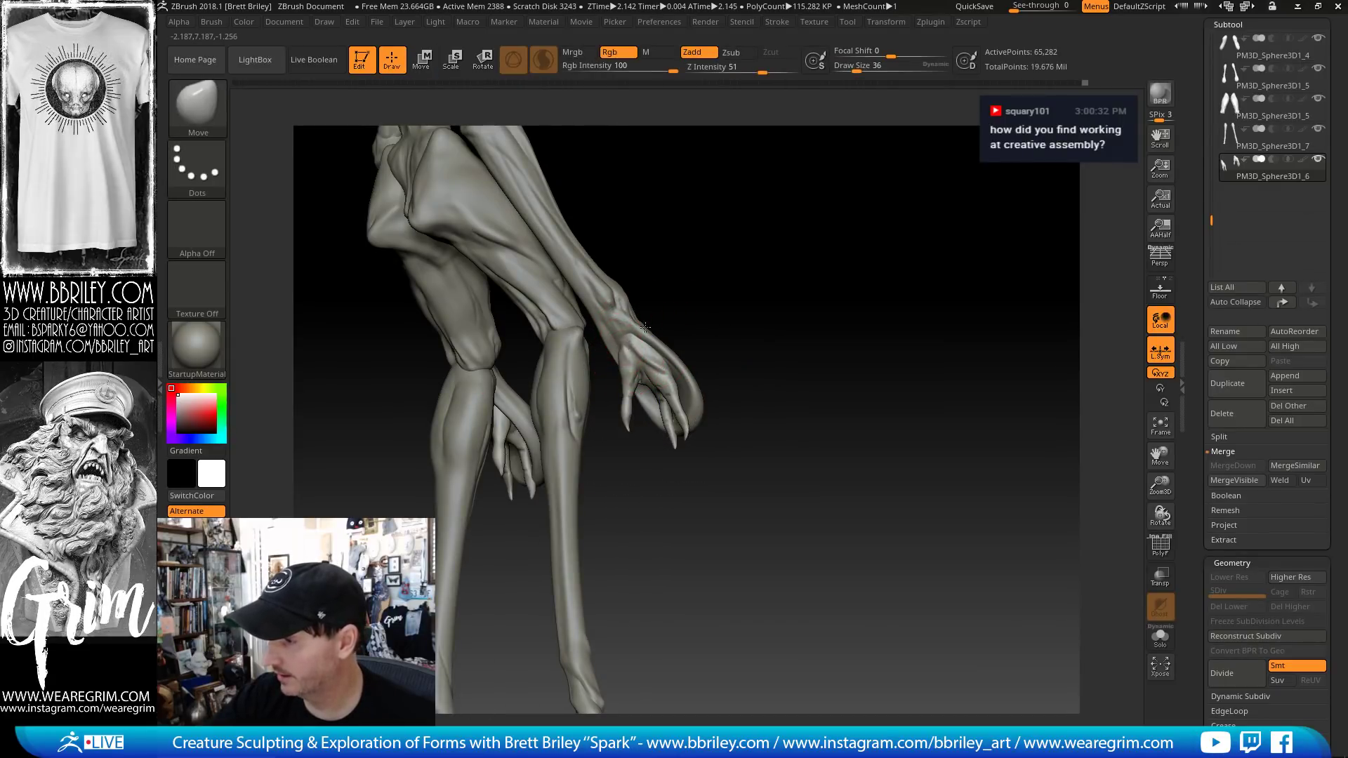
pyautogui.moveTo(644, 327); pyautogui.dragTo(628, 363)
pyautogui.moveTo(661, 310); pyautogui.dragTo(634, 355)
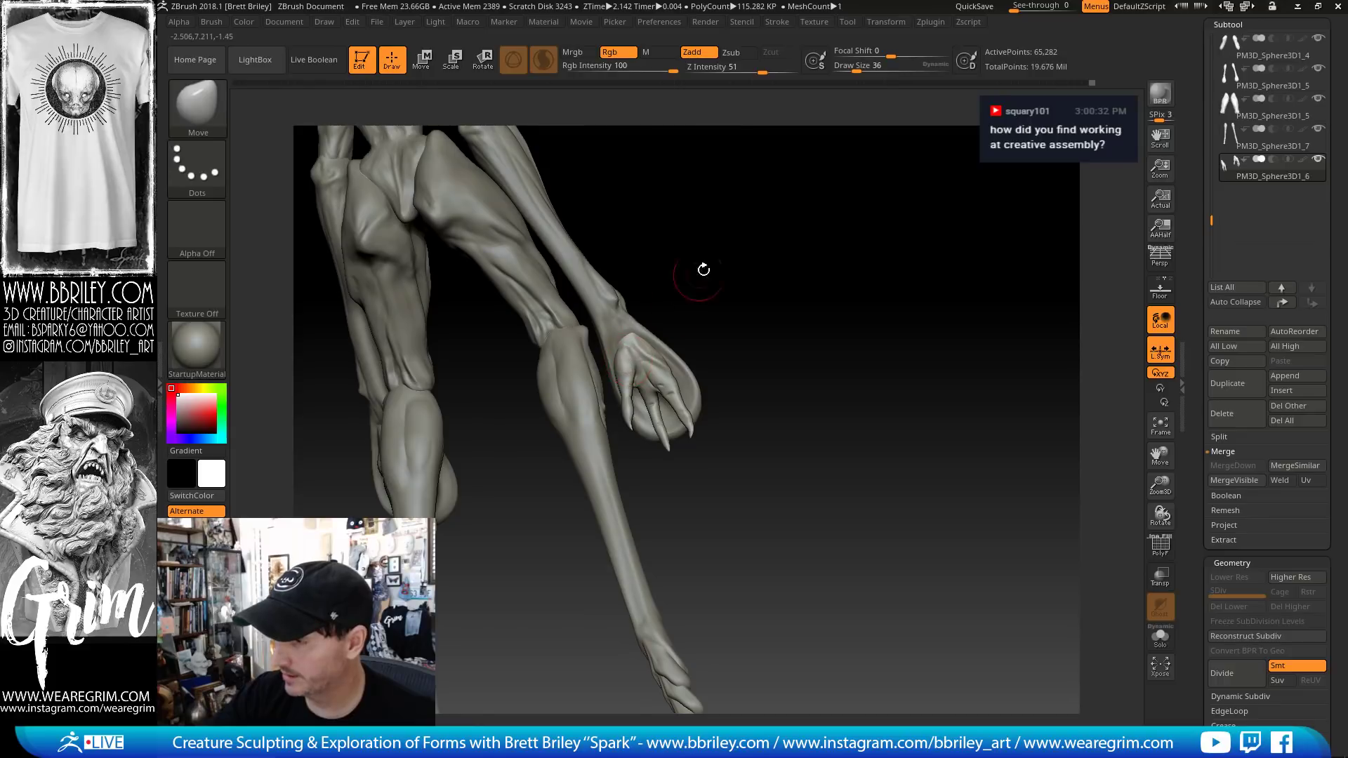
pyautogui.moveTo(703, 269)
pyautogui.mouseDown()
pyautogui.moveTo(744, 288)
pyautogui.moveTo(743, 322)
pyautogui.moveTo(677, 334)
pyautogui.mouseUp()
# - Adjust the fingers' bend against the spoon-shaped shell with the Move brush at draw sizes 41 and 62
pyautogui.press('s')
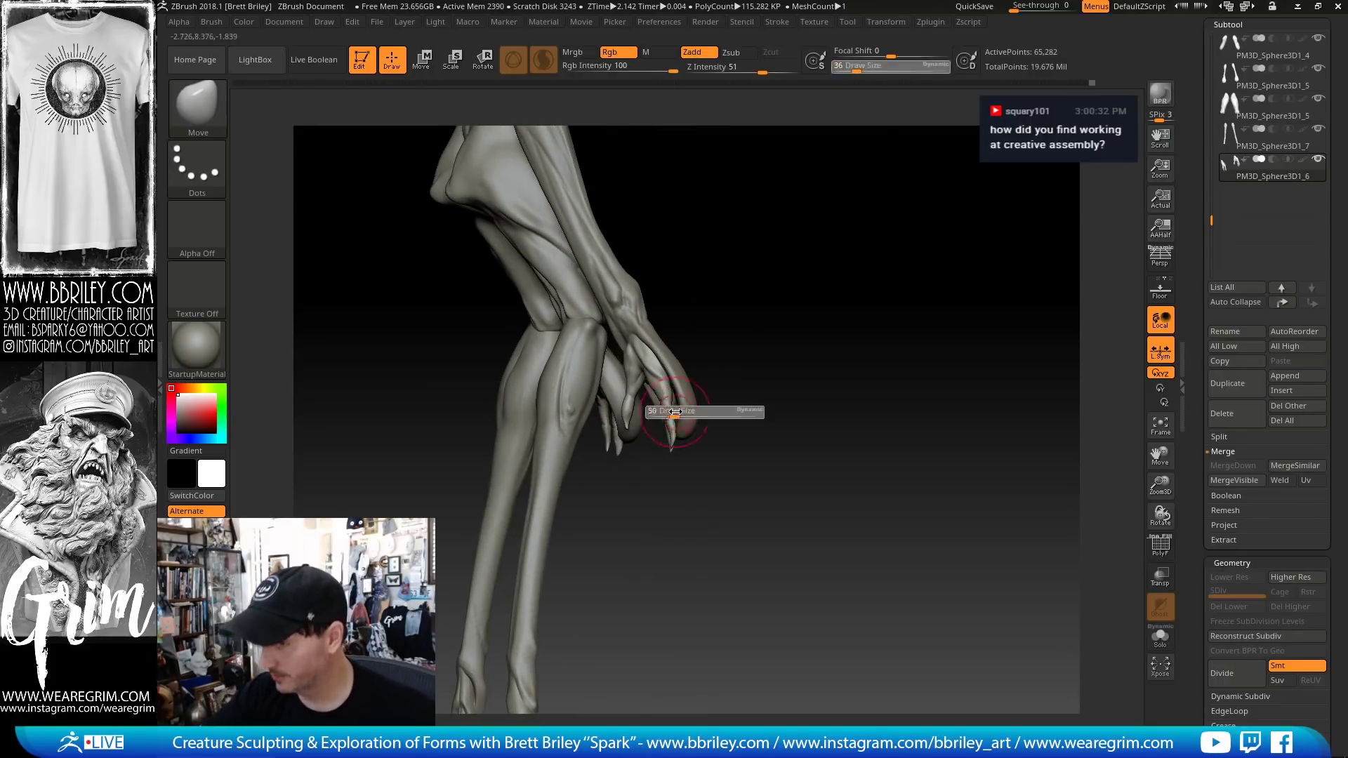
pyautogui.moveTo(675, 412); pyautogui.dragTo(682, 408)
pyautogui.press('s')
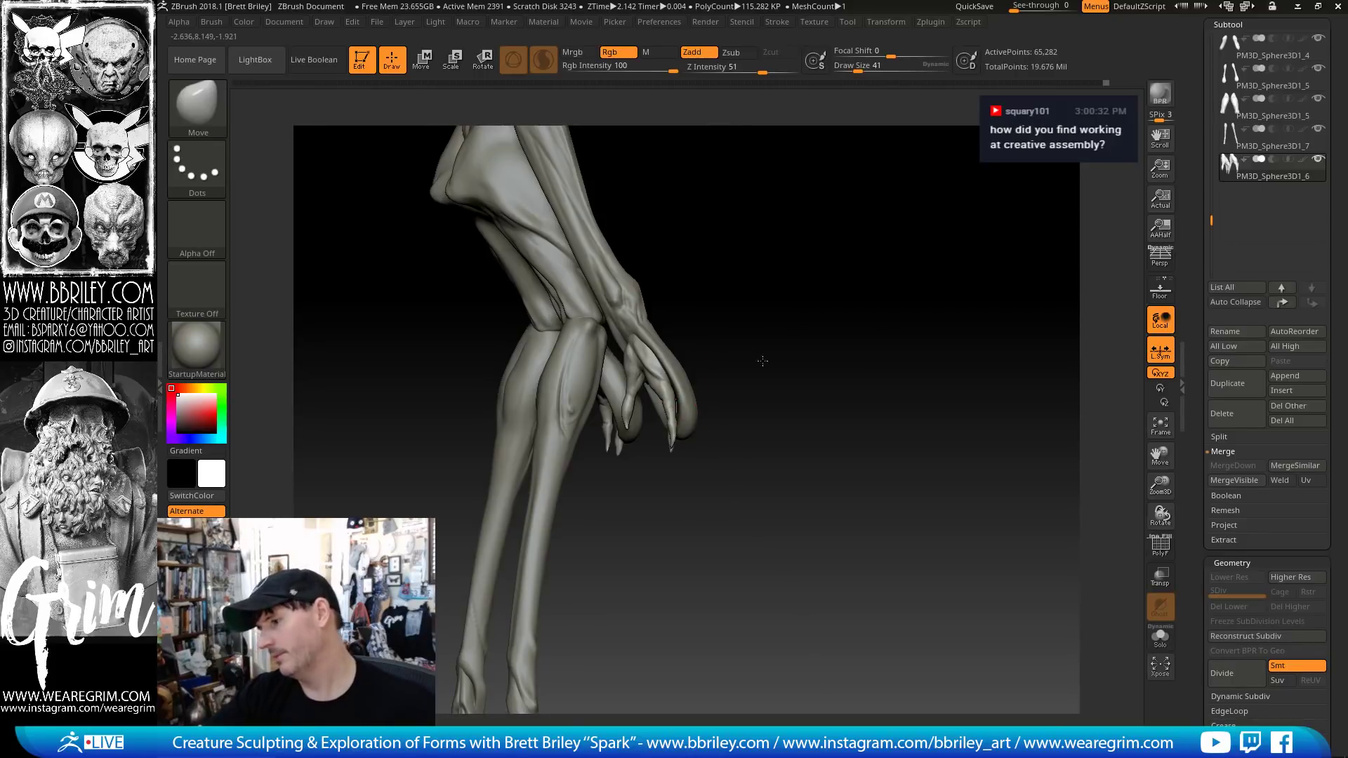
pyautogui.moveTo(877, 337); pyautogui.dragTo(808, 365)
pyautogui.press('s')
pyautogui.moveTo(681, 422); pyautogui.dragTo(683, 422)
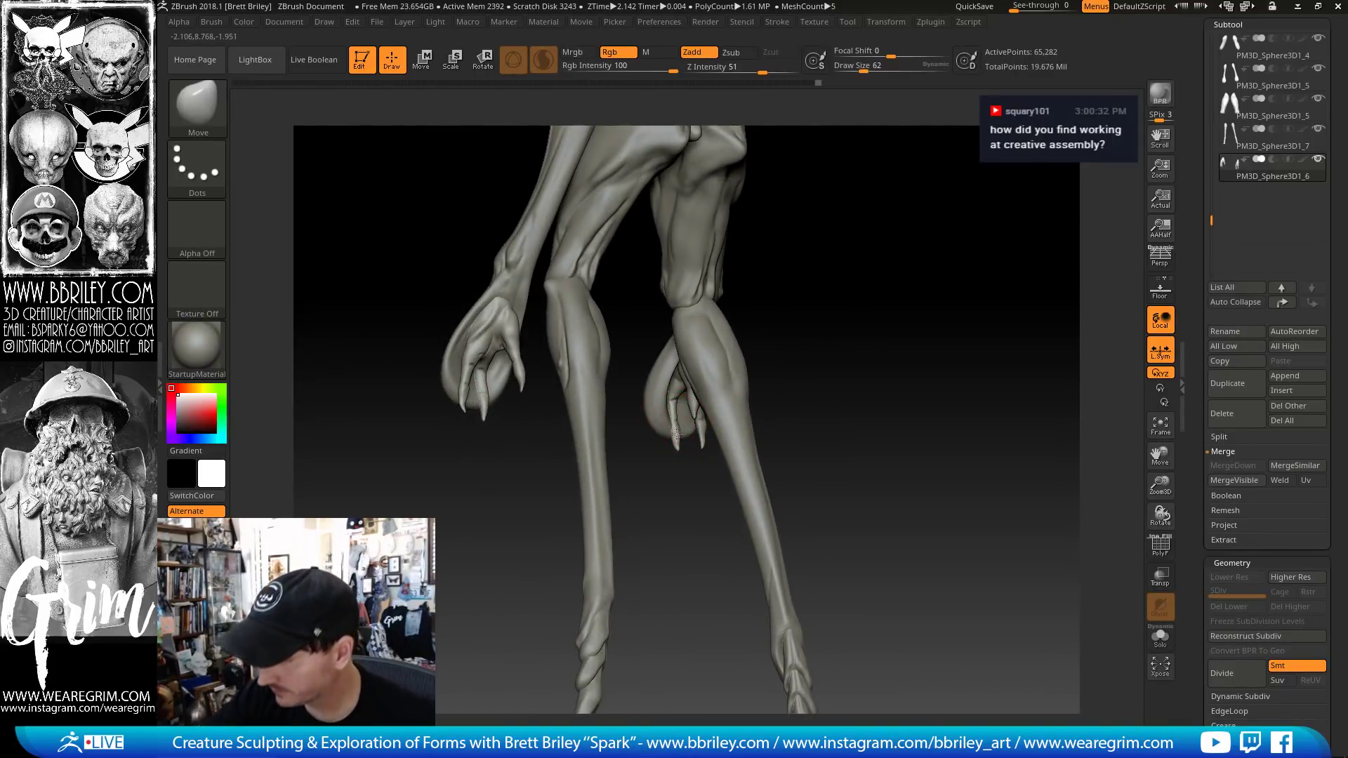
# - Refine the fingertips and the inner edge of the palm with the Move brush at draw sizes 29 and 34
pyautogui.moveTo(860, 341)
pyautogui.mouseDown()
pyautogui.moveTo(771, 362)
pyautogui.moveTo(843, 341)
pyautogui.mouseUp()
pyautogui.press('[')
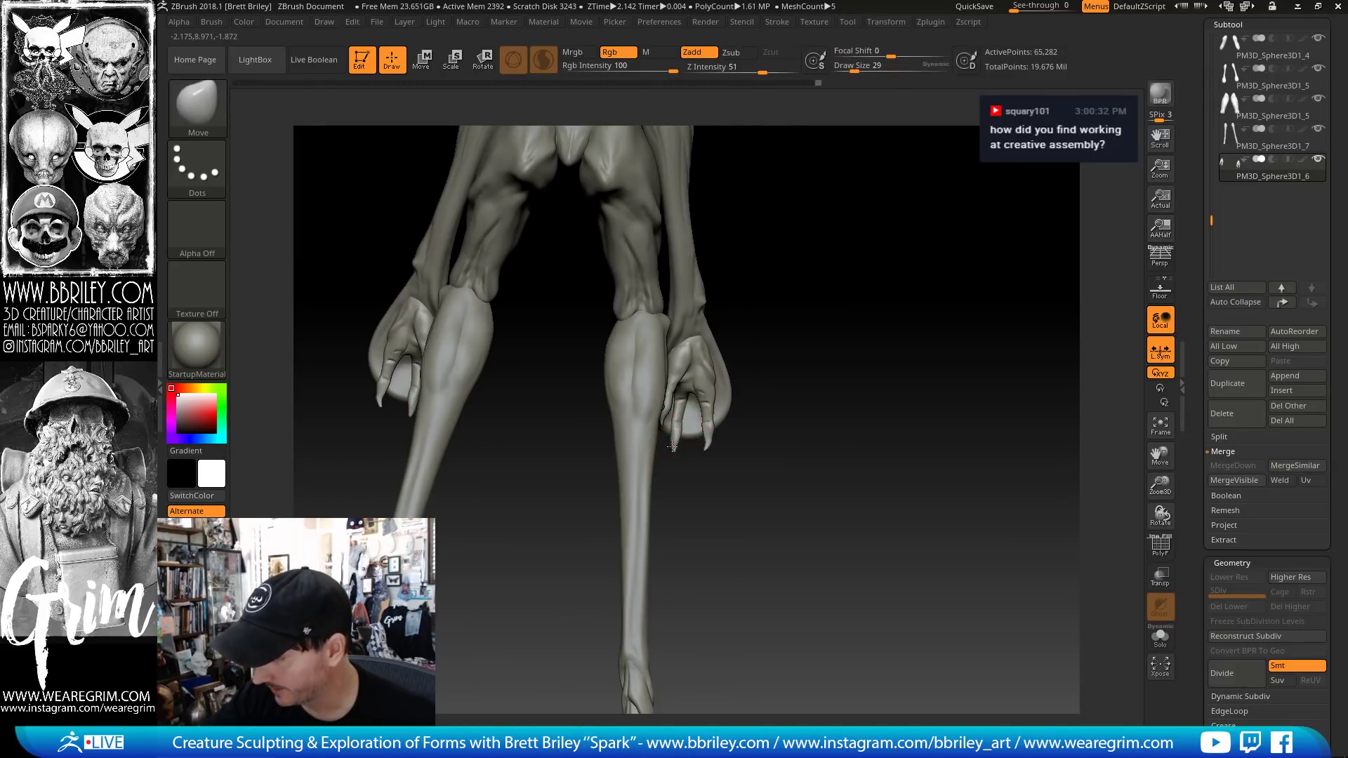
pyautogui.press('s')
pyautogui.moveTo(680, 445); pyautogui.dragTo(695, 439)
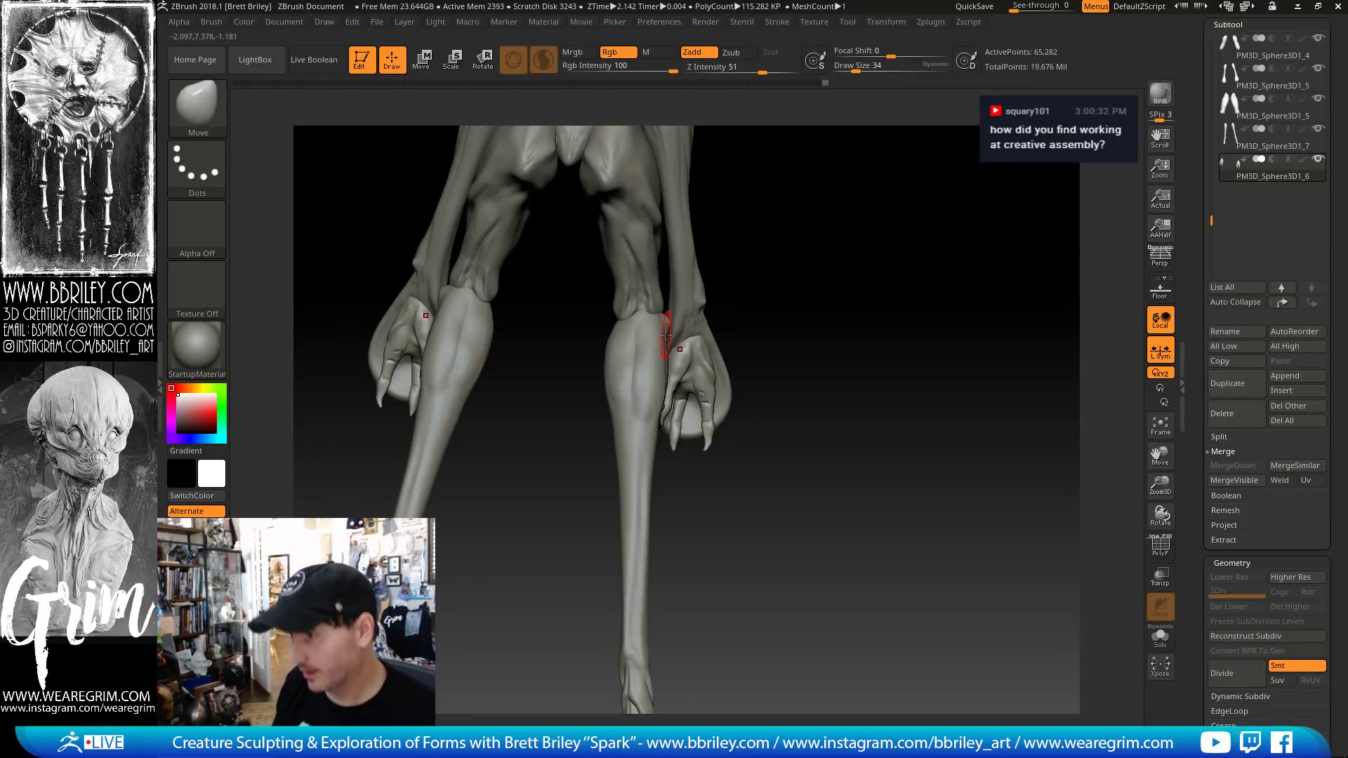
# - Select the forearm subtool and adjust the forearms near the wrists with the Move brush at draw size 59
pyautogui.moveTo(829, 302)
pyautogui.mouseDown()
pyautogui.moveTo(863, 277)
pyautogui.moveTo(852, 342)
pyautogui.moveTo(842, 280)
pyautogui.moveTo(854, 277)
pyautogui.moveTo(788, 286)
pyautogui.moveTo(824, 309)
pyautogui.mouseUp()
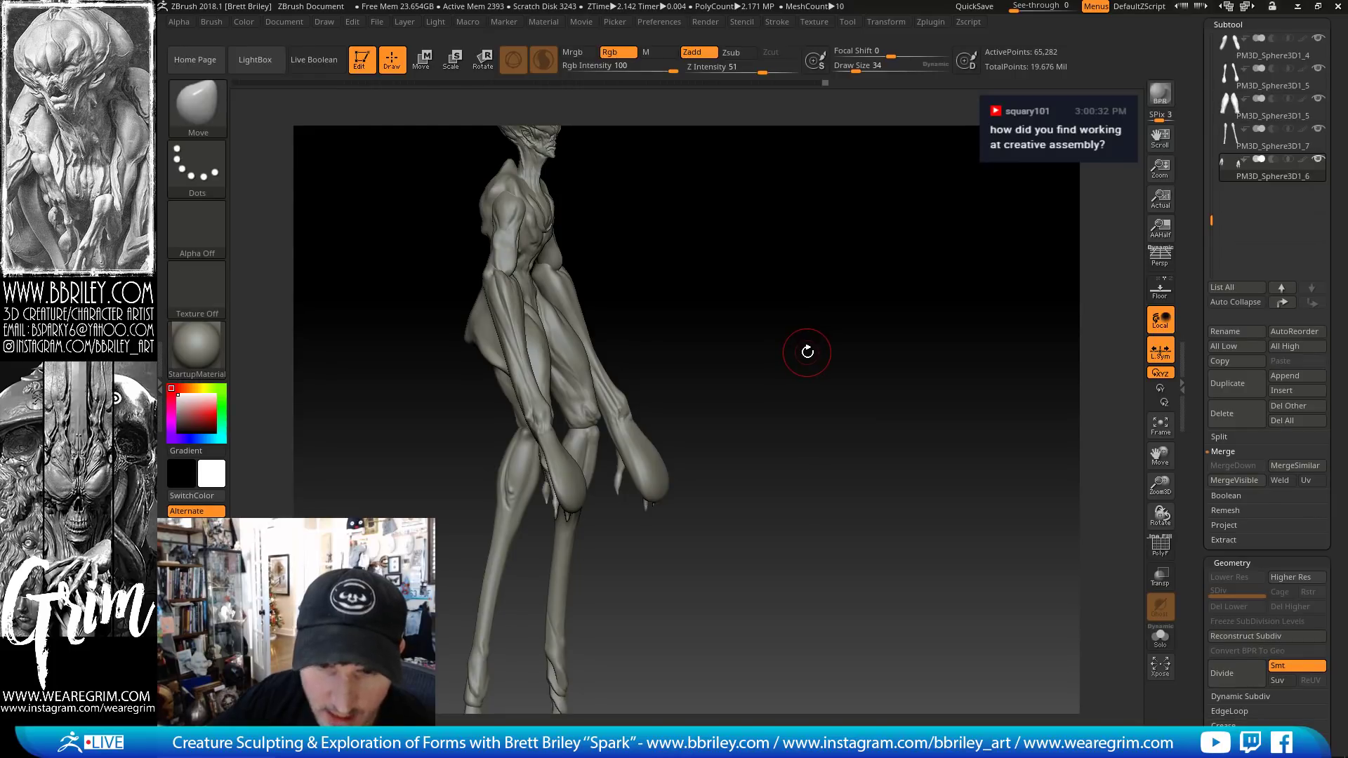
pyautogui.moveTo(818, 331)
pyautogui.mouseDown()
pyautogui.moveTo(840, 344)
pyautogui.moveTo(828, 311)
pyautogui.moveTo(863, 301)
pyautogui.moveTo(761, 327)
pyautogui.mouseUp()
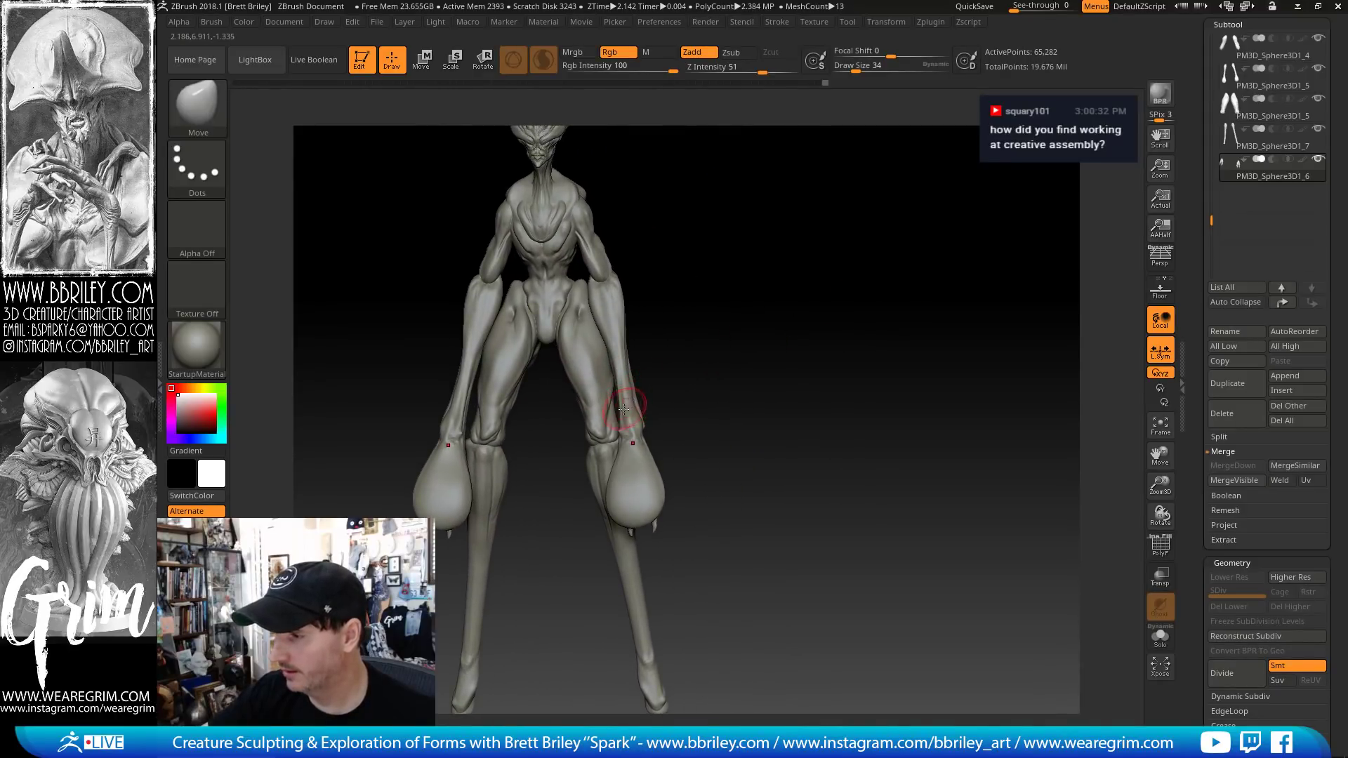
pyautogui.press(']')
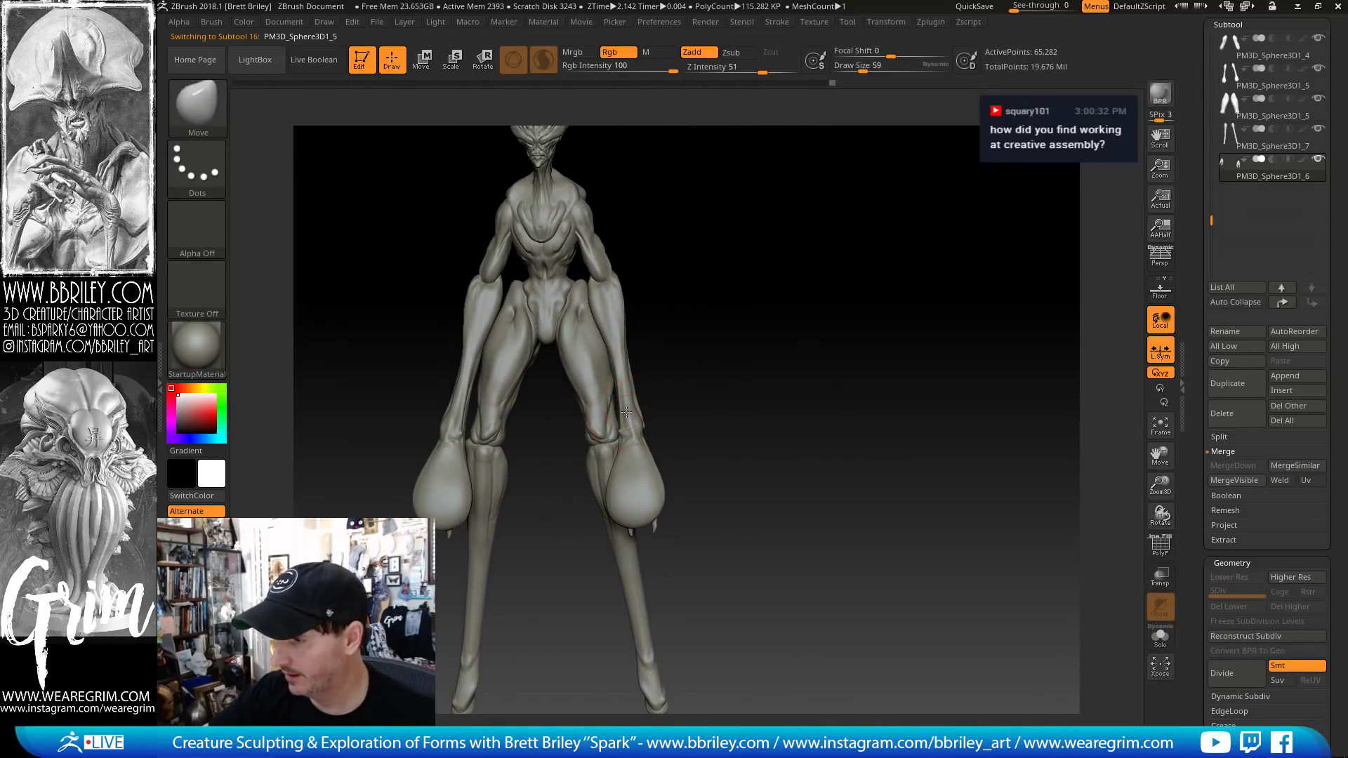
pyautogui.moveTo(693, 362); pyautogui.dragTo(727, 365)
pyautogui.moveTo(837, 366); pyautogui.dragTo(766, 358)
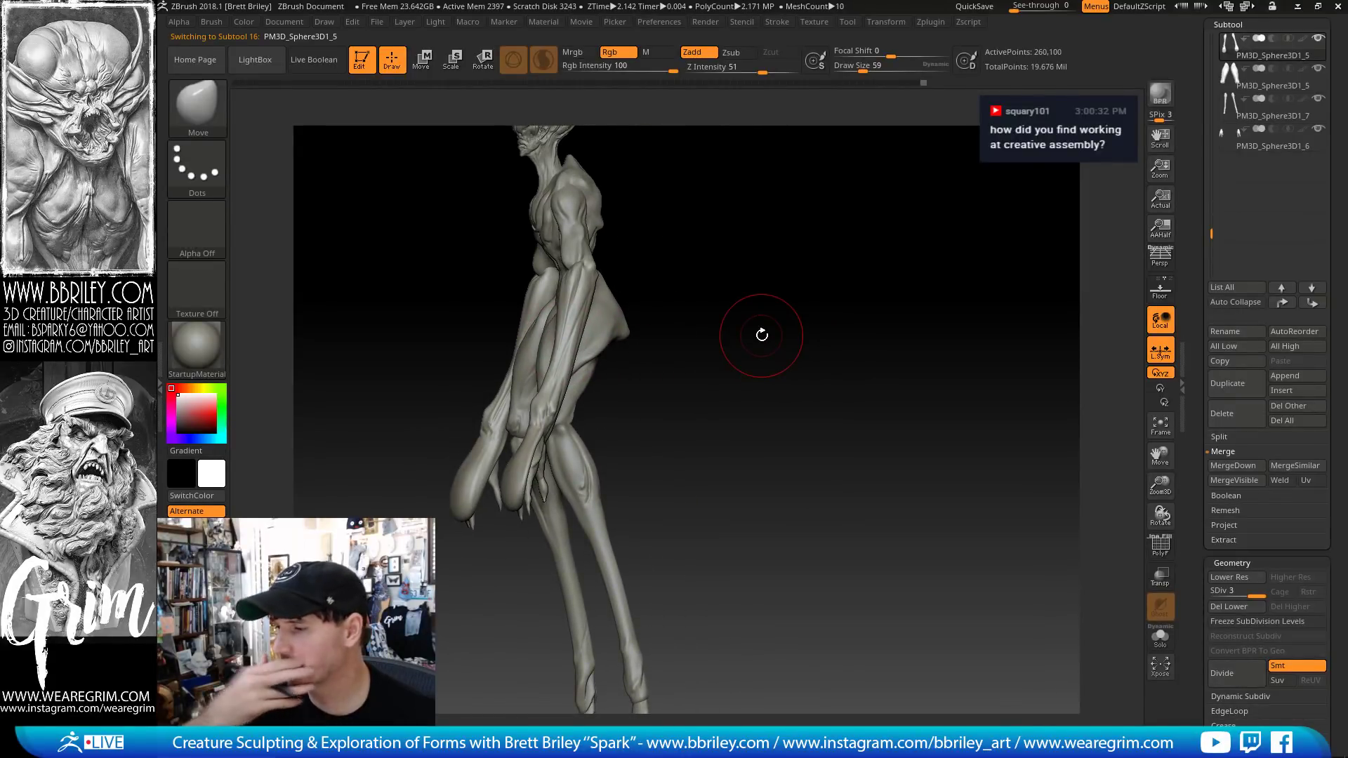
pyautogui.moveTo(770, 262)
pyautogui.mouseDown()
pyautogui.moveTo(741, 233)
pyautogui.moveTo(797, 201)
pyautogui.mouseUp()
pyautogui.press('[')
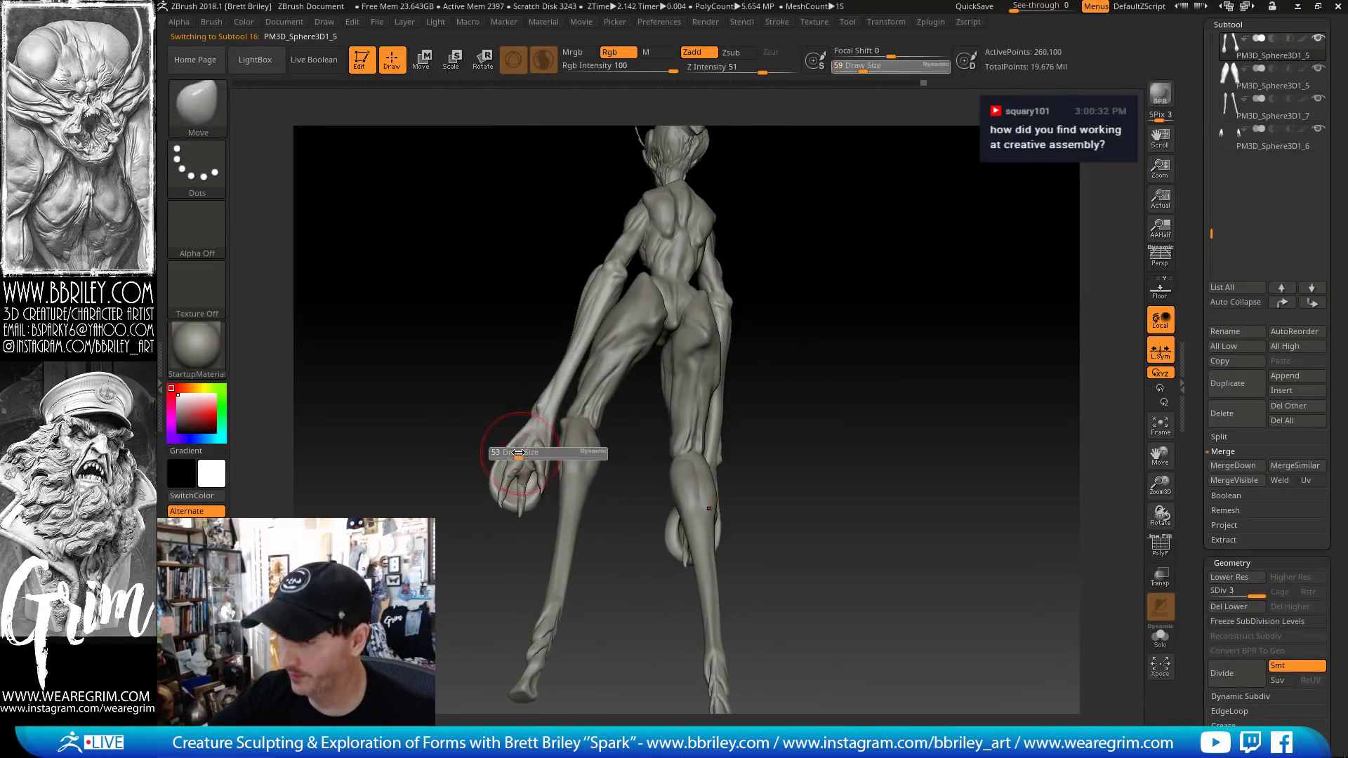
# - Reselect the hands subtool and reshape the palms from behind with the Move brush at draw sizes 47 and 41
pyautogui.keyDown('alt'); pyautogui.click(519, 452); pyautogui.keyUp('alt')
pyautogui.press(']')
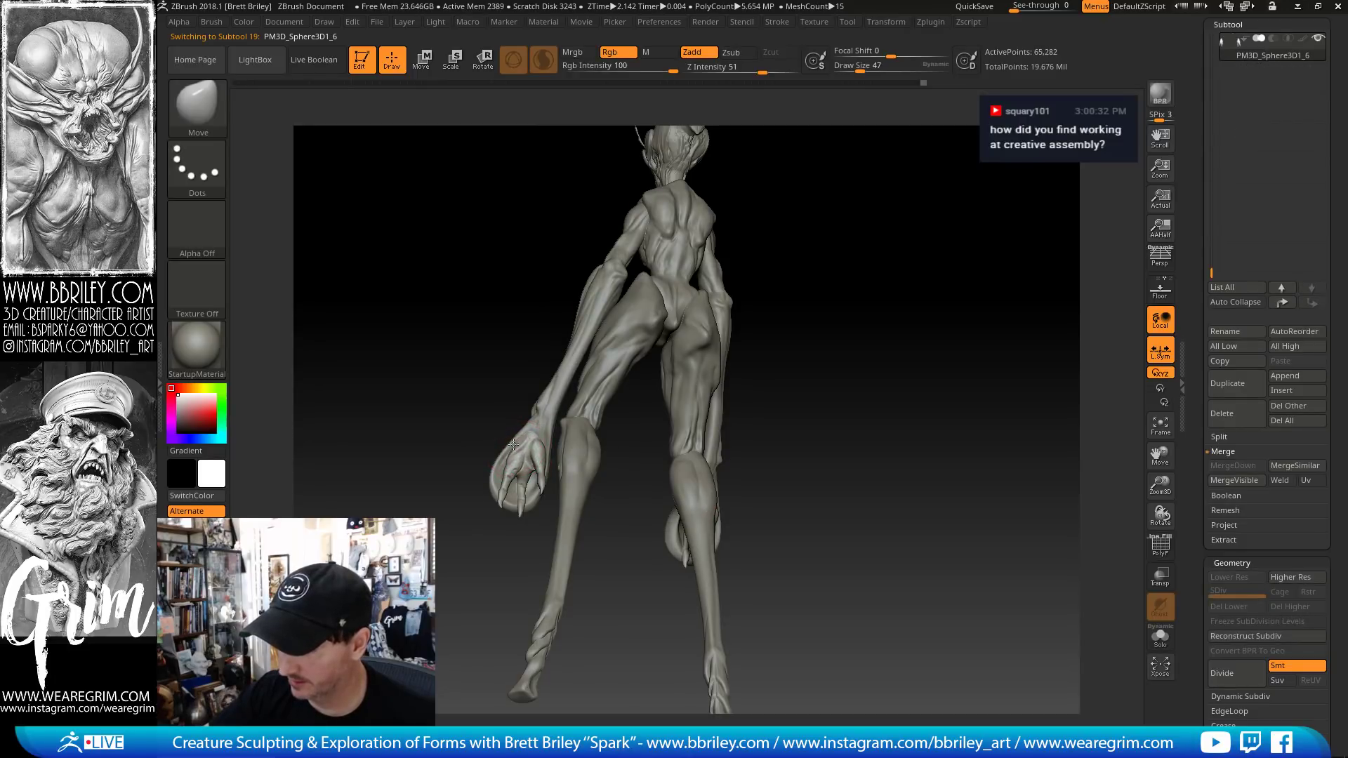
pyautogui.press('[')
pyautogui.moveTo(504, 428); pyautogui.dragTo(518, 464)
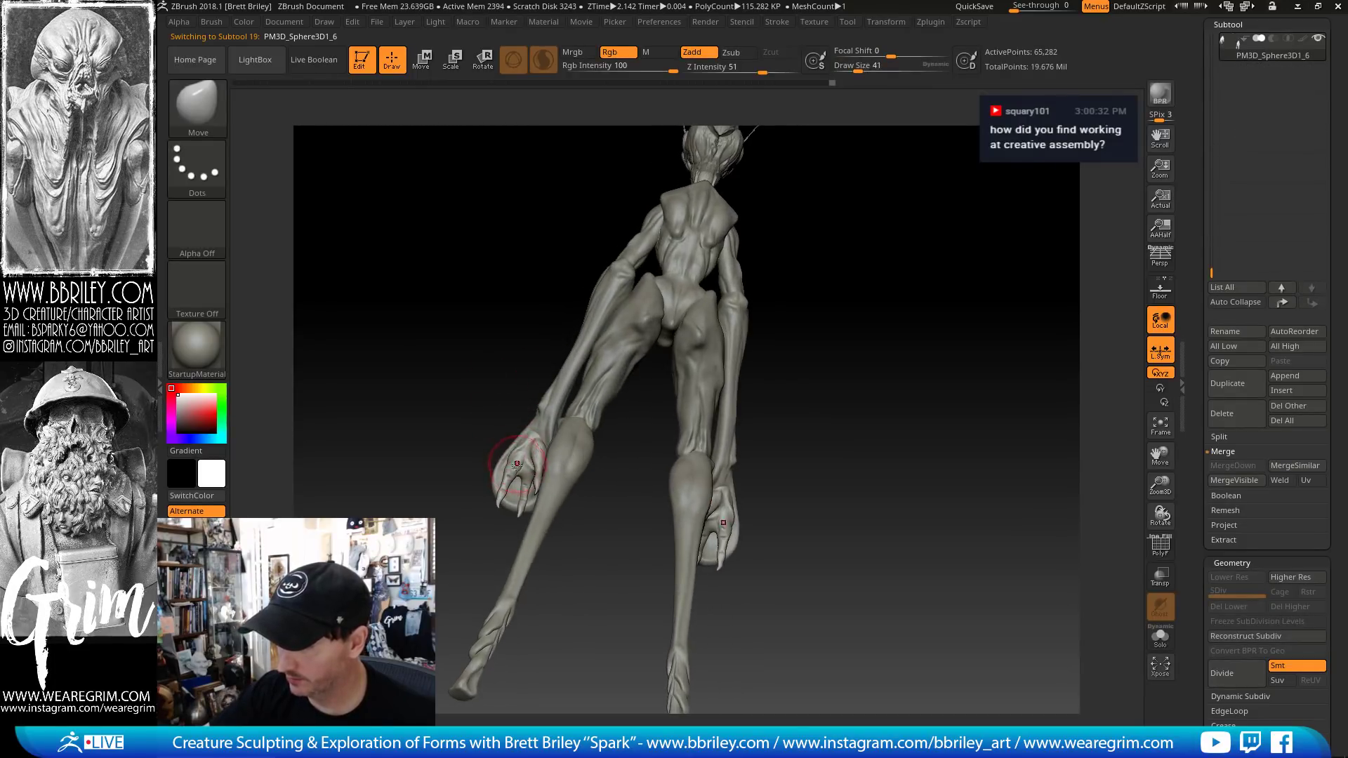
pyautogui.moveTo(520, 382); pyautogui.dragTo(532, 331)
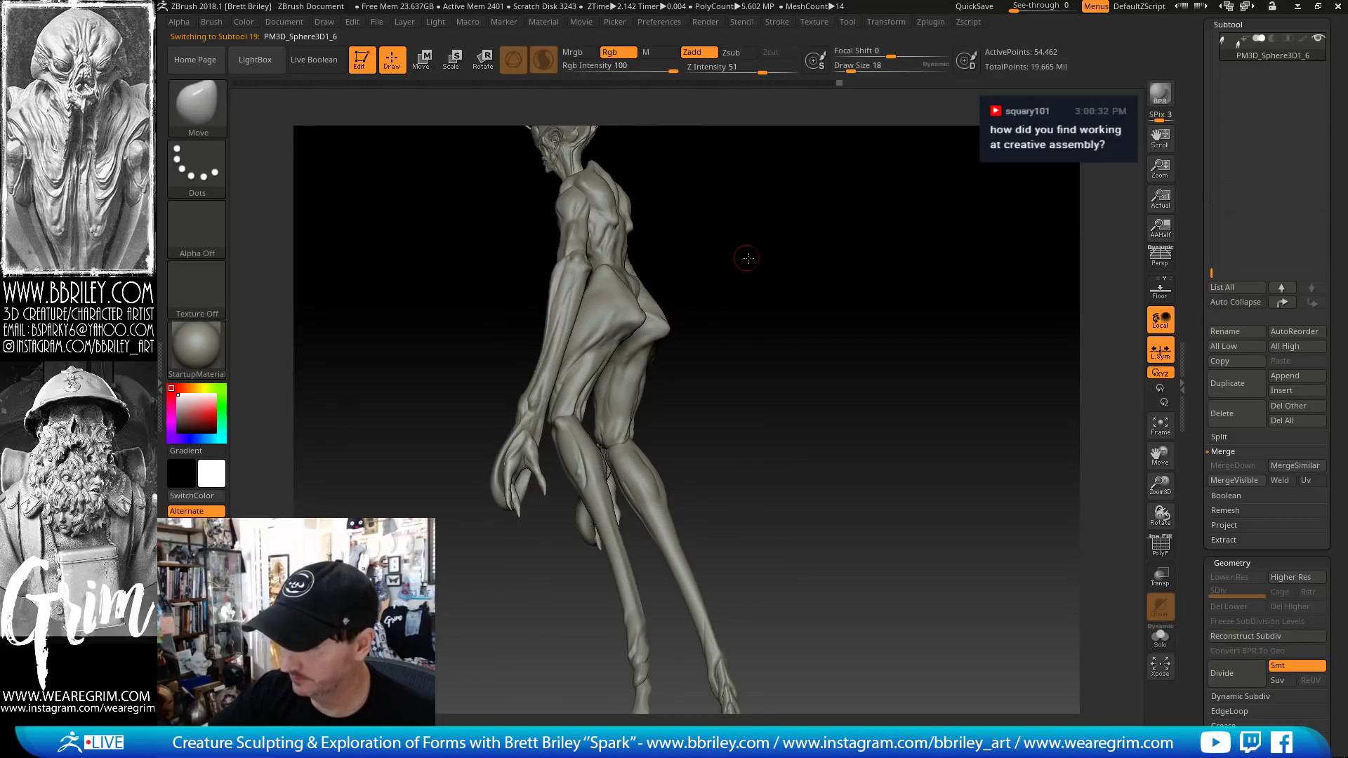
# - Shift the hands slightly at the wrists with the Move transpose gizmo and return to draw mode
pyautogui.moveTo(747, 258)
pyautogui.mouseDown()
pyautogui.moveTo(866, 262)
pyautogui.moveTo(831, 319)
pyautogui.moveTo(807, 315)
pyautogui.moveTo(877, 341)
pyautogui.moveTo(827, 306)
pyautogui.moveTo(761, 292)
pyautogui.moveTo(779, 337)
pyautogui.moveTo(793, 281)
pyautogui.mouseUp()
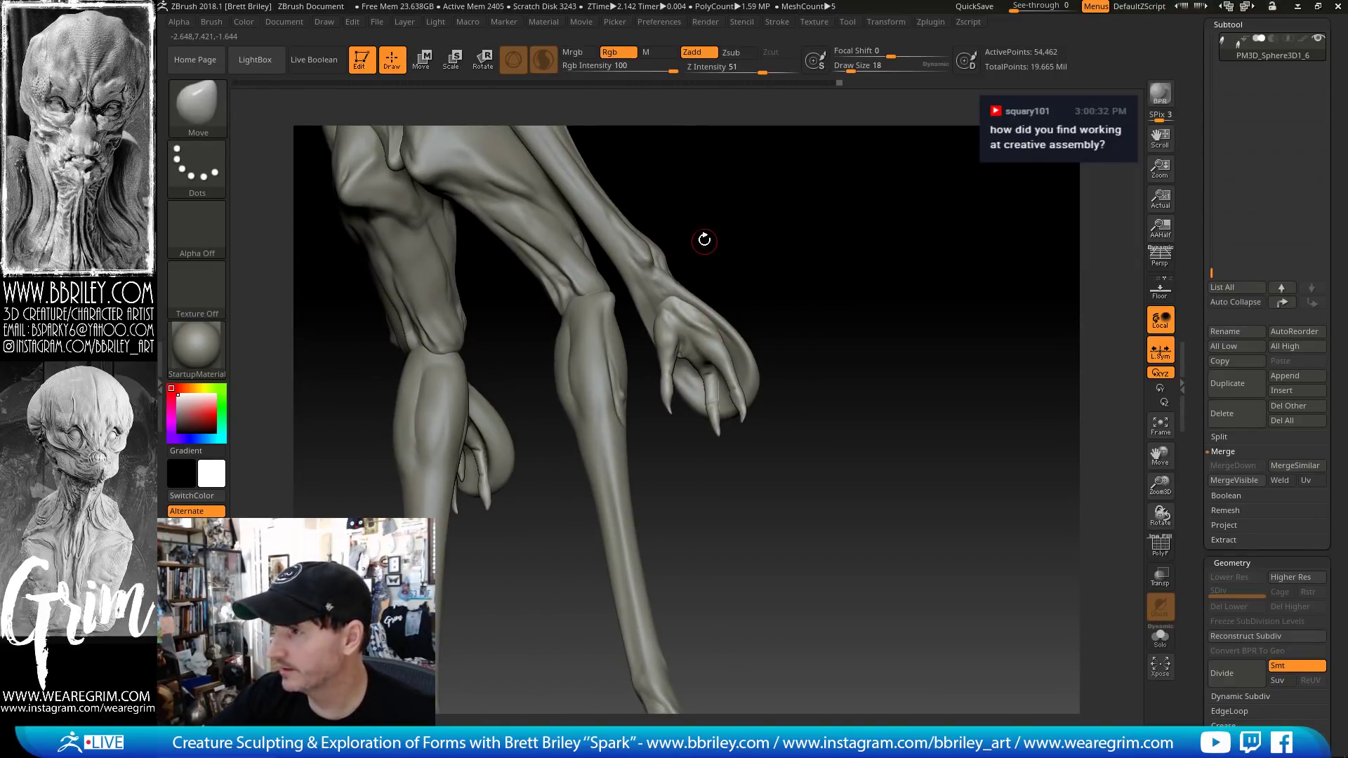
pyautogui.press('b')
pyautogui.press('s')
pyautogui.press('t')
pyautogui.moveTo(698, 257)
pyautogui.mouseDown()
pyautogui.moveTo(824, 288)
pyautogui.moveTo(876, 270)
pyautogui.moveTo(864, 251)
pyautogui.moveTo(869, 289)
pyautogui.moveTo(830, 300)
pyautogui.moveTo(766, 231)
pyautogui.moveTo(780, 224)
pyautogui.mouseUp()
pyautogui.press('s')
pyautogui.moveTo(624, 346); pyautogui.dragTo(638, 348)
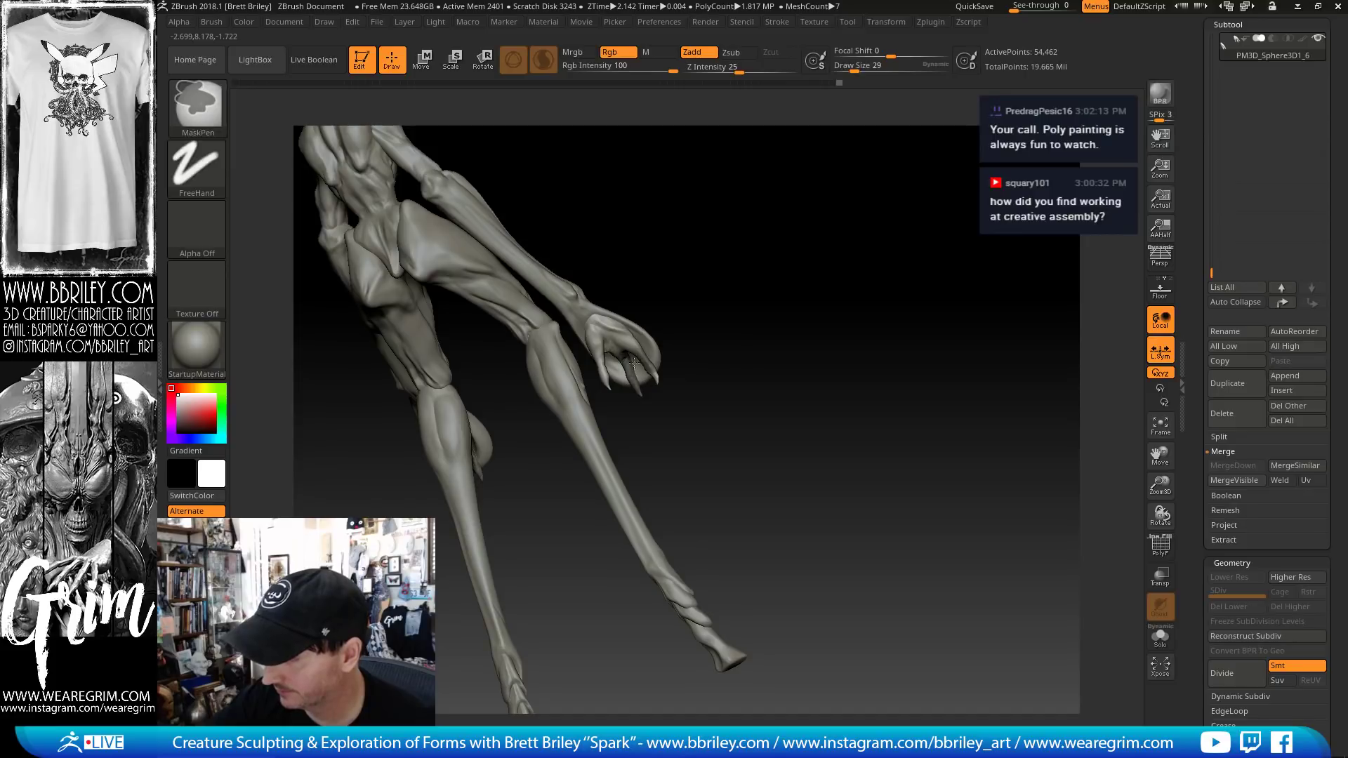
pyautogui.press('w')
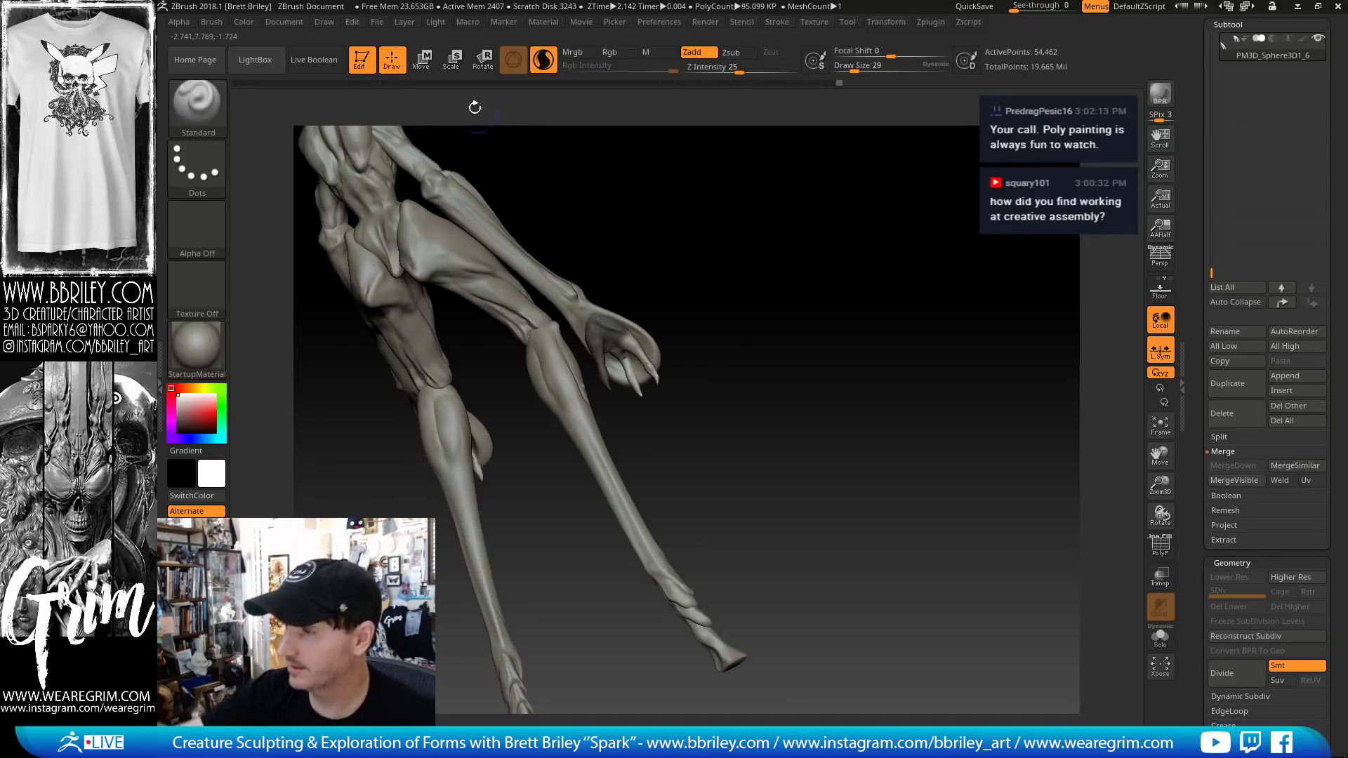
pyautogui.moveTo(595, 300); pyautogui.dragTo(589, 288)
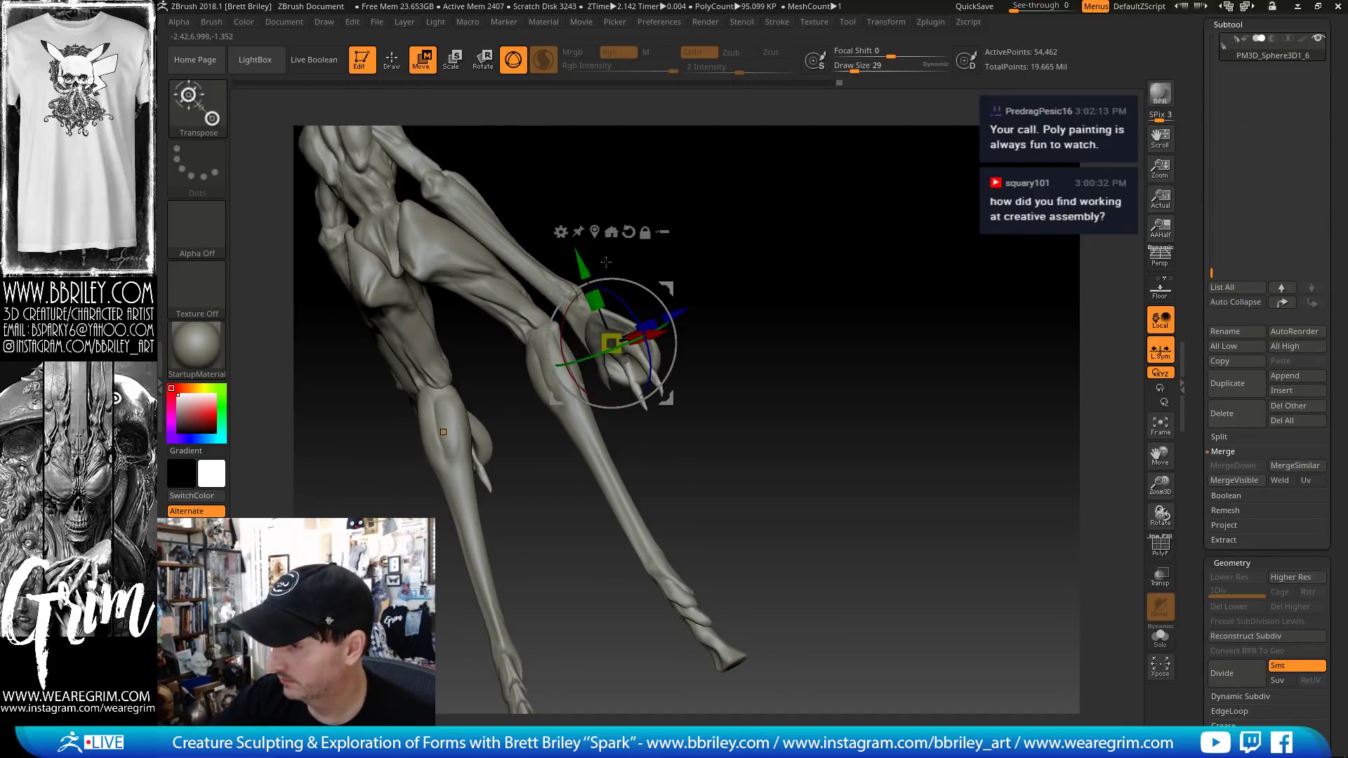
pyautogui.press('q')
pyautogui.moveTo(689, 318)
pyautogui.mouseDown()
pyautogui.moveTo(756, 274)
pyautogui.moveTo(791, 310)
pyautogui.moveTo(761, 334)
pyautogui.moveTo(767, 370)
pyautogui.mouseUp()
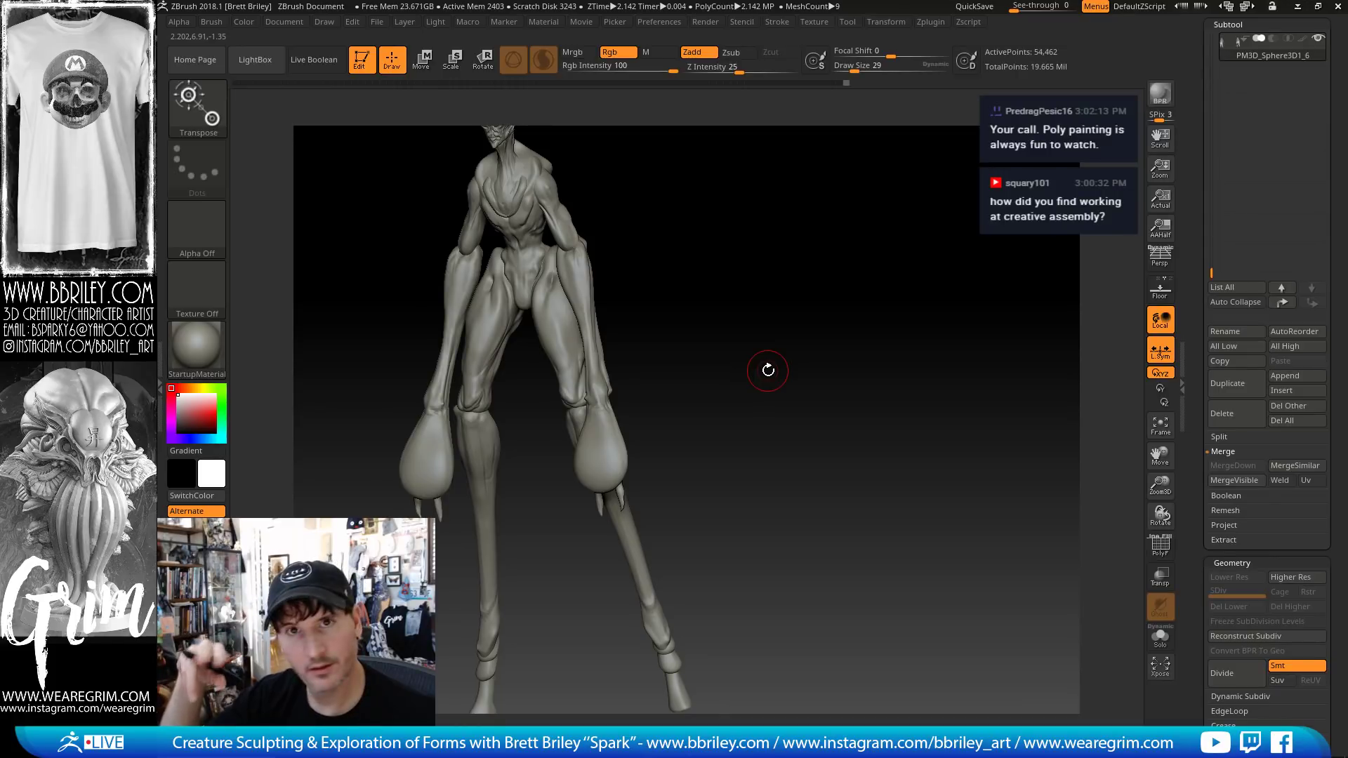
# - Try adjusting the hands with the Move brush at draw size 47 and the Inflate brush, and undo the last change
pyautogui.moveTo(768, 370)
pyautogui.mouseDown()
pyautogui.moveTo(759, 321)
pyautogui.moveTo(744, 322)
pyautogui.mouseUp()
pyautogui.press('b')
pyautogui.press('m')
pyautogui.press('v')
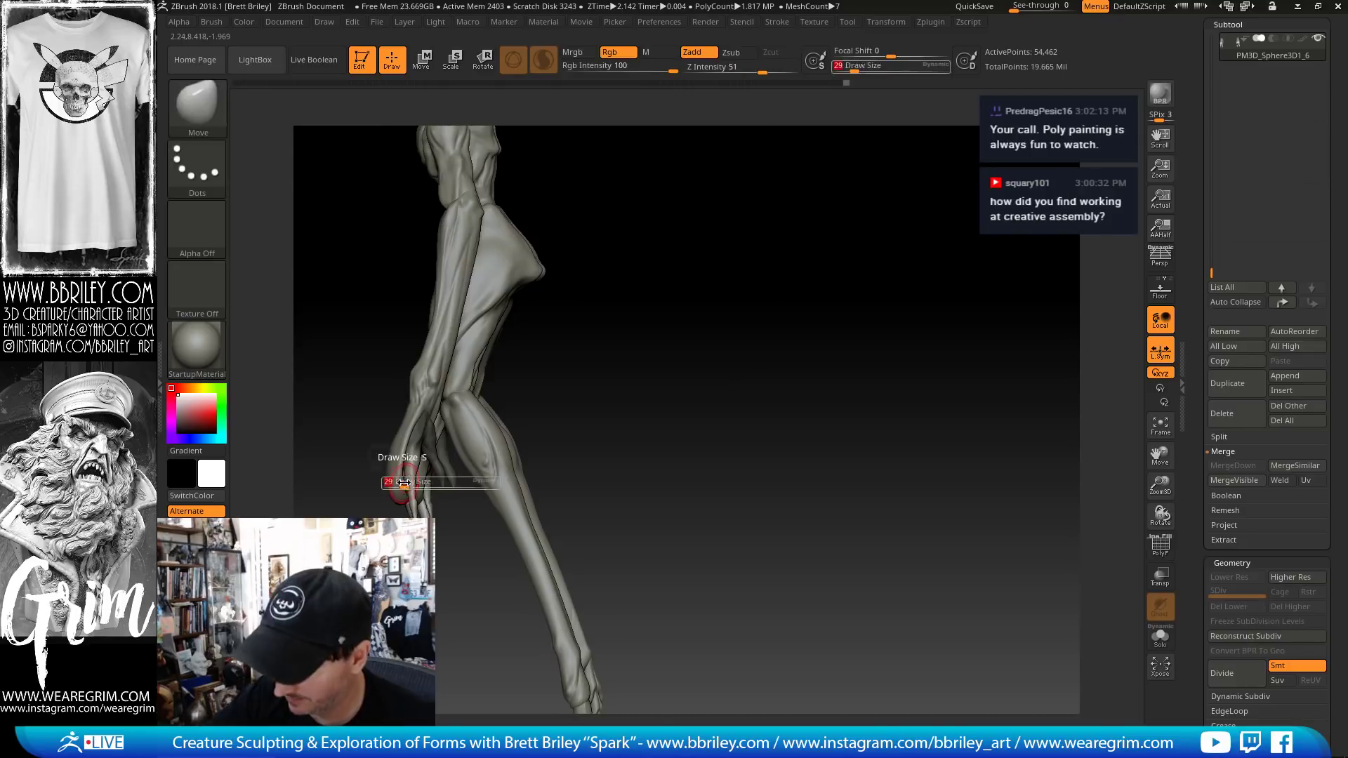
pyautogui.press('s')
pyautogui.moveTo(404, 499); pyautogui.dragTo(411, 499)
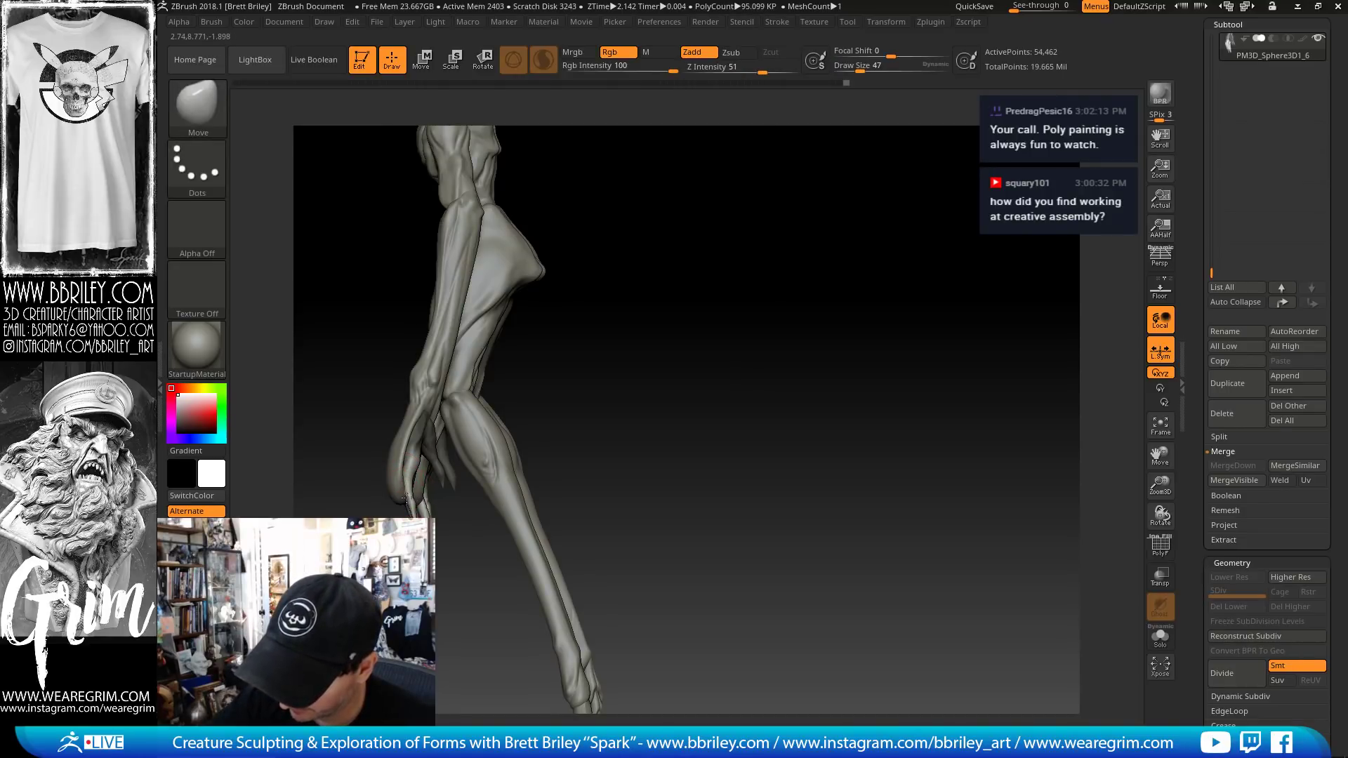
pyautogui.press('b')
pyautogui.press('i')
pyautogui.press('n')
pyautogui.moveTo(579, 391)
pyautogui.mouseDown()
pyautogui.moveTo(646, 330)
pyautogui.moveTo(649, 308)
pyautogui.moveTo(735, 301)
pyautogui.moveTo(737, 325)
pyautogui.moveTo(615, 307)
pyautogui.moveTo(701, 316)
pyautogui.moveTo(659, 281)
pyautogui.moveTo(761, 457)
pyautogui.mouseUp()
pyautogui.hotkey('ctrl', 'z')
# - Divide the hands' mesh to subdivision level 2 and work over the fingers with the Standard brush at draw size 32
pyautogui.press('b')
pyautogui.press('s')
pyautogui.press('t')
pyautogui.hotkey('ctrl', 'd')
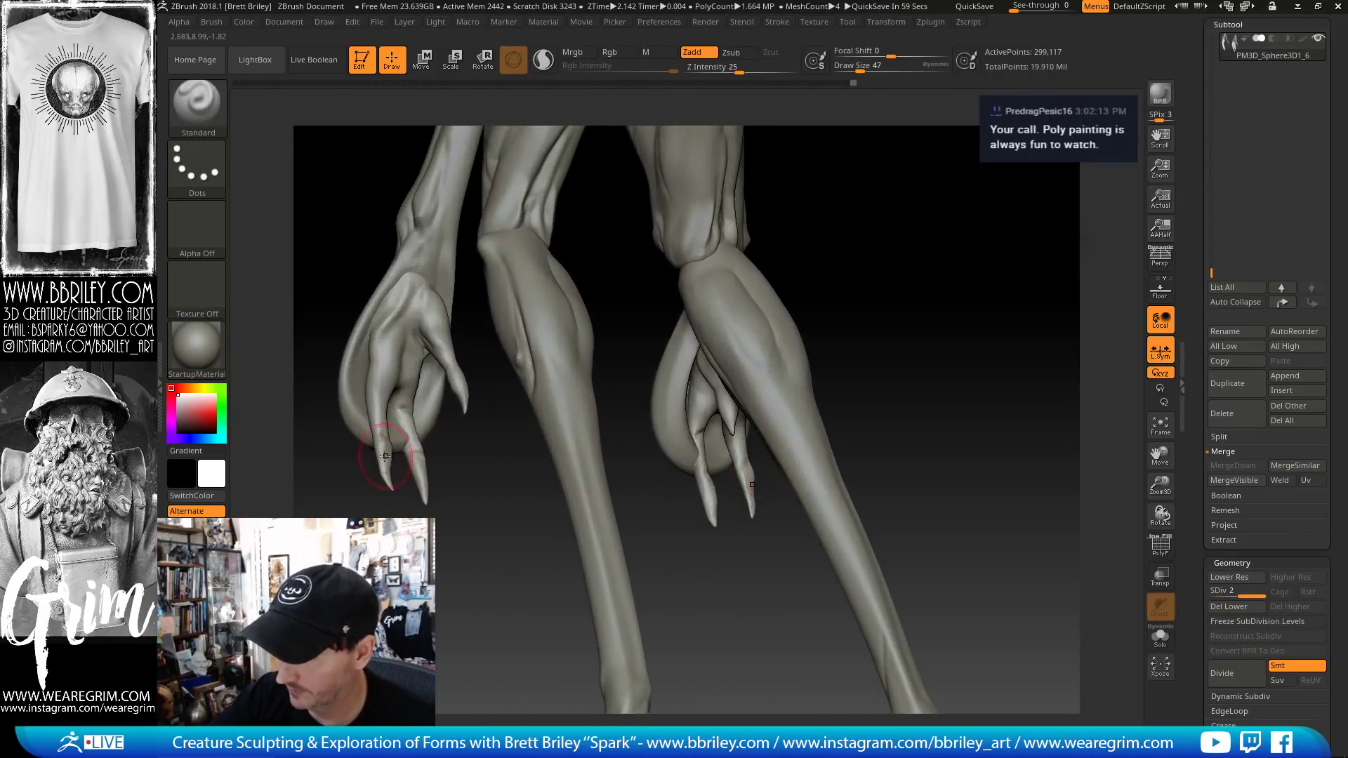
pyautogui.press('shift')
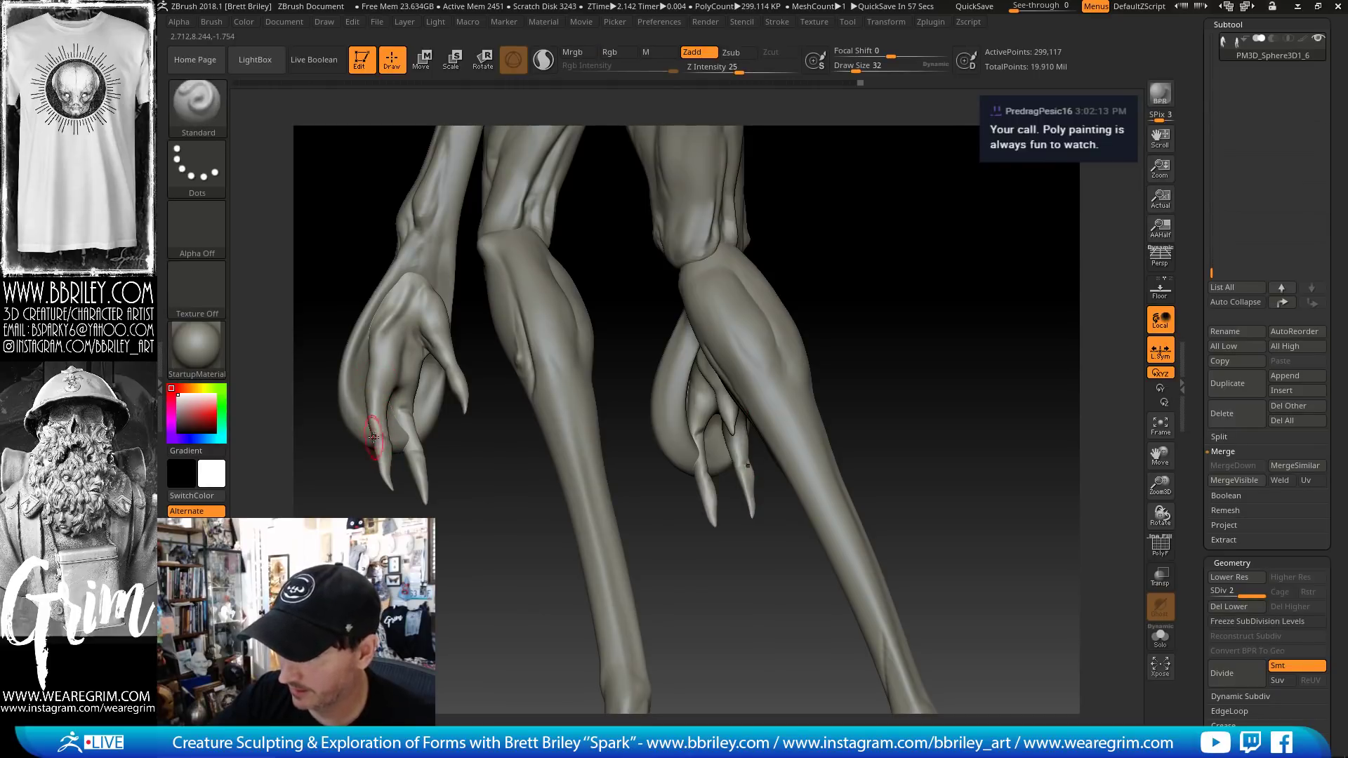
# - Thicken the finger joints and knuckles with the Inflate brush at draw size 32 and Z Intensity 10
pyautogui.press('b')
pyautogui.press('i')
pyautogui.press('n')
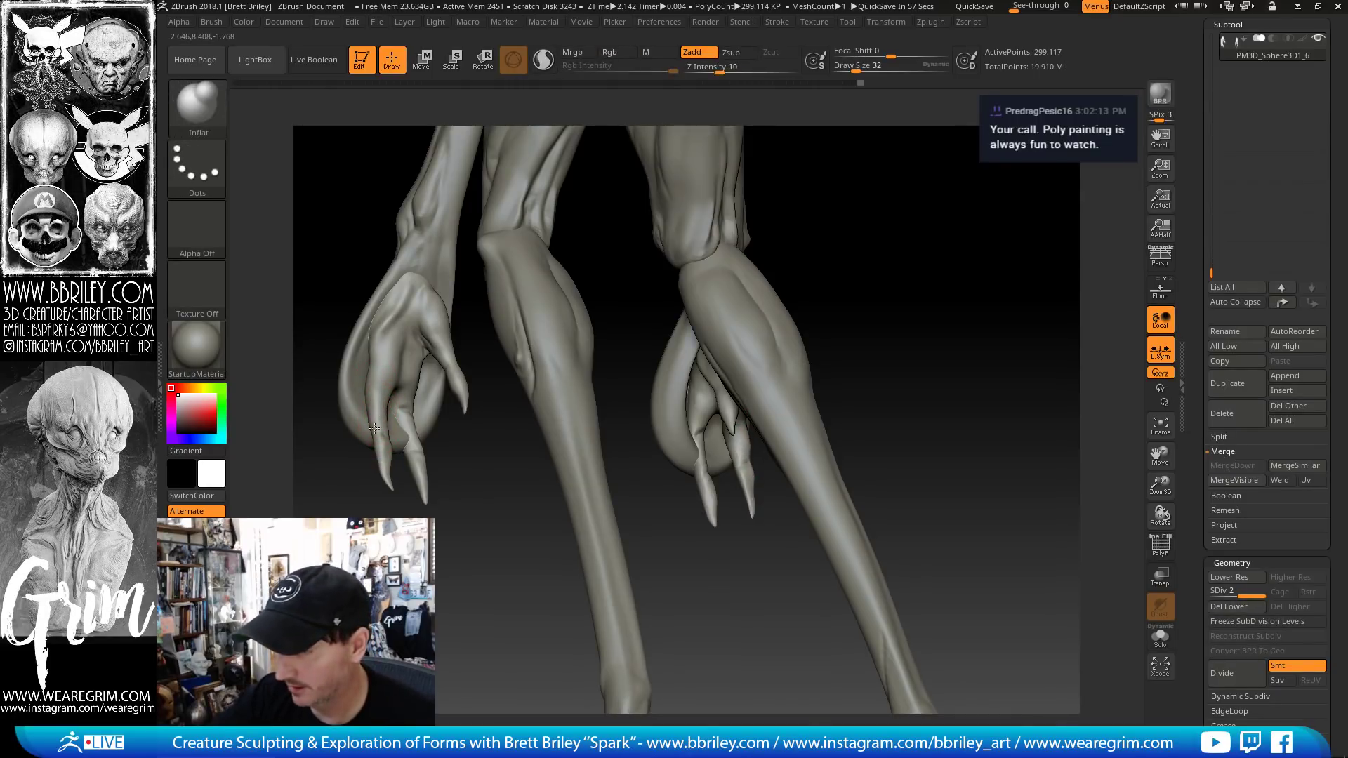
pyautogui.moveTo(467, 499); pyautogui.dragTo(394, 451)
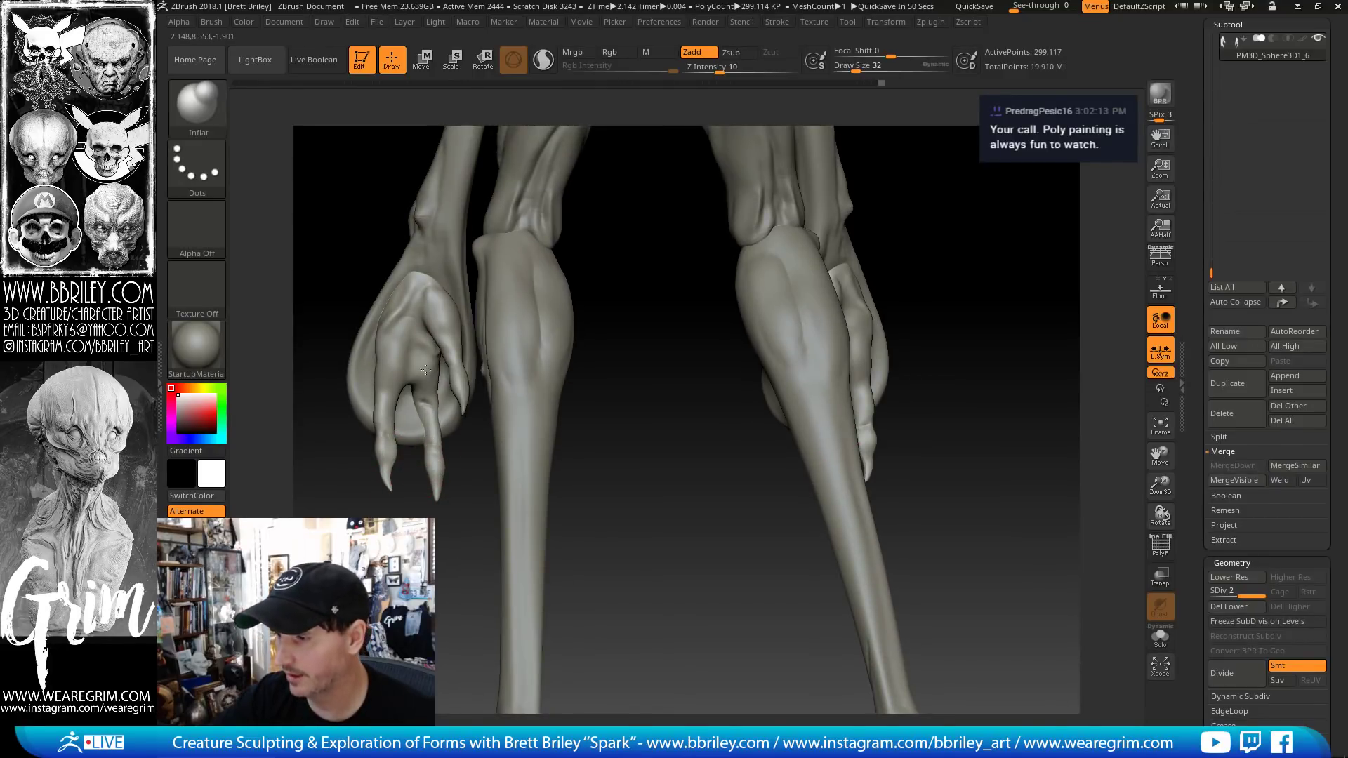
pyautogui.moveTo(615, 461); pyautogui.dragTo(500, 362)
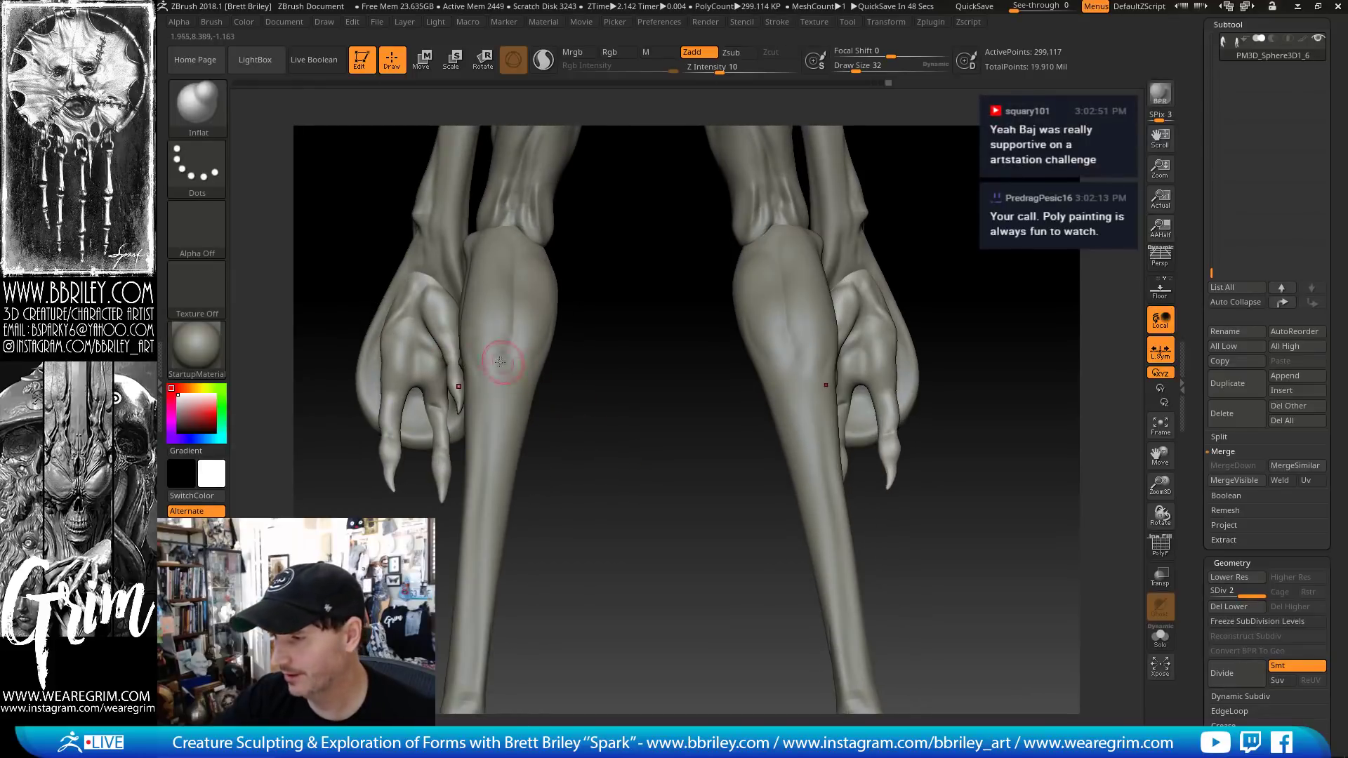
# - Smooth and reshape the two long fingers with the Move brush at draw size 41
pyautogui.moveTo(590, 381); pyautogui.dragTo(599, 381)
pyautogui.press('s')
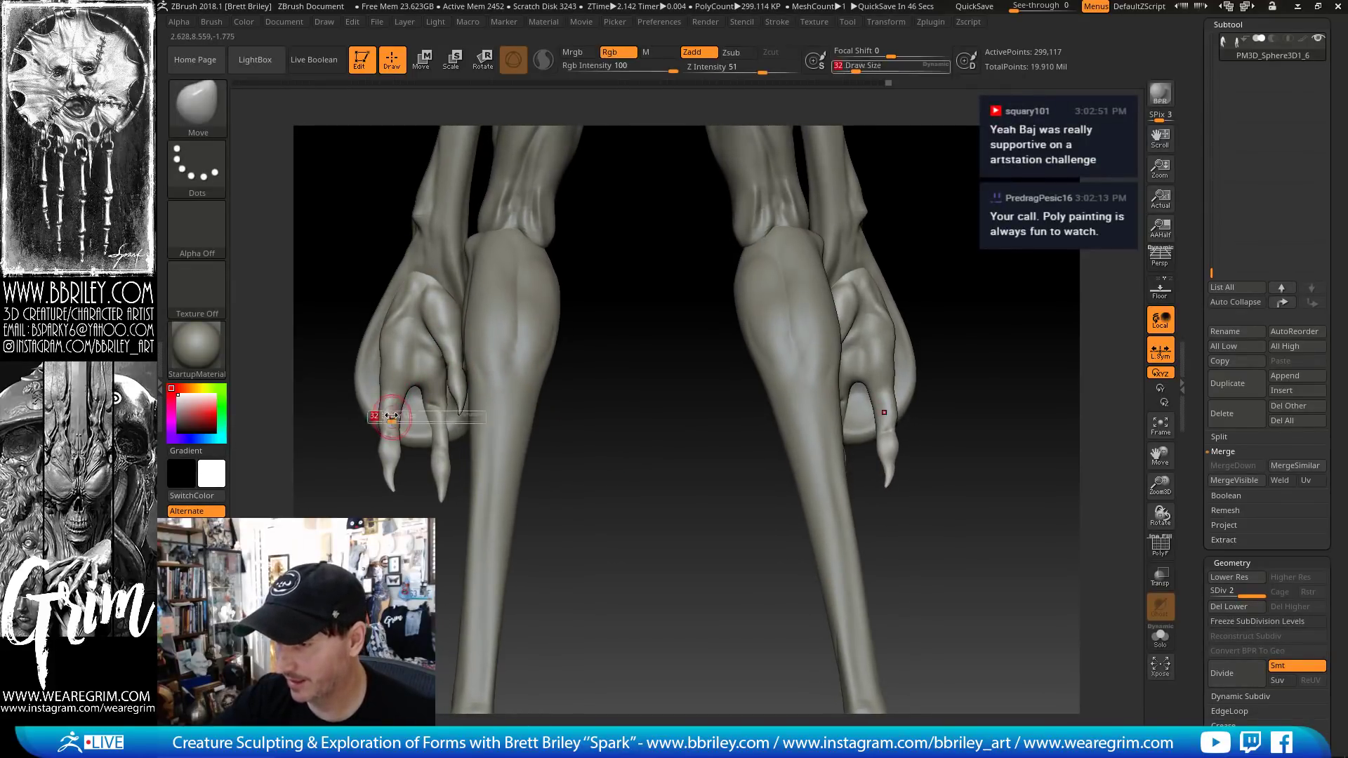
pyautogui.moveTo(387, 417); pyautogui.dragTo(392, 417)
pyautogui.moveTo(390, 439)
pyautogui.keyDown('shift'); pyautogui.mouseDown()
pyautogui.moveTo(390, 469)
pyautogui.moveTo(589, 441)
pyautogui.mouseUp(); pyautogui.keyUp('shift')
pyautogui.press('s')
pyautogui.moveTo(444, 467); pyautogui.dragTo(596, 465)
pyautogui.press('s')
pyautogui.moveTo(446, 488); pyautogui.dragTo(450, 486)
pyautogui.press('s')
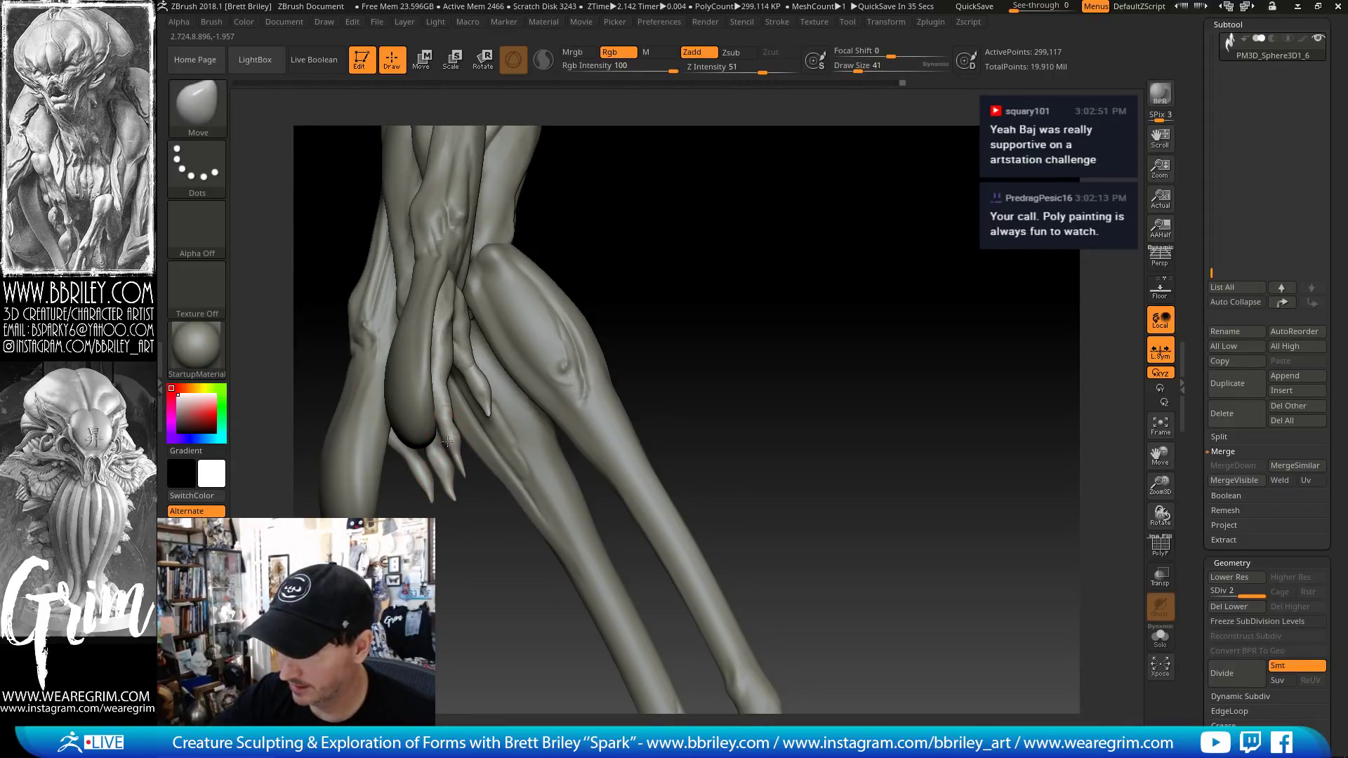
pyautogui.moveTo(441, 433); pyautogui.dragTo(451, 451)
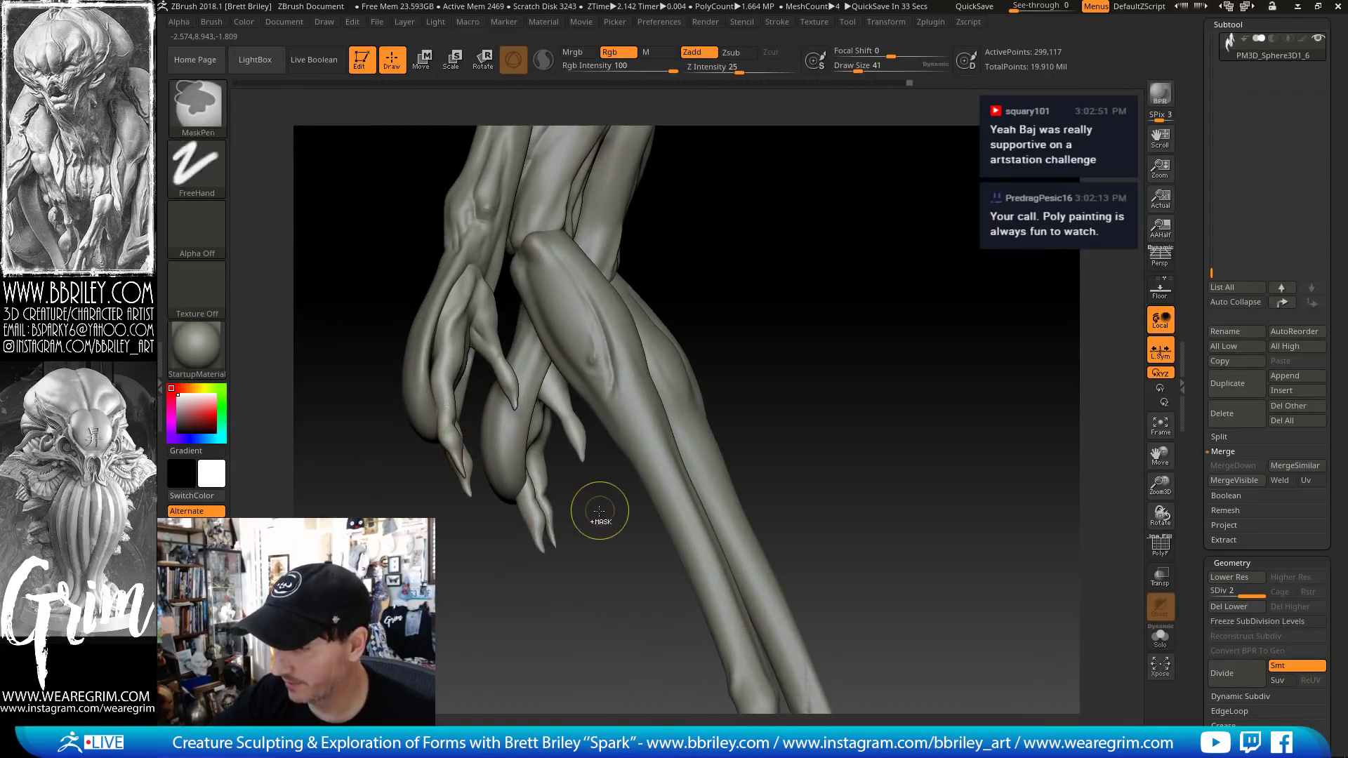
# - Refine the fingertips and claws from the side and behind with the Move brush at draw sizes 29 and 39
pyautogui.moveTo(598, 503); pyautogui.dragTo(588, 504)
pyautogui.press('s')
pyautogui.moveTo(458, 452); pyautogui.dragTo(453, 452)
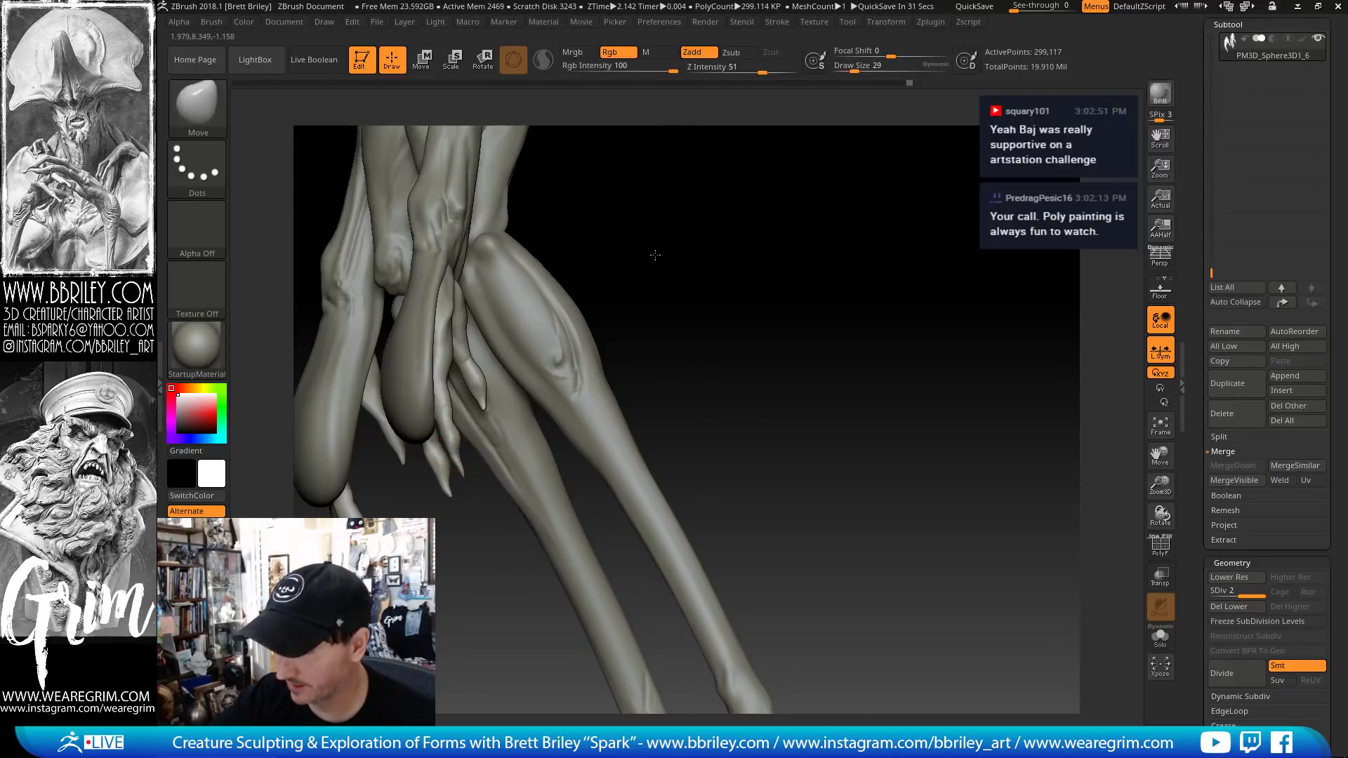
pyautogui.moveTo(655, 253); pyautogui.dragTo(565, 258)
pyautogui.press('s')
pyautogui.moveTo(456, 463); pyautogui.dragTo(461, 464)
pyautogui.moveTo(544, 516); pyautogui.dragTo(480, 516)
pyautogui.moveTo(466, 458); pyautogui.dragTo(461, 466)
pyautogui.press('s')
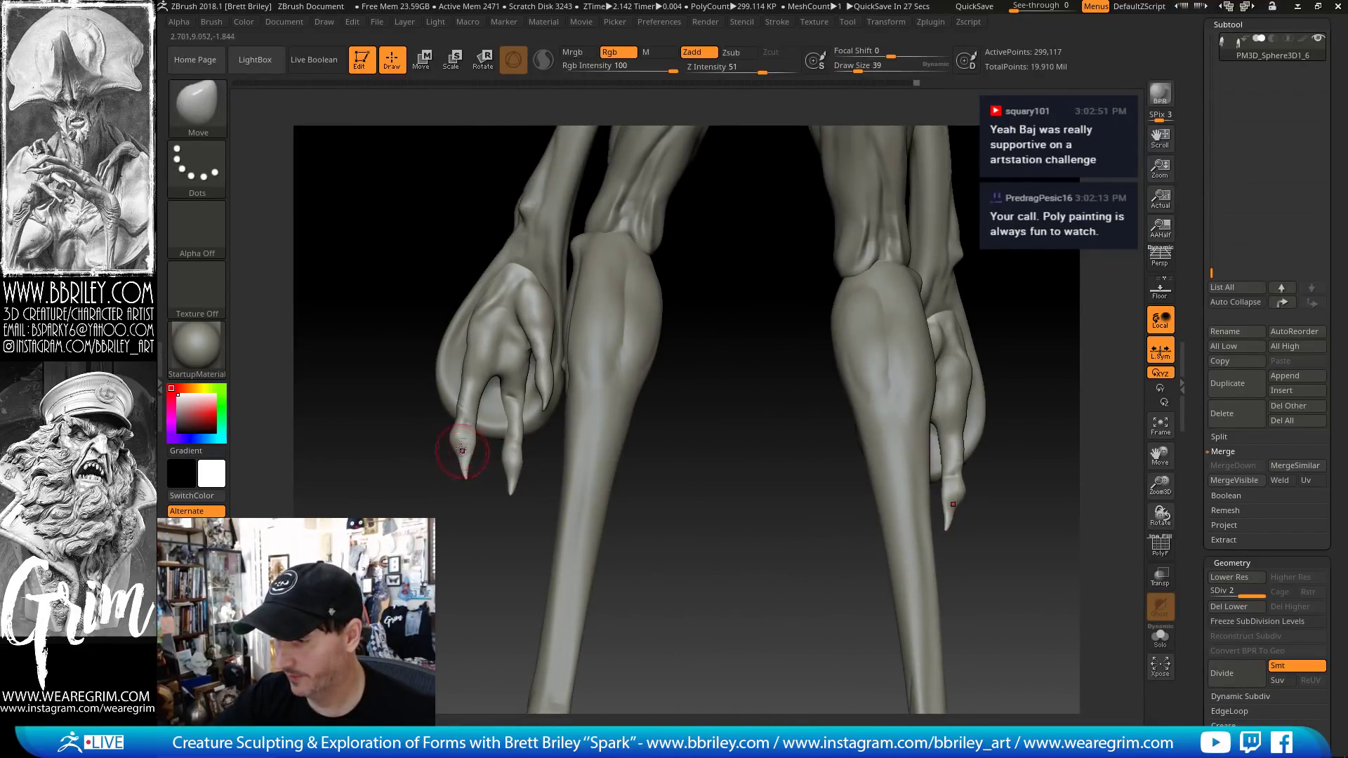
# - Swell the end segment of the outer finger with the Inflate brush and smooth it lightly
pyautogui.press('b')
pyautogui.press('i')
pyautogui.press('n')
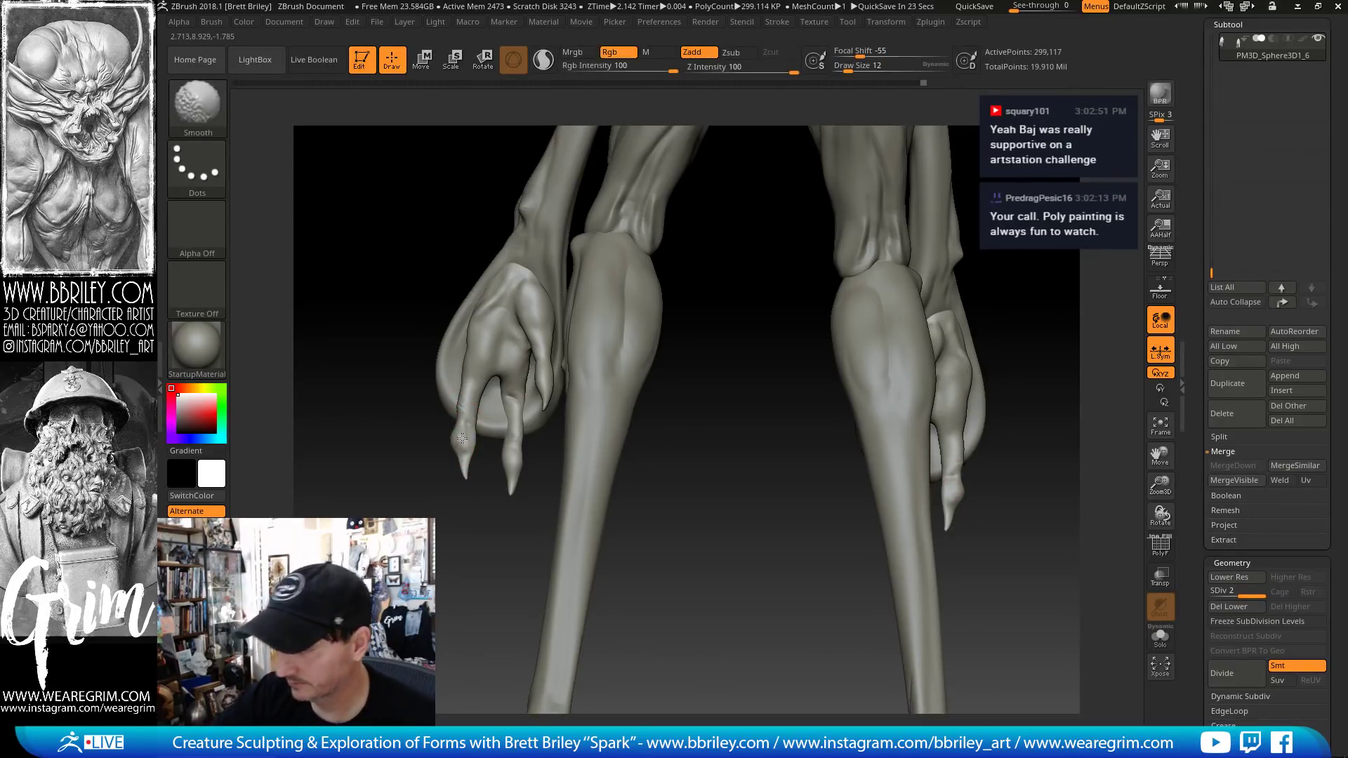
# - Carve creases across the finger joints and around the claws with the DamStandard brush at draw size 23, smoothing where needed
pyautogui.press('b')
pyautogui.press('d')
pyautogui.press('s')
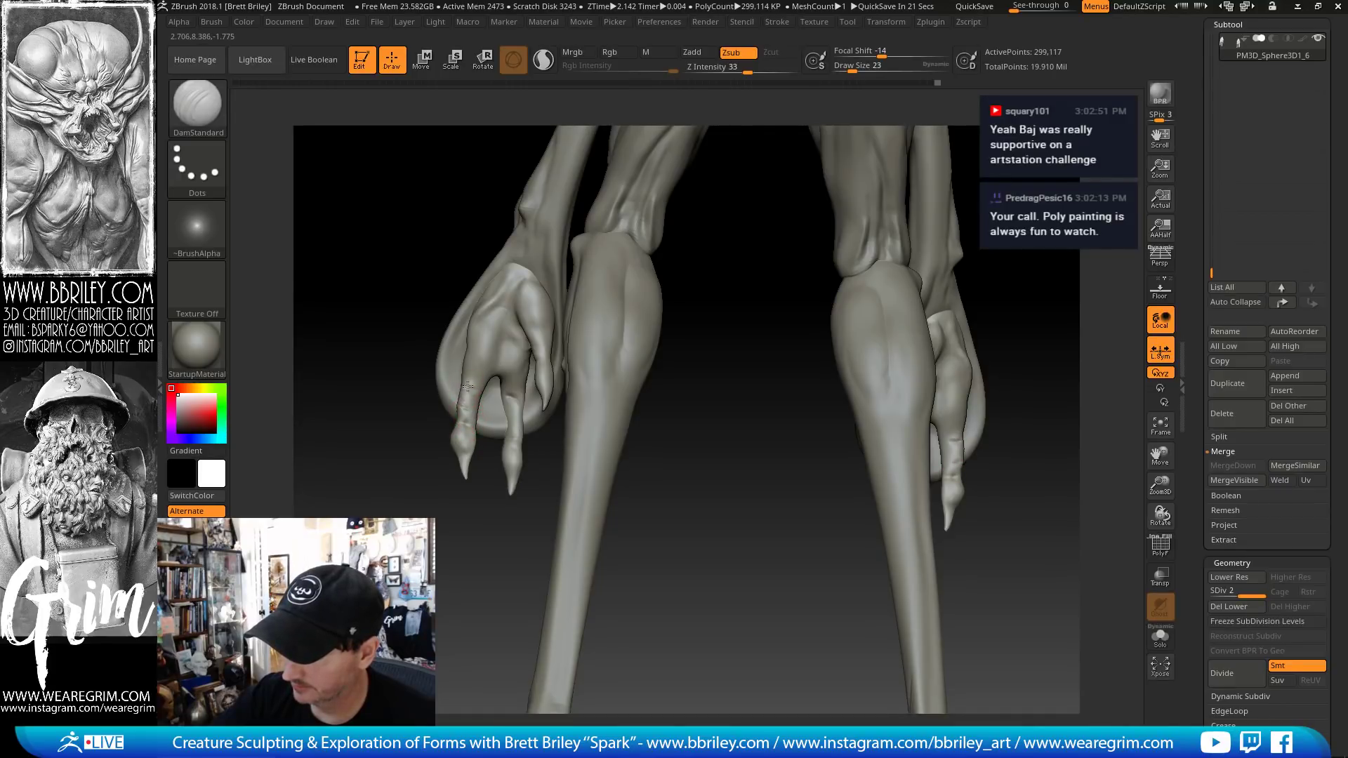
pyautogui.moveTo(468, 386)
pyautogui.mouseDown()
pyautogui.moveTo(519, 395)
pyautogui.moveTo(520, 418)
pyautogui.mouseUp()
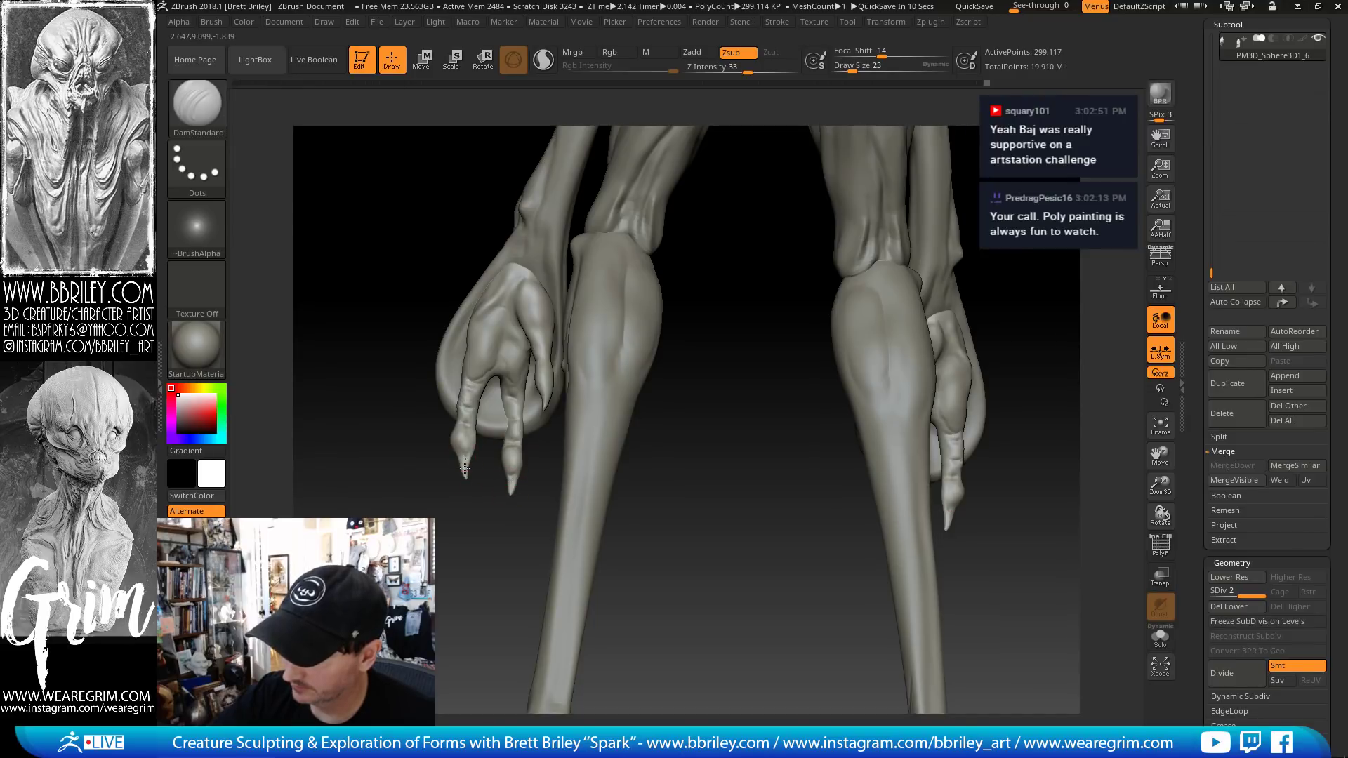
pyautogui.moveTo(464, 469); pyautogui.dragTo(469, 431)
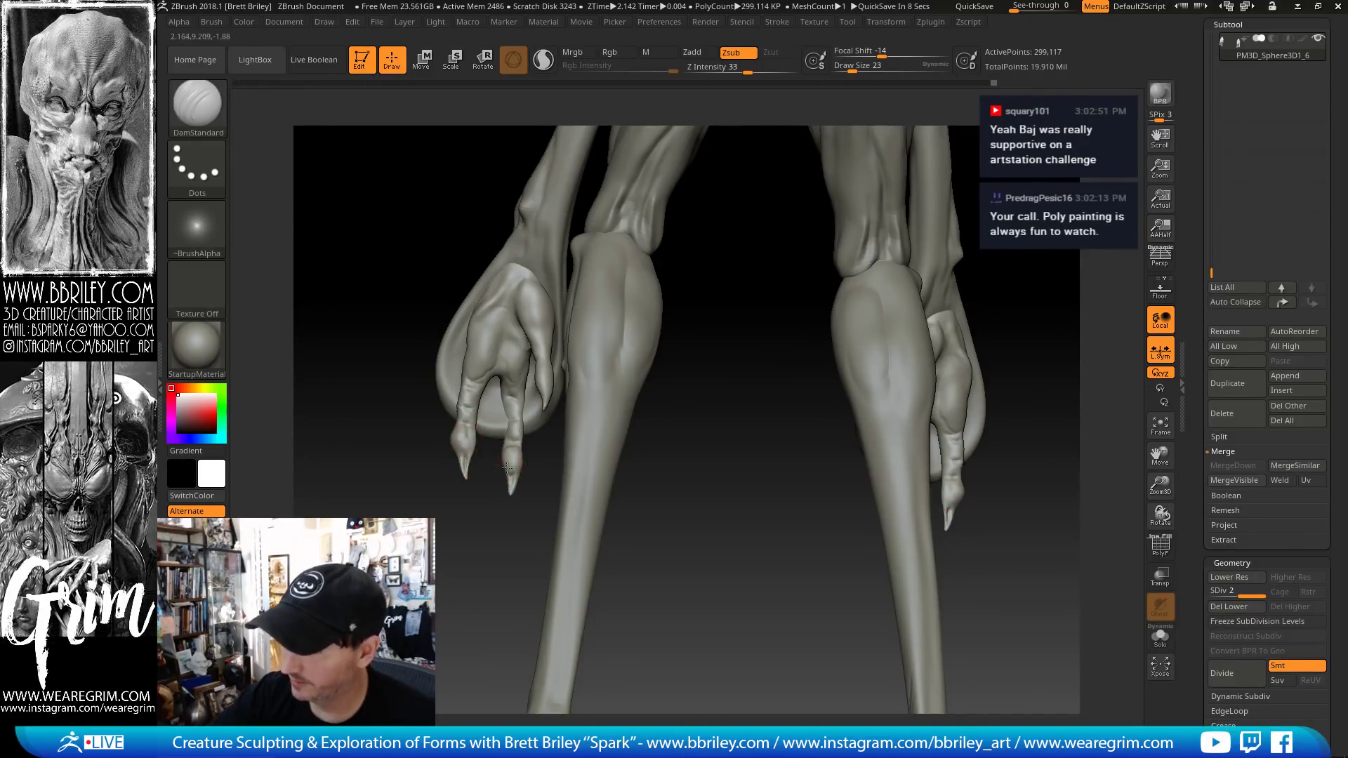
pyautogui.moveTo(508, 466)
pyautogui.mouseDown(button='right')
pyautogui.moveTo(596, 472)
pyautogui.moveTo(772, 295)
pyautogui.moveTo(746, 343)
pyautogui.mouseUp(button='right')
pyautogui.keyDown('shift'); pyautogui.moveTo(492, 449); pyautogui.dragTo(497, 485); pyautogui.keyUp('shift')
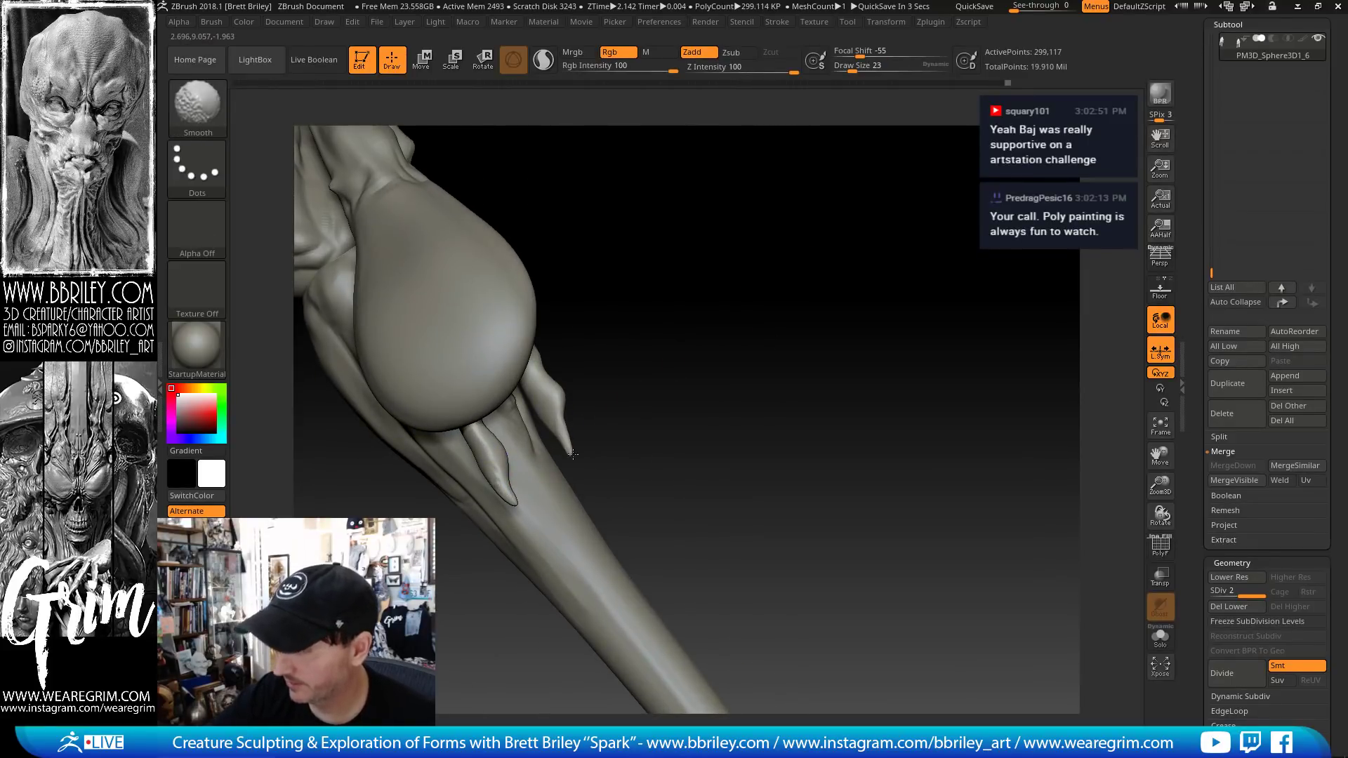
# - Reposition the clawed fingertips below the shell with the Move brush at draw size 47 and check the overall figure
pyautogui.moveTo(572, 453); pyautogui.dragTo(566, 434, button='right')
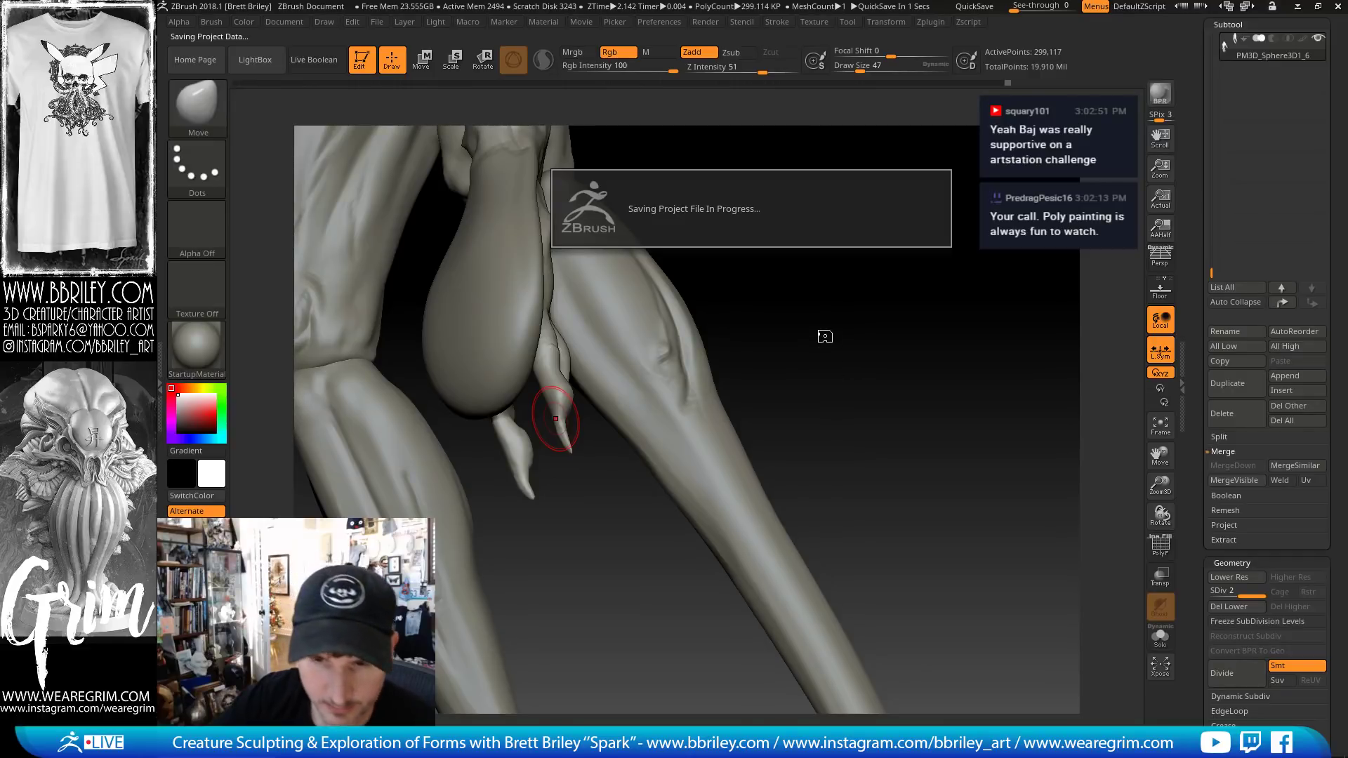
pyautogui.moveTo(805, 351); pyautogui.dragTo(843, 323, button='right')
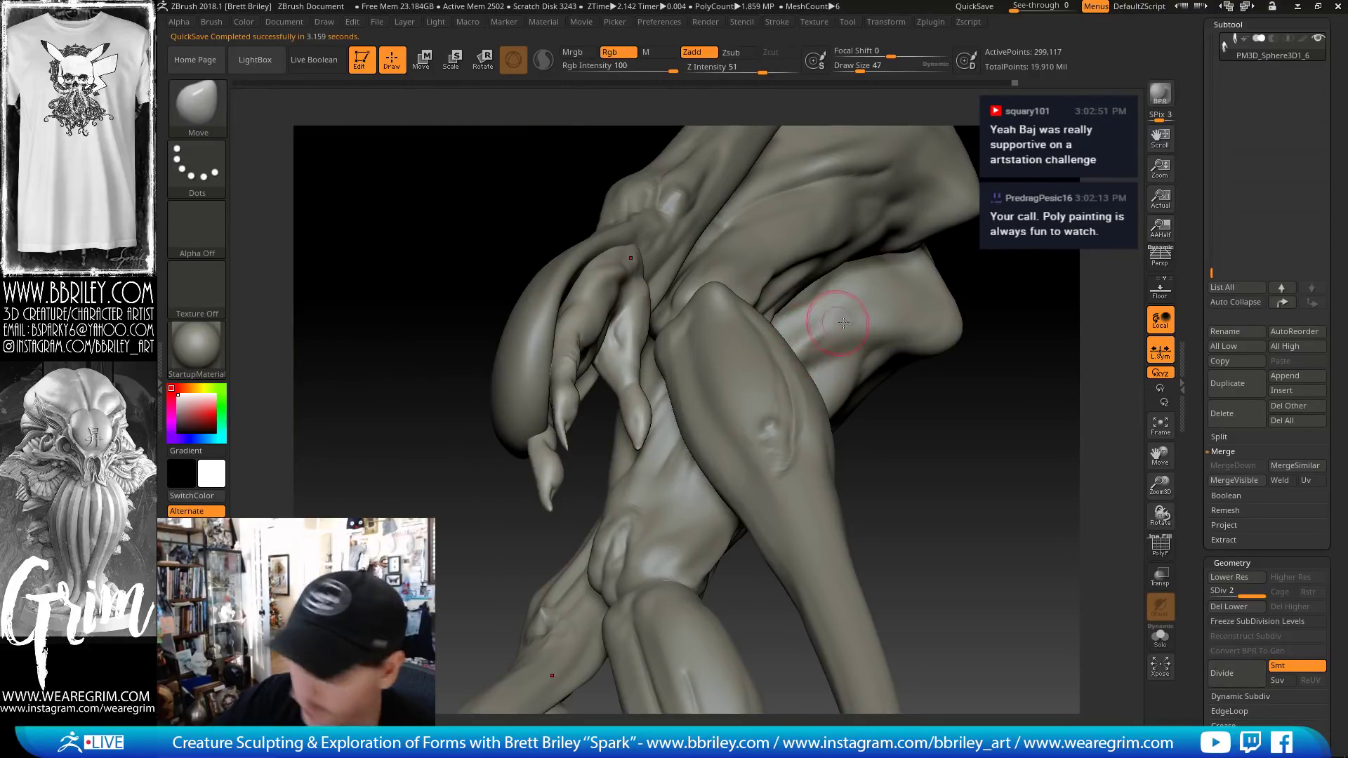
pyautogui.moveTo(945, 466)
pyautogui.mouseDown(button='right')
pyautogui.moveTo(984, 457)
pyautogui.moveTo(924, 464)
pyautogui.moveTo(930, 414)
pyautogui.mouseUp(button='right')
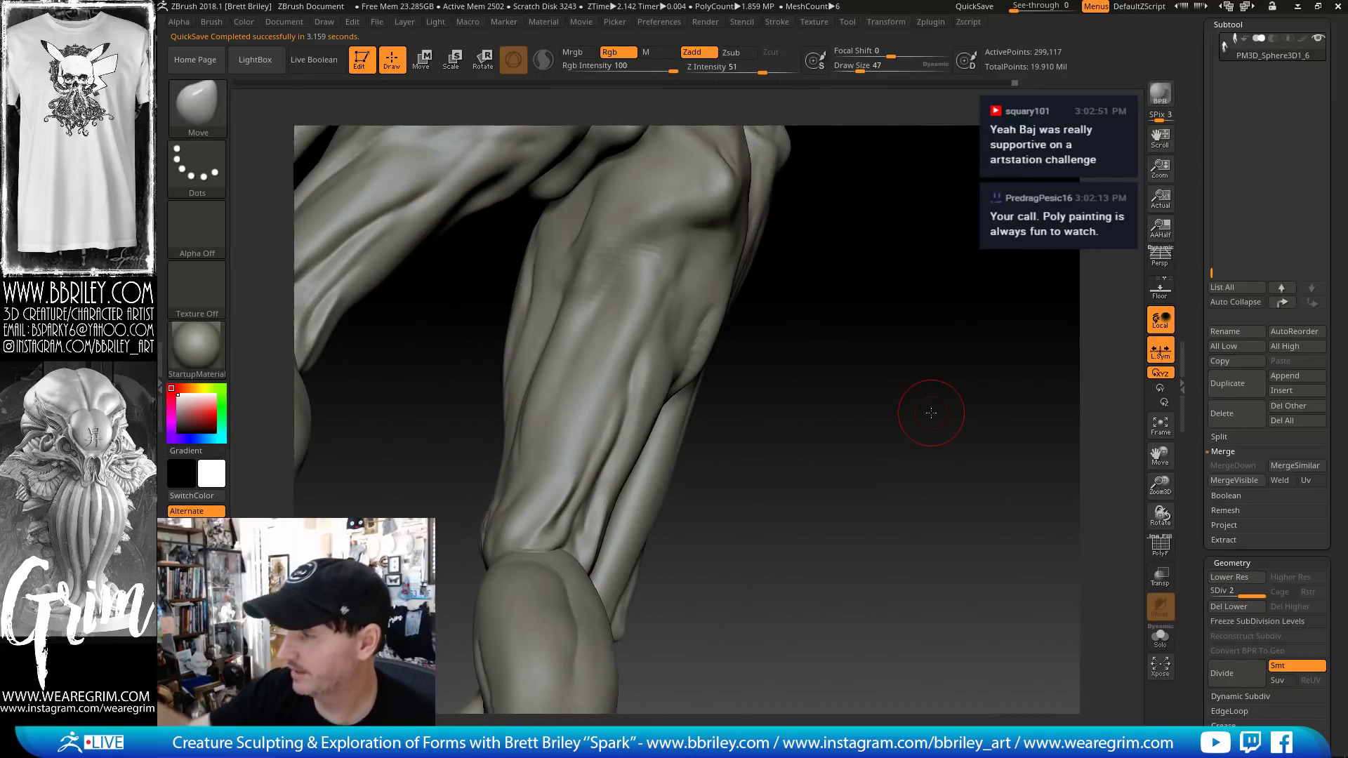
pyautogui.moveTo(855, 456); pyautogui.dragTo(905, 332, button='right')
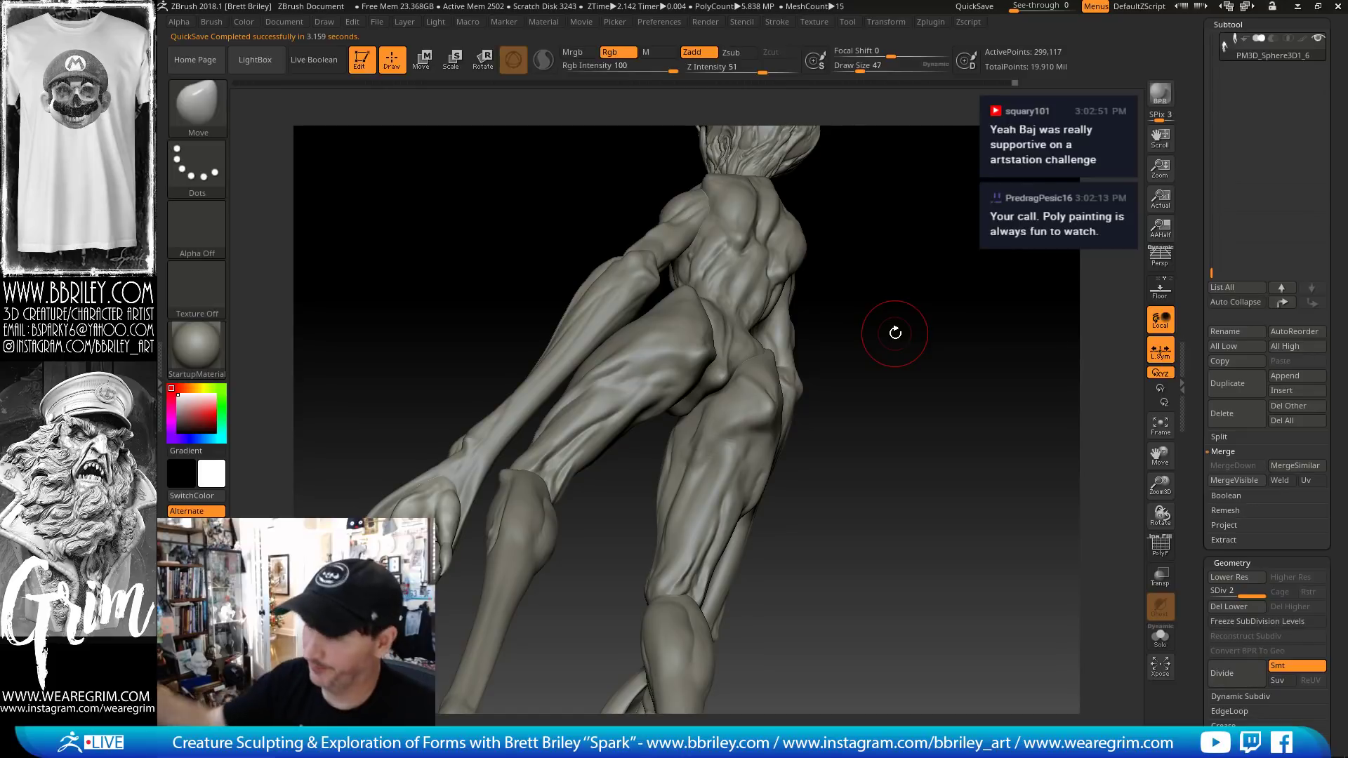
# - Reshape the palm and finger bases from behind with the Move brush at draw size 39
pyautogui.moveTo(894, 280); pyautogui.dragTo(865, 282)
pyautogui.press('b')
pyautogui.press('d')
pyautogui.press('s')
pyautogui.press('[')
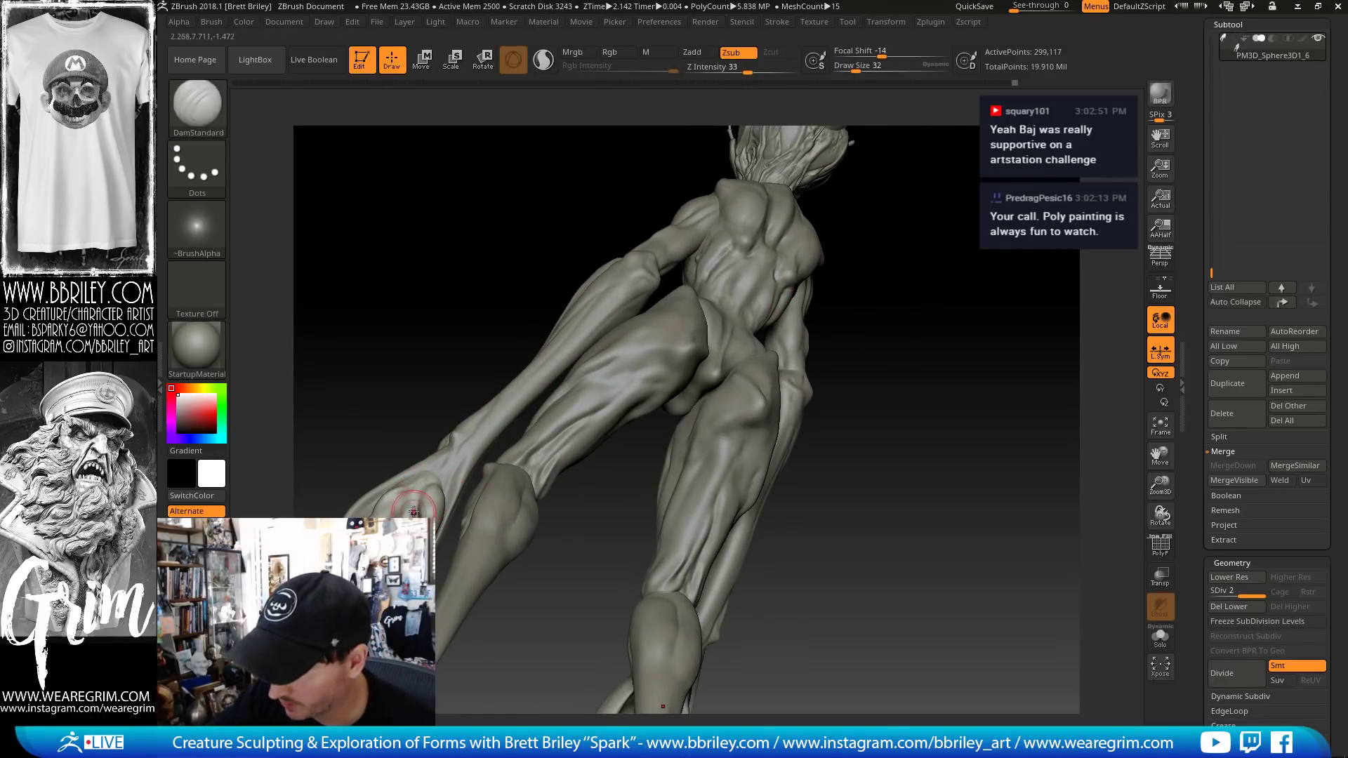
pyautogui.moveTo(416, 384); pyautogui.dragTo(382, 393)
pyautogui.press('b')
pyautogui.press('m')
pyautogui.press('v')
pyautogui.press(']')
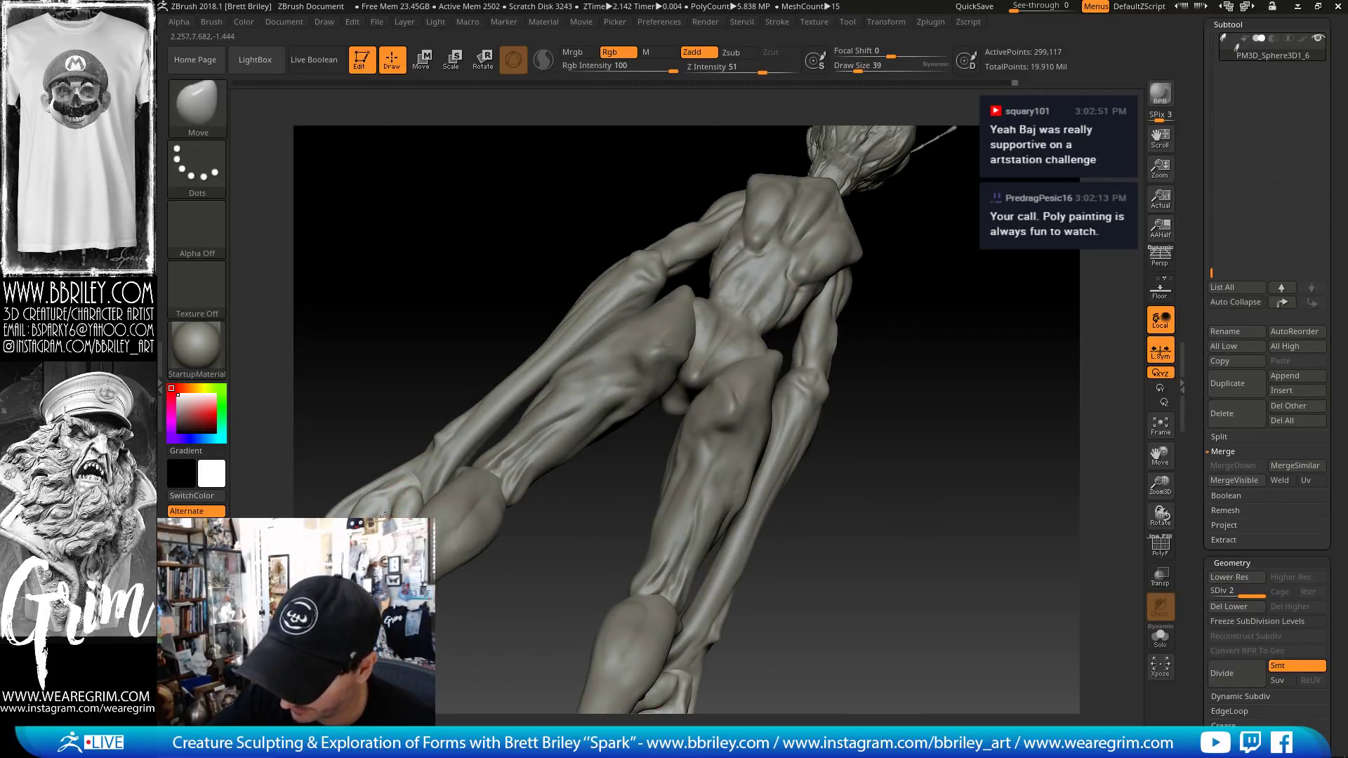
pyautogui.moveTo(385, 516); pyautogui.dragTo(396, 495)
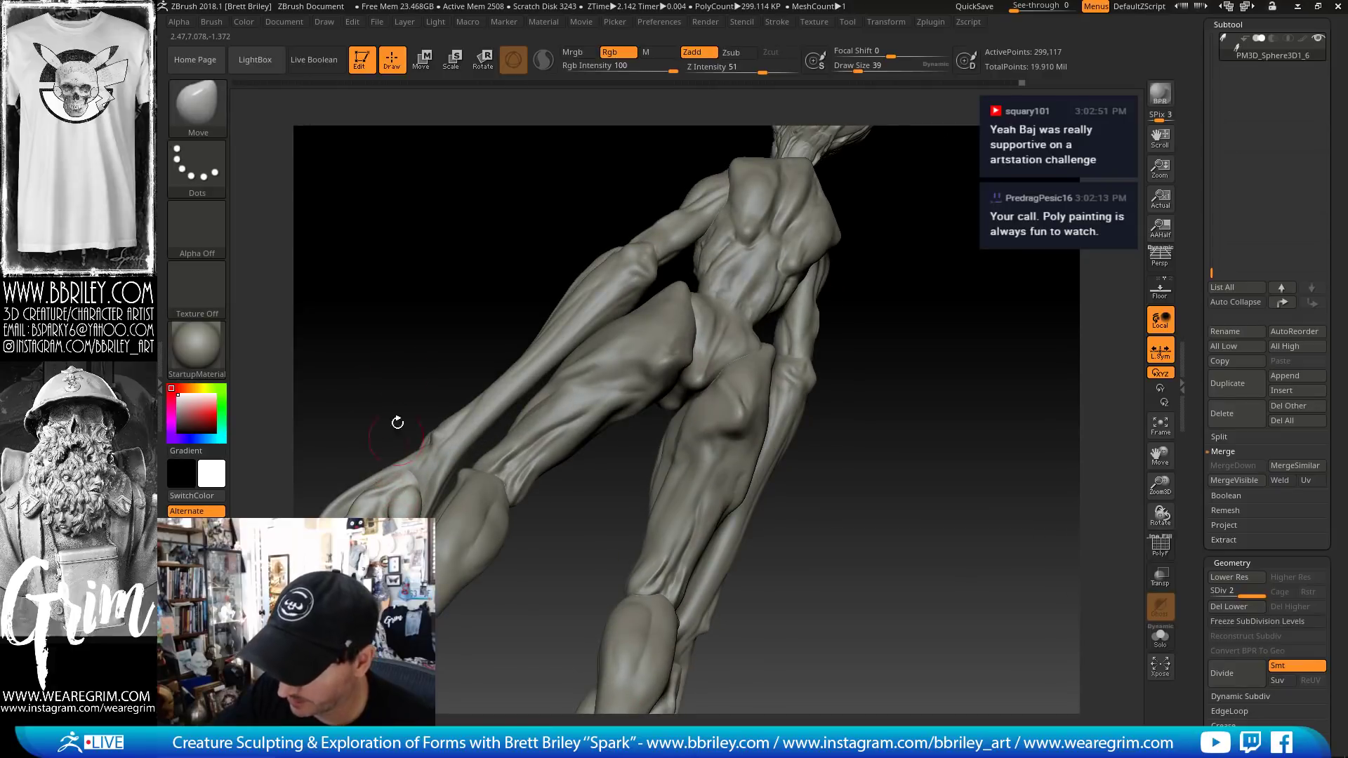
# - Cut creases between the finger bases on the palm with the DamStandard brush at draw size 20
pyautogui.moveTo(397, 332); pyautogui.dragTo(354, 518)
pyautogui.press('b')
pyautogui.press('d')
pyautogui.press('s')
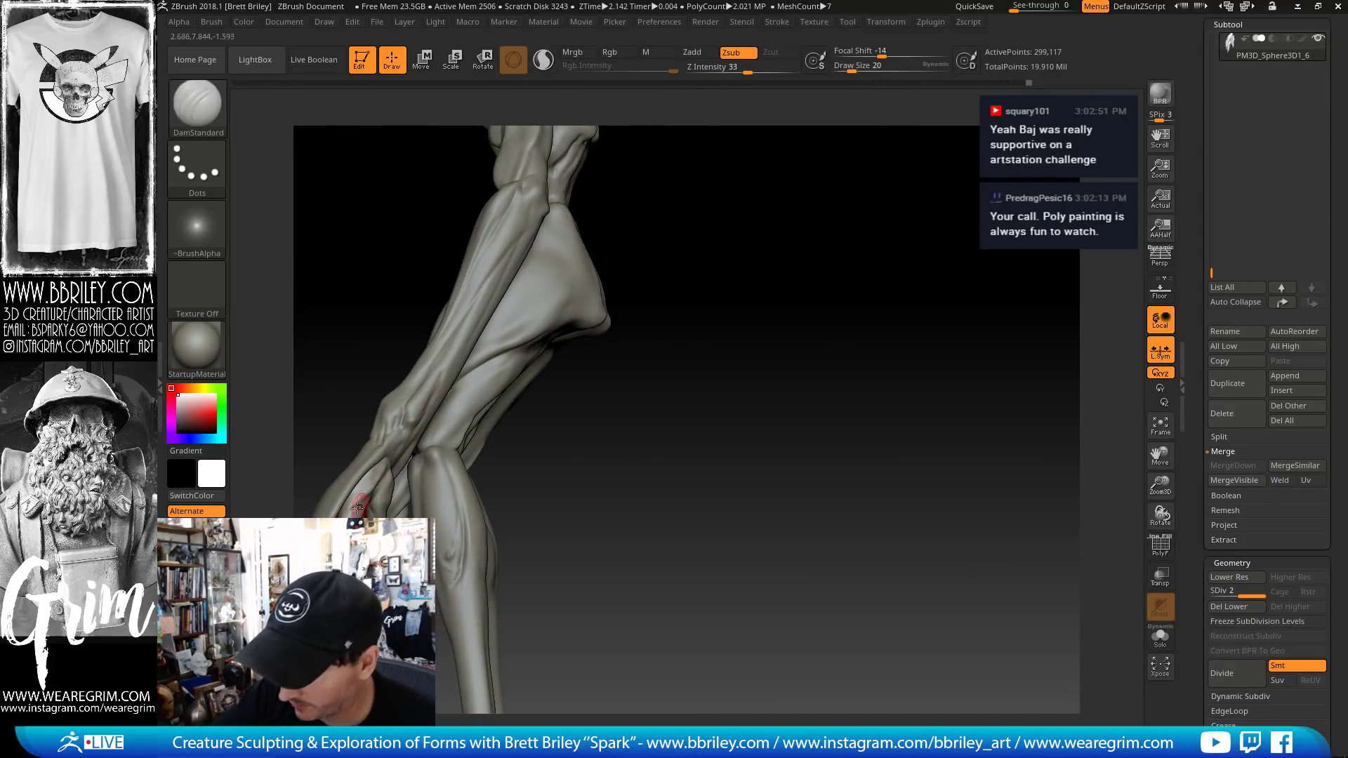
# - Adjust the palm's contour near the finger bases with the Move brush at draw size 32
pyautogui.press('b')
pyautogui.press('m')
pyautogui.press('v')
pyautogui.moveTo(568, 517); pyautogui.dragTo(558, 487)
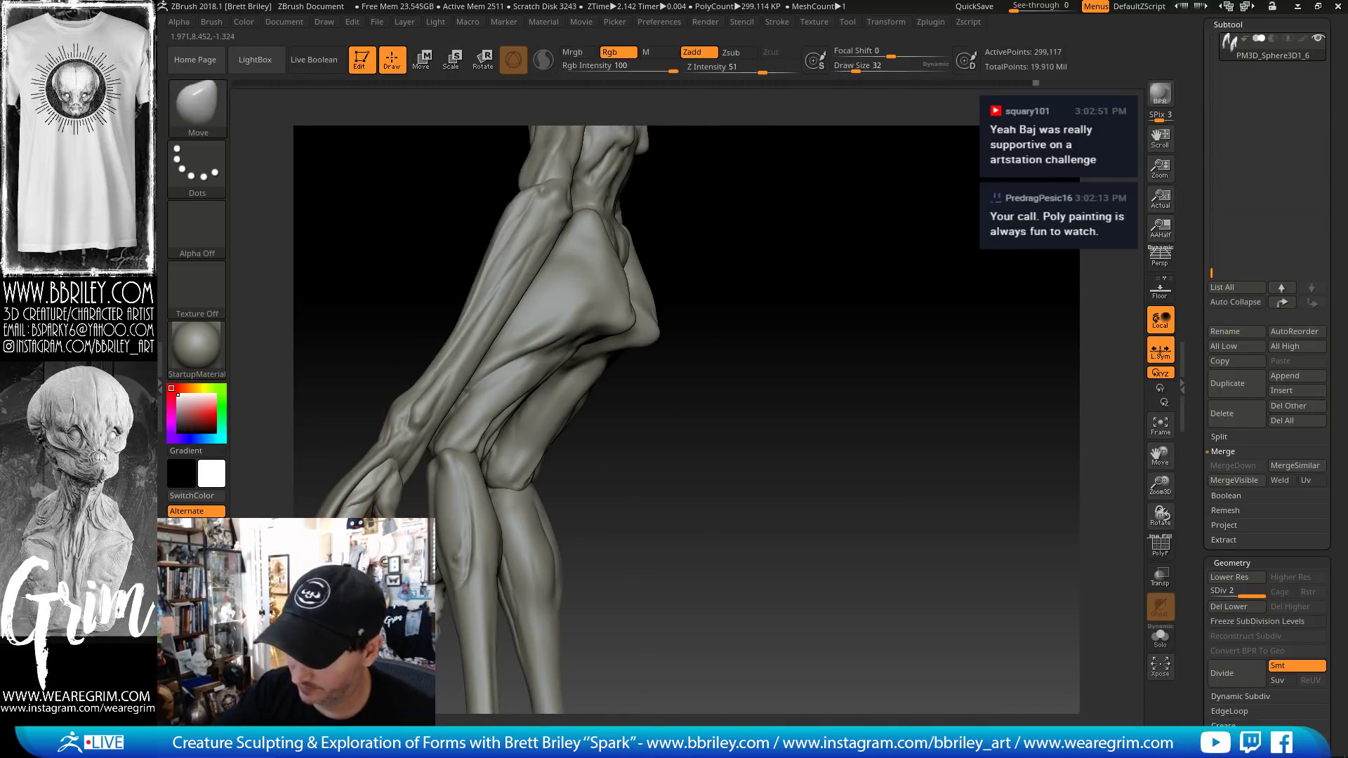
pyautogui.moveTo(618, 632); pyautogui.dragTo(655, 675)
# - Build up the palm's surface with the Clay brush at draw size 12 and smooth it
pyautogui.press('b')
pyautogui.press('c')
pyautogui.press('l')
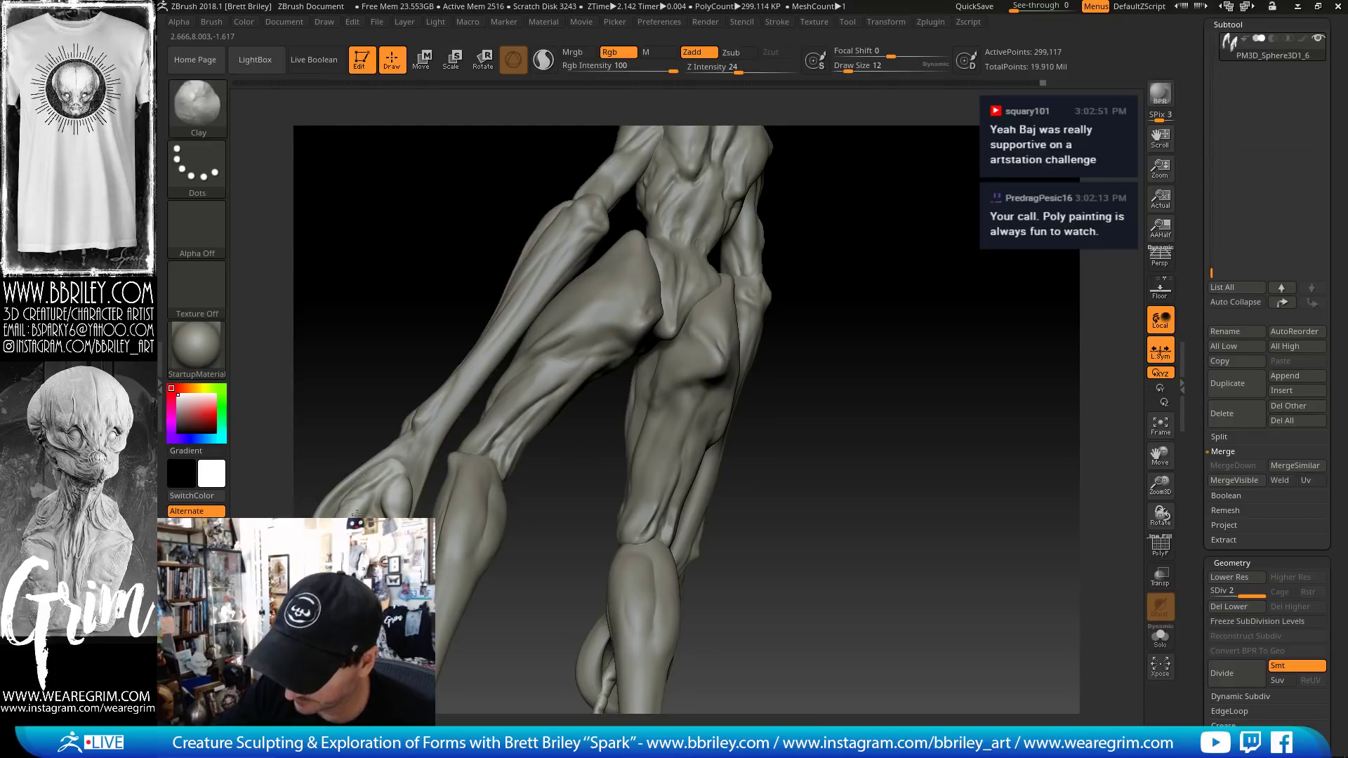
pyautogui.press('shift')
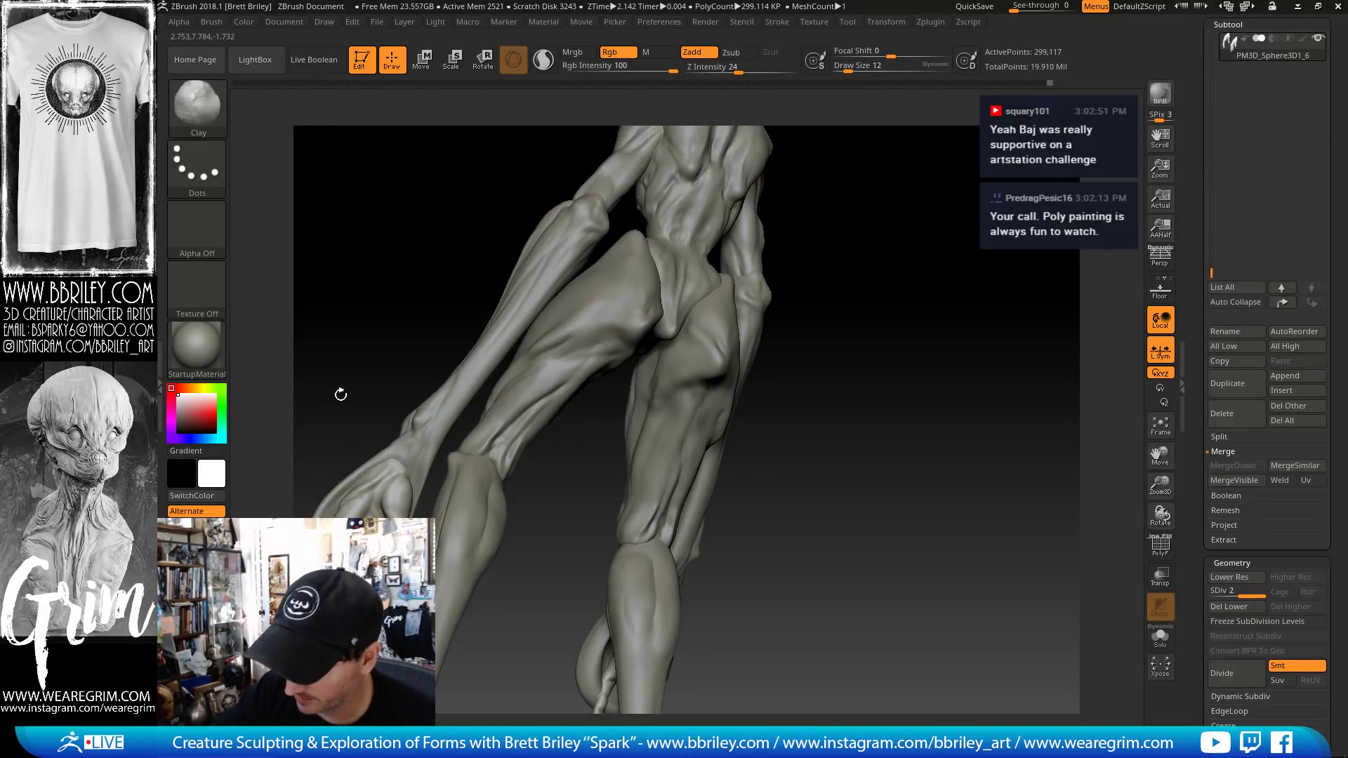
# - Fine-tune the palm and the back of the hand near the wrist with the Move brush at draw size 36
pyautogui.moveTo(340, 394); pyautogui.dragTo(318, 454)
pyautogui.press('b')
pyautogui.press('m')
pyautogui.press('v')
pyautogui.press('[')
pyautogui.press('[')
pyautogui.press(']')
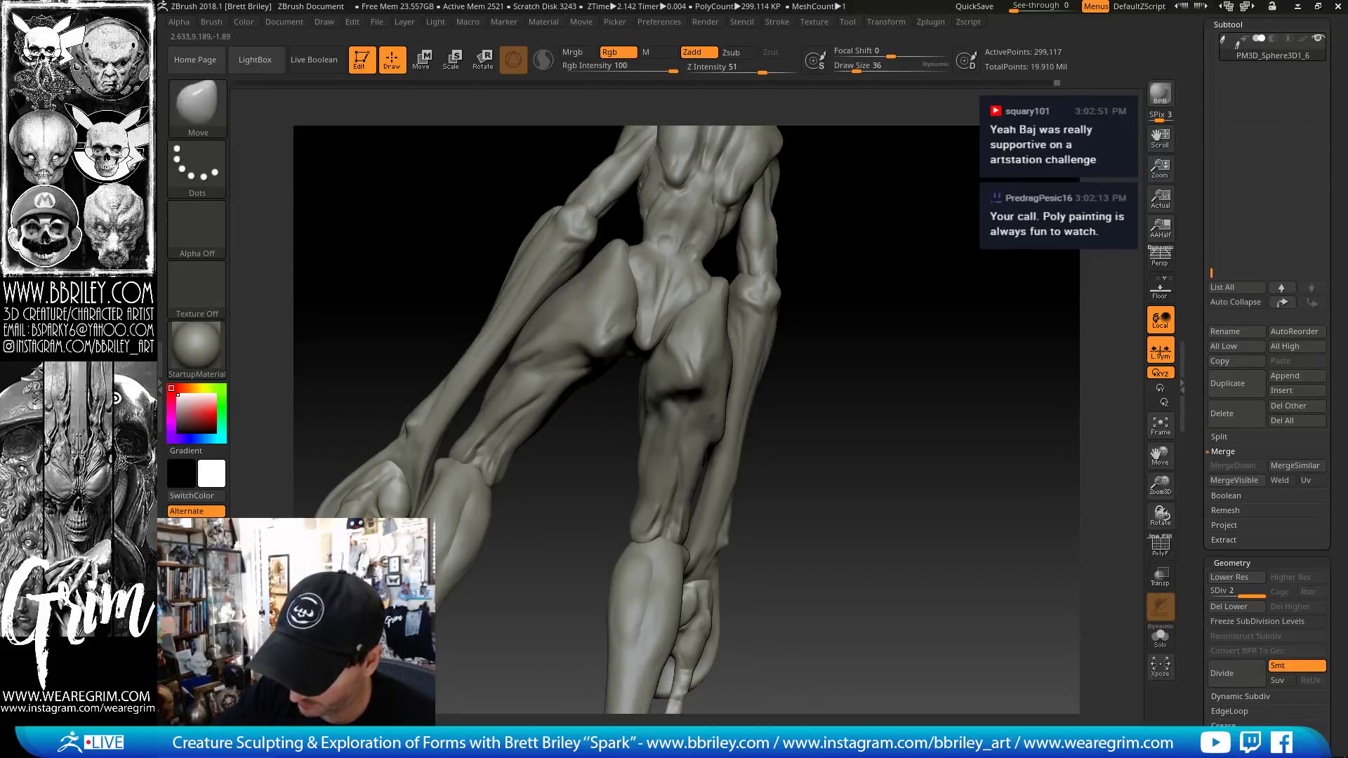
pyautogui.moveTo(335, 367); pyautogui.dragTo(346, 415)
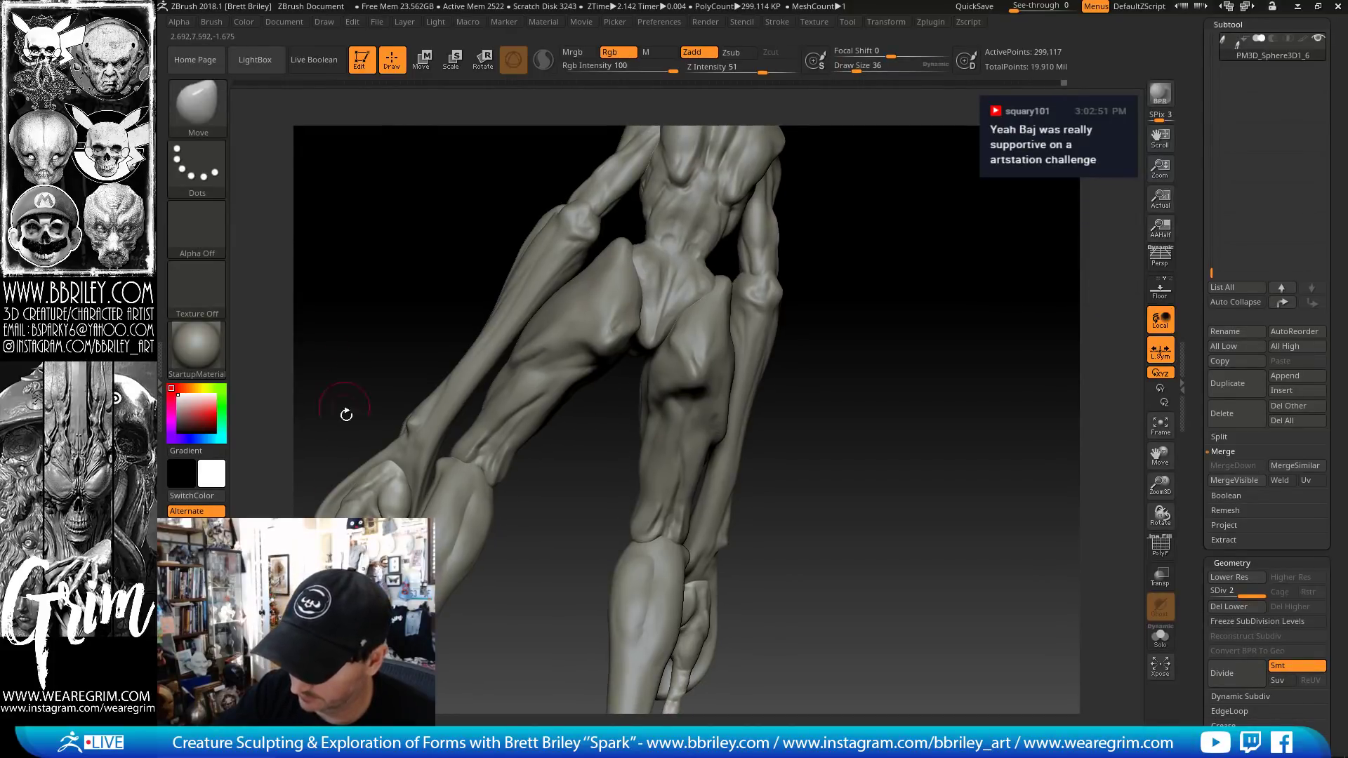
# - Cut fine creases between the fingers and palm of the hand with the DamStandard brush at draw size 6
pyautogui.moveTo(380, 369); pyautogui.dragTo(401, 492)
pyautogui.press(']')
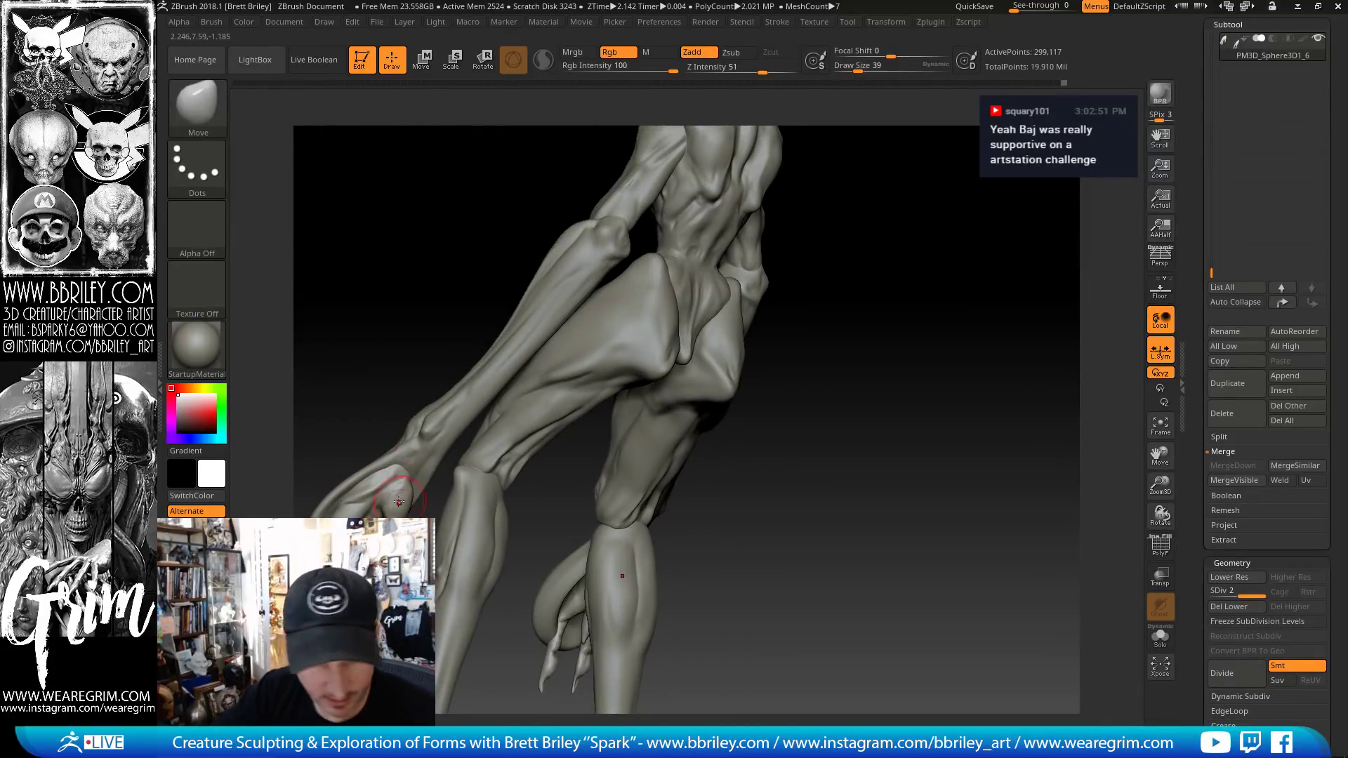
pyautogui.press('b')
pyautogui.press('d')
pyautogui.press('s')
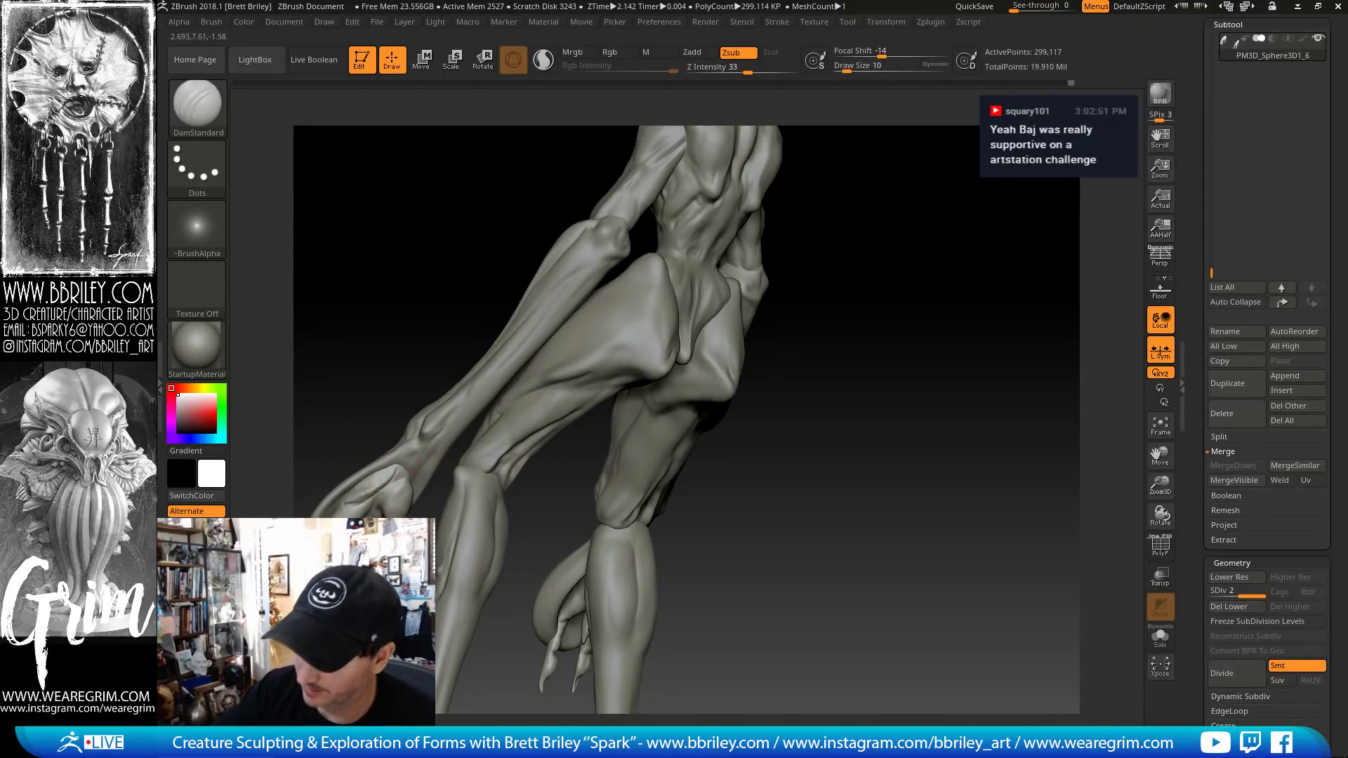
pyautogui.moveTo(403, 357)
pyautogui.mouseDown()
pyautogui.moveTo(391, 355)
pyautogui.moveTo(394, 394)
pyautogui.mouseUp()
pyautogui.press(']')
pyautogui.press('[')
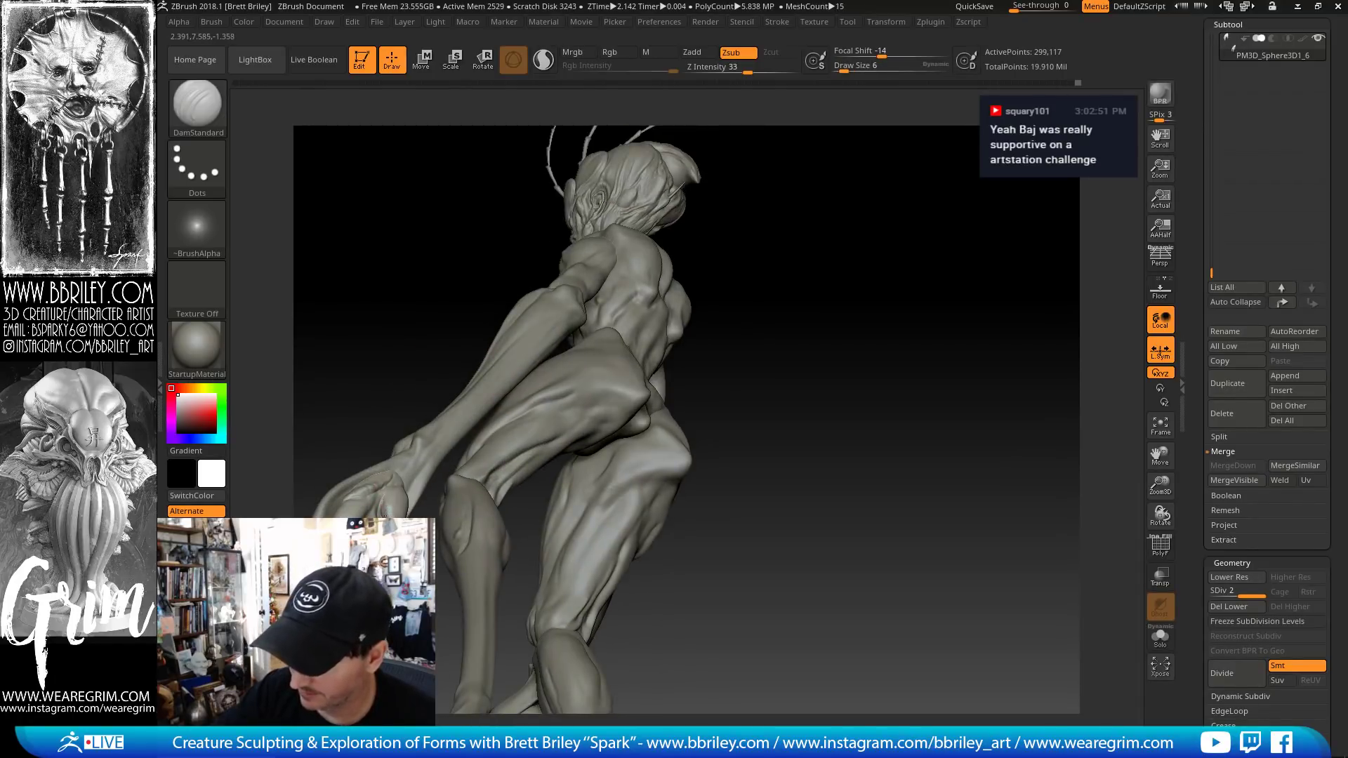
# - Build up the palm around the finger bases with the Standard brush and the Clay brush at draw size 13, and smooth it
pyautogui.moveTo(408, 334); pyautogui.dragTo(393, 365)
pyautogui.press('b')
pyautogui.press('s')
pyautogui.press('t')
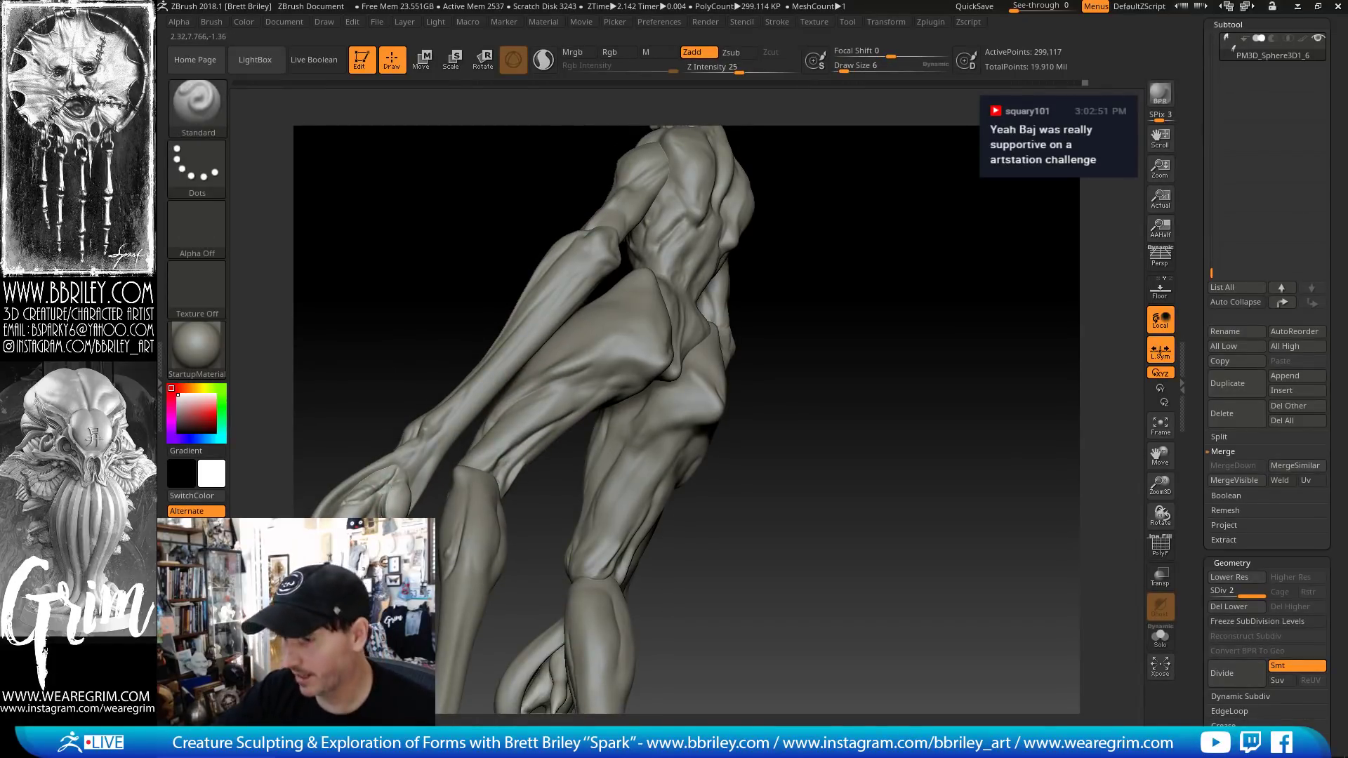
pyautogui.press('b')
pyautogui.press('c')
pyautogui.press('l')
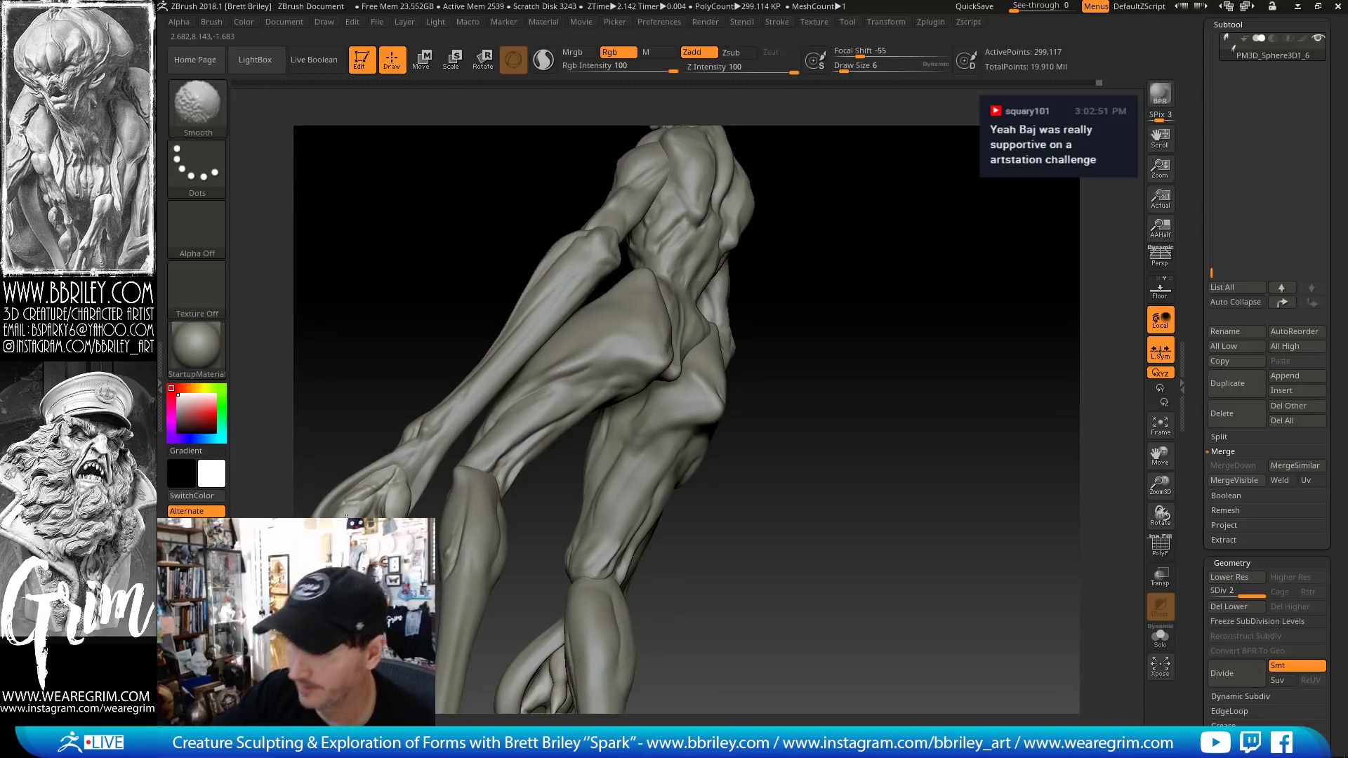
pyautogui.moveTo(385, 363); pyautogui.dragTo(369, 208)
pyautogui.press(']')
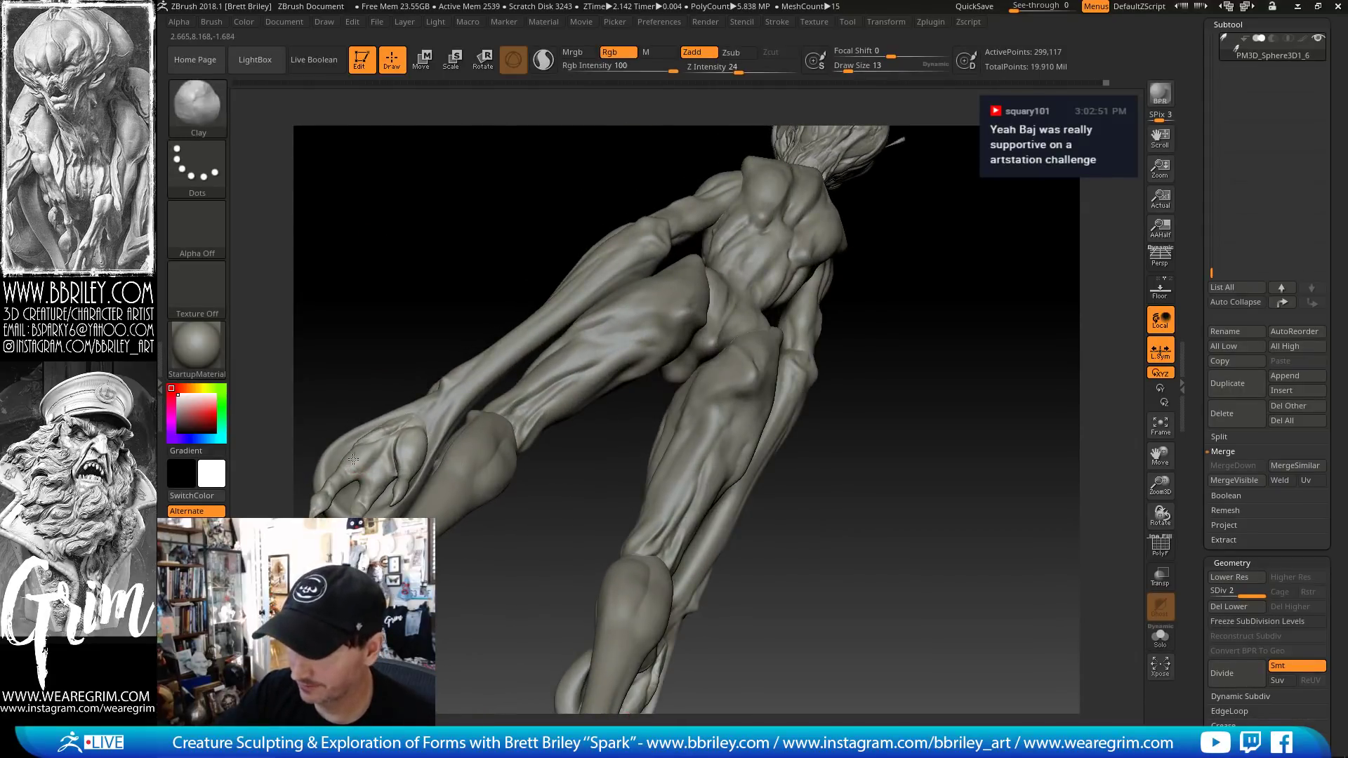
pyautogui.press('shift')
pyautogui.keyDown('shift'); pyautogui.moveTo(376, 478); pyautogui.dragTo(374, 490); pyautogui.keyUp('shift')
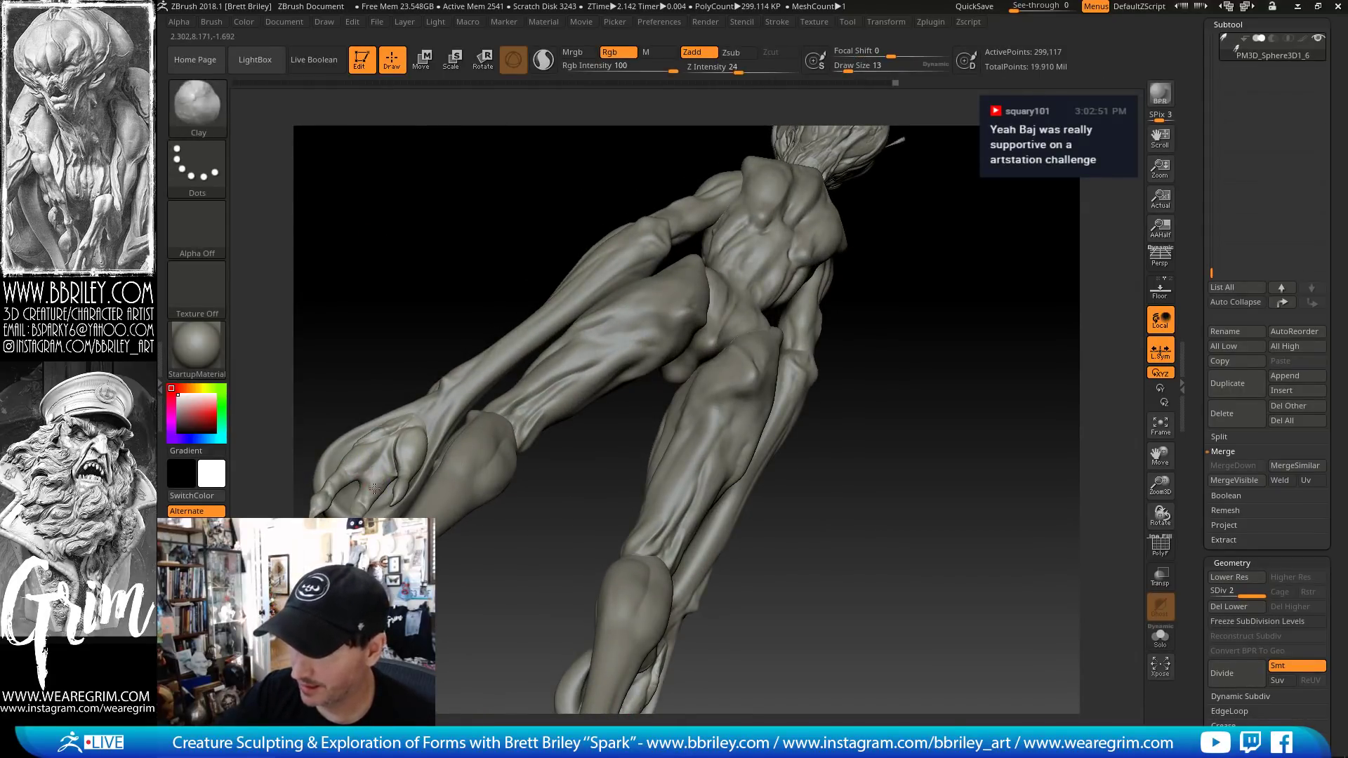
# - Refine the outer finger below the spoon-shaped back of the hand with the Standard brush at draw size 13 and smooth it
pyautogui.moveTo(379, 340); pyautogui.dragTo(351, 440)
pyautogui.moveTo(378, 334)
pyautogui.mouseDown()
pyautogui.moveTo(656, 290)
pyautogui.moveTo(632, 384)
pyautogui.moveTo(617, 361)
pyautogui.moveTo(769, 355)
pyautogui.moveTo(752, 316)
pyautogui.moveTo(725, 381)
pyautogui.moveTo(443, 501)
pyautogui.mouseUp()
pyautogui.press('b')
pyautogui.press('s')
pyautogui.press('t')
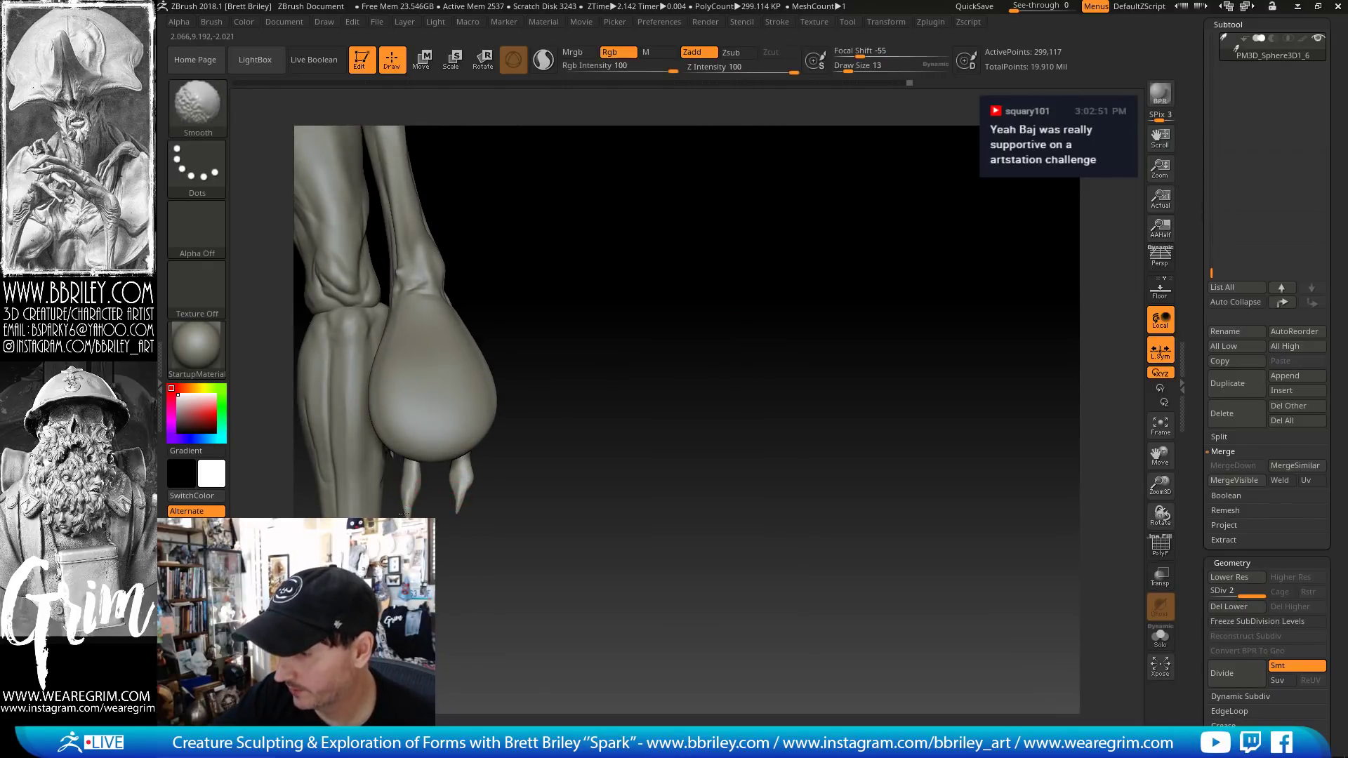
pyautogui.keyDown('shift'); pyautogui.moveTo(463, 477); pyautogui.dragTo(469, 447); pyautogui.keyUp('shift')
# - Bulk up the finger joints behind the claws with the Clay and Standard brushes at draw size 13
pyautogui.press('b')
pyautogui.press('c')
pyautogui.press('l')
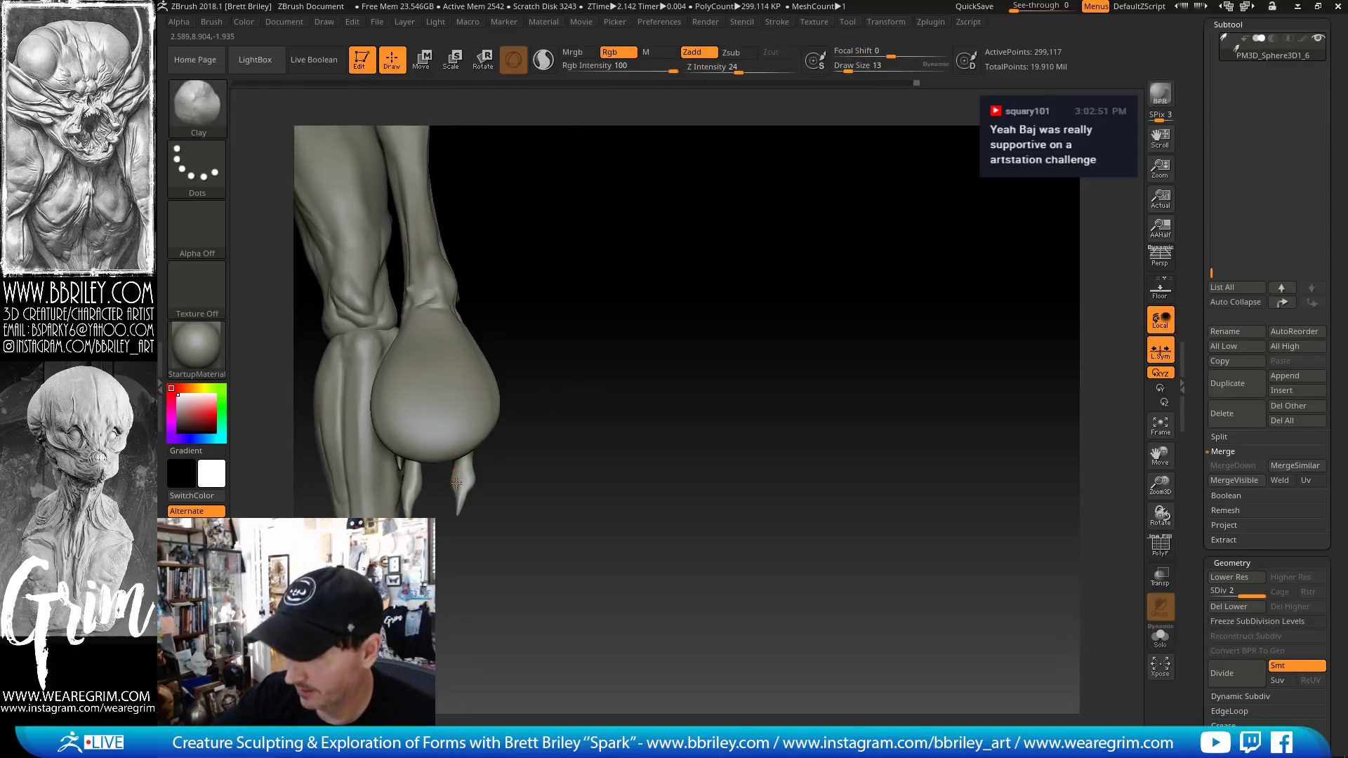
pyautogui.press('b')
pyautogui.press('s')
pyautogui.press('t')
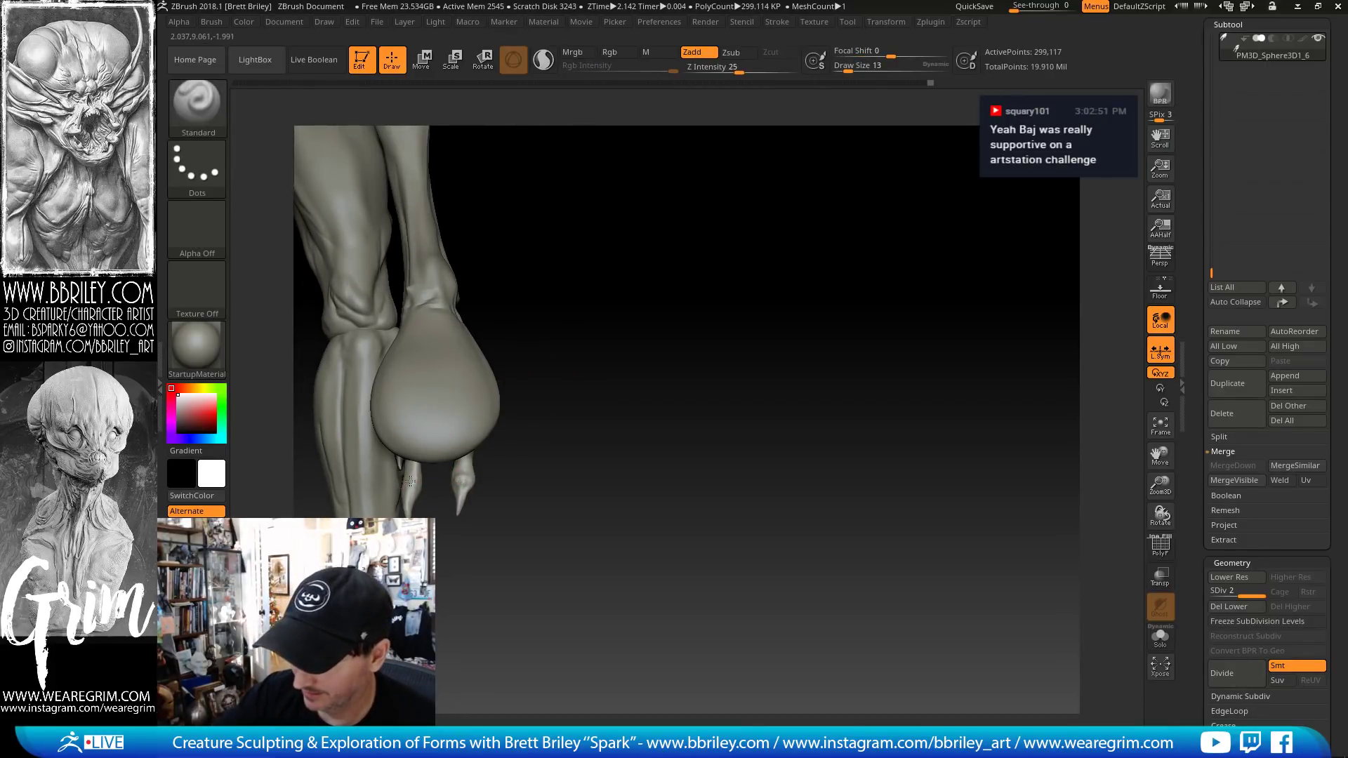
pyautogui.moveTo(410, 481)
pyautogui.mouseDown()
pyautogui.moveTo(590, 421)
pyautogui.moveTo(402, 479)
pyautogui.mouseUp()
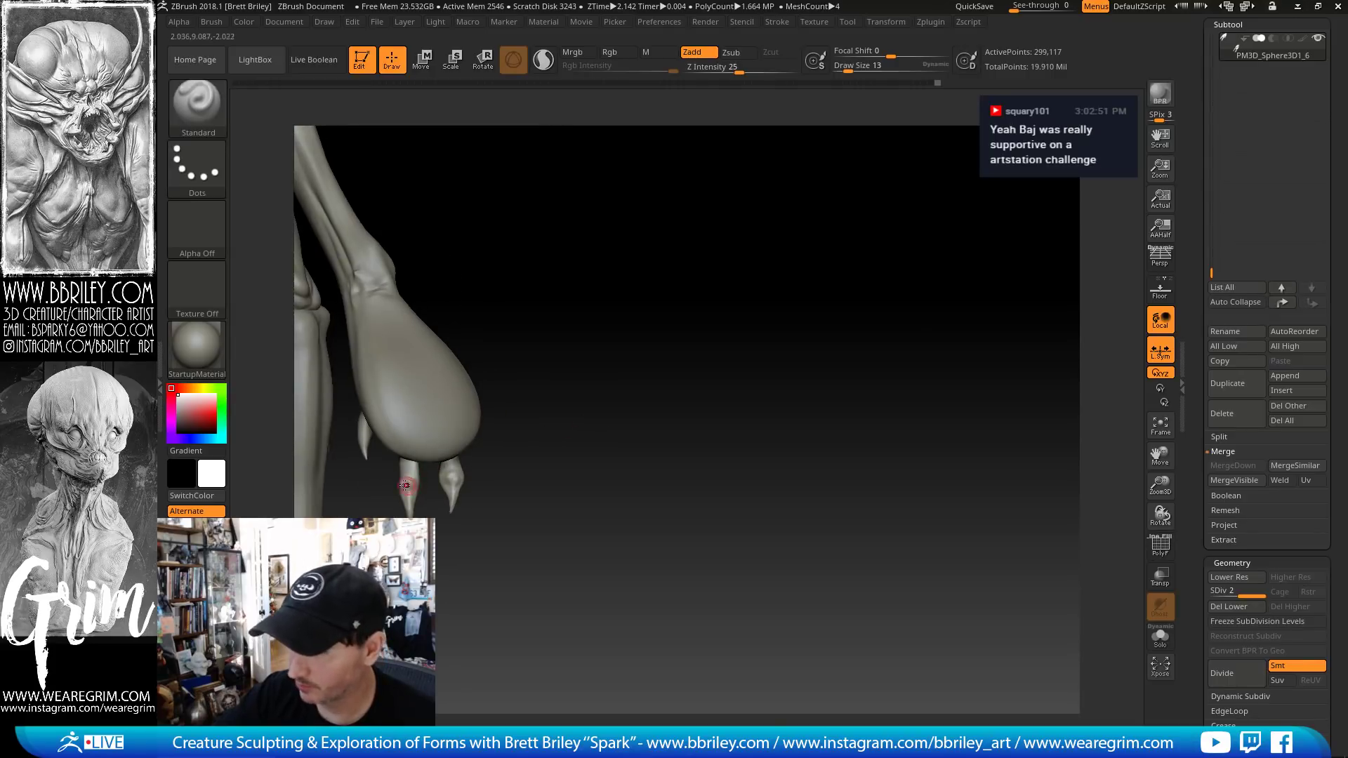
# - Flatten the finger joints with the TrimDynamic brush at draw size 13 and smooth them
pyautogui.press('b')
pyautogui.press('t')
pyautogui.press('d')
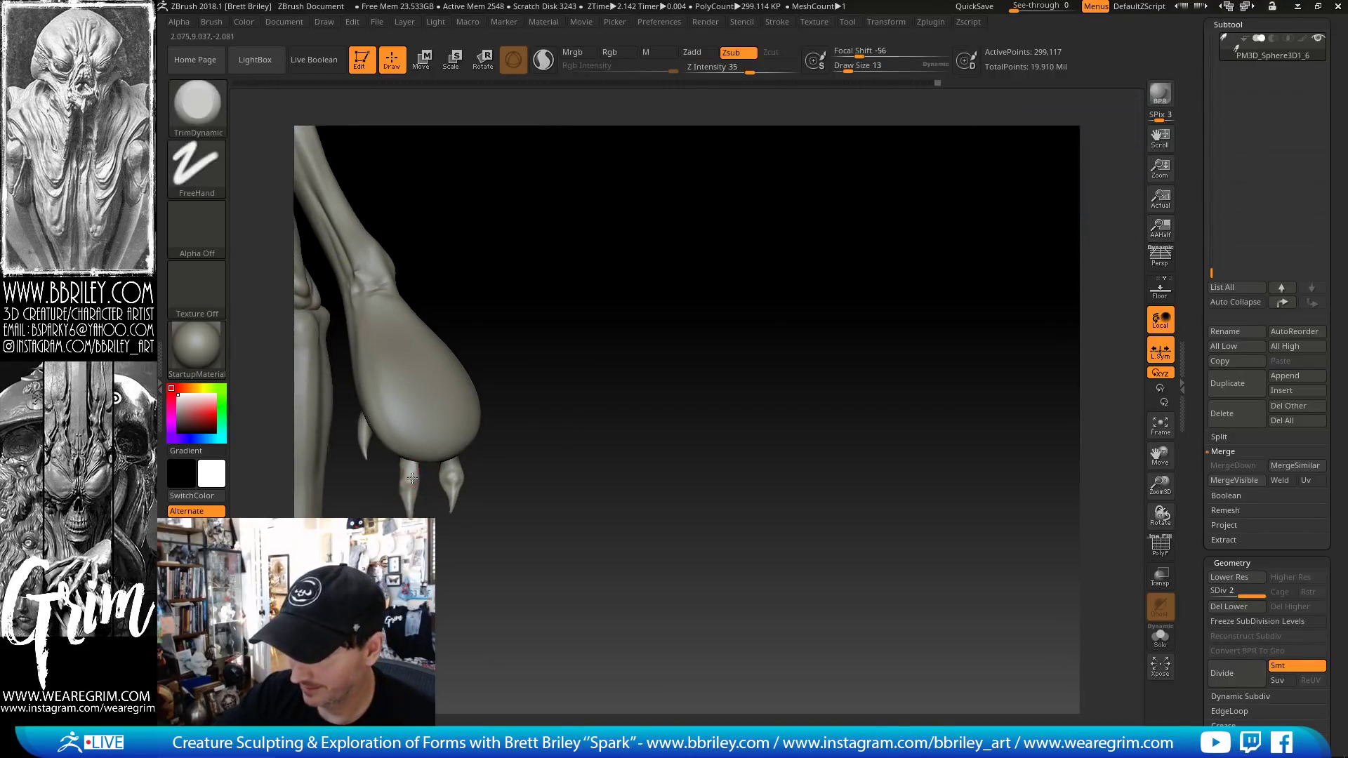
pyautogui.moveTo(652, 362); pyautogui.dragTo(547, 358)
pyautogui.moveTo(655, 398); pyautogui.dragTo(554, 421)
pyautogui.press('shift')
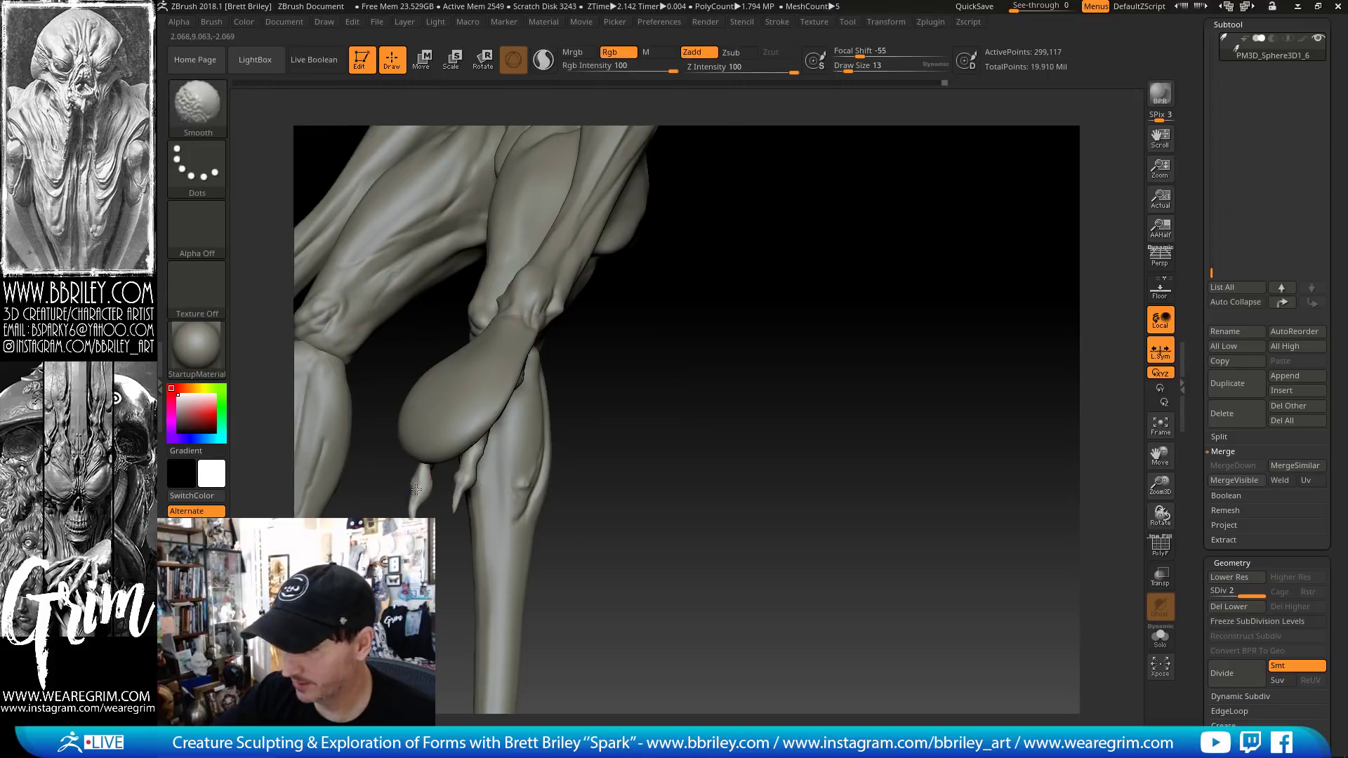
pyautogui.moveTo(417, 489); pyautogui.dragTo(641, 391)
# - Adjust the shape of the clawed finger with the Move brush at draw size 32
pyautogui.press('b')
pyautogui.press('m')
pyautogui.press('v')
pyautogui.press('s')
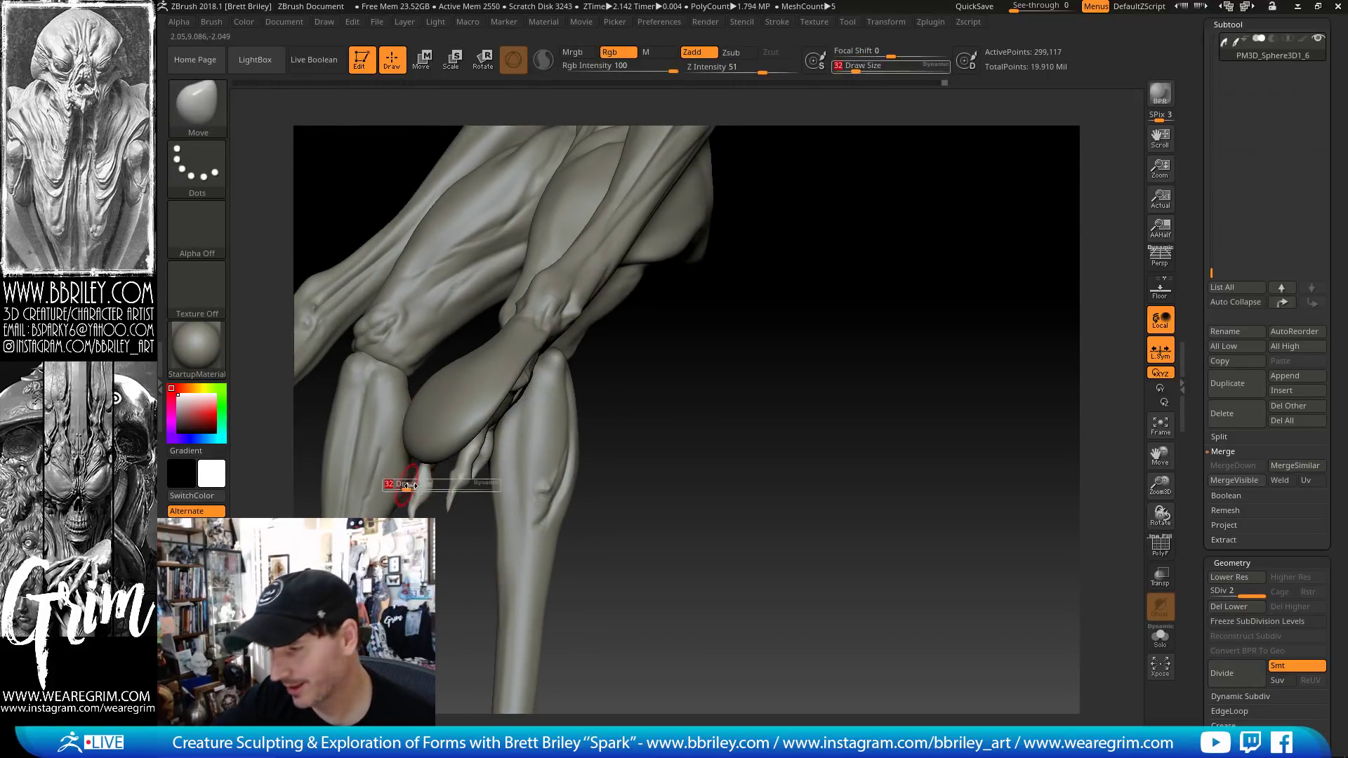
pyautogui.moveTo(411, 484); pyautogui.dragTo(416, 485)
pyautogui.moveTo(740, 391)
pyautogui.mouseDown()
pyautogui.moveTo(676, 296)
pyautogui.moveTo(443, 477)
pyautogui.mouseUp()
# - Thicken the fingers with the Inflat brush at draw size 32 and Z intensity 10
pyautogui.press('b')
pyautogui.press('i')
pyautogui.press('n')
pyautogui.moveTo(482, 319); pyautogui.dragTo(442, 466)
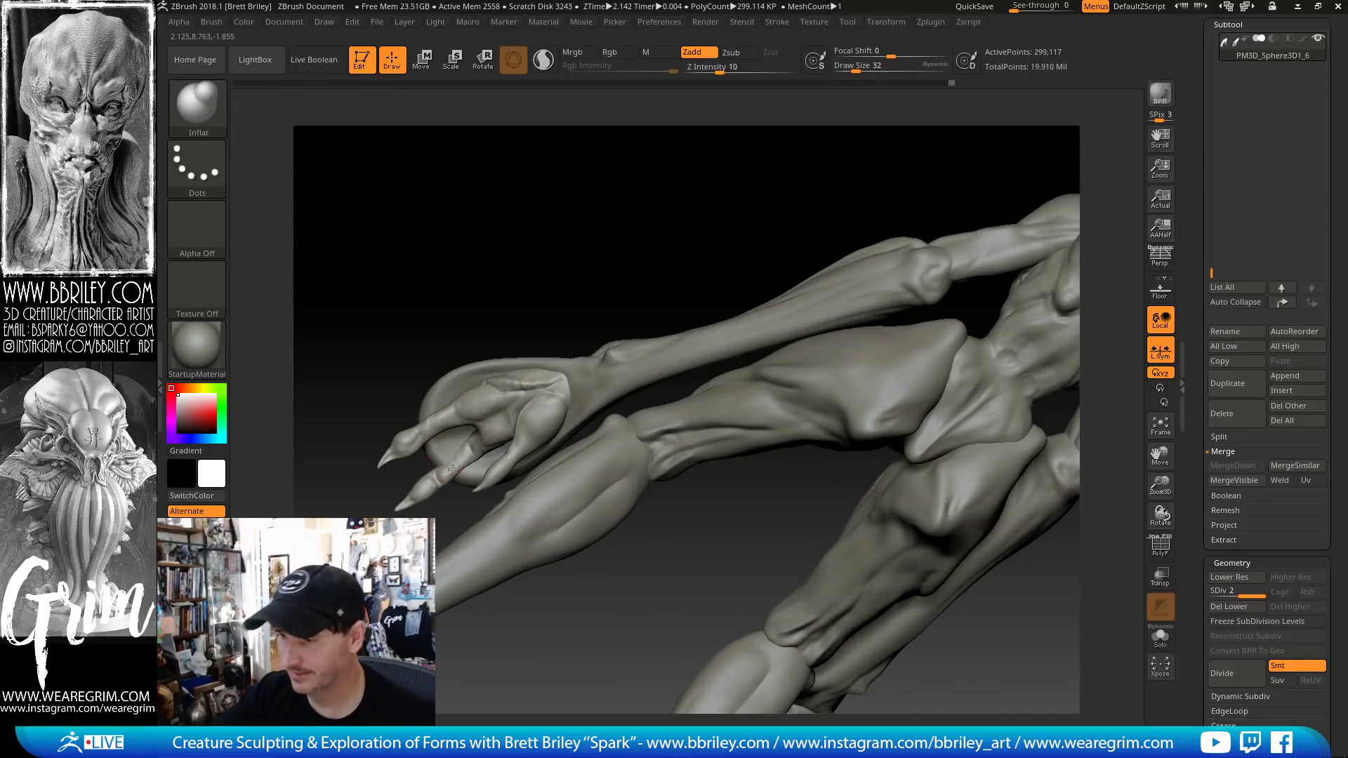
pyautogui.moveTo(512, 345)
pyautogui.mouseDown()
pyautogui.moveTo(580, 231)
pyautogui.moveTo(866, 415)
pyautogui.moveTo(830, 445)
pyautogui.moveTo(634, 476)
pyautogui.mouseUp()
# - Reshape the outer finger and its claw with the Move brush at draw size 39
pyautogui.press('b')
pyautogui.press('m')
pyautogui.press('v')
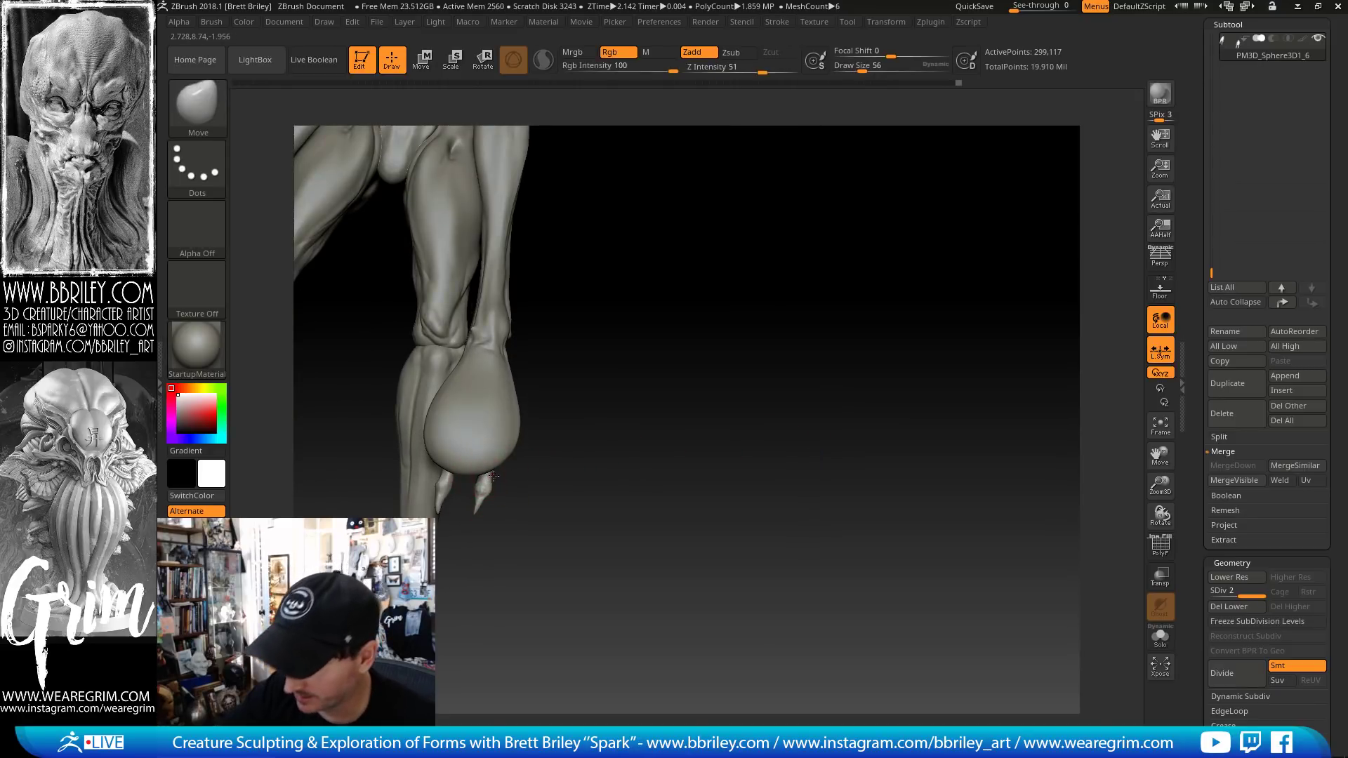
pyautogui.press('[')
pyautogui.press('[')
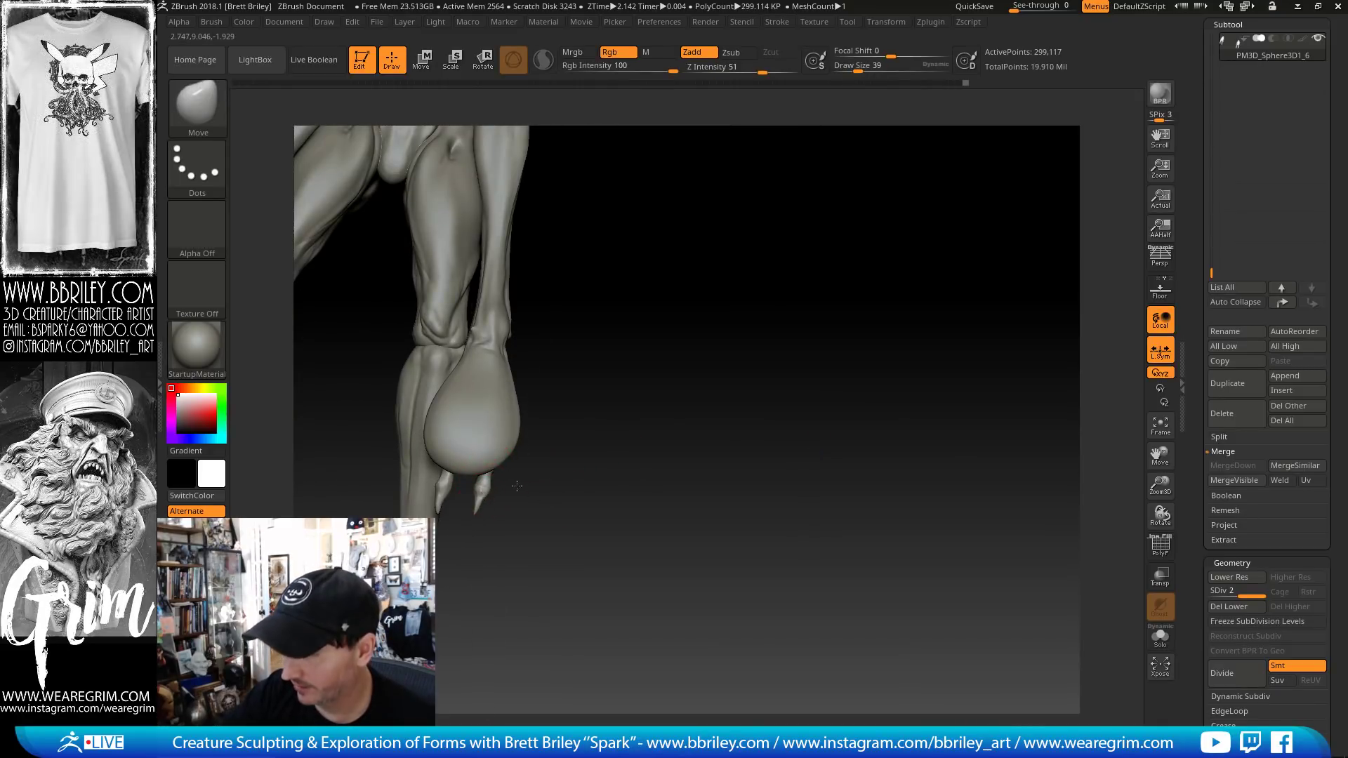
pyautogui.moveTo(484, 494)
pyautogui.mouseDown()
pyautogui.moveTo(505, 438)
pyautogui.moveTo(504, 530)
pyautogui.mouseUp()
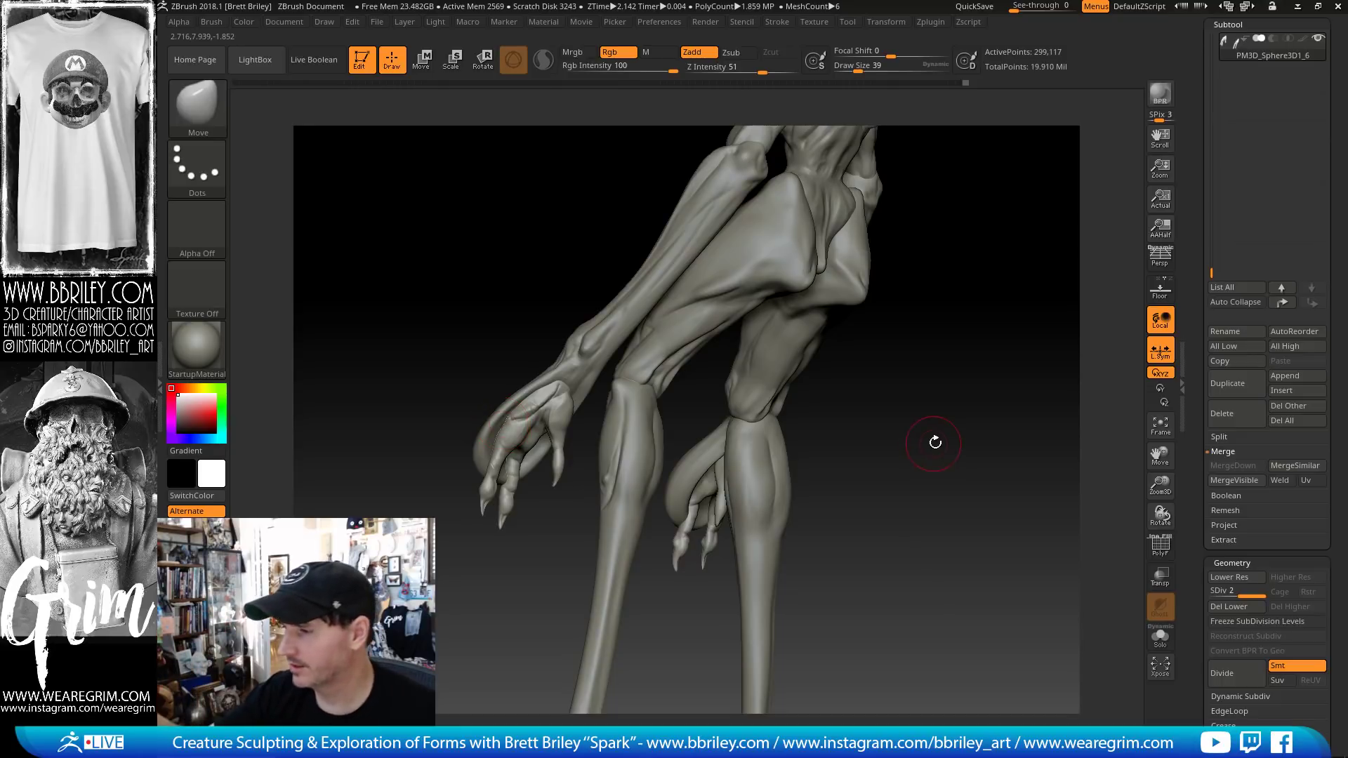
# - Reposition the fingers, palm and thumb with the Move brush at draw sizes 27, 18 and 39
pyautogui.moveTo(936, 442)
pyautogui.mouseDown()
pyautogui.moveTo(944, 410)
pyautogui.moveTo(925, 380)
pyautogui.mouseUp()
pyautogui.press('s')
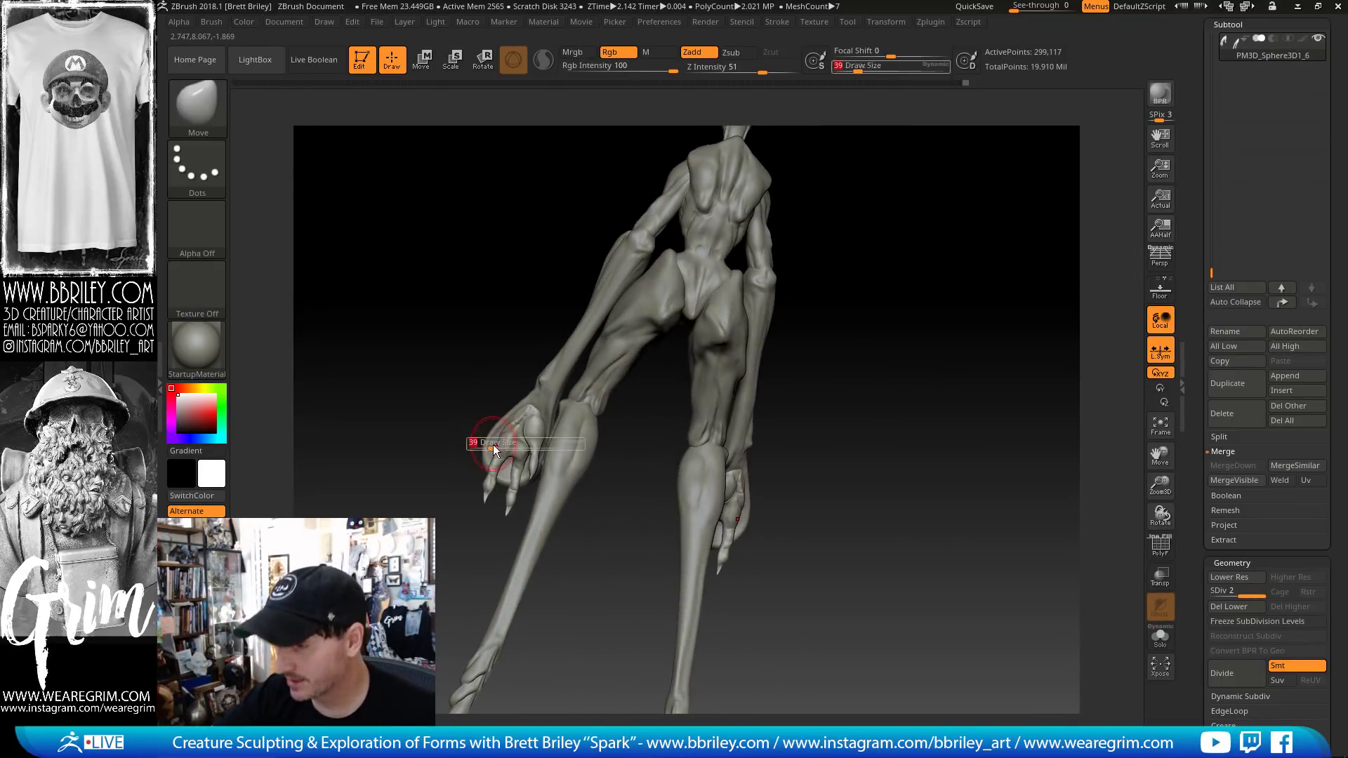
pyautogui.moveTo(490, 446); pyautogui.dragTo(492, 446)
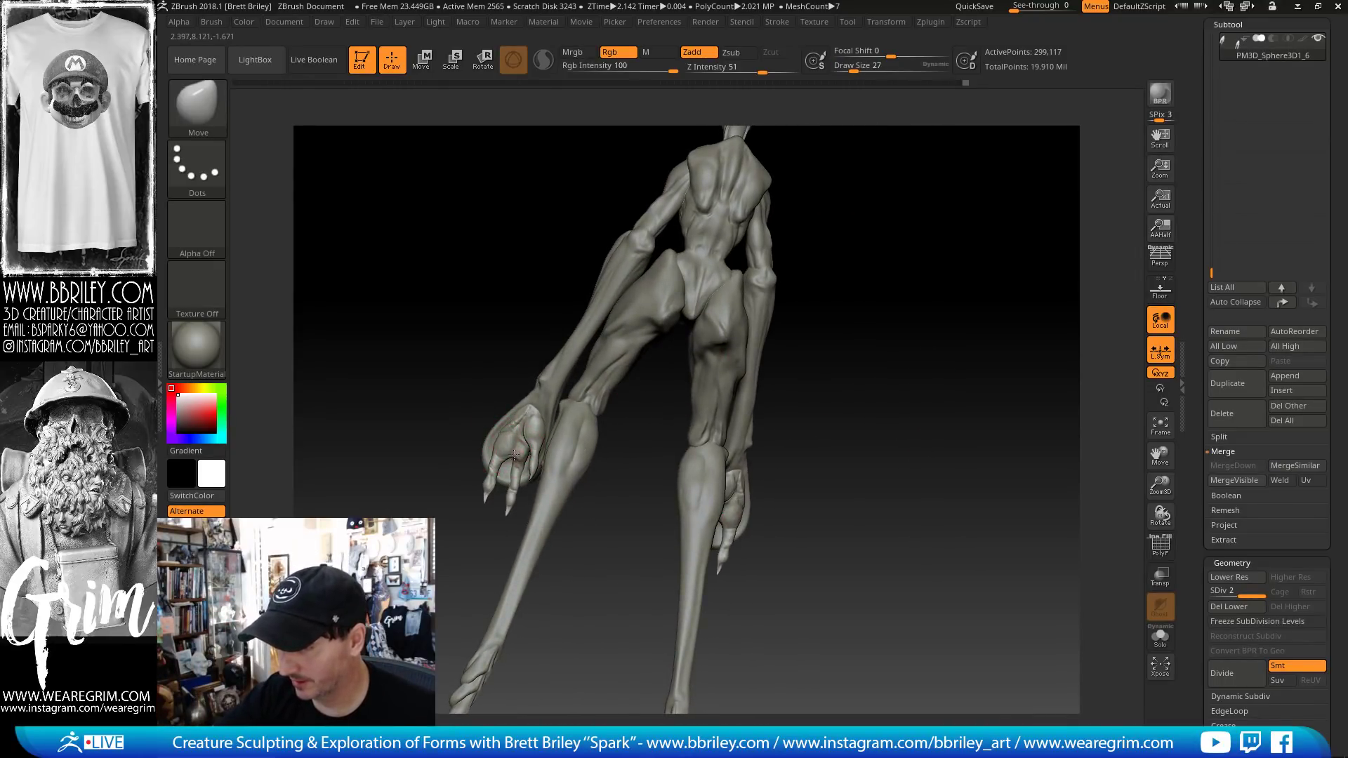
pyautogui.moveTo(511, 319); pyautogui.dragTo(517, 457)
pyautogui.moveTo(490, 370); pyautogui.dragTo(512, 466)
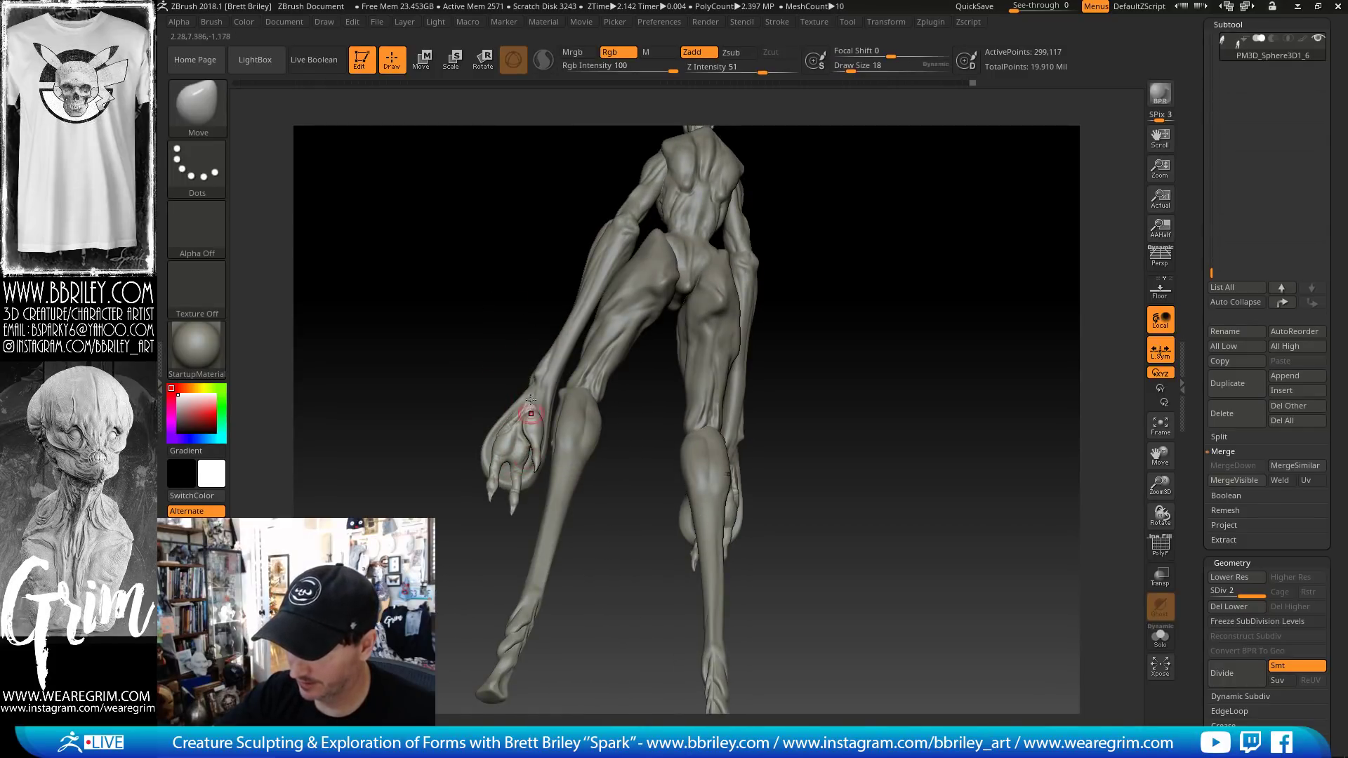
pyautogui.moveTo(531, 399); pyautogui.dragTo(545, 443)
pyautogui.moveTo(514, 325); pyautogui.dragTo(553, 456)
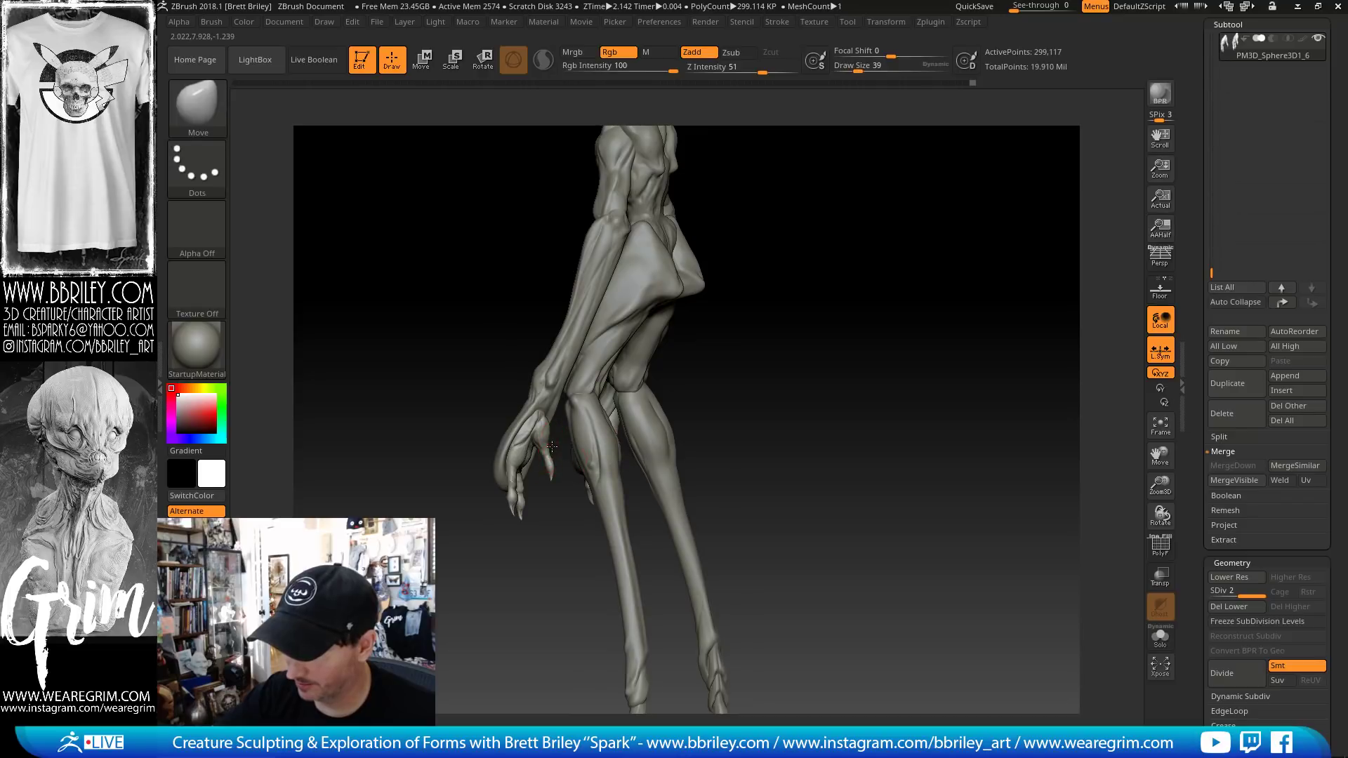
pyautogui.moveTo(655, 401); pyautogui.dragTo(551, 462)
# - Fill out the thumb side of the hand with the Inflat brush and adjust it with the Move brush at draw size 39
pyautogui.press('b')
pyautogui.press('i')
pyautogui.press('n')
pyautogui.press('b')
pyautogui.press('m')
pyautogui.press('v')
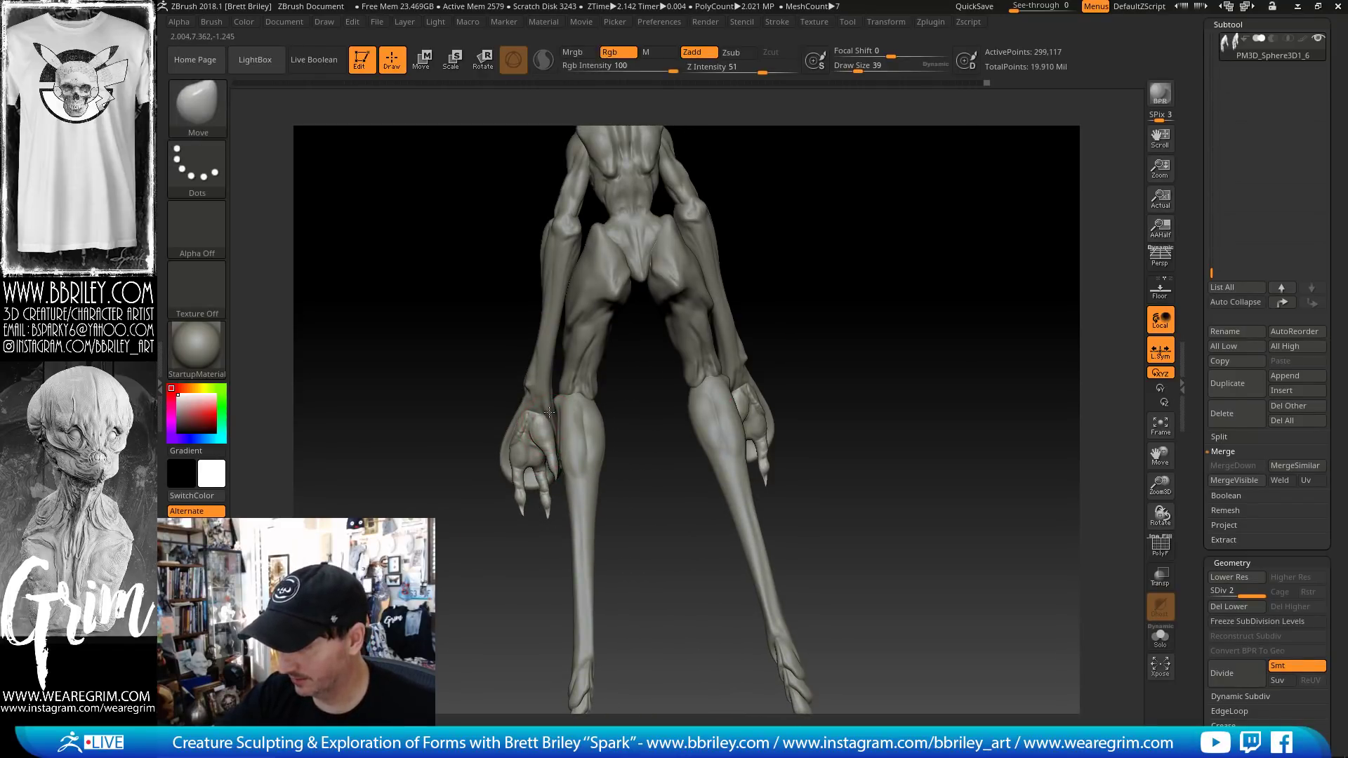
pyautogui.moveTo(789, 253)
pyautogui.mouseDown()
pyautogui.moveTo(874, 277)
pyautogui.moveTo(853, 318)
pyautogui.moveTo(827, 325)
pyautogui.moveTo(839, 334)
pyautogui.moveTo(822, 321)
pyautogui.moveTo(565, 360)
pyautogui.mouseUp()
# - Select the forearm and upper-arm subtools in turn and check the proportions of the whole figure
pyautogui.keyDown('alt'); pyautogui.click(533, 417); pyautogui.keyUp('alt')
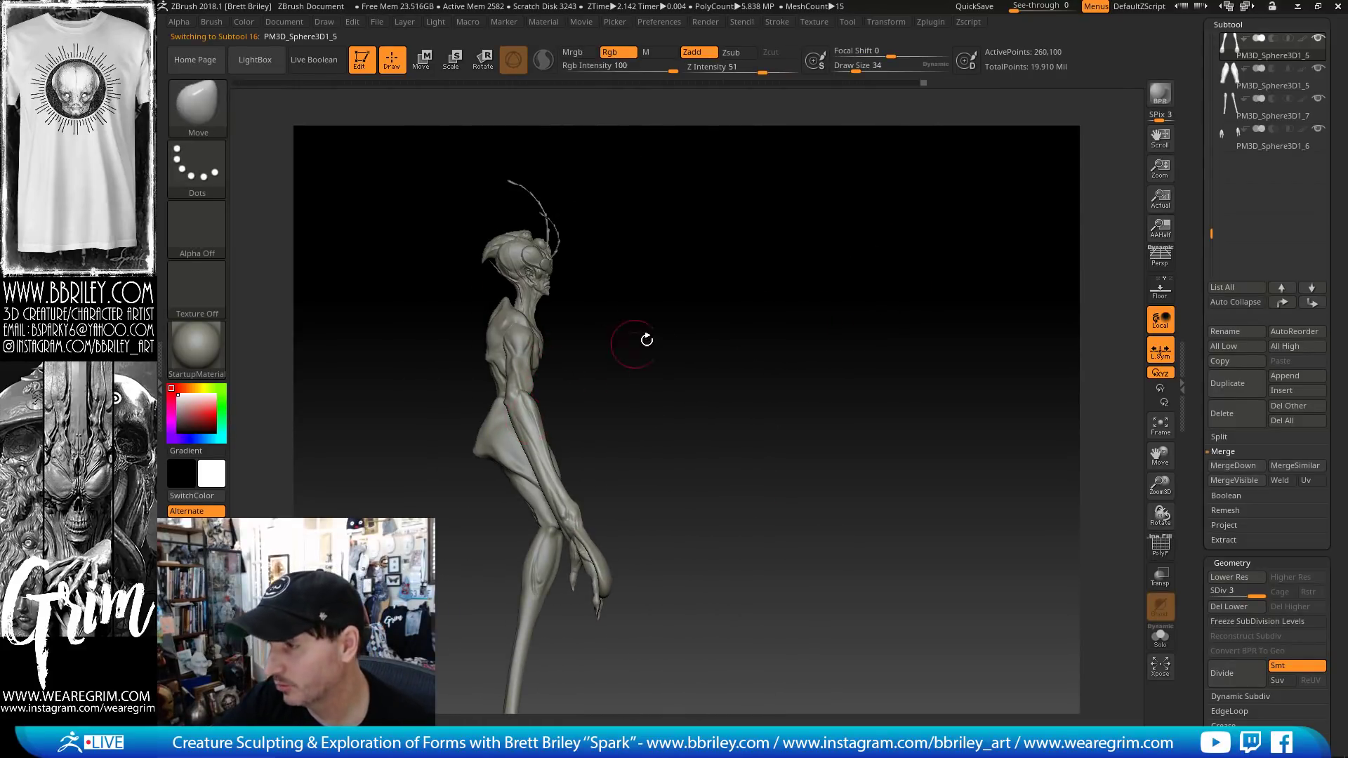
pyautogui.moveTo(647, 338); pyautogui.dragTo(600, 368)
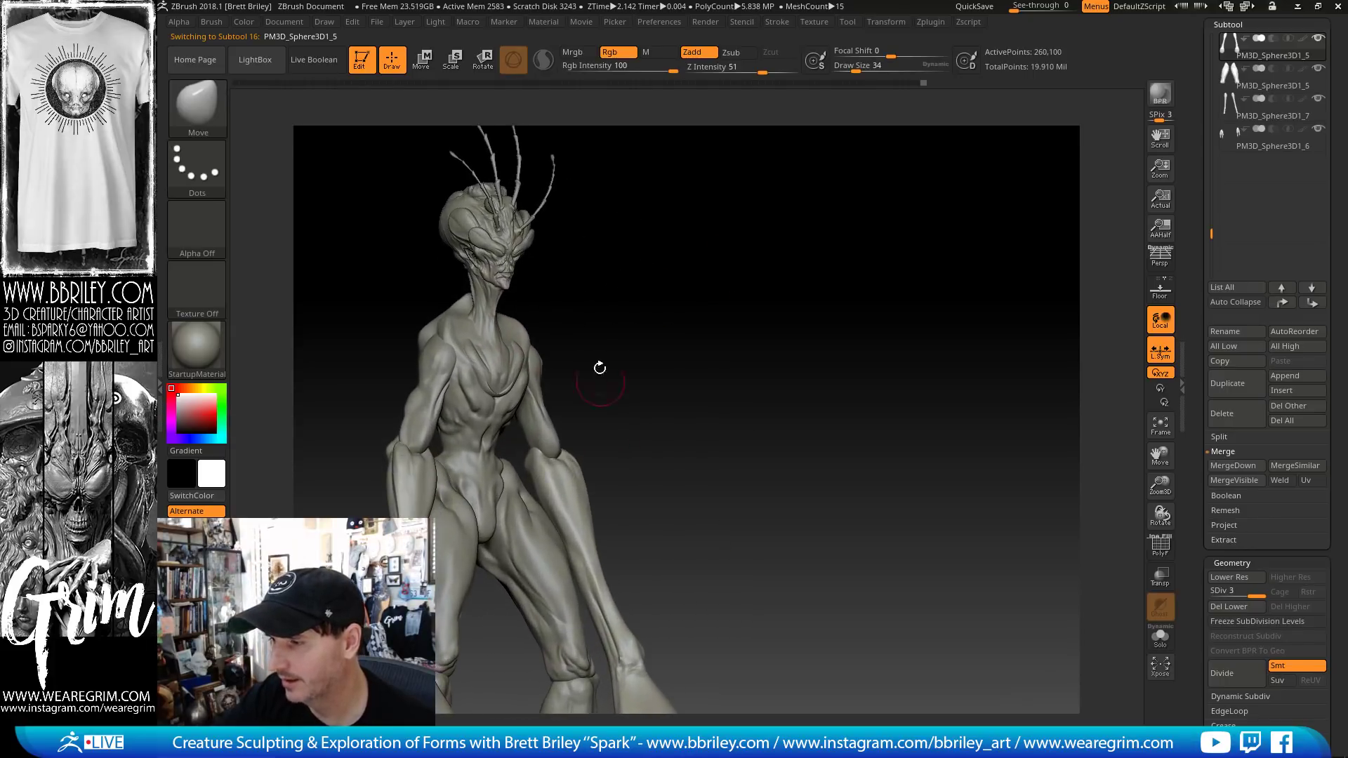
pyautogui.keyDown('alt'); pyautogui.click(548, 408); pyautogui.keyUp('alt')
pyautogui.moveTo(627, 302)
pyautogui.keyDown('alt'); pyautogui.mouseDown()
pyautogui.moveTo(571, 419)
pyautogui.moveTo(632, 371)
pyautogui.moveTo(766, 372)
pyautogui.mouseUp(); pyautogui.keyUp('alt')
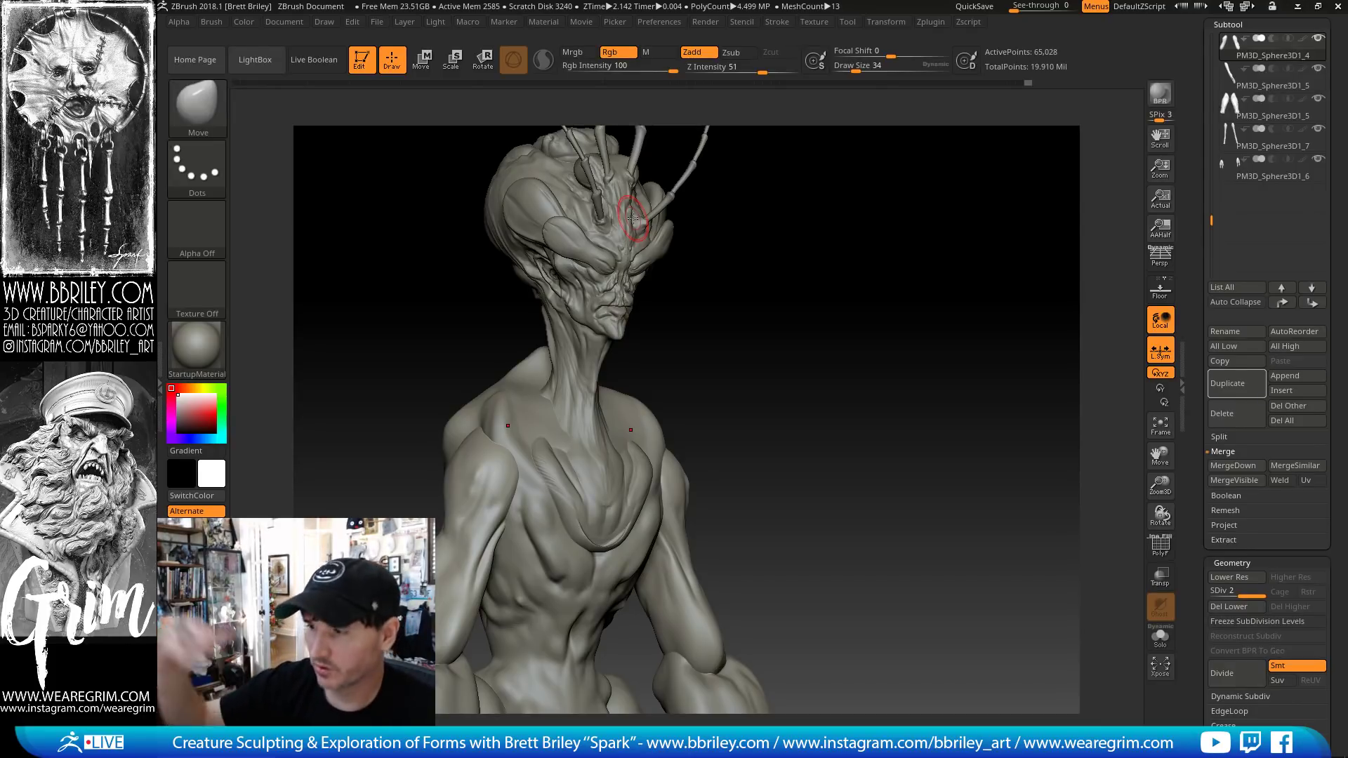
pyautogui.moveTo(680, 391); pyautogui.dragTo(538, 479)
# - Select the hand subtool, scale the hand down uniformly to about 0.85 and reposition it at the wrist
pyautogui.keyDown('alt'); pyautogui.click(538, 479); pyautogui.keyUp('alt')
pyautogui.click(408, 63)
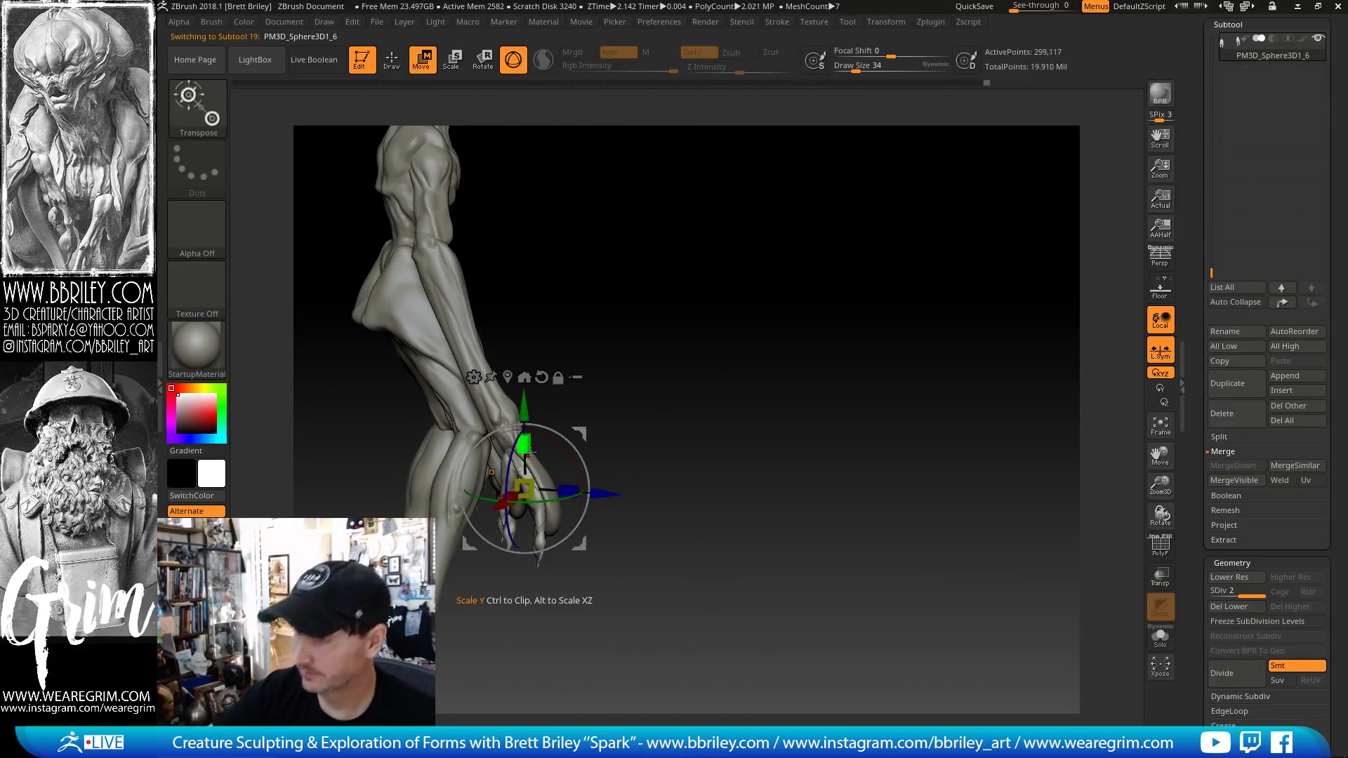
pyautogui.moveTo(632, 436); pyautogui.dragTo(570, 444)
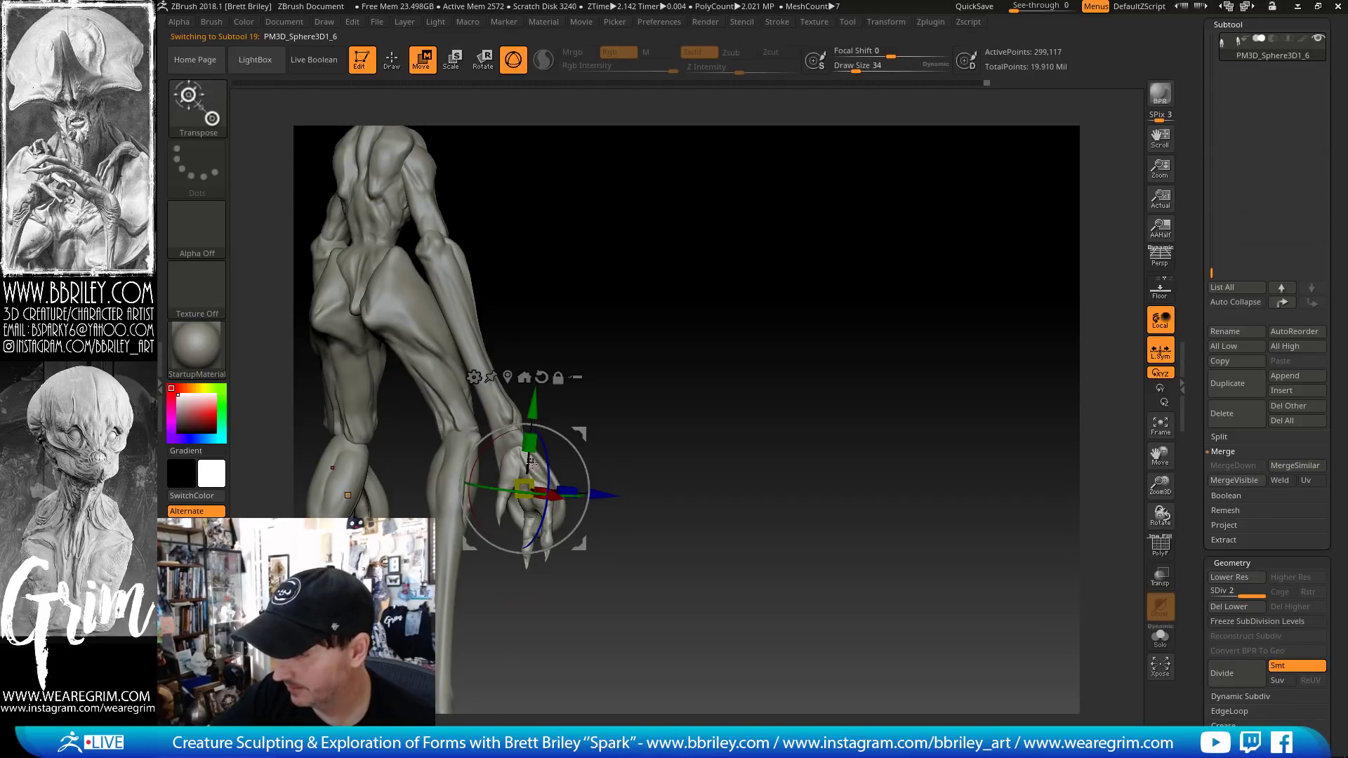
pyautogui.moveTo(525, 485); pyautogui.dragTo(530, 485)
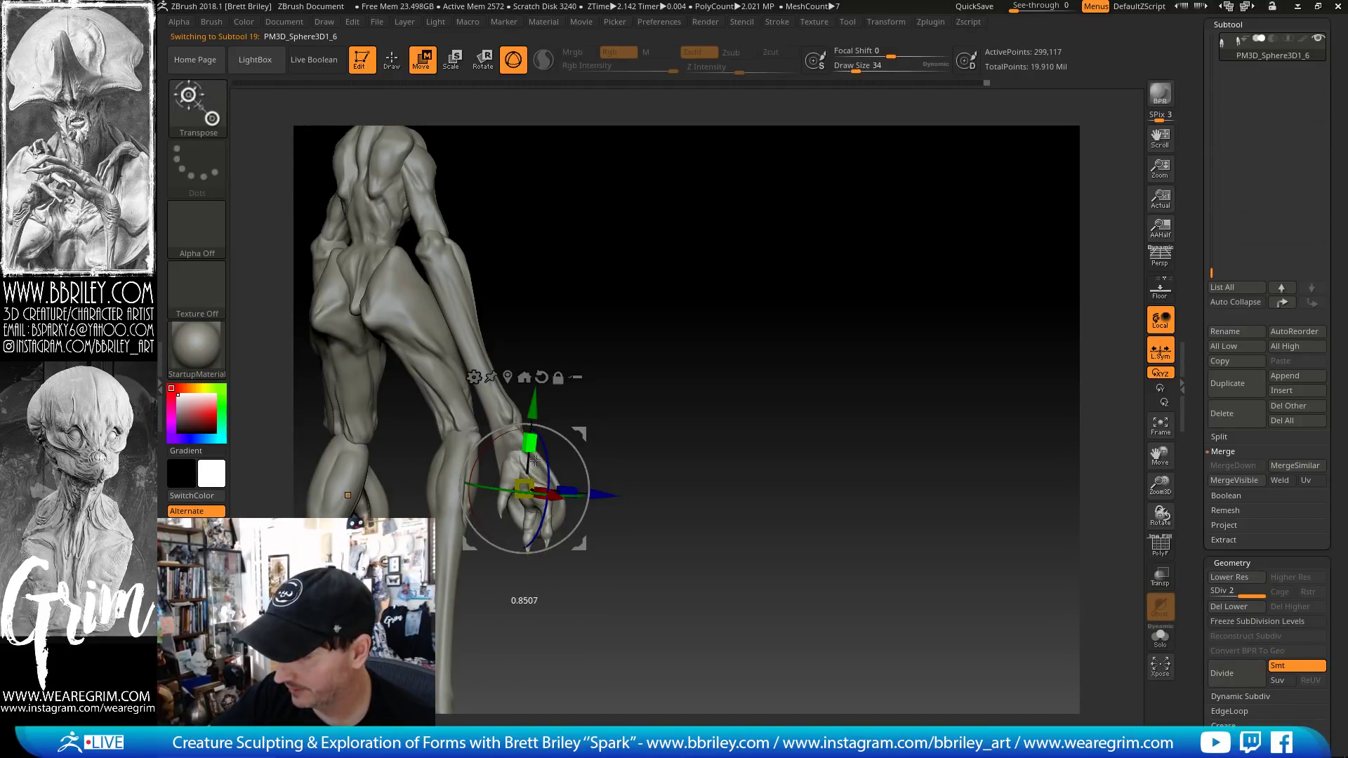
pyautogui.moveTo(579, 433)
pyautogui.mouseDown()
pyautogui.moveTo(577, 399)
pyautogui.moveTo(554, 435)
pyautogui.mouseUp()
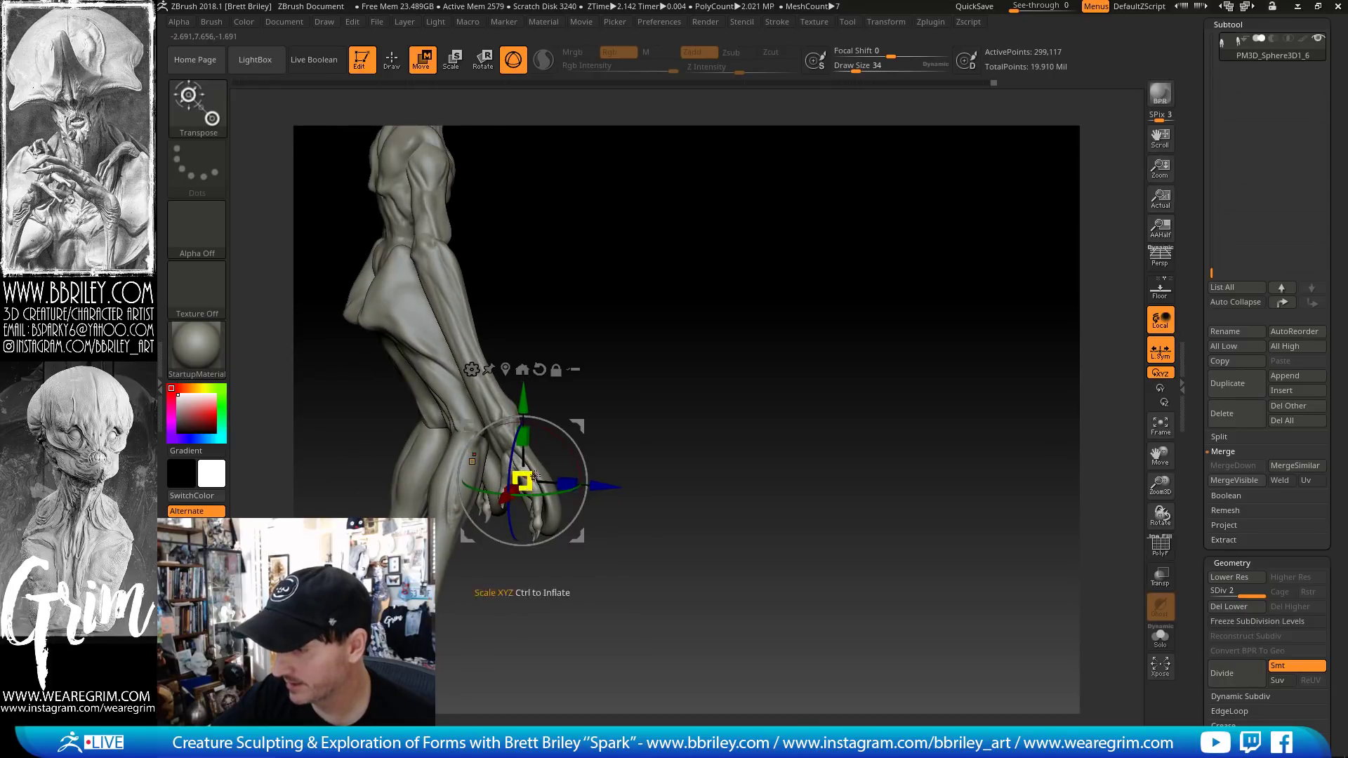
pyautogui.moveTo(612, 354); pyautogui.dragTo(680, 339)
pyautogui.moveTo(580, 430); pyautogui.dragTo(574, 427)
pyautogui.press('q')
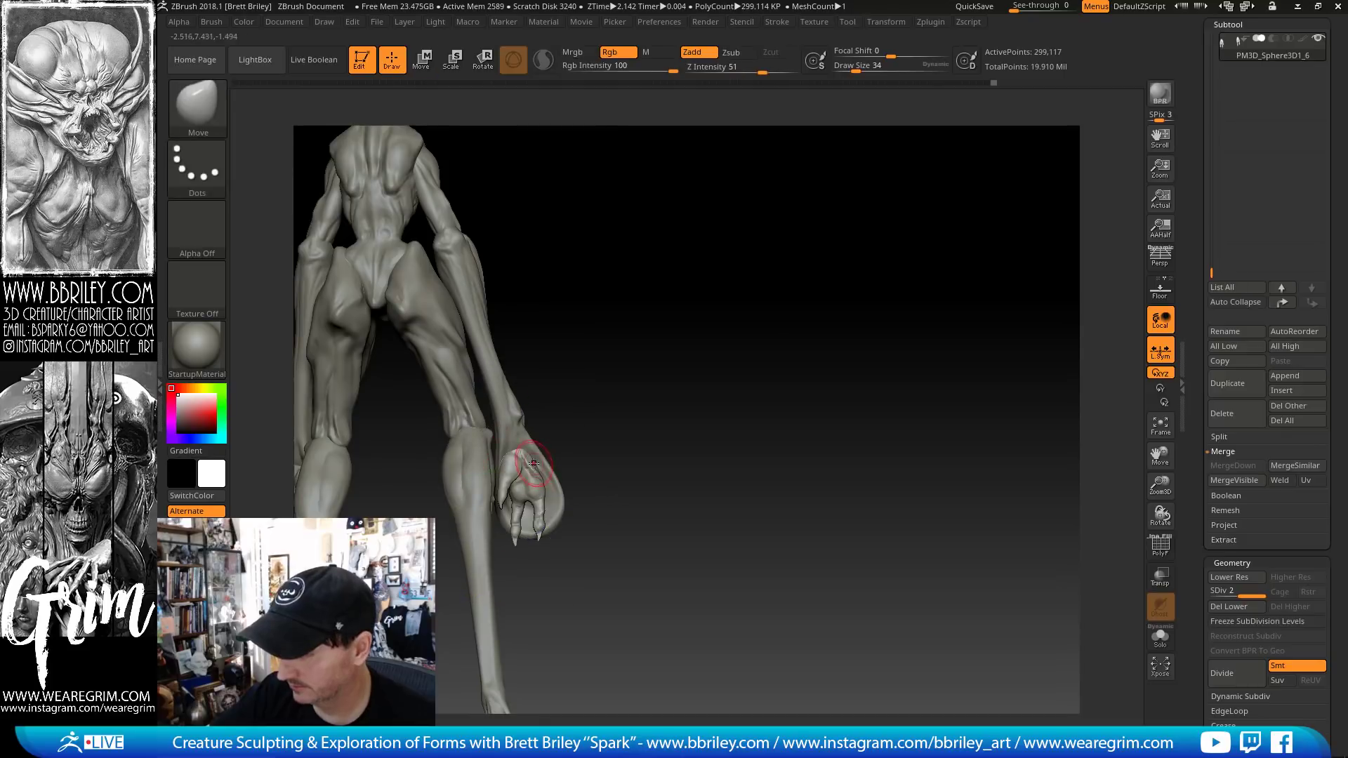
# - Reshape the palm, fingers and outer edge of the scaled hand with the Move brush at draw size 34
pyautogui.press('s')
pyautogui.moveTo(569, 477); pyautogui.dragTo(572, 397)
pyautogui.press('s')
pyautogui.moveTo(508, 513); pyautogui.dragTo(535, 476)
pyautogui.press('s')
pyautogui.moveTo(570, 532); pyautogui.dragTo(555, 533)
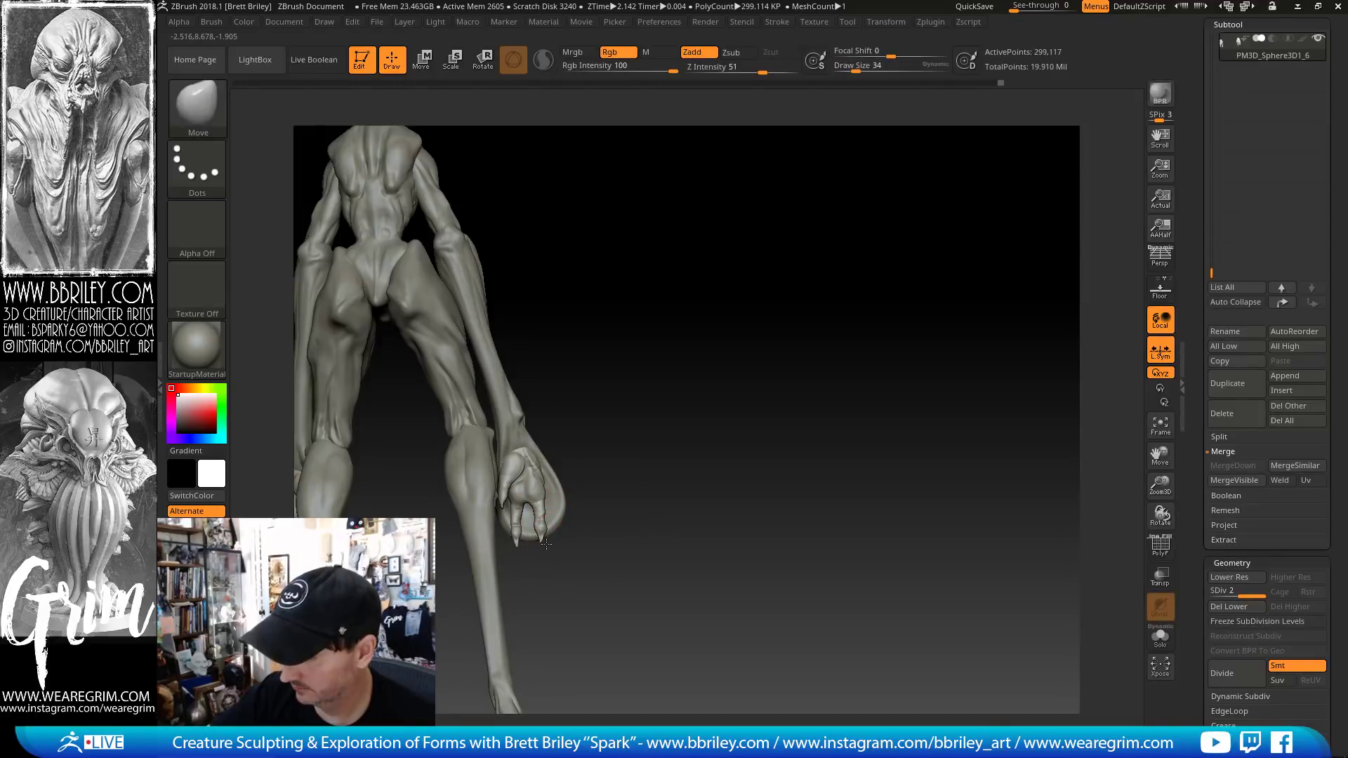
# - Refine the hand's side profile near the wrist and fingers with the Move brush at draw size 41
pyautogui.moveTo(677, 431)
pyautogui.mouseDown()
pyautogui.moveTo(656, 406)
pyautogui.moveTo(720, 403)
pyautogui.moveTo(562, 484)
pyautogui.moveTo(572, 519)
pyautogui.mouseUp()
pyautogui.press('s')
pyautogui.press('s')
pyautogui.press('s')
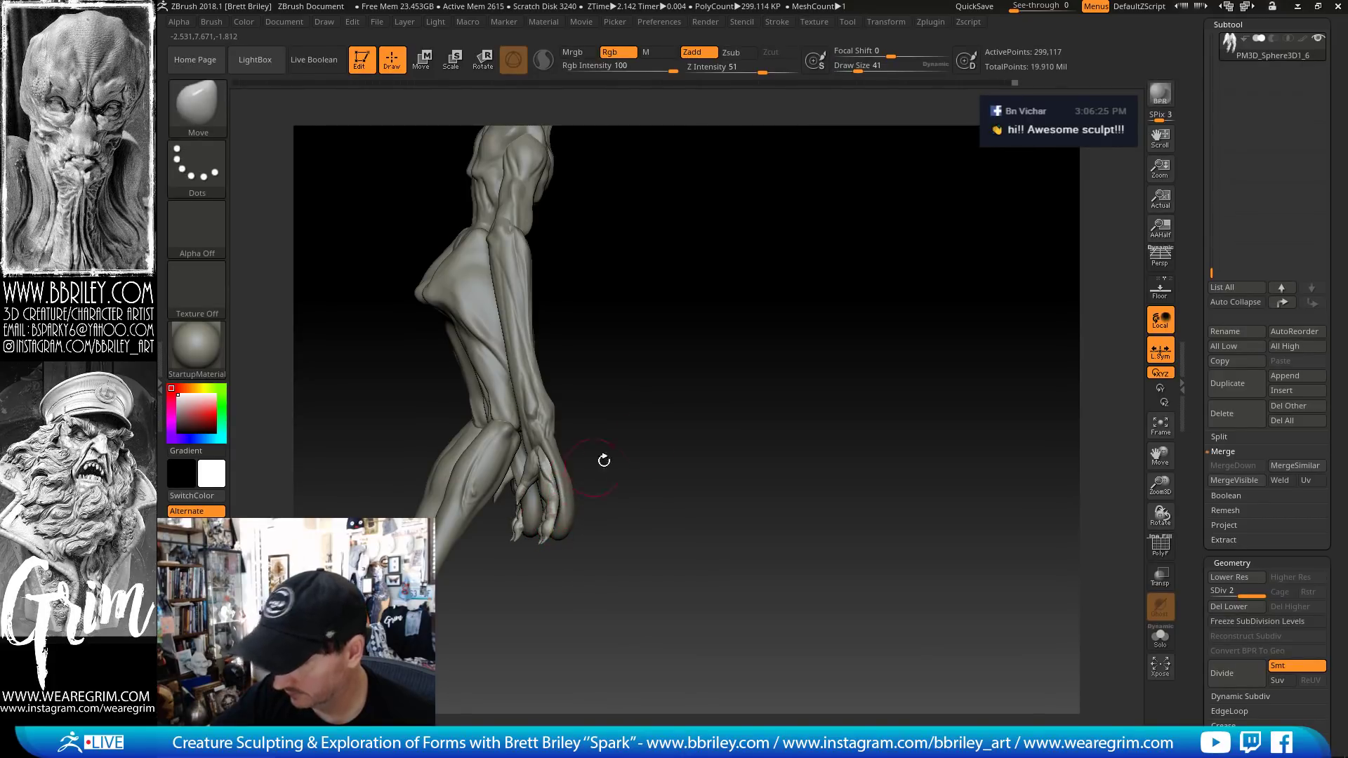
pyautogui.moveTo(604, 460); pyautogui.dragTo(785, 400)
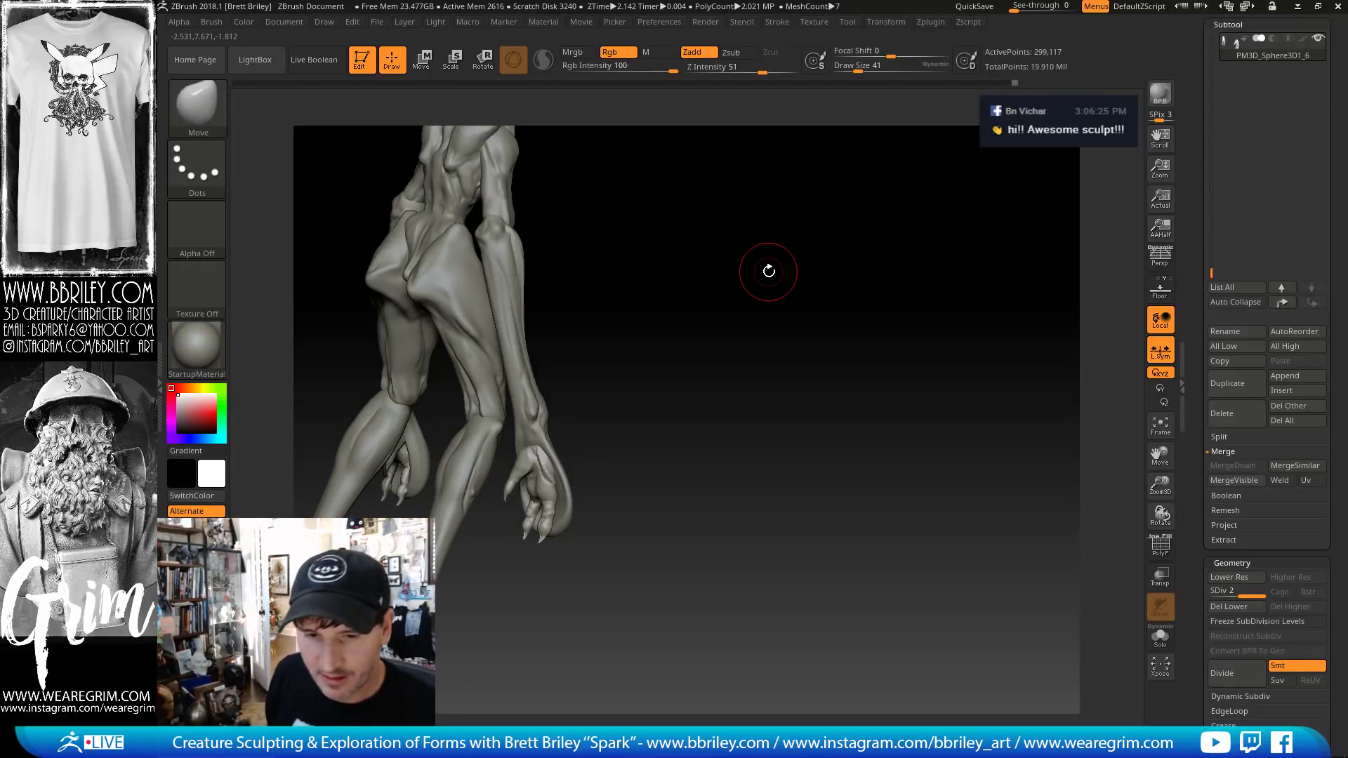
# - Switch to the DamStandard brush at draw size 10 and select the forearm subtool
pyautogui.moveTo(698, 277); pyautogui.dragTo(609, 317)
pyautogui.press('b')
pyautogui.press('s')
pyautogui.press('t')
pyautogui.press('s')
pyautogui.click(496, 296)
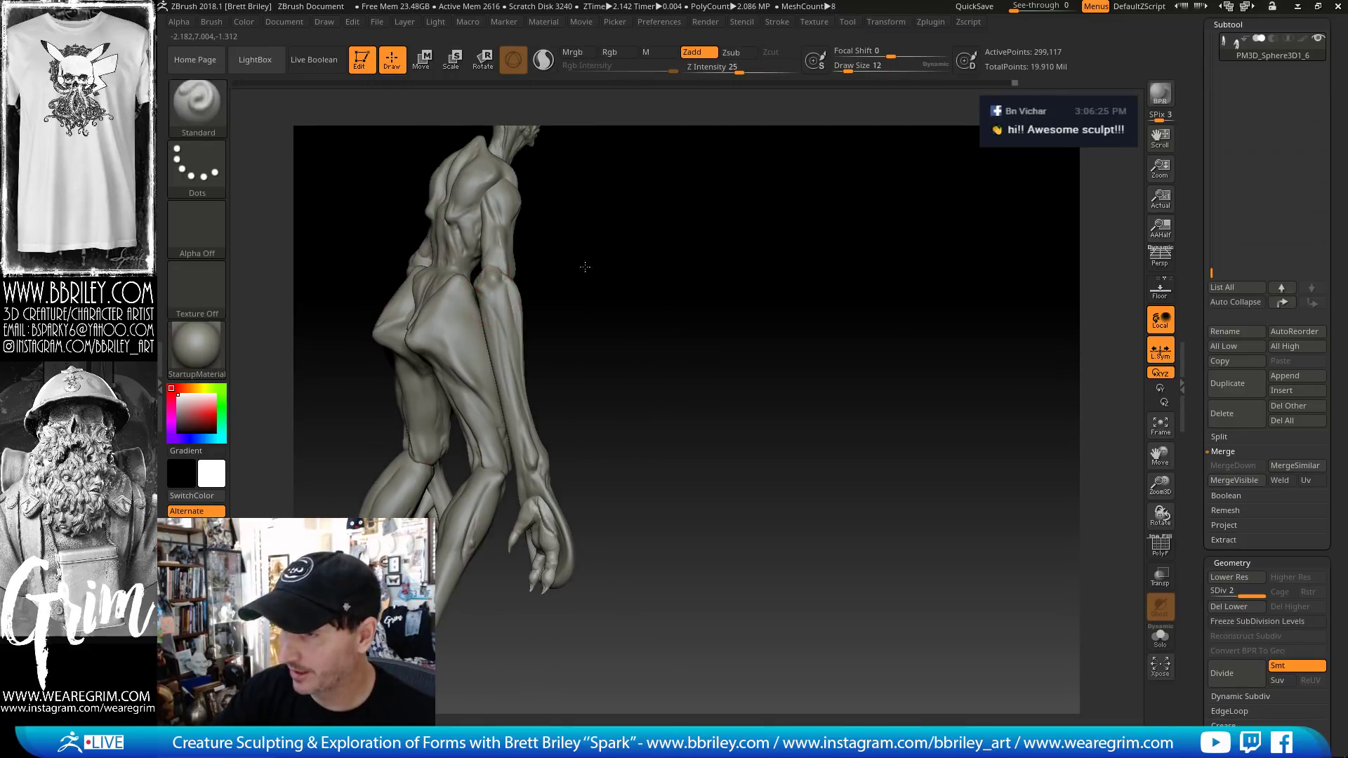
pyautogui.keyDown('alt'); pyautogui.moveTo(587, 267); pyautogui.dragTo(571, 347); pyautogui.keyUp('alt')
pyautogui.press('b')
pyautogui.press('d')
pyautogui.press('s')
pyautogui.press('s')
pyautogui.click(497, 386)
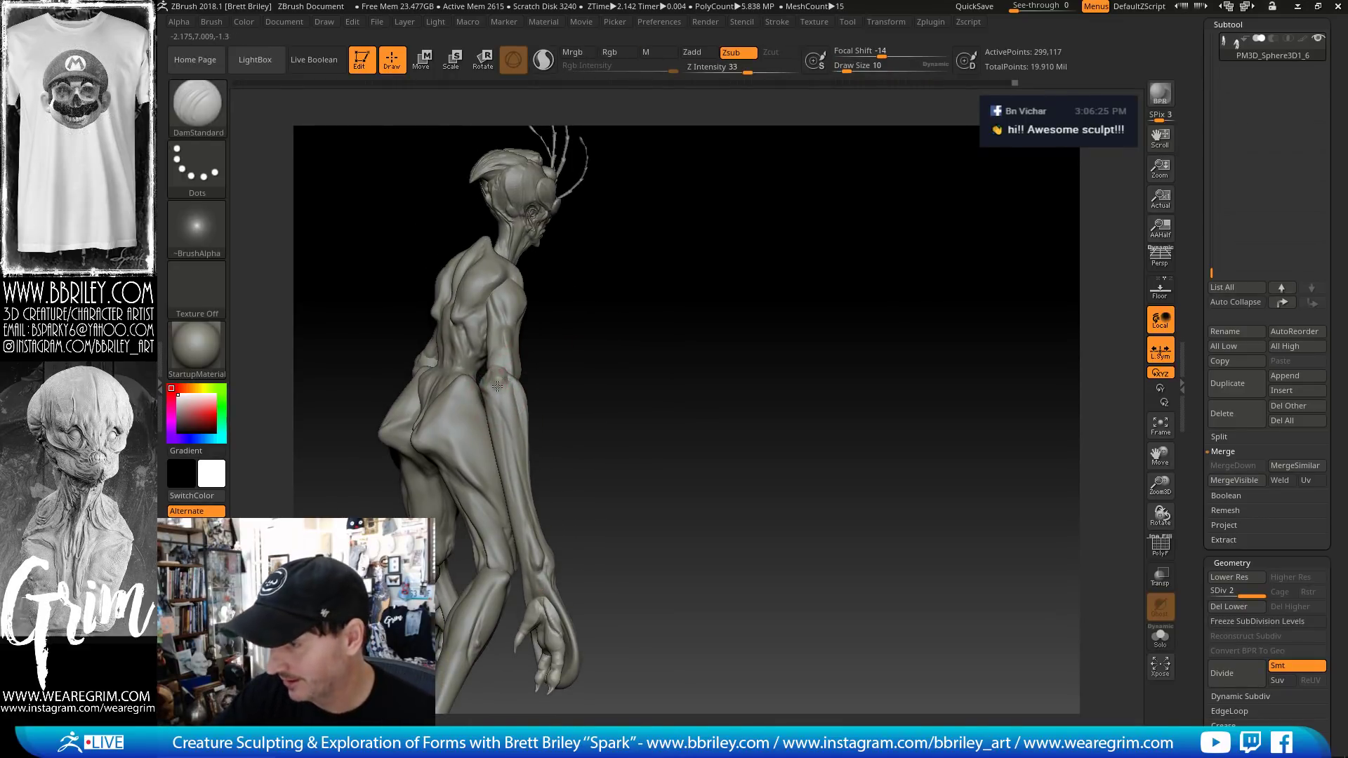
pyautogui.keyDown('alt'); pyautogui.click(517, 372); pyautogui.keyUp('alt')
pyautogui.keyDown('alt'); pyautogui.moveTo(566, 398); pyautogui.dragTo(575, 322); pyautogui.keyUp('alt')
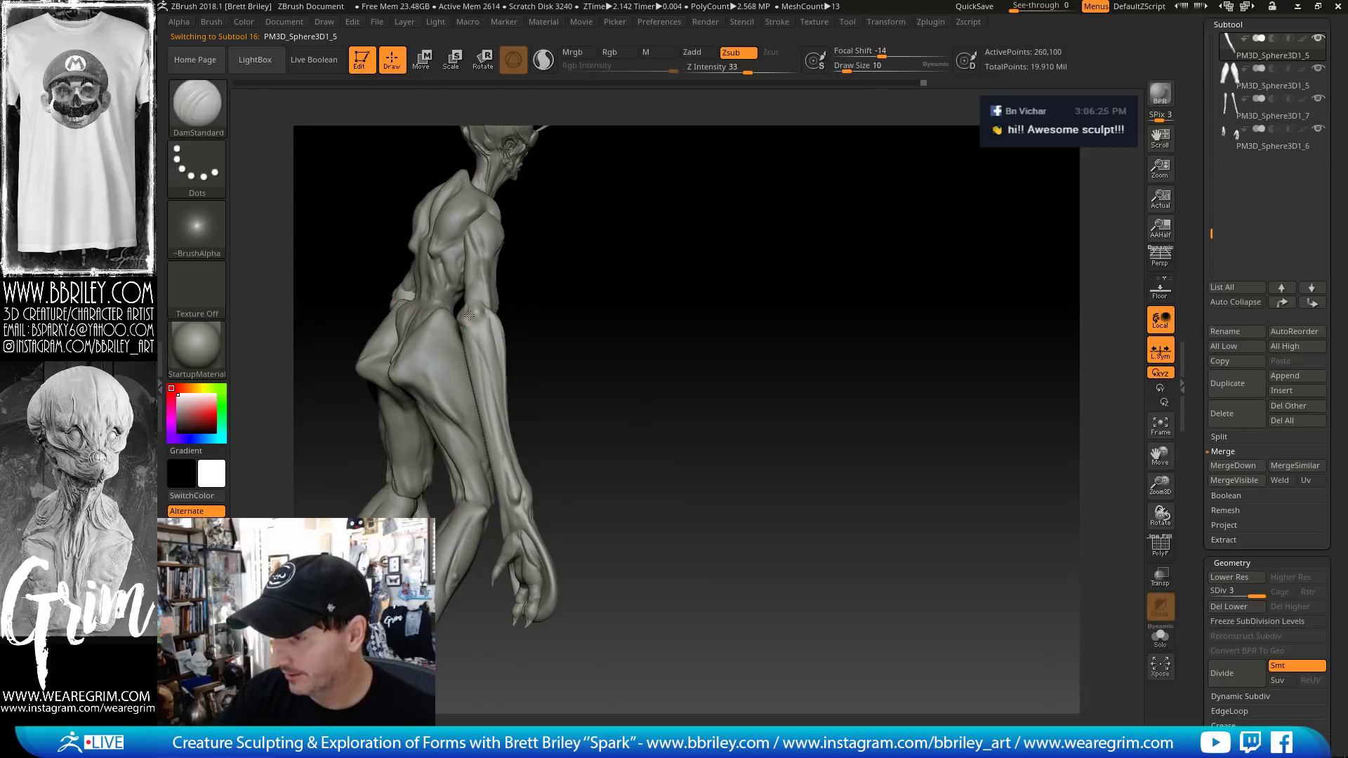
# - Save the creature's tool file to disk
pyautogui.moveTo(510, 278)
pyautogui.mouseDown()
pyautogui.moveTo(592, 409)
pyautogui.moveTo(713, 430)
pyautogui.moveTo(752, 279)
pyautogui.mouseUp()
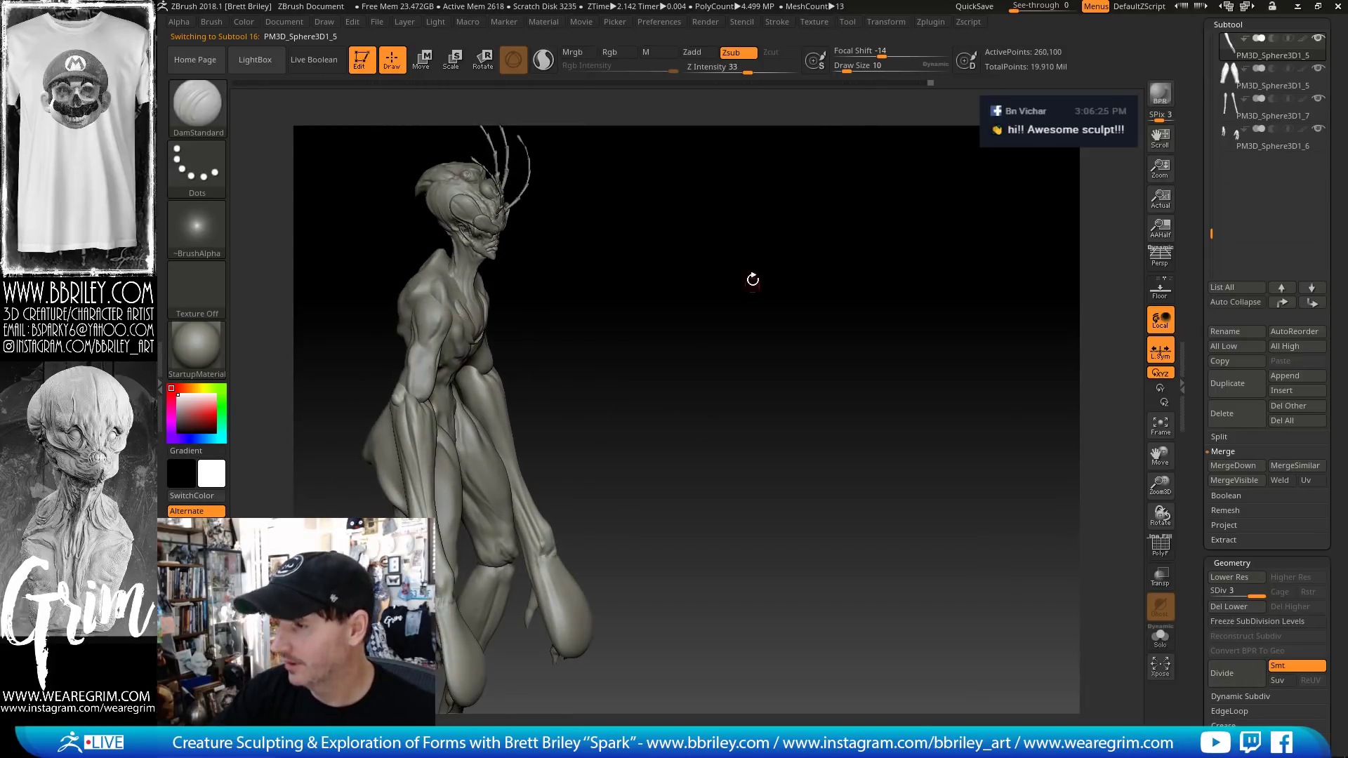
pyautogui.click(850, 21)
pyautogui.click(952, 48)
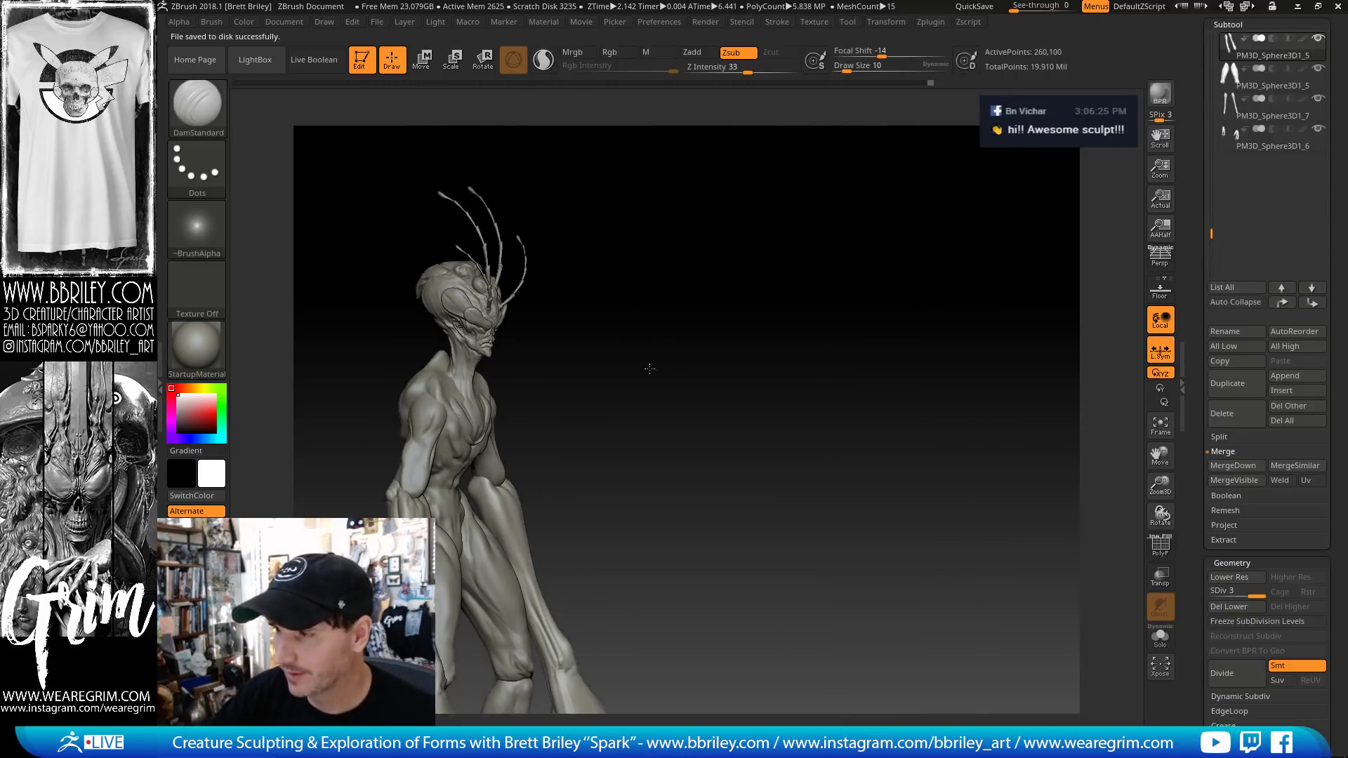
# - Select the head subtool, raise it to subdivision level 5 and inspect the face detail up close
pyautogui.moveTo(649, 368)
pyautogui.mouseDown()
pyautogui.moveTo(680, 331)
pyautogui.moveTo(736, 174)
pyautogui.mouseUp()
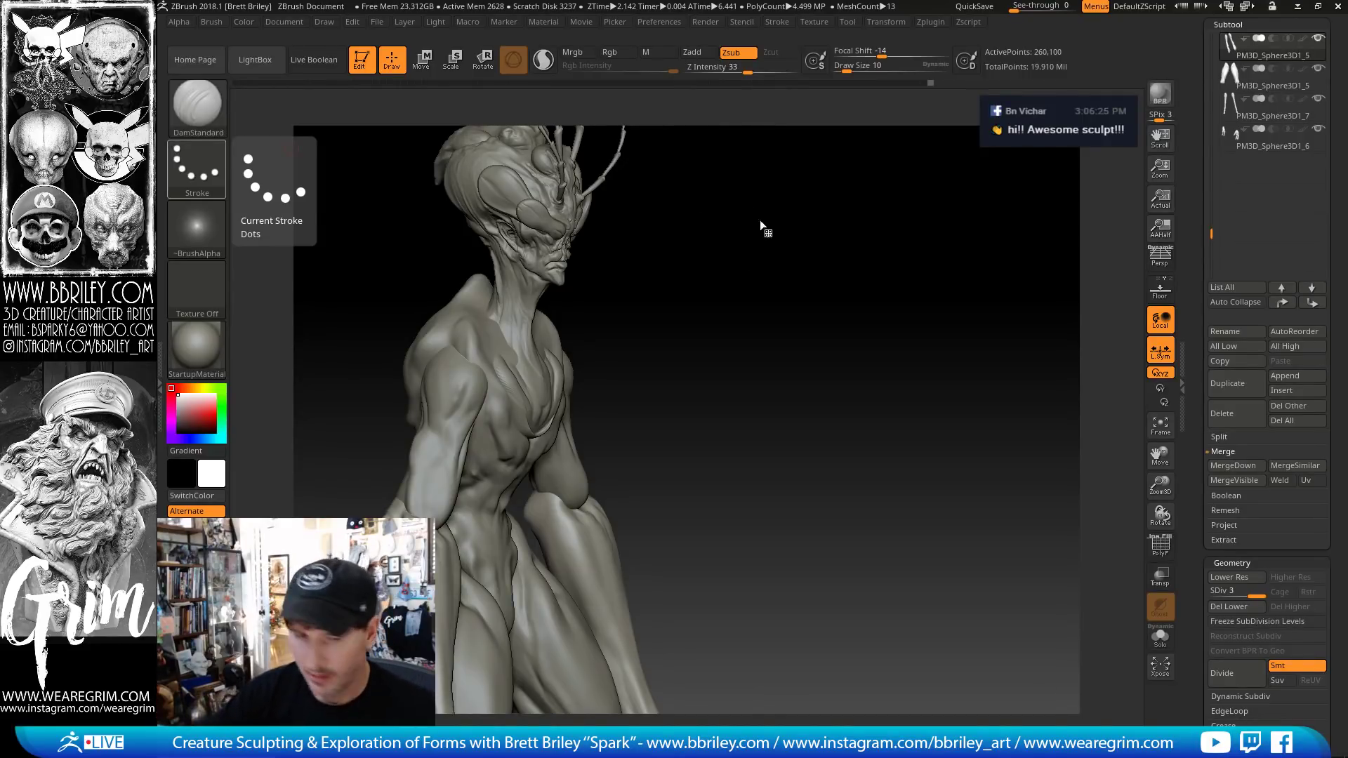
pyautogui.moveTo(772, 281)
pyautogui.mouseDown()
pyautogui.moveTo(767, 247)
pyautogui.moveTo(731, 370)
pyautogui.moveTo(848, 244)
pyautogui.moveTo(667, 562)
pyautogui.mouseUp()
pyautogui.keyDown('alt'); pyautogui.click(496, 428); pyautogui.keyUp('alt')
pyautogui.moveTo(697, 308); pyautogui.dragTo(647, 345)
pyautogui.press('d')
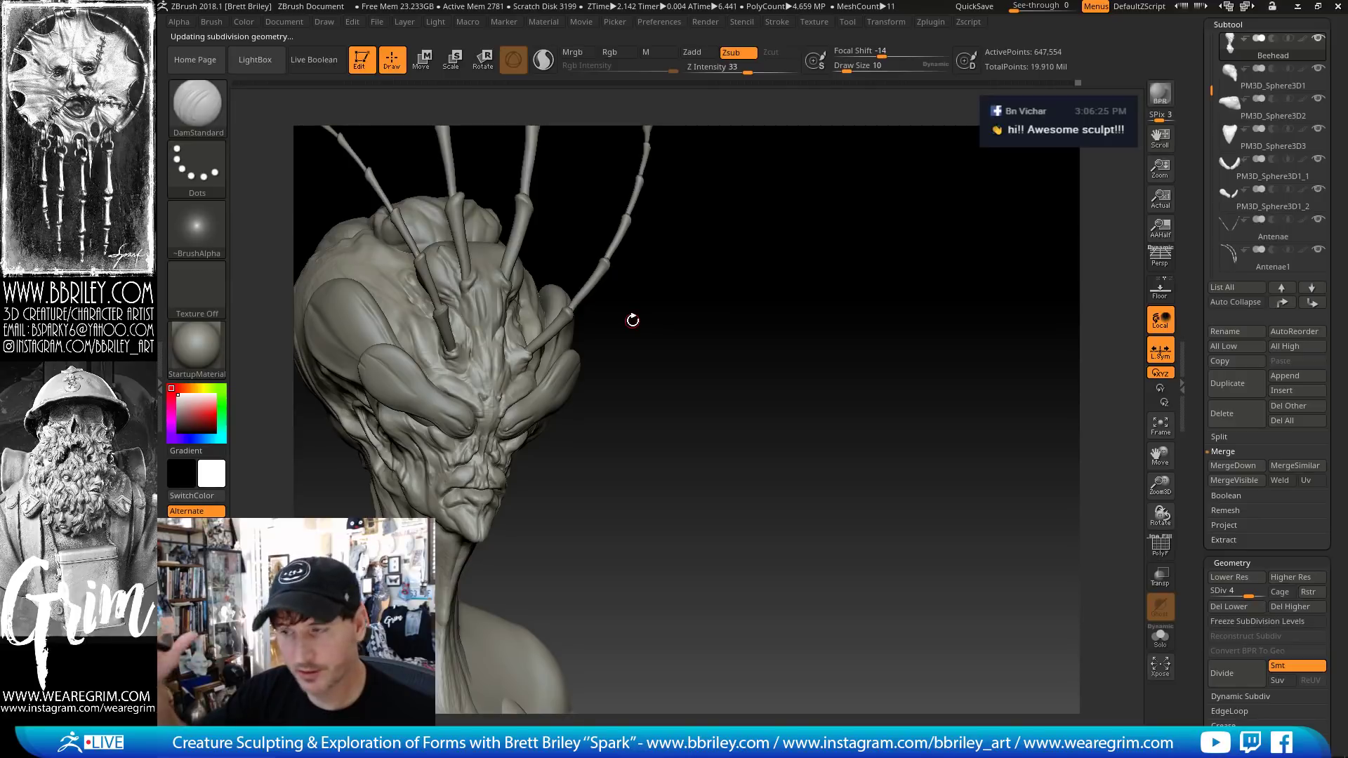
pyautogui.moveTo(679, 325)
pyautogui.keyDown('alt'); pyautogui.mouseDown()
pyautogui.moveTo(707, 391)
pyautogui.moveTo(761, 403)
pyautogui.mouseUp(); pyautogui.keyUp('alt')
pyautogui.press('d')
pyautogui.moveTo(776, 333); pyautogui.dragTo(735, 419)
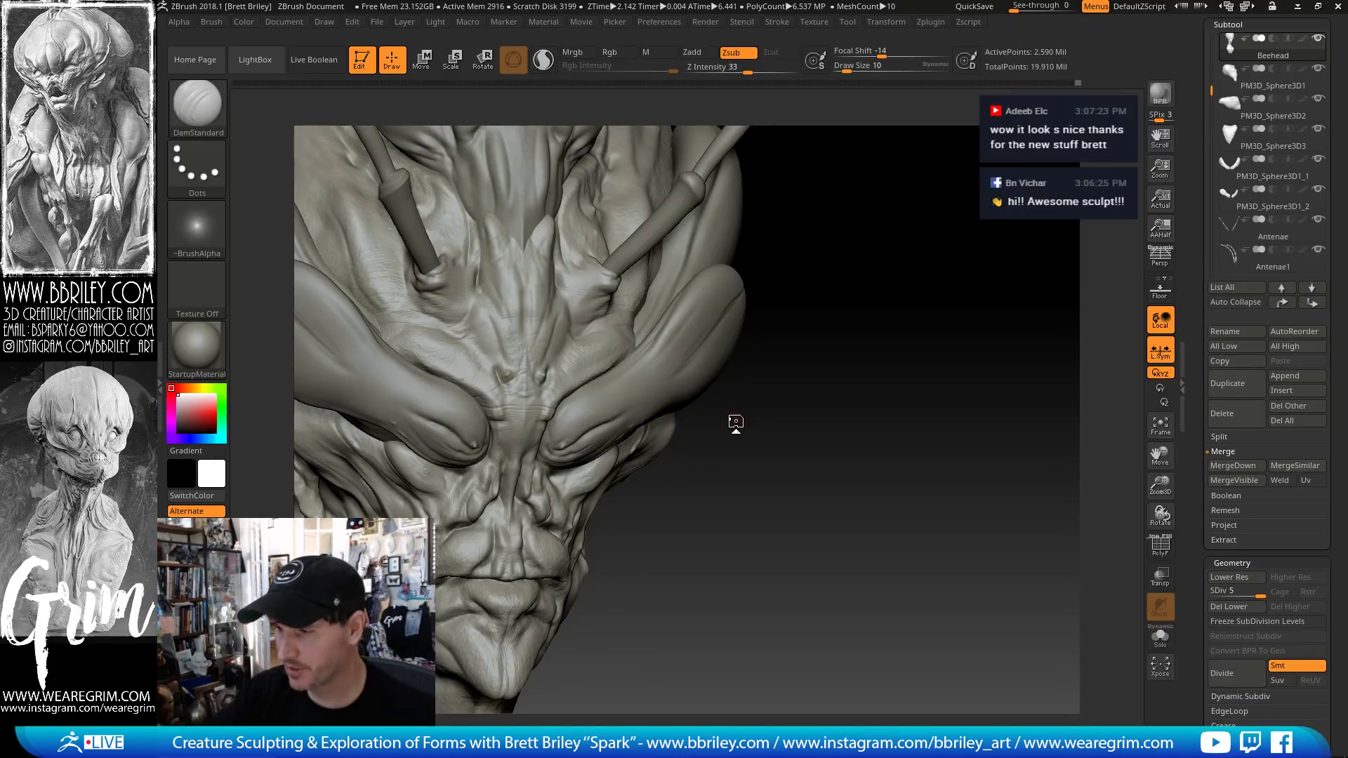
pyautogui.moveTo(736, 421); pyautogui.dragTo(815, 256)
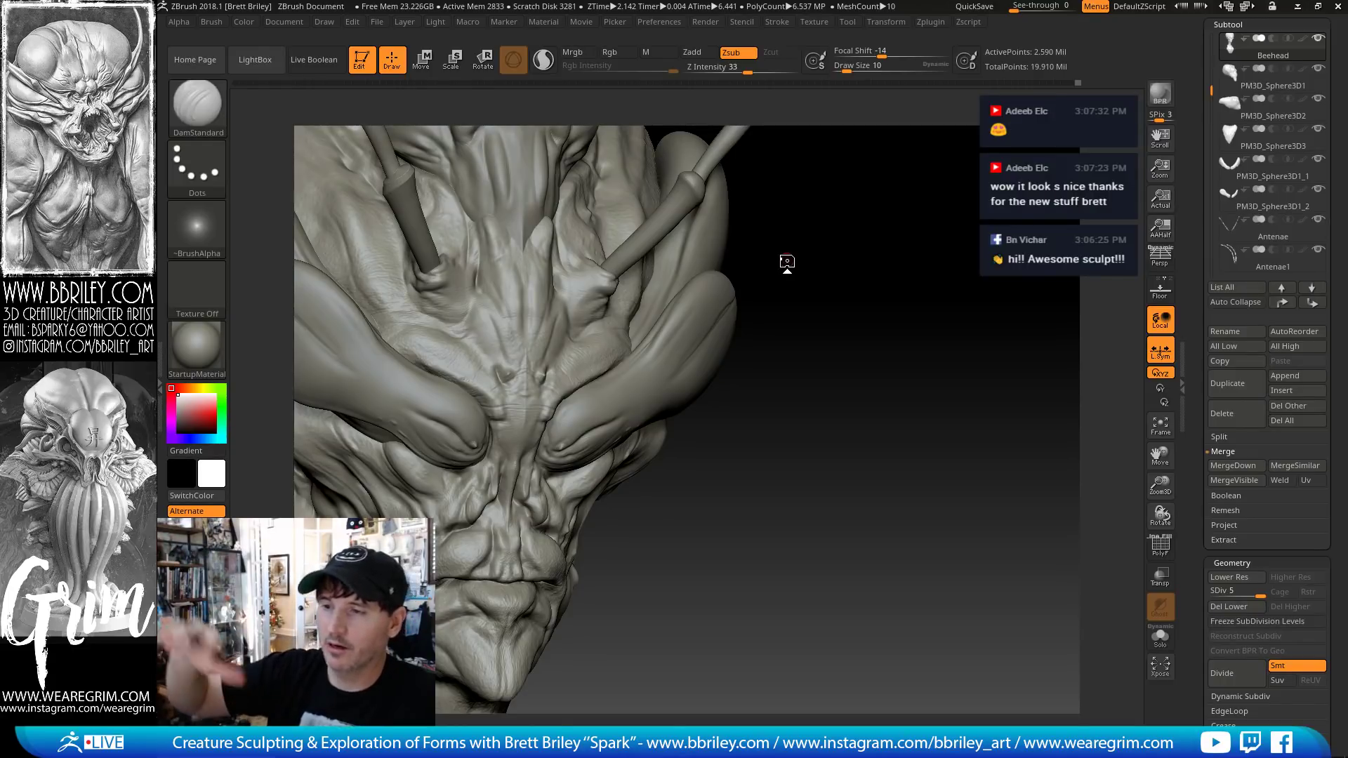
pyautogui.moveTo(725, 453)
pyautogui.mouseDown()
pyautogui.moveTo(820, 417)
pyautogui.moveTo(382, 298)
pyautogui.mouseUp()
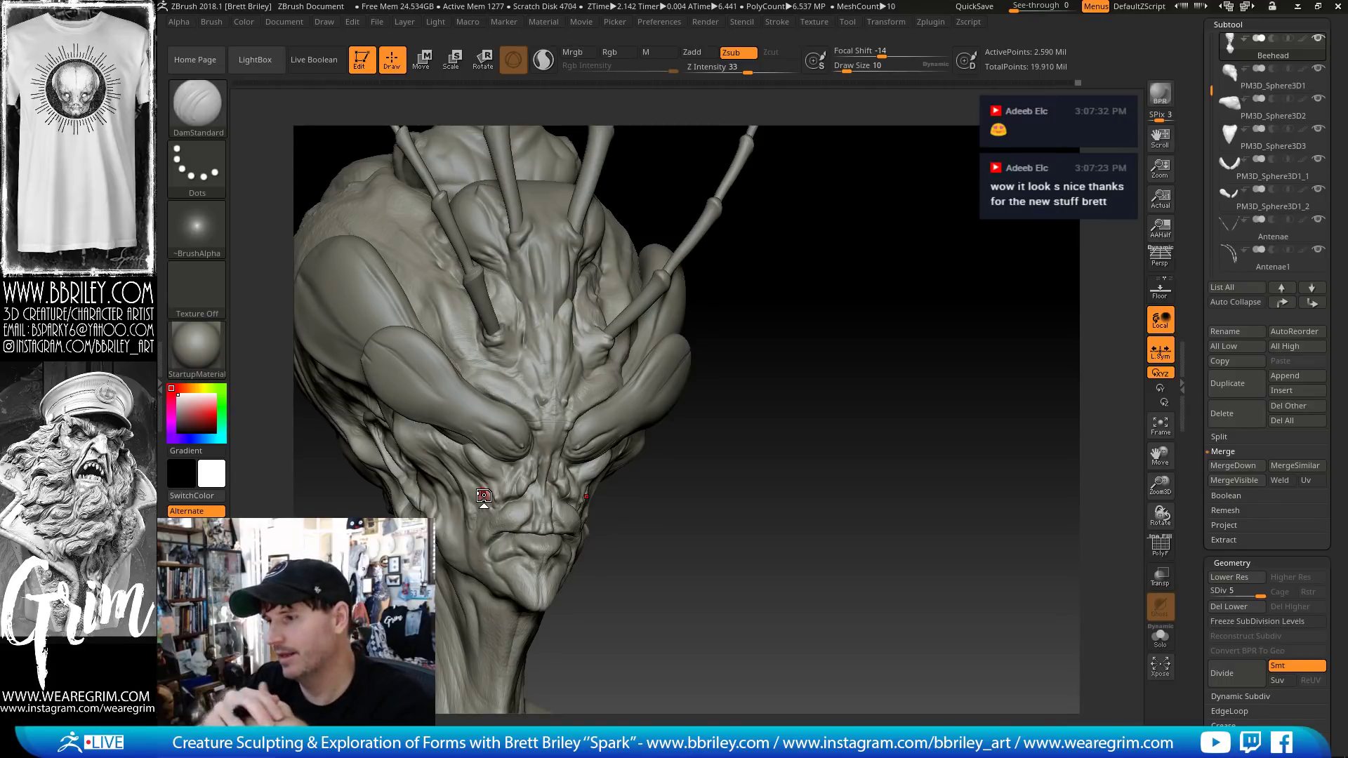
# - Switch to the Move brush and reduce its draw size to 148 for work on the head
pyautogui.moveTo(857, 277)
pyautogui.mouseDown()
pyautogui.moveTo(890, 310)
pyautogui.moveTo(887, 294)
pyautogui.moveTo(875, 292)
pyautogui.moveTo(874, 325)
pyautogui.moveTo(863, 295)
pyautogui.moveTo(876, 323)
pyautogui.mouseUp()
pyautogui.press('b')
pyautogui.press('m')
pyautogui.press('v')
pyautogui.press('s')
pyautogui.moveTo(648, 363)
pyautogui.mouseDown()
pyautogui.moveTo(703, 363)
pyautogui.moveTo(776, 300)
pyautogui.moveTo(835, 309)
pyautogui.moveTo(818, 277)
pyautogui.moveTo(831, 325)
pyautogui.moveTo(803, 283)
pyautogui.moveTo(695, 319)
pyautogui.mouseUp()
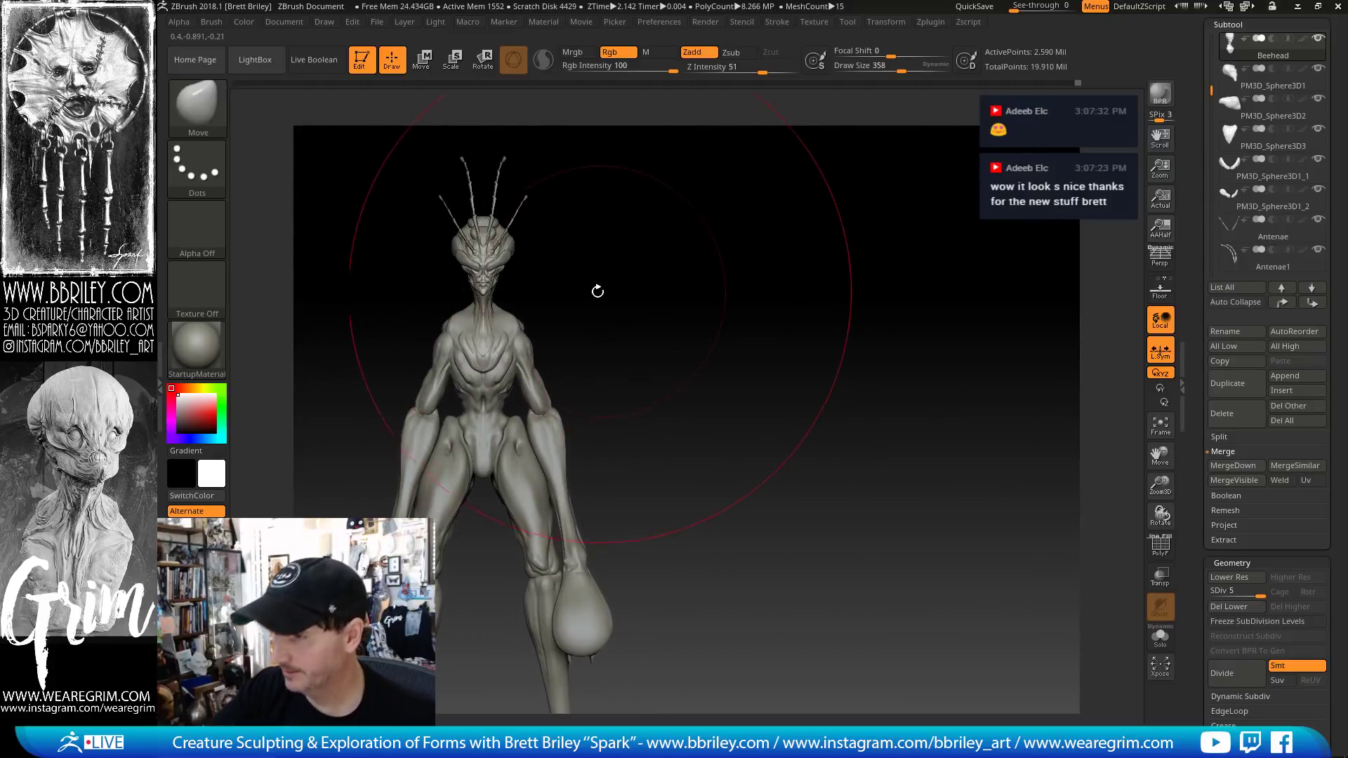
pyautogui.moveTo(598, 290)
pyautogui.keyDown('alt'); pyautogui.mouseDown()
pyautogui.moveTo(650, 367)
pyautogui.moveTo(638, 372)
pyautogui.mouseUp(); pyautogui.keyUp('alt')
pyautogui.press('s')
pyautogui.click(579, 383)
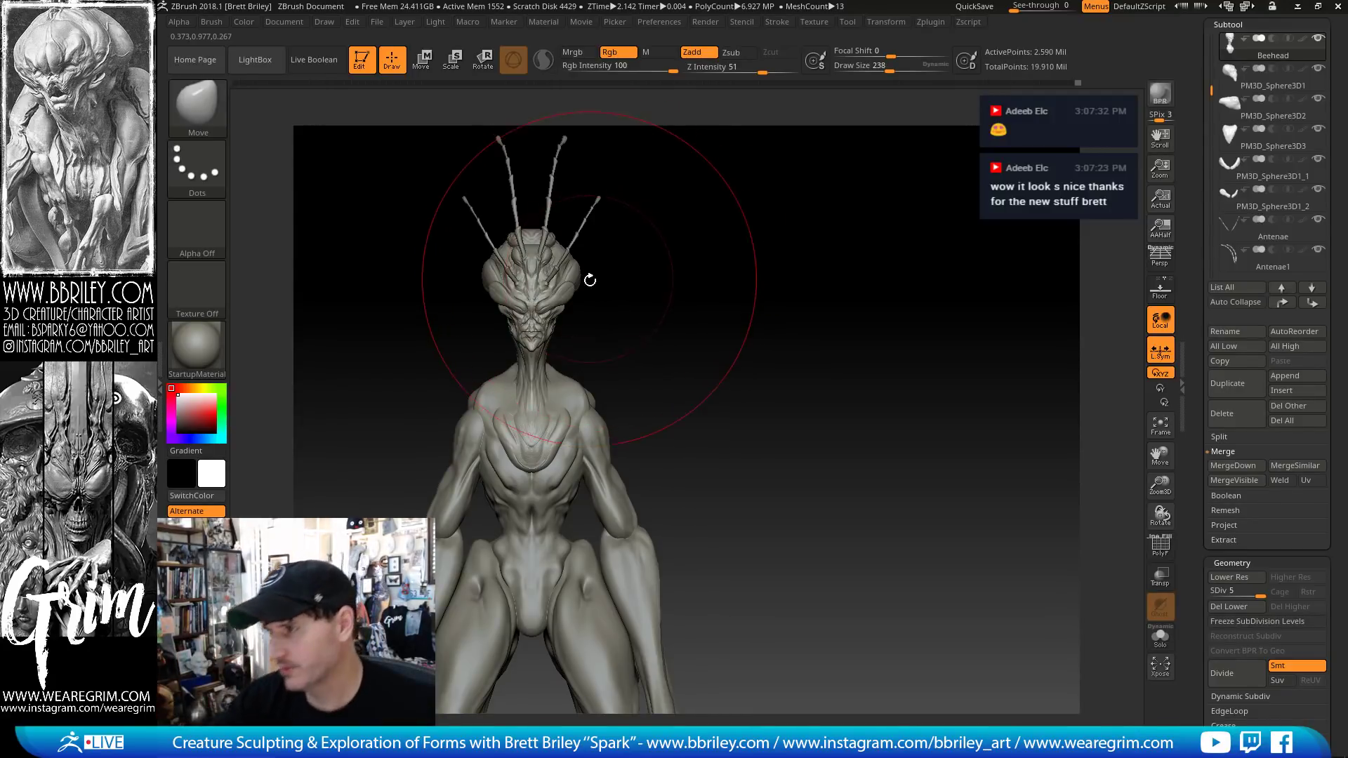
pyautogui.press('[')
pyautogui.press('[')
pyautogui.press('[')
pyautogui.press('[')
pyautogui.press('[')
pyautogui.press('[')
pyautogui.press('[')
pyautogui.press('[')
pyautogui.press('[')
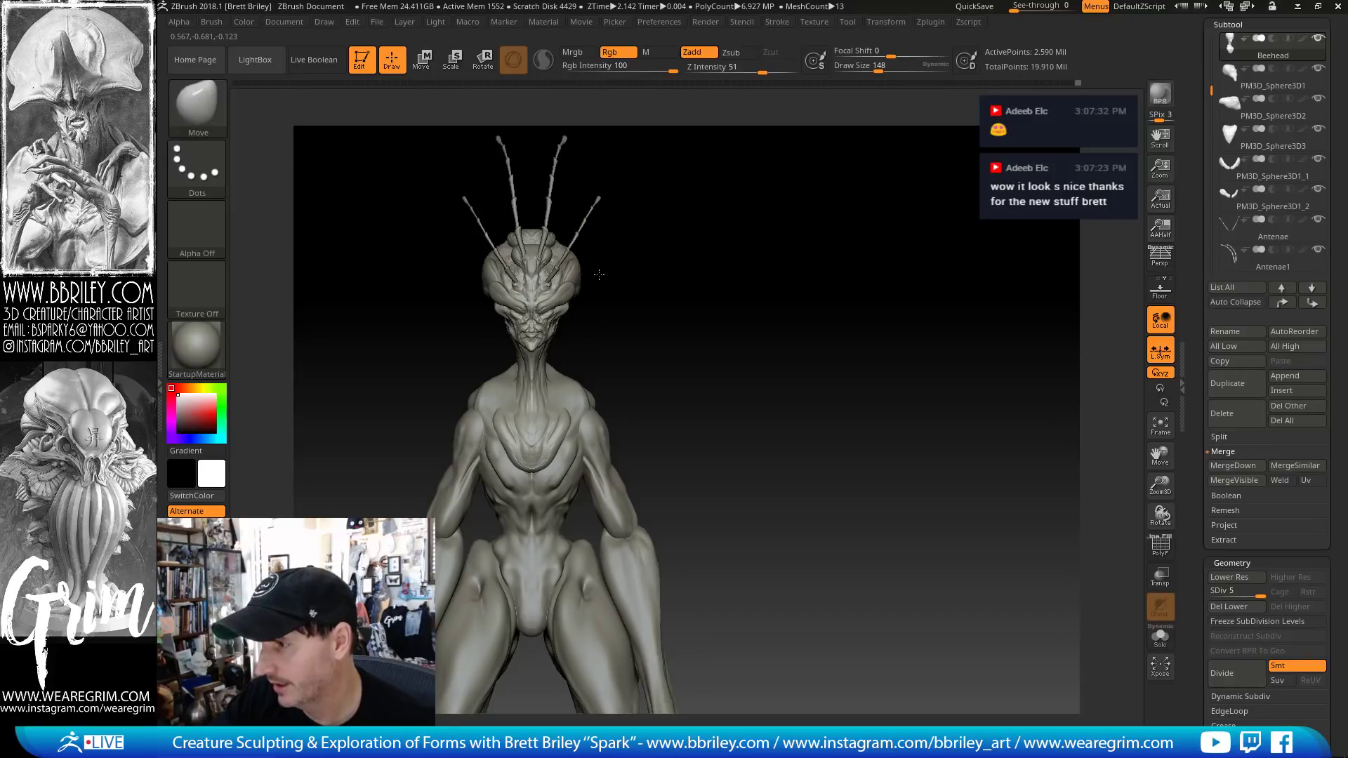
# - Lower the head to subdivision level 4 and reshape the cranium with the Move brush at draw sizes 111 and 119
pyautogui.press('ctrl')
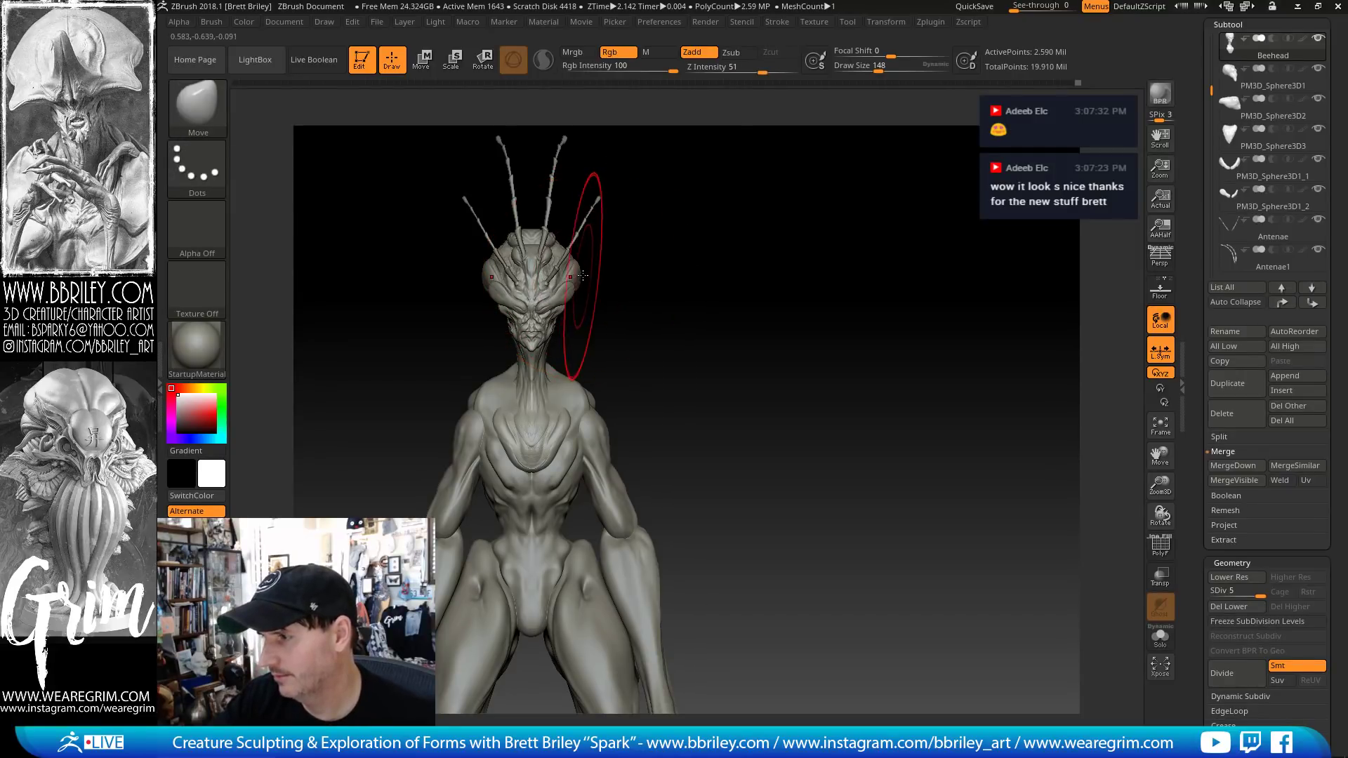
pyautogui.moveTo(617, 265)
pyautogui.mouseDown()
pyautogui.moveTo(701, 255)
pyautogui.moveTo(622, 265)
pyautogui.mouseUp()
pyautogui.hotkey('shift', 'd')
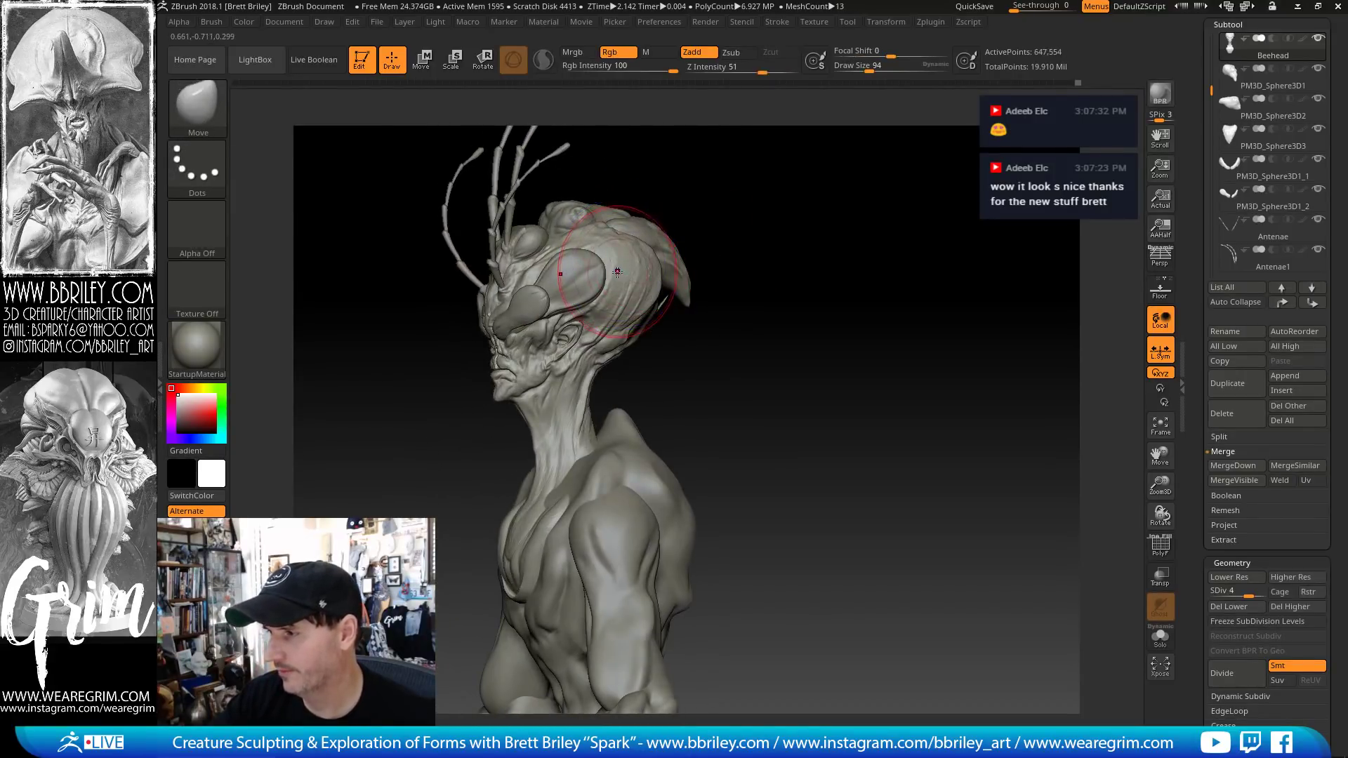
pyautogui.press(']')
pyautogui.press(']')
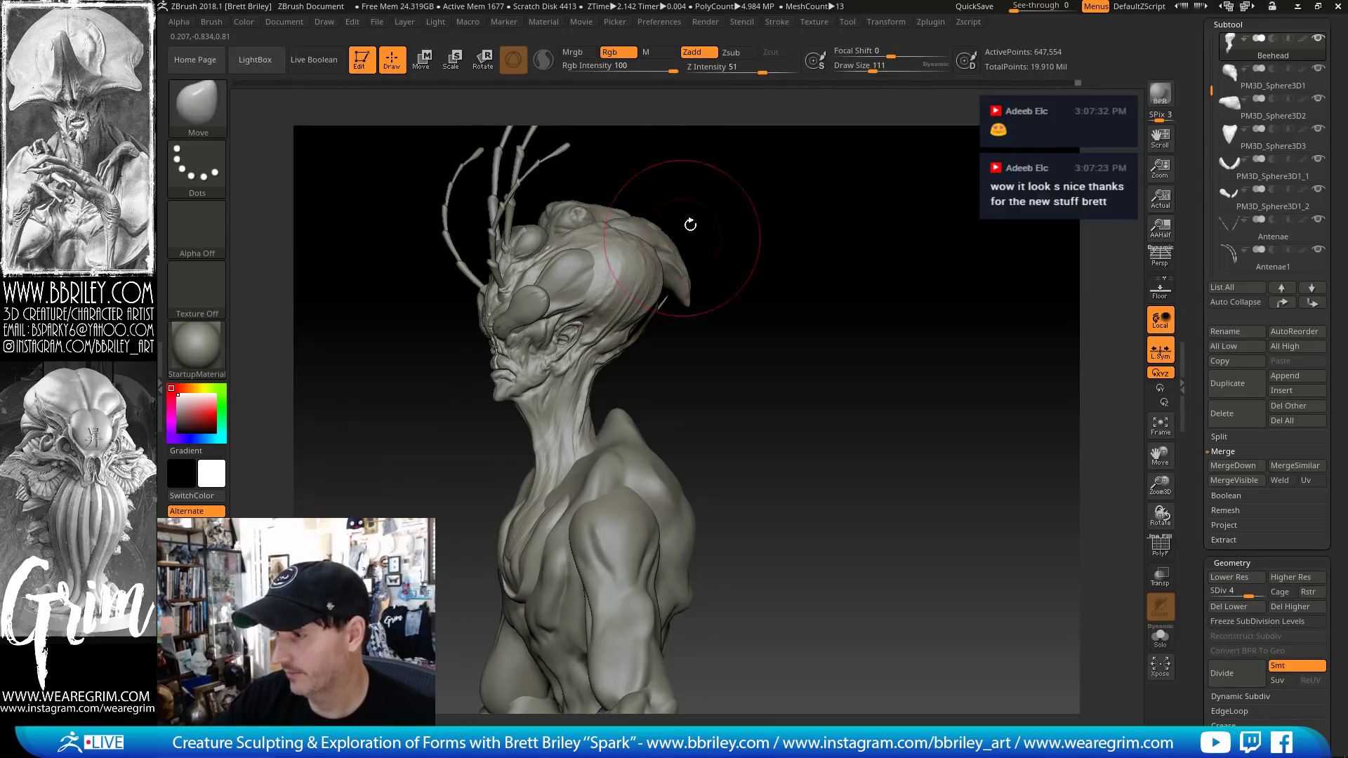
pyautogui.moveTo(692, 222)
pyautogui.mouseDown()
pyautogui.moveTo(723, 219)
pyautogui.moveTo(702, 225)
pyautogui.mouseUp()
pyautogui.press('s')
pyautogui.moveTo(630, 279)
pyautogui.mouseDown()
pyautogui.moveTo(686, 256)
pyautogui.moveTo(692, 270)
pyautogui.mouseUp()
pyautogui.moveTo(546, 242); pyautogui.dragTo(586, 211)
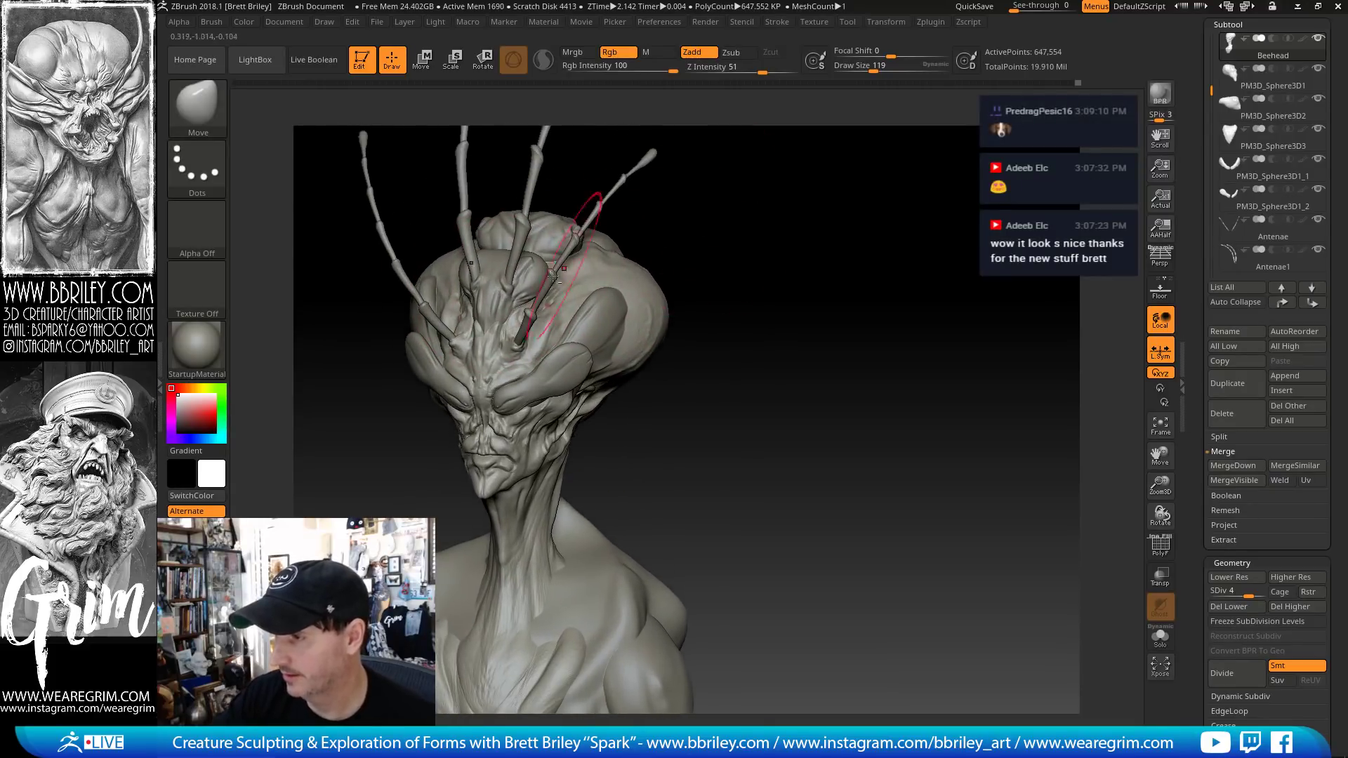
# - Select the subtool at the top of the forehead, return to the head subtool and compare their shapes
pyautogui.keyDown('alt'); pyautogui.click(533, 275); pyautogui.keyUp('alt')
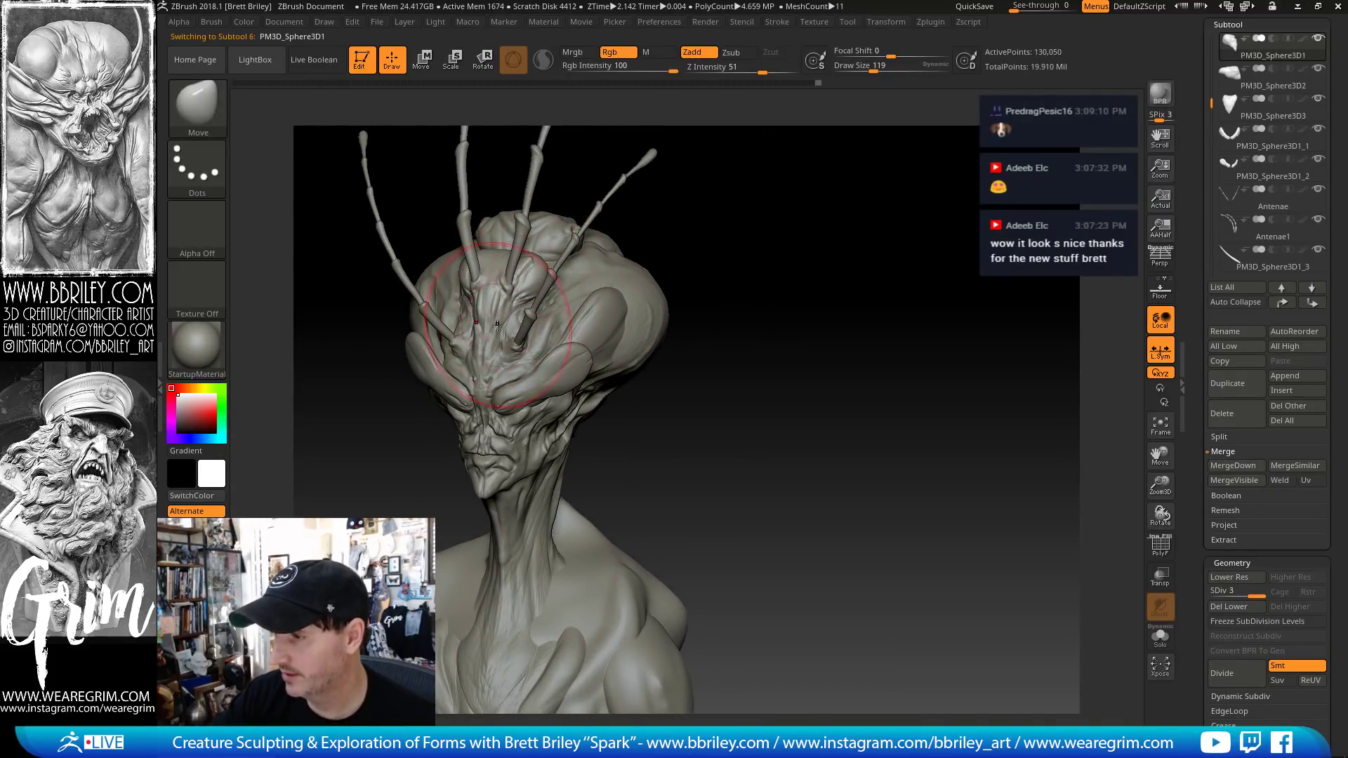
pyautogui.keyDown('alt'); pyautogui.click(647, 270); pyautogui.keyUp('alt')
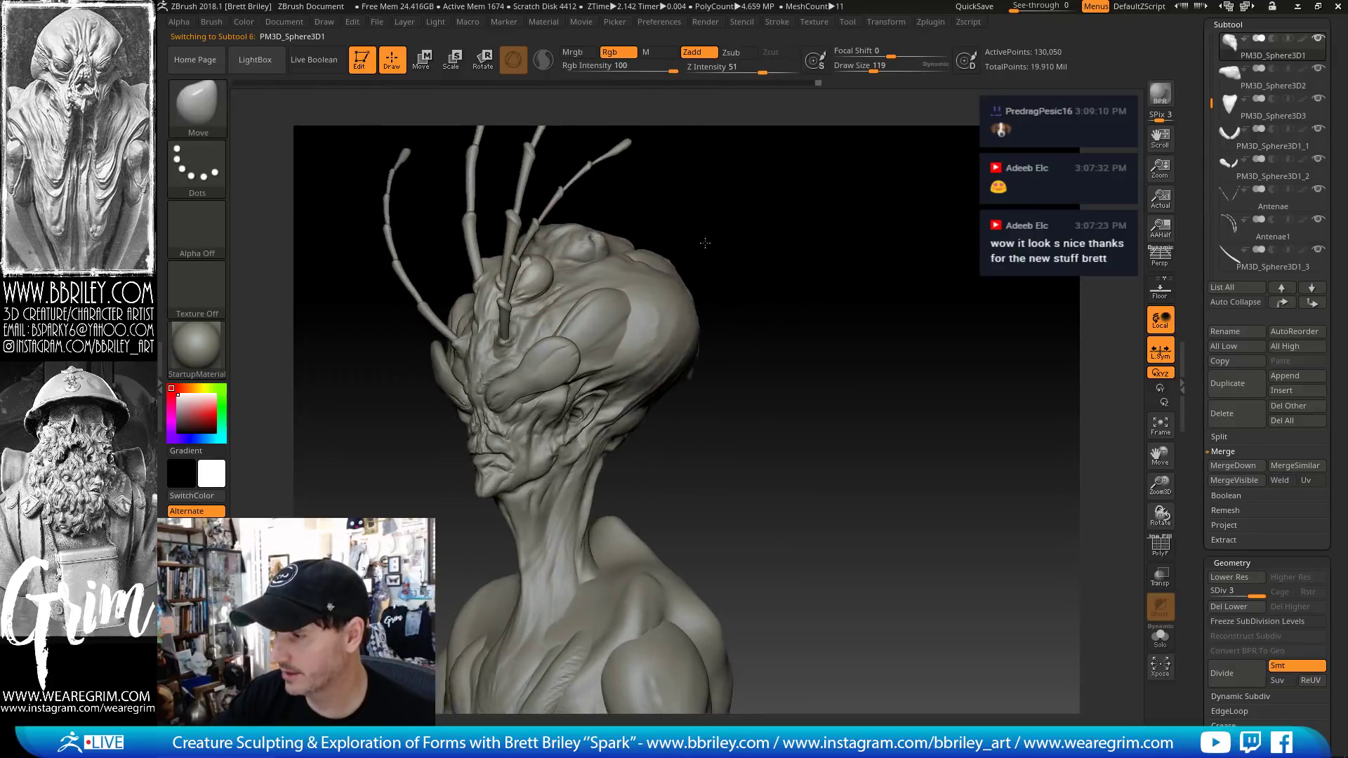
pyautogui.moveTo(746, 276)
pyautogui.mouseDown()
pyautogui.moveTo(767, 282)
pyautogui.moveTo(717, 278)
pyautogui.mouseUp()
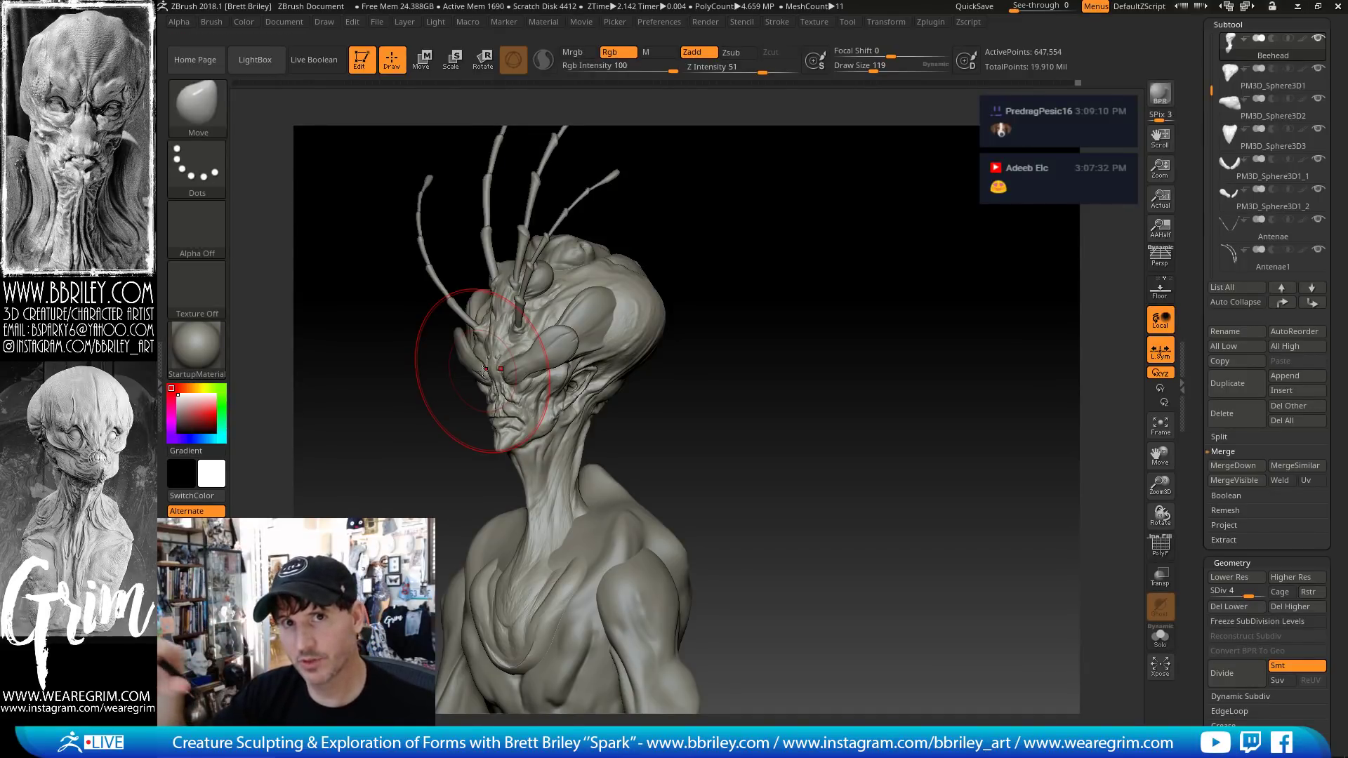
# - Reshape the sides of the skull behind the eyes with the Move brush at draw sizes between 68 and 102
pyautogui.moveTo(764, 317); pyautogui.dragTo(610, 347)
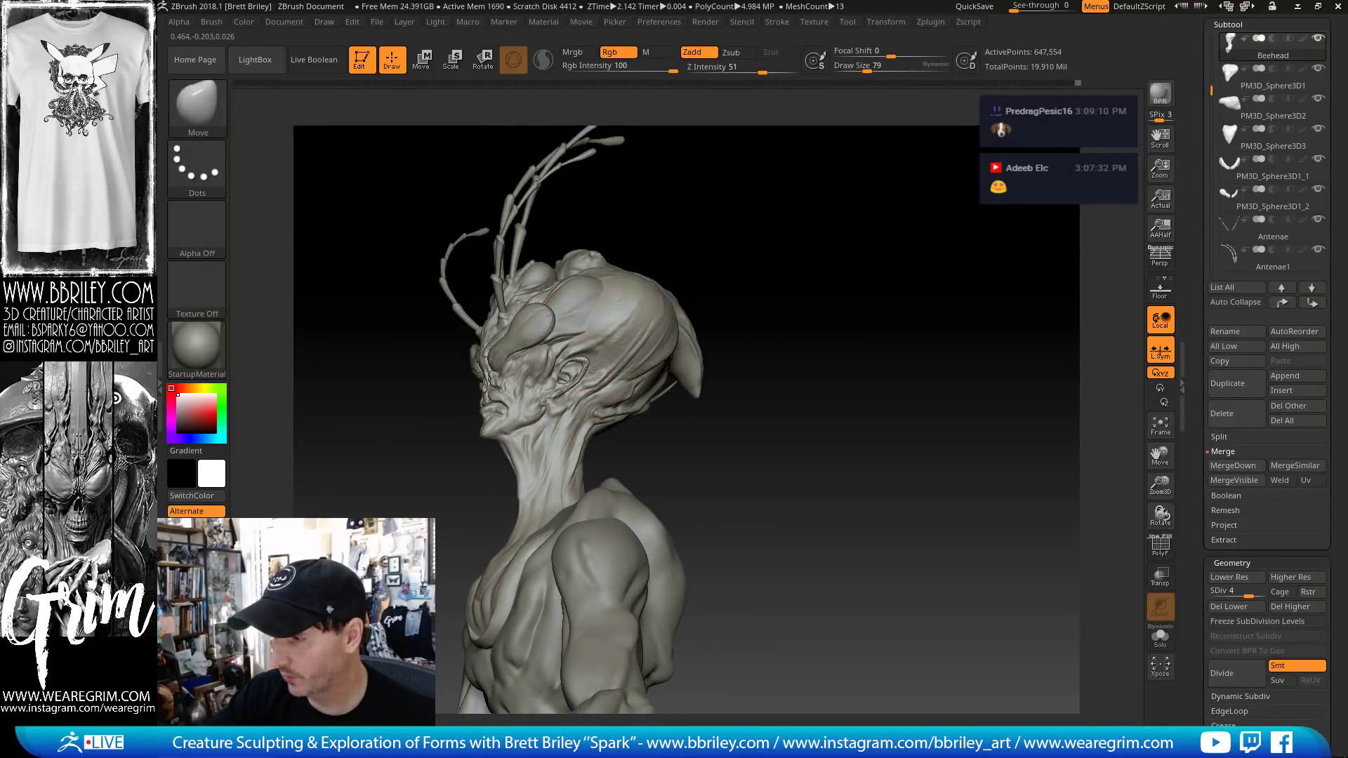
pyautogui.moveTo(709, 214); pyautogui.dragTo(714, 264)
pyautogui.press('s')
pyautogui.moveTo(625, 343); pyautogui.dragTo(621, 342)
pyautogui.moveTo(662, 301); pyautogui.dragTo(705, 305)
pyautogui.press('s')
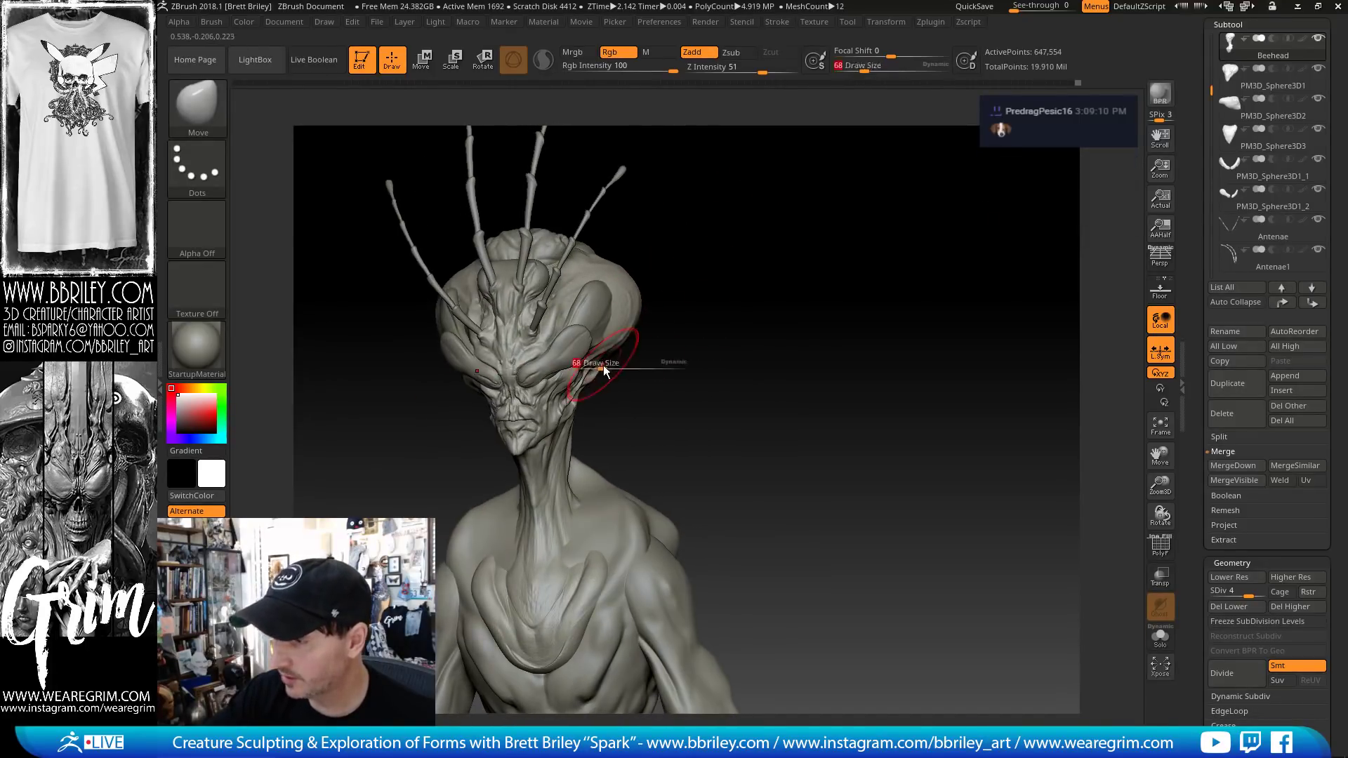
pyautogui.moveTo(603, 363)
pyautogui.mouseDown()
pyautogui.moveTo(641, 358)
pyautogui.moveTo(621, 365)
pyautogui.mouseUp()
pyautogui.press('s')
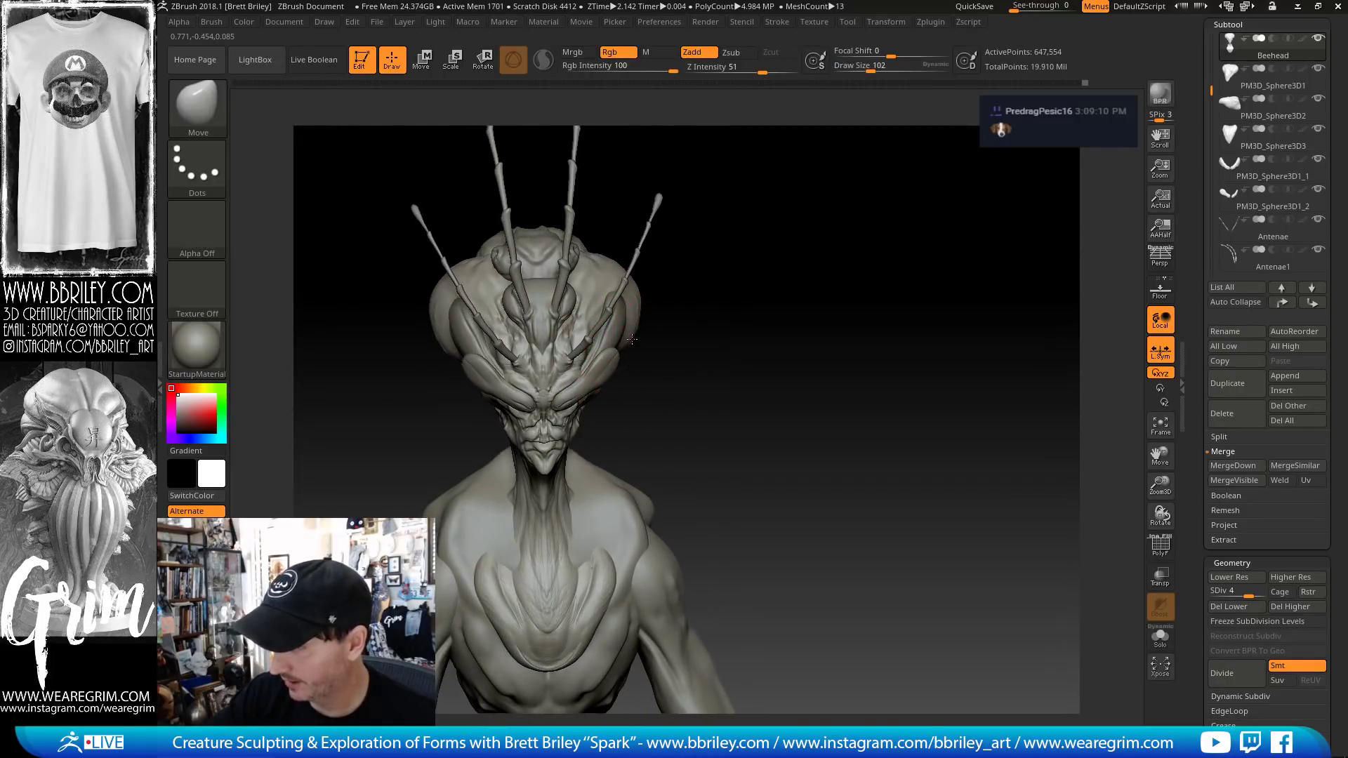
pyautogui.press('s')
pyautogui.moveTo(659, 317); pyautogui.dragTo(594, 327)
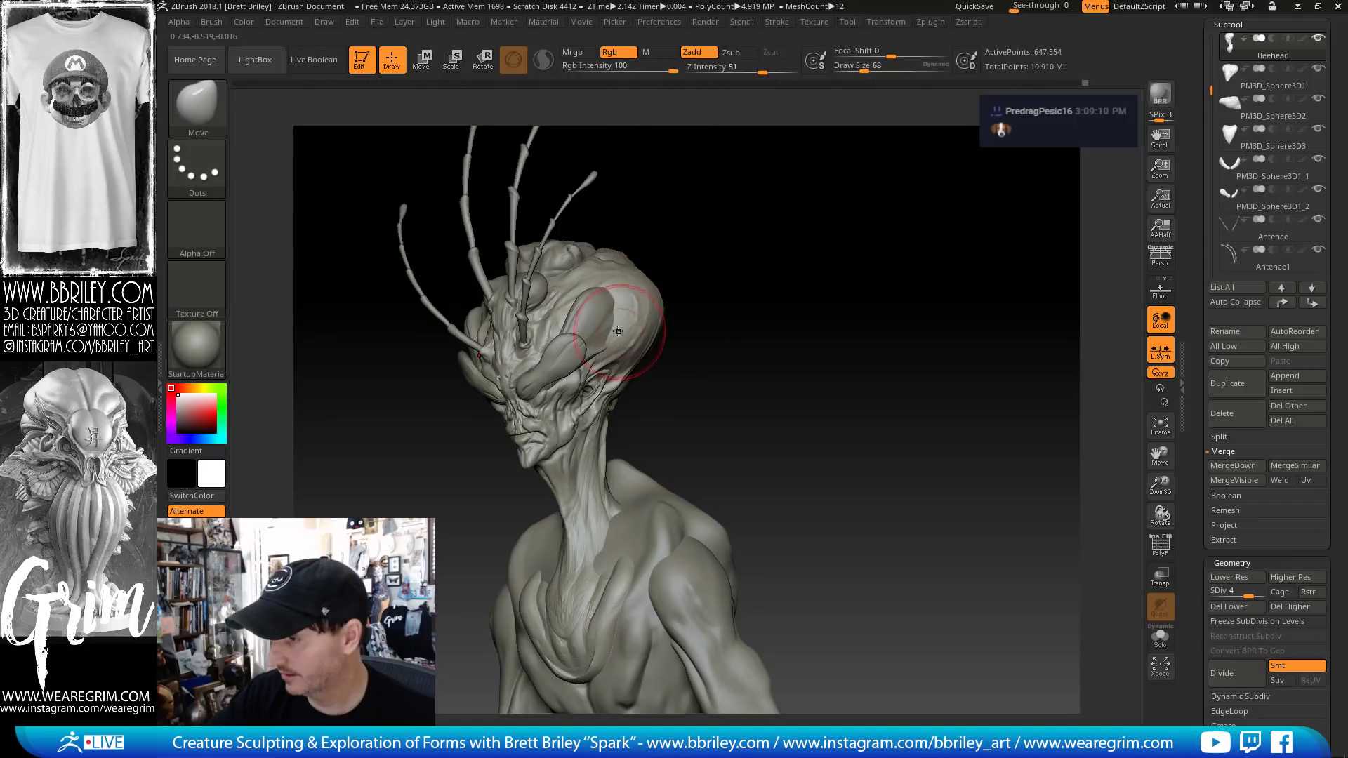
# - Isolate the head and adjust the side of its cranium with the Move brush at draw size 75
pyautogui.click(1160, 635)
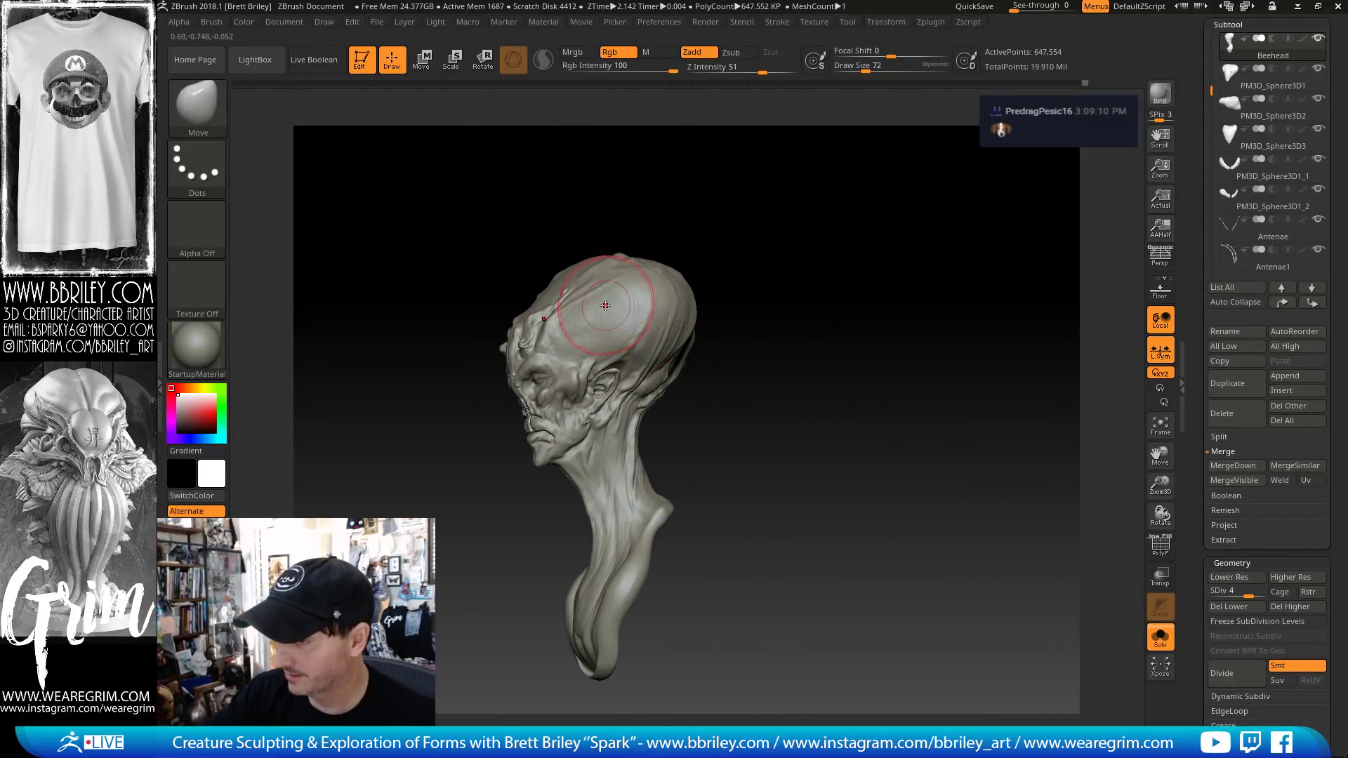
pyautogui.press('s')
pyautogui.moveTo(609, 280); pyautogui.dragTo(617, 347)
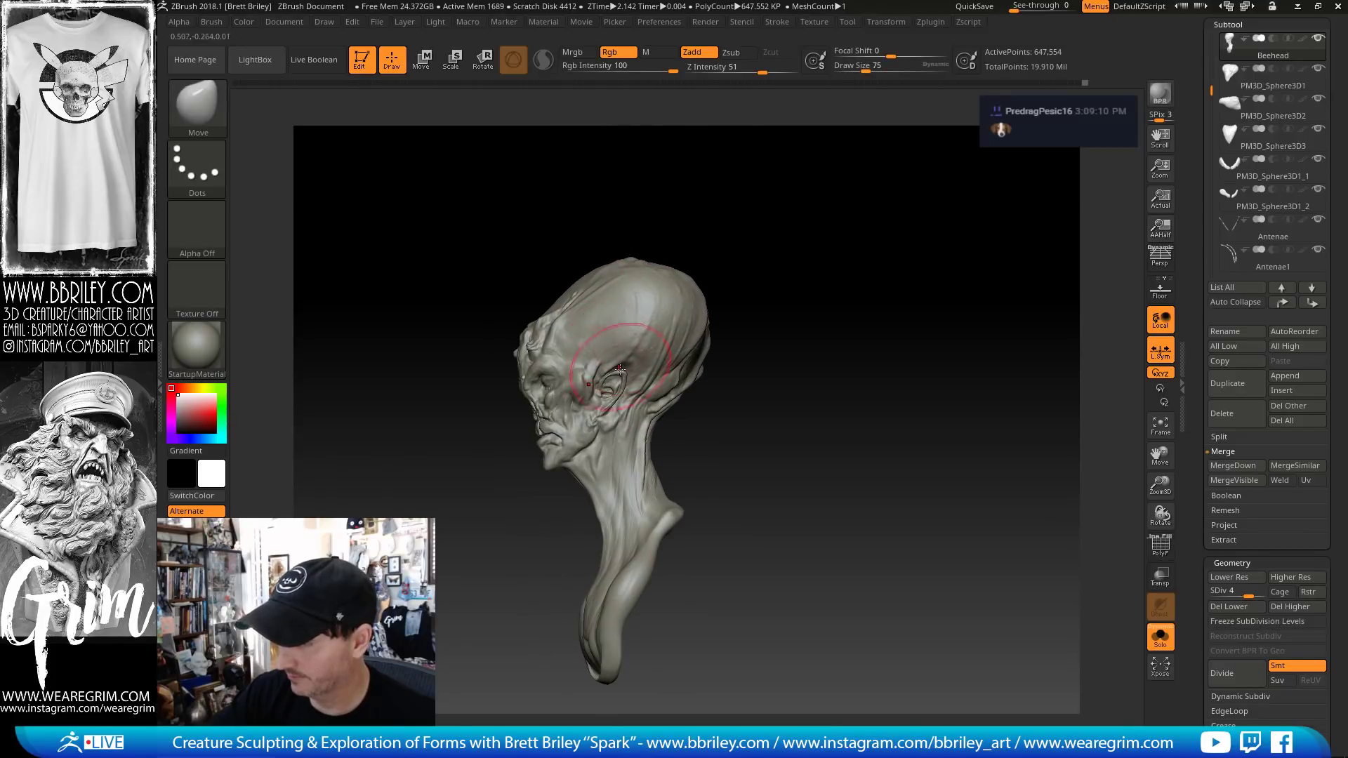
# - Adjust the ear on the isolated head with the Move brush at draw size 34
pyautogui.press('[')
pyautogui.press('[')
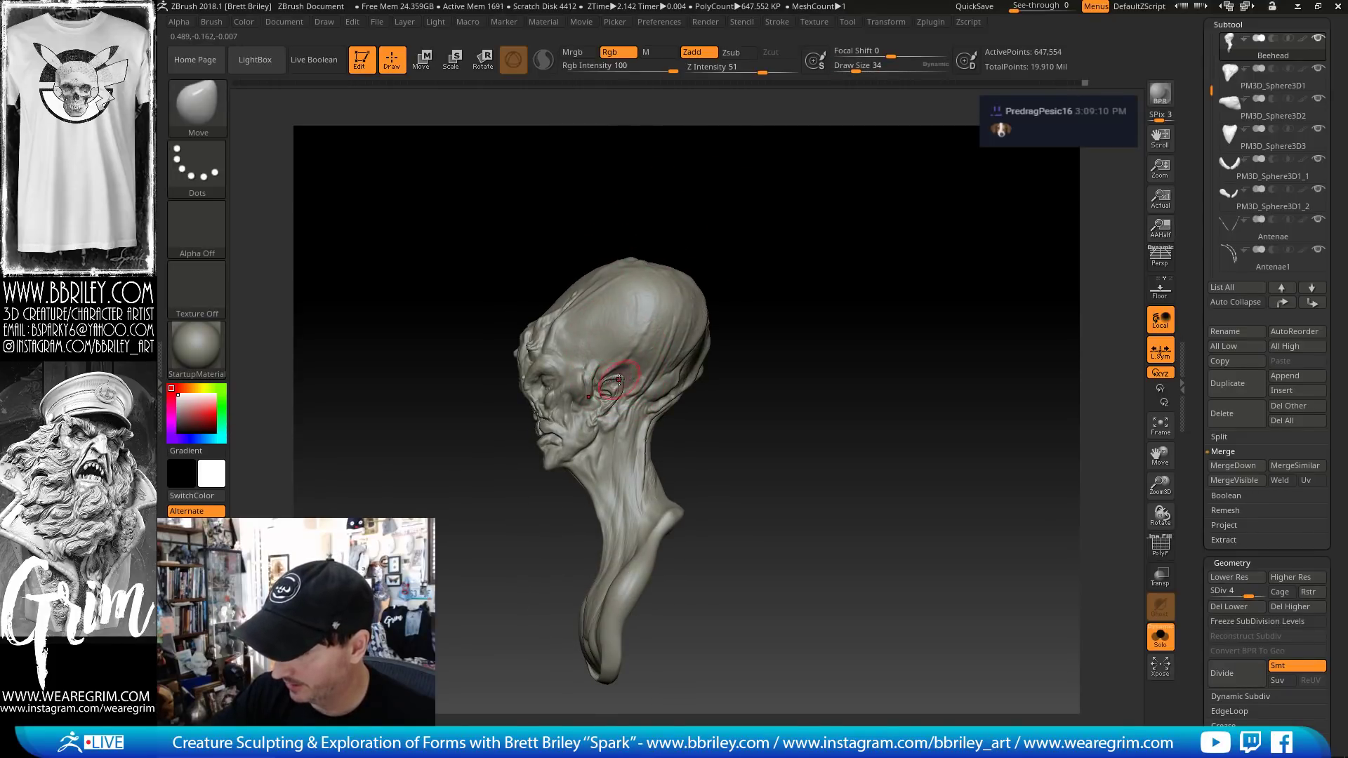
pyautogui.moveTo(621, 378); pyautogui.dragTo(626, 365)
pyautogui.moveTo(762, 282); pyautogui.dragTo(814, 278)
# - Enlarge the Move brush to draw size 102 for the side of the head and show all subtools again
pyautogui.press('s')
pyautogui.moveTo(676, 368); pyautogui.dragTo(773, 319)
pyautogui.press(']')
pyautogui.press(']')
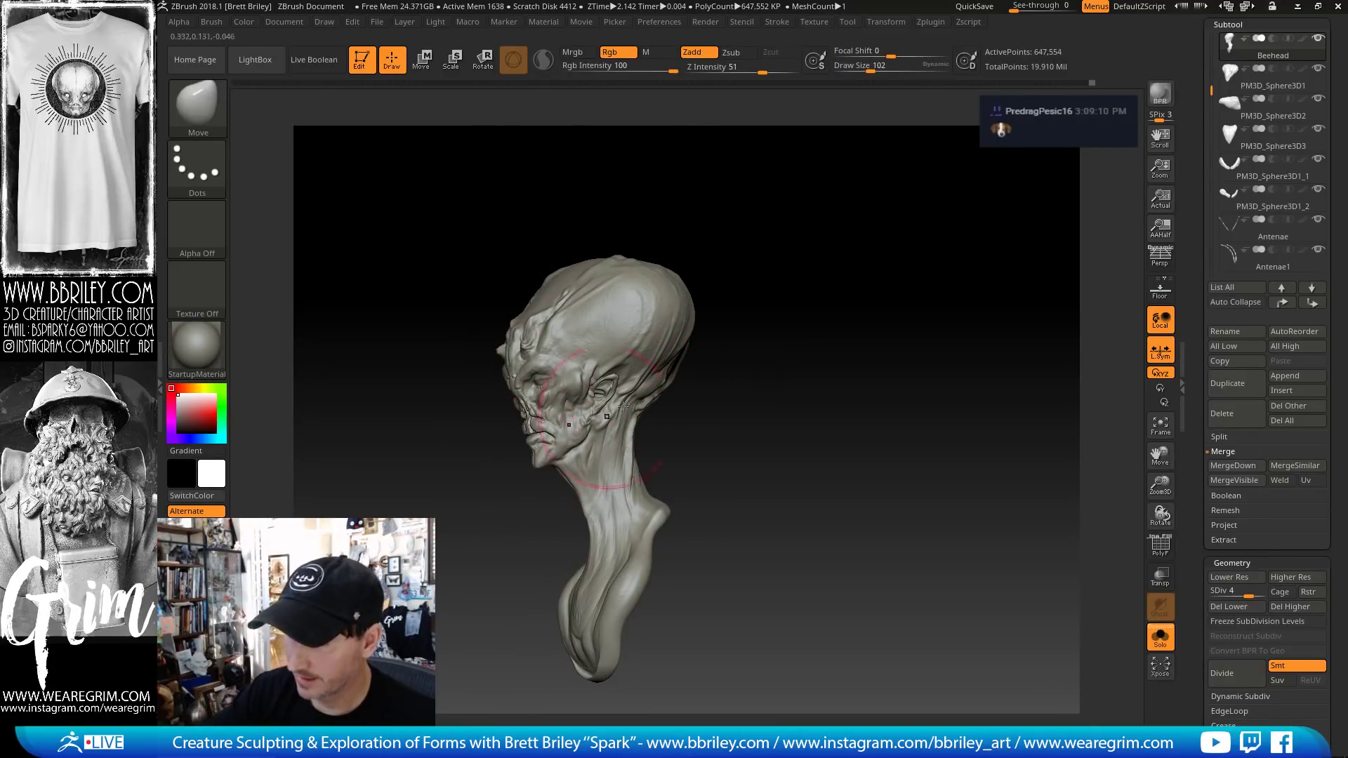
pyautogui.click(1159, 638)
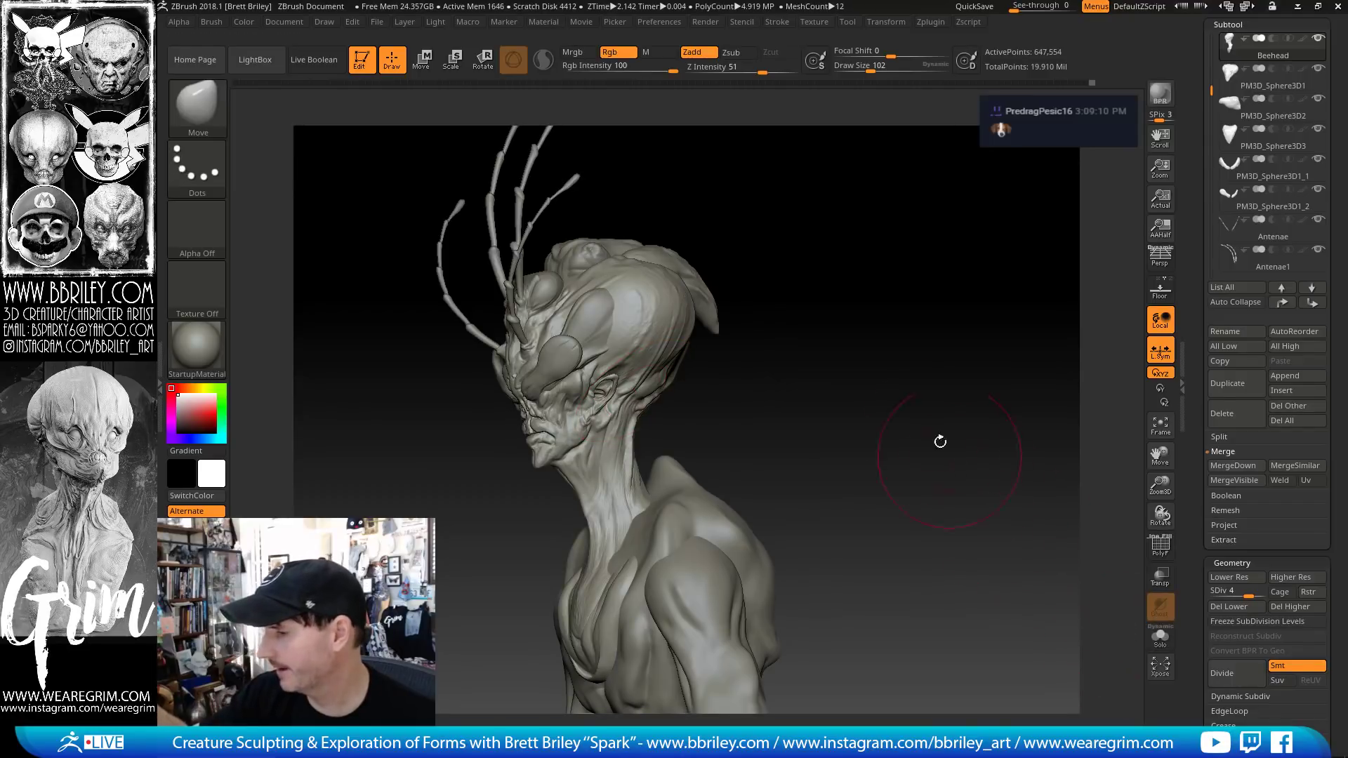
# - Refine the sides, back and base of the skull with the Move brush, reducing its draw size from 72 to 36
pyautogui.moveTo(939, 442); pyautogui.dragTo(822, 288)
pyautogui.moveTo(712, 281); pyautogui.dragTo(806, 316)
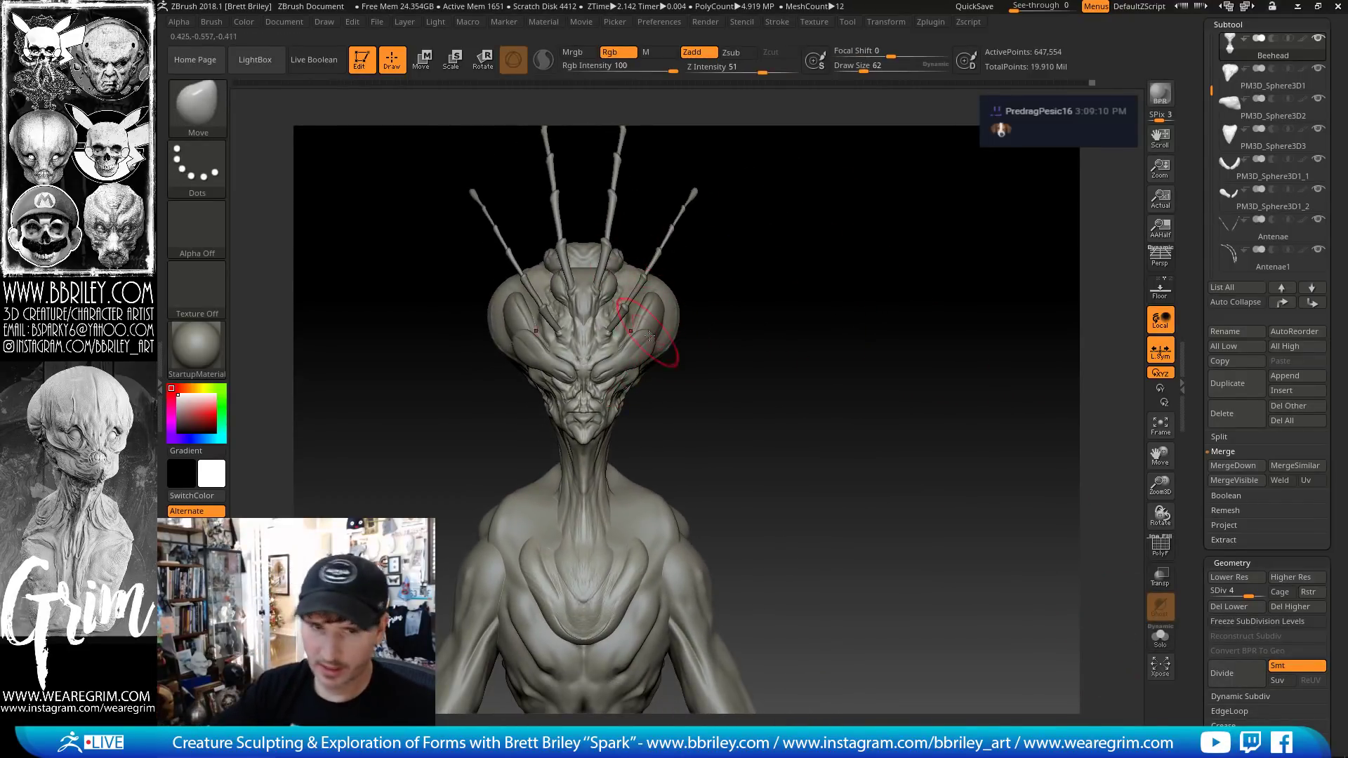
pyautogui.moveTo(682, 377); pyautogui.dragTo(665, 379)
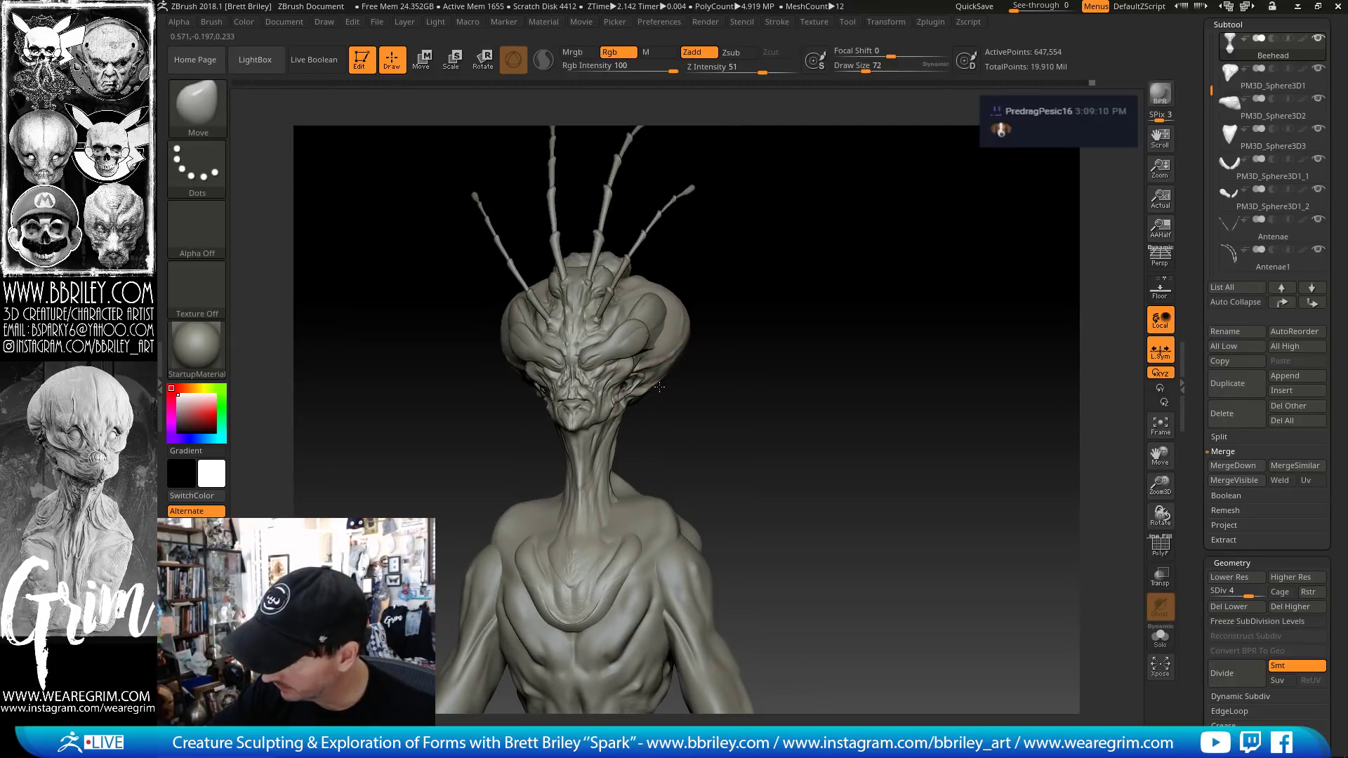
pyautogui.moveTo(751, 384)
pyautogui.mouseDown()
pyautogui.moveTo(673, 390)
pyautogui.moveTo(658, 414)
pyautogui.mouseUp()
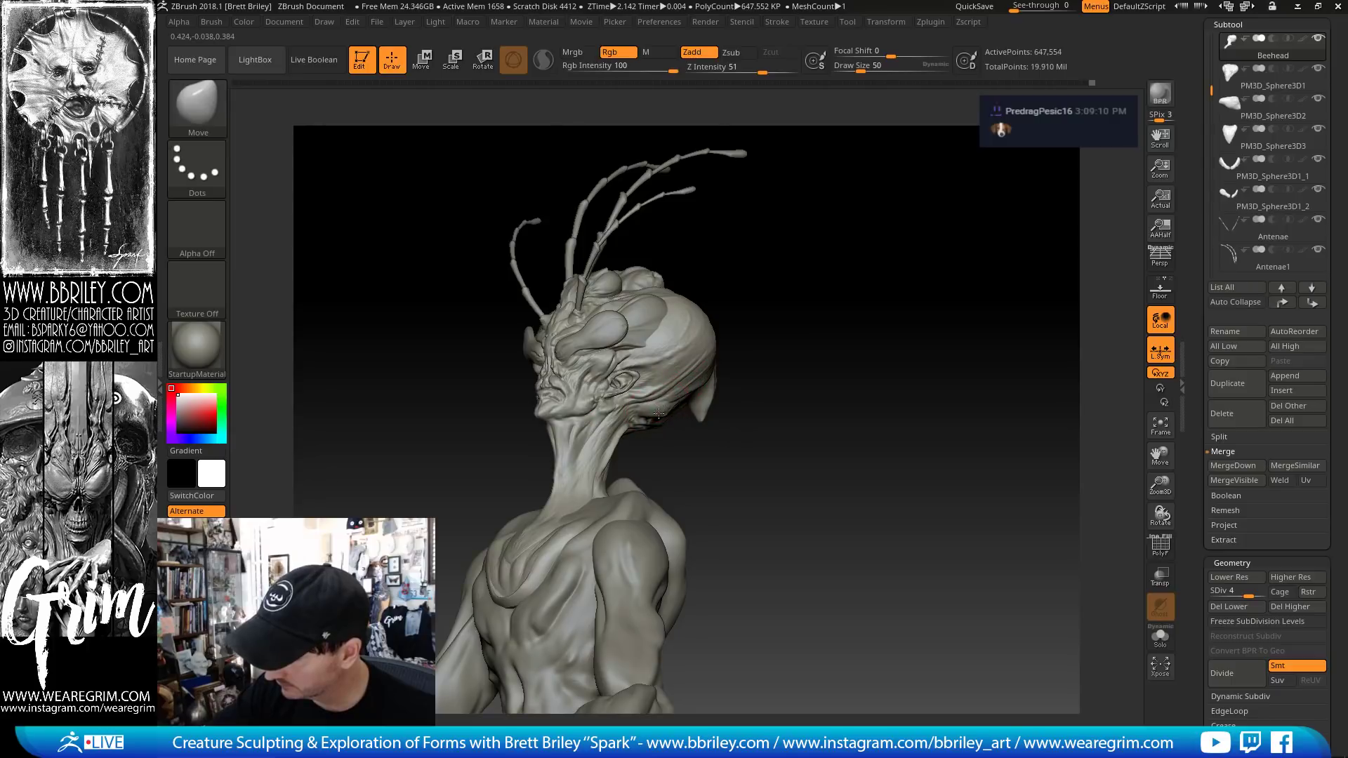
pyautogui.moveTo(759, 448); pyautogui.dragTo(699, 418)
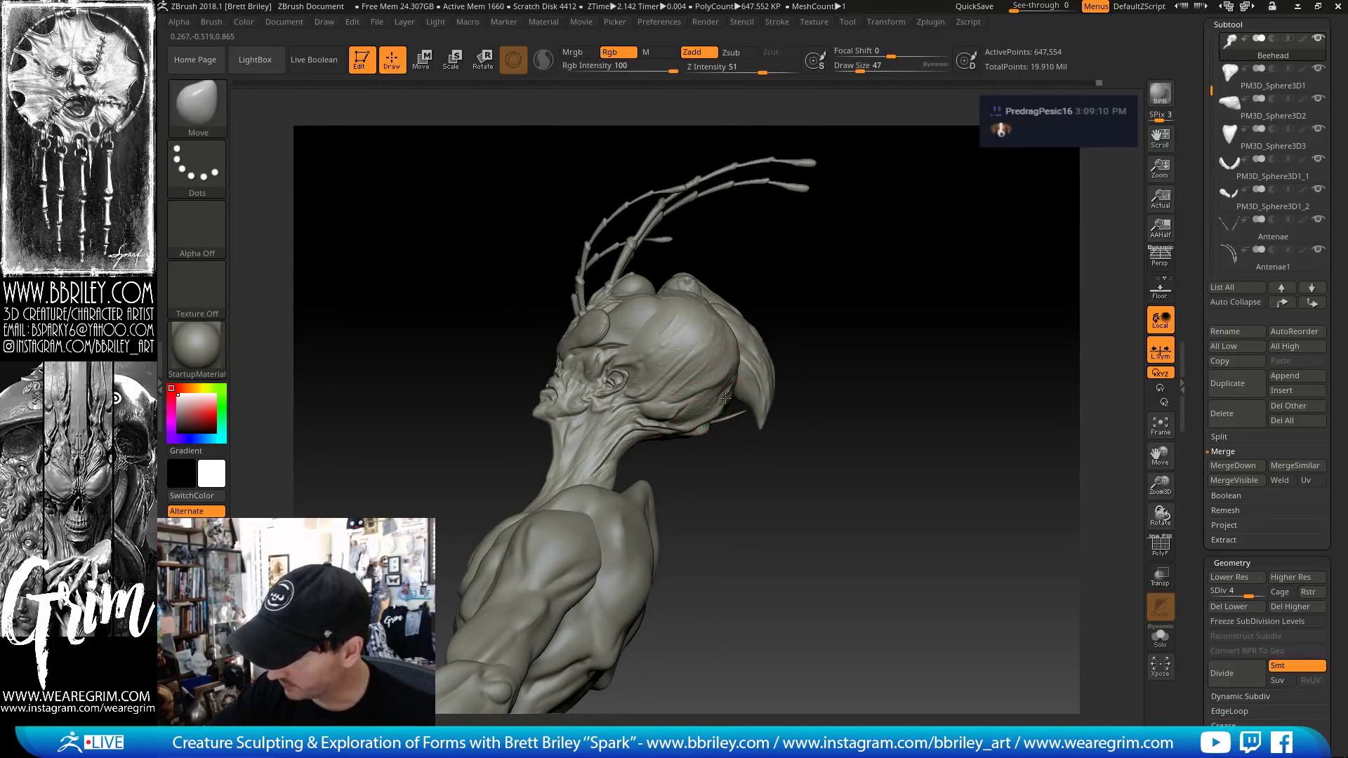
pyautogui.moveTo(764, 474); pyautogui.dragTo(629, 439)
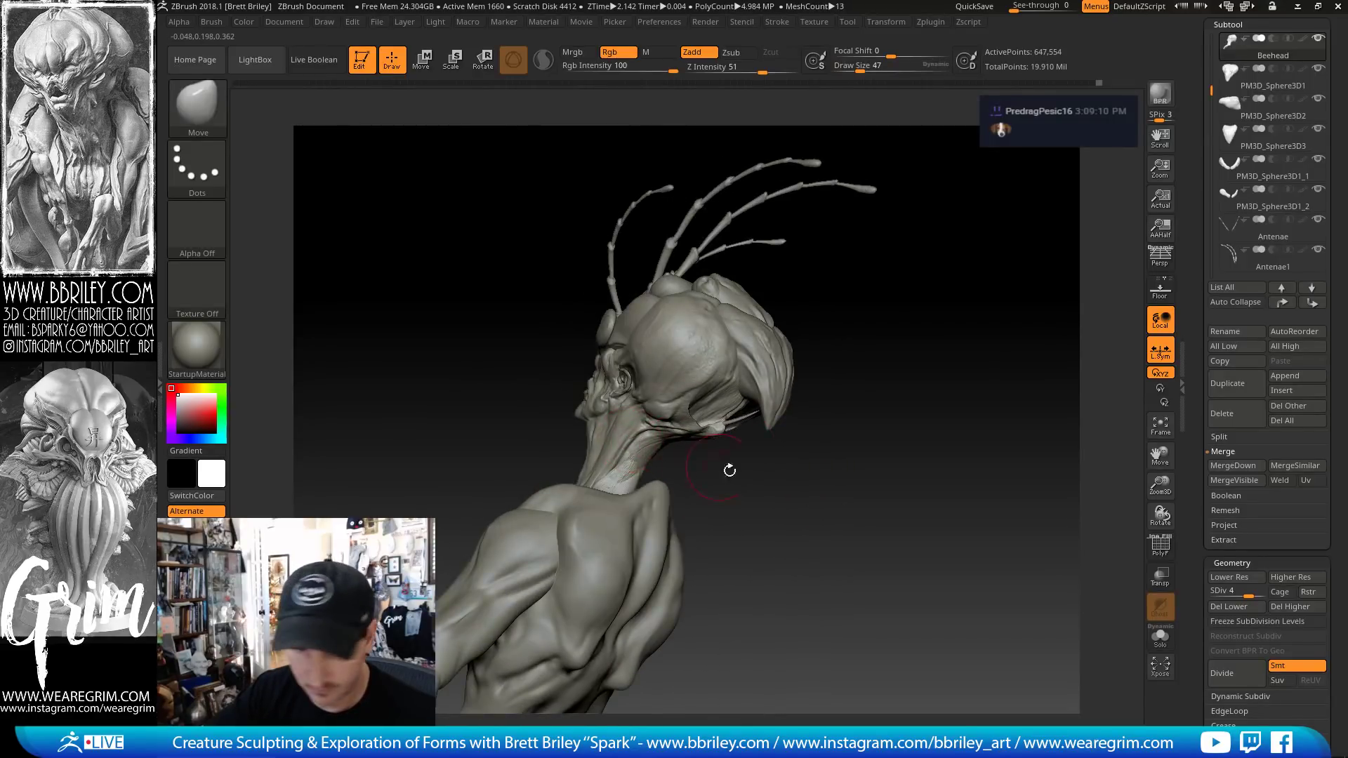
pyautogui.moveTo(730, 470)
pyautogui.mouseDown()
pyautogui.moveTo(833, 497)
pyautogui.moveTo(743, 400)
pyautogui.moveTo(731, 357)
pyautogui.moveTo(590, 381)
pyautogui.moveTo(510, 372)
pyautogui.moveTo(512, 389)
pyautogui.moveTo(789, 304)
pyautogui.moveTo(760, 332)
pyautogui.moveTo(509, 309)
pyautogui.mouseUp()
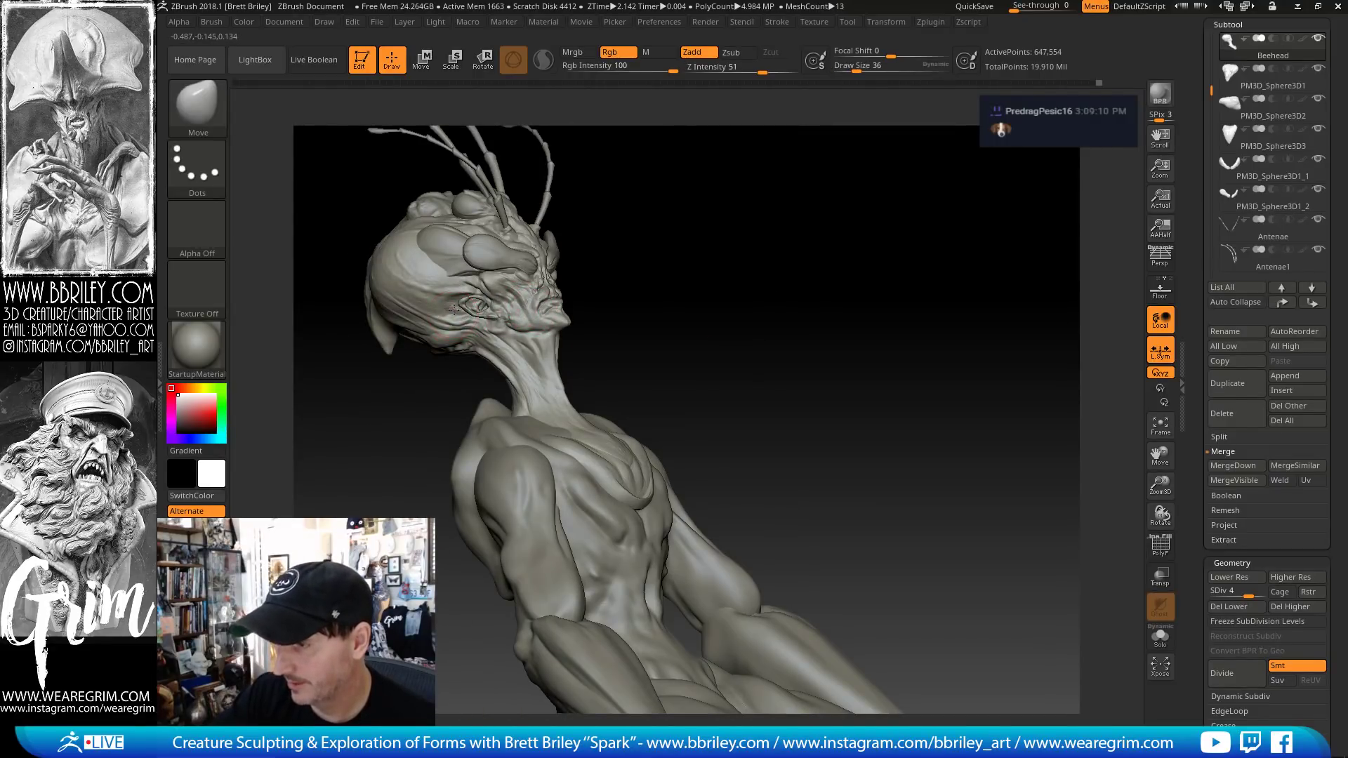
# - Refine the ear area at the side of the head with the Move brush at draw sizes 15 to 20
pyautogui.moveTo(618, 246)
pyautogui.mouseDown()
pyautogui.moveTo(644, 233)
pyautogui.moveTo(463, 303)
pyautogui.mouseUp()
pyautogui.moveTo(683, 243); pyautogui.dragTo(586, 281)
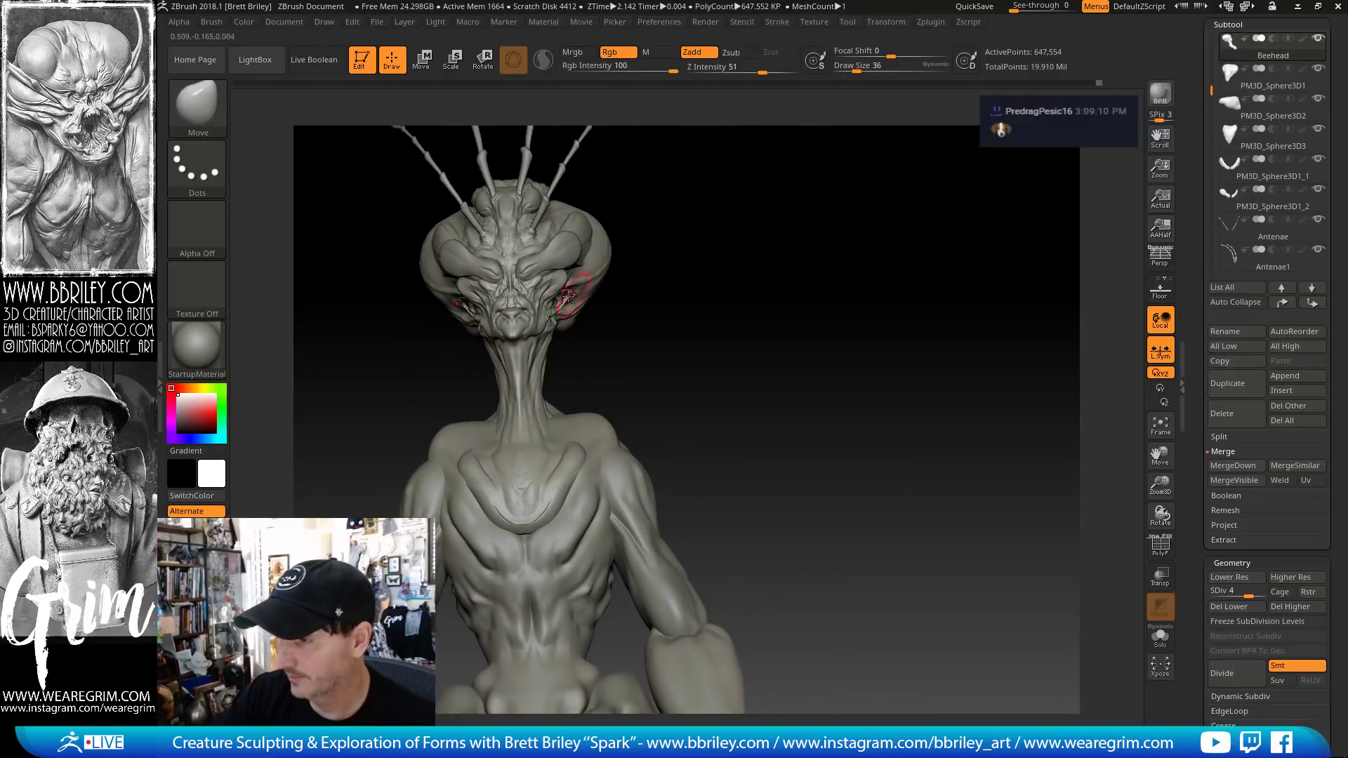
pyautogui.press('[')
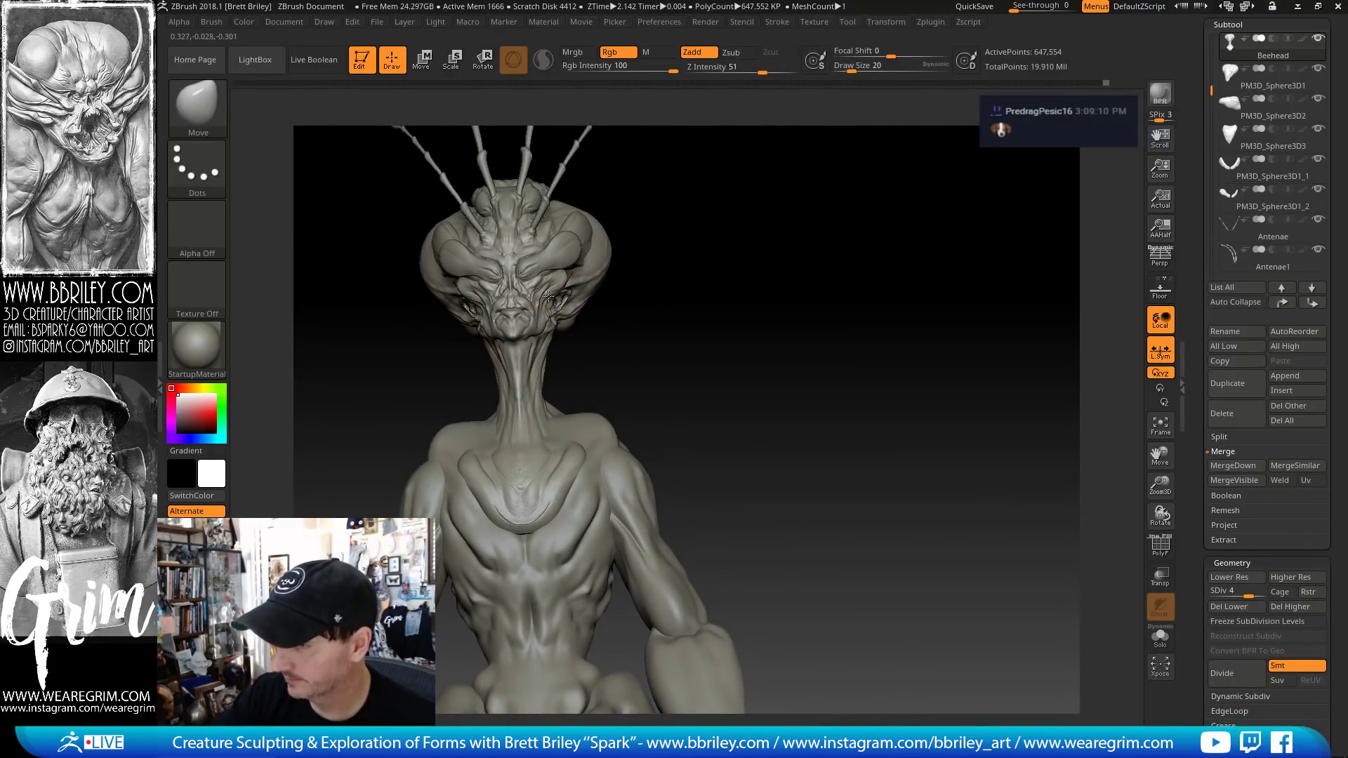
pyautogui.press('[')
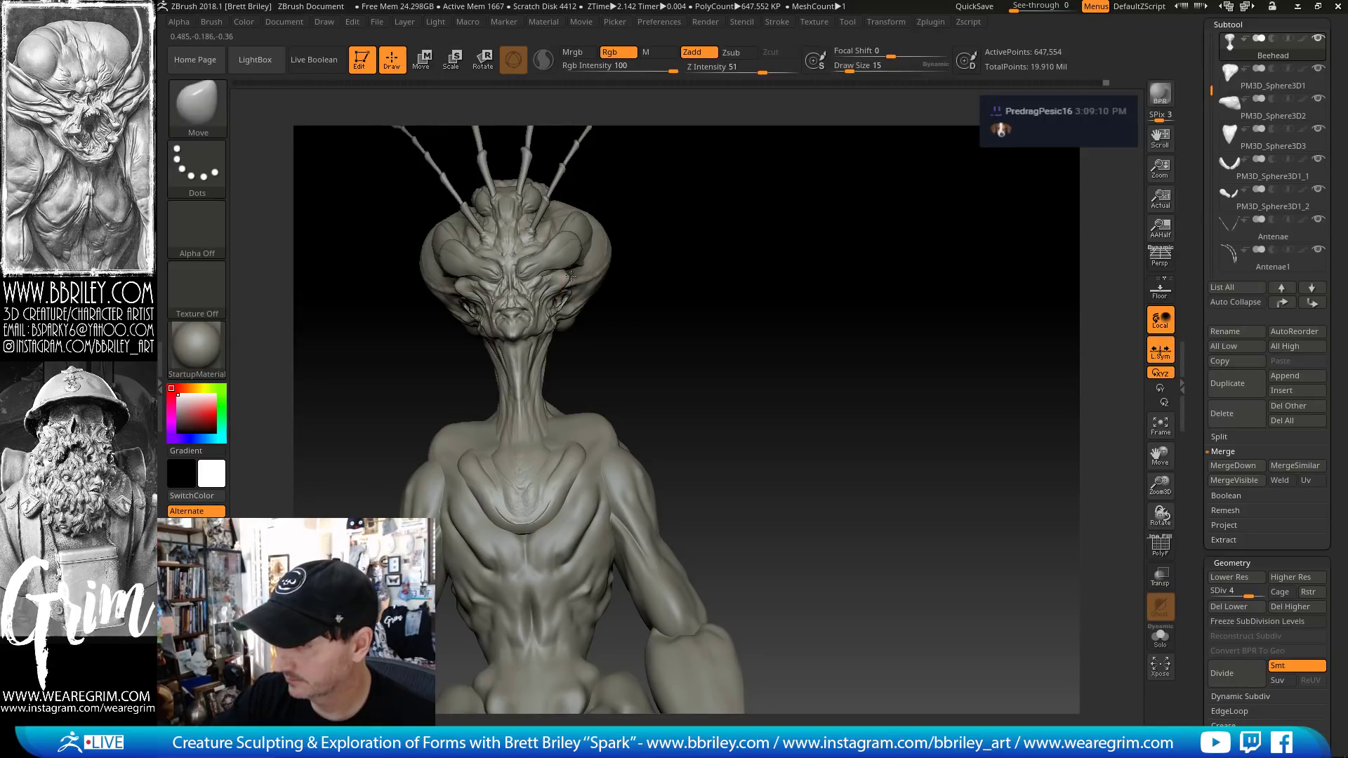
pyautogui.moveTo(646, 253)
pyautogui.mouseDown()
pyautogui.moveTo(711, 232)
pyautogui.moveTo(707, 253)
pyautogui.moveTo(737, 209)
pyautogui.moveTo(565, 323)
pyautogui.mouseUp()
pyautogui.press(']')
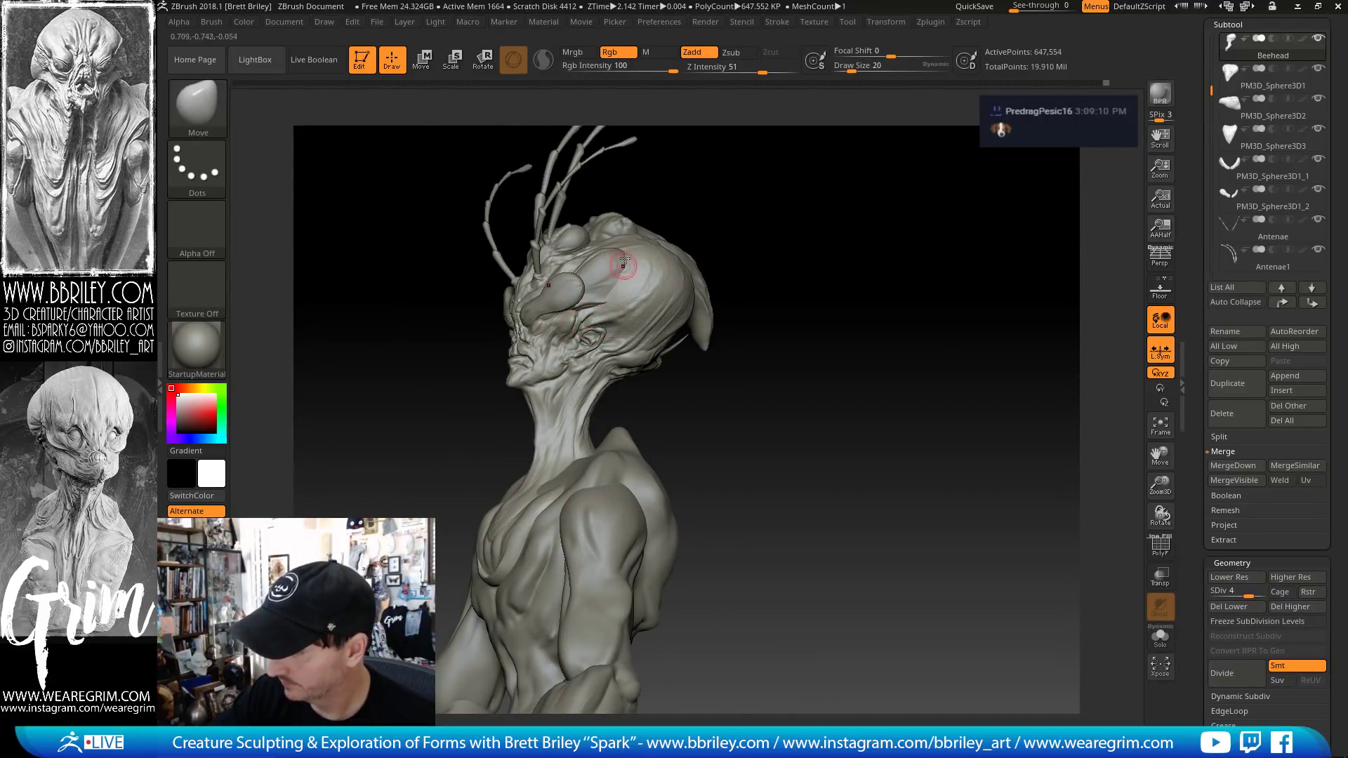
# - Shape the outer sides of the cranium in front view with the Move brush at draw sizes between 36 and 53
pyautogui.moveTo(716, 210); pyautogui.dragTo(750, 205)
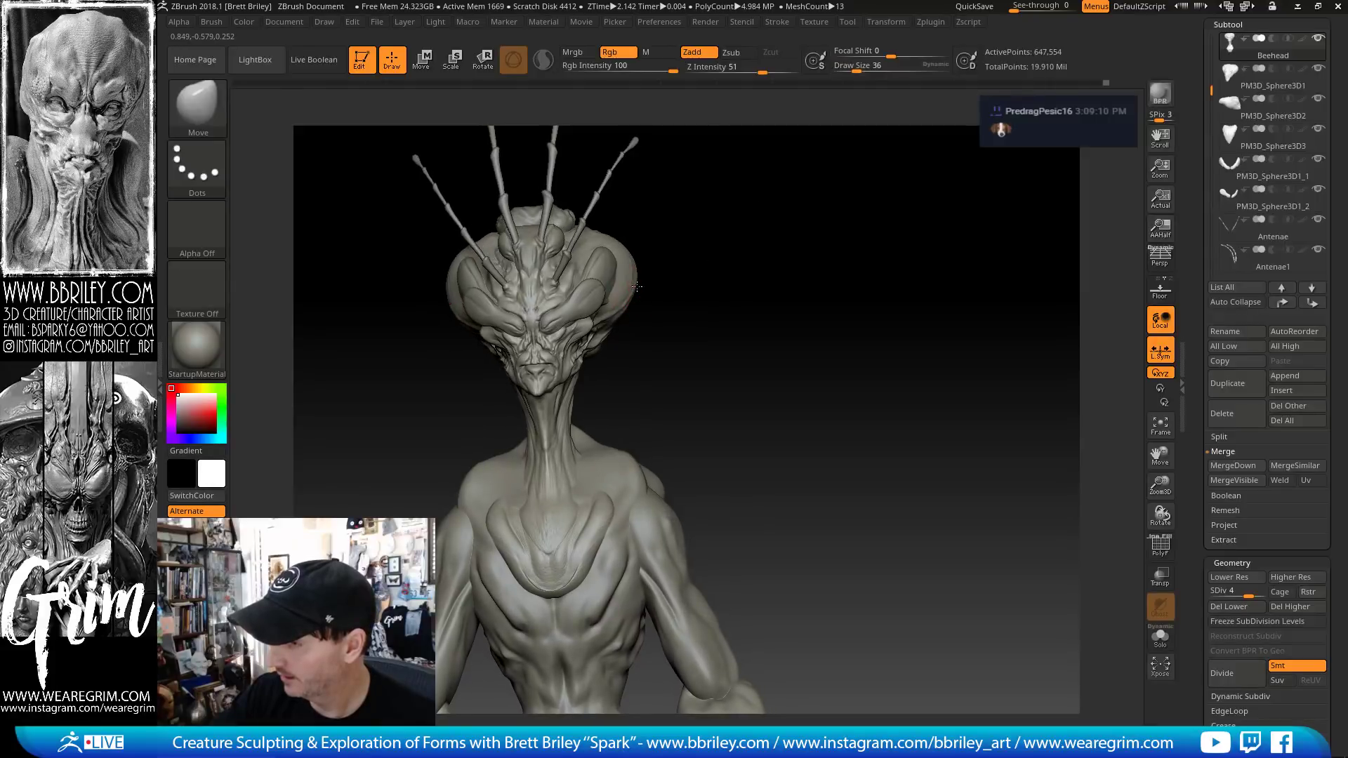
pyautogui.moveTo(642, 229); pyautogui.dragTo(631, 251)
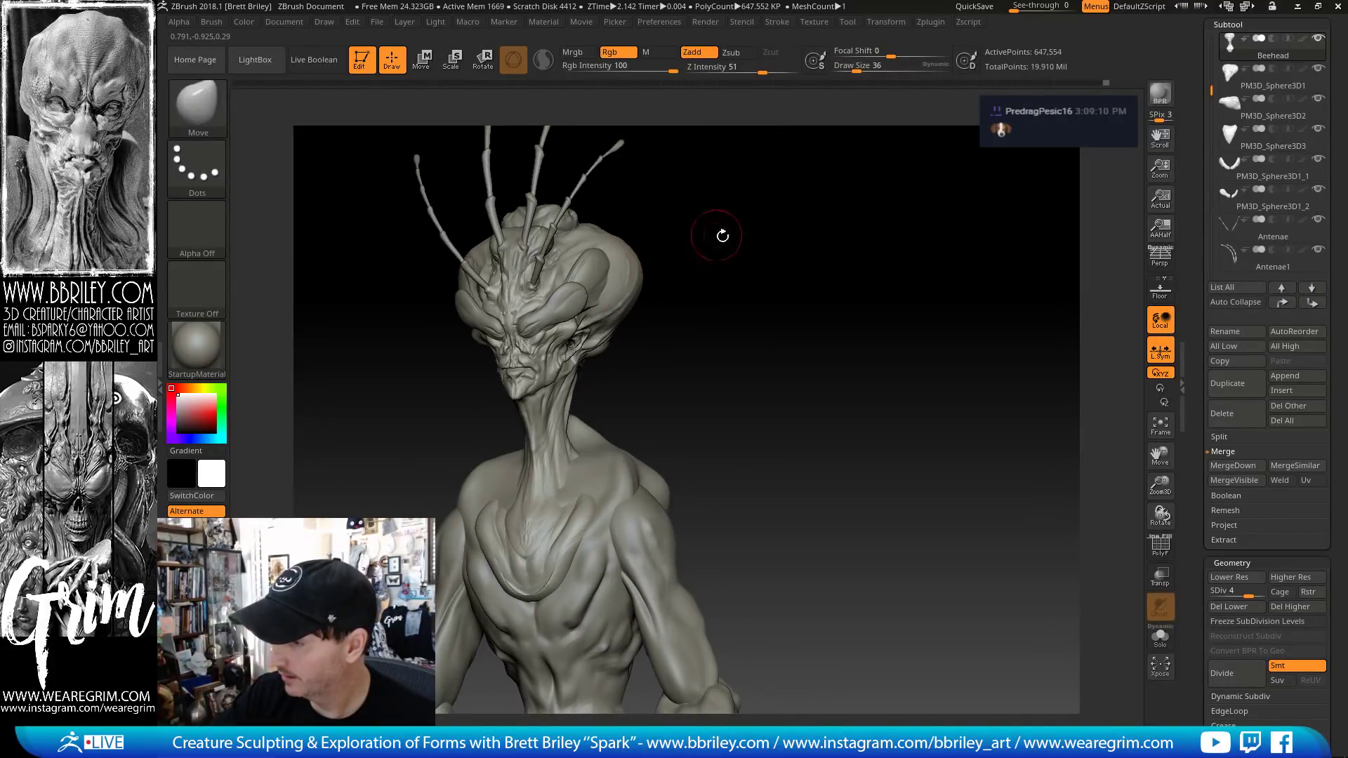
pyautogui.moveTo(723, 236); pyautogui.dragTo(806, 279)
pyautogui.press('s')
pyautogui.moveTo(629, 286); pyautogui.dragTo(636, 286)
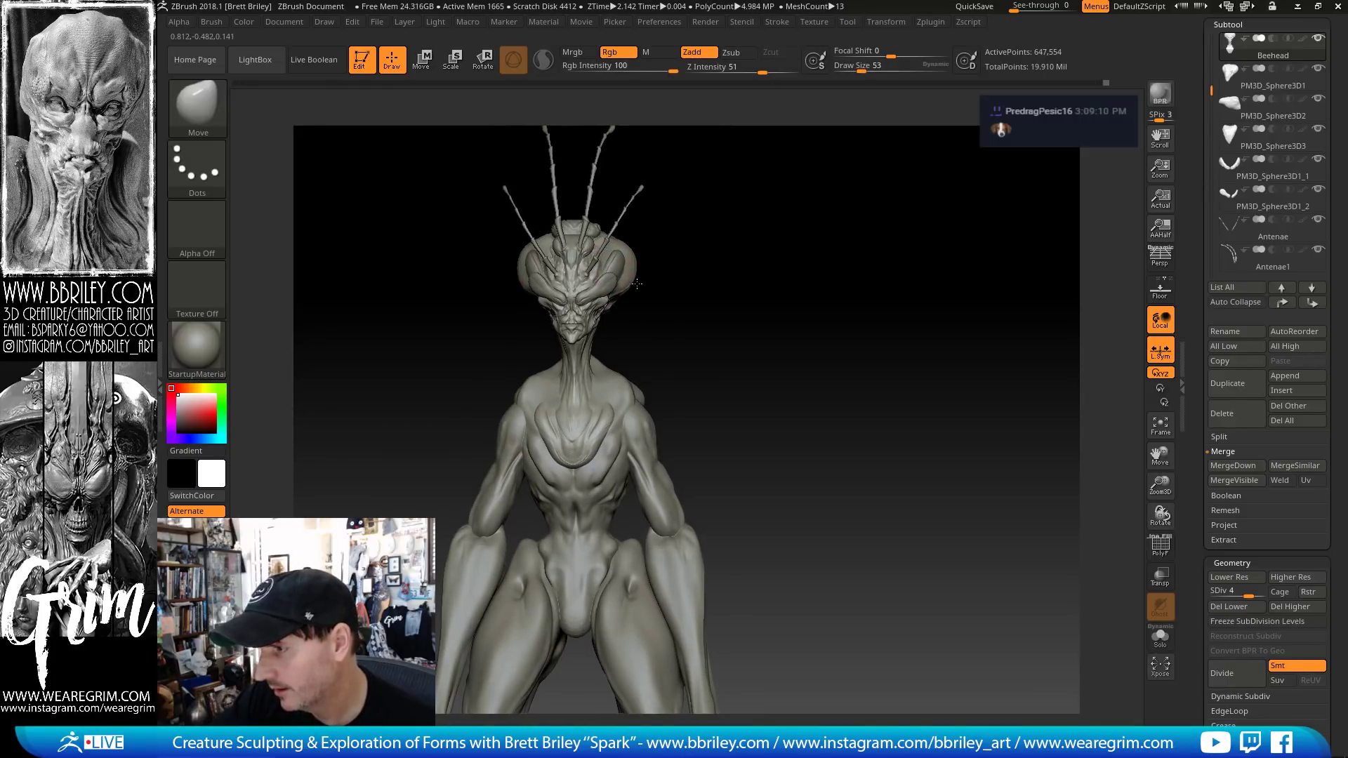
pyautogui.press('s')
pyautogui.click(641, 280)
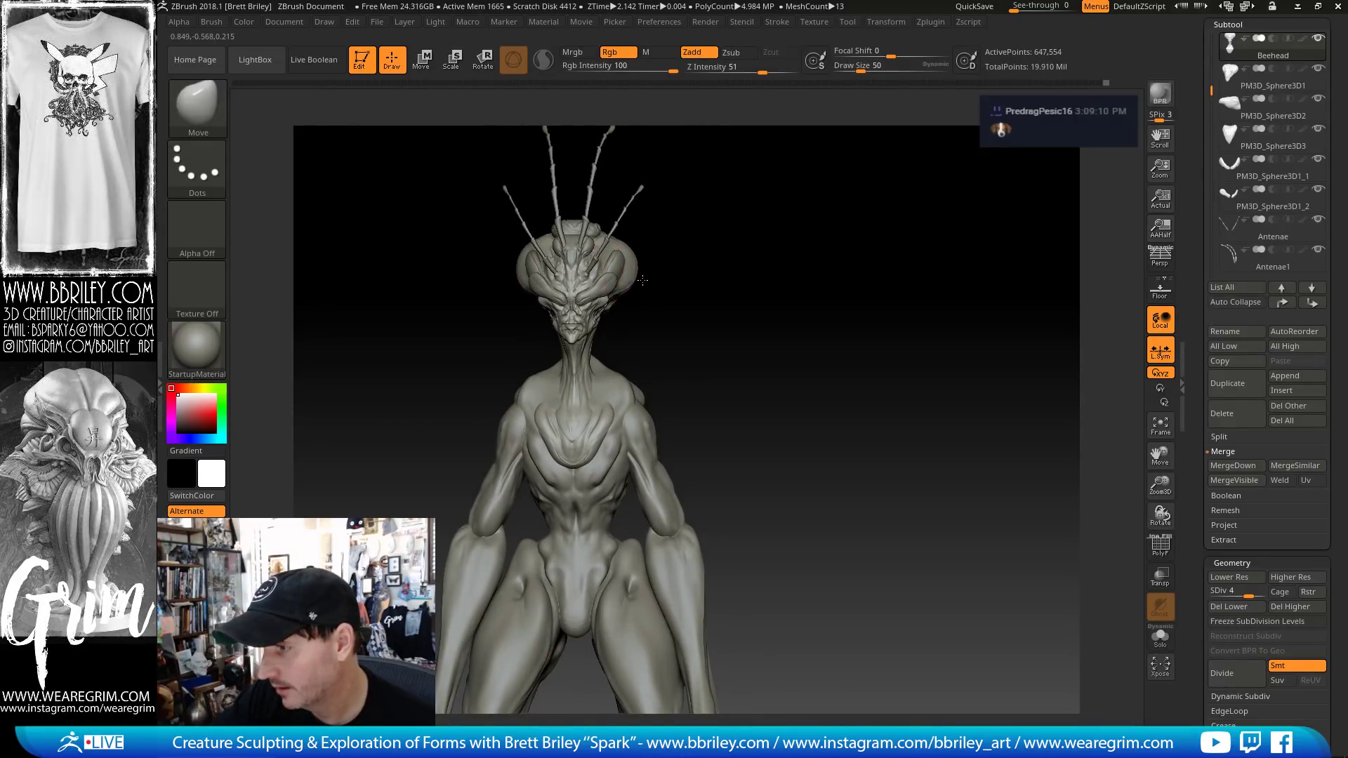
pyautogui.press('s')
pyautogui.click(639, 277)
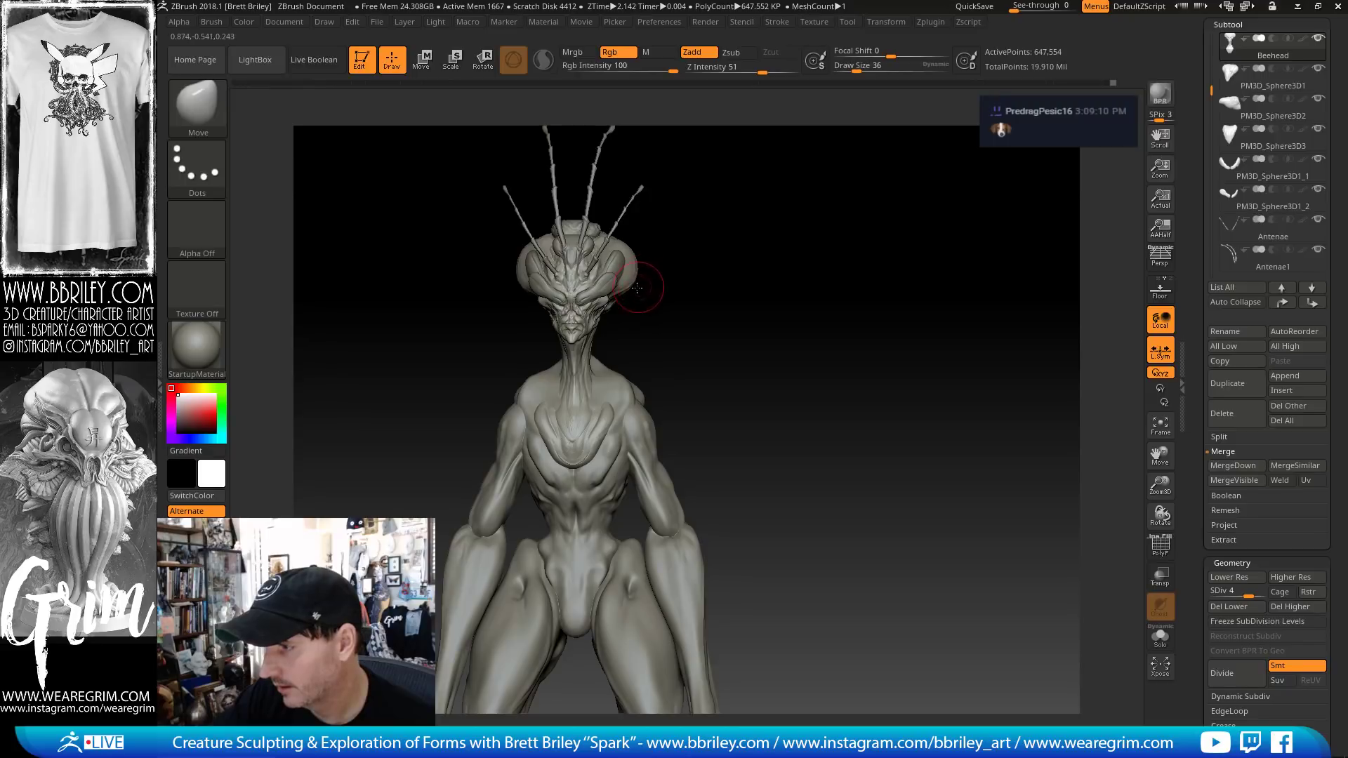
pyautogui.press('s')
pyautogui.click(640, 269)
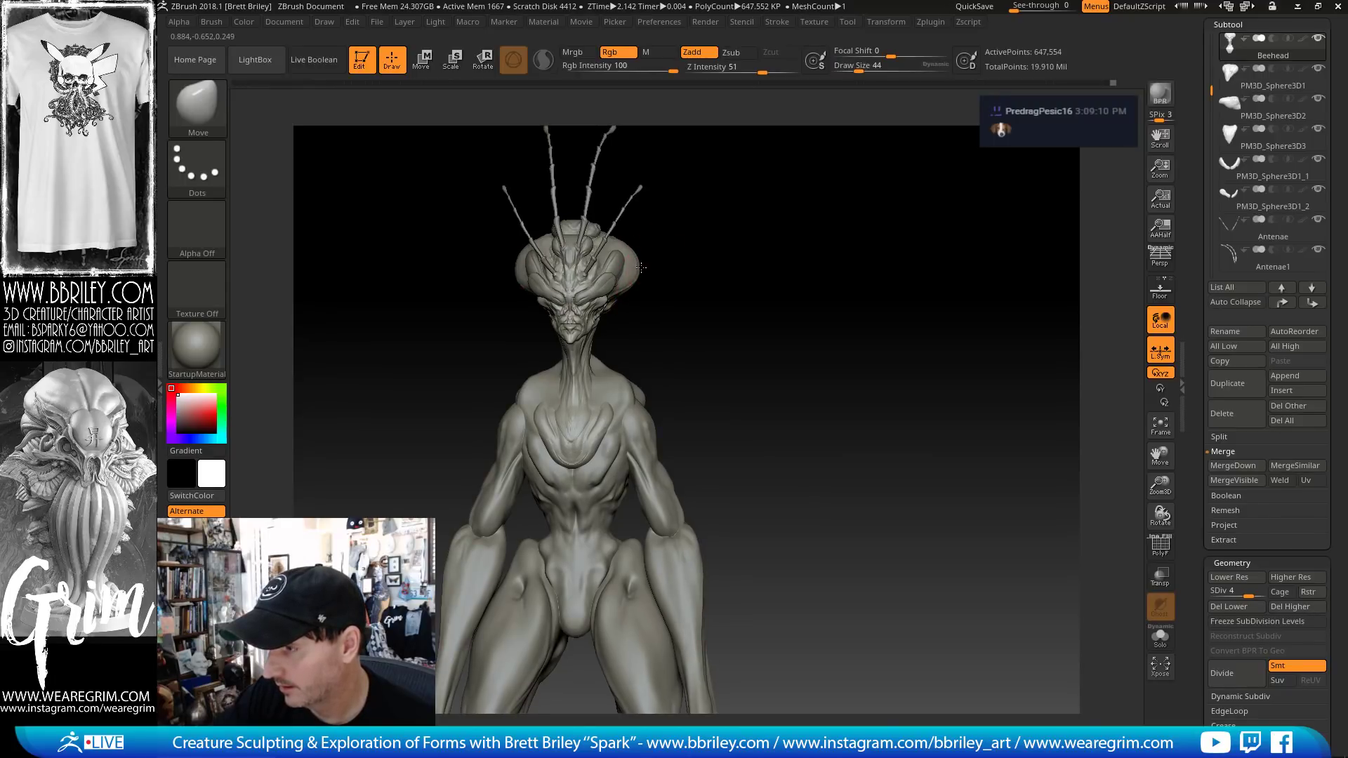
# - Adjust the cranium's contour from above and from the side with the Move brush at draw sizes 53, 34 and 47
pyautogui.moveTo(641, 267); pyautogui.dragTo(633, 354)
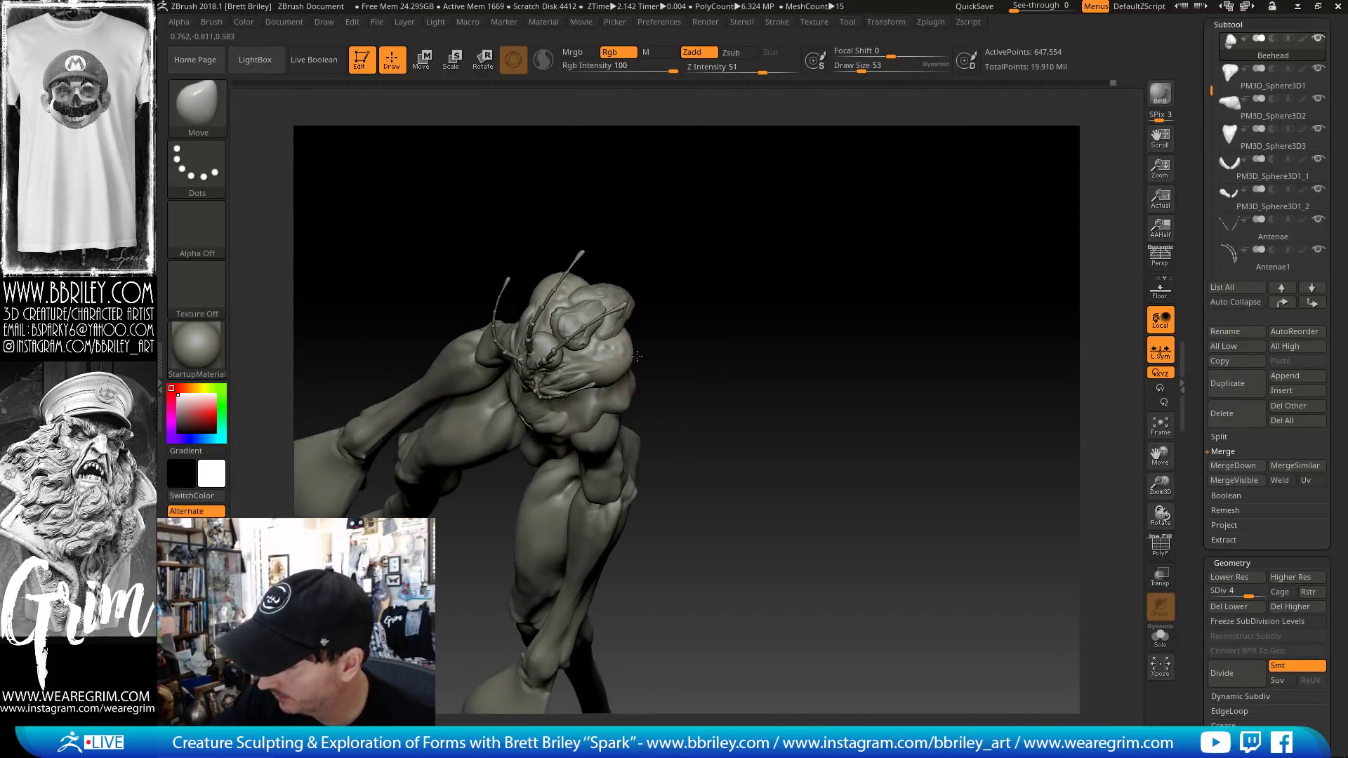
pyautogui.press('s')
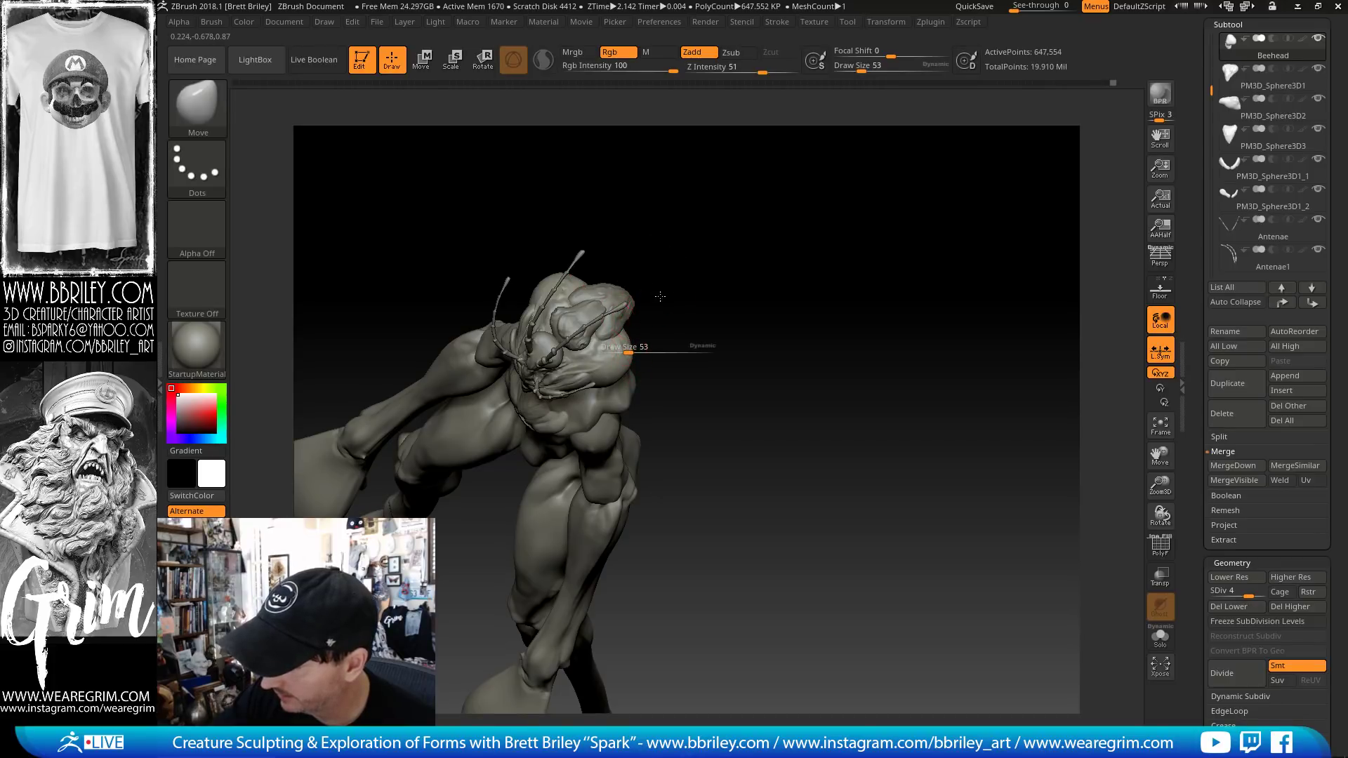
pyautogui.moveTo(663, 286)
pyautogui.mouseDown()
pyautogui.moveTo(653, 330)
pyautogui.moveTo(627, 352)
pyautogui.mouseUp()
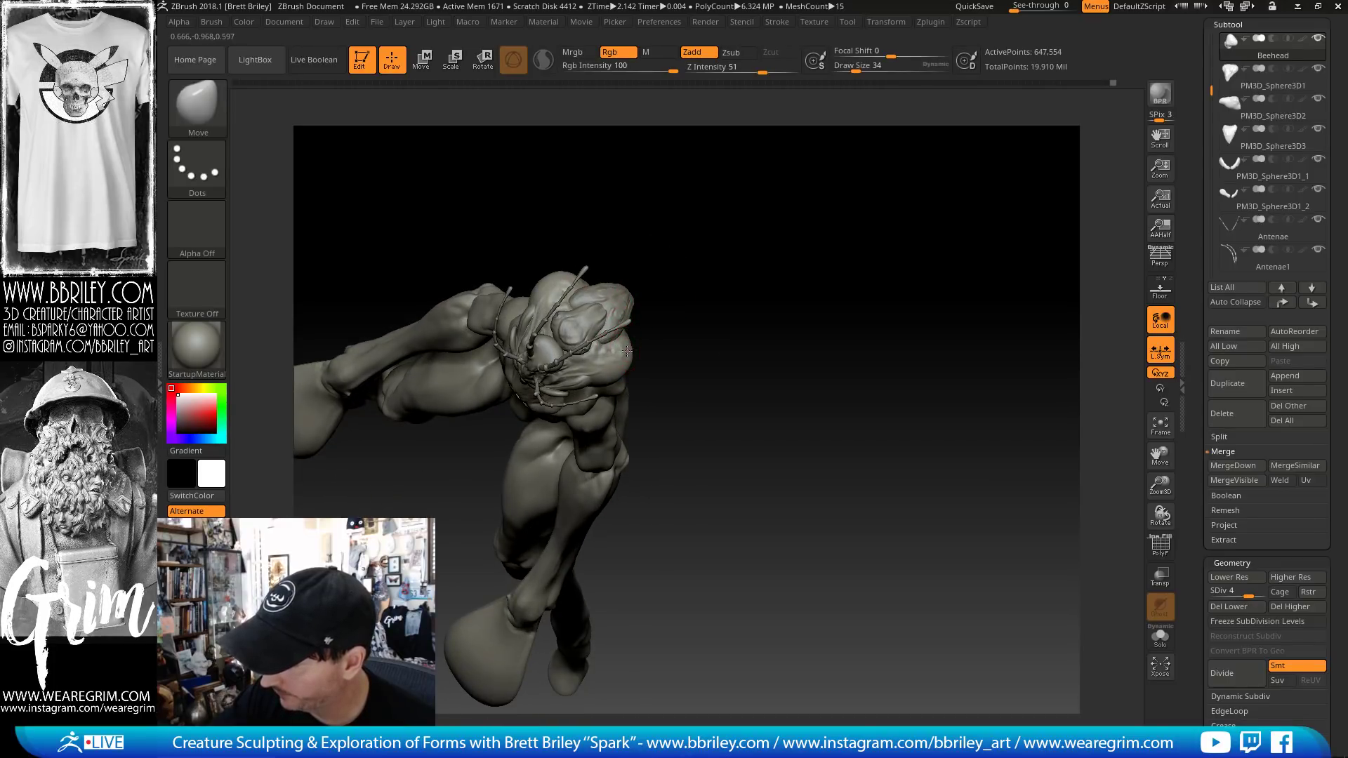
pyautogui.moveTo(664, 256)
pyautogui.mouseDown()
pyautogui.moveTo(655, 88)
pyautogui.moveTo(631, 337)
pyautogui.mouseUp()
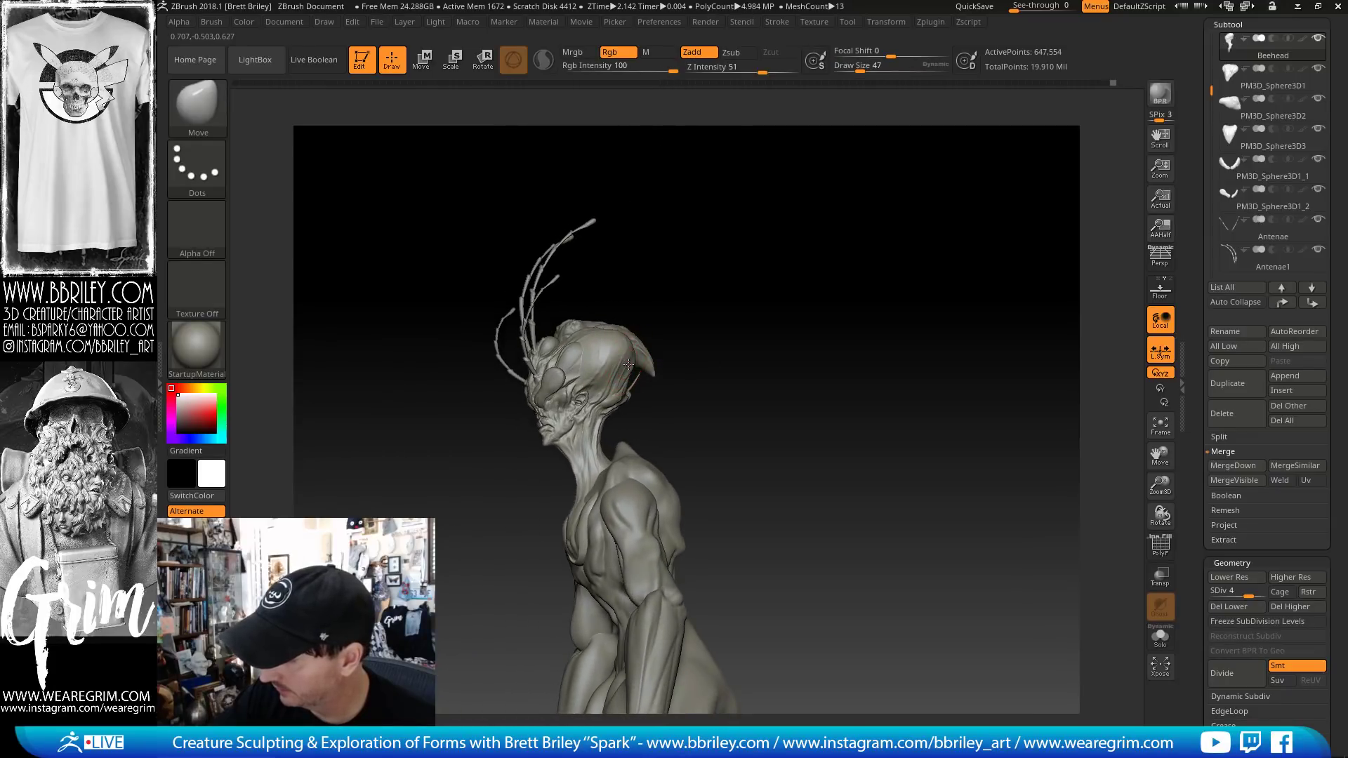
# - Carve creases into the side of the skull behind the ear with the DamStandard brush at draw sizes 9 and 8
pyautogui.moveTo(664, 279); pyautogui.dragTo(758, 288)
pyautogui.press('b')
pyautogui.press('d')
pyautogui.press('s')
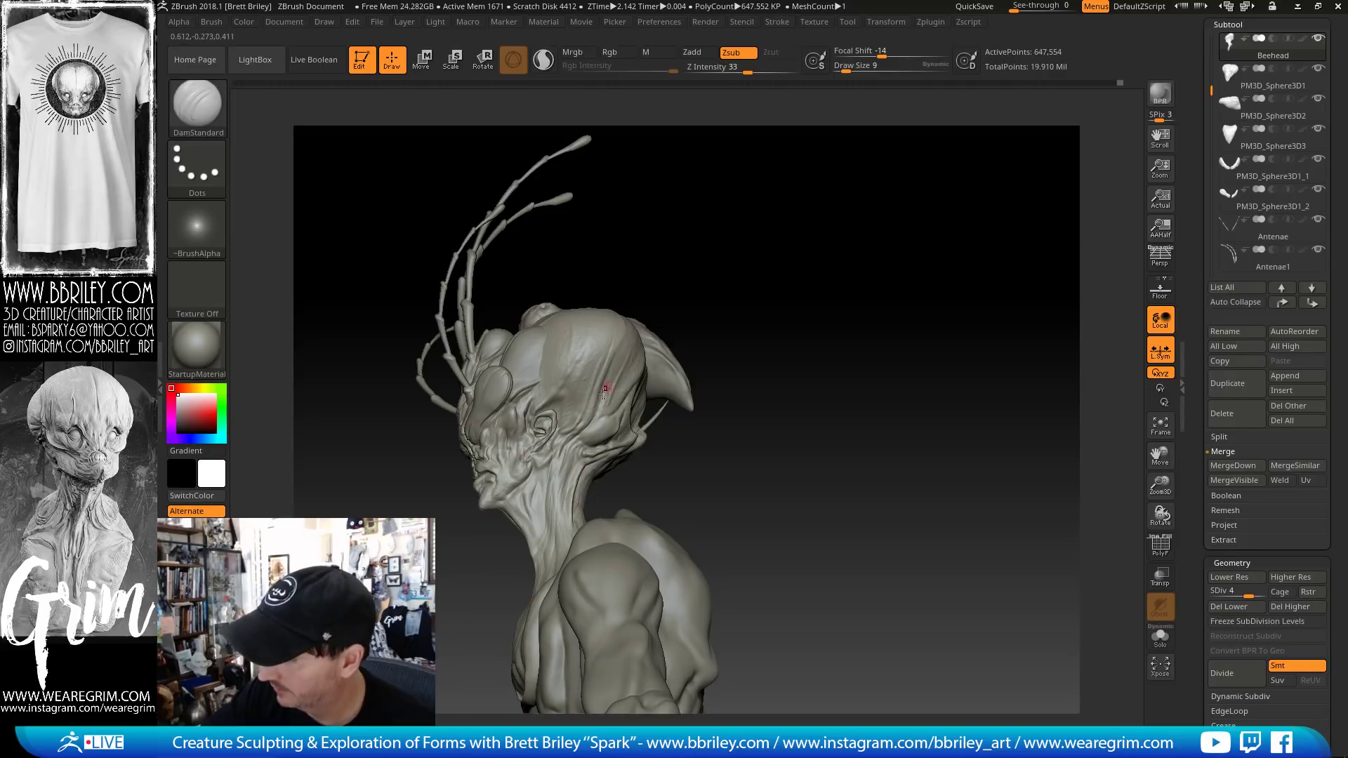
pyautogui.moveTo(603, 394)
pyautogui.mouseDown()
pyautogui.moveTo(600, 409)
pyautogui.moveTo(599, 395)
pyautogui.mouseUp()
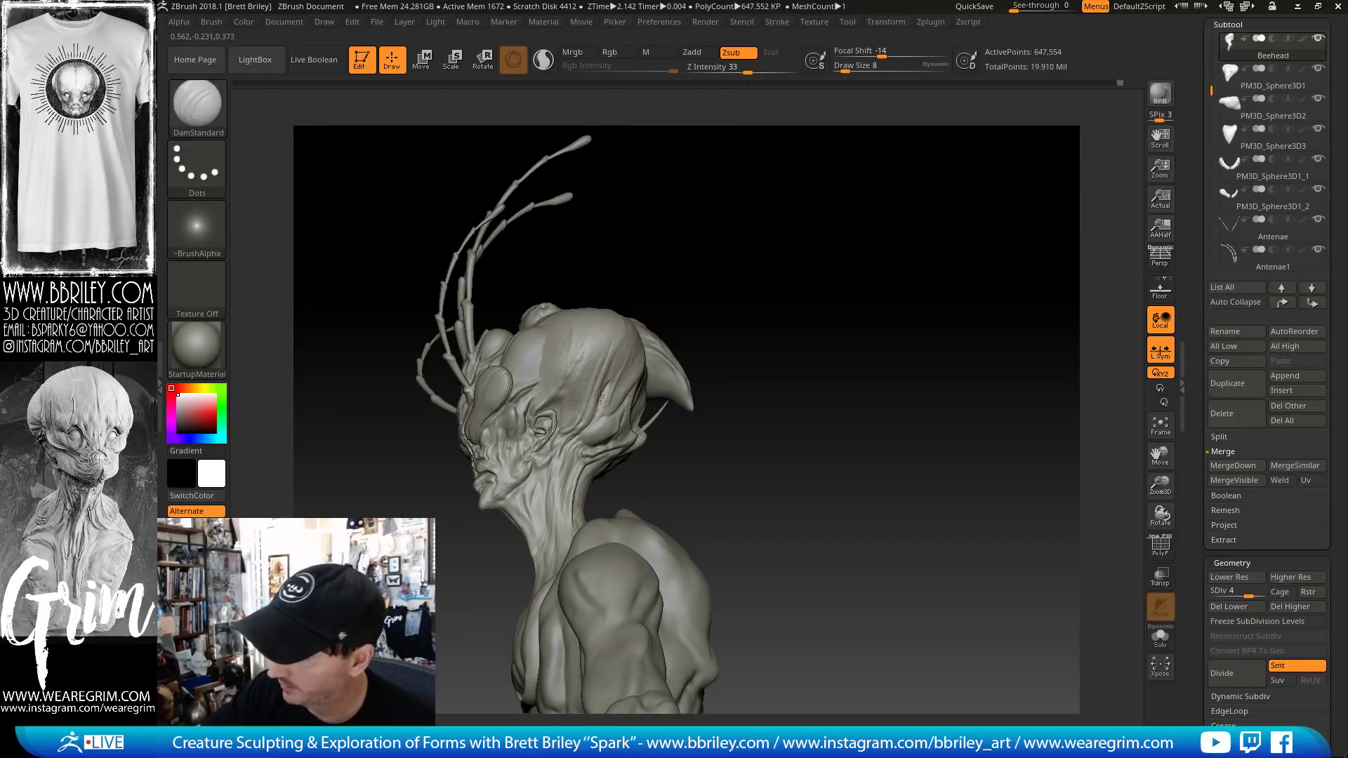
# - Build up fine forms on the side of the head with the Standard brush at draw size 8
pyautogui.press('b')
pyautogui.press('s')
pyautogui.press('t')
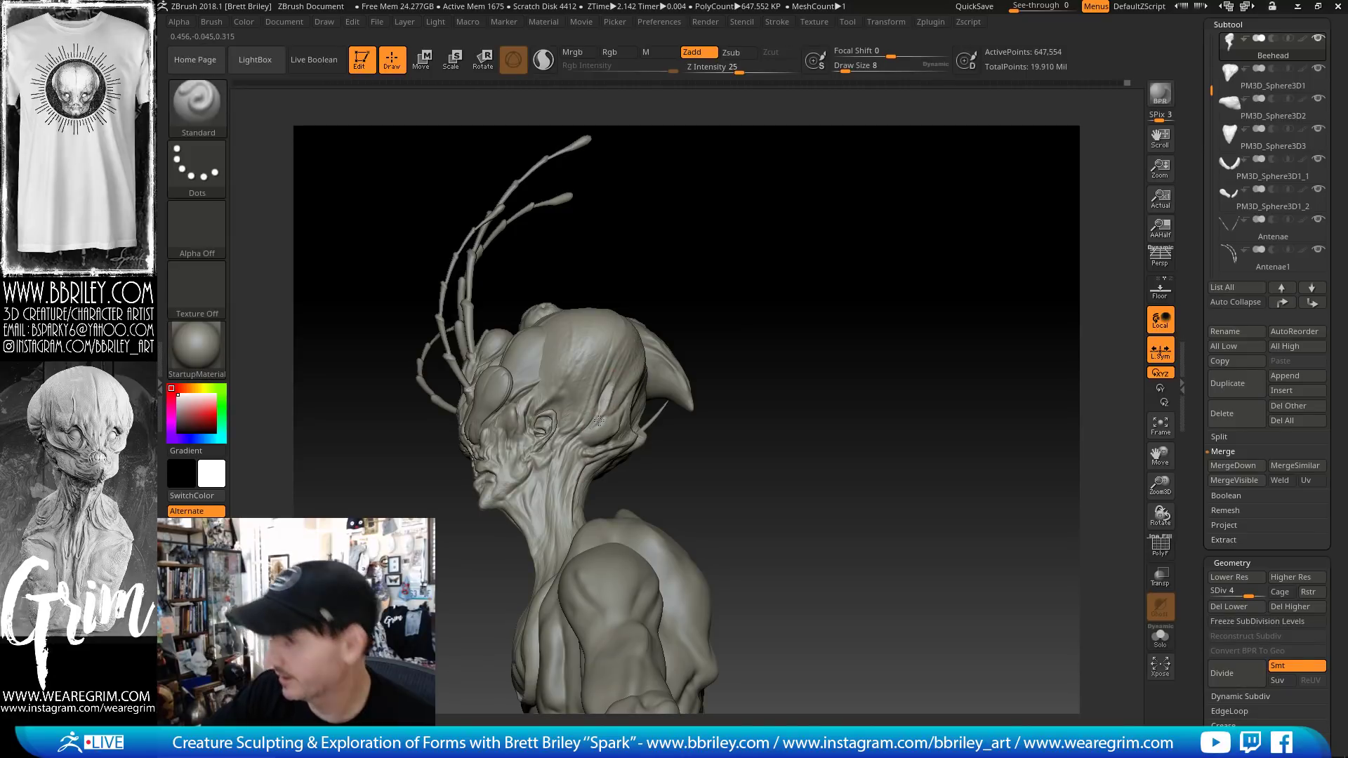
pyautogui.moveTo(656, 276); pyautogui.dragTo(667, 266)
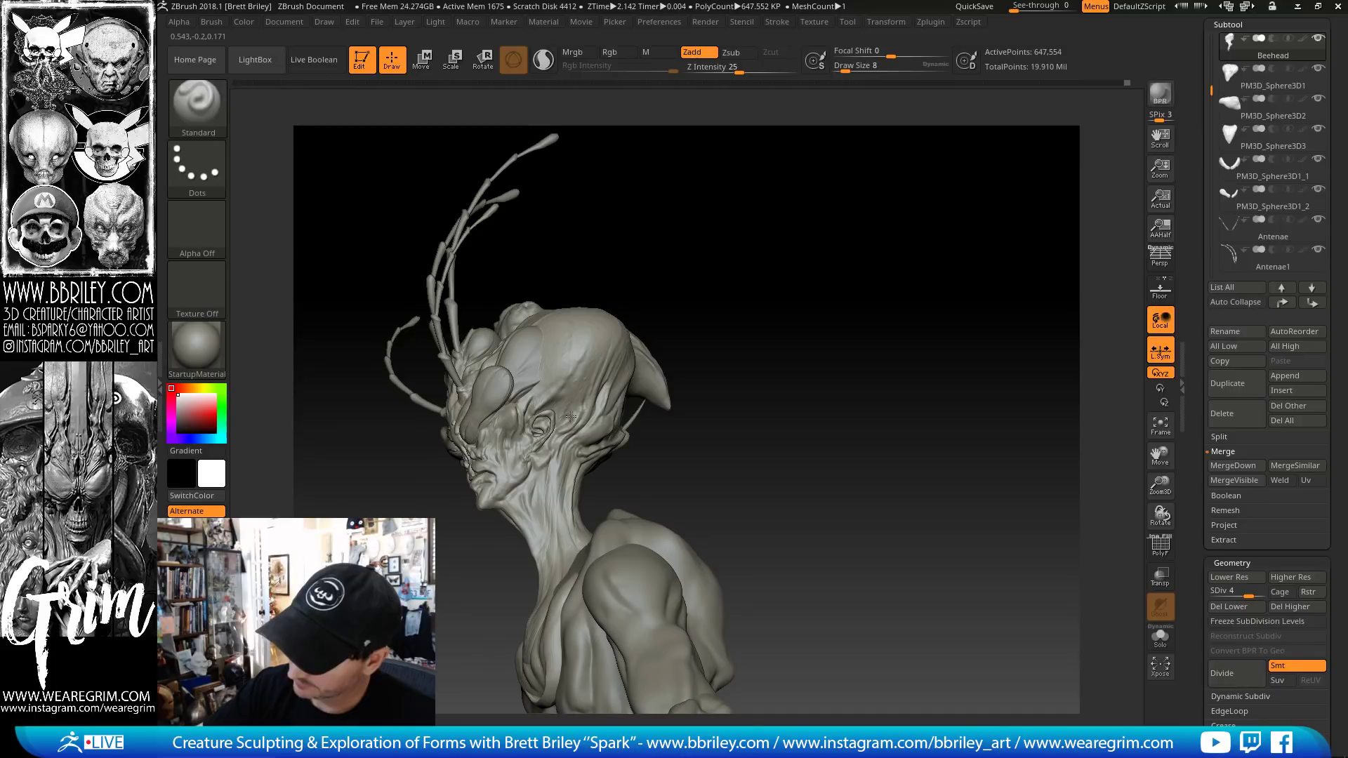
pyautogui.moveTo(564, 431); pyautogui.dragTo(650, 306)
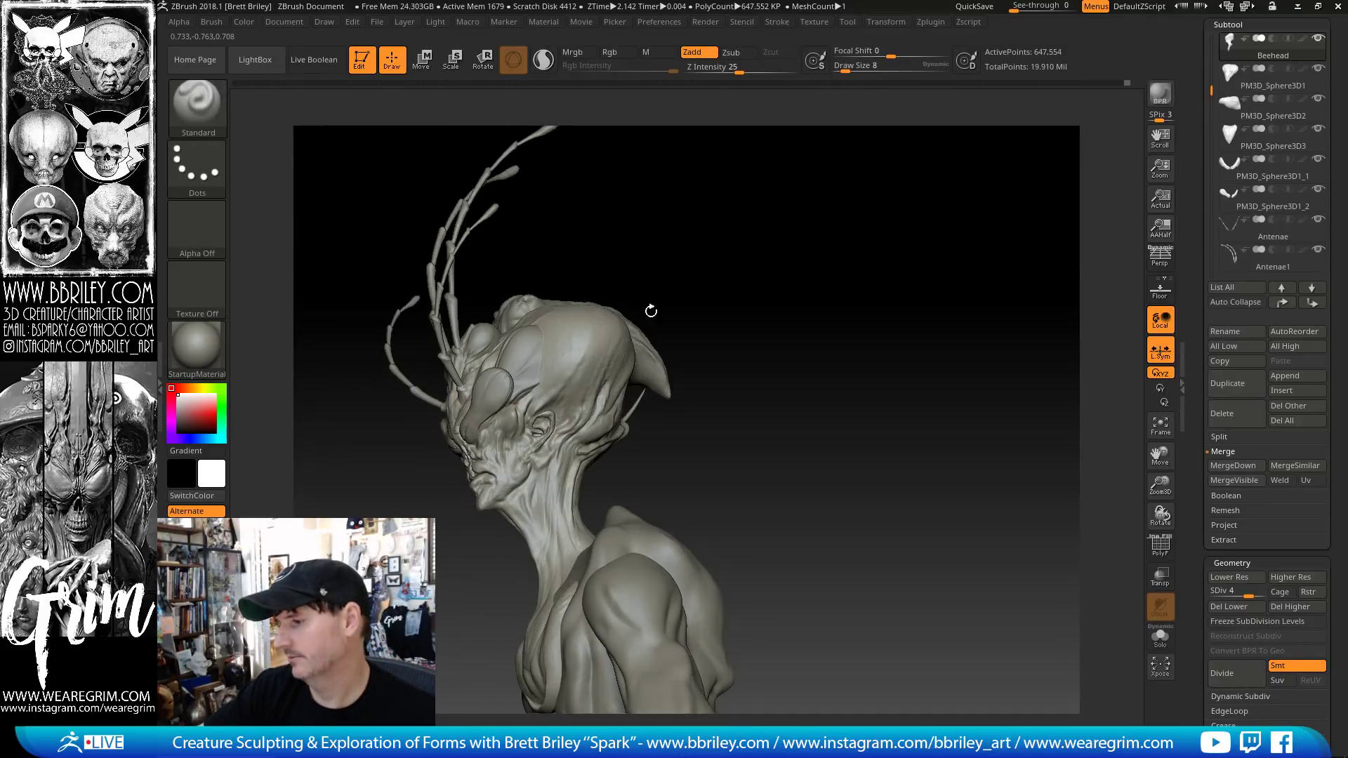
# - Reshape the rear side of the cranium with the Move brush at draw size 56
pyautogui.moveTo(636, 354)
pyautogui.mouseDown()
pyautogui.moveTo(754, 270)
pyautogui.moveTo(731, 276)
pyautogui.mouseUp()
pyautogui.press('b')
pyautogui.press('m')
pyautogui.press('v')
pyautogui.press('s')
pyautogui.moveTo(600, 370)
pyautogui.mouseDown()
pyautogui.moveTo(622, 370)
pyautogui.moveTo(613, 363)
pyautogui.mouseUp()
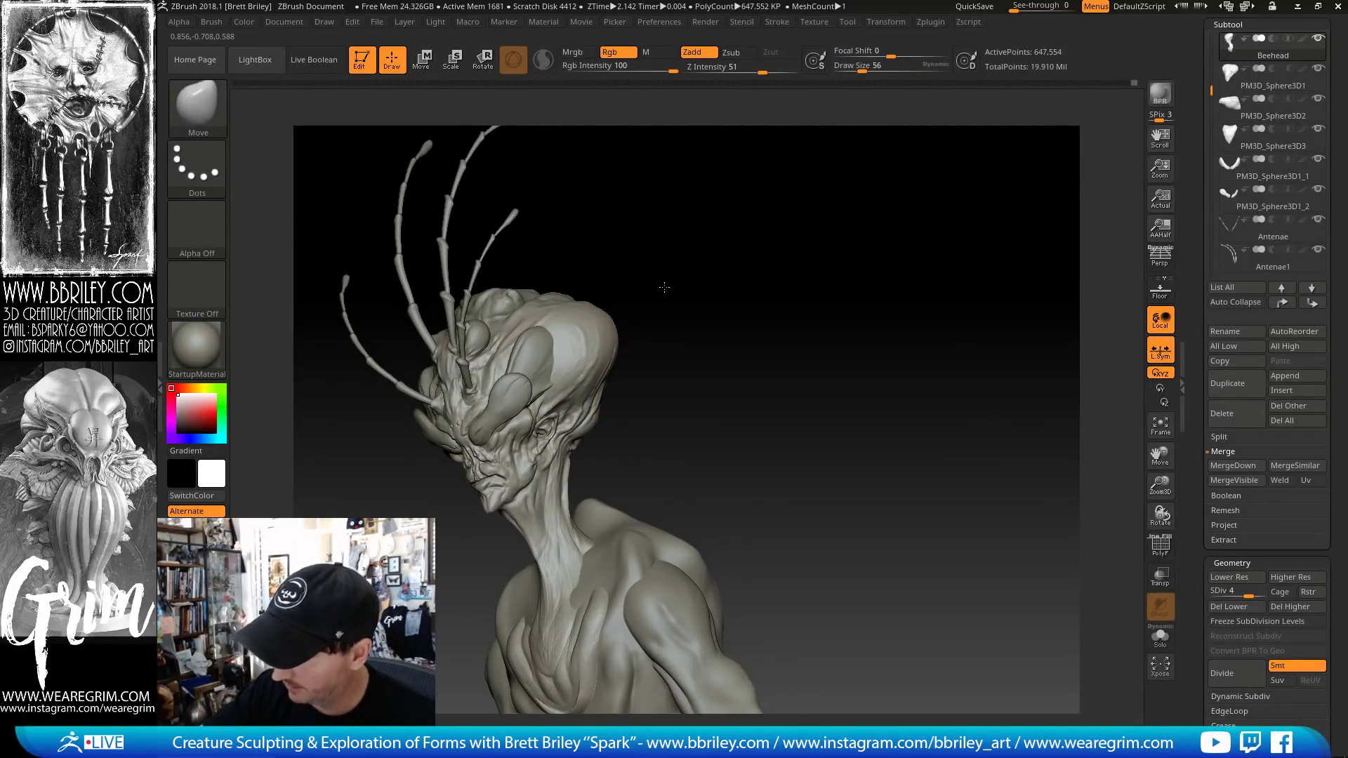
# - Select the large eye subtool PM3D_Sphere3D1_1 and adjust its placement against the skull with the transform gizmo
pyautogui.moveTo(664, 287); pyautogui.dragTo(709, 302)
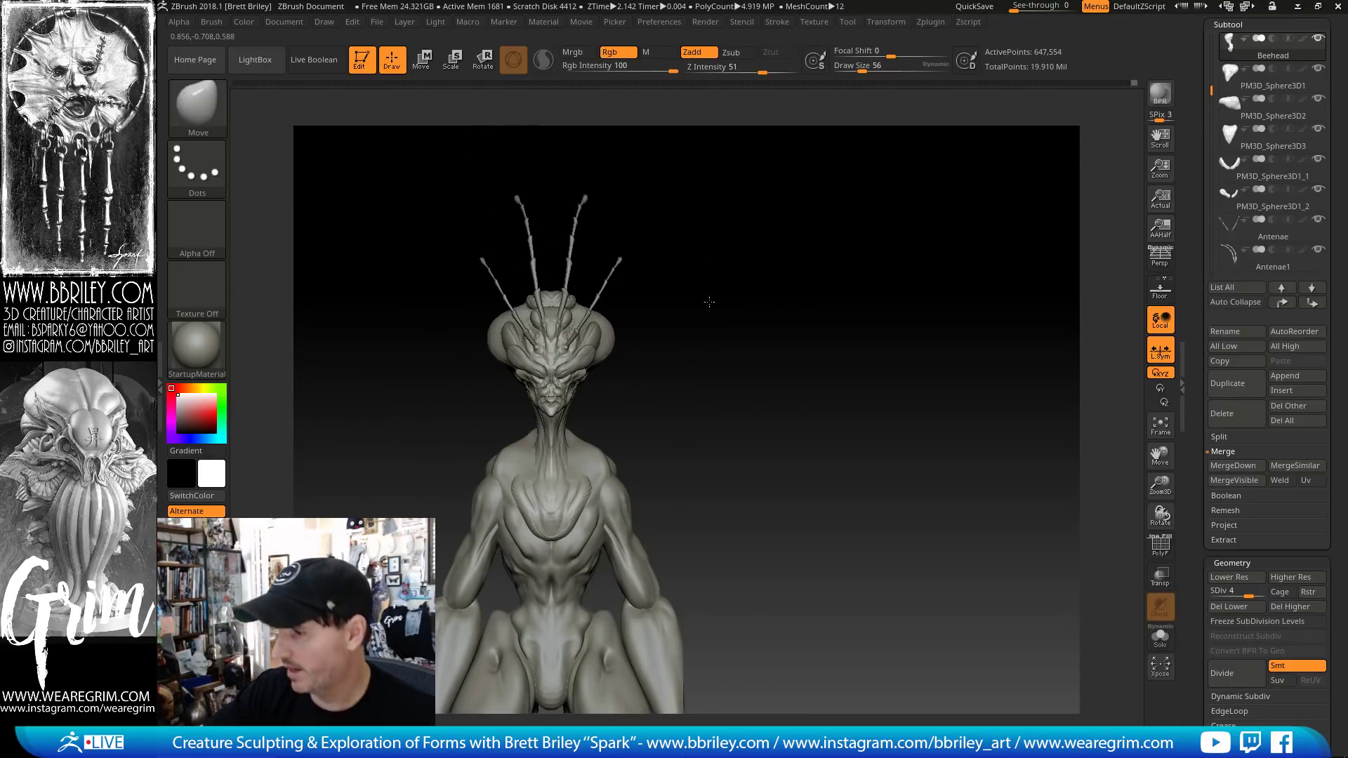
pyautogui.keyDown('alt'); pyautogui.moveTo(681, 365); pyautogui.dragTo(706, 400); pyautogui.keyUp('alt')
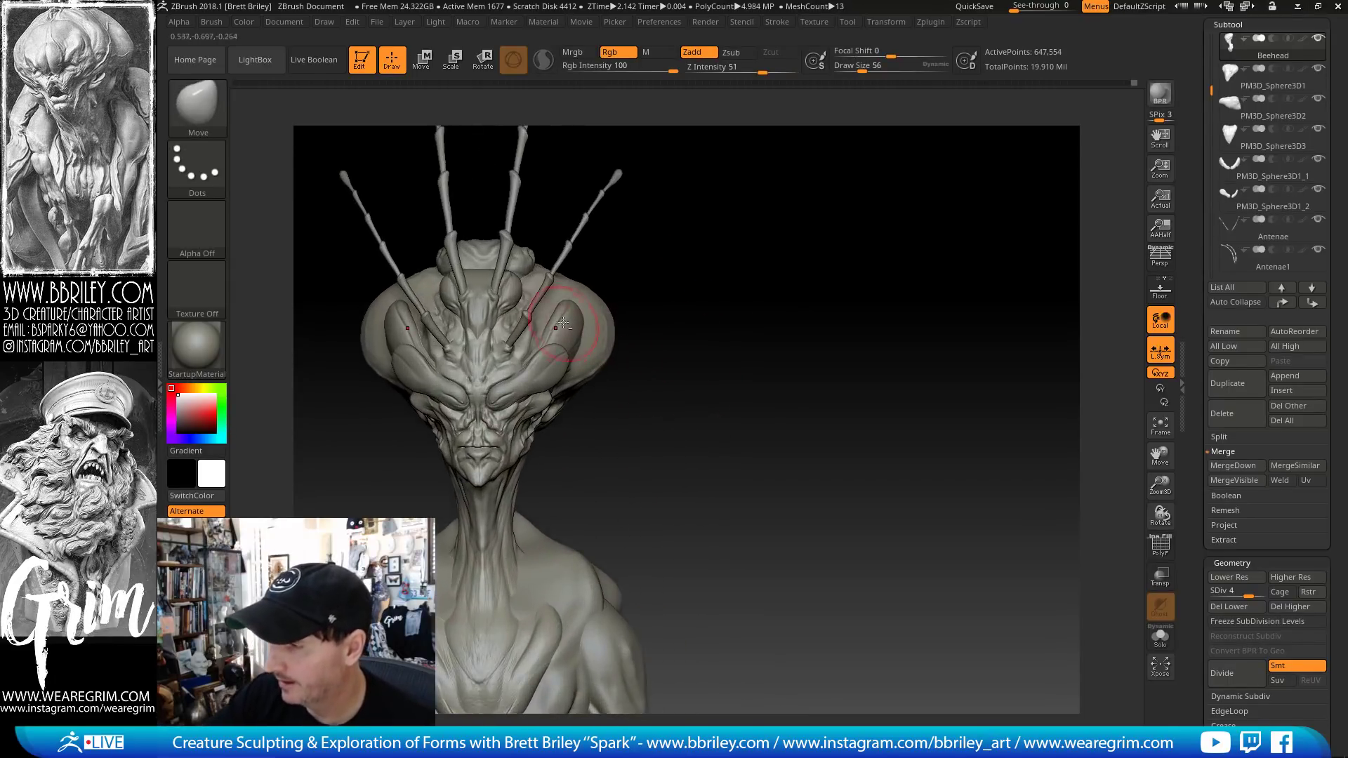
pyautogui.keyDown('alt'); pyautogui.click(564, 323); pyautogui.keyUp('alt')
pyautogui.moveTo(639, 306); pyautogui.dragTo(594, 180)
pyautogui.press('w')
pyautogui.moveTo(665, 281); pyautogui.dragTo(675, 375)
pyautogui.moveTo(592, 361); pyautogui.dragTo(550, 394)
pyautogui.moveTo(786, 295); pyautogui.dragTo(589, 321)
pyautogui.moveTo(749, 259); pyautogui.dragTo(660, 302)
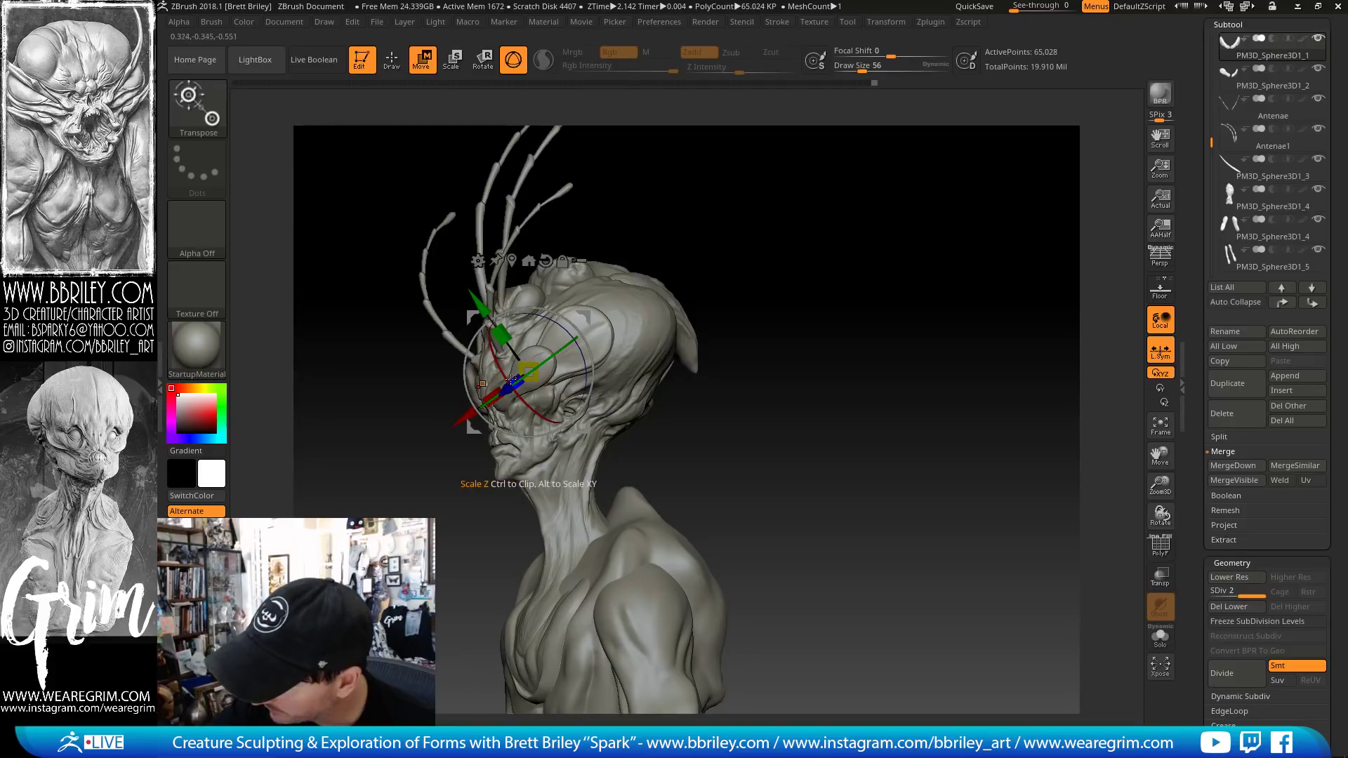
pyautogui.moveTo(709, 224); pyautogui.dragTo(674, 281)
# - Reshape the large side eyes to follow the skull with the Move brush, using draw sizes 94 and 119
pyautogui.press('q')
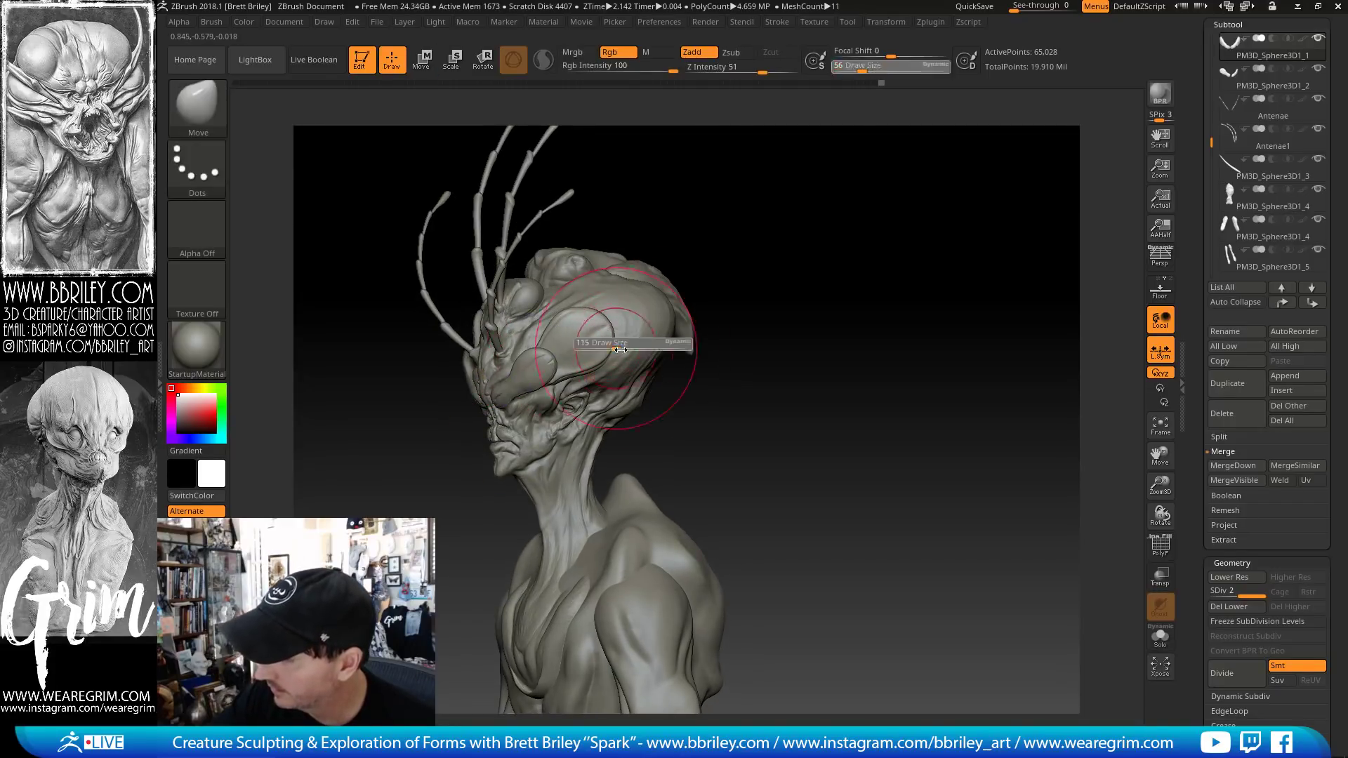
pyautogui.press('s')
pyautogui.moveTo(629, 336); pyautogui.dragTo(618, 330)
pyautogui.press('s')
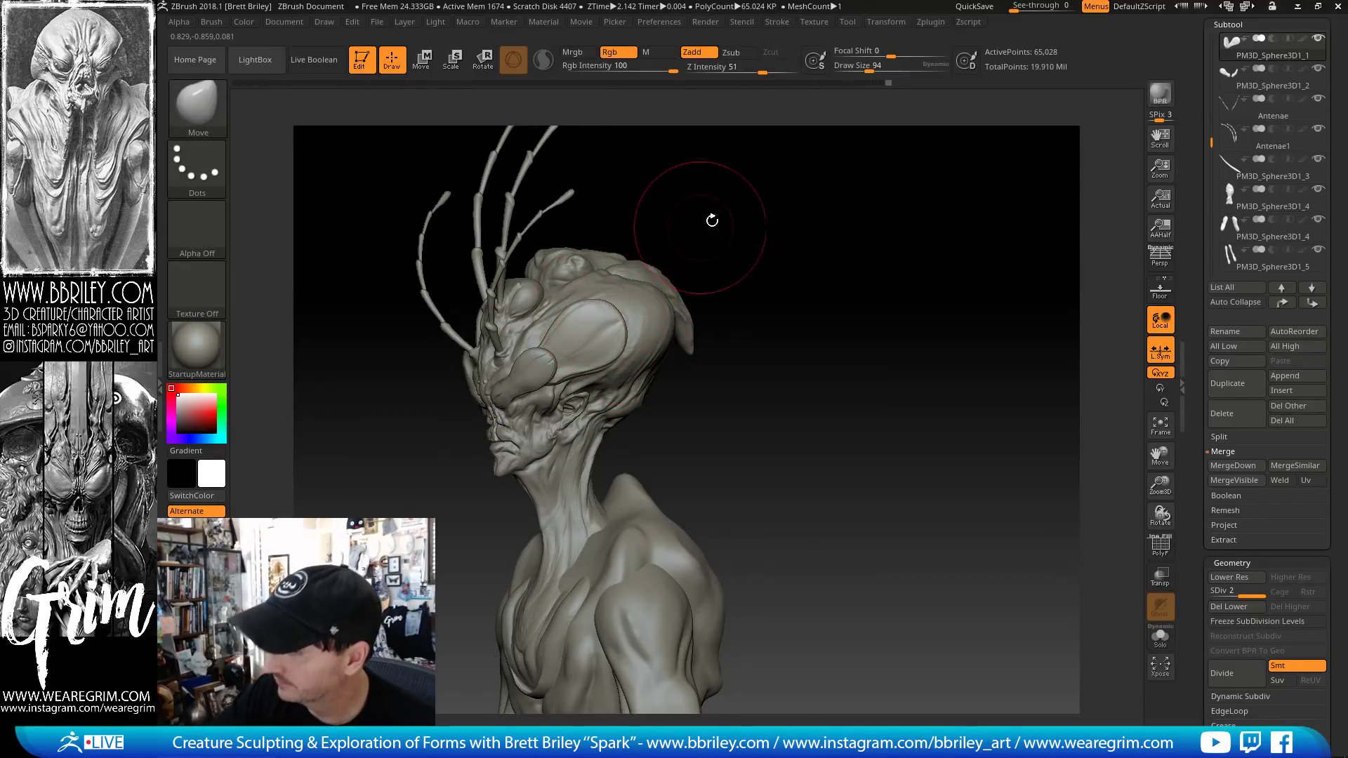
pyautogui.moveTo(712, 219); pyautogui.dragTo(622, 236)
pyautogui.press('s')
pyautogui.moveTo(611, 333); pyautogui.dragTo(604, 332)
pyautogui.press('s')
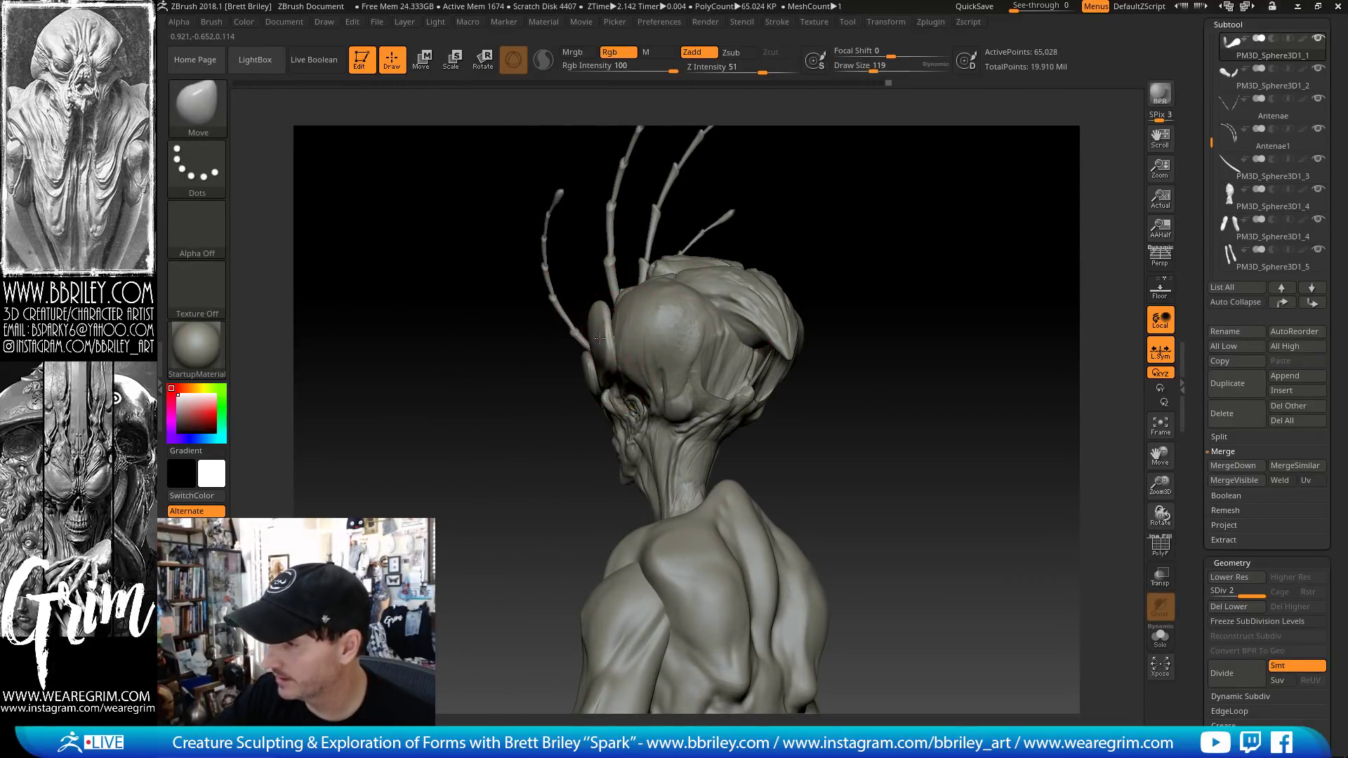
# - Reshape the large outer eye lobes (PM3D_Sphere3D1_1) with the Move brush, adjusting the brush size for each view
pyautogui.moveTo(693, 251)
pyautogui.mouseDown()
pyautogui.moveTo(881, 187)
pyautogui.moveTo(771, 248)
pyautogui.moveTo(810, 217)
pyautogui.moveTo(666, 261)
pyautogui.mouseUp()
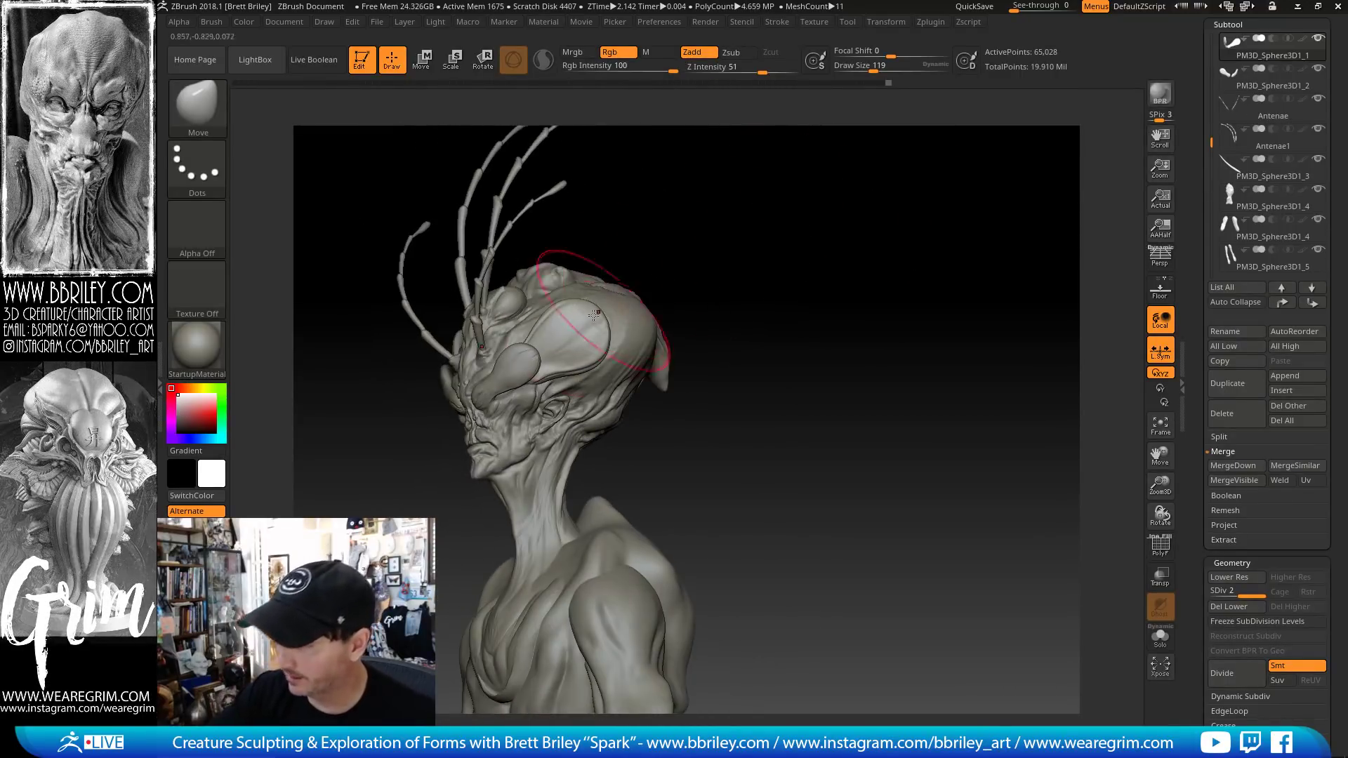
pyautogui.press('s')
pyautogui.moveTo(558, 305); pyautogui.dragTo(547, 327)
pyautogui.press('s')
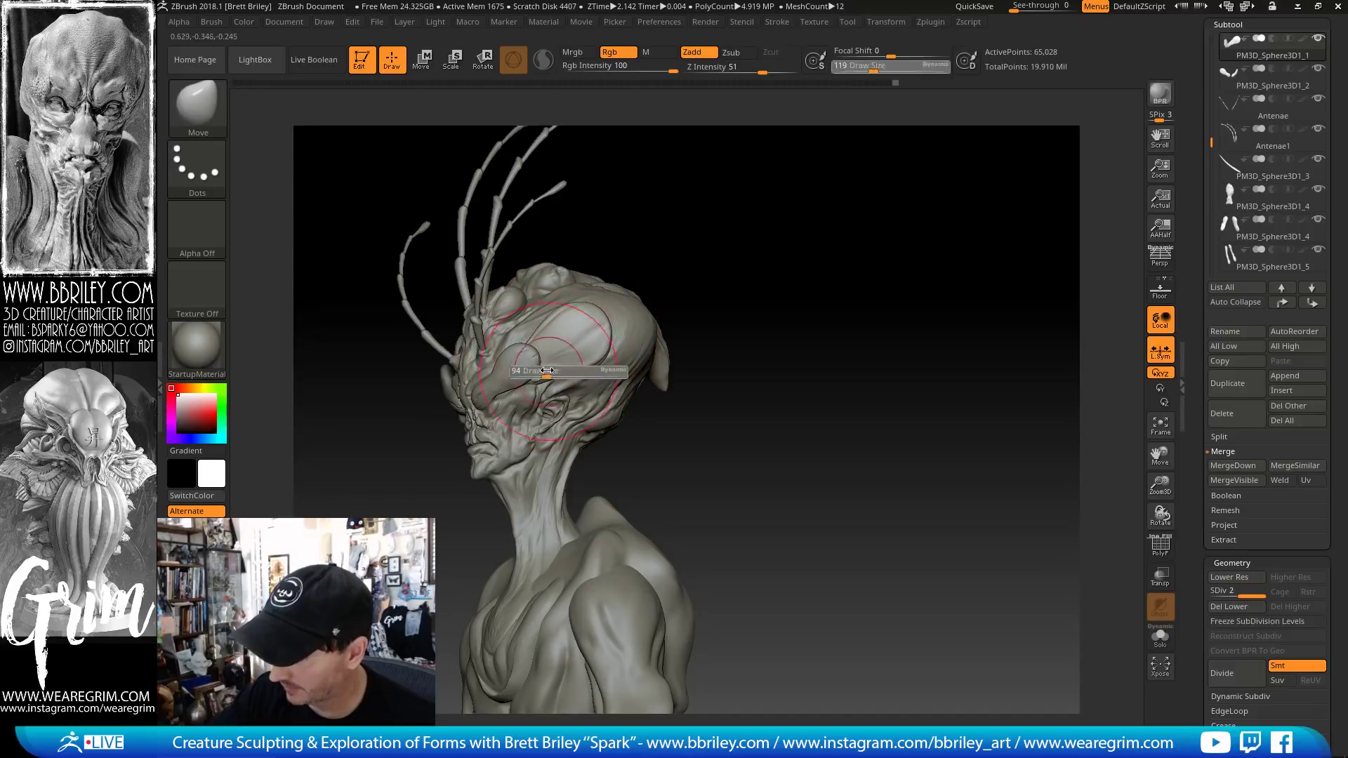
pyautogui.moveTo(498, 401); pyautogui.dragTo(507, 399, button='right')
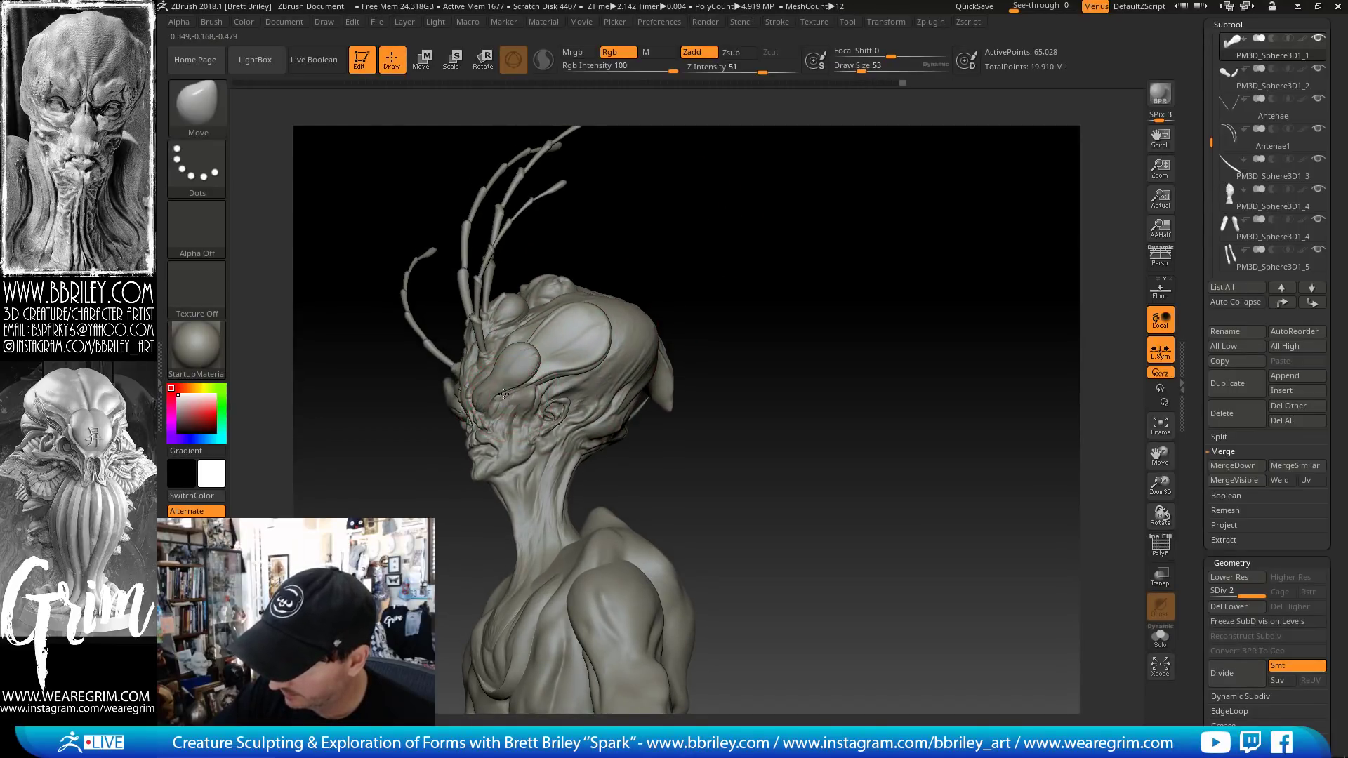
pyautogui.keyDown('alt'); pyautogui.click(579, 345); pyautogui.keyUp('alt')
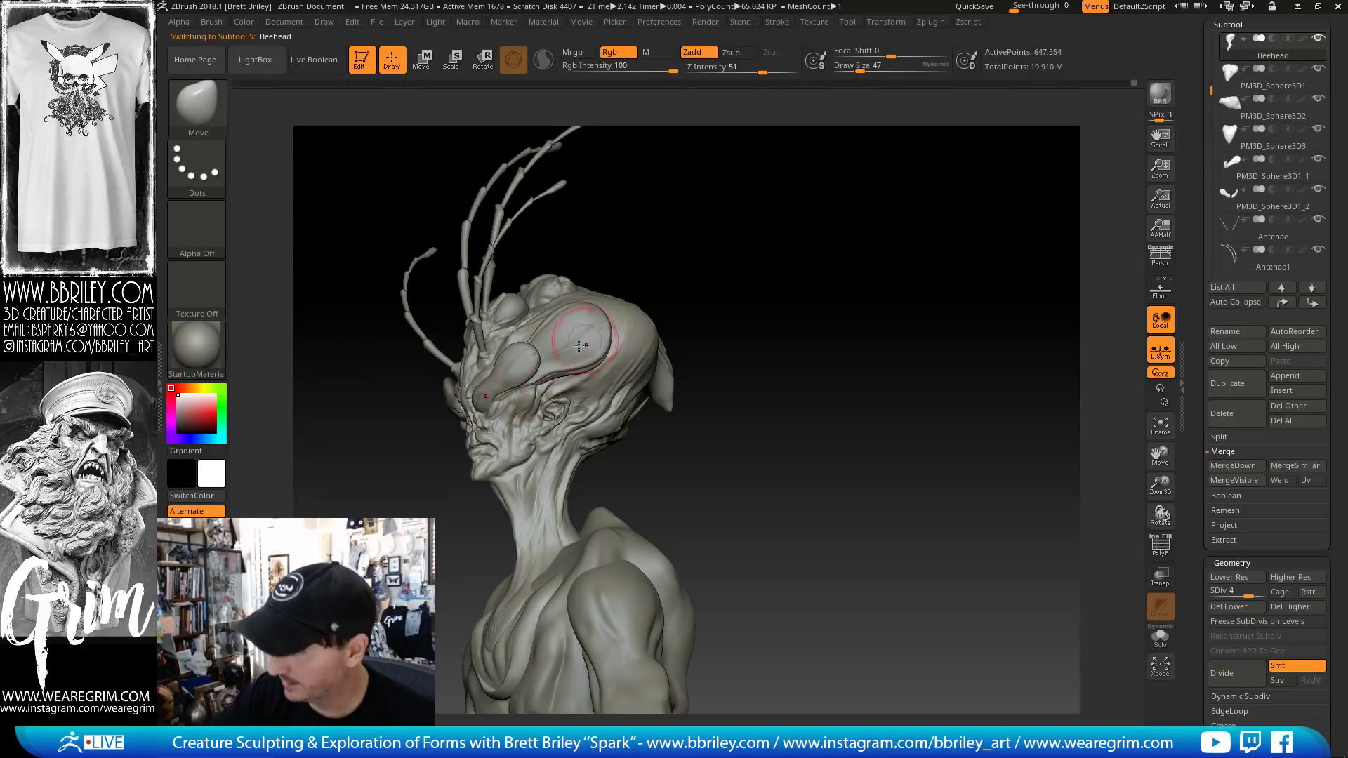
pyautogui.keyDown('alt'); pyautogui.click(531, 384); pyautogui.keyUp('alt')
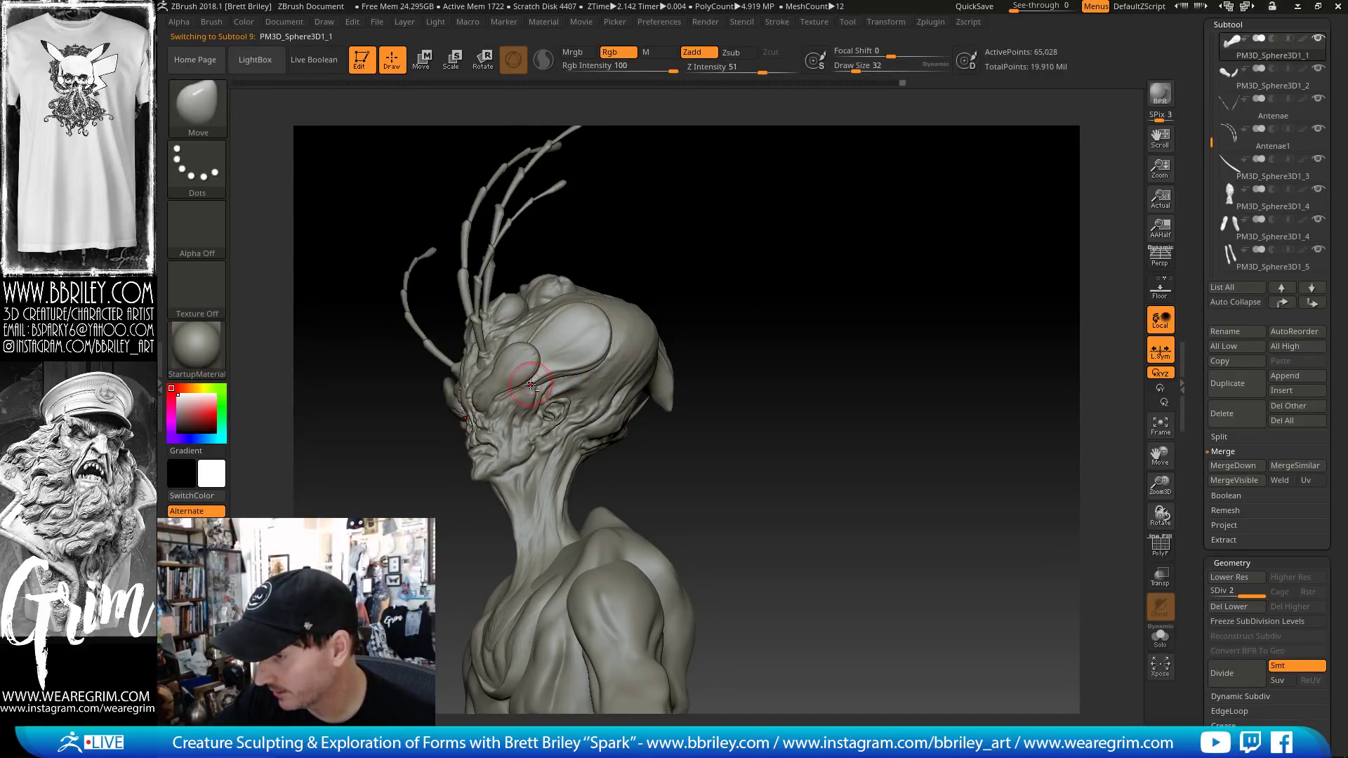
pyautogui.moveTo(692, 232)
pyautogui.mouseDown(button='right')
pyautogui.moveTo(728, 160)
pyautogui.moveTo(601, 313)
pyautogui.mouseUp(button='right')
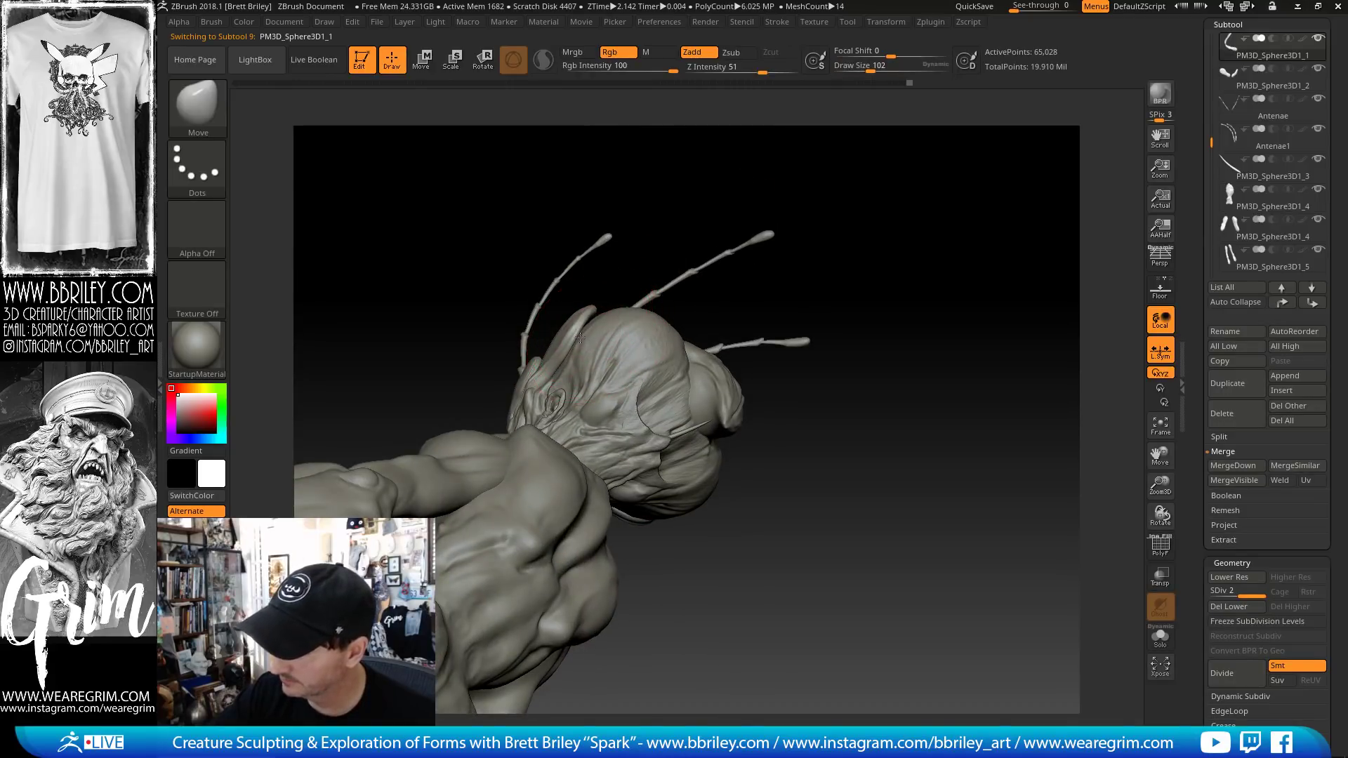
pyautogui.moveTo(626, 253)
pyautogui.mouseDown(button='right')
pyautogui.moveTo(767, 284)
pyautogui.moveTo(622, 286)
pyautogui.moveTo(617, 268)
pyautogui.moveTo(714, 202)
pyautogui.moveTo(535, 307)
pyautogui.mouseUp(button='right')
# - Build up the surface of the large eye lobes with the Clay brush at draw size 20, smoothing the strokes
pyautogui.press('b')
pyautogui.press('c')
pyautogui.press('l')
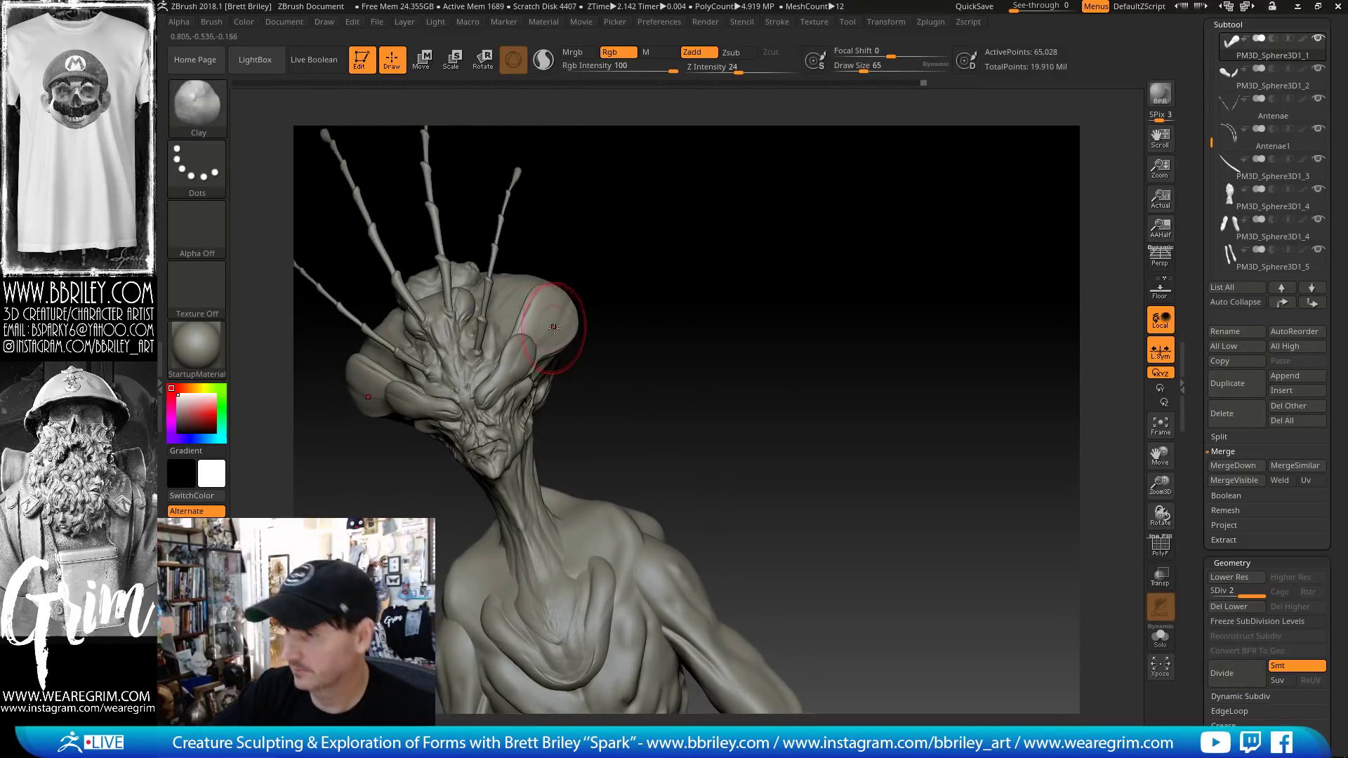
pyautogui.press('s')
pyautogui.moveTo(544, 331); pyautogui.dragTo(542, 331)
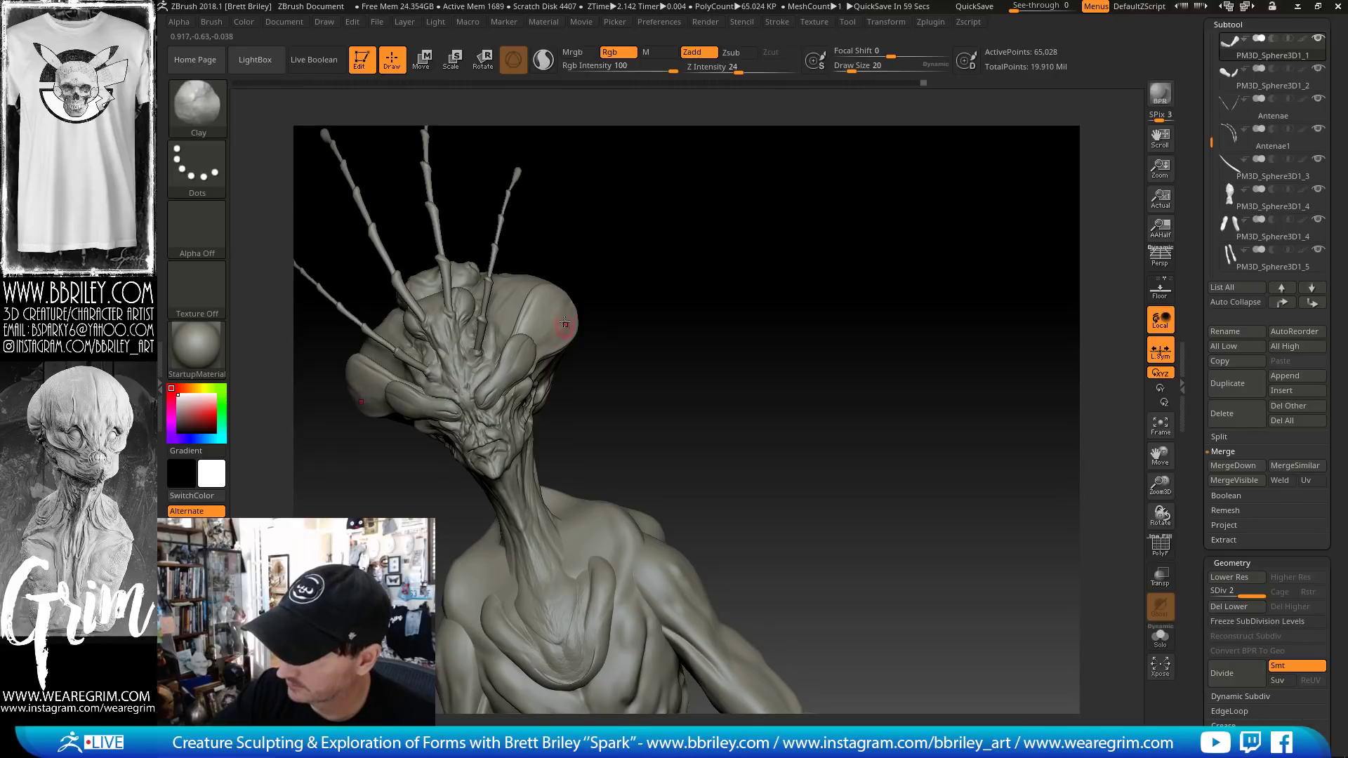
pyautogui.press('shift')
# - Refine the contour of the large eye lobes with the Move brush
pyautogui.moveTo(534, 304); pyautogui.dragTo(566, 265, button='right')
pyautogui.press('b')
pyautogui.press('m')
pyautogui.press('v')
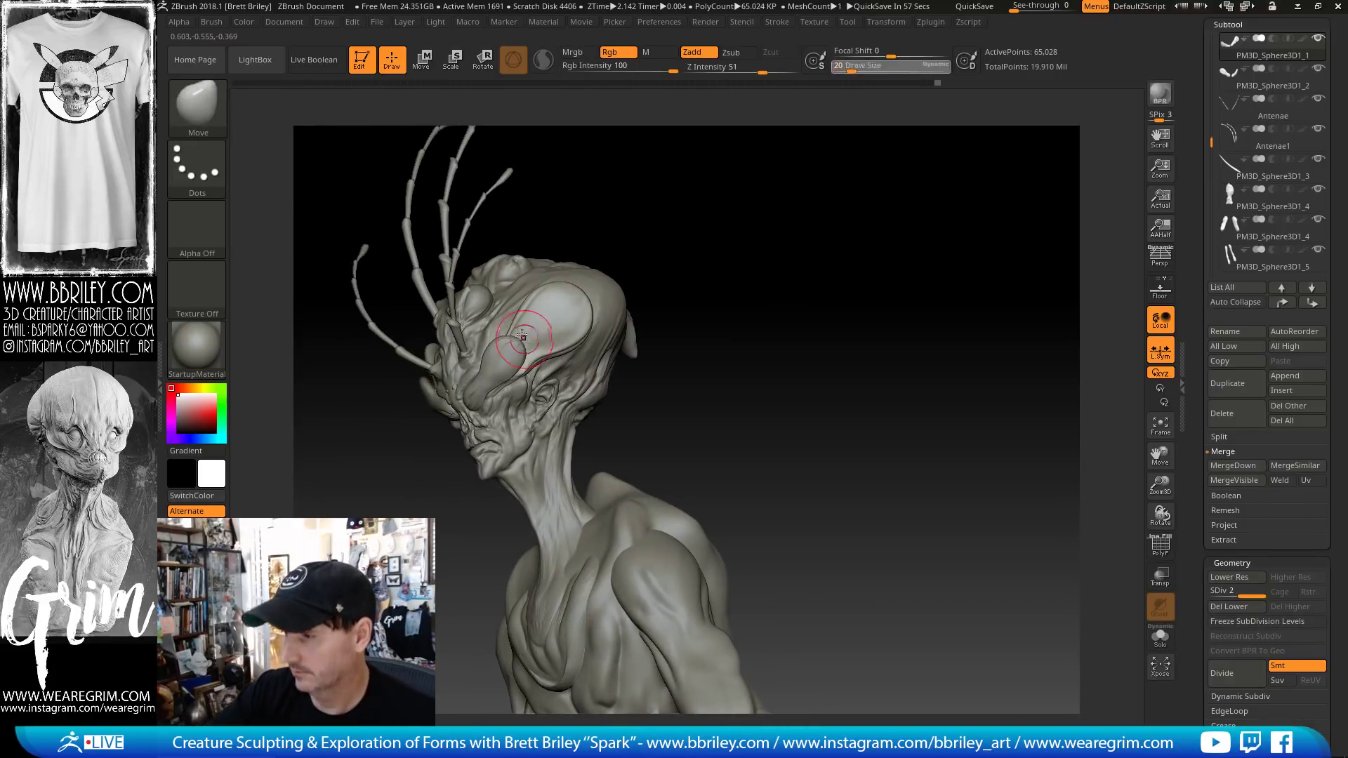
pyautogui.moveTo(711, 219); pyautogui.dragTo(734, 249, button='right')
pyautogui.moveTo(746, 278); pyautogui.dragTo(672, 228)
# - Select the smaller brow lobes (PM3D_Sphere3D1_2) and reshape their rounded outer ends with a large Move brush
pyautogui.keyDown('alt'); pyautogui.click(505, 370); pyautogui.keyUp('alt')
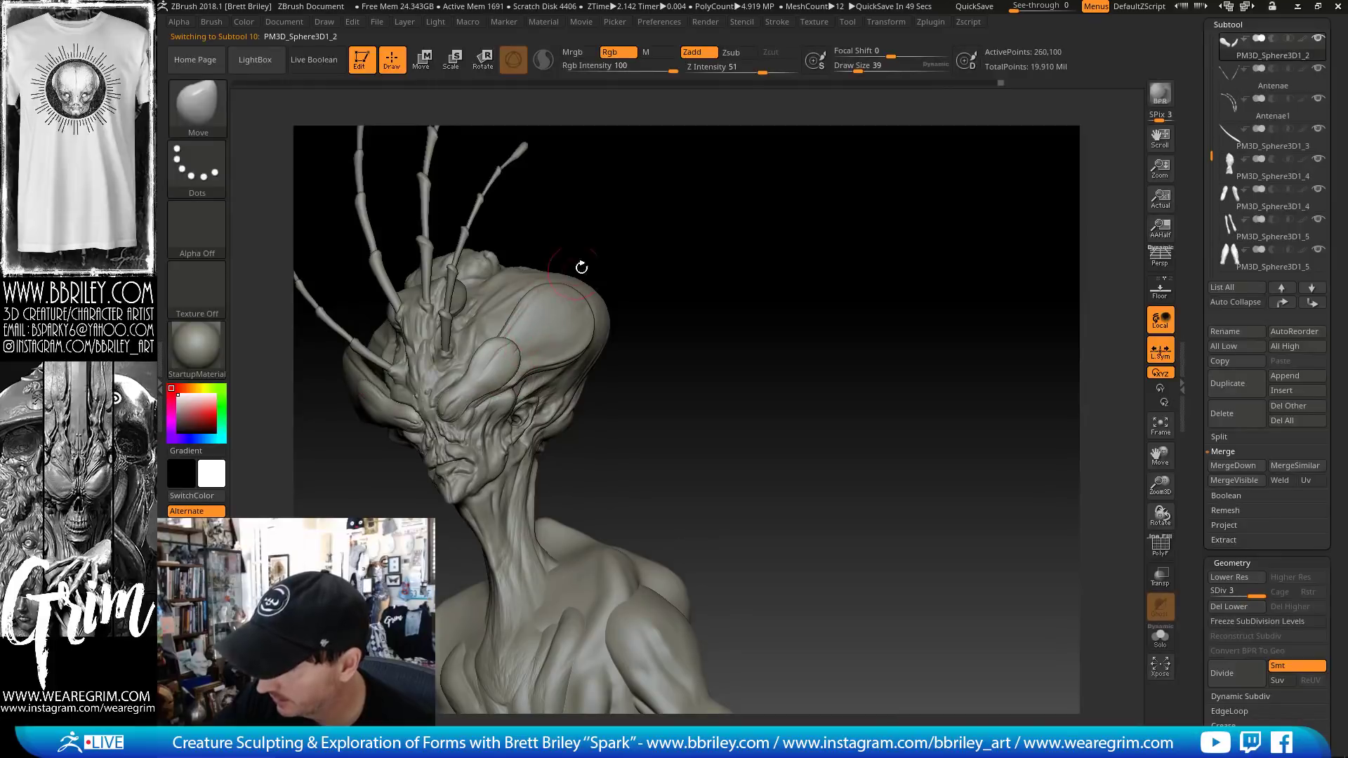
pyautogui.press('[')
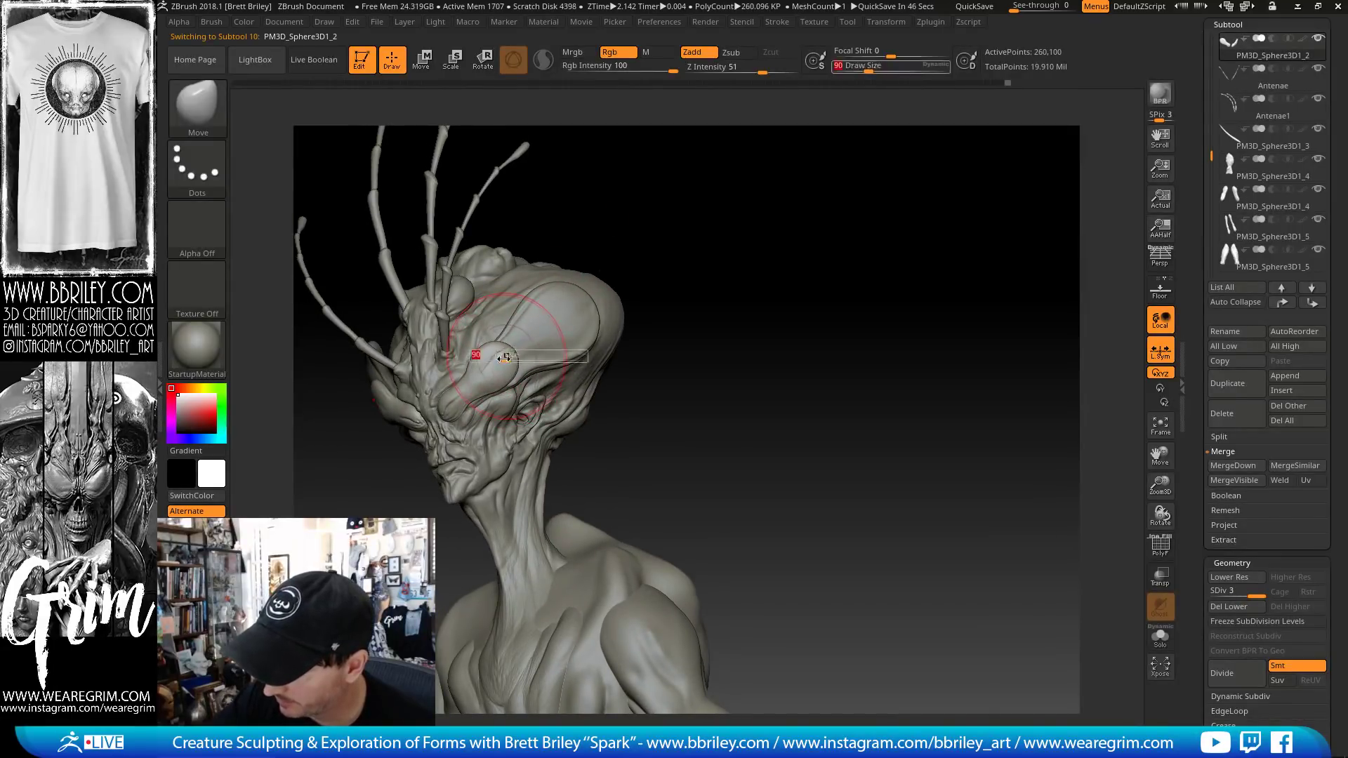
pyautogui.press(']')
pyautogui.press(']')
pyautogui.press(']')
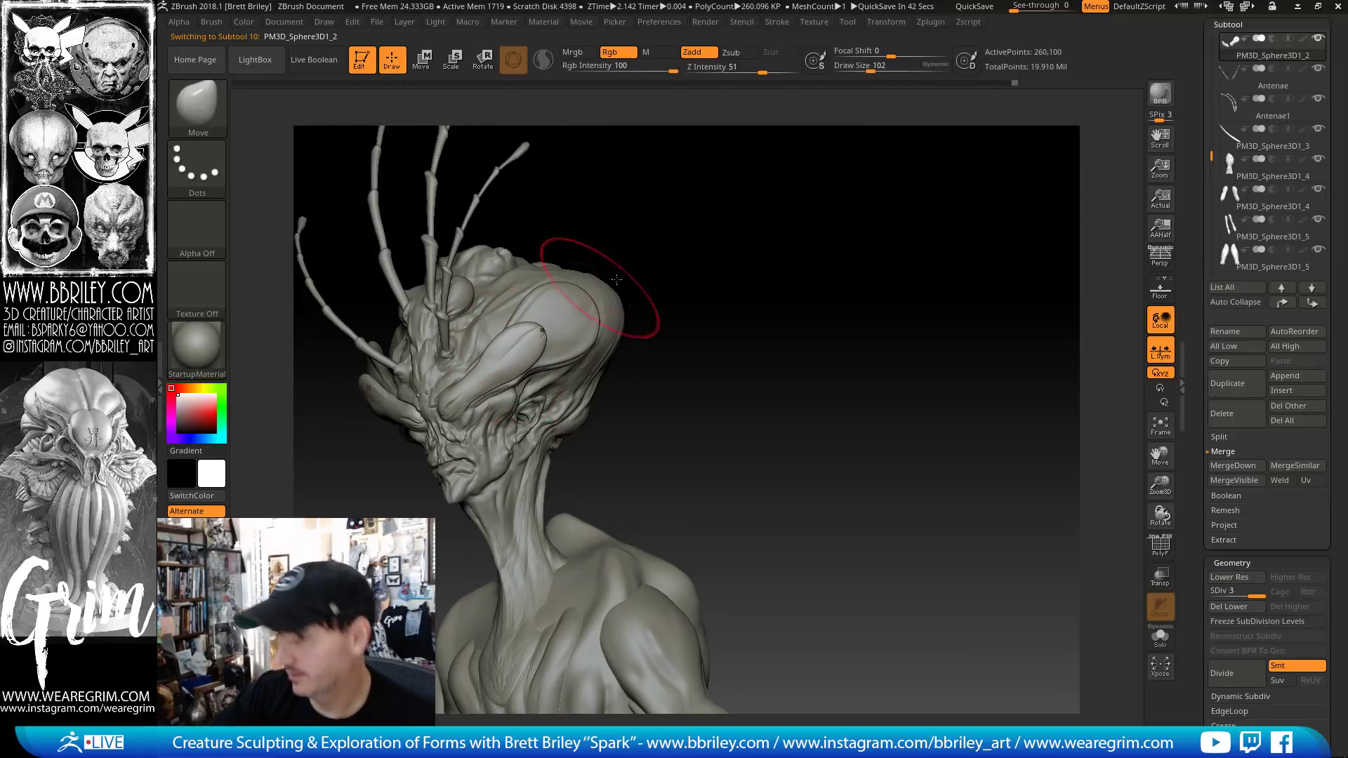
pyautogui.moveTo(789, 226)
pyautogui.mouseDown()
pyautogui.moveTo(767, 231)
pyautogui.moveTo(842, 218)
pyautogui.moveTo(751, 241)
pyautogui.moveTo(832, 226)
pyautogui.moveTo(495, 367)
pyautogui.mouseUp()
pyautogui.press('s')
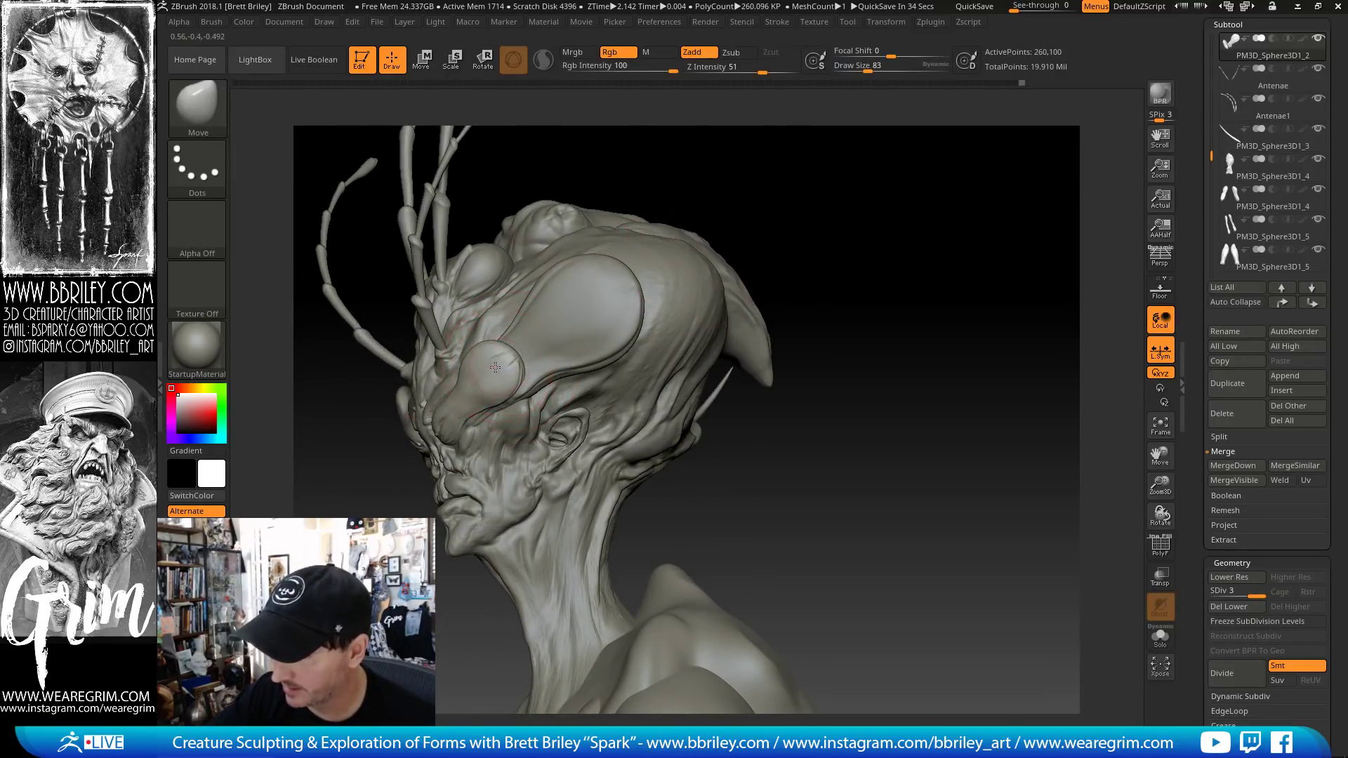
# - Adjust the brow lobes' profile and front shape with the Move brush, reducing the draw size to 44 for the inner ends
pyautogui.moveTo(762, 148); pyautogui.dragTo(481, 367)
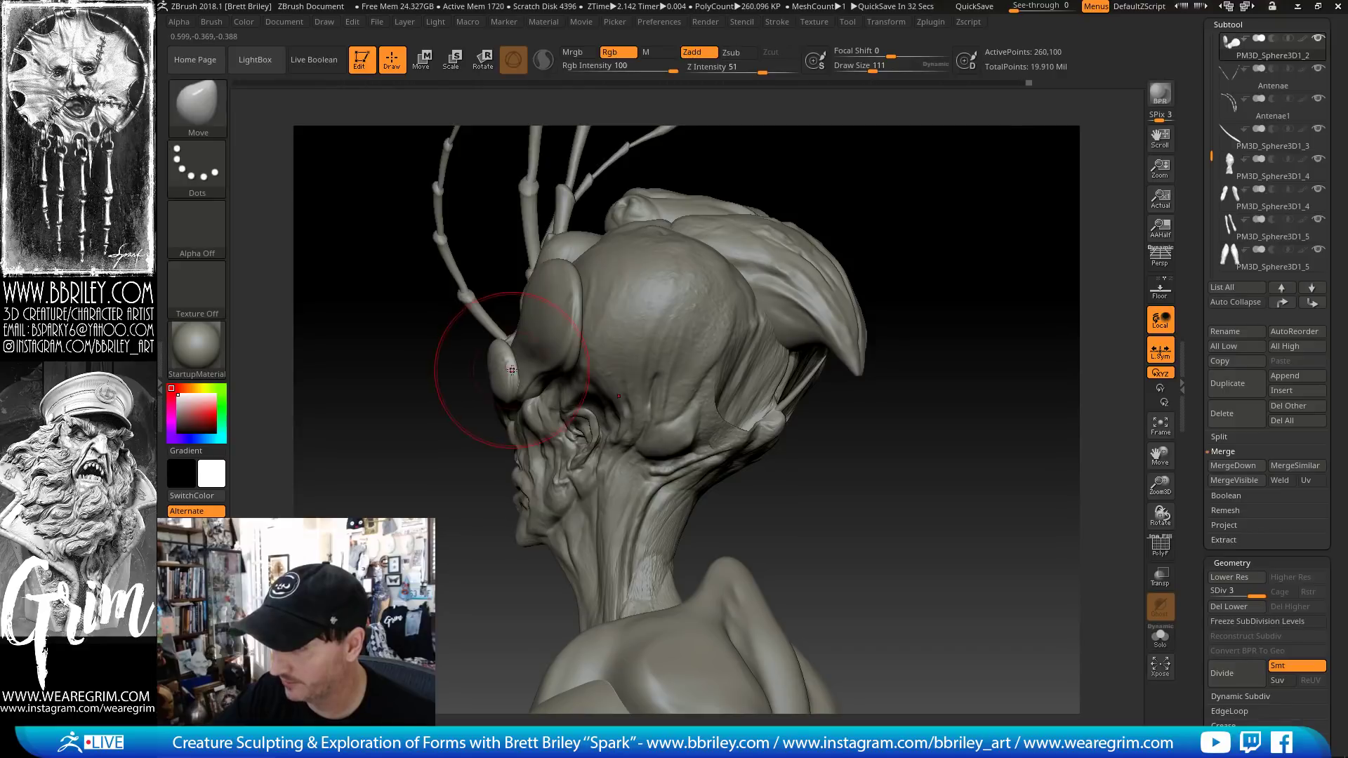
pyautogui.moveTo(824, 192); pyautogui.dragTo(499, 357)
pyautogui.press('s')
pyautogui.moveTo(875, 151); pyautogui.dragTo(920, 141)
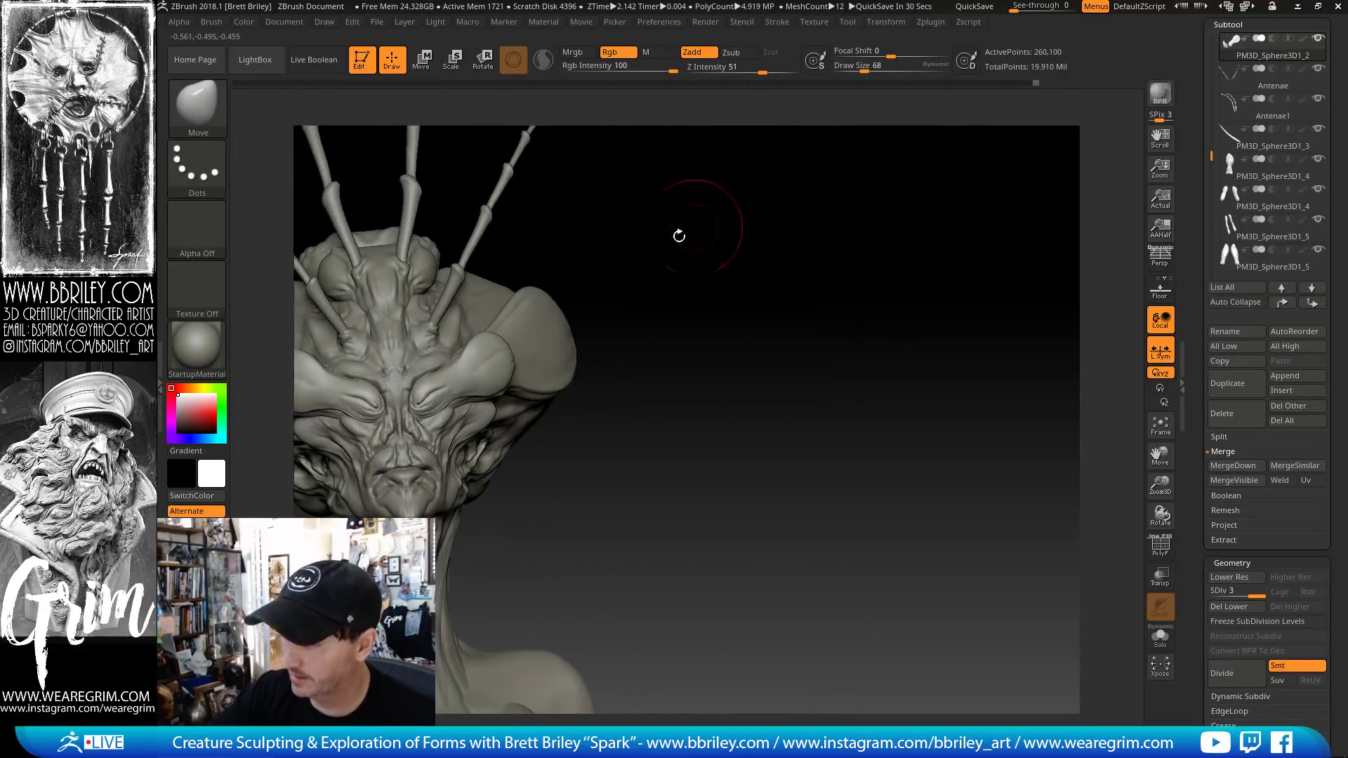
pyautogui.moveTo(677, 234)
pyautogui.mouseDown()
pyautogui.moveTo(783, 231)
pyautogui.moveTo(780, 275)
pyautogui.mouseUp()
pyautogui.moveTo(800, 195); pyautogui.dragTo(862, 197)
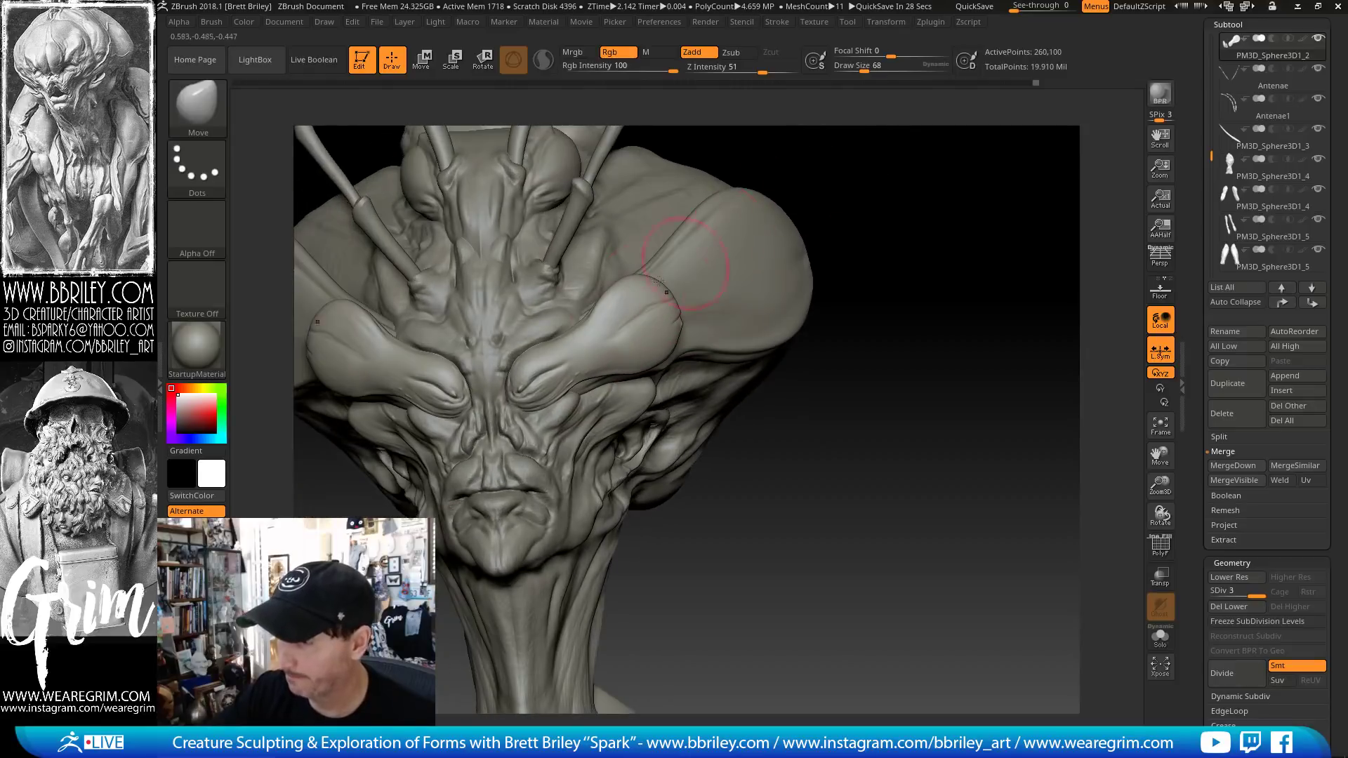
pyautogui.press('s')
pyautogui.moveTo(582, 365); pyautogui.dragTo(567, 367)
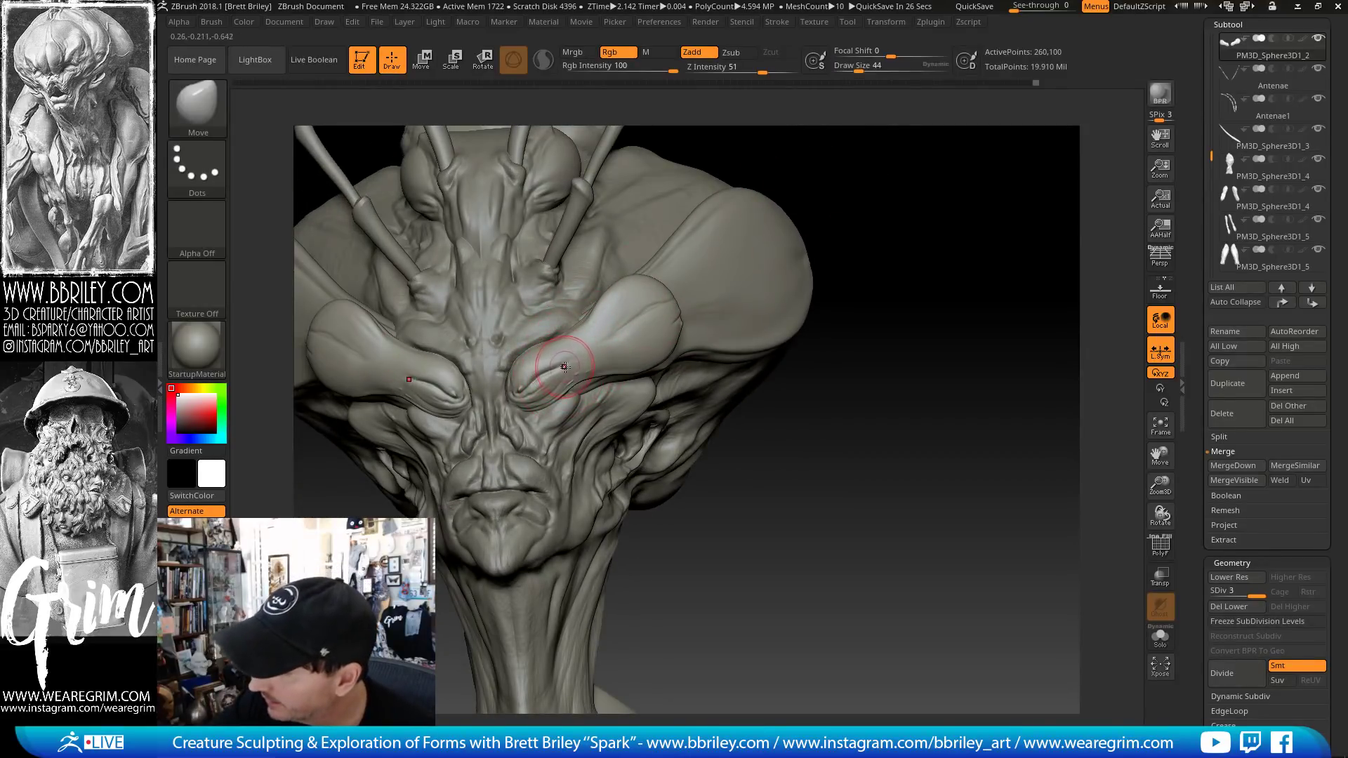
# - Carve creases at the brow lobes' inner ends with the DamStandard brush, subdividing the mesh to level 4
pyautogui.press('b')
pyautogui.press('d')
pyautogui.press('s')
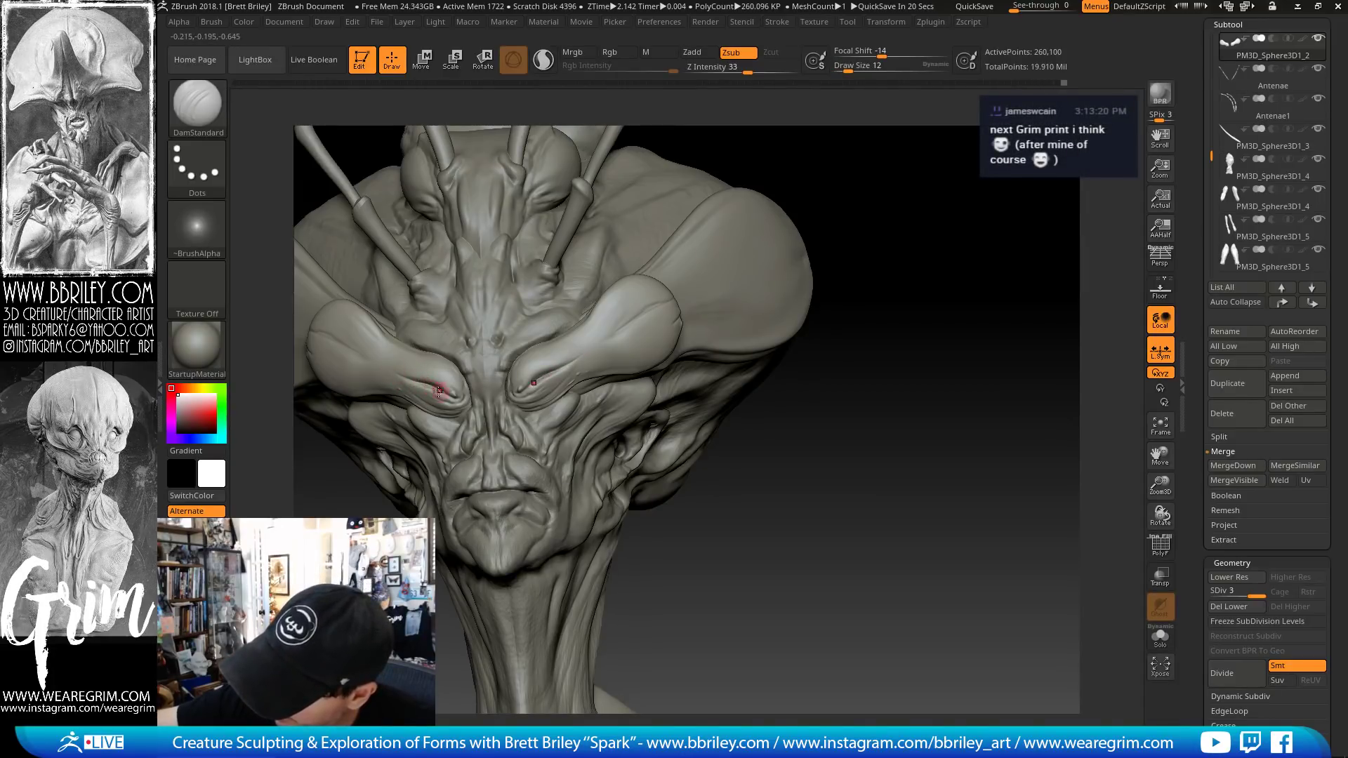
pyautogui.keyDown('alt'); pyautogui.moveTo(876, 165); pyautogui.dragTo(881, 280); pyautogui.keyUp('alt')
pyautogui.hotkey('ctrl', 'd')
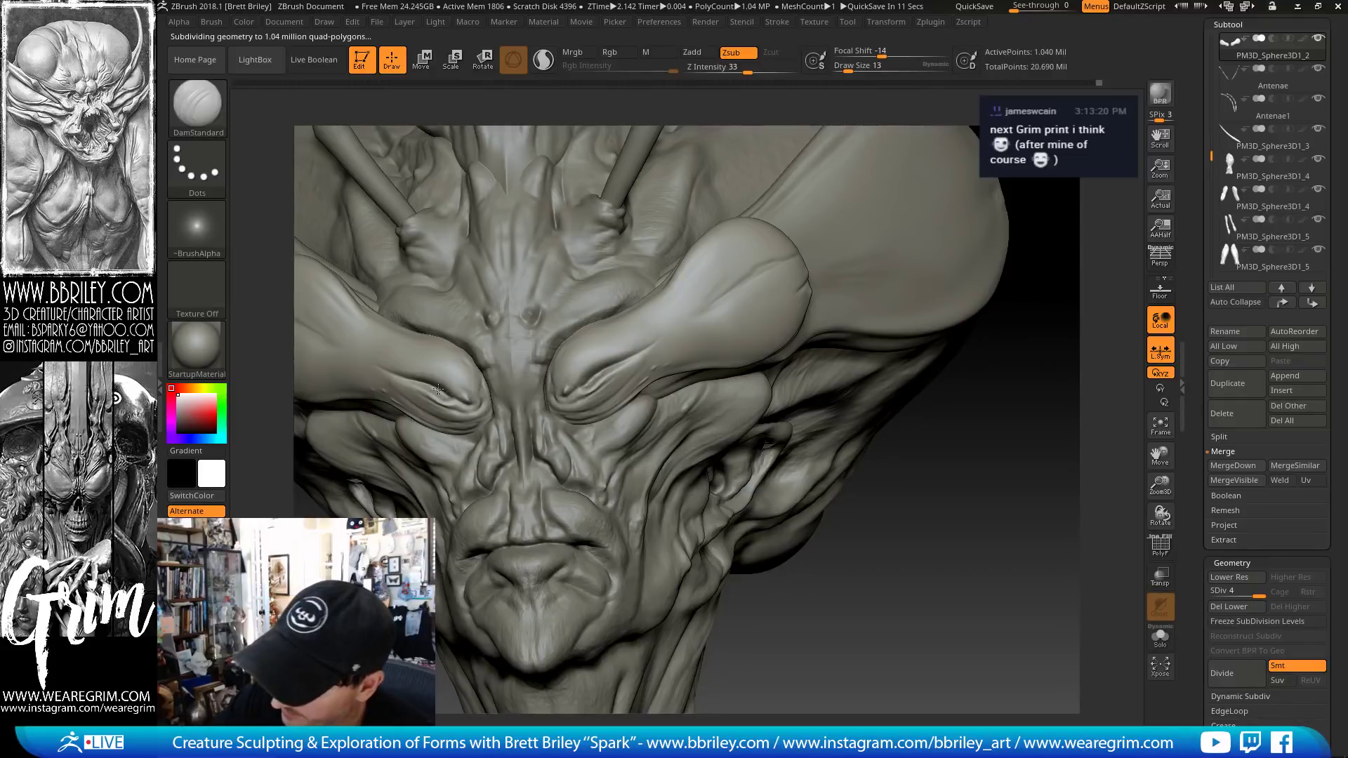
pyautogui.moveTo(438, 392); pyautogui.dragTo(455, 398)
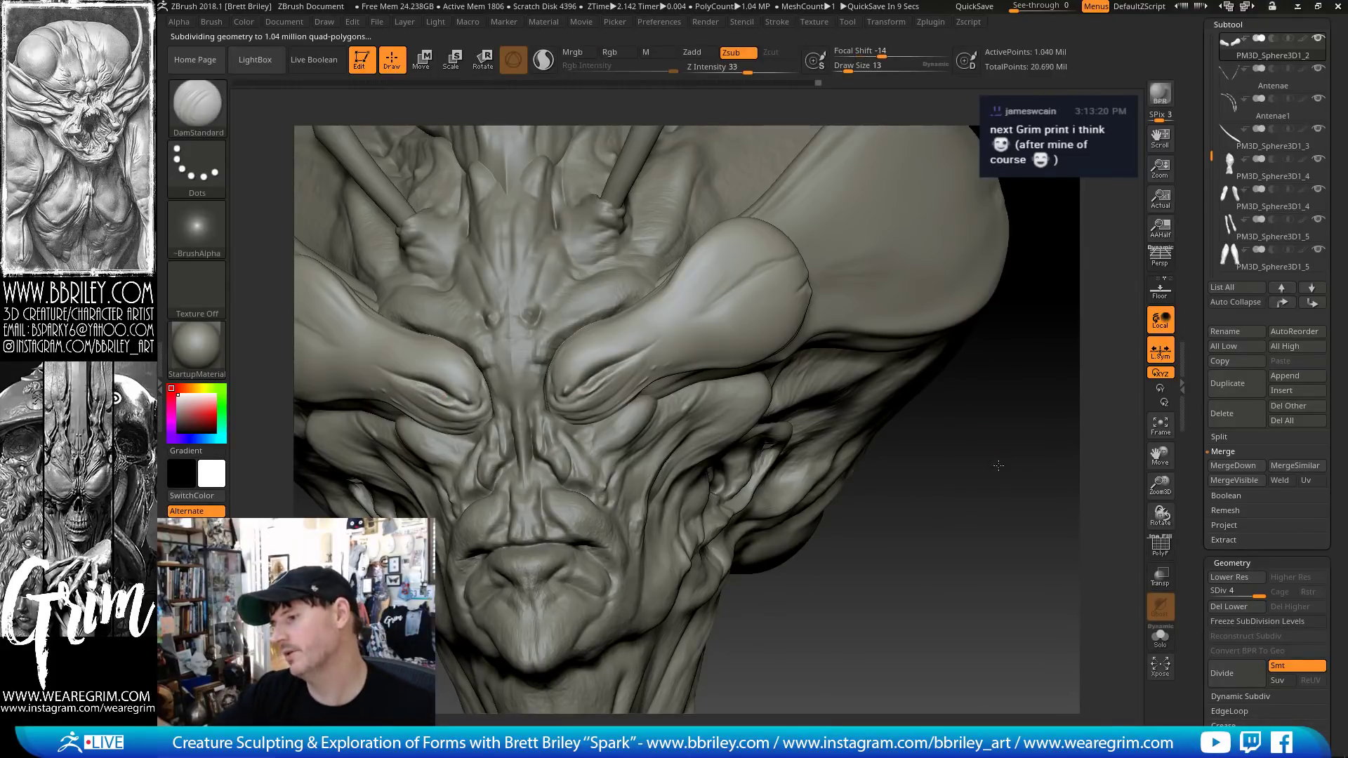
pyautogui.moveTo(999, 464)
pyautogui.keyDown('alt'); pyautogui.mouseDown()
pyautogui.moveTo(975, 437)
pyautogui.moveTo(832, 368)
pyautogui.mouseUp(); pyautogui.keyUp('alt')
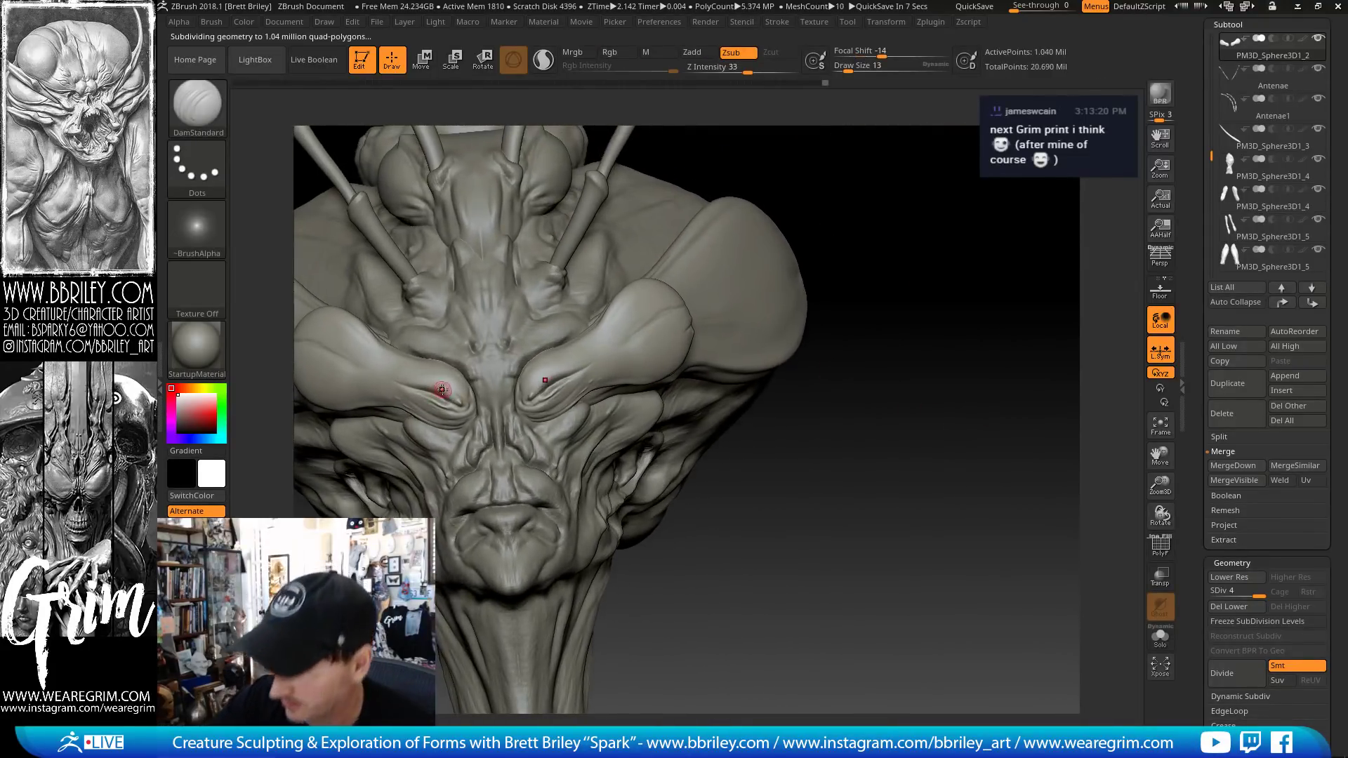
# - Raise the small folds at the inner ends of the brow lobes with the Standard brush at draw size 9
pyautogui.press('b')
pyautogui.press('s')
pyautogui.press('t')
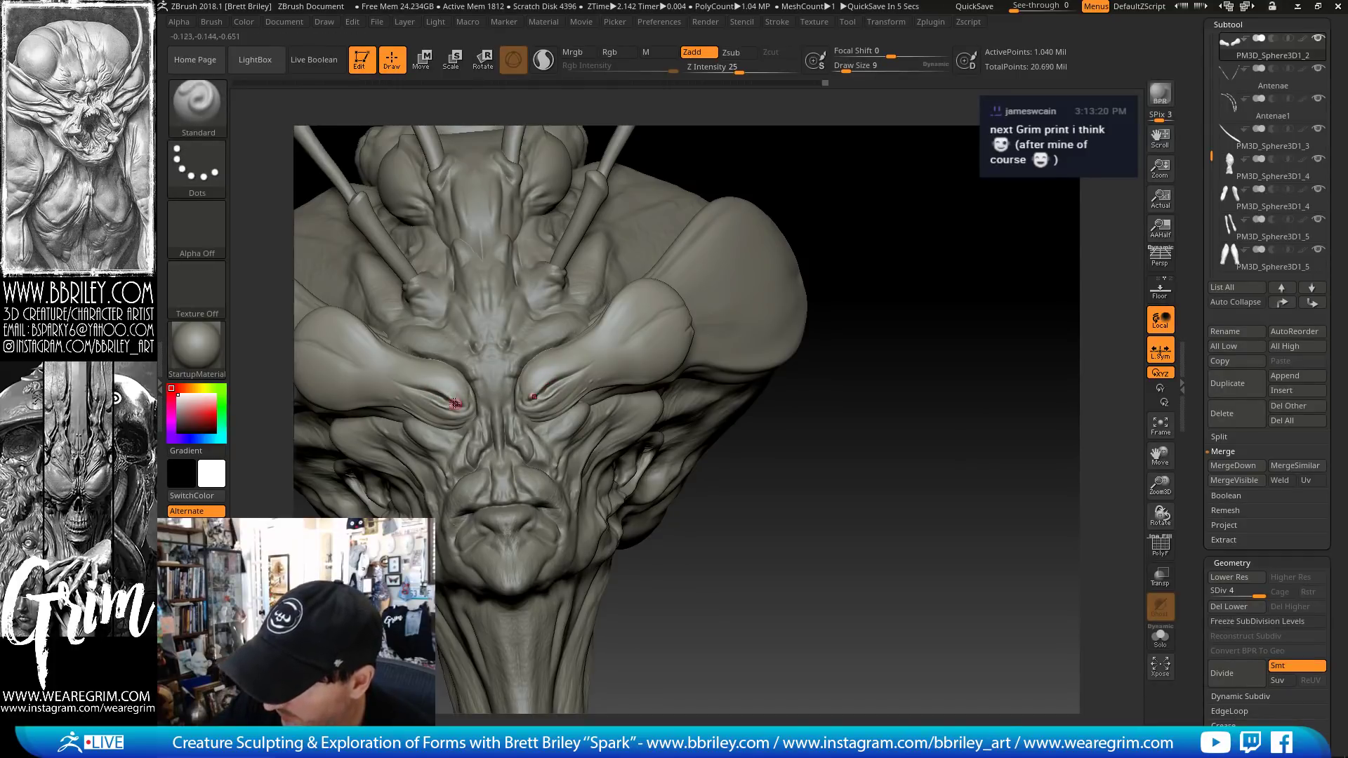
pyautogui.moveTo(454, 403); pyautogui.dragTo(528, 379)
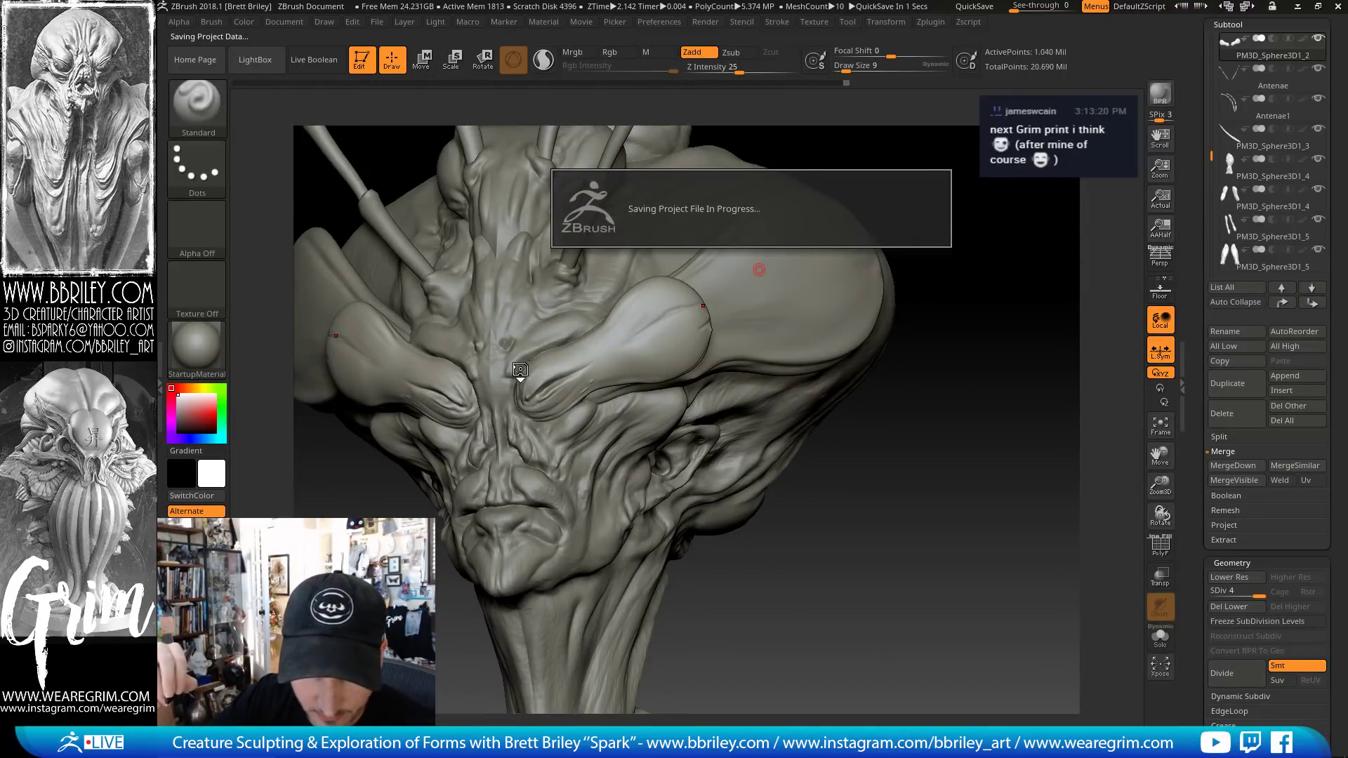
# - Adjust the folded inner ends of the brow lobes with the Move brush at draw size 34
pyautogui.press('b')
pyautogui.press('m')
pyautogui.press('v')
pyautogui.moveTo(584, 416); pyautogui.dragTo(553, 418, button='right')
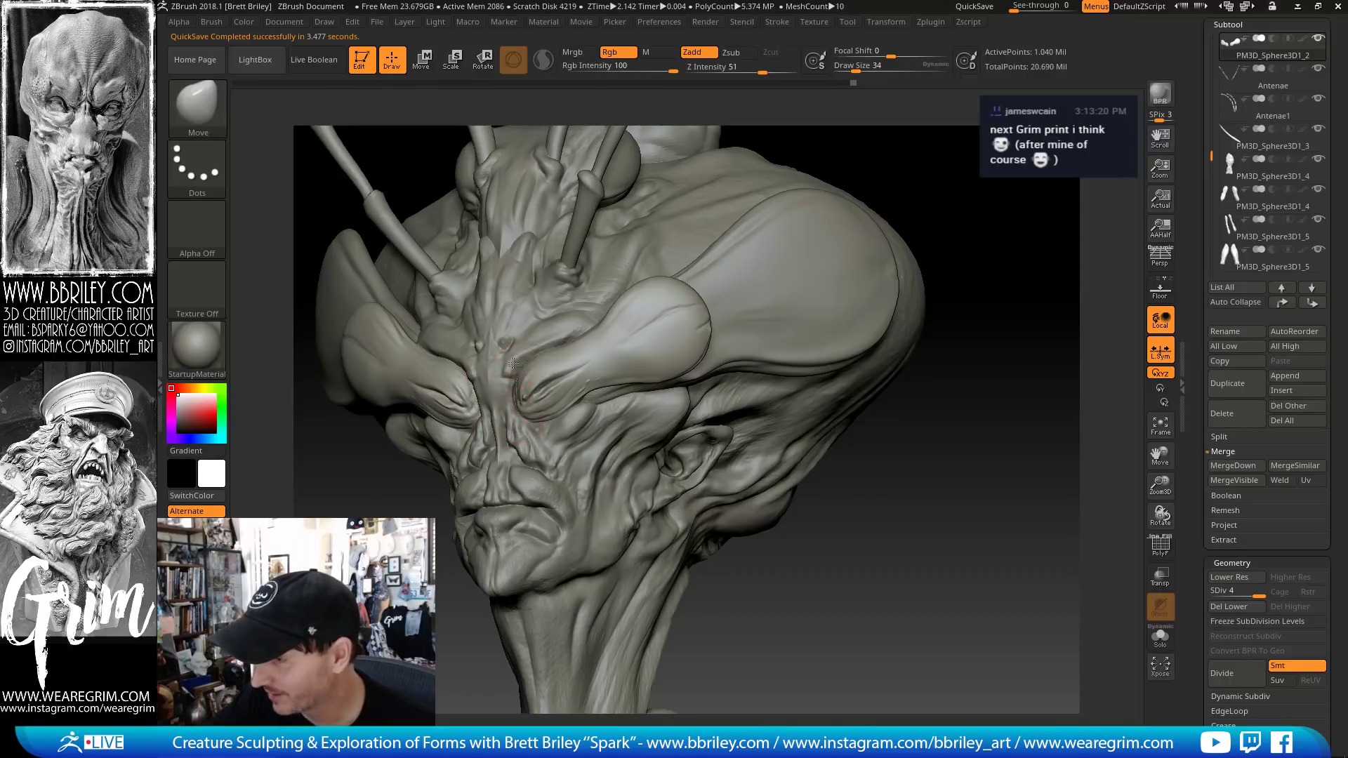
pyautogui.moveTo(915, 156); pyautogui.dragTo(632, 225, button='right')
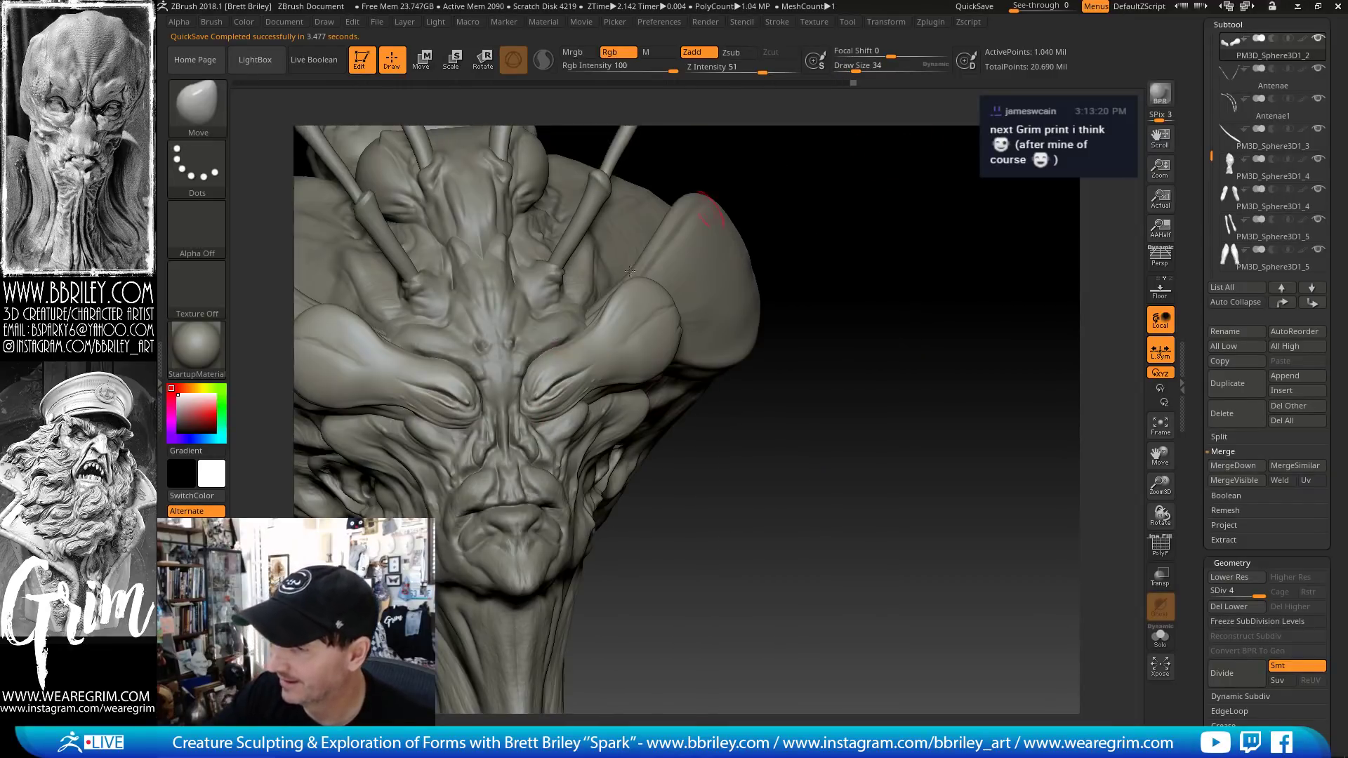
# - Select the Beehead mesh, work between the brows with the TrimDynamic and Standard brushes, and subdivide it to level 5
pyautogui.keyDown('alt'); pyautogui.click(491, 366); pyautogui.keyUp('alt')
pyautogui.press('b')
pyautogui.press('t')
pyautogui.press('d')
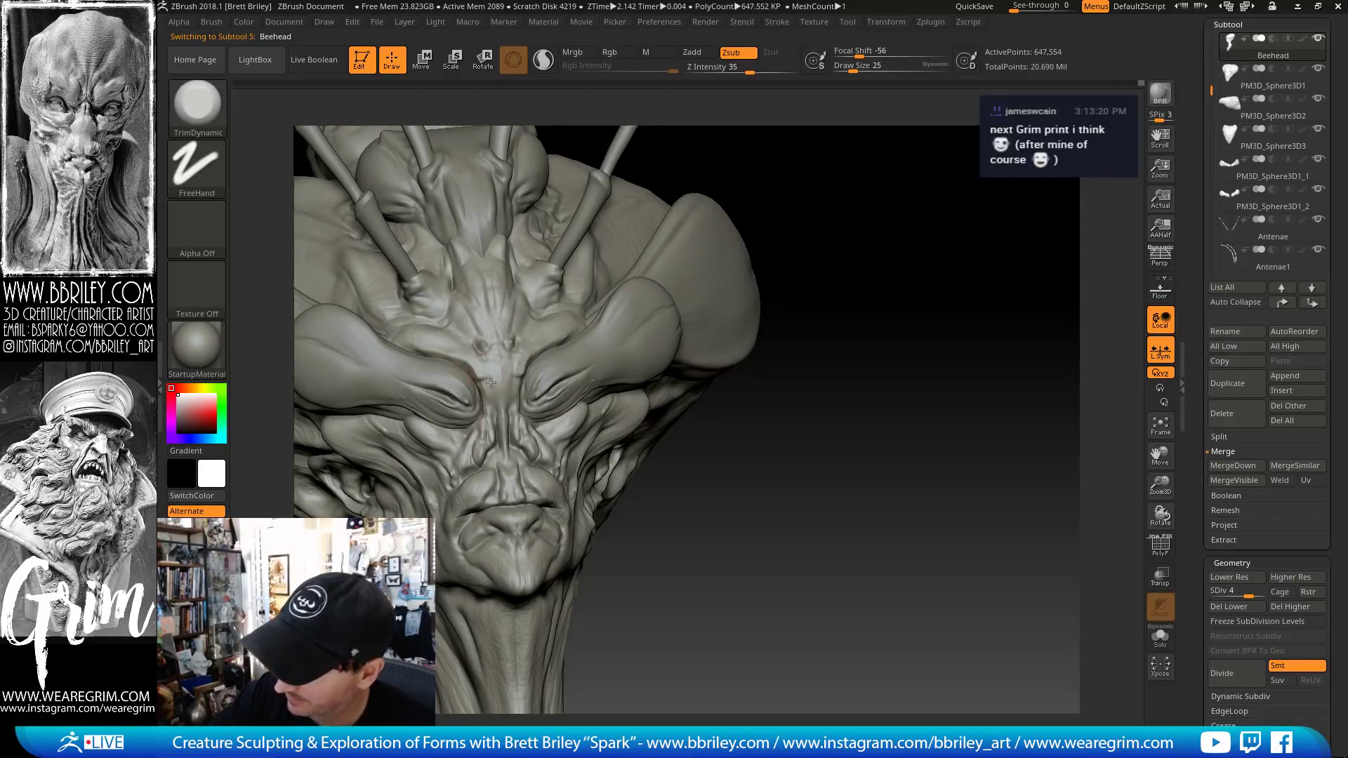
pyautogui.press('b')
pyautogui.press('s')
pyautogui.press('t')
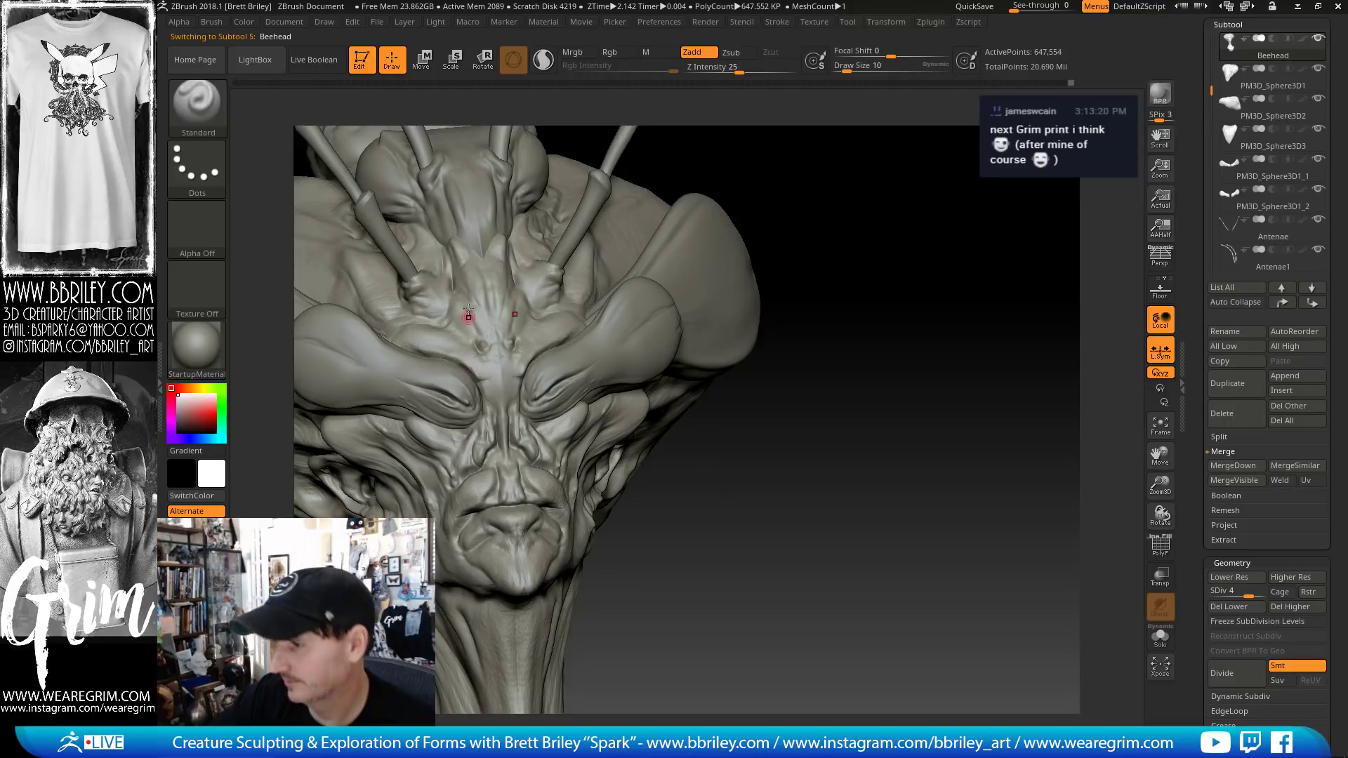
pyautogui.hotkey('ctrl', 'd')
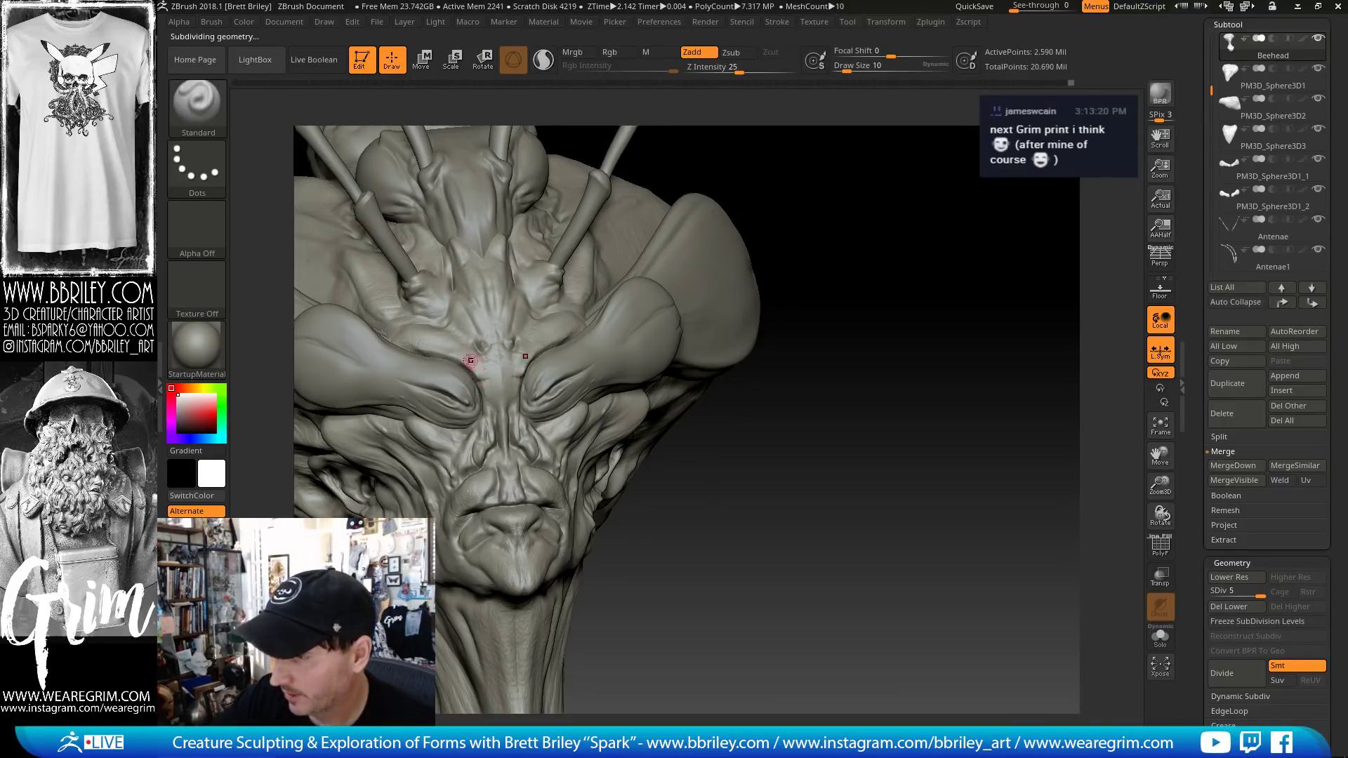
# - Refine the small forms between the brow lobes with the TrimDynamic and Standard brushes at draw size 10, smoothing them
pyautogui.press('b')
pyautogui.press('t')
pyautogui.press('d')
pyautogui.press('b')
pyautogui.press('s')
pyautogui.press('t')
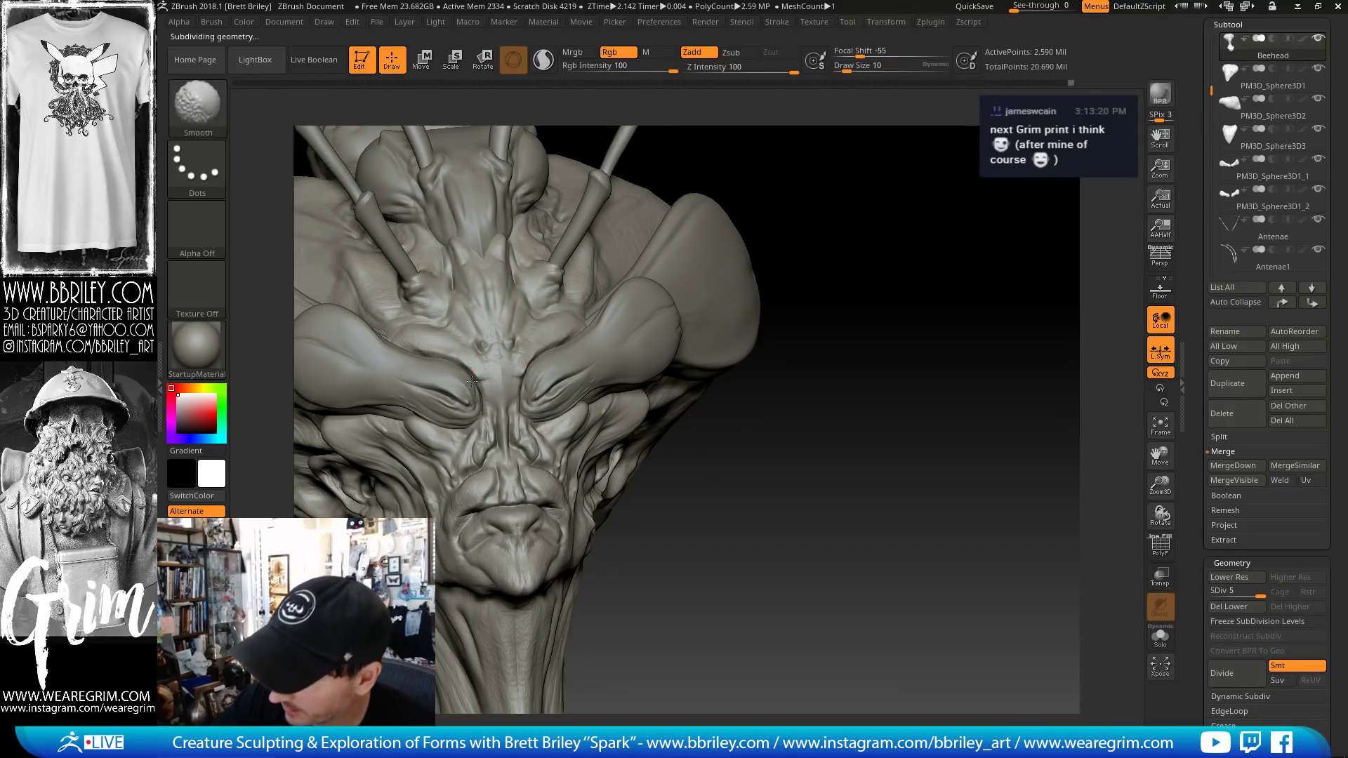
pyautogui.moveTo(812, 177); pyautogui.dragTo(763, 193)
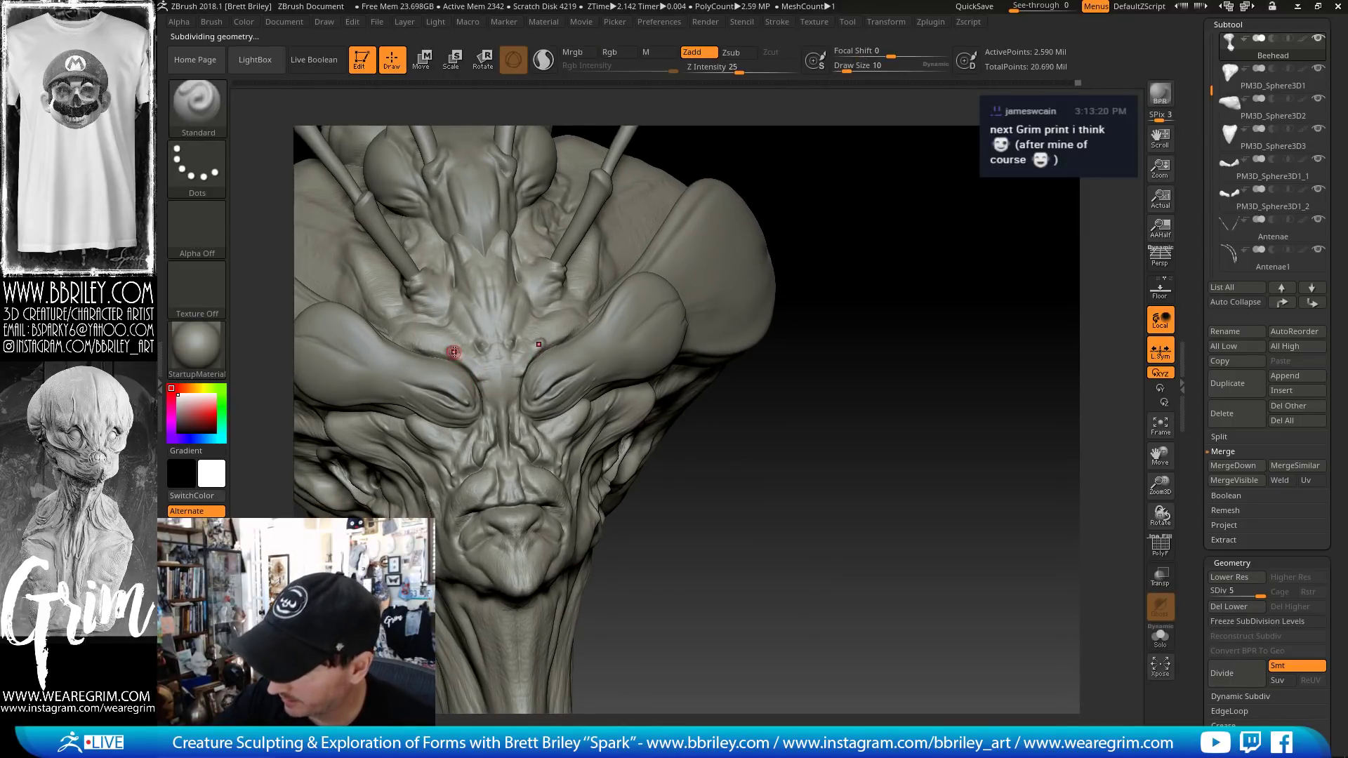
# - Cut fine creases above the inner brow ends with DamStandard at draw size 10 and nudge the forms with Move
pyautogui.press('b')
pyautogui.press('d')
pyautogui.press('s')
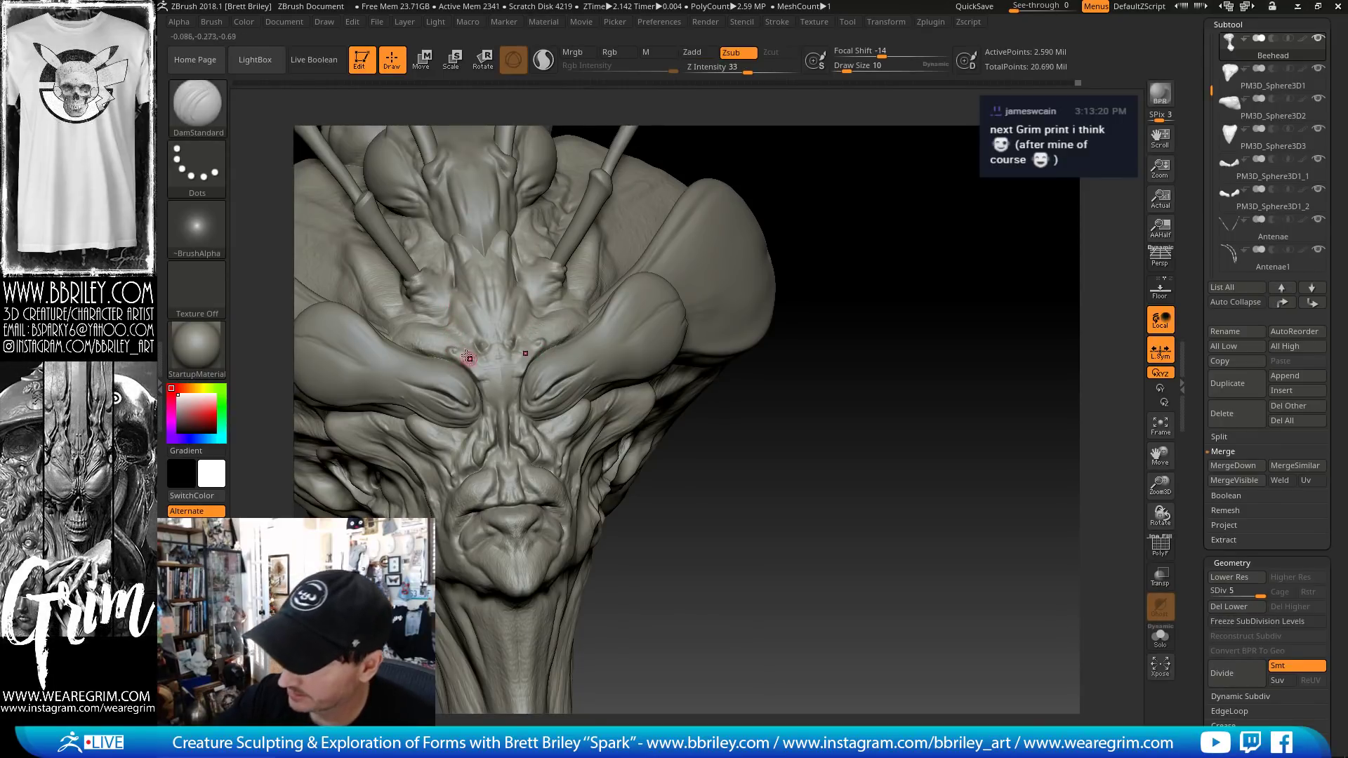
pyautogui.press('b')
pyautogui.press('m')
pyautogui.press('v')
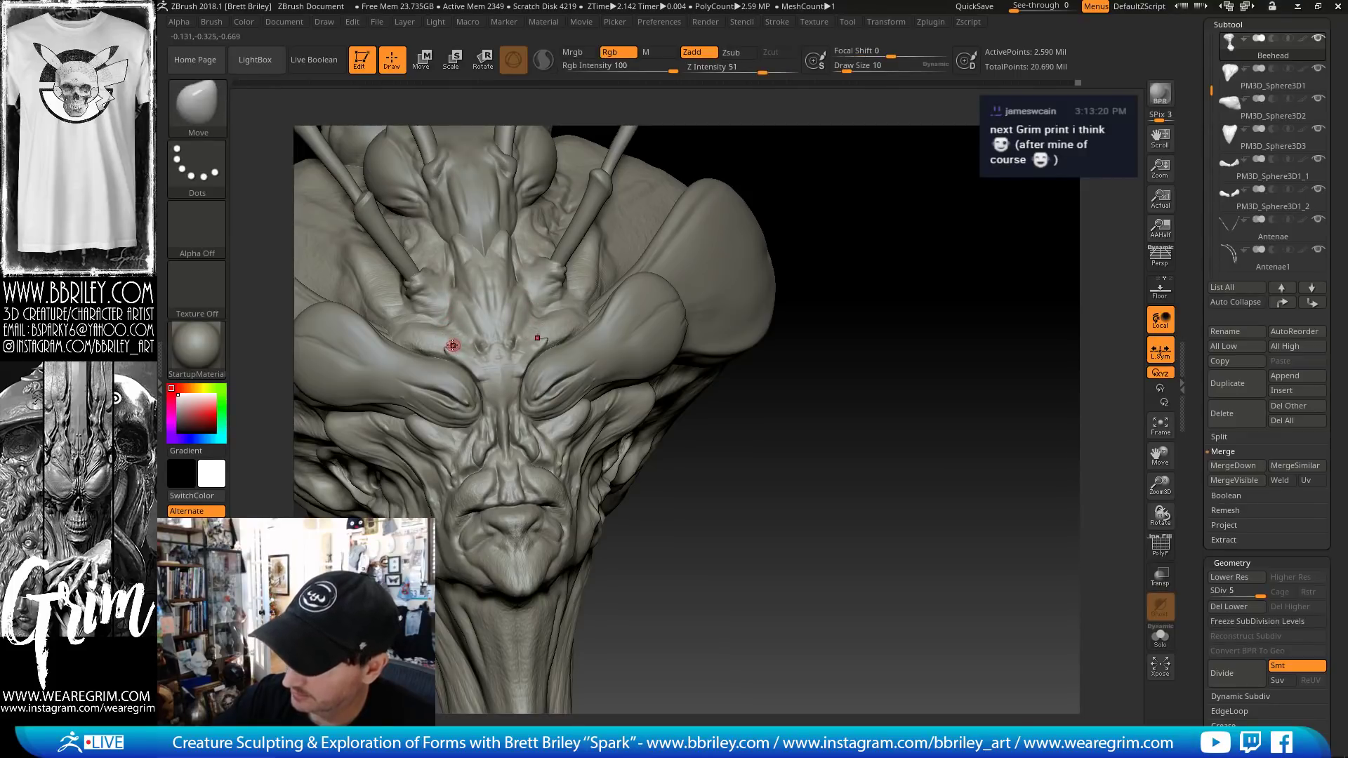
# - Define the area around the nose bridge with DamStandard at draw size 15 and adjust its shapes with Move
pyautogui.press('b')
pyautogui.press('d')
pyautogui.press('s')
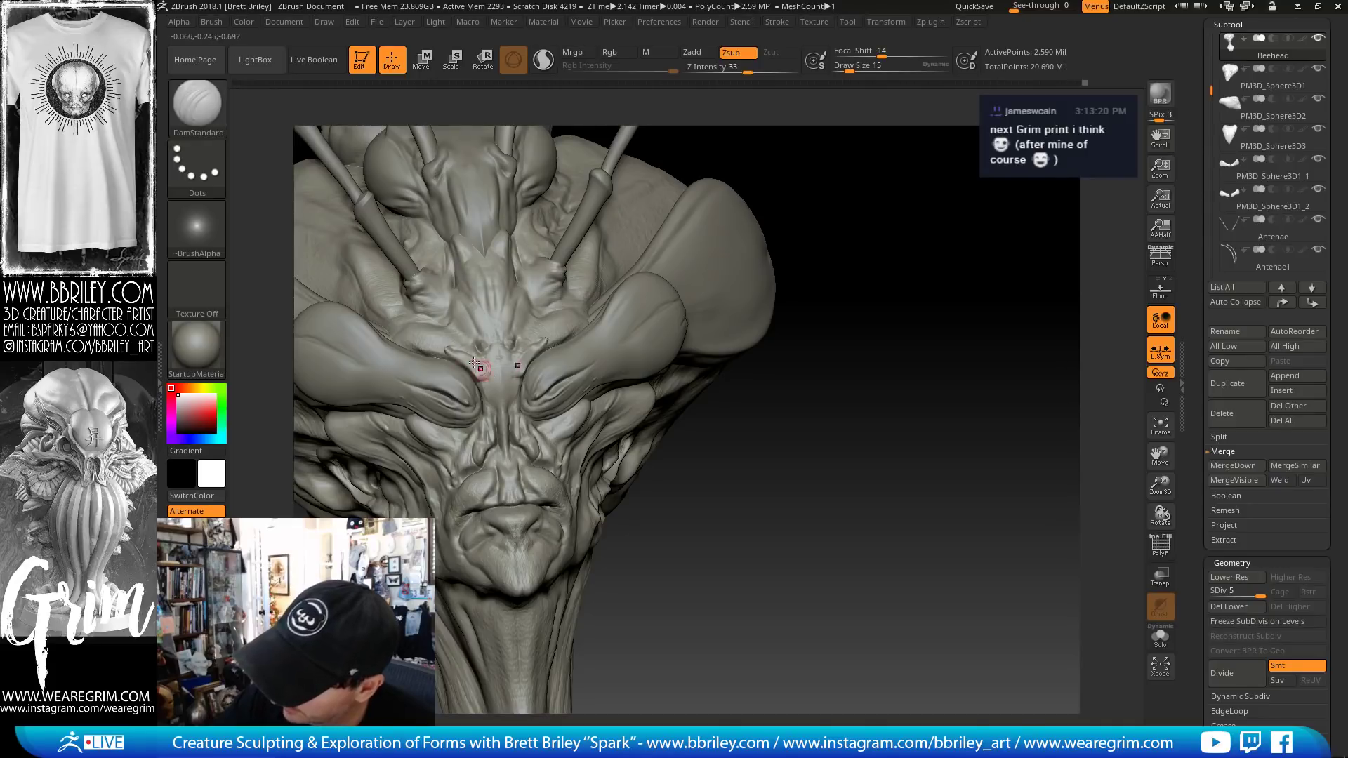
pyautogui.press('b')
pyautogui.press('m')
pyautogui.press('v')
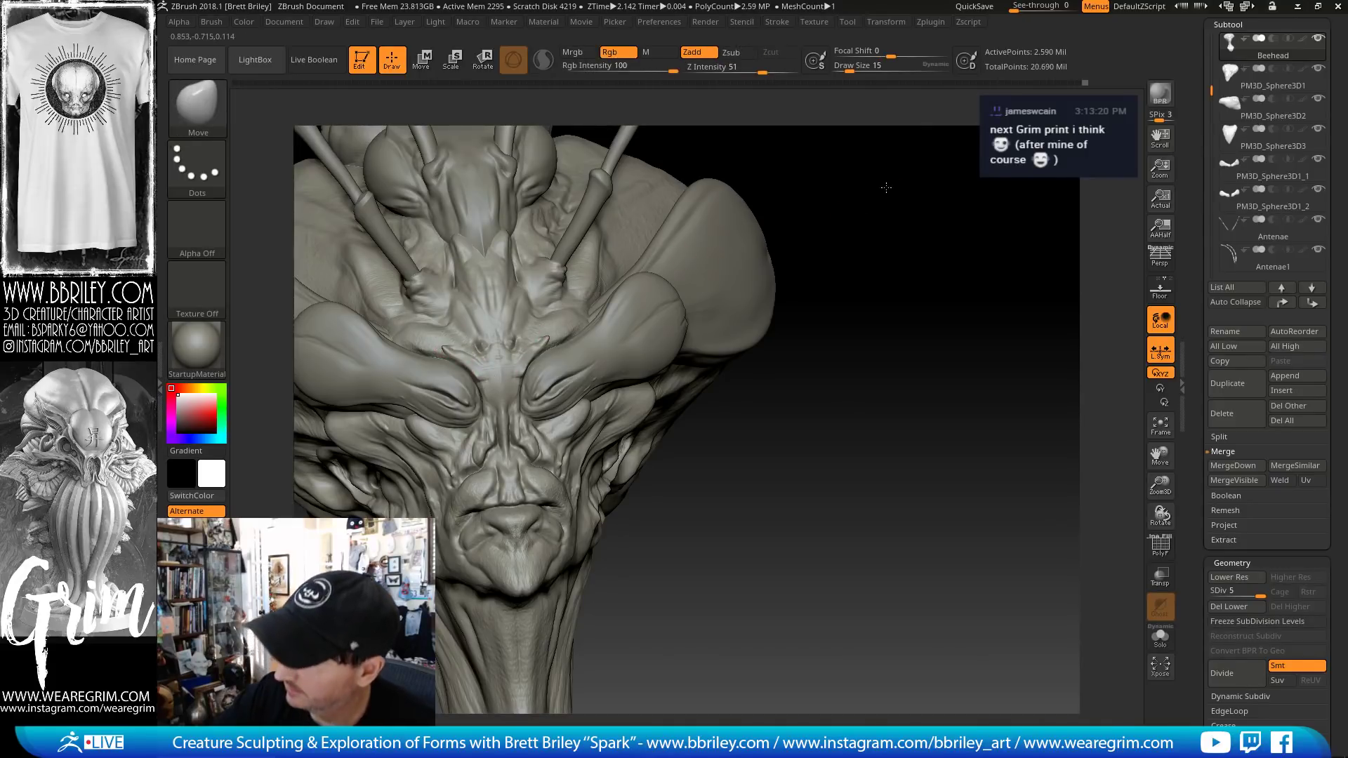
pyautogui.moveTo(886, 187)
pyautogui.mouseDown()
pyautogui.moveTo(893, 175)
pyautogui.moveTo(755, 197)
pyautogui.mouseUp()
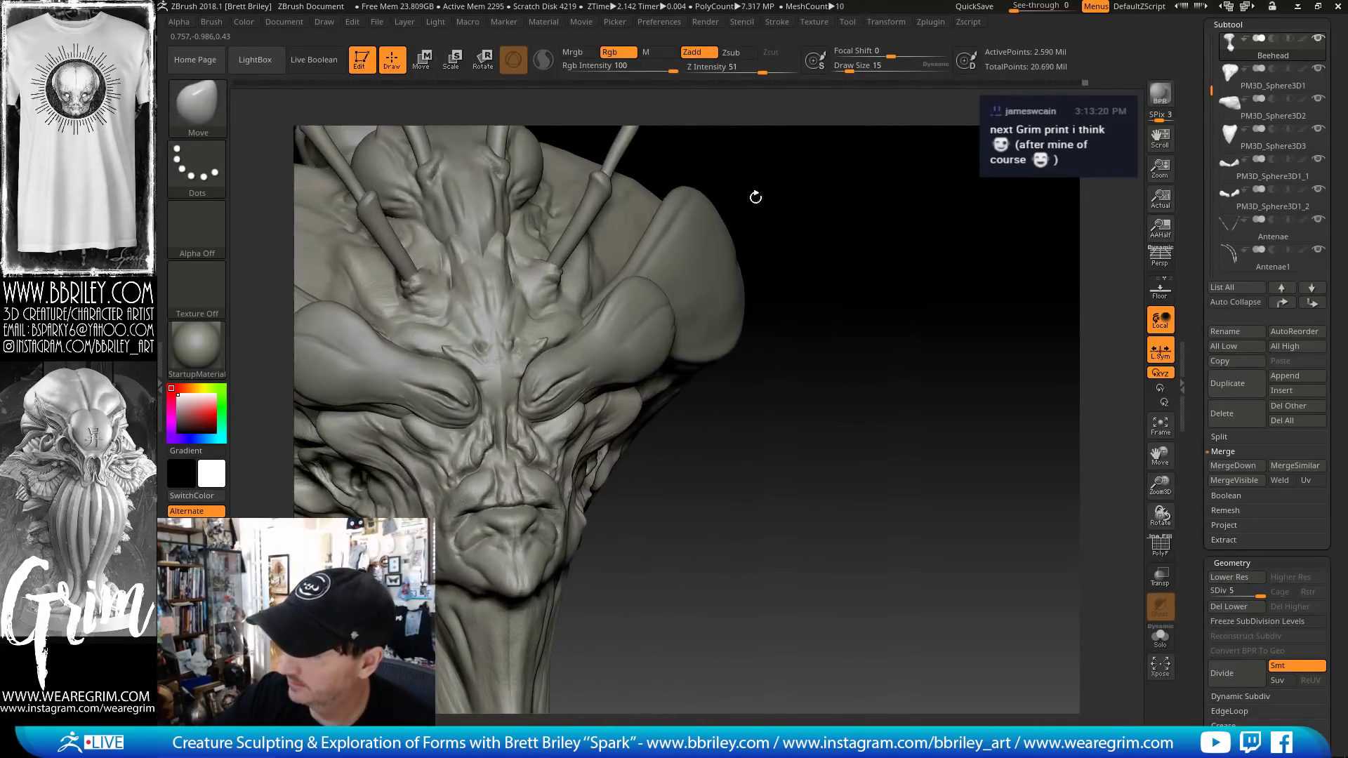
# - Refine the forms between the antenna bases and the brow lobes with the TrimDynamic and Standard brushes at draw size 18, smoothing them
pyautogui.press('b')
pyautogui.press('s')
pyautogui.press('t')
pyautogui.press('b')
pyautogui.press('t')
pyautogui.press('d')
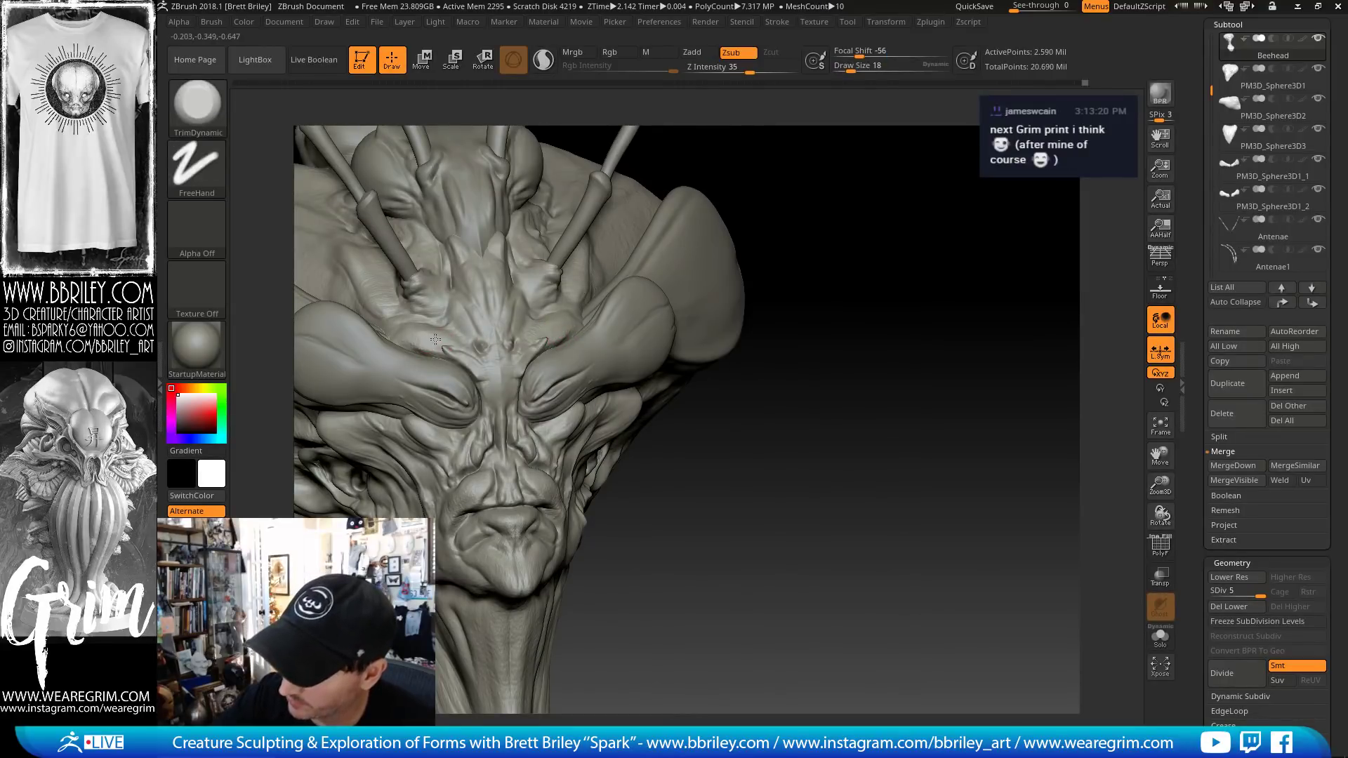
pyautogui.moveTo(779, 383); pyautogui.dragTo(772, 449)
pyautogui.moveTo(563, 324); pyautogui.dragTo(546, 326)
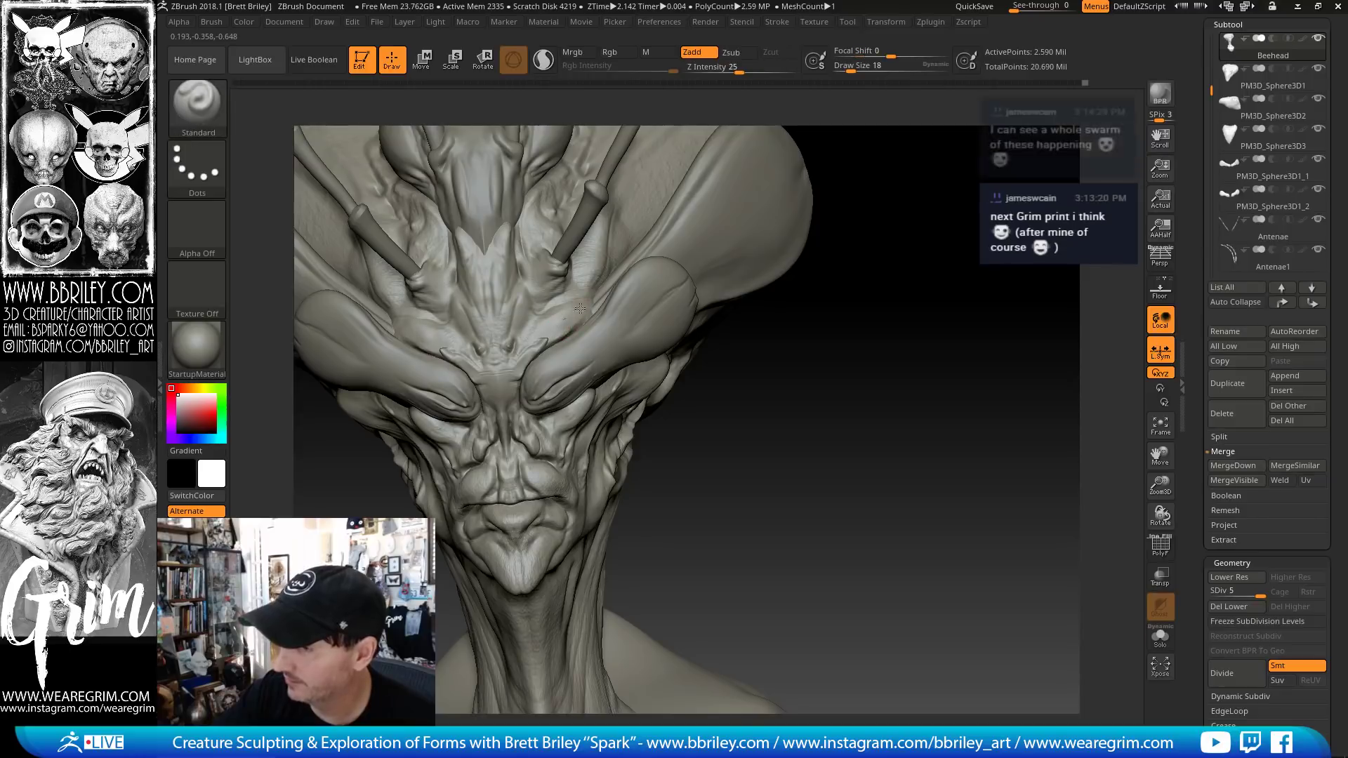
pyautogui.press('shift')
pyautogui.keyDown('ctrl'); pyautogui.moveTo(815, 360); pyautogui.dragTo(792, 341); pyautogui.keyUp('ctrl')
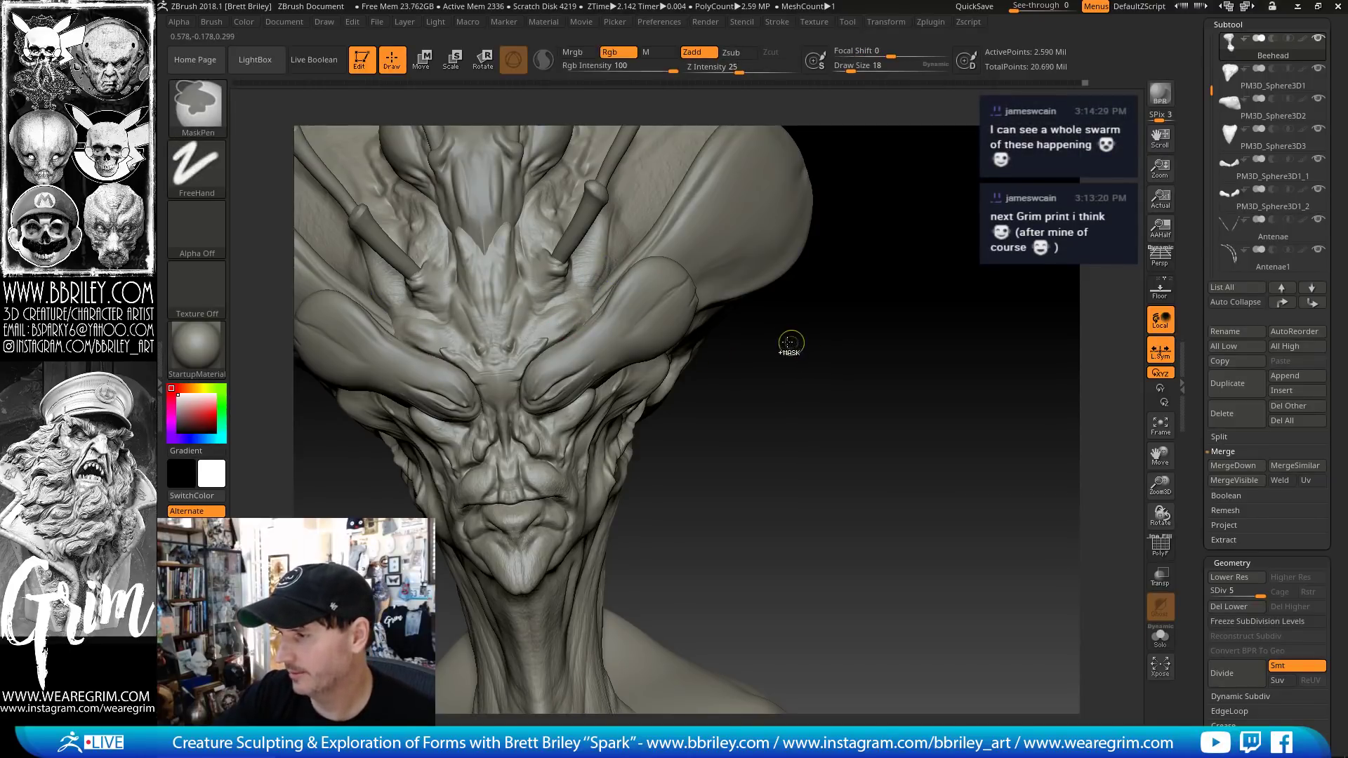
# - Add finer Standard strokes just above the inner brow lobes at draw size 13 and smooth them
pyautogui.moveTo(581, 306); pyautogui.dragTo(572, 330)
pyautogui.press('[')
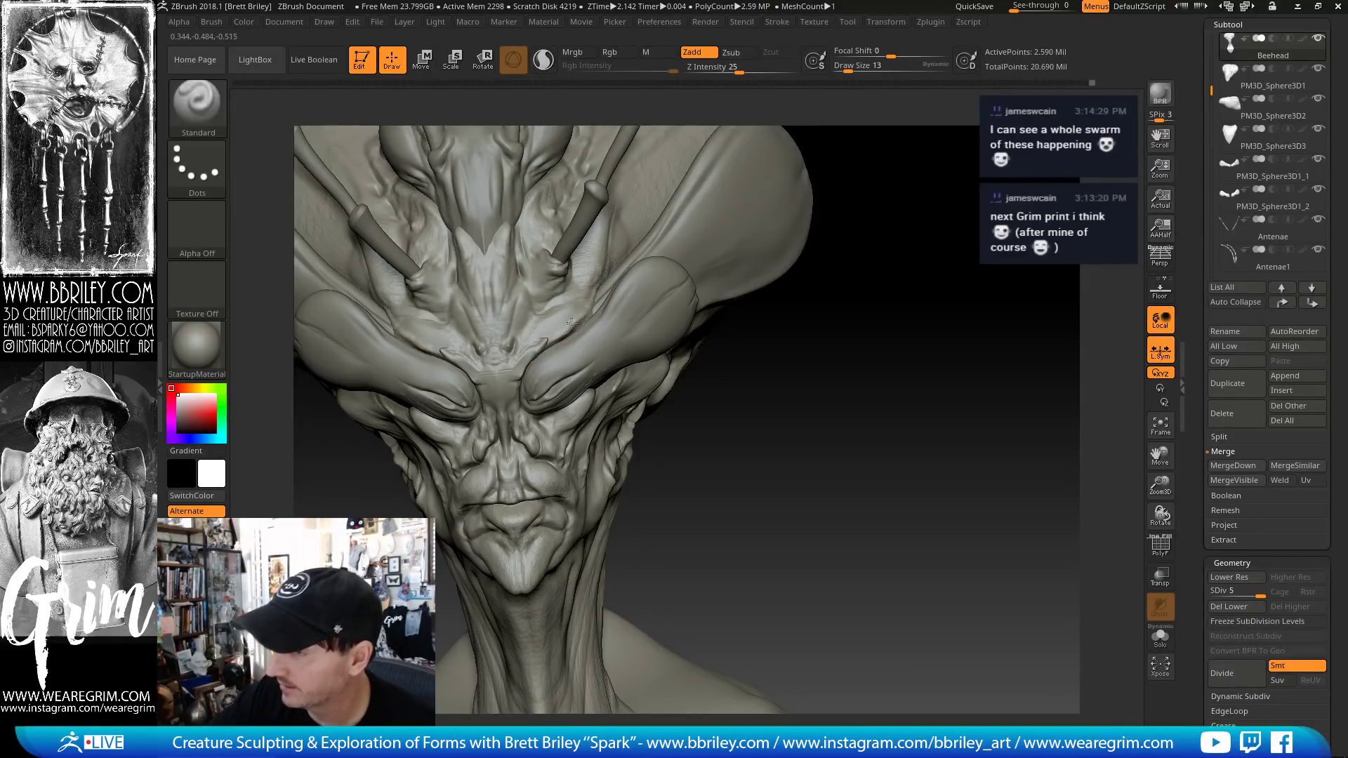
pyautogui.press('shift')
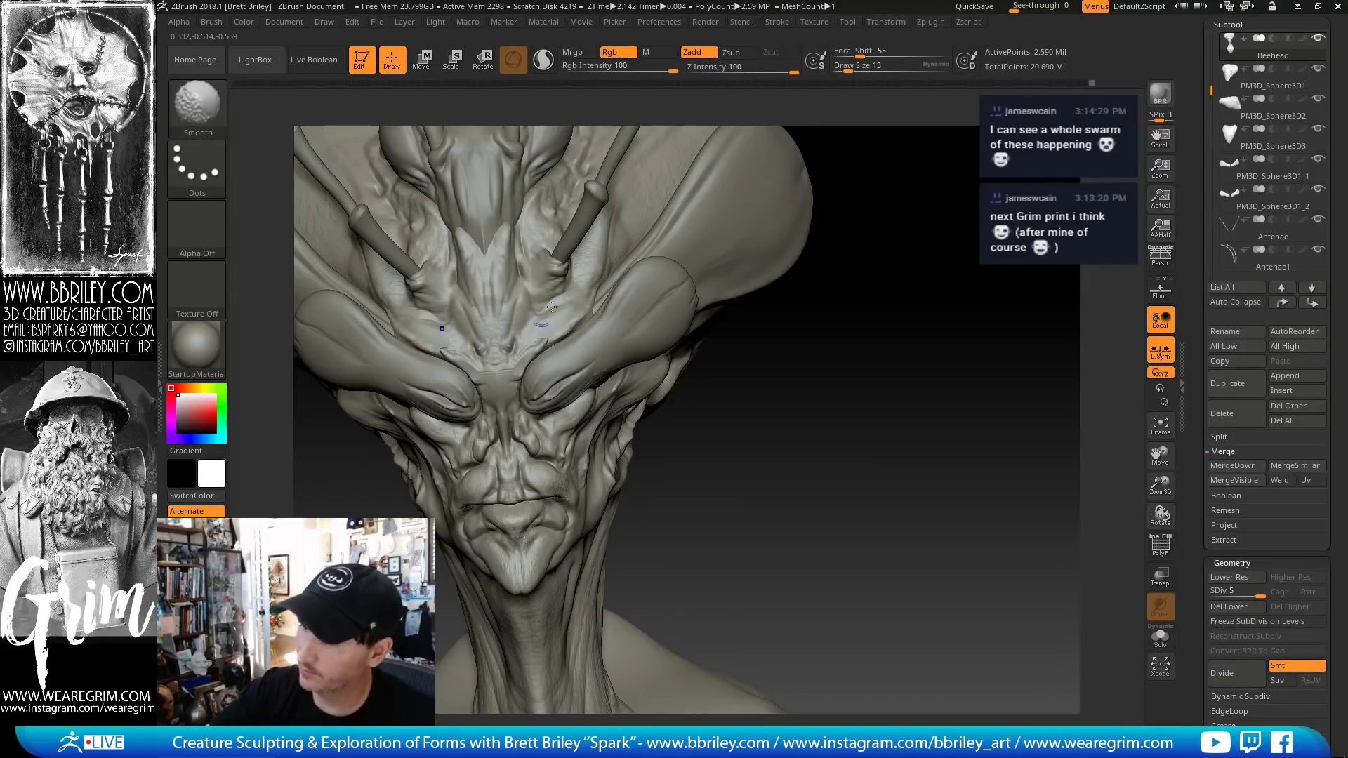
pyautogui.moveTo(551, 307); pyautogui.dragTo(517, 265, button='right')
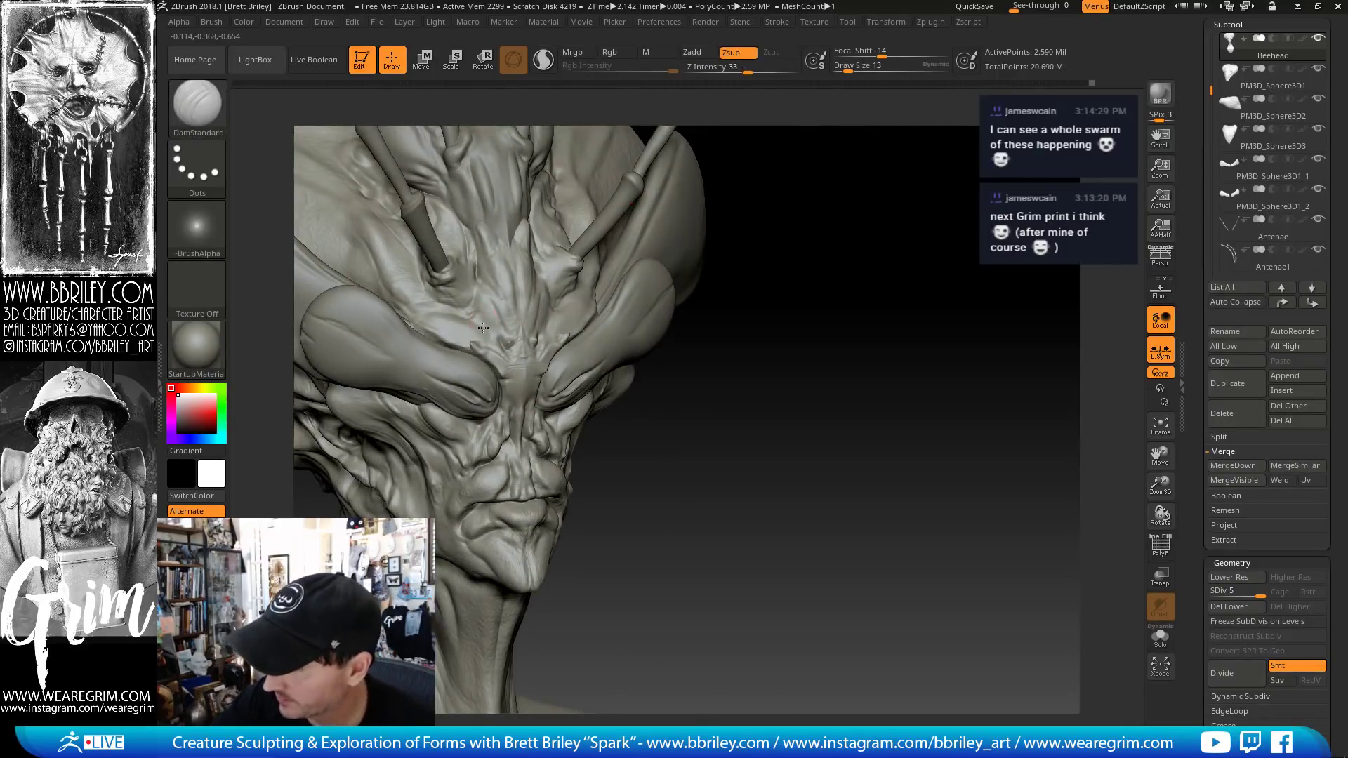
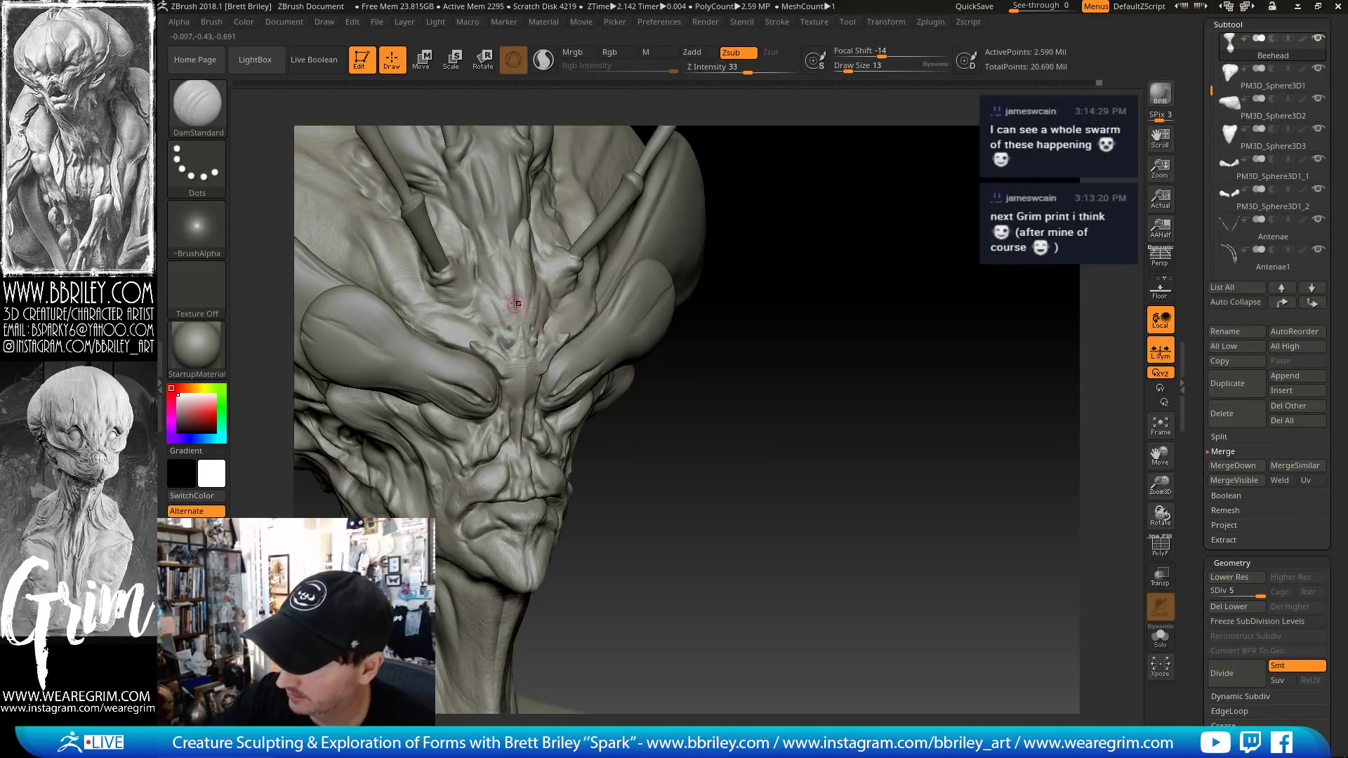
# - Sharpen the central forehead ridge above the brows with TrimDynamic and DamStandard at draw size 13, smoothing the transitions
pyautogui.press('b')
pyautogui.press('t')
pyautogui.press('d')
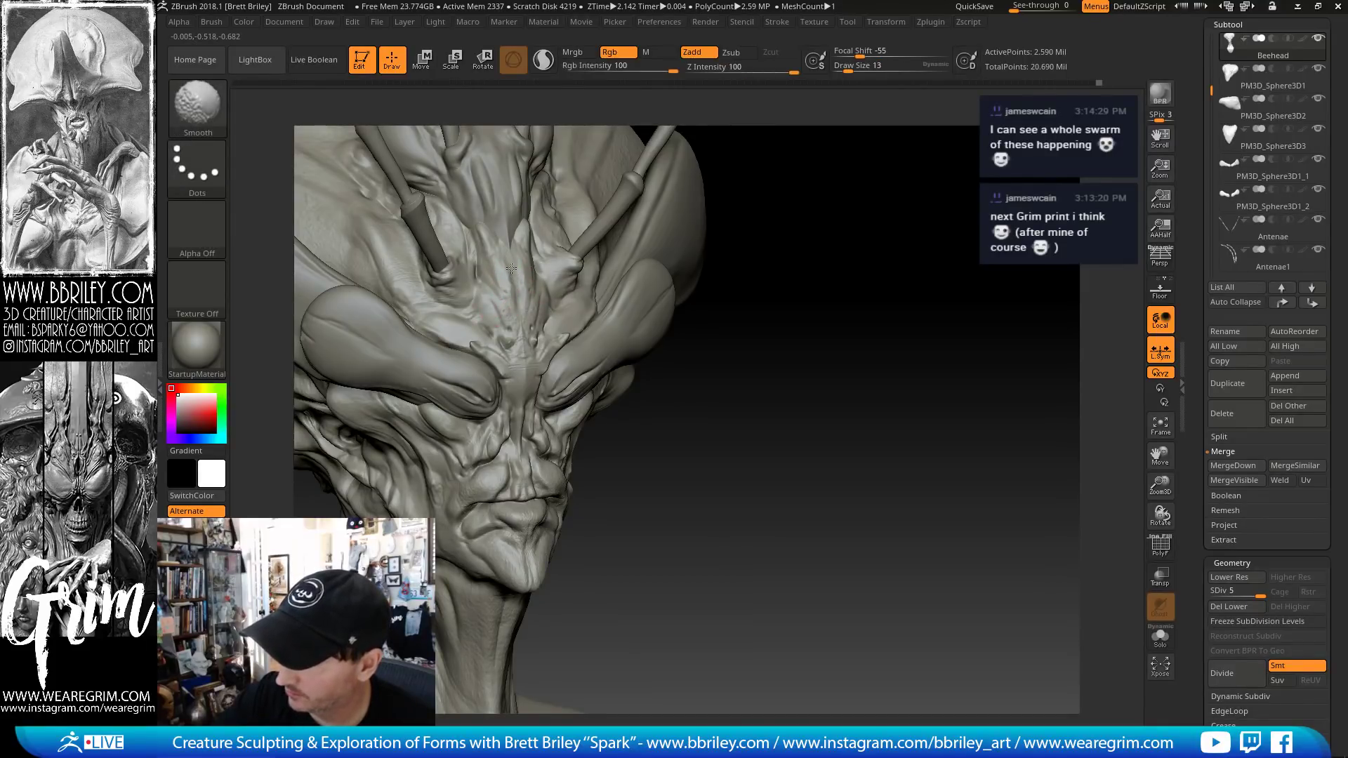
pyautogui.press('b')
pyautogui.press('d')
pyautogui.press('s')
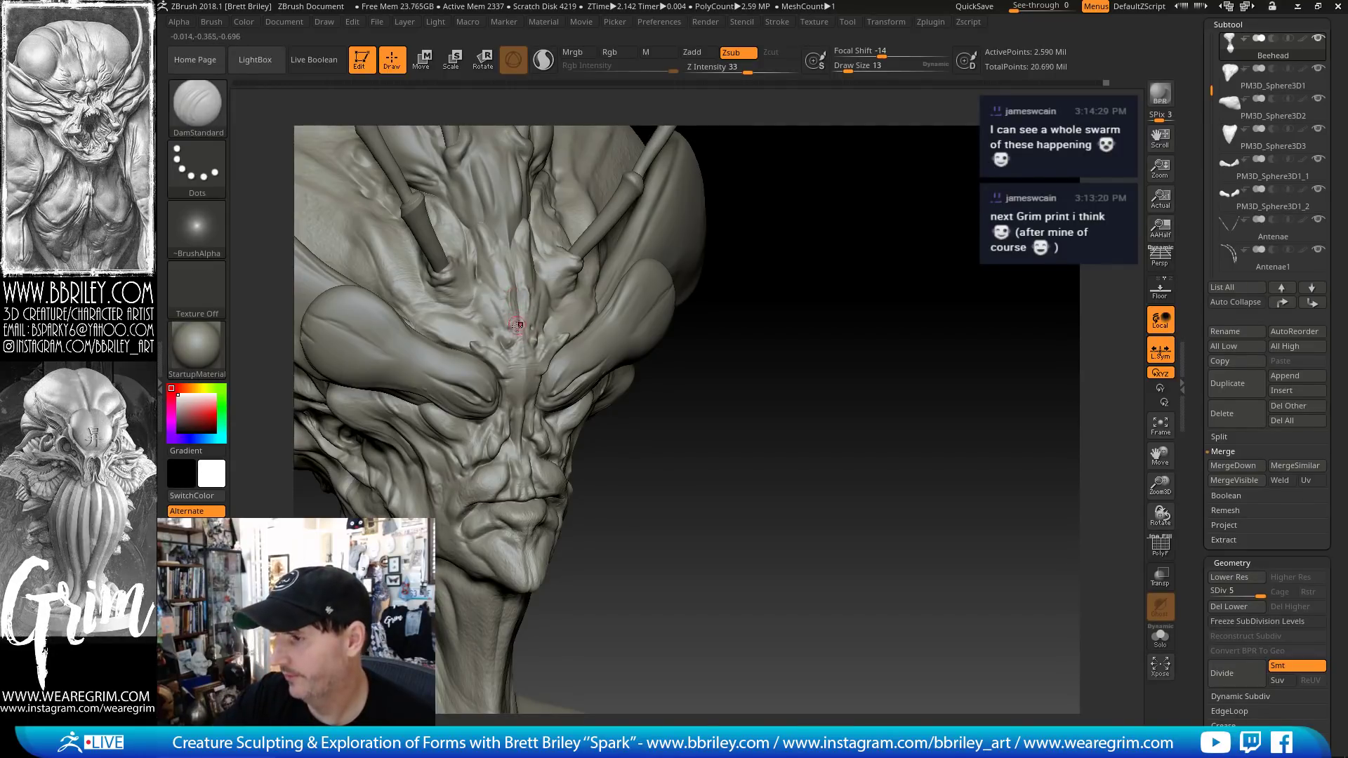
# - Flatten the forehead forms below the antennae with TrimDynamic at draw size 13 and smooth the area between the brows
pyautogui.press('b')
pyautogui.press('t')
pyautogui.press('d')
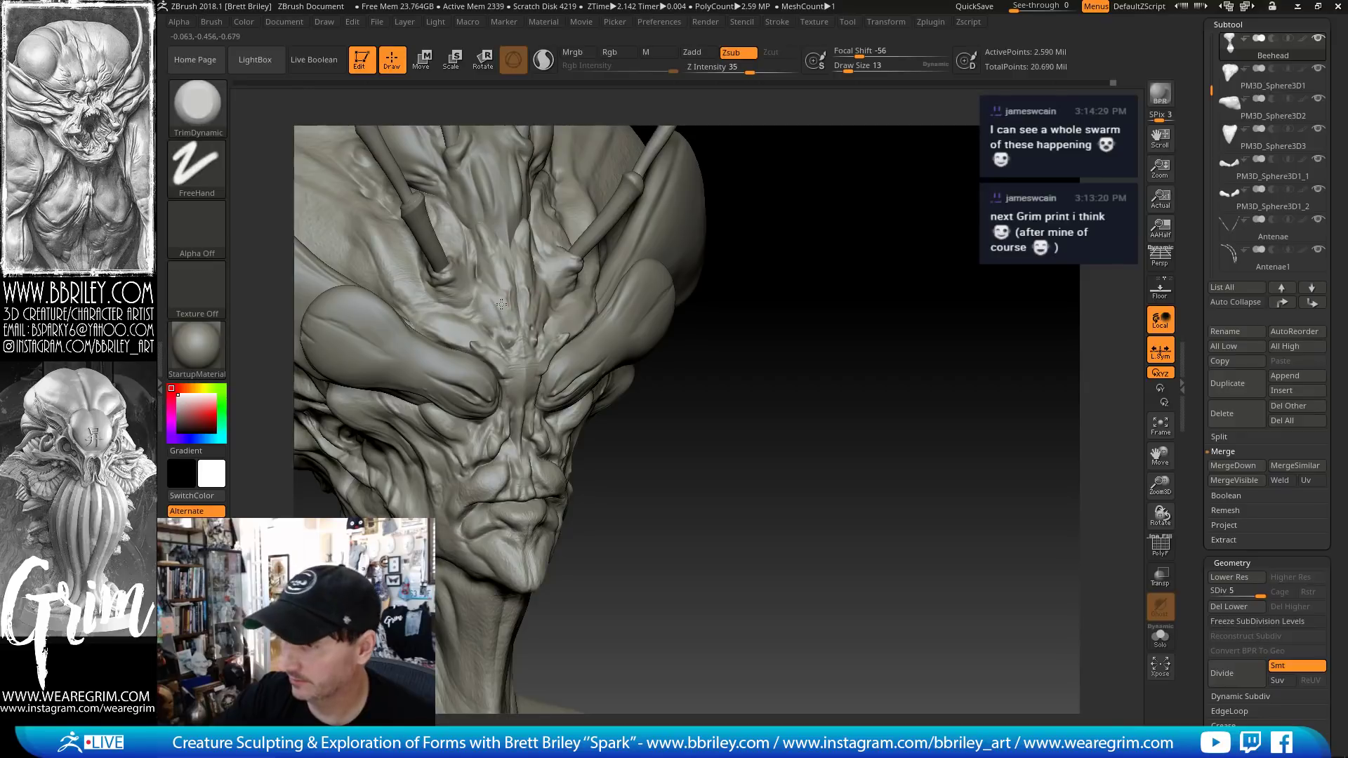
pyautogui.moveTo(775, 183); pyautogui.dragTo(541, 305)
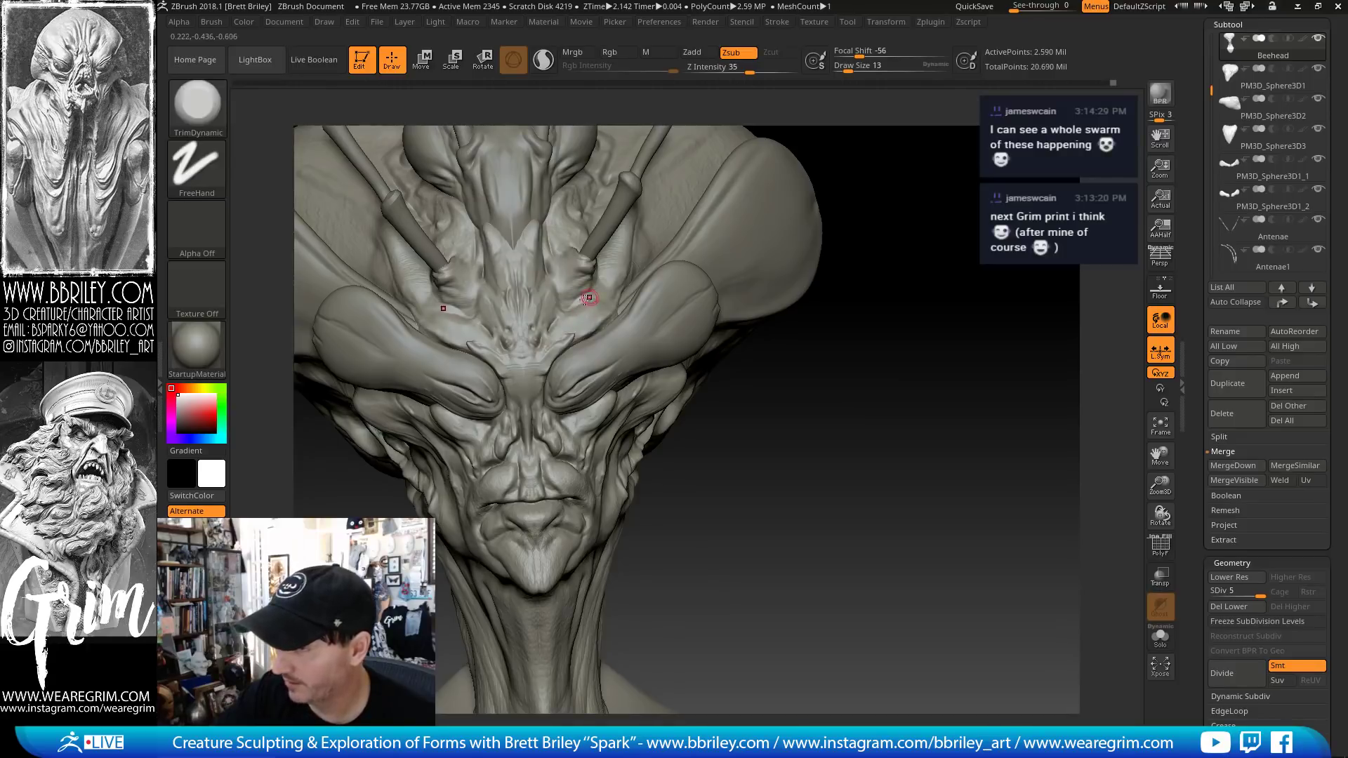
pyautogui.moveTo(839, 254)
pyautogui.mouseDown()
pyautogui.moveTo(923, 238)
pyautogui.moveTo(715, 238)
pyautogui.mouseUp()
pyautogui.press('shift')
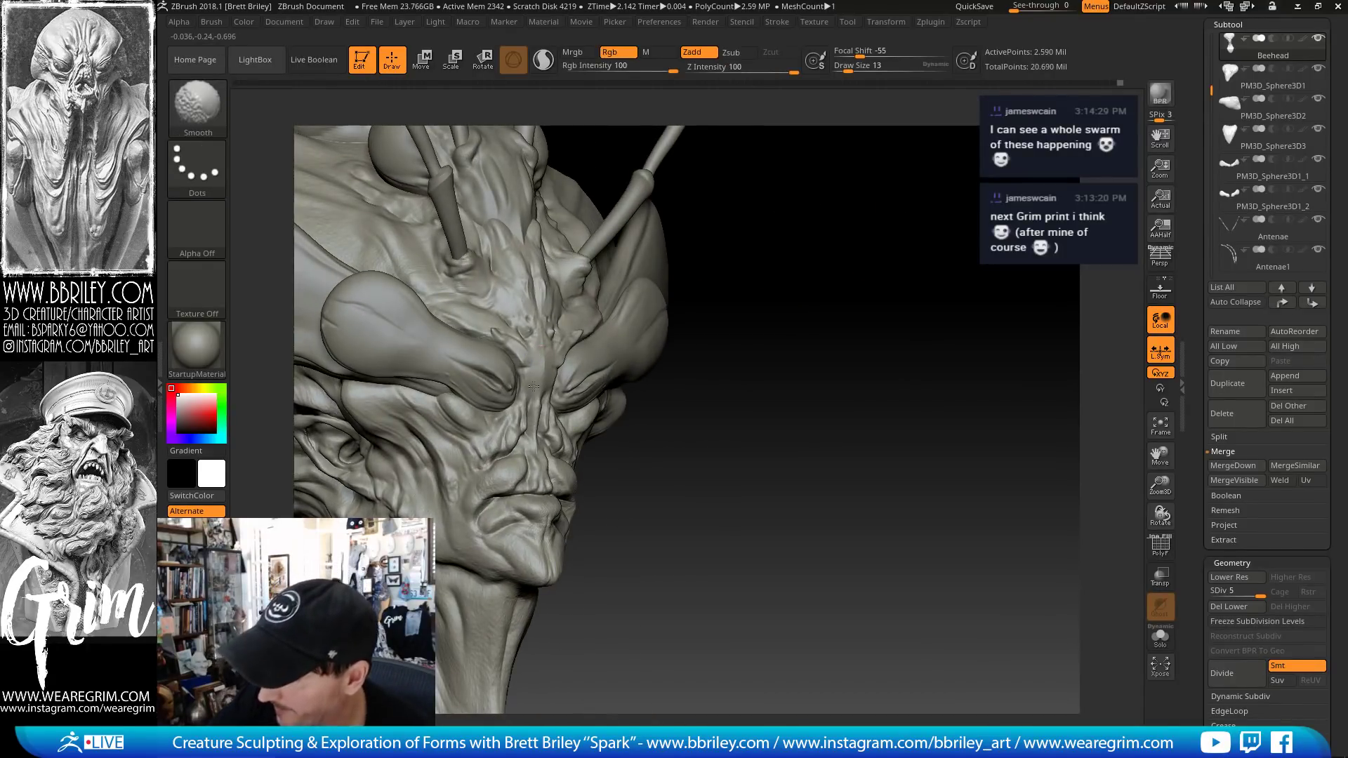
pyautogui.keyDown('shift'); pyautogui.moveTo(526, 368); pyautogui.dragTo(526, 379); pyautogui.keyUp('shift')
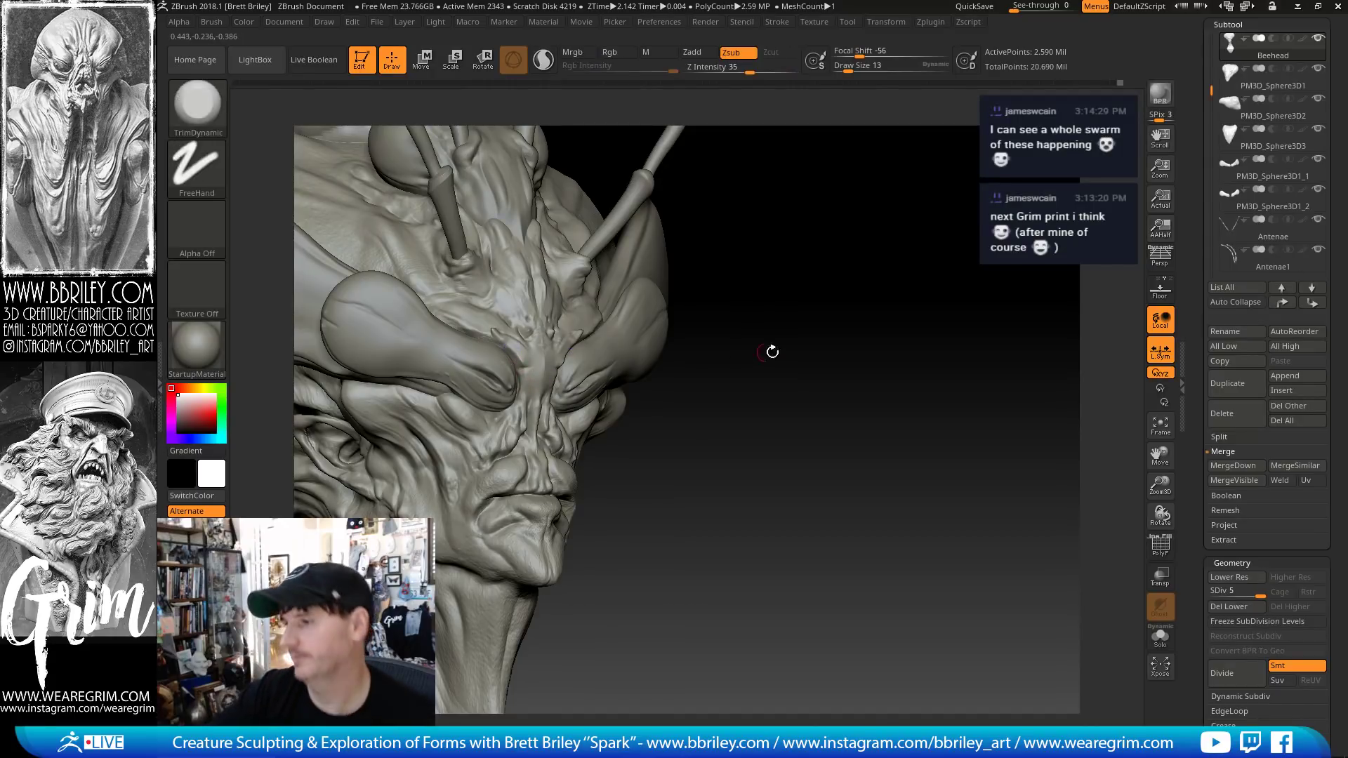
# - Adjust the forehead profile above the nose bridge from the side with the Move brush at draw size 41
pyautogui.moveTo(772, 352)
pyautogui.mouseDown()
pyautogui.moveTo(785, 309)
pyautogui.moveTo(799, 309)
pyautogui.mouseUp()
pyautogui.press('b')
pyautogui.press('m')
pyautogui.press('v')
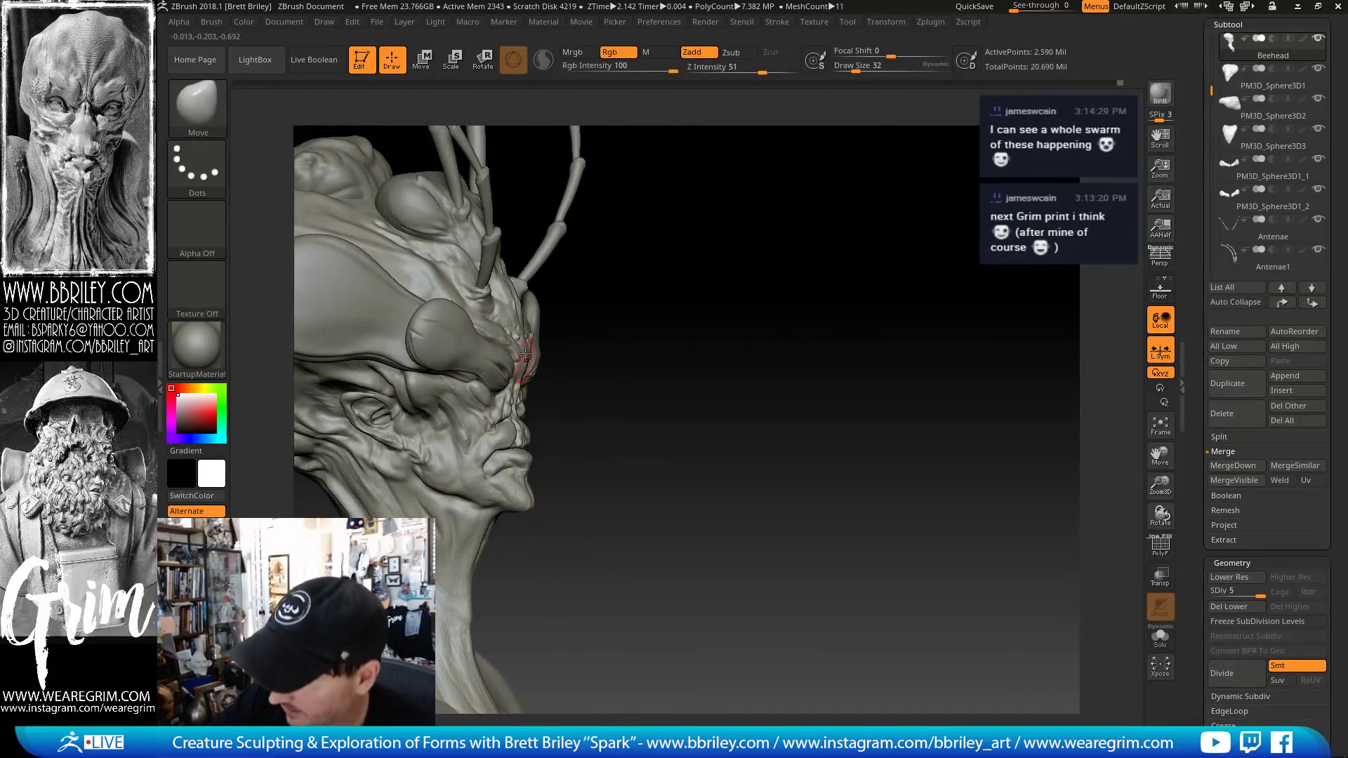
pyautogui.moveTo(598, 316)
pyautogui.mouseDown()
pyautogui.moveTo(593, 301)
pyautogui.moveTo(528, 324)
pyautogui.moveTo(535, 346)
pyautogui.mouseUp()
pyautogui.press('s')
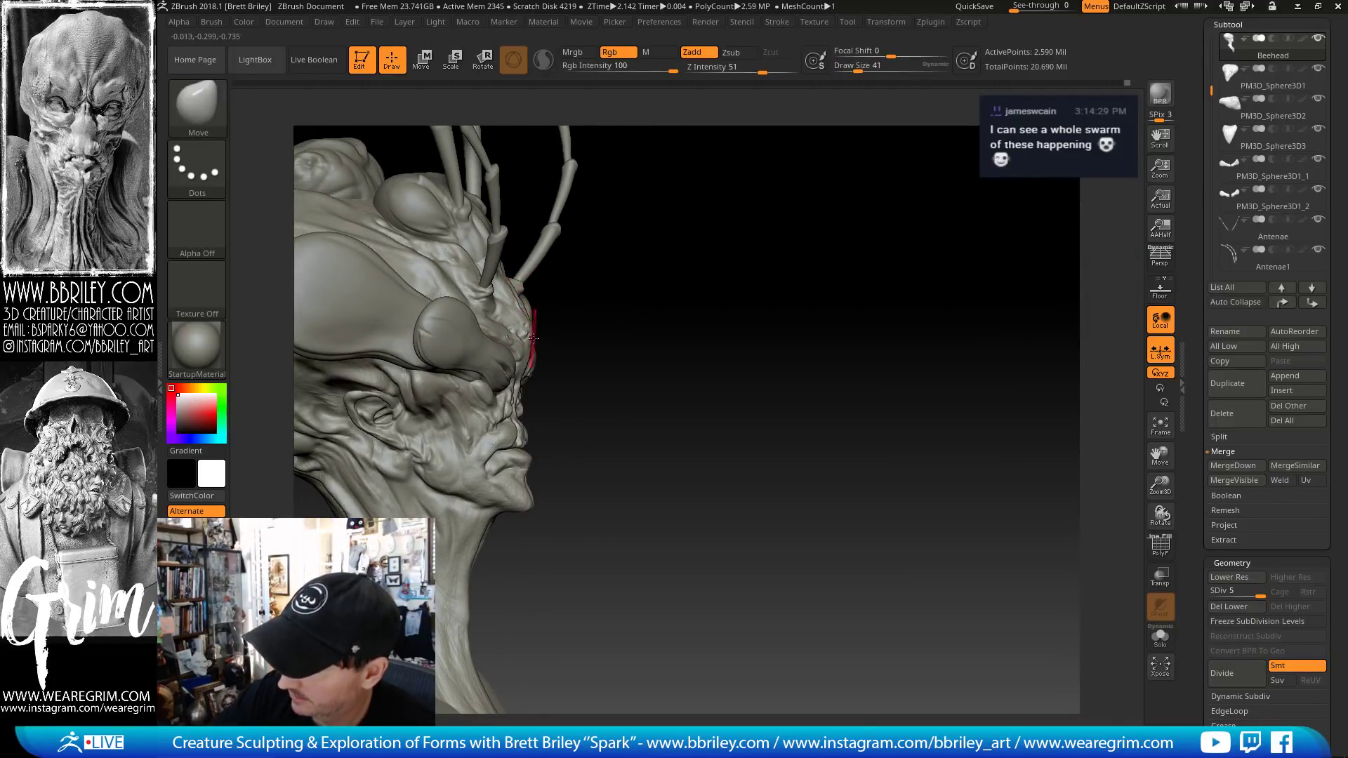
pyautogui.moveTo(941, 355); pyautogui.dragTo(749, 375)
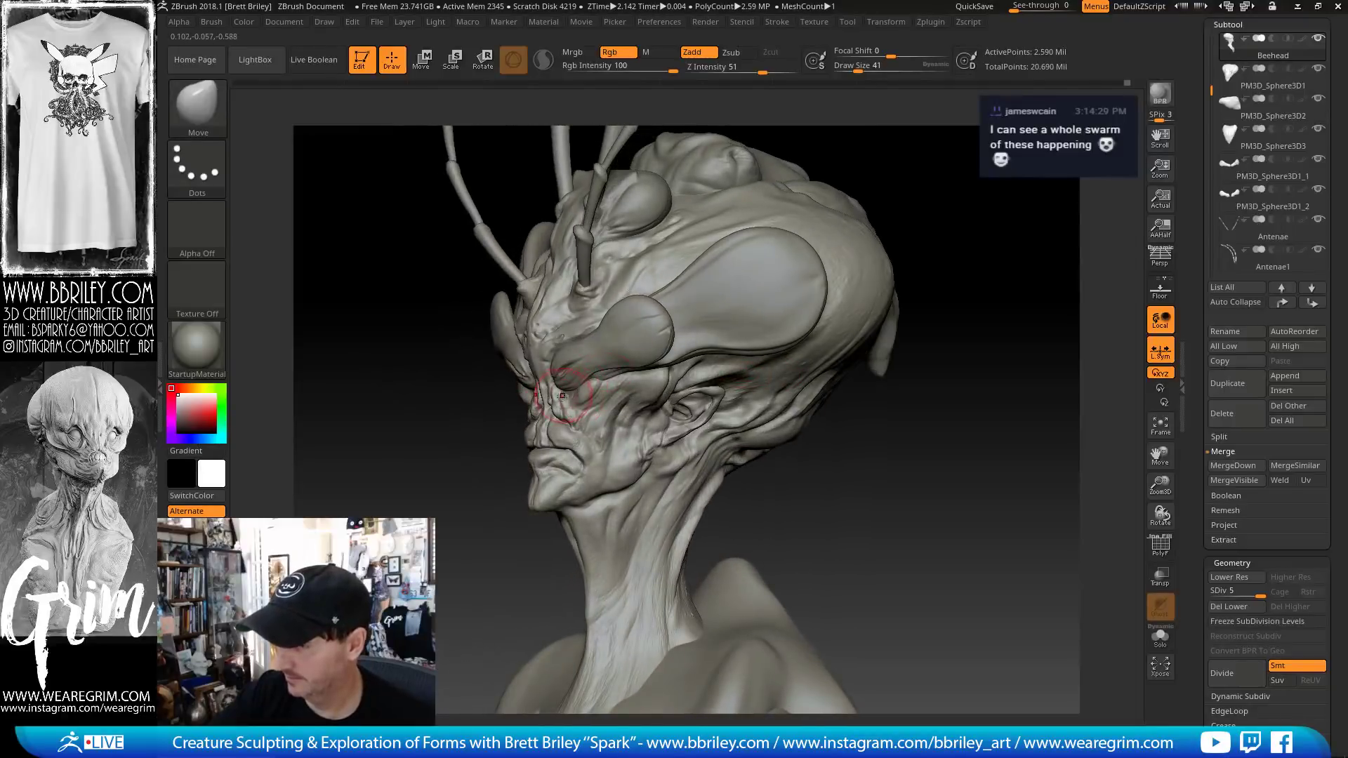
# - Adjust the shapes around the nose and upper lip with the Move brush, reducing the draw size to 18
pyautogui.moveTo(879, 473)
pyautogui.mouseDown()
pyautogui.moveTo(902, 400)
pyautogui.moveTo(802, 419)
pyautogui.moveTo(803, 385)
pyautogui.moveTo(698, 347)
pyautogui.moveTo(571, 355)
pyautogui.mouseUp()
pyautogui.press('s')
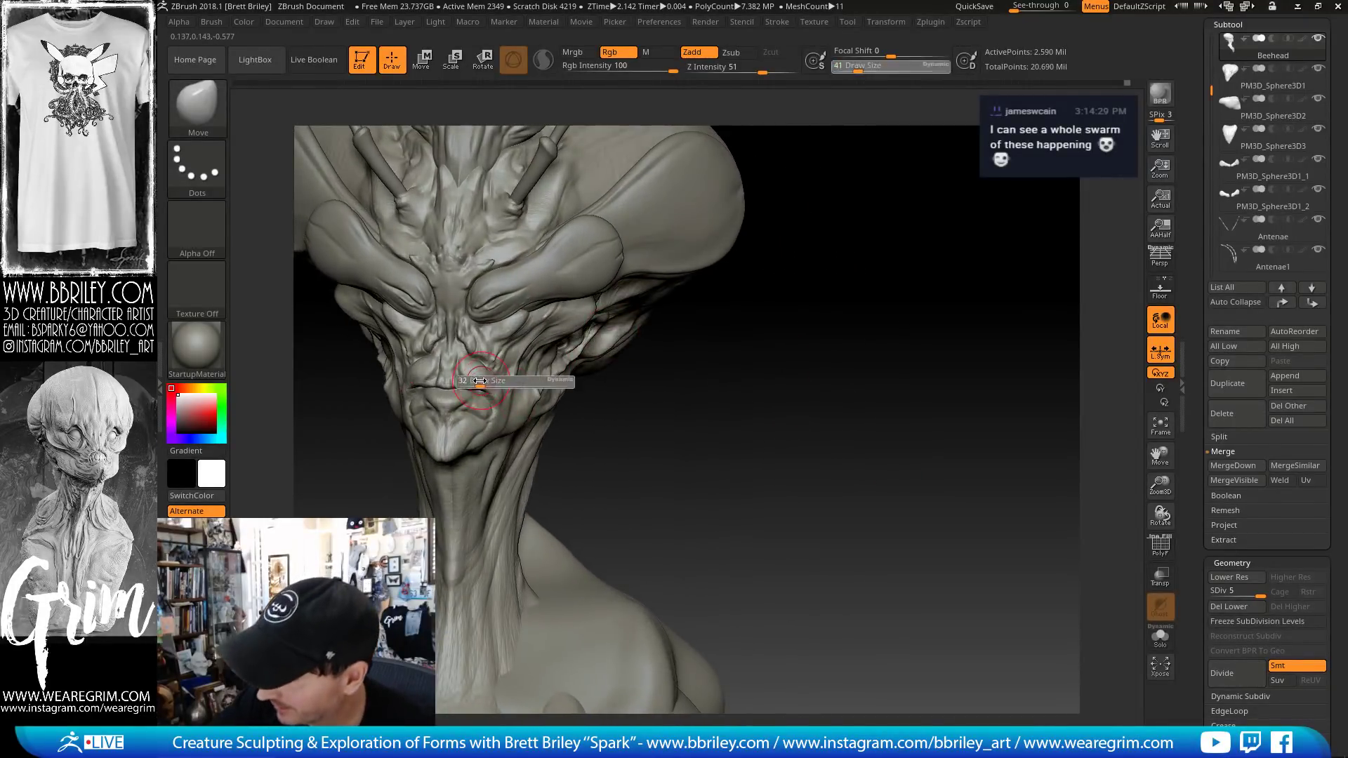
pyautogui.moveTo(480, 381); pyautogui.dragTo(457, 342)
pyautogui.press('s')
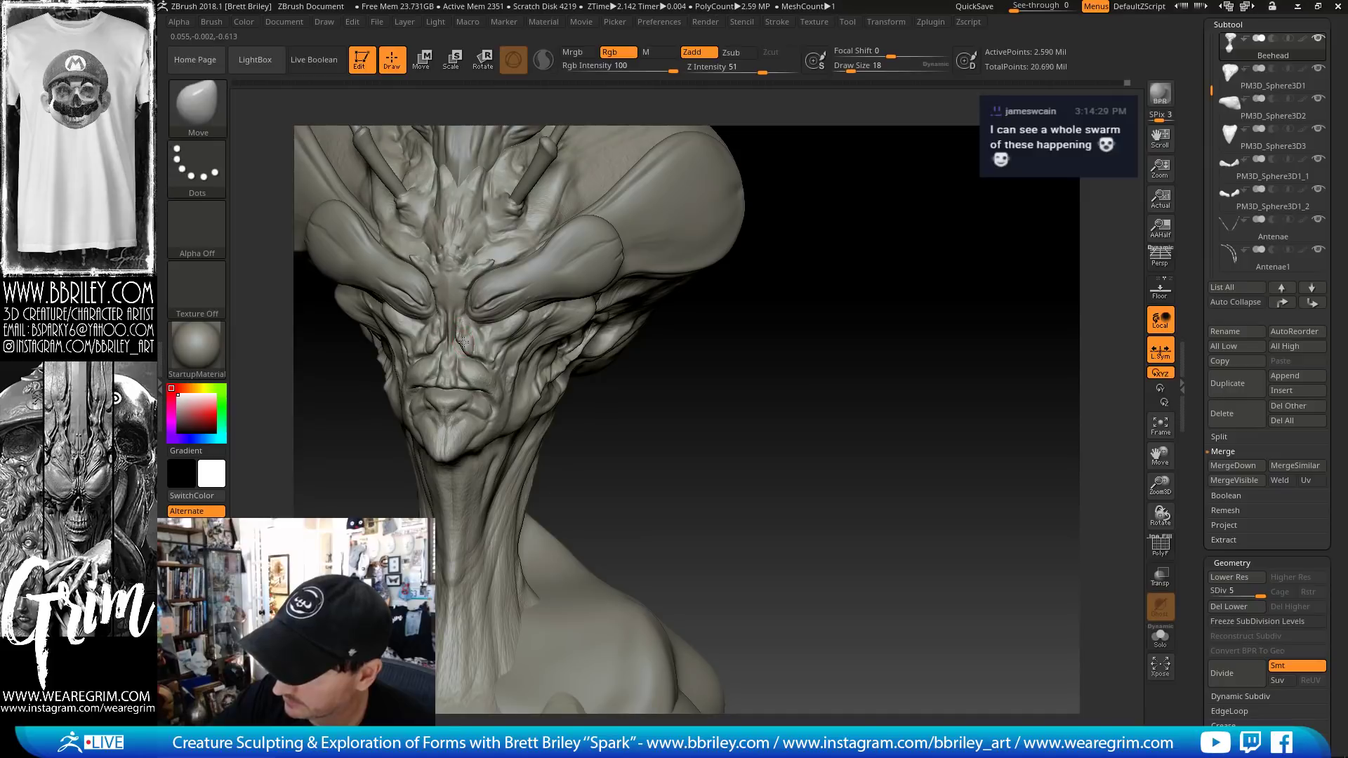
pyautogui.moveTo(758, 400); pyautogui.dragTo(798, 388)
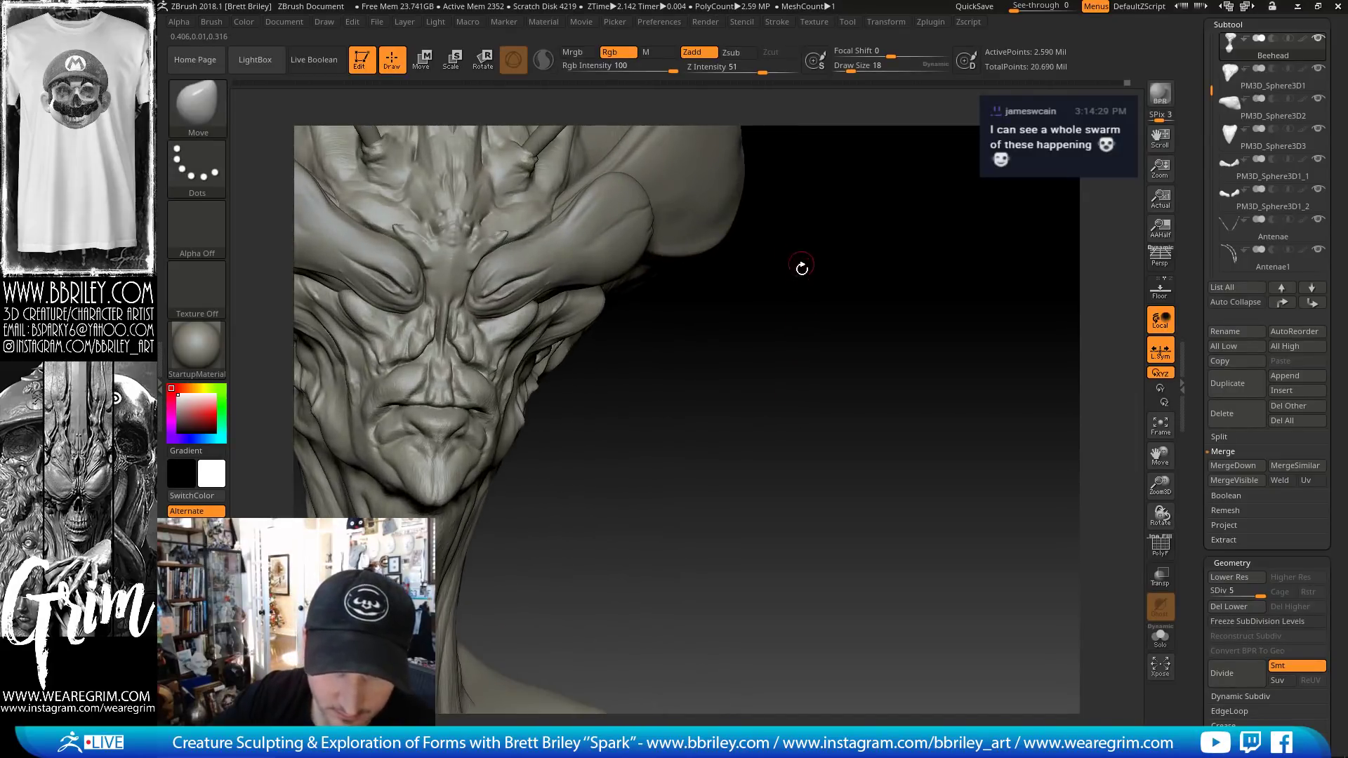
# - Define the inner cheek folds beside the nose with DamStandard at draw size 12 and flatten them with TrimDynamic at 9
pyautogui.moveTo(806, 310); pyautogui.dragTo(486, 353)
pyautogui.press('b')
pyautogui.press('d')
pyautogui.press('s')
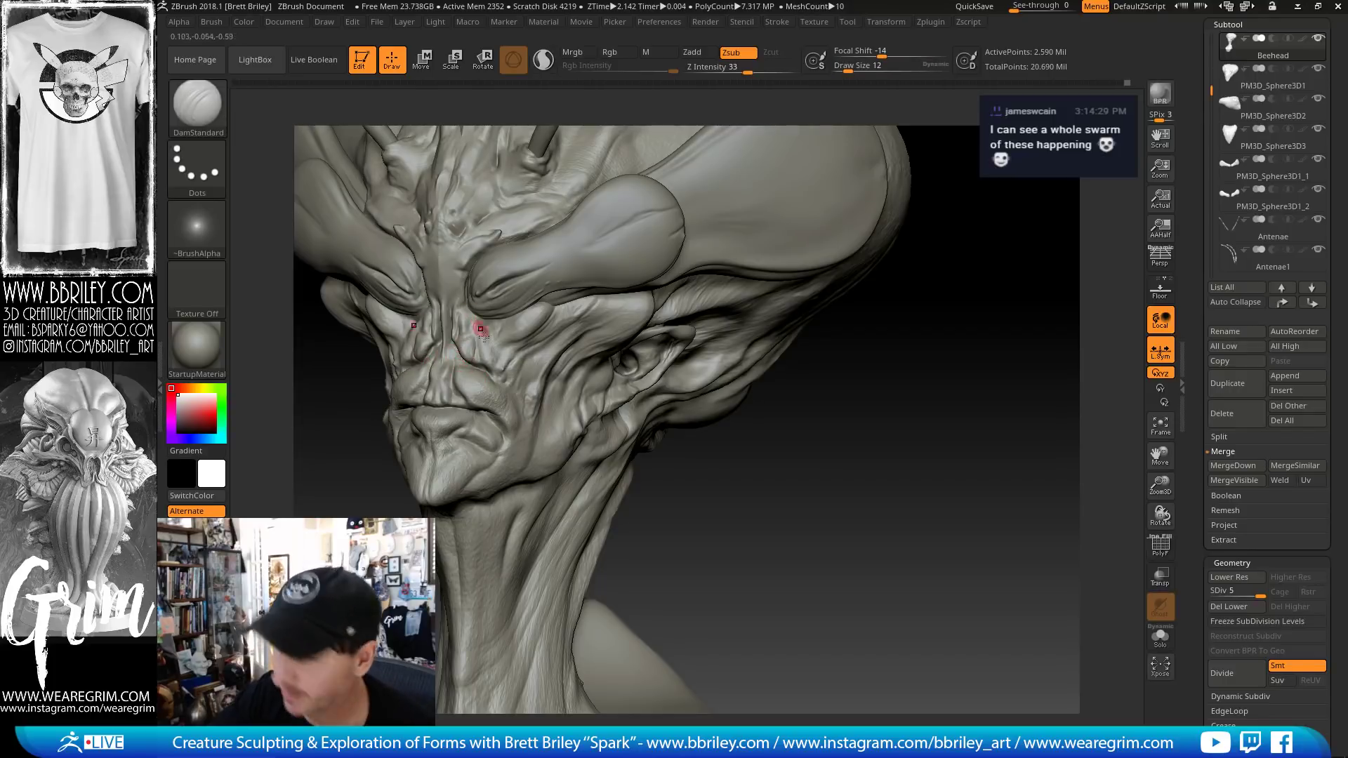
pyautogui.press('b')
pyautogui.press('t')
pyautogui.press('d')
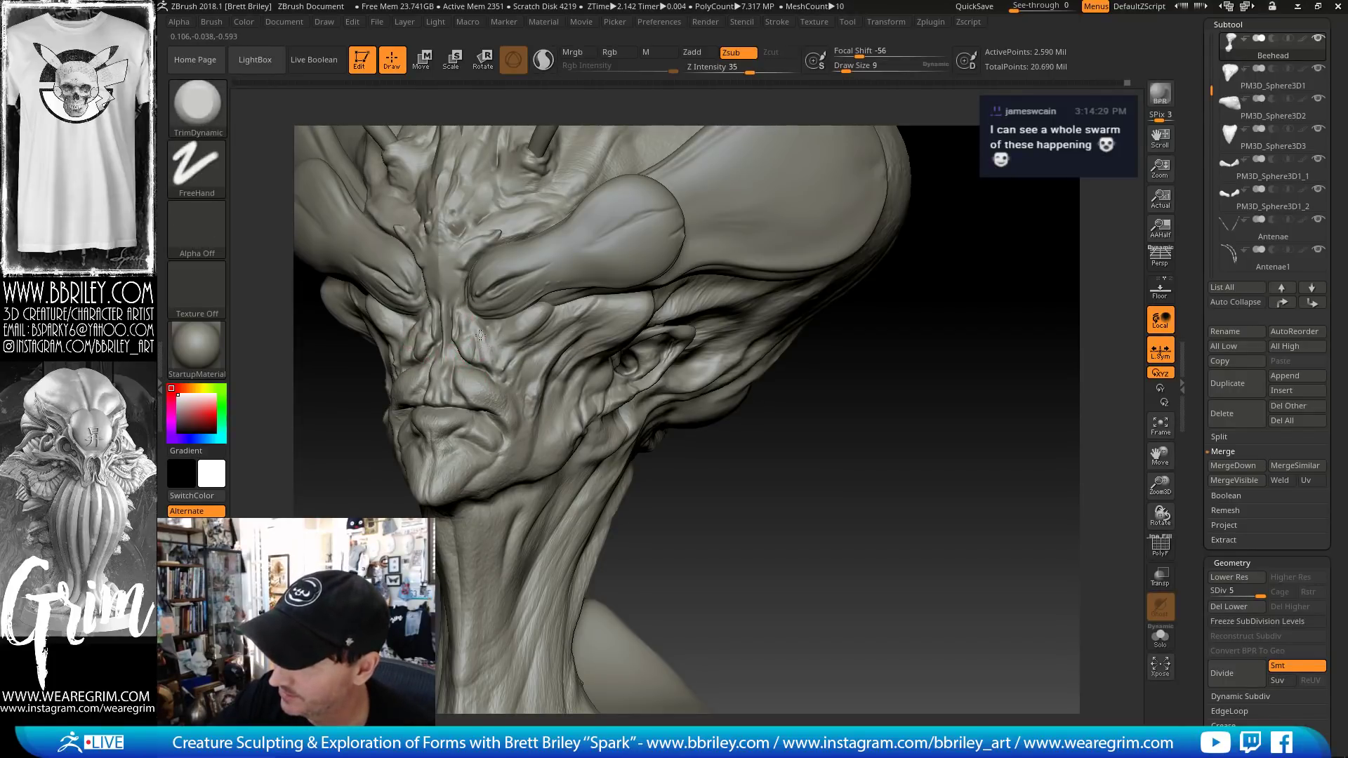
pyautogui.moveTo(480, 336); pyautogui.dragTo(491, 349)
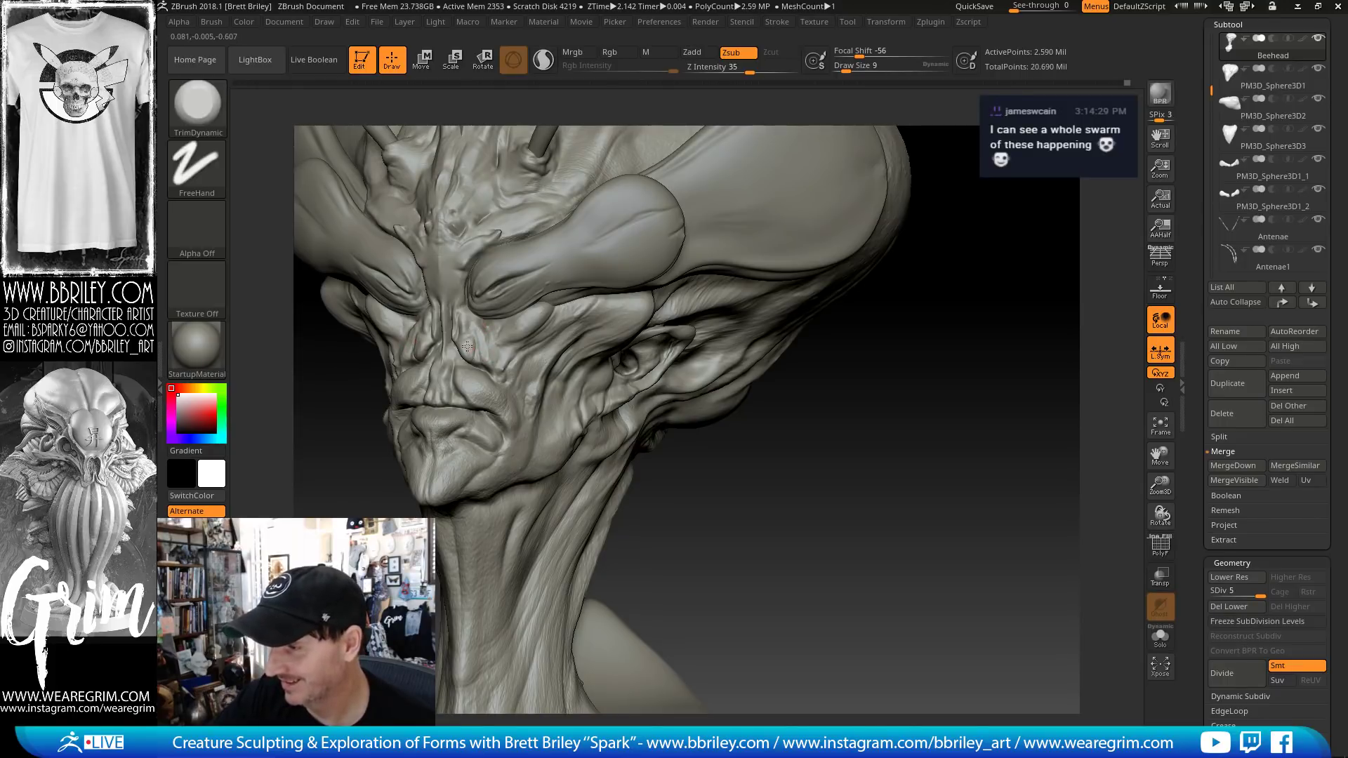
# - Carve the creases around the nostrils with DamStandard at draw sizes 9 and 12 and smooth the area below the nose
pyautogui.moveTo(735, 448); pyautogui.dragTo(882, 414)
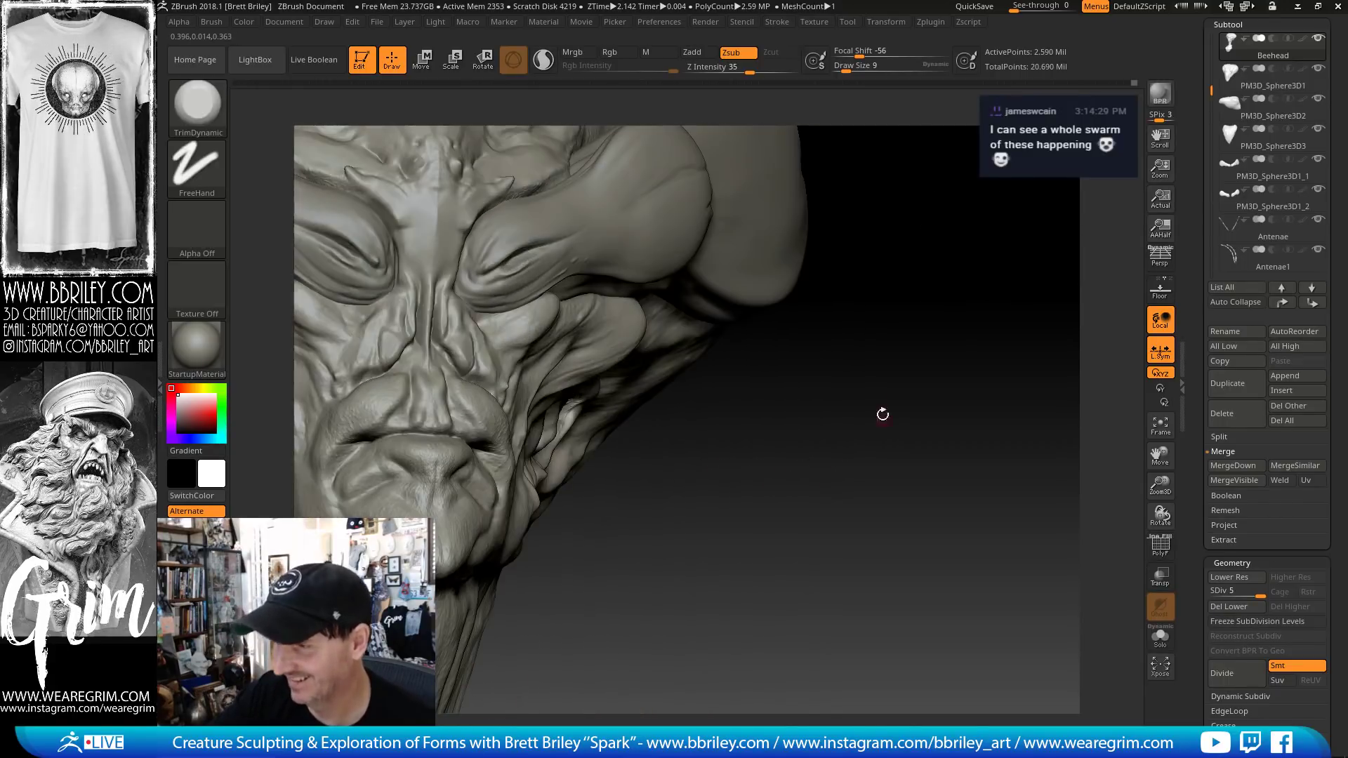
pyautogui.press('b')
pyautogui.press('d')
pyautogui.press('s')
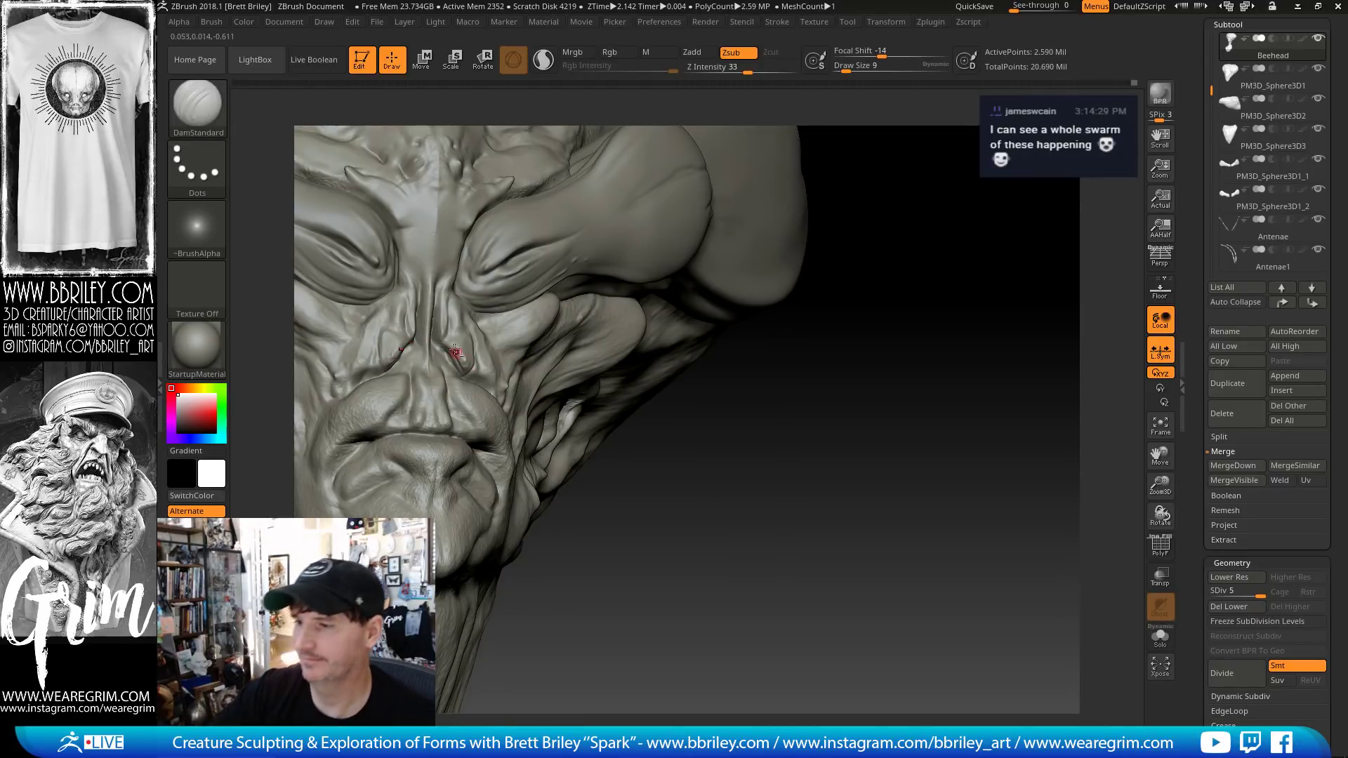
pyautogui.press('s')
pyautogui.click(442, 343)
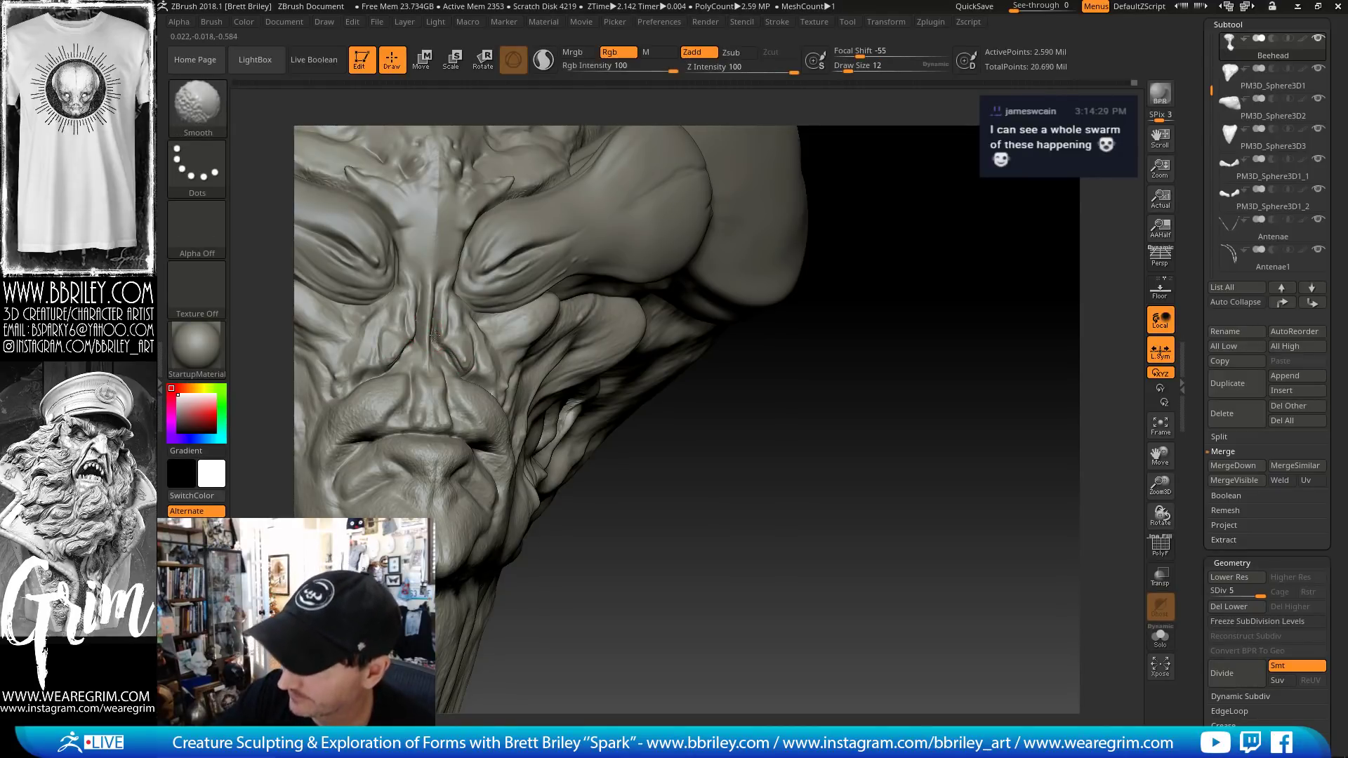
pyautogui.moveTo(674, 445); pyautogui.dragTo(428, 361)
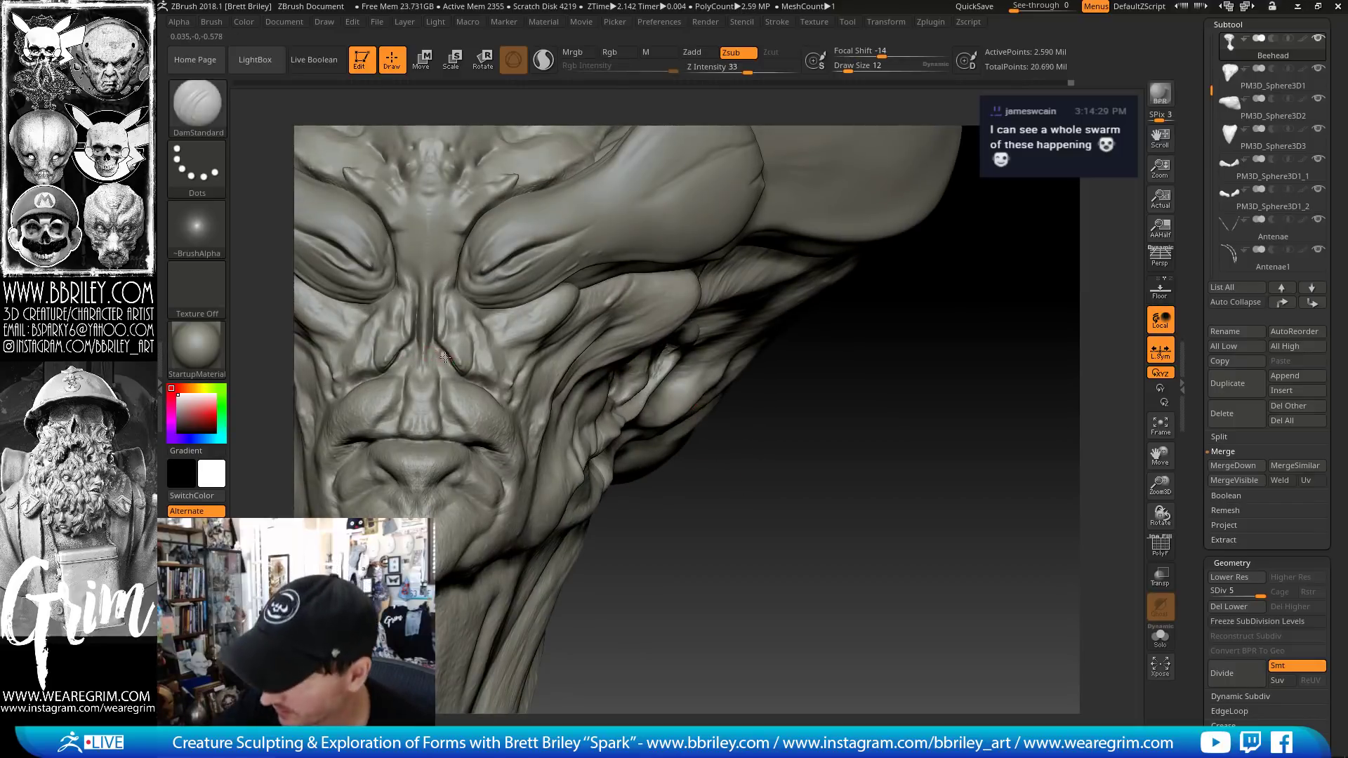
pyautogui.press('shift')
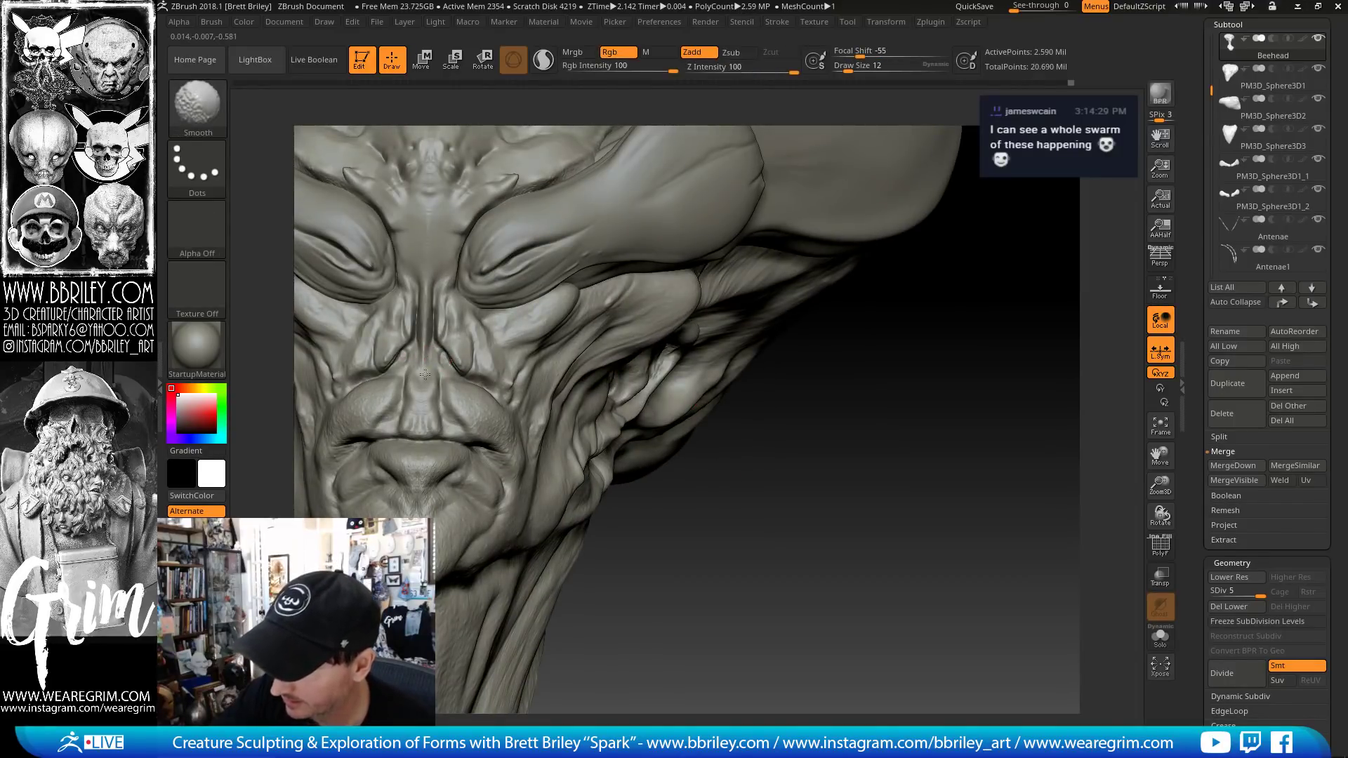
pyautogui.keyDown('shift'); pyautogui.moveTo(425, 375); pyautogui.dragTo(440, 402); pyautogui.keyUp('shift')
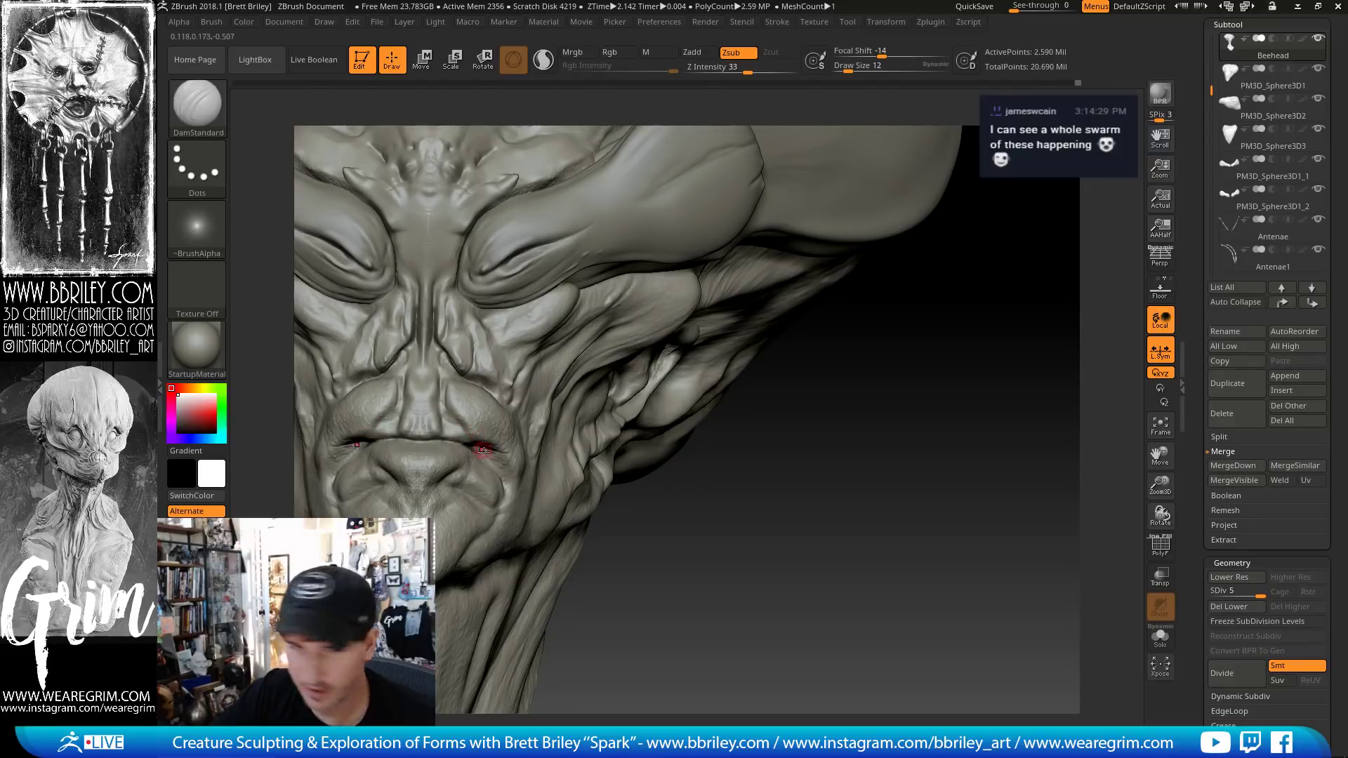
# - Build up the upper lip along the mouth line with the Standard brush at draw size 12 and smooth it
pyautogui.press('b')
pyautogui.press('s')
pyautogui.press('t')
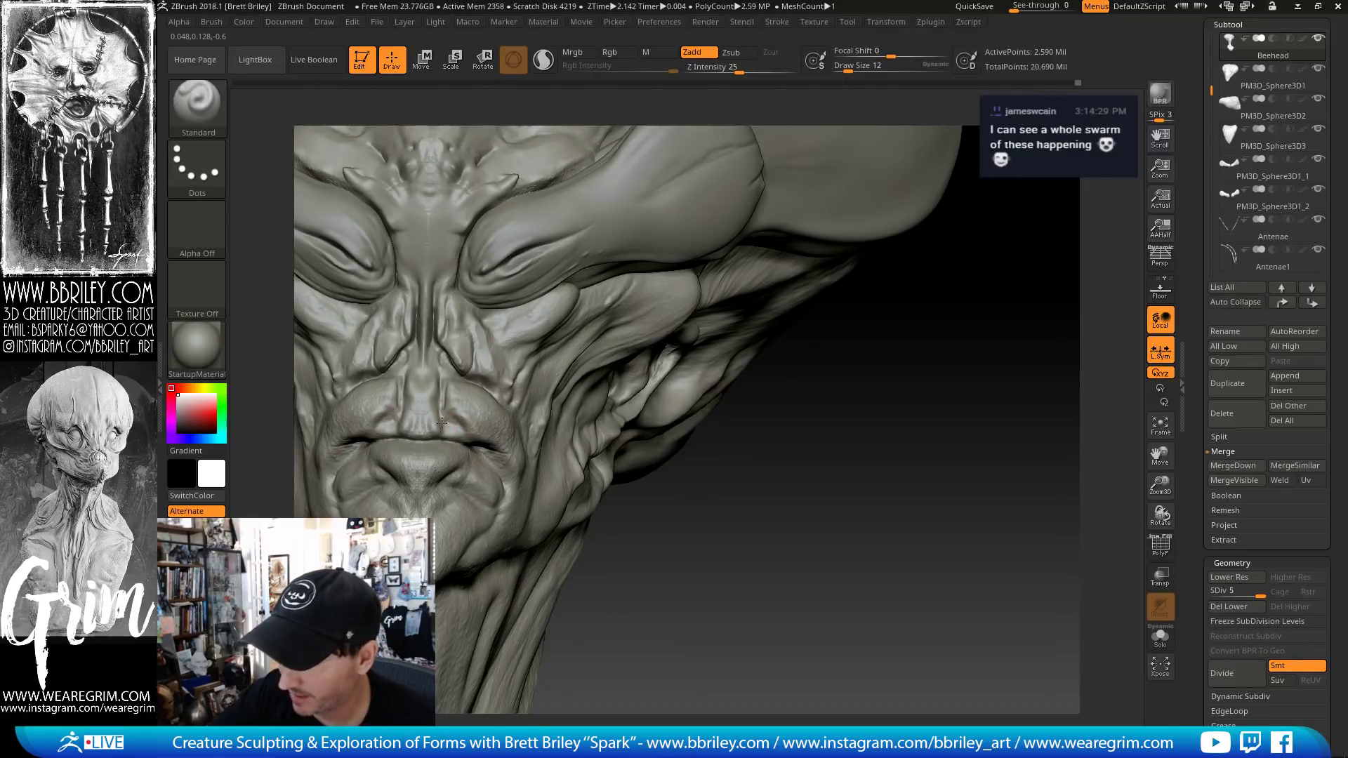
pyautogui.press('shift')
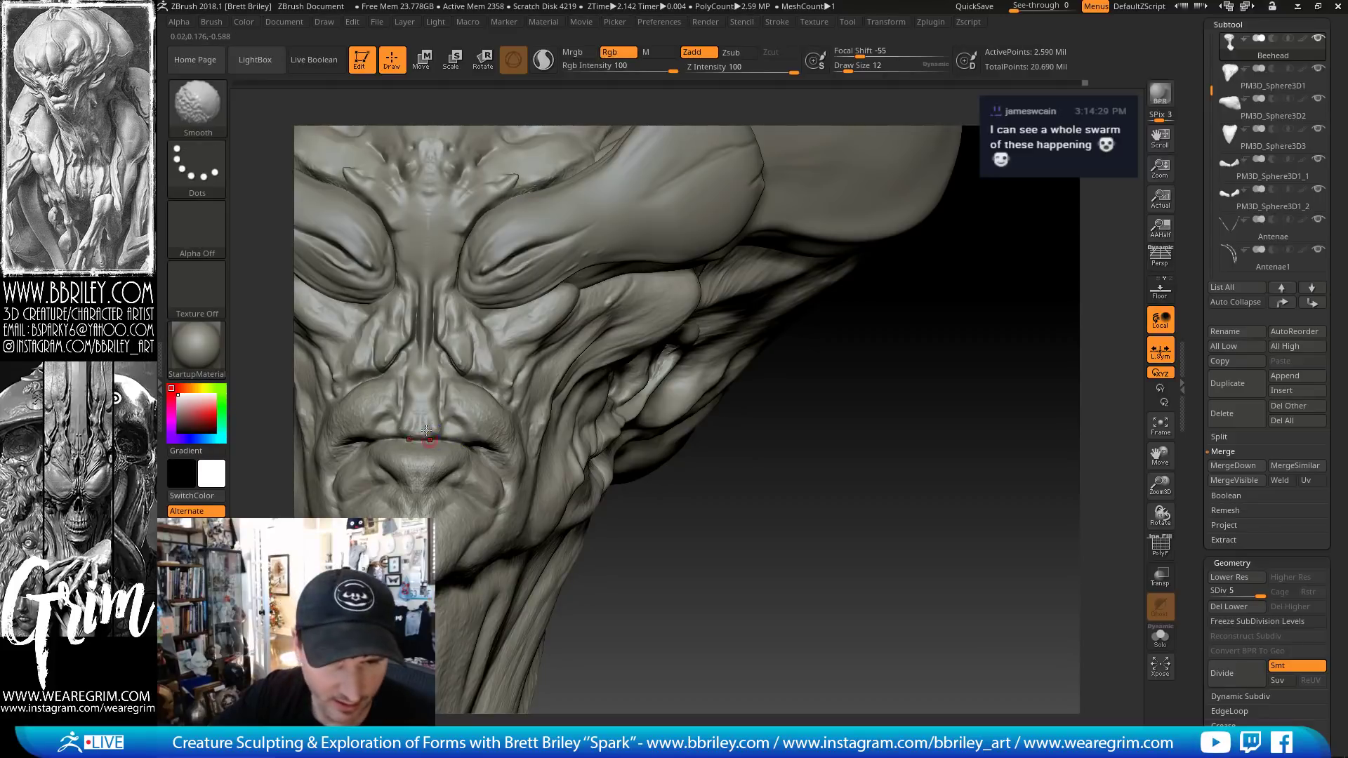
# - Define the upper lip and philtrum edges with DamStandard at draw size 12 and smooth between them
pyautogui.press('b')
pyautogui.press('d')
pyautogui.press('s')
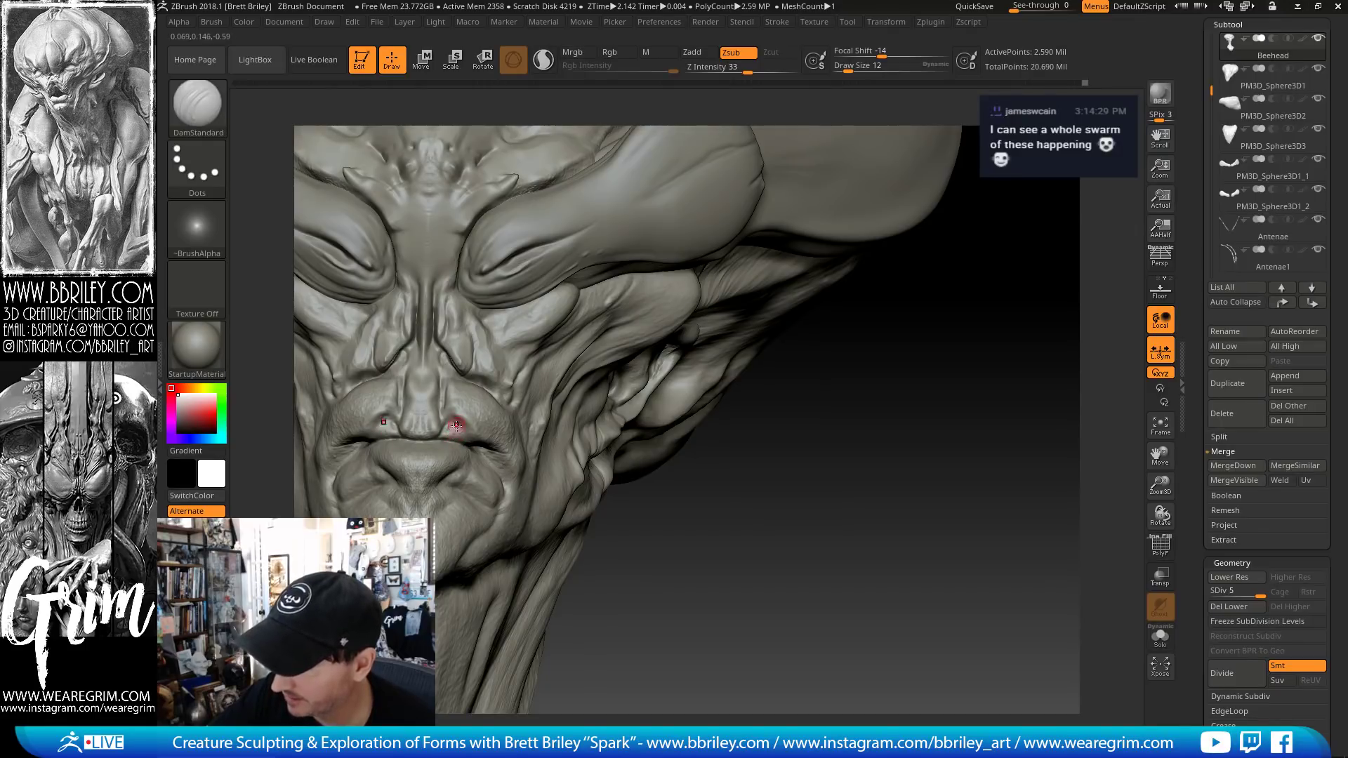
pyautogui.press('shift')
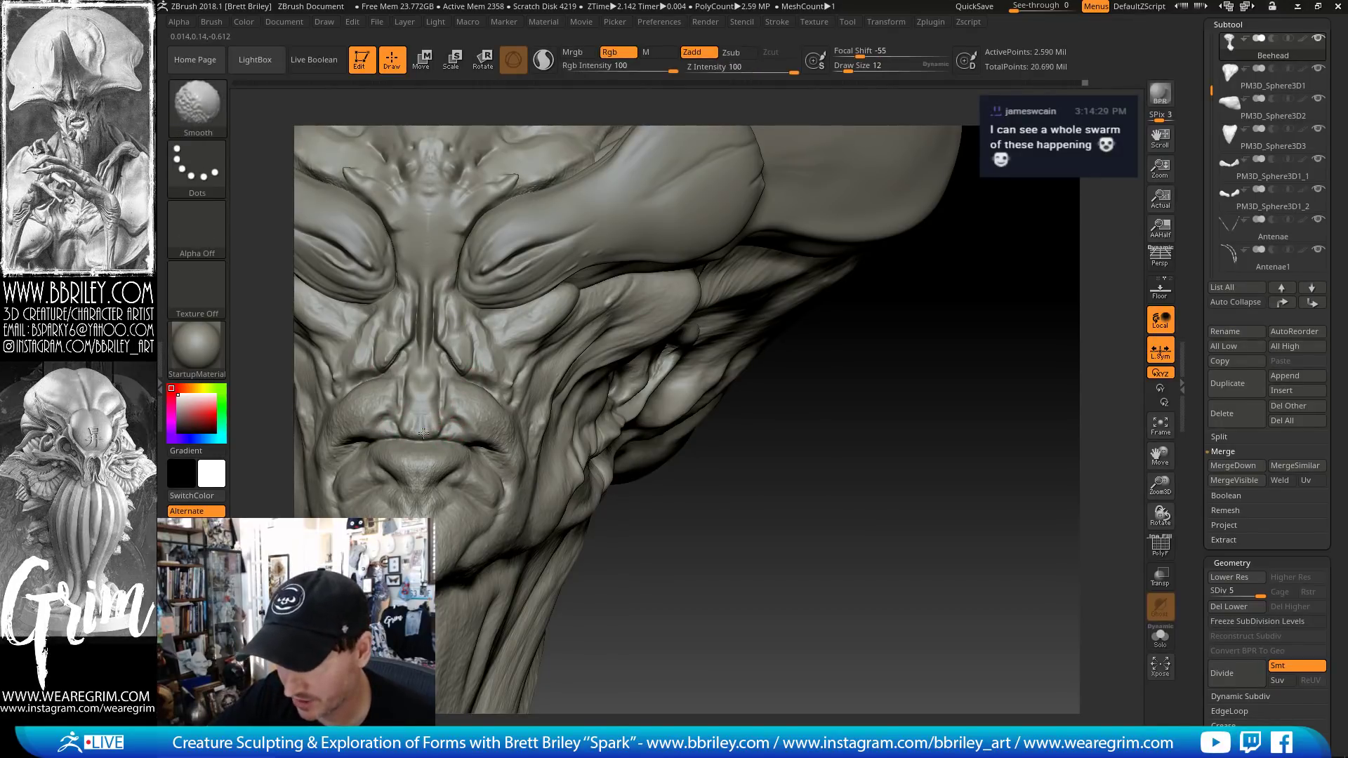
pyautogui.moveTo(398, 414); pyautogui.dragTo(442, 416)
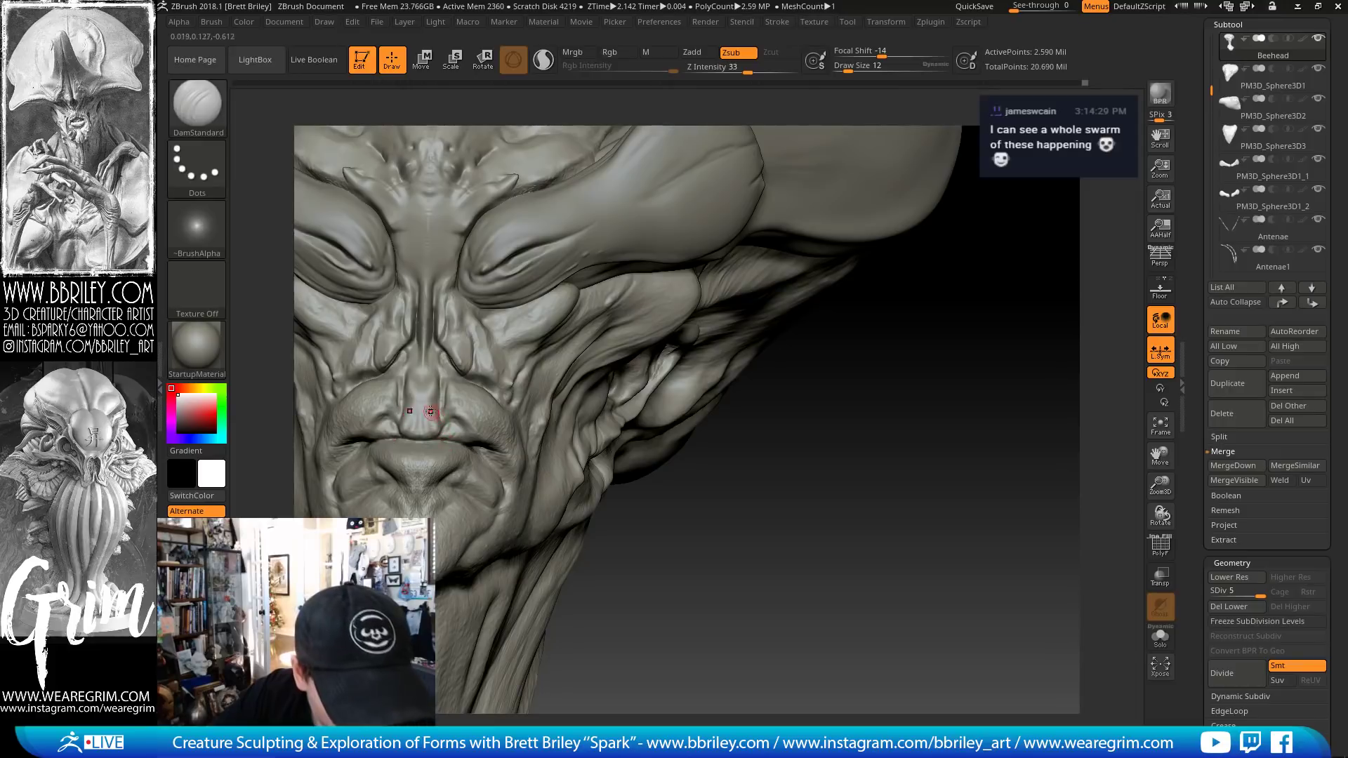
# - Add volume to the upper lip beside the philtrum with the Standard brush at draw size 12 and adjust it with Move
pyautogui.press('b')
pyautogui.press('s')
pyautogui.press('t')
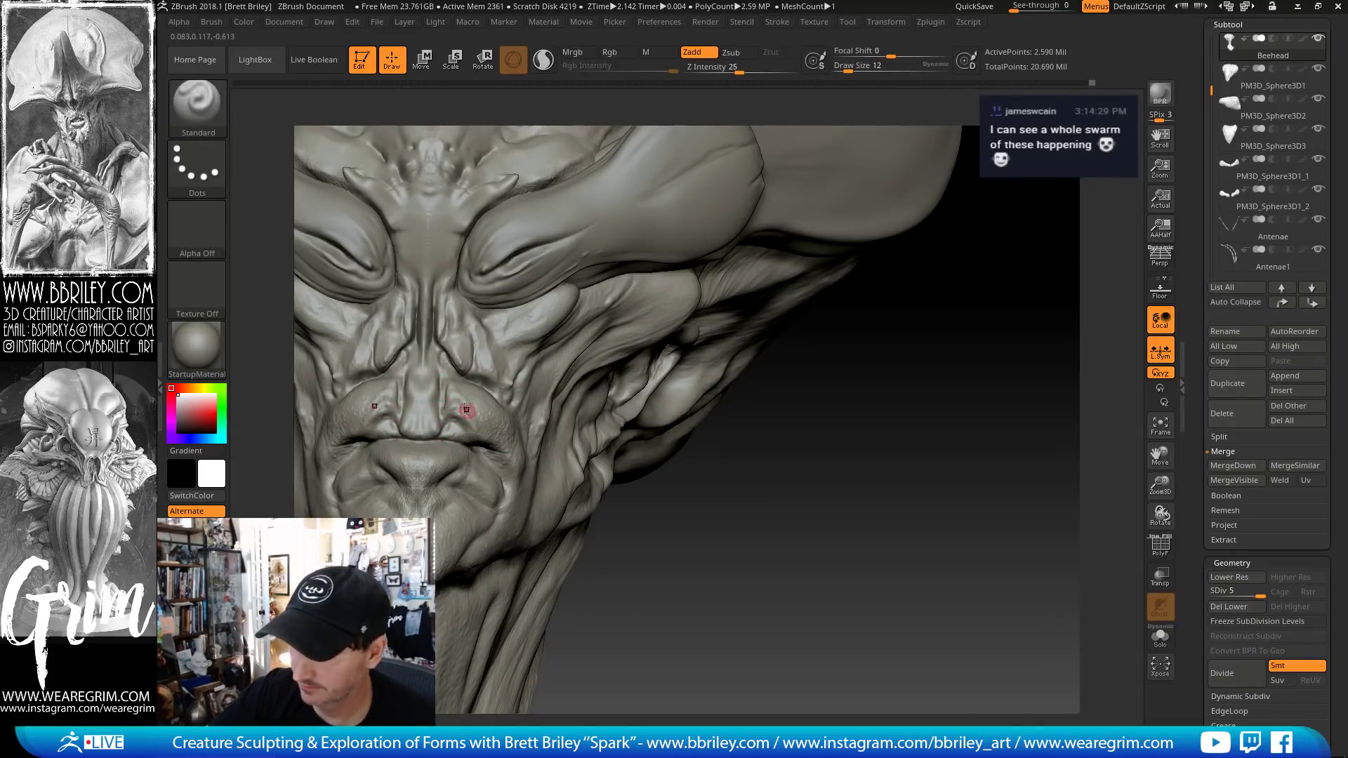
pyautogui.press('b')
pyautogui.press('m')
pyautogui.press('v')
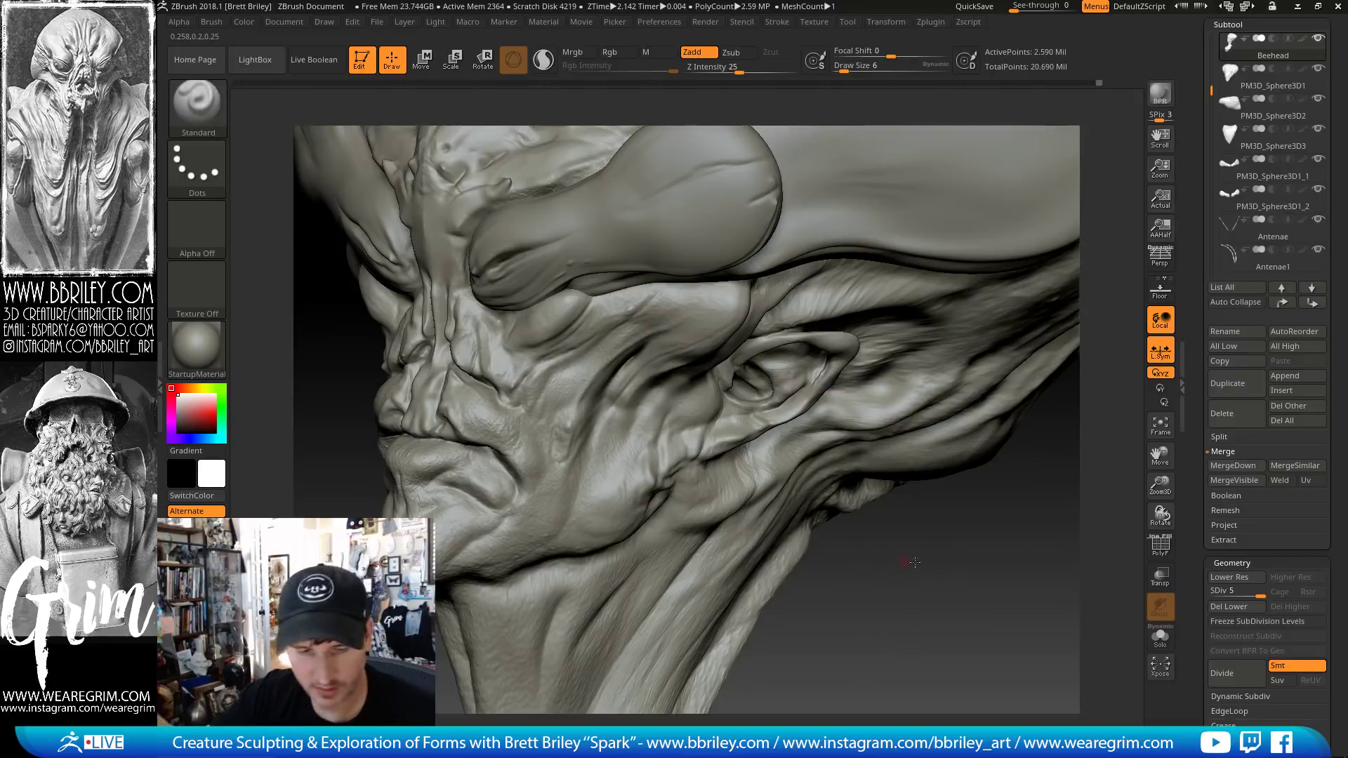
# - Carve the creases beside the nose bridge and under the inner eye with DamStandard at draw sizes 6 and 8
pyautogui.press('b')
pyautogui.press('d')
pyautogui.press('s')
pyautogui.moveTo(918, 560)
pyautogui.mouseDown()
pyautogui.moveTo(821, 494)
pyautogui.moveTo(702, 484)
pyautogui.mouseUp()
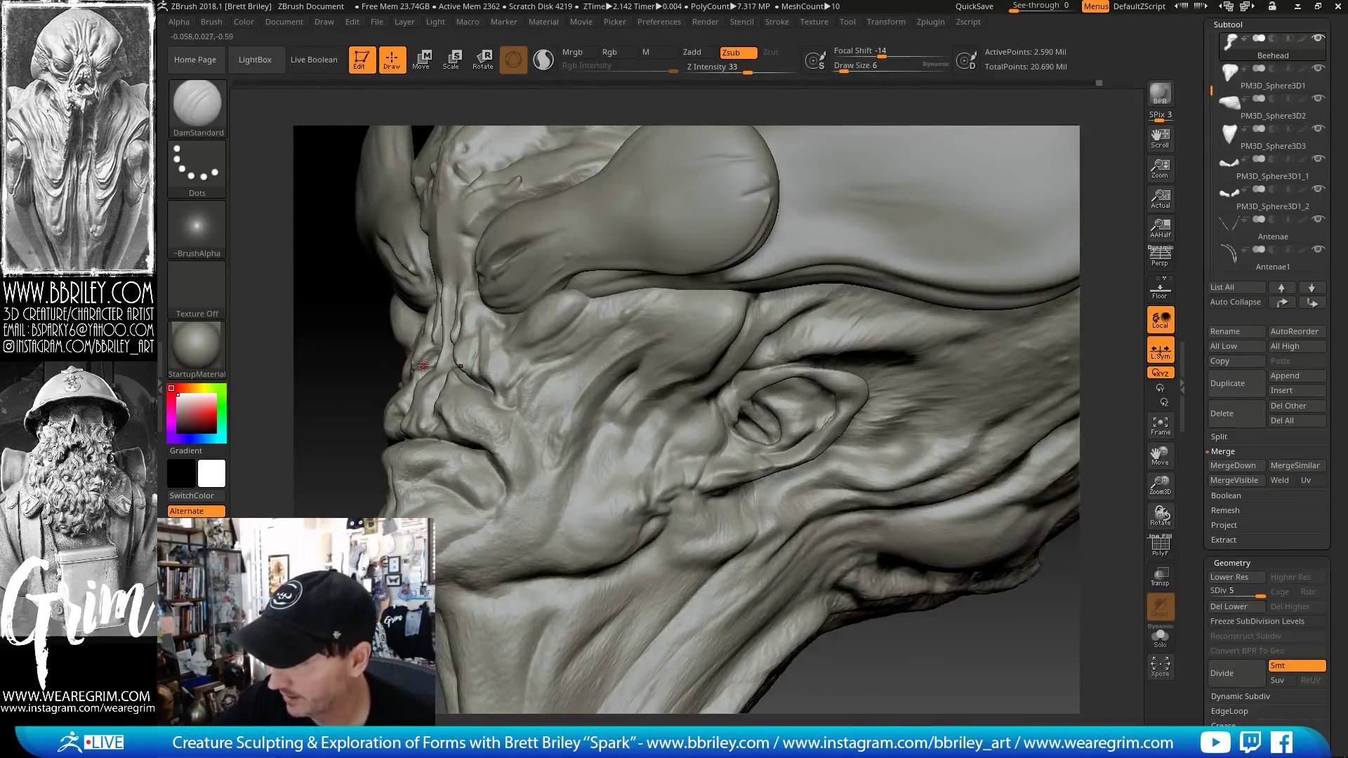
pyautogui.moveTo(327, 321); pyautogui.dragTo(444, 349)
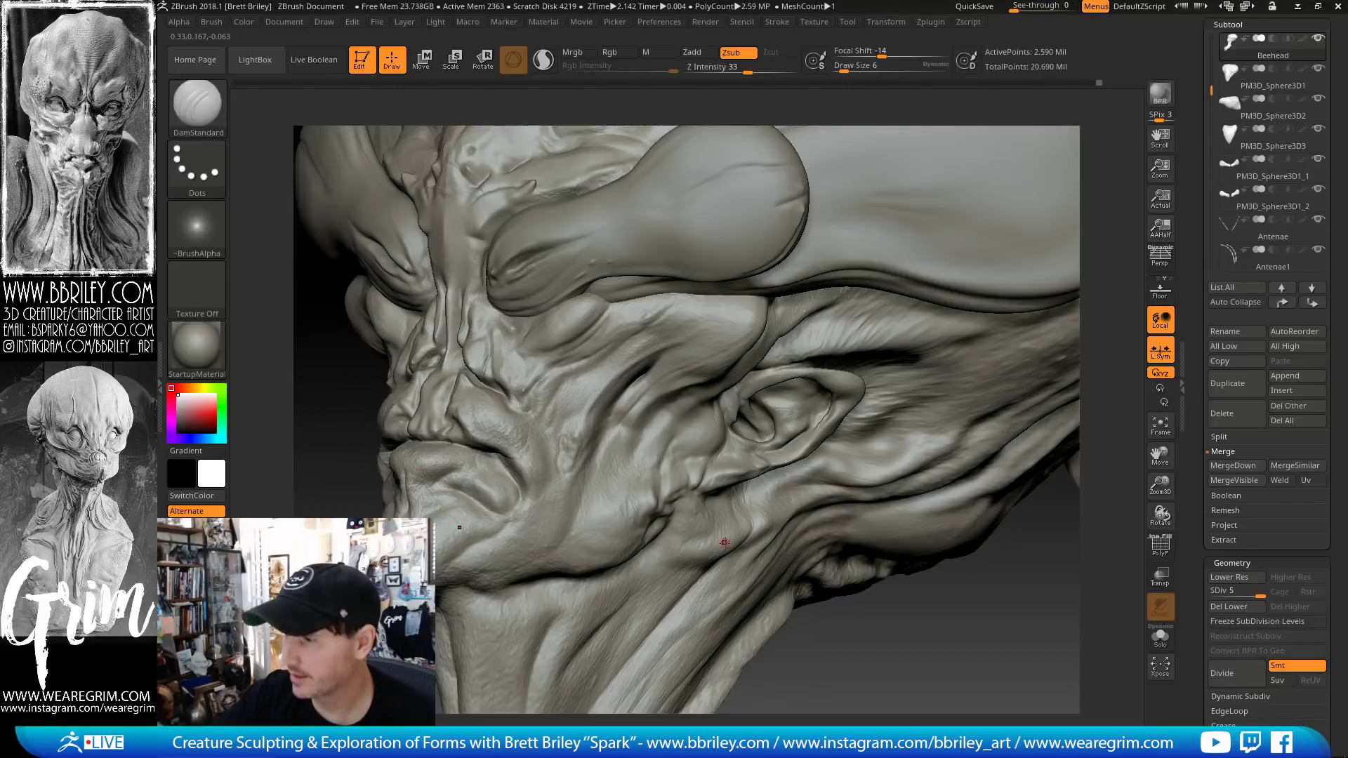
pyautogui.press('s')
pyautogui.moveTo(502, 341); pyautogui.dragTo(505, 342)
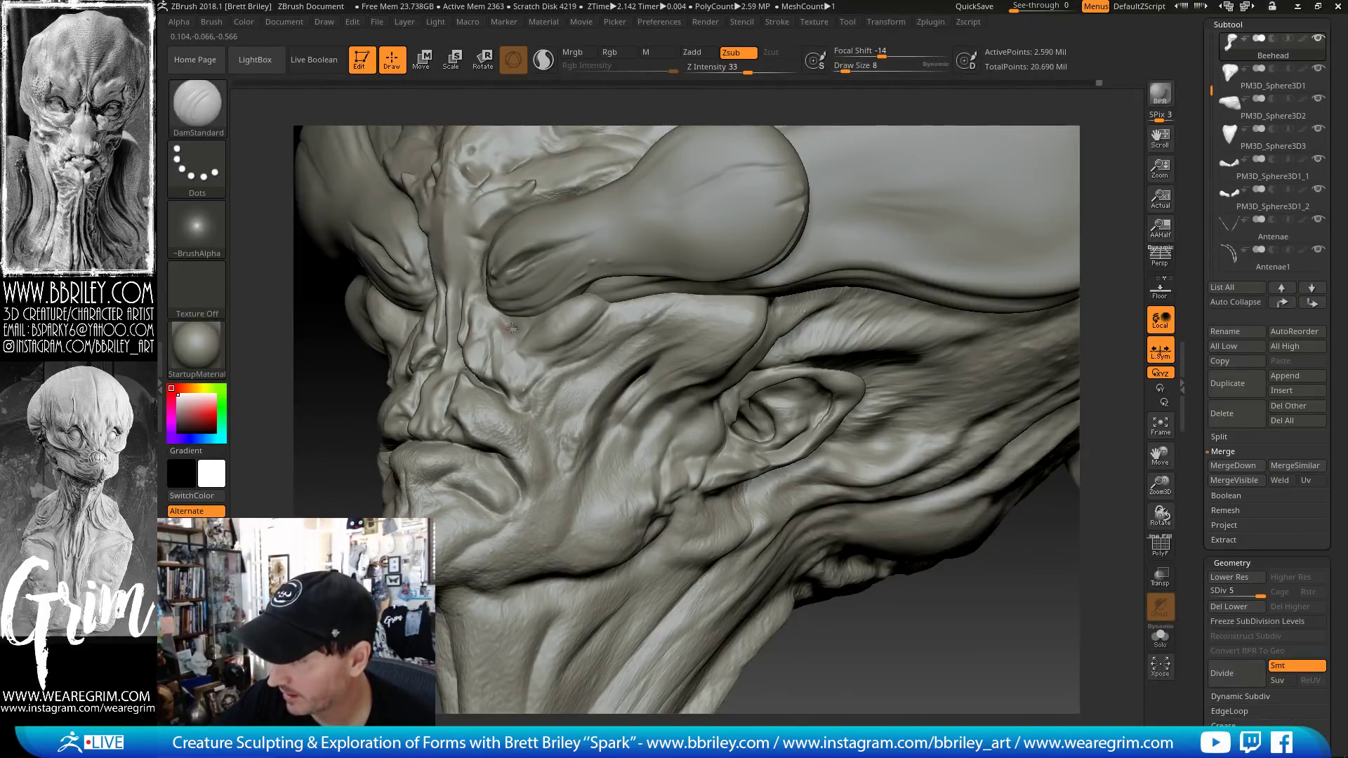
pyautogui.moveTo(357, 431); pyautogui.dragTo(466, 285)
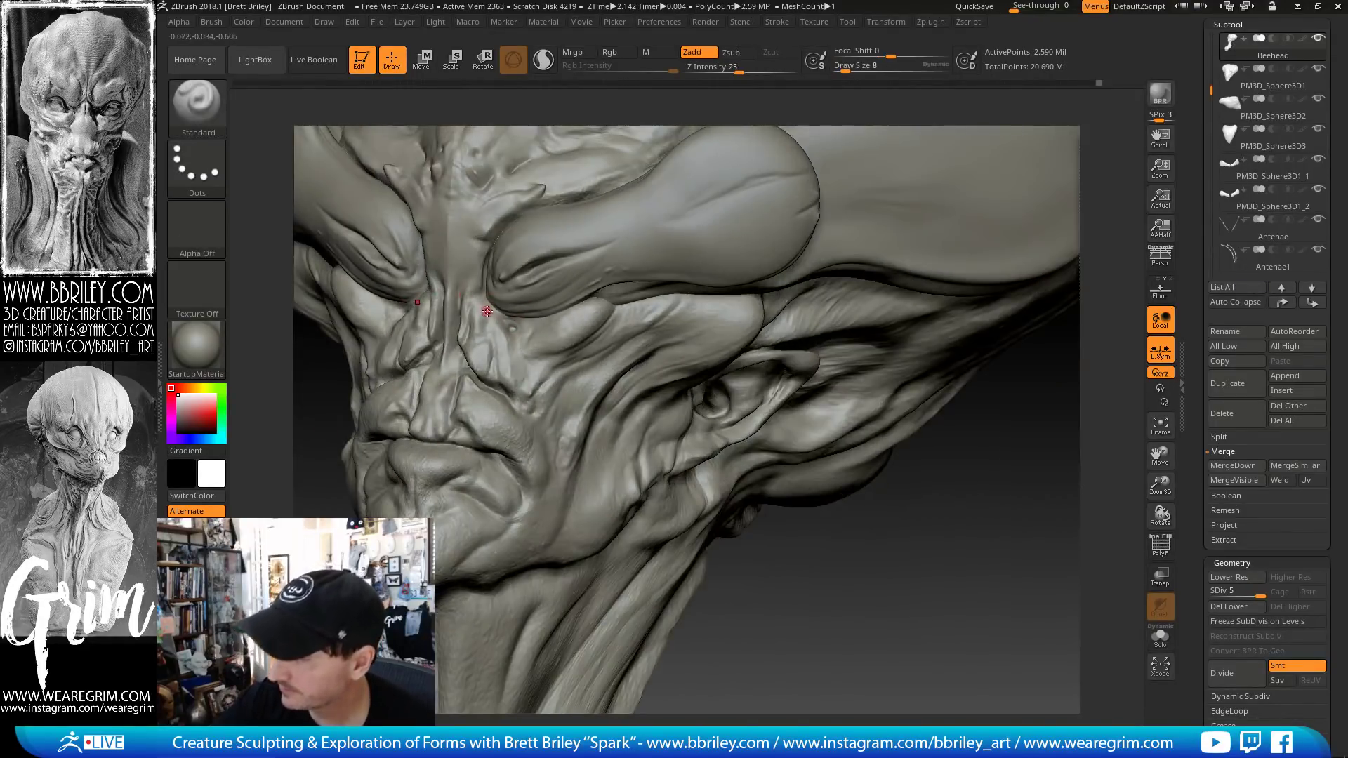
# - Build up the small forms at the inner eye corners with the Standard brush at draw size 6 and smooth the inner brow
pyautogui.press('b')
pyautogui.press('s')
pyautogui.press('t')
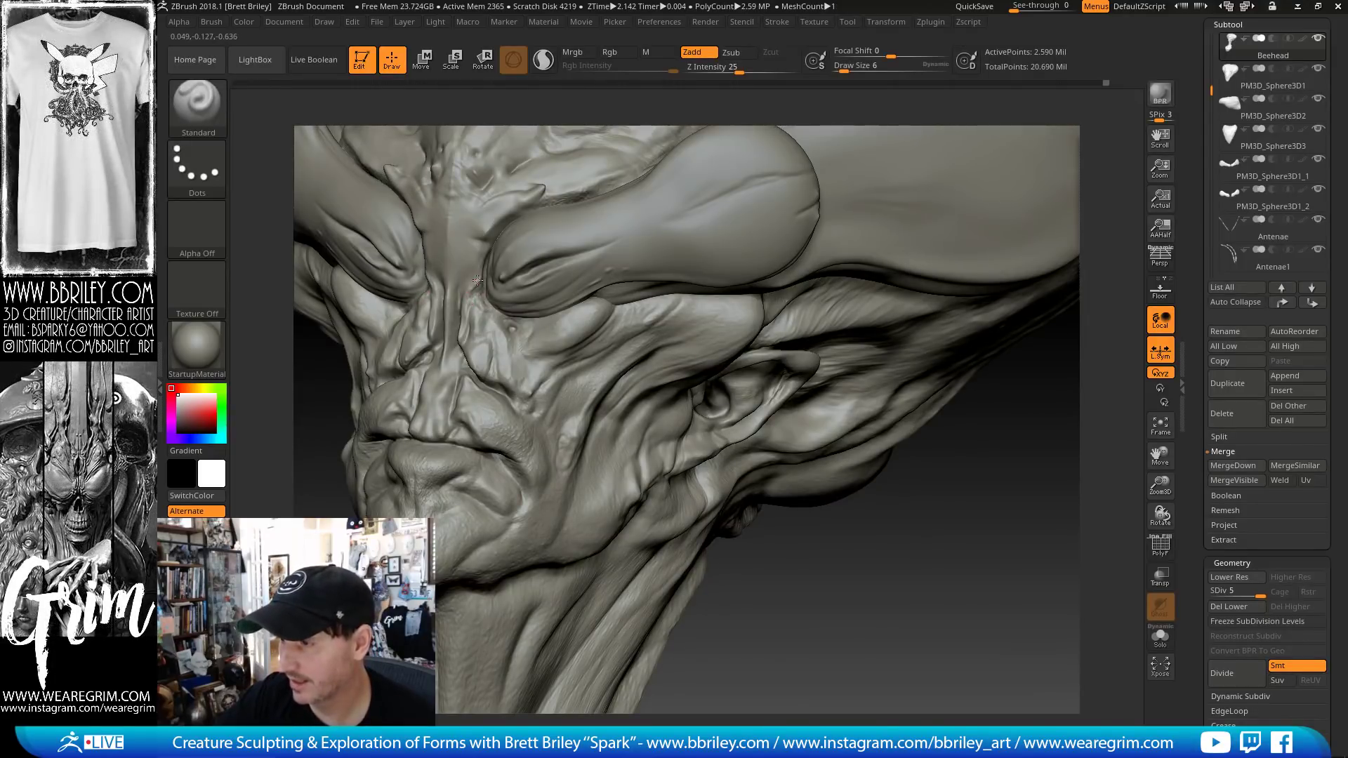
pyautogui.moveTo(813, 587); pyautogui.dragTo(805, 551)
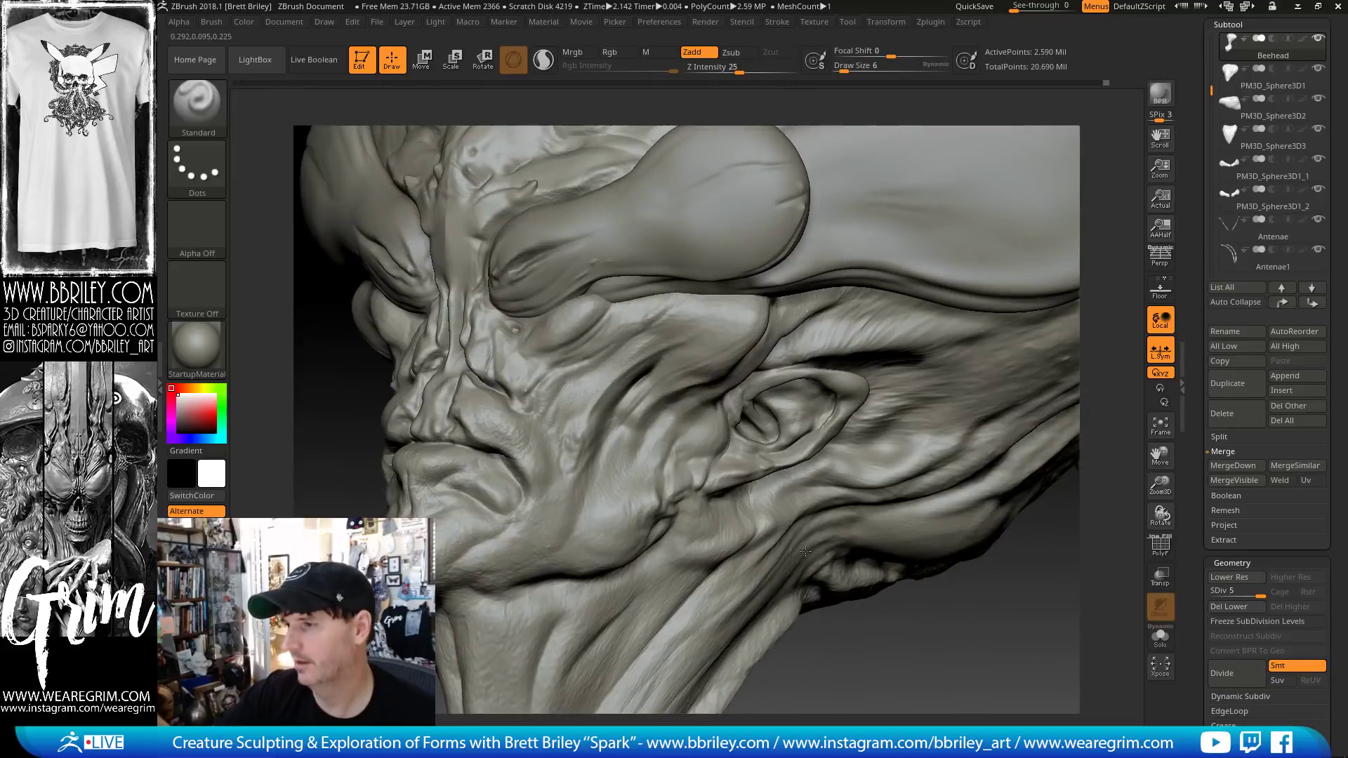
pyautogui.press('shift')
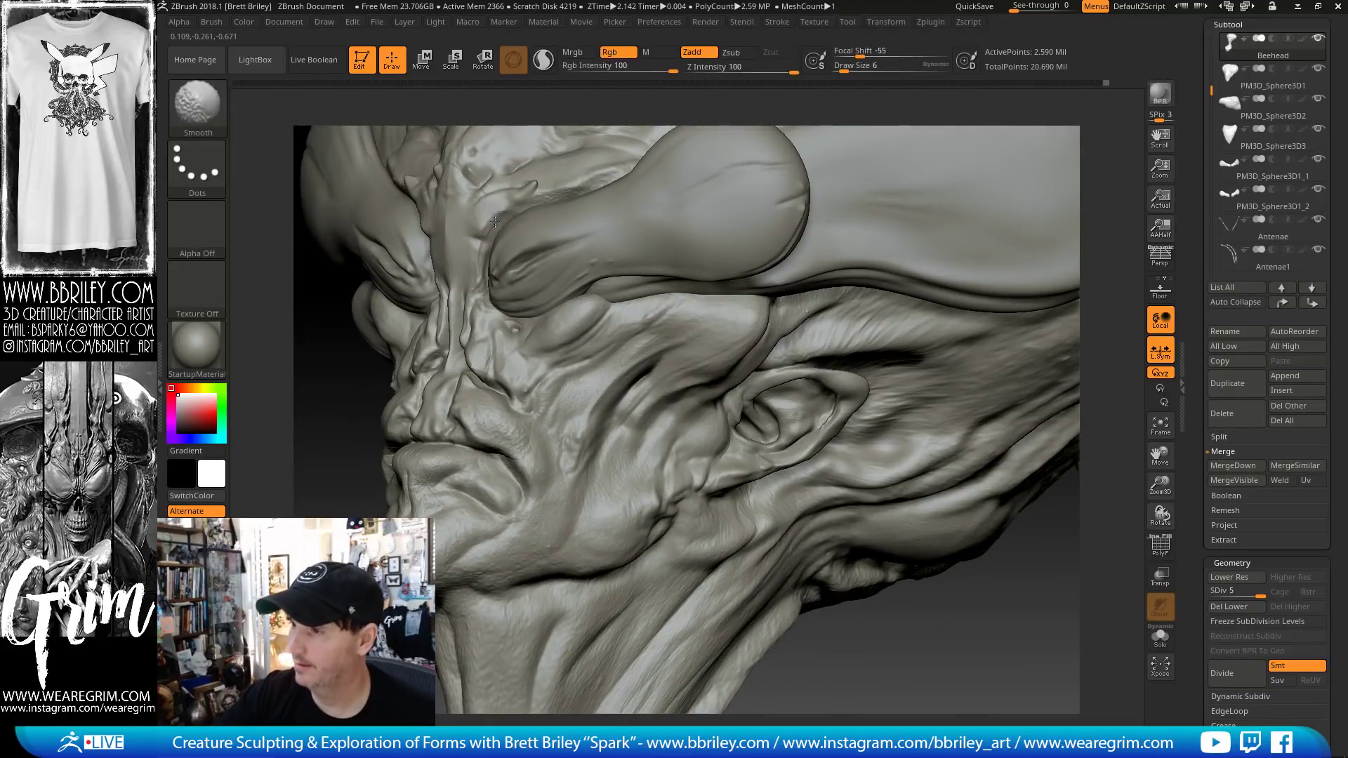
pyautogui.keyDown('shift'); pyautogui.moveTo(495, 212); pyautogui.dragTo(507, 217); pyautogui.keyUp('shift')
# - Crease the inner brow with DamStandard at draw size 6, add volume with the Standard brush and smooth it
pyautogui.press('b')
pyautogui.press('d')
pyautogui.press('s')
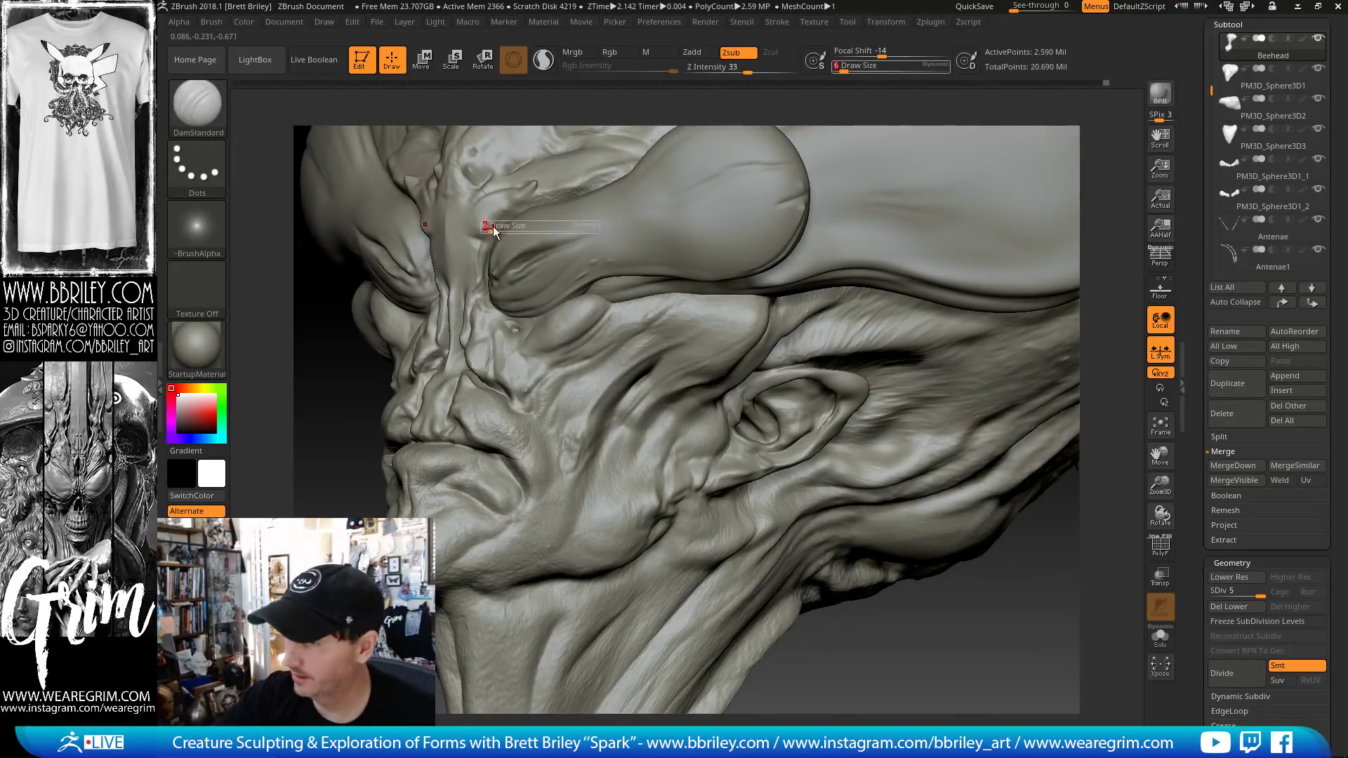
pyautogui.press('b')
pyautogui.press('s')
pyautogui.press('t')
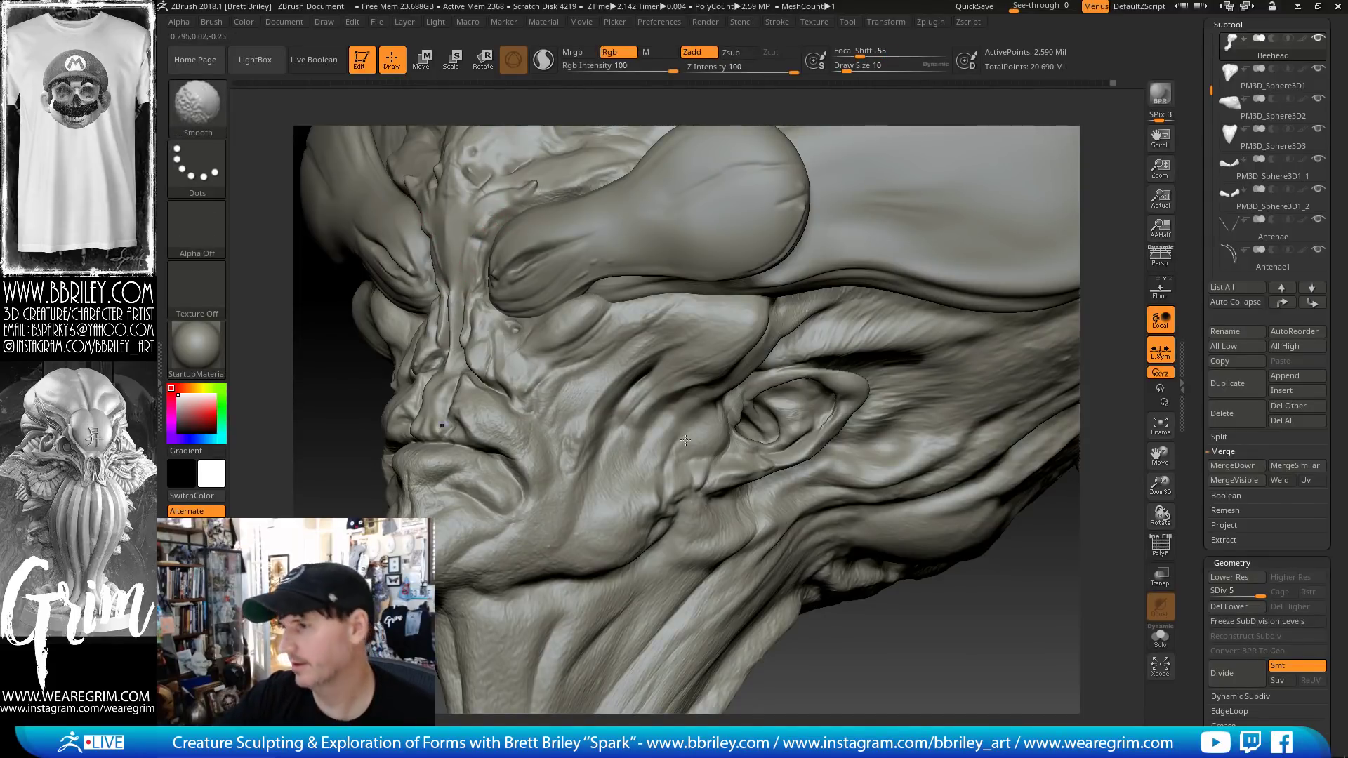
pyautogui.moveTo(925, 630); pyautogui.dragTo(906, 587)
pyautogui.press(']')
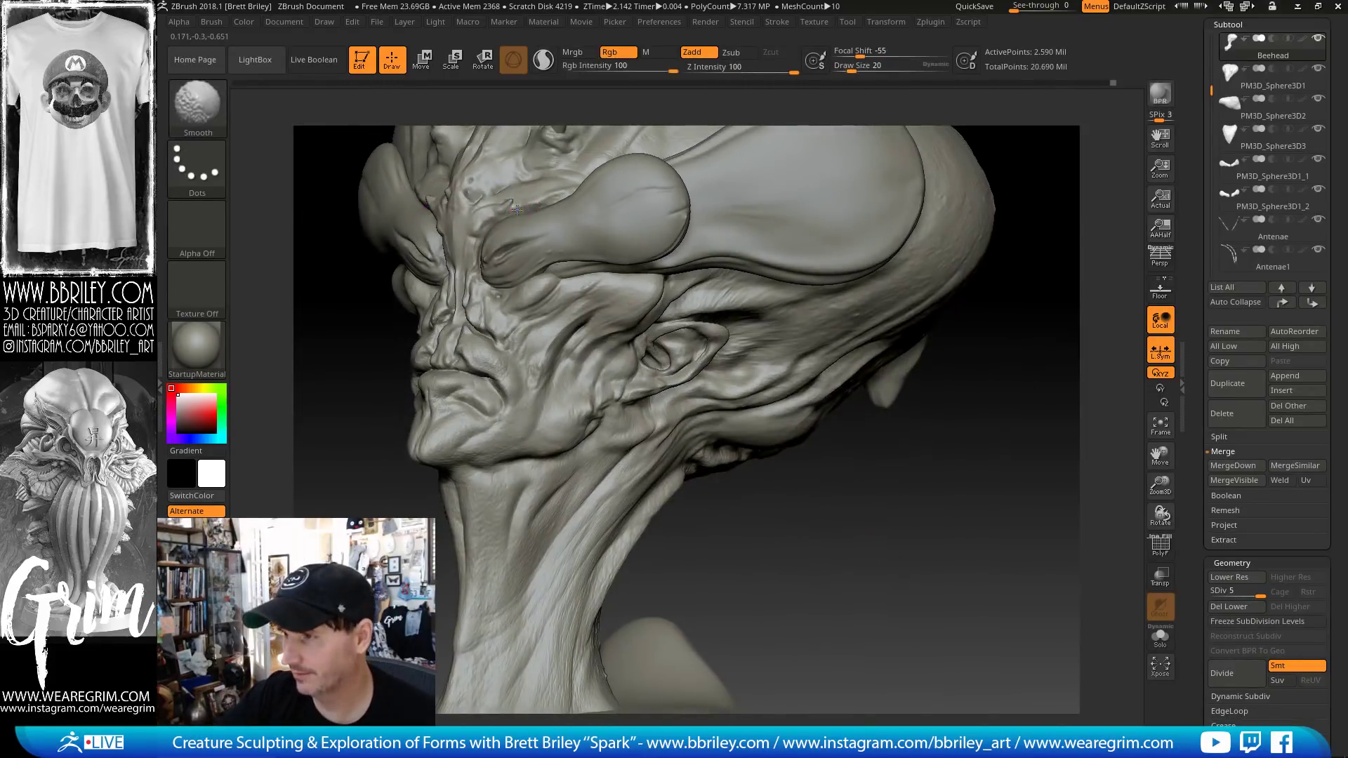
# - Flatten the forms between the brows with TrimDynamic at draw size 16
pyautogui.moveTo(811, 532)
pyautogui.mouseDown()
pyautogui.moveTo(890, 490)
pyautogui.moveTo(848, 460)
pyautogui.moveTo(962, 445)
pyautogui.moveTo(859, 333)
pyautogui.mouseUp()
pyautogui.moveTo(379, 301)
pyautogui.mouseDown()
pyautogui.moveTo(400, 281)
pyautogui.moveTo(518, 265)
pyautogui.mouseUp()
pyautogui.press('b')
pyautogui.press('t')
pyautogui.press('d')
pyautogui.moveTo(559, 339); pyautogui.dragTo(512, 338)
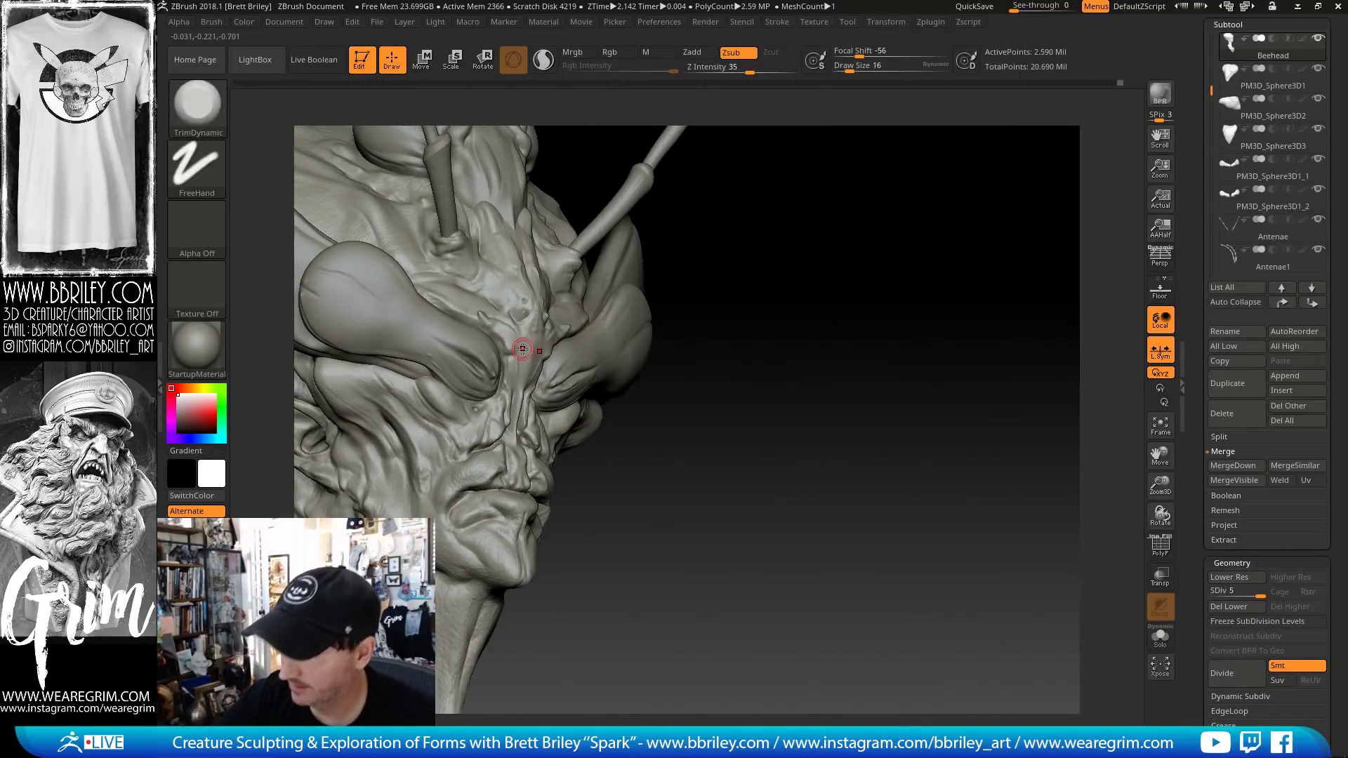
# - Carve creases between the brows and up the central forehead with DamStandard at draw sizes 10 and 16
pyautogui.press('b')
pyautogui.press('d')
pyautogui.press('s')
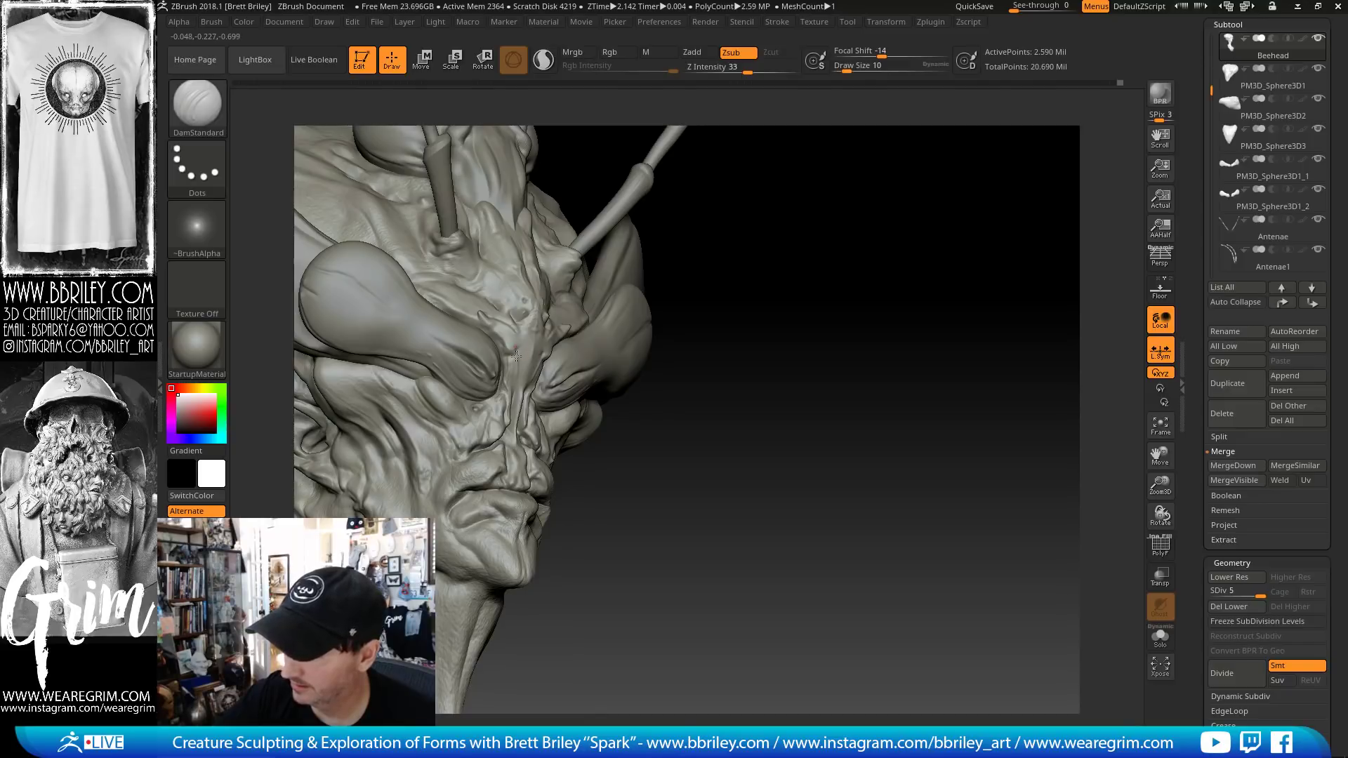
pyautogui.moveTo(726, 367)
pyautogui.mouseDown()
pyautogui.moveTo(738, 370)
pyautogui.moveTo(711, 336)
pyautogui.mouseUp()
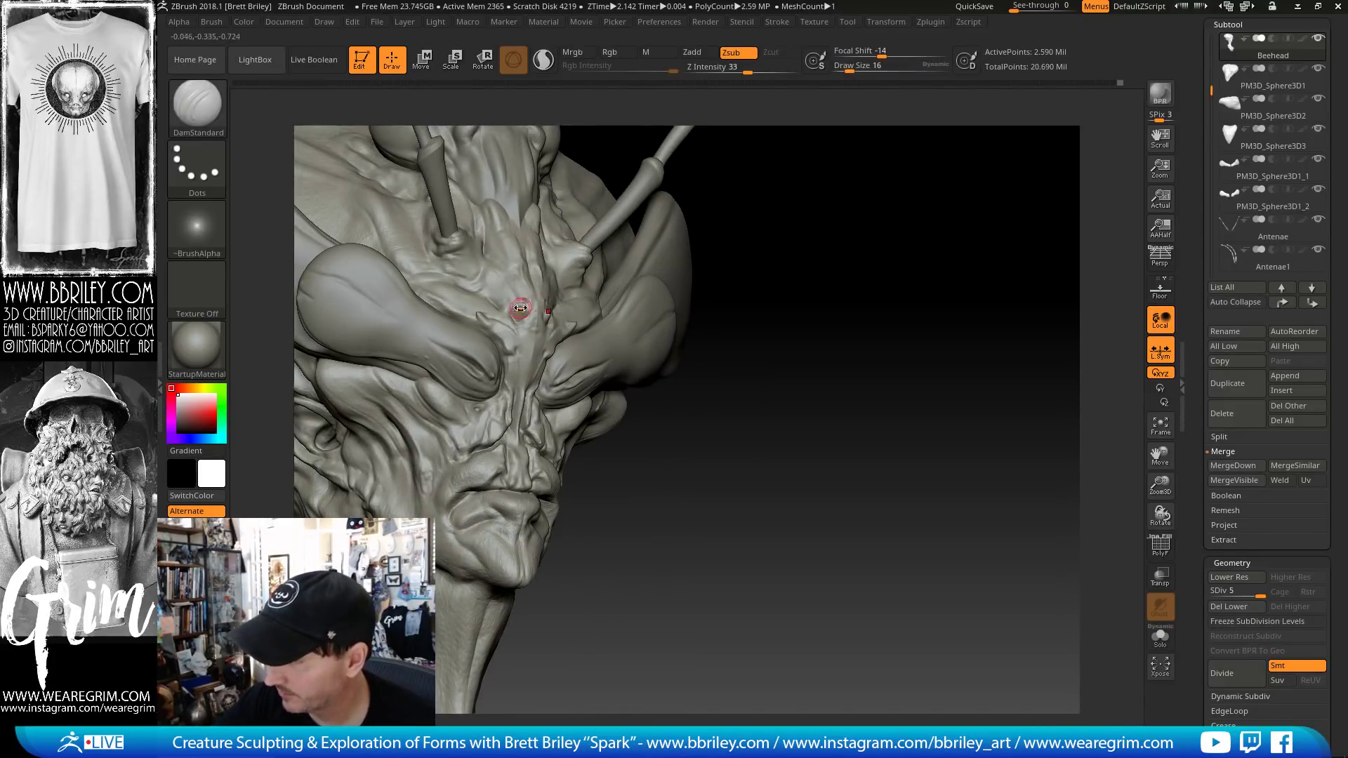
# - Plane down the lumps on the lower forehead above the brows with TrimDynamic at draw size 16
pyautogui.press('b')
pyautogui.press('s')
pyautogui.press('t')
pyautogui.press('b')
pyautogui.press('t')
pyautogui.press('d')
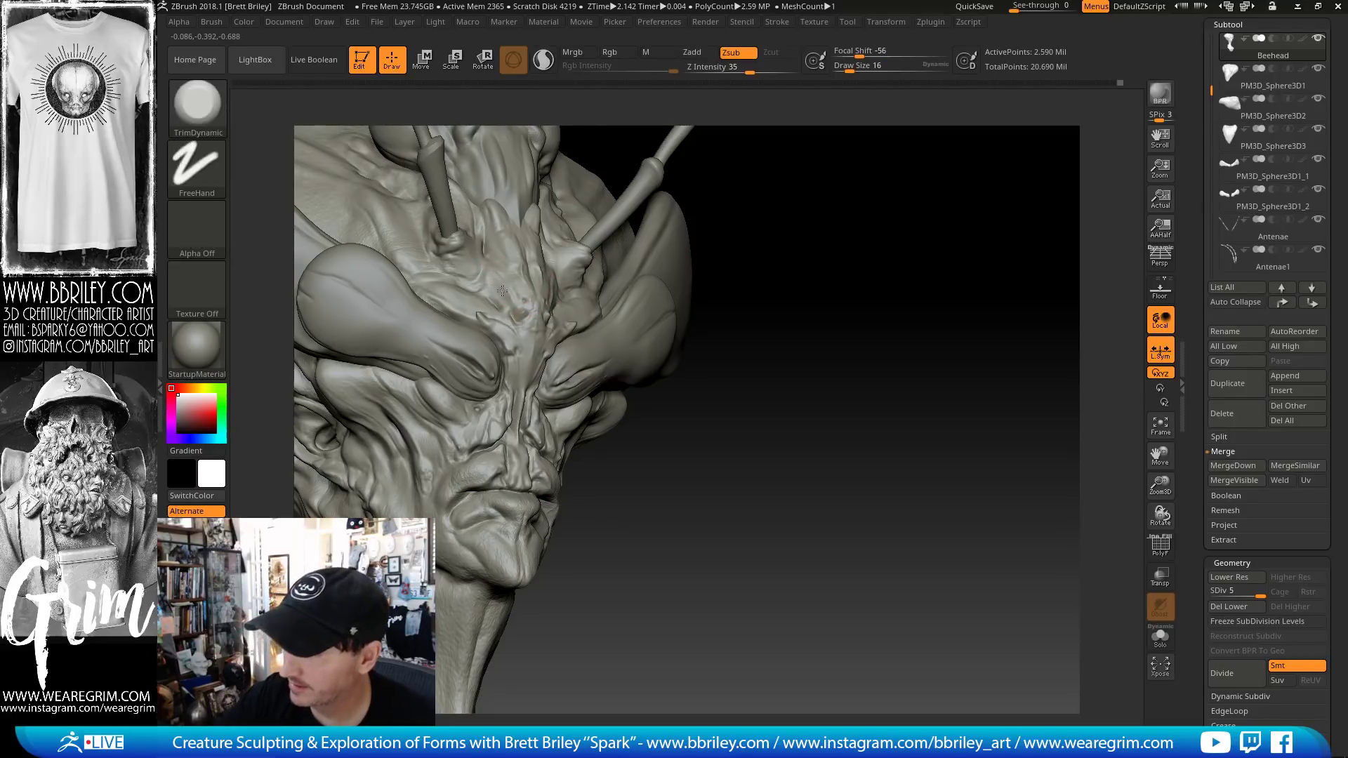
pyautogui.moveTo(786, 341); pyautogui.dragTo(872, 352)
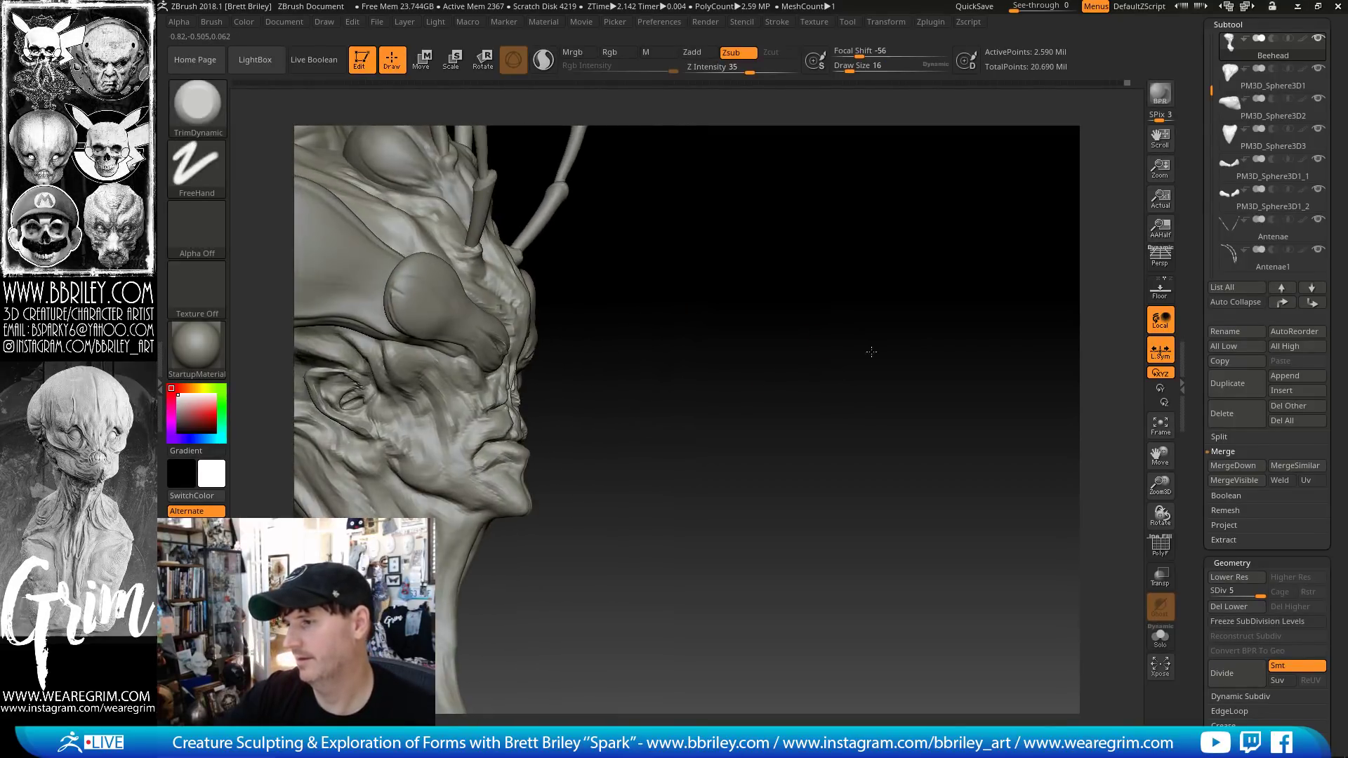
# - Reshape the forehead profile and the inner brow area with the Move brush at draw sizes 50 and 59
pyautogui.press('b')
pyautogui.press('m')
pyautogui.press('v')
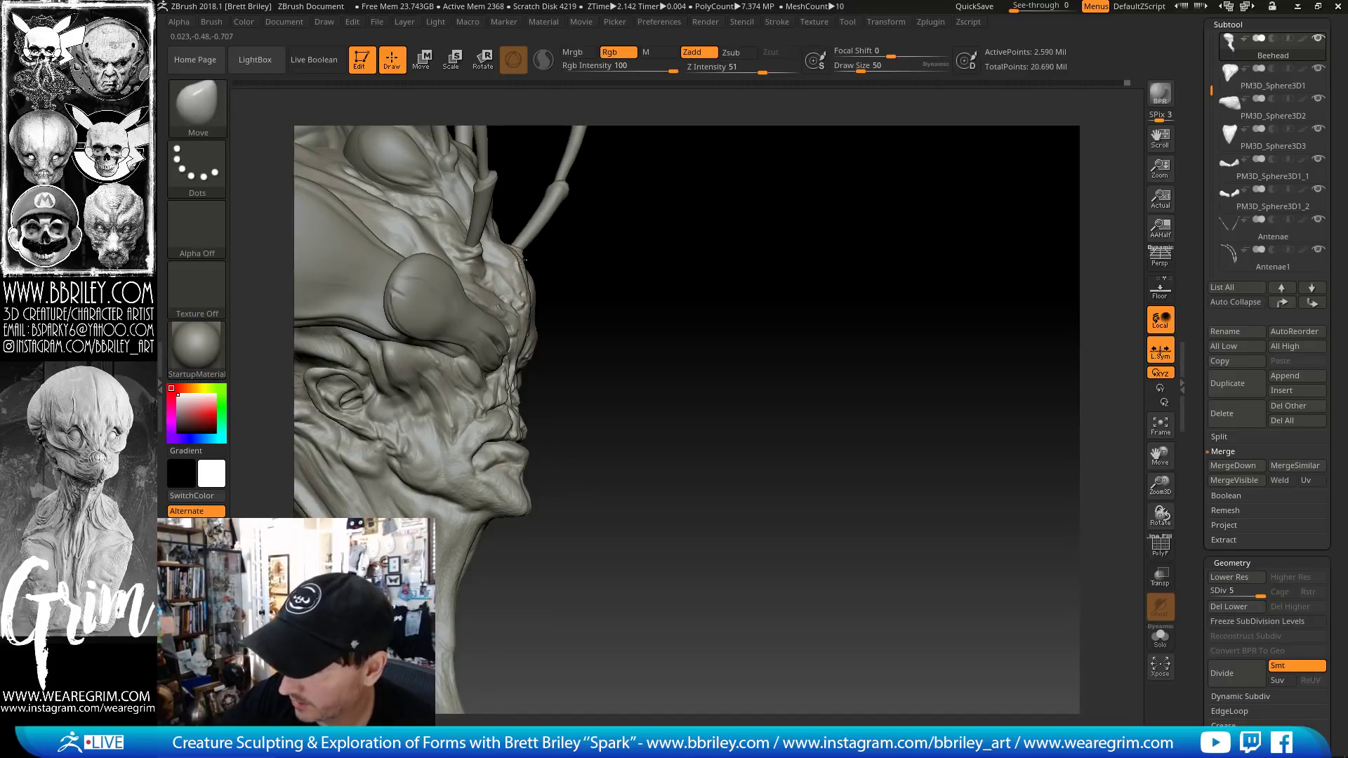
pyautogui.moveTo(554, 275); pyautogui.dragTo(428, 299)
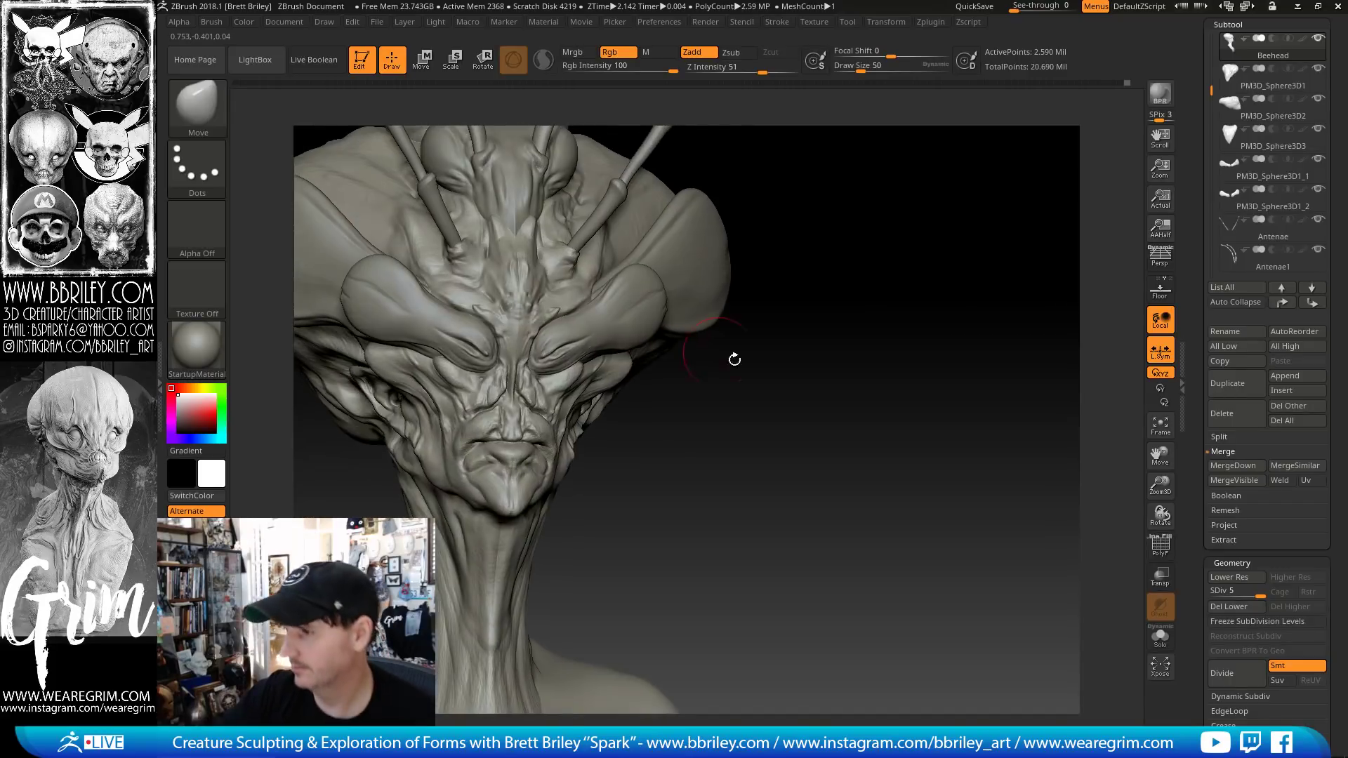
pyautogui.moveTo(733, 358); pyautogui.dragTo(628, 372)
pyautogui.moveTo(916, 456); pyautogui.dragTo(972, 463)
pyautogui.moveTo(566, 318); pyautogui.dragTo(544, 322)
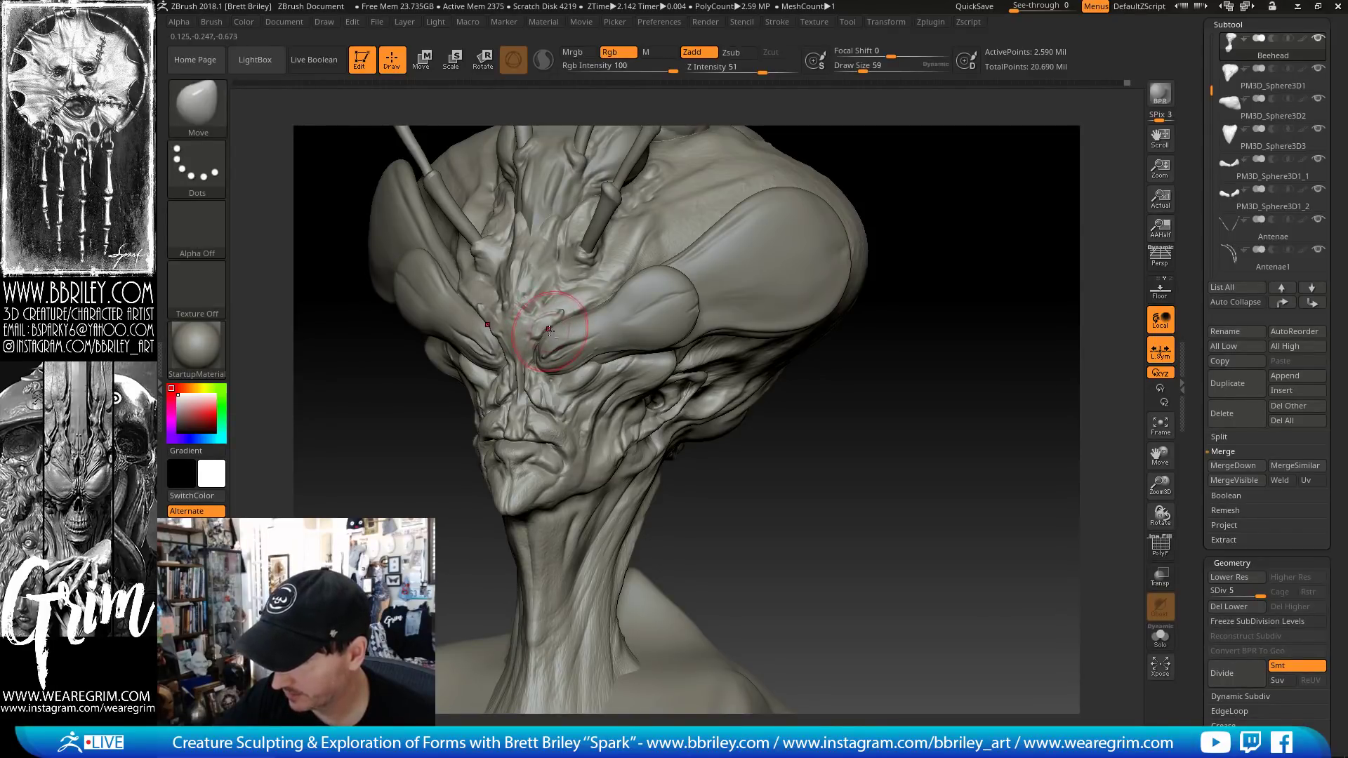
# - Adjust the brow ridges below the antenna bases with the Move brush at draw sizes 56 and 34
pyautogui.moveTo(554, 333); pyautogui.dragTo(569, 299, button='right')
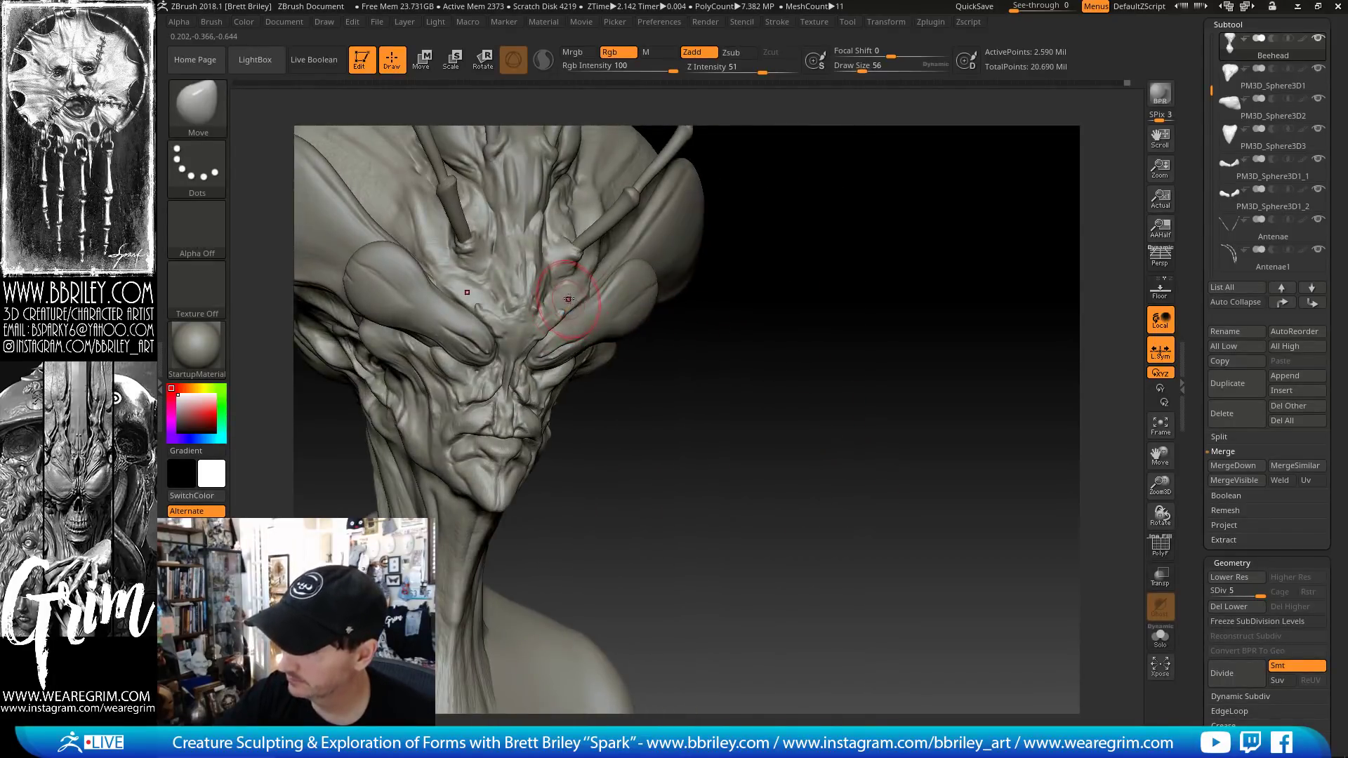
pyautogui.press('[')
pyautogui.press('[')
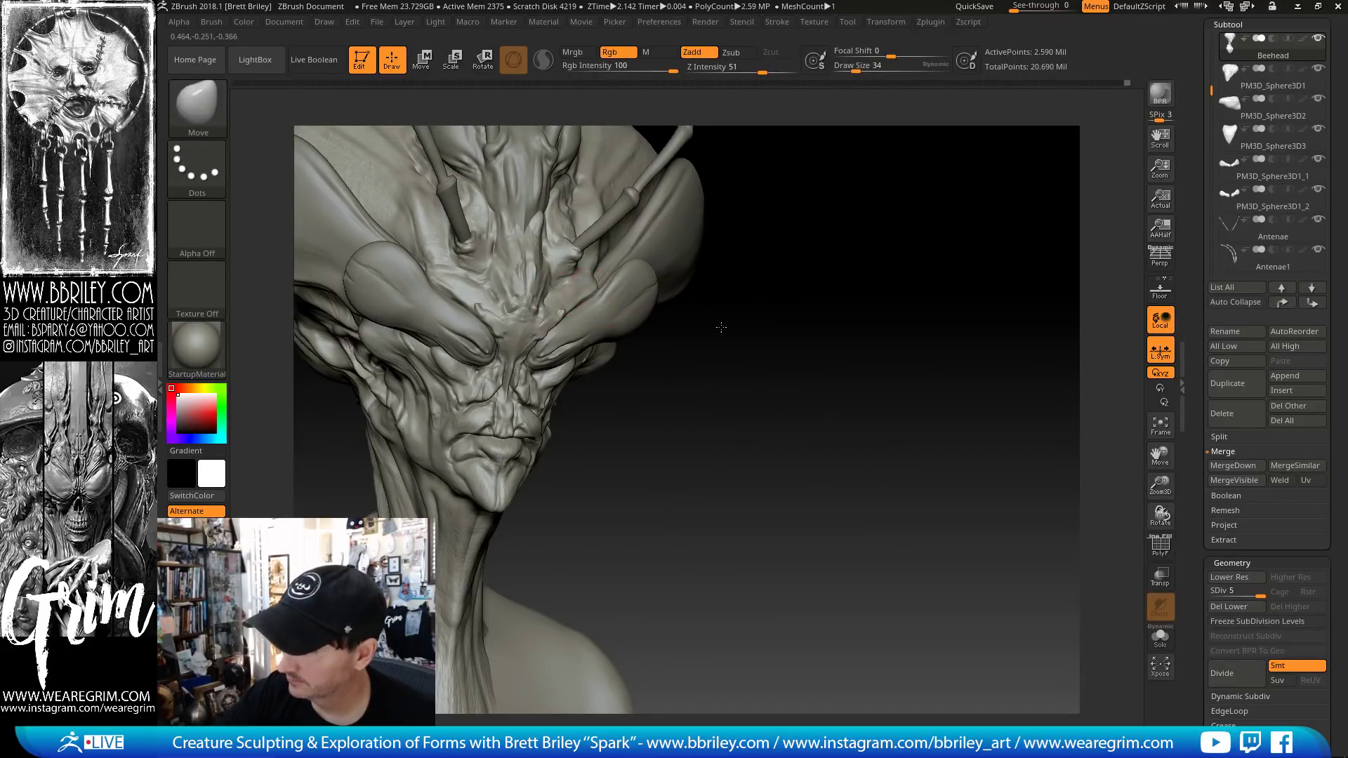
pyautogui.moveTo(722, 325); pyautogui.dragTo(653, 319)
pyautogui.press('s')
pyautogui.moveTo(580, 295); pyautogui.dragTo(598, 281)
pyautogui.press('s')
pyautogui.moveTo(599, 284); pyautogui.dragTo(643, 225)
pyautogui.press('s')
pyautogui.press('s')
pyautogui.press('s')
# - Refine the head and brow shapes from the front with the Move brush at draw sizes 98 and 13
pyautogui.moveTo(915, 294)
pyautogui.keyDown('alt'); pyautogui.mouseDown()
pyautogui.moveTo(907, 284)
pyautogui.moveTo(928, 249)
pyautogui.moveTo(905, 288)
pyautogui.moveTo(667, 306)
pyautogui.mouseUp(); pyautogui.keyUp('alt')
pyautogui.moveTo(910, 168)
pyautogui.mouseDown()
pyautogui.moveTo(831, 248)
pyautogui.moveTo(836, 225)
pyautogui.mouseUp()
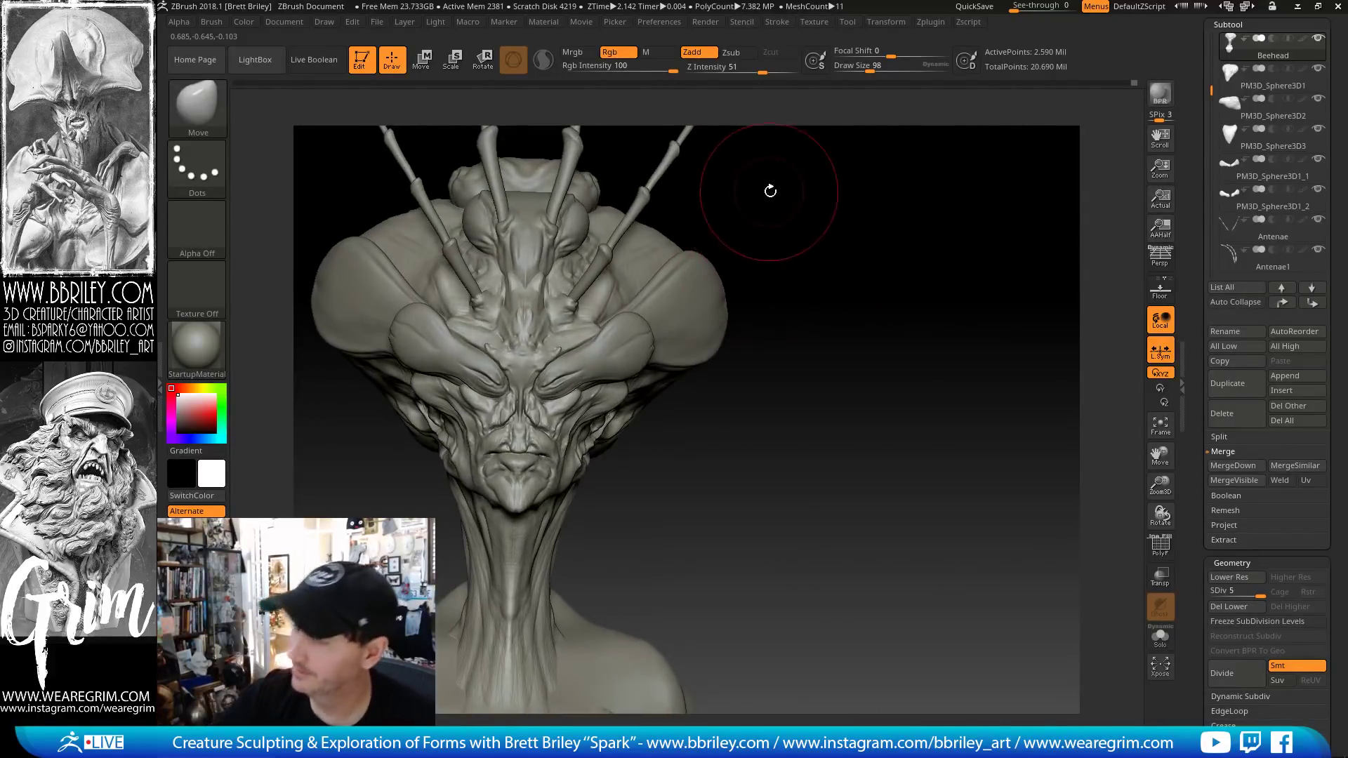
pyautogui.press('s')
pyautogui.moveTo(617, 344)
pyautogui.mouseDown()
pyautogui.moveTo(581, 347)
pyautogui.moveTo(602, 324)
pyautogui.mouseUp()
pyautogui.press('s')
pyautogui.press('s')
pyautogui.press('s')
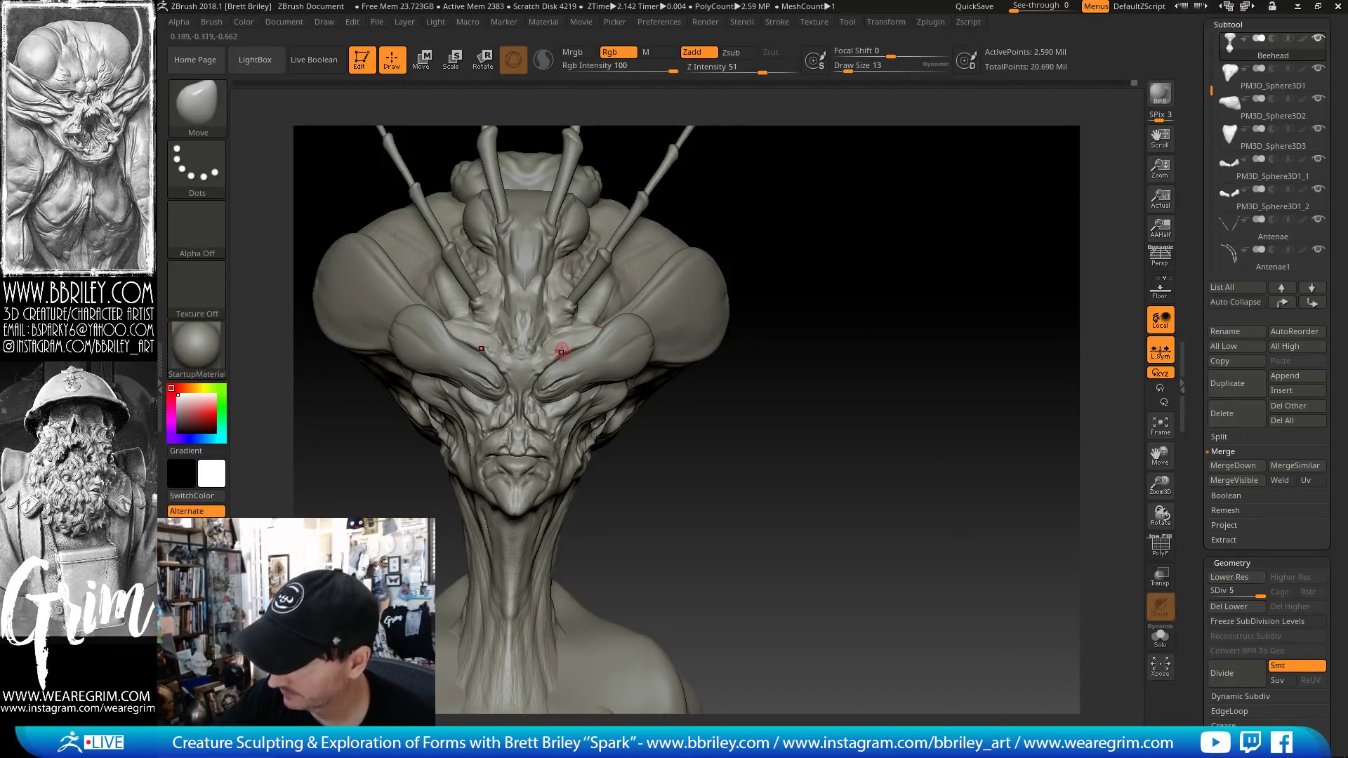
# - Flatten the ridges above the inner brows with TrimDynamic at draw size 18 and smooth them
pyautogui.press('b')
pyautogui.press('t')
pyautogui.press('d')
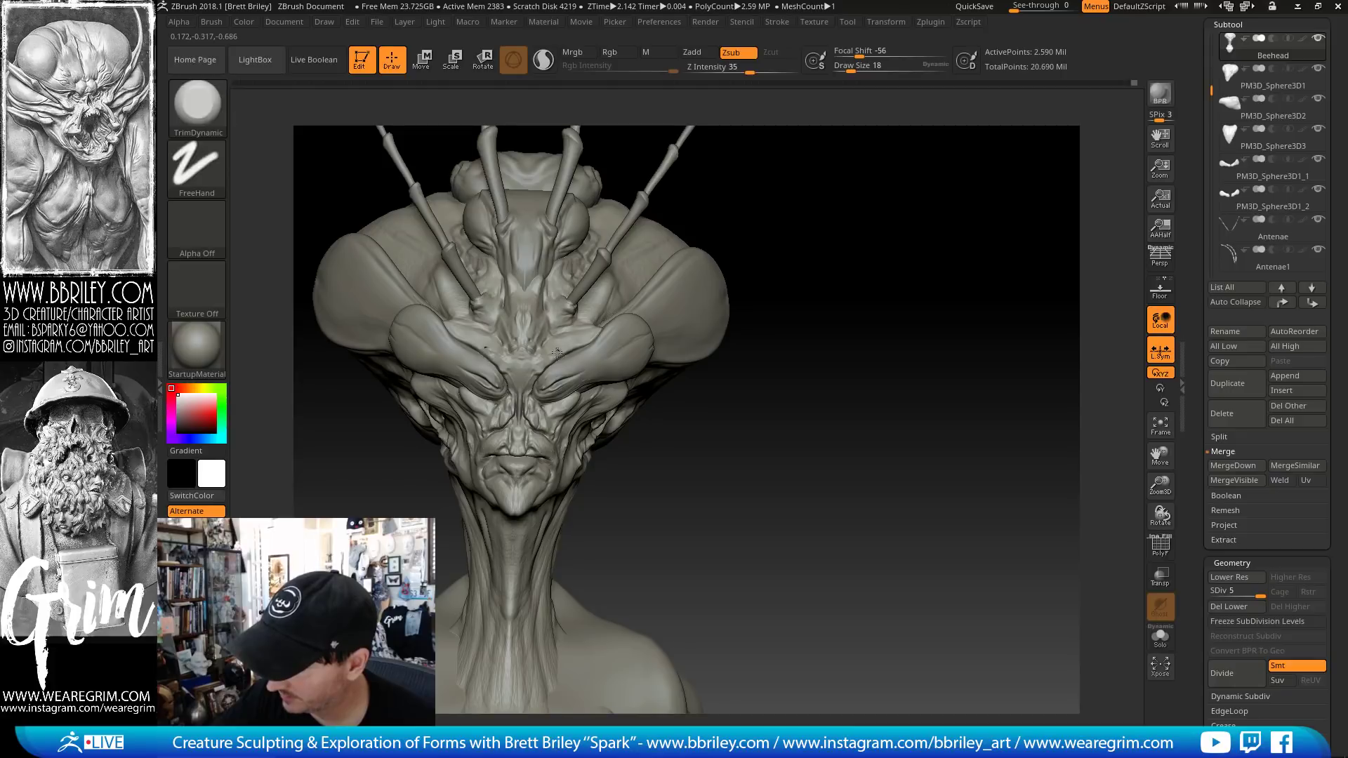
pyautogui.press('shift')
# - Build up the inner brow folds with the Standard brush and cut creases between them with DamStandard at draw size 9
pyautogui.press('b')
pyautogui.press('s')
pyautogui.press('t')
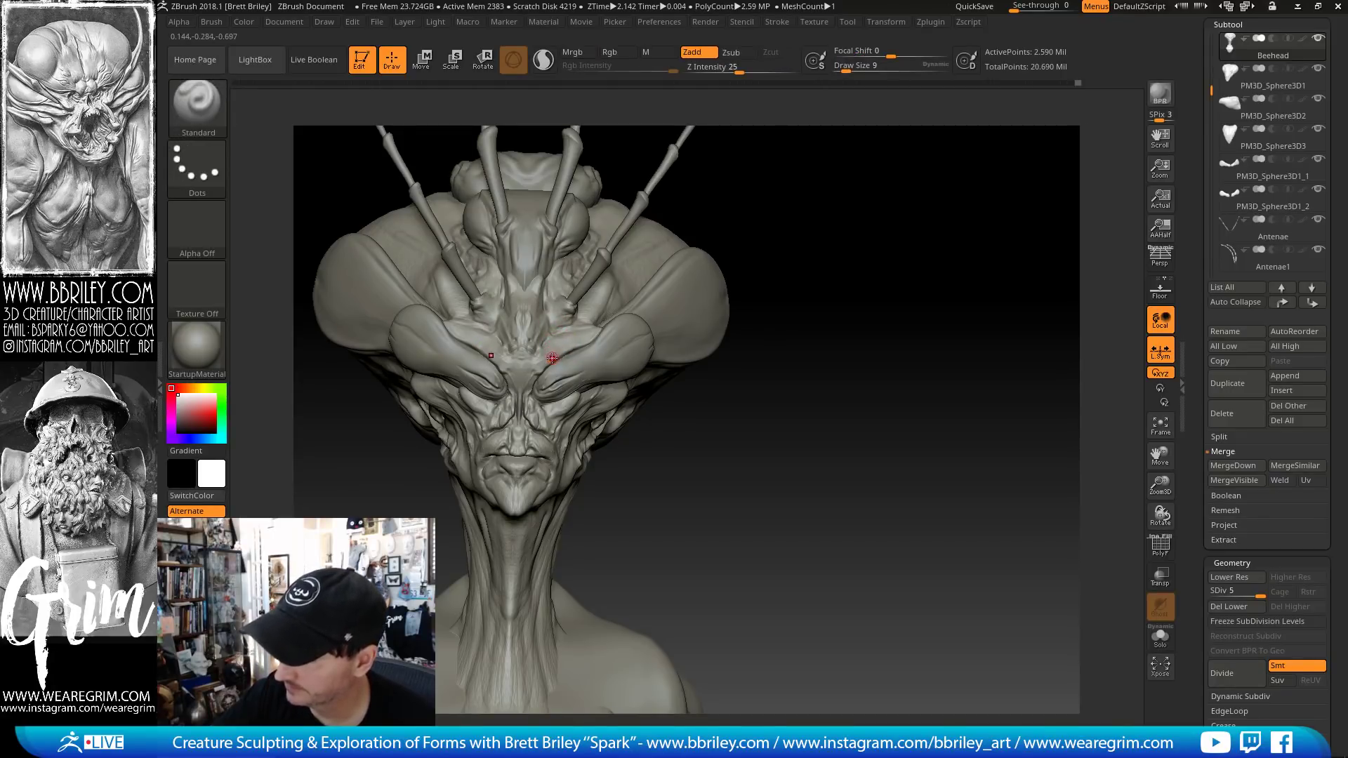
pyautogui.press('b')
pyautogui.press('d')
pyautogui.press('s')
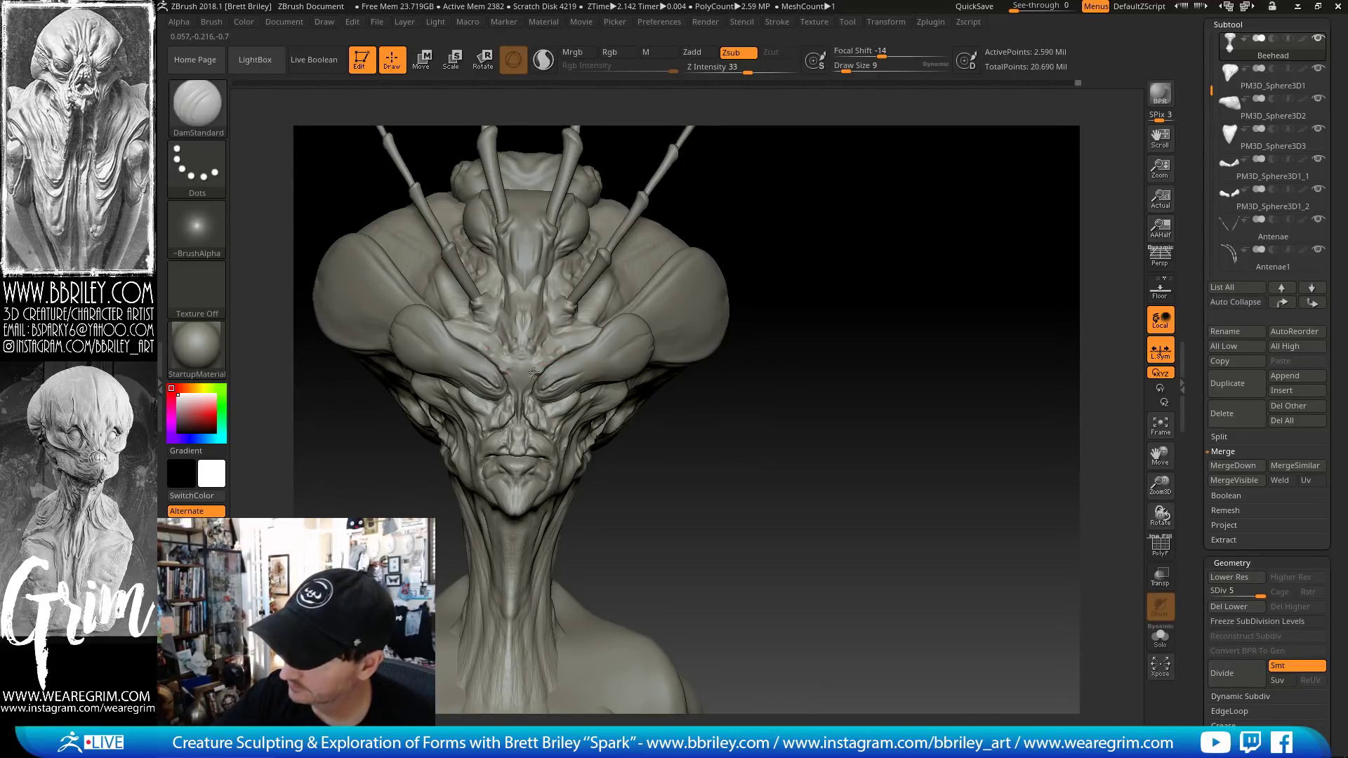
pyautogui.moveTo(660, 420); pyautogui.dragTo(747, 435)
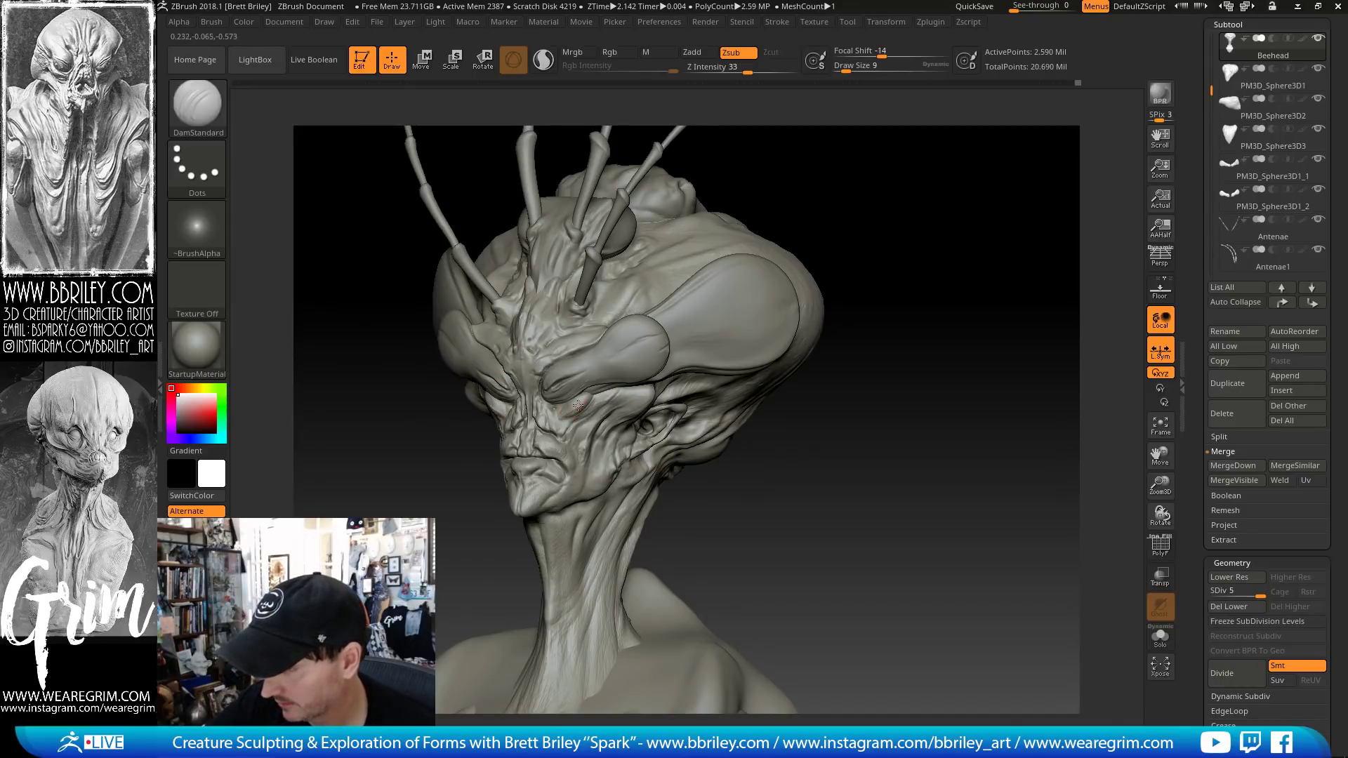
# - Flatten the forms beneath the eyes with TrimDynamic at draw size 9
pyautogui.press('b')
pyautogui.press('t')
pyautogui.press('d')
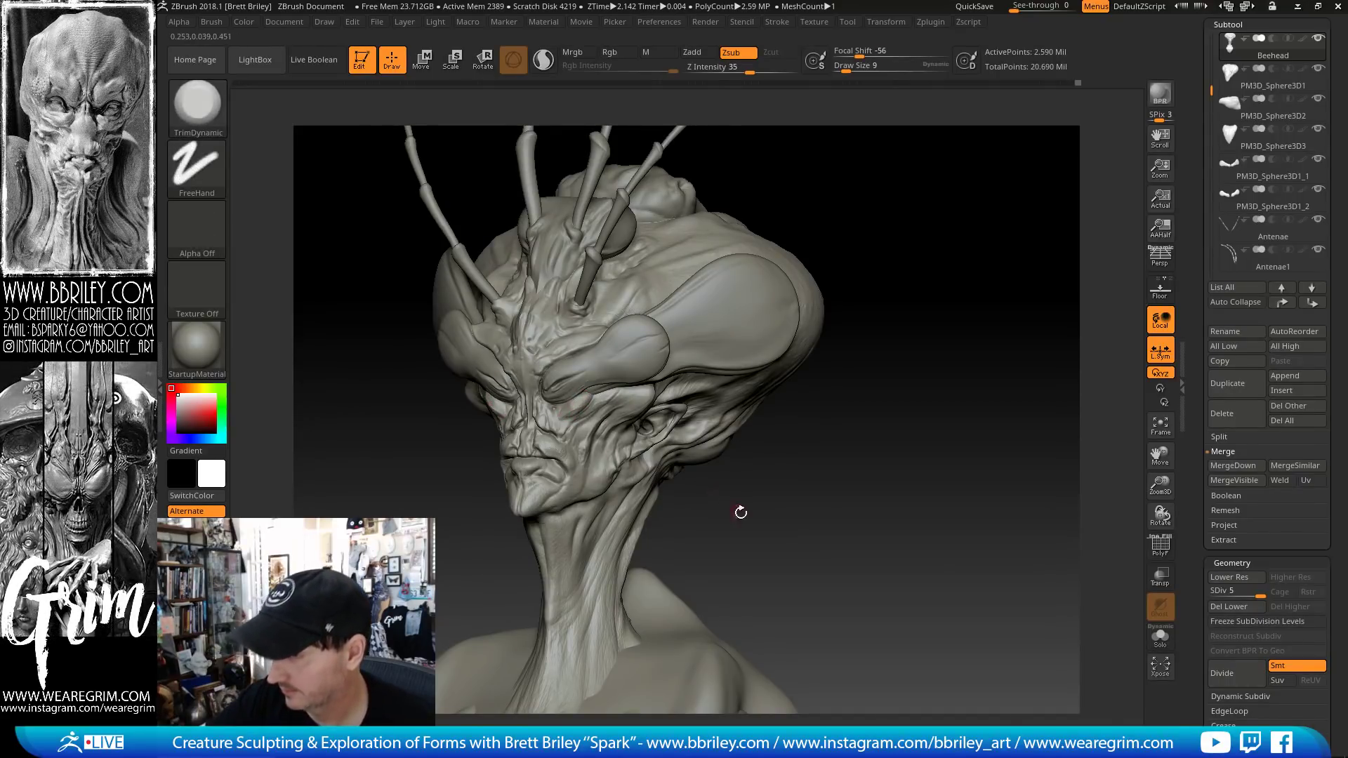
pyautogui.moveTo(741, 512)
pyautogui.mouseDown()
pyautogui.moveTo(779, 452)
pyautogui.moveTo(691, 411)
pyautogui.moveTo(727, 466)
pyautogui.moveTo(737, 516)
pyautogui.mouseUp()
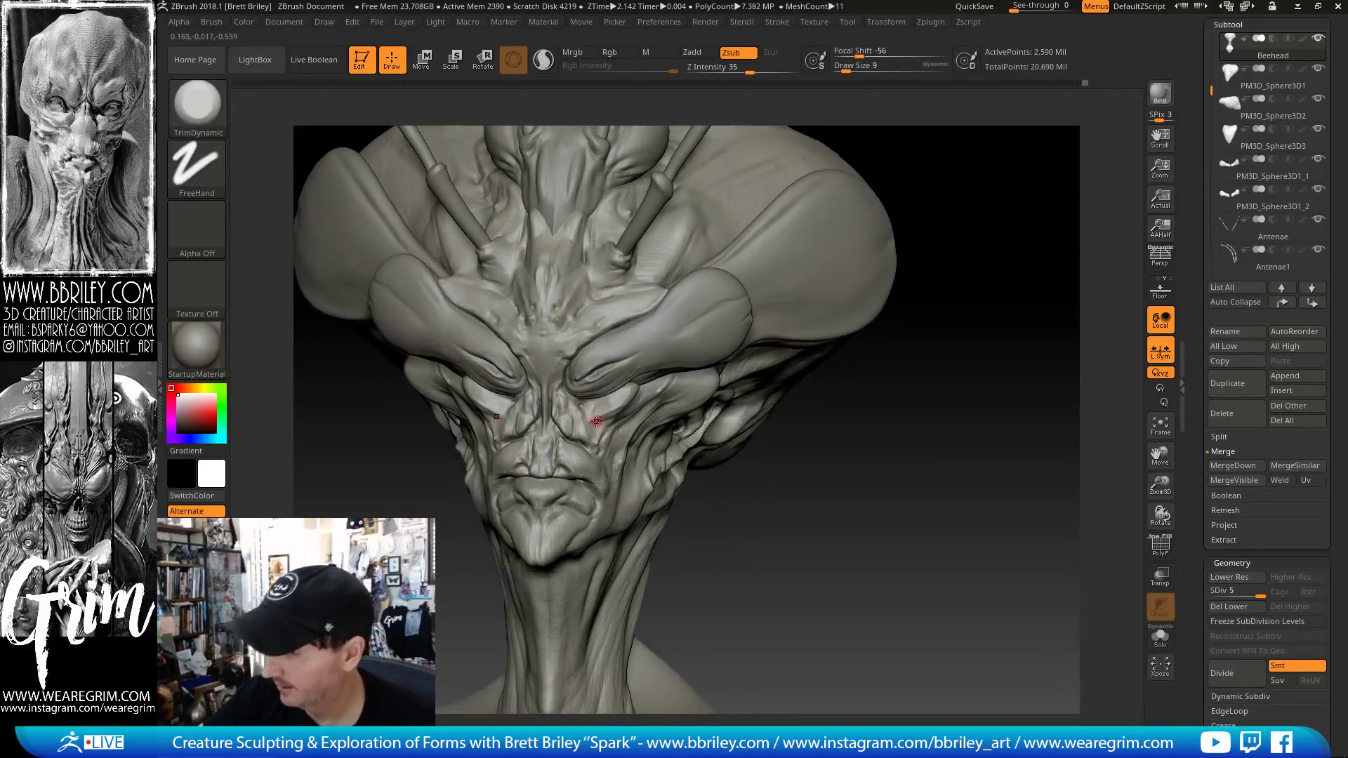
# - Reshape the nose and upper cheek in side view with the Move brush at draw sizes 44 and 68
pyautogui.press('b')
pyautogui.press('m')
pyautogui.press('v')
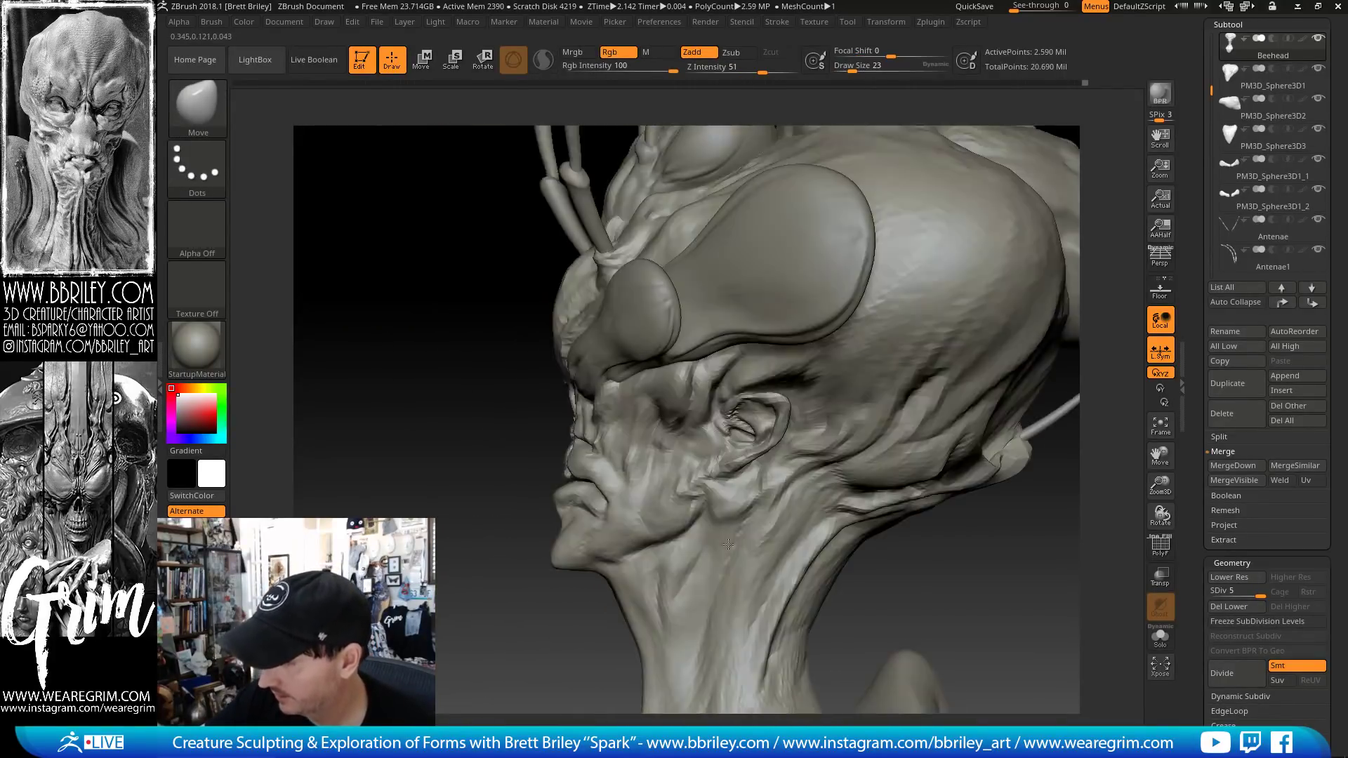
pyautogui.moveTo(727, 544); pyautogui.dragTo(708, 540)
pyautogui.press(']')
pyautogui.press(']')
pyautogui.moveTo(566, 409); pyautogui.dragTo(586, 421)
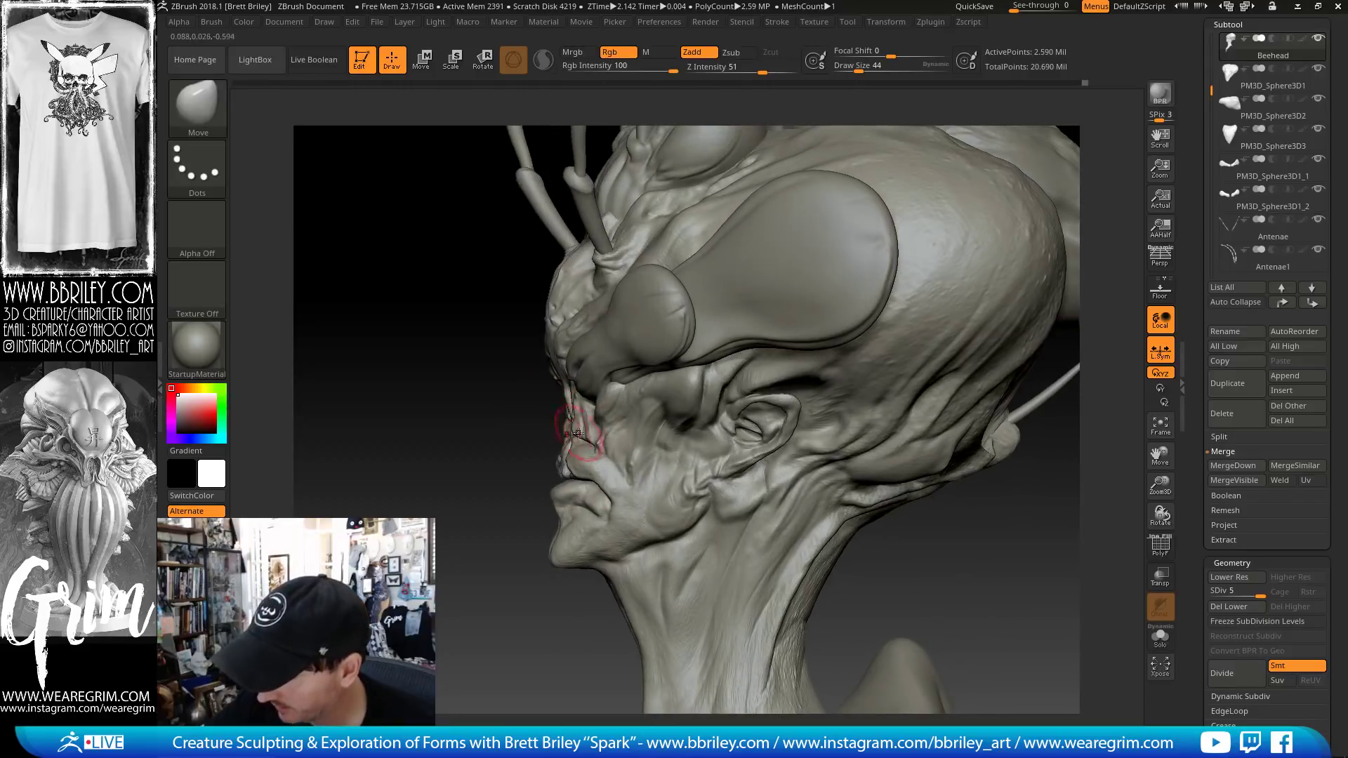
pyautogui.press(']')
pyautogui.press(']')
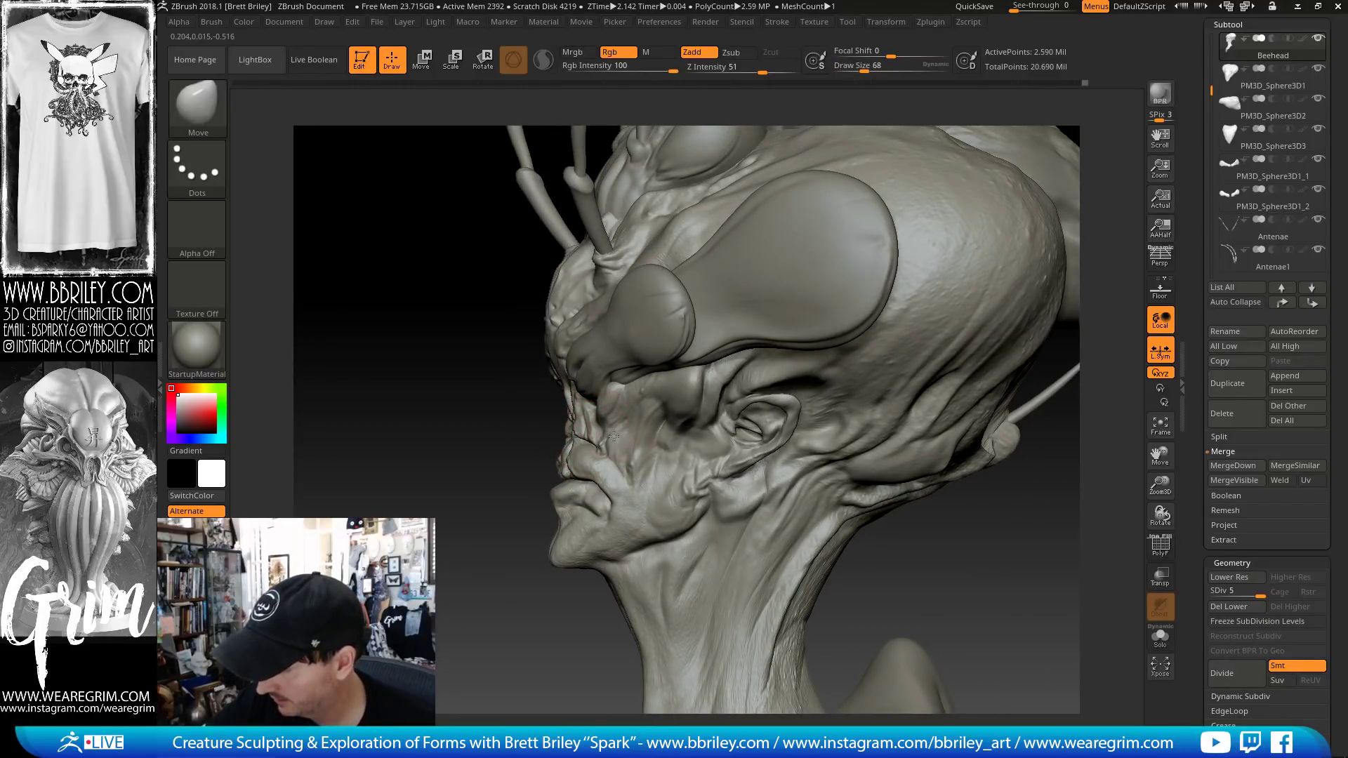
# - Carve a crease down the cheek below the cheekbone with DamStandard at draw size 16
pyautogui.press('[')
pyautogui.press('[')
pyautogui.press('[')
pyautogui.press('b')
pyautogui.press('d')
pyautogui.press('s')
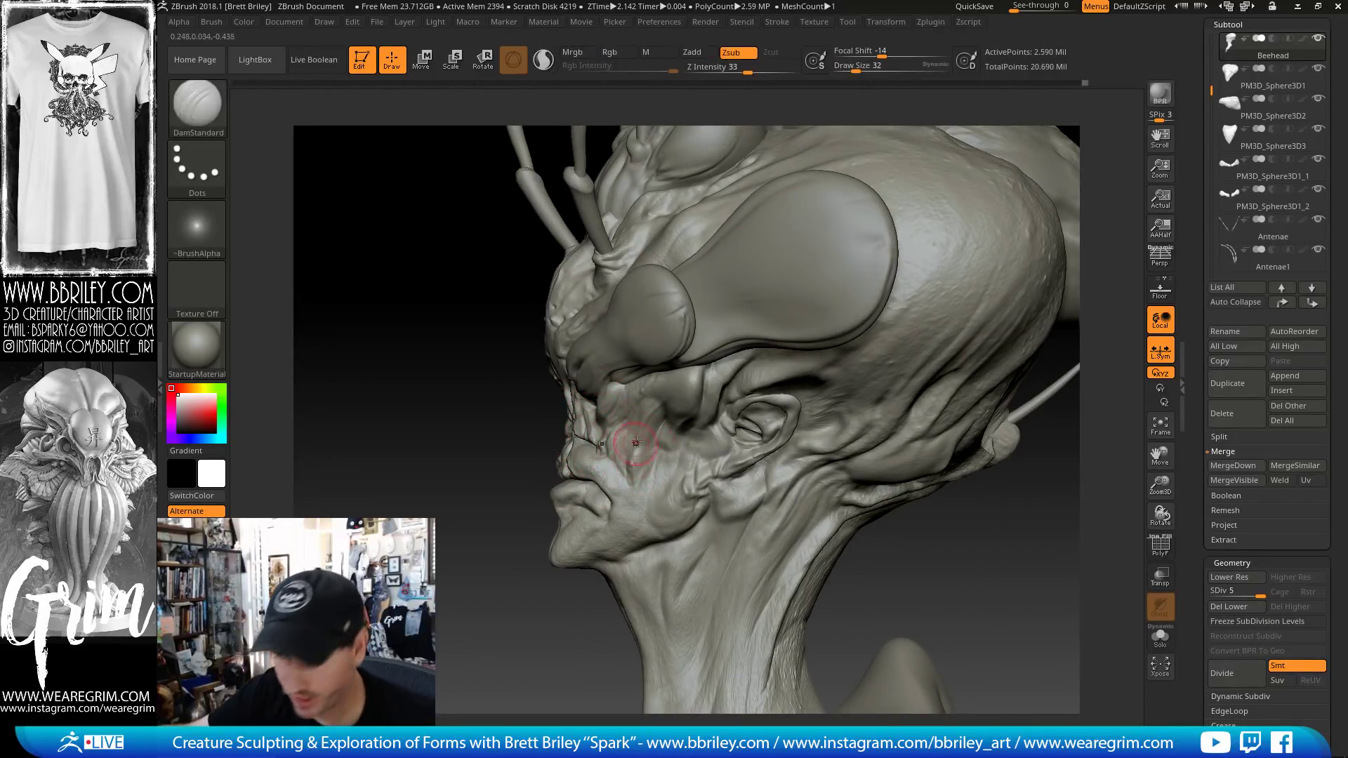
pyautogui.press('[')
pyautogui.press('[')
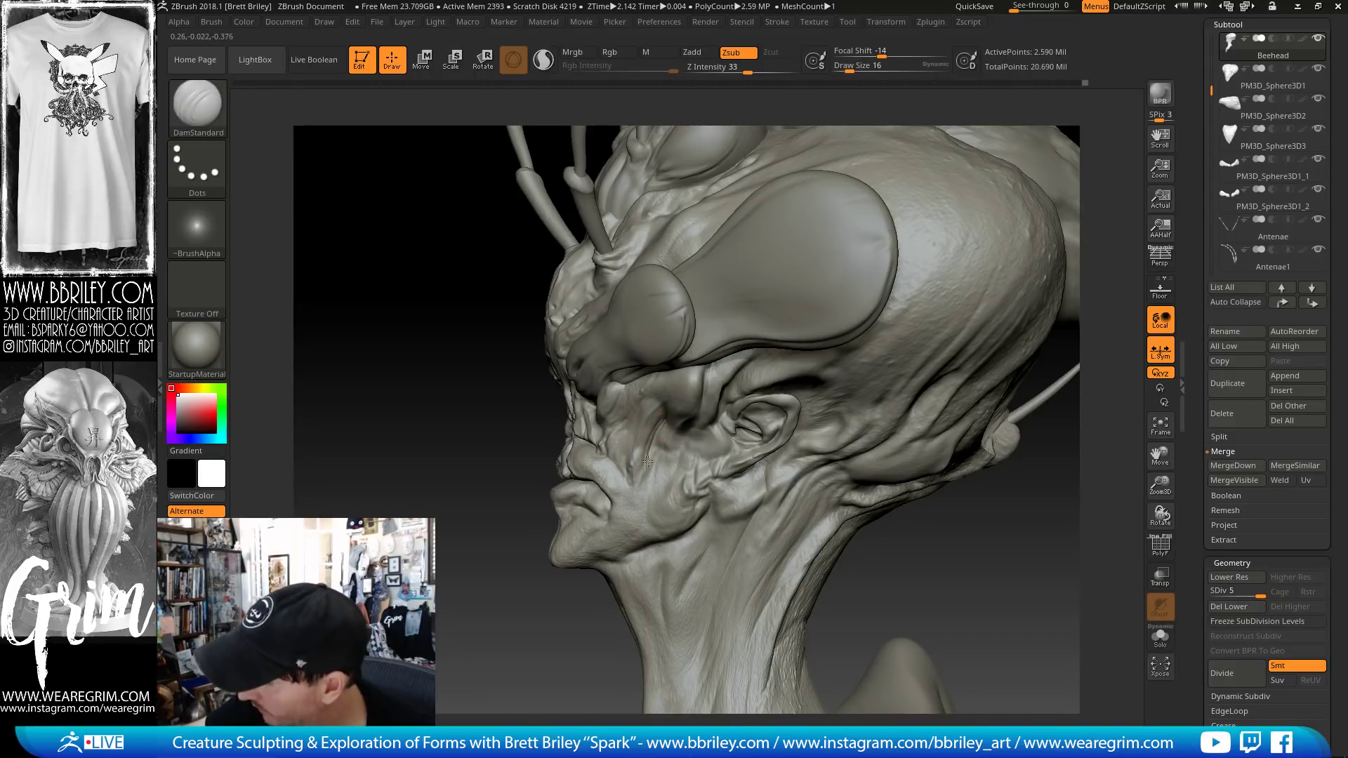
pyautogui.moveTo(662, 428); pyautogui.dragTo(653, 444)
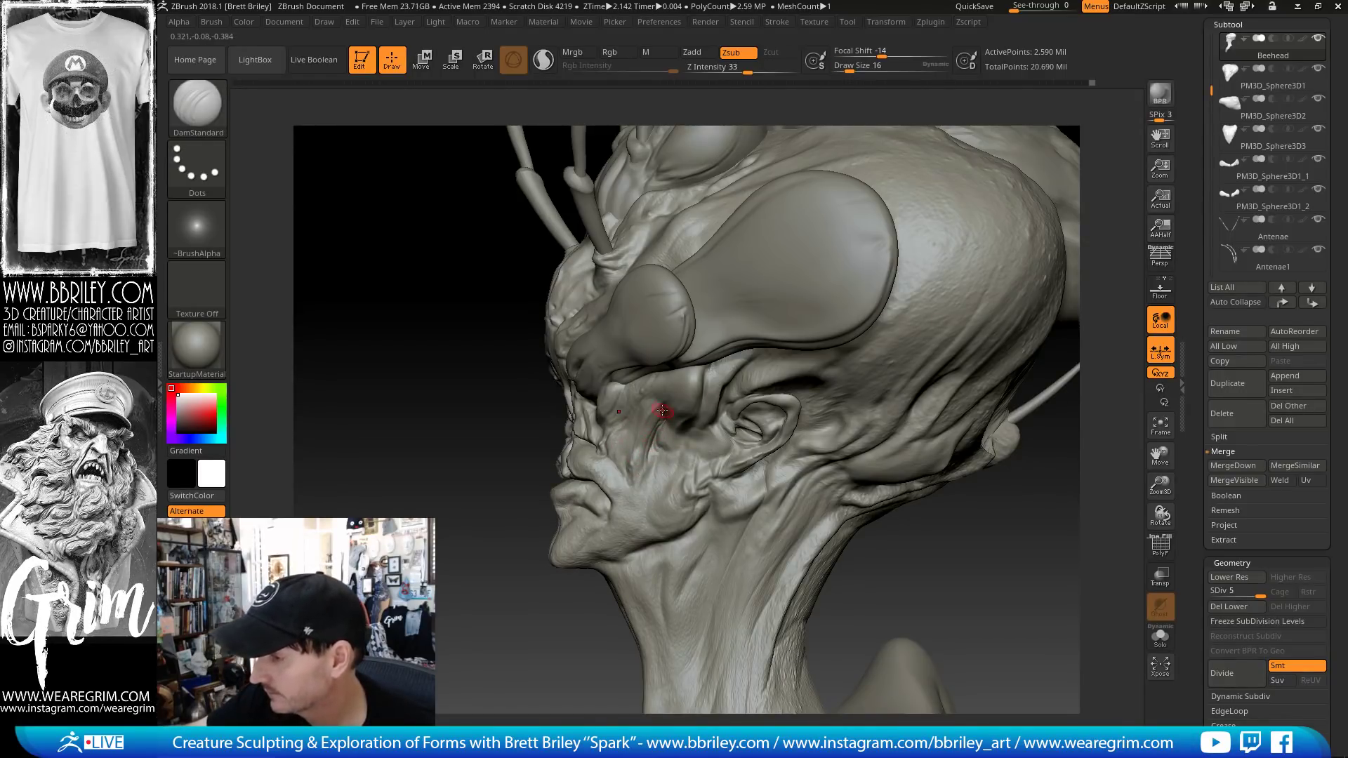
# - Flatten the forms beneath the brow lobe and along the upper cheek with TrimDynamic at draw size 25
pyautogui.press('b')
pyautogui.press('t')
pyautogui.press('d')
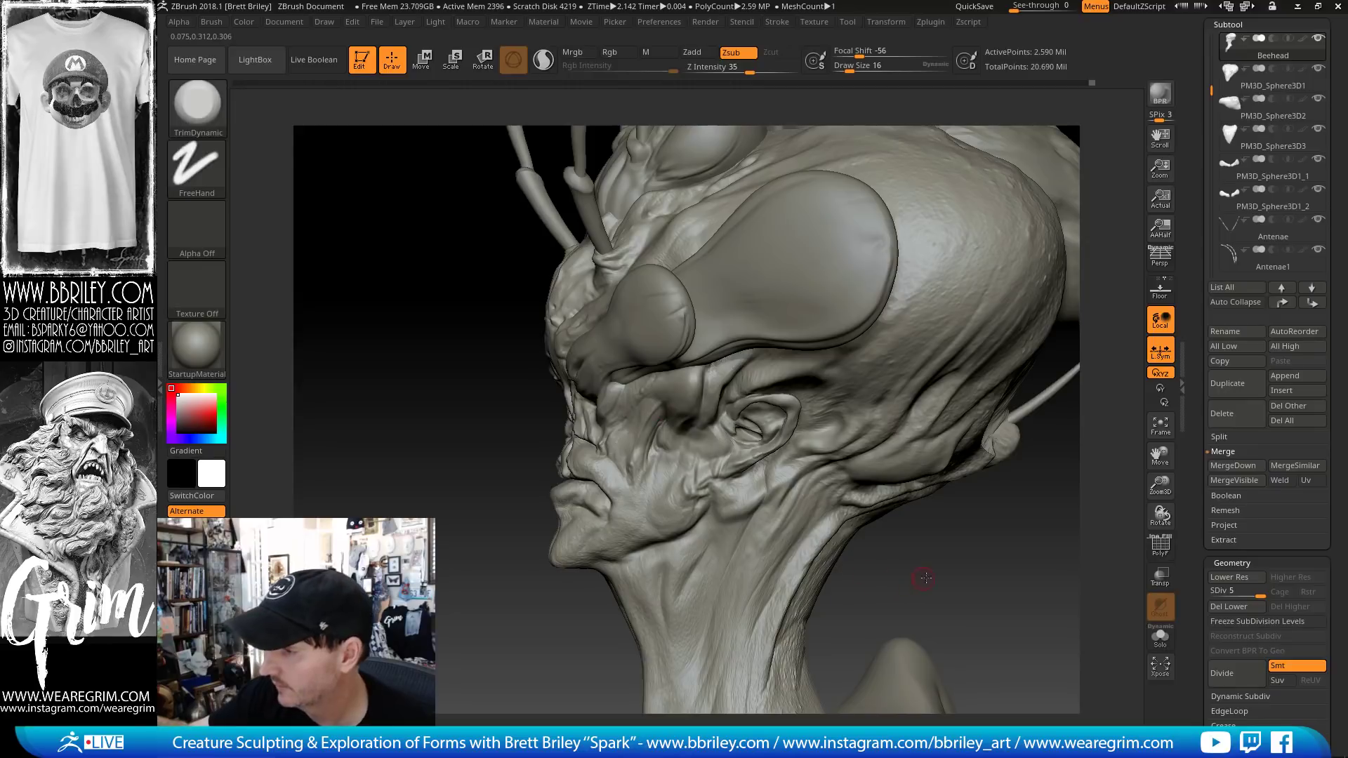
pyautogui.moveTo(647, 405); pyautogui.dragTo(674, 388, button='right')
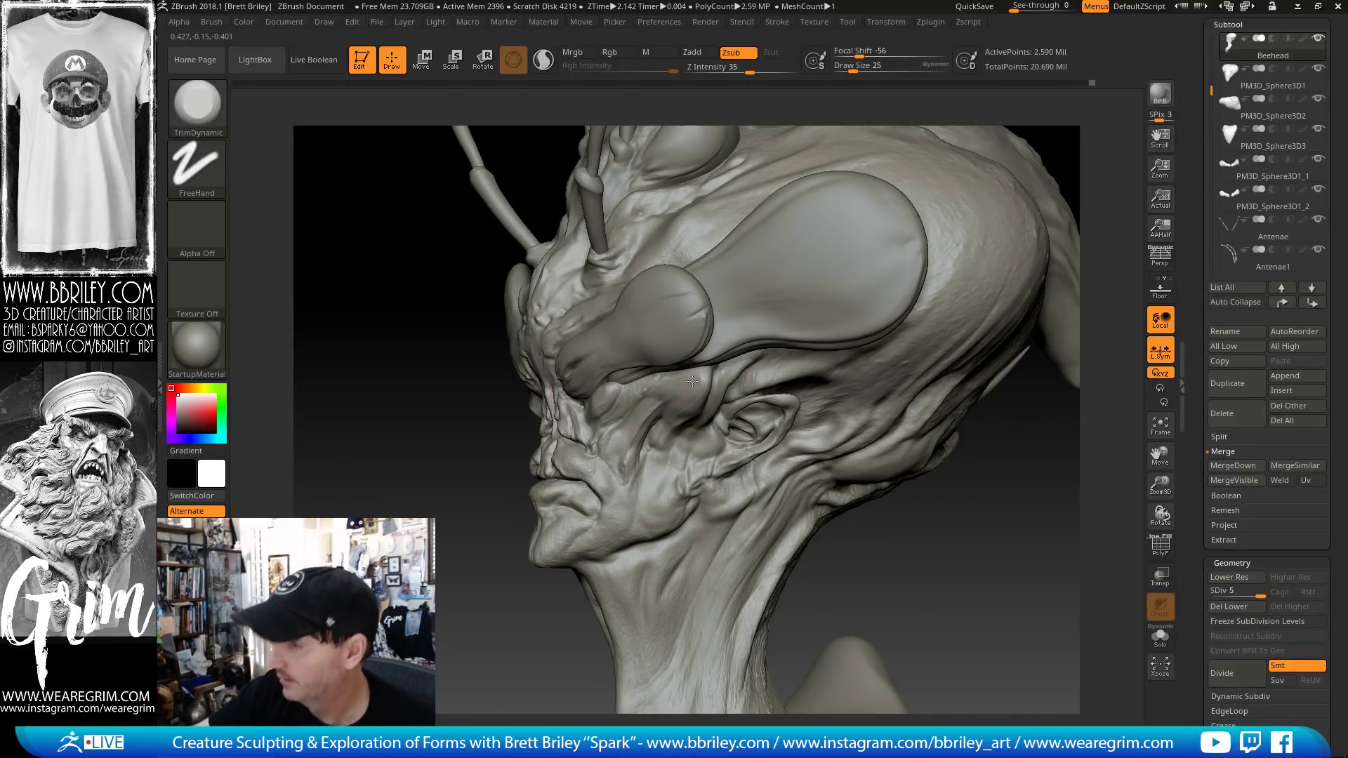
pyautogui.moveTo(692, 380); pyautogui.dragTo(661, 395, button='right')
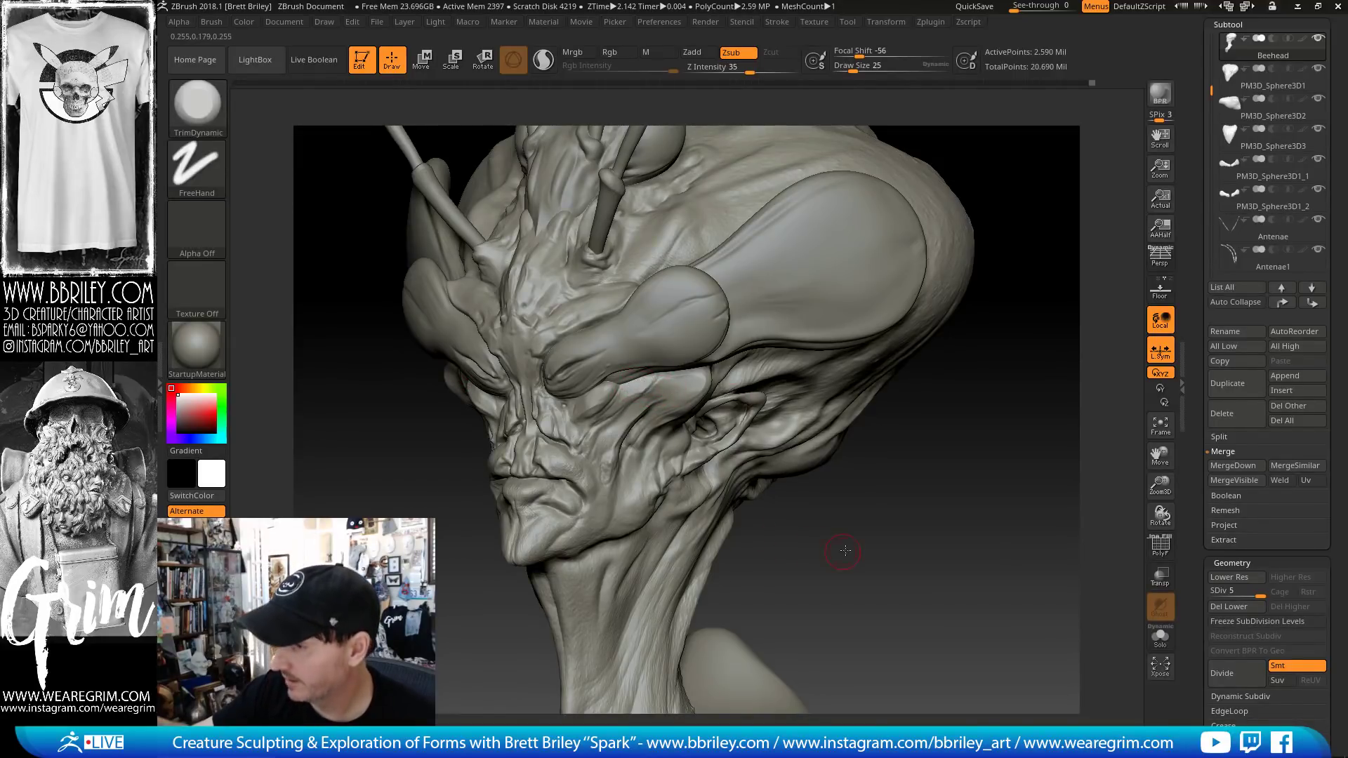
pyautogui.moveTo(635, 391); pyautogui.dragTo(631, 391, button='right')
pyautogui.moveTo(801, 473); pyautogui.dragTo(635, 393, button='right')
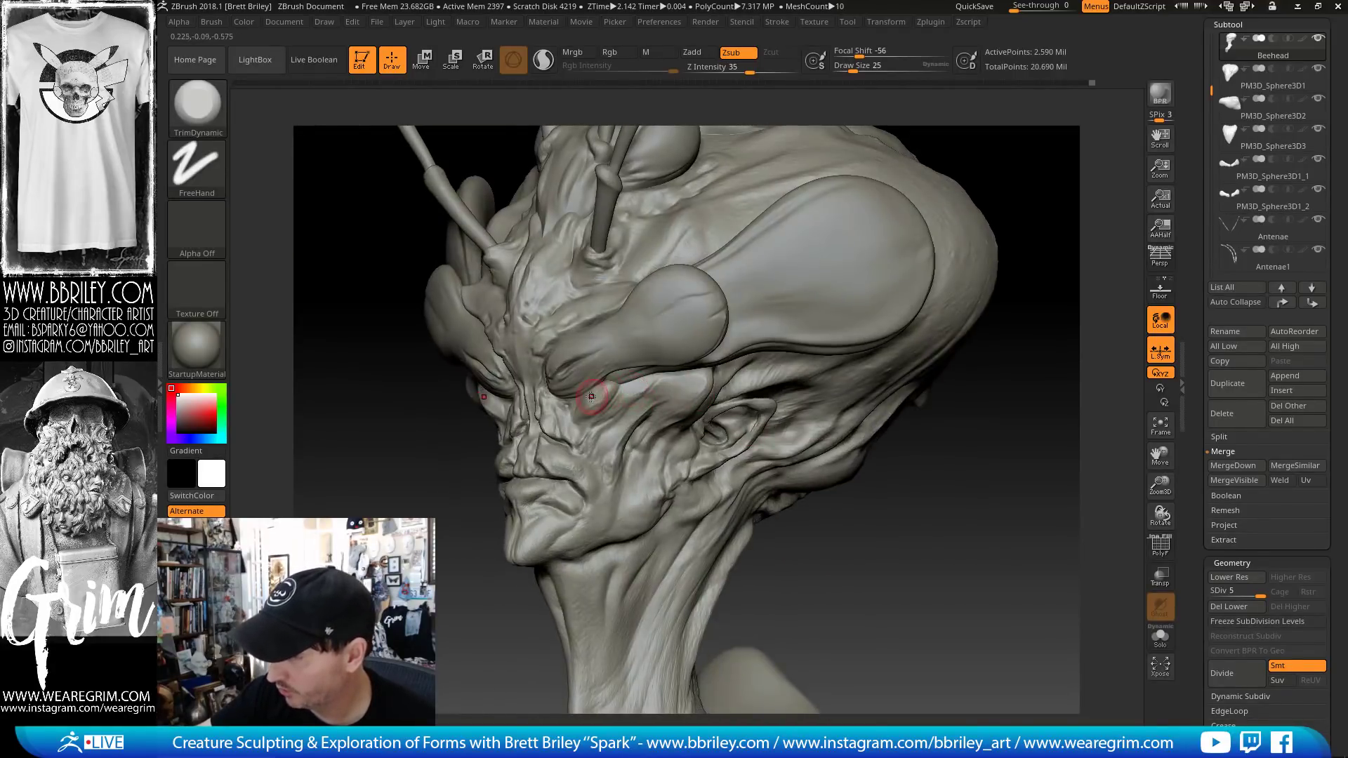
pyautogui.moveTo(599, 394); pyautogui.dragTo(613, 396)
pyautogui.moveTo(612, 397); pyautogui.dragTo(639, 395, button='right')
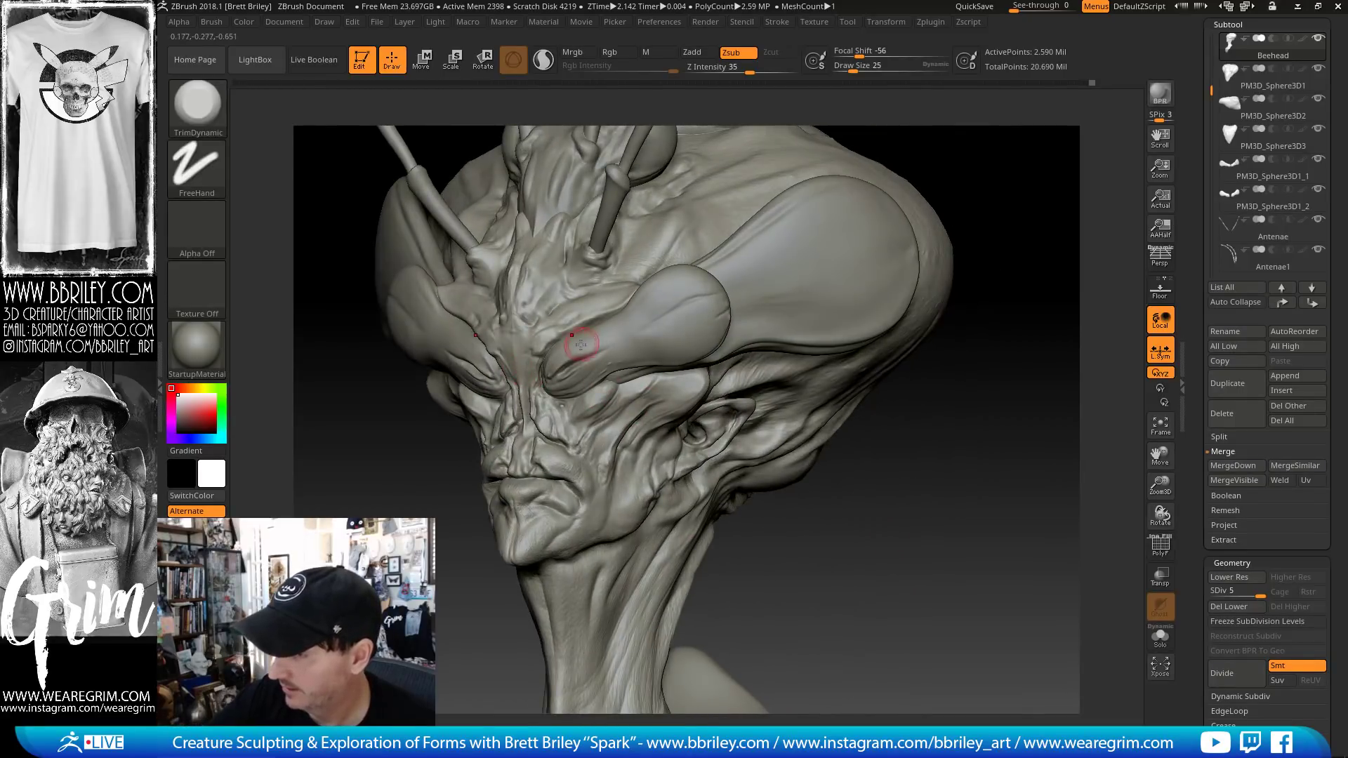
# - Carve slanted eye slits into the inner ends of the brow lobes on PM3D_Sphere3D1_2 with DamStandard at draw size 16, smoothing their edges
pyautogui.moveTo(948, 201); pyautogui.dragTo(925, 162)
pyautogui.keyDown('alt'); pyautogui.click(552, 343); pyautogui.keyUp('alt')
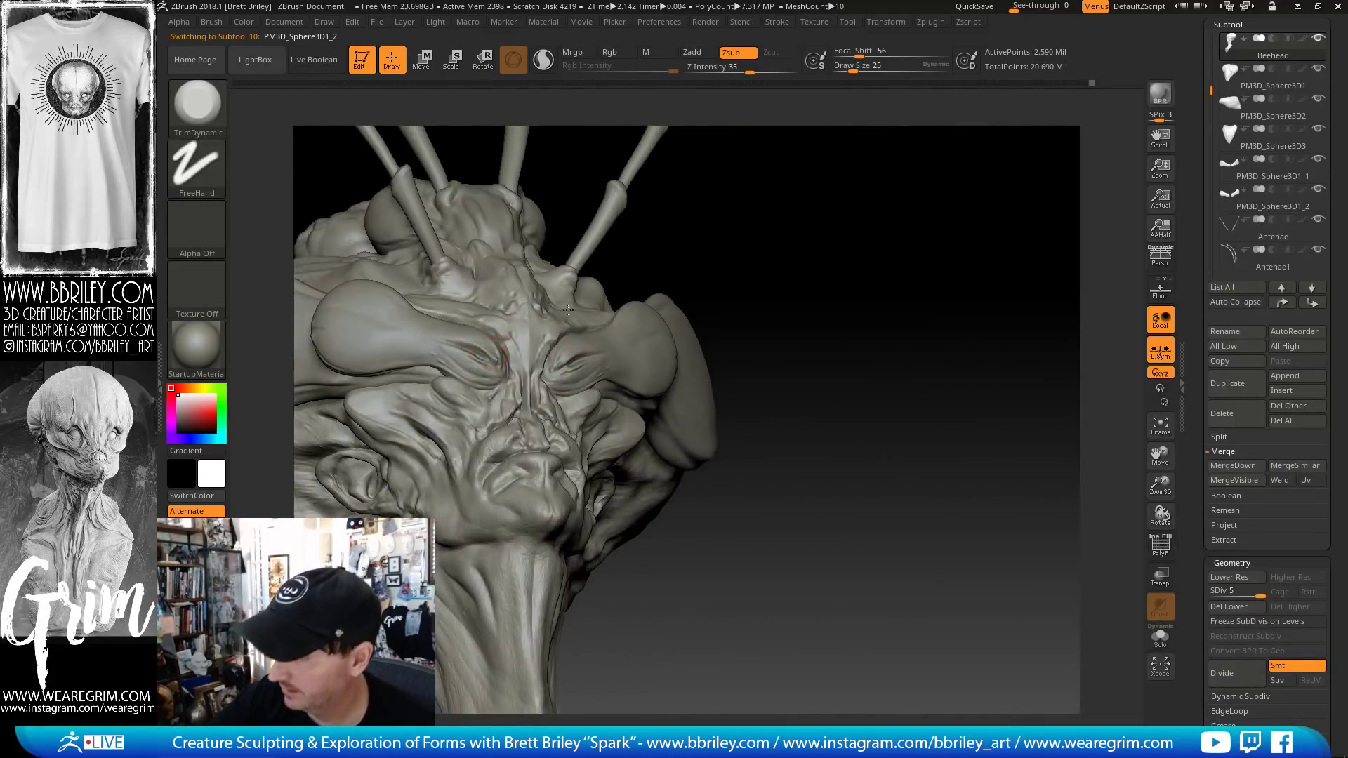
pyautogui.keyDown('ctrl'); pyautogui.moveTo(568, 309); pyautogui.dragTo(566, 382, button='right'); pyautogui.keyUp('ctrl')
pyautogui.press('b')
pyautogui.press('d')
pyautogui.press('s')
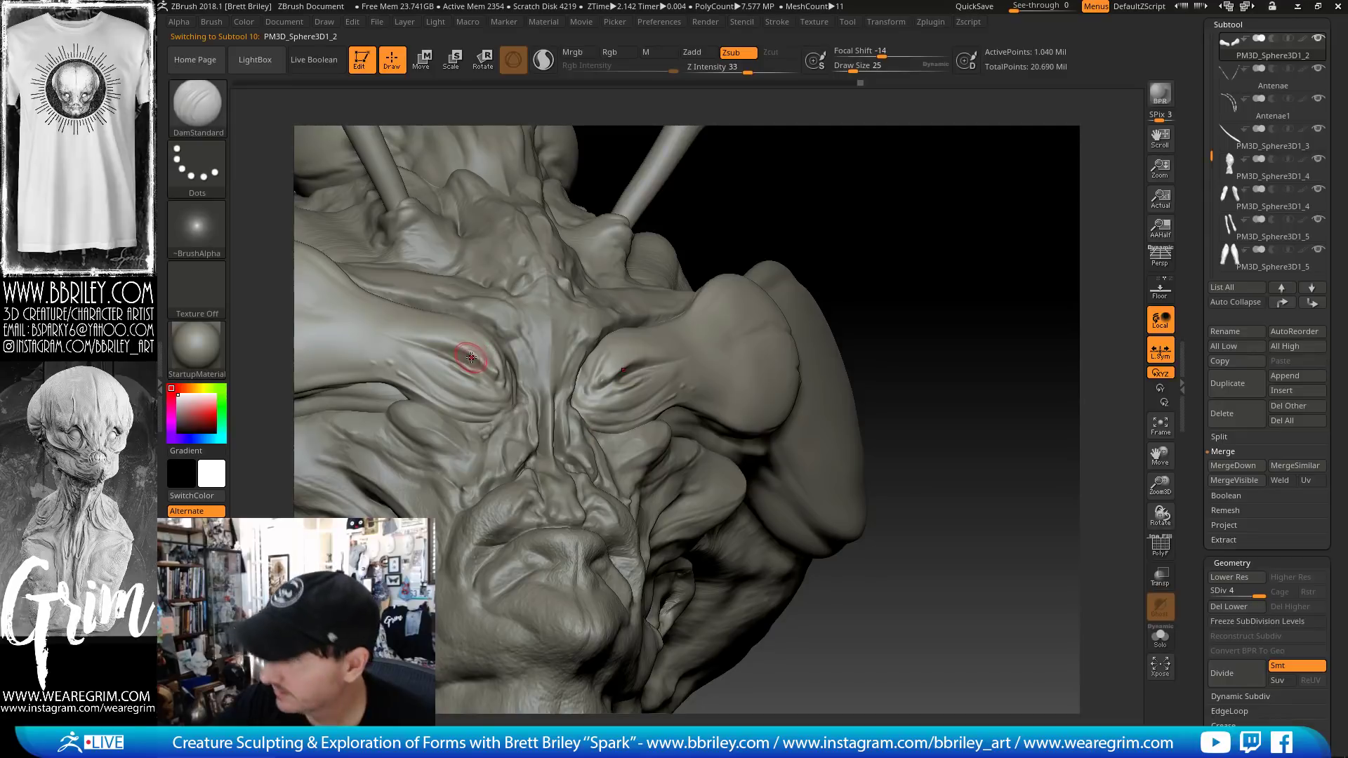
pyautogui.press('s')
pyautogui.moveTo(463, 366); pyautogui.dragTo(491, 379)
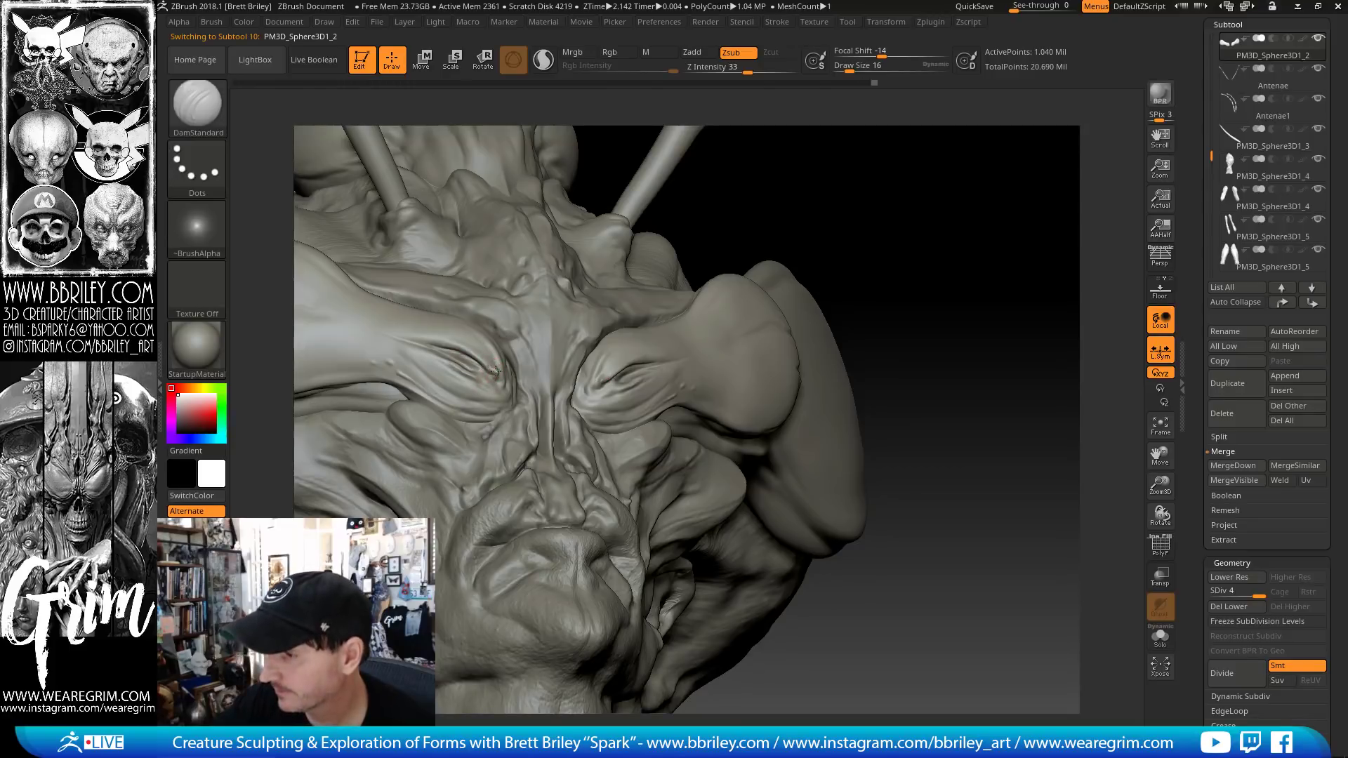
pyautogui.moveTo(855, 189); pyautogui.dragTo(492, 360)
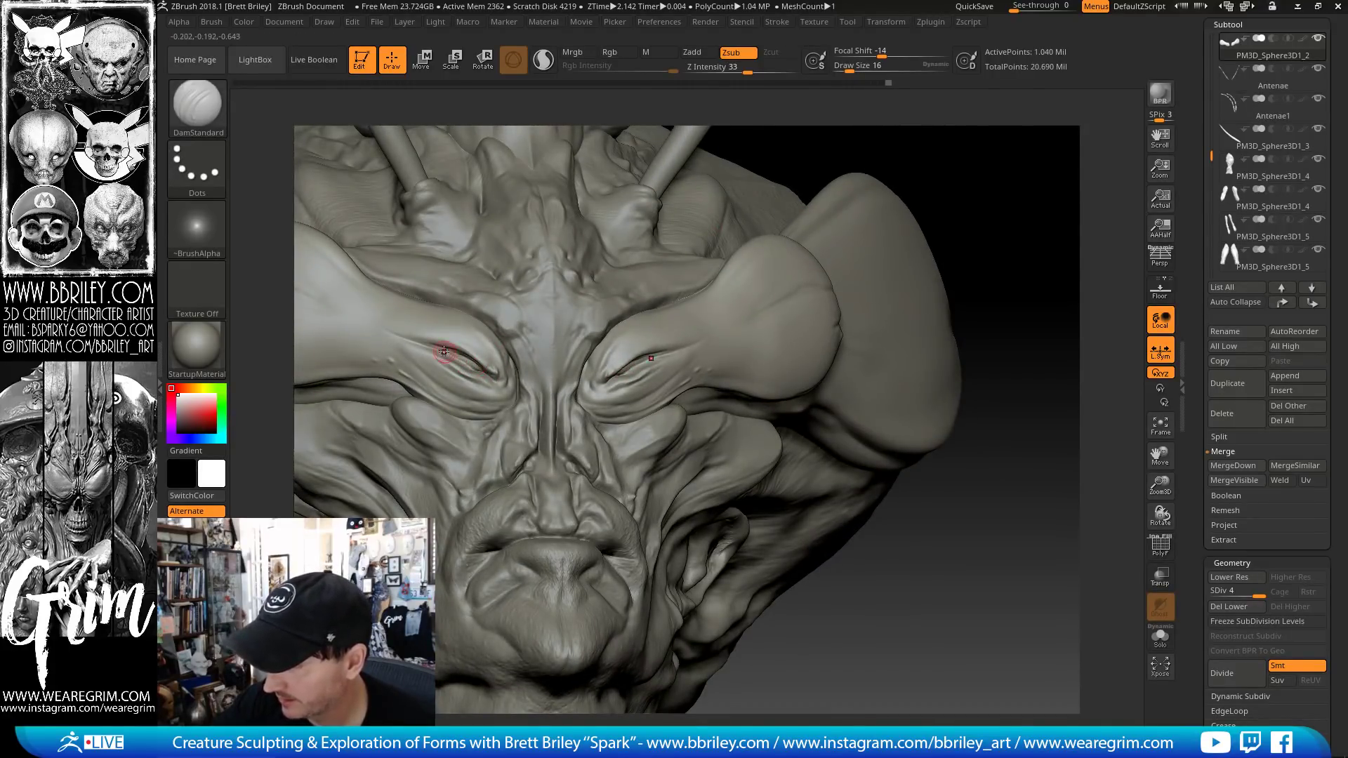
pyautogui.moveTo(942, 204); pyautogui.dragTo(838, 228)
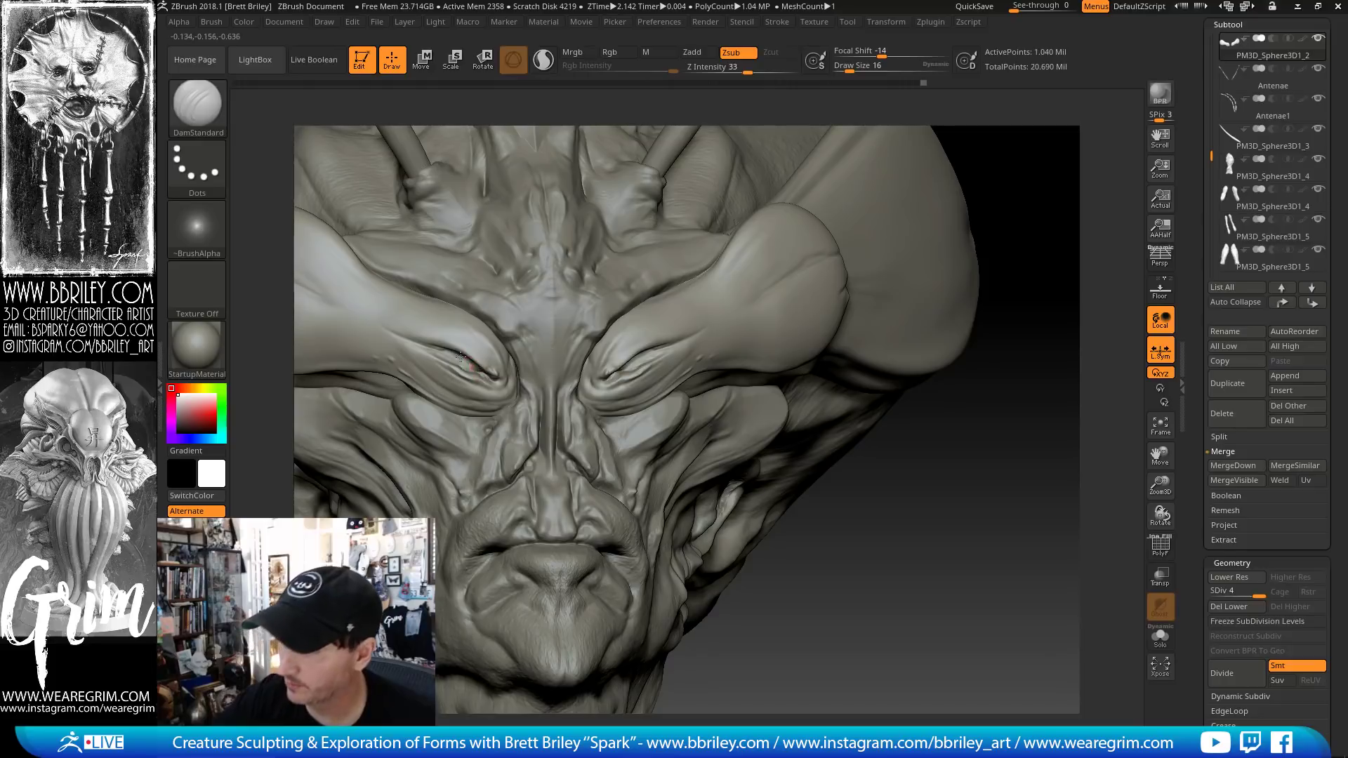
pyautogui.press('shift')
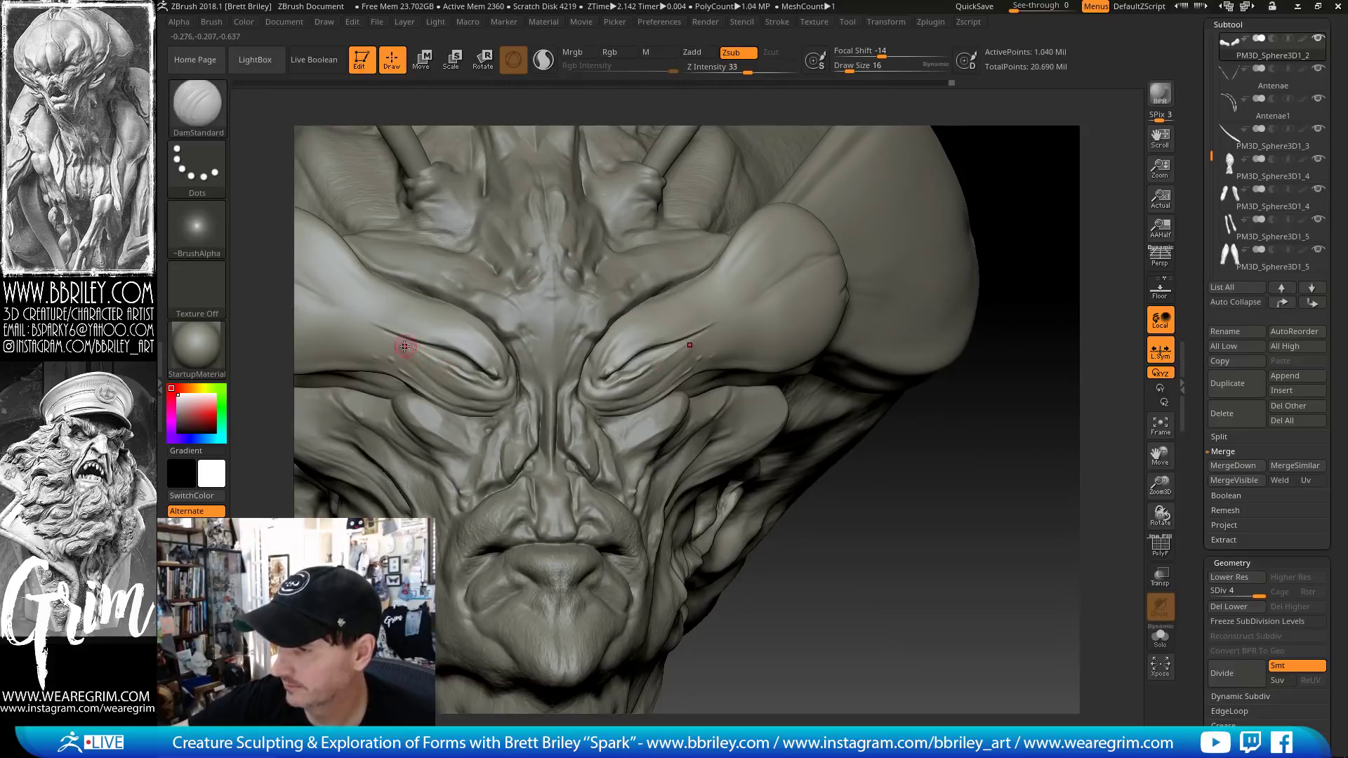
pyautogui.keyDown('shift'); pyautogui.moveTo(445, 356); pyautogui.dragTo(467, 365); pyautogui.keyUp('shift')
# - Append a sphere as a new subtool for the eyeball
pyautogui.moveTo(944, 428)
pyautogui.keyDown('alt'); pyautogui.mouseDown()
pyautogui.moveTo(978, 469)
pyautogui.moveTo(1012, 454)
pyautogui.mouseUp(); pyautogui.keyUp('alt')
pyautogui.click(1234, 480)
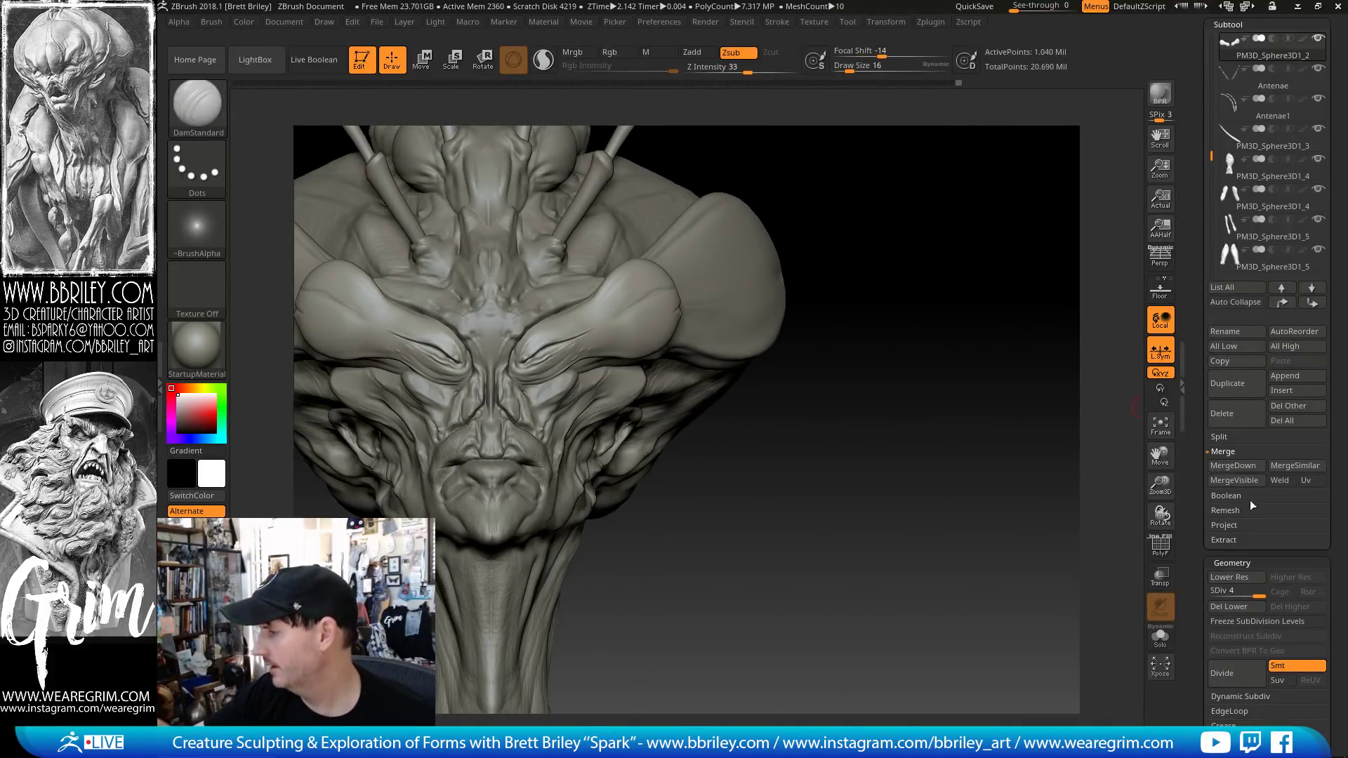
pyautogui.click(1277, 376)
pyautogui.click(739, 457)
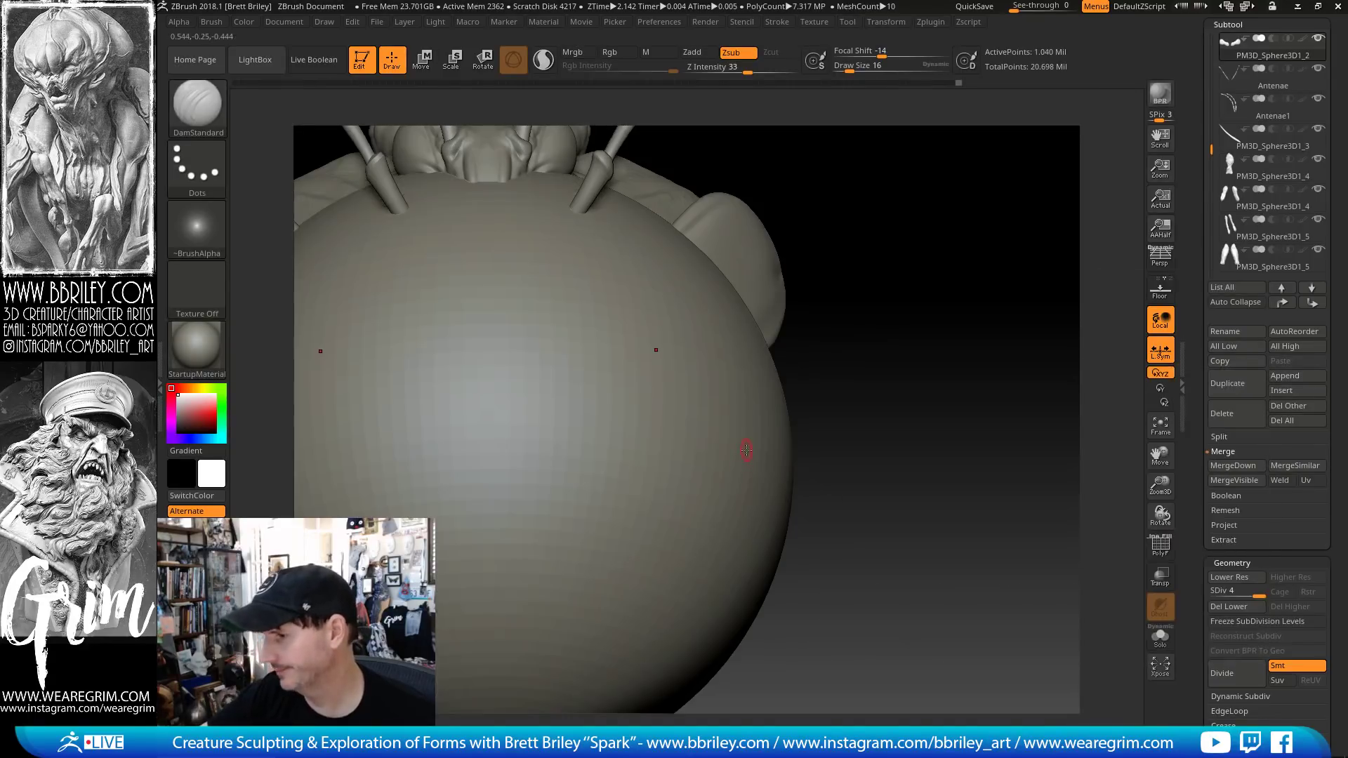
# - Scale the appended sphere down to eyeball size and move it into the eye slit on one side of the face
pyautogui.click(423, 60)
pyautogui.keyDown('alt'); pyautogui.moveTo(456, 109); pyautogui.dragTo(450, 140); pyautogui.keyUp('alt')
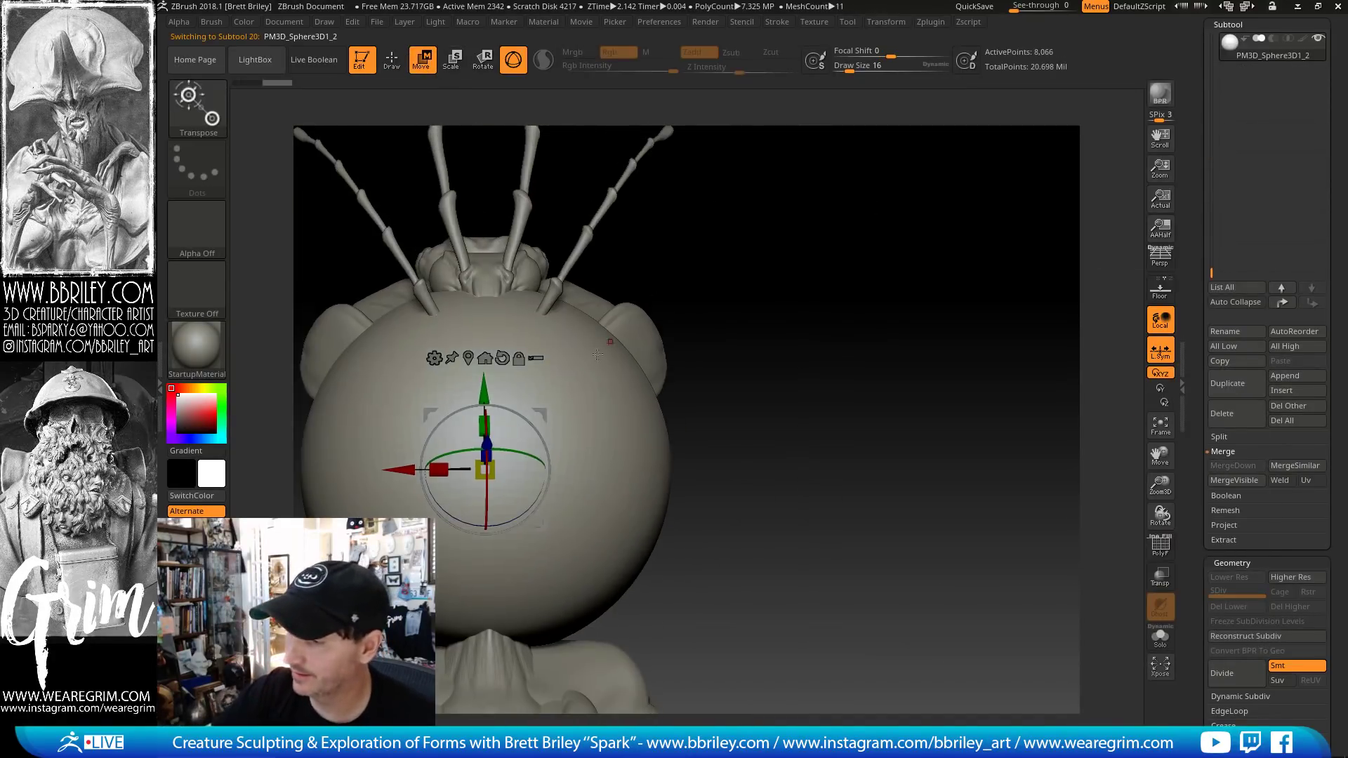
pyautogui.moveTo(485, 470); pyautogui.dragTo(507, 590)
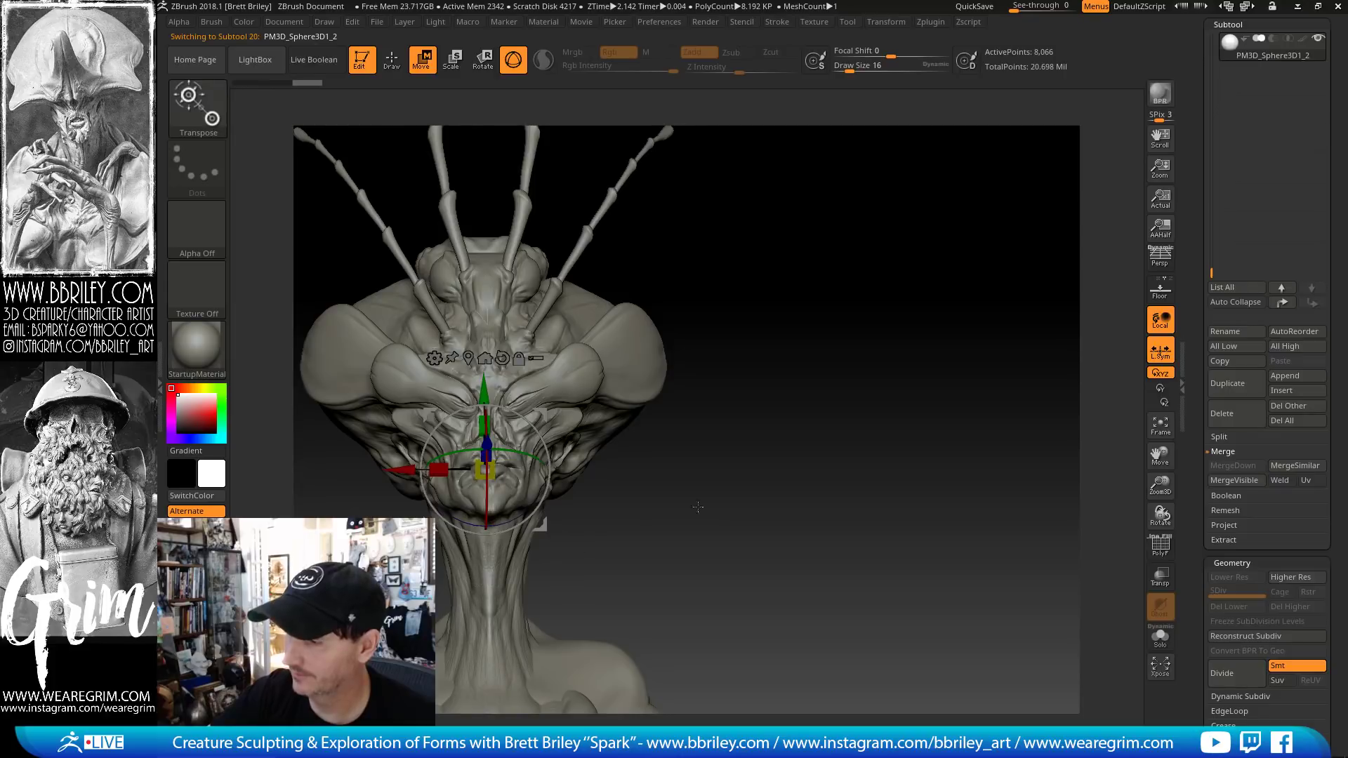
pyautogui.moveTo(702, 421); pyautogui.dragTo(667, 341)
pyautogui.moveTo(842, 312); pyautogui.dragTo(772, 365)
pyautogui.moveTo(607, 386); pyautogui.dragTo(610, 414)
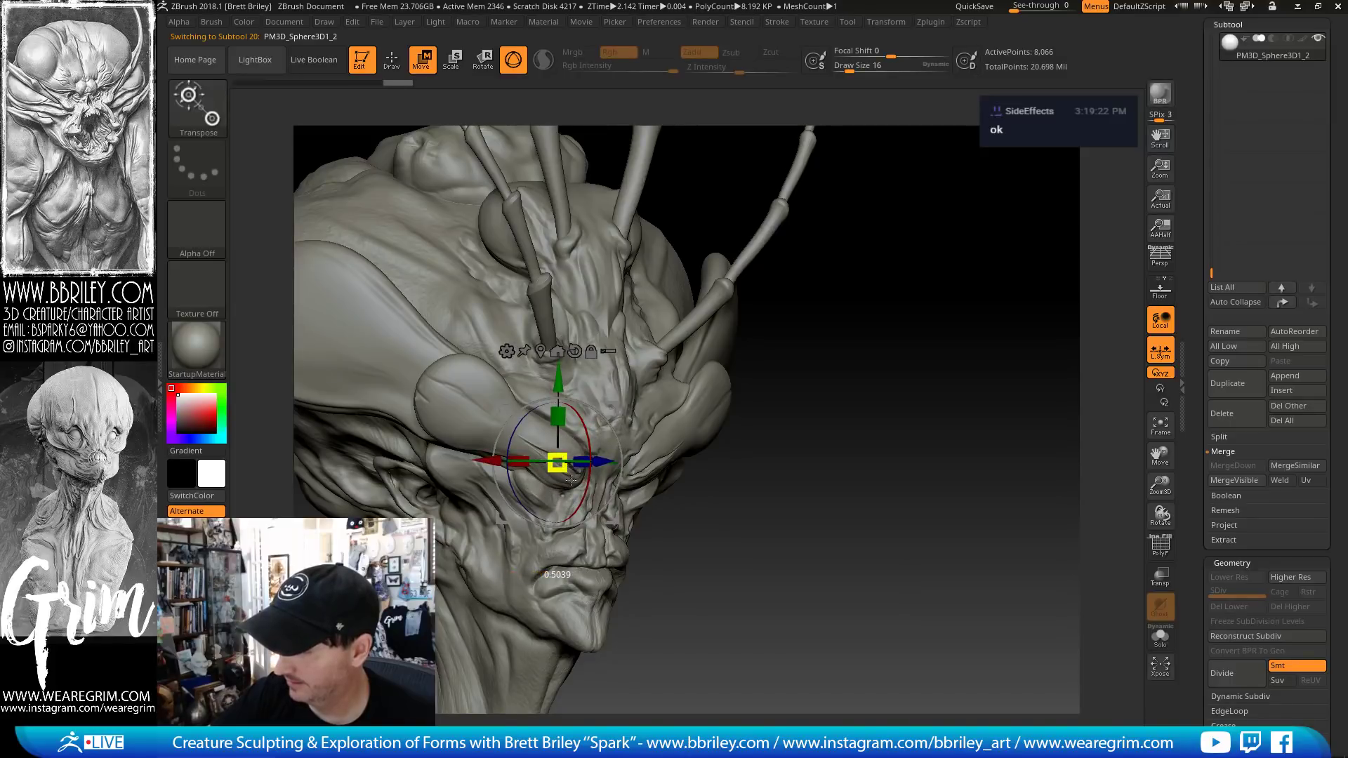
pyautogui.moveTo(758, 449); pyautogui.dragTo(723, 371)
pyautogui.moveTo(620, 405); pyautogui.dragTo(622, 391)
pyautogui.moveTo(783, 244)
pyautogui.mouseDown()
pyautogui.moveTo(785, 323)
pyautogui.moveTo(953, 374)
pyautogui.moveTo(927, 343)
pyautogui.moveTo(930, 421)
pyautogui.mouseUp()
# - Rotate the eyeball to follow the slanted eye slit and nudge it into place in front view
pyautogui.press('q')
pyautogui.press('w')
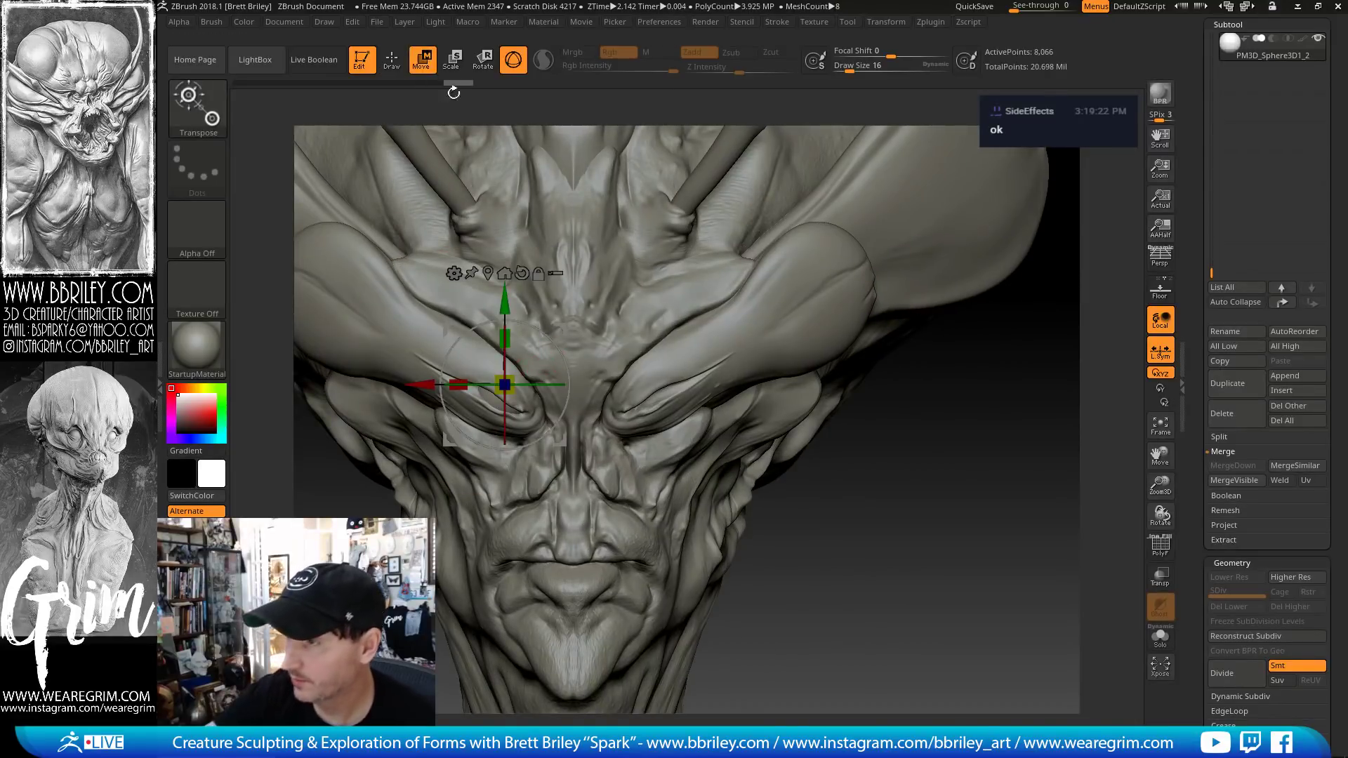
pyautogui.moveTo(556, 323)
pyautogui.mouseDown()
pyautogui.moveTo(547, 338)
pyautogui.moveTo(565, 367)
pyautogui.mouseUp()
pyautogui.moveTo(466, 357); pyautogui.dragTo(456, 346)
pyautogui.moveTo(561, 327); pyautogui.dragTo(551, 323)
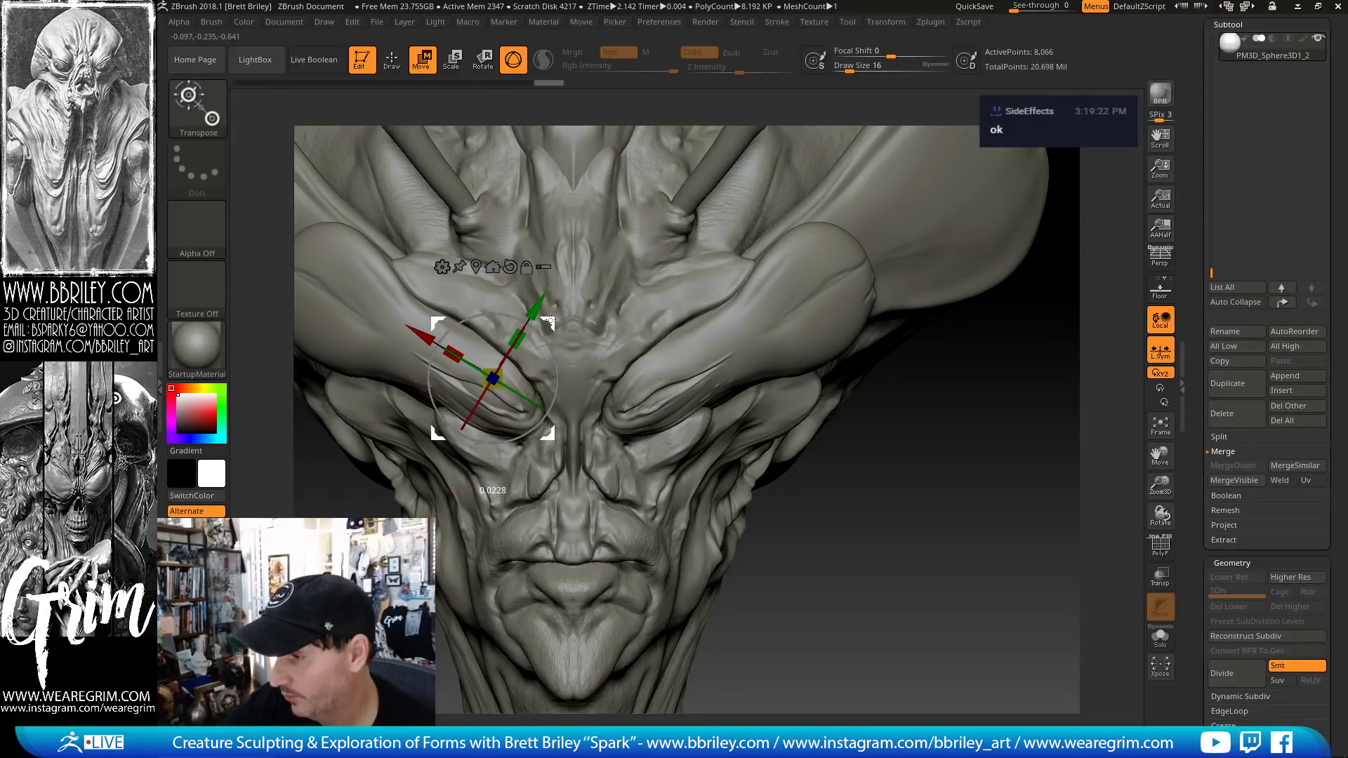
# - Fit the eyeball's surface to the eye opening with the Move brush at draw sizes 50 and 41
pyautogui.press('q')
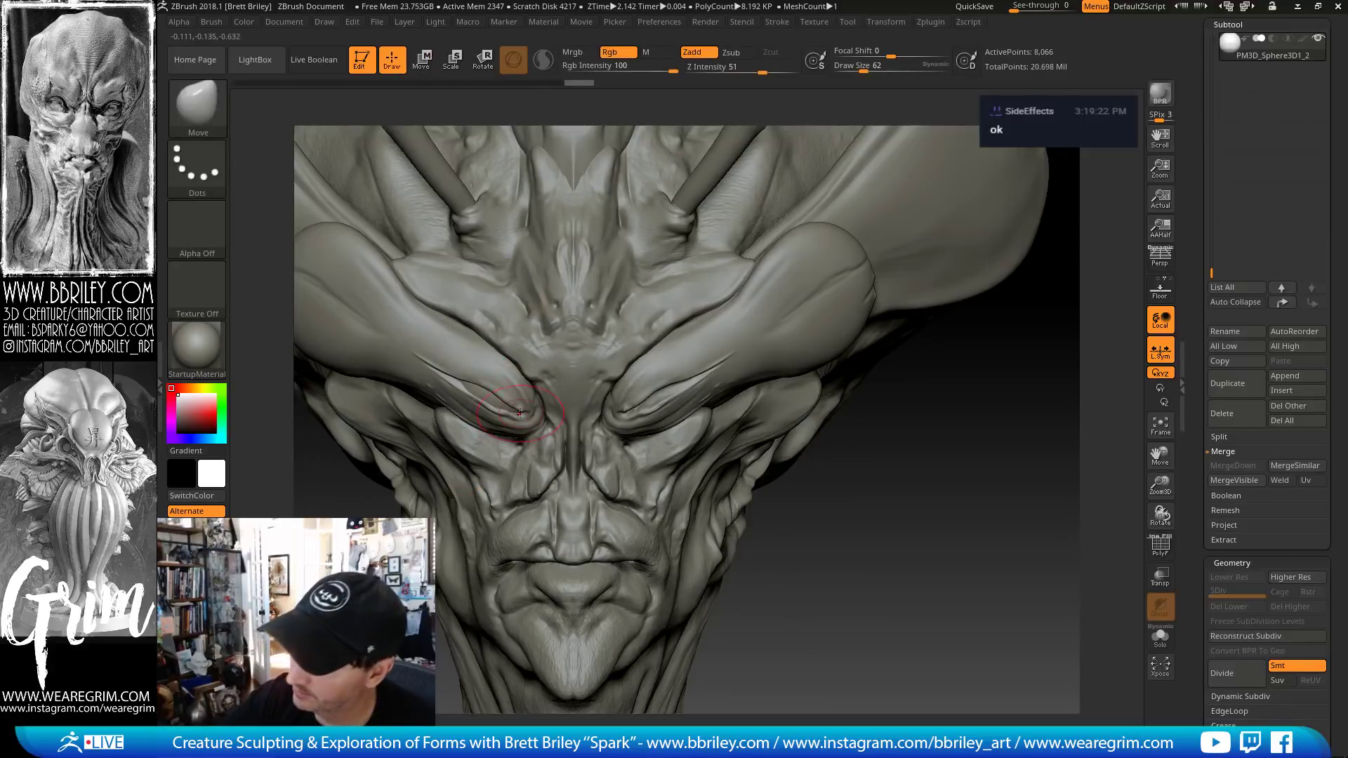
pyautogui.press('b')
pyautogui.press('i')
pyautogui.press('n')
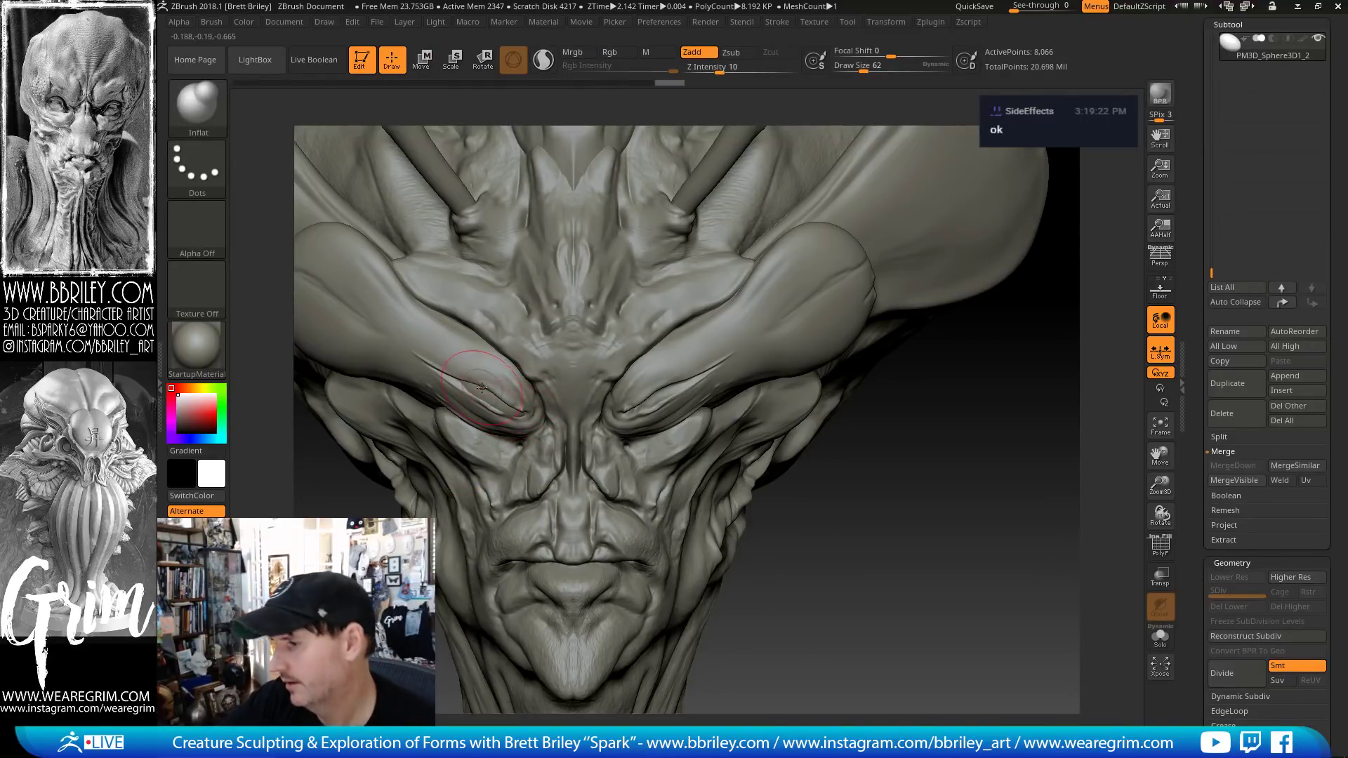
pyautogui.press('b')
pyautogui.press('m')
pyautogui.press('v')
pyautogui.moveTo(471, 389); pyautogui.dragTo(515, 406)
pyautogui.press('[')
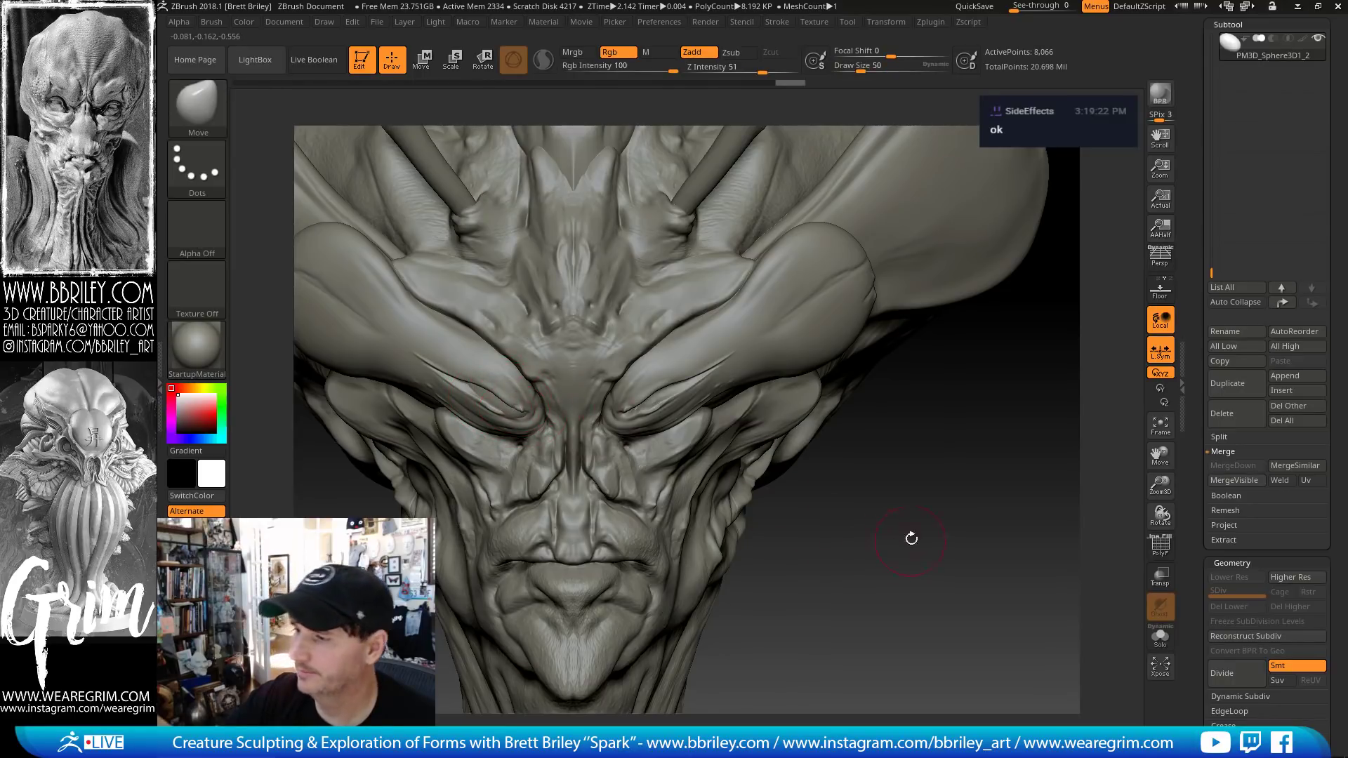
pyautogui.moveTo(912, 538); pyautogui.dragTo(913, 465)
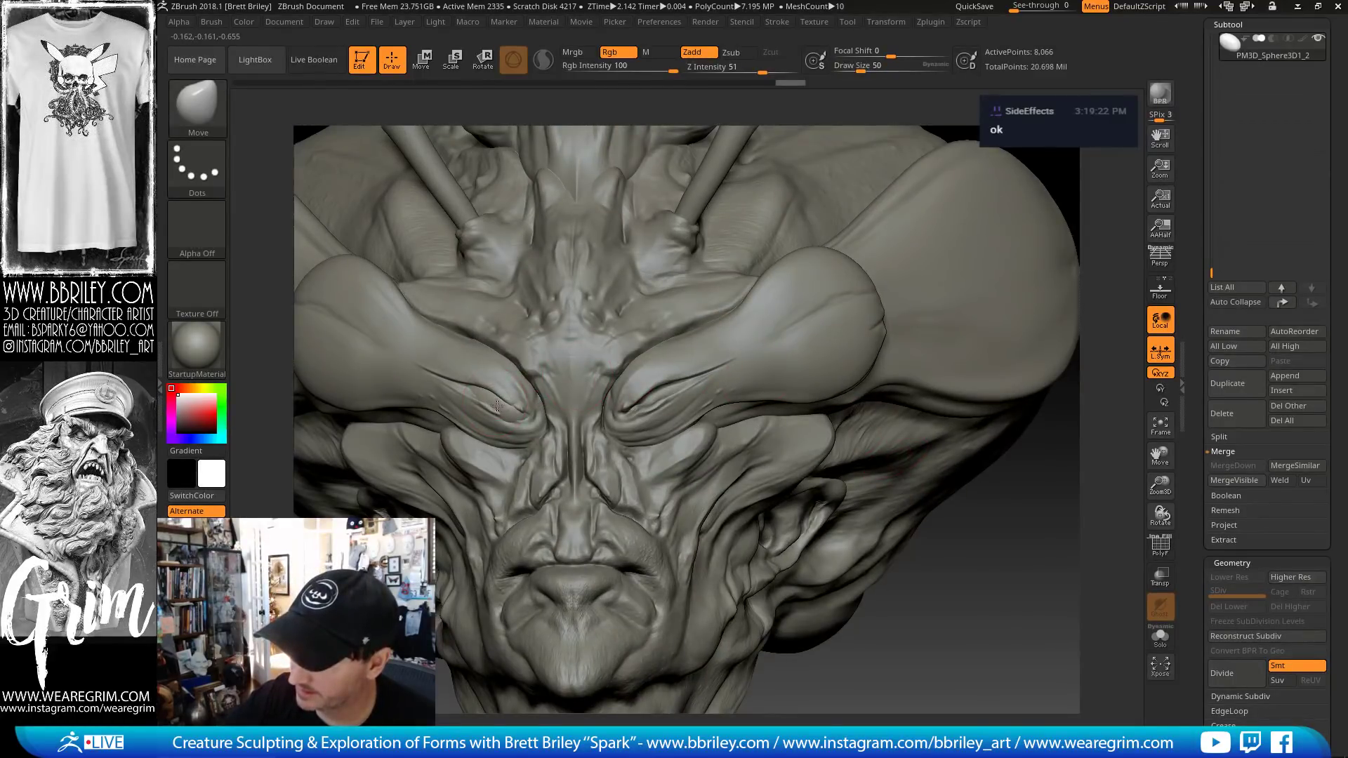
pyautogui.press('[')
pyautogui.moveTo(497, 406); pyautogui.dragTo(493, 404)
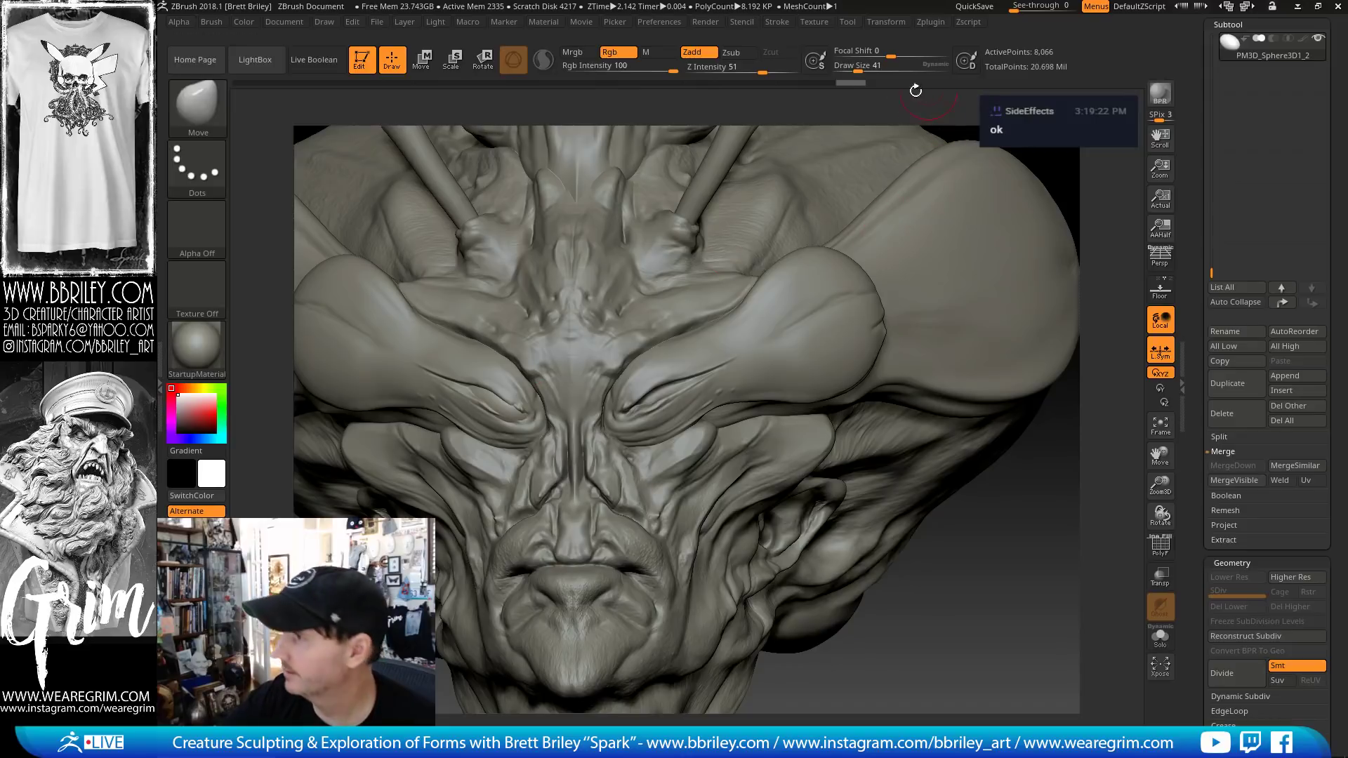
# - Mirror the eyeball to the other side of the face with SubTool Master, merged into one subtool
pyautogui.click(930, 22)
pyautogui.click(966, 289)
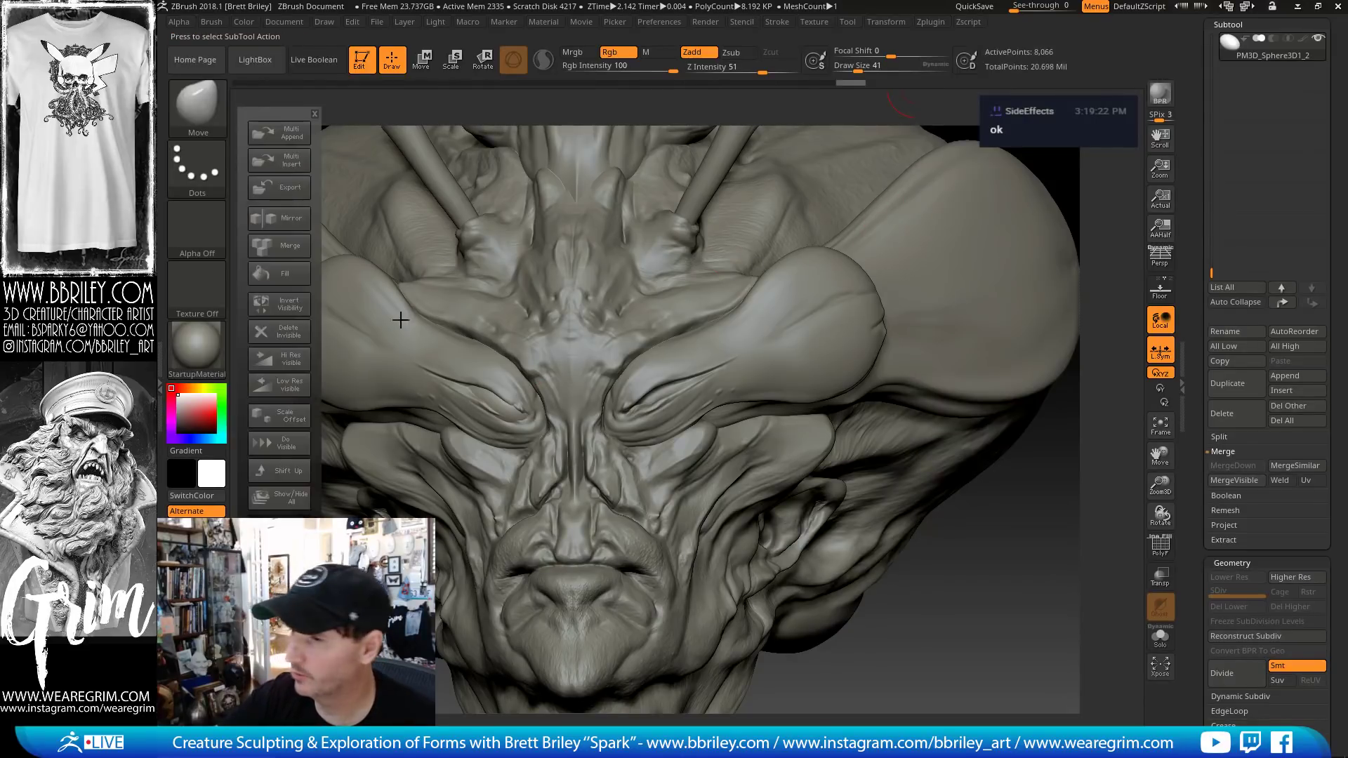
pyautogui.click(288, 228)
pyautogui.click(678, 354)
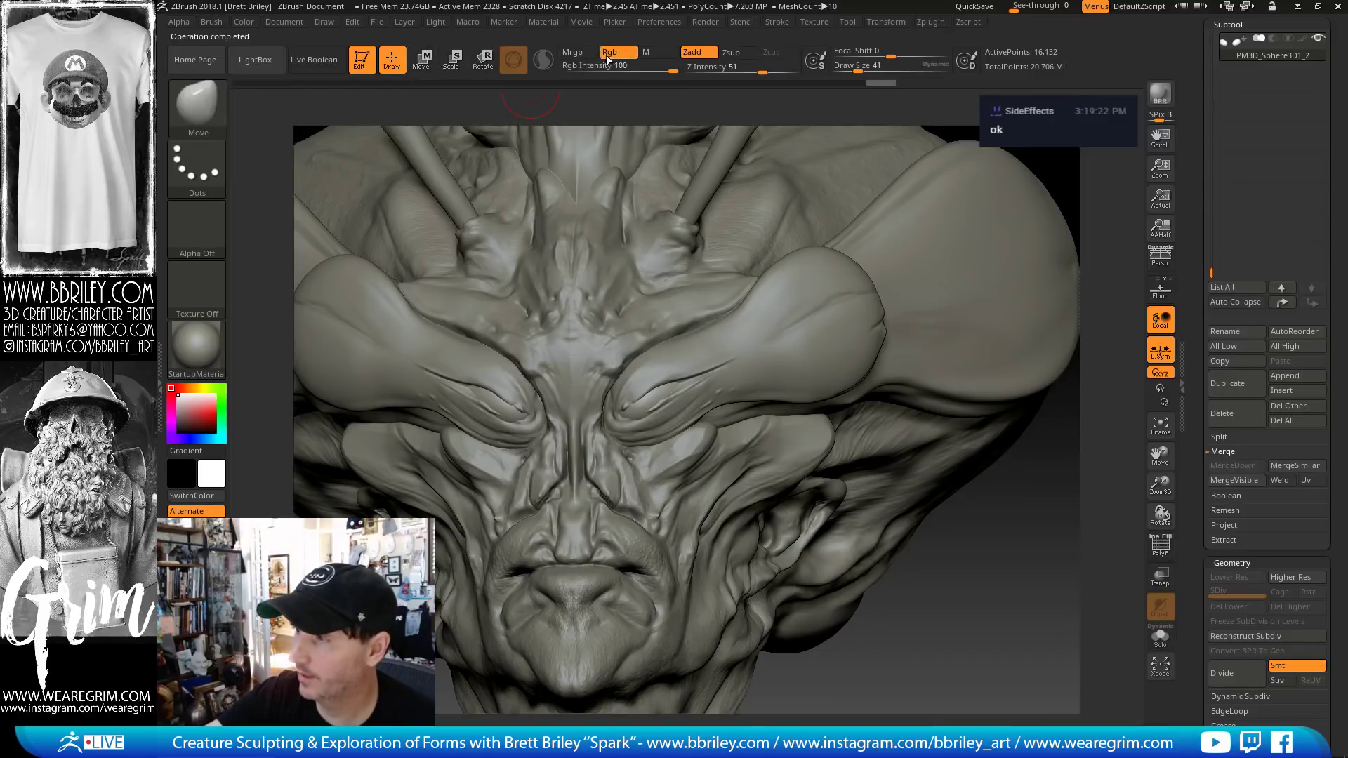
# - Fill the eyeballs with the reflective matcap using only the material channel, and set the active material to (Z98)
pyautogui.click(197, 345)
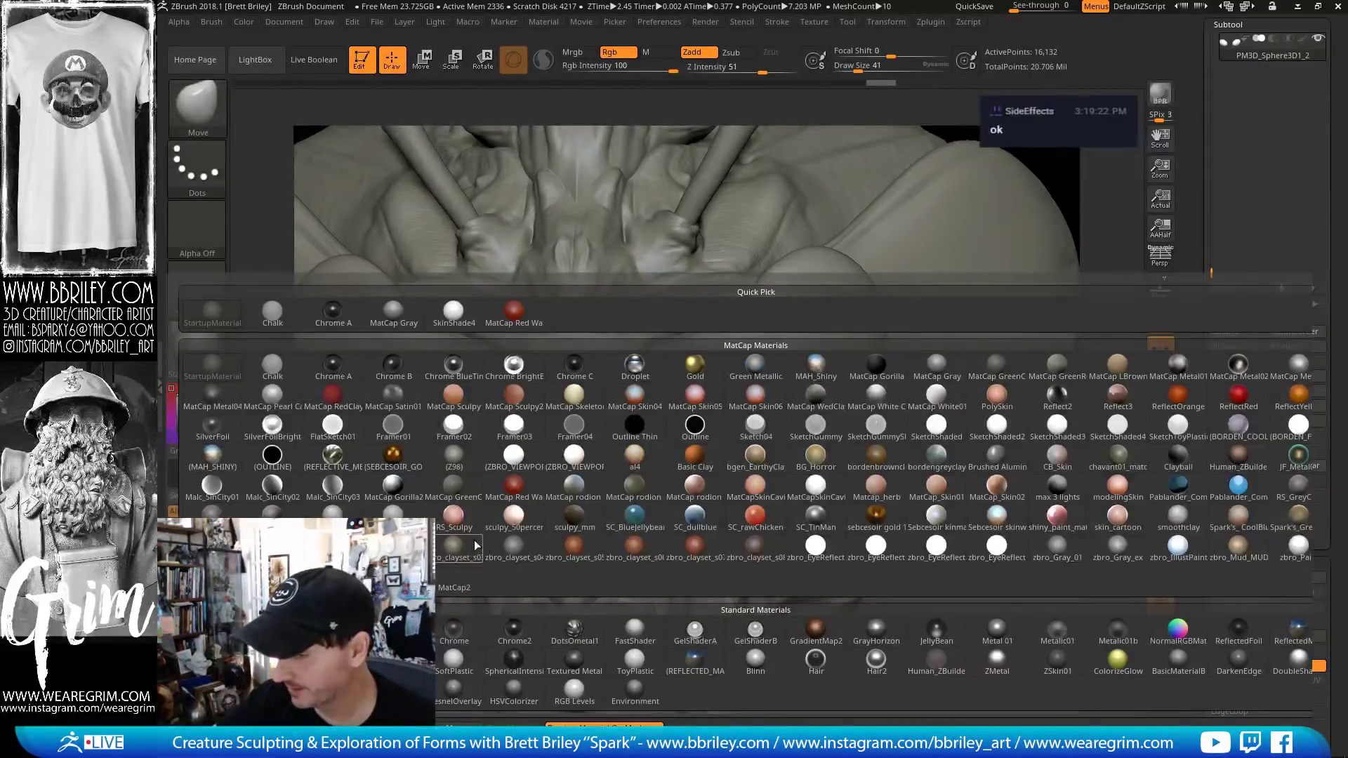
pyautogui.click(340, 458)
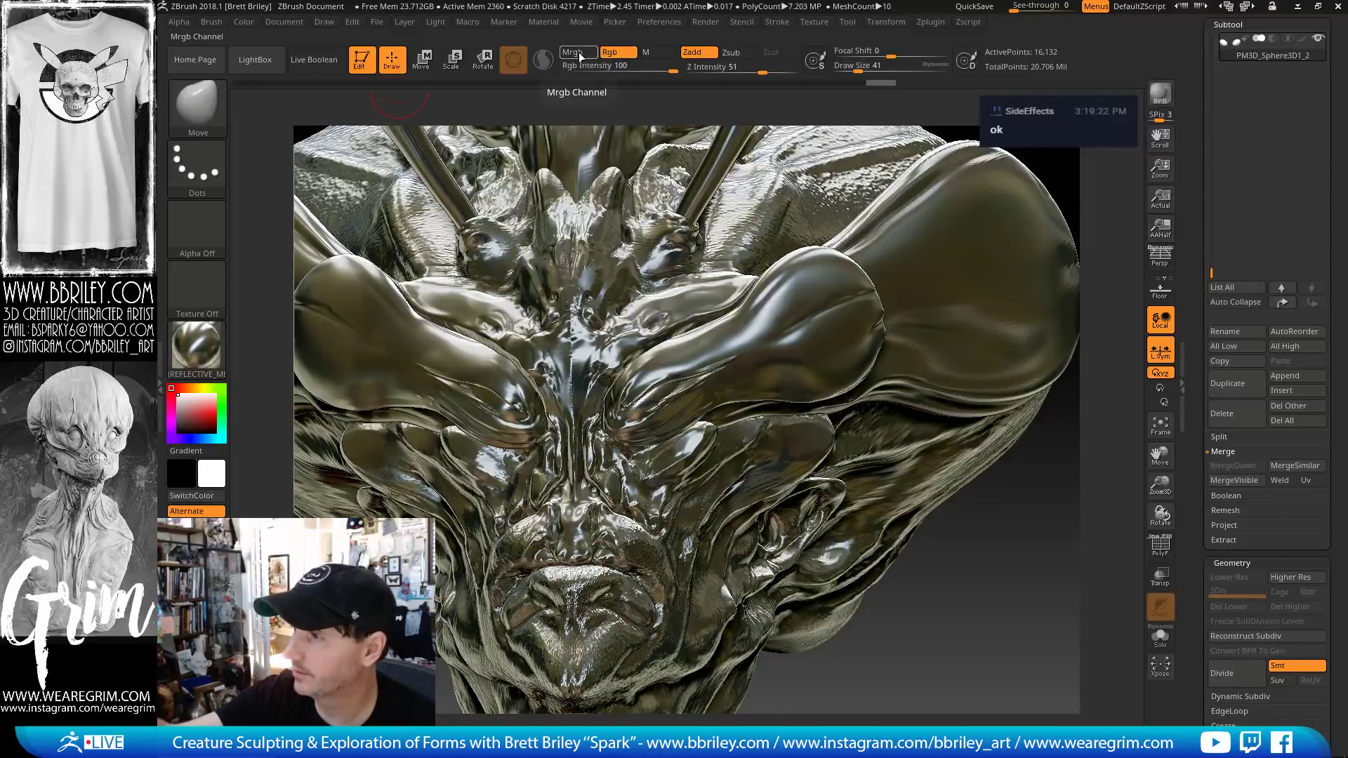
pyautogui.click(646, 52)
pyautogui.click(246, 22)
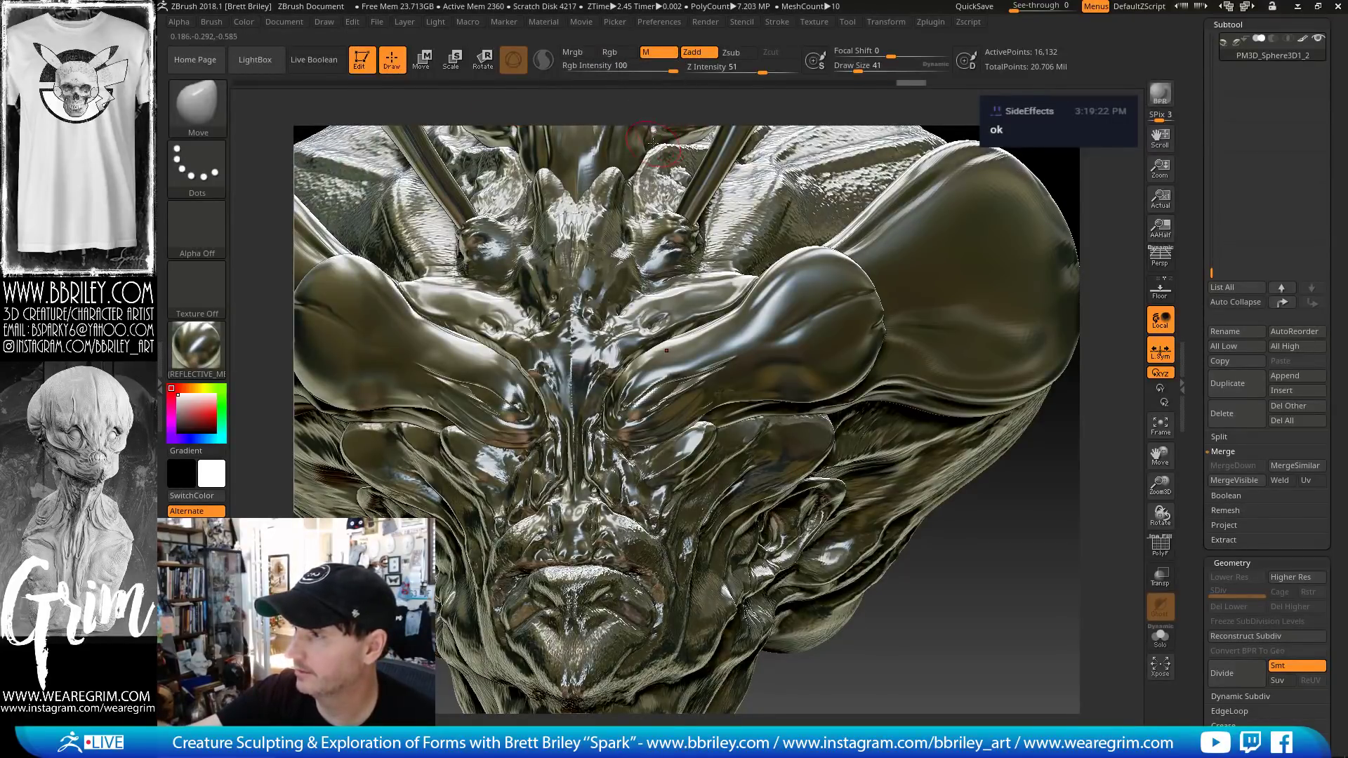
pyautogui.click(193, 345)
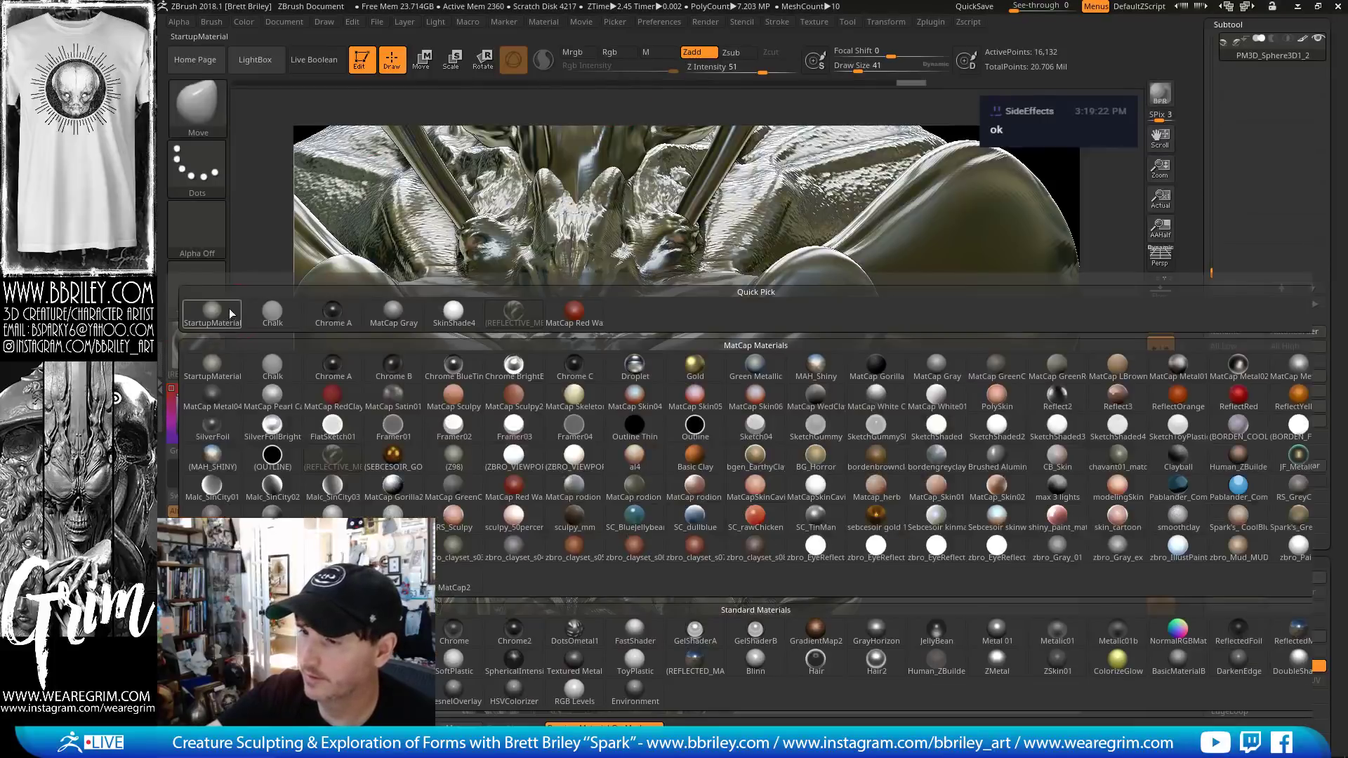
pyautogui.click(452, 456)
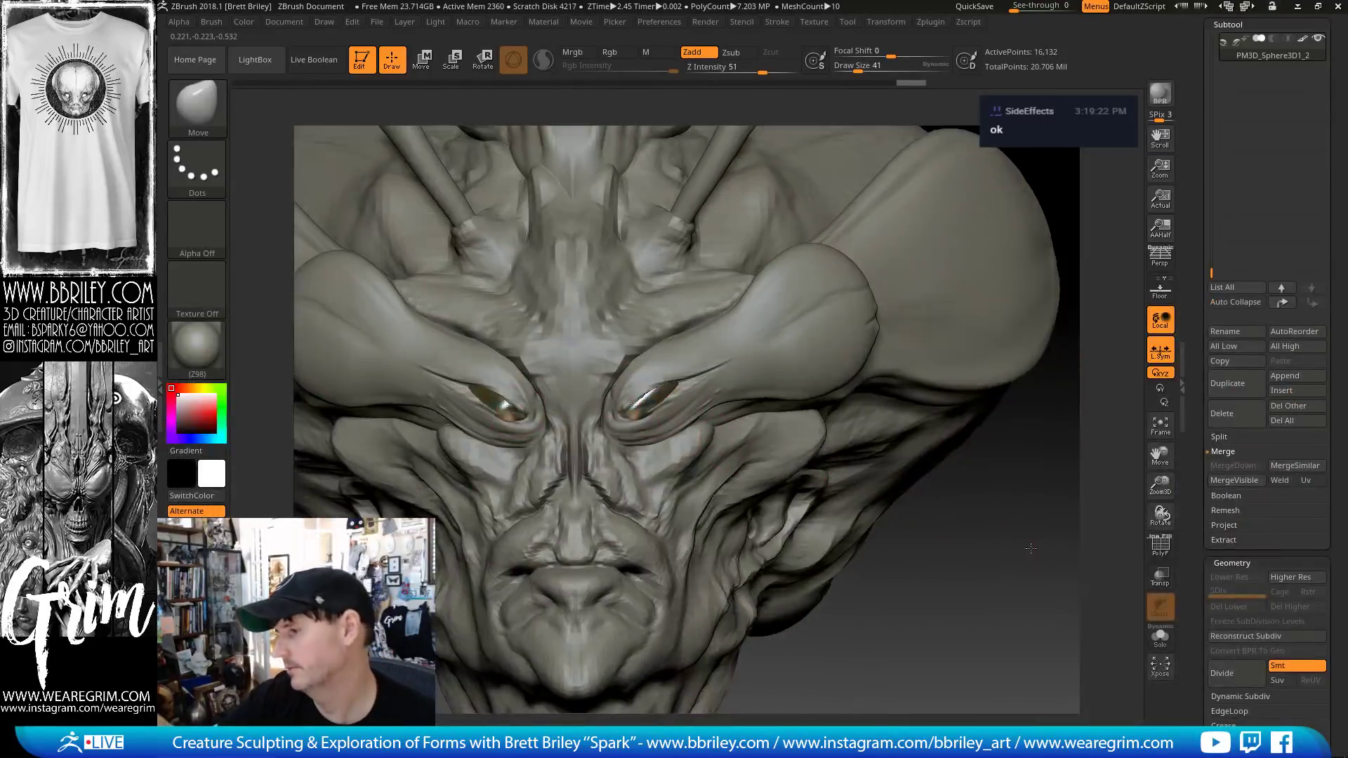
# - Subdivide the eyeballs to level 3 and fit them to the corners of the eye slits with the Move brush at draw sizes 72 and 56
pyautogui.press('d')
pyautogui.press('d')
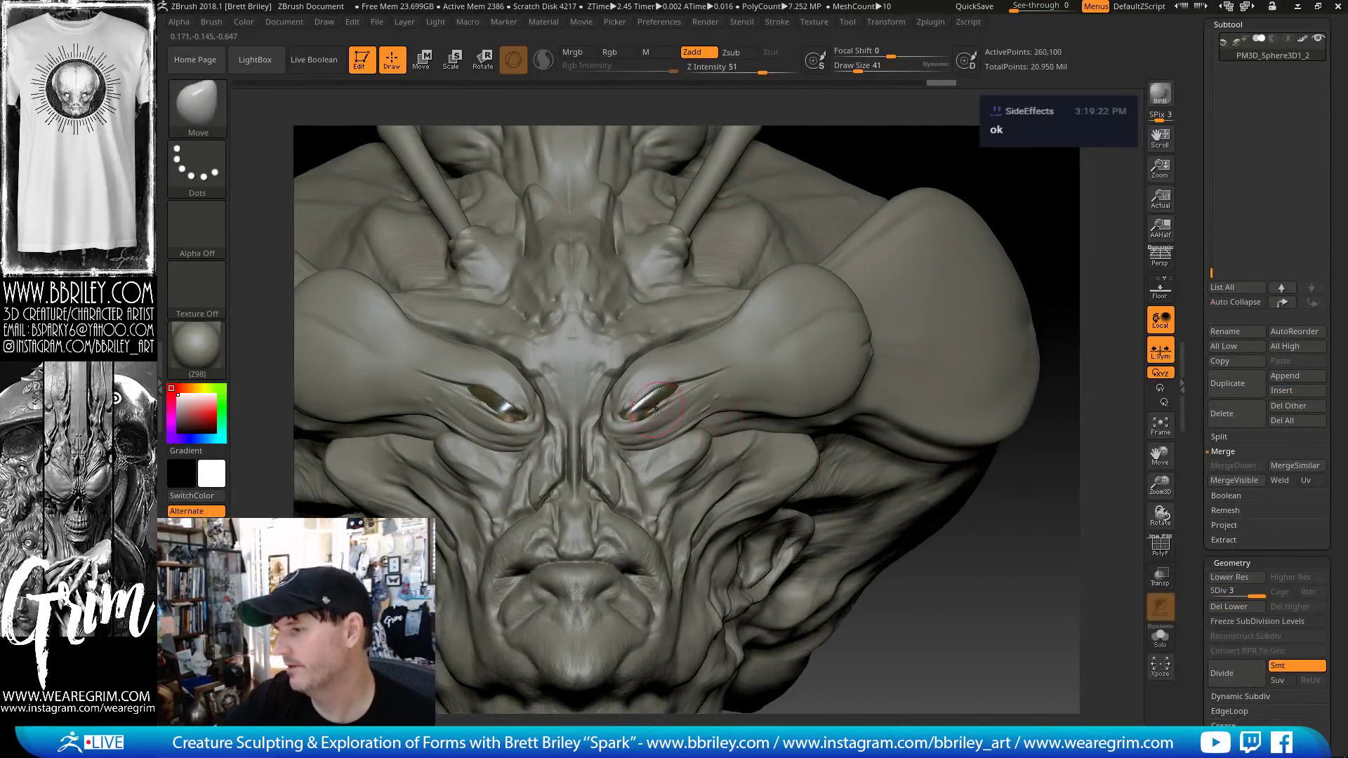
pyautogui.press('s')
pyautogui.moveTo(666, 401); pyautogui.dragTo(716, 374)
pyautogui.press('s')
pyautogui.press('s')
pyautogui.keyDown('alt'); pyautogui.moveTo(1078, 271); pyautogui.dragTo(1053, 256); pyautogui.keyUp('alt')
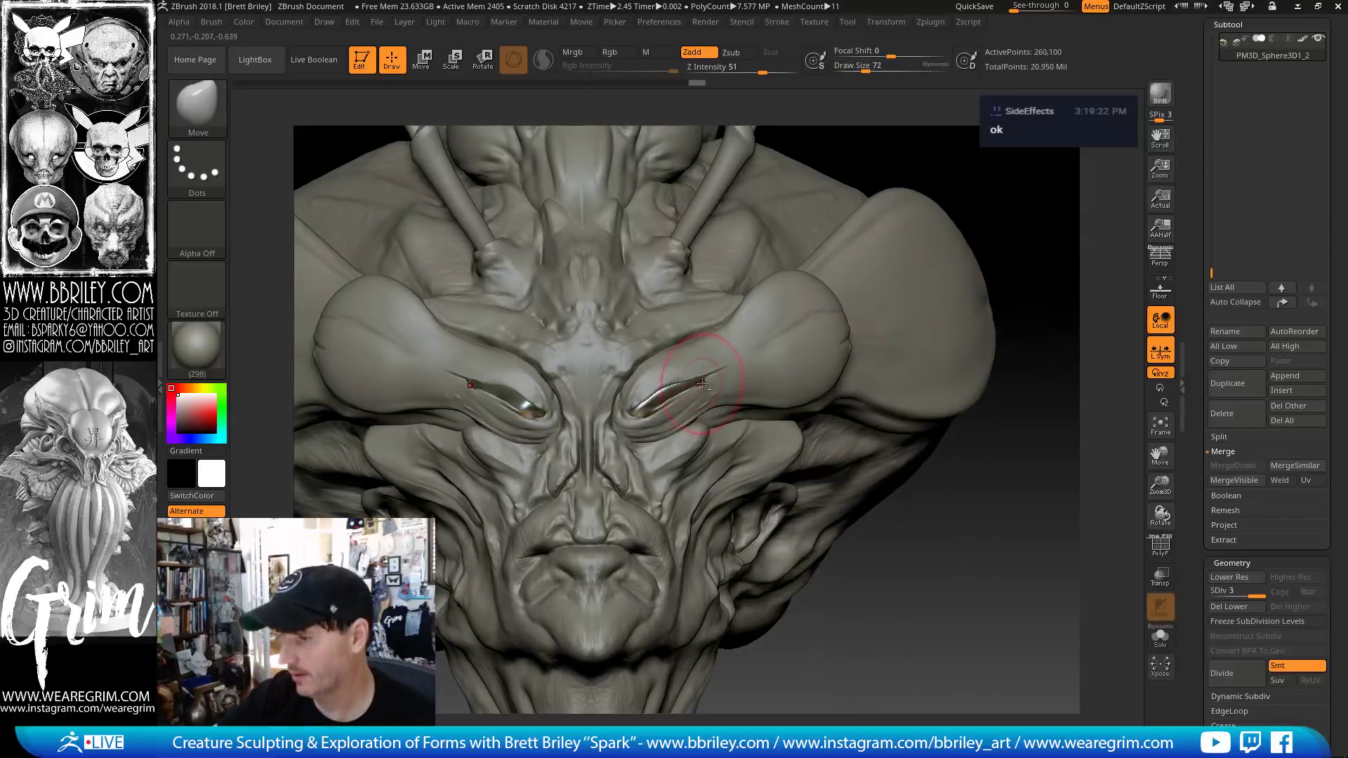
pyautogui.moveTo(702, 384); pyautogui.dragTo(701, 386)
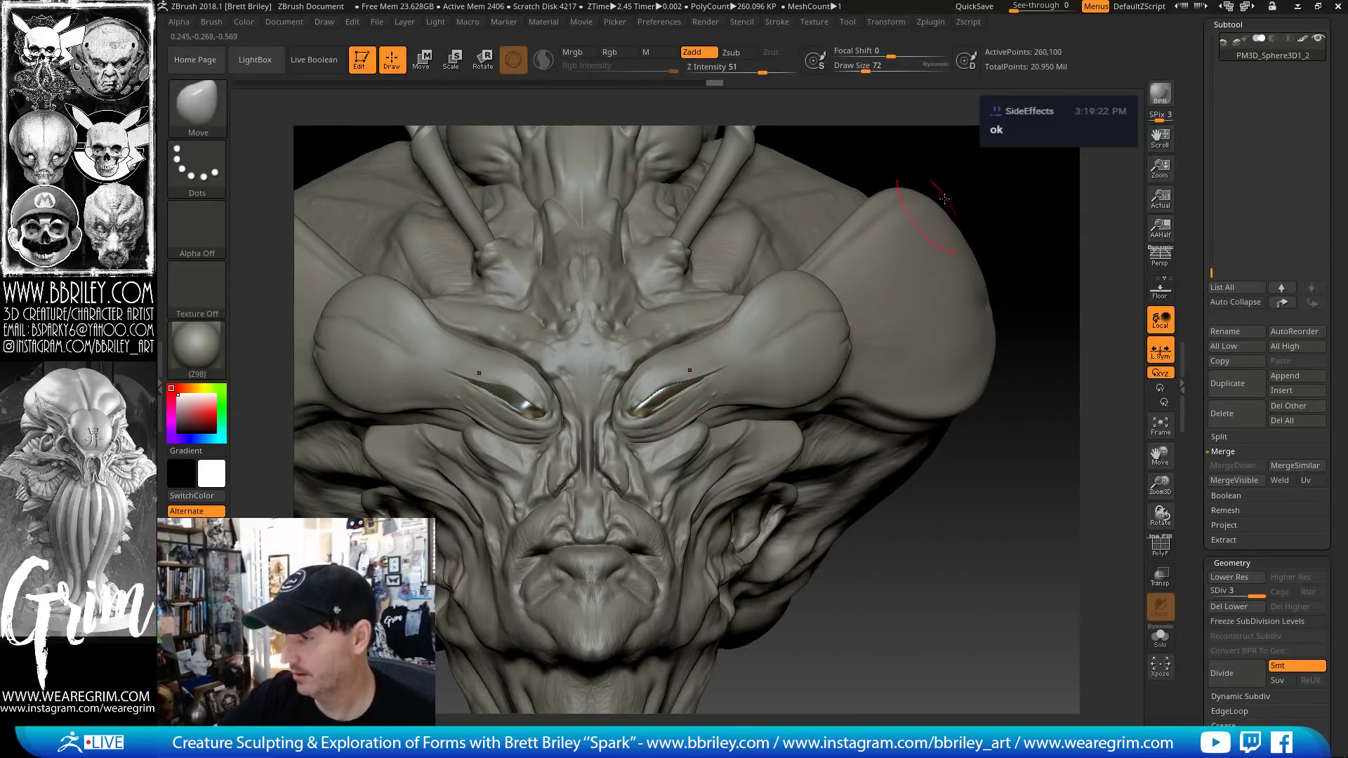
pyautogui.moveTo(1006, 158); pyautogui.dragTo(972, 197)
pyautogui.press('s')
pyautogui.moveTo(670, 419); pyautogui.dragTo(666, 419)
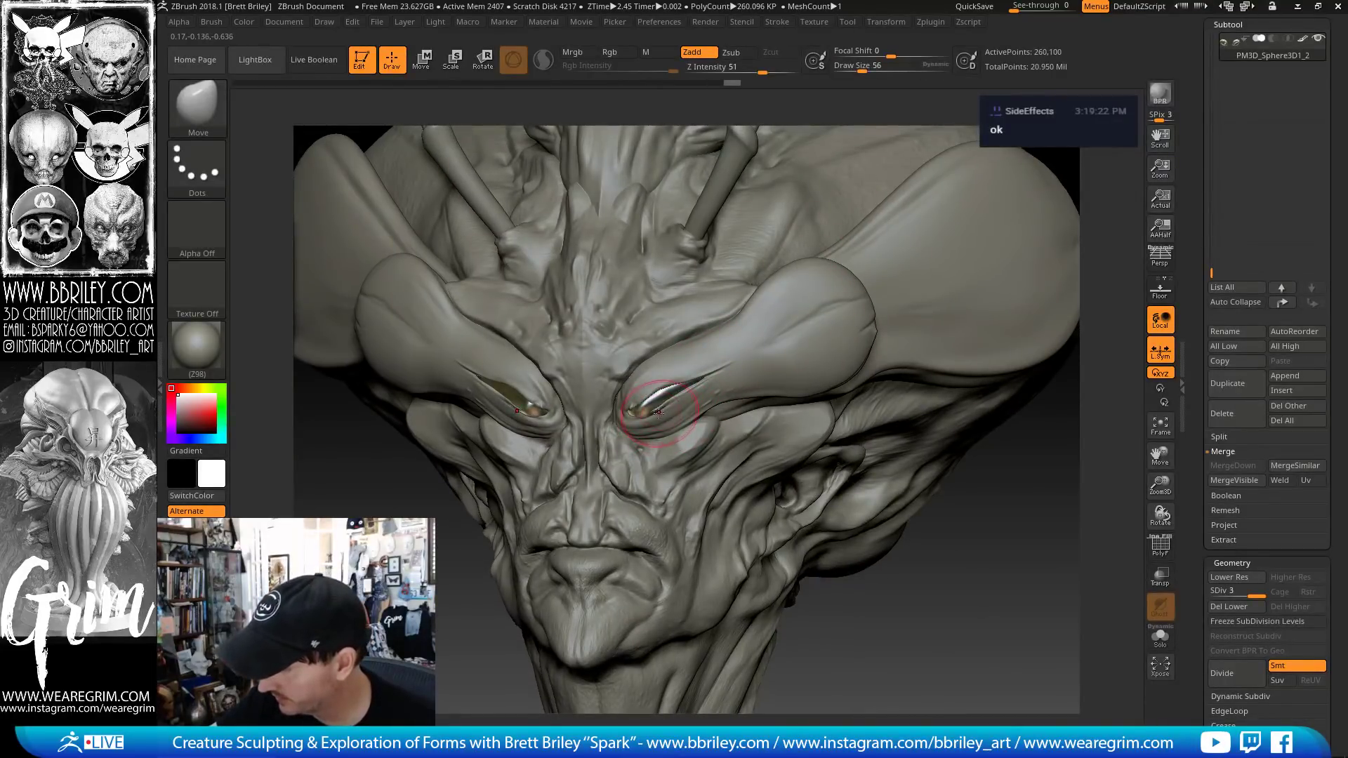
# - Swell and smooth the eyeballs at the inner corners with the Inflat brush at draw size 36 and Z Intensity 10
pyautogui.press('b')
pyautogui.press('i')
pyautogui.press('n')
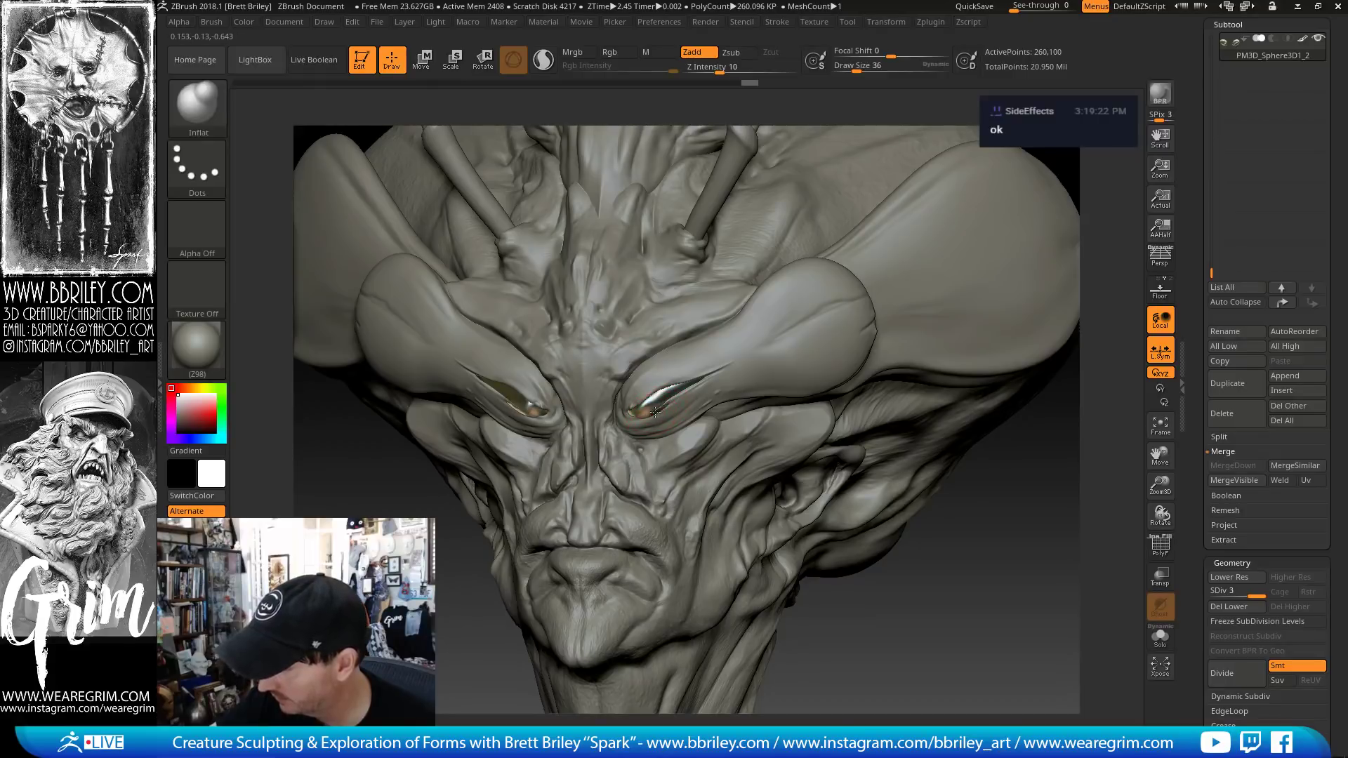
pyautogui.keyDown('shift'); pyautogui.moveTo(649, 414); pyautogui.dragTo(672, 409); pyautogui.keyUp('shift')
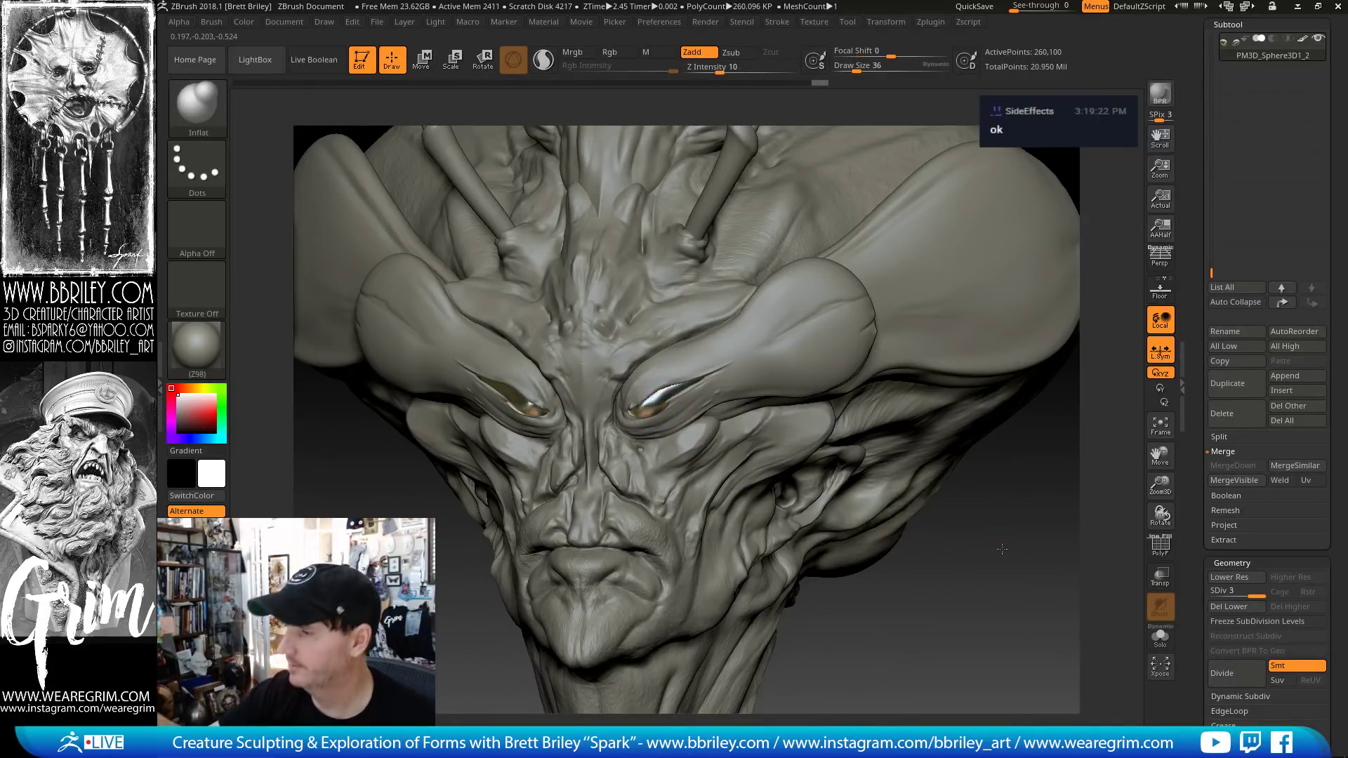
pyautogui.moveTo(672, 410); pyautogui.dragTo(660, 419, button='right')
# - Select the eyelid subtool and pull the inner part of the lower lids onto the eyeballs with the Move brush at draw size 29
pyautogui.keyDown('alt'); pyautogui.click(658, 420); pyautogui.keyUp('alt')
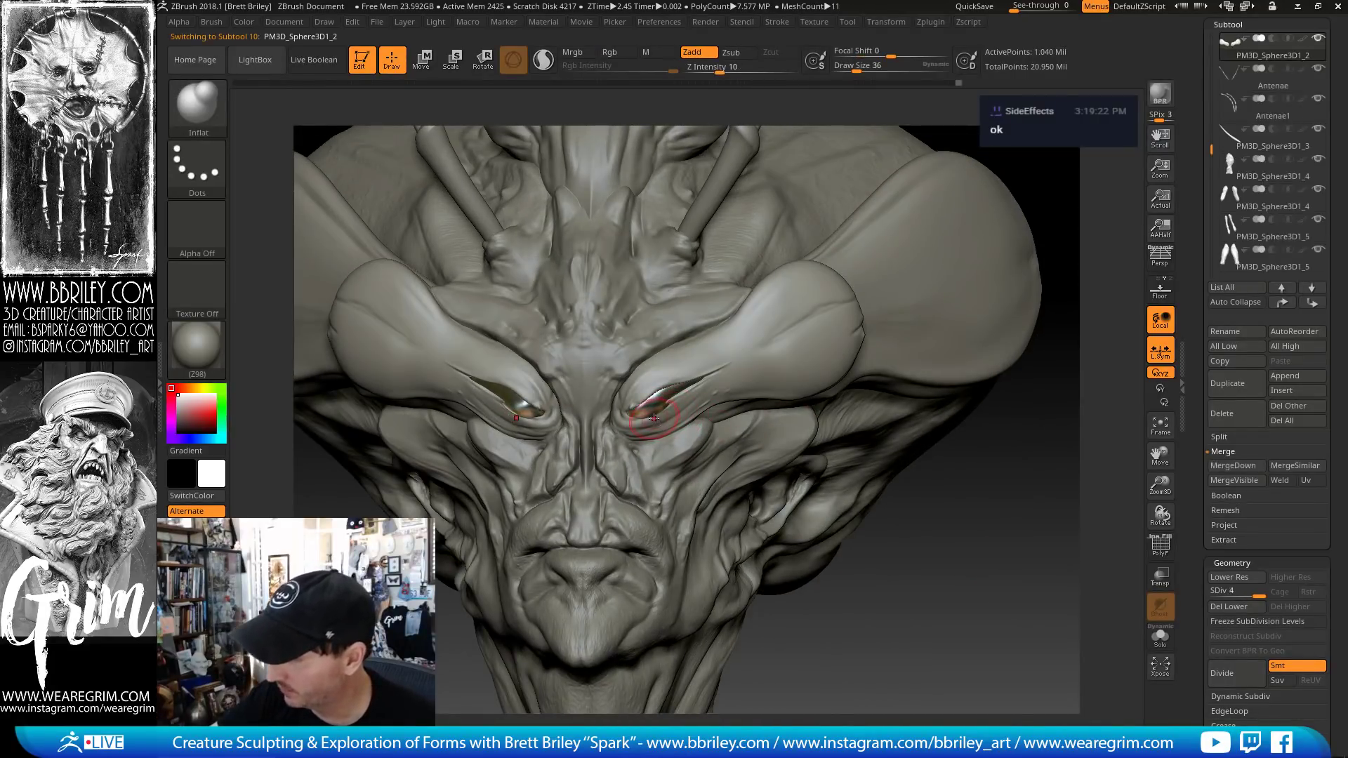
pyautogui.press('b')
pyautogui.press('m')
pyautogui.press('v')
pyautogui.press('s')
pyautogui.moveTo(653, 415)
pyautogui.mouseDown()
pyautogui.moveTo(643, 388)
pyautogui.moveTo(642, 422)
pyautogui.mouseUp()
pyautogui.press('[')
pyautogui.press(']')
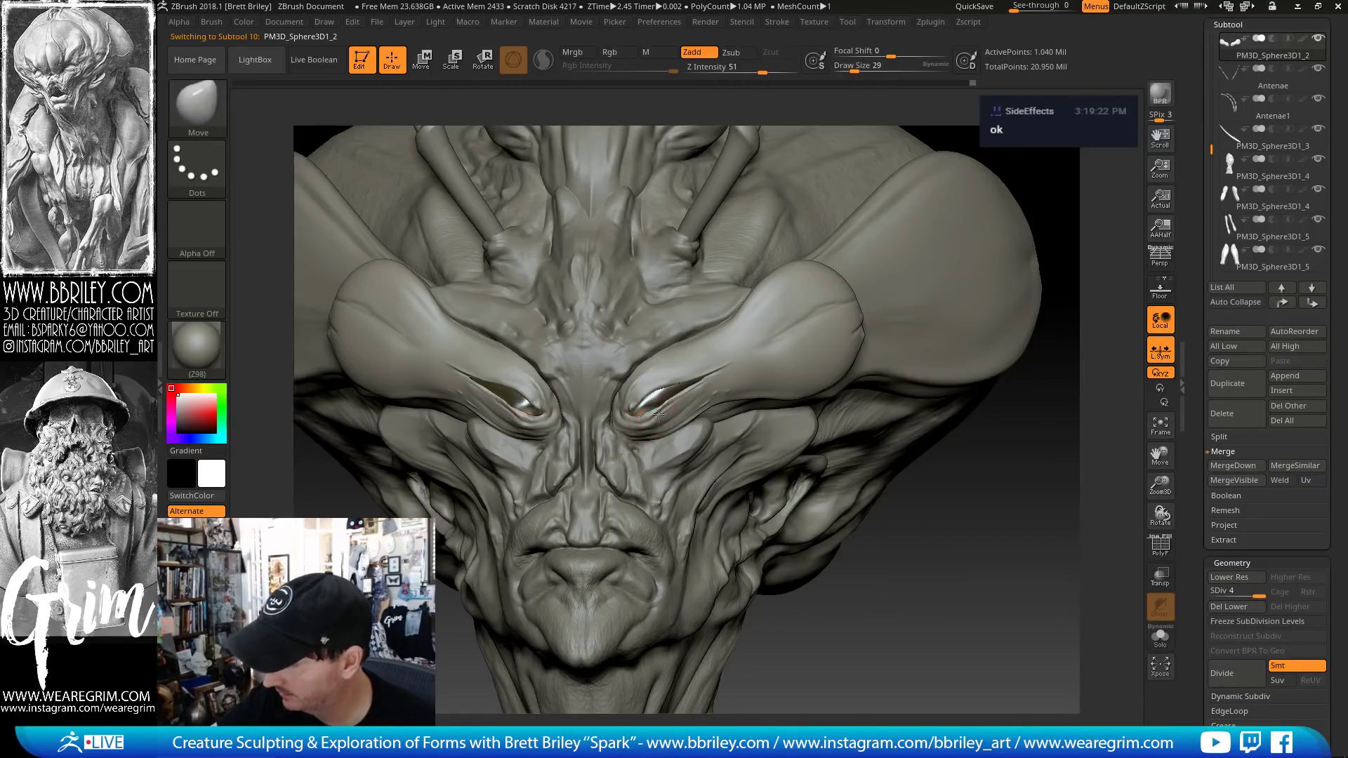
# - Thicken and smooth the inner eyelid rims with the Inflat brush at draw sizes 16 and 12
pyautogui.moveTo(999, 414)
pyautogui.mouseDown()
pyautogui.moveTo(1024, 372)
pyautogui.moveTo(716, 133)
pyautogui.moveTo(691, 281)
pyautogui.moveTo(651, 393)
pyautogui.mouseUp()
pyautogui.press('1')
pyautogui.press('2')
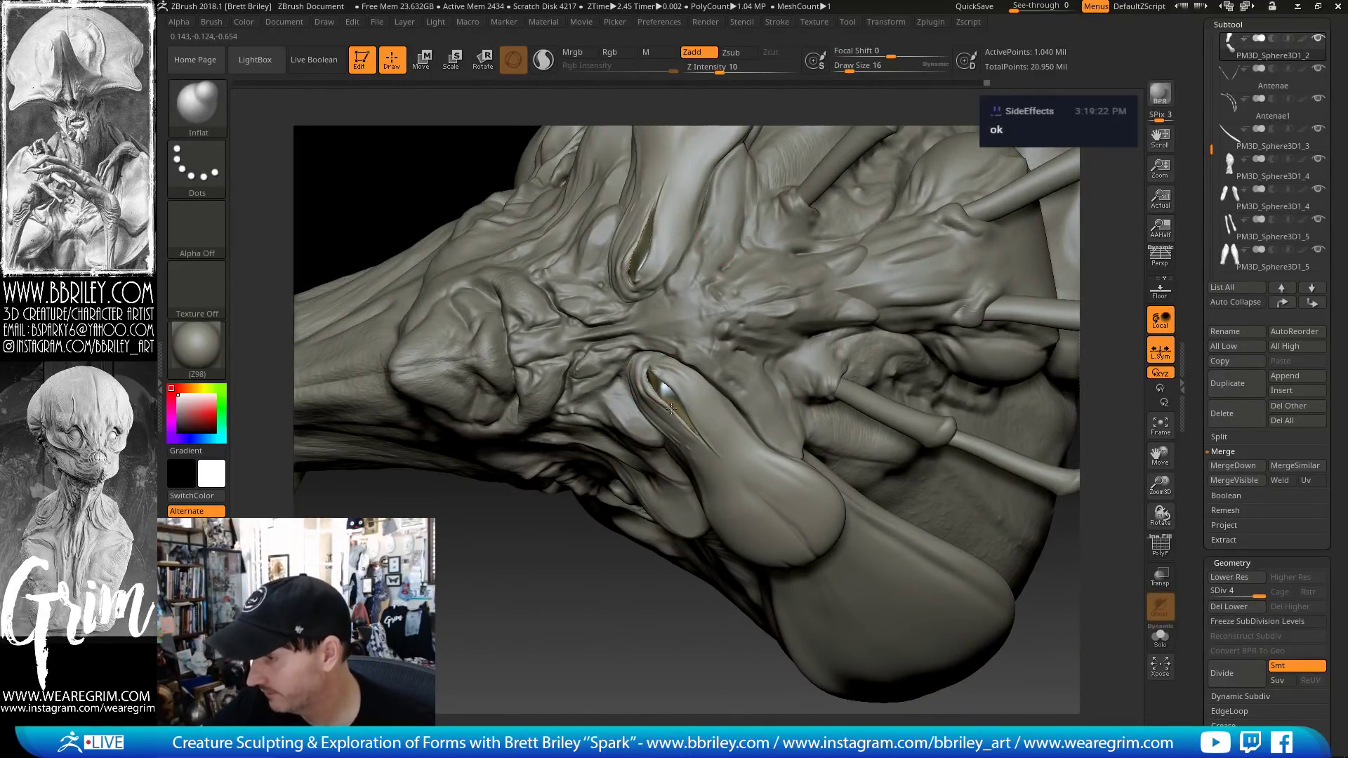
pyautogui.press('shift')
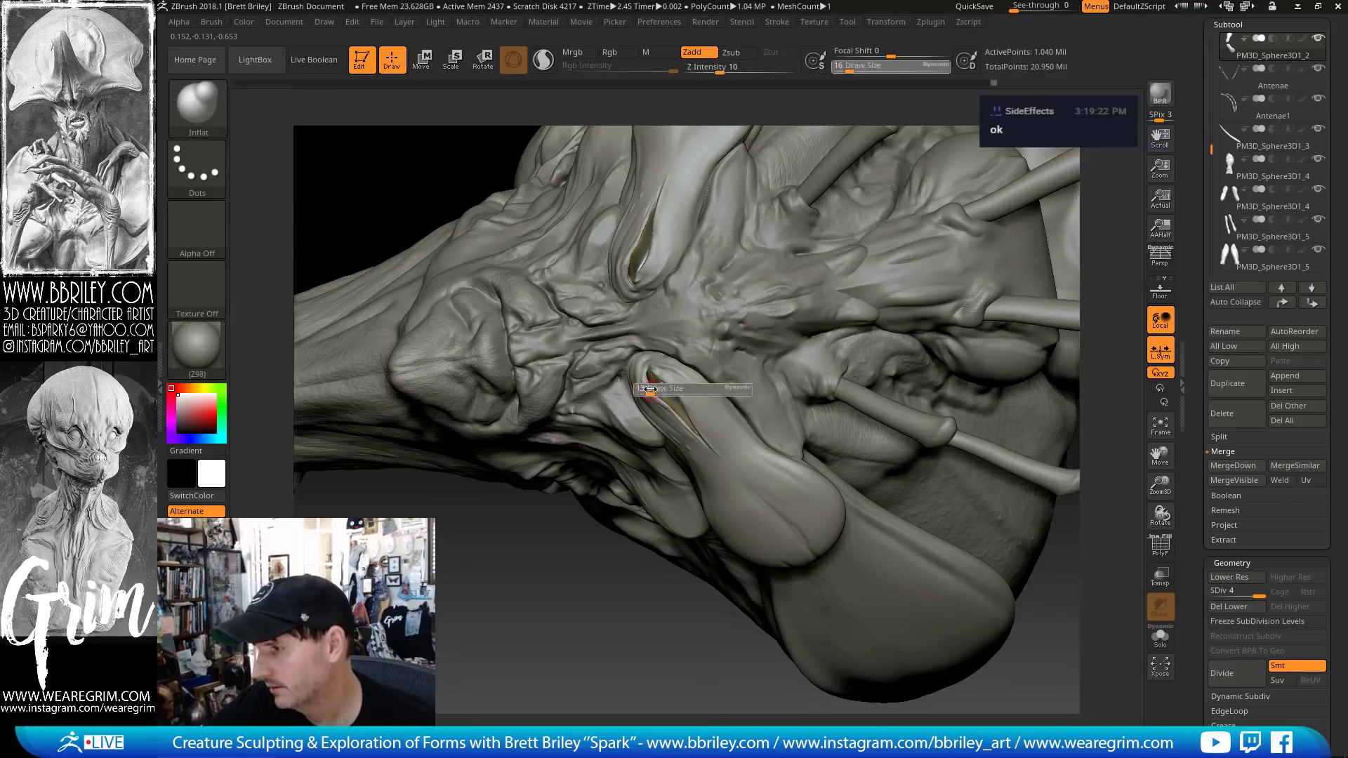
pyautogui.press('[')
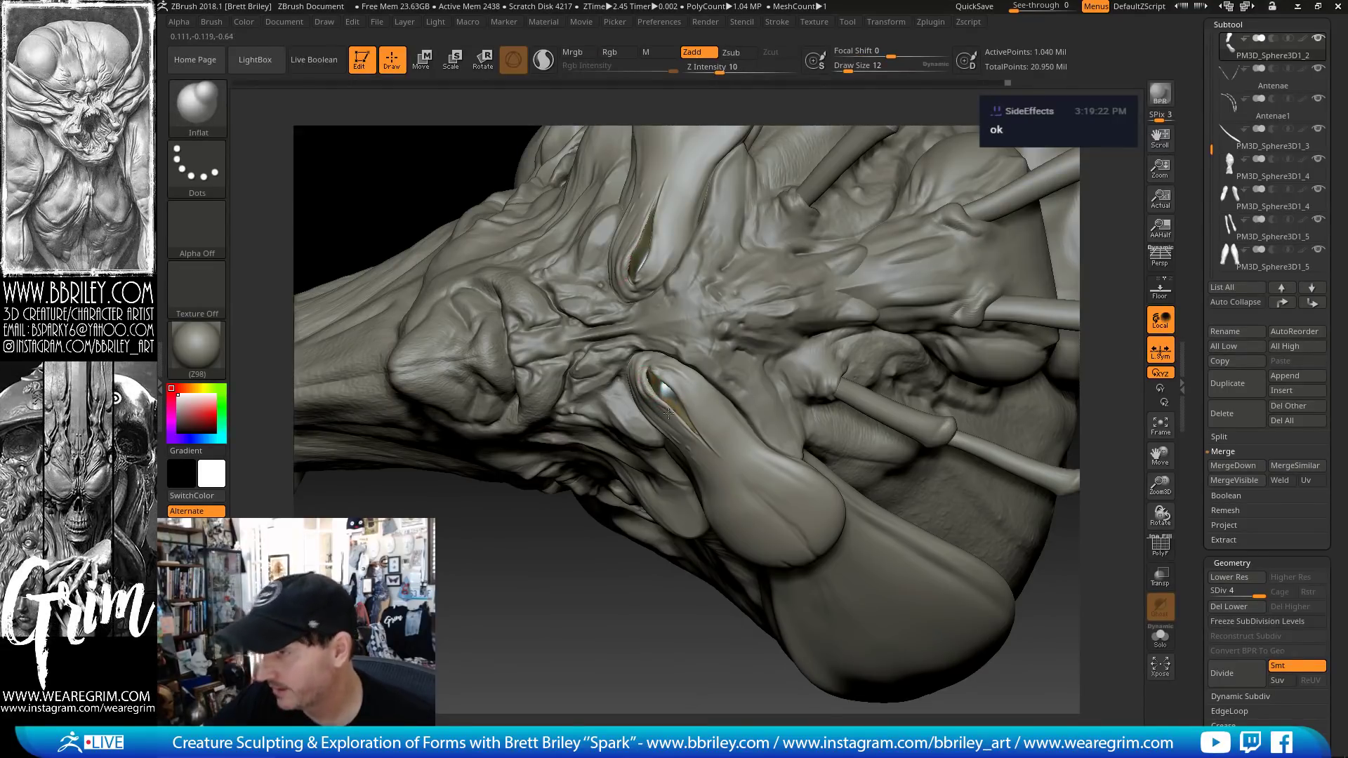
pyautogui.keyDown('shift'); pyautogui.moveTo(645, 368); pyautogui.dragTo(649, 362); pyautogui.keyUp('shift')
# - Build up a fine fold at the inner corners of the eyelids with the Standard brush at draw size 8
pyautogui.press('b')
pyautogui.press('s')
pyautogui.press('t')
pyautogui.press('[')
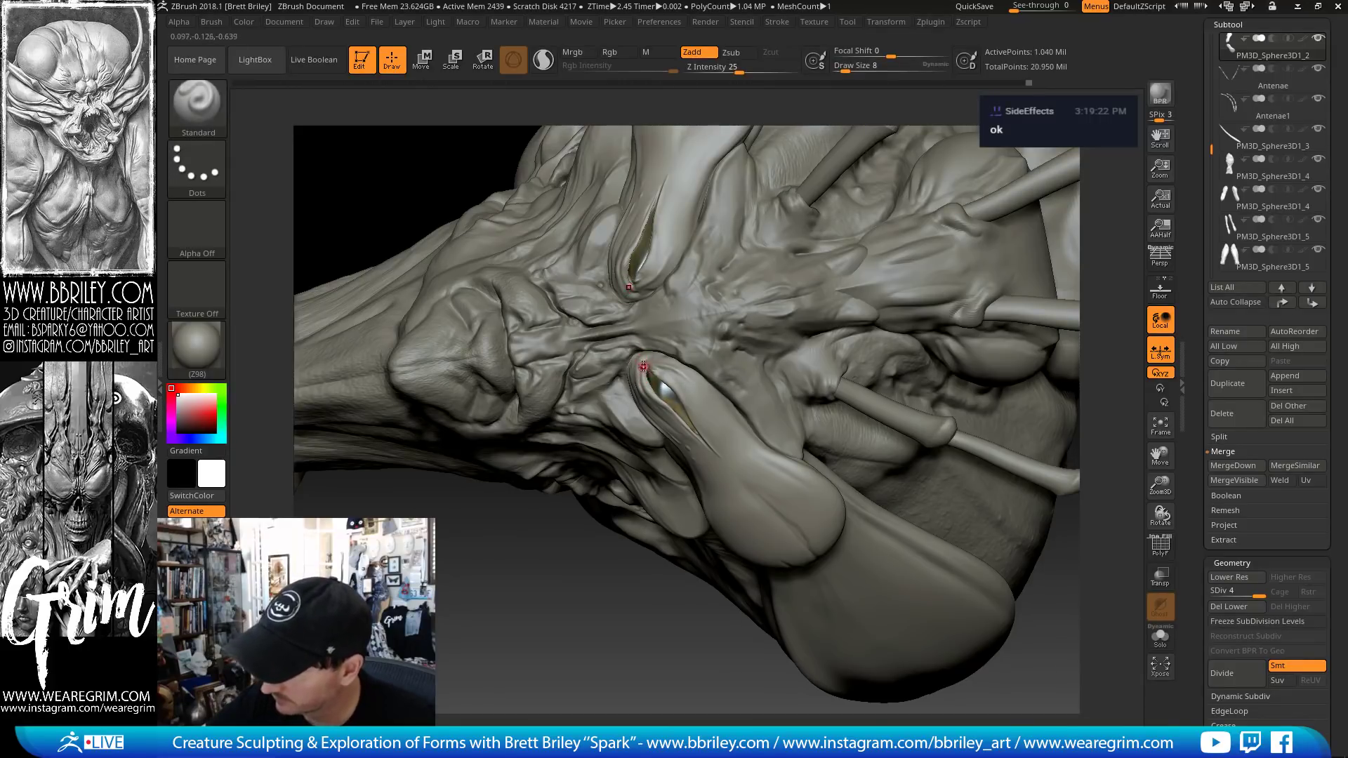
pyautogui.press('b')
pyautogui.press('d')
pyautogui.press('s')
pyautogui.press('b')
pyautogui.press('s')
pyautogui.press('t')
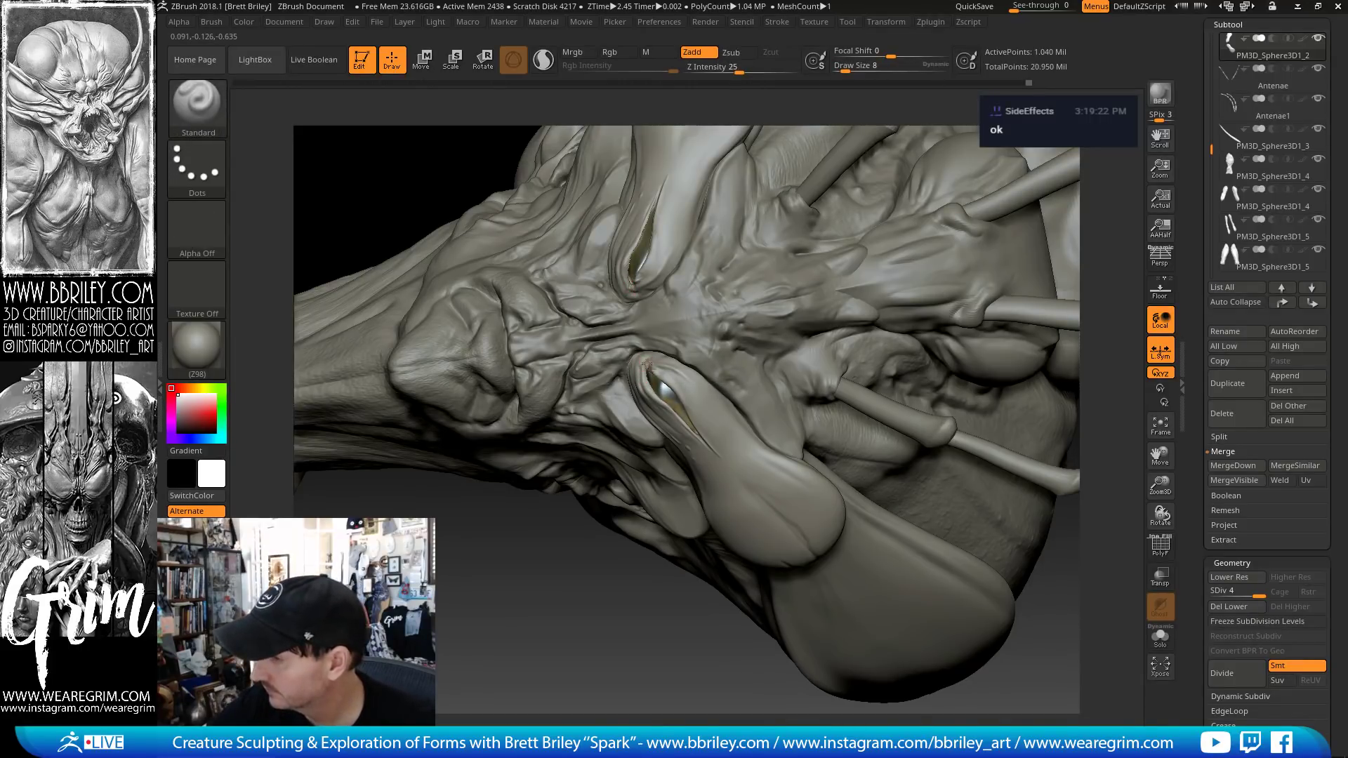
# - Flatten the inner eye corners with TrimDynamic at draw size 8 and refine the lid rims with the Standard brush at size 5, smoothing them
pyautogui.press('b')
pyautogui.press('t')
pyautogui.press('d')
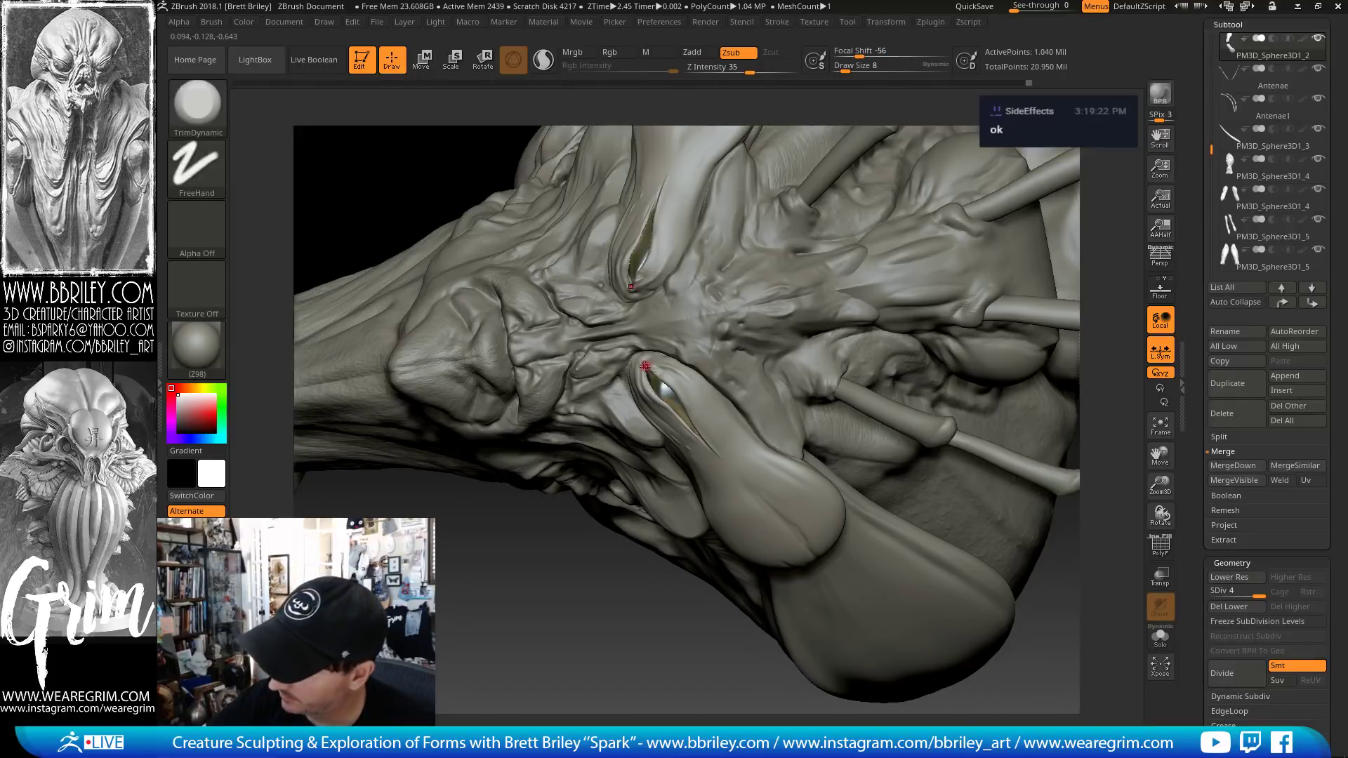
pyautogui.press('b')
pyautogui.press('s')
pyautogui.press('t')
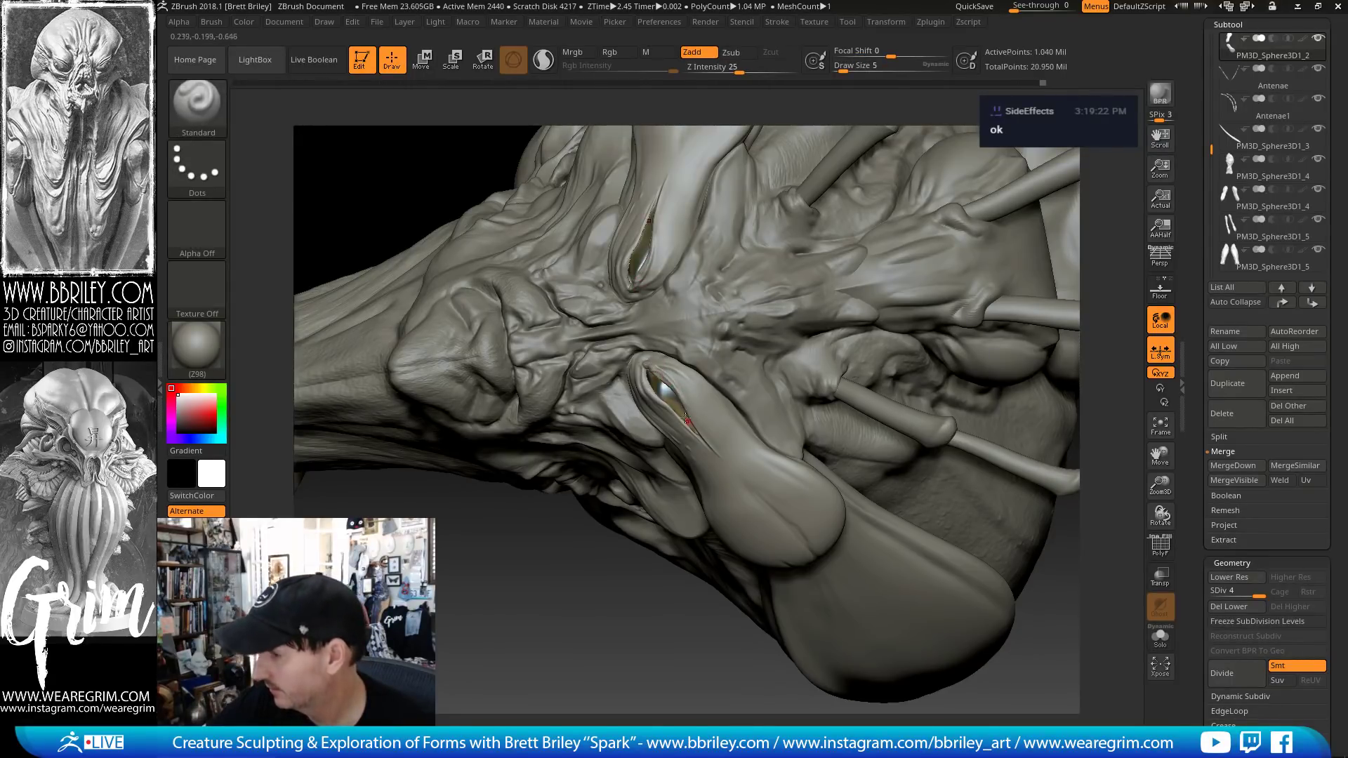
pyautogui.press('shift')
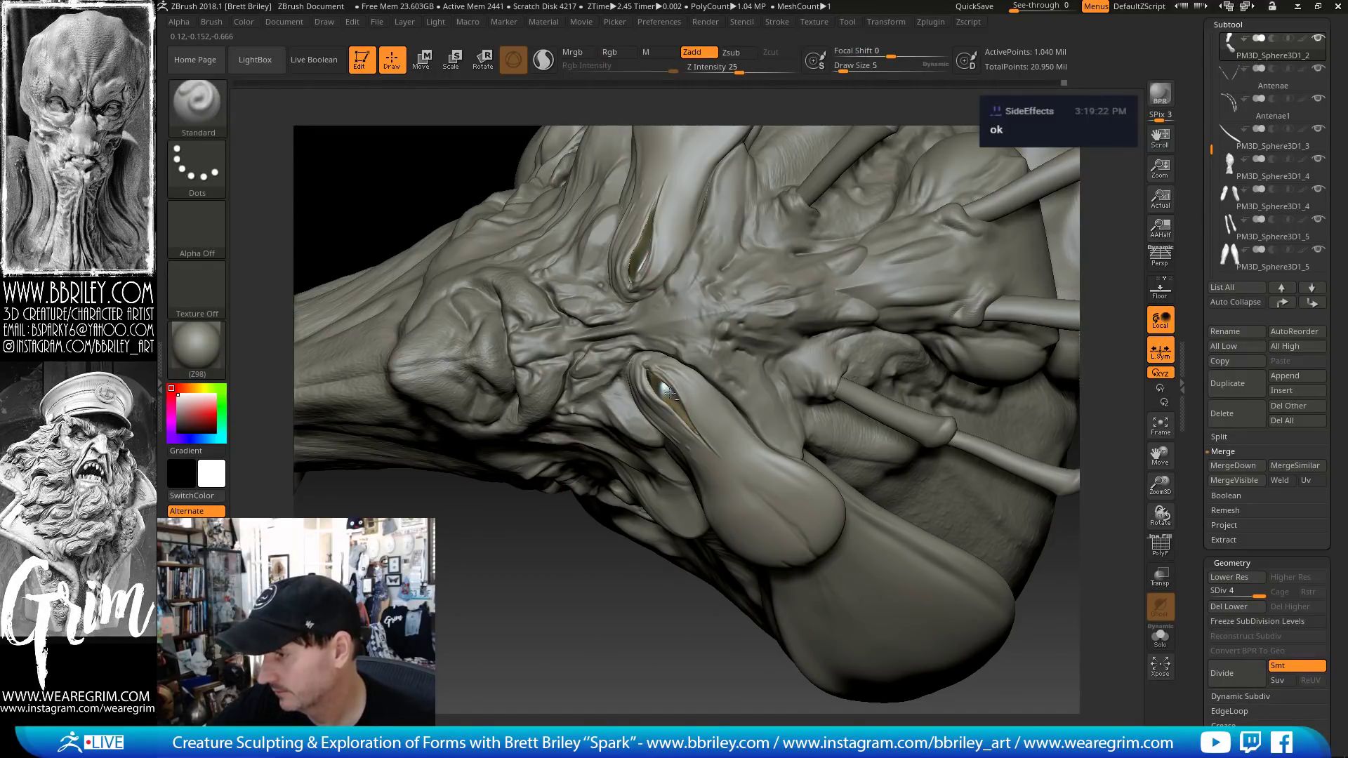
# - Adjust the eyelid shape with the Move brush and switch to DamStandard, both at draw size 18
pyautogui.press('b')
pyautogui.press('m')
pyautogui.press('v')
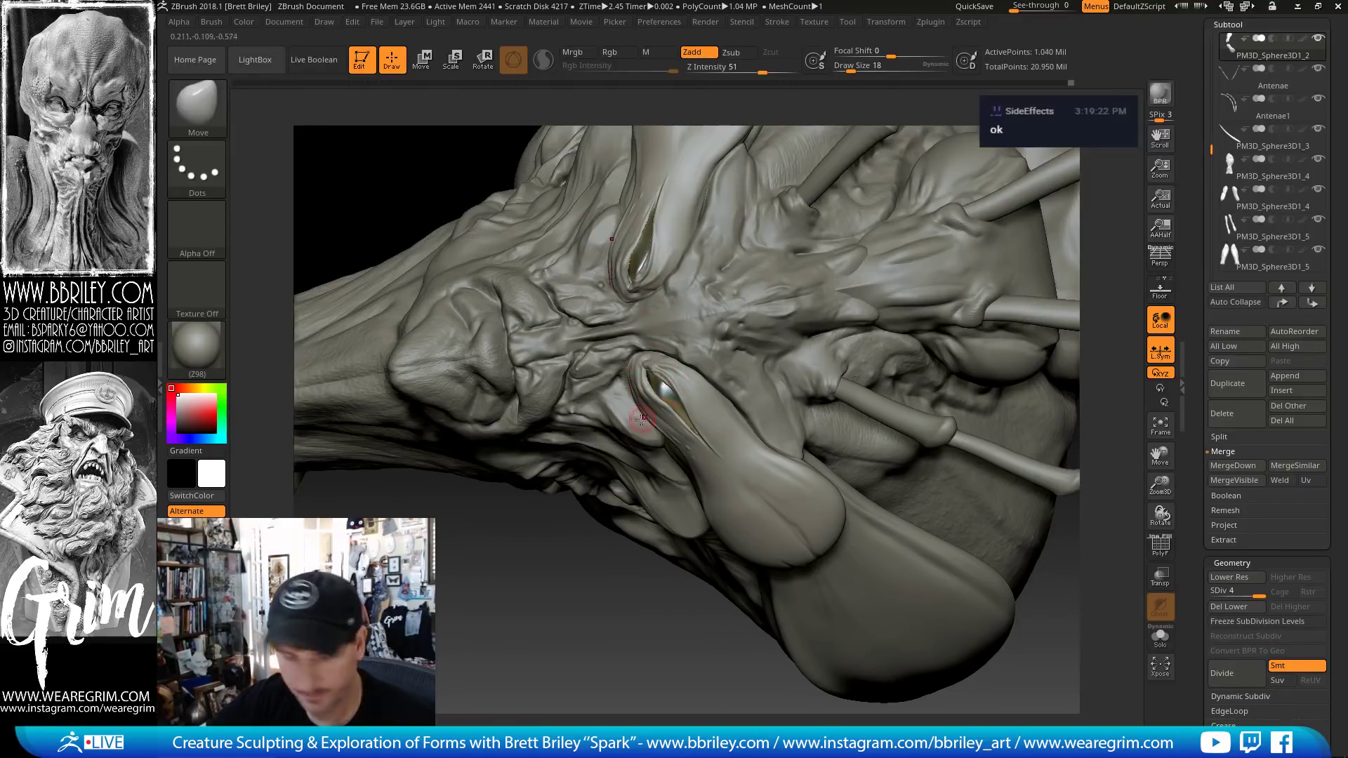
pyautogui.press('b')
pyautogui.press('d')
pyautogui.press('s')
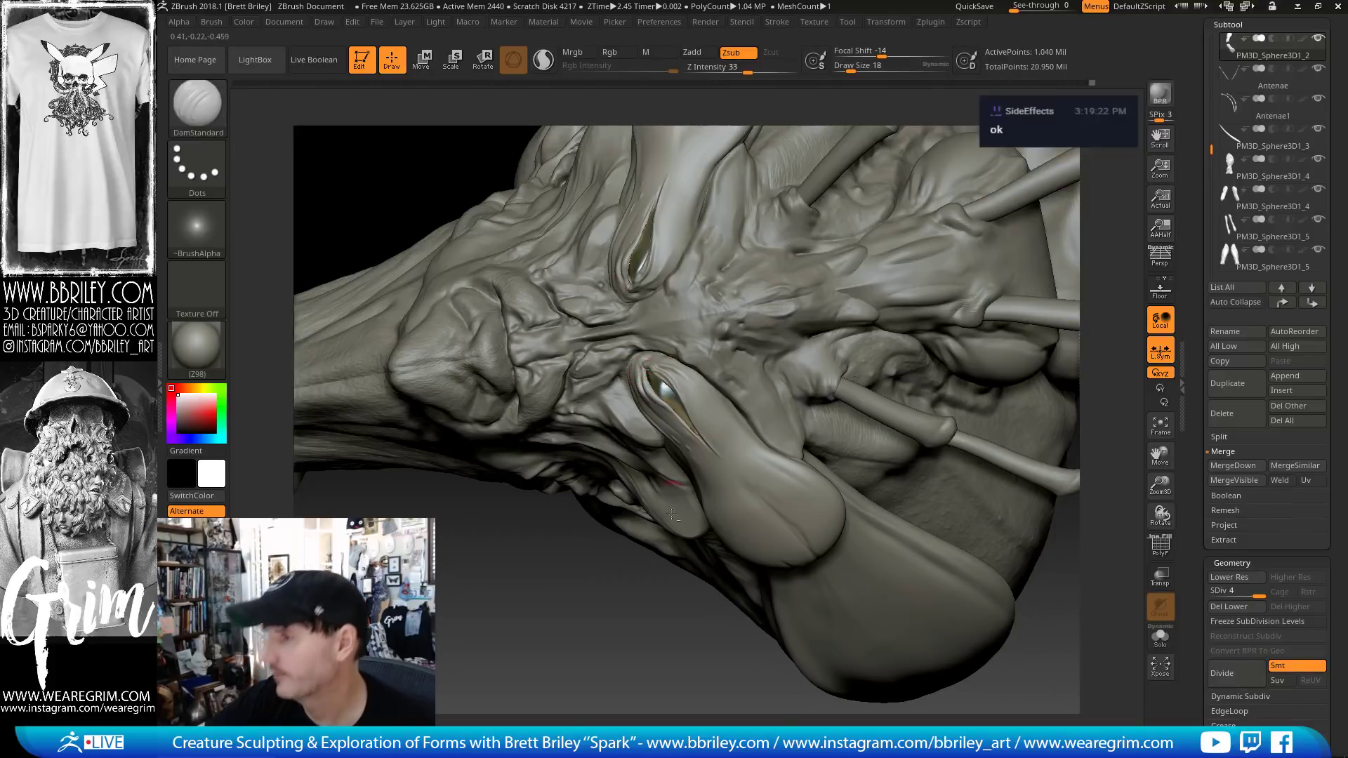
# - Save the creature as a tool file
pyautogui.press('f')
pyautogui.moveTo(583, 617)
pyautogui.mouseDown()
pyautogui.moveTo(790, 566)
pyautogui.moveTo(972, 466)
pyautogui.moveTo(937, 465)
pyautogui.moveTo(821, 316)
pyautogui.mouseUp()
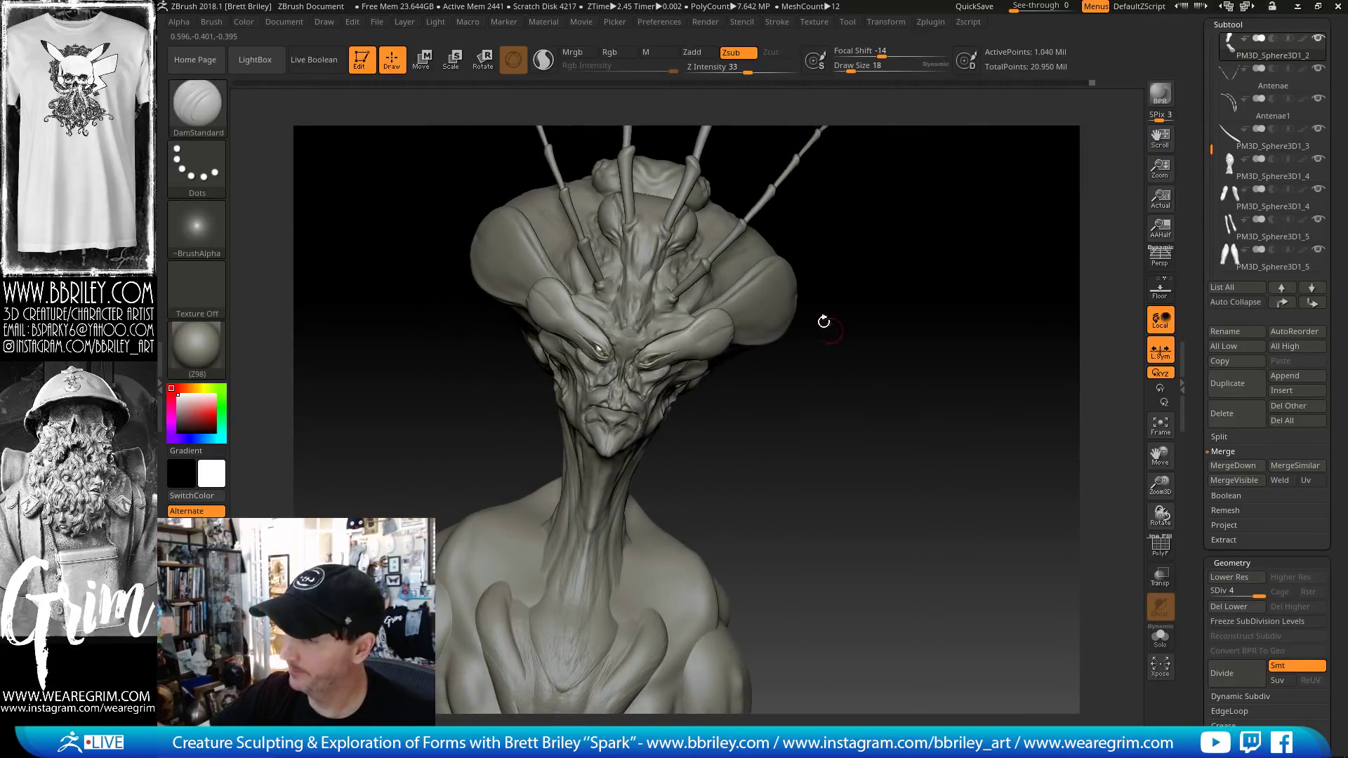
pyautogui.click(847, 22)
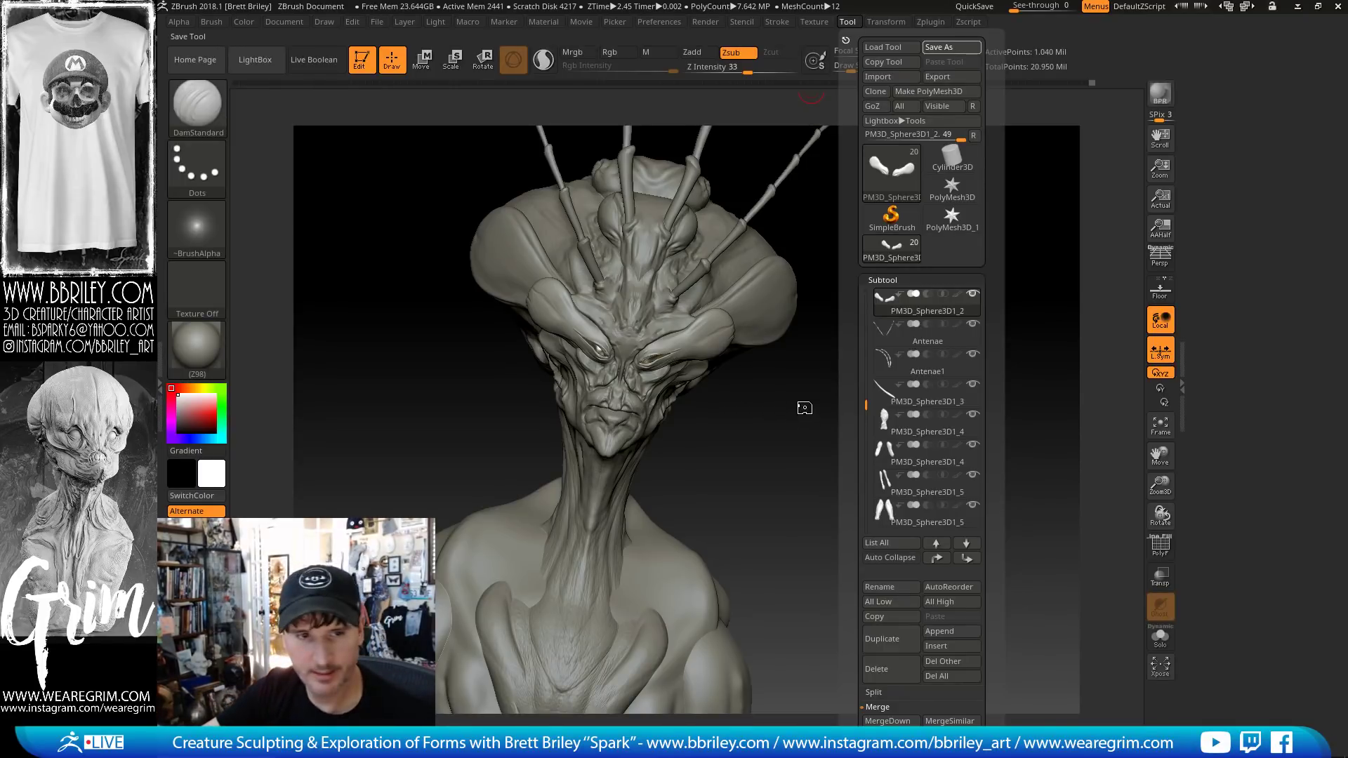
# - Select the Beehead subtool and flatten the fold beside the nose above the mouth corner with TrimDynamic
pyautogui.moveTo(806, 391); pyautogui.dragTo(765, 359)
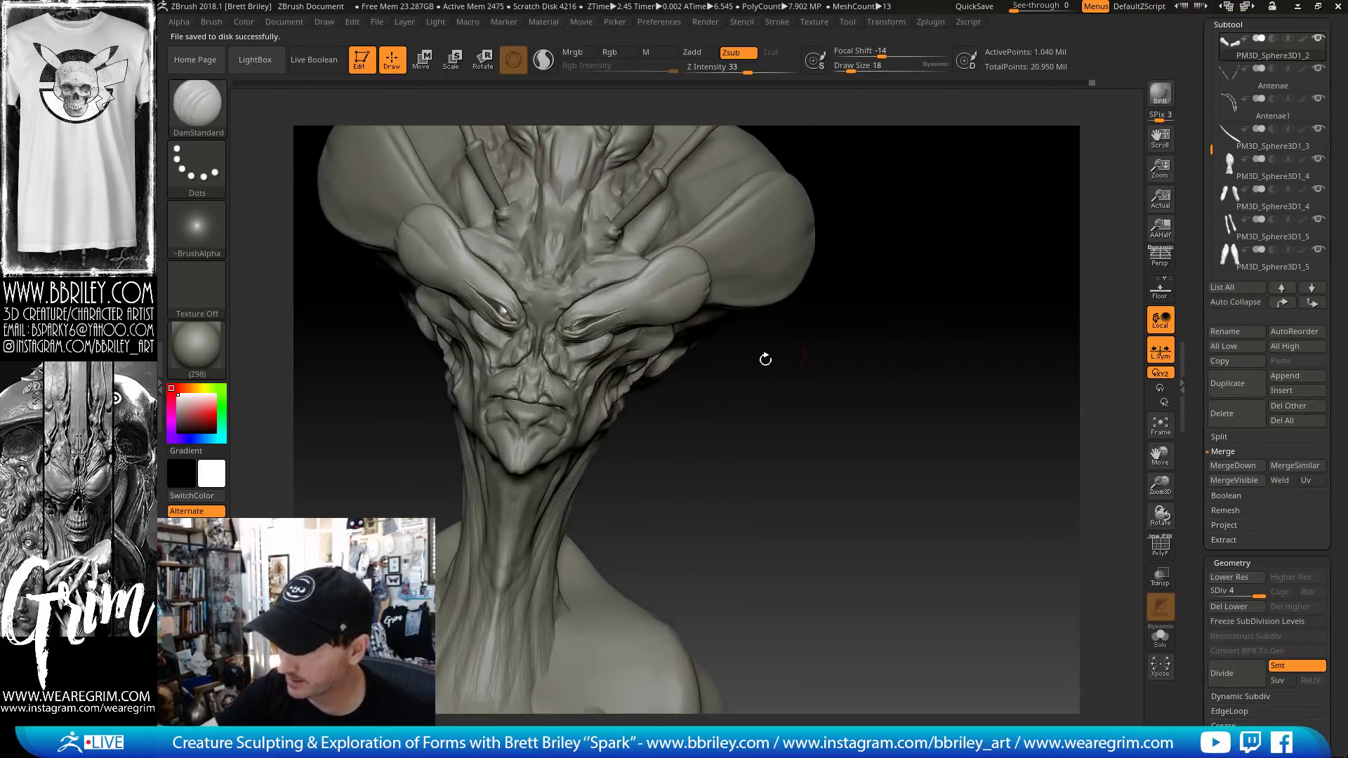
pyautogui.keyDown('alt'); pyautogui.click(554, 408); pyautogui.keyUp('alt')
pyautogui.moveTo(744, 435); pyautogui.dragTo(870, 544)
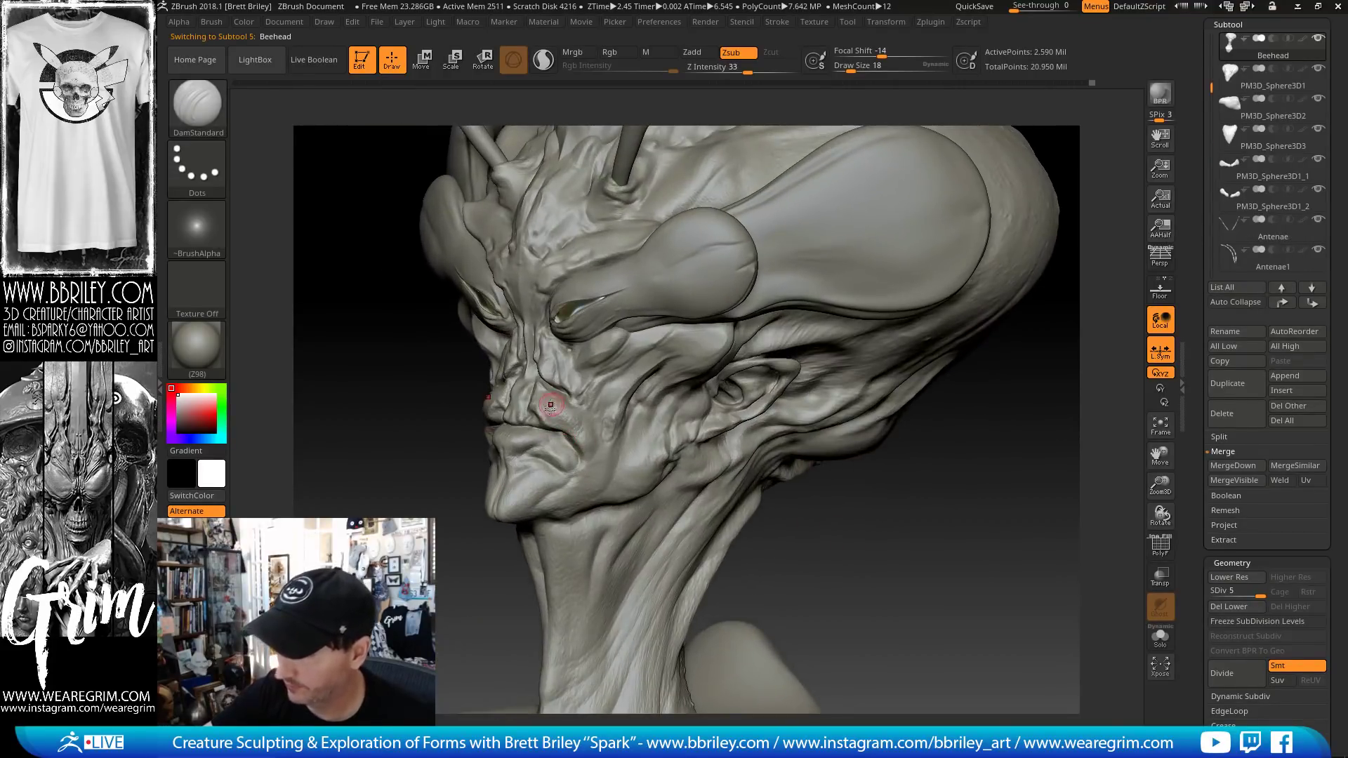
pyautogui.press('b')
pyautogui.press('t')
pyautogui.press('d')
pyautogui.moveTo(542, 399)
pyautogui.mouseDown()
pyautogui.moveTo(526, 400)
pyautogui.moveTo(557, 417)
pyautogui.mouseUp()
# - Carve creases around the fold above the mouth corner with DamStandard at draw size 10 and smooth them
pyautogui.press('s')
pyautogui.press('b')
pyautogui.press('d')
pyautogui.press('s')
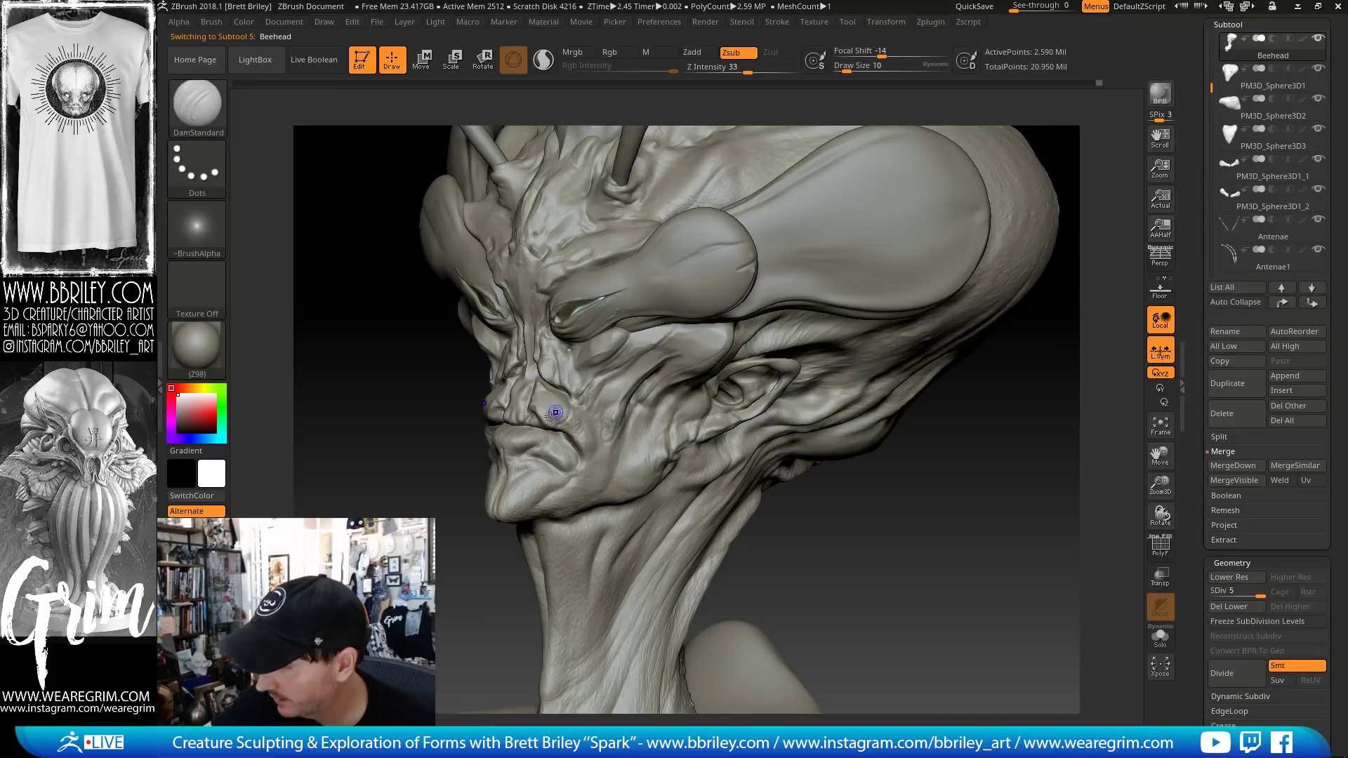
pyautogui.press('shift')
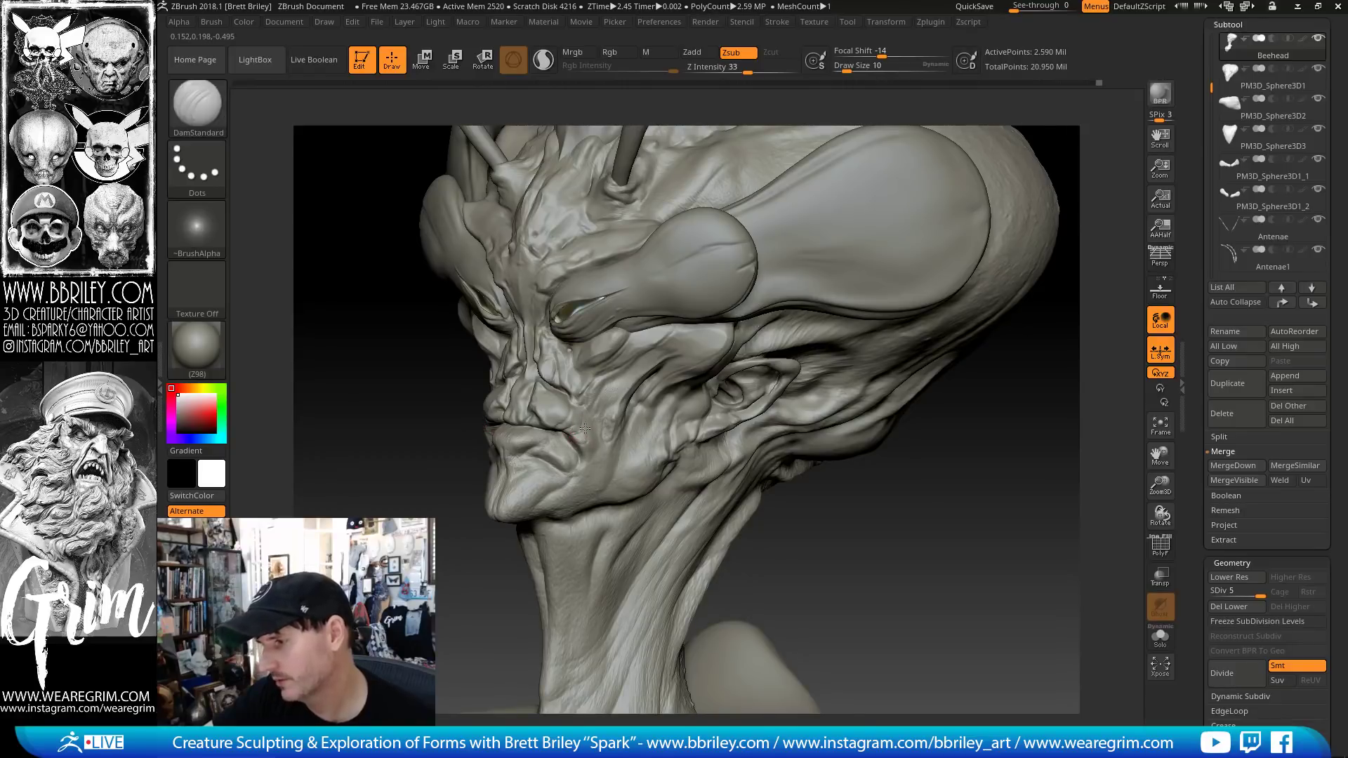
# - Build up the ridges above the upper lip with the Standard brush and deepen the mouth line with DamStandard, both at draw size 10
pyautogui.moveTo(878, 581); pyautogui.dragTo(905, 611)
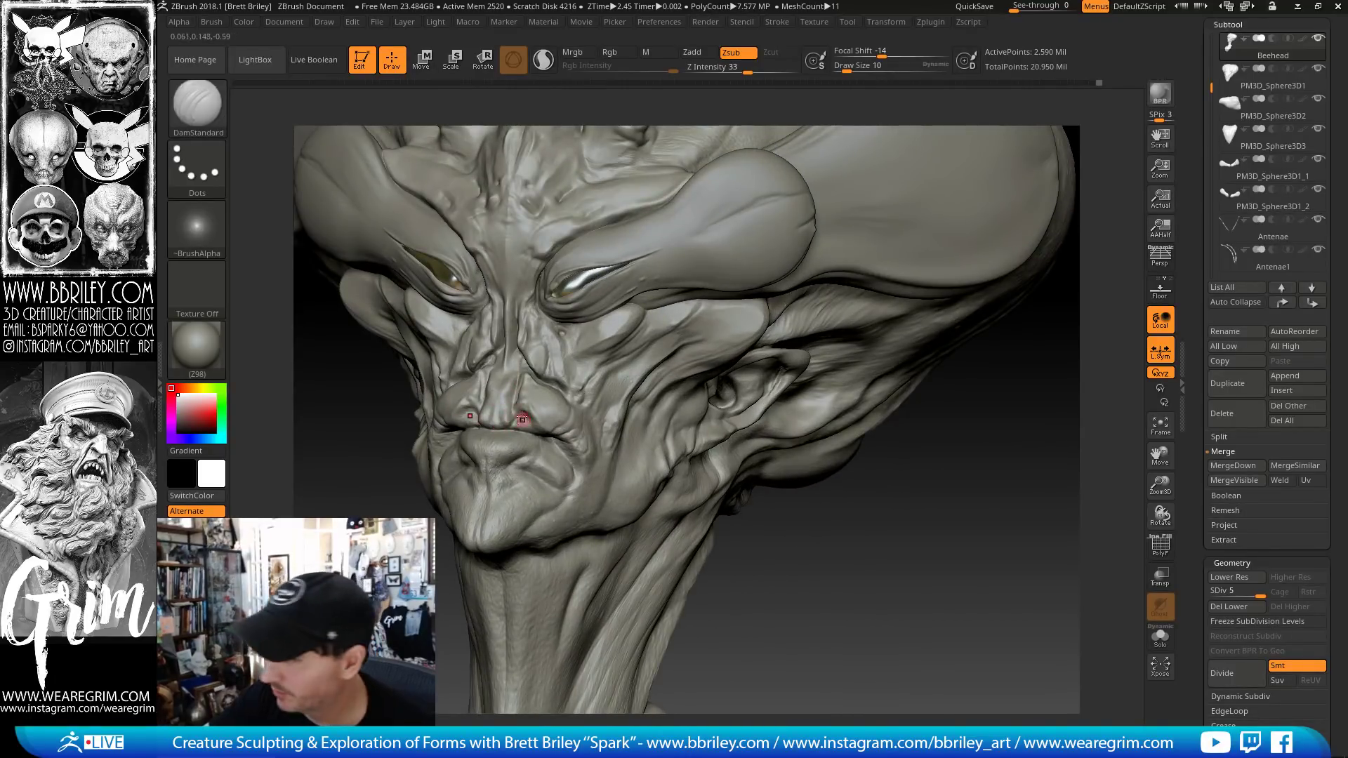
pyautogui.press('b')
pyautogui.press('s')
pyautogui.press('t')
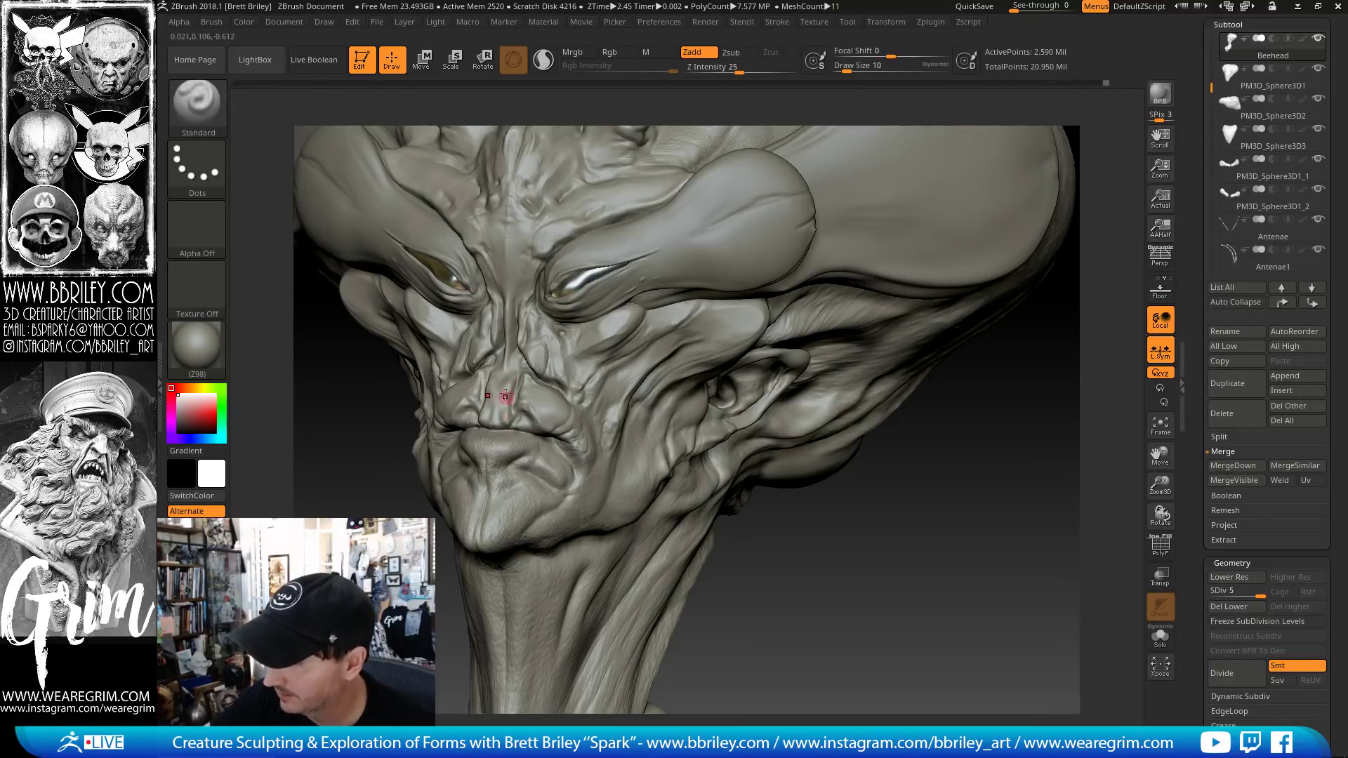
pyautogui.press('b')
pyautogui.press('d')
pyautogui.press('s')
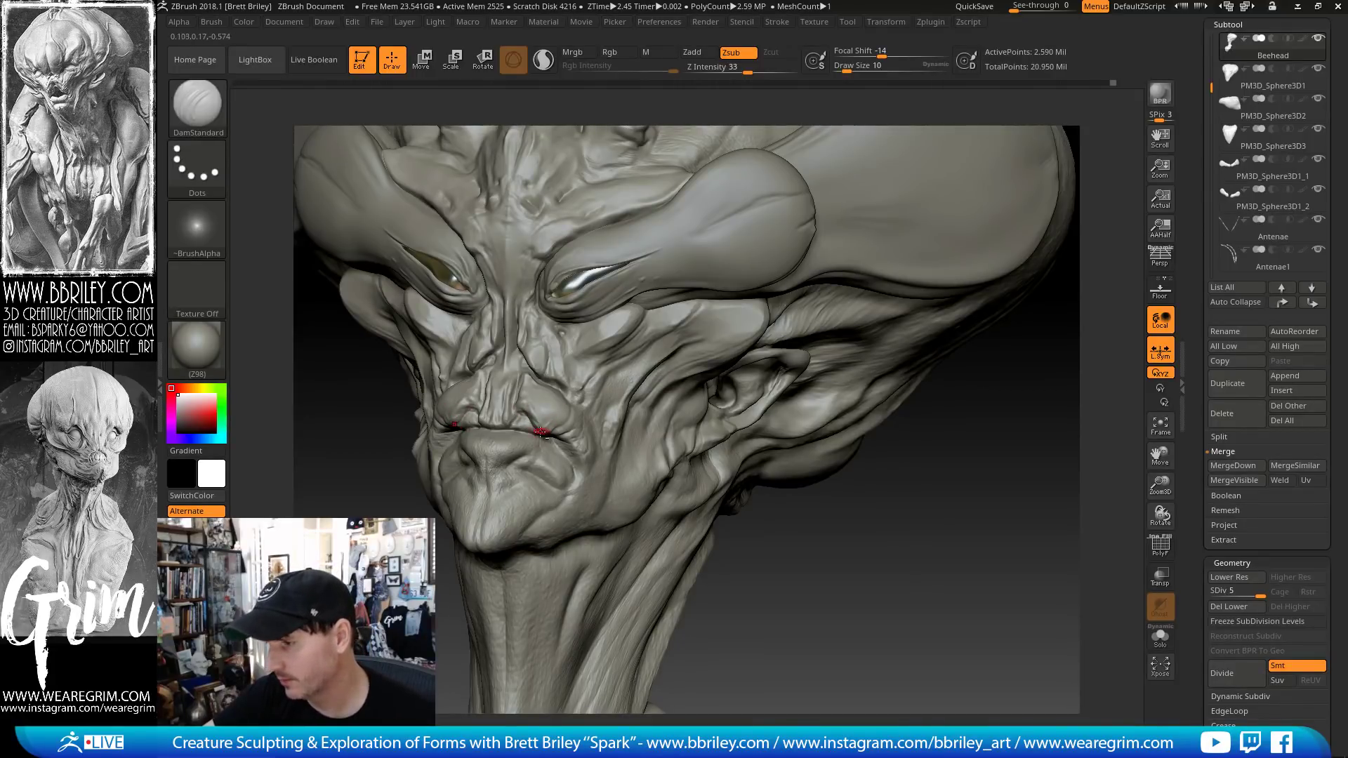
# - Reshape the lower lip with the Move brush at draw size 36 and sharpen the mouth line with DamStandard at size 25
pyautogui.press('b')
pyautogui.press('m')
pyautogui.press('v')
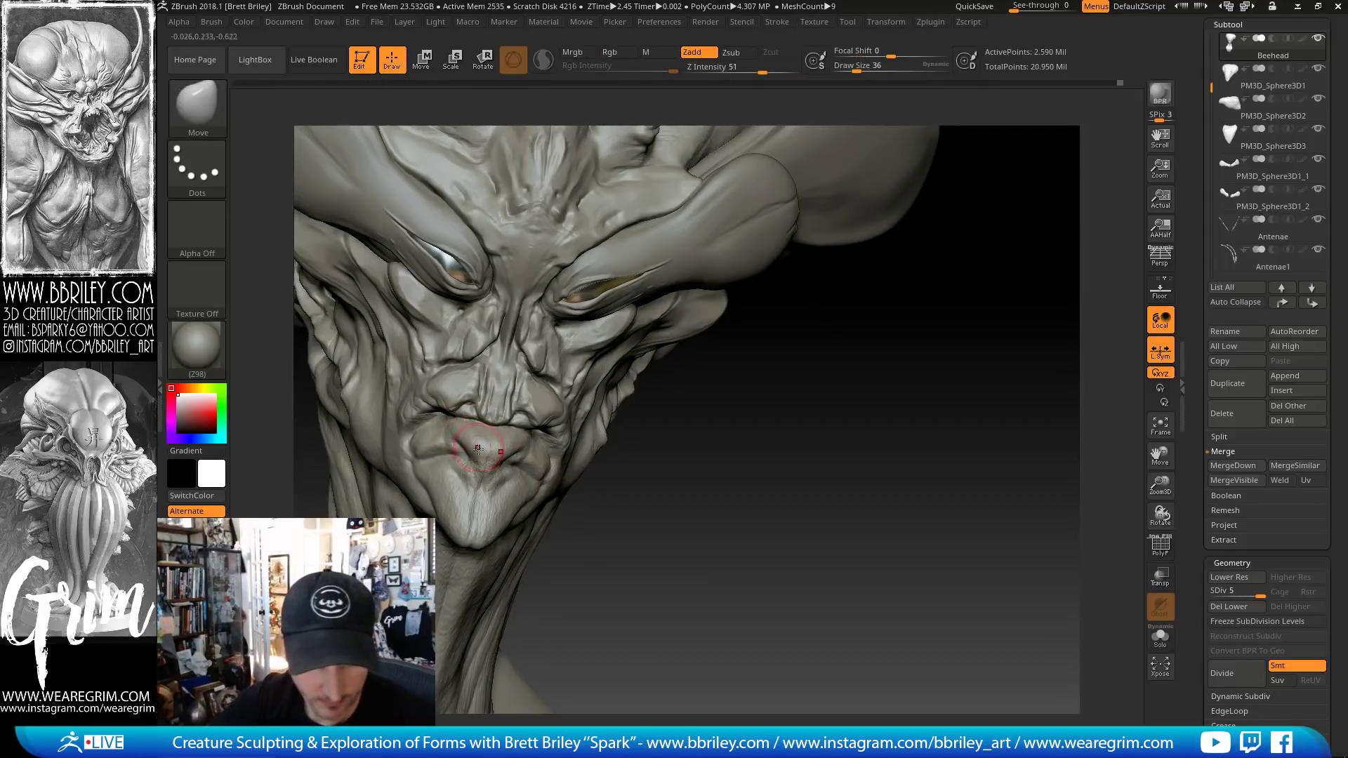
pyautogui.press('b')
pyautogui.press('d')
pyautogui.press('s')
pyautogui.press('[')
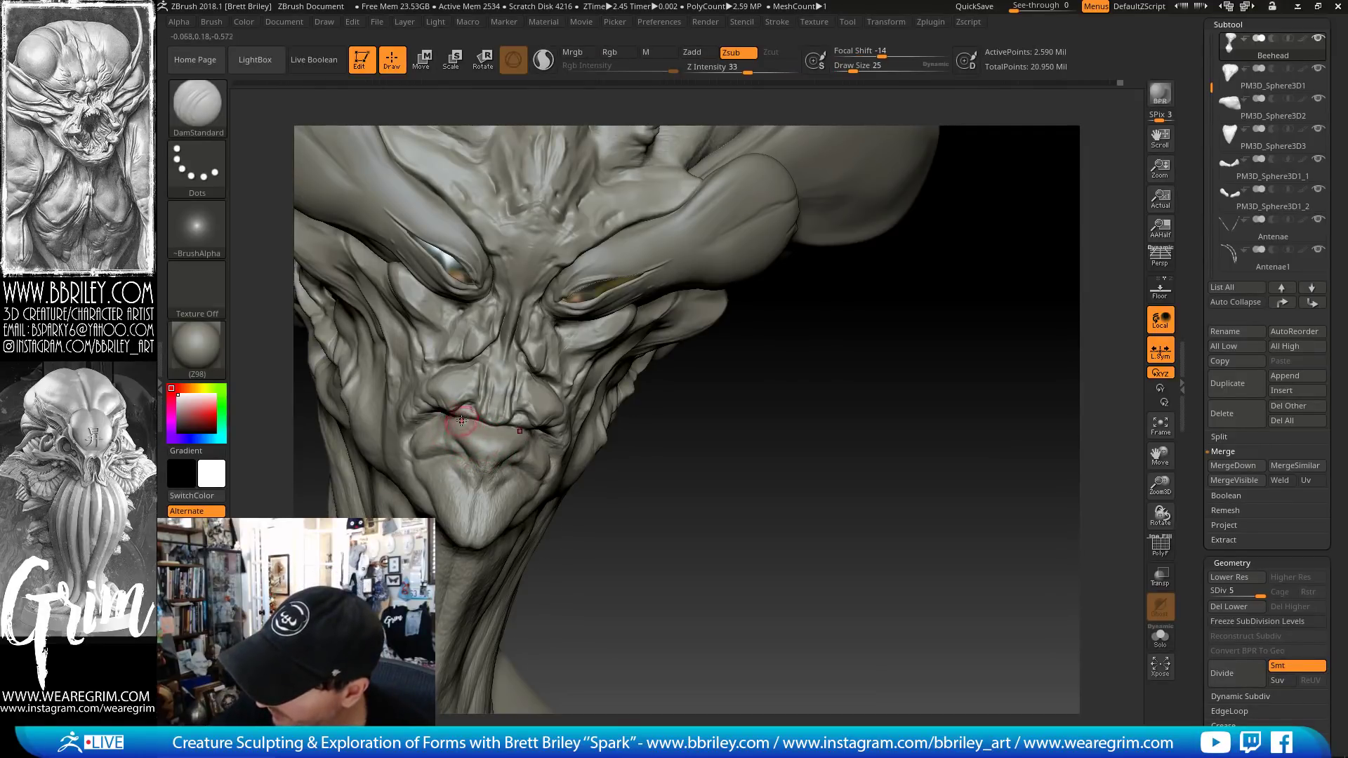
# - Build up the lower lip with the Standard brush and flatten the upper lip below the nose with TrimDynamic, both at draw size 9
pyautogui.press('b')
pyautogui.press('s')
pyautogui.press('t')
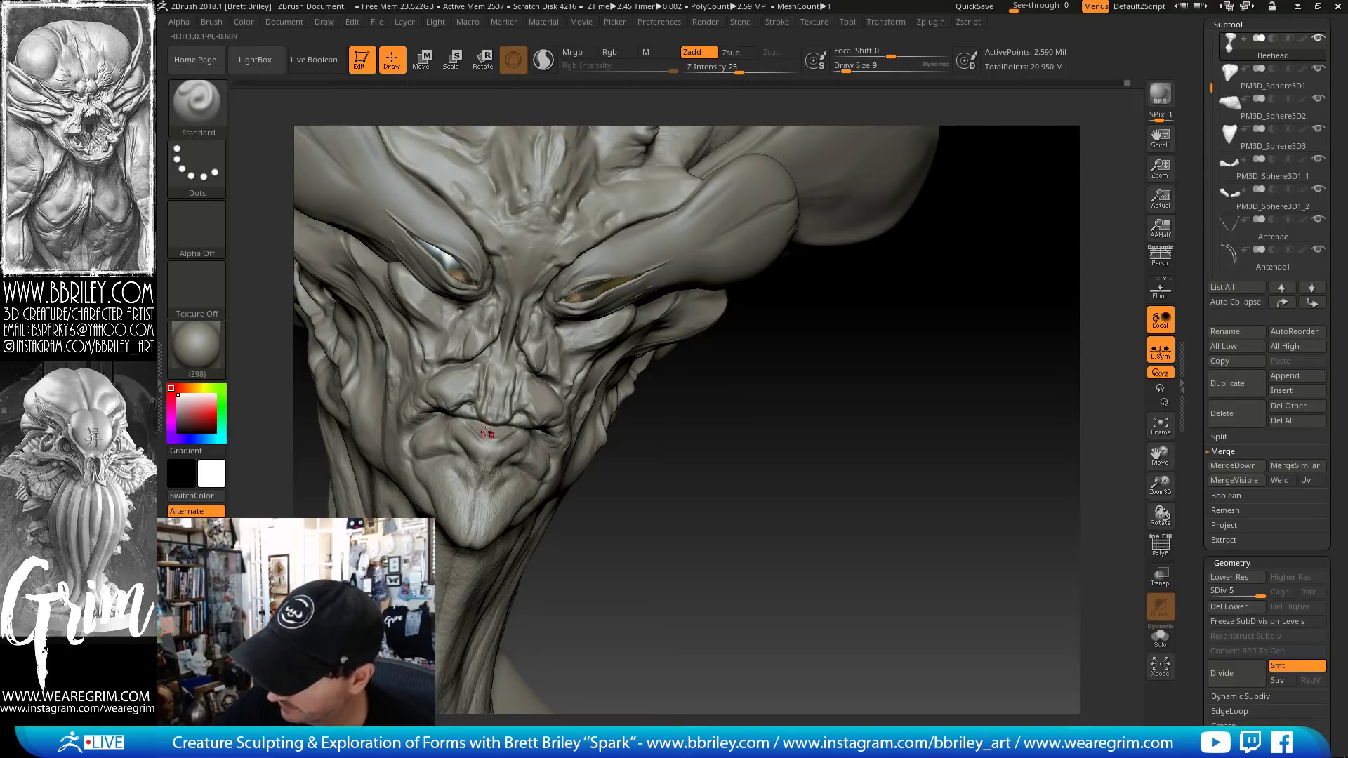
pyautogui.press('b')
pyautogui.press('t')
pyautogui.press('d')
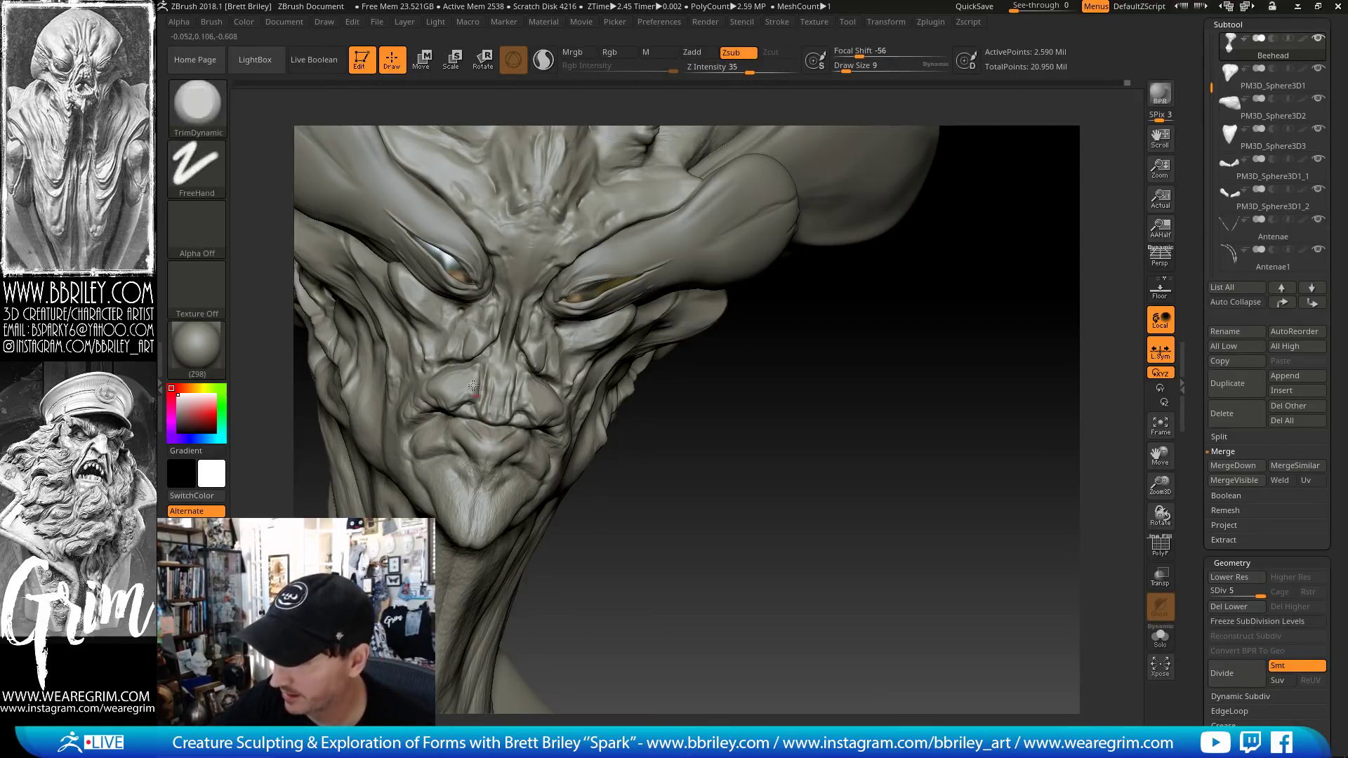
# - Detail the lips with fine creases and ridges, alternating the DamStandard and Standard brushes at draw size 9
pyautogui.press('b')
pyautogui.press('d')
pyautogui.press('s')
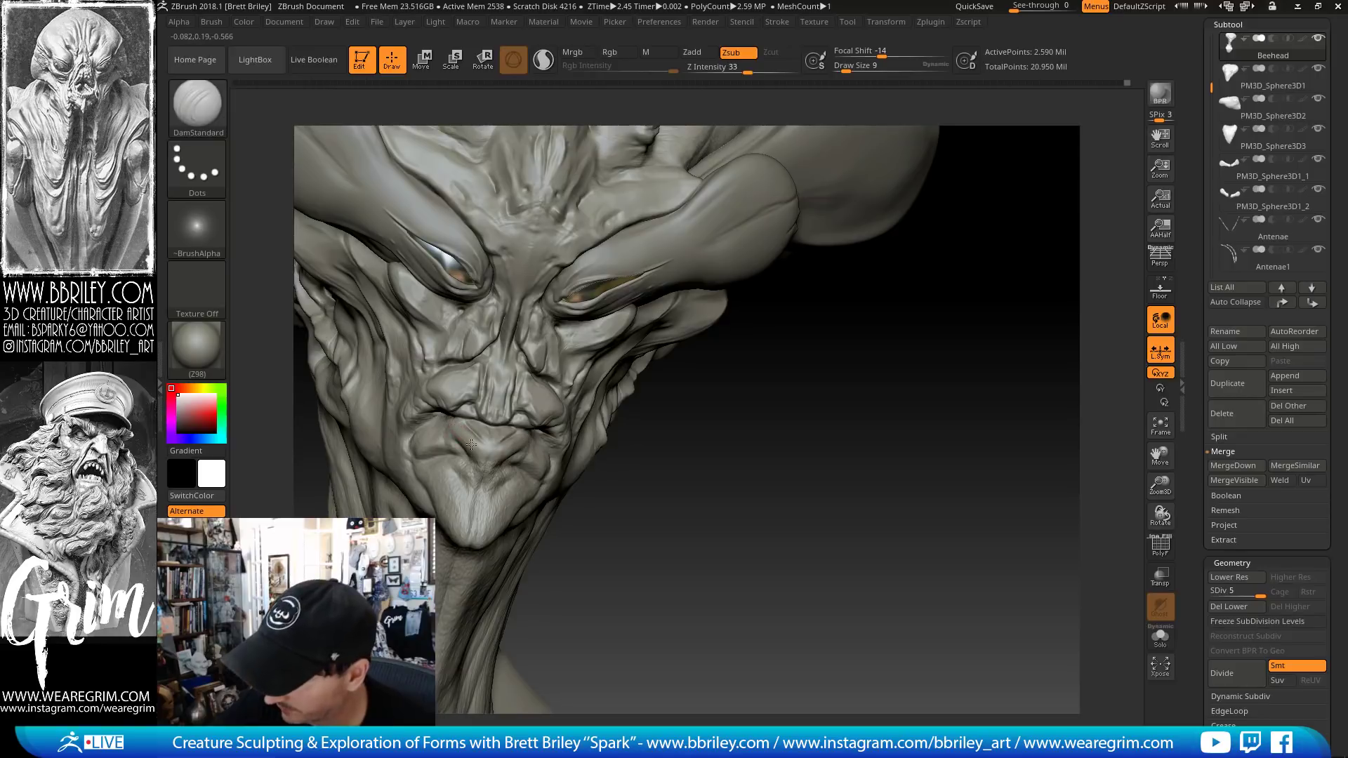
pyautogui.press('b')
pyautogui.press('s')
pyautogui.press('t')
pyautogui.press('b')
pyautogui.press('d')
pyautogui.press('s')
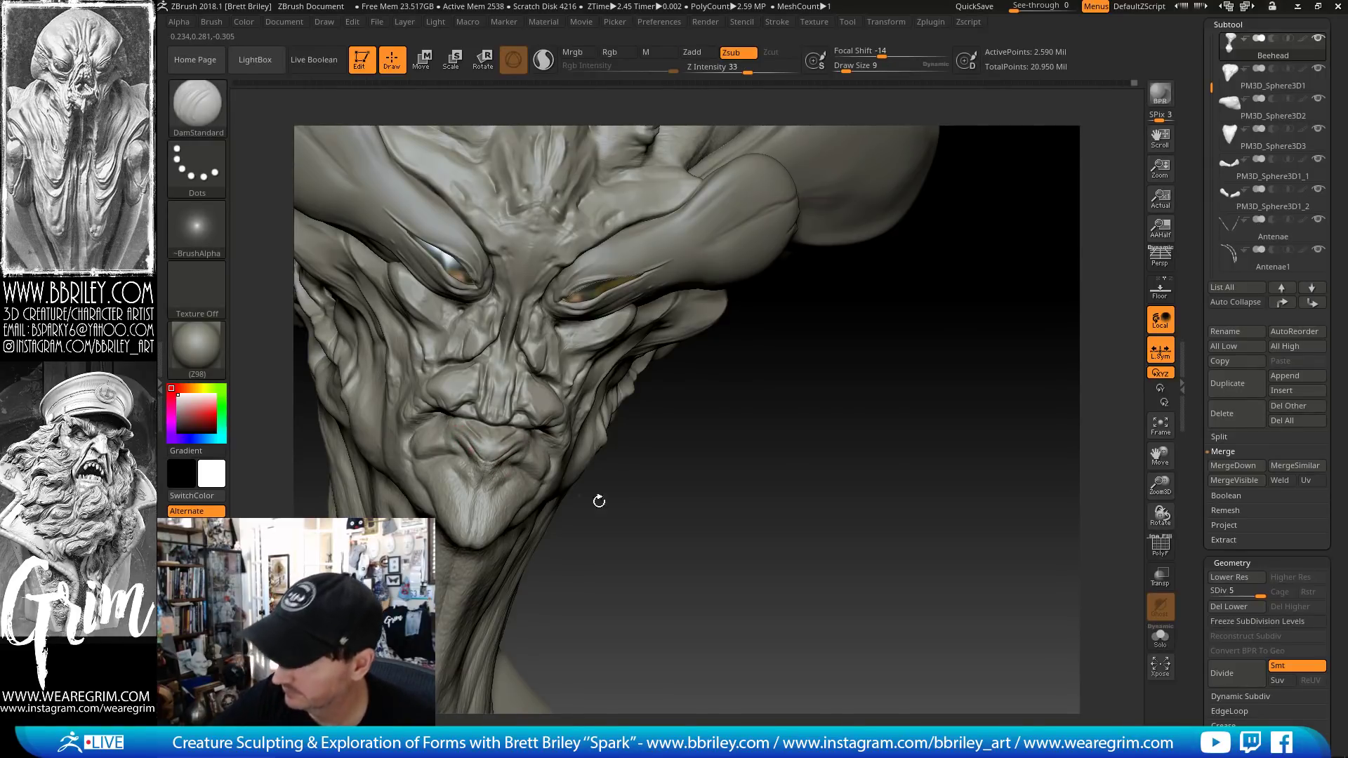
# - Carve wrinkles into the lower lip with DamStandard and raise the forms between them with the Standard brush, both at draw size 13
pyautogui.moveTo(599, 501); pyautogui.dragTo(641, 481)
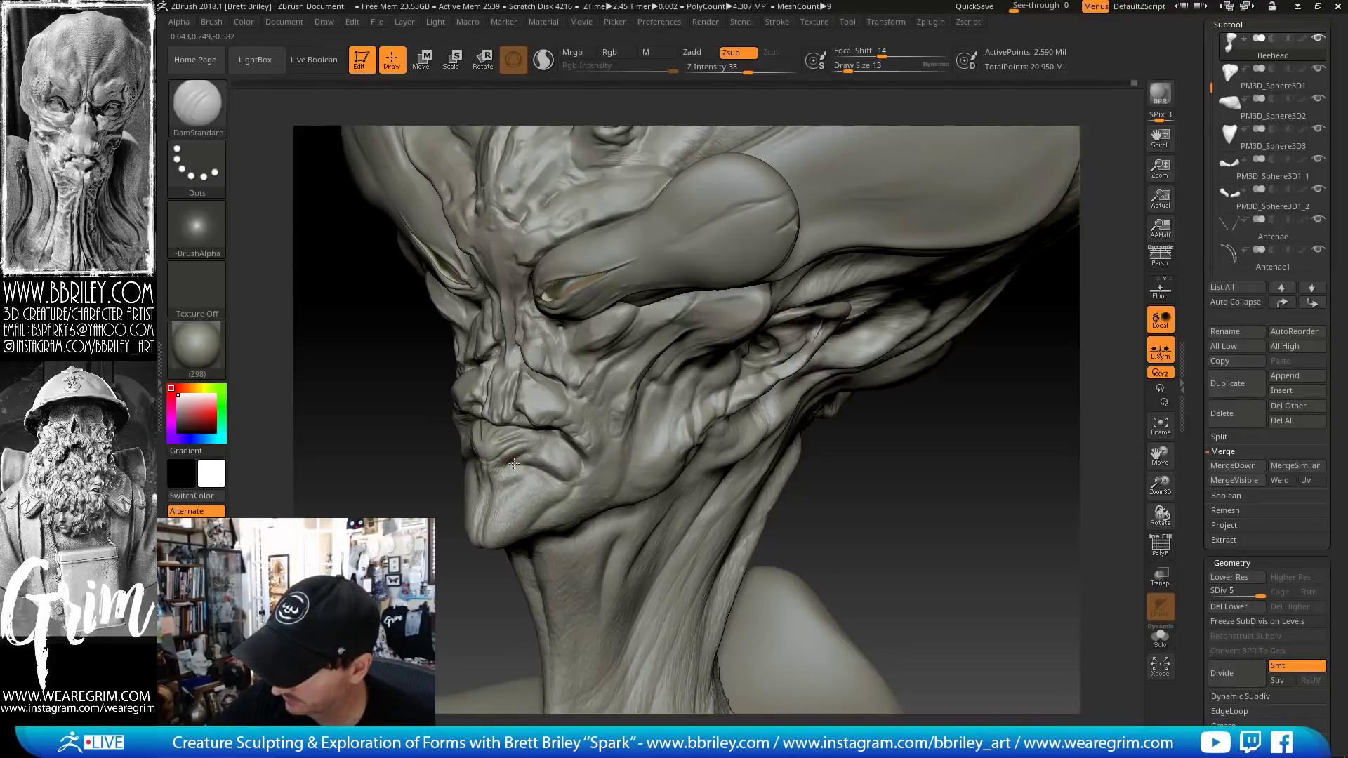
pyautogui.moveTo(502, 467); pyautogui.dragTo(493, 473)
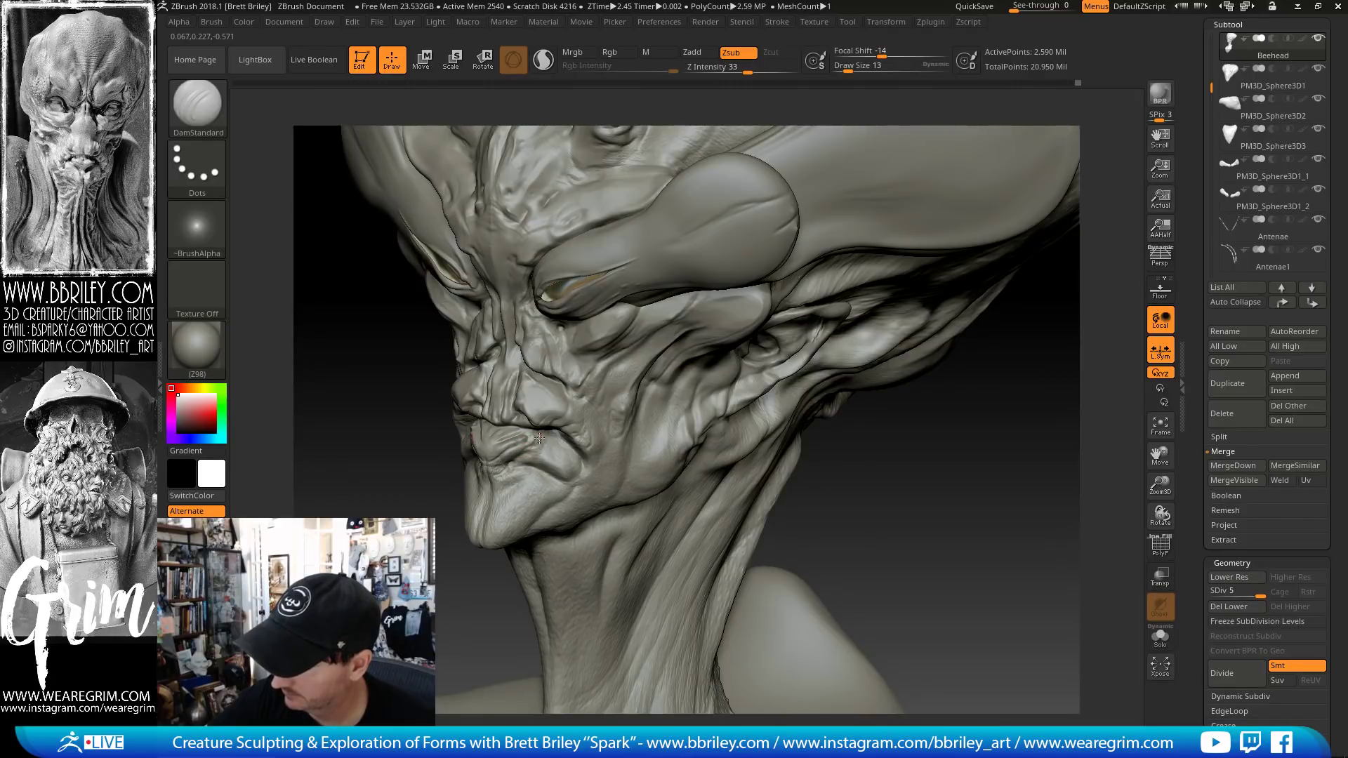
pyautogui.press('b')
pyautogui.press('s')
pyautogui.press('t')
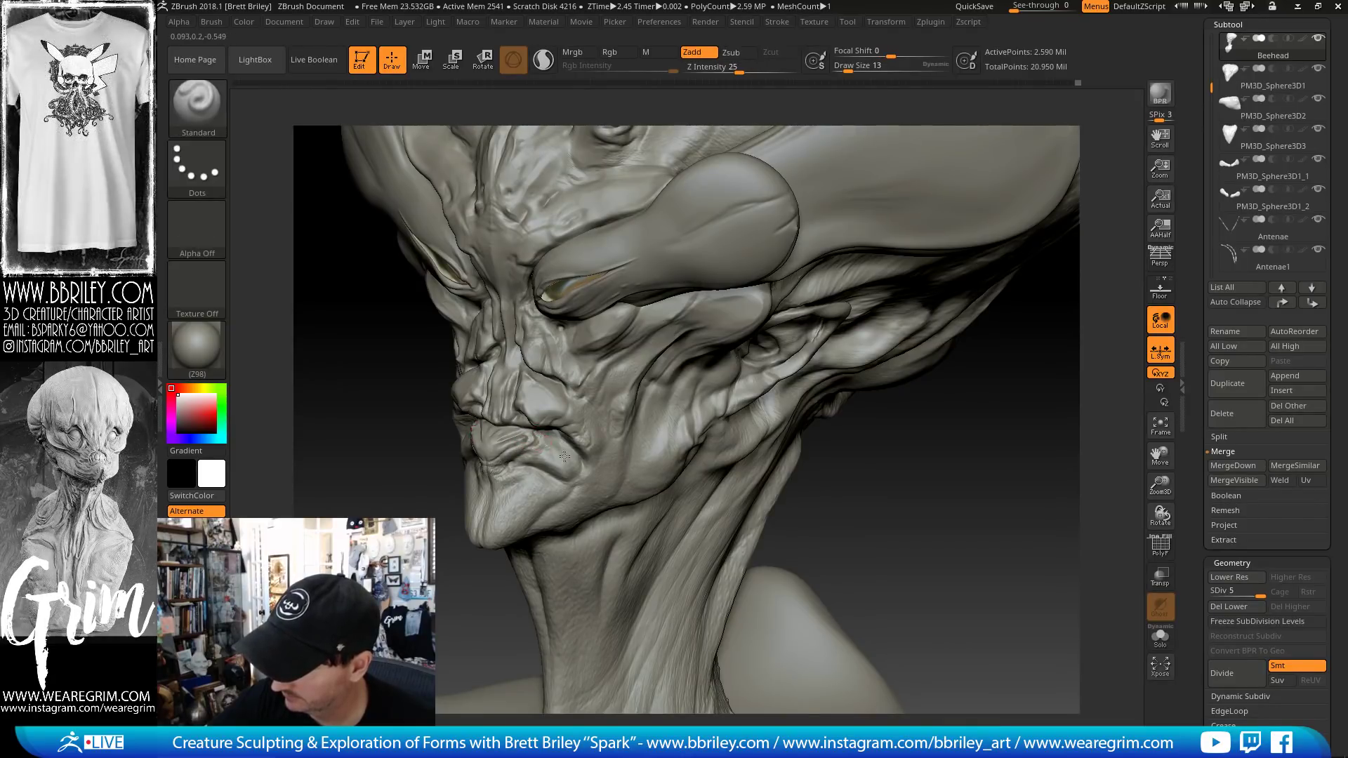
# - Cut creases below the mouth corner with DamStandard and flatten the neighbouring fold with TrimDynamic, both at draw size 13
pyautogui.press('b')
pyautogui.press('d')
pyautogui.press('s')
pyautogui.moveTo(564, 456); pyautogui.dragTo(559, 437, button='right')
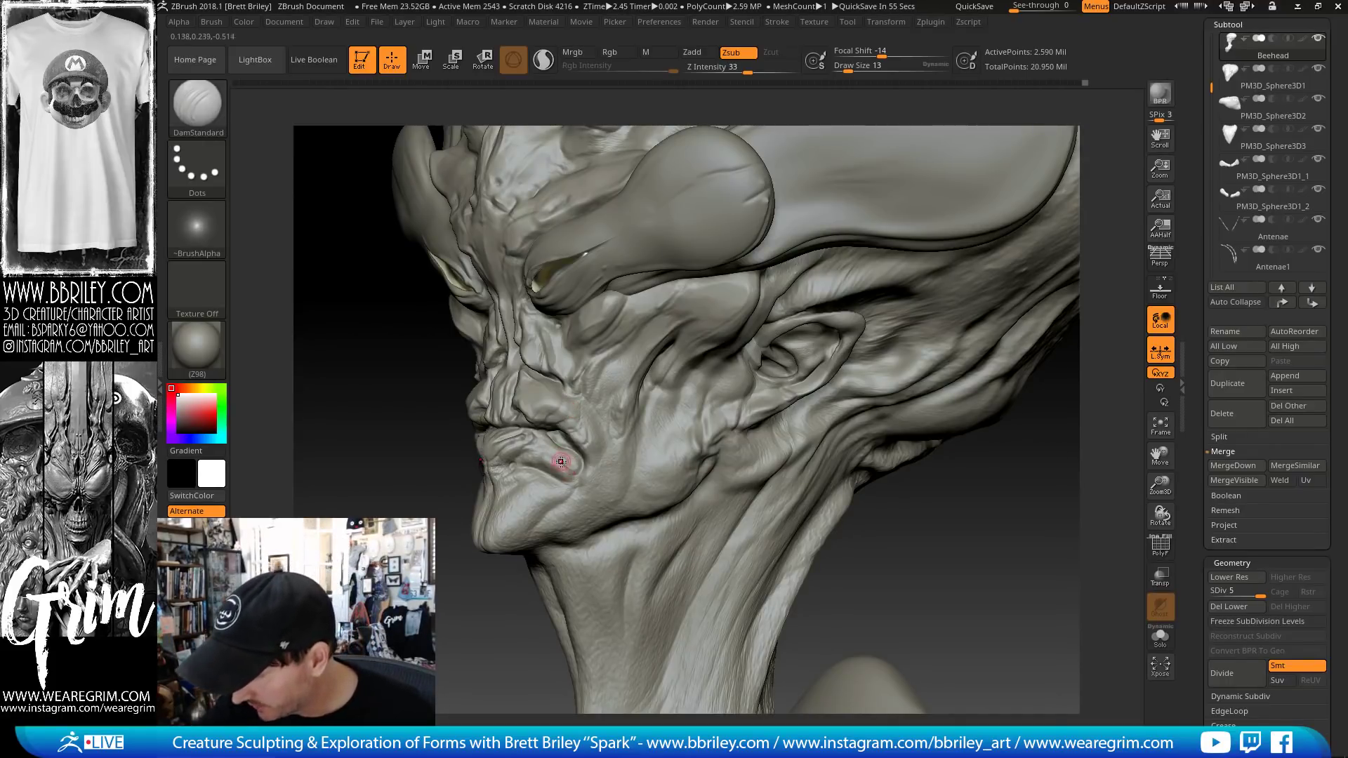
pyautogui.press('b')
pyautogui.press('t')
pyautogui.press('d')
pyautogui.moveTo(557, 464)
pyautogui.mouseDown()
pyautogui.moveTo(546, 465)
pyautogui.moveTo(565, 456)
pyautogui.mouseUp()
# - Cut creases below the lower lip with DamStandard and flatten the adjoining chin forms with TrimDynamic, both at draw size 13
pyautogui.moveTo(486, 572); pyautogui.dragTo(575, 568)
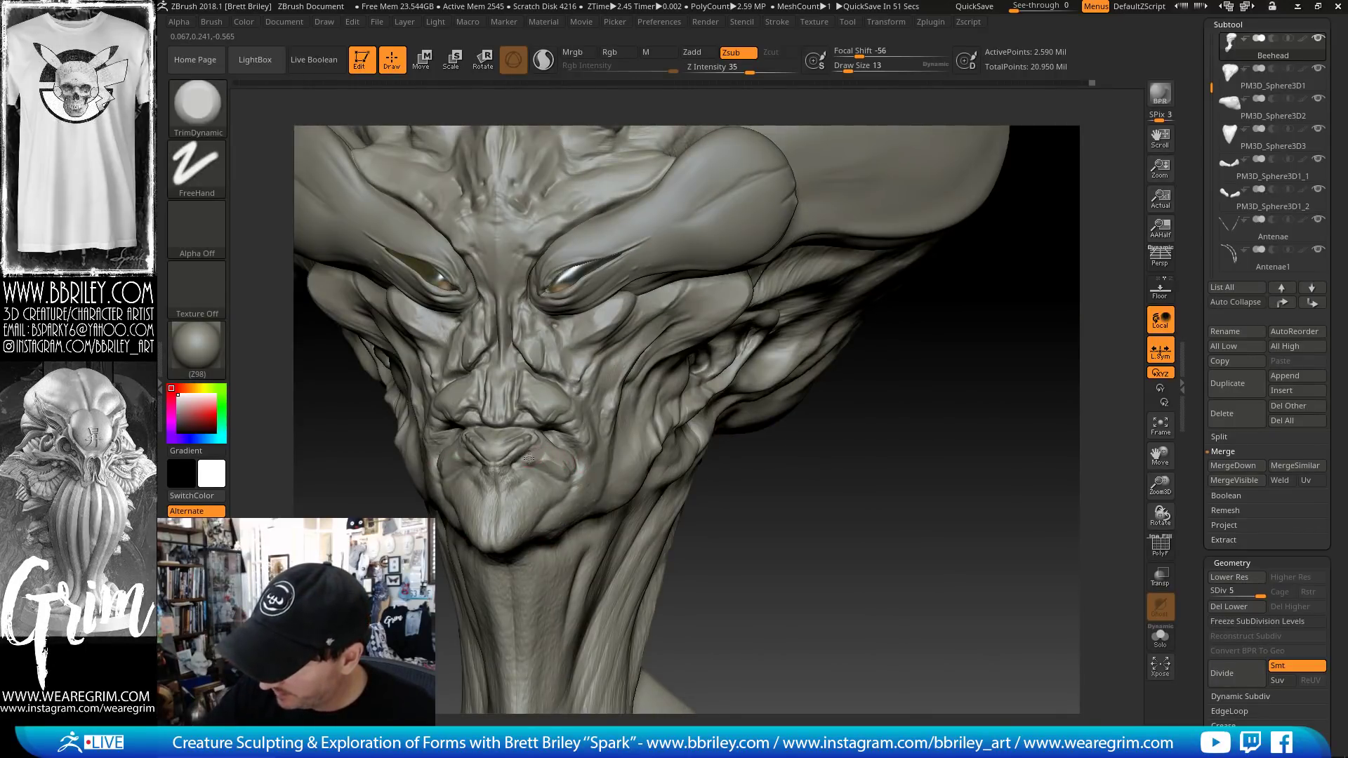
pyautogui.press('b')
pyautogui.press('d')
pyautogui.press('s')
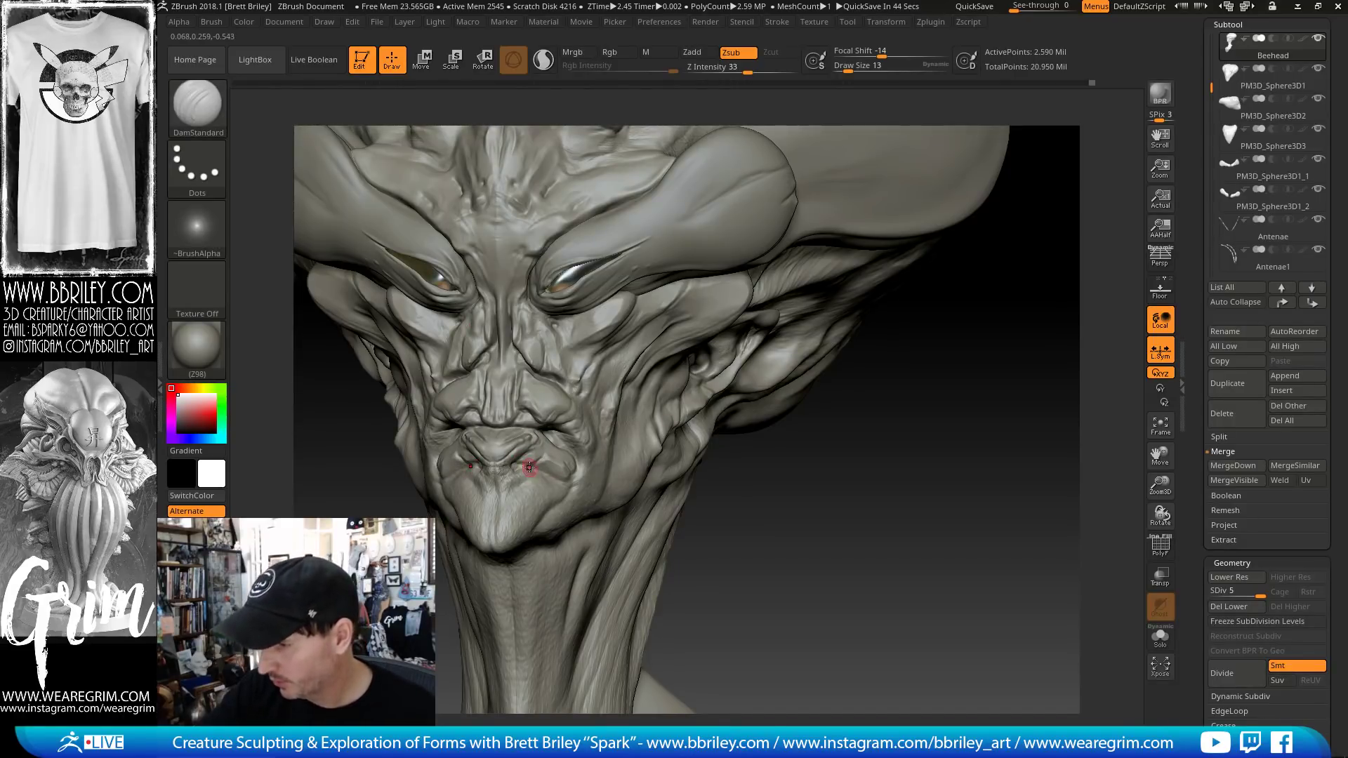
pyautogui.press('b')
pyautogui.press('t')
pyautogui.press('d')
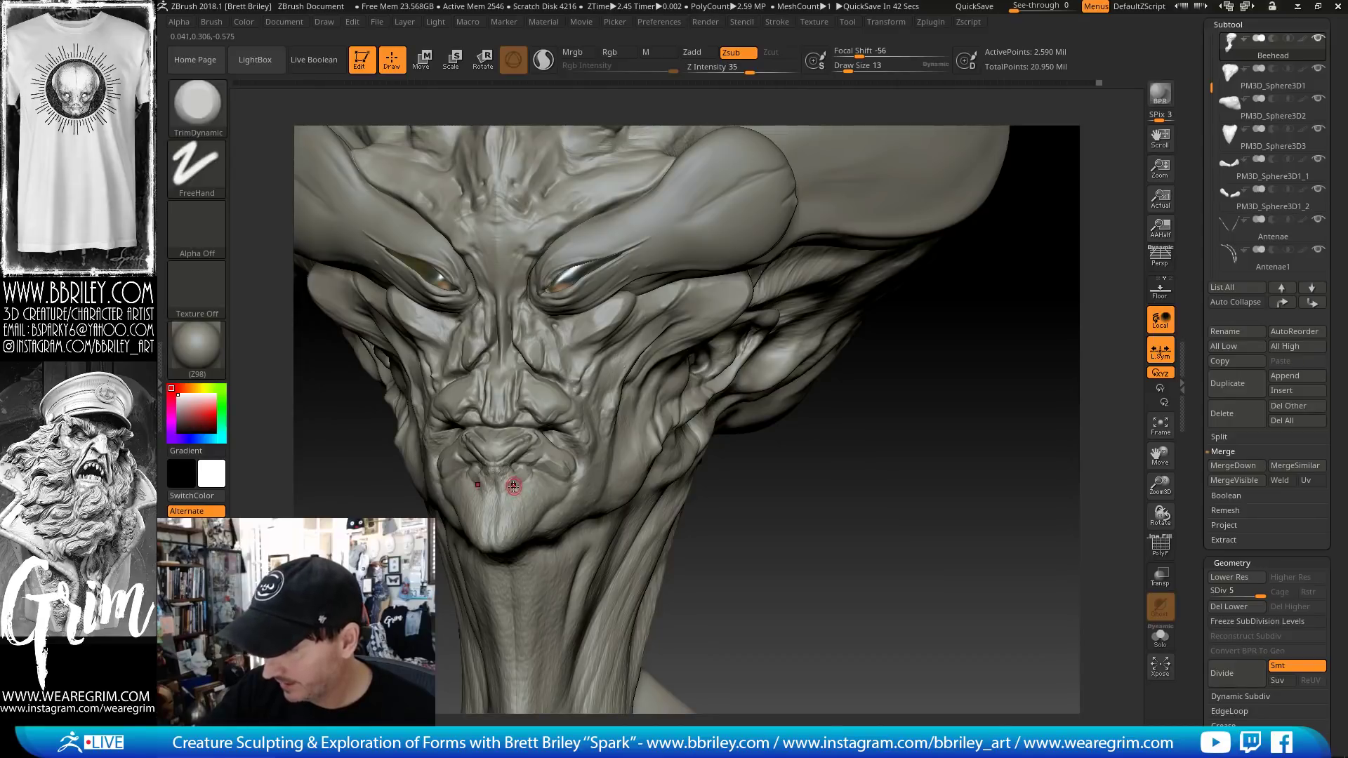
# - Carve a vertical groove down the middle of the chin with DamStandard at draw size 13
pyautogui.press('b')
pyautogui.press('d')
pyautogui.press('s')
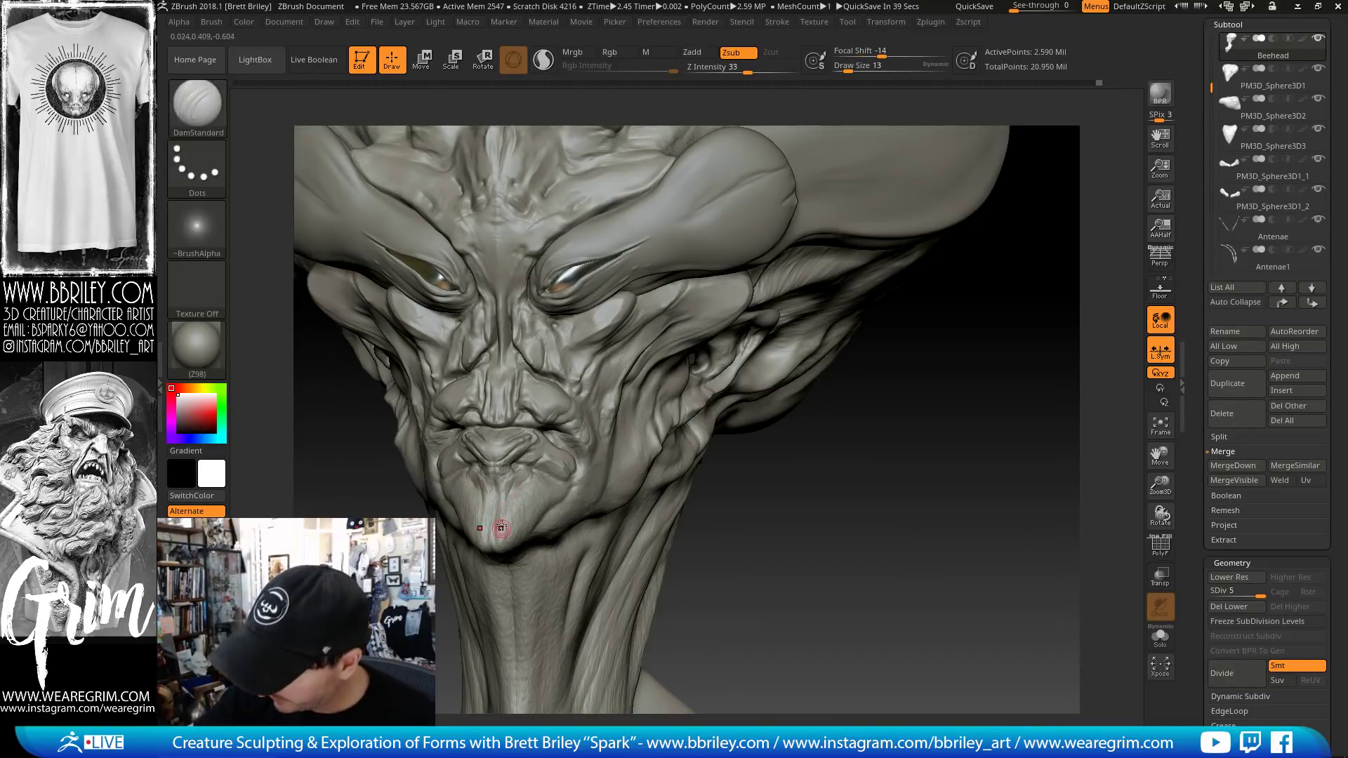
pyautogui.moveTo(494, 500); pyautogui.dragTo(494, 537)
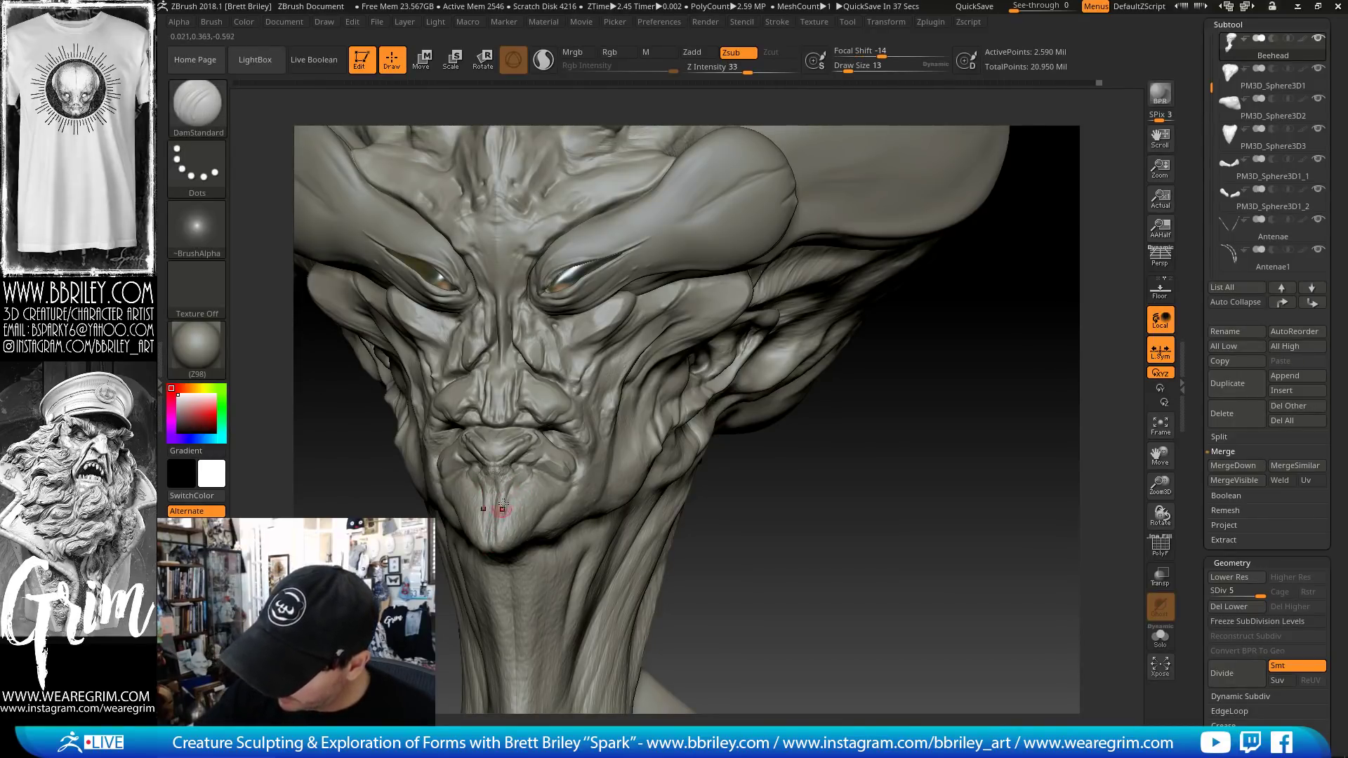
# - Flatten the forms of the lower lip and chin with TrimDynamic, raising the draw size to 25
pyautogui.press('b')
pyautogui.press('t')
pyautogui.press('d')
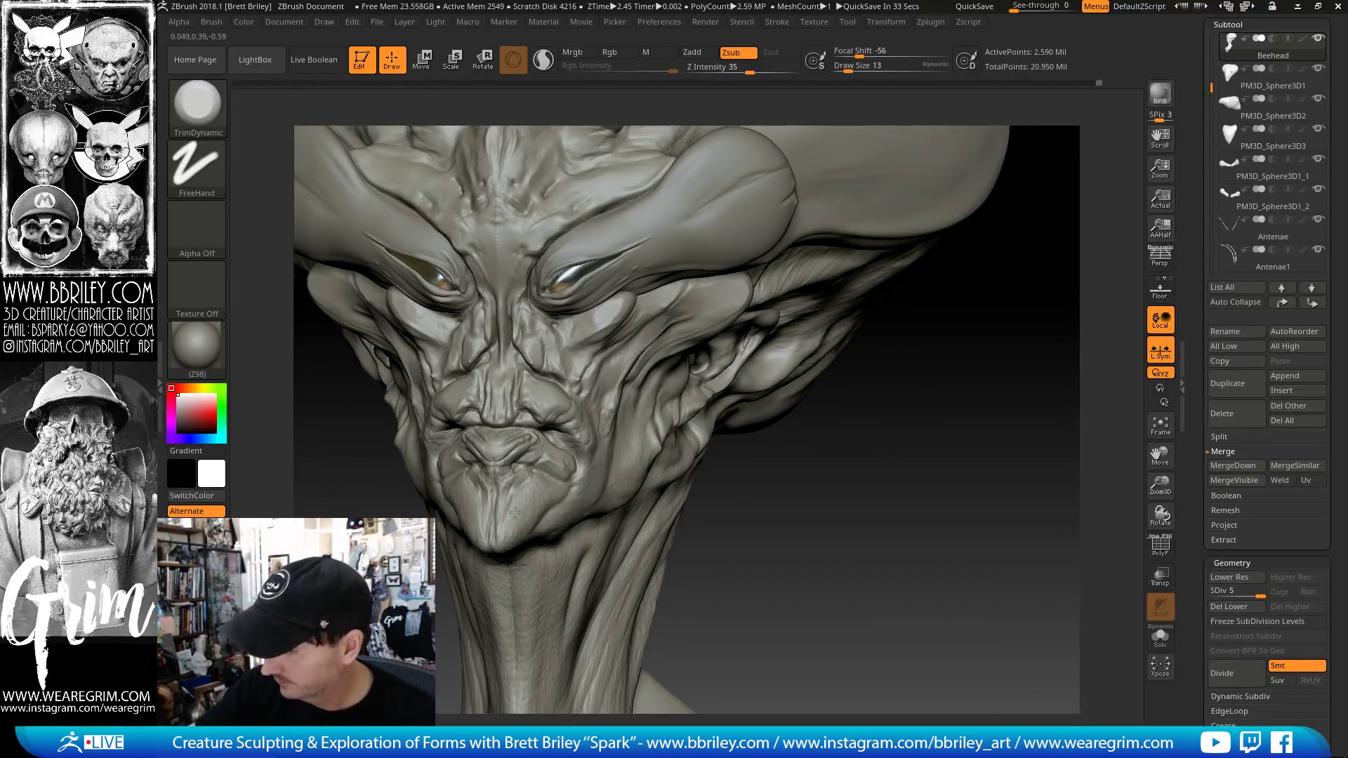
pyautogui.press('s')
pyautogui.click(512, 519)
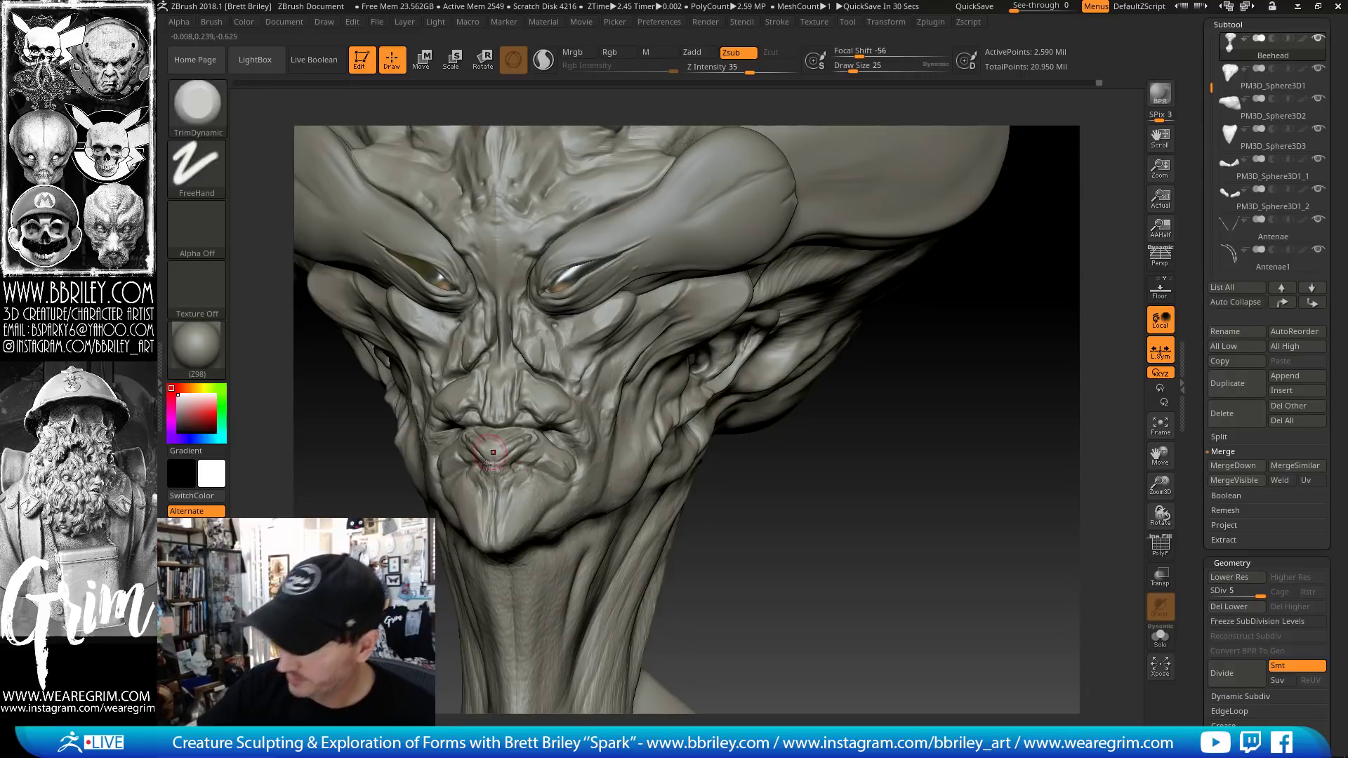
# - Carve creases running down the chin towards its tip with DamStandard at draw size 15
pyautogui.press('b')
pyautogui.press('d')
pyautogui.press('s')
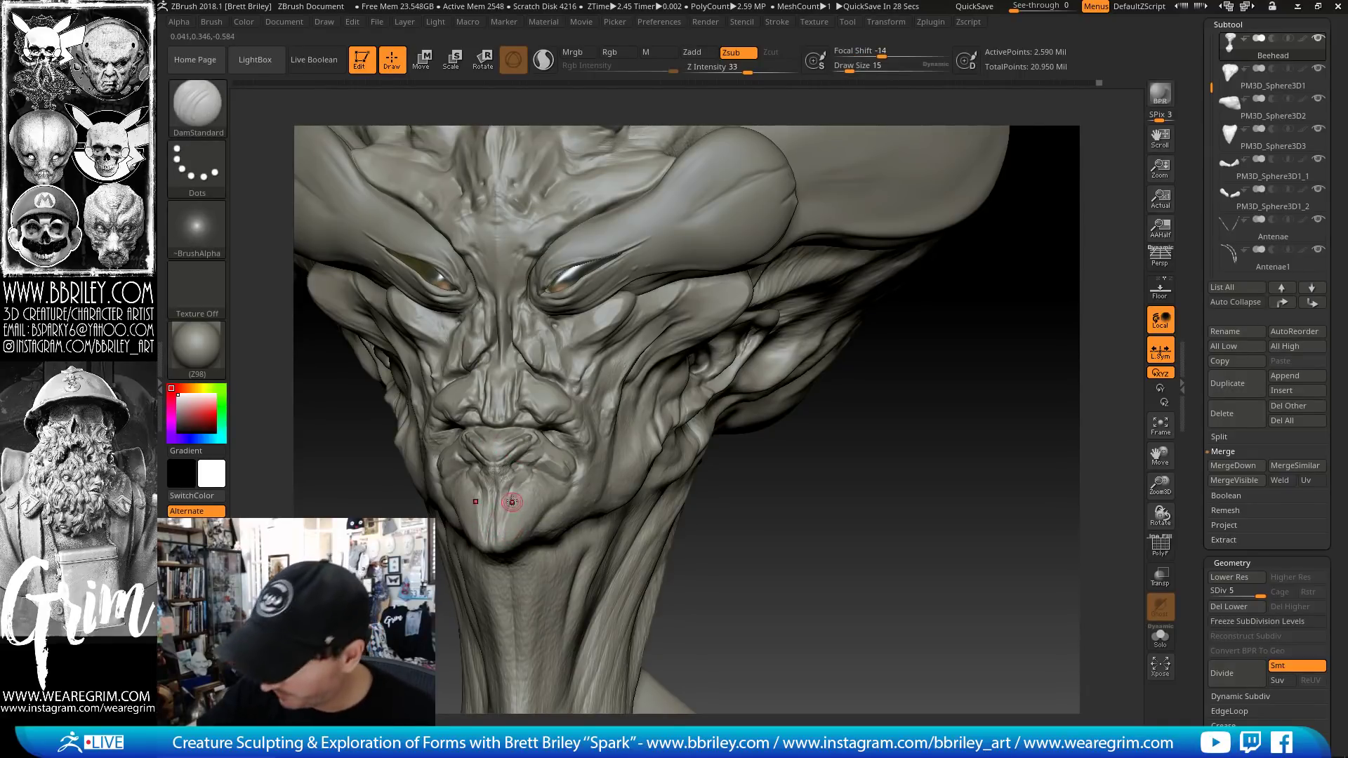
pyautogui.moveTo(512, 502); pyautogui.dragTo(498, 548)
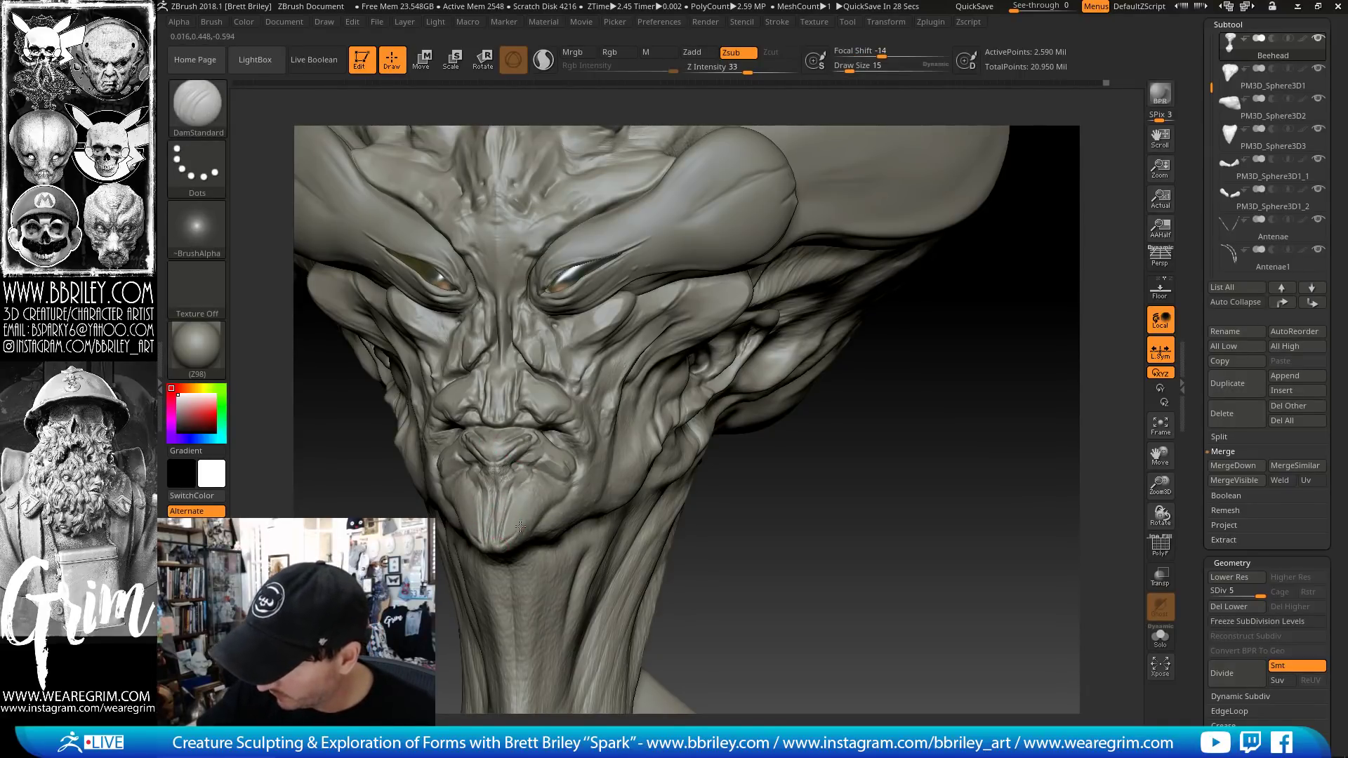
# - Work the underside of the chin with the Clay brush and carve its edge with DamStandard at draw size 15
pyautogui.moveTo(803, 532)
pyautogui.mouseDown()
pyautogui.moveTo(826, 234)
pyautogui.moveTo(746, 262)
pyautogui.mouseUp()
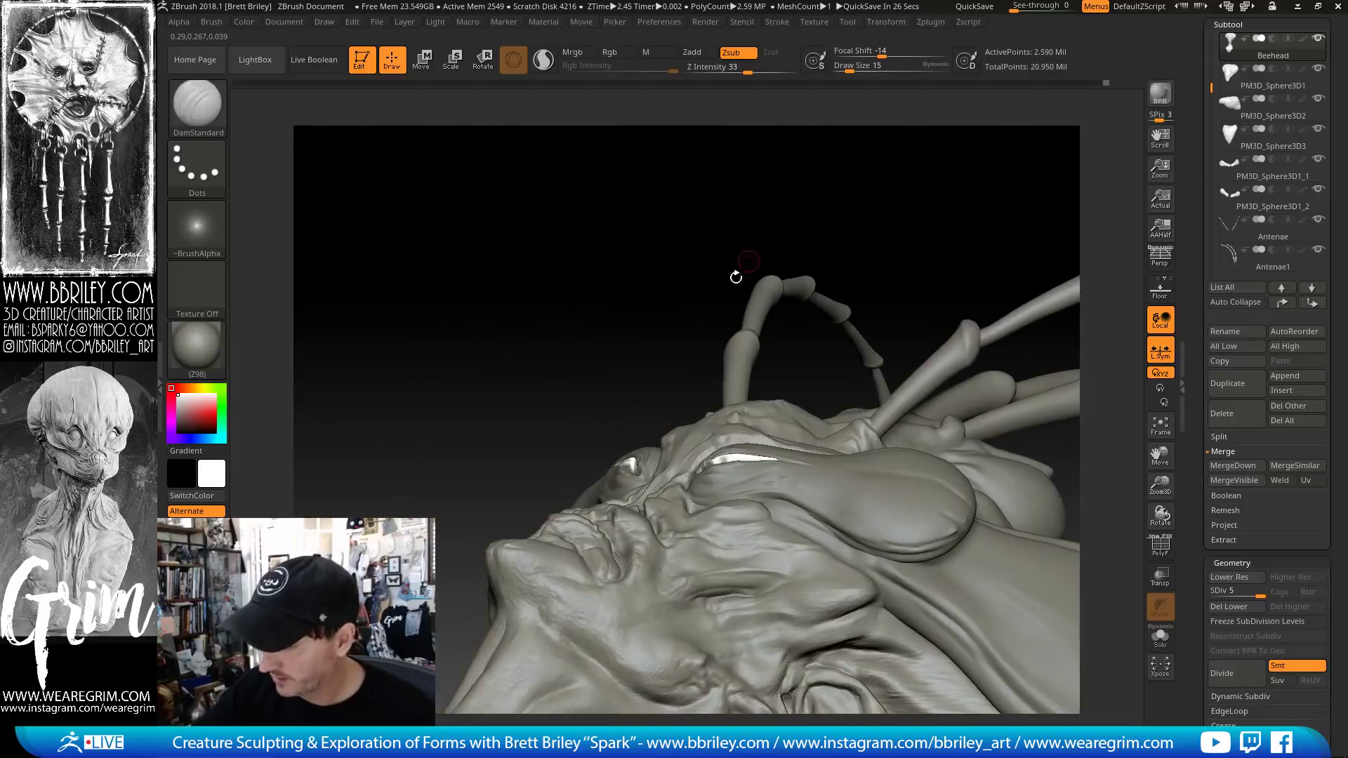
pyautogui.moveTo(526, 574); pyautogui.dragTo(512, 567, button='right')
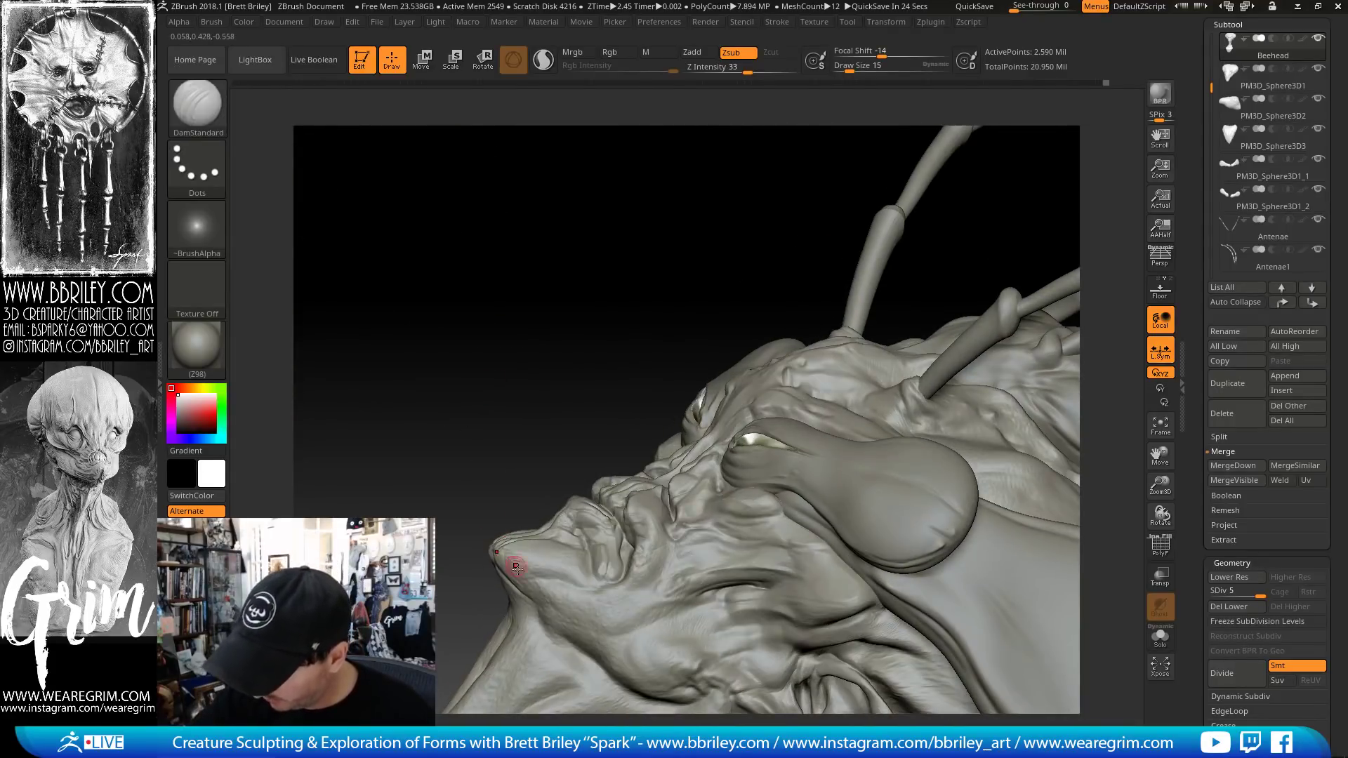
pyautogui.press('b')
pyautogui.press('c')
pyautogui.press('l')
pyautogui.press('b')
pyautogui.press('d')
pyautogui.press('s')
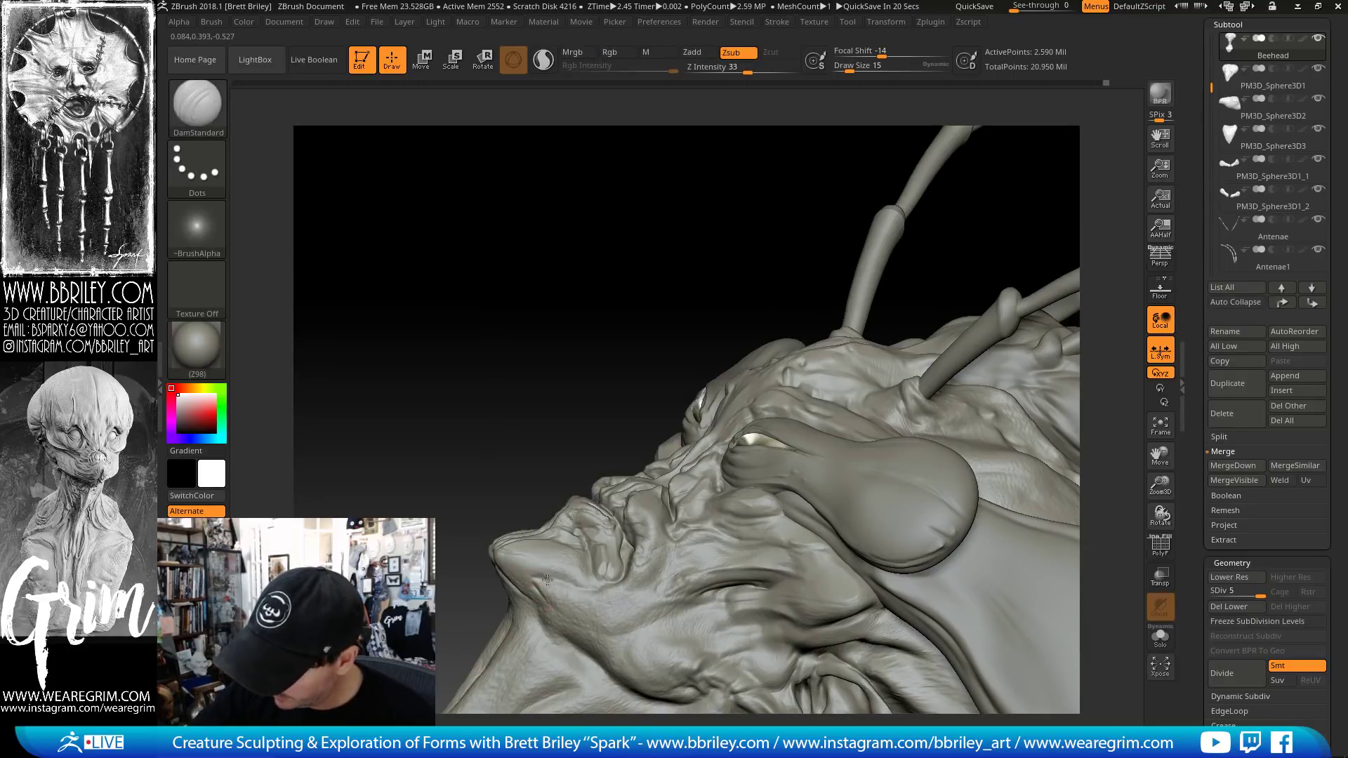
# - Flatten the side of the chin with TrimDynamic at draw size 15
pyautogui.moveTo(532, 560)
pyautogui.mouseDown(button='right')
pyautogui.moveTo(499, 470)
pyautogui.moveTo(544, 558)
pyautogui.mouseUp(button='right')
pyautogui.press('b')
pyautogui.press('t')
pyautogui.press('d')
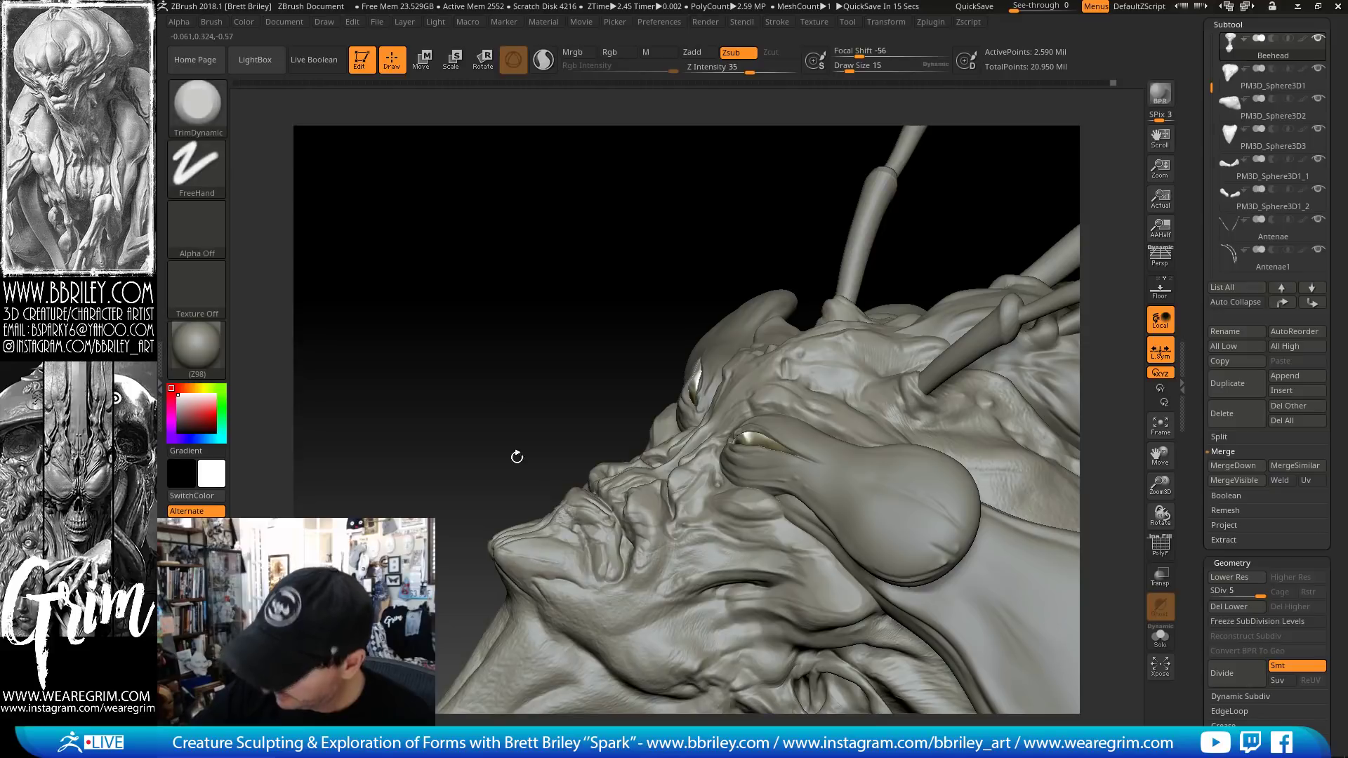
pyautogui.moveTo(516, 457)
pyautogui.mouseDown(button='right')
pyautogui.moveTo(536, 555)
pyautogui.moveTo(474, 454)
pyautogui.mouseUp(button='right')
# - Adjust the chin's profile with the Move brush and plane its side with TrimDynamic at draw size 16
pyautogui.press('b')
pyautogui.press('m')
pyautogui.press('v')
pyautogui.press('b')
pyautogui.press('t')
pyautogui.press('d')
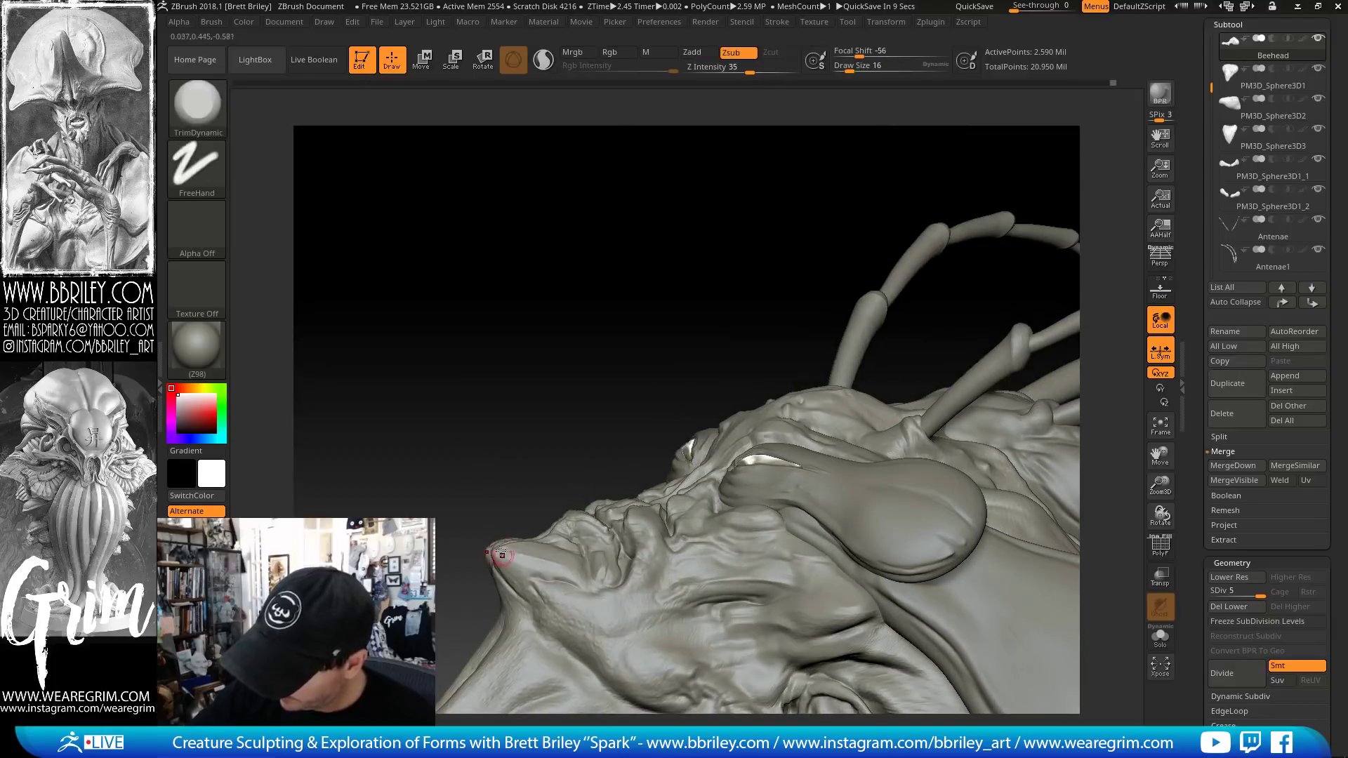
pyautogui.moveTo(503, 557)
pyautogui.mouseDown(button='right')
pyautogui.moveTo(505, 389)
pyautogui.moveTo(507, 568)
pyautogui.mouseUp(button='right')
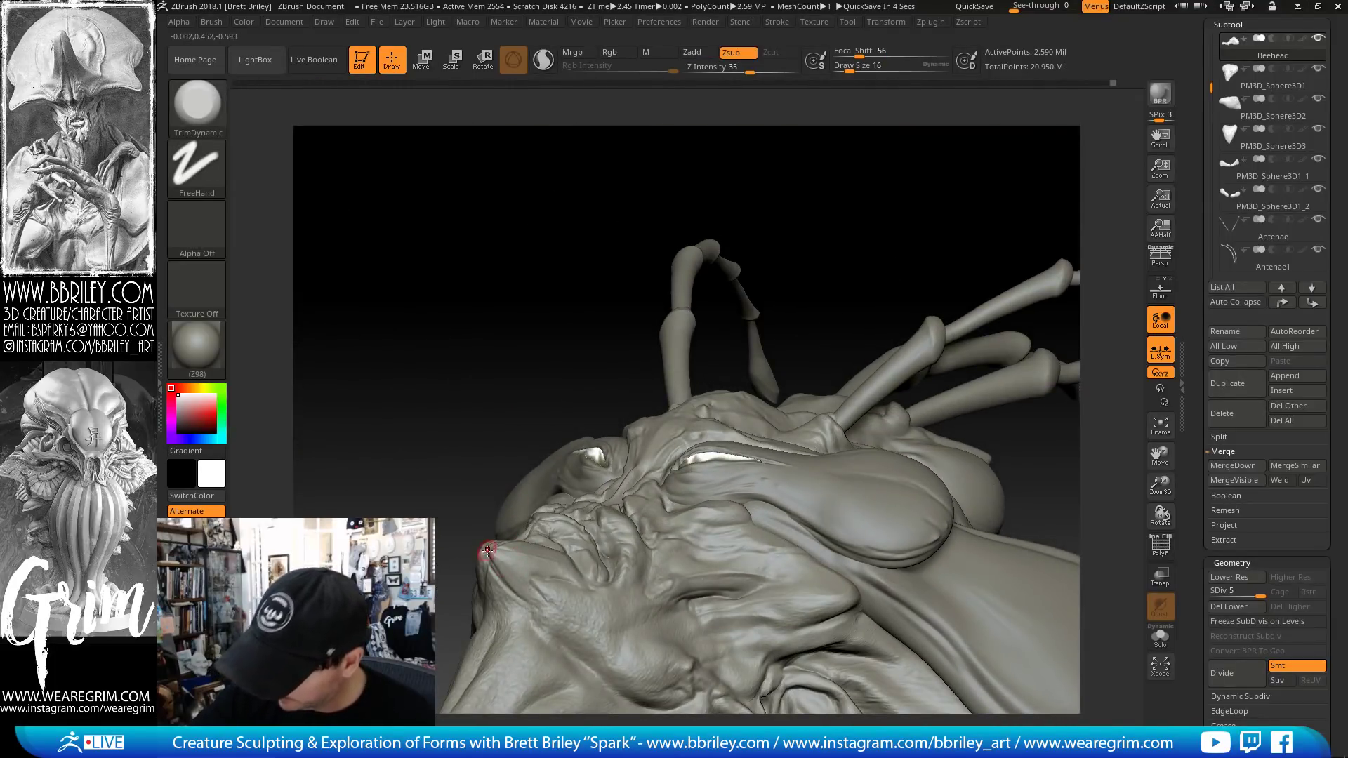
# - Cut a fine crease at the chin tip with DamStandard and build up its edges with the Standard brush, both at draw size 8
pyautogui.press('b')
pyautogui.press('d')
pyautogui.press('s')
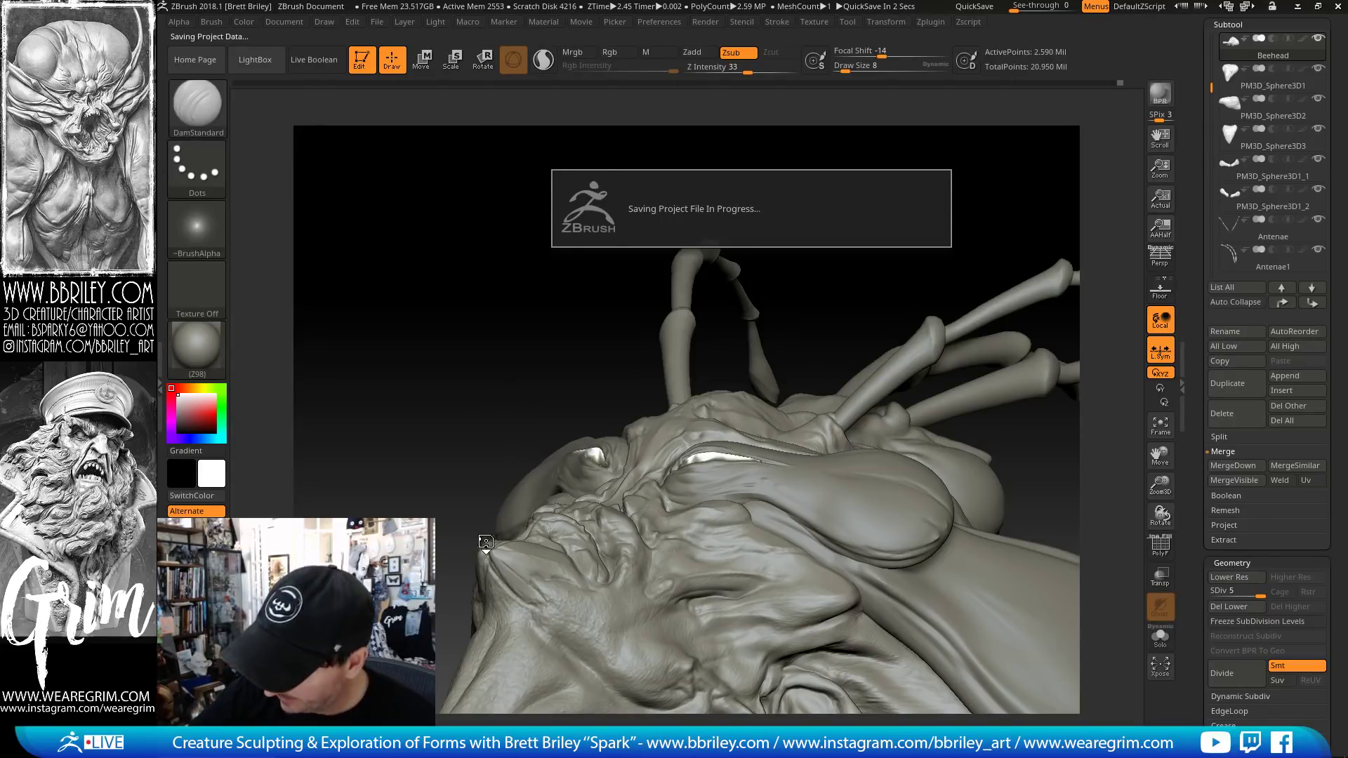
pyautogui.press('b')
pyautogui.press('s')
pyautogui.press('t')
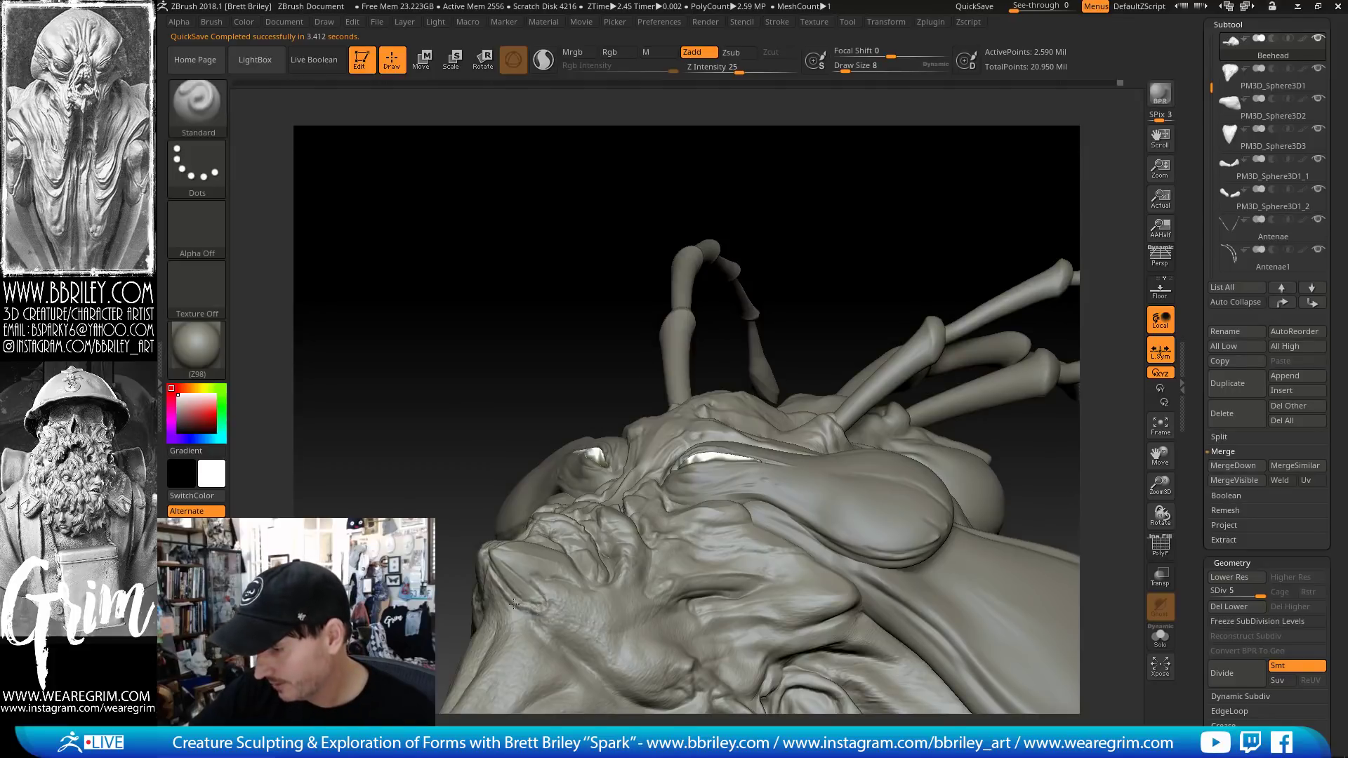
# - Deepen the crease along the lower side of the chin with DamStandard at draw size 13
pyautogui.press(']')
pyautogui.press(']')
pyautogui.press('b')
pyautogui.press('d')
pyautogui.press('s')
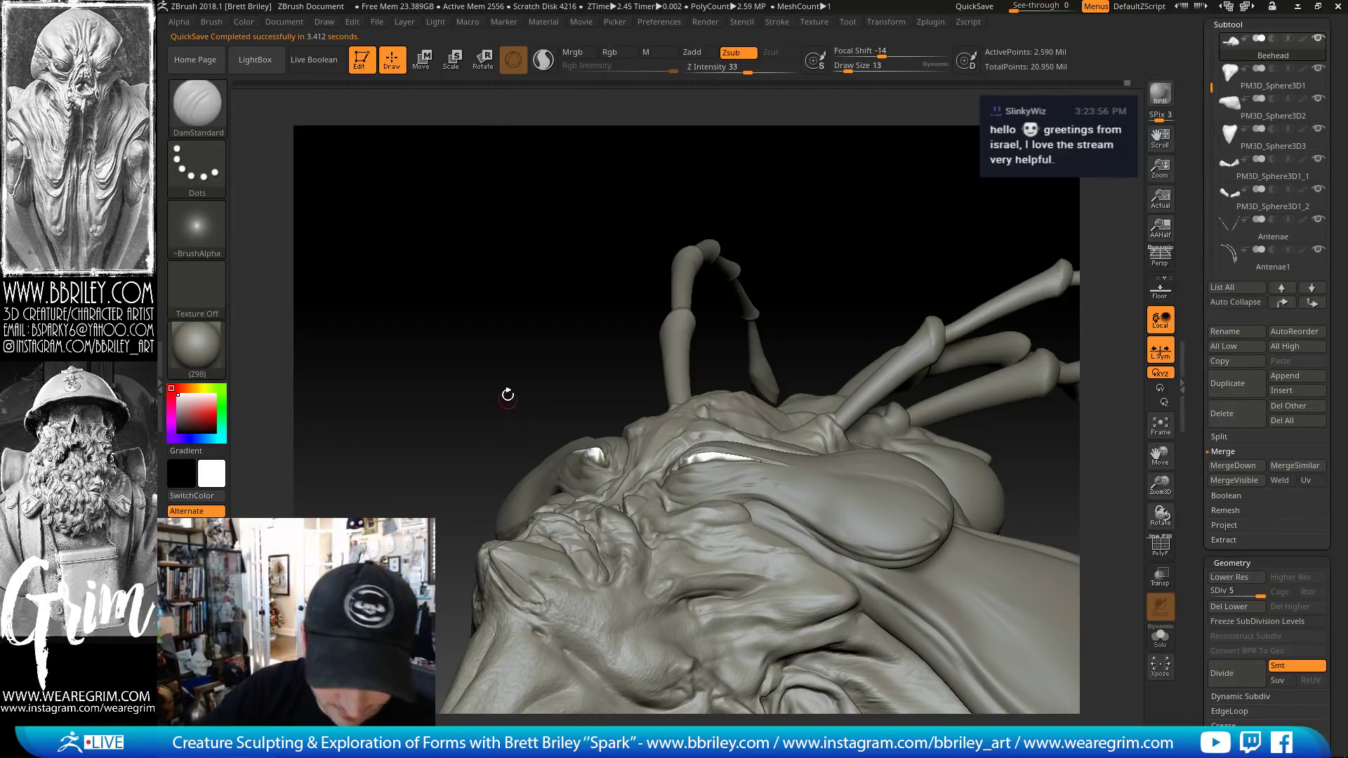
pyautogui.moveTo(508, 395); pyautogui.dragTo(516, 516)
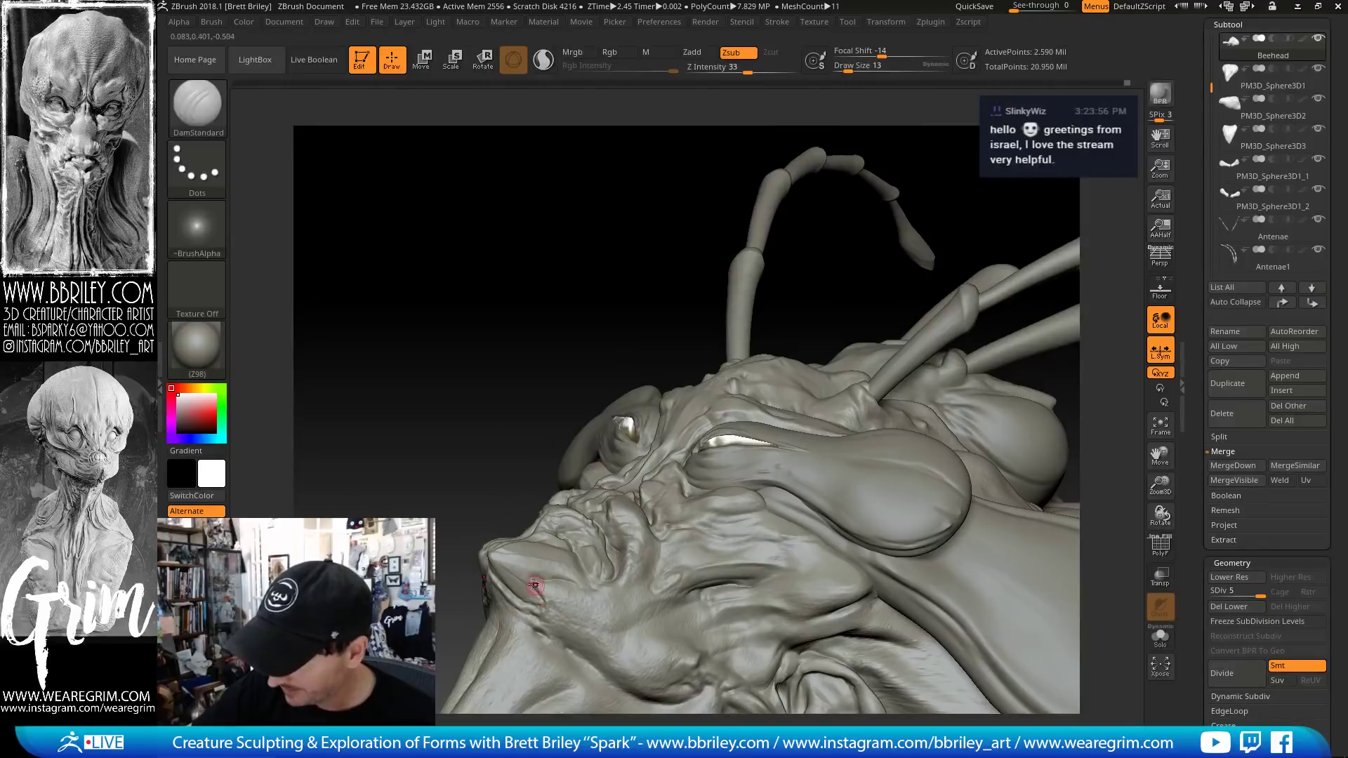
# - Raise the folds beside the crease under the chin with the Standard brush at draw size 13
pyautogui.press('b')
pyautogui.press('s')
pyautogui.press('t')
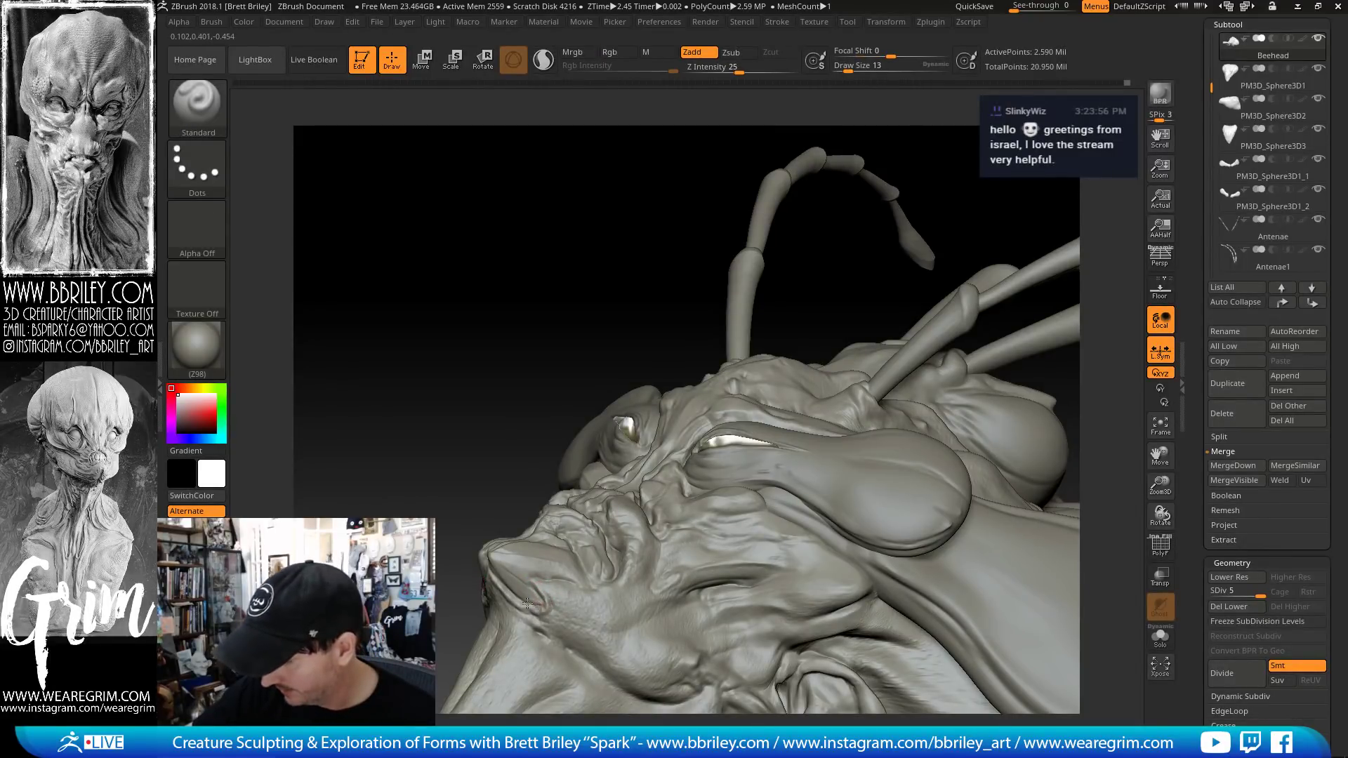
pyautogui.moveTo(475, 391); pyautogui.dragTo(508, 424)
pyautogui.moveTo(495, 594); pyautogui.dragTo(508, 634)
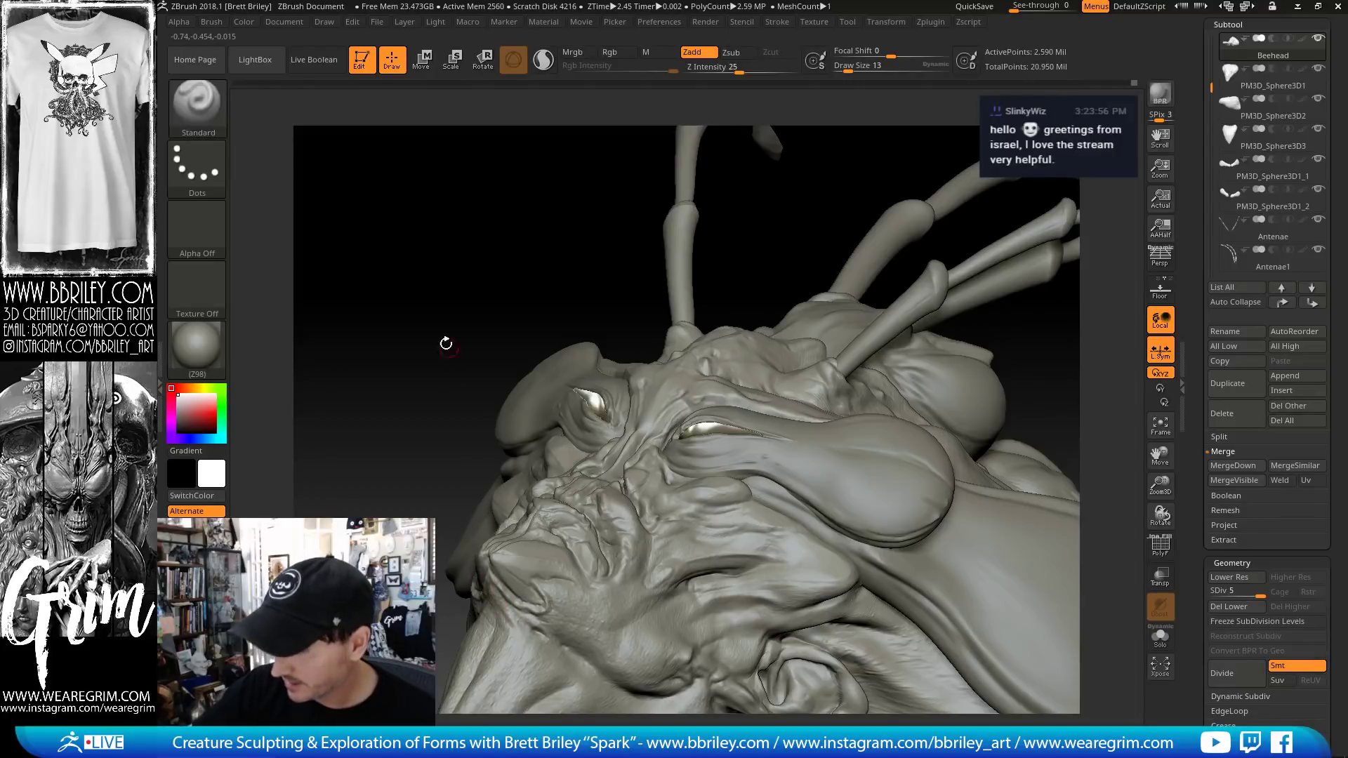
pyautogui.moveTo(446, 343); pyautogui.dragTo(486, 582)
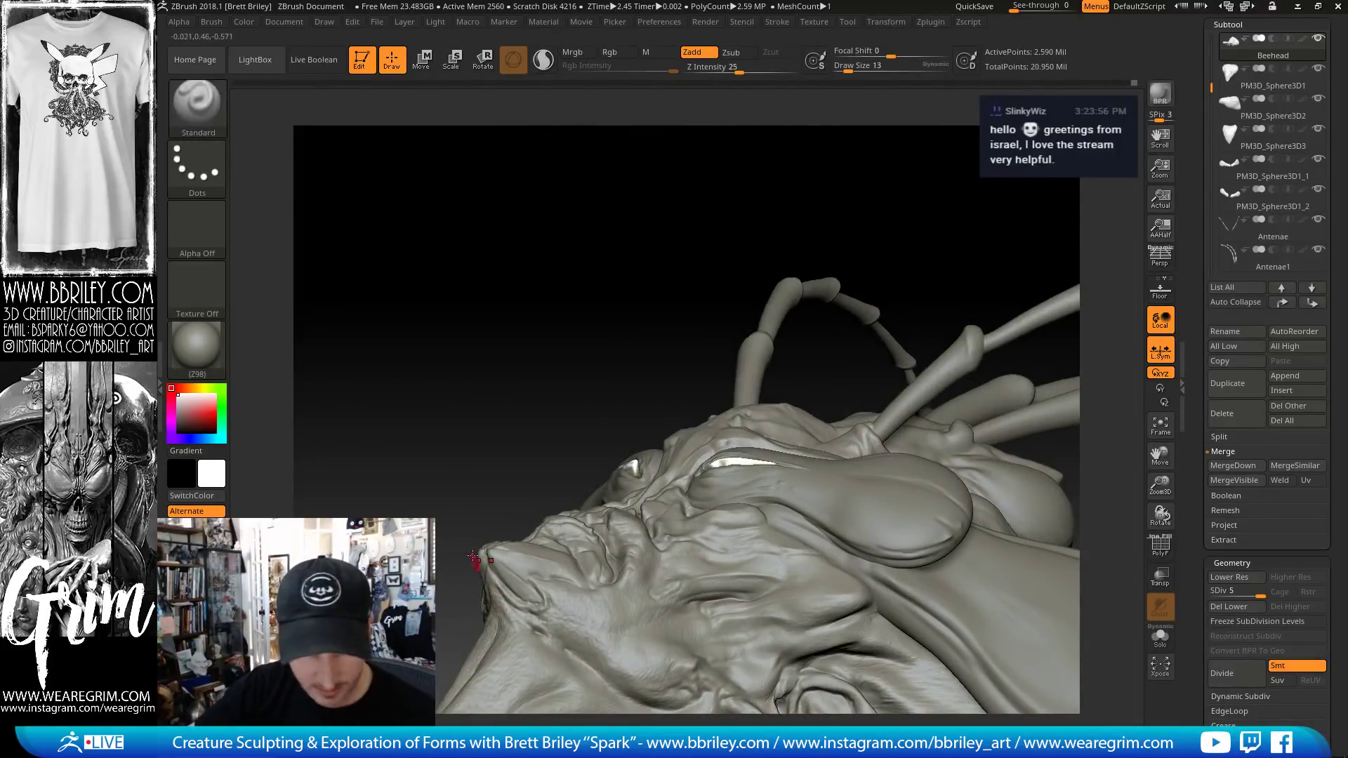
# - Define the chin tip with a short DamStandard cut and flatten it with TrimDynamic, both at draw size 13
pyautogui.press('b')
pyautogui.press('d')
pyautogui.press('s')
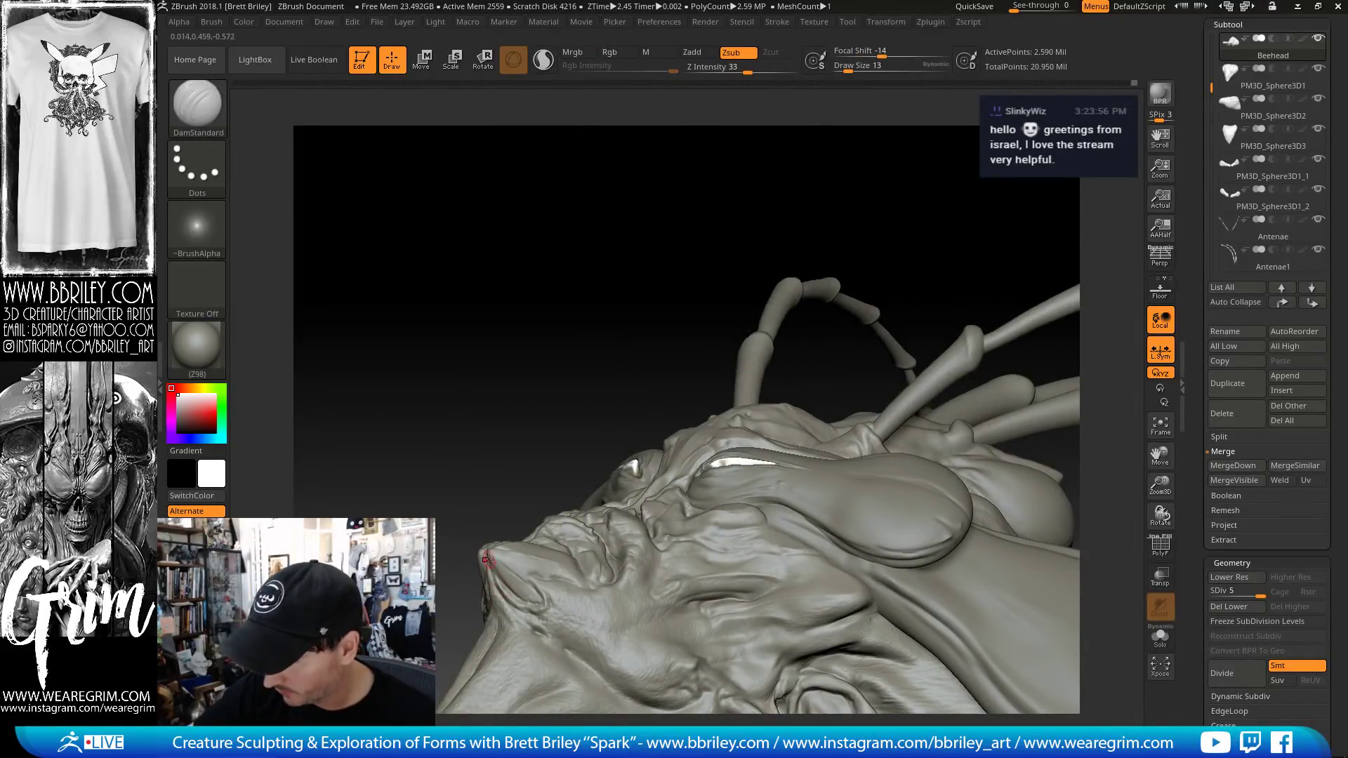
pyautogui.moveTo(487, 560); pyautogui.dragTo(499, 560)
pyautogui.press('b')
pyautogui.press('t')
pyautogui.press('d')
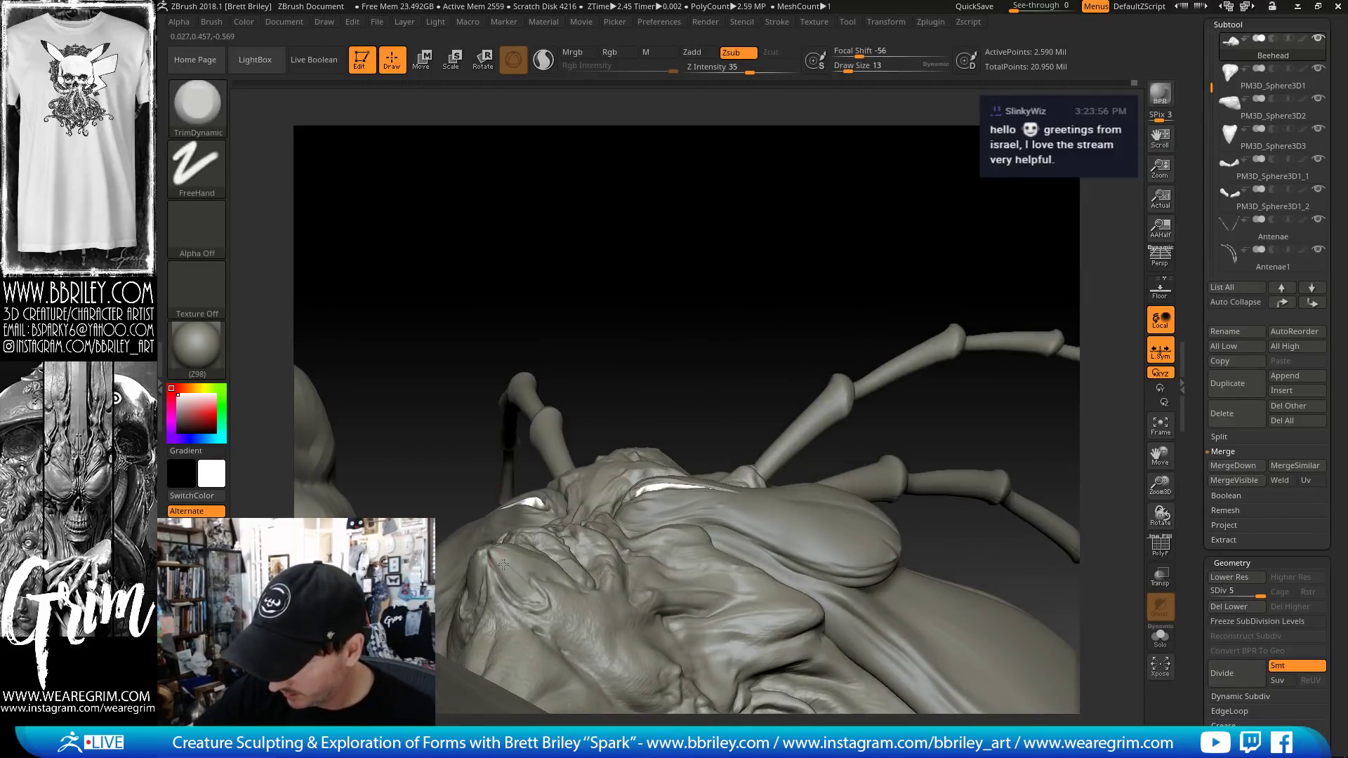
pyautogui.moveTo(491, 386); pyautogui.dragTo(555, 391)
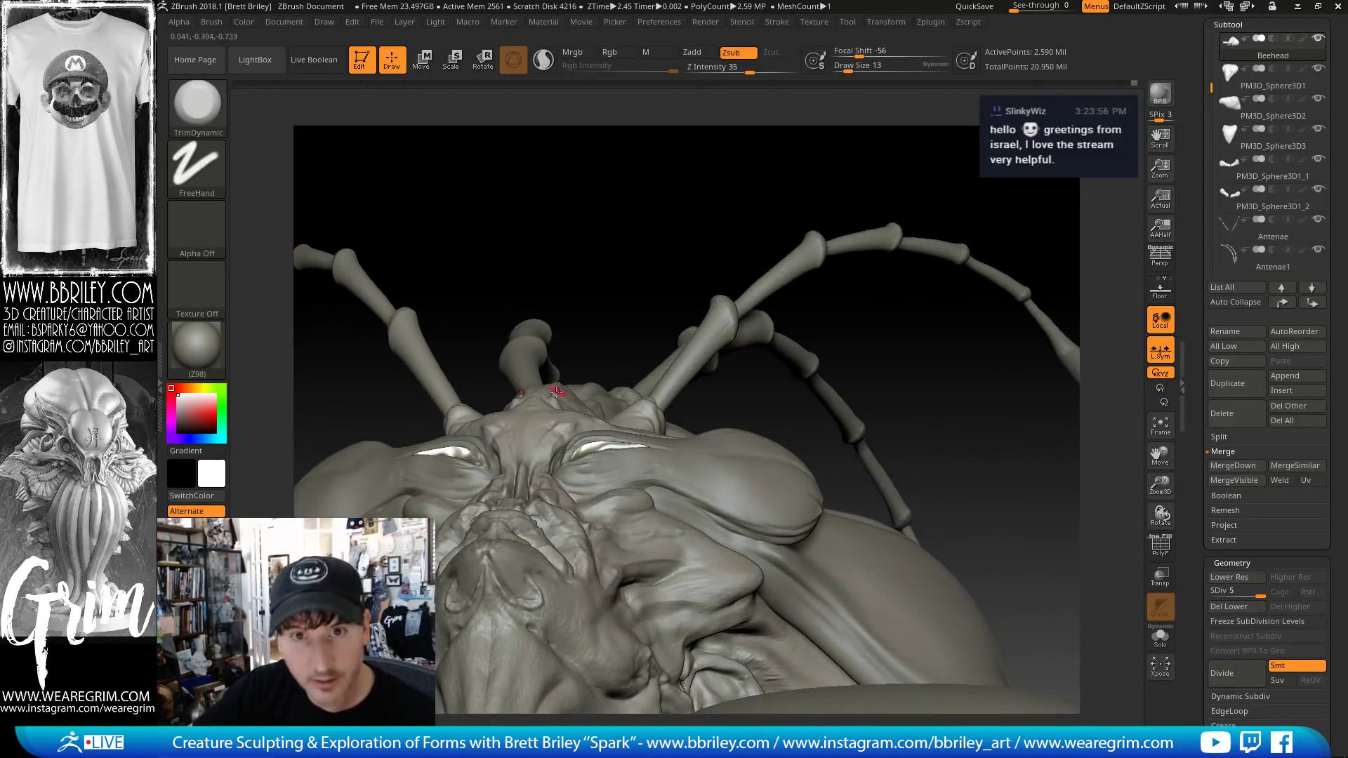
# - Carve the central crease at the chin tip and its underside with DamStandard at draw size 13
pyautogui.press('b')
pyautogui.press('d')
pyautogui.press('s')
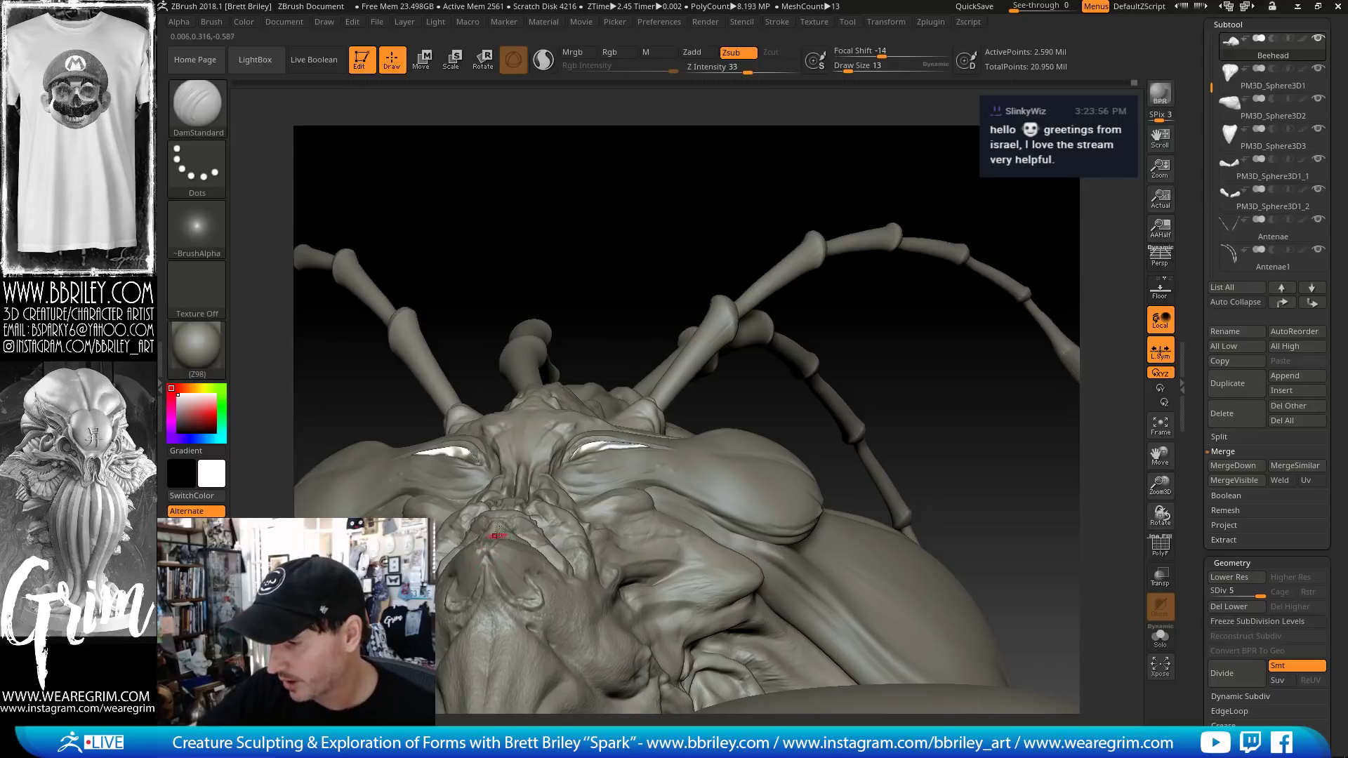
pyautogui.moveTo(593, 312); pyautogui.dragTo(485, 554)
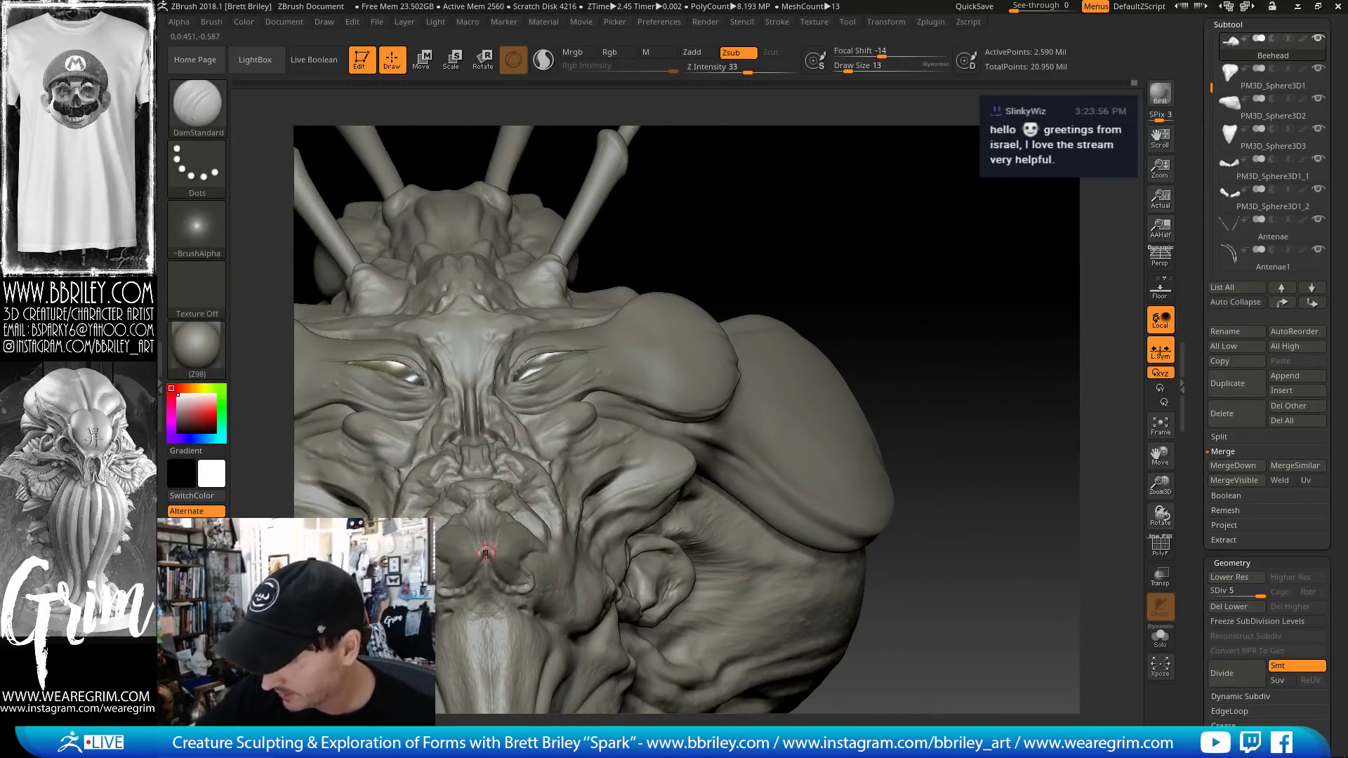
pyautogui.moveTo(854, 220); pyautogui.dragTo(688, 445)
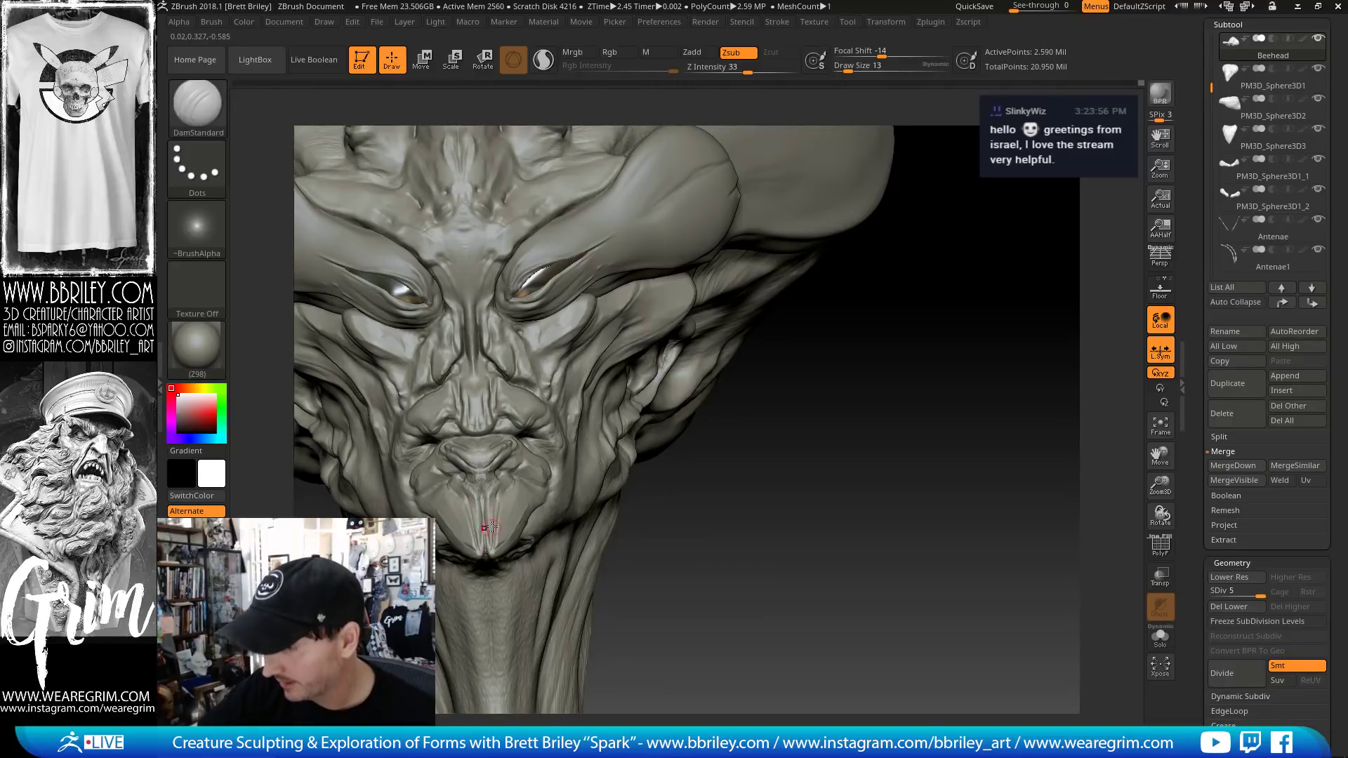
# - Smooth the creases on the front of the chin below the lower lip with the Smooth brush at draw size 13
pyautogui.keyDown('shift'); pyautogui.moveTo(495, 491); pyautogui.dragTo(506, 502); pyautogui.keyUp('shift')
pyautogui.moveTo(707, 554); pyautogui.dragTo(786, 575)
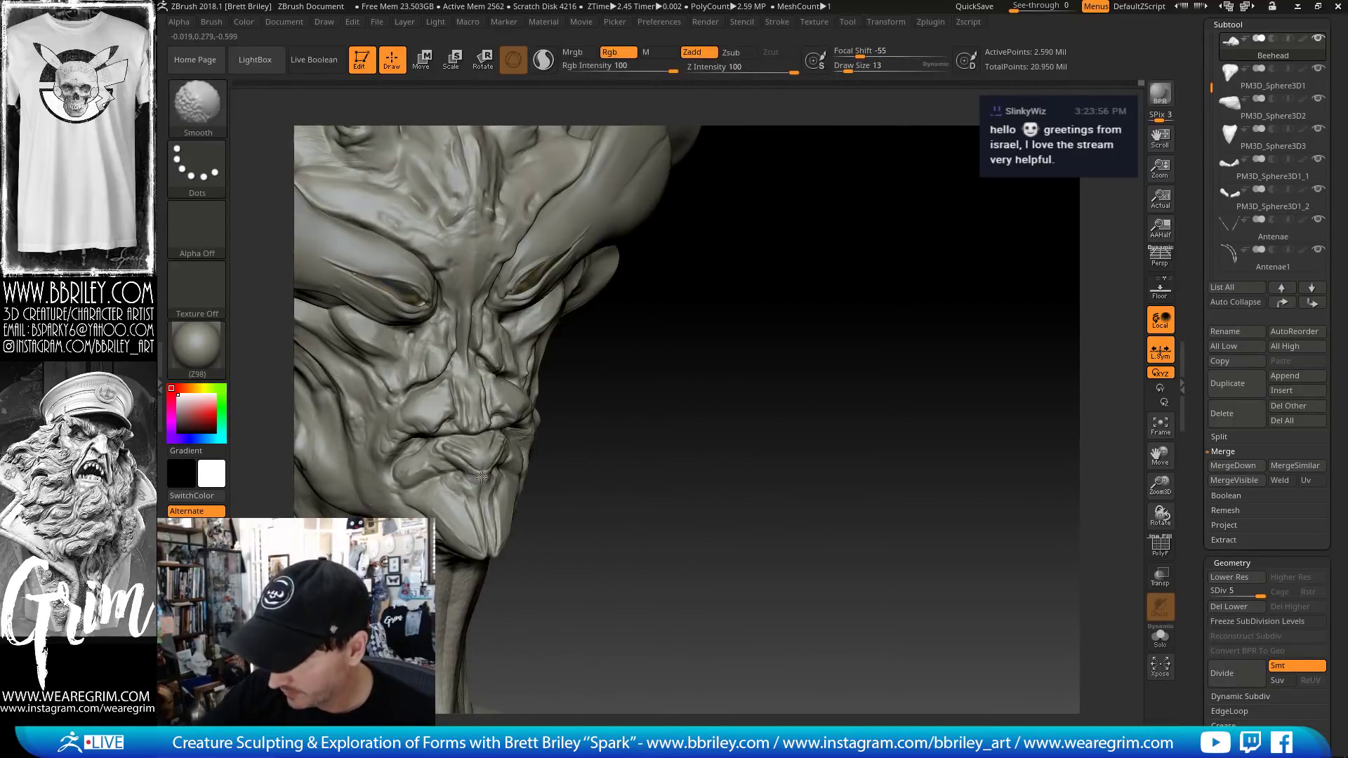
pyautogui.keyDown('shift'); pyautogui.moveTo(465, 484); pyautogui.dragTo(460, 495); pyautogui.keyUp('shift')
# - Flatten the side plane of the chin with TrimDynamic at draw size 21
pyautogui.moveTo(617, 484); pyautogui.dragTo(593, 487)
pyautogui.moveTo(427, 489)
pyautogui.mouseDown()
pyautogui.moveTo(450, 506)
pyautogui.moveTo(579, 458)
pyautogui.mouseUp()
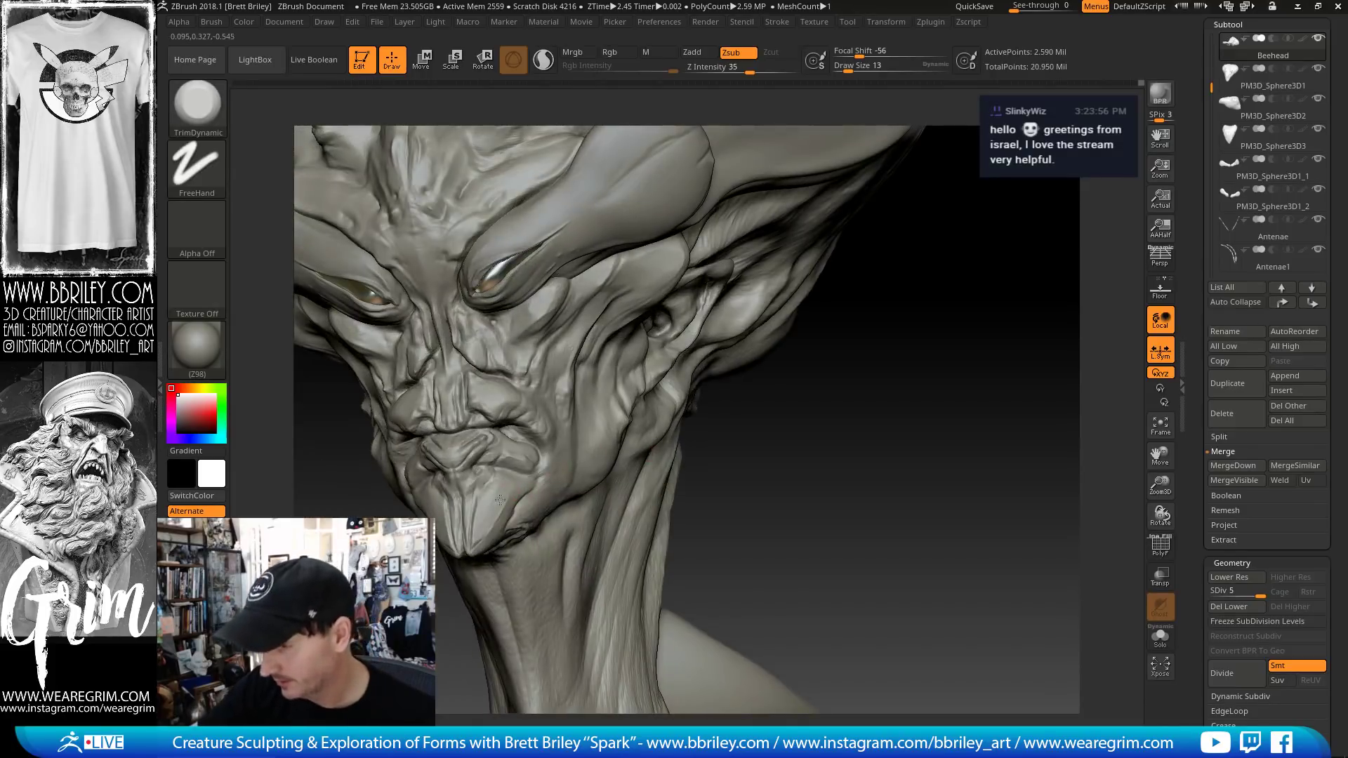
pyautogui.press('s')
pyautogui.moveTo(494, 515); pyautogui.dragTo(497, 515)
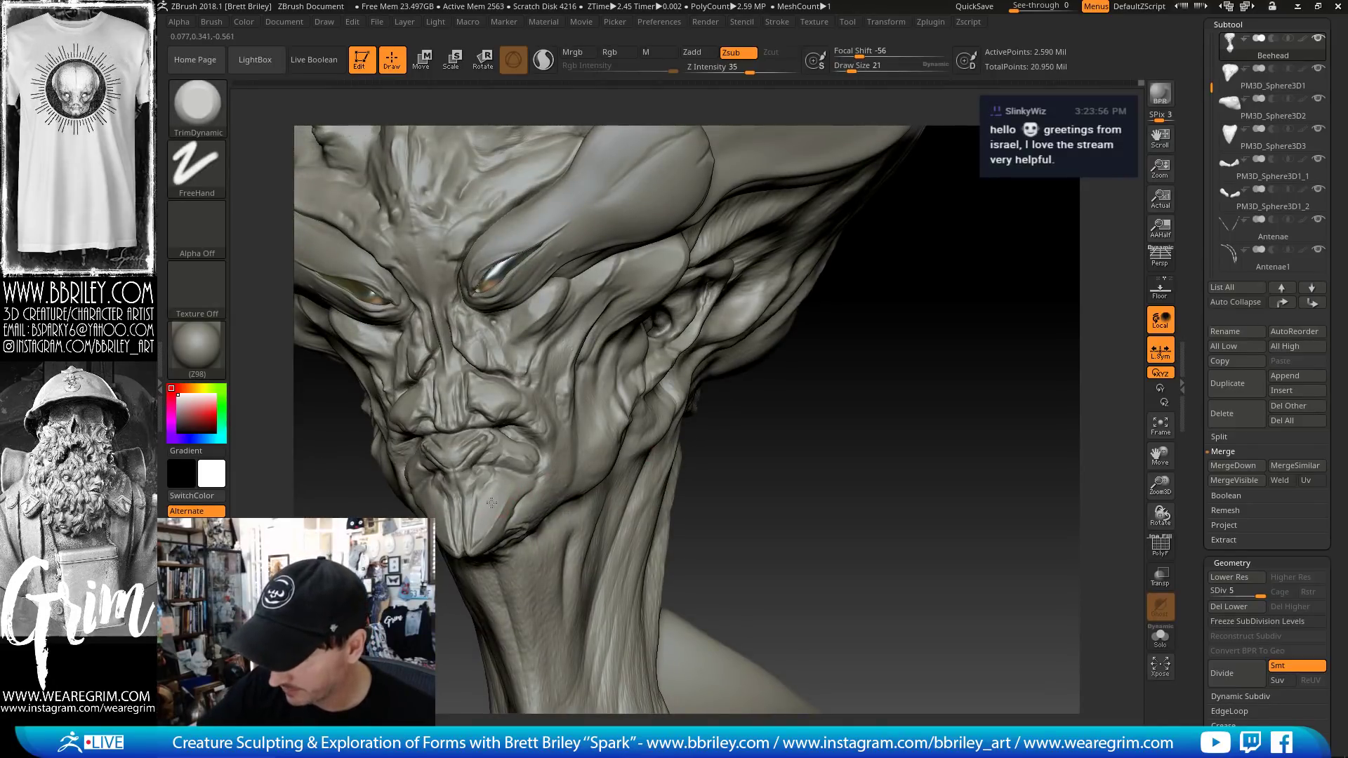
pyautogui.moveTo(741, 491)
pyautogui.mouseDown()
pyautogui.moveTo(845, 445)
pyautogui.moveTo(775, 437)
pyautogui.mouseUp()
# - Raise the form beside the chin with the Standard brush and cut creases around it with DamStandard, both at draw size 10
pyautogui.press('1')
pyautogui.press('s')
pyautogui.moveTo(527, 492); pyautogui.dragTo(525, 499)
pyautogui.press('2')
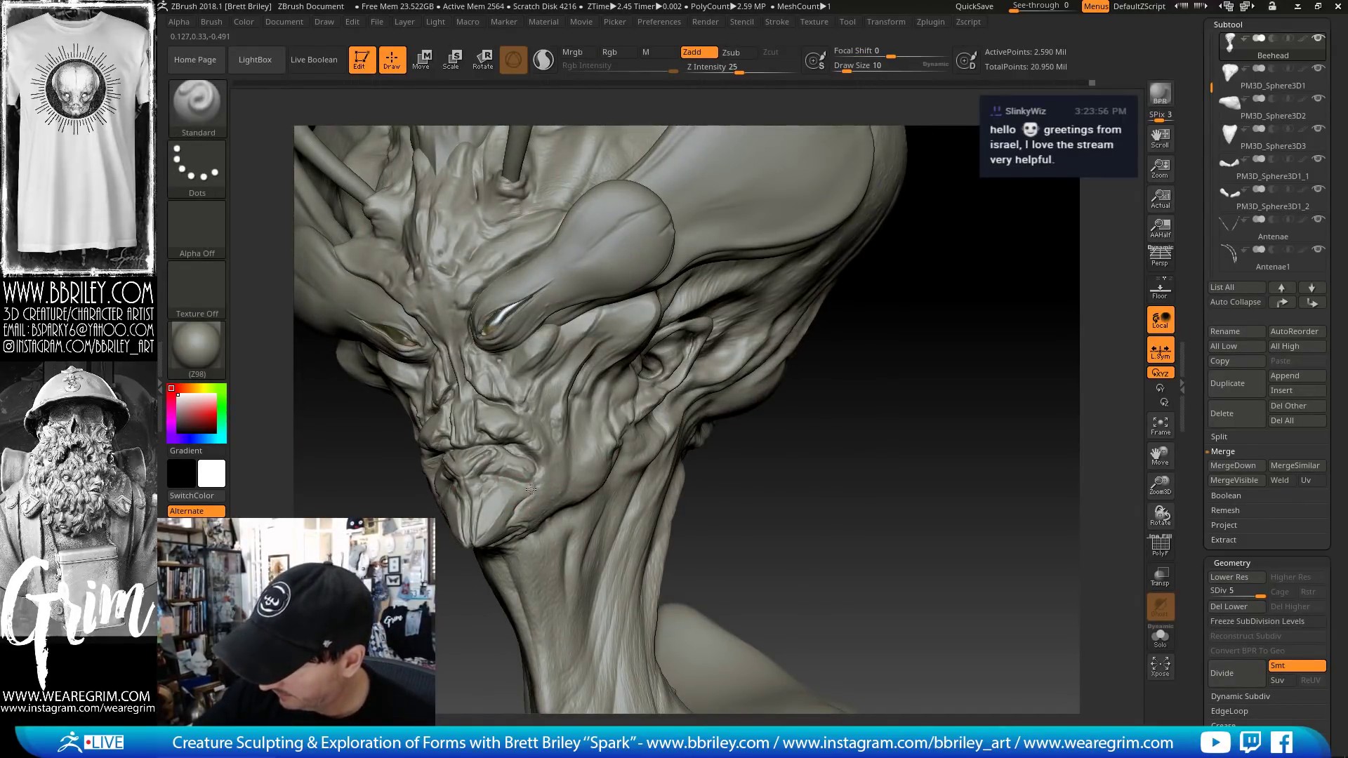
pyautogui.press('b')
pyautogui.press('d')
pyautogui.press('s')
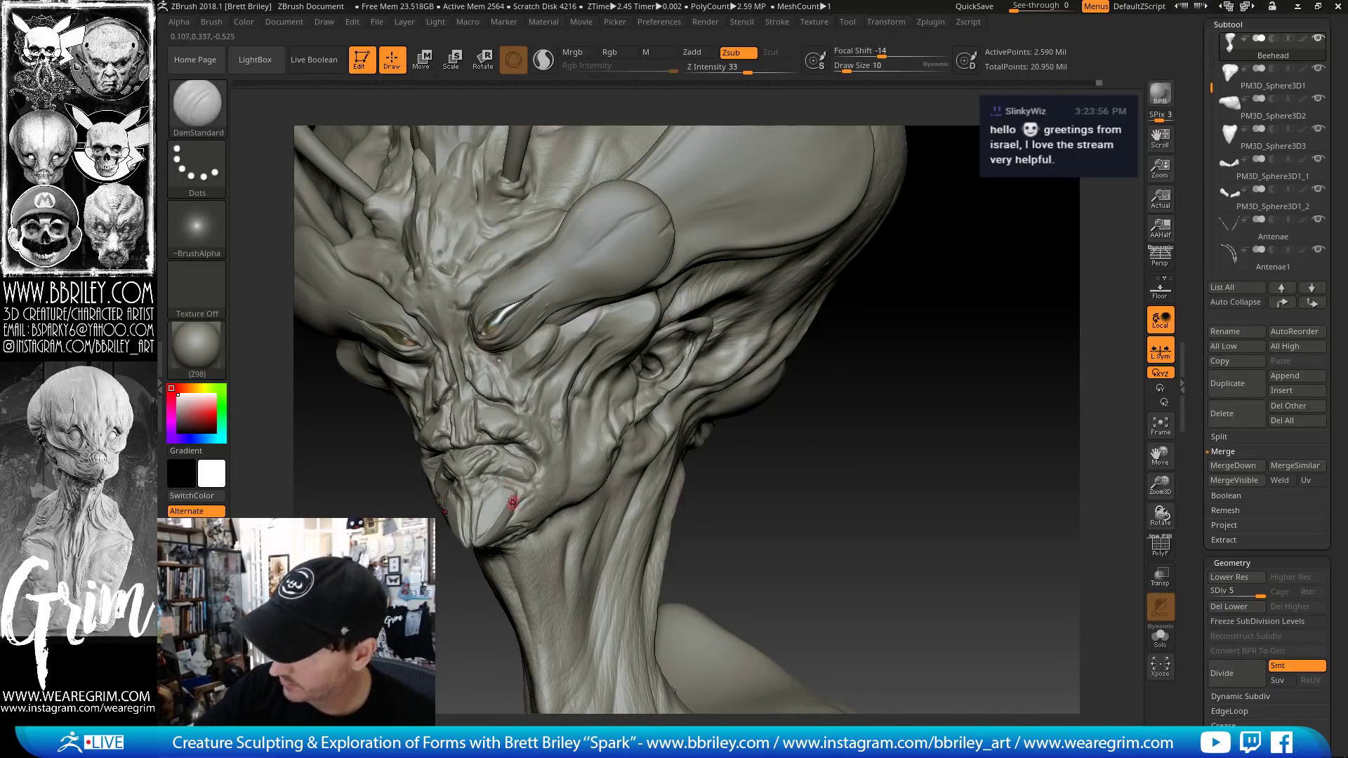
# - Flatten the surface at the side of the chin with TrimDynamic at draw size 10
pyautogui.press('b')
pyautogui.press('t')
pyautogui.press('d')
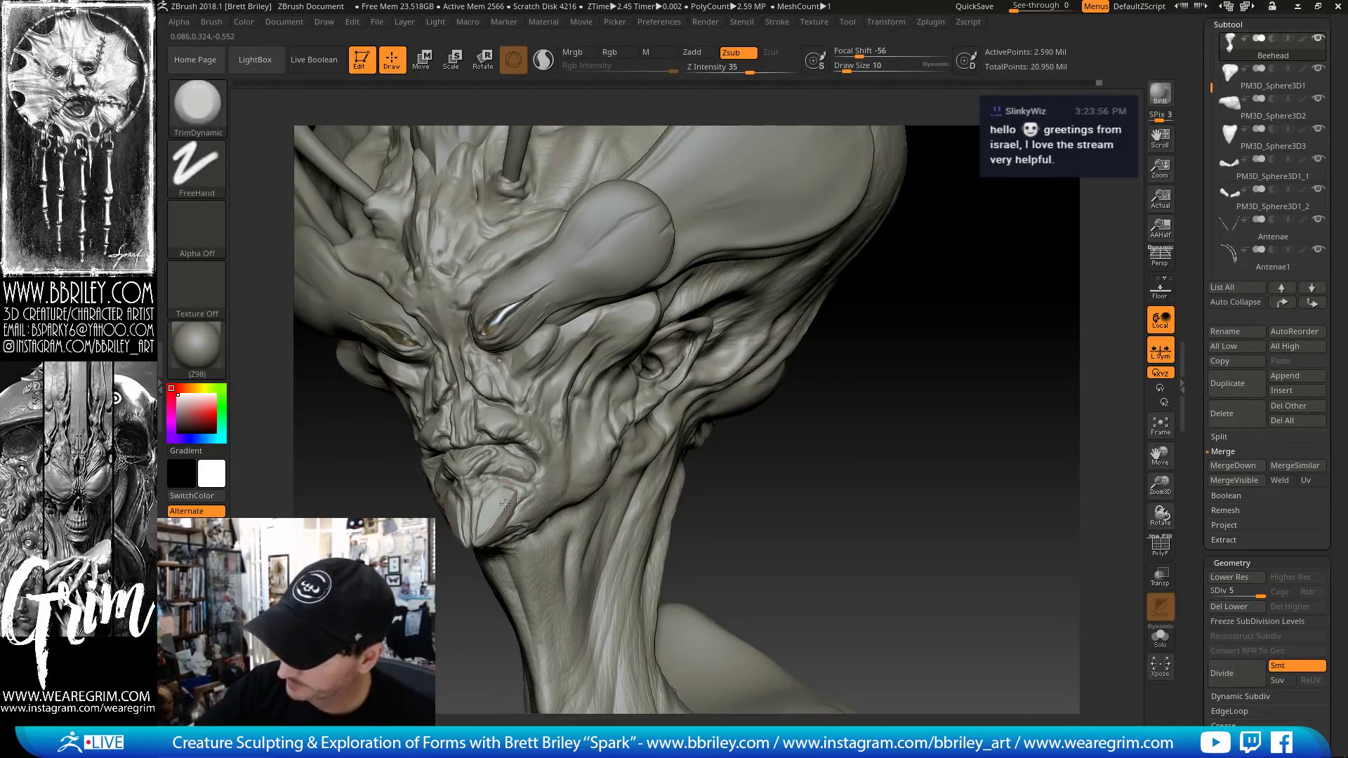
# - Build up the small forms between the lower lip and chin with the Clay and Standard brushes at draw size 7
pyautogui.press('b')
pyautogui.press('c')
pyautogui.press('l')
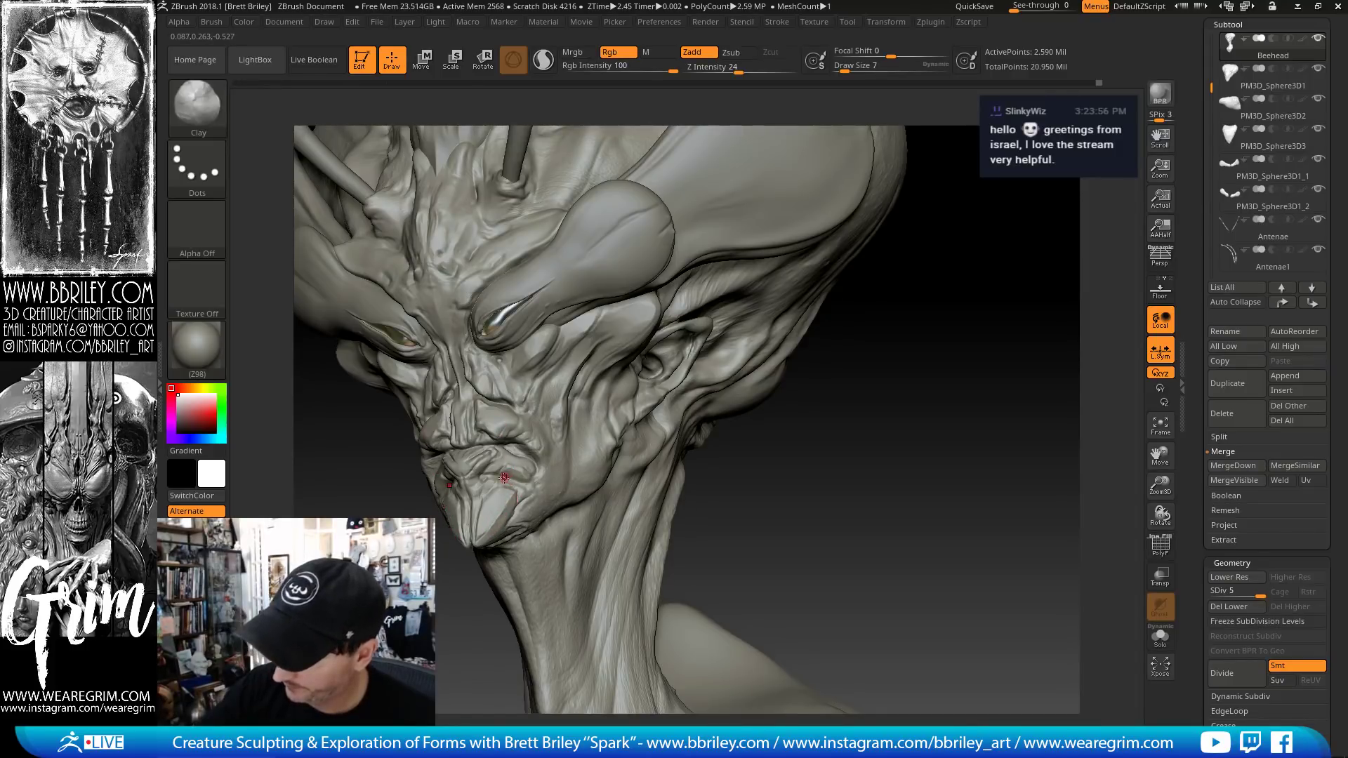
pyautogui.press('b')
pyautogui.press('s')
pyautogui.press('t')
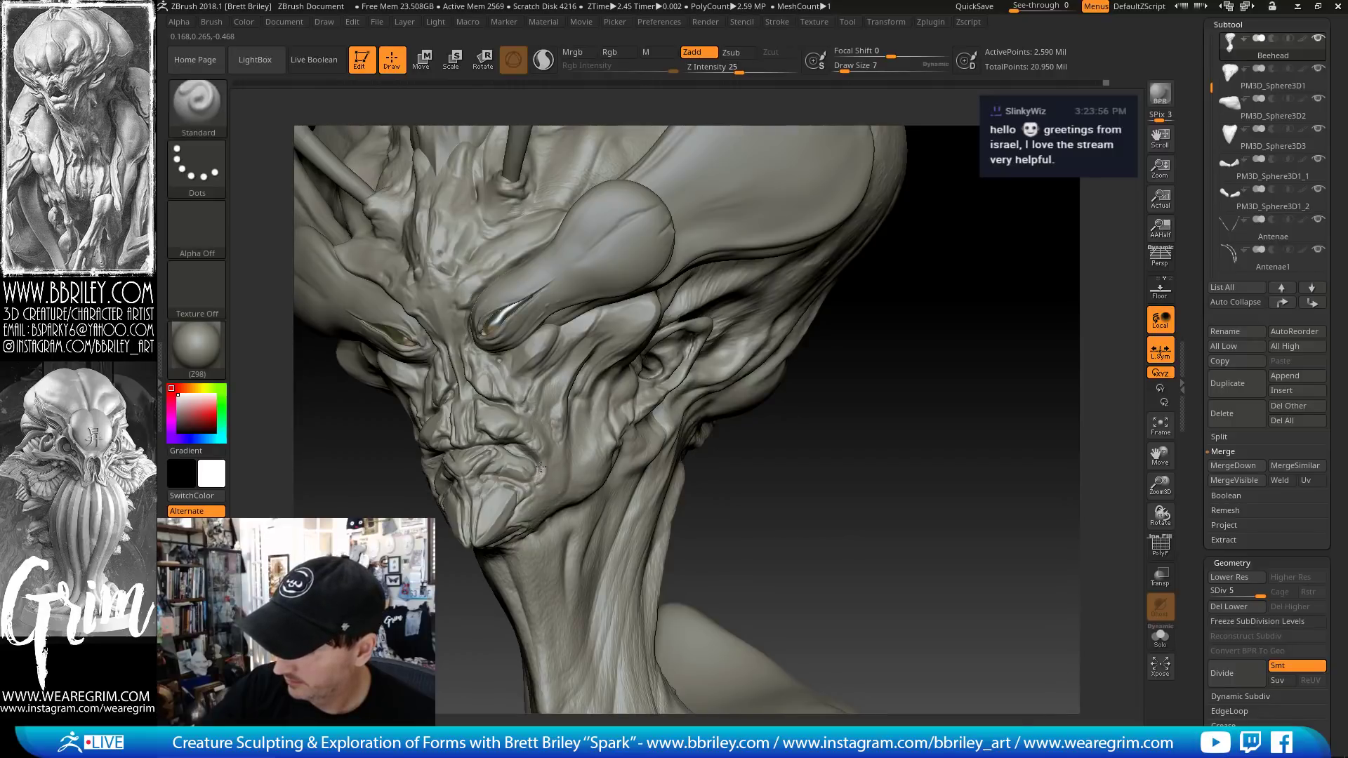
# - Carve creases beside the corner of the mouth and into the cheek folds with DamStandard, enlarging the draw size to 18
pyautogui.press('b')
pyautogui.press('d')
pyautogui.press('s')
pyautogui.moveTo(540, 461)
pyautogui.mouseDown()
pyautogui.moveTo(550, 475)
pyautogui.moveTo(548, 438)
pyautogui.mouseUp()
pyautogui.press(']')
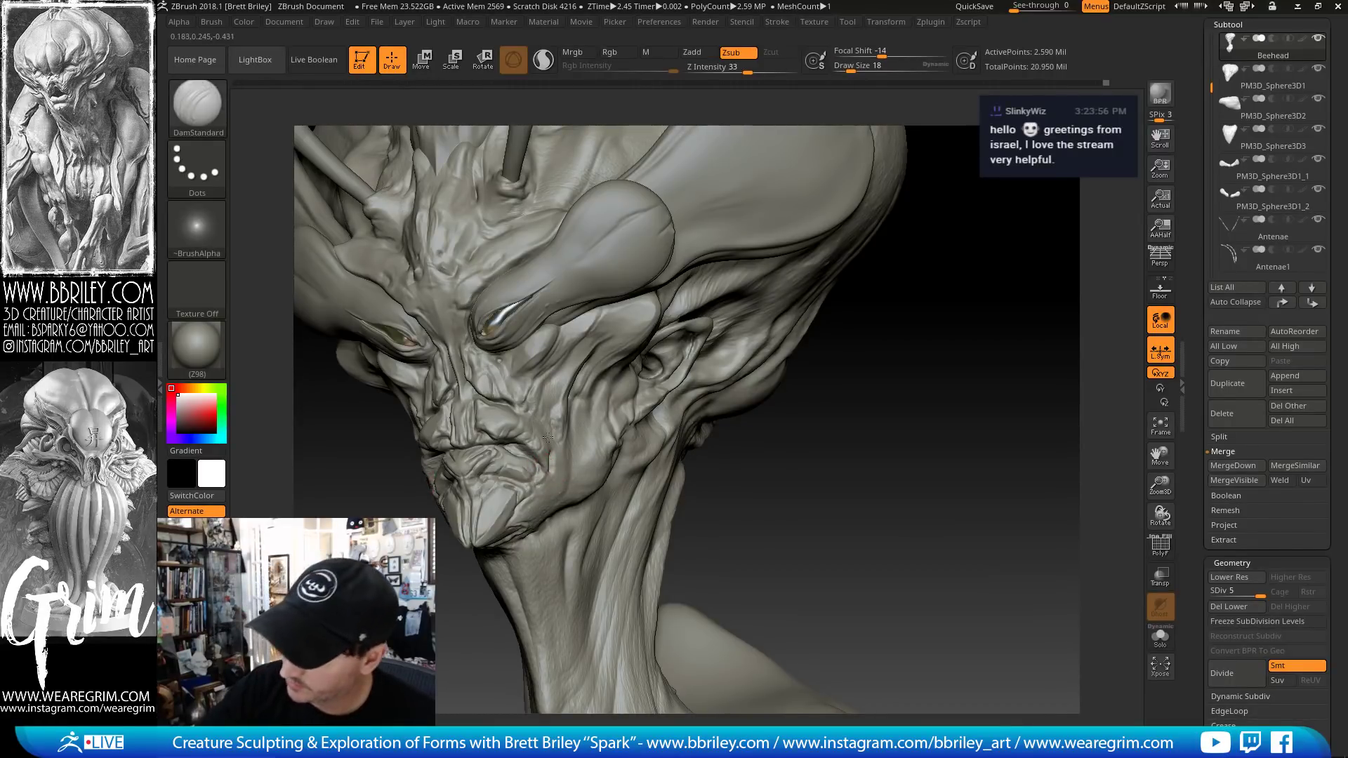
pyautogui.moveTo(740, 487); pyautogui.dragTo(542, 447)
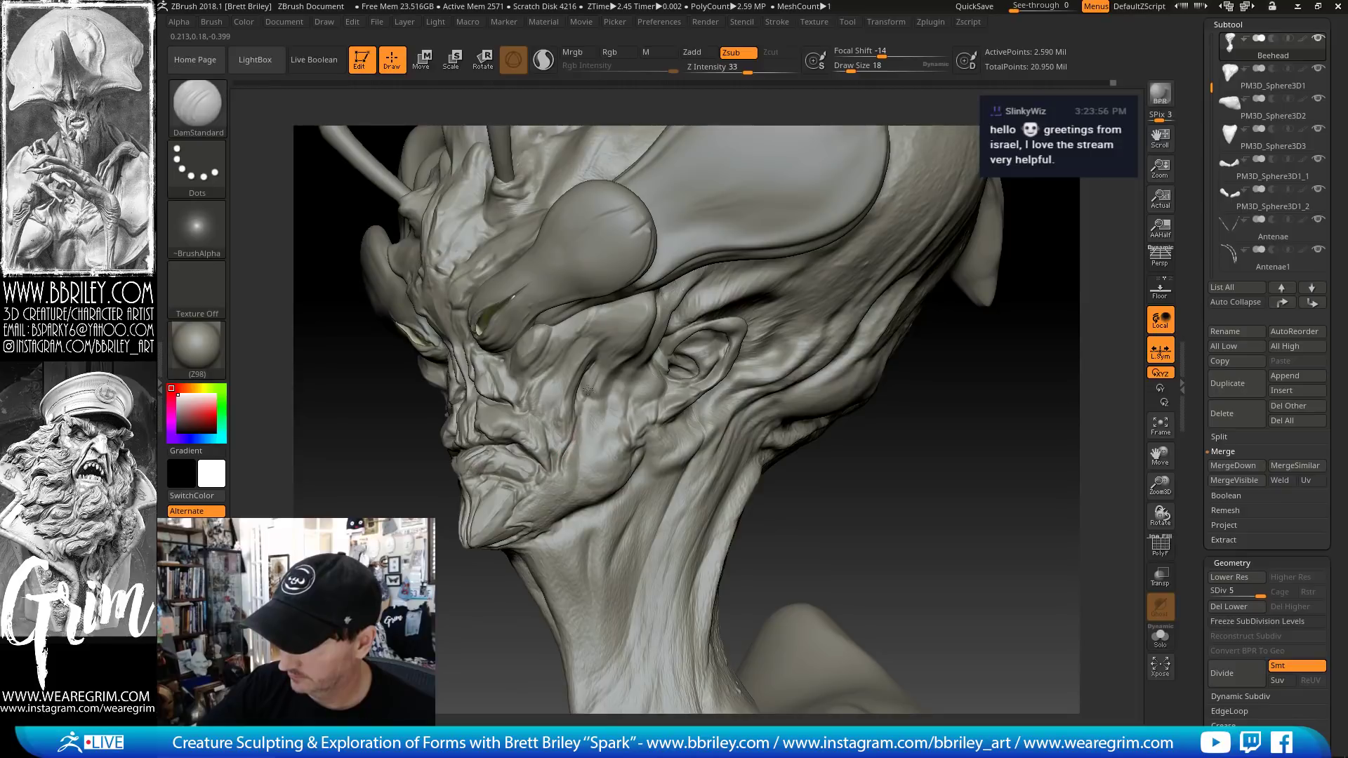
pyautogui.moveTo(588, 390); pyautogui.dragTo(582, 489)
pyautogui.moveTo(848, 544); pyautogui.dragTo(803, 463)
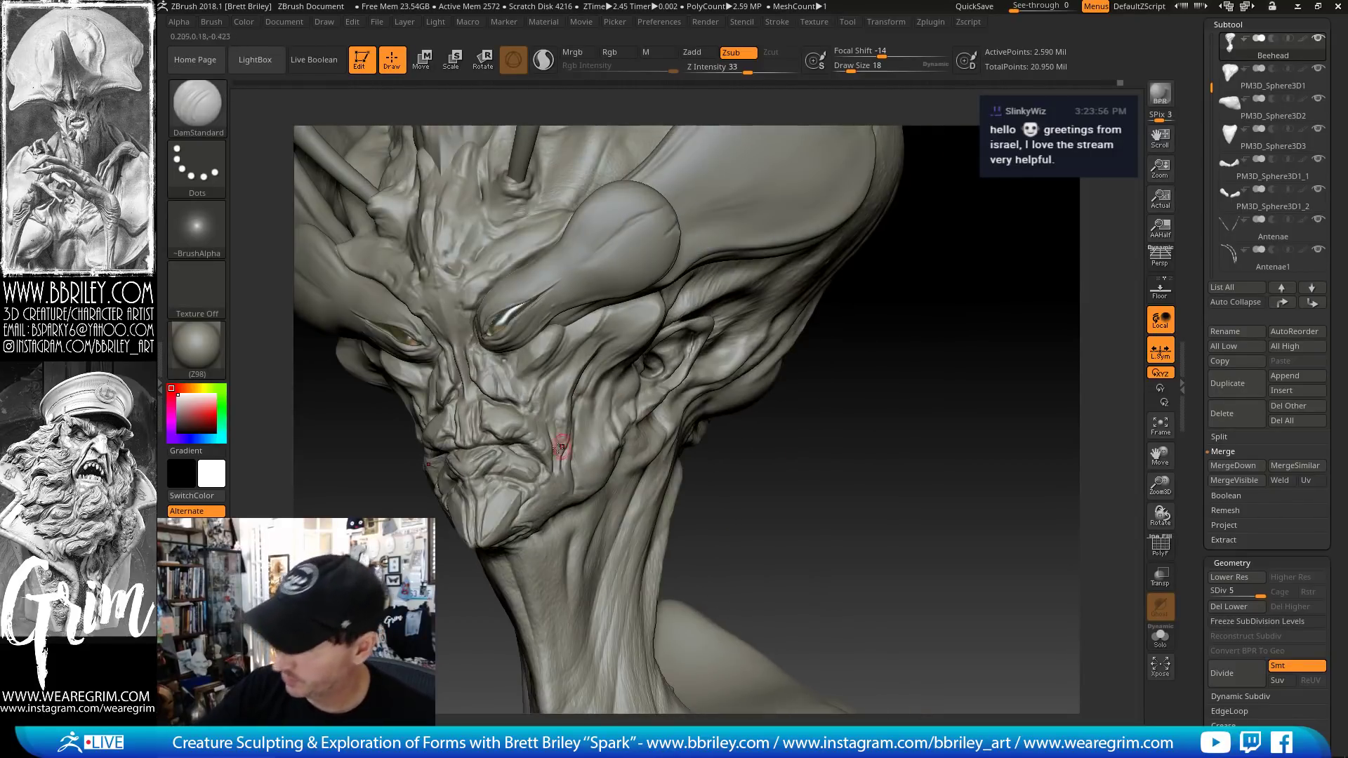
# - Flatten the planes around the corner of the mouth with TrimDynamic at draw size 13
pyautogui.press('b')
pyautogui.press('t')
pyautogui.press('d')
pyautogui.moveTo(751, 503); pyautogui.dragTo(541, 445)
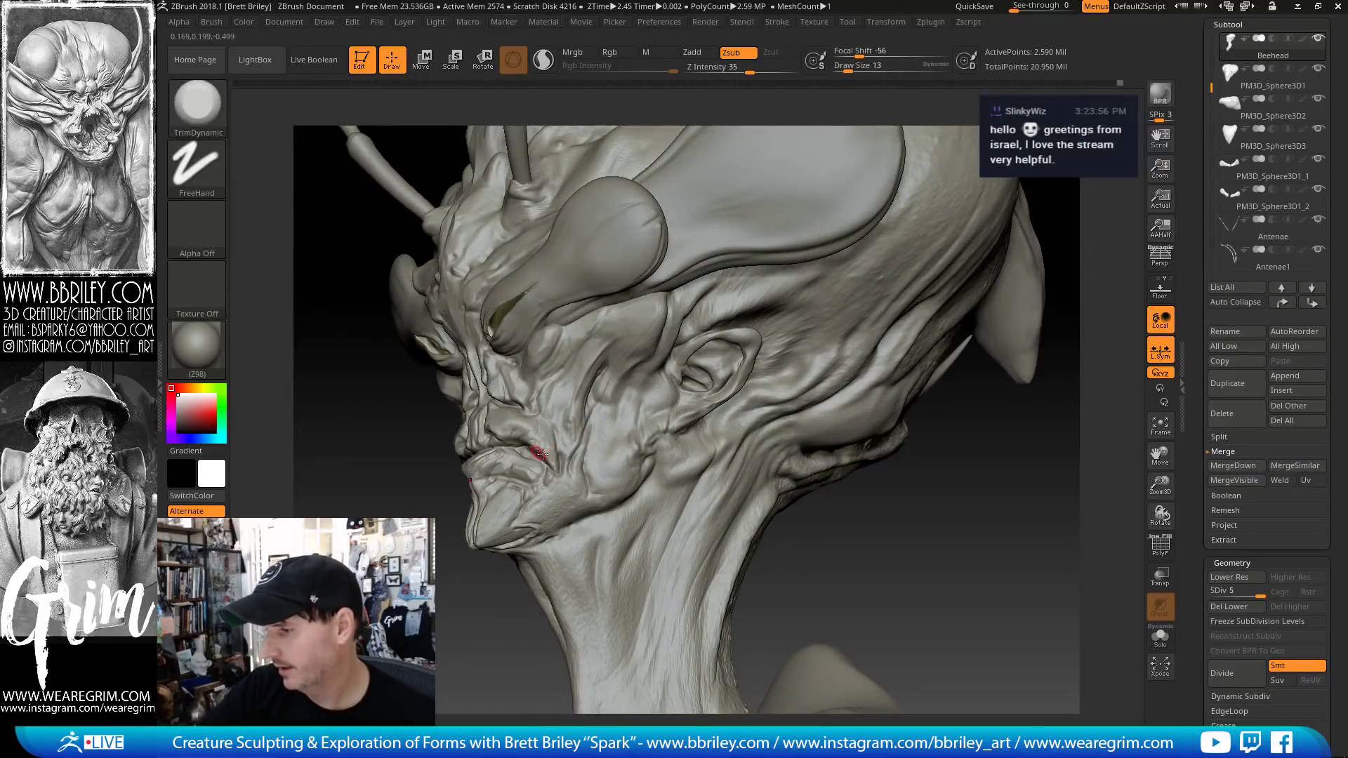
pyautogui.moveTo(540, 453); pyautogui.dragTo(746, 449, button='right')
# - Sharpen the creases around the mouth with DamStandard at draw size 13
pyautogui.press('b')
pyautogui.press('d')
pyautogui.press('s')
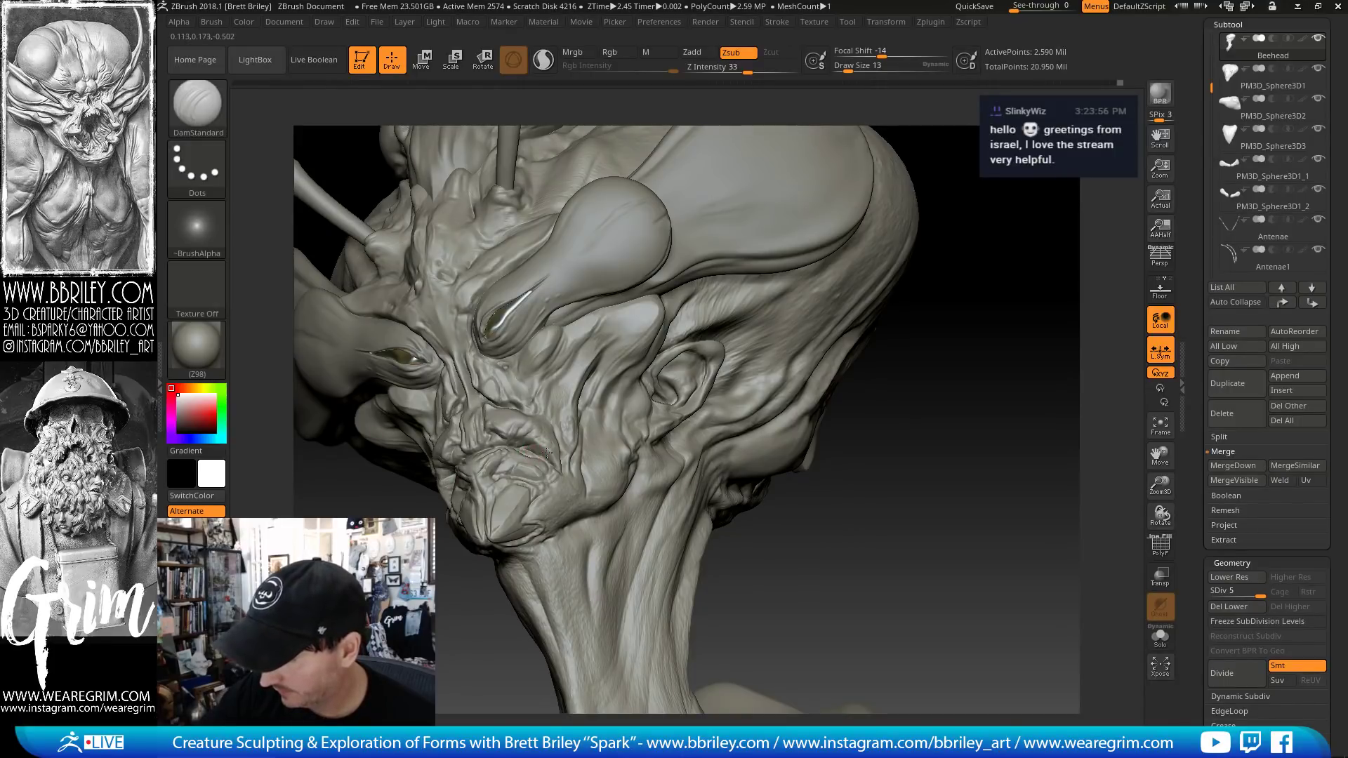
# - Build up the folds around the upper lip and mouth corner with the Clay and Standard brushes at draw size 13
pyautogui.press('b')
pyautogui.press('c')
pyautogui.press('l')
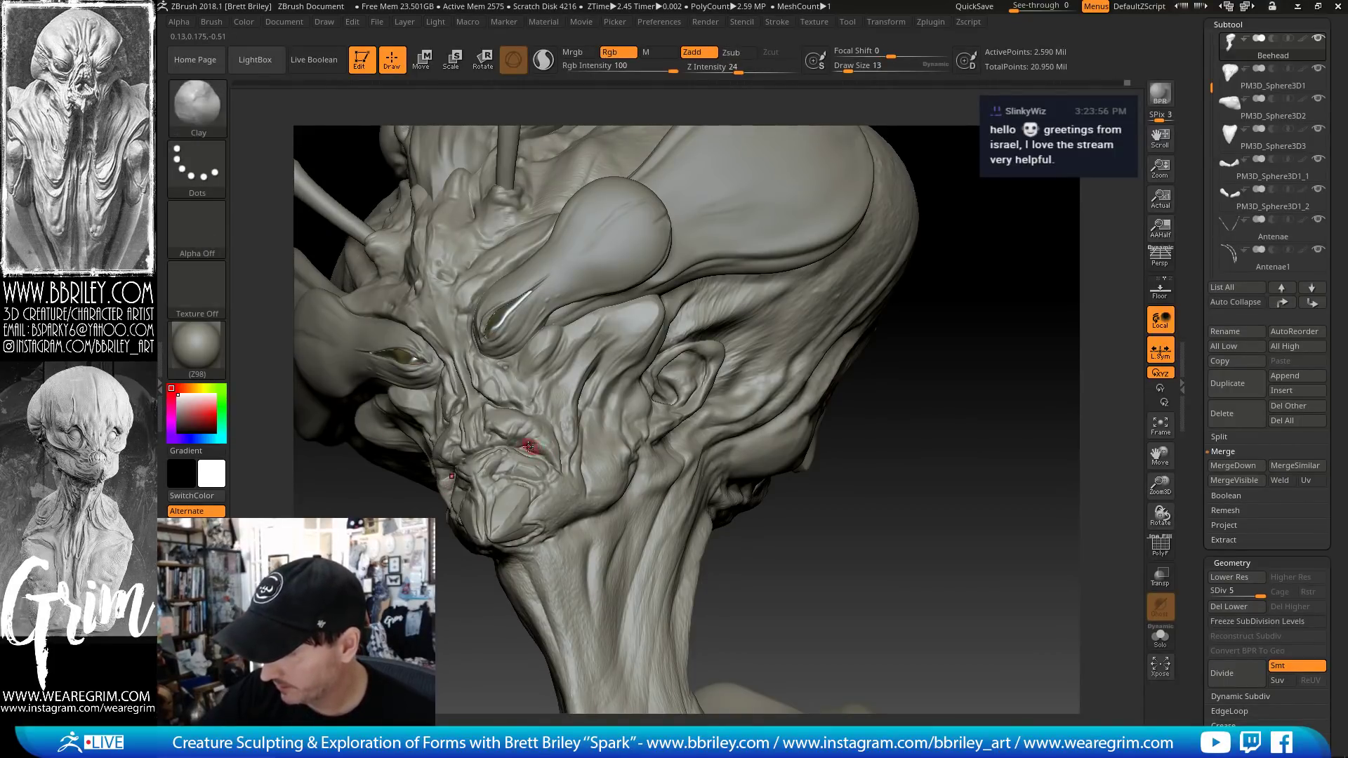
pyautogui.press('b')
pyautogui.press('s')
pyautogui.press('t')
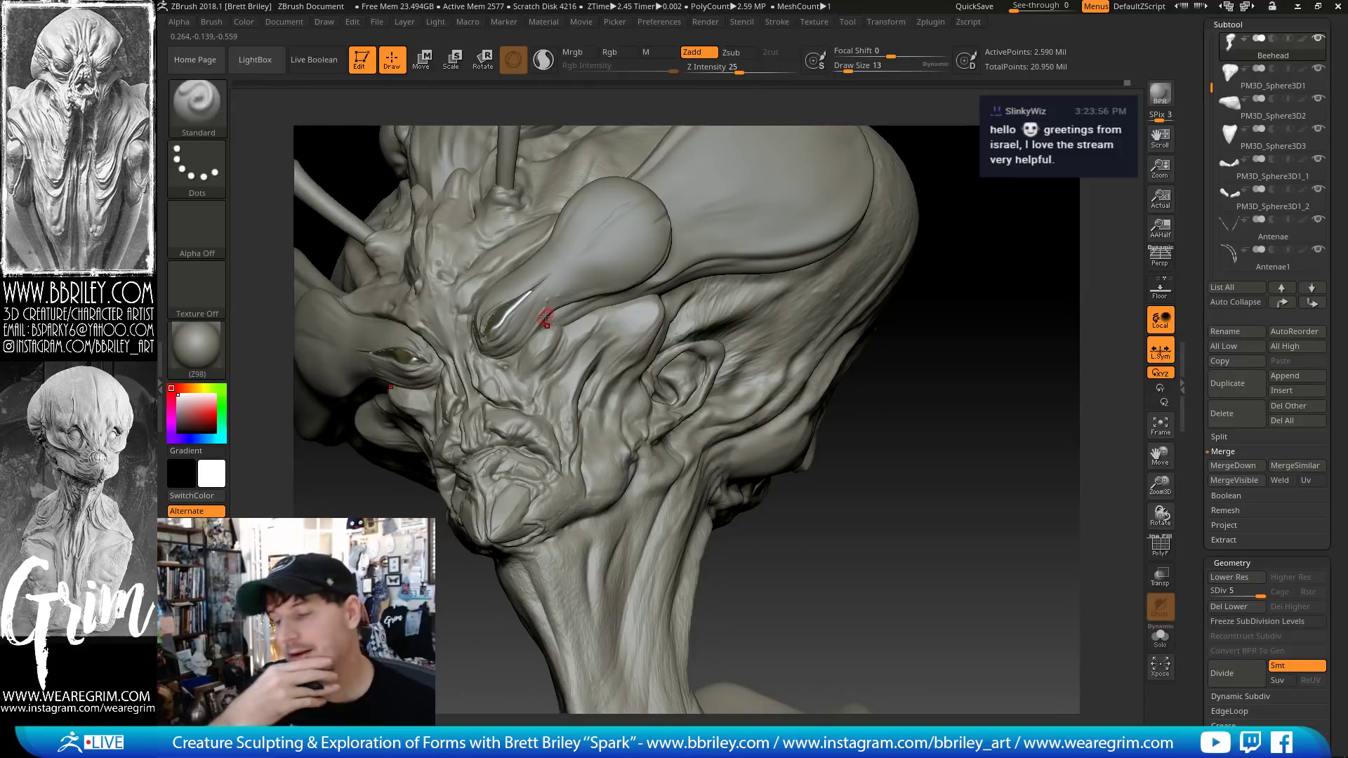
pyautogui.moveTo(915, 573); pyautogui.dragTo(853, 551)
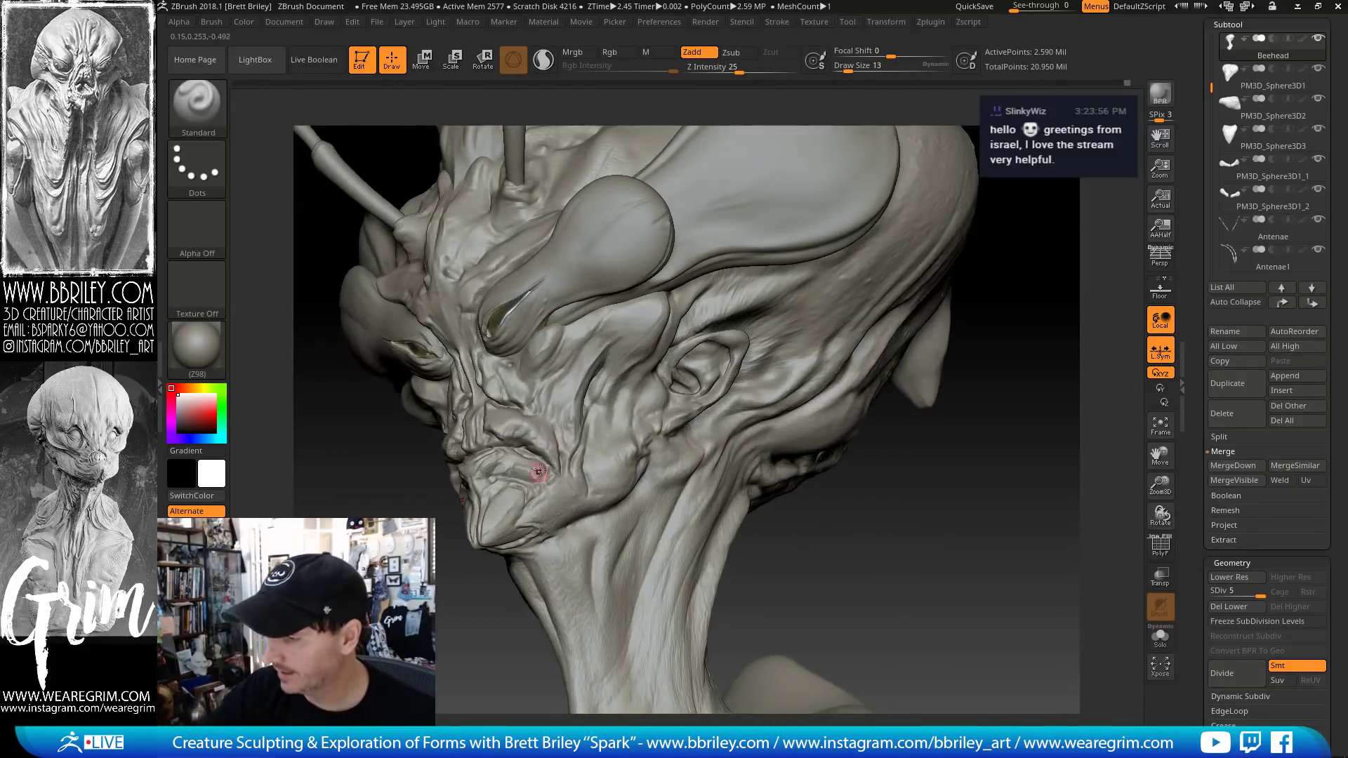
# - Flatten the fold above the corner of the mouth with TrimDynamic at draw size 12
pyautogui.press('b')
pyautogui.press('t')
pyautogui.press('d')
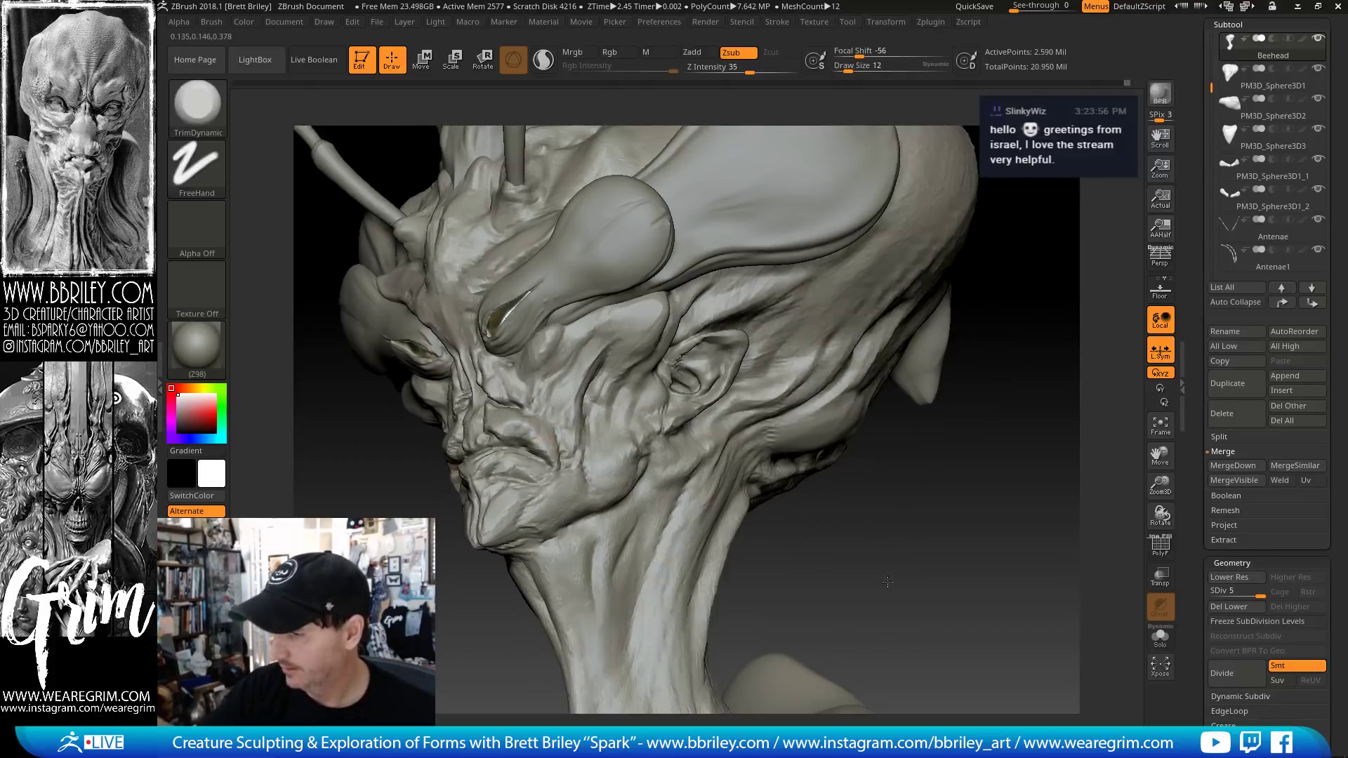
pyautogui.moveTo(544, 435); pyautogui.dragTo(547, 437, button='right')
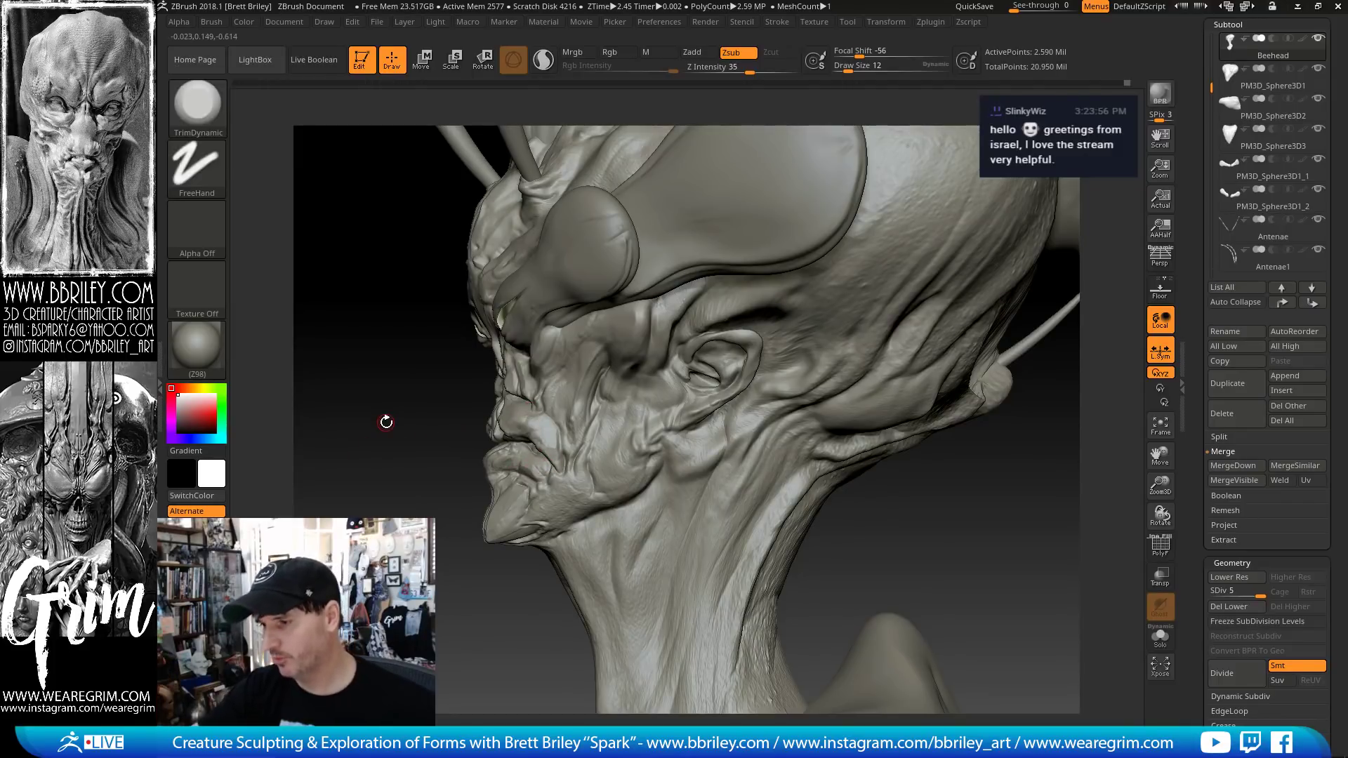
# - Adjust the lip profile from the side with the Move brush, then reduce its draw size to 20
pyautogui.press('b')
pyautogui.press('m')
pyautogui.press('v')
pyautogui.press('s')
pyautogui.press('s')
pyautogui.moveTo(482, 478); pyautogui.dragTo(493, 475)
pyautogui.press('s')
pyautogui.press('s')
pyautogui.moveTo(495, 476); pyautogui.dragTo(508, 478)
pyautogui.keyDown('shift'); pyautogui.moveTo(629, 515); pyautogui.dragTo(612, 511); pyautogui.keyUp('shift')
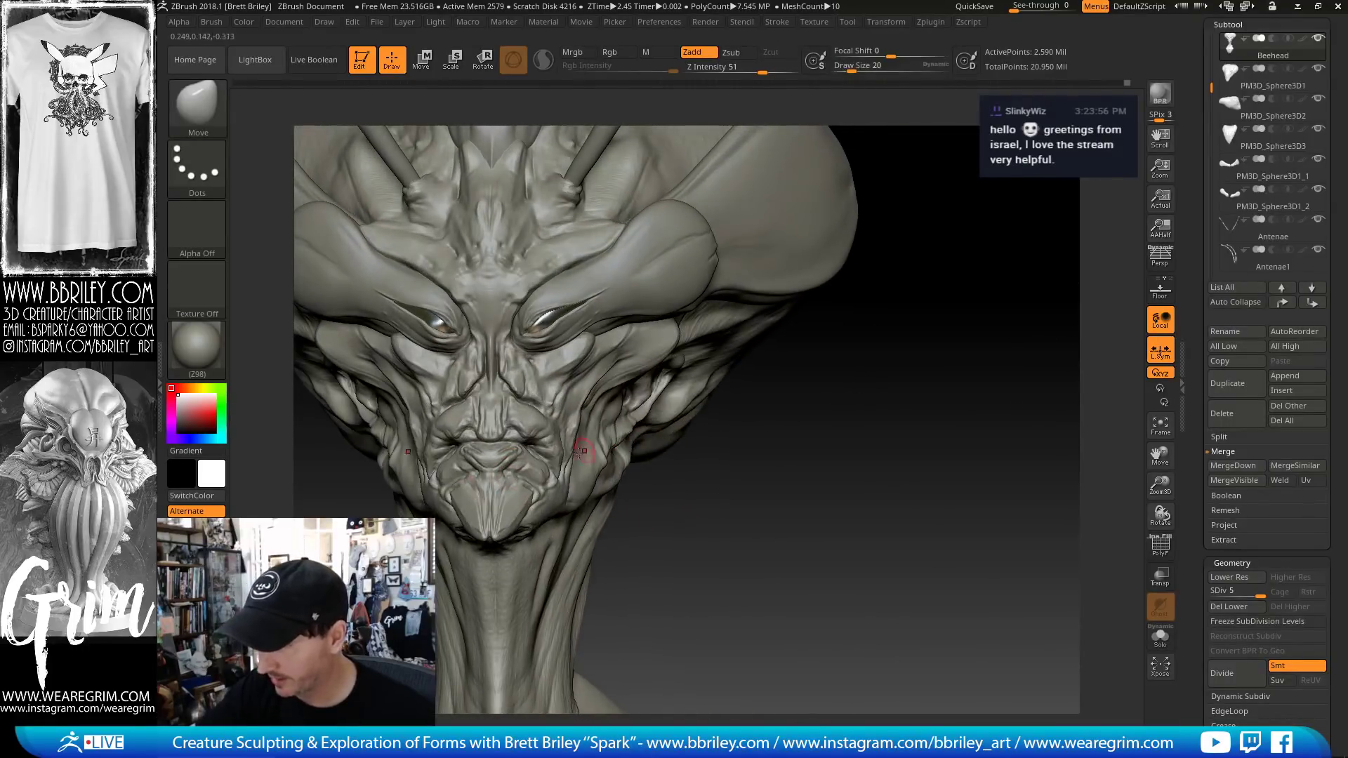
# - Adjust the head's facial forms from the front with the Move brush, setting the draw size to 59
pyautogui.press('s')
pyautogui.moveTo(564, 464); pyautogui.dragTo(558, 424)
pyautogui.press('s')
pyautogui.moveTo(886, 491)
pyautogui.mouseDown()
pyautogui.moveTo(899, 457)
pyautogui.moveTo(858, 364)
pyautogui.mouseUp()
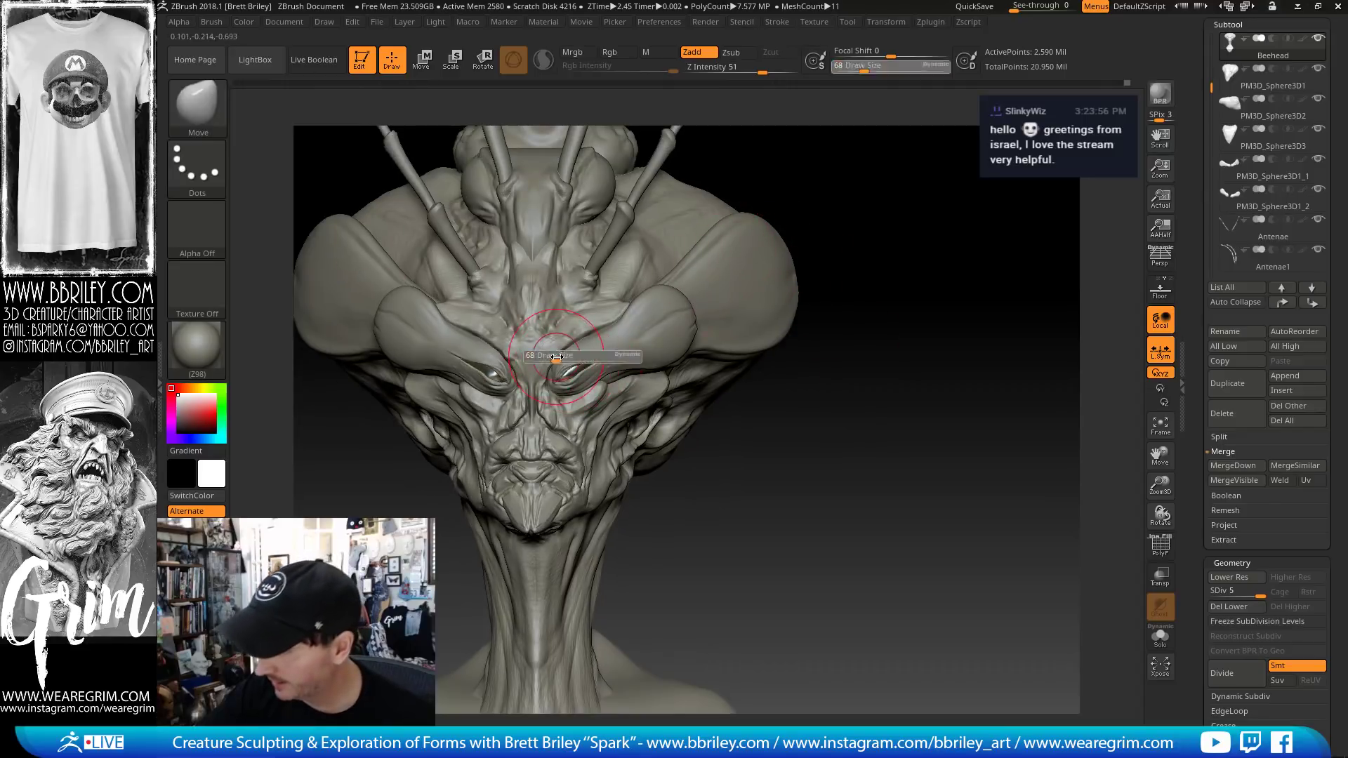
pyautogui.press('s')
pyautogui.moveTo(561, 357); pyautogui.dragTo(556, 357)
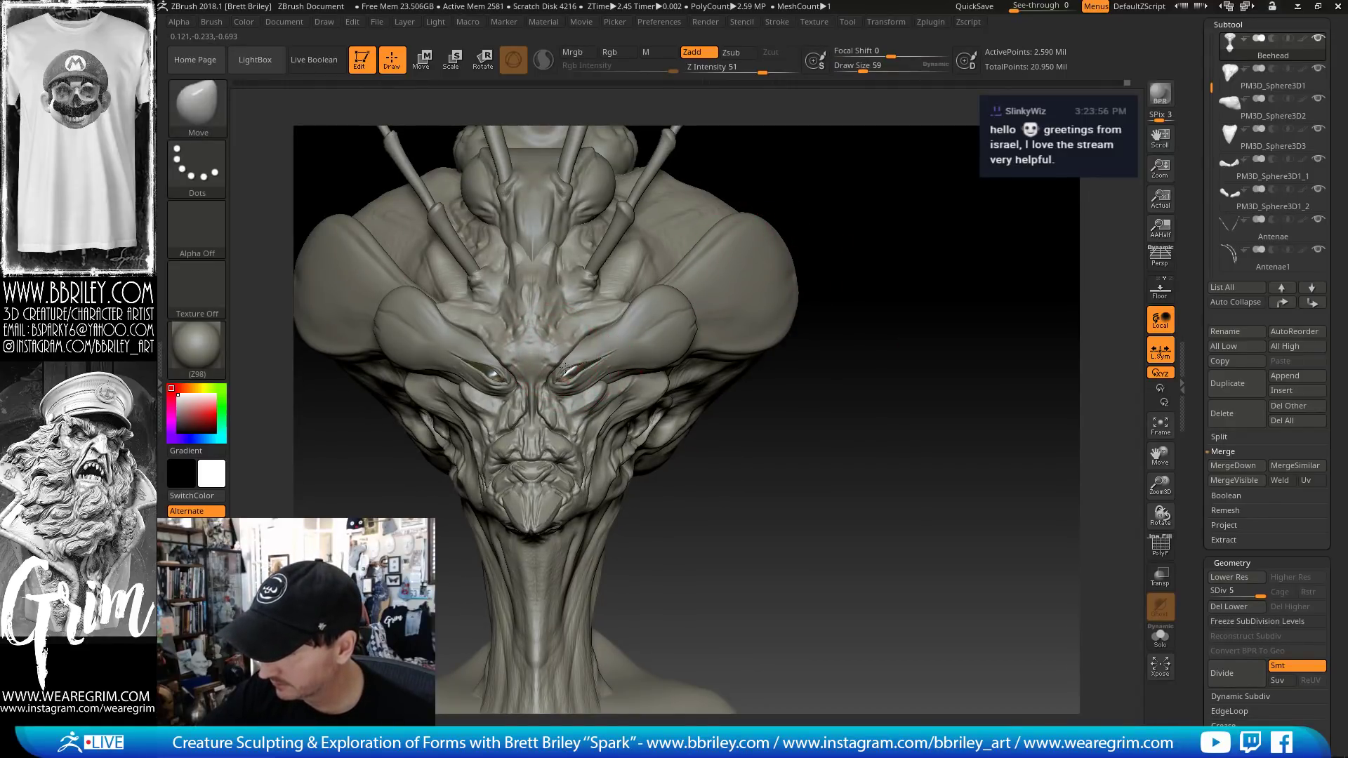
# - Set the Move brush to draw size 72 and make the eyelid piece PM3D_Sphere3D1_2 the active subtool
pyautogui.moveTo(900, 207); pyautogui.dragTo(786, 246)
pyautogui.keyDown('alt'); pyautogui.click(580, 368); pyautogui.keyUp('alt')
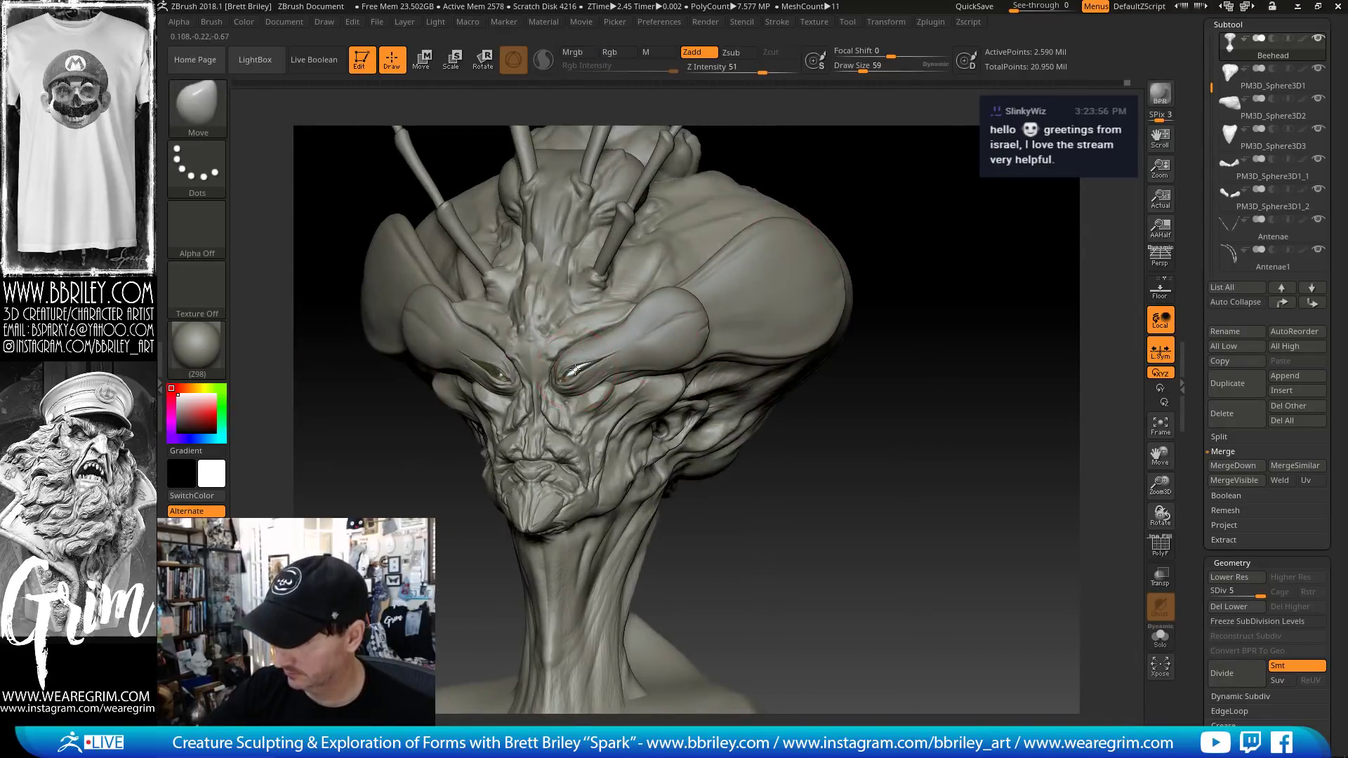
pyautogui.press('s')
pyautogui.moveTo(580, 367); pyautogui.dragTo(591, 368)
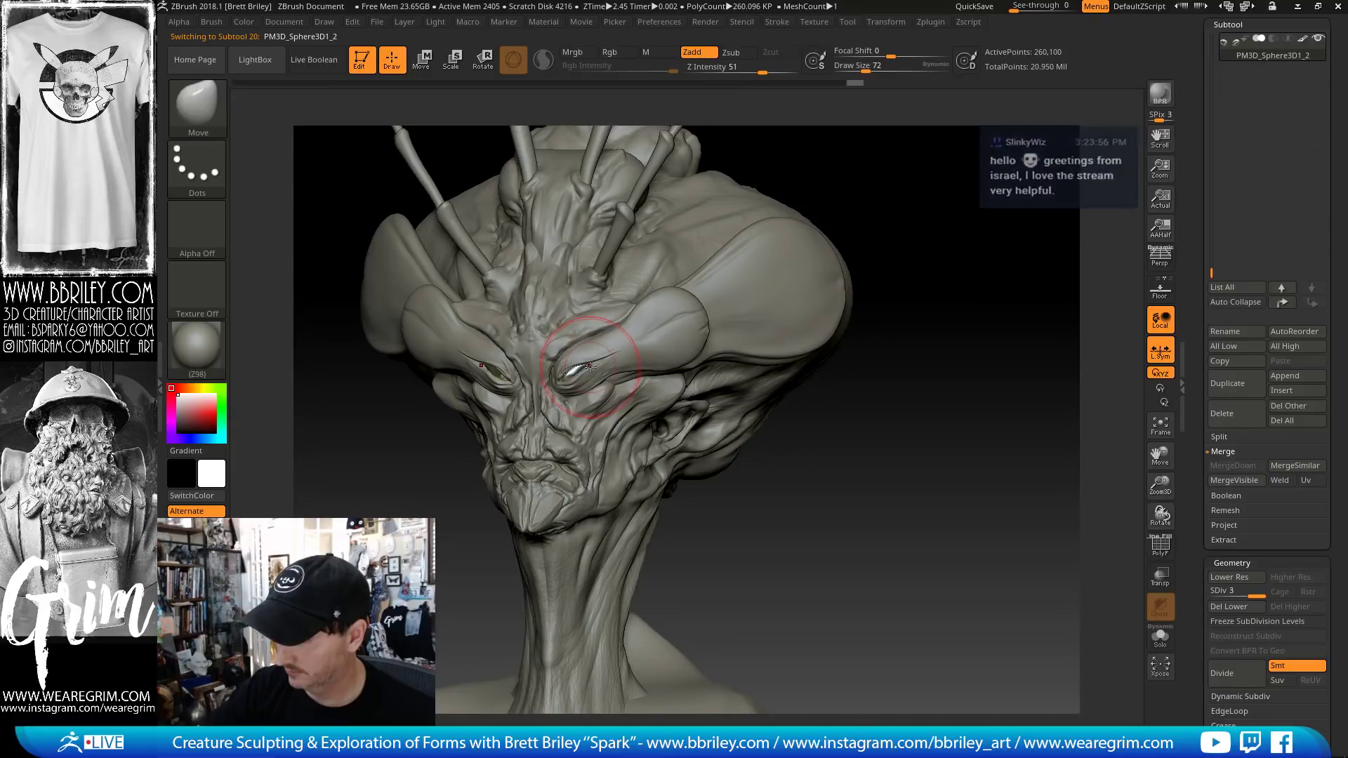
pyautogui.keyDown('alt'); pyautogui.click(590, 367); pyautogui.keyUp('alt')
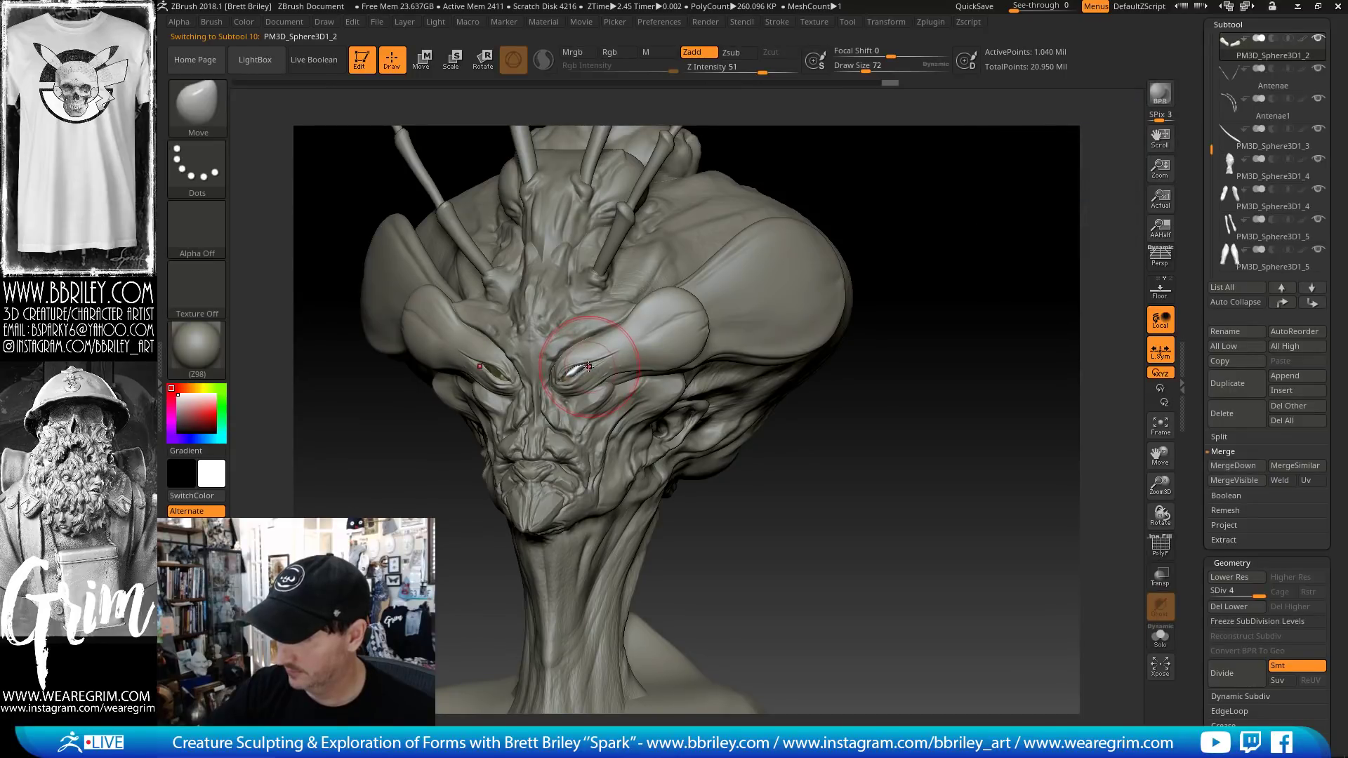
# - Tighten the eyelid crease at the outer corner of the eye with the Pinch brush at draw size 56
pyautogui.press('b')
pyautogui.press('p')
pyautogui.press('i')
pyautogui.press('[')
pyautogui.press('[')
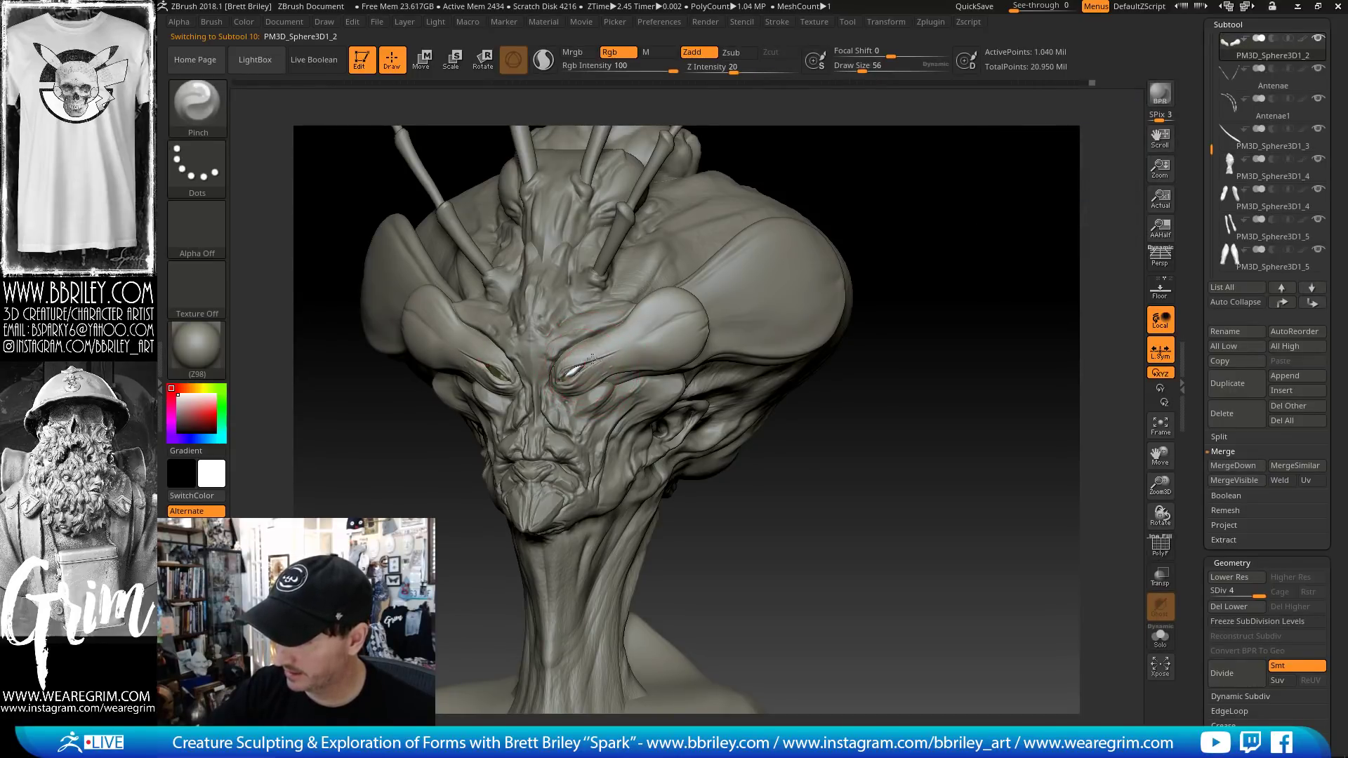
pyautogui.moveTo(900, 479)
pyautogui.keyDown('alt'); pyautogui.mouseDown()
pyautogui.moveTo(903, 456)
pyautogui.moveTo(706, 342)
pyautogui.mouseUp(); pyautogui.keyUp('alt')
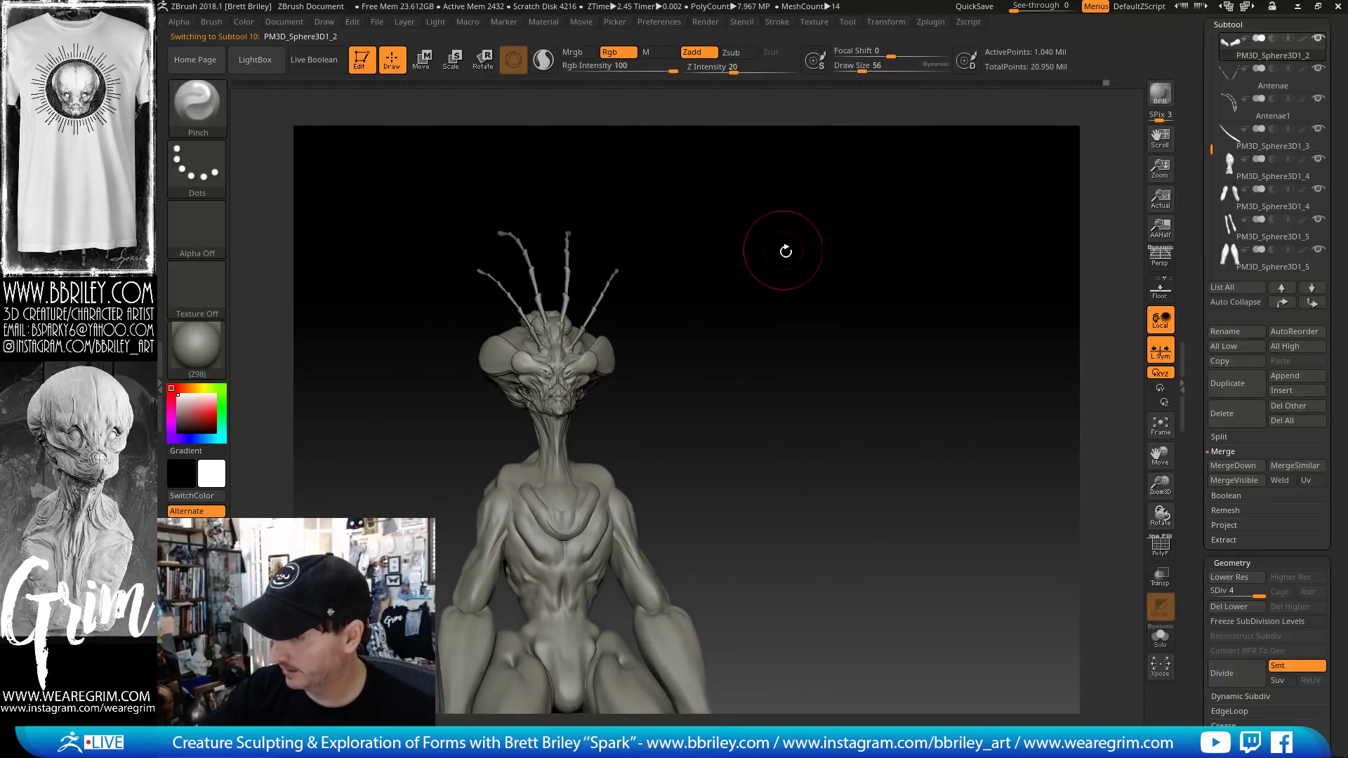
# - Reshape the eyelid and brow edge with the Move brush at draw size 39
pyautogui.moveTo(781, 250)
pyautogui.keyDown('alt'); pyautogui.mouseDown()
pyautogui.moveTo(788, 285)
pyautogui.moveTo(668, 382)
pyautogui.mouseUp(); pyautogui.keyUp('alt')
pyautogui.press('s')
pyautogui.moveTo(593, 362); pyautogui.dragTo(584, 365)
pyautogui.press('b')
pyautogui.press('m')
pyautogui.press('v')
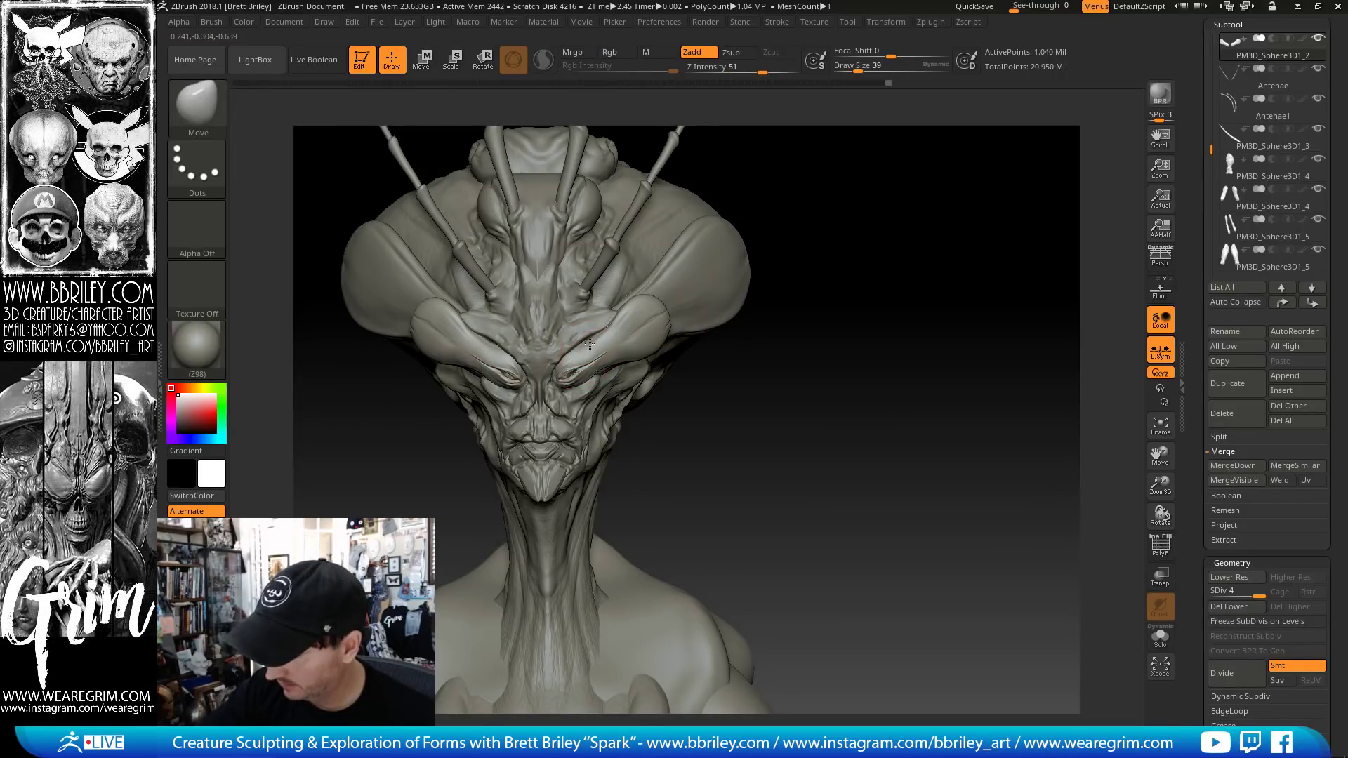
pyautogui.moveTo(867, 235)
pyautogui.mouseDown()
pyautogui.moveTo(842, 212)
pyautogui.moveTo(846, 191)
pyautogui.moveTo(827, 194)
pyautogui.moveTo(764, 283)
pyautogui.mouseUp()
# - Make Beehead the active subtool and reshape the mouth area with the Move brush, reducing the draw size to 32
pyautogui.keyDown('alt'); pyautogui.click(577, 426); pyautogui.keyUp('alt')
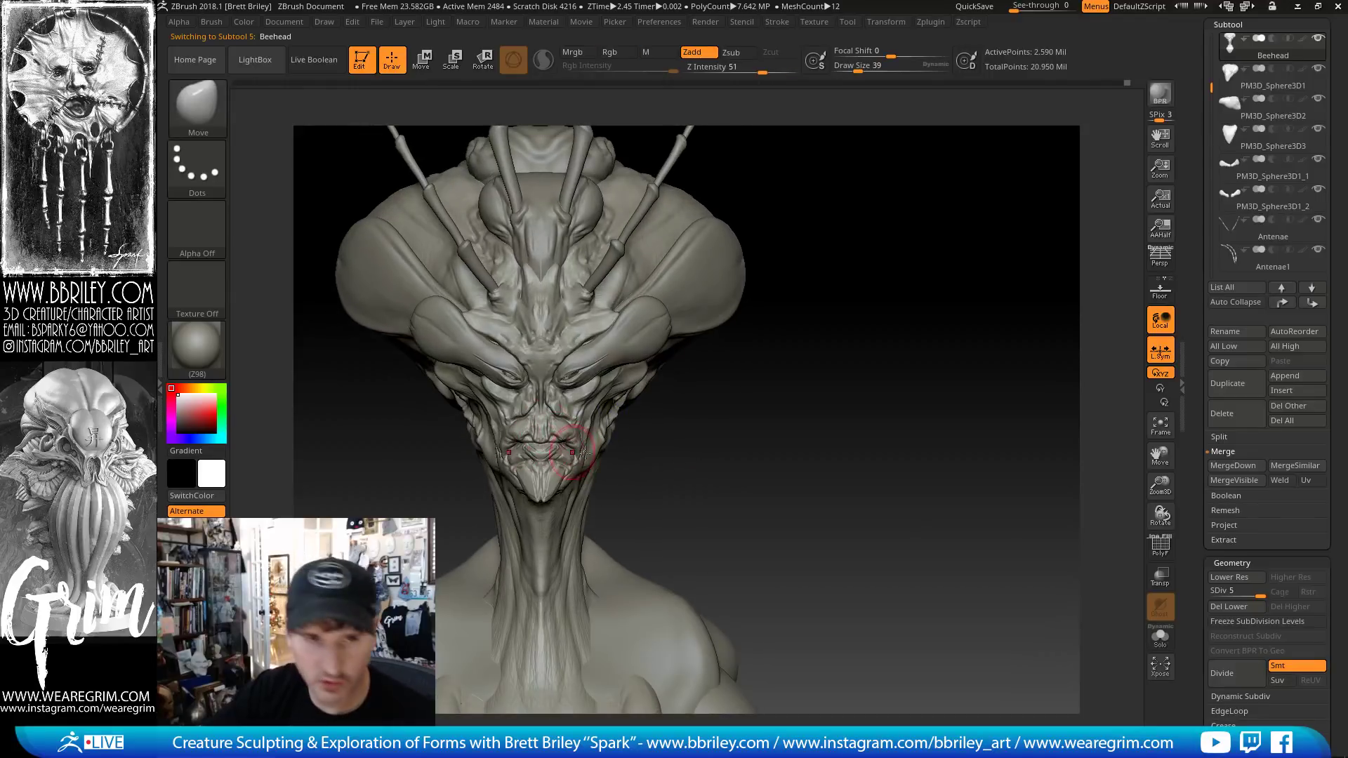
pyautogui.moveTo(584, 453); pyautogui.dragTo(586, 450)
pyautogui.press('s')
pyautogui.click(551, 442)
pyautogui.moveTo(652, 486)
pyautogui.mouseDown()
pyautogui.moveTo(667, 480)
pyautogui.moveTo(662, 498)
pyautogui.mouseUp()
pyautogui.press('s')
pyautogui.click(557, 445)
pyautogui.press('s')
pyautogui.click(554, 444)
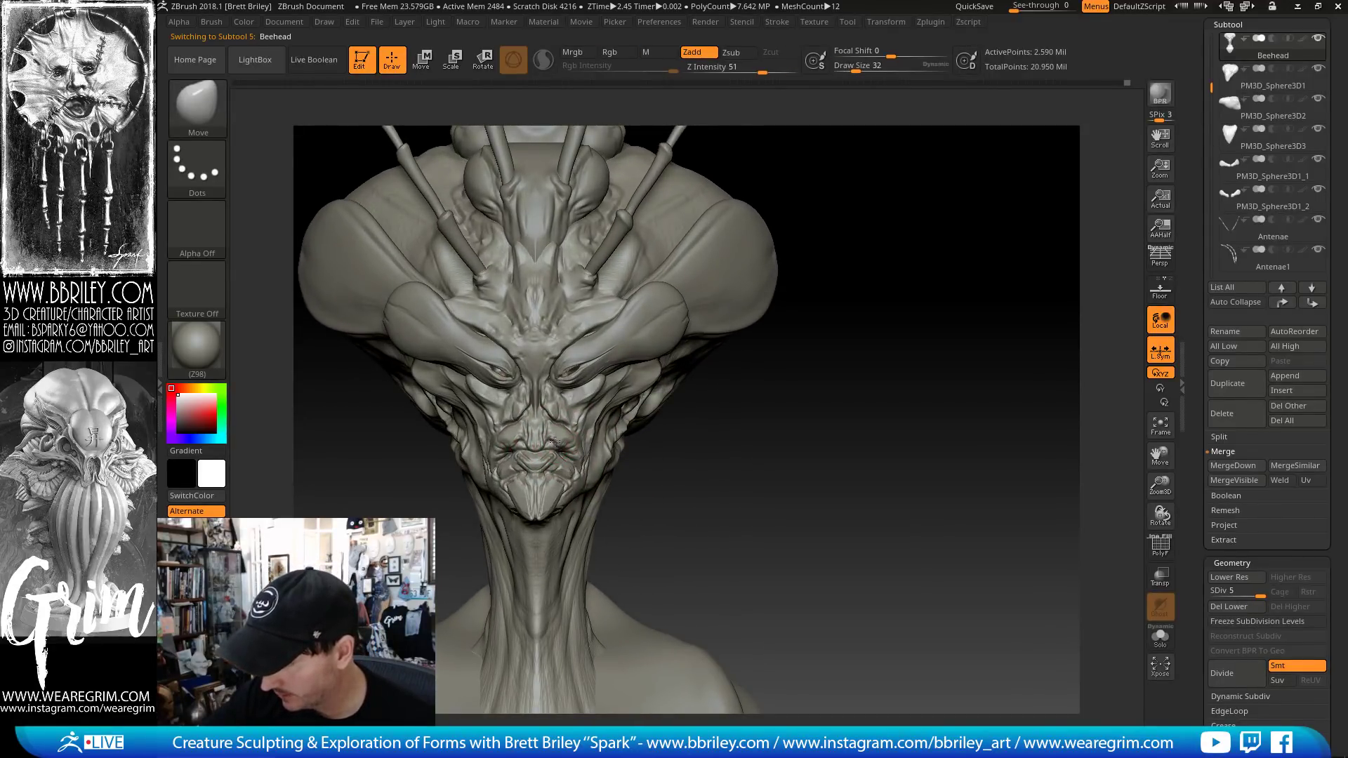
# - Reshape the lower face and chin with the Move brush at larger draw sizes, from 72 down to 53
pyautogui.press('s')
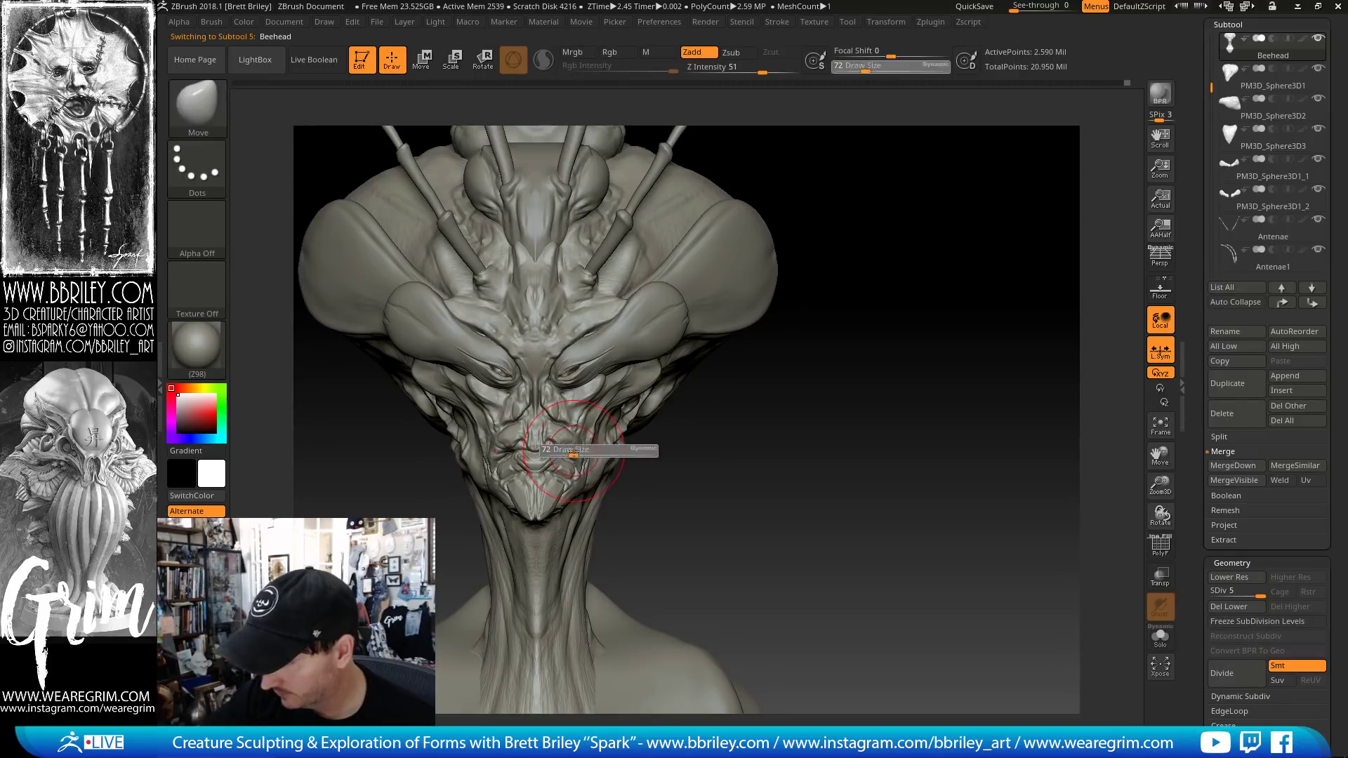
pyautogui.click(570, 455)
pyautogui.press('s')
pyautogui.click(579, 460)
pyautogui.moveTo(590, 466)
pyautogui.mouseDown()
pyautogui.moveTo(506, 487)
pyautogui.moveTo(561, 493)
pyautogui.moveTo(548, 501)
pyautogui.mouseUp()
pyautogui.press('s')
pyautogui.click(557, 497)
pyautogui.press('s')
pyautogui.click(543, 492)
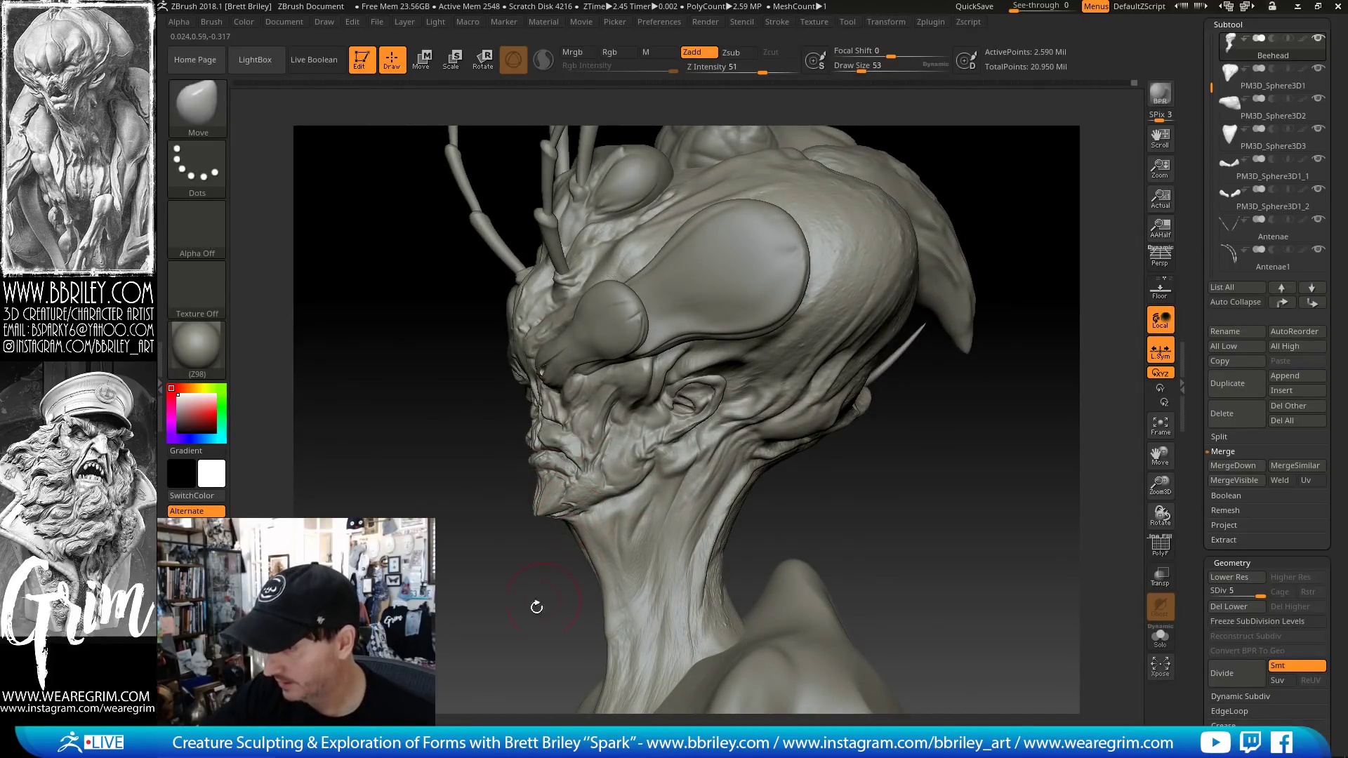
# - Cut a crease into the back of the jaw in front of the ear with DamStandard at draw size 18
pyautogui.moveTo(536, 604); pyautogui.dragTo(594, 499)
pyautogui.moveTo(736, 501)
pyautogui.mouseDown()
pyautogui.moveTo(632, 466)
pyautogui.moveTo(702, 470)
pyautogui.moveTo(630, 476)
pyautogui.mouseUp()
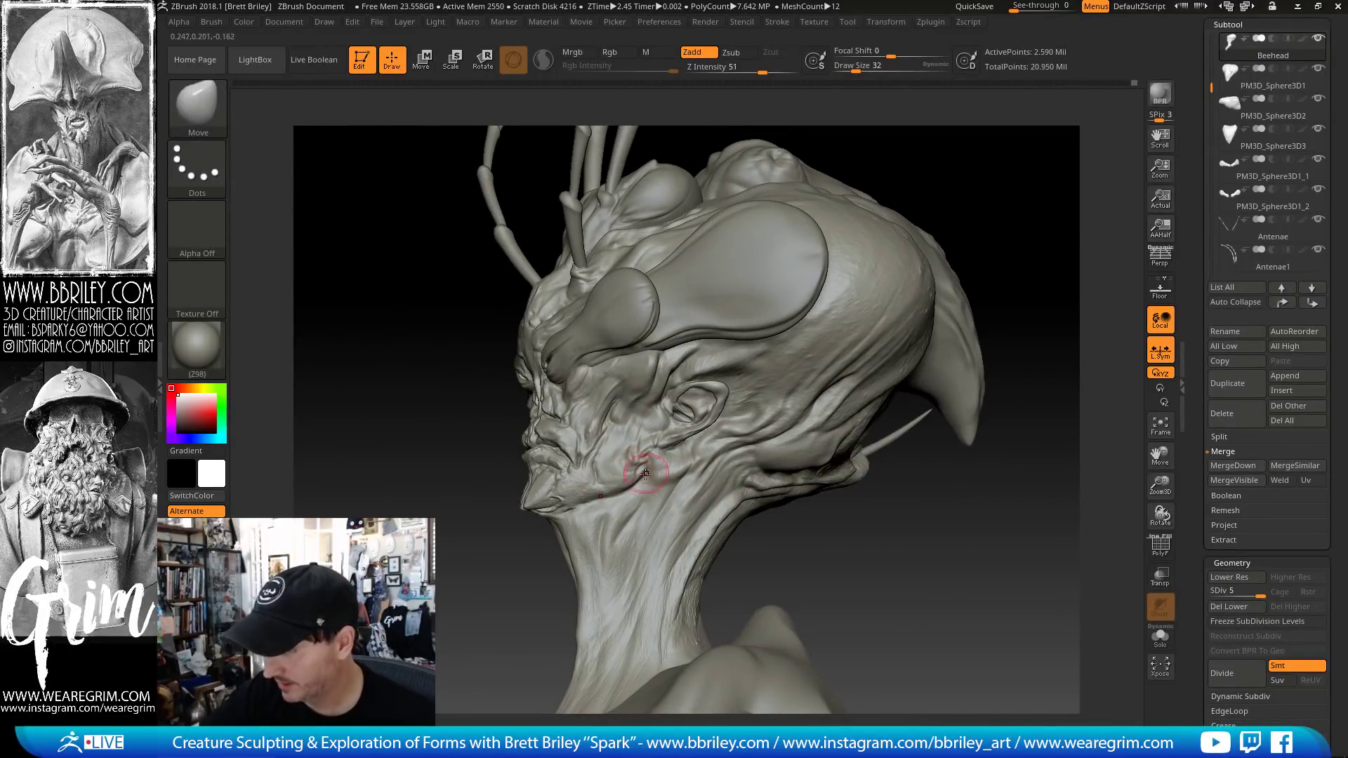
pyautogui.press('b')
pyautogui.press('d')
pyautogui.press('s')
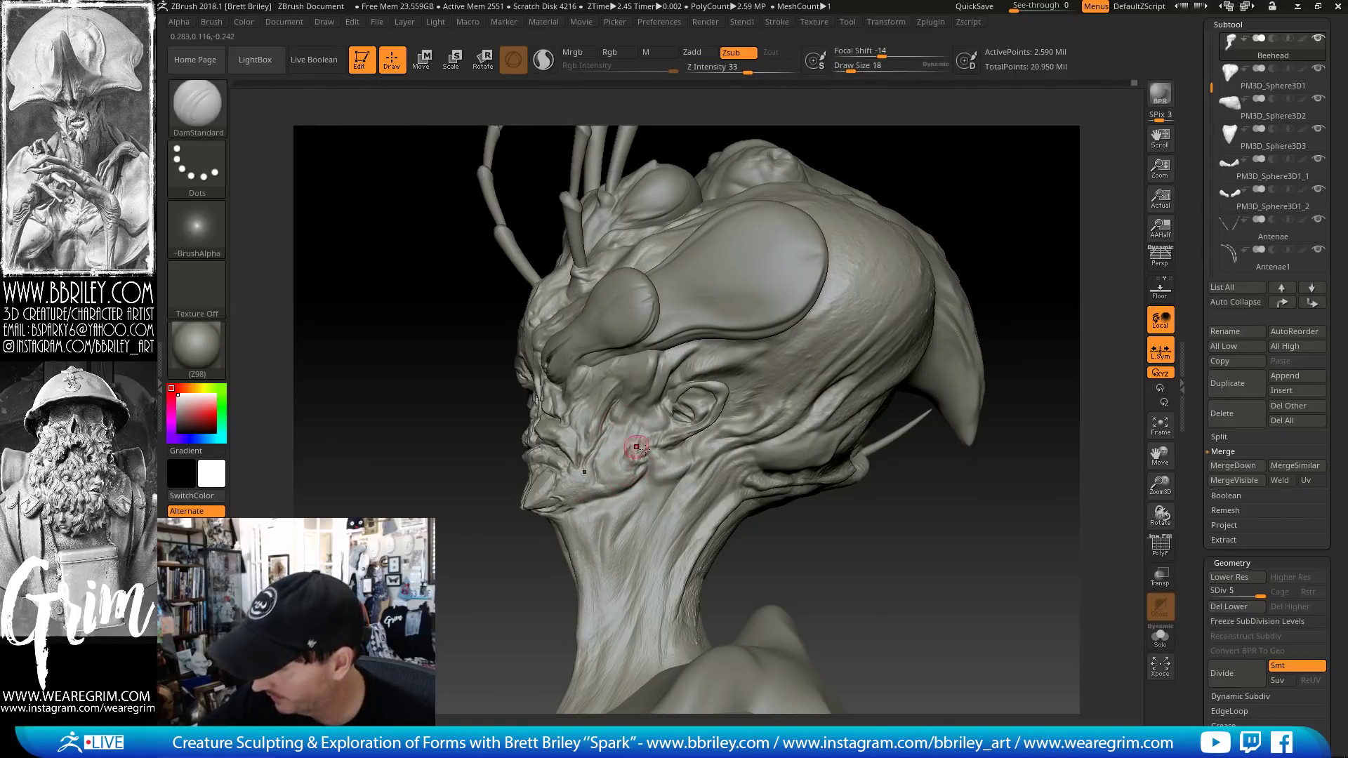
pyautogui.moveTo(636, 447); pyautogui.dragTo(827, 527)
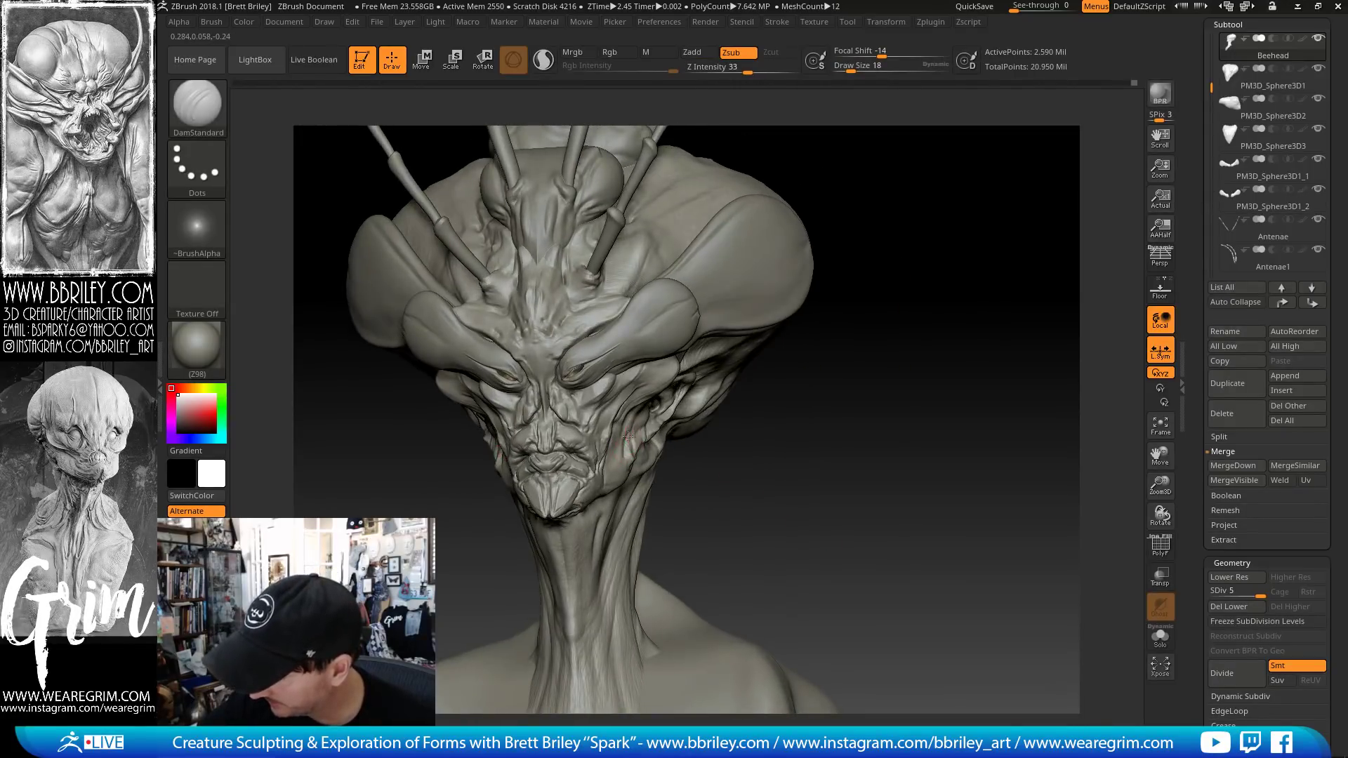
# - Shift the cheek and jaw folds with the Move brush at draw size 27
pyautogui.press('b')
pyautogui.press('m')
pyautogui.press('v')
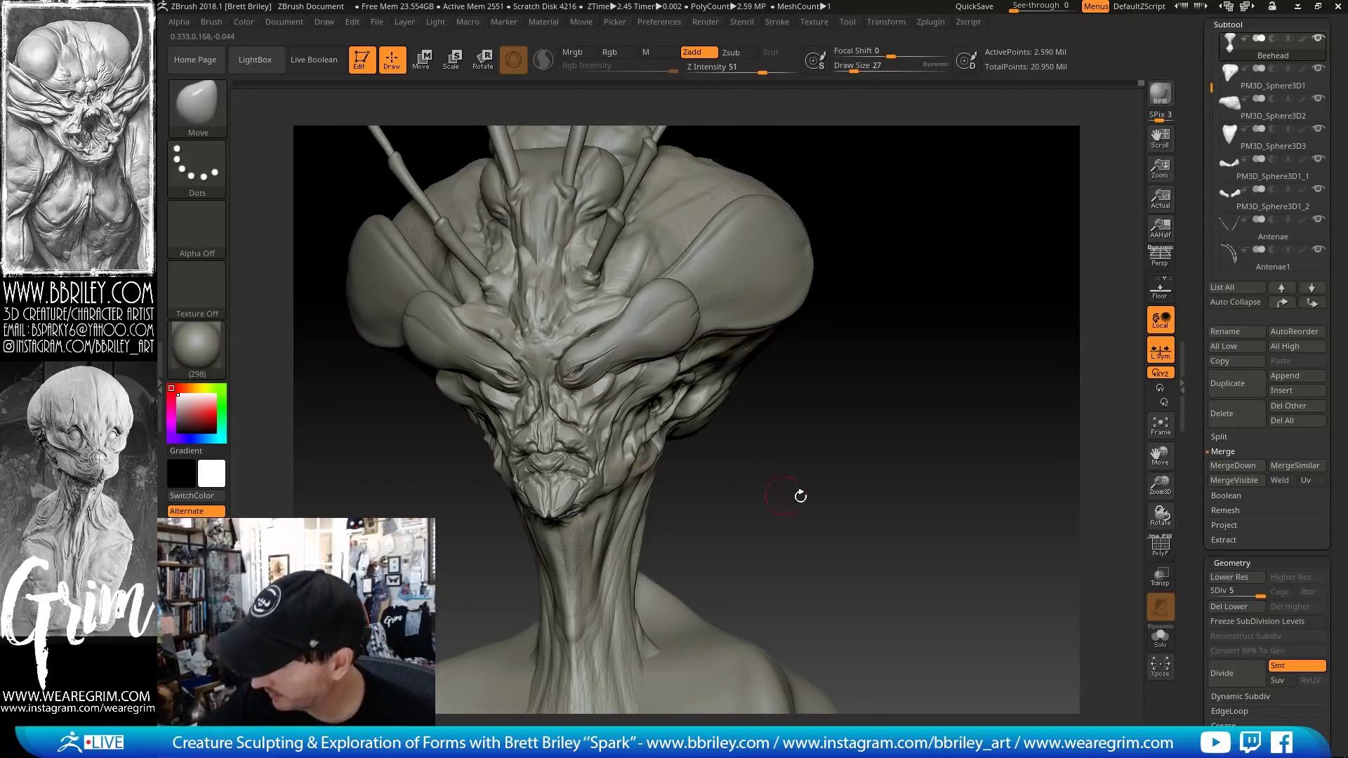
pyautogui.moveTo(800, 496); pyautogui.dragTo(625, 446)
# - Deepen the cheek crease just in front of the ear with DamStandard at draw size 20
pyautogui.press('b')
pyautogui.press('d')
pyautogui.press('s')
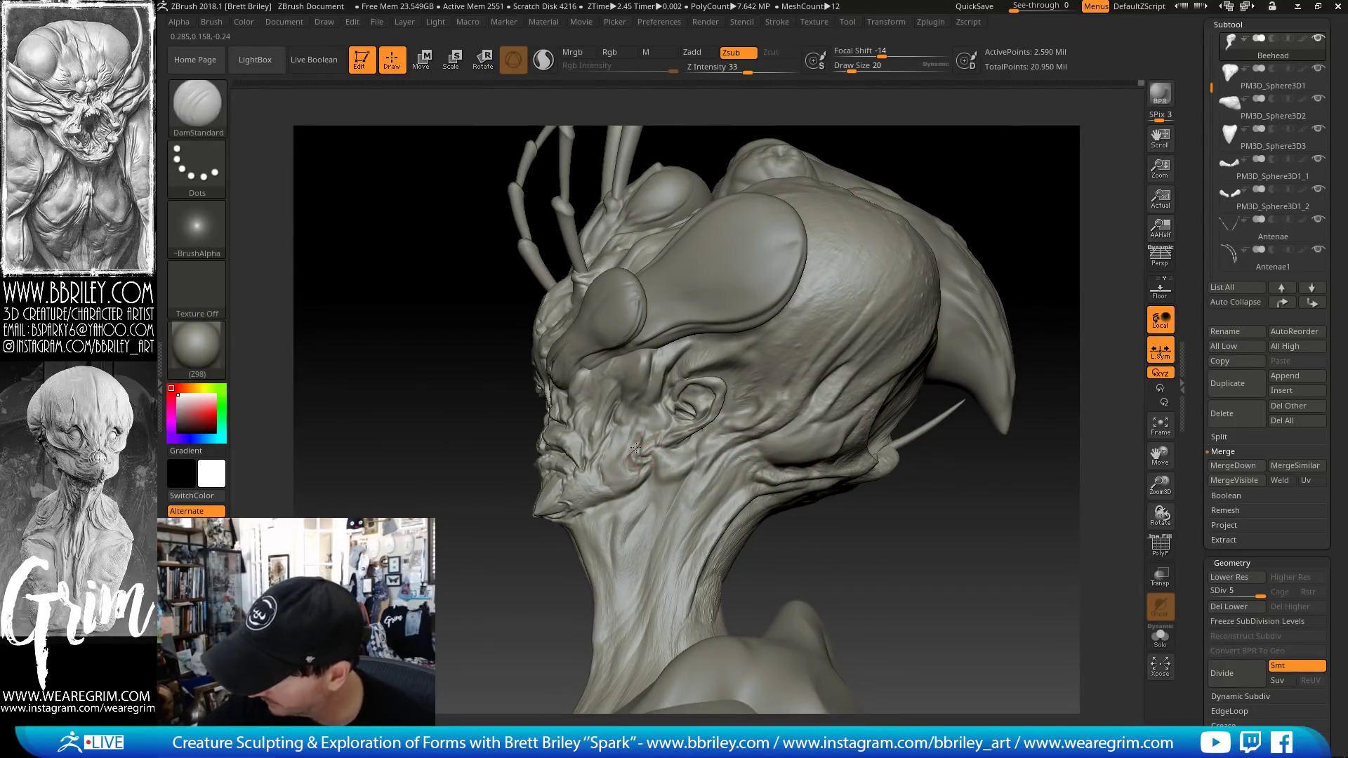
pyautogui.moveTo(635, 449); pyautogui.dragTo(642, 440)
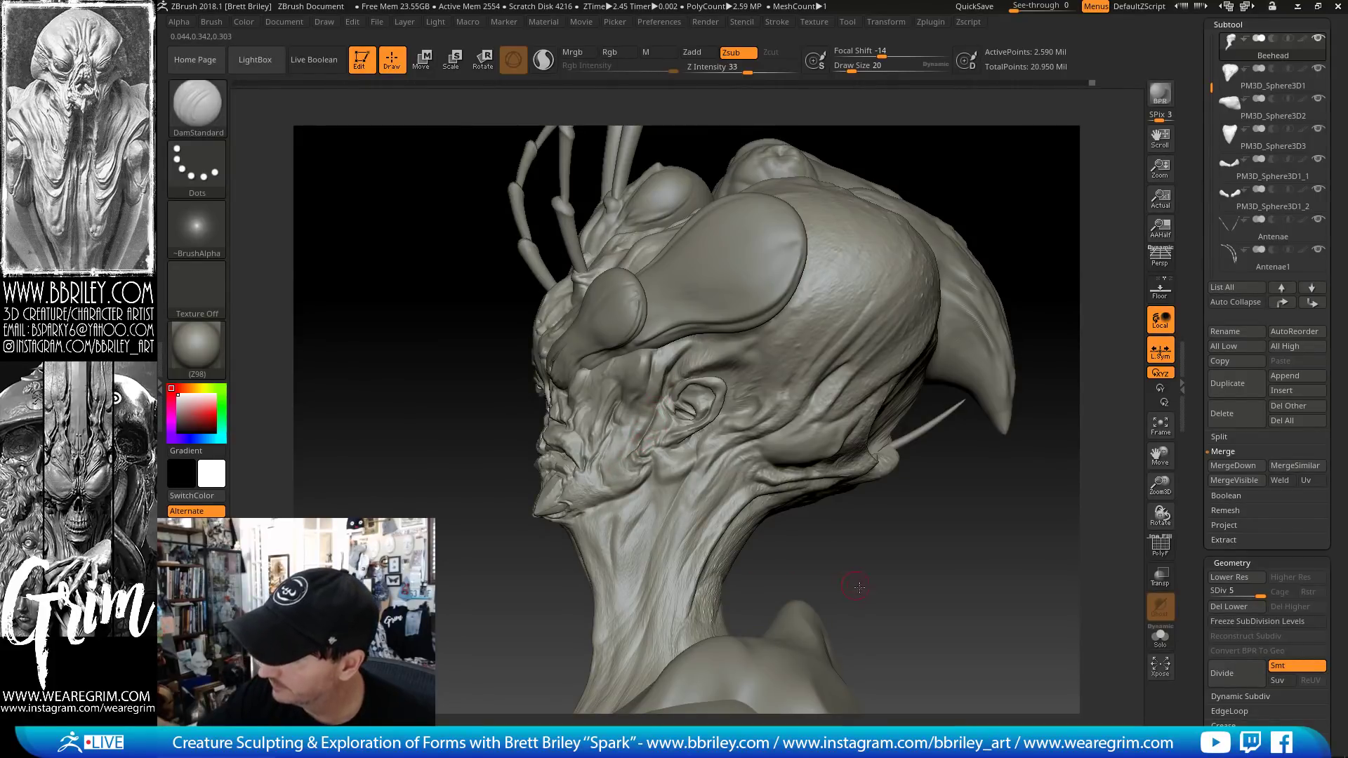
# - Reshape the cheek in front of the ear with the Move brush, enlarging the draw size from 27 to 44
pyautogui.moveTo(858, 587); pyautogui.dragTo(627, 430)
pyautogui.press('b')
pyautogui.press('m')
pyautogui.press('v')
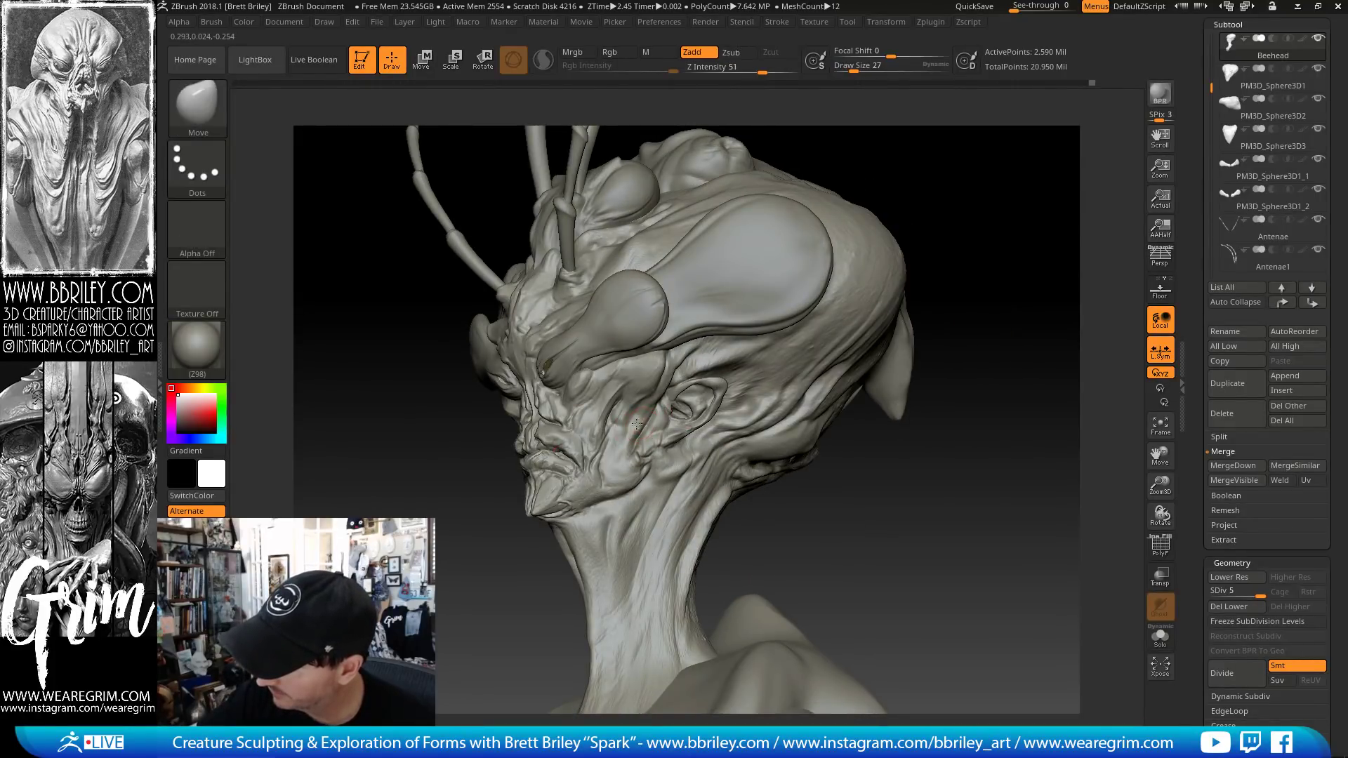
pyautogui.moveTo(818, 530); pyautogui.dragTo(761, 520)
pyautogui.press(']')
pyautogui.press(']')
pyautogui.press(']')
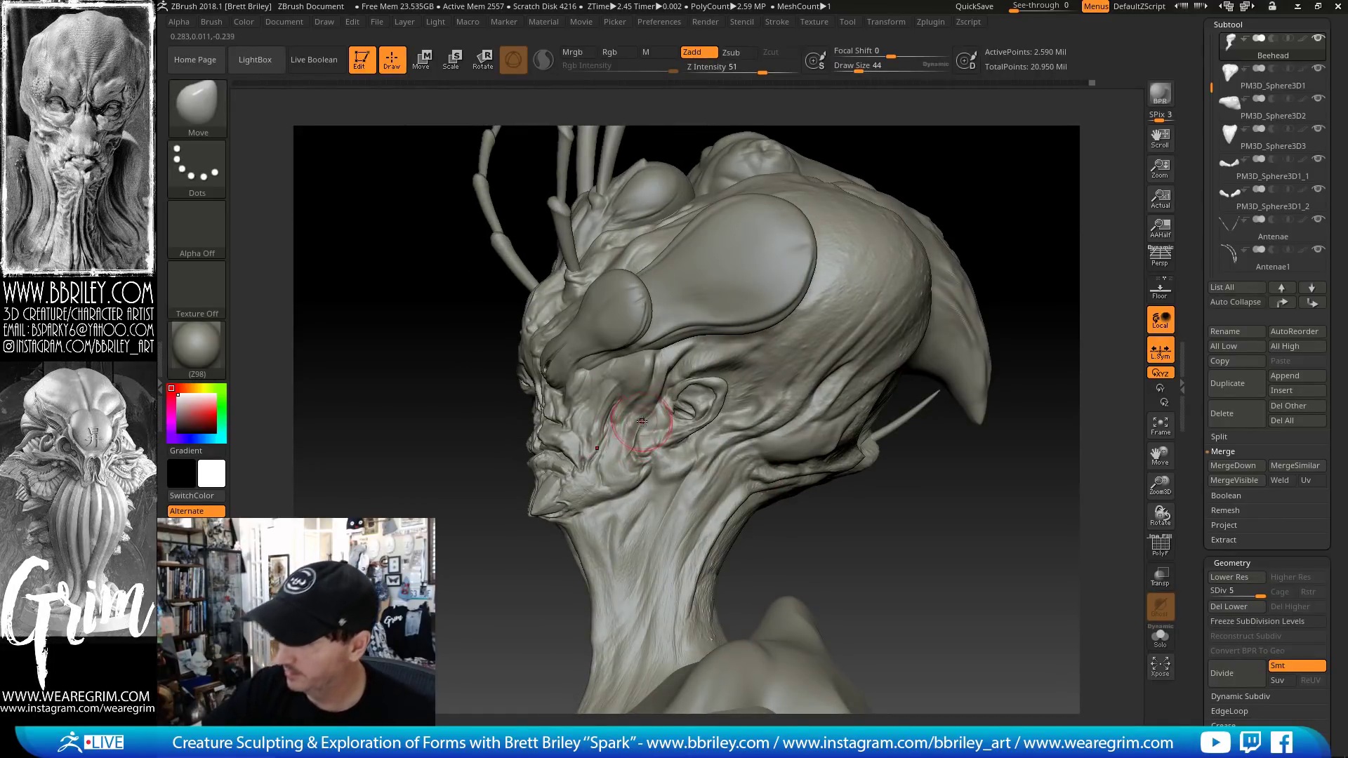
pyautogui.press('[')
pyautogui.press('[')
# - Build up and smooth the cheek folds in front of the ear with the Standard brush at draw size 15
pyautogui.press('b')
pyautogui.press('s')
pyautogui.press('t')
pyautogui.press('[')
pyautogui.press('[')
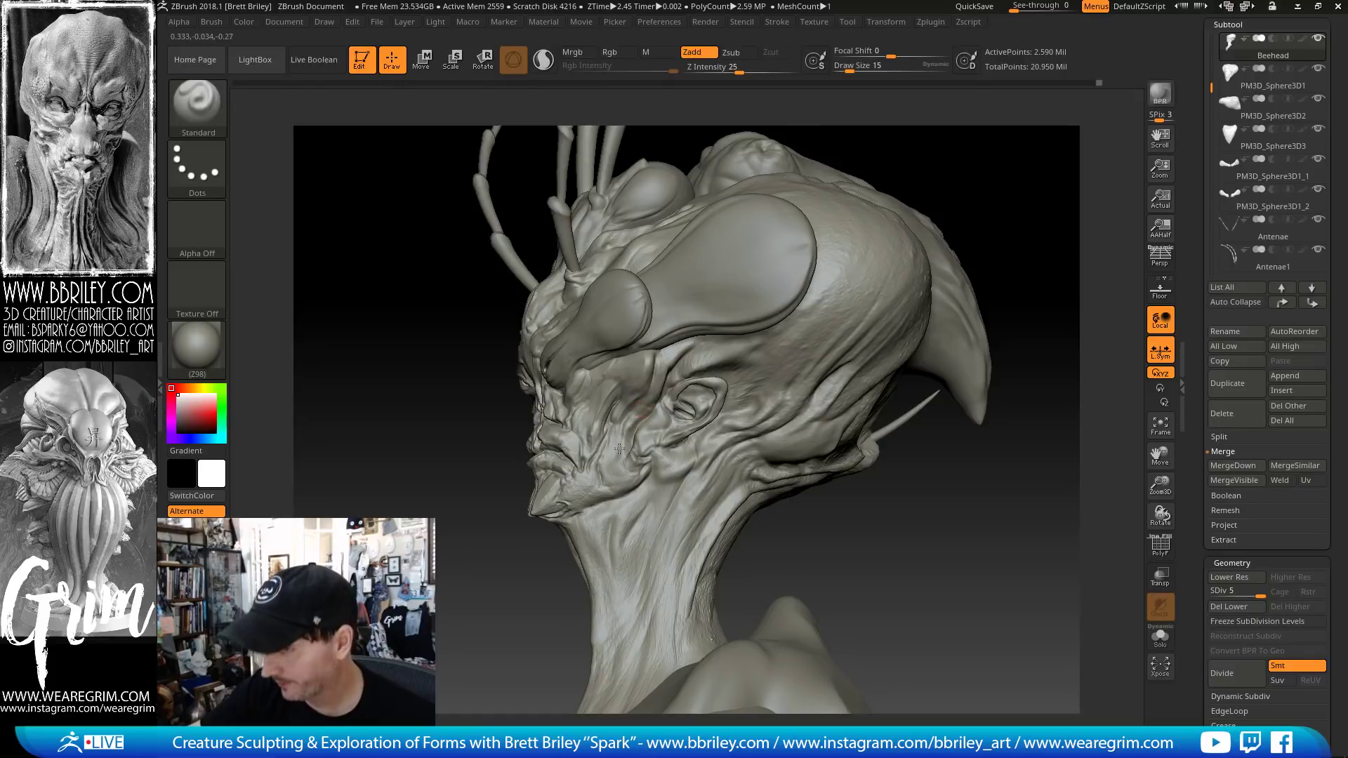
pyautogui.press('shift')
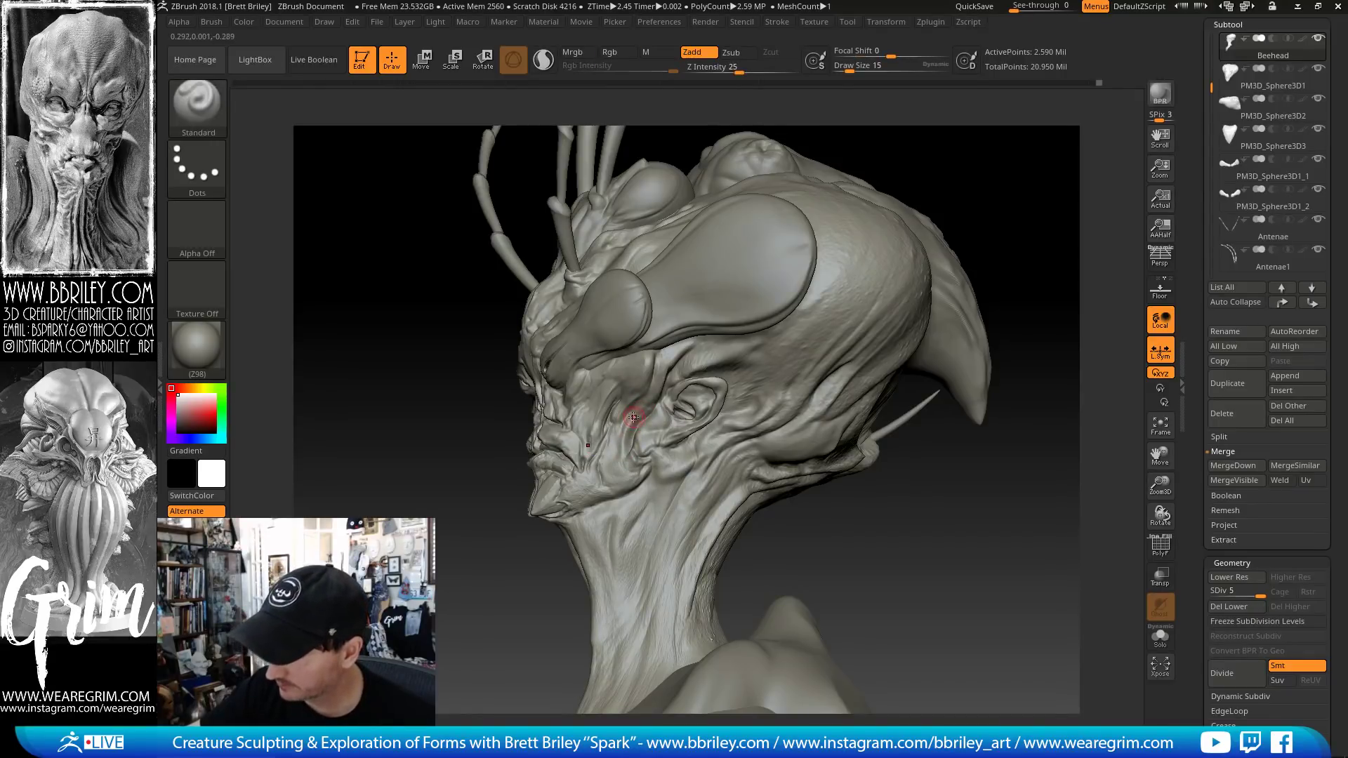
pyautogui.press('shift')
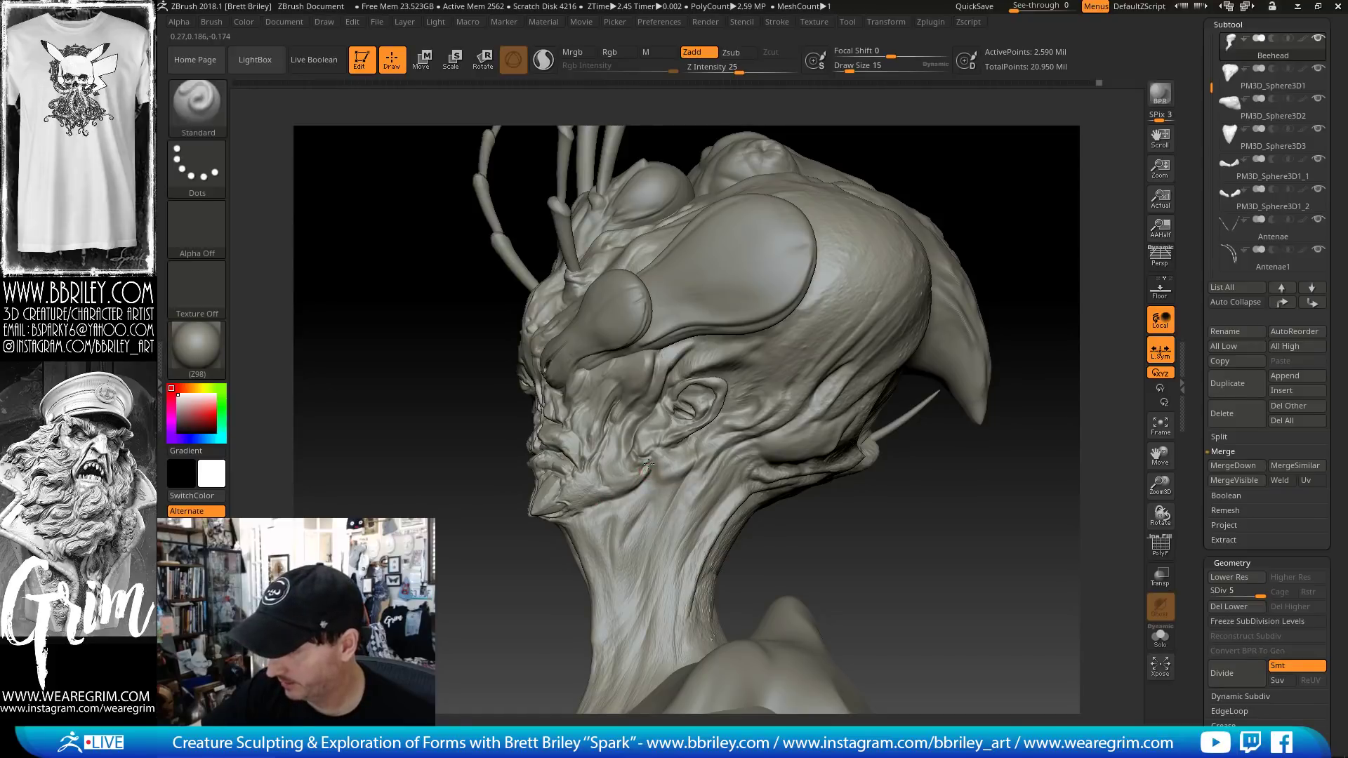
# - Flatten and smooth the cheek planes in front of the ear with TrimDynamic at draw size 15
pyautogui.press('b')
pyautogui.press('t')
pyautogui.press('d')
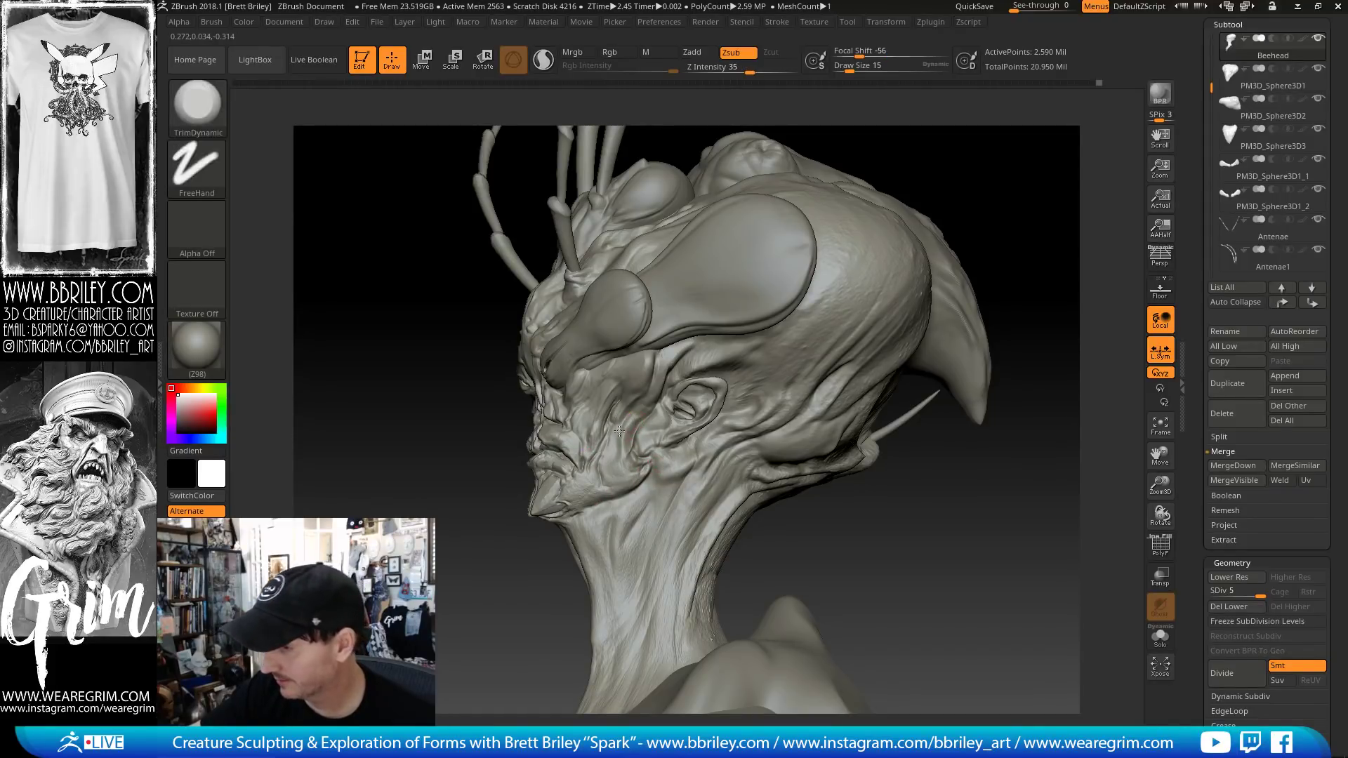
pyautogui.press('shift')
# - Cut creases into the back of the jaw and down the side of the neck with DamStandard at draw size 15
pyautogui.press('b')
pyautogui.press('d')
pyautogui.press('s')
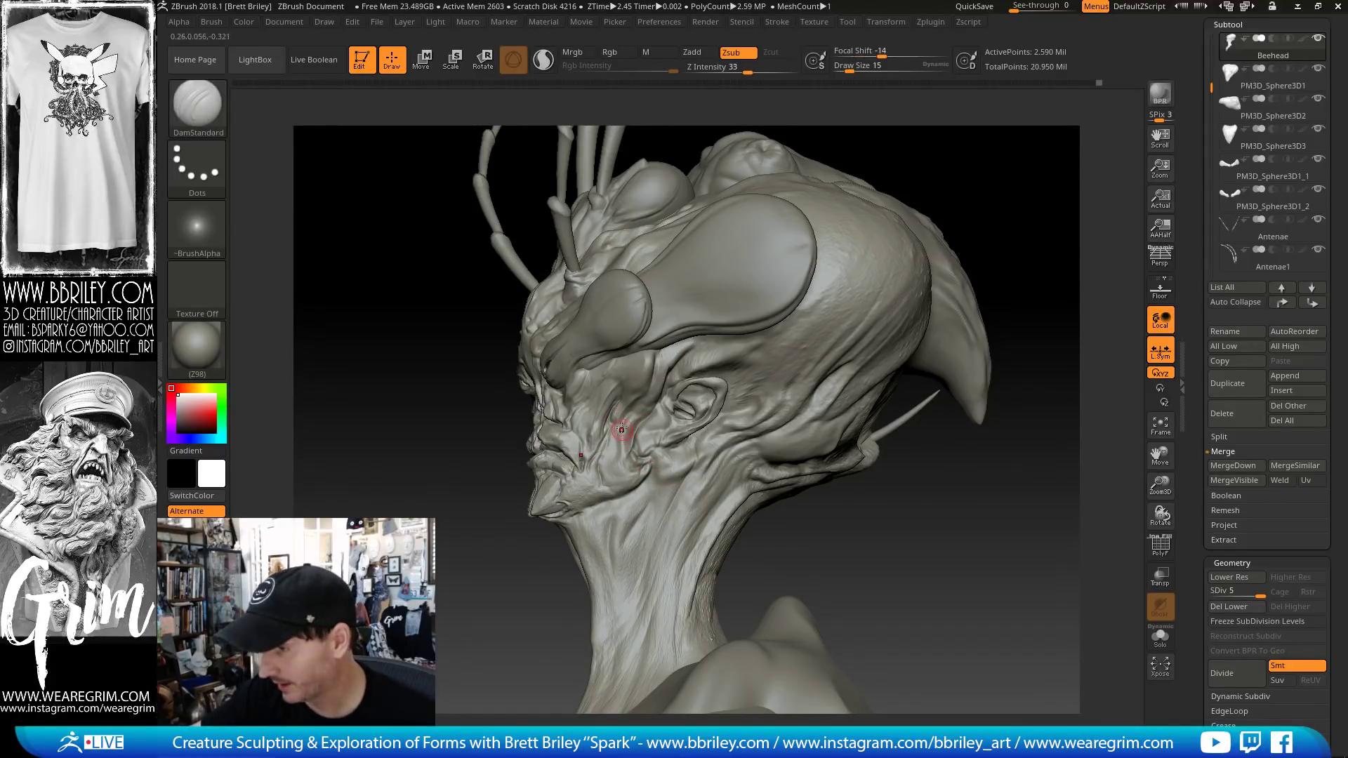
pyautogui.moveTo(616, 454); pyautogui.dragTo(630, 484)
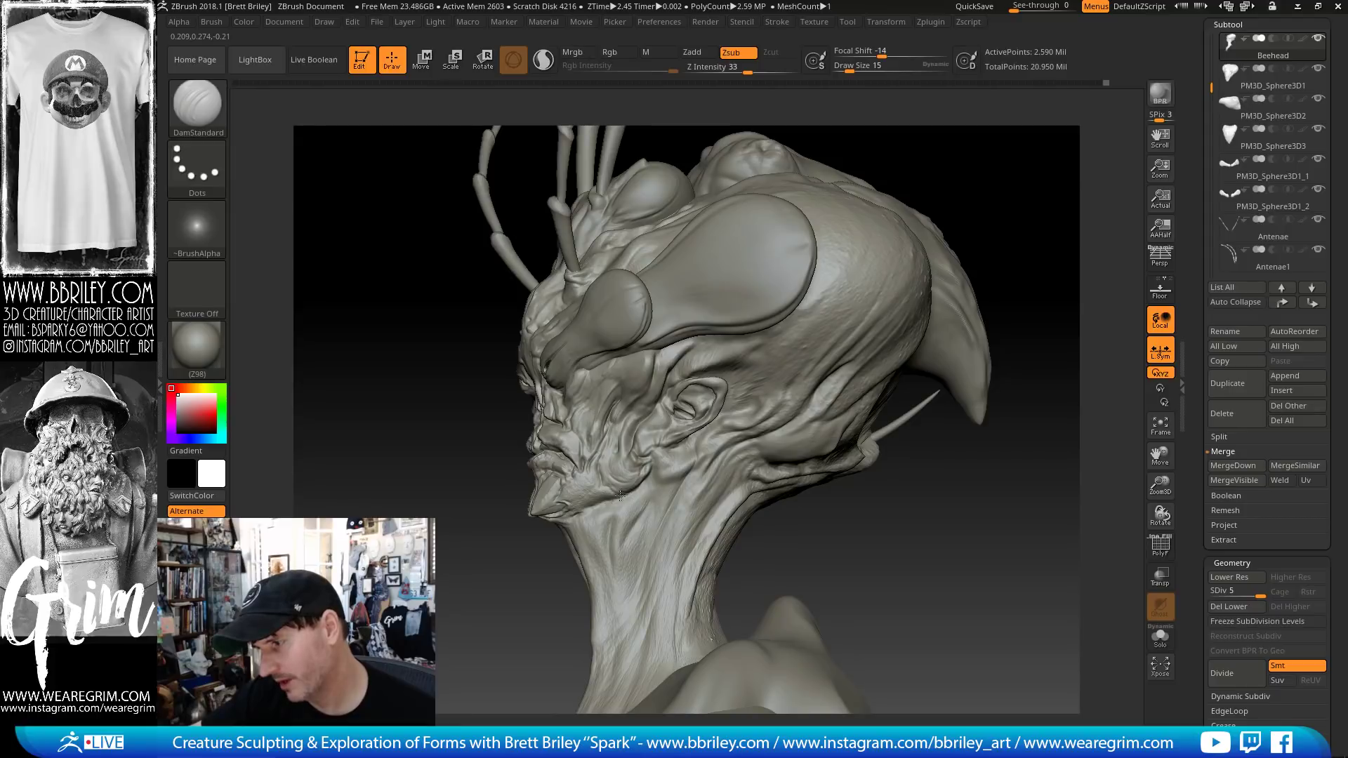
pyautogui.keyDown('alt'); pyautogui.moveTo(623, 501); pyautogui.dragTo(576, 439, button='right'); pyautogui.keyUp('alt')
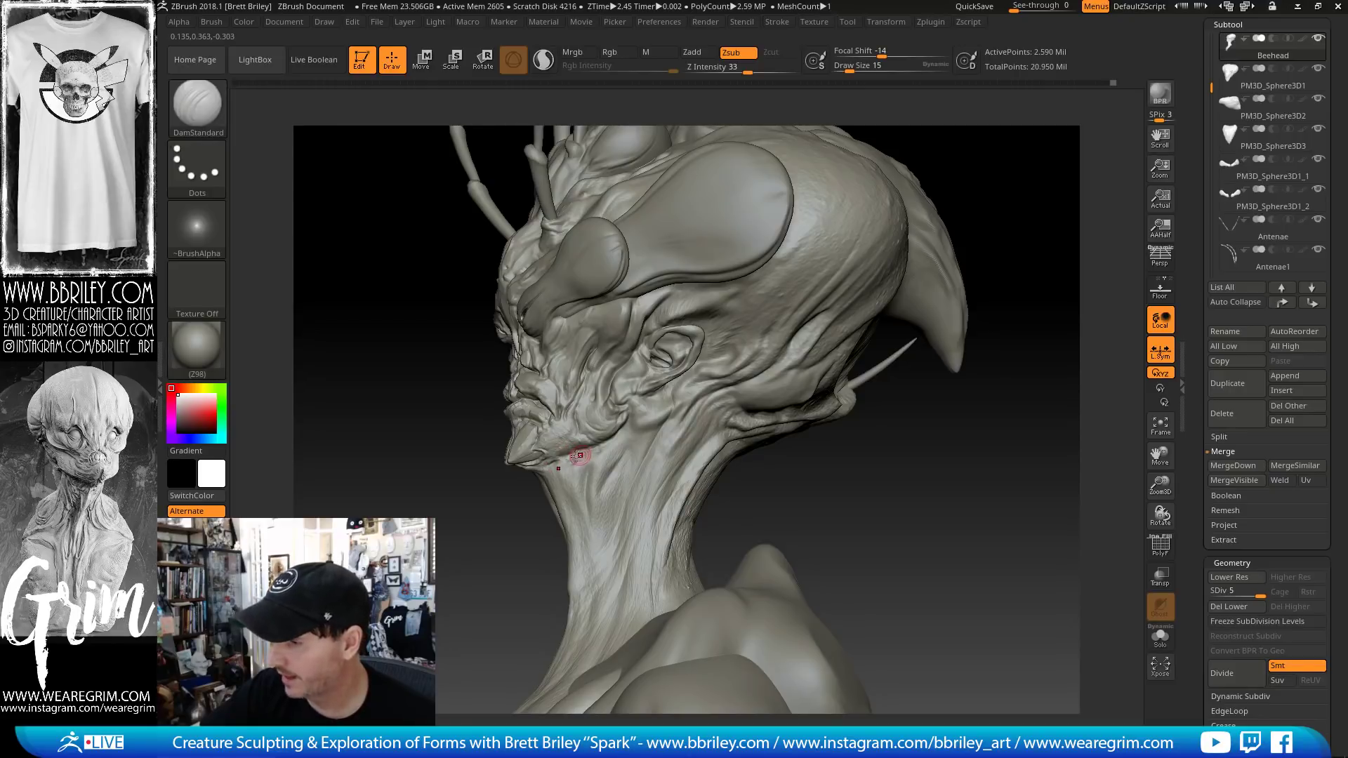
pyautogui.moveTo(584, 488); pyautogui.dragTo(588, 571)
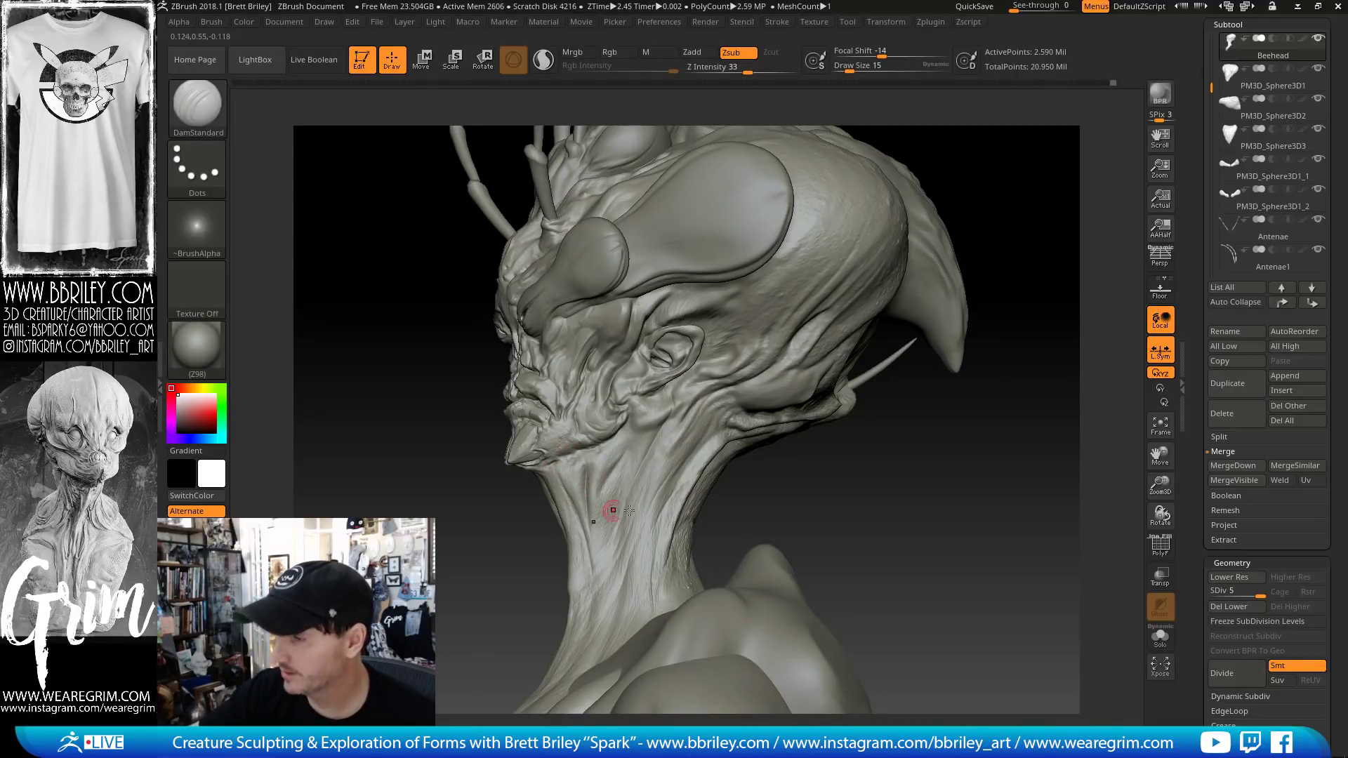
# - Carve a crease into the cheekbone between the eye lobe and the ear with DamStandard at draw size 15
pyautogui.keyDown('alt'); pyautogui.moveTo(815, 533); pyautogui.dragTo(783, 487); pyautogui.keyUp('alt')
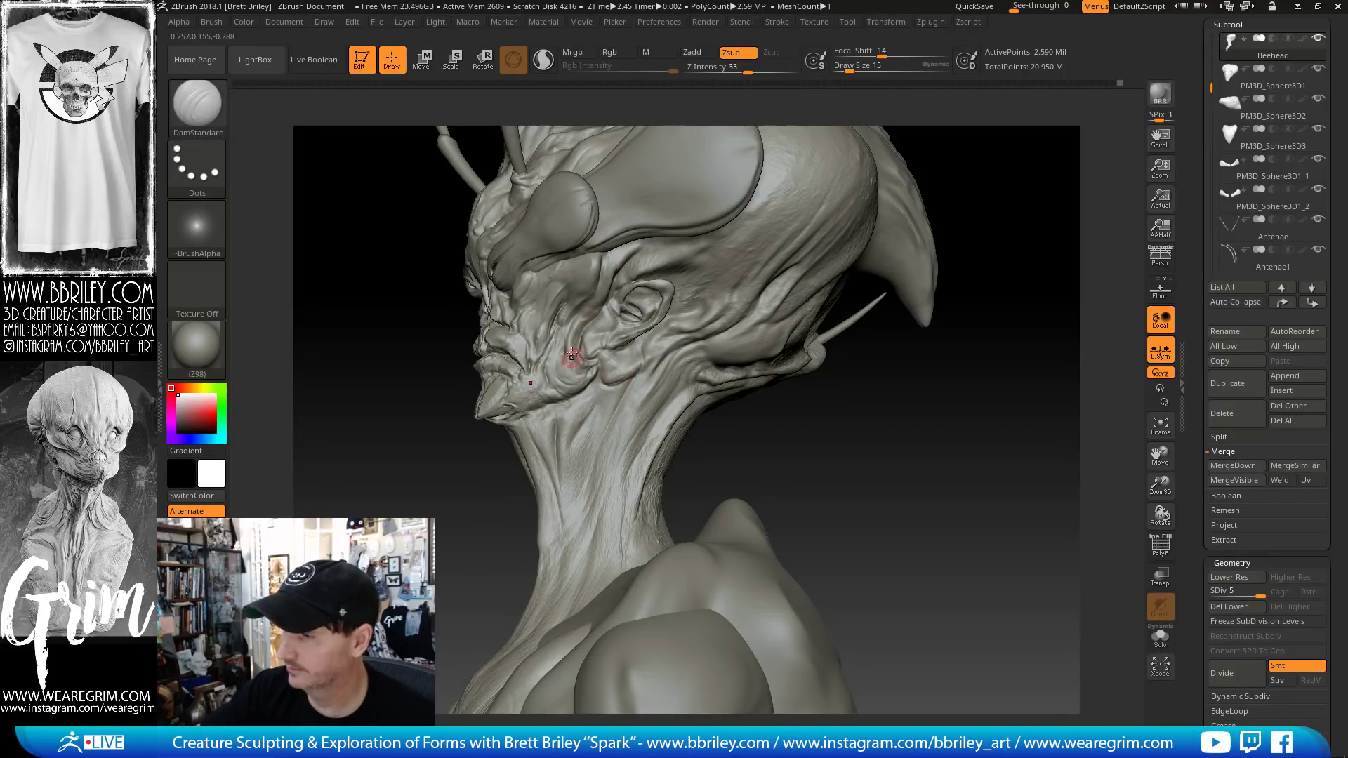
pyautogui.moveTo(884, 449); pyautogui.dragTo(787, 453)
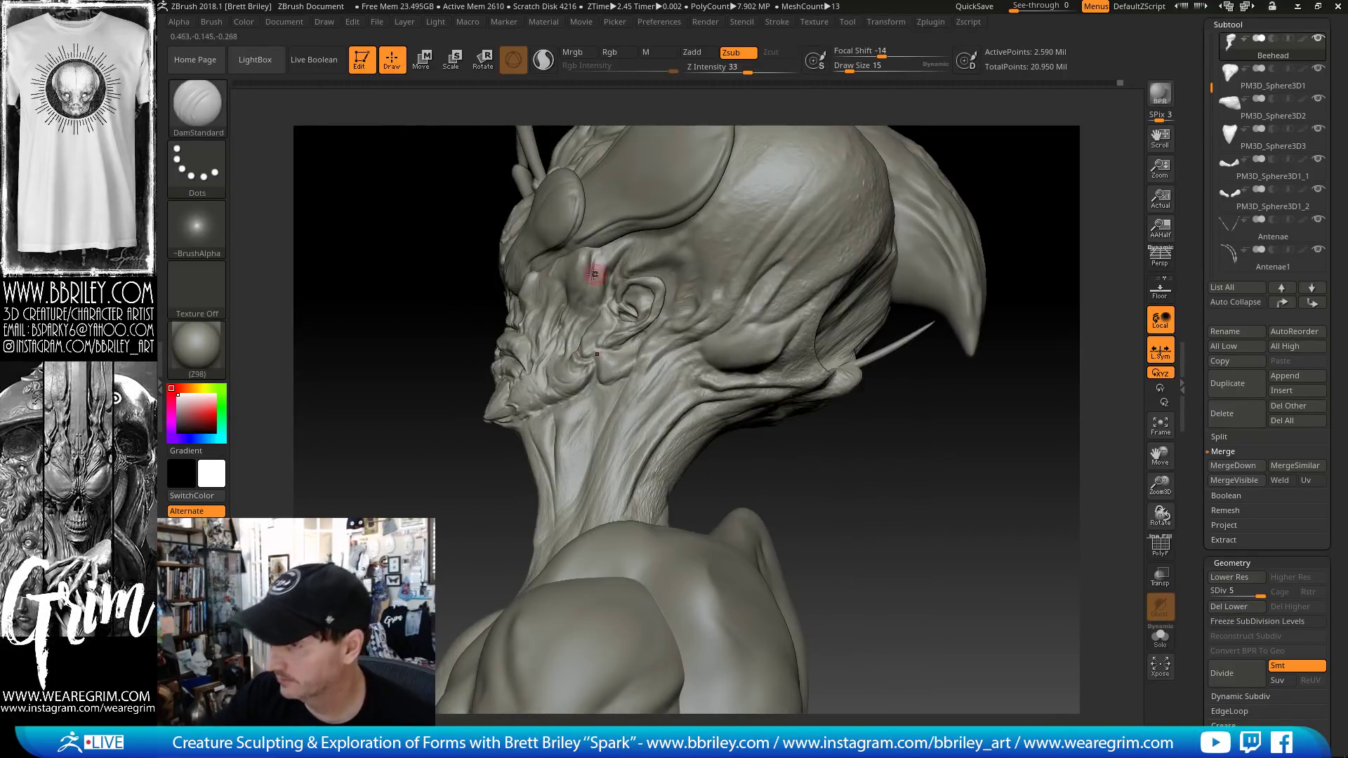
pyautogui.click(583, 250)
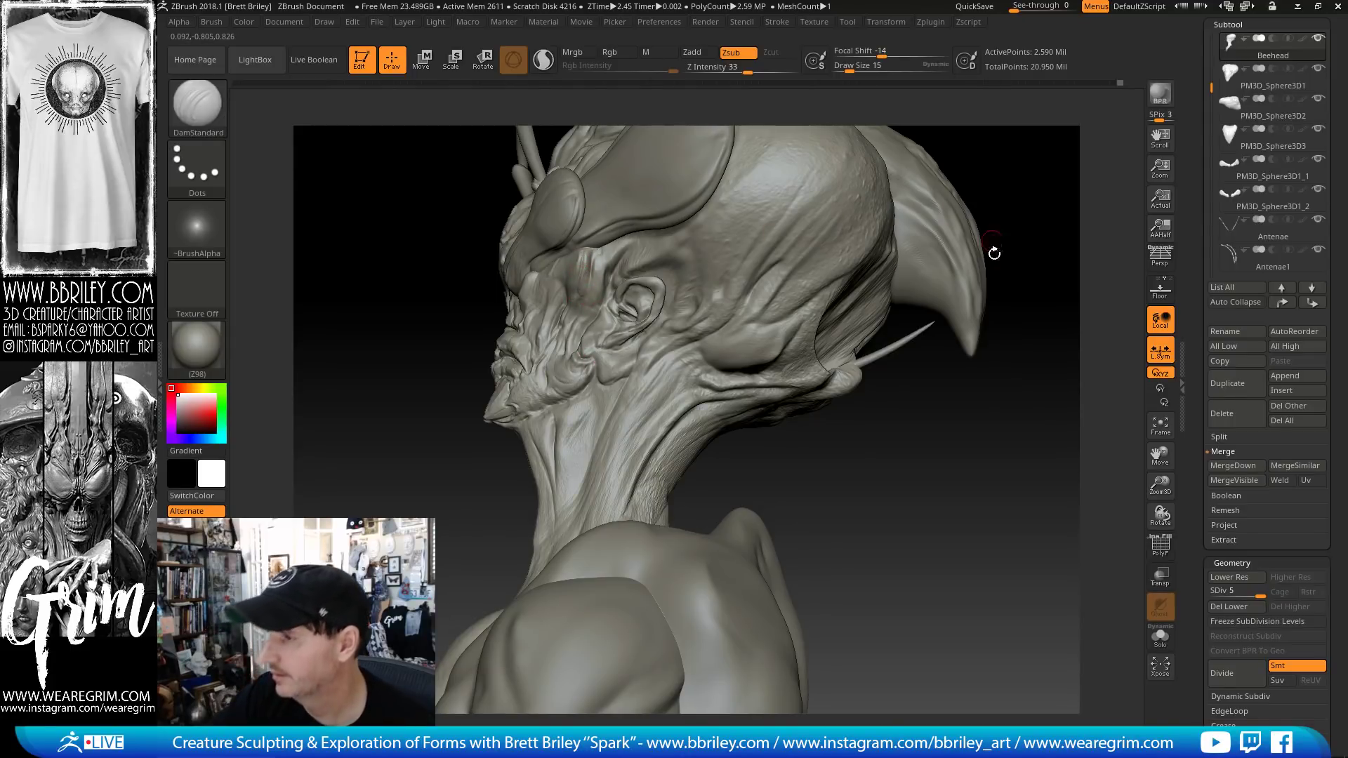
# - Plane down the cheekbone ridge below the eye lobe with TrimDynamic at draw size 15
pyautogui.moveTo(994, 253); pyautogui.dragTo(1001, 512)
pyautogui.press('b')
pyautogui.press('t')
pyautogui.press('d')
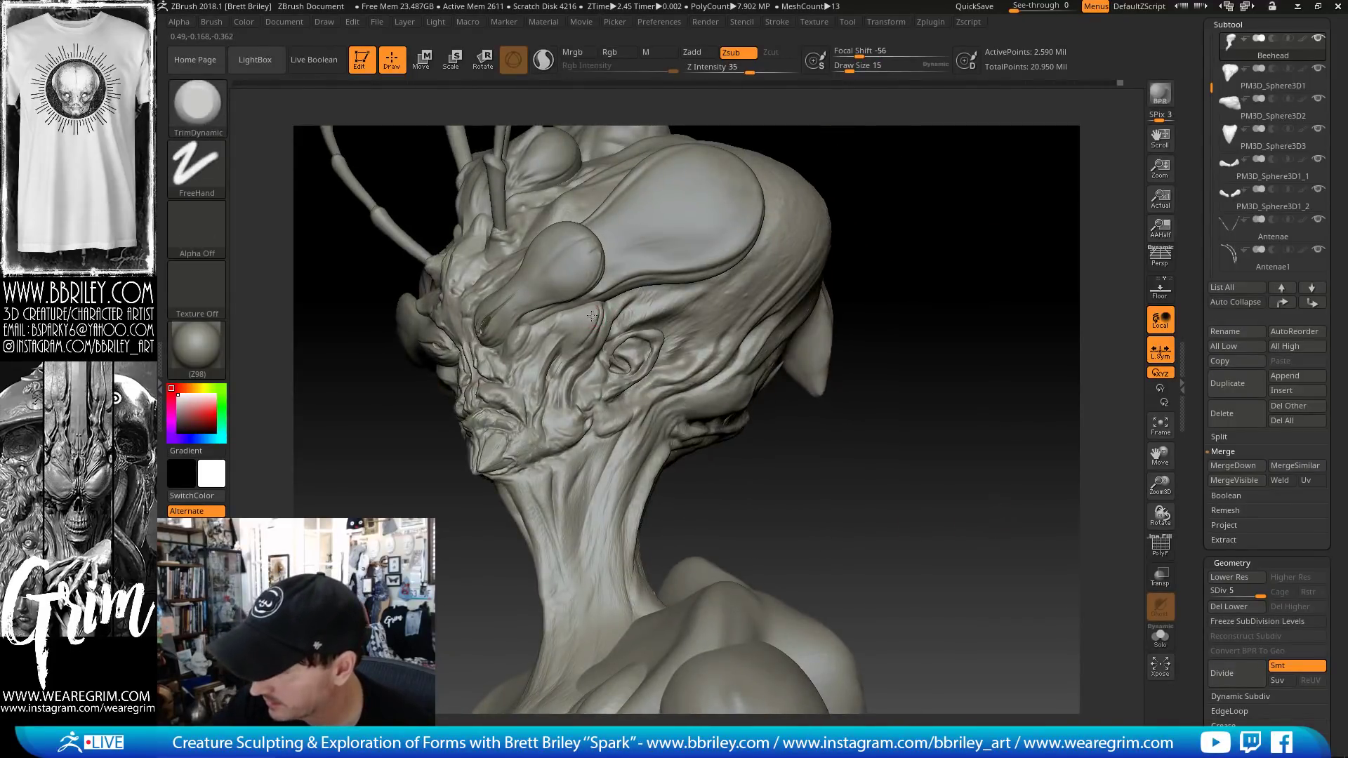
pyautogui.moveTo(590, 318); pyautogui.dragTo(582, 335)
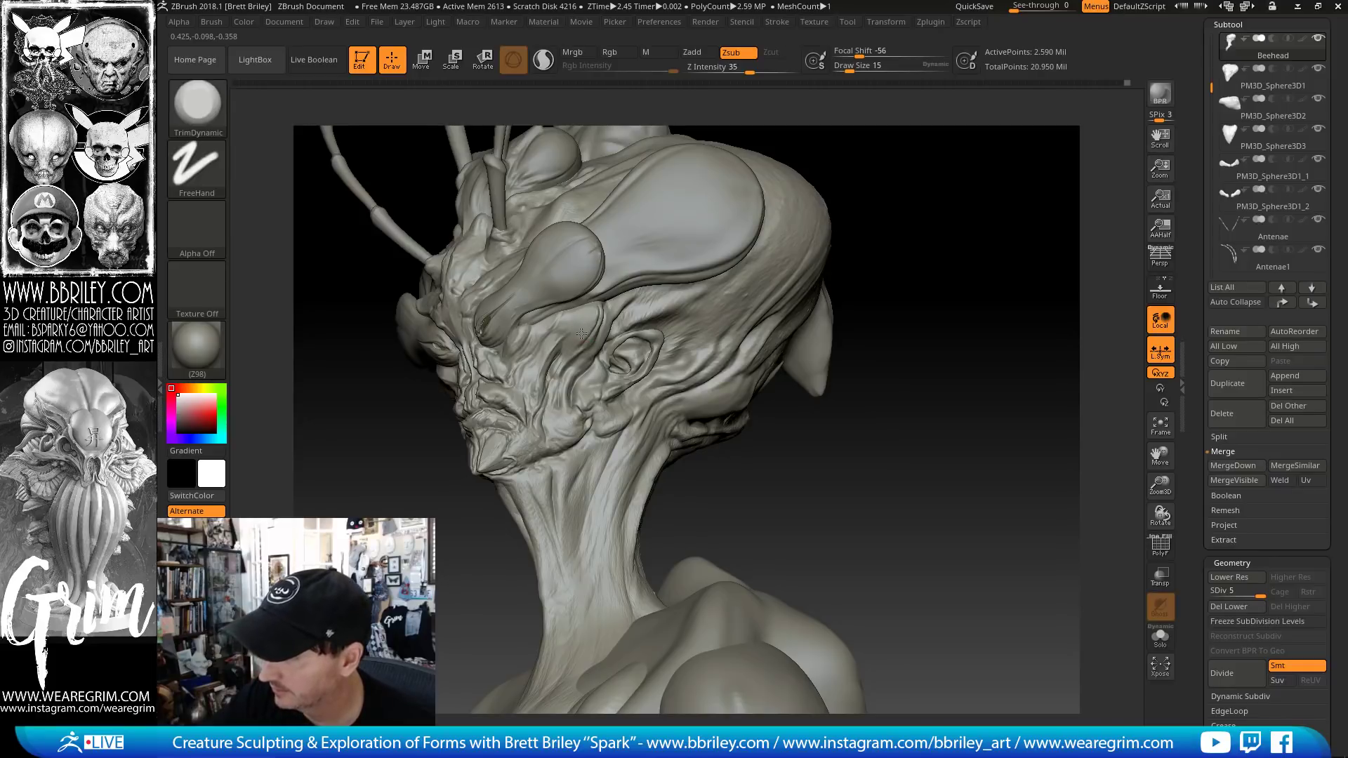
# - Adjust the outer cheekbone ridge in front of the ear with the Move brush, enlarging the draw size to 53
pyautogui.press('b')
pyautogui.press('m')
pyautogui.press('v')
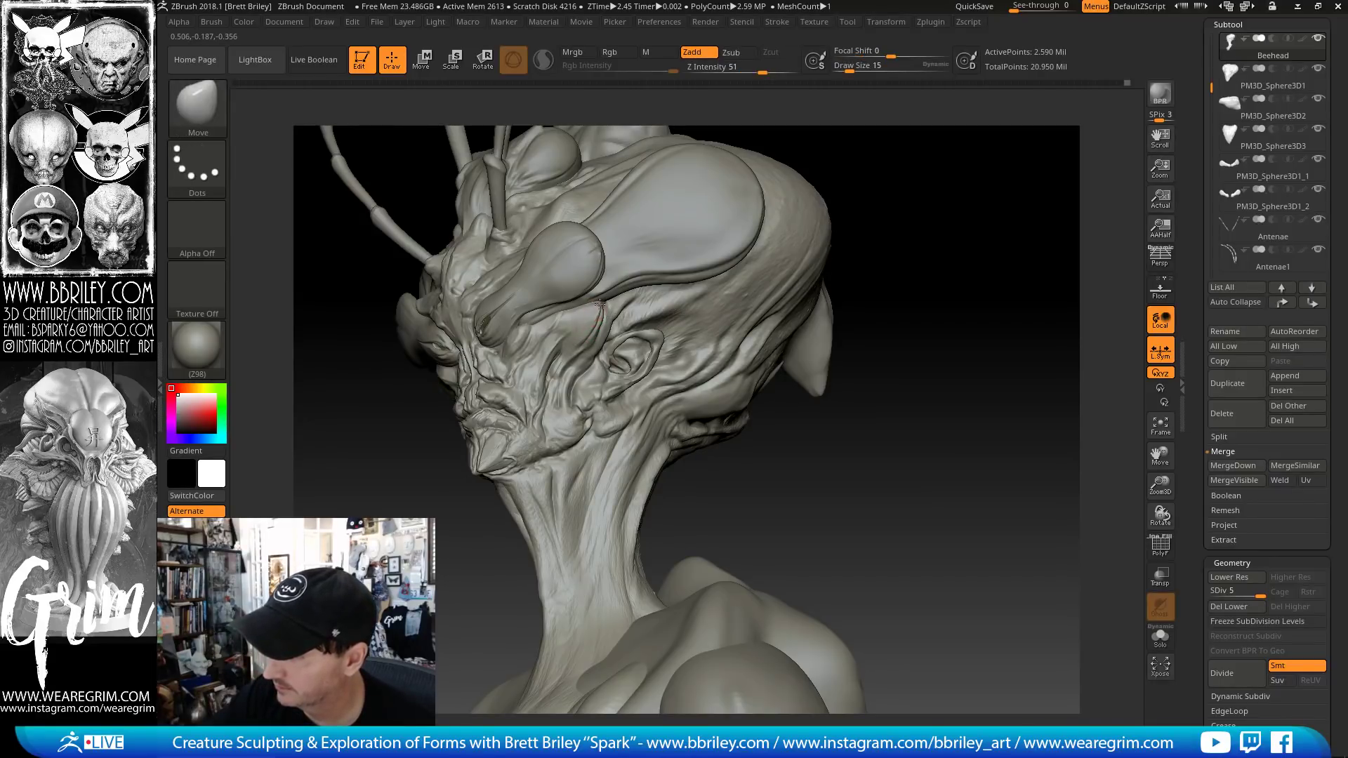
pyautogui.moveTo(735, 443)
pyautogui.mouseDown()
pyautogui.moveTo(615, 310)
pyautogui.moveTo(622, 319)
pyautogui.mouseUp()
pyautogui.press('b')
pyautogui.press('c')
pyautogui.press('l')
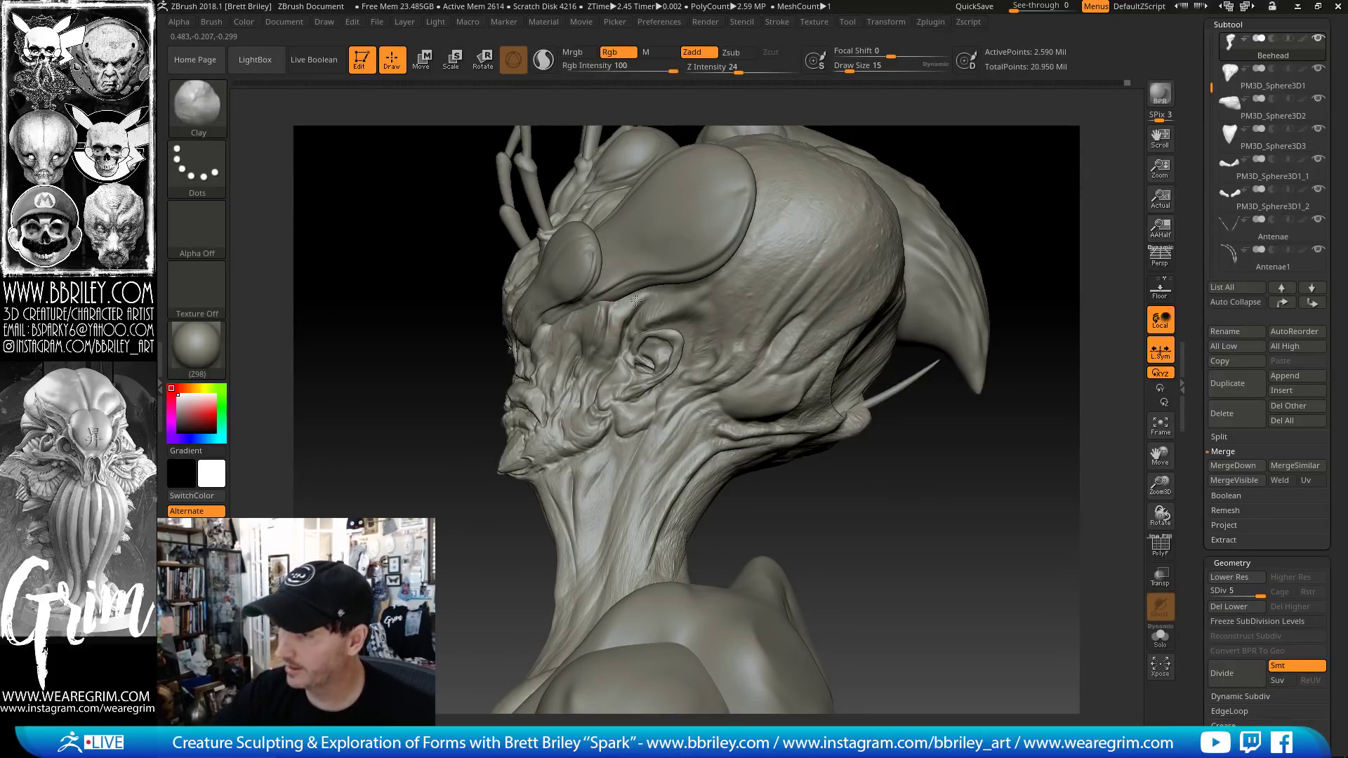
pyautogui.moveTo(877, 547); pyautogui.dragTo(948, 292)
pyautogui.moveTo(845, 325); pyautogui.dragTo(782, 292)
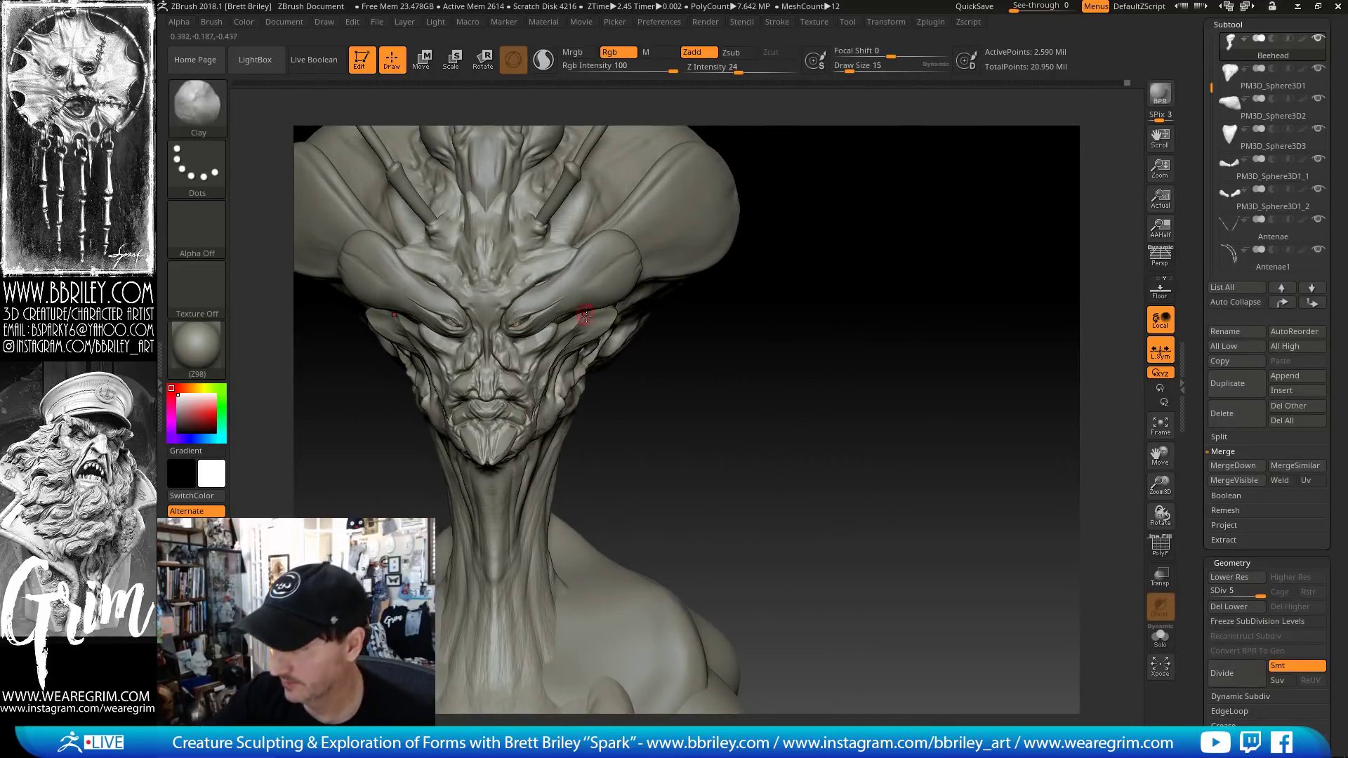
pyautogui.press('b')
pyautogui.press('m')
pyautogui.press('v')
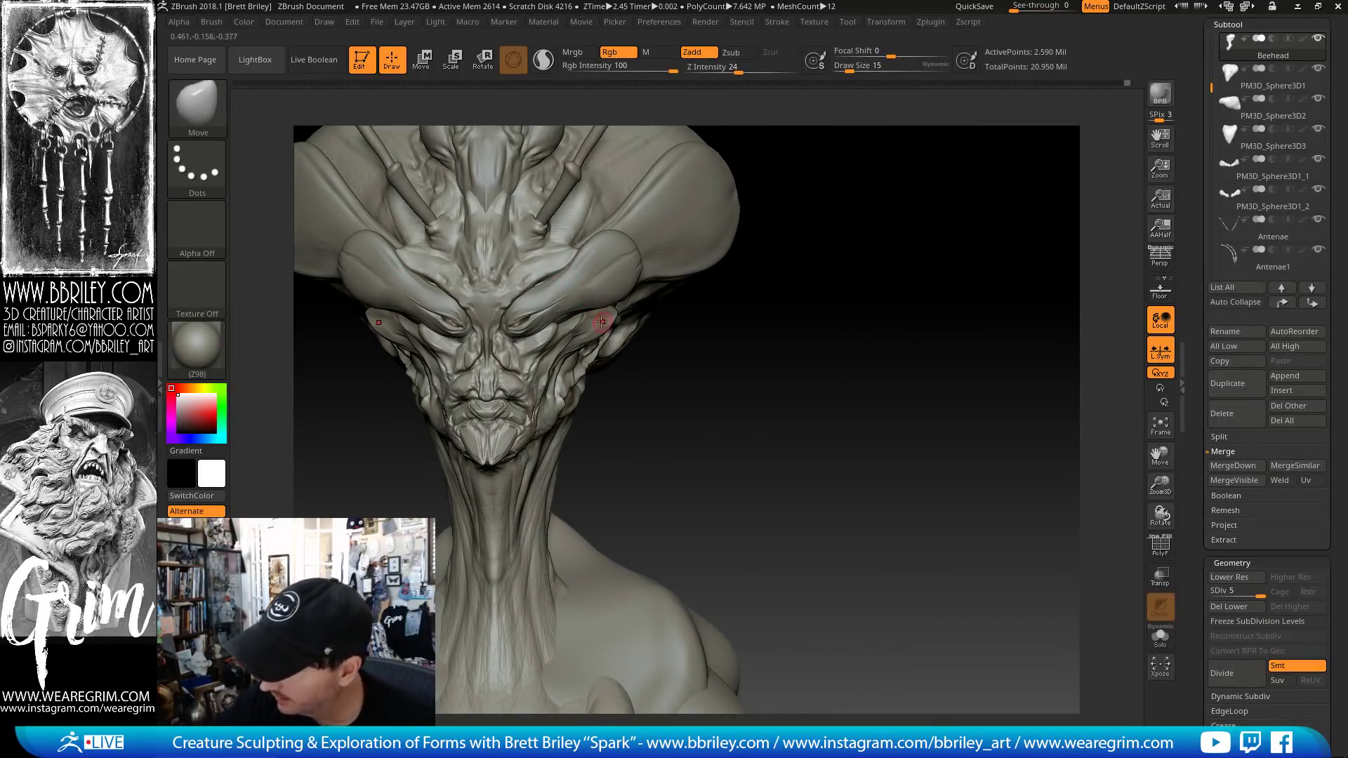
pyautogui.moveTo(600, 316); pyautogui.dragTo(604, 313)
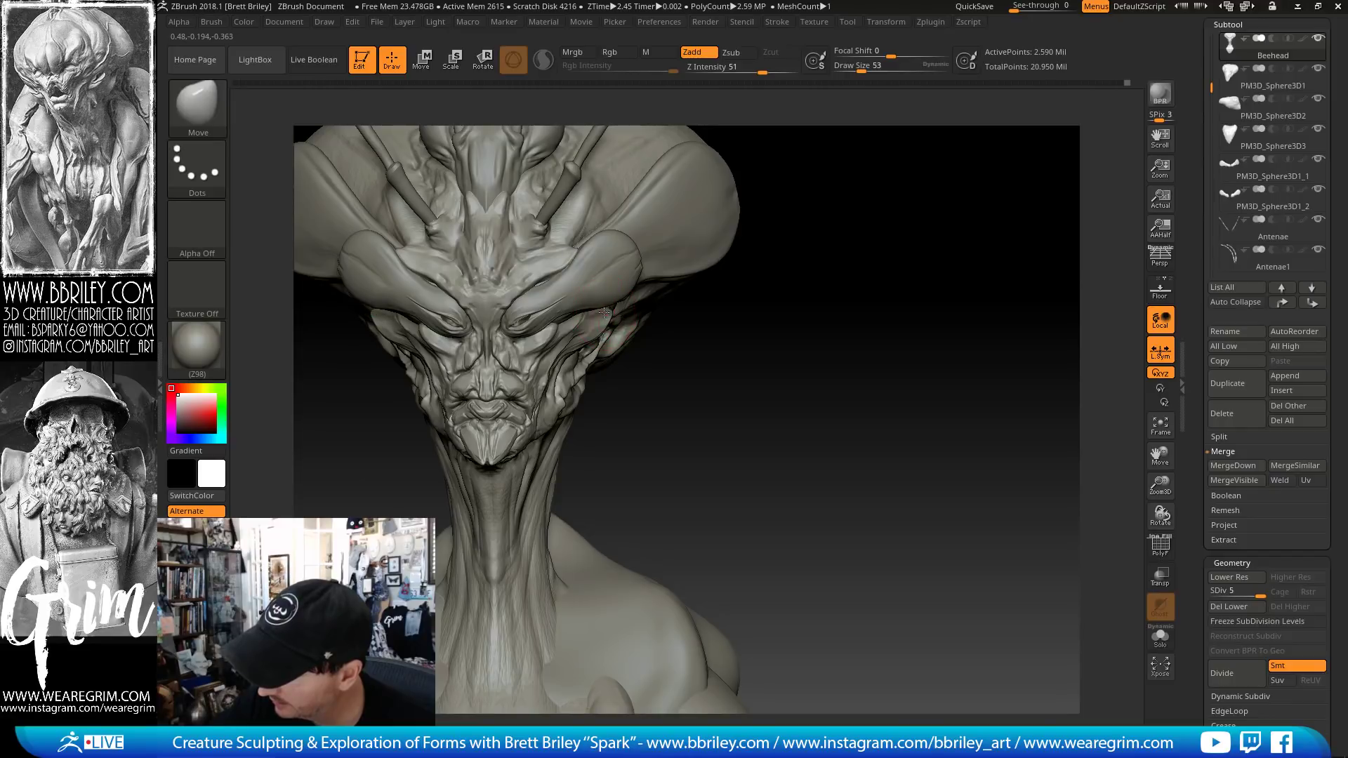
# - Select the front eye lobes, PM3D_Sphere3D1_2, and reshape their bulbous outer ends with the Move brush at draw size 62
pyautogui.keyDown('alt'); pyautogui.click(515, 324); pyautogui.keyUp('alt')
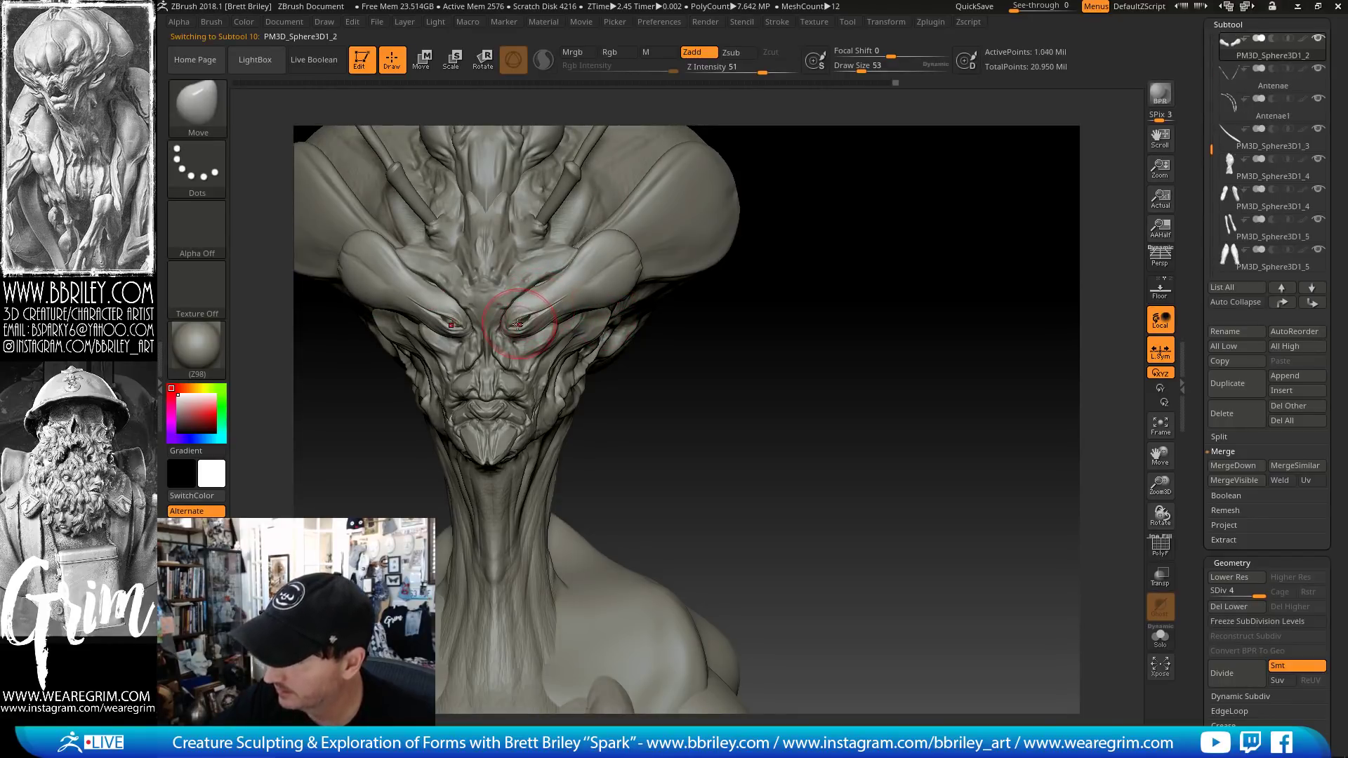
pyautogui.press('b')
pyautogui.press('p')
pyautogui.press('i')
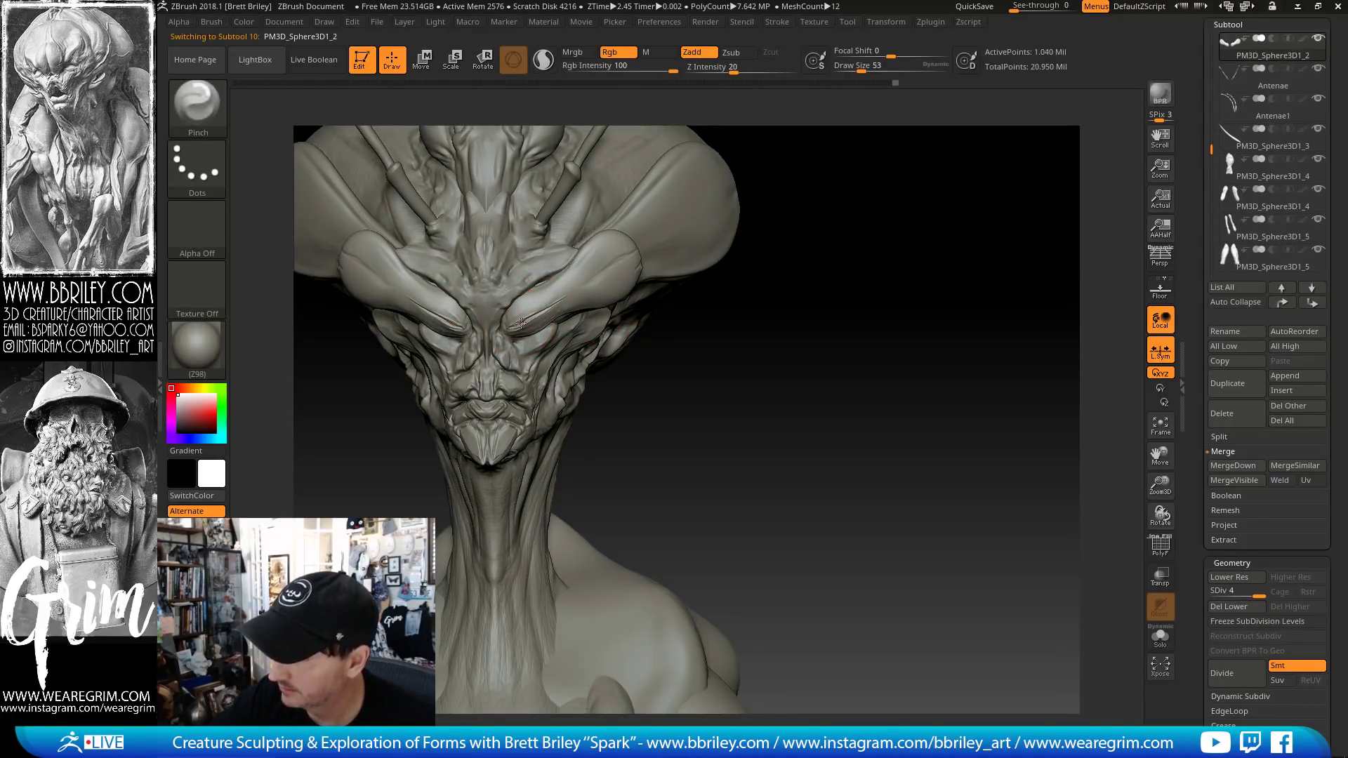
pyautogui.moveTo(677, 370)
pyautogui.mouseDown()
pyautogui.moveTo(917, 372)
pyautogui.moveTo(818, 364)
pyautogui.moveTo(838, 372)
pyautogui.moveTo(872, 370)
pyautogui.moveTo(827, 337)
pyautogui.moveTo(596, 280)
pyautogui.mouseUp()
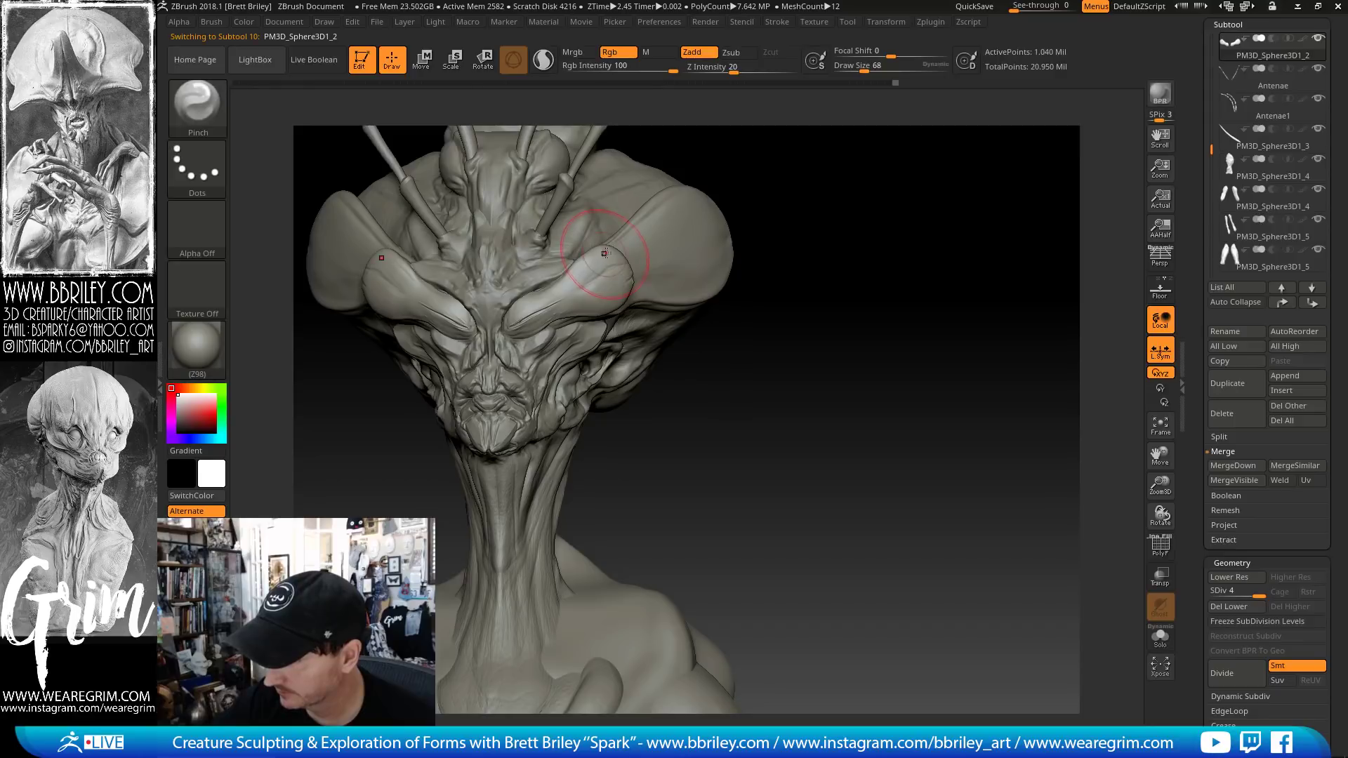
pyautogui.press('b')
pyautogui.press('m')
pyautogui.press('v')
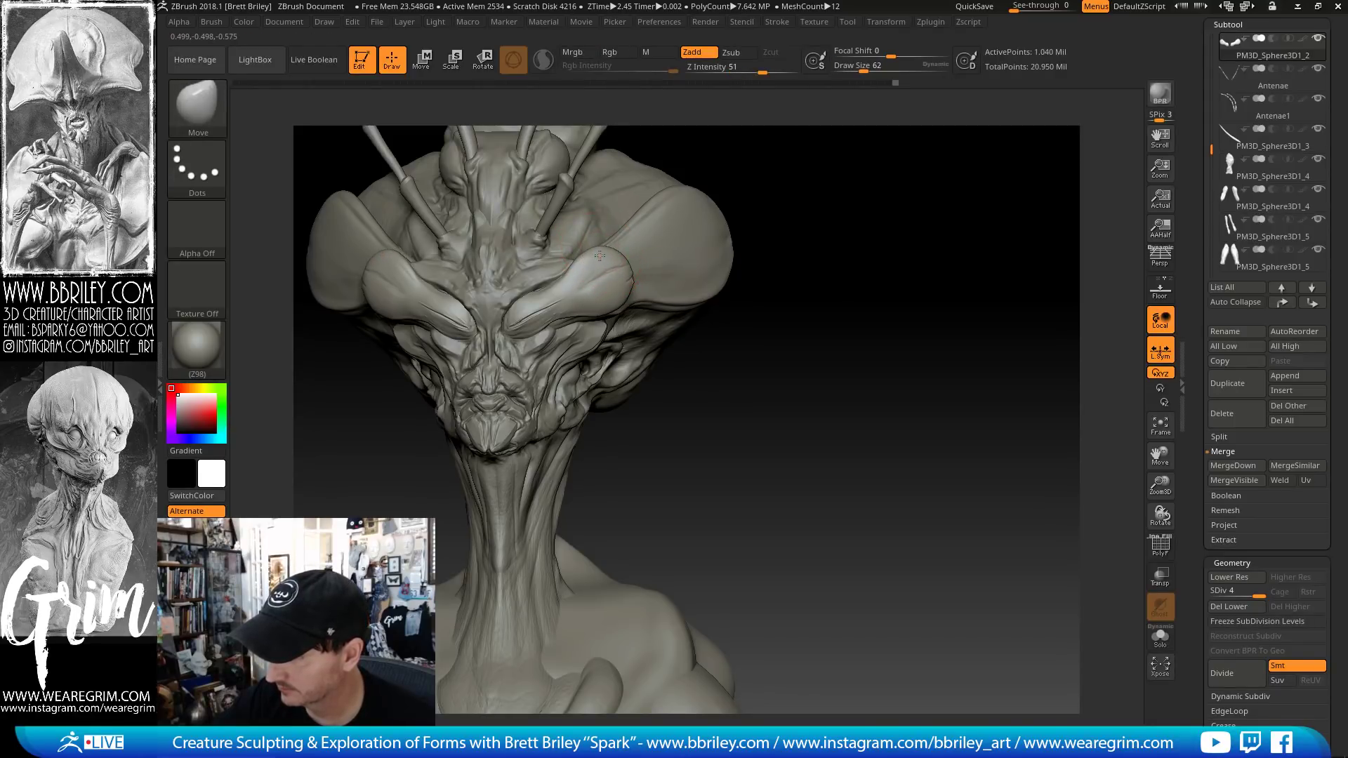
pyautogui.moveTo(600, 255)
pyautogui.mouseDown()
pyautogui.moveTo(628, 260)
pyautogui.moveTo(588, 258)
pyautogui.mouseUp()
pyautogui.press('s')
pyautogui.press('s')
pyautogui.press('s')
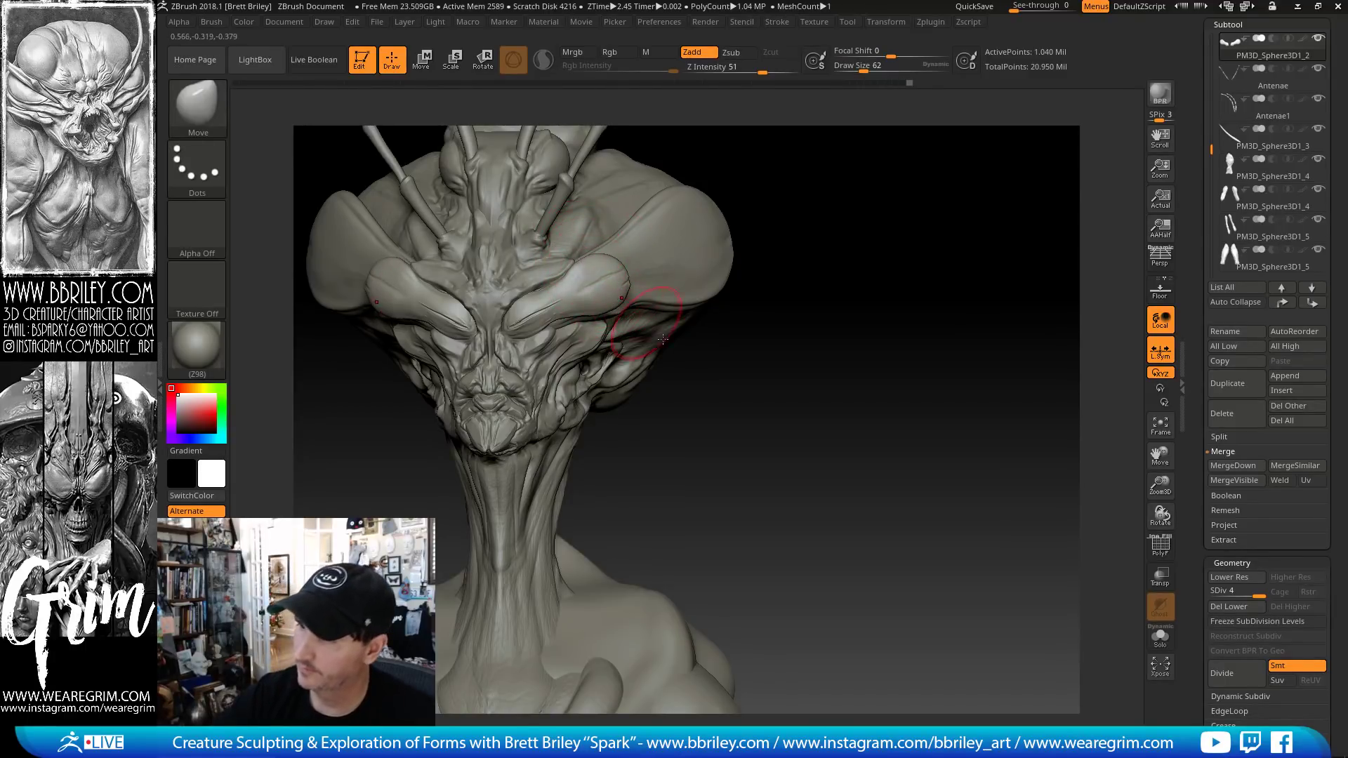
# - Carve fine creases into the inner part of the front eye lobes with DamStandard at draw size 13
pyautogui.moveTo(610, 309)
pyautogui.mouseDown(button='right')
pyautogui.moveTo(586, 302)
pyautogui.moveTo(597, 295)
pyautogui.mouseUp(button='right')
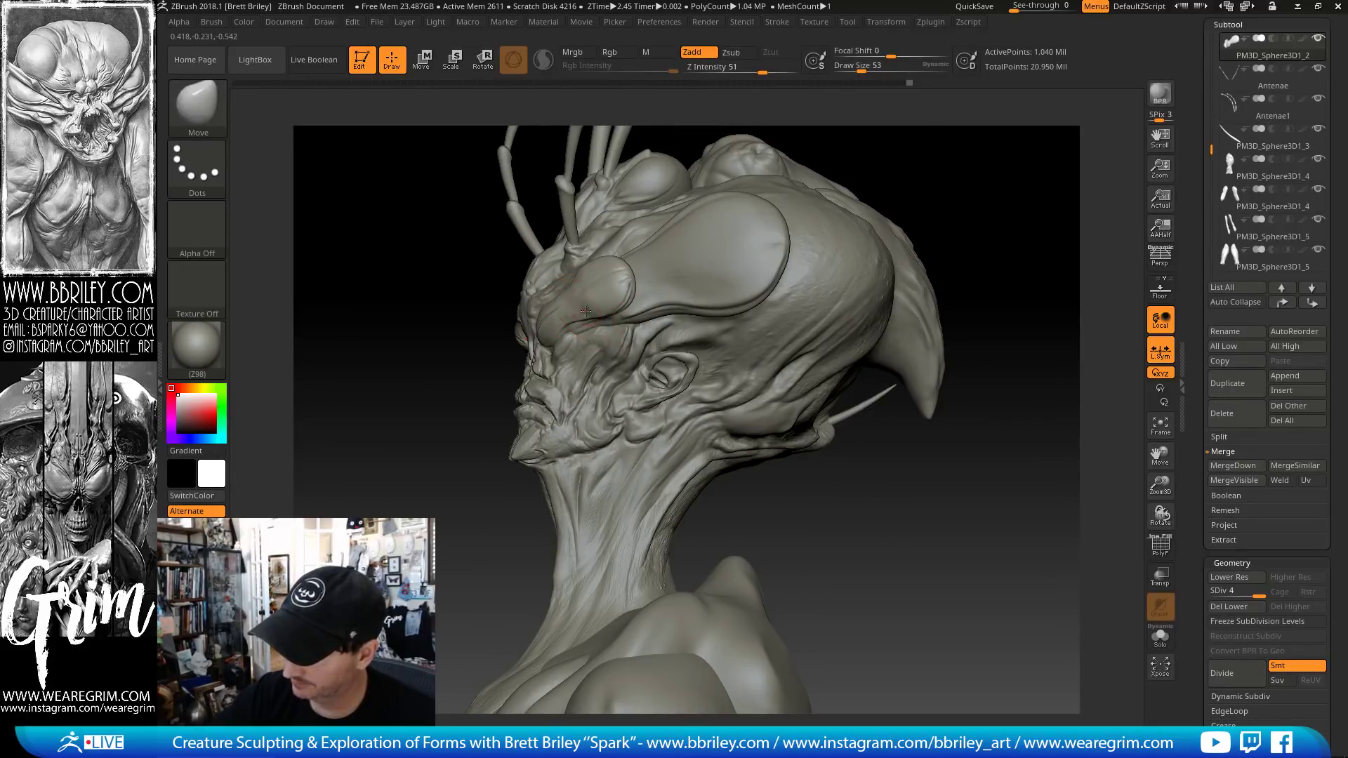
pyautogui.moveTo(585, 310)
pyautogui.mouseDown(button='right')
pyautogui.moveTo(938, 174)
pyautogui.moveTo(577, 313)
pyautogui.mouseUp(button='right')
pyautogui.press('b')
pyautogui.press('d')
pyautogui.press('s')
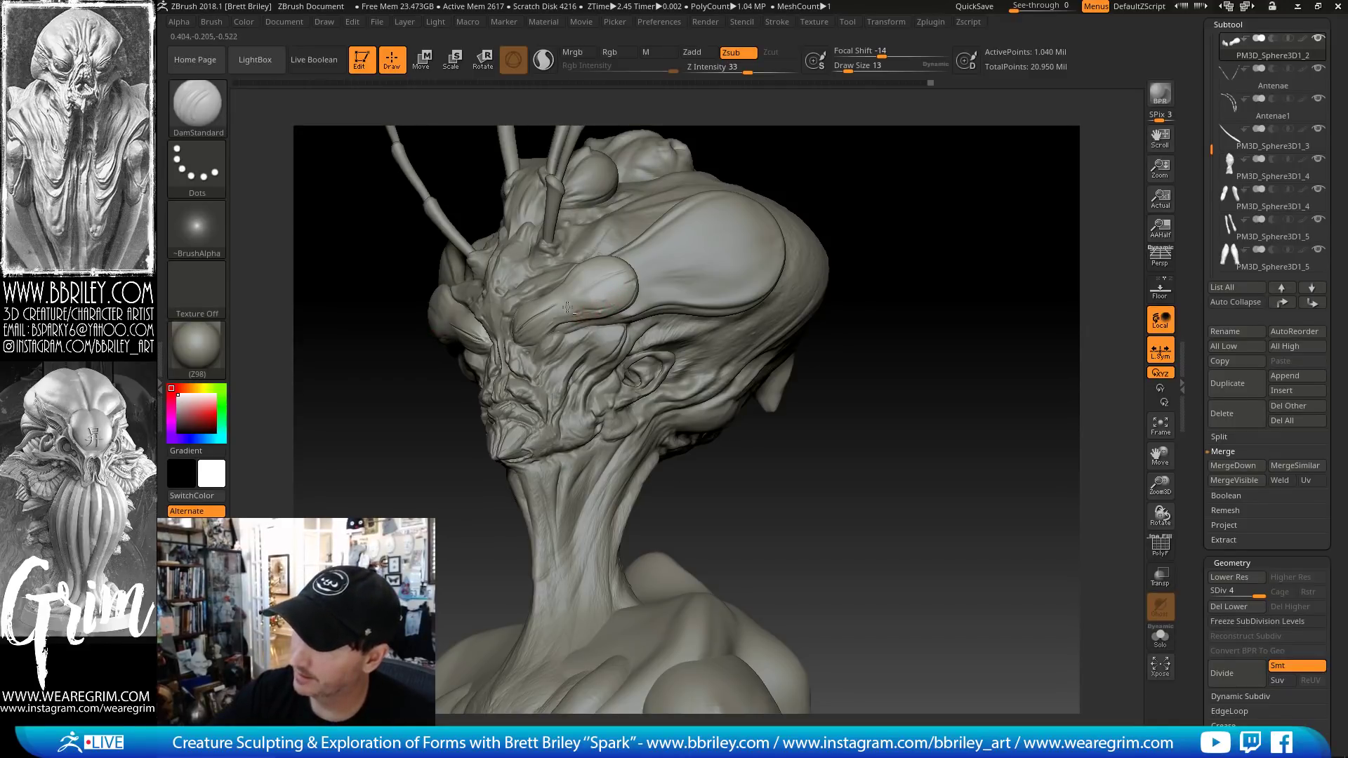
pyautogui.moveTo(891, 230); pyautogui.dragTo(755, 229, button='right')
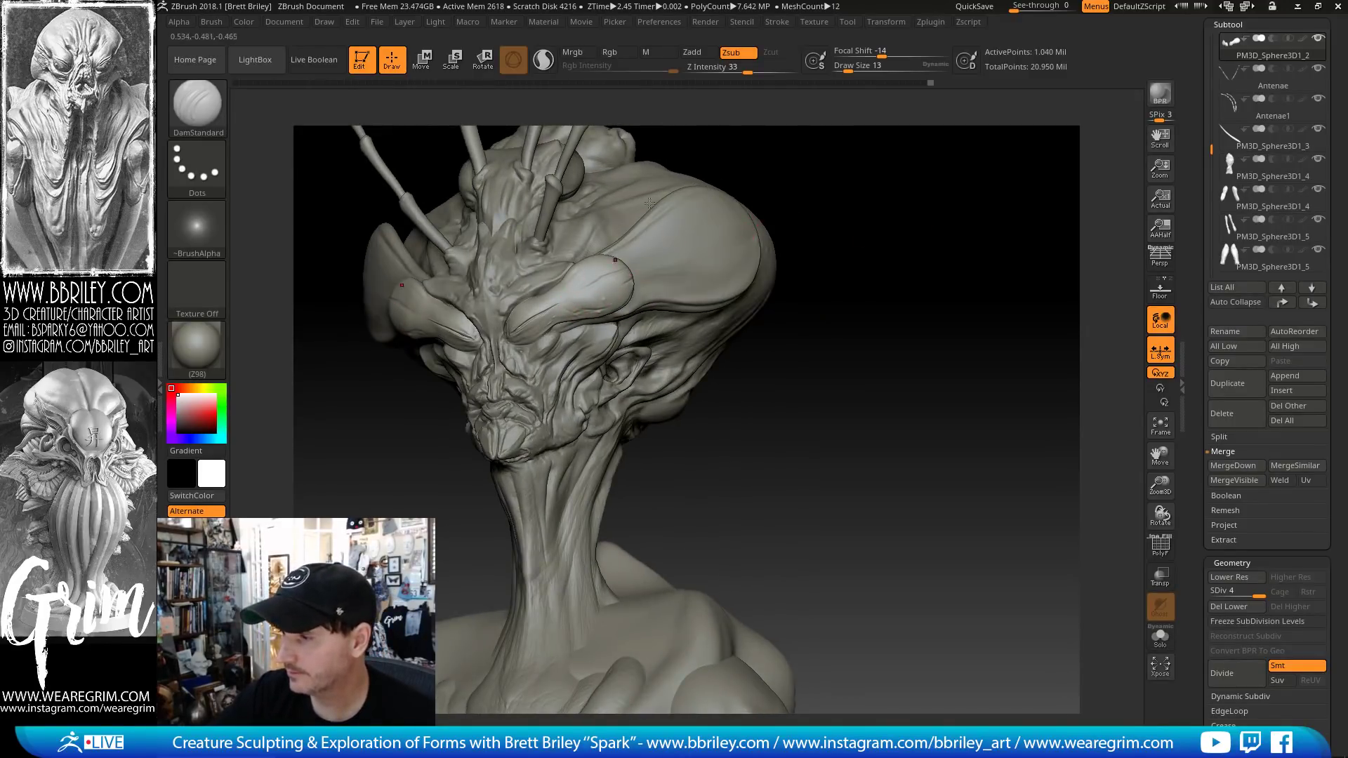
pyautogui.moveTo(565, 304); pyautogui.dragTo(551, 301, button='right')
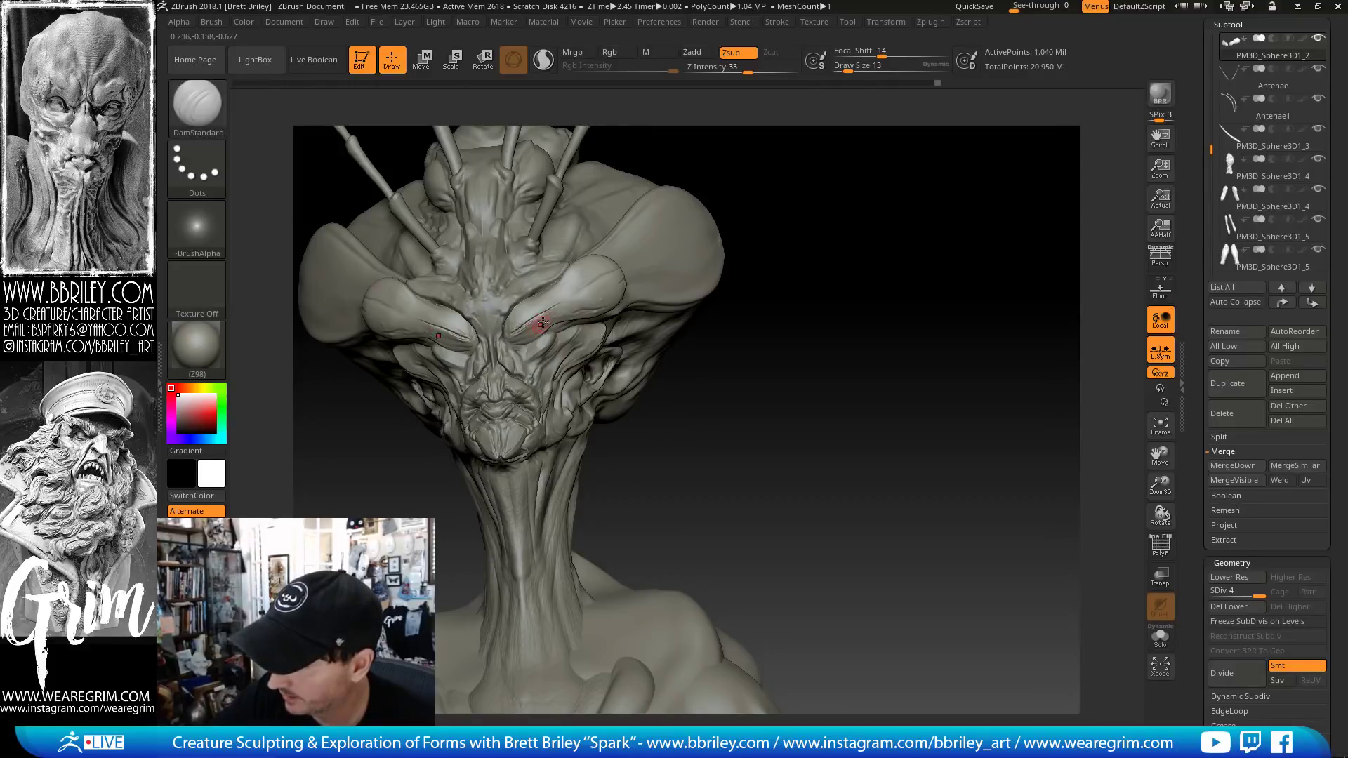
# - Select the Beehead subtool and reshape the mouth and chin with the Move brush, enlarging the draw size from 25 to 44
pyautogui.keyDown('alt'); pyautogui.moveTo(723, 458); pyautogui.dragTo(800, 551); pyautogui.keyUp('alt')
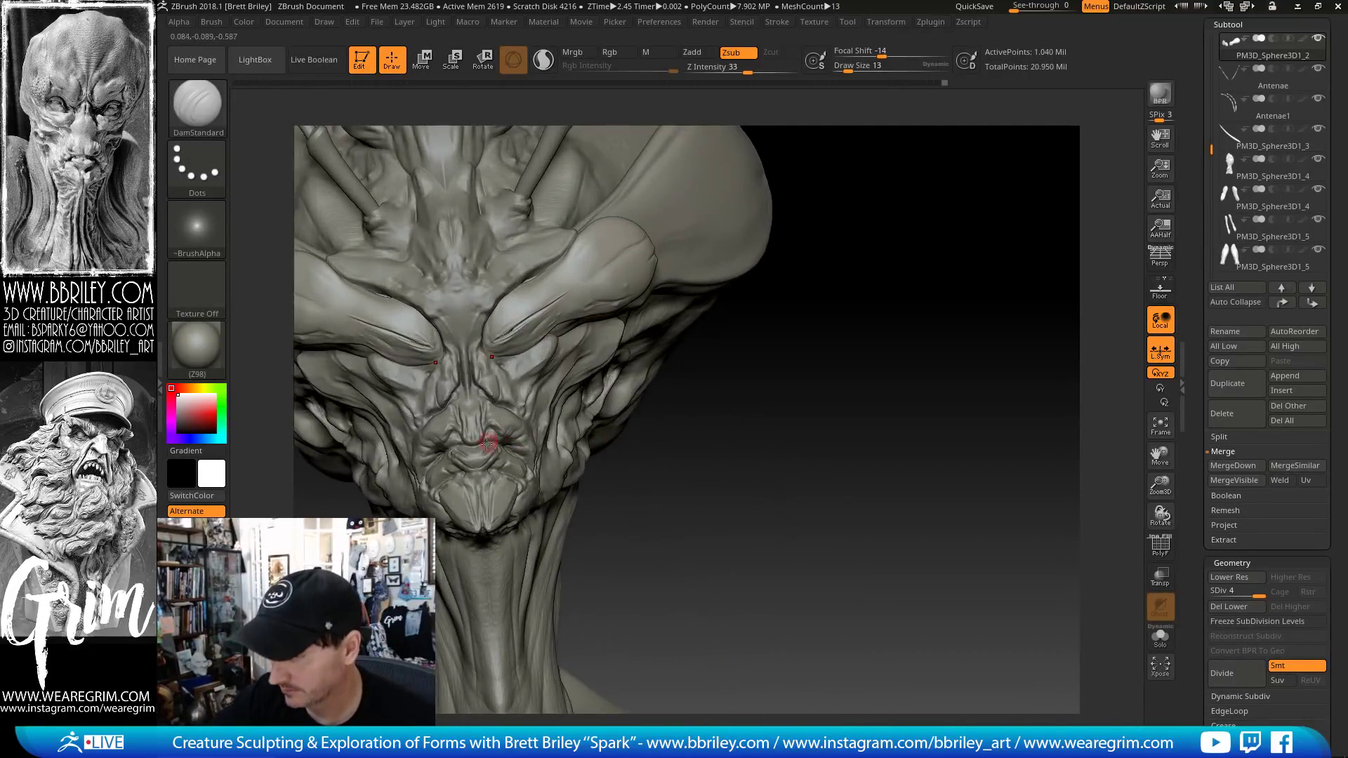
pyautogui.press('b')
pyautogui.press('m')
pyautogui.press('v')
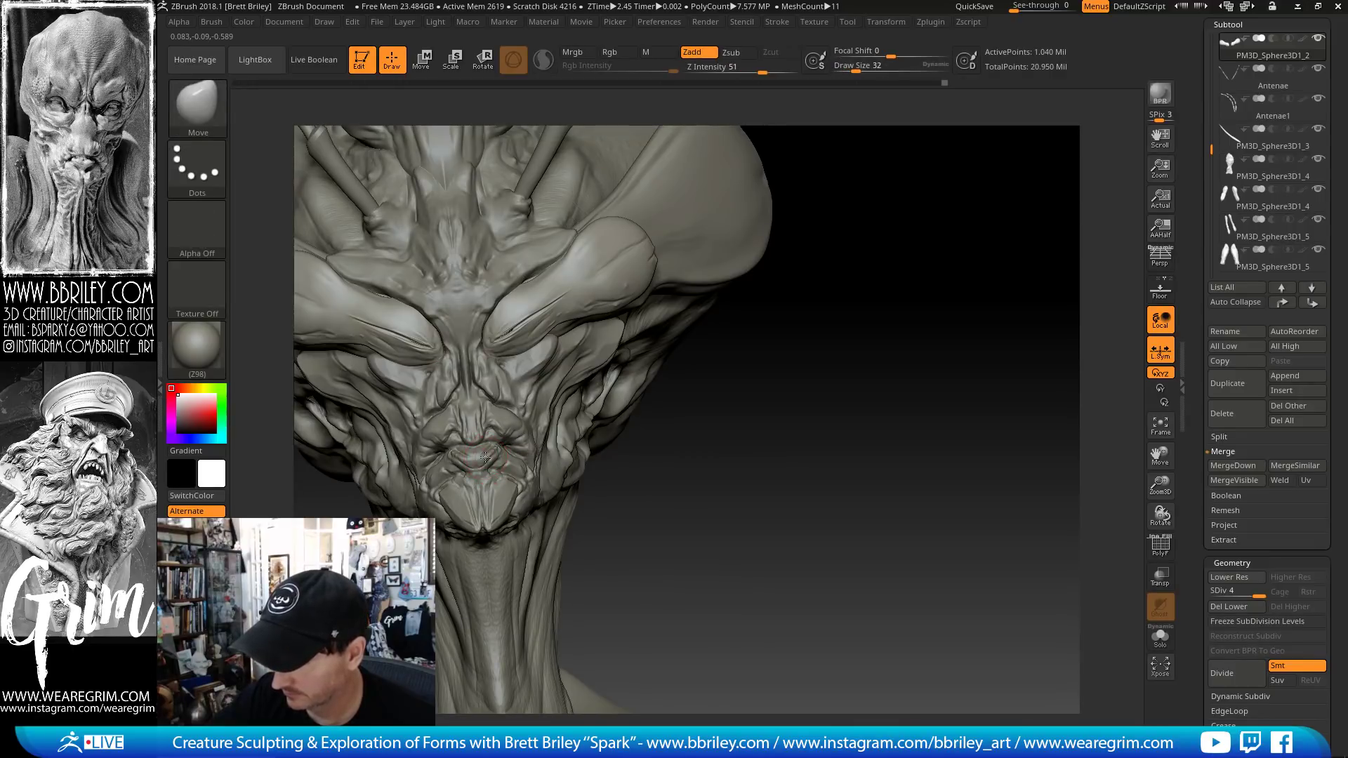
pyautogui.keyDown('alt'); pyautogui.click(485, 457); pyautogui.keyUp('alt')
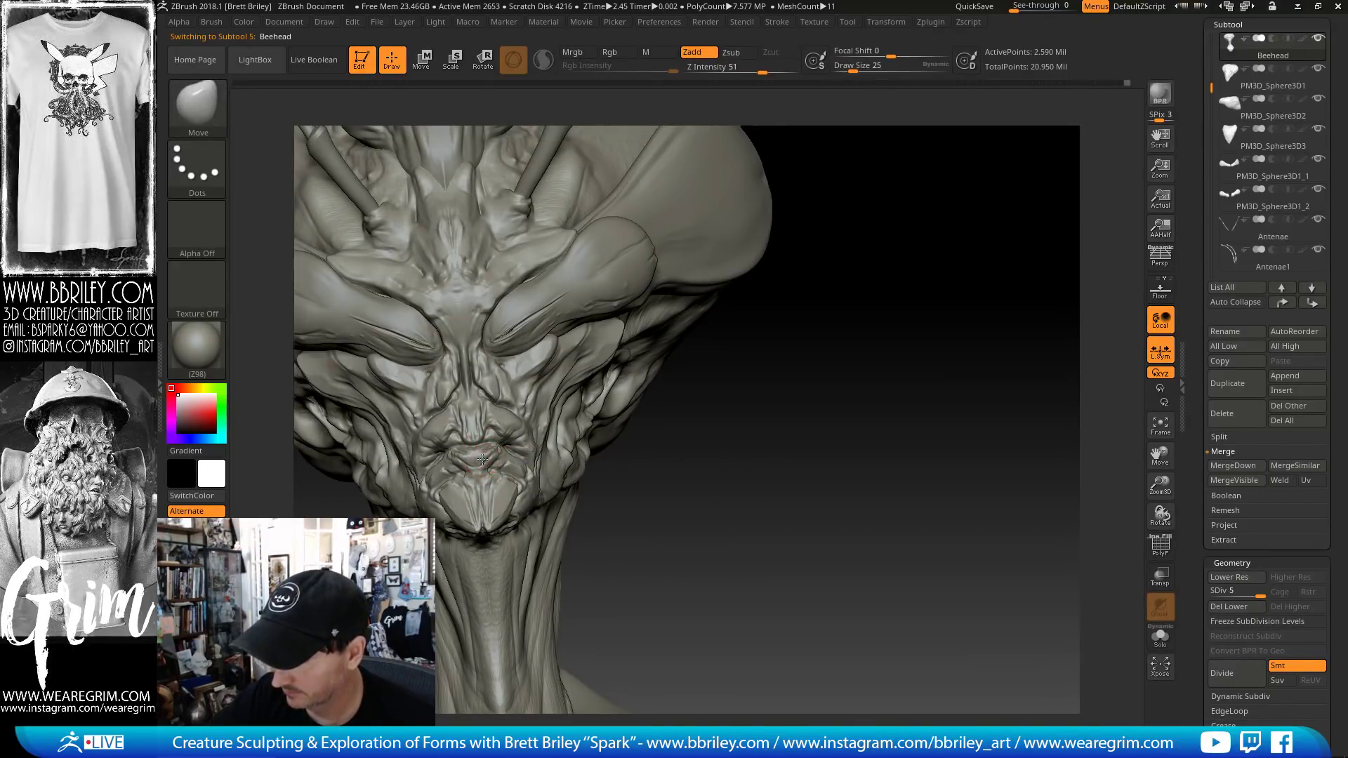
pyautogui.press('s')
pyautogui.click(497, 507)
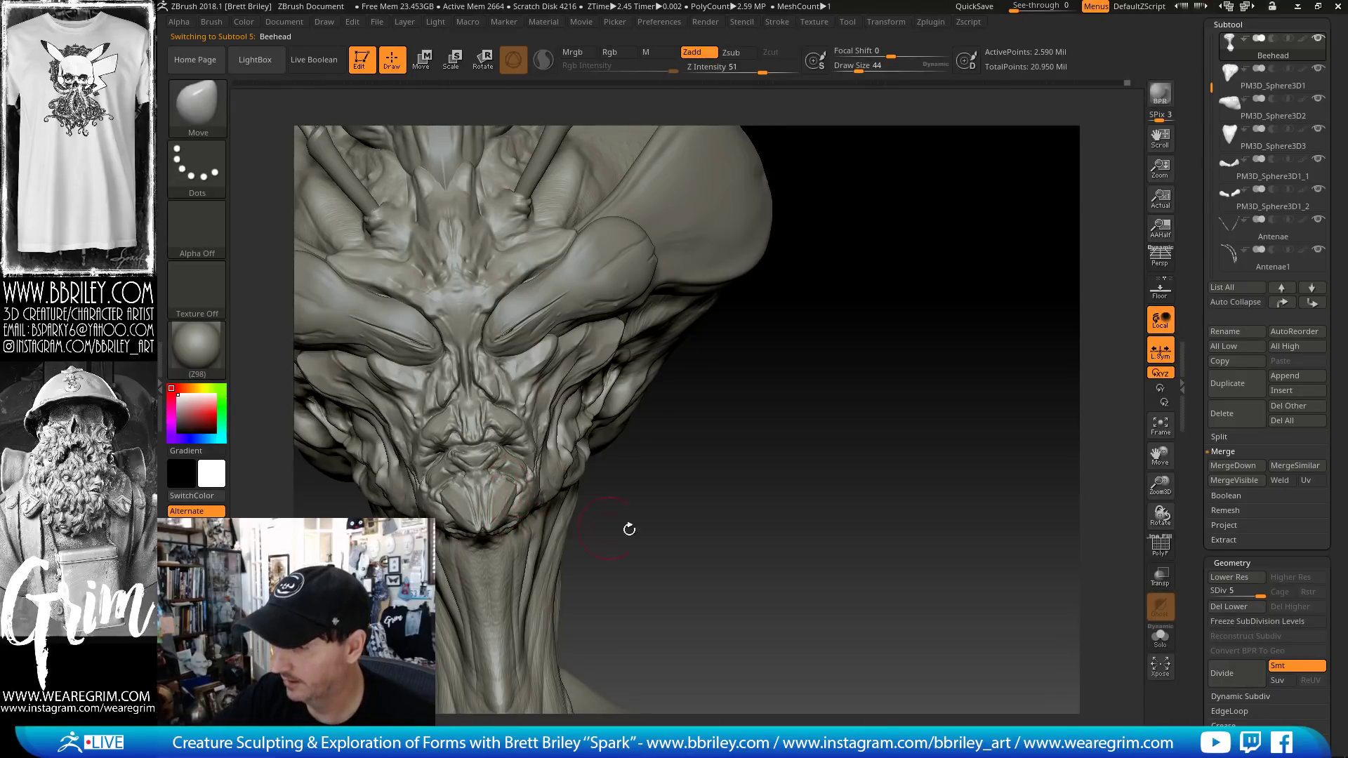
# - Refine the shape of the ear with the Move brush, using draw sizes 23, 13 and 21
pyautogui.moveTo(626, 529)
pyautogui.mouseDown()
pyautogui.moveTo(581, 499)
pyautogui.moveTo(656, 440)
pyautogui.moveTo(674, 389)
pyautogui.moveTo(646, 414)
pyautogui.moveTo(635, 469)
pyautogui.moveTo(667, 471)
pyautogui.mouseUp()
pyautogui.press('s')
pyautogui.press('s')
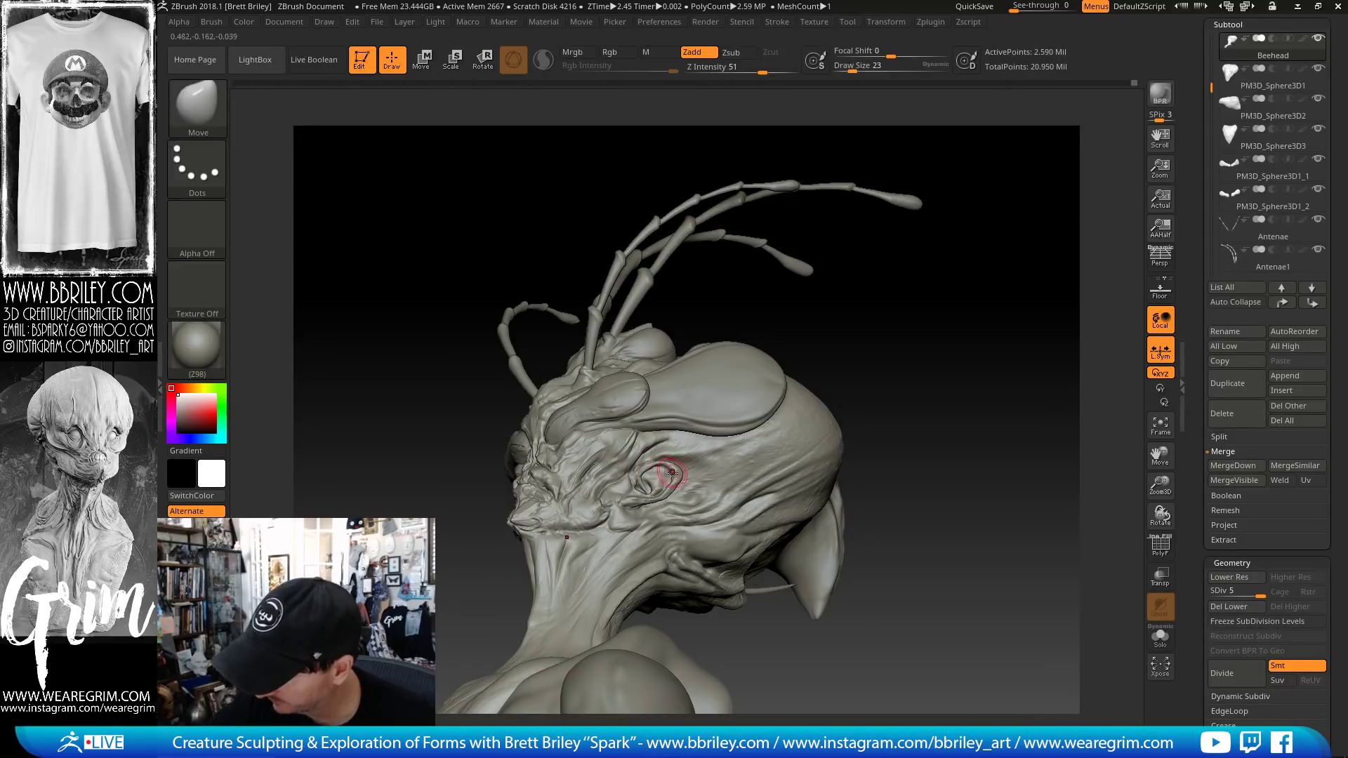
pyautogui.press('[')
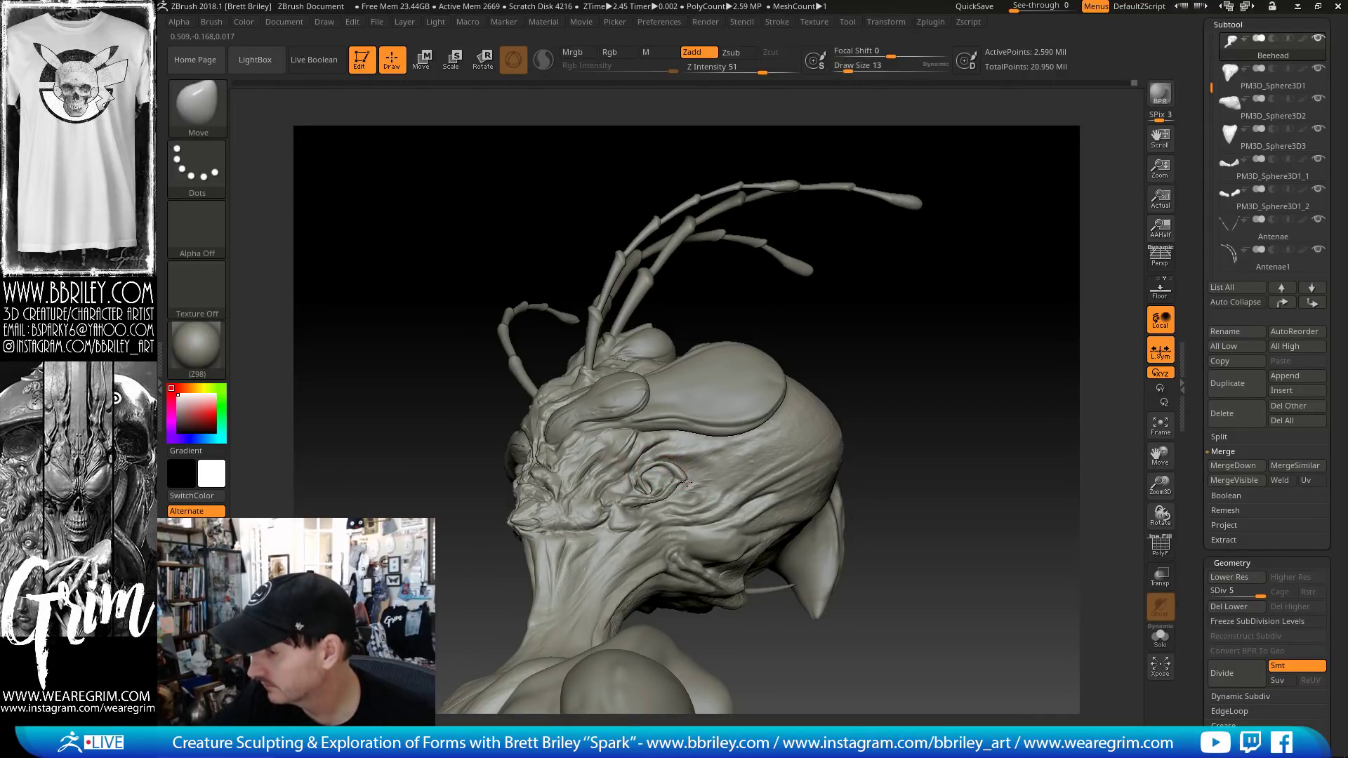
pyautogui.moveTo(950, 373)
pyautogui.mouseDown()
pyautogui.moveTo(953, 401)
pyautogui.moveTo(857, 310)
pyautogui.moveTo(744, 313)
pyautogui.mouseUp()
pyautogui.press('s')
pyautogui.moveTo(551, 378); pyautogui.dragTo(555, 378)
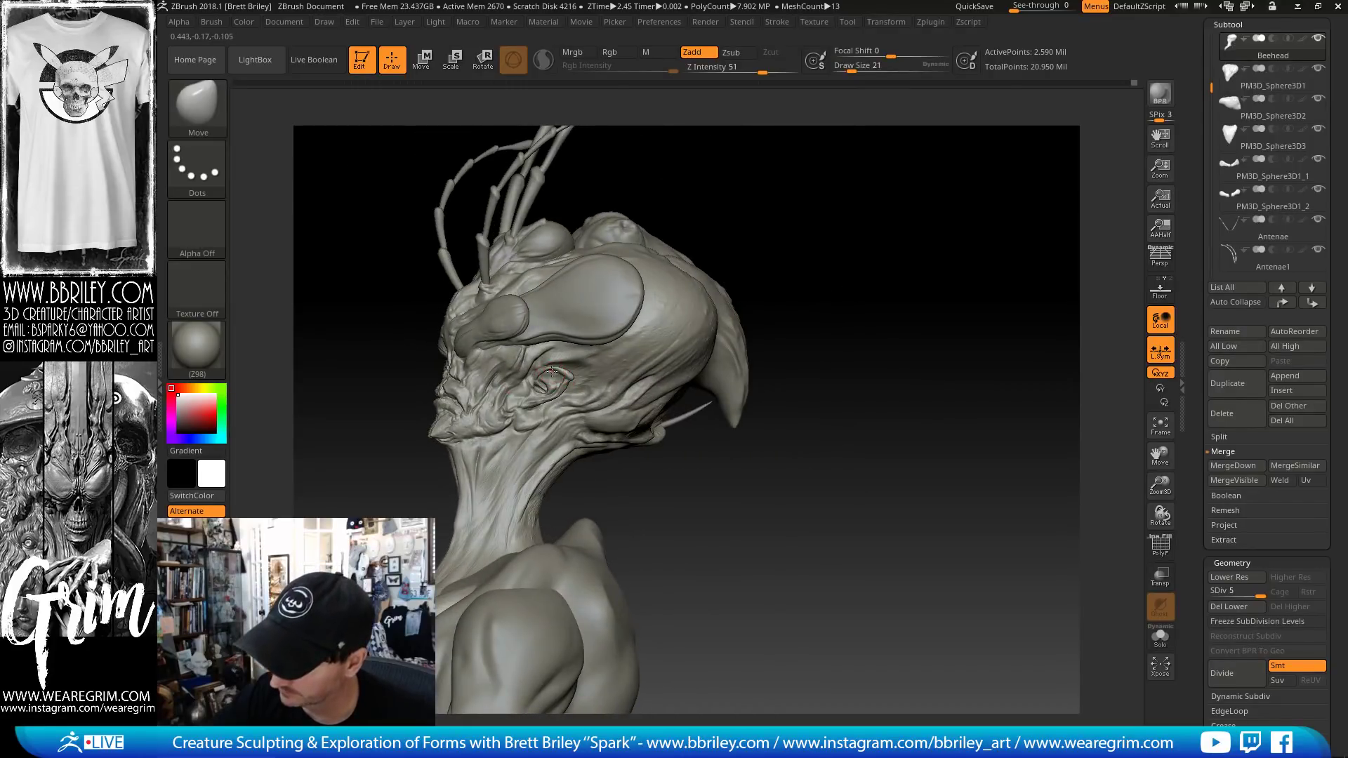
pyautogui.moveTo(629, 460)
pyautogui.mouseDown()
pyautogui.moveTo(686, 466)
pyautogui.moveTo(758, 430)
pyautogui.moveTo(758, 339)
pyautogui.mouseUp()
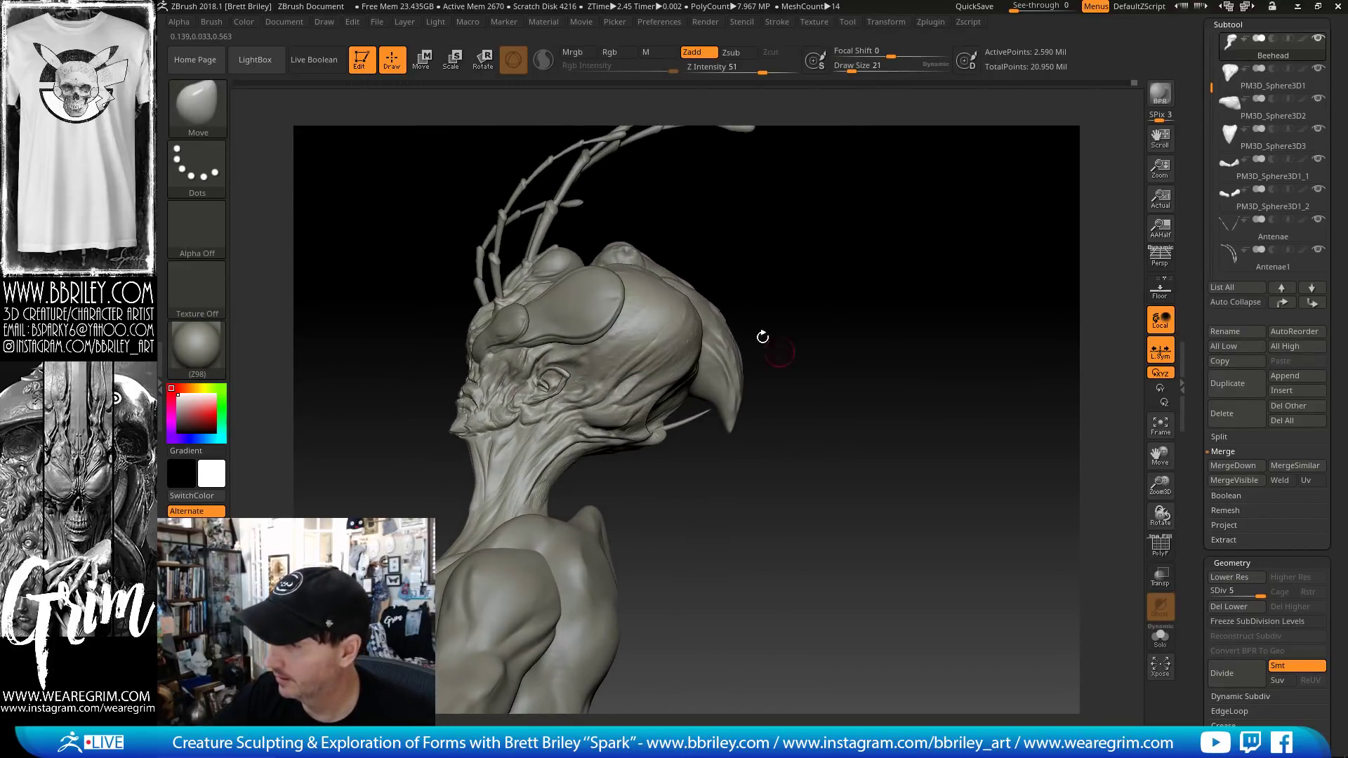
# - Carve fine creases into the side of the head around the ear with DamStandard at draw size 10
pyautogui.press('b')
pyautogui.press('d')
pyautogui.press('s')
pyautogui.press('s')
pyautogui.moveTo(581, 393); pyautogui.dragTo(572, 394)
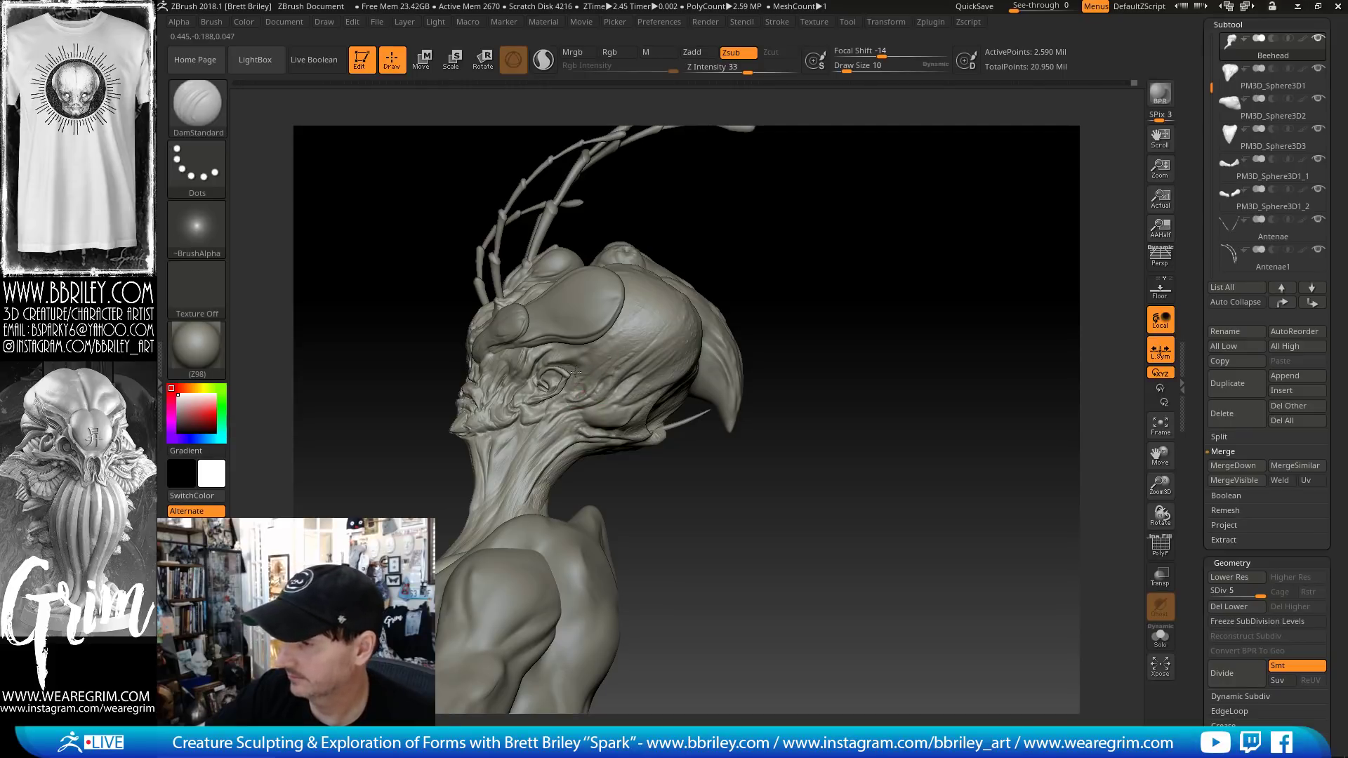
pyautogui.moveTo(824, 393); pyautogui.dragTo(806, 349)
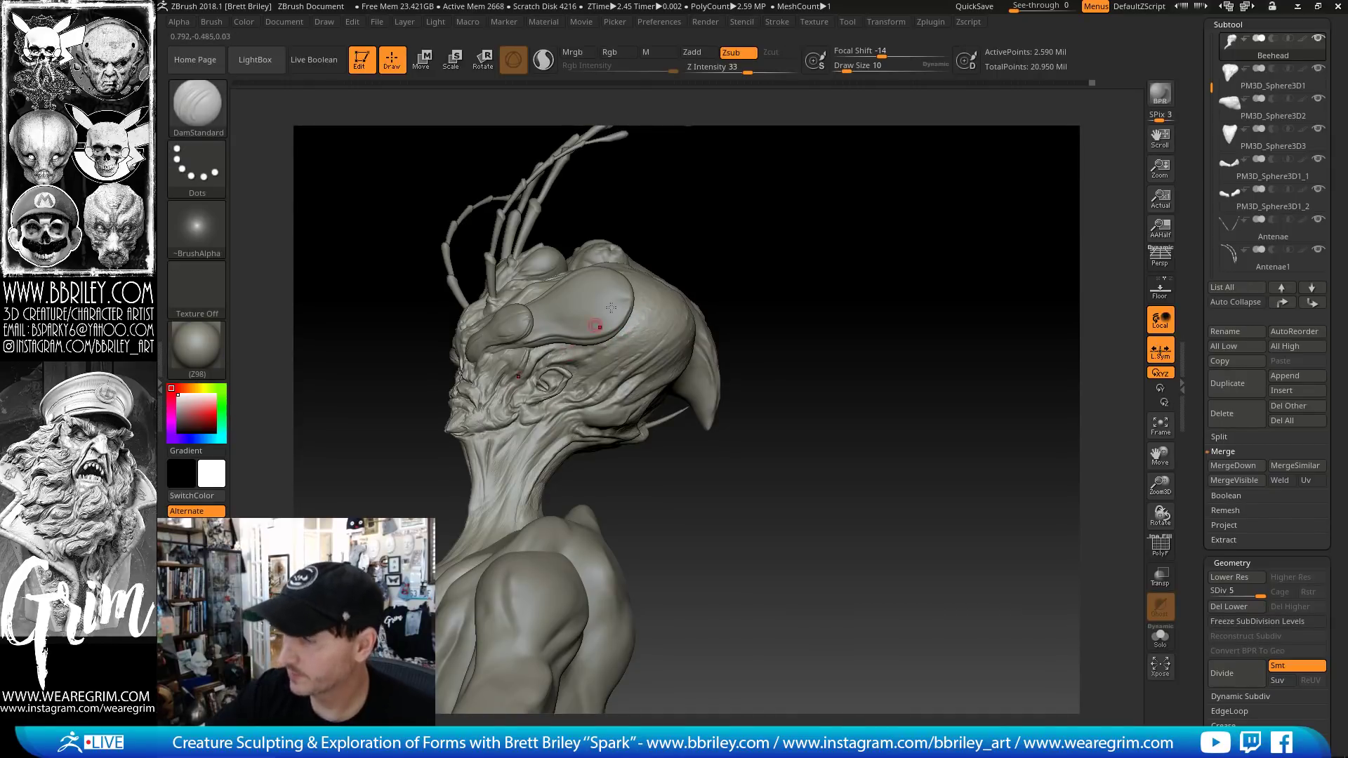
# - Select the torso subtool, PM3D_Sphere3D1_4, and adjust the shoulder area beside the neck with the Move brush at draw size 68
pyautogui.moveTo(812, 209)
pyautogui.mouseDown()
pyautogui.moveTo(660, 282)
pyautogui.moveTo(827, 292)
pyautogui.moveTo(809, 335)
pyautogui.moveTo(545, 416)
pyautogui.mouseUp()
pyautogui.keyDown('alt'); pyautogui.click(545, 415); pyautogui.keyUp('alt')
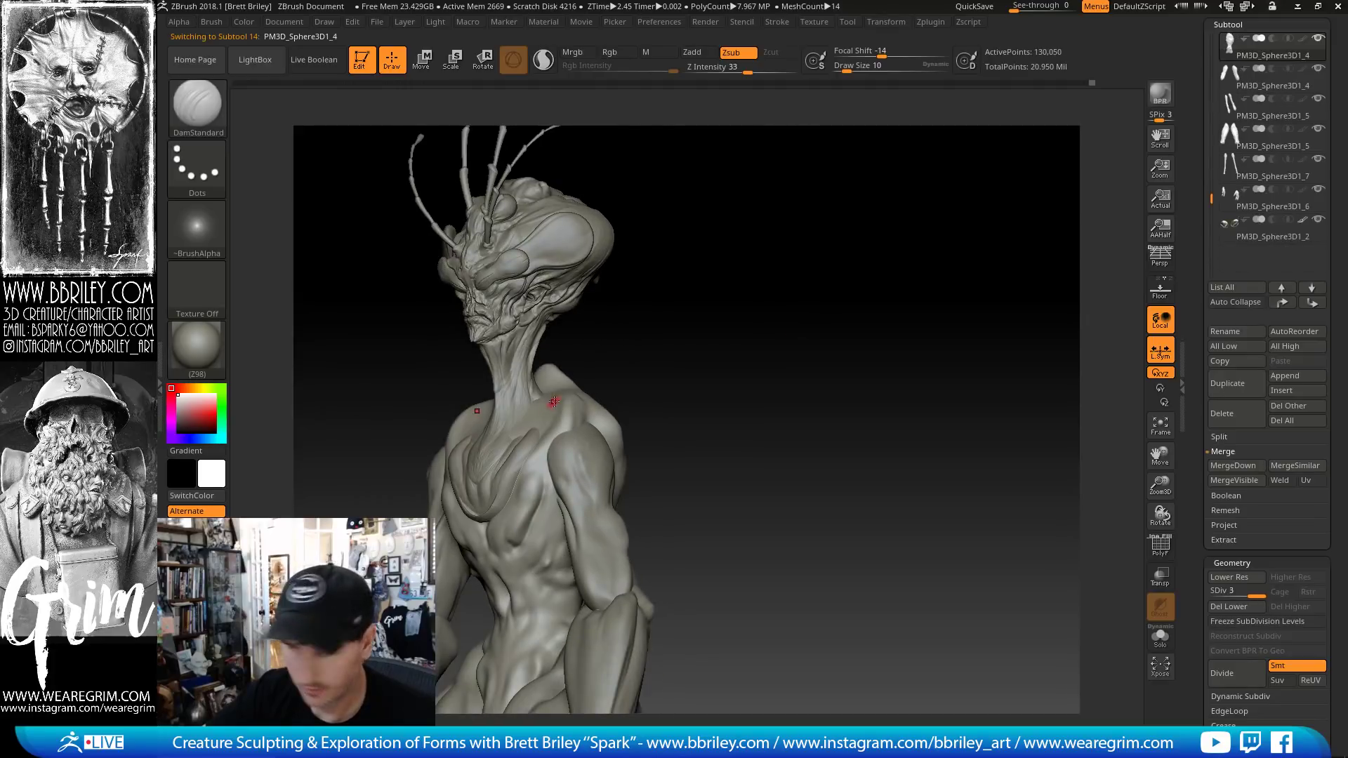
pyautogui.press('b')
pyautogui.press('m')
pyautogui.press('v')
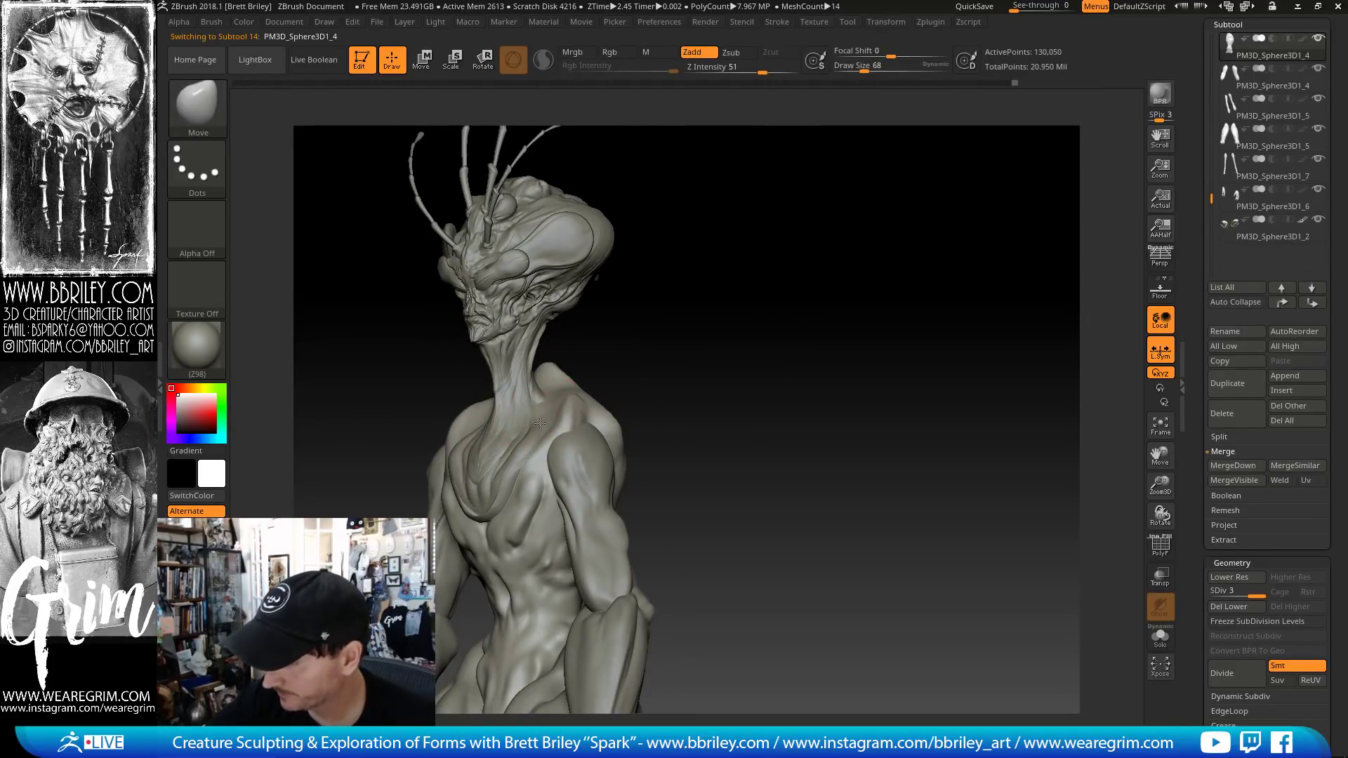
pyautogui.moveTo(653, 346)
pyautogui.mouseDown()
pyautogui.moveTo(496, 391)
pyautogui.moveTo(646, 376)
pyautogui.moveTo(543, 420)
pyautogui.mouseUp()
# - Select the Beehead subtool and build up small bumps on the chest collar using Clay at draw size 16 and Standard at 9
pyautogui.keyDown('alt'); pyautogui.click(495, 407); pyautogui.keyUp('alt')
pyautogui.press('b')
pyautogui.press('c')
pyautogui.press('l')
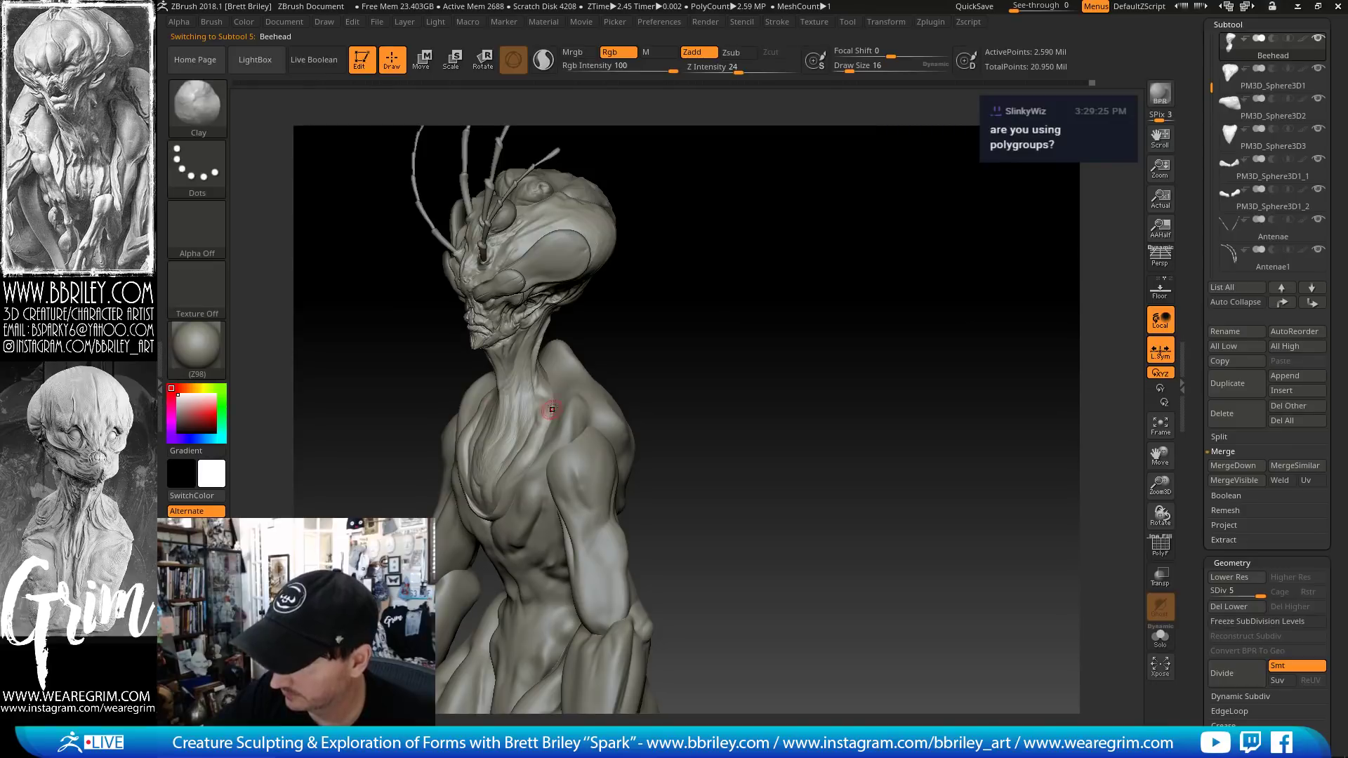
pyautogui.press('b')
pyautogui.press('s')
pyautogui.press('t')
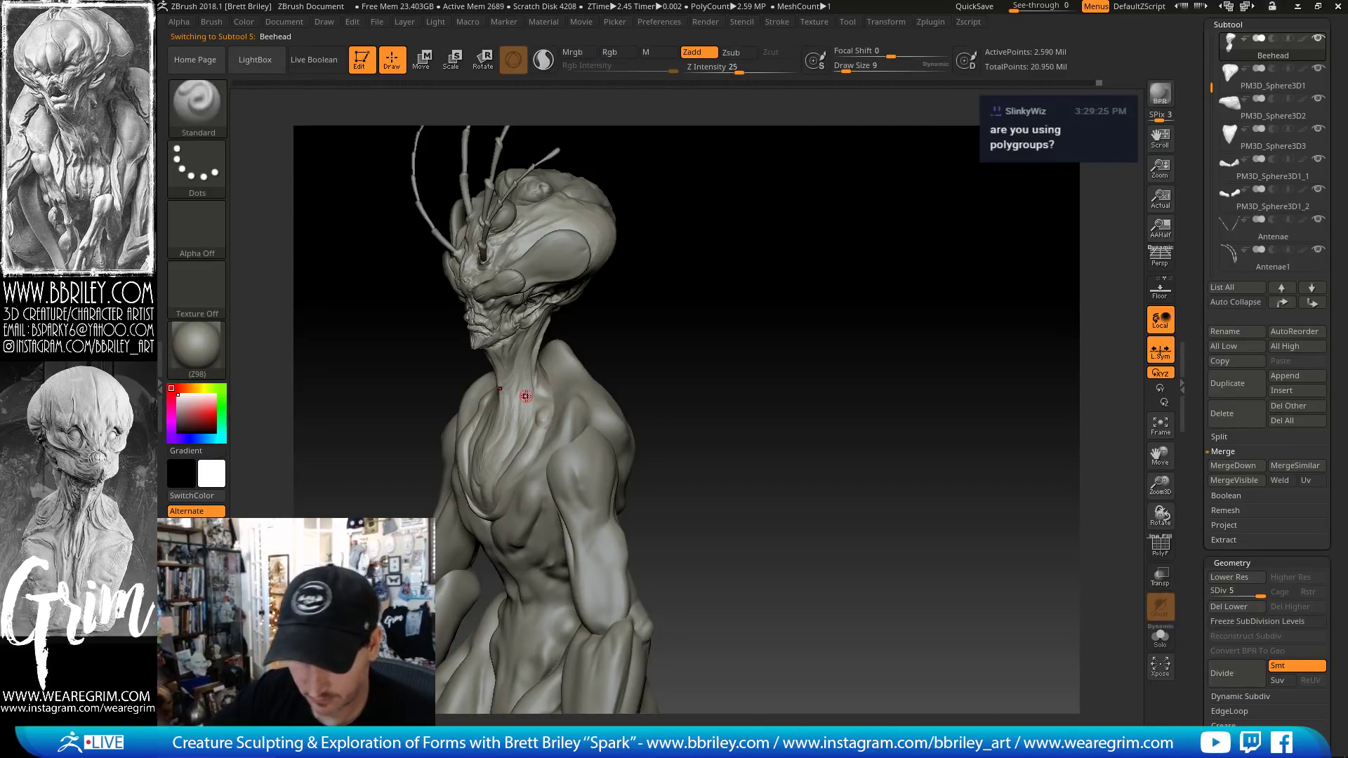
pyautogui.moveTo(678, 299); pyautogui.dragTo(694, 310)
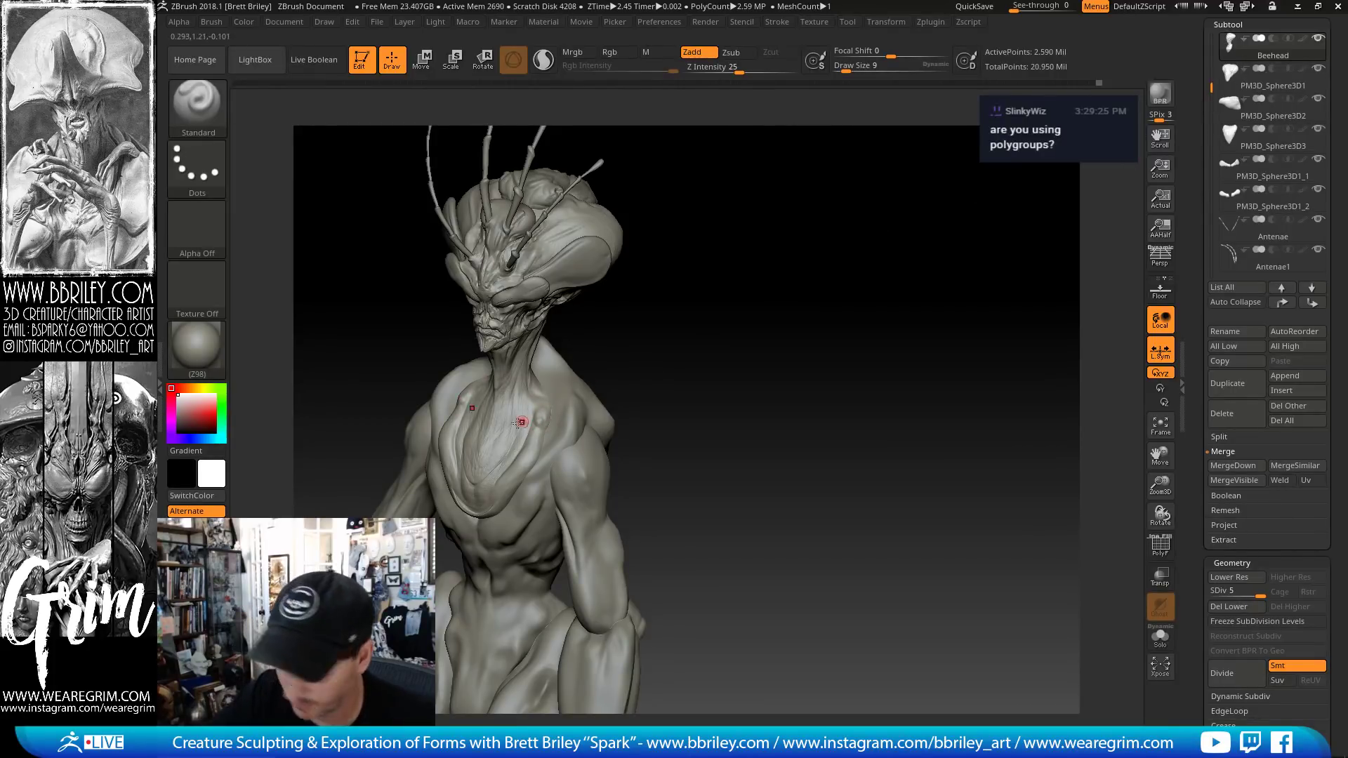
# - Cut creases around the small bumps on the chest collar with DamStandard at draw size 9
pyautogui.press('b')
pyautogui.press('d')
pyautogui.press('s')
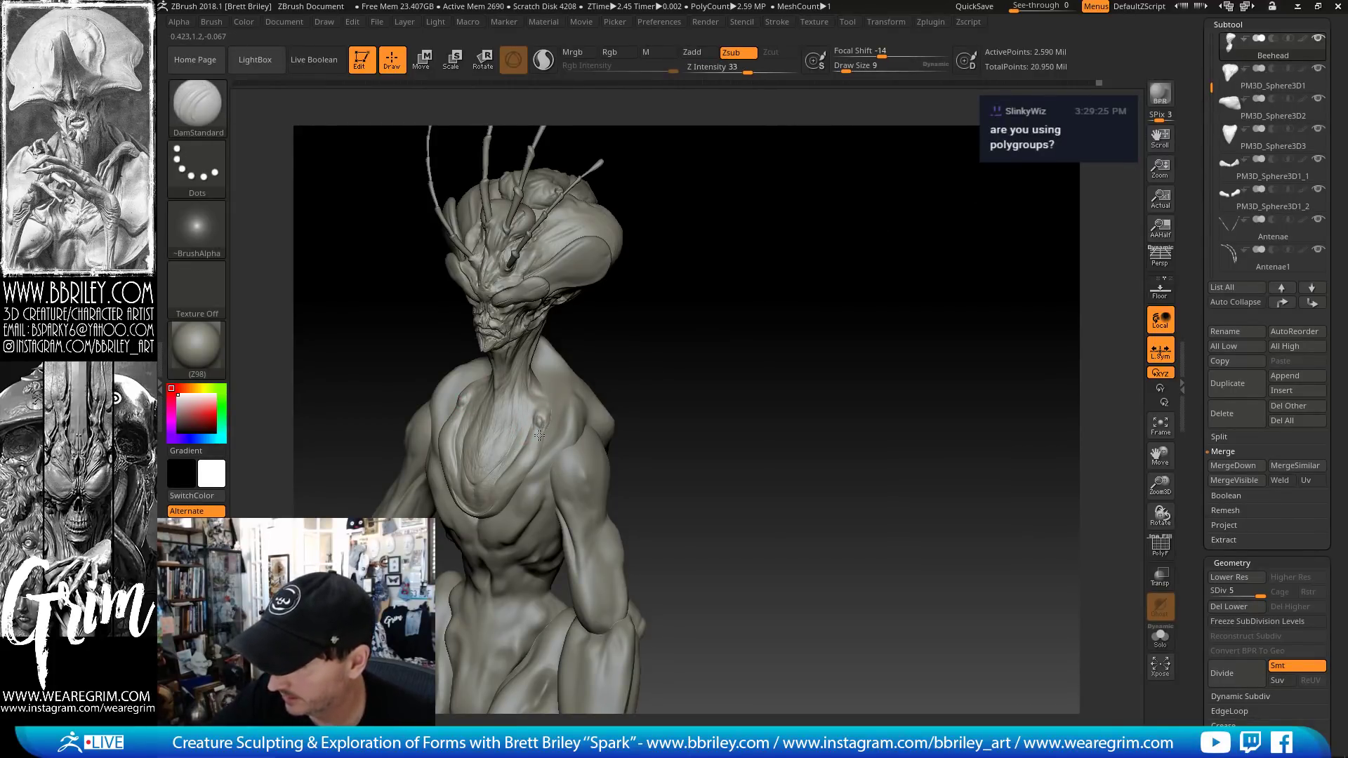
pyautogui.moveTo(666, 348); pyautogui.dragTo(712, 279)
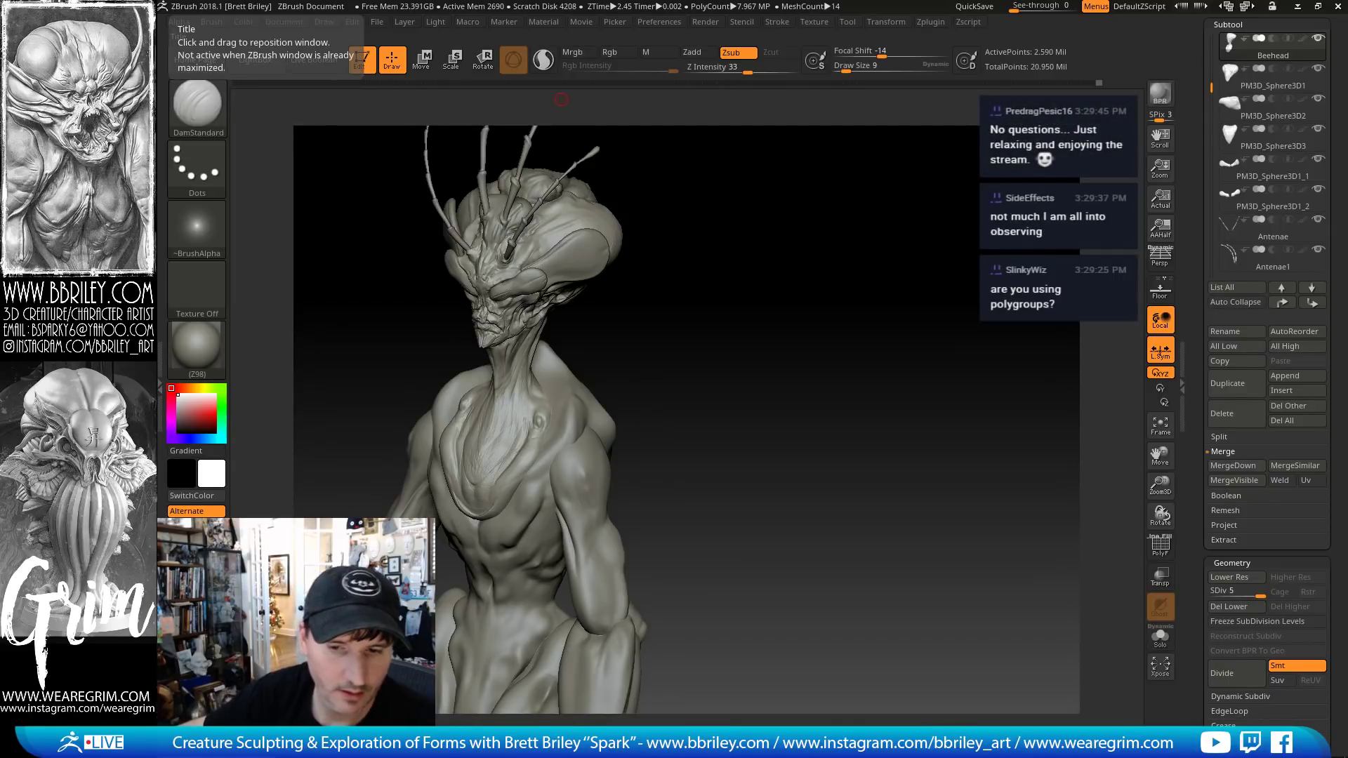
# - Reshape the upper edge of the collar where it meets the shoulder with the Move brush at draw size 65
pyautogui.moveTo(671, 310)
pyautogui.mouseDown()
pyautogui.moveTo(680, 296)
pyautogui.moveTo(666, 309)
pyautogui.mouseUp()
pyautogui.press('b')
pyautogui.press('m')
pyautogui.press('v')
pyautogui.press('s')
pyautogui.moveTo(550, 392); pyautogui.dragTo(569, 391)
pyautogui.press('s')
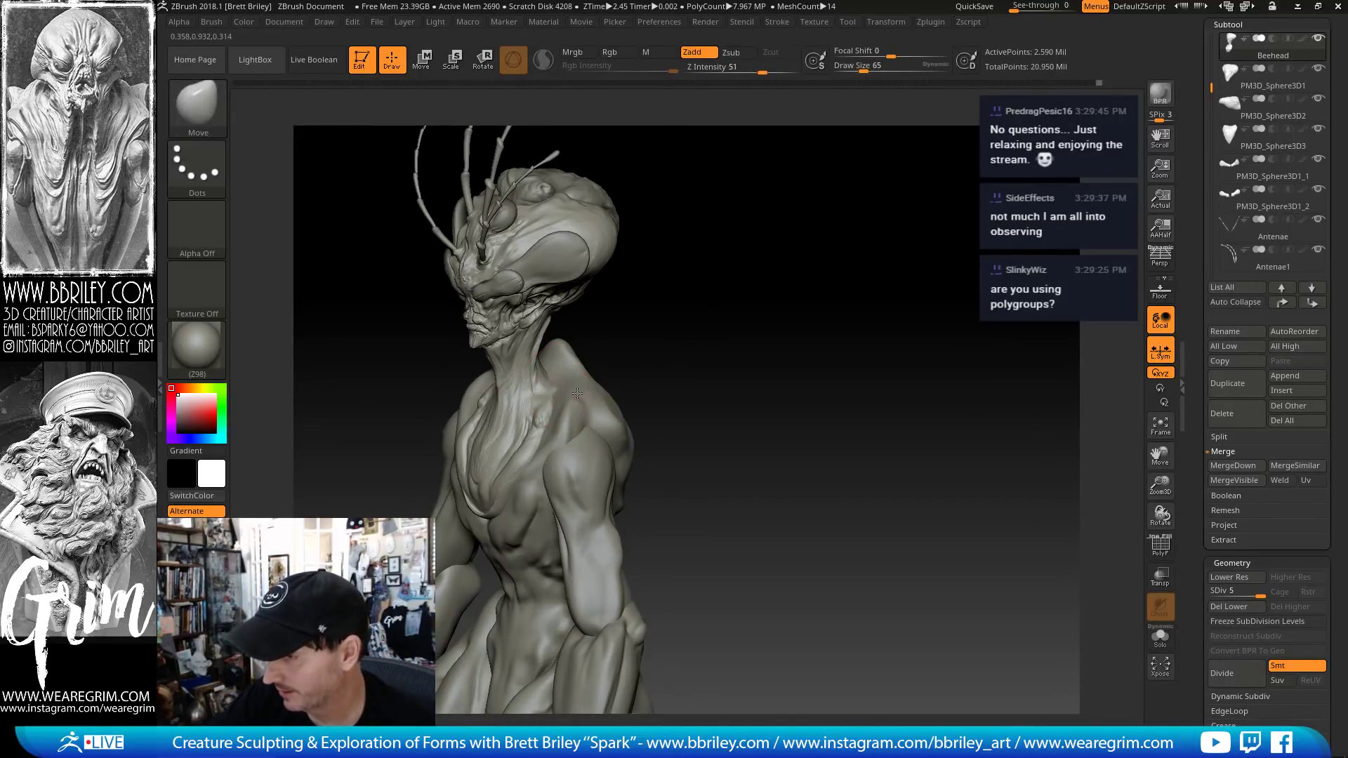
pyautogui.moveTo(625, 332); pyautogui.dragTo(666, 363)
pyautogui.moveTo(582, 374); pyautogui.dragTo(574, 383)
# - Swell the upper collar beside the base of the neck with the Inflat brush, starting at draw size 62
pyautogui.press('b')
pyautogui.press('i')
pyautogui.press('n')
pyautogui.moveTo(570, 384); pyautogui.dragTo(568, 376, button='right')
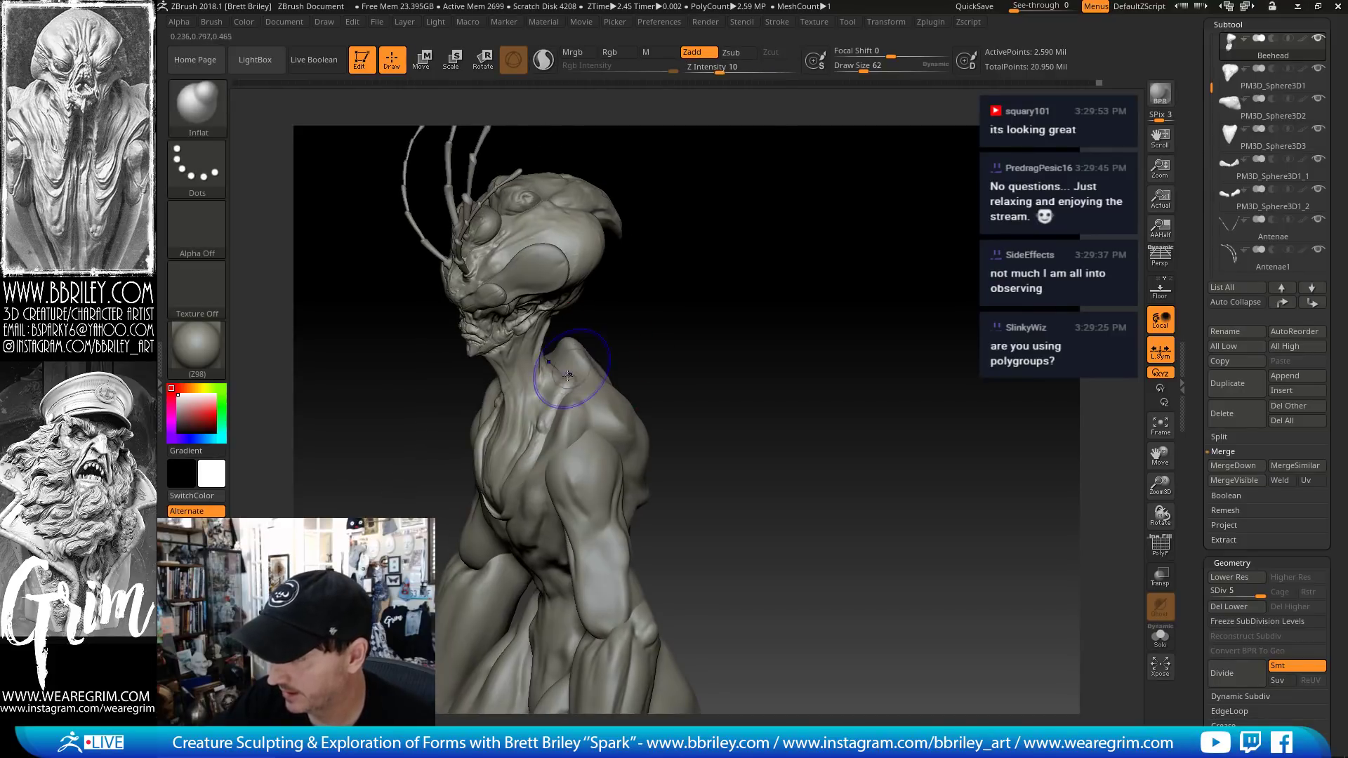
pyautogui.moveTo(647, 330); pyautogui.dragTo(616, 337)
pyautogui.press('s')
pyautogui.moveTo(563, 392); pyautogui.dragTo(561, 392)
pyautogui.moveTo(619, 331); pyautogui.dragTo(582, 380)
# - Adjust the outer contour of the upper collar with the Move brush, reducing the draw size from 75 to 41
pyautogui.press('b')
pyautogui.press('m')
pyautogui.press('v')
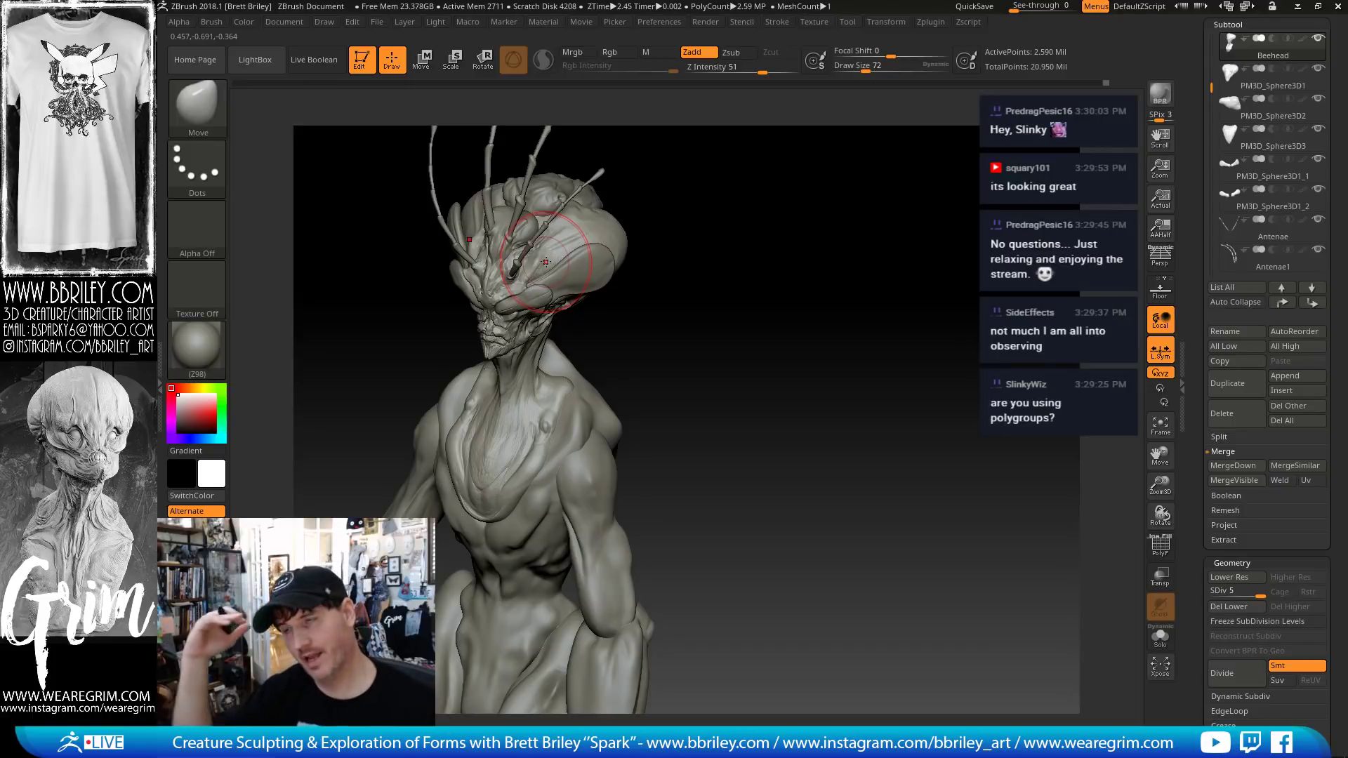
pyautogui.moveTo(618, 320); pyautogui.dragTo(654, 356)
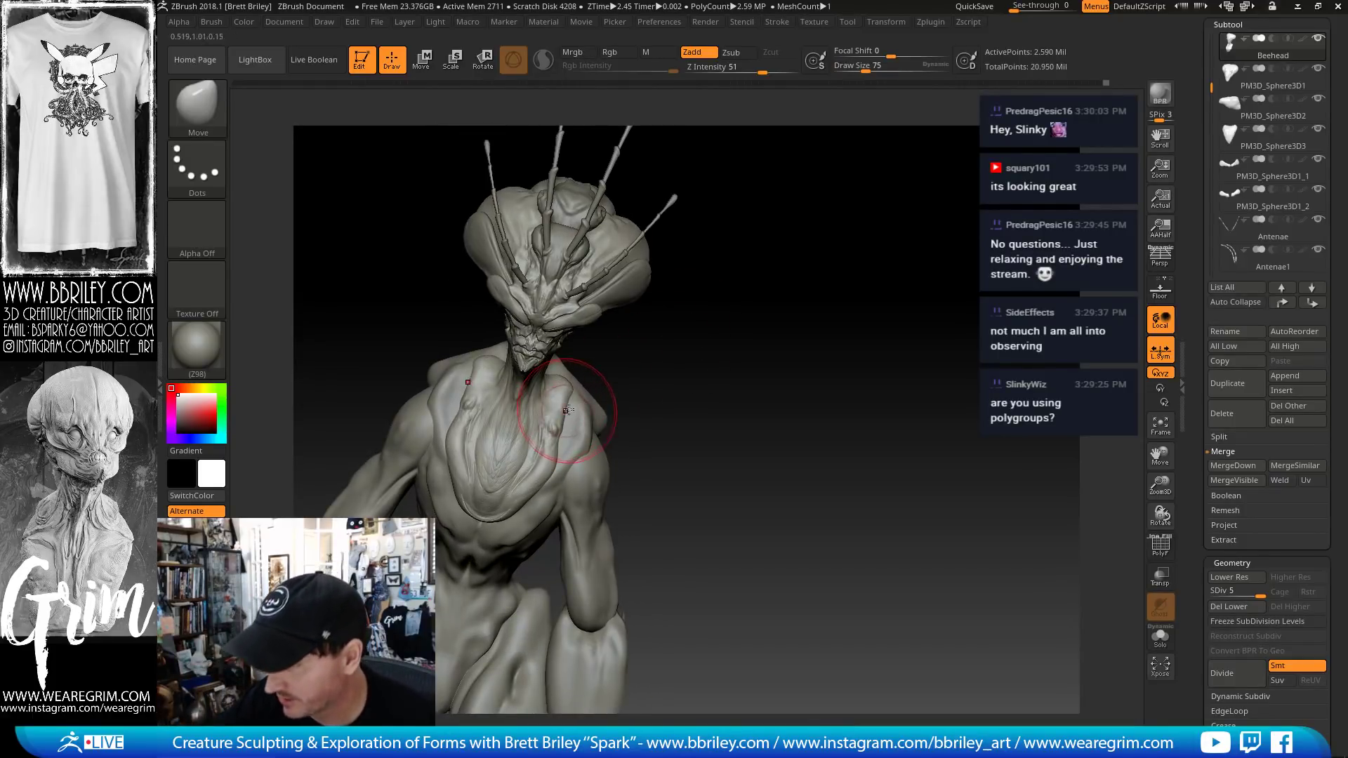
pyautogui.moveTo(572, 410); pyautogui.dragTo(562, 412)
pyautogui.press('s')
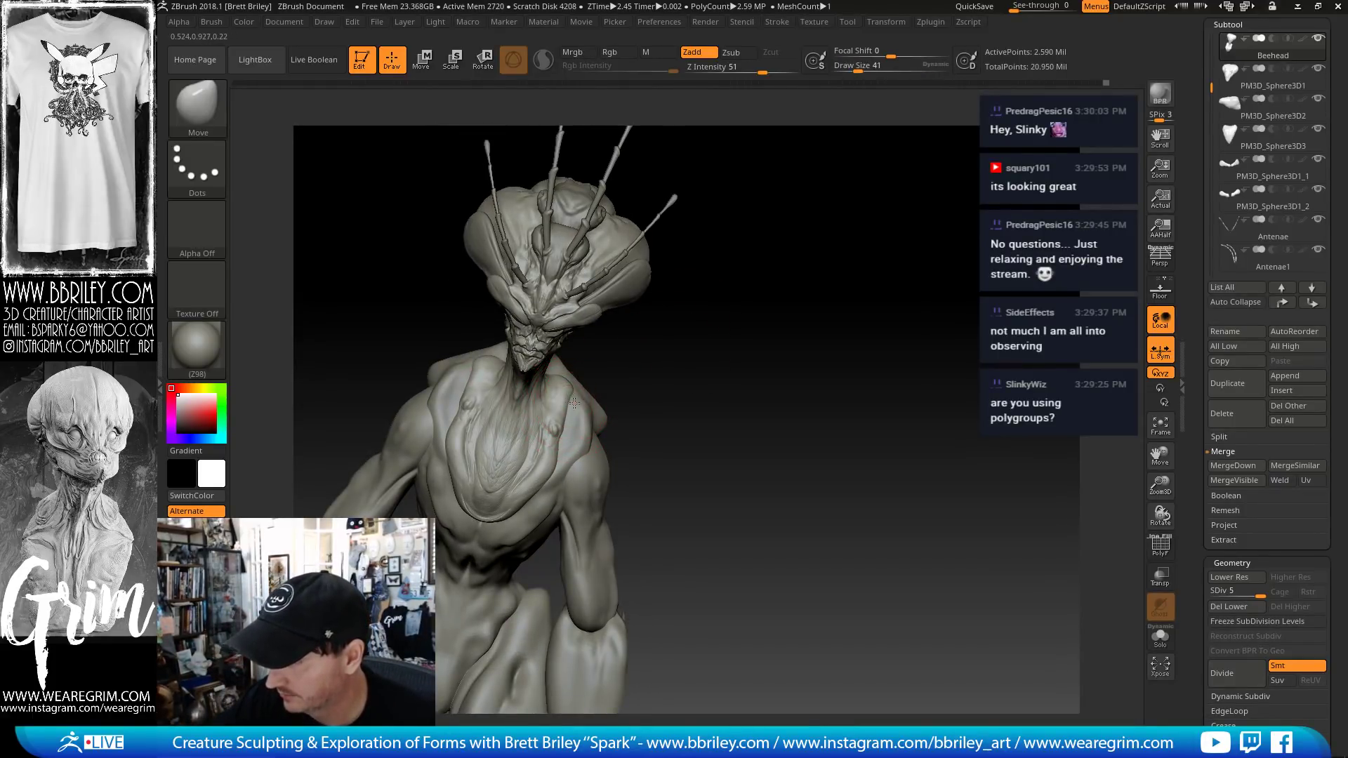
pyautogui.moveTo(617, 326); pyautogui.dragTo(570, 385)
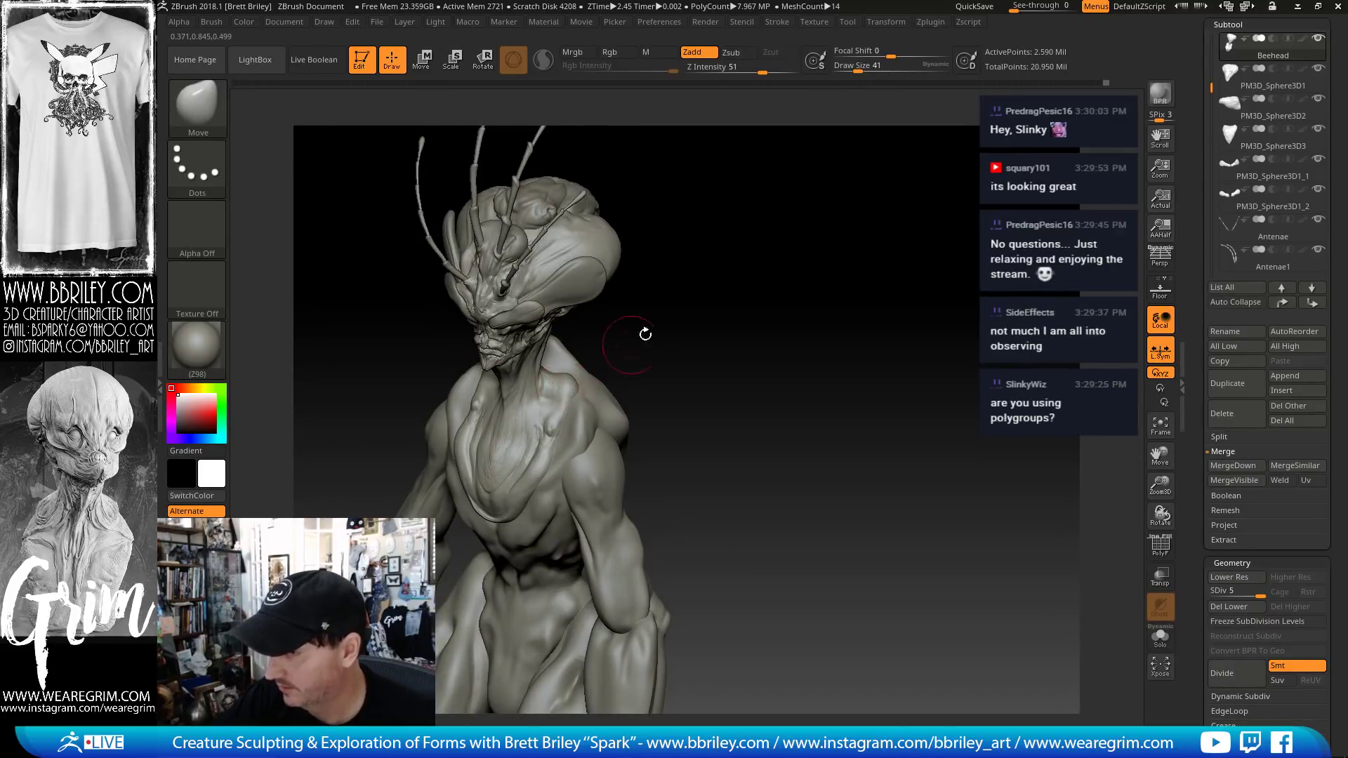
pyautogui.moveTo(645, 335); pyautogui.dragTo(593, 359)
pyautogui.moveTo(625, 309); pyautogui.dragTo(659, 301)
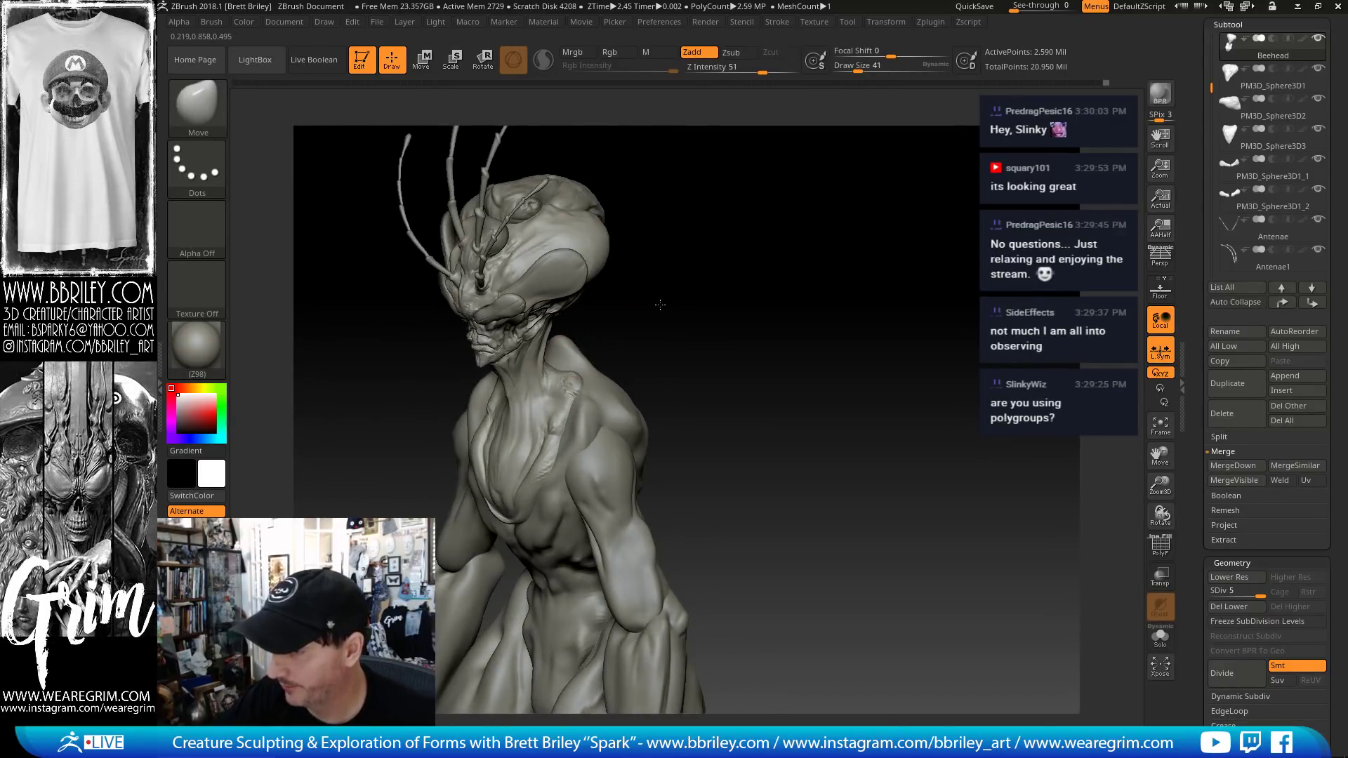
# - Carve folds into the upper collar near the shoulder with DamStandard, reducing the draw size from 16 to 10
pyautogui.press('b')
pyautogui.press('d')
pyautogui.press('s')
pyautogui.press('s')
pyautogui.moveTo(568, 395); pyautogui.dragTo(602, 347)
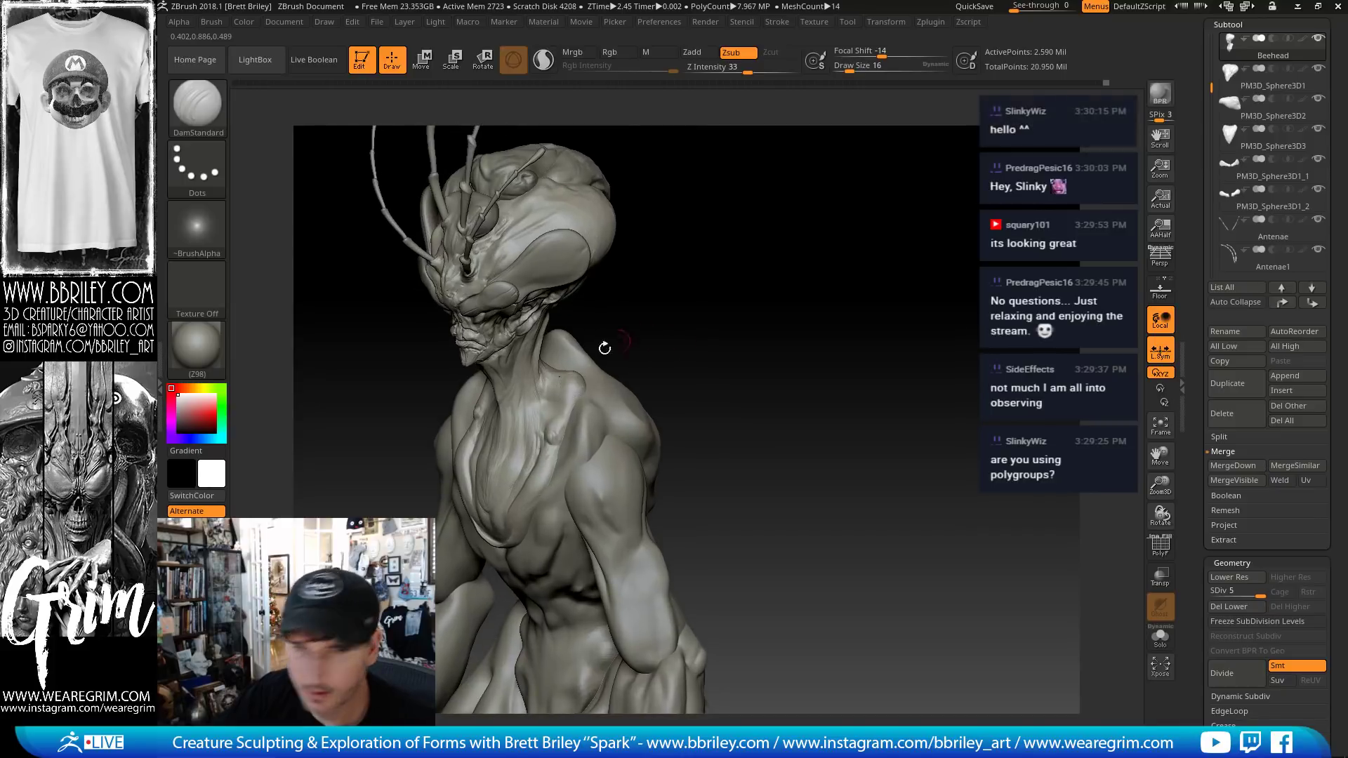
pyautogui.press('[')
pyautogui.press('s')
pyautogui.moveTo(561, 407); pyautogui.dragTo(554, 402)
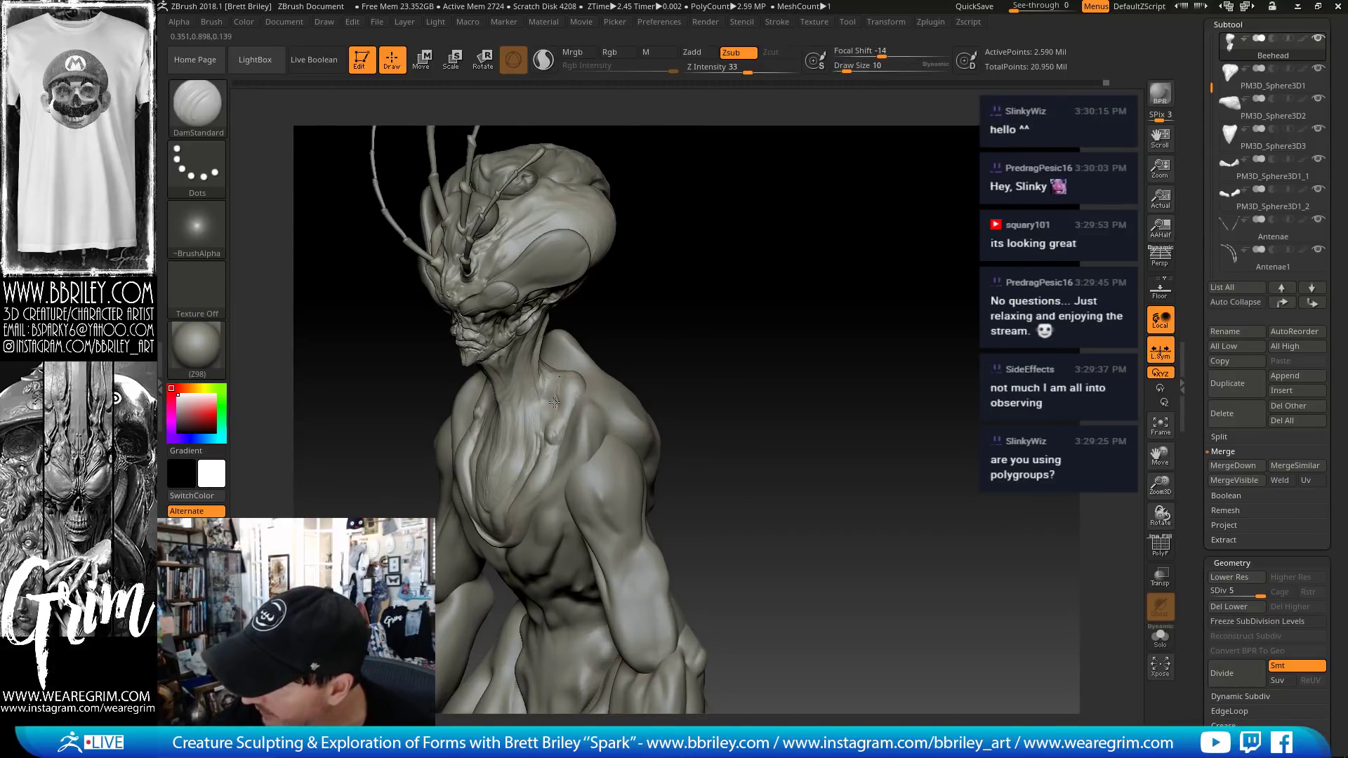
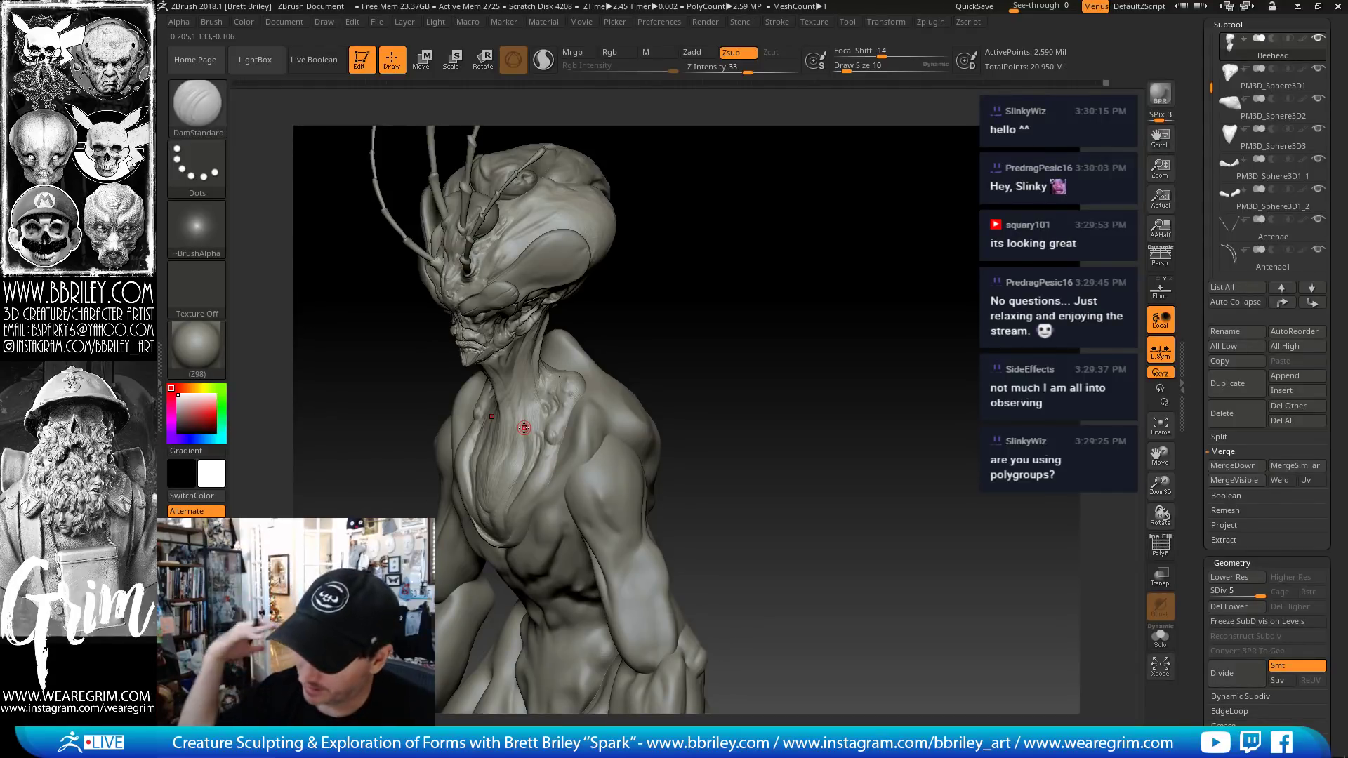
# - Raise bumps and ridges along the lower rim of the chest collar with the Standard brush at draw size 12
pyautogui.moveTo(715, 339)
pyautogui.mouseDown()
pyautogui.moveTo(722, 349)
pyautogui.moveTo(584, 197)
pyautogui.mouseUp()
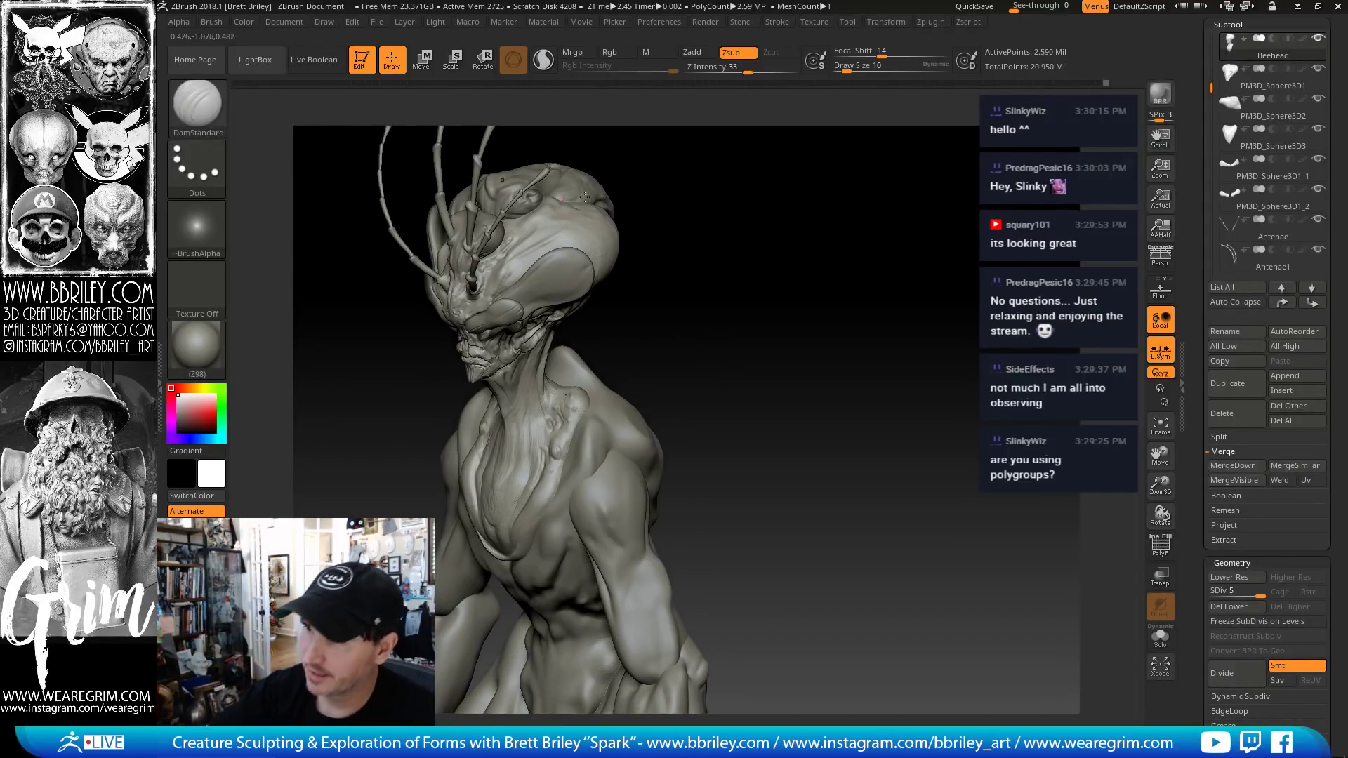
pyautogui.moveTo(685, 325)
pyautogui.mouseDown()
pyautogui.moveTo(685, 384)
pyautogui.moveTo(698, 313)
pyautogui.moveTo(645, 388)
pyautogui.moveTo(656, 352)
pyautogui.mouseUp()
pyautogui.moveTo(695, 310)
pyautogui.mouseDown()
pyautogui.moveTo(770, 319)
pyautogui.moveTo(782, 304)
pyautogui.moveTo(734, 232)
pyautogui.mouseUp()
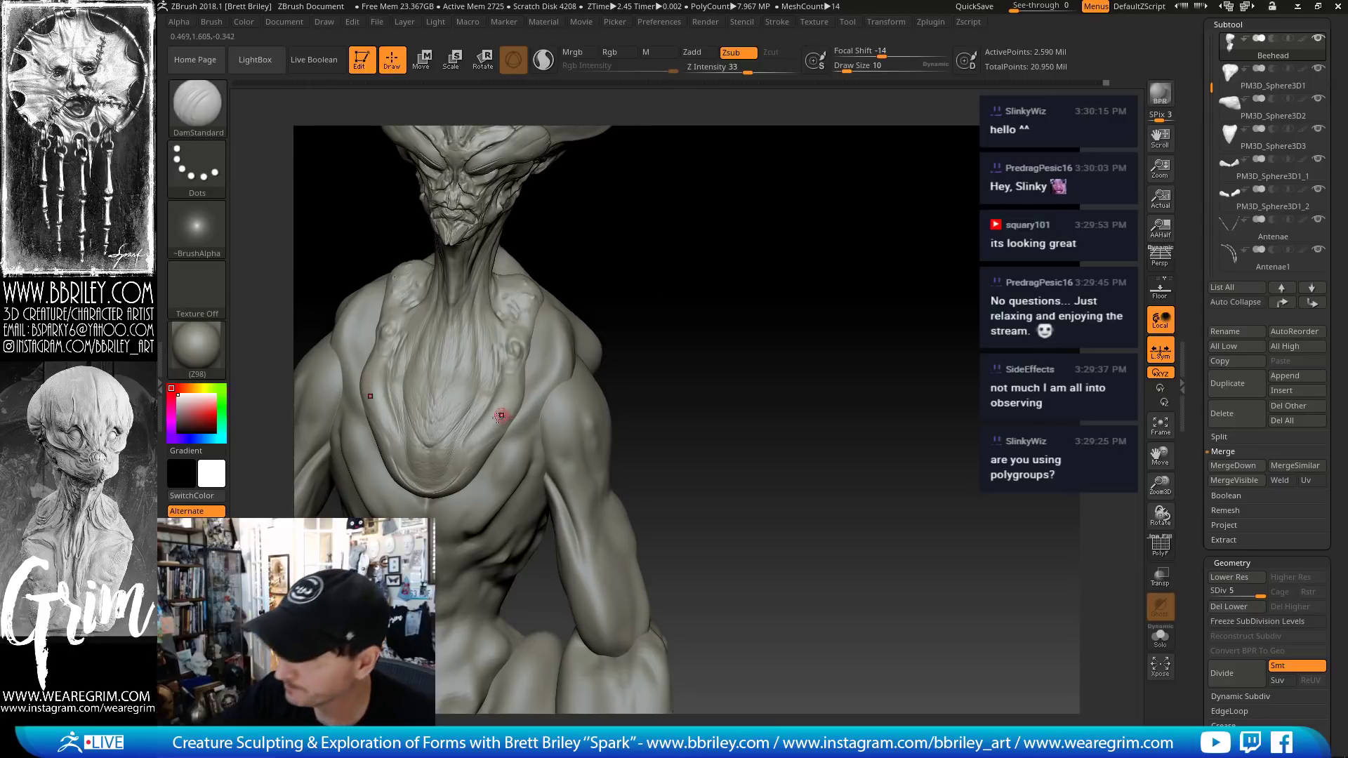
pyautogui.press('b')
pyautogui.press('s')
pyautogui.press('t')
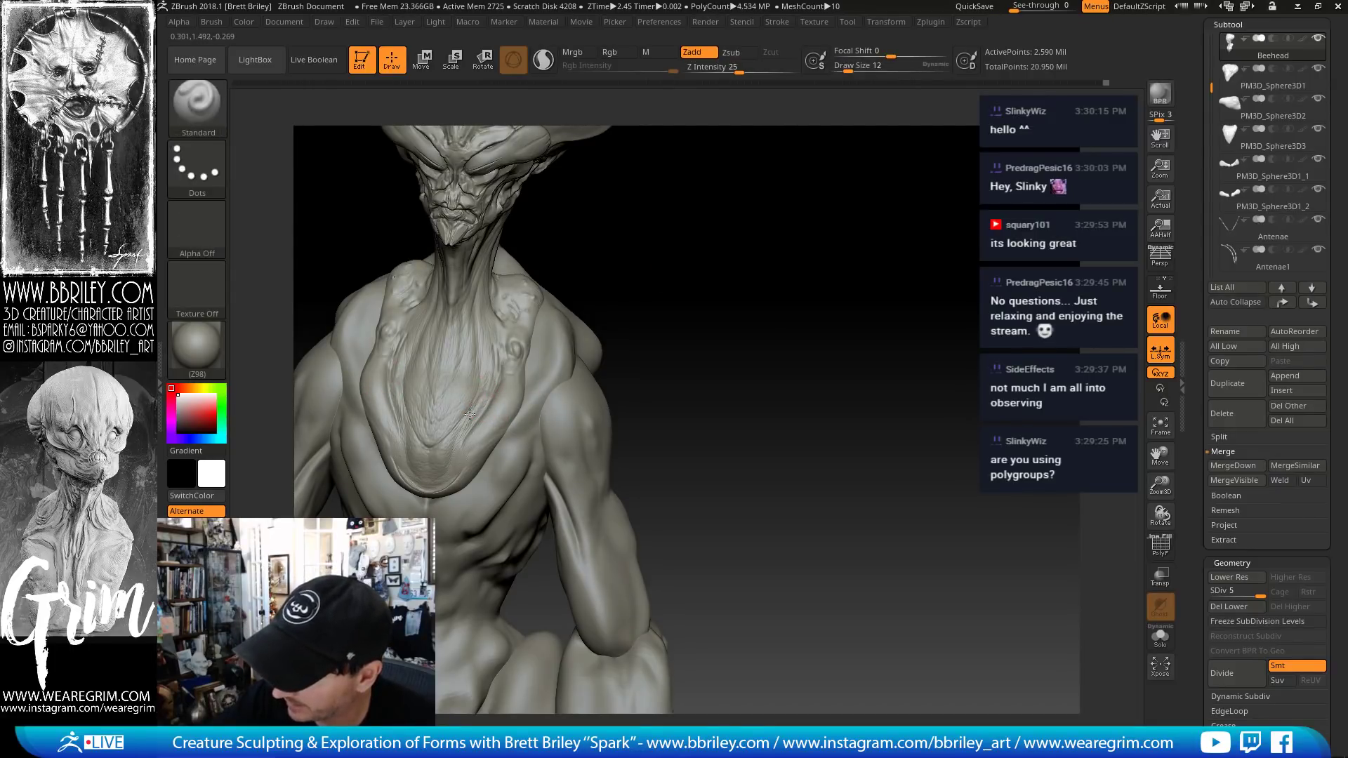
pyautogui.moveTo(469, 415); pyautogui.dragTo(466, 460)
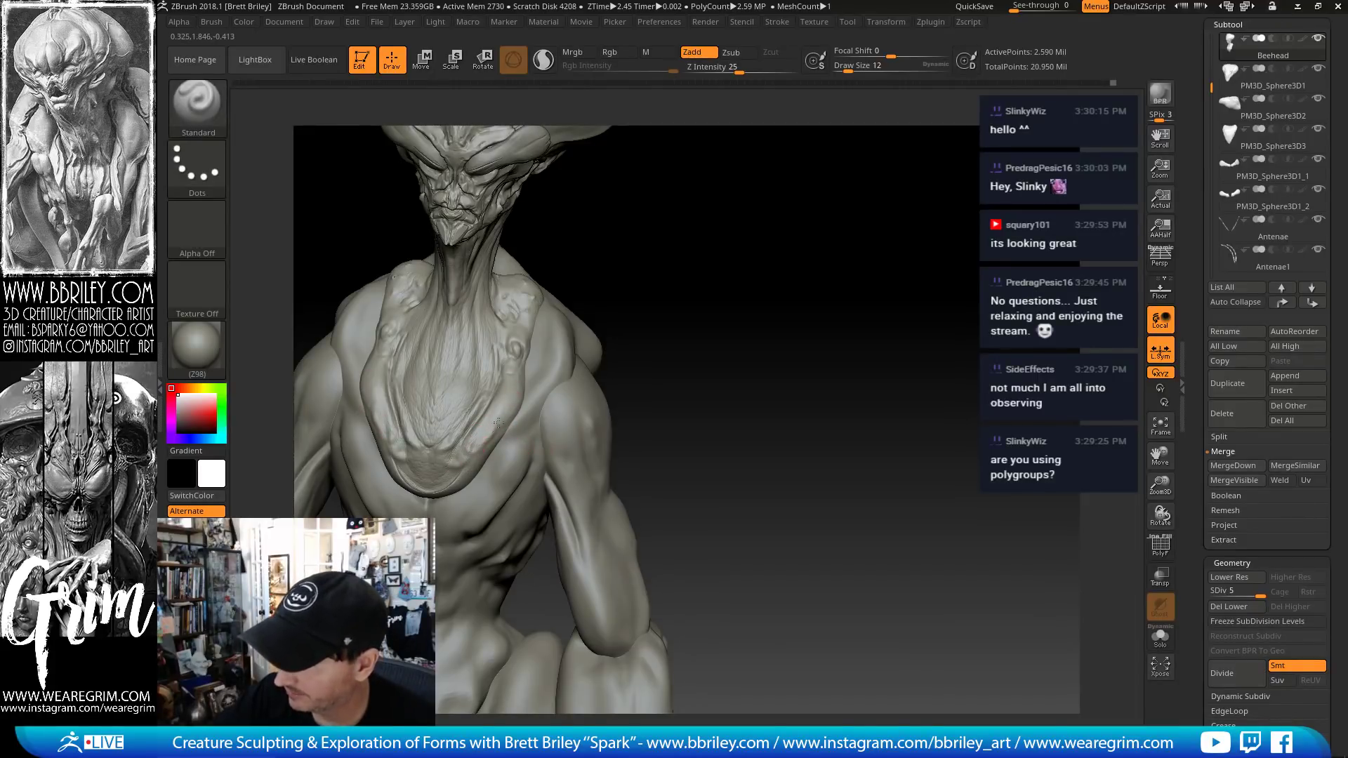
pyautogui.moveTo(500, 415); pyautogui.dragTo(477, 443)
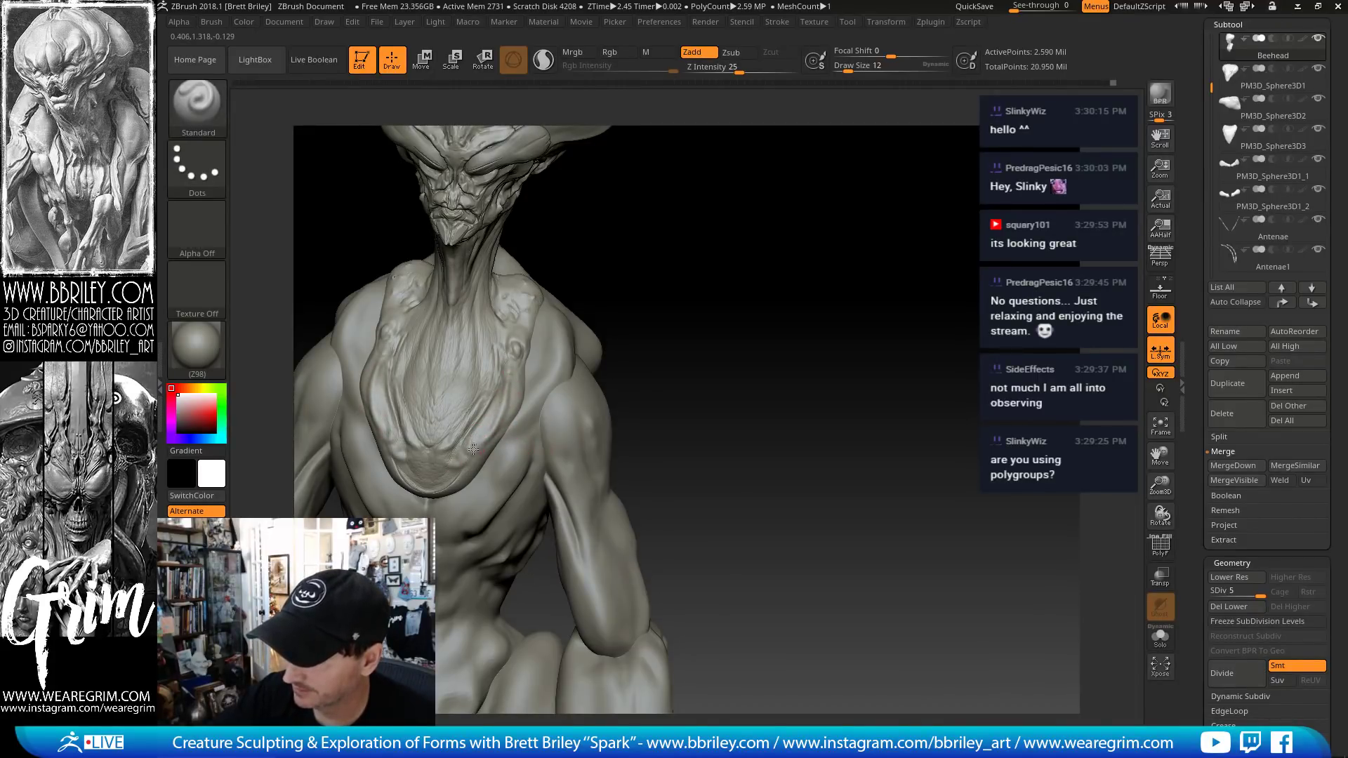
# - Carve creases between the ridges of the chest collar and up its centre with DamStandard at draw size 12
pyautogui.press('b')
pyautogui.press('d')
pyautogui.press('s')
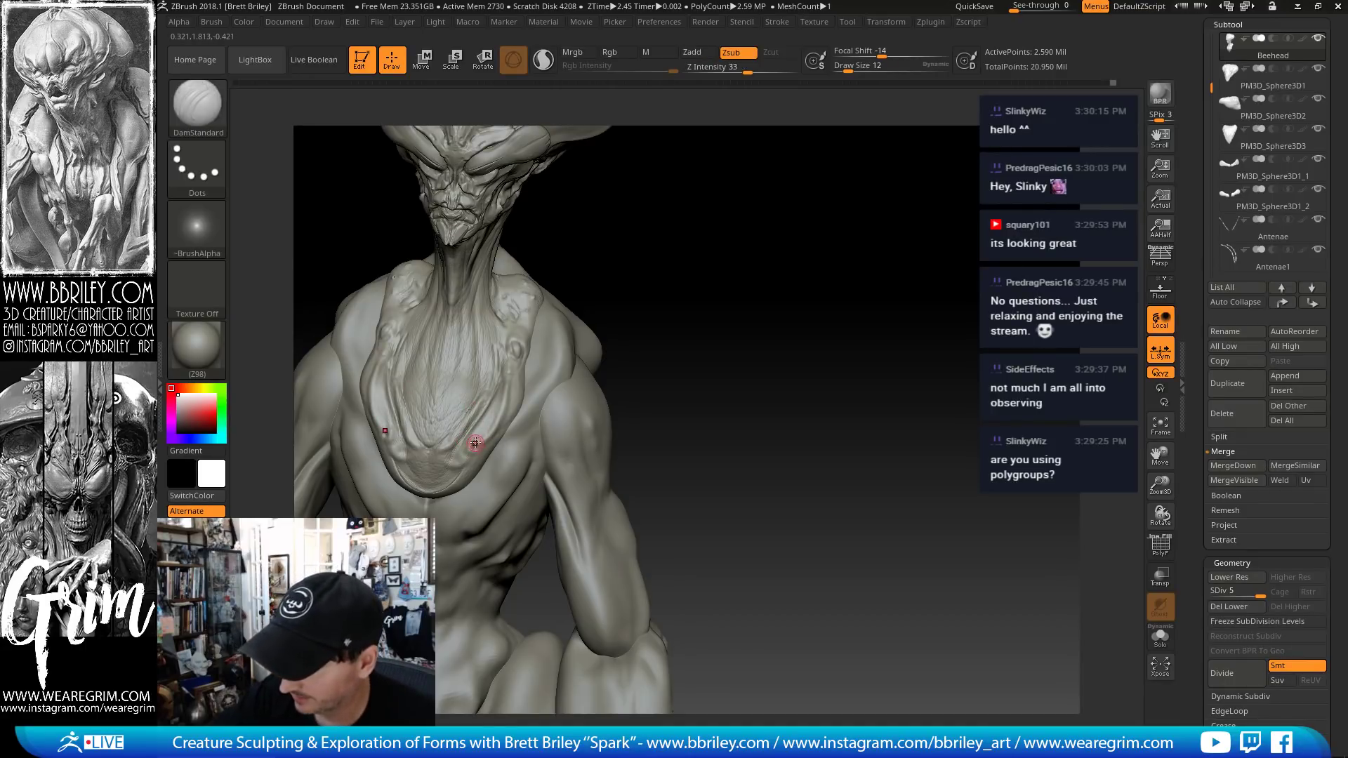
pyautogui.moveTo(475, 443); pyautogui.dragTo(450, 465)
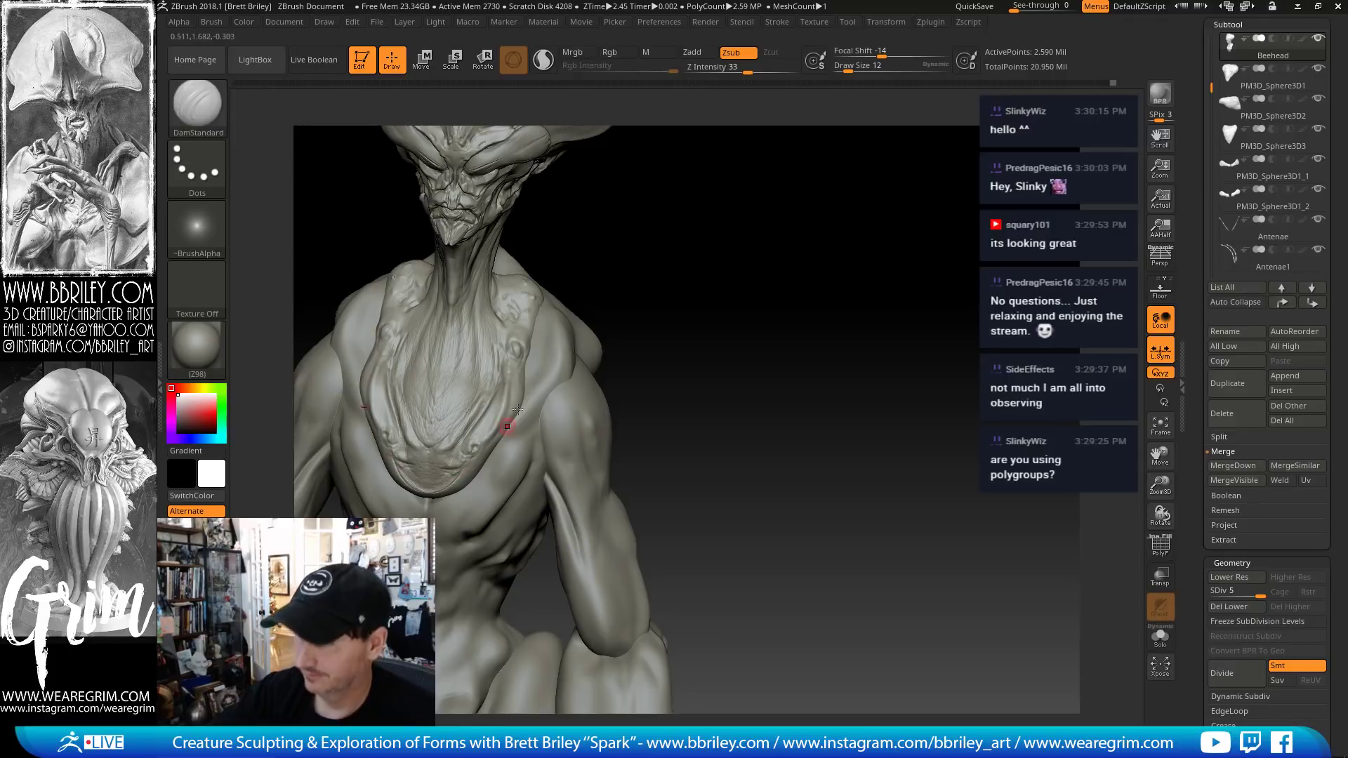
pyautogui.moveTo(724, 253); pyautogui.dragTo(622, 295)
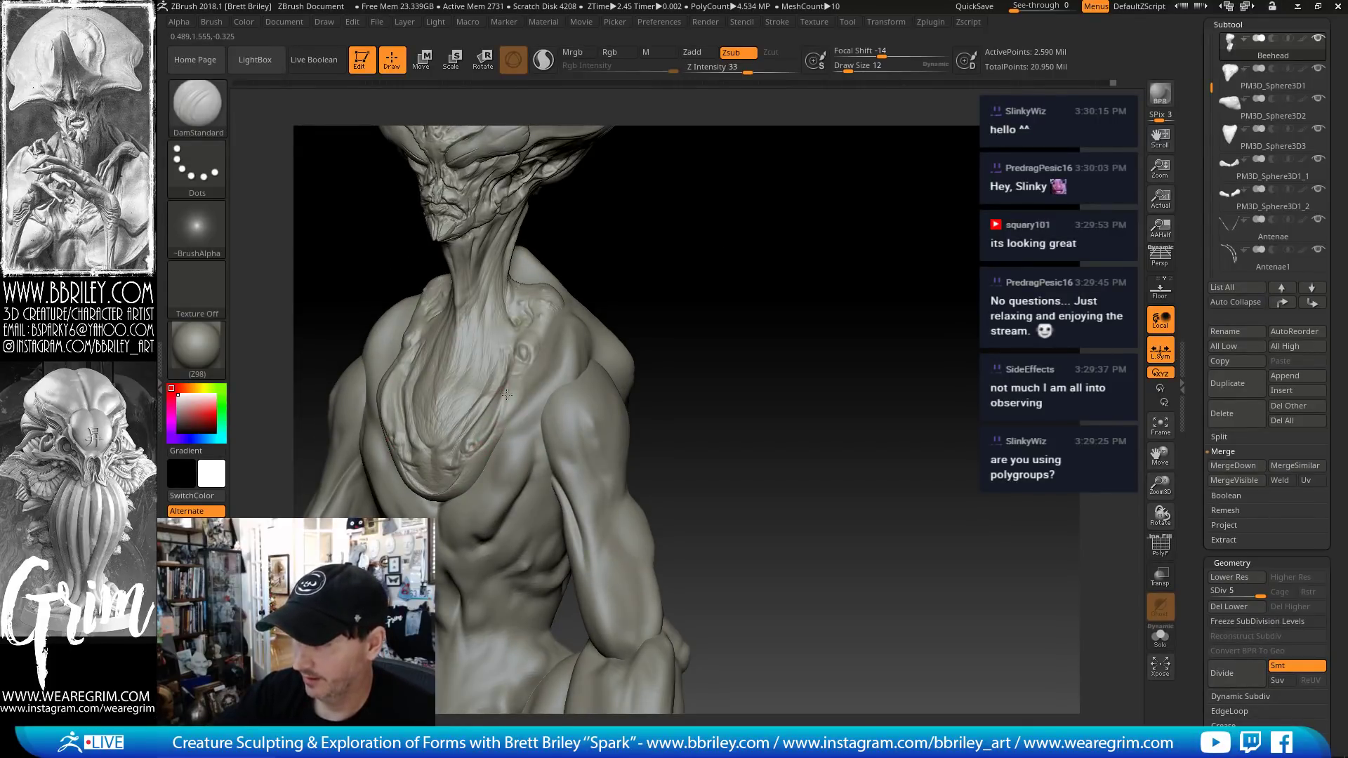
pyautogui.moveTo(684, 262); pyautogui.dragTo(502, 361)
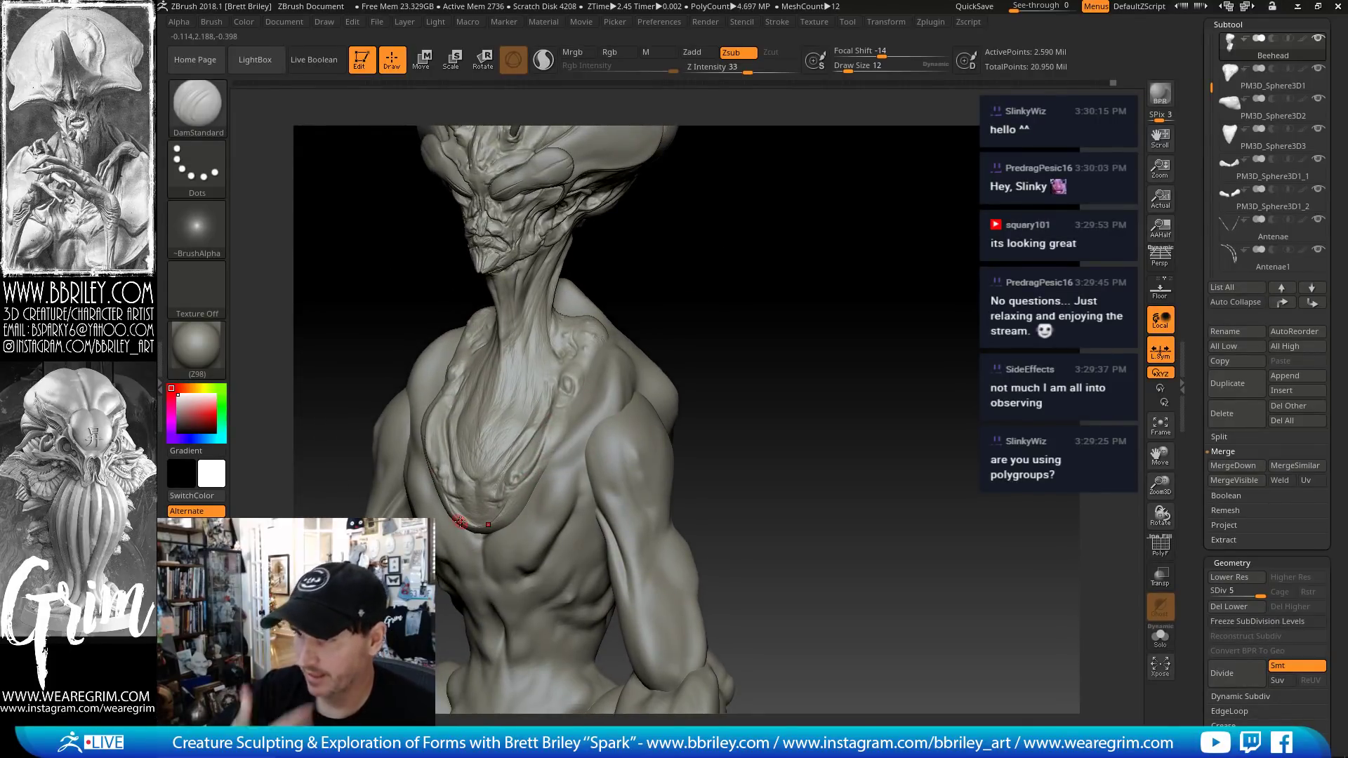
pyautogui.moveTo(706, 287); pyautogui.dragTo(504, 370)
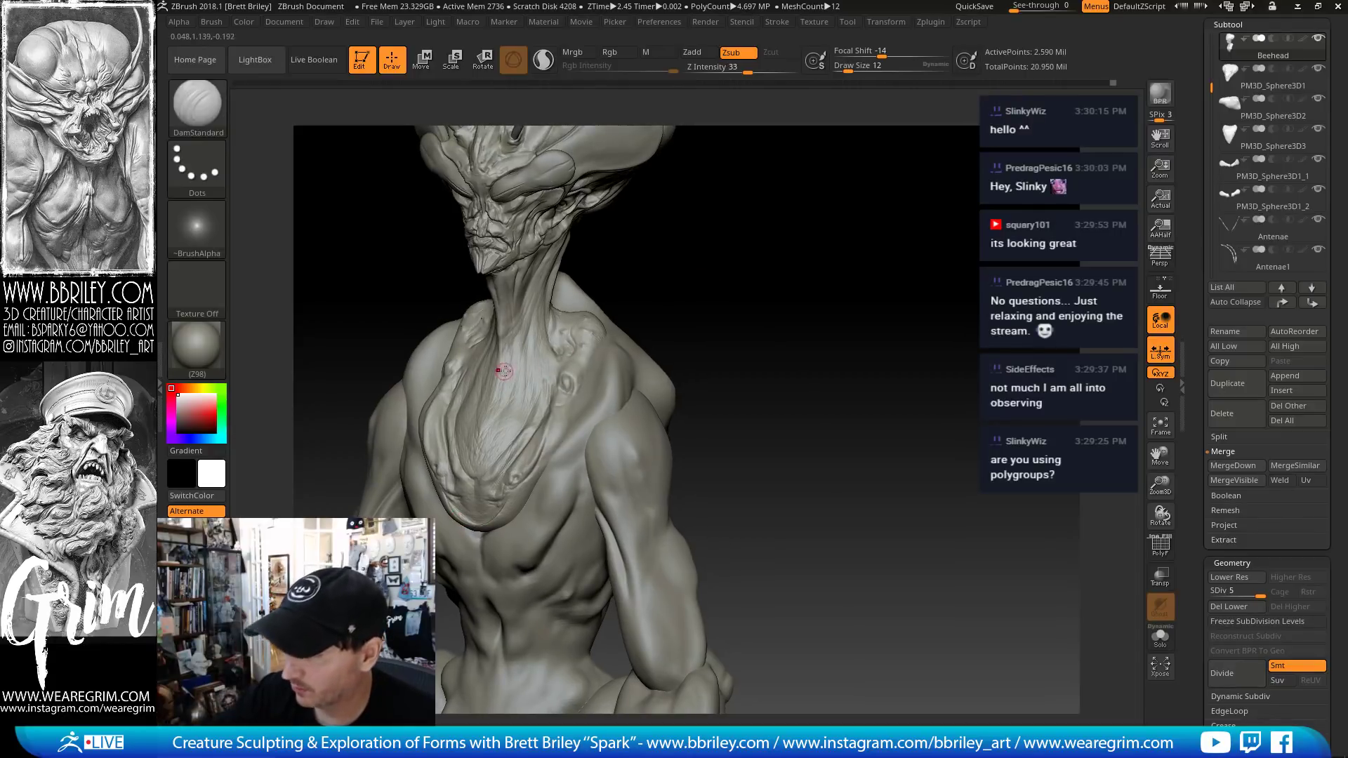
pyautogui.moveTo(686, 246); pyautogui.dragTo(507, 345)
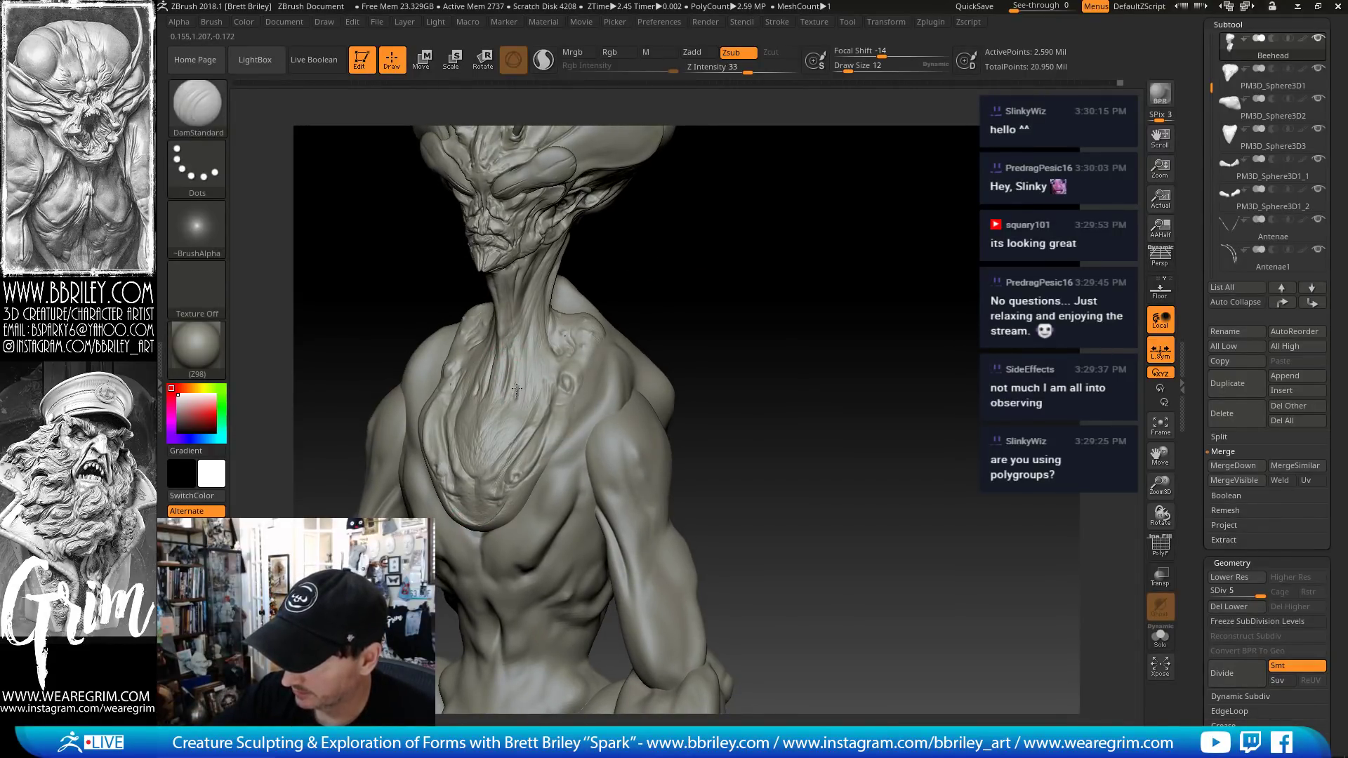
pyautogui.moveTo(702, 273)
pyautogui.mouseDown()
pyautogui.moveTo(722, 265)
pyautogui.moveTo(709, 287)
pyautogui.moveTo(761, 310)
pyautogui.moveTo(706, 288)
pyautogui.mouseUp()
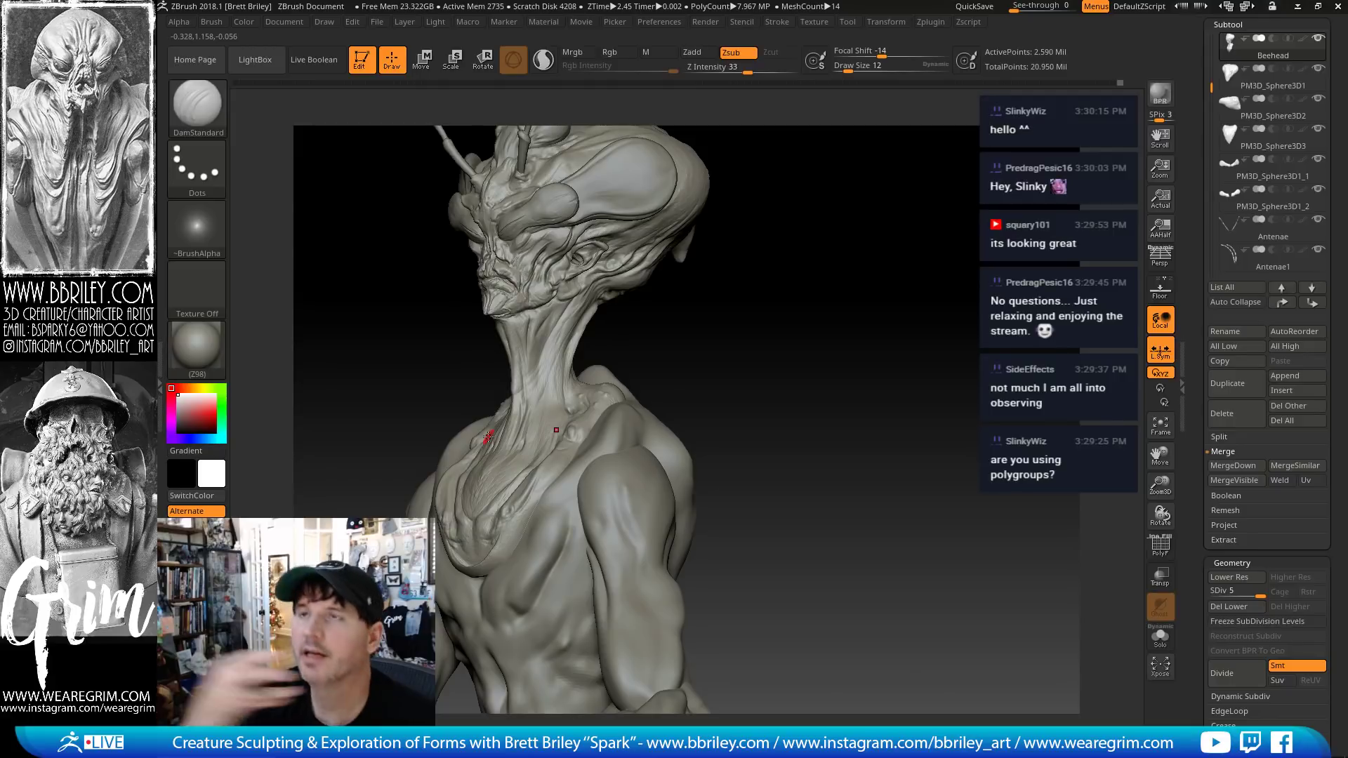
# - Build up thin raised strands along the neck and upper chest with the Standard brush at draw size 7
pyautogui.moveTo(615, 306); pyautogui.dragTo(589, 298)
pyautogui.press('b')
pyautogui.press('s')
pyautogui.press('t')
pyautogui.press('s')
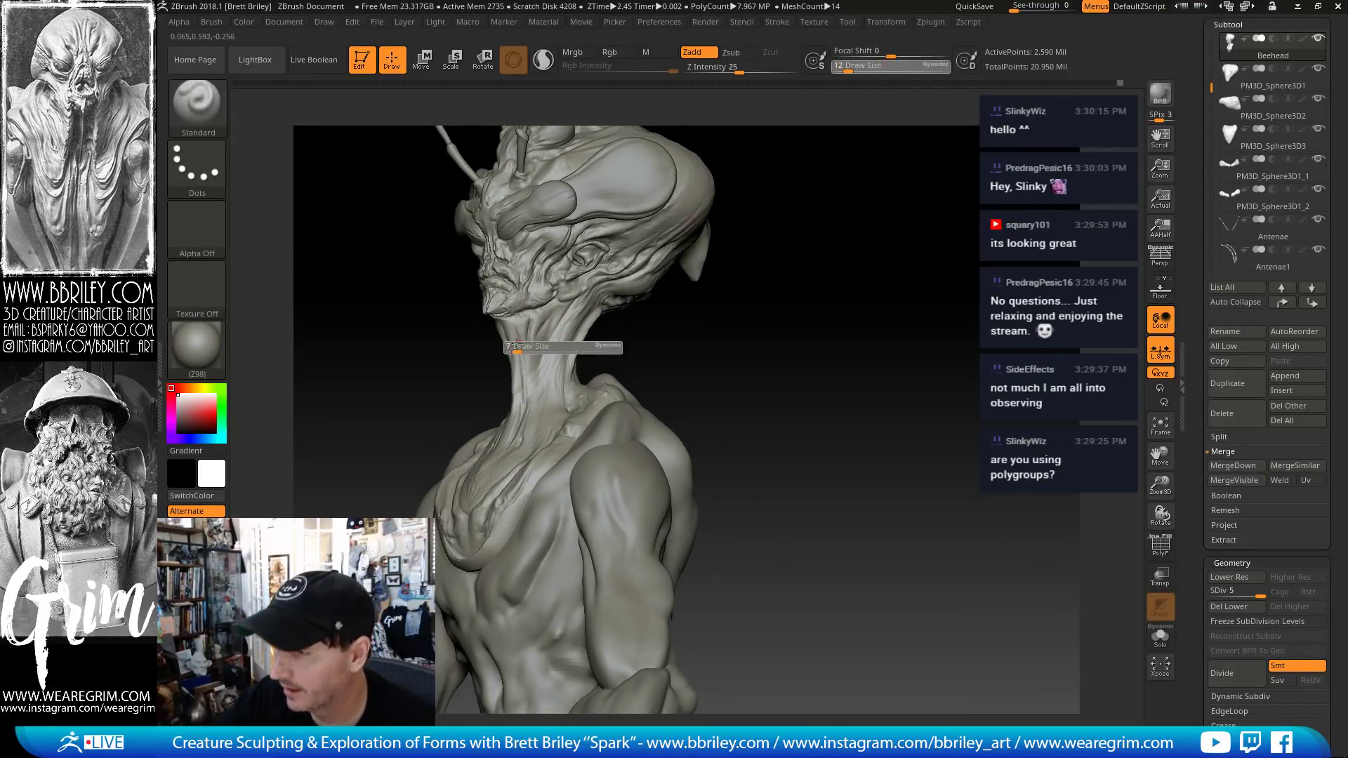
pyautogui.click(516, 349)
pyautogui.moveTo(646, 365); pyautogui.dragTo(717, 351)
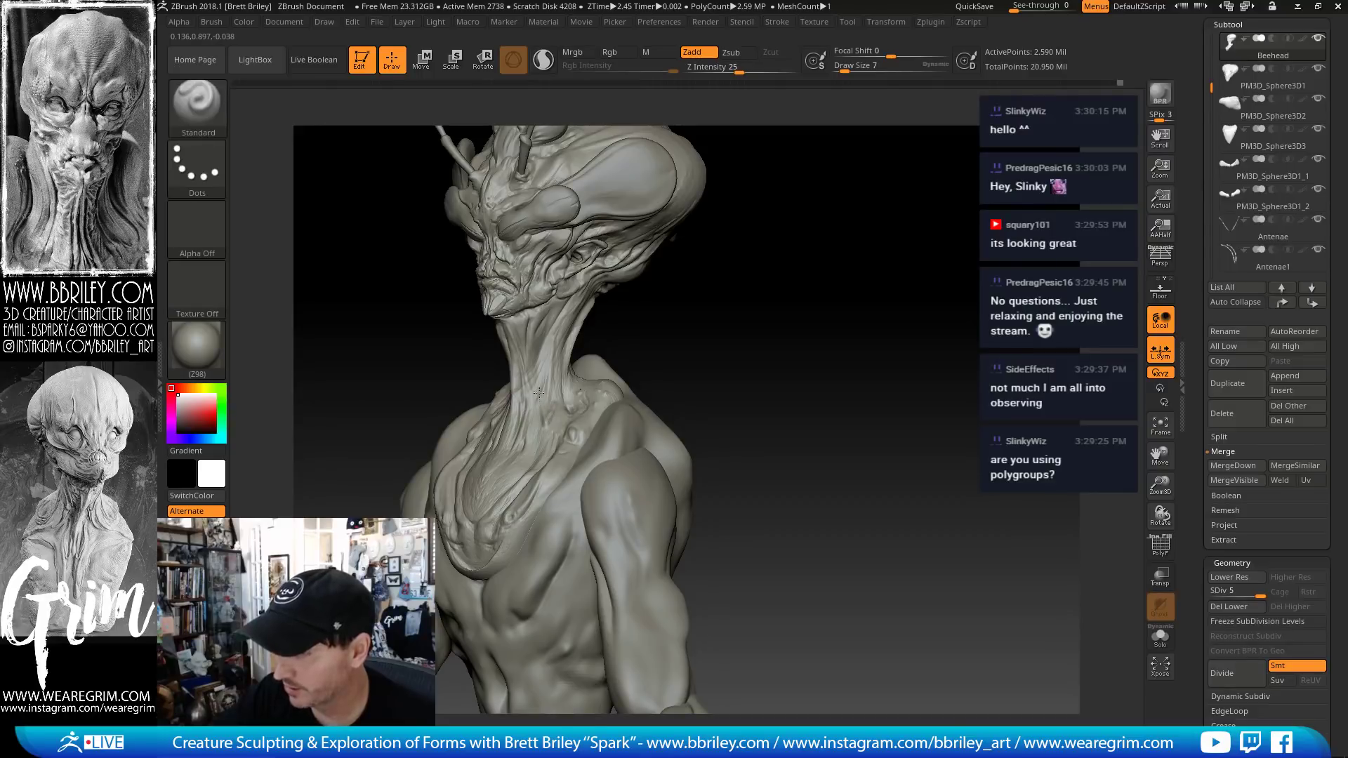
pyautogui.moveTo(625, 323); pyautogui.dragTo(696, 316)
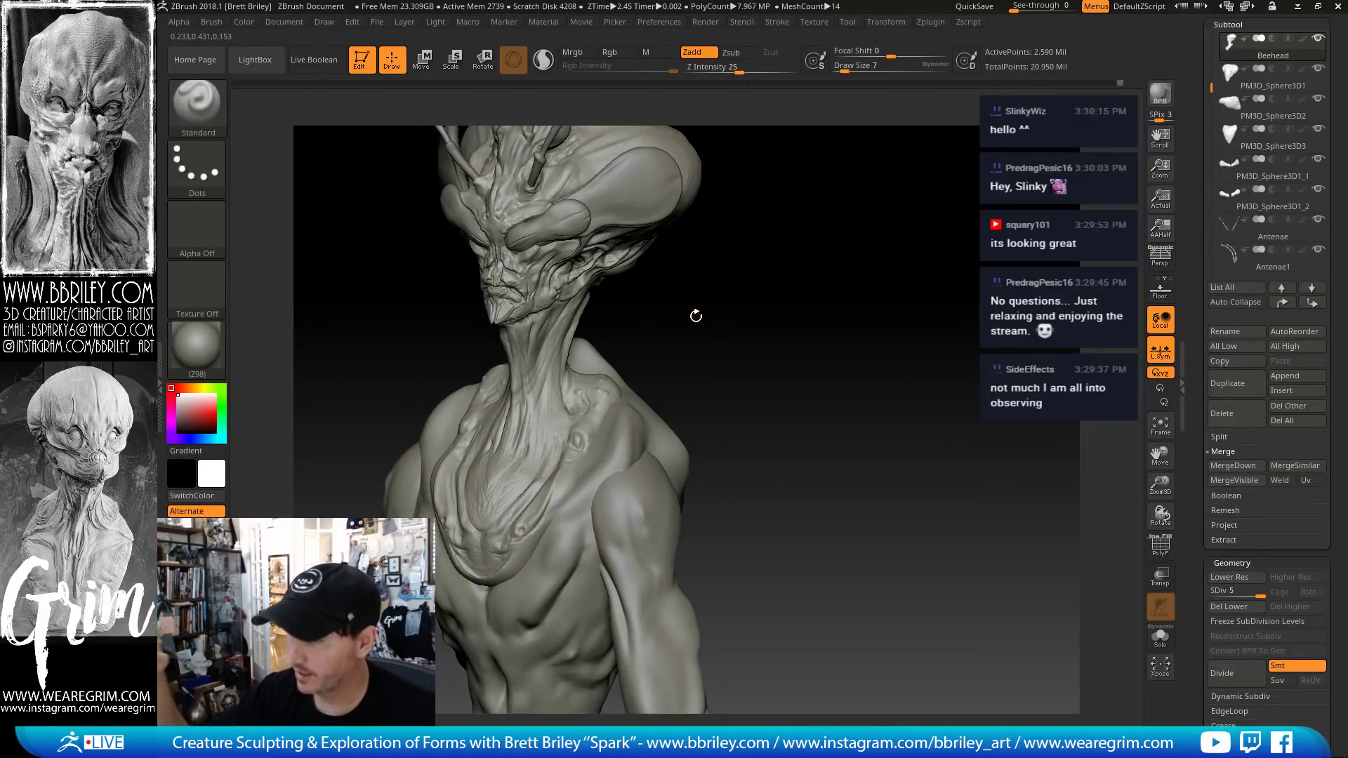
pyautogui.moveTo(770, 352); pyautogui.dragTo(688, 330)
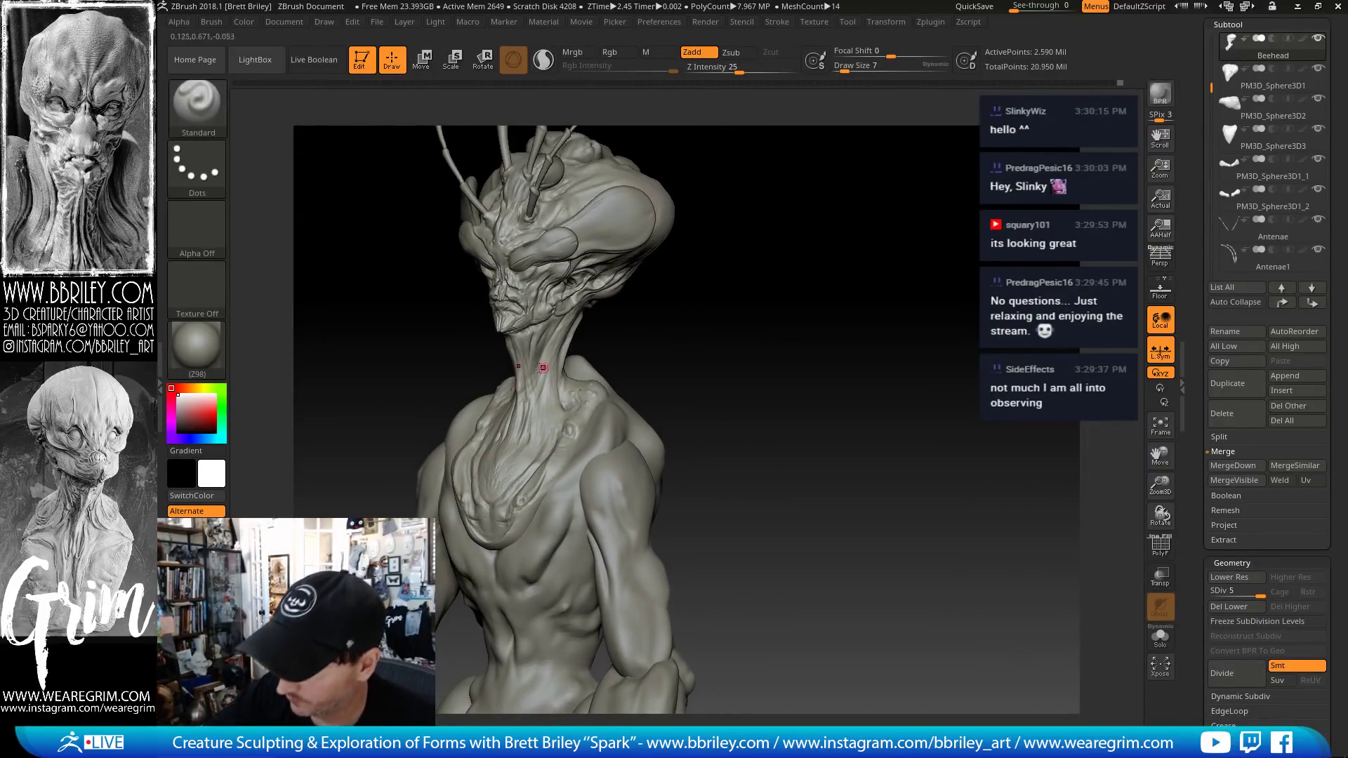
# - Raise another thin strand down the front of the neck with the Standard brush at draw size 7
pyautogui.moveTo(539, 362); pyautogui.dragTo(536, 401)
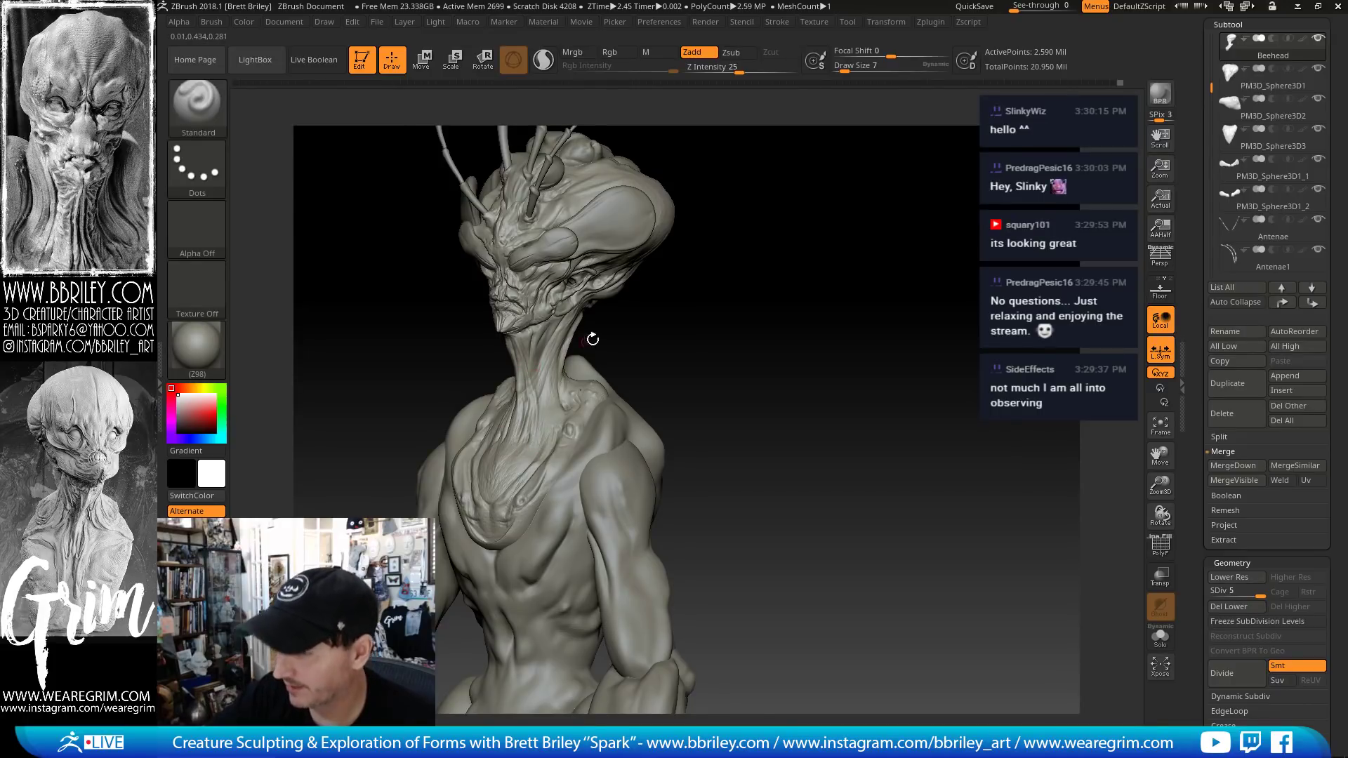
pyautogui.moveTo(593, 339); pyautogui.dragTo(504, 476)
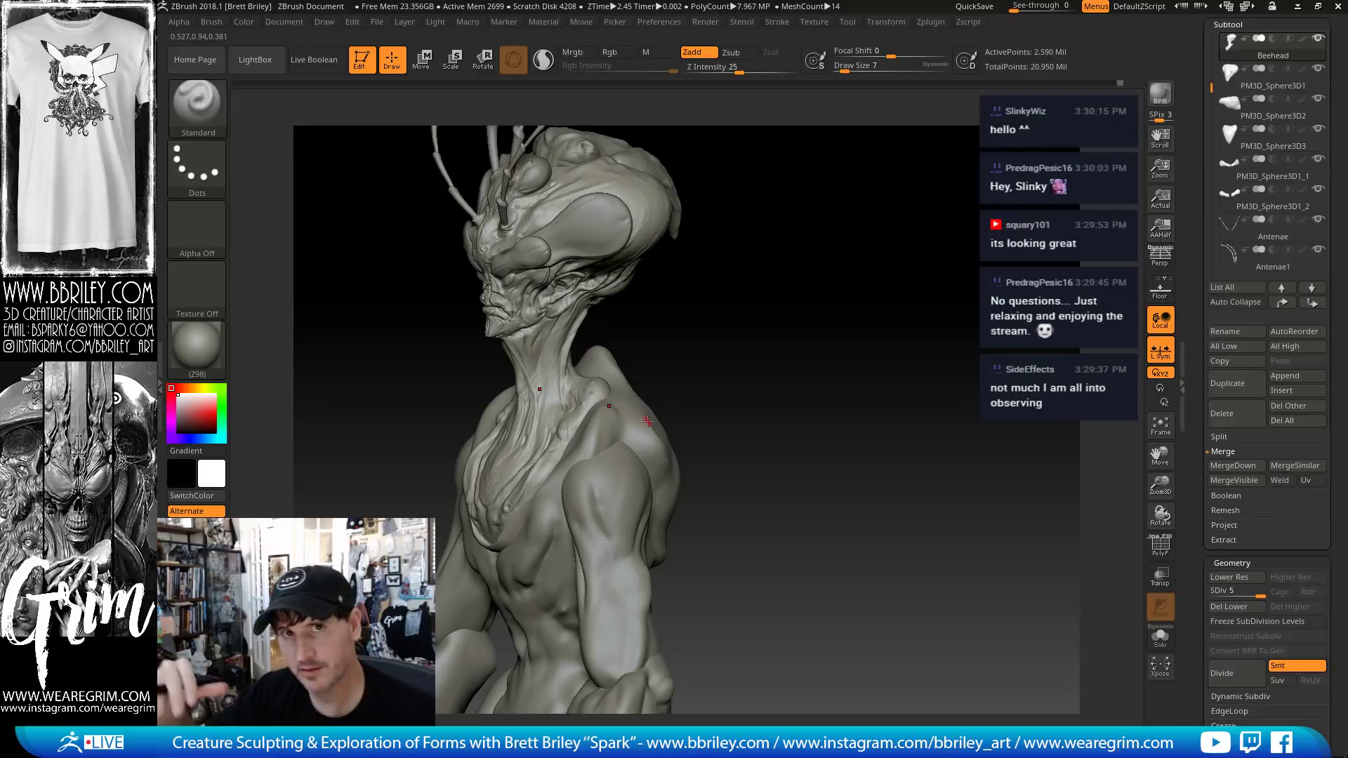
pyautogui.moveTo(687, 380); pyautogui.dragTo(686, 376)
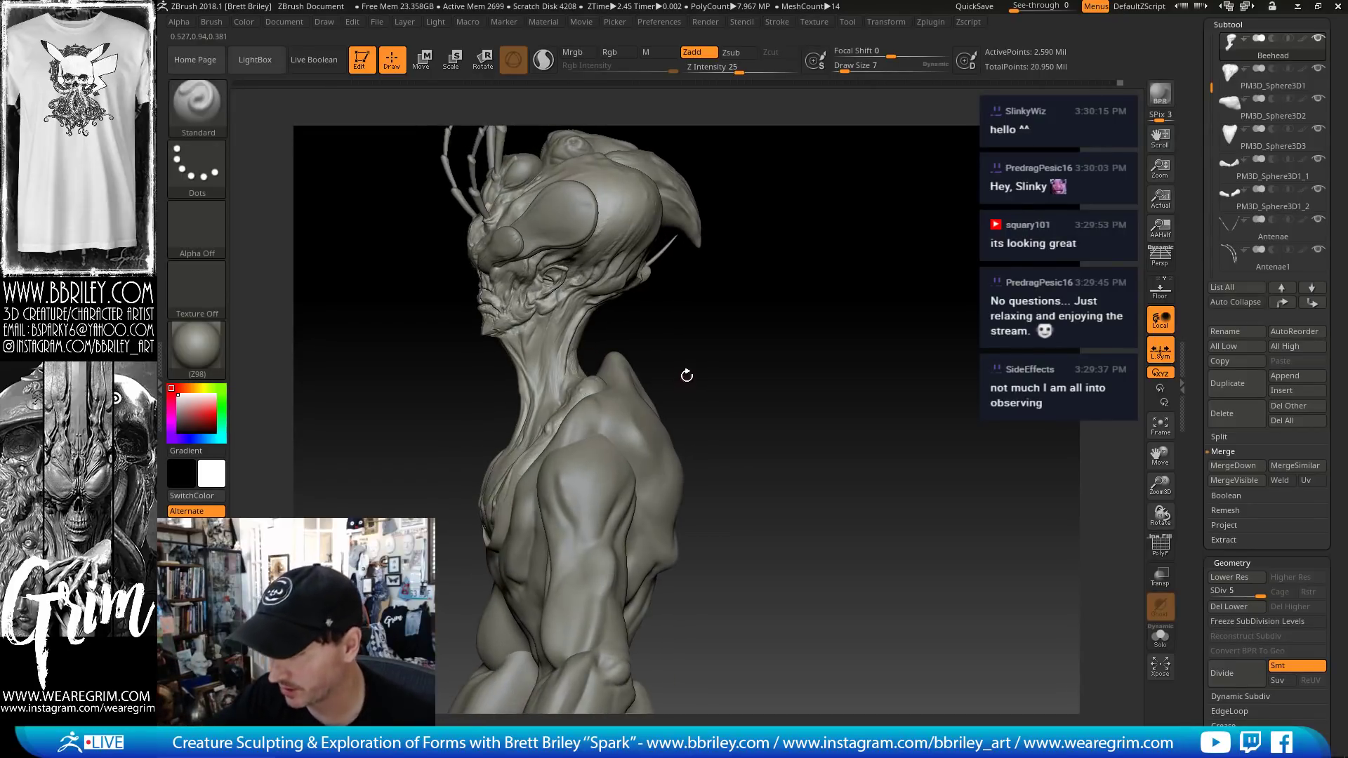
# - Reshape the front profile of the neck with the Move brush, reducing the draw size from 36 to 25
pyautogui.press('b')
pyautogui.press('m')
pyautogui.press('v')
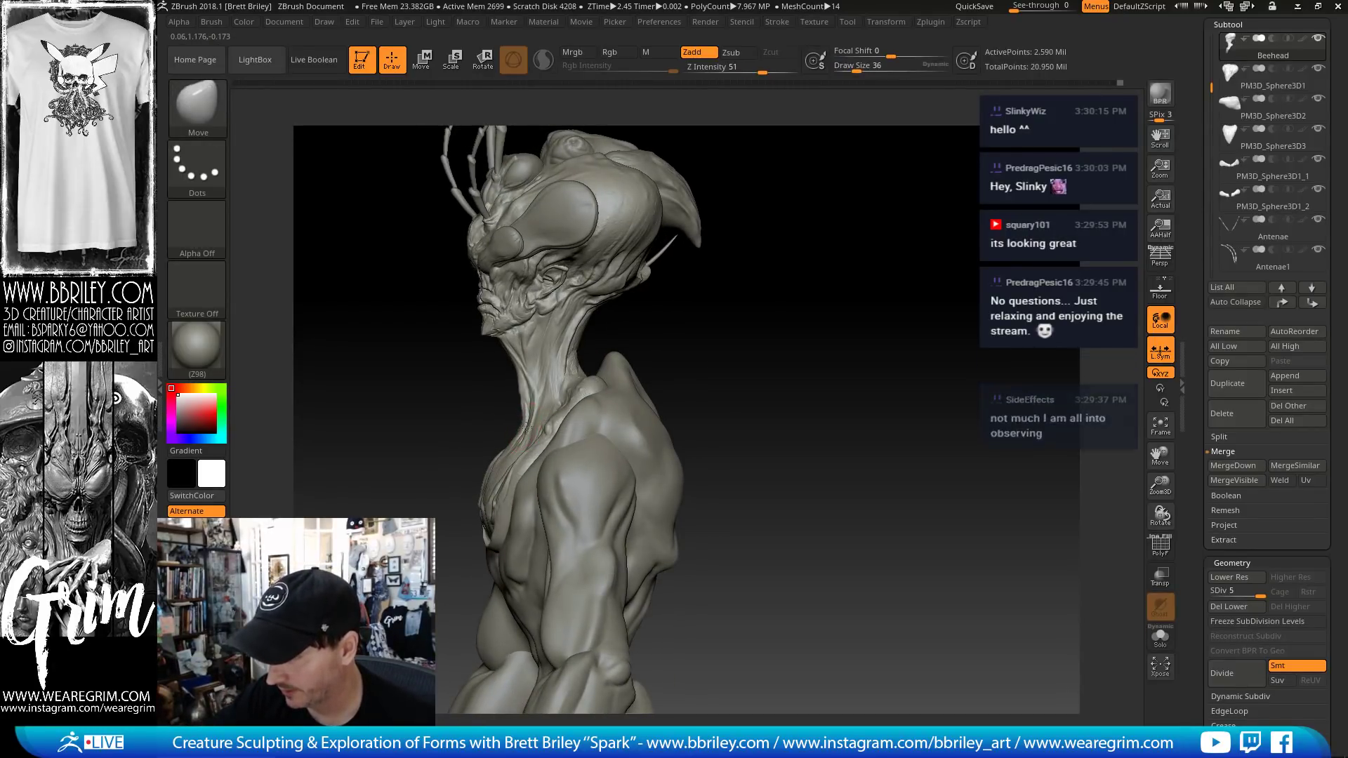
pyautogui.moveTo(520, 426); pyautogui.dragTo(527, 424)
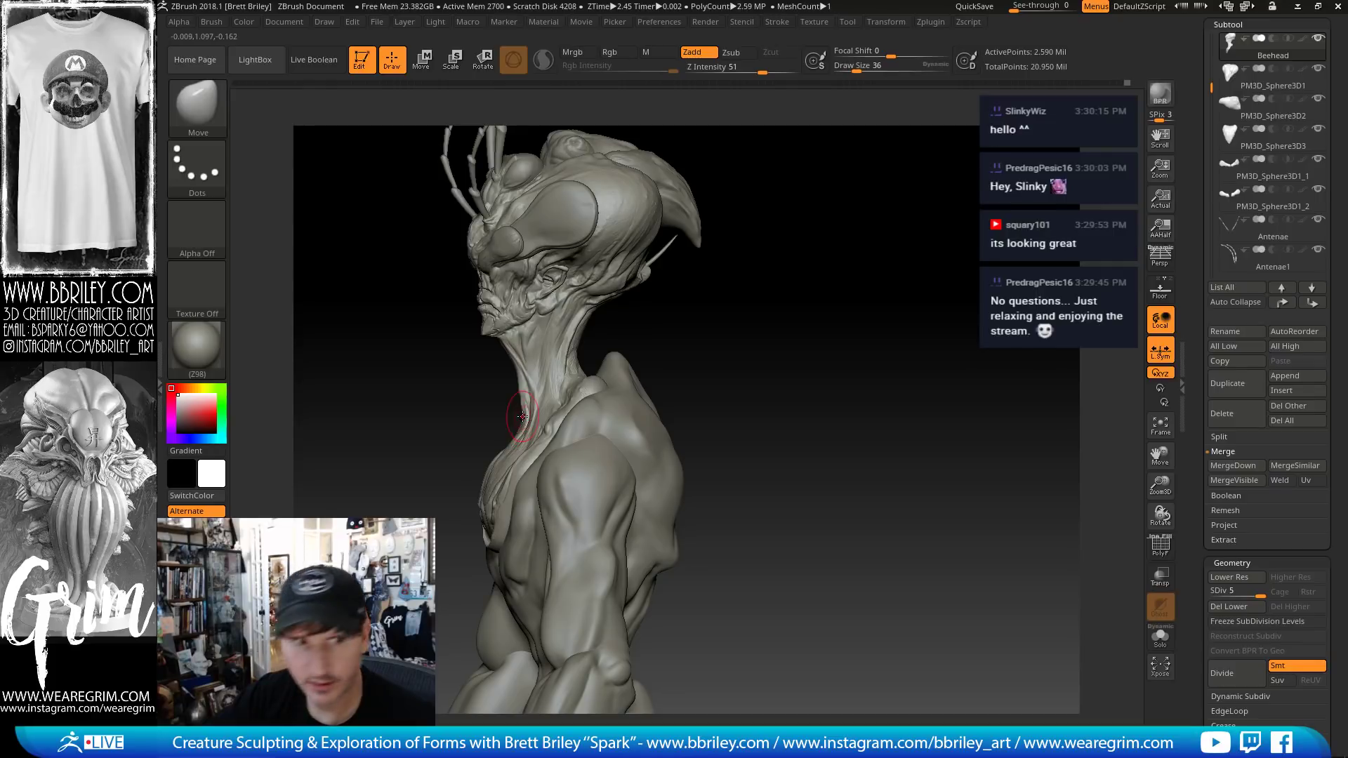
pyautogui.moveTo(730, 326); pyautogui.dragTo(705, 329)
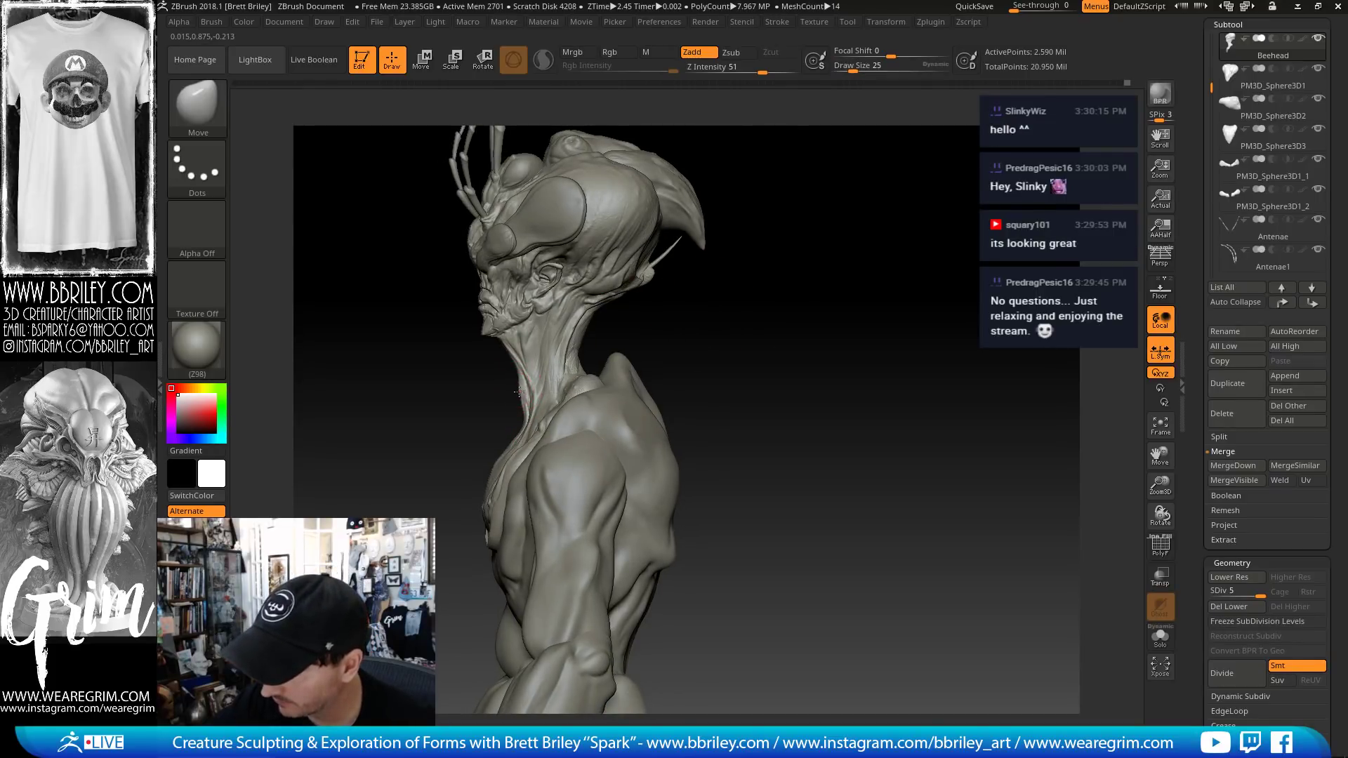
pyautogui.moveTo(516, 391); pyautogui.dragTo(733, 361)
# - Carve creases around the small bump at the throat with DamStandard at draw size 12
pyautogui.press('b')
pyautogui.press('d')
pyautogui.press('s')
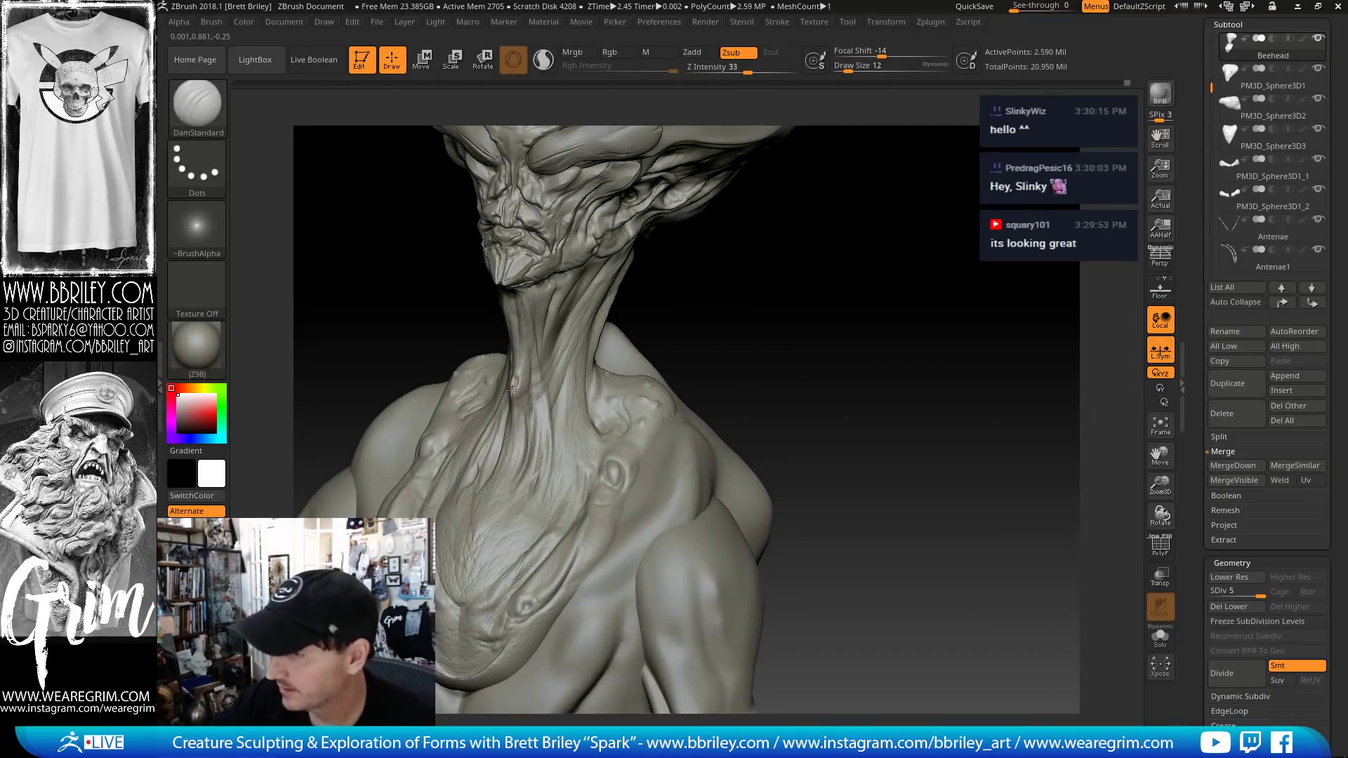
# - Adjust the shape of the throat bump with the Move brush, reducing the draw size from 25 to 12
pyautogui.press('b')
pyautogui.press('m')
pyautogui.press('v')
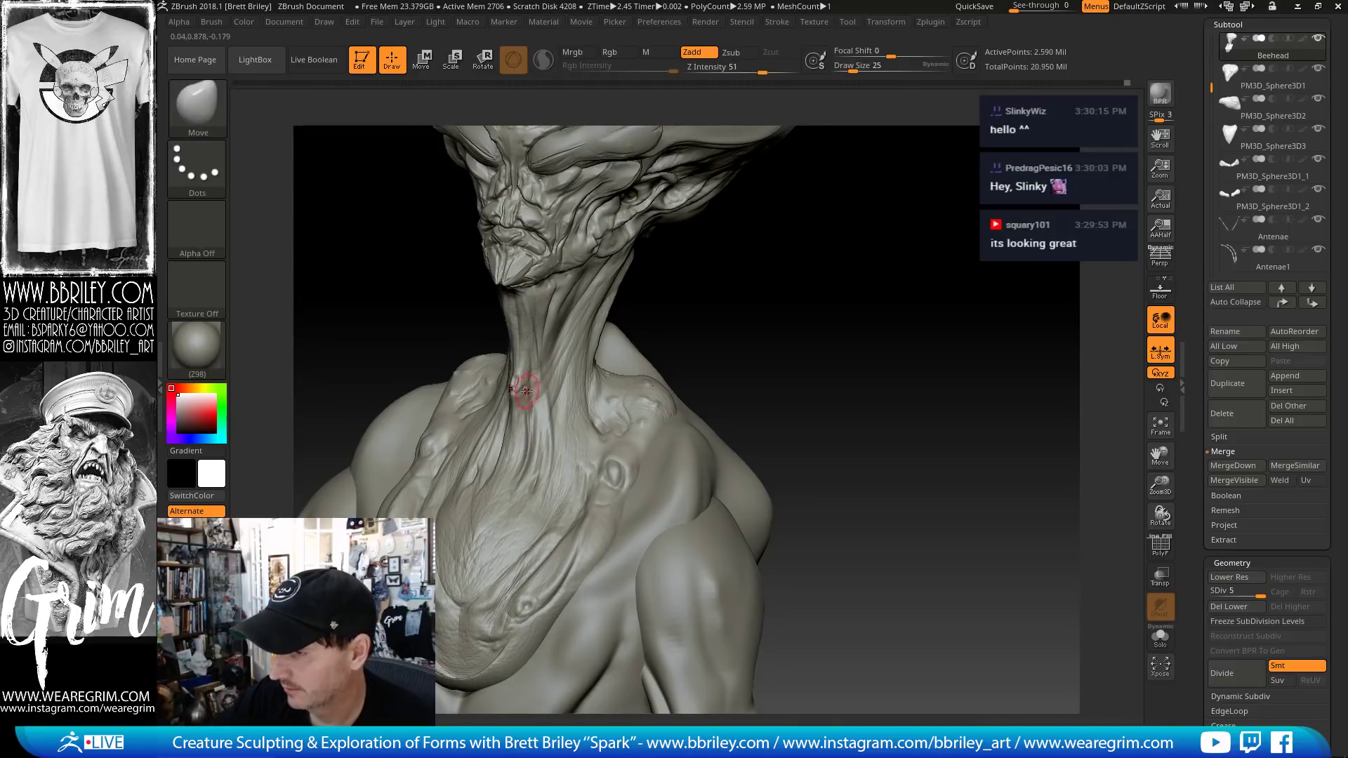
pyautogui.moveTo(823, 337)
pyautogui.mouseDown()
pyautogui.moveTo(777, 229)
pyautogui.moveTo(837, 212)
pyautogui.mouseUp()
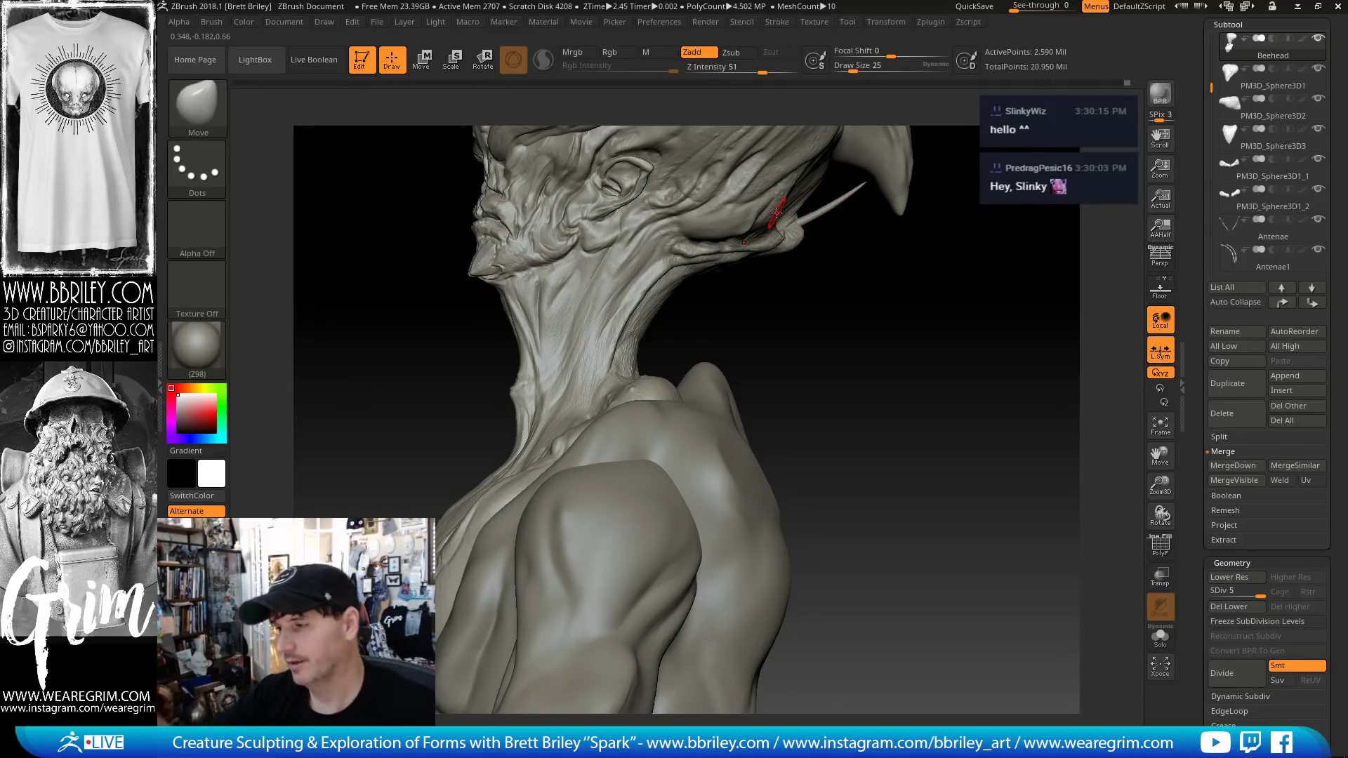
pyautogui.moveTo(852, 294); pyautogui.dragTo(925, 314)
pyautogui.press('s')
pyautogui.moveTo(518, 384); pyautogui.dragTo(513, 383)
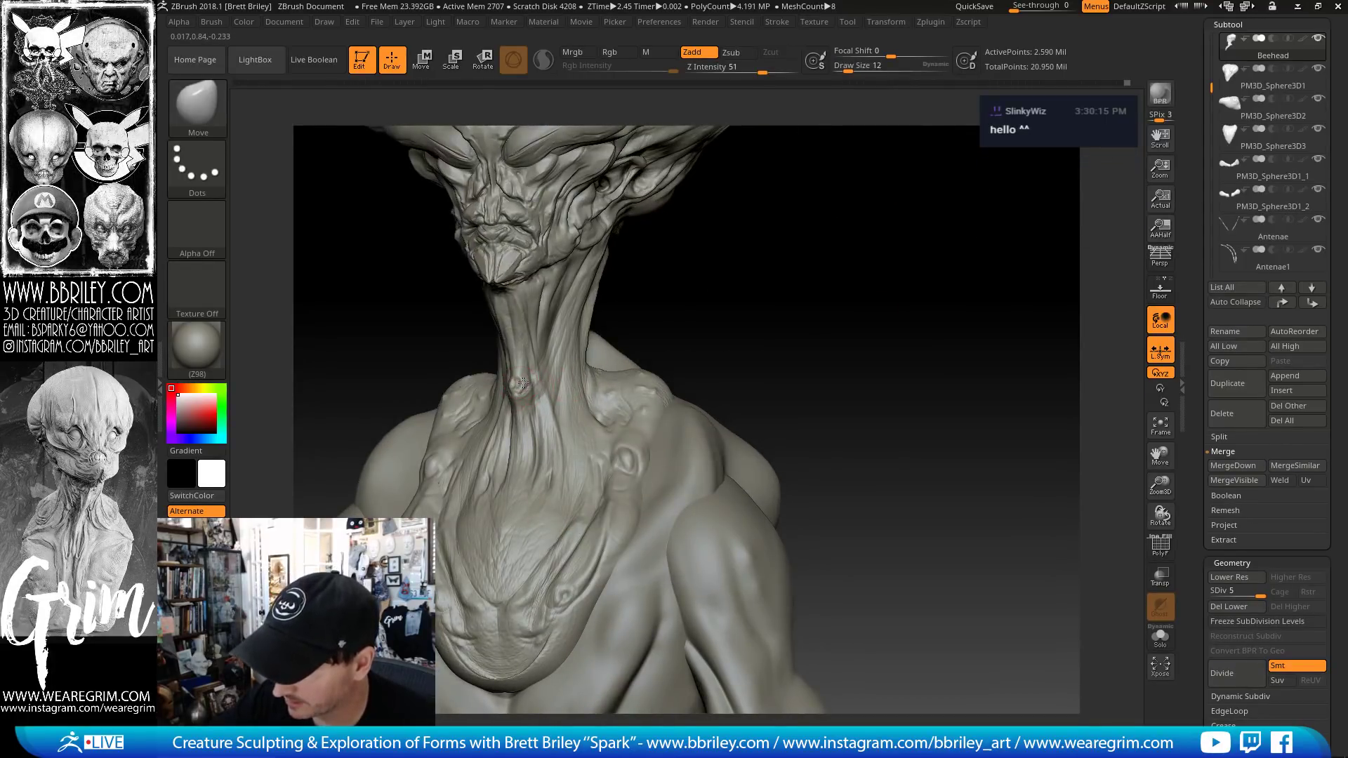
# - Carve grooves around the throat bump and up the front of the neck with DamStandard at draw sizes 8 and 12
pyautogui.moveTo(773, 297); pyautogui.dragTo(771, 330)
pyautogui.press('b')
pyautogui.press('d')
pyautogui.press('s')
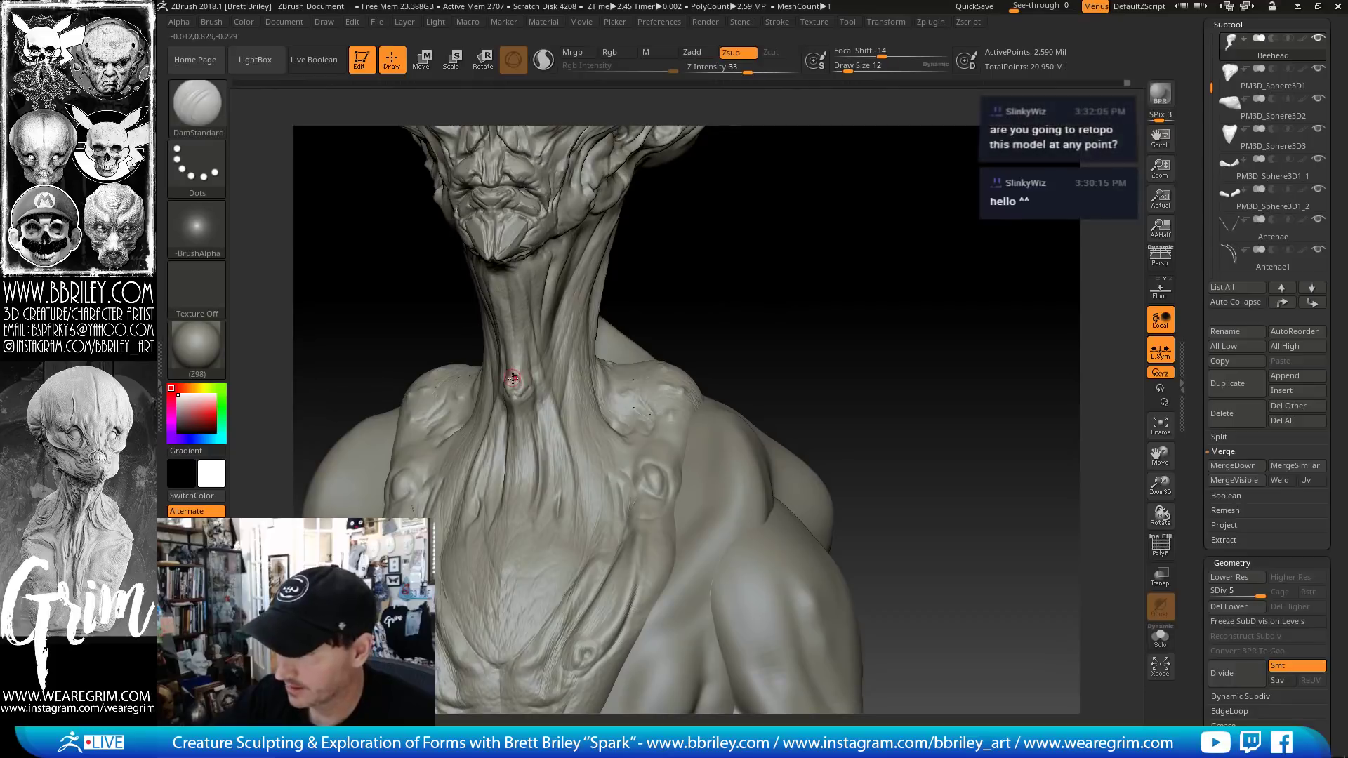
pyautogui.press('[')
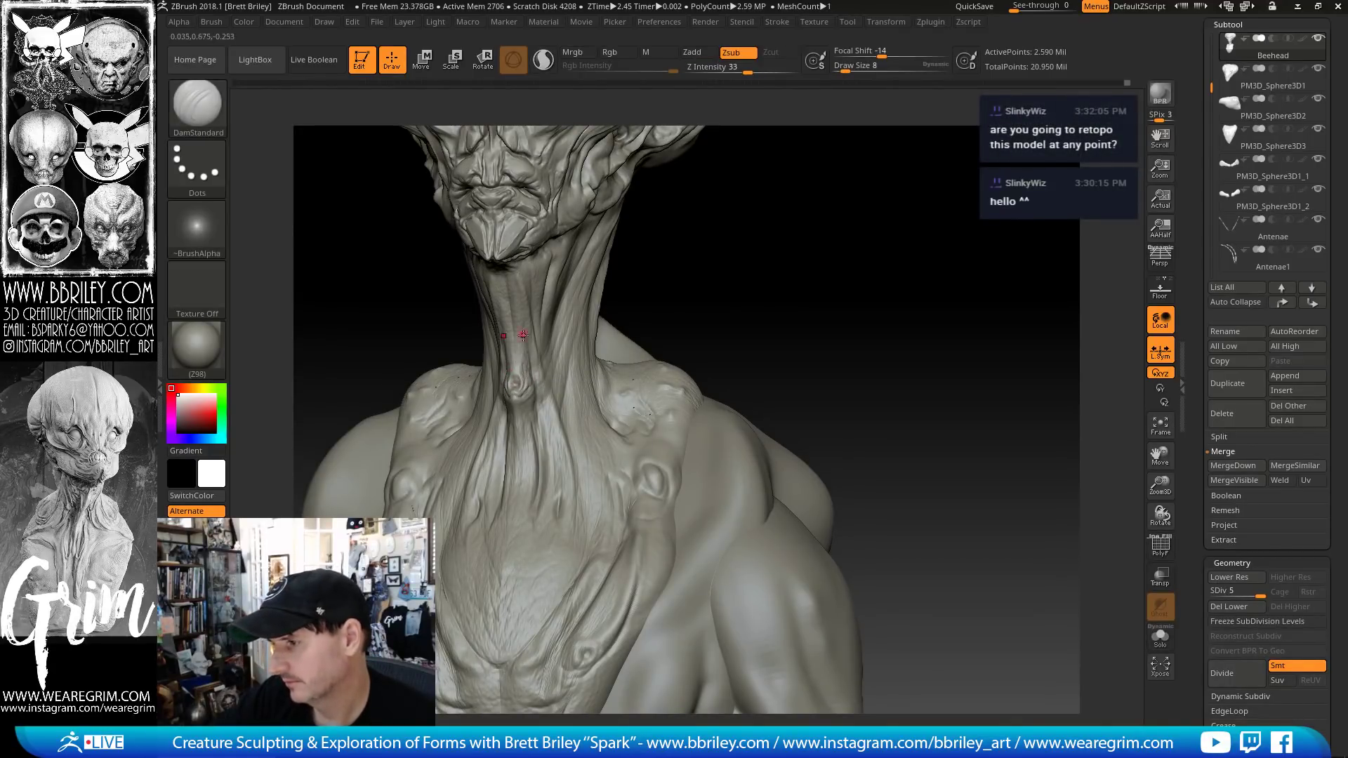
pyautogui.moveTo(686, 304); pyautogui.dragTo(526, 336)
pyautogui.press(']')
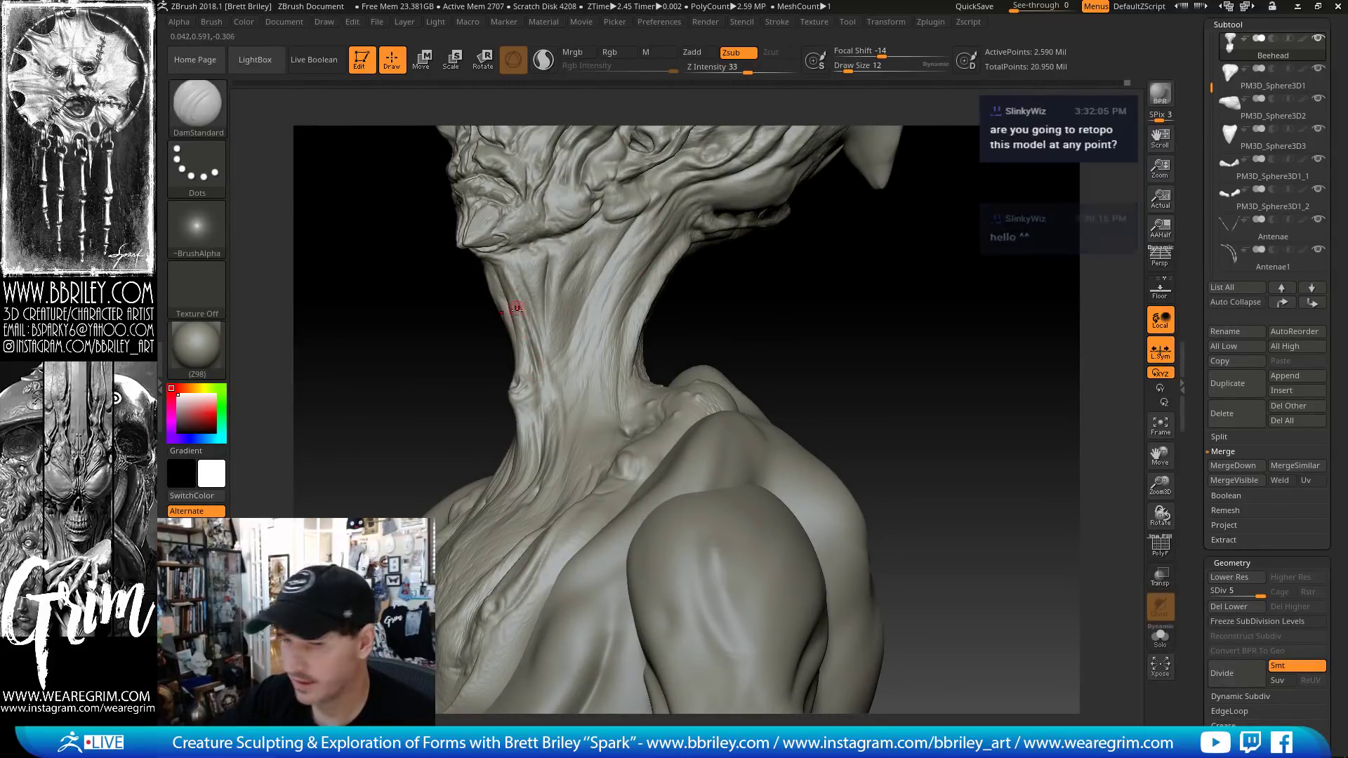
pyautogui.moveTo(786, 319)
pyautogui.mouseDown()
pyautogui.moveTo(887, 347)
pyautogui.moveTo(568, 310)
pyautogui.mouseUp()
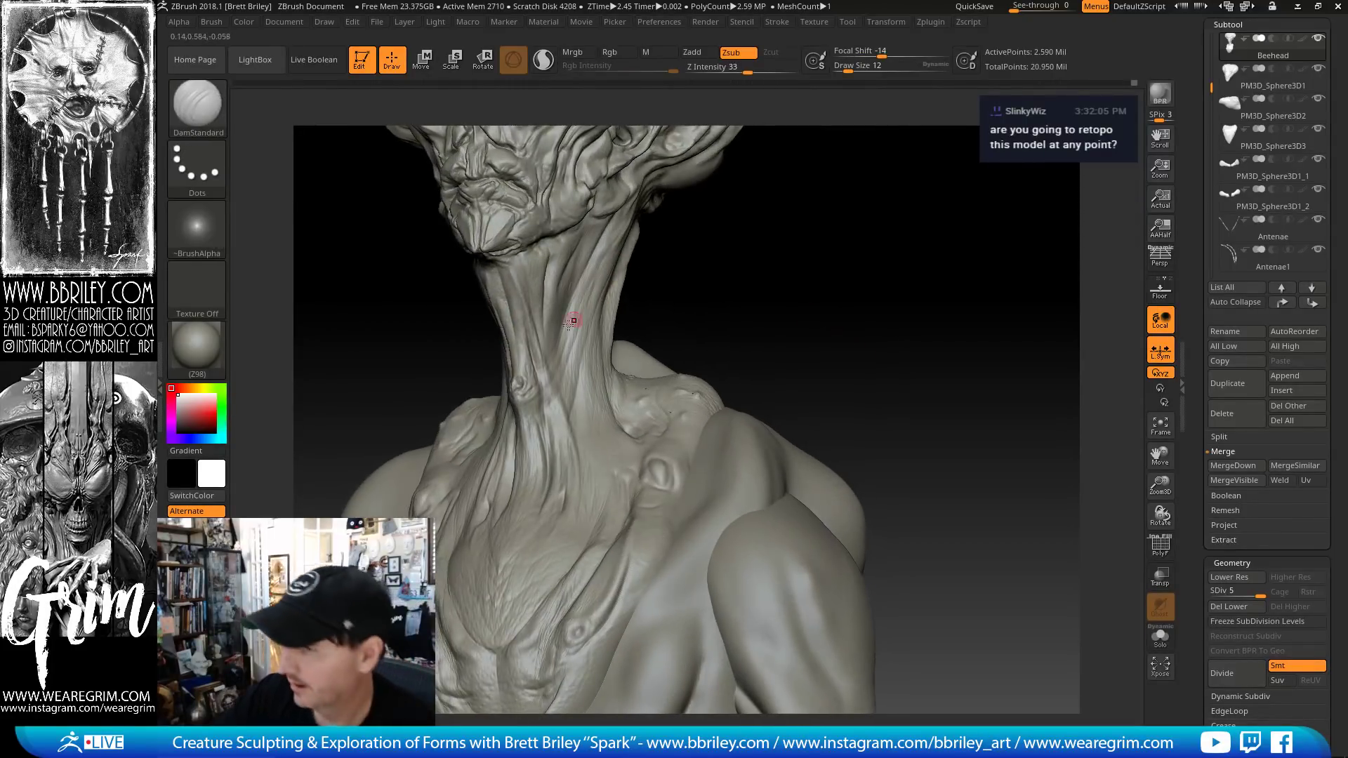
# - Raise strands running down from the throat bump with the Standard brush at draw size 12
pyautogui.press('b')
pyautogui.press('s')
pyautogui.press('t')
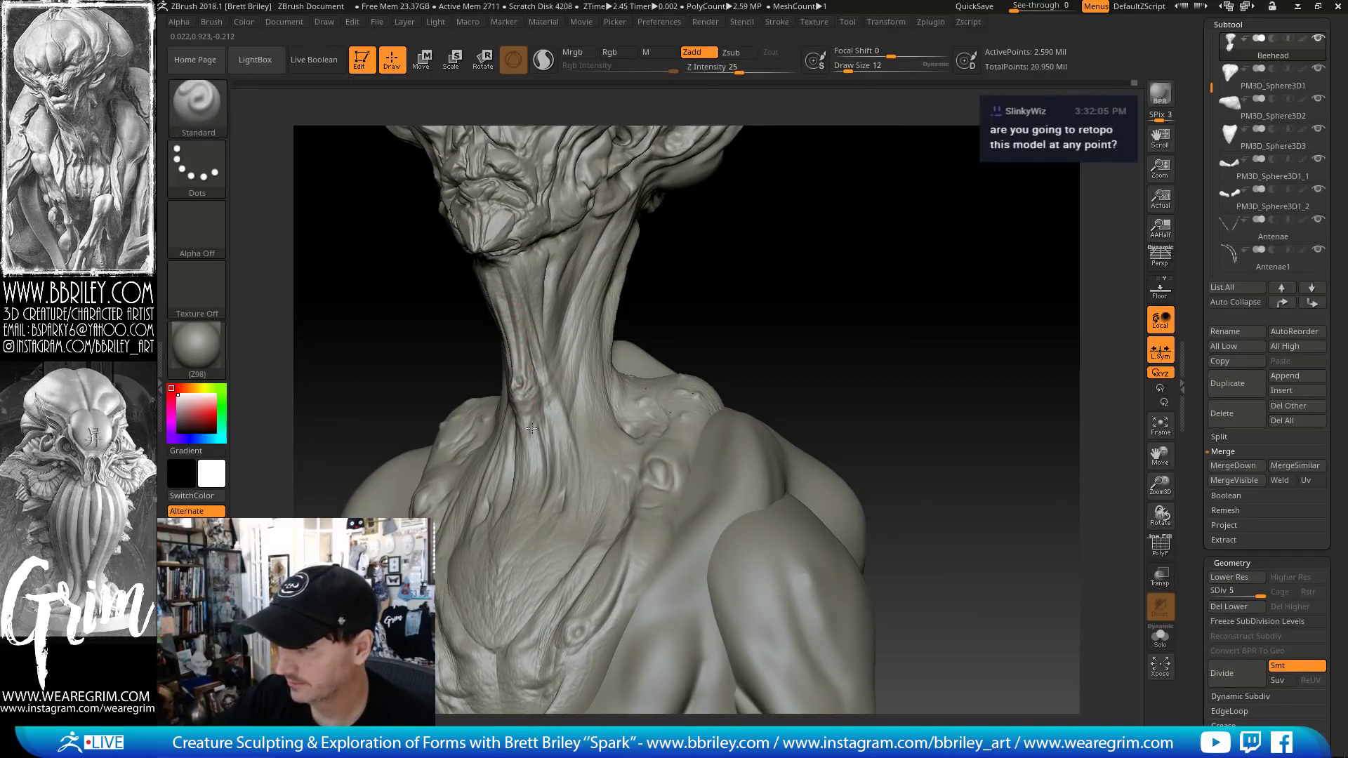
pyautogui.moveTo(832, 304); pyautogui.dragTo(732, 293)
pyautogui.moveTo(532, 415); pyautogui.dragTo(529, 455)
pyautogui.moveTo(800, 286); pyautogui.dragTo(972, 298)
pyautogui.moveTo(524, 437); pyautogui.dragTo(527, 445)
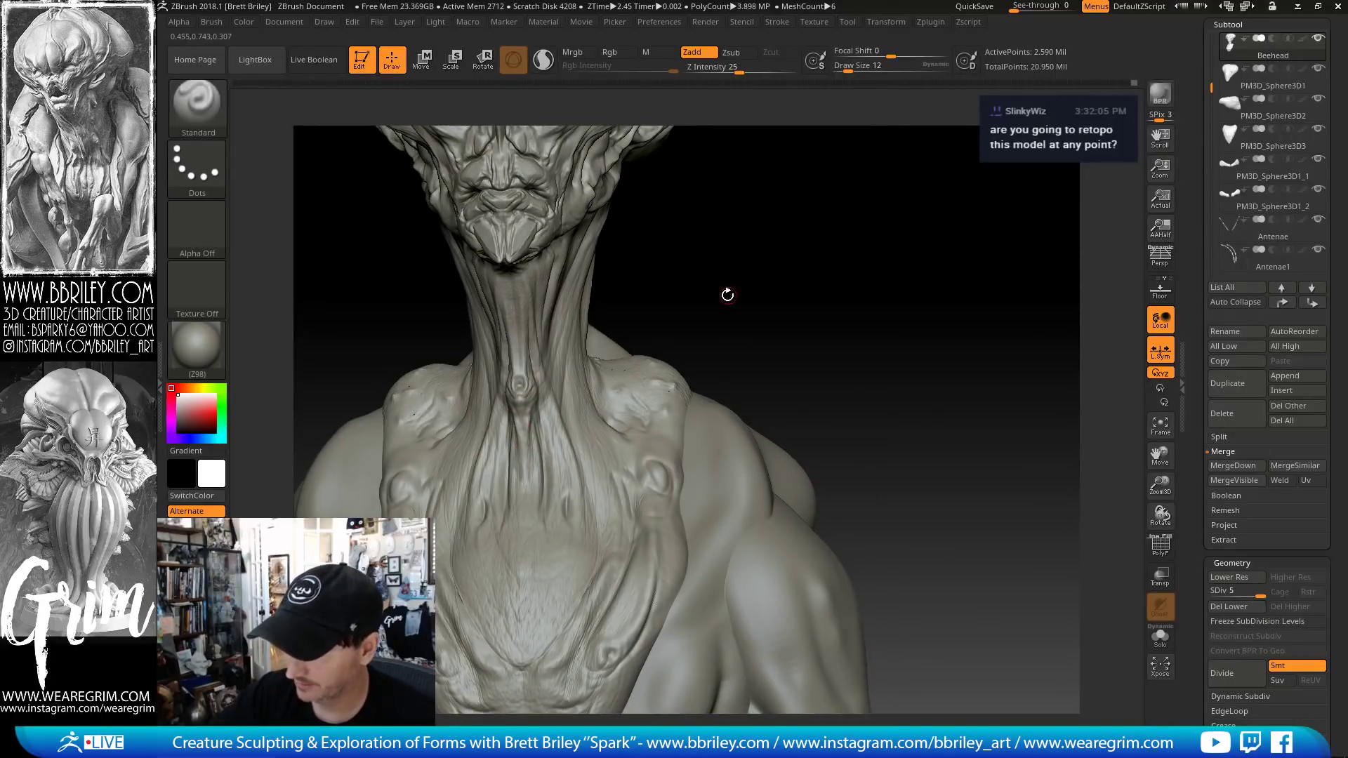
# - Flatten the front of the neck just below the chin with TrimDynamic at draw size 12
pyautogui.moveTo(722, 292); pyautogui.dragTo(656, 294)
pyautogui.press('b')
pyautogui.press('t')
pyautogui.press('d')
pyautogui.moveTo(821, 260); pyautogui.dragTo(740, 264)
pyautogui.moveTo(501, 286); pyautogui.dragTo(508, 310)
pyautogui.moveTo(784, 272); pyautogui.dragTo(788, 292)
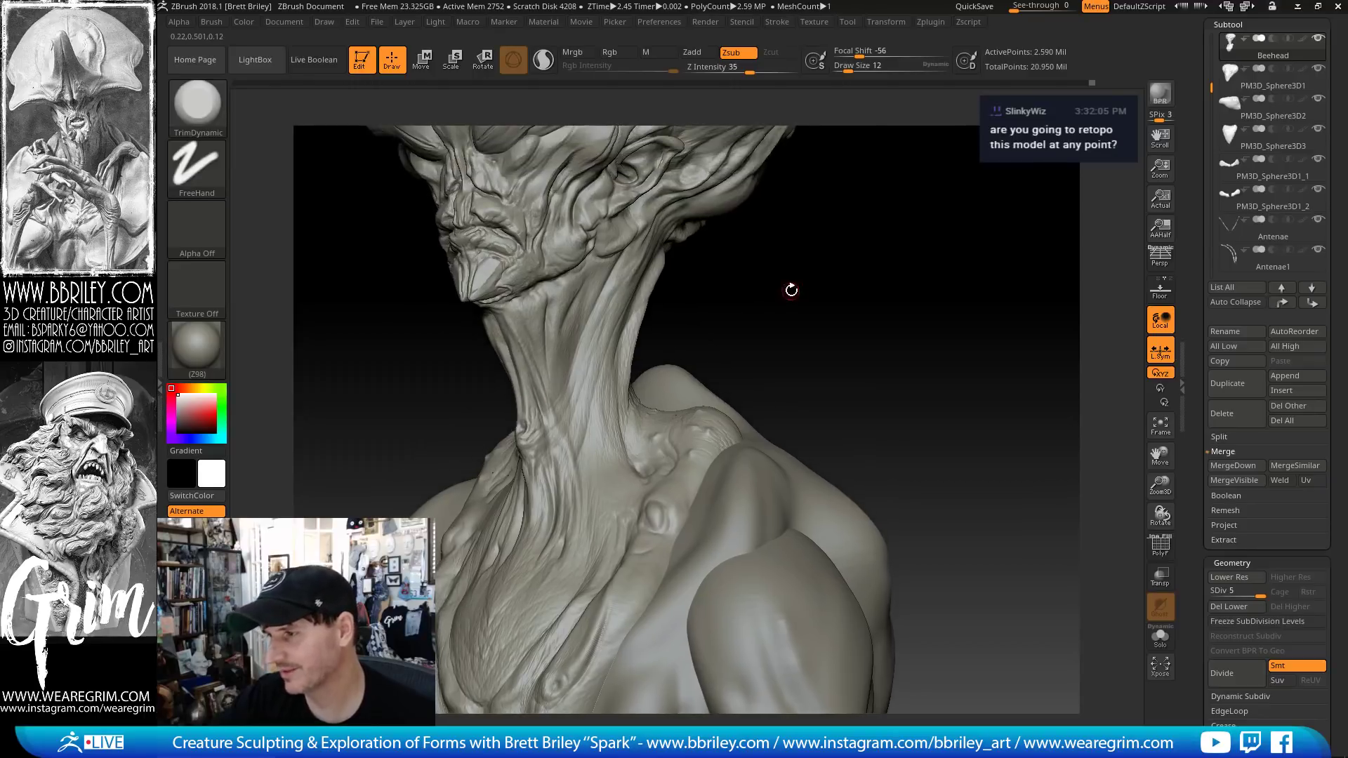
# - Carve fine creases into the neck from below the chin down to the collar with DamStandard at draw size 12
pyautogui.press('b')
pyautogui.press('d')
pyautogui.press('s')
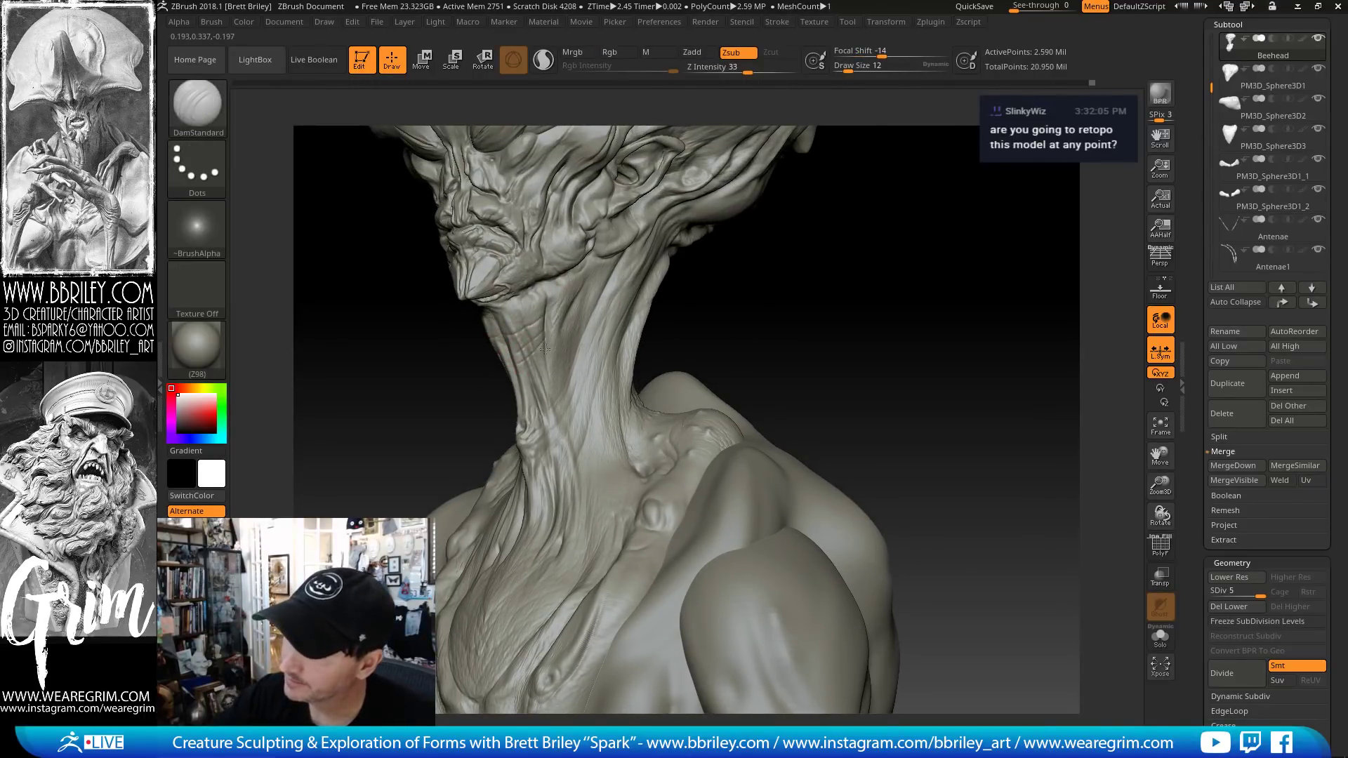
pyautogui.moveTo(846, 307); pyautogui.dragTo(779, 289)
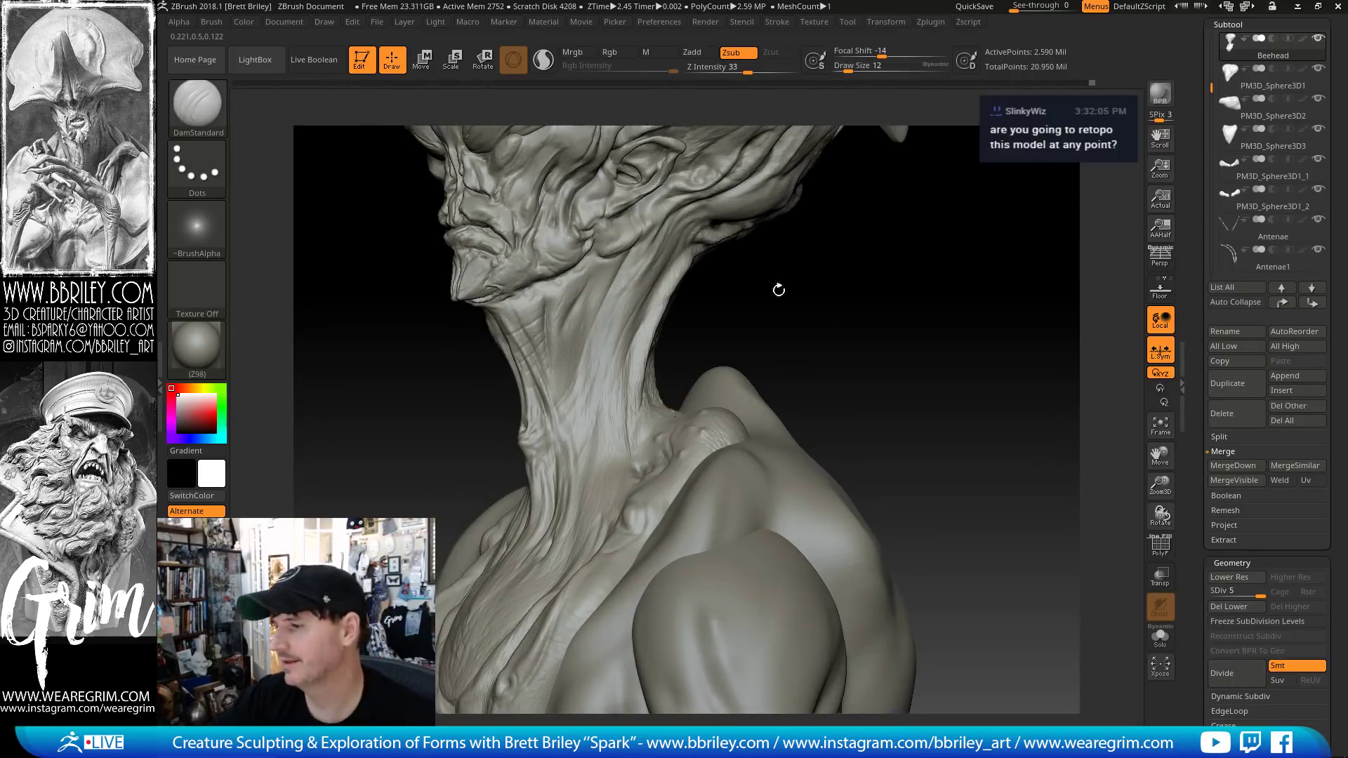
pyautogui.press('ctrl')
pyautogui.press('alt')
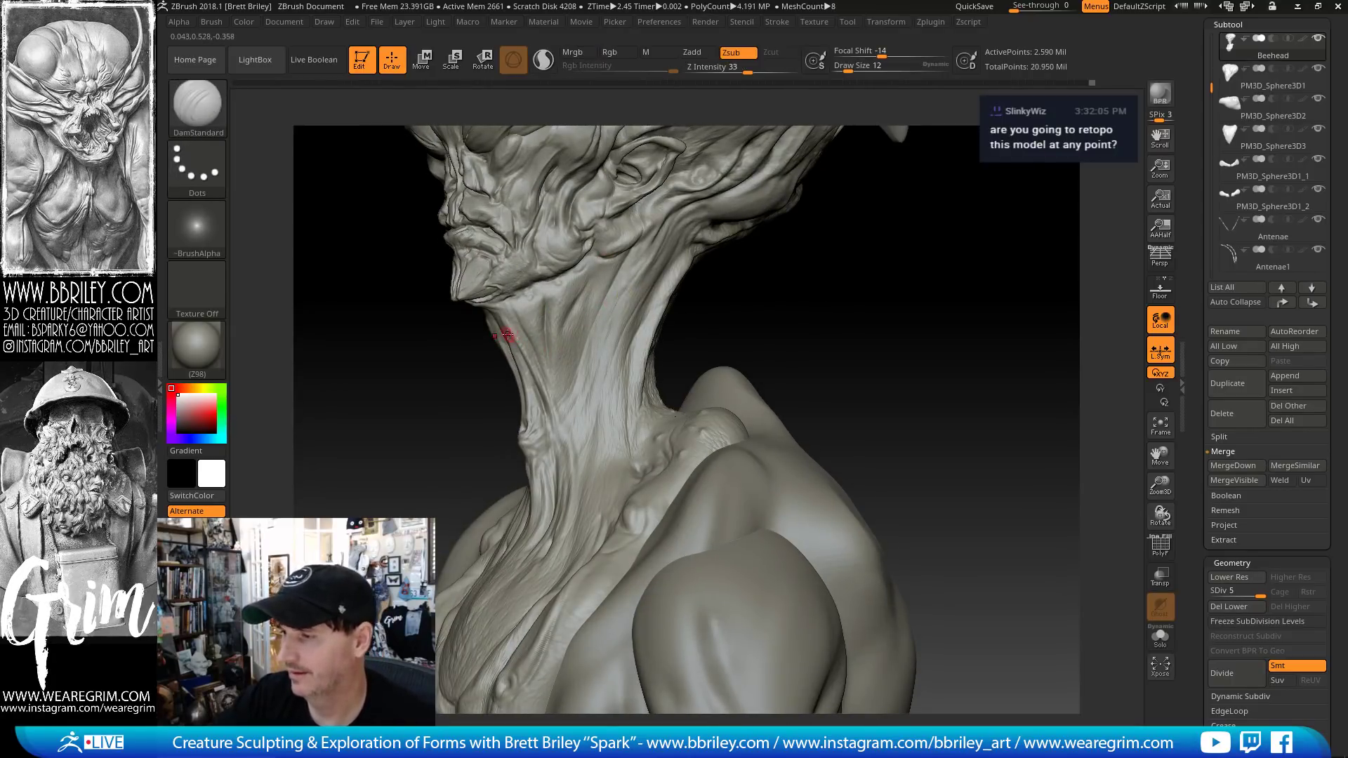
pyautogui.moveTo(589, 285); pyautogui.dragTo(569, 325)
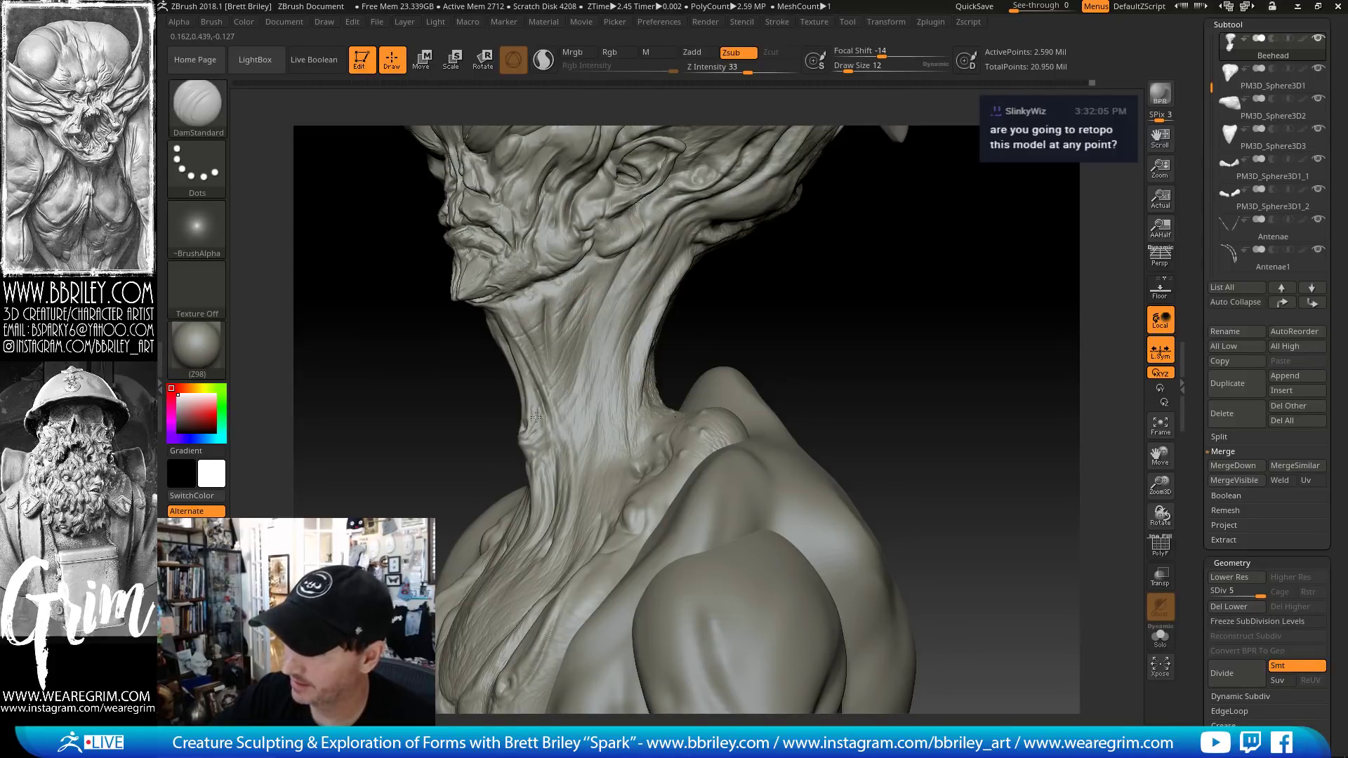
pyautogui.moveTo(768, 332)
pyautogui.mouseDown()
pyautogui.moveTo(812, 285)
pyautogui.moveTo(740, 194)
pyautogui.mouseUp()
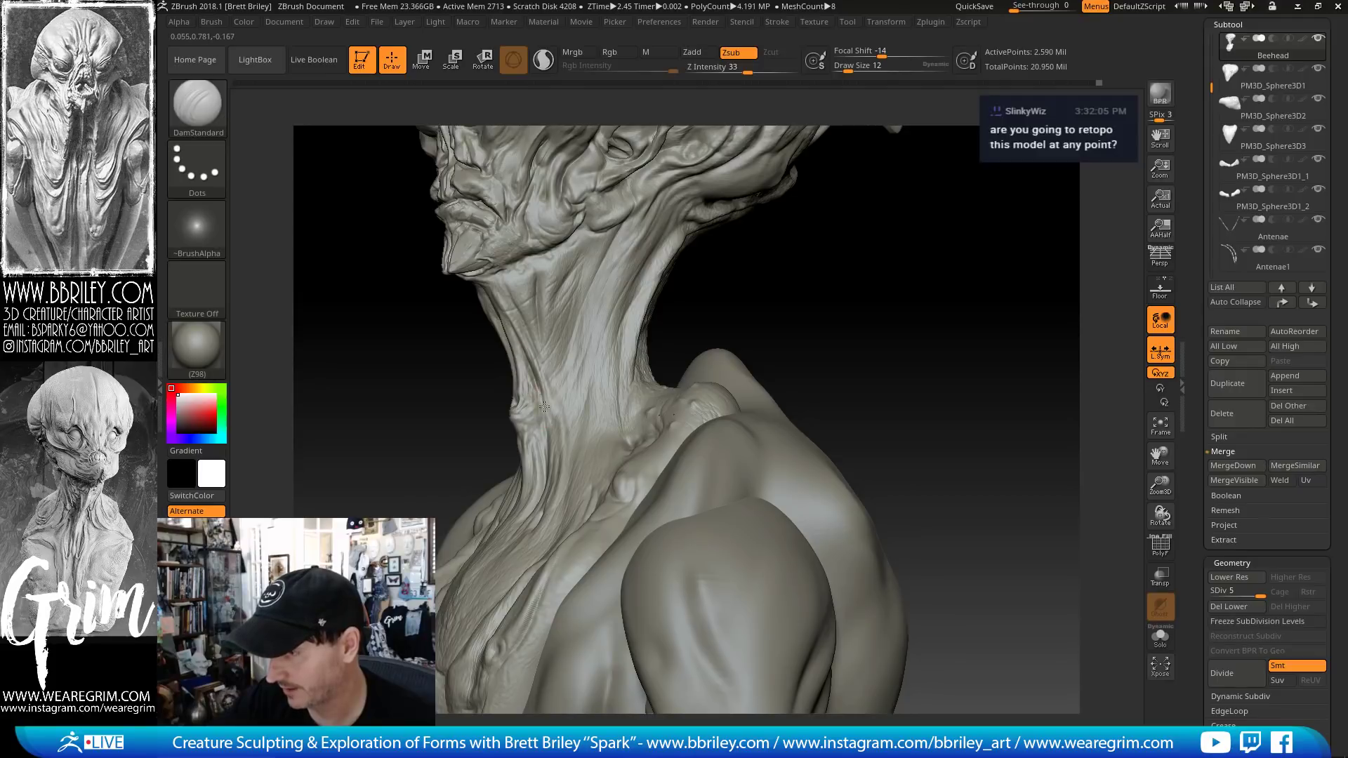
pyautogui.moveTo(549, 410); pyautogui.dragTo(548, 404)
pyautogui.moveTo(849, 286); pyautogui.dragTo(923, 311)
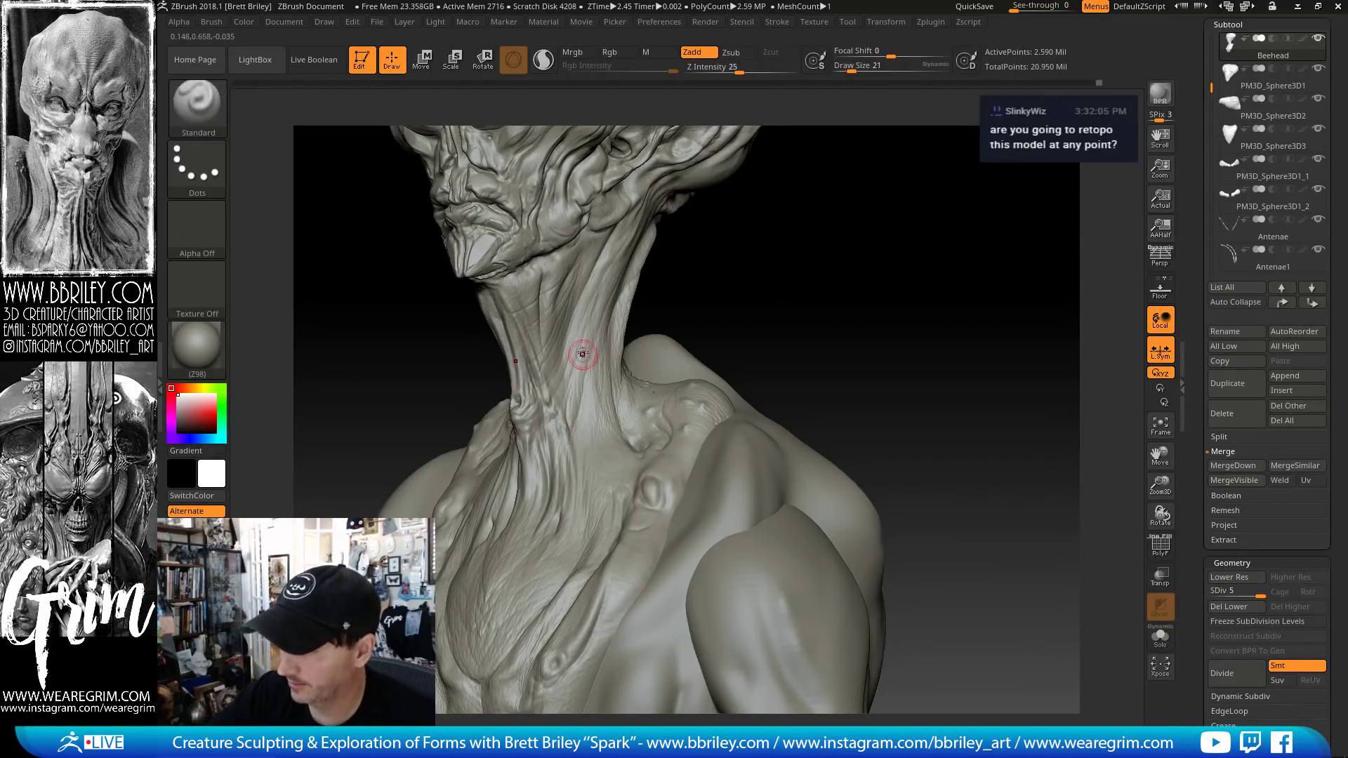
# - Swell the strands on the side of the neck with the Inflat brush at draw size 21
pyautogui.press('b')
pyautogui.press('i')
pyautogui.press('n')
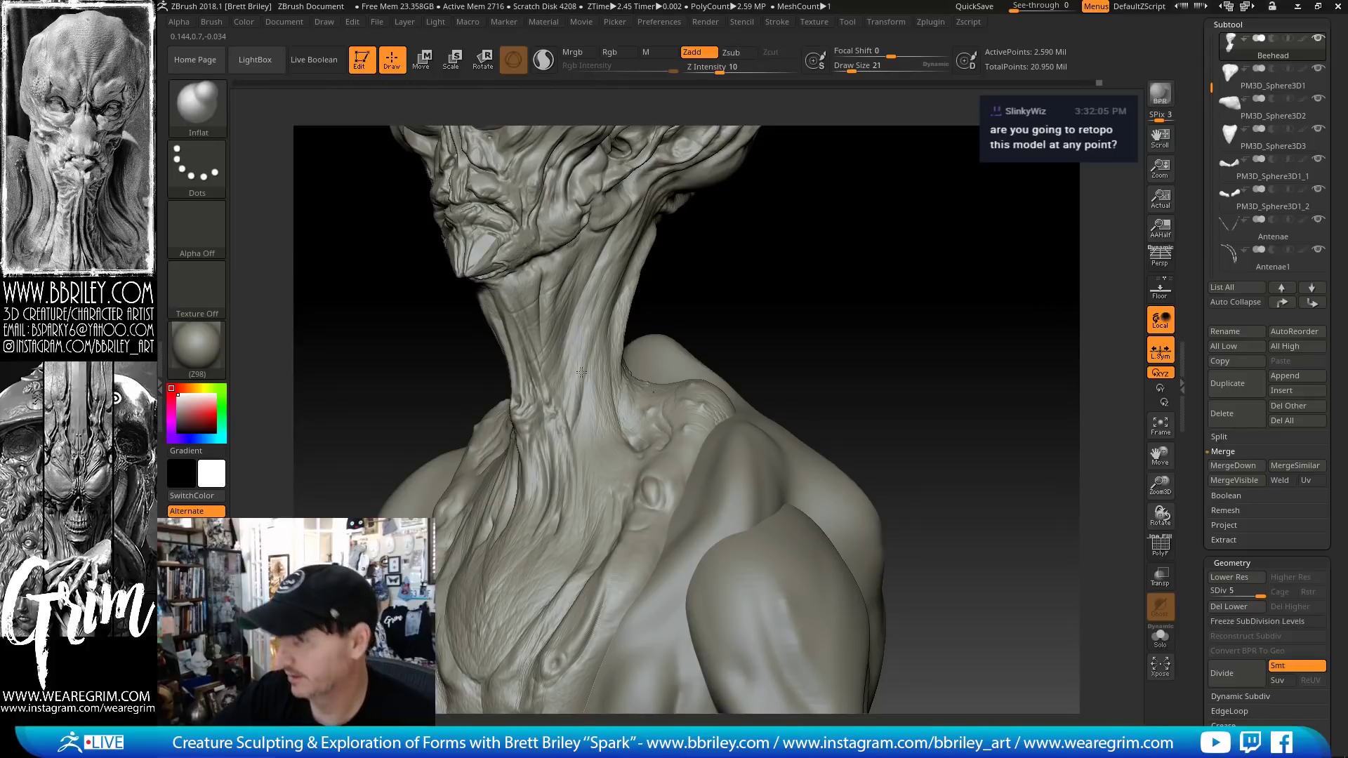
pyautogui.moveTo(730, 239)
pyautogui.mouseDown()
pyautogui.moveTo(757, 223)
pyautogui.moveTo(683, 270)
pyautogui.mouseUp()
# - Carve long creases down the centre of the chest collar with DamStandard, raising the draw size from 13 to 18
pyautogui.press('b')
pyautogui.press('d')
pyautogui.press('s')
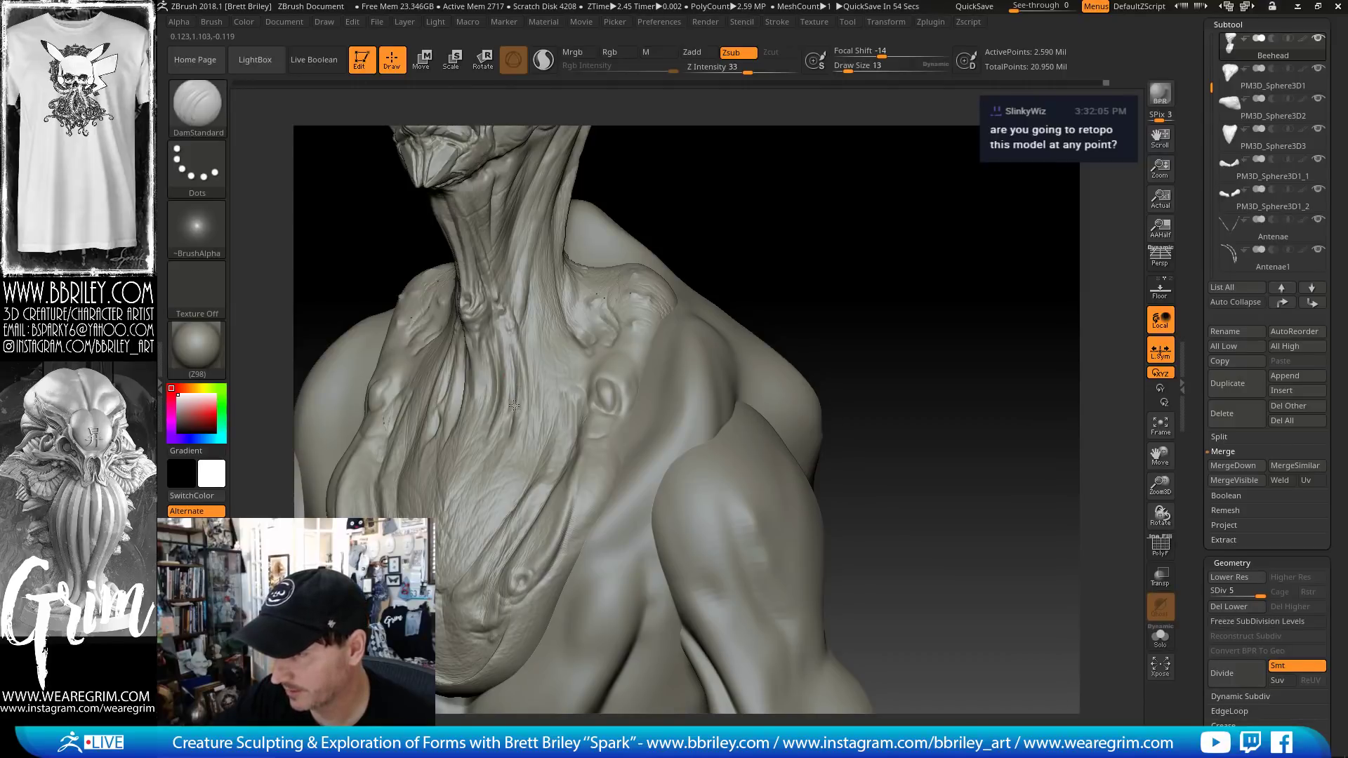
pyautogui.moveTo(723, 282)
pyautogui.mouseDown()
pyautogui.moveTo(789, 234)
pyautogui.moveTo(803, 241)
pyautogui.moveTo(794, 202)
pyautogui.moveTo(487, 432)
pyautogui.mouseUp()
pyautogui.press(']')
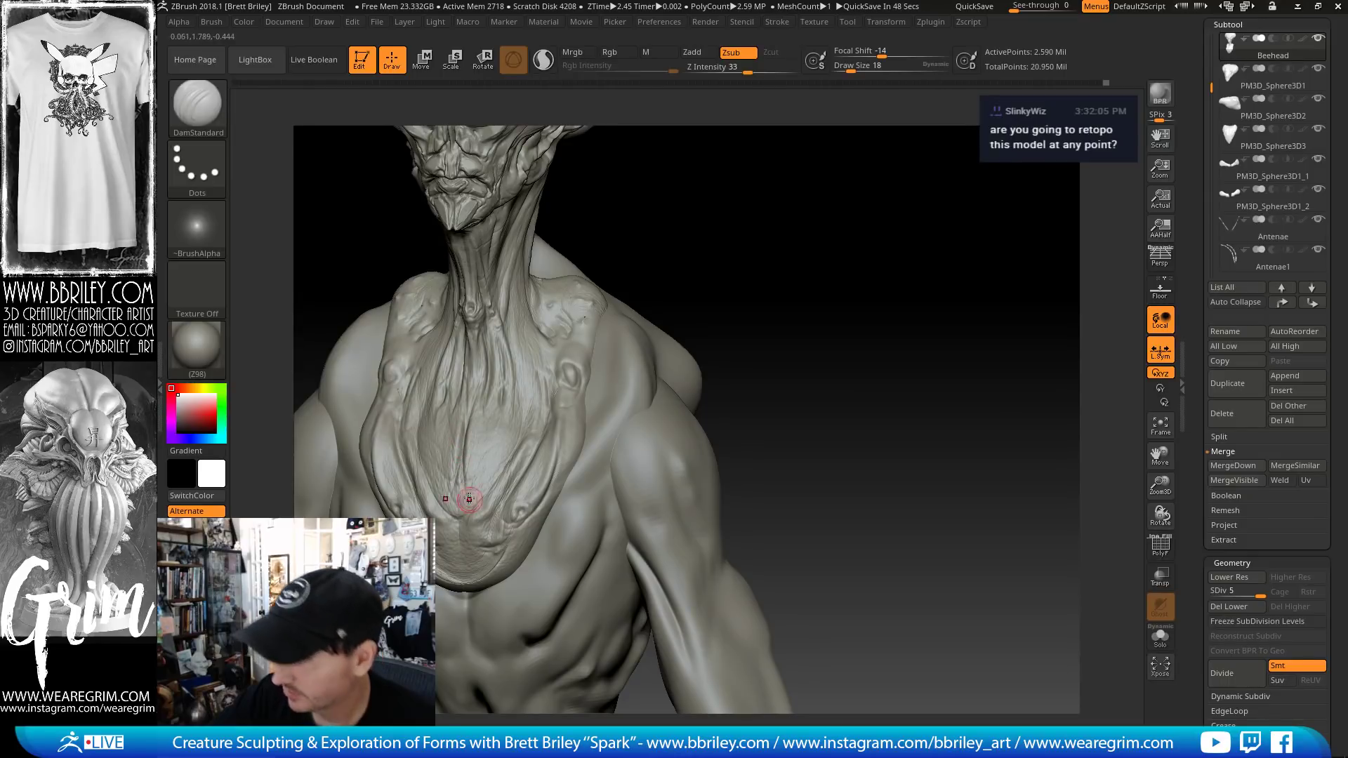
pyautogui.moveTo(772, 260); pyautogui.dragTo(716, 238)
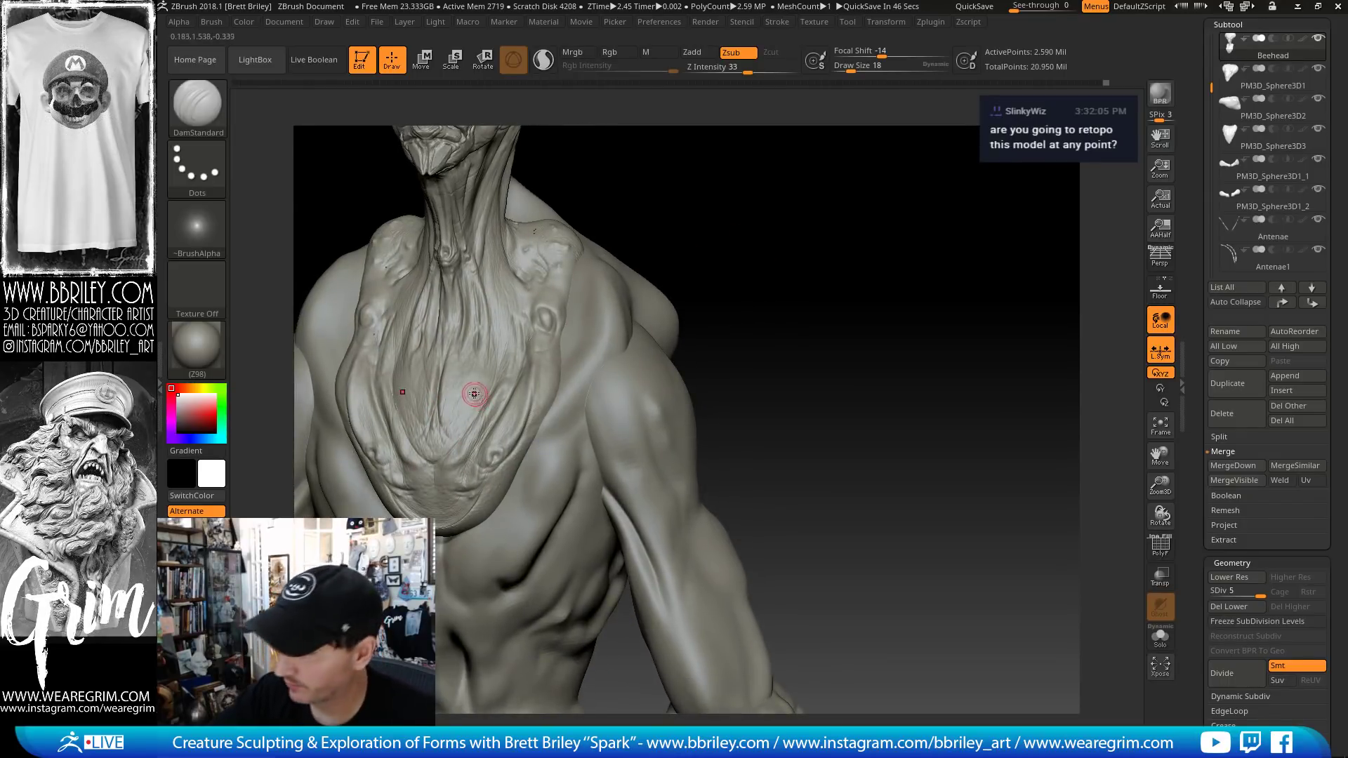
# - Form a mirrored pair of small lumps in the middle of the chest collar with Move at draw size 29 and Clay at 16
pyautogui.press('b')
pyautogui.press('m')
pyautogui.press('v')
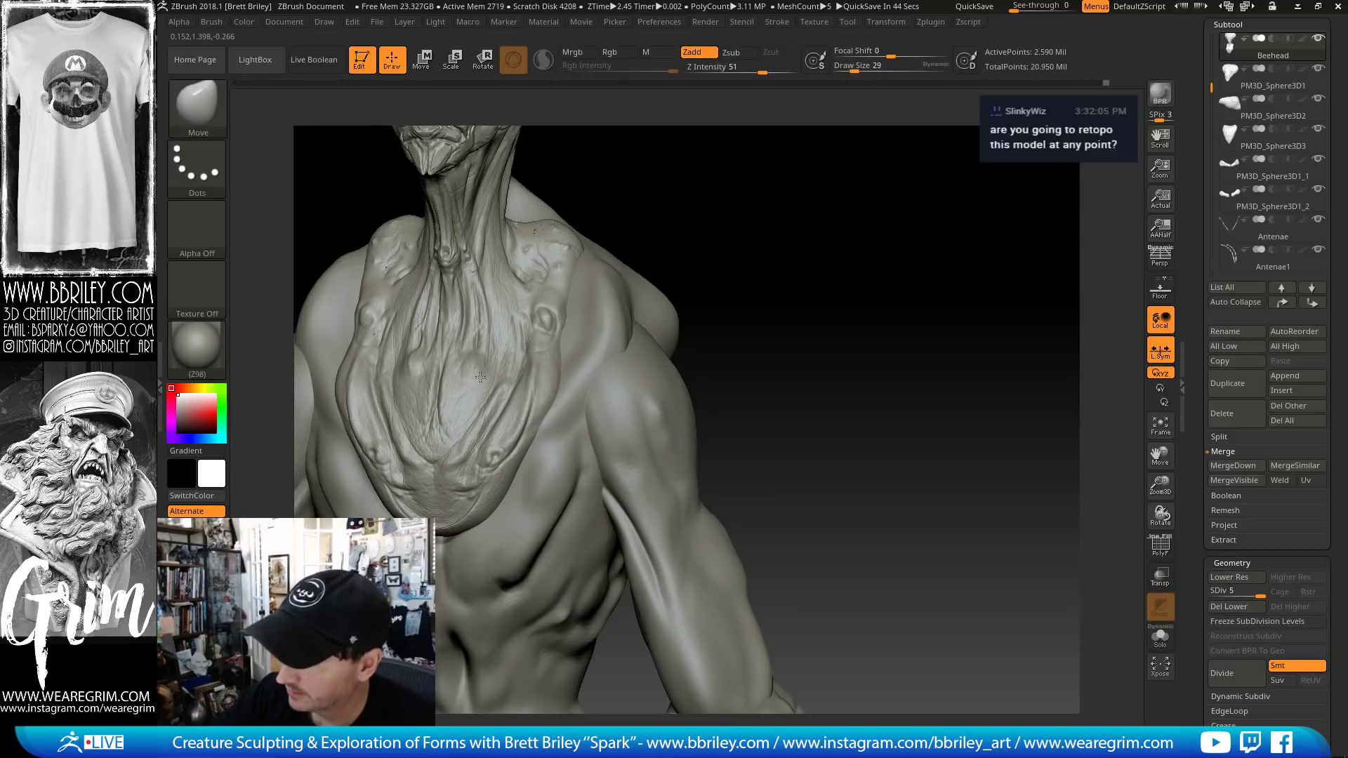
pyautogui.press('b')
pyautogui.press('c')
pyautogui.press('l')
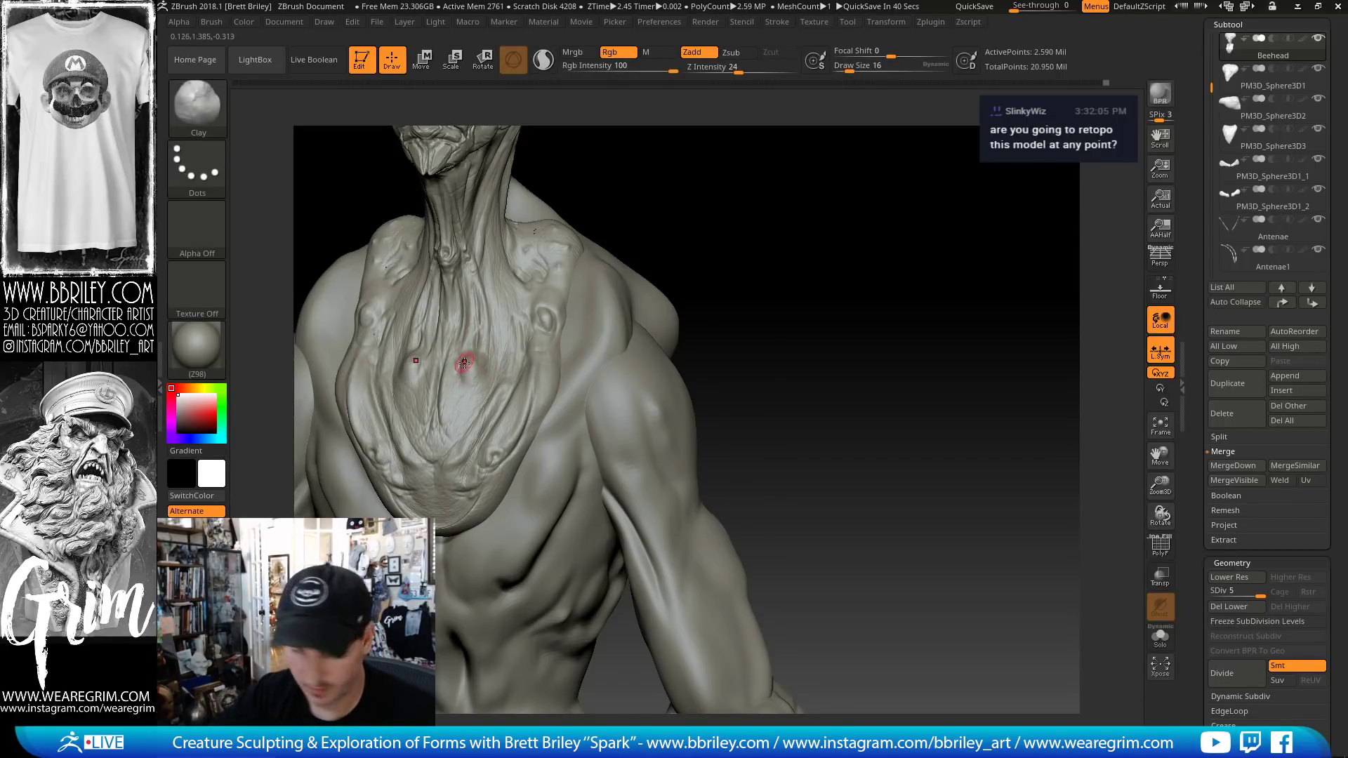
# - Carve creases around the paired lumps on the chest collar with DamStandard at draw size 16
pyautogui.press('b')
pyautogui.press('d')
pyautogui.press('s')
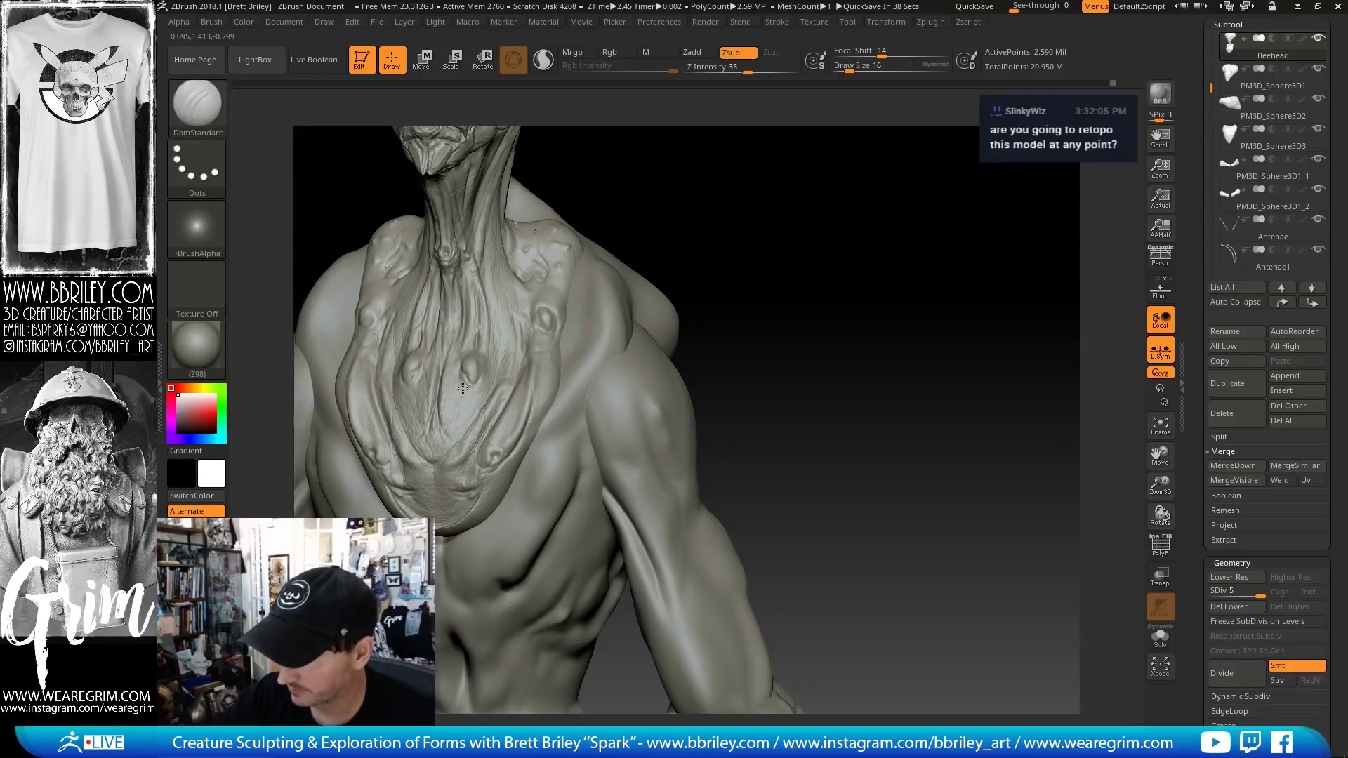
pyautogui.moveTo(748, 257)
pyautogui.mouseDown()
pyautogui.moveTo(806, 201)
pyautogui.moveTo(782, 209)
pyautogui.mouseUp()
# - Adjust the form around the paired collar lumps with the Move brush at draw size 25
pyautogui.press('b')
pyautogui.press('m')
pyautogui.press('v')
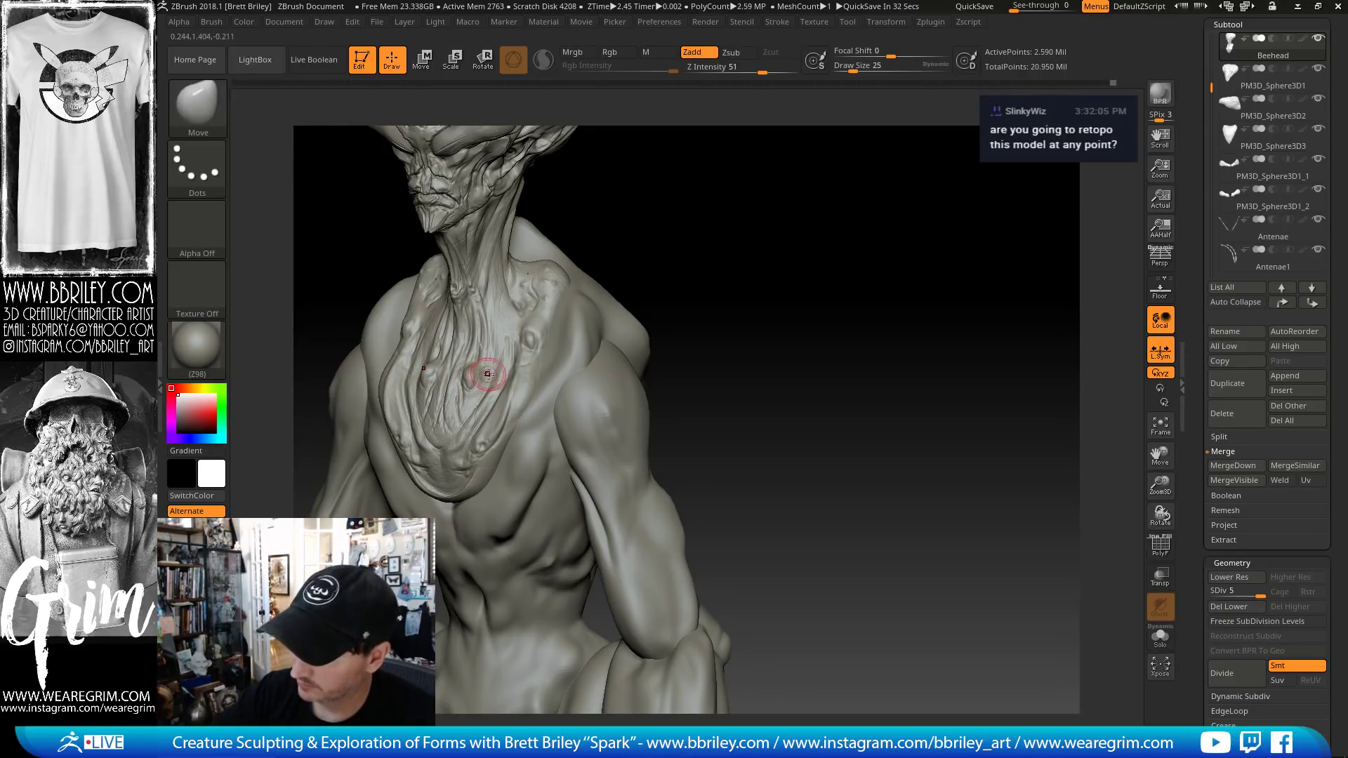
pyautogui.moveTo(652, 231)
pyautogui.mouseDown()
pyautogui.moveTo(631, 213)
pyautogui.moveTo(568, 253)
pyautogui.mouseUp()
# - Raise small ridges beside and below the paired collar lumps with the Standard brush at draw size 12
pyautogui.press('b')
pyautogui.press('s')
pyautogui.press('t')
pyautogui.moveTo(472, 379); pyautogui.dragTo(480, 386)
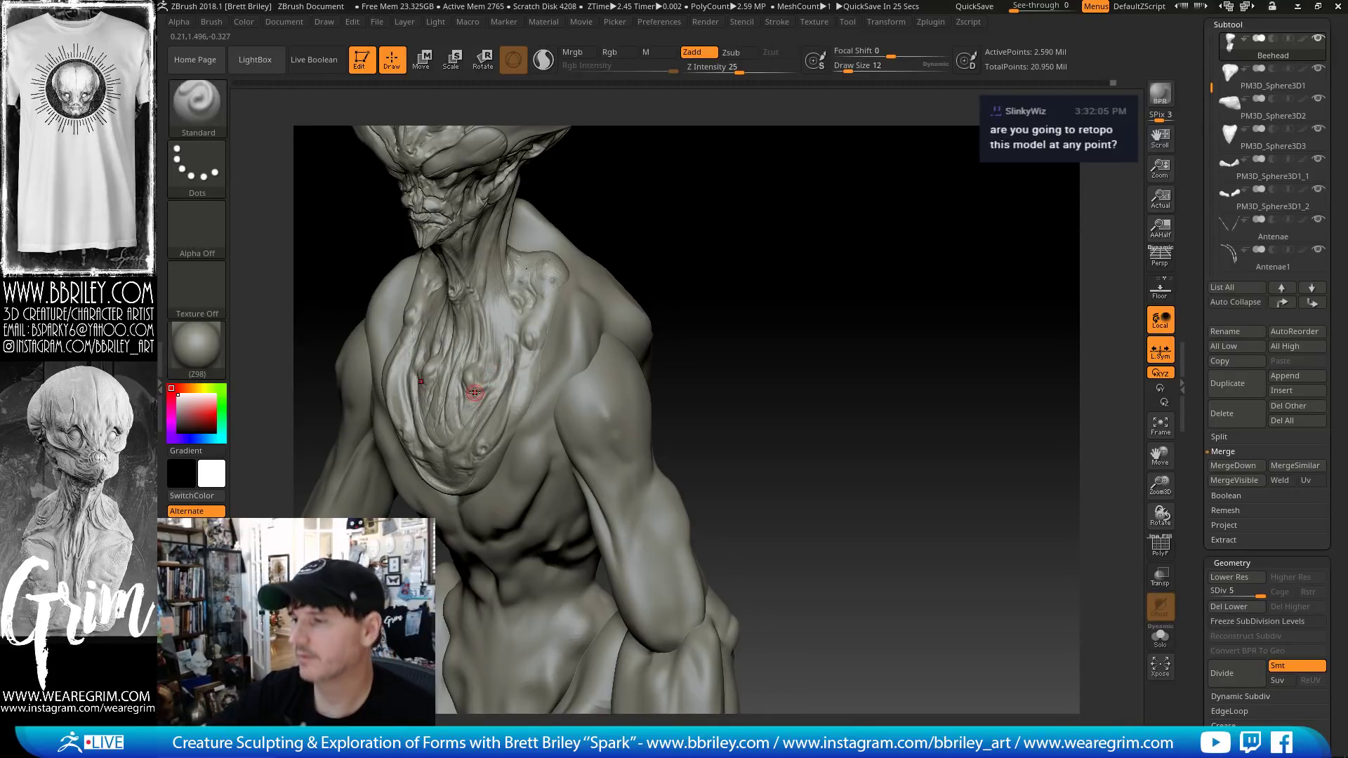
pyautogui.moveTo(723, 247); pyautogui.dragTo(529, 304)
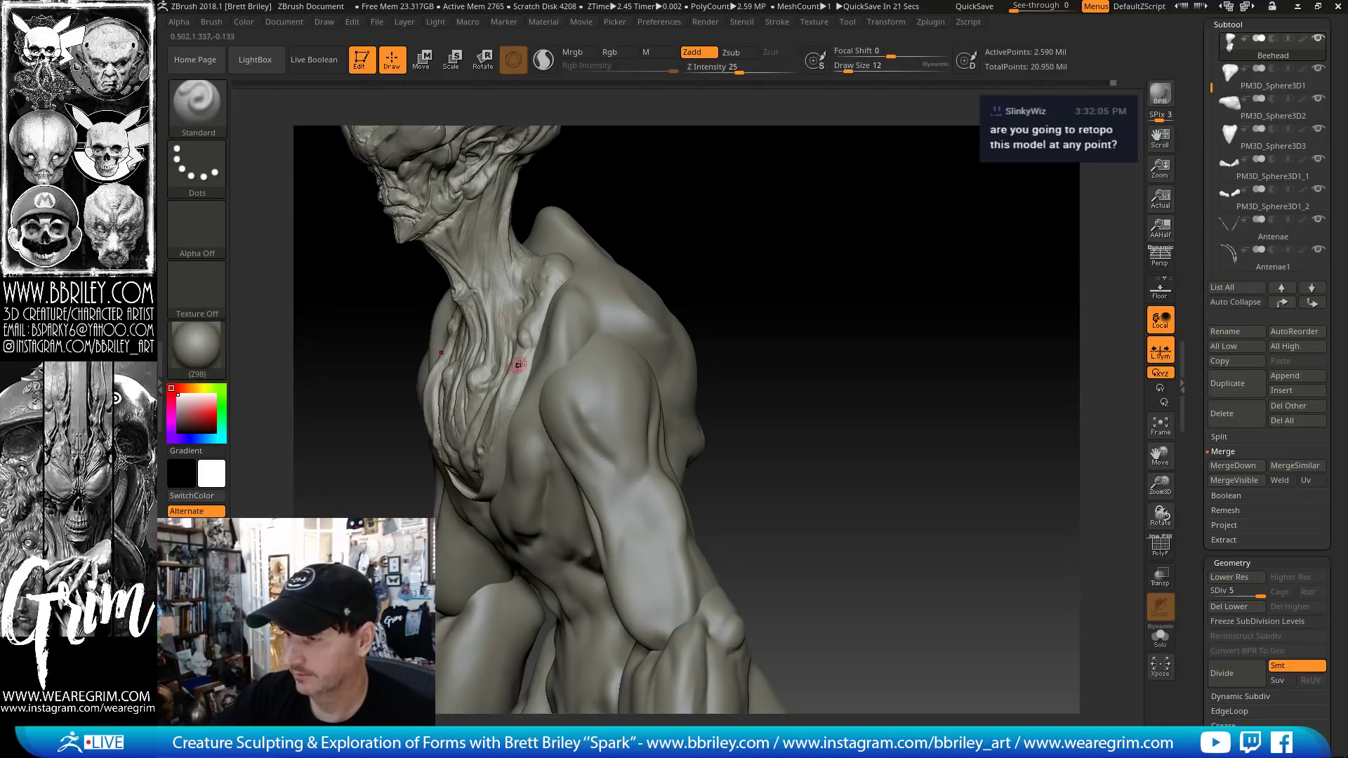
# - Reshape the chest collar's overall form with the Move brush, raising the draw size from 41 to 62
pyautogui.moveTo(690, 156); pyautogui.dragTo(512, 361)
pyautogui.press('b')
pyautogui.press('m')
pyautogui.press('v')
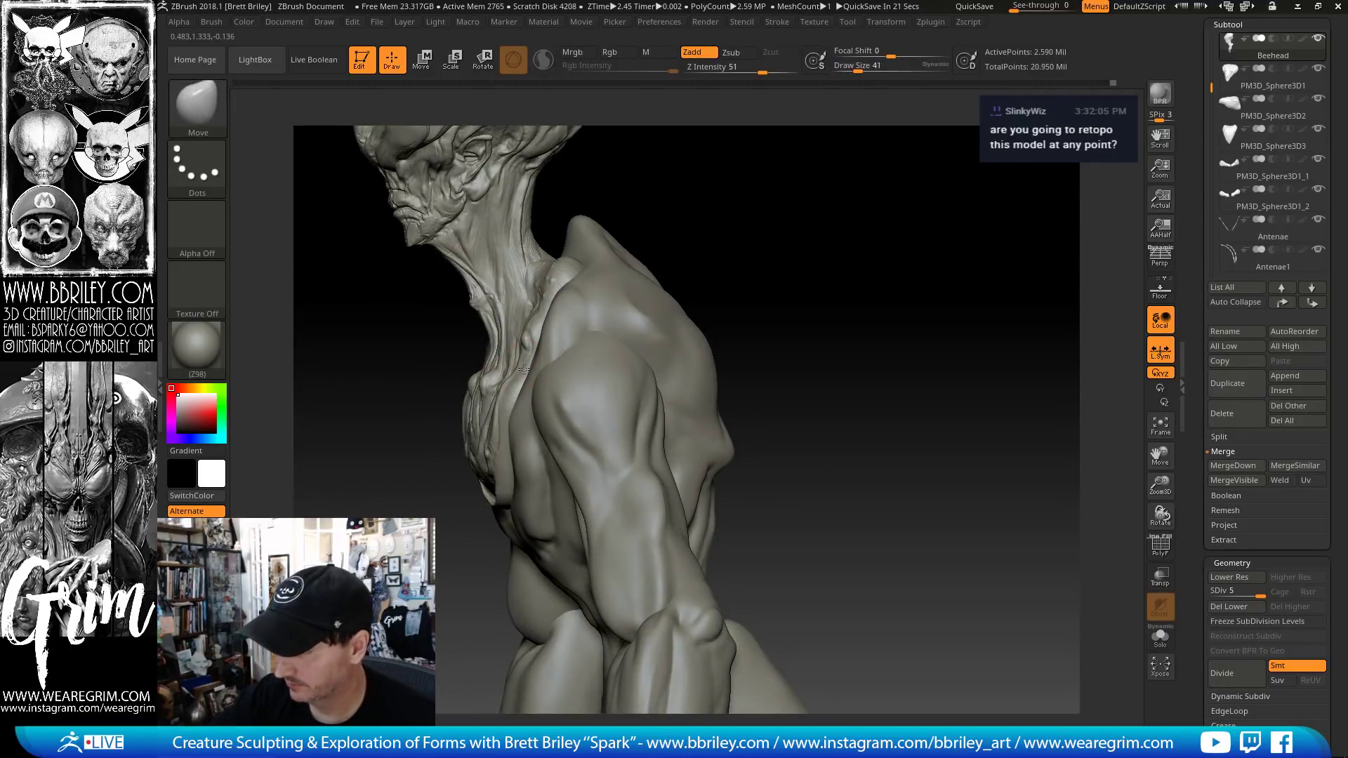
pyautogui.press(']')
pyautogui.press(']')
pyautogui.moveTo(765, 202)
pyautogui.mouseDown()
pyautogui.moveTo(815, 200)
pyautogui.moveTo(714, 207)
pyautogui.mouseUp()
# - Build up the chest collar's lower edge with the Standard brush at draw size 18
pyautogui.press('b')
pyautogui.press('s')
pyautogui.press('t')
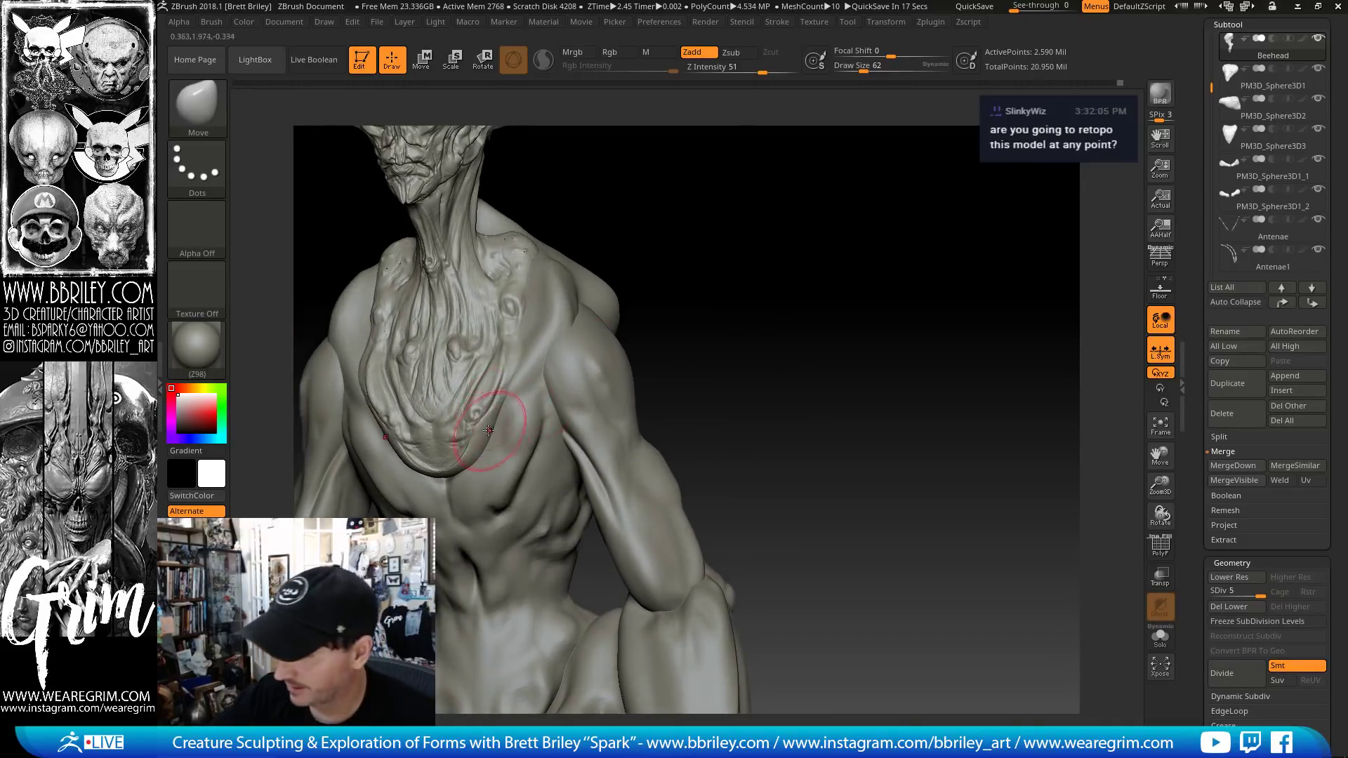
pyautogui.press('s')
pyautogui.moveTo(466, 448); pyautogui.dragTo(460, 449)
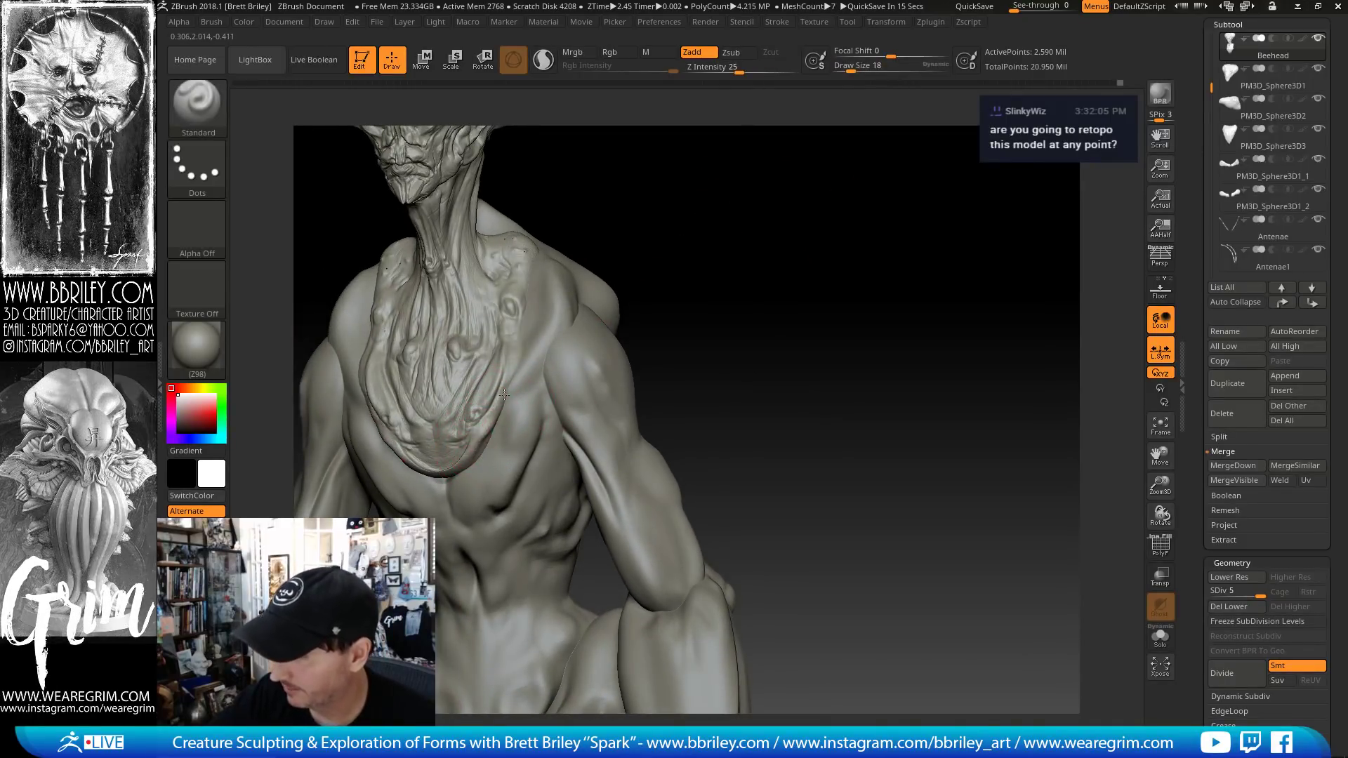
pyautogui.moveTo(676, 222); pyautogui.dragTo(466, 436)
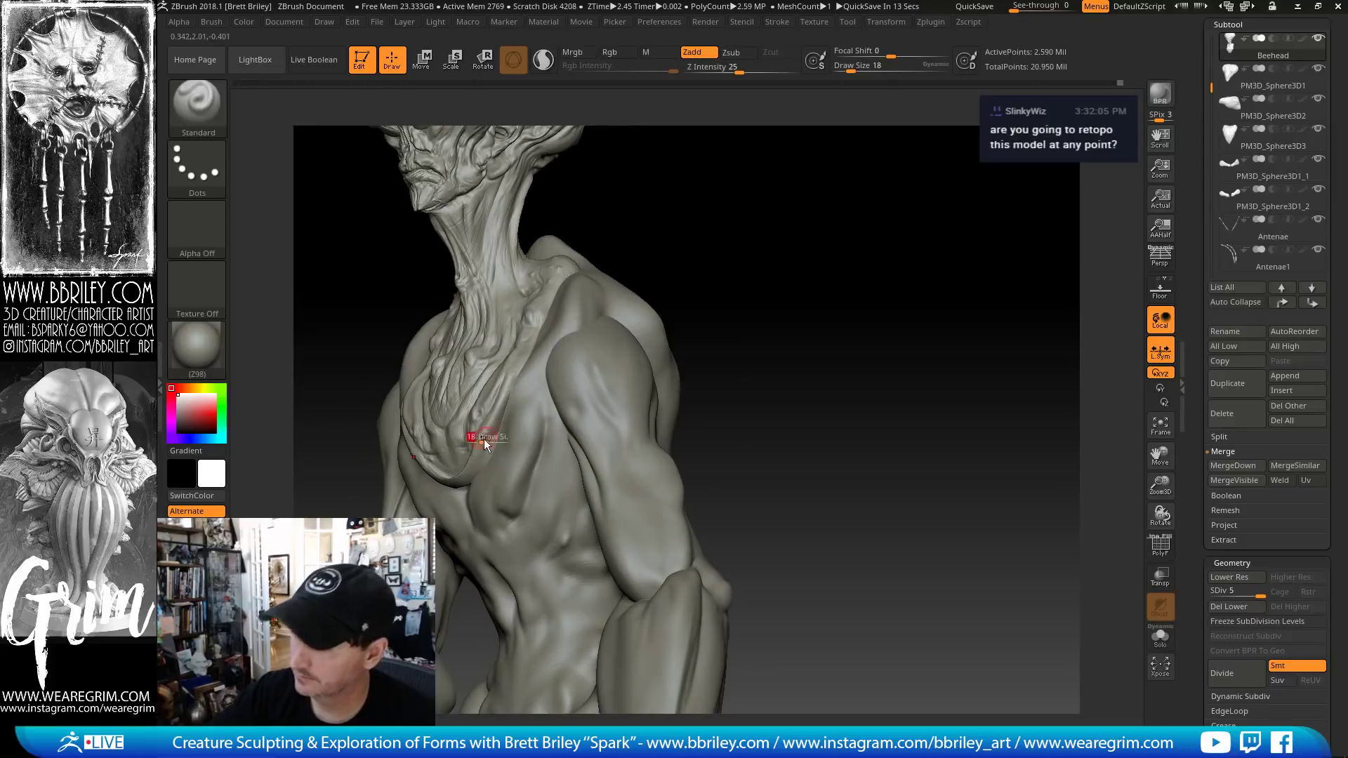
# - Pull the chest collar's lower edge into a pointed tip with the Move brush at draw size 36
pyautogui.moveTo(730, 244); pyautogui.dragTo(733, 114)
pyautogui.press('b')
pyautogui.press('m')
pyautogui.press('v')
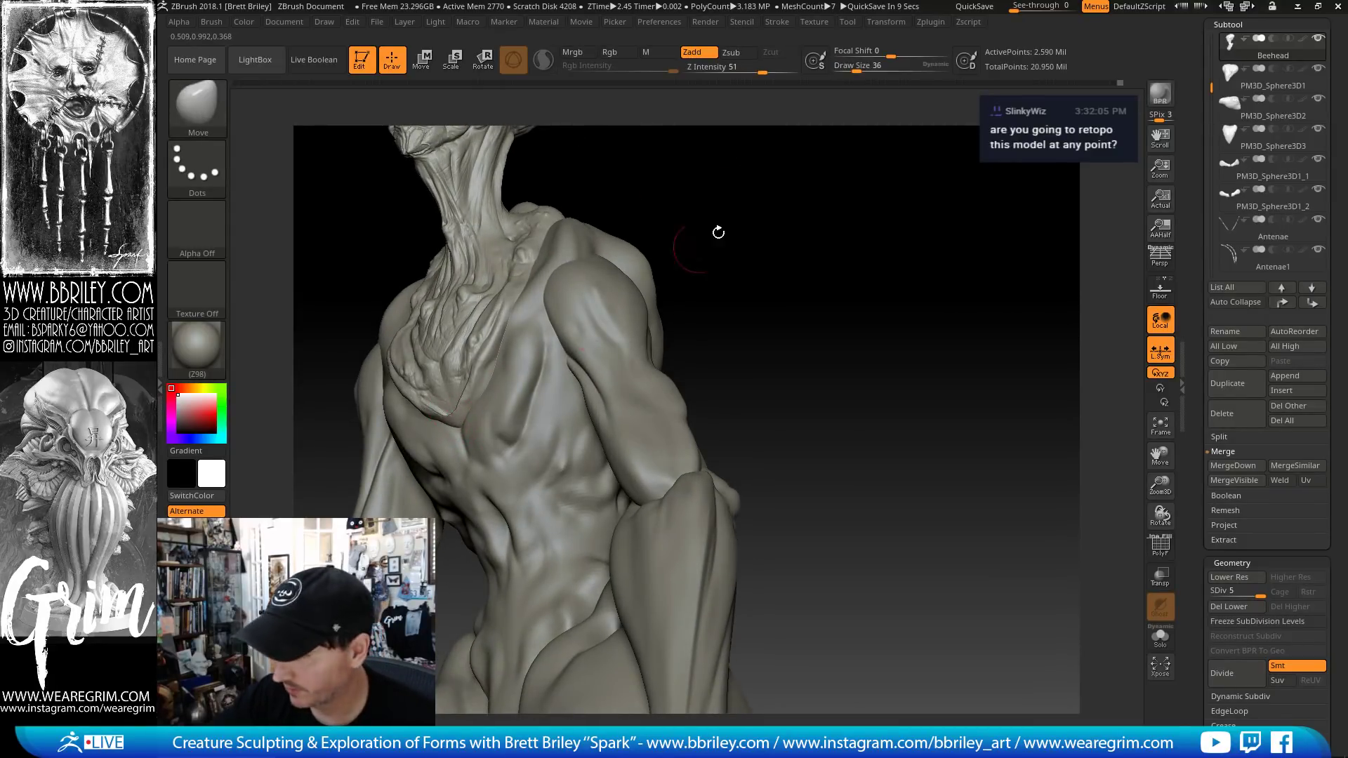
pyautogui.moveTo(718, 232); pyautogui.dragTo(452, 417)
# - Add volume along the collar's lower tip with the Clay brush at draw size 13
pyautogui.press('b')
pyautogui.press('c')
pyautogui.press('l')
pyautogui.press('s')
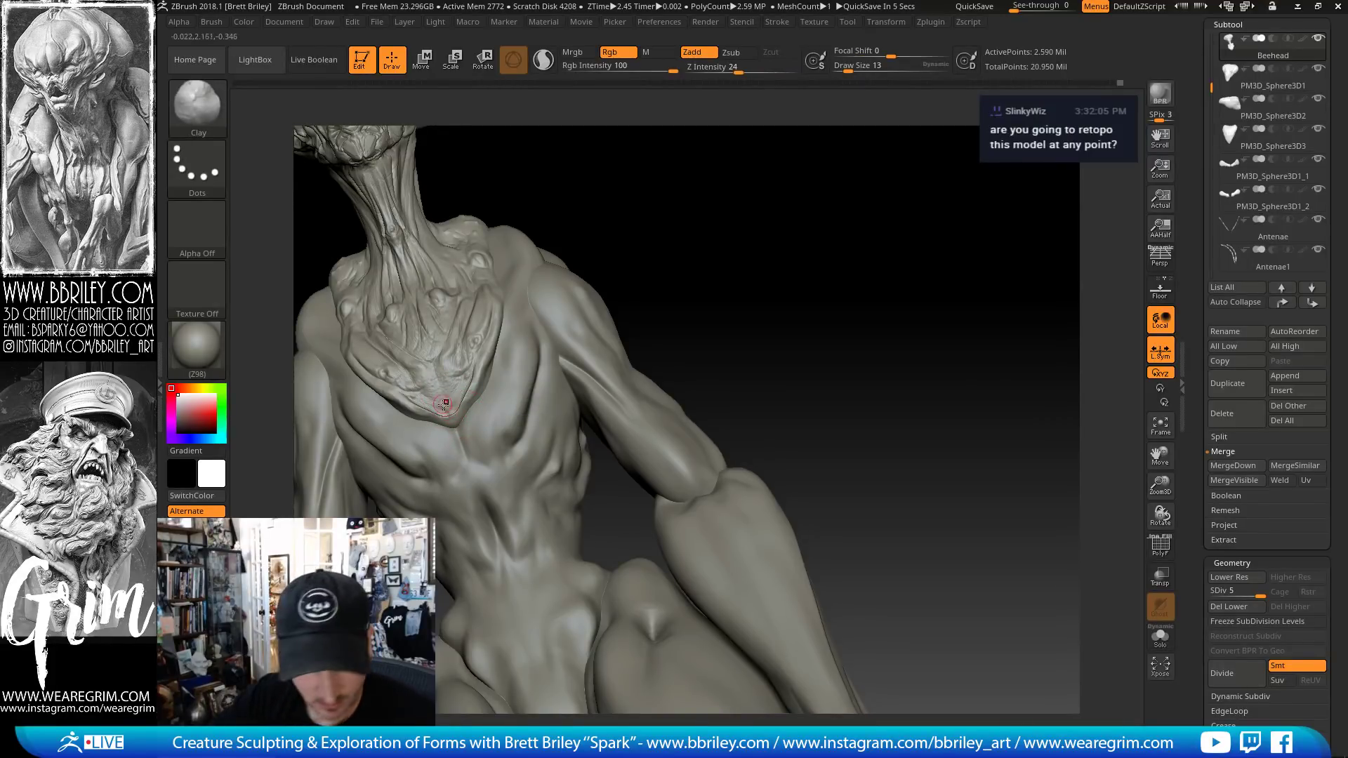
# - Refine the collar's lower edge with DamStandard and Smooth at draw size 13, lowering the mesh to subdivision level 2
pyautogui.press('b')
pyautogui.press('d')
pyautogui.press('s')
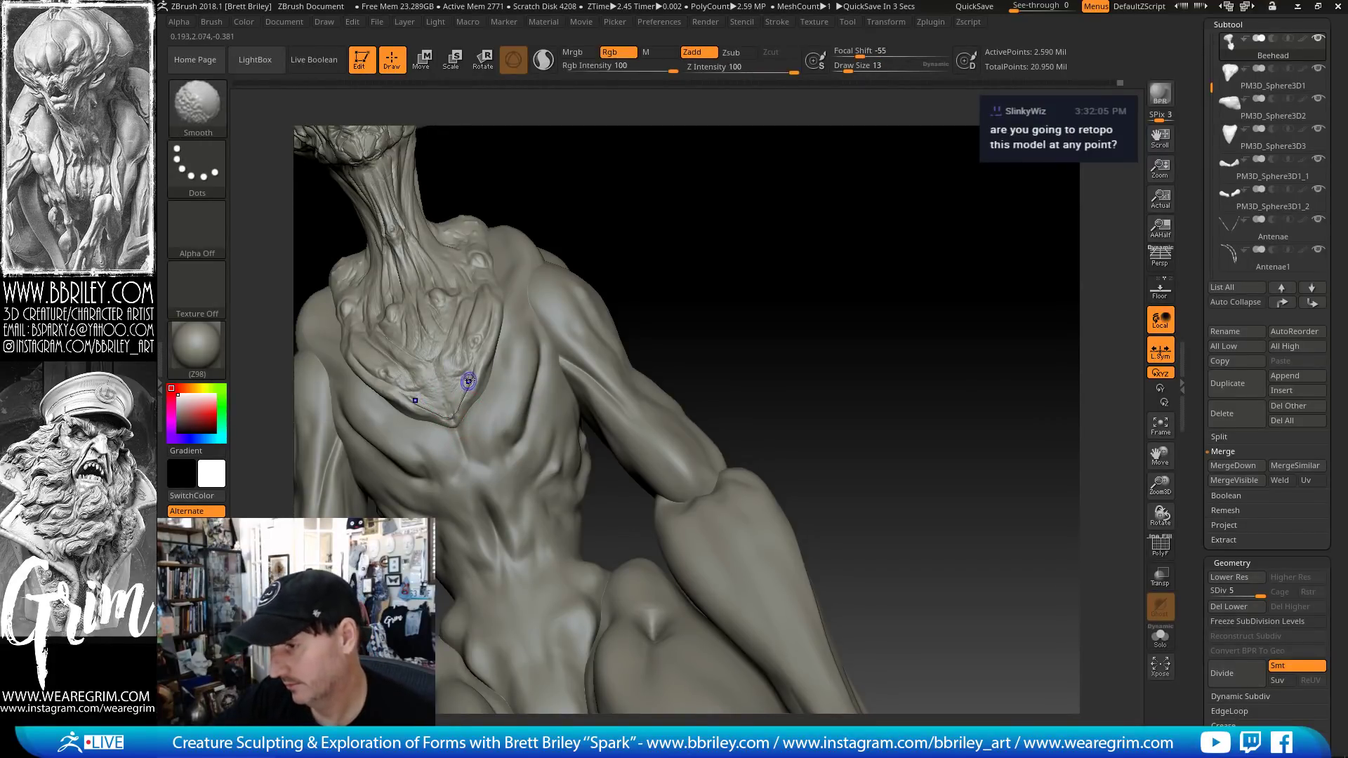
pyautogui.hotkey('shift', 'd')
pyautogui.hotkey('shift', 'd')
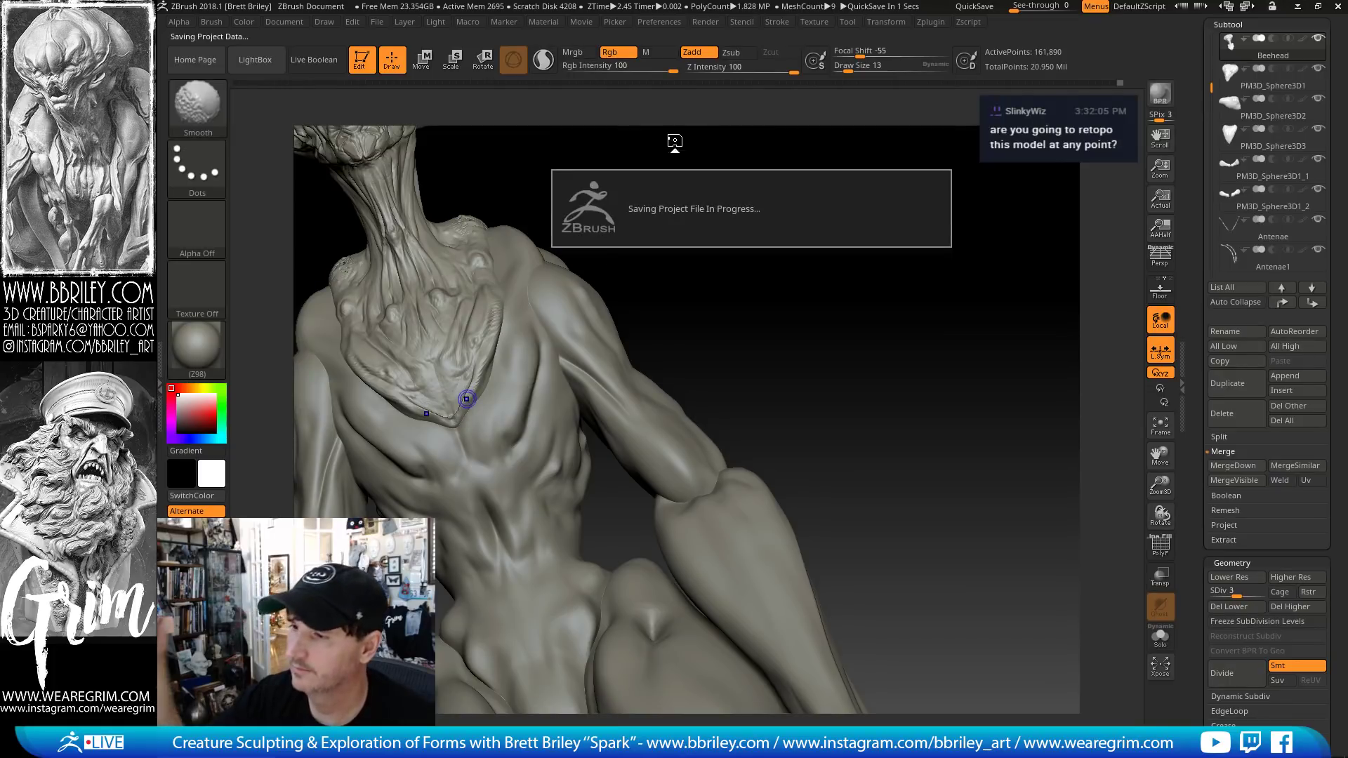
pyautogui.hotkey('shift', 'd')
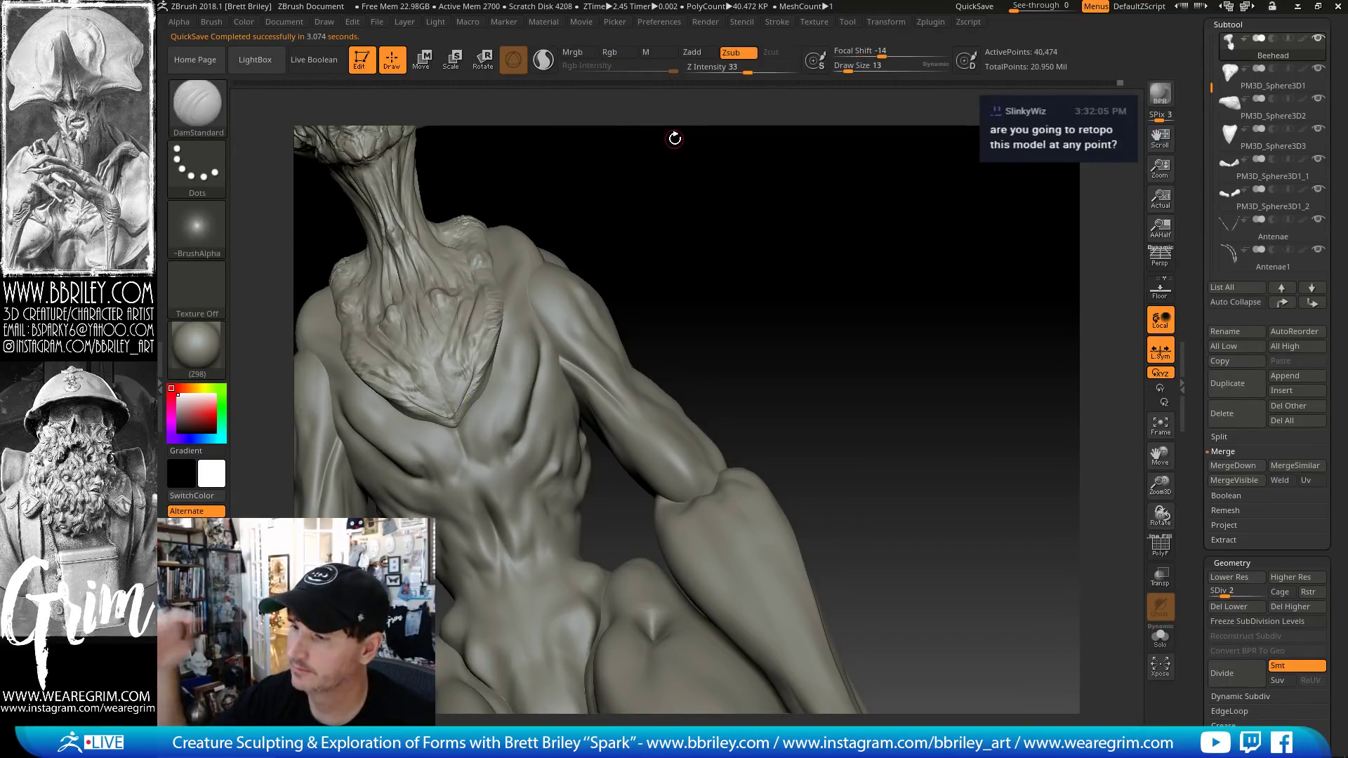
pyautogui.press('shift')
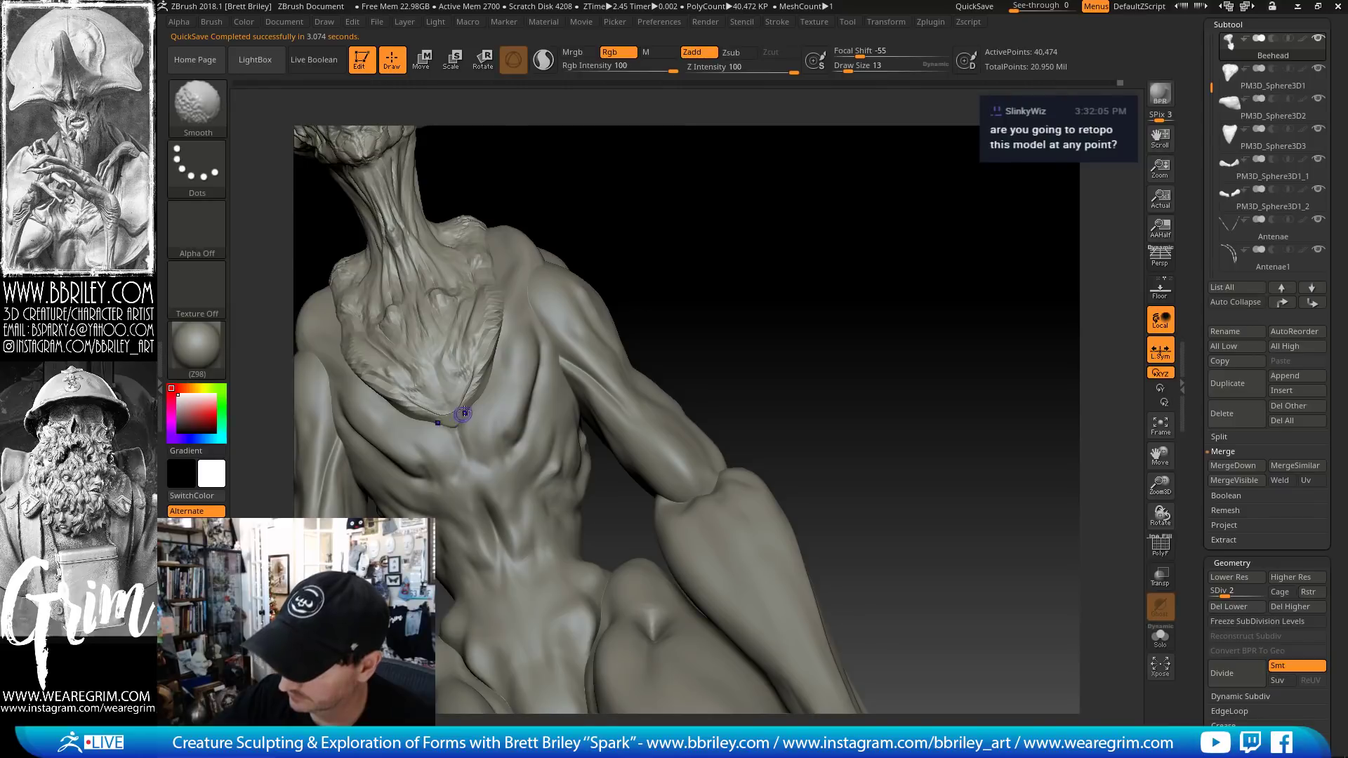
# - Adjust the shape of the collar's lower tip with the Move brush at draw size 23
pyautogui.moveTo(639, 235); pyautogui.dragTo(592, 238)
pyautogui.press('b')
pyautogui.press('m')
pyautogui.press('v')
pyautogui.press(']')
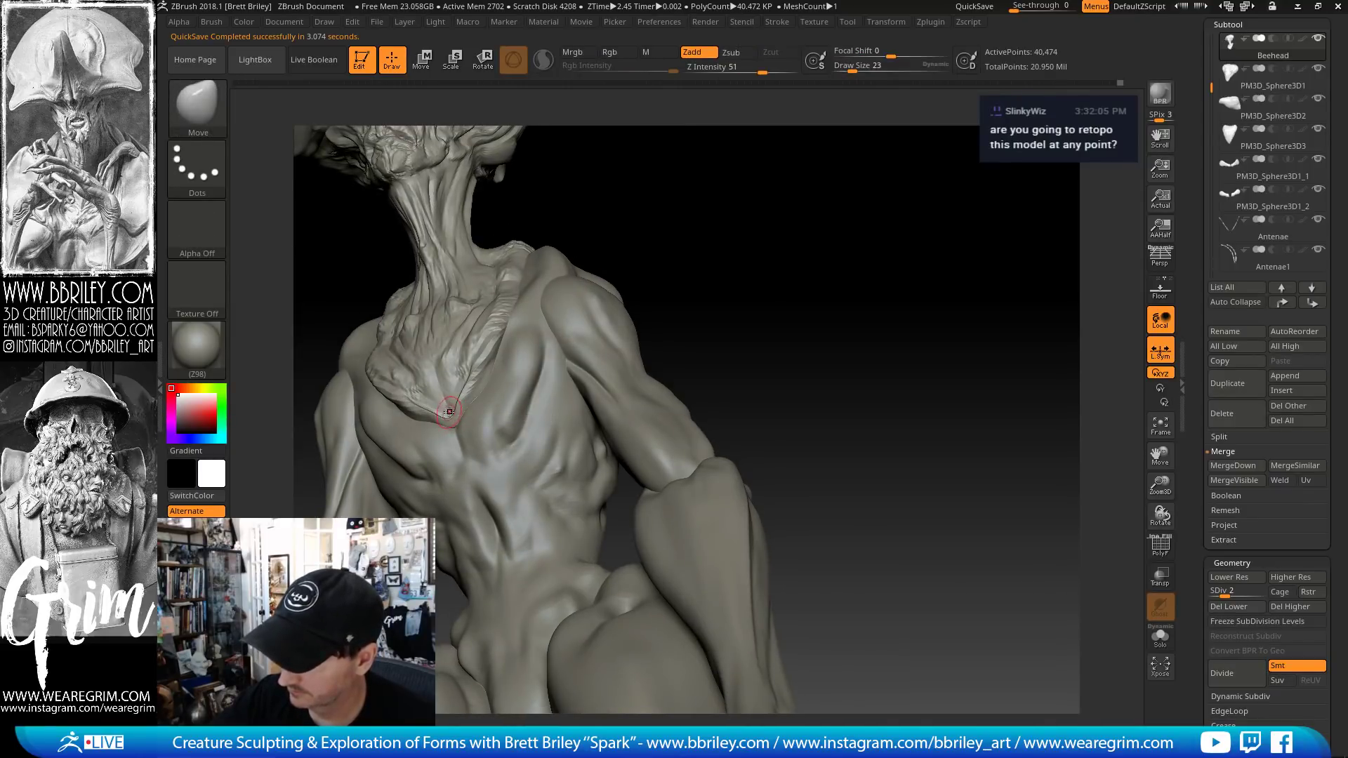
# - Thicken the collar's lower tip with the Clay brush at draw size 23
pyautogui.press('b')
pyautogui.press('c')
pyautogui.press('l')
pyautogui.moveTo(449, 412); pyautogui.dragTo(460, 413, button='right')
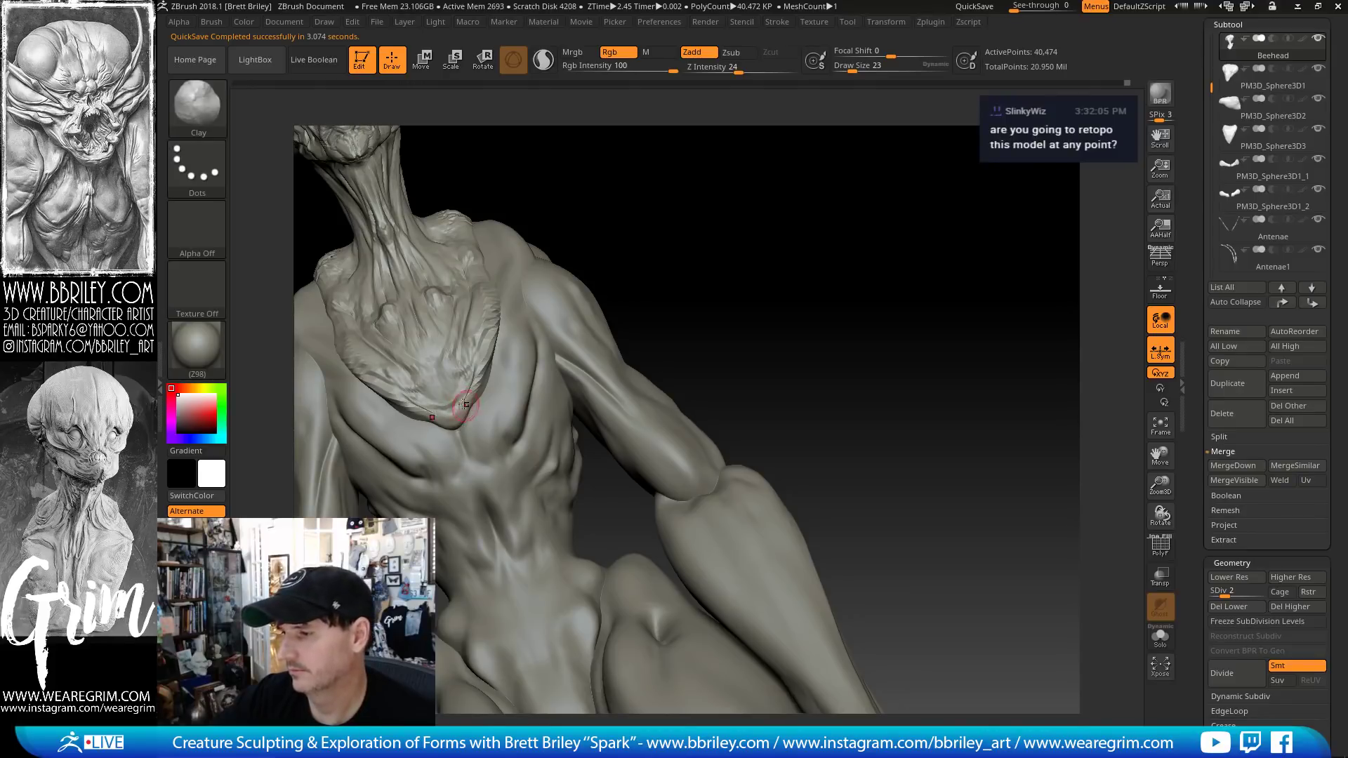
# - Define the creases around the collar's lower tip with DamStandard at draw size 23
pyautogui.press('b')
pyautogui.press('d')
pyautogui.press('s')
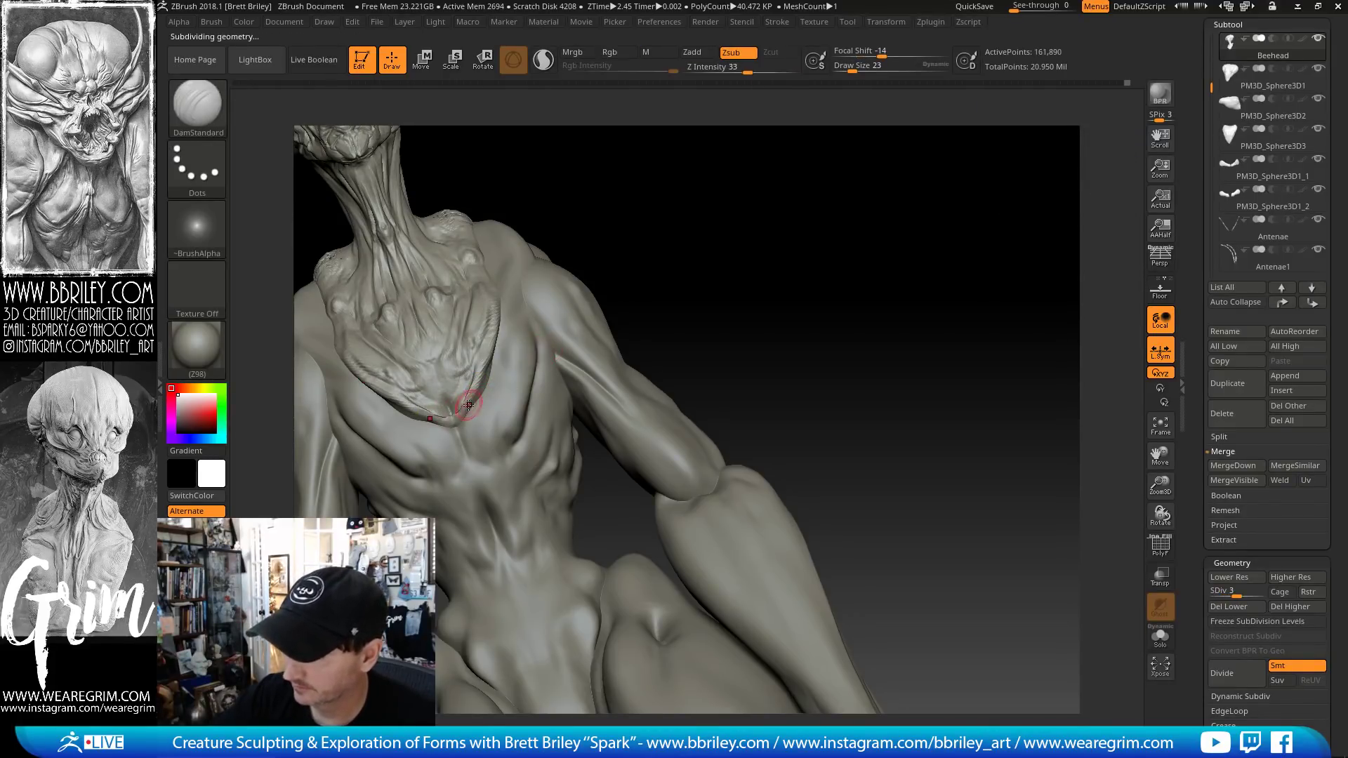
# - Build up the collar tip with Clay at subdivision level 3 and smooth it, using draw size 23
pyautogui.press('b')
pyautogui.press('c')
pyautogui.press('l')
pyautogui.hotkey('ctrl', 'd')
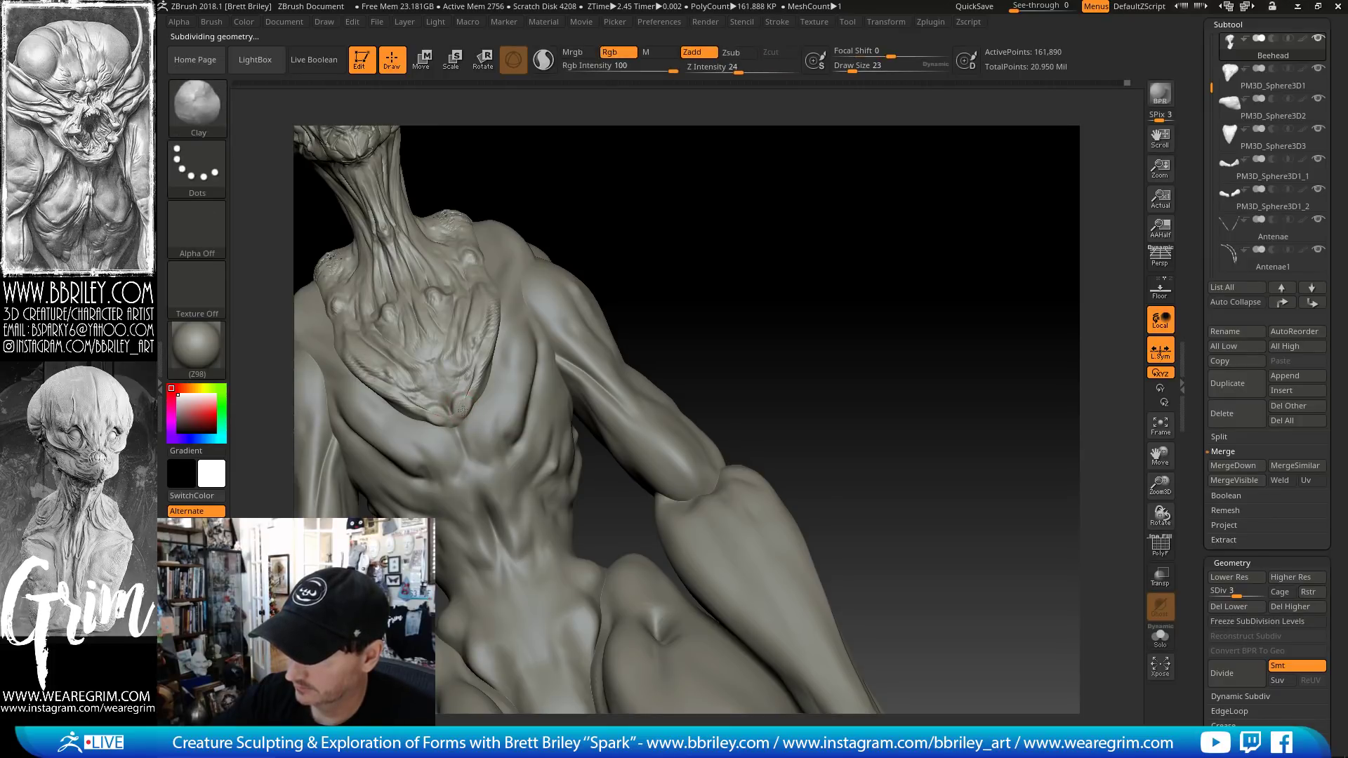
pyautogui.press('shift')
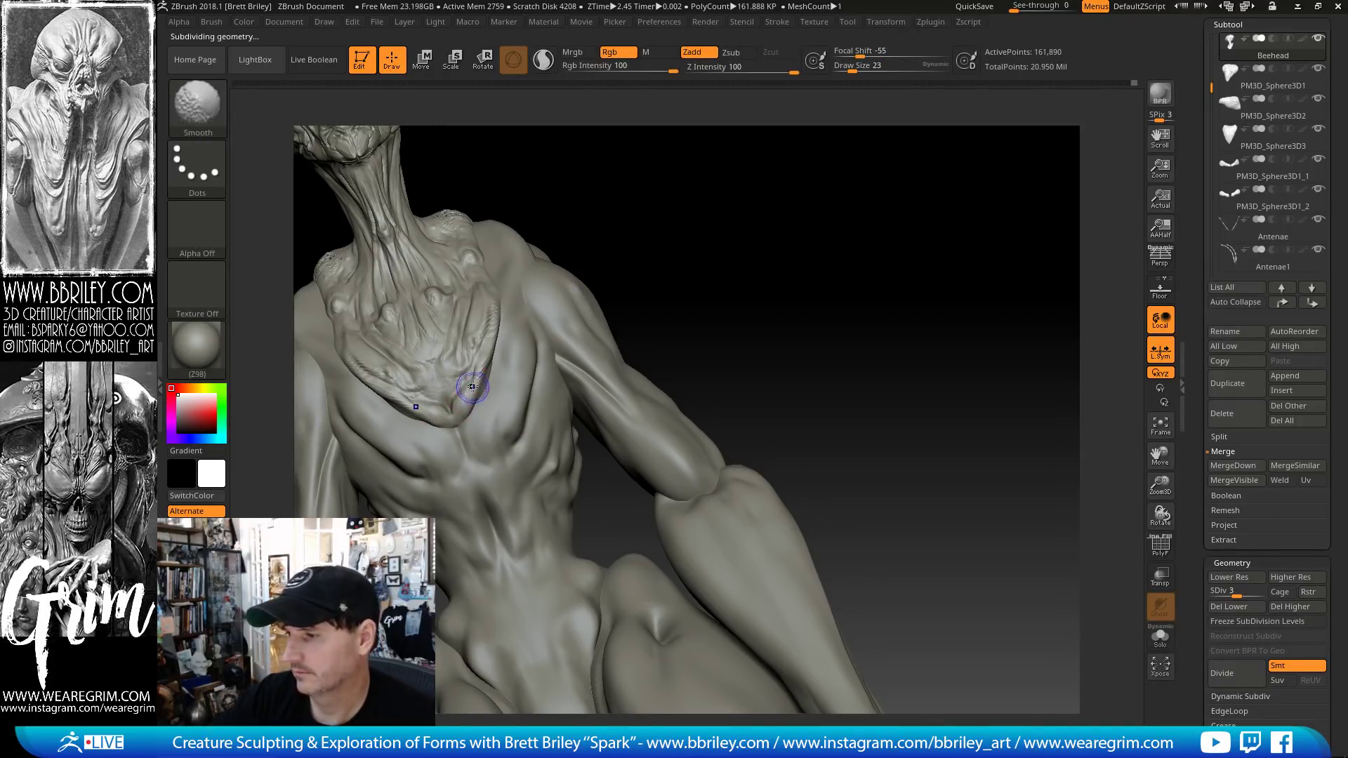
# - Carve a central crease into the collar's lower tip with DamStandard at draw size 23
pyautogui.press('b')
pyautogui.press('d')
pyautogui.press('s')
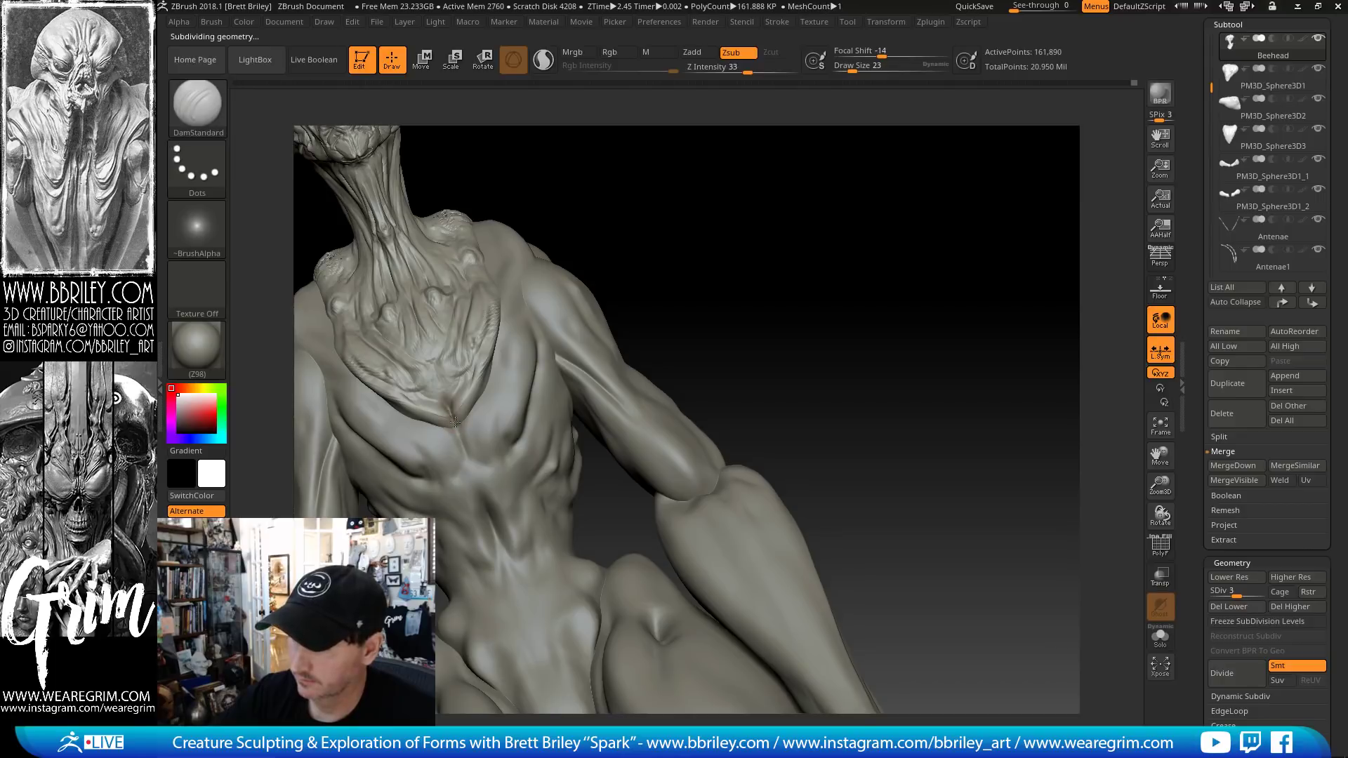
pyautogui.moveTo(454, 398); pyautogui.dragTo(442, 397)
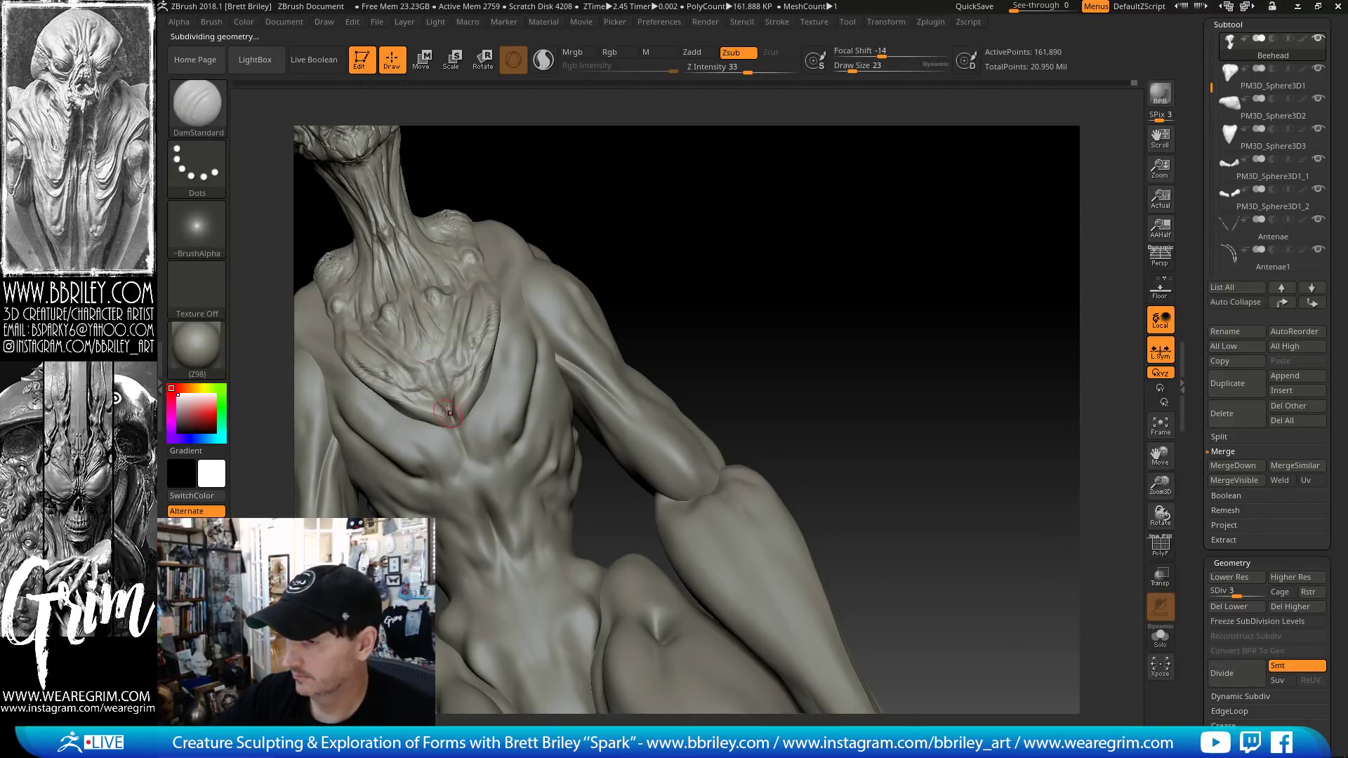
# - Broaden and round the collar's lower tip with the Move brush at draw size 53
pyautogui.press('b')
pyautogui.press('m')
pyautogui.press('v')
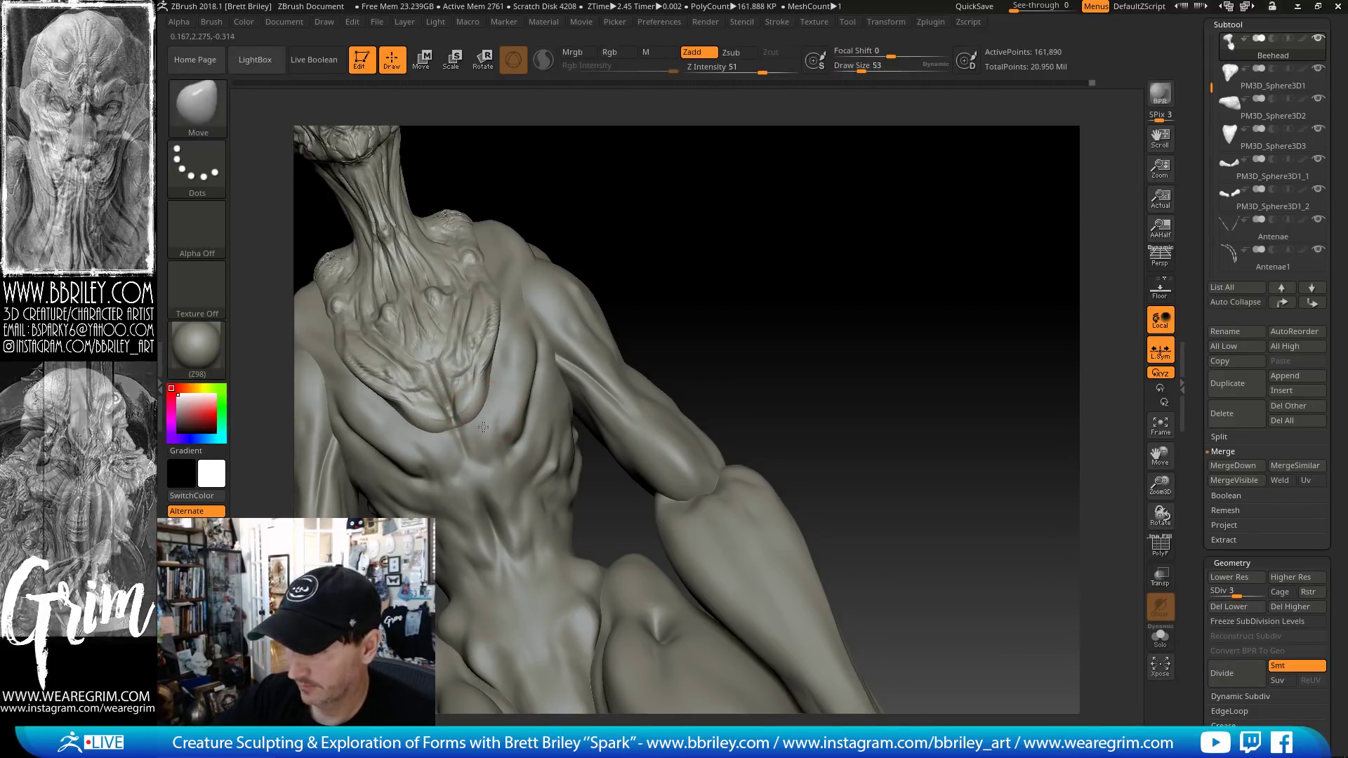
pyautogui.moveTo(483, 427); pyautogui.dragTo(503, 434)
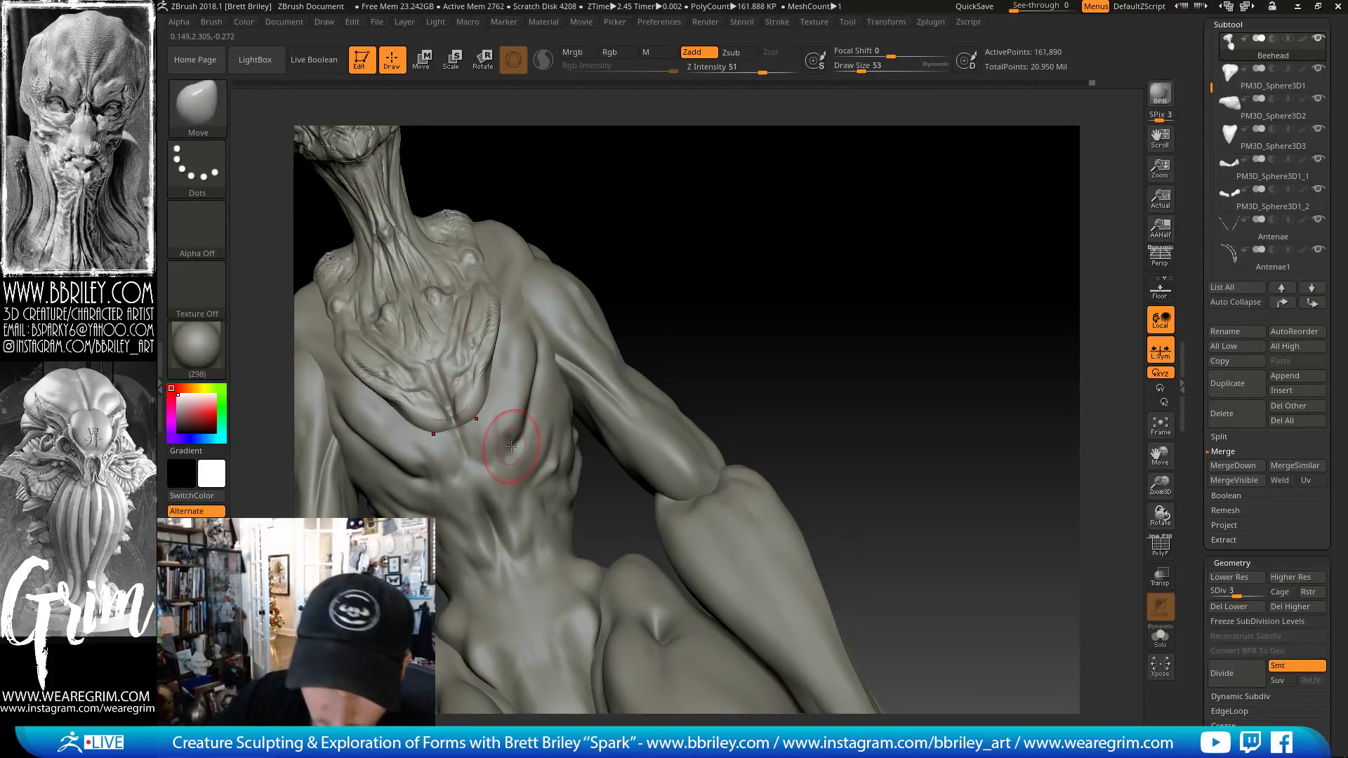
# - Reshape the collar's side edges with the Move brush, raising the draw size to 75 and then reducing it to 44
pyautogui.press(']')
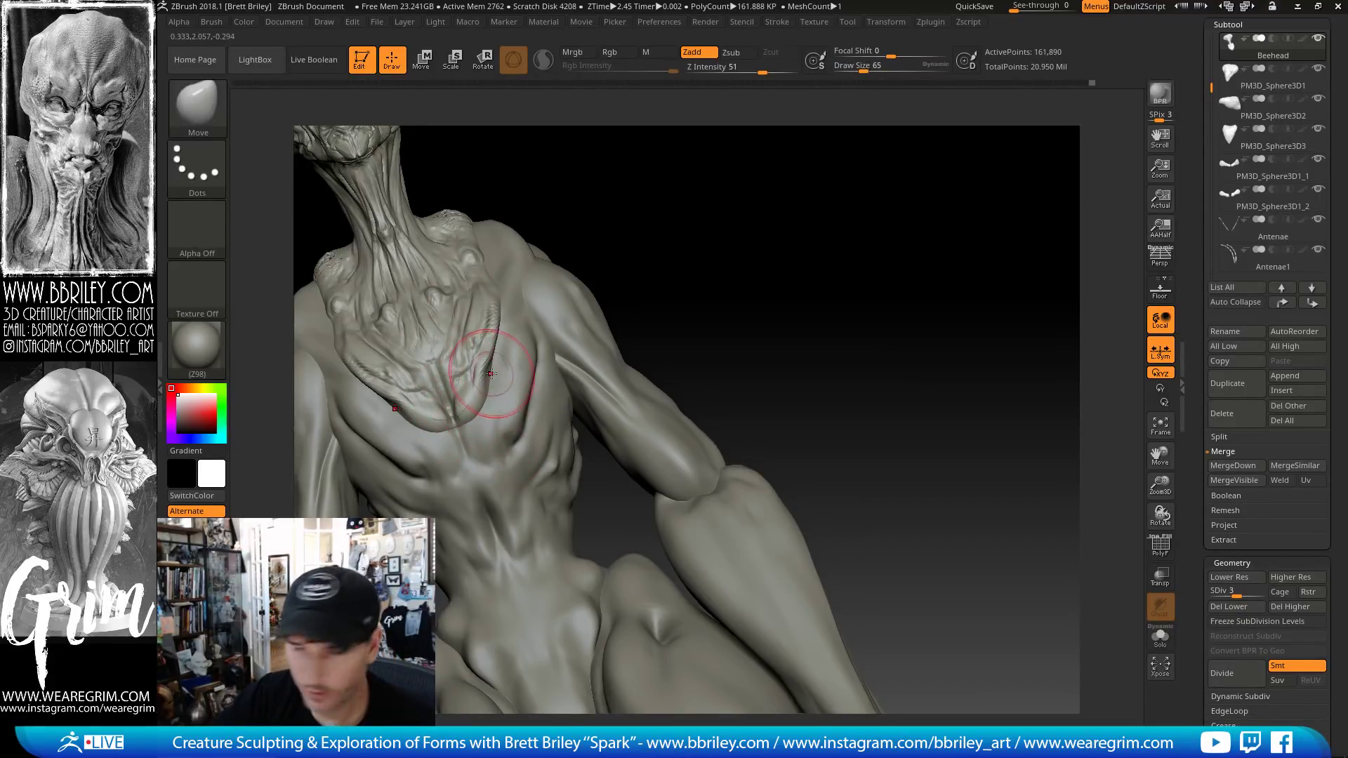
pyautogui.press(']')
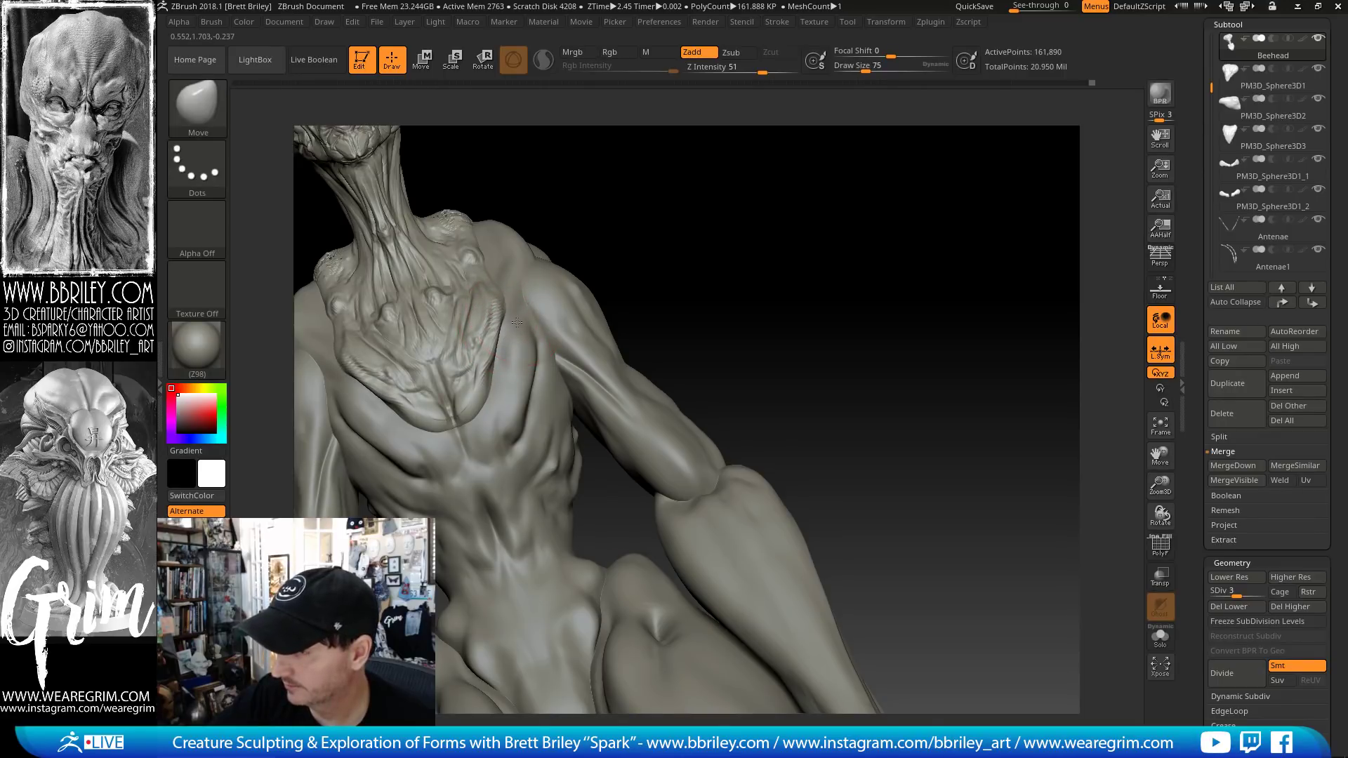
pyautogui.moveTo(605, 183); pyautogui.dragTo(598, 219)
pyautogui.press('[')
pyautogui.press('[')
pyautogui.press('[')
pyautogui.moveTo(506, 334); pyautogui.dragTo(514, 341)
# - Smooth the rough bump at the collar's upper shoulder edge and raise the mesh to subdivision level 5
pyautogui.keyDown('alt'); pyautogui.moveTo(602, 179); pyautogui.dragTo(586, 277); pyautogui.keyUp('alt')
pyautogui.press('d')
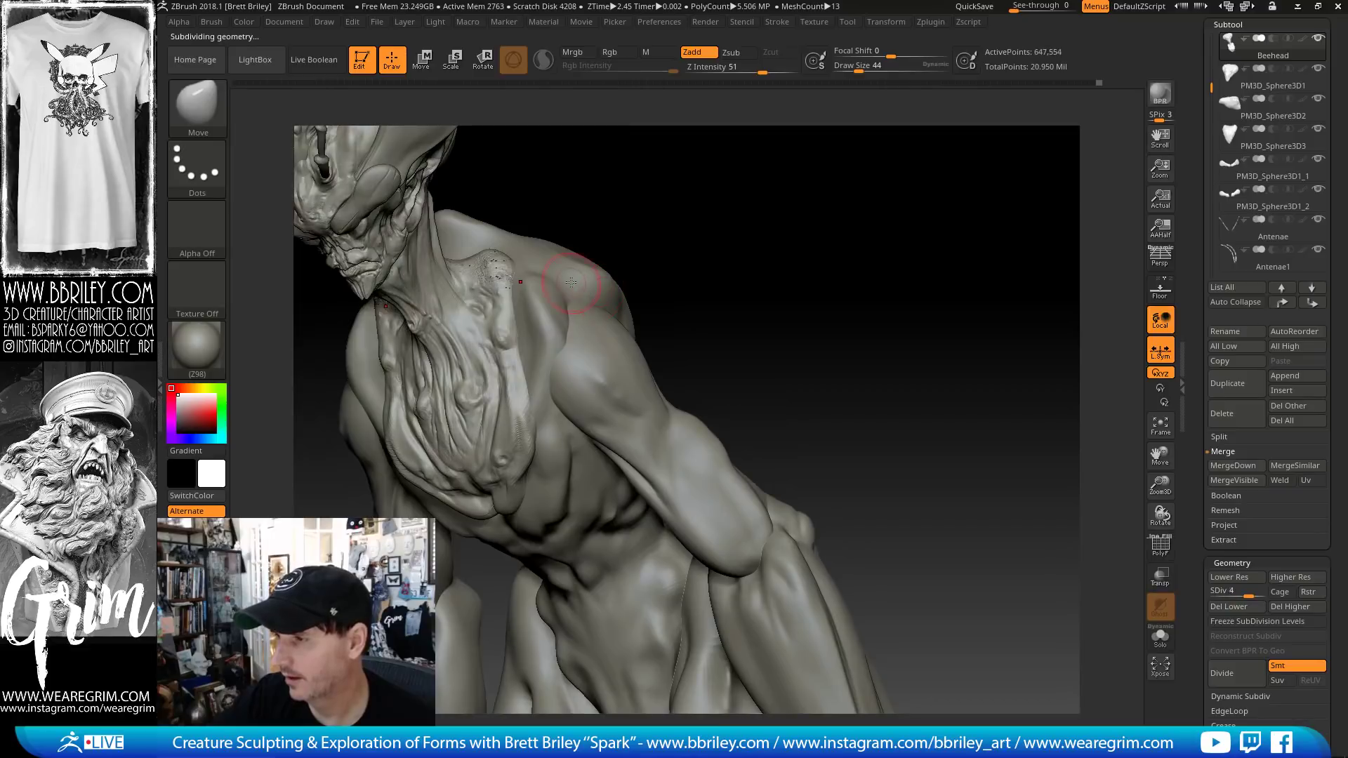
pyautogui.hotkey('shift', 'd')
pyautogui.hotkey('shift', 'd')
pyautogui.keyDown('shift'); pyautogui.moveTo(502, 270); pyautogui.dragTo(500, 272); pyautogui.keyUp('shift')
pyautogui.press('d')
pyautogui.press('d')
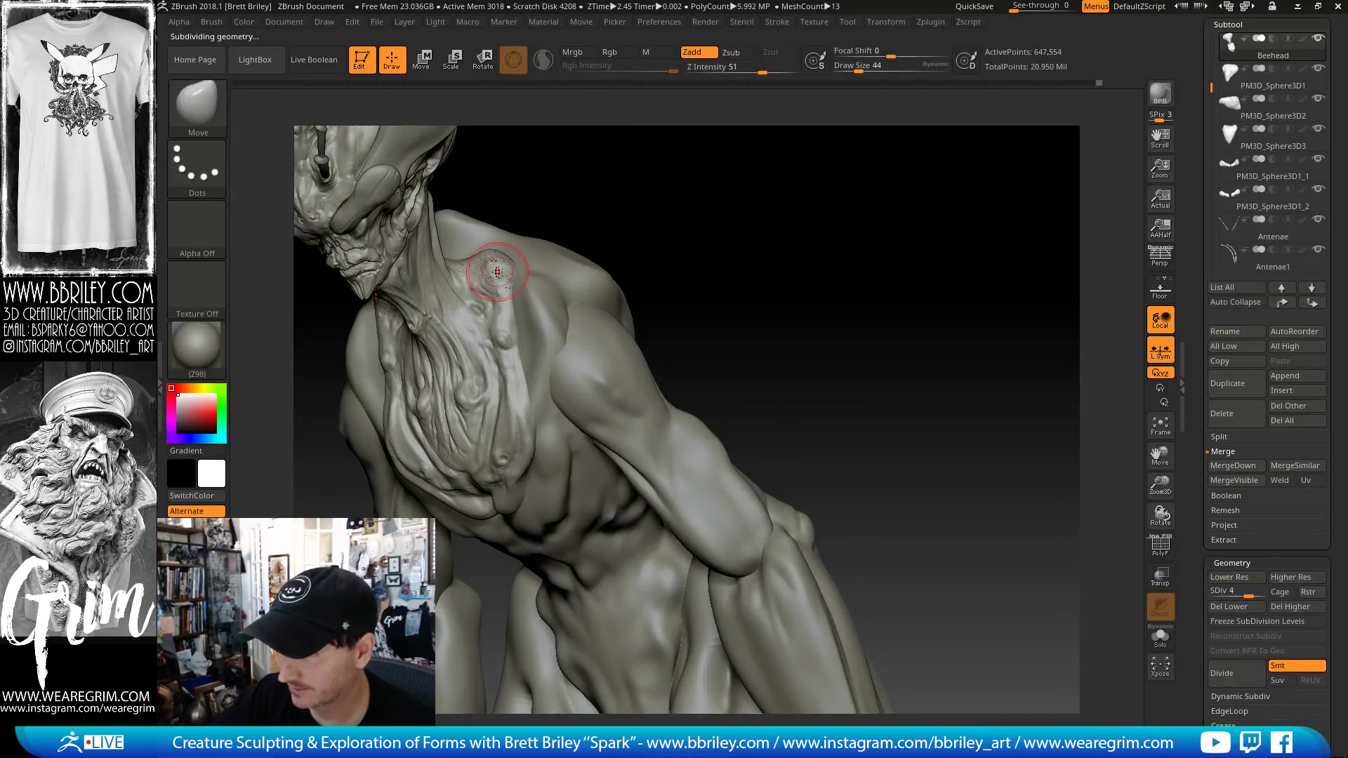
pyautogui.press('d')
# - Select the upper-arm subtool and reshape the top of the shoulder with the Move brush at draw size 59
pyautogui.moveTo(641, 196)
pyautogui.mouseDown()
pyautogui.moveTo(577, 256)
pyautogui.moveTo(638, 234)
pyautogui.moveTo(526, 365)
pyautogui.mouseUp()
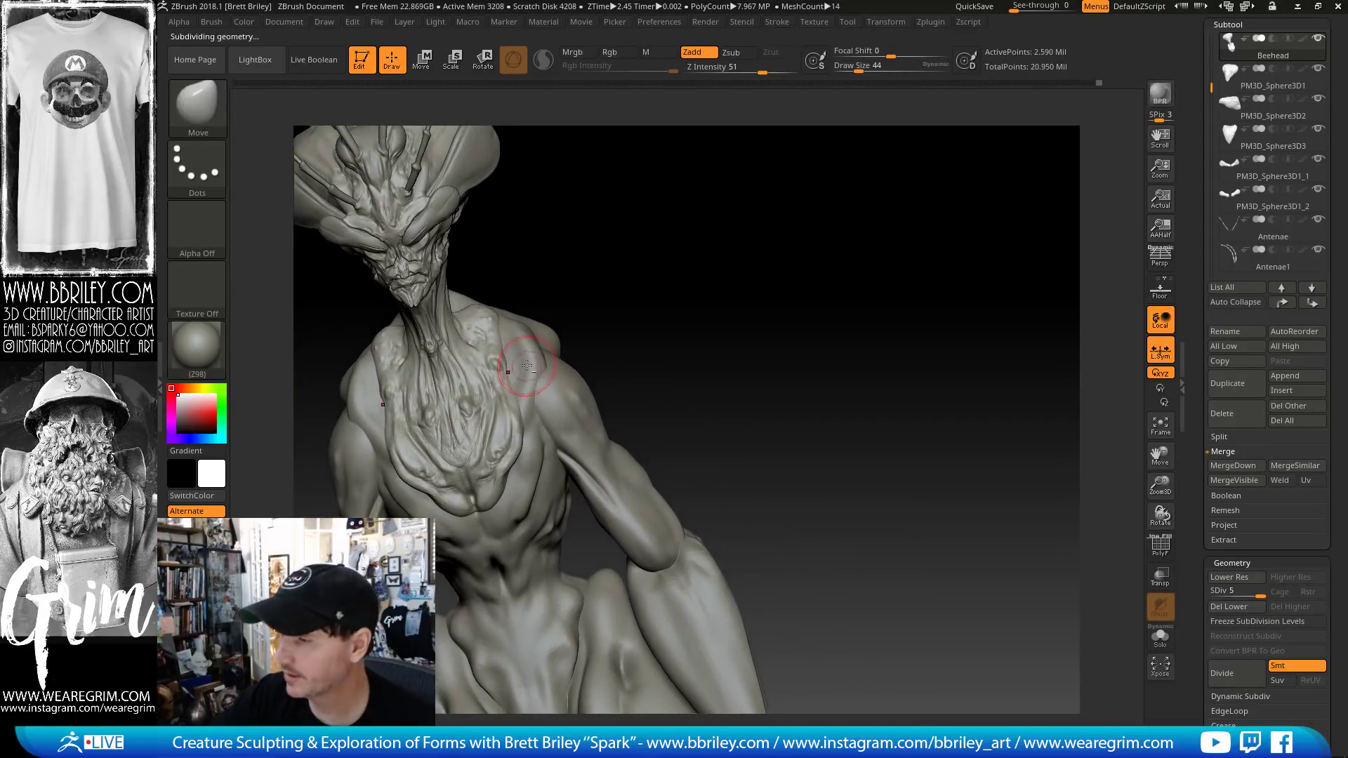
pyautogui.moveTo(628, 288)
pyautogui.mouseDown()
pyautogui.moveTo(535, 372)
pyautogui.moveTo(547, 382)
pyautogui.mouseUp()
pyautogui.keyDown('alt'); pyautogui.click(535, 373); pyautogui.keyUp('alt')
pyautogui.press('s')
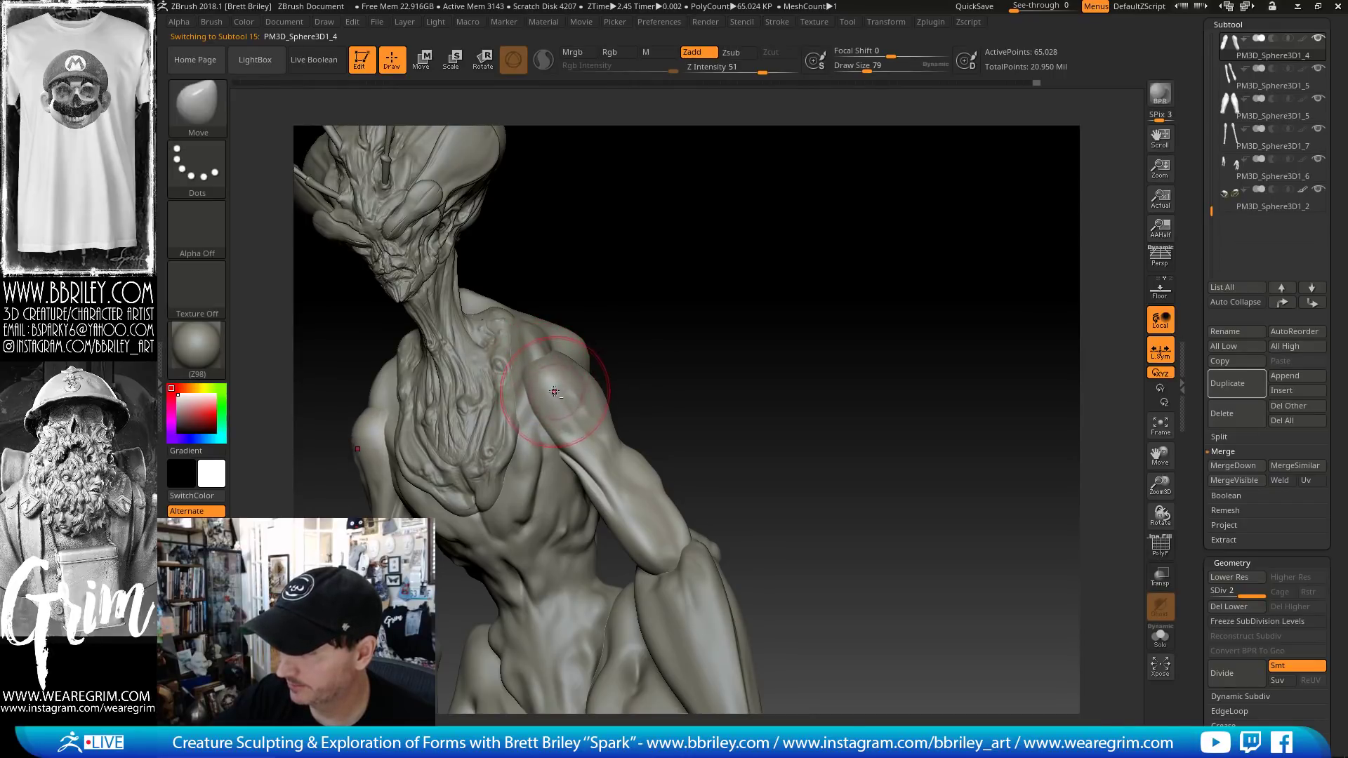
pyautogui.moveTo(627, 279); pyautogui.dragTo(572, 286)
pyautogui.press('[')
pyautogui.press('[')
pyautogui.moveTo(547, 388); pyautogui.dragTo(551, 358)
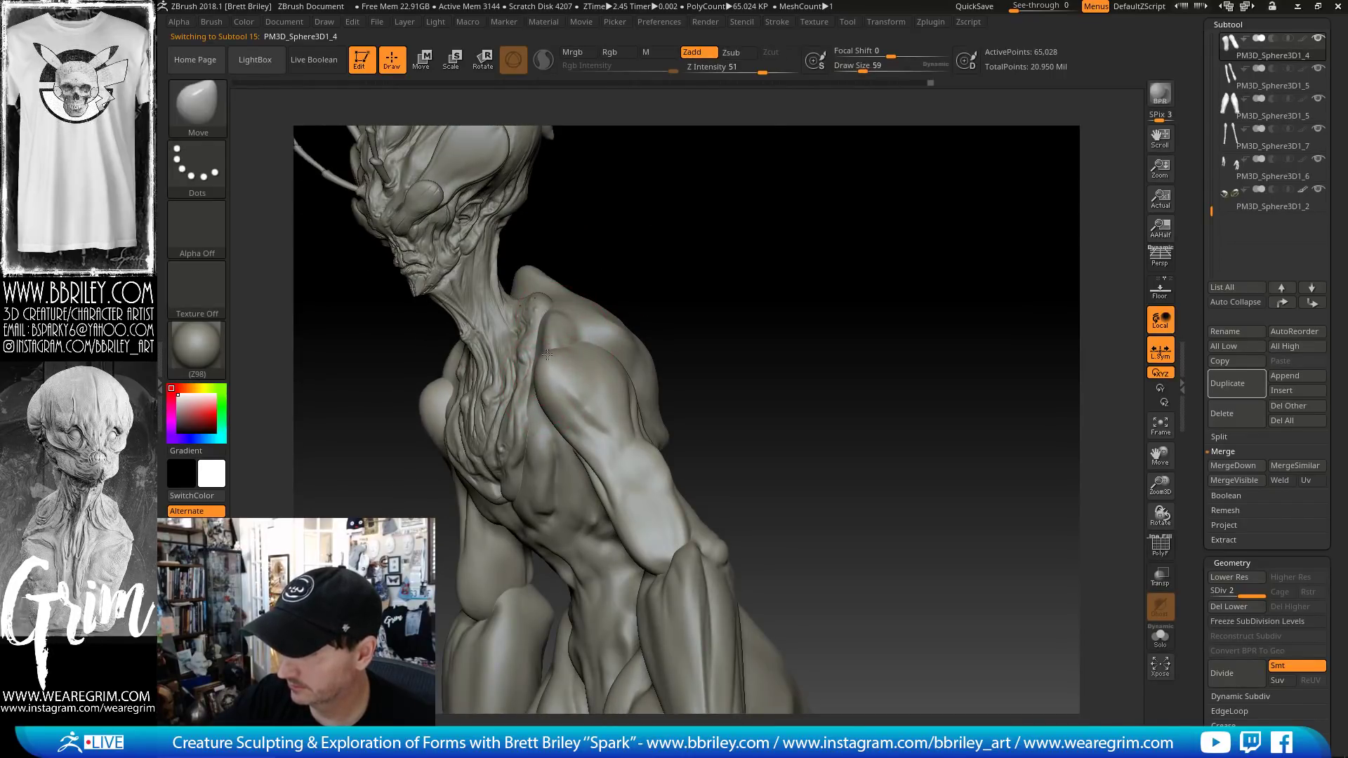
# - Divide the upper-arm subtool to subdivision level 3 and adjust the front of the shoulder with the Move brush at draw size 65
pyautogui.moveTo(706, 298)
pyautogui.mouseDown()
pyautogui.moveTo(699, 225)
pyautogui.moveTo(668, 246)
pyautogui.moveTo(674, 501)
pyautogui.moveTo(693, 425)
pyautogui.moveTo(646, 302)
pyautogui.mouseUp()
pyautogui.press('b')
pyautogui.press('s')
pyautogui.press('t')
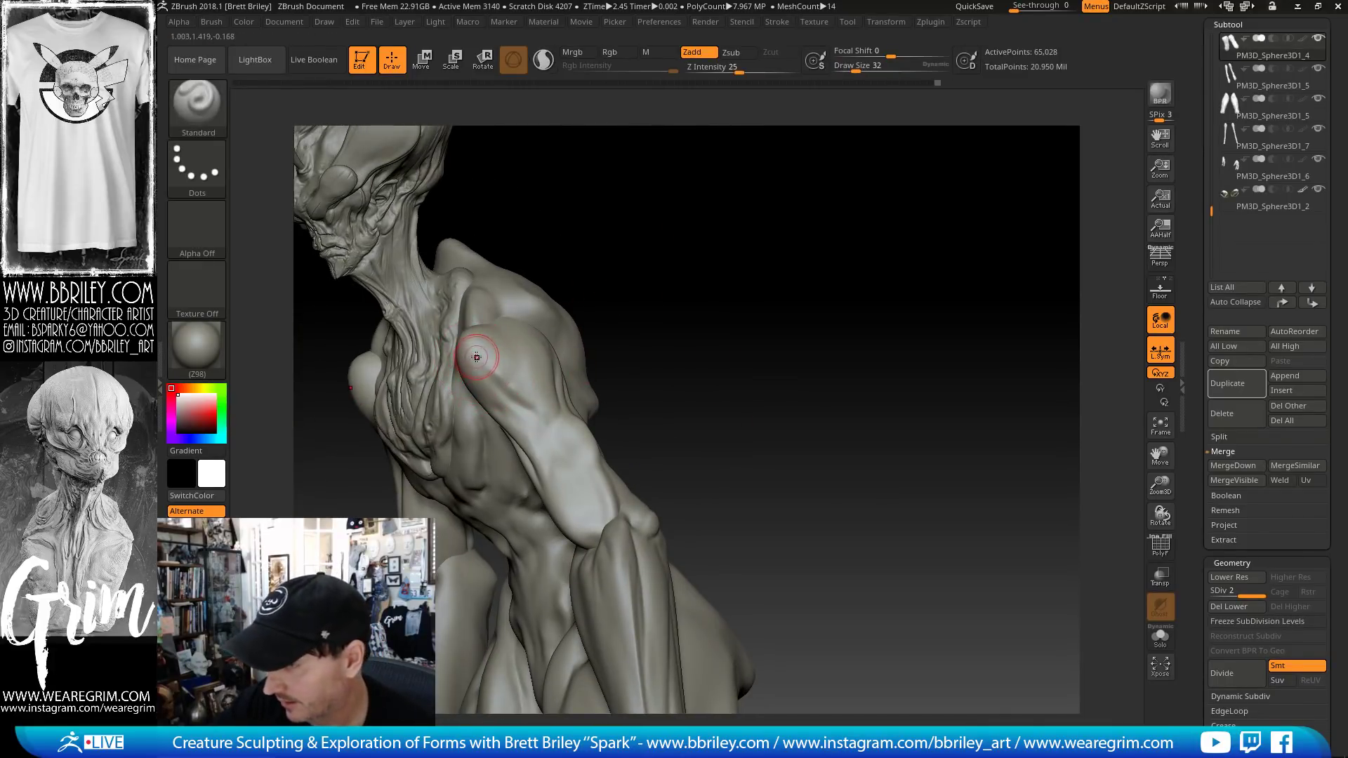
pyautogui.press('d')
pyautogui.press('b')
pyautogui.press('m')
pyautogui.press('v')
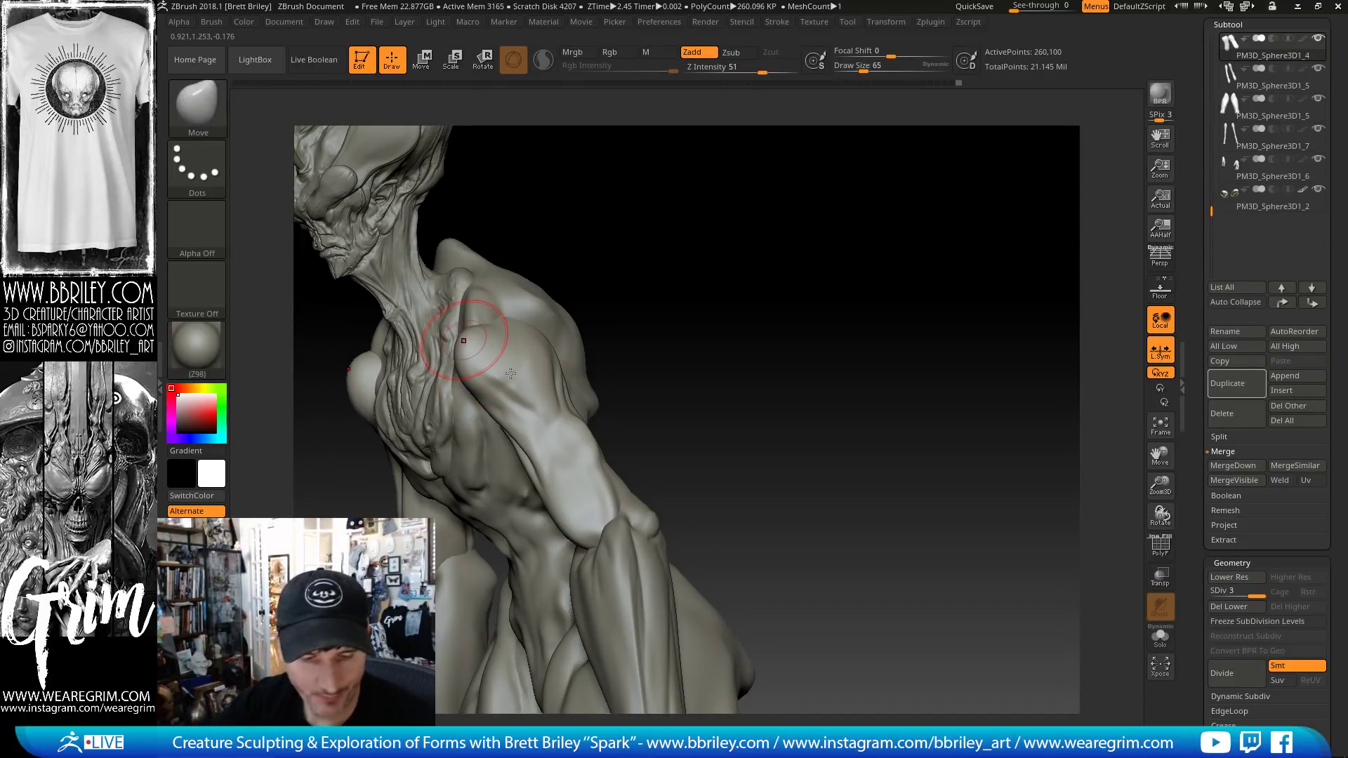
# - Carve creases along the lower edge of the deltoid with the DamStandard brush at draw size 18
pyautogui.press('b')
pyautogui.press('d')
pyautogui.press('s')
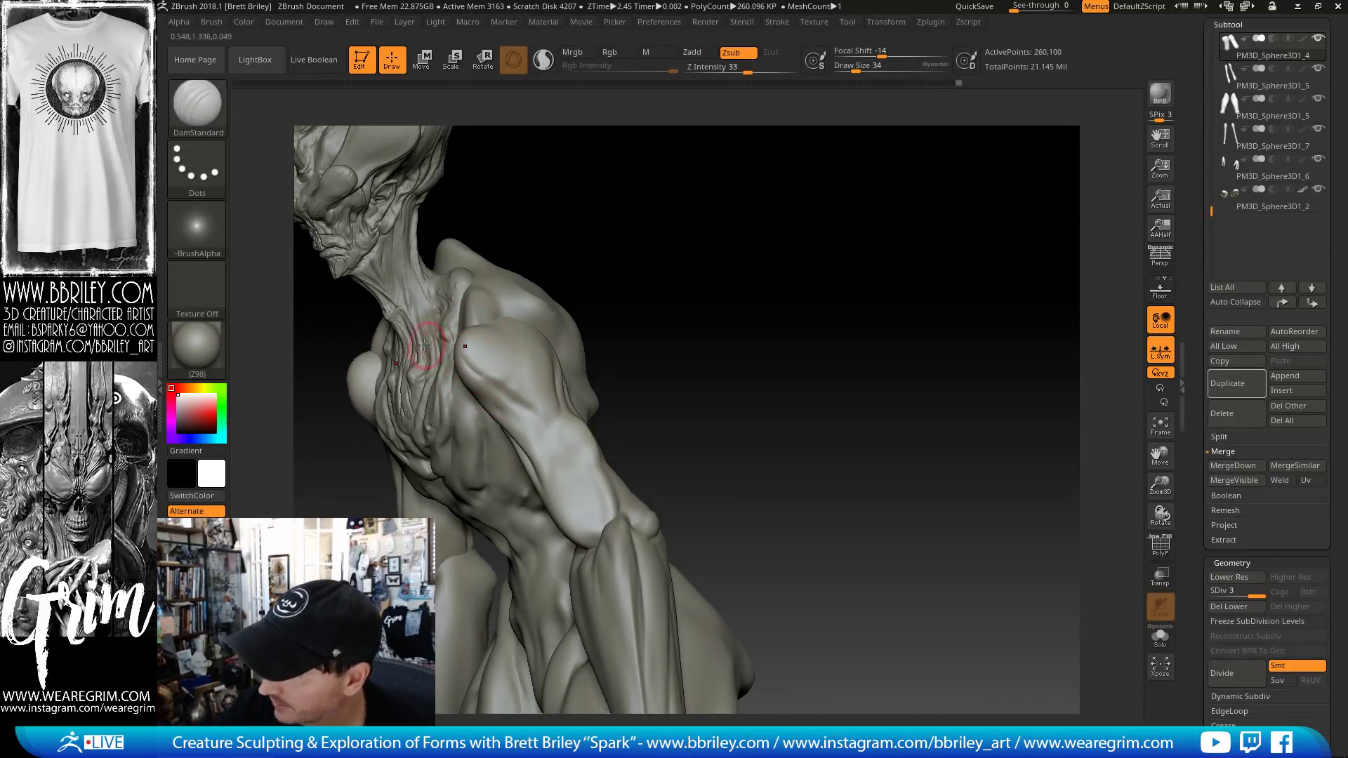
pyautogui.press('[')
pyautogui.press('[')
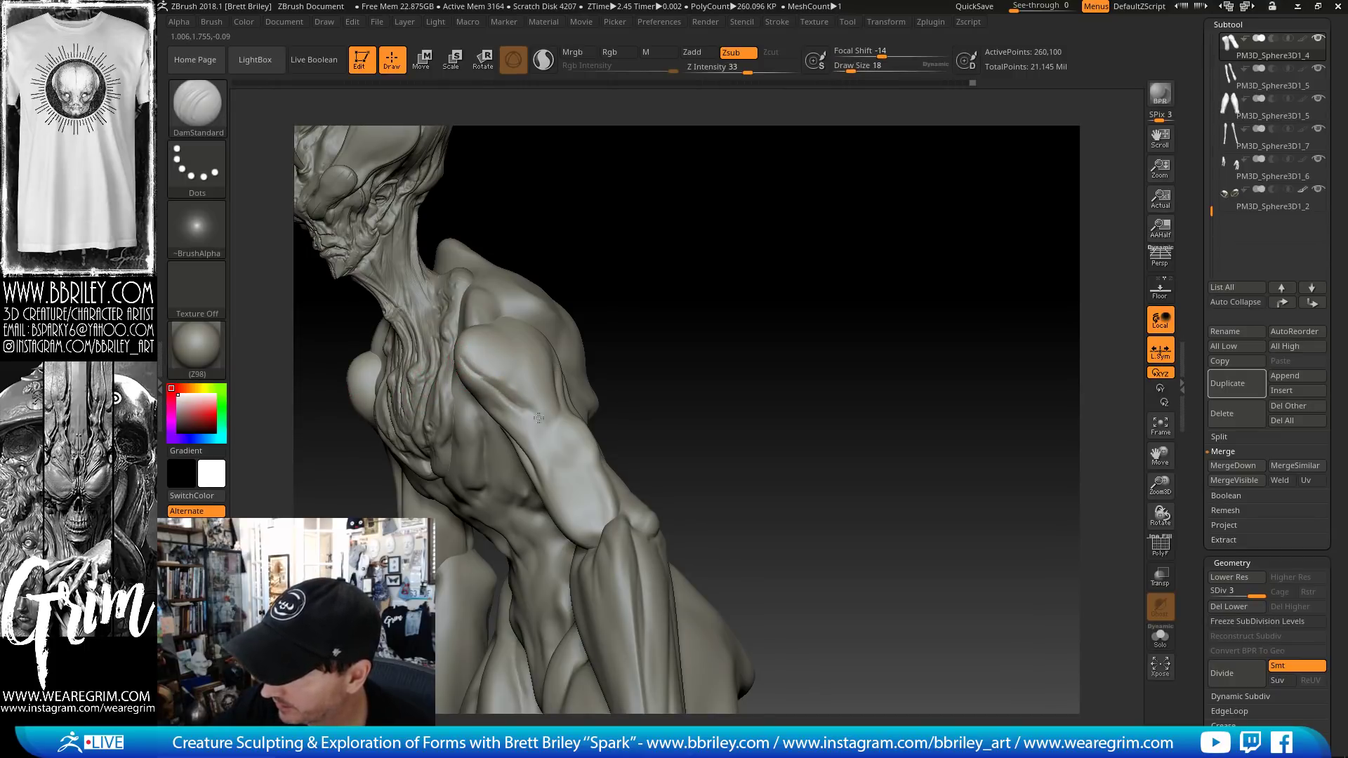
# - Deepen the groove running diagonally under the deltoid with subtractive Standard brush strokes at draw size 18
pyautogui.press('b')
pyautogui.press('s')
pyautogui.press('t')
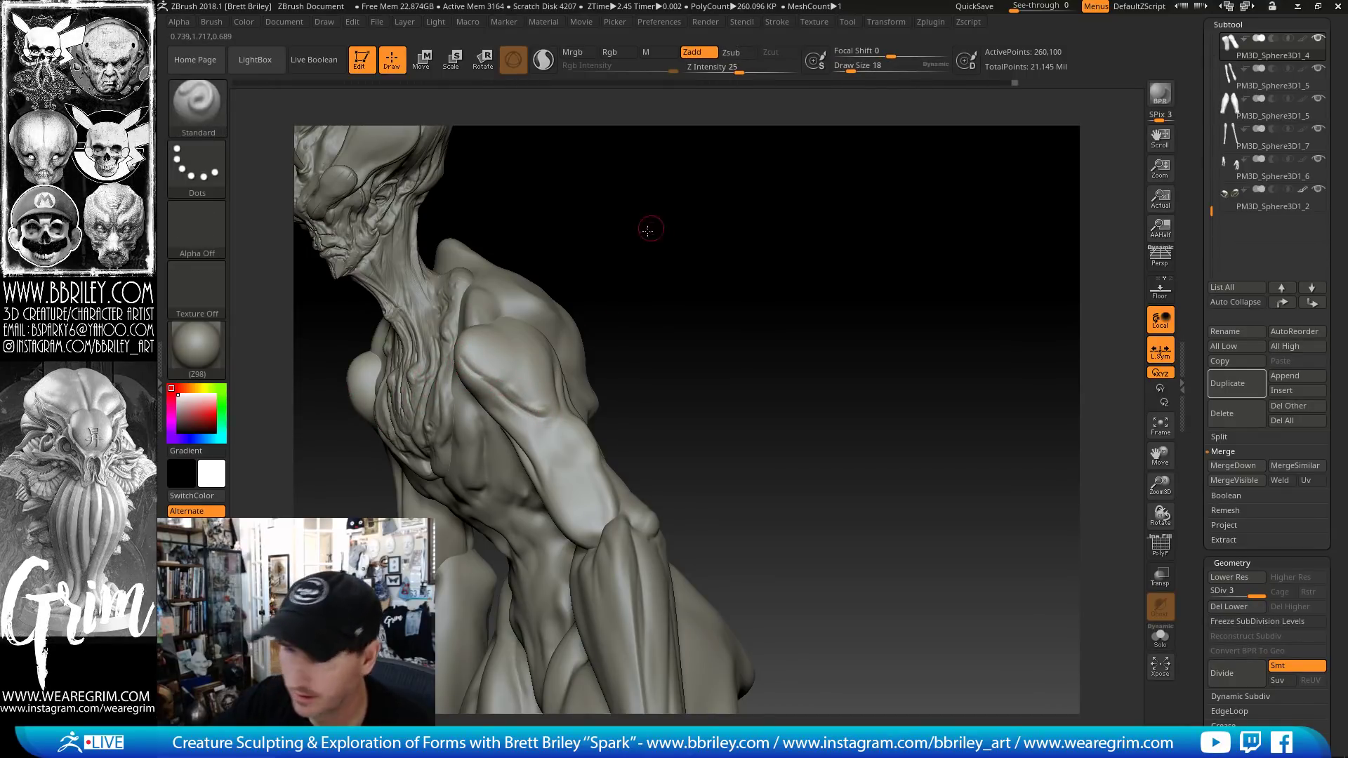
pyautogui.moveTo(647, 230); pyautogui.dragTo(621, 251)
pyautogui.keyDown('alt'); pyautogui.moveTo(478, 362); pyautogui.dragTo(542, 403); pyautogui.keyUp('alt')
pyautogui.keyDown('alt'); pyautogui.moveTo(483, 368); pyautogui.dragTo(539, 400); pyautogui.keyUp('alt')
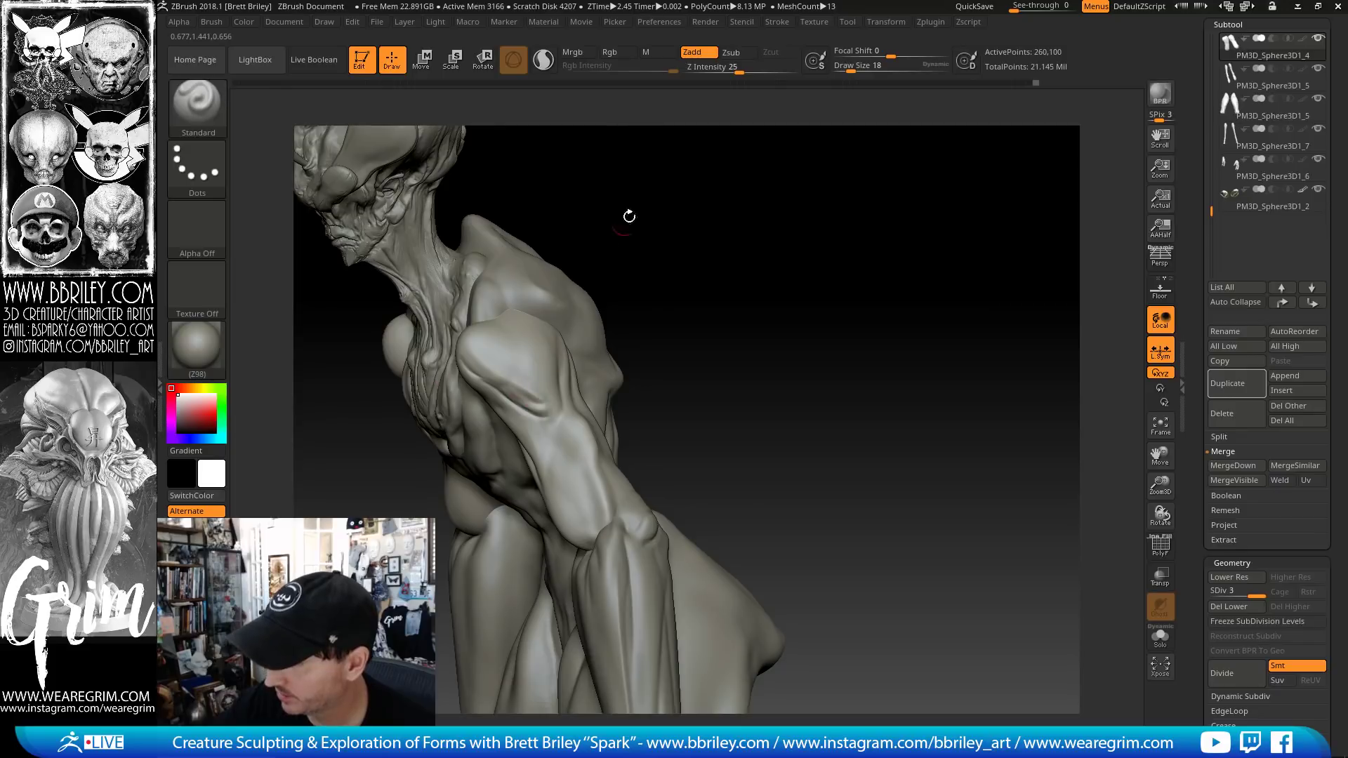
# - Reshape the top of the shoulder from the side with the Move brush
pyautogui.moveTo(629, 216); pyautogui.dragTo(542, 397)
pyautogui.press('b')
pyautogui.press('m')
pyautogui.press('v')
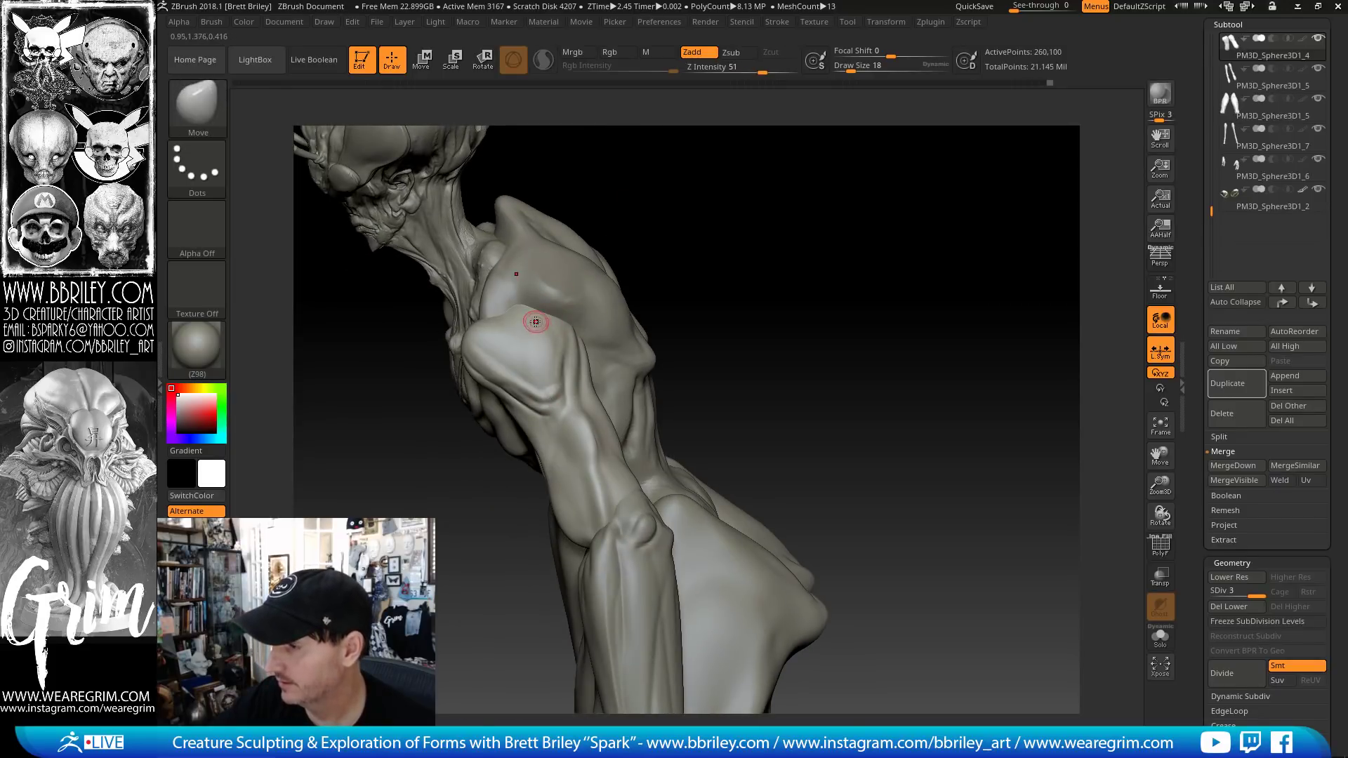
pyautogui.press('s')
pyautogui.moveTo(536, 322)
pyautogui.mouseDown()
pyautogui.moveTo(553, 322)
pyautogui.moveTo(512, 355)
pyautogui.moveTo(549, 329)
pyautogui.moveTo(525, 317)
pyautogui.moveTo(546, 317)
pyautogui.mouseUp()
# - Flatten the top of the shoulder with TrimDynamic at draw size 34 and refine the lower deltoid with the Standard brush
pyautogui.press('b')
pyautogui.press('t')
pyautogui.press('d')
pyautogui.press('s')
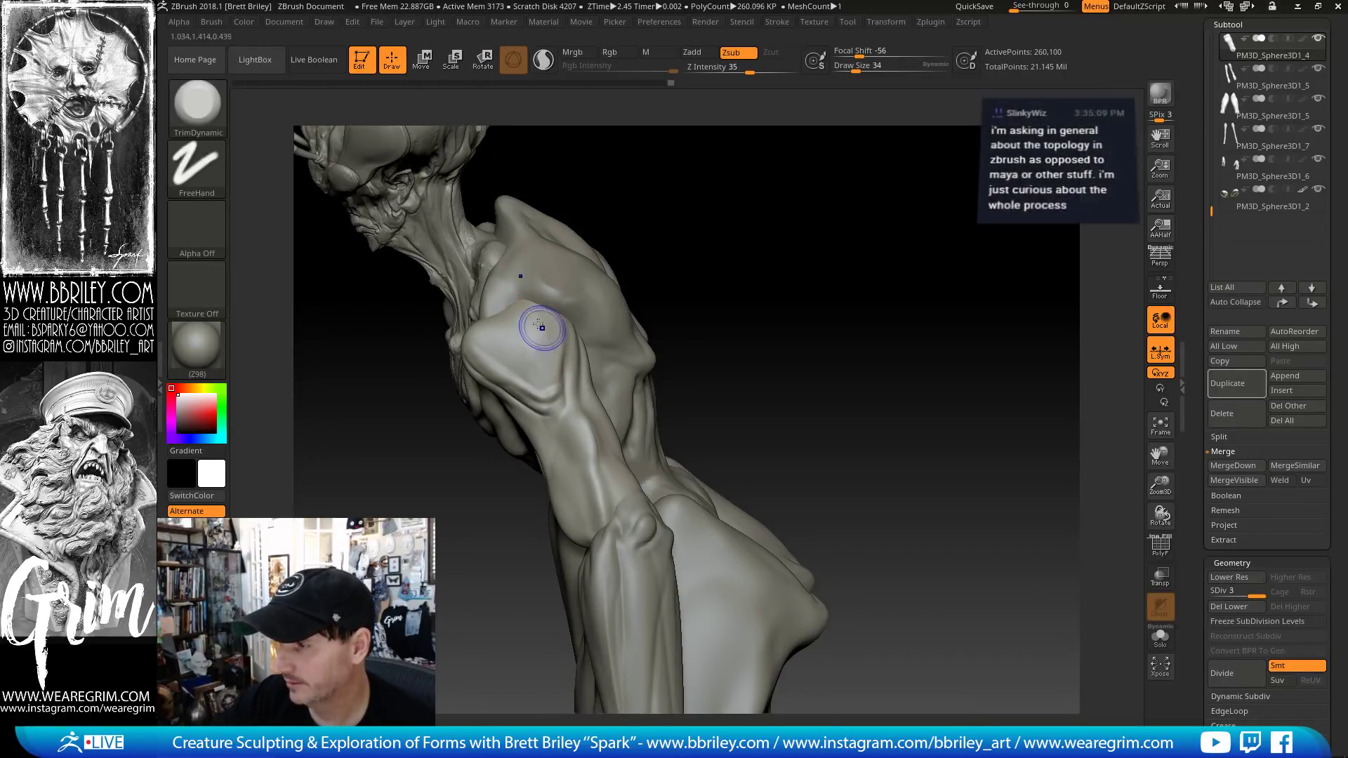
pyautogui.moveTo(674, 176)
pyautogui.mouseDown()
pyautogui.moveTo(693, 187)
pyautogui.moveTo(562, 386)
pyautogui.mouseUp()
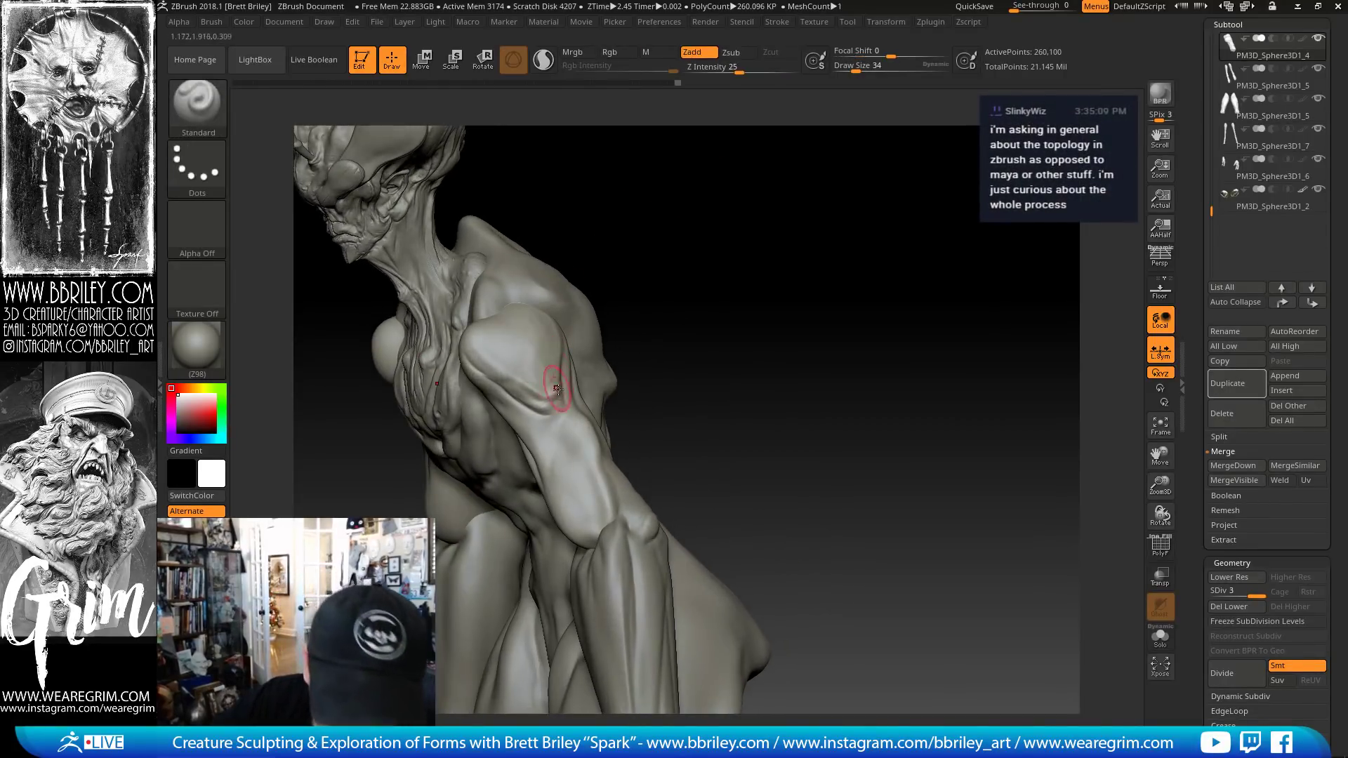
pyautogui.press('[')
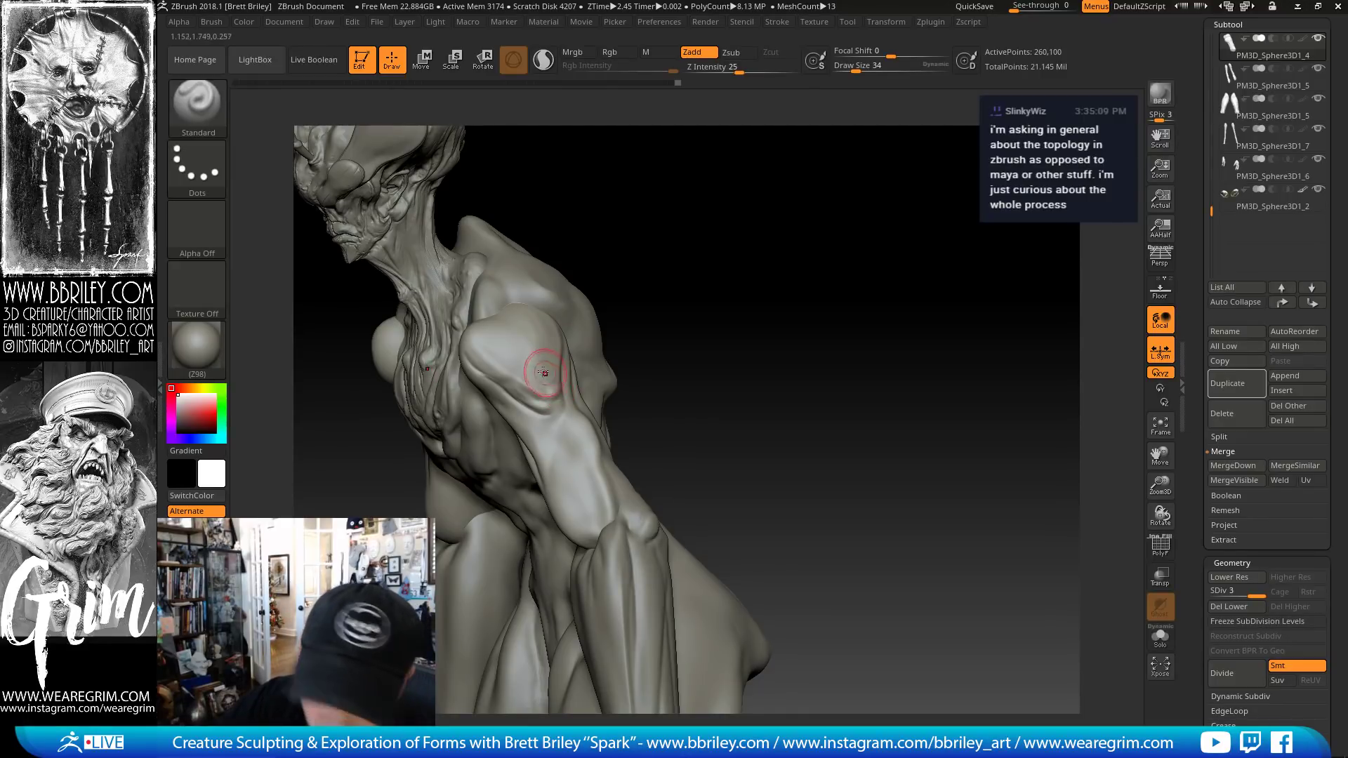
# - Cut muscle striations into the front and lower deltoid with the DamStandard brush at draw size 16
pyautogui.press('b')
pyautogui.press('d')
pyautogui.press('s')
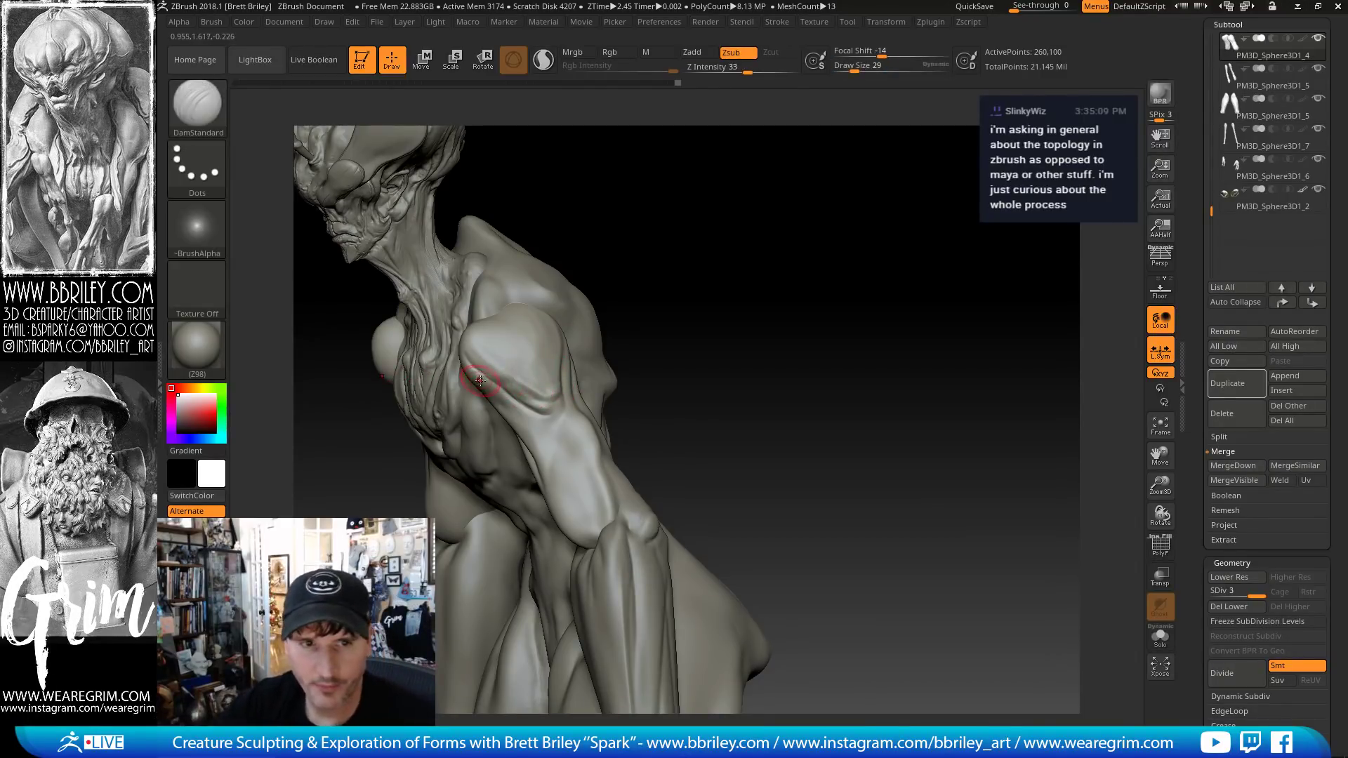
pyautogui.press('[')
pyautogui.moveTo(474, 360); pyautogui.dragTo(512, 377)
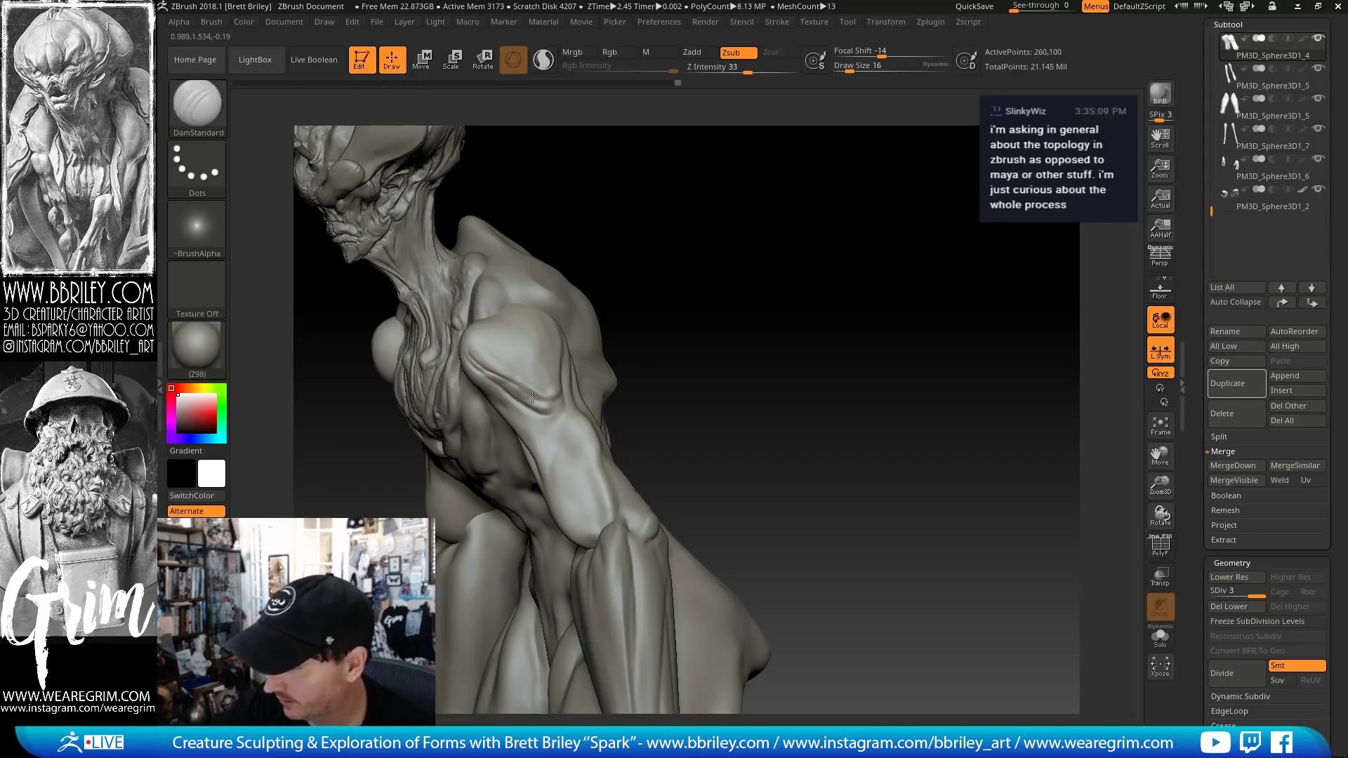
pyautogui.moveTo(516, 293); pyautogui.dragTo(508, 347, button='right')
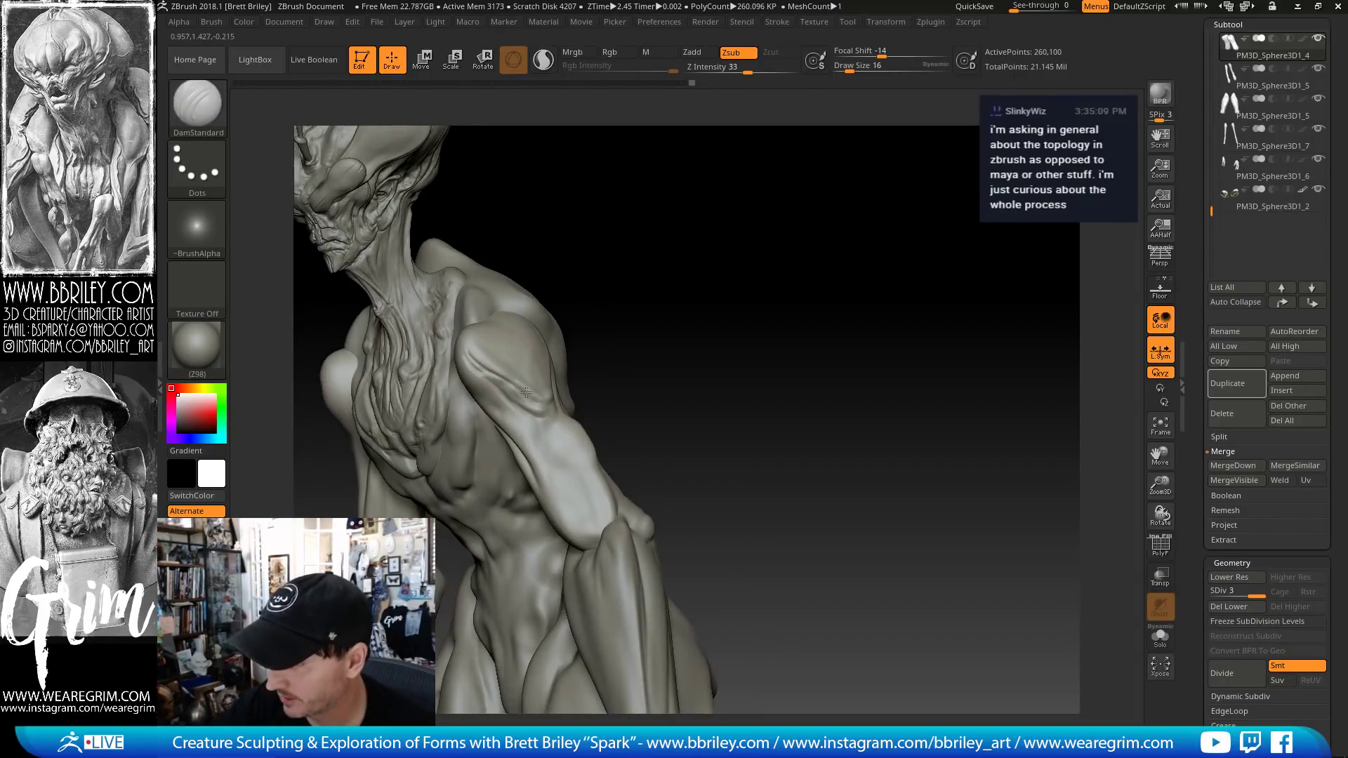
pyautogui.moveTo(485, 357); pyautogui.dragTo(482, 354)
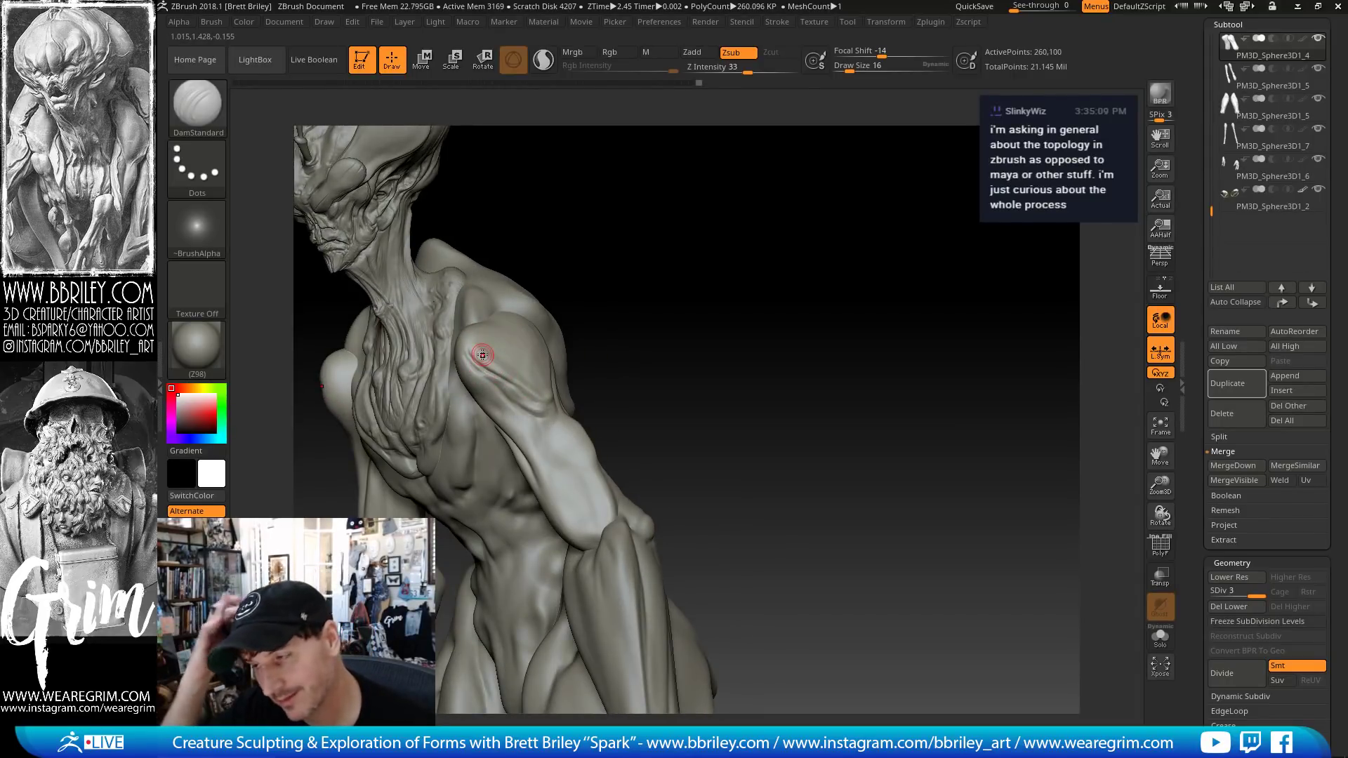
# - Build up the striations along the front of the shoulder with the Standard brush at draw size 16
pyautogui.moveTo(483, 355)
pyautogui.mouseDown(button='right')
pyautogui.moveTo(614, 253)
pyautogui.moveTo(603, 243)
pyautogui.moveTo(470, 381)
pyautogui.mouseUp(button='right')
pyautogui.press('b')
pyautogui.press('s')
pyautogui.press('t')
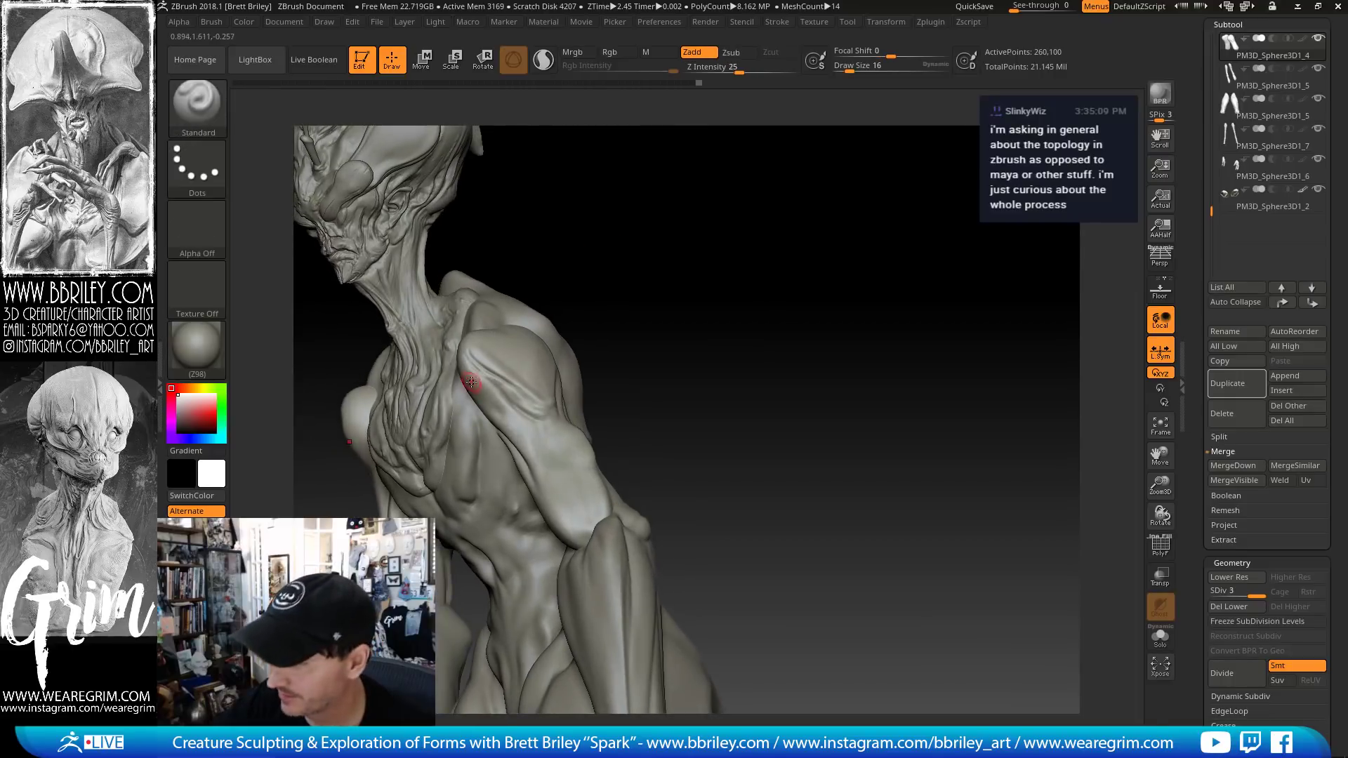
# - Fill out the inner upper arm below the shoulder with the Clay brush at draw size 41 and smooth it
pyautogui.moveTo(545, 273); pyautogui.dragTo(464, 394, button='right')
pyautogui.press('b')
pyautogui.press('c')
pyautogui.press('l')
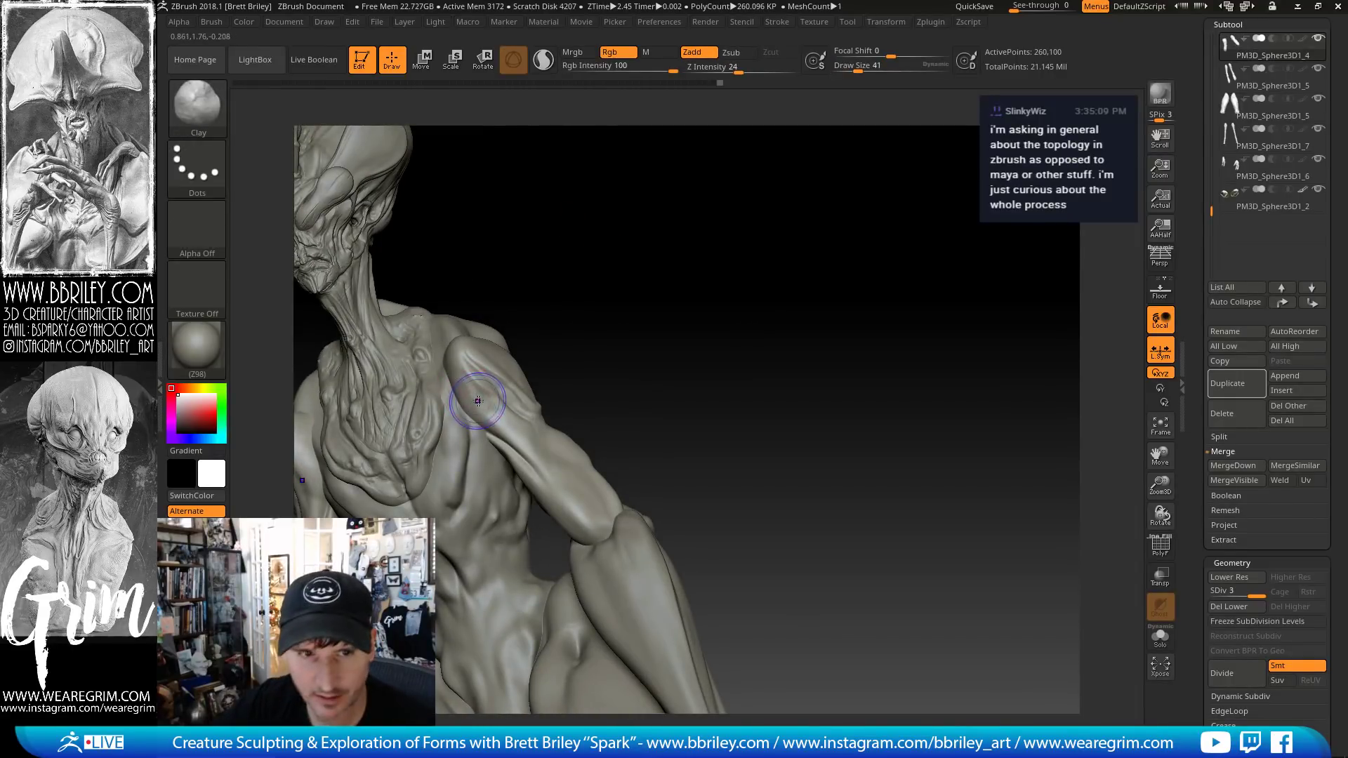
pyautogui.keyDown('shift'); pyautogui.moveTo(482, 400); pyautogui.dragTo(489, 408); pyautogui.keyUp('shift')
# - Select the torso subtool and build up the area below the chest with the Clay brush at draw size 23
pyautogui.keyDown('alt'); pyautogui.click(491, 416); pyautogui.keyUp('alt')
pyautogui.moveTo(491, 415); pyautogui.dragTo(453, 467, button='right')
pyautogui.press('s')
pyautogui.moveTo(455, 473)
pyautogui.mouseDown()
pyautogui.moveTo(443, 474)
pyautogui.moveTo(451, 461)
pyautogui.mouseUp()
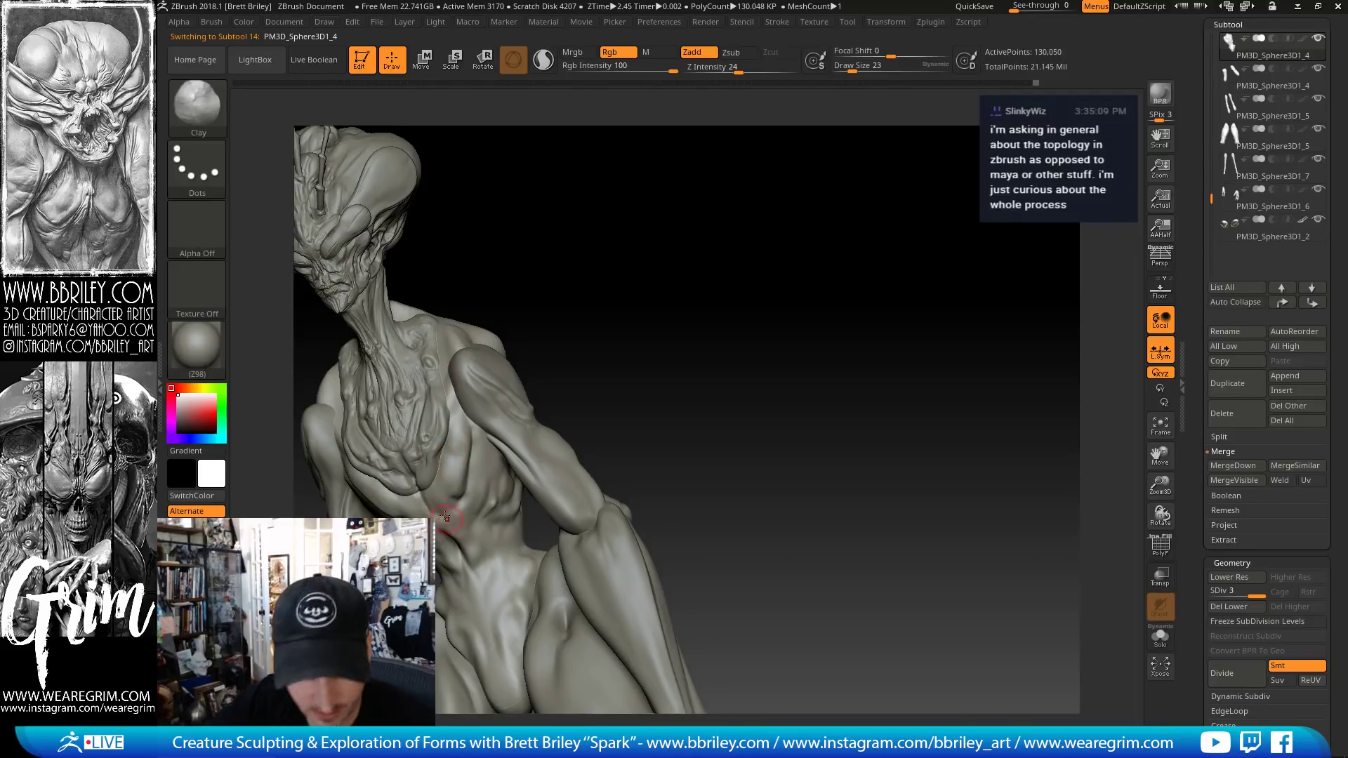
# - Carve grooves up the side of the chest from the ribs with the DamStandard brush at draw size 15
pyautogui.press('b')
pyautogui.press('d')
pyautogui.press('s')
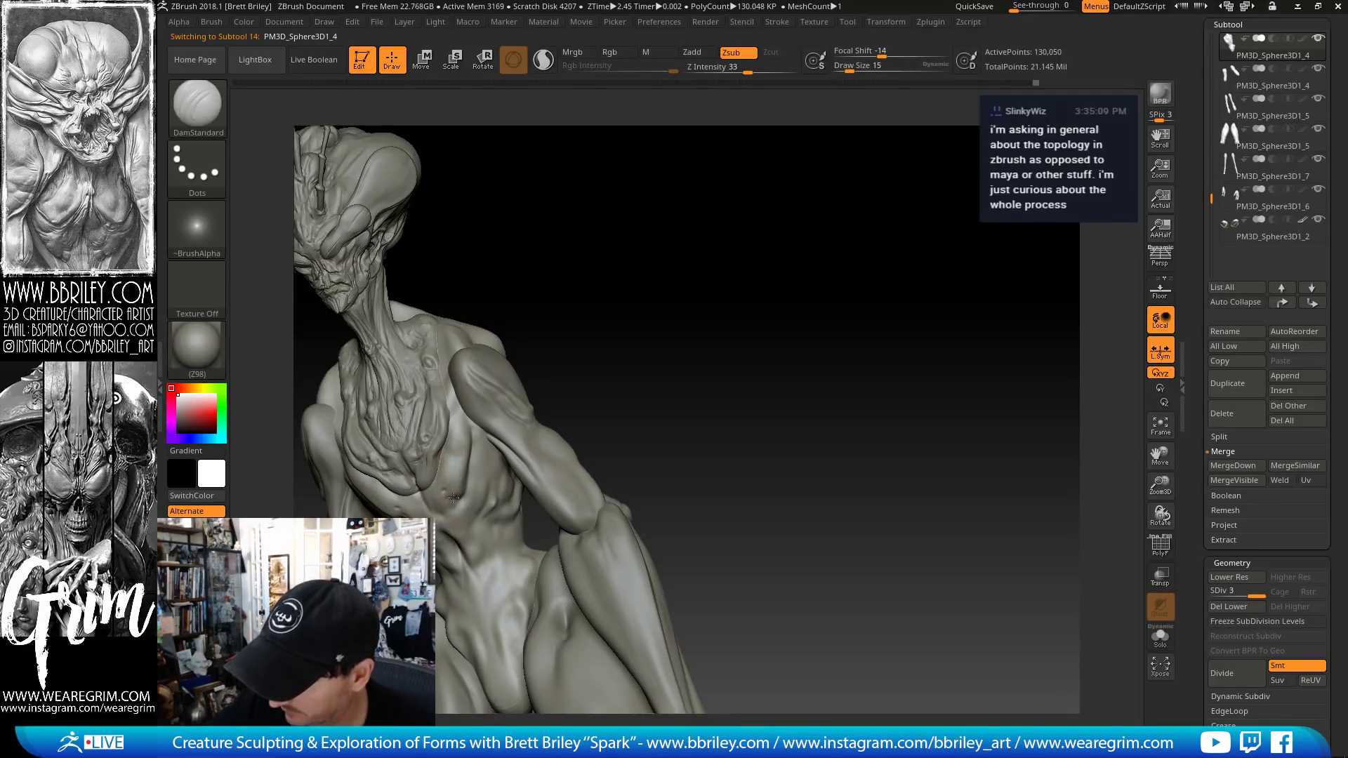
pyautogui.moveTo(606, 276); pyautogui.dragTo(638, 240)
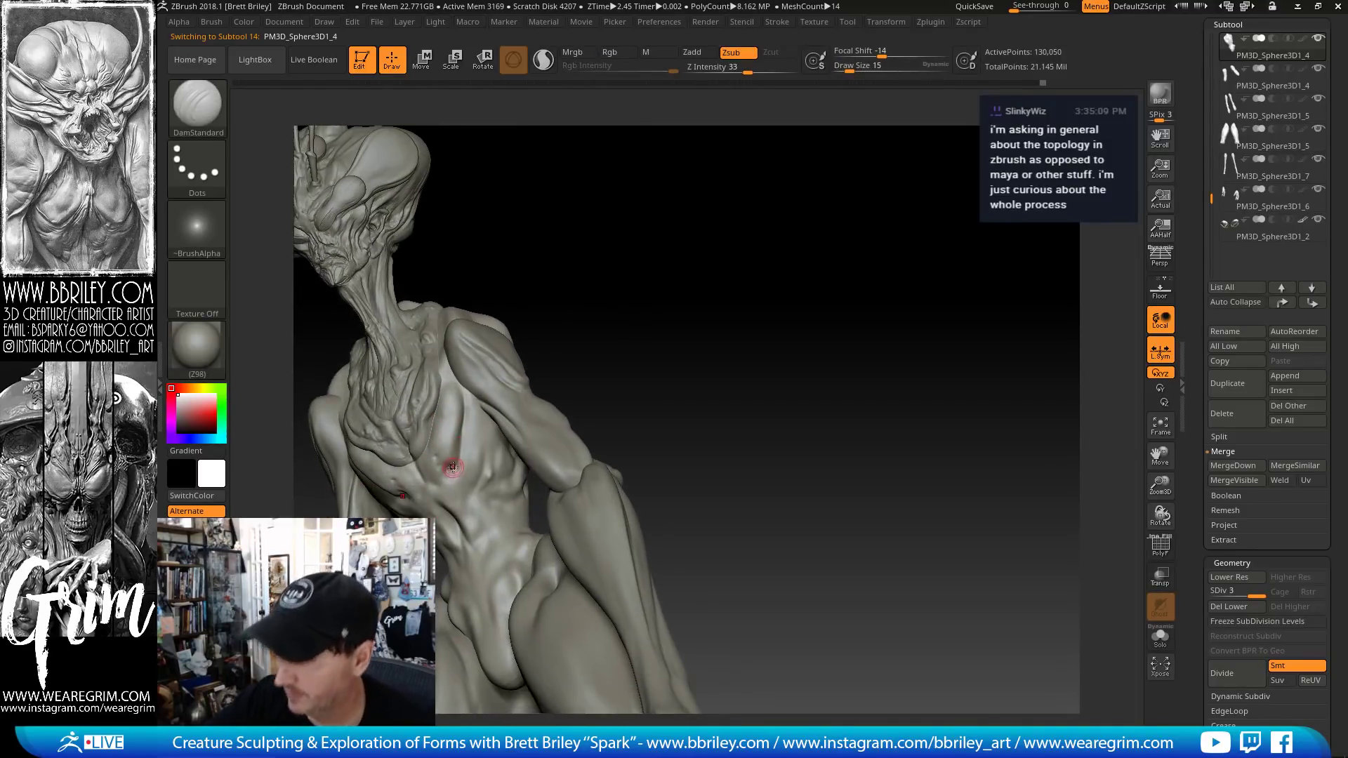
pyautogui.moveTo(451, 472); pyautogui.dragTo(451, 379)
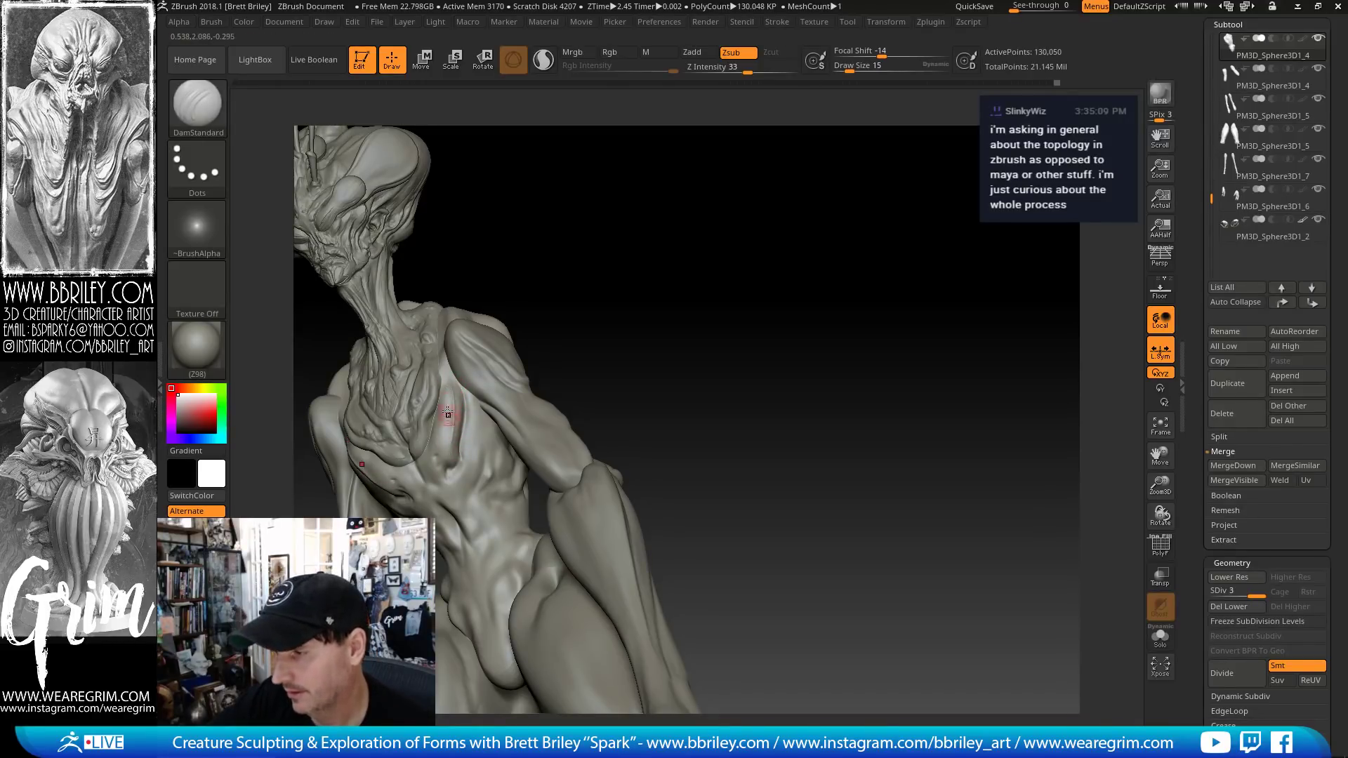
# - Flatten and smooth the side of the chest with the TrimDynamic brush at draw size 15
pyautogui.press('b')
pyautogui.press('t')
pyautogui.press('d')
pyautogui.press('shift')
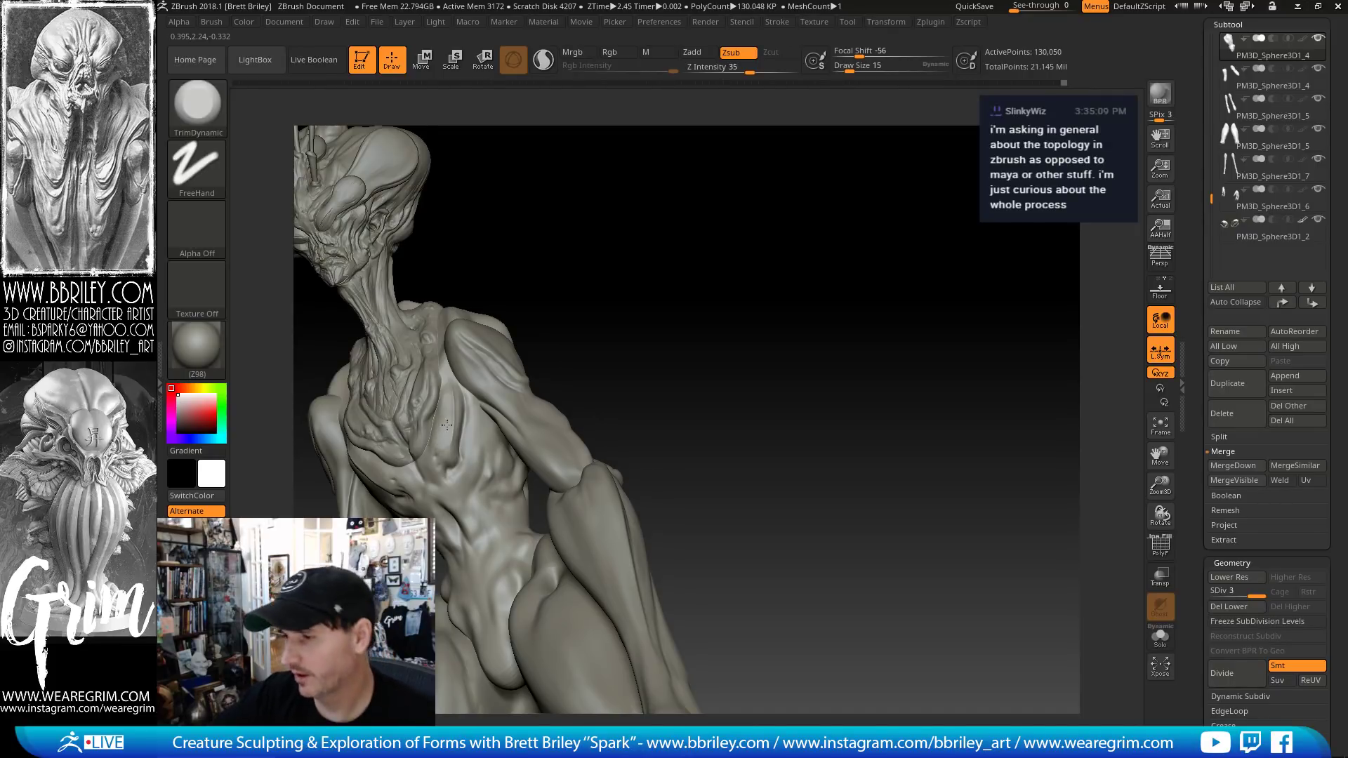
# - Sculpt the muscle forms between the chest and armpit with the Standard brush at draw size 21
pyautogui.moveTo(447, 424); pyautogui.dragTo(445, 396, button='right')
pyautogui.press('b')
pyautogui.press('s')
pyautogui.press('t')
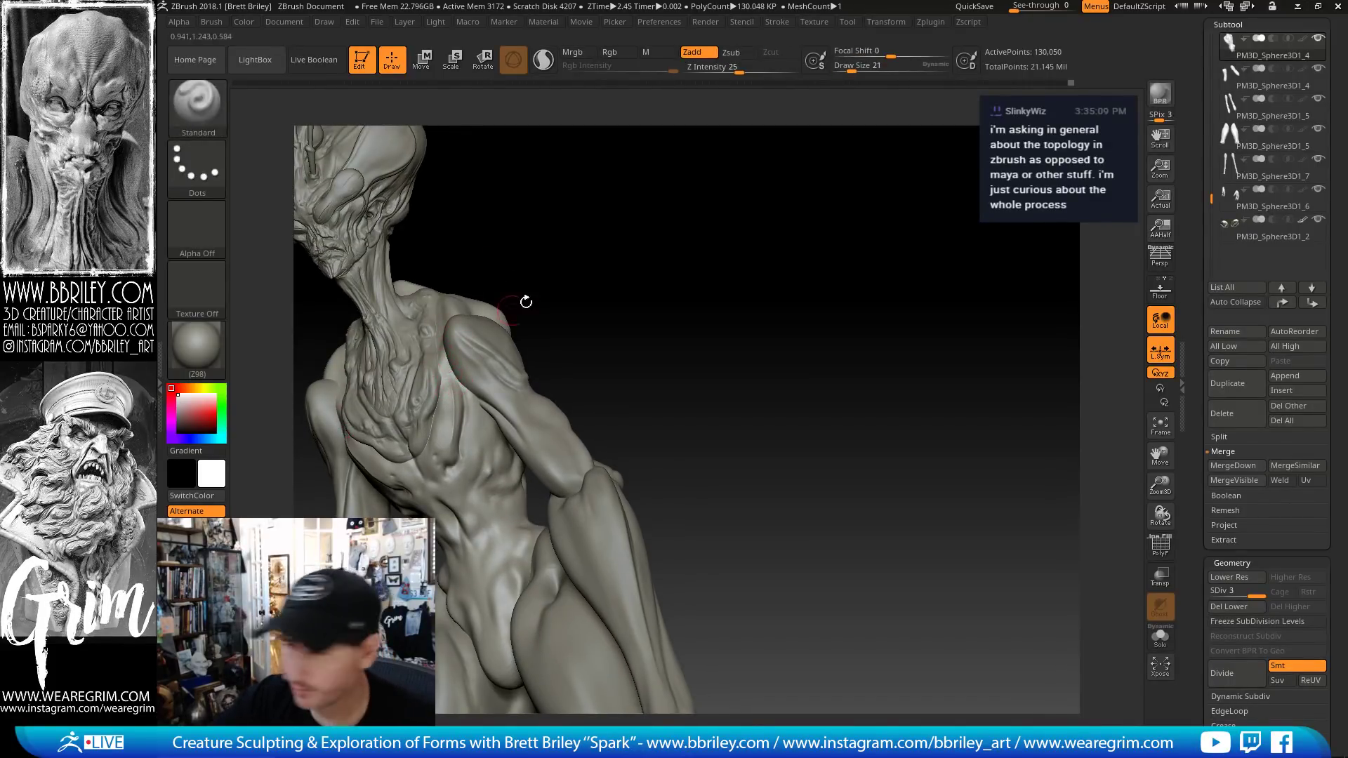
pyautogui.moveTo(526, 302); pyautogui.dragTo(483, 414)
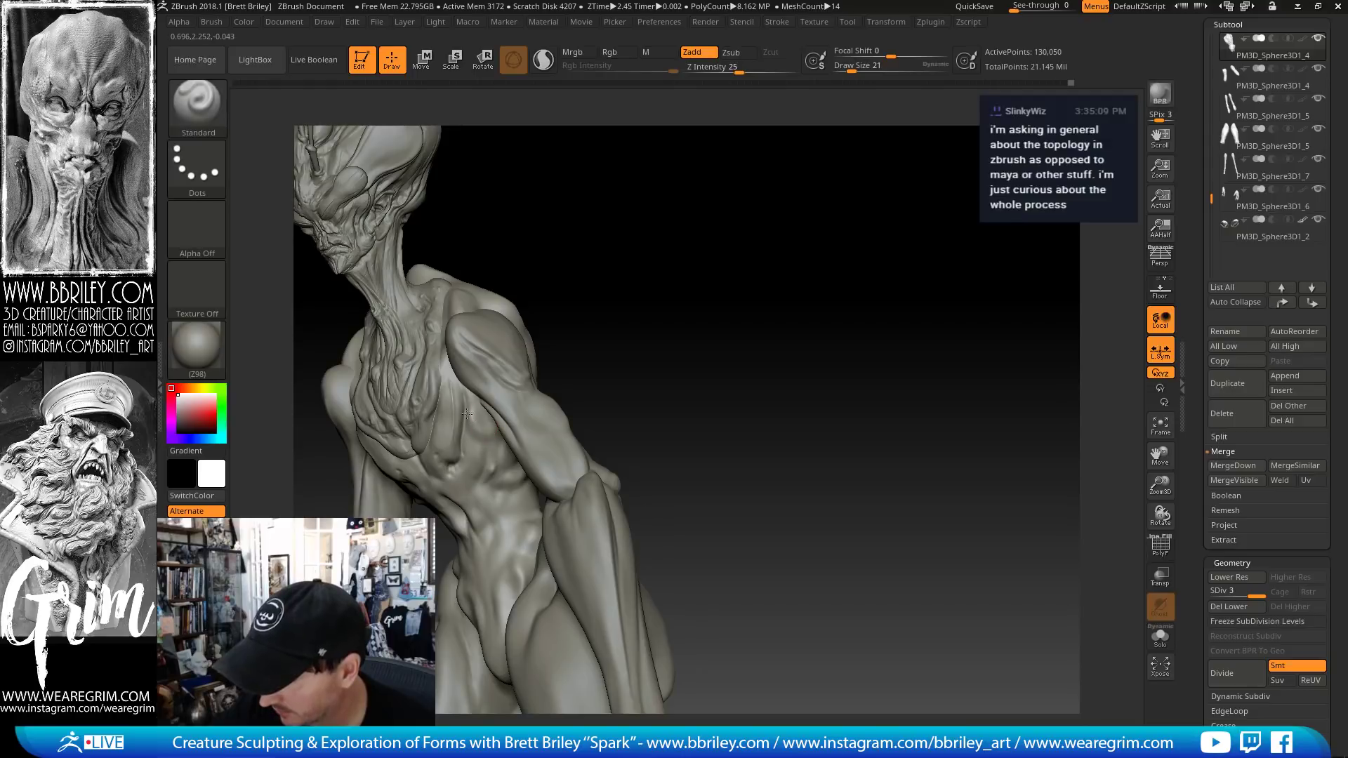
# - Carve folds below the armpit with DamStandard and work up the adjoining chest forms with the Standard brush, both at draw size 21
pyautogui.press('b')
pyautogui.press('d')
pyautogui.press('s')
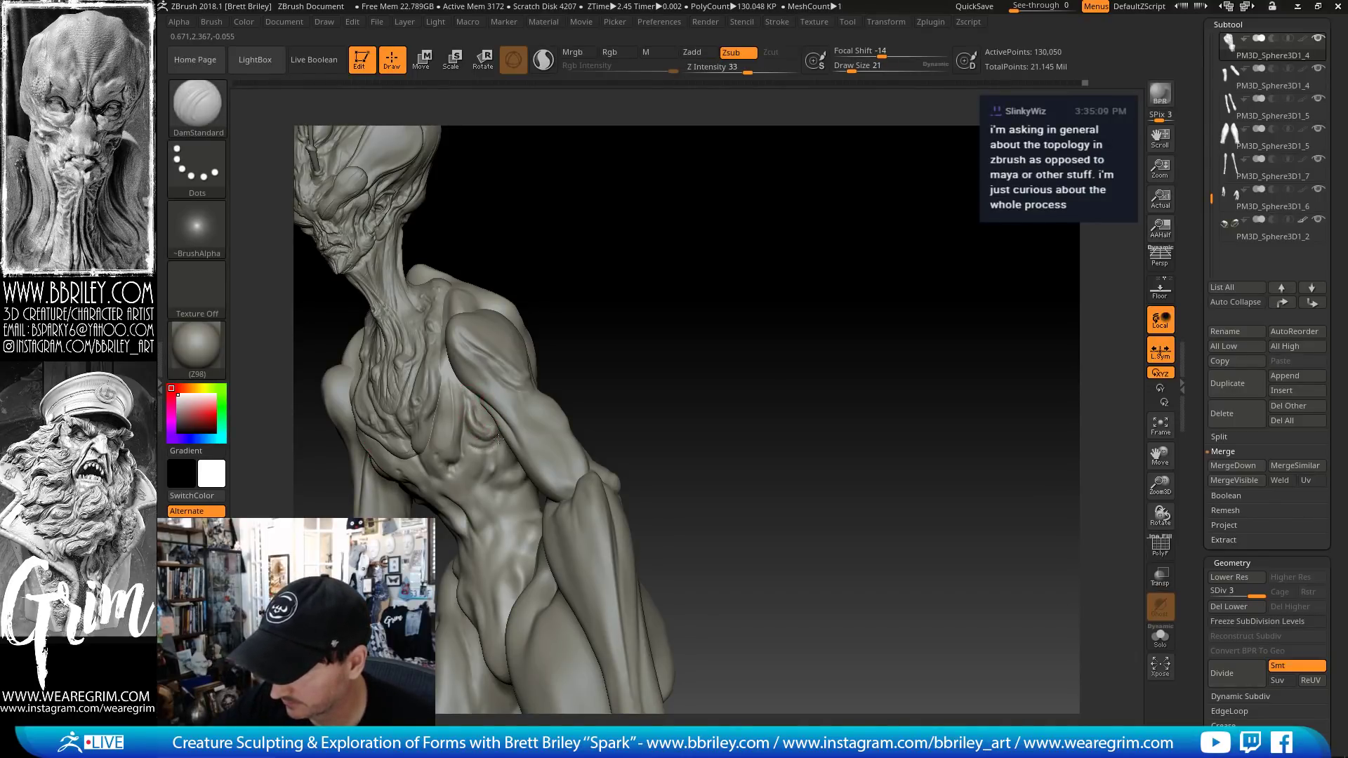
pyautogui.press('b')
pyautogui.press('s')
pyautogui.press('t')
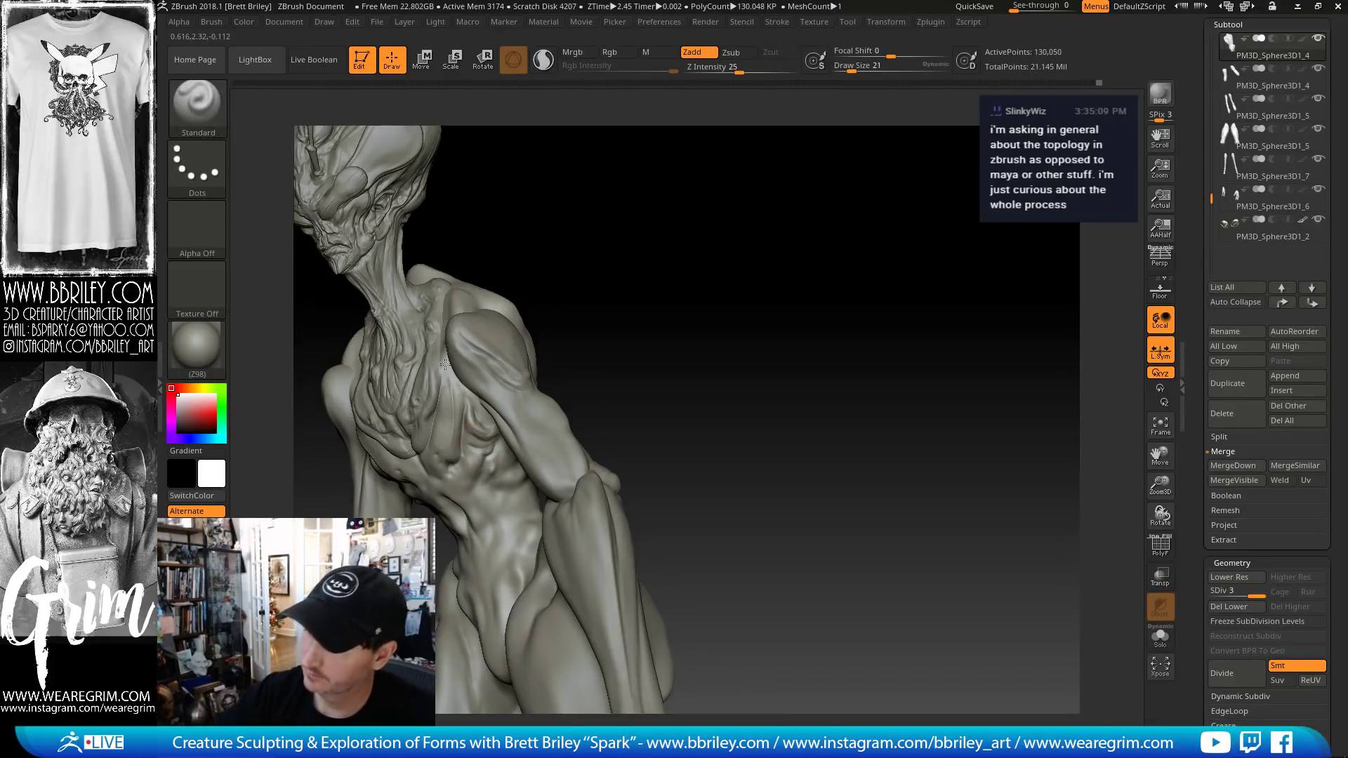
# - Adjust the chest form beside the shoulder with the Move brush at draw size 41
pyautogui.moveTo(444, 364); pyautogui.dragTo(449, 386, button='right')
pyautogui.press('b')
pyautogui.press('m')
pyautogui.press('v')
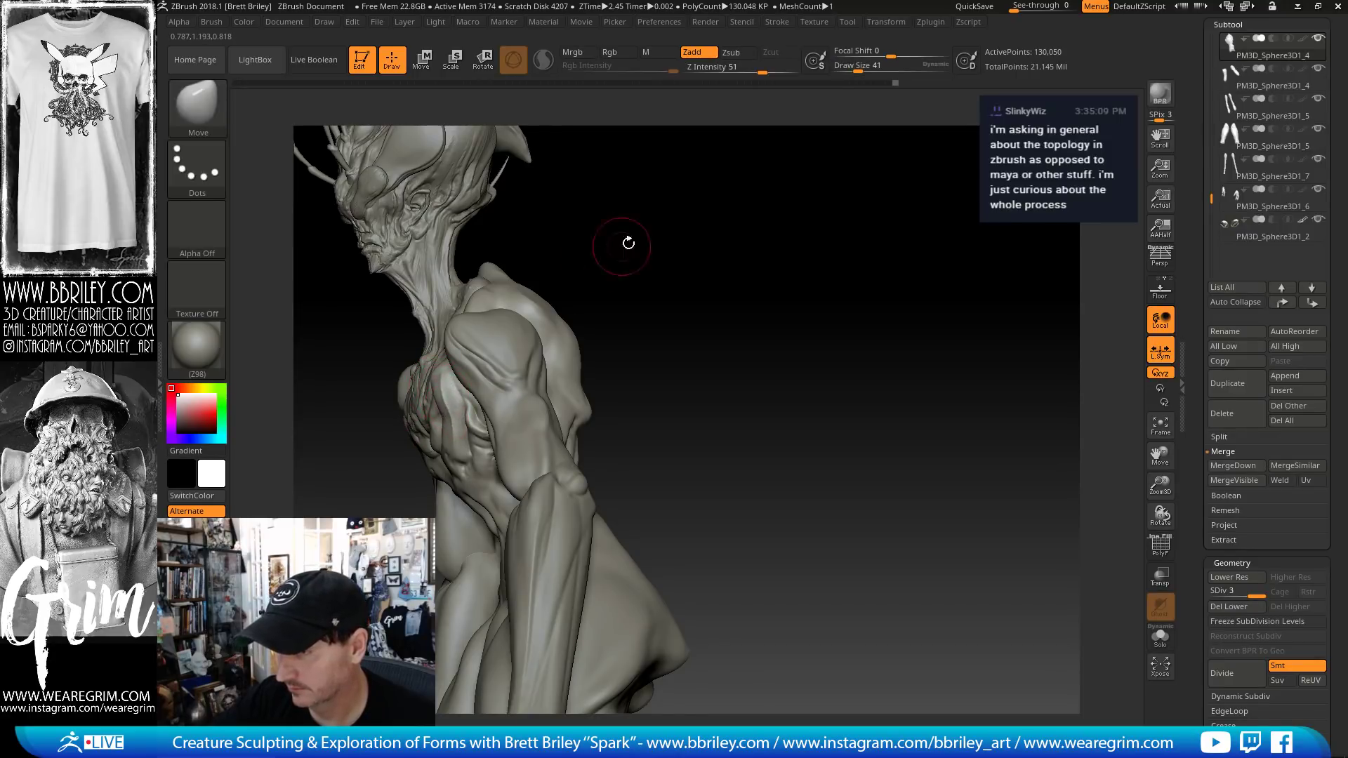
# - Add volume to the side of the chest next to the neck folds with the Clay brush at draw size 29
pyautogui.moveTo(628, 243); pyautogui.dragTo(702, 254)
pyautogui.press('b')
pyautogui.press('c')
pyautogui.press('l')
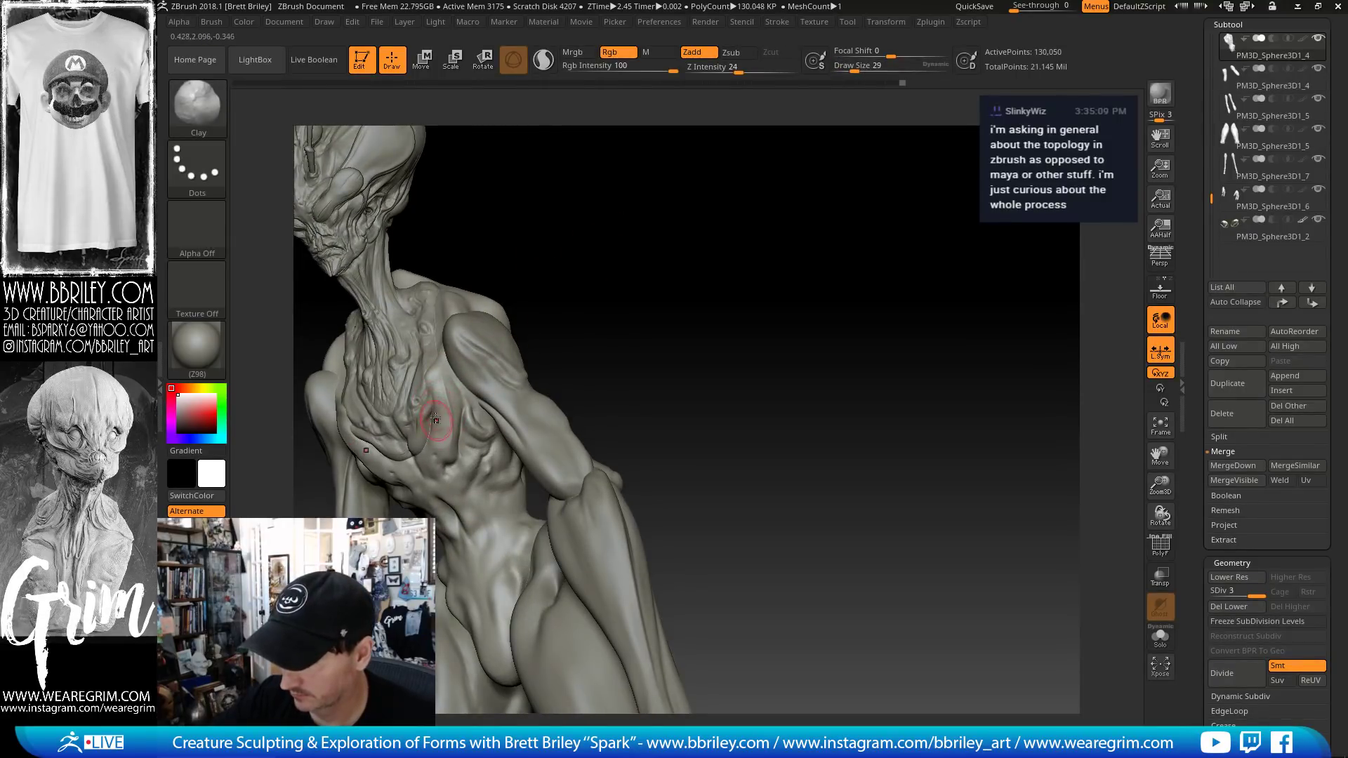
# - Reshape the outer edge of the chest beside the armpit with the Move brush at draw size 39
pyautogui.moveTo(431, 415); pyautogui.dragTo(437, 381, button='right')
pyautogui.press('b')
pyautogui.press('m')
pyautogui.press('v')
pyautogui.moveTo(536, 204); pyautogui.dragTo(428, 378)
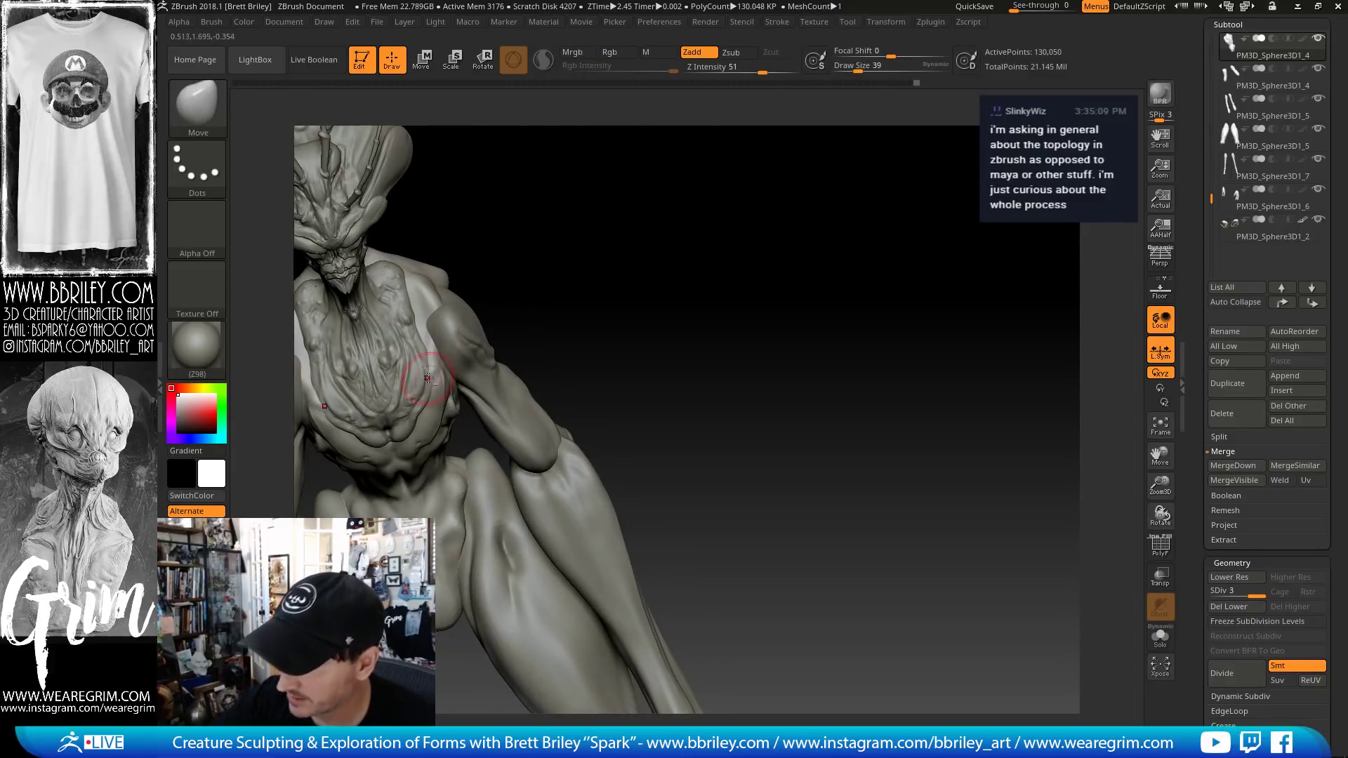
pyautogui.press('b')
pyautogui.press('t')
pyautogui.press('d')
pyautogui.moveTo(434, 375); pyautogui.dragTo(435, 381, button='right')
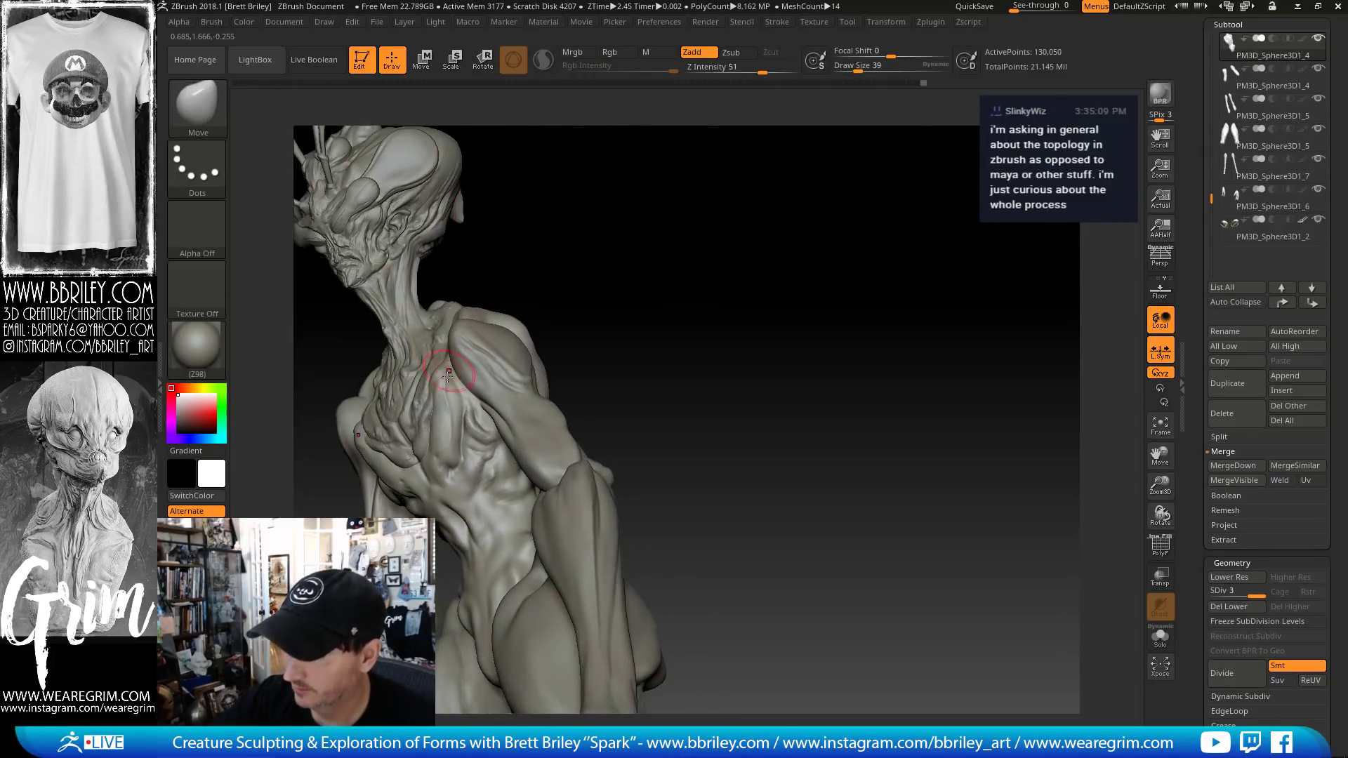
# - Shift the outer chest contour near the arm from the front with the Move brush at draw size 65
pyautogui.press('b')
pyautogui.press('m')
pyautogui.press('v')
pyautogui.press('s')
pyautogui.moveTo(604, 238)
pyautogui.mouseDown()
pyautogui.moveTo(797, 301)
pyautogui.moveTo(760, 304)
pyautogui.mouseUp()
pyautogui.press('s')
pyautogui.moveTo(483, 402); pyautogui.dragTo(534, 384)
pyautogui.keyDown('shift'); pyautogui.moveTo(559, 315); pyautogui.dragTo(526, 375); pyautogui.keyUp('shift')
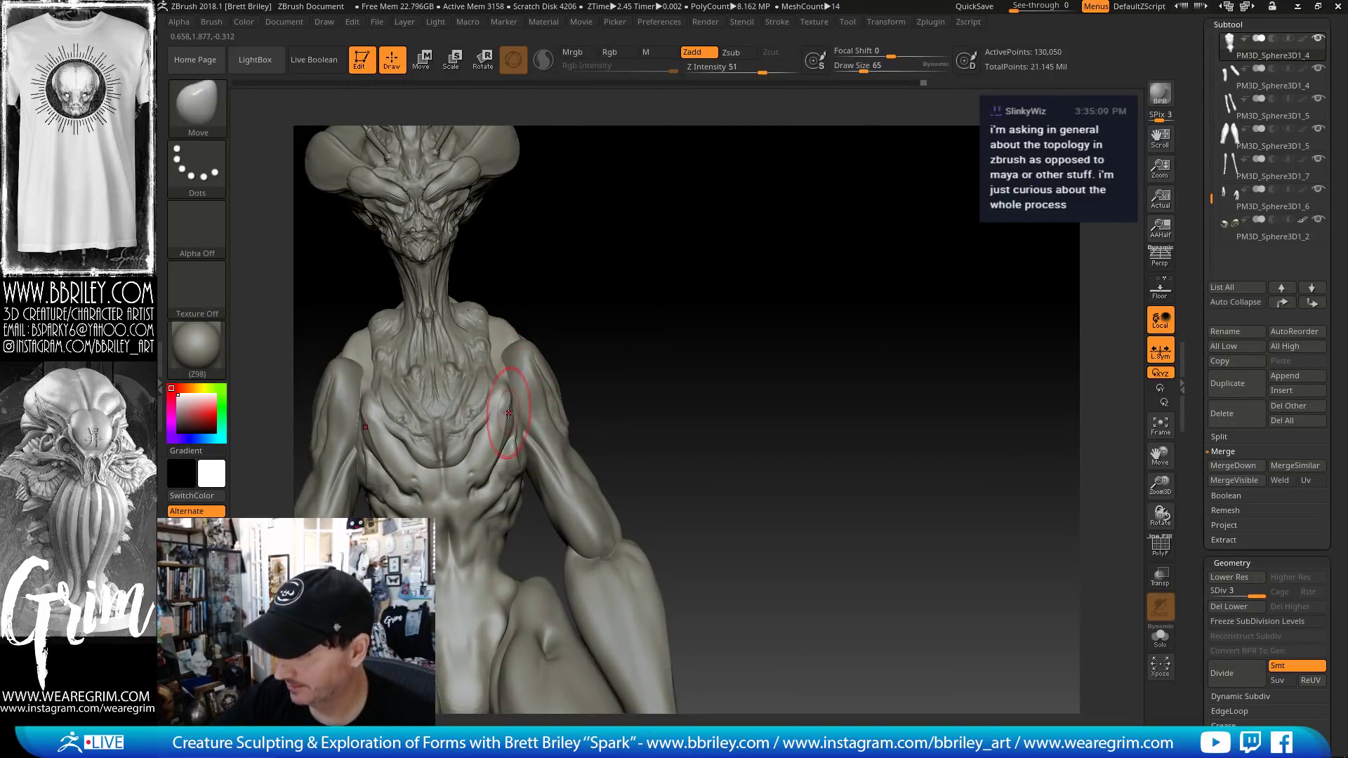
# - Refine the pectoral edge where it meets the arm using the Move brush at draw sizes 39, 47 and 32
pyautogui.moveTo(508, 405); pyautogui.dragTo(527, 417)
pyautogui.press(']')
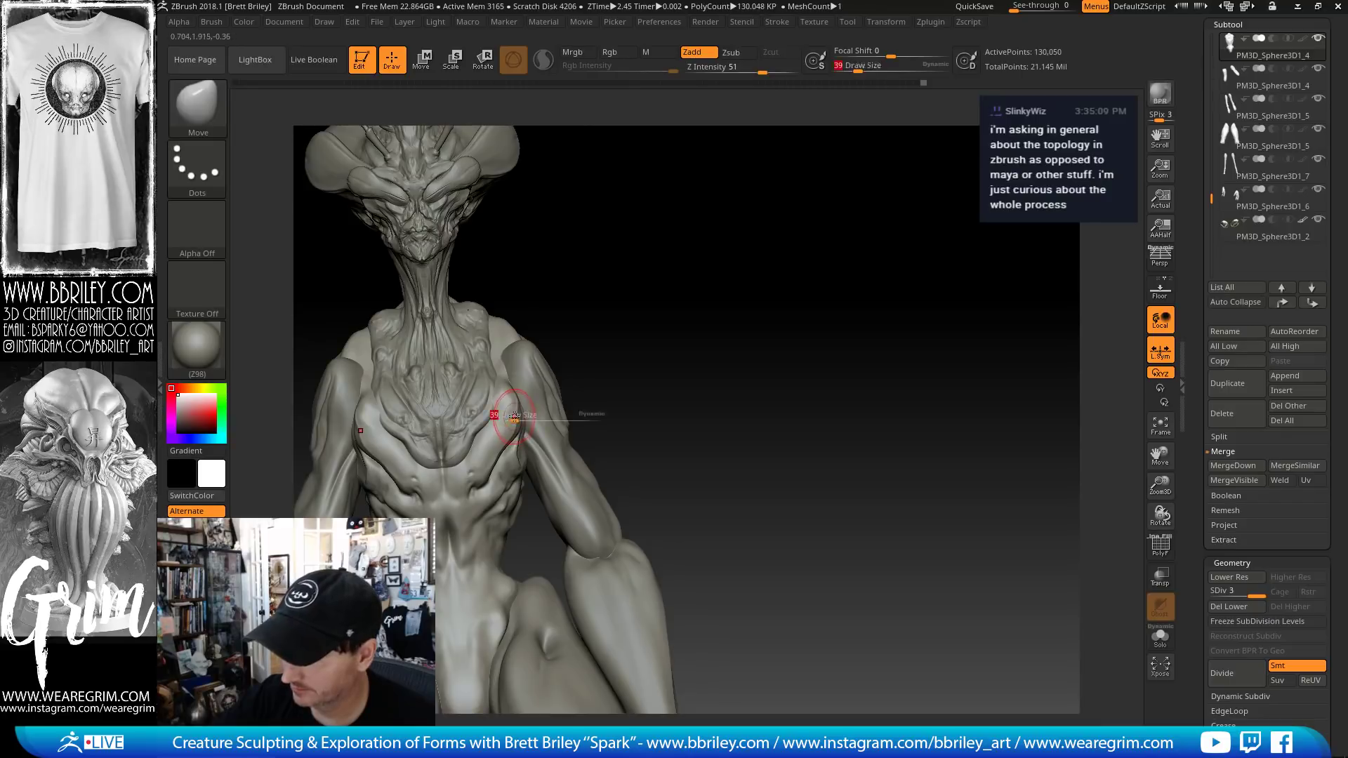
pyautogui.moveTo(580, 282)
pyautogui.mouseDown()
pyautogui.moveTo(614, 286)
pyautogui.moveTo(512, 407)
pyautogui.mouseUp()
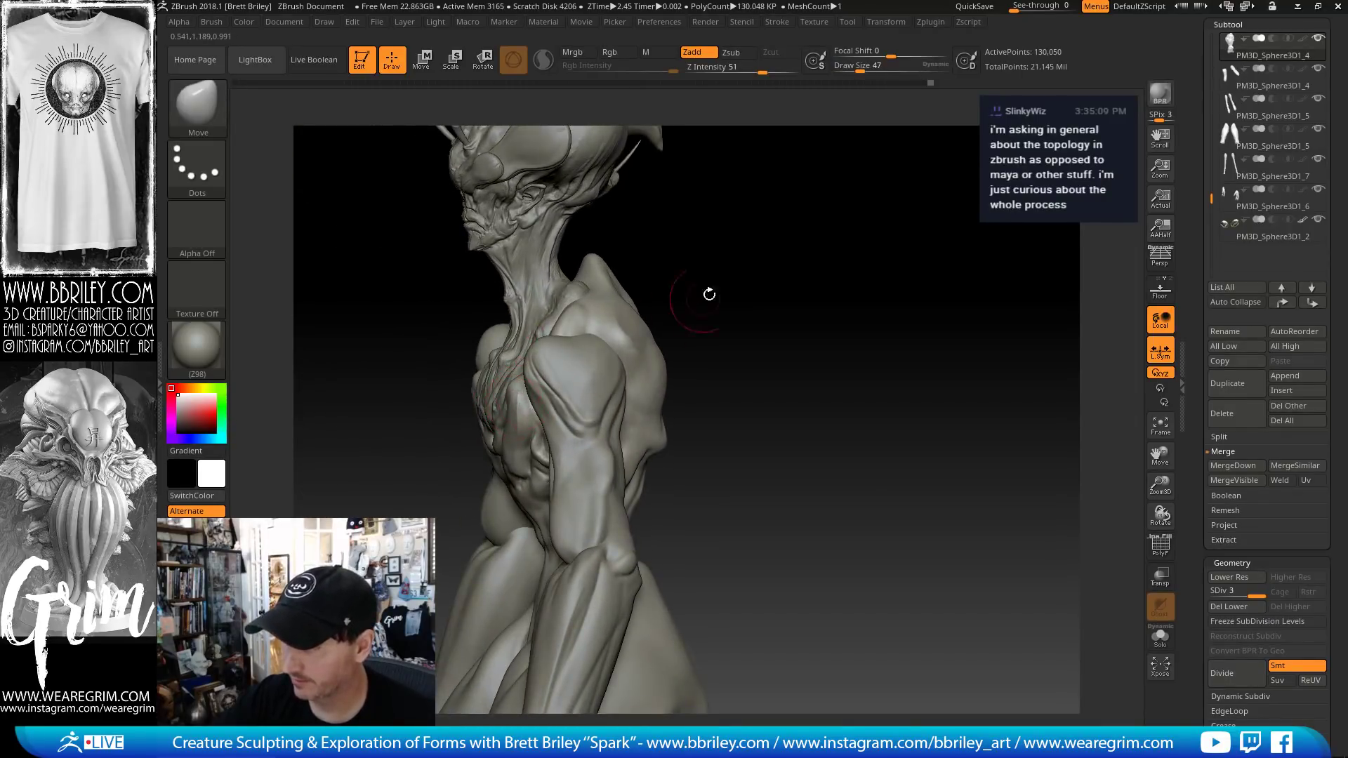
pyautogui.moveTo(710, 292)
pyautogui.mouseDown()
pyautogui.moveTo(767, 262)
pyautogui.moveTo(765, 277)
pyautogui.mouseUp()
pyautogui.press('[')
pyautogui.press('[')
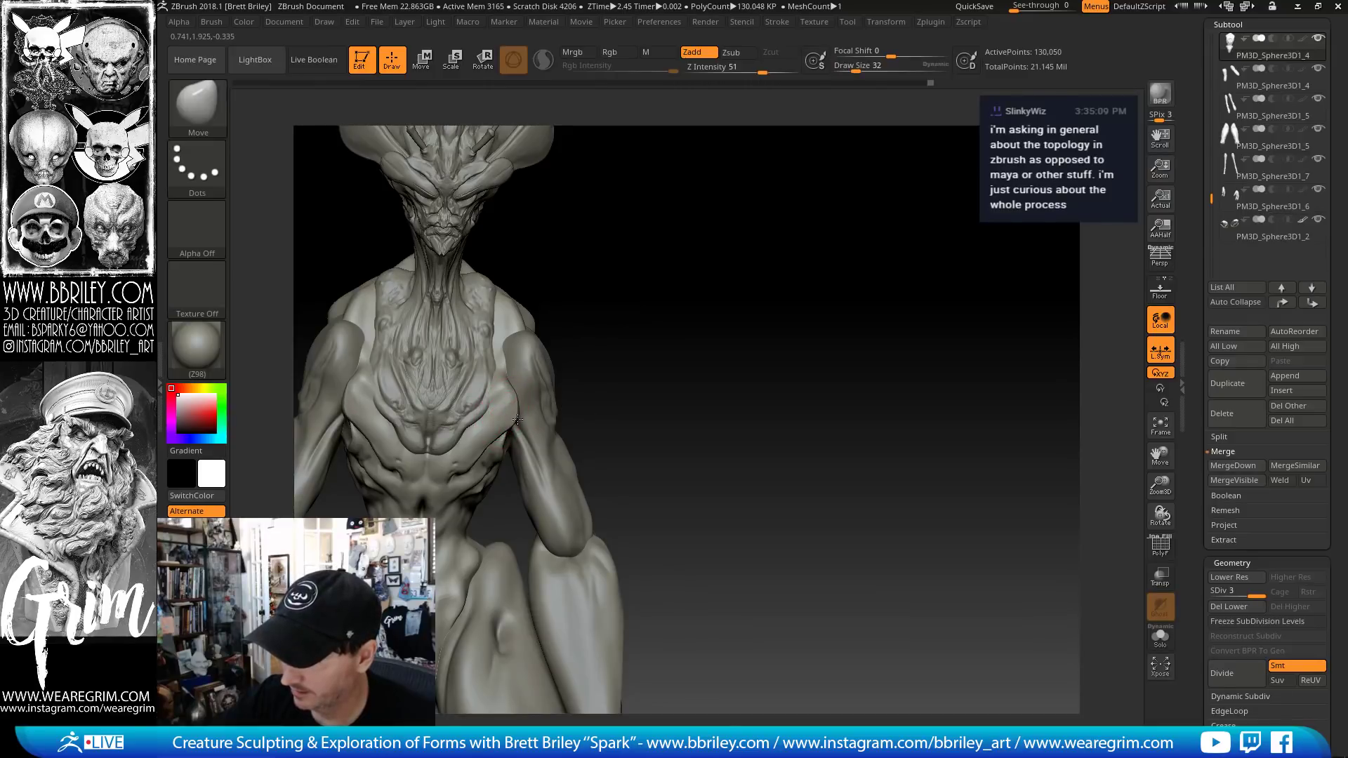
pyautogui.moveTo(571, 265)
pyautogui.mouseDown()
pyautogui.moveTo(674, 218)
pyautogui.moveTo(491, 405)
pyautogui.mouseUp()
# - Detail the chest and rib forms from the front with the Standard brush at draw size 18
pyautogui.press('b')
pyautogui.press('s')
pyautogui.press('t')
pyautogui.press('[')
pyautogui.press('[')
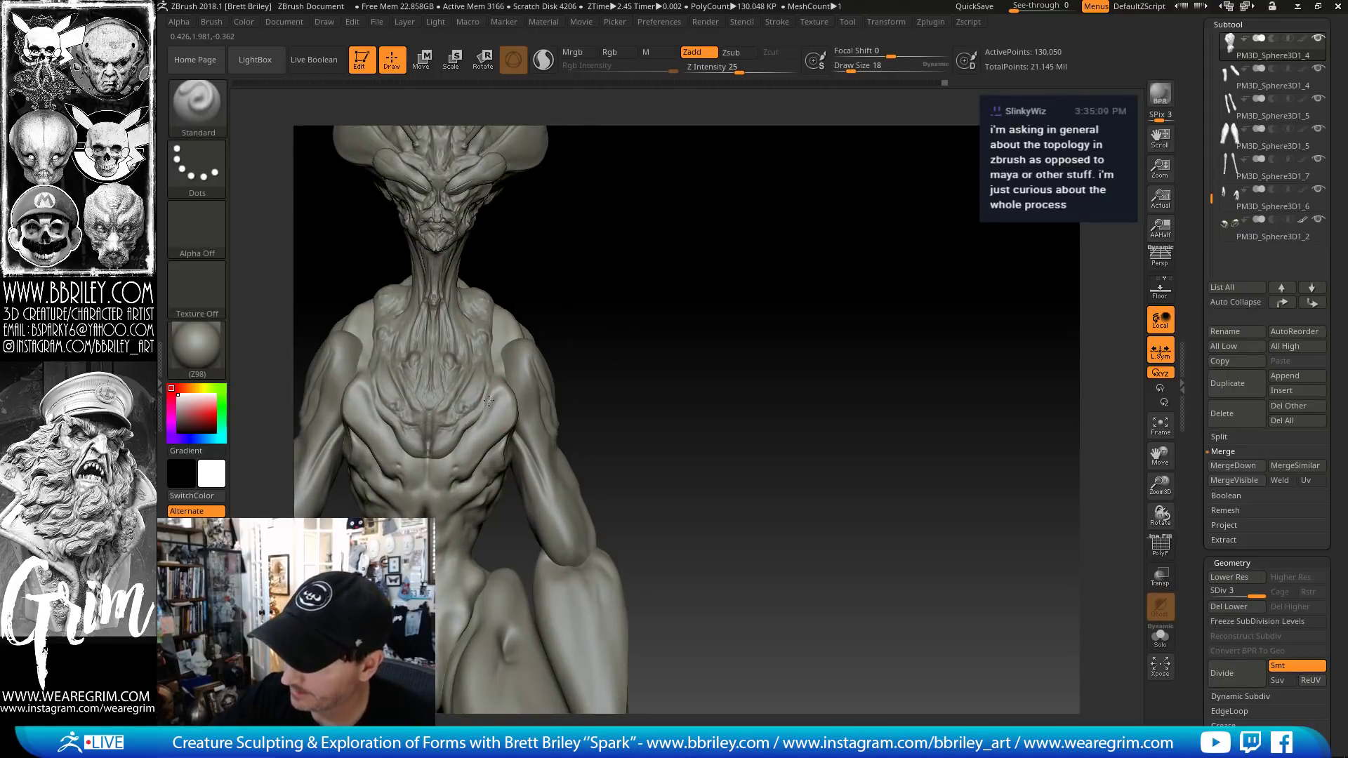
pyautogui.moveTo(581, 292)
pyautogui.keyDown('alt'); pyautogui.mouseDown()
pyautogui.moveTo(608, 290)
pyautogui.moveTo(575, 308)
pyautogui.mouseUp(); pyautogui.keyUp('alt')
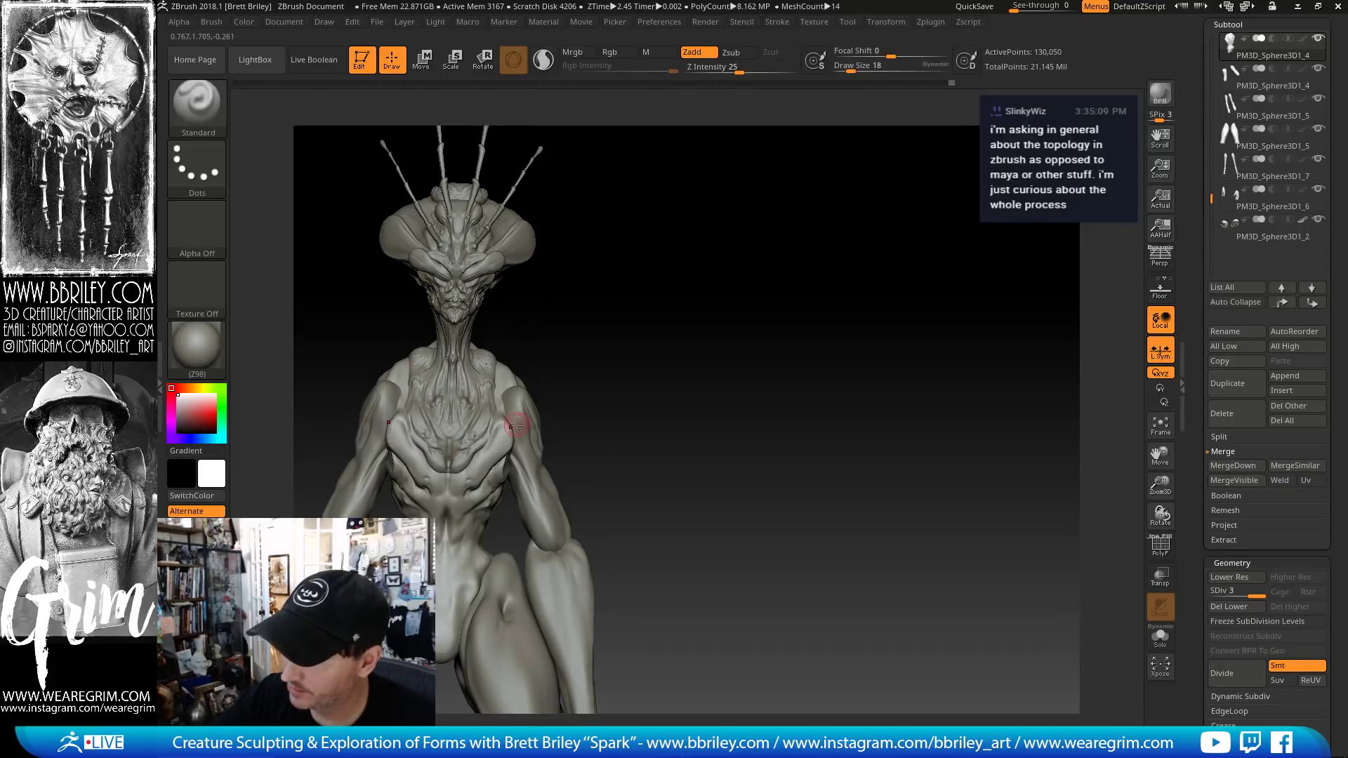
# - Reshape the outer edge of the chest beside the armpit with the Move brush at draw sizes 47 and 34
pyautogui.press('b')
pyautogui.press('m')
pyautogui.press('v')
pyautogui.press('[')
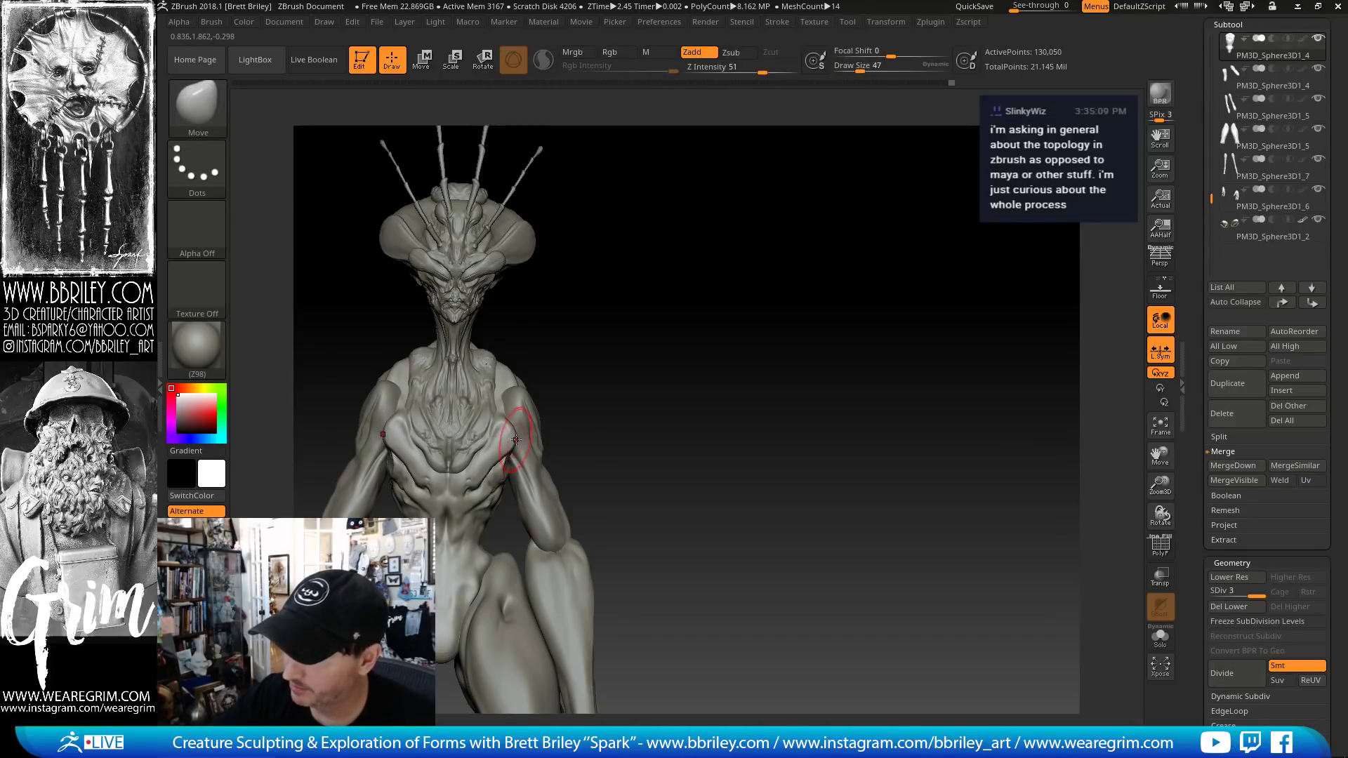
pyautogui.moveTo(514, 445); pyautogui.dragTo(506, 459)
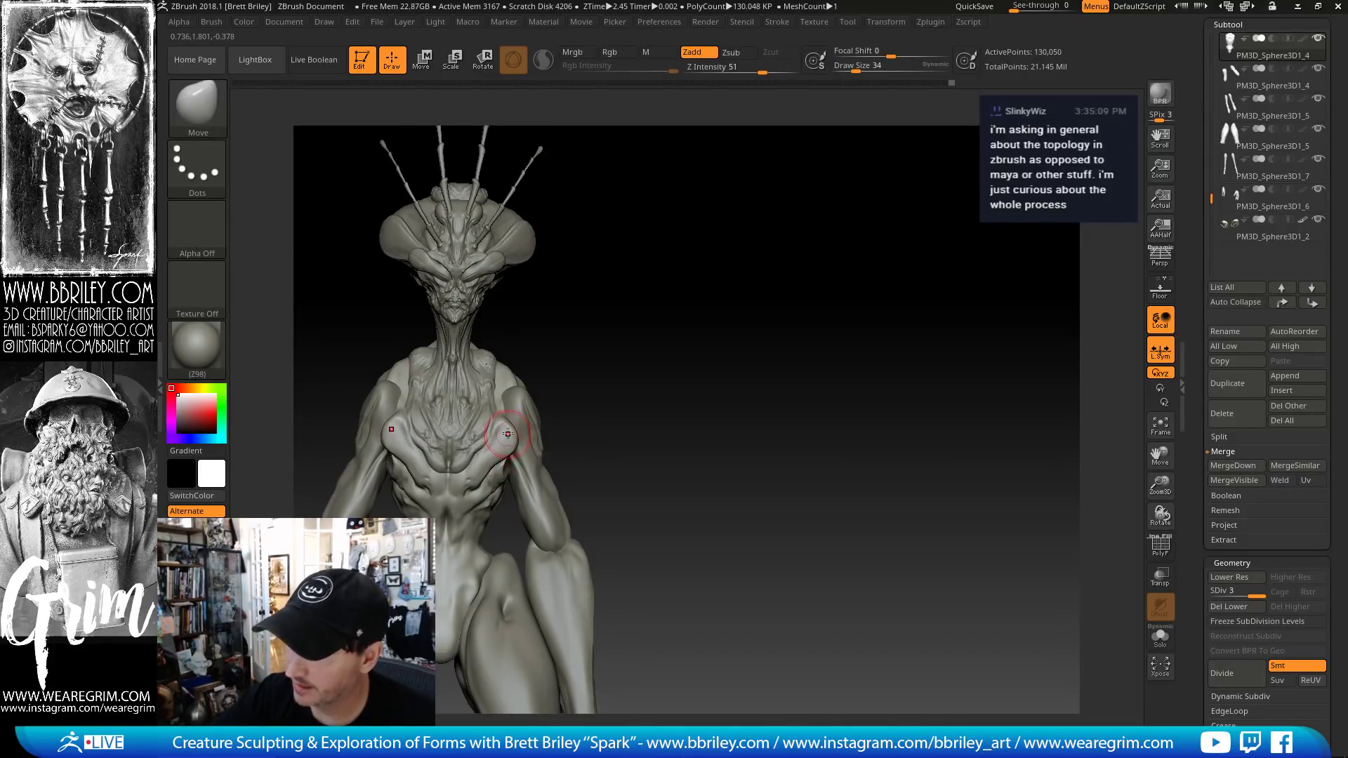
# - Build up the surface of the outer pectoral with the Clay brush at draw size 15
pyautogui.moveTo(554, 351)
pyautogui.mouseDown()
pyautogui.moveTo(515, 297)
pyautogui.moveTo(527, 323)
pyautogui.moveTo(495, 319)
pyautogui.moveTo(646, 295)
pyautogui.moveTo(609, 367)
pyautogui.mouseUp()
pyautogui.press('b')
pyautogui.press('c')
pyautogui.press('l')
pyautogui.press('s')
pyautogui.moveTo(504, 443); pyautogui.dragTo(494, 442)
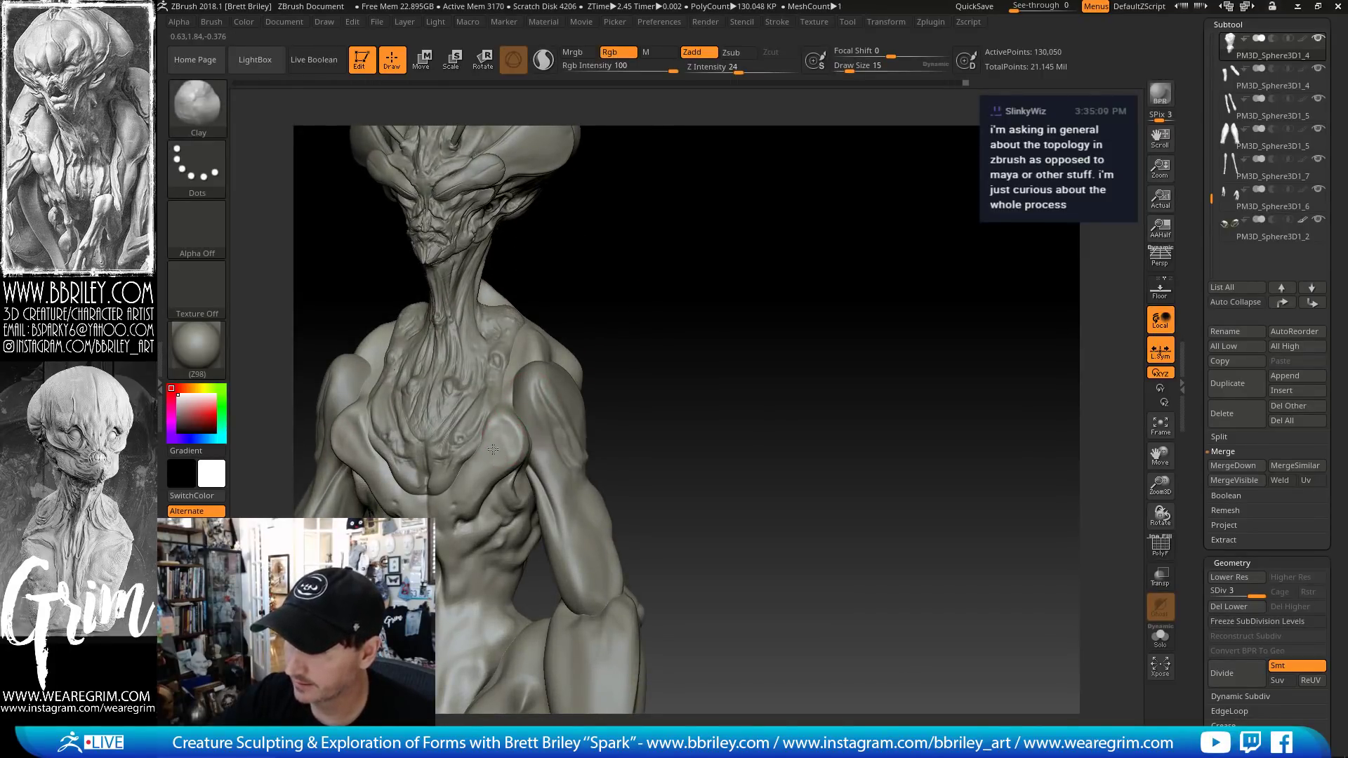
# - Add fine detail to the upper edge of the pectoral with the Standard brush at draw size 6
pyautogui.moveTo(620, 290); pyautogui.dragTo(480, 476)
pyautogui.press('b')
pyautogui.press('s')
pyautogui.press('t')
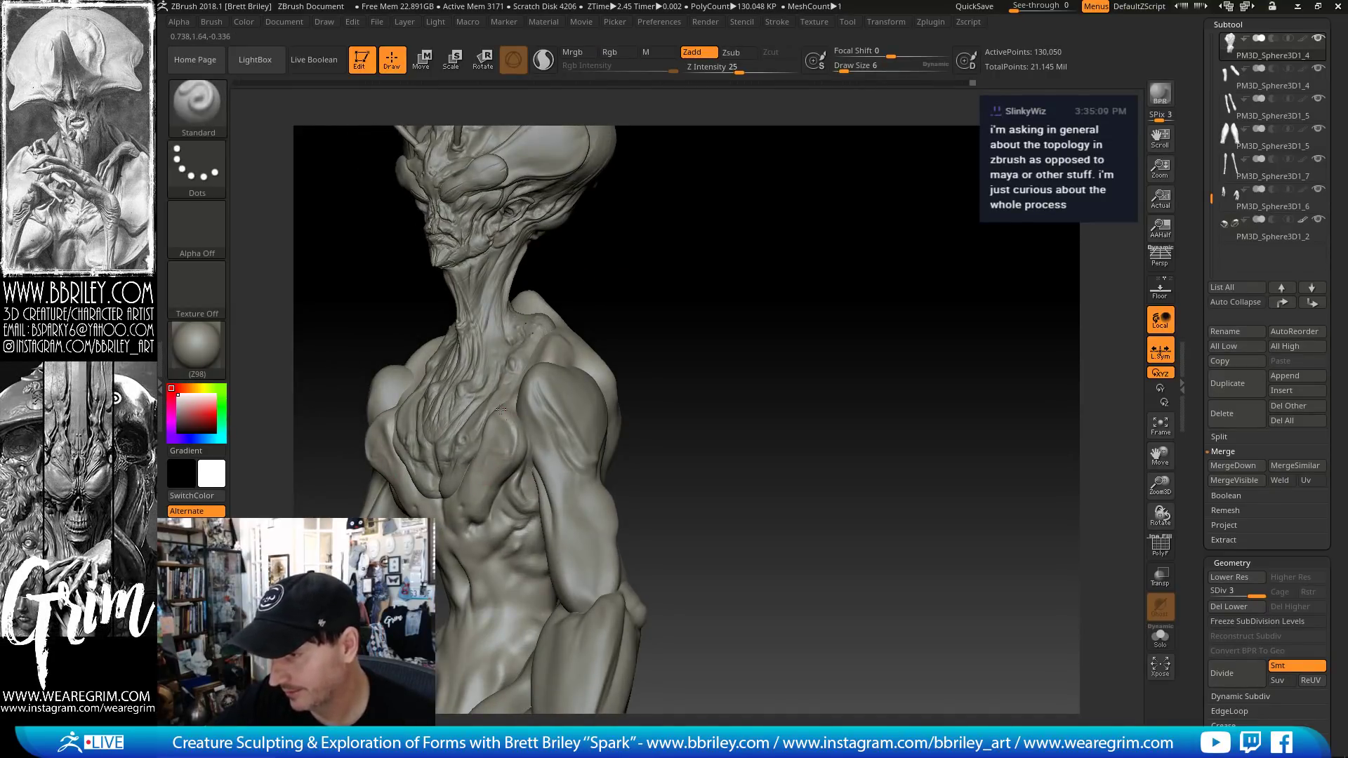
pyautogui.moveTo(501, 408)
pyautogui.mouseDown()
pyautogui.moveTo(686, 310)
pyautogui.moveTo(589, 331)
pyautogui.moveTo(507, 401)
pyautogui.mouseUp()
# - Refine the upper chest between the neck and shoulder using the Move brush at draw size 29 and the Standard brush at draw size 18
pyautogui.press('b')
pyautogui.press('m')
pyautogui.press('v')
pyautogui.press('s')
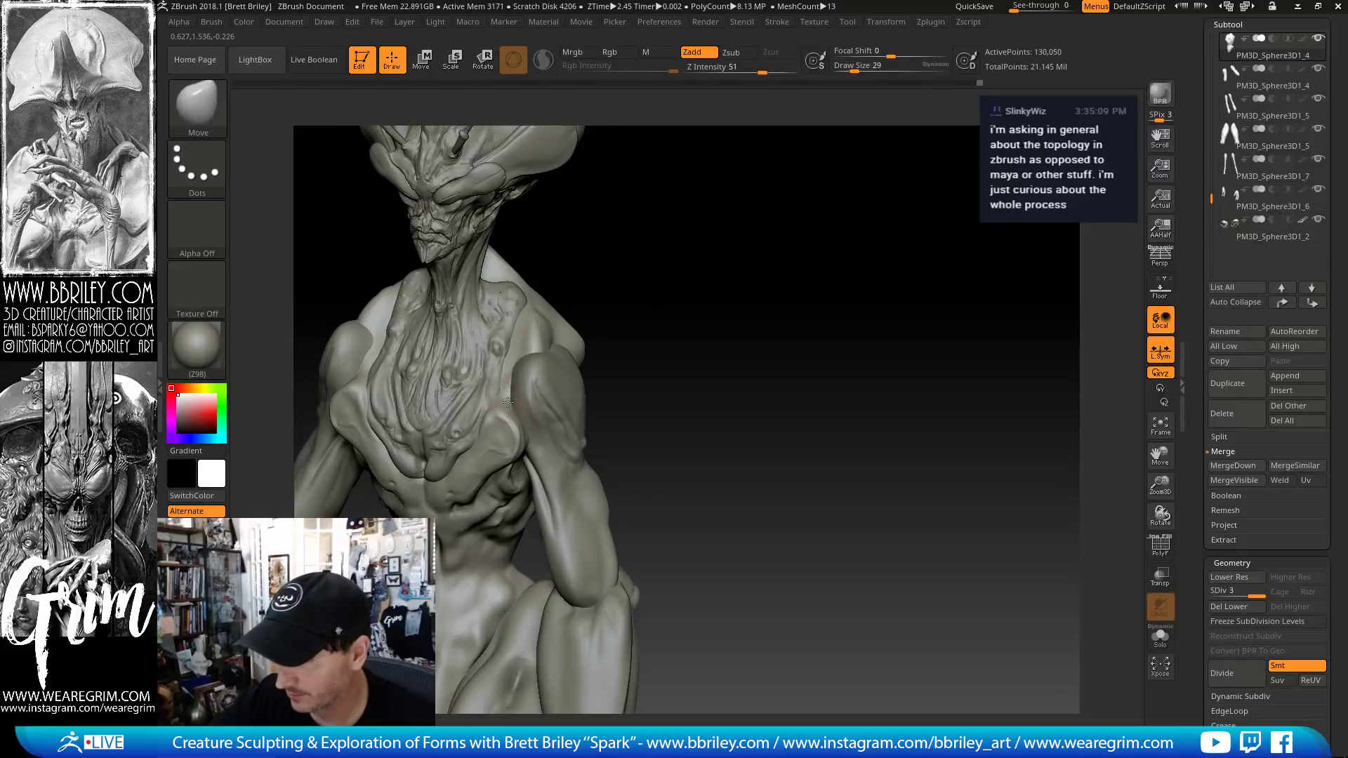
pyautogui.moveTo(612, 267); pyautogui.dragTo(517, 382)
pyautogui.press('b')
pyautogui.press('s')
pyautogui.press('t')
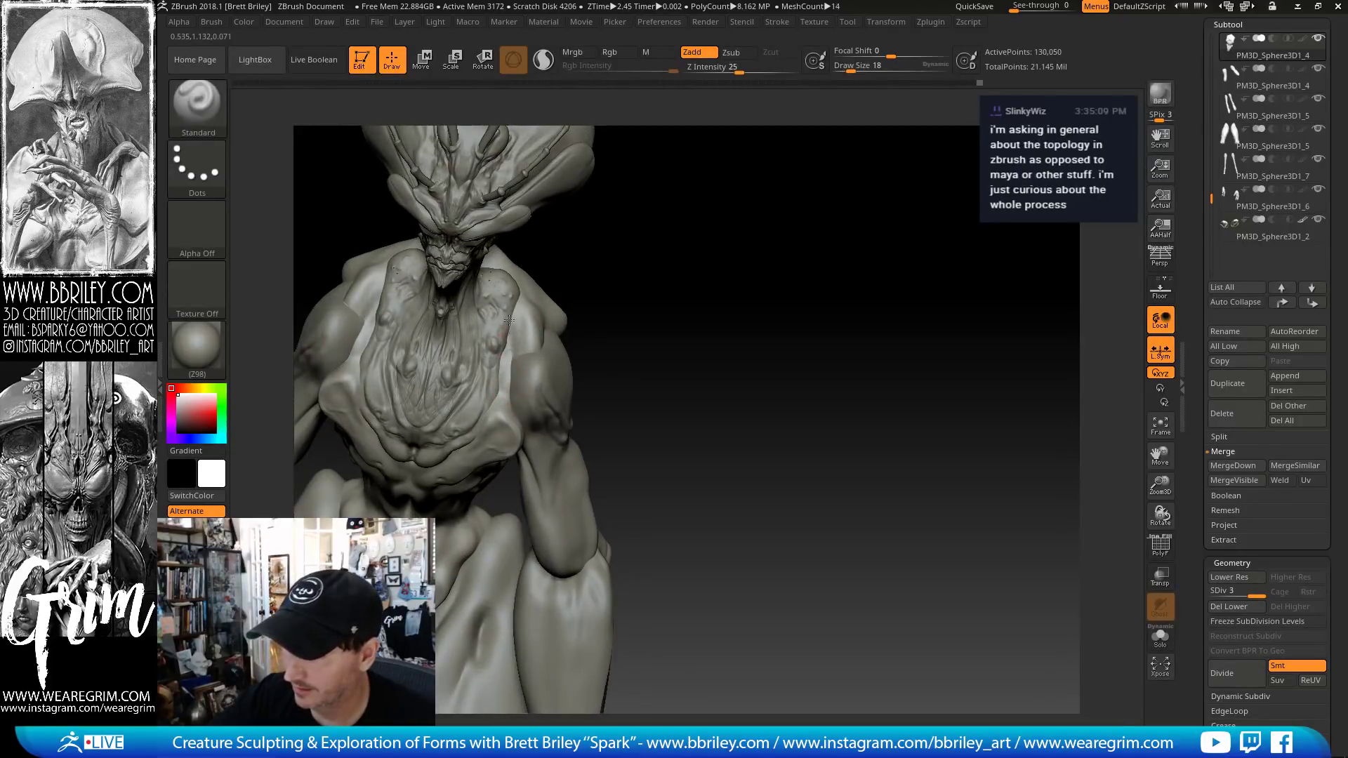
pyautogui.moveTo(555, 281)
pyautogui.mouseDown()
pyautogui.moveTo(692, 204)
pyautogui.moveTo(534, 365)
pyautogui.mouseUp()
# - Adjust the torso contour above the shoulder with the Move brush at draw size 47
pyautogui.press('b')
pyautogui.press('m')
pyautogui.press('v')
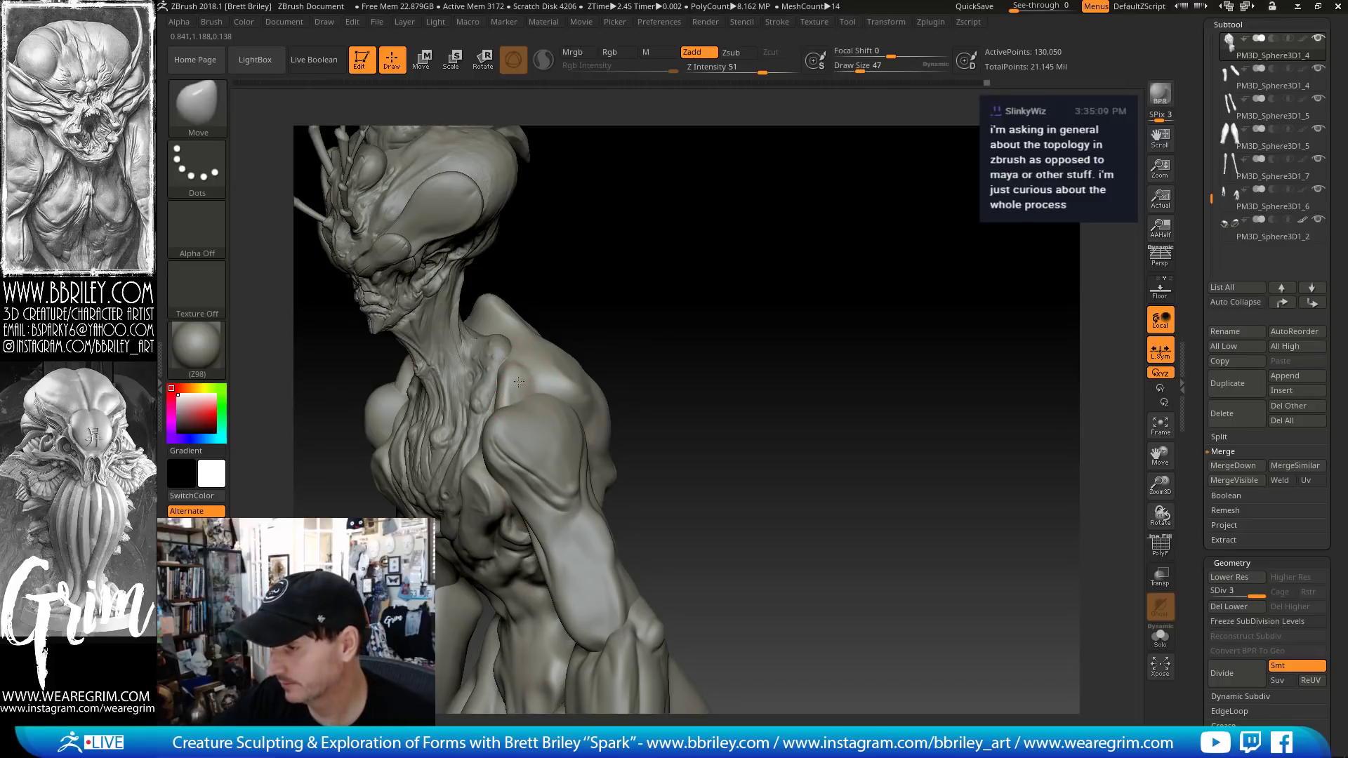
pyautogui.moveTo(606, 263); pyautogui.dragTo(548, 295)
pyautogui.moveTo(523, 383)
pyautogui.mouseDown()
pyautogui.moveTo(553, 358)
pyautogui.moveTo(543, 312)
pyautogui.mouseUp()
# - Reshape the upper back and shoulder mass of the torso with the Move brush at draw size 102
pyautogui.press('s')
pyautogui.press('s')
pyautogui.moveTo(602, 241); pyautogui.dragTo(615, 243)
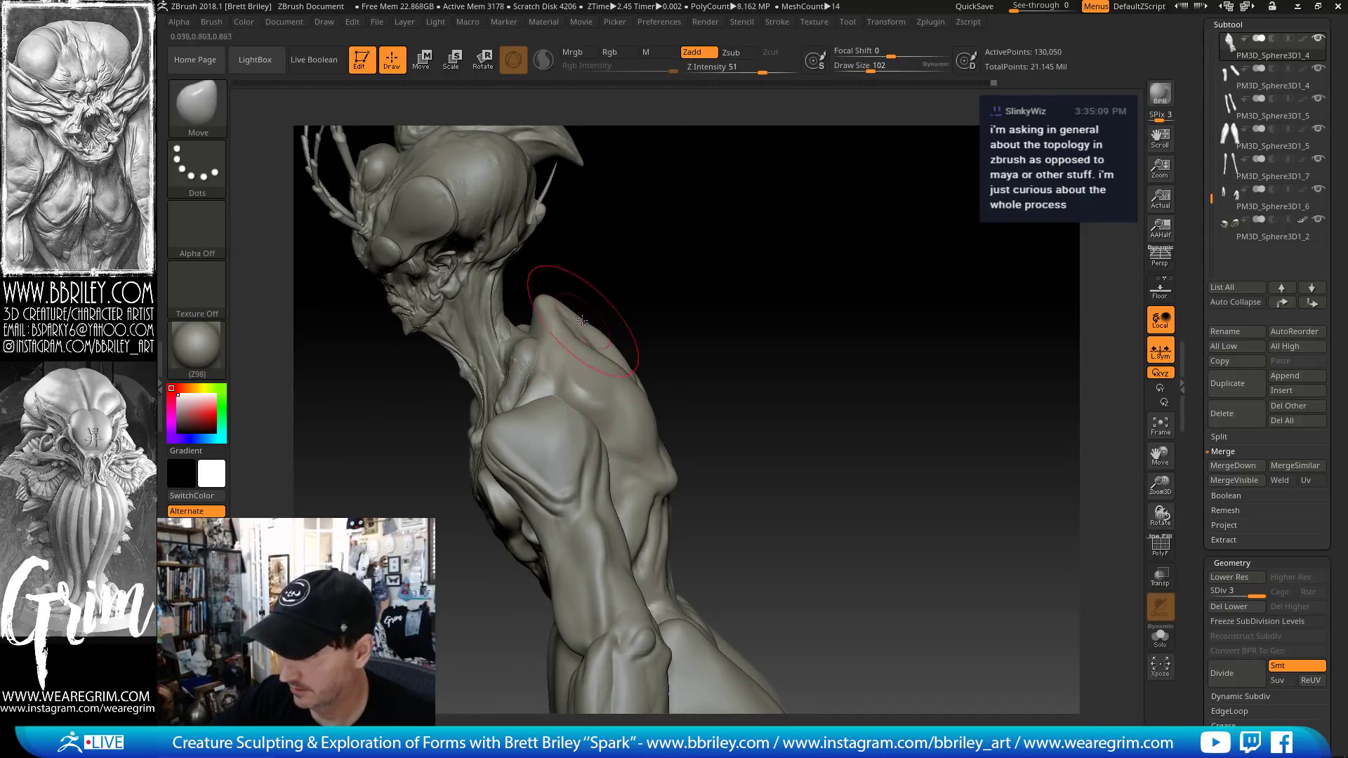
pyautogui.moveTo(632, 302)
pyautogui.mouseDown()
pyautogui.moveTo(697, 280)
pyautogui.moveTo(798, 285)
pyautogui.moveTo(582, 267)
pyautogui.mouseUp()
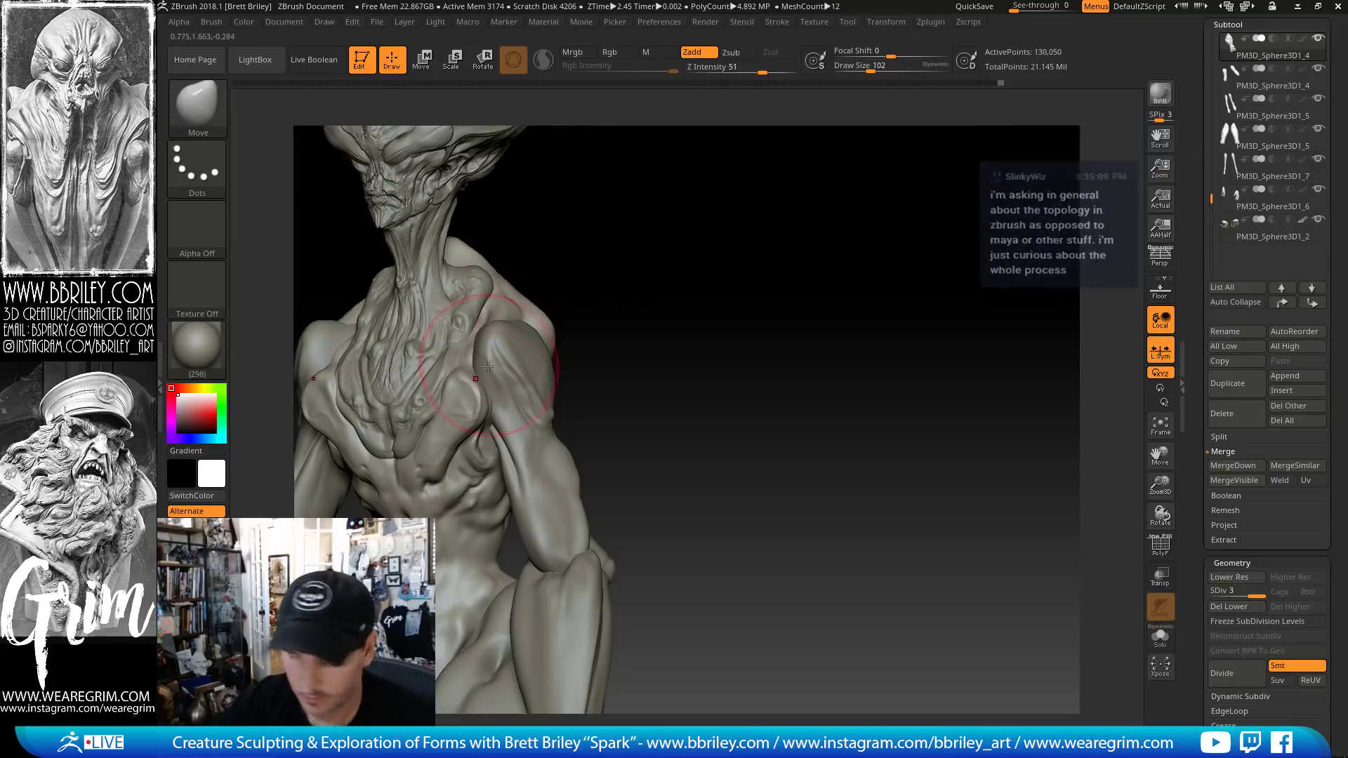
# - Select the upper-arm subtool and build up the front of the shoulder with the Clay brush at draw size 18
pyautogui.keyDown('alt'); pyautogui.click(497, 329); pyautogui.keyUp('alt')
pyautogui.press('2')
pyautogui.press('s')
pyautogui.moveTo(497, 371); pyautogui.dragTo(483, 351)
pyautogui.press('1')
pyautogui.press('s')
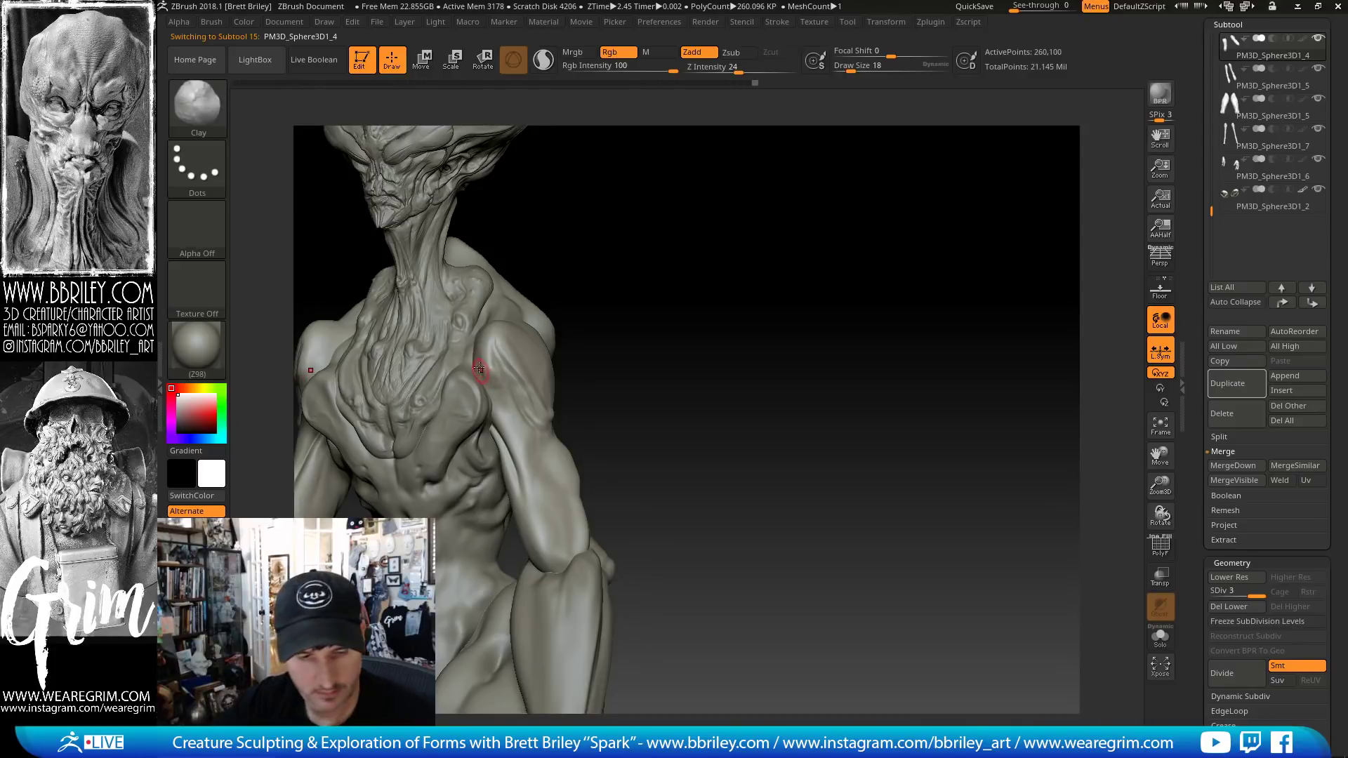
# - Carve and sharpen the muscle creases below the deltoid with the DamStandard, Pinch and Standard brushes at draw size 18
pyautogui.press('3')
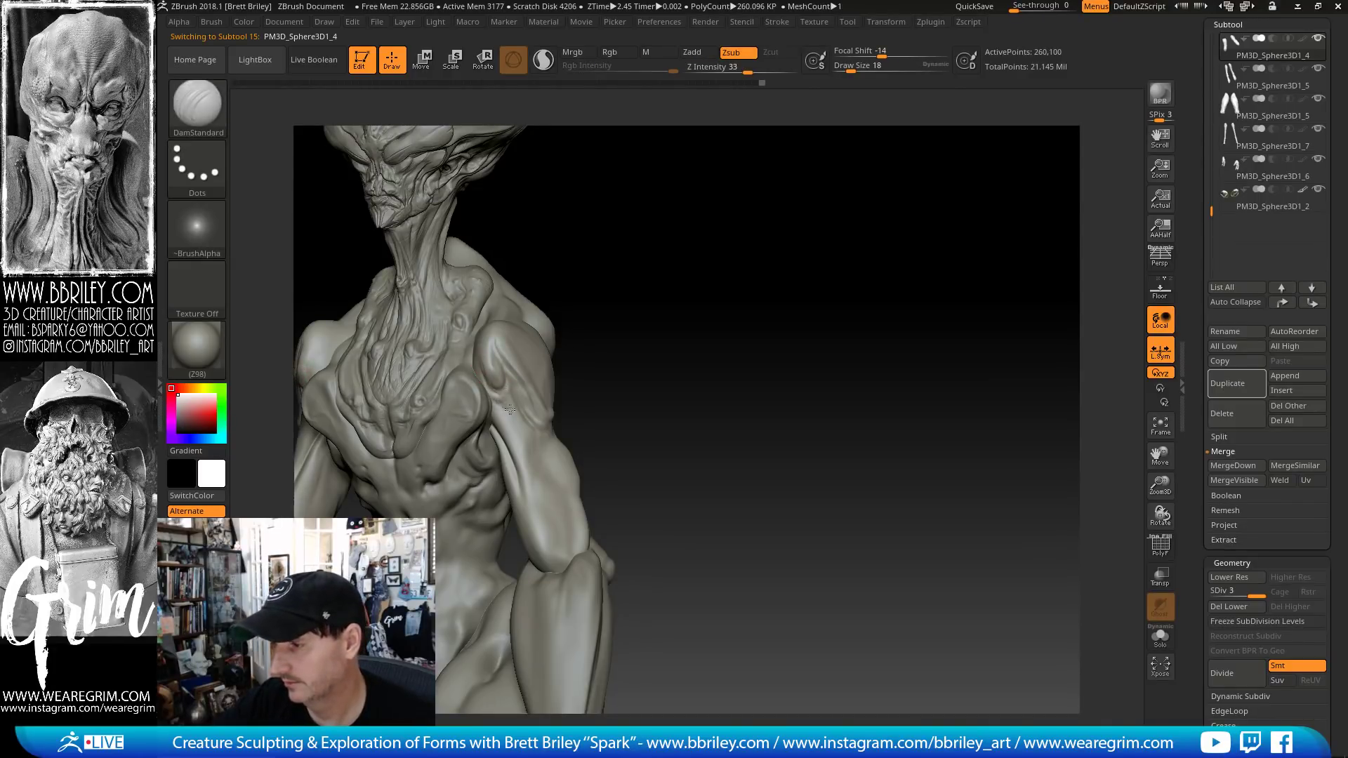
pyautogui.moveTo(648, 334); pyautogui.dragTo(559, 315)
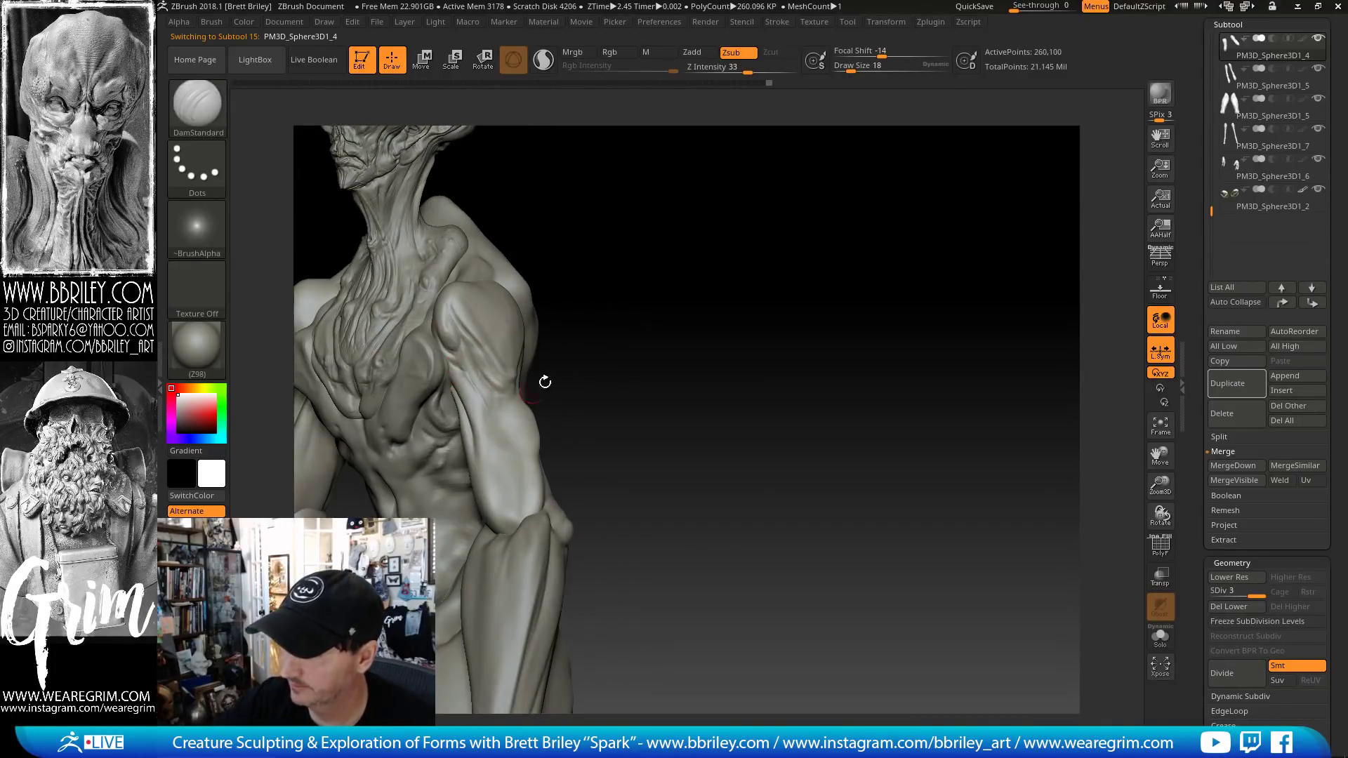
pyautogui.moveTo(614, 358)
pyautogui.keyDown('alt'); pyautogui.mouseDown()
pyautogui.moveTo(596, 342)
pyautogui.moveTo(593, 357)
pyautogui.moveTo(551, 351)
pyautogui.mouseUp(); pyautogui.keyUp('alt')
pyautogui.press('4')
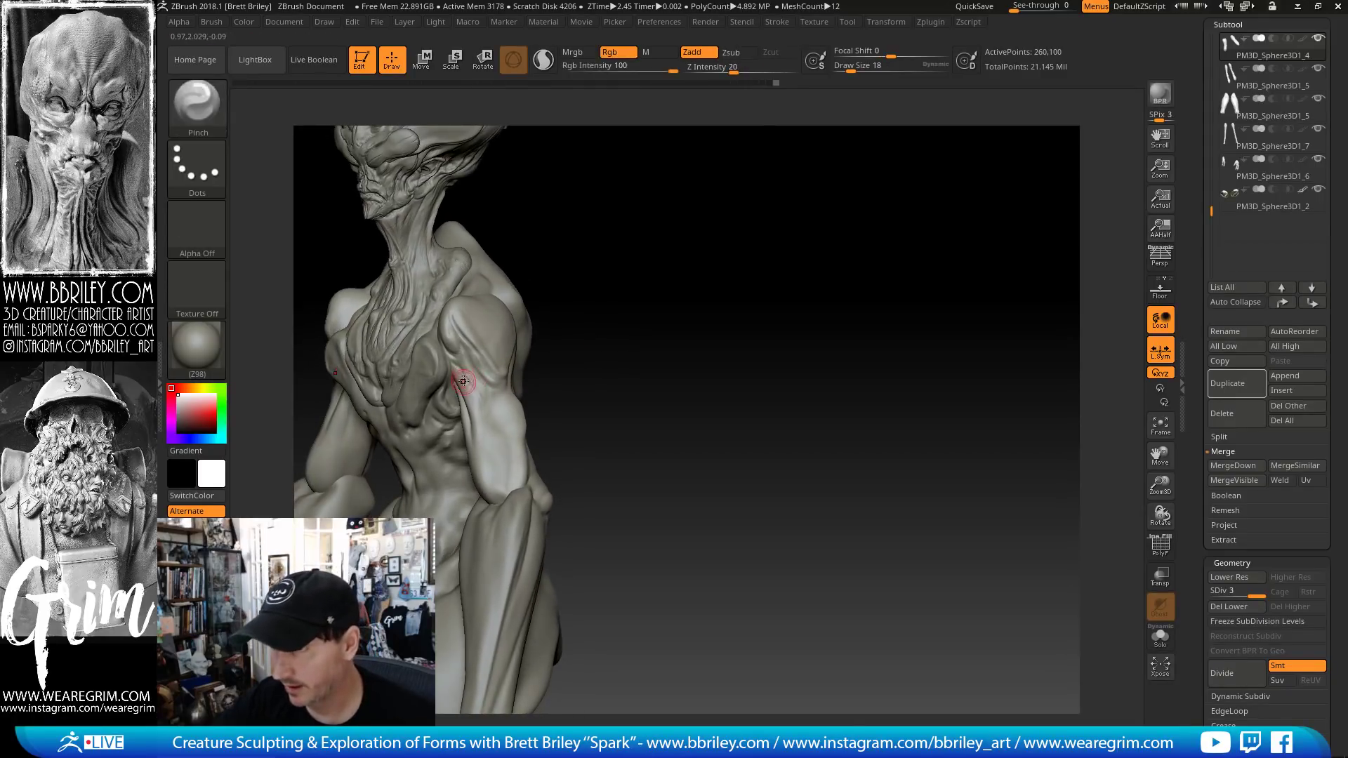
pyautogui.press('1')
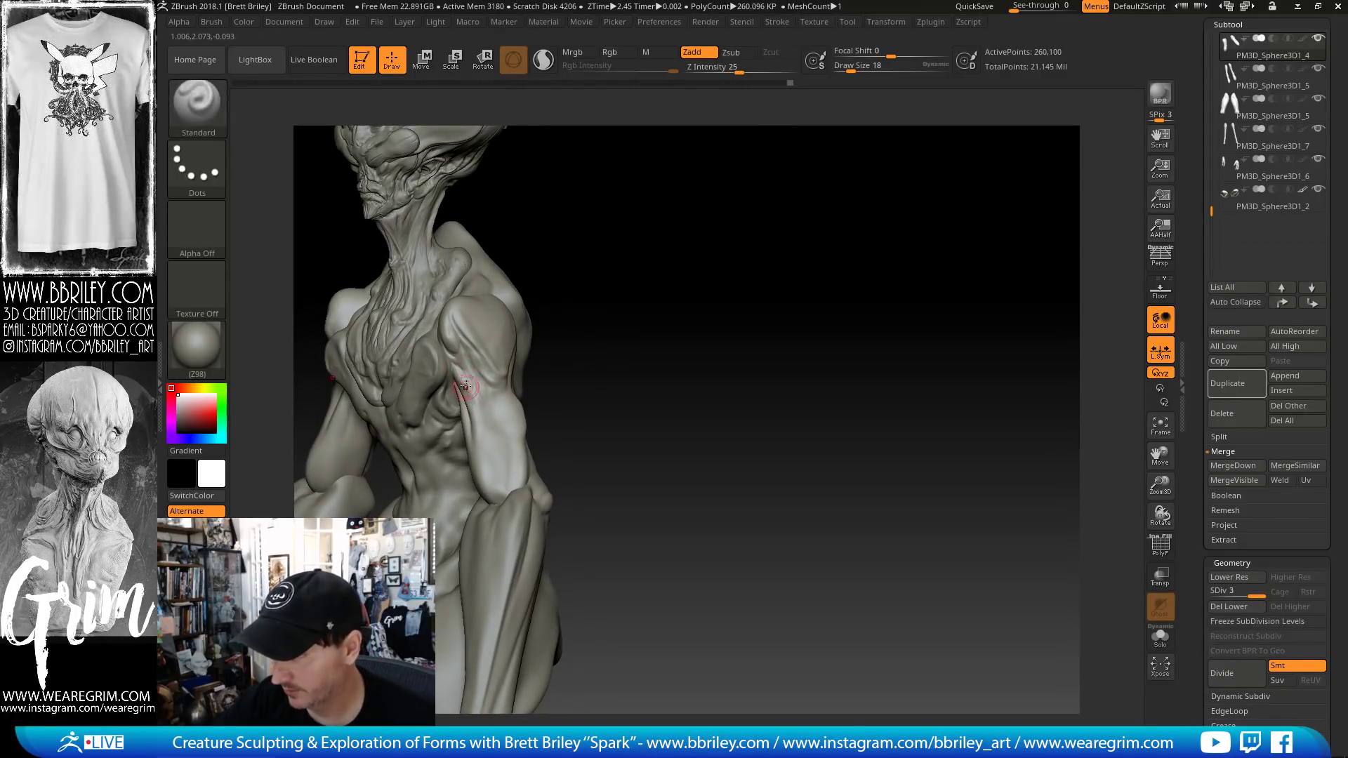
# - Build up the back of the upper arm with the Clay brush at draw size 32 and smooth the result
pyautogui.moveTo(586, 283)
pyautogui.mouseDown()
pyautogui.moveTo(544, 332)
pyautogui.moveTo(518, 400)
pyautogui.mouseUp()
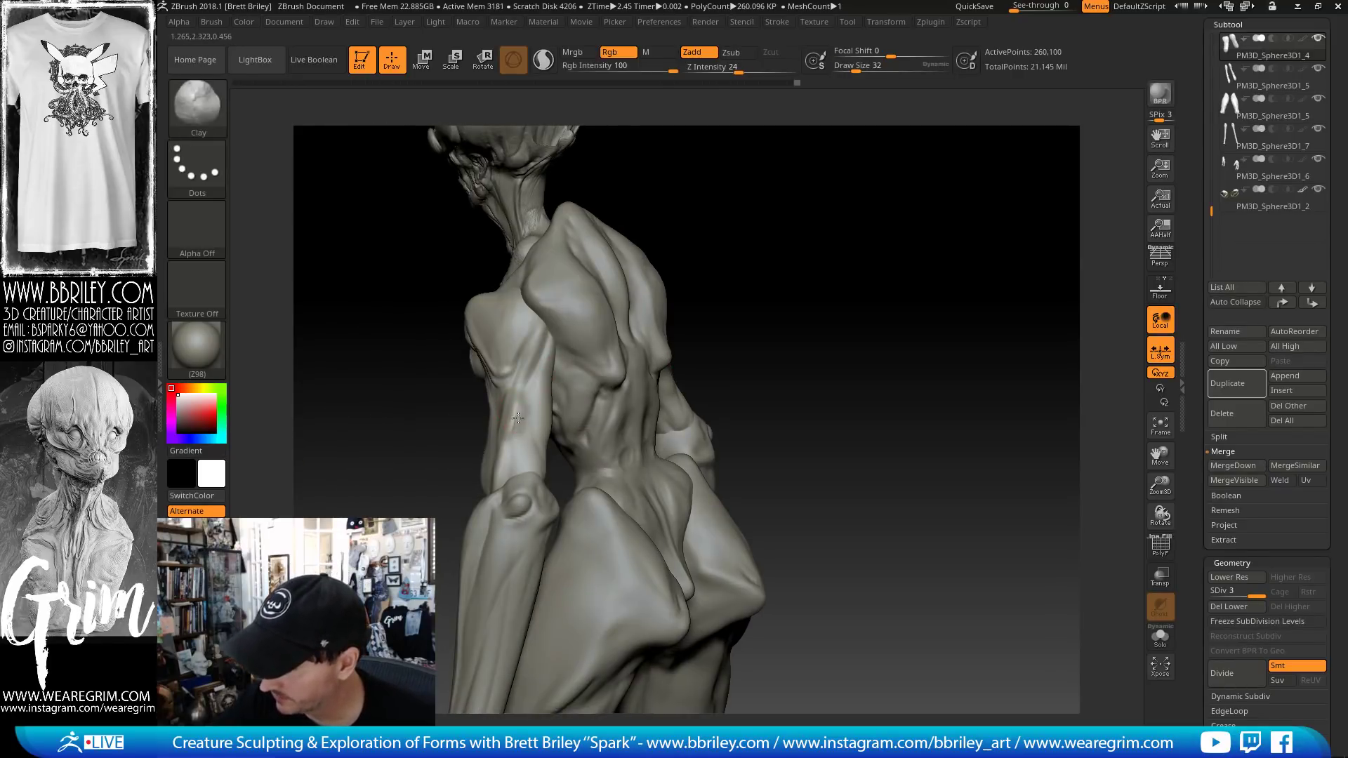
pyautogui.press('shift')
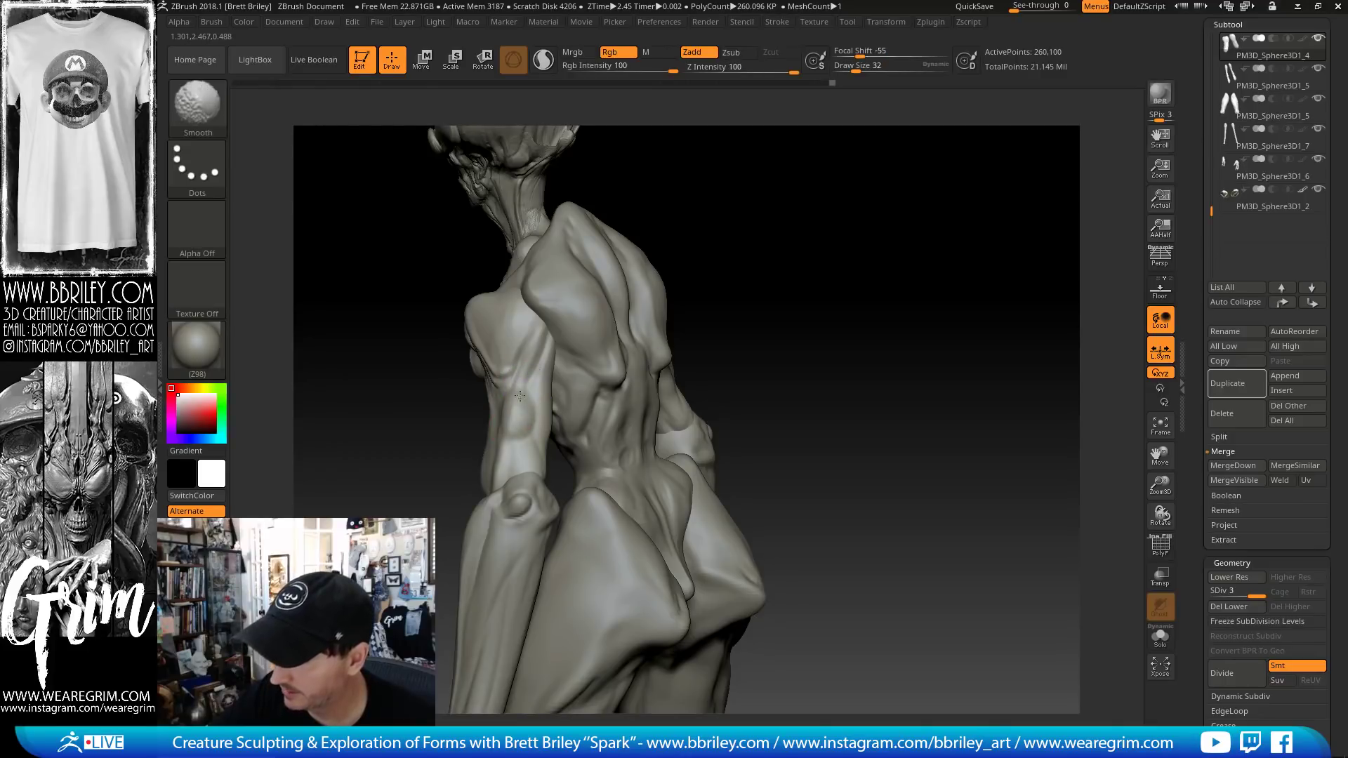
pyautogui.moveTo(505, 391); pyautogui.dragTo(538, 431)
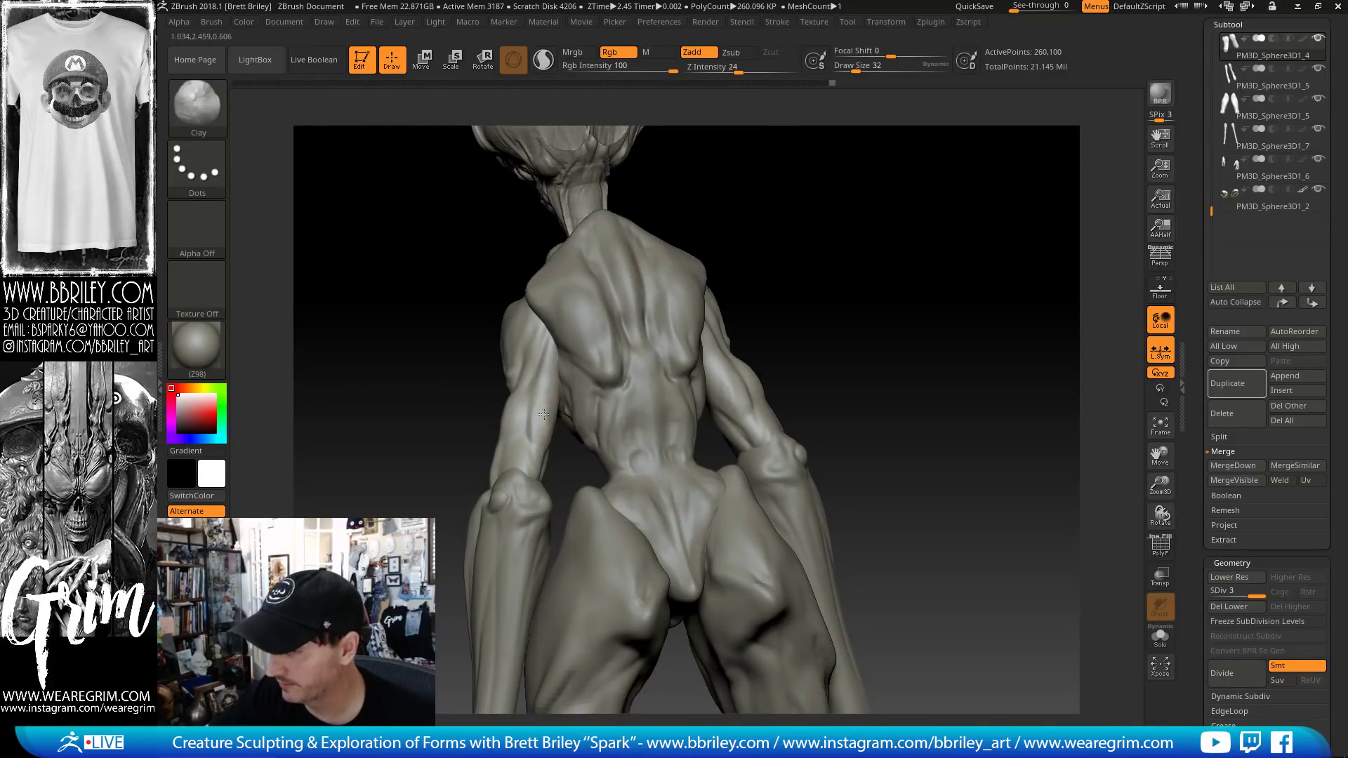
# - Swell the inner back of the upper arm with the Inflat brush at draw size 32 and smooth it
pyautogui.moveTo(781, 165); pyautogui.dragTo(726, 172)
pyautogui.press('shift')
pyautogui.press('b')
pyautogui.press('i')
pyautogui.press('n')
pyautogui.moveTo(542, 420)
pyautogui.mouseDown()
pyautogui.moveTo(537, 434)
pyautogui.moveTo(557, 411)
pyautogui.mouseUp()
pyautogui.press('shift')
# - Add volume to the inner back of the upper arm with the Clay brush at draw size 23 and smooth it
pyautogui.moveTo(762, 246); pyautogui.dragTo(808, 242)
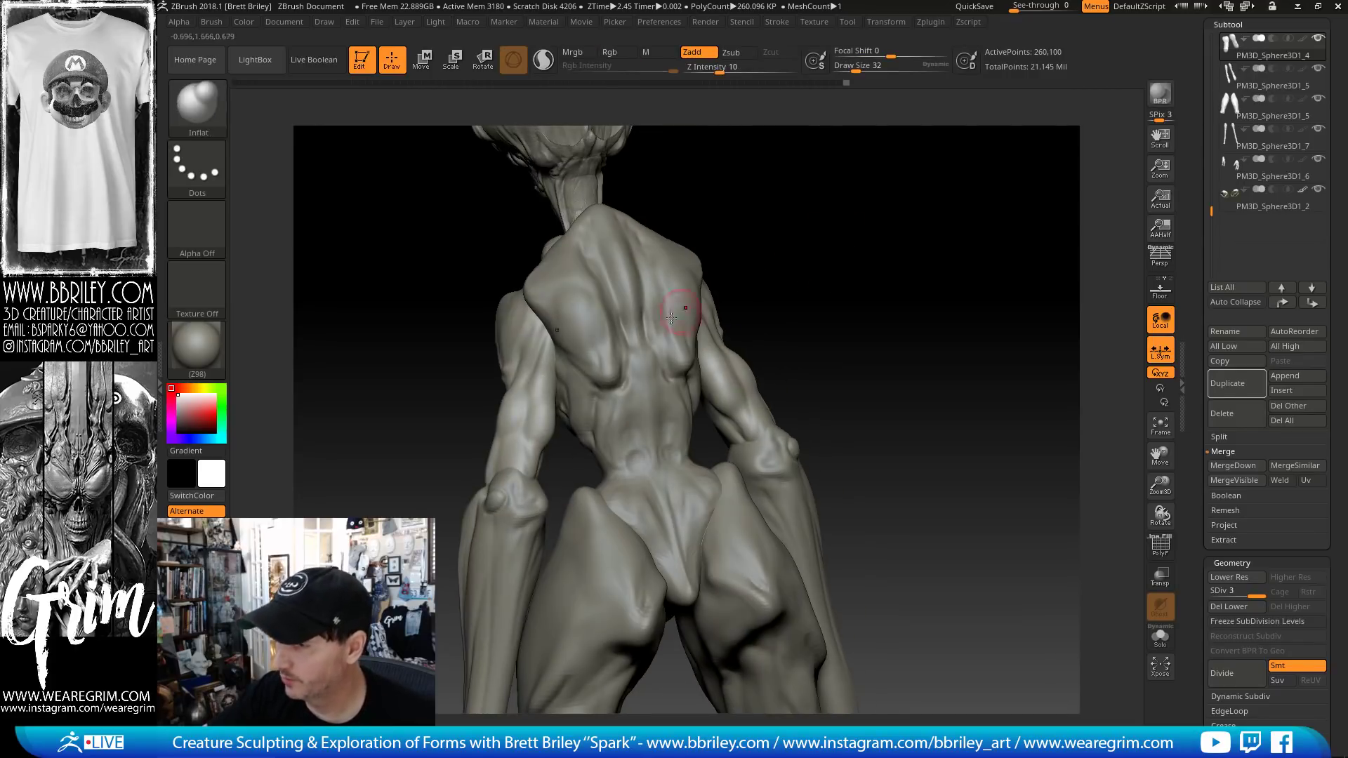
pyautogui.press('b')
pyautogui.press('c')
pyautogui.press('l')
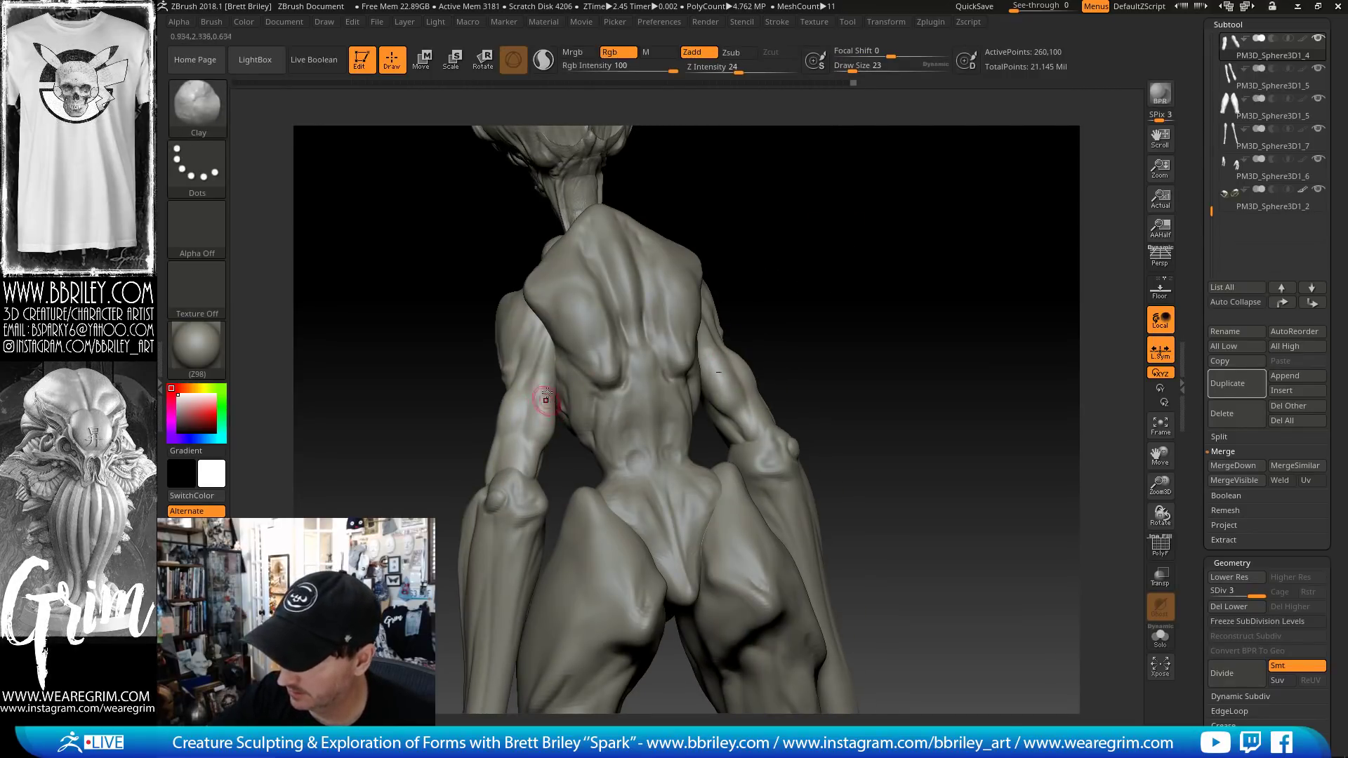
pyautogui.press('shift')
# - Adjust the inner contour of the upper arm from behind with the Move brush at draw sizes 59, 47 and 36
pyautogui.press('b')
pyautogui.press('m')
pyautogui.press('v')
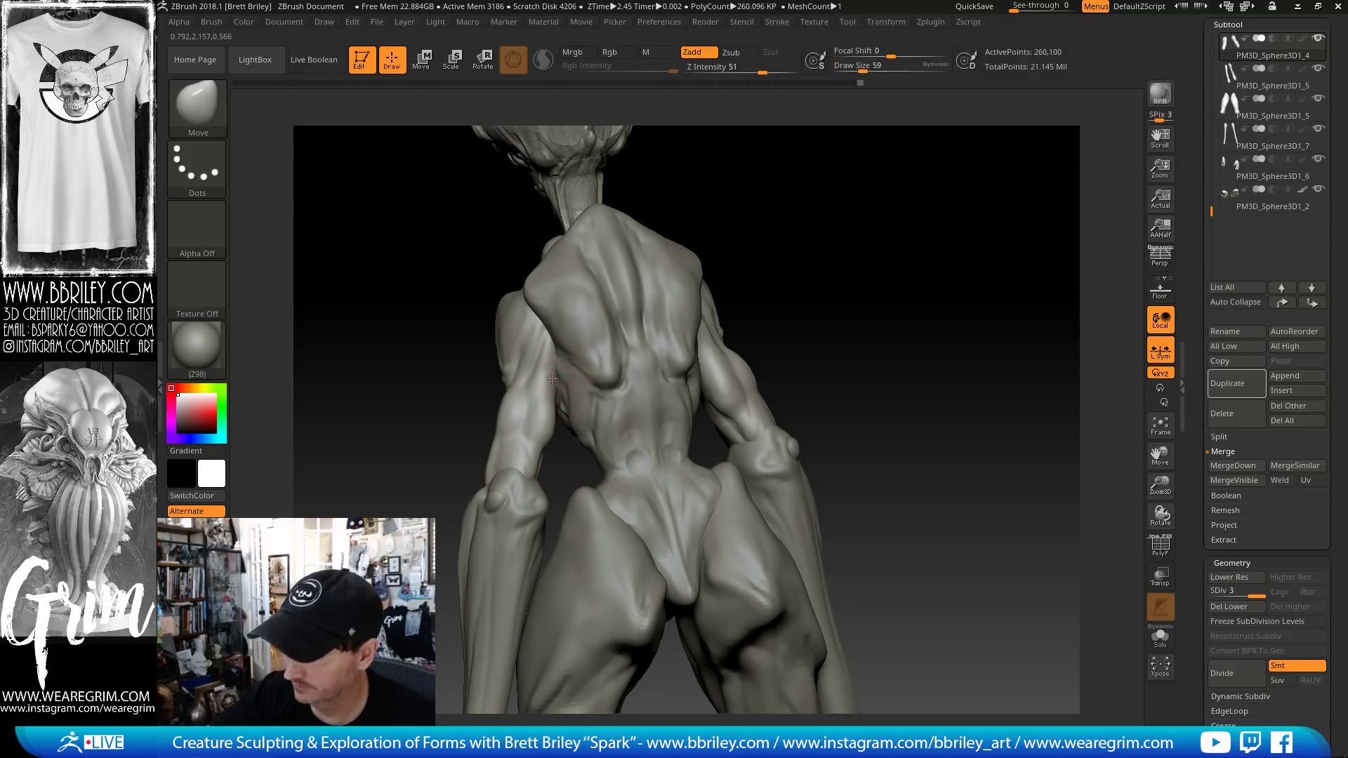
pyautogui.moveTo(633, 223); pyautogui.dragTo(547, 371)
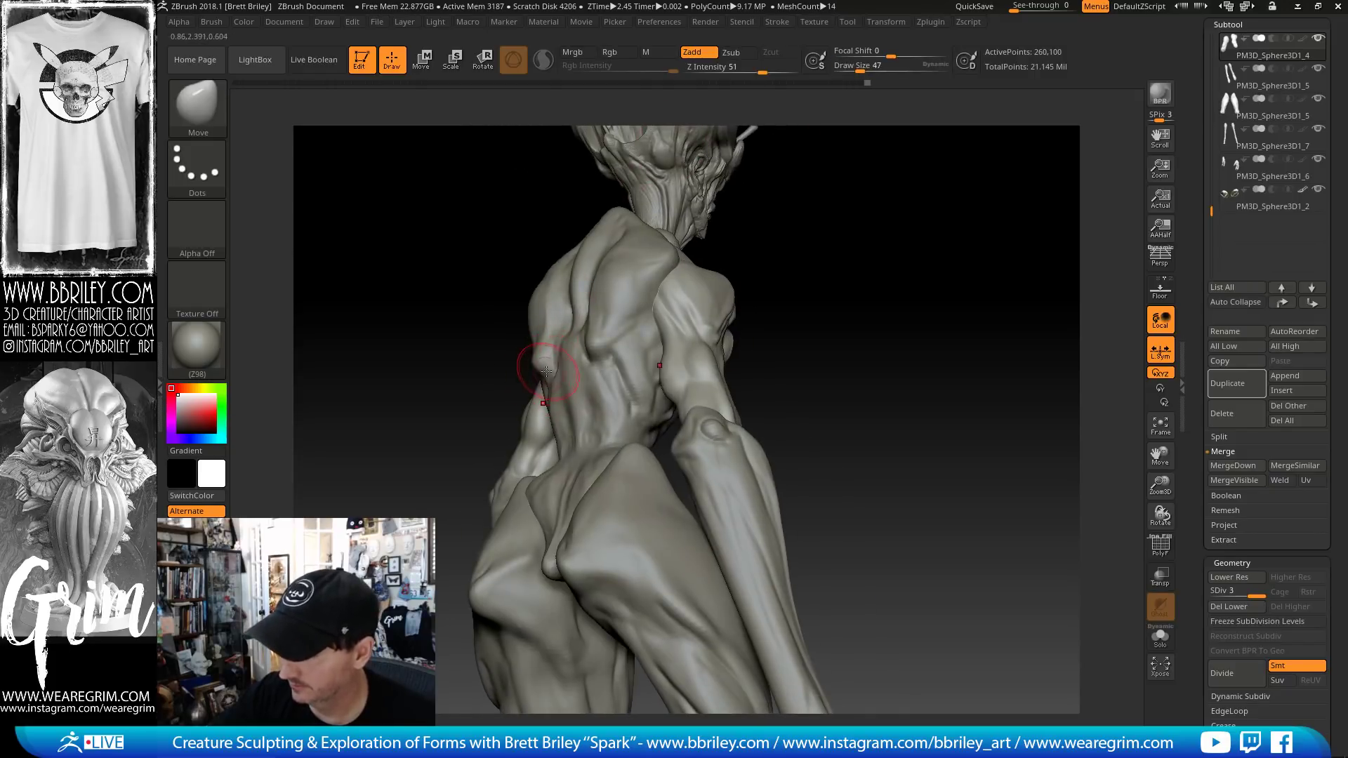
pyautogui.moveTo(772, 302)
pyautogui.mouseDown()
pyautogui.moveTo(803, 271)
pyautogui.moveTo(655, 384)
pyautogui.mouseUp()
pyautogui.press('s')
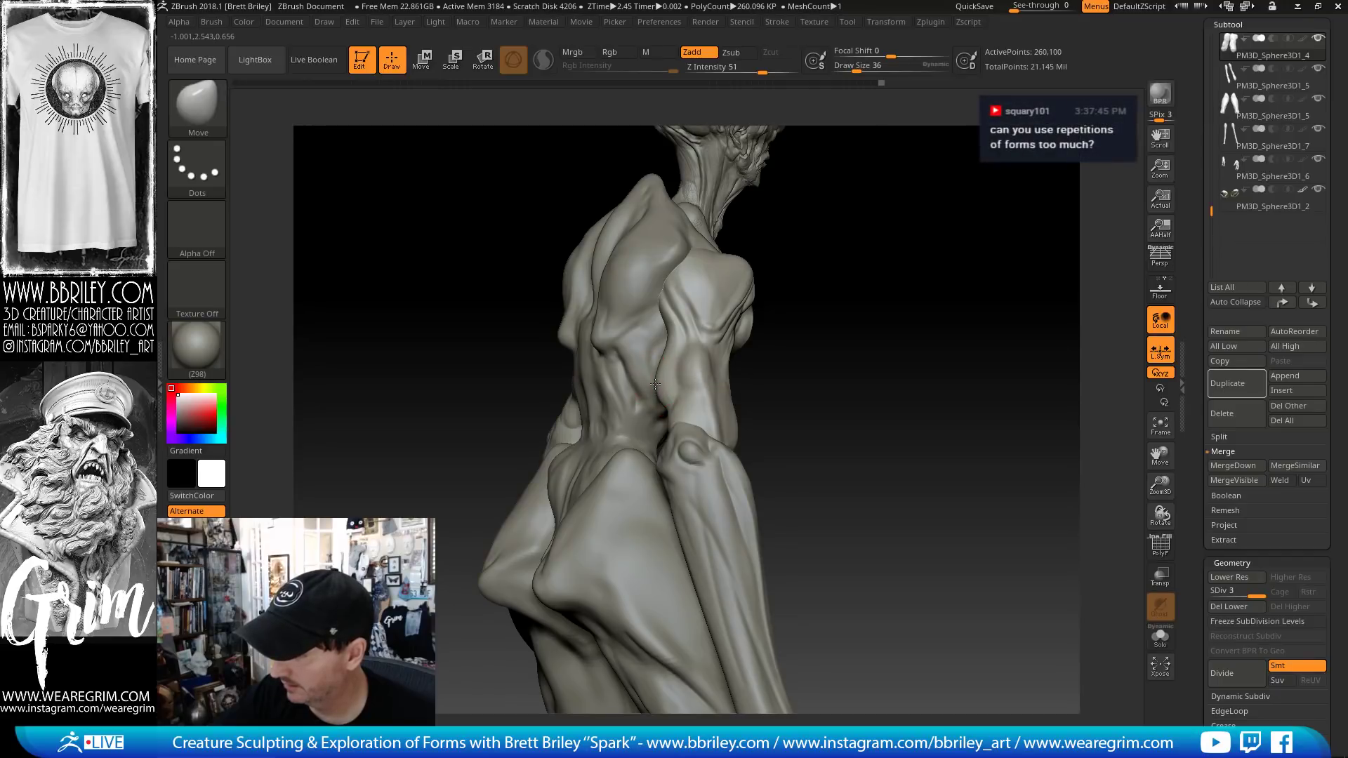
# - Reshape the top of the shoulder from the side with the Move brush at draw size 56
pyautogui.moveTo(830, 353); pyautogui.dragTo(923, 318)
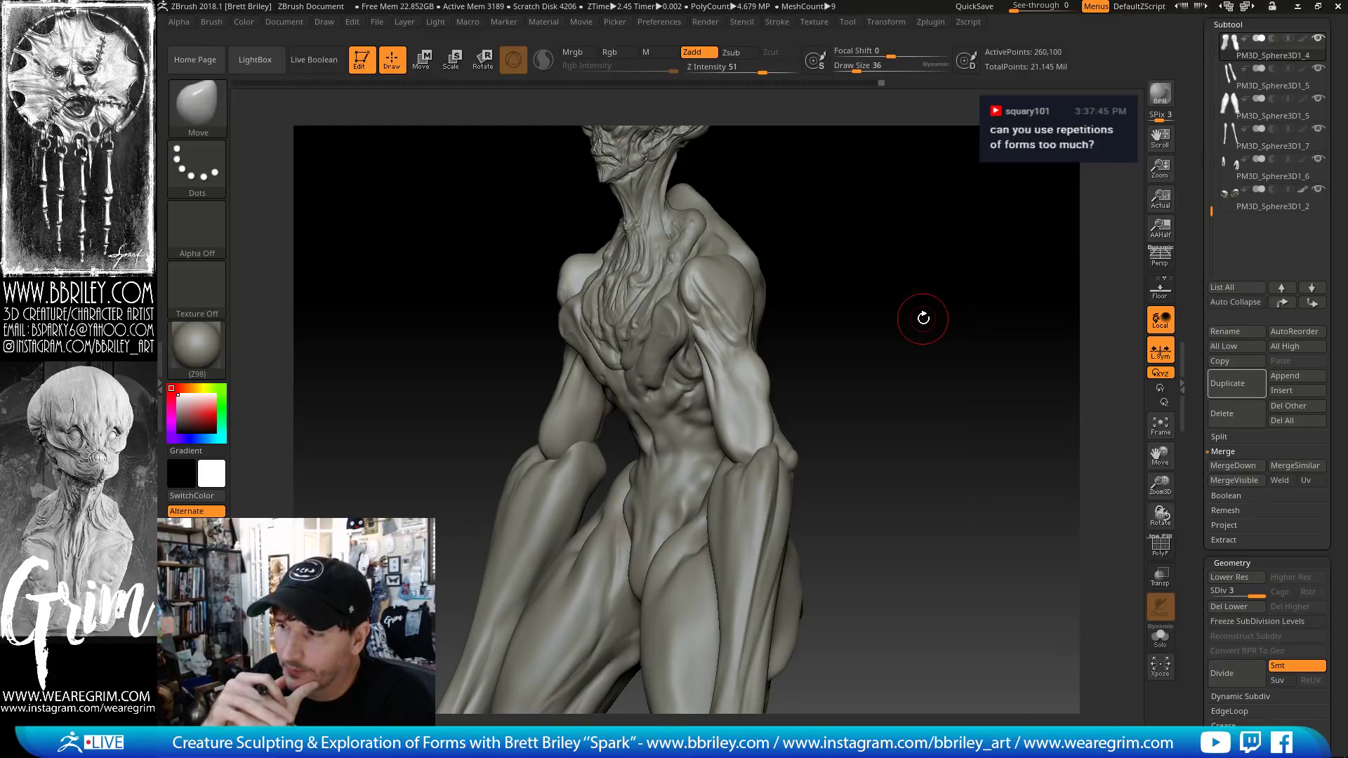
pyautogui.moveTo(842, 250)
pyautogui.mouseDown()
pyautogui.moveTo(837, 239)
pyautogui.moveTo(807, 272)
pyautogui.moveTo(818, 335)
pyautogui.moveTo(792, 244)
pyautogui.mouseUp()
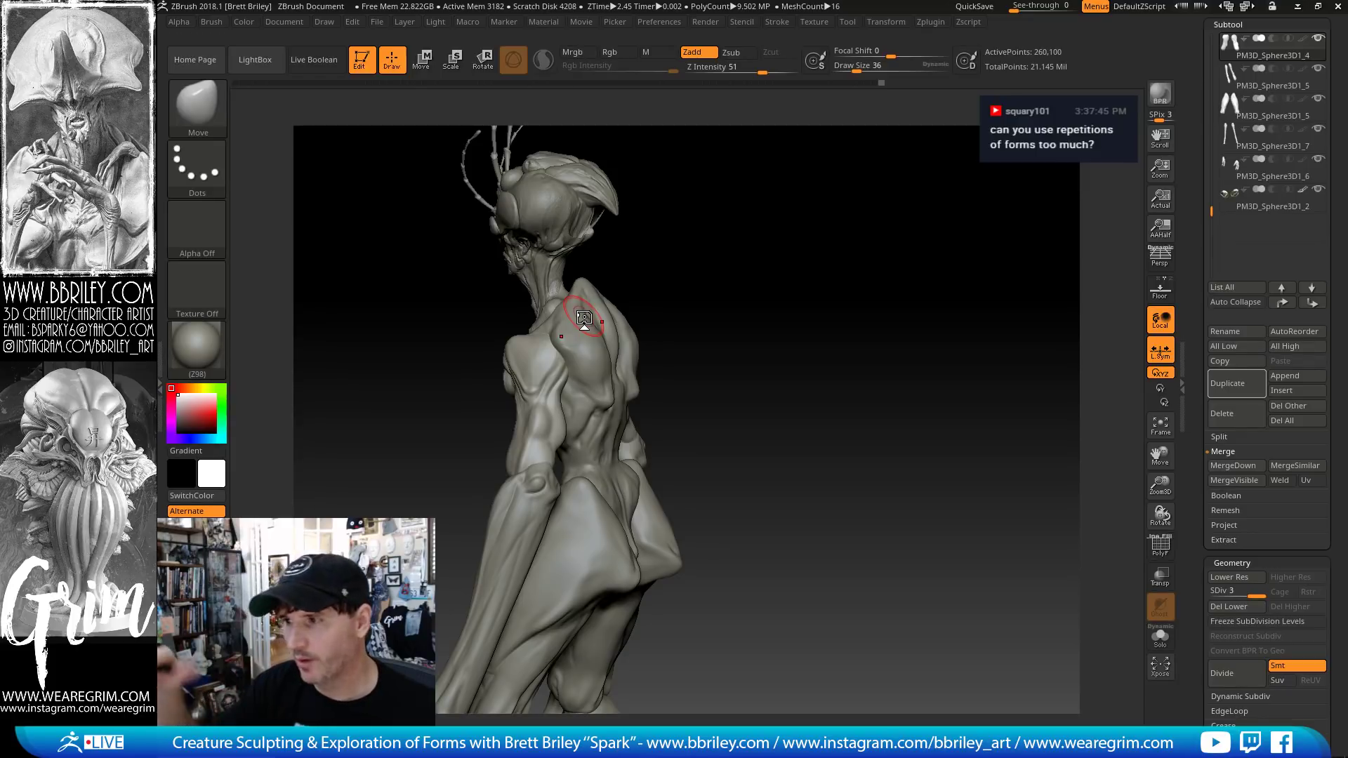
pyautogui.moveTo(777, 259); pyautogui.dragTo(804, 246)
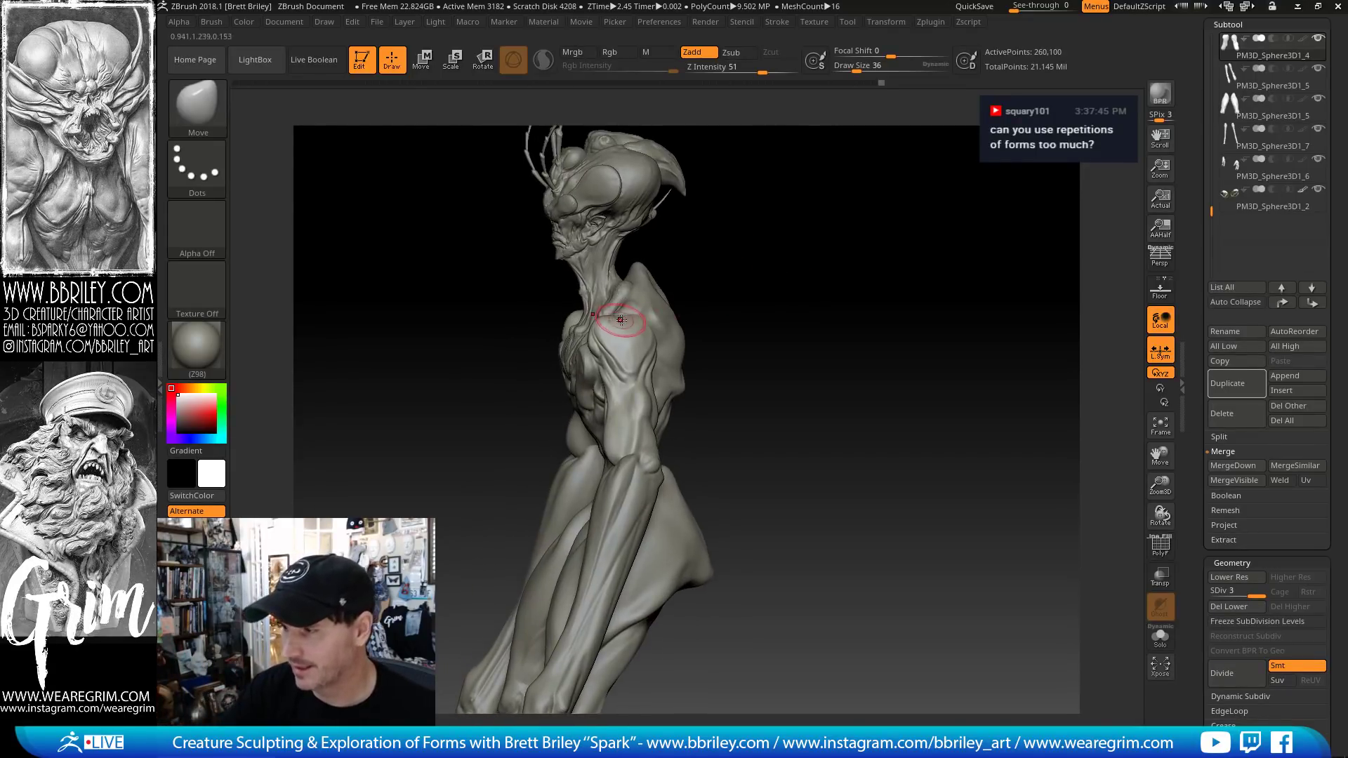
pyautogui.press('s')
pyautogui.moveTo(618, 319); pyautogui.dragTo(648, 337)
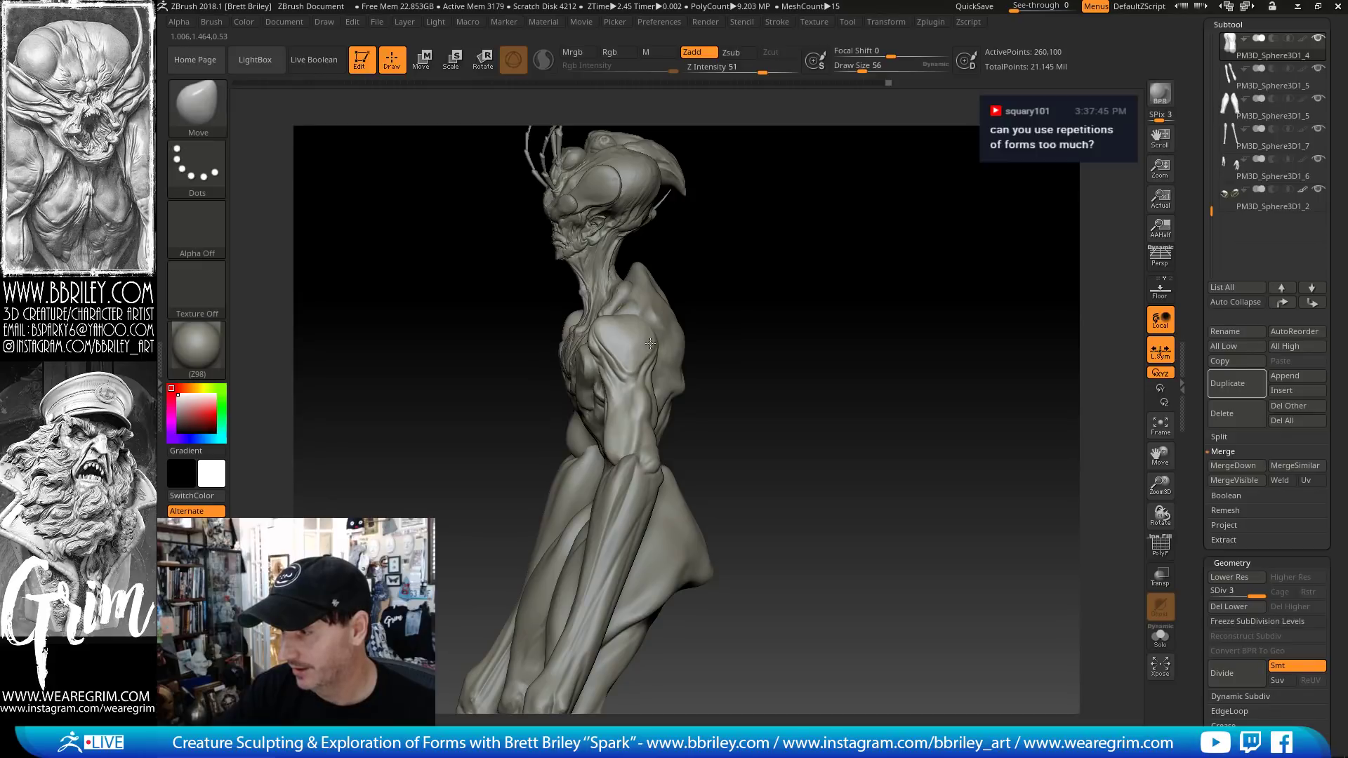
# - Refine the shoulder cap where it meets the torso with the Move brush at draw sizes 29 and 20
pyautogui.moveTo(701, 233)
pyautogui.mouseDown()
pyautogui.moveTo(737, 238)
pyautogui.moveTo(726, 221)
pyautogui.mouseUp()
pyautogui.press('s')
pyautogui.moveTo(632, 324); pyautogui.dragTo(621, 321)
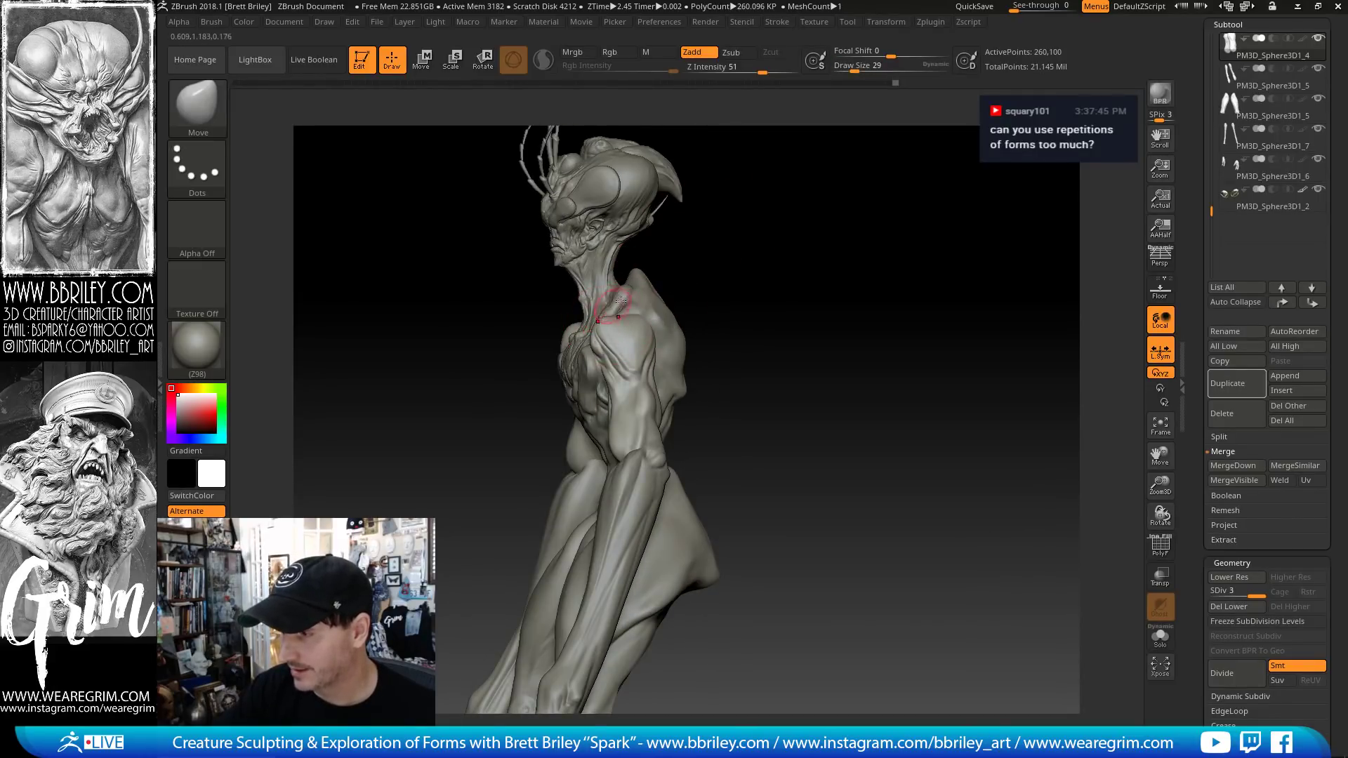
pyautogui.moveTo(626, 272)
pyautogui.mouseDown()
pyautogui.moveTo(646, 292)
pyautogui.moveTo(733, 261)
pyautogui.mouseUp()
pyautogui.press('s')
pyautogui.moveTo(629, 328); pyautogui.dragTo(625, 328)
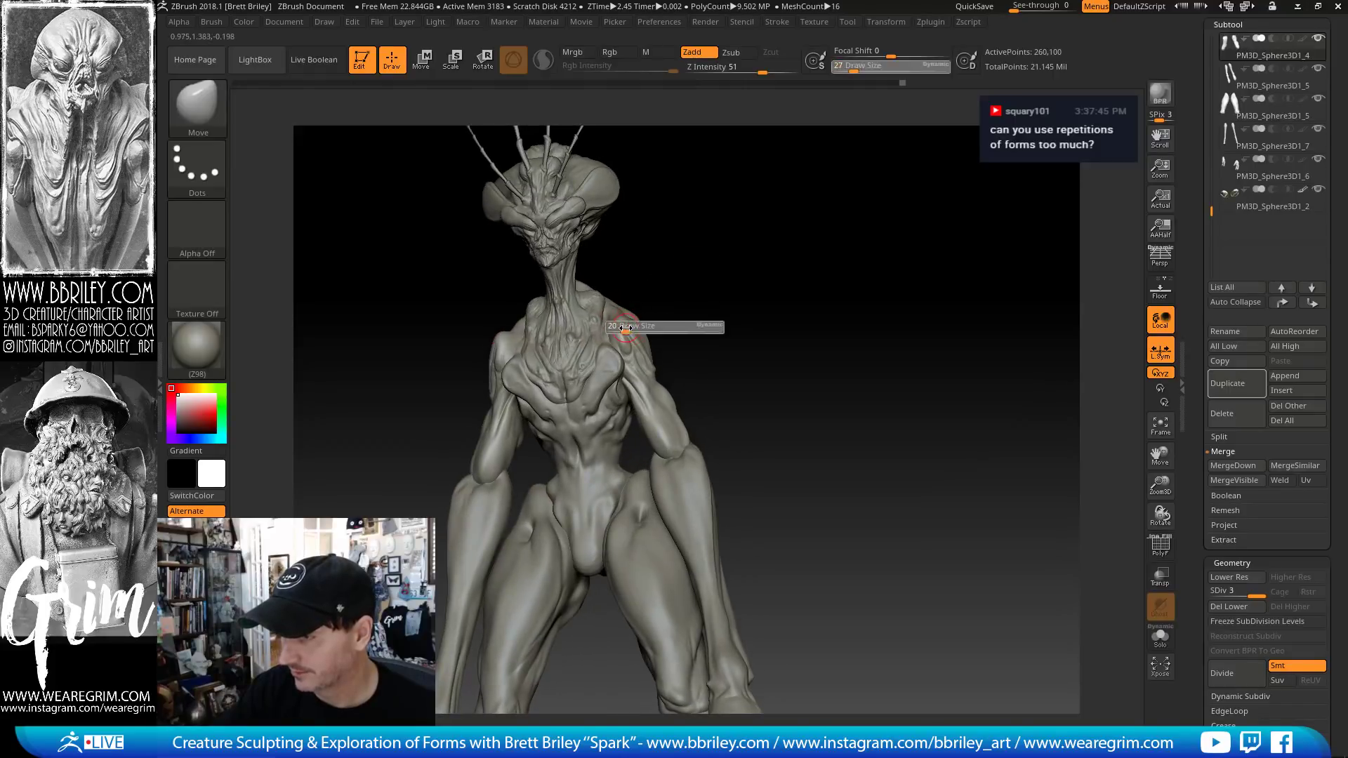
# - Save the creature tool to disk
pyautogui.moveTo(687, 274)
pyautogui.keyDown('alt'); pyautogui.mouseDown()
pyautogui.moveTo(691, 298)
pyautogui.moveTo(630, 188)
pyautogui.mouseUp(); pyautogui.keyUp('alt')
pyautogui.moveTo(716, 199)
pyautogui.mouseDown()
pyautogui.moveTo(695, 252)
pyautogui.moveTo(745, 254)
pyautogui.moveTo(790, 151)
pyautogui.mouseUp()
pyautogui.click(847, 22)
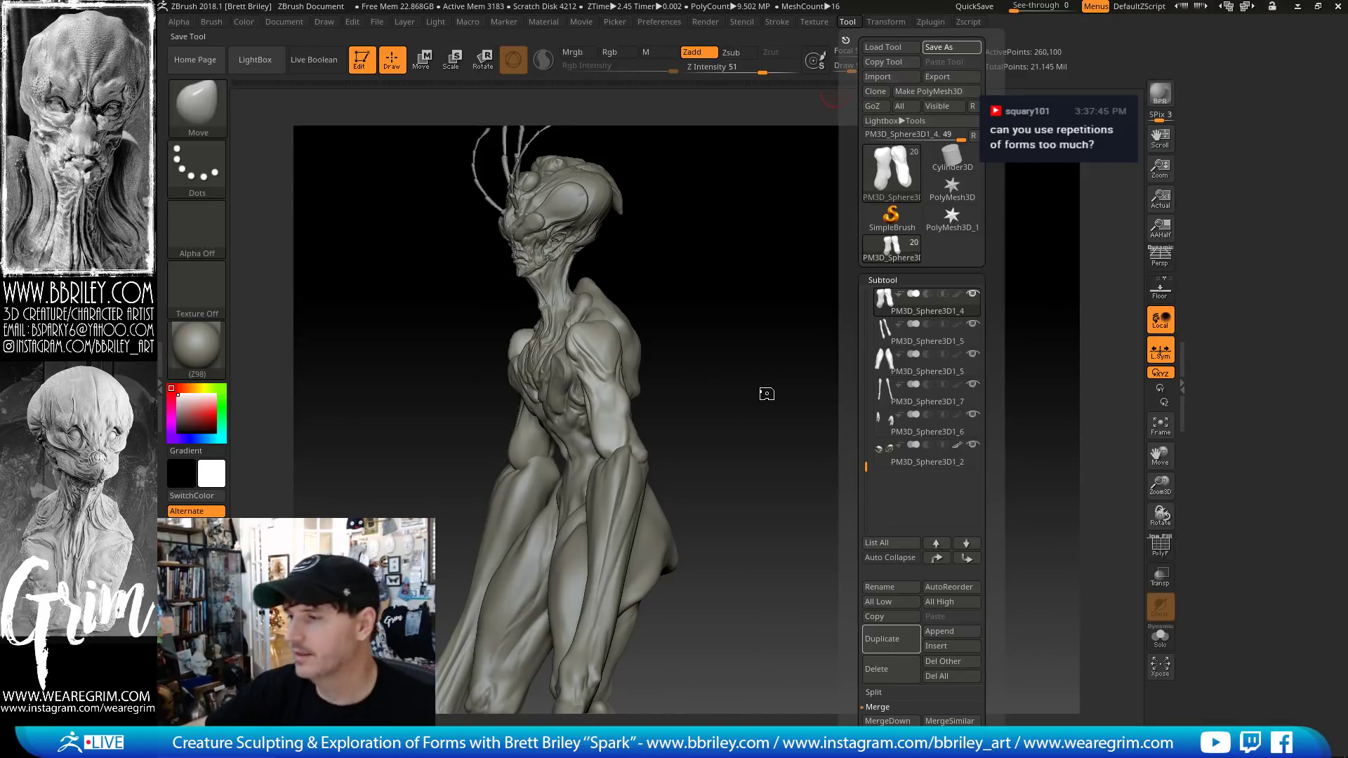
pyautogui.click(772, 407)
pyautogui.moveTo(779, 361)
pyautogui.mouseDown()
pyautogui.moveTo(849, 457)
pyautogui.moveTo(843, 446)
pyautogui.mouseUp()
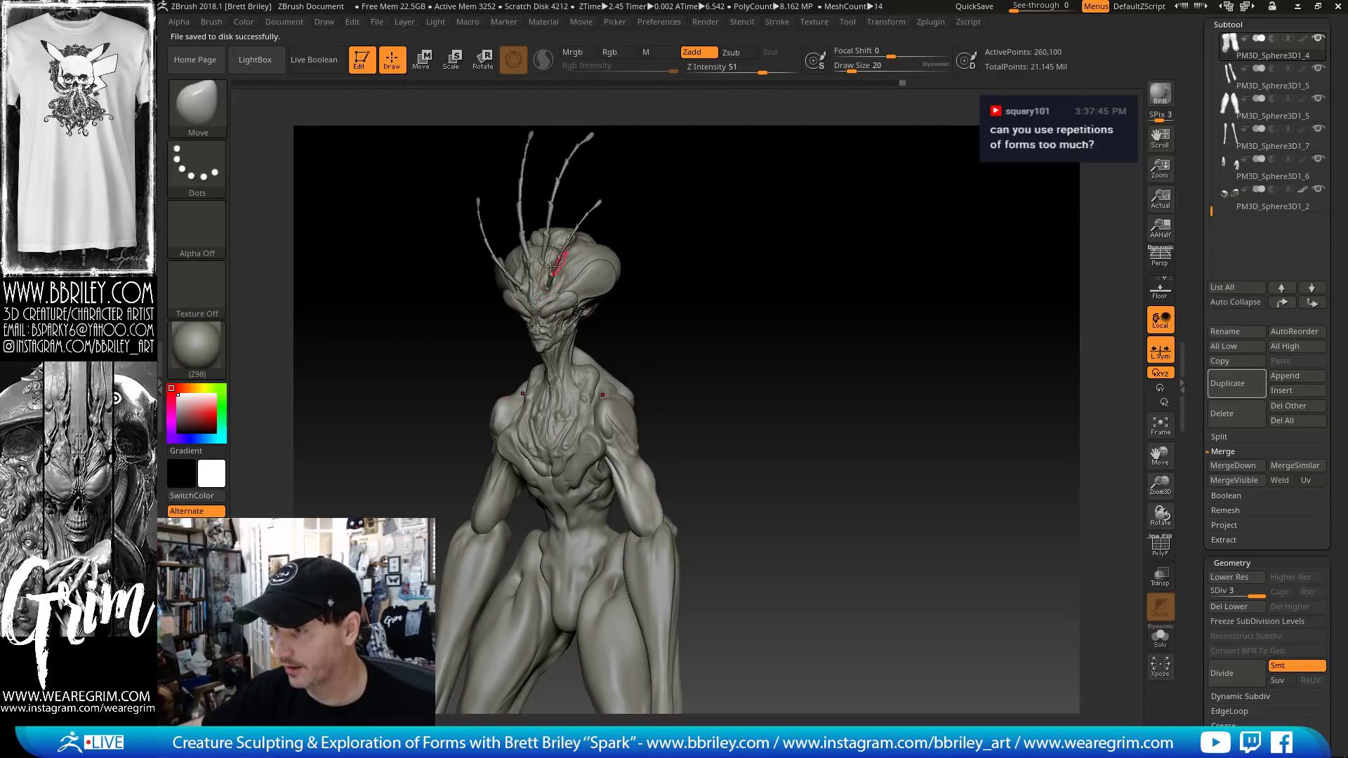
pyautogui.moveTo(678, 218); pyautogui.dragTo(889, 199)
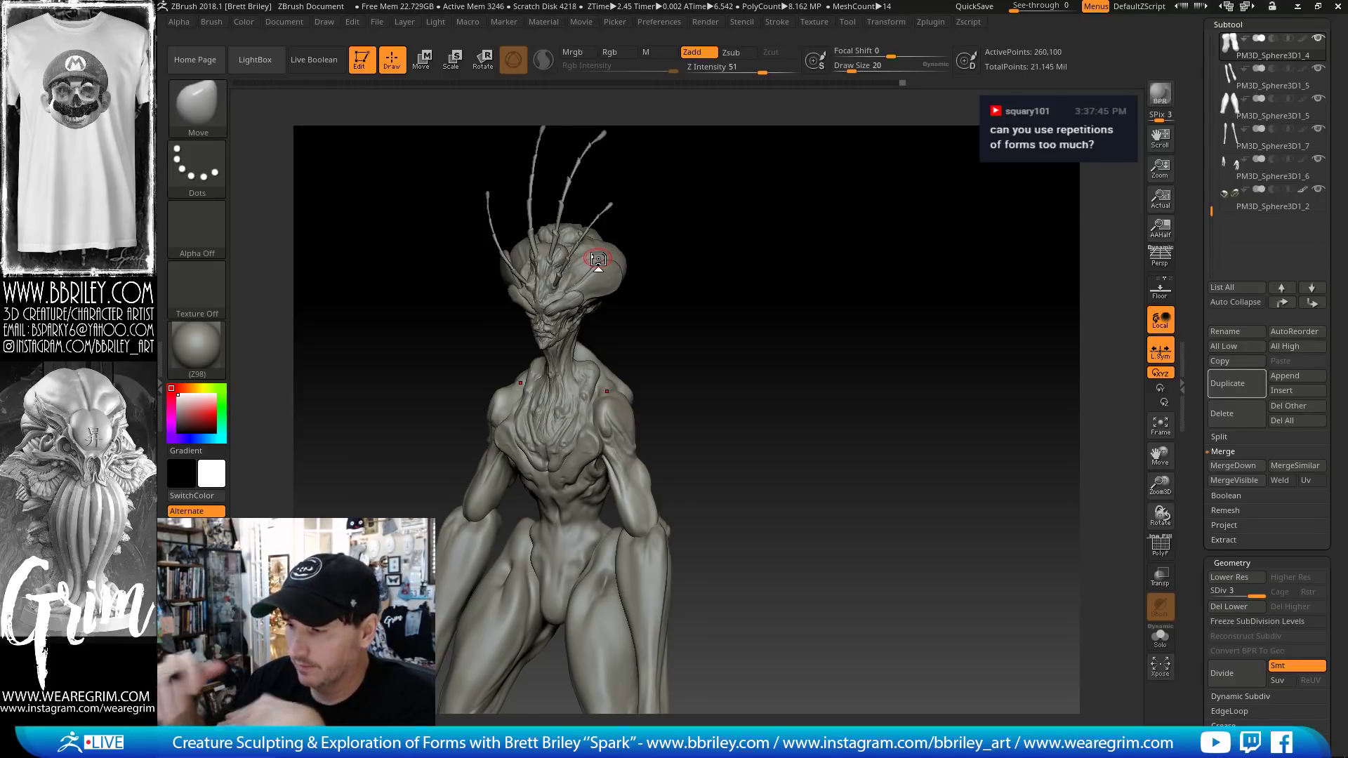
pyautogui.moveTo(699, 374); pyautogui.dragTo(711, 390)
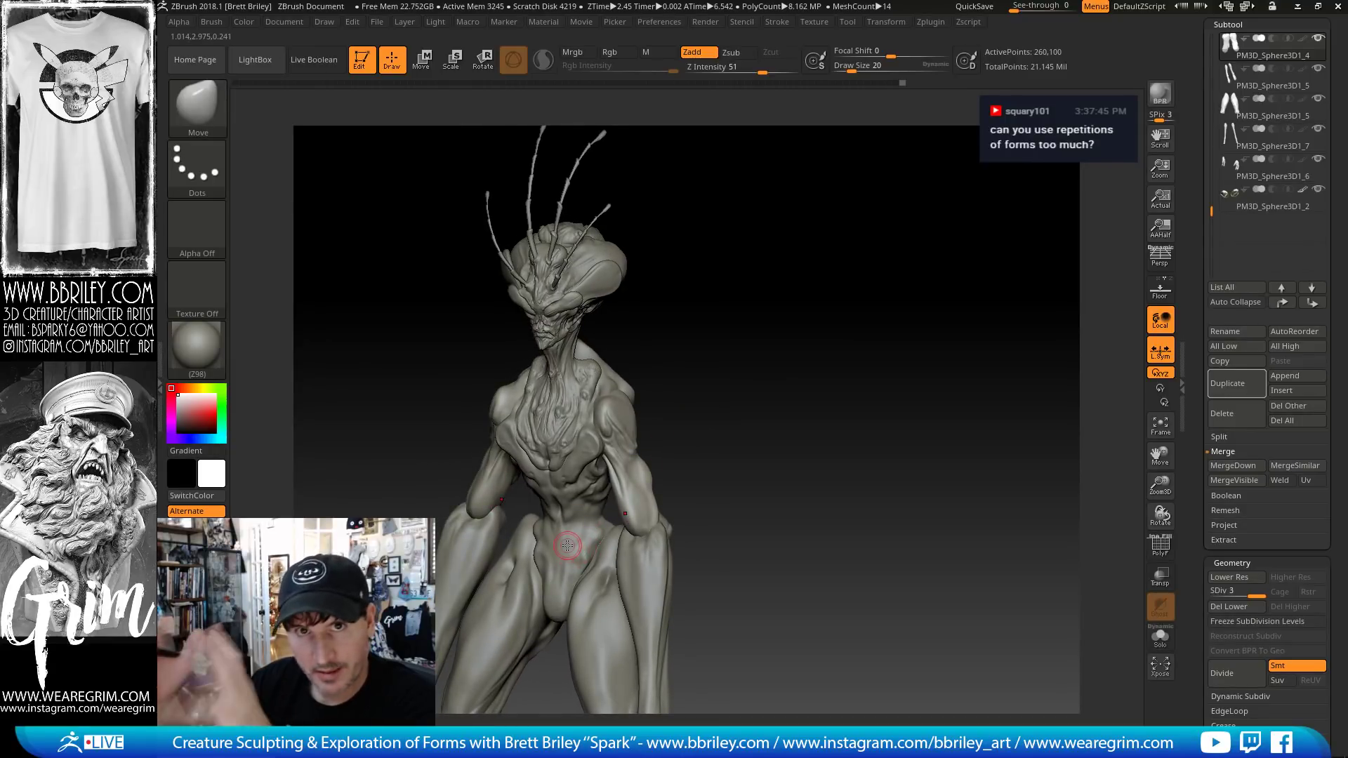
# - Make the creature's torso the active subtool and set up the Standard brush at draw size 15
pyautogui.moveTo(775, 373)
pyautogui.keyDown('alt'); pyautogui.mouseDown()
pyautogui.moveTo(721, 253)
pyautogui.moveTo(774, 289)
pyautogui.moveTo(763, 254)
pyautogui.mouseUp(); pyautogui.keyUp('alt')
pyautogui.press('b')
pyautogui.press('c')
pyautogui.press('l')
pyautogui.press('b')
pyautogui.press('s')
pyautogui.press('t')
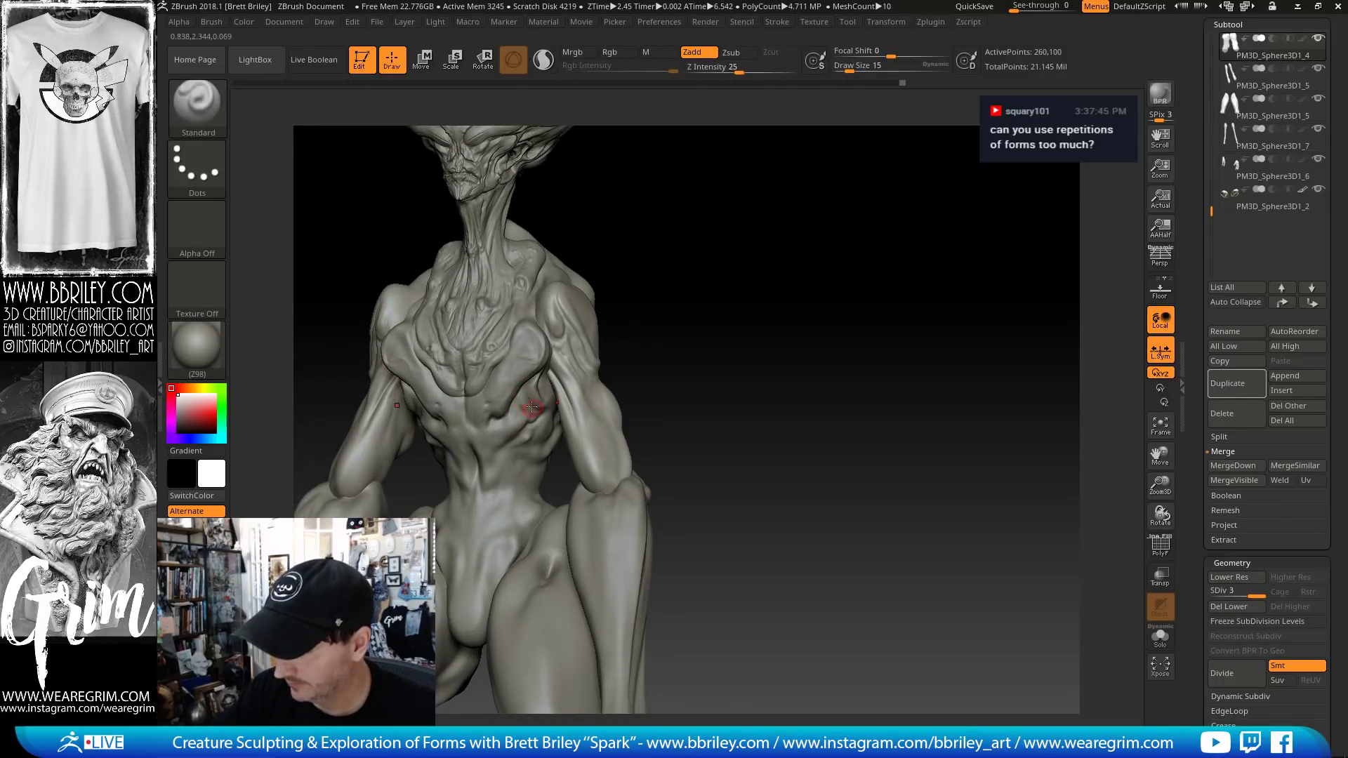
pyautogui.keyDown('alt'); pyautogui.click(528, 401); pyautogui.keyUp('alt')
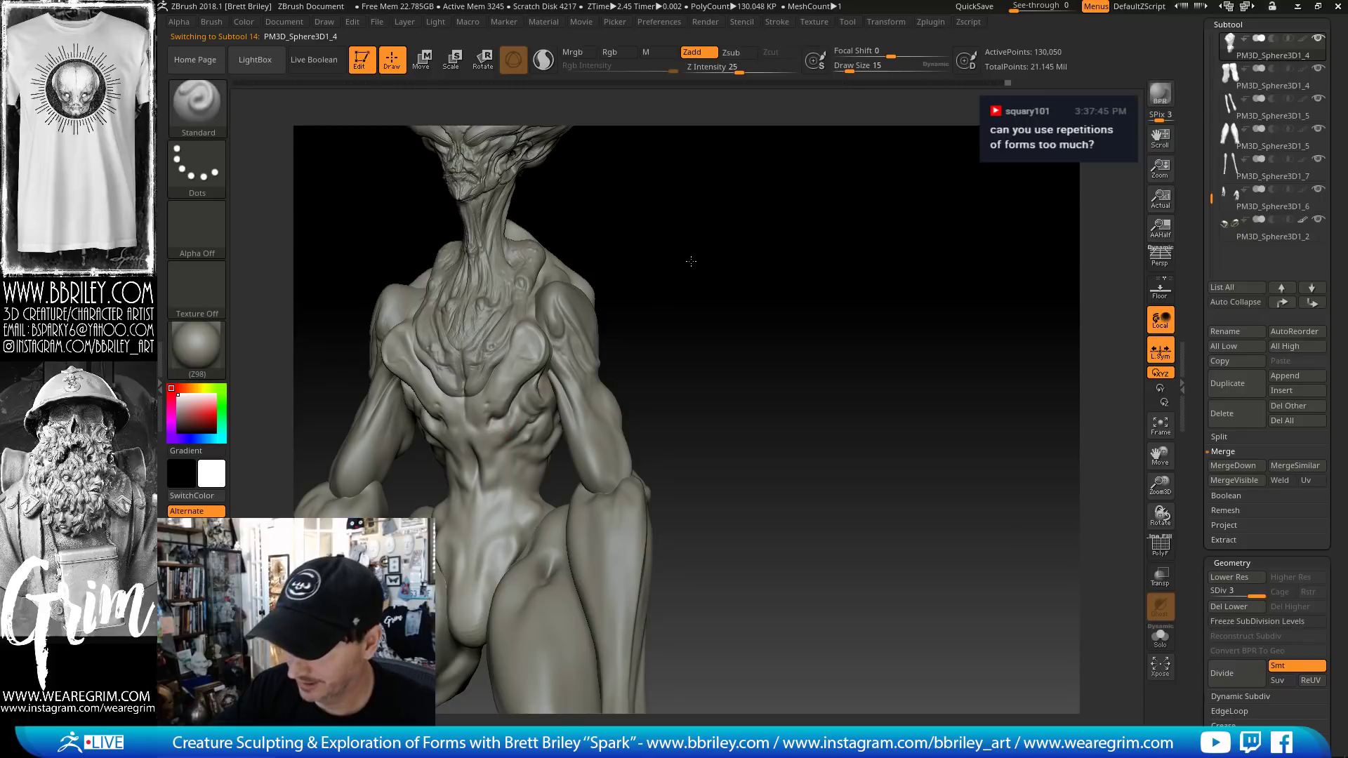
pyautogui.moveTo(691, 261); pyautogui.dragTo(656, 243)
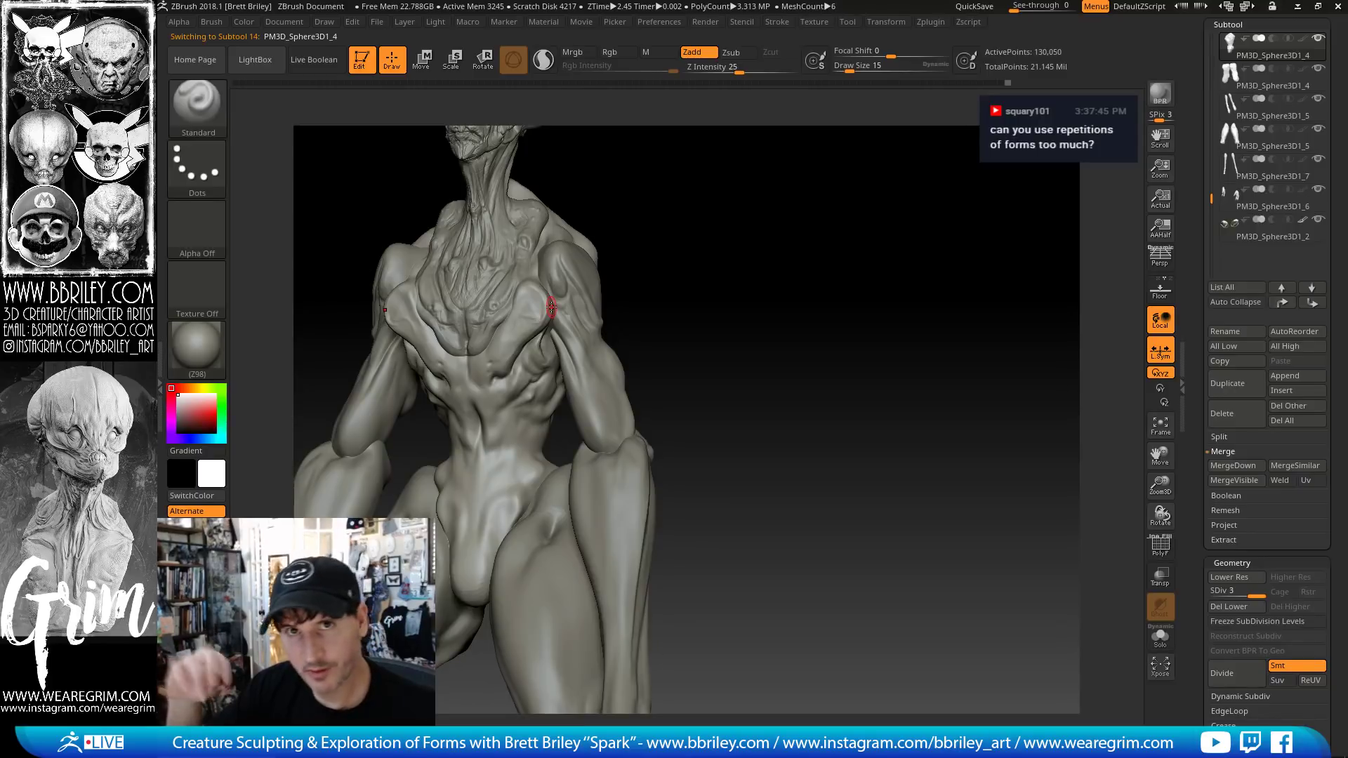
pyautogui.moveTo(681, 268)
pyautogui.mouseDown()
pyautogui.moveTo(716, 271)
pyautogui.moveTo(641, 295)
pyautogui.mouseUp()
# - Build up volume on the upper abdomen below the chest with the Clay brush at draw size 34
pyautogui.press('b')
pyautogui.press('c')
pyautogui.press('l')
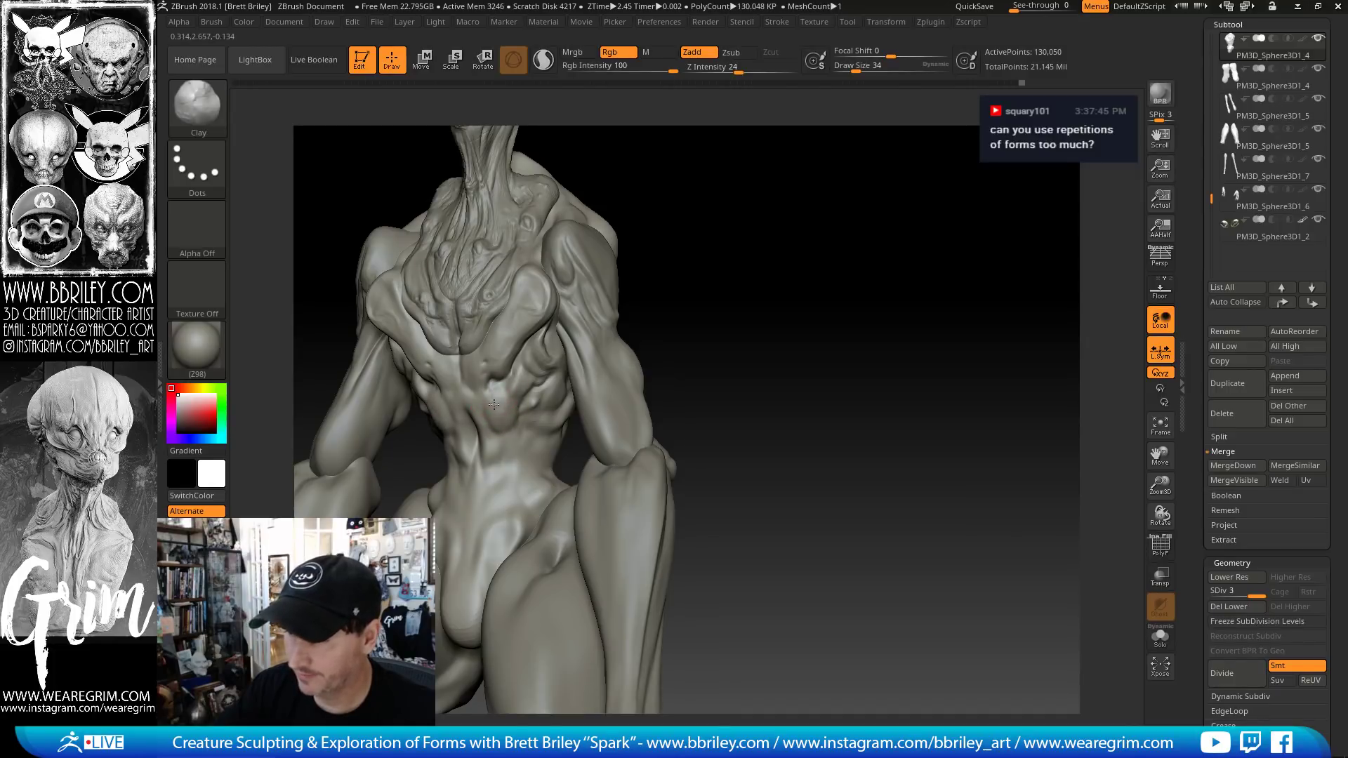
pyautogui.moveTo(494, 405)
pyautogui.mouseDown()
pyautogui.moveTo(537, 378)
pyautogui.moveTo(503, 427)
pyautogui.mouseUp()
pyautogui.moveTo(681, 205); pyautogui.dragTo(510, 401)
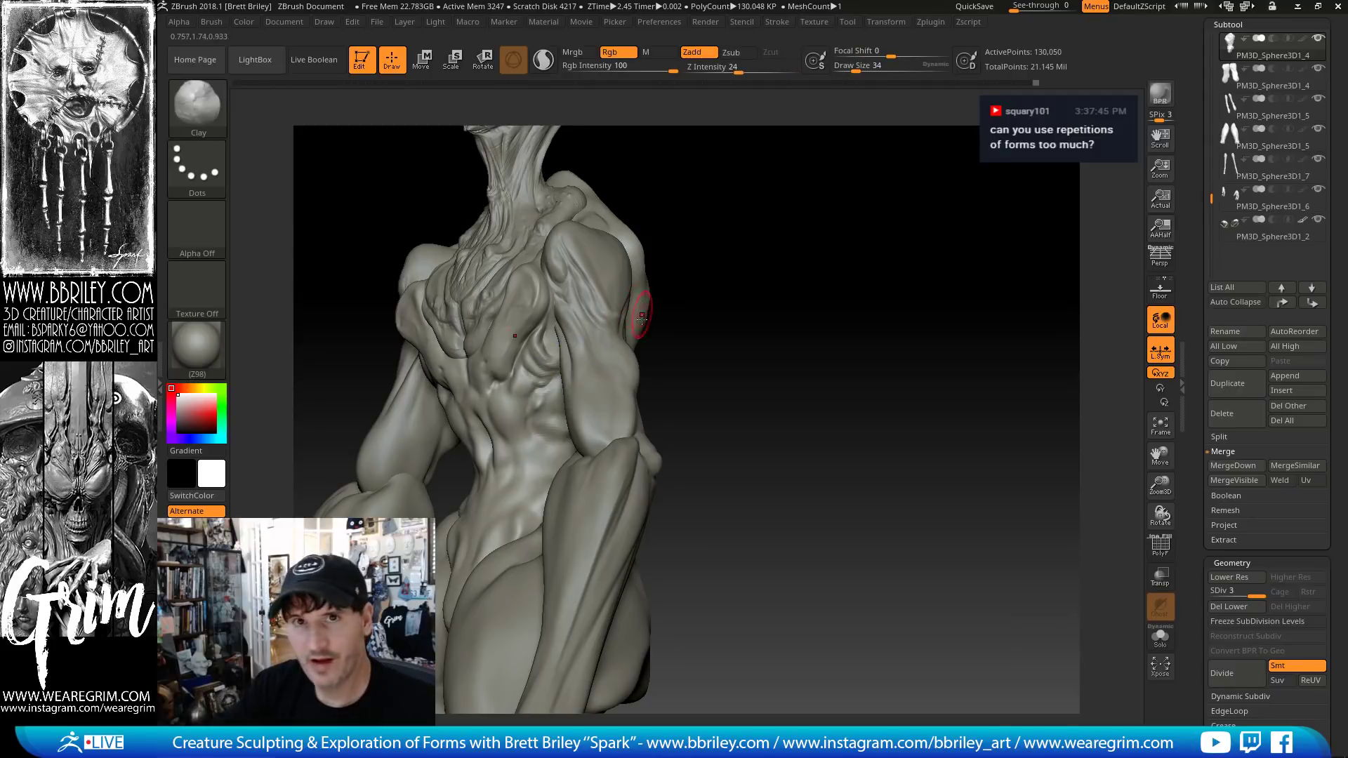
# - Carve creases beside the midline of the upper abdomen with the DamStandard brush at draw size 12
pyautogui.moveTo(718, 256); pyautogui.dragTo(747, 245)
pyautogui.press('b')
pyautogui.press('d')
pyautogui.press('s')
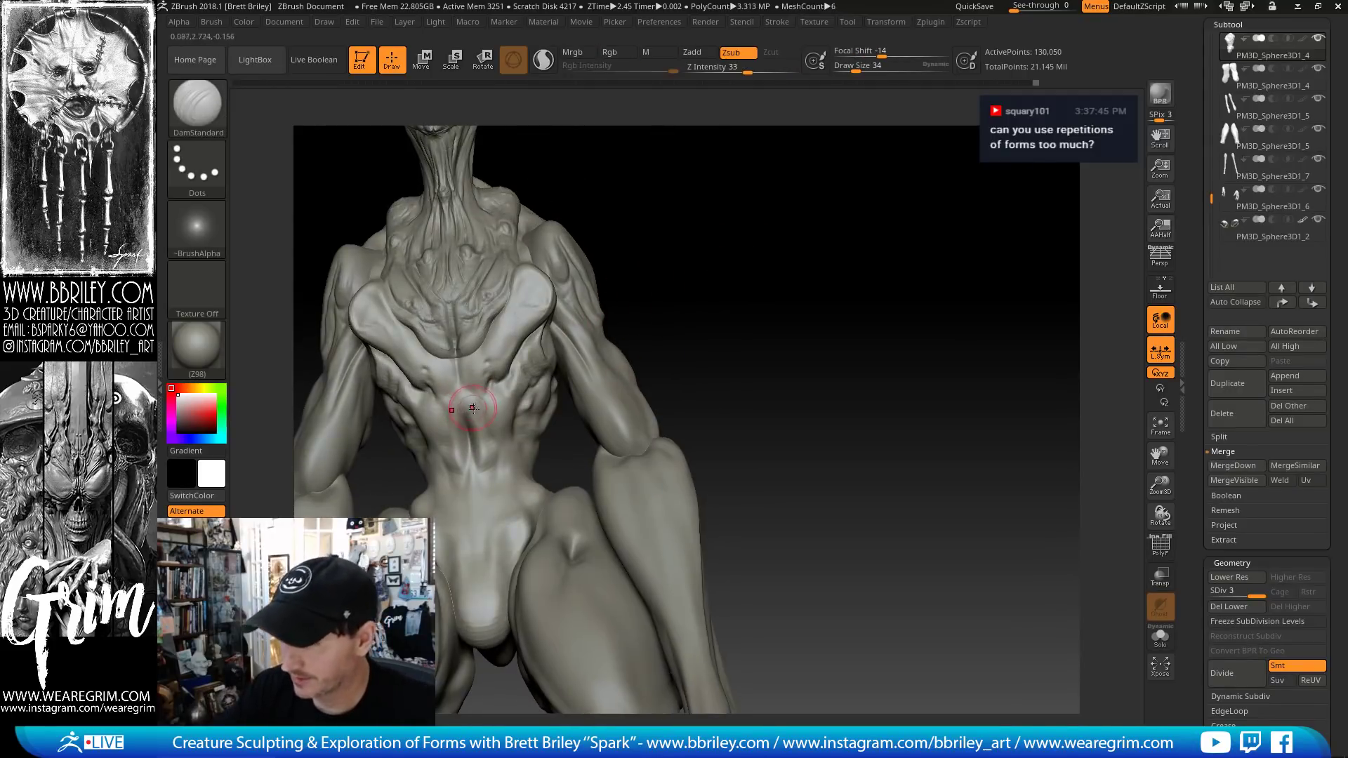
pyautogui.press('s')
pyautogui.moveTo(476, 408); pyautogui.dragTo(480, 415)
pyautogui.press('s')
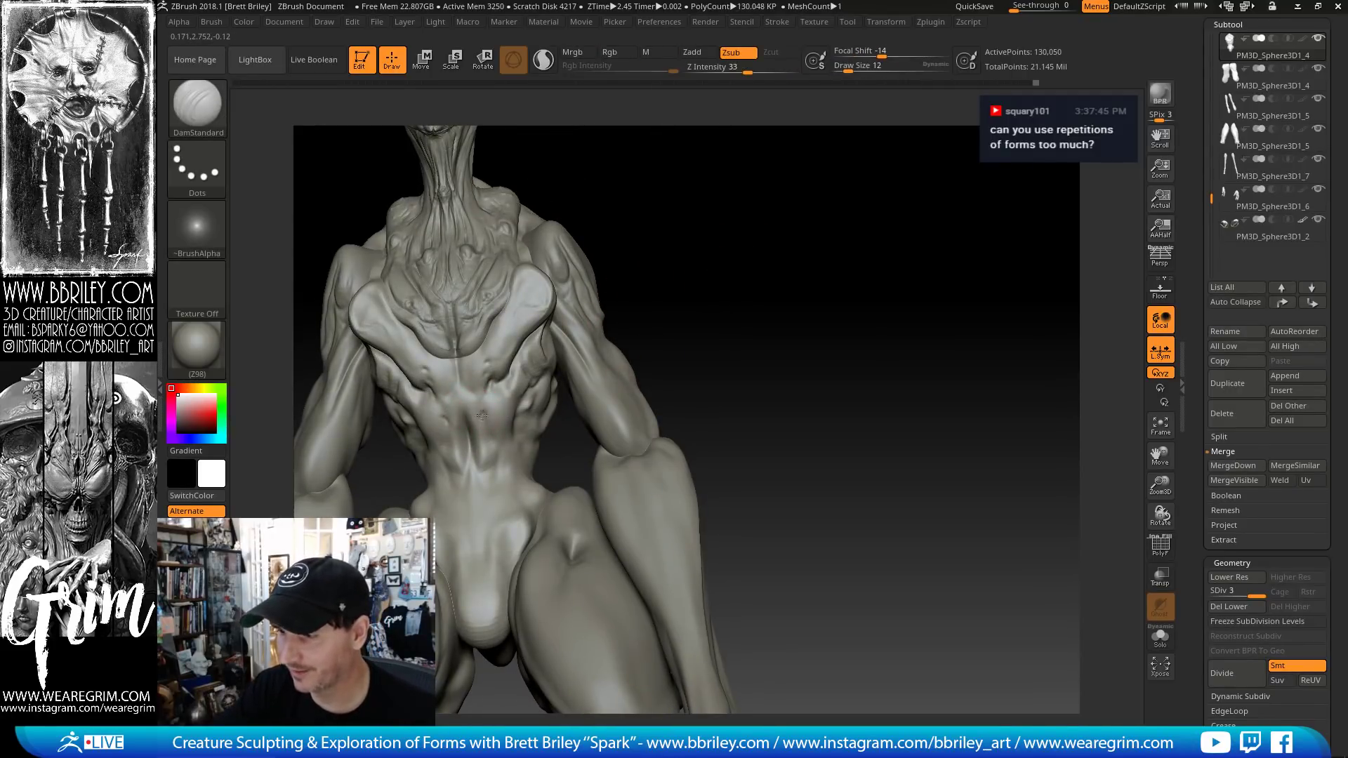
# - Raise small muscle forms across the abdomen and lower ribs with the Standard brush at draw sizes 8, 10 and 29
pyautogui.press('b')
pyautogui.press('s')
pyautogui.press('t')
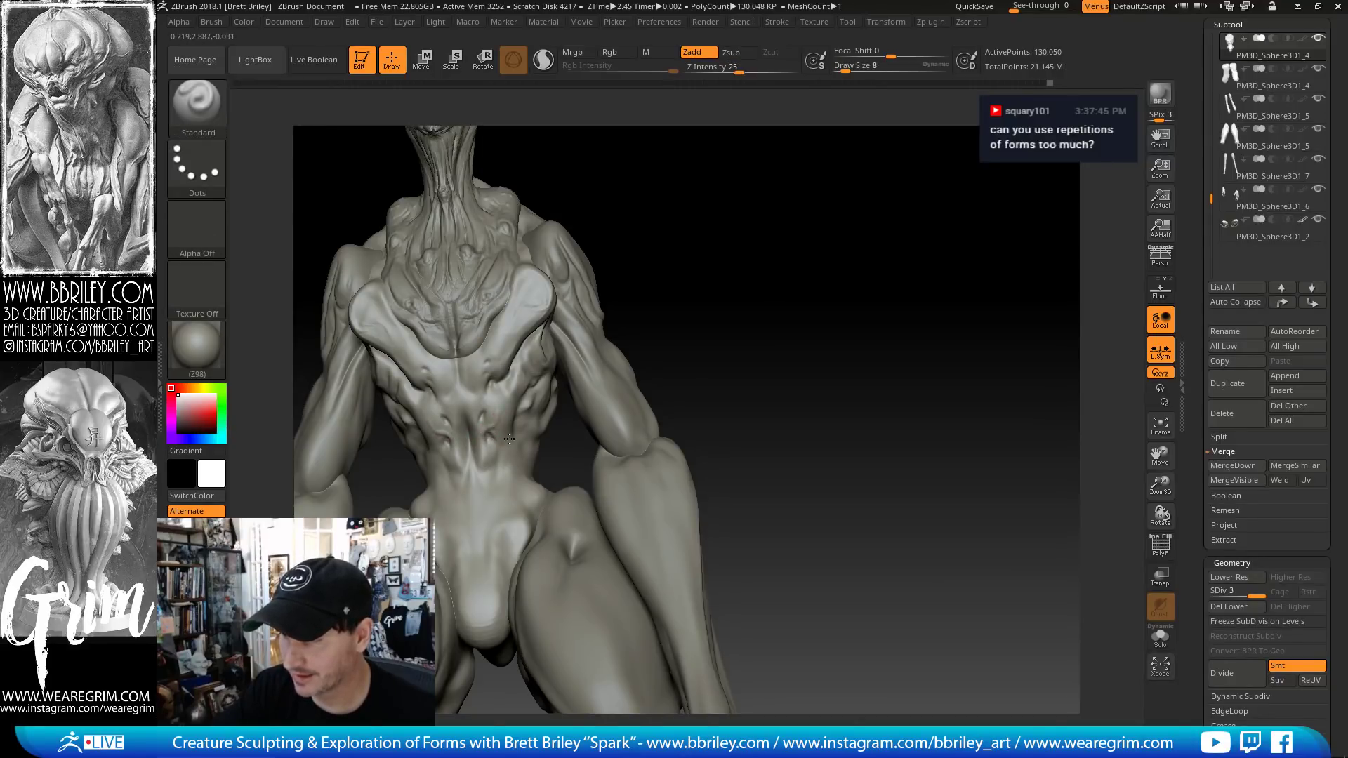
pyautogui.moveTo(758, 207); pyautogui.dragTo(741, 223)
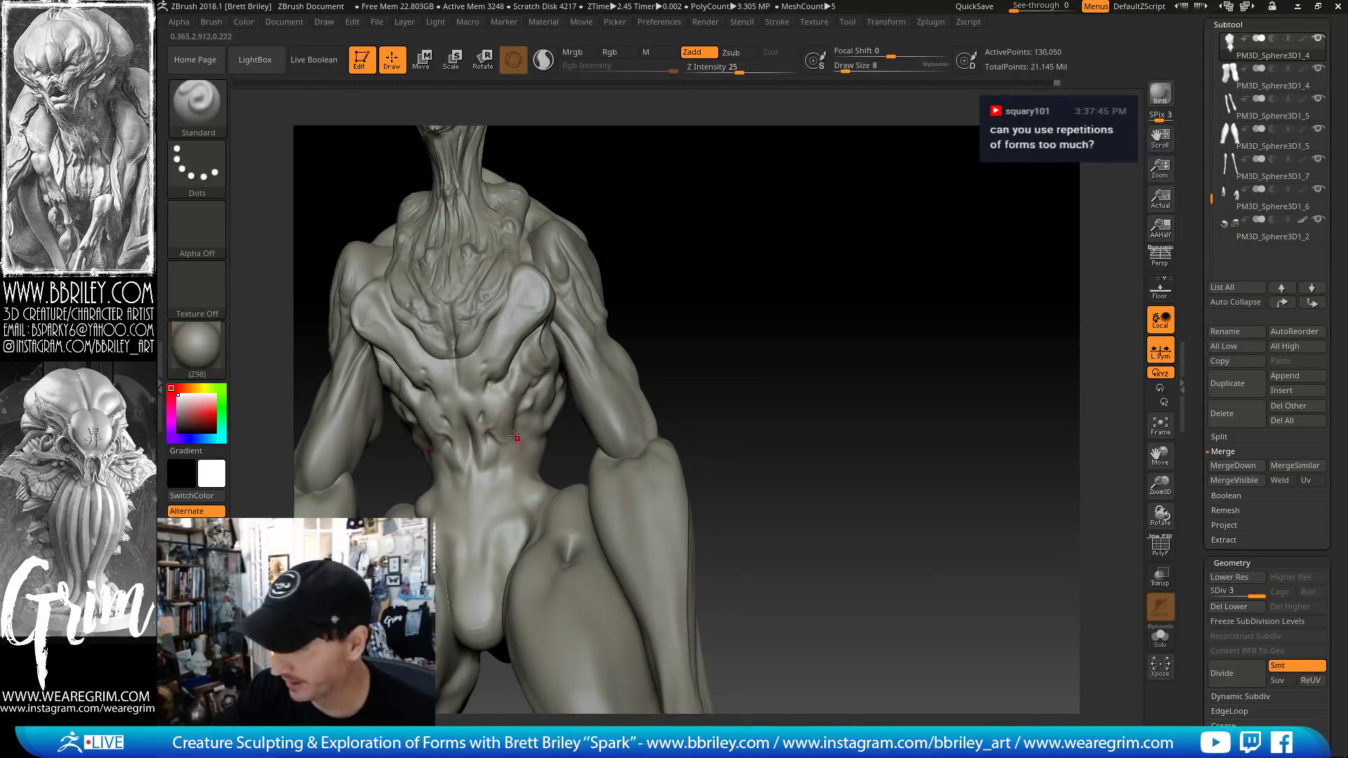
pyautogui.press(']')
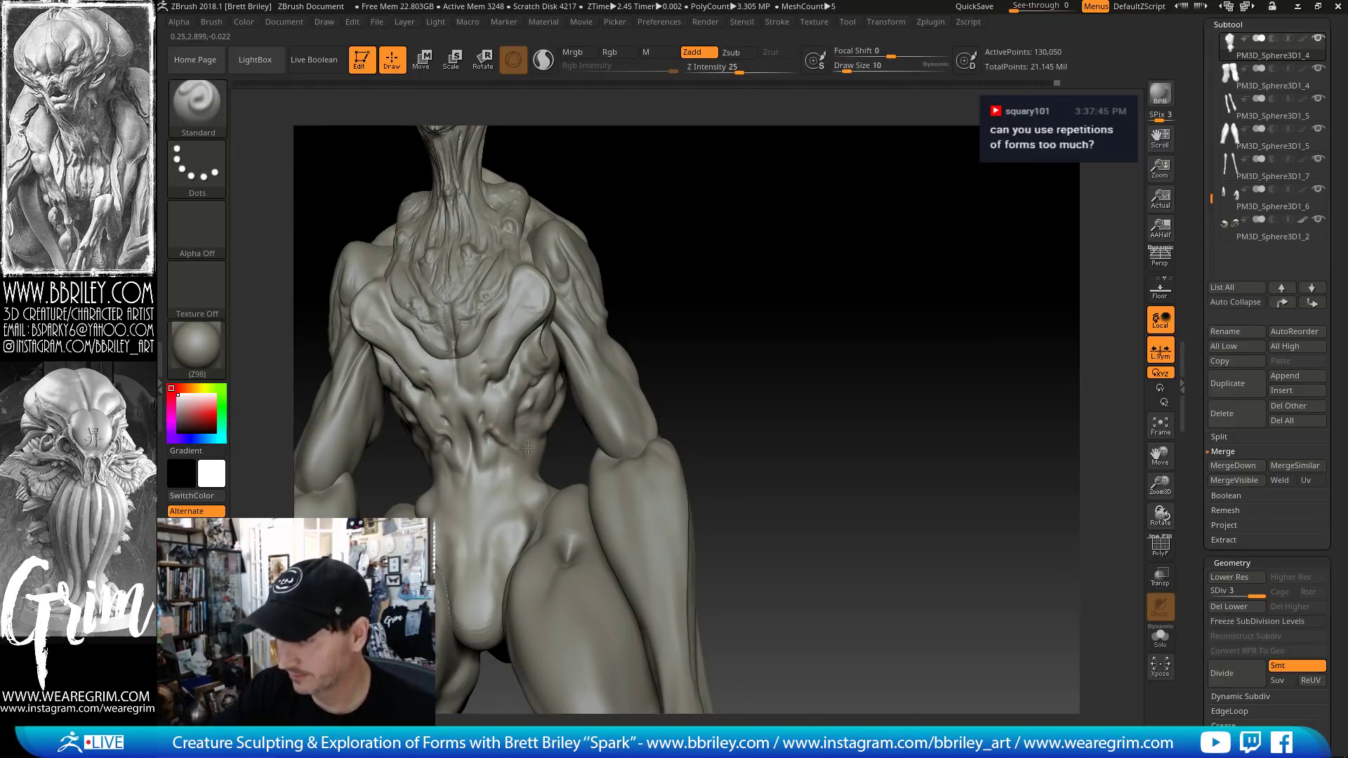
pyautogui.moveTo(684, 316); pyautogui.dragTo(621, 328)
pyautogui.press(']')
pyautogui.press(']')
pyautogui.moveTo(502, 430); pyautogui.dragTo(525, 448)
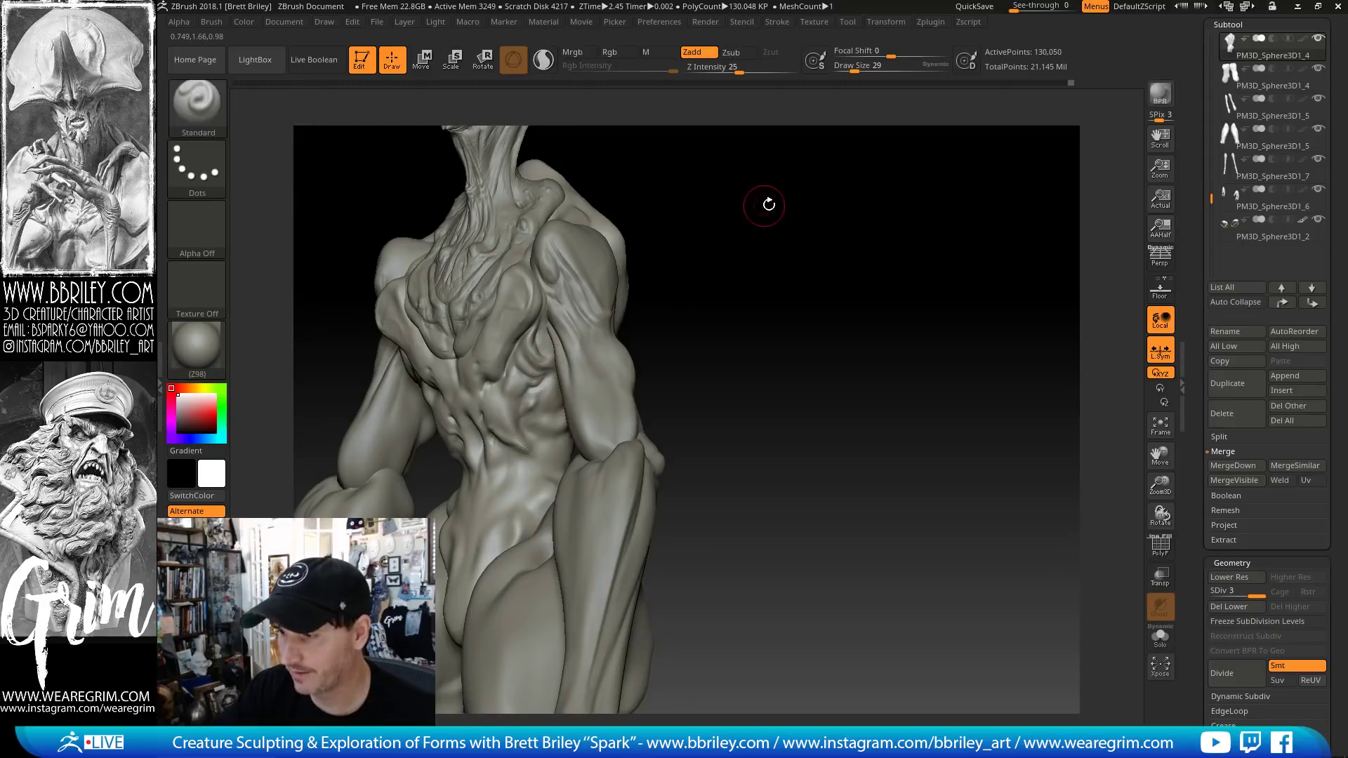
# - Fill out the lower rib forms above the waist with the Clay brush at draw sizes 29 and 23
pyautogui.moveTo(767, 204); pyautogui.dragTo(709, 232)
pyautogui.press('b')
pyautogui.press('c')
pyautogui.press('l')
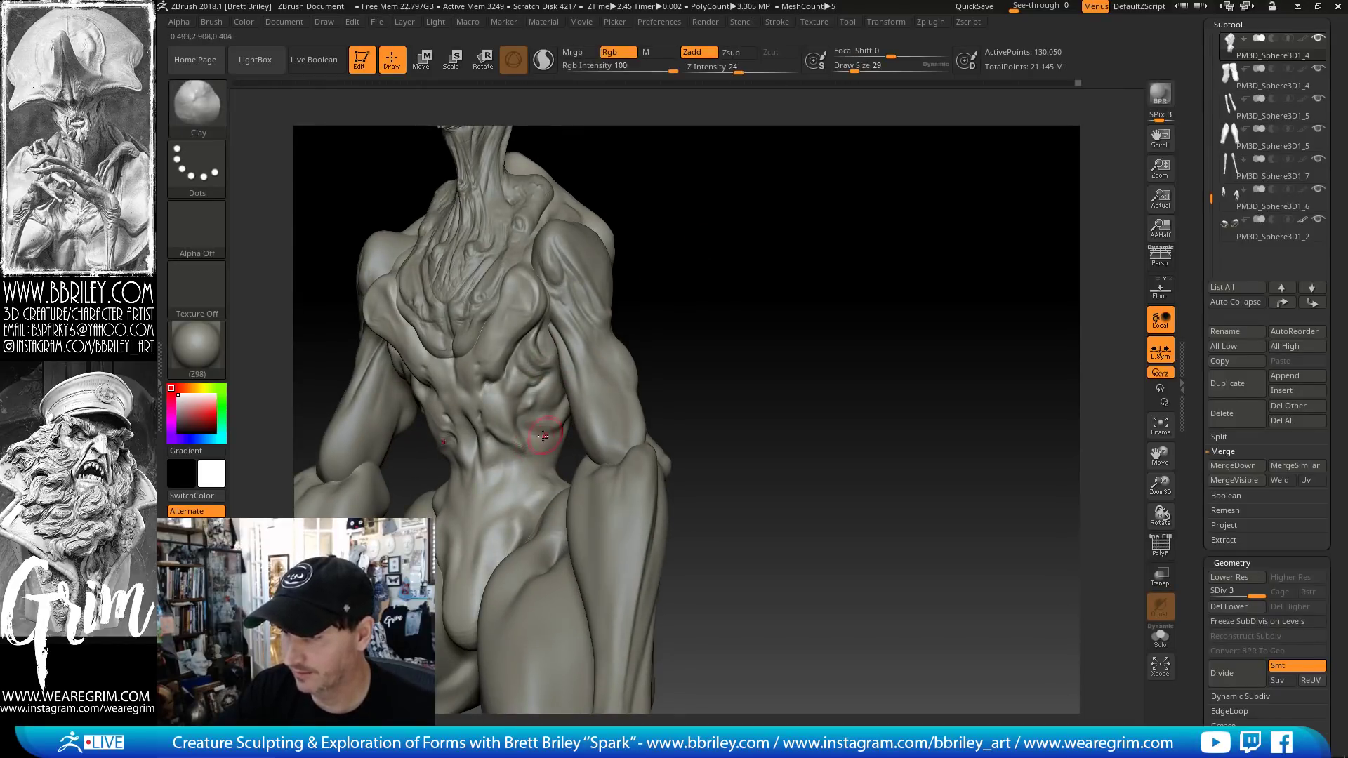
pyautogui.moveTo(688, 295); pyautogui.dragTo(573, 369)
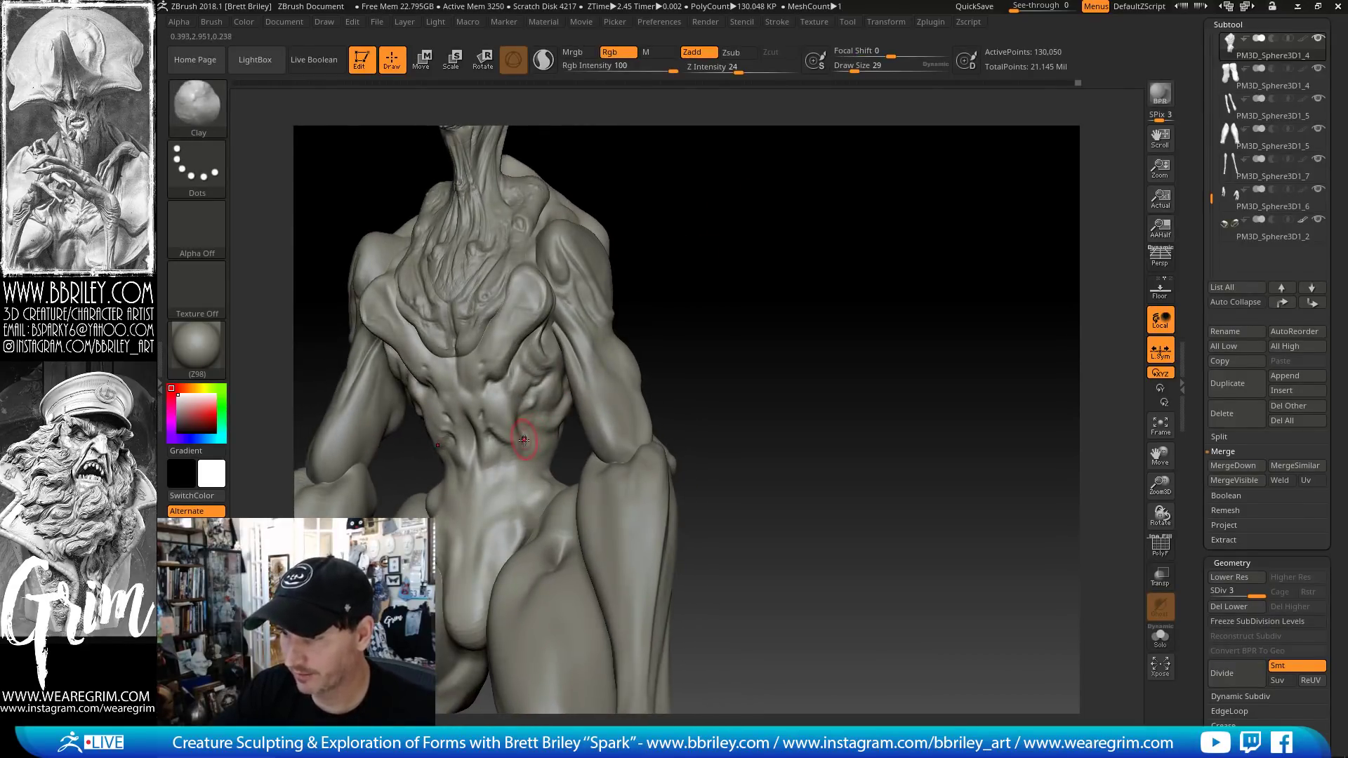
pyautogui.press('[')
pyautogui.moveTo(523, 425); pyautogui.dragTo(534, 442)
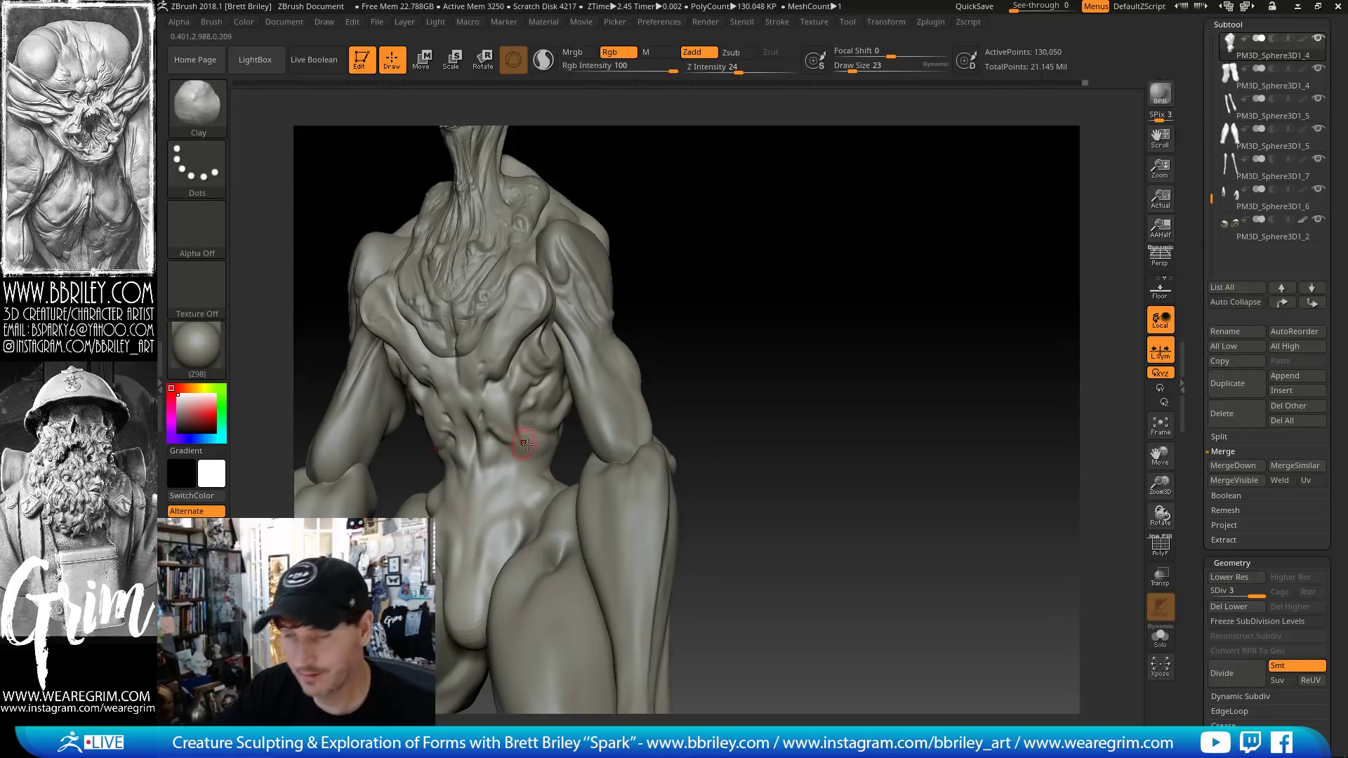
pyautogui.moveTo(694, 309); pyautogui.dragTo(730, 265)
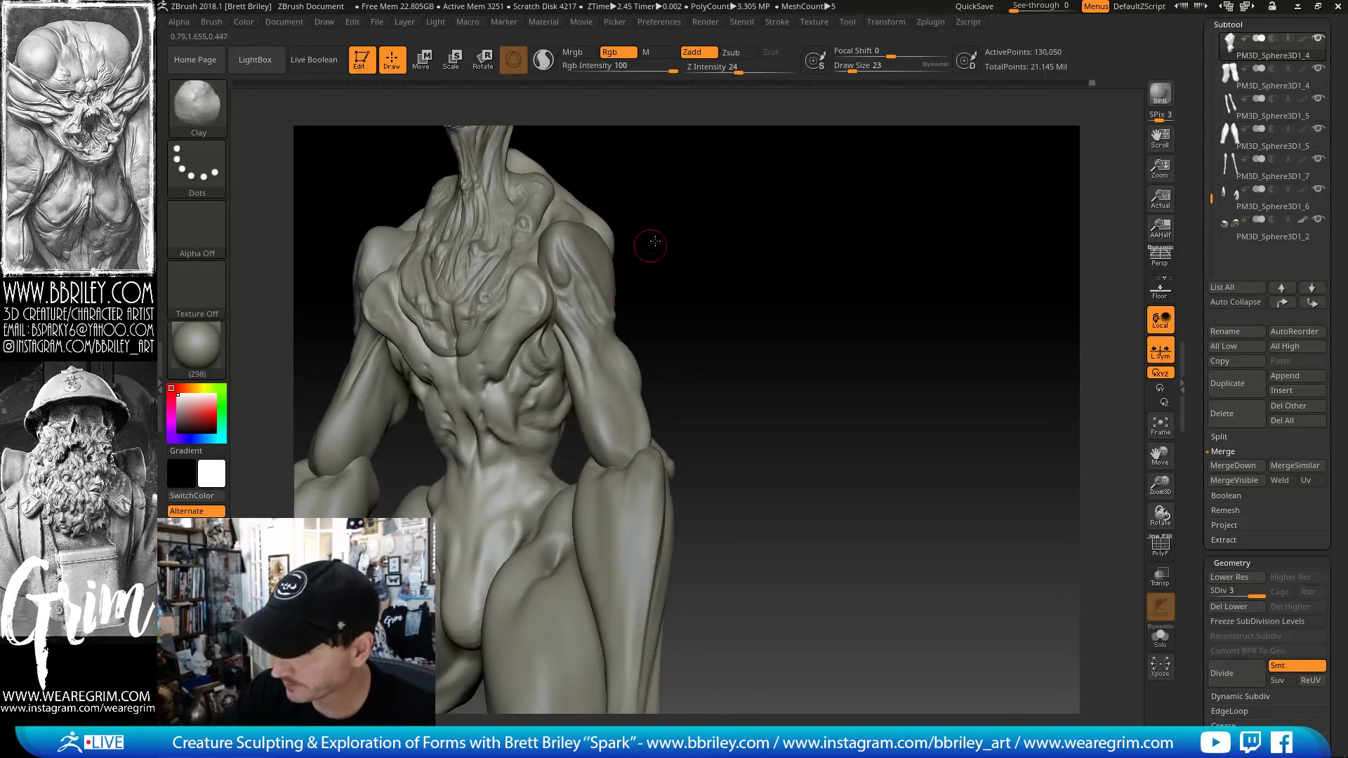
# - Adjust the outer contour of the ribcage beneath the arm with the Move brush at draw size 39
pyautogui.moveTo(649, 246); pyautogui.dragTo(666, 254)
pyautogui.press('b')
pyautogui.press('m')
pyautogui.press('v')
pyautogui.press(']')
pyautogui.press(']')
pyautogui.moveTo(542, 409); pyautogui.dragTo(544, 410)
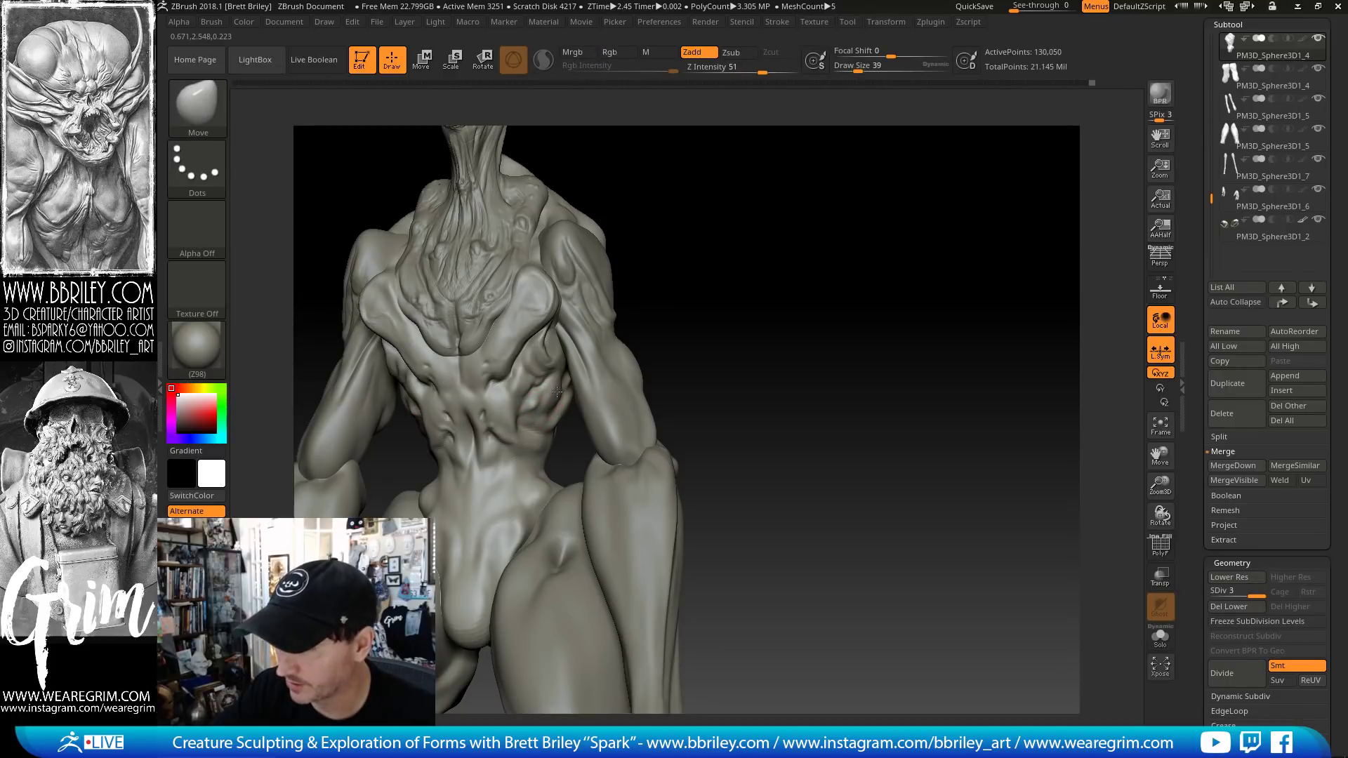
pyautogui.moveTo(666, 240); pyautogui.dragTo(695, 232)
pyautogui.moveTo(557, 382); pyautogui.dragTo(553, 386)
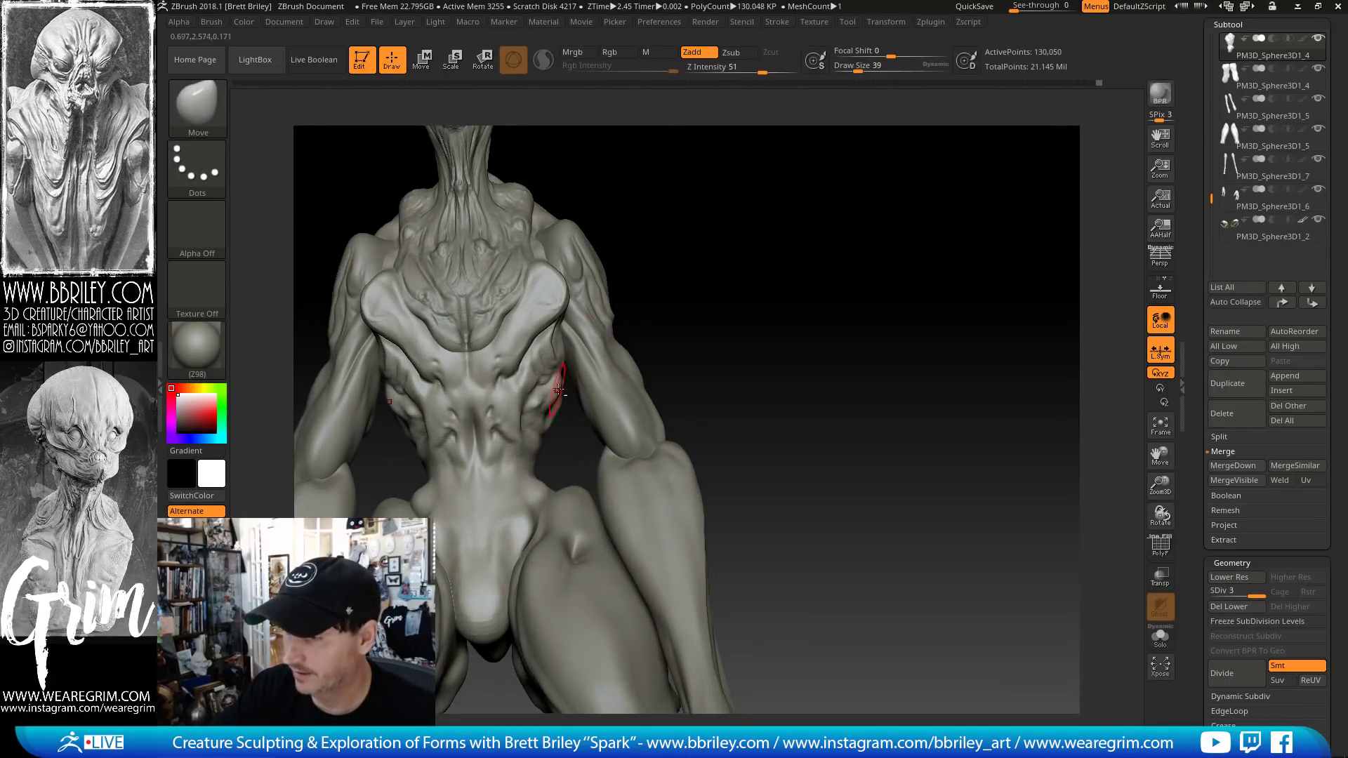
pyautogui.moveTo(729, 246); pyautogui.dragTo(663, 265)
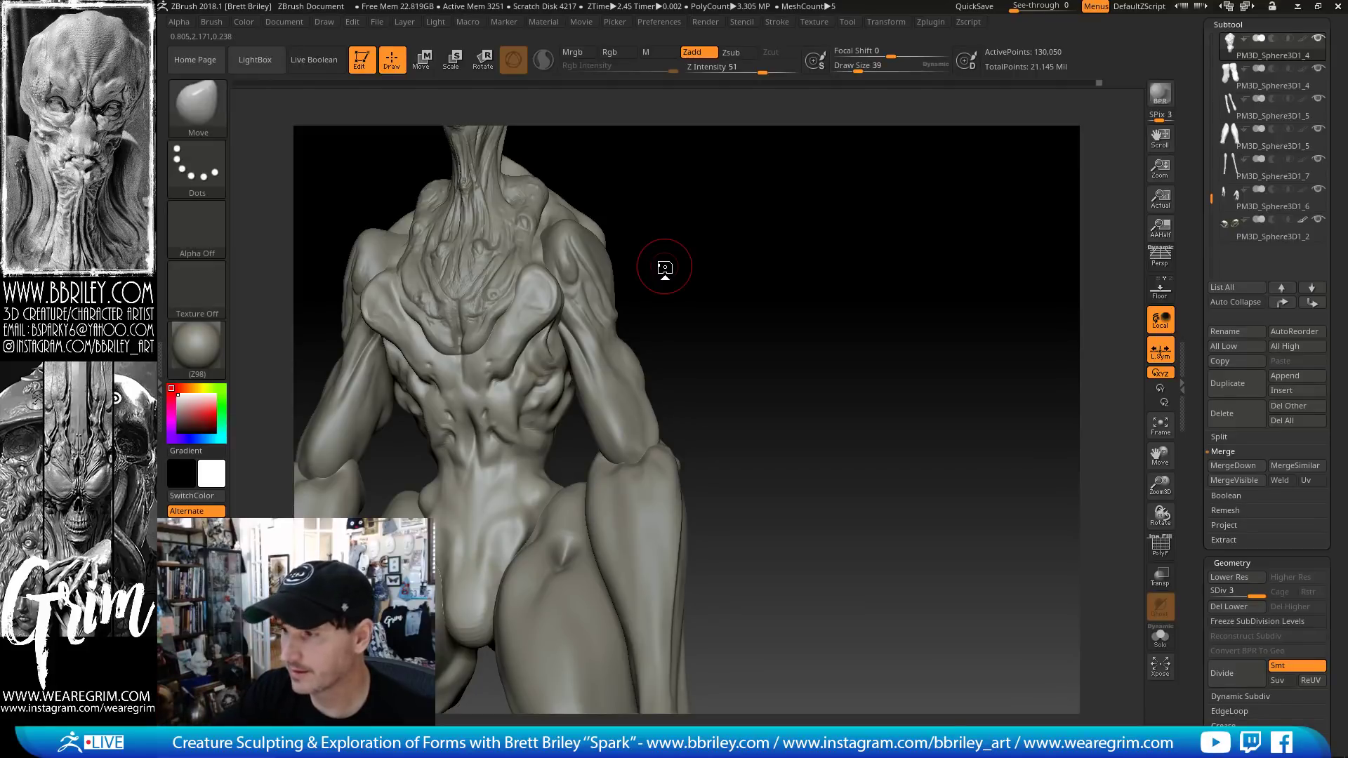
# - Reshape the rounded outer ends of the chest forms with the Move brush at draw sizes 53 and 44
pyautogui.moveTo(665, 265)
pyautogui.mouseDown()
pyautogui.moveTo(745, 234)
pyautogui.moveTo(774, 330)
pyautogui.mouseUp()
pyautogui.press('s')
pyautogui.moveTo(575, 373); pyautogui.dragTo(588, 391)
pyautogui.press('s')
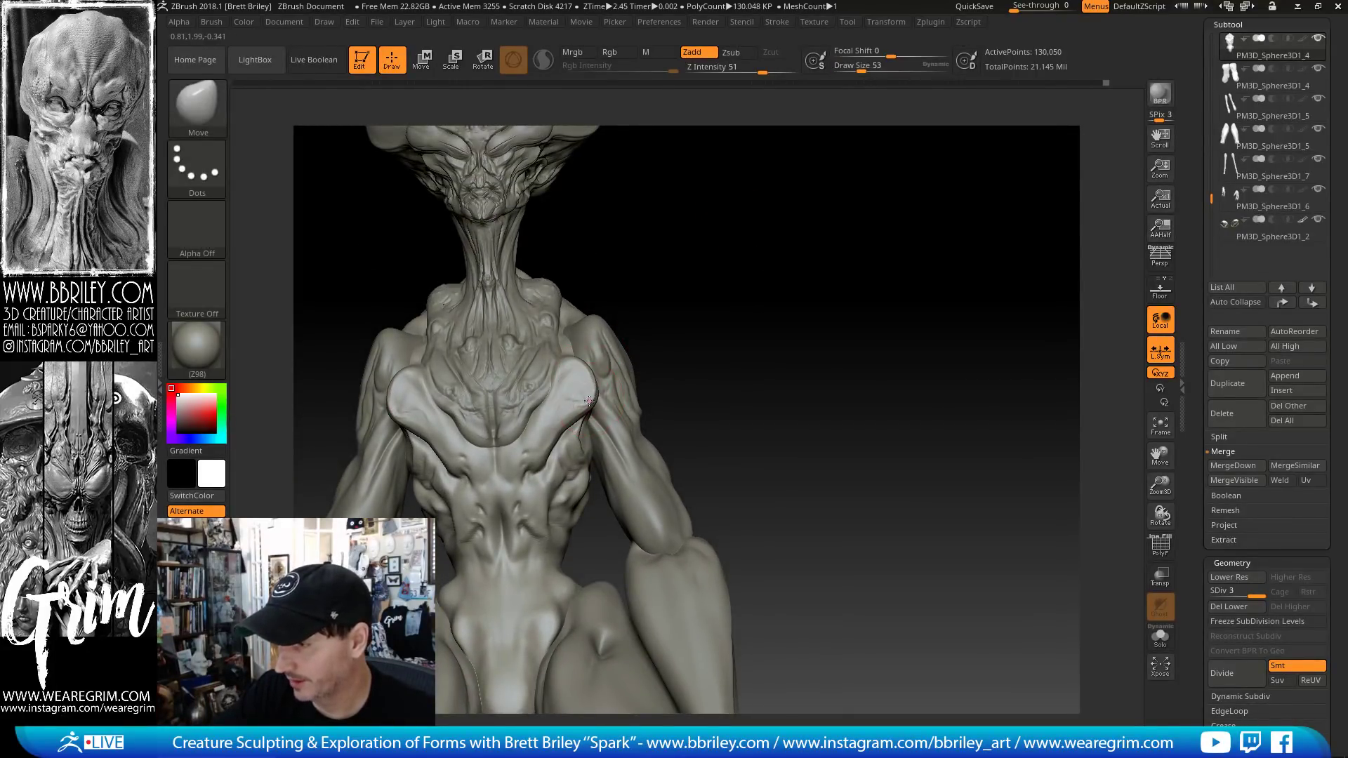
pyautogui.moveTo(669, 265); pyautogui.dragTo(584, 385)
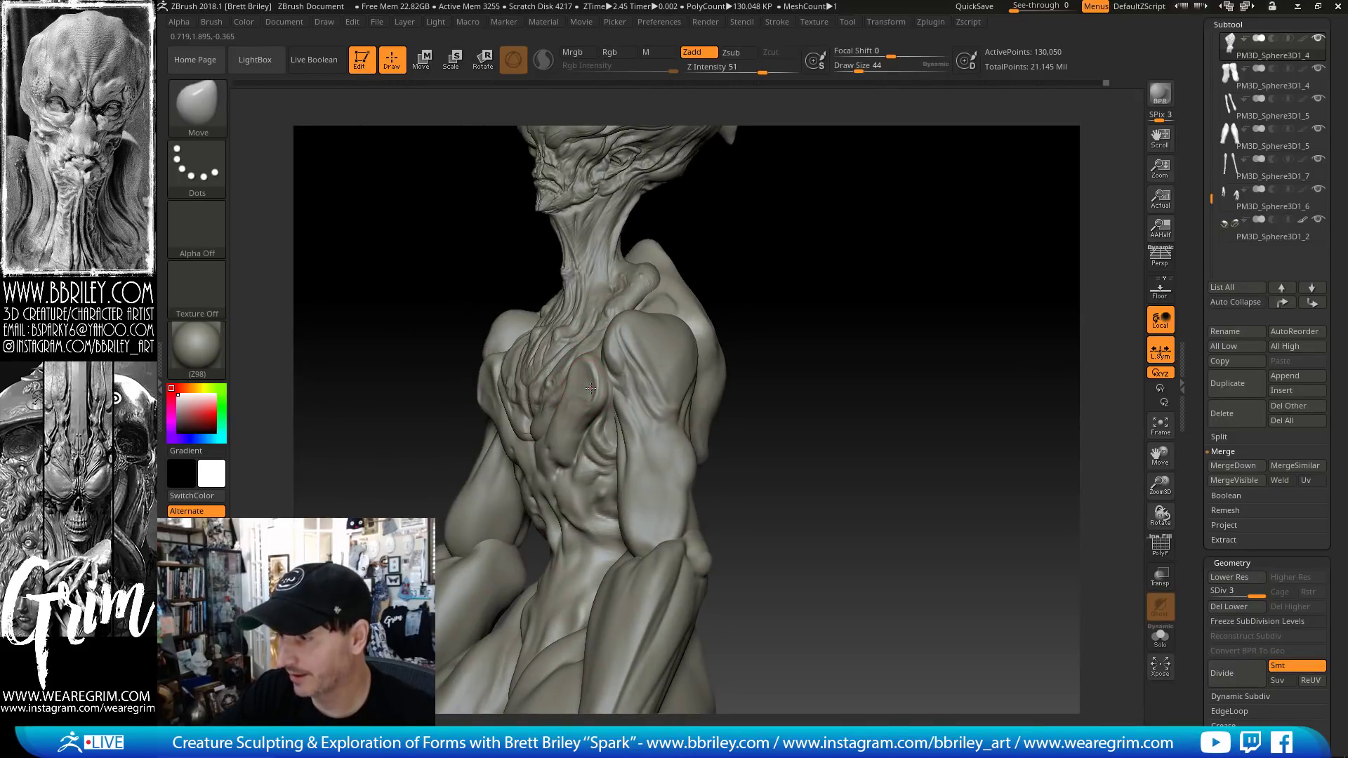
pyautogui.moveTo(763, 346); pyautogui.dragTo(851, 340)
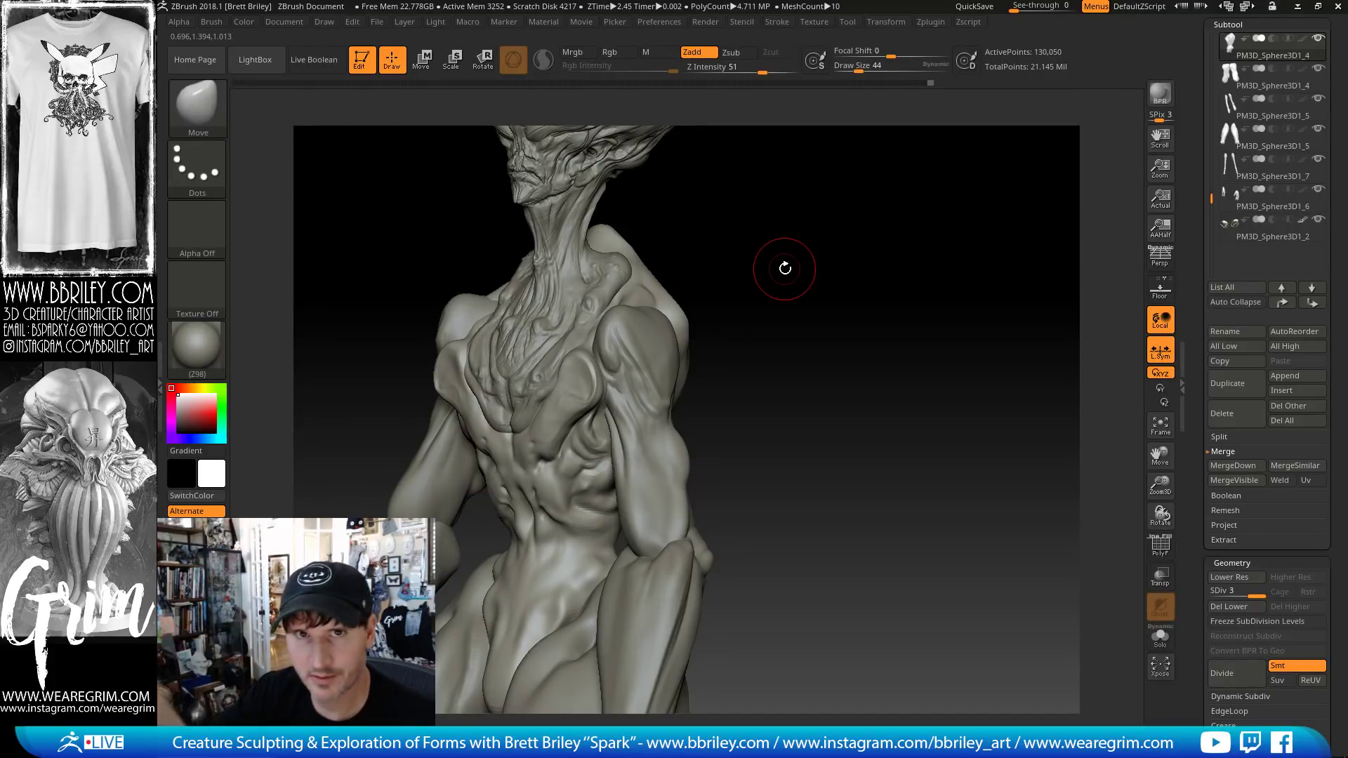
# - Crease the area beneath the chest with the DamStandard brush at draw size 15, and raise the torso to subdivision level 4
pyautogui.moveTo(784, 268)
pyautogui.mouseDown()
pyautogui.moveTo(782, 281)
pyautogui.moveTo(780, 240)
pyautogui.moveTo(752, 256)
pyautogui.mouseUp()
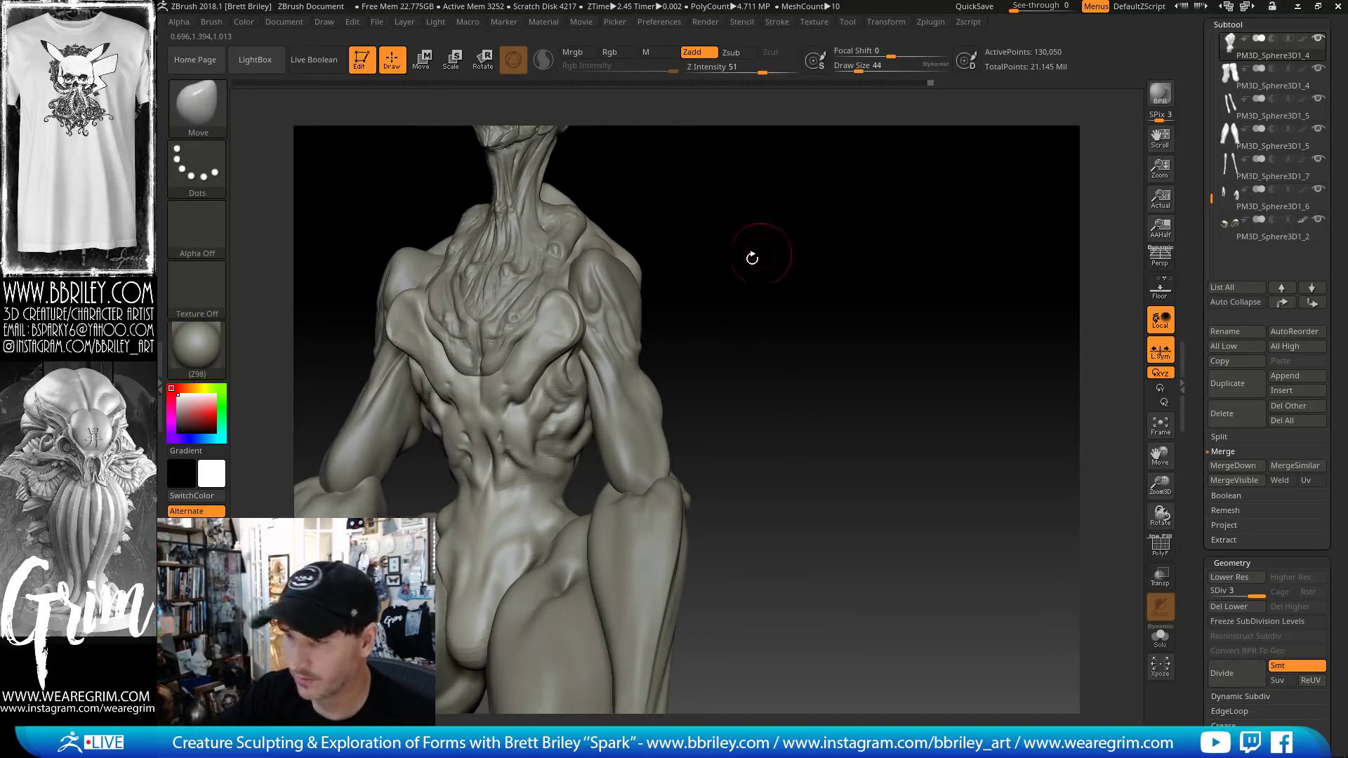
pyautogui.press('b')
pyautogui.press('d')
pyautogui.press('s')
pyautogui.moveTo(695, 307); pyautogui.dragTo(492, 406)
pyautogui.press('s')
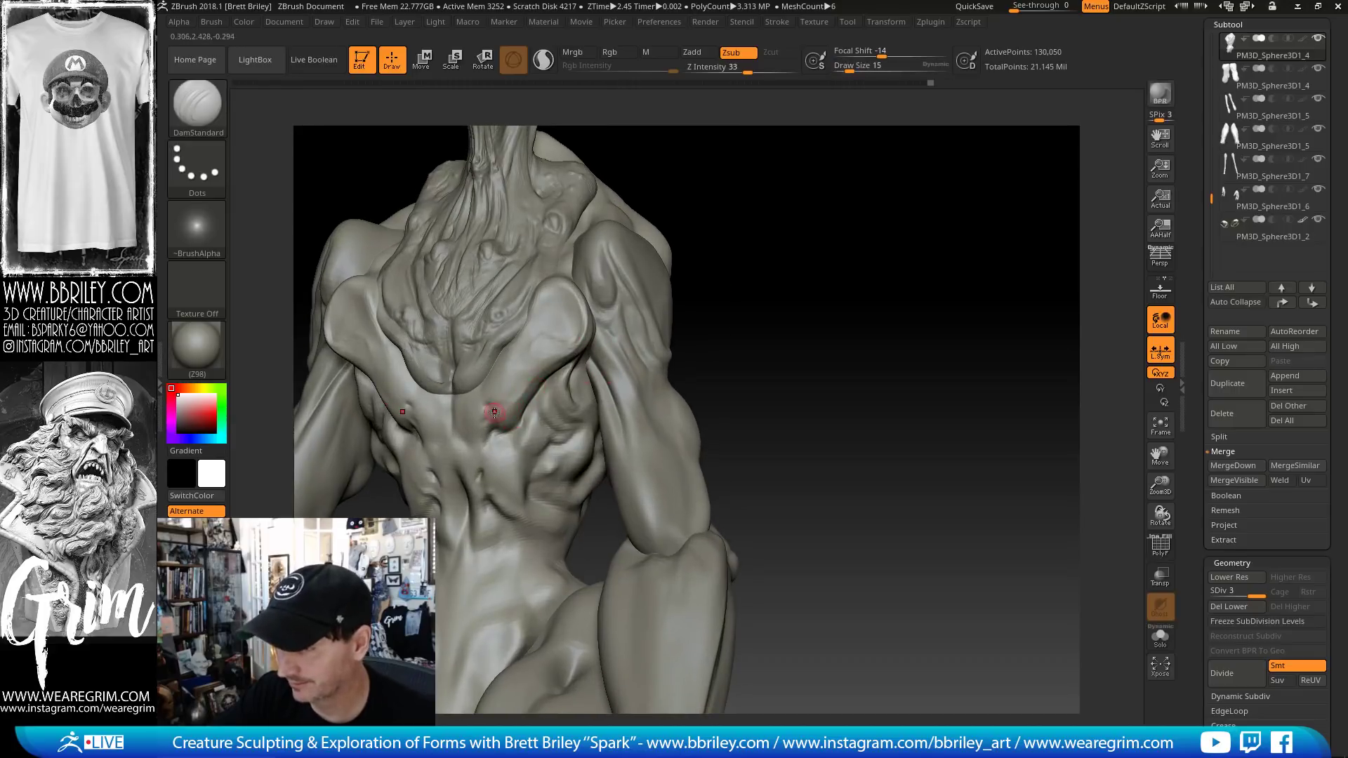
pyautogui.keyDown('shift'); pyautogui.moveTo(795, 261); pyautogui.dragTo(784, 264); pyautogui.keyUp('shift')
pyautogui.press('d')
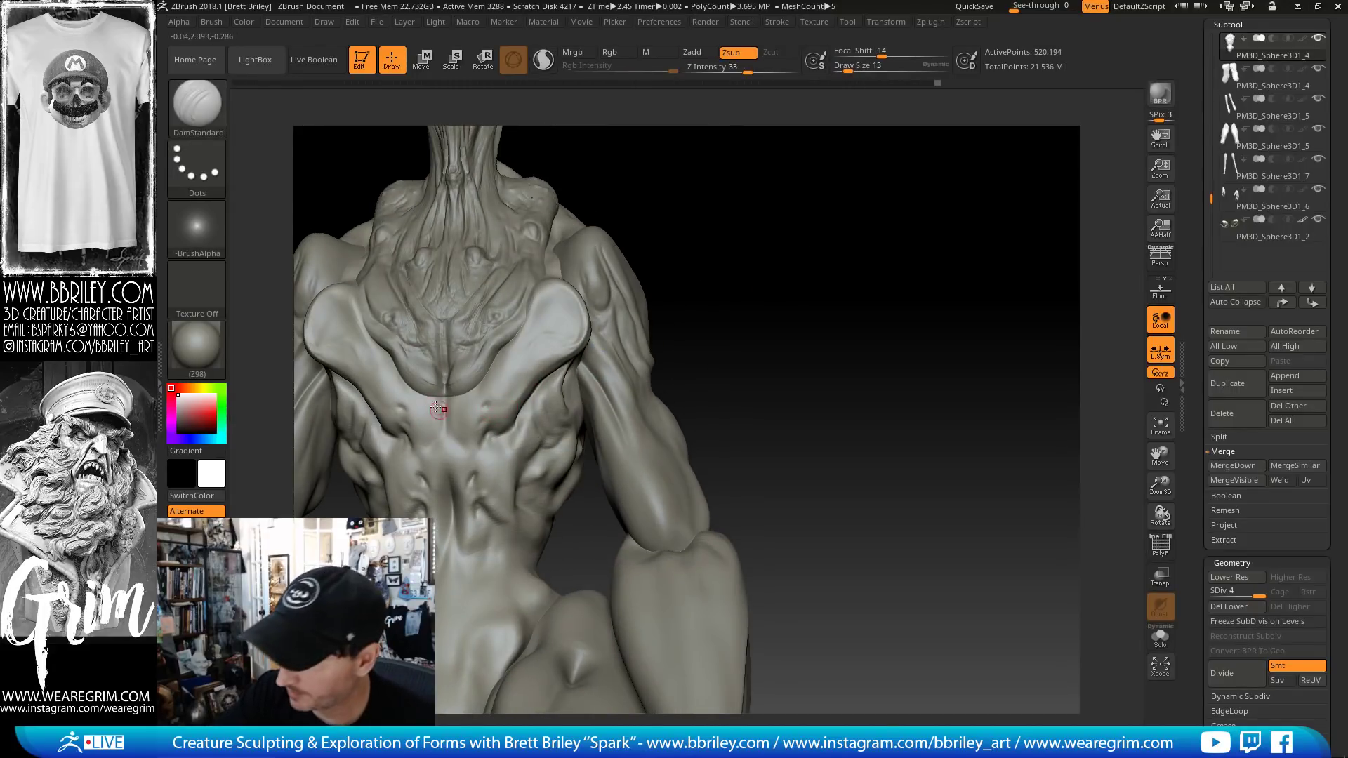
# - Build up the lower edge of the chest and the adjoining forms with the Standard brush at draw size 13
pyautogui.press('b')
pyautogui.press('s')
pyautogui.press('t')
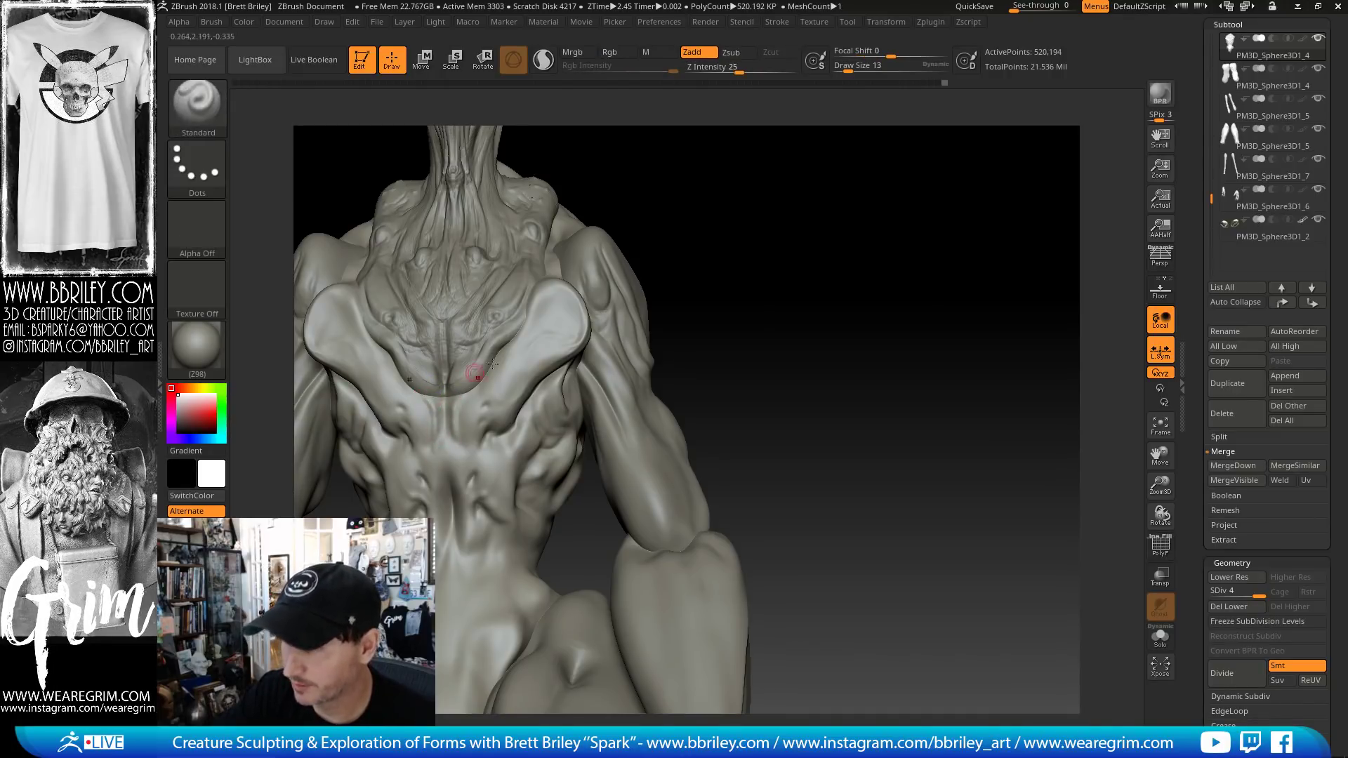
pyautogui.moveTo(767, 245)
pyautogui.mouseDown()
pyautogui.moveTo(749, 204)
pyautogui.moveTo(521, 392)
pyautogui.mouseUp()
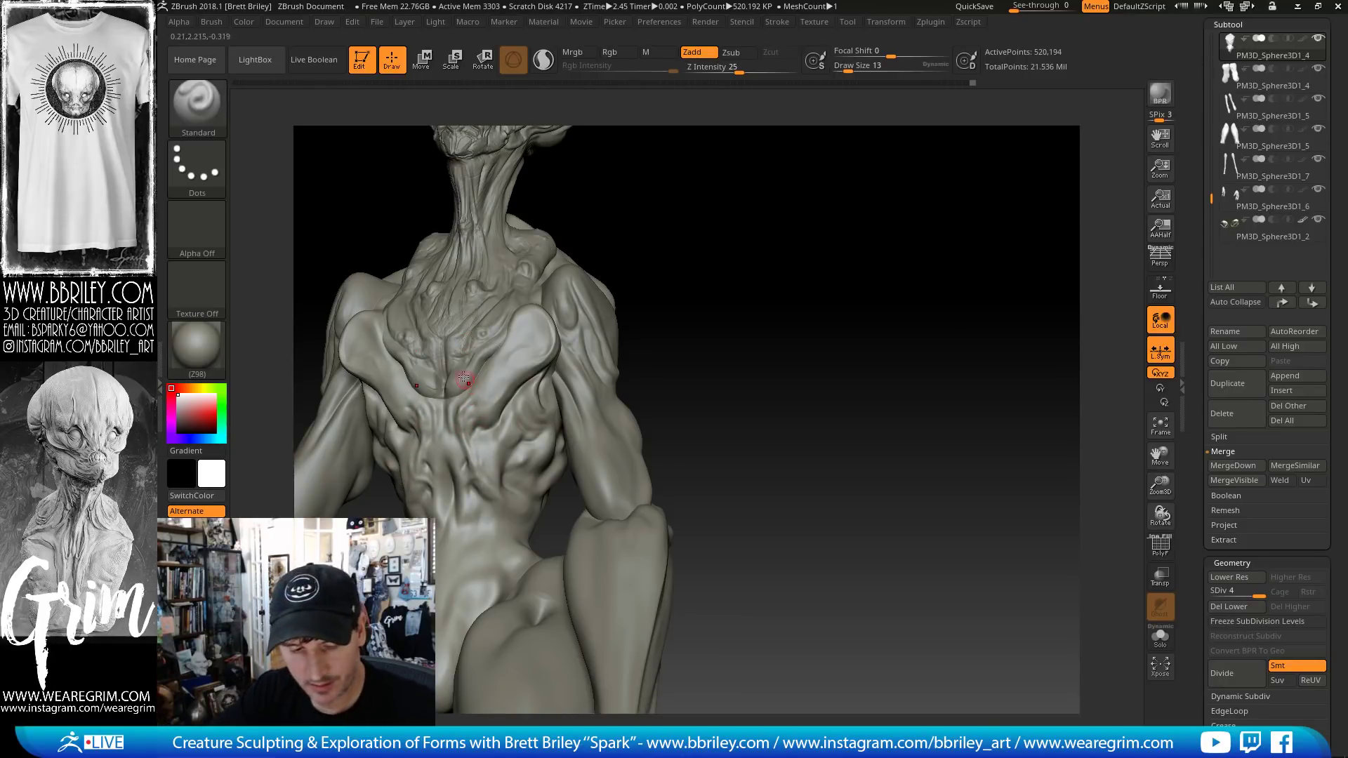
# - Flatten the surfaces of the lower chest forms with the TrimDynamic brush at draw size 13
pyautogui.press('b')
pyautogui.press('t')
pyautogui.press('d')
pyautogui.moveTo(464, 412); pyautogui.dragTo(465, 416)
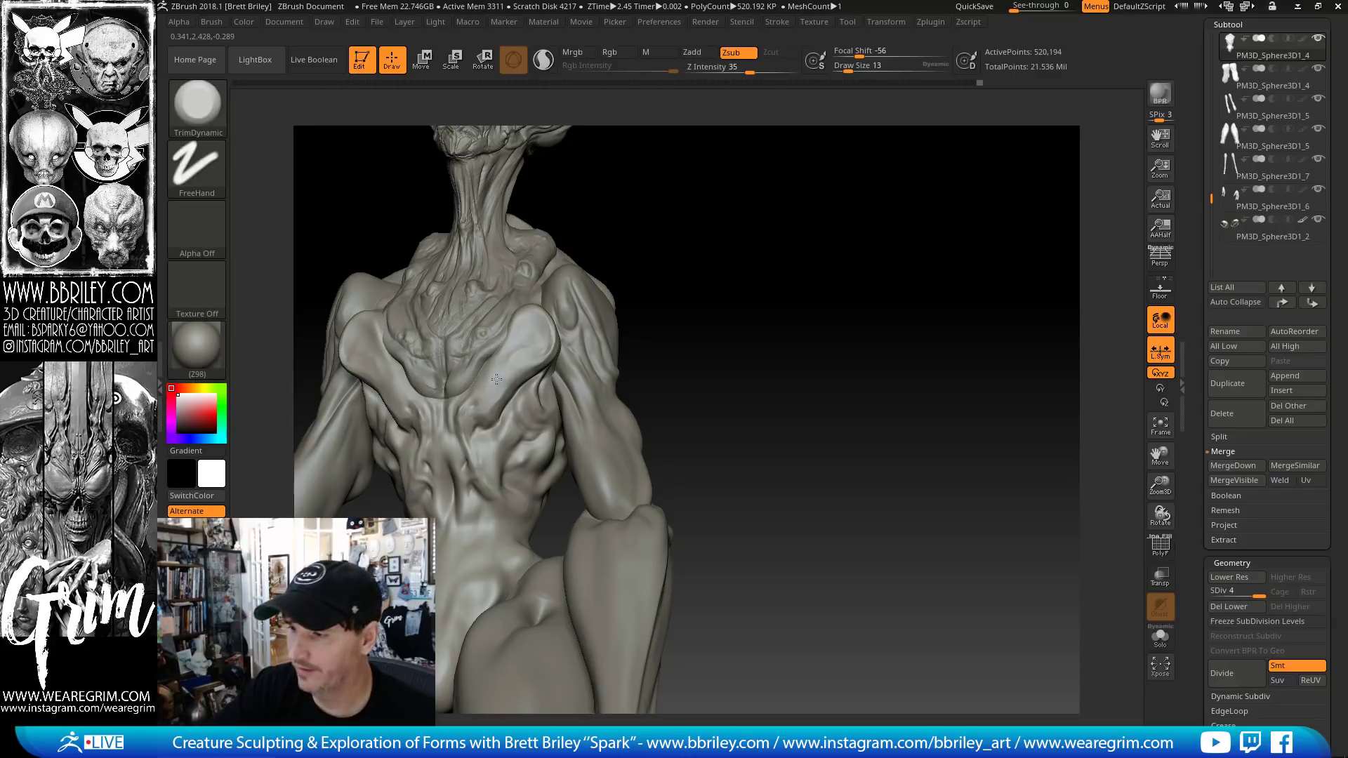
pyautogui.moveTo(685, 197)
pyautogui.mouseDown()
pyautogui.moveTo(686, 214)
pyautogui.moveTo(482, 409)
pyautogui.mouseUp()
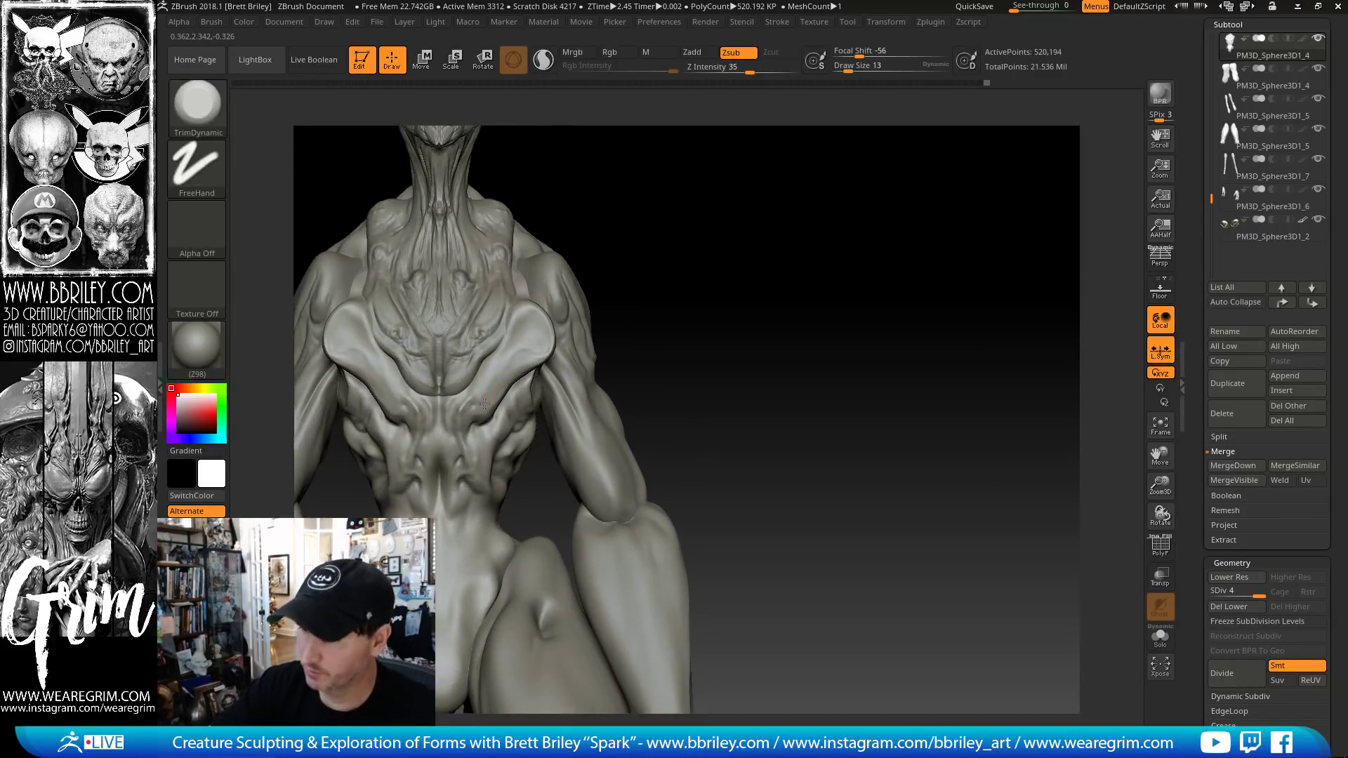
# - Cut grooves beside the midline just below the sternum with the DamStandard brush at draw size 13
pyautogui.press('b')
pyautogui.press('d')
pyautogui.press('s')
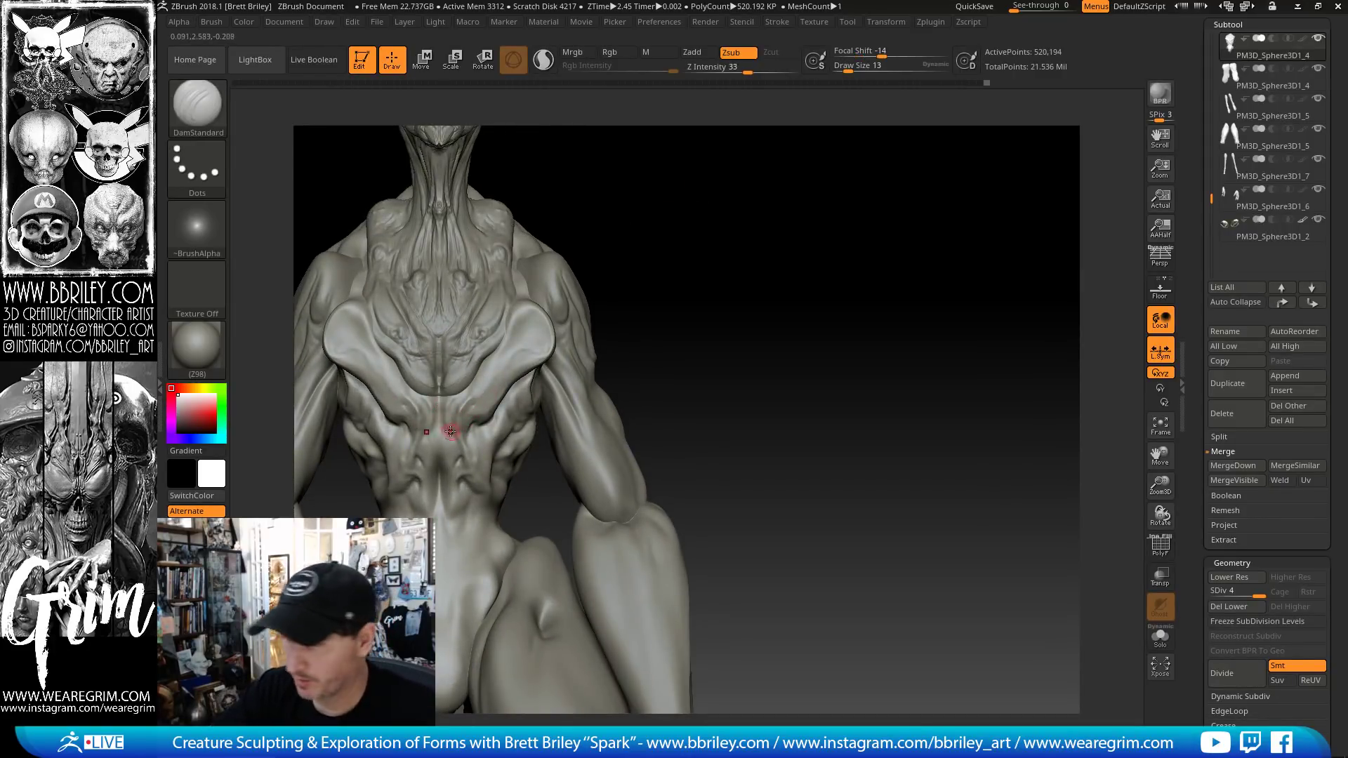
pyautogui.moveTo(456, 420); pyautogui.dragTo(455, 436)
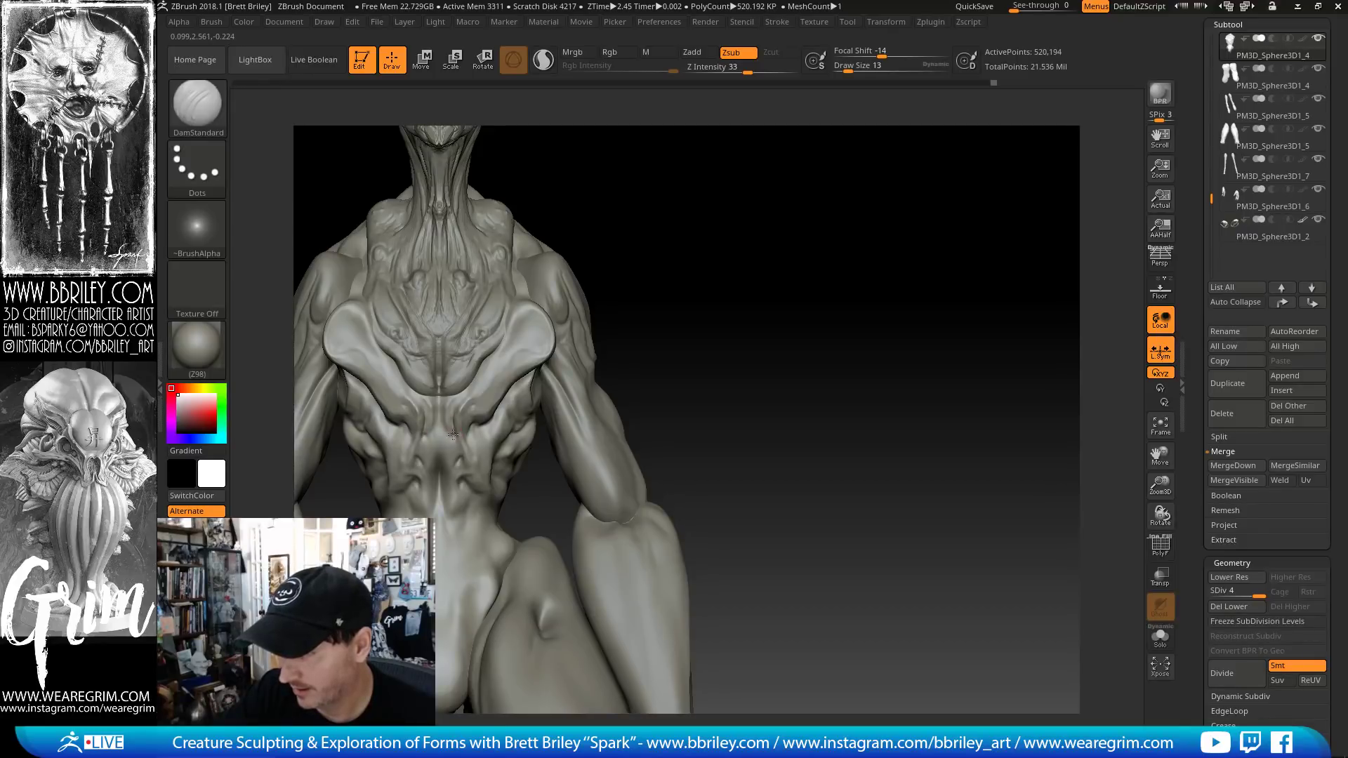
# - Add volume to the small abdominal forms beside the midline with the Clay brush at draw size 13
pyautogui.moveTo(717, 235)
pyautogui.mouseDown()
pyautogui.moveTo(459, 449)
pyautogui.moveTo(519, 349)
pyautogui.moveTo(473, 439)
pyautogui.mouseUp()
pyautogui.press('b')
pyautogui.press('c')
pyautogui.press('l')
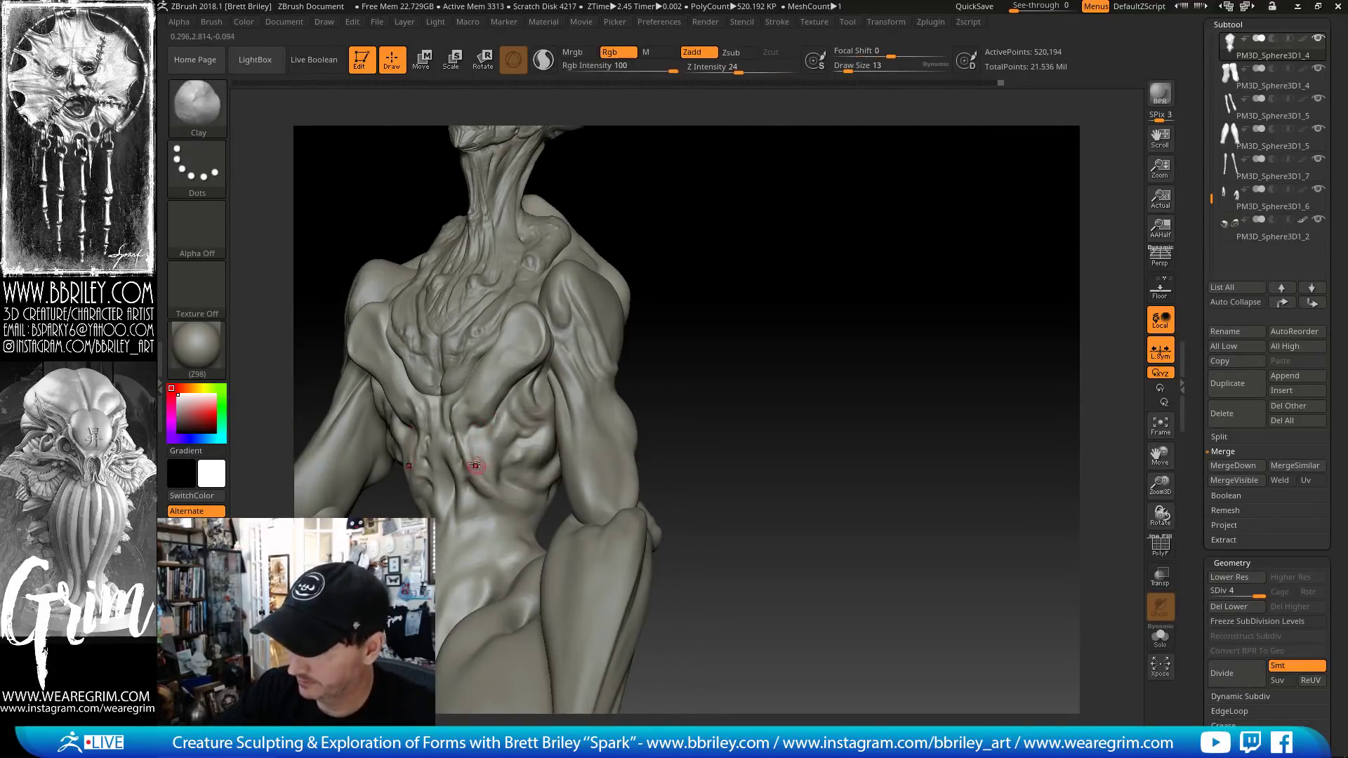
pyautogui.moveTo(776, 249)
pyautogui.mouseDown()
pyautogui.moveTo(791, 264)
pyautogui.moveTo(777, 238)
pyautogui.mouseUp()
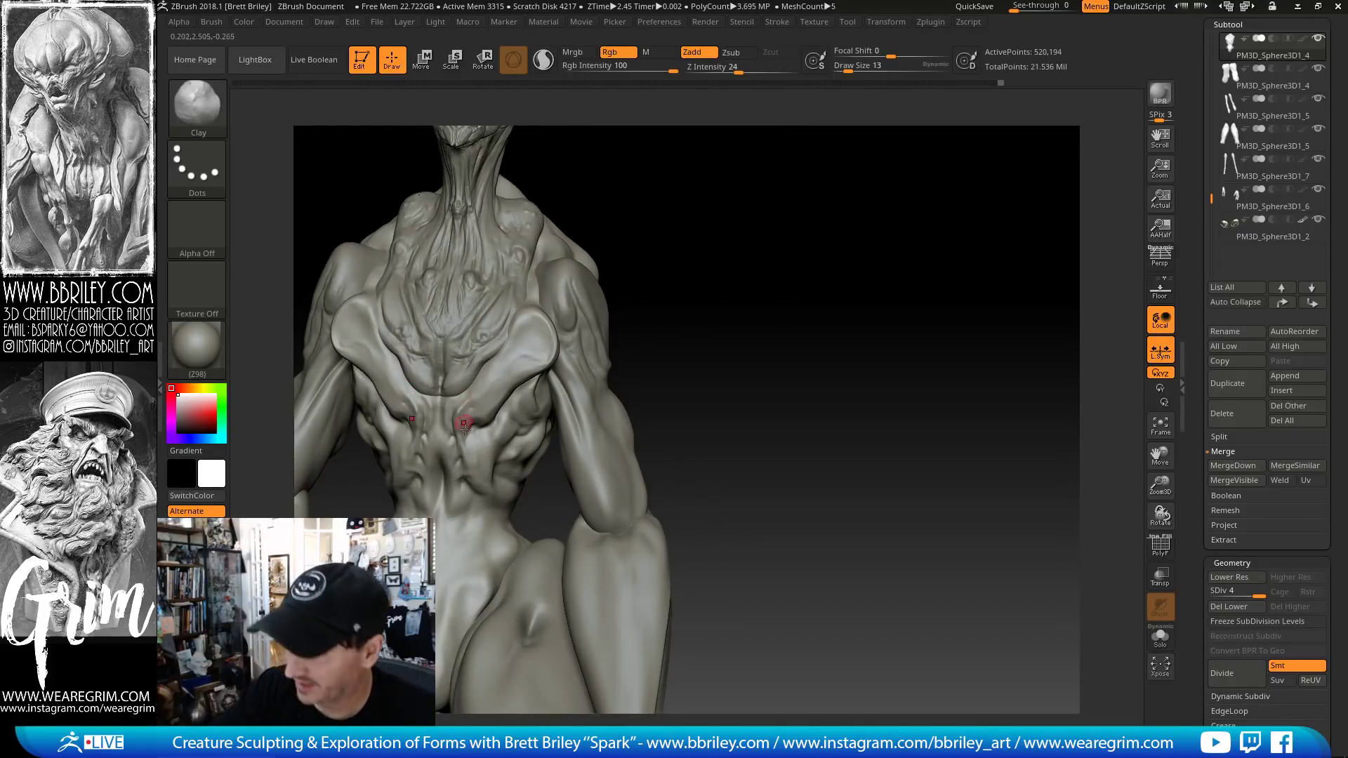
# - Nudge the inner rib forms into shape with the Move brush at draw size 16
pyautogui.press('b')
pyautogui.press('m')
pyautogui.press('v')
pyautogui.press(']')
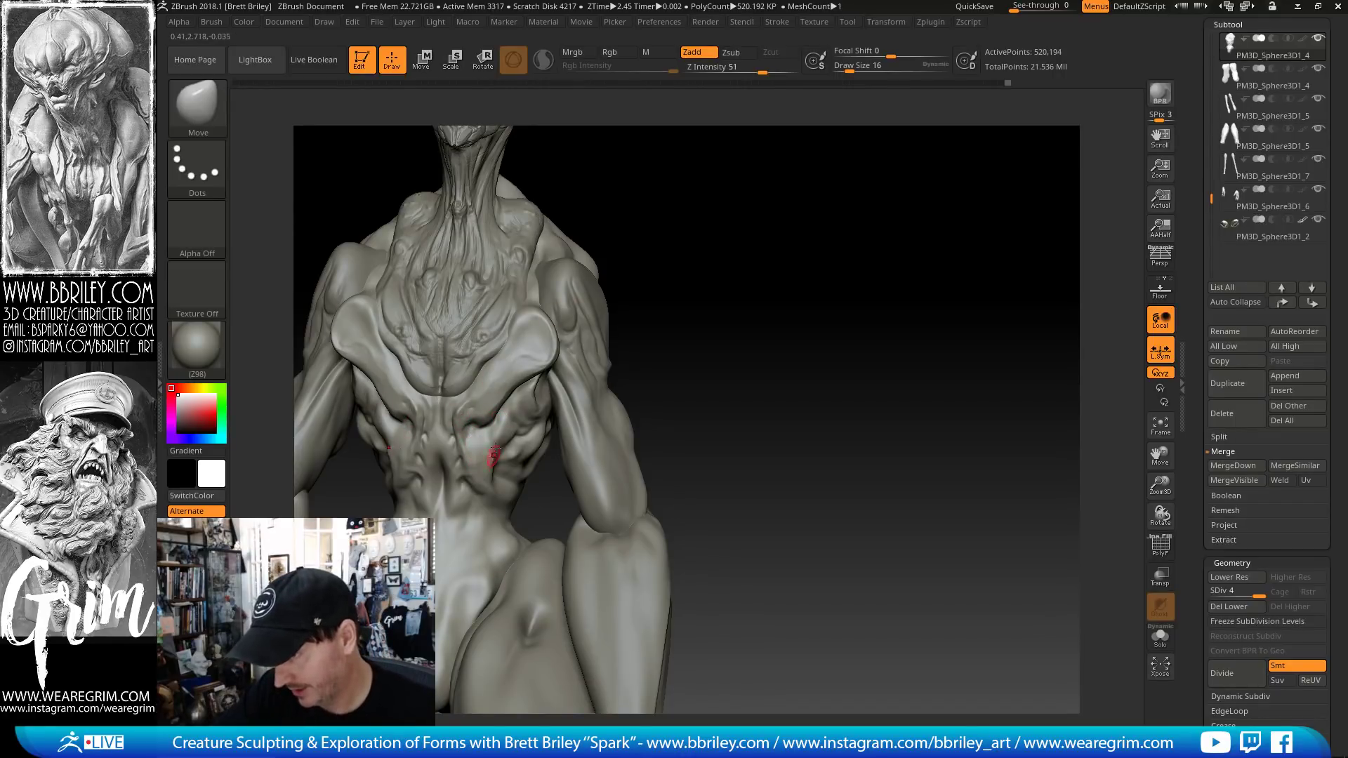
# - Thicken the rib forms along the side of the torso with the Clay brush at draw sizes 16 and 25
pyautogui.press('b')
pyautogui.press('c')
pyautogui.press('l')
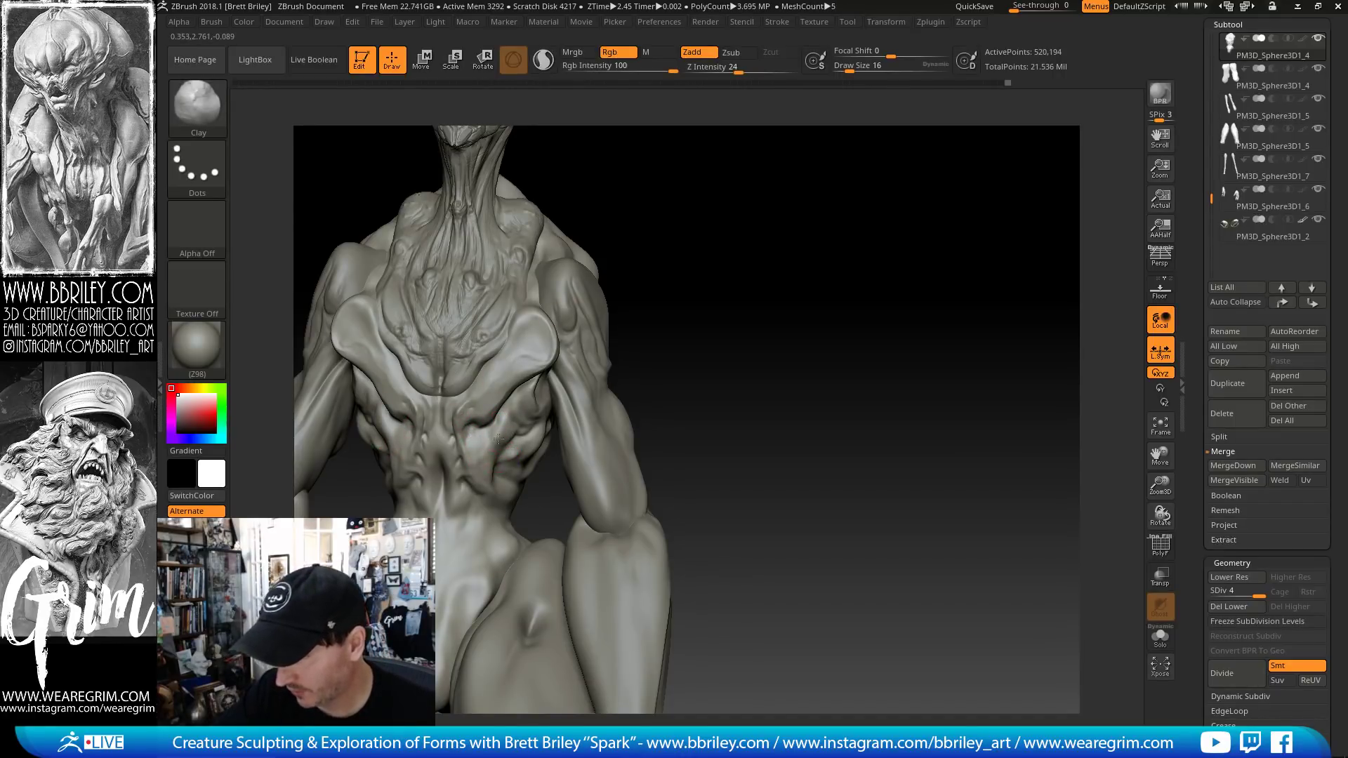
pyautogui.moveTo(704, 278)
pyautogui.keyDown('alt'); pyautogui.mouseDown()
pyautogui.moveTo(670, 200)
pyautogui.moveTo(606, 163)
pyautogui.mouseUp(); pyautogui.keyUp('alt')
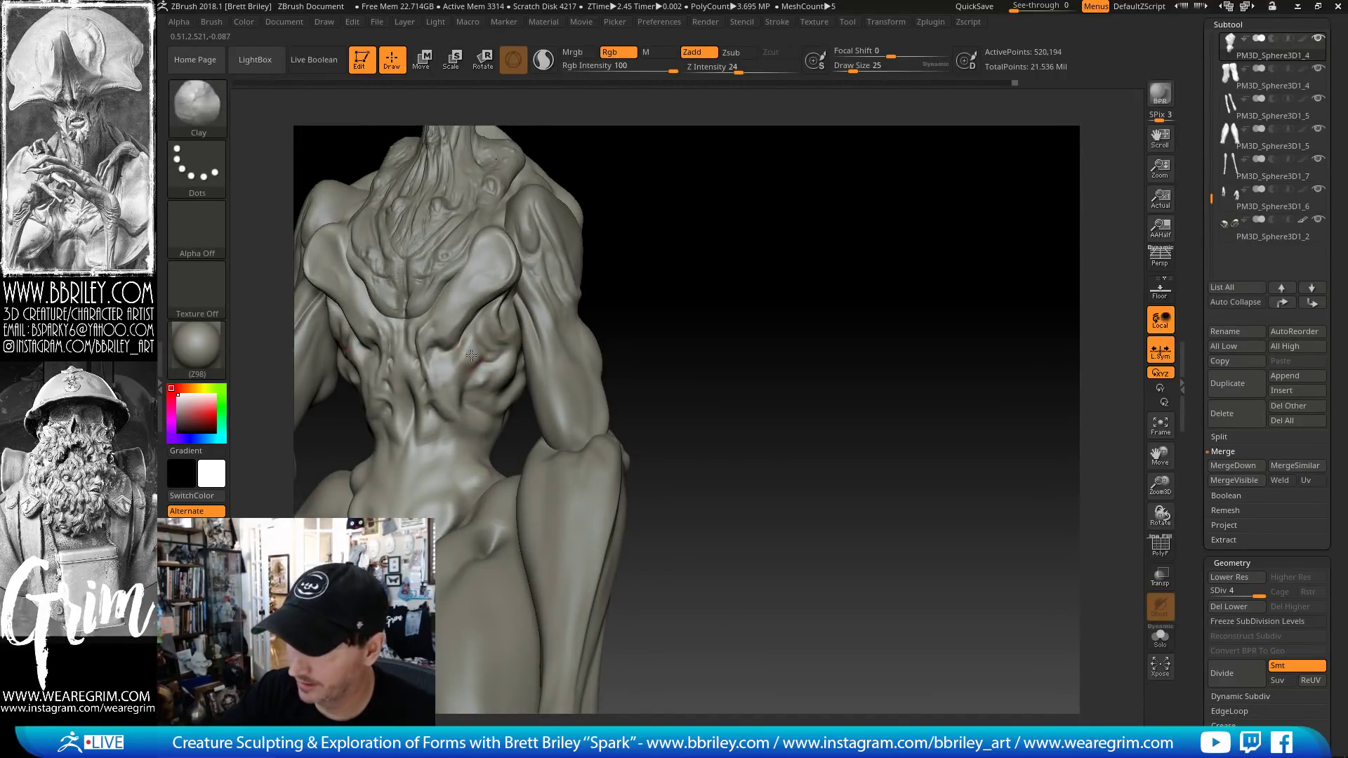
# - Refine the rib forms beside the midline with the TrimDynamic brush at draw size 25 and the Standard brush at draw size 13
pyautogui.press('b')
pyautogui.press('t')
pyautogui.press('d')
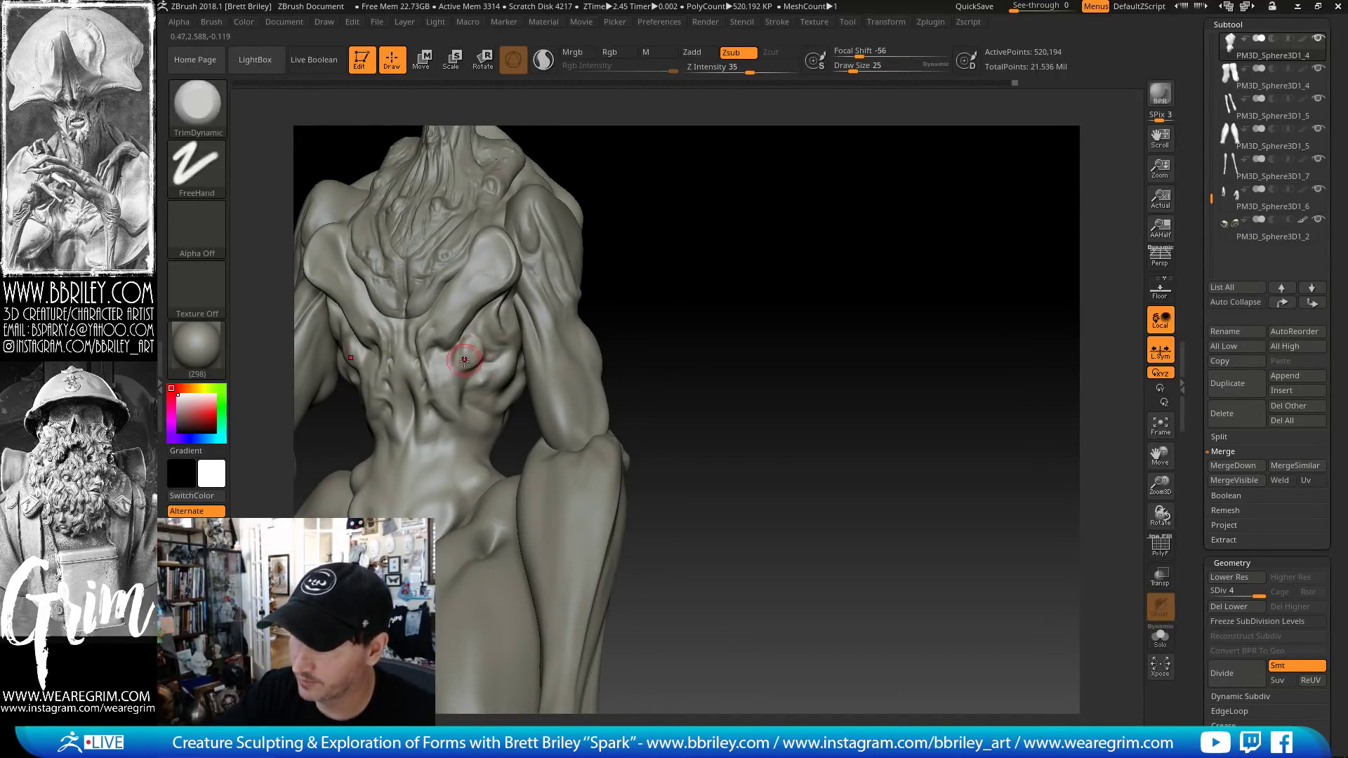
pyautogui.press('b')
pyautogui.press('s')
pyautogui.press('t')
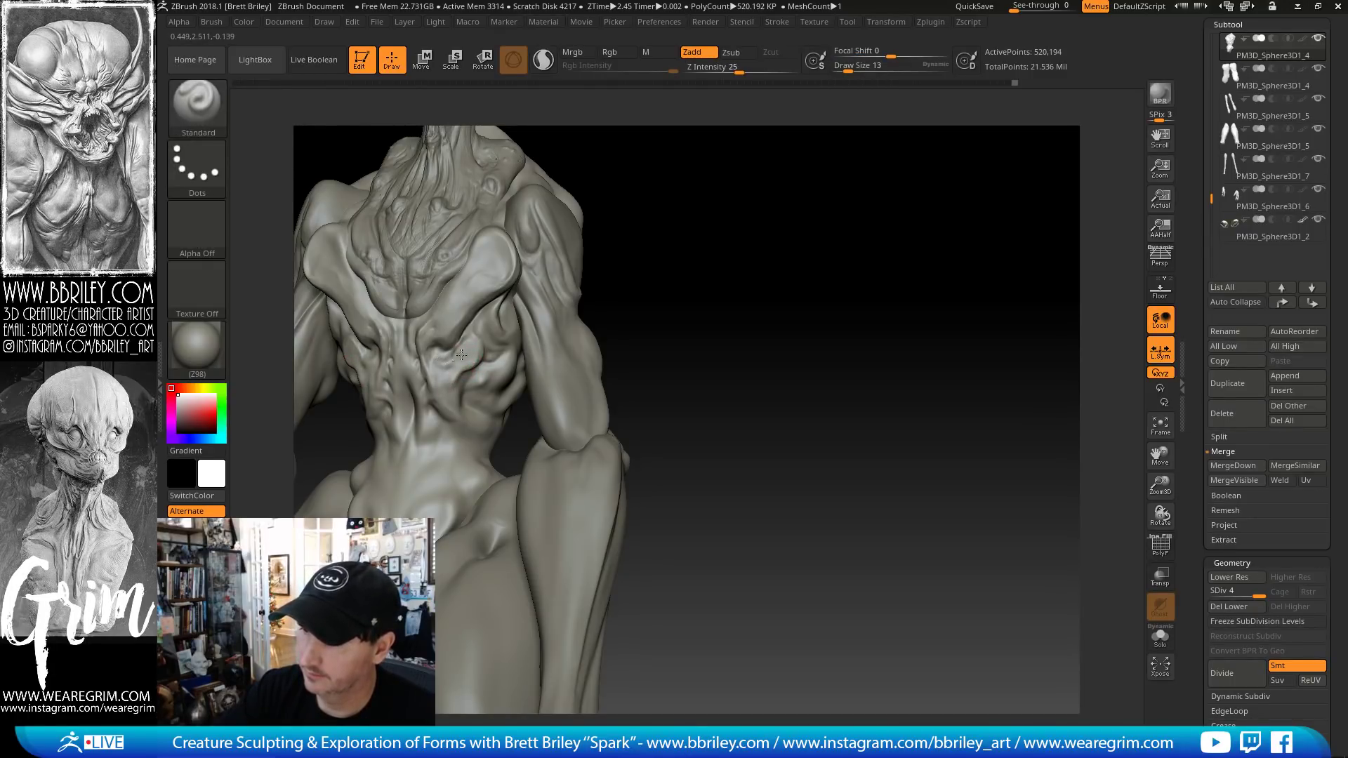
# - Shift the rib forms at the side of the torso with the Move brush at draw sizes between 20 and 29
pyautogui.press('b')
pyautogui.press('m')
pyautogui.press('v')
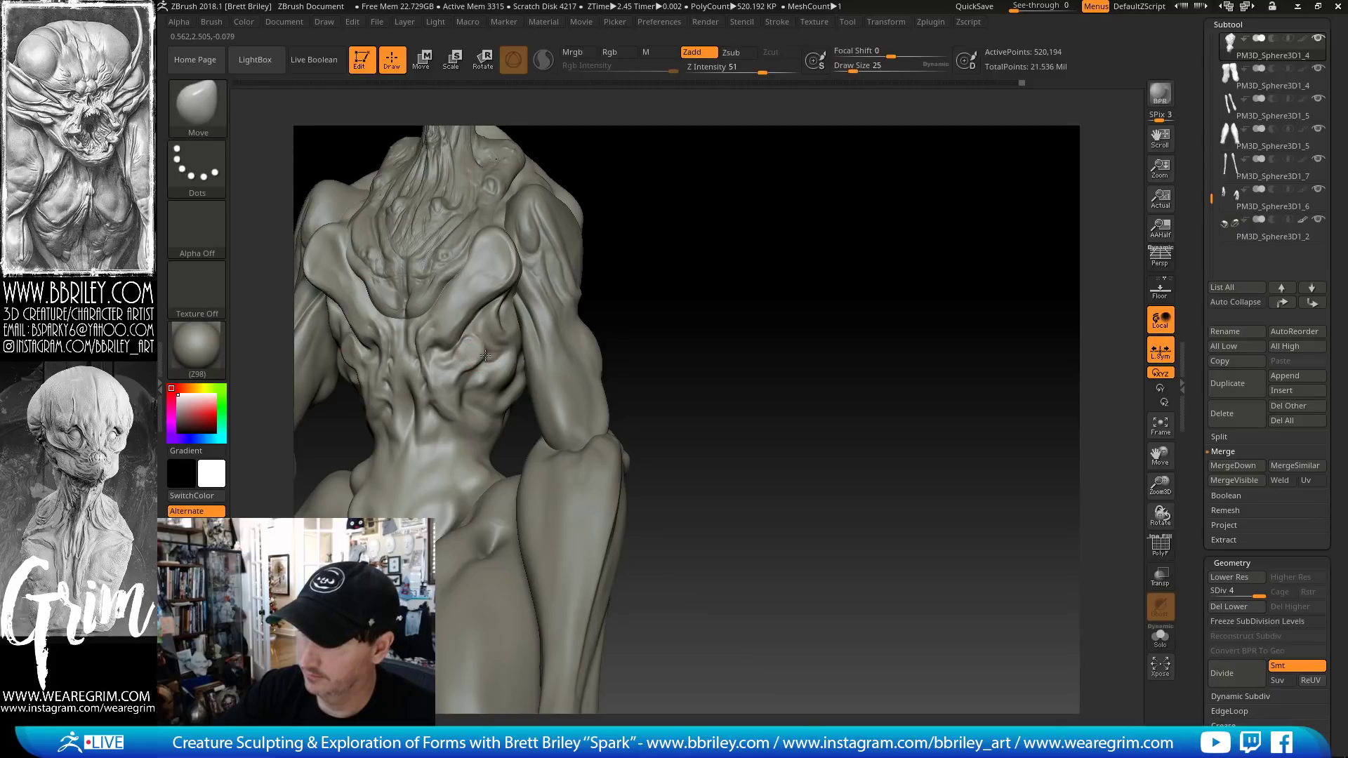
pyautogui.moveTo(758, 231)
pyautogui.mouseDown()
pyautogui.moveTo(725, 213)
pyautogui.moveTo(672, 216)
pyautogui.mouseUp()
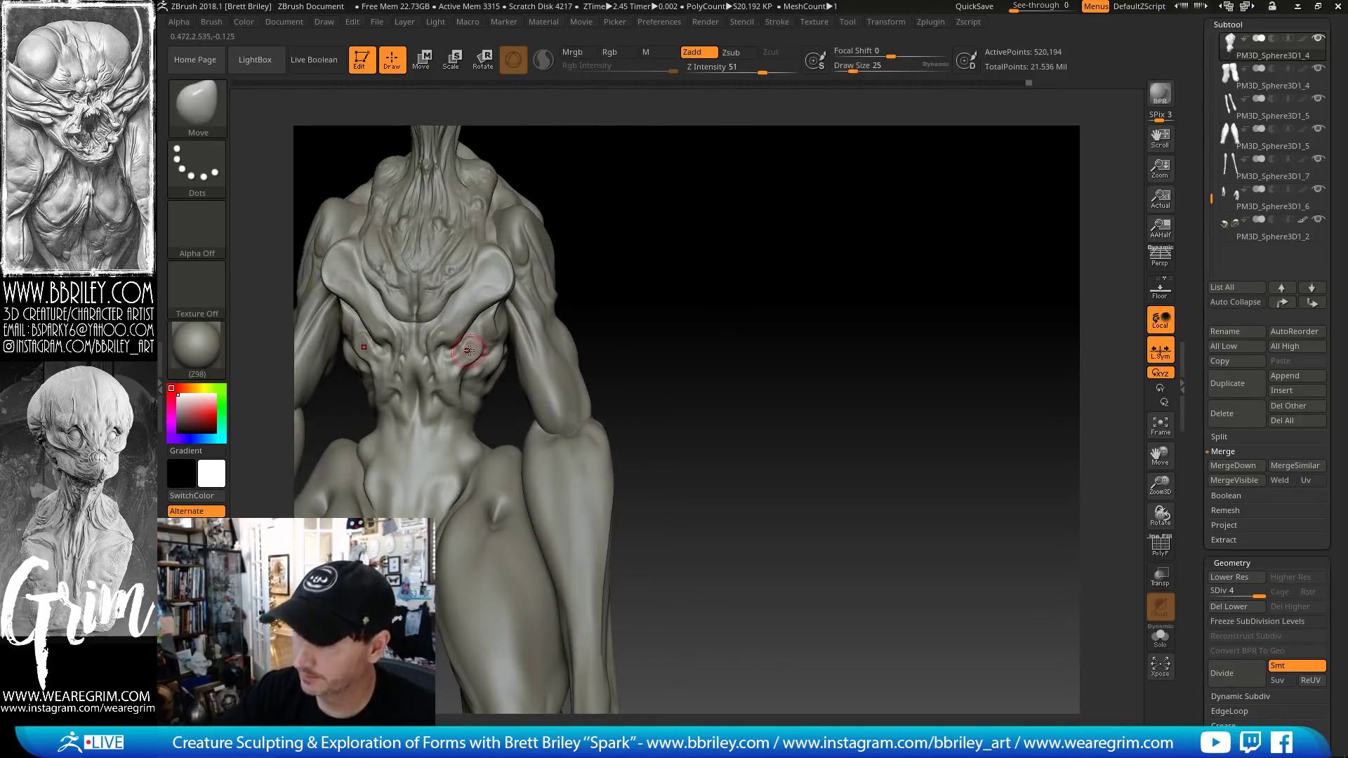
pyautogui.press(']')
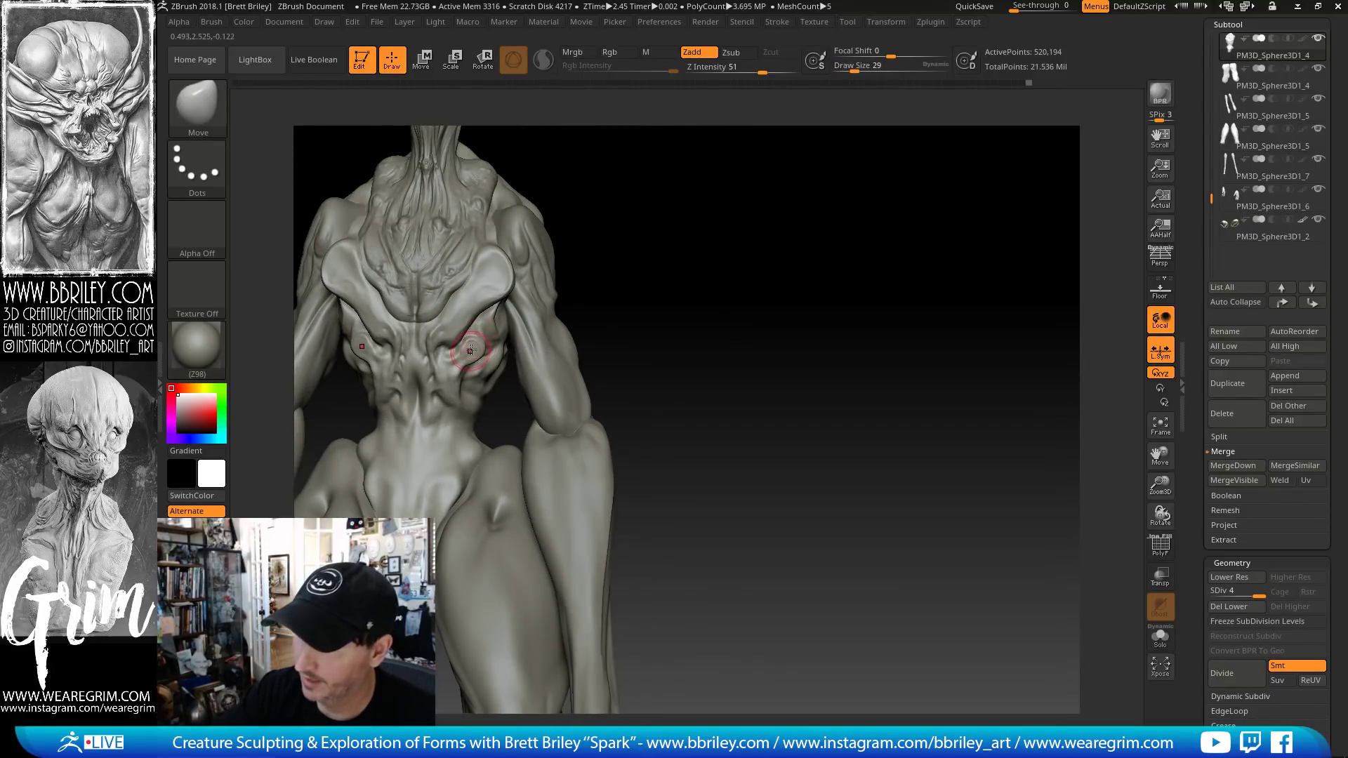
pyautogui.press('[')
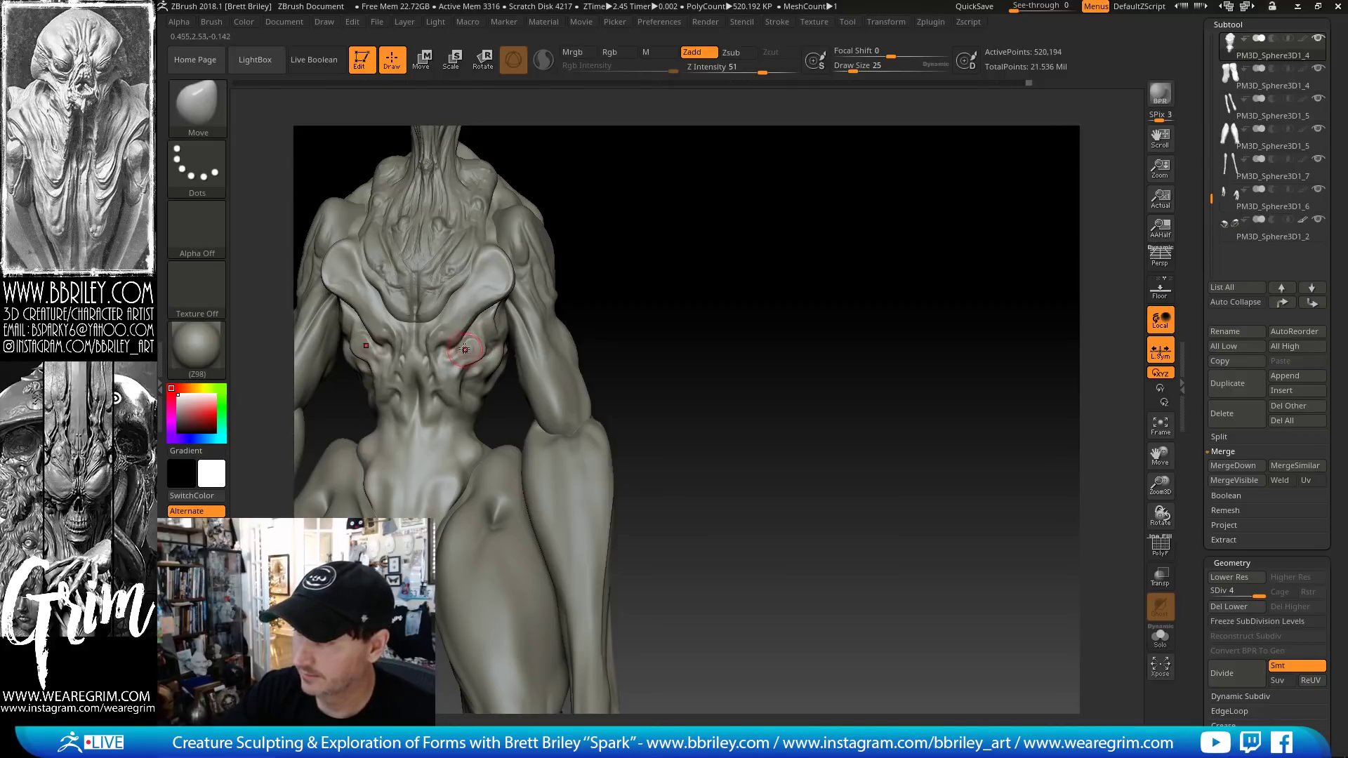
pyautogui.press('[')
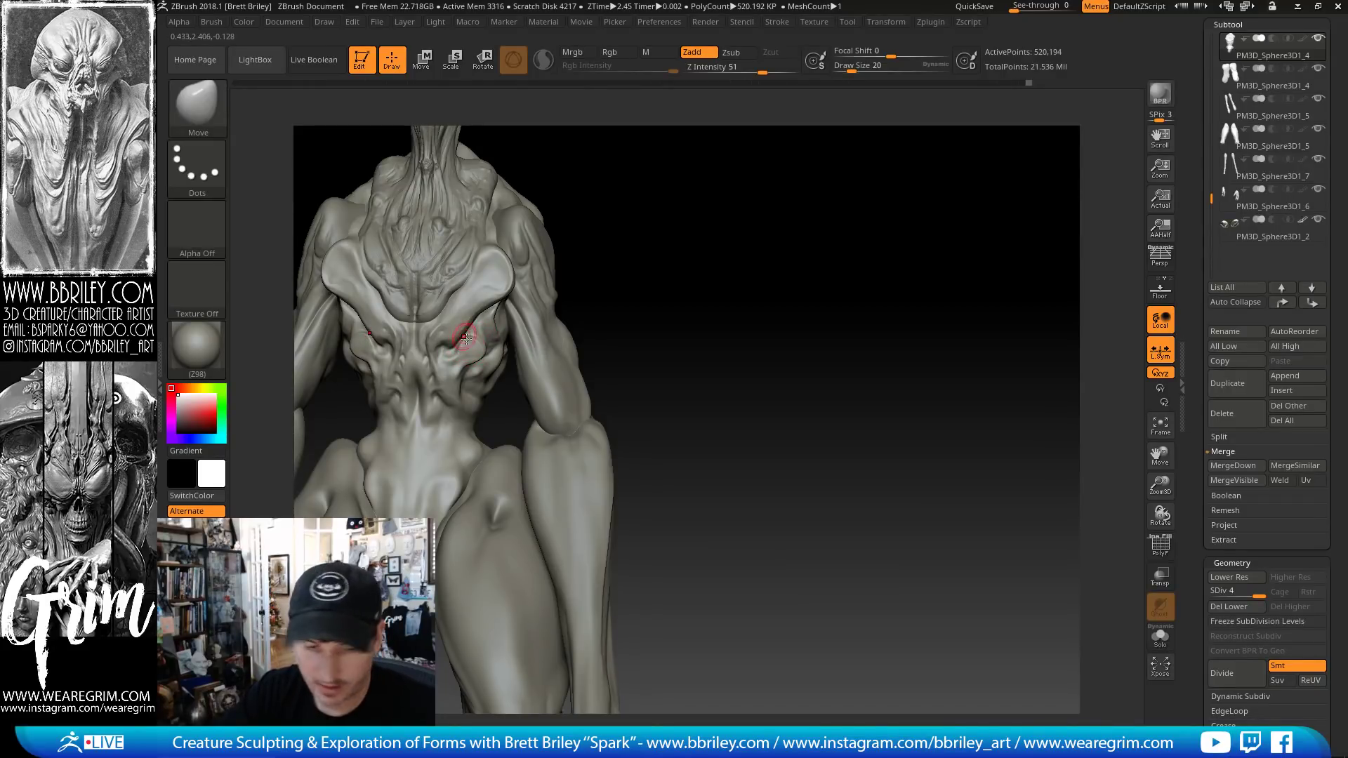
# - Sharpen the creases between the inner rib forms with the DamStandard brush at draw size 12 and smooth the surrounding surface
pyautogui.press('b')
pyautogui.press('d')
pyautogui.press('s')
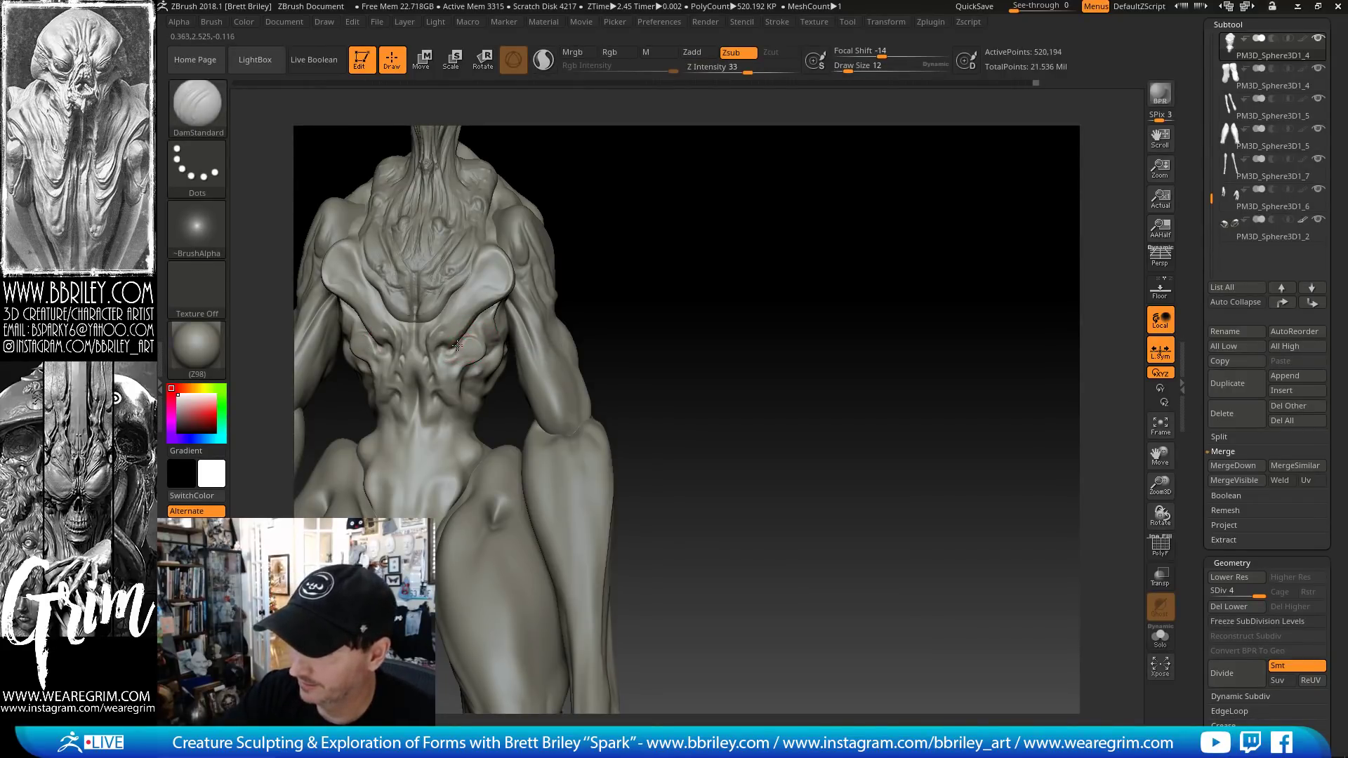
pyautogui.press('shift')
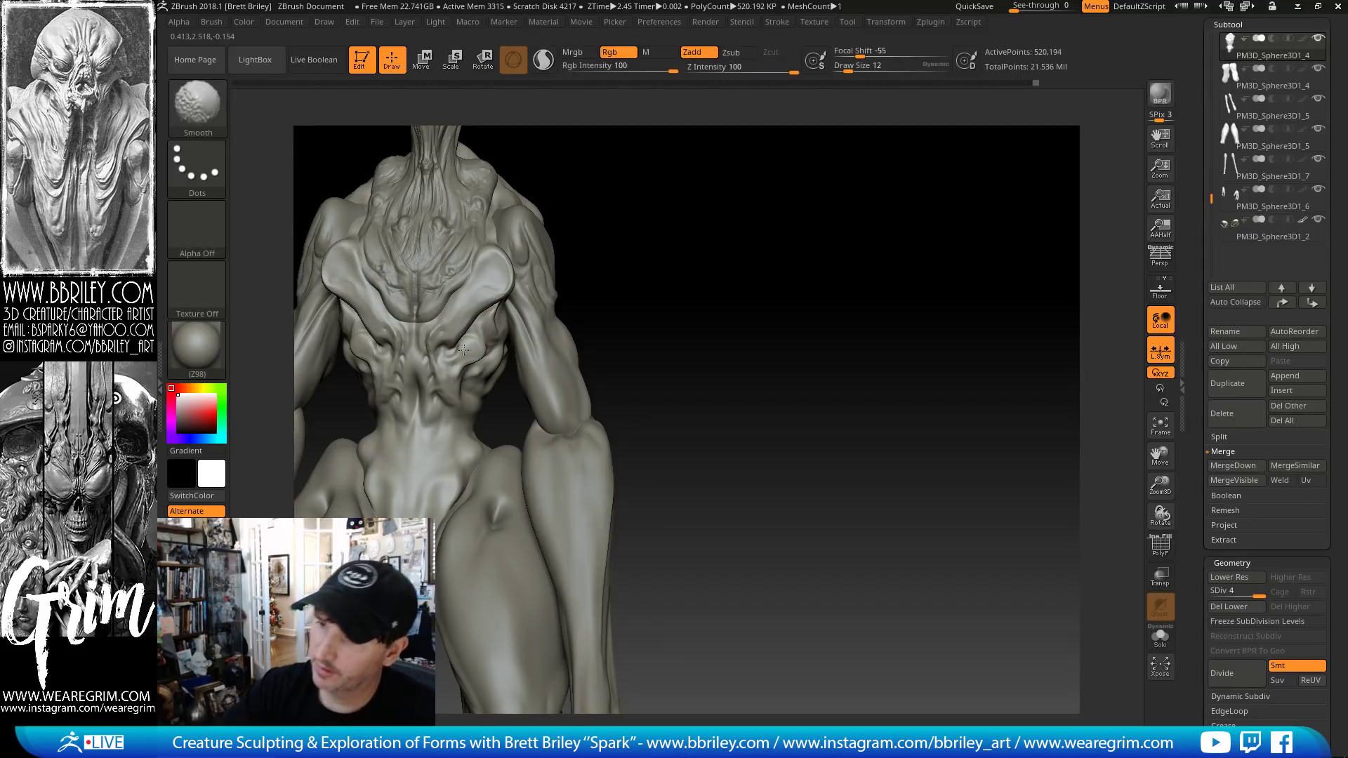
pyautogui.keyDown('shift'); pyautogui.moveTo(463, 349); pyautogui.dragTo(475, 351); pyautogui.keyUp('shift')
# - Add fine raised detail to the rib forms and upper abdomen with the Standard brush at draw size 8
pyautogui.press('b')
pyautogui.press('s')
pyautogui.press('t')
pyautogui.moveTo(667, 203); pyautogui.dragTo(618, 200)
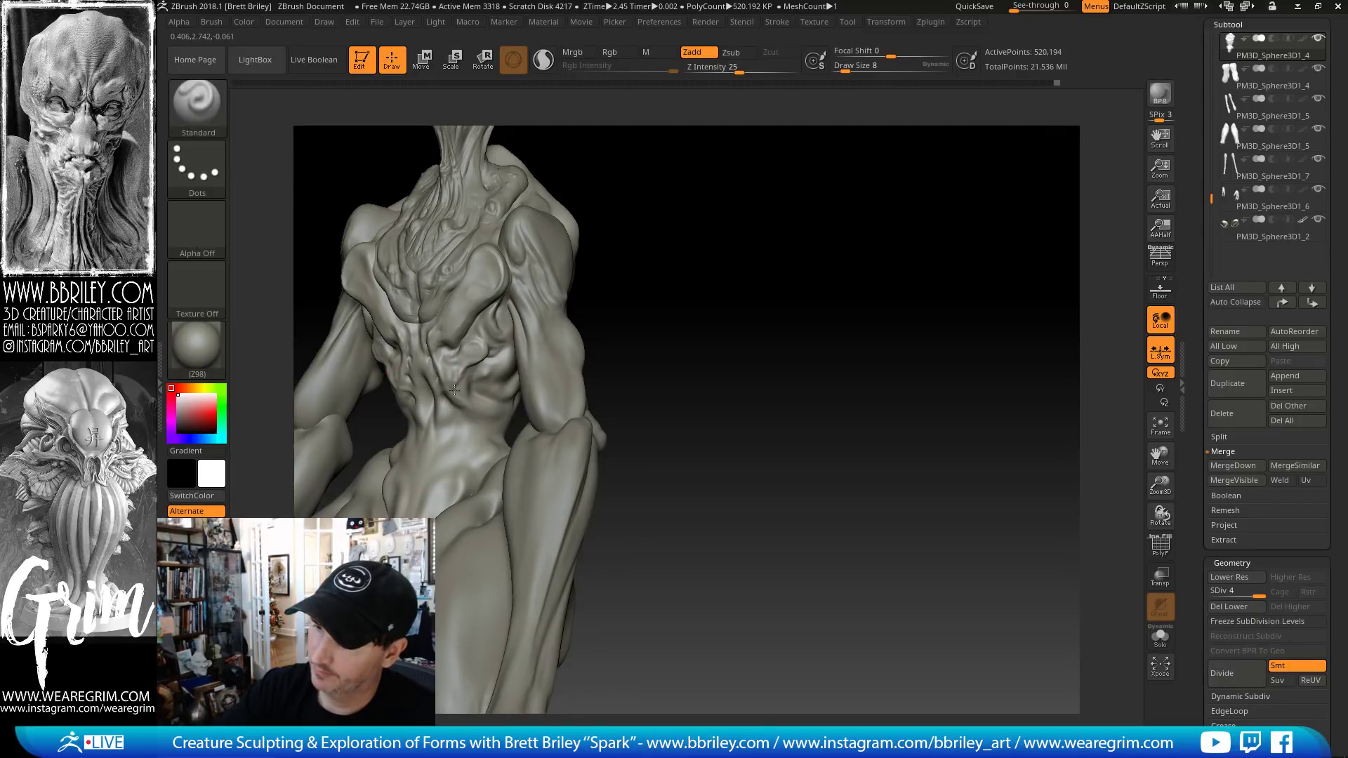
pyautogui.moveTo(665, 306); pyautogui.dragTo(779, 245)
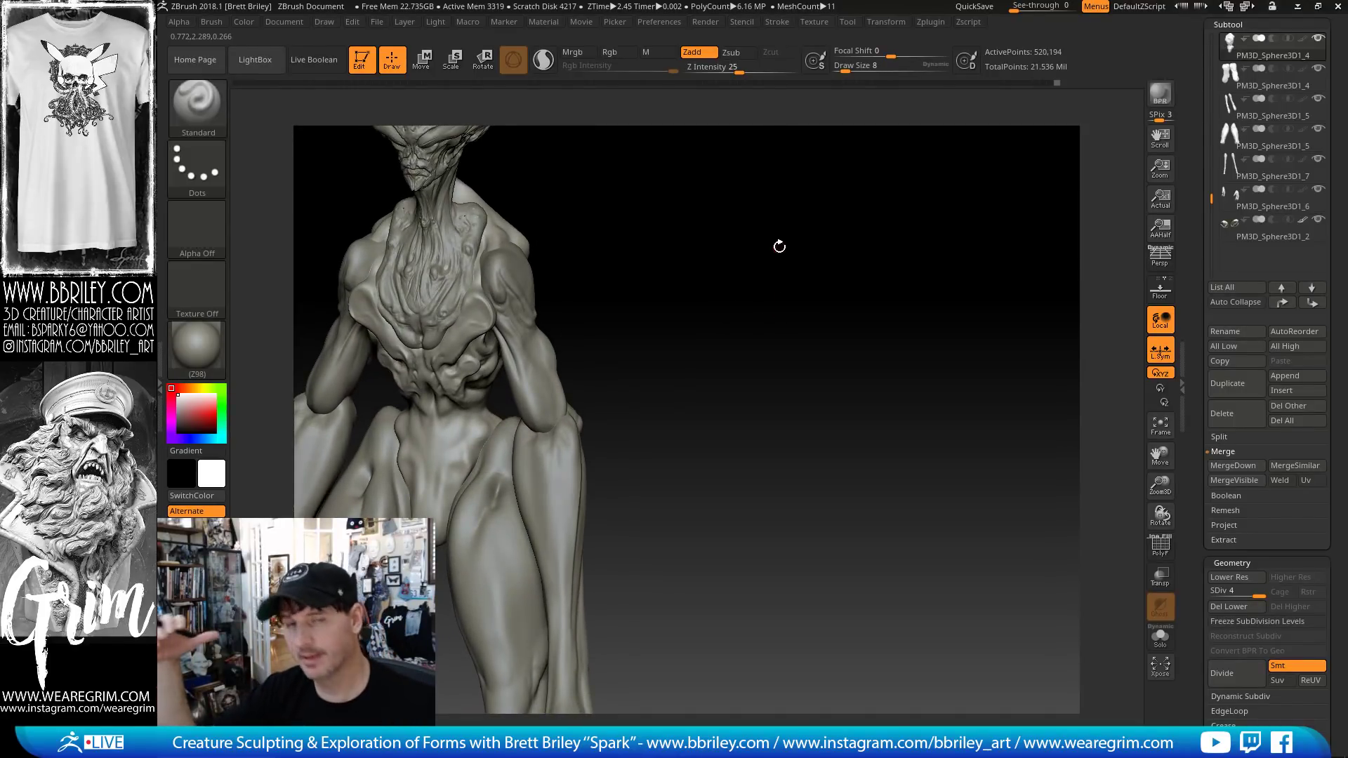
pyautogui.moveTo(675, 268)
pyautogui.mouseDown()
pyautogui.moveTo(694, 295)
pyautogui.moveTo(717, 248)
pyautogui.mouseUp()
# - Adjust the outline of the ribcage's side with the Move brush at a changed draw size
pyautogui.press('b')
pyautogui.press('m')
pyautogui.press('v')
pyautogui.press('s')
pyautogui.moveTo(518, 315); pyautogui.dragTo(529, 313)
pyautogui.moveTo(654, 245)
pyautogui.mouseDown()
pyautogui.moveTo(665, 193)
pyautogui.moveTo(719, 230)
pyautogui.mouseUp()
# - Flatten the lower rib forms on the side of the torso with the TrimDynamic brush
pyautogui.press('b')
pyautogui.press('t')
pyautogui.press('d')
pyautogui.moveTo(481, 367); pyautogui.dragTo(491, 407)
pyautogui.moveTo(734, 276)
pyautogui.mouseDown()
pyautogui.moveTo(750, 301)
pyautogui.moveTo(716, 240)
pyautogui.moveTo(625, 372)
pyautogui.mouseUp()
# - Define the abdomen just below the ribcage with the DamStandard brush and the Clay brush at draw size 21
pyautogui.press('b')
pyautogui.press('d')
pyautogui.press('s')
pyautogui.moveTo(657, 321); pyautogui.dragTo(632, 309)
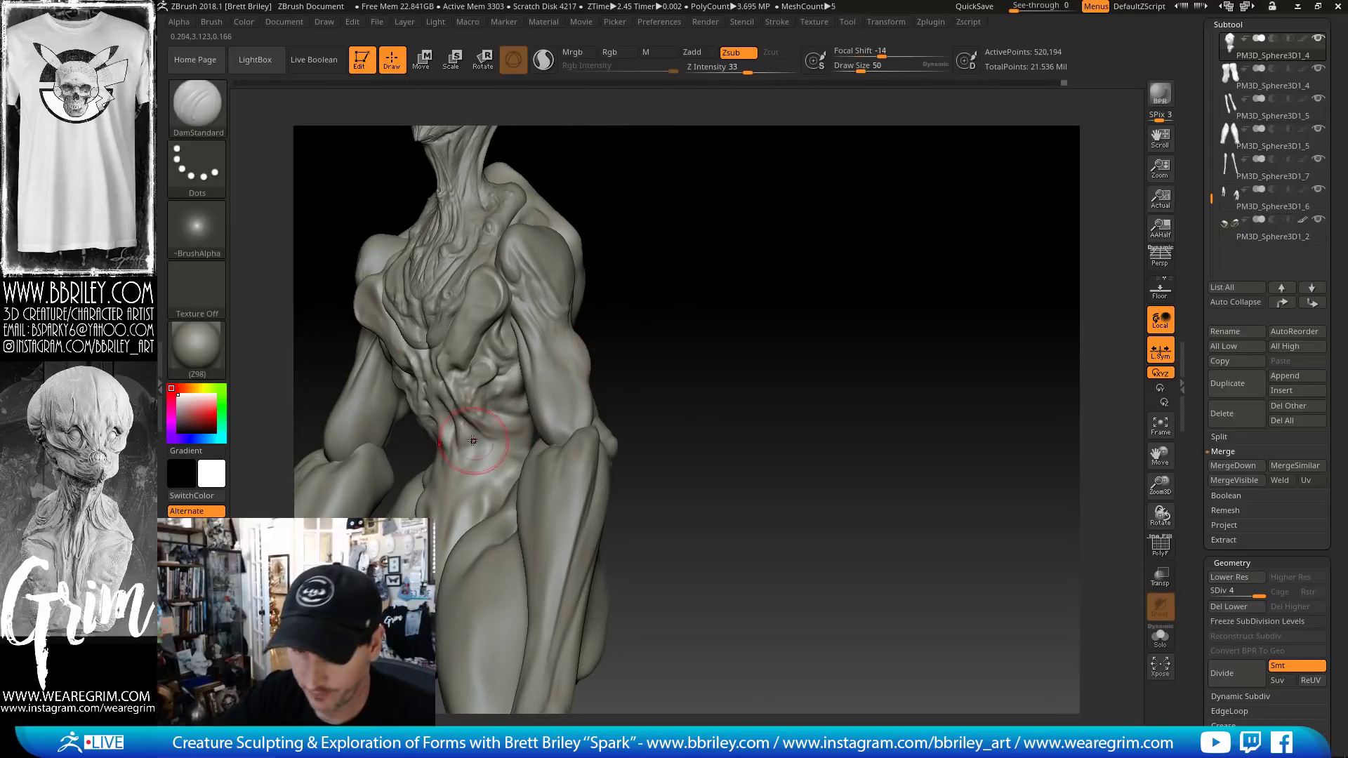
pyautogui.press('b')
pyautogui.press('c')
pyautogui.press('l')
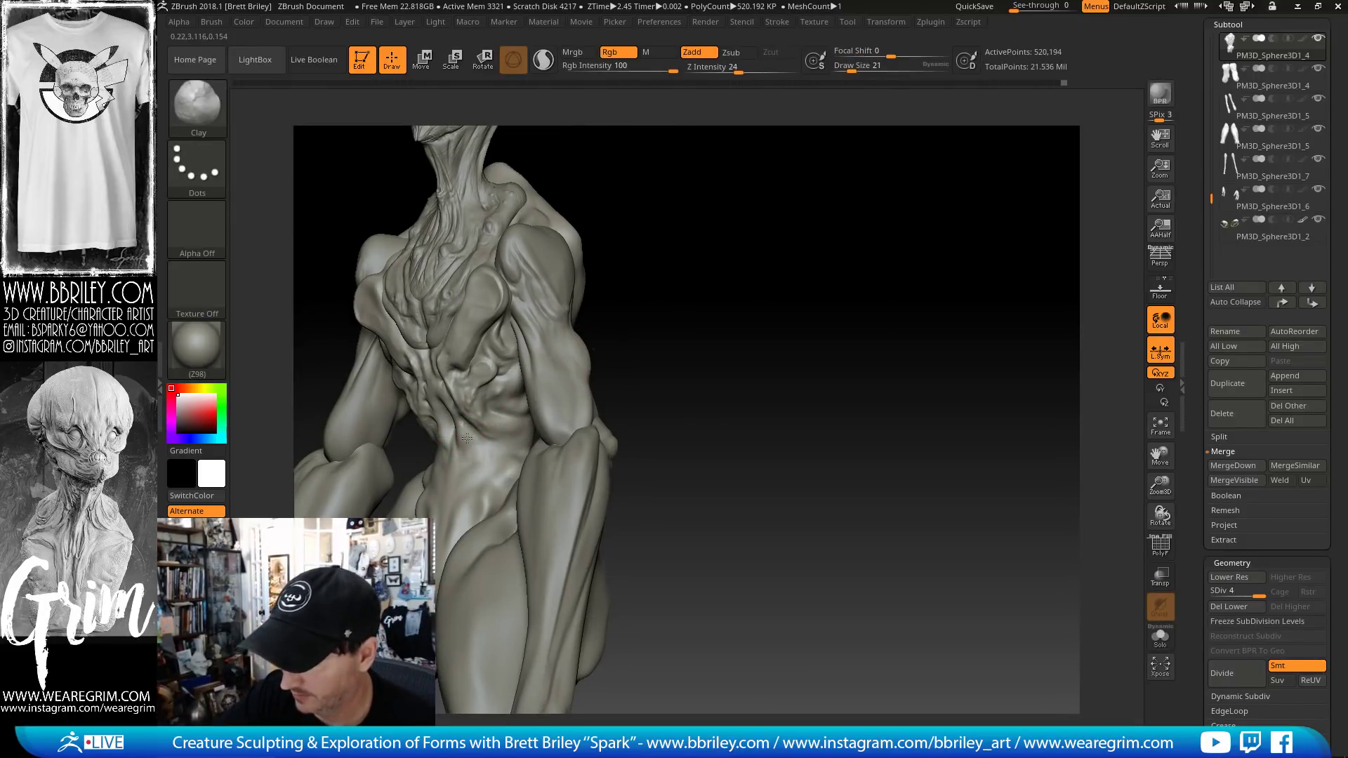
pyautogui.moveTo(713, 328); pyautogui.dragTo(713, 228)
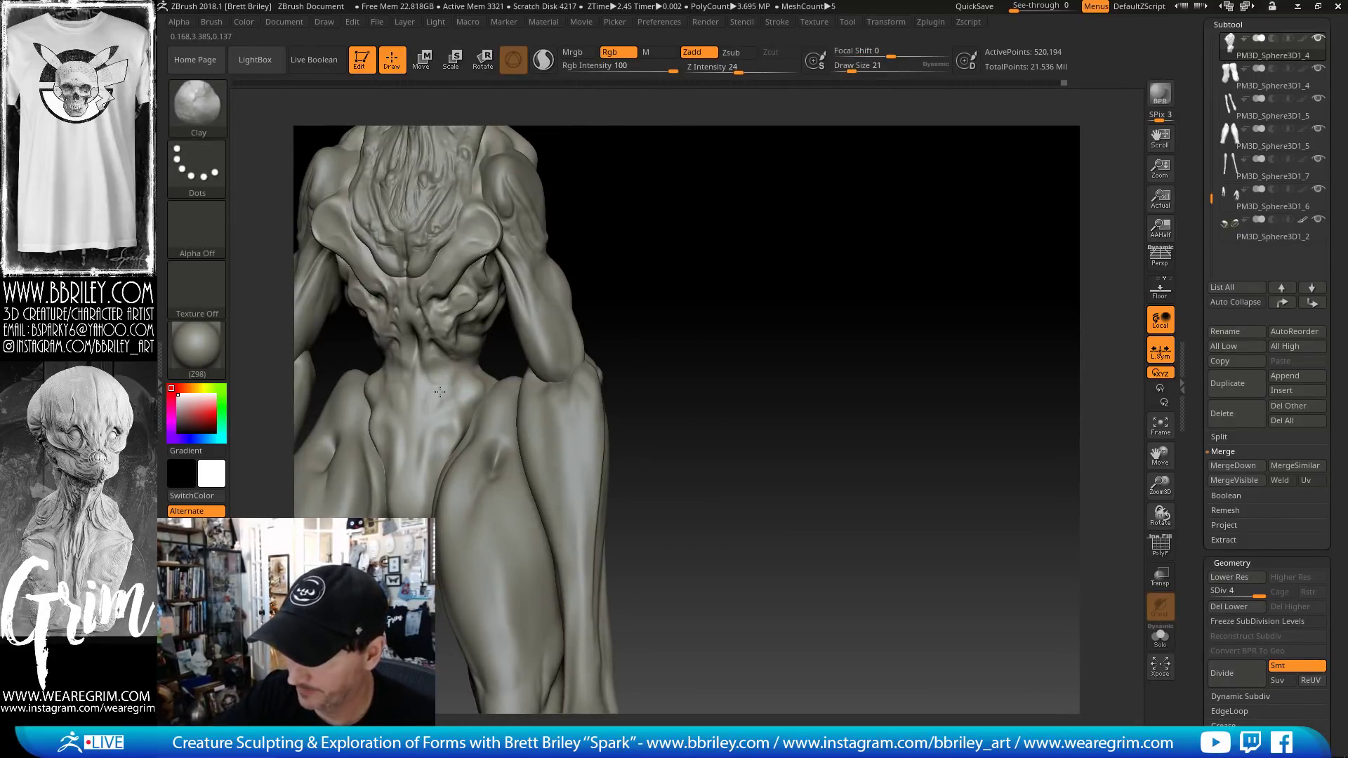
# - Cut grooves down the lower abdomen on both sides of the midline with the DamStandard brush at draw size 21
pyautogui.press('b')
pyautogui.press('d')
pyautogui.press('s')
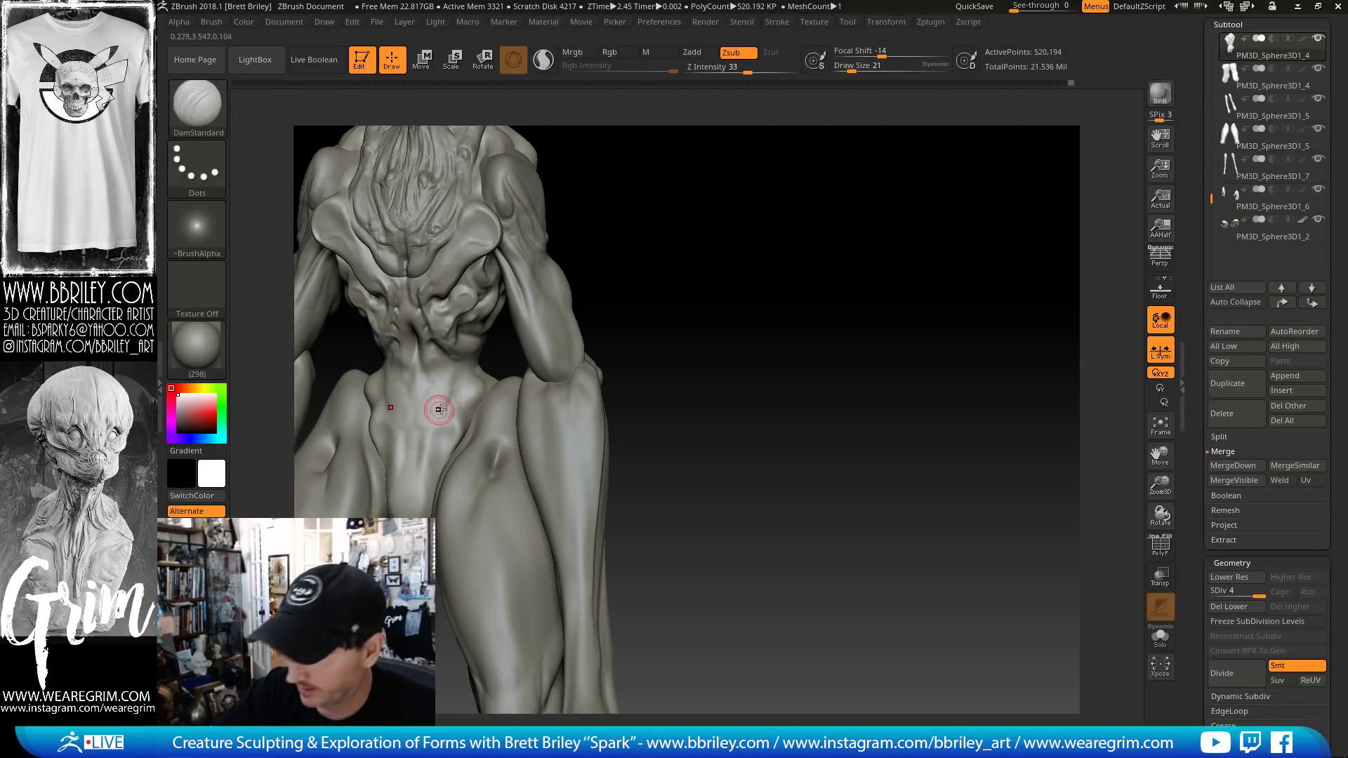
pyautogui.moveTo(674, 274)
pyautogui.mouseDown()
pyautogui.moveTo(697, 232)
pyautogui.moveTo(649, 273)
pyautogui.mouseUp()
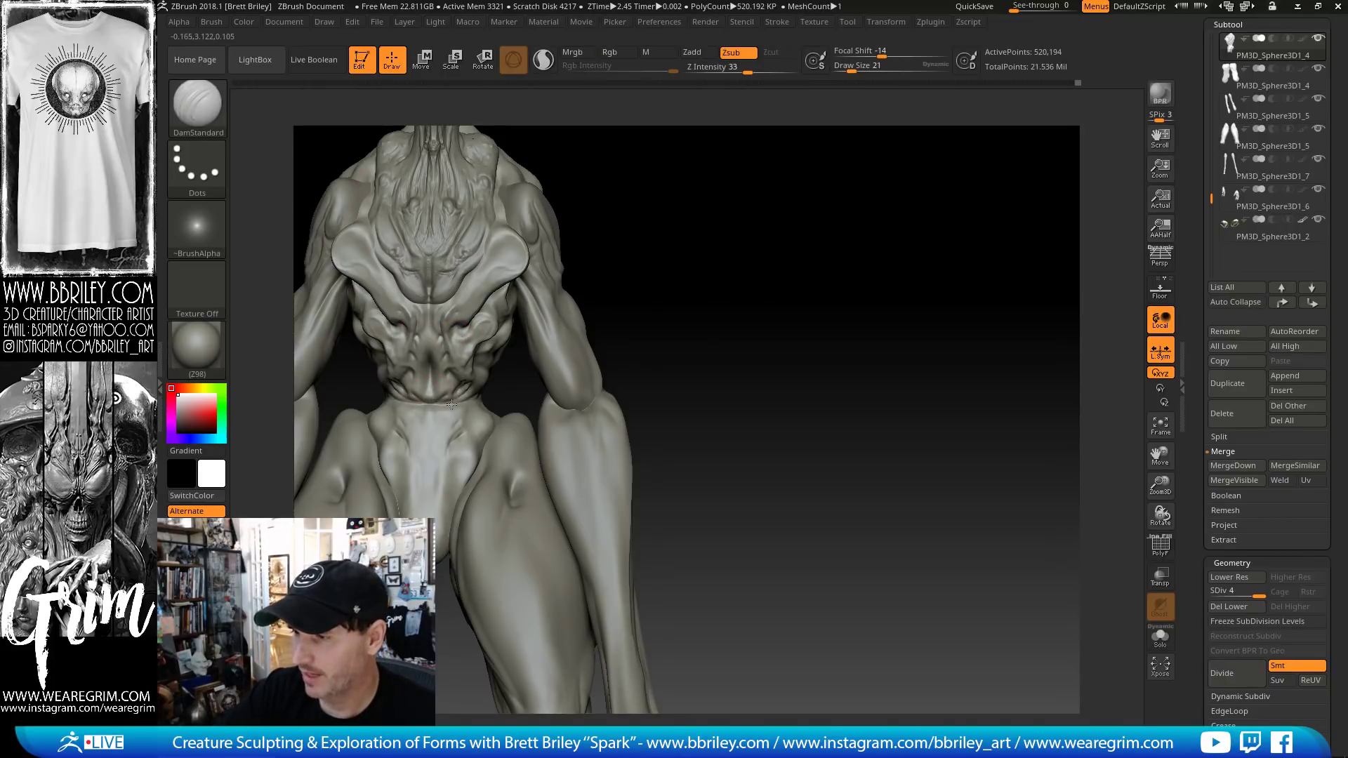
pyautogui.press('ctrl')
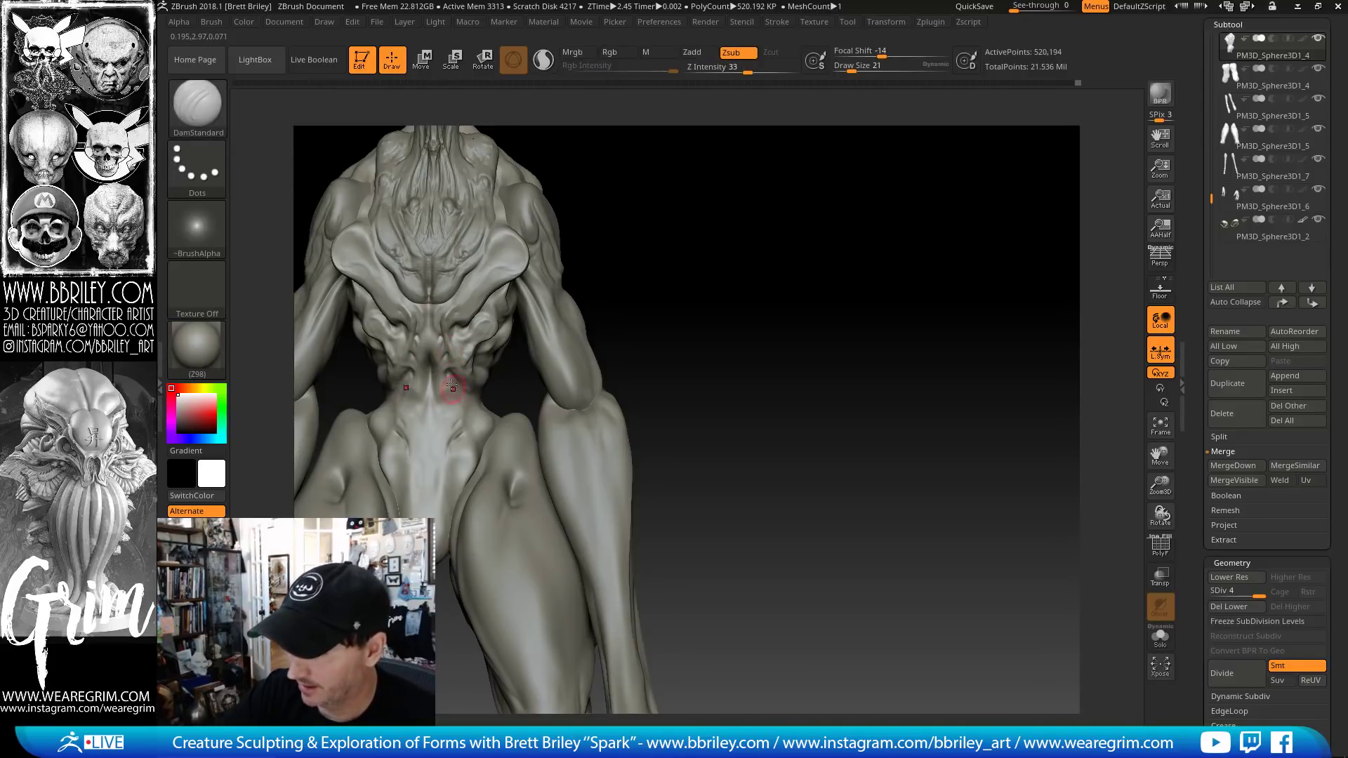
pyautogui.moveTo(440, 405)
pyautogui.mouseDown()
pyautogui.moveTo(426, 495)
pyautogui.moveTo(460, 481)
pyautogui.mouseUp()
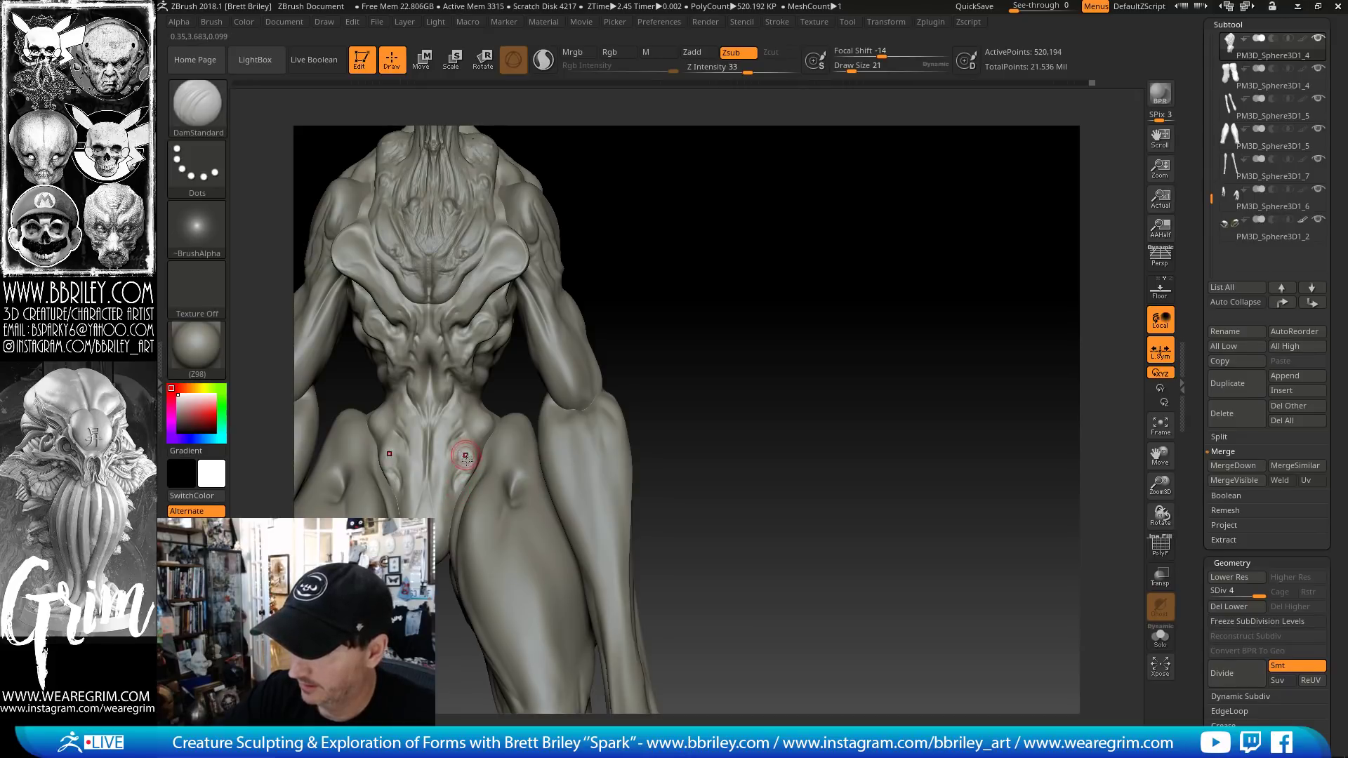
# - Build up the muscle forms beside the lower abdomen with the Clay brush and plane them with TrimDynamic at draw size 21
pyautogui.press('b')
pyautogui.press('c')
pyautogui.press('l')
pyautogui.press('b')
pyautogui.press('t')
pyautogui.press('d')
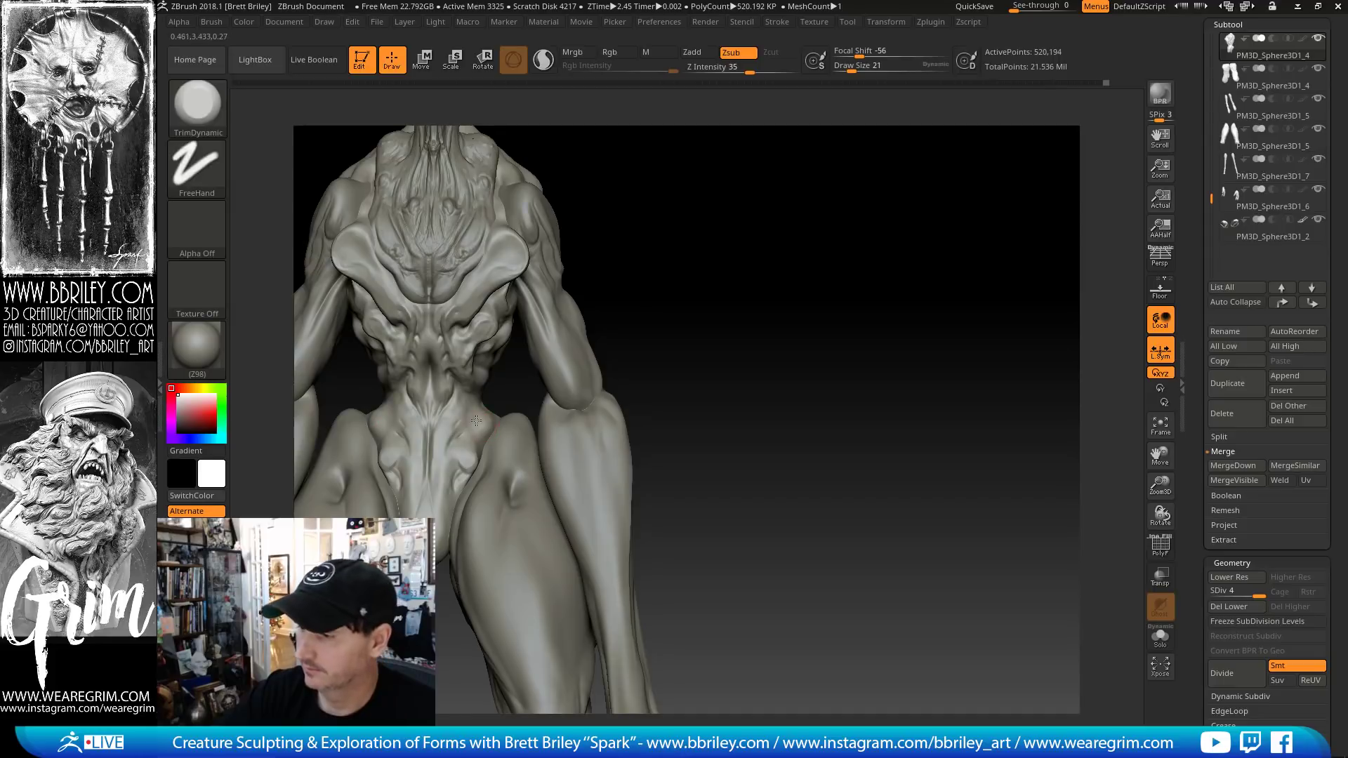
# - Reshape the waist outline above the hips with the Move brush
pyautogui.press('b')
pyautogui.press('m')
pyautogui.press('v')
pyautogui.moveTo(674, 265)
pyautogui.mouseDown()
pyautogui.moveTo(615, 278)
pyautogui.moveTo(452, 391)
pyautogui.mouseUp()
# - Fill out the side of the waist above the hip with the TrimDynamic brush and the Clay brush at draw sizes 32 and 18
pyautogui.press('b')
pyautogui.press('t')
pyautogui.press('d')
pyautogui.press('b')
pyautogui.press('c')
pyautogui.press('l')
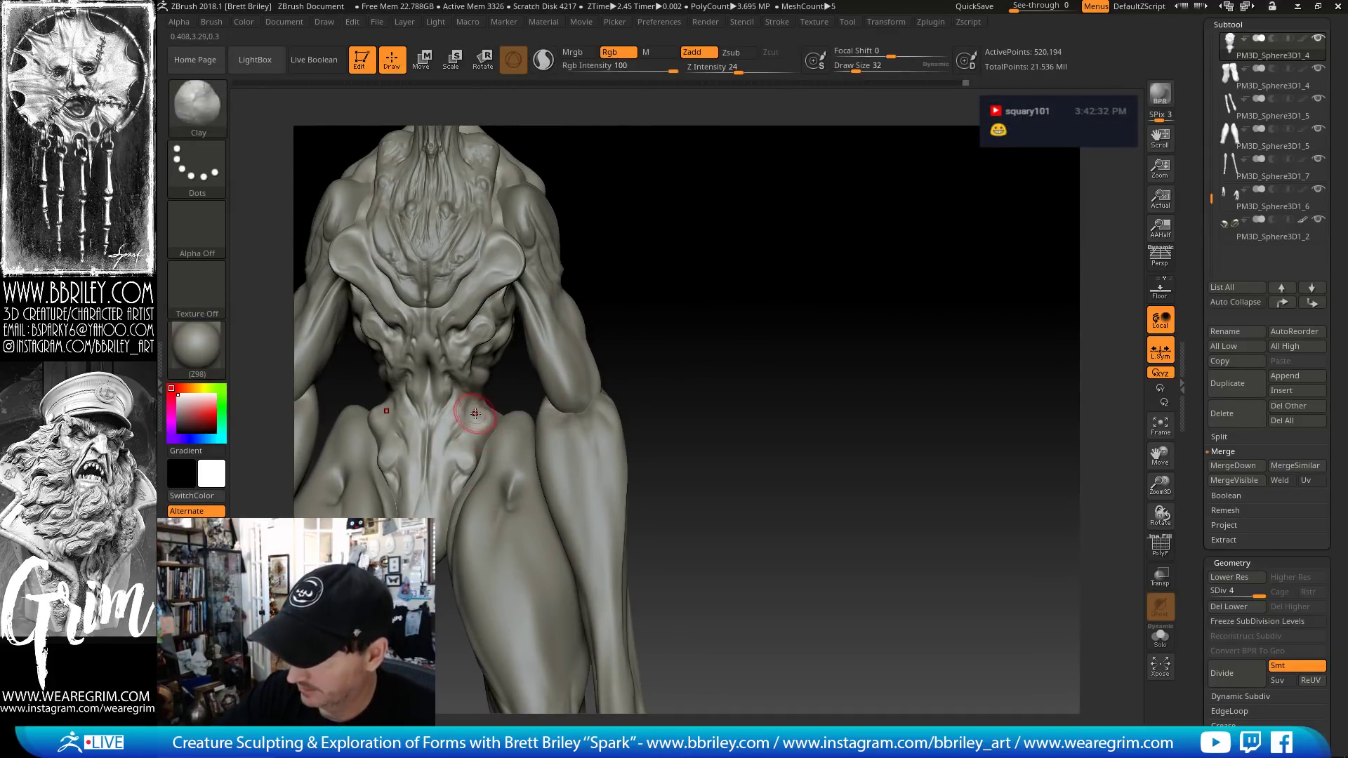
pyautogui.moveTo(678, 238); pyautogui.dragTo(572, 300)
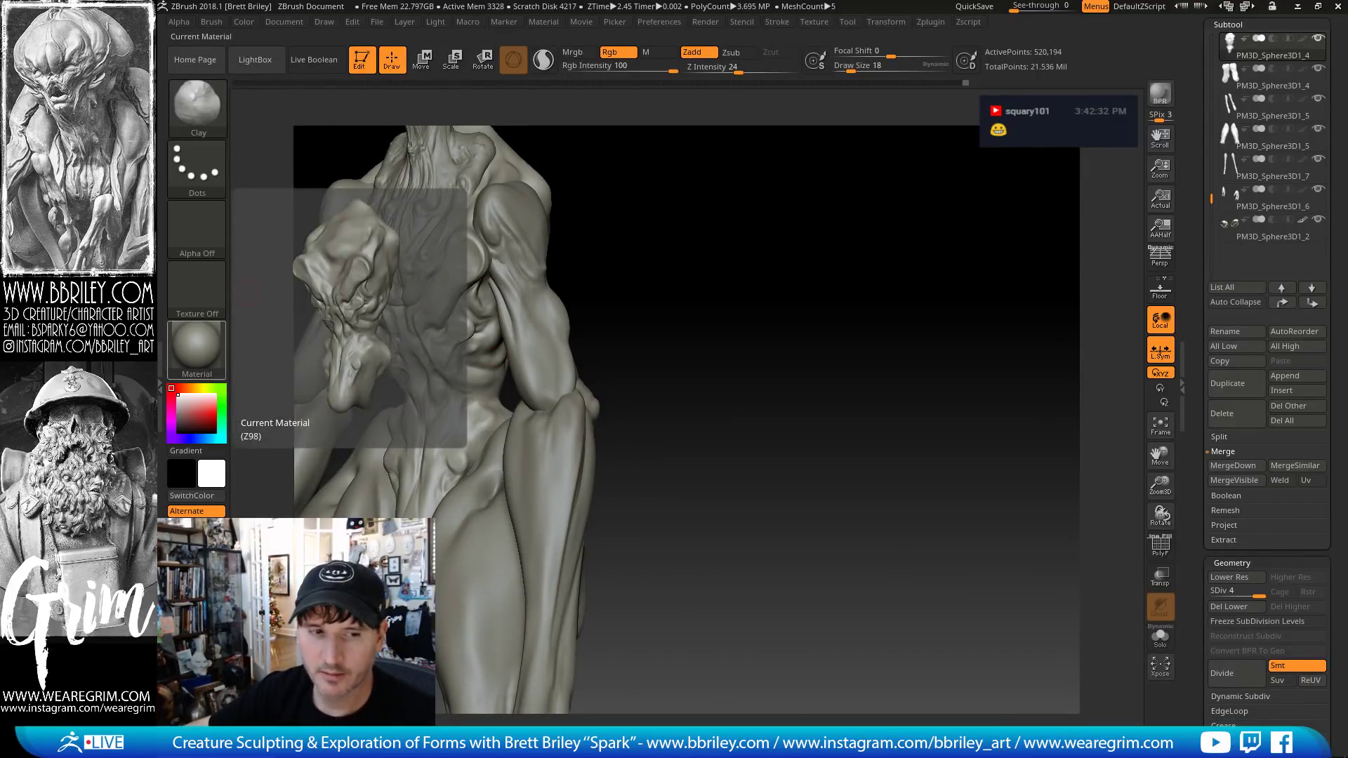
pyautogui.moveTo(662, 292)
pyautogui.mouseDown()
pyautogui.moveTo(698, 276)
pyautogui.moveTo(673, 291)
pyautogui.moveTo(716, 295)
pyautogui.moveTo(487, 413)
pyautogui.mouseUp()
# - Nudge the flank between the ribcage and hip into shape with the Move brush at a changed draw size
pyautogui.press('b')
pyautogui.press('m')
pyautogui.press('v')
pyautogui.press('s')
pyautogui.press('s')
pyautogui.moveTo(634, 309); pyautogui.dragTo(647, 311)
# - Add volume along the edge of the waist with the Clay brush at draw size 16
pyautogui.press('b')
pyautogui.press('c')
pyautogui.press('l')
pyautogui.press('s')
pyautogui.moveTo(486, 410); pyautogui.dragTo(481, 409)
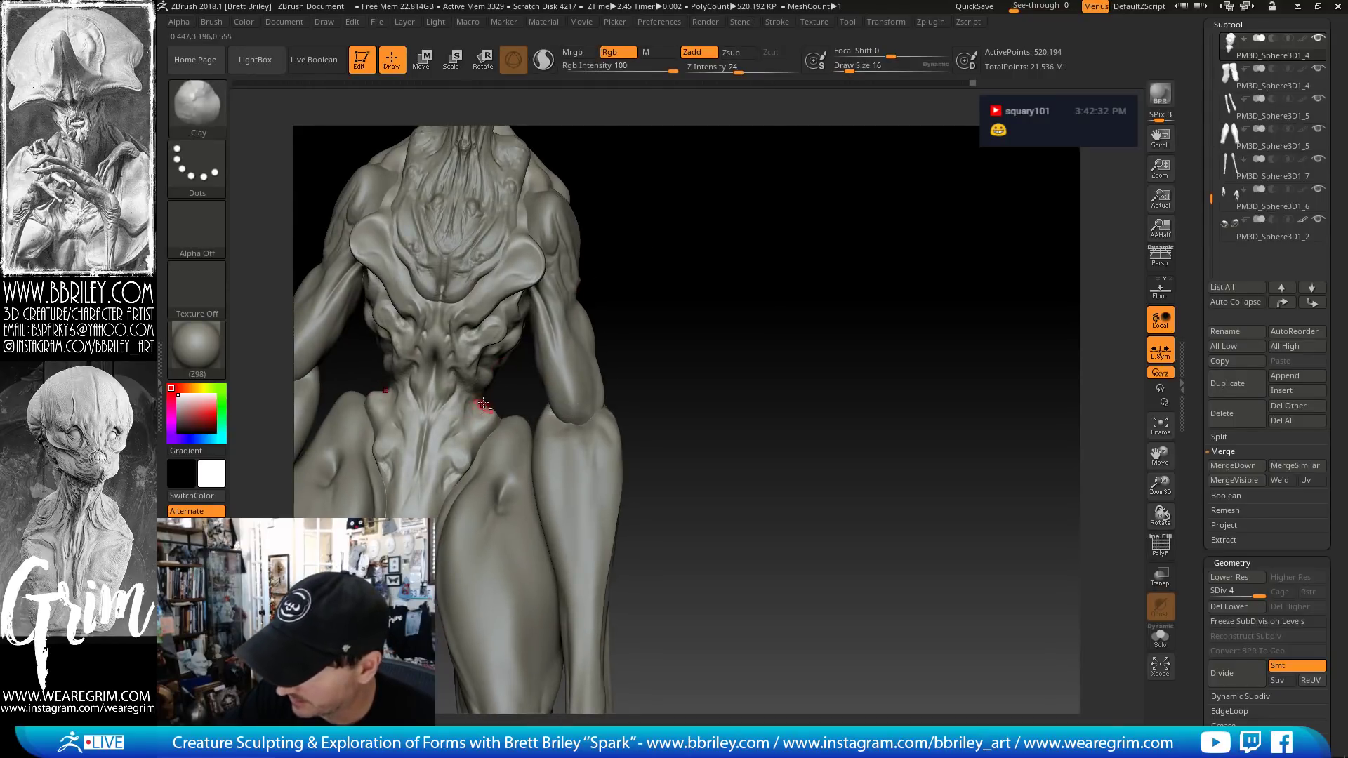
pyautogui.moveTo(691, 264)
pyautogui.mouseDown()
pyautogui.moveTo(659, 193)
pyautogui.moveTo(662, 228)
pyautogui.mouseUp()
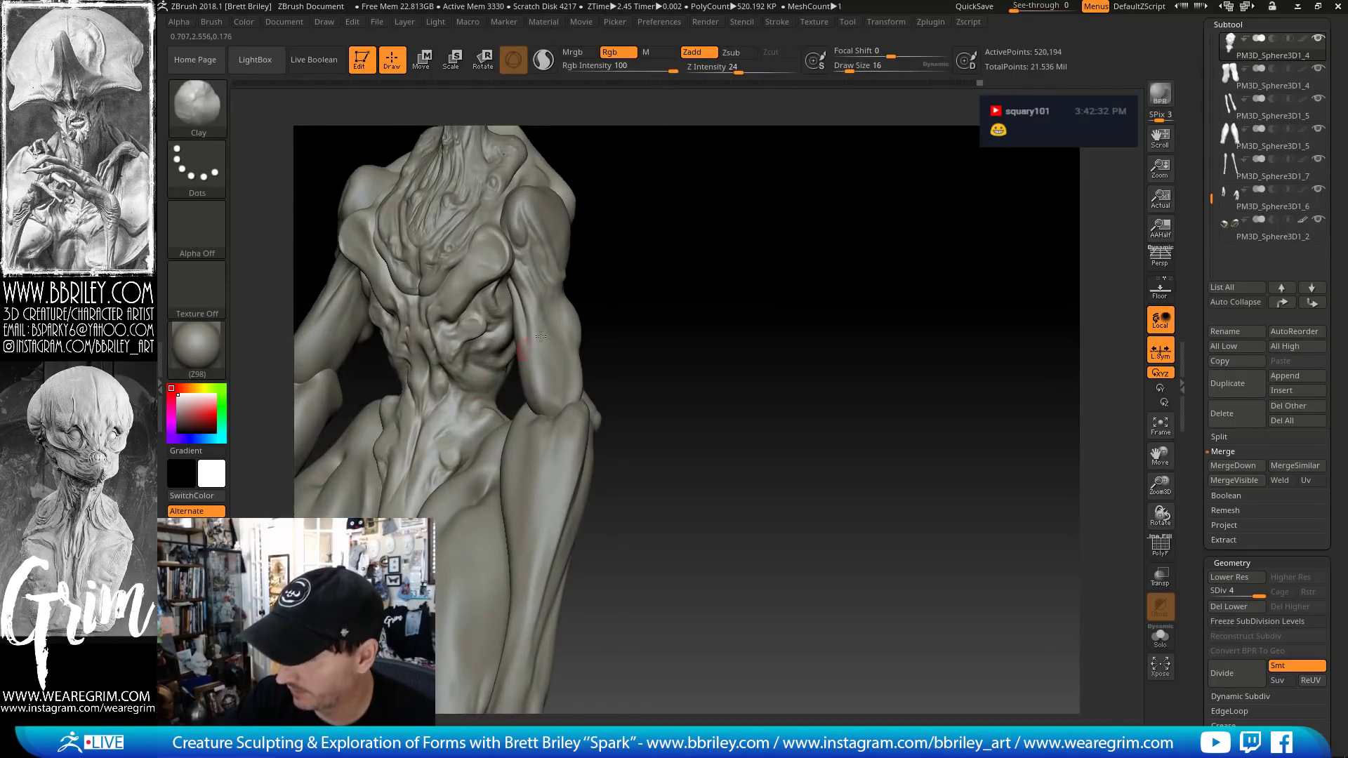
pyautogui.moveTo(601, 329)
pyautogui.mouseDown()
pyautogui.moveTo(575, 302)
pyautogui.moveTo(480, 386)
pyautogui.mouseUp()
# - Sculpt the rear flank below the ribs with the Standard brush and plane it with TrimDynamic at draw size 16
pyautogui.press('b')
pyautogui.press('s')
pyautogui.press('t')
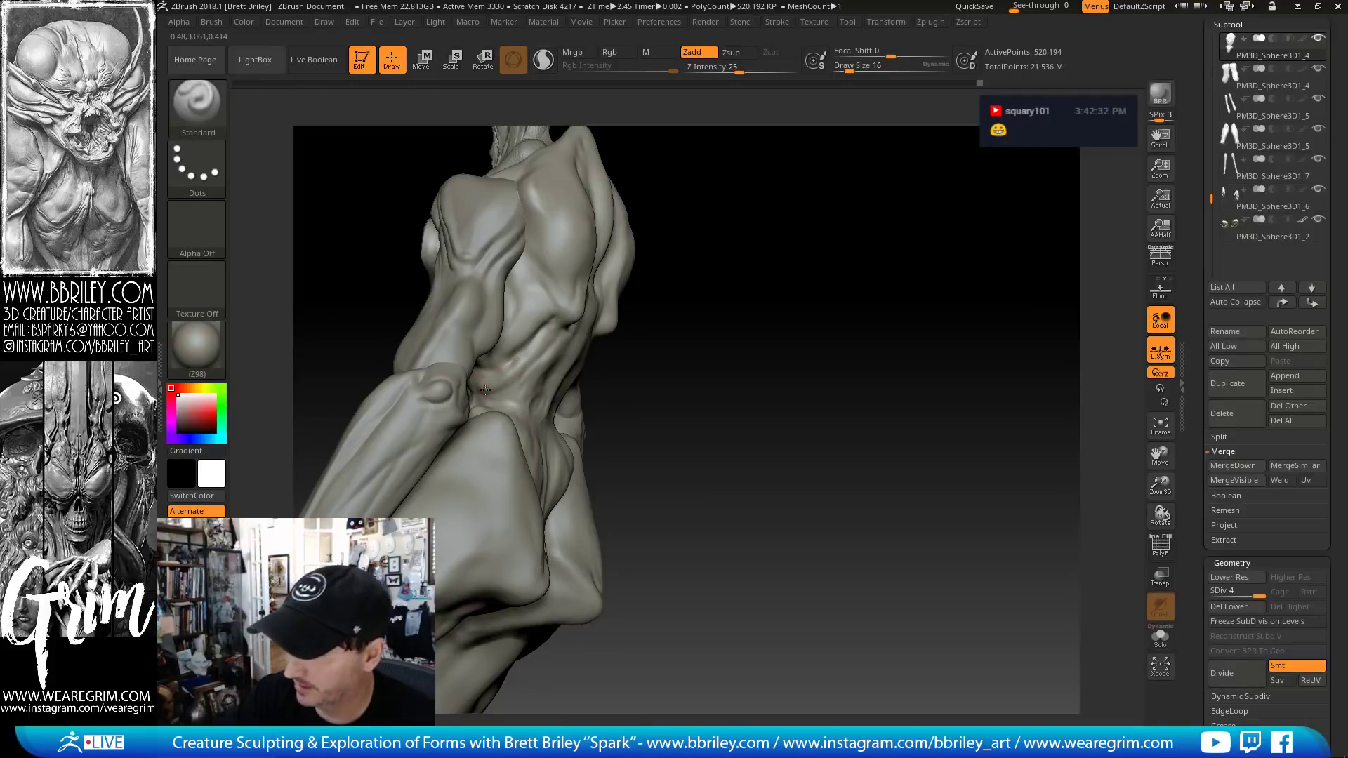
pyautogui.press('b')
pyautogui.press('t')
pyautogui.press('d')
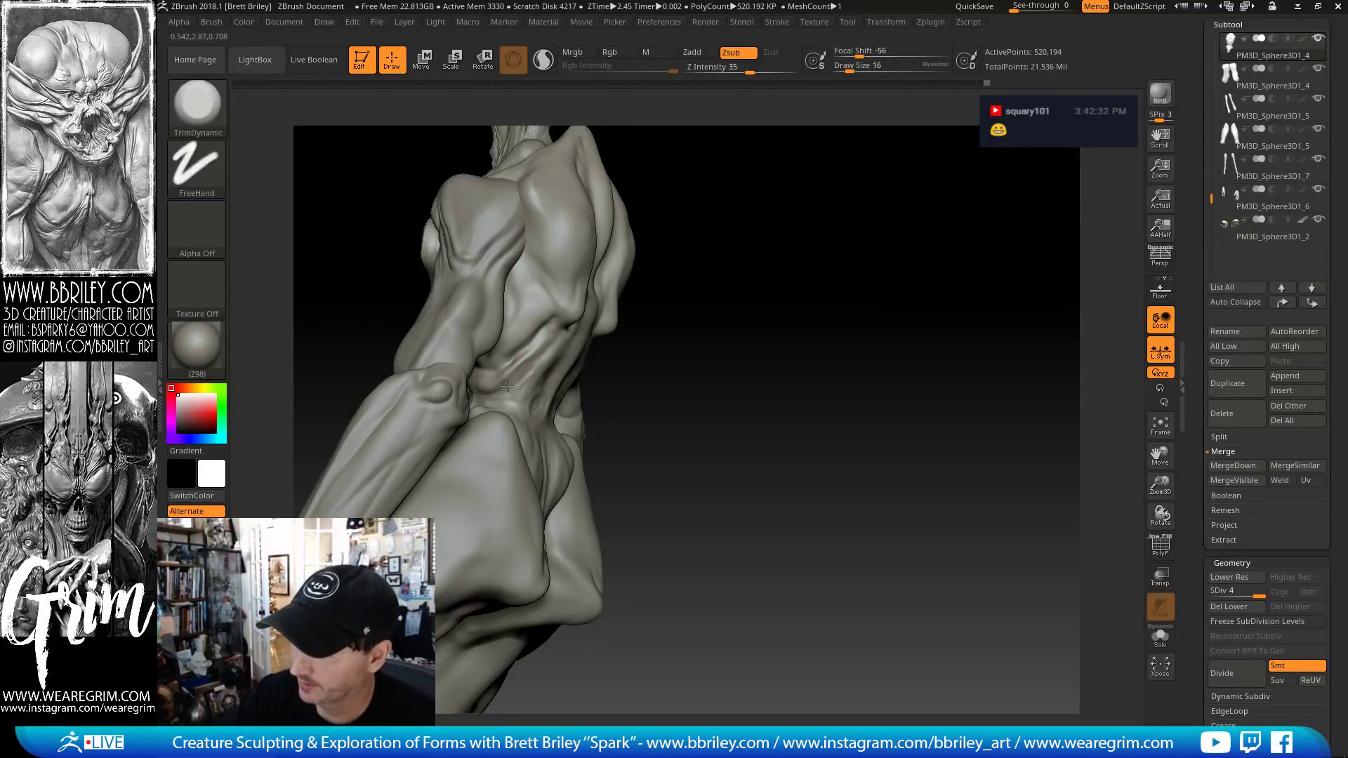
pyautogui.moveTo(719, 212)
pyautogui.mouseDown()
pyautogui.moveTo(663, 246)
pyautogui.moveTo(605, 393)
pyautogui.mouseUp()
# - Build up the lower back muscles beside the spine with the Clay brush and flatten them with TrimDynamic at draw size 23
pyautogui.press('b')
pyautogui.press('c')
pyautogui.press('l')
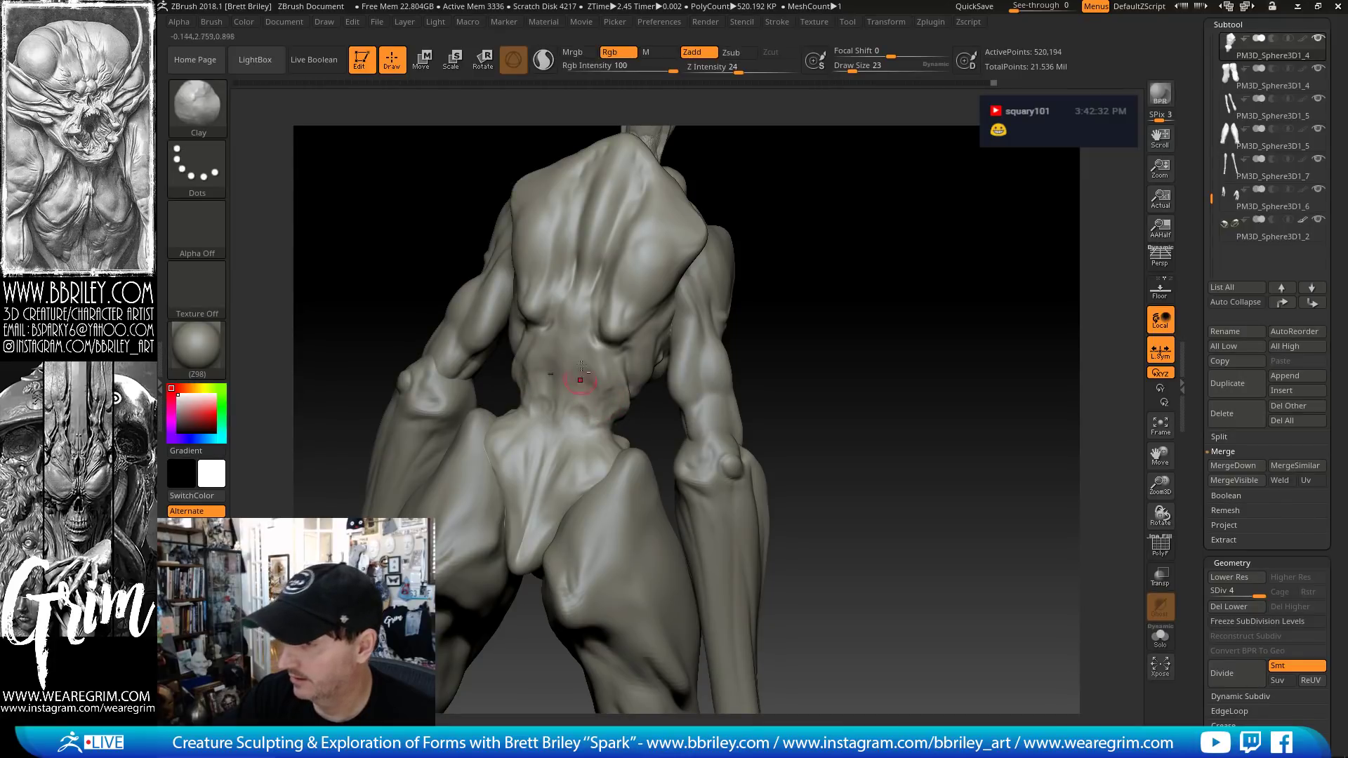
pyautogui.press('b')
pyautogui.press('t')
pyautogui.press('d')
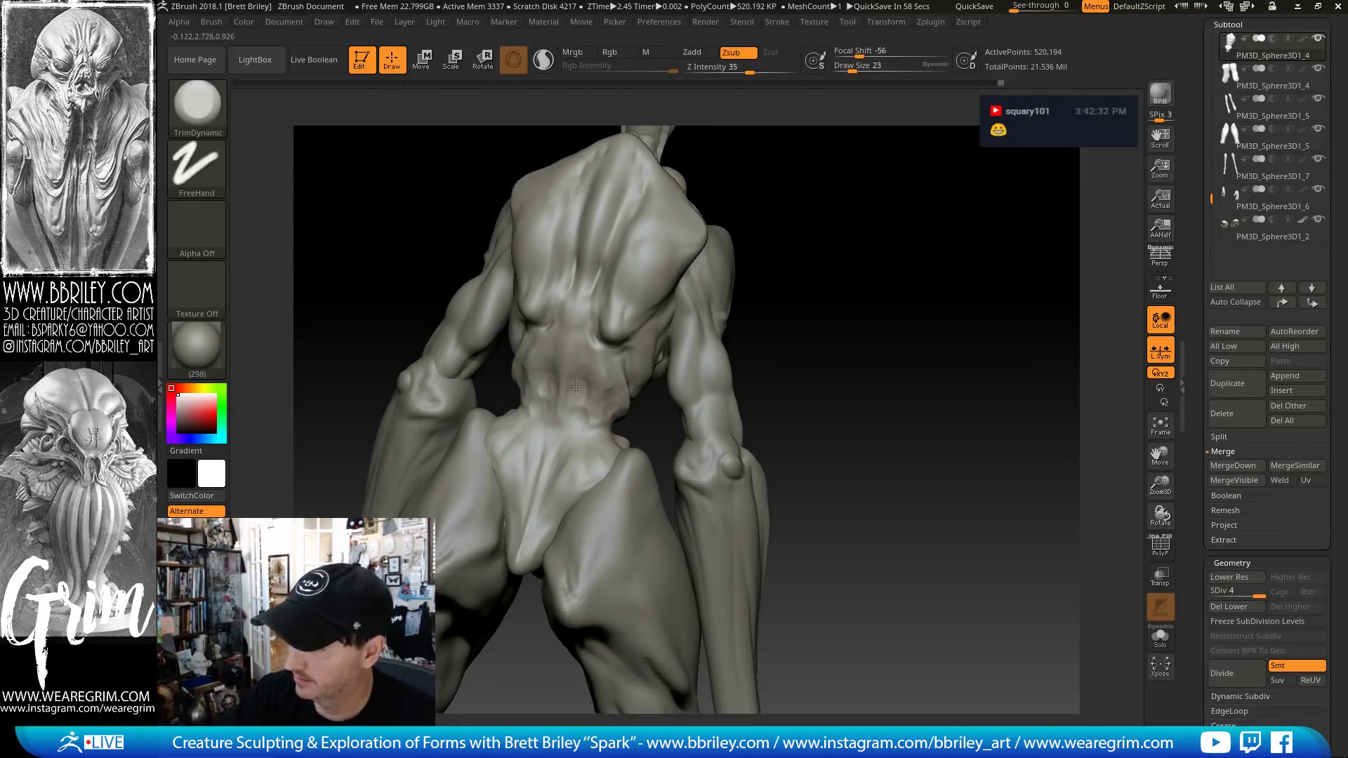
# - Cut grooves across the lower back and around the flank with the DamStandard brush at draw size 23
pyautogui.press('b')
pyautogui.press('d')
pyautogui.press('s')
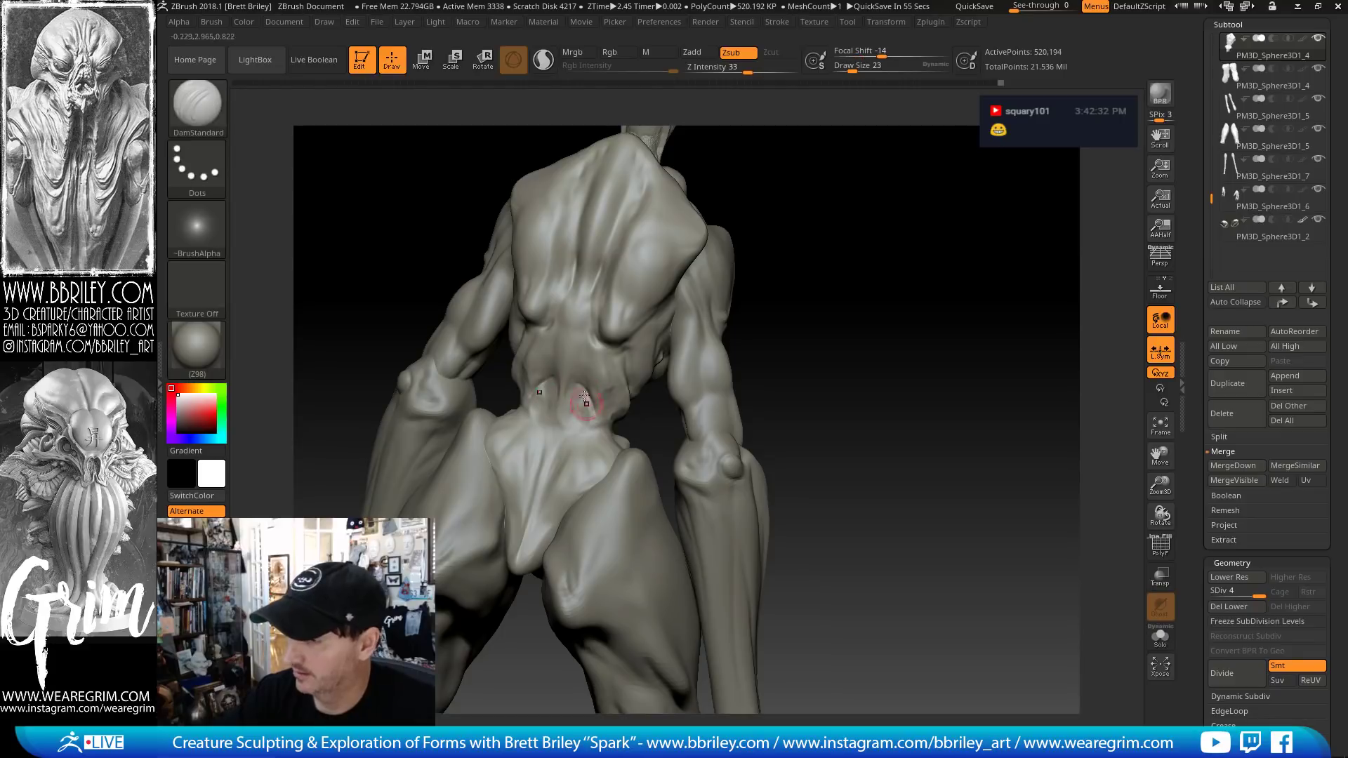
pyautogui.moveTo(828, 246); pyautogui.dragTo(681, 332)
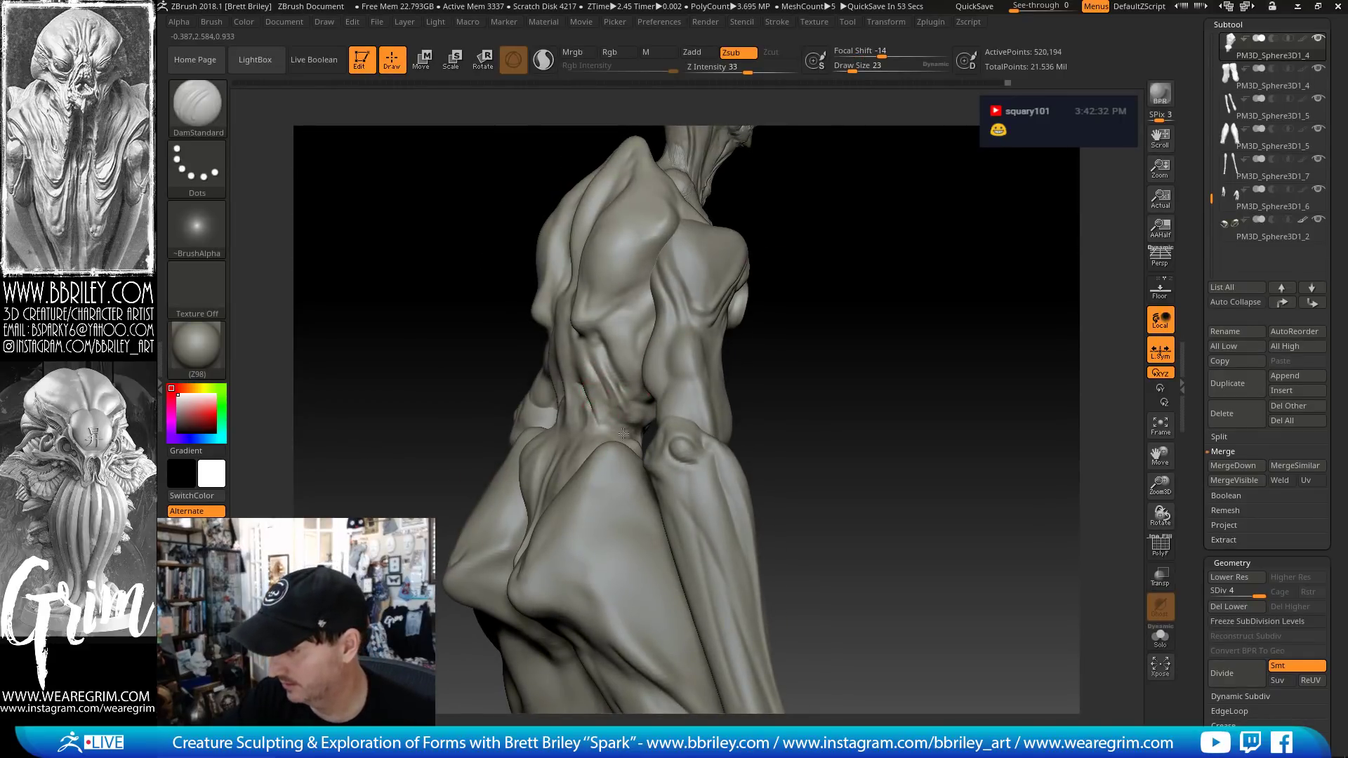
pyautogui.moveTo(583, 383); pyautogui.dragTo(631, 408)
pyautogui.moveTo(742, 342)
pyautogui.mouseDown()
pyautogui.moveTo(960, 304)
pyautogui.moveTo(872, 230)
pyautogui.mouseUp()
# - Thicken the lowest rib forms on the side of the torso with the Clay brush at draw size 23 and smooth the waist below
pyautogui.press('b')
pyautogui.press('c')
pyautogui.press('l')
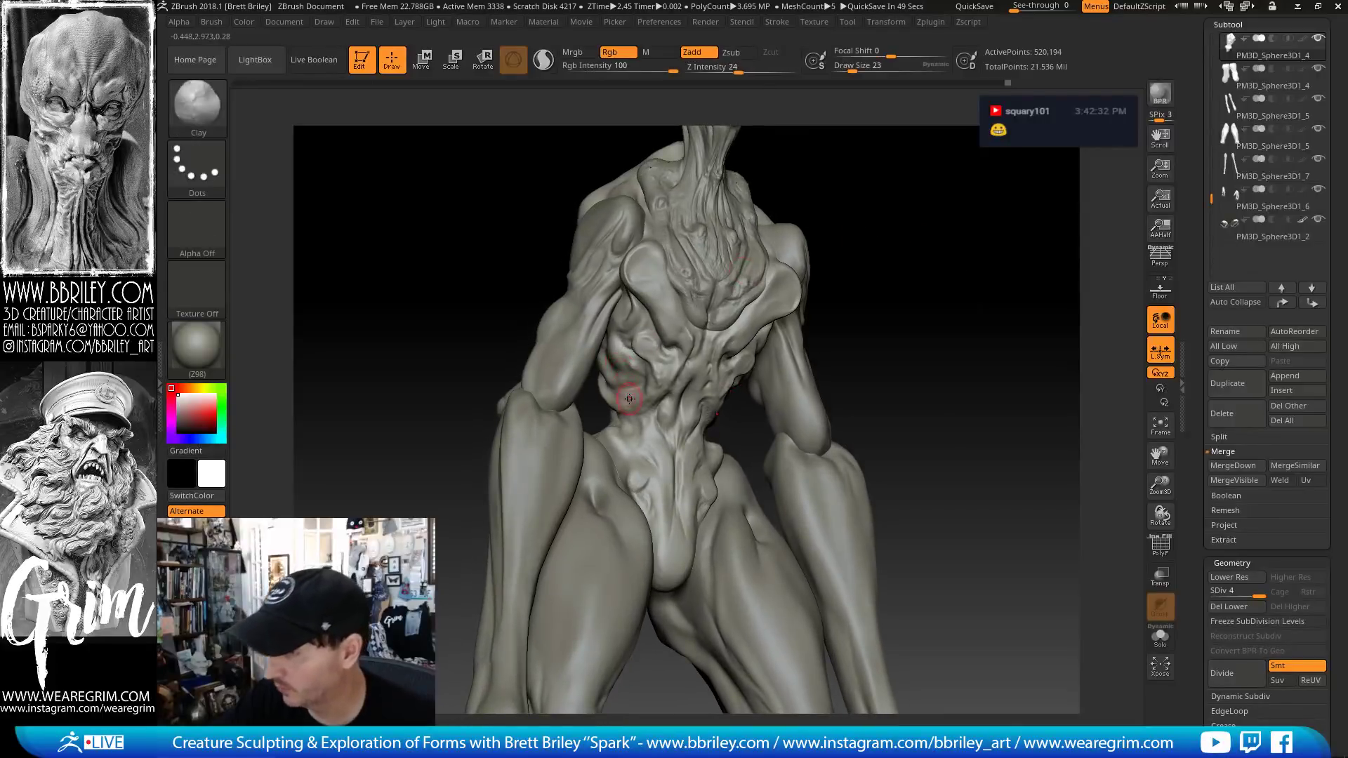
pyautogui.moveTo(613, 380); pyautogui.dragTo(624, 383)
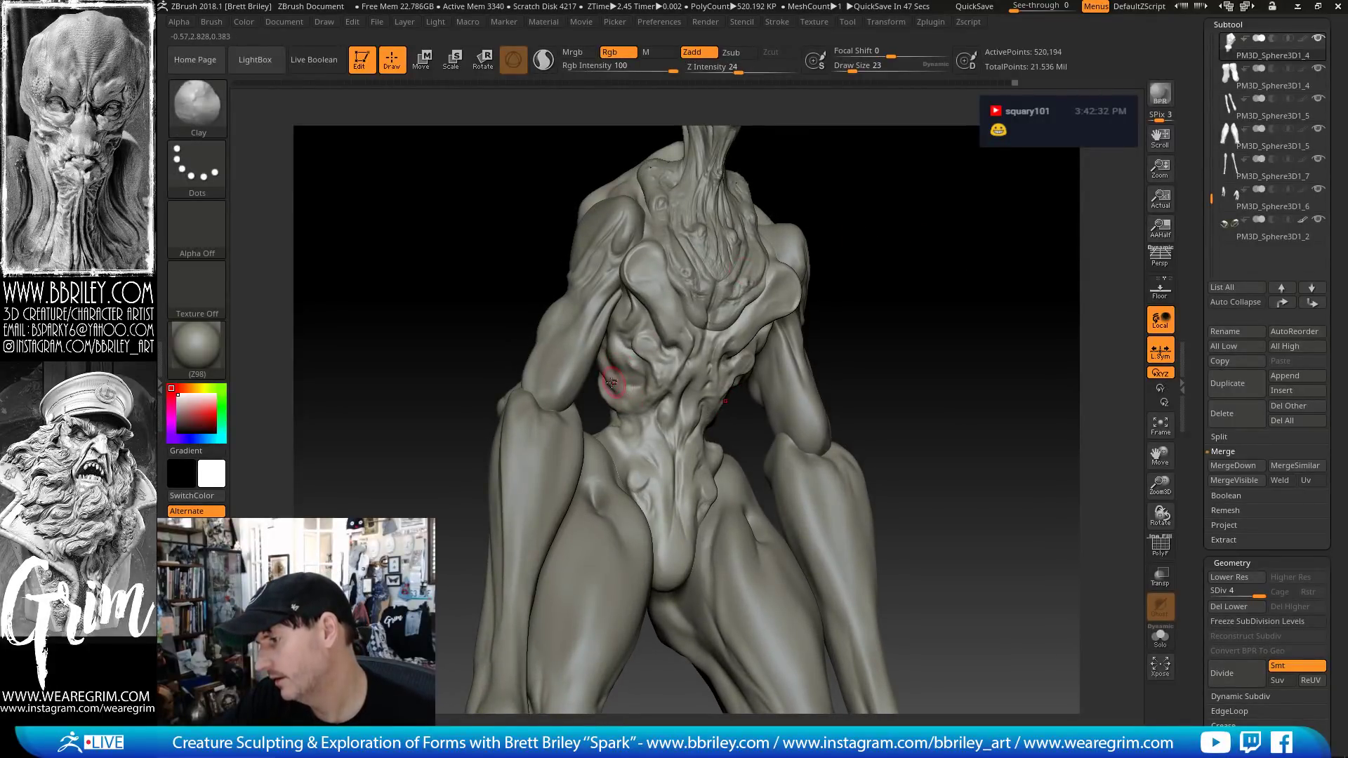
pyautogui.moveTo(923, 226); pyautogui.dragTo(609, 379)
pyautogui.press('shift')
pyautogui.moveTo(929, 275); pyautogui.dragTo(733, 391)
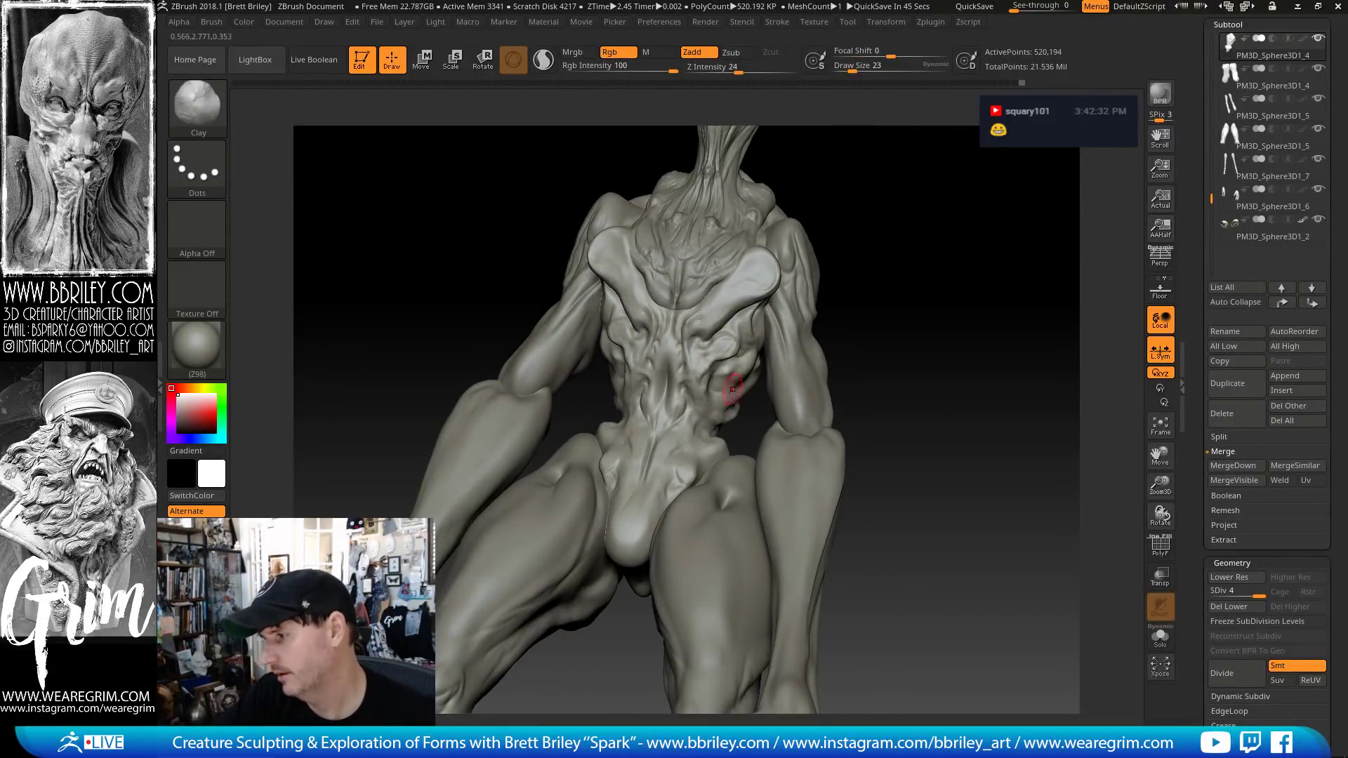
pyautogui.keyDown('alt'); pyautogui.moveTo(939, 270); pyautogui.dragTo(846, 252); pyautogui.keyUp('alt')
pyautogui.keyDown('shift'); pyautogui.moveTo(598, 400); pyautogui.dragTo(590, 406); pyautogui.keyUp('shift')
# - Swell the small abdominal forms above the pelvis with the Inflat brush at draw size 23
pyautogui.press('b')
pyautogui.press('i')
pyautogui.press('n')
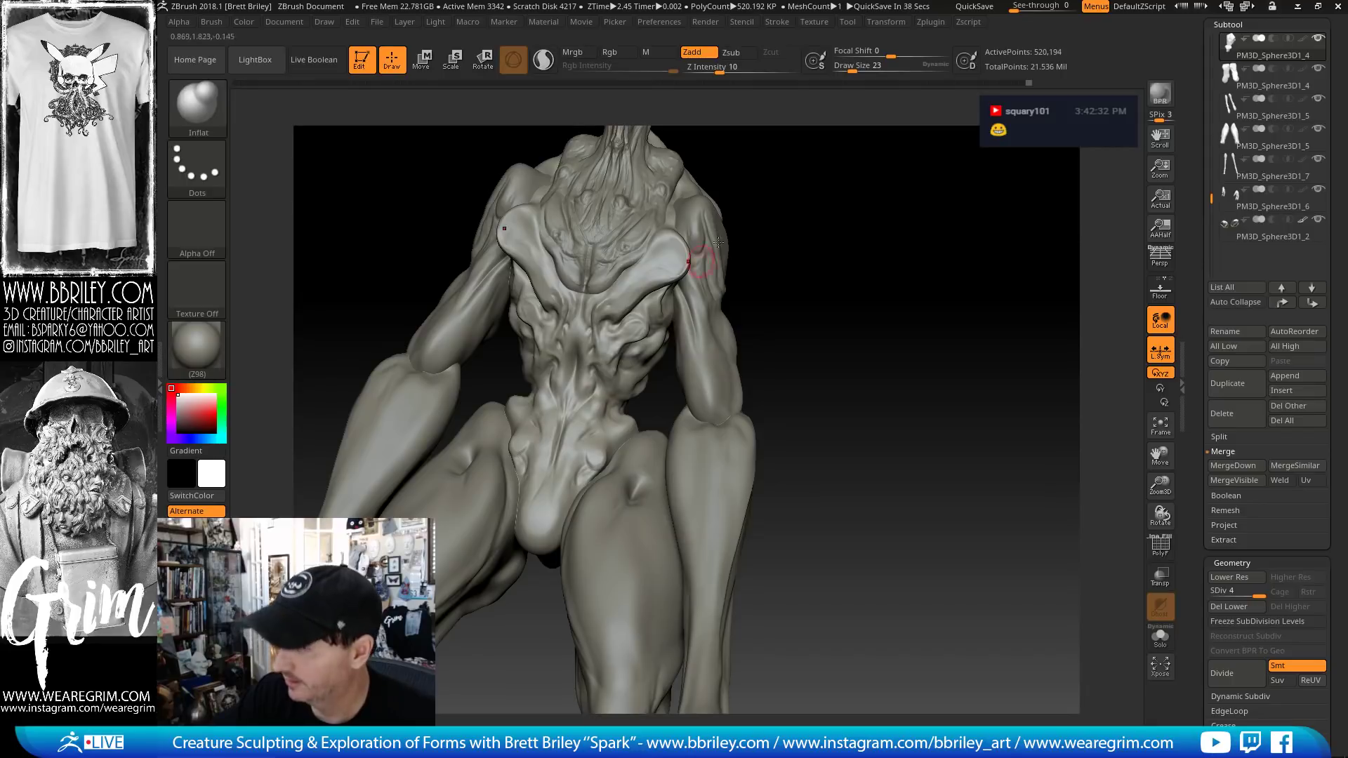
pyautogui.moveTo(717, 242); pyautogui.dragTo(587, 419)
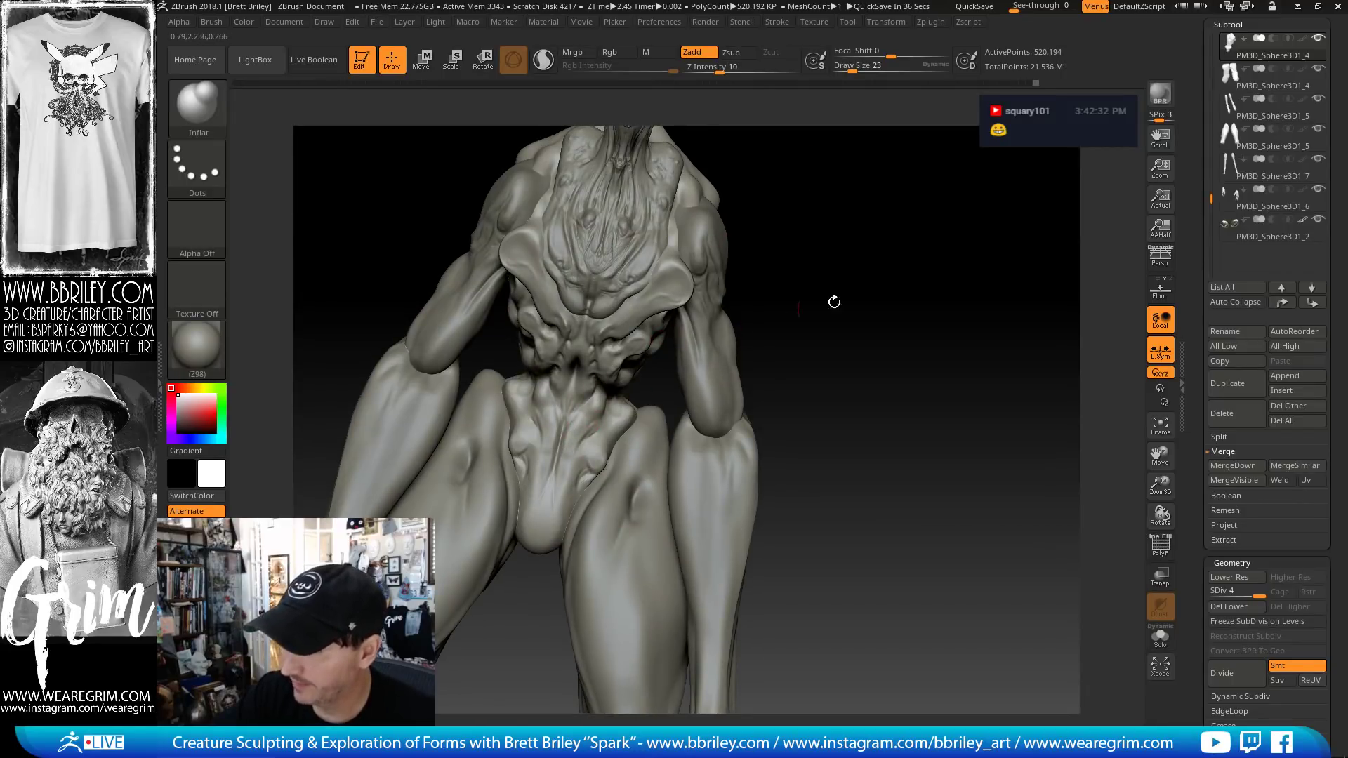
pyautogui.keyDown('alt'); pyautogui.moveTo(834, 302); pyautogui.dragTo(751, 191); pyautogui.keyUp('alt')
# - Sculpt a small detail near the lower tip of the pelvis with the Standard brush at draw size 15
pyautogui.press('b')
pyautogui.press('s')
pyautogui.press('t')
pyautogui.press('s')
pyautogui.moveTo(564, 359); pyautogui.dragTo(560, 359)
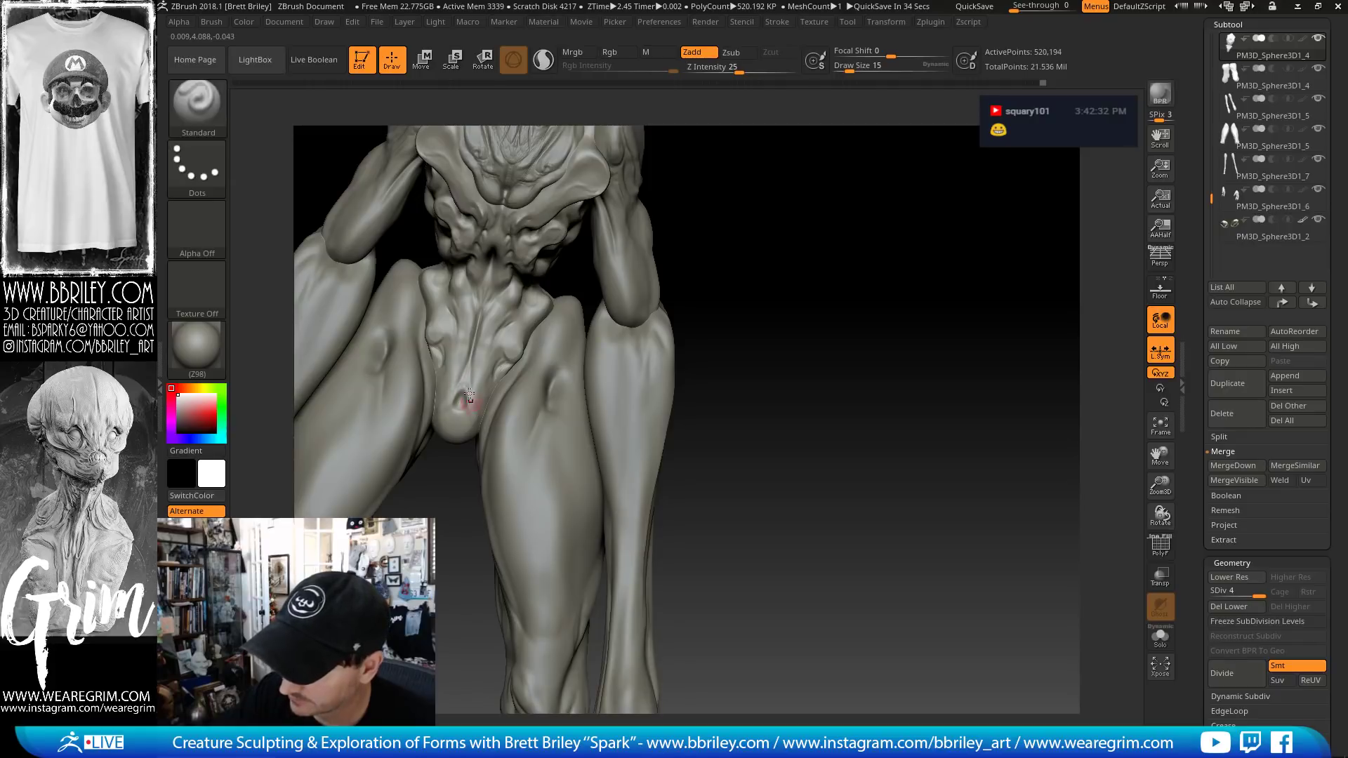
# - Sharpen the detail at the pelvis's lower tip with the Standard brush at draw size 15 and swell it with Inflat at 23
pyautogui.moveTo(470, 394); pyautogui.dragTo(466, 405)
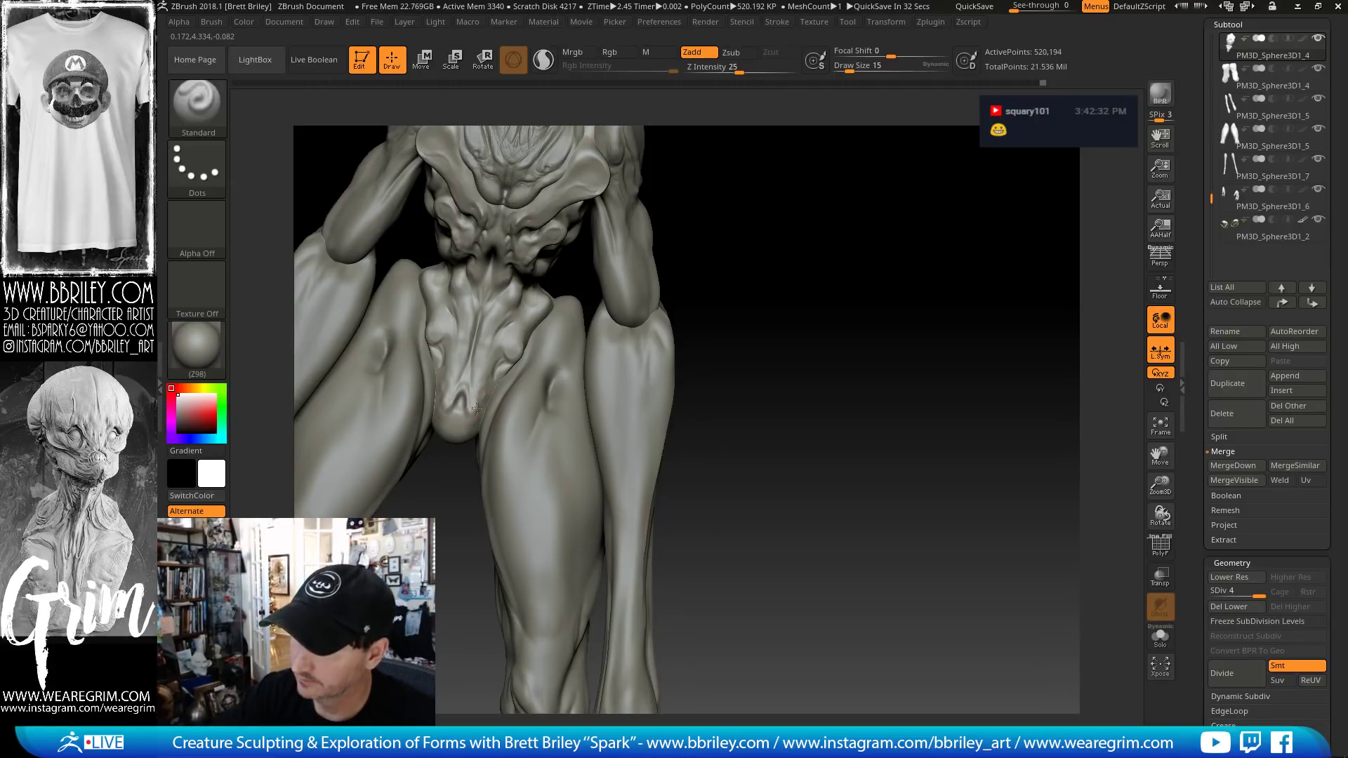
pyautogui.moveTo(688, 273); pyautogui.dragTo(463, 439)
pyautogui.press('b')
pyautogui.press('i')
pyautogui.press('n')
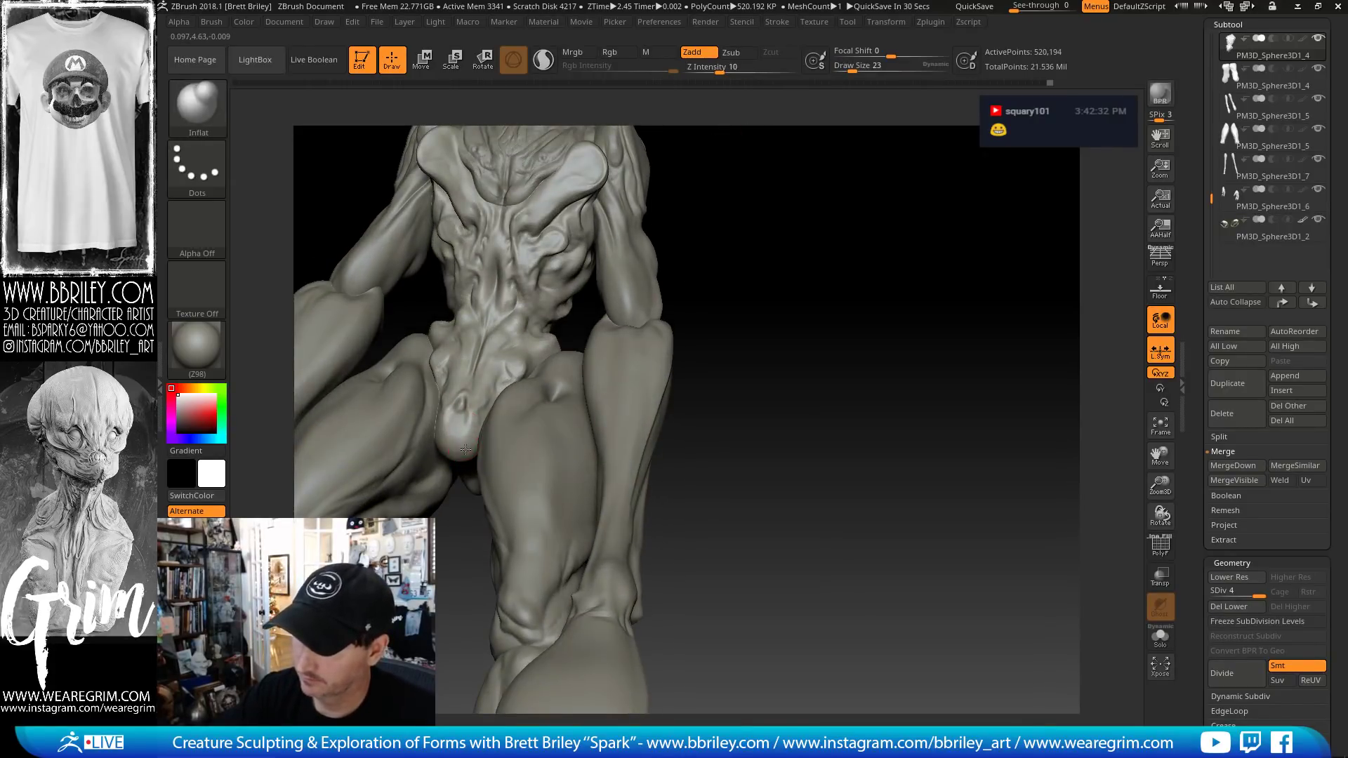
pyautogui.moveTo(799, 287); pyautogui.dragTo(674, 306)
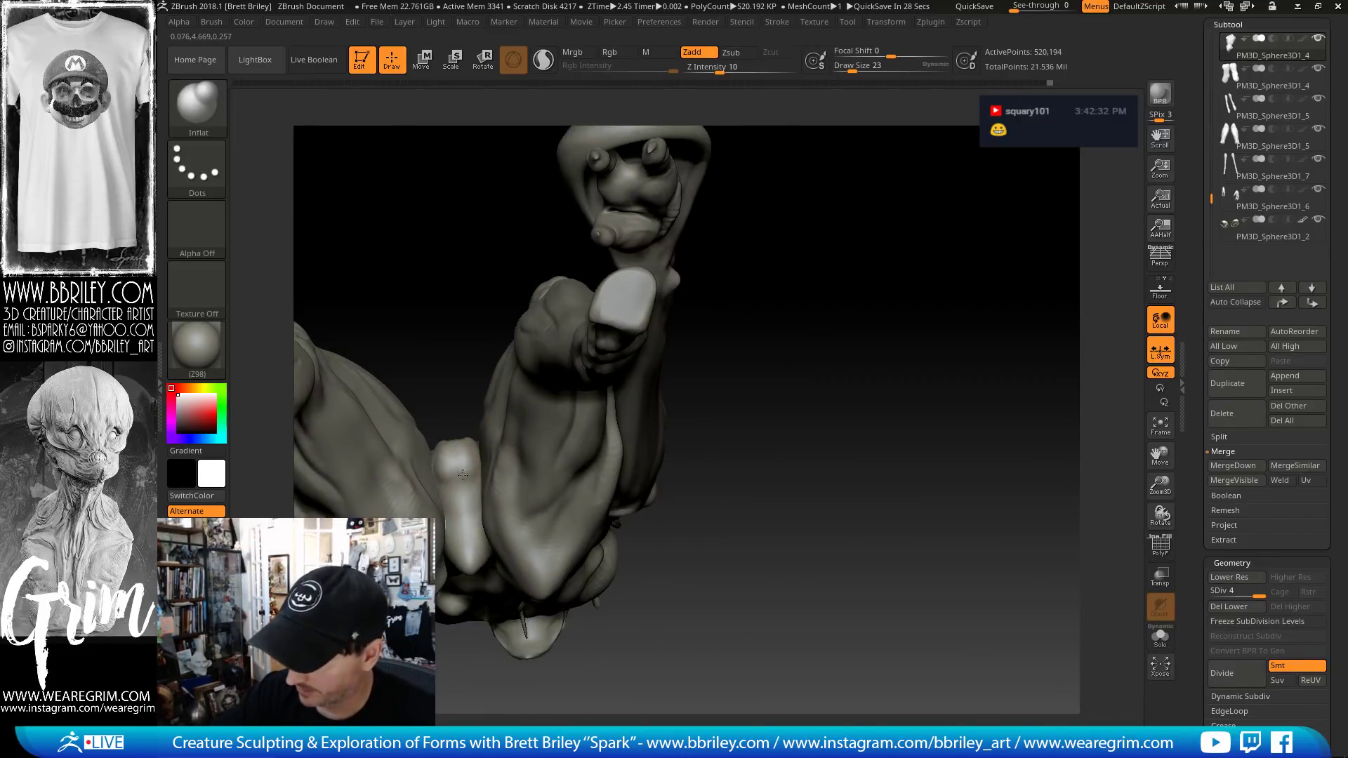
# - Cut grooves along the underside and side edge of the pelvis tip with the DamStandard brush at draw size 23
pyautogui.press('b')
pyautogui.press('d')
pyautogui.press('s')
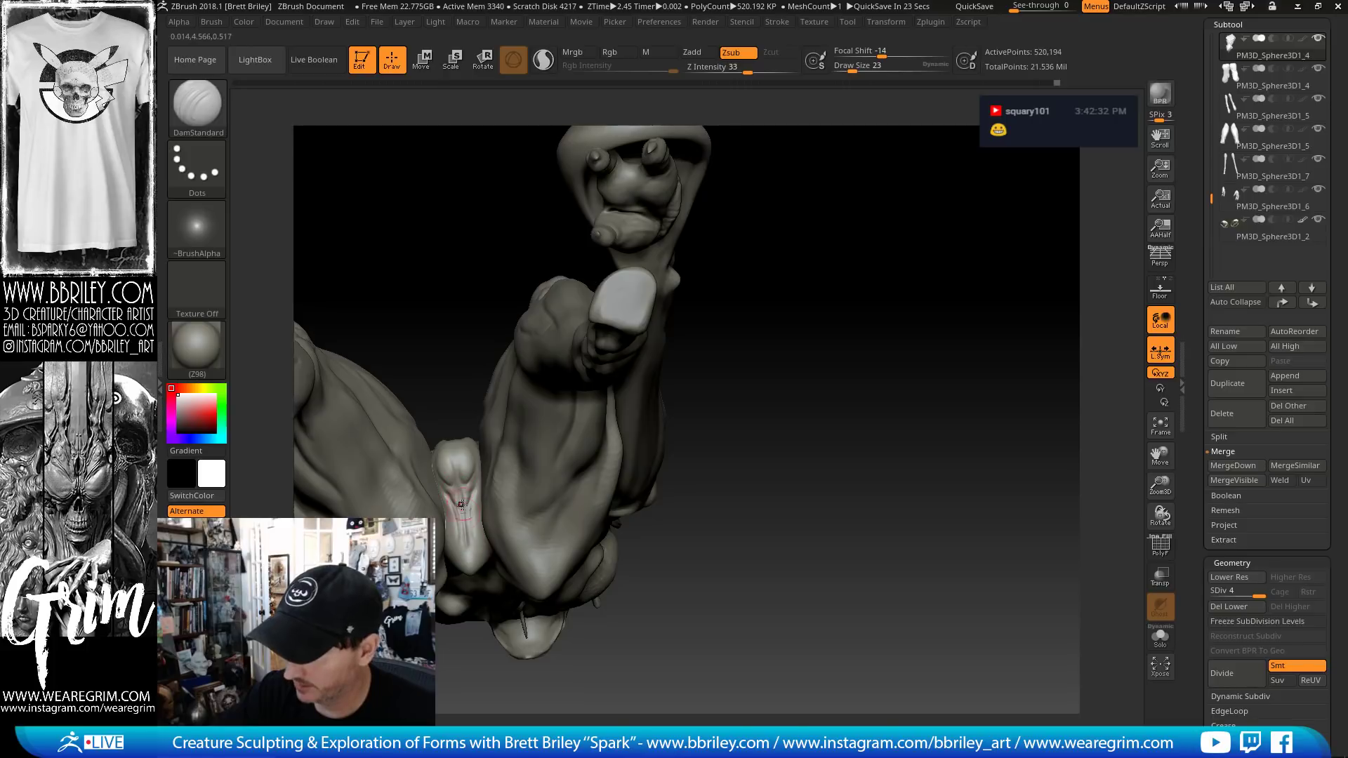
pyautogui.moveTo(778, 429)
pyautogui.mouseDown()
pyautogui.moveTo(818, 475)
pyautogui.moveTo(677, 421)
pyautogui.mouseUp()
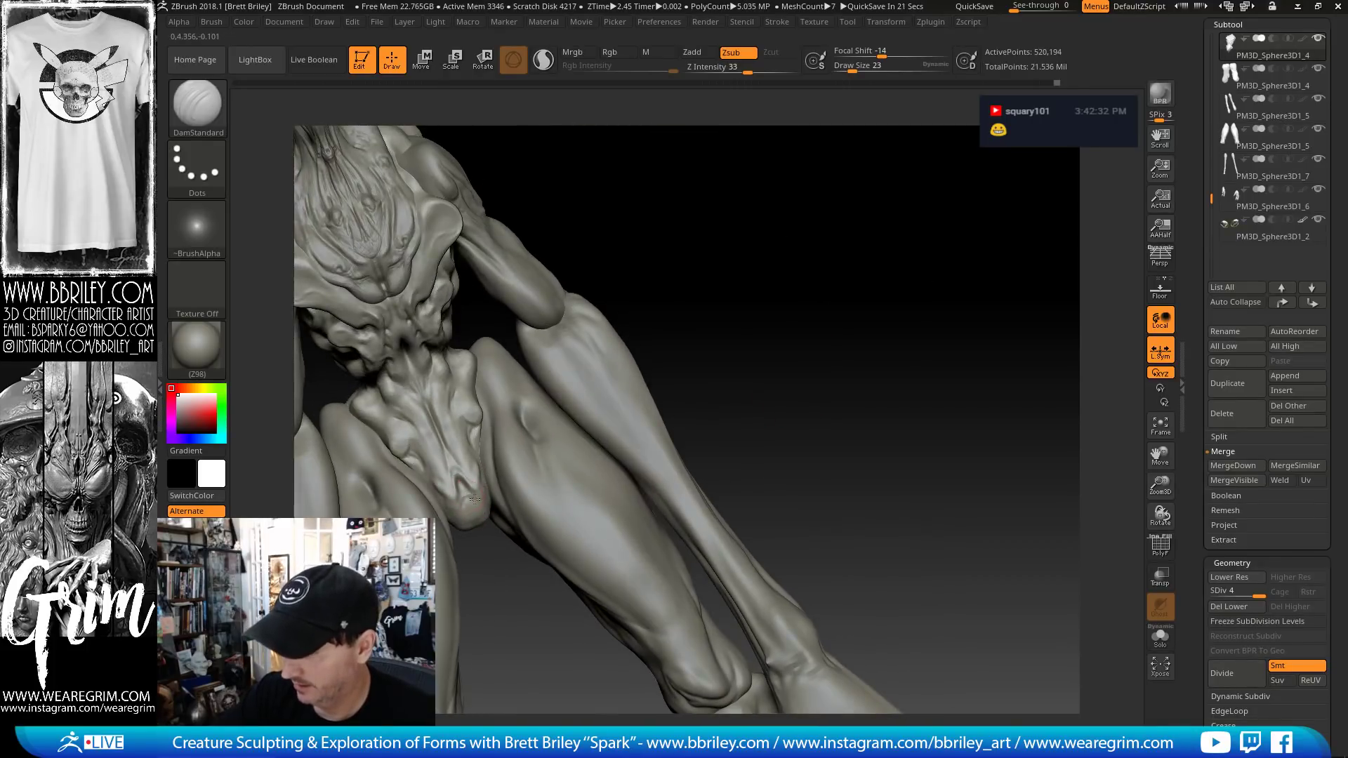
pyautogui.moveTo(486, 464); pyautogui.dragTo(478, 470)
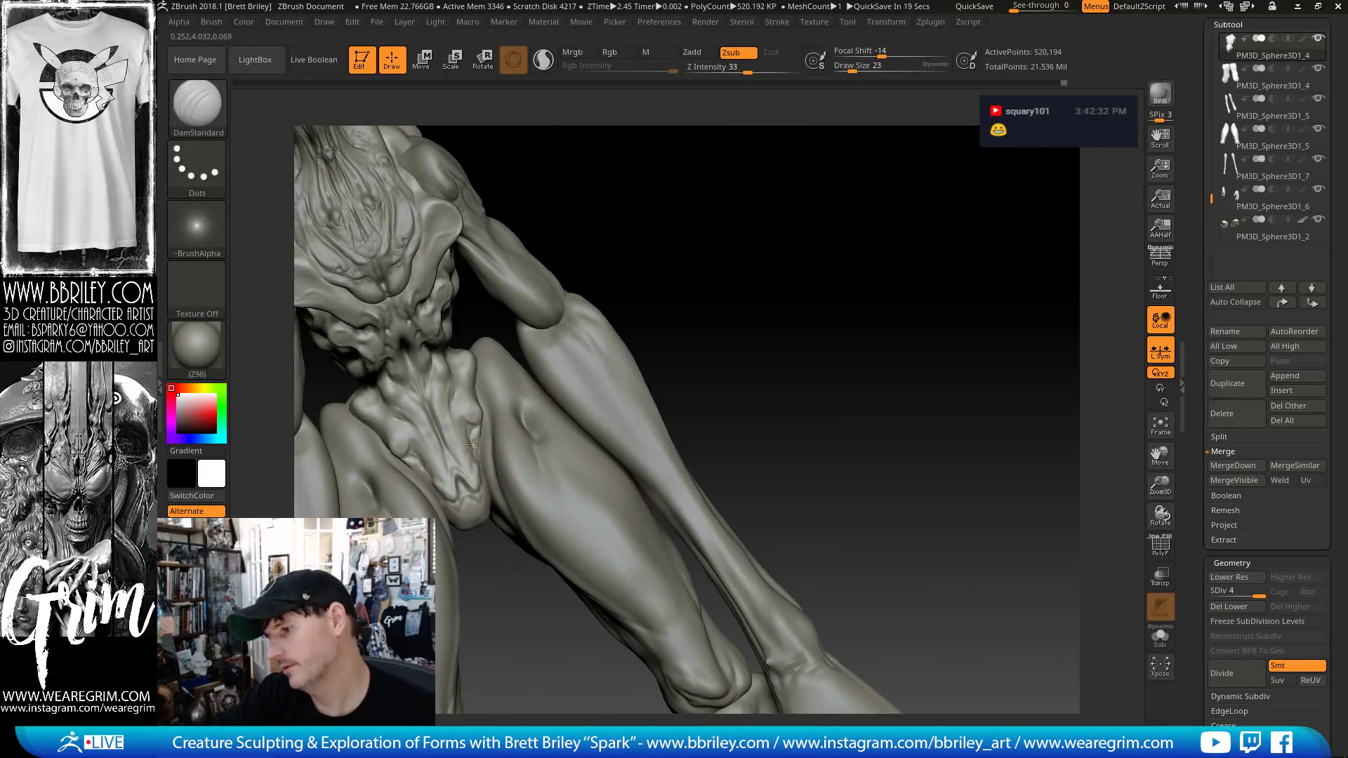
# - Build up the side edge of the lower pelvis with the Clay brush at draw size 23
pyautogui.press('b')
pyautogui.press('c')
pyautogui.press('l')
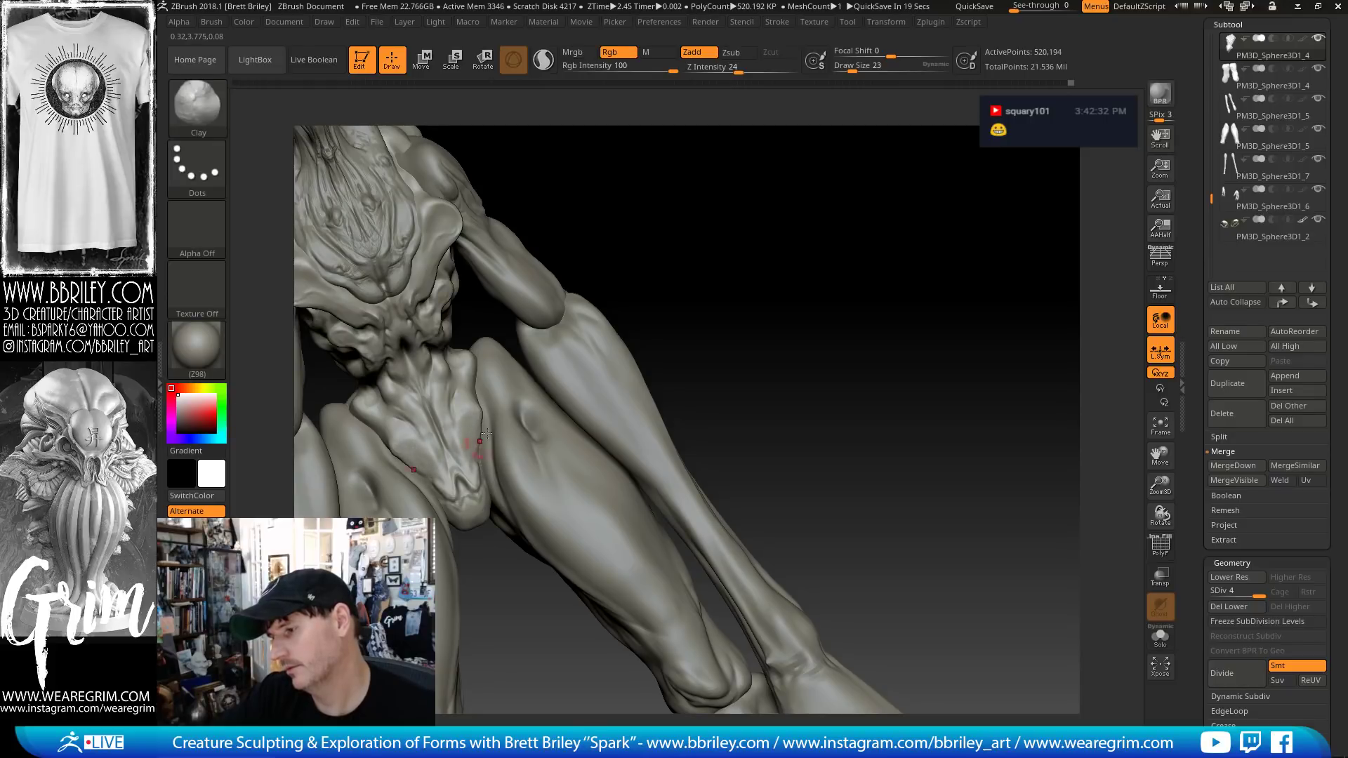
pyautogui.moveTo(694, 257)
pyautogui.mouseDown()
pyautogui.moveTo(698, 234)
pyautogui.moveTo(794, 325)
pyautogui.moveTo(783, 333)
pyautogui.mouseUp()
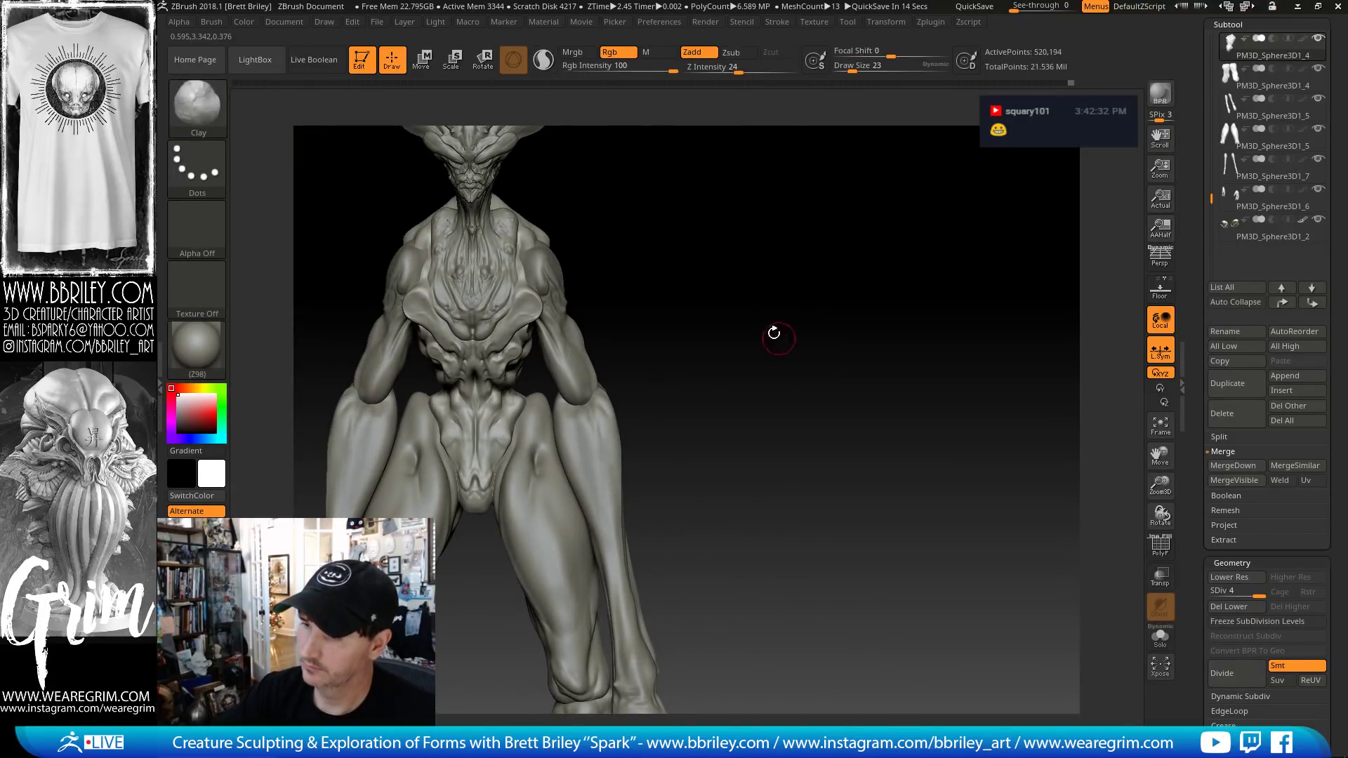
# - Reshape the upper outer corners of the pelvis with the Move brush, reducing its draw size from 44 to 27
pyautogui.press('b')
pyautogui.press('m')
pyautogui.press('v')
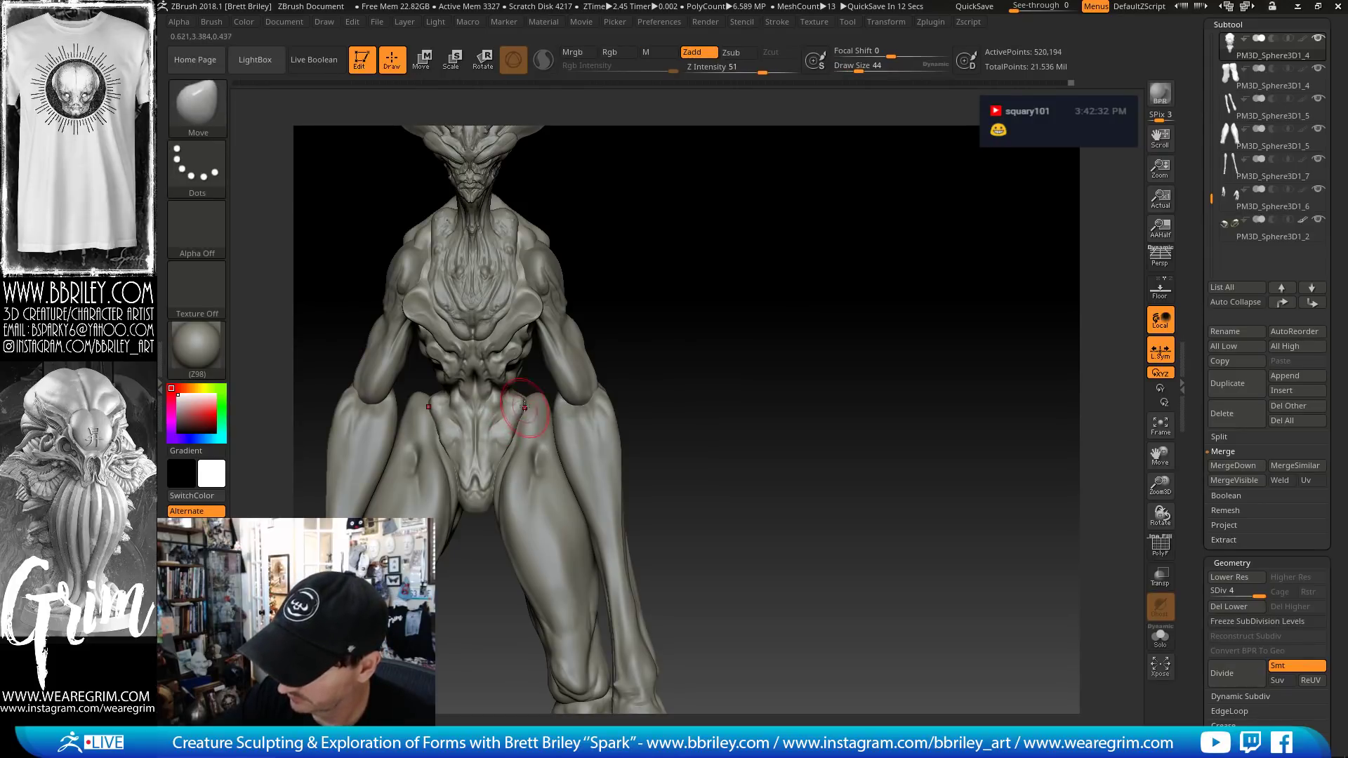
pyautogui.press('s')
pyautogui.moveTo(525, 407); pyautogui.dragTo(523, 402)
pyautogui.moveTo(655, 216); pyautogui.dragTo(511, 389)
pyautogui.press('s')
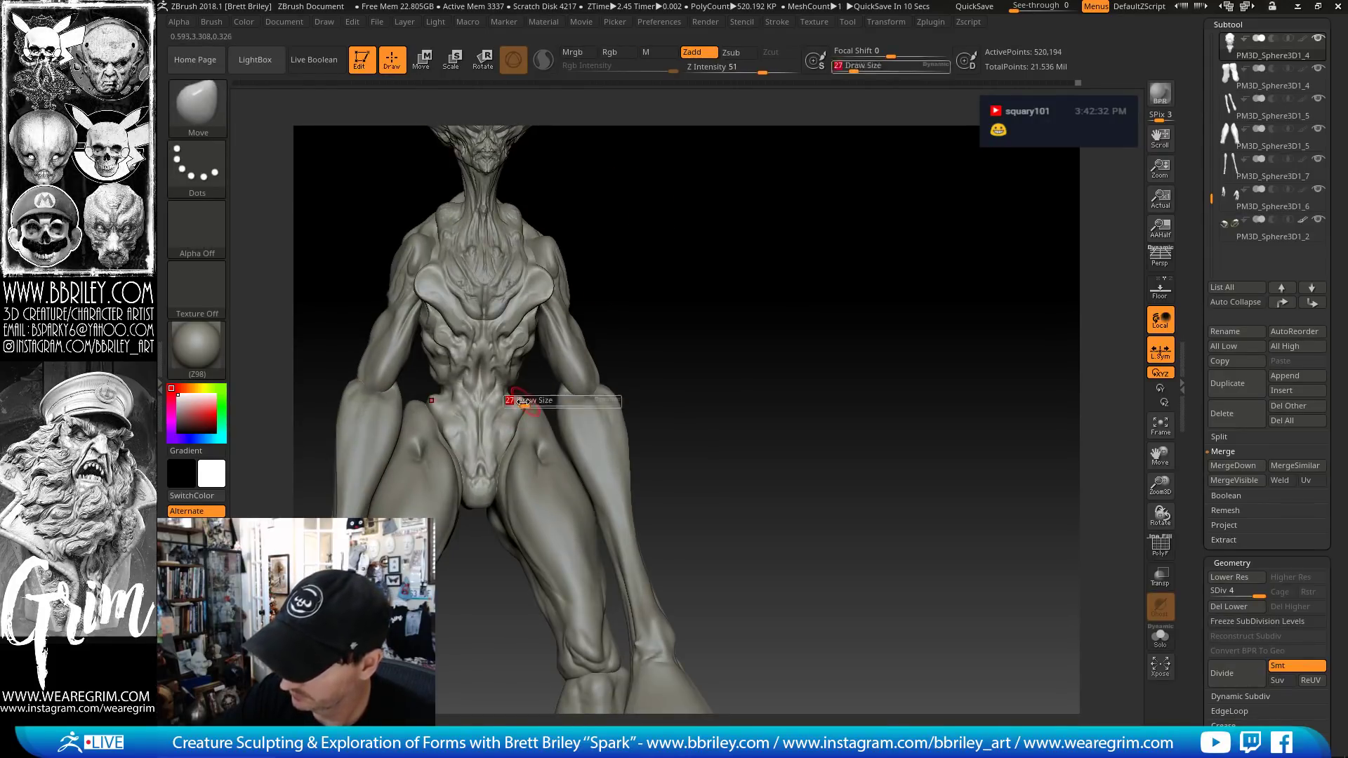
# - Refine the transition between waist and hip from the front with the Move brush at draw size 29
pyautogui.click(514, 398)
pyautogui.press('s')
pyautogui.click(510, 402)
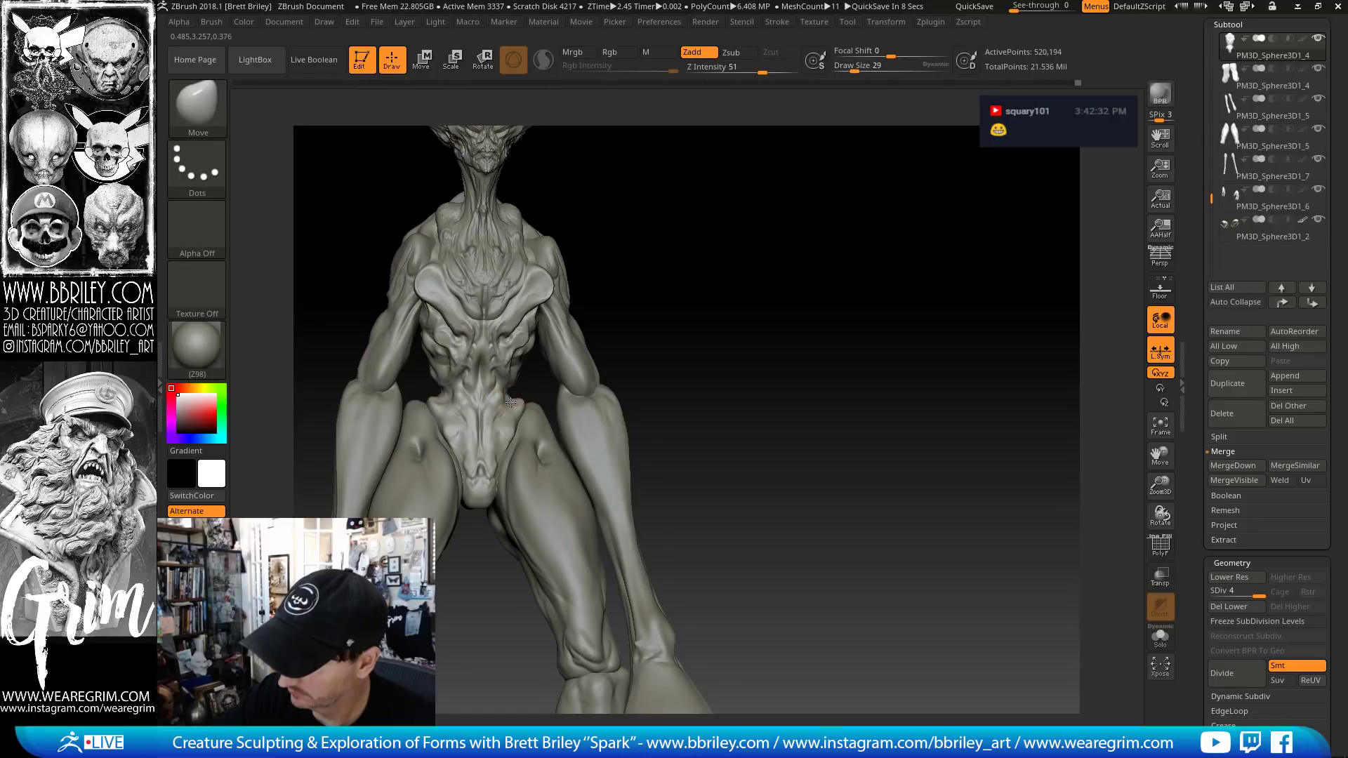
pyautogui.moveTo(511, 398); pyautogui.dragTo(512, 396)
pyautogui.moveTo(632, 235); pyautogui.dragTo(608, 262)
pyautogui.press('3')
pyautogui.moveTo(510, 400); pyautogui.dragTo(507, 414)
pyautogui.press('1')
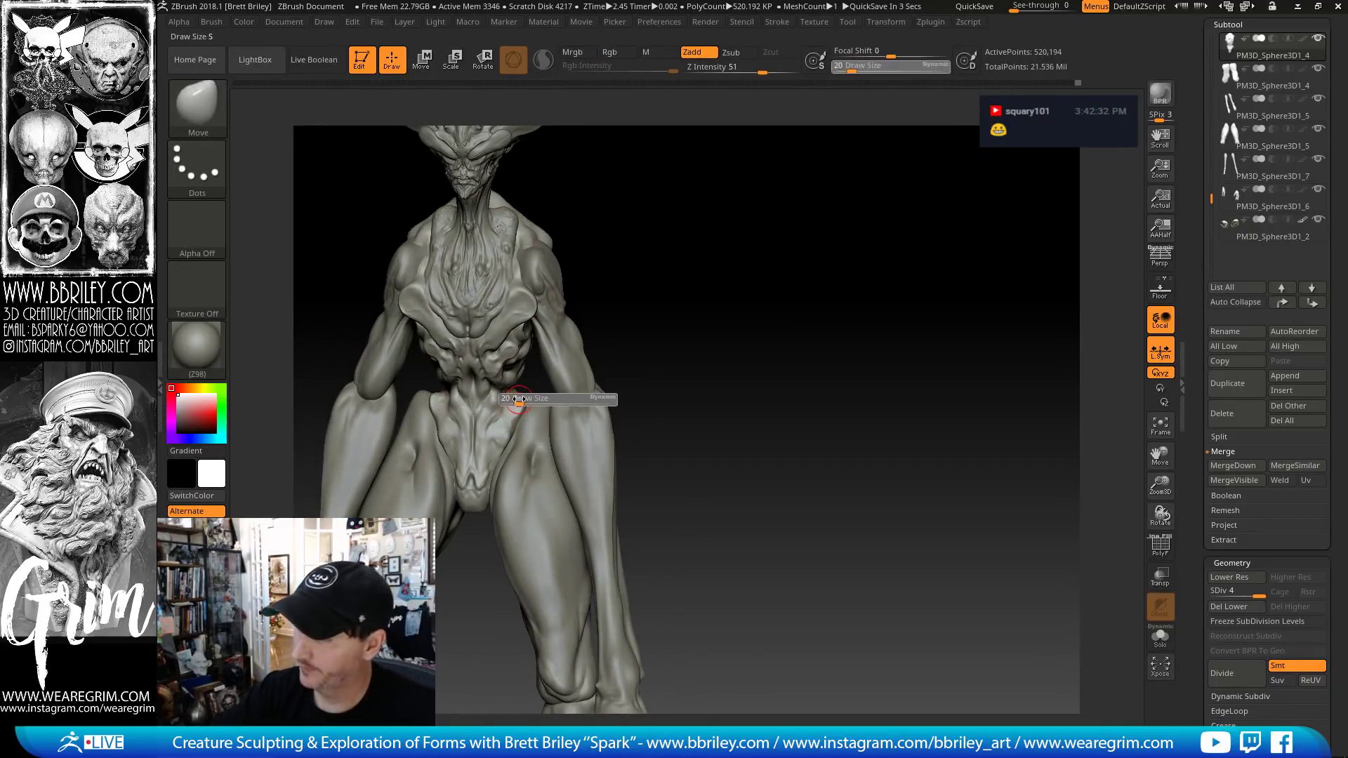
# - Adjust the side contour of the hip in three-quarter view with the Move brush at draw sizes 47 and 41
pyautogui.moveTo(617, 309); pyautogui.dragTo(558, 327)
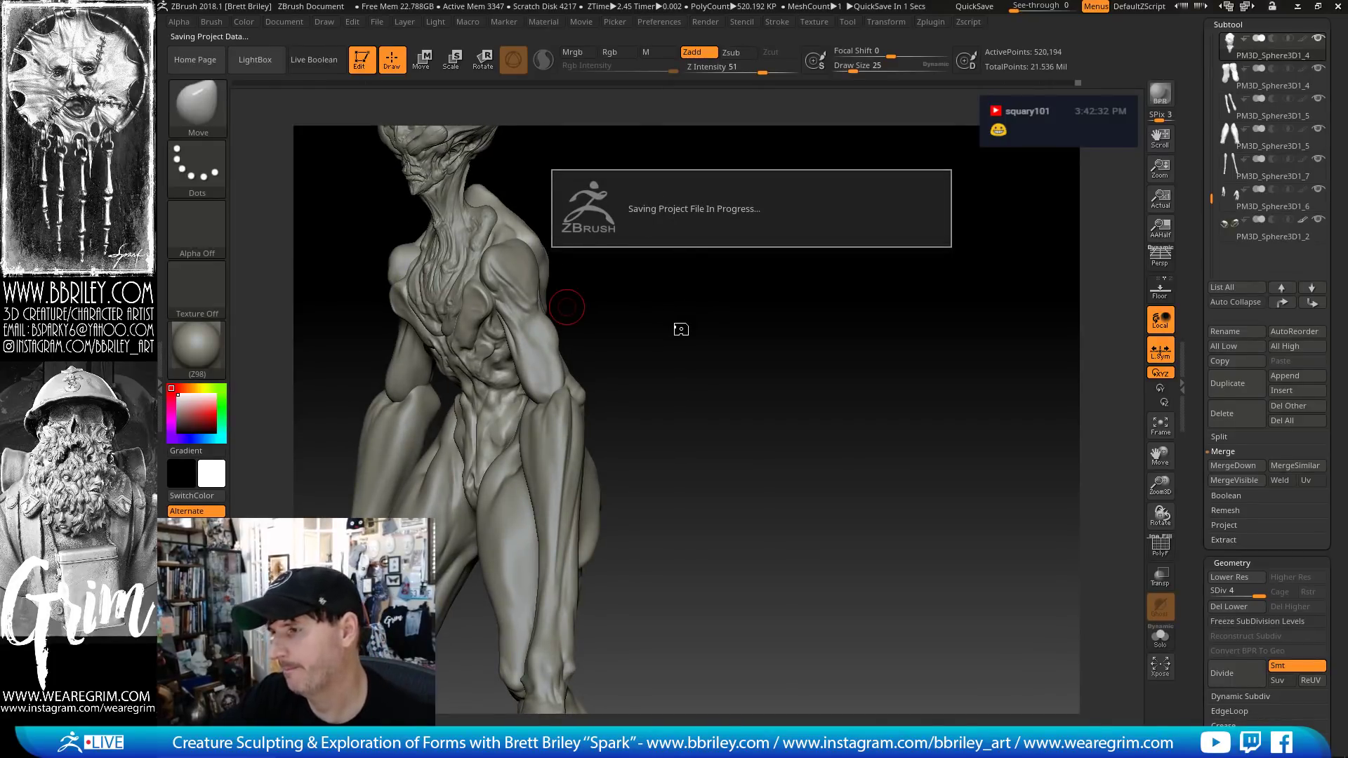
pyautogui.press('s')
pyautogui.moveTo(683, 347); pyautogui.dragTo(709, 347)
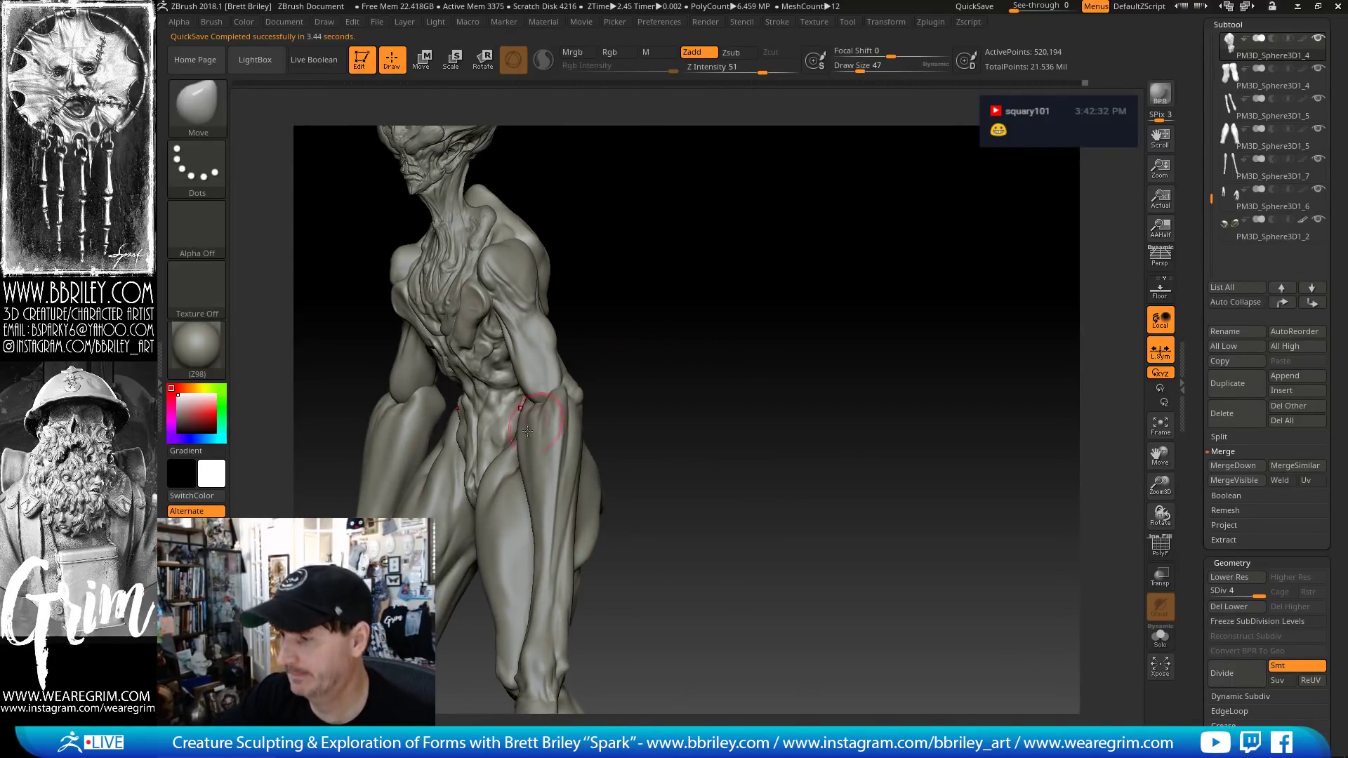
pyautogui.press('s')
pyautogui.moveTo(511, 420); pyautogui.dragTo(507, 421)
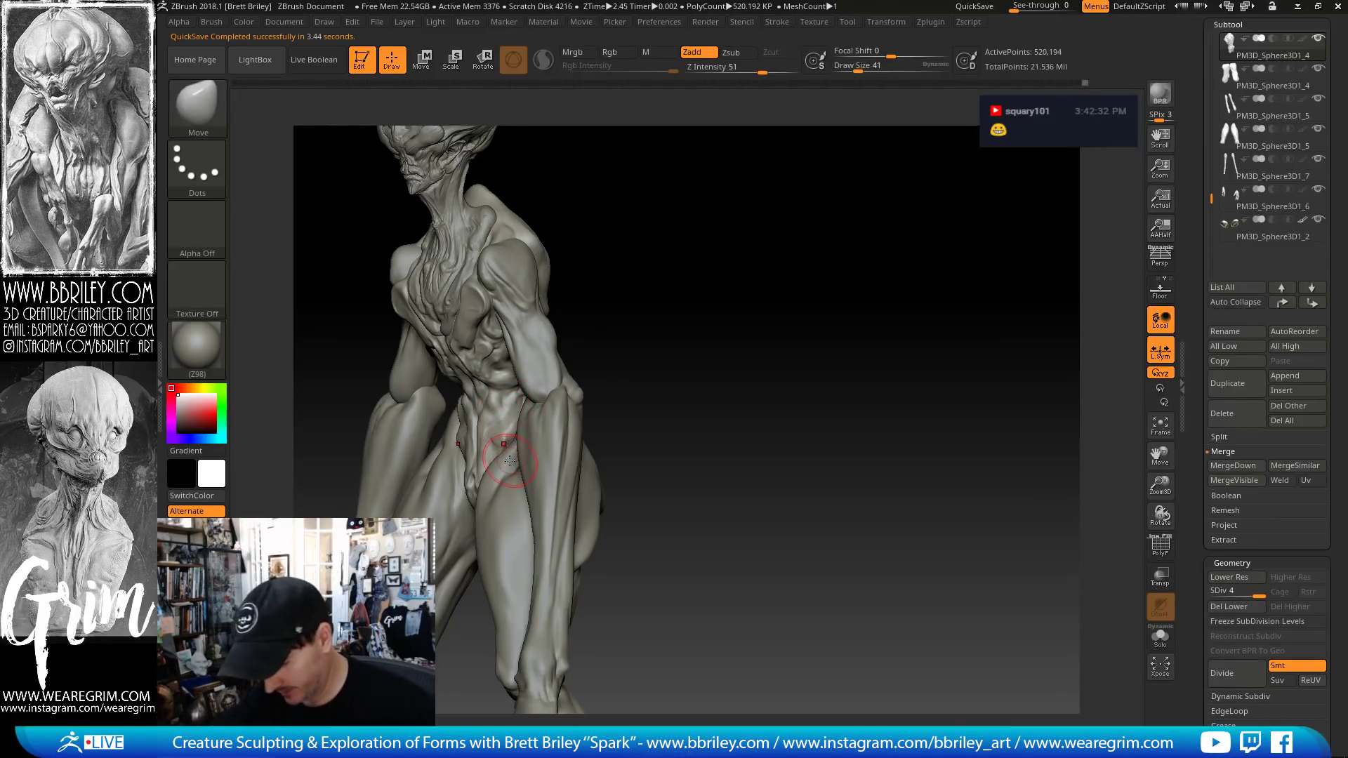
# - Select the forearm part beside the hip and sculpt its form near the elbow with the Standard brush
pyautogui.moveTo(730, 327); pyautogui.dragTo(674, 360)
pyautogui.keyDown('alt'); pyautogui.click(519, 428); pyautogui.keyUp('alt')
pyautogui.moveTo(742, 264)
pyautogui.mouseDown()
pyautogui.moveTo(752, 247)
pyautogui.moveTo(755, 265)
pyautogui.mouseUp()
pyautogui.press('b')
pyautogui.press('s')
pyautogui.press('t')
pyautogui.press('s')
pyautogui.moveTo(518, 419); pyautogui.dragTo(557, 454)
# - Select the upper arm part and carve its muscle separations with the DamStandard brush at draw size 16
pyautogui.moveTo(707, 365)
pyautogui.mouseDown()
pyautogui.moveTo(754, 363)
pyautogui.moveTo(741, 320)
pyautogui.moveTo(671, 380)
pyautogui.moveTo(625, 325)
pyautogui.moveTo(629, 403)
pyautogui.moveTo(659, 372)
pyautogui.moveTo(598, 351)
pyautogui.moveTo(626, 391)
pyautogui.moveTo(597, 401)
pyautogui.mouseUp()
pyautogui.keyDown('alt'); pyautogui.click(543, 419); pyautogui.keyUp('alt')
pyautogui.press('b')
pyautogui.press('d')
pyautogui.press('s')
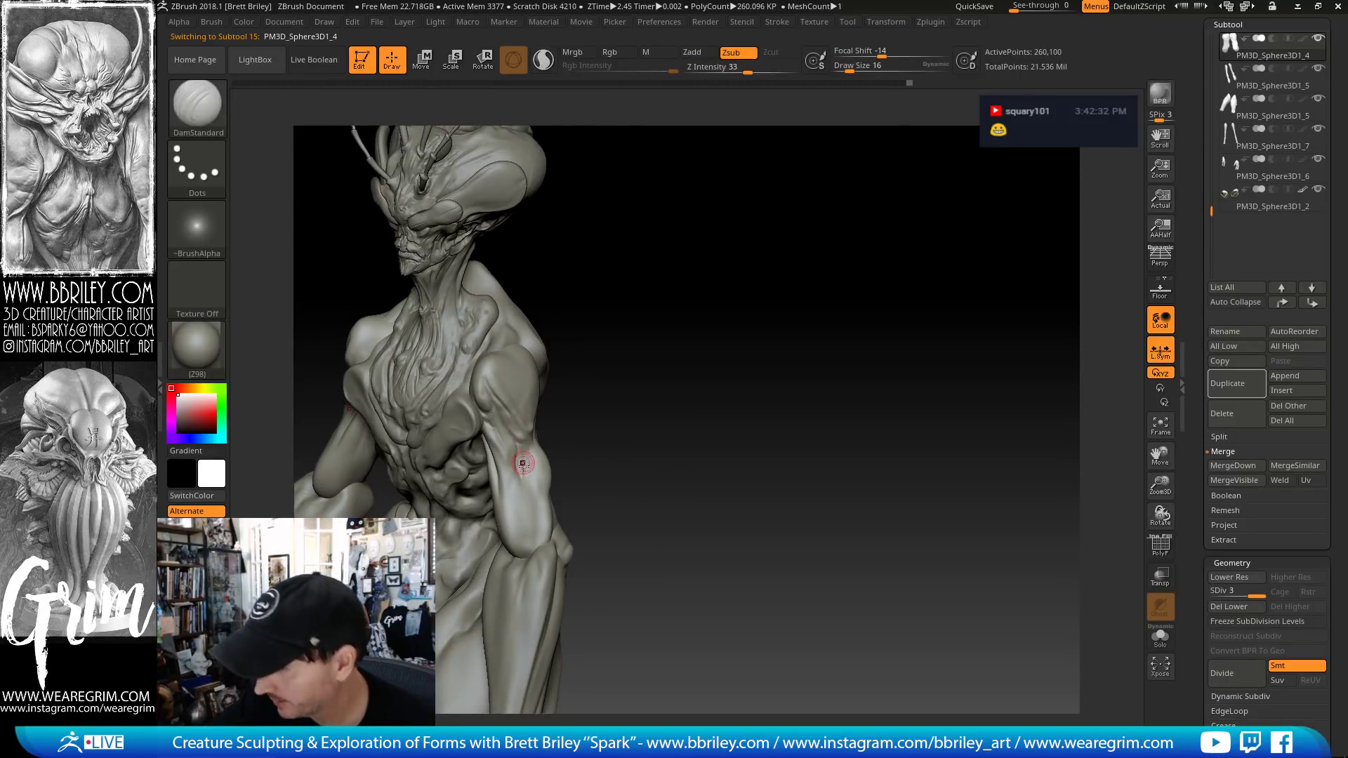
pyautogui.moveTo(581, 469); pyautogui.dragTo(681, 419)
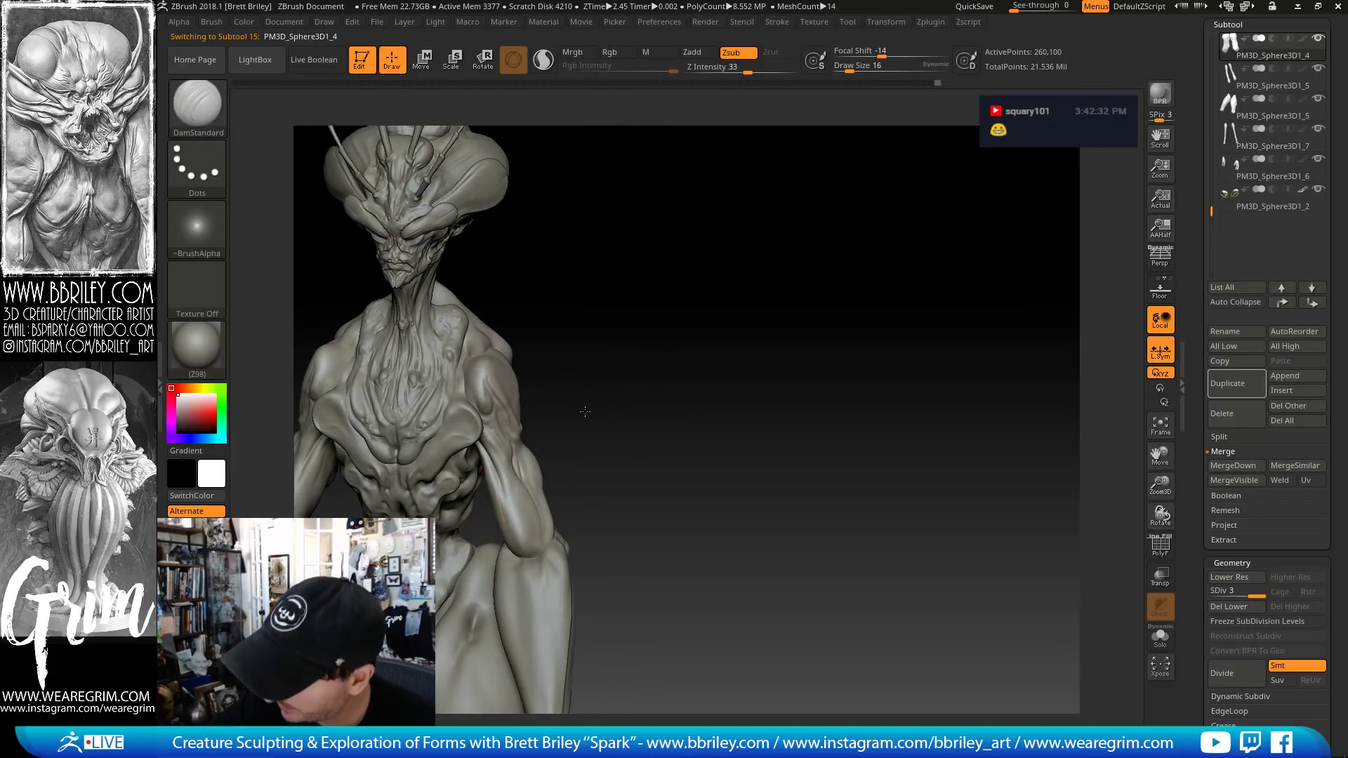
# - Reshape the inner contour of the upper arm with the Move brush at draw size 56
pyautogui.moveTo(585, 411)
pyautogui.mouseDown()
pyautogui.moveTo(593, 393)
pyautogui.moveTo(482, 444)
pyautogui.moveTo(494, 457)
pyautogui.mouseUp()
pyautogui.press('b')
pyautogui.press('m')
pyautogui.press('v')
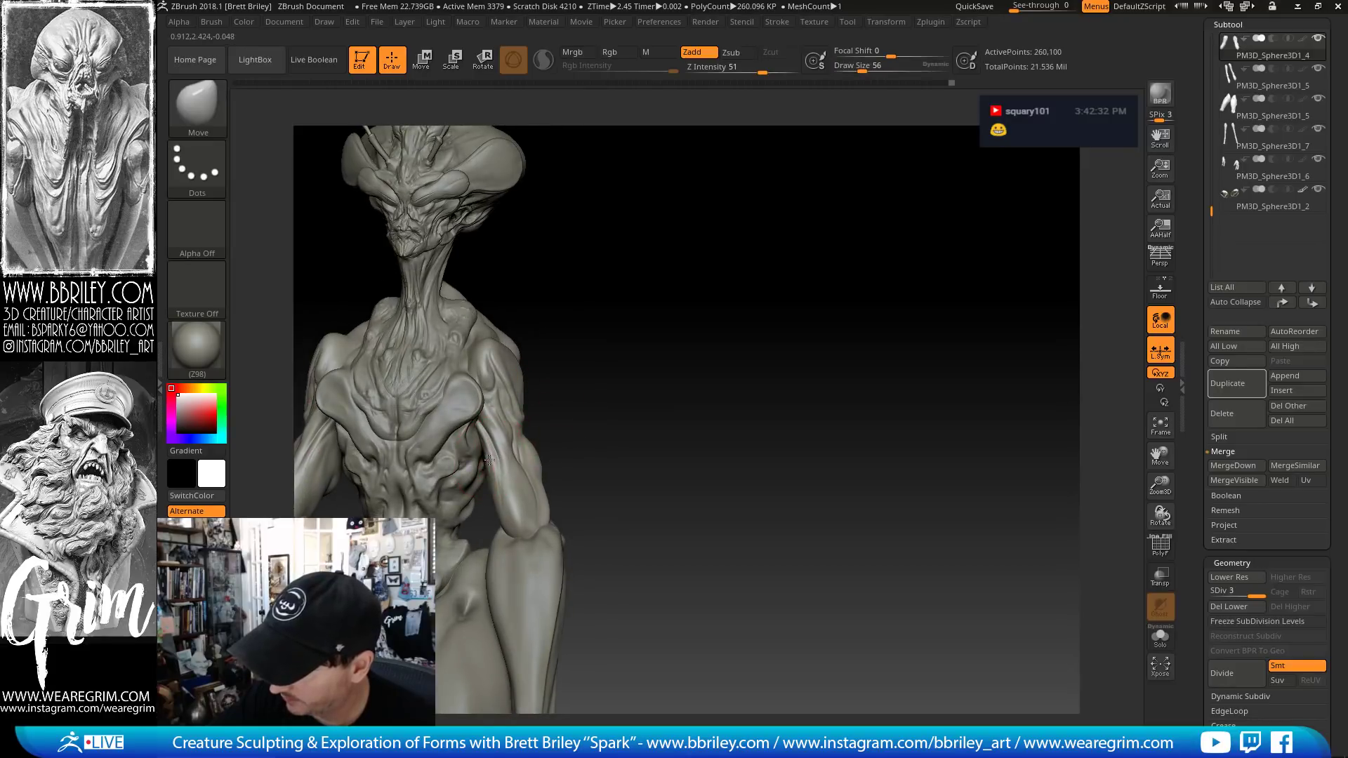
pyautogui.moveTo(663, 398); pyautogui.dragTo(584, 398)
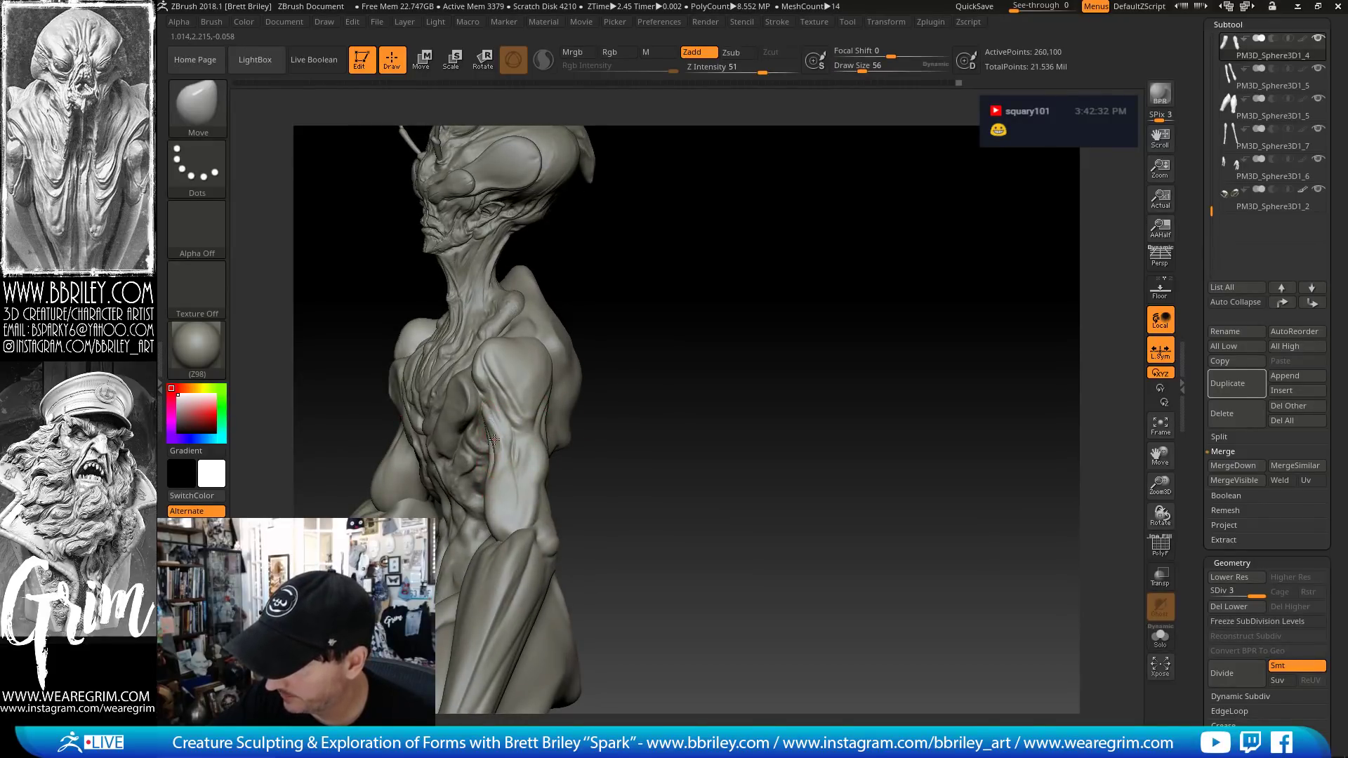
# - Swell the upper arm muscle forms with the Inflat brush at draw size 56
pyautogui.moveTo(618, 456)
pyautogui.mouseDown()
pyautogui.moveTo(551, 487)
pyautogui.moveTo(629, 439)
pyautogui.moveTo(618, 382)
pyautogui.mouseUp()
pyautogui.press('b')
pyautogui.press('i')
pyautogui.press('n')
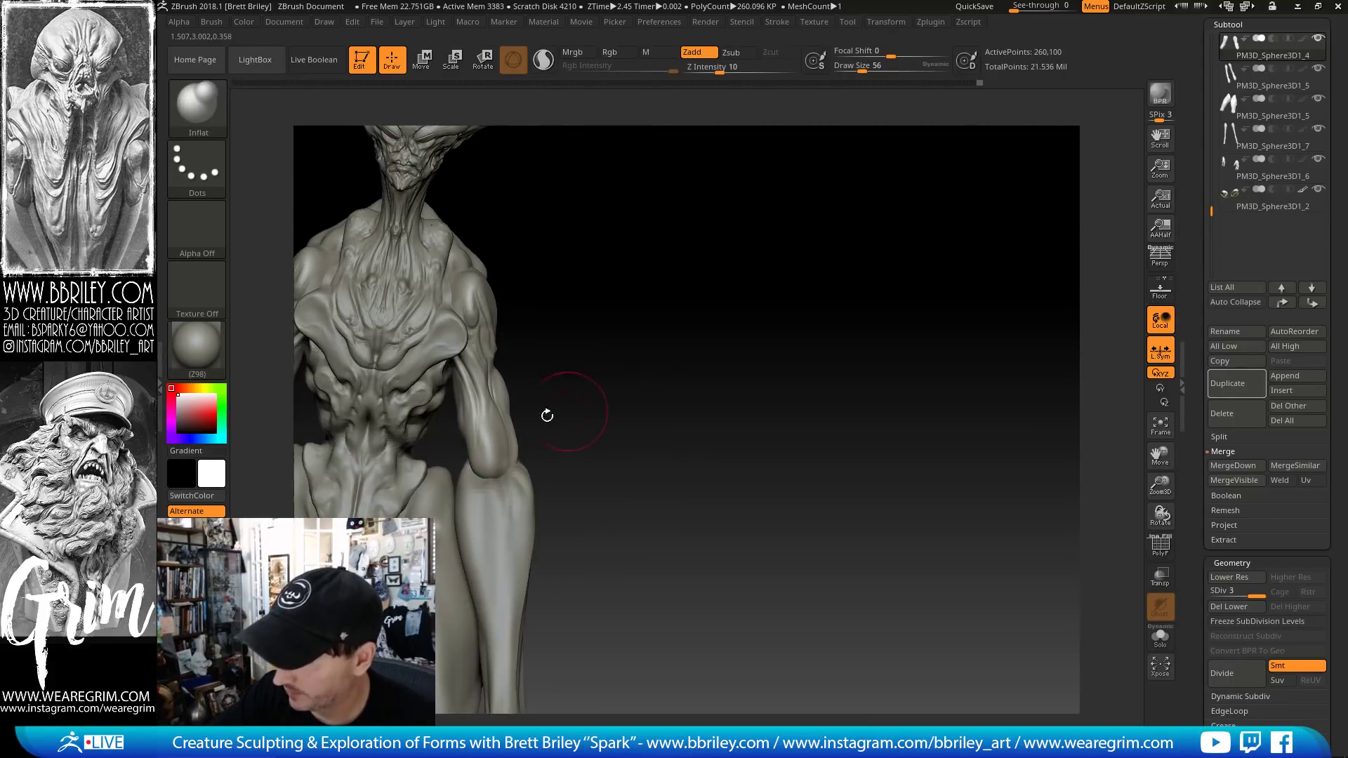
pyautogui.keyDown('shift'); pyautogui.moveTo(539, 398); pyautogui.dragTo(530, 382); pyautogui.keyUp('shift')
# - Adjust the front silhouette of the upper arm above the elbow with the Move brush at draw size 59
pyautogui.press('b')
pyautogui.press('m')
pyautogui.press('v')
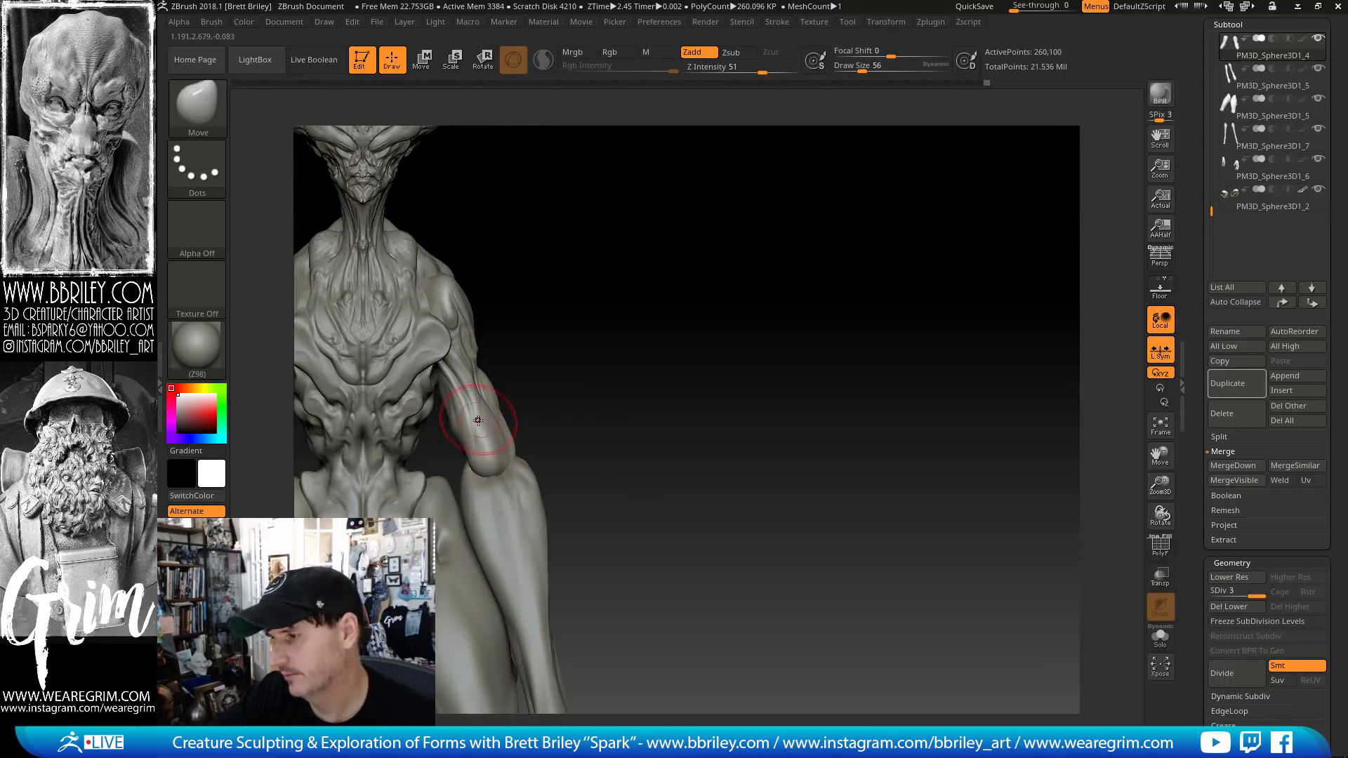
pyautogui.press('s')
pyautogui.moveTo(485, 423); pyautogui.dragTo(490, 390)
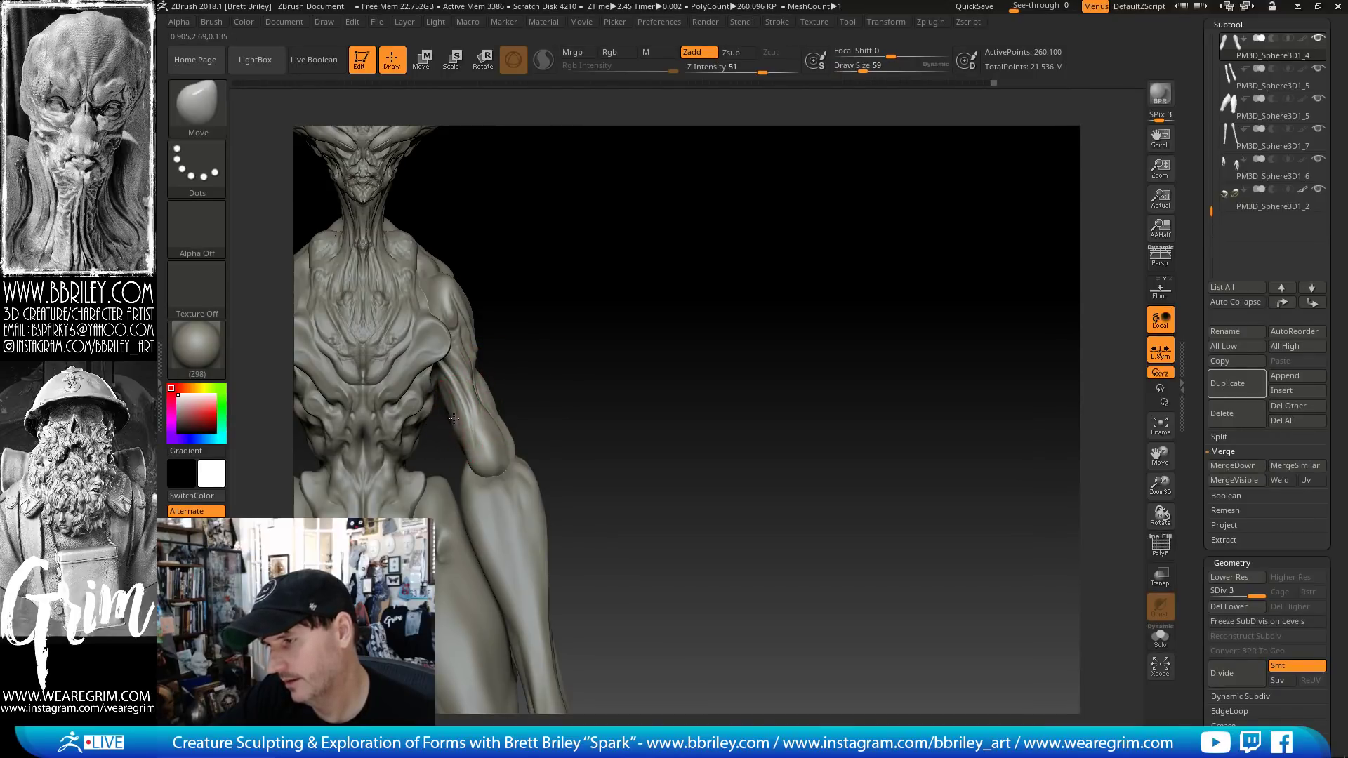
# - Reshape the lower end of the upper arm at the elbow with the Move brush at draw sizes 44 and 53
pyautogui.moveTo(548, 302)
pyautogui.mouseDown()
pyautogui.moveTo(562, 286)
pyautogui.moveTo(520, 321)
pyautogui.mouseUp()
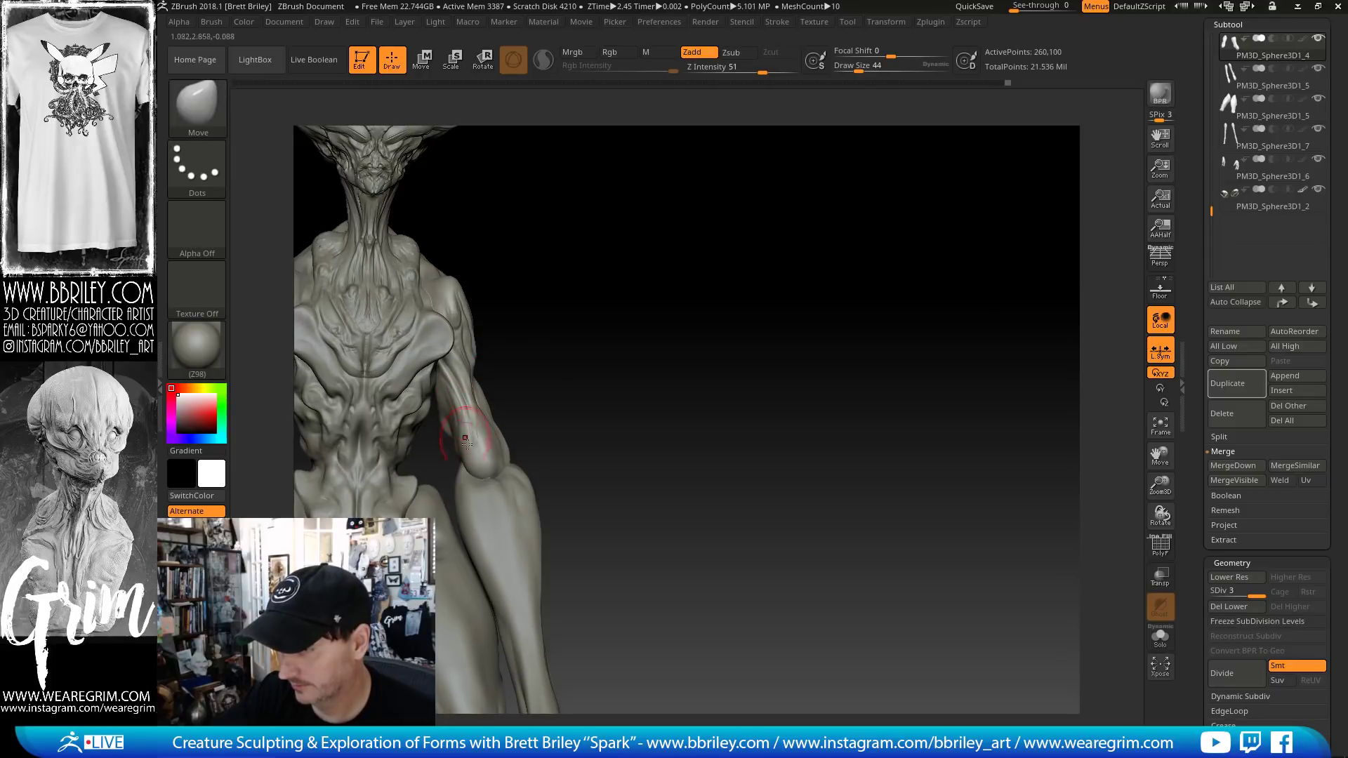
pyautogui.moveTo(465, 440); pyautogui.dragTo(465, 443)
pyautogui.moveTo(465, 445); pyautogui.dragTo(476, 459, button='right')
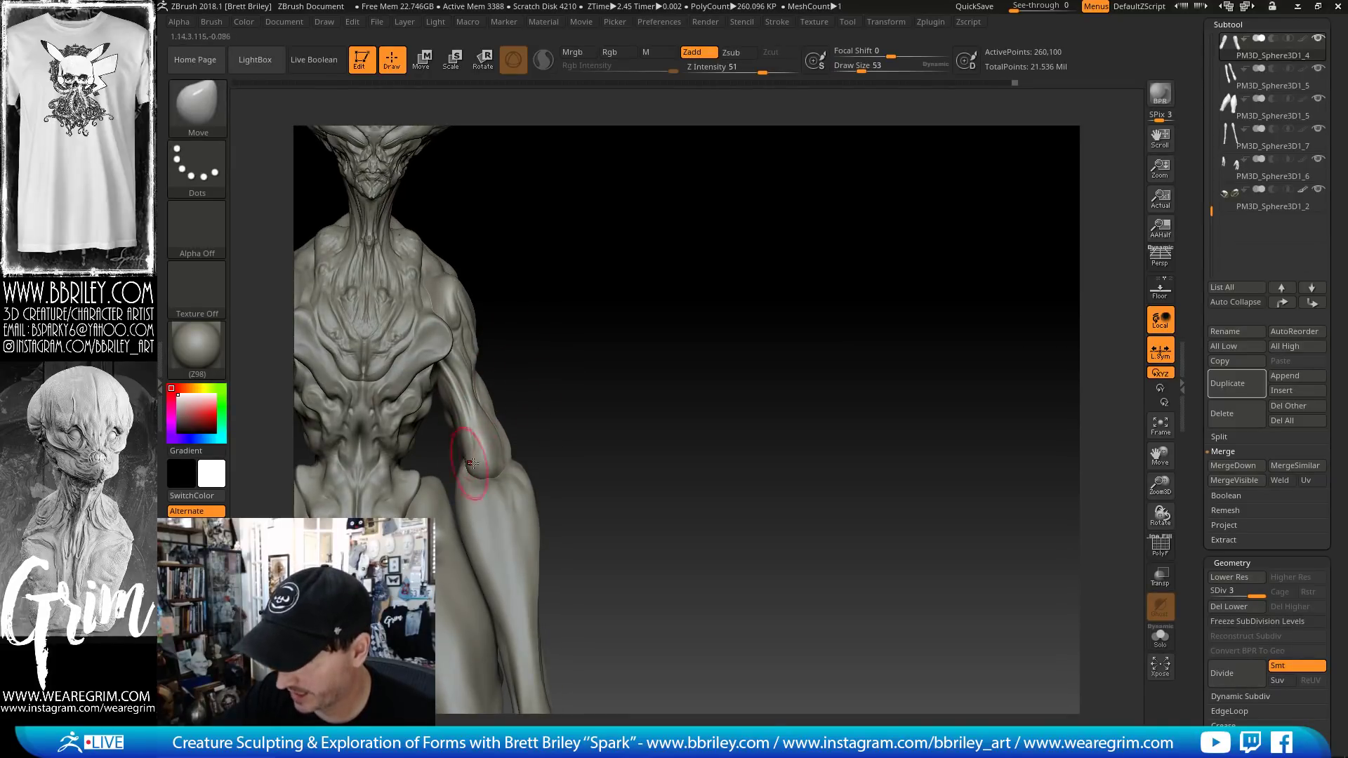
pyautogui.press('s')
pyautogui.moveTo(482, 481); pyautogui.dragTo(478, 482)
pyautogui.moveTo(486, 485); pyautogui.dragTo(487, 461, button='right')
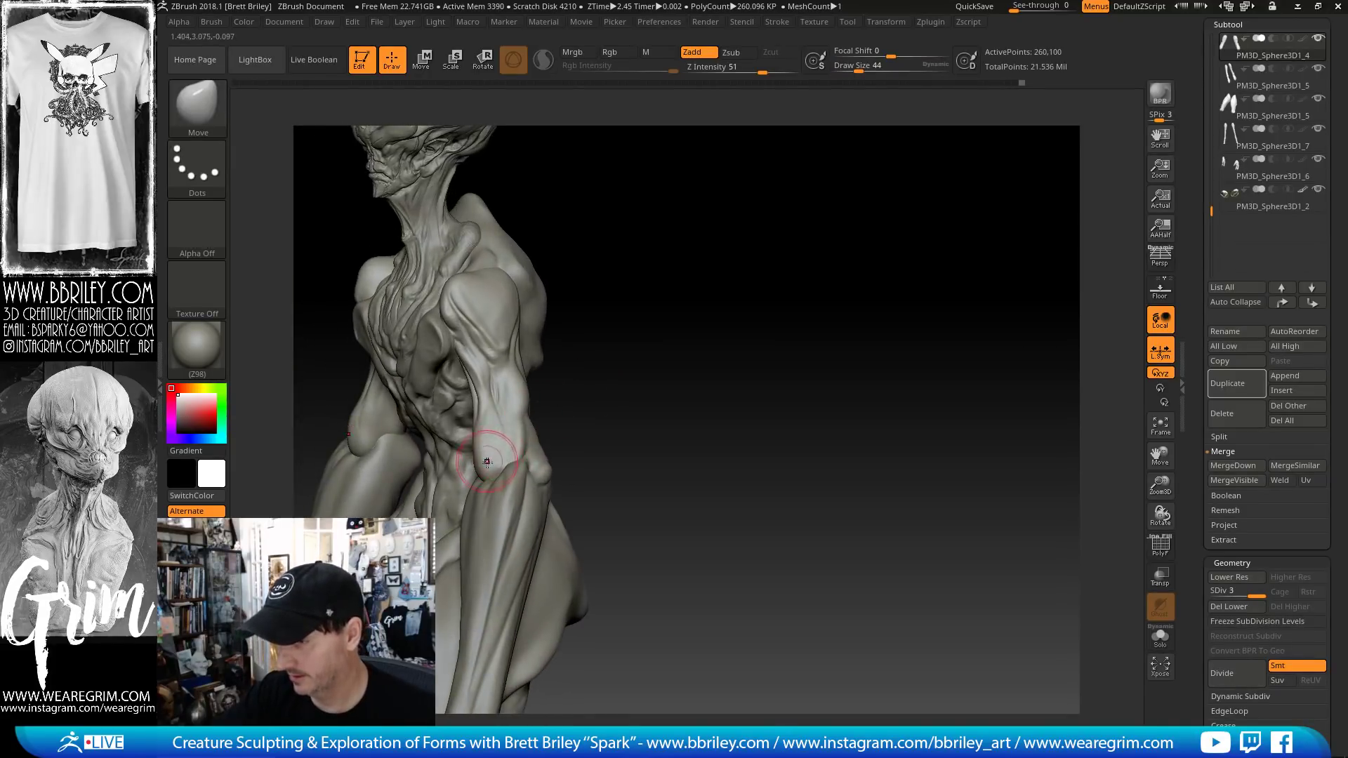
# - Refine the upper arm and elbow contour from the side and back with the Move brush at draw size 53
pyautogui.moveTo(636, 335); pyautogui.dragTo(483, 421, button='right')
pyautogui.press('s')
pyautogui.moveTo(482, 434); pyautogui.dragTo(488, 437)
pyautogui.press('s')
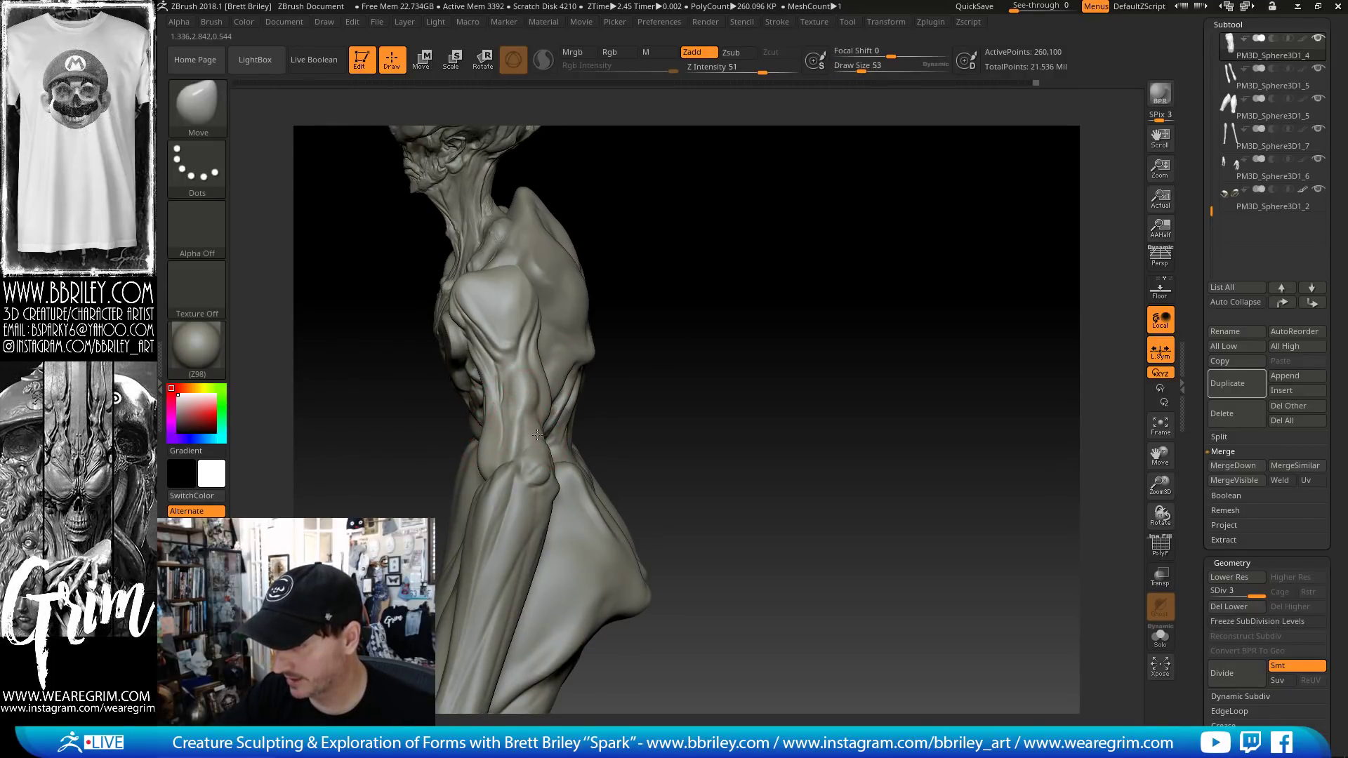
pyautogui.moveTo(598, 415); pyautogui.dragTo(541, 438, button='right')
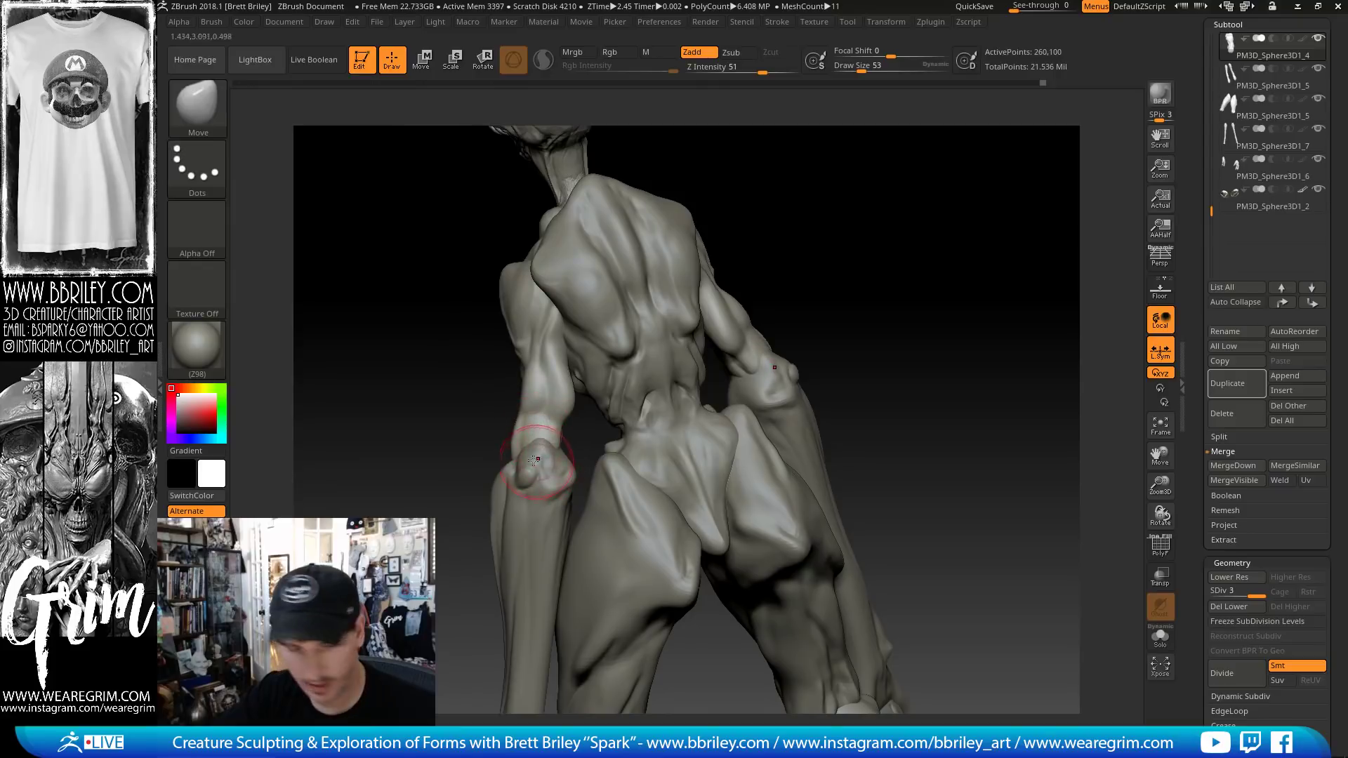
# - Sculpt bony detail on the back of the elbow with the Standard brush at draw size 18
pyautogui.press('b')
pyautogui.press('s')
pyautogui.press('t')
pyautogui.press('s')
pyautogui.moveTo(532, 455); pyautogui.dragTo(529, 445)
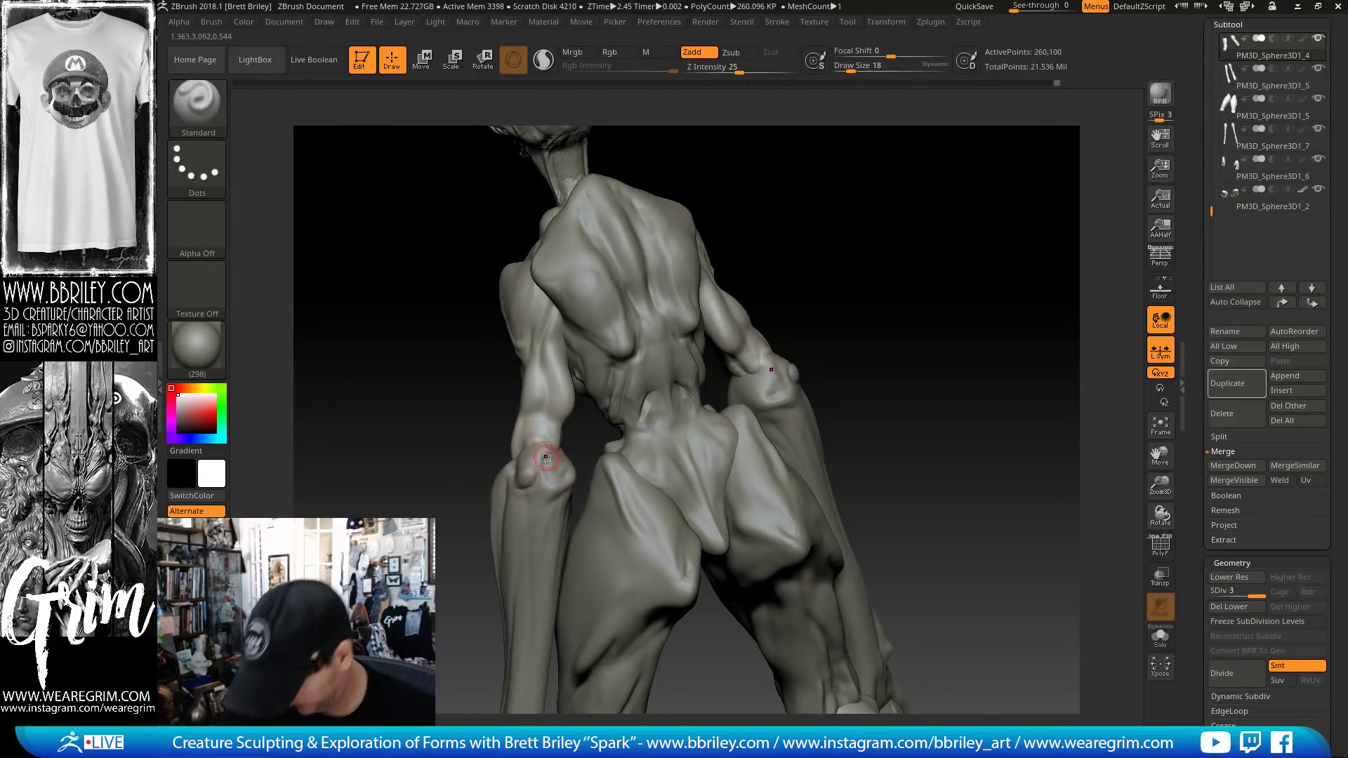
pyautogui.moveTo(546, 458); pyautogui.dragTo(608, 374, button='right')
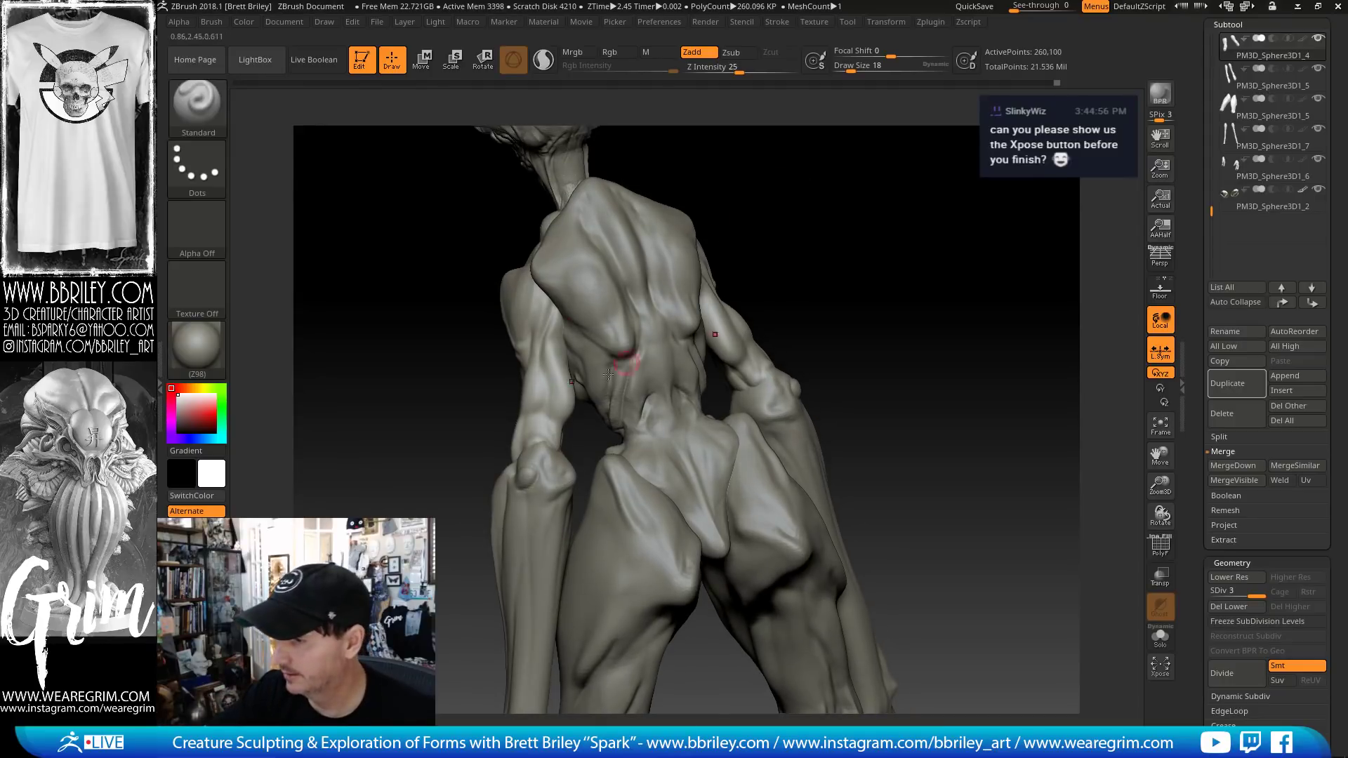
# - Build up the back of the upper arm below the shoulder with the Clay brush at draw size 18
pyautogui.press('b')
pyautogui.press('c')
pyautogui.press('l')
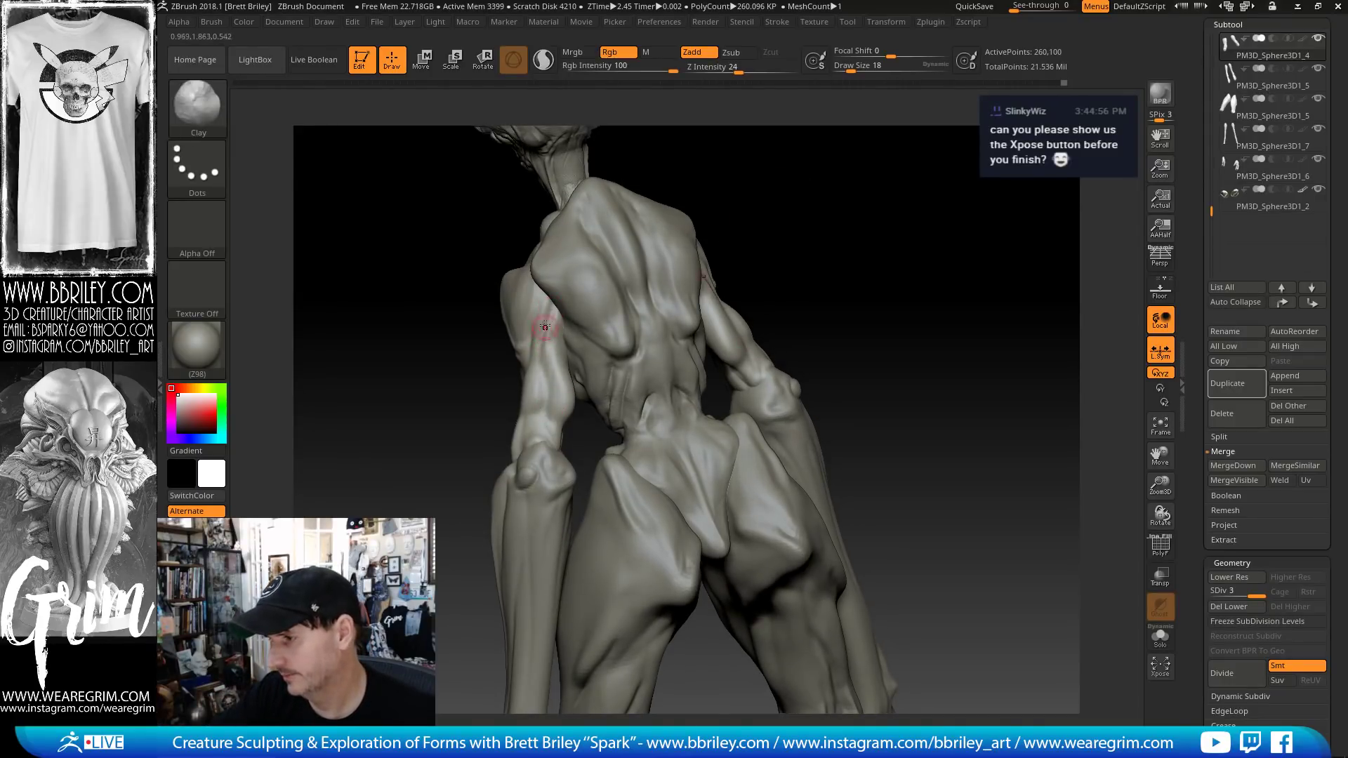
pyautogui.moveTo(552, 320); pyautogui.dragTo(527, 311, button='right')
# - Reshape the shoulder and upper arm from several angles with the Move brush at draw sizes 62 and 34
pyautogui.press('b')
pyautogui.press('m')
pyautogui.press('v')
pyautogui.moveTo(570, 218)
pyautogui.mouseDown(button='right')
pyautogui.moveTo(550, 290)
pyautogui.moveTo(562, 241)
pyautogui.moveTo(656, 201)
pyautogui.moveTo(614, 220)
pyautogui.moveTo(729, 244)
pyautogui.moveTo(713, 232)
pyautogui.moveTo(721, 241)
pyautogui.moveTo(603, 256)
pyautogui.moveTo(725, 249)
pyautogui.mouseUp(button='right')
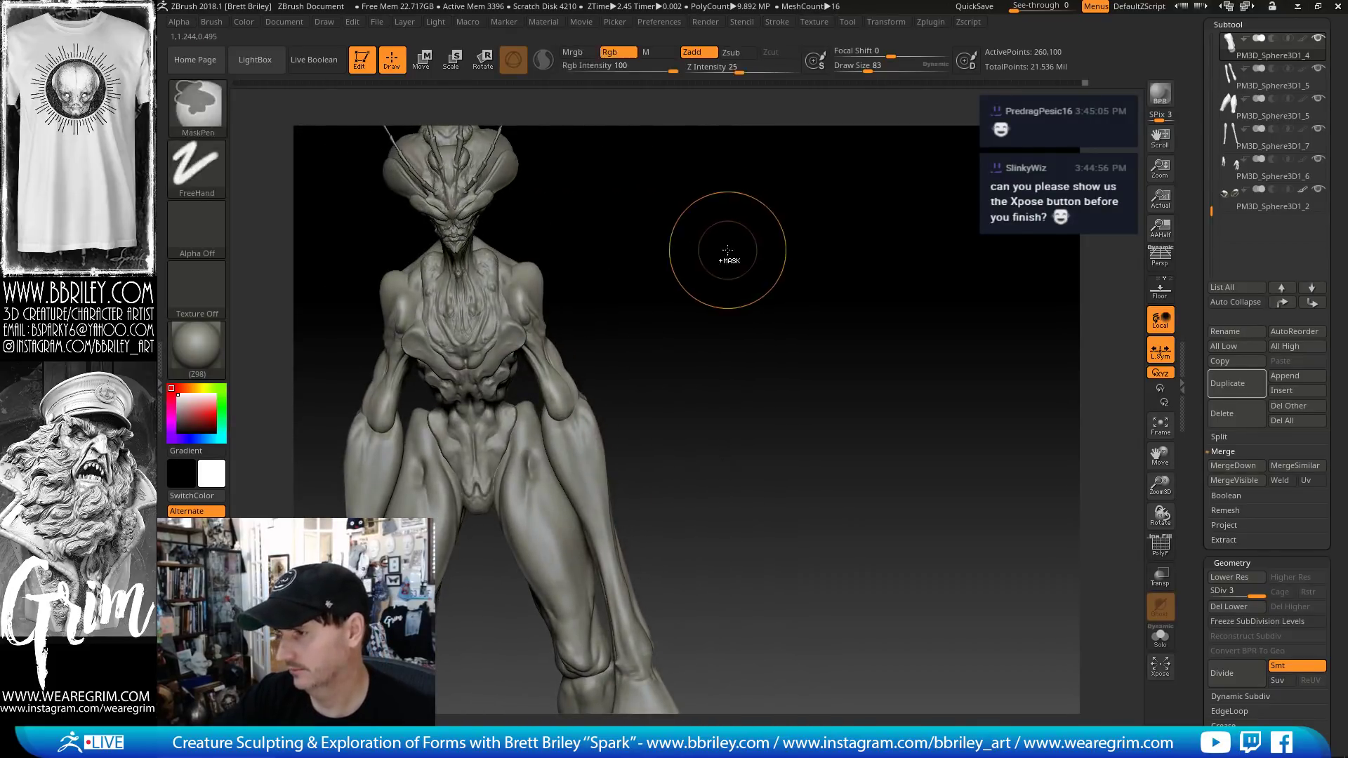
pyautogui.moveTo(726, 252); pyautogui.dragTo(555, 249)
pyautogui.press('[')
pyautogui.press('[')
pyautogui.press('[')
pyautogui.press('[')
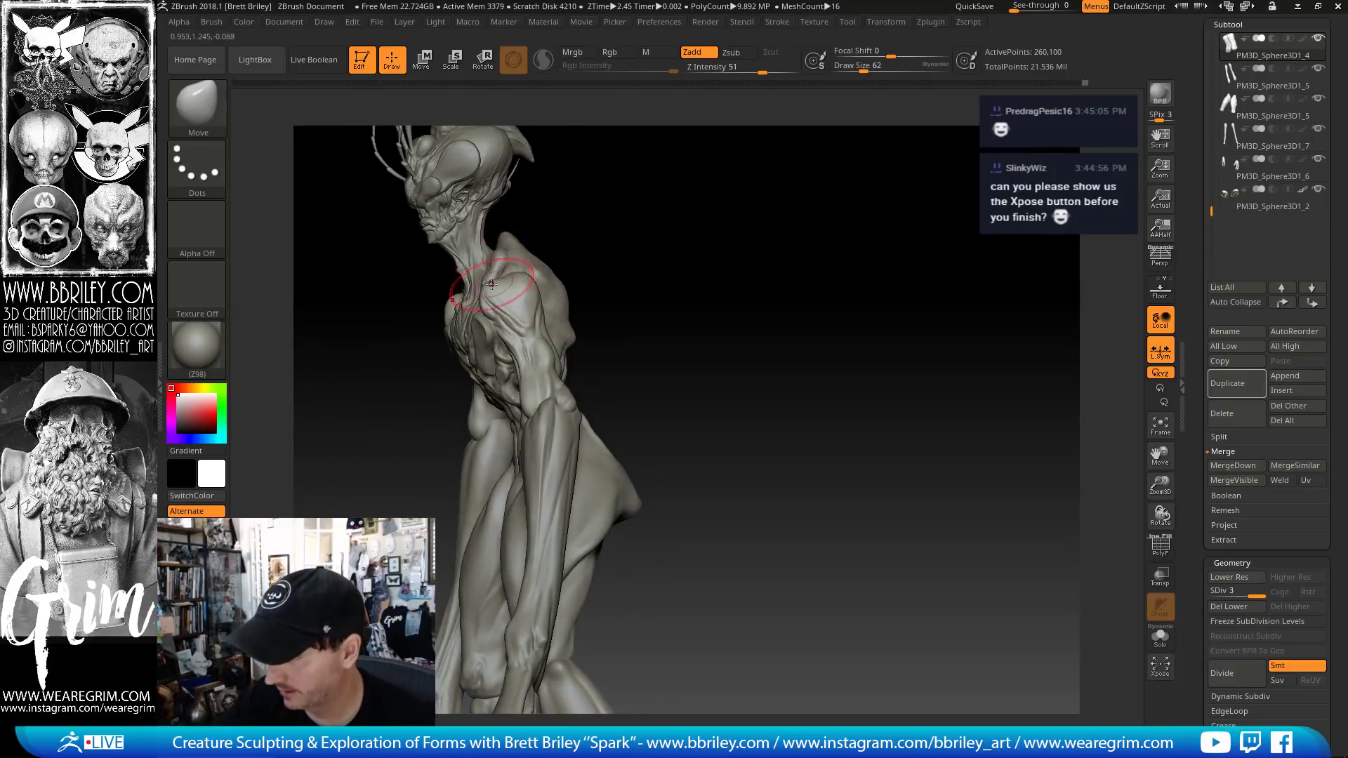
pyautogui.moveTo(477, 290)
pyautogui.mouseDown(button='right')
pyautogui.moveTo(698, 223)
pyautogui.moveTo(710, 147)
pyautogui.mouseUp(button='right')
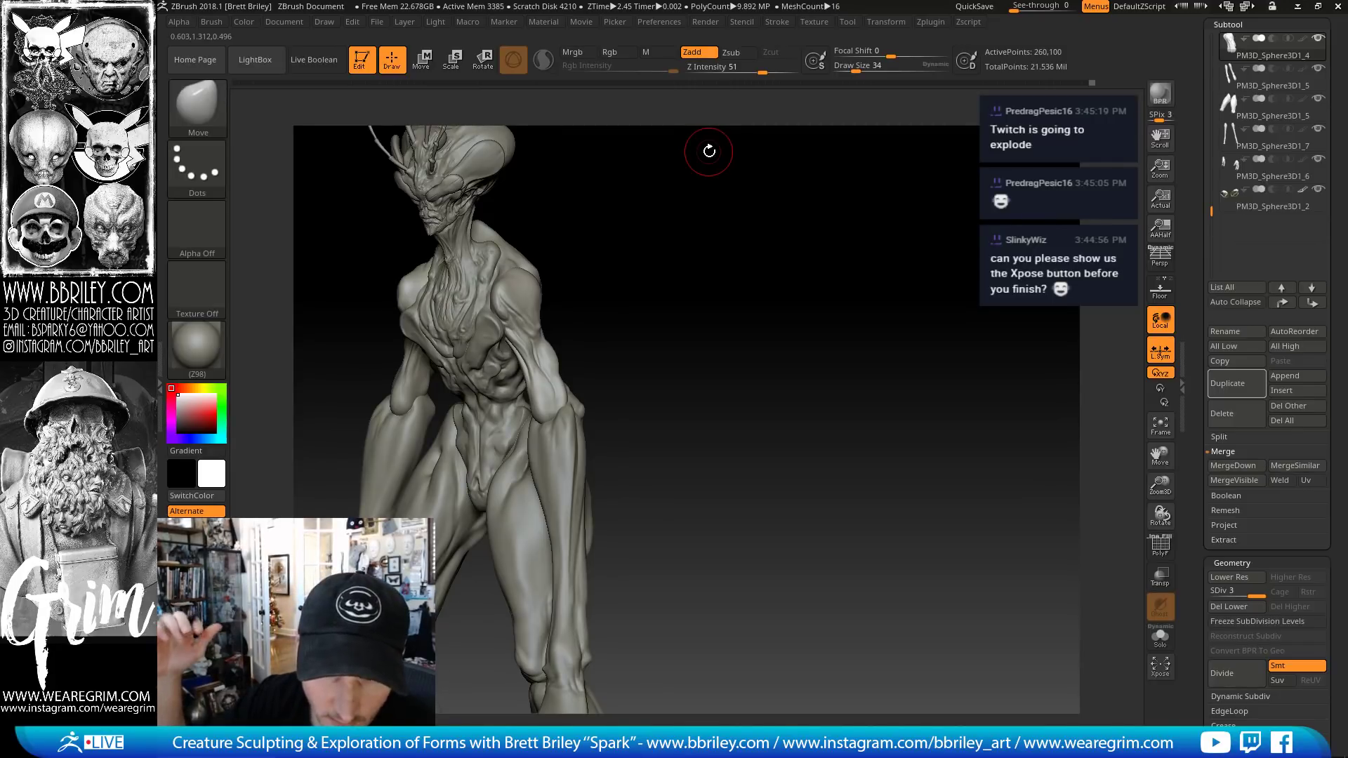
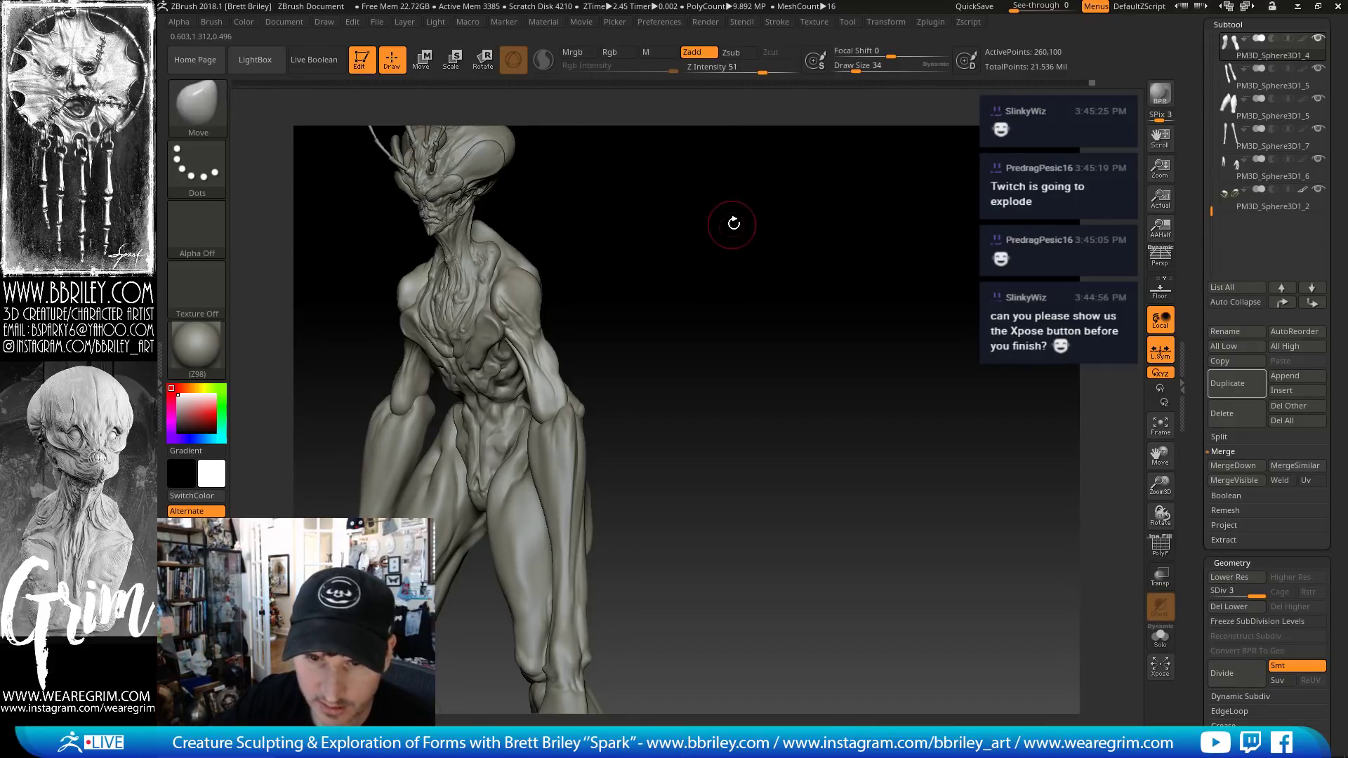
pyautogui.moveTo(734, 223)
pyautogui.mouseDown()
pyautogui.moveTo(960, 433)
pyautogui.moveTo(1034, 431)
pyautogui.moveTo(894, 310)
pyautogui.mouseUp()
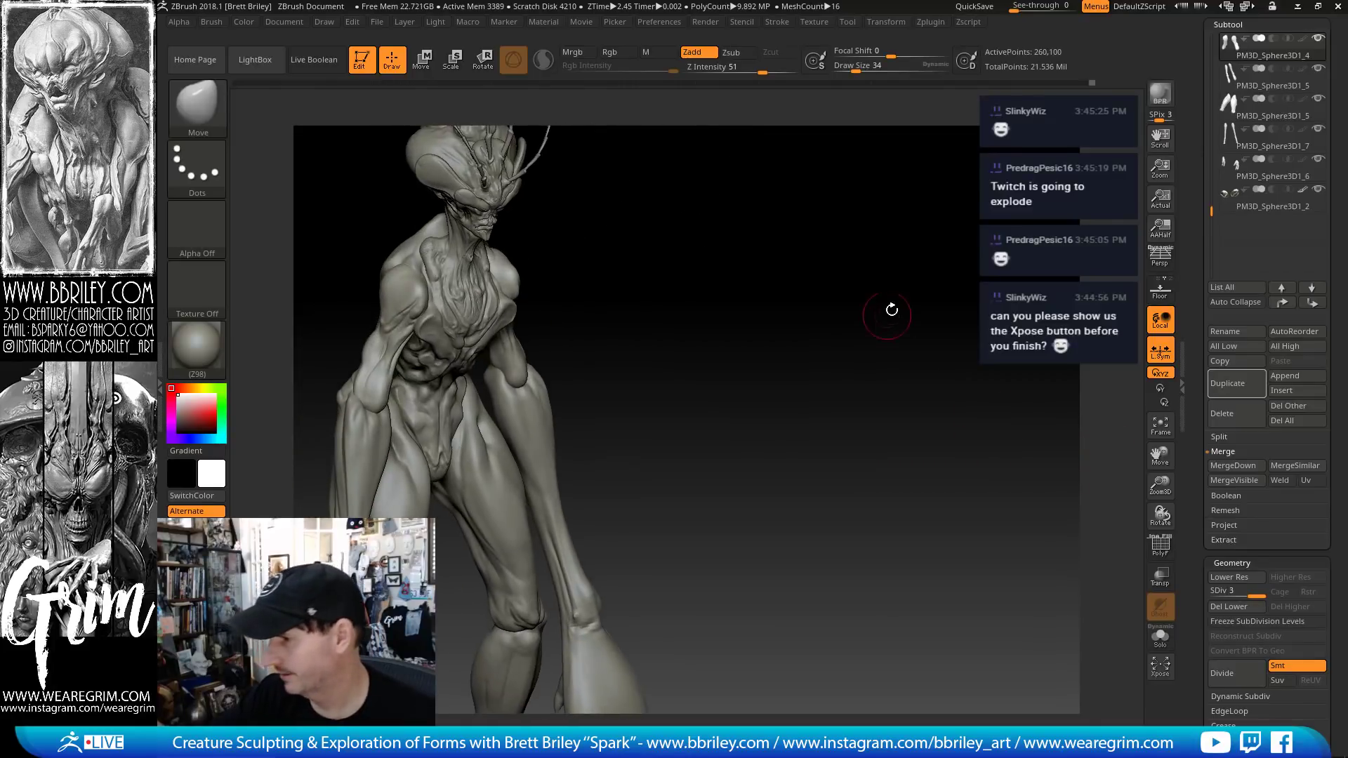
# - Explode the creature's subtools with Xpose and reassemble them, first up close and again with the full figure in view
pyautogui.click(1159, 667)
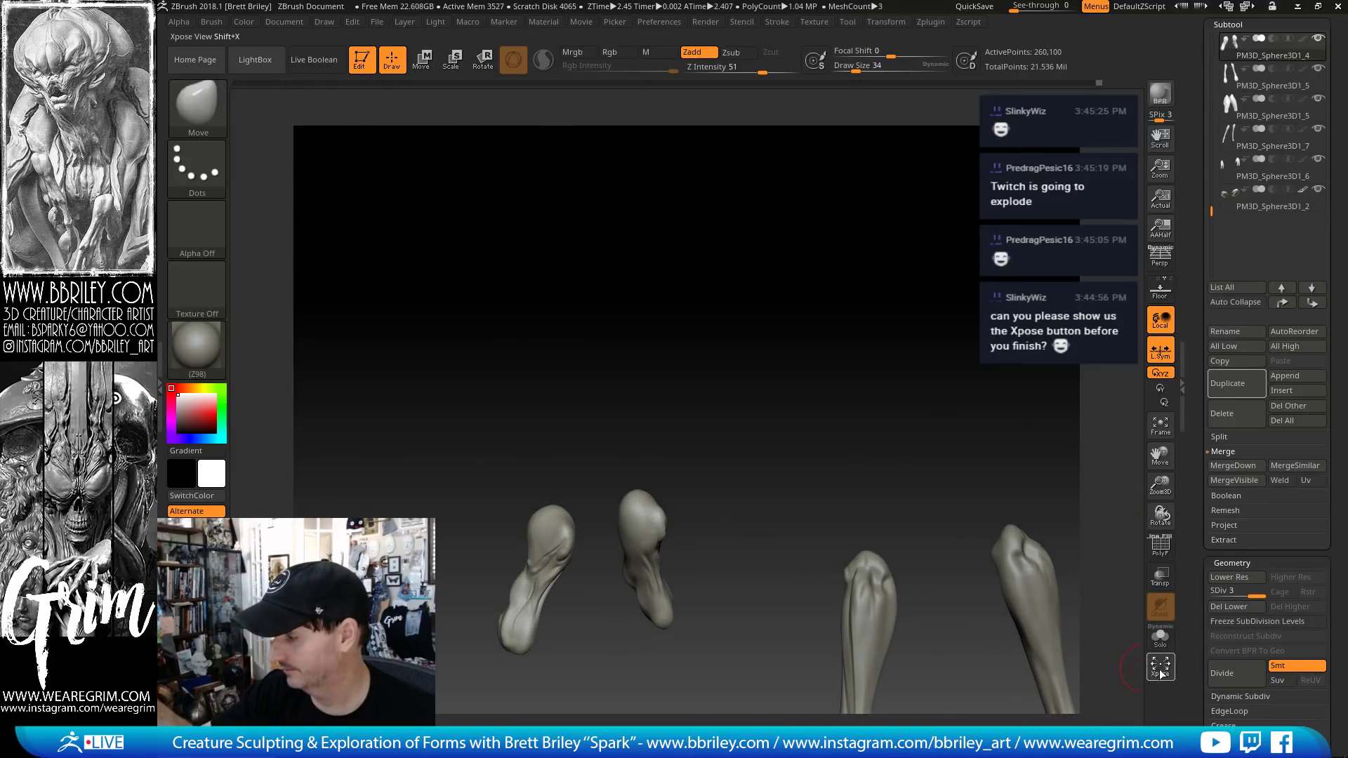
pyautogui.click(1160, 668)
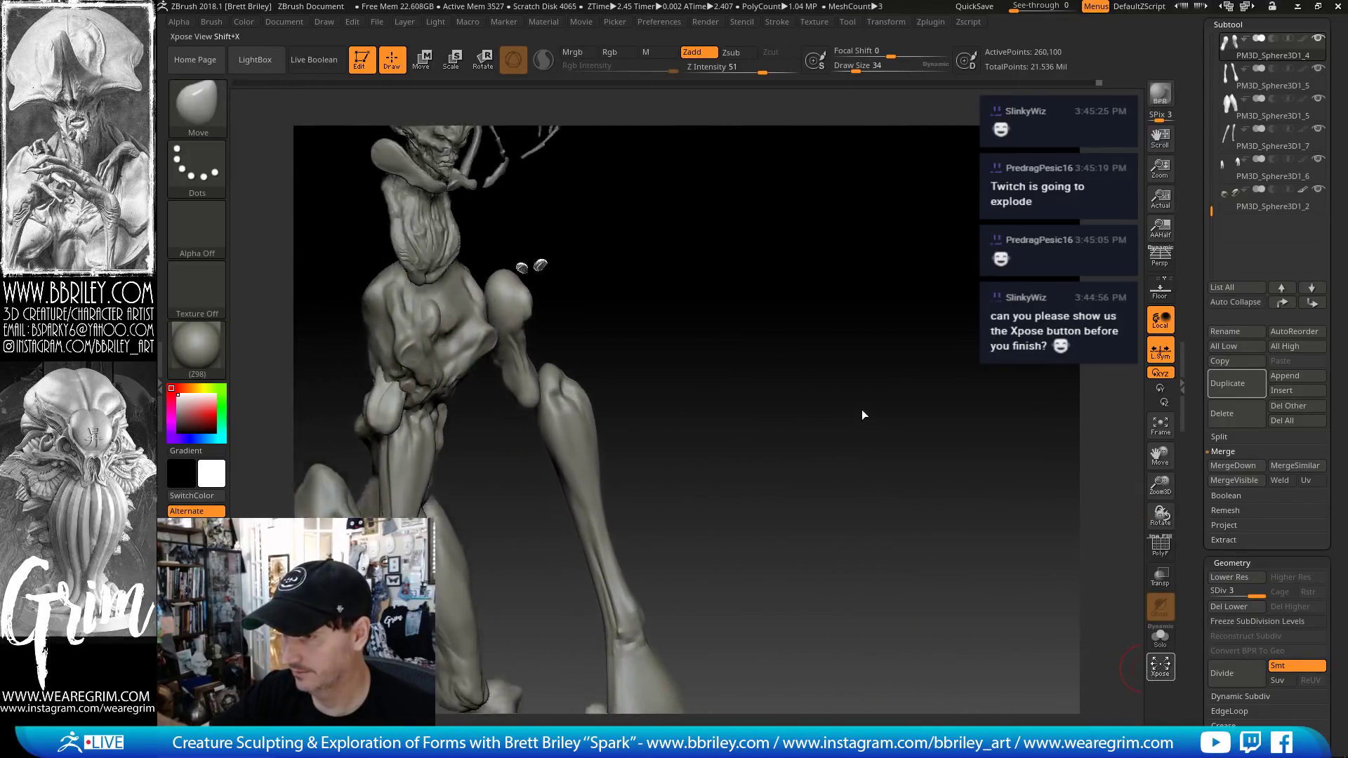
pyautogui.moveTo(863, 415)
pyautogui.mouseDown()
pyautogui.moveTo(801, 361)
pyautogui.moveTo(873, 367)
pyautogui.moveTo(860, 340)
pyautogui.moveTo(834, 328)
pyautogui.moveTo(870, 355)
pyautogui.mouseUp()
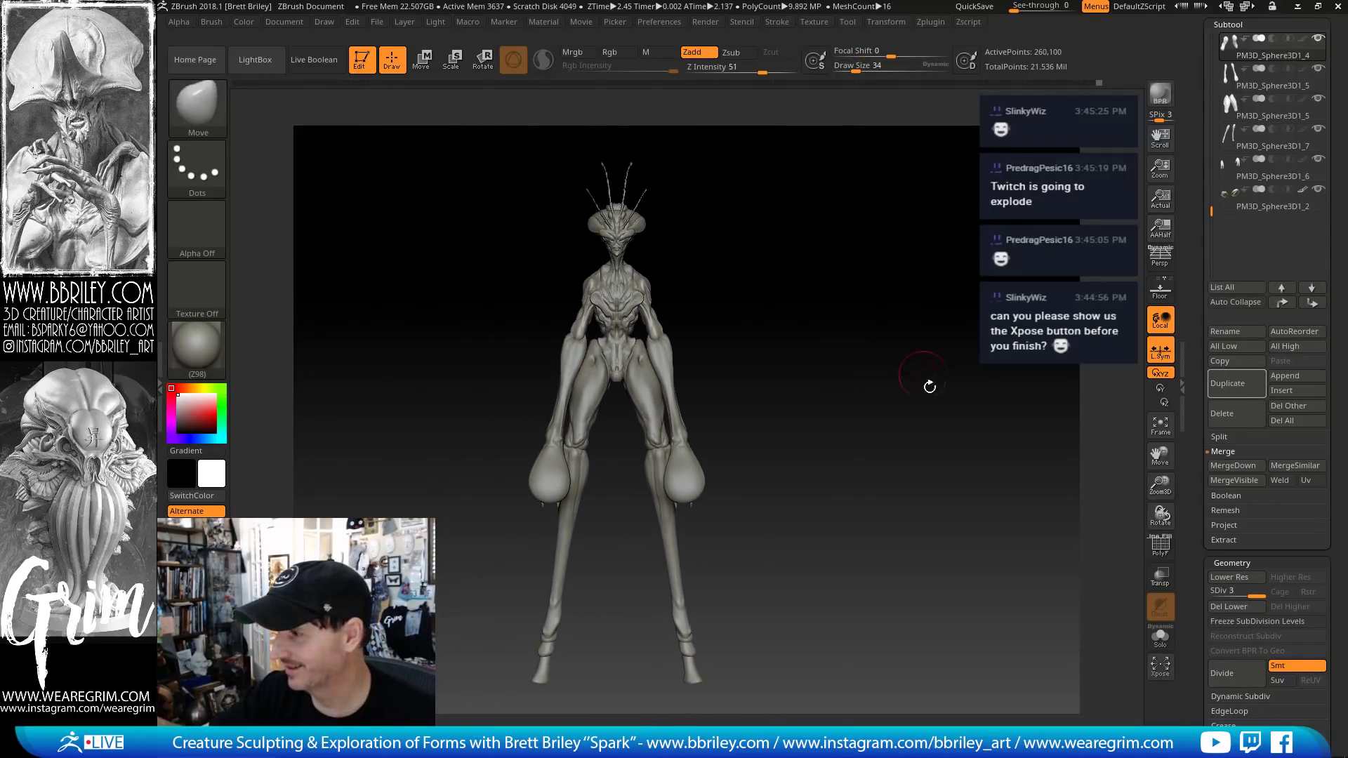
pyautogui.click(1159, 672)
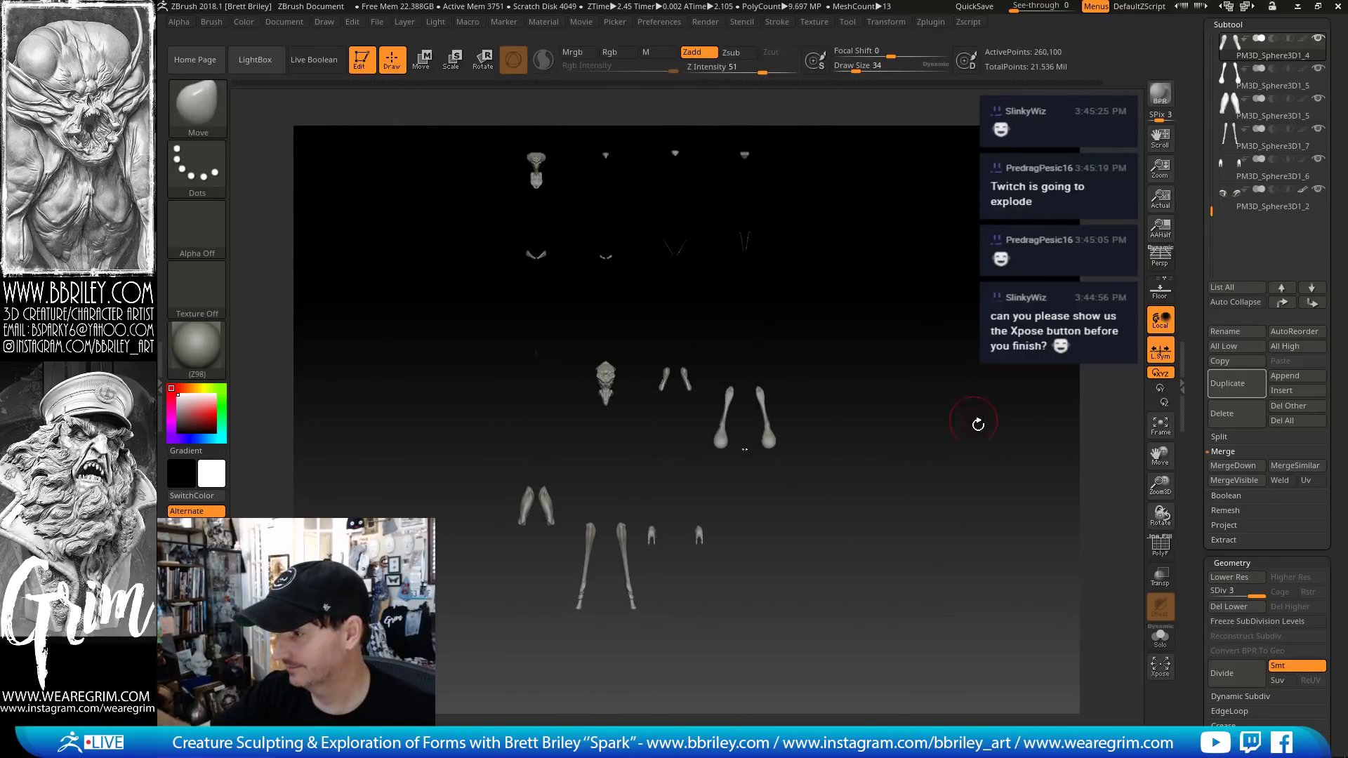
pyautogui.click(1159, 672)
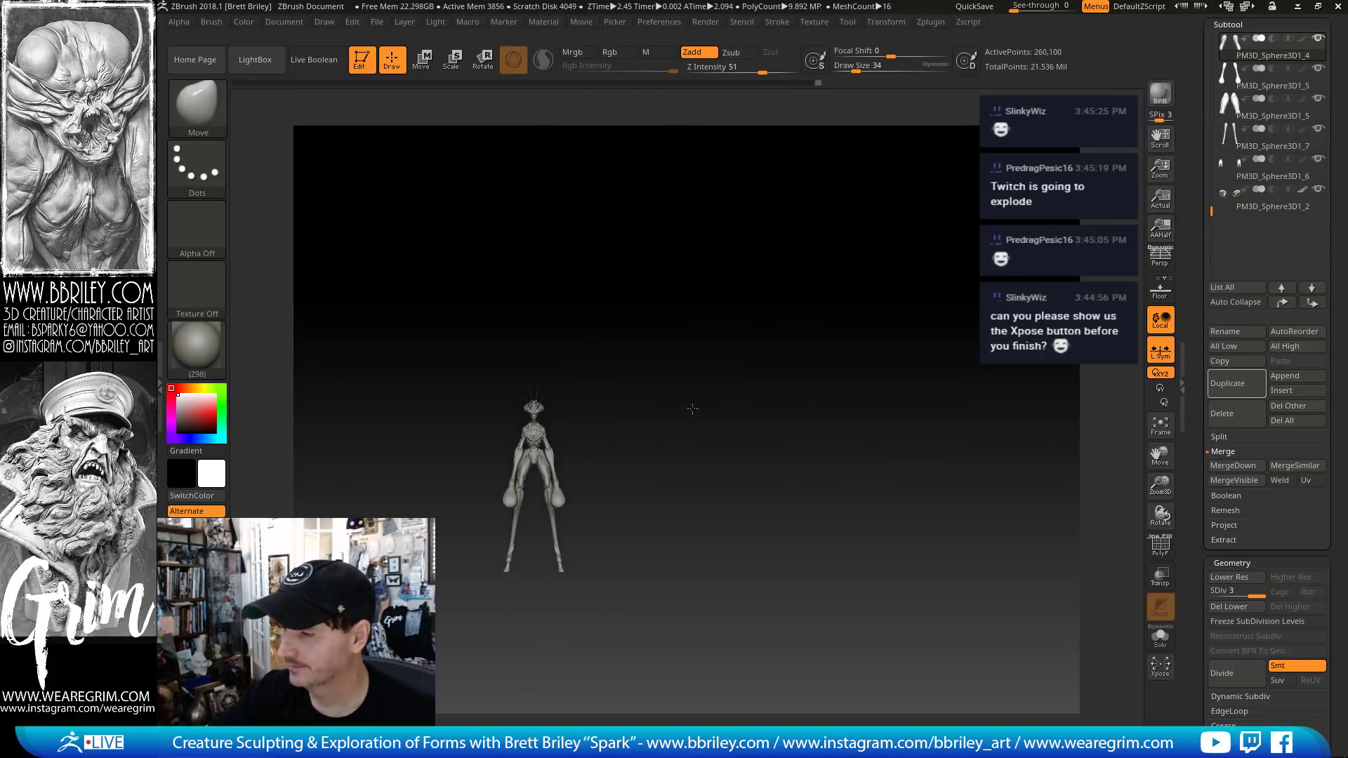
# - Subdivide the upper arm subtool to subdivision level 4
pyautogui.moveTo(725, 415)
pyautogui.mouseDown()
pyautogui.moveTo(715, 382)
pyautogui.moveTo(611, 377)
pyautogui.mouseUp()
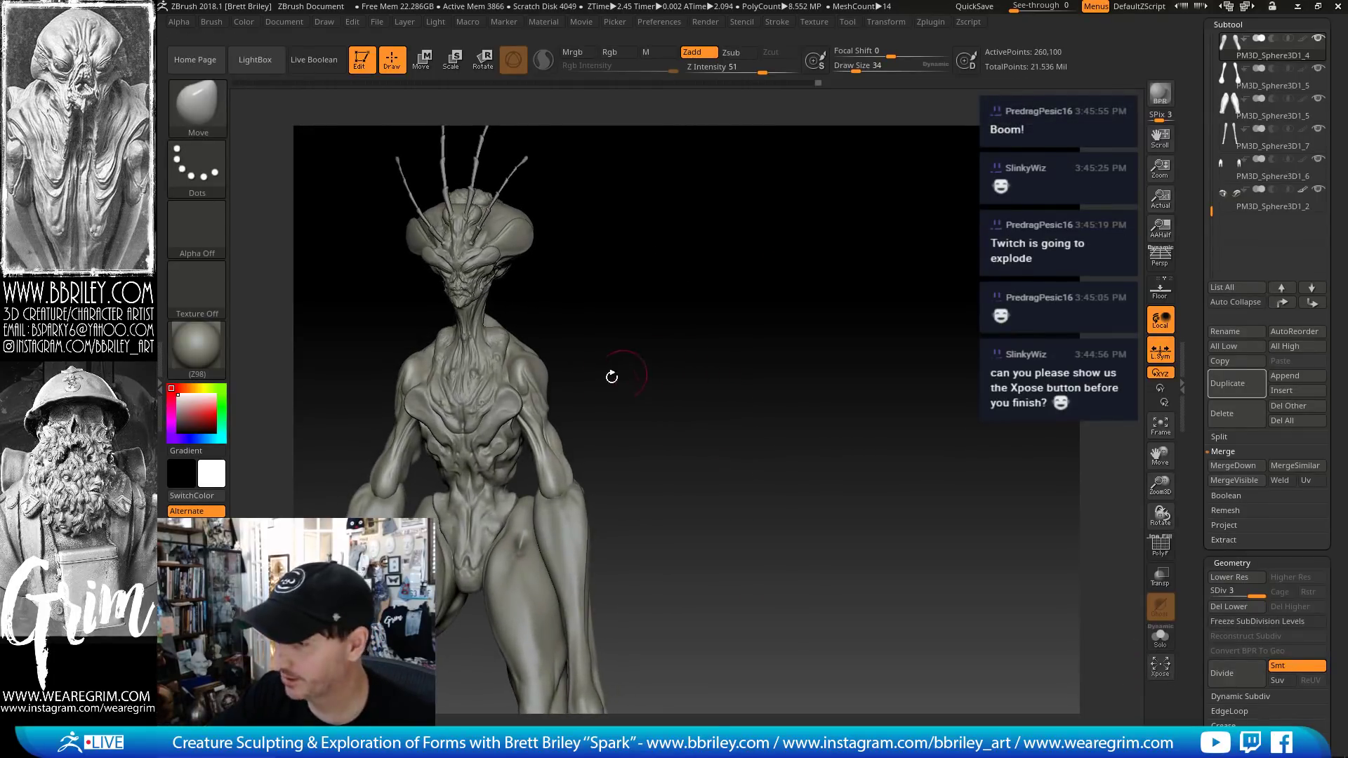
pyautogui.moveTo(695, 306)
pyautogui.mouseDown()
pyautogui.moveTo(652, 309)
pyautogui.moveTo(651, 365)
pyautogui.moveTo(638, 341)
pyautogui.mouseUp()
pyautogui.hotkey('ctrl', 'd')
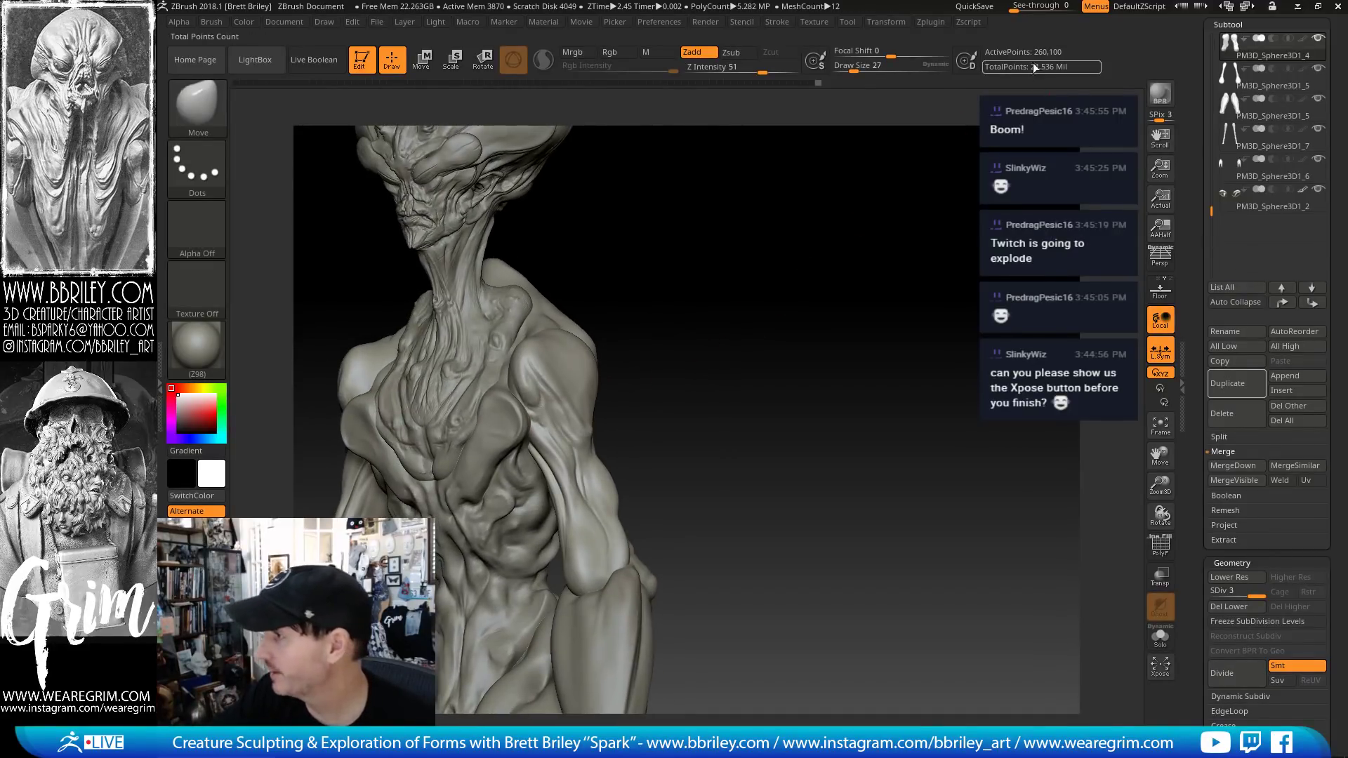
pyautogui.moveTo(795, 347)
pyautogui.mouseDown()
pyautogui.moveTo(784, 325)
pyautogui.moveTo(692, 310)
pyautogui.mouseUp()
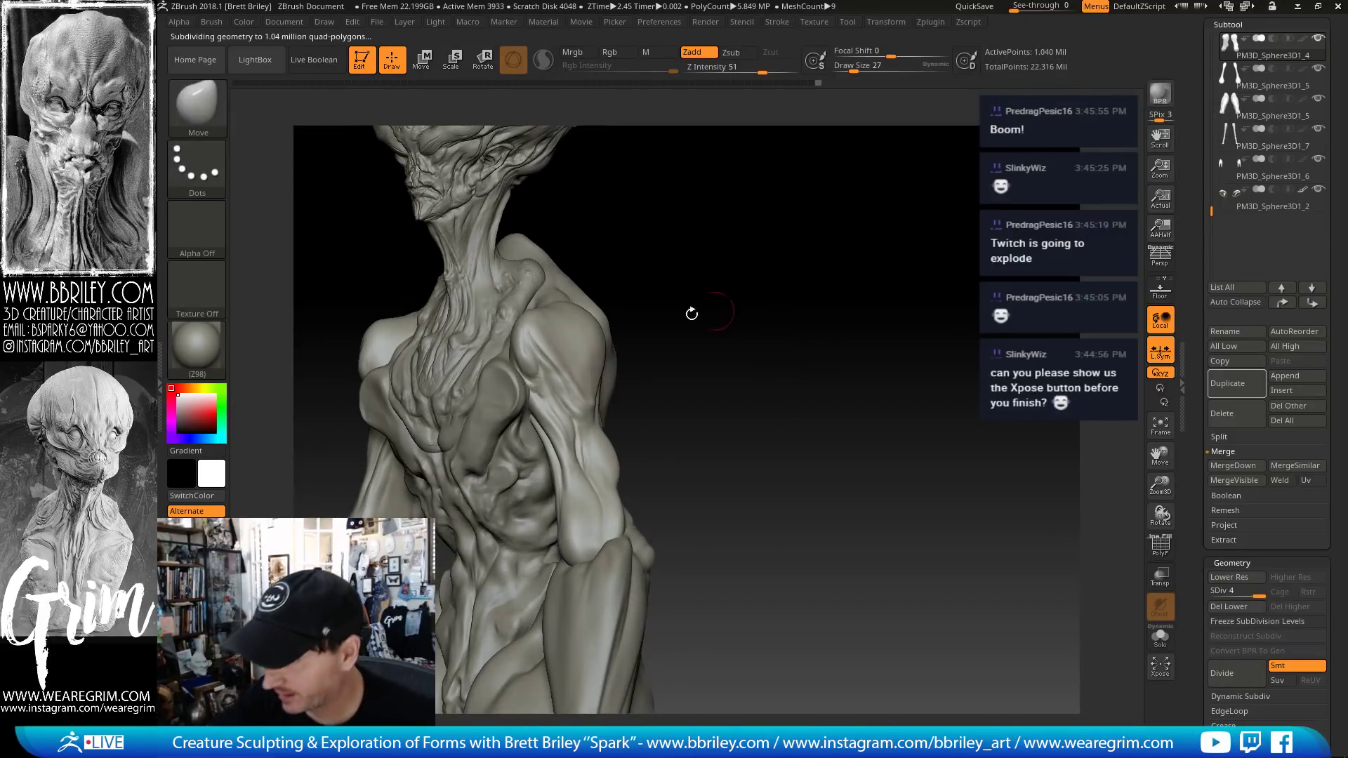
# - Sculpt muscle detail down the upper arm toward the elbow with the Standard brush at draw size 16
pyautogui.press('b')
pyautogui.press('s')
pyautogui.press('t')
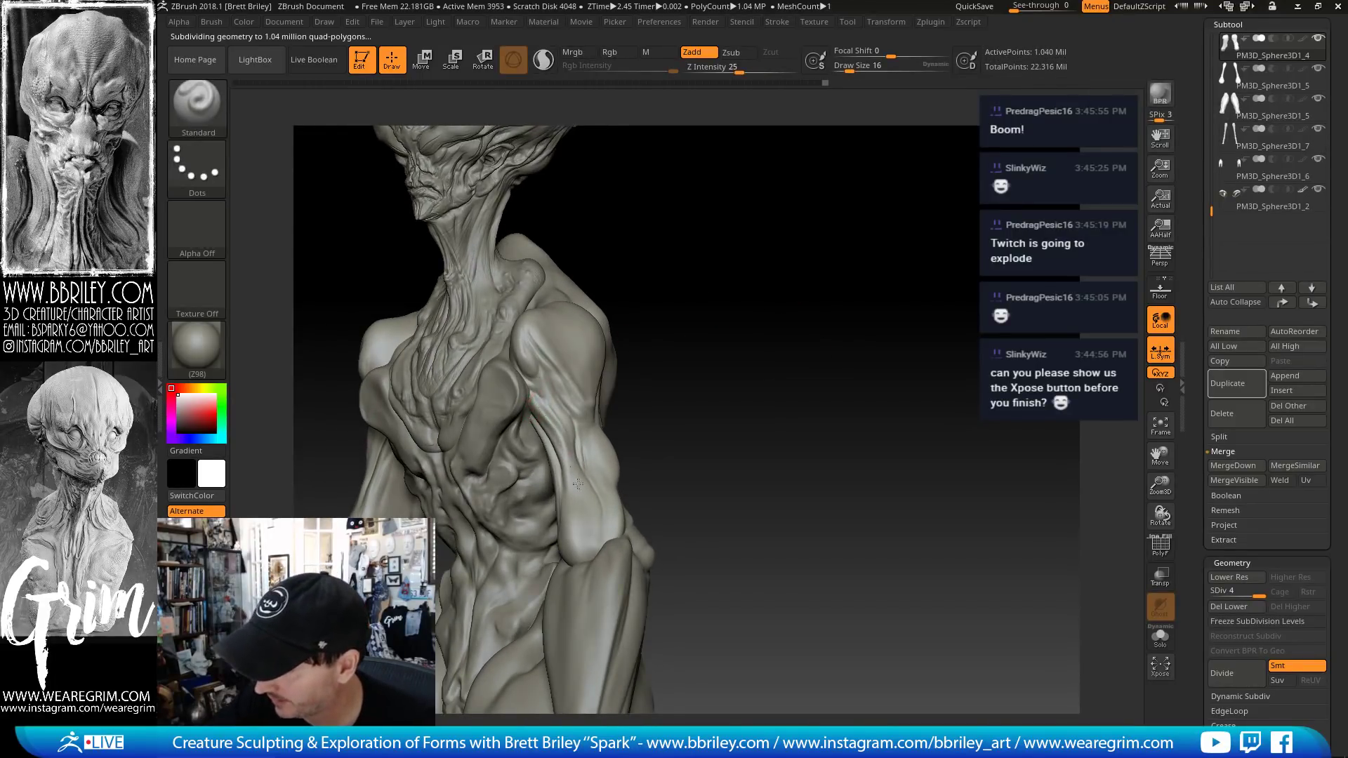
pyautogui.moveTo(558, 435); pyautogui.dragTo(595, 531)
pyautogui.moveTo(744, 365); pyautogui.dragTo(709, 337)
# - Adjust the upper arm's contour above the elbow with the Move brush at draw size 59
pyautogui.press('s')
pyautogui.moveTo(551, 405); pyautogui.dragTo(558, 395)
pyautogui.moveTo(684, 406); pyautogui.dragTo(565, 383)
pyautogui.moveTo(616, 293); pyautogui.dragTo(691, 242)
pyautogui.press('s')
pyautogui.moveTo(549, 367); pyautogui.dragTo(553, 360)
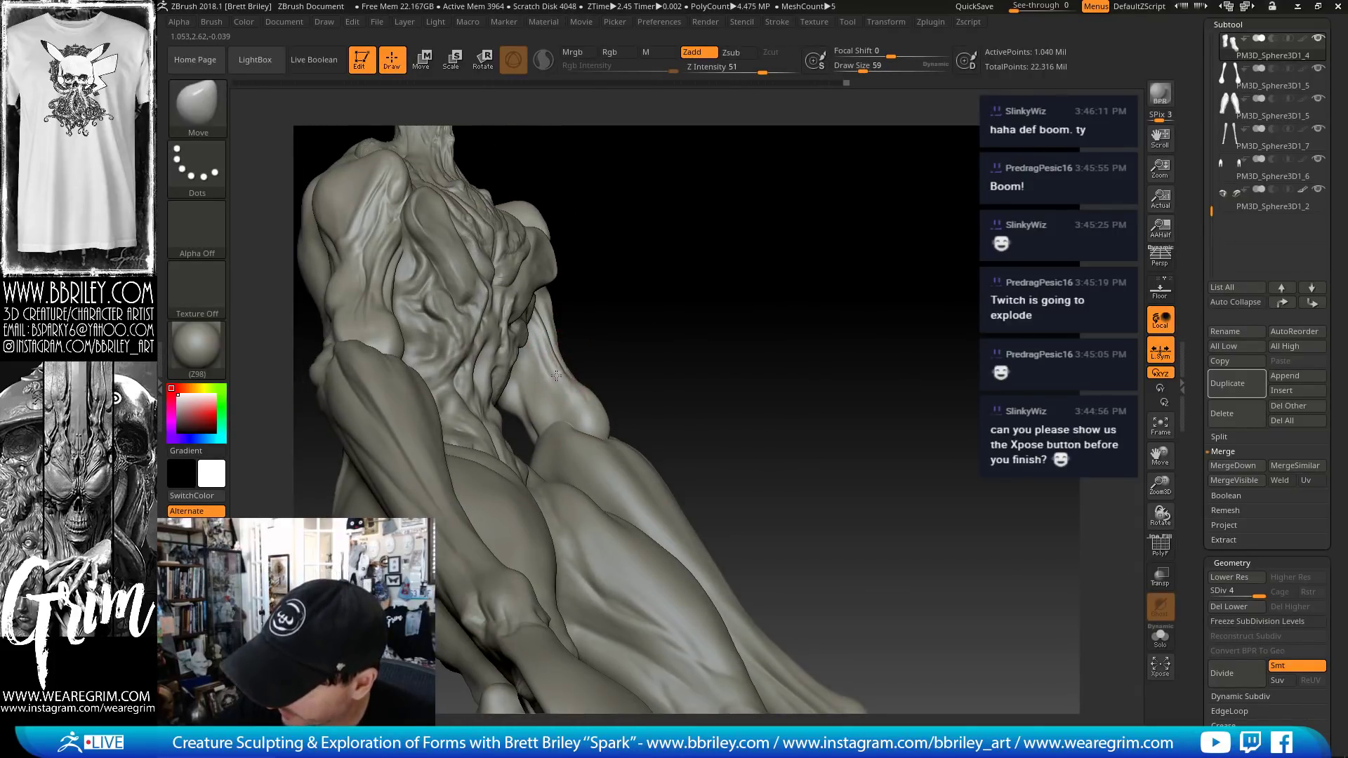
pyautogui.moveTo(709, 351)
pyautogui.mouseDown()
pyautogui.moveTo(555, 368)
pyautogui.moveTo(547, 404)
pyautogui.mouseUp()
# - Lower the arms to subdivision level 2 and reshape the upper arm near the elbow with the Move brush at draw size 56
pyautogui.press('s')
pyautogui.press('s')
pyautogui.hotkey('shift', 'd')
pyautogui.hotkey('shift', 'd')
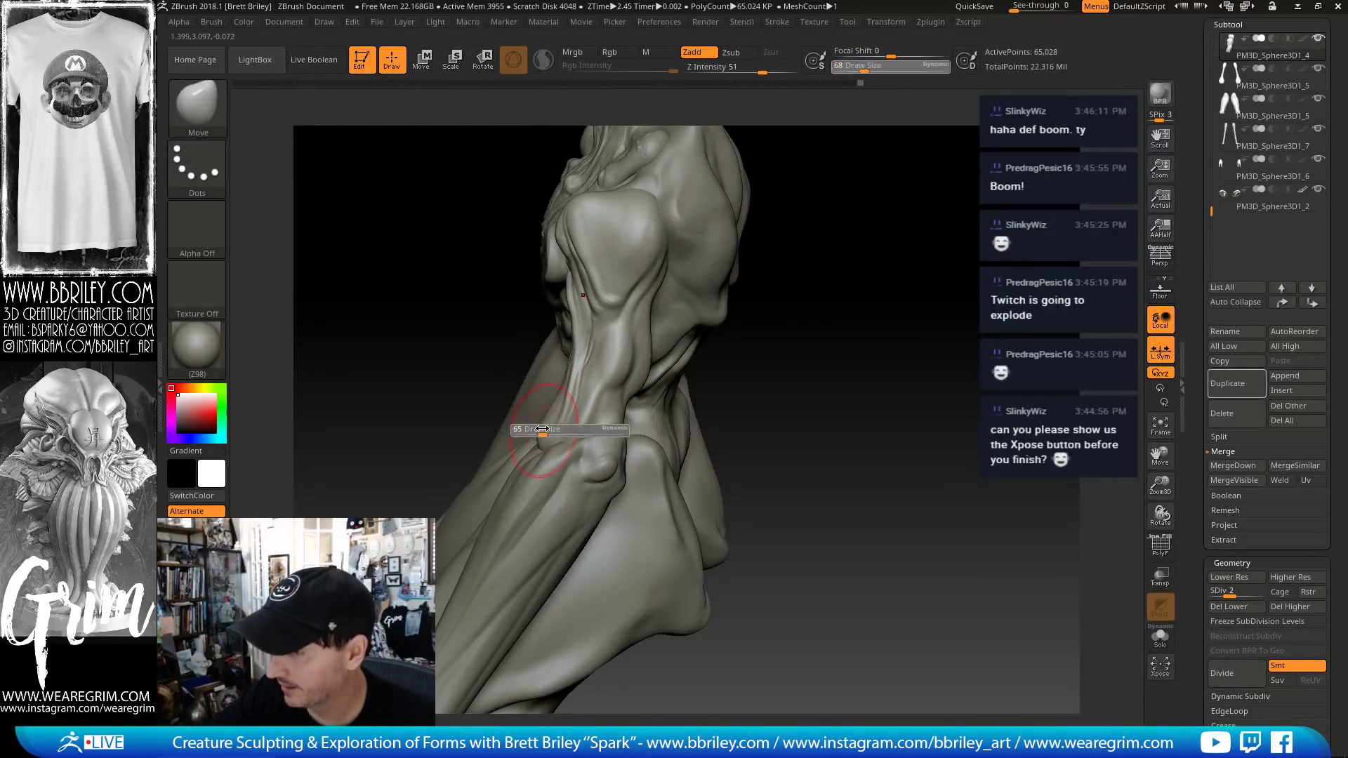
pyautogui.press('shift')
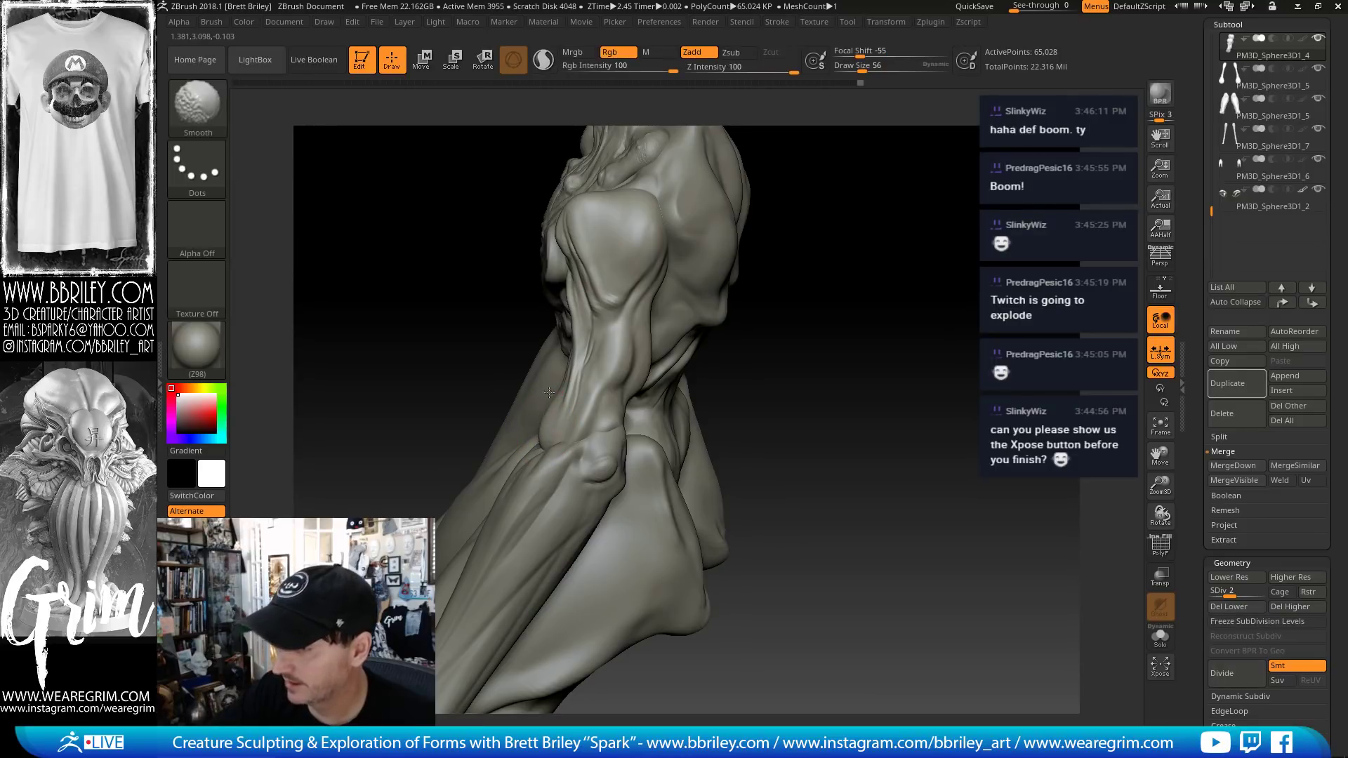
pyautogui.moveTo(816, 424); pyautogui.dragTo(857, 434)
pyautogui.press('s')
pyautogui.moveTo(570, 419)
pyautogui.mouseDown()
pyautogui.moveTo(589, 379)
pyautogui.moveTo(568, 377)
pyautogui.moveTo(617, 346)
pyautogui.moveTo(641, 303)
pyautogui.moveTo(625, 308)
pyautogui.mouseUp()
# - Refine the front of the shoulder and the inner upper arm with the Move brush at draw sizes 56 and 65
pyautogui.press('s')
pyautogui.press('s')
pyautogui.moveTo(652, 353); pyautogui.dragTo(631, 349)
pyautogui.press('s')
pyautogui.moveTo(630, 348); pyautogui.dragTo(631, 349)
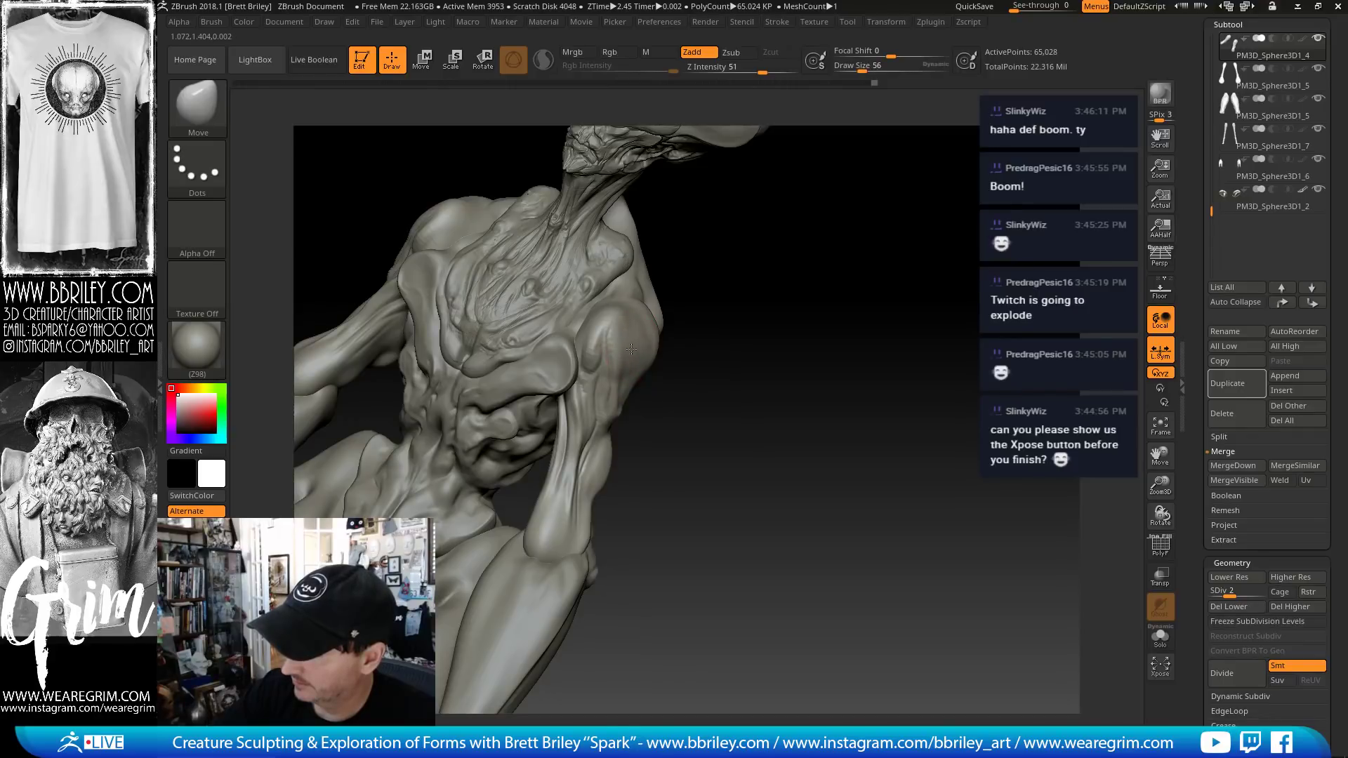
pyautogui.moveTo(674, 402); pyautogui.dragTo(657, 400)
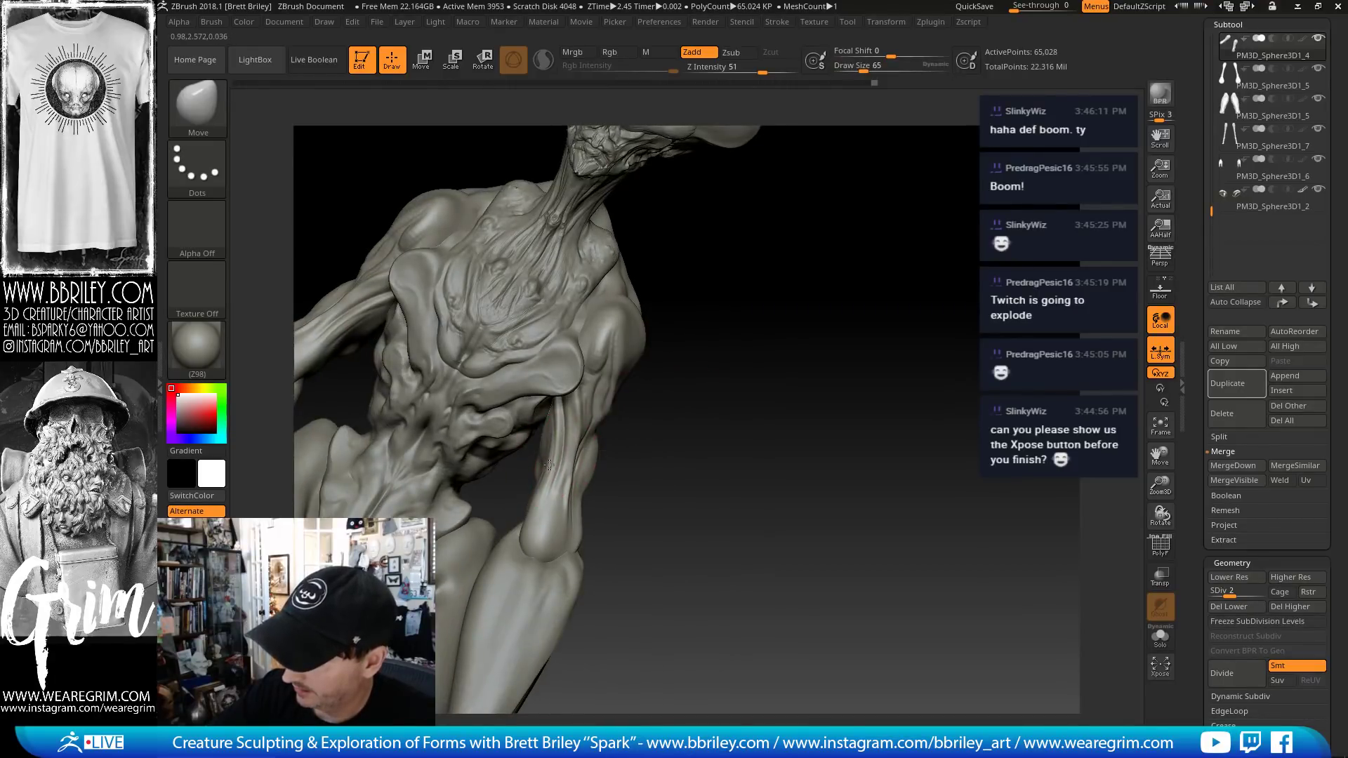
pyautogui.moveTo(617, 472); pyautogui.dragTo(529, 467)
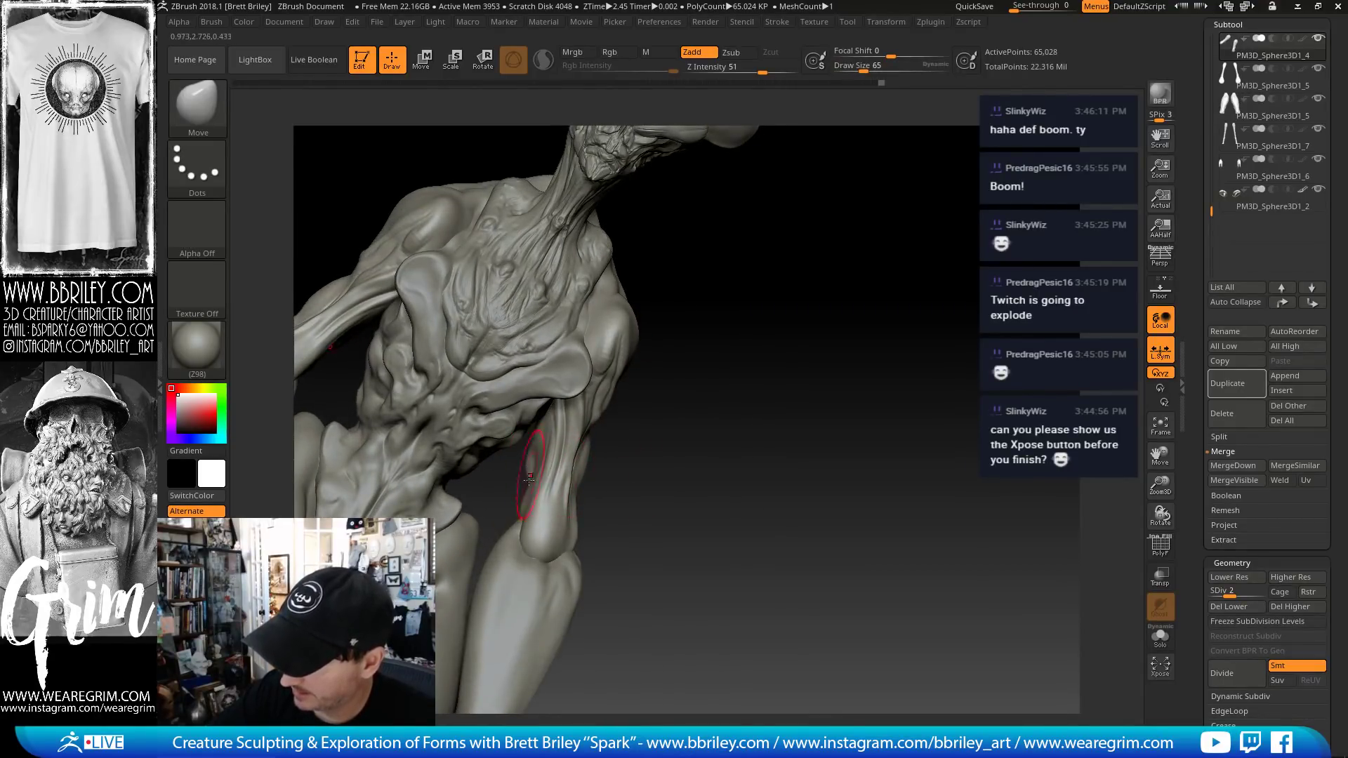
pyautogui.moveTo(728, 419); pyautogui.dragTo(534, 432)
pyautogui.moveTo(775, 179); pyautogui.dragTo(782, 179)
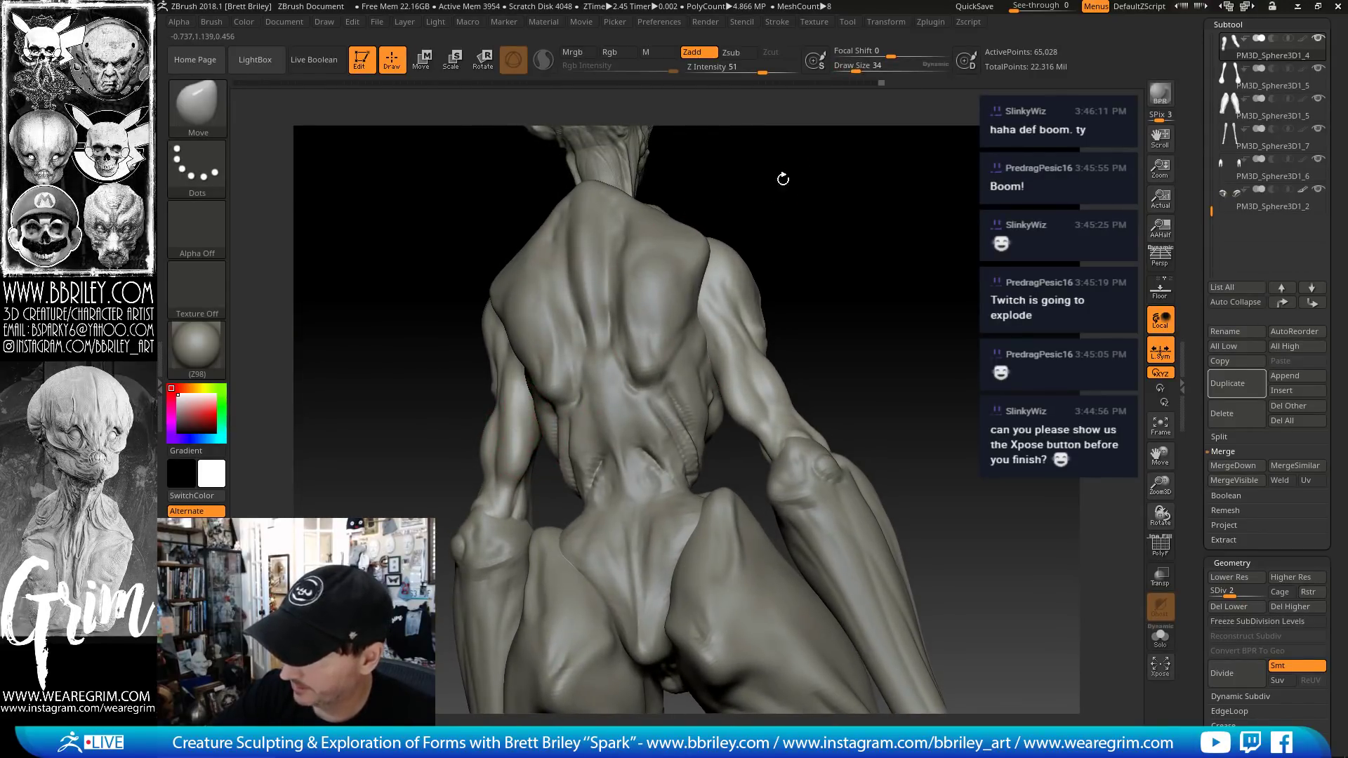
# - Isolate the upper arms, lower them to subdivision level 1, and add volume with the Inflat brush at intensity 10
pyautogui.click(1160, 635)
pyautogui.press('b')
pyautogui.press('i')
pyautogui.press('n')
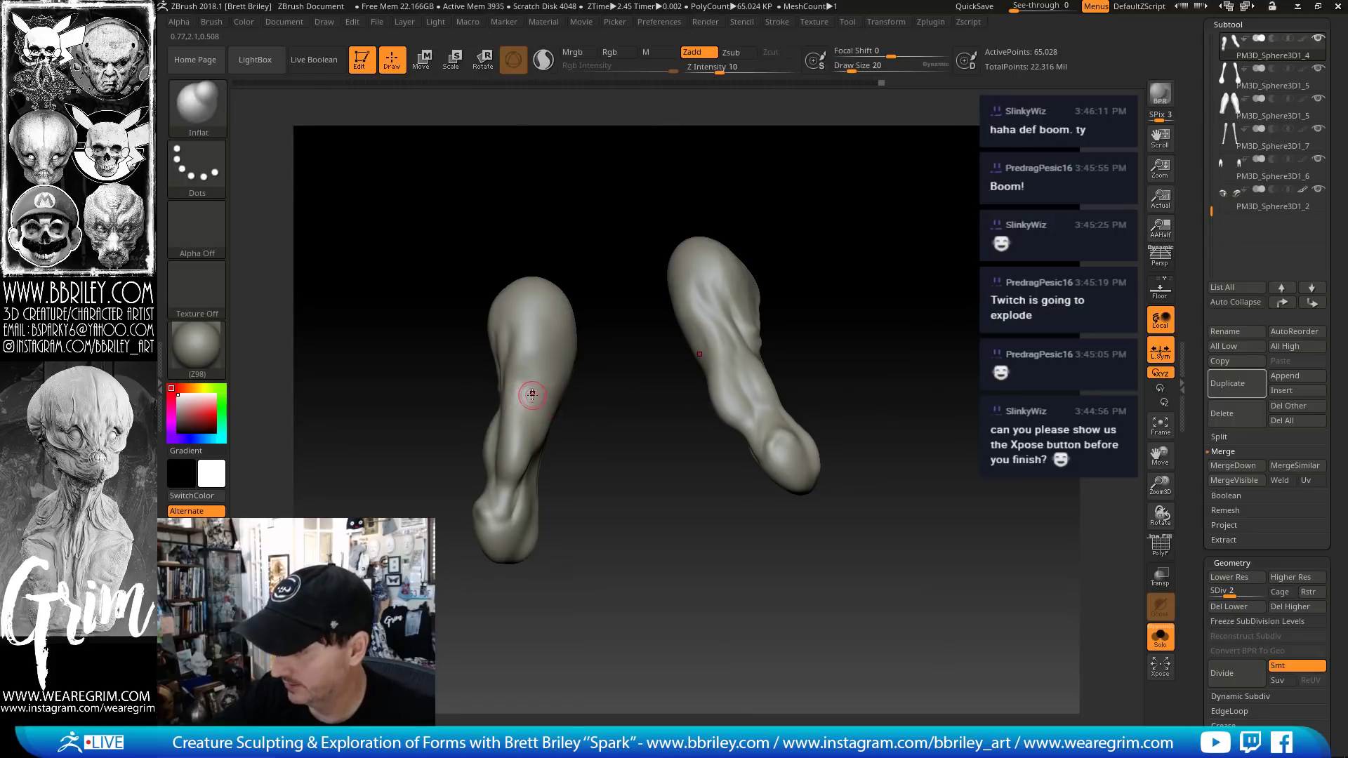
pyautogui.moveTo(538, 399); pyautogui.dragTo(550, 289, button='right')
pyautogui.hotkey('shift', 'd')
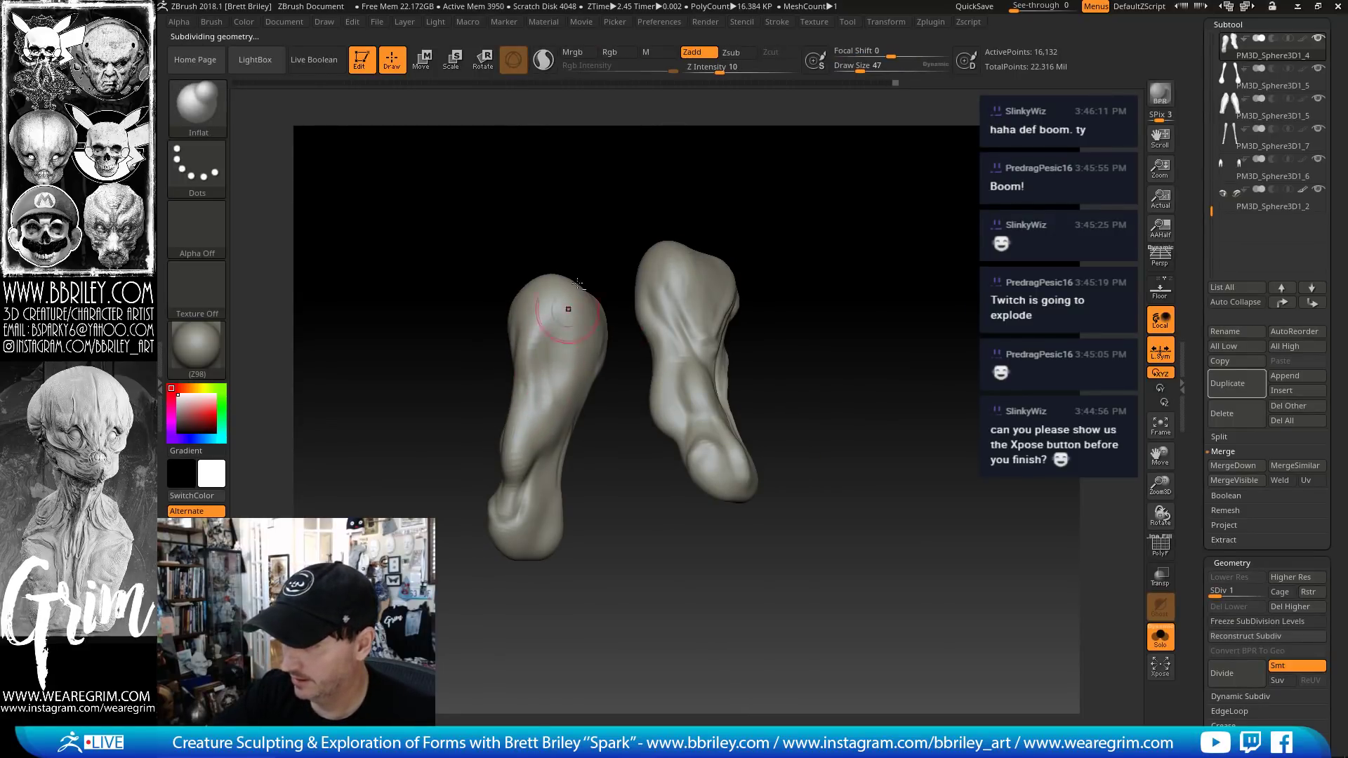
pyautogui.moveTo(577, 283)
pyautogui.mouseDown(button='right')
pyautogui.moveTo(512, 351)
pyautogui.moveTo(557, 289)
pyautogui.moveTo(547, 413)
pyautogui.mouseUp(button='right')
# - Reshape the back of the isolated upper arm's middle section with the Move brush at draw size 41
pyautogui.press('b')
pyautogui.press('m')
pyautogui.press('v')
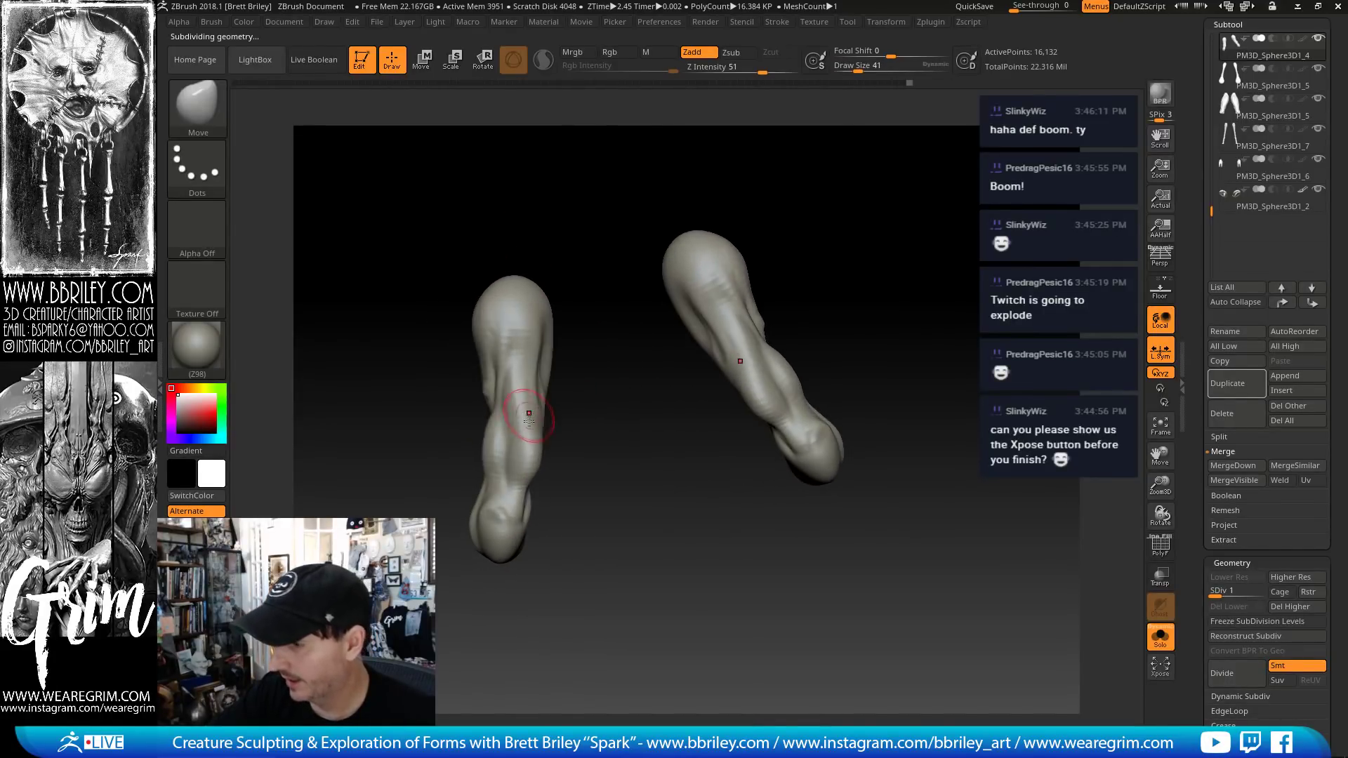
pyautogui.press('s')
pyautogui.moveTo(526, 447); pyautogui.dragTo(521, 448)
# - Build up the muscle below the back of the shoulder with the Clay brush at draw size 23
pyautogui.press('b')
pyautogui.press('s')
pyautogui.press('t')
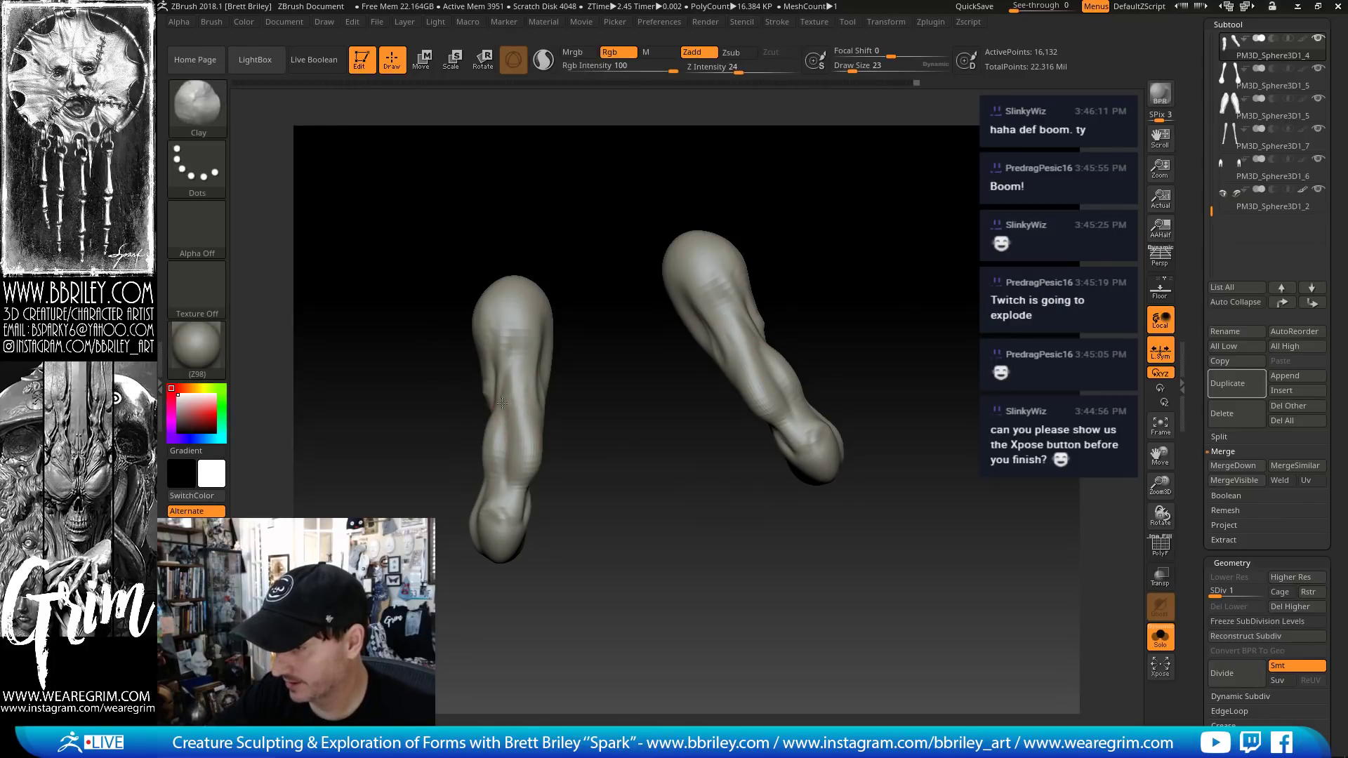
pyautogui.moveTo(500, 408); pyautogui.dragTo(507, 375)
# - Shape the transition between deltoid and upper arm with the Move brush at draw size 34 and smooth it
pyautogui.moveTo(559, 295)
pyautogui.mouseDown(button='right')
pyautogui.moveTo(601, 259)
pyautogui.moveTo(578, 281)
pyautogui.moveTo(607, 275)
pyautogui.mouseUp(button='right')
pyautogui.press('b')
pyautogui.press('m')
pyautogui.press('v')
pyautogui.press('s')
pyautogui.moveTo(497, 395); pyautogui.dragTo(497, 389)
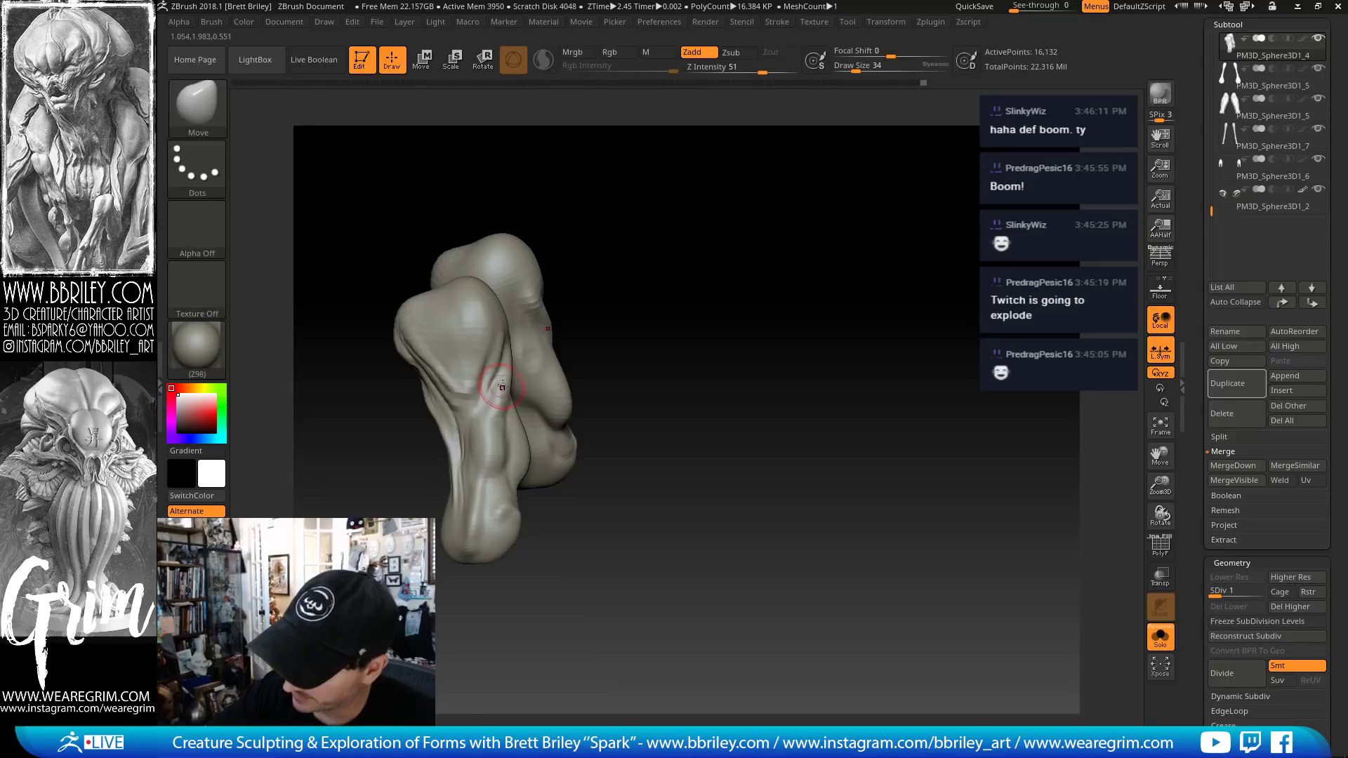
pyautogui.moveTo(516, 373); pyautogui.dragTo(526, 377, button='right')
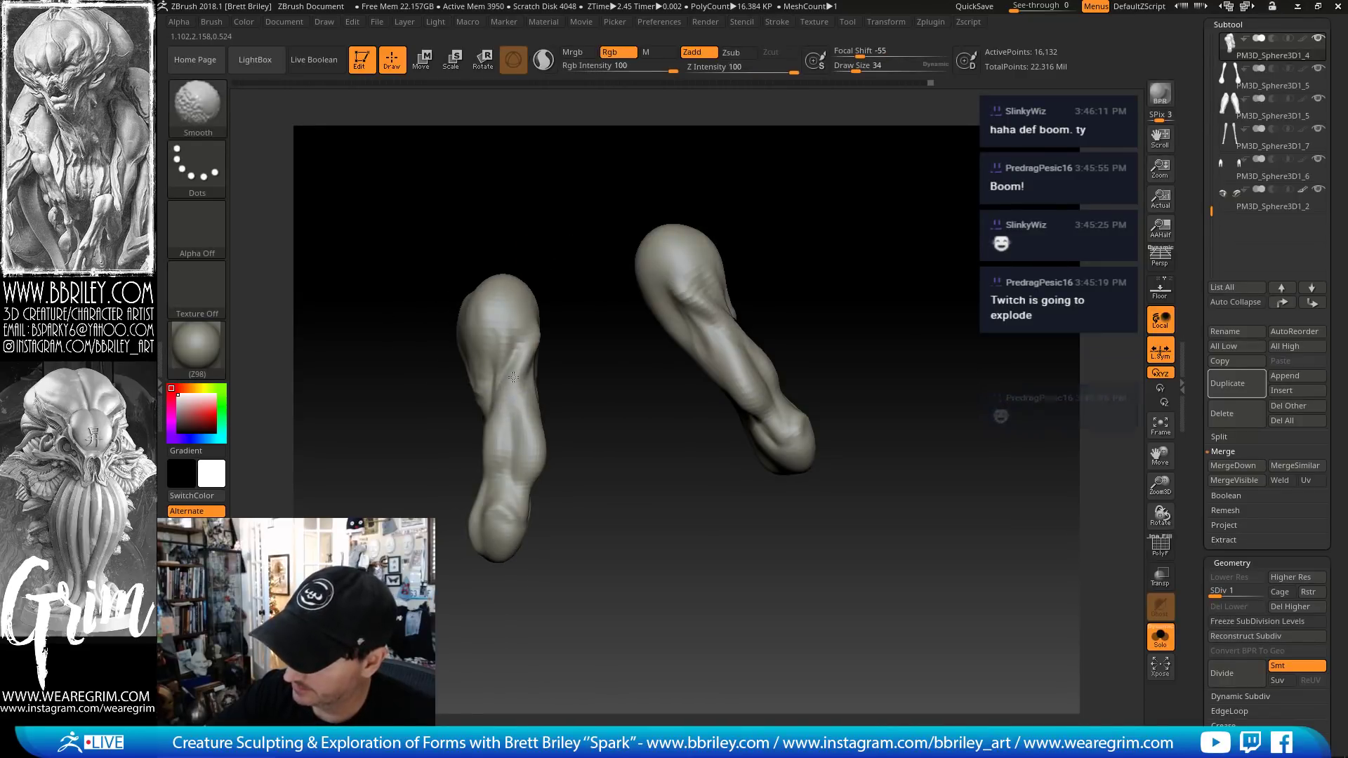
pyautogui.keyDown('shift'); pyautogui.moveTo(572, 304); pyautogui.dragTo(536, 343, button='right'); pyautogui.keyUp('shift')
pyautogui.keyDown('shift'); pyautogui.moveTo(536, 343); pyautogui.dragTo(531, 356); pyautogui.keyUp('shift')
# - Fill out the muscle at mid upper arm with the Clay brush at draw size 27
pyautogui.moveTo(548, 309); pyautogui.dragTo(601, 252, button='right')
pyautogui.press('b')
pyautogui.press('c')
pyautogui.press('l')
pyautogui.press('s')
pyautogui.moveTo(518, 405); pyautogui.dragTo(503, 422)
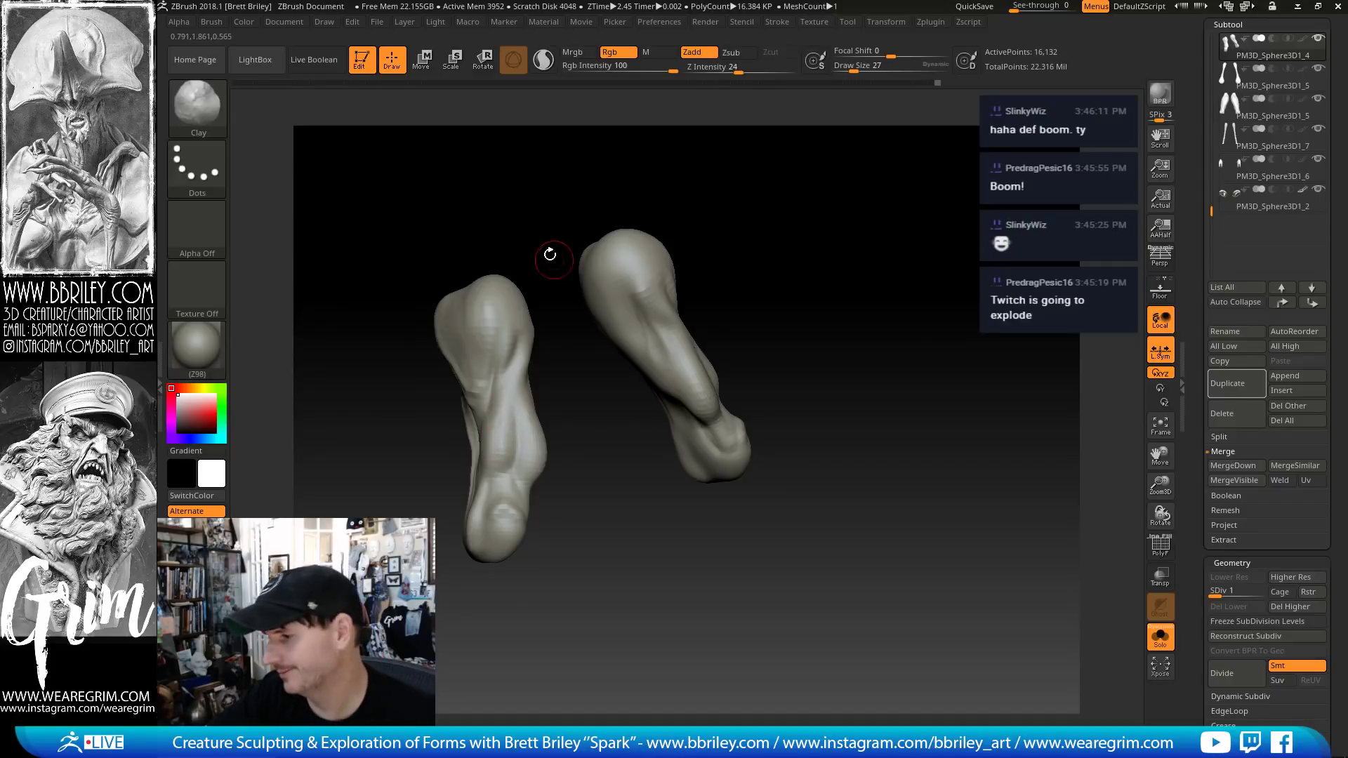
# - Define the muscle separation below the deltoid with the Standard brush at draw size 9, smoothing the transitions
pyautogui.moveTo(550, 255); pyautogui.dragTo(526, 302, button='right')
pyautogui.press('b')
pyautogui.press('s')
pyautogui.press('t')
pyautogui.press('[')
pyautogui.press('[')
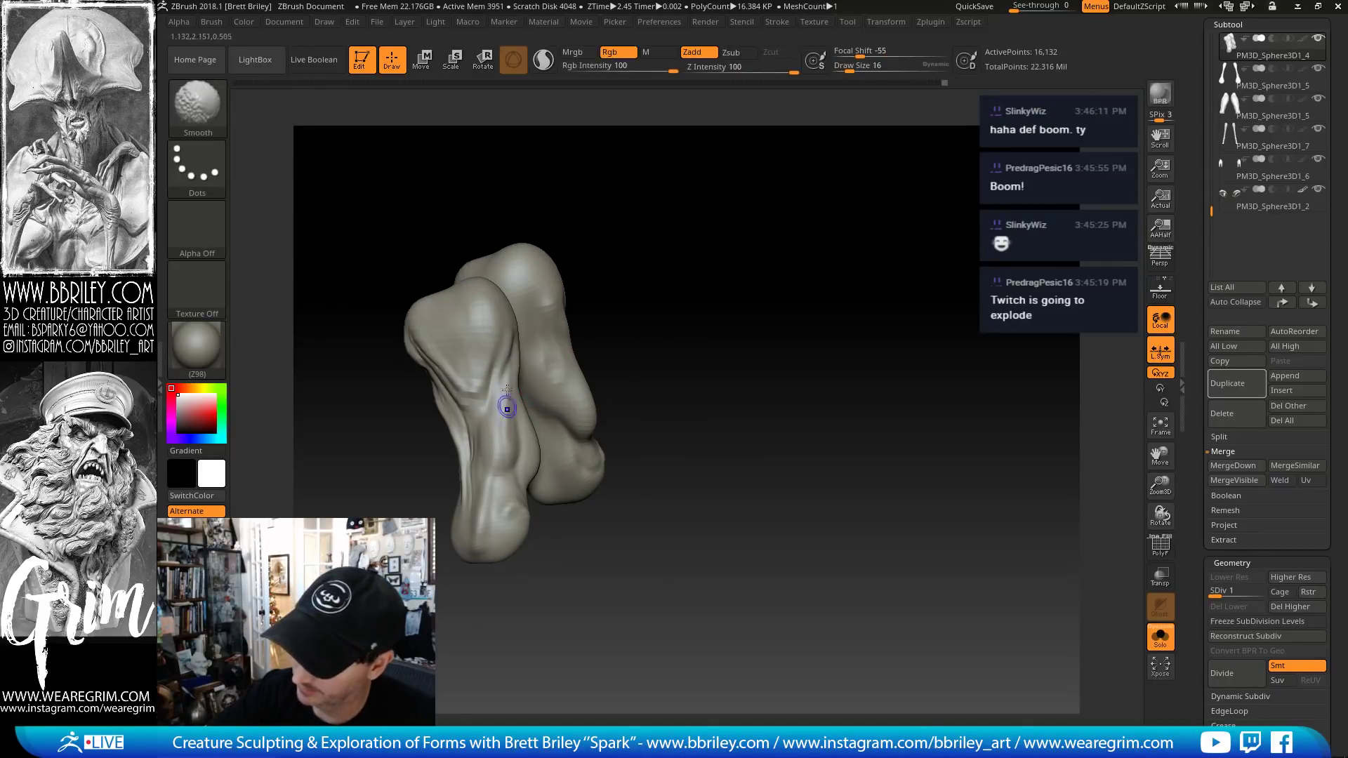
pyautogui.moveTo(506, 400); pyautogui.dragTo(509, 375, button='right')
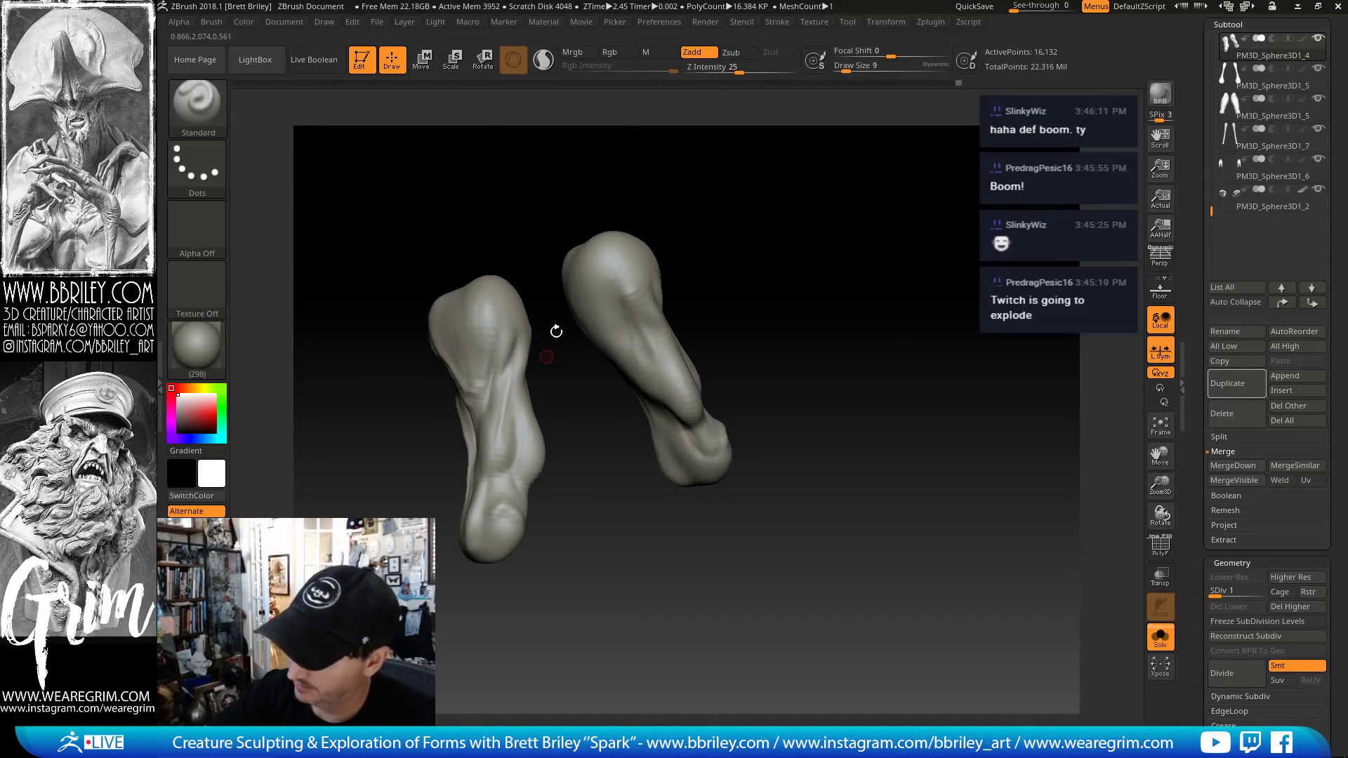
# - Adjust the elbow end of the upper arm with the Move brush at draw size 36 and show all subtools again
pyautogui.moveTo(556, 331)
pyautogui.mouseDown(button='right')
pyautogui.moveTo(512, 517)
pyautogui.moveTo(553, 540)
pyautogui.mouseUp(button='right')
pyautogui.press(']')
pyautogui.press(']')
pyautogui.press(']')
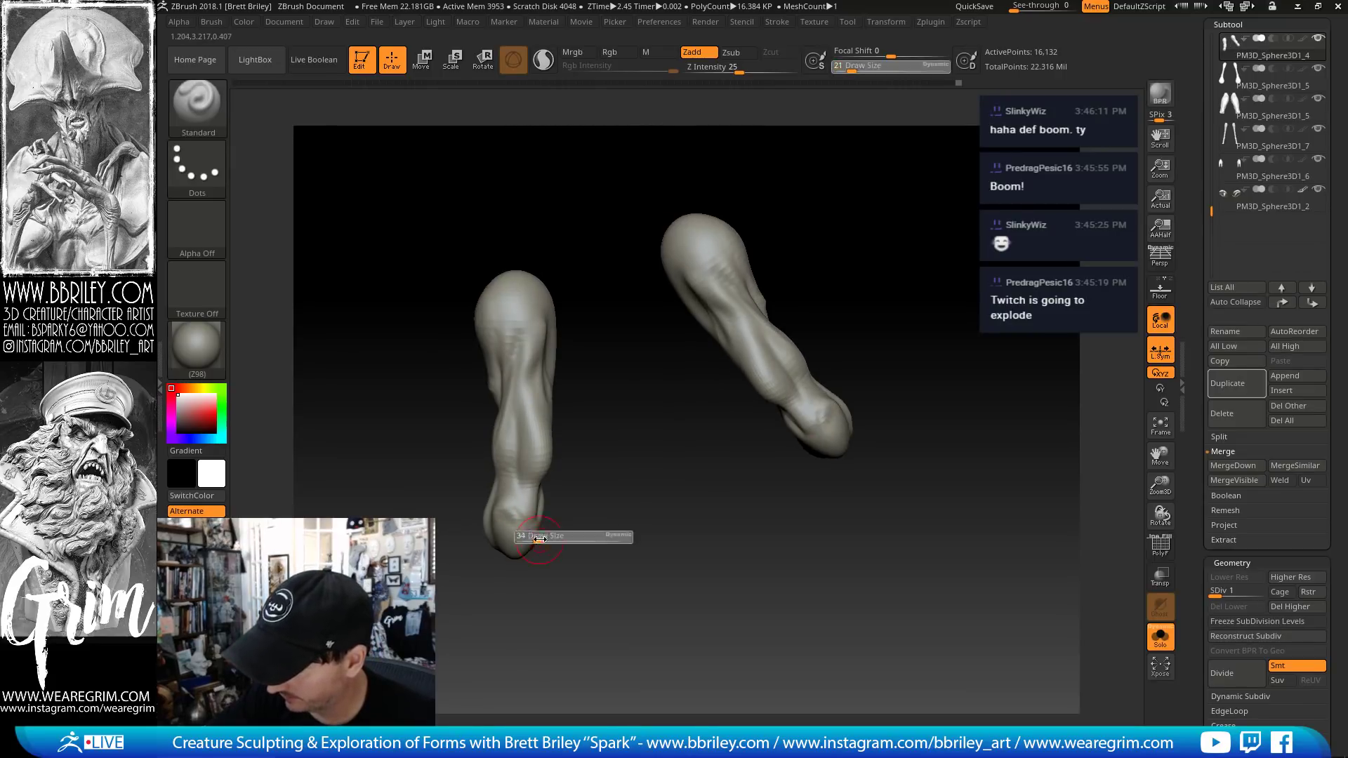
pyautogui.press('b')
pyautogui.press('m')
pyautogui.press('v')
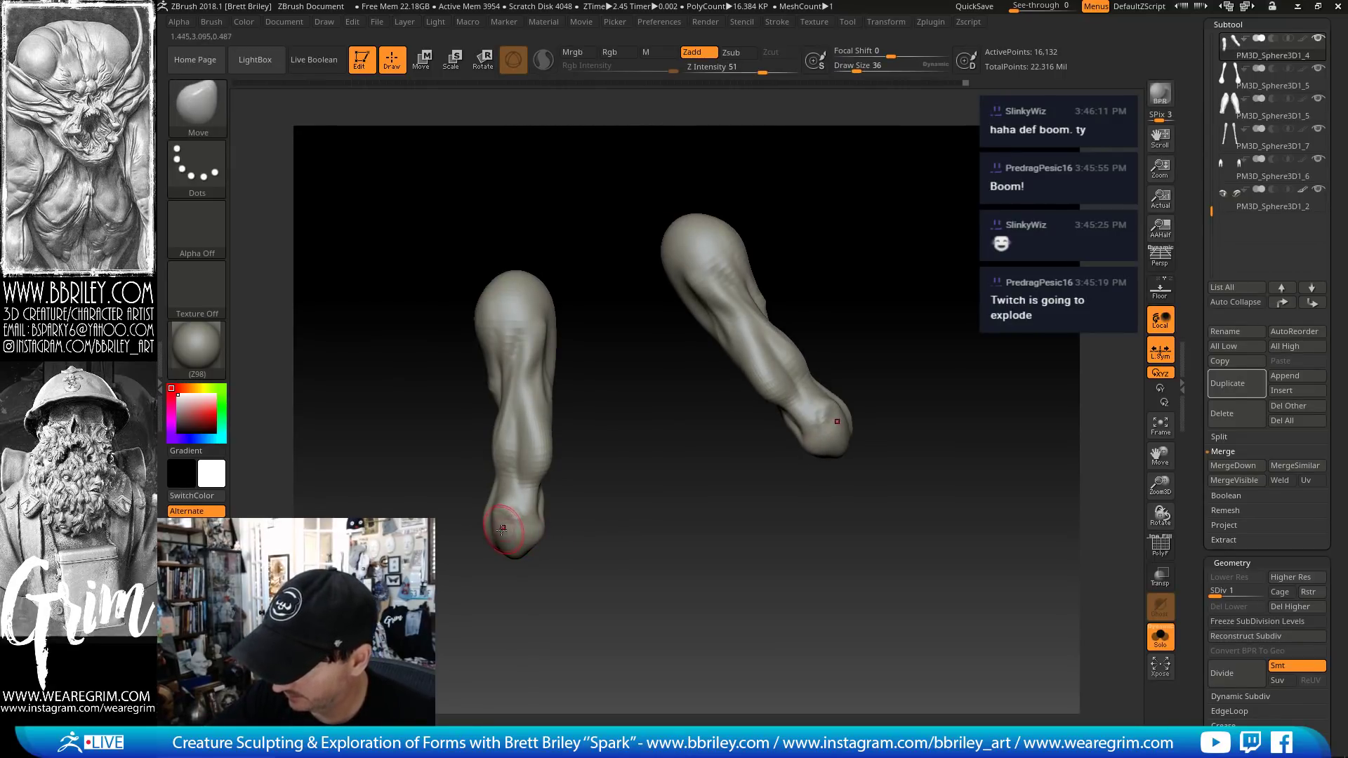
pyautogui.click(1160, 637)
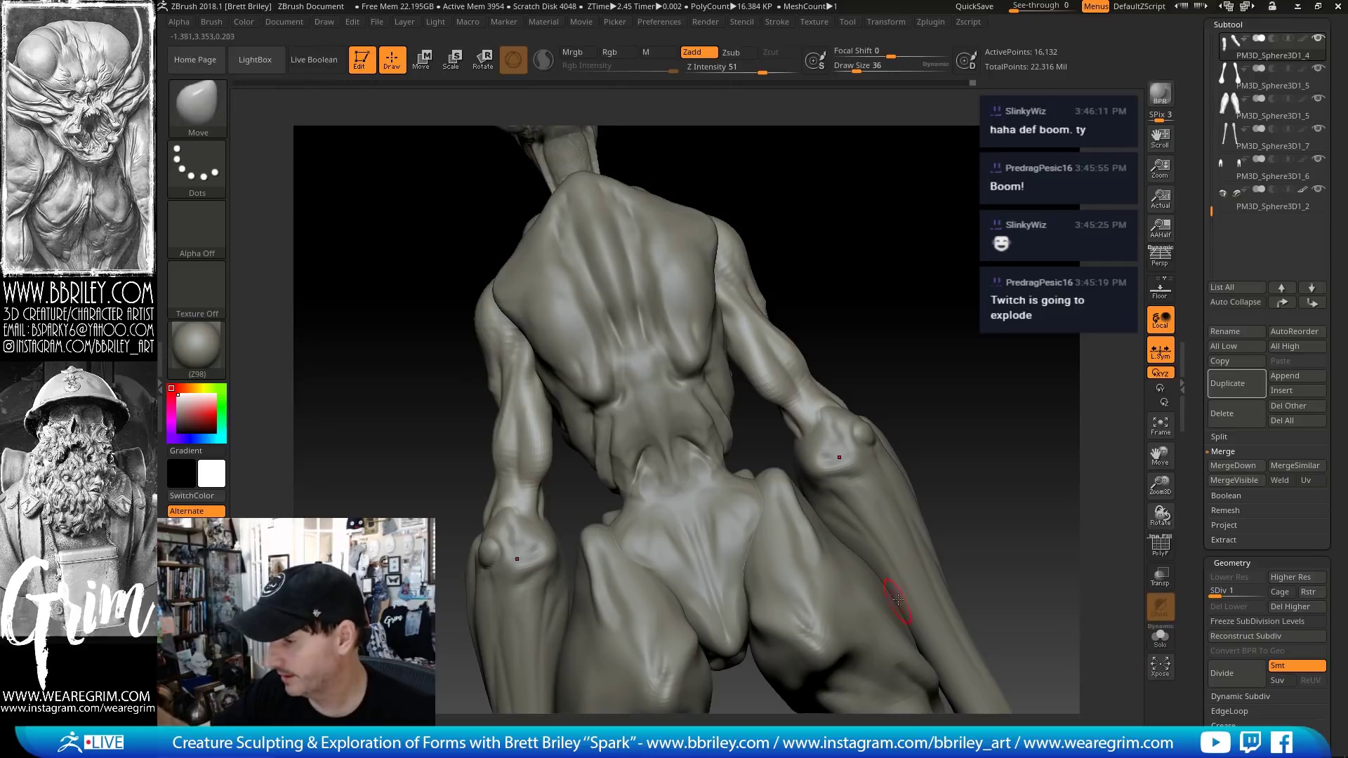
# - Refine the back contour of the upper arm from the side with the Move brush at draw size 53
pyautogui.moveTo(898, 598); pyautogui.dragTo(512, 525, button='right')
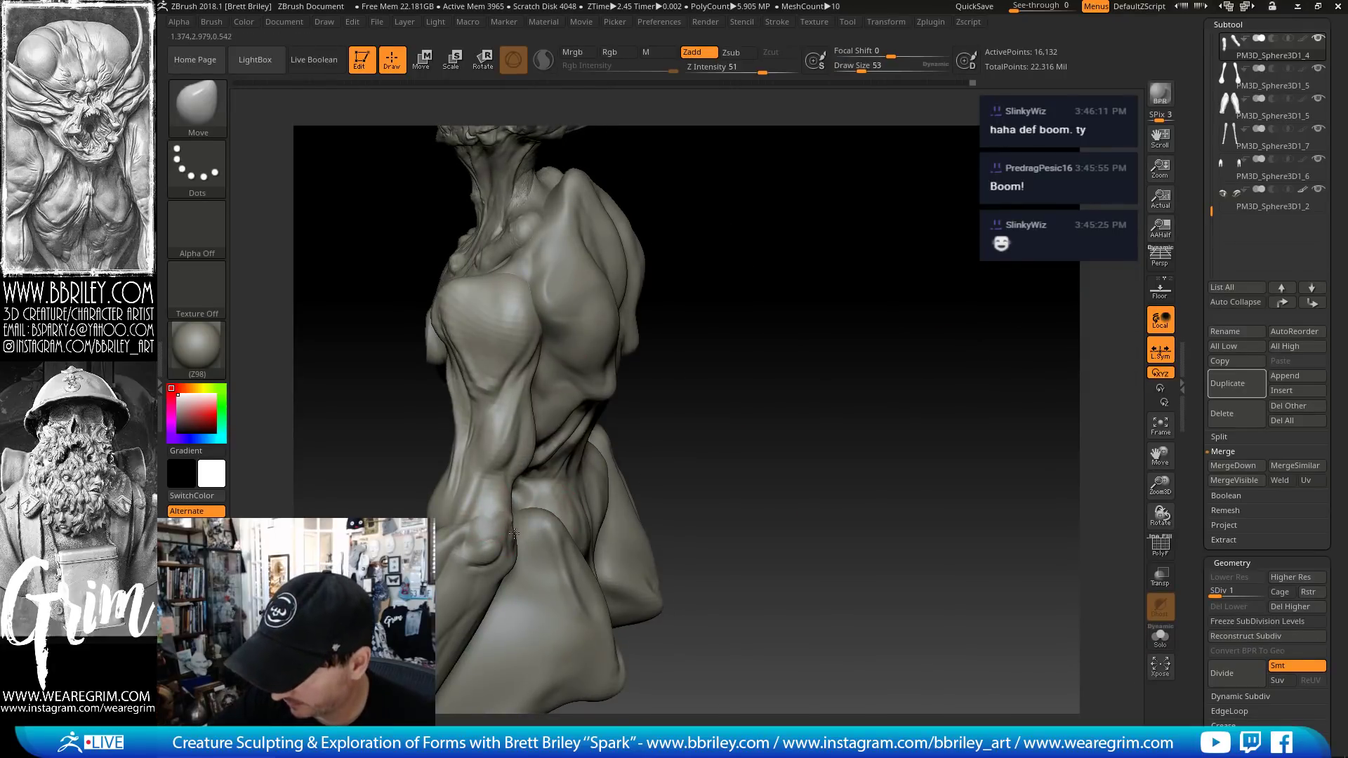
pyautogui.moveTo(688, 425)
pyautogui.mouseDown(button='right')
pyautogui.moveTo(692, 334)
pyautogui.moveTo(527, 443)
pyautogui.mouseUp(button='right')
pyautogui.press('s')
pyautogui.moveTo(527, 444)
pyautogui.mouseDown()
pyautogui.moveTo(527, 354)
pyautogui.moveTo(515, 379)
pyautogui.mouseUp()
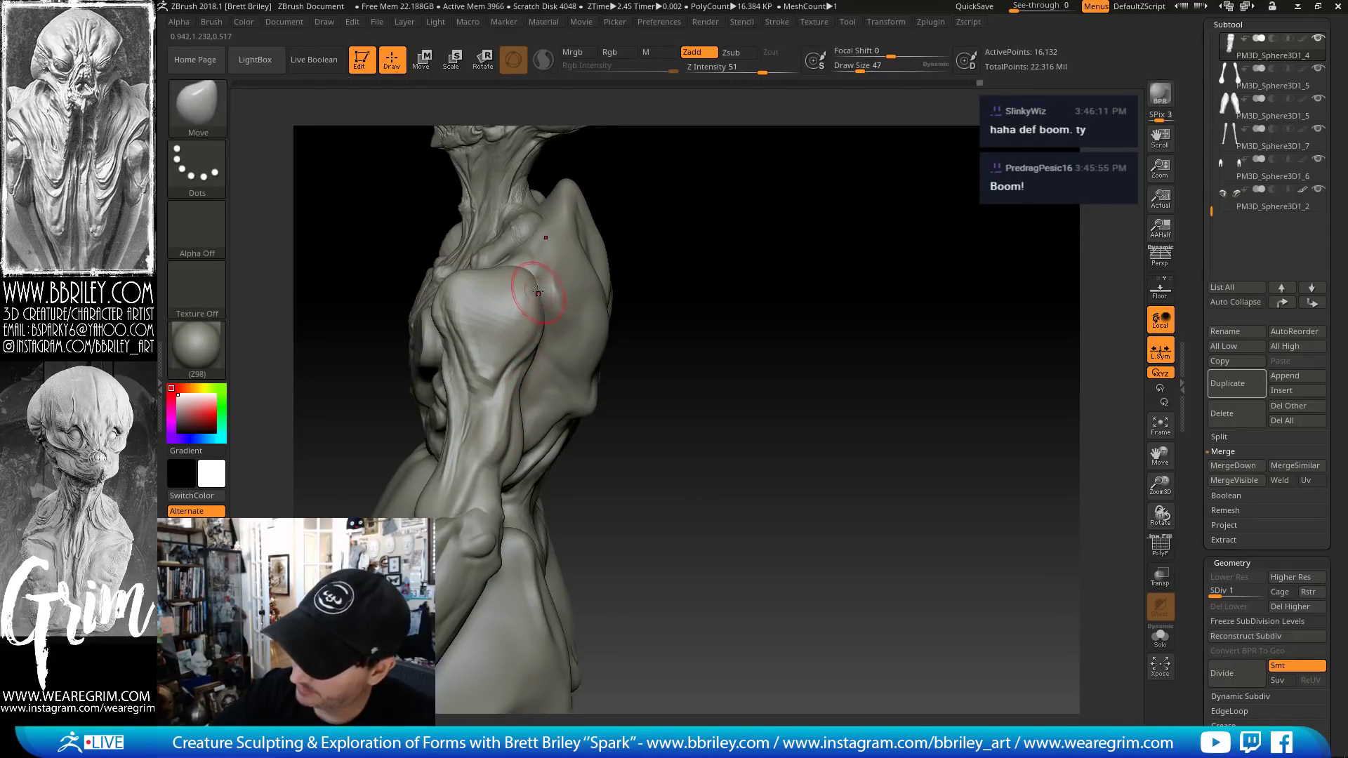
# - Reshape the rear and top of the shoulder cap with the Move brush at draw size 68
pyautogui.press('s')
pyautogui.moveTo(539, 286); pyautogui.dragTo(544, 287)
pyautogui.moveTo(536, 282); pyautogui.dragTo(518, 270)
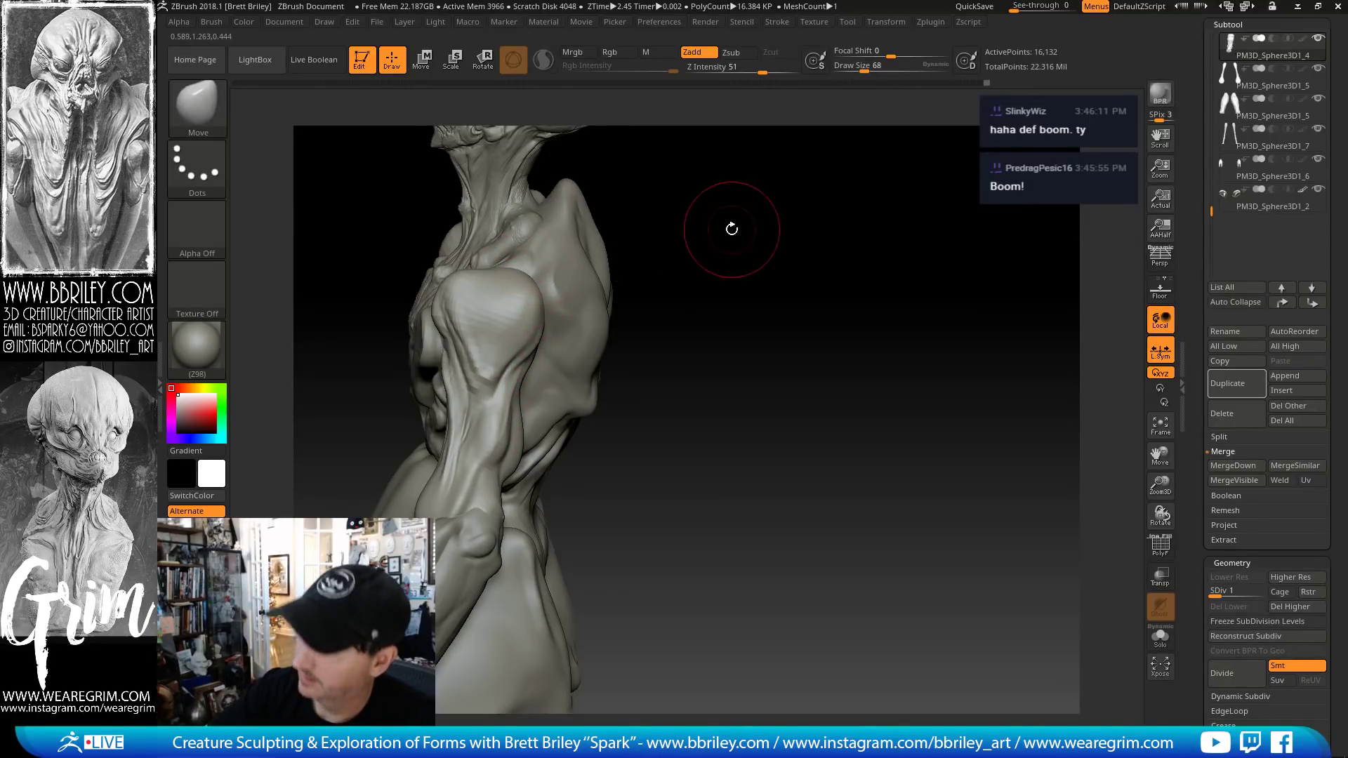
pyautogui.keyDown('alt'); pyautogui.moveTo(730, 225); pyautogui.dragTo(702, 211); pyautogui.keyUp('alt')
pyautogui.press('s')
pyautogui.moveTo(519, 286); pyautogui.dragTo(517, 286)
pyautogui.moveTo(522, 289); pyautogui.dragTo(548, 306)
# - Tighten the upper rear edge of the deltoid with the Move brush at draw sizes 47 and 41
pyautogui.press('s')
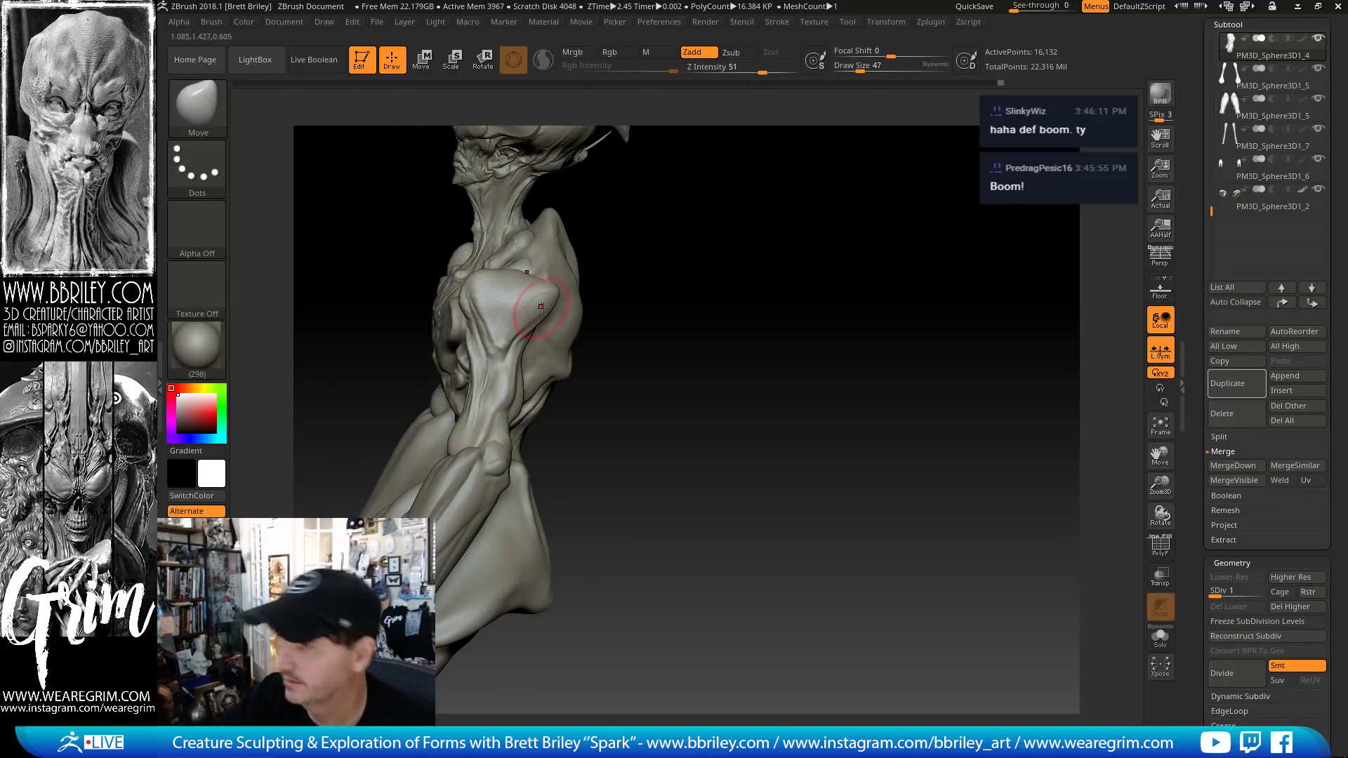
pyautogui.press('s')
pyautogui.moveTo(547, 293); pyautogui.dragTo(503, 279)
pyautogui.press('s')
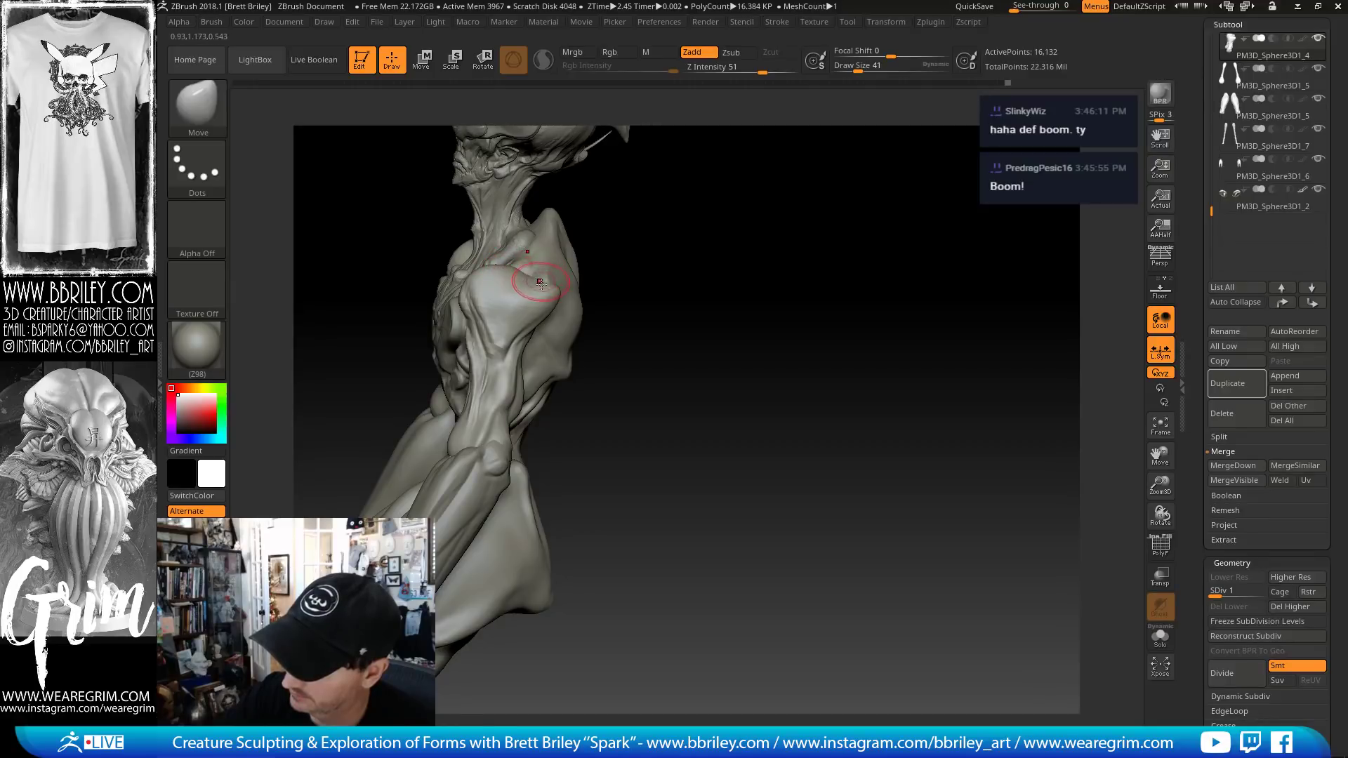
# - Adjust the outer contours of the shoulders and upper arms from the back with the Move brush at draw sizes 34, 44 and 50
pyautogui.moveTo(679, 270); pyautogui.dragTo(527, 301)
pyautogui.press('s')
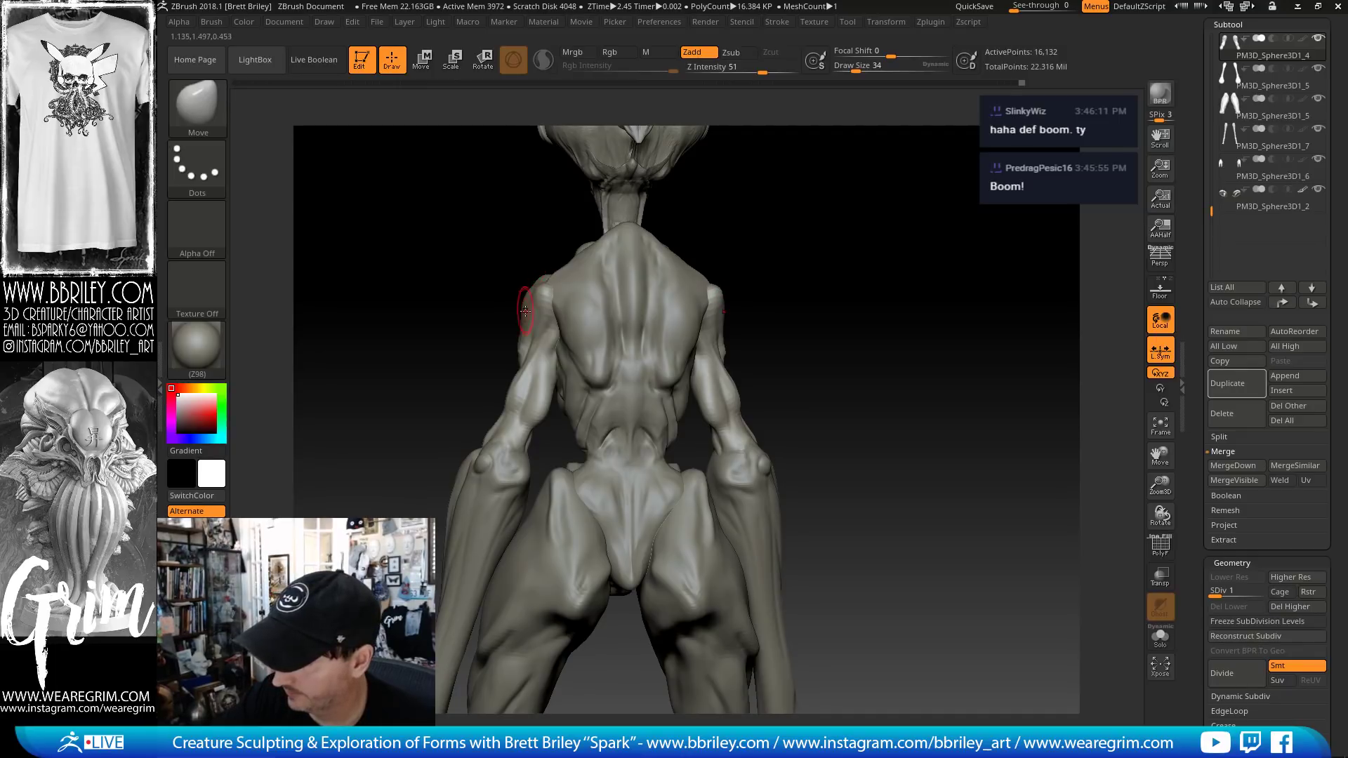
pyautogui.press(']')
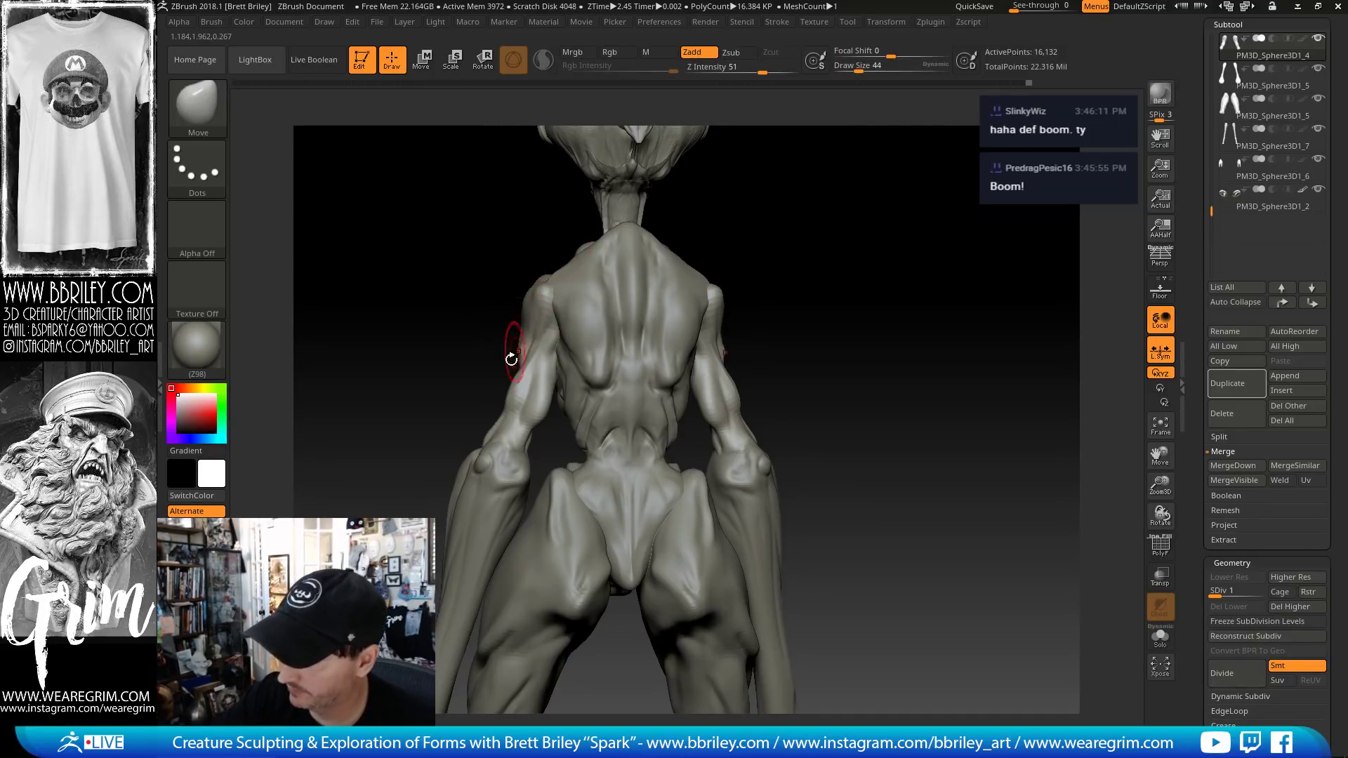
pyautogui.press('[')
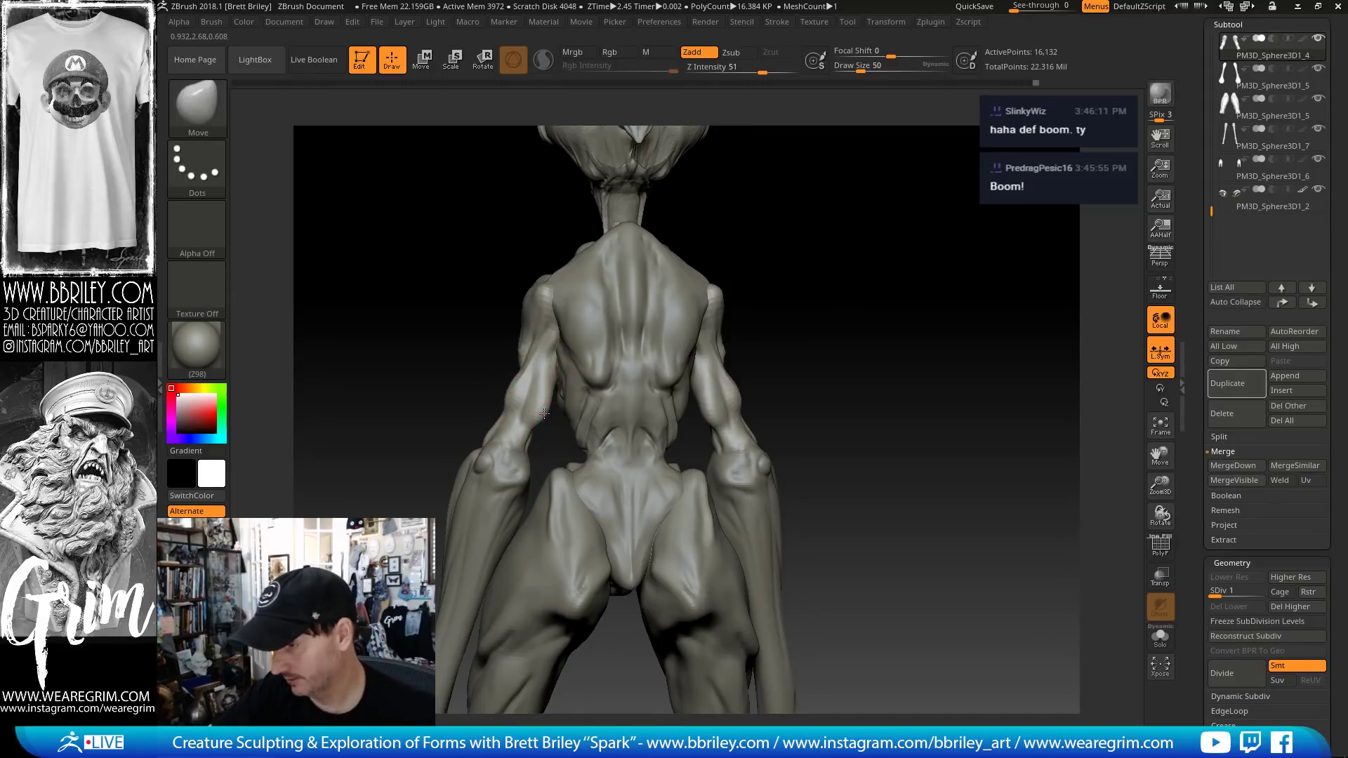
pyautogui.moveTo(804, 299); pyautogui.dragTo(737, 243)
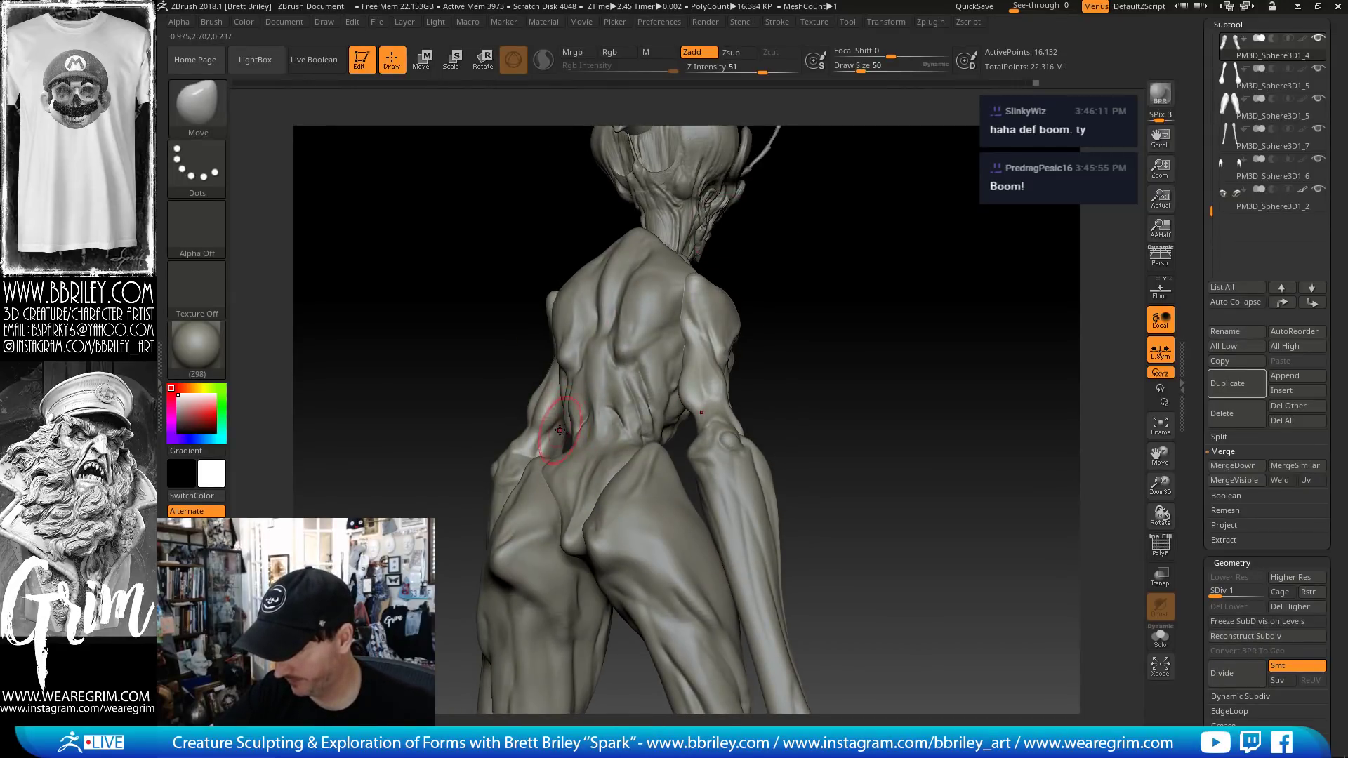
pyautogui.moveTo(898, 351)
pyautogui.mouseDown()
pyautogui.moveTo(920, 355)
pyautogui.moveTo(586, 421)
pyautogui.mouseUp()
pyautogui.moveTo(828, 337)
pyautogui.mouseDown()
pyautogui.moveTo(857, 271)
pyautogui.moveTo(840, 297)
pyautogui.moveTo(650, 307)
pyautogui.mouseUp()
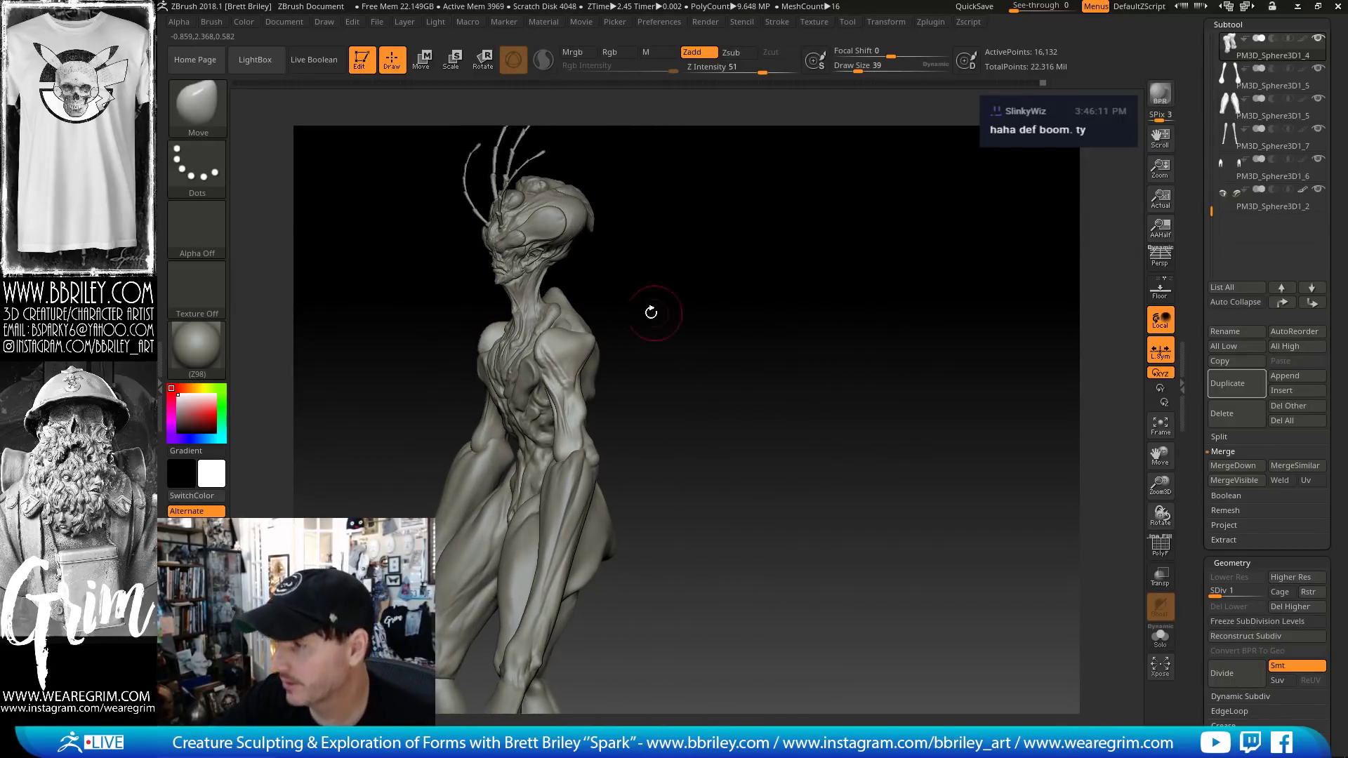
# - Refine the rear contour of the shoulder cap from the side with the Move brush at draw sizes 36 and 27
pyautogui.press('s')
pyautogui.moveTo(586, 340); pyautogui.dragTo(600, 334)
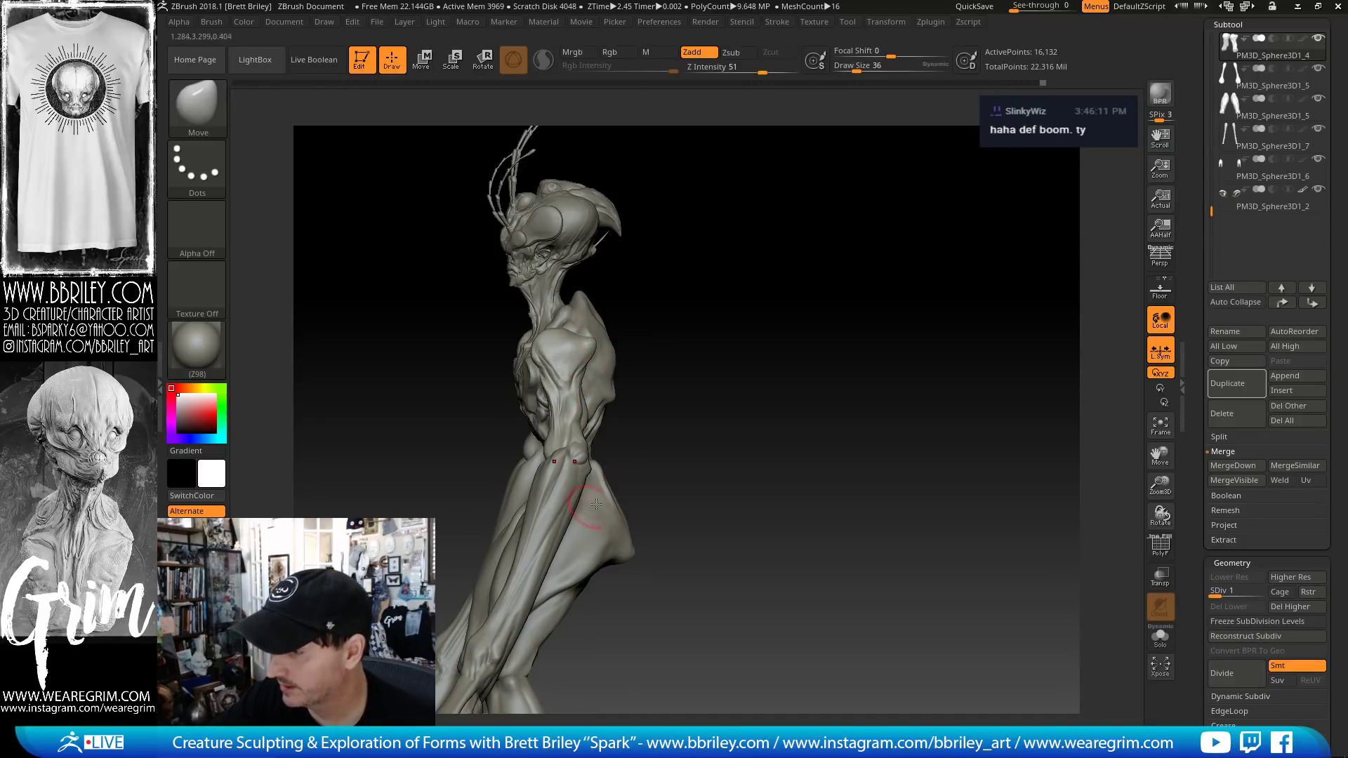
pyautogui.press('s')
pyautogui.moveTo(588, 338); pyautogui.dragTo(577, 338)
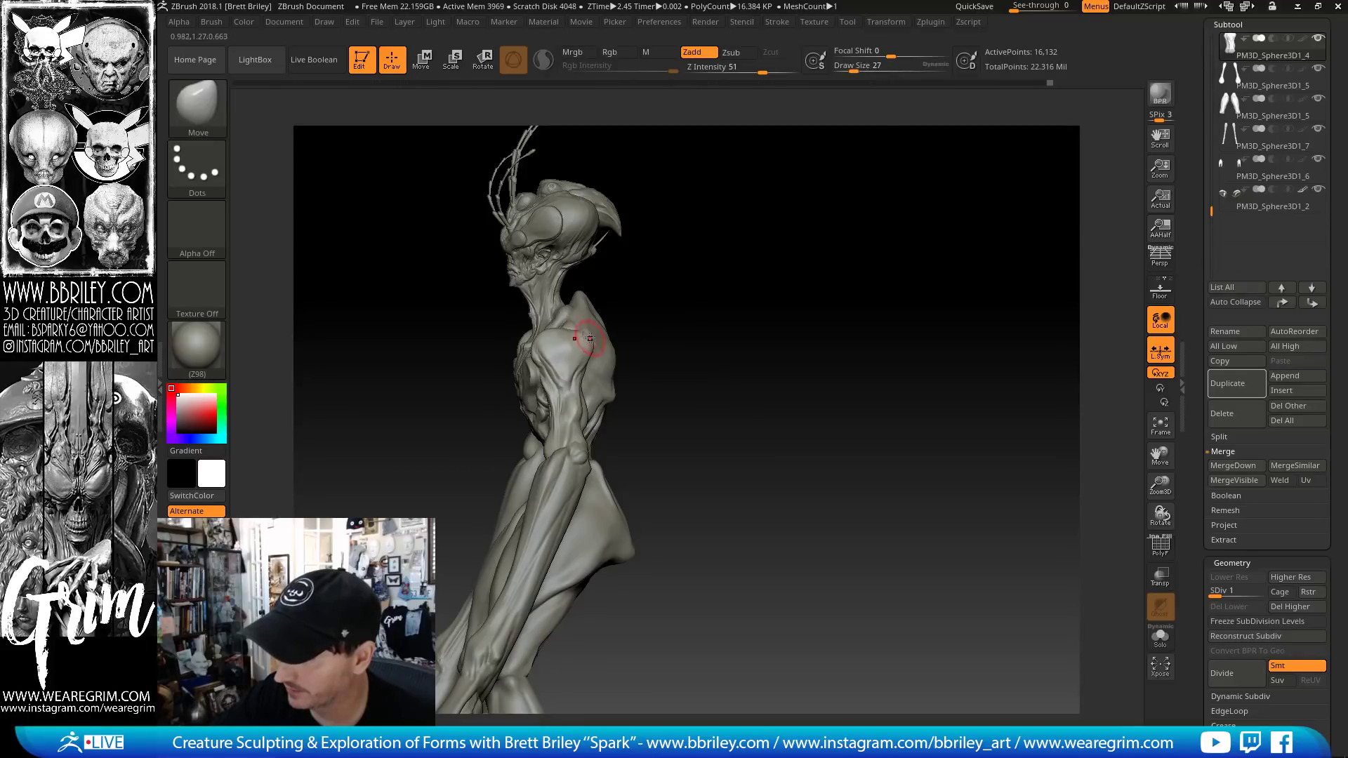
pyautogui.press('s')
pyautogui.moveTo(590, 338); pyautogui.dragTo(584, 336)
pyautogui.press('s')
pyautogui.press('s')
pyautogui.moveTo(716, 365); pyautogui.dragTo(723, 375)
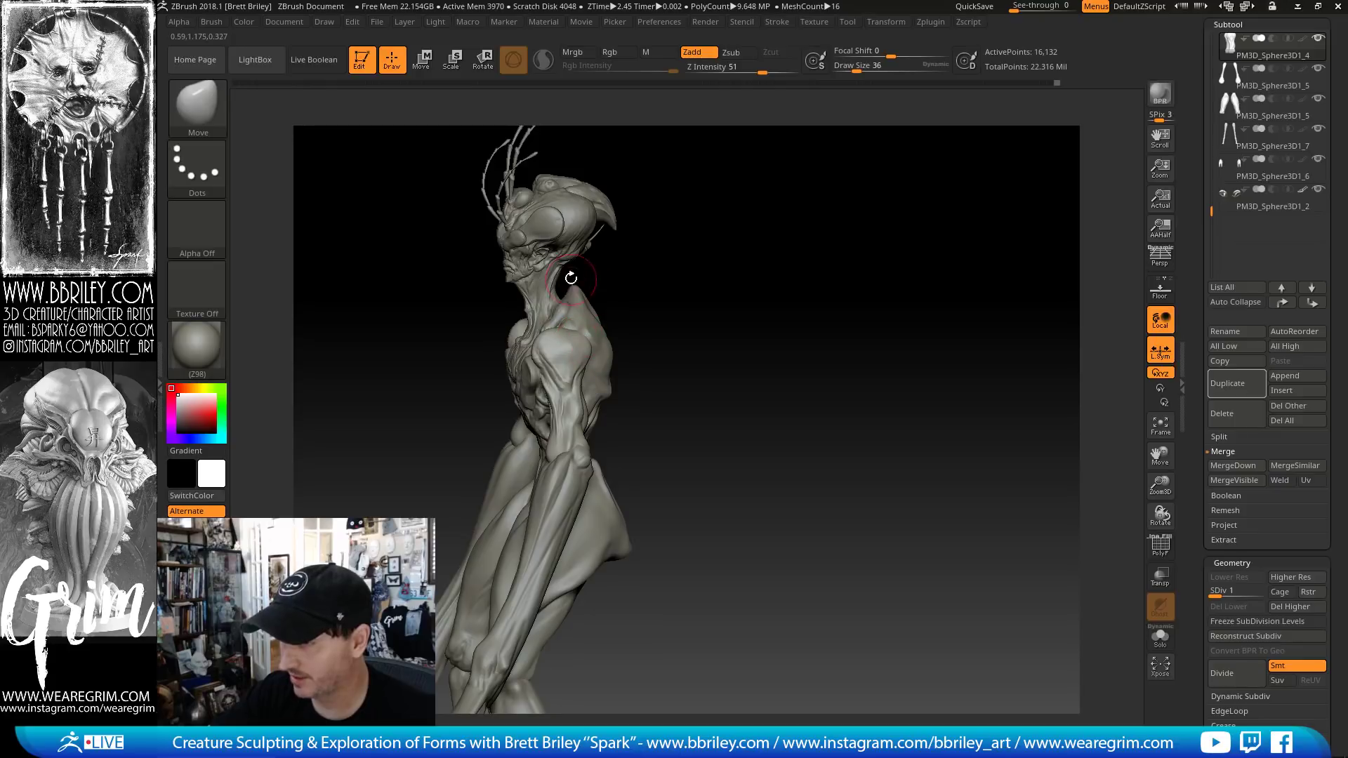
# - Adjust the outer shoulder from the front with the Move brush at draw size 25
pyautogui.moveTo(641, 379); pyautogui.dragTo(610, 374)
pyautogui.write('s')
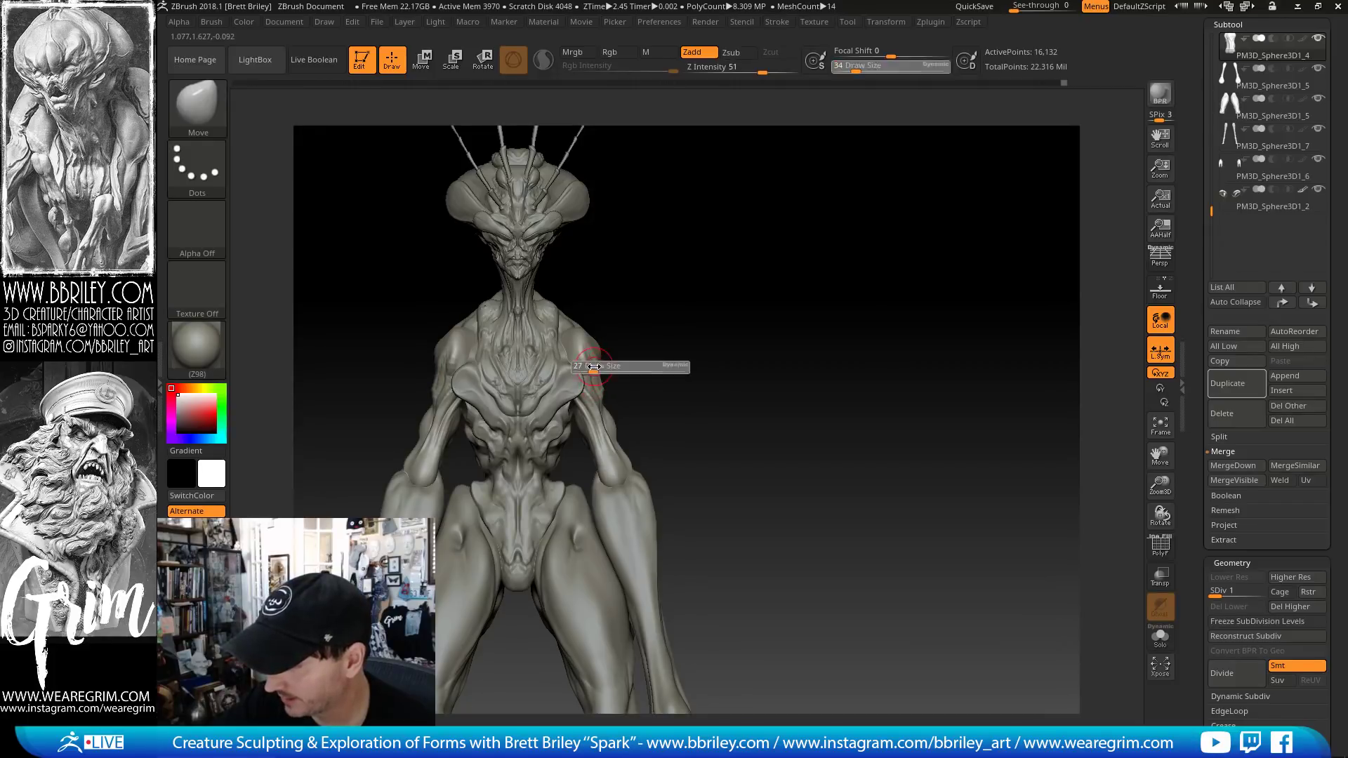
pyautogui.write('25')
pyautogui.press('Return')
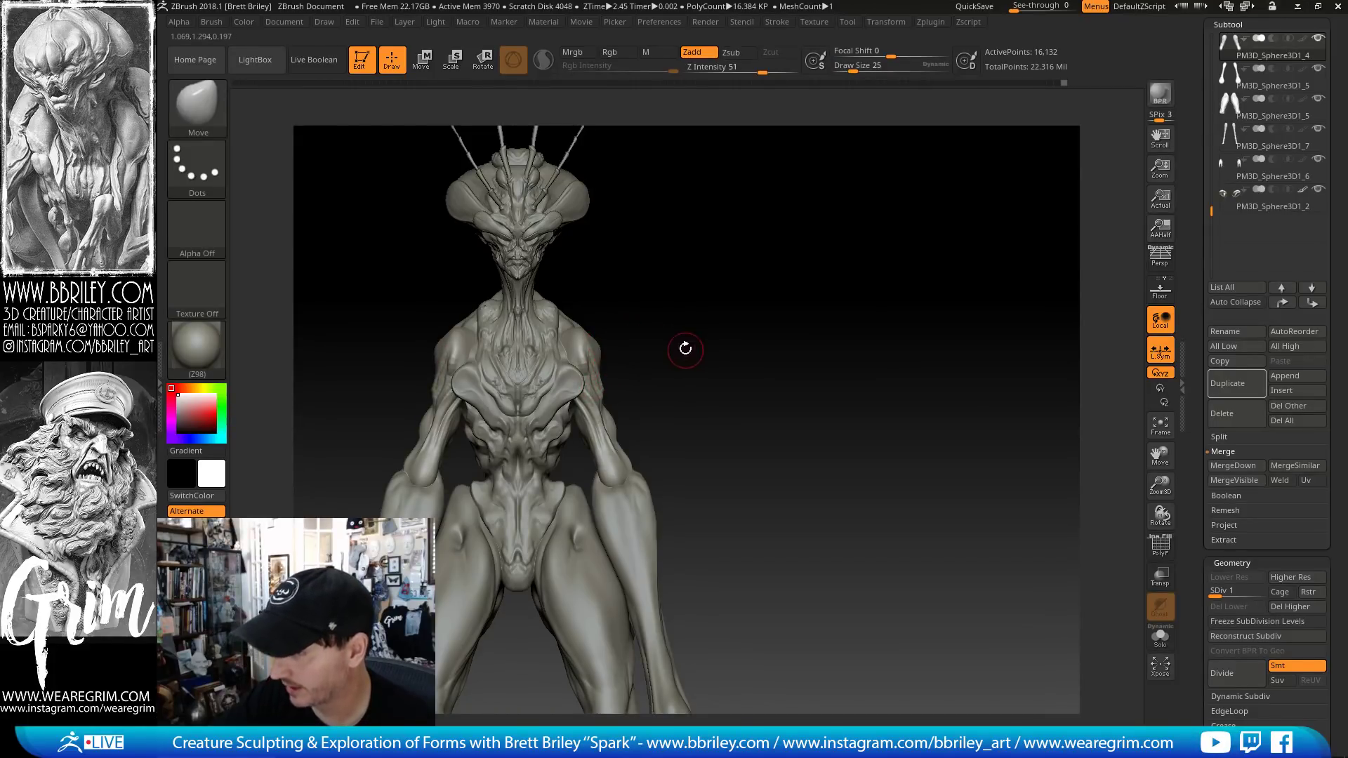
pyautogui.moveTo(685, 348); pyautogui.dragTo(673, 338)
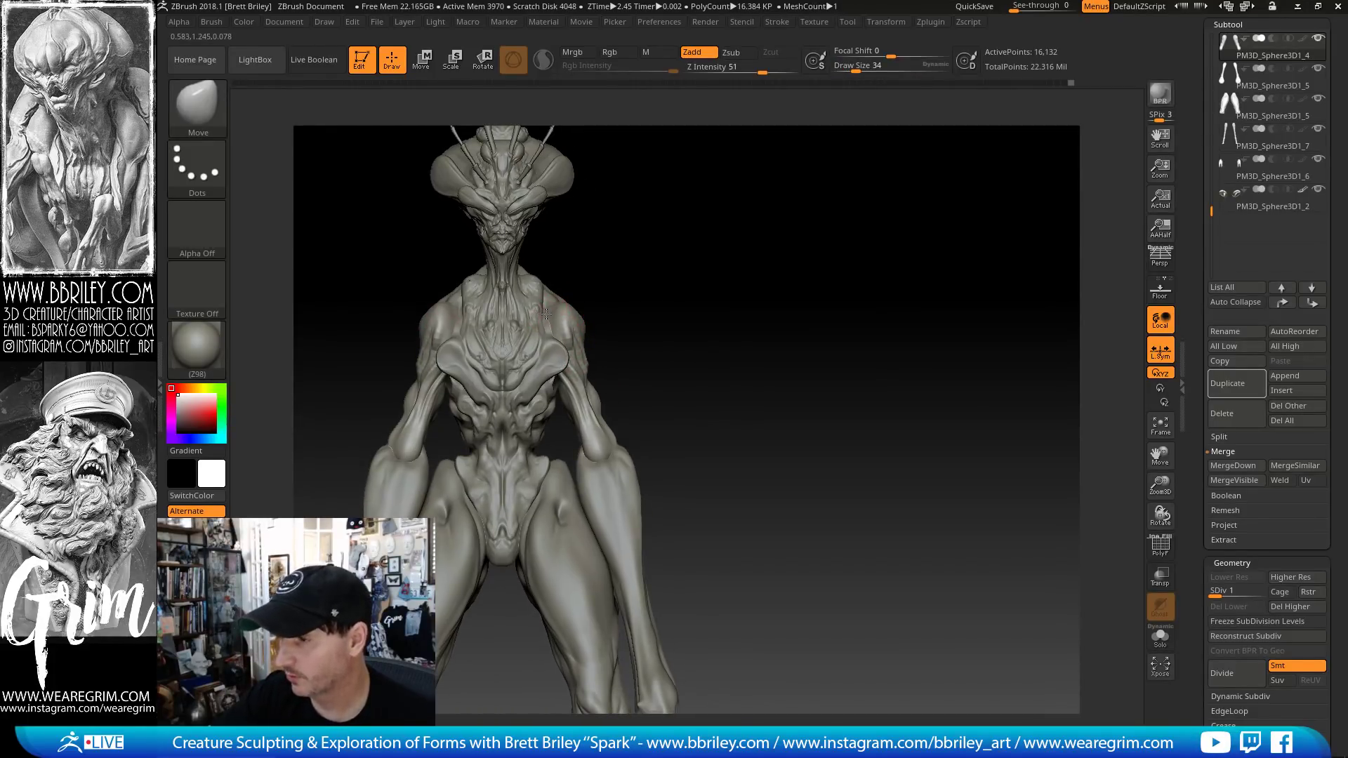
# - Select the Beehead subtool and pull its upper chest toward the shoulders with the Move brush at draw sizes 50 to 65
pyautogui.keyDown('alt'); pyautogui.moveTo(646, 273); pyautogui.dragTo(617, 312); pyautogui.keyUp('alt')
pyautogui.keyDown('alt'); pyautogui.click(530, 379); pyautogui.keyUp('alt')
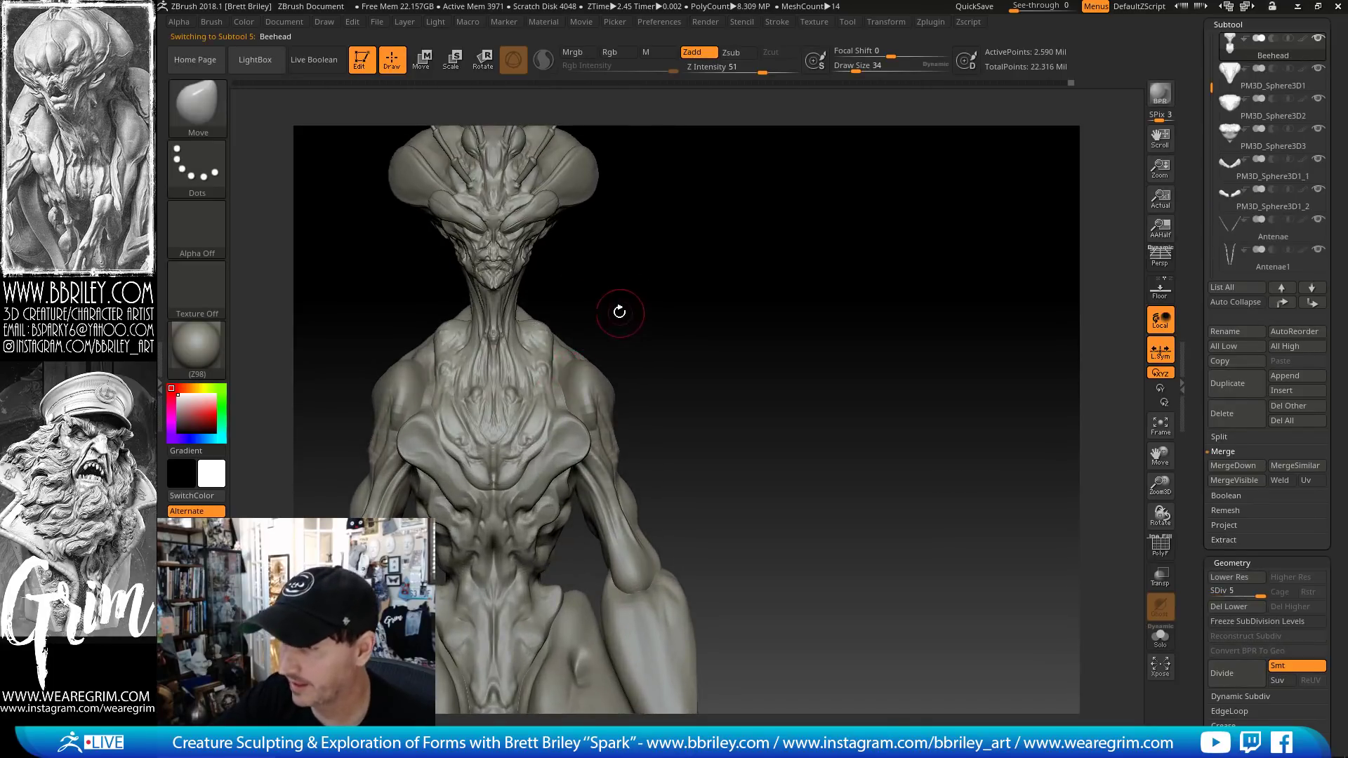
pyautogui.press(']')
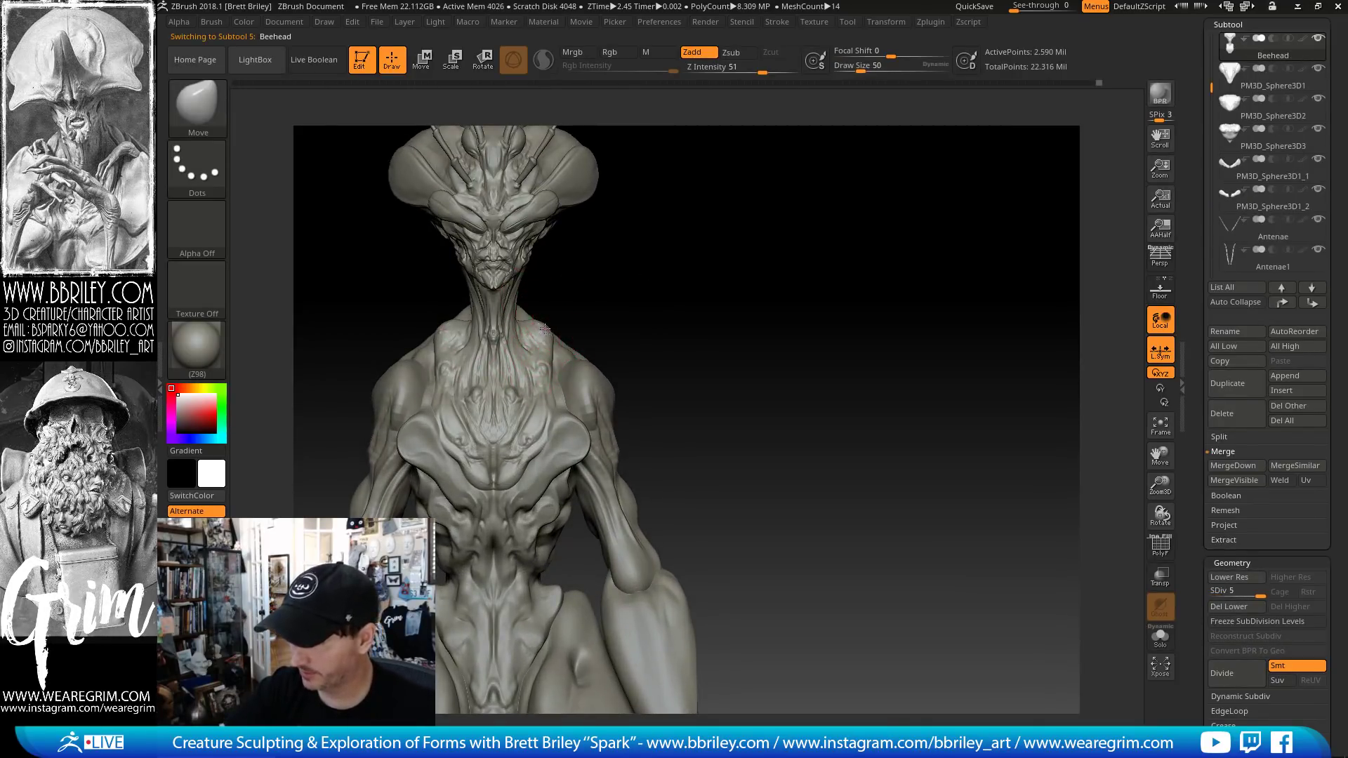
pyautogui.press(']')
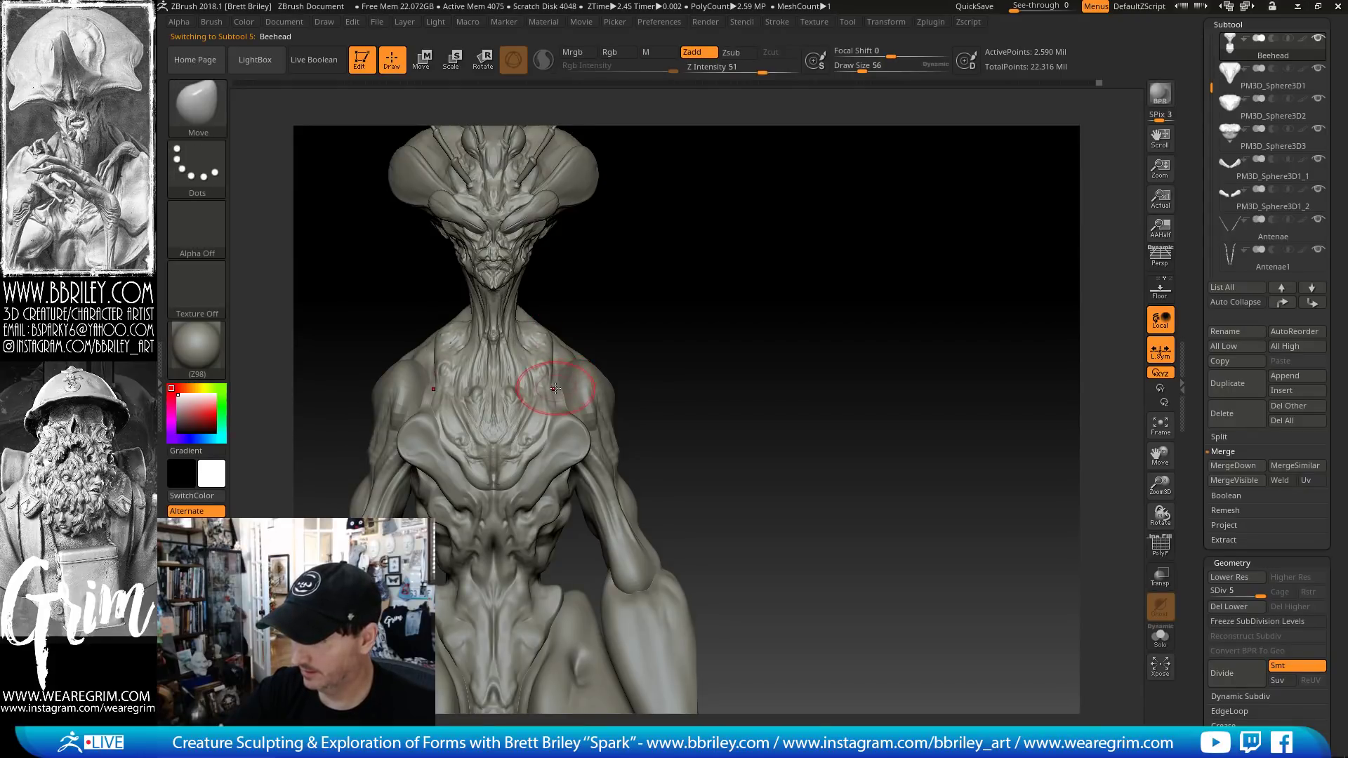
pyautogui.press('[')
pyautogui.moveTo(562, 395); pyautogui.dragTo(592, 394)
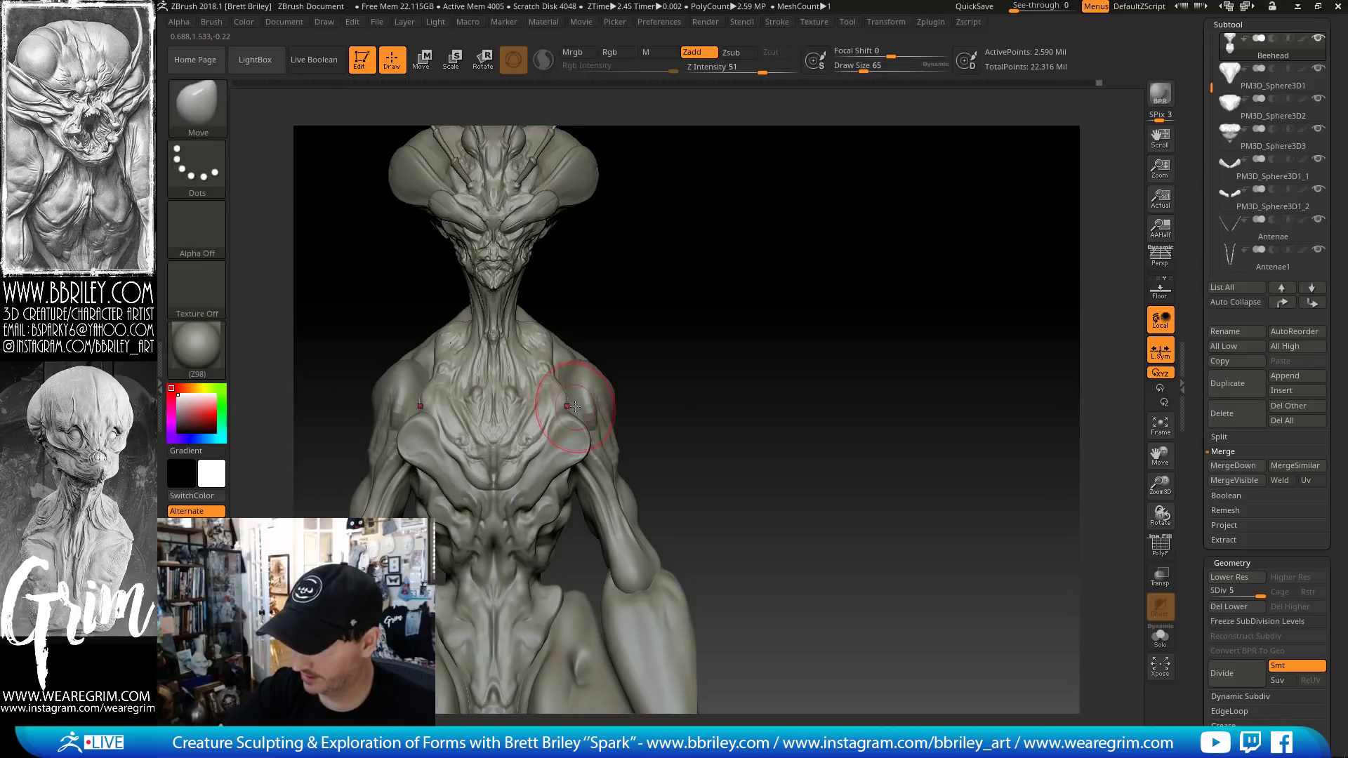
pyautogui.press('[')
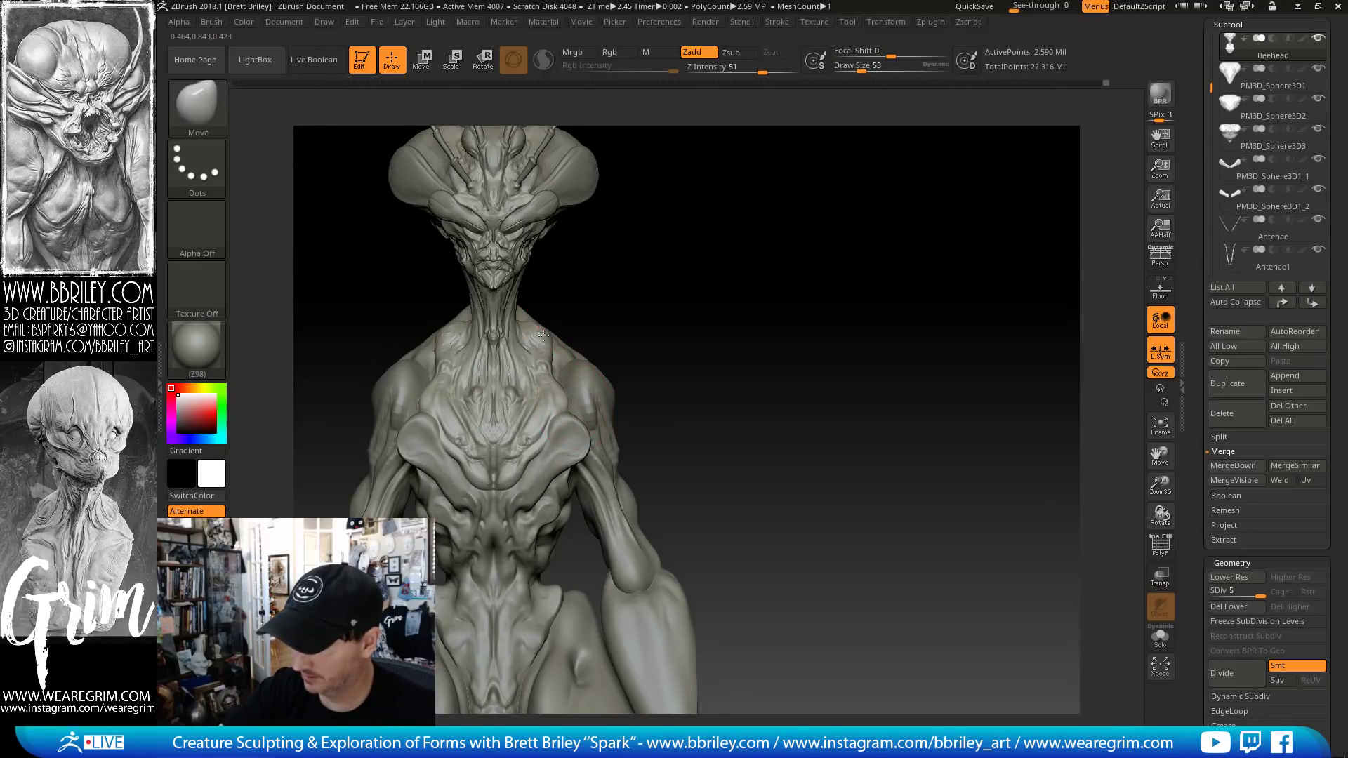
pyautogui.press(']')
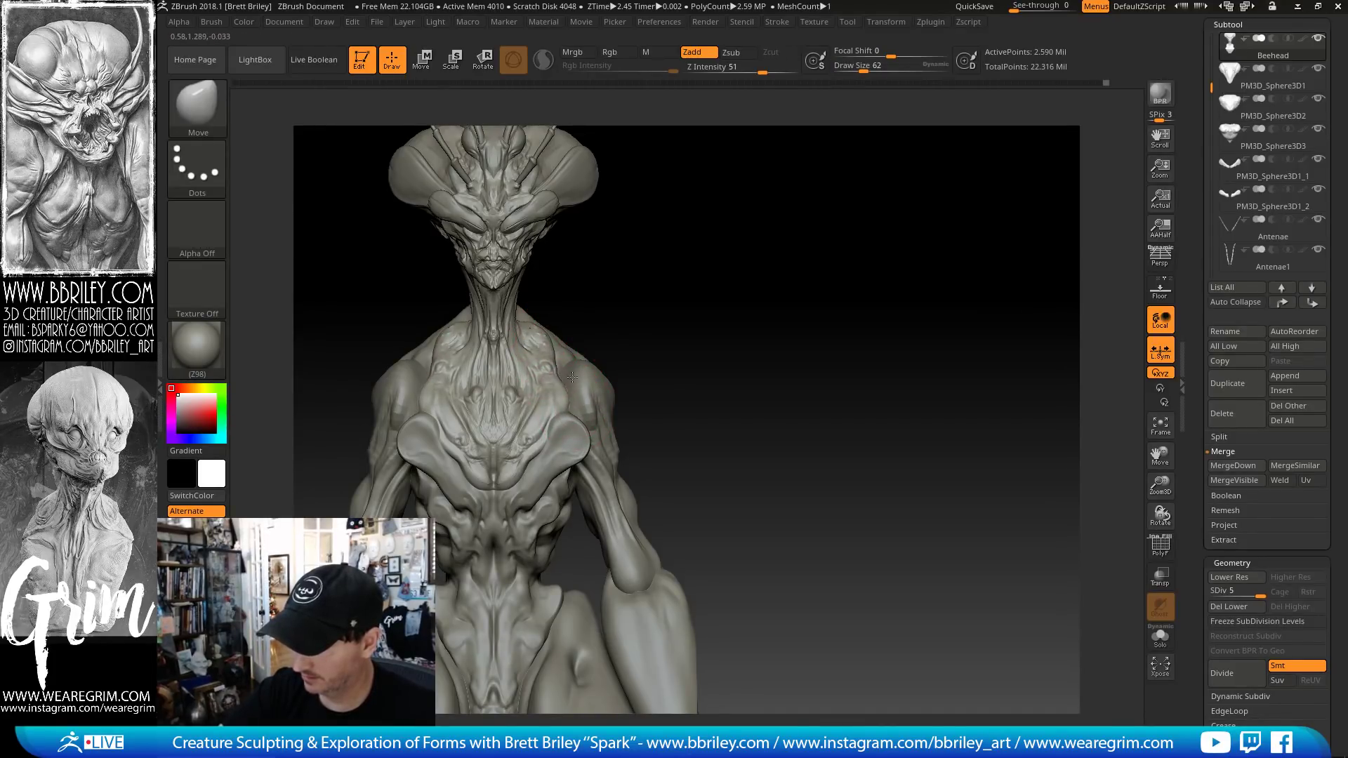
pyautogui.moveTo(622, 322); pyautogui.dragTo(551, 396)
# - Isolate the Beehead subtool and thicken the outer edge of its chest with the Inflate brush
pyautogui.press('[')
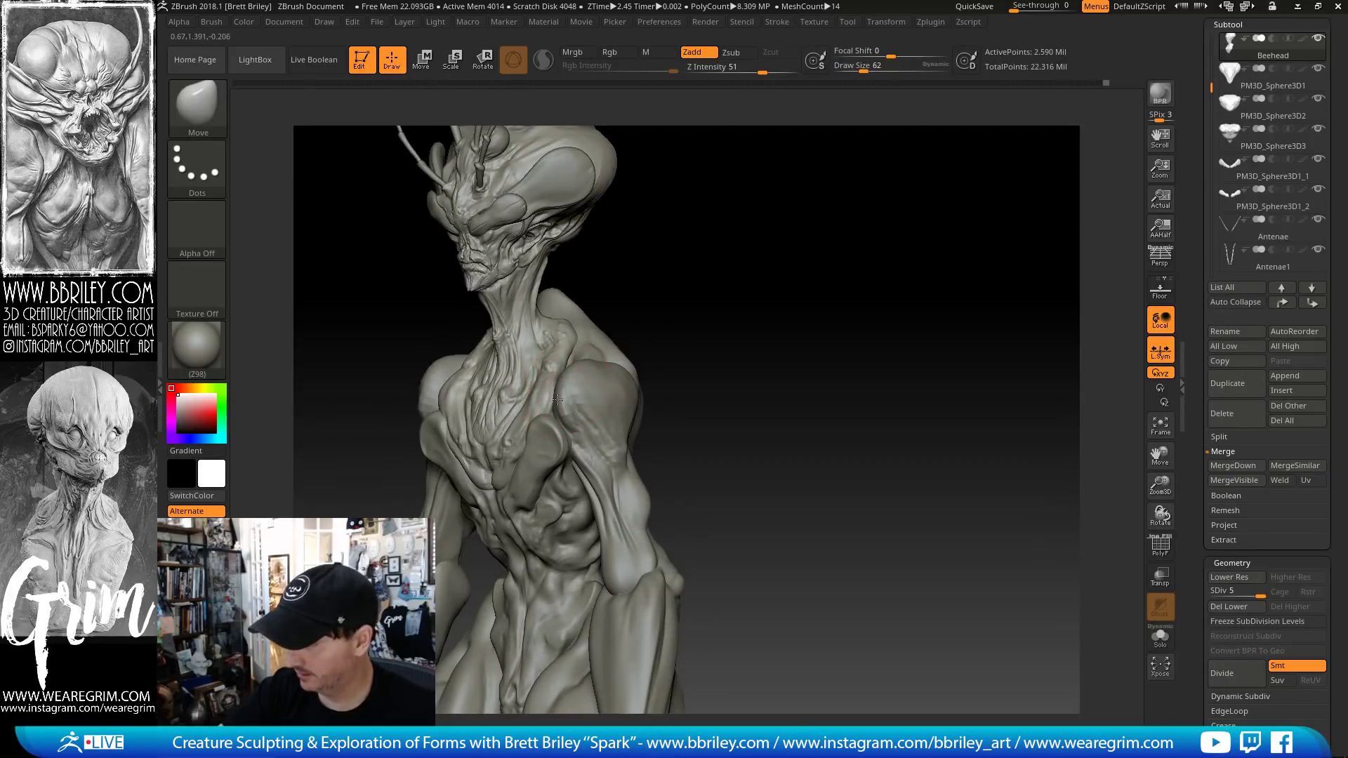
pyautogui.click(1159, 635)
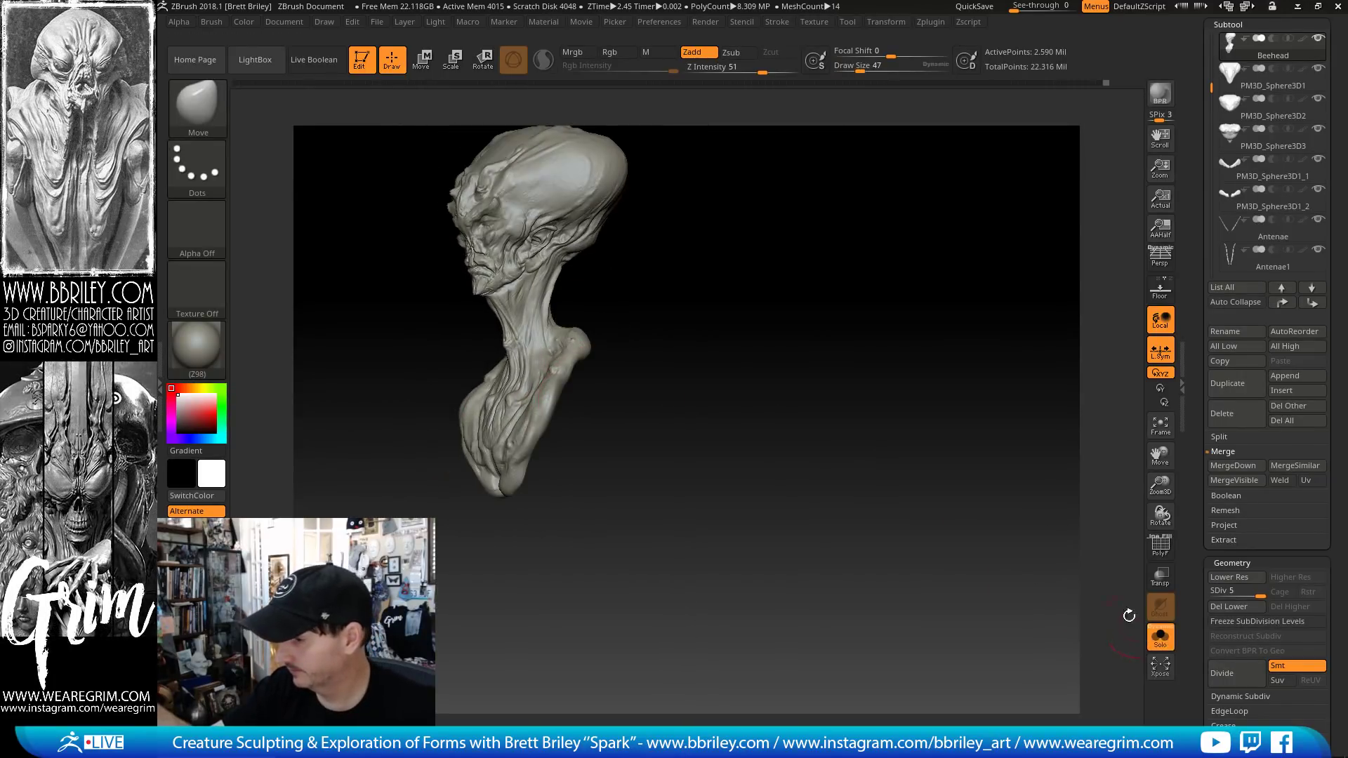
pyautogui.moveTo(948, 505); pyautogui.dragTo(845, 399)
pyautogui.press('b')
pyautogui.press('i')
pyautogui.press('n')
pyautogui.press('s')
pyautogui.click(562, 405)
pyautogui.moveTo(562, 411)
pyautogui.mouseDown()
pyautogui.moveTo(587, 420)
pyautogui.moveTo(595, 386)
pyautogui.moveTo(615, 377)
pyautogui.mouseUp()
# - Reshape the side edge and hollow back of the isolated chest with the Move brush at draw sizes 44, 47 and 39
pyautogui.press('b')
pyautogui.press('m')
pyautogui.press('v')
pyautogui.moveTo(695, 531); pyautogui.dragTo(632, 471)
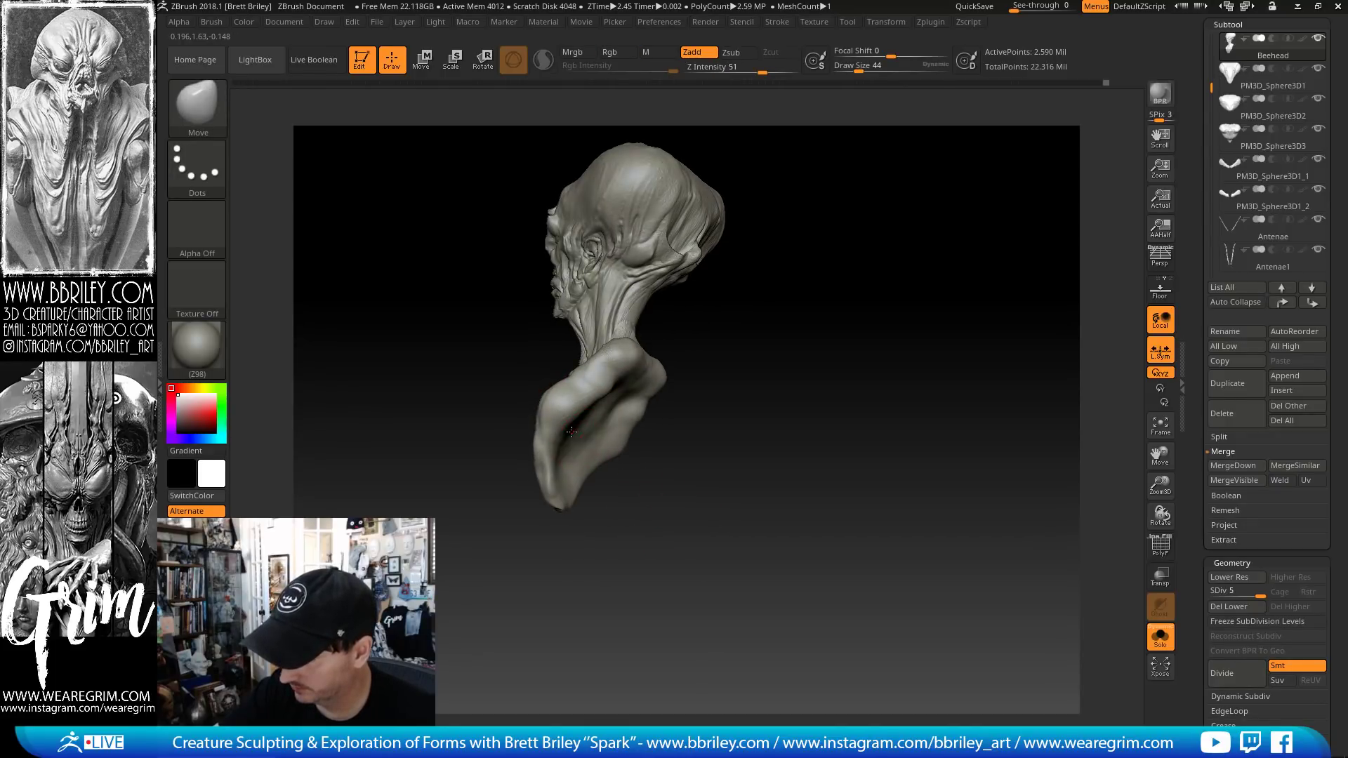
pyautogui.moveTo(580, 428); pyautogui.dragTo(589, 441)
pyautogui.moveTo(653, 485); pyautogui.dragTo(709, 470)
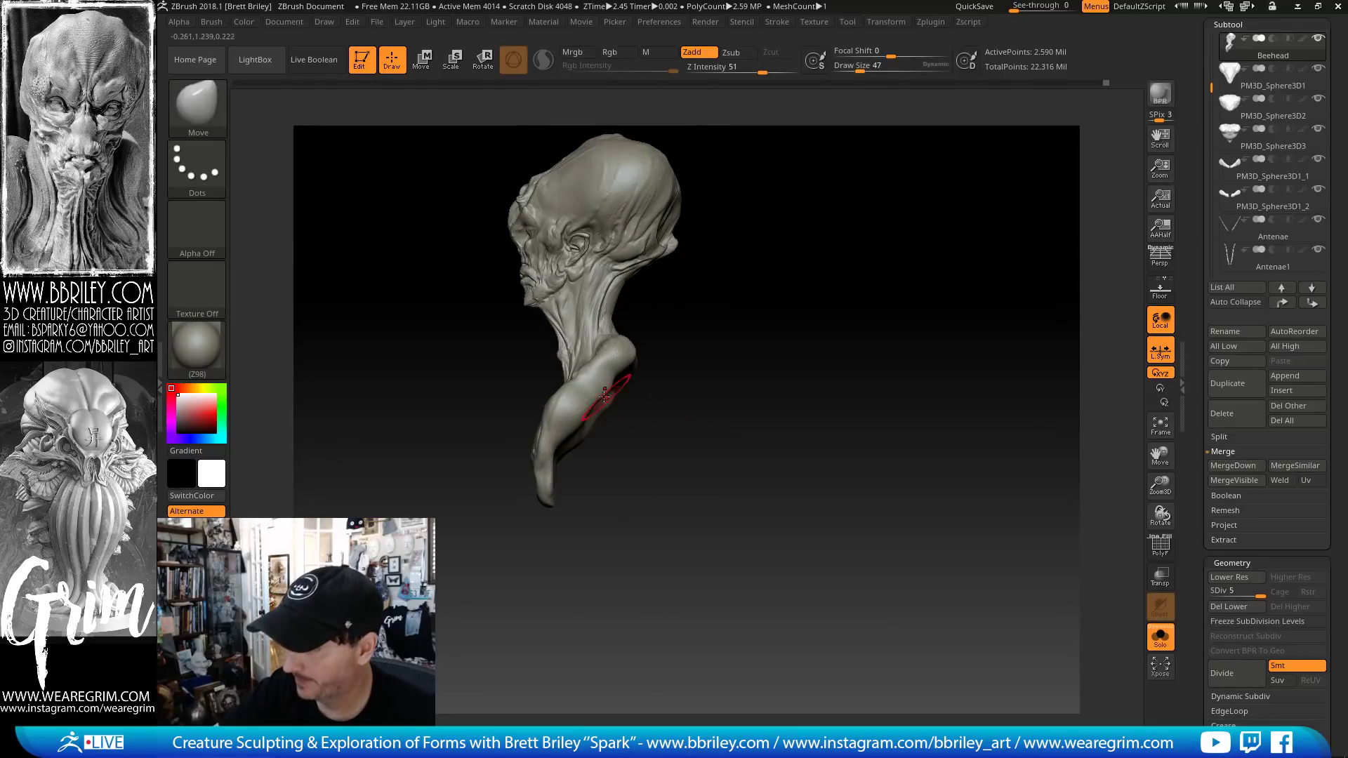
pyautogui.moveTo(655, 404); pyautogui.dragTo(527, 298)
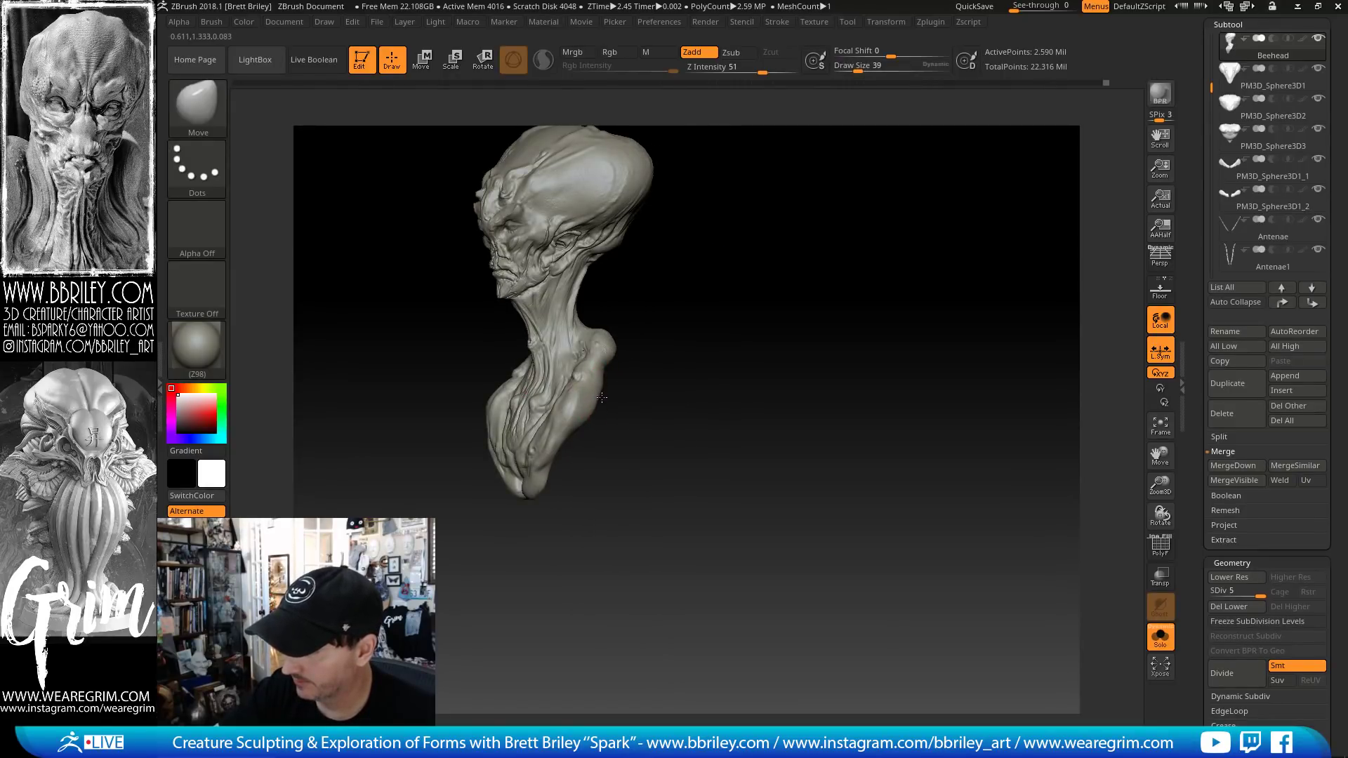
pyautogui.moveTo(605, 391); pyautogui.dragTo(586, 406)
# - Inflate the back of the isolated chest at draw size 39 and show all subtools again
pyautogui.press('b')
pyautogui.press('i')
pyautogui.press('n')
pyautogui.moveTo(669, 429); pyautogui.dragTo(684, 462)
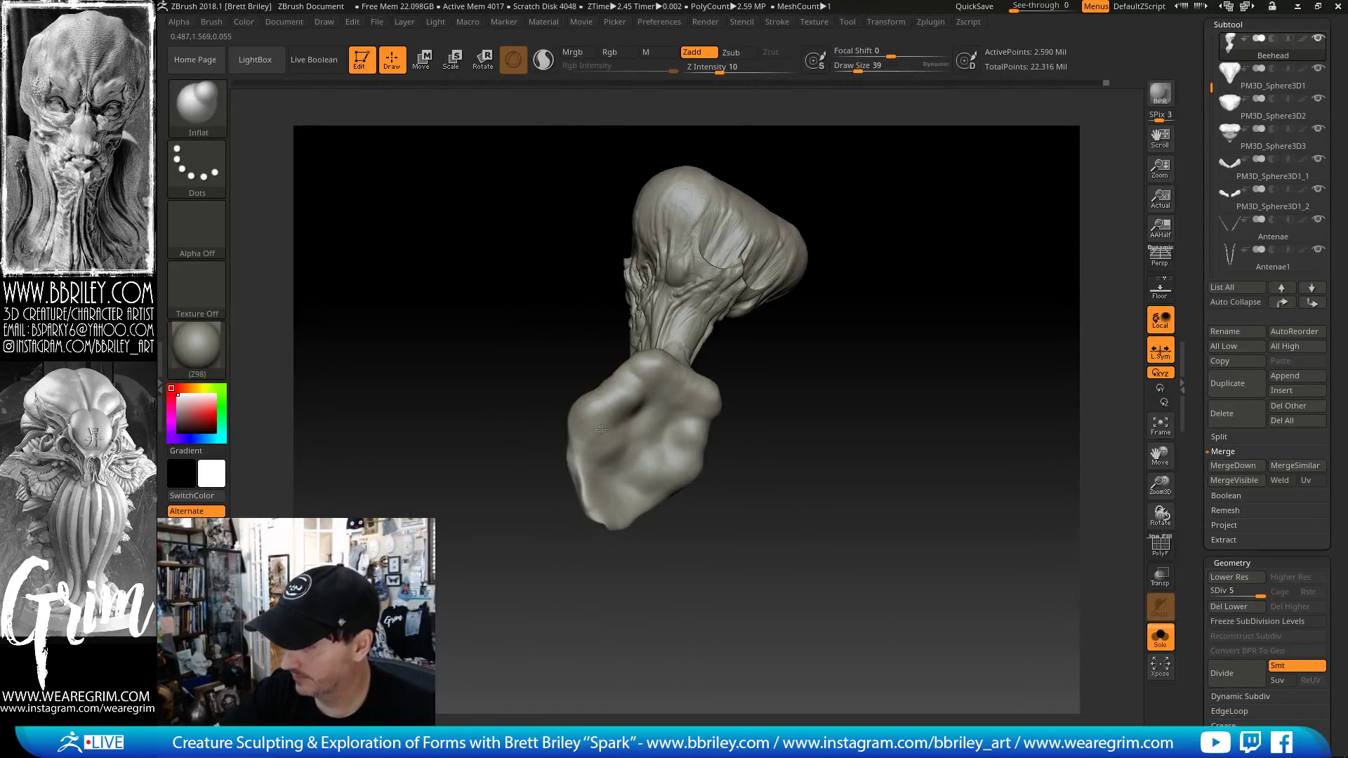
pyautogui.click(1159, 638)
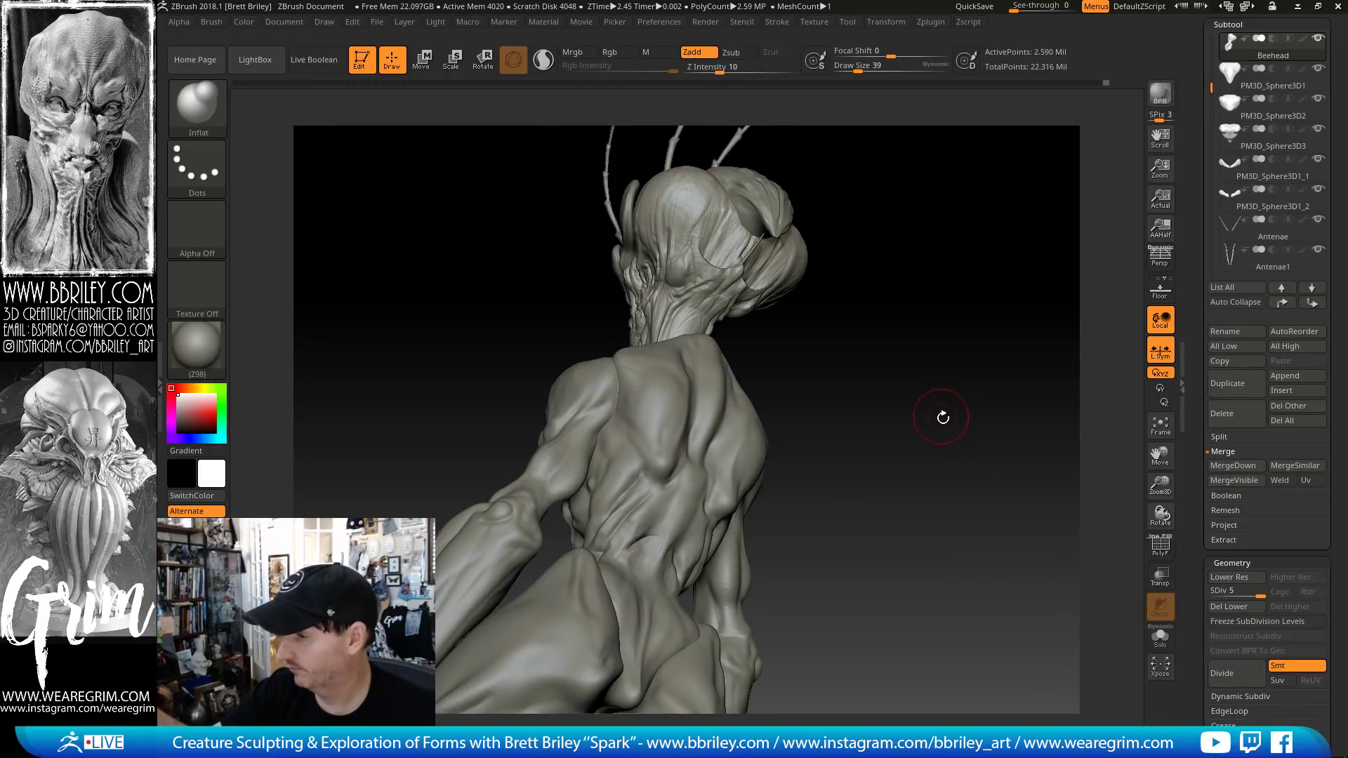
pyautogui.moveTo(941, 418)
pyautogui.mouseDown()
pyautogui.moveTo(996, 421)
pyautogui.moveTo(957, 391)
pyautogui.moveTo(934, 396)
pyautogui.mouseUp()
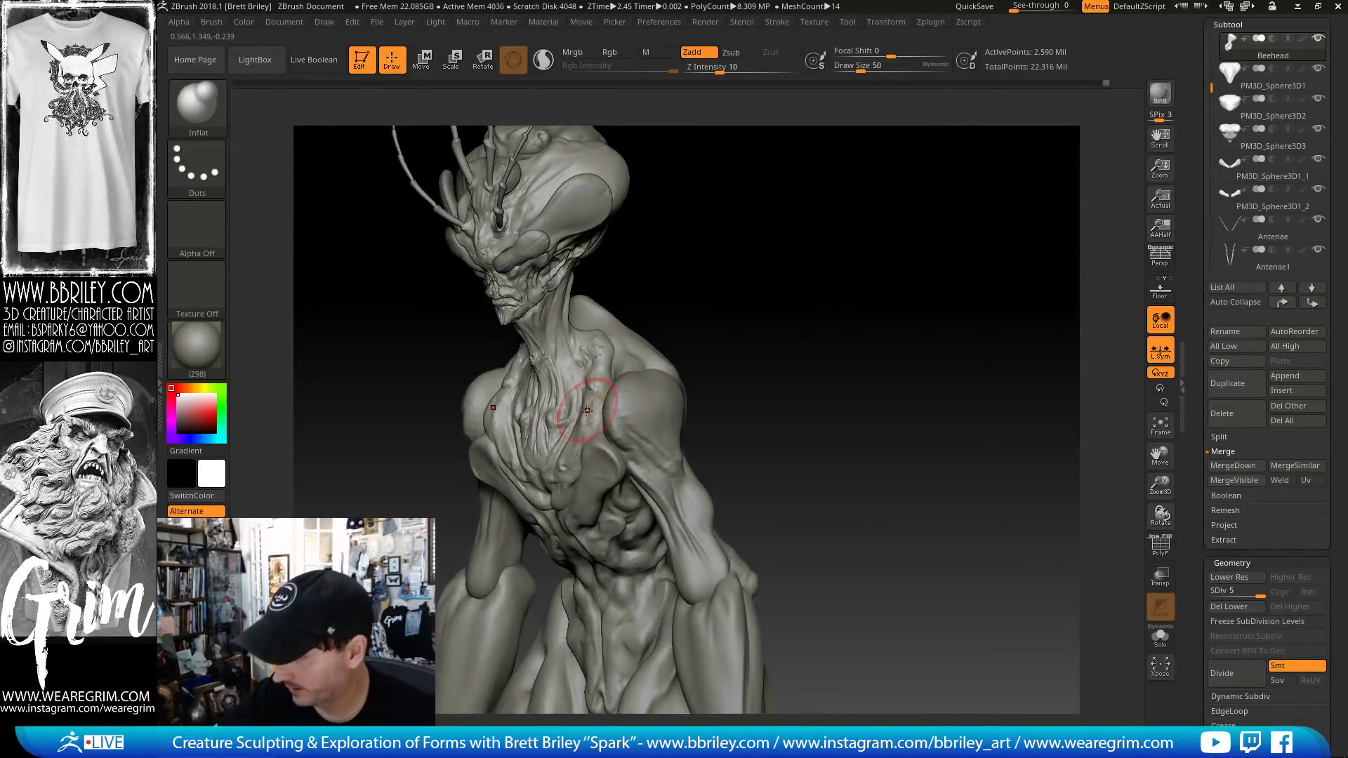
# - Push the outer chest into the front of the shoulder with the Move brush at draw size 56
pyautogui.press('b')
pyautogui.press('m')
pyautogui.press('v')
pyautogui.moveTo(674, 273); pyautogui.dragTo(591, 411)
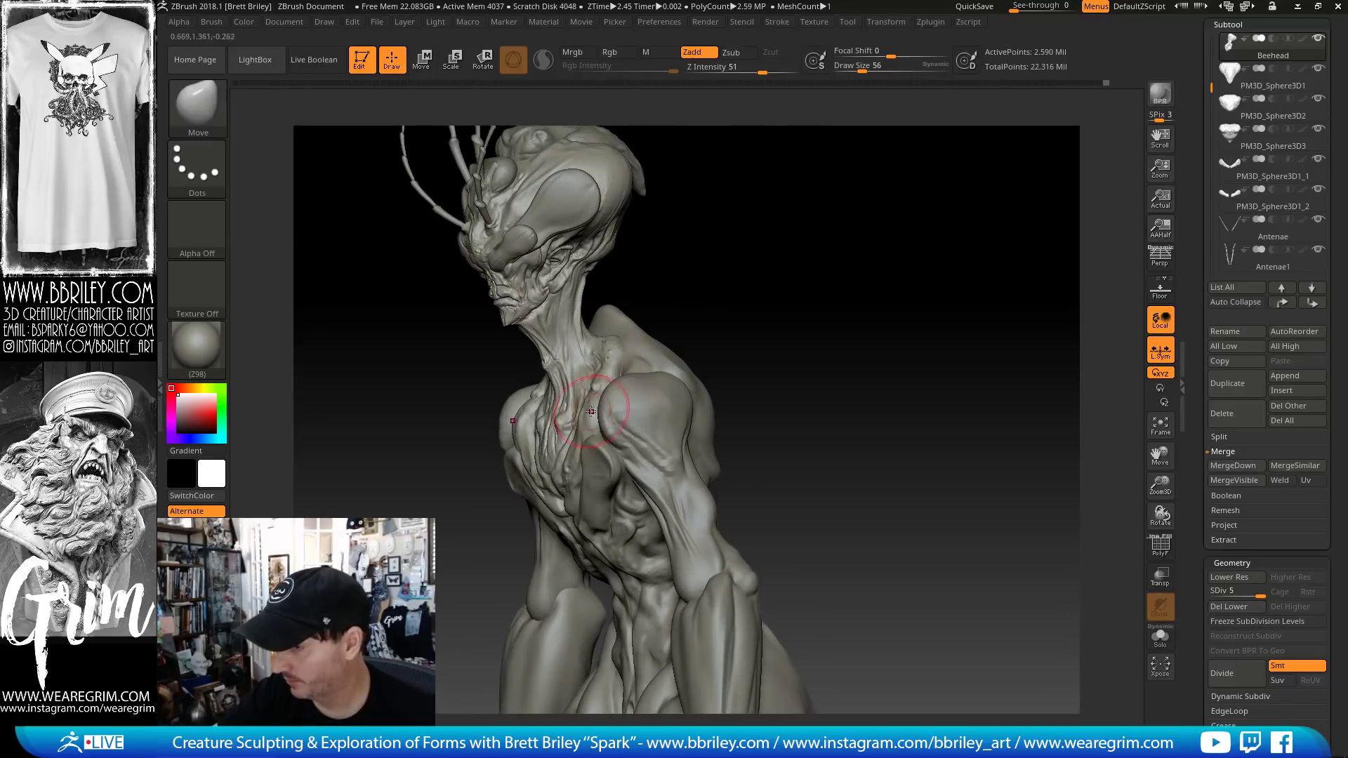
pyautogui.moveTo(670, 271); pyautogui.dragTo(559, 399)
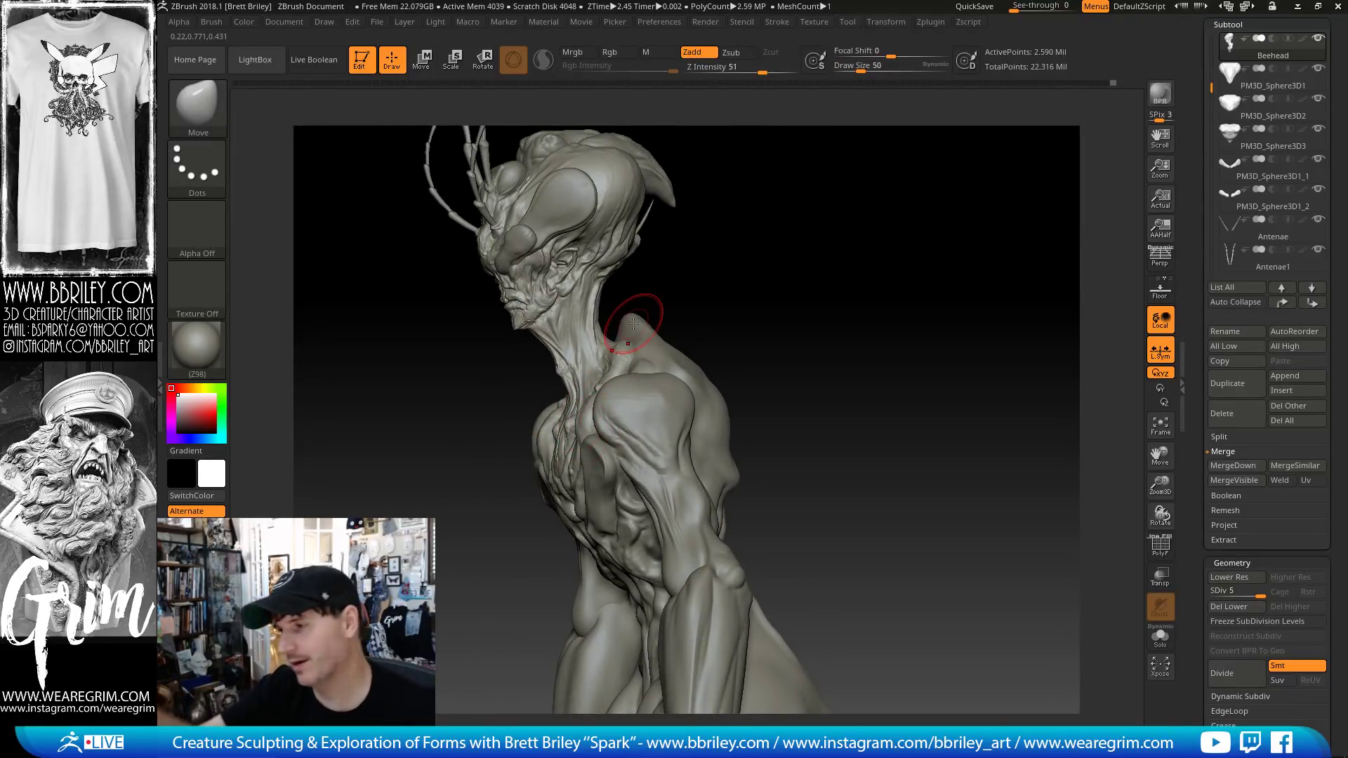
# - Reshape the collar area between the neck and shoulder with the Move brush at draw sizes 50, 41 and 62
pyautogui.moveTo(641, 310); pyautogui.dragTo(700, 334)
pyautogui.press('[')
pyautogui.moveTo(646, 355); pyautogui.dragTo(617, 361, button='right')
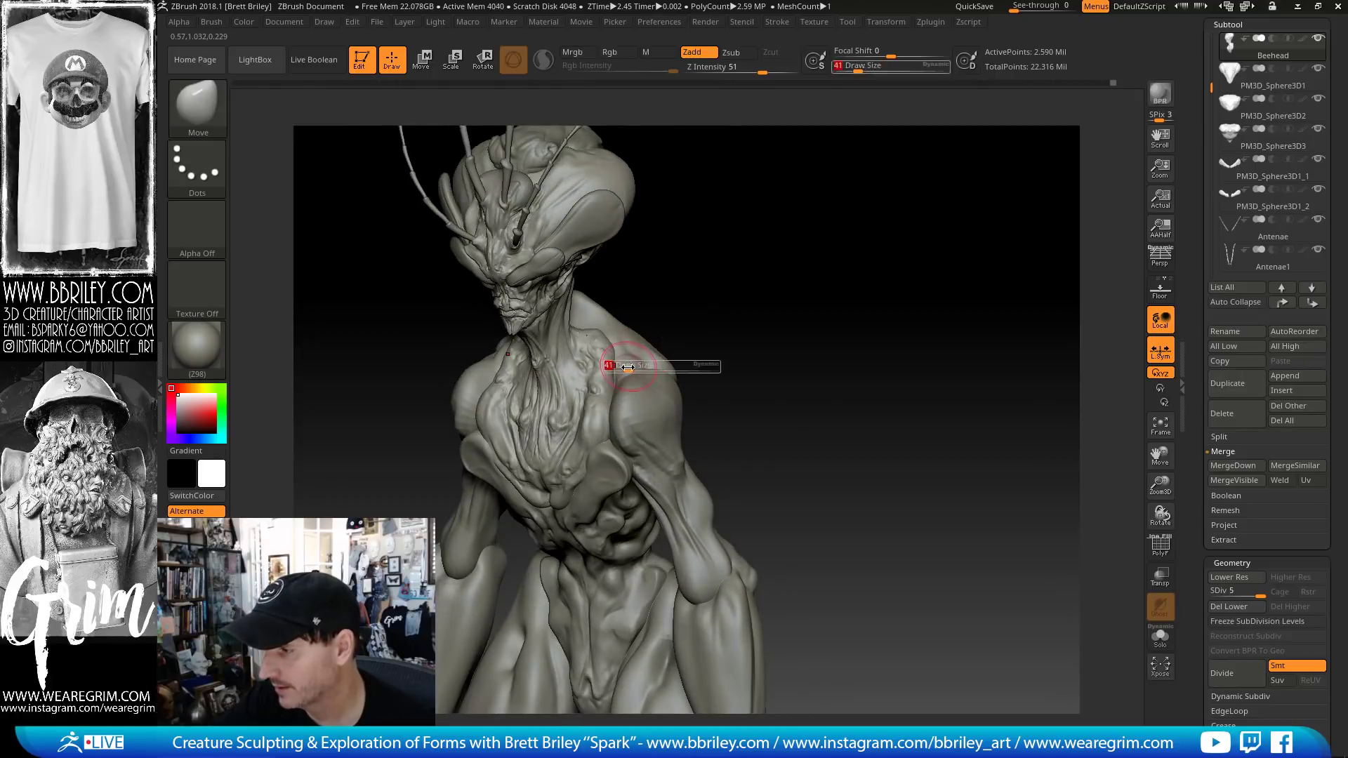
pyautogui.press(']')
pyautogui.press(']')
pyautogui.moveTo(650, 311)
pyautogui.mouseDown(button='right')
pyautogui.moveTo(605, 326)
pyautogui.moveTo(533, 295)
pyautogui.mouseUp(button='right')
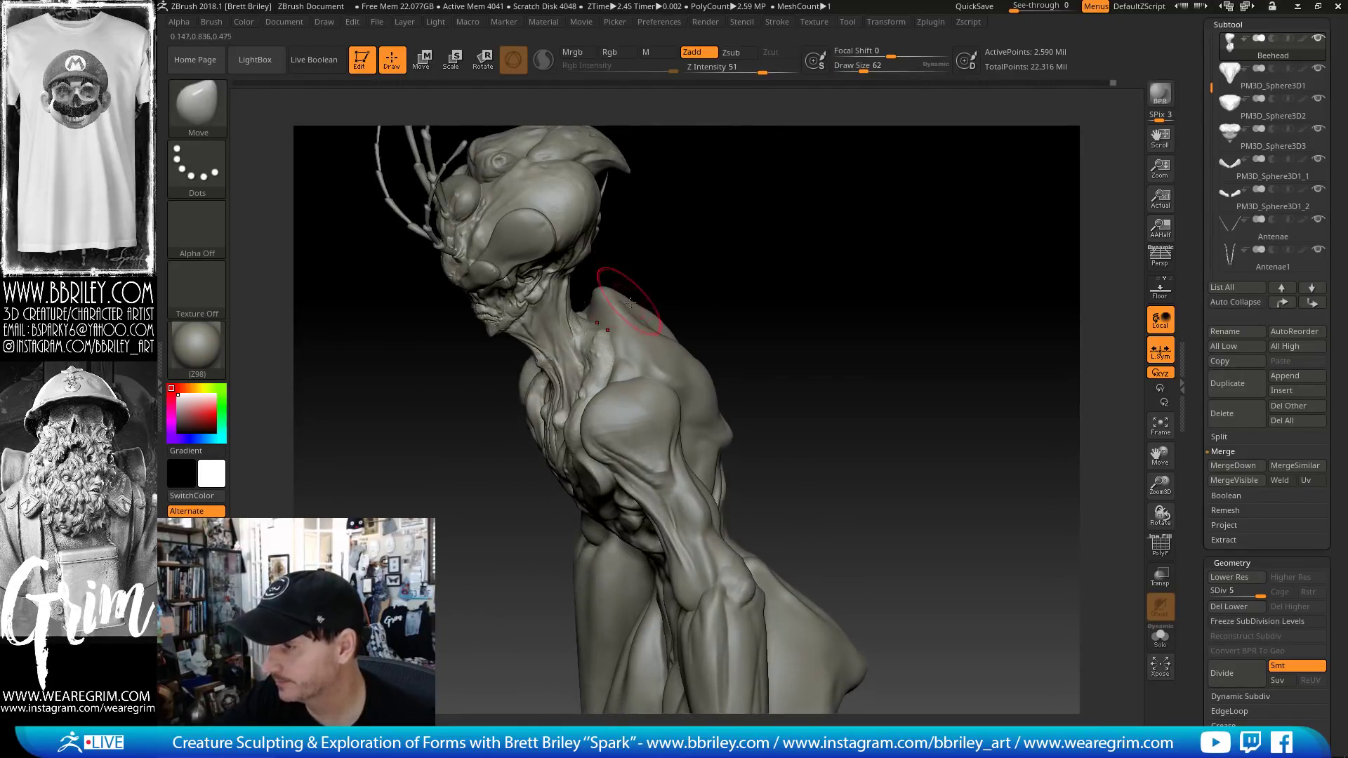
# - Check the Beehead subtool in isolation, show all subtools and adjust the neck base with the Move brush at draw size 50
pyautogui.click(1159, 635)
pyautogui.moveTo(876, 348)
pyautogui.mouseDown(button='right')
pyautogui.moveTo(624, 307)
pyautogui.moveTo(631, 280)
pyautogui.mouseUp(button='right')
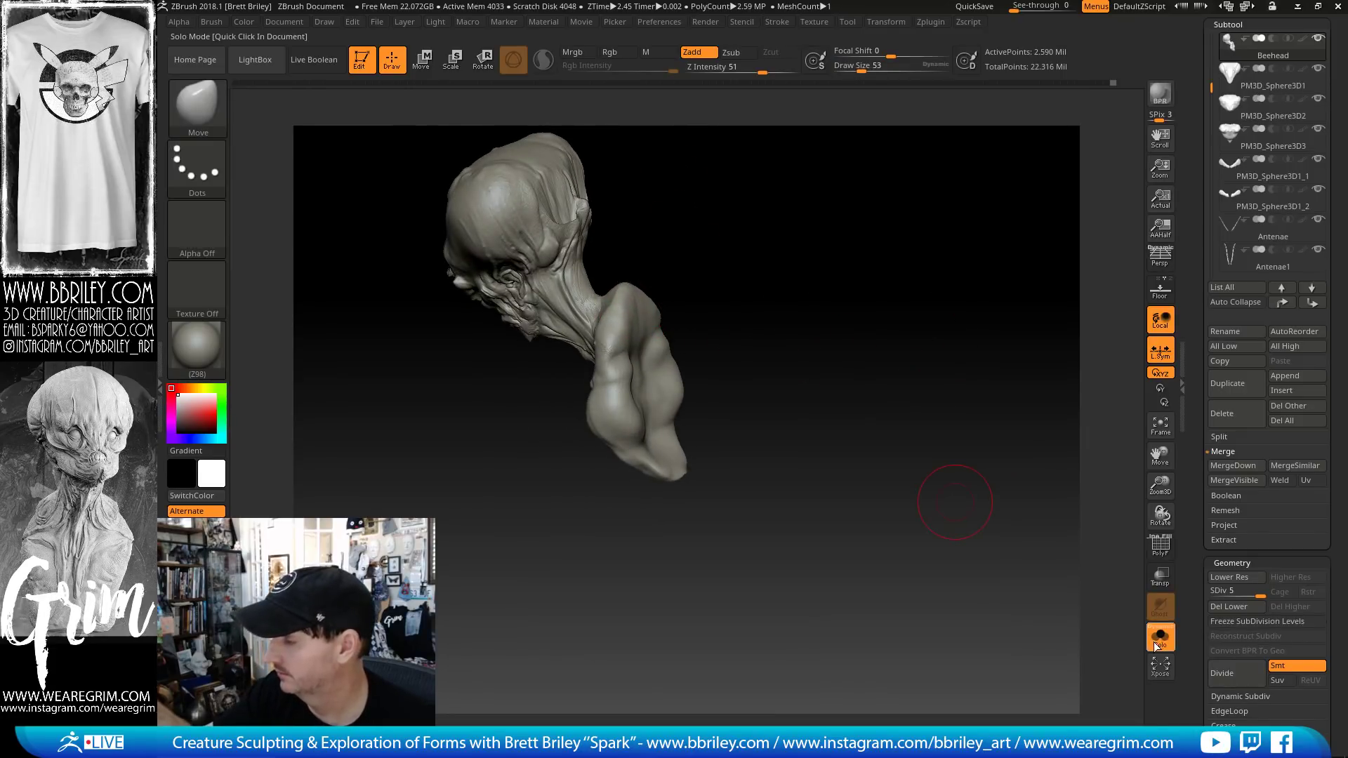
pyautogui.moveTo(955, 501); pyautogui.dragTo(697, 258, button='right')
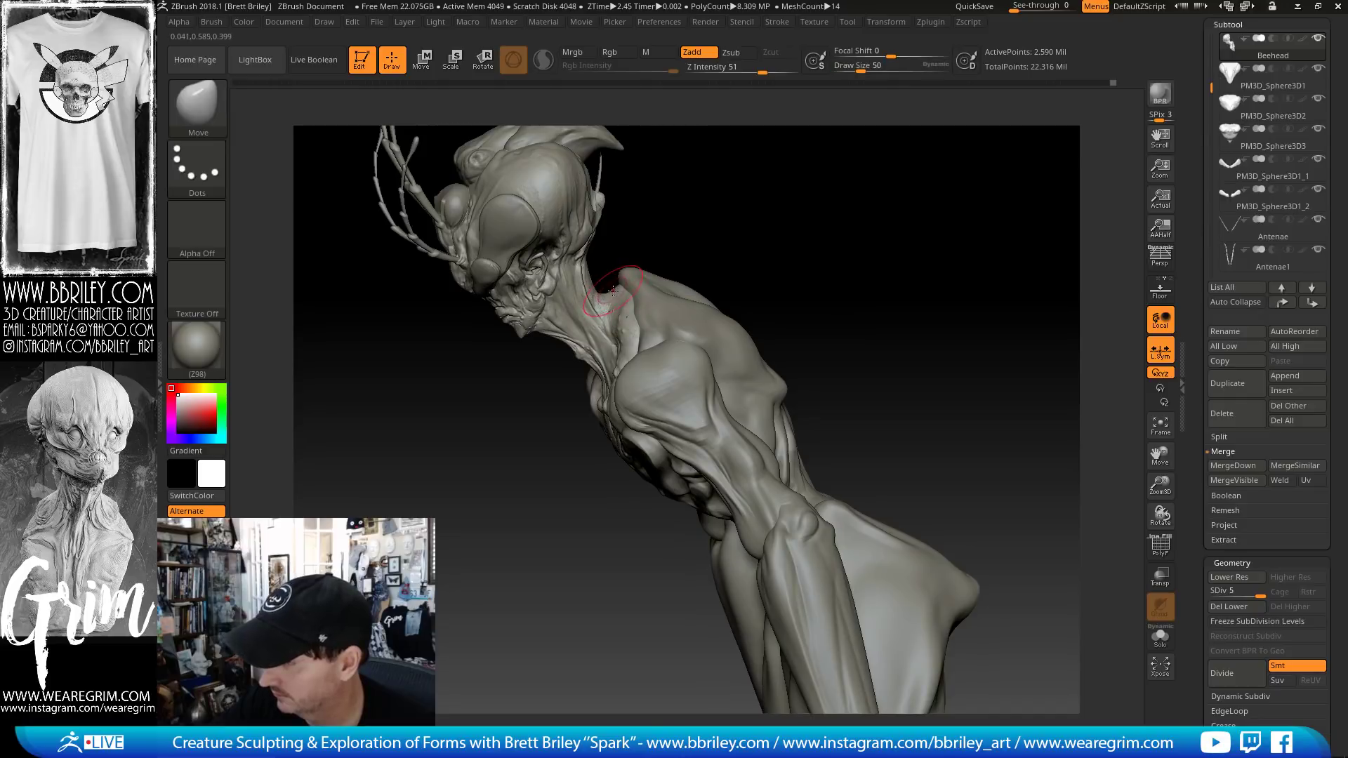
pyautogui.moveTo(648, 269)
pyautogui.mouseDown(button='right')
pyautogui.moveTo(701, 228)
pyautogui.moveTo(744, 226)
pyautogui.moveTo(654, 275)
pyautogui.mouseUp(button='right')
# - Carve a crease where the neck base meets the upper back with the DamStandard brush at draw size 18
pyautogui.press('b')
pyautogui.press('i')
pyautogui.press('n')
pyautogui.press('b')
pyautogui.press('d')
pyautogui.press('s')
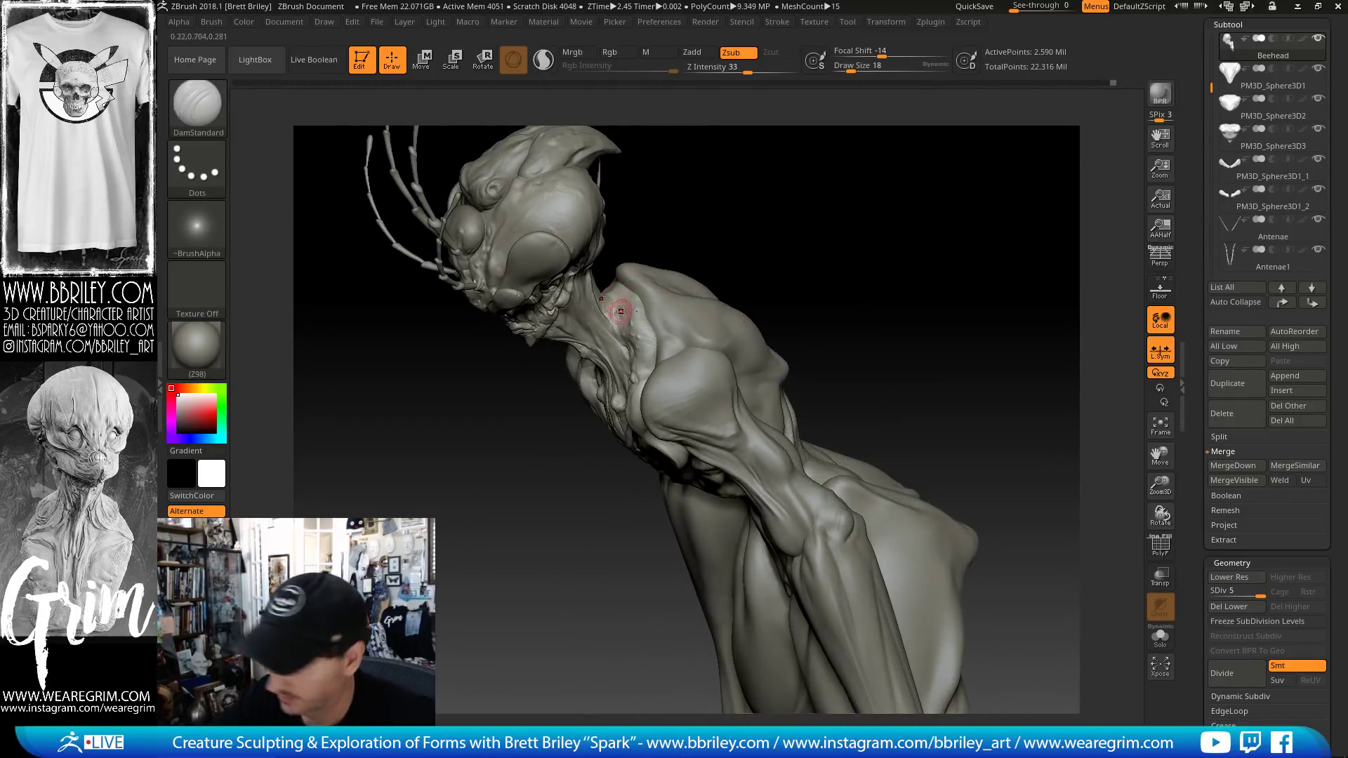
pyautogui.moveTo(621, 301); pyautogui.dragTo(624, 292)
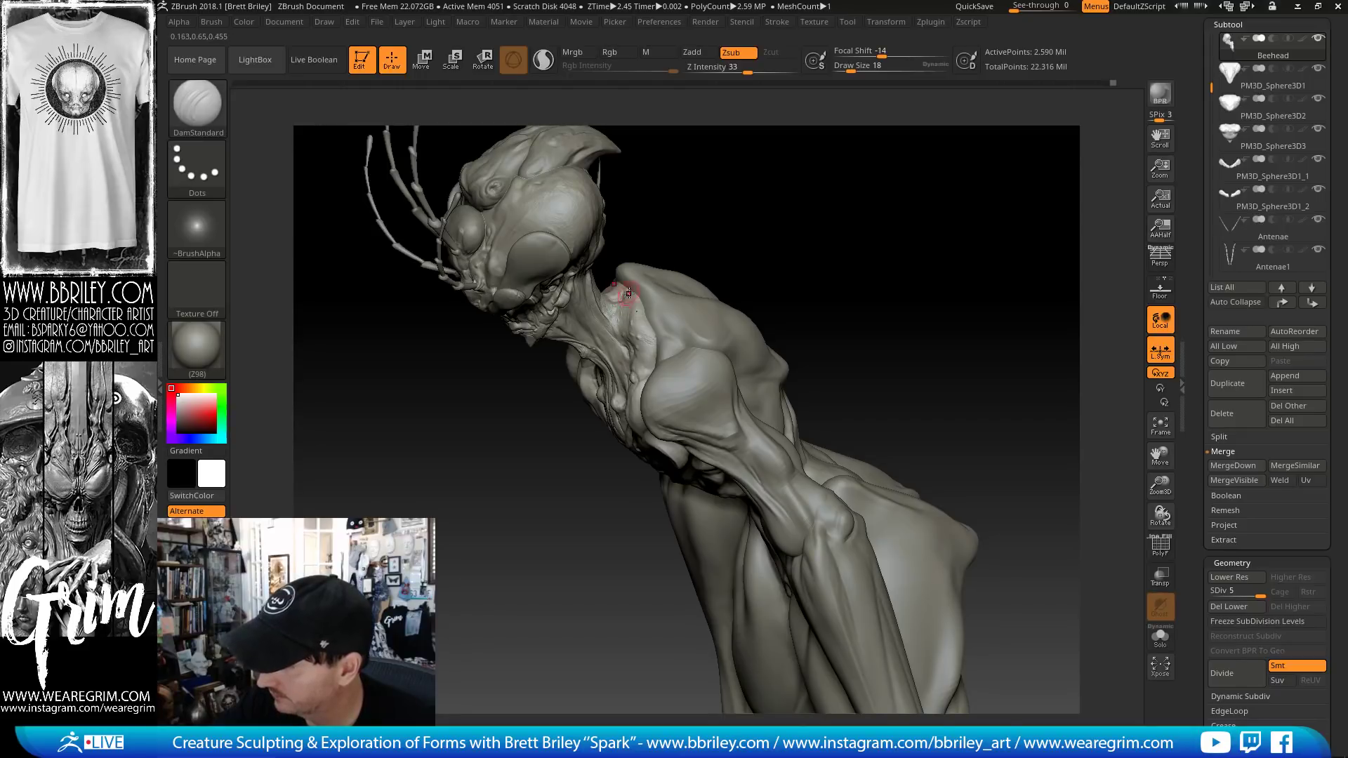
# - Build up and inflate the collar form beside the neck with the Clay and Inflate brushes at draw size 18
pyautogui.press('b')
pyautogui.press('c')
pyautogui.press('l')
pyautogui.press('b')
pyautogui.press('i')
pyautogui.press('n')
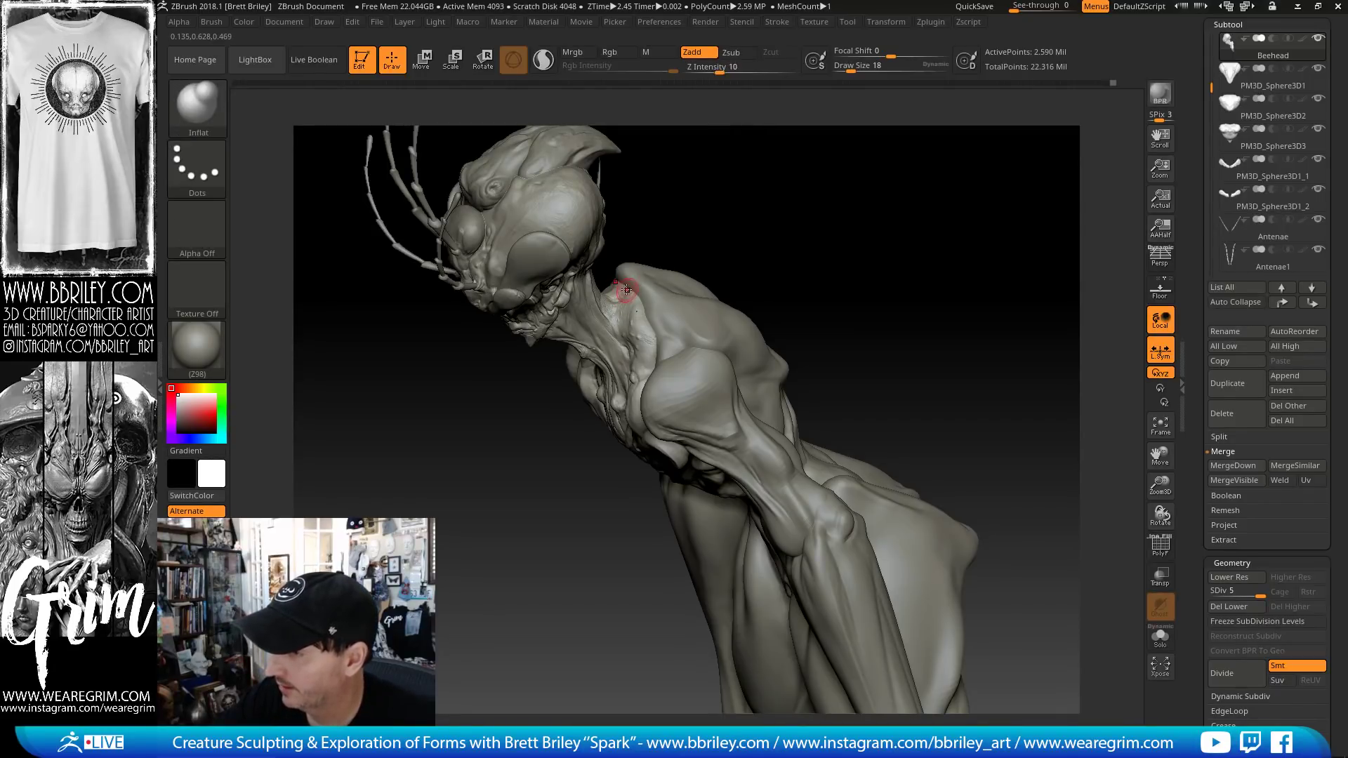
pyautogui.moveTo(649, 203); pyautogui.dragTo(677, 172)
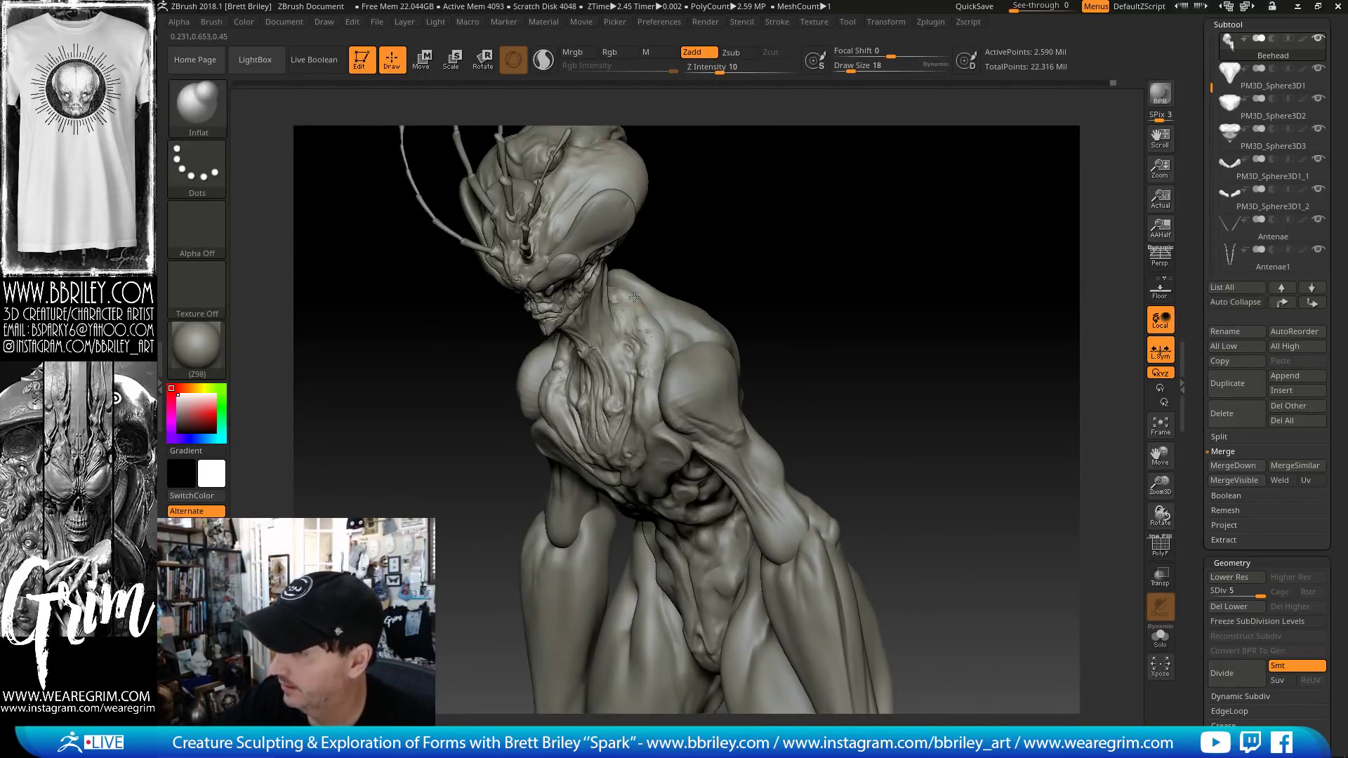
# - Make the upper-body subtool active for sculpting with the Move brush
pyautogui.moveTo(666, 270)
pyautogui.mouseDown()
pyautogui.moveTo(683, 225)
pyautogui.moveTo(702, 302)
pyautogui.moveTo(779, 220)
pyautogui.moveTo(656, 263)
pyautogui.moveTo(726, 289)
pyautogui.moveTo(658, 296)
pyautogui.moveTo(679, 220)
pyautogui.moveTo(661, 249)
pyautogui.moveTo(725, 175)
pyautogui.moveTo(750, 184)
pyautogui.mouseUp()
pyautogui.press('b')
pyautogui.press('m')
pyautogui.press('v')
pyautogui.keyDown('alt'); pyautogui.click(674, 309); pyautogui.keyUp('alt')
# - Carve the upper back beside the neck with the DamStandard brush at draw size 20 and smooth the result
pyautogui.press('b')
pyautogui.press('t')
pyautogui.press('d')
pyautogui.press('b')
pyautogui.press('d')
pyautogui.press('s')
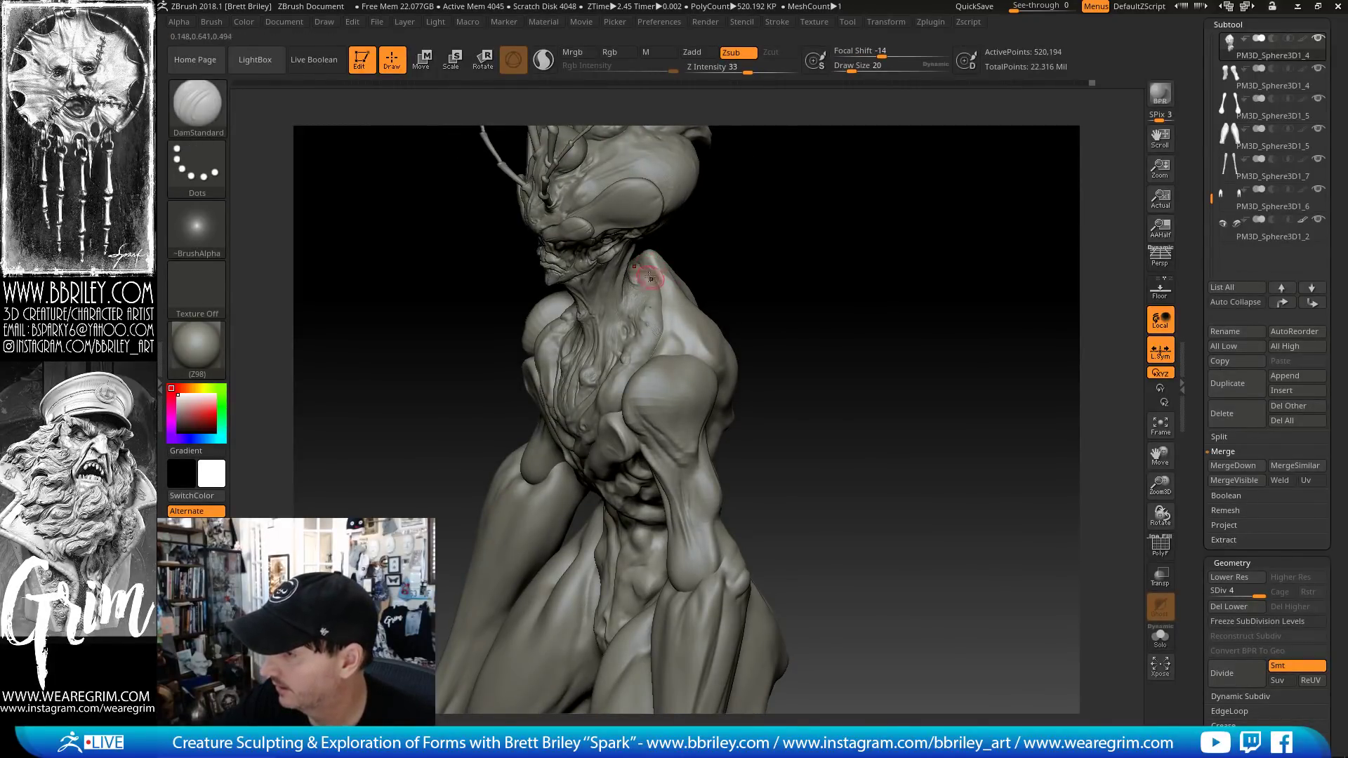
pyautogui.moveTo(693, 239); pyautogui.dragTo(695, 211)
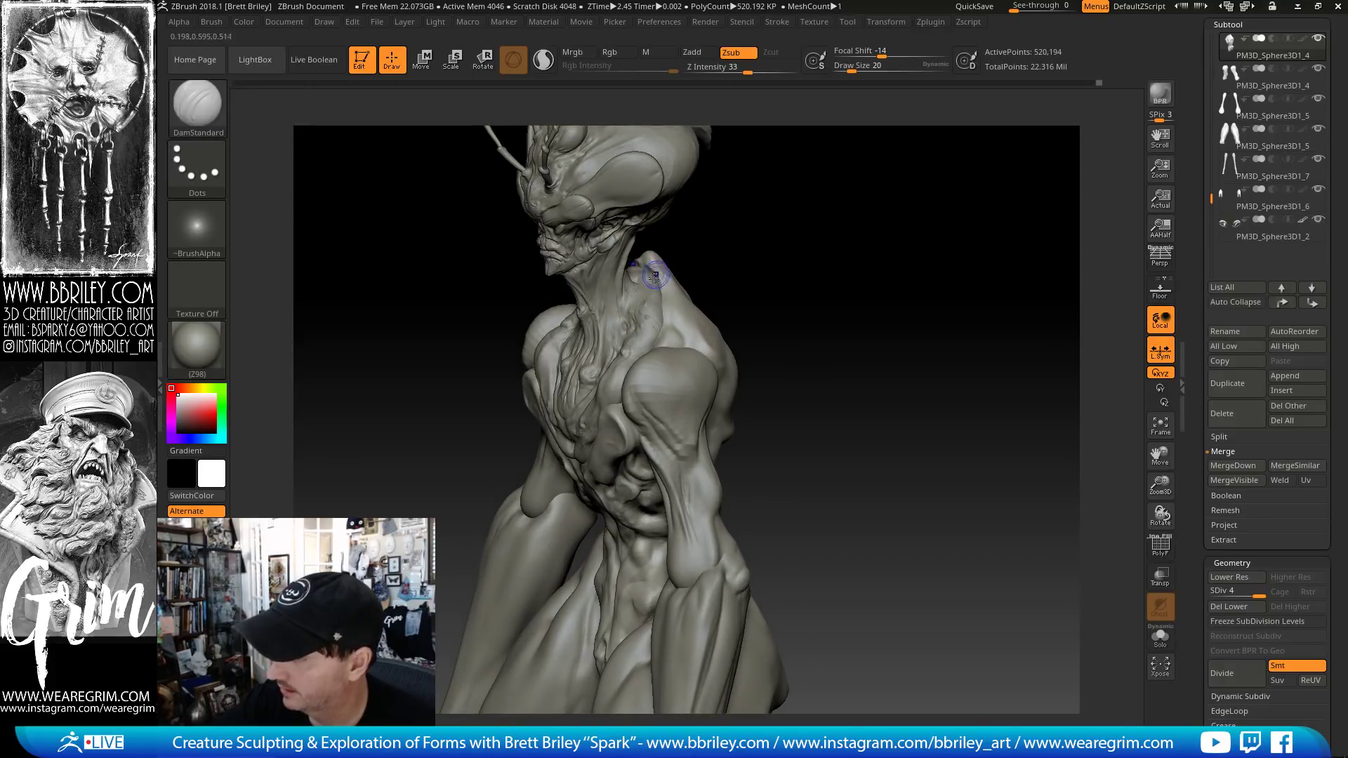
pyautogui.keyDown('shift'); pyautogui.moveTo(647, 271); pyautogui.dragTo(656, 281); pyautogui.keyUp('shift')
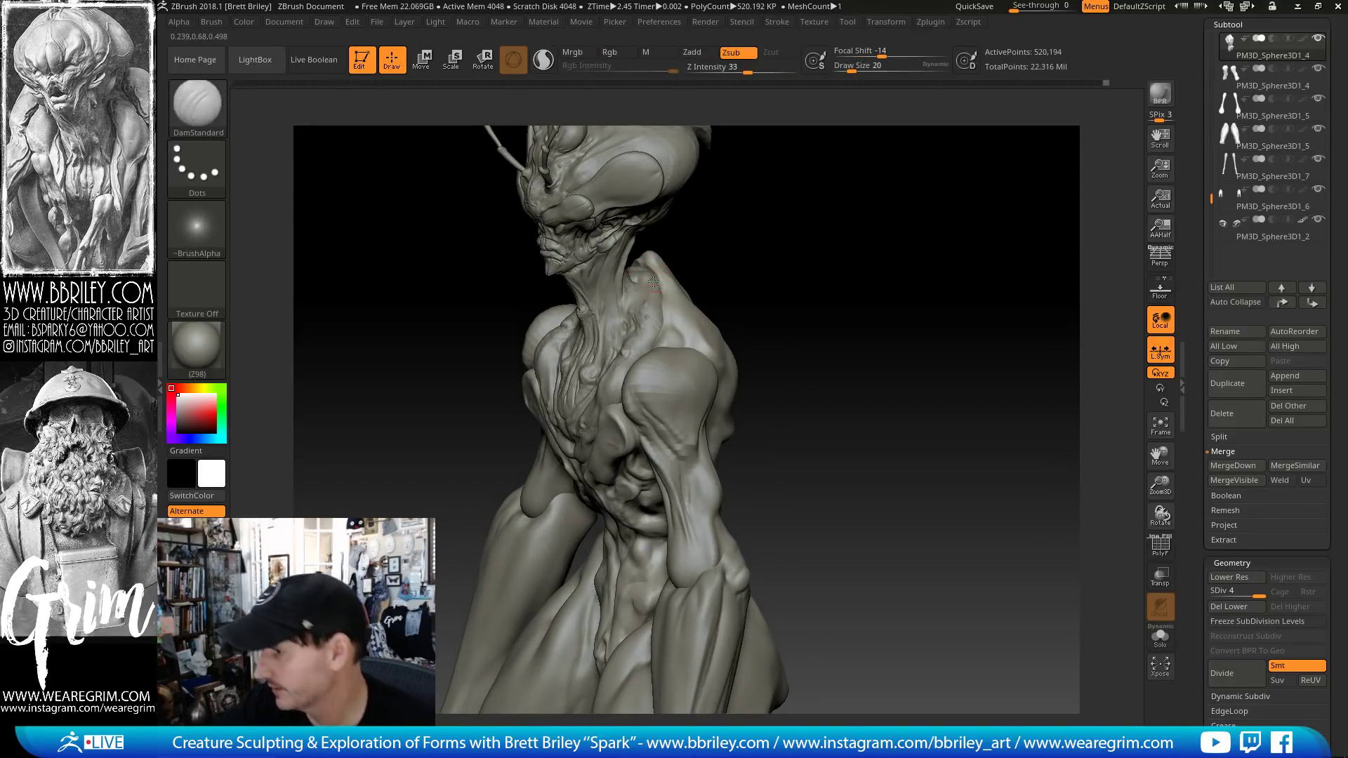
pyautogui.moveTo(668, 299); pyautogui.dragTo(683, 307, button='right')
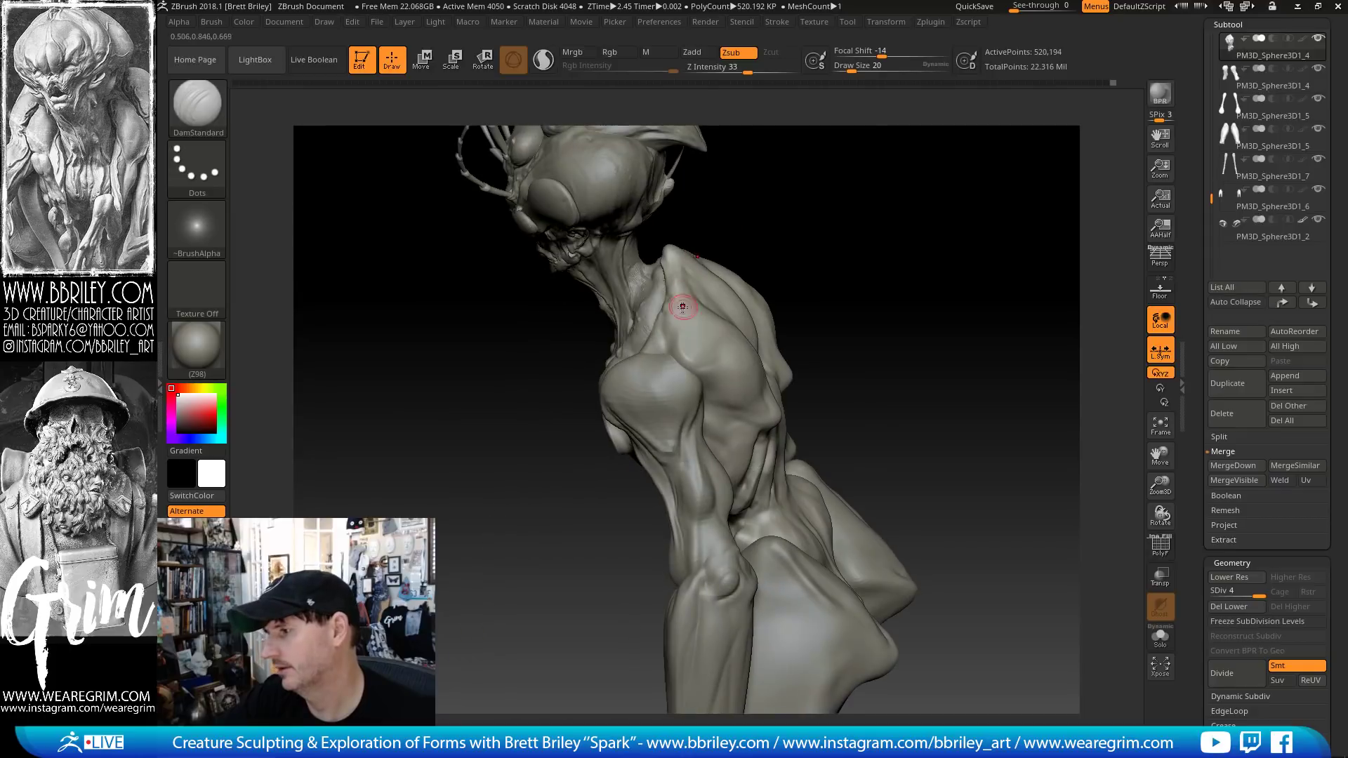
pyautogui.moveTo(727, 174); pyautogui.dragTo(692, 177)
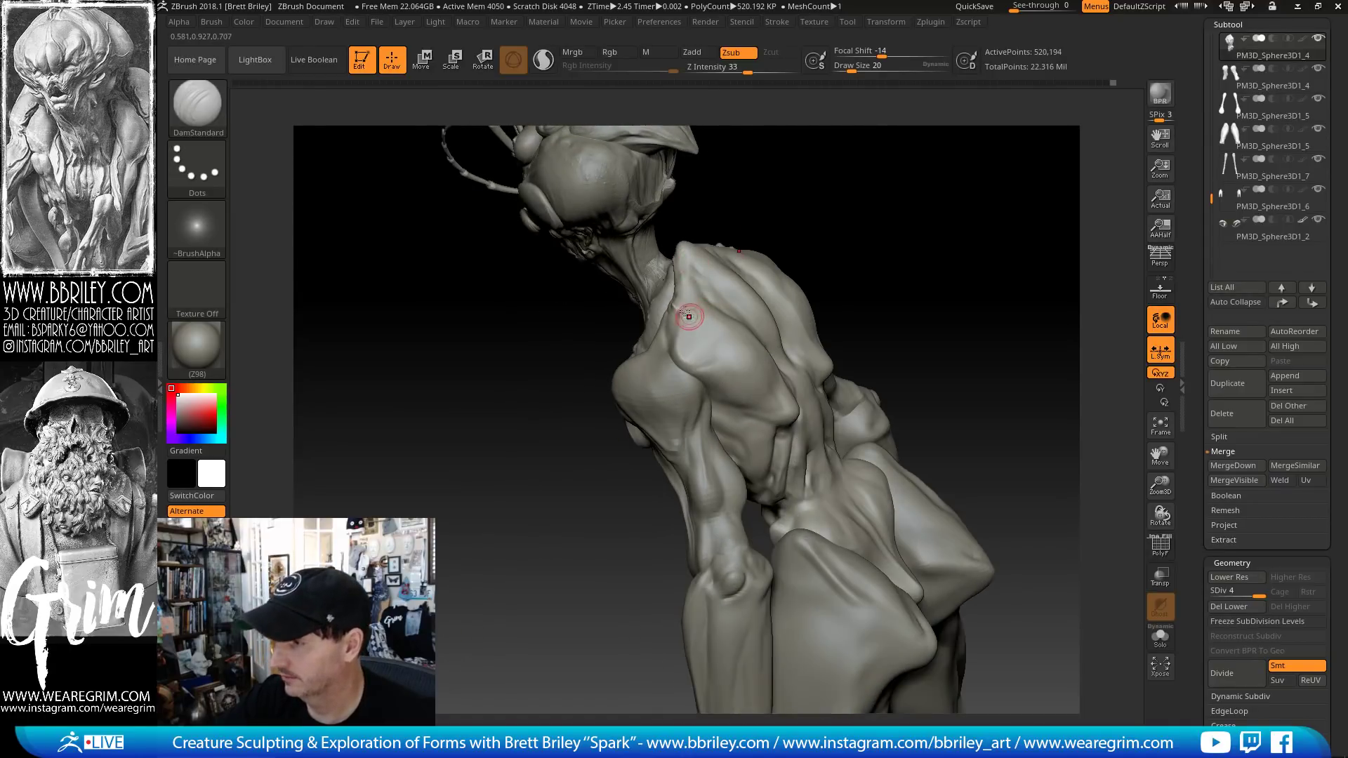
# - Smooth the area above the shoulder blade and build up its form with the Standard brush at draw size 20
pyautogui.keyDown('shift'); pyautogui.moveTo(685, 313); pyautogui.dragTo(681, 309); pyautogui.keyUp('shift')
pyautogui.press('b')
pyautogui.press('c')
pyautogui.press('l')
pyautogui.press('b')
pyautogui.press('s')
pyautogui.press('t')
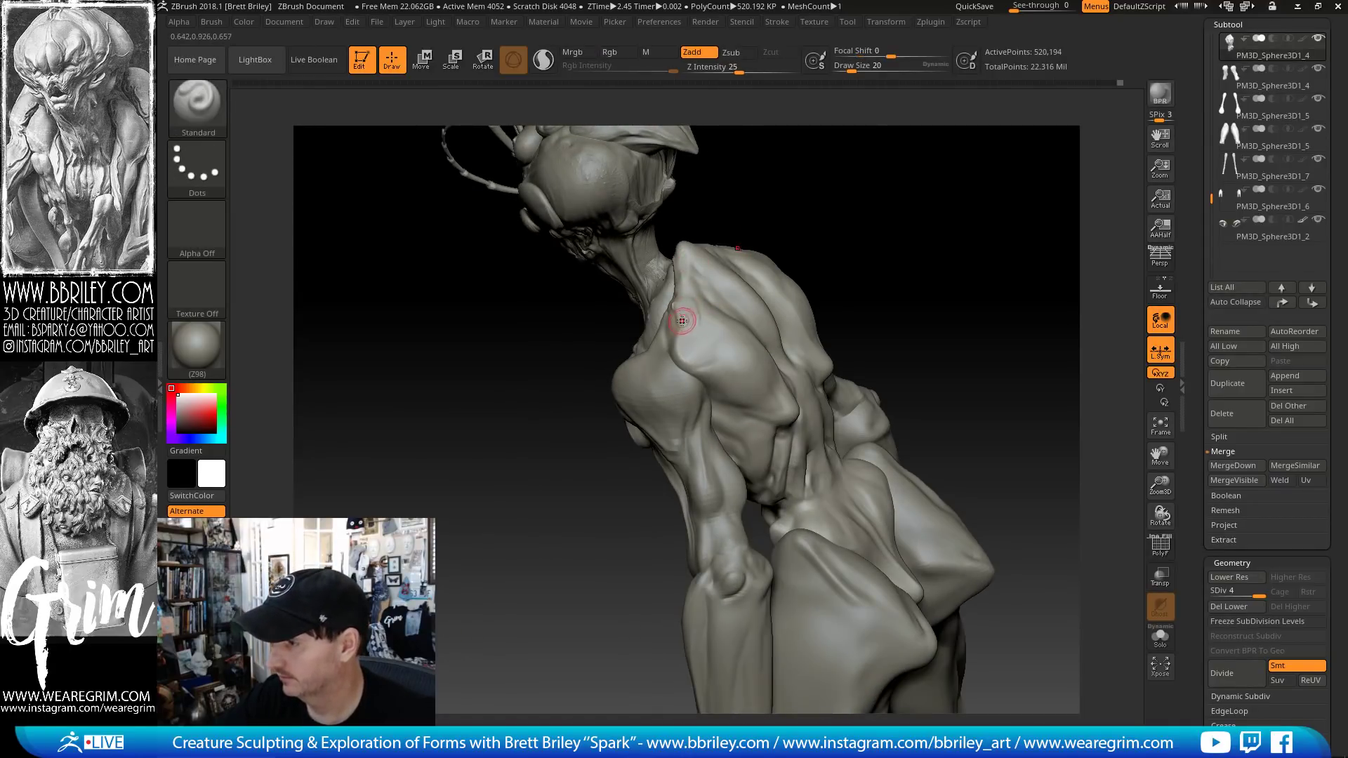
pyautogui.moveTo(737, 217)
pyautogui.mouseDown()
pyautogui.moveTo(871, 135)
pyautogui.moveTo(812, 186)
pyautogui.moveTo(686, 353)
pyautogui.mouseUp()
pyautogui.moveTo(741, 301); pyautogui.dragTo(692, 367)
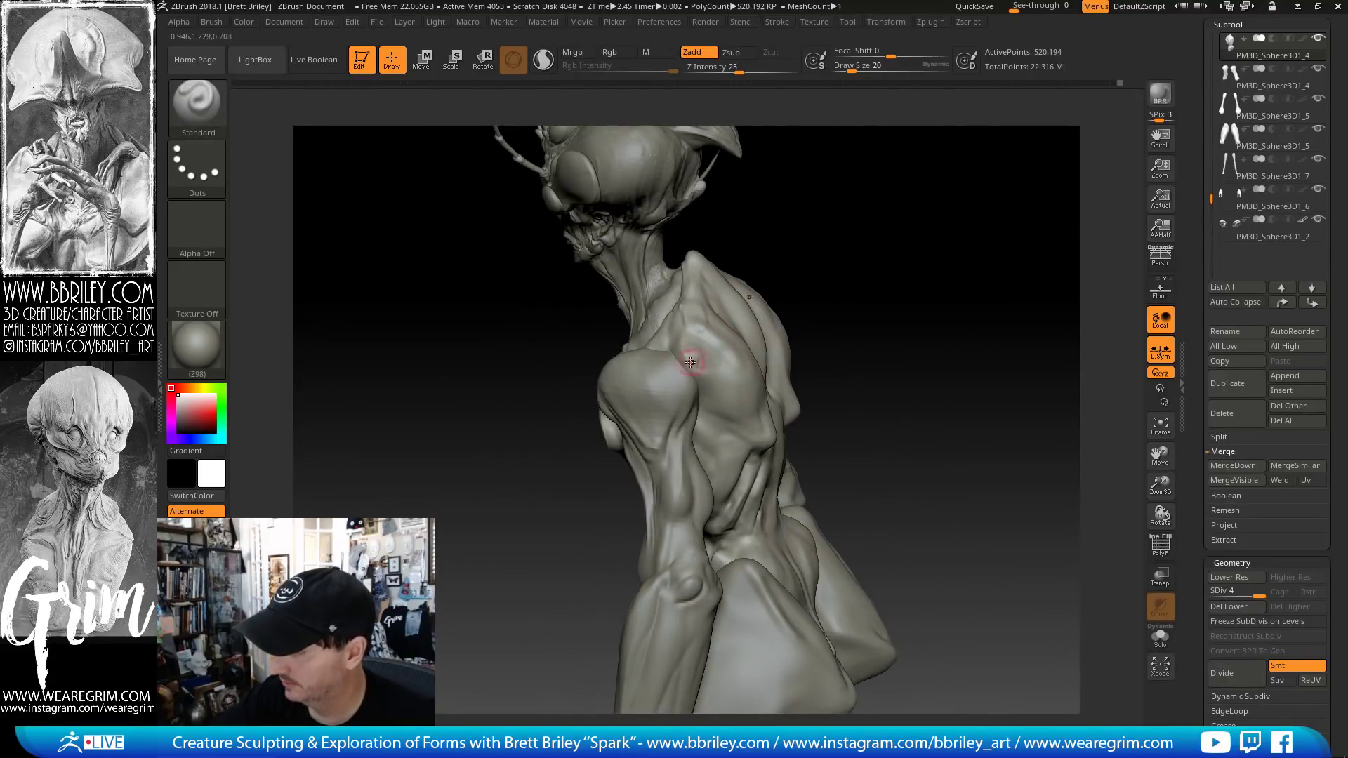
pyautogui.moveTo(847, 274); pyautogui.dragTo(789, 292)
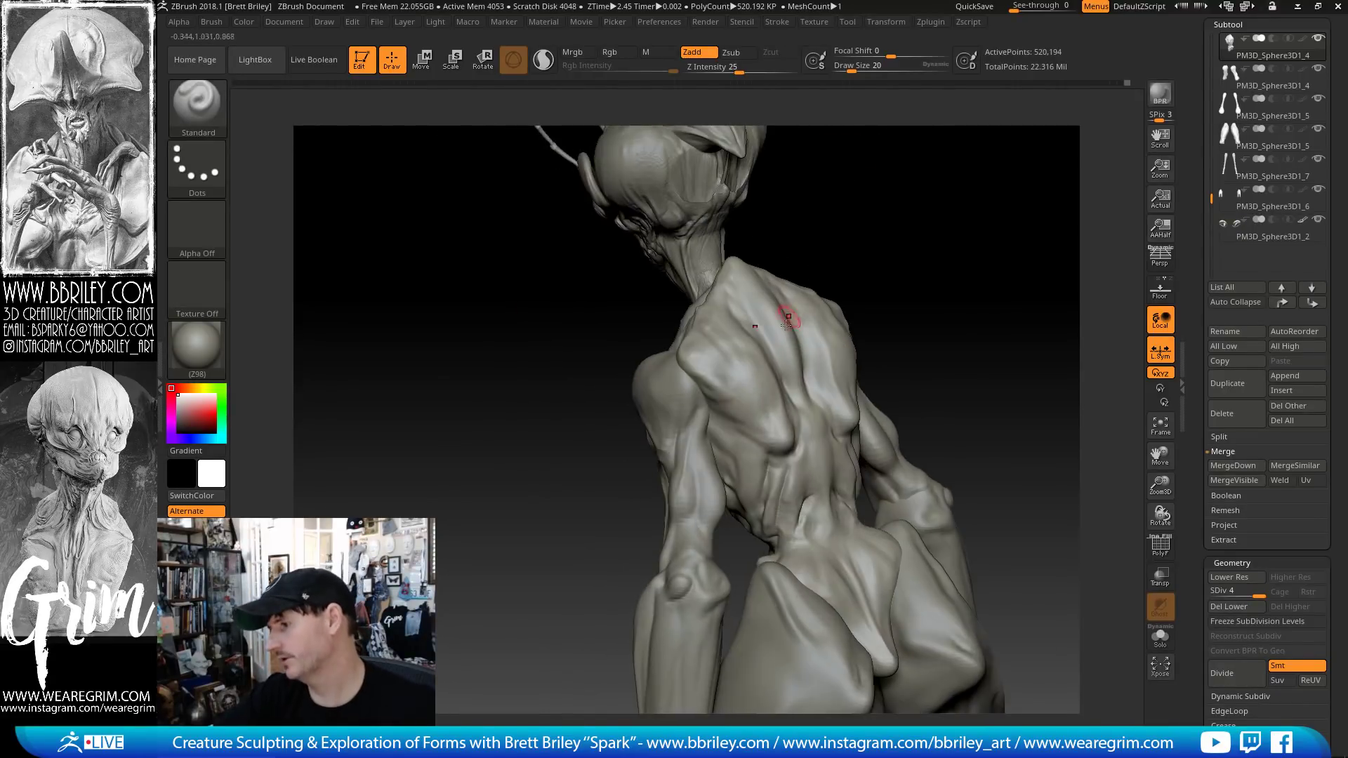
# - Flatten the planes of the upper back with the TrimDynamic brush
pyautogui.press('b')
pyautogui.press('t')
pyautogui.press('d')
pyautogui.moveTo(897, 248)
pyautogui.mouseDown()
pyautogui.moveTo(941, 238)
pyautogui.moveTo(949, 266)
pyautogui.mouseUp()
# - Reshape the peak of the upper back behind the neck with the Move brush at draw sizes 47 and 32
pyautogui.press('b')
pyautogui.press('m')
pyautogui.press('v')
pyautogui.moveTo(725, 358)
pyautogui.mouseDown()
pyautogui.moveTo(734, 351)
pyautogui.moveTo(716, 351)
pyautogui.moveTo(763, 276)
pyautogui.moveTo(812, 274)
pyautogui.moveTo(835, 313)
pyautogui.moveTo(780, 344)
pyautogui.mouseUp()
pyautogui.press('[')
pyautogui.press(']')
pyautogui.press('[')
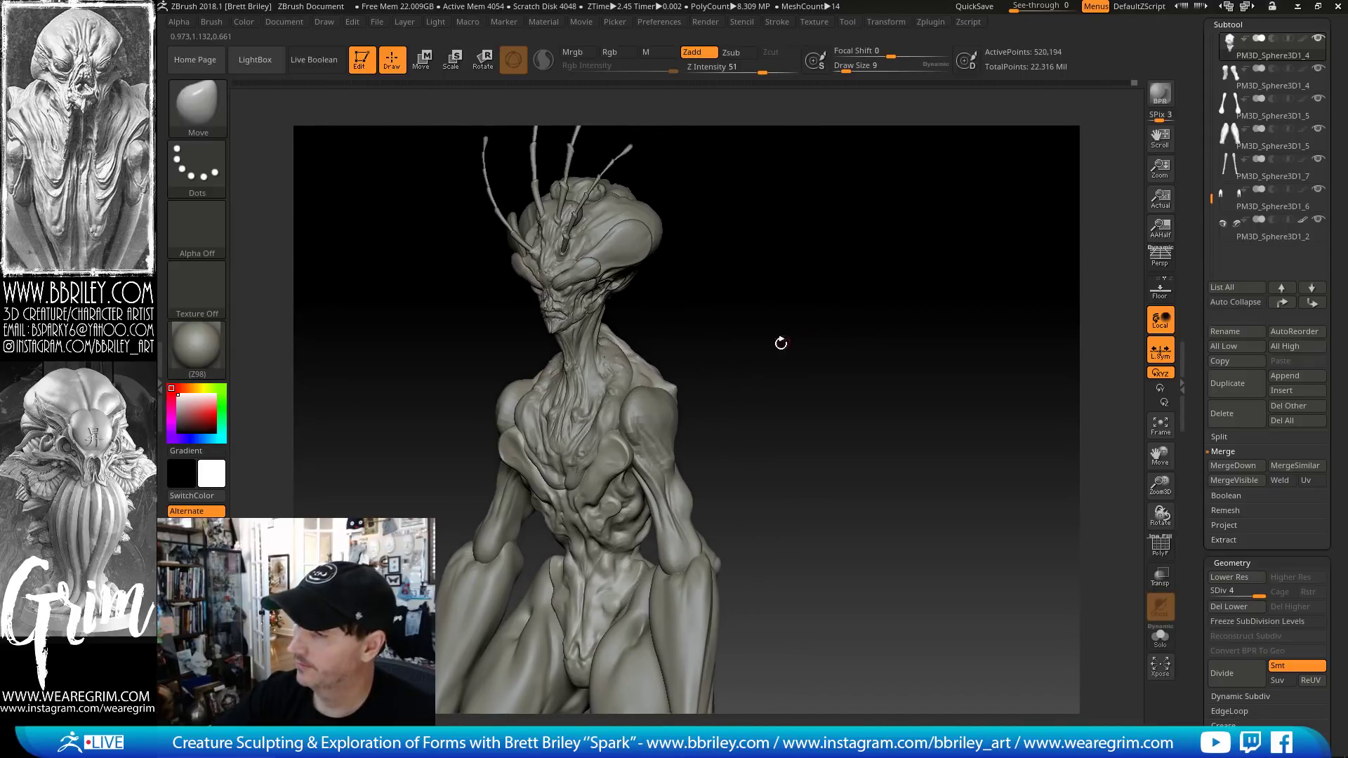
pyautogui.moveTo(718, 292)
pyautogui.mouseDown()
pyautogui.moveTo(651, 344)
pyautogui.moveTo(657, 306)
pyautogui.moveTo(674, 344)
pyautogui.moveTo(702, 351)
pyautogui.moveTo(667, 316)
pyautogui.moveTo(697, 325)
pyautogui.mouseUp()
pyautogui.press('[')
pyautogui.press('[')
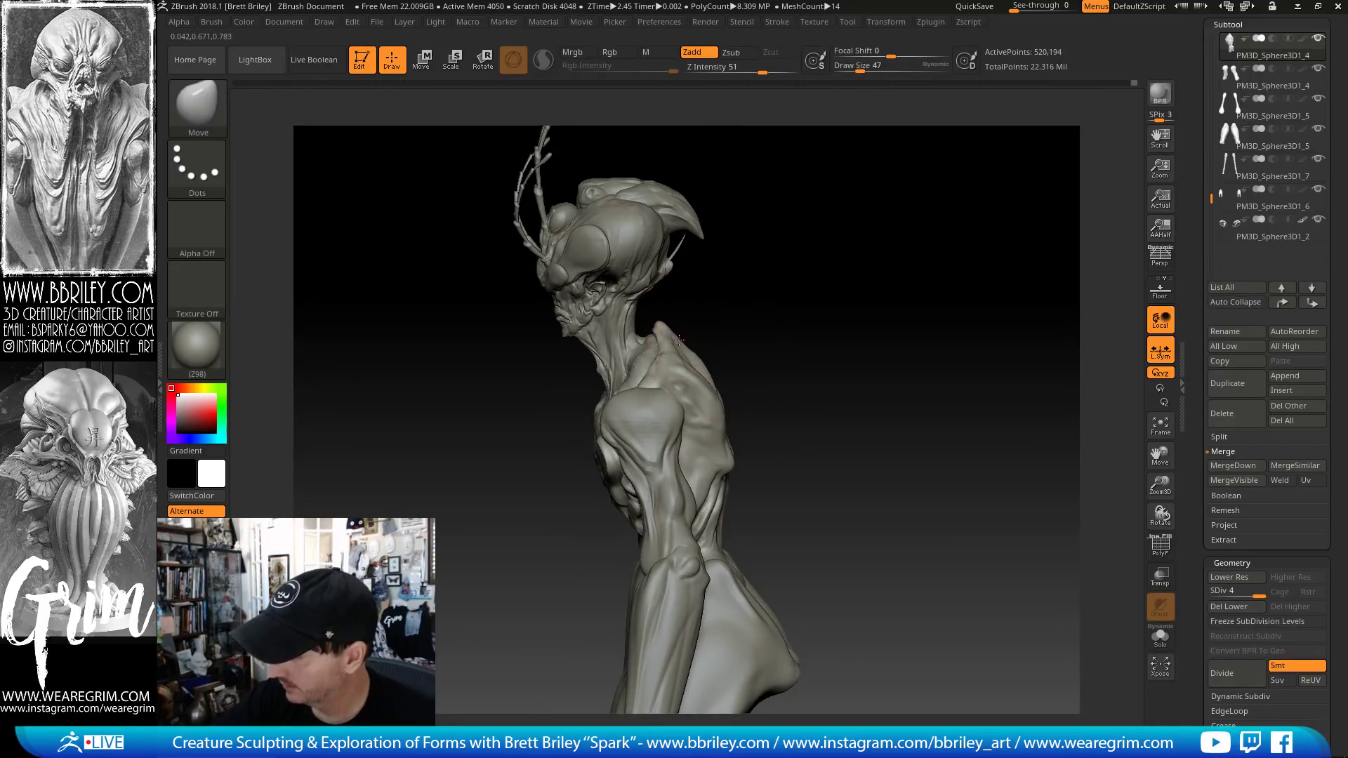
pyautogui.press('[')
pyautogui.press('[')
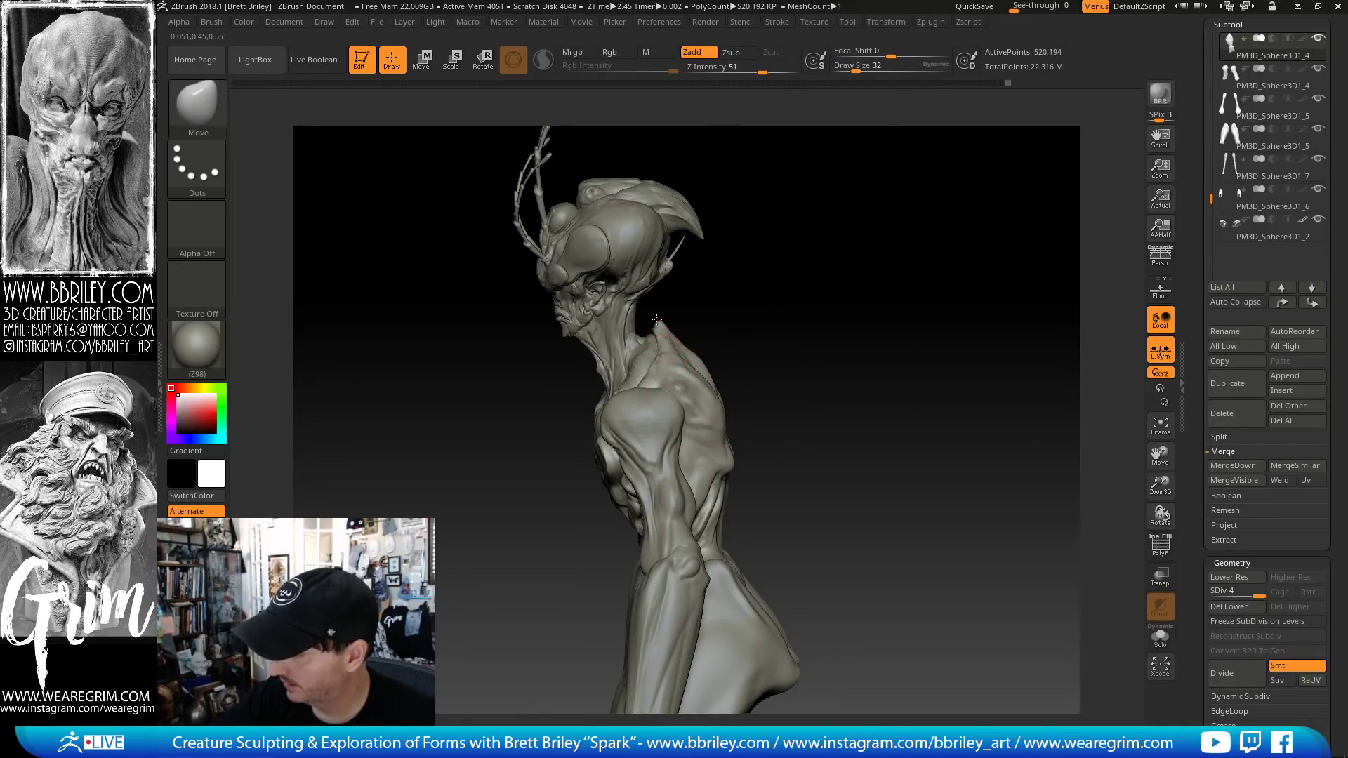
pyautogui.moveTo(682, 339); pyautogui.dragTo(698, 316)
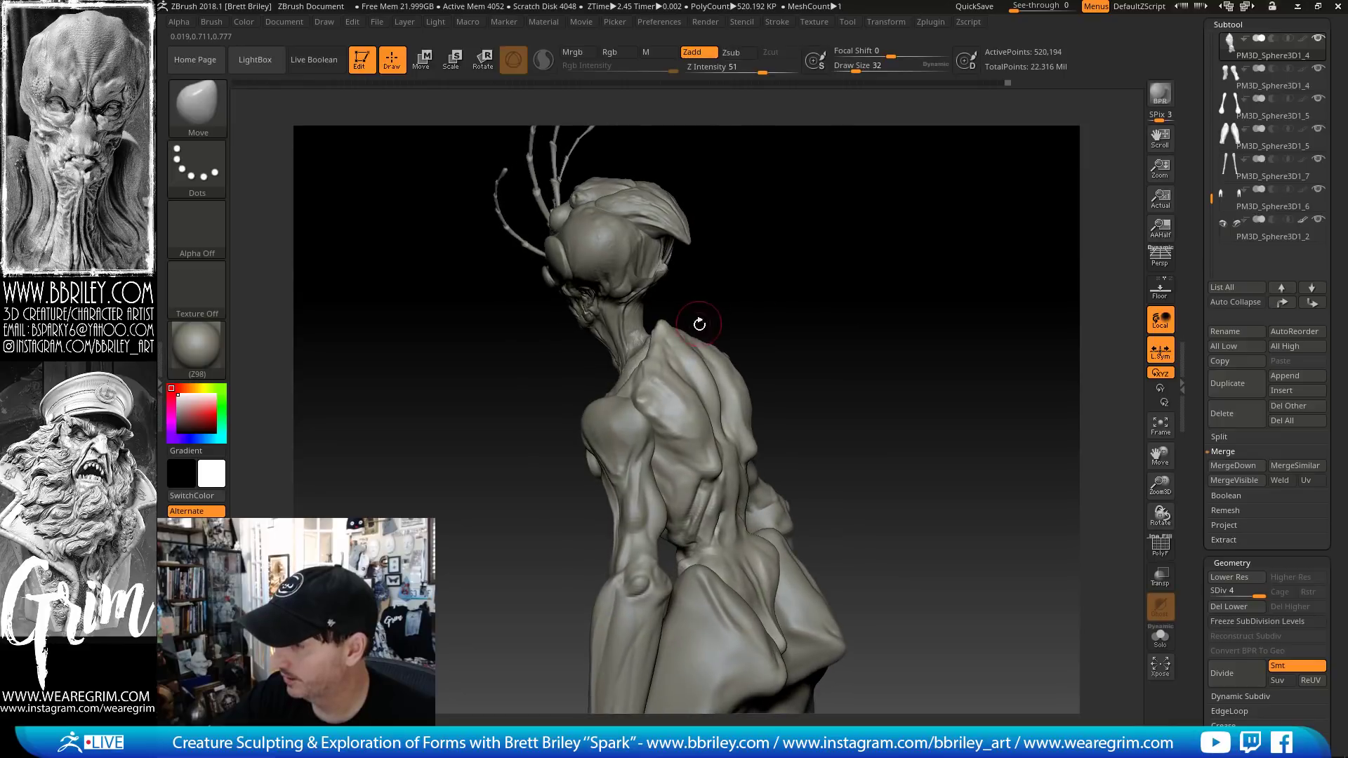
# - Pick the TrimDynamic brush and make the head-crest subtool PM3D_Sphere3D3 active
pyautogui.press('b')
pyautogui.press('t')
pyautogui.press('d')
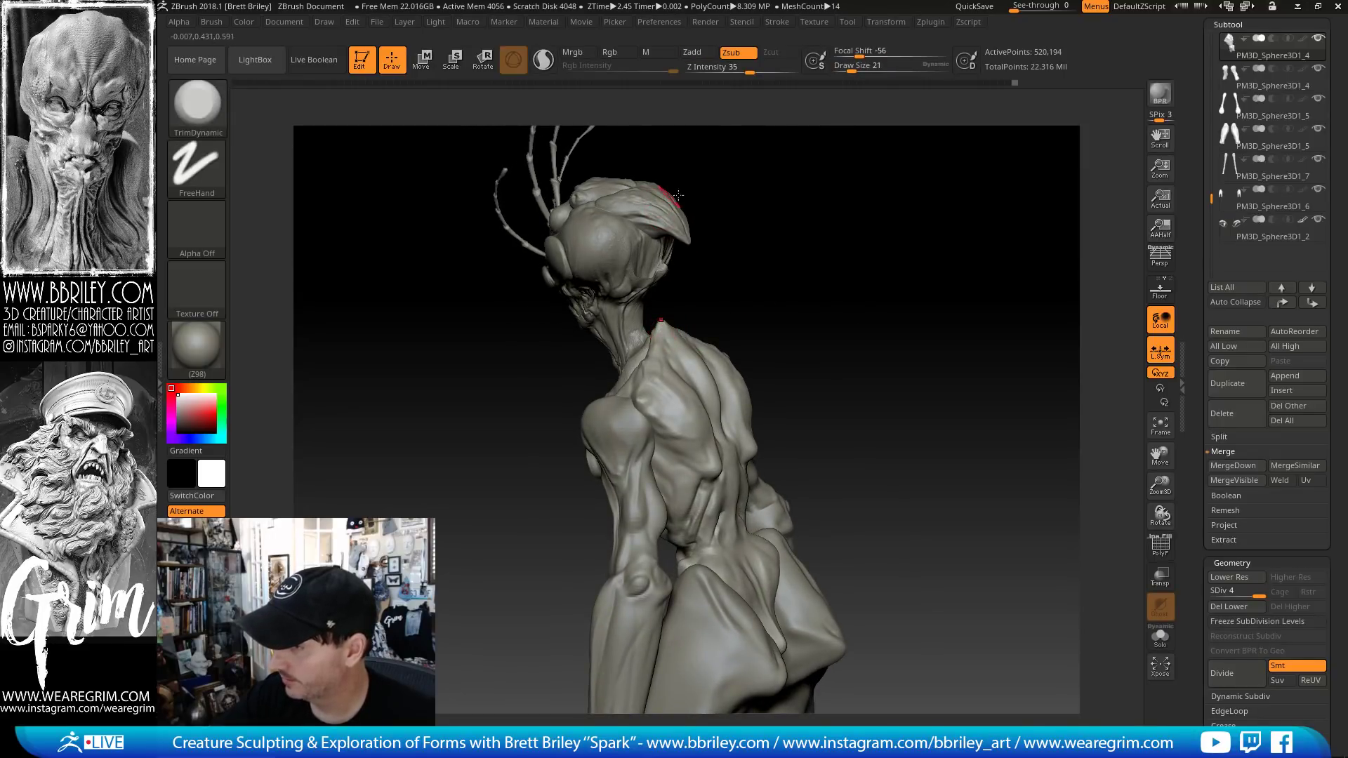
pyautogui.moveTo(692, 174)
pyautogui.keyDown('alt'); pyautogui.mouseDown()
pyautogui.moveTo(645, 363)
pyautogui.moveTo(694, 323)
pyautogui.moveTo(571, 361)
pyautogui.mouseUp(); pyautogui.keyUp('alt')
pyautogui.keyDown('alt'); pyautogui.click(625, 401); pyautogui.keyUp('alt')
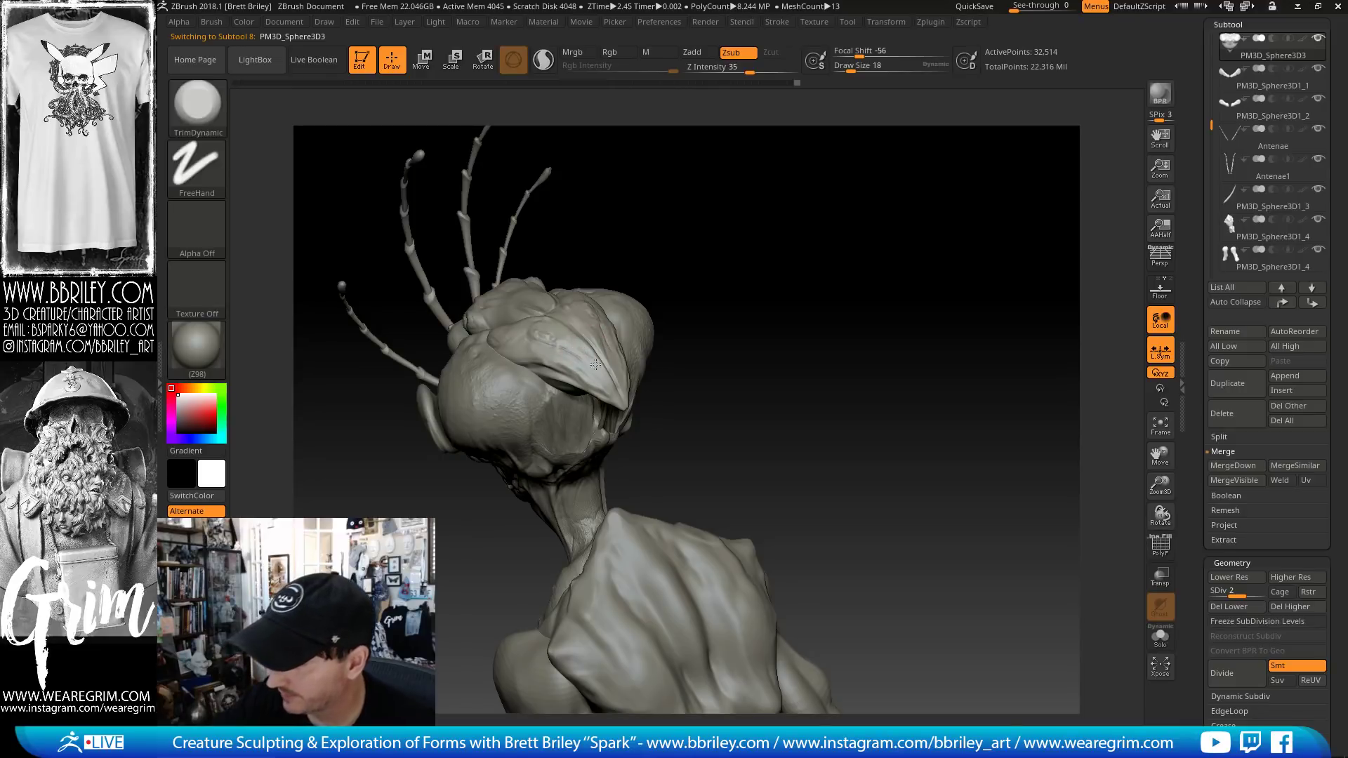
# - Build up the side of the head crest with the Clay brush and flatten it with TrimDynamic at draw size 23
pyautogui.press('b')
pyautogui.press('c')
pyautogui.press('l')
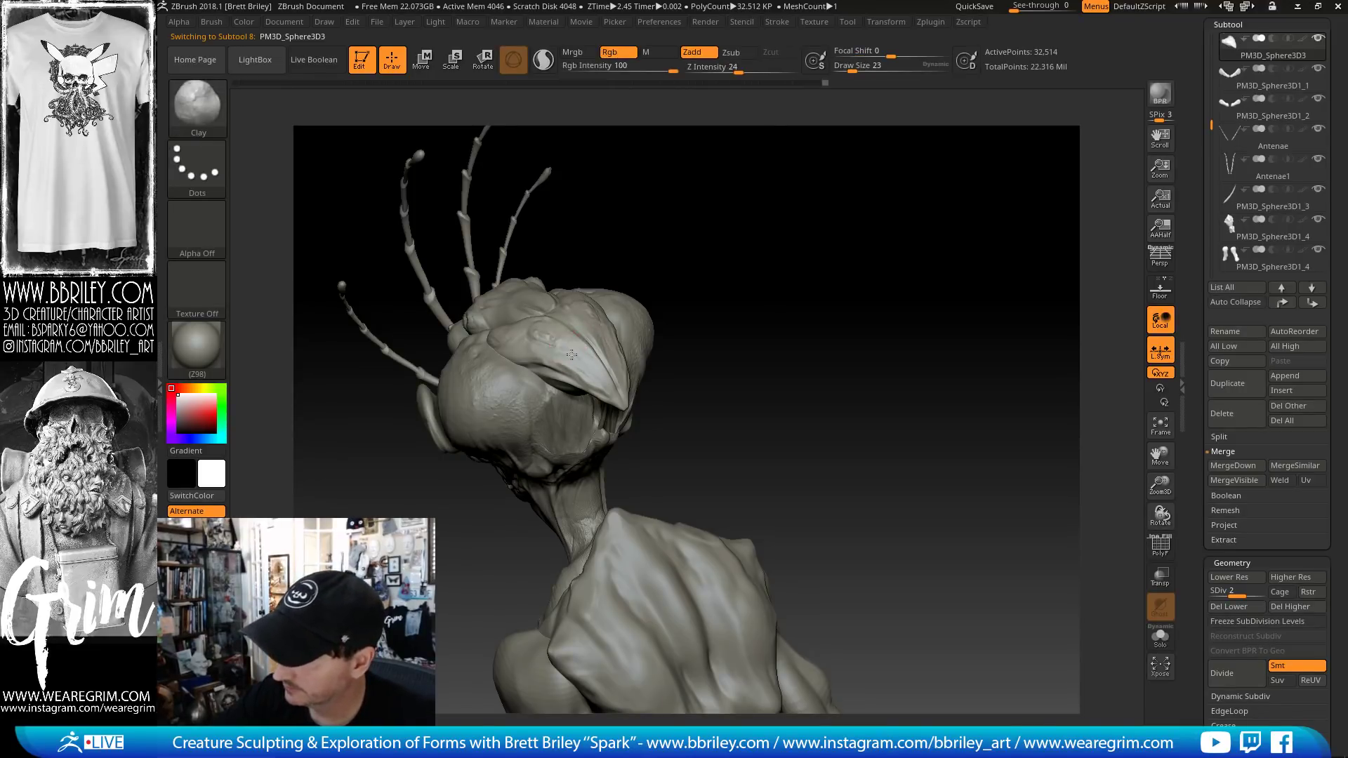
pyautogui.press('b')
pyautogui.press('t')
pyautogui.press('d')
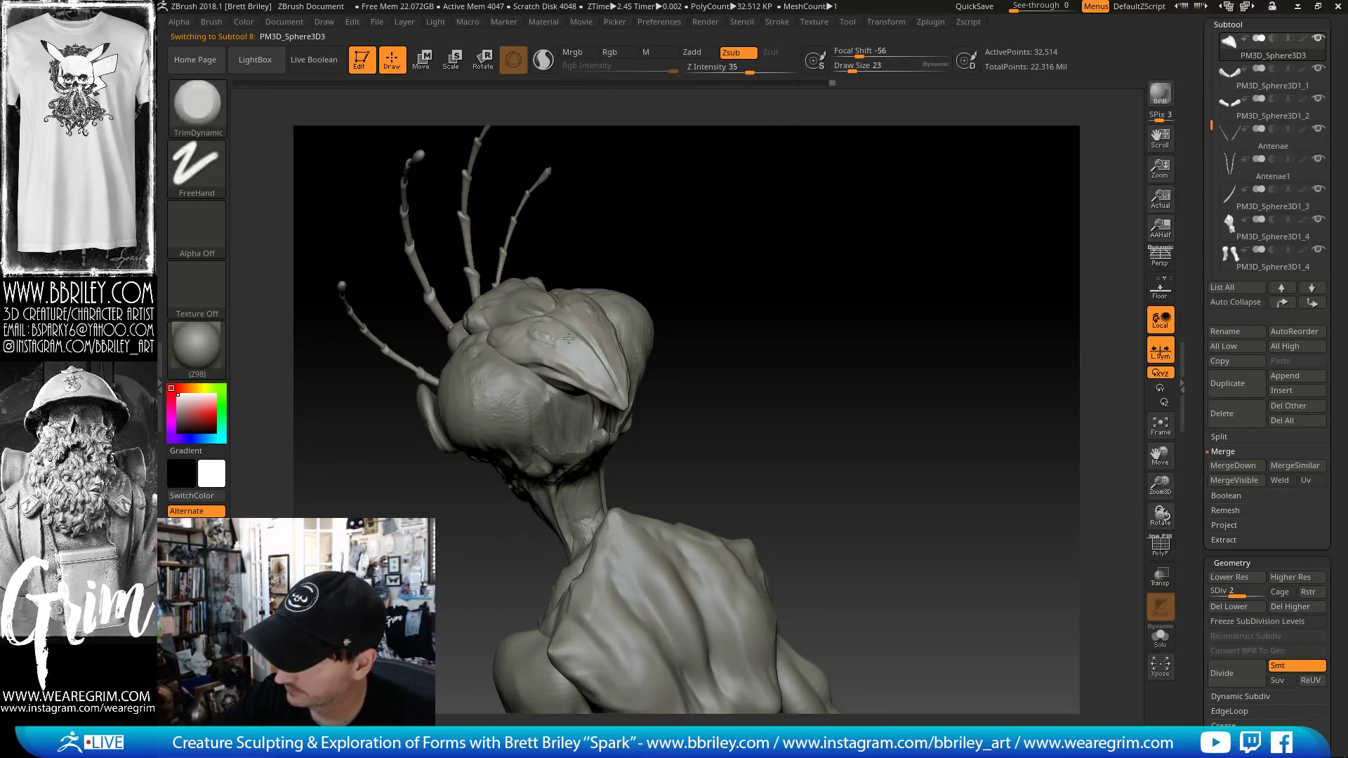
pyautogui.moveTo(625, 238)
pyautogui.mouseDown()
pyautogui.moveTo(575, 342)
pyautogui.moveTo(608, 316)
pyautogui.mouseUp()
pyautogui.moveTo(607, 316); pyautogui.dragTo(646, 316, button='right')
# - Refine the crest's surface toward its pointed tip, alternating the Clay and TrimDynamic brushes at draw size 23
pyautogui.press('b')
pyautogui.press('c')
pyautogui.press('l')
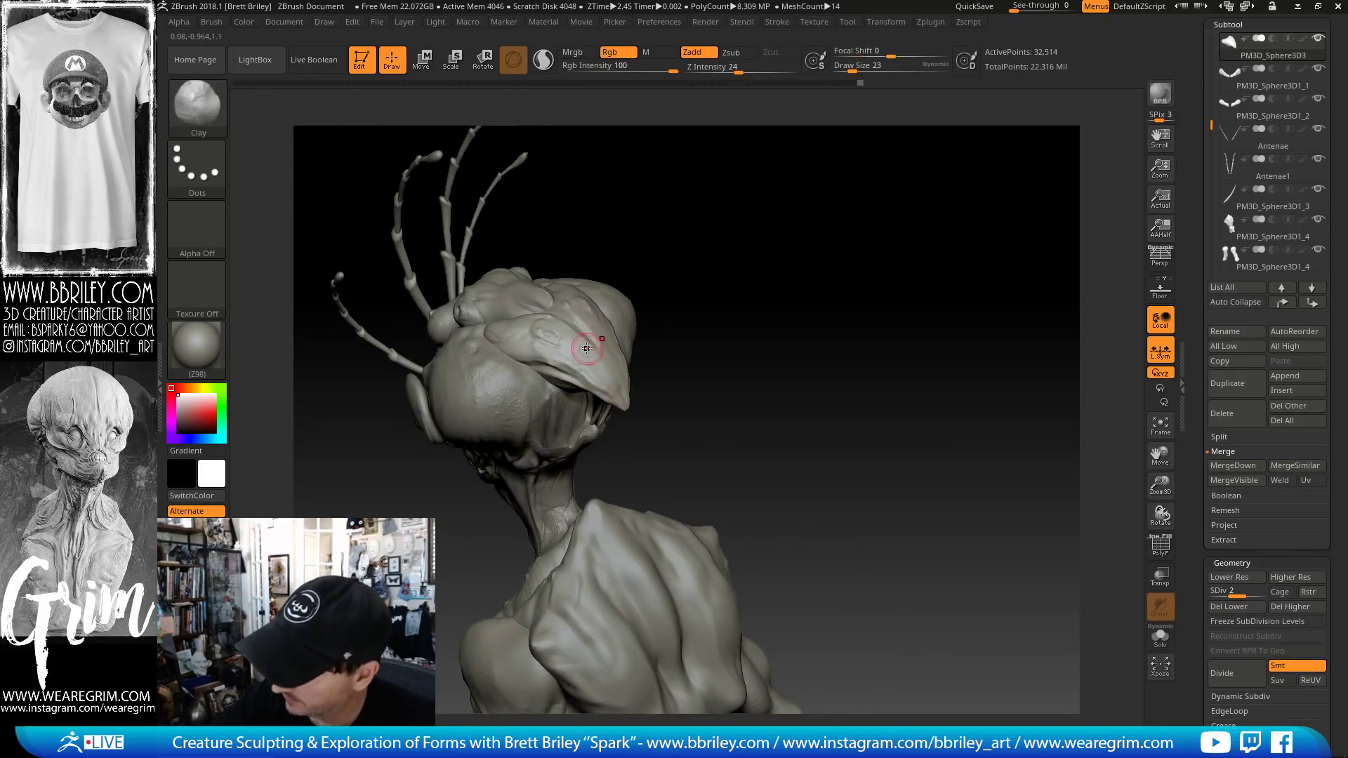
pyautogui.moveTo(589, 343); pyautogui.dragTo(602, 351)
pyautogui.press('b')
pyautogui.press('t')
pyautogui.press('d')
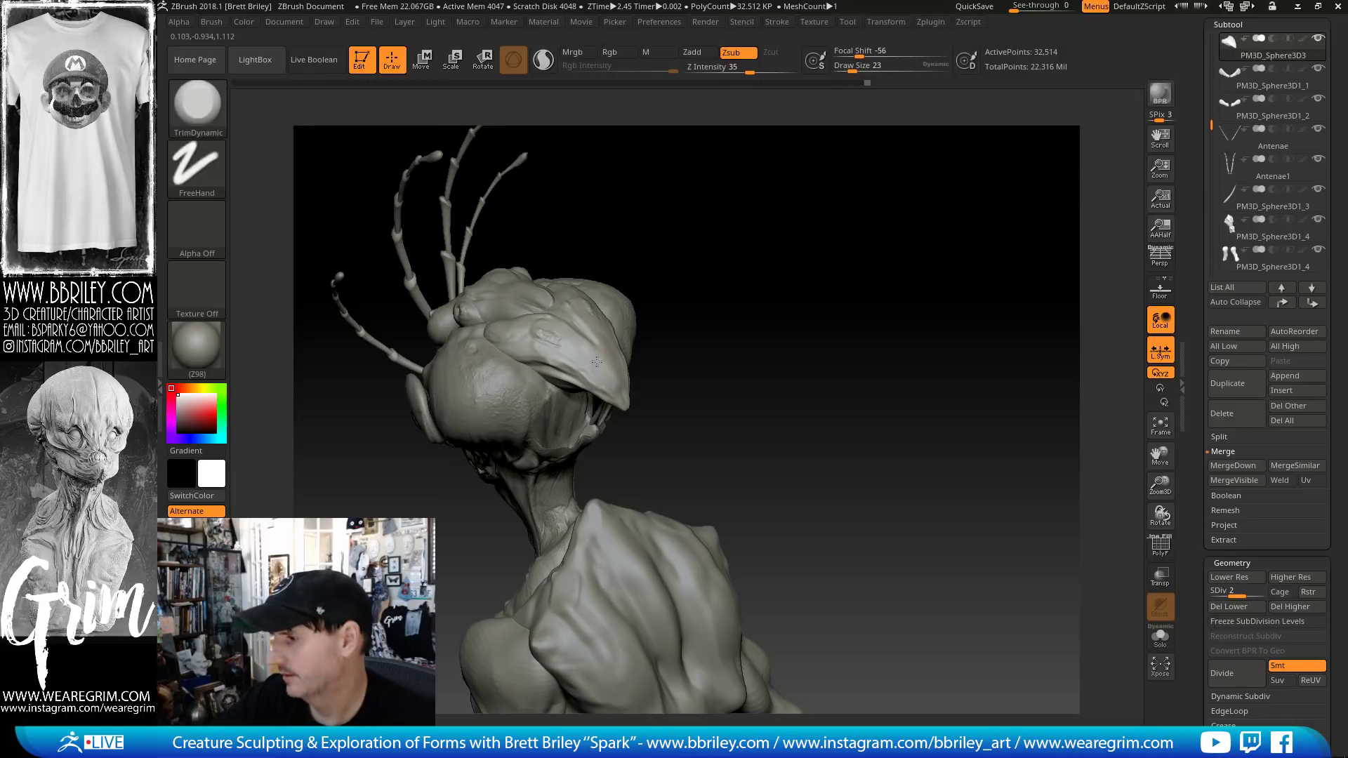
pyautogui.press('b')
pyautogui.press('c')
pyautogui.press('l')
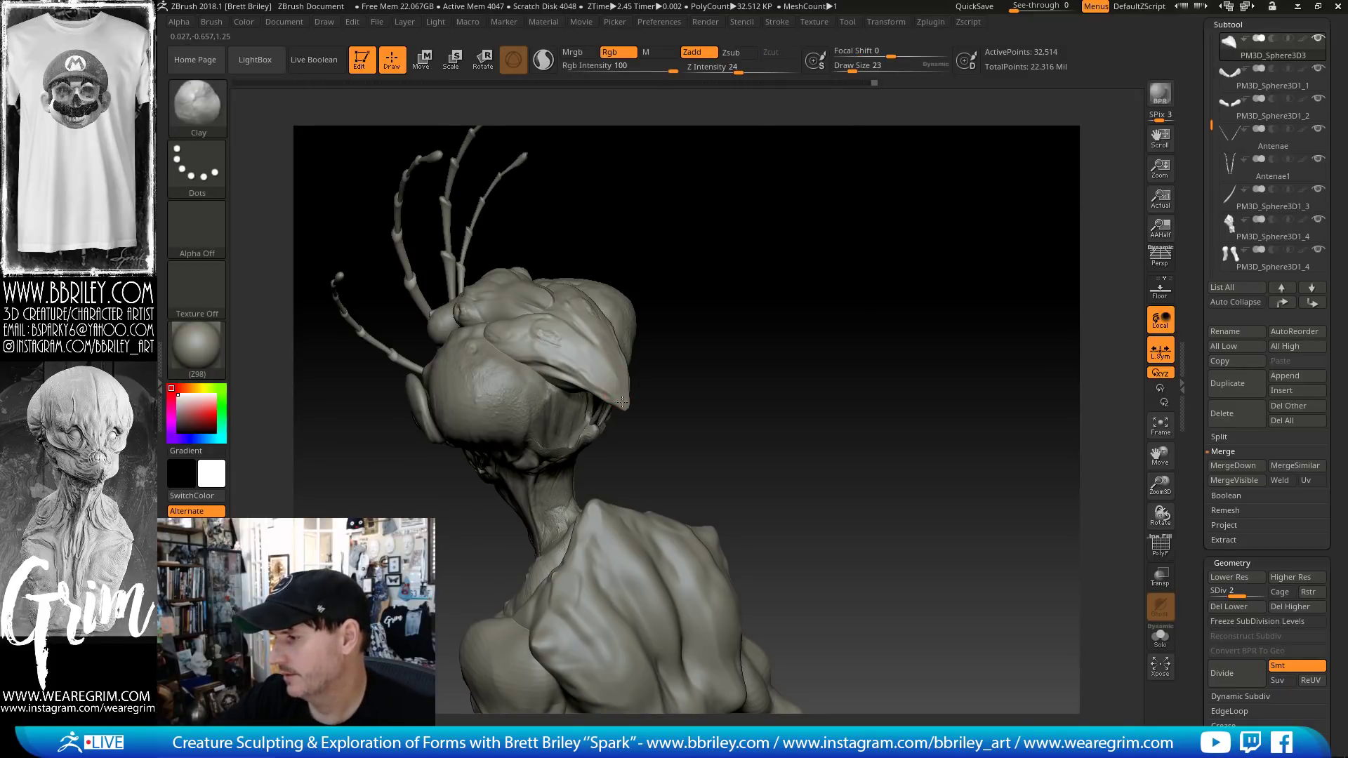
# - Fill out the back of the crest and trim its planes on both sides with TrimDynamic at draw size 23
pyautogui.moveTo(653, 316)
pyautogui.mouseDown()
pyautogui.moveTo(617, 264)
pyautogui.moveTo(688, 210)
pyautogui.moveTo(619, 391)
pyautogui.mouseUp()
pyautogui.press('b')
pyautogui.press('t')
pyautogui.press('d')
pyautogui.moveTo(686, 339); pyautogui.dragTo(617, 365)
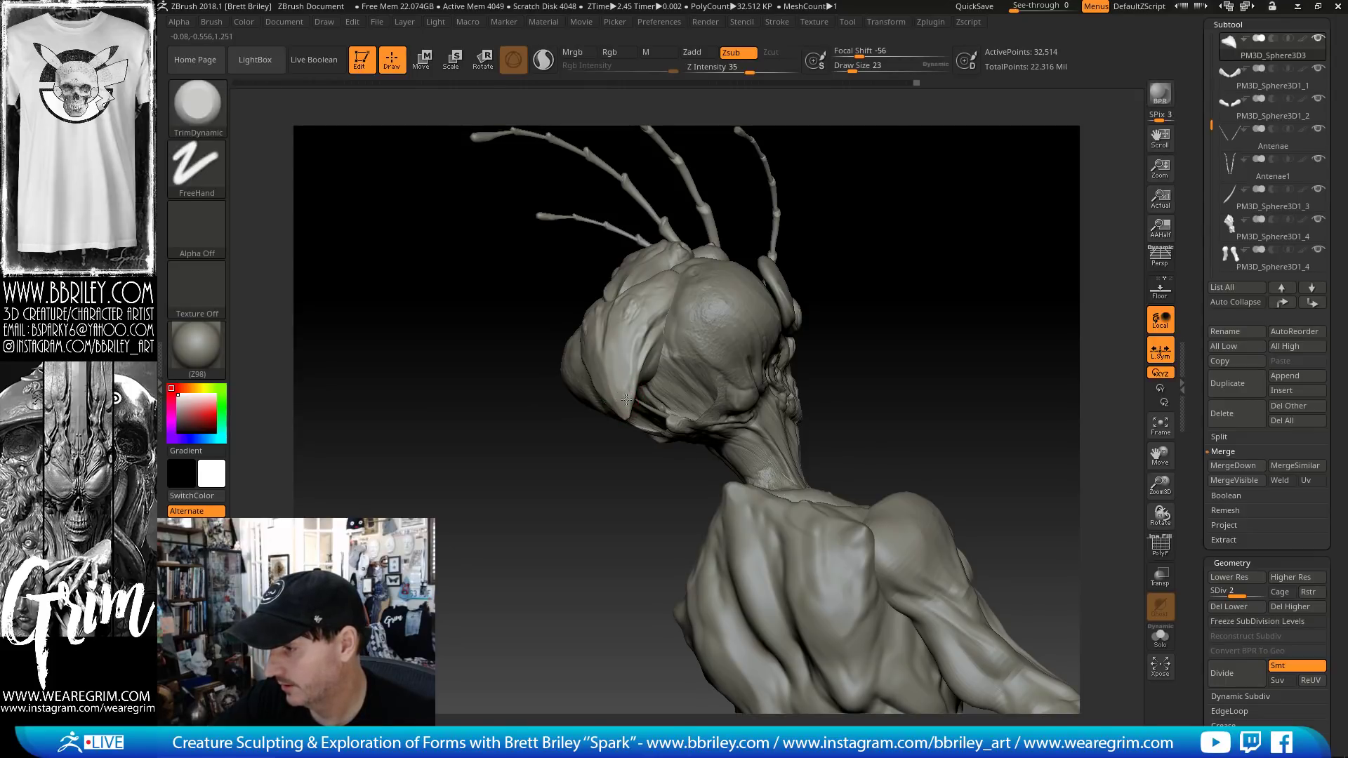
pyautogui.moveTo(866, 187); pyautogui.dragTo(642, 387)
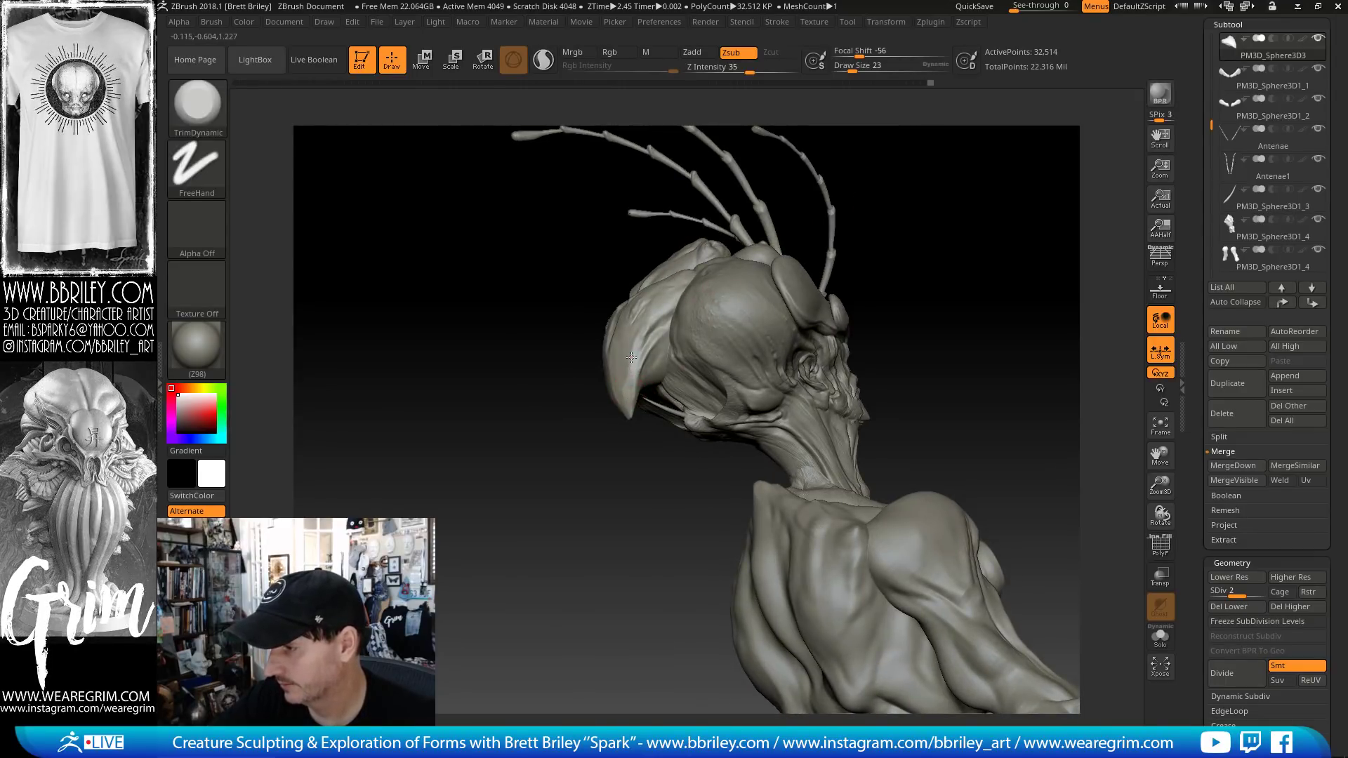
# - Reshape the crest's back curve and pull its tip with the Move brush at draw sizes 50 and 59
pyautogui.press('b')
pyautogui.press('m')
pyautogui.press('v')
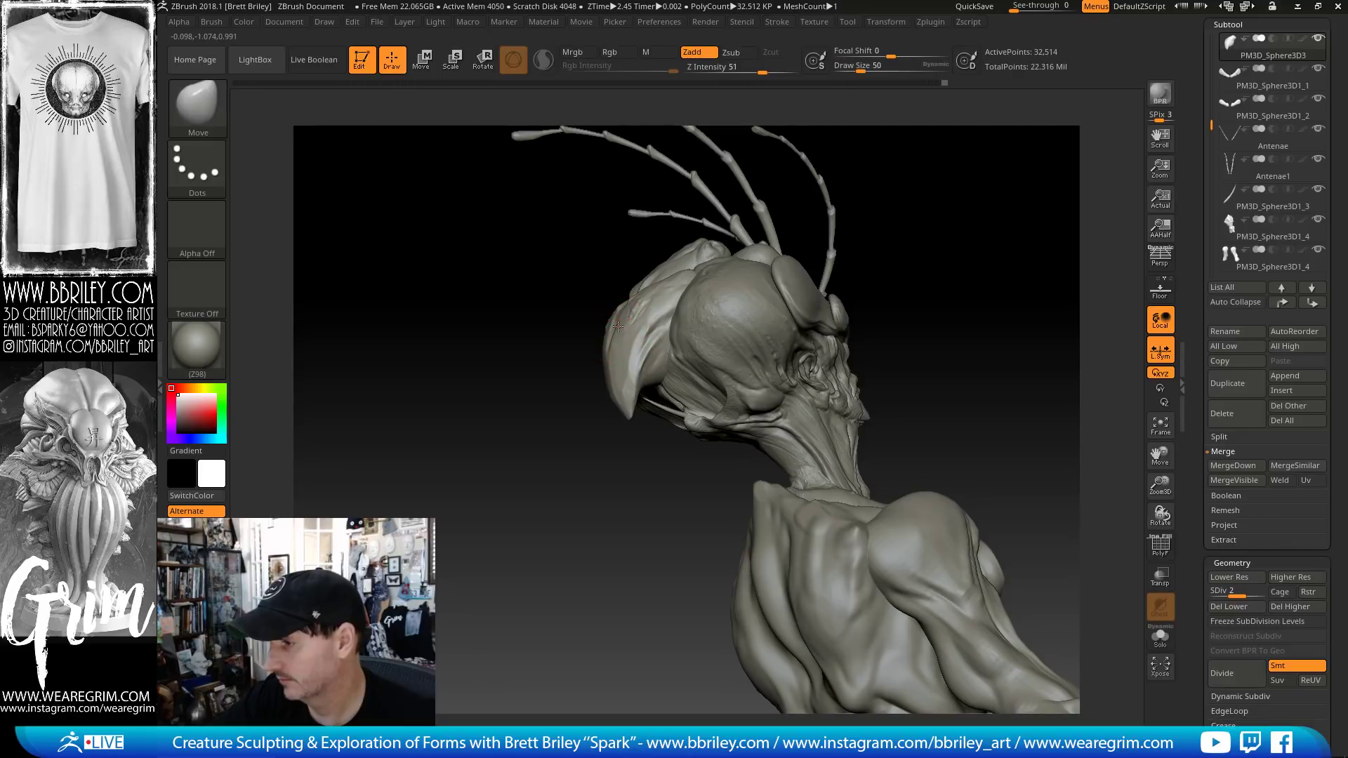
pyautogui.moveTo(957, 213); pyautogui.dragTo(709, 301)
pyautogui.press('s')
pyautogui.moveTo(637, 336); pyautogui.dragTo(629, 328)
pyautogui.press('s')
pyautogui.moveTo(628, 399); pyautogui.dragTo(623, 400)
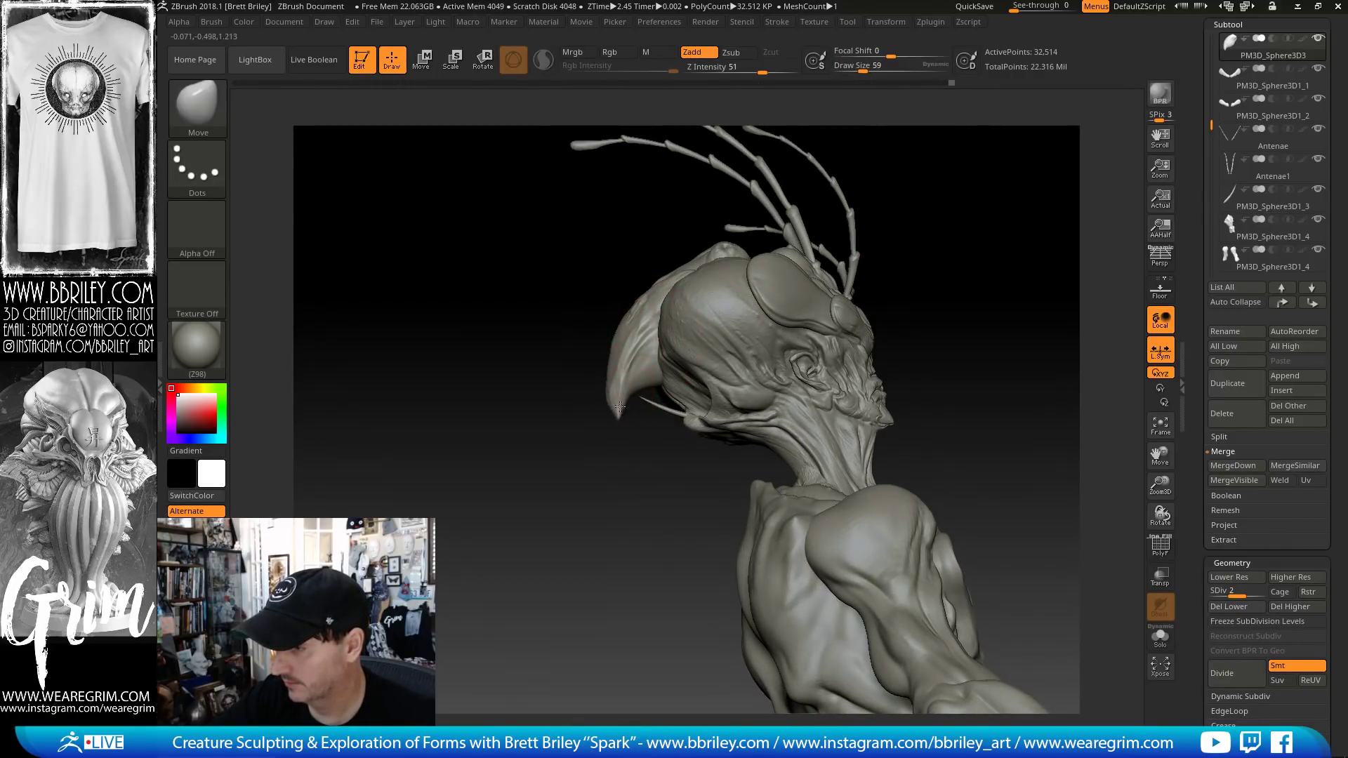
# - Sharpen the edges around the crest's tip with the DamStandard brush at draw size 16
pyautogui.moveTo(649, 475)
pyautogui.mouseDown()
pyautogui.moveTo(791, 449)
pyautogui.moveTo(873, 304)
pyautogui.moveTo(838, 298)
pyautogui.moveTo(631, 355)
pyautogui.mouseUp()
pyautogui.press('b')
pyautogui.press('d')
pyautogui.press('s')
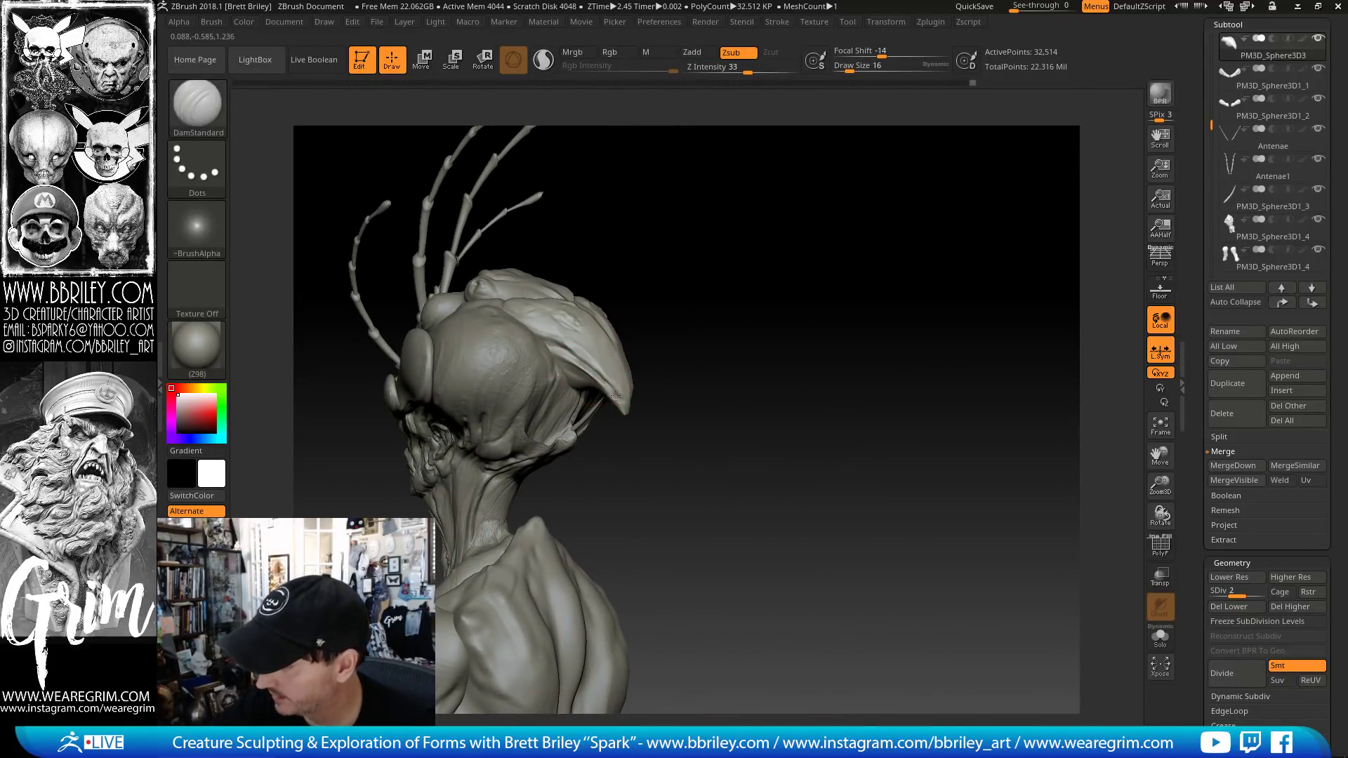
pyautogui.moveTo(681, 388); pyautogui.dragTo(614, 393)
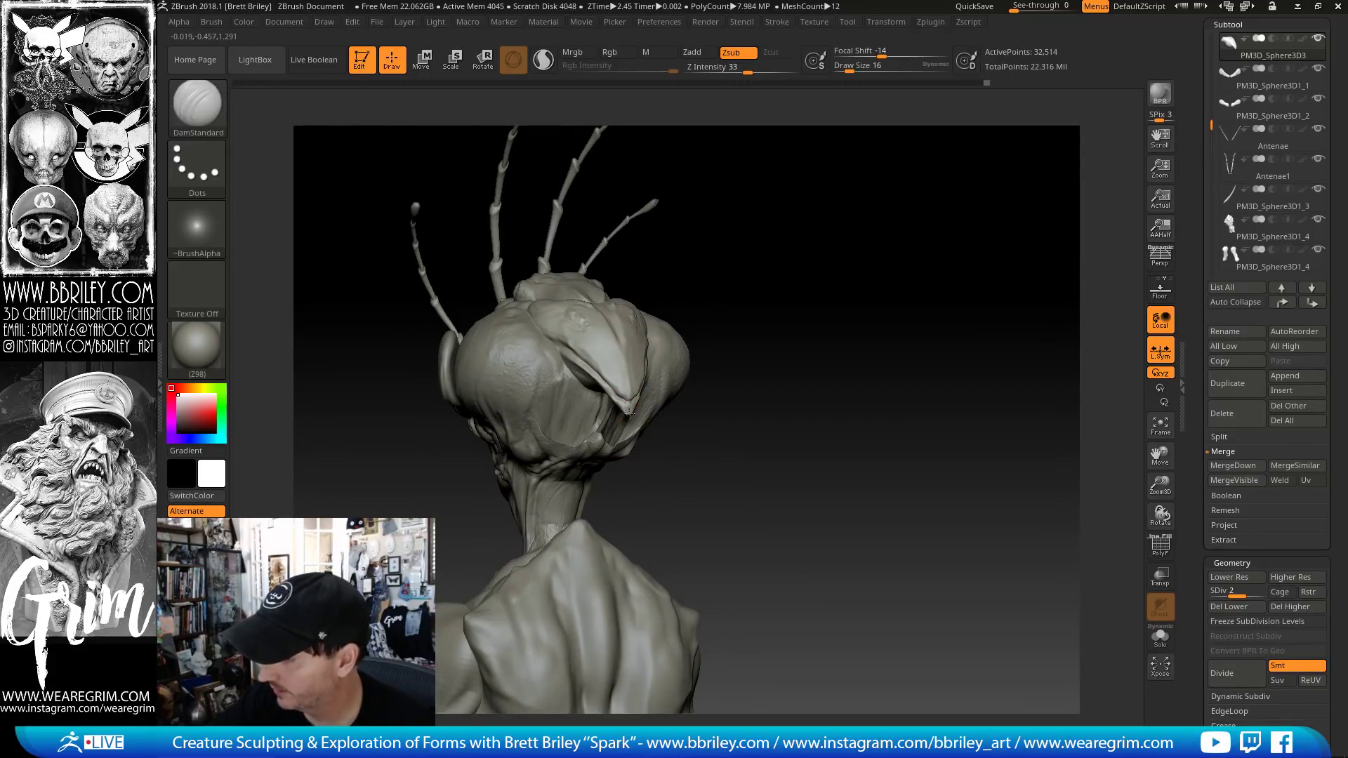
# - Thicken the underside of the crest with the Inflate brush at draw size 34
pyautogui.moveTo(755, 344)
pyautogui.mouseDown()
pyautogui.moveTo(709, 184)
pyautogui.moveTo(697, 188)
pyautogui.mouseUp()
pyautogui.press('b')
pyautogui.press('i')
pyautogui.press('n')
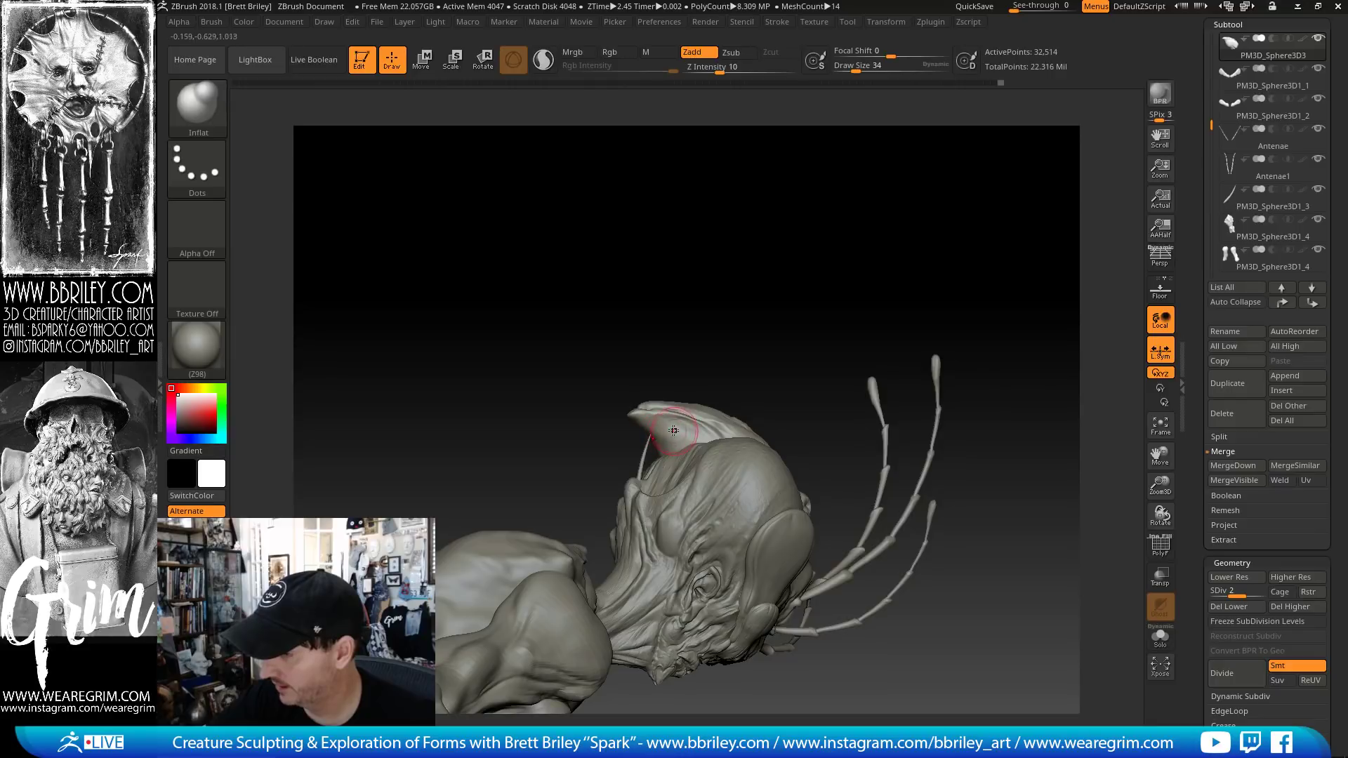
# - Carve the crest's underside and rim near the tip with the DamStandard brush at draw size 25
pyautogui.press('b')
pyautogui.press('d')
pyautogui.press('s')
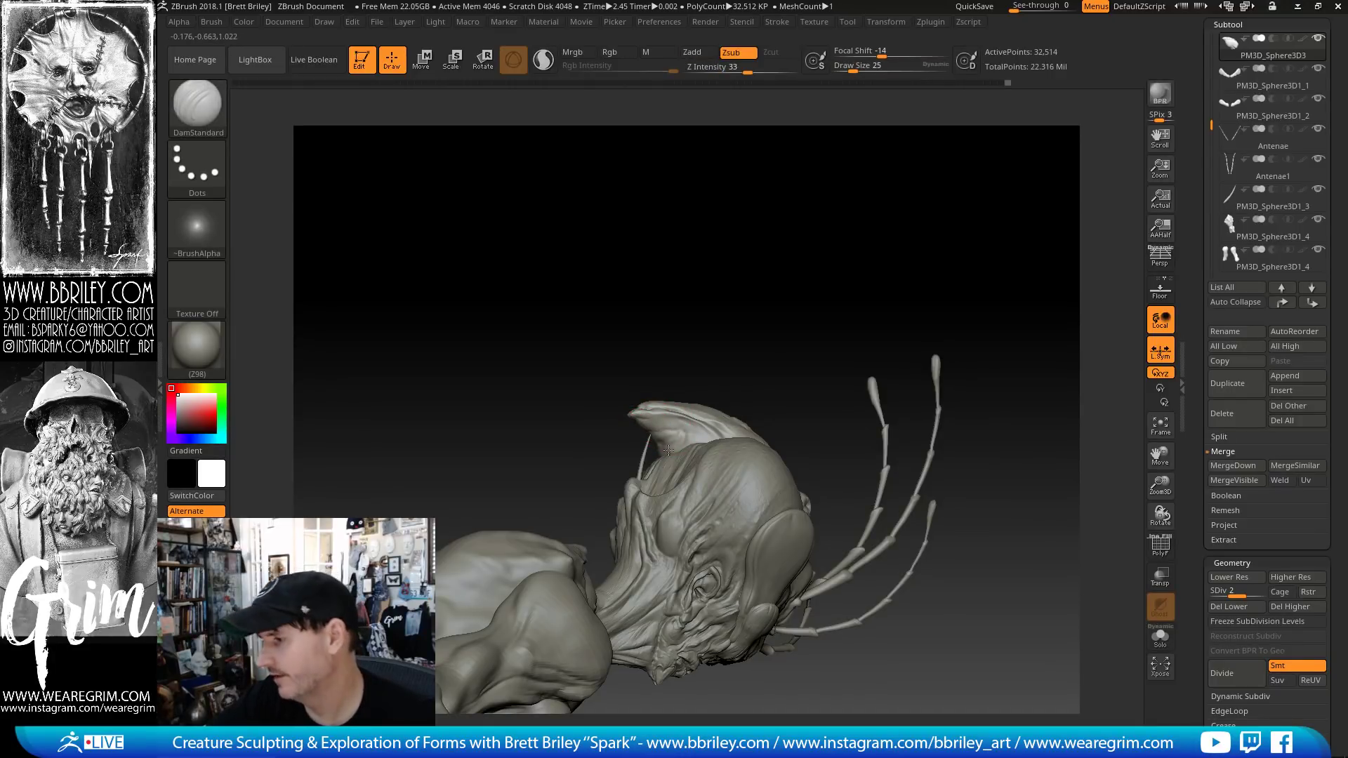
pyautogui.moveTo(726, 285); pyautogui.dragTo(663, 290)
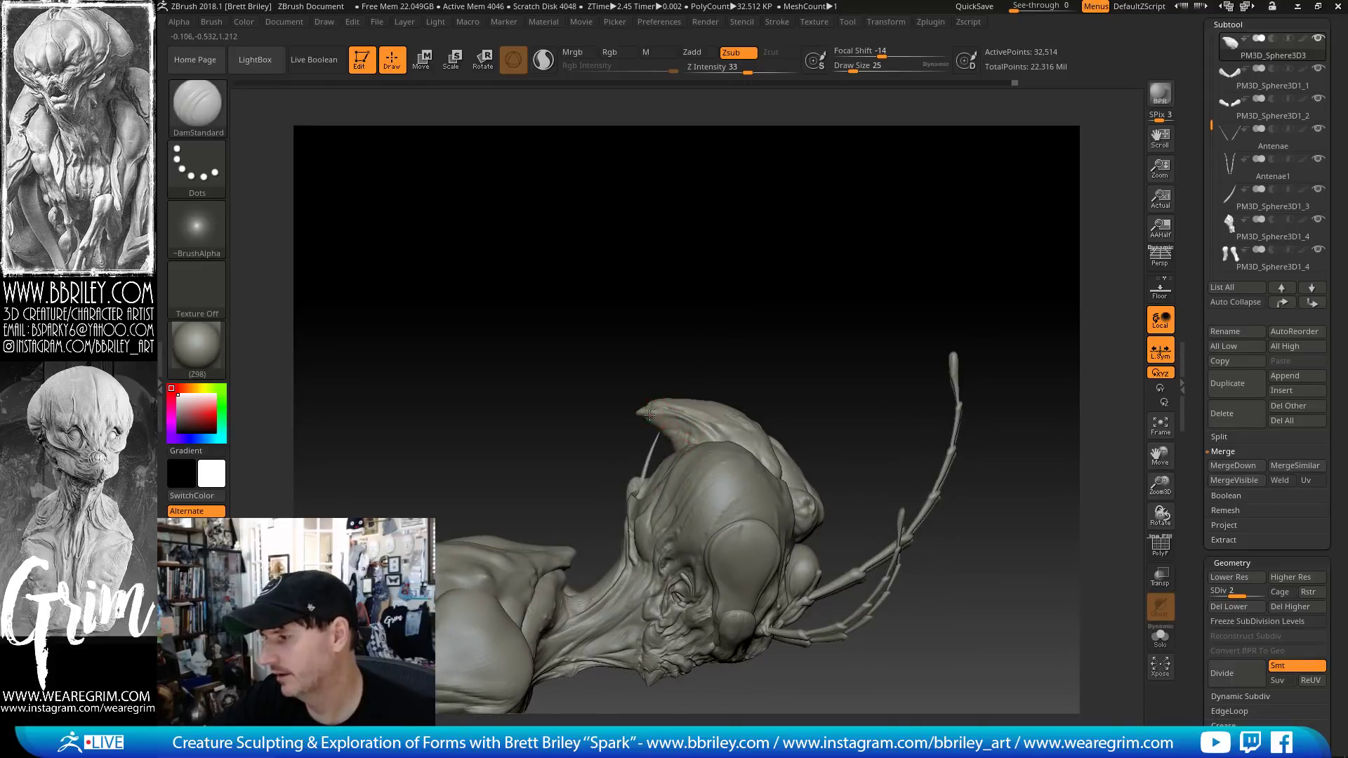
pyautogui.moveTo(699, 430); pyautogui.dragTo(676, 406)
pyautogui.moveTo(719, 449); pyautogui.dragTo(678, 410)
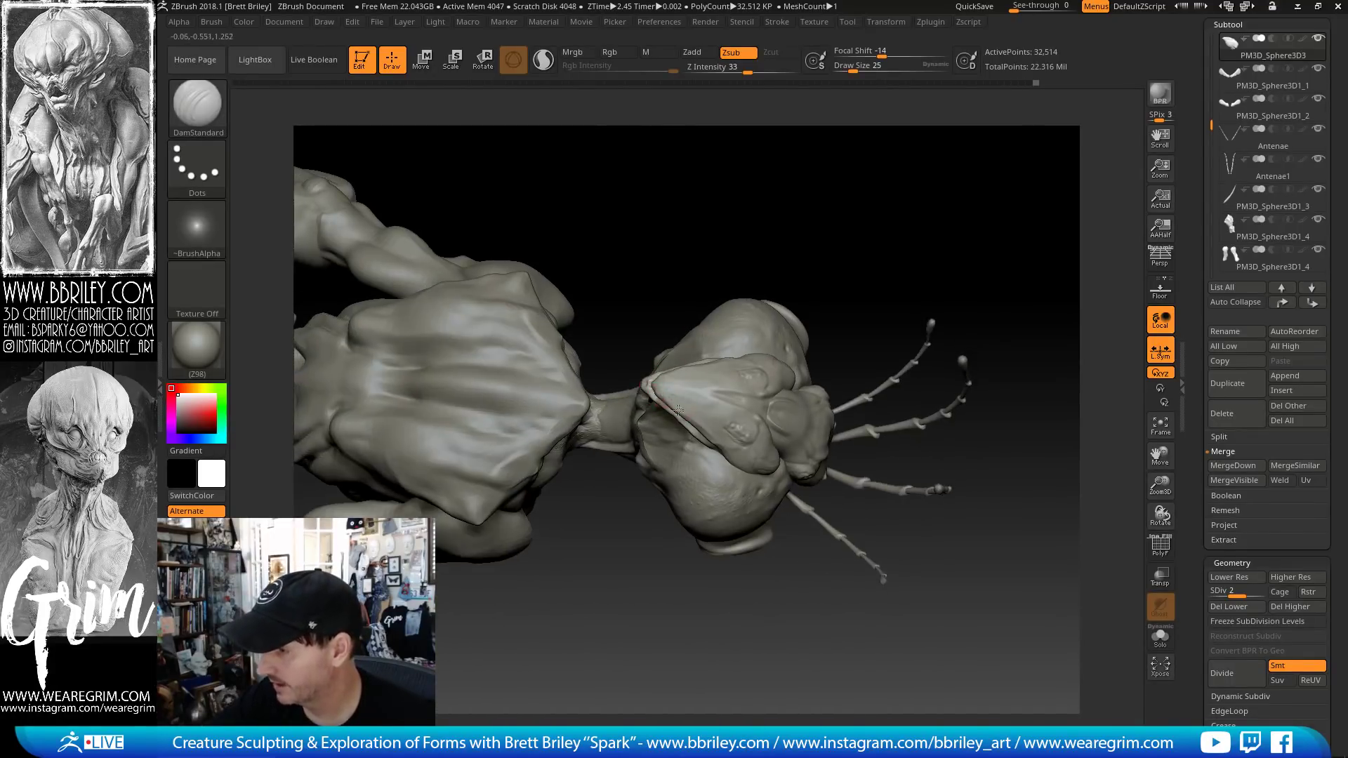
# - Adjust the crest's tip and lower edge with the Move brush, setting the draw size to 47
pyautogui.press('b')
pyautogui.press('m')
pyautogui.press('v')
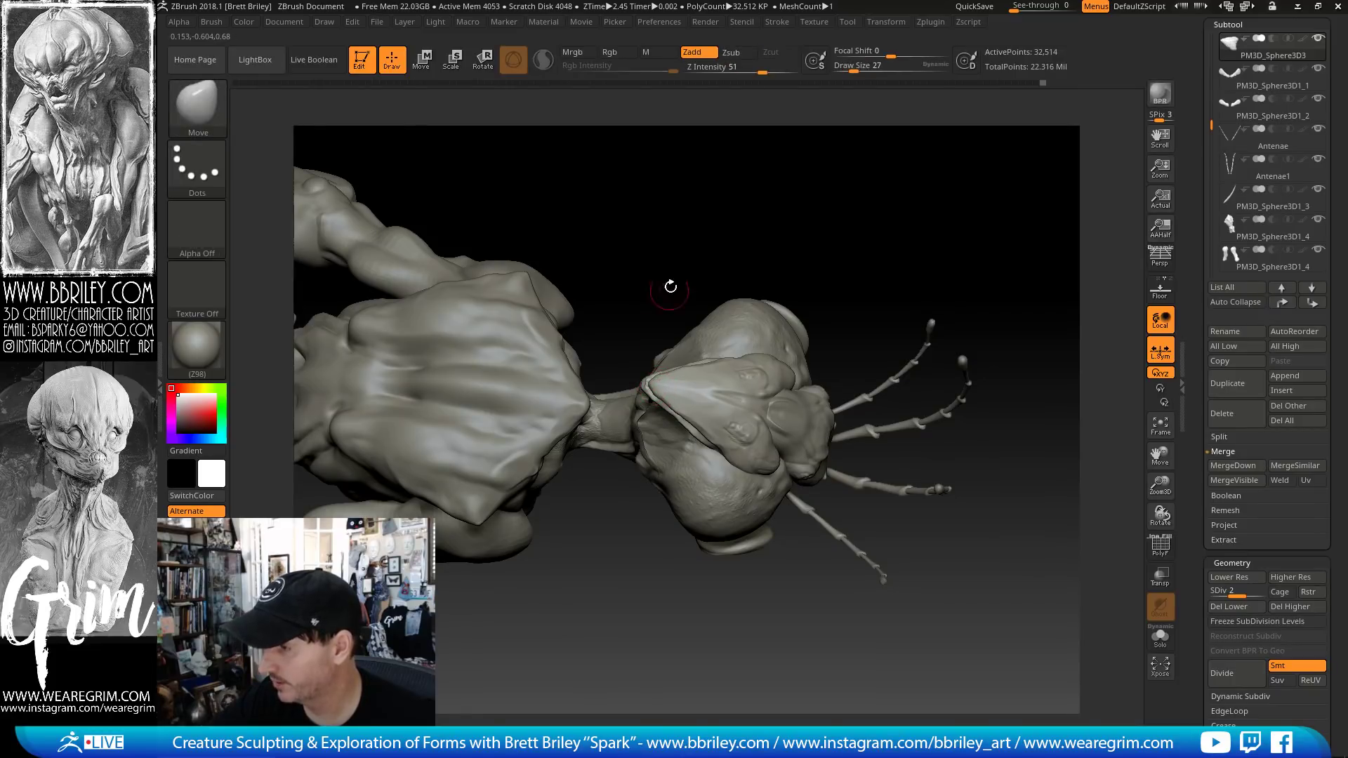
pyautogui.moveTo(667, 285)
pyautogui.mouseDown()
pyautogui.moveTo(672, 134)
pyautogui.moveTo(709, 204)
pyautogui.moveTo(670, 324)
pyautogui.moveTo(678, 311)
pyautogui.mouseUp()
pyautogui.press('s')
pyautogui.click(669, 430)
pyautogui.click(670, 431)
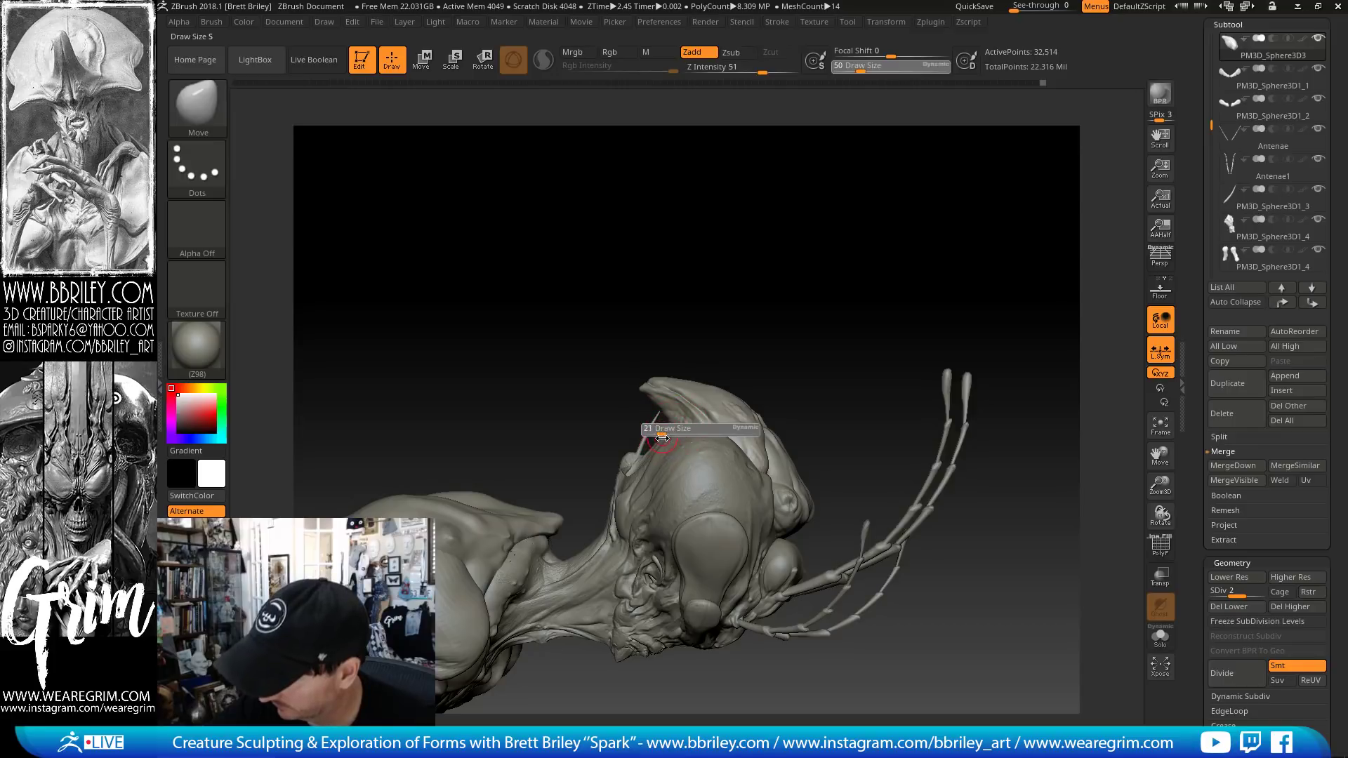
pyautogui.press('s')
pyautogui.click(664, 428)
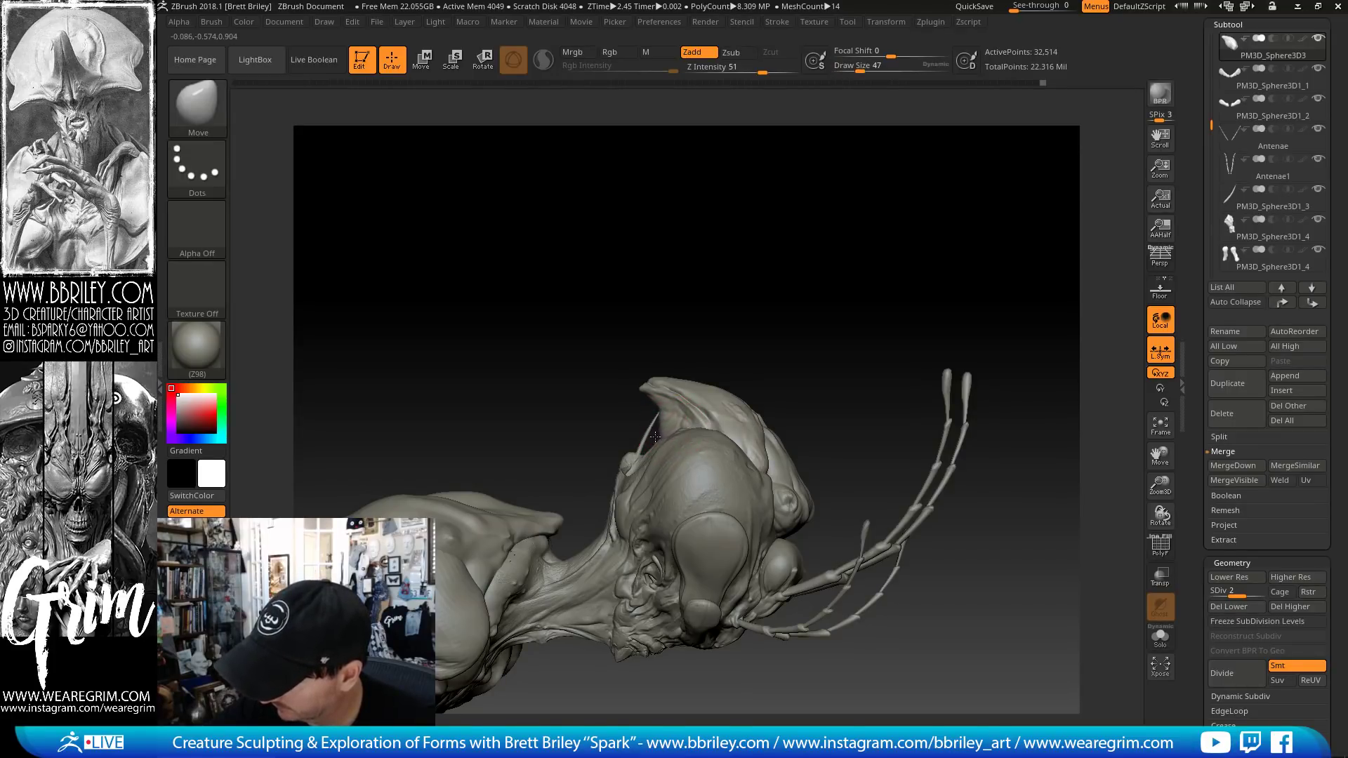
pyautogui.moveTo(688, 299); pyautogui.dragTo(647, 450)
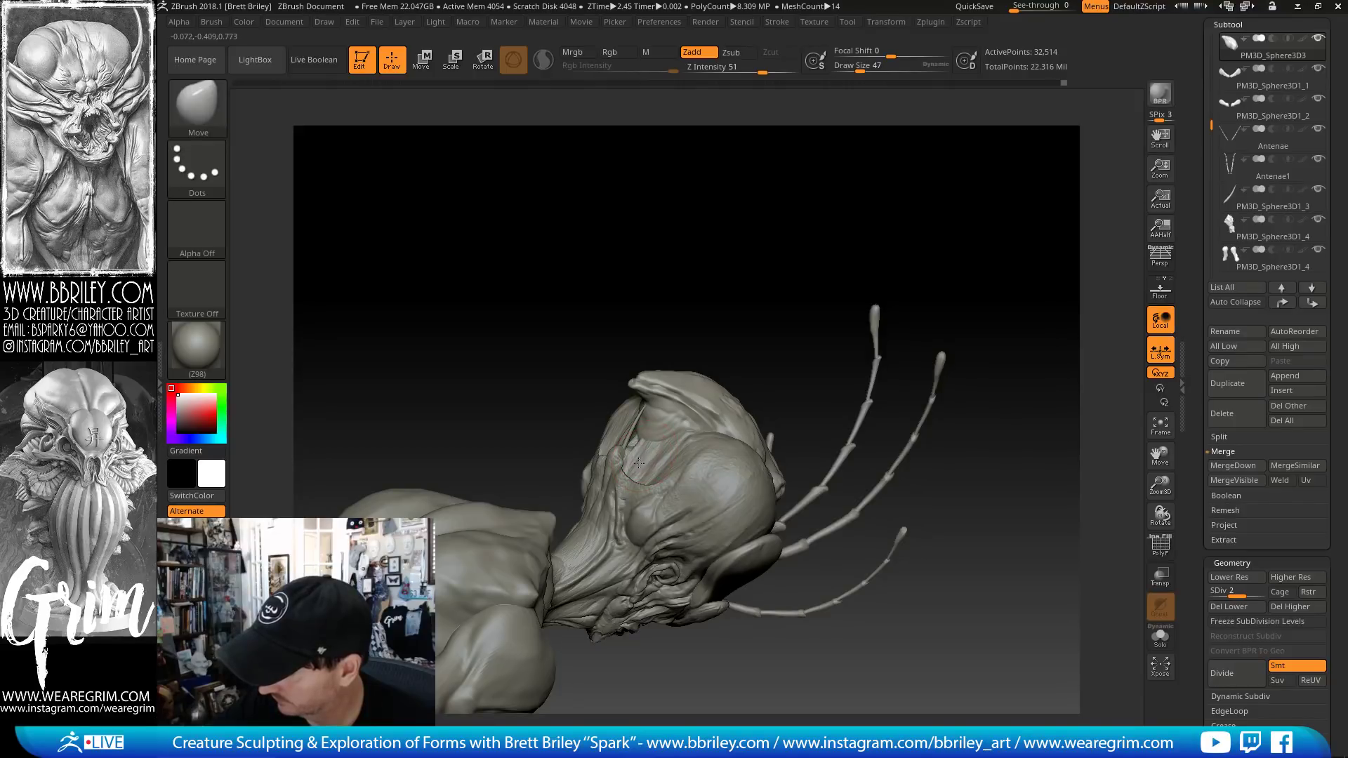
pyautogui.moveTo(639, 462)
pyautogui.mouseDown(button='right')
pyautogui.moveTo(671, 372)
pyautogui.moveTo(651, 444)
pyautogui.mouseUp(button='right')
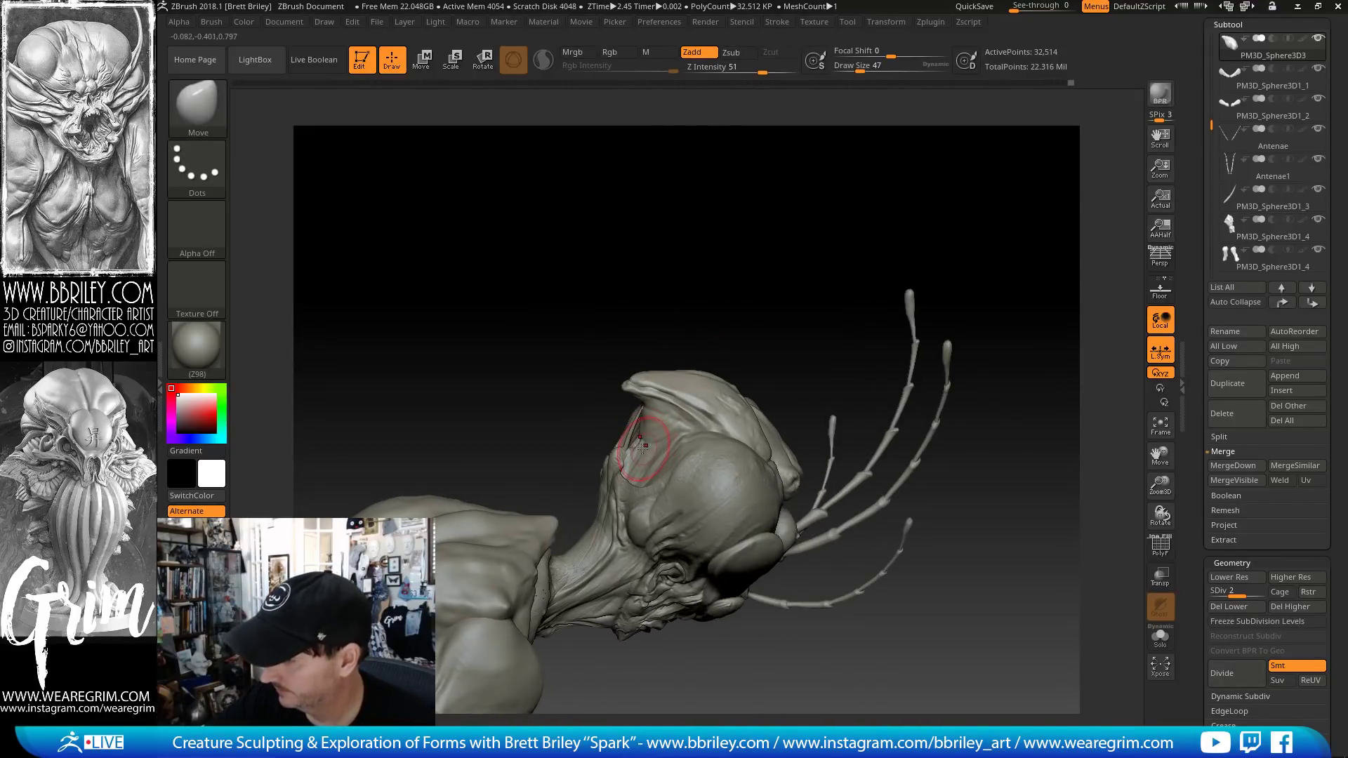
# - Select the Beehead subtool and build up the back of the head beneath the crest with the Standard brush at draw size 18
pyautogui.keyDown('alt'); pyautogui.click(641, 445); pyautogui.keyUp('alt')
pyautogui.moveTo(674, 292); pyautogui.dragTo(643, 447, button='right')
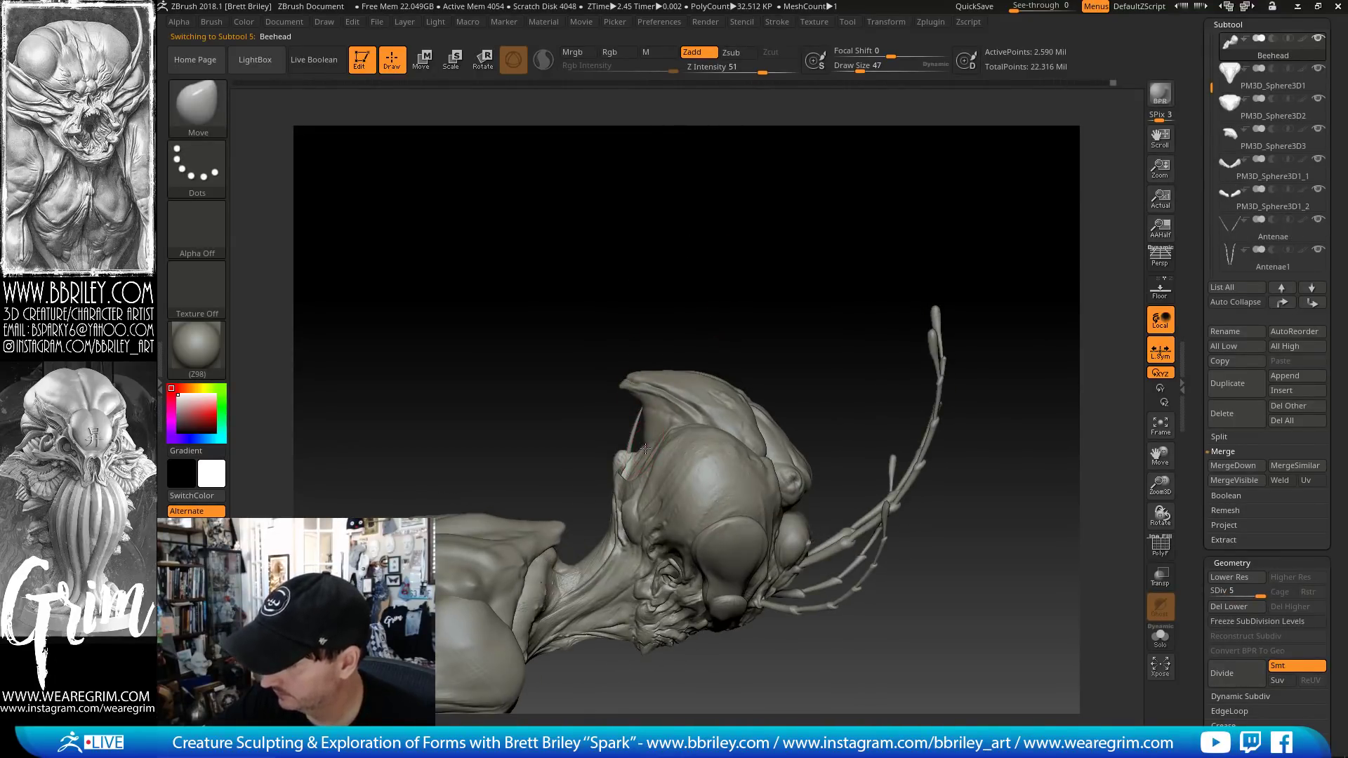
pyautogui.press('s')
pyautogui.click(620, 451)
pyautogui.moveTo(671, 323)
pyautogui.mouseDown(button='right')
pyautogui.moveTo(713, 256)
pyautogui.moveTo(764, 297)
pyautogui.moveTo(753, 309)
pyautogui.mouseUp(button='right')
pyautogui.press('b')
pyautogui.press('s')
pyautogui.press('t')
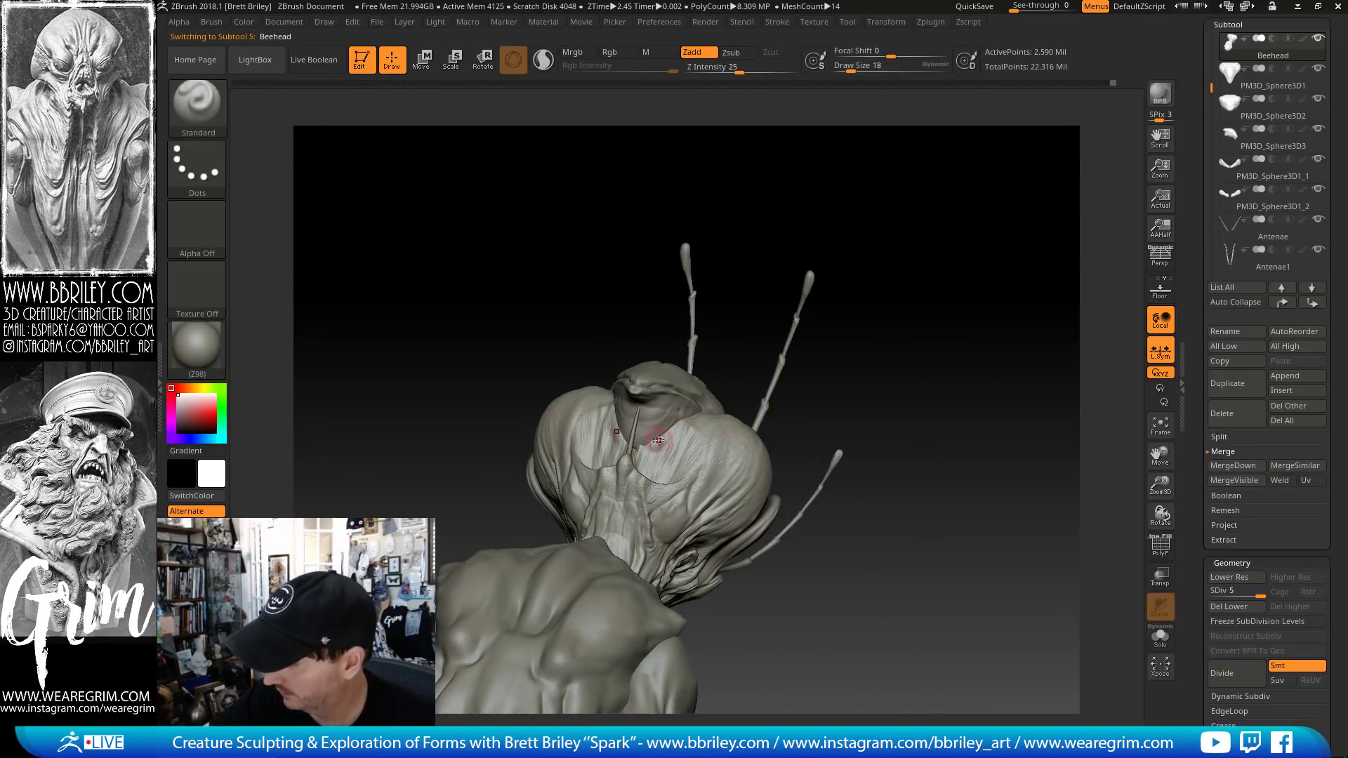
pyautogui.moveTo(657, 440); pyautogui.dragTo(680, 423)
# - Reshape the back of the skull below the crest with the Move brush at draw size 41
pyautogui.press('s')
pyautogui.click(639, 455)
pyautogui.moveTo(656, 438); pyautogui.dragTo(640, 459, button='right')
pyautogui.press('b')
pyautogui.press('m')
pyautogui.press('v')
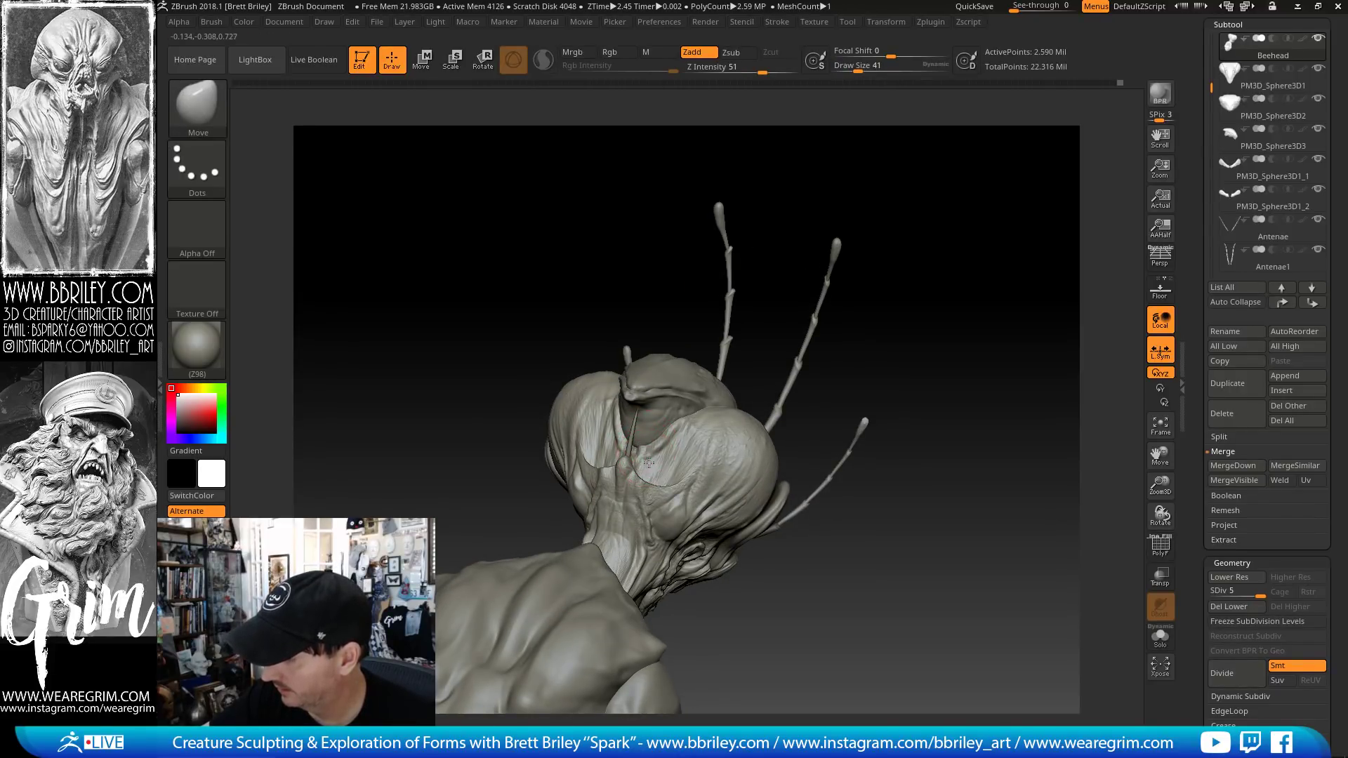
pyautogui.moveTo(746, 234); pyautogui.dragTo(685, 379, button='right')
# - Lower the head to subdivision level 1 and adjust the form beneath the crest with the Move brush at draw size 23
pyautogui.moveTo(818, 265)
pyautogui.mouseDown(button='right')
pyautogui.moveTo(791, 359)
pyautogui.moveTo(647, 483)
pyautogui.moveTo(711, 484)
pyautogui.mouseUp(button='right')
pyautogui.press('shift')
pyautogui.hotkey('shift', 'd')
pyautogui.hotkey('shift', 'd')
pyautogui.hotkey('shift', 'd')
pyautogui.hotkey('shift', 'd')
pyautogui.press('[')
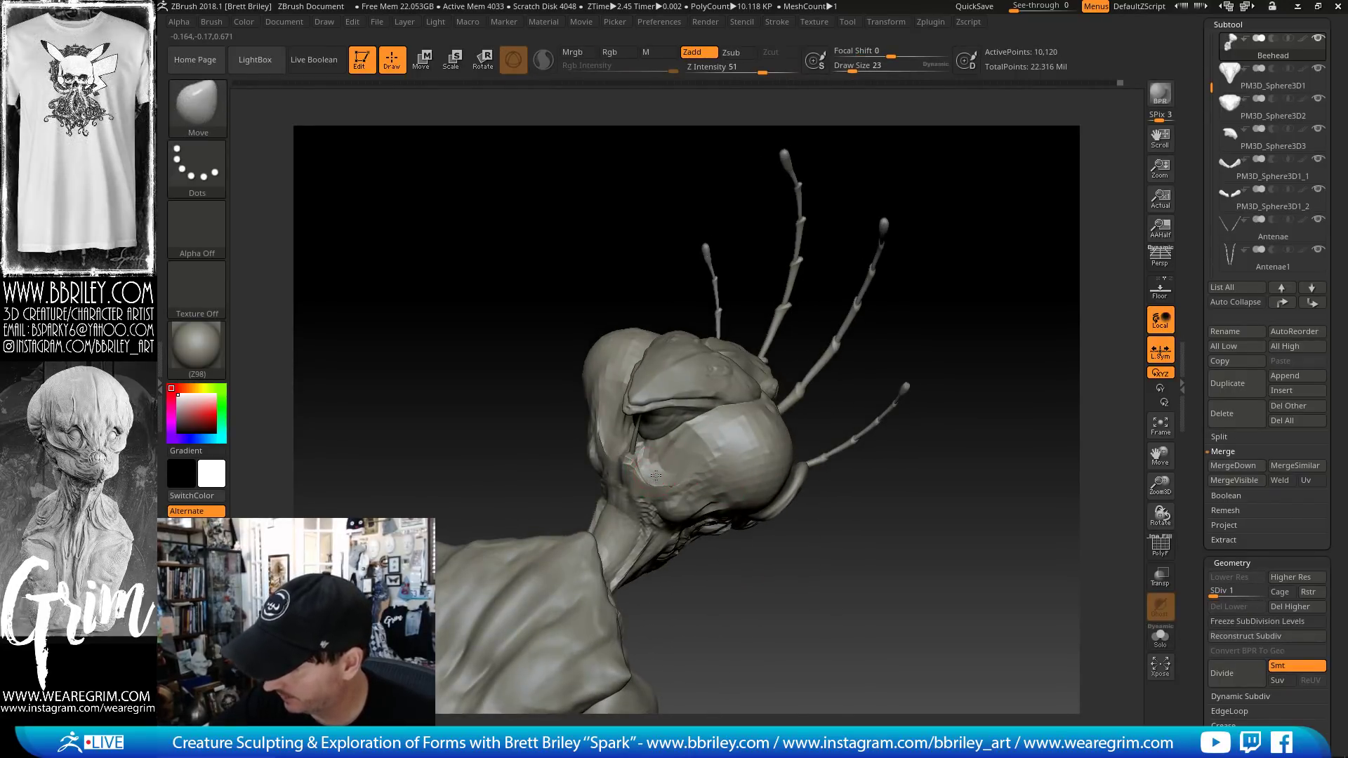
pyautogui.moveTo(656, 300); pyautogui.dragTo(638, 472, button='right')
# - Smooth the back of the head below the crest with the Smooth brush at draw size 25
pyautogui.press('shift')
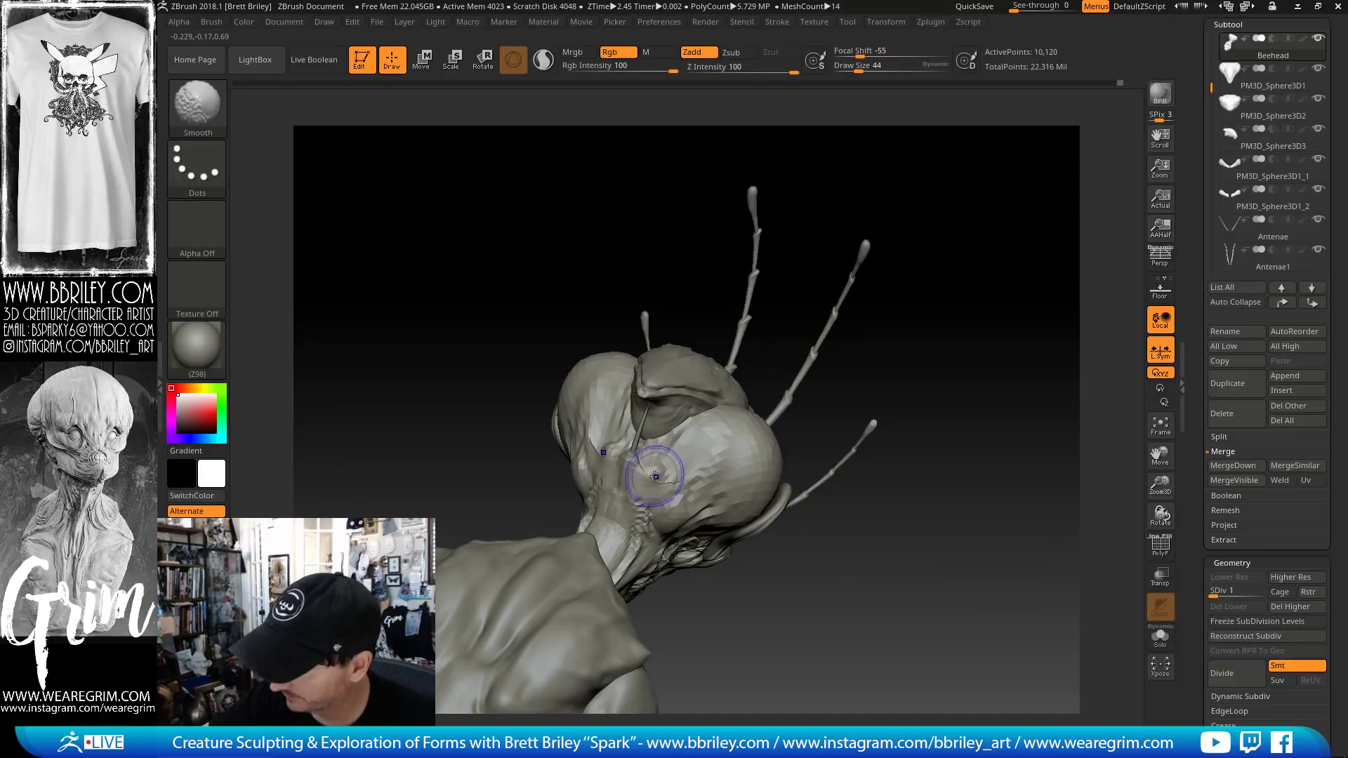
pyautogui.press('[')
pyautogui.press('[')
pyautogui.moveTo(658, 473); pyautogui.dragTo(655, 466)
pyautogui.press('shift')
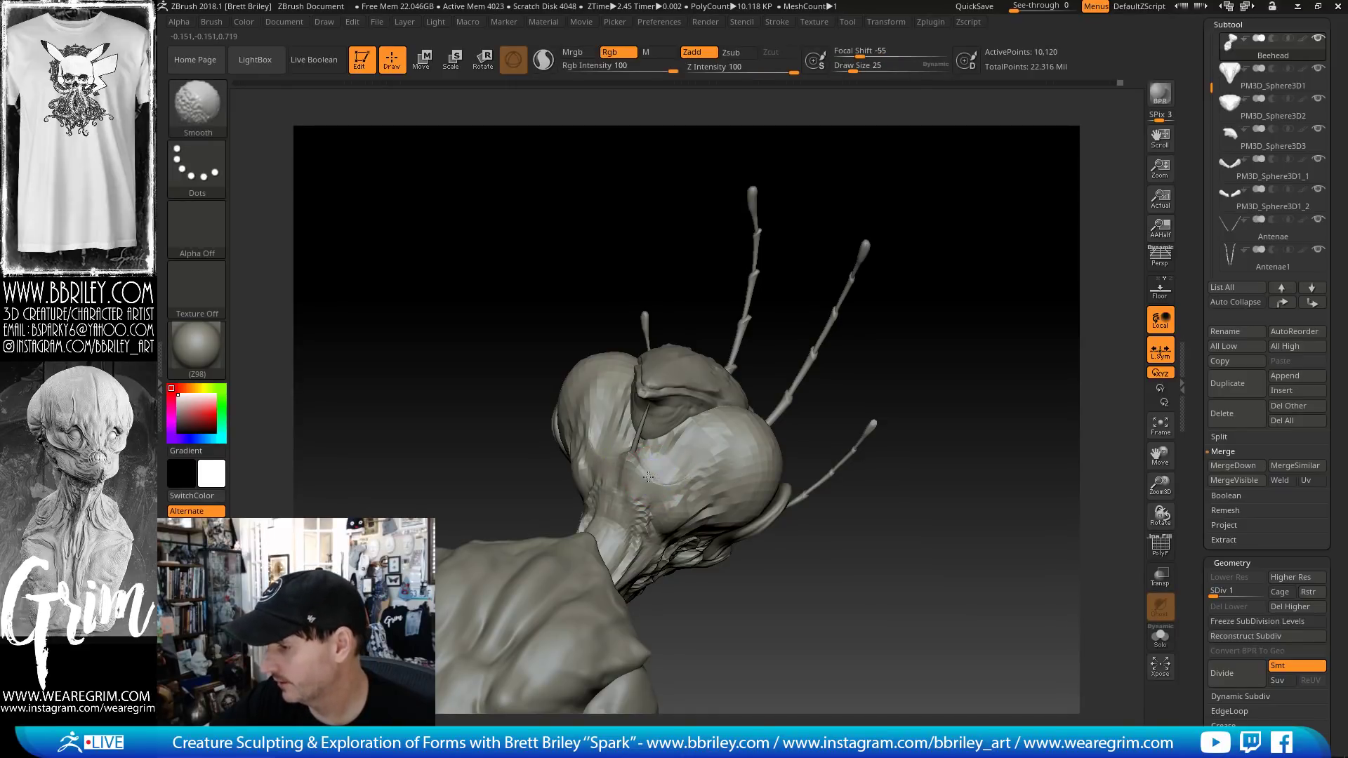
# - Raise the head to subdivision level 3 and build up the back of the skull with the Standard brush at draw size 16
pyautogui.hotkey('ctrl', 'd')
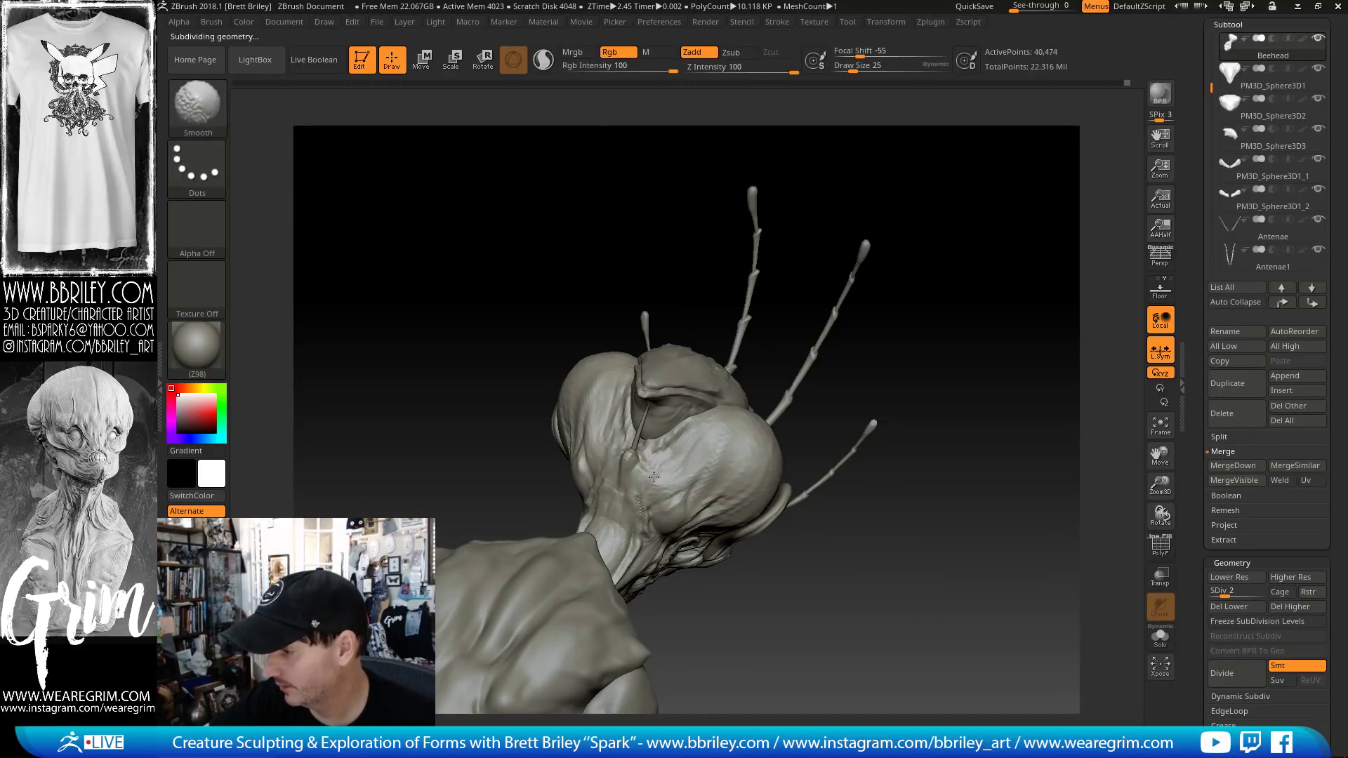
pyautogui.hotkey('ctrl', 'd')
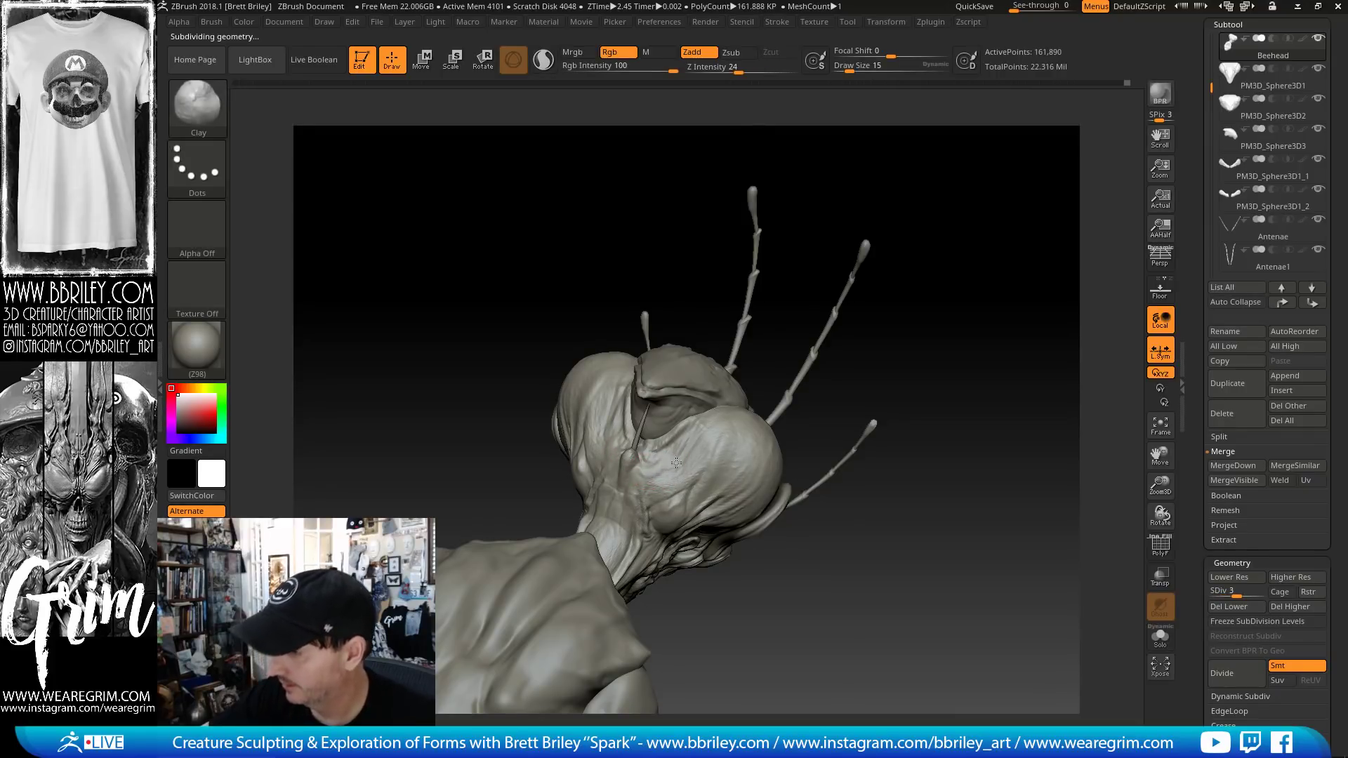
pyautogui.press('b')
pyautogui.press('s')
pyautogui.press('t')
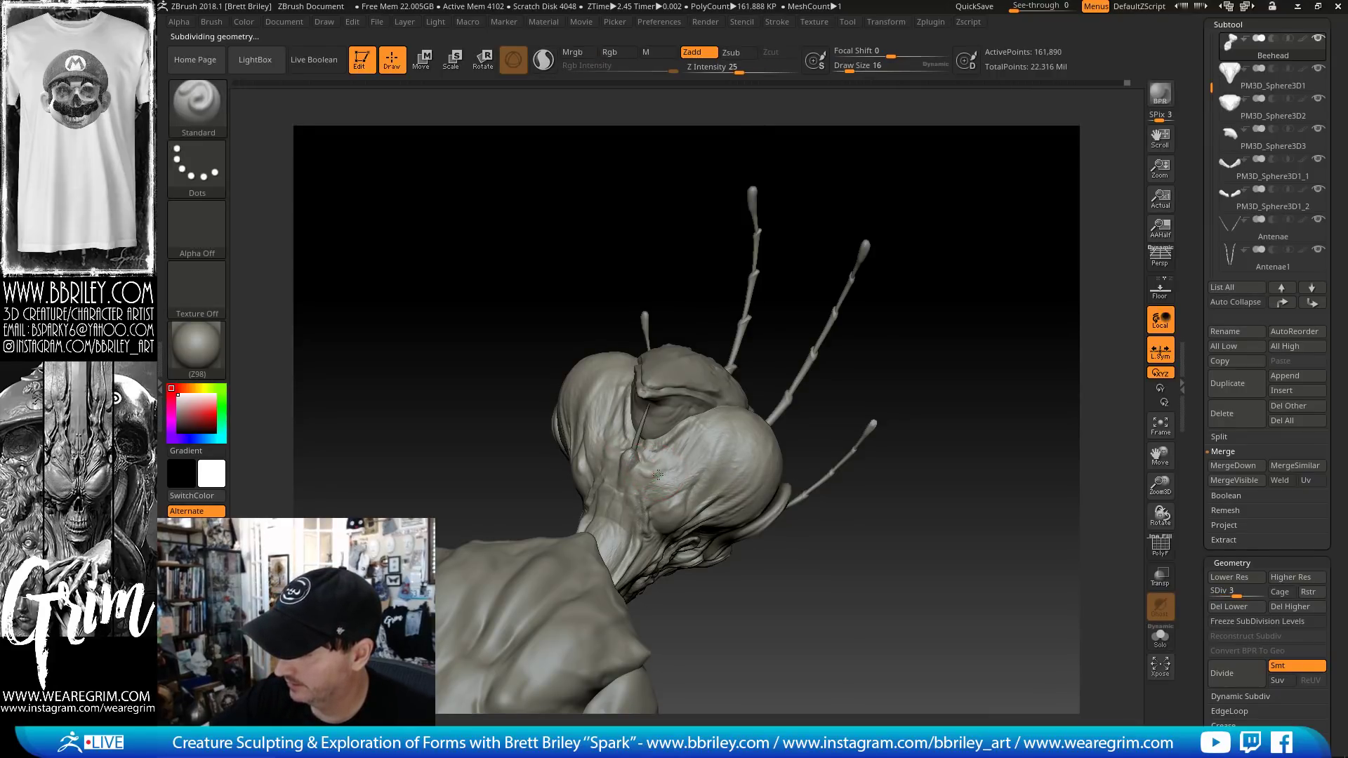
pyautogui.moveTo(807, 302); pyautogui.dragTo(881, 293)
pyautogui.press('[')
pyautogui.press('[')
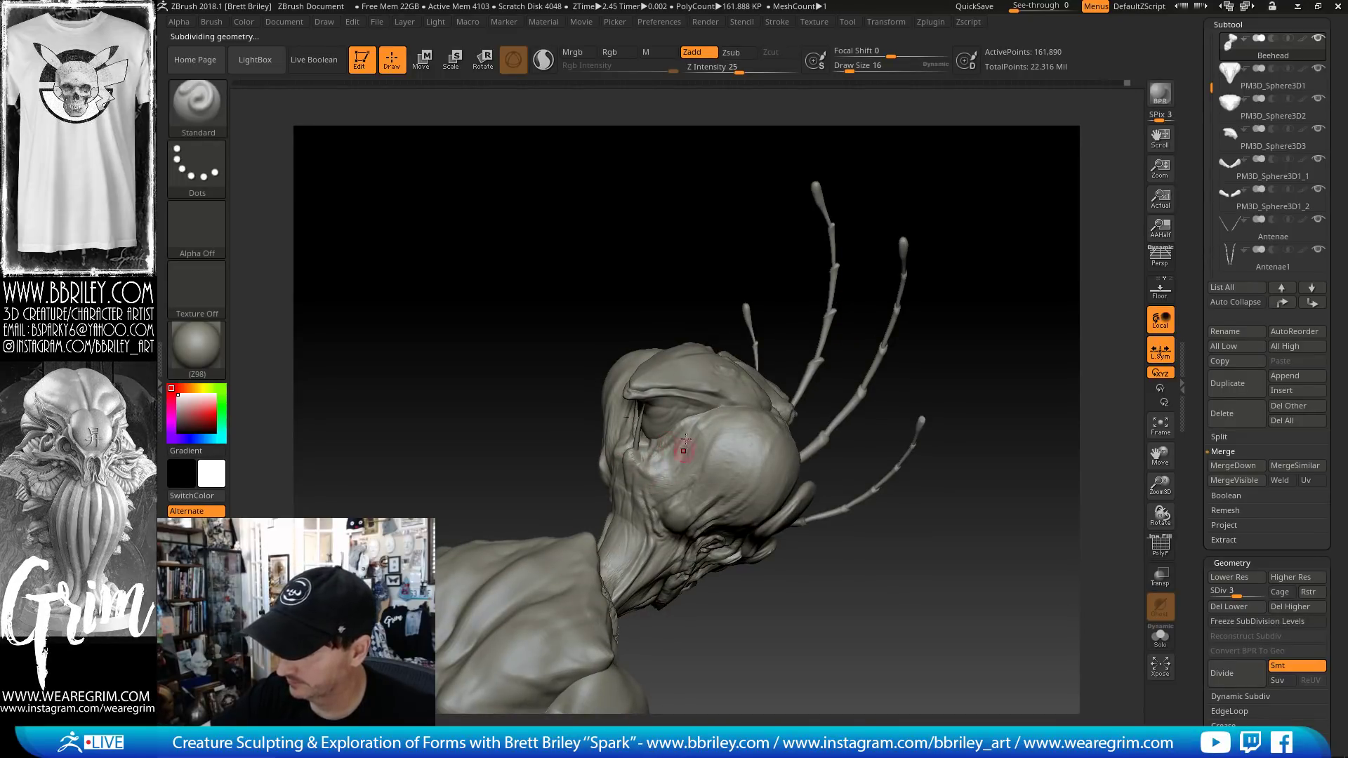
pyautogui.moveTo(684, 446); pyautogui.dragTo(661, 459, button='right')
# - Carve the area under the crest with DamStandard at draw size 16, and shift its forms with the Move brush at draw size 23
pyautogui.press('b')
pyautogui.press('d')
pyautogui.press('s')
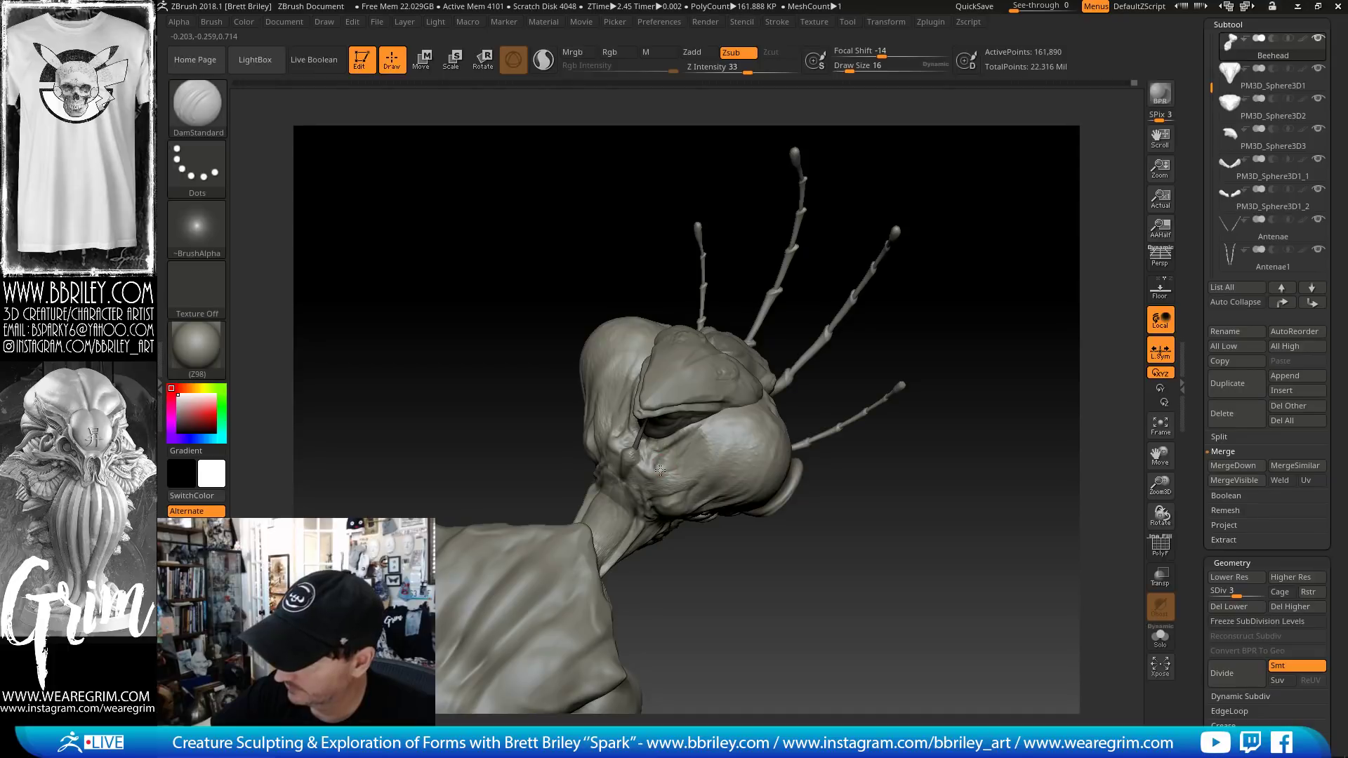
pyautogui.press('b')
pyautogui.press('m')
pyautogui.press('v')
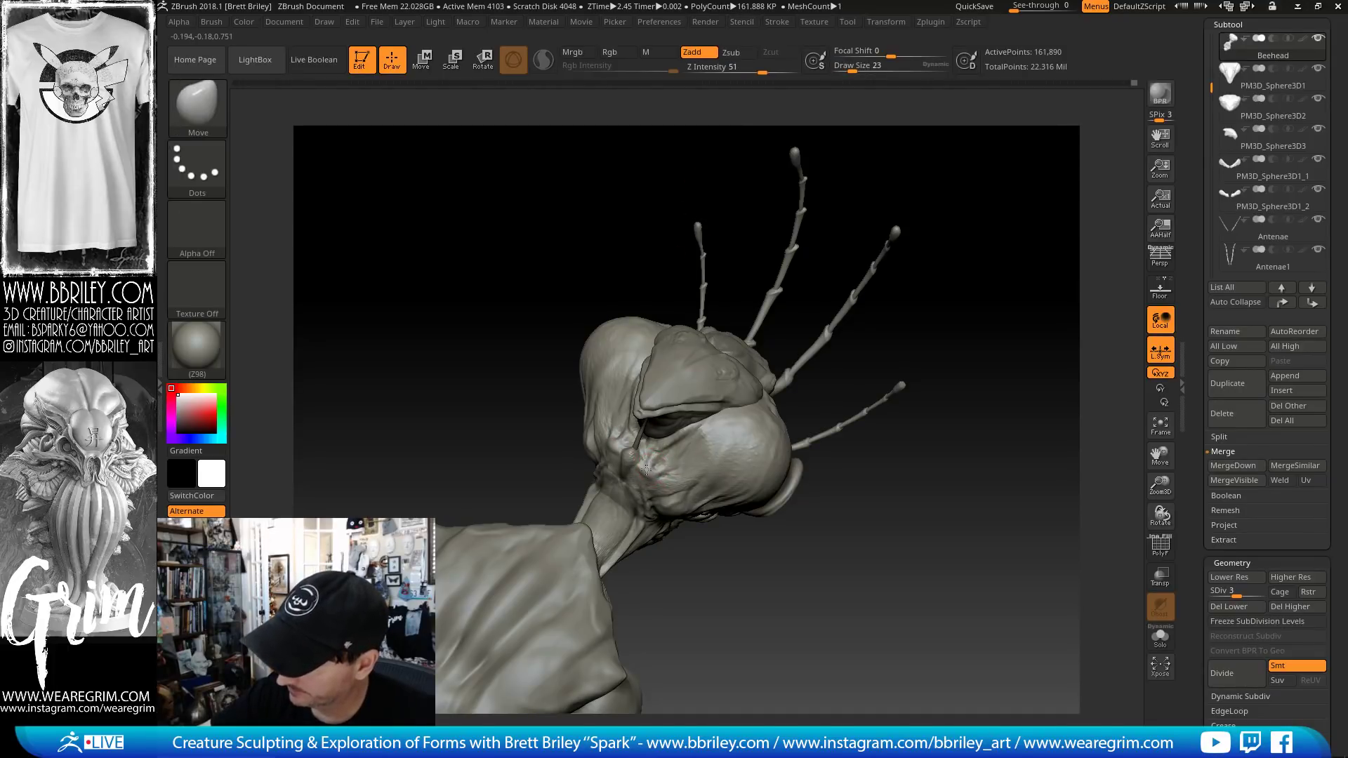
pyautogui.moveTo(634, 219); pyautogui.dragTo(650, 466, button='right')
pyautogui.moveTo(655, 403); pyautogui.dragTo(661, 449, button='right')
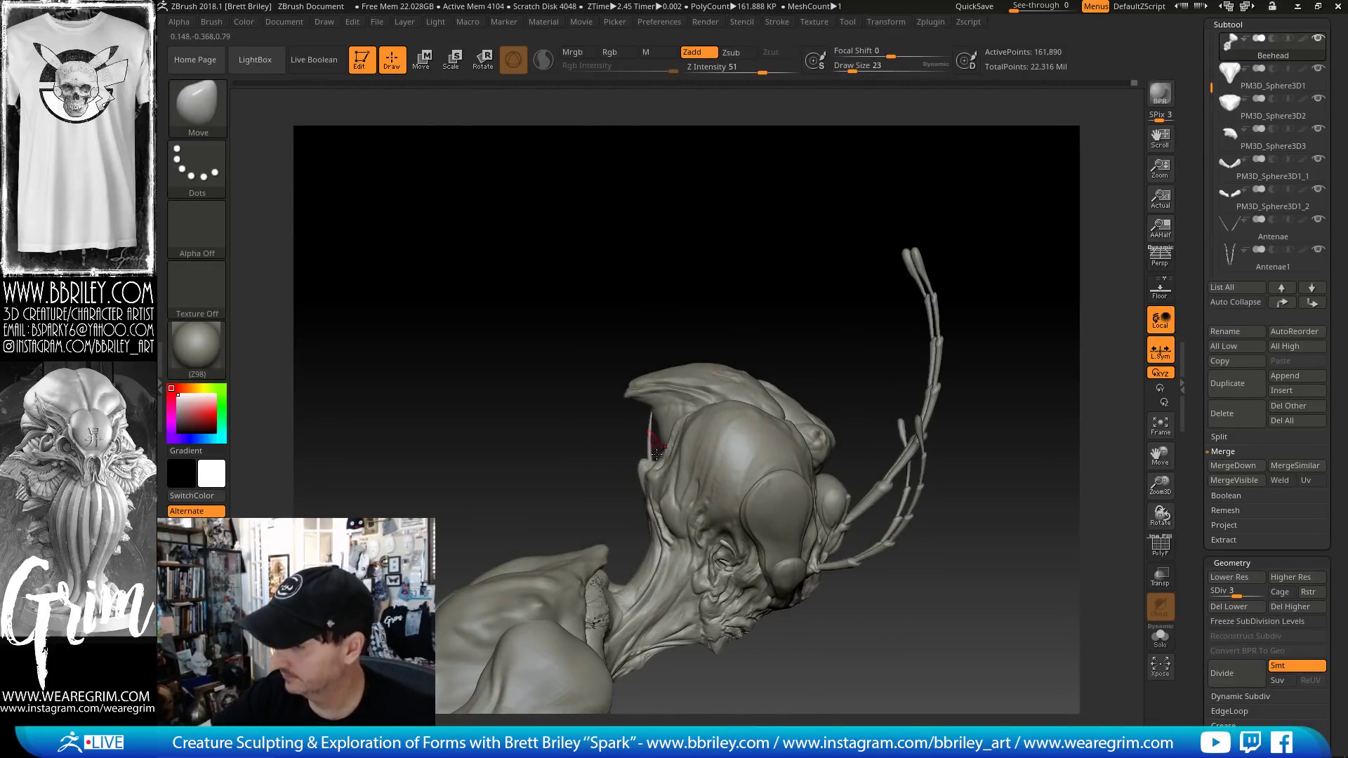
# - Refine the side profile of the skull's back below the crest with the Move brush at draw sizes 47 and 34
pyautogui.write('s41')
pyautogui.press('Return')
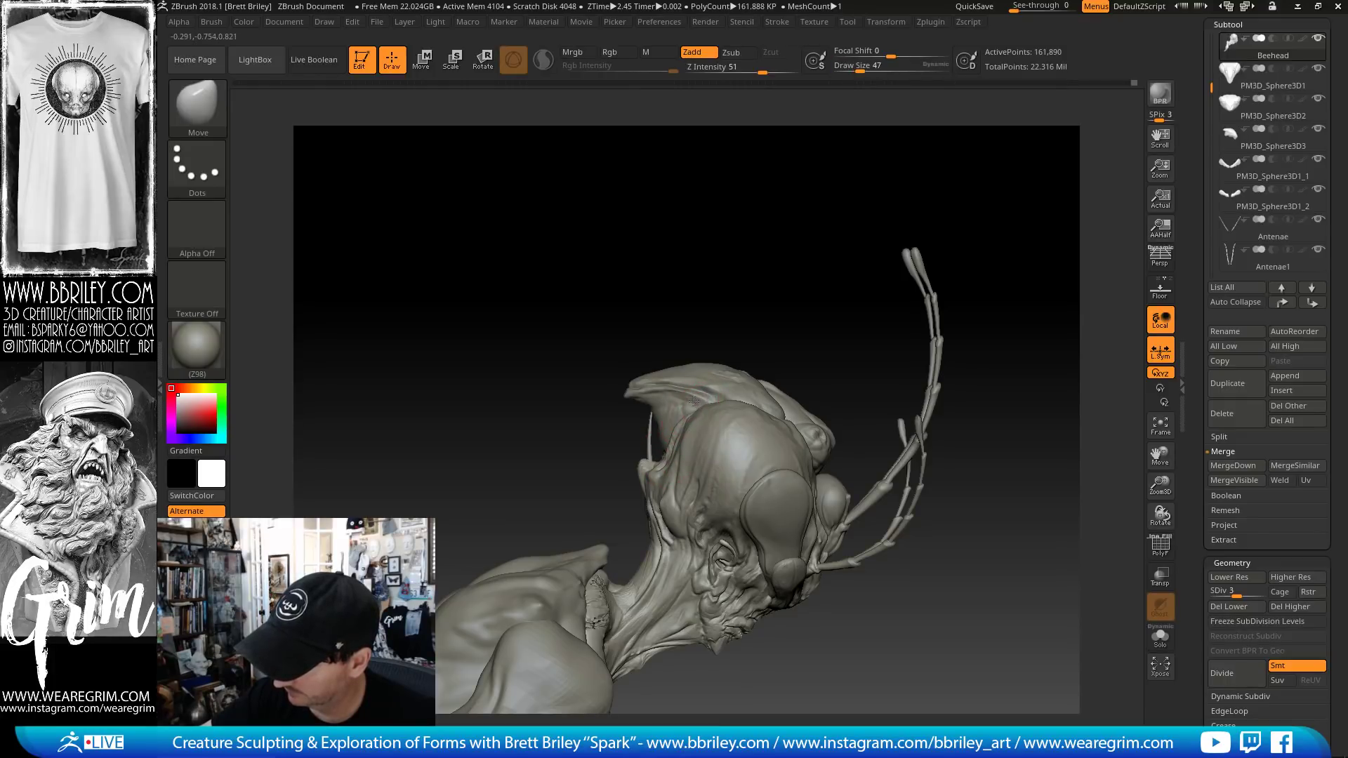
pyautogui.press('s')
pyautogui.moveTo(661, 469); pyautogui.dragTo(659, 521)
pyautogui.press('s')
pyautogui.press('s')
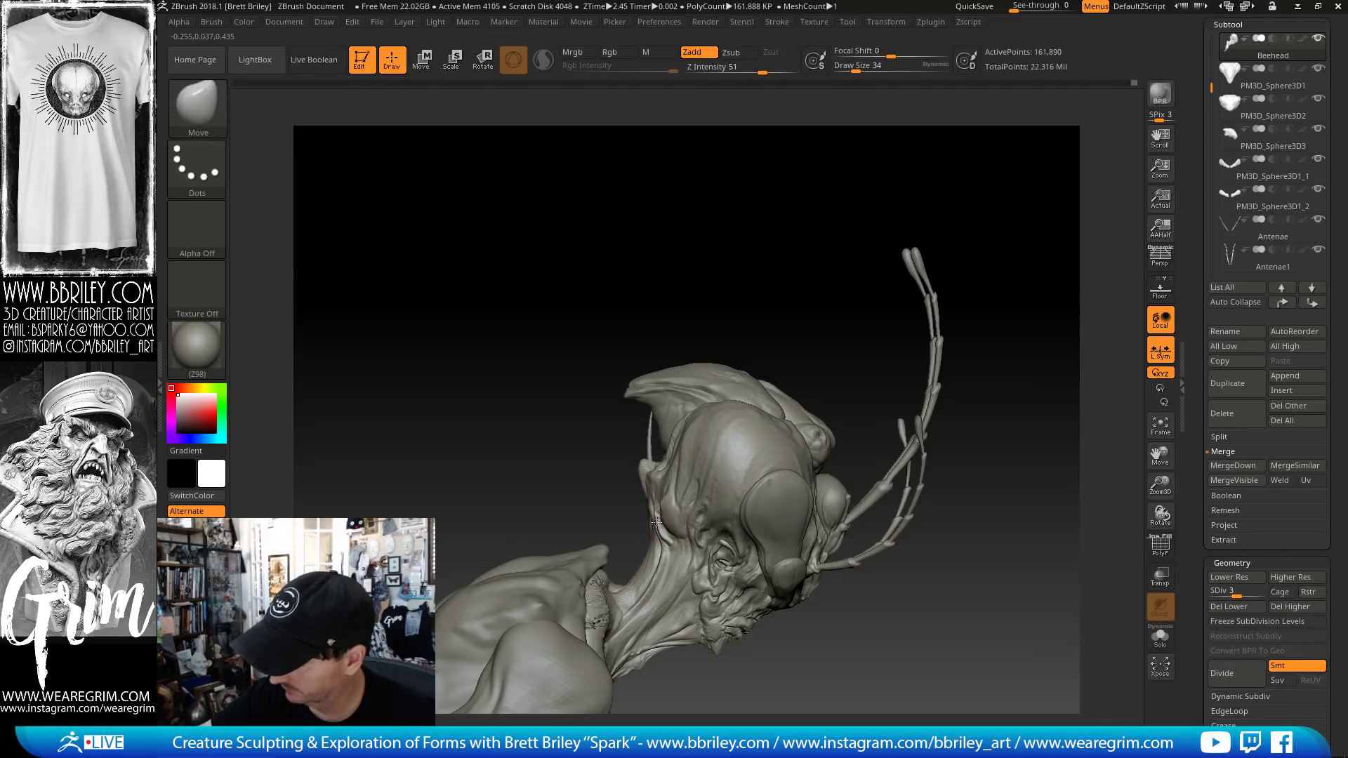
# - Raise the head to subdivision level 5 and check its shape from the front and back
pyautogui.moveTo(729, 282); pyautogui.dragTo(767, 316)
pyautogui.hotkey('ctrl', 'd')
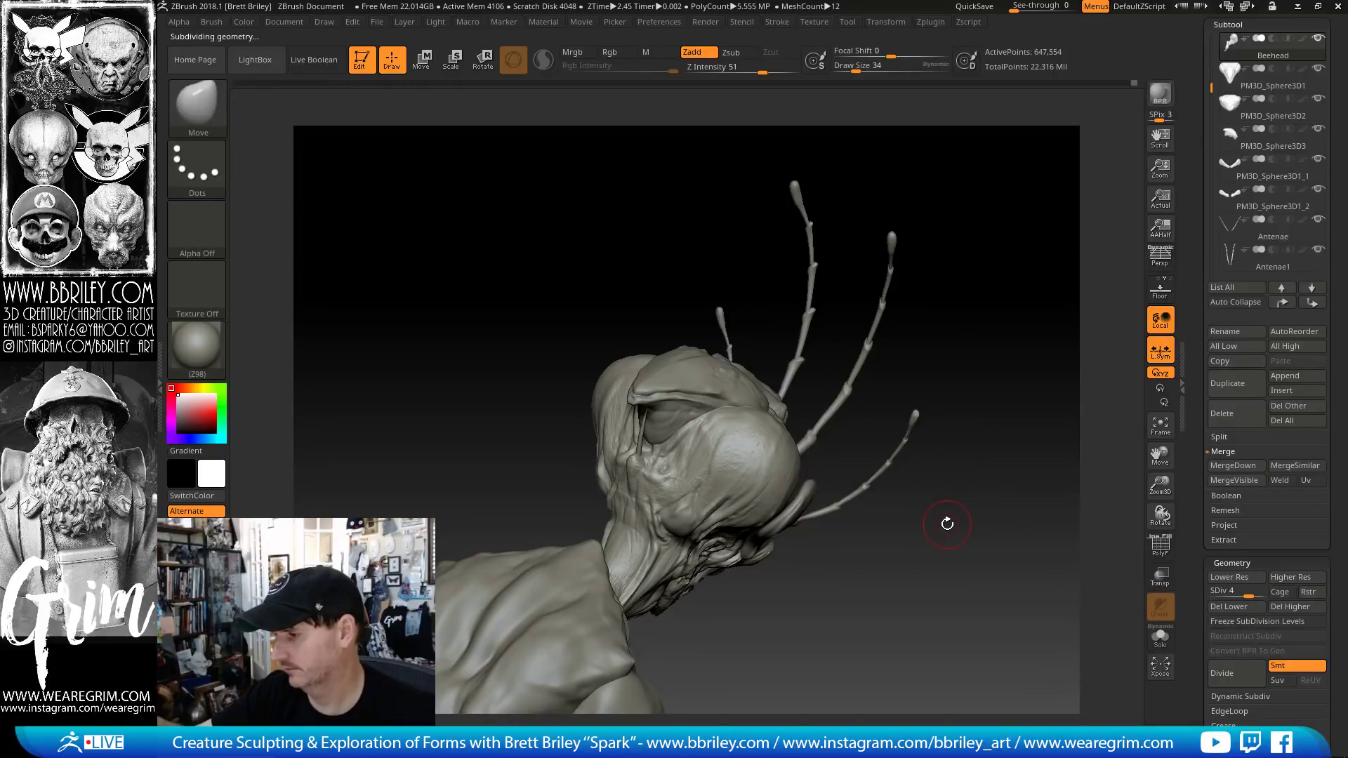
pyautogui.moveTo(927, 524); pyautogui.dragTo(588, 520)
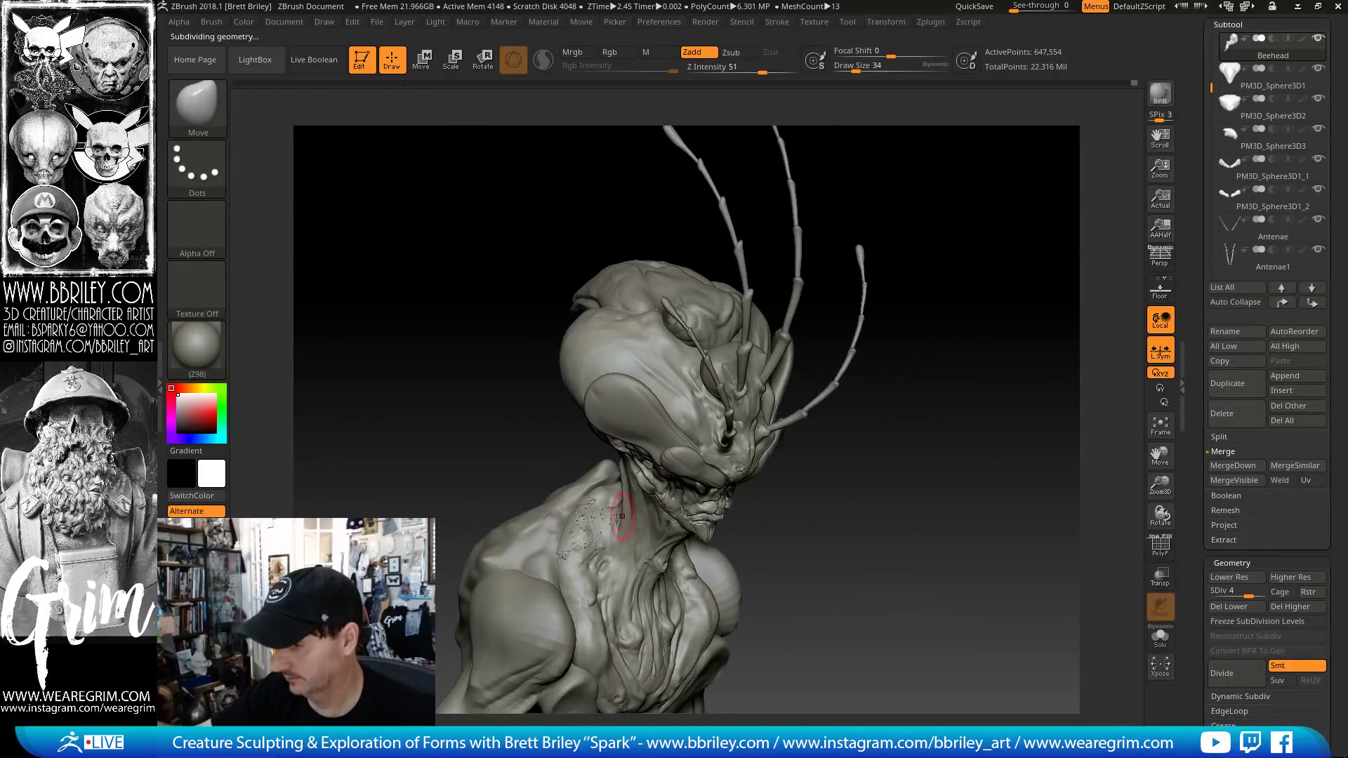
pyautogui.hotkey('ctrl', 'd')
pyautogui.moveTo(767, 532); pyautogui.dragTo(926, 488)
pyautogui.moveTo(791, 405); pyautogui.dragTo(706, 409)
# - Carve creases where the skull's back meets the neck with the DamStandard brush at draw size 18
pyautogui.press('b')
pyautogui.press('d')
pyautogui.press('s')
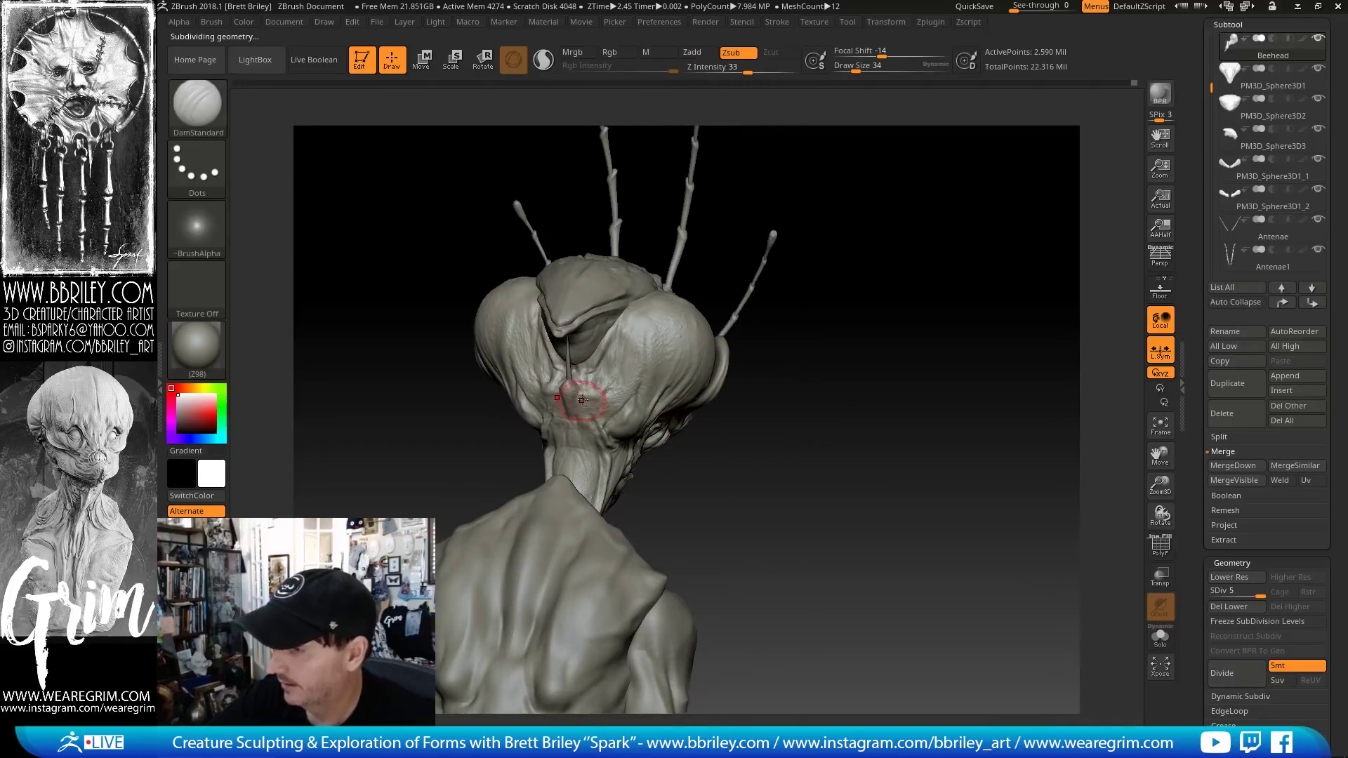
pyautogui.press('s')
pyautogui.moveTo(585, 400); pyautogui.dragTo(579, 400)
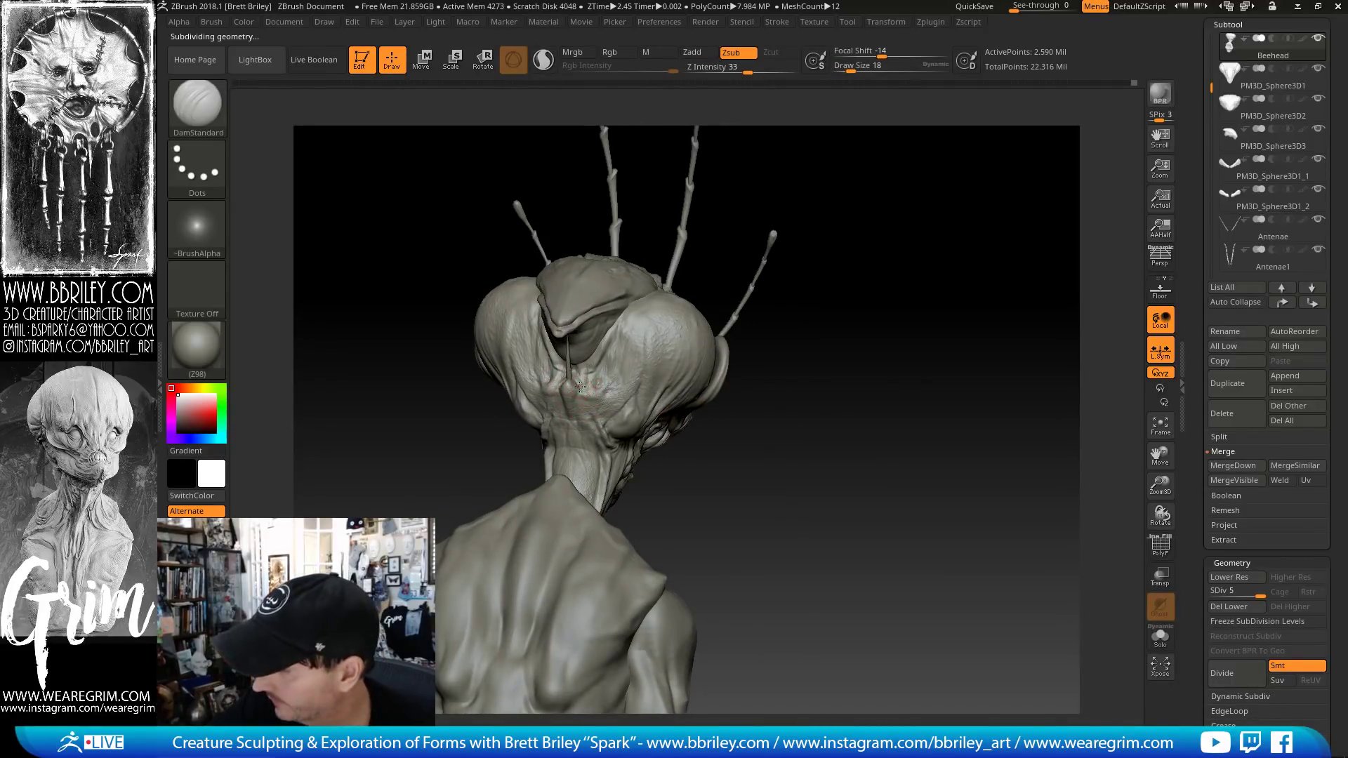
# - Raise and swell the folds between the rear head lobes with the Standard and Inflate brushes at draw size 18
pyautogui.press('b')
pyautogui.press('s')
pyautogui.press('t')
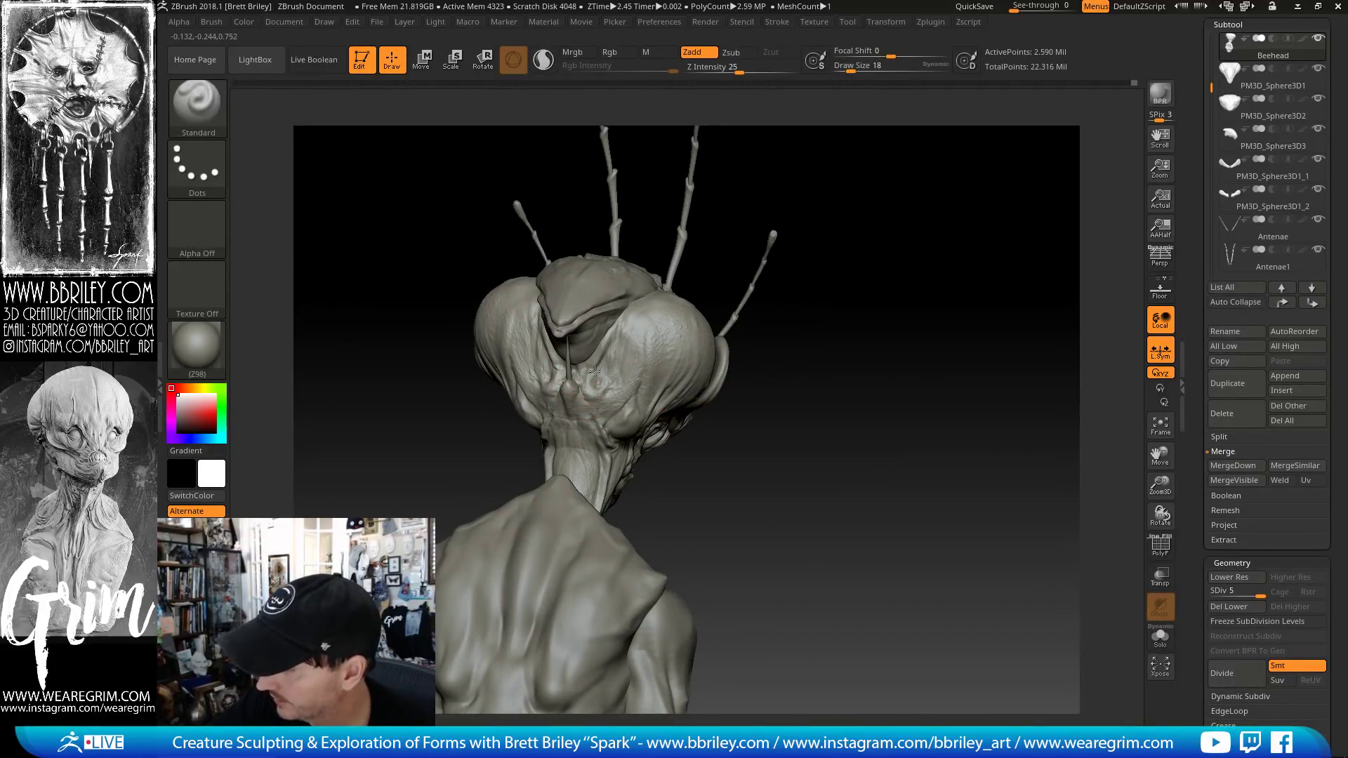
pyautogui.press('b')
pyautogui.press('i')
pyautogui.press('n')
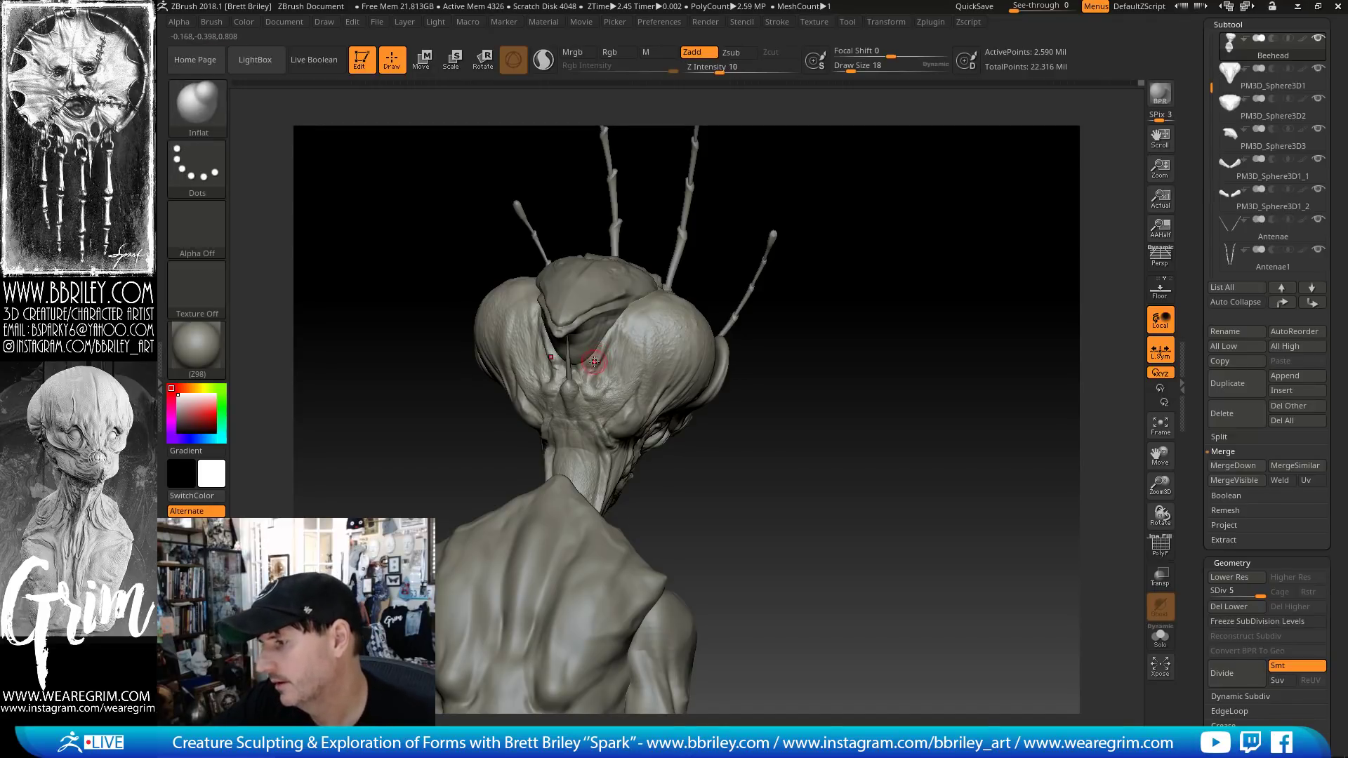
# - Define the small central folds below the crest with the Standard and DamStandard brushes at draw size 15
pyautogui.press('b')
pyautogui.press('s')
pyautogui.press('t')
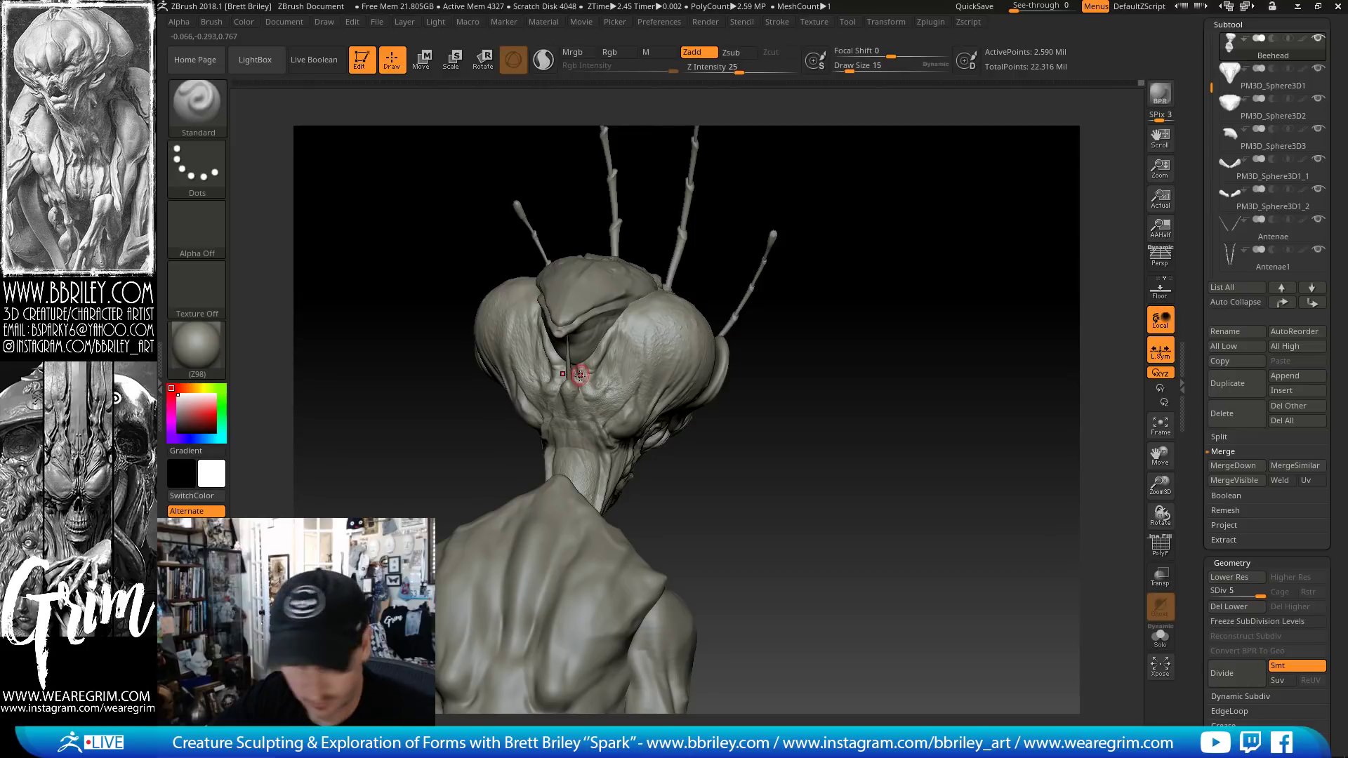
pyautogui.press('b')
pyautogui.press('d')
pyautogui.press('s')
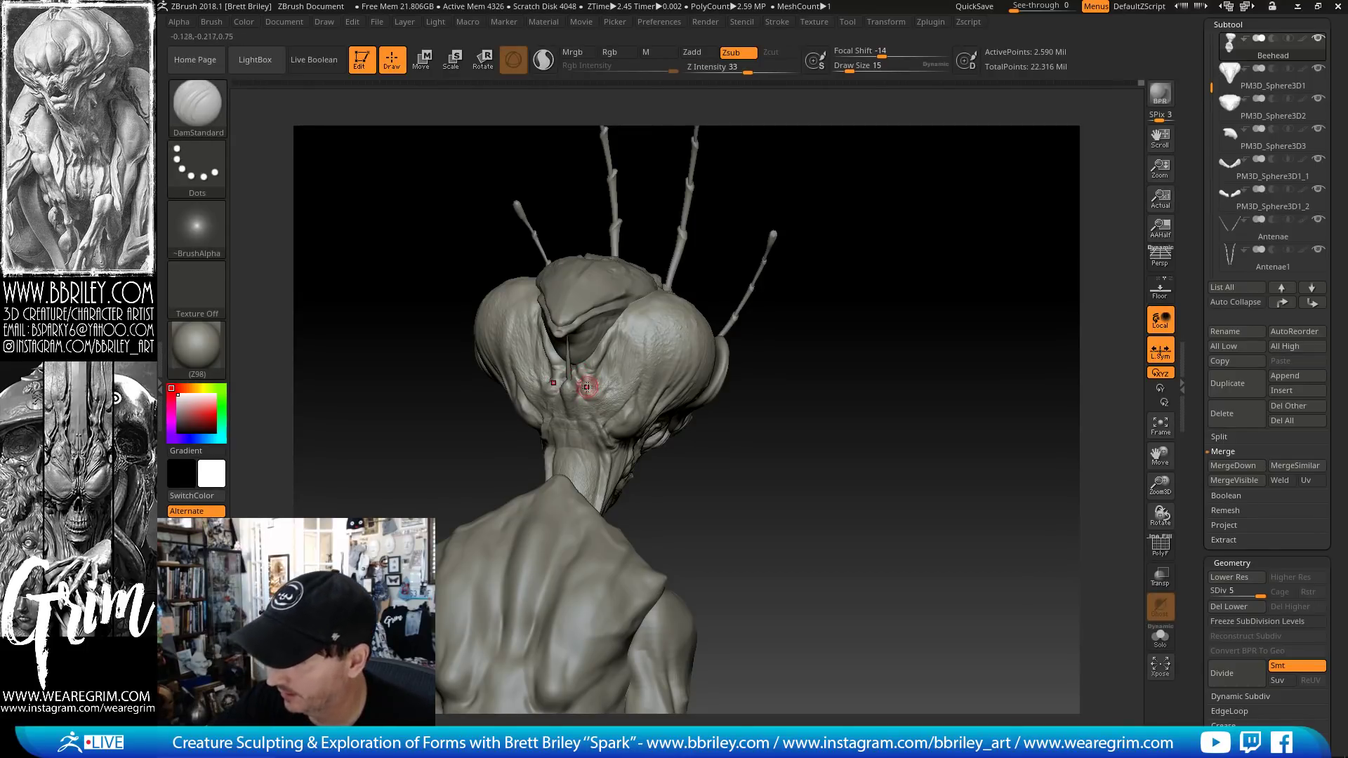
# - Add fine wrinkles and bumps across the rear head lobes and upper neck with the Standard brush at draw size 9
pyautogui.press('b')
pyautogui.press('s')
pyautogui.press('t')
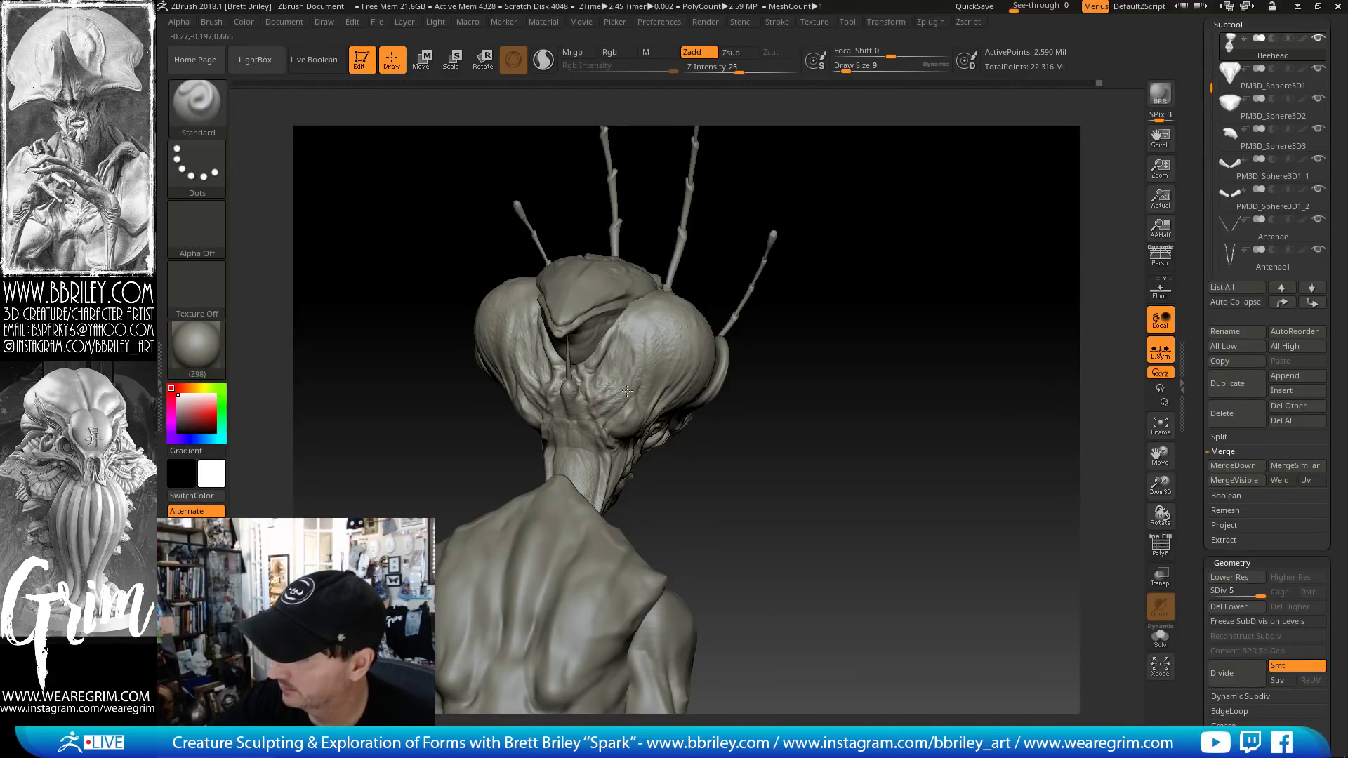
pyautogui.moveTo(777, 204); pyautogui.dragTo(630, 349)
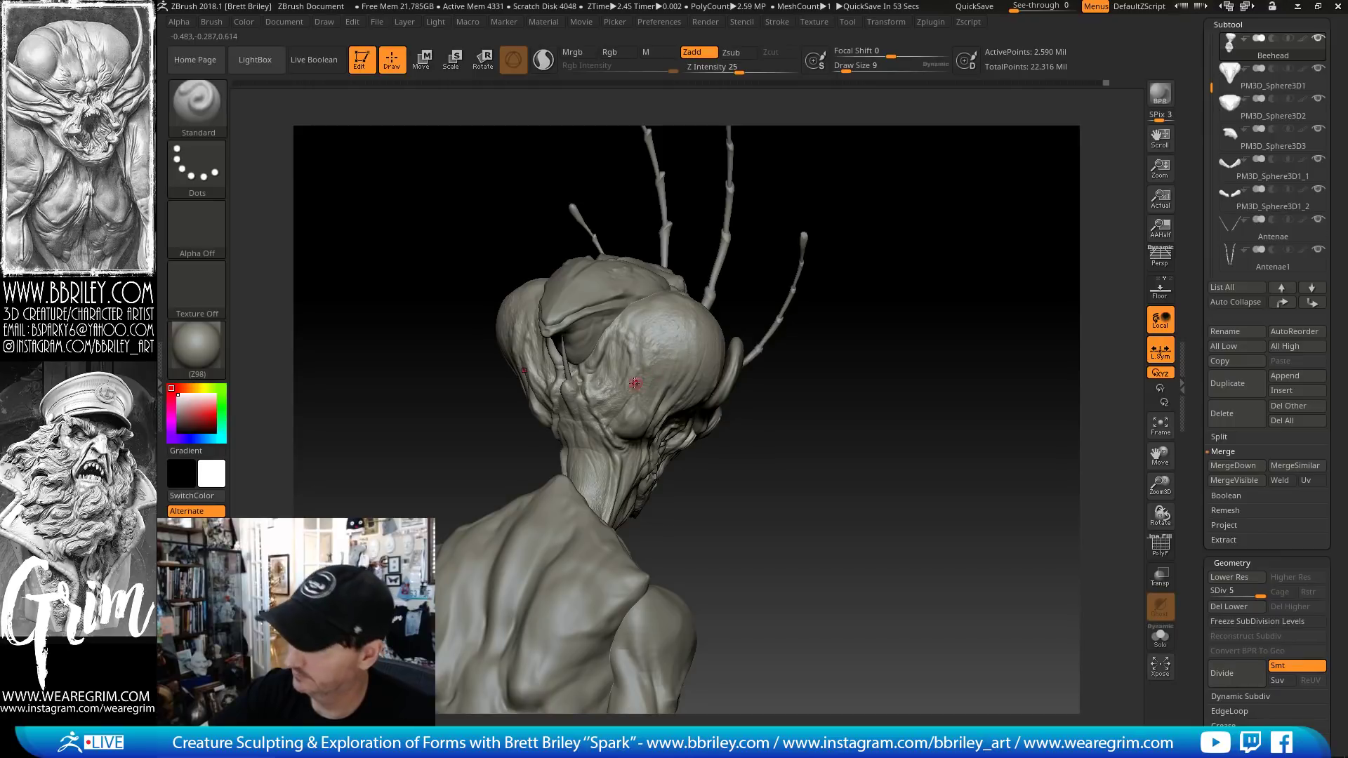
pyautogui.moveTo(788, 345); pyautogui.dragTo(635, 340)
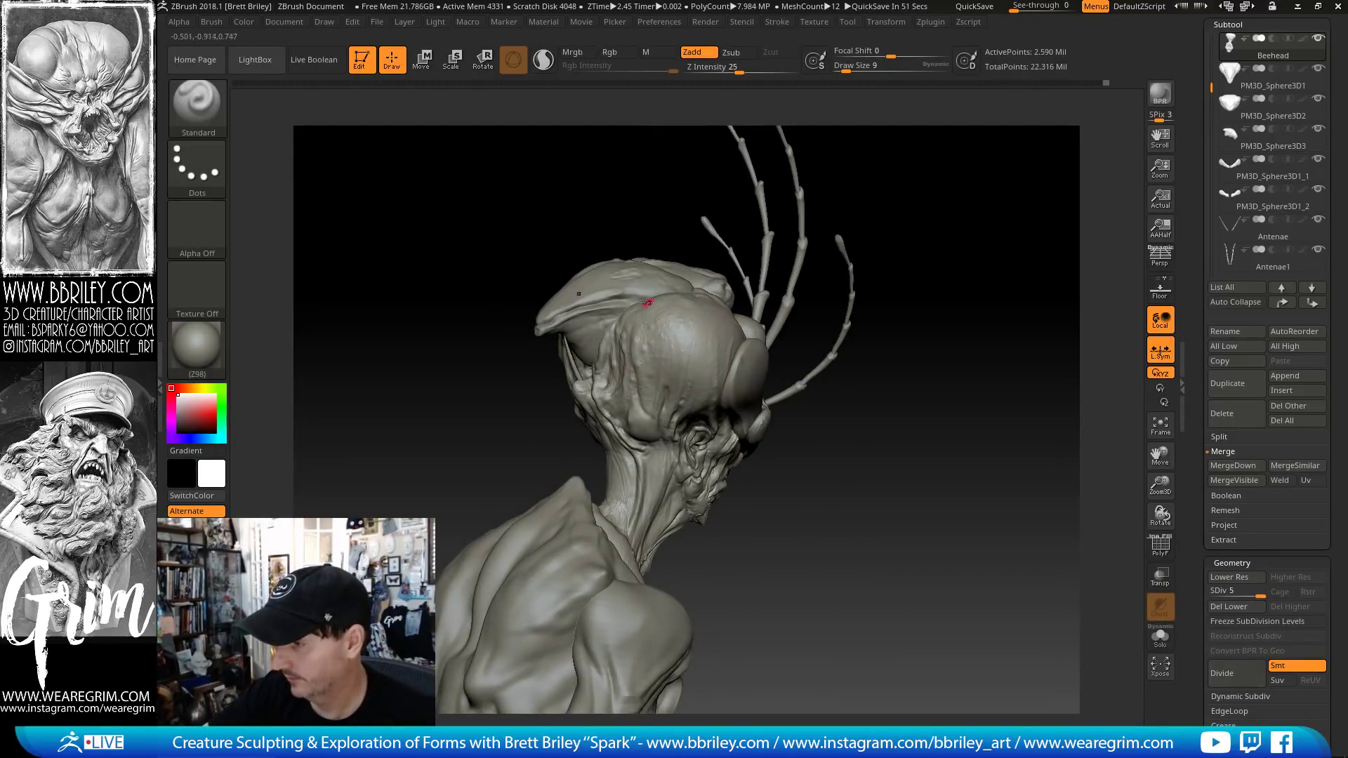
pyautogui.moveTo(658, 190); pyautogui.dragTo(636, 319)
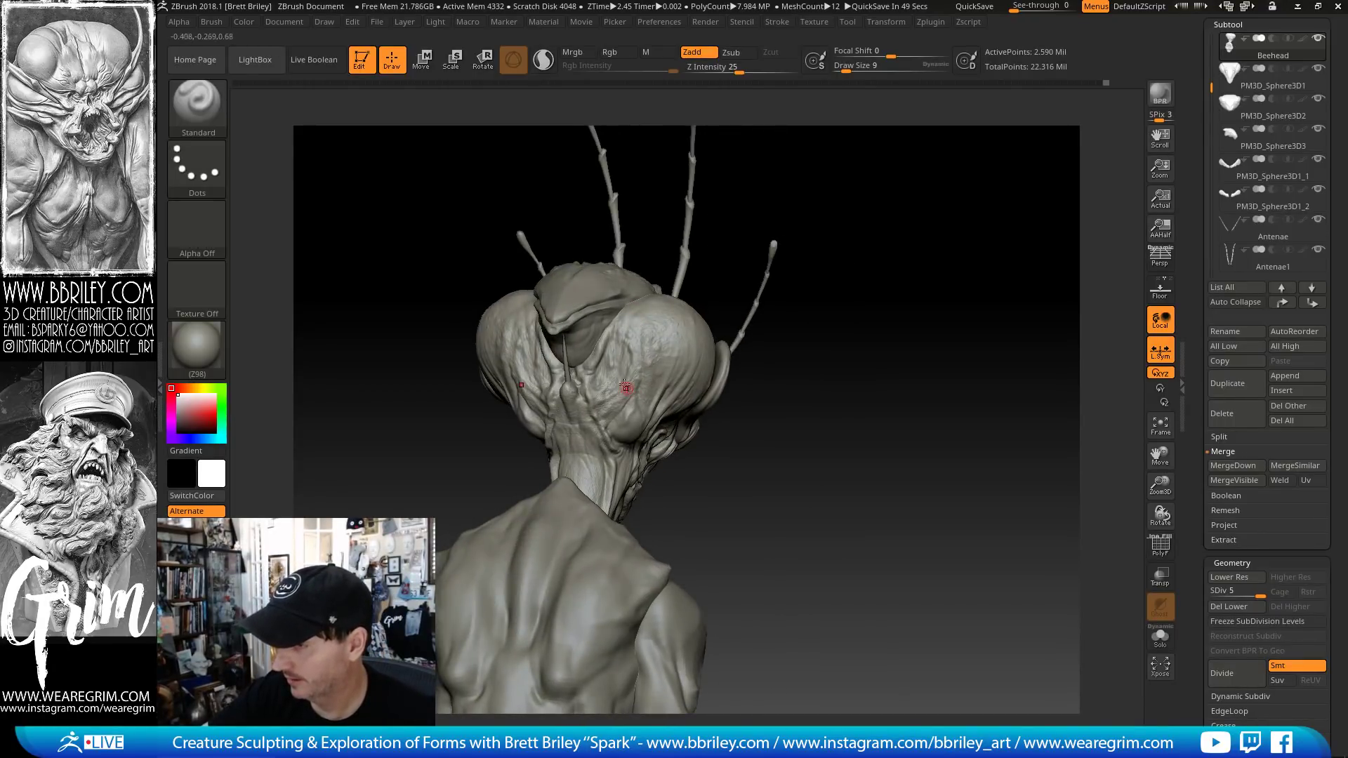
pyautogui.moveTo(833, 350); pyautogui.dragTo(615, 395)
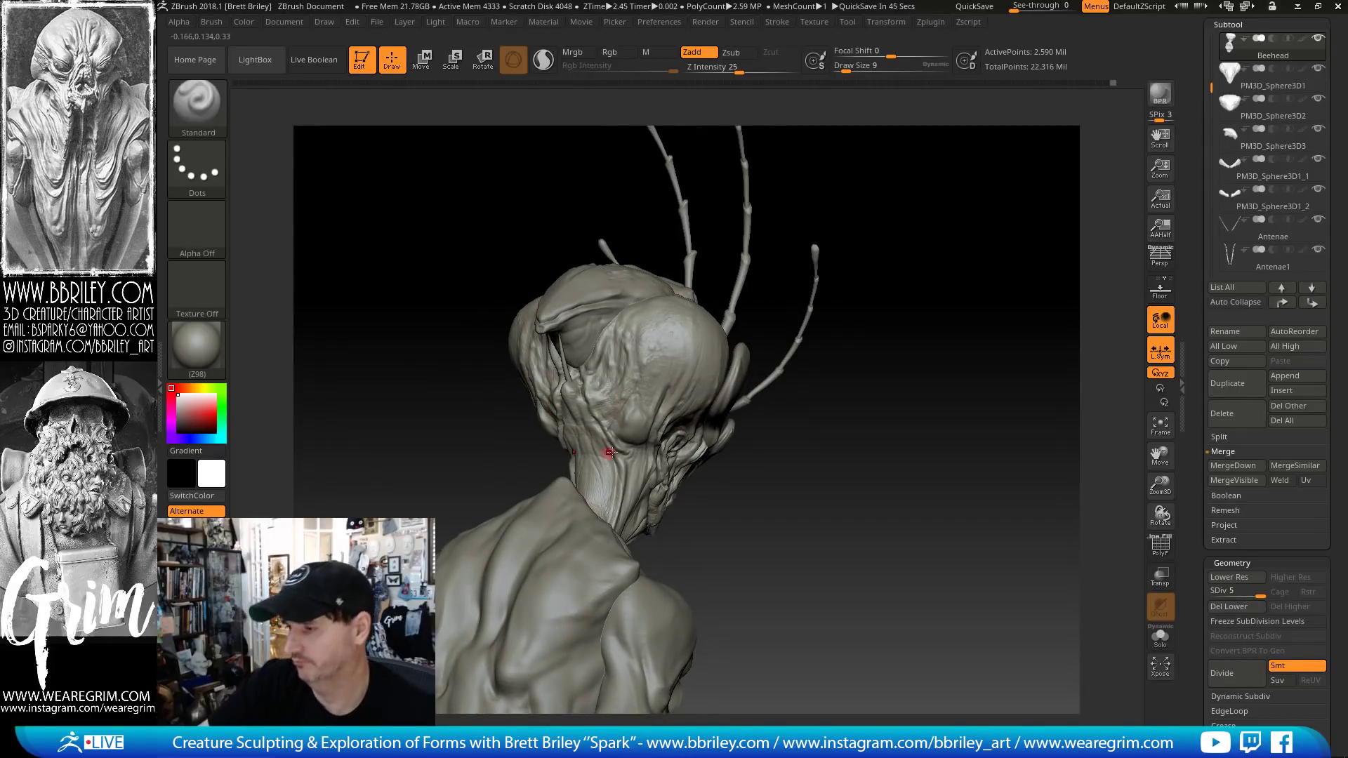
pyautogui.moveTo(610, 452); pyautogui.dragTo(574, 406)
pyautogui.moveTo(783, 522); pyautogui.dragTo(573, 400)
# - Build up the back of the neck below the skull with the Clay brush at draw size 23
pyautogui.press('b')
pyautogui.press('t')
pyautogui.press('d')
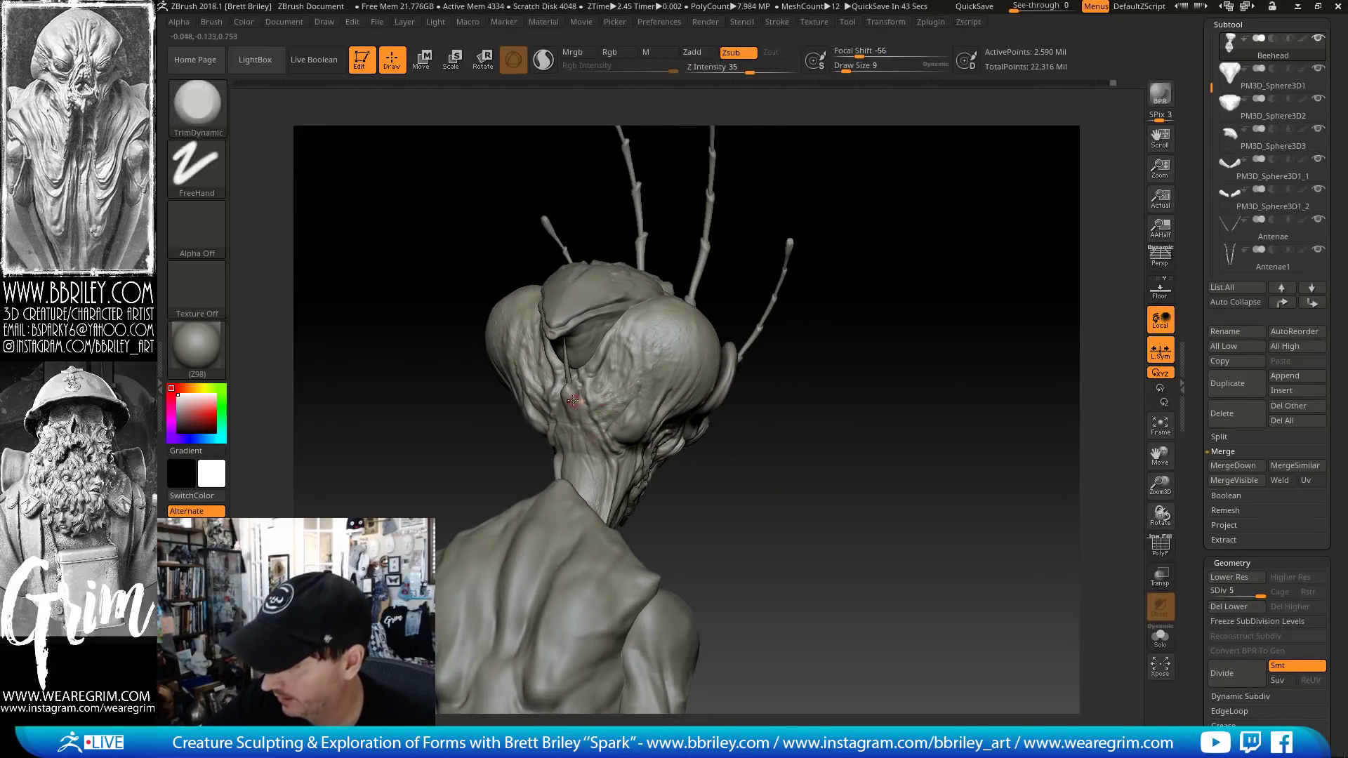
pyautogui.press('b')
pyautogui.press('c')
pyautogui.press('l')
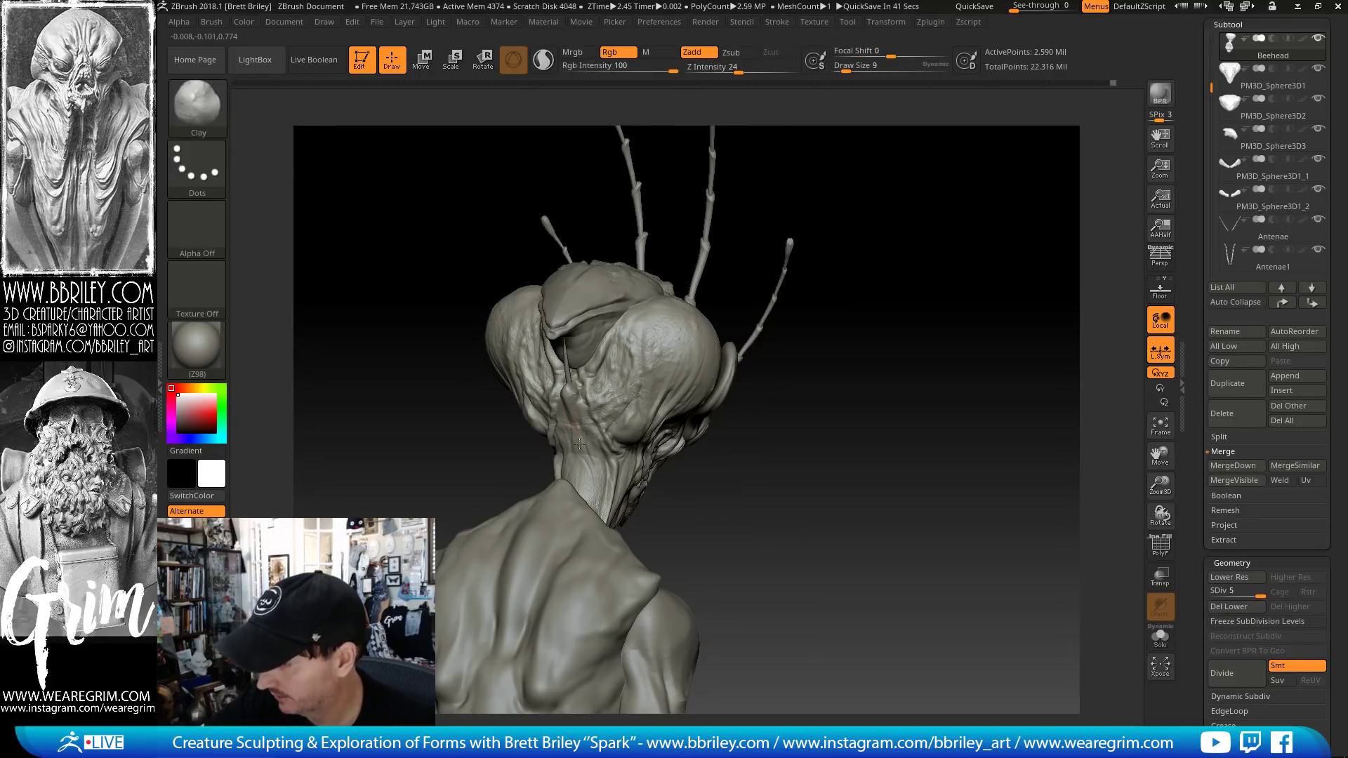
pyautogui.moveTo(733, 502)
pyautogui.mouseDown()
pyautogui.moveTo(666, 495)
pyautogui.moveTo(692, 535)
pyautogui.moveTo(693, 597)
pyautogui.mouseUp()
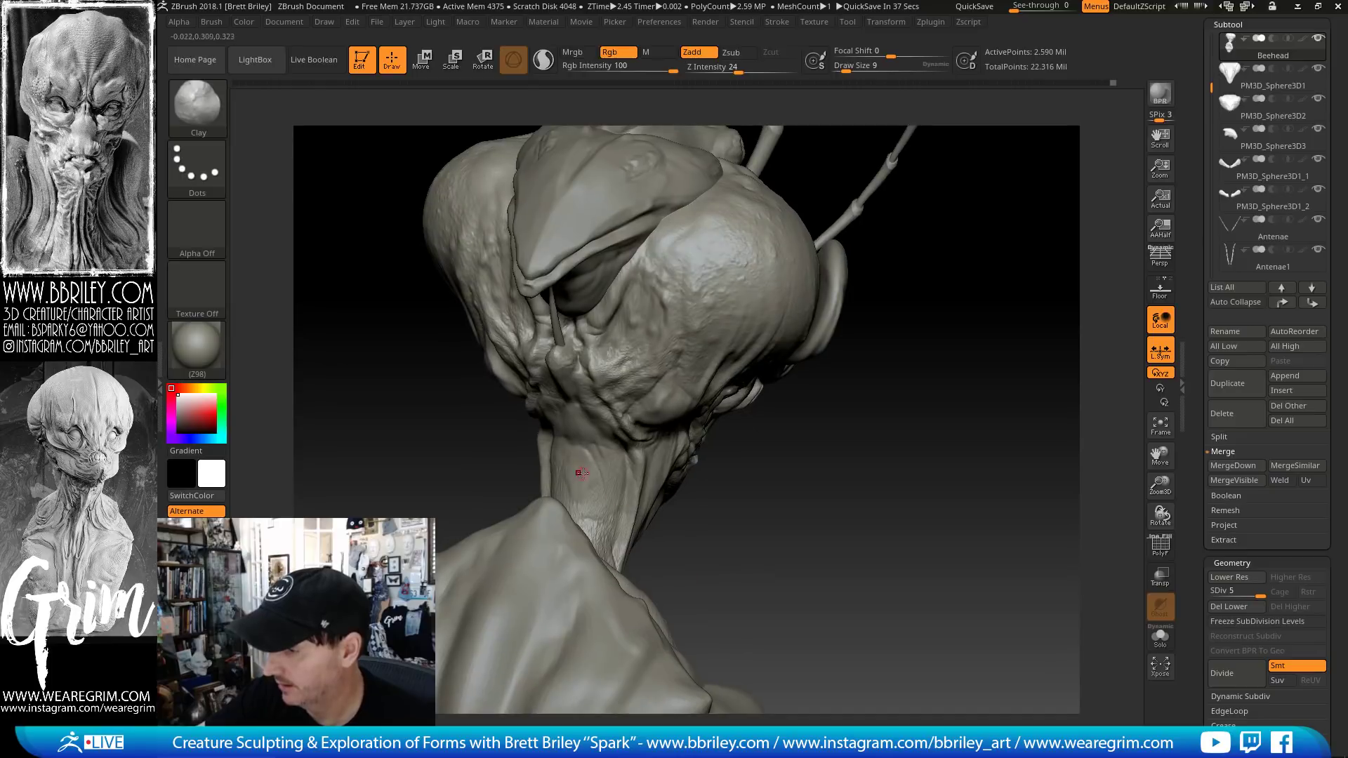
pyautogui.press(']')
pyautogui.press(']')
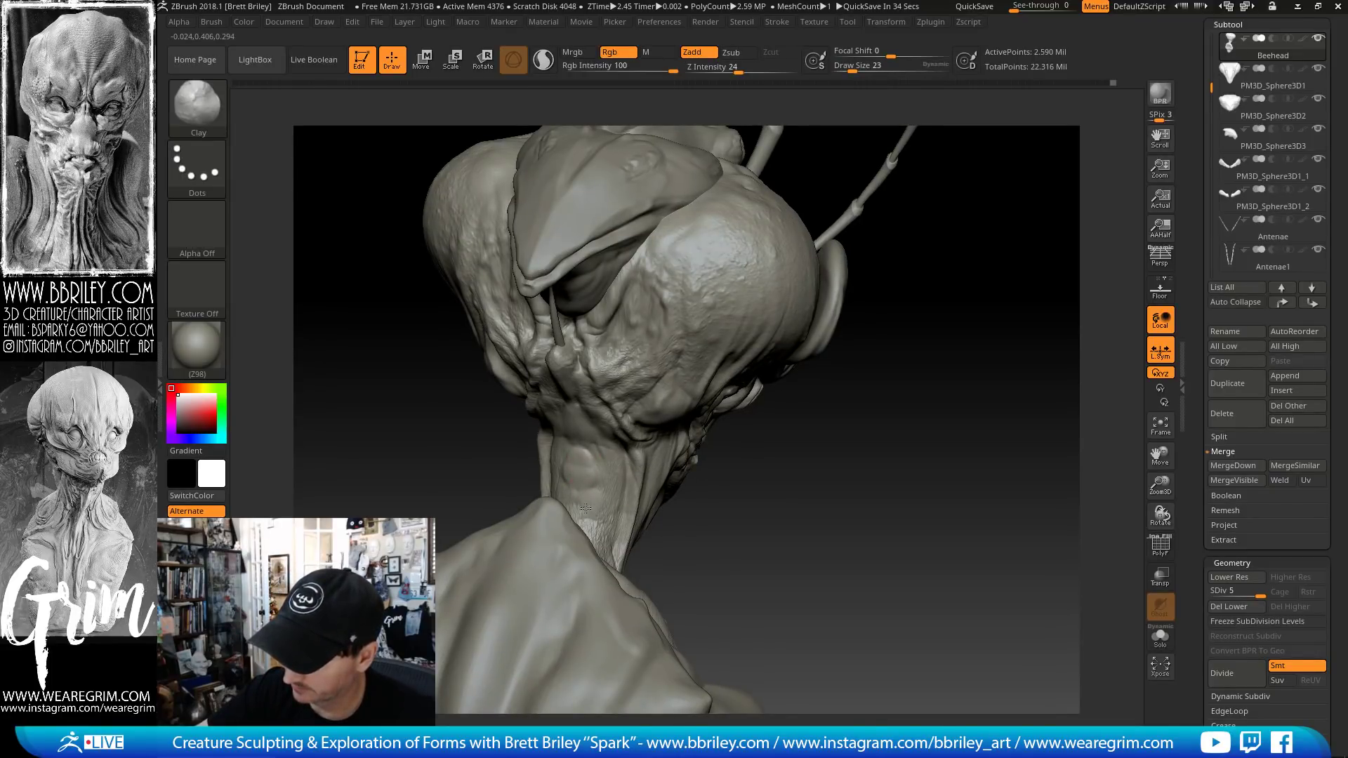
pyautogui.moveTo(586, 507); pyautogui.dragTo(584, 431, button='right')
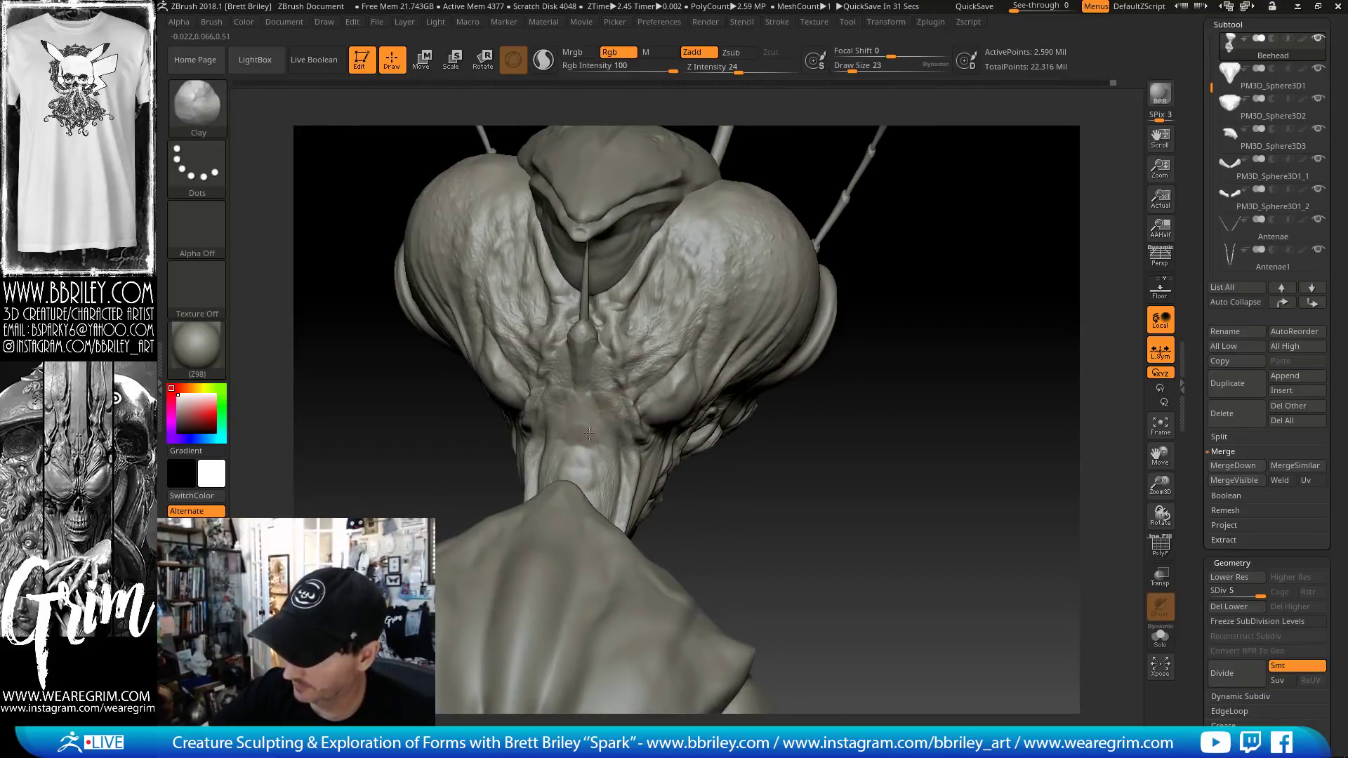
# - Crease and raise the small central ridge at the top of the nape with DamStandard at draw size 20 and Standard at 10
pyautogui.press('b')
pyautogui.press('d')
pyautogui.press('s')
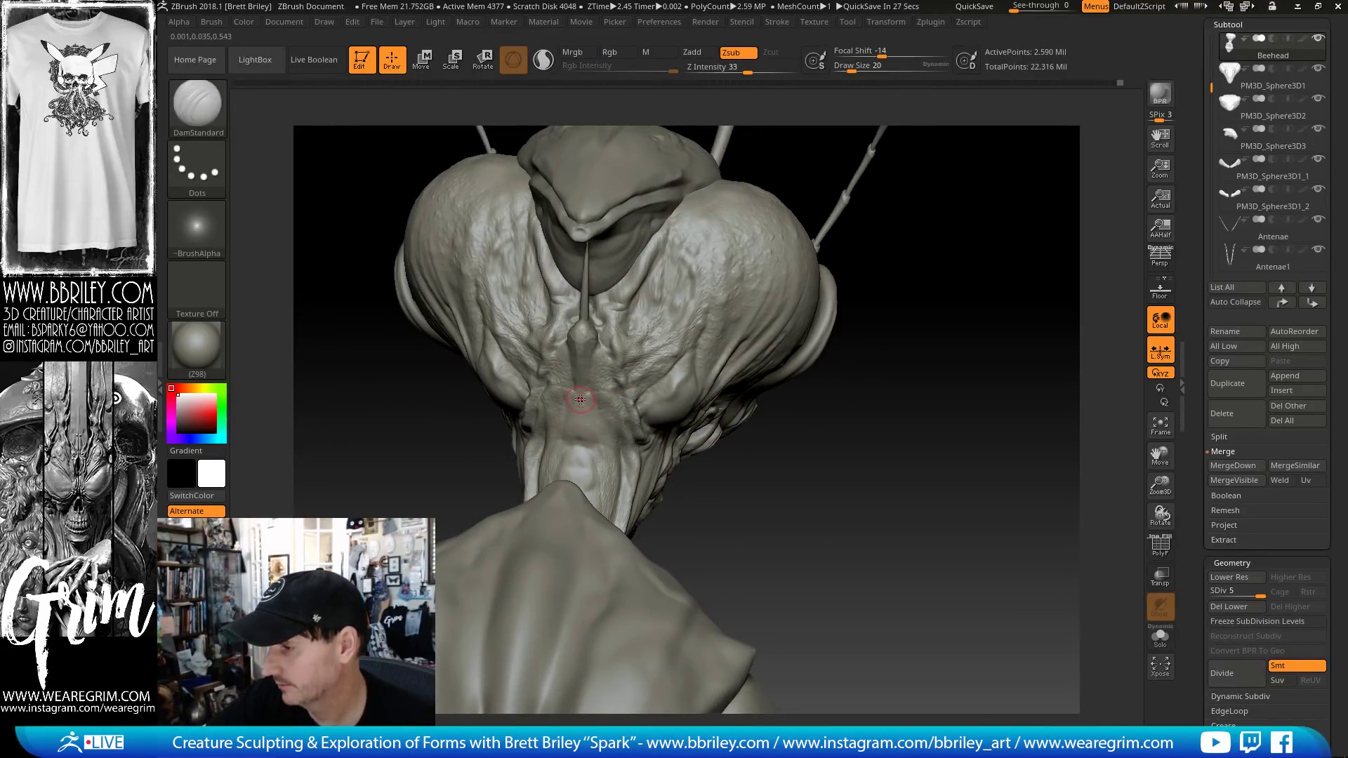
pyautogui.press('b')
pyautogui.press('s')
pyautogui.press('t')
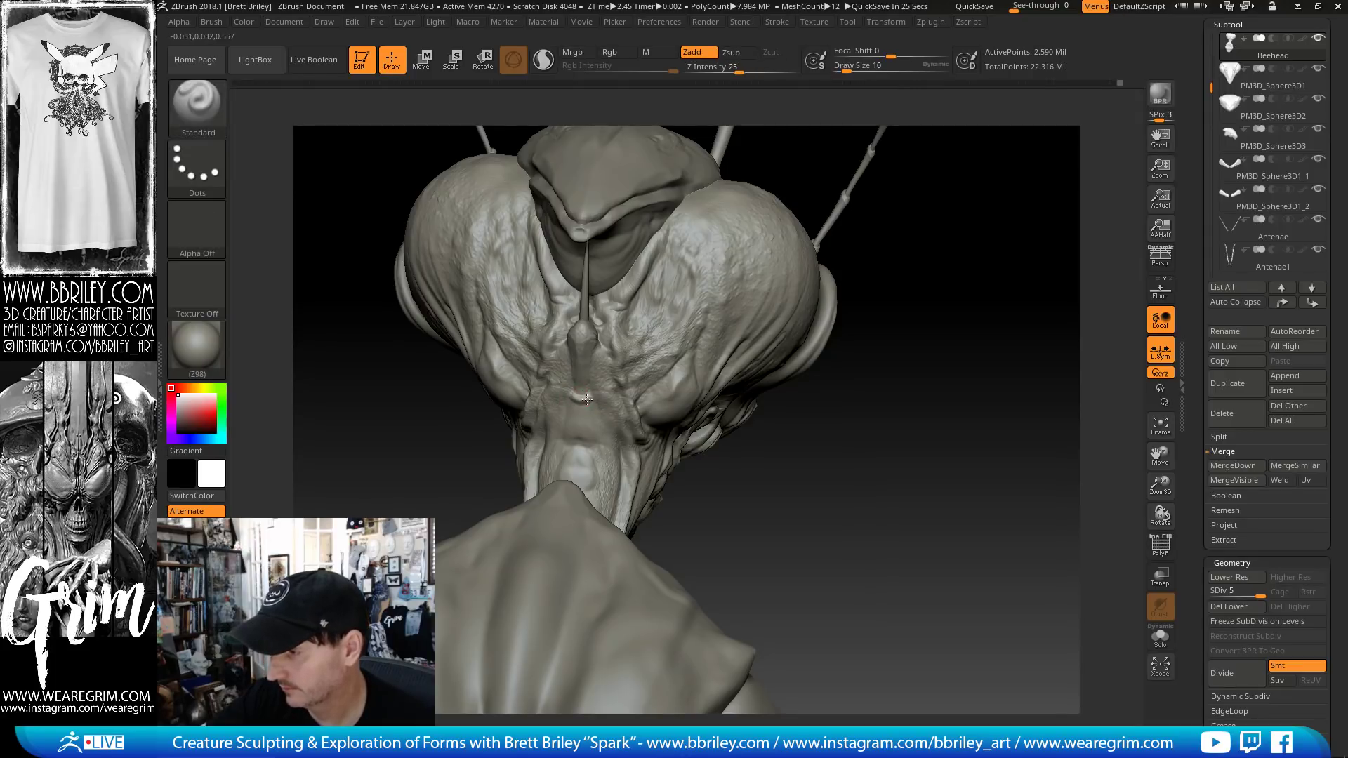
# - Build up an arched fold across the middle of the nape with Clay at draw size 15 and Standard at 10
pyautogui.press('b')
pyautogui.press('c')
pyautogui.press('l')
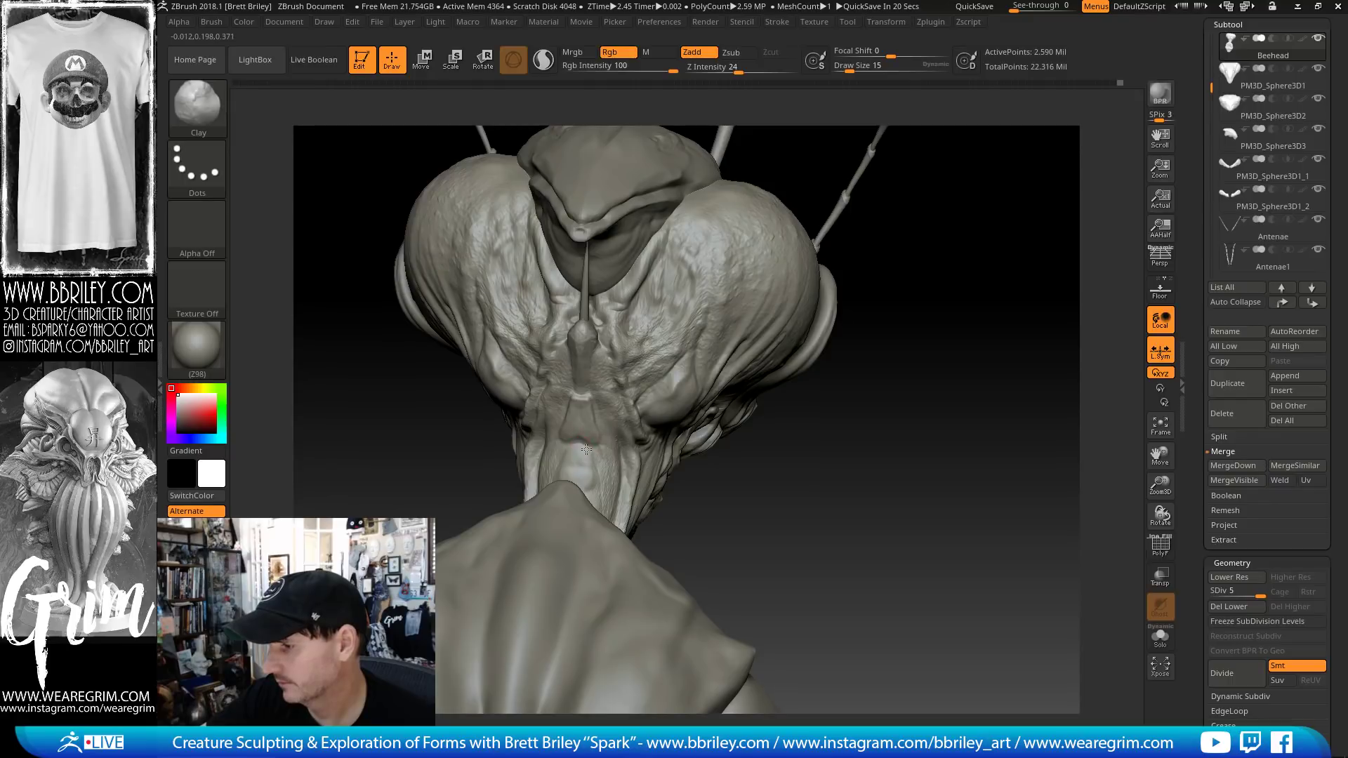
pyautogui.press('b')
pyautogui.press('s')
pyautogui.press('t')
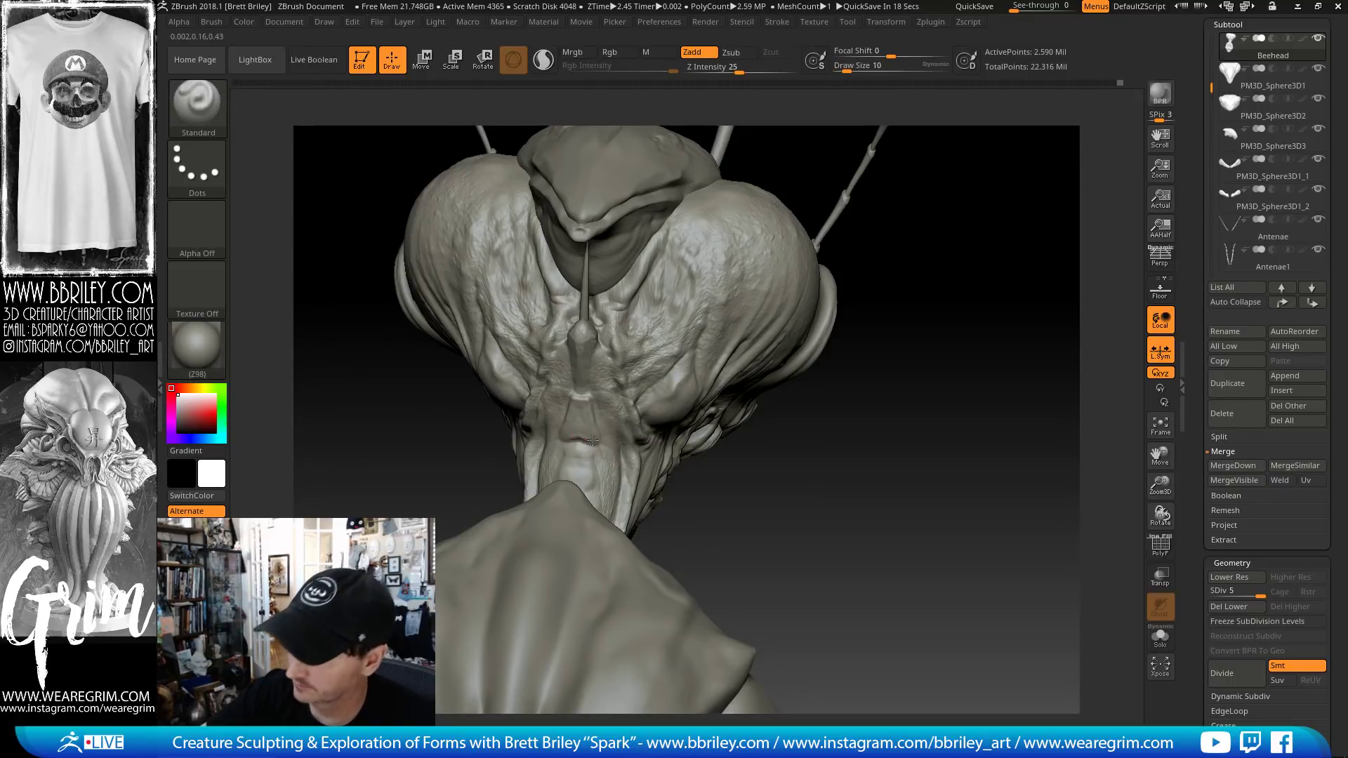
pyautogui.moveTo(569, 437); pyautogui.dragTo(590, 428)
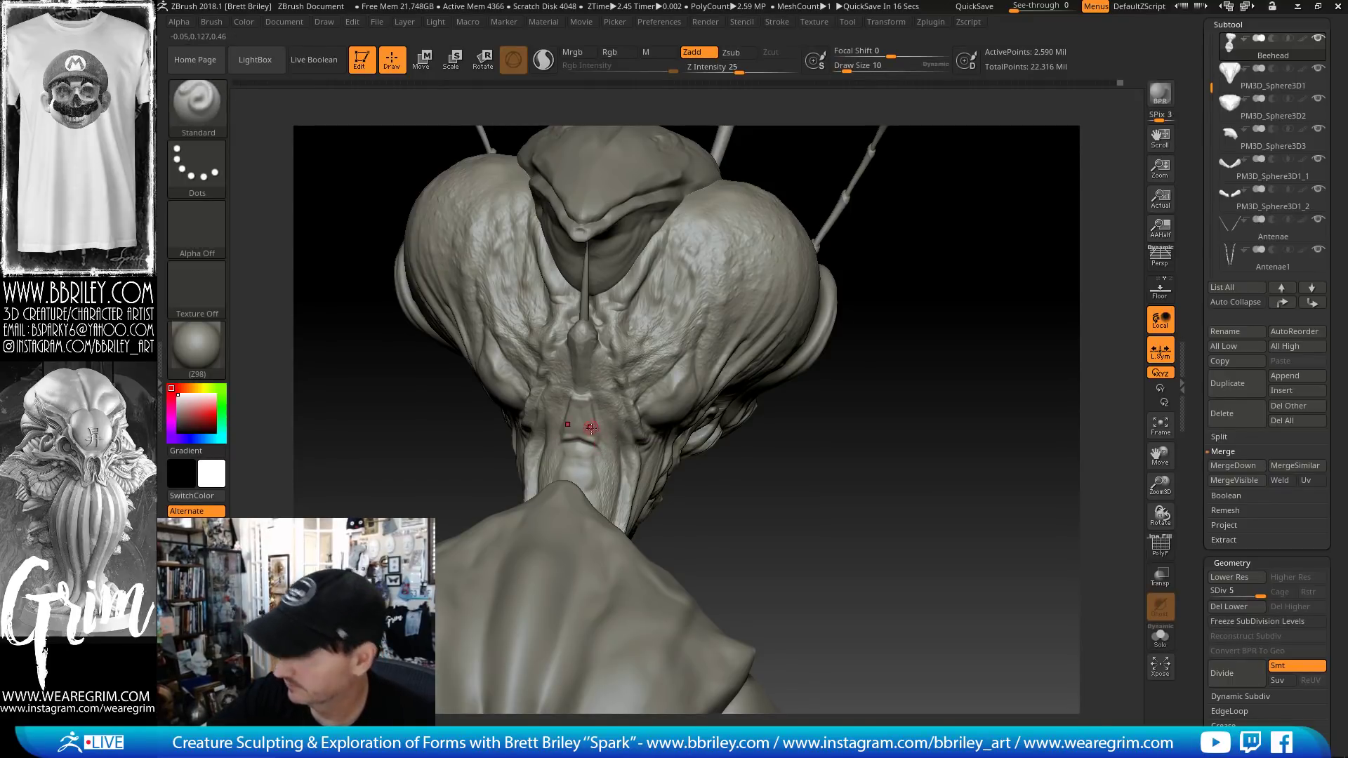
# - Plane the nape fold with TrimDynamic and raise the small knob below the crest spike with Standard at draw size 13
pyautogui.press('b')
pyautogui.press('t')
pyautogui.press('d')
pyautogui.press('b')
pyautogui.press('s')
pyautogui.press('t')
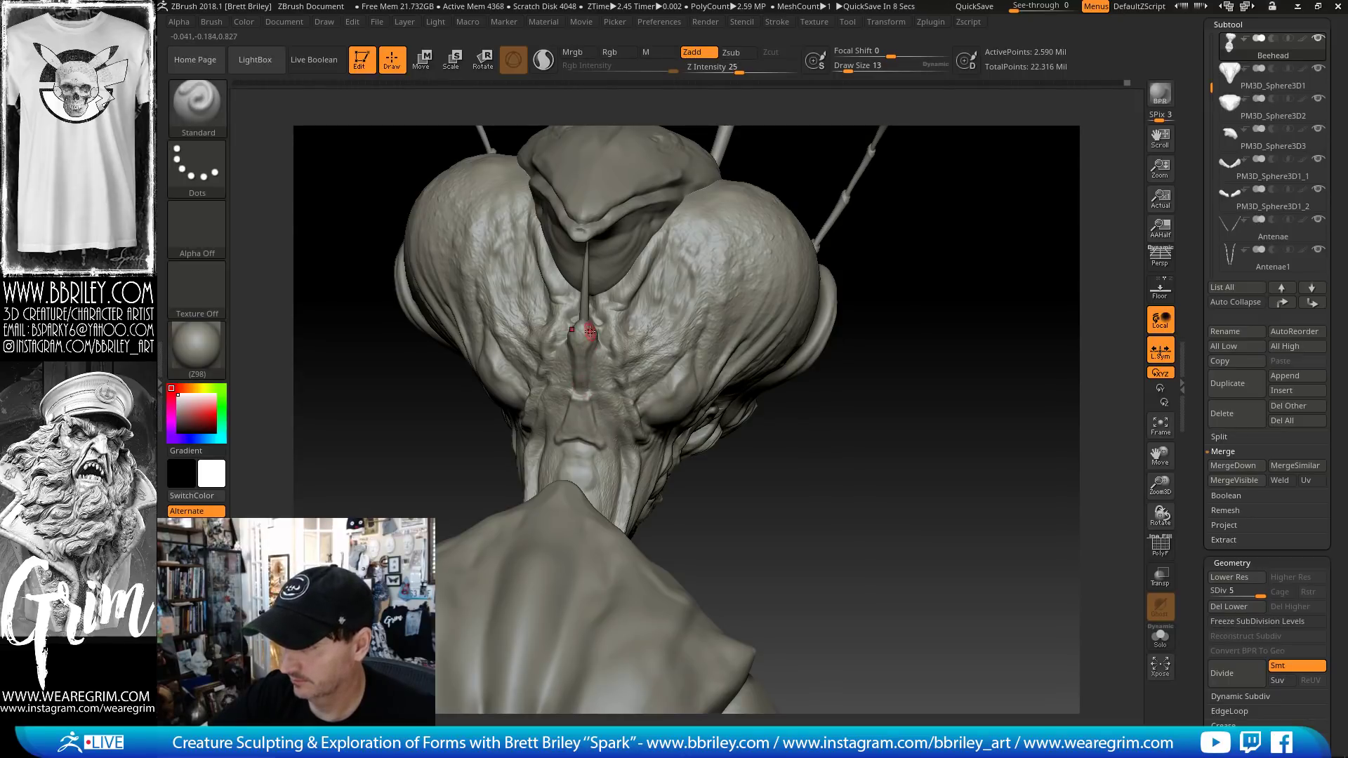
# - Flatten and crease the central forms under the crest spike with TrimDynamic and DamStandard at draw size 13
pyautogui.press('b')
pyautogui.press('t')
pyautogui.press('d')
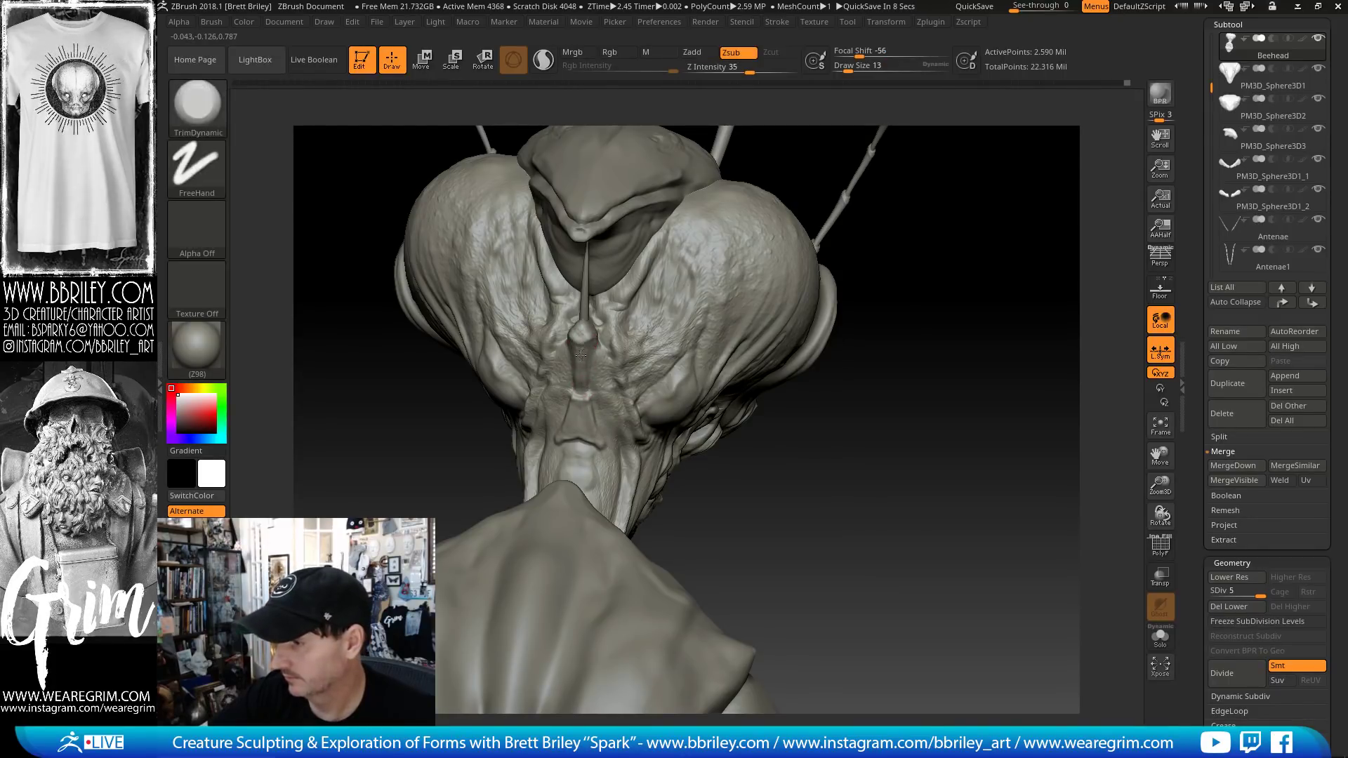
pyautogui.moveTo(717, 490); pyautogui.dragTo(687, 488)
pyautogui.press('b')
pyautogui.press('d')
pyautogui.press('s')
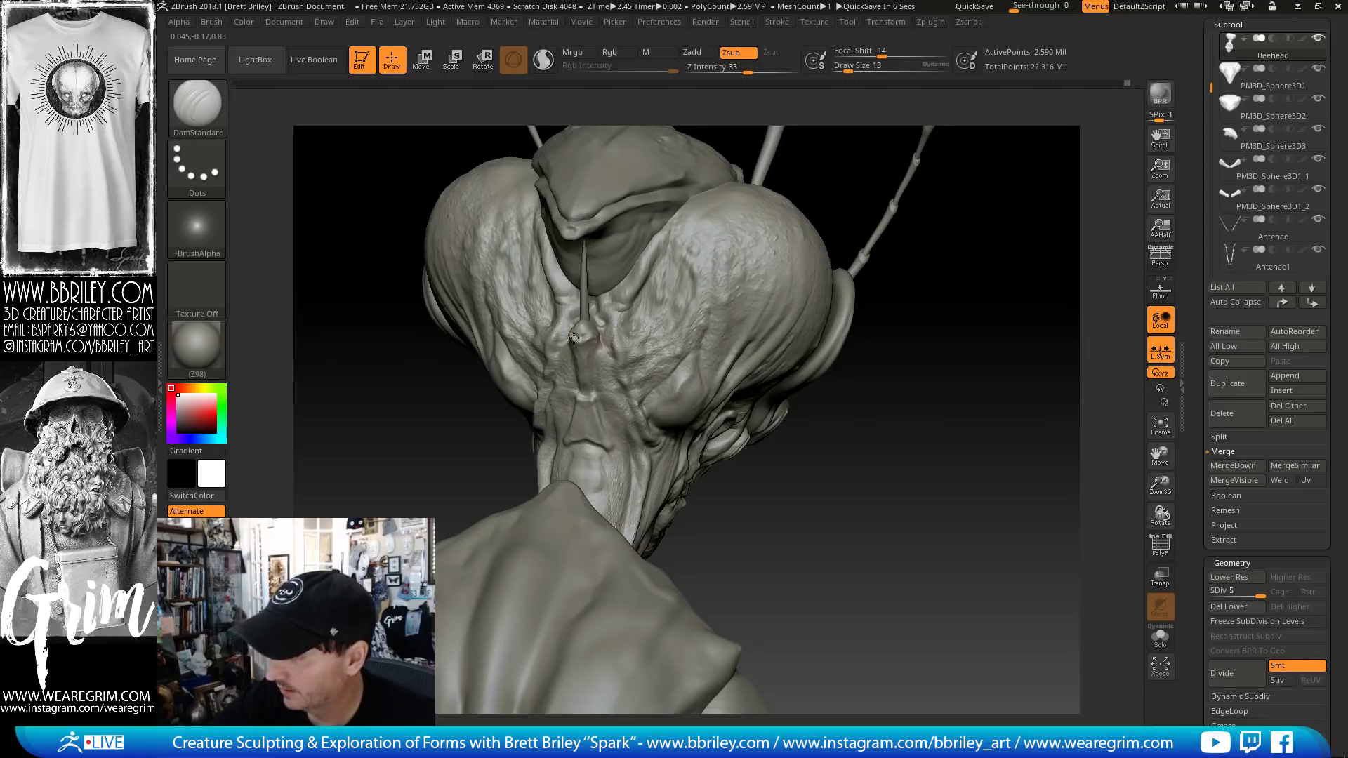
# - Reshape the profile of the back of the skull and upper nape with the Move brush at draw sizes 23, 29 and 39
pyautogui.press('b')
pyautogui.press('m')
pyautogui.press('v')
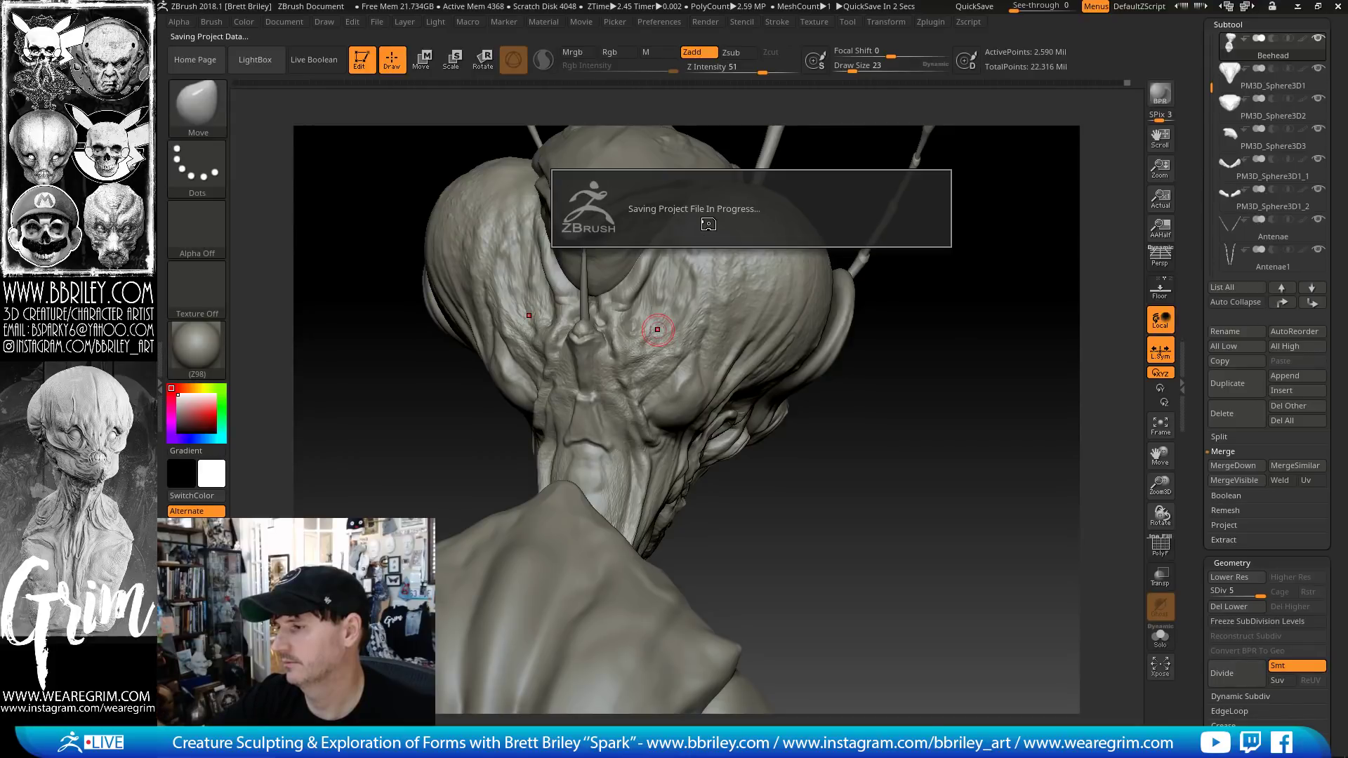
pyautogui.moveTo(962, 325)
pyautogui.mouseDown()
pyautogui.moveTo(962, 355)
pyautogui.moveTo(956, 331)
pyautogui.mouseUp()
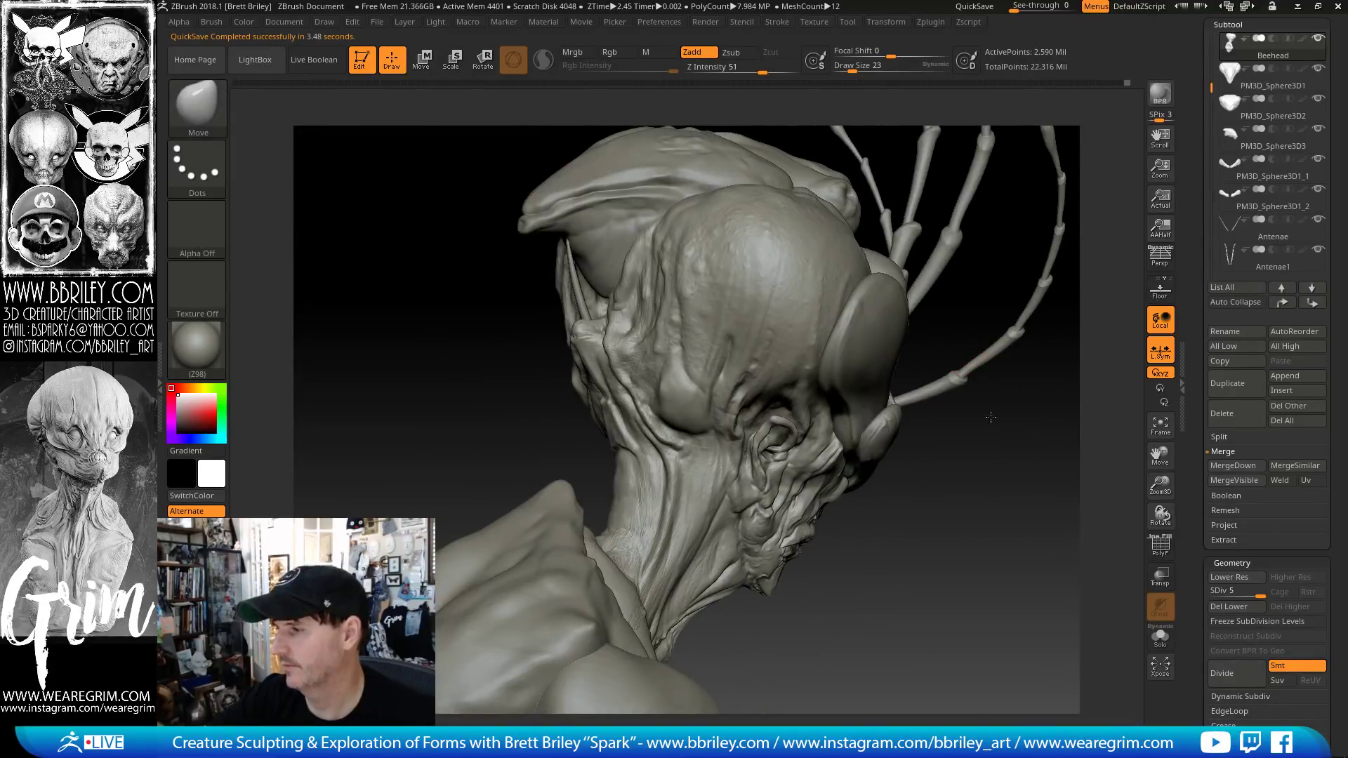
pyautogui.moveTo(990, 417); pyautogui.dragTo(960, 354)
pyautogui.press('s')
pyautogui.moveTo(578, 348); pyautogui.dragTo(605, 392)
pyautogui.press('s')
pyautogui.press('s')
pyautogui.press('s')
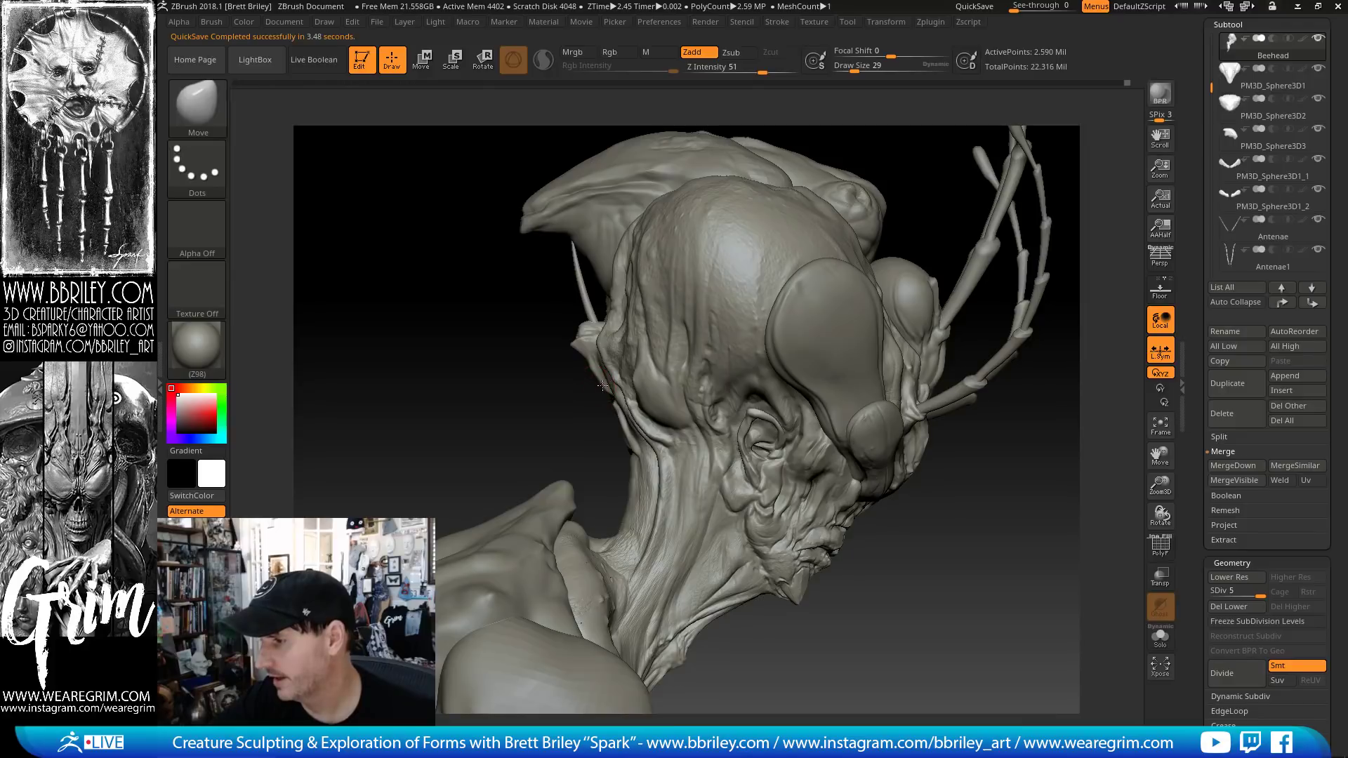
pyautogui.press('s')
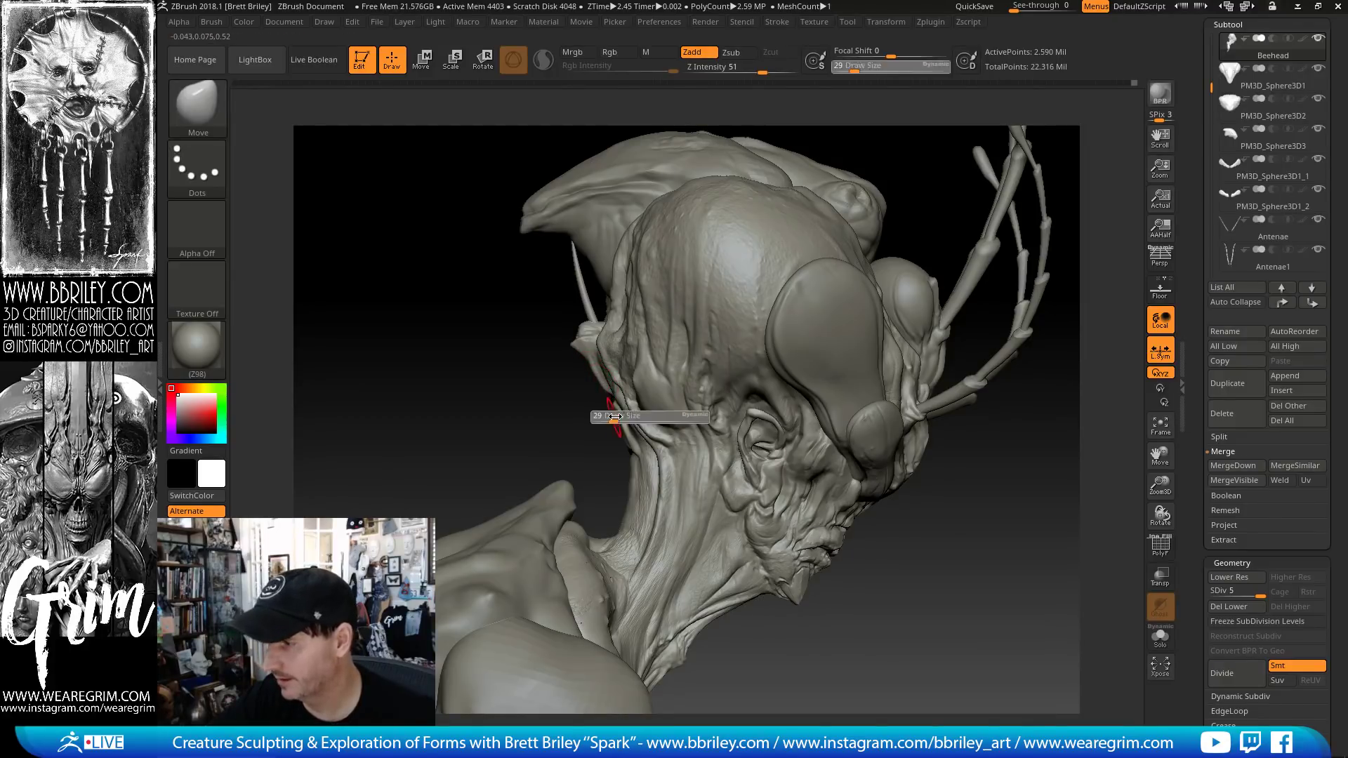
pyautogui.moveTo(612, 415); pyautogui.dragTo(615, 417)
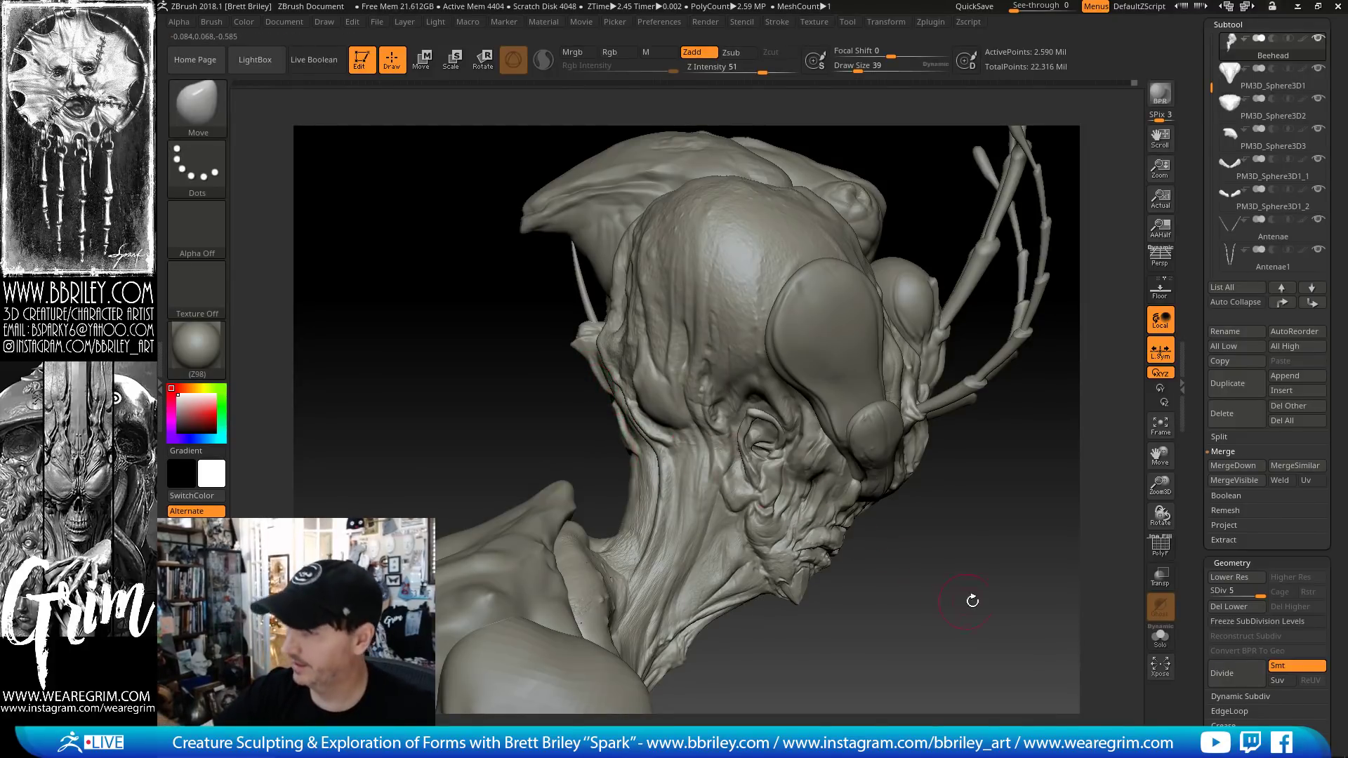
# - Swell the nape folds below the skull with Inflat at draw size 39 and refine them with Standard at 13
pyautogui.moveTo(905, 484)
pyautogui.mouseDown()
pyautogui.moveTo(986, 515)
pyautogui.moveTo(597, 358)
pyautogui.mouseUp()
pyautogui.press('b')
pyautogui.press('i')
pyautogui.press('n')
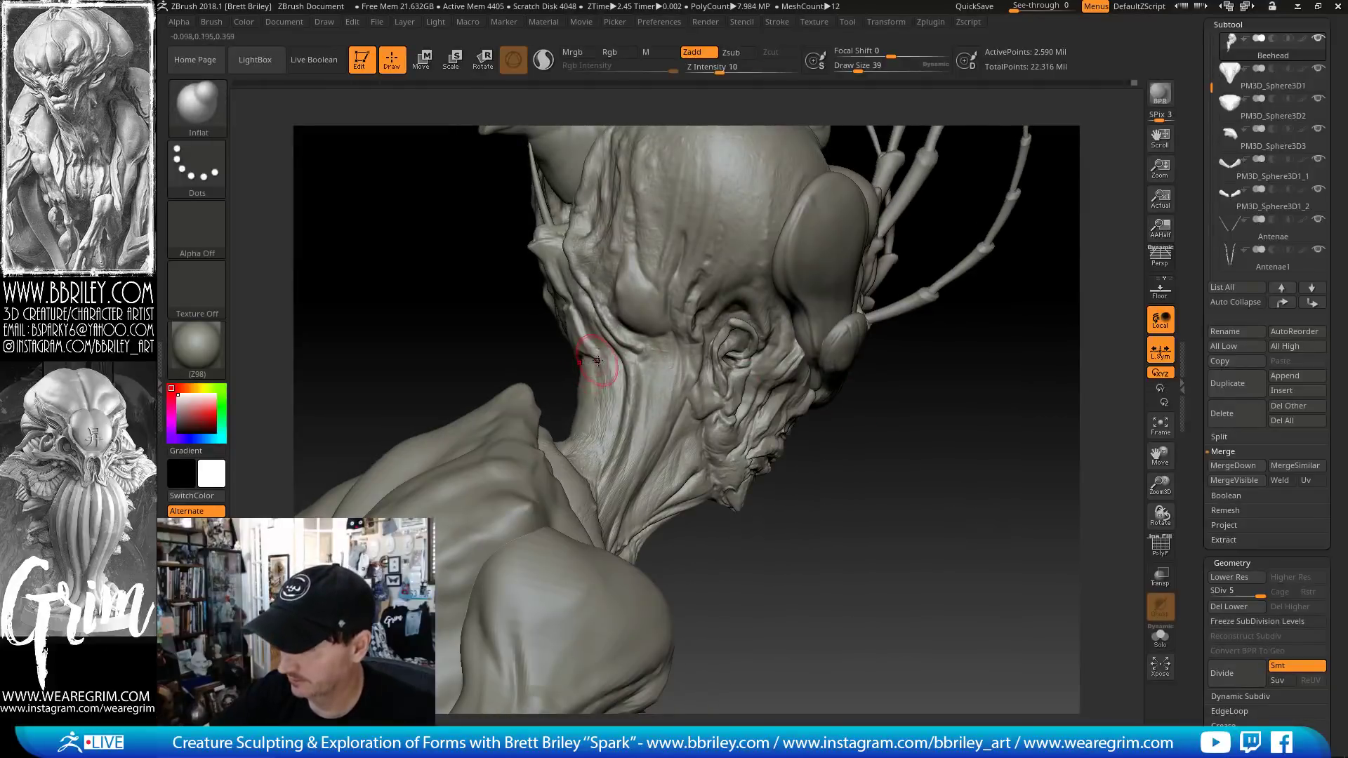
pyautogui.press('b')
pyautogui.press('s')
pyautogui.press('t')
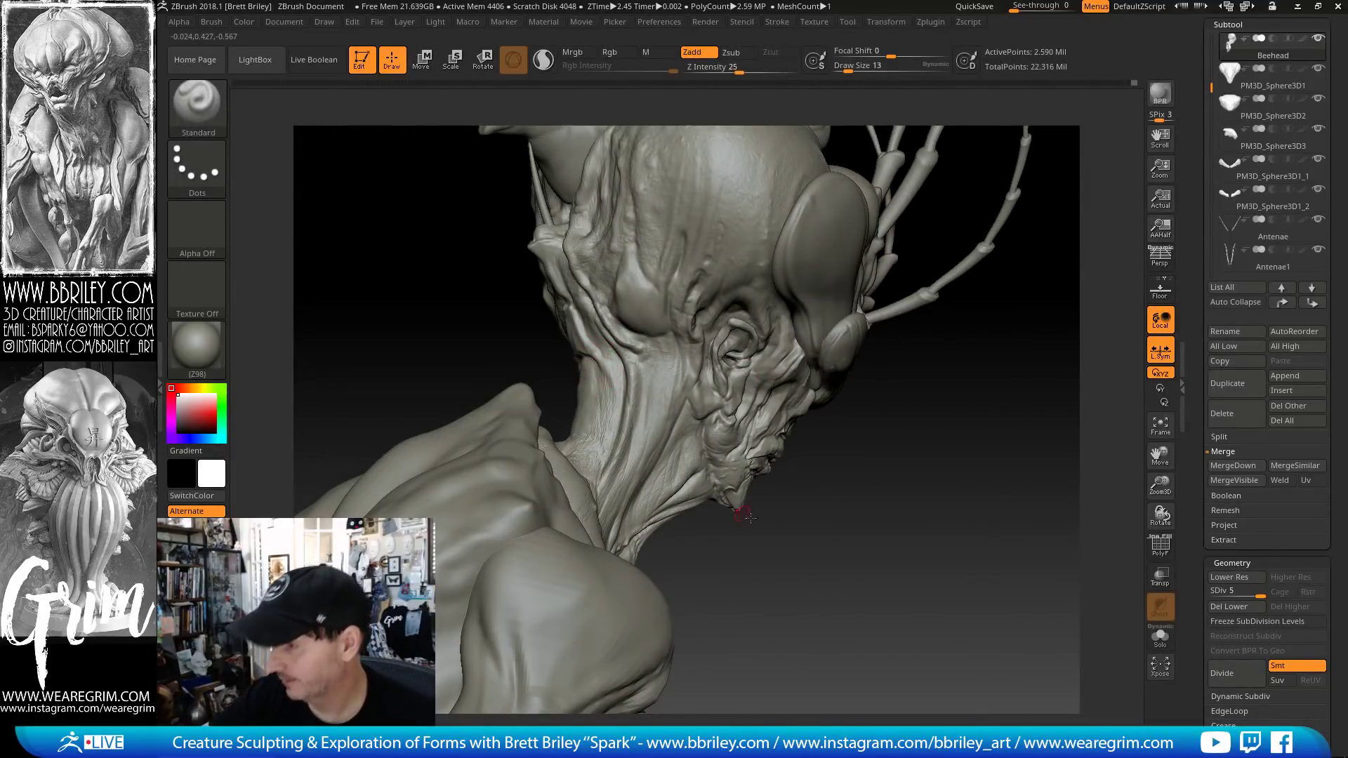
pyautogui.moveTo(605, 363); pyautogui.dragTo(688, 407, button='right')
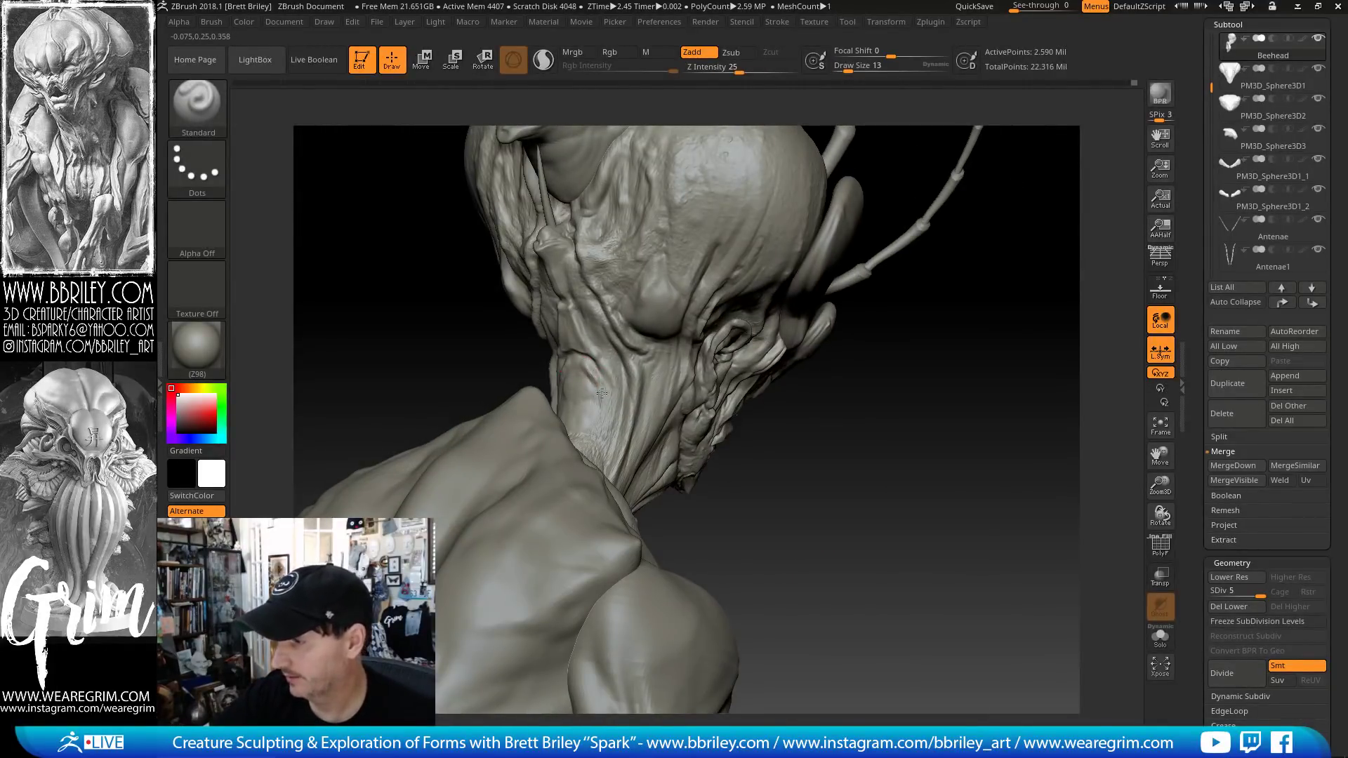
# - Fill, plane and crease the folds along the back of the neck with Clay, TrimDynamic and DamStandard at draw size 20
pyautogui.press('b')
pyautogui.press('c')
pyautogui.press('l')
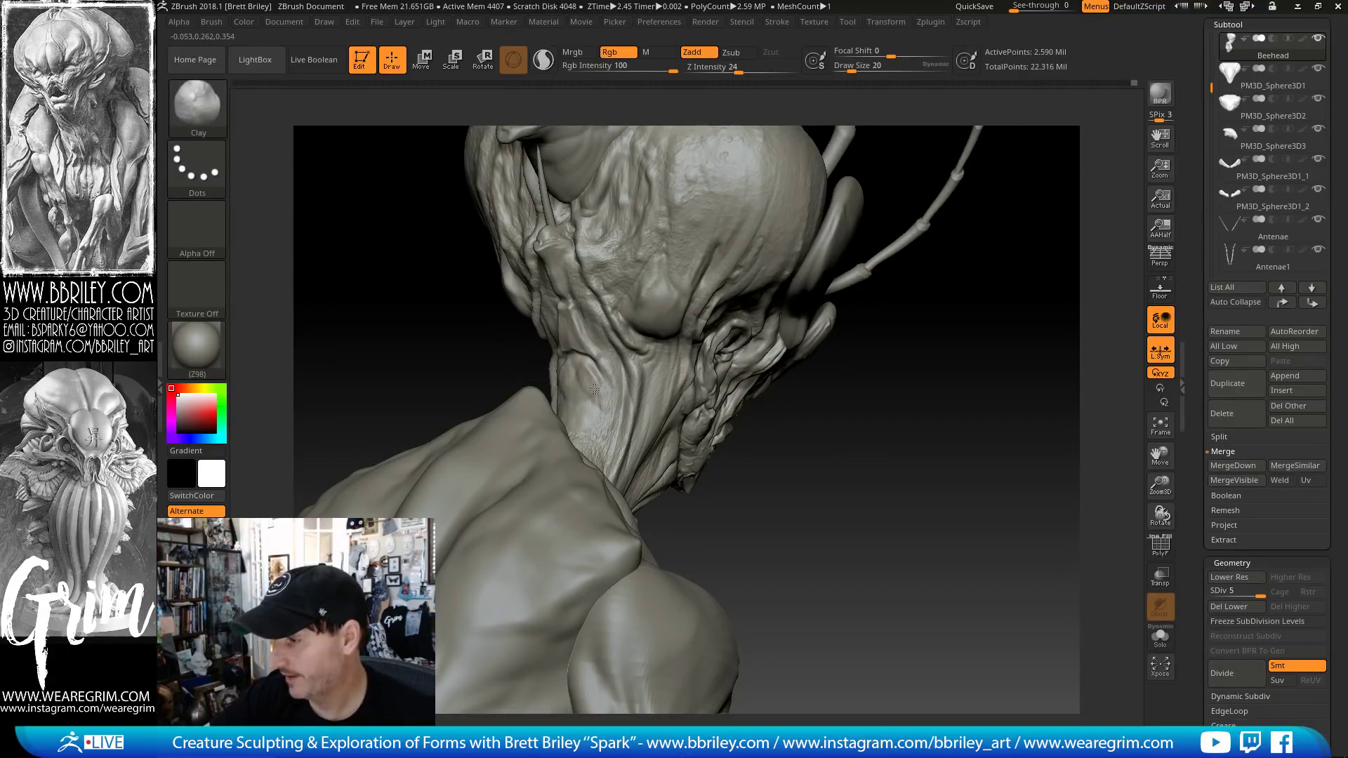
pyautogui.press('b')
pyautogui.press('t')
pyautogui.press('d')
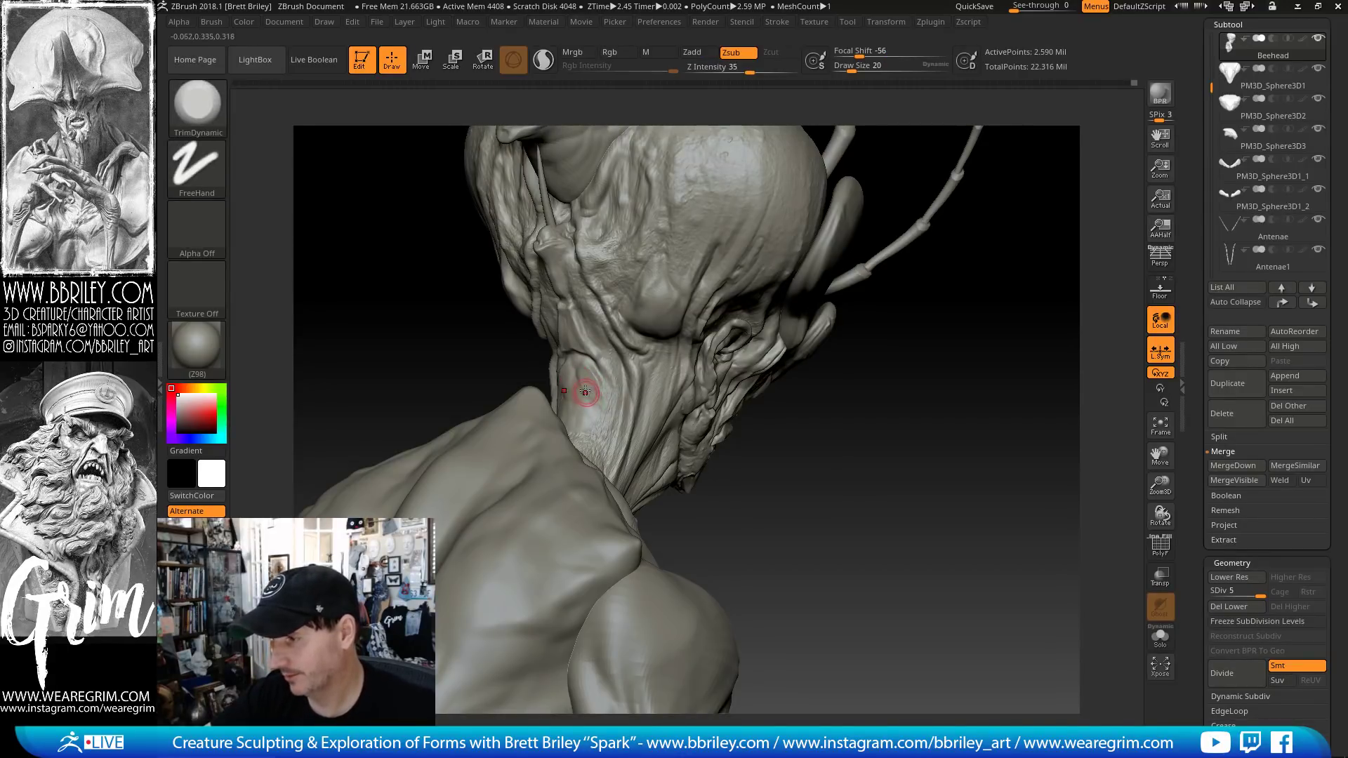
pyautogui.press('b')
pyautogui.press('d')
pyautogui.press('s')
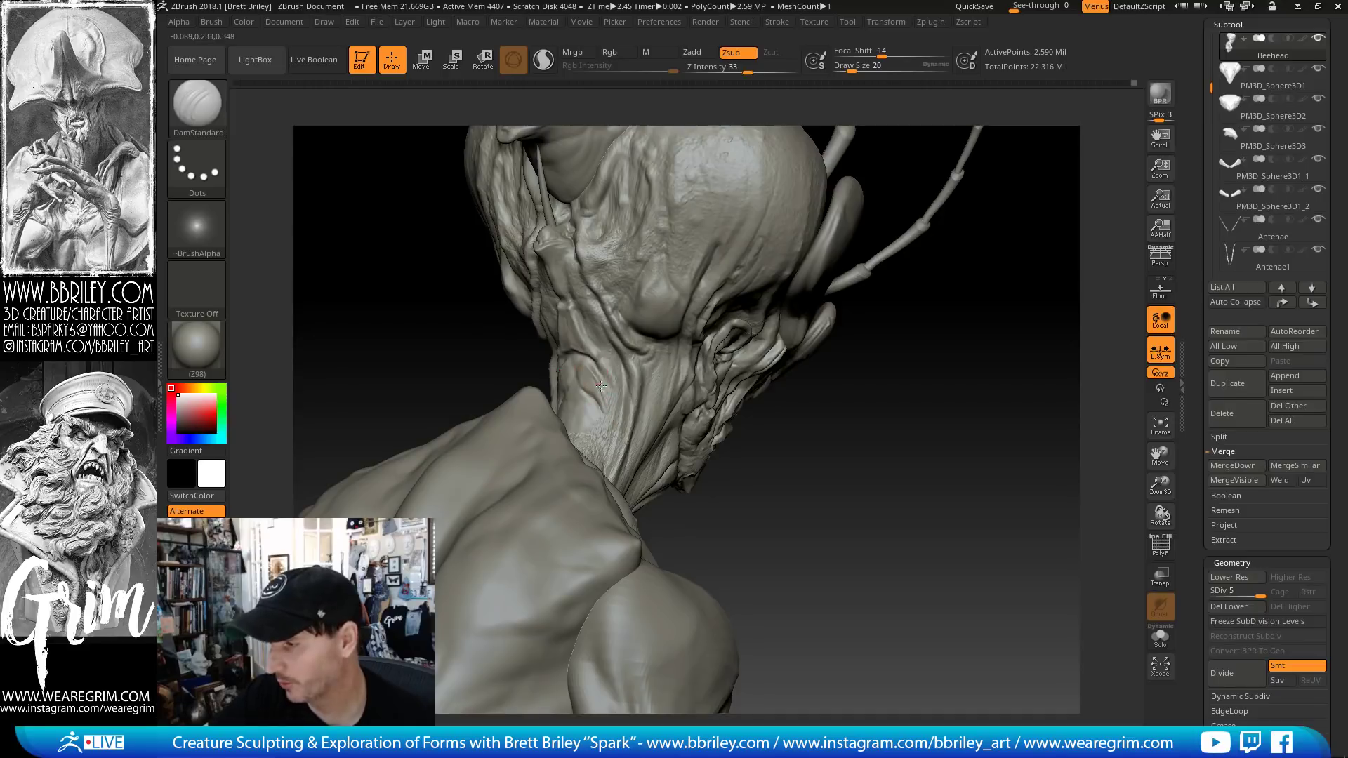
pyautogui.moveTo(595, 385); pyautogui.dragTo(586, 397)
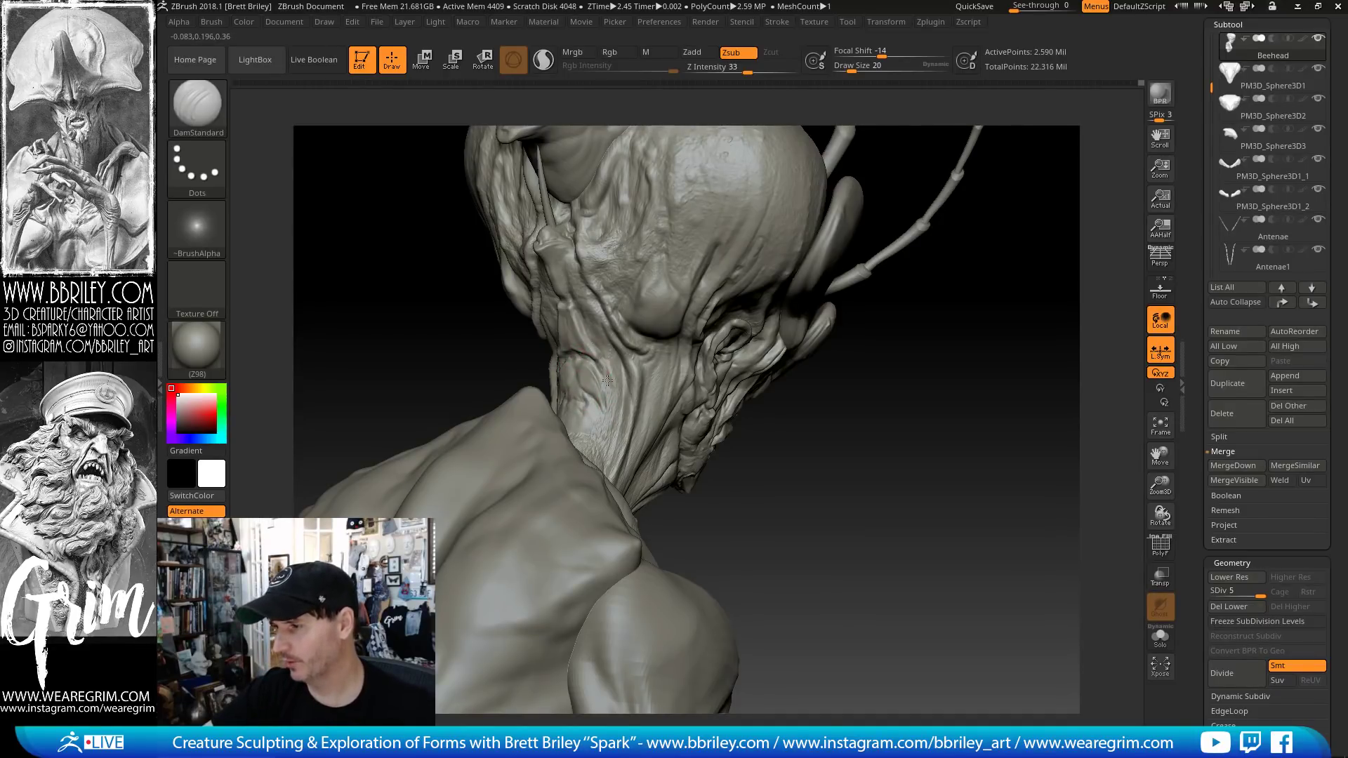
# - Plane the skull-base folds with TrimDynamic at draw size 20 and detail them with DamStandard and Standard at 10
pyautogui.moveTo(807, 421)
pyautogui.mouseDown()
pyautogui.moveTo(908, 467)
pyautogui.moveTo(589, 329)
pyautogui.mouseUp()
pyautogui.press('b')
pyautogui.press('t')
pyautogui.press('d')
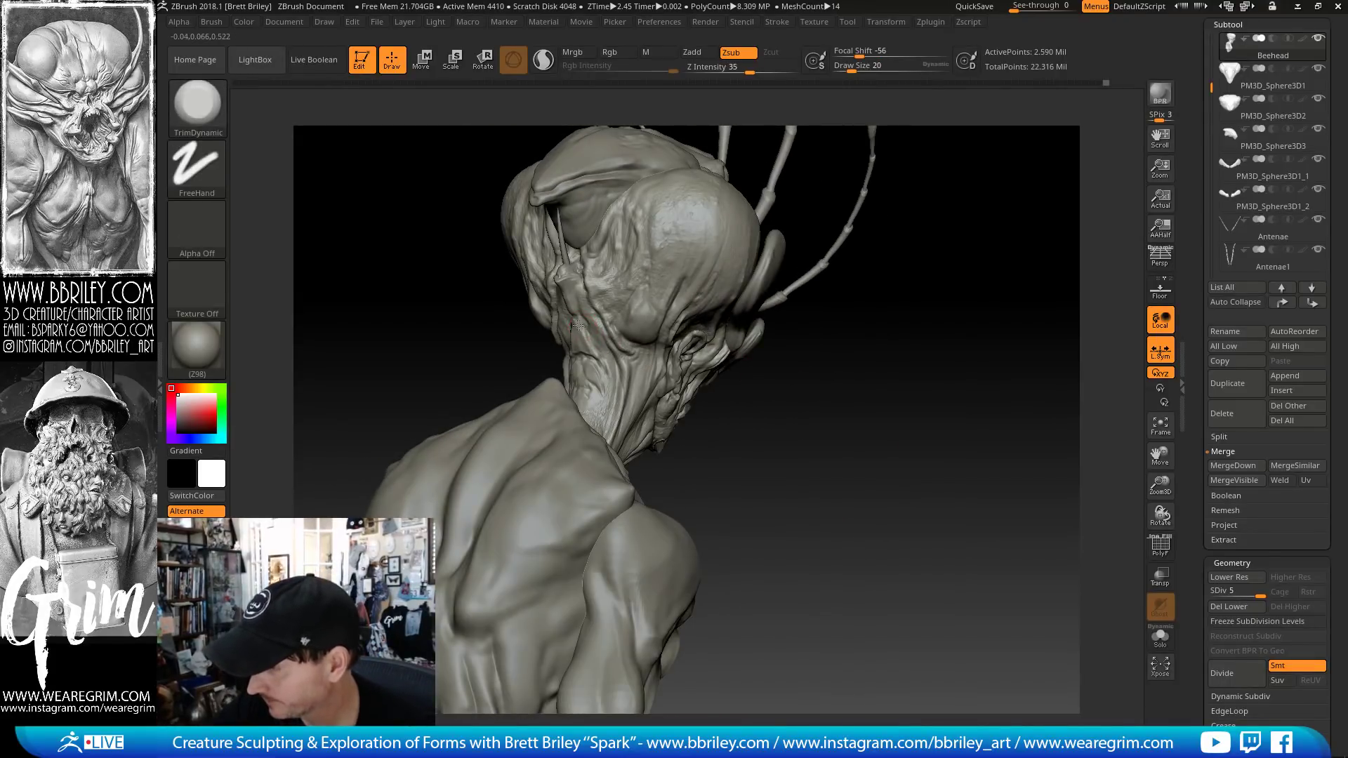
pyautogui.press('b')
pyautogui.press('d')
pyautogui.press('s')
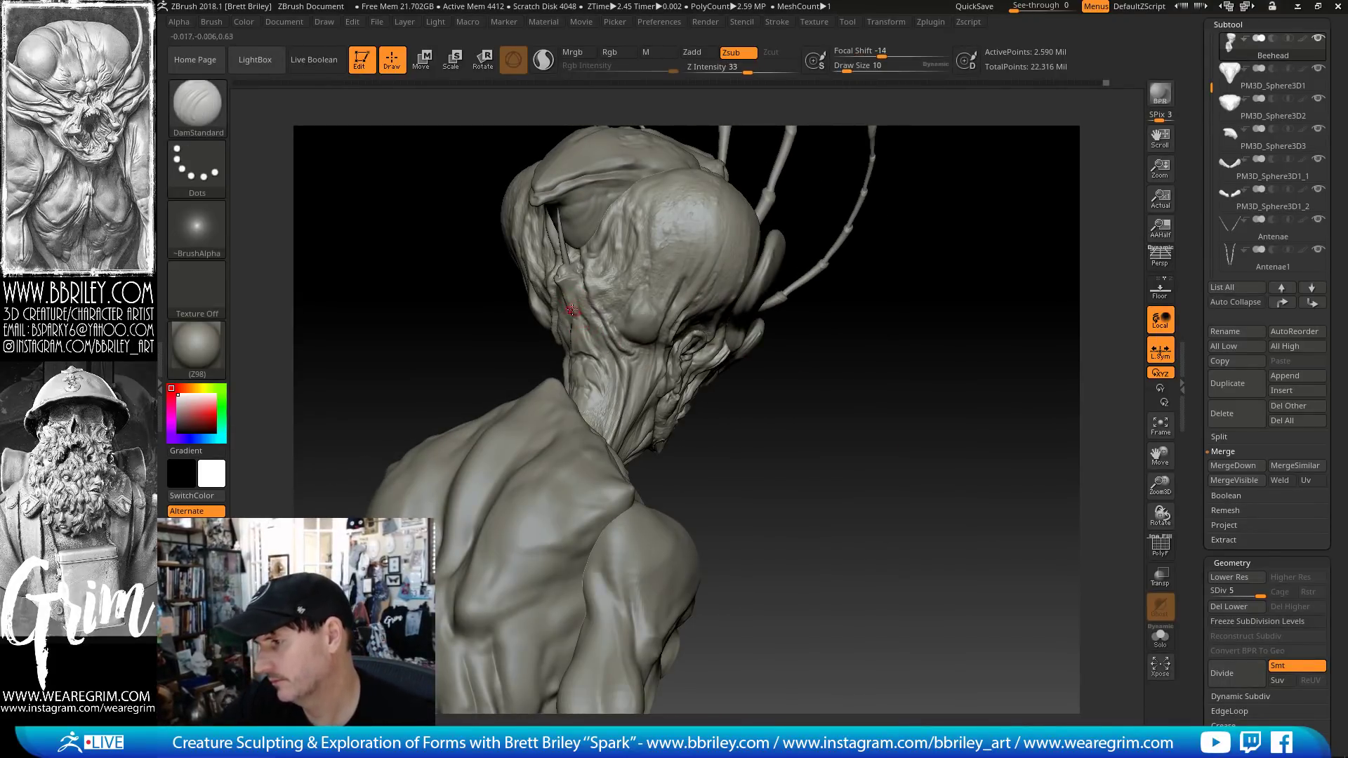
pyautogui.press('b')
pyautogui.press('s')
pyautogui.press('t')
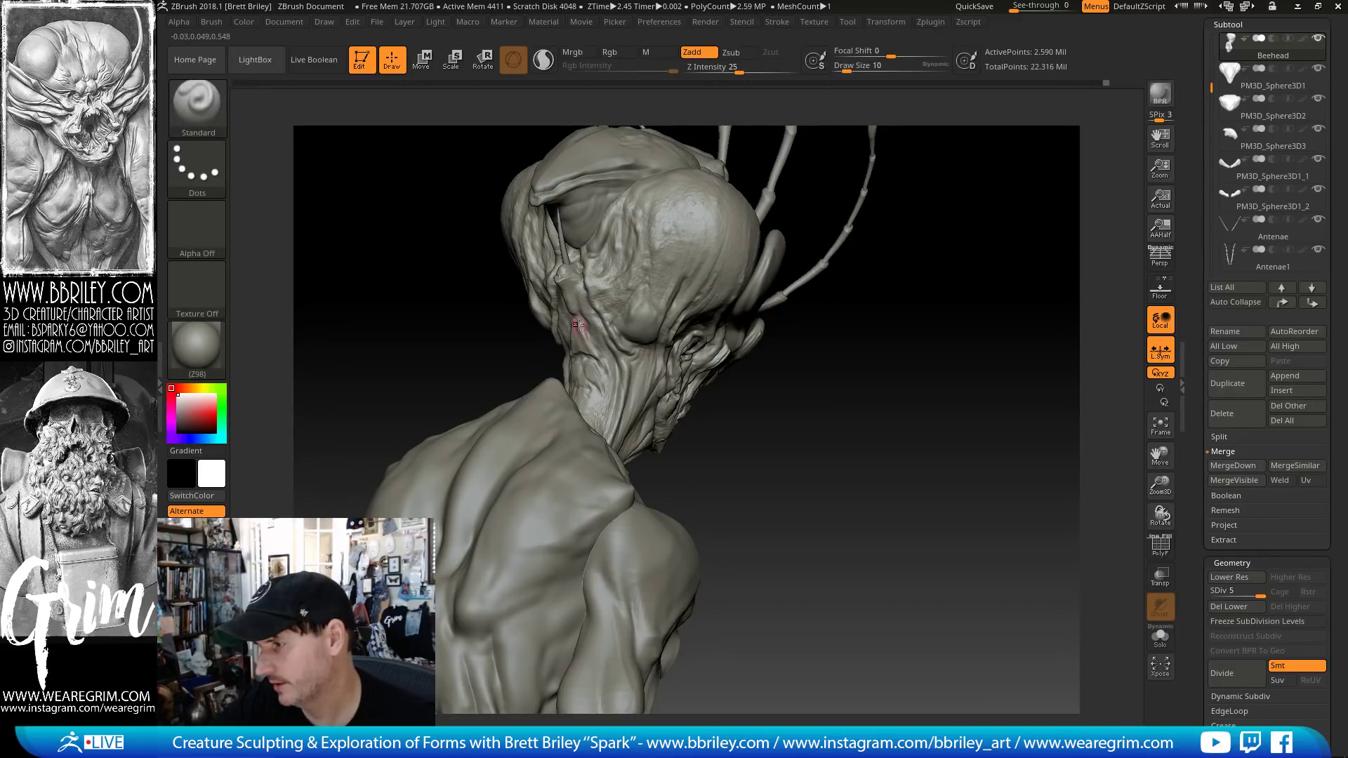
# - Sharpen the folds between the skull base and neck with TrimDynamic and DamStandard at draw size 10
pyautogui.press('b')
pyautogui.press('t')
pyautogui.press('d')
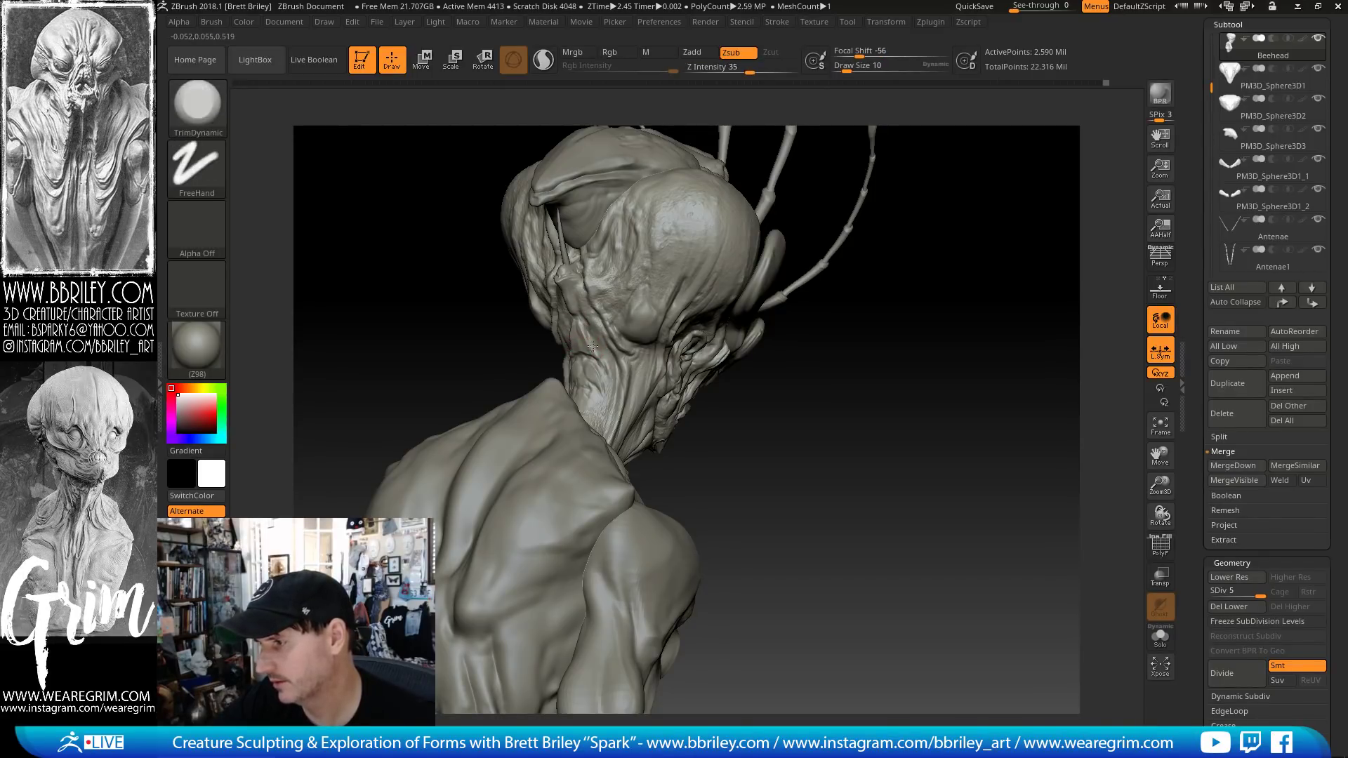
pyautogui.press('b')
pyautogui.press('d')
pyautogui.press('s')
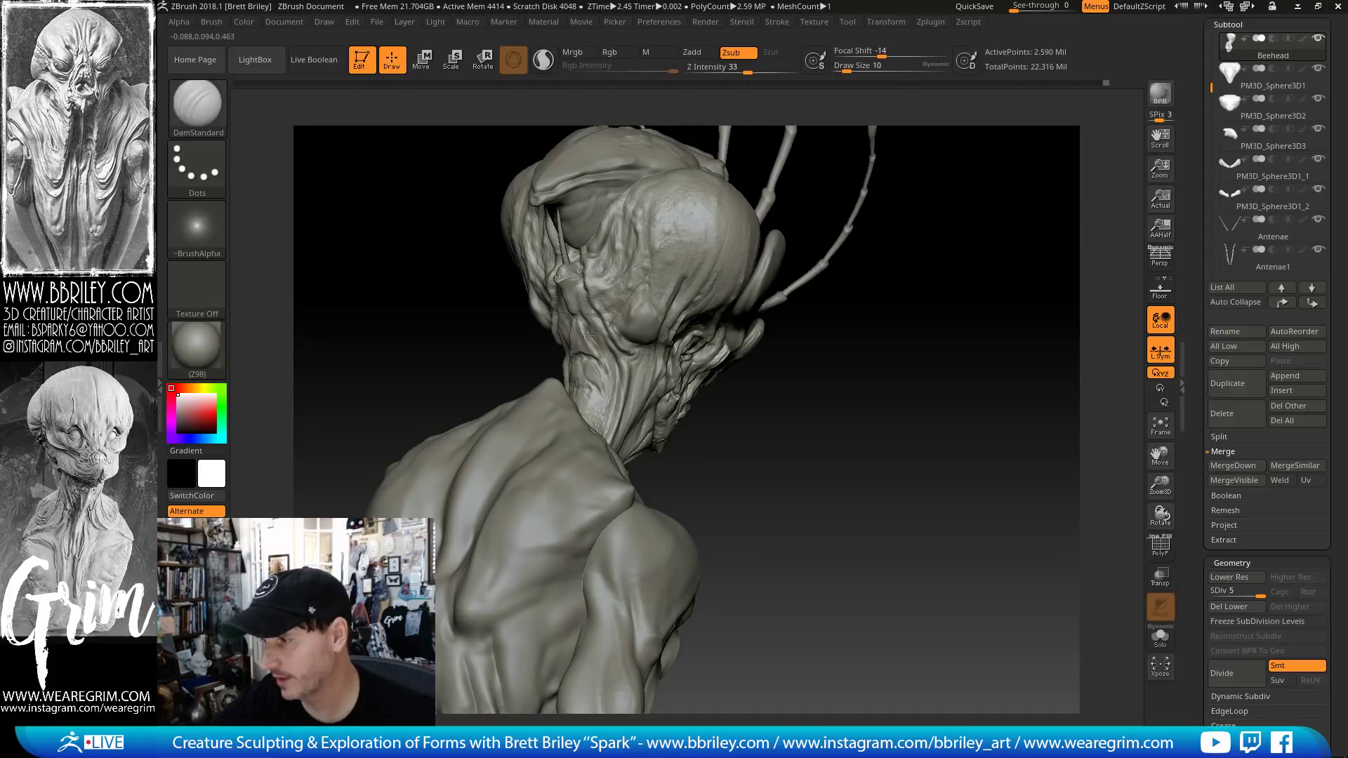
# - Adjust the neck silhouette above the shoulders with the Move brush at draw size 32
pyautogui.moveTo(833, 463)
pyautogui.keyDown('alt'); pyautogui.mouseDown()
pyautogui.moveTo(866, 416)
pyautogui.moveTo(894, 428)
pyautogui.moveTo(688, 413)
pyautogui.moveTo(705, 416)
pyautogui.moveTo(655, 429)
pyautogui.moveTo(688, 406)
pyautogui.moveTo(1012, 409)
pyautogui.moveTo(955, 380)
pyautogui.moveTo(876, 383)
pyautogui.moveTo(1011, 376)
pyautogui.moveTo(955, 343)
pyautogui.moveTo(1072, 335)
pyautogui.mouseUp(); pyautogui.keyUp('alt')
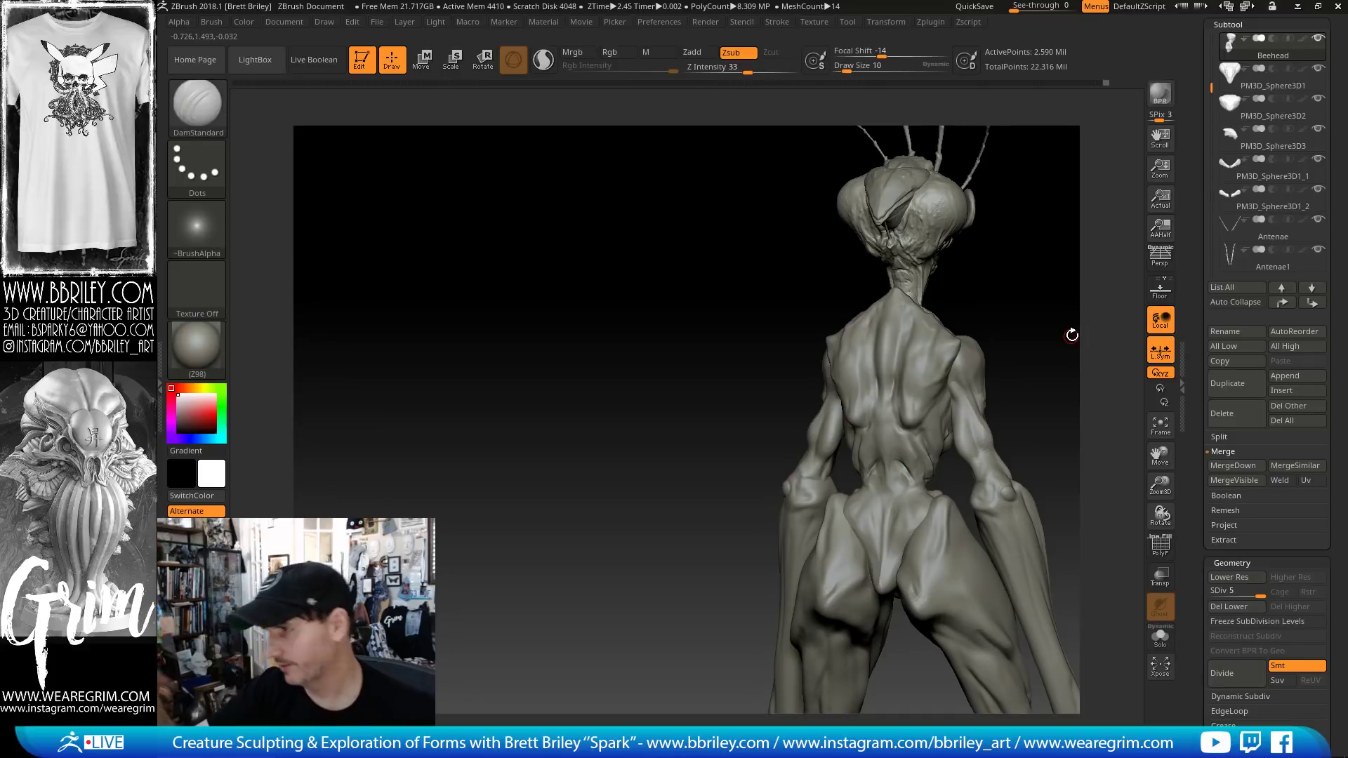
pyautogui.moveTo(1072, 335); pyautogui.dragTo(845, 380)
pyautogui.press('b')
pyautogui.press('m')
pyautogui.press('v')
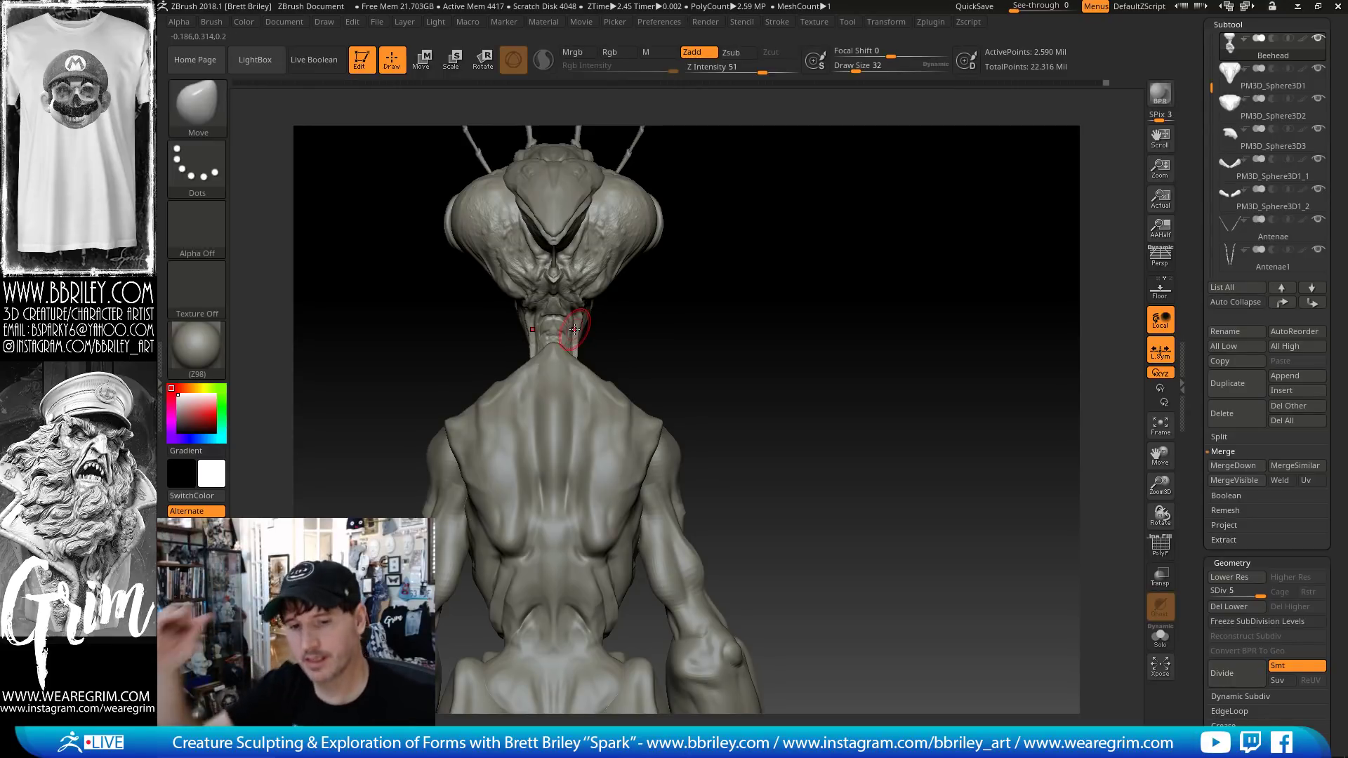
pyautogui.moveTo(744, 309)
pyautogui.mouseDown()
pyautogui.moveTo(816, 322)
pyautogui.moveTo(778, 275)
pyautogui.mouseUp()
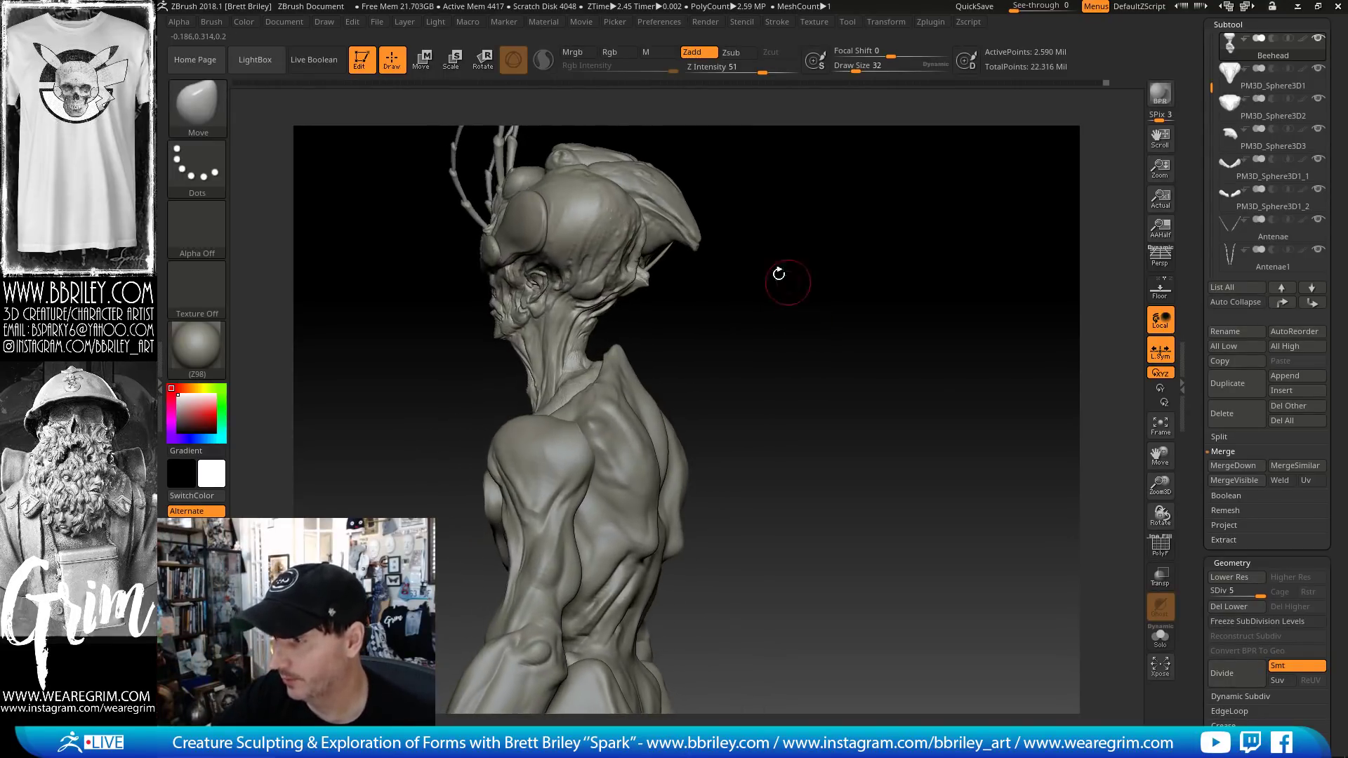
pyautogui.press('s')
pyautogui.moveTo(570, 331); pyautogui.dragTo(568, 334)
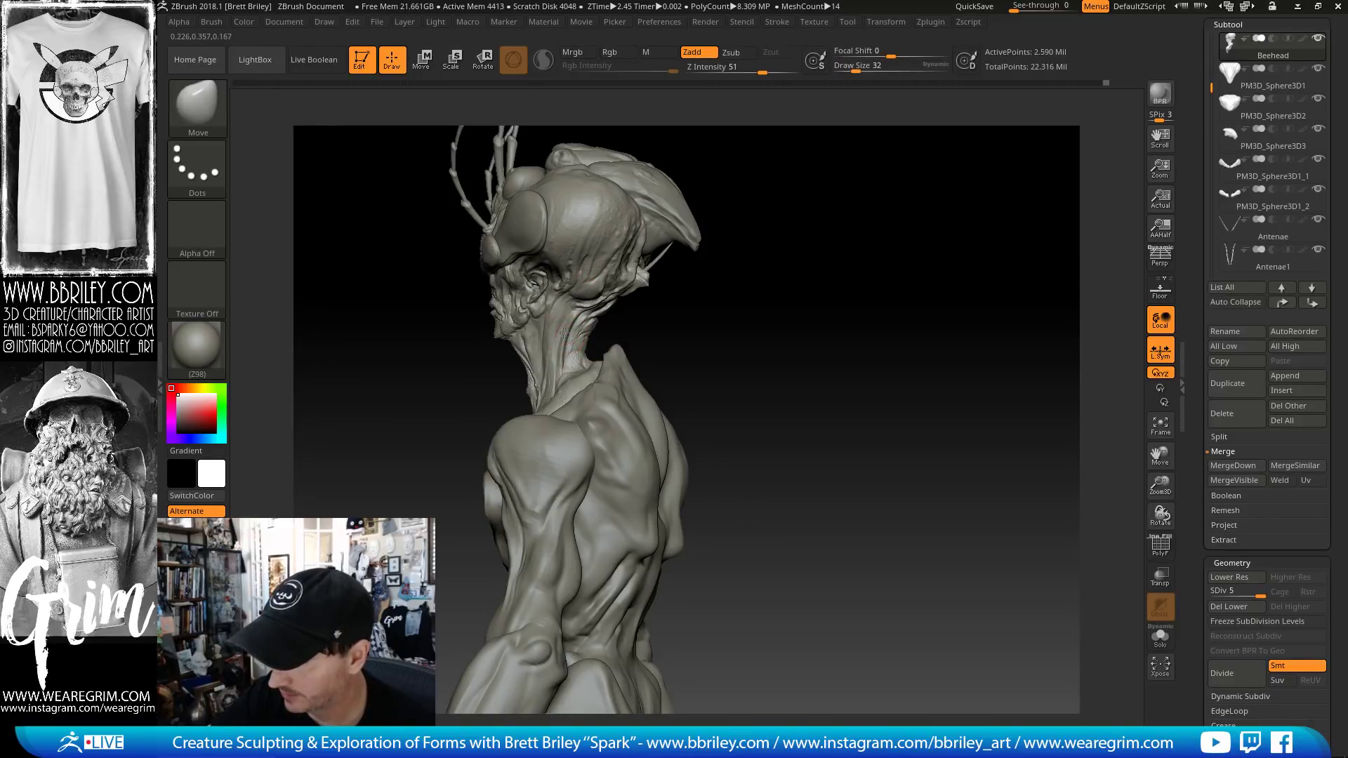
# - Save the creature as a tool file
pyautogui.moveTo(653, 352); pyautogui.dragTo(713, 265)
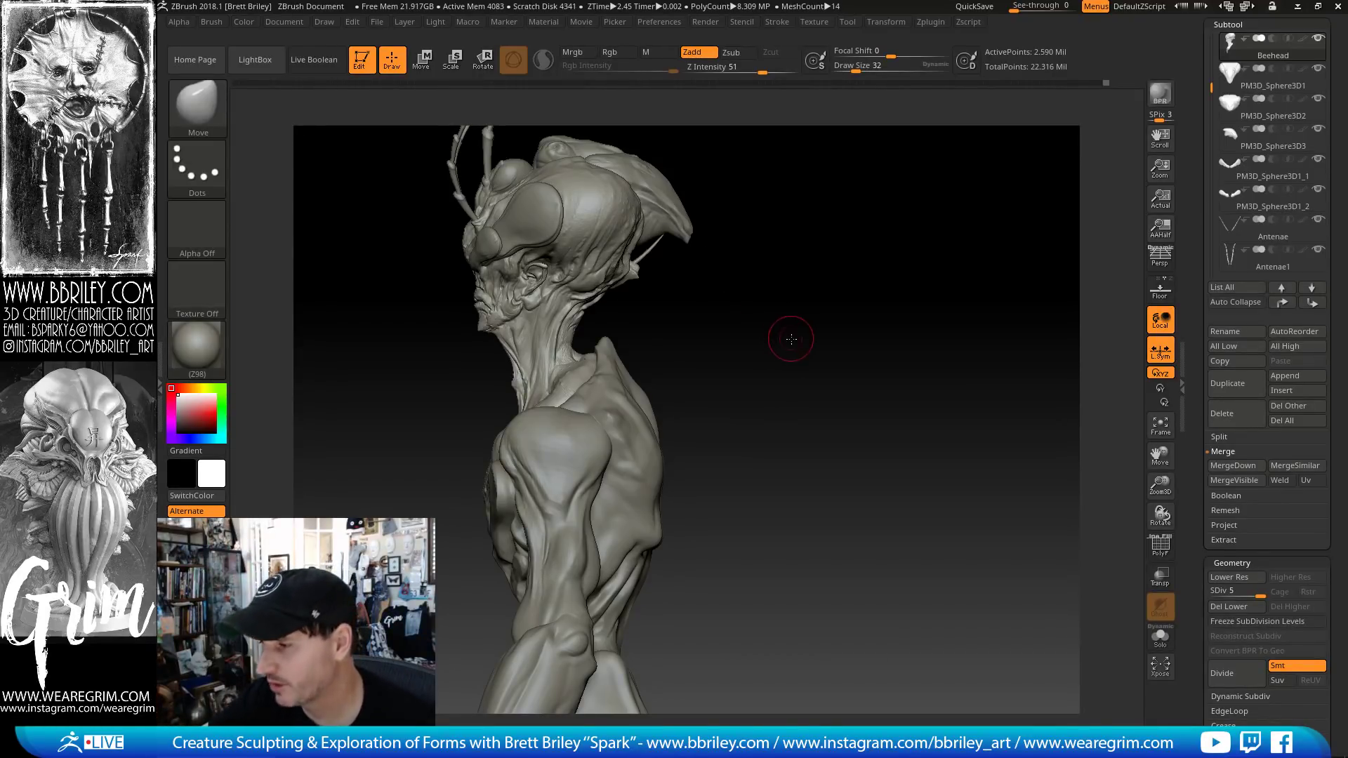
pyautogui.moveTo(788, 337); pyautogui.dragTo(744, 295)
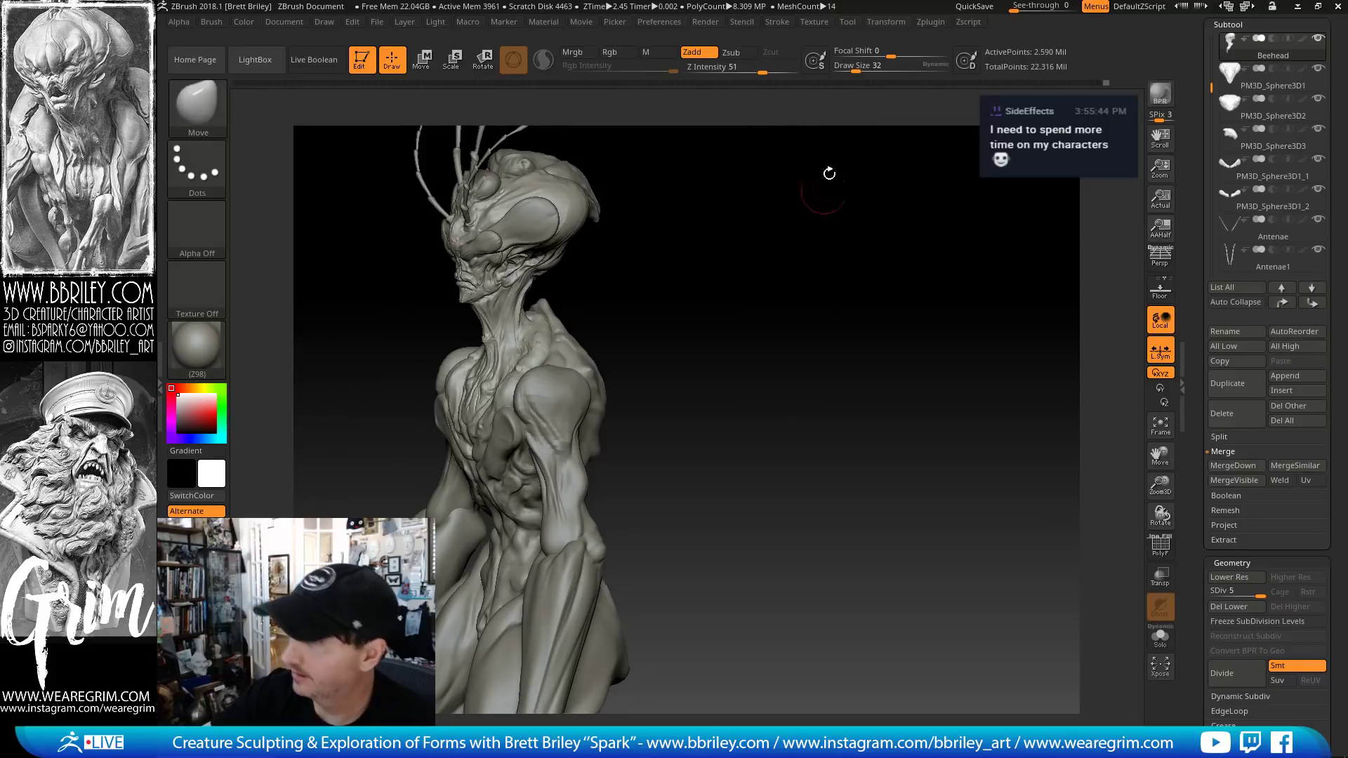
pyautogui.click(847, 21)
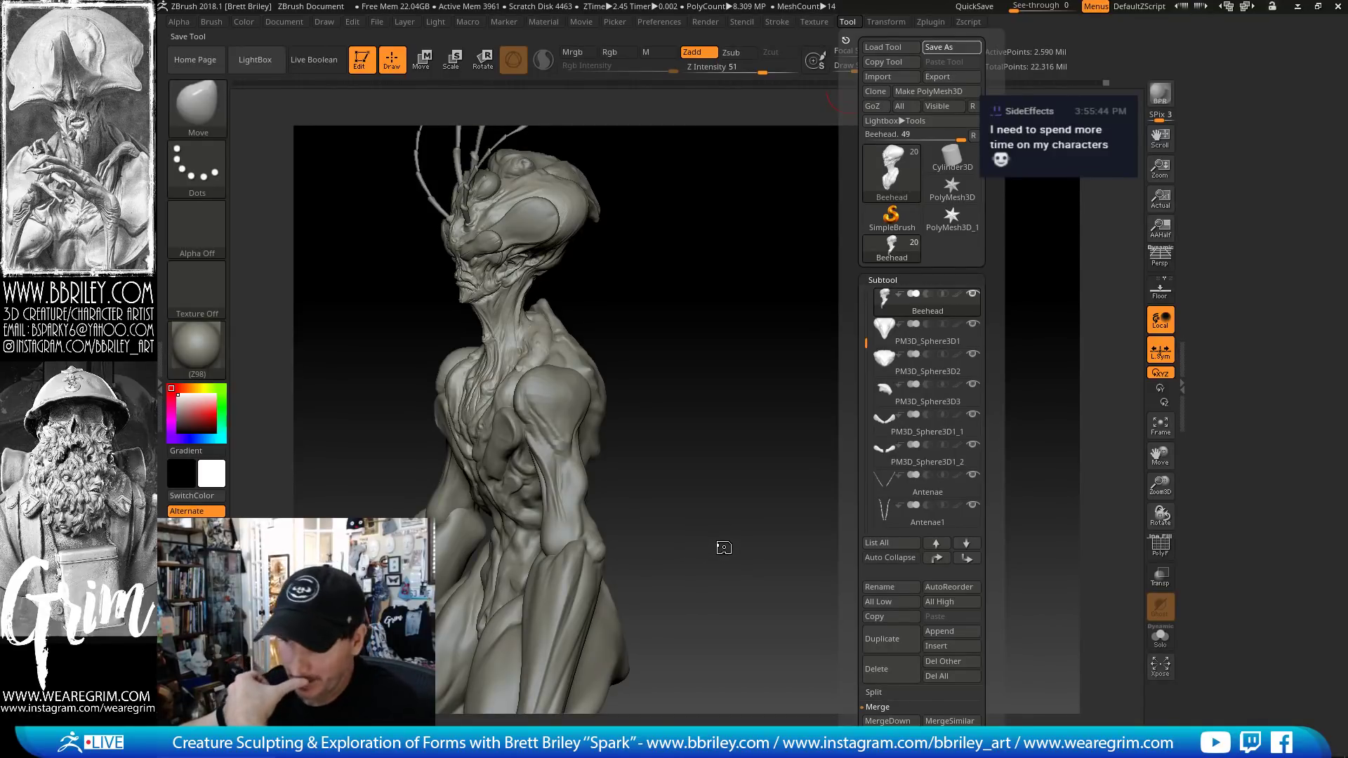
# - Make the forearm subtool active and reshape its elbow end with the Move brush at draw size 62
pyautogui.moveTo(736, 534); pyautogui.dragTo(749, 528)
pyautogui.moveTo(692, 340); pyautogui.dragTo(650, 337)
pyautogui.keyDown('alt'); pyautogui.click(560, 393); pyautogui.keyUp('alt')
pyautogui.press('s')
pyautogui.moveTo(560, 386)
pyautogui.mouseDown()
pyautogui.moveTo(605, 385)
pyautogui.moveTo(698, 316)
pyautogui.moveTo(632, 361)
pyautogui.mouseUp()
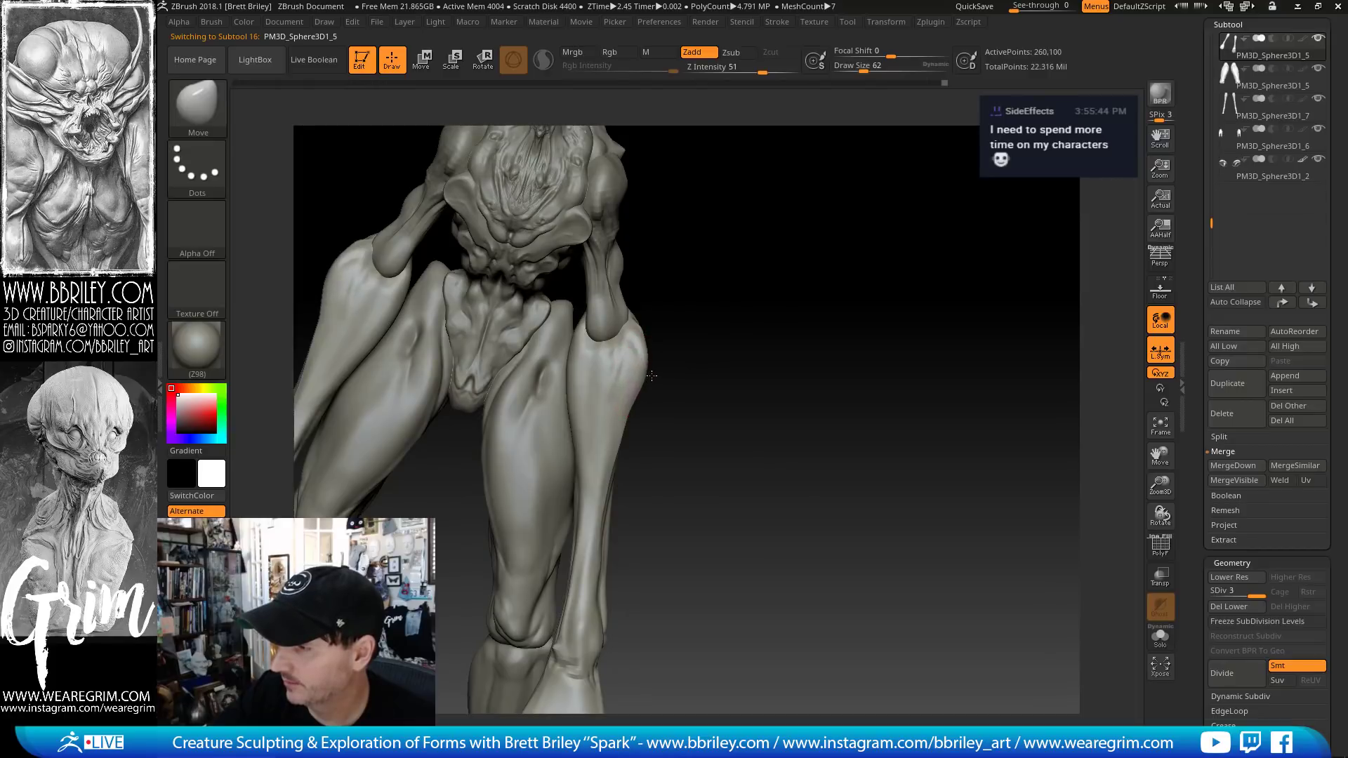
pyautogui.moveTo(698, 304)
pyautogui.mouseDown()
pyautogui.moveTo(734, 286)
pyautogui.moveTo(641, 382)
pyautogui.moveTo(640, 404)
pyautogui.mouseUp()
# - Sculpt and plane the bony elbow end of the forearms with Standard and TrimDynamic at draw size 20
pyautogui.press('b')
pyautogui.press('s')
pyautogui.press('t')
pyautogui.press('s')
pyautogui.click(645, 354)
pyautogui.moveTo(709, 265); pyautogui.dragTo(683, 306)
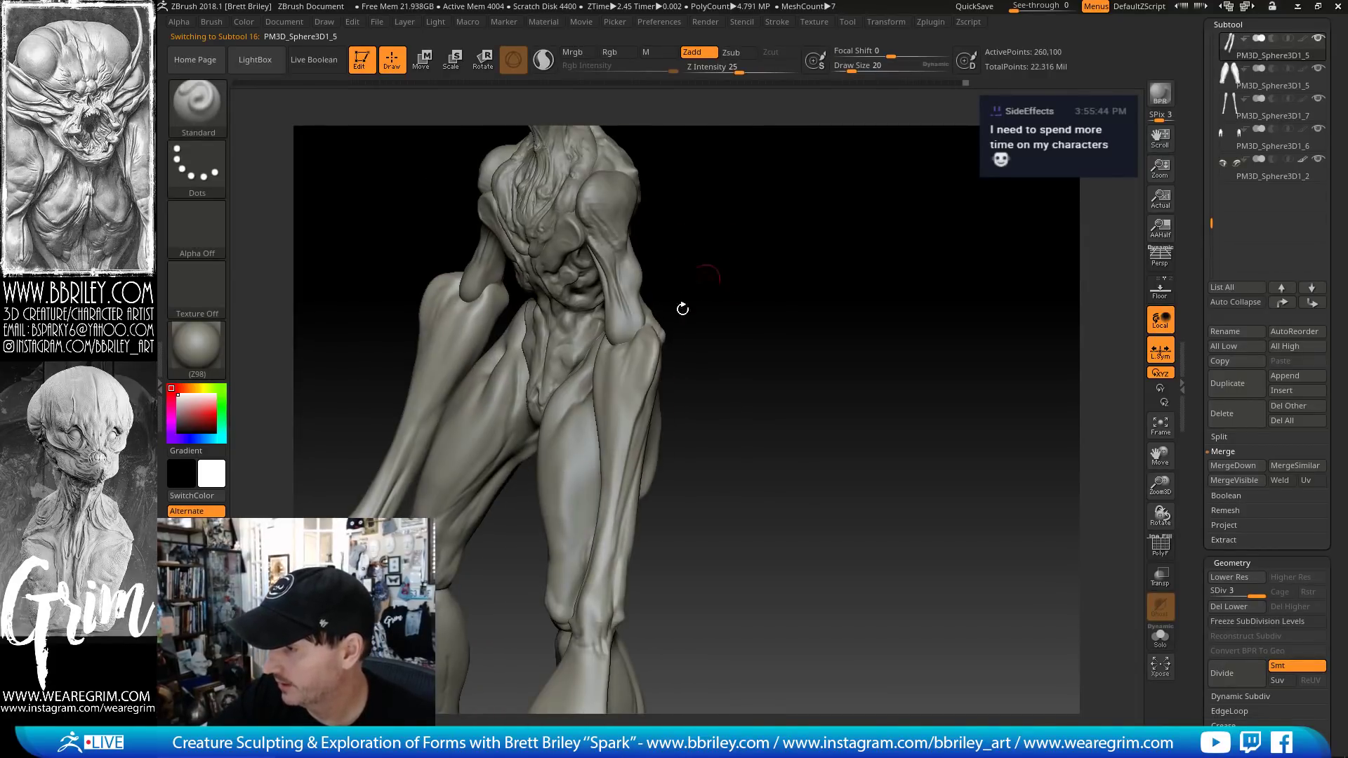
pyautogui.press('b')
pyautogui.press('t')
pyautogui.press('d')
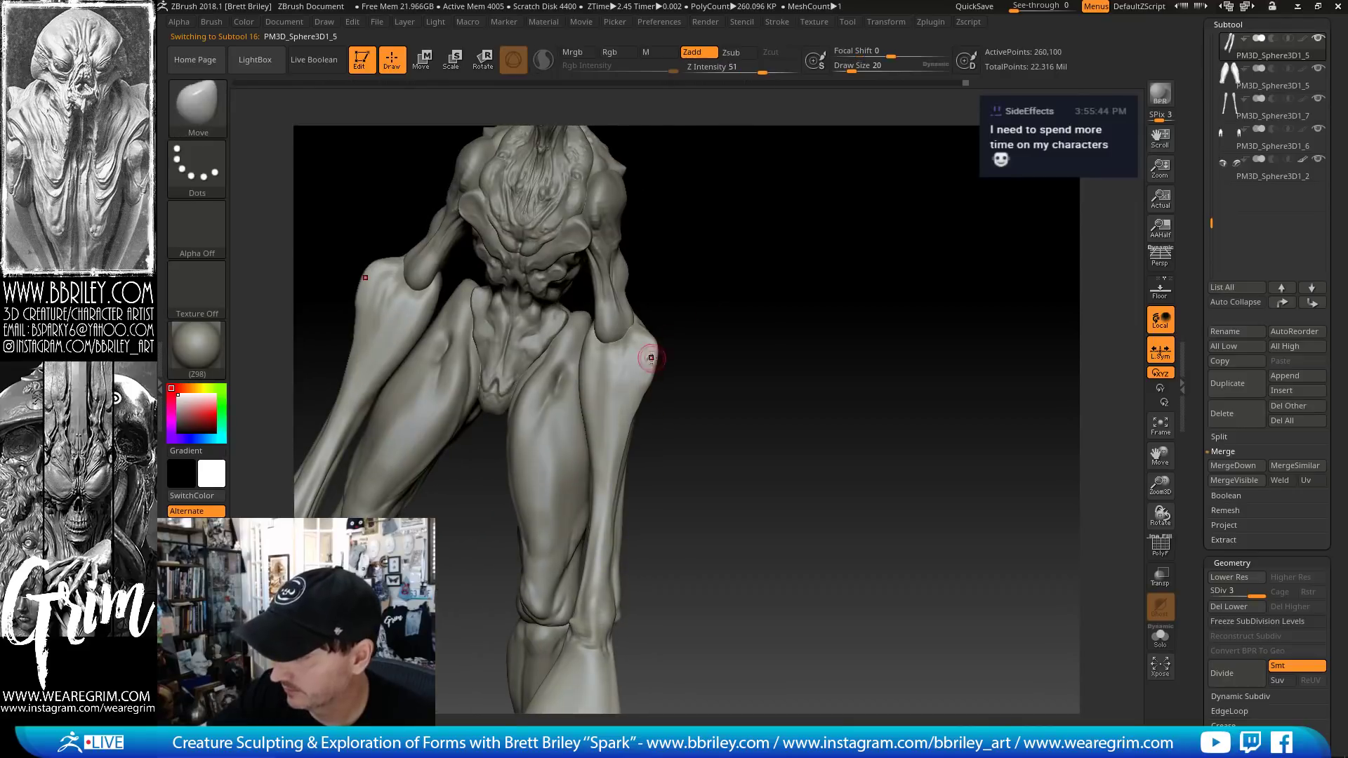
# - Reshape the outer corner of the forearms' elbow end with the Move brush at draw size 41
pyautogui.press(']')
pyautogui.press(']')
pyautogui.press(']')
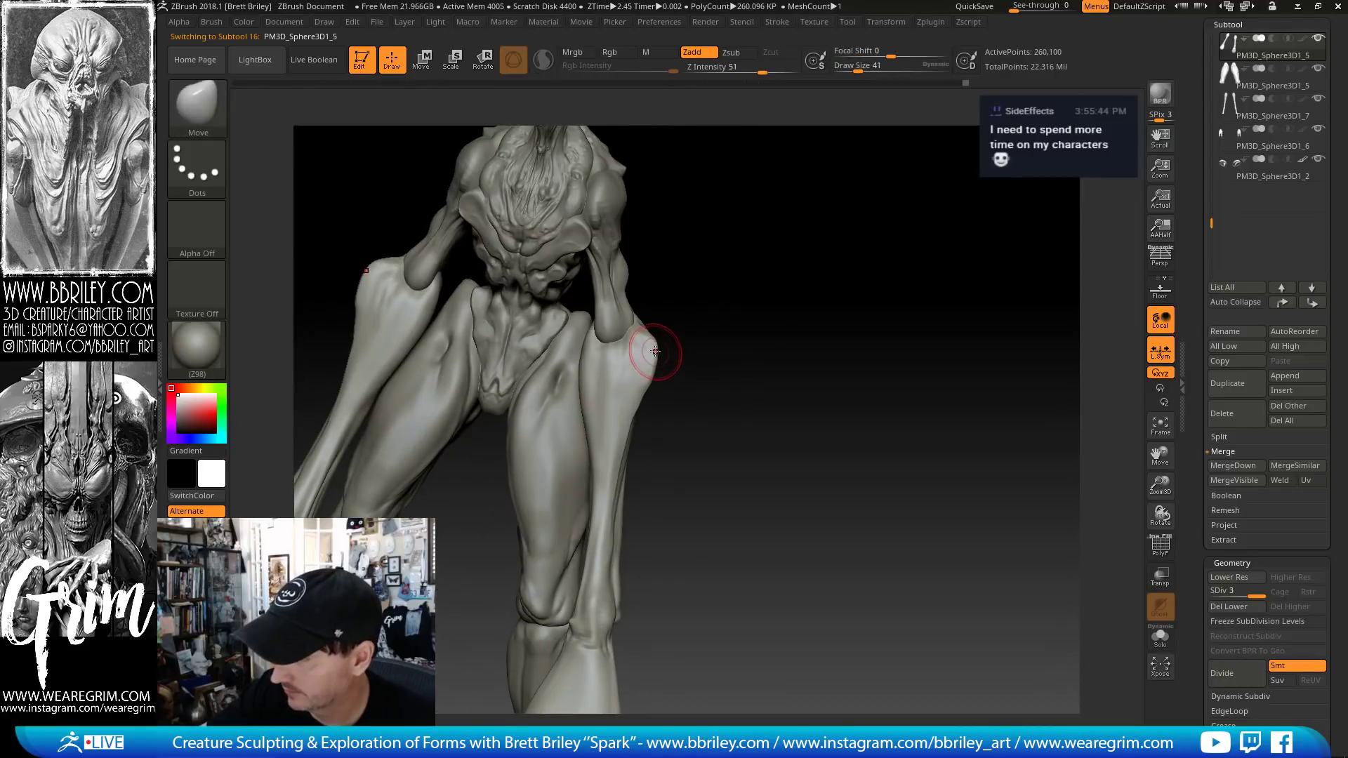
pyautogui.press('[')
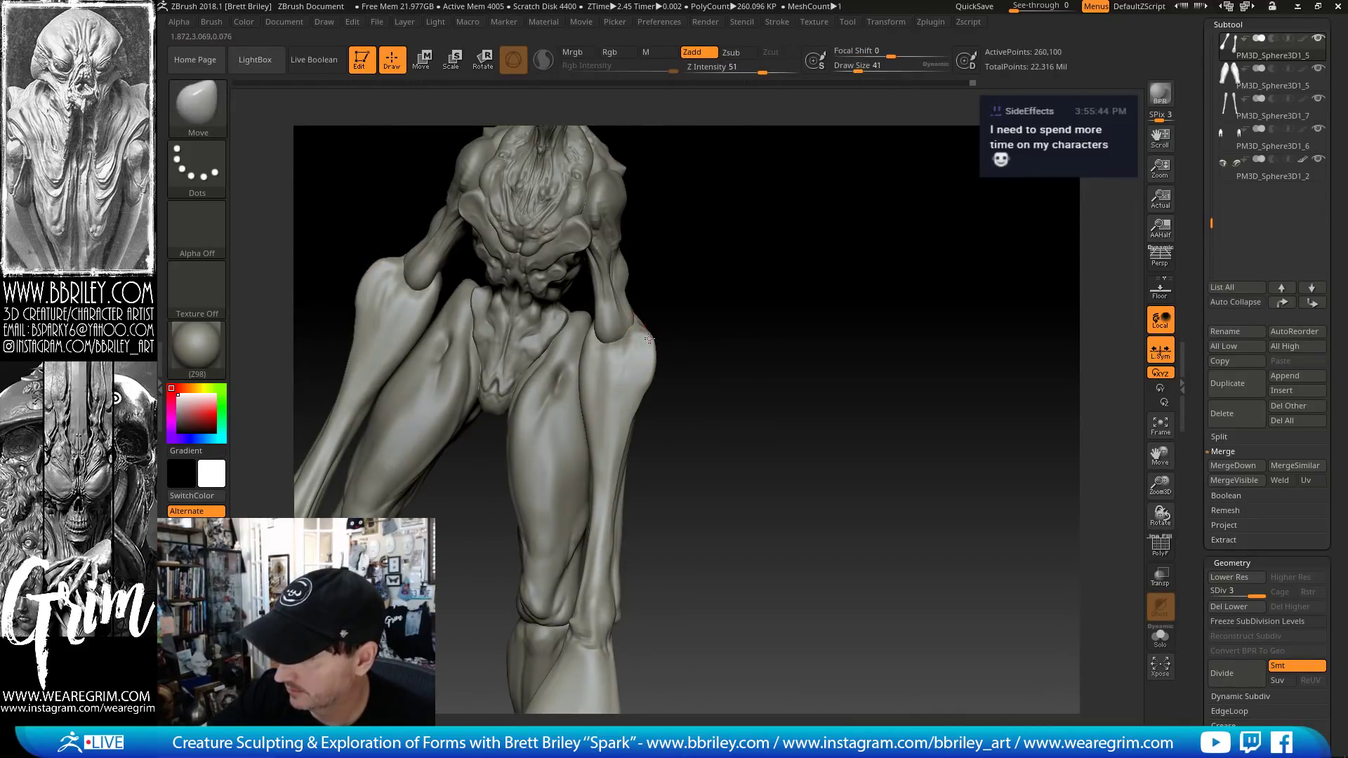
pyautogui.moveTo(698, 331)
pyautogui.mouseDown()
pyautogui.moveTo(767, 318)
pyautogui.moveTo(758, 298)
pyautogui.moveTo(797, 348)
pyautogui.moveTo(775, 348)
pyautogui.mouseUp()
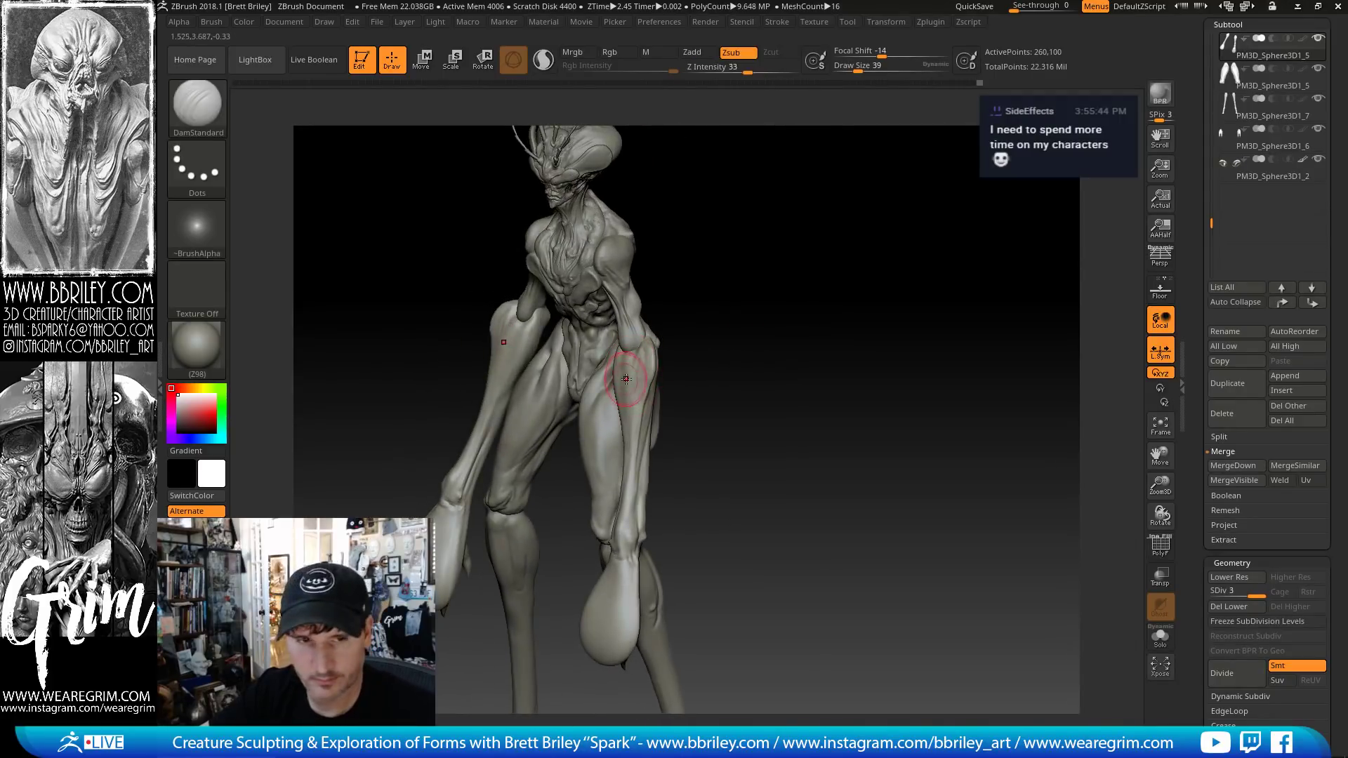
# - Build up the forearm surface just below the elbow with the Clay brush at draw size 20 and smooth it
pyautogui.press('[')
pyautogui.press('[')
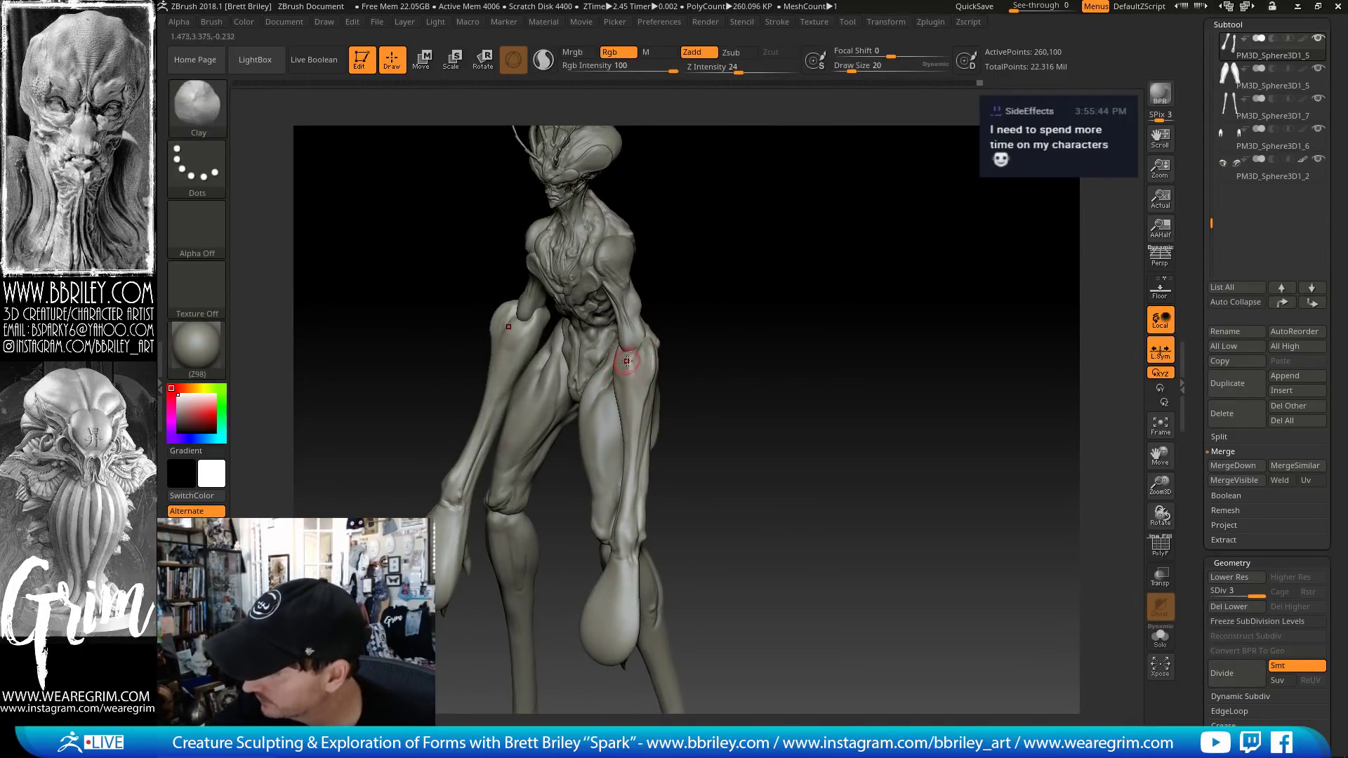
pyautogui.press('shift')
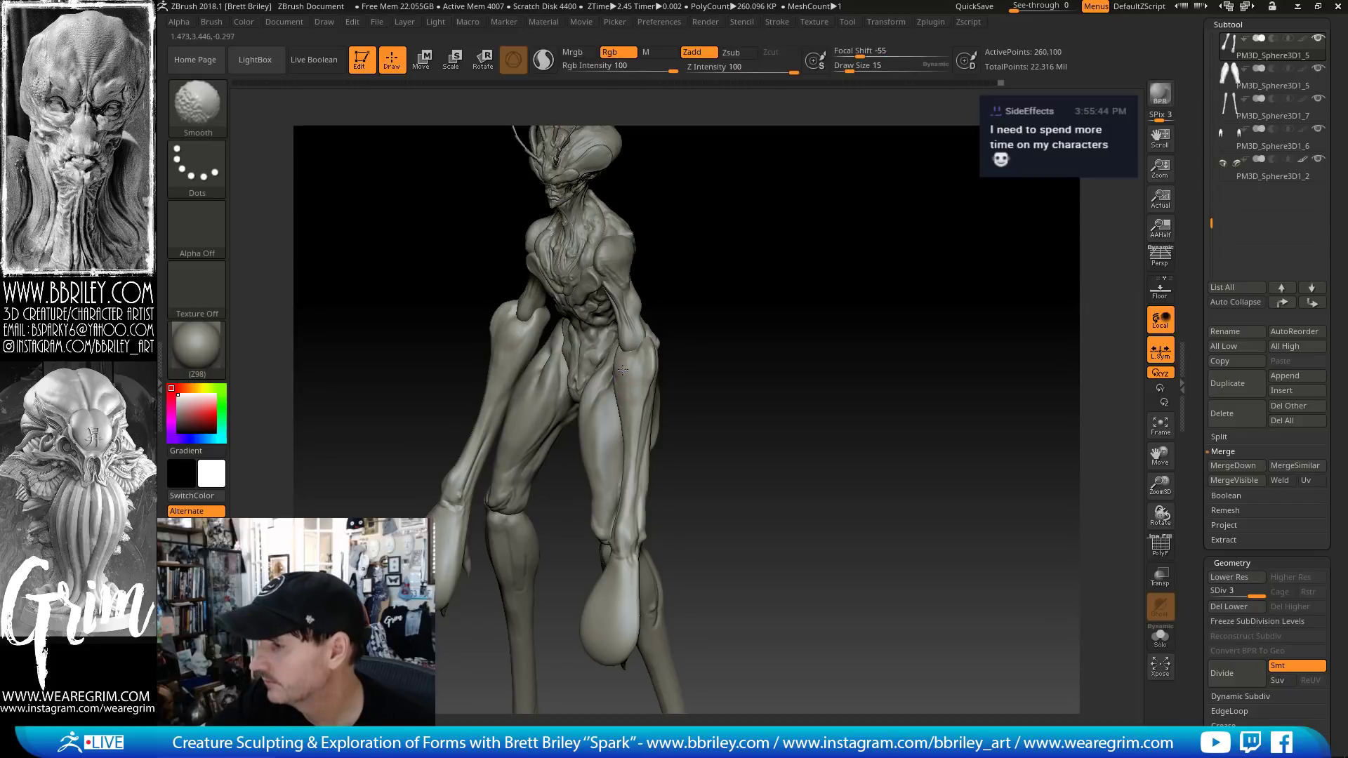
pyautogui.moveTo(686, 307); pyautogui.dragTo(620, 353)
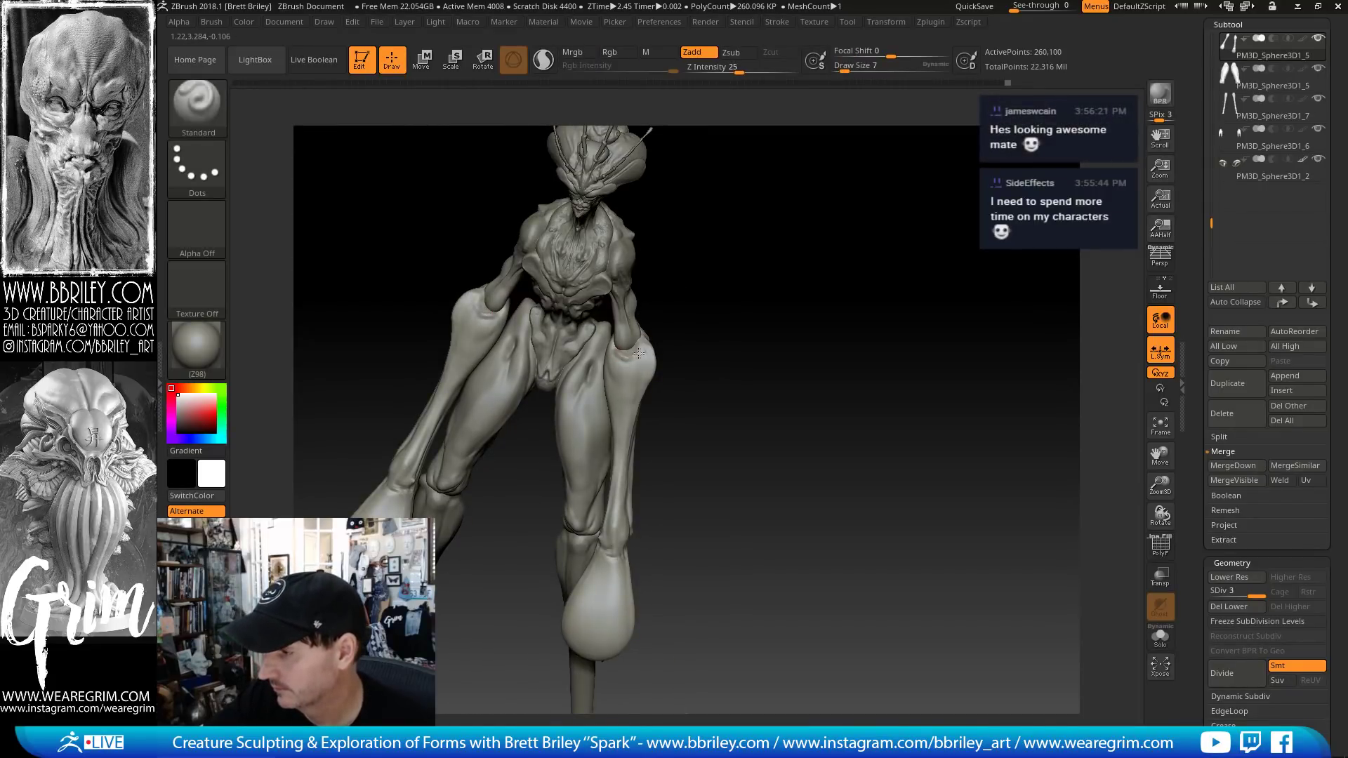
# - Plane the upper forearms near the elbow with TrimDynamic at draw size 16 and smooth the result
pyautogui.moveTo(692, 231); pyautogui.dragTo(643, 284)
pyautogui.press('b')
pyautogui.press('t')
pyautogui.press('d')
pyautogui.press('s')
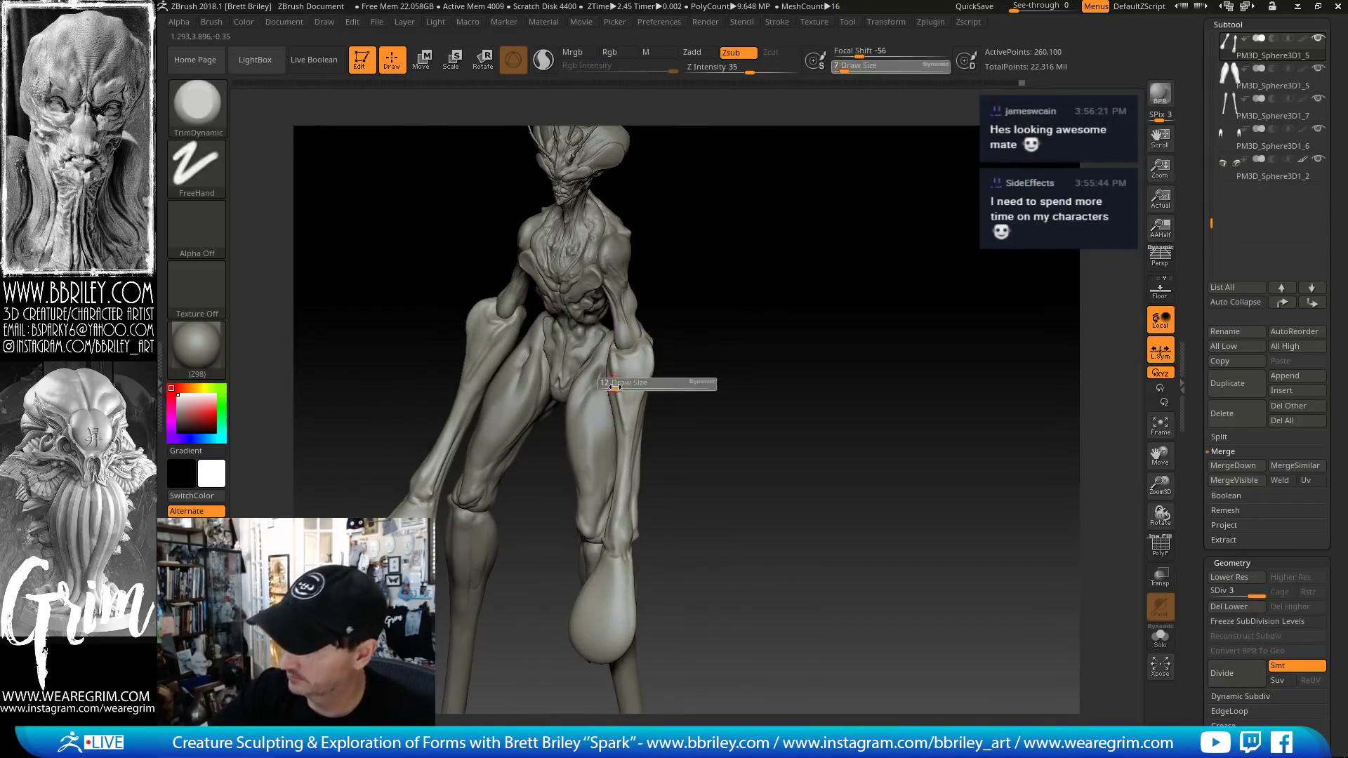
pyautogui.moveTo(613, 384); pyautogui.dragTo(618, 384)
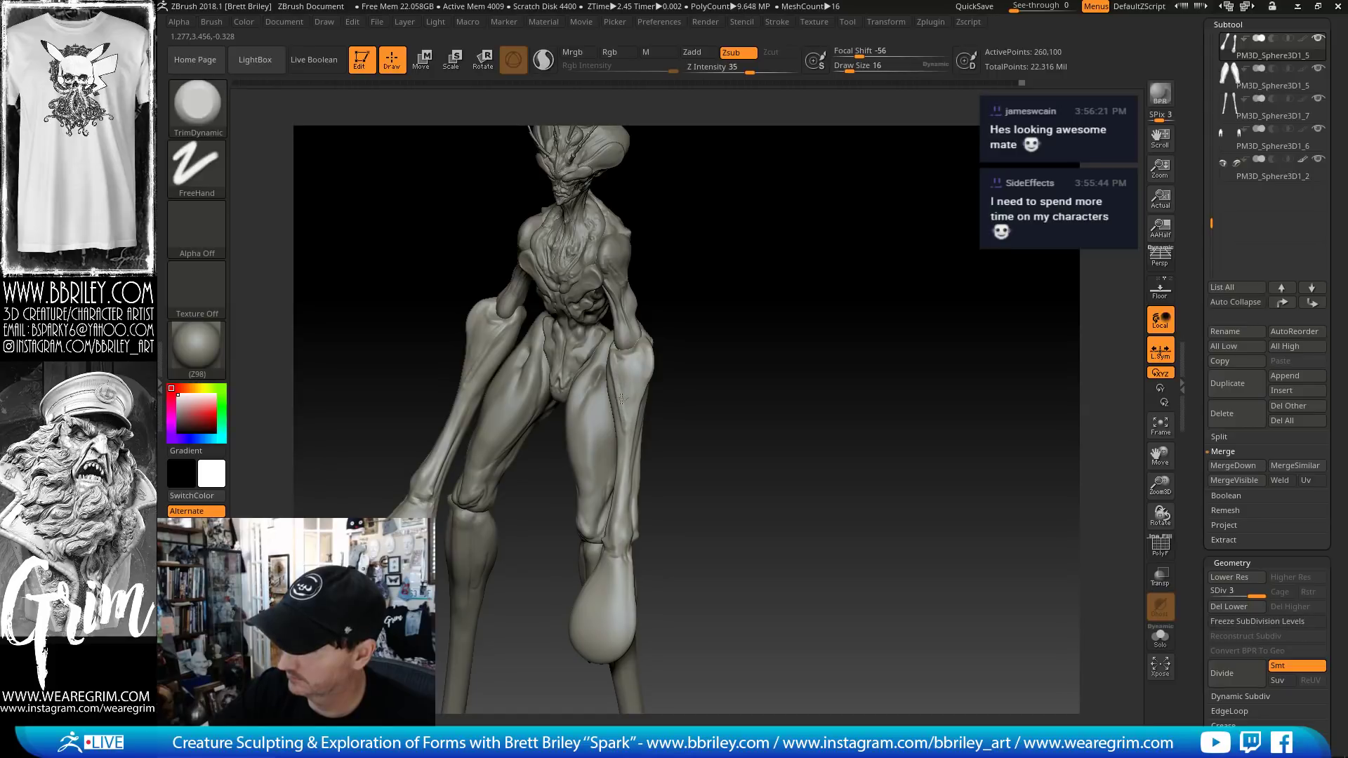
pyautogui.moveTo(709, 351); pyautogui.dragTo(680, 316)
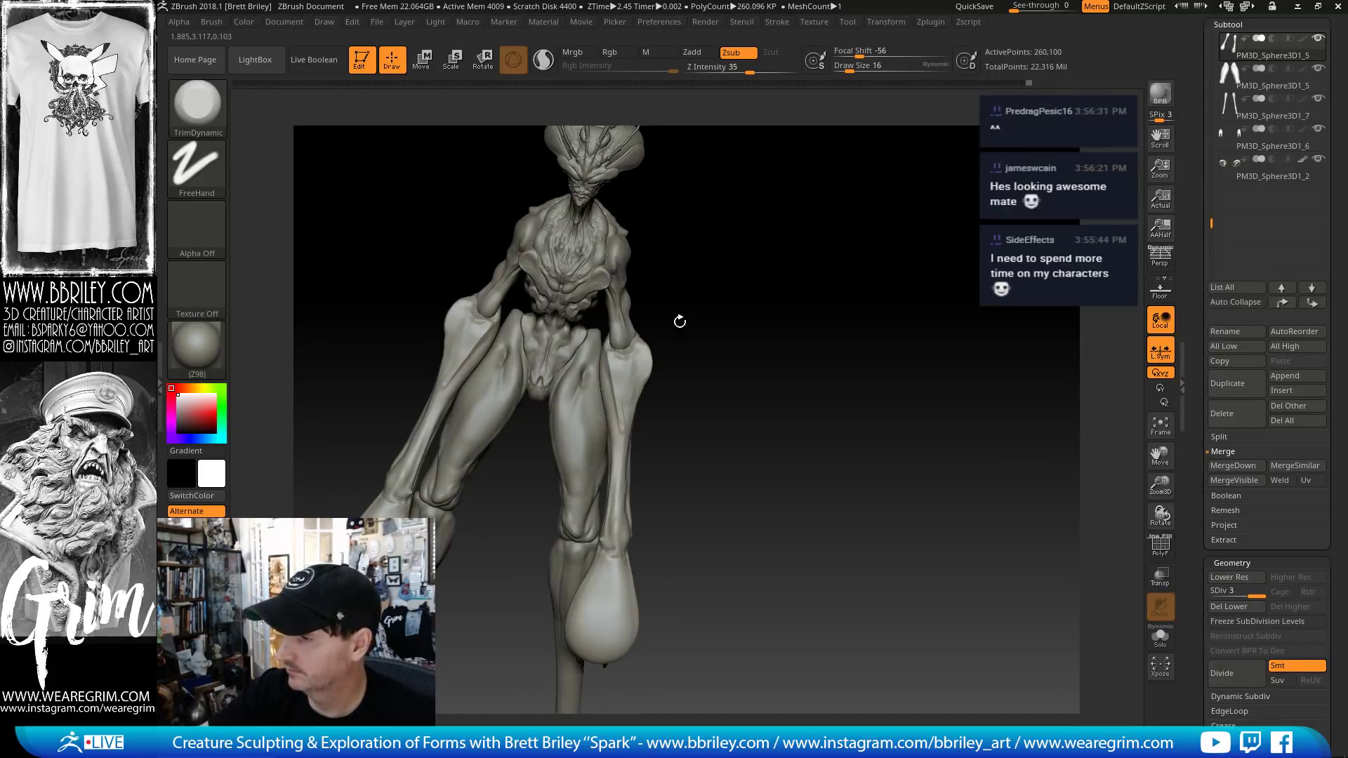
pyautogui.press('shift')
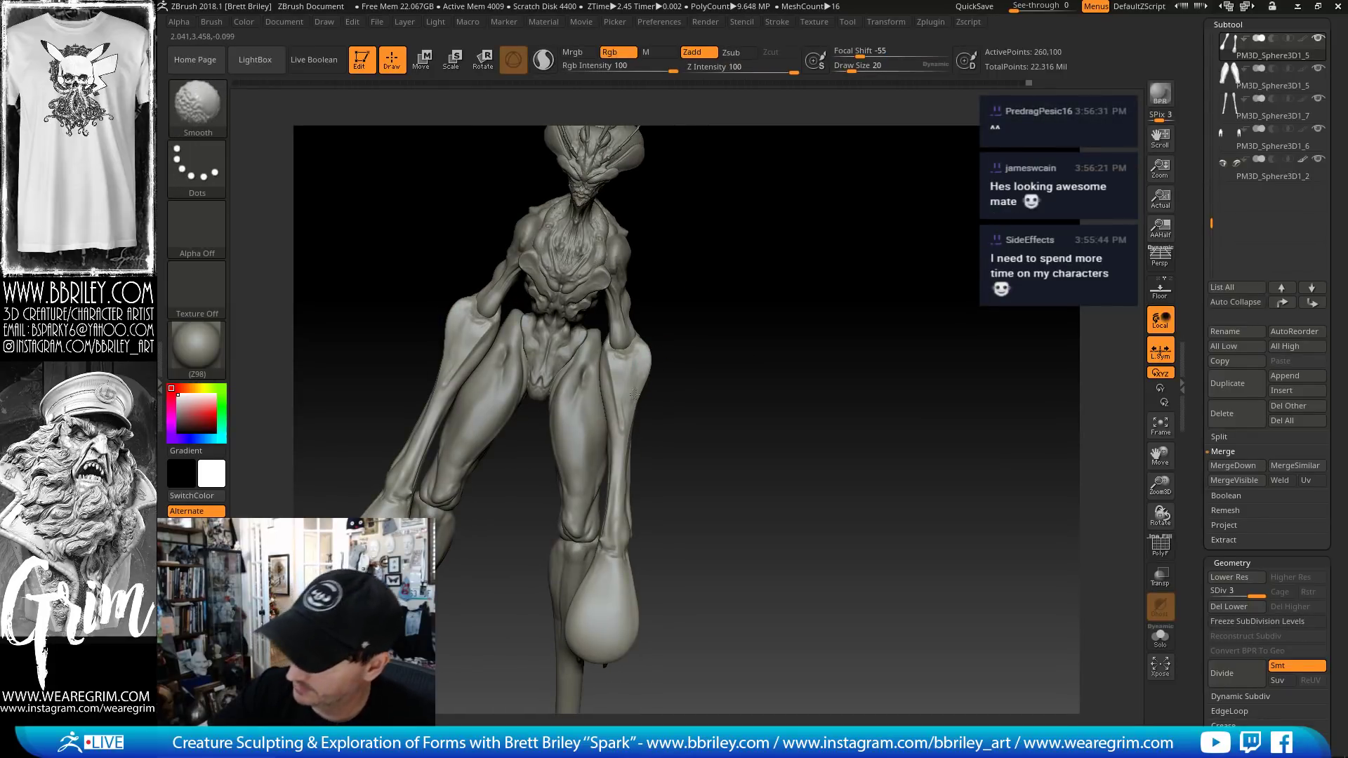
pyautogui.moveTo(634, 394)
pyautogui.keyDown('shift'); pyautogui.mouseDown()
pyautogui.moveTo(630, 372)
pyautogui.moveTo(627, 421)
pyautogui.mouseUp(); pyautogui.keyUp('shift')
# - Adjust the forearm's silhouette with the Move brush, raising its draw size from 20 to 163, and undo the last stroke
pyautogui.press('b')
pyautogui.press('m')
pyautogui.press('v')
pyautogui.moveTo(755, 354)
pyautogui.mouseDown()
pyautogui.moveTo(730, 340)
pyautogui.moveTo(678, 344)
pyautogui.mouseUp()
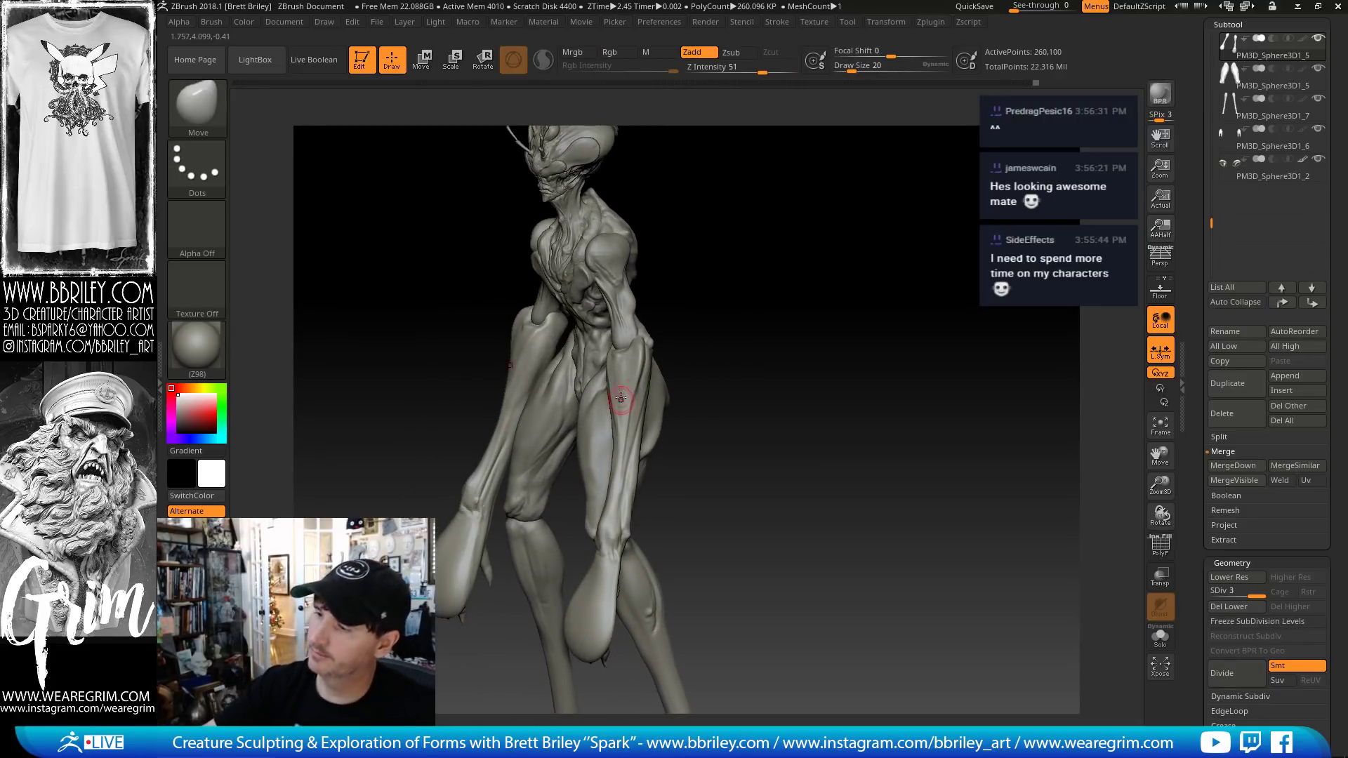
pyautogui.moveTo(621, 398)
pyautogui.mouseDown()
pyautogui.moveTo(652, 442)
pyautogui.moveTo(592, 448)
pyautogui.mouseUp()
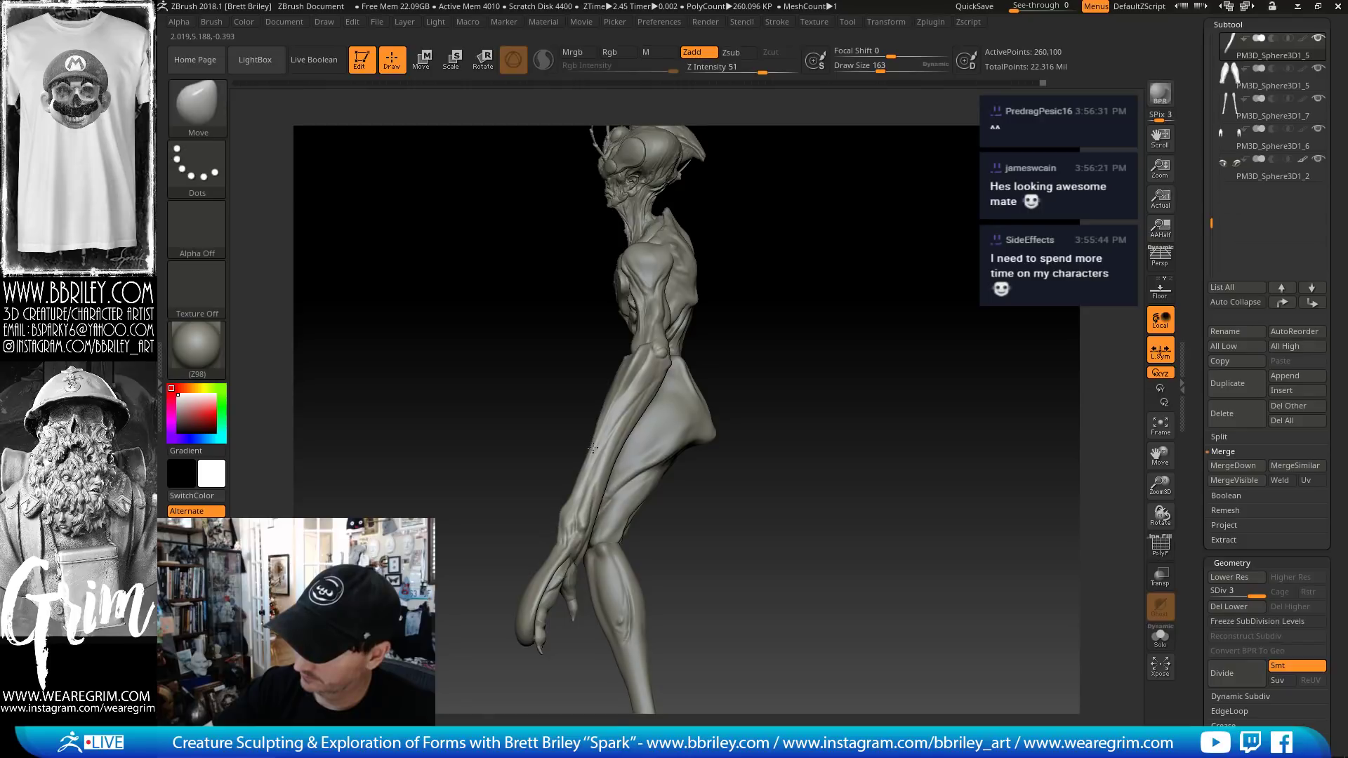
pyautogui.moveTo(833, 364)
pyautogui.mouseDown()
pyautogui.moveTo(842, 373)
pyautogui.moveTo(817, 396)
pyautogui.moveTo(800, 393)
pyautogui.mouseUp()
pyautogui.hotkey('ctrl', 'z')
# - Refine the bulk of the forearms around the elbow with the Move brush at draw size 65
pyautogui.write('s98')
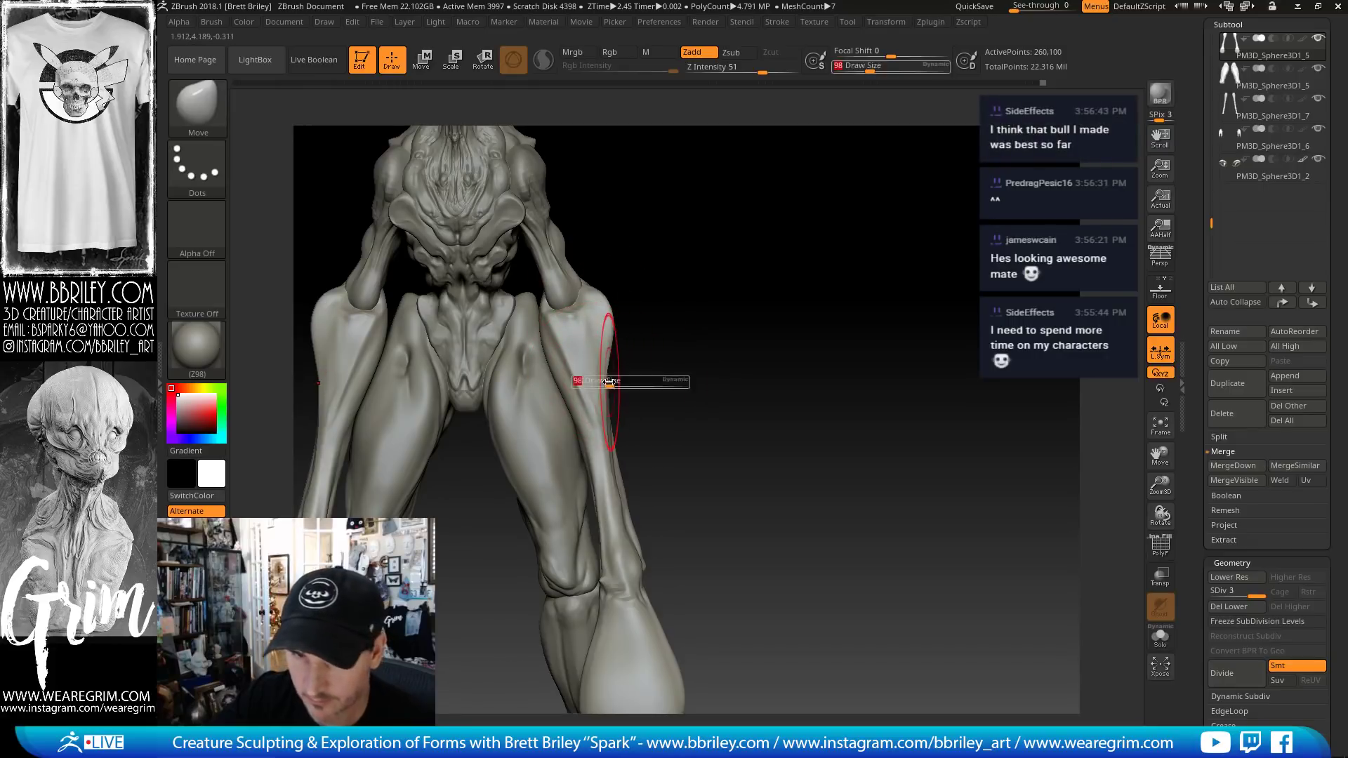
pyautogui.moveTo(609, 381); pyautogui.dragTo(602, 381)
pyautogui.keyDown('shift'); pyautogui.moveTo(556, 317); pyautogui.dragTo(561, 313); pyautogui.keyUp('shift')
pyautogui.moveTo(666, 247); pyautogui.dragTo(623, 245)
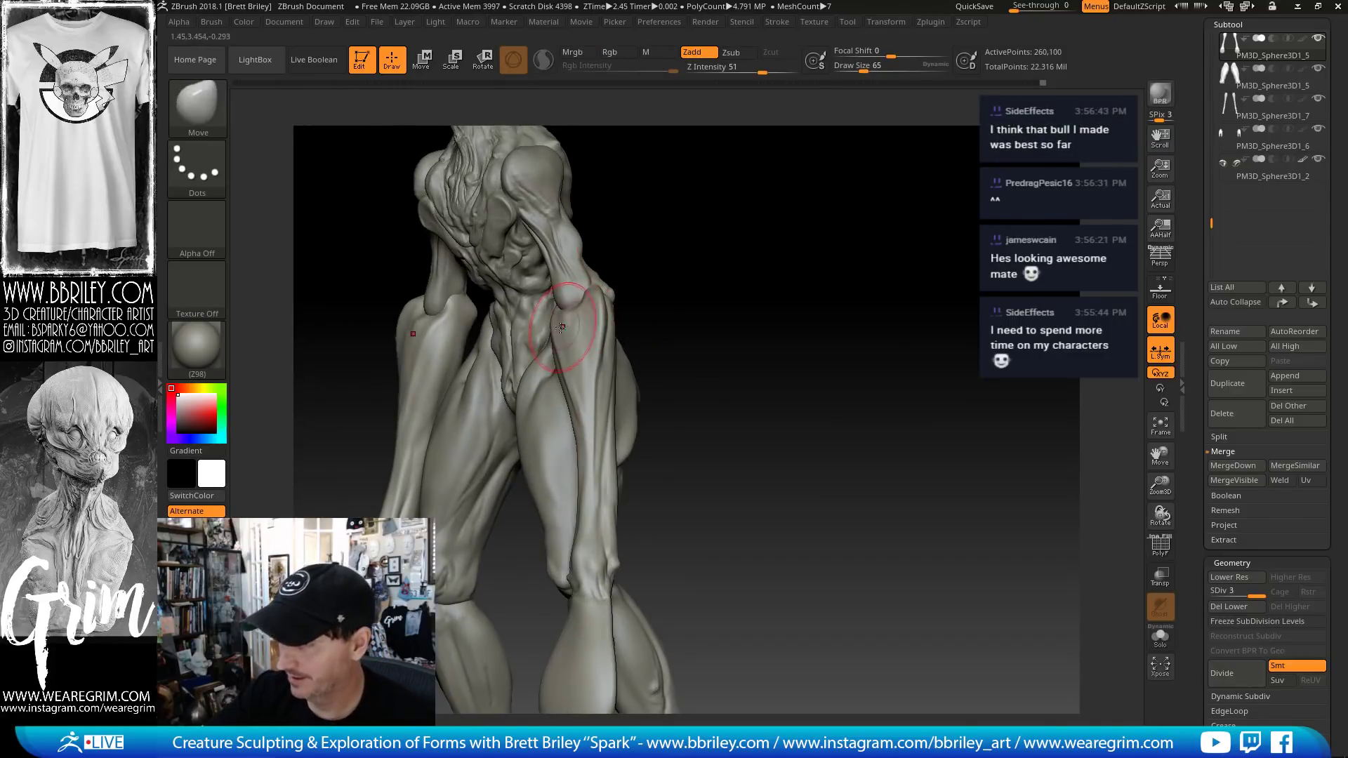
pyautogui.press('s')
pyautogui.moveTo(561, 327); pyautogui.dragTo(565, 327)
pyautogui.moveTo(563, 327); pyautogui.dragTo(559, 323)
pyautogui.moveTo(646, 241)
pyautogui.mouseDown()
pyautogui.moveTo(601, 301)
pyautogui.moveTo(608, 356)
pyautogui.mouseUp()
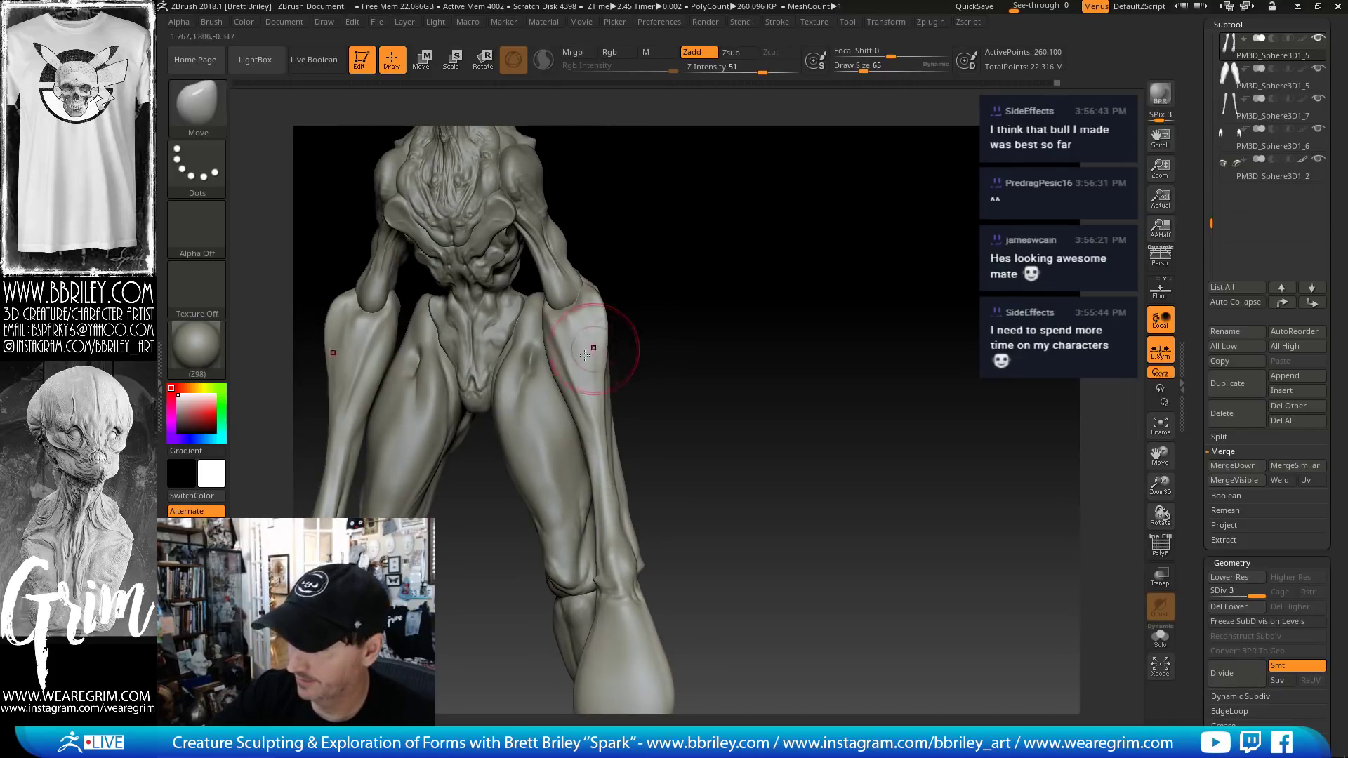
pyautogui.moveTo(730, 303)
pyautogui.mouseDown()
pyautogui.moveTo(709, 290)
pyautogui.moveTo(807, 297)
pyautogui.moveTo(797, 328)
pyautogui.moveTo(789, 304)
pyautogui.moveTo(647, 458)
pyautogui.mouseUp()
# - Make the upper arm subtool active and save the creature as a tool file
pyautogui.keyDown('alt'); pyautogui.click(572, 370); pyautogui.keyUp('alt')
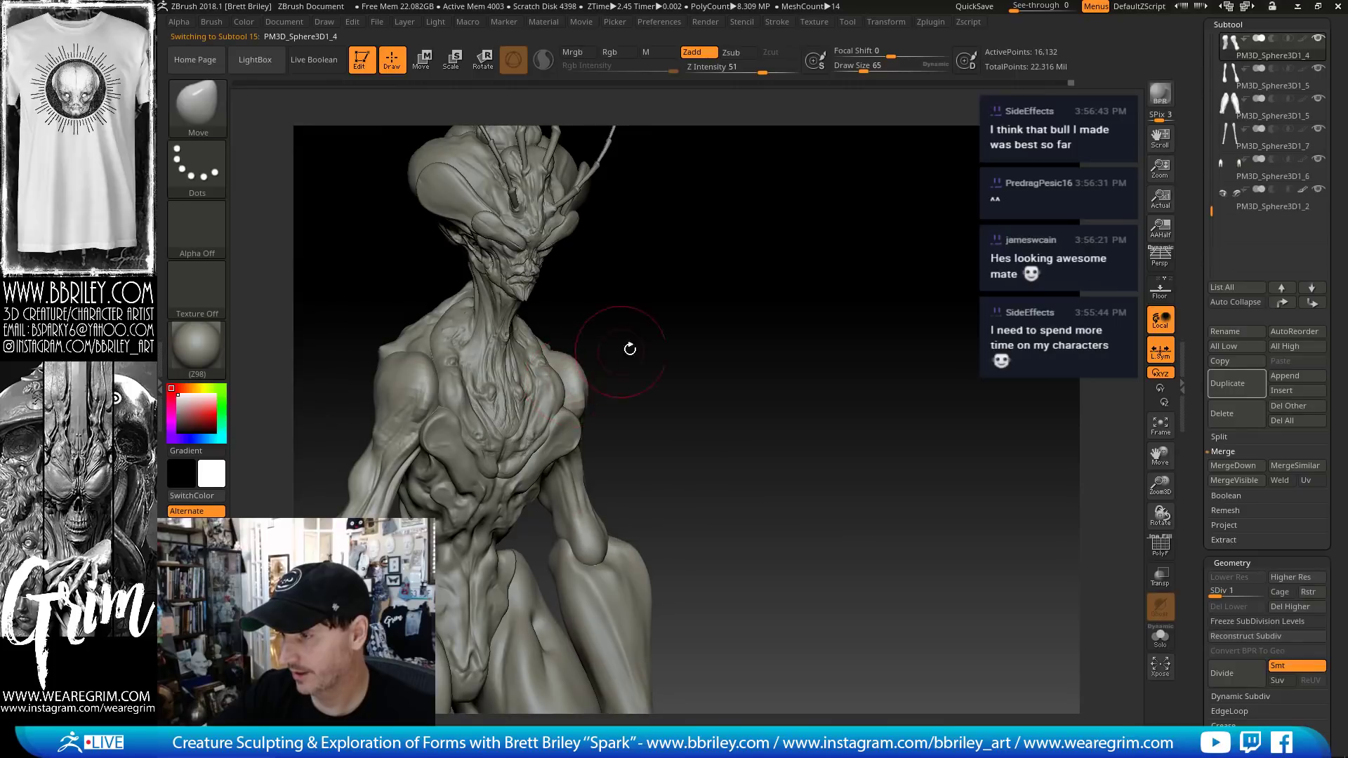
pyautogui.moveTo(702, 326)
pyautogui.mouseDown()
pyautogui.moveTo(625, 328)
pyautogui.moveTo(932, 272)
pyautogui.moveTo(885, 267)
pyautogui.mouseUp()
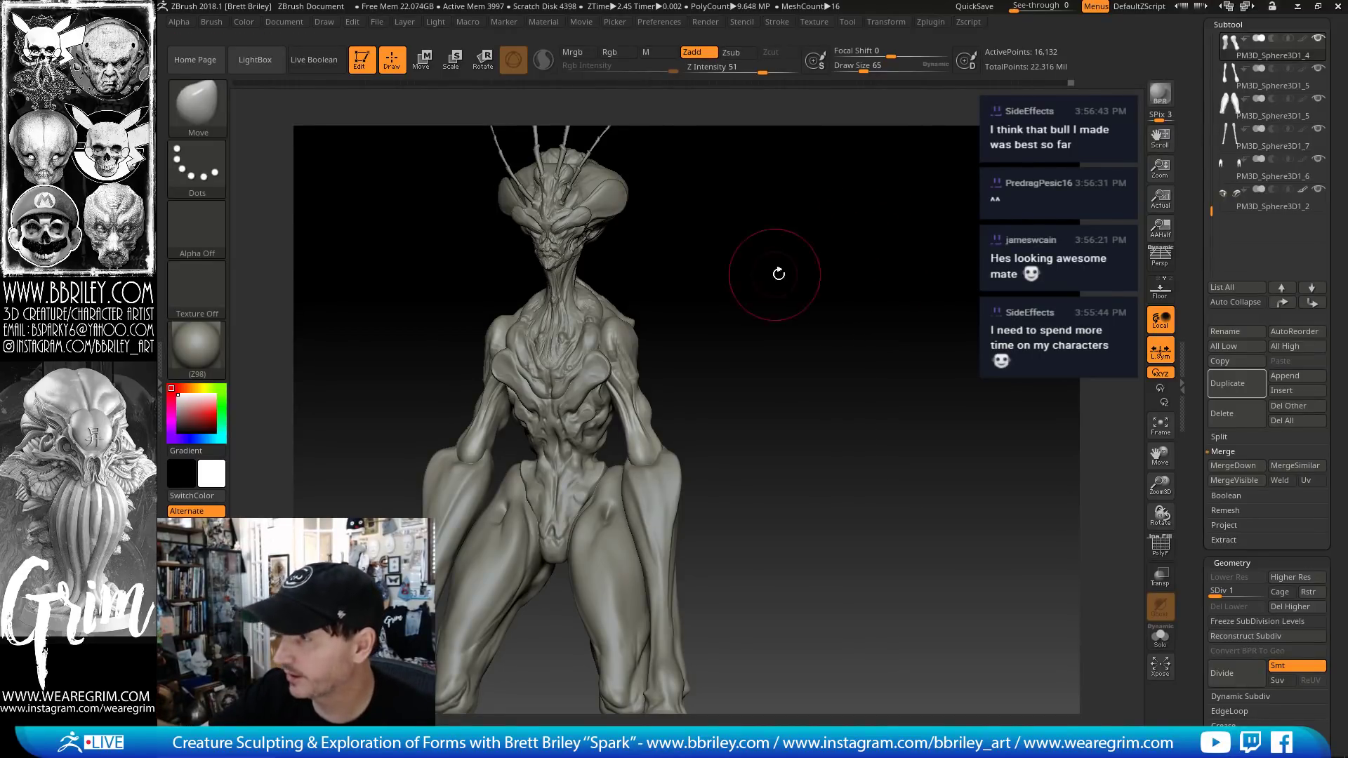
pyautogui.moveTo(777, 271); pyautogui.dragTo(863, 216)
pyautogui.click(846, 22)
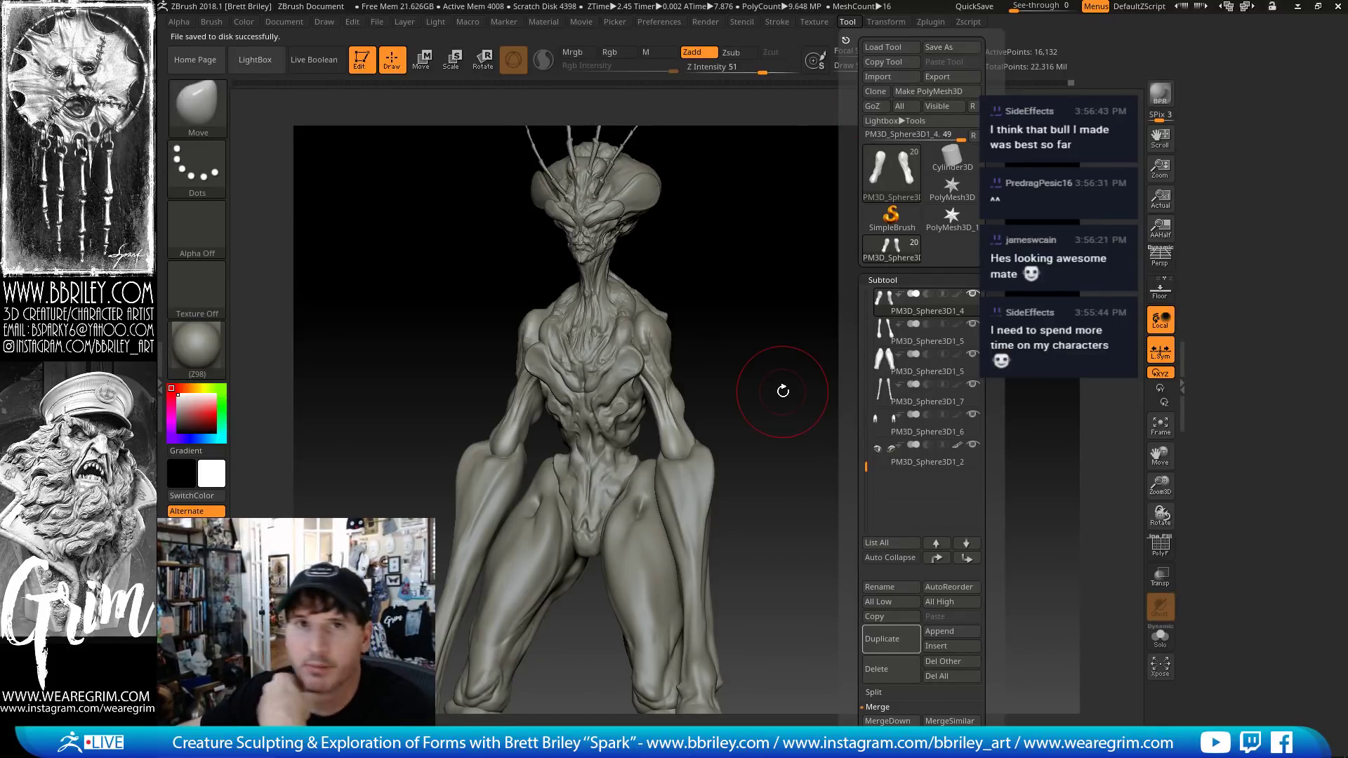
# - Snapshot the full figure in front and three-quarter views, and frame a head close-up beside them with perspective turned on
pyautogui.moveTo(867, 467)
pyautogui.mouseDown()
pyautogui.moveTo(905, 457)
pyautogui.moveTo(894, 373)
pyautogui.moveTo(902, 463)
pyautogui.moveTo(814, 437)
pyautogui.moveTo(789, 461)
pyautogui.moveTo(708, 474)
pyautogui.moveTo(1044, 514)
pyautogui.moveTo(1061, 503)
pyautogui.moveTo(1038, 455)
pyautogui.moveTo(1041, 545)
pyautogui.mouseUp()
pyautogui.hotkey('shift', 's')
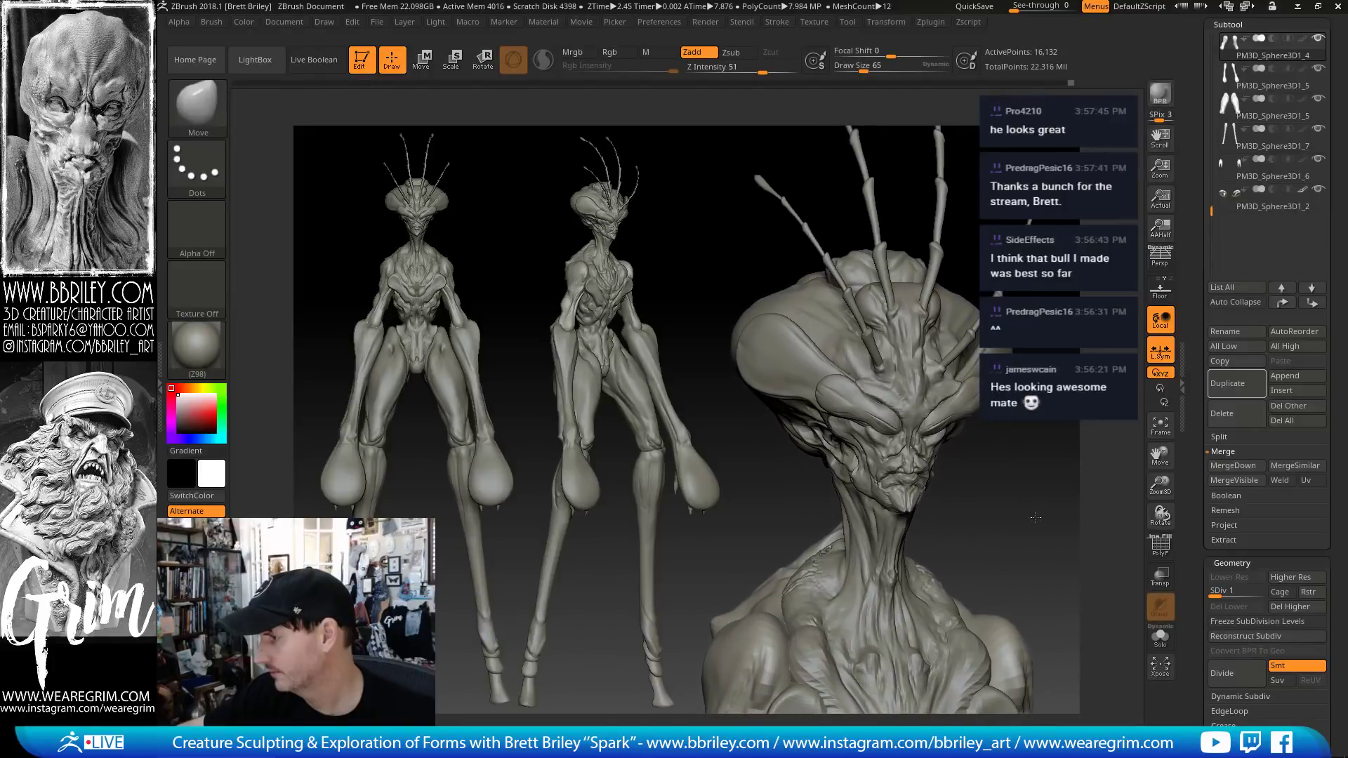
pyautogui.moveTo(1040, 482); pyautogui.dragTo(1030, 484)
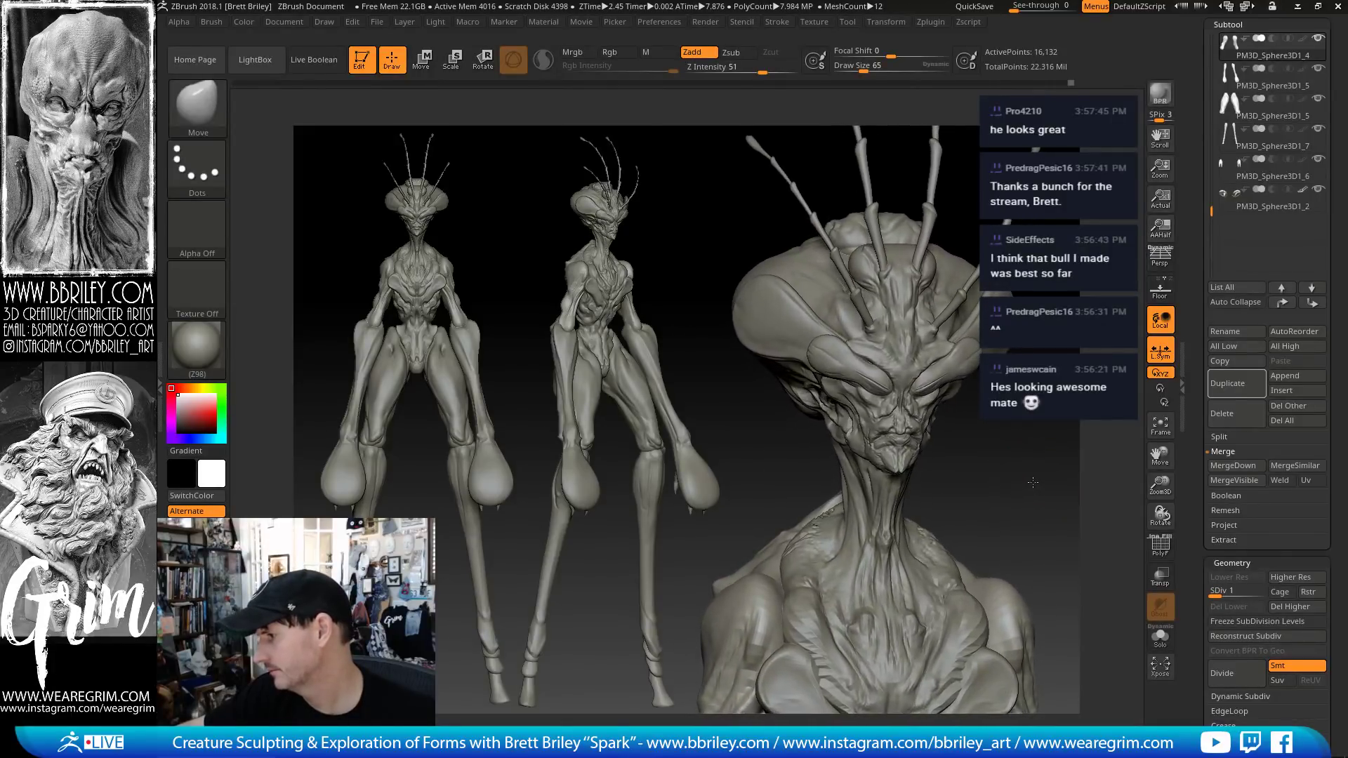
pyautogui.press('p')
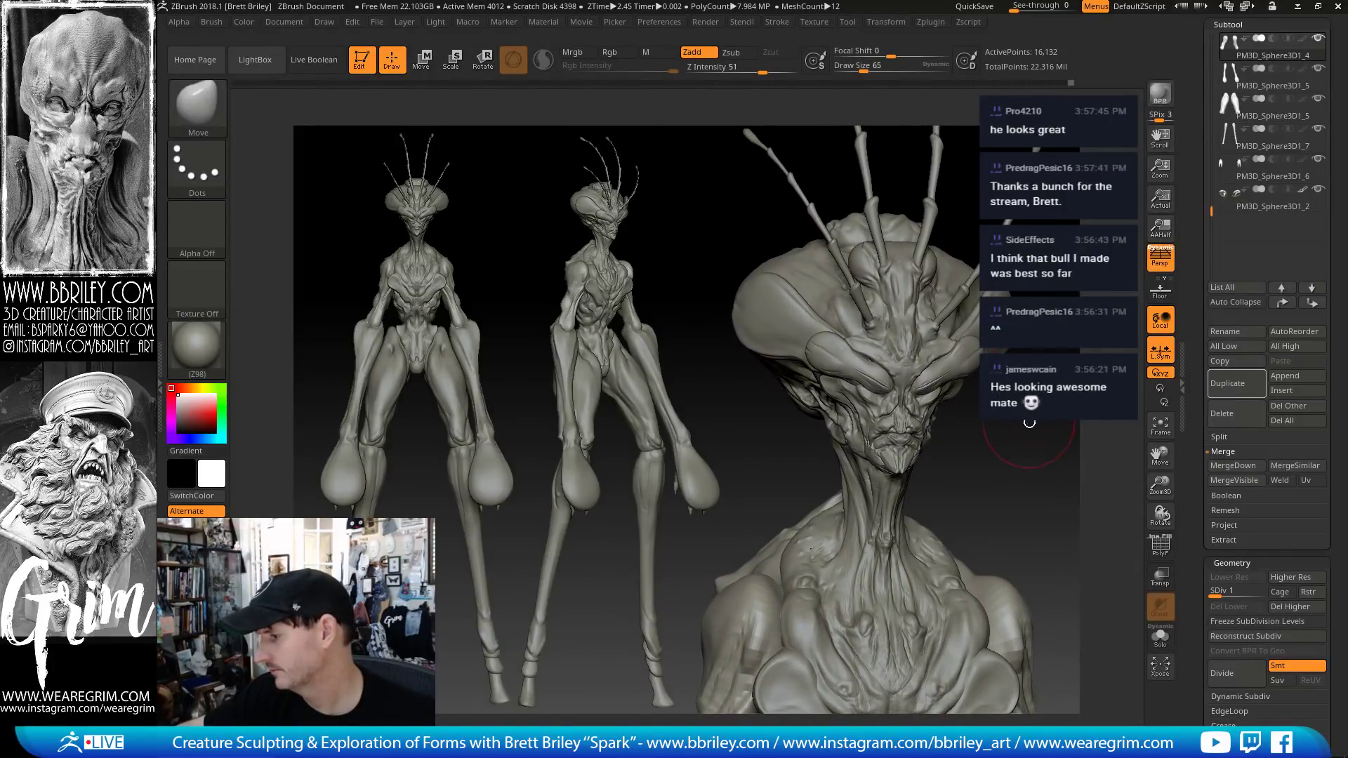
pyautogui.moveTo(1029, 424)
pyautogui.mouseDown()
pyautogui.moveTo(1022, 457)
pyautogui.moveTo(1008, 447)
pyautogui.moveTo(1011, 435)
pyautogui.moveTo(1047, 482)
pyautogui.moveTo(1027, 479)
pyautogui.mouseUp()
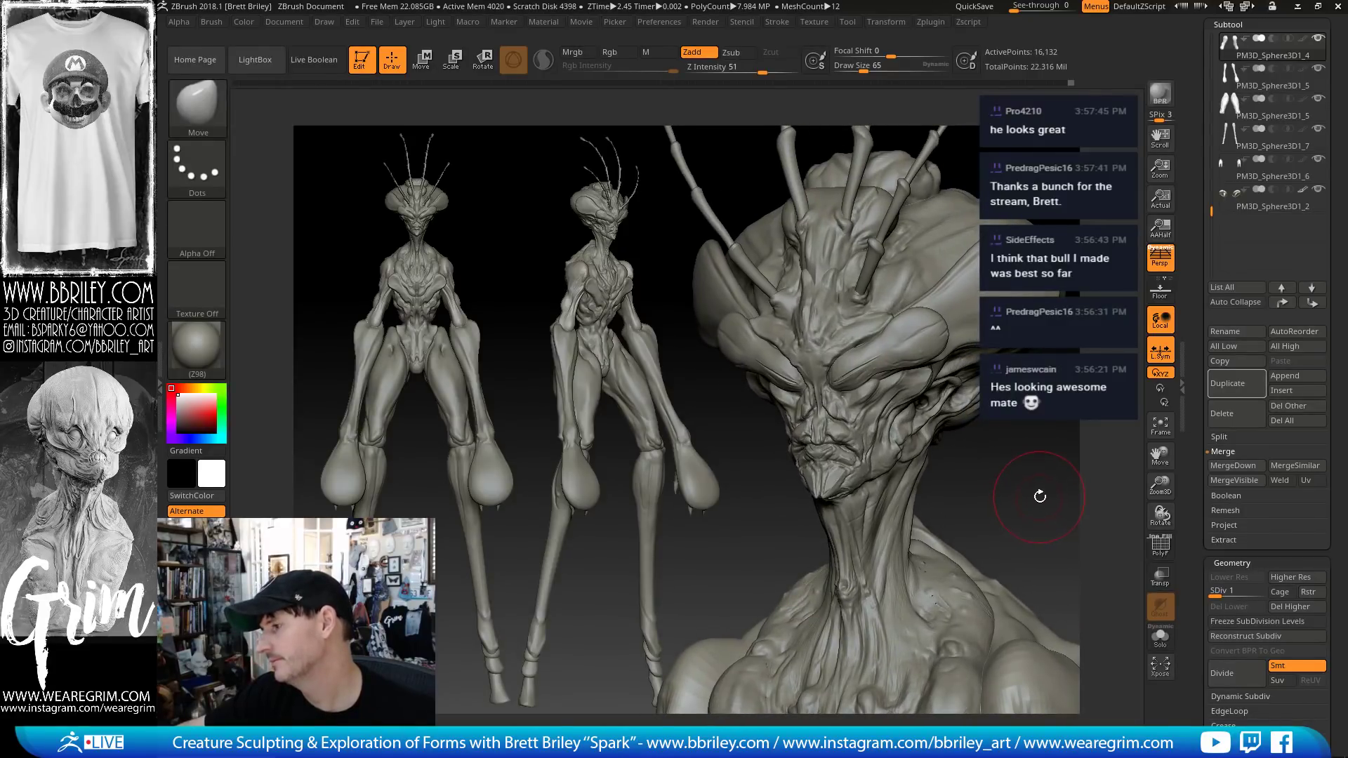
# - Show only the human head subtool Head_new1 and place it, scaled down, beside the front-view figure's head
pyautogui.moveTo(1211, 212); pyautogui.dragTo(1212, 41)
pyautogui.click(1228, 82)
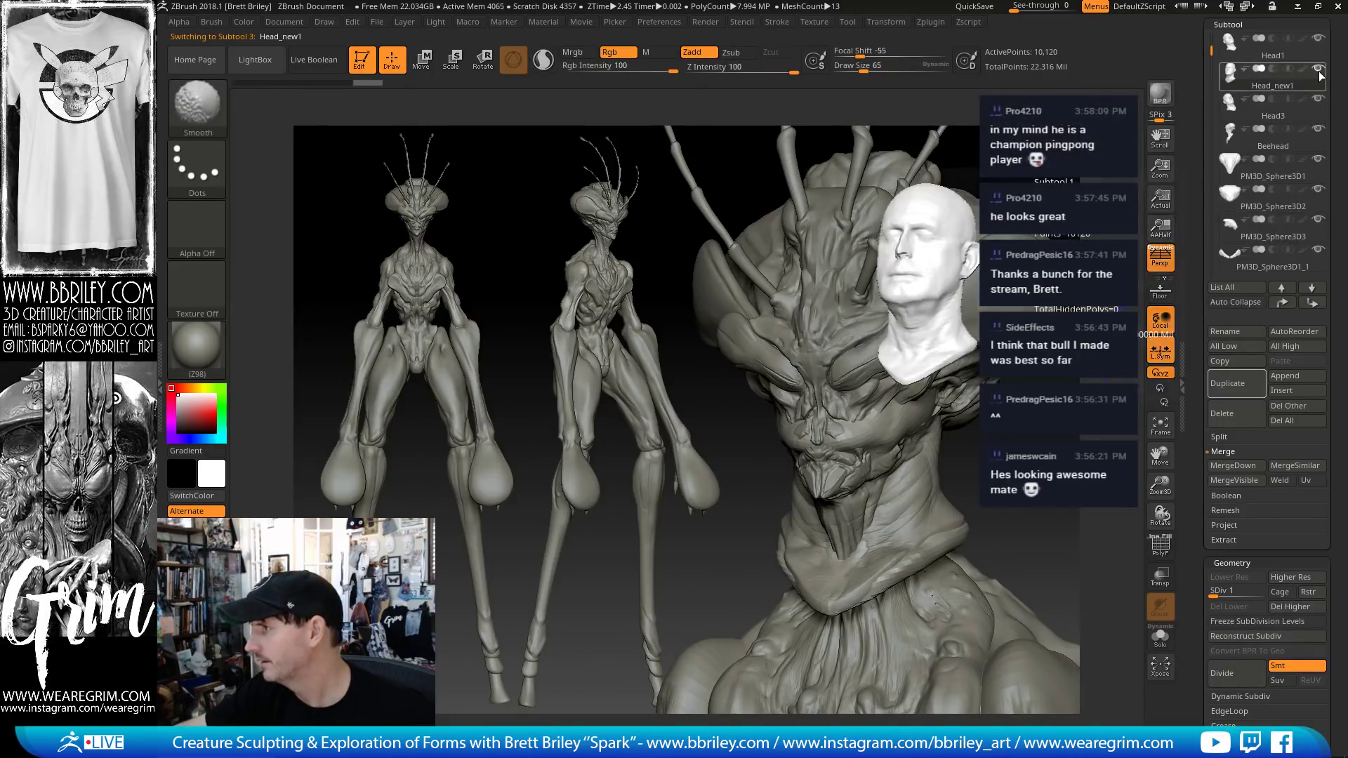
pyautogui.press('b')
pyautogui.press('m')
pyautogui.press('v')
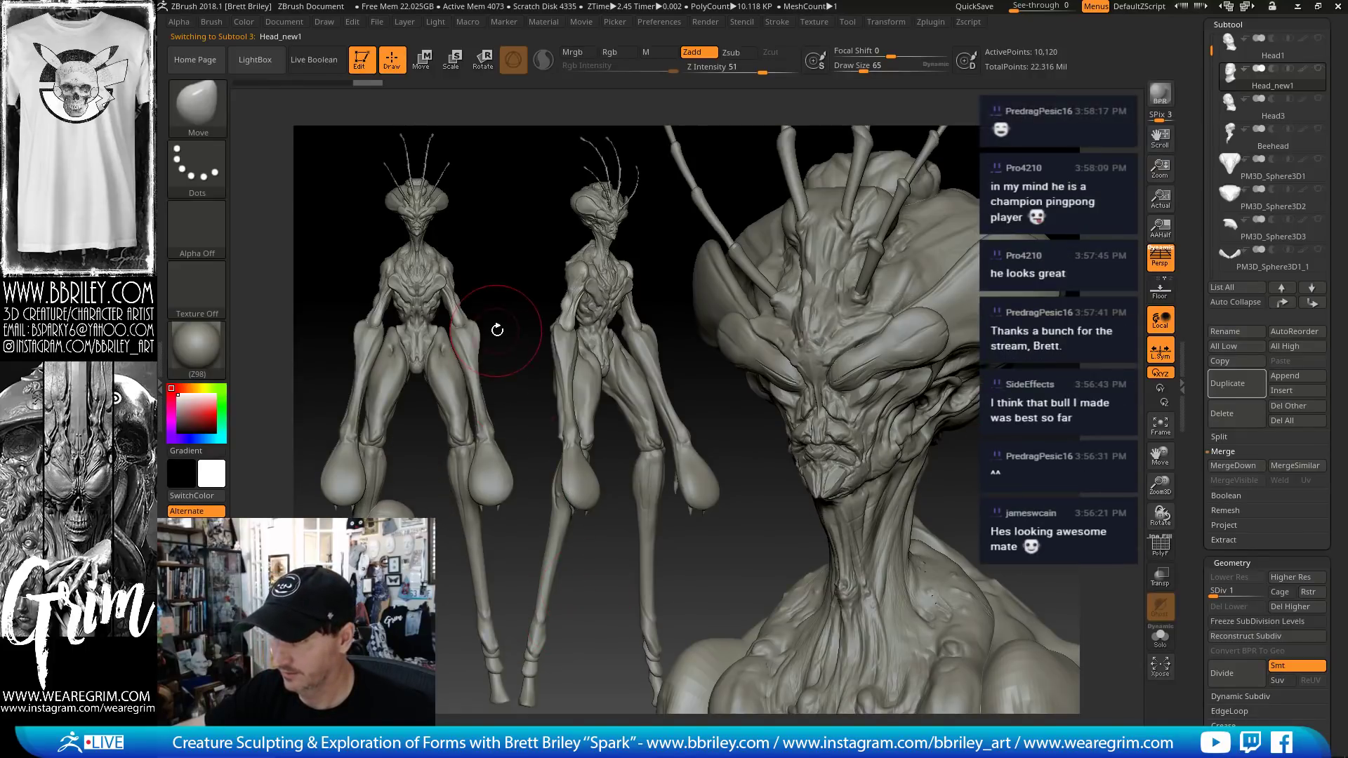
pyautogui.keyDown('shift'); pyautogui.moveTo(496, 330); pyautogui.dragTo(501, 141); pyautogui.keyUp('shift')
pyautogui.keyDown('alt'); pyautogui.moveTo(504, 214); pyautogui.dragTo(483, 146); pyautogui.keyUp('alt')
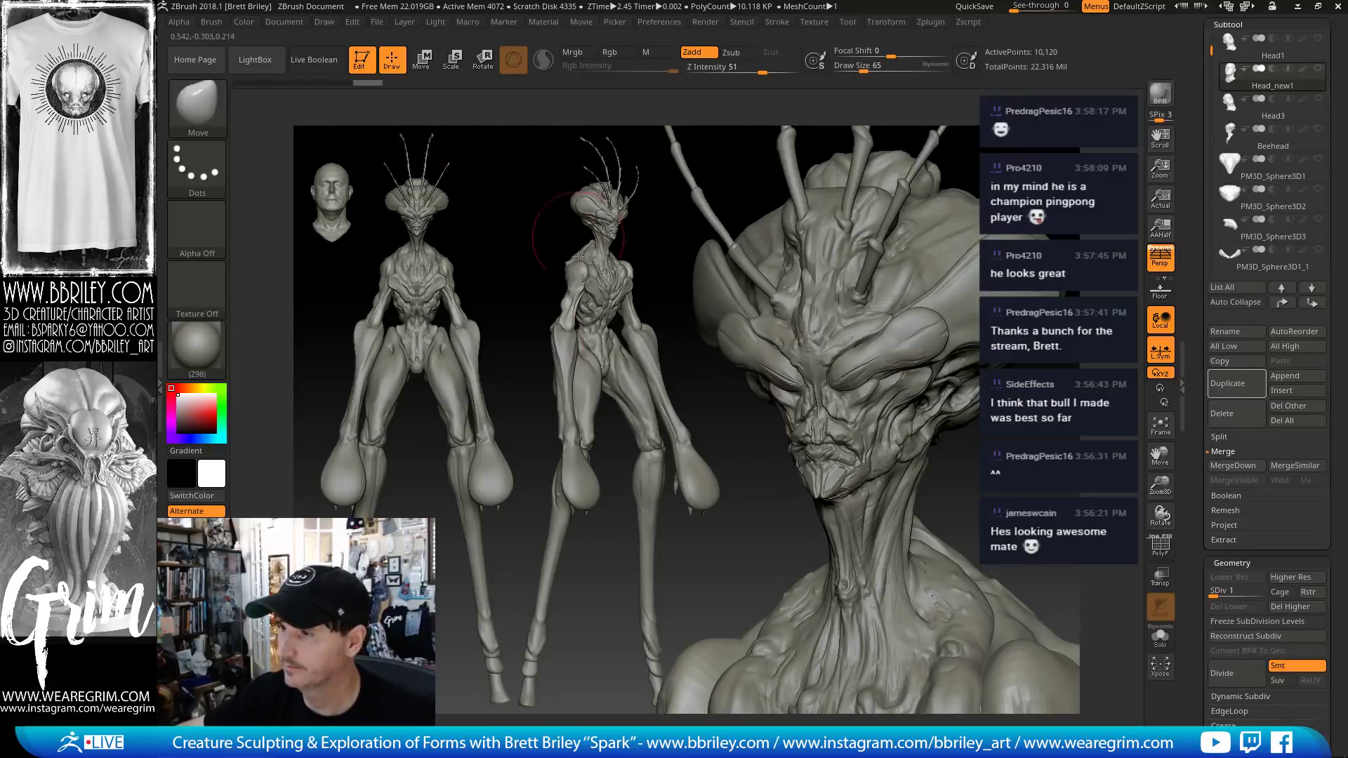
# - Set the Move brush's draw size to 20
pyautogui.write('s')
pyautogui.write('20')
pyautogui.press('Return')
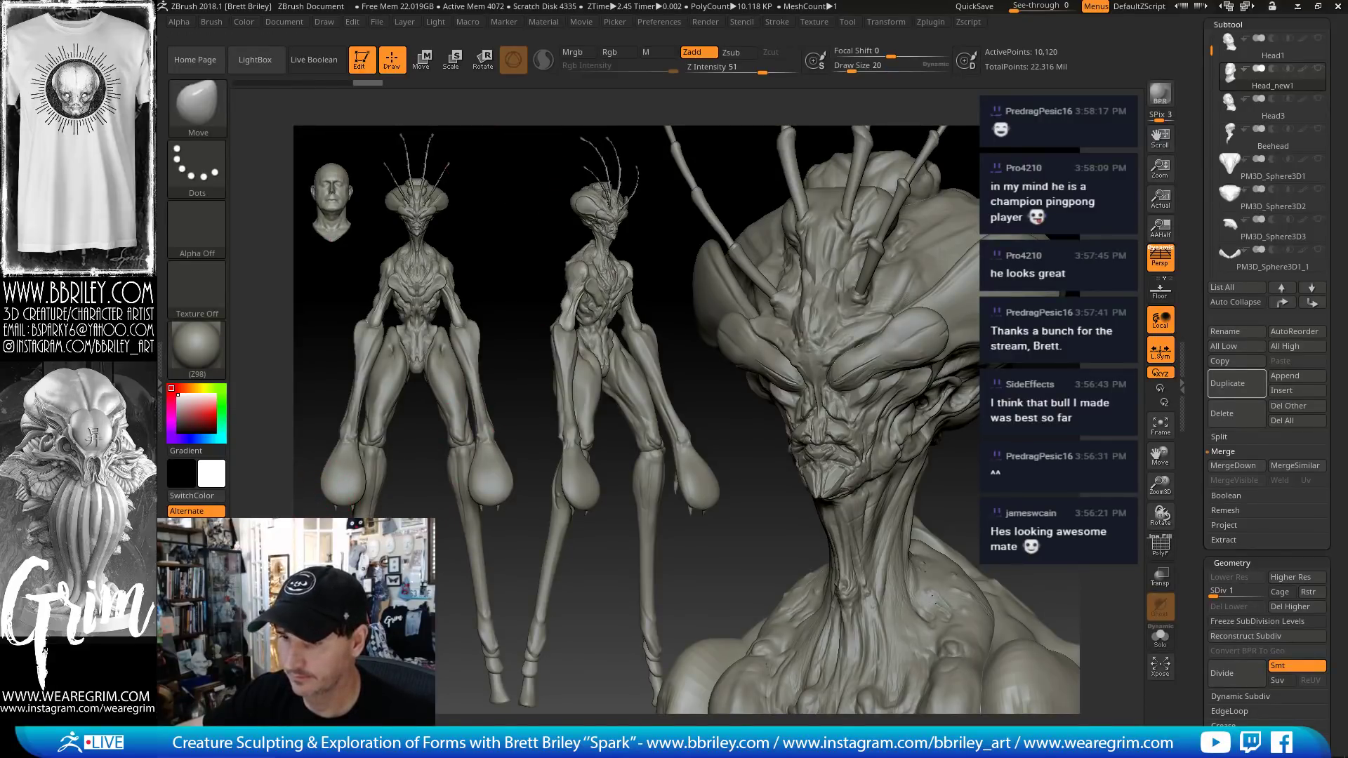